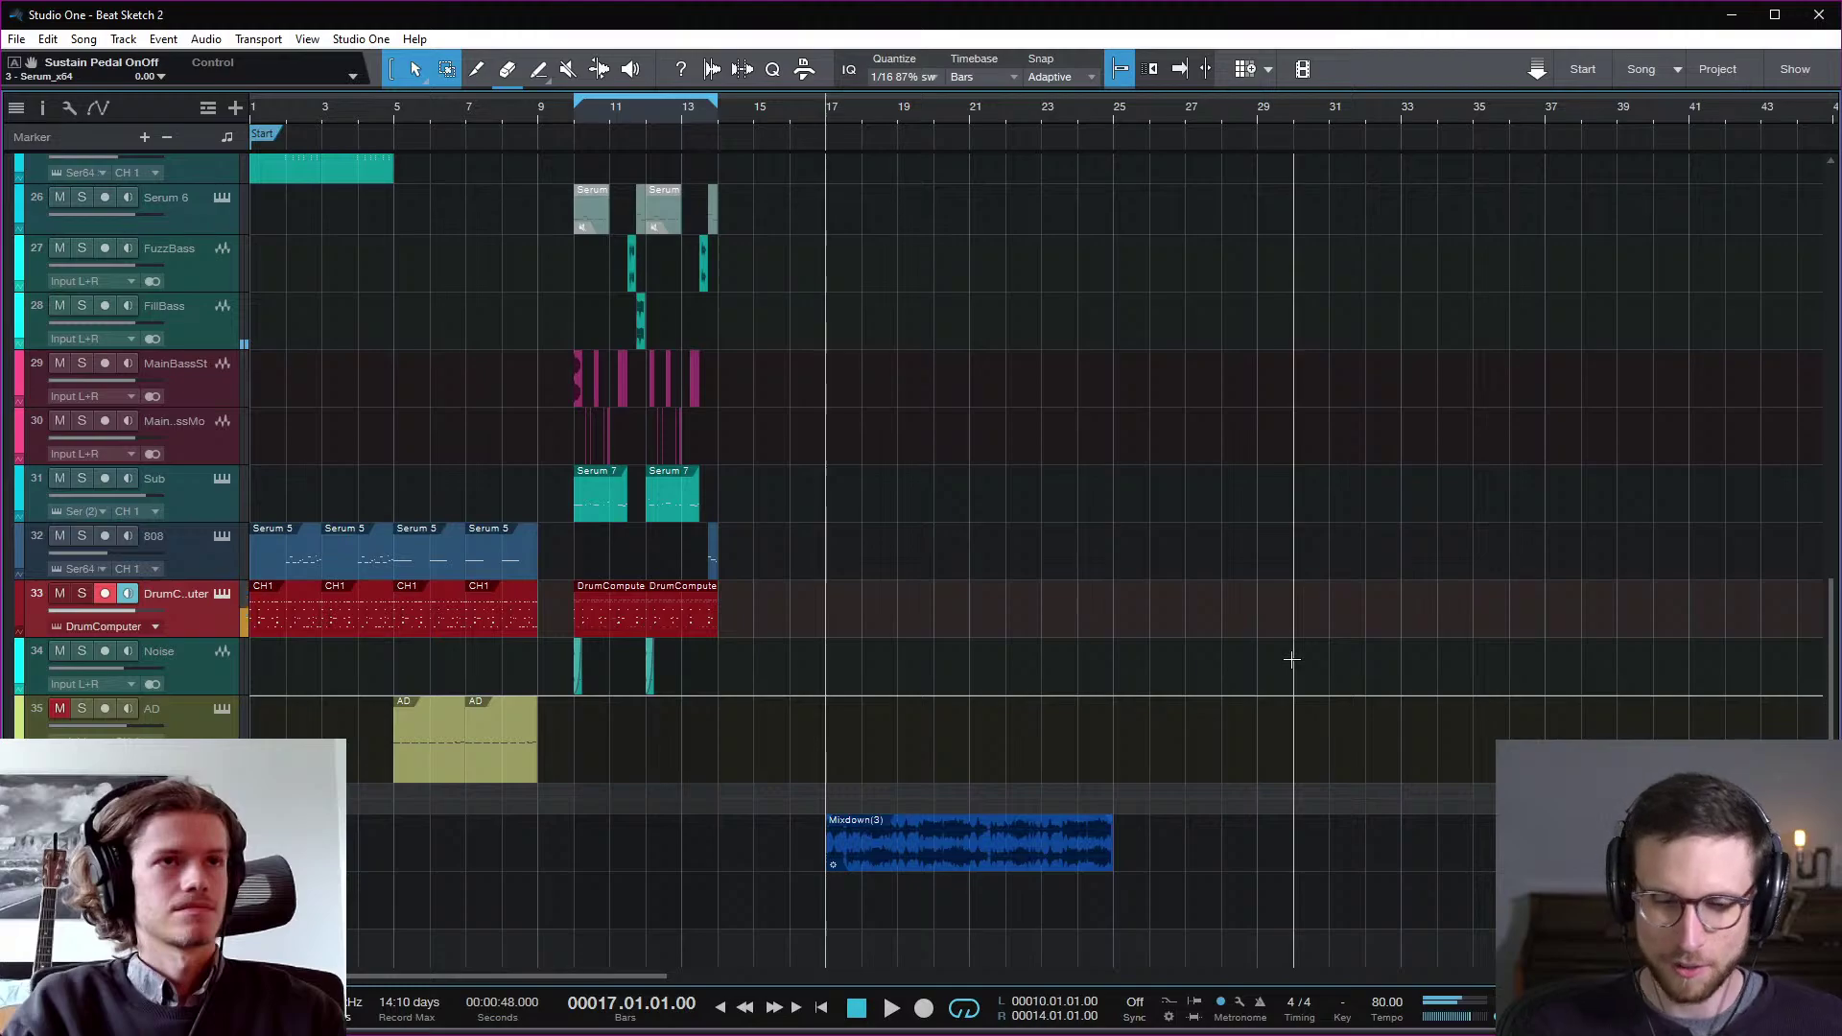
# Step: Play the Mixdown(3) clip from bar 17 through to its end at bar 25
pyautogui.press('space')
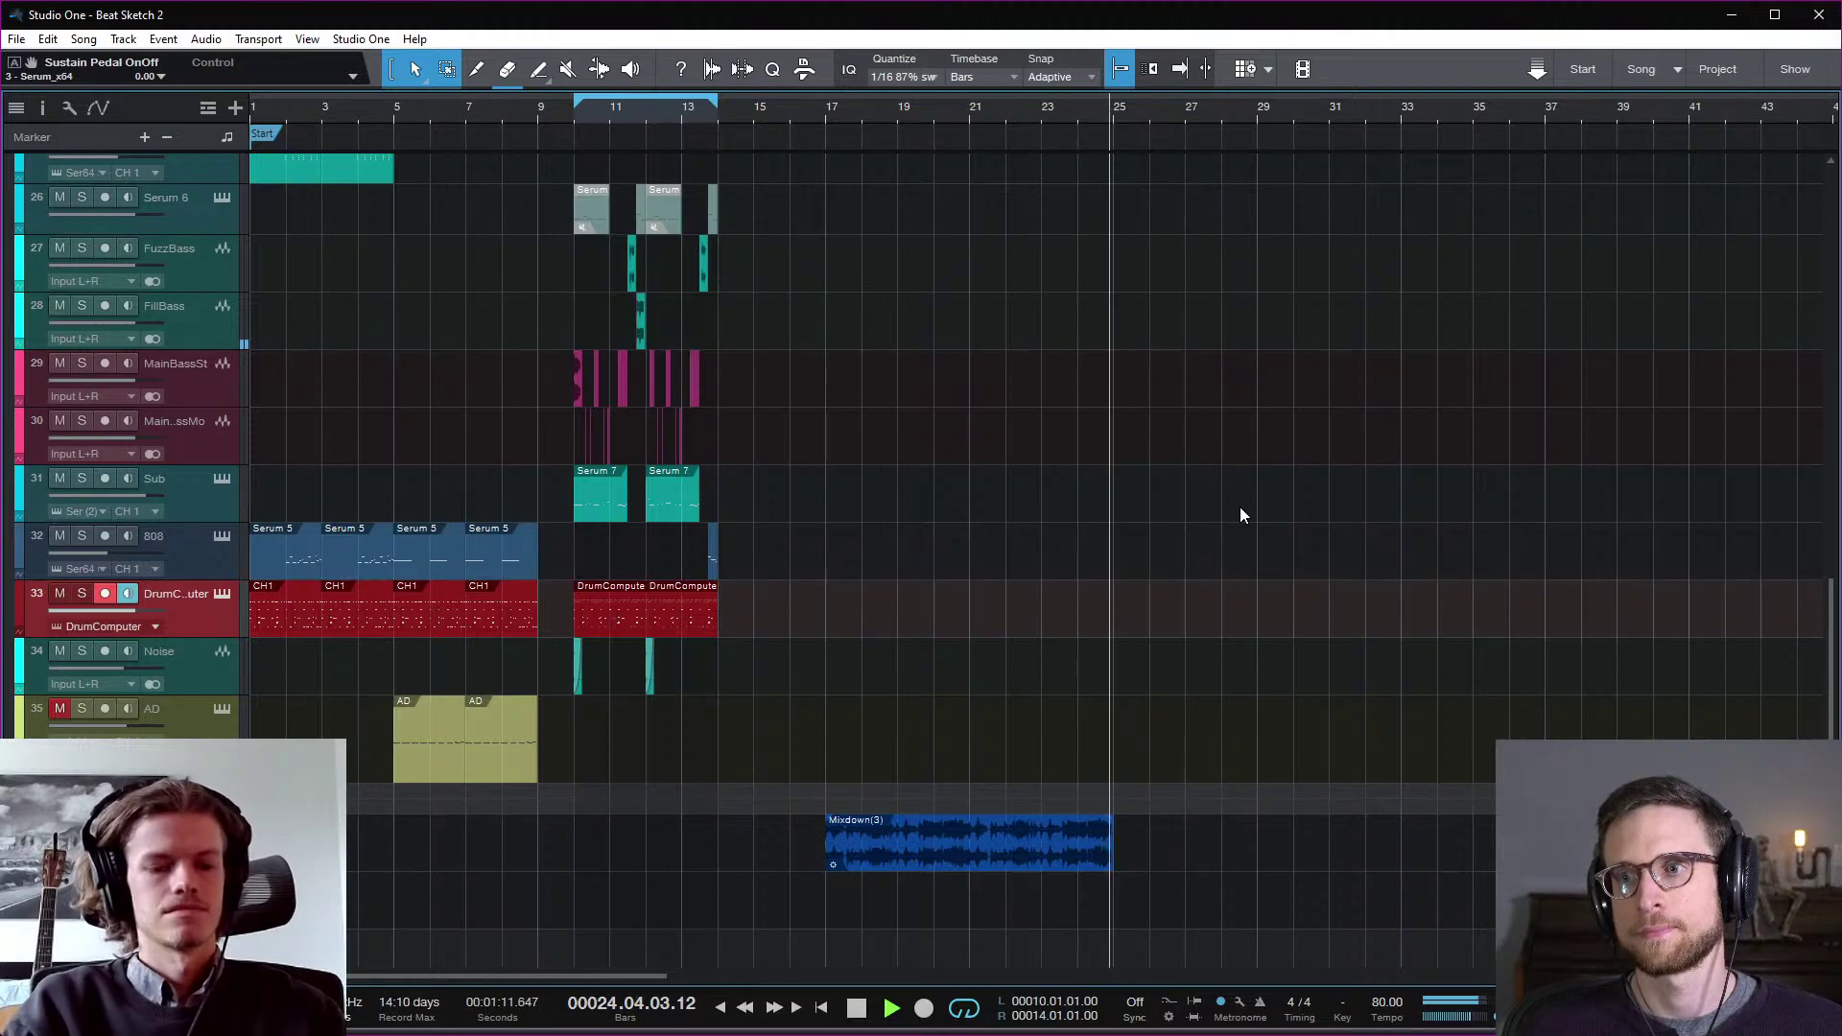
pyautogui.press('space')
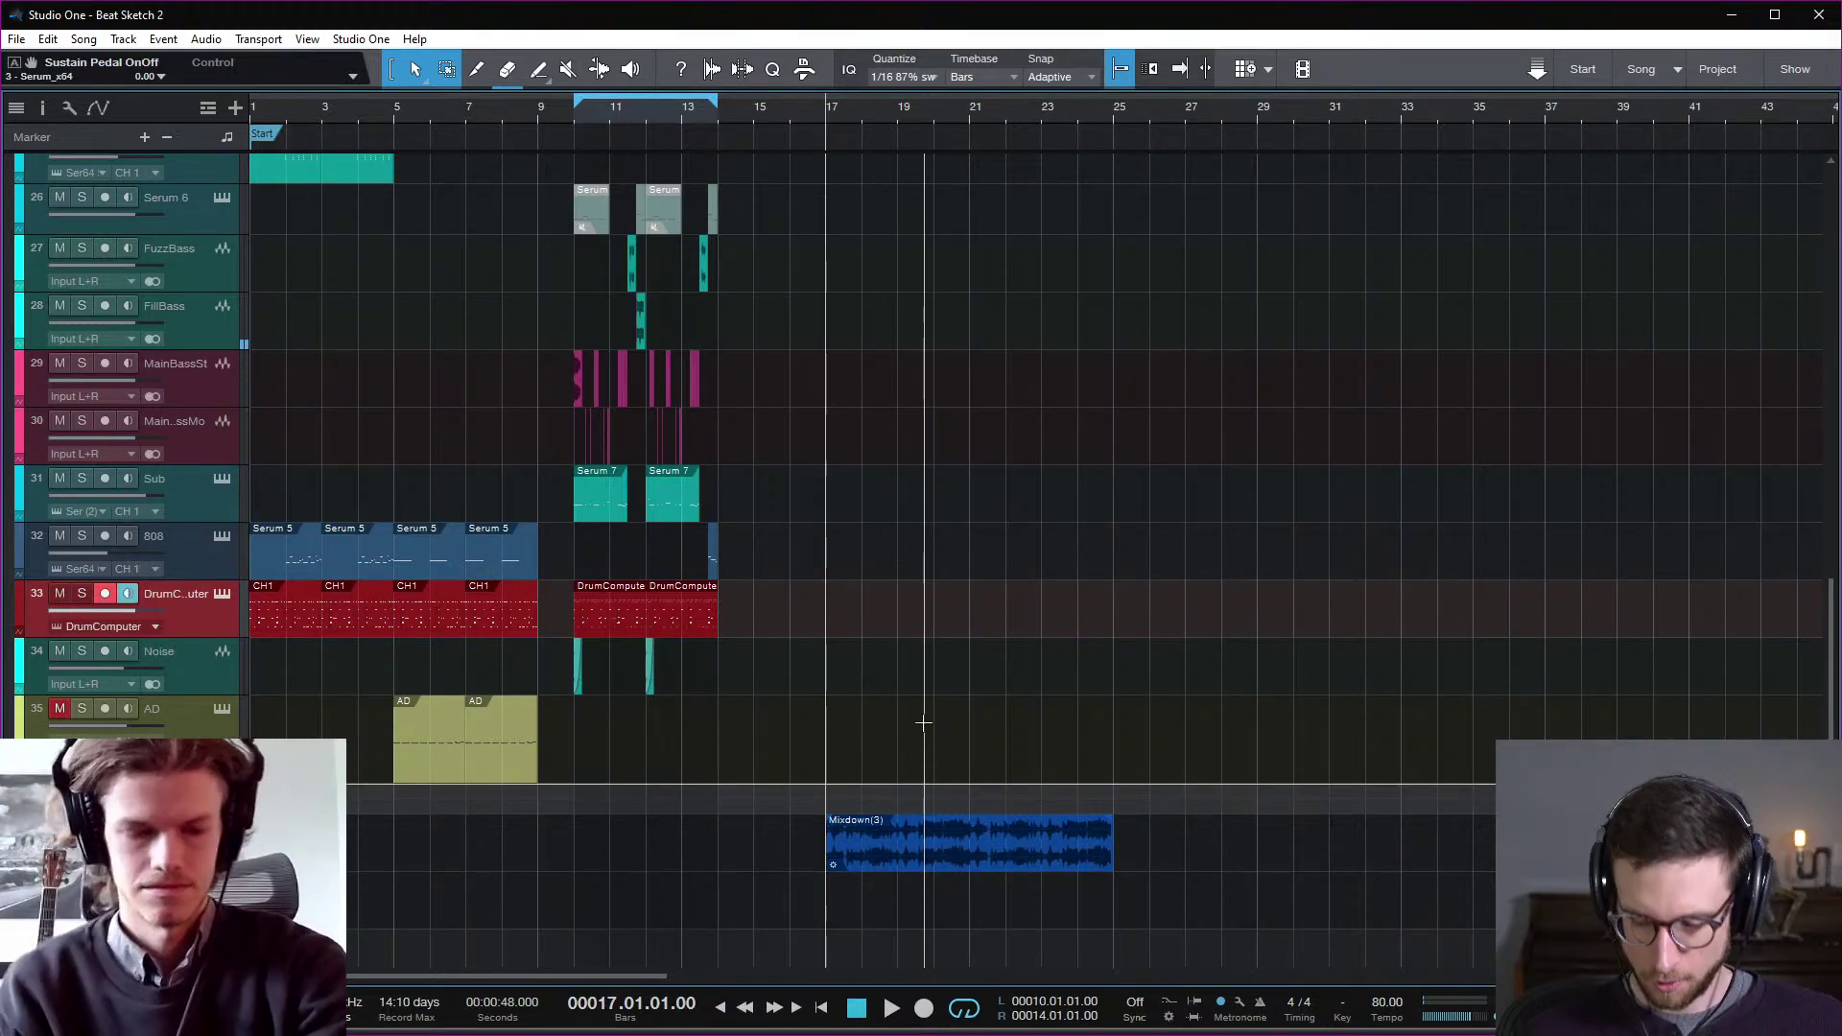
# Step: Set the loop range to bars 1 to 9 and play that section from the start of the song
pyautogui.press(',')
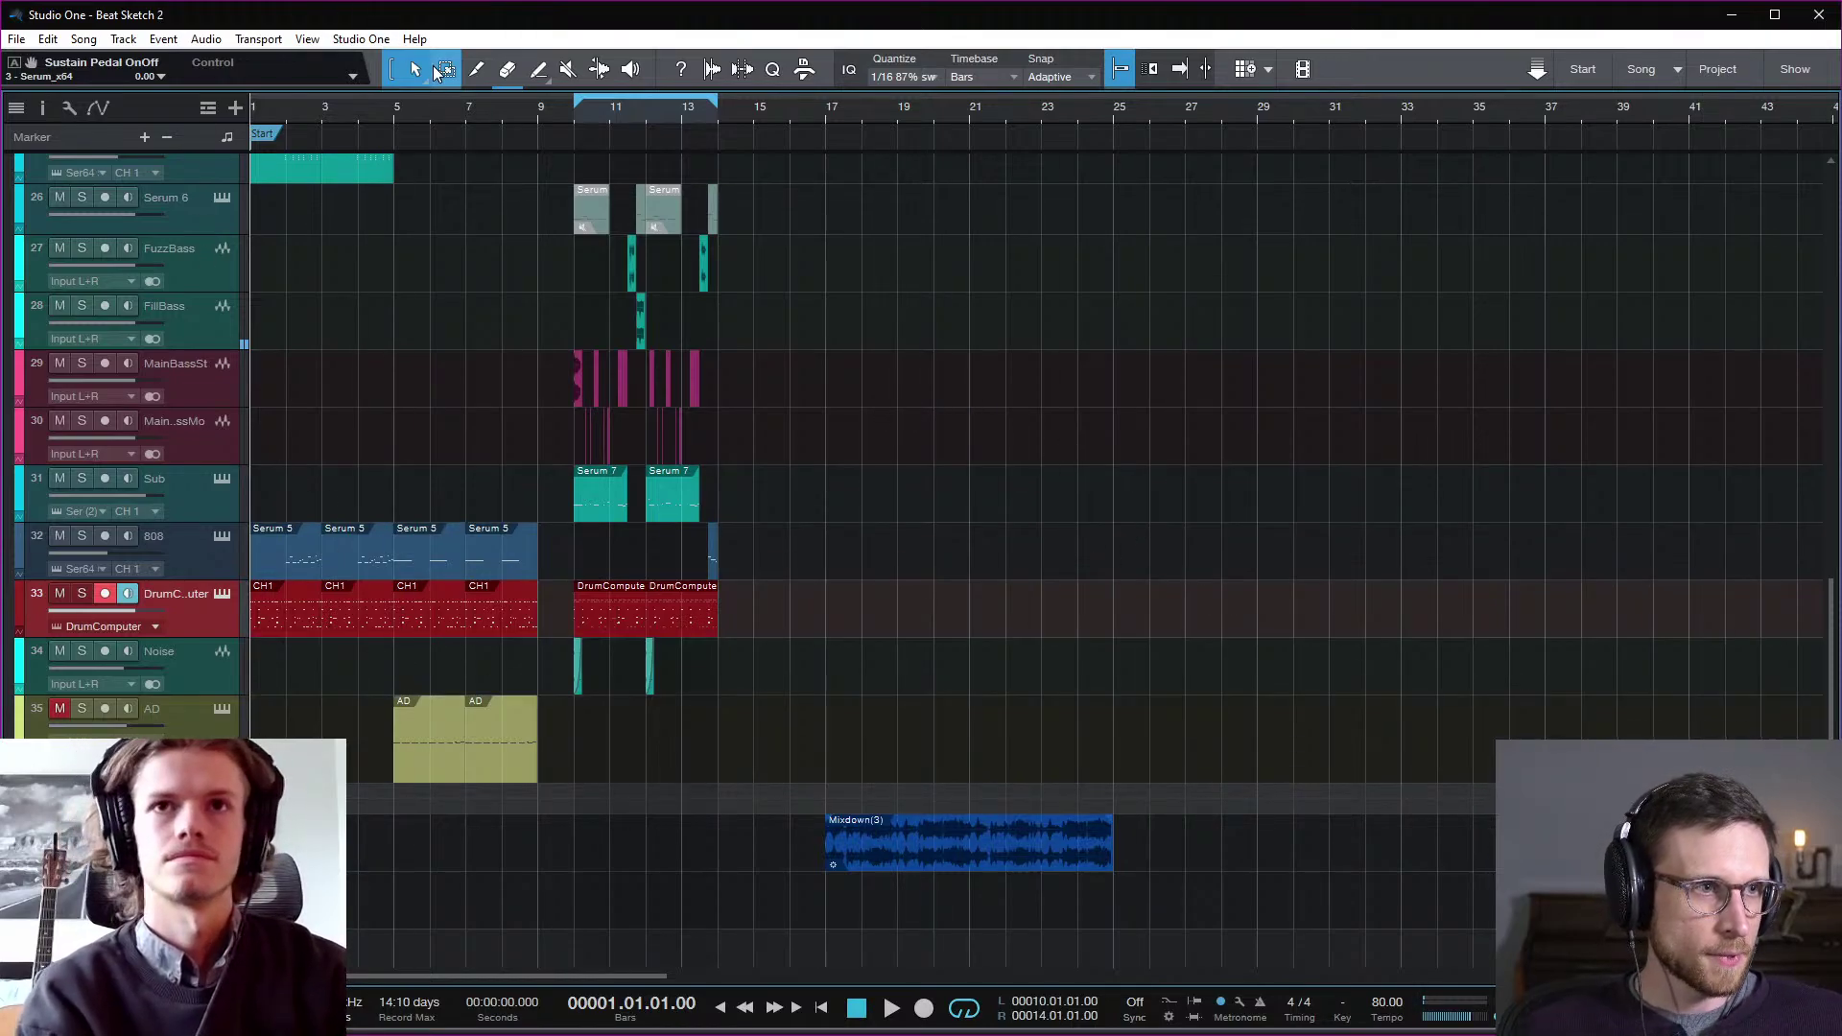
pyautogui.moveTo(537, 99); pyautogui.dragTo(203, 153)
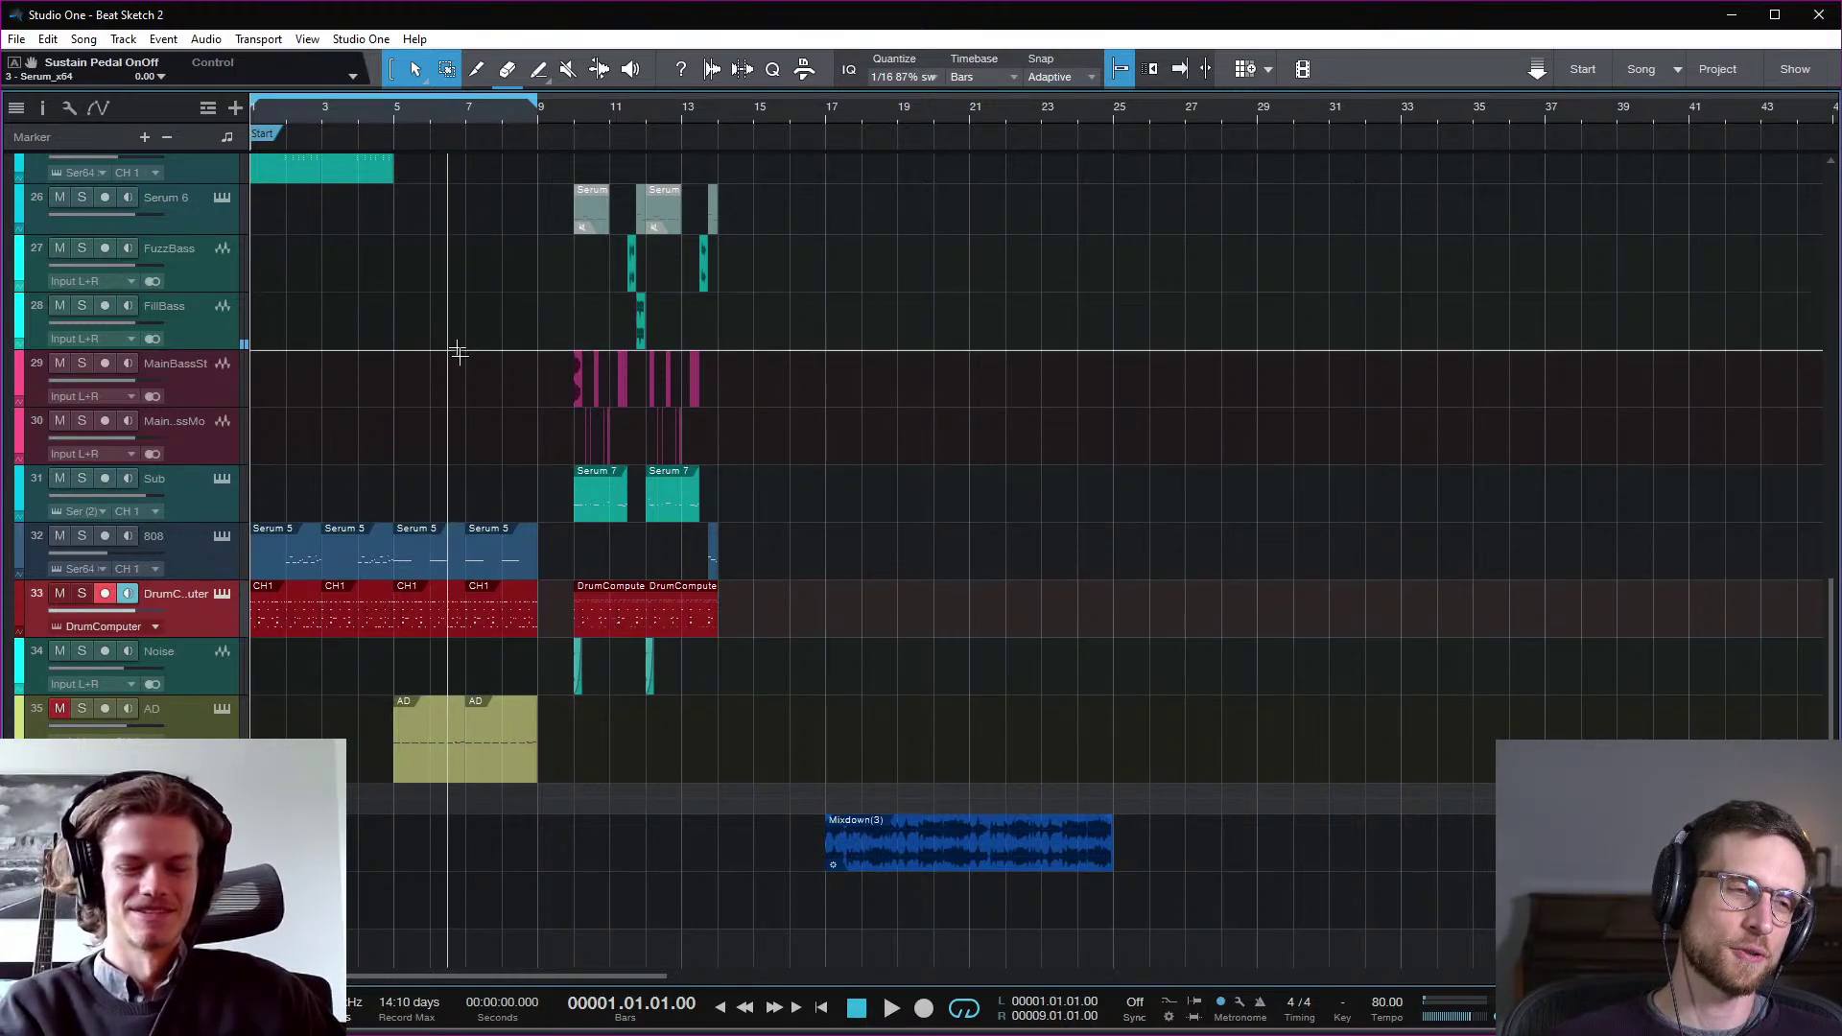
pyautogui.scroll(1, 888, 449)
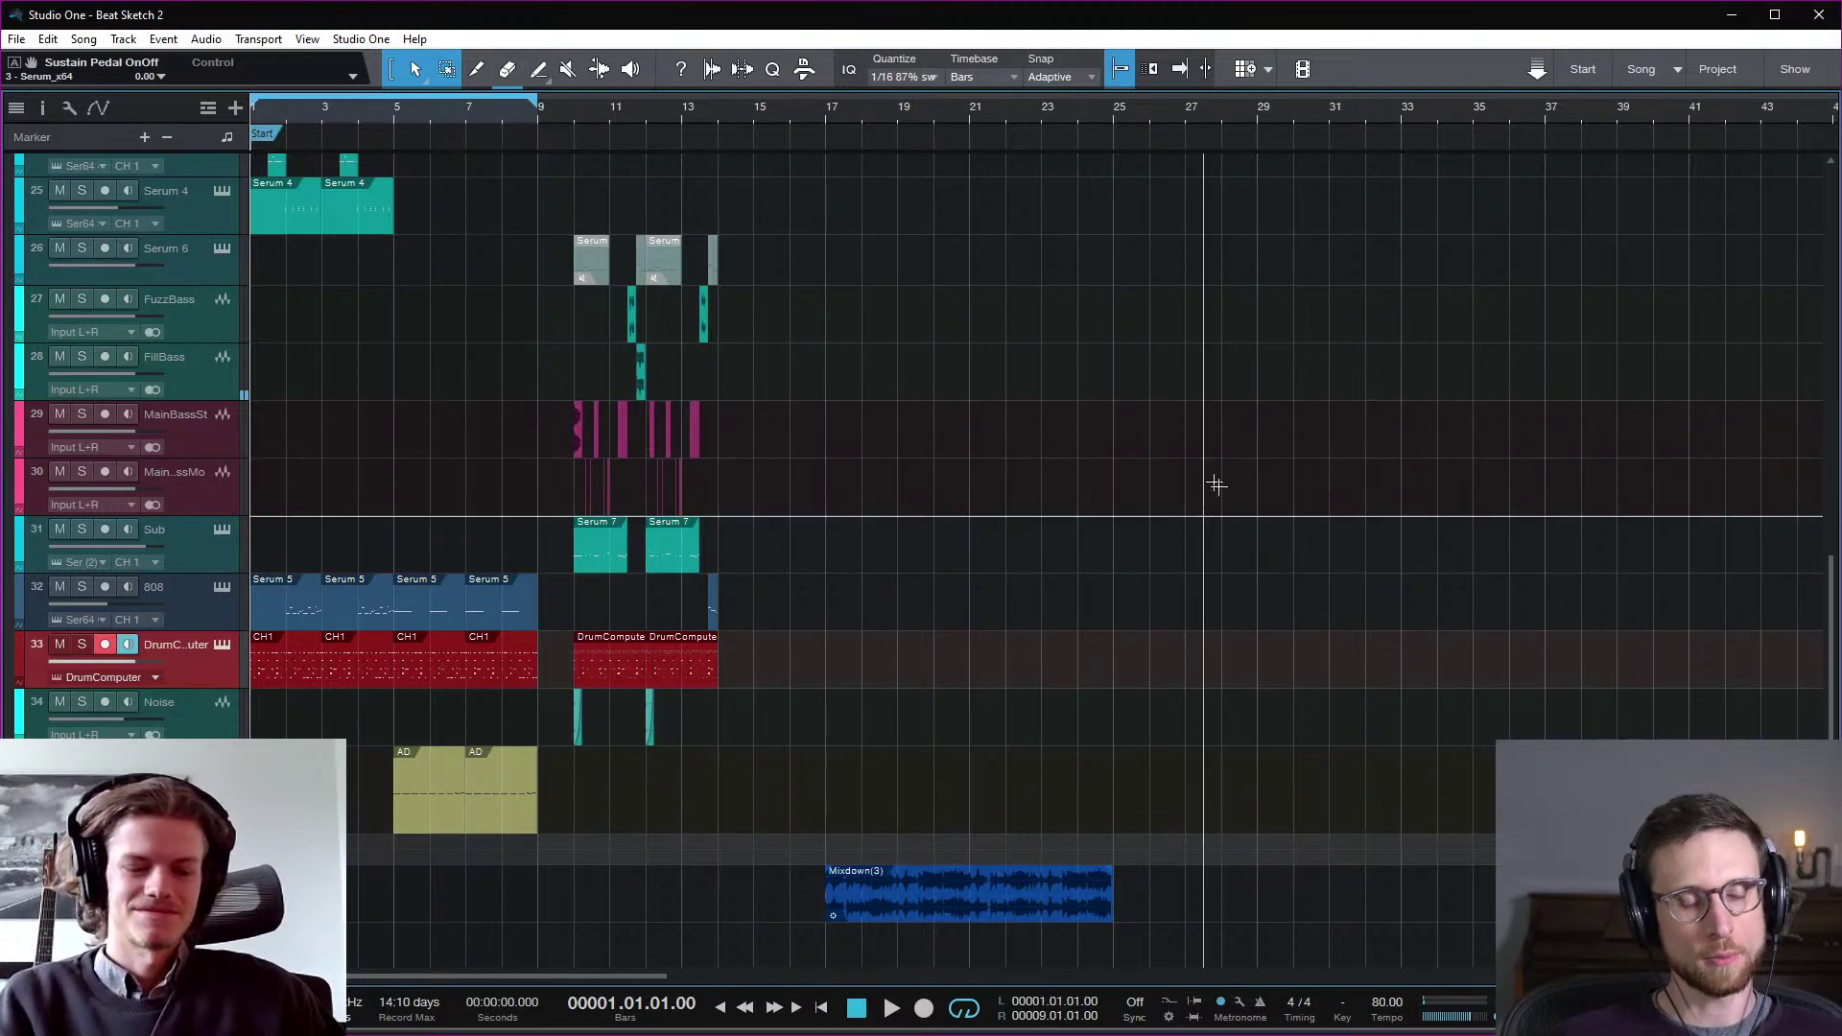
pyautogui.press('space')
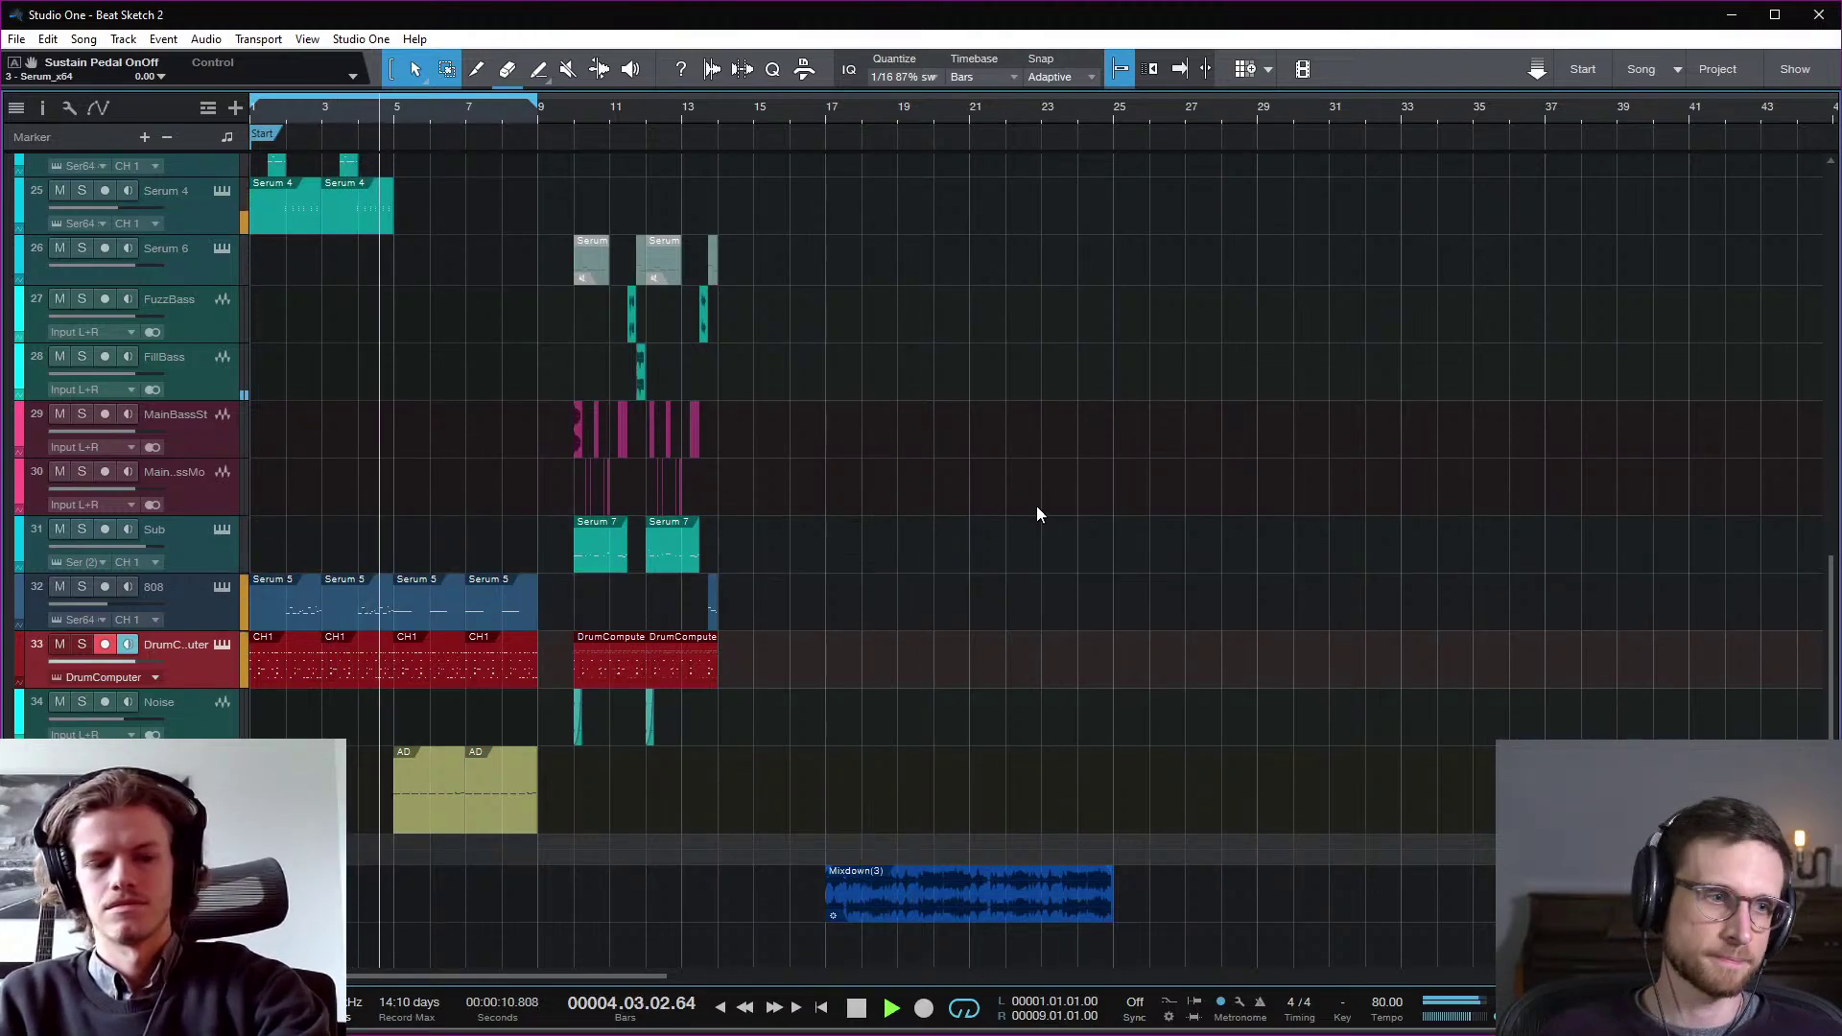
pyautogui.press('space')
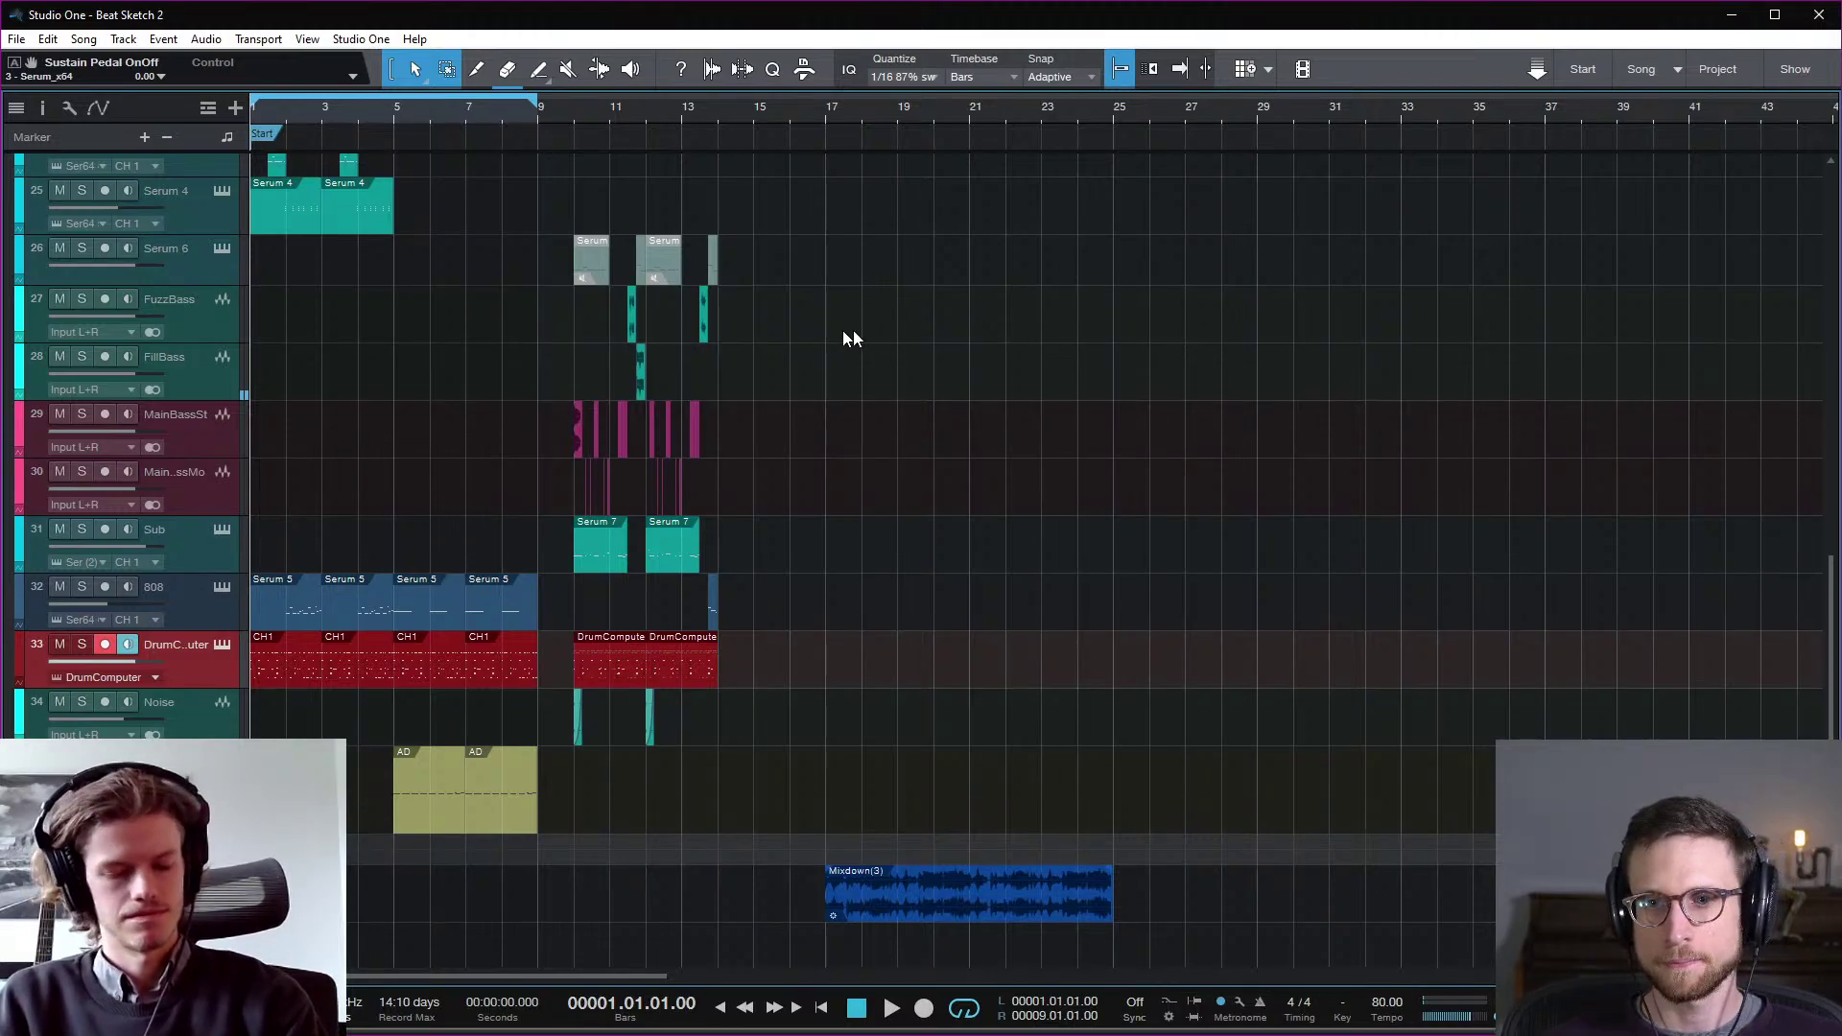
# Step: Set the loop range to bars 10 to 14 and play that section from bar 10
pyautogui.click(574, 109)
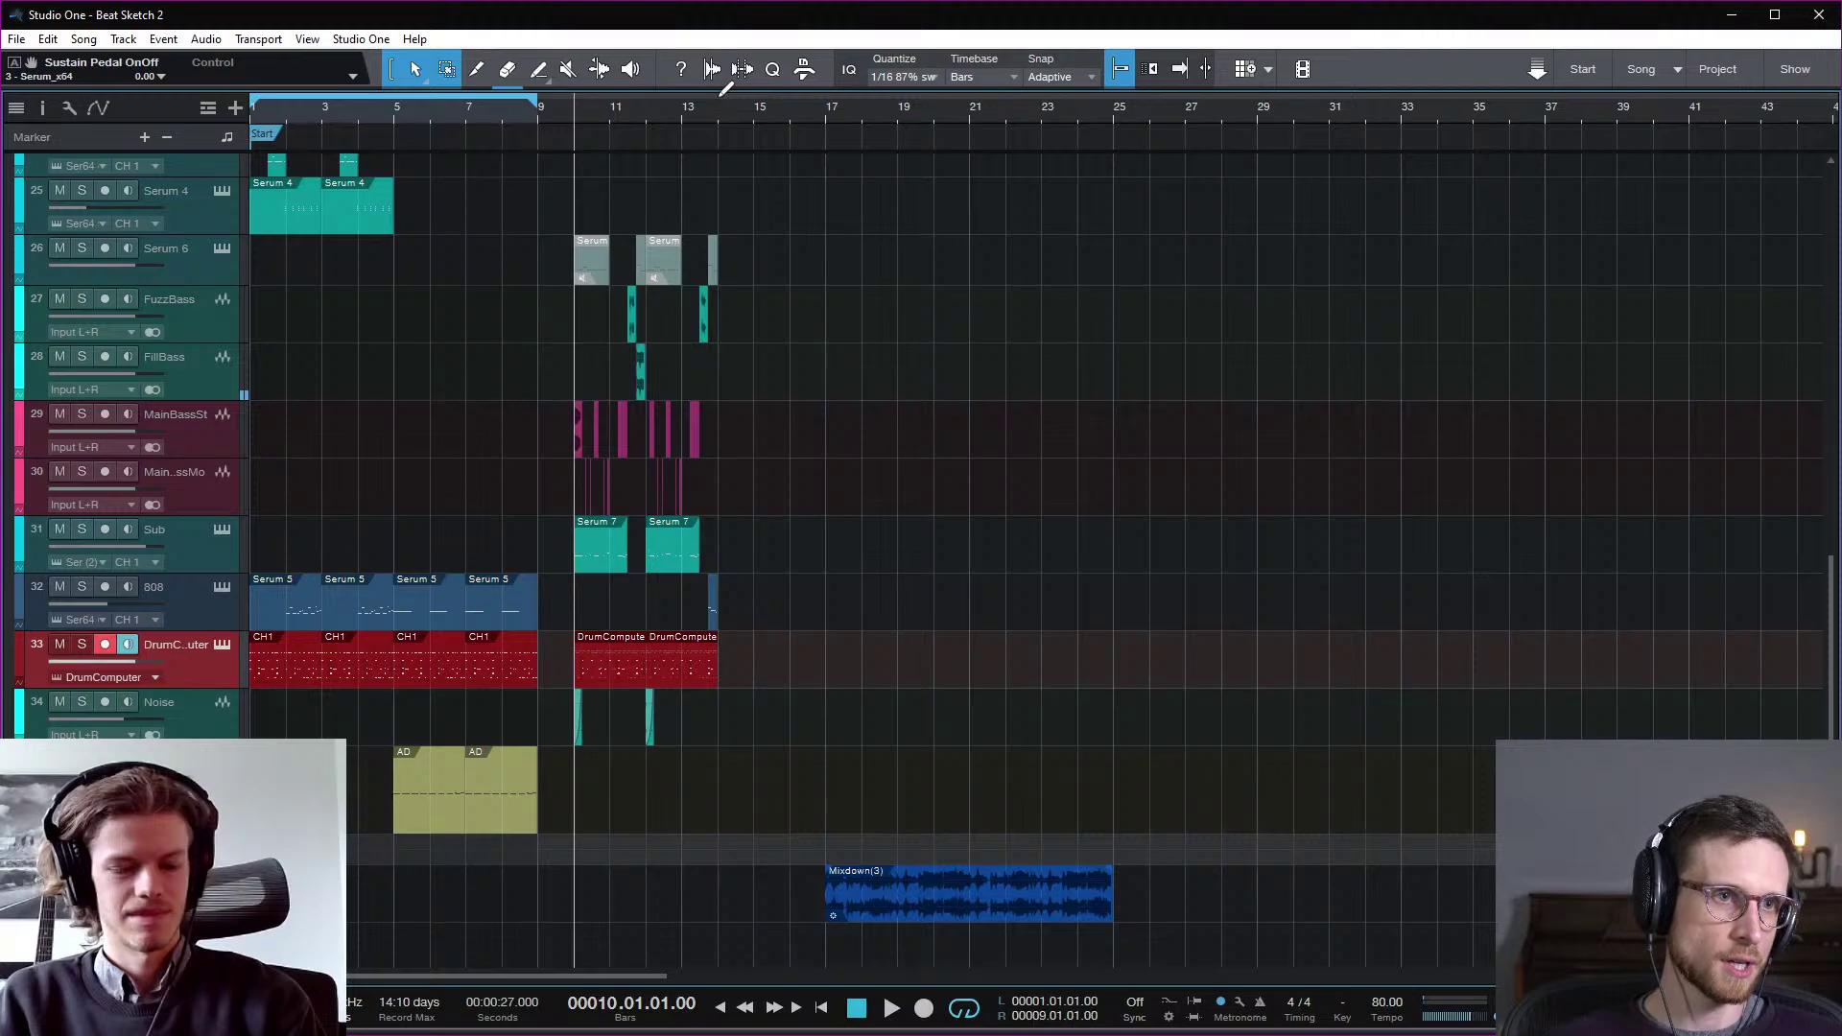
pyautogui.moveTo(718, 106); pyautogui.dragTo(579, 131)
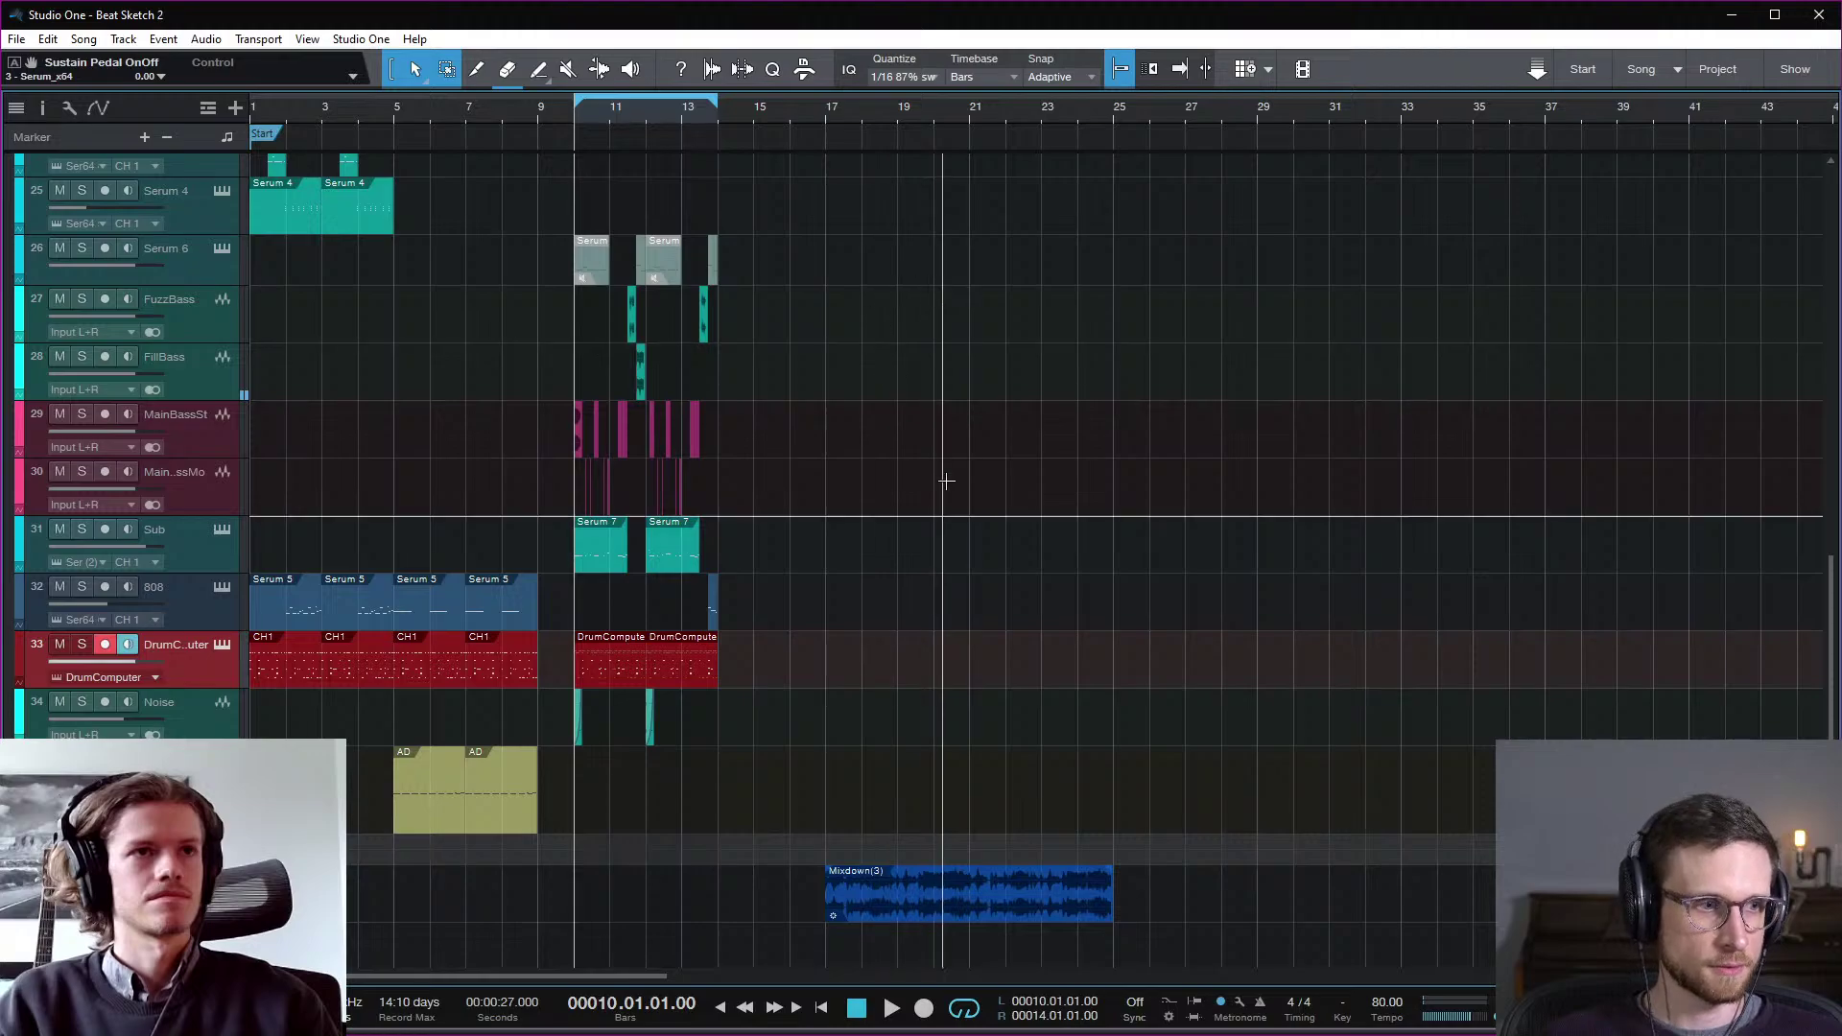
pyautogui.press('space')
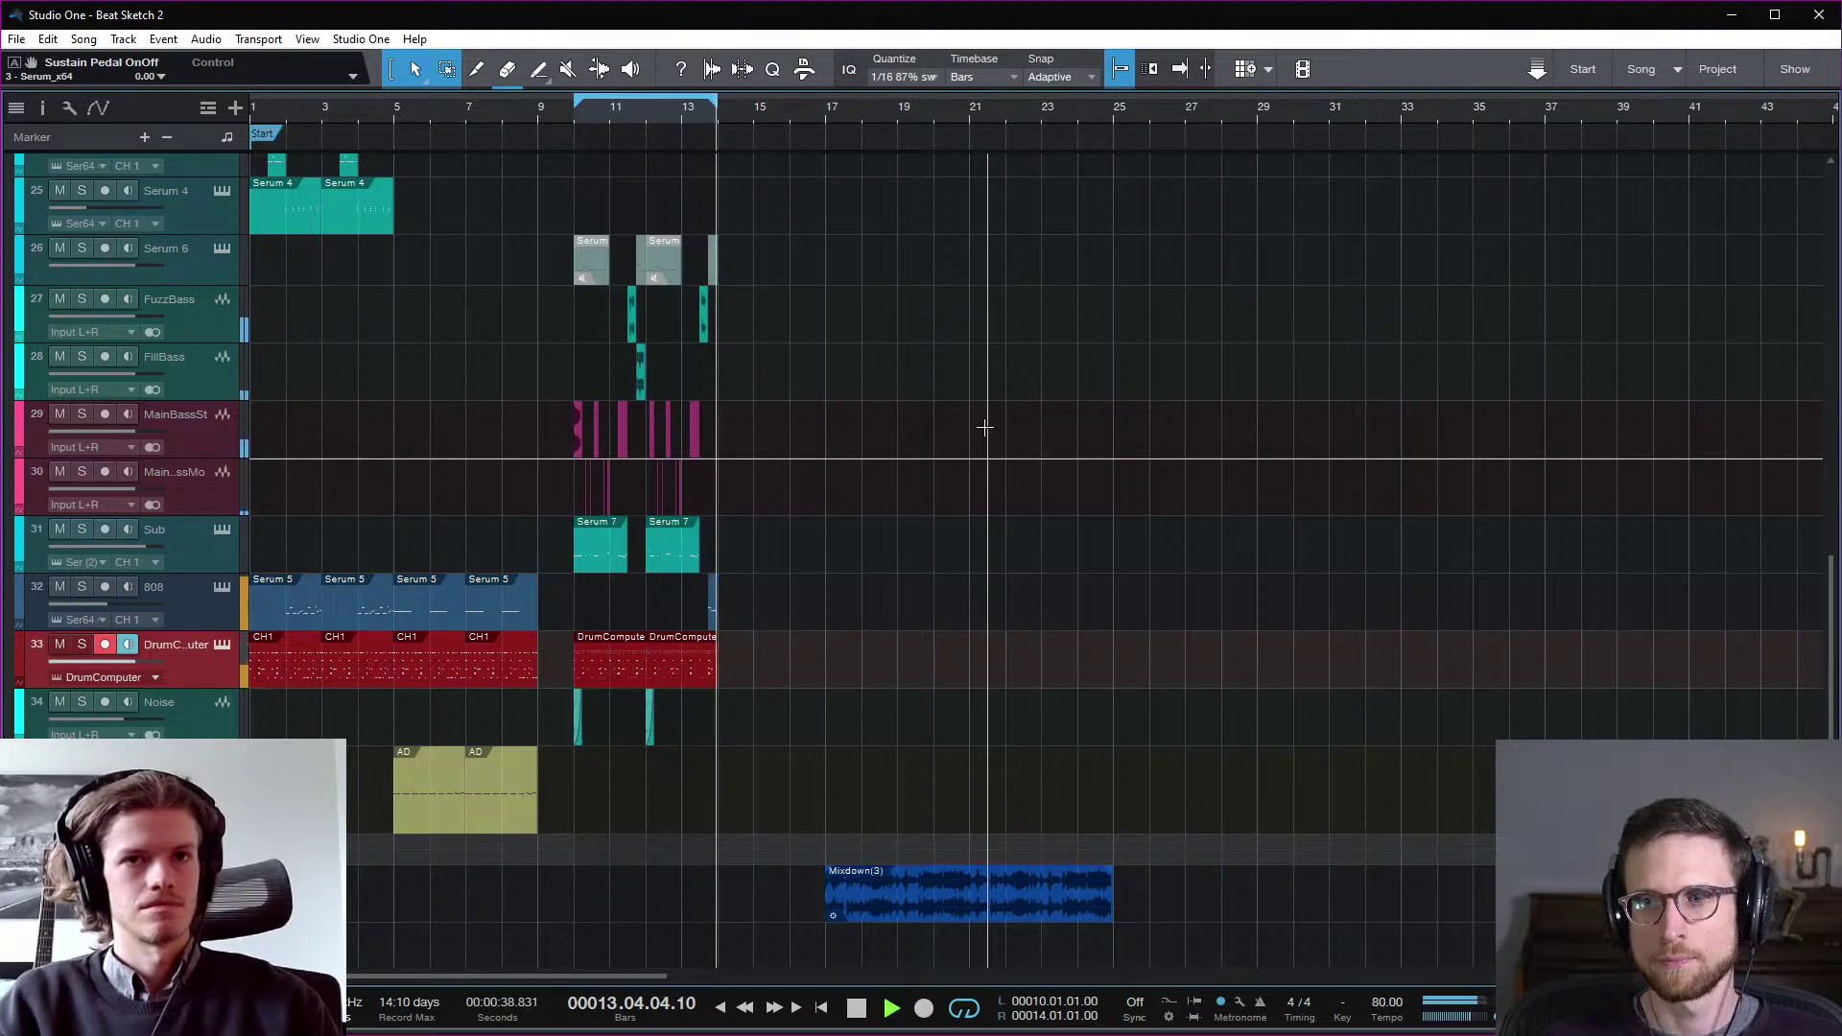
pyautogui.press('space')
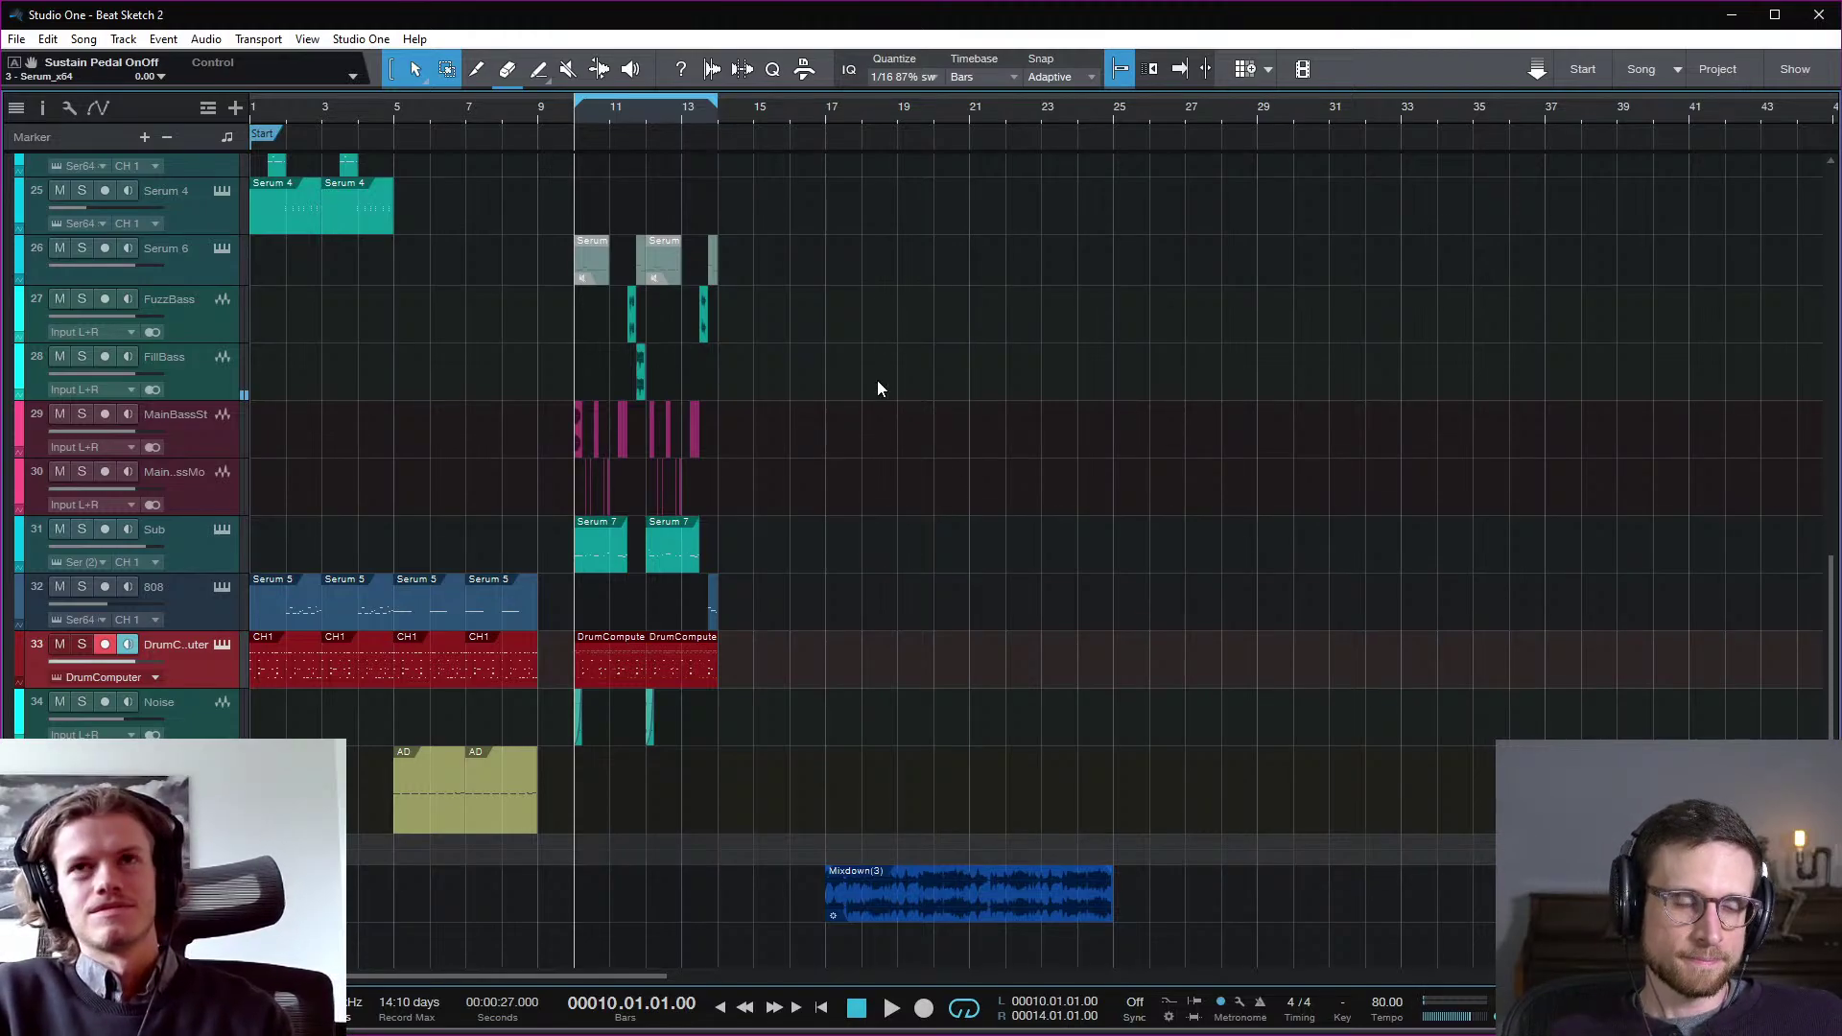
# Step: Select the first Serum 6 clip at bar 10 and solo its track
pyautogui.scroll(10, 875, 440)
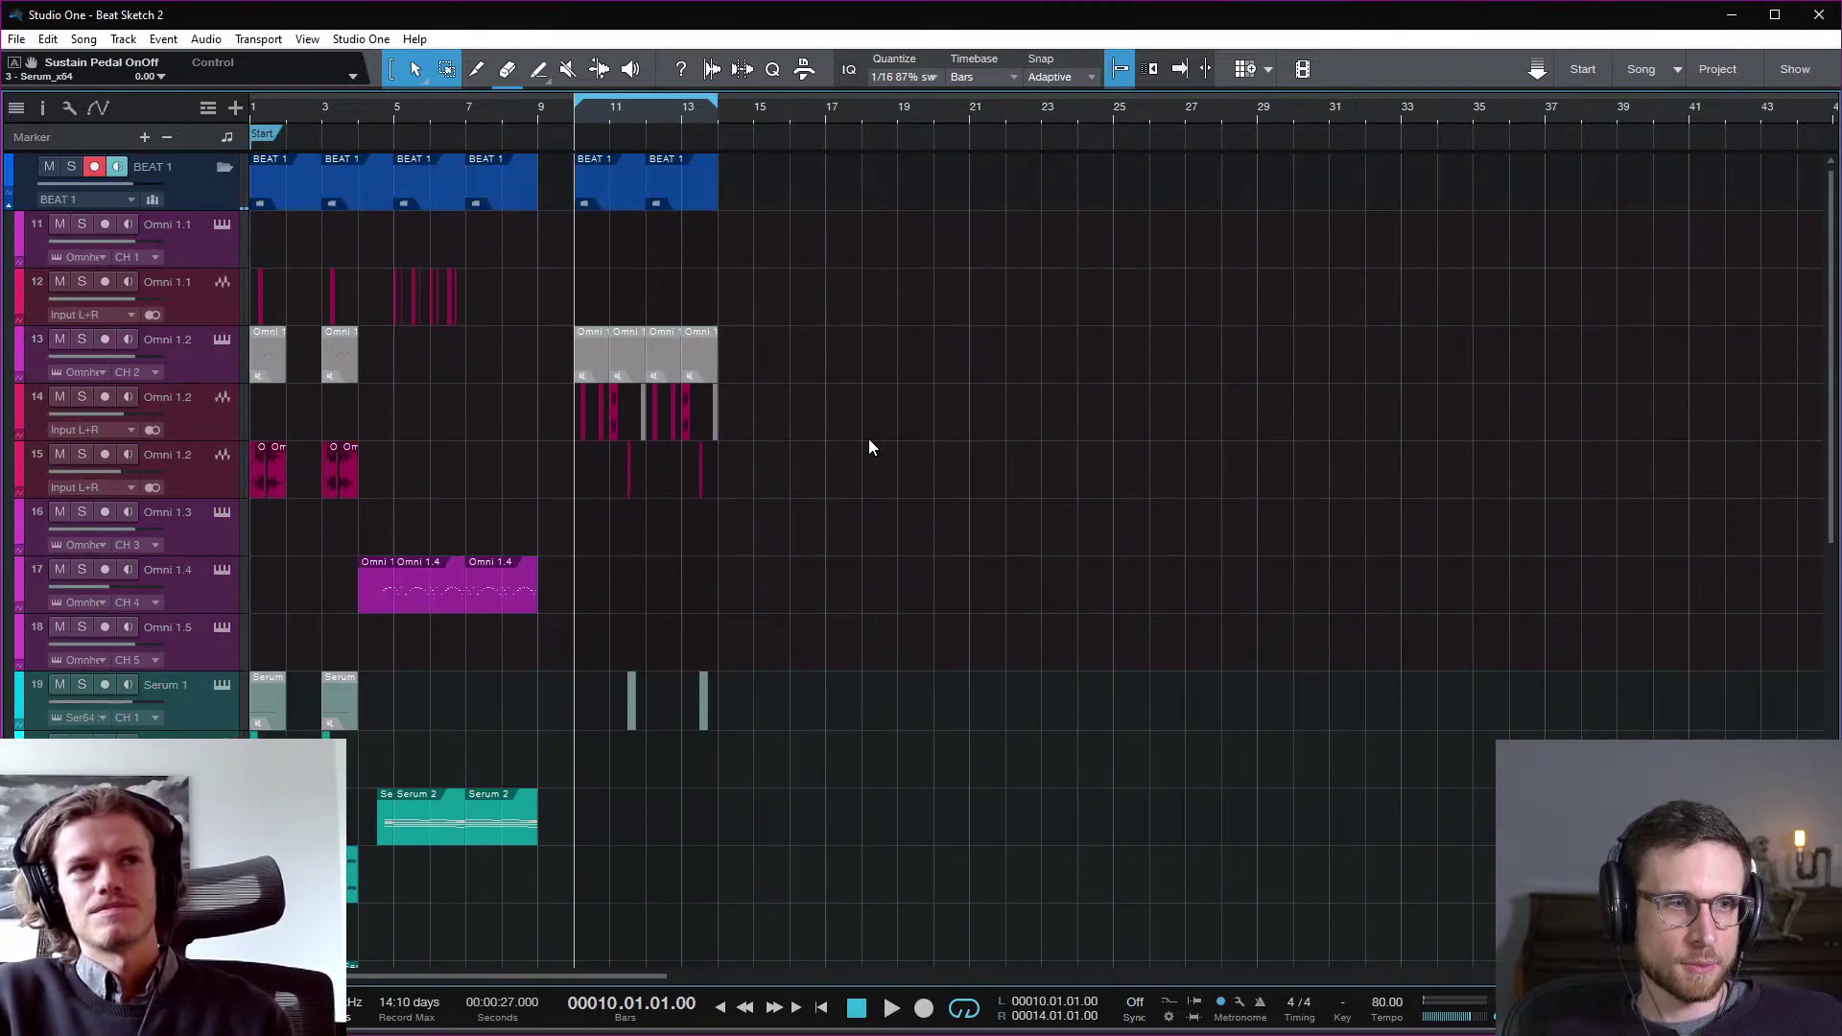
pyautogui.scroll(-10, 804, 424)
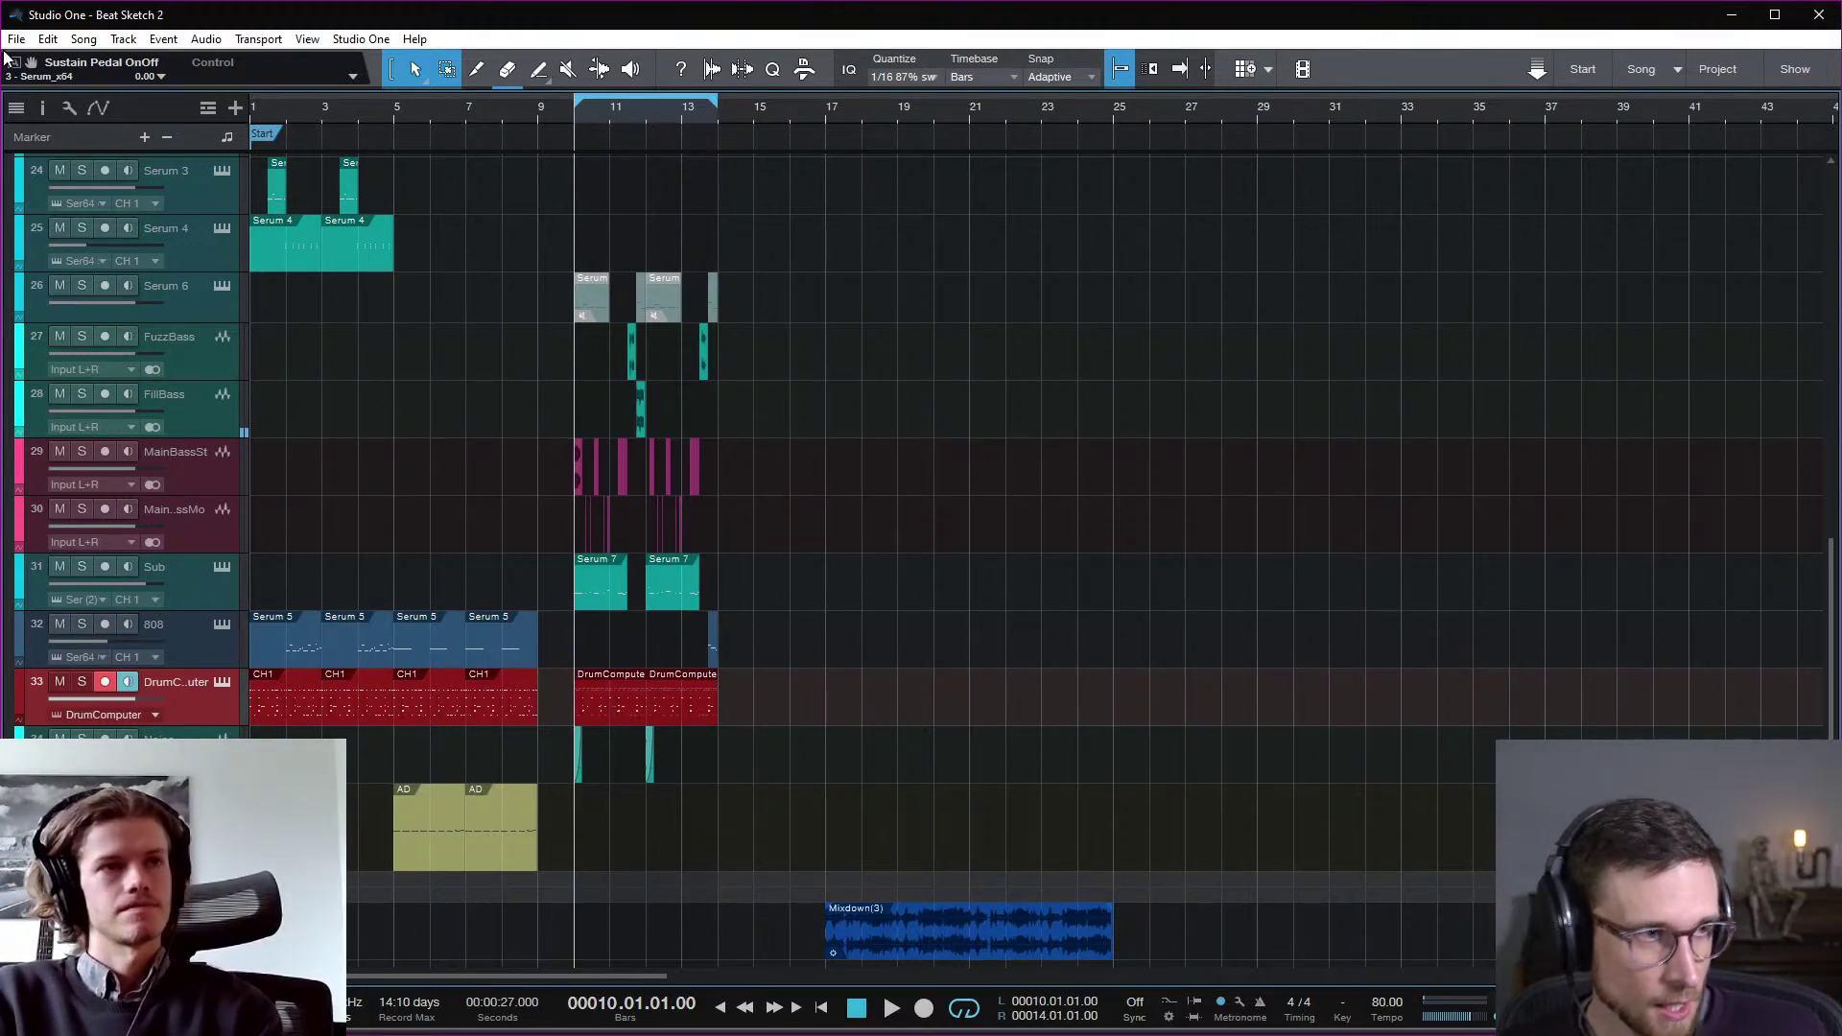
pyautogui.hotkey('shift', 'l')
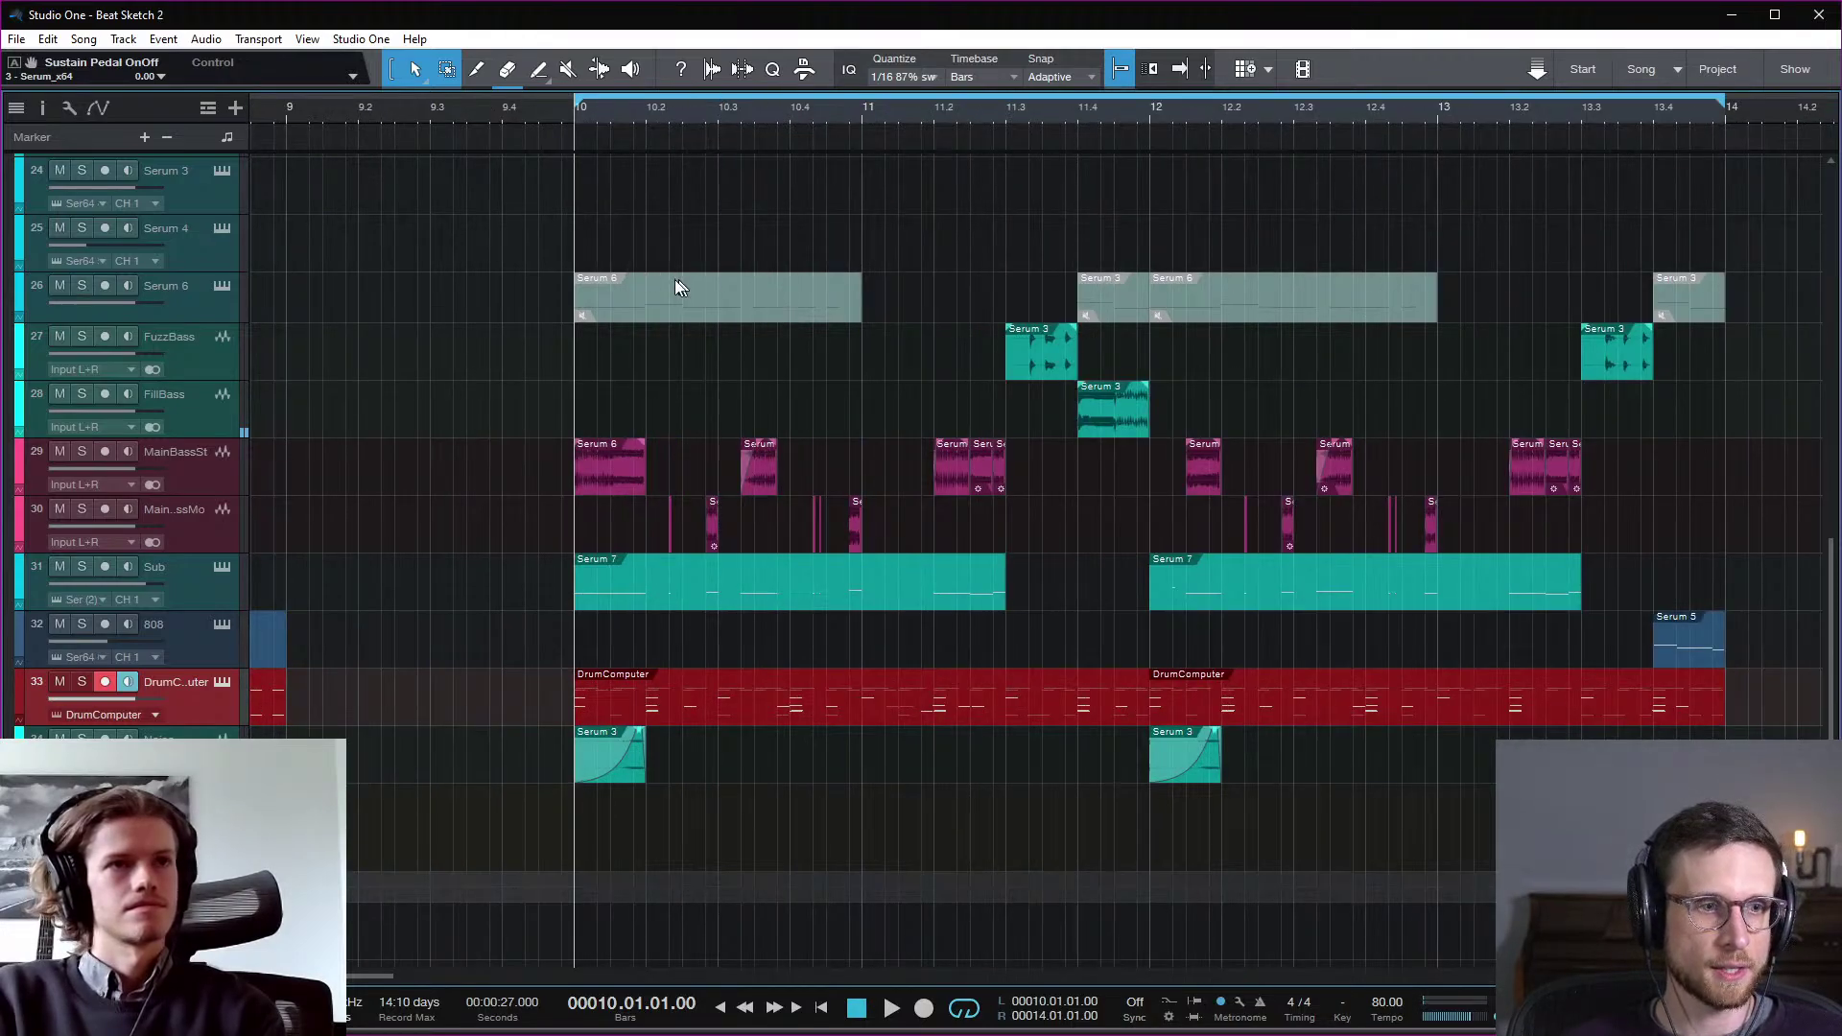
pyautogui.click(708, 306)
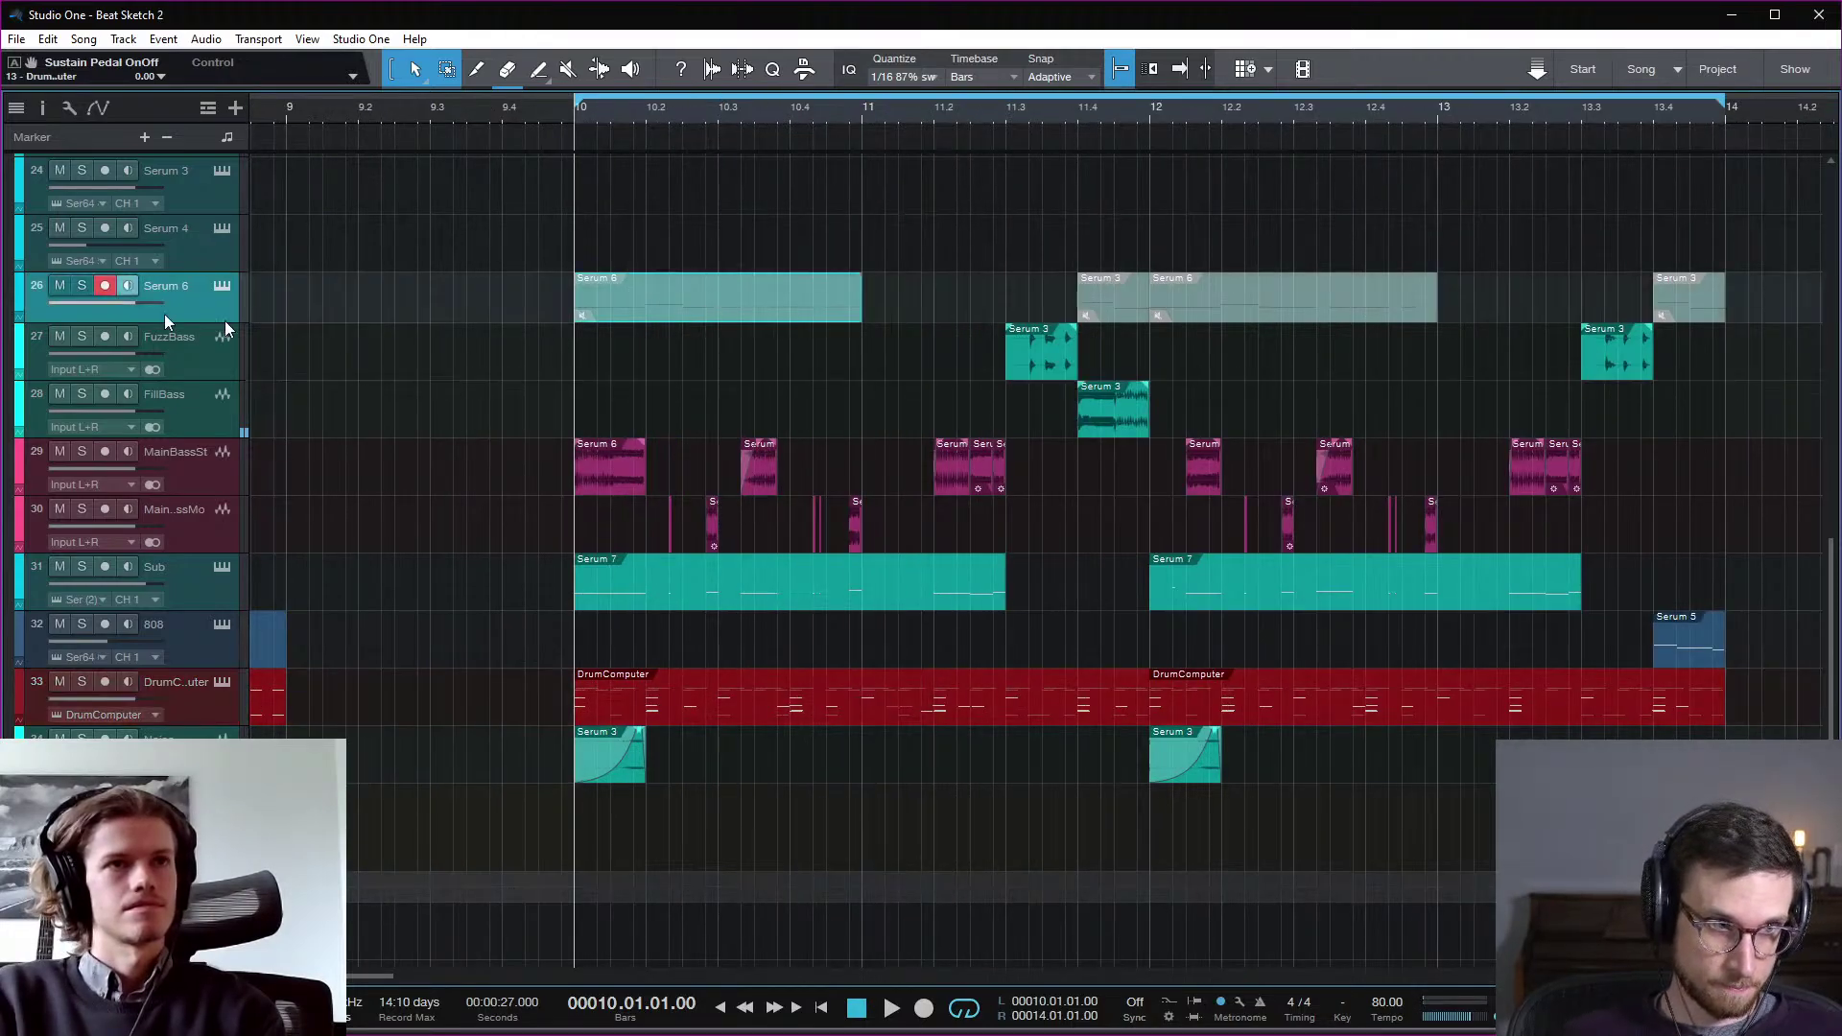
pyautogui.click(82, 285)
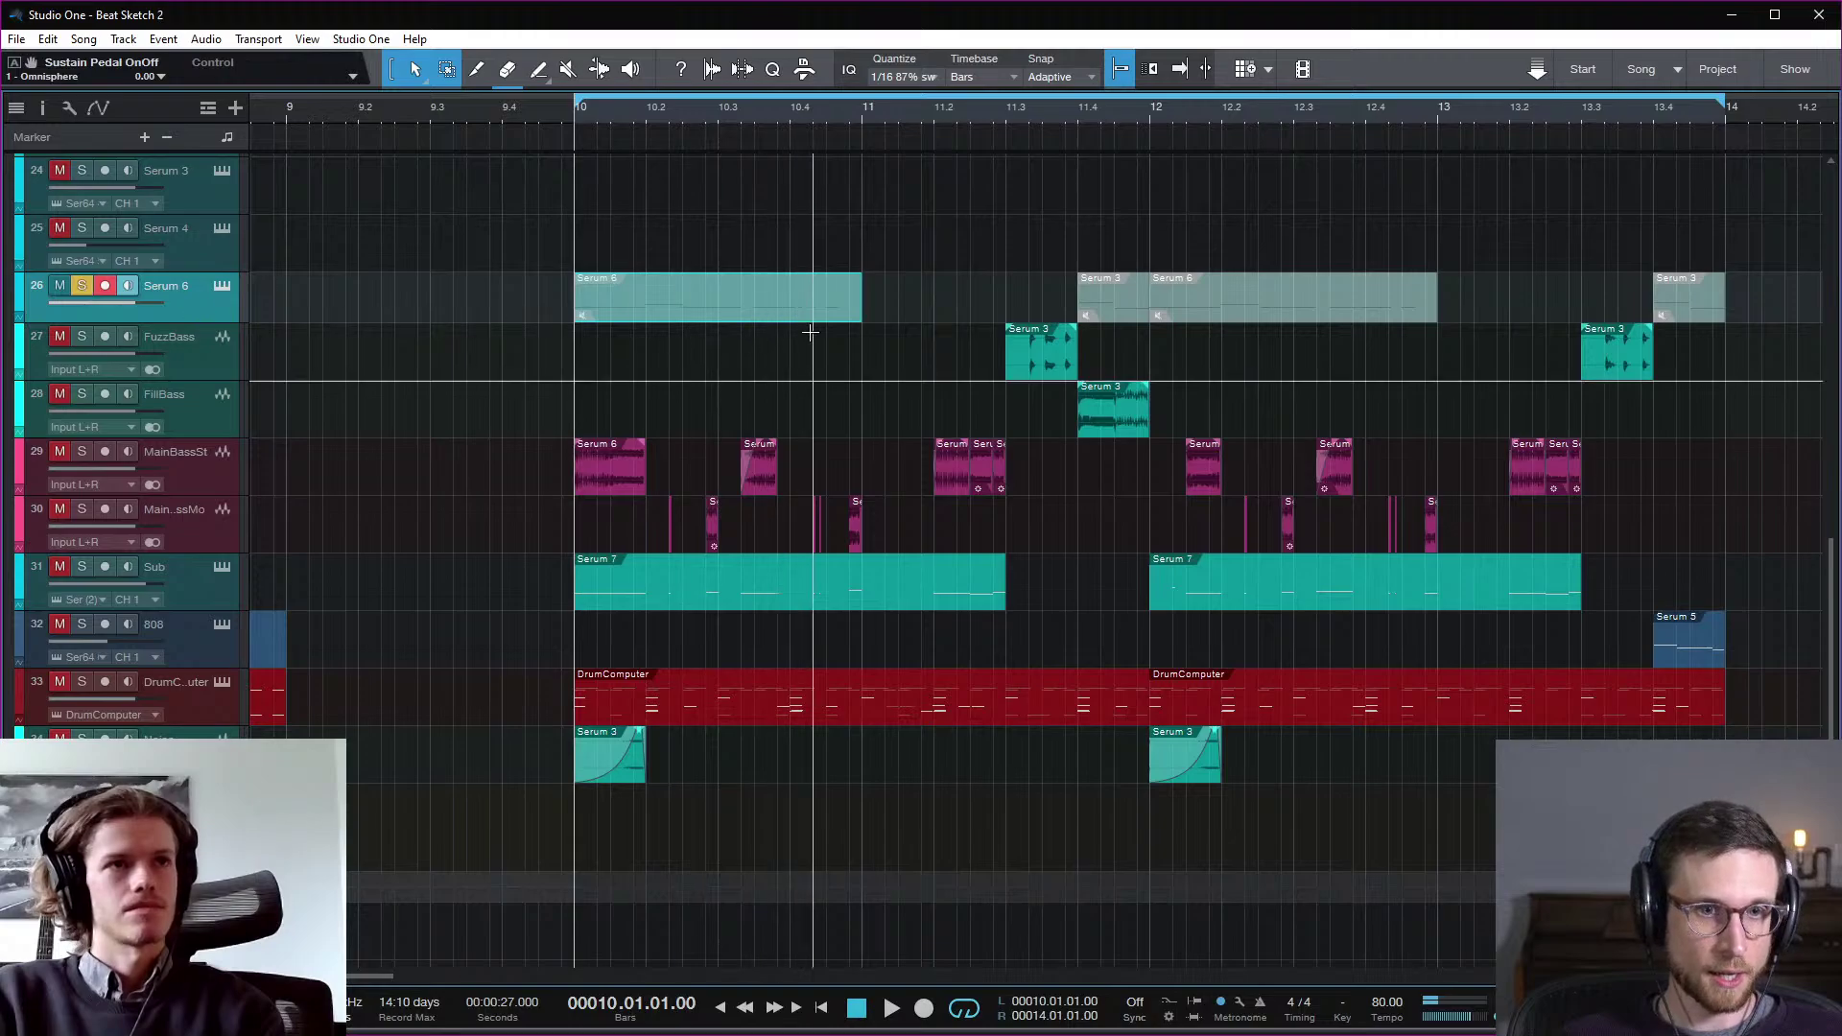
# Step: Set the loop range to the selected Serum 6 clip, bars 10 to 11, and unmute the clip
pyautogui.press('p')
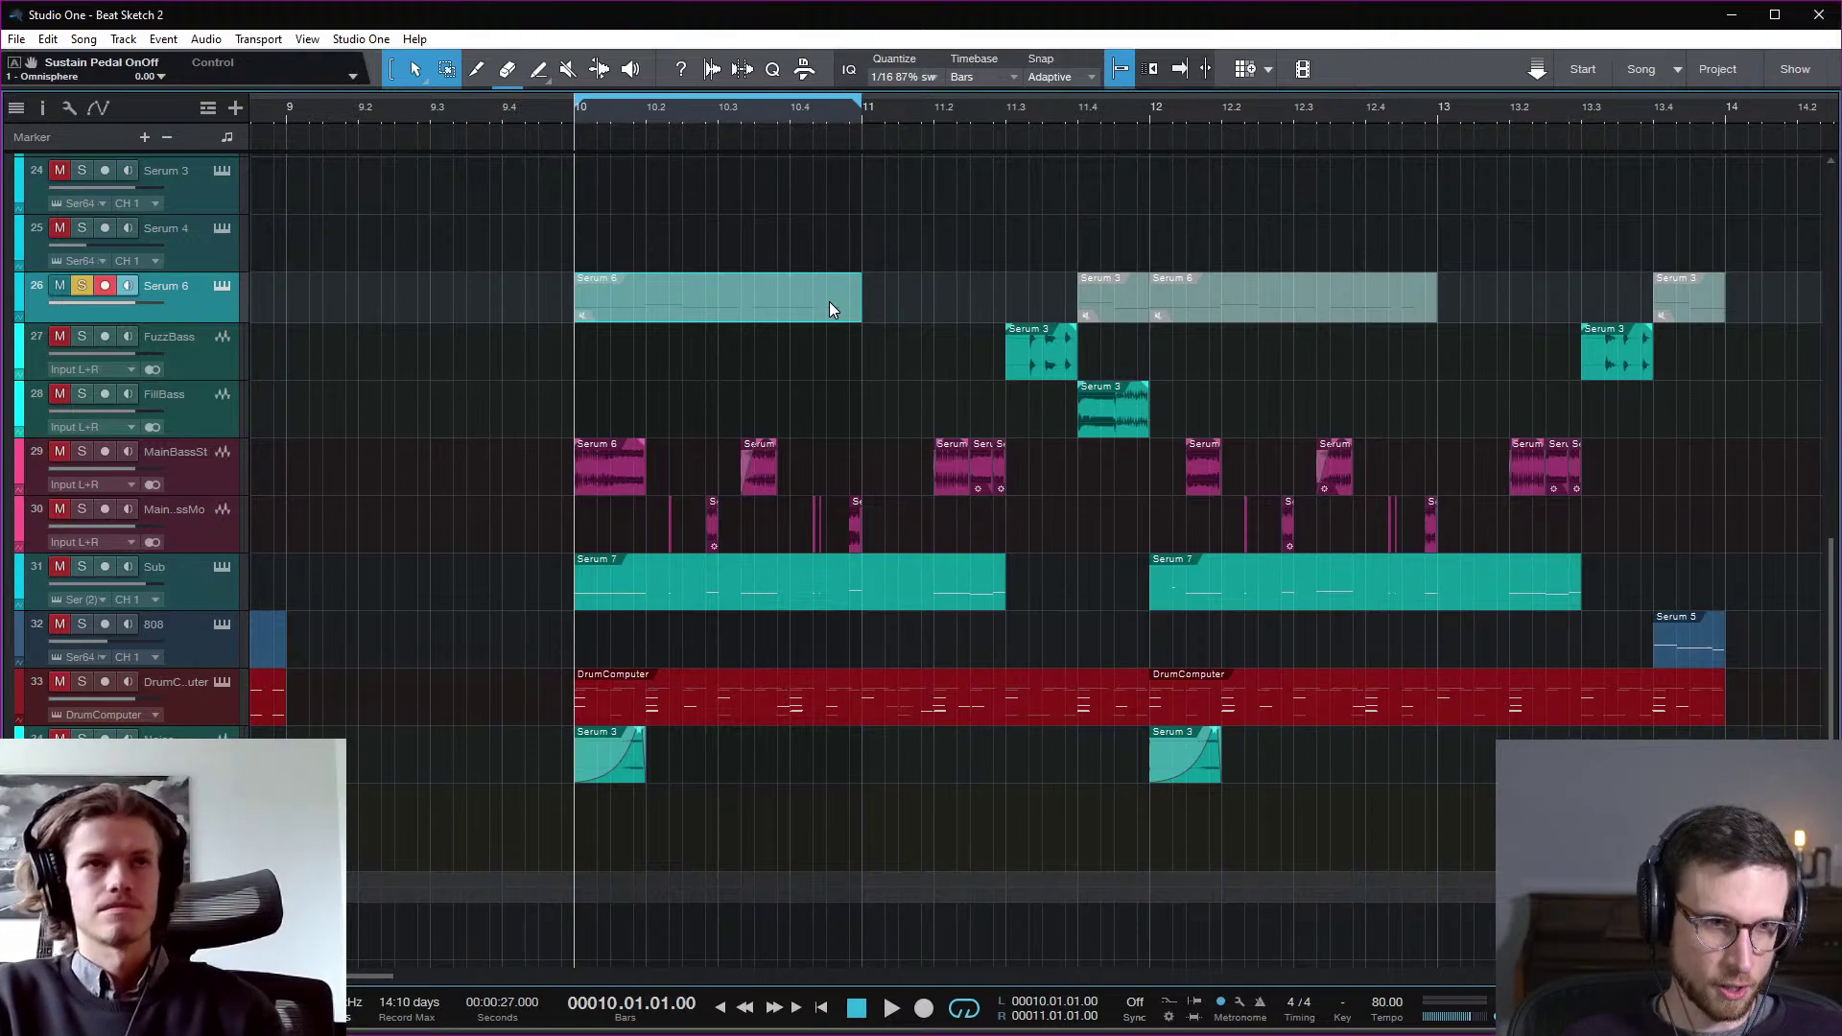
pyautogui.hotkey('shift', 'm')
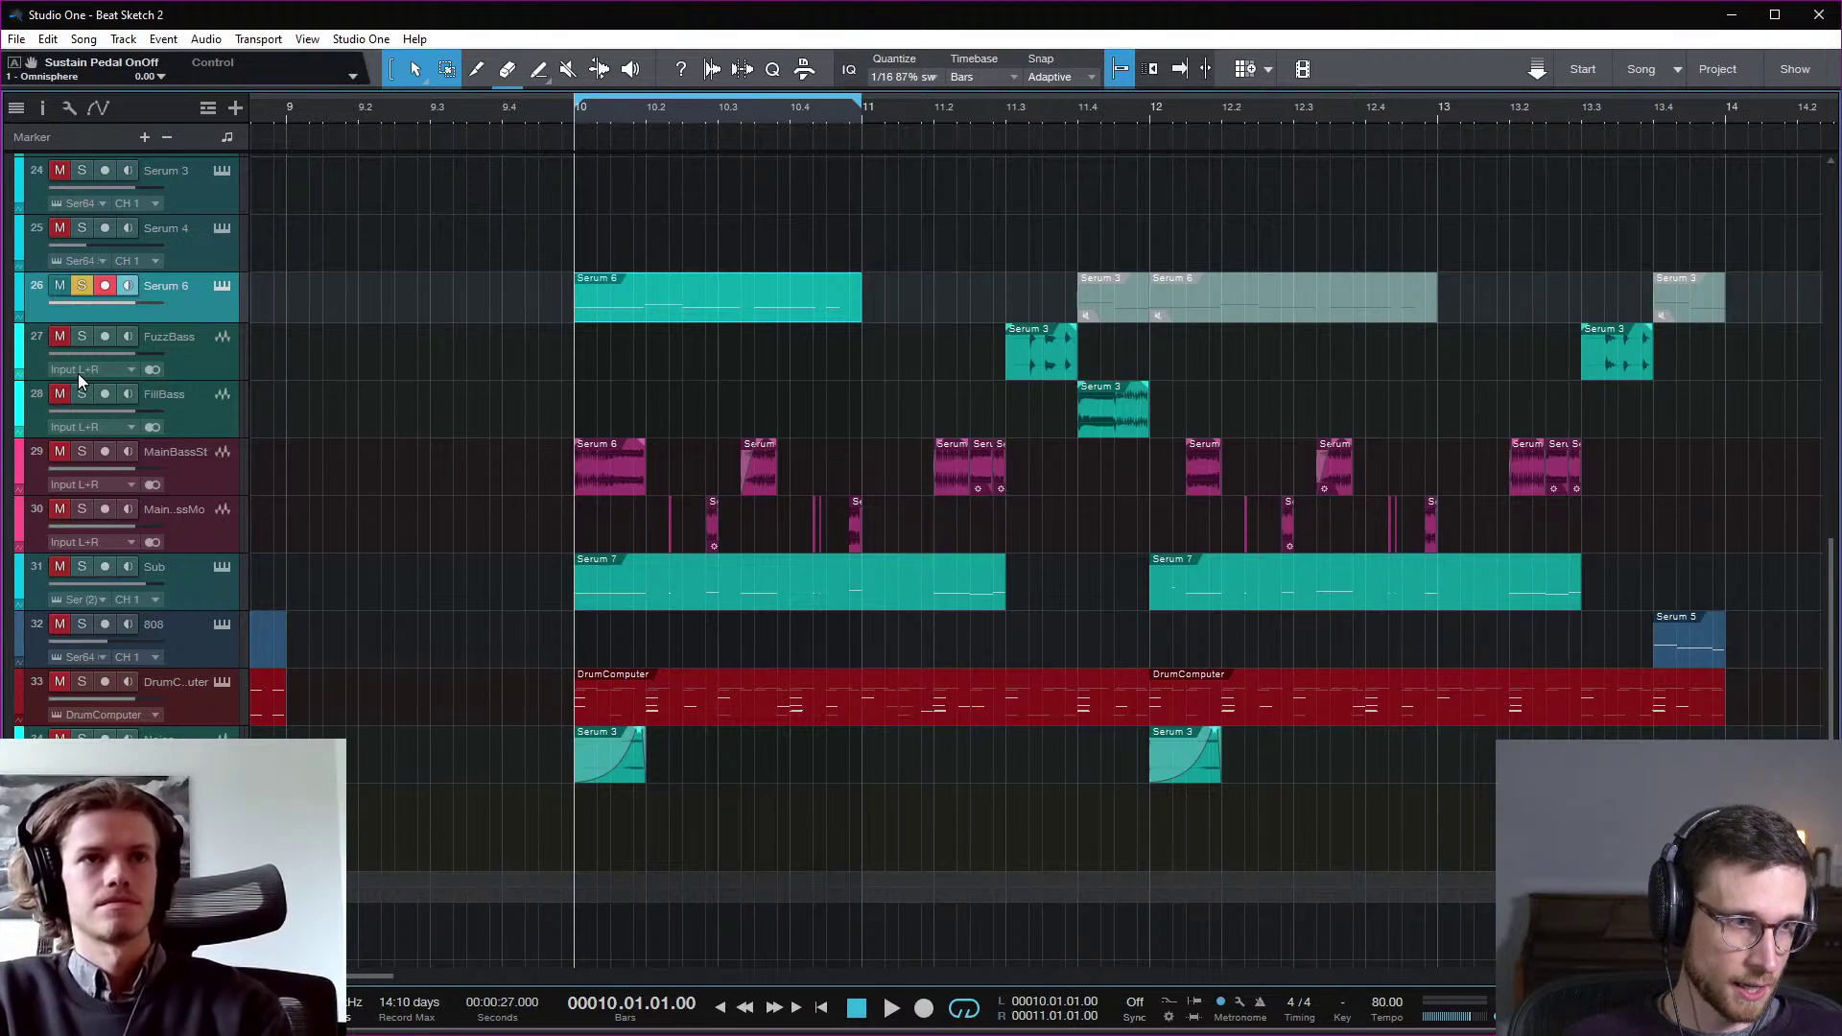
# Step: Show the Serum 6 track's inspector, and audition the looped bass while viewing its Serum instrument patch
pyautogui.click(38, 108)
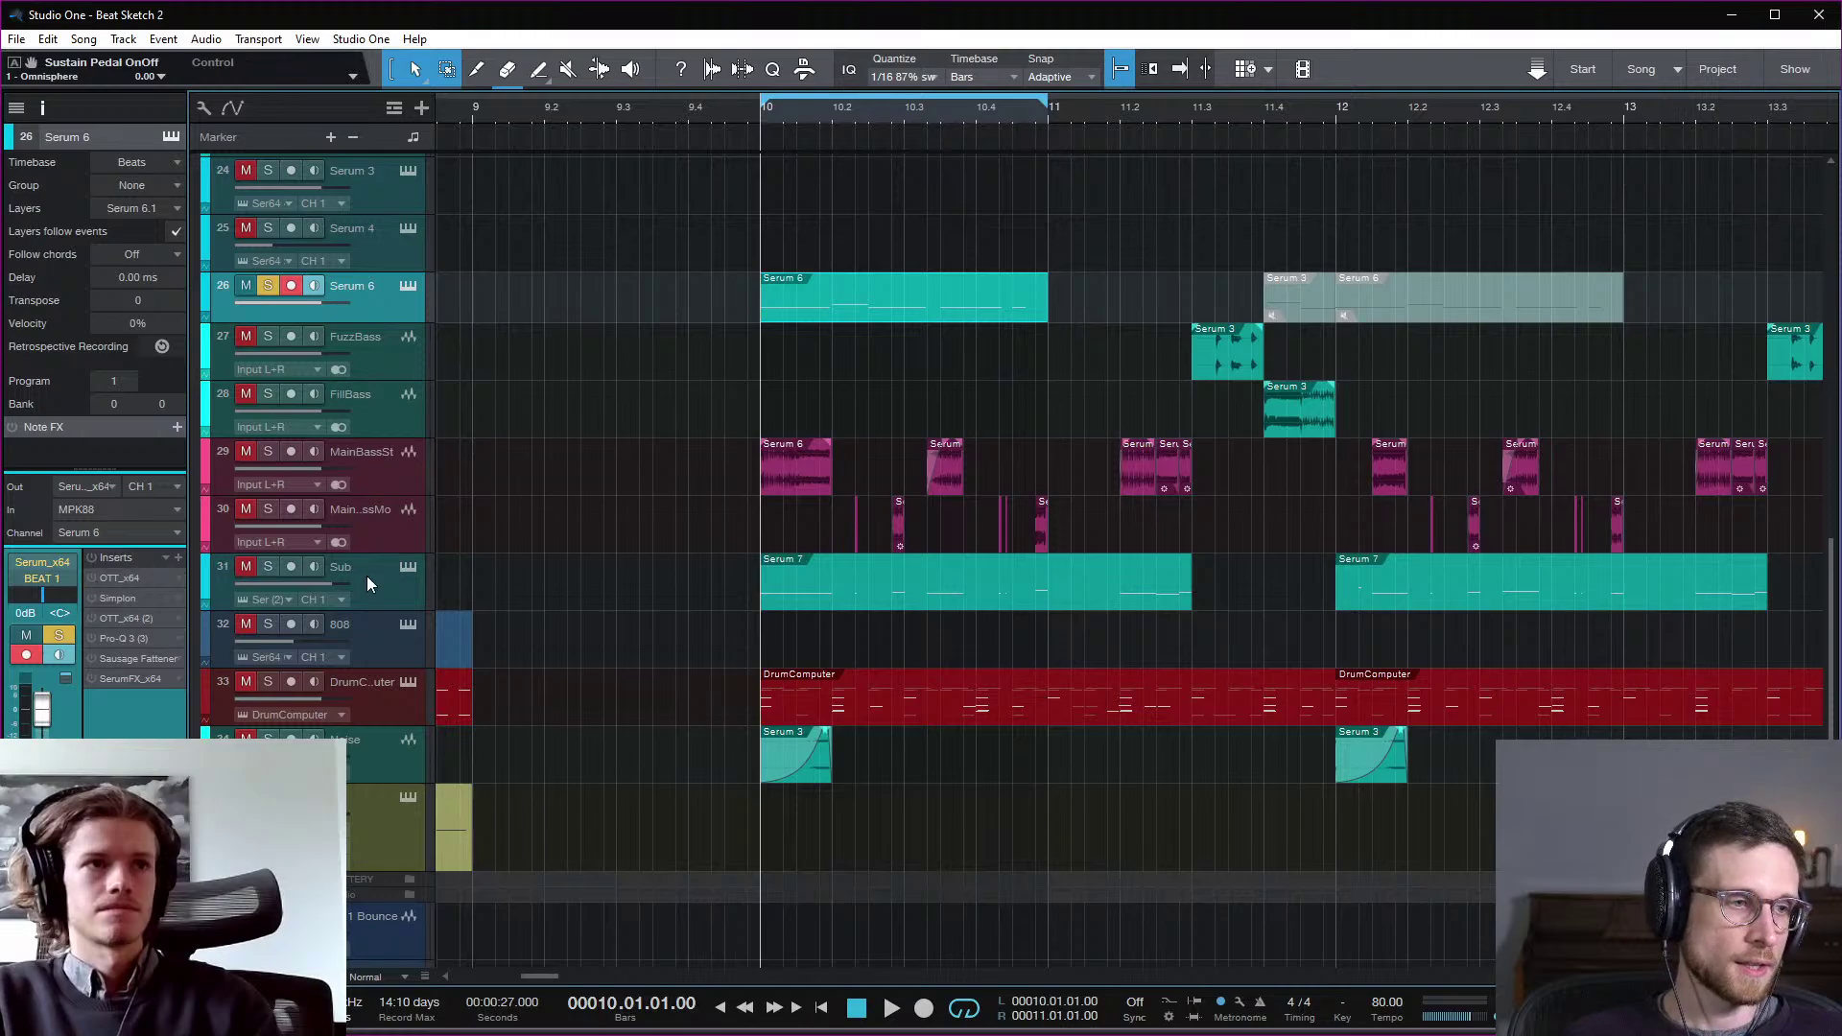
pyautogui.press('space')
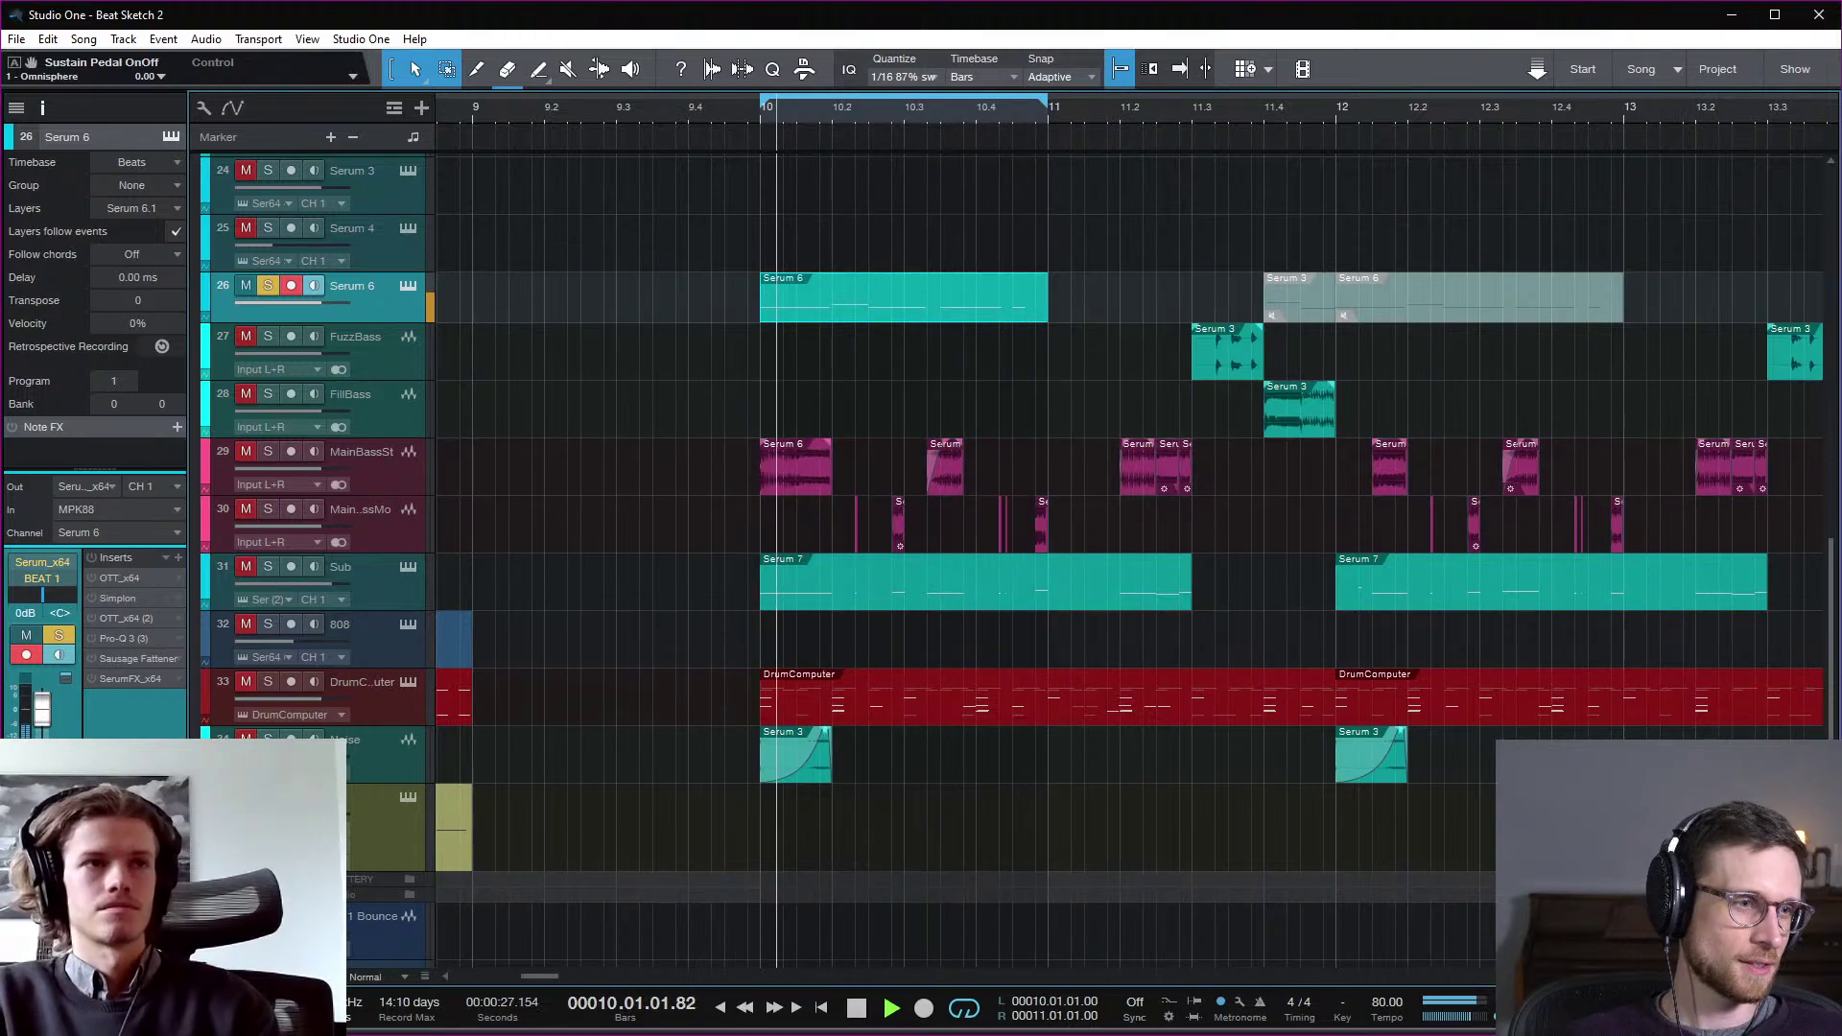
pyautogui.press('F11')
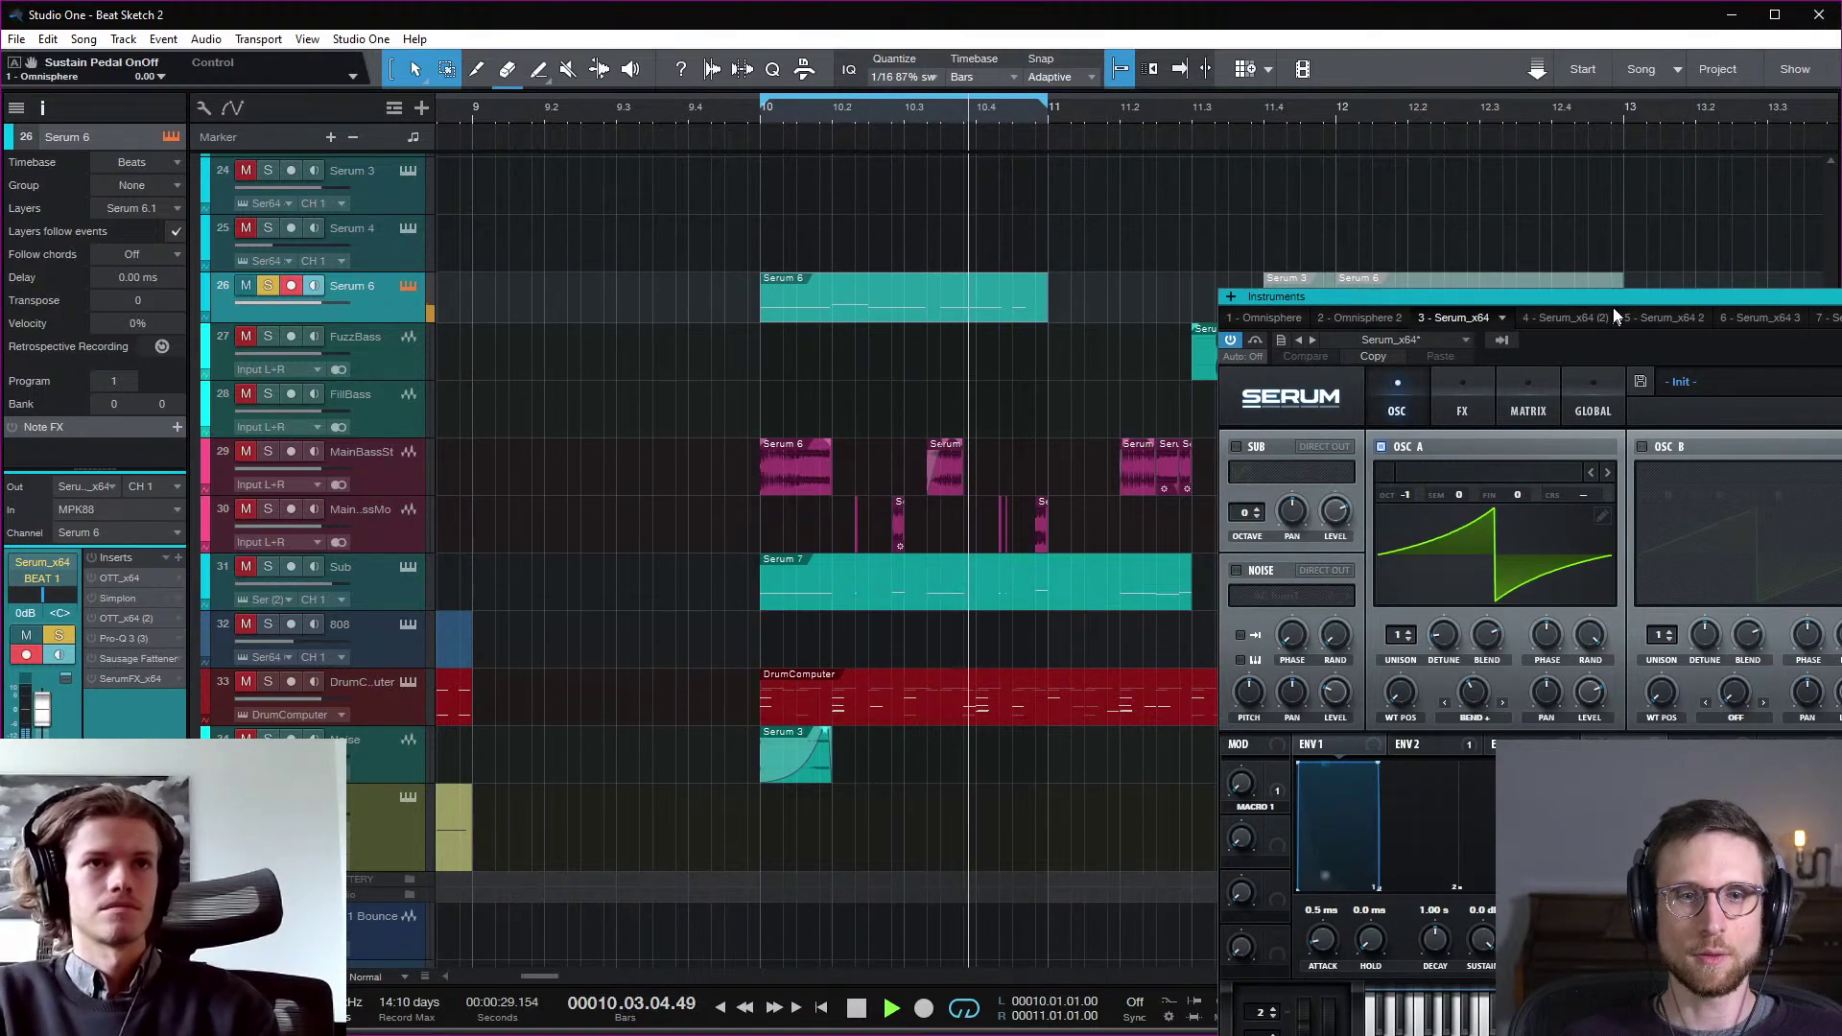
pyautogui.moveTo(1598, 296); pyautogui.dragTo(968, 115)
pyautogui.press('space')
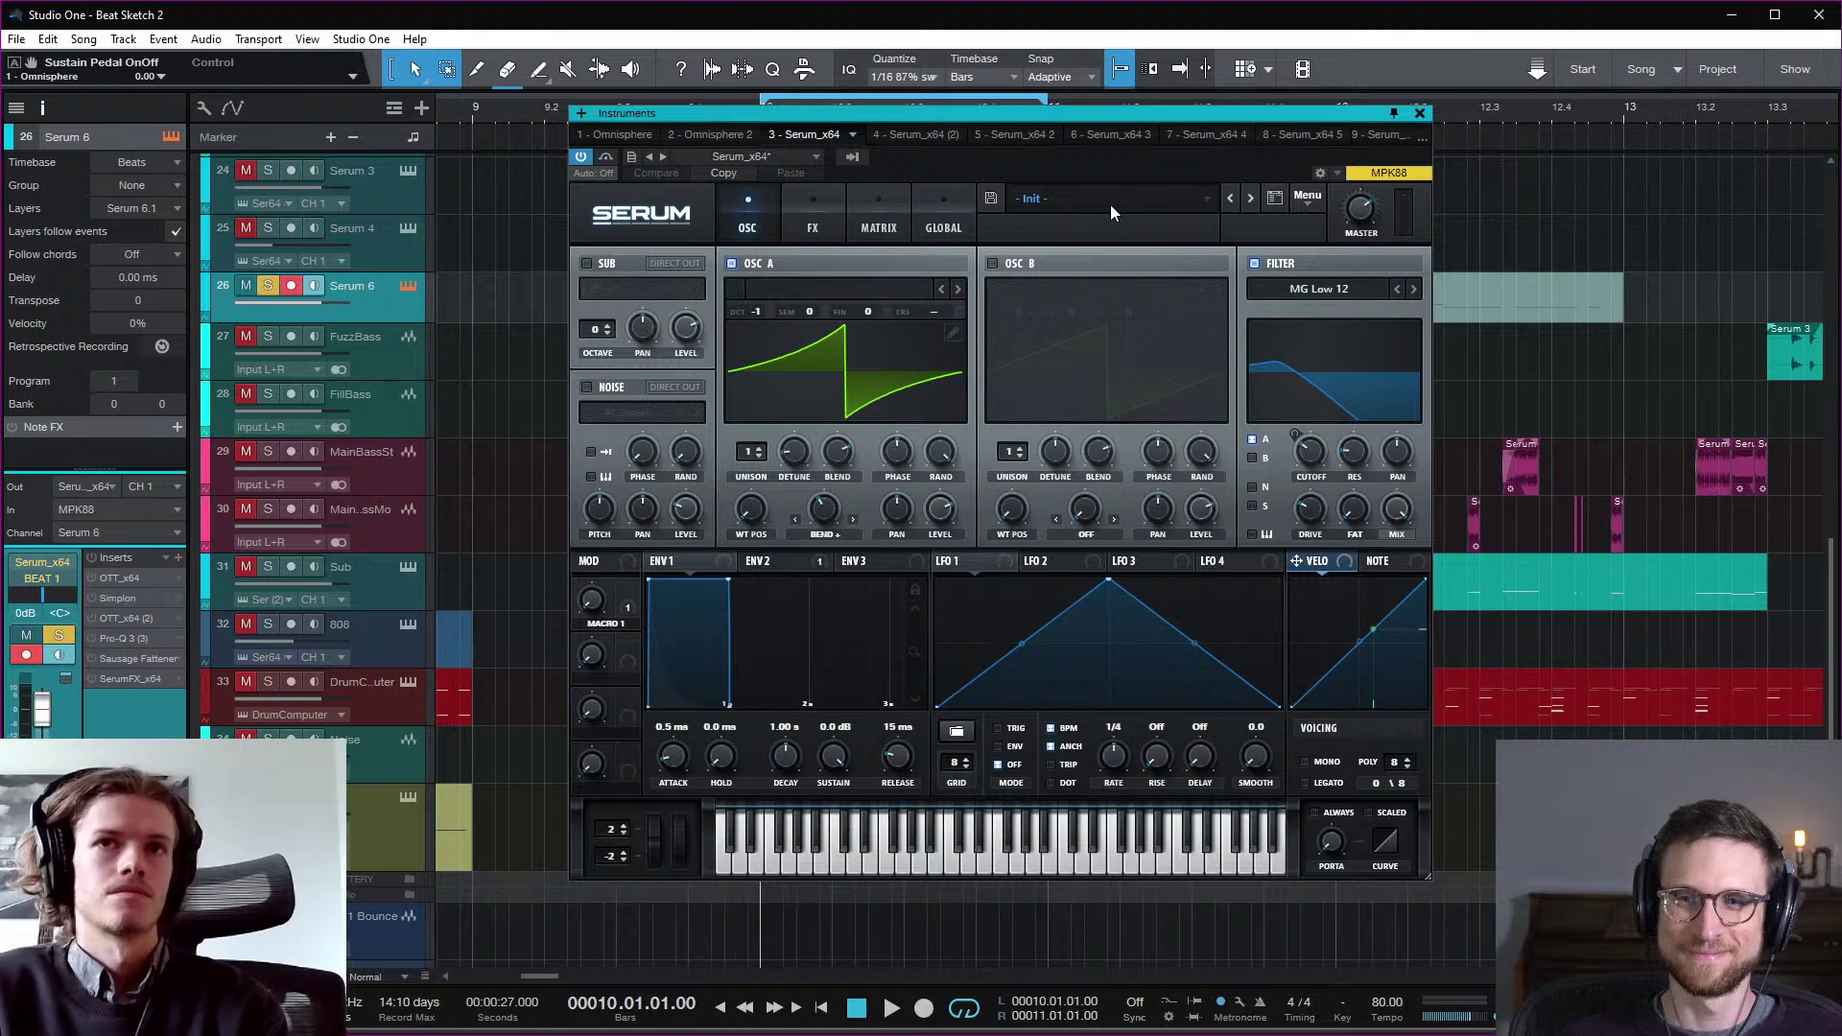
pyautogui.press('space')
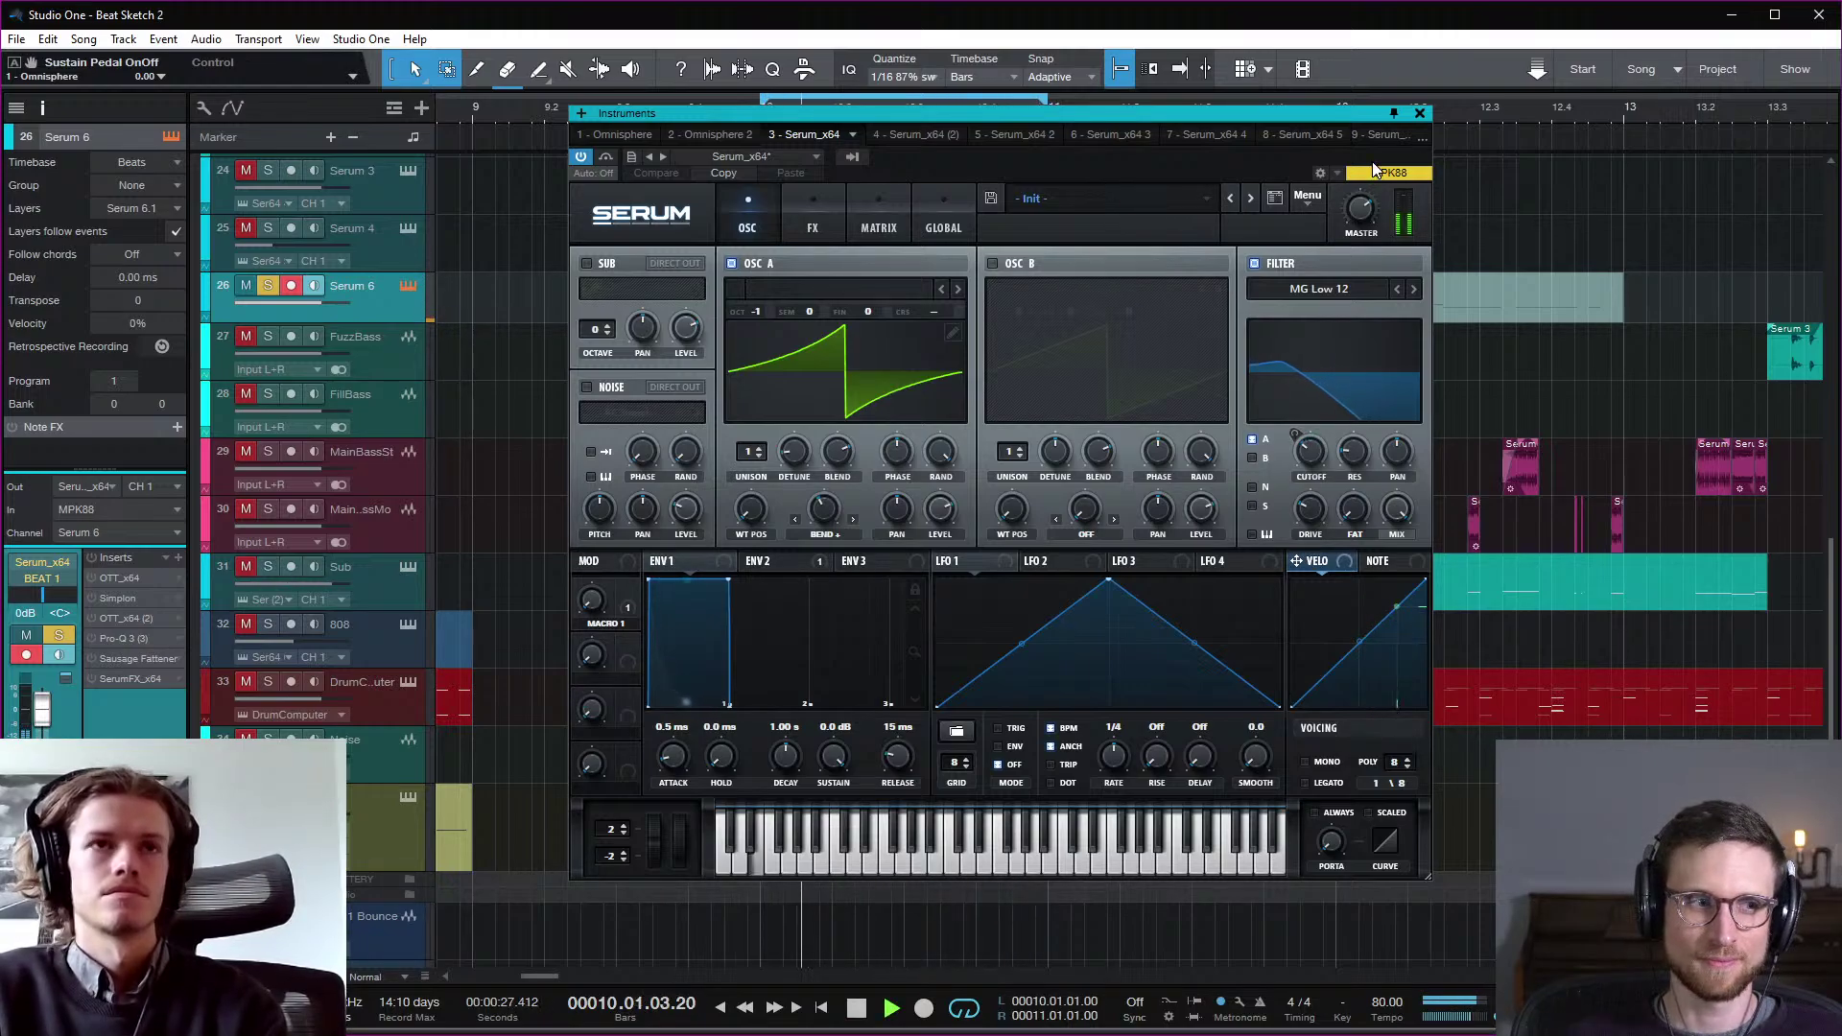
pyautogui.press('space')
pyautogui.click(1419, 115)
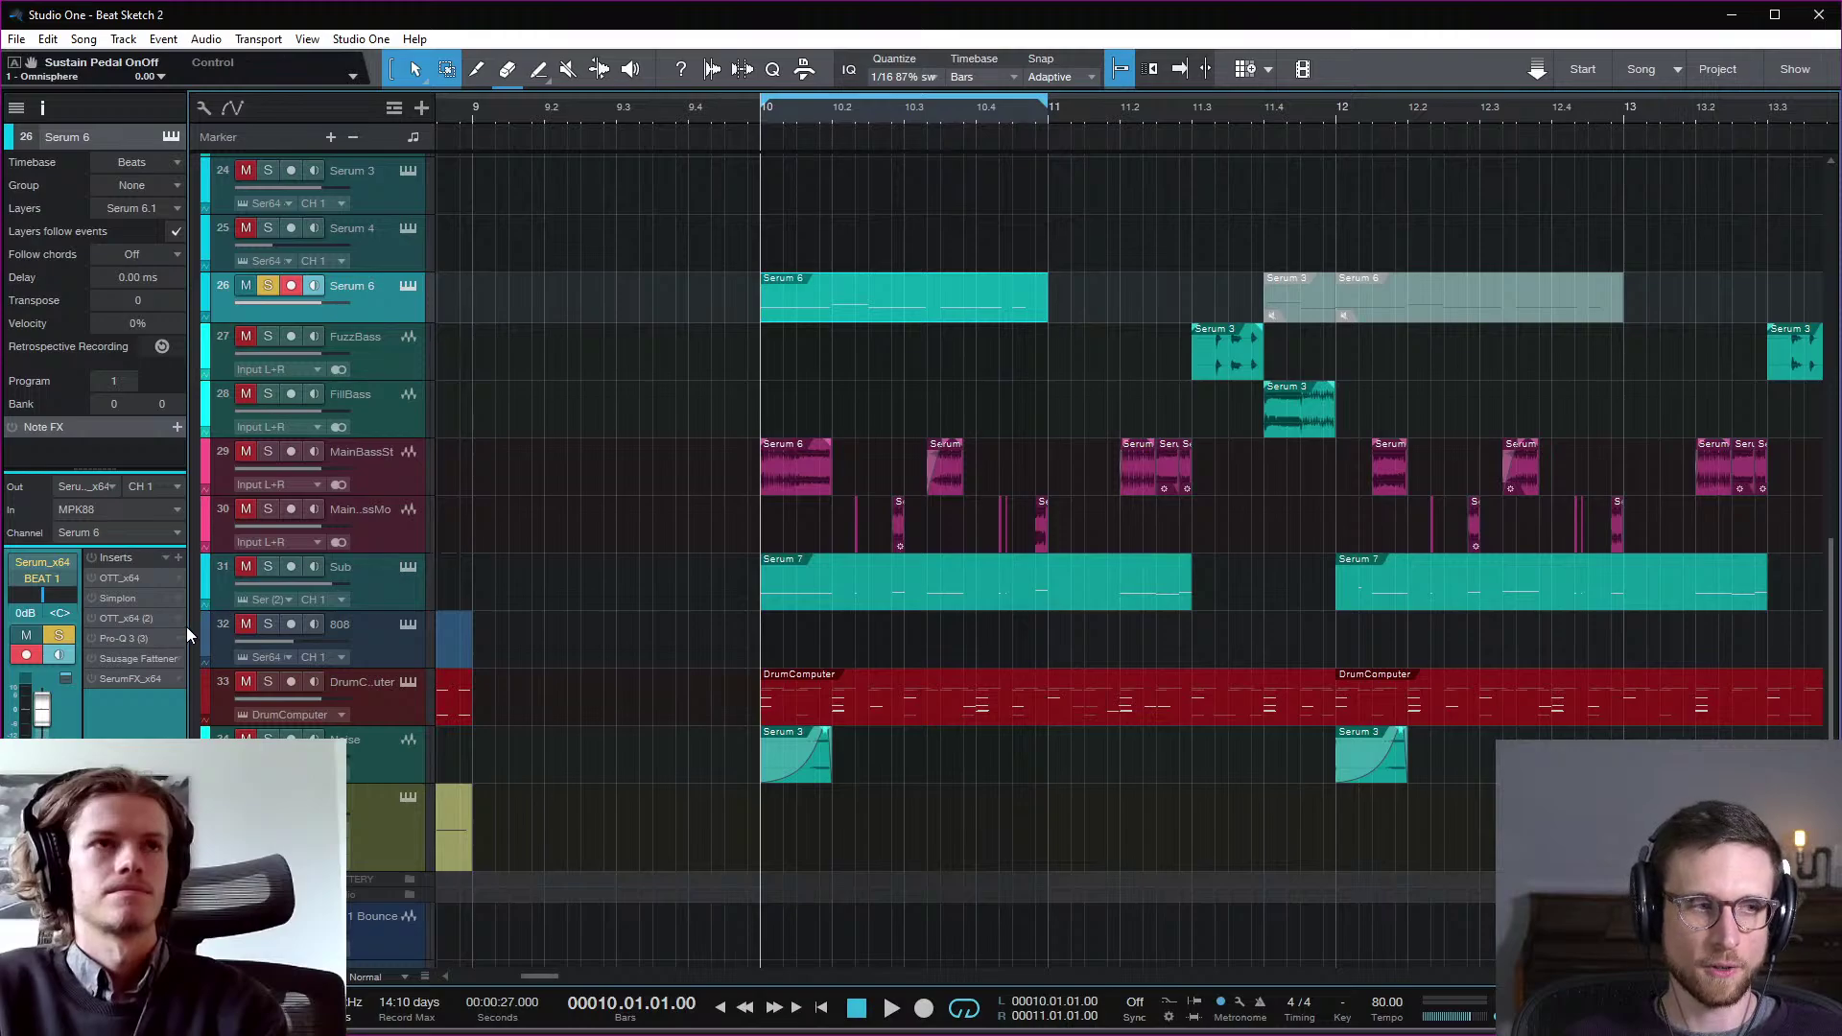
# Step: Enable the OTT insert on the Serum 6 track and open its settings over the arrangement
pyautogui.click(92, 578)
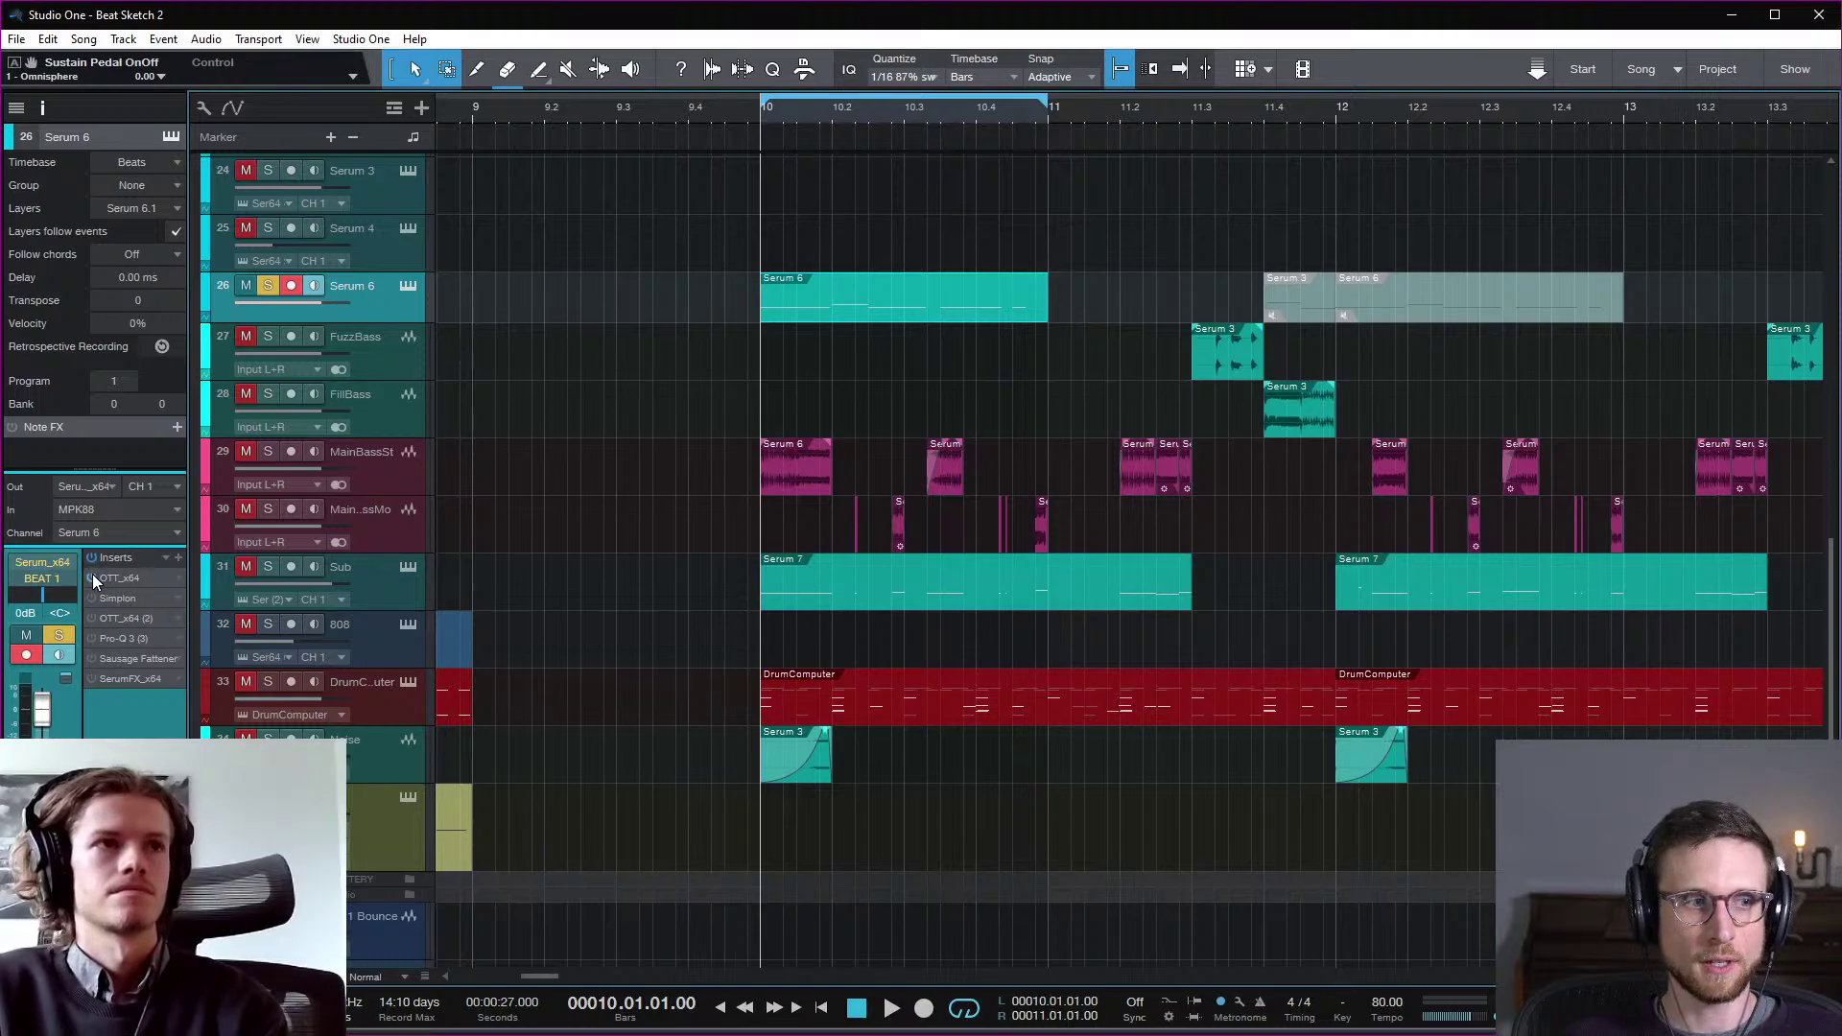
pyautogui.click(115, 578)
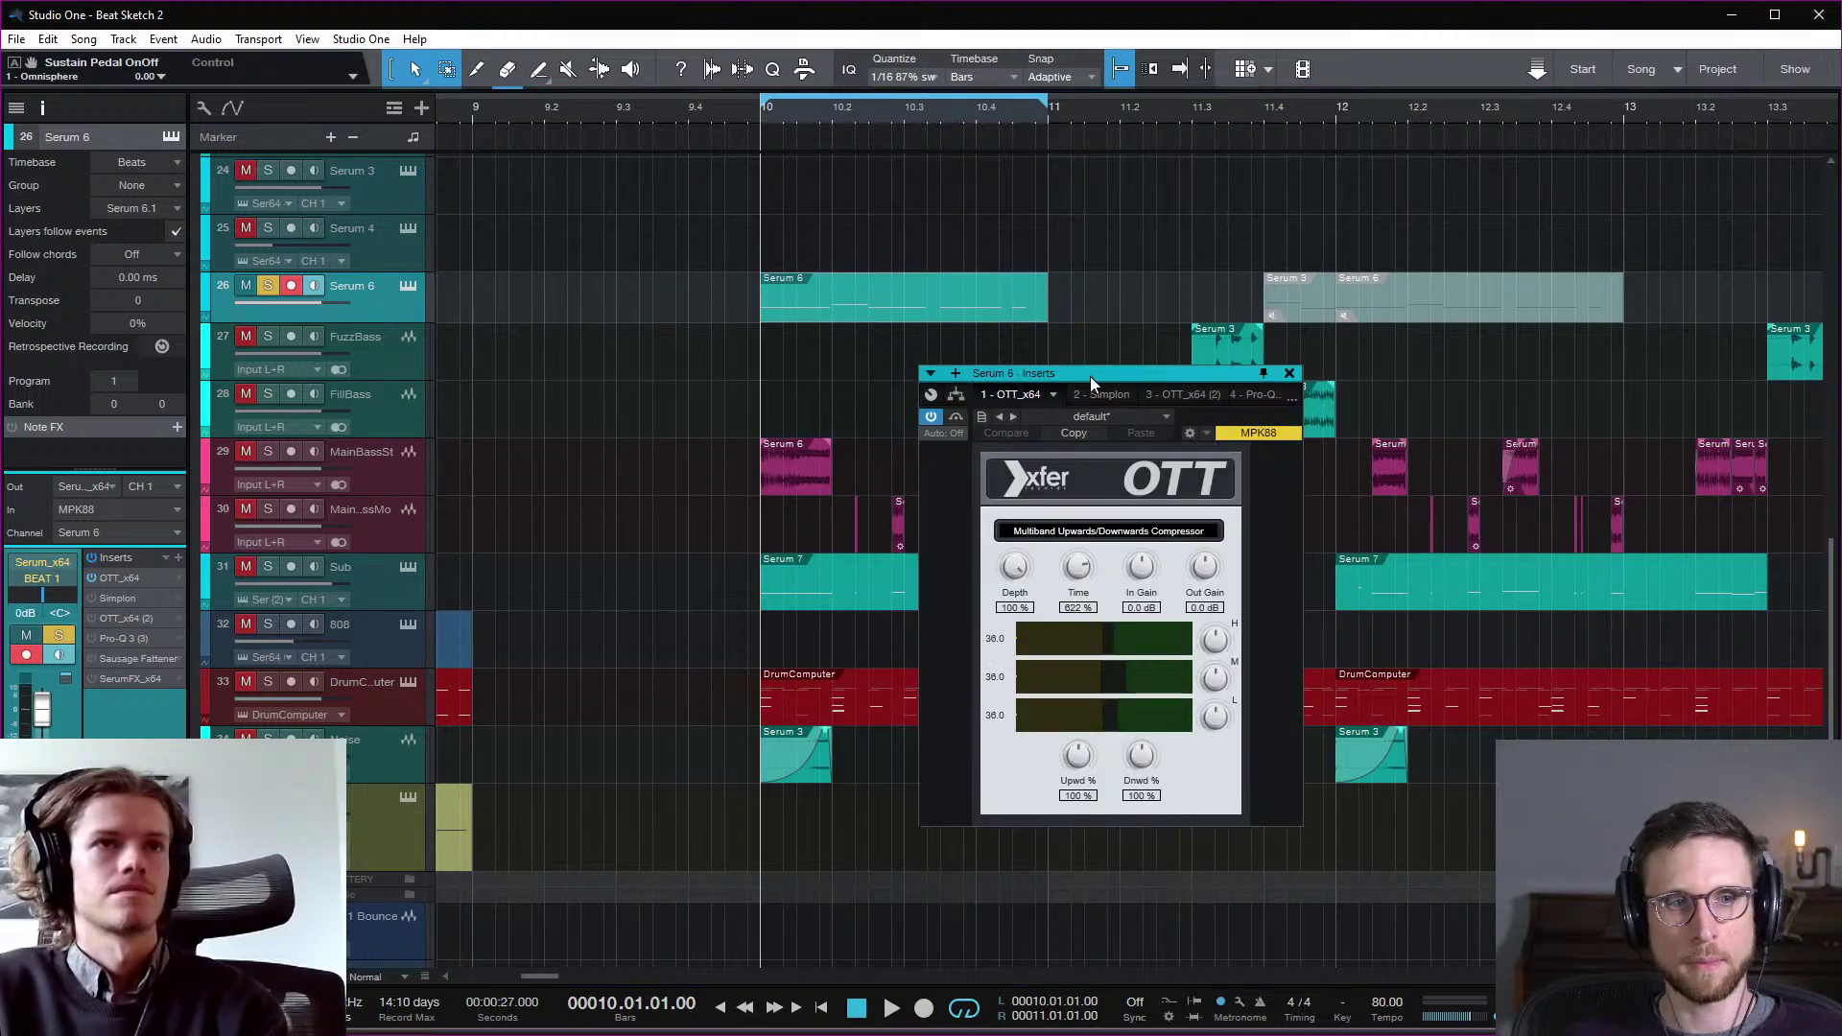
pyautogui.moveTo(1090, 376); pyautogui.dragTo(914, 182)
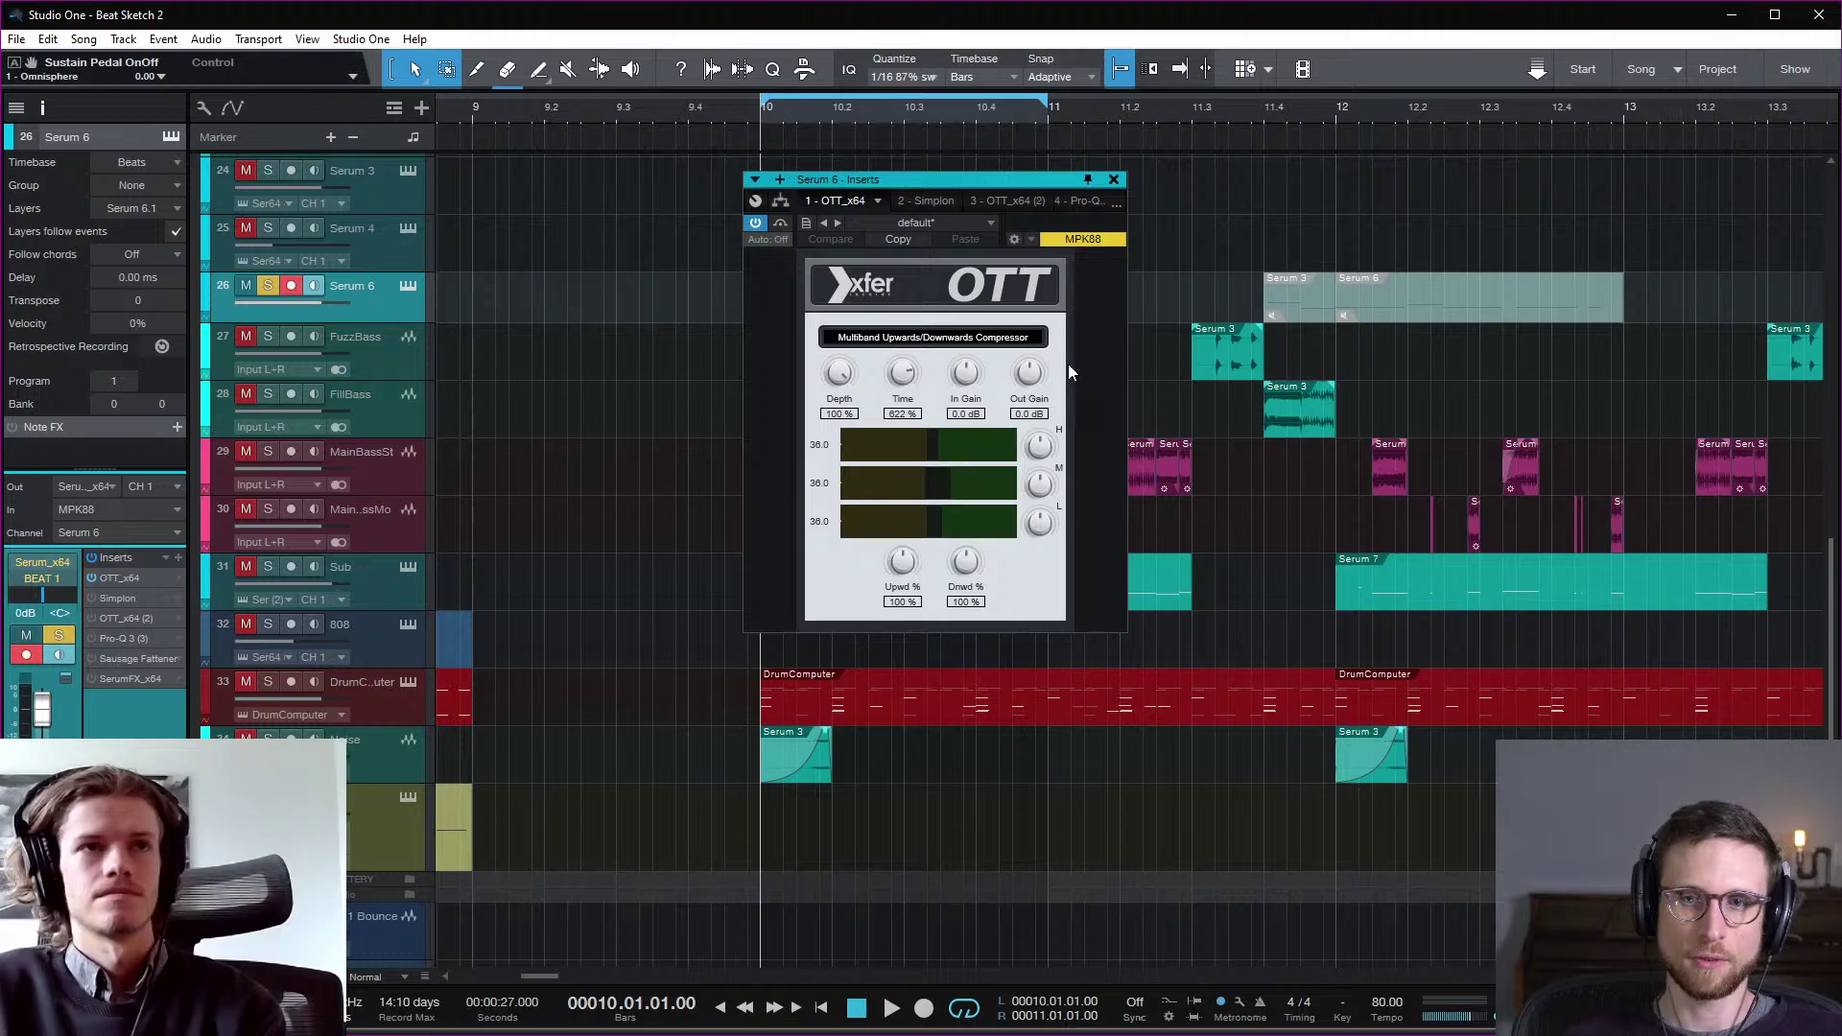
# Step: Play the bass loop and compare the sound with OTT bypassed and active
pyautogui.press('space')
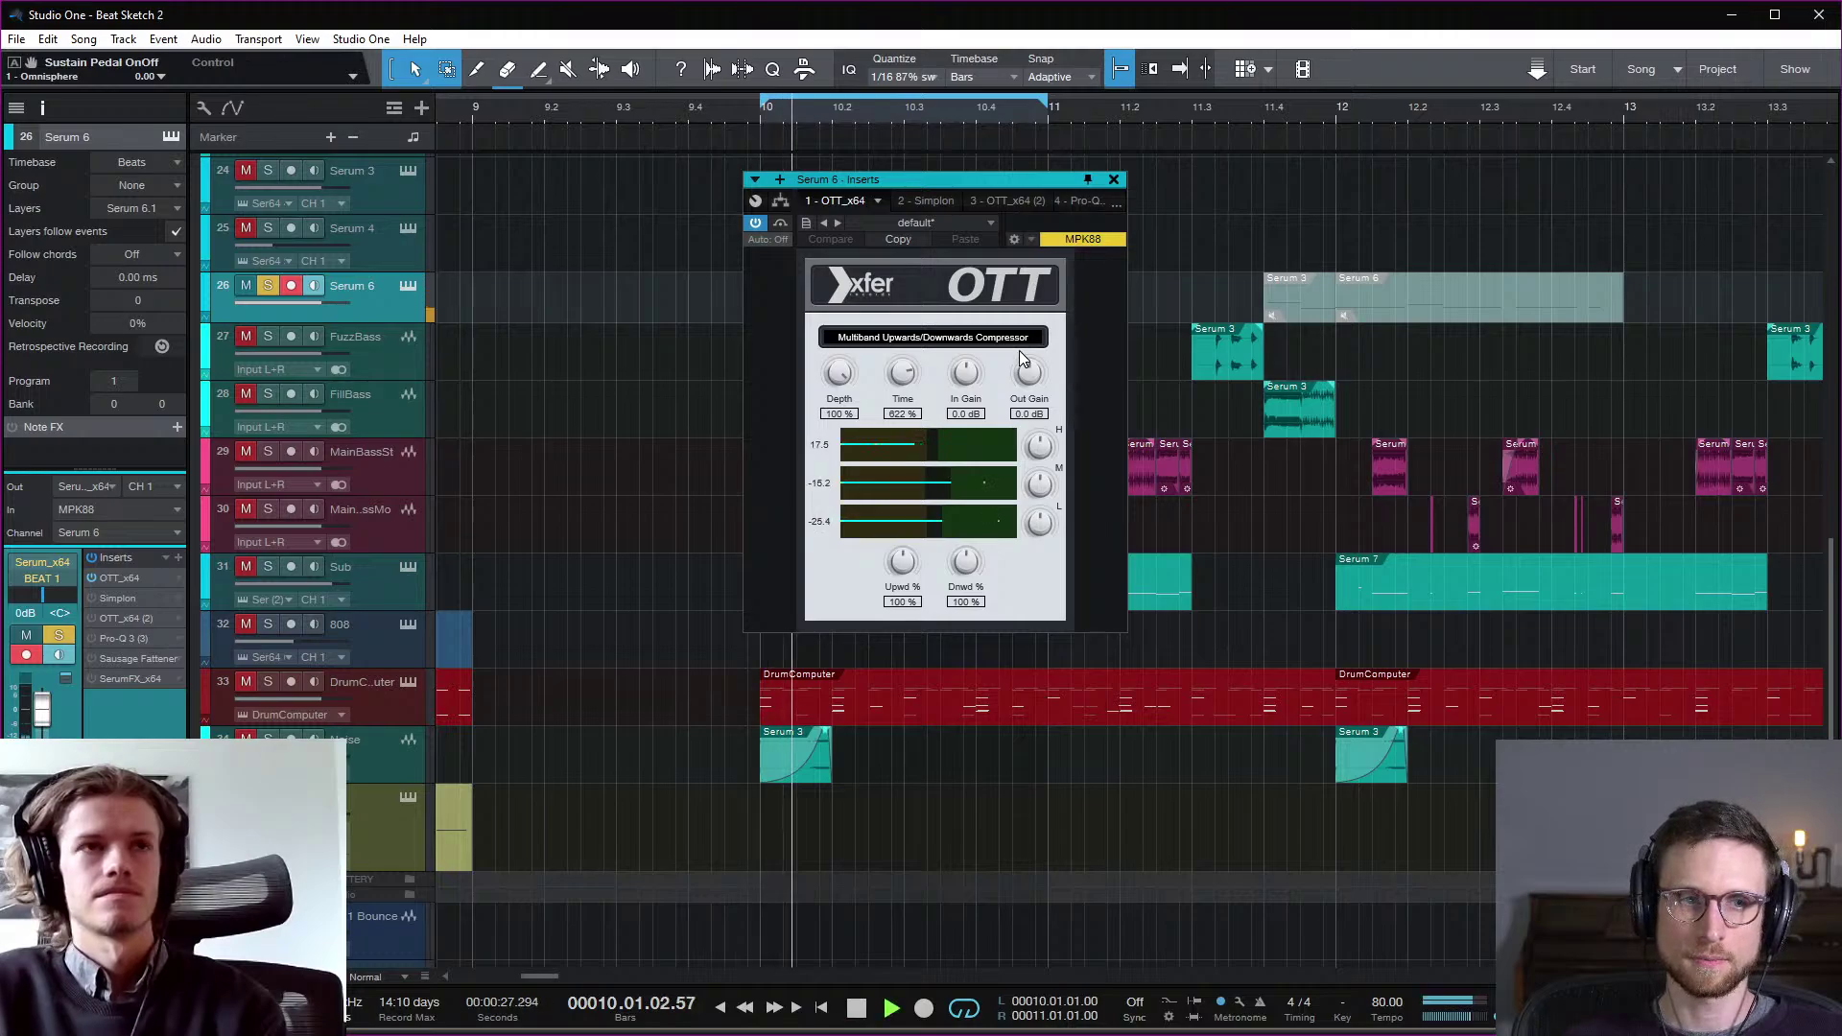
pyautogui.click(756, 223)
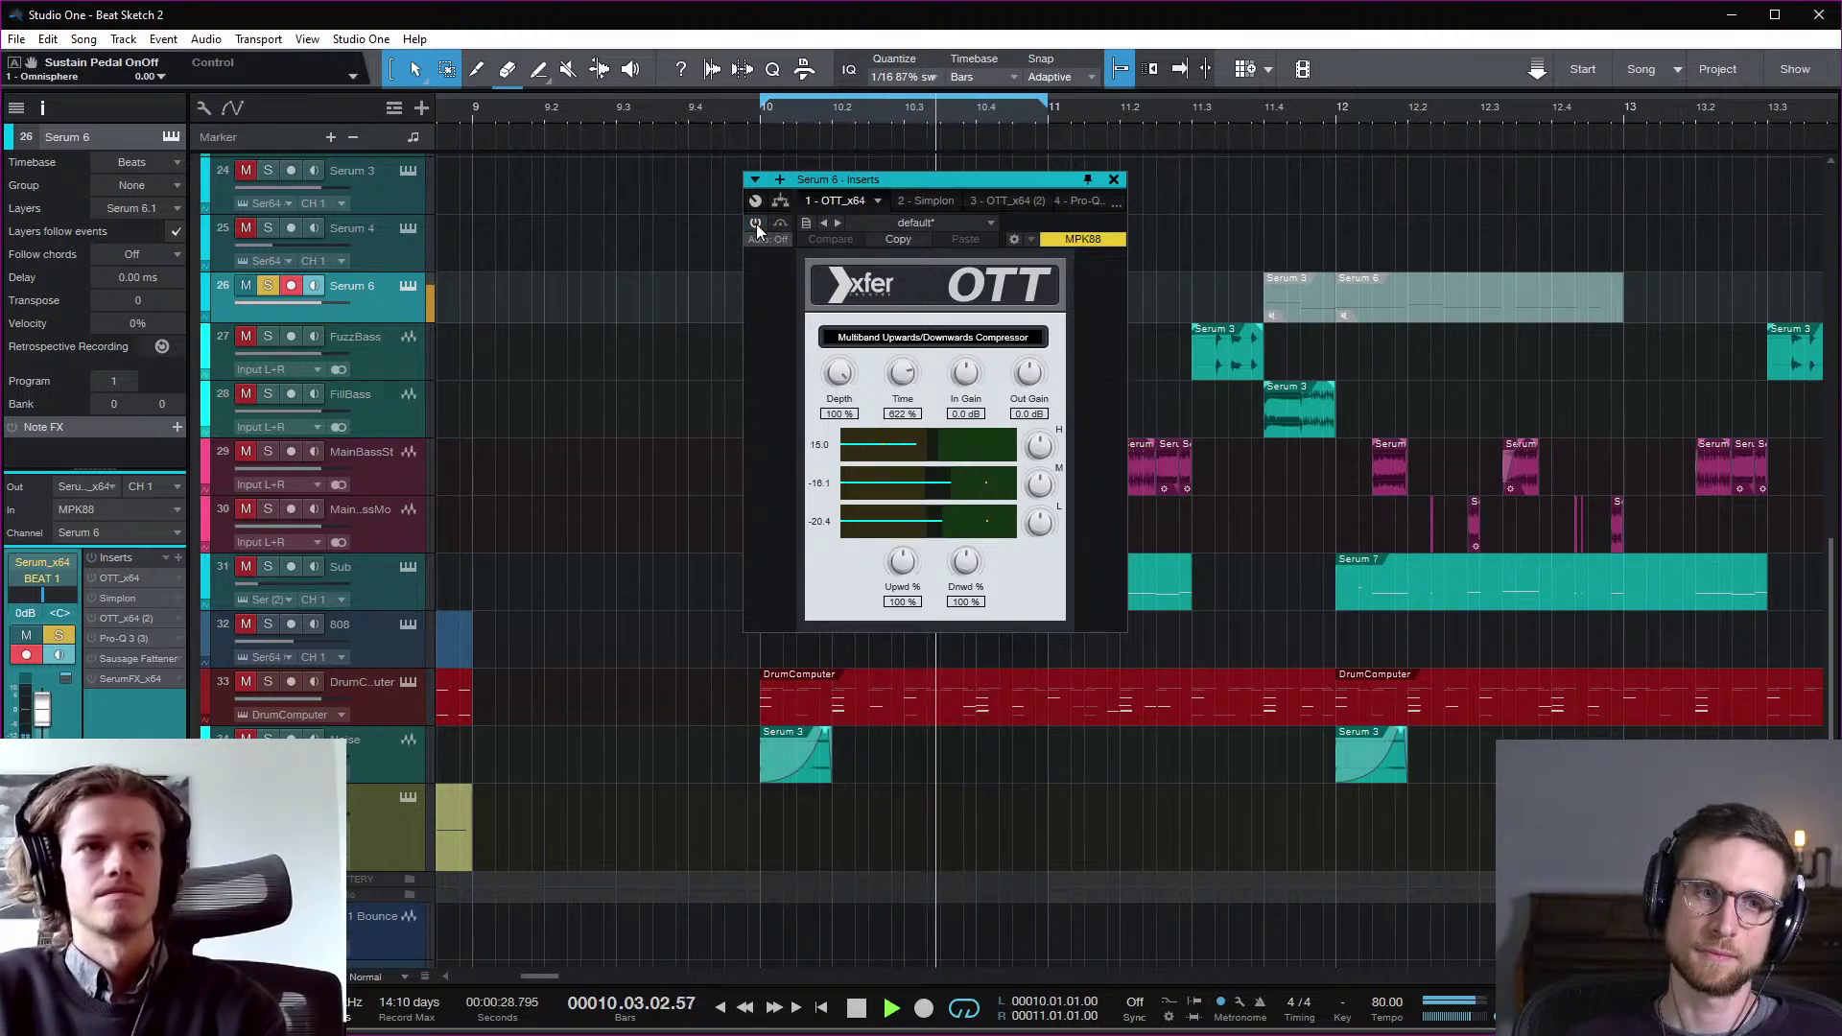
pyautogui.click(756, 223)
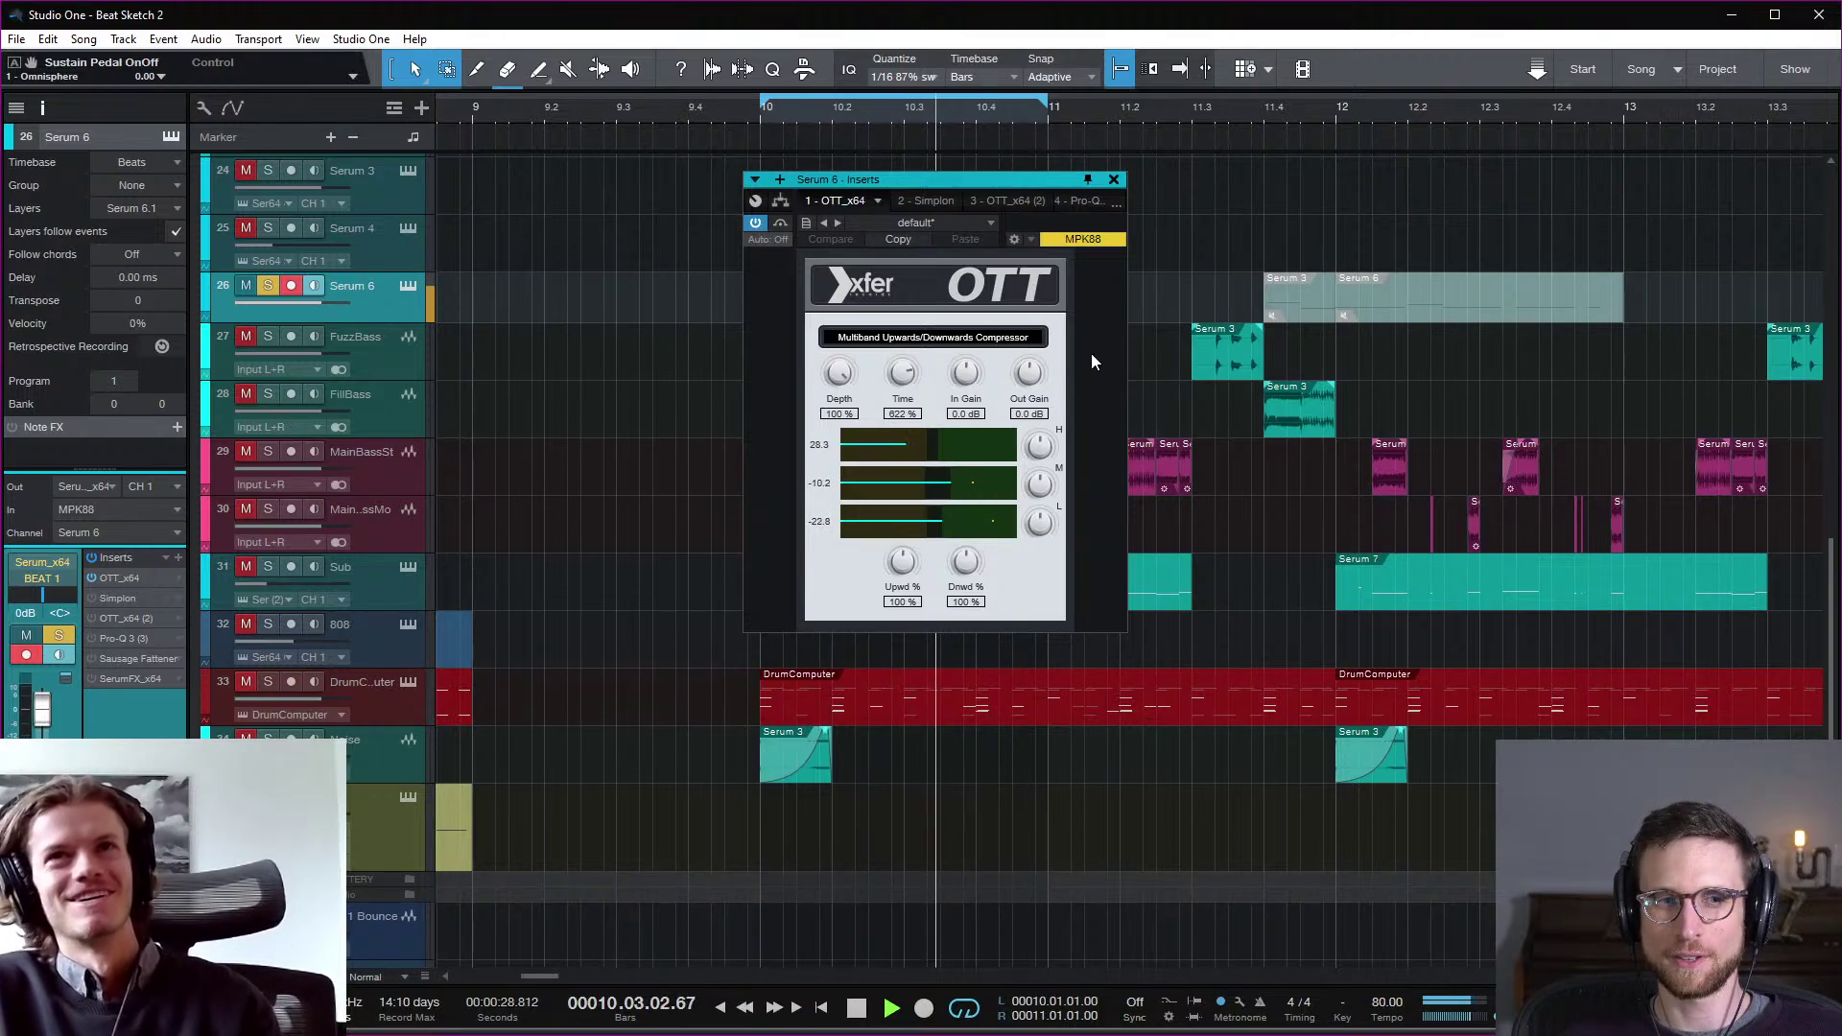
pyautogui.press('space')
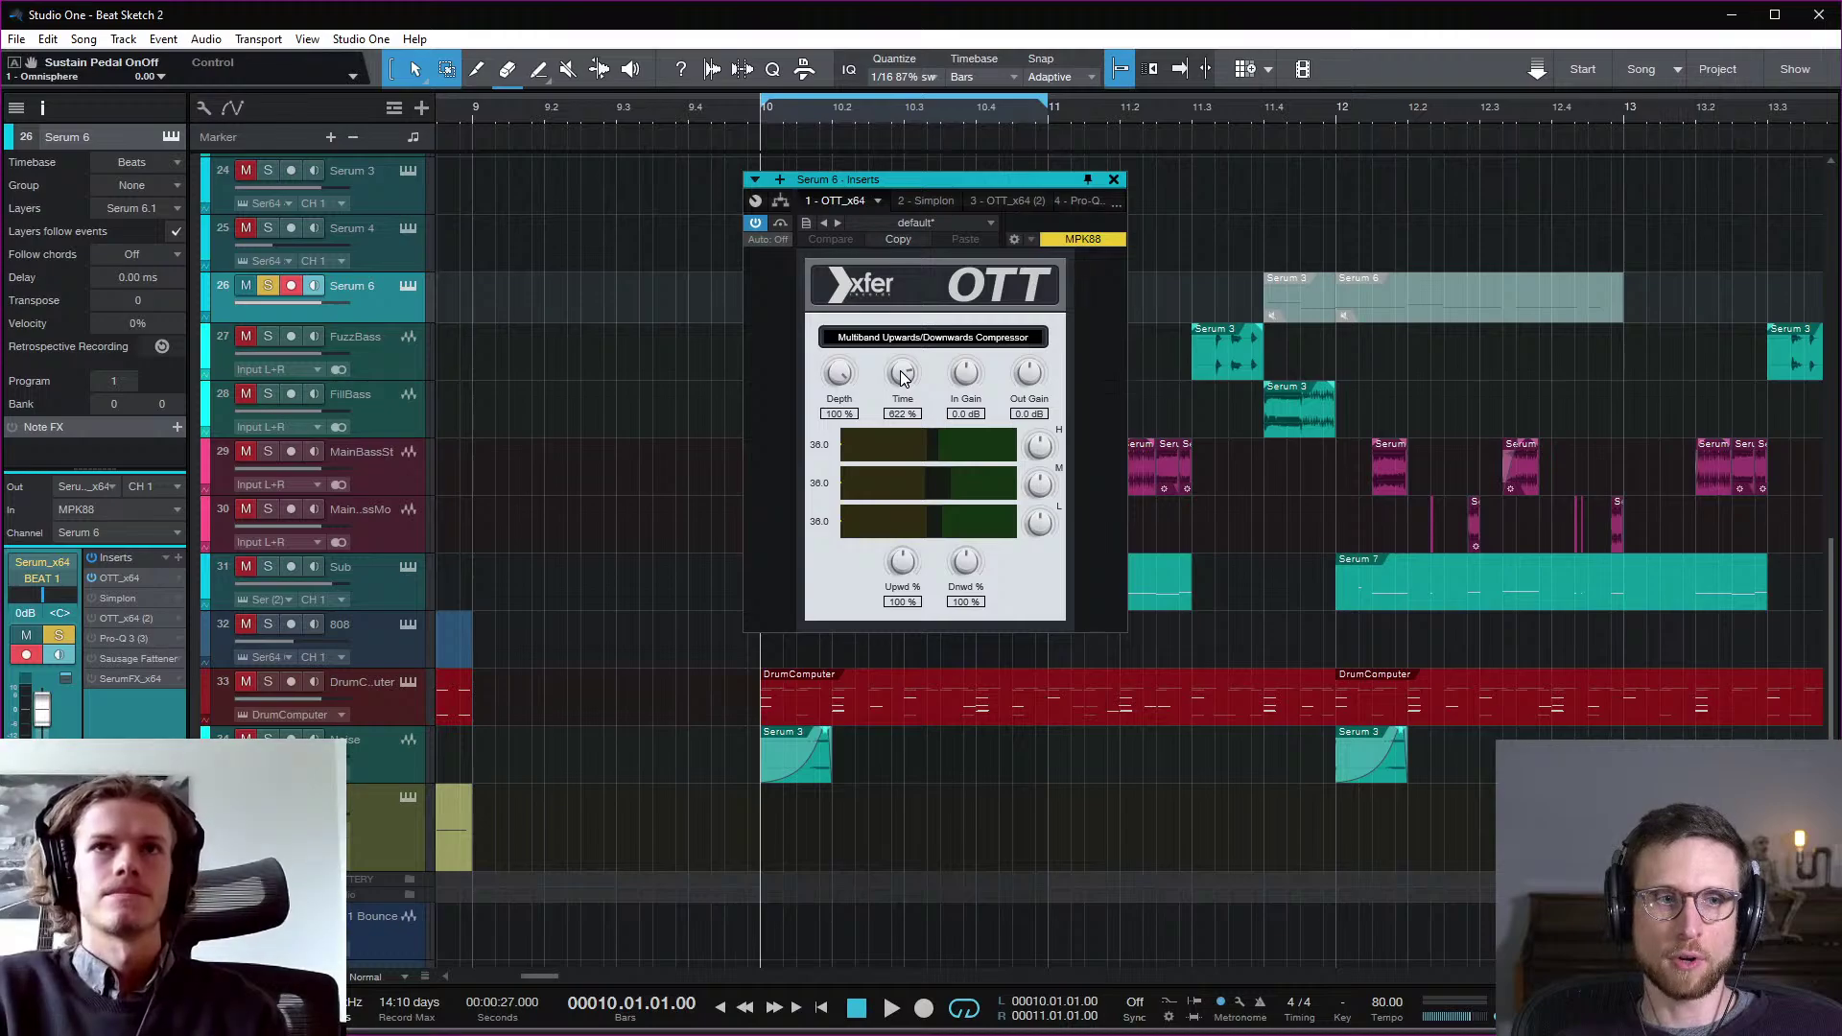
# Step: Audition the bass loop with OTT's Time at 0% and at 1000%, and return Time to 622%
pyautogui.moveTo(902, 376); pyautogui.dragTo(921, 409)
pyautogui.press('space')
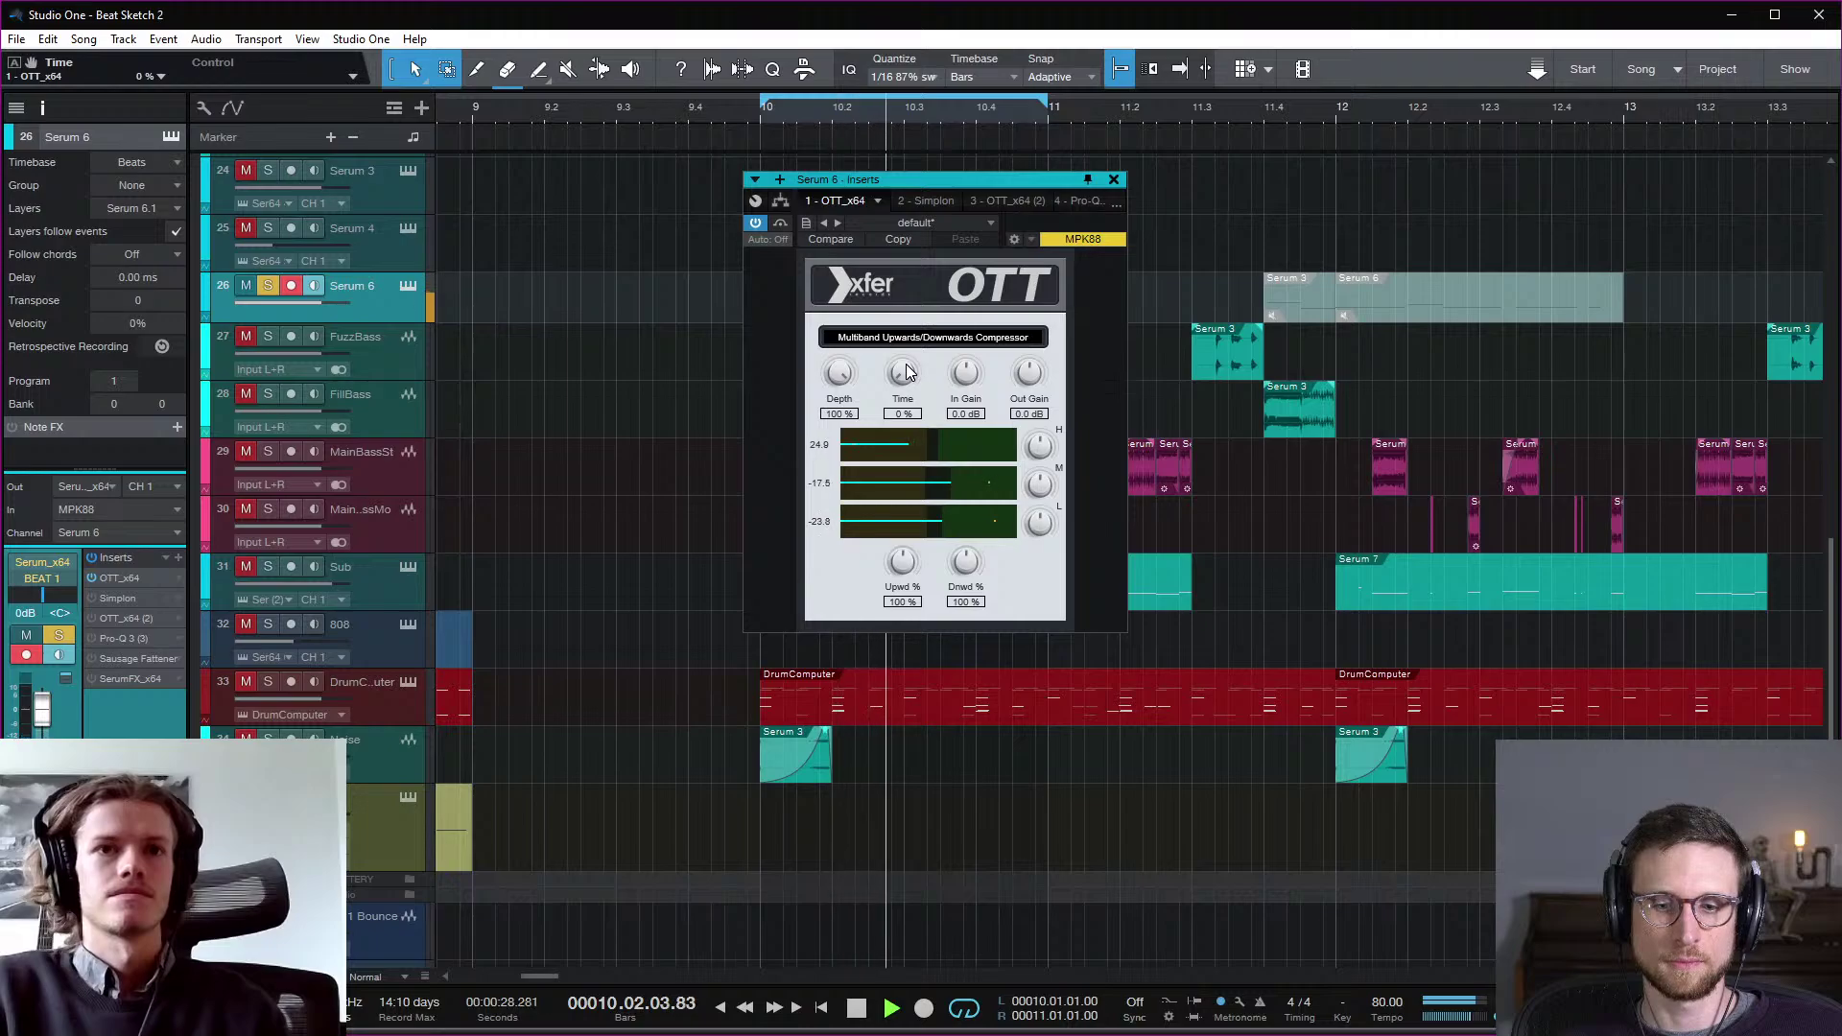
pyautogui.press('space')
pyautogui.moveTo(909, 379); pyautogui.dragTo(907, 317)
pyautogui.press('space')
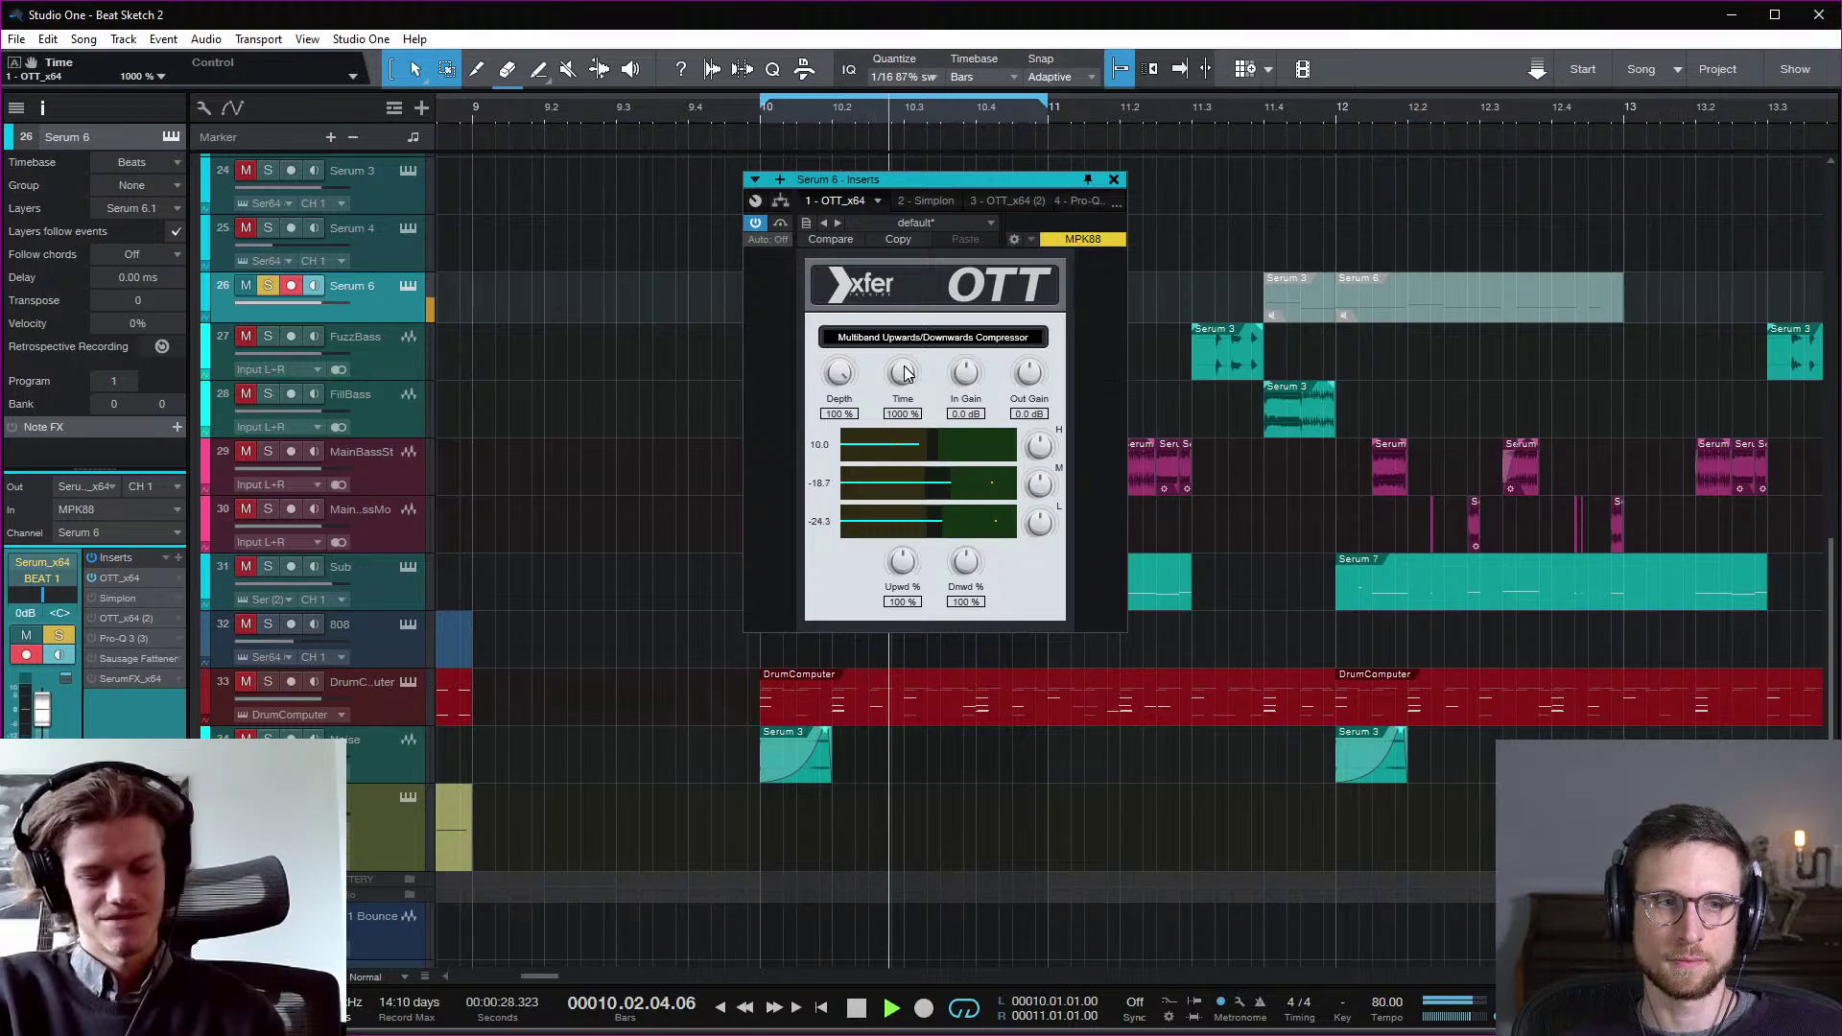
pyautogui.press('space')
pyautogui.moveTo(900, 363); pyautogui.dragTo(906, 388)
pyautogui.scroll(-5, 905, 388)
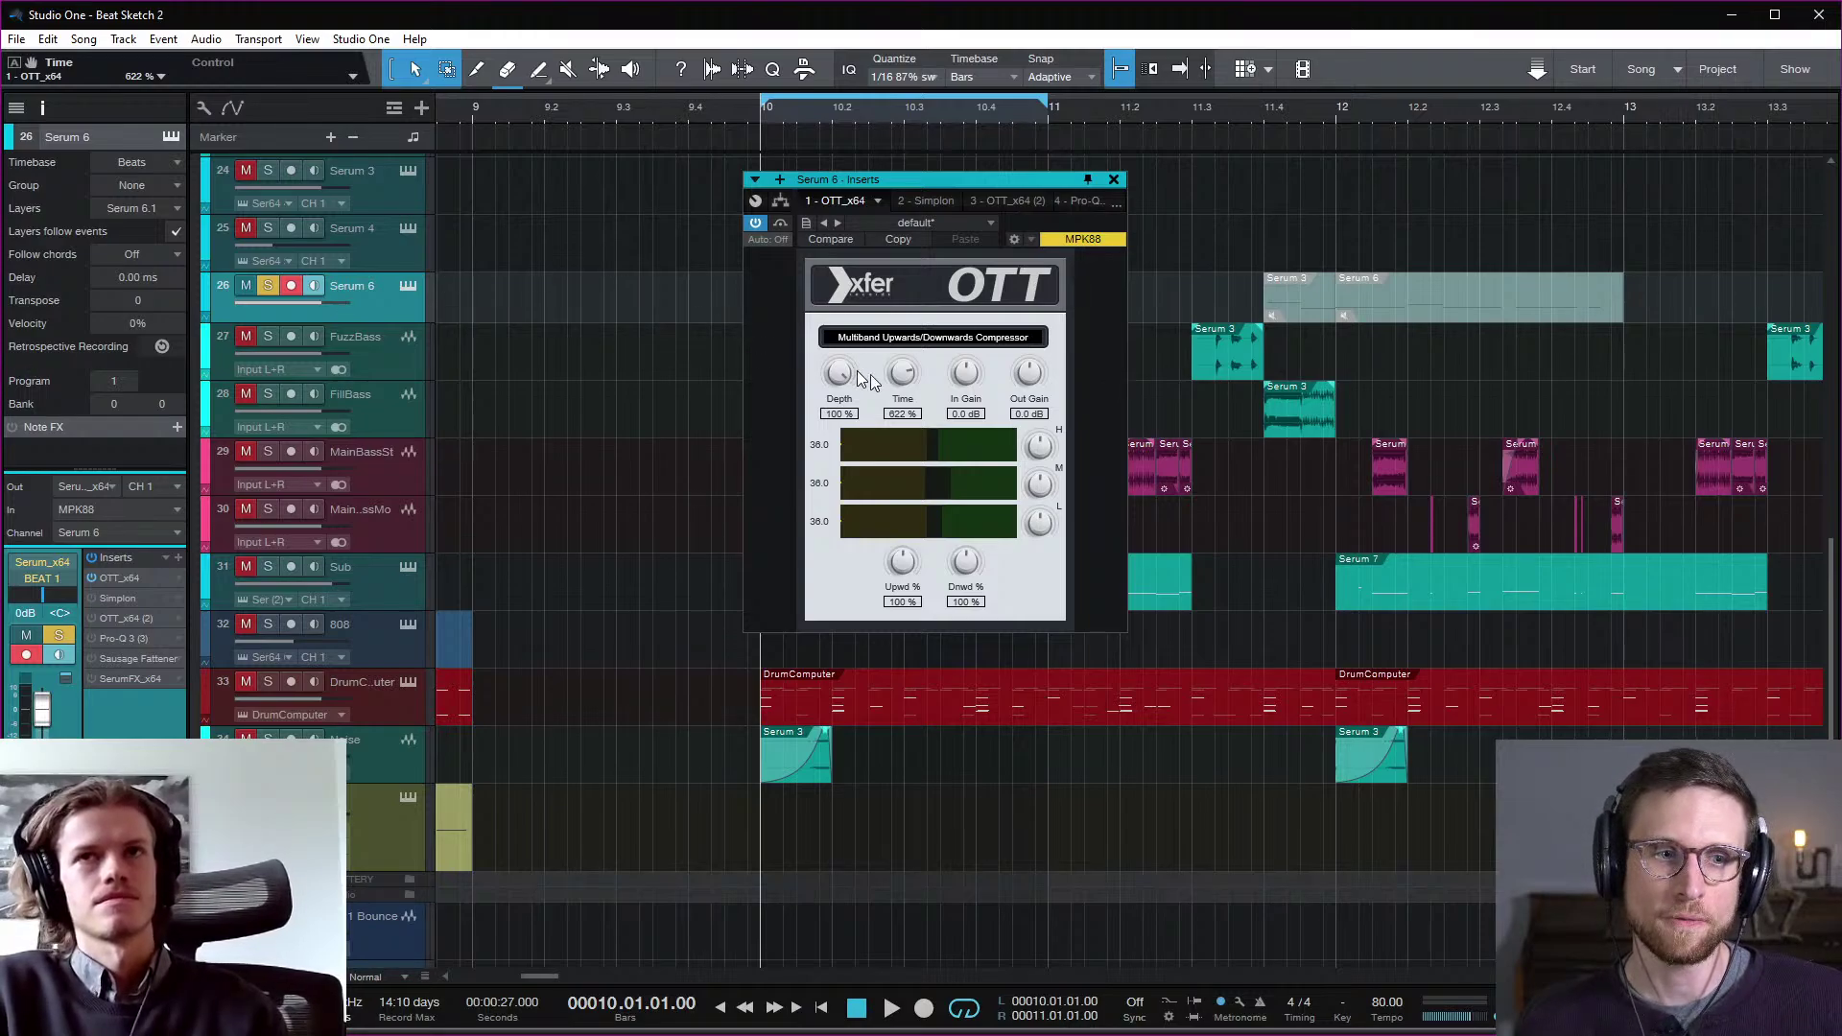
# Step: Audition the Serum 6 bass loop again with OTT's Time lowered to 0%, and compare it with Time at 1000%
pyautogui.moveTo(902, 376); pyautogui.dragTo(933, 432)
pyautogui.press('space')
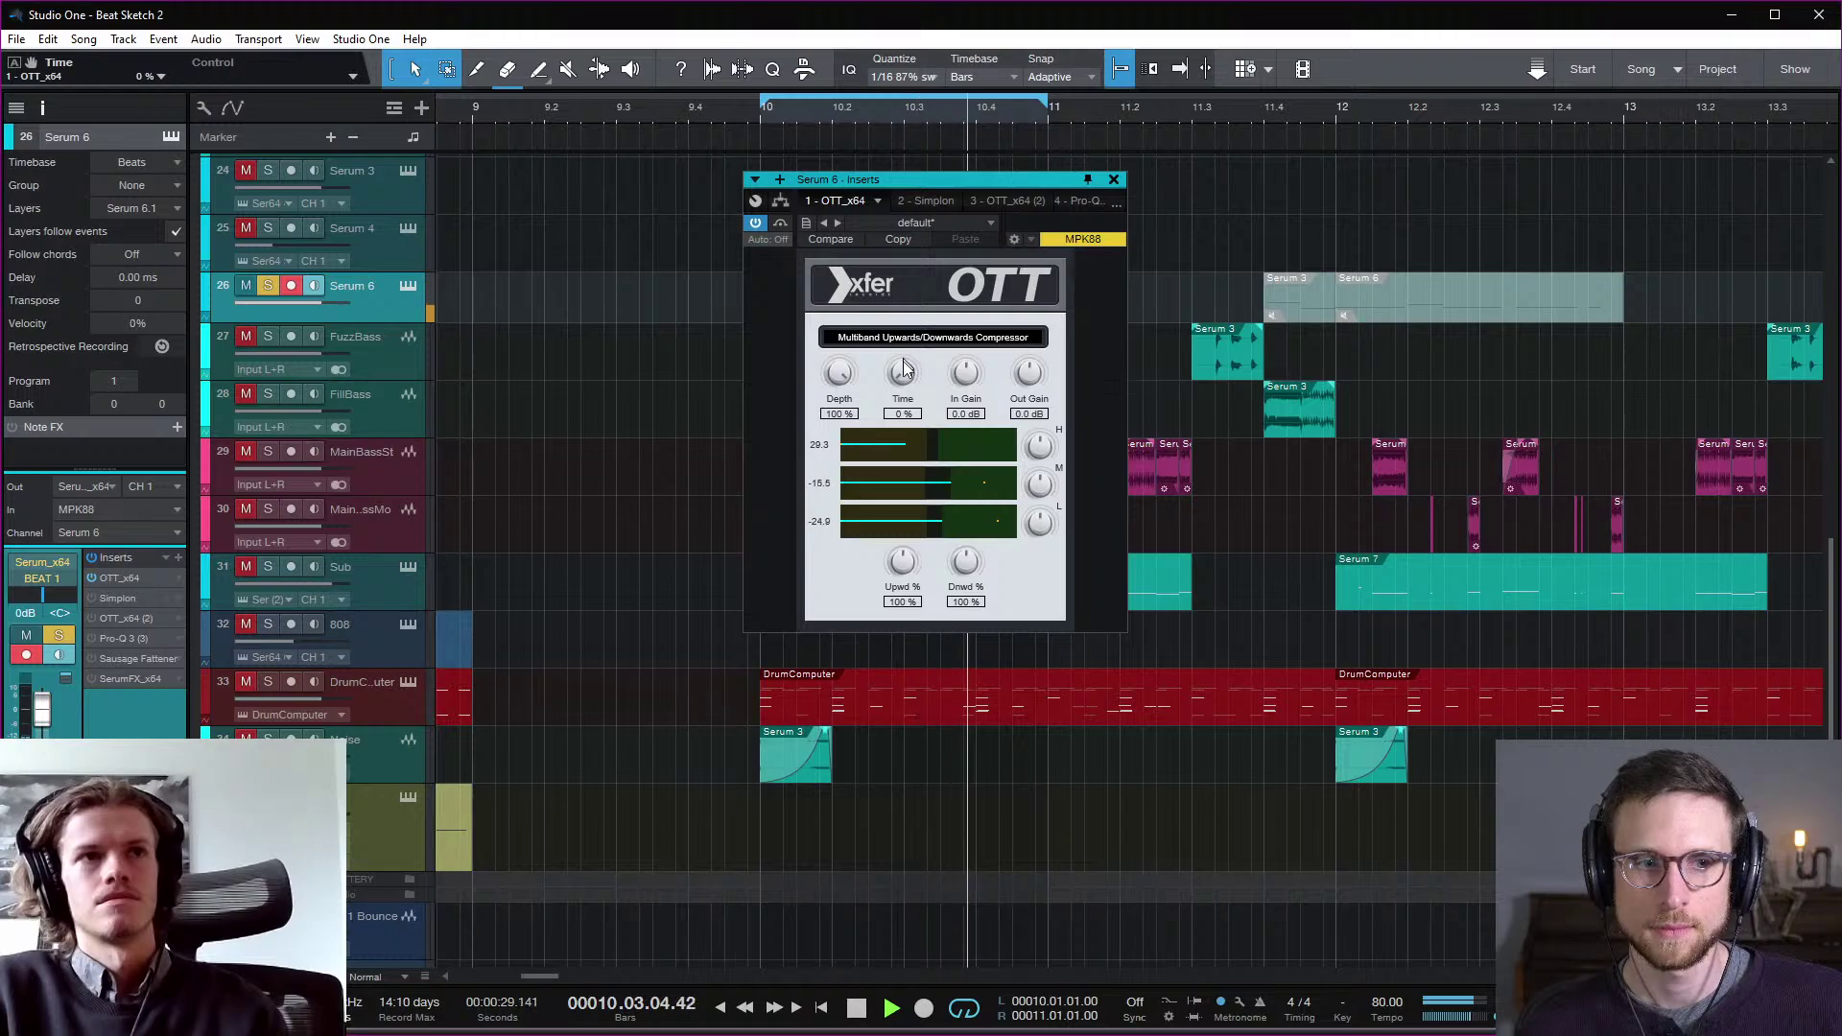
pyautogui.press('space')
pyautogui.moveTo(903, 382); pyautogui.dragTo(1006, 194)
pyautogui.press('space')
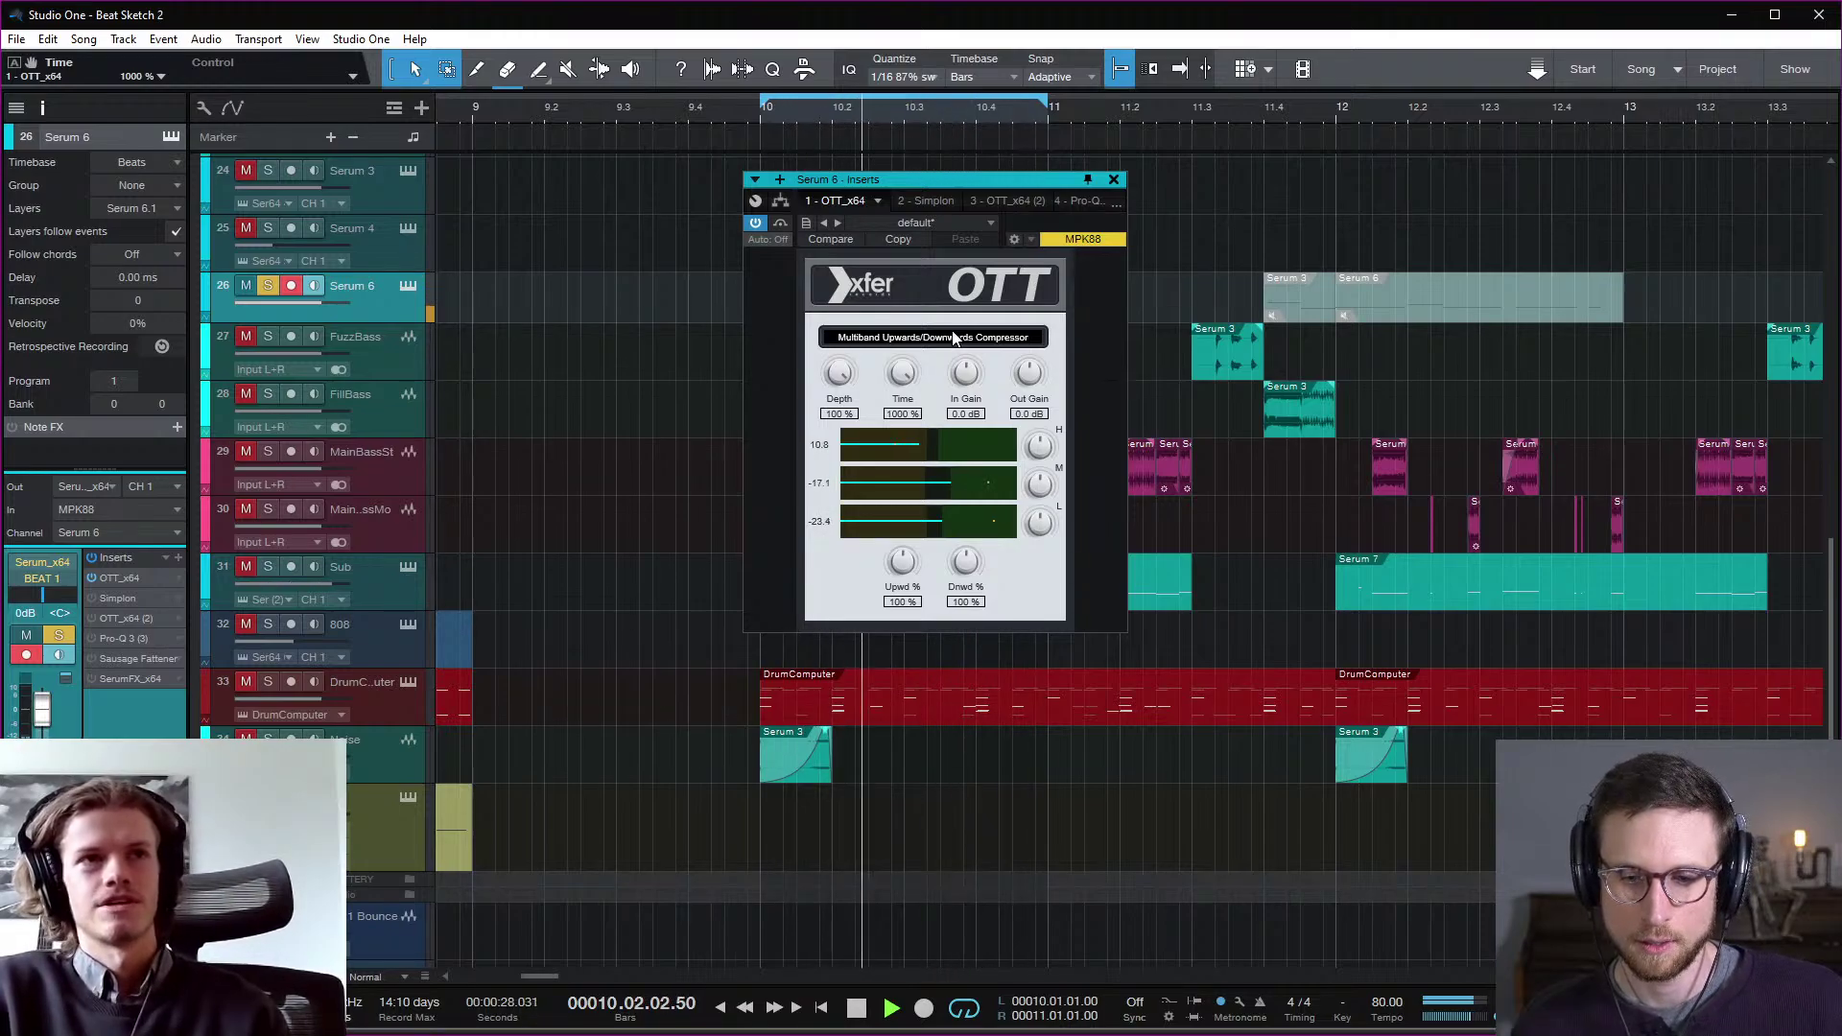
pyautogui.press('space')
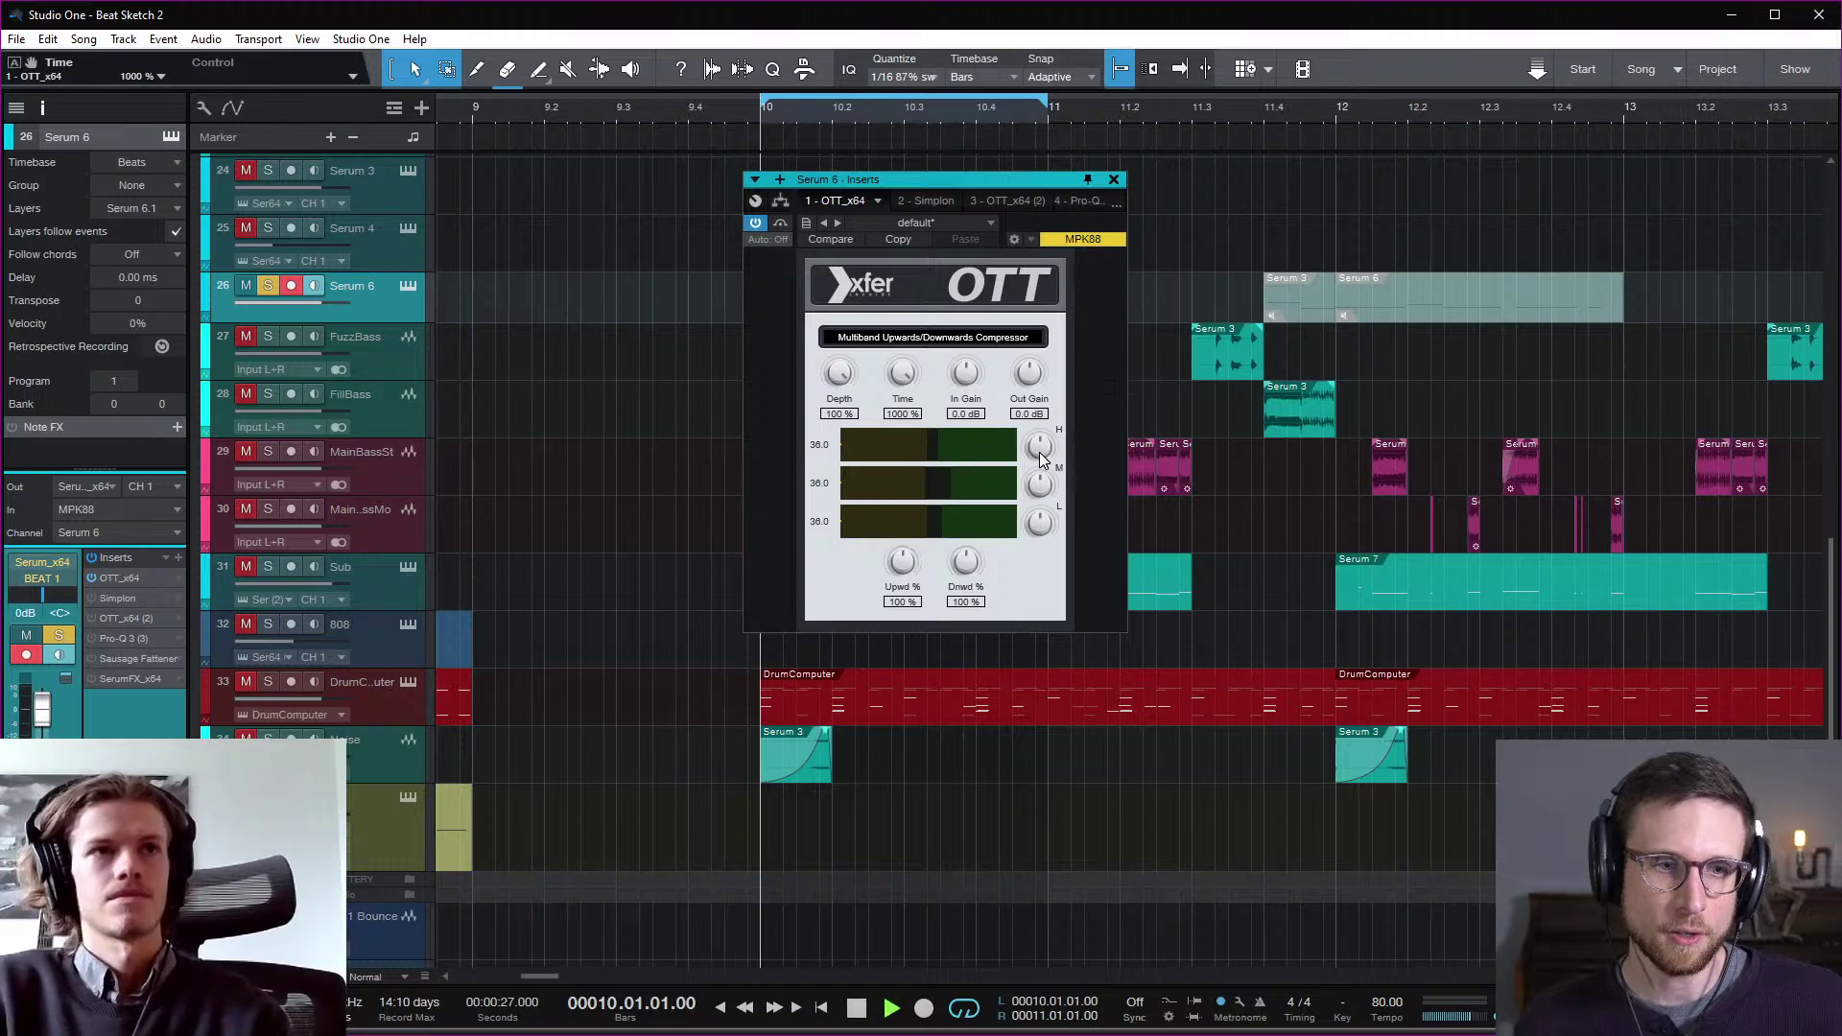
# Step: During loop playback, reset OTT's mid-band gain to 100% and set Time to 595%
pyautogui.press('space')
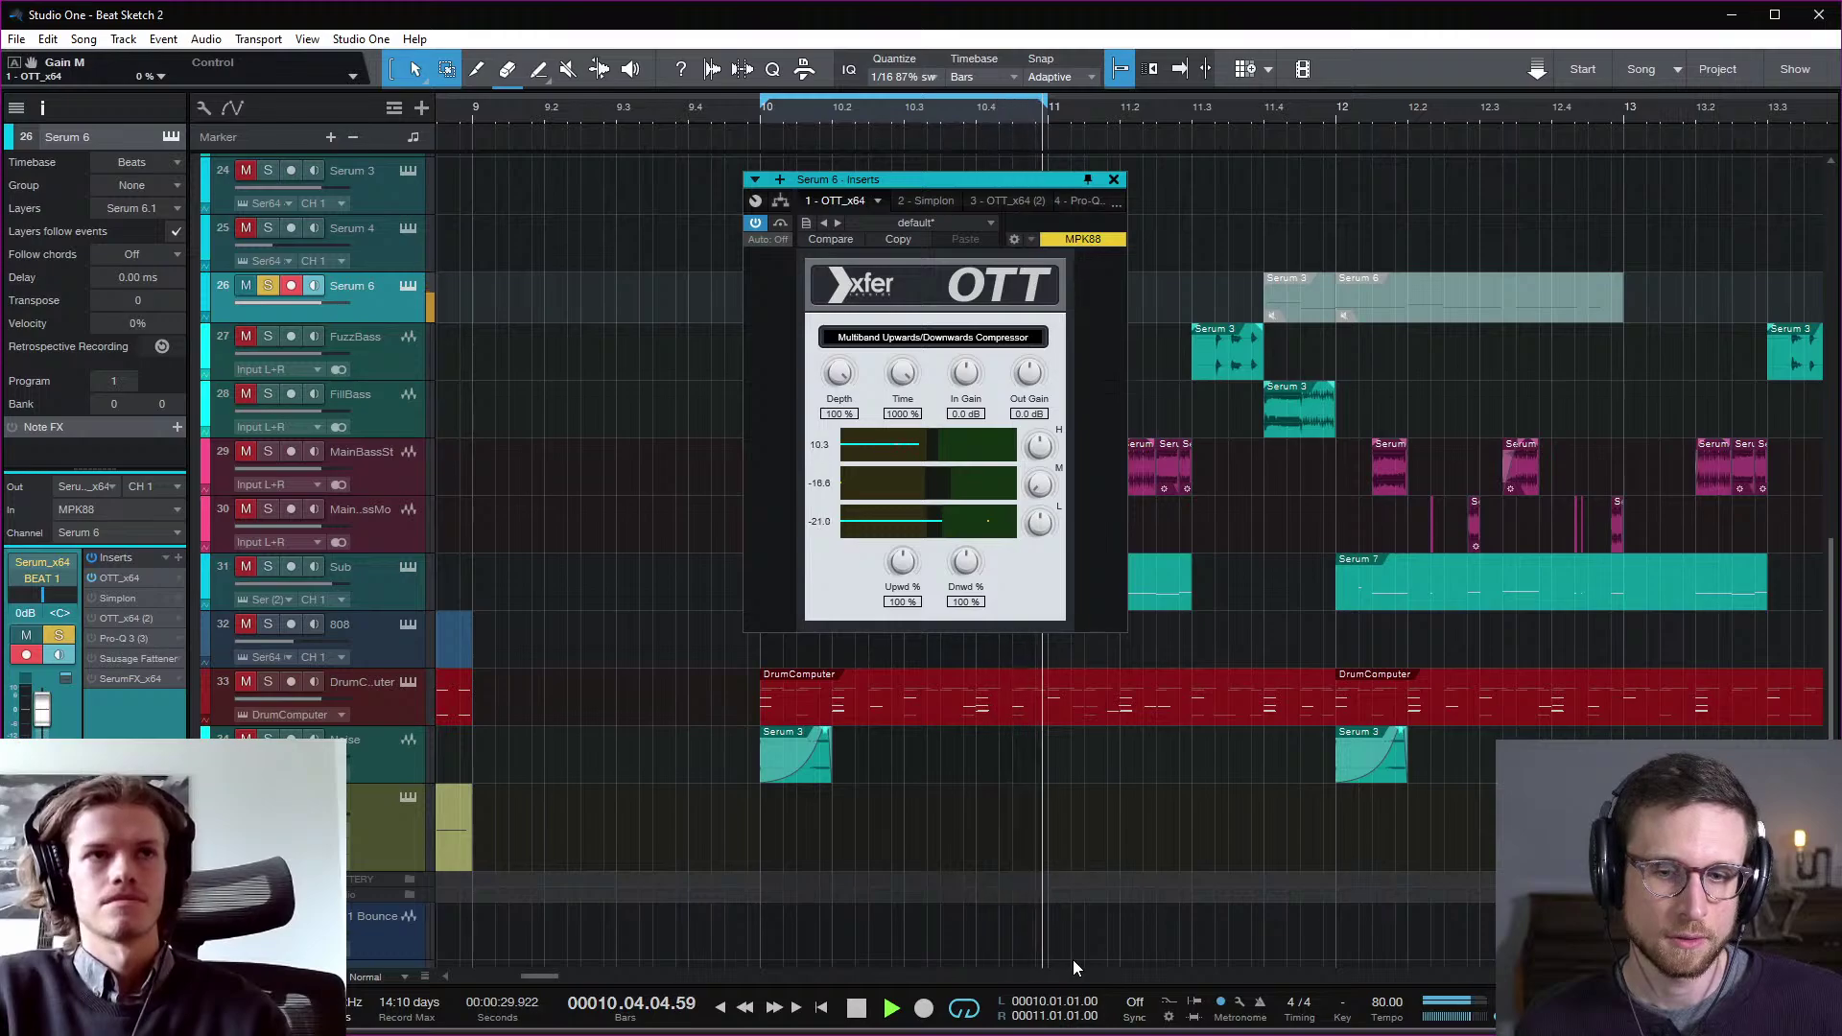
pyautogui.keyDown('ctrl'); pyautogui.click(1045, 487); pyautogui.keyUp('ctrl')
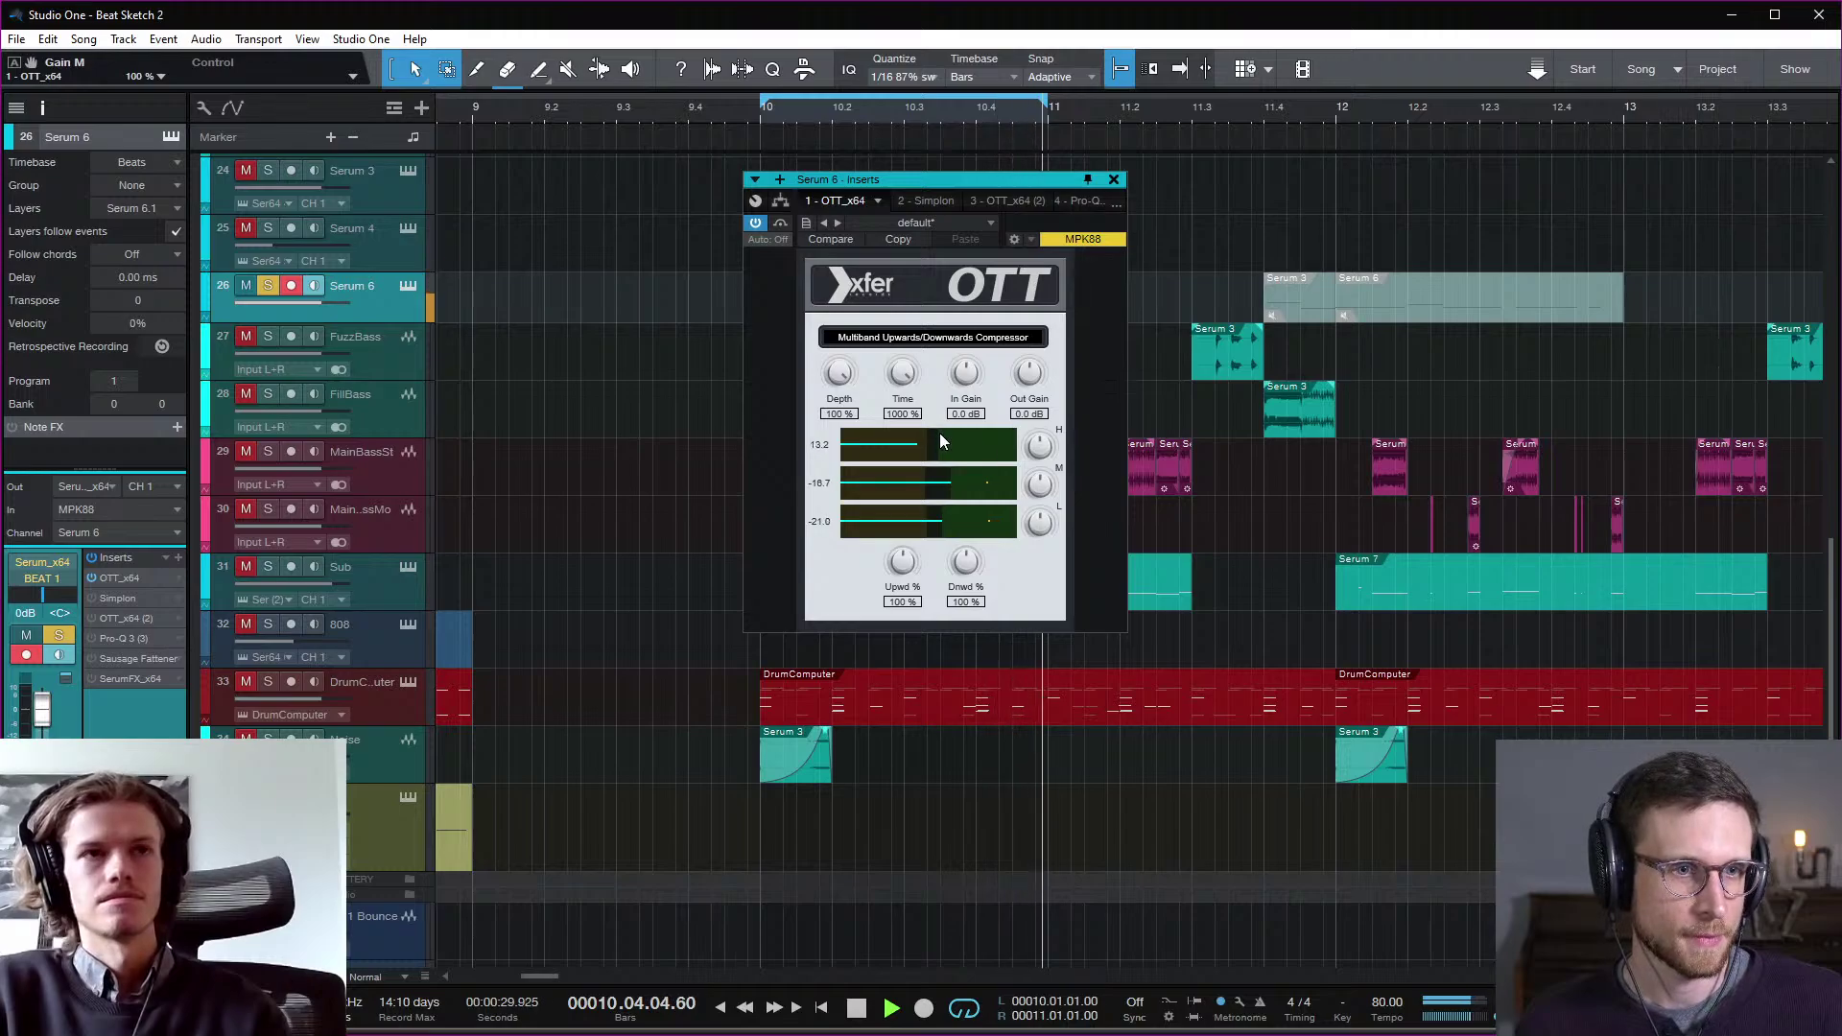
pyautogui.moveTo(902, 373); pyautogui.dragTo(907, 393)
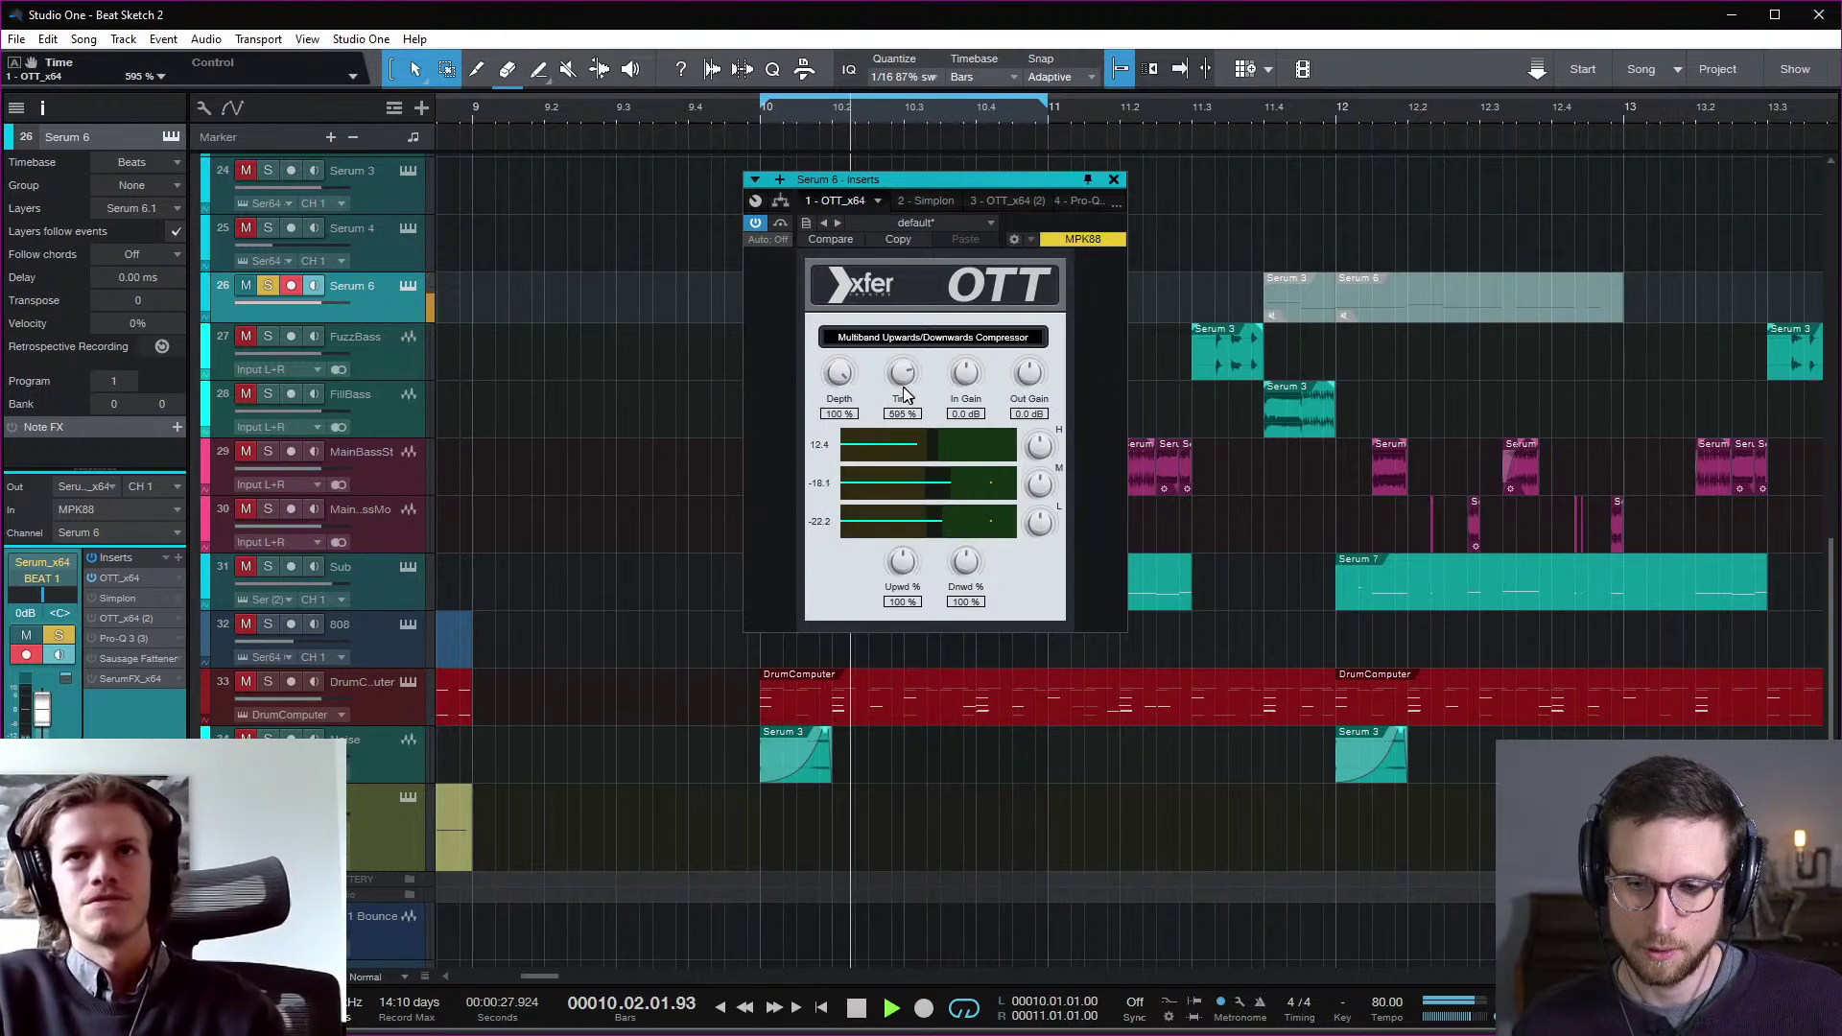
pyautogui.press('space')
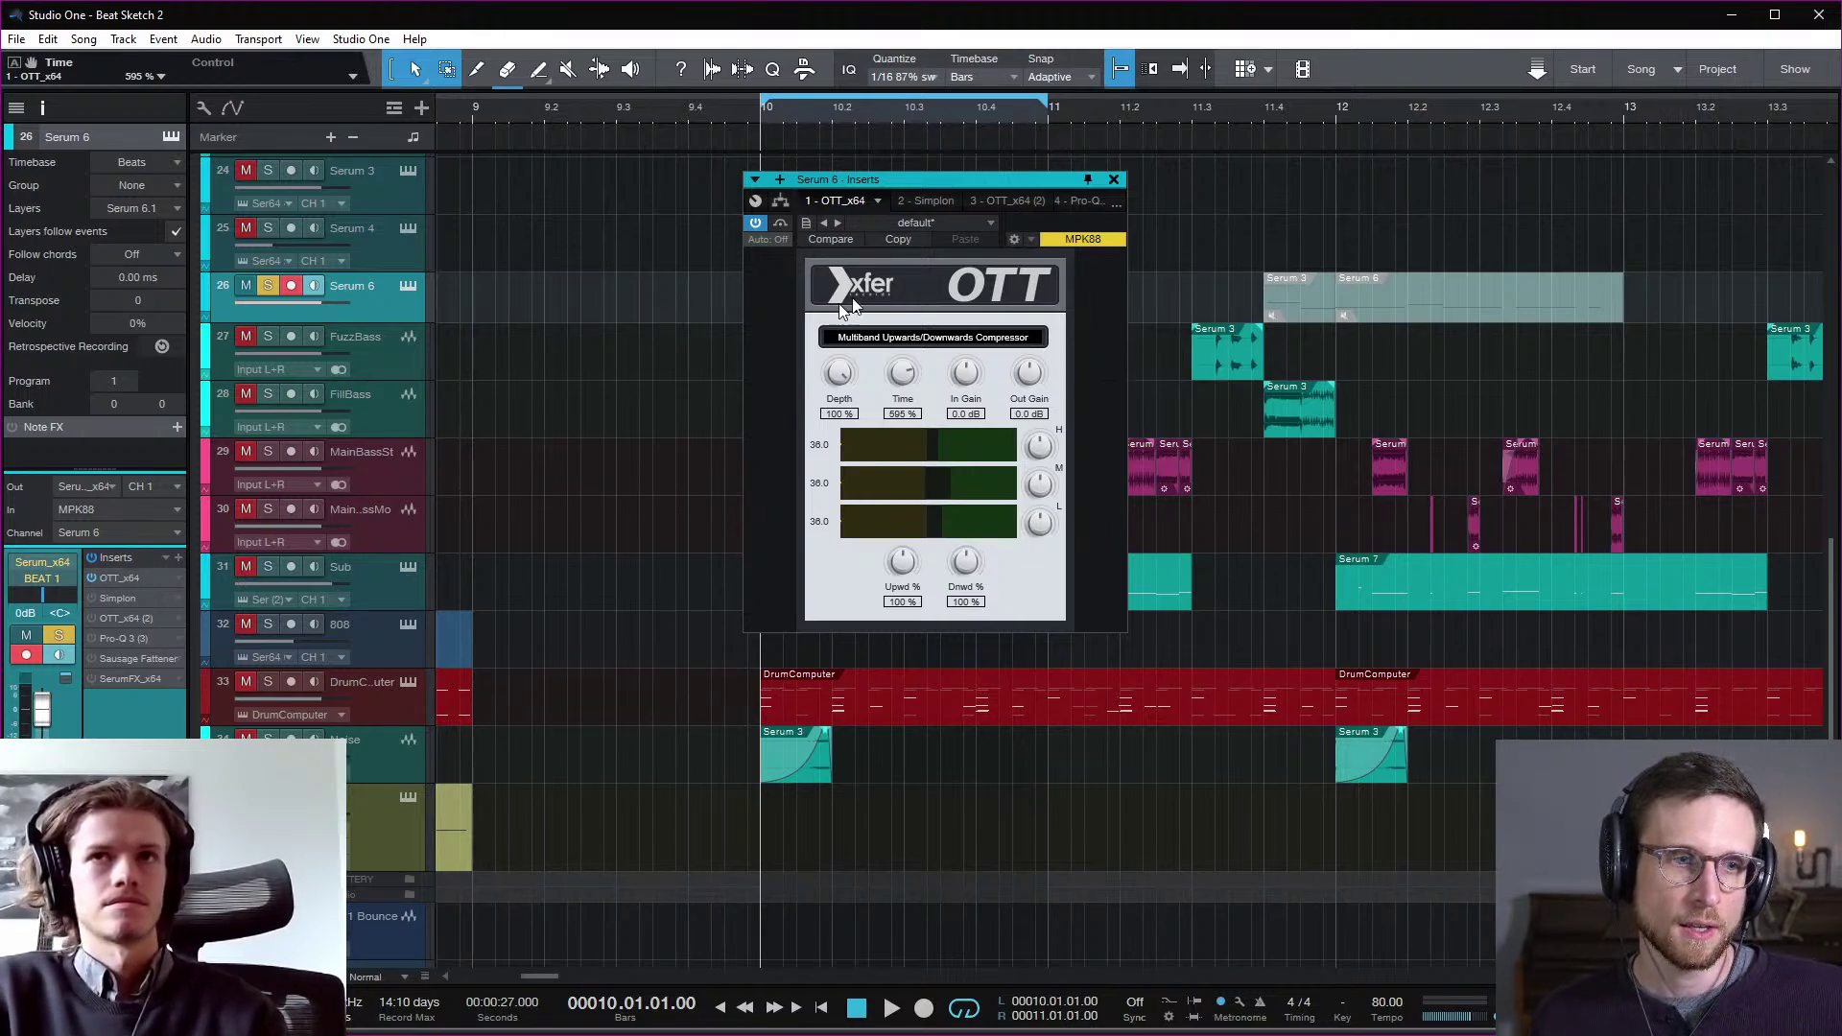
# Step: Enable the Simplon insert on the Serum 6 track, show its settings, and move its window clear of the looped clip during playback
pyautogui.click(113, 597)
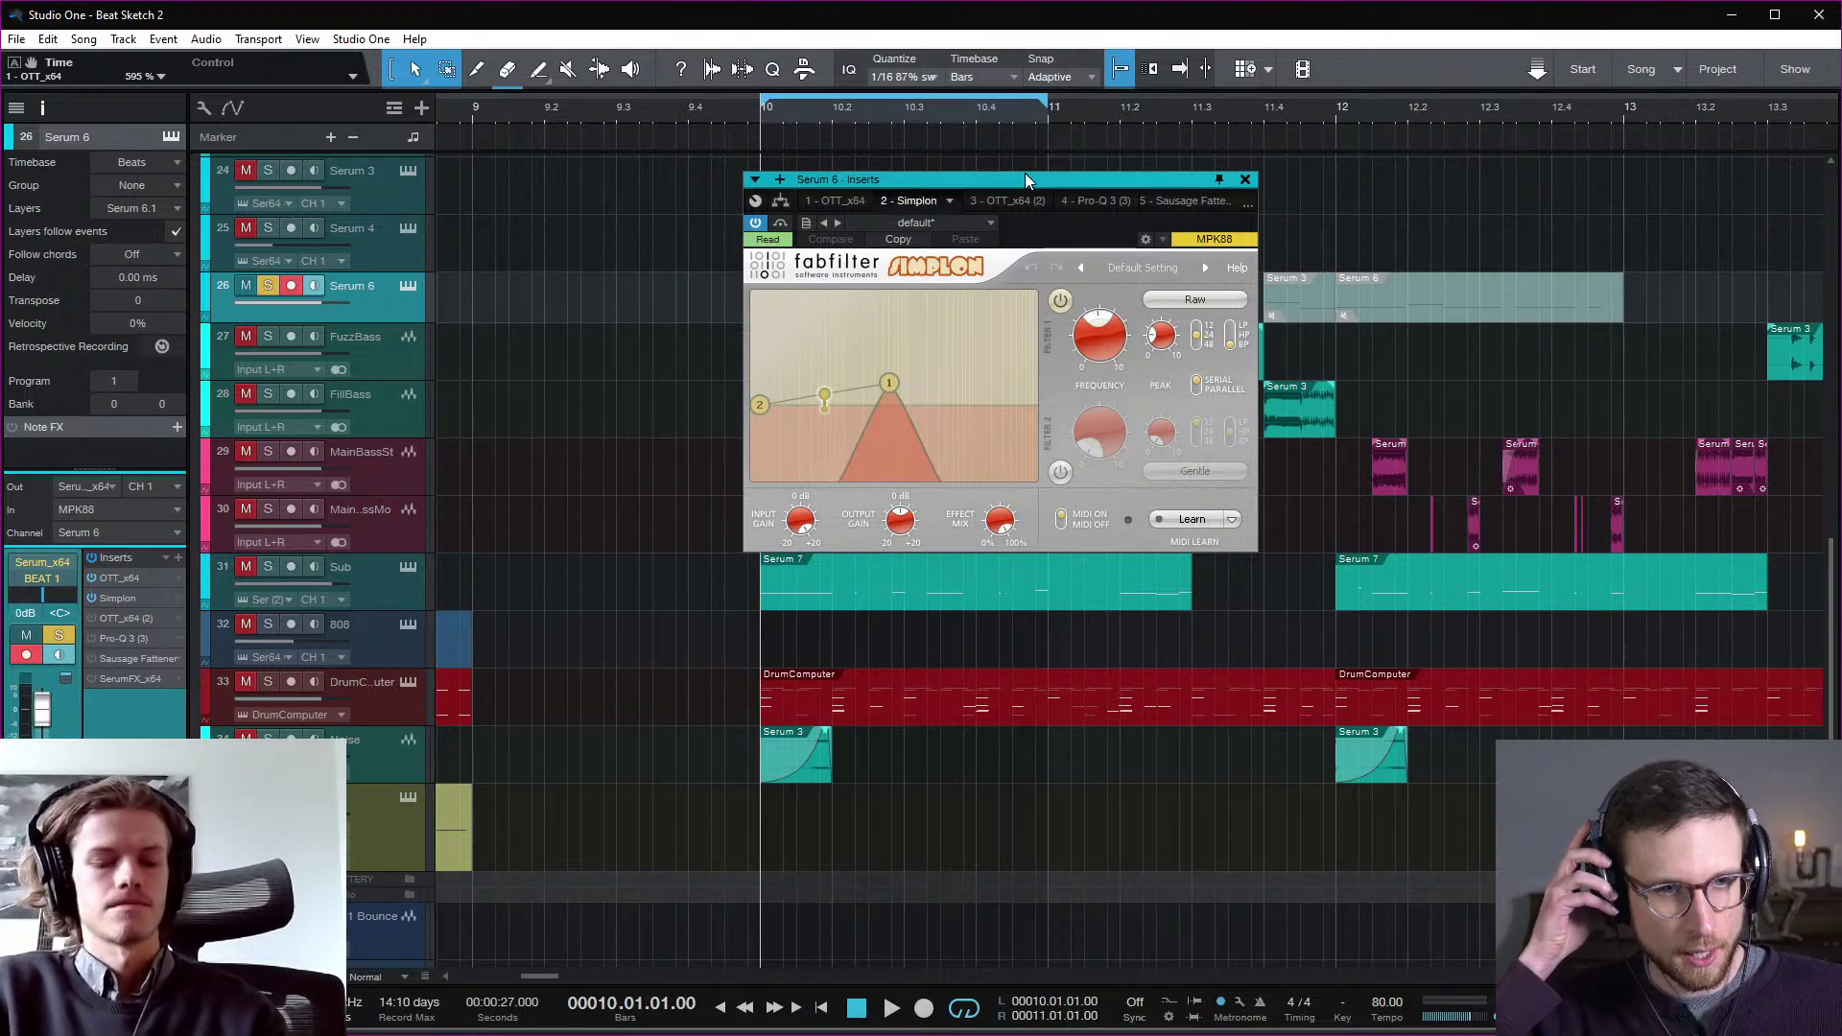
pyautogui.moveTo(1092, 356)
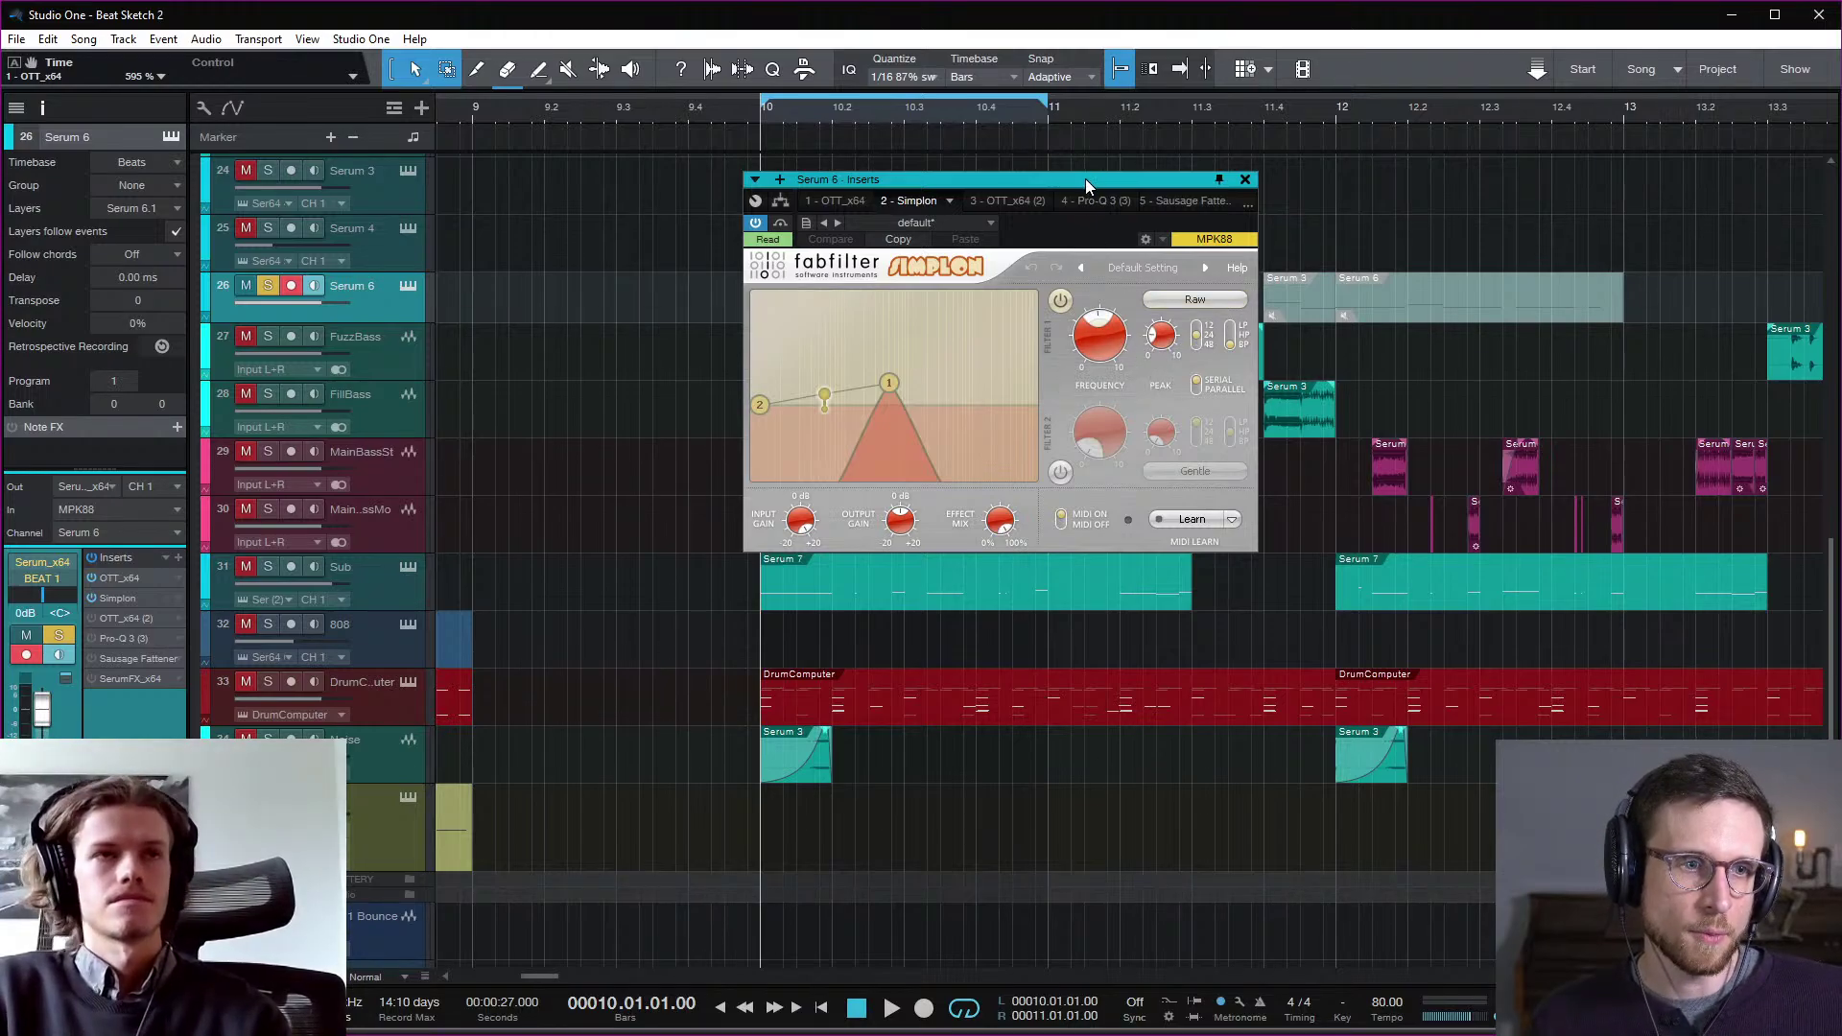
pyautogui.press('space')
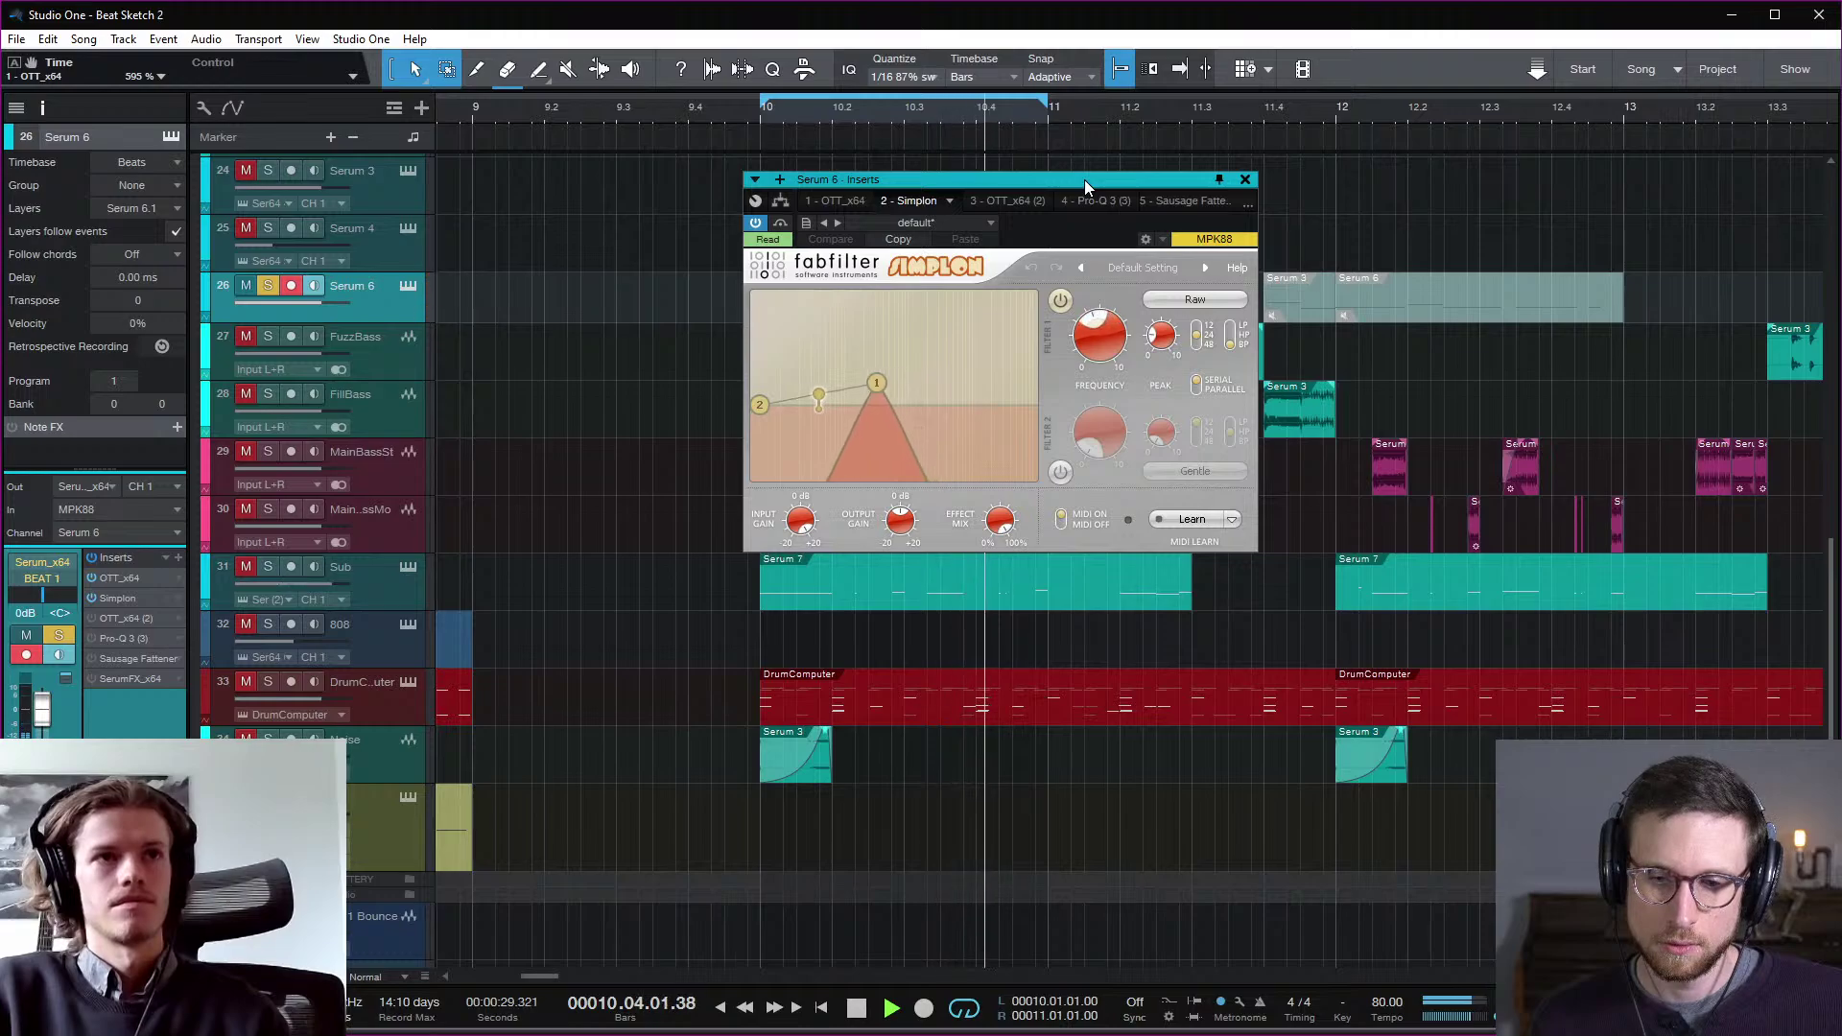
pyautogui.moveTo(1085, 180); pyautogui.dragTo(1470, 130)
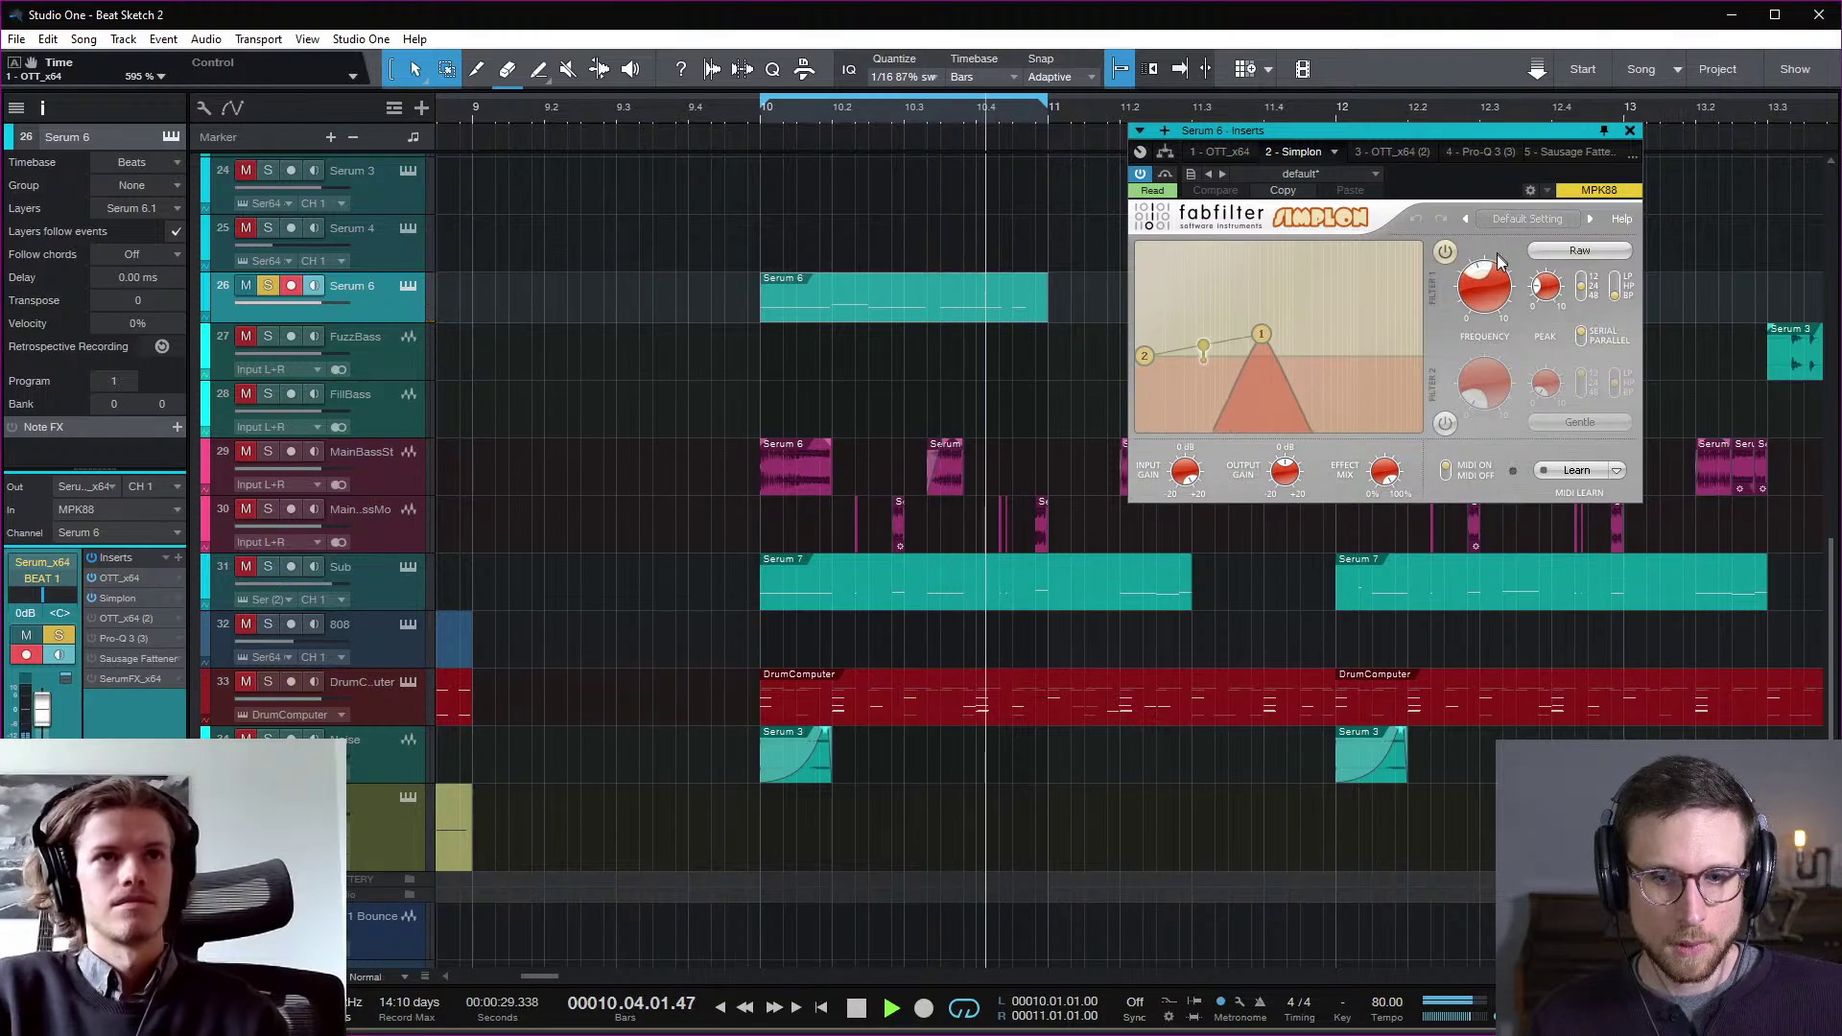
# Step: Audition Simplon's automated Filter 1 frequency movement over the bass loop, and close the insert window
pyautogui.moveTo(1484, 278)
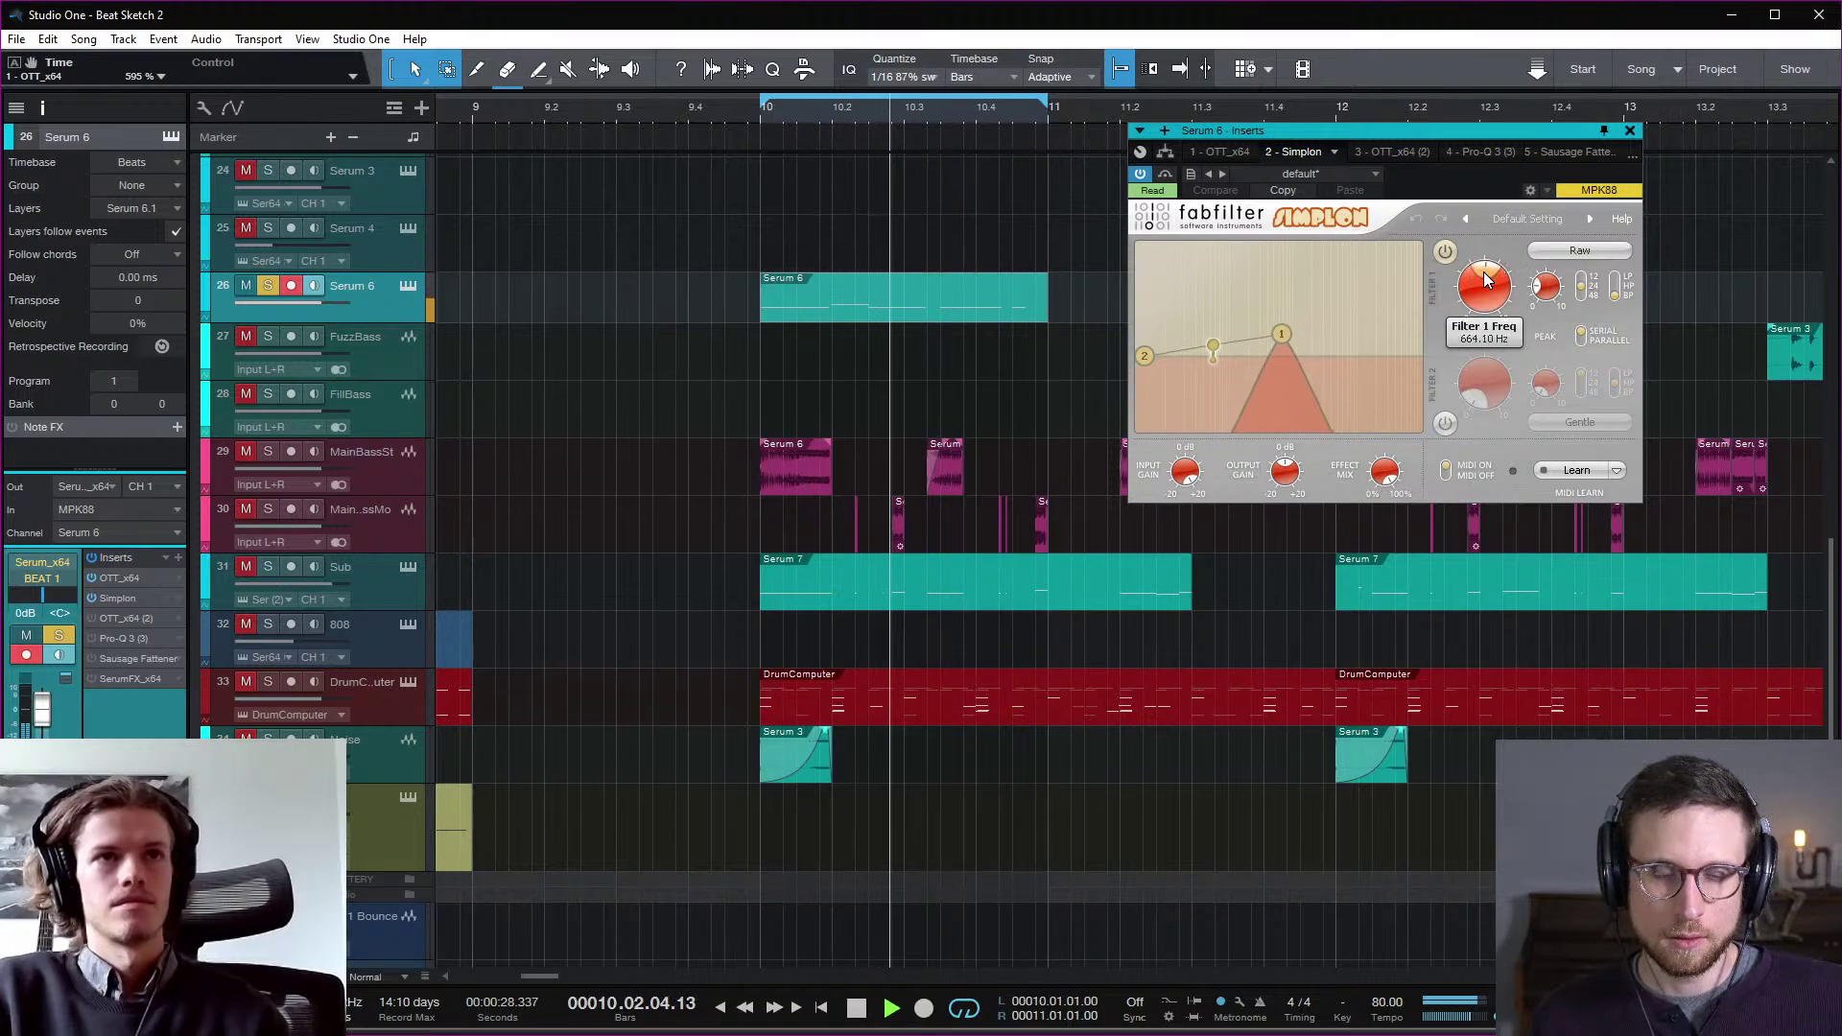
pyautogui.press('space')
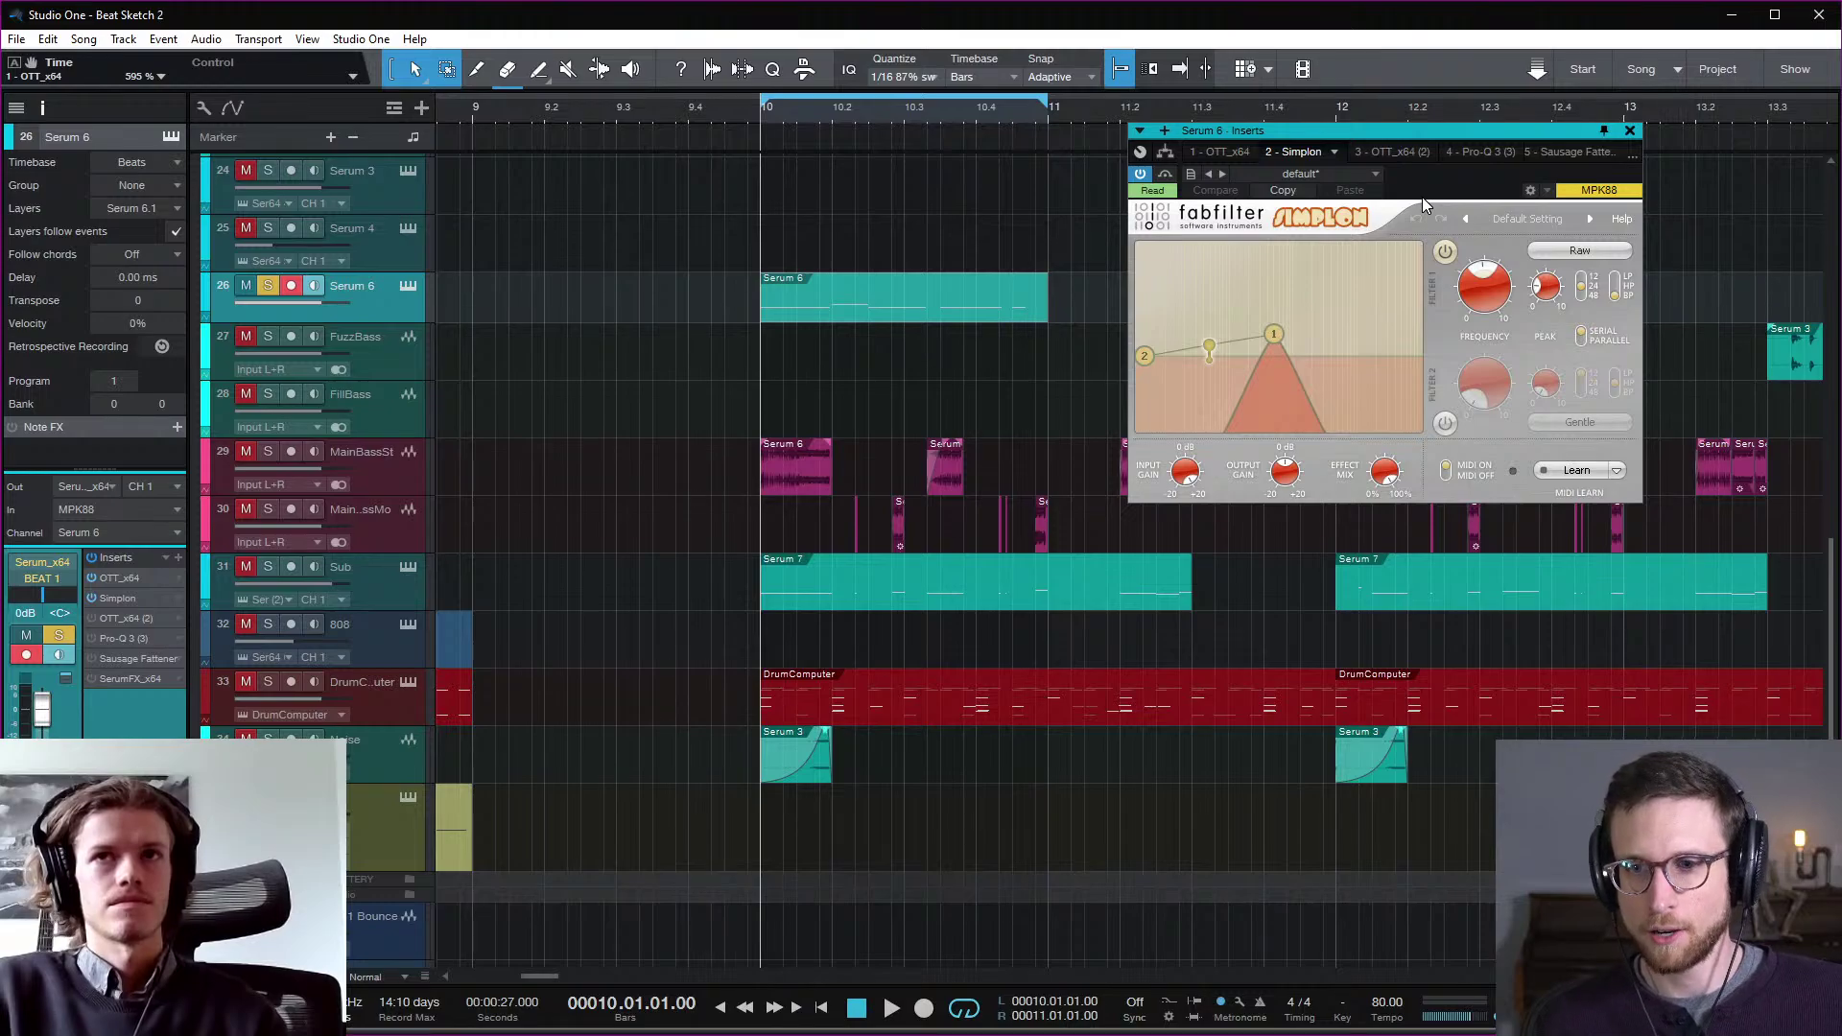
pyautogui.press('space')
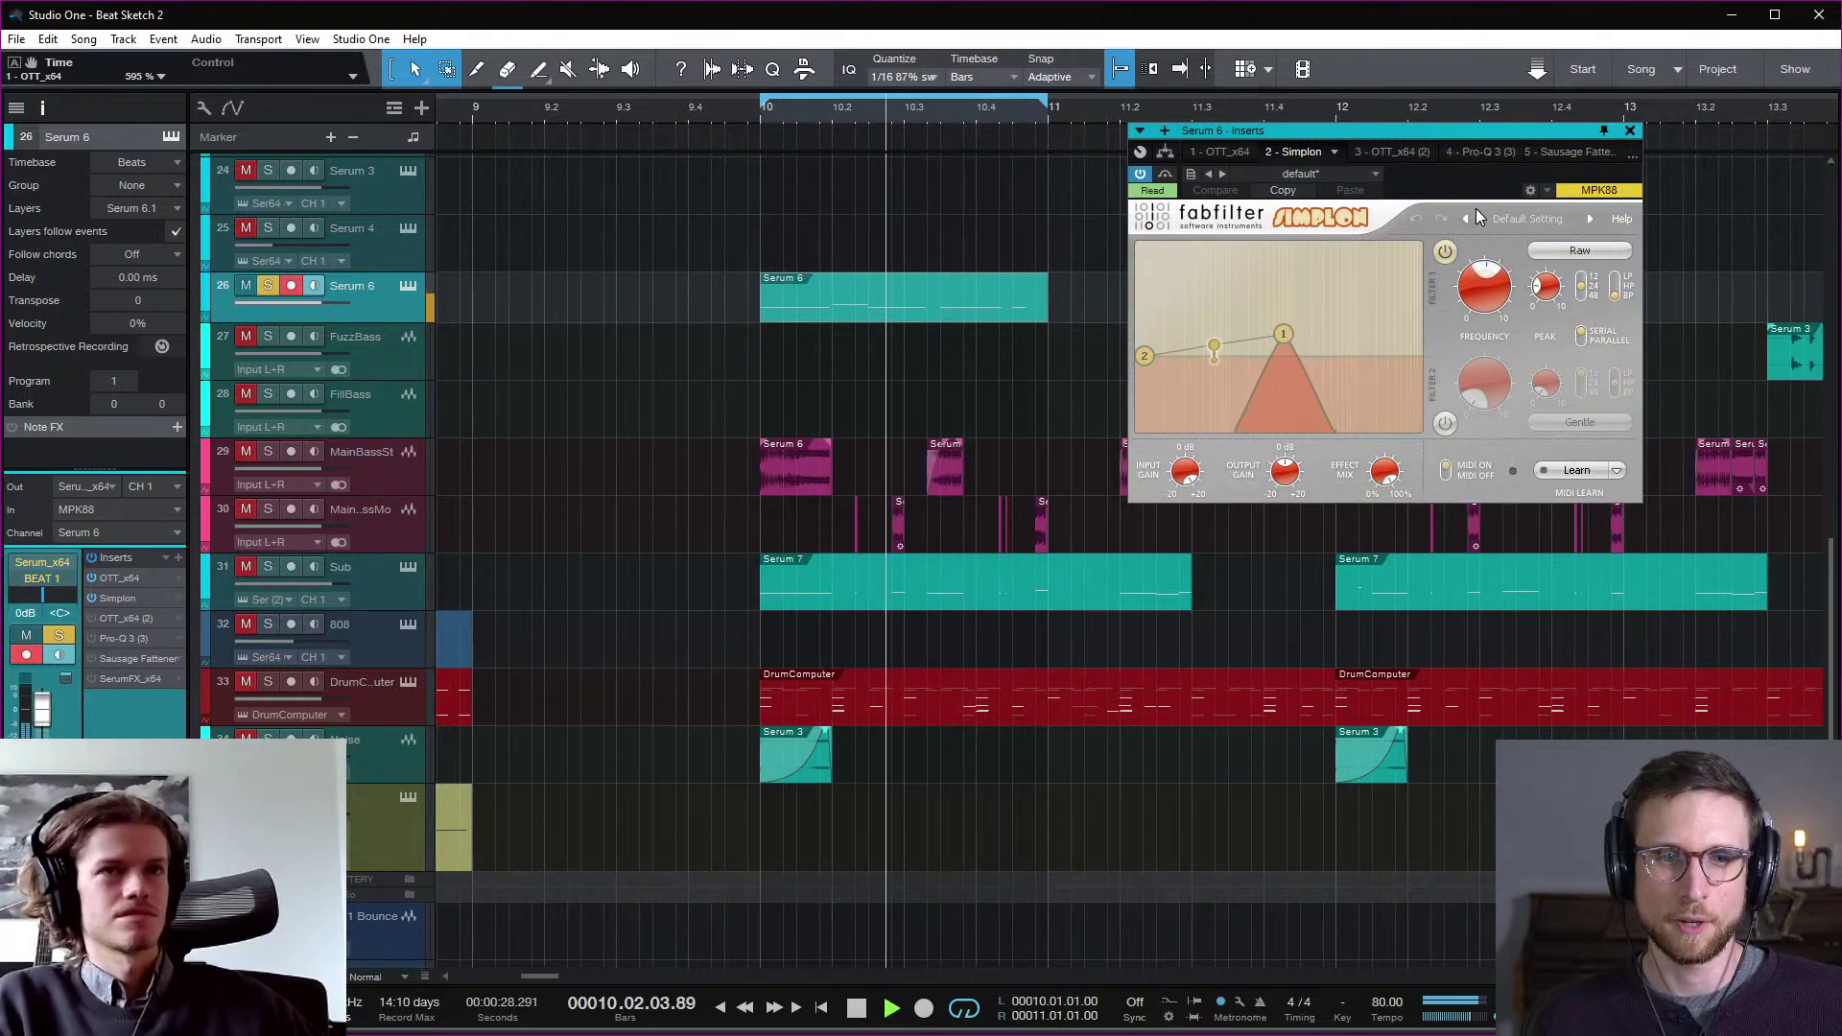
pyautogui.press('space')
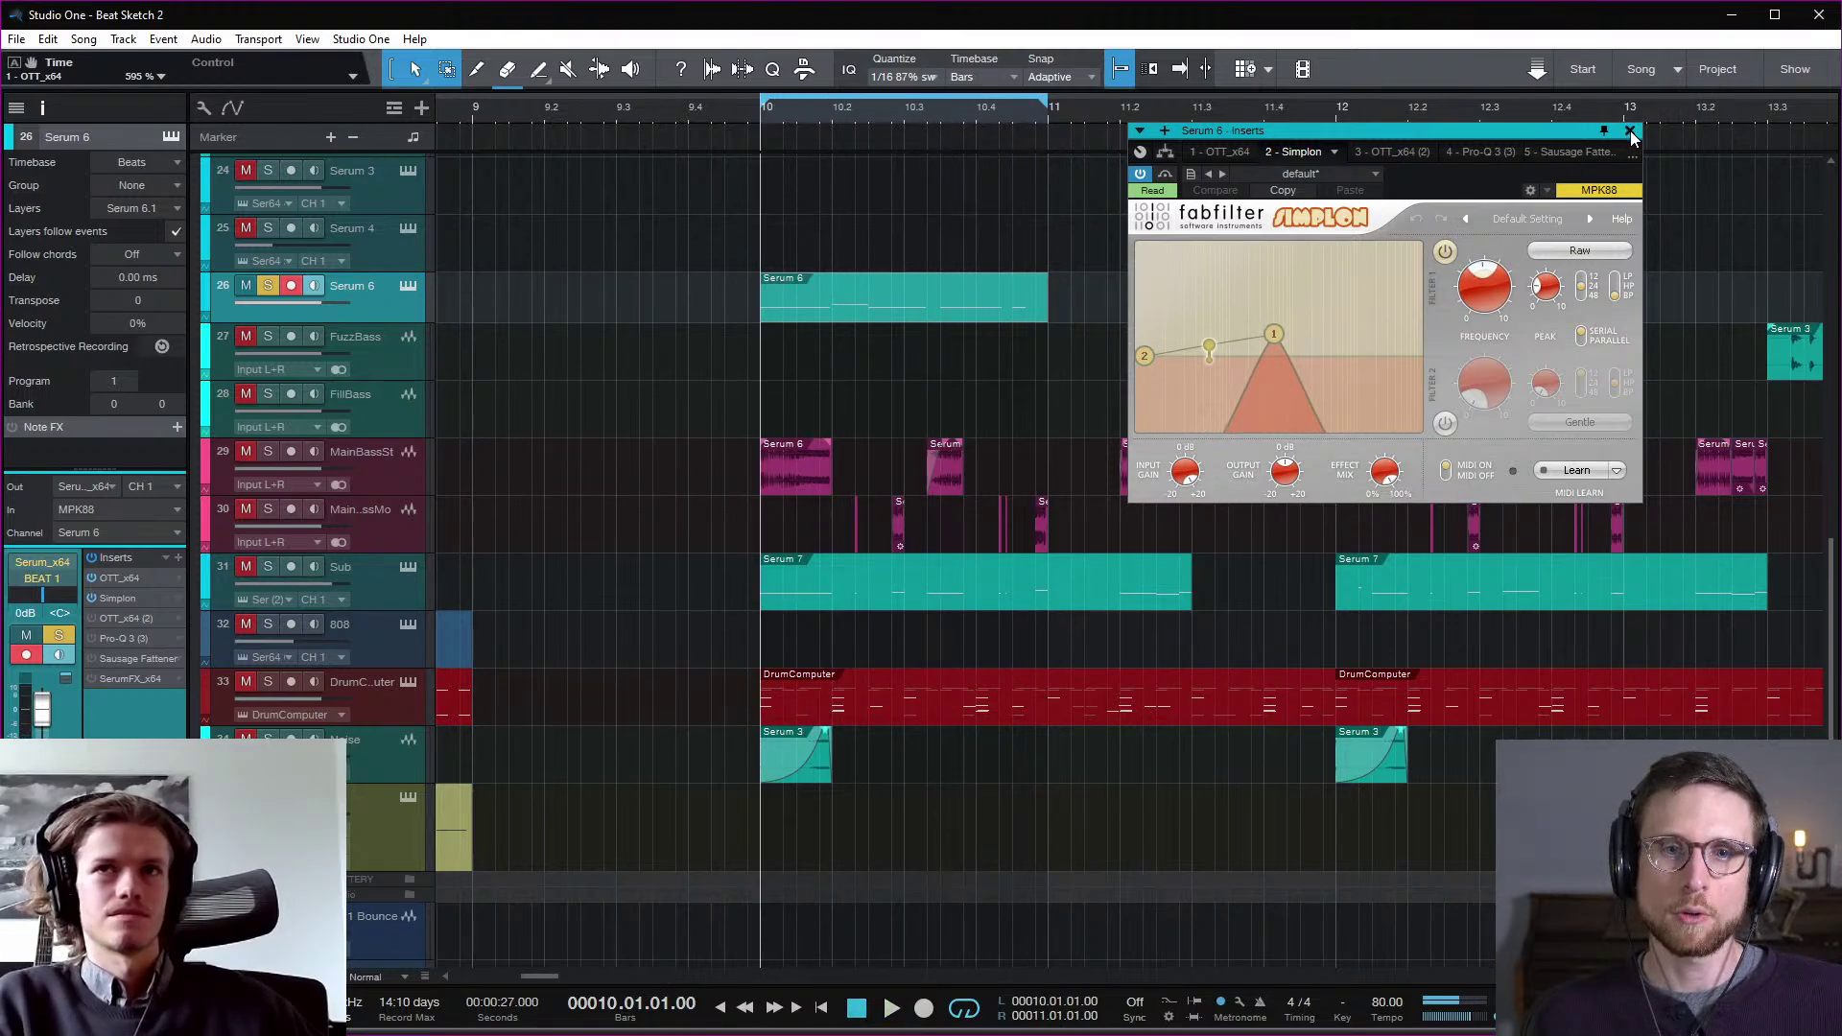
pyautogui.click(1631, 132)
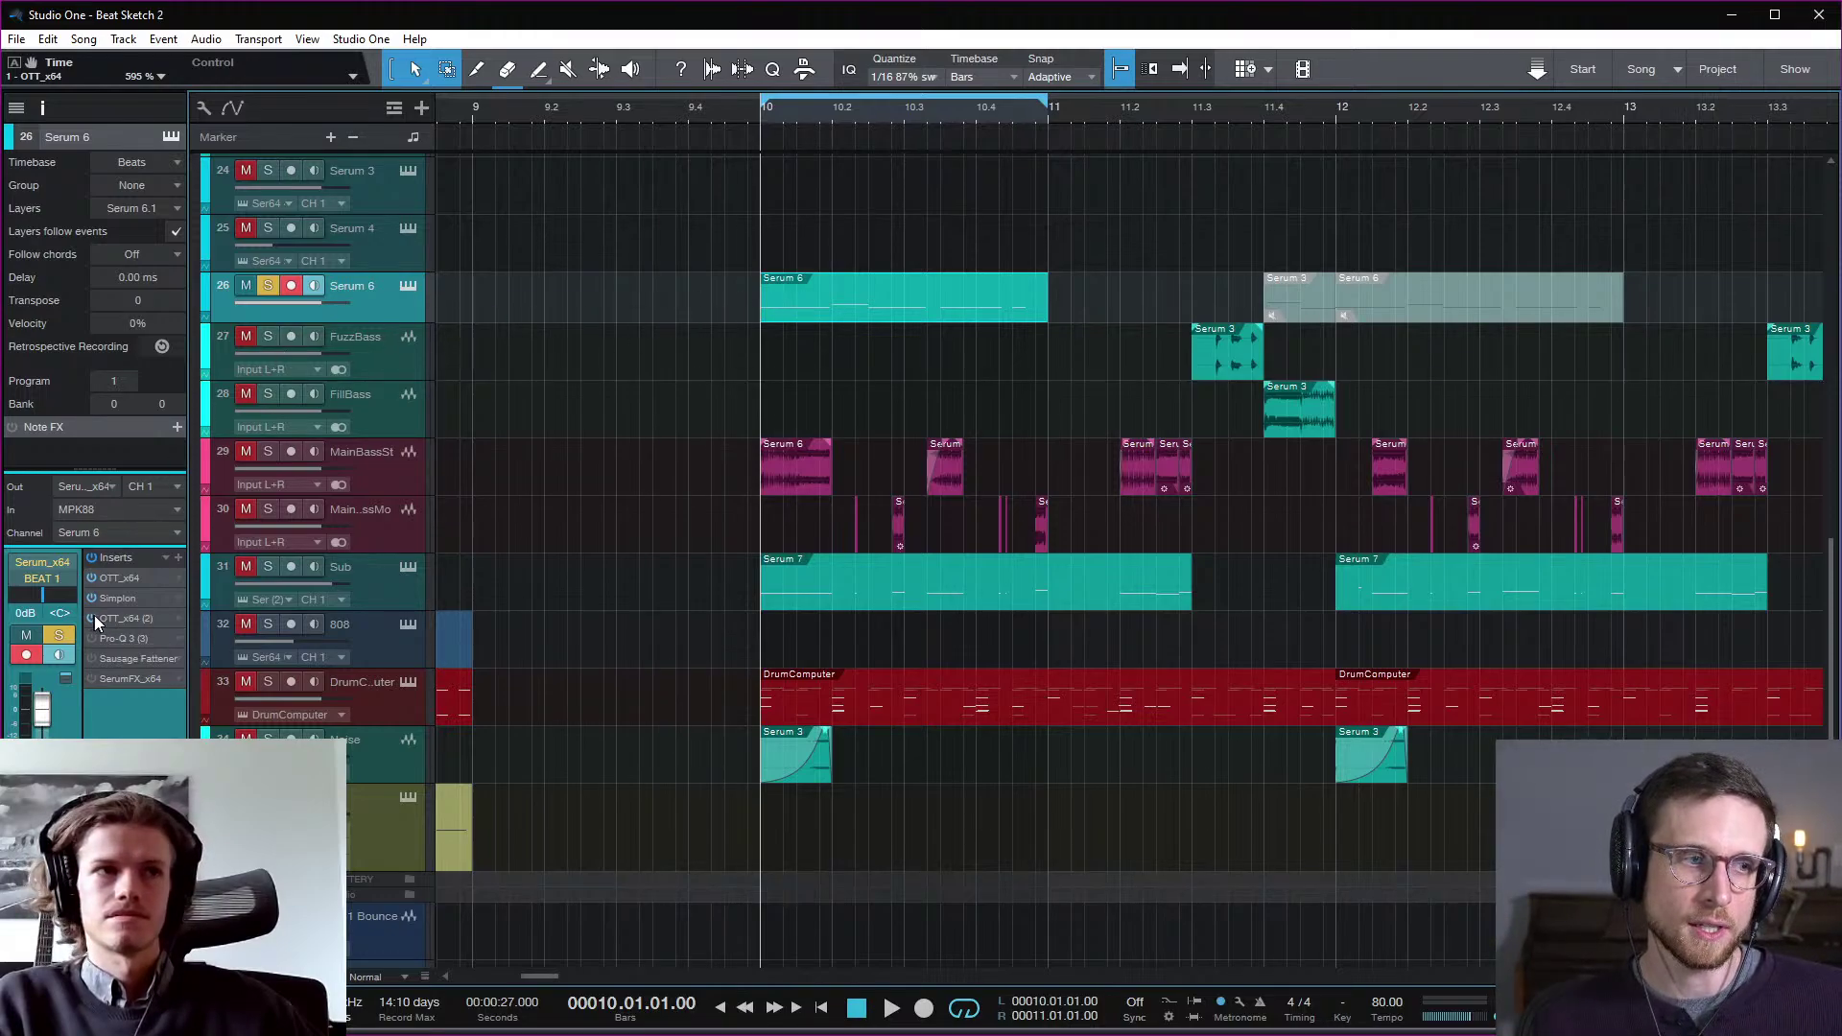
# Step: With the bass loop playing, enable the second OTT and Pro-Q 3 inserts on the Serum 6 track and show their settings
pyautogui.press('space')
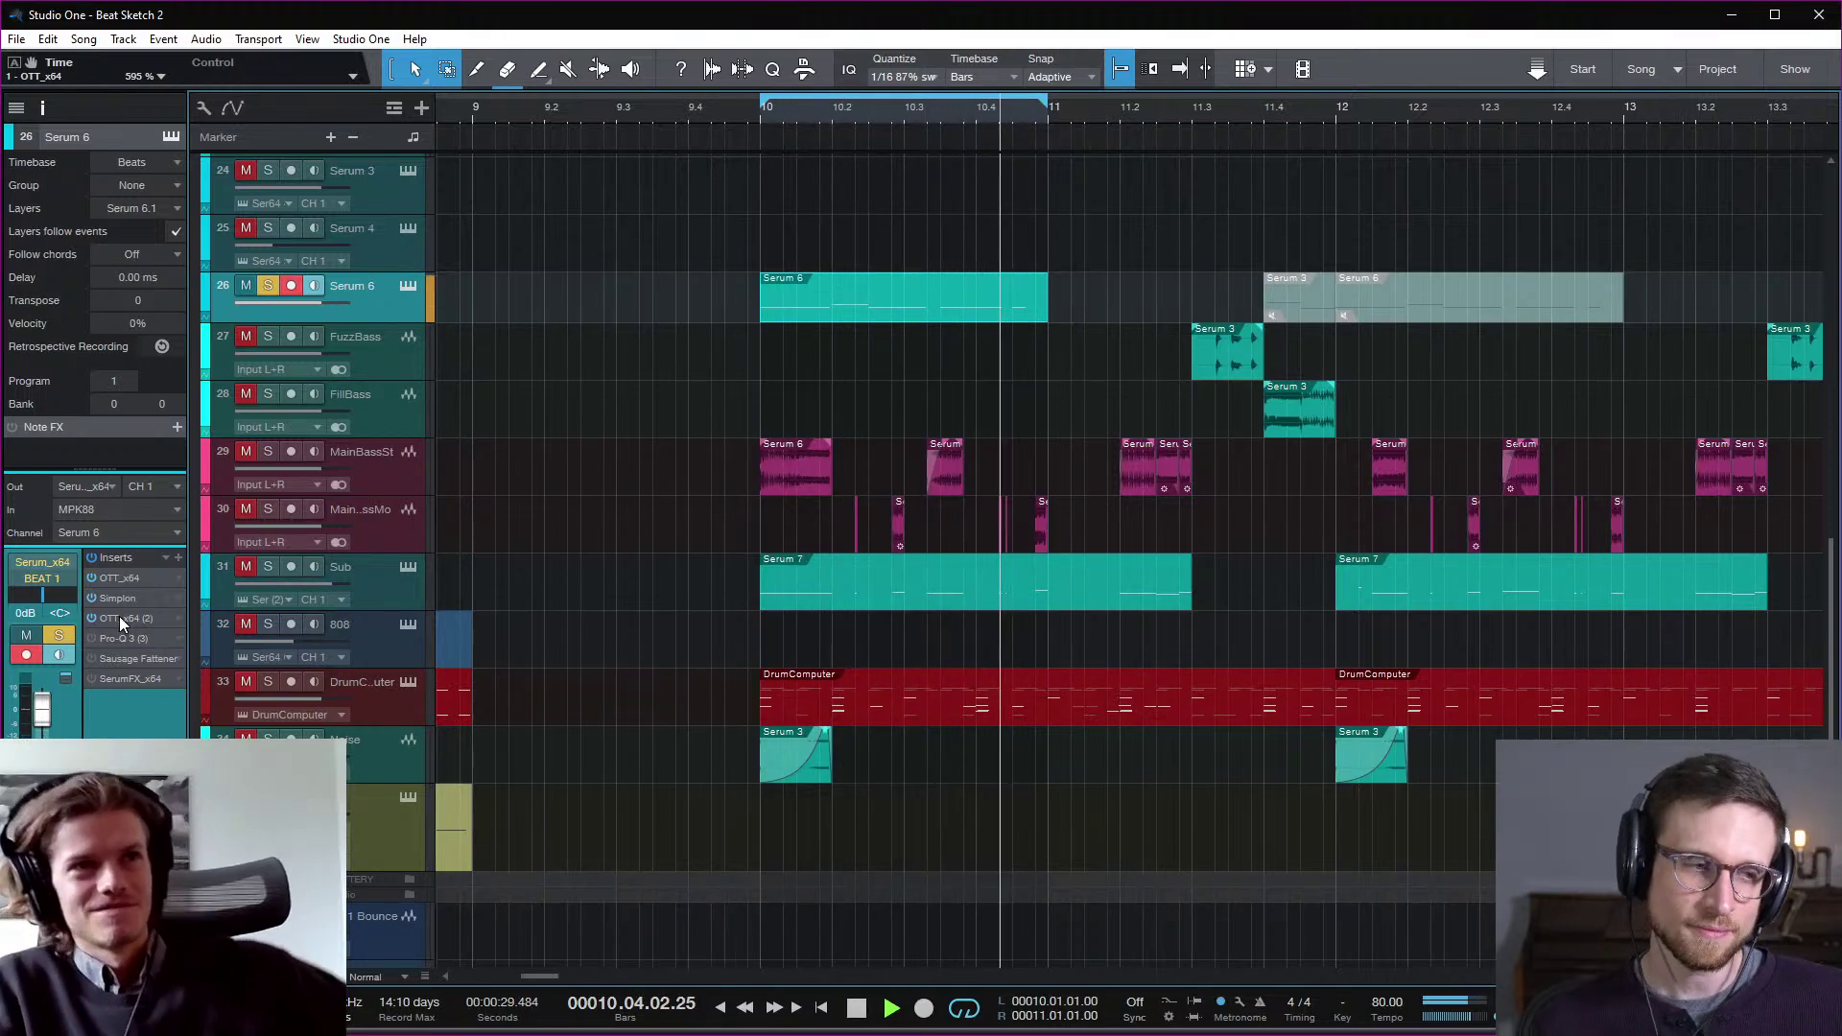
pyautogui.doubleClick(121, 617)
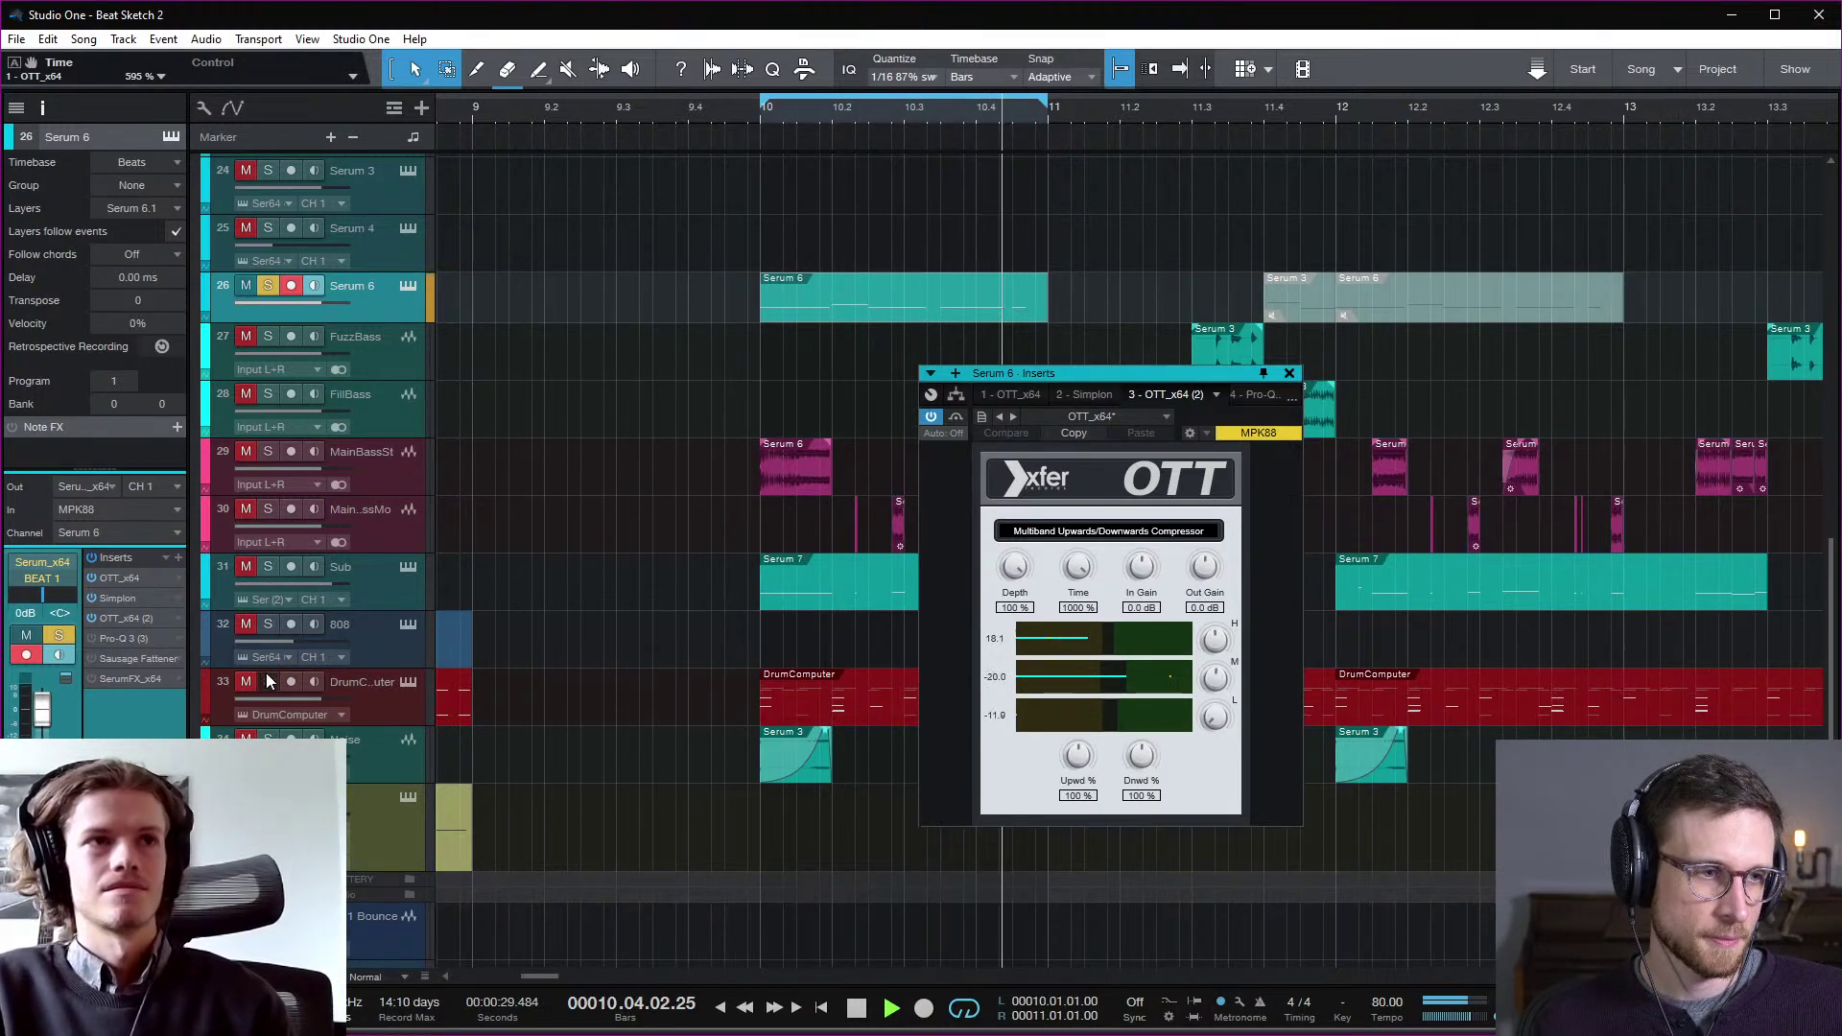
pyautogui.click(117, 639)
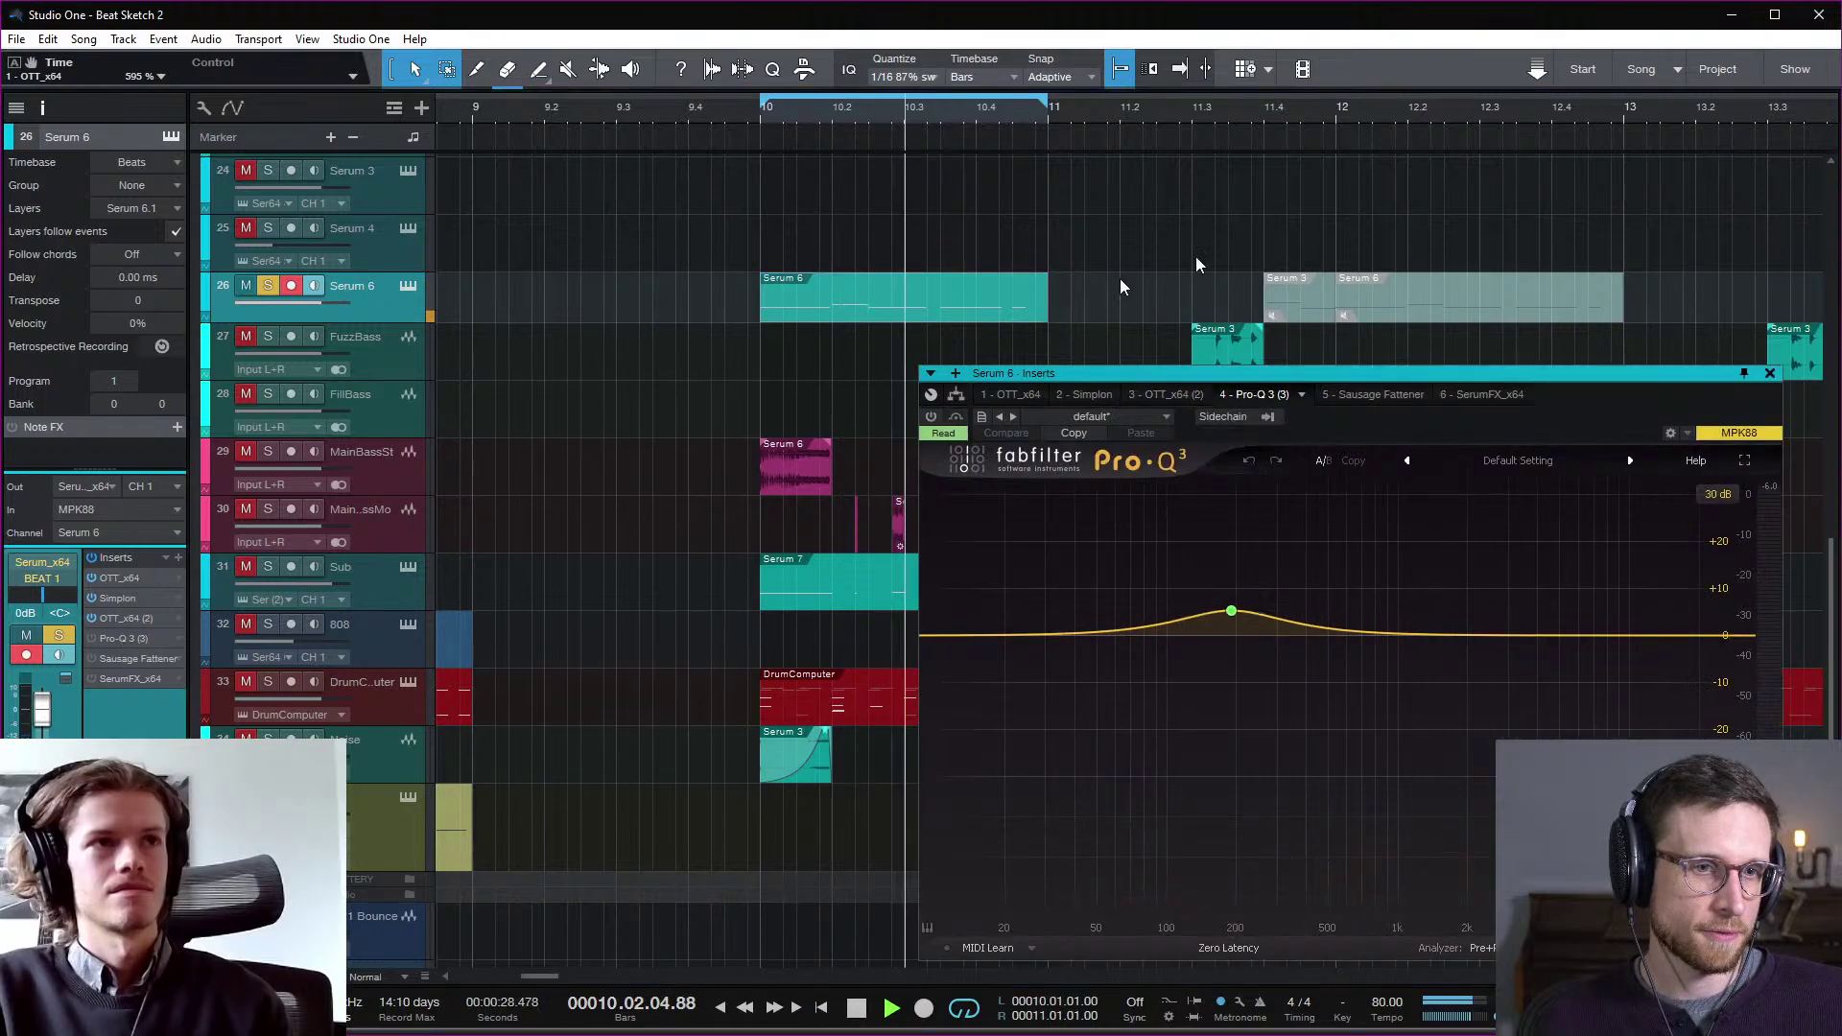
pyautogui.moveTo(1185, 379); pyautogui.dragTo(1081, 175)
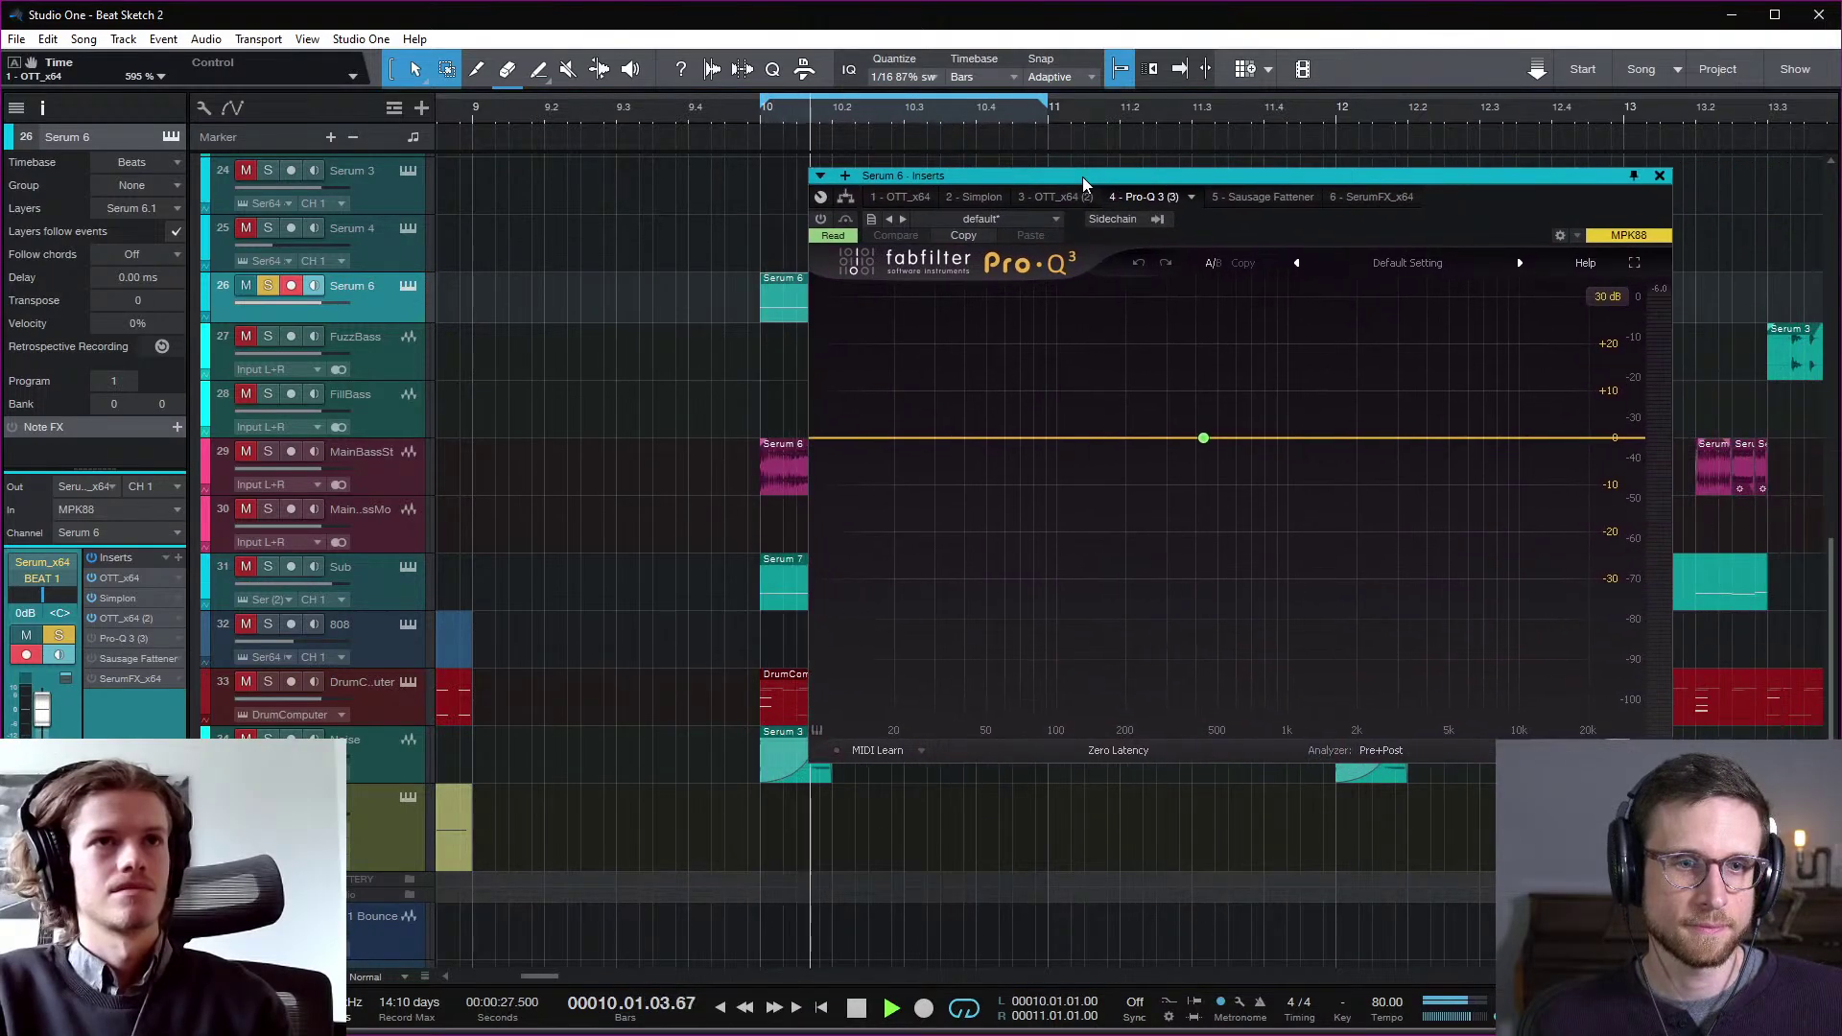
pyautogui.click(821, 219)
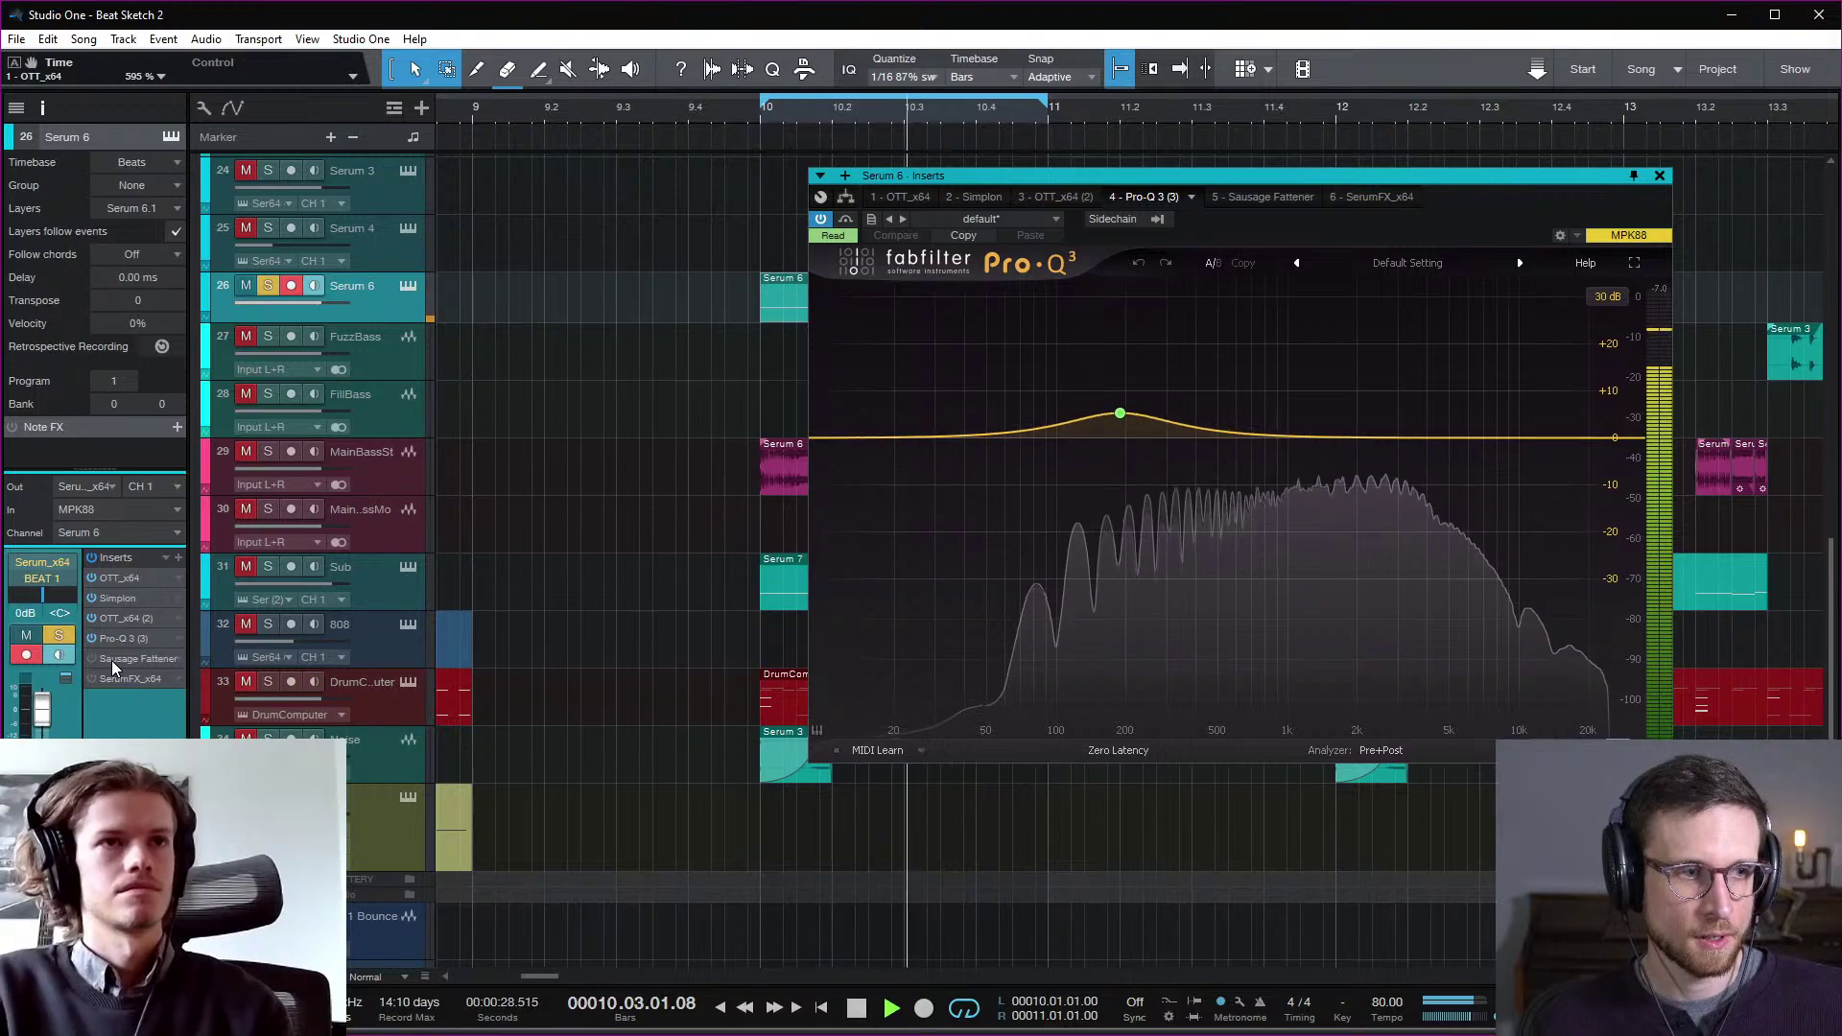
pyautogui.press('space')
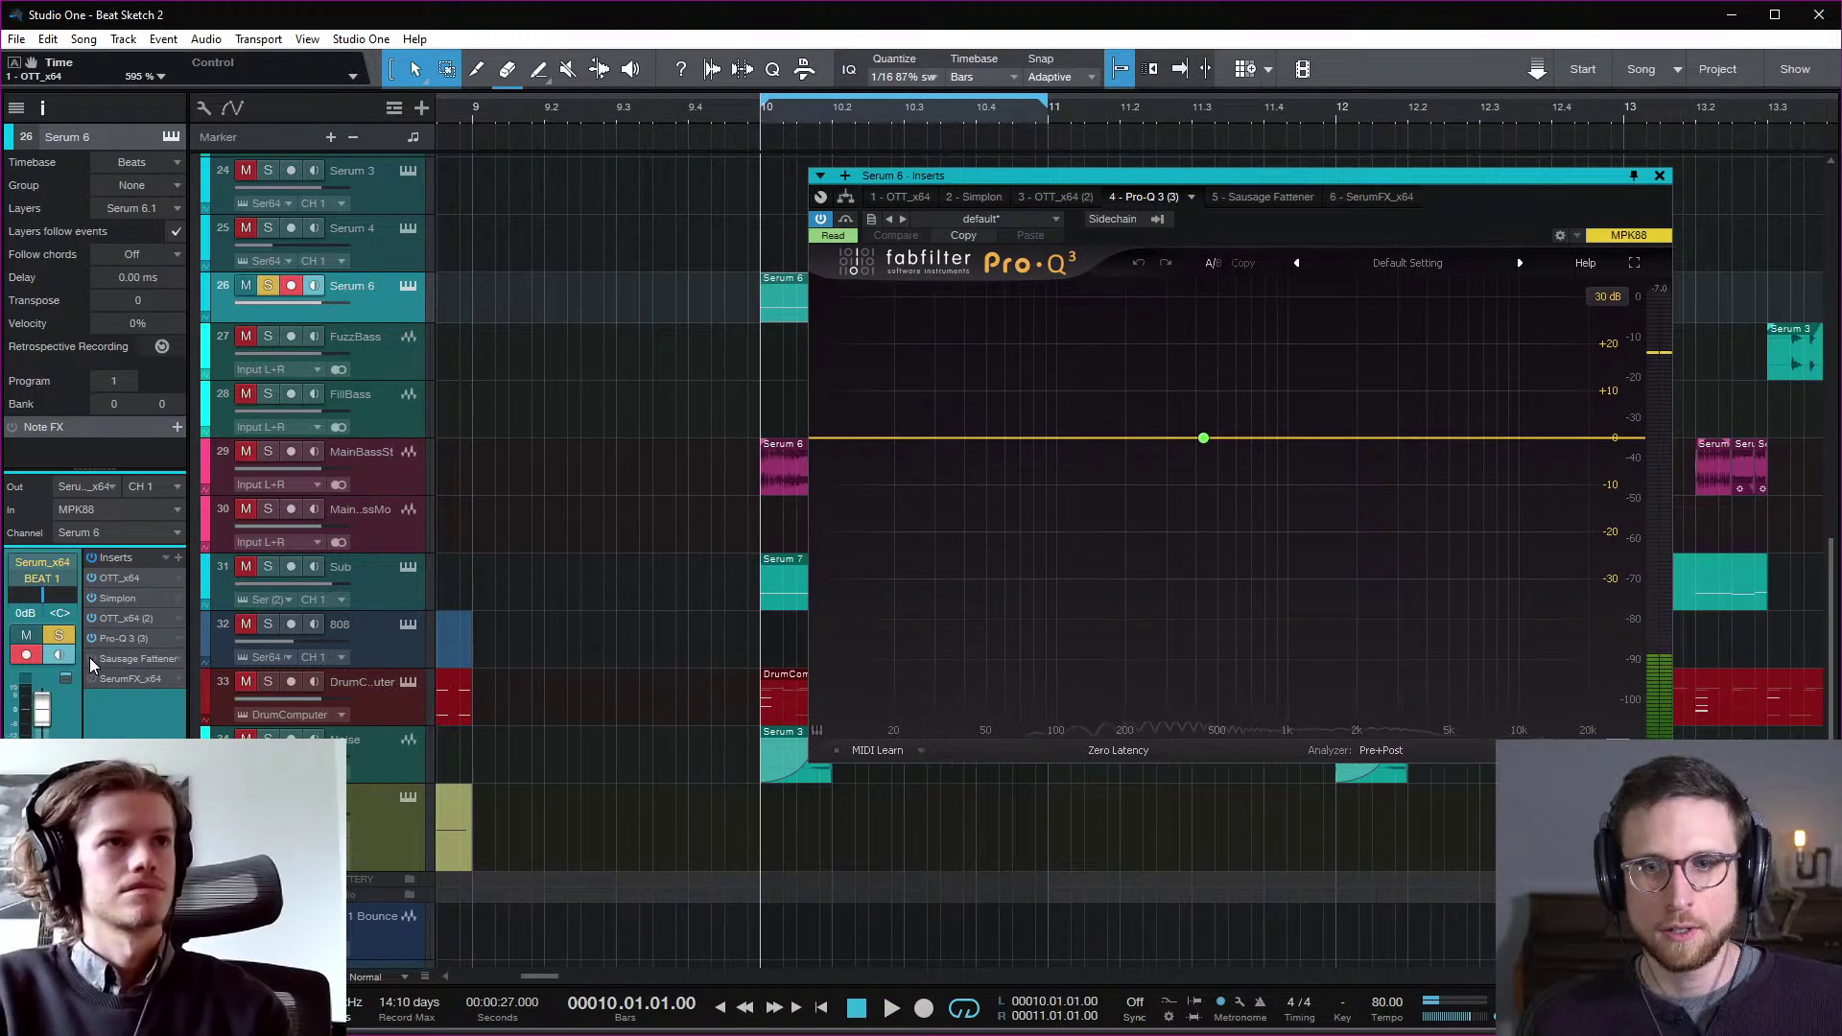
# Step: Enable the Sausage Fattener insert, open its settings, and play the bass loop through it
pyautogui.doubleClick(101, 656)
pyautogui.press('space')
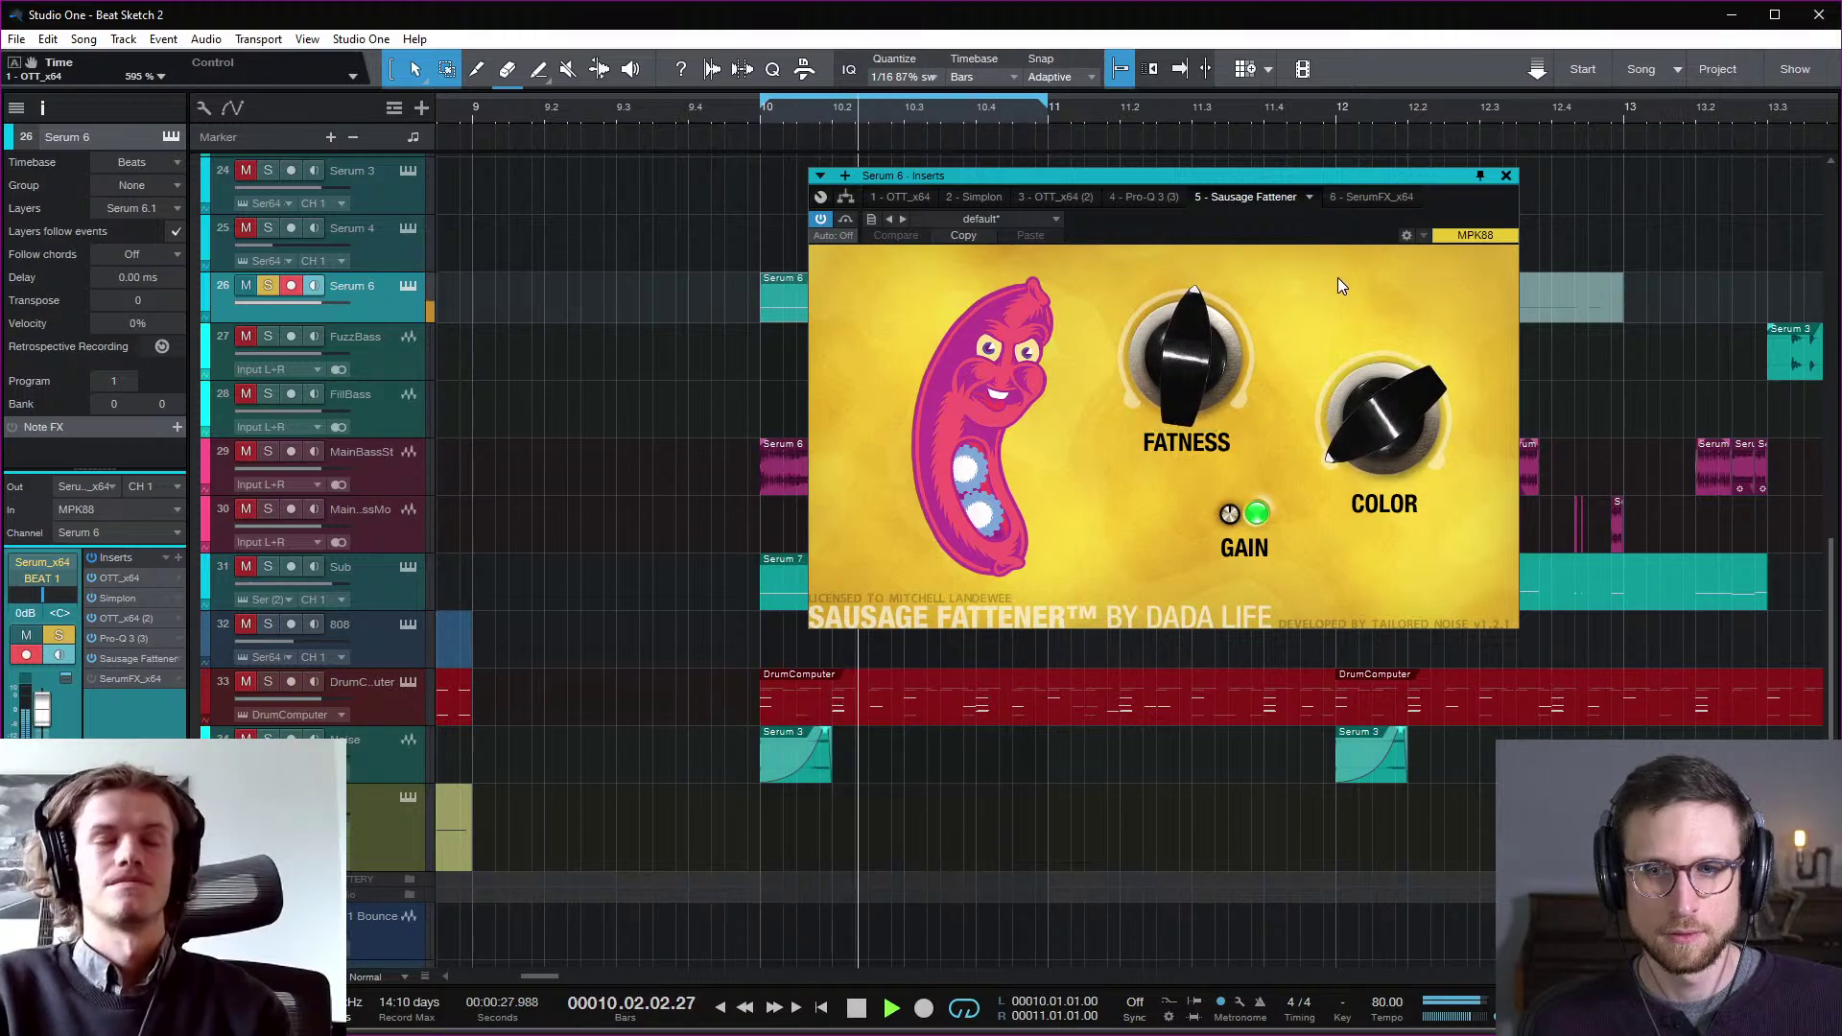
pyautogui.press('space')
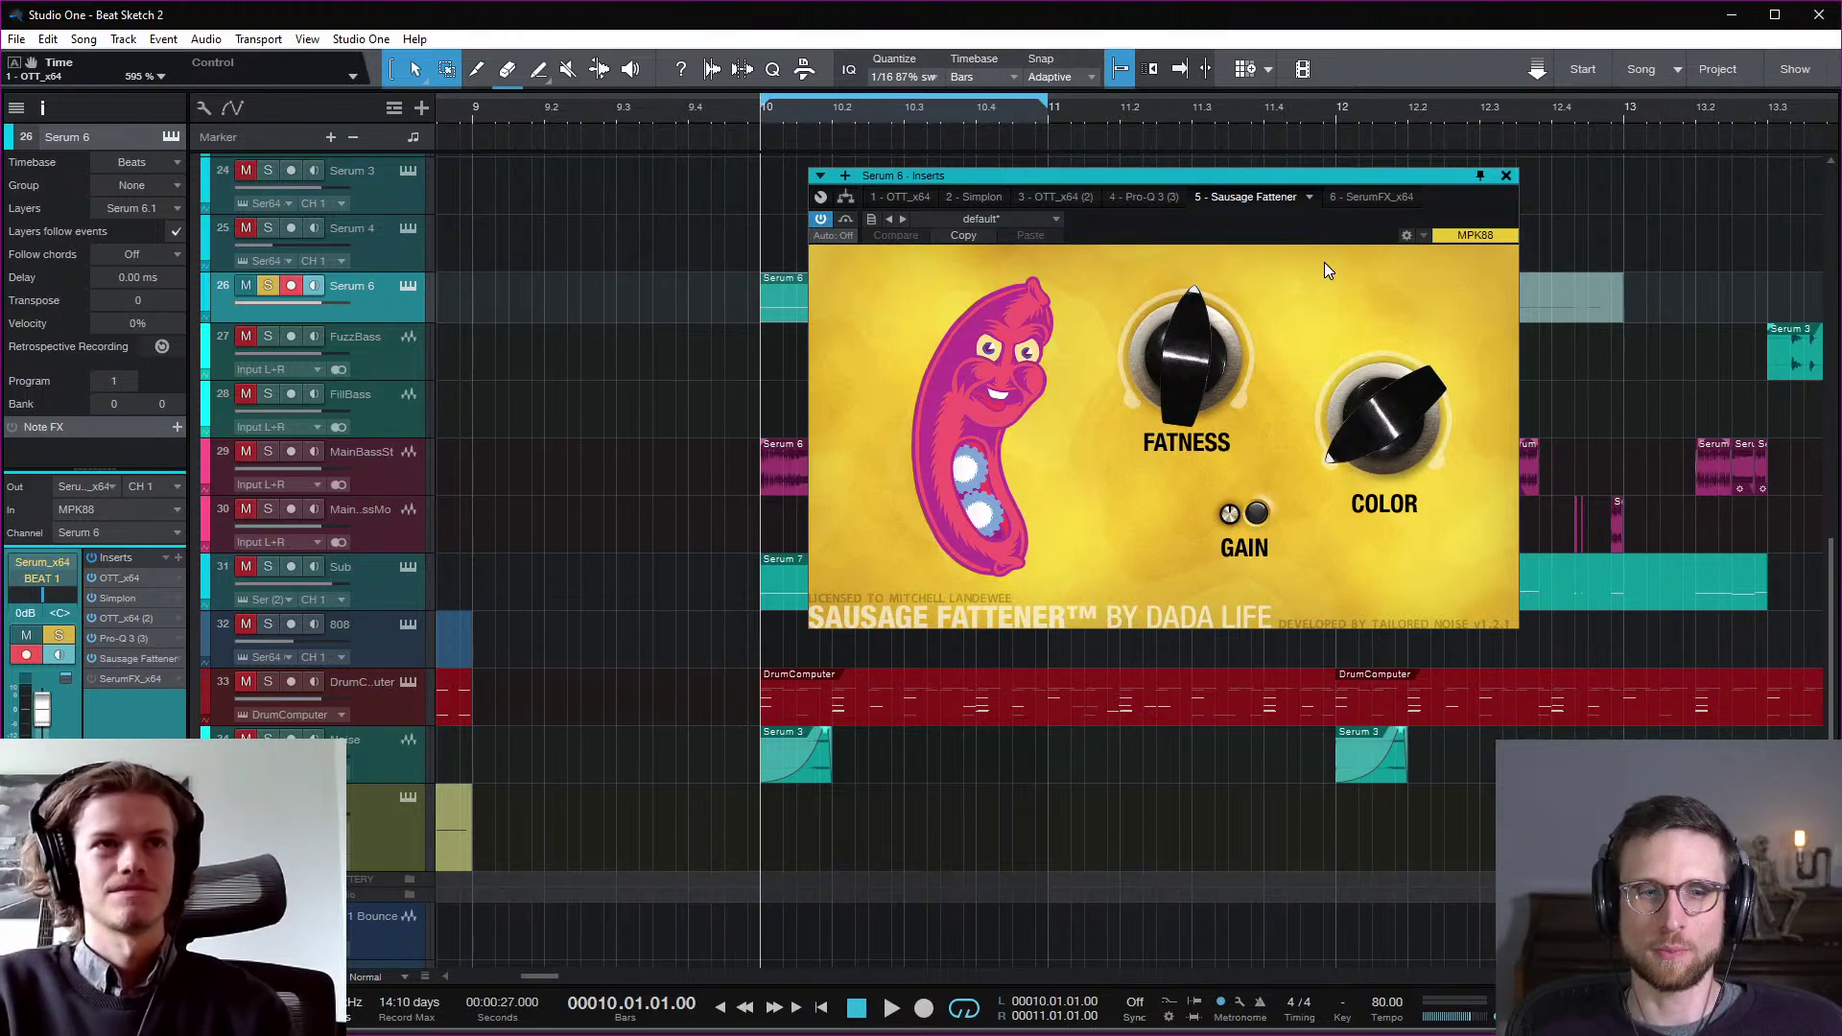
# Step: Replay the fattened bass loop while examining Sausage Fattener's Fatness setting, and close the insert window
pyautogui.moveTo(1258, 357)
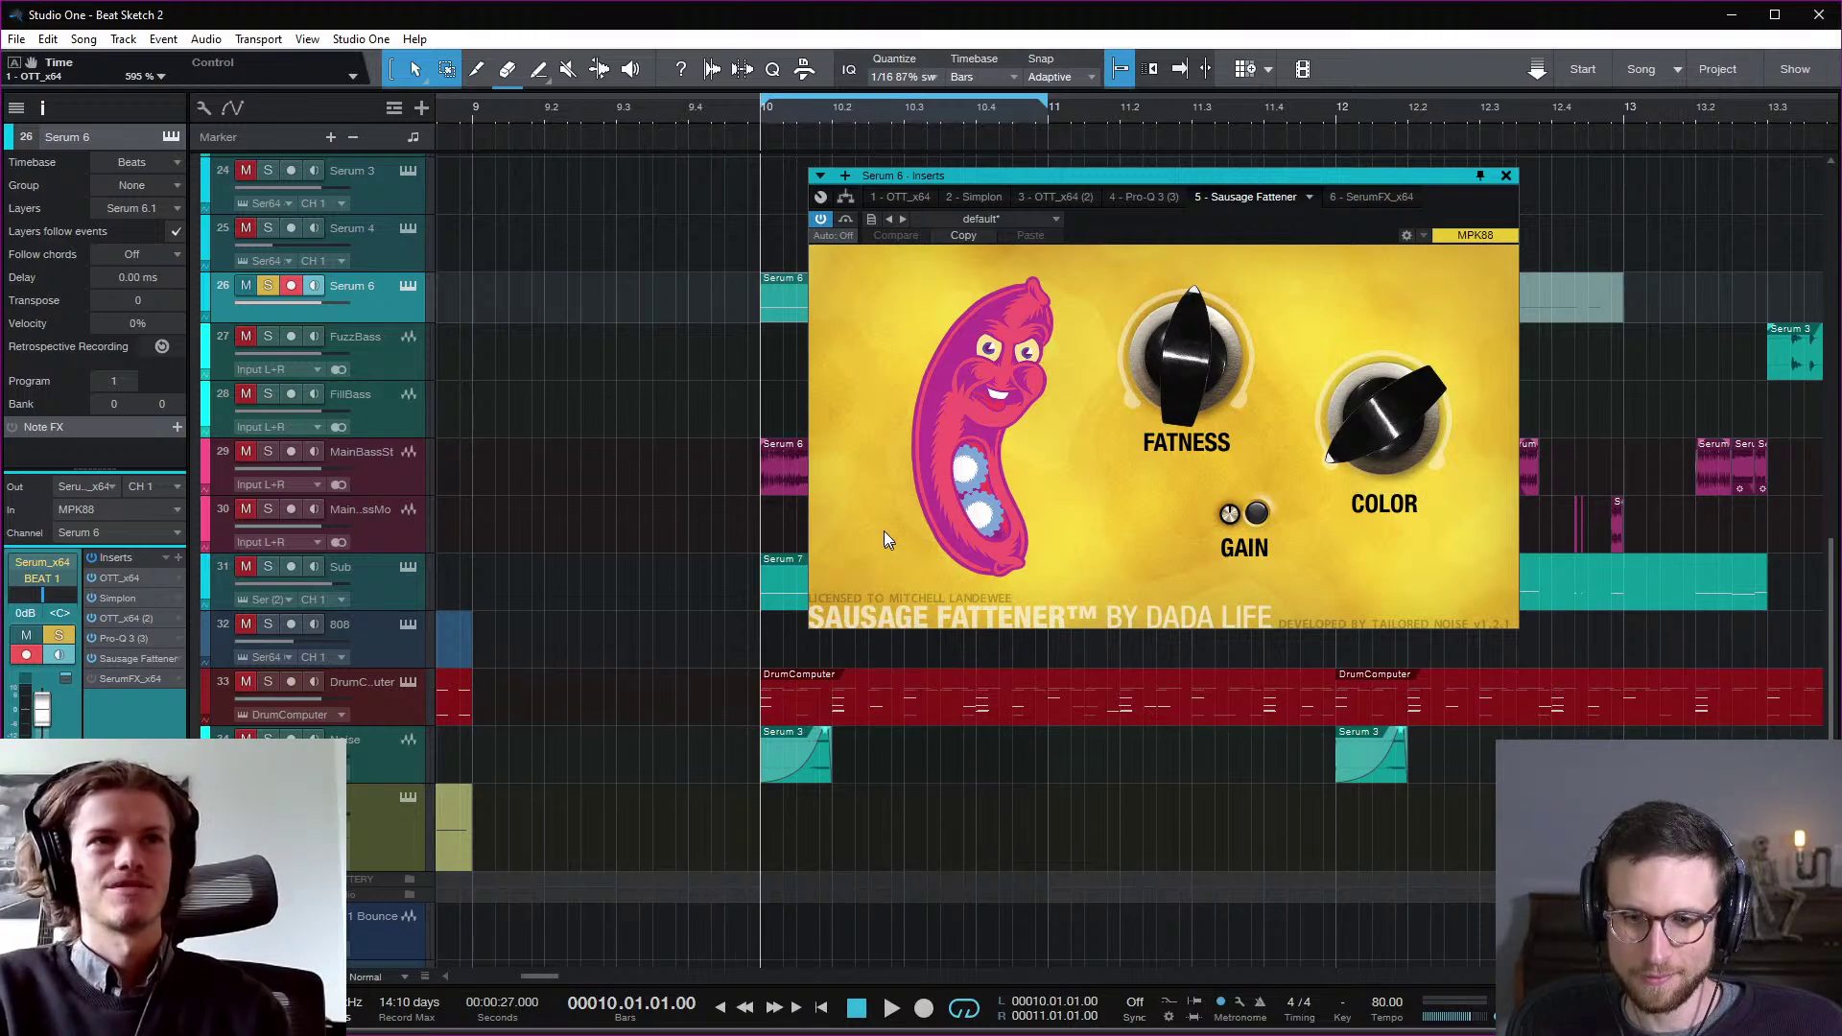
pyautogui.press('space')
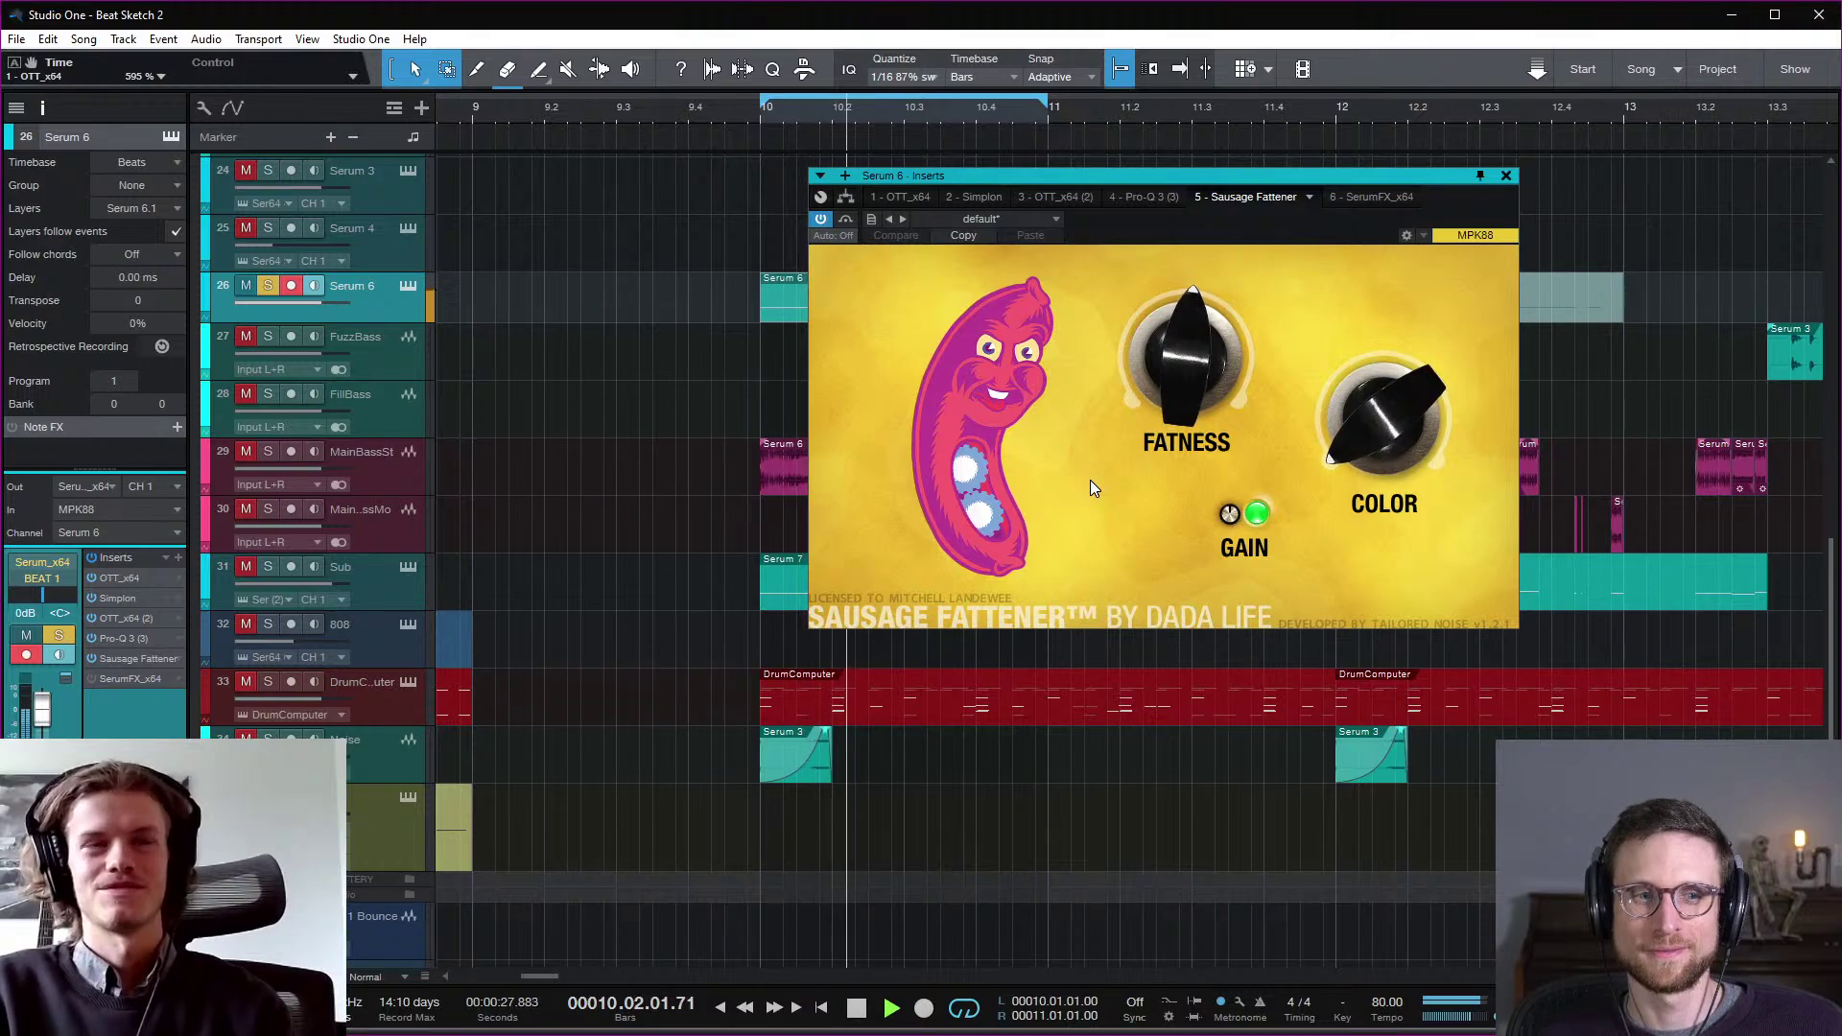
pyautogui.press('space')
pyautogui.press('space')
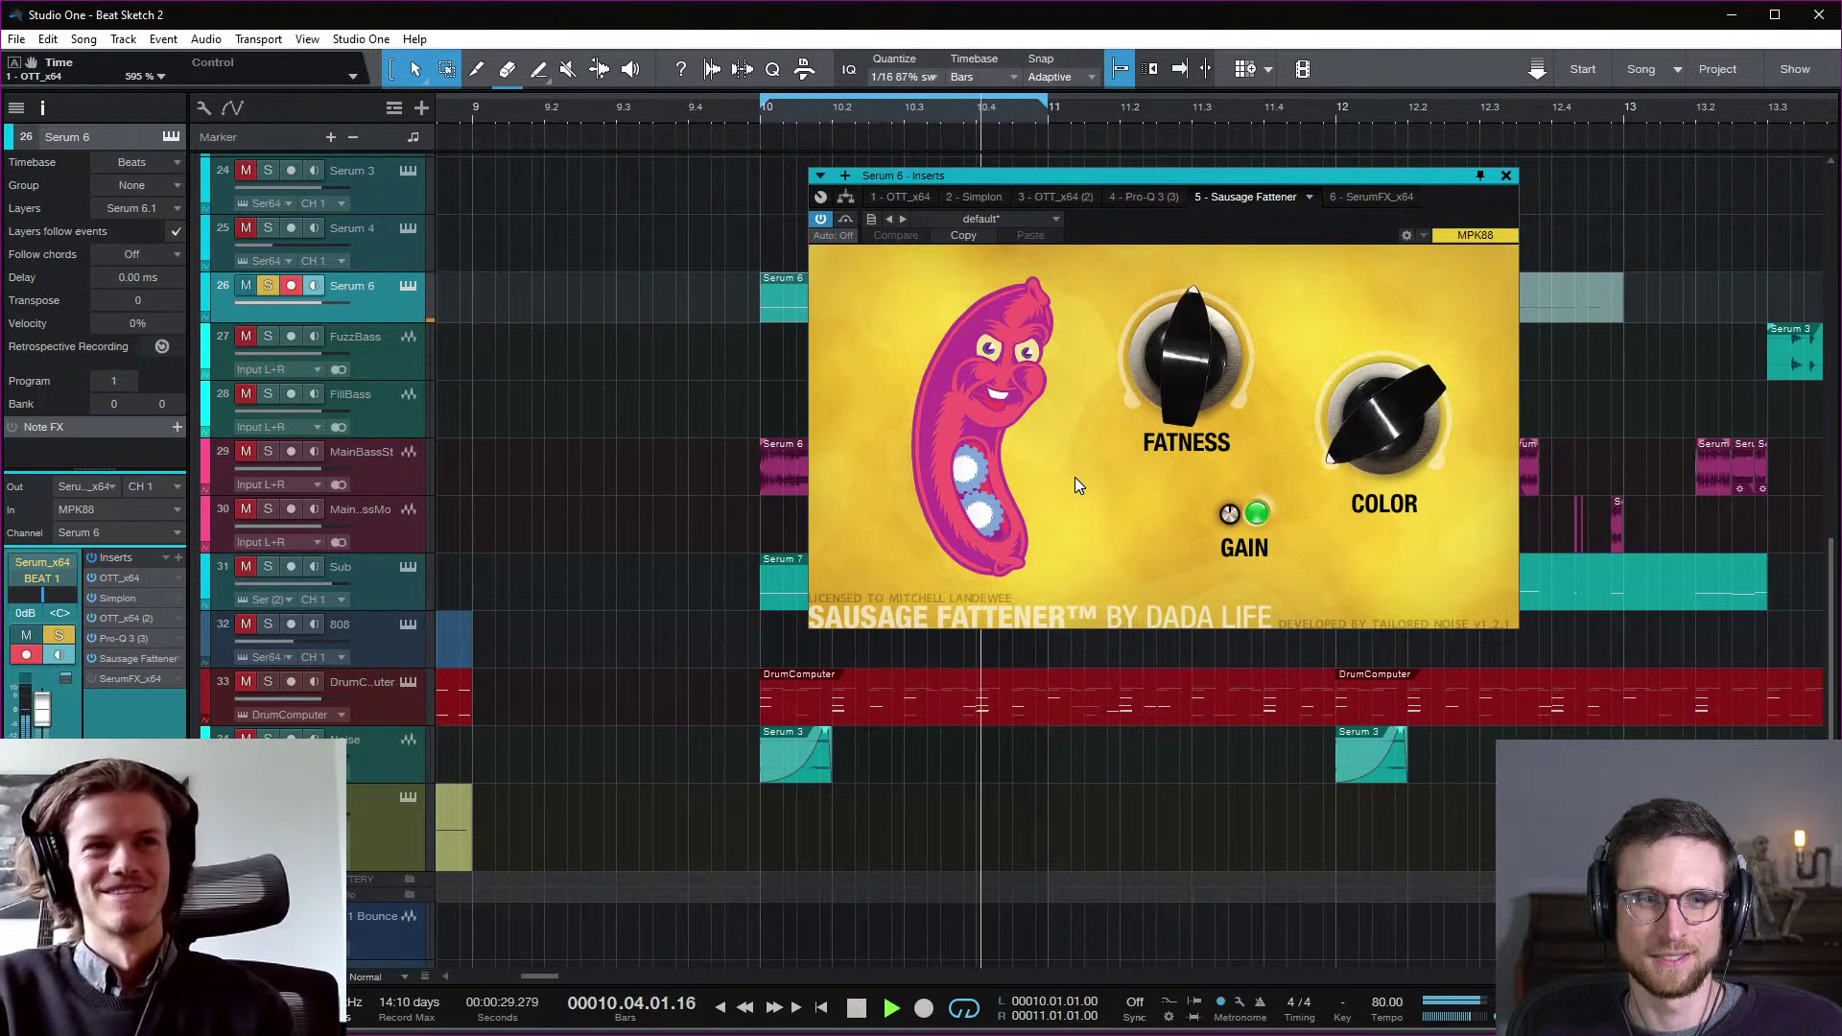
pyautogui.moveTo(1263, 337)
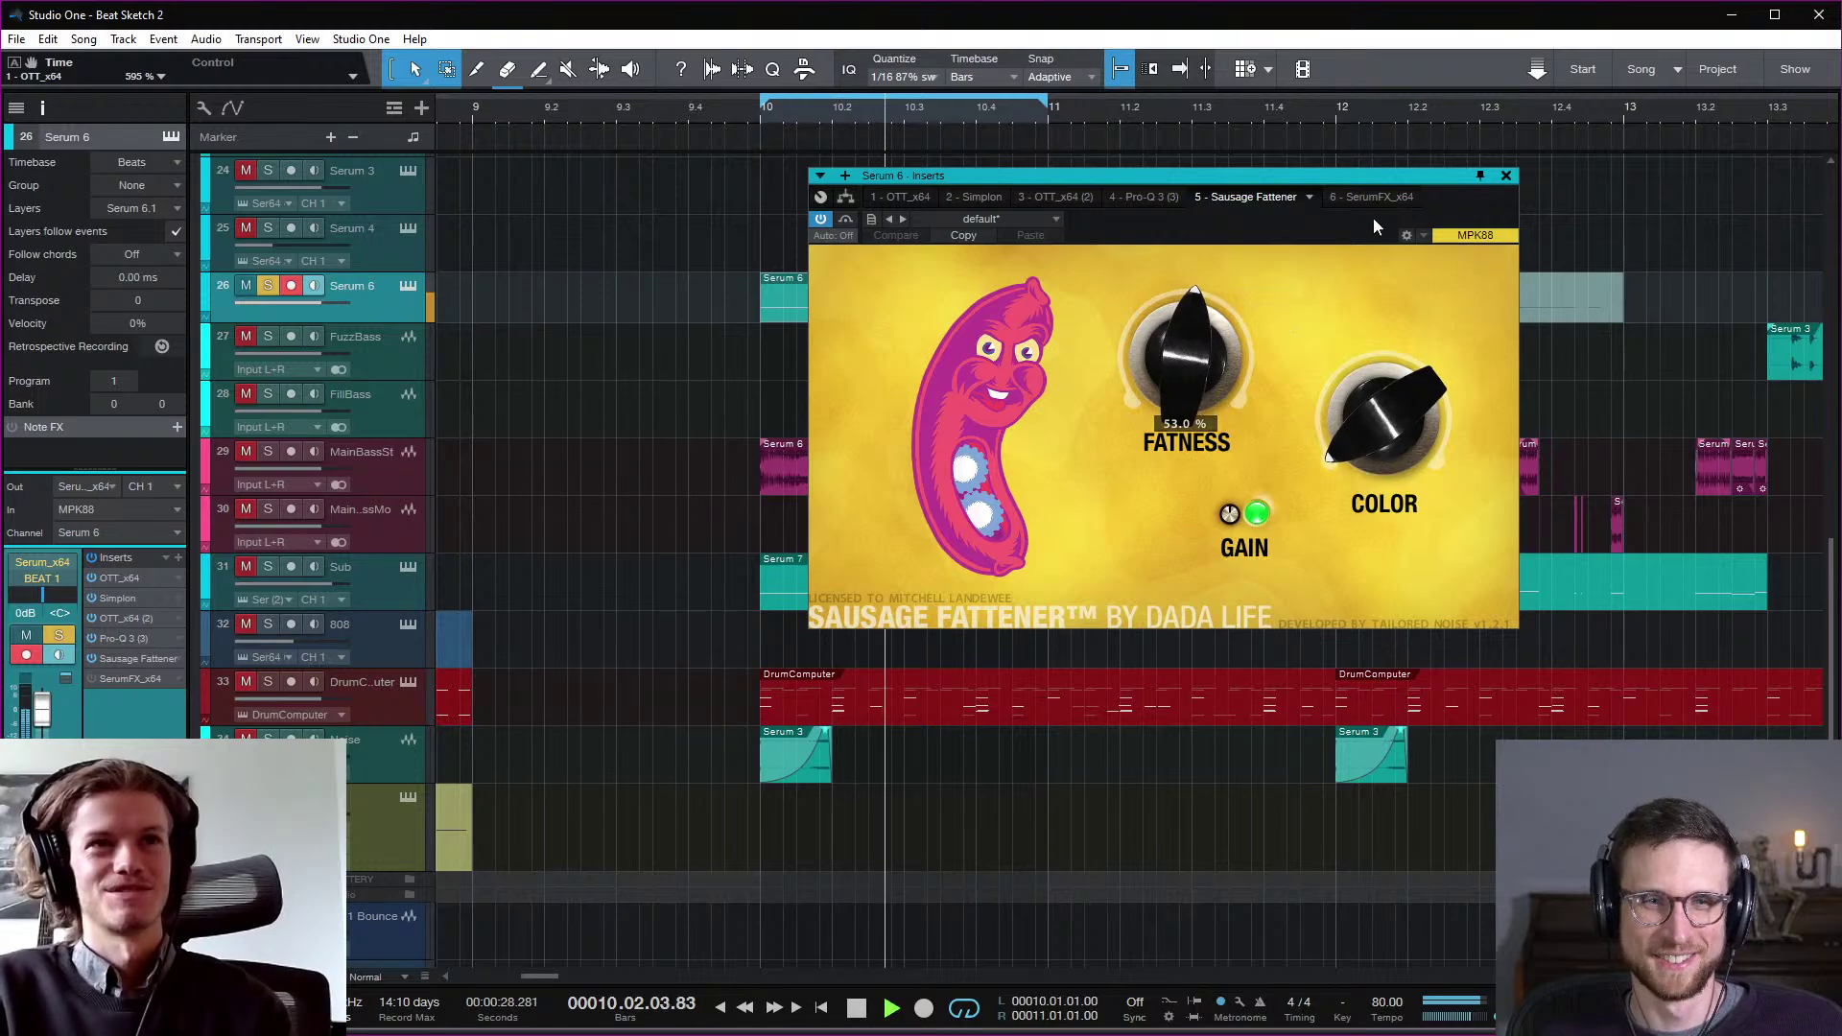
pyautogui.press('space')
pyautogui.click(1506, 176)
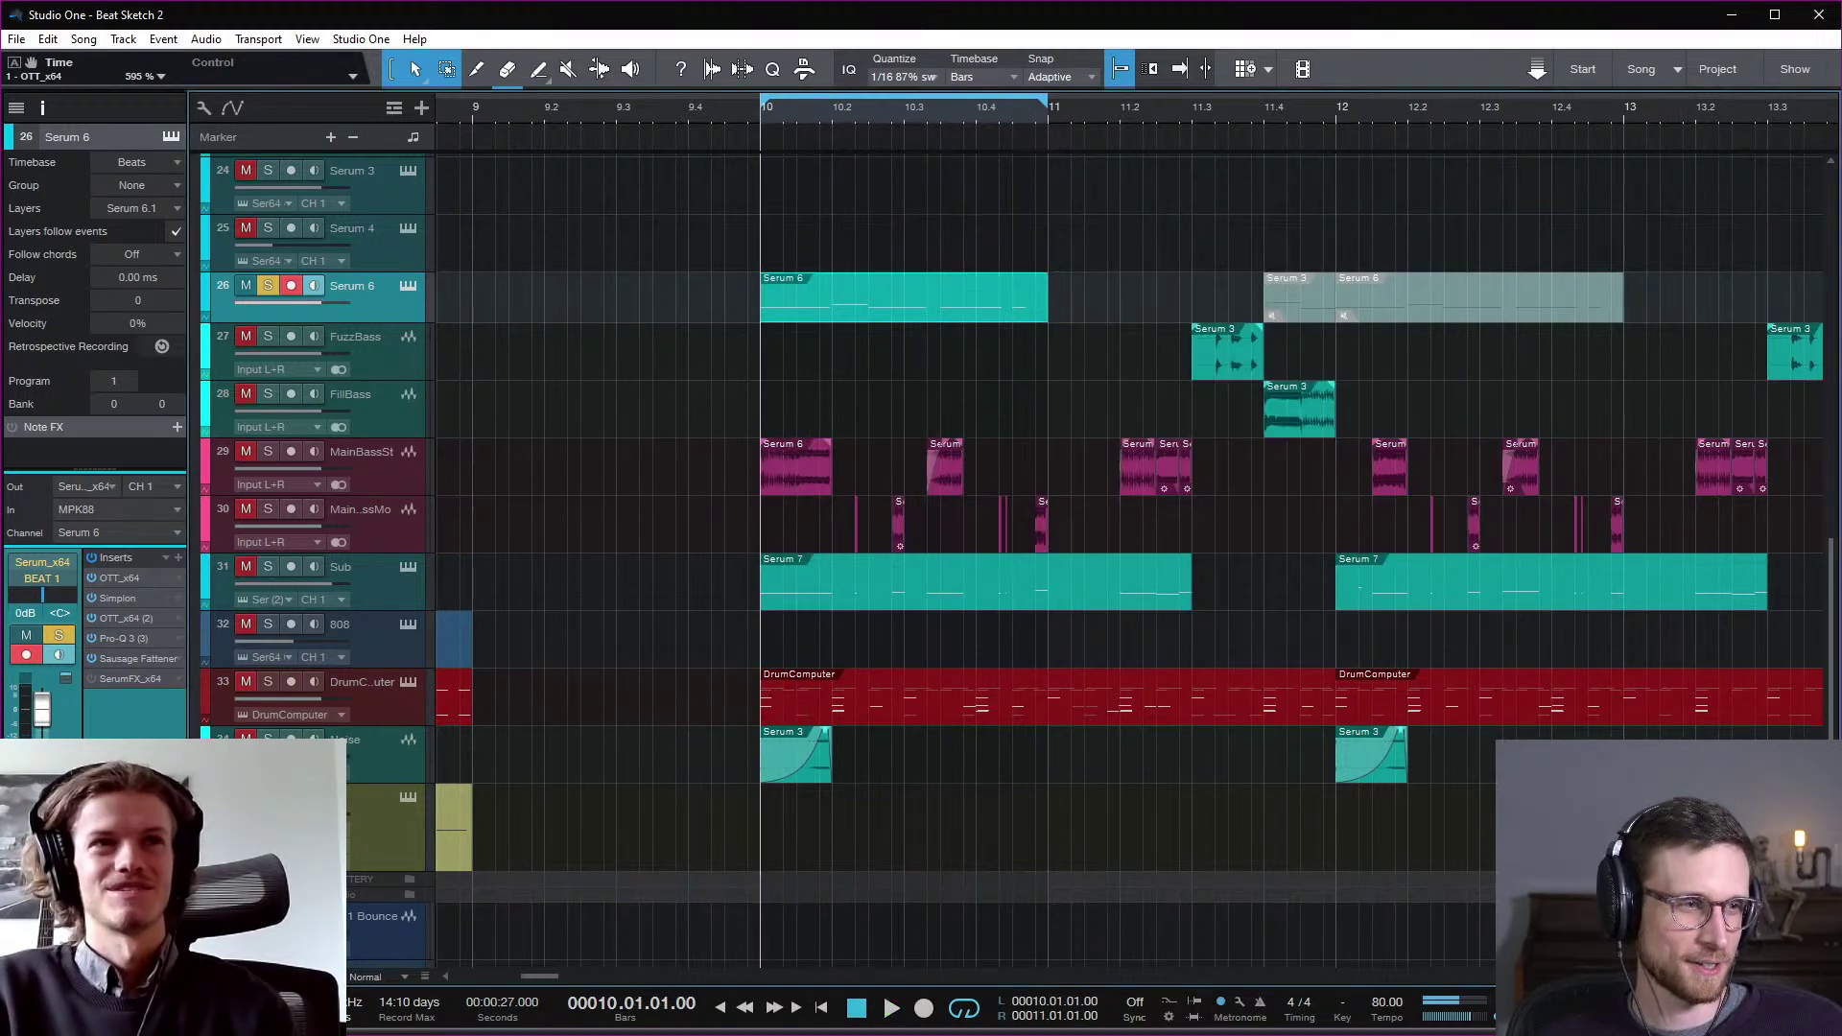
# Step: Enable the SerumFX insert, bring its full effects window into view, and audition the bass loop through it
pyautogui.click(117, 677)
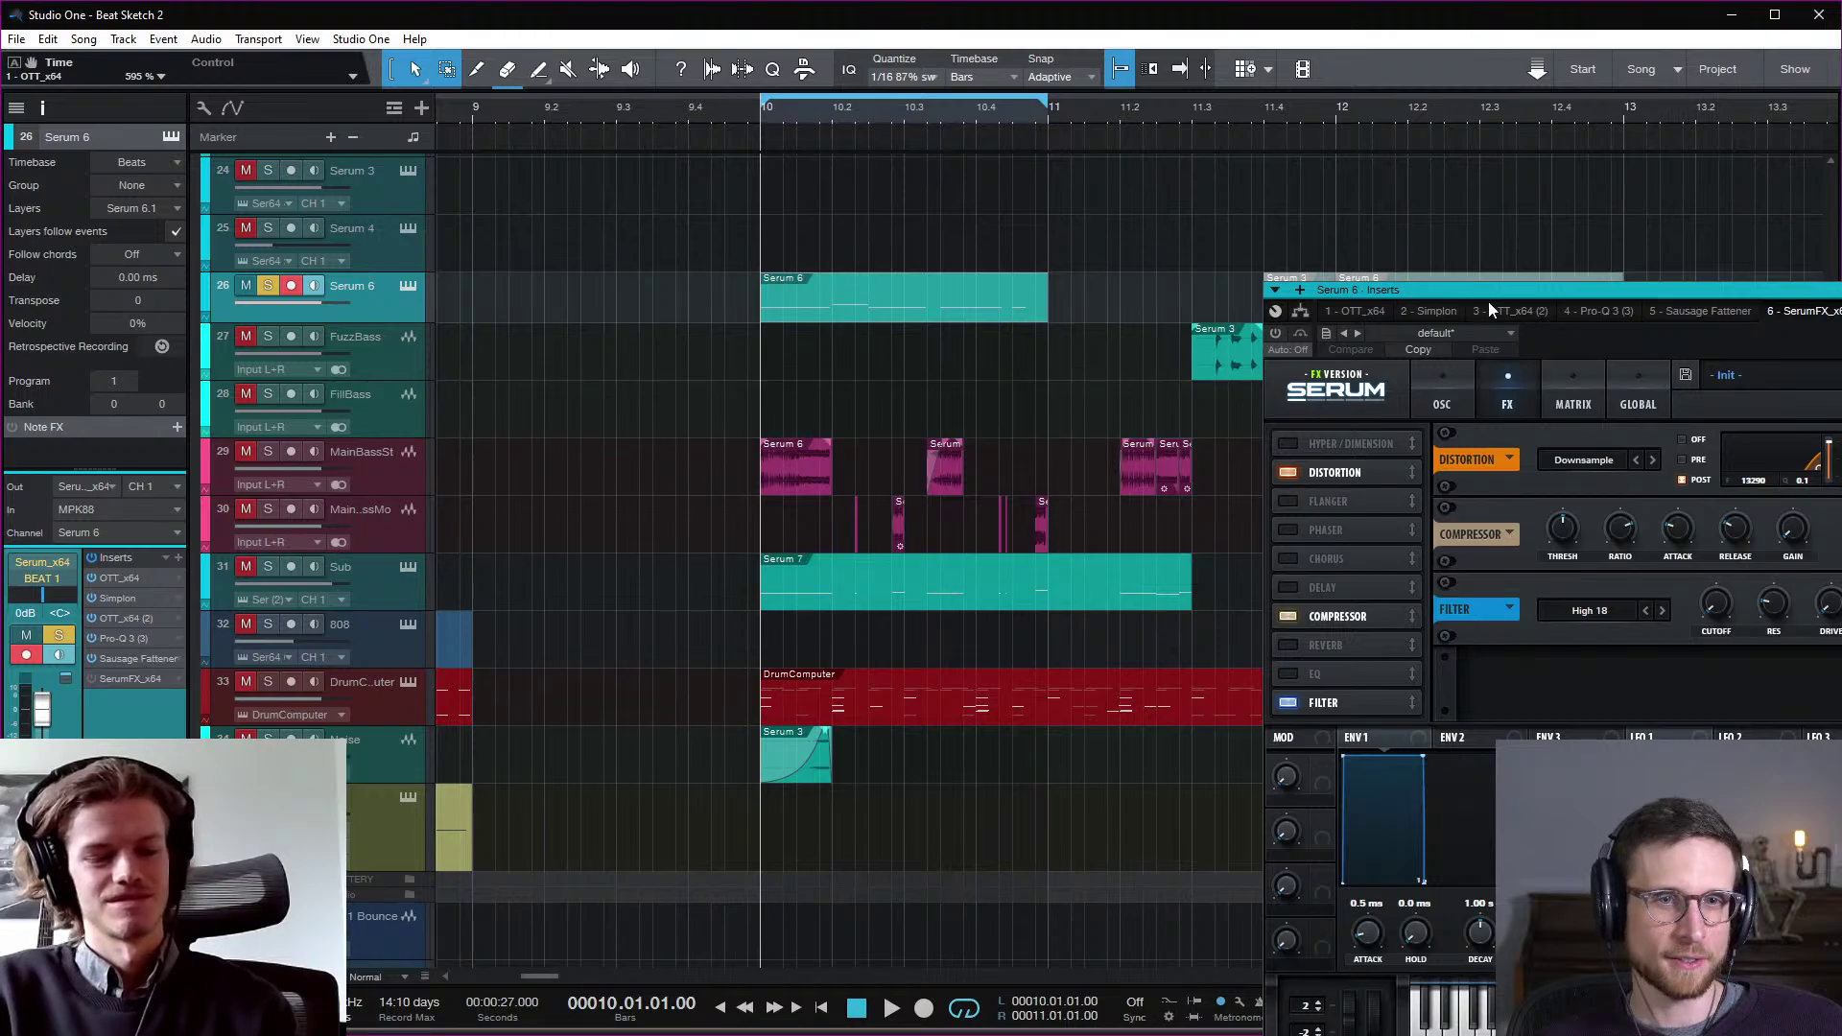
pyautogui.moveTo(1488, 301); pyautogui.dragTo(940, 179)
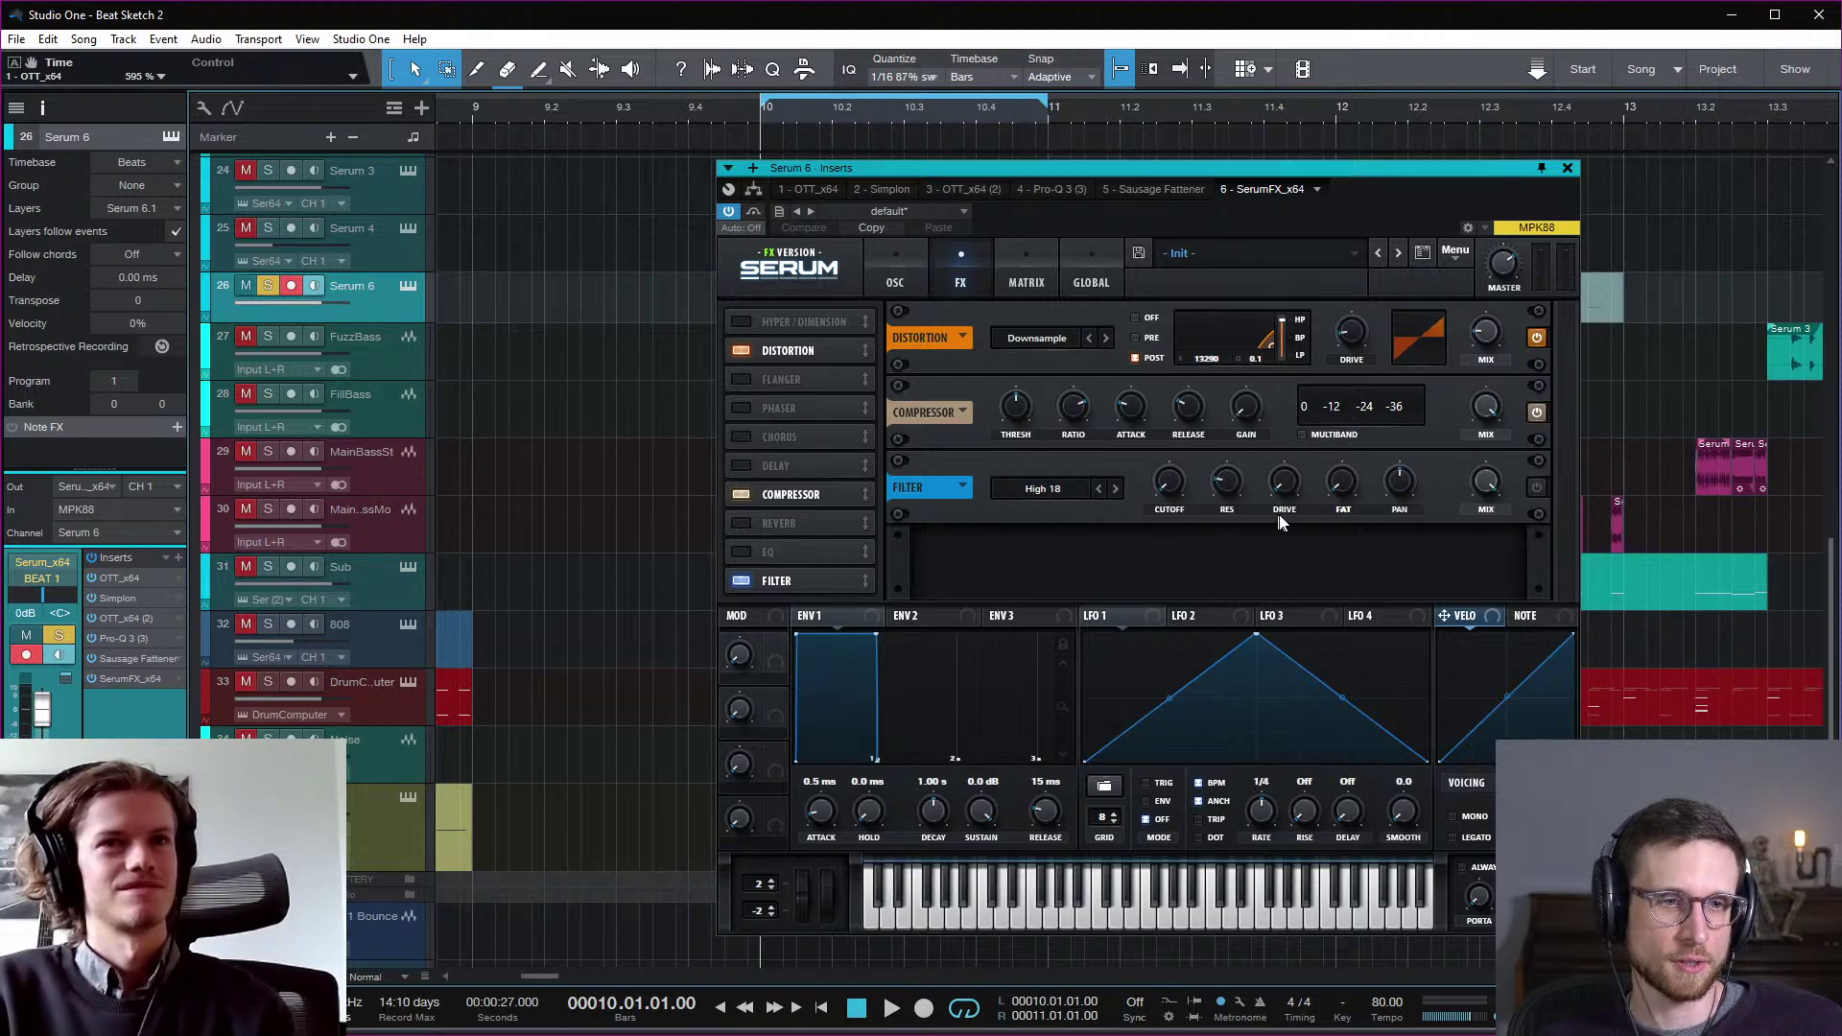
pyautogui.press('space')
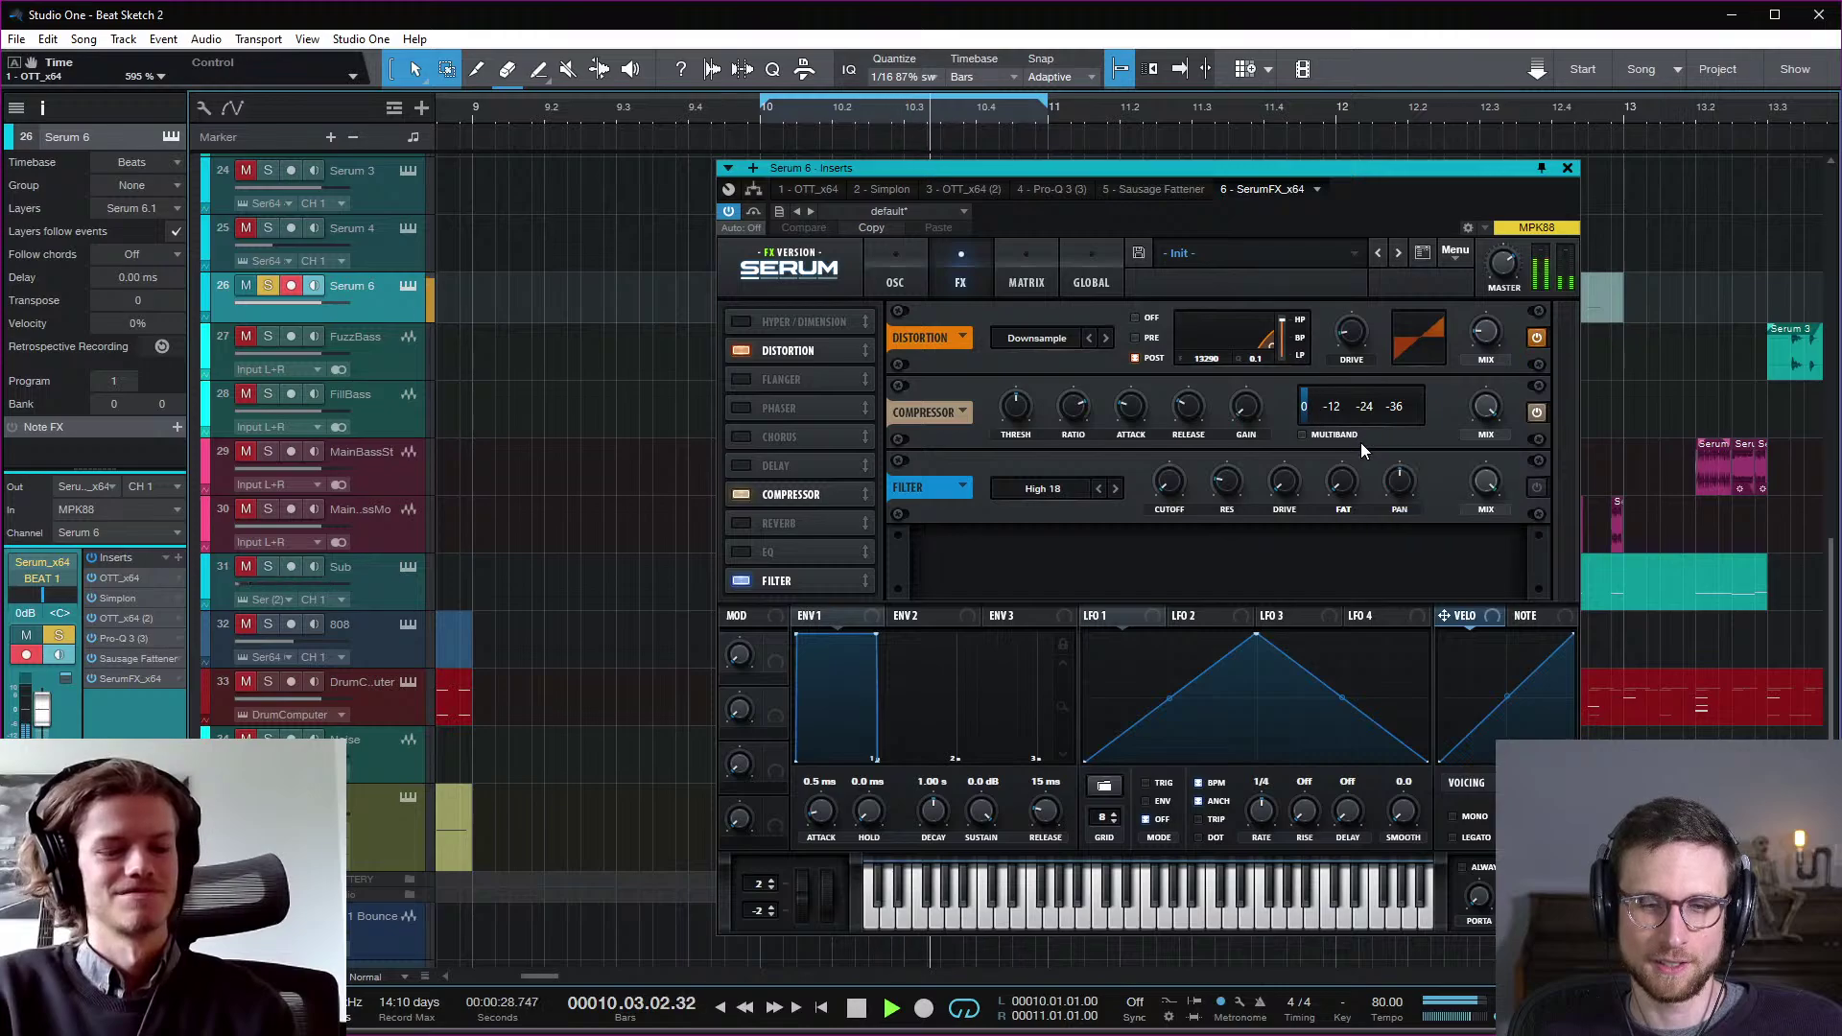
pyautogui.press('space')
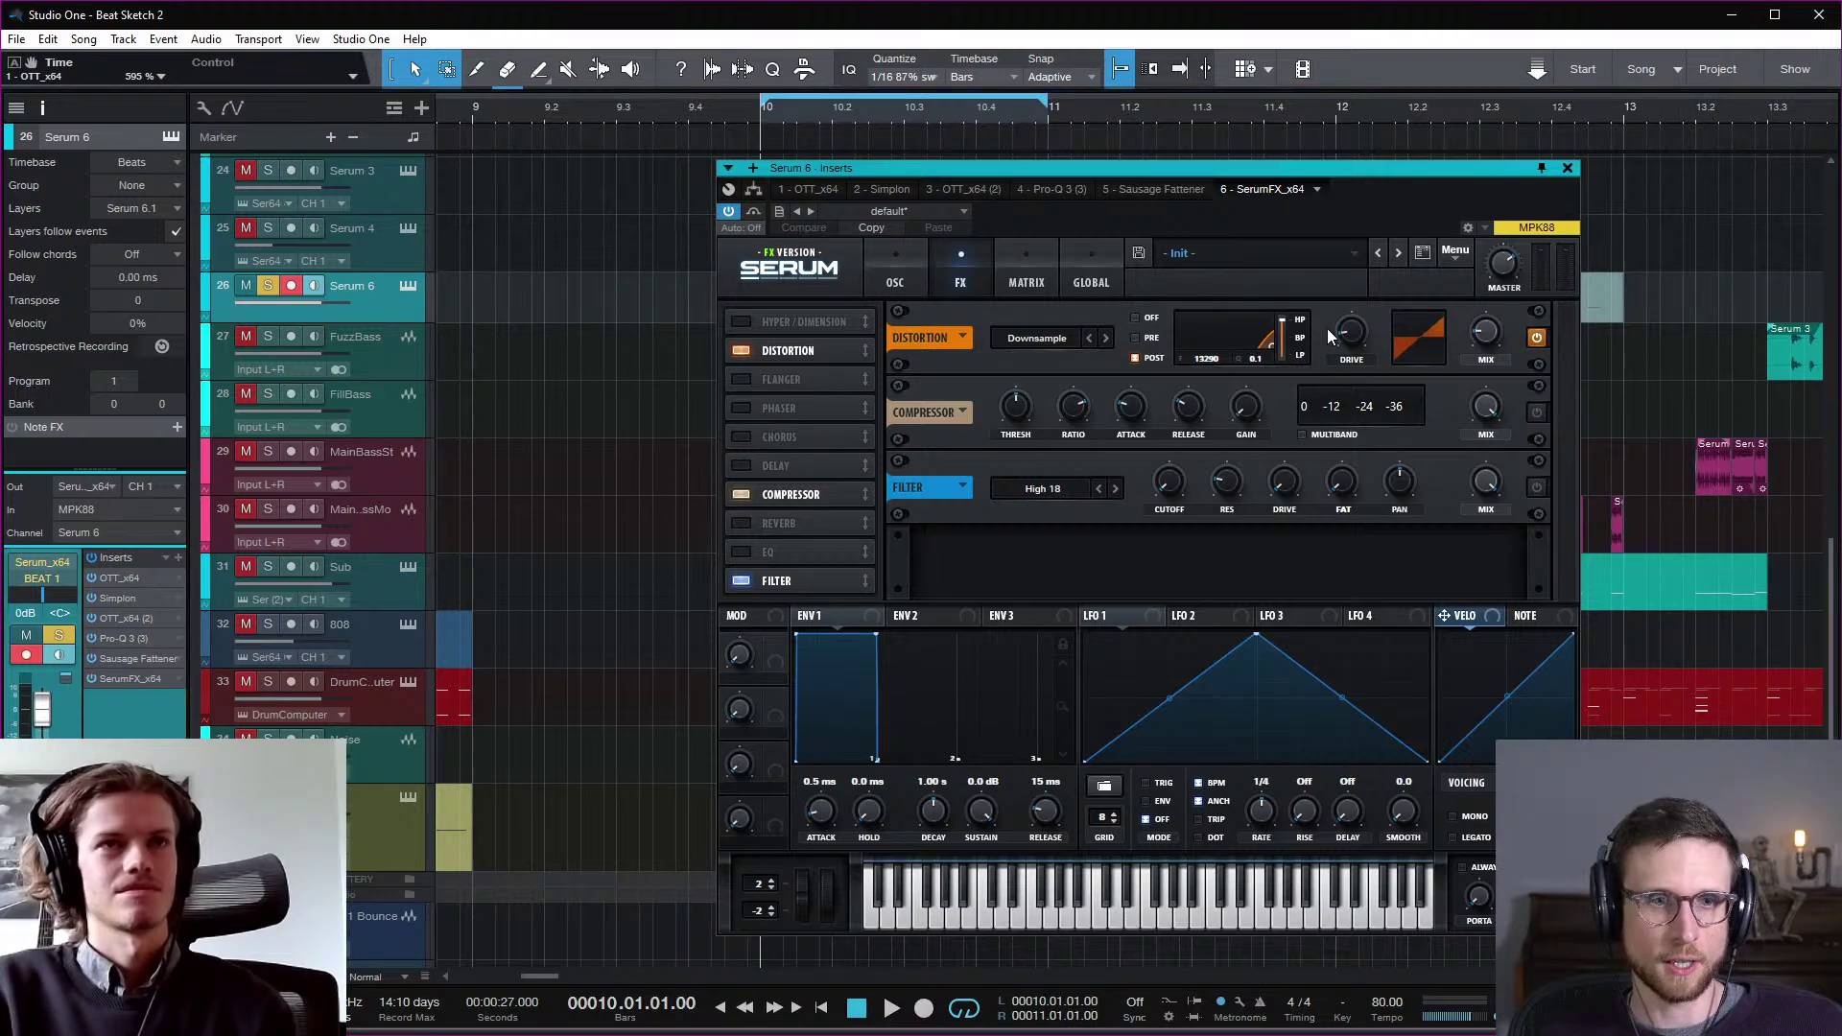
# Step: Set SerumFX's Downsample distortion to 100% mix with its filter off, and raise Drive to 71% while auditioning the loop
pyautogui.click(1478, 338)
pyautogui.click(1135, 317)
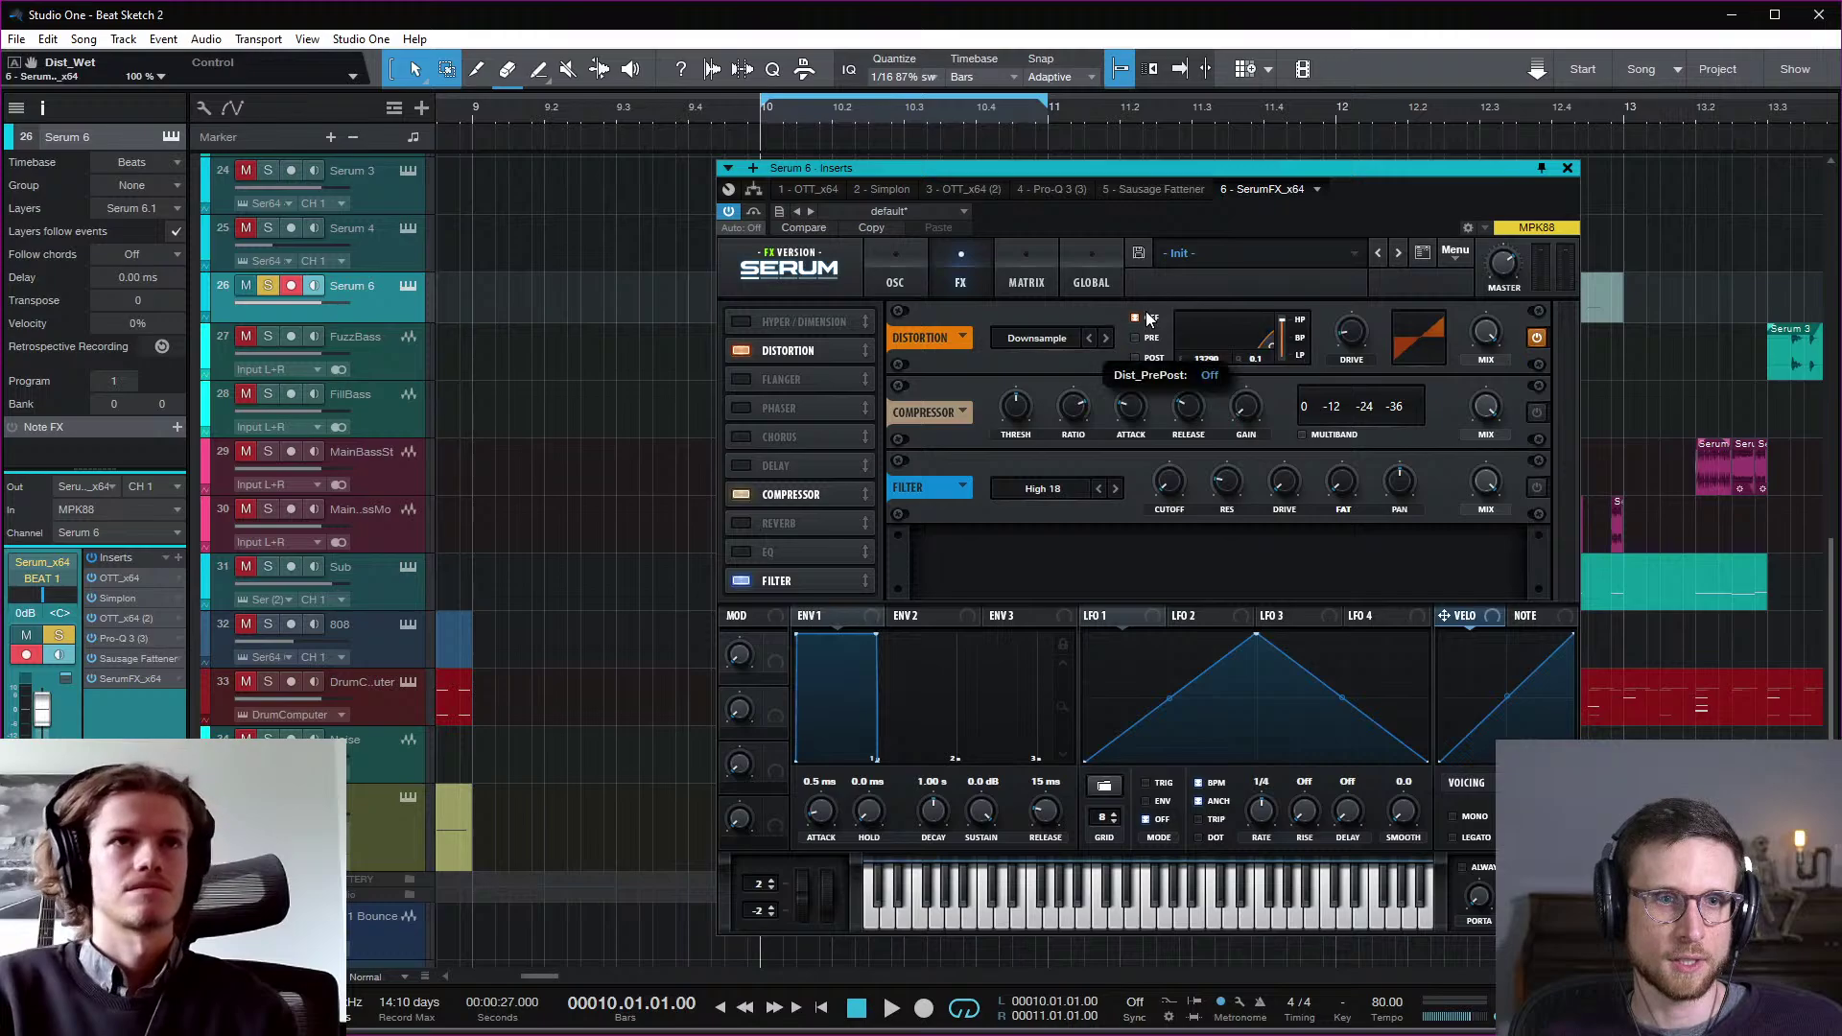
pyautogui.click(1352, 336)
pyautogui.press('space')
pyautogui.moveTo(1356, 337); pyautogui.dragTo(1401, 261)
pyautogui.press('space')
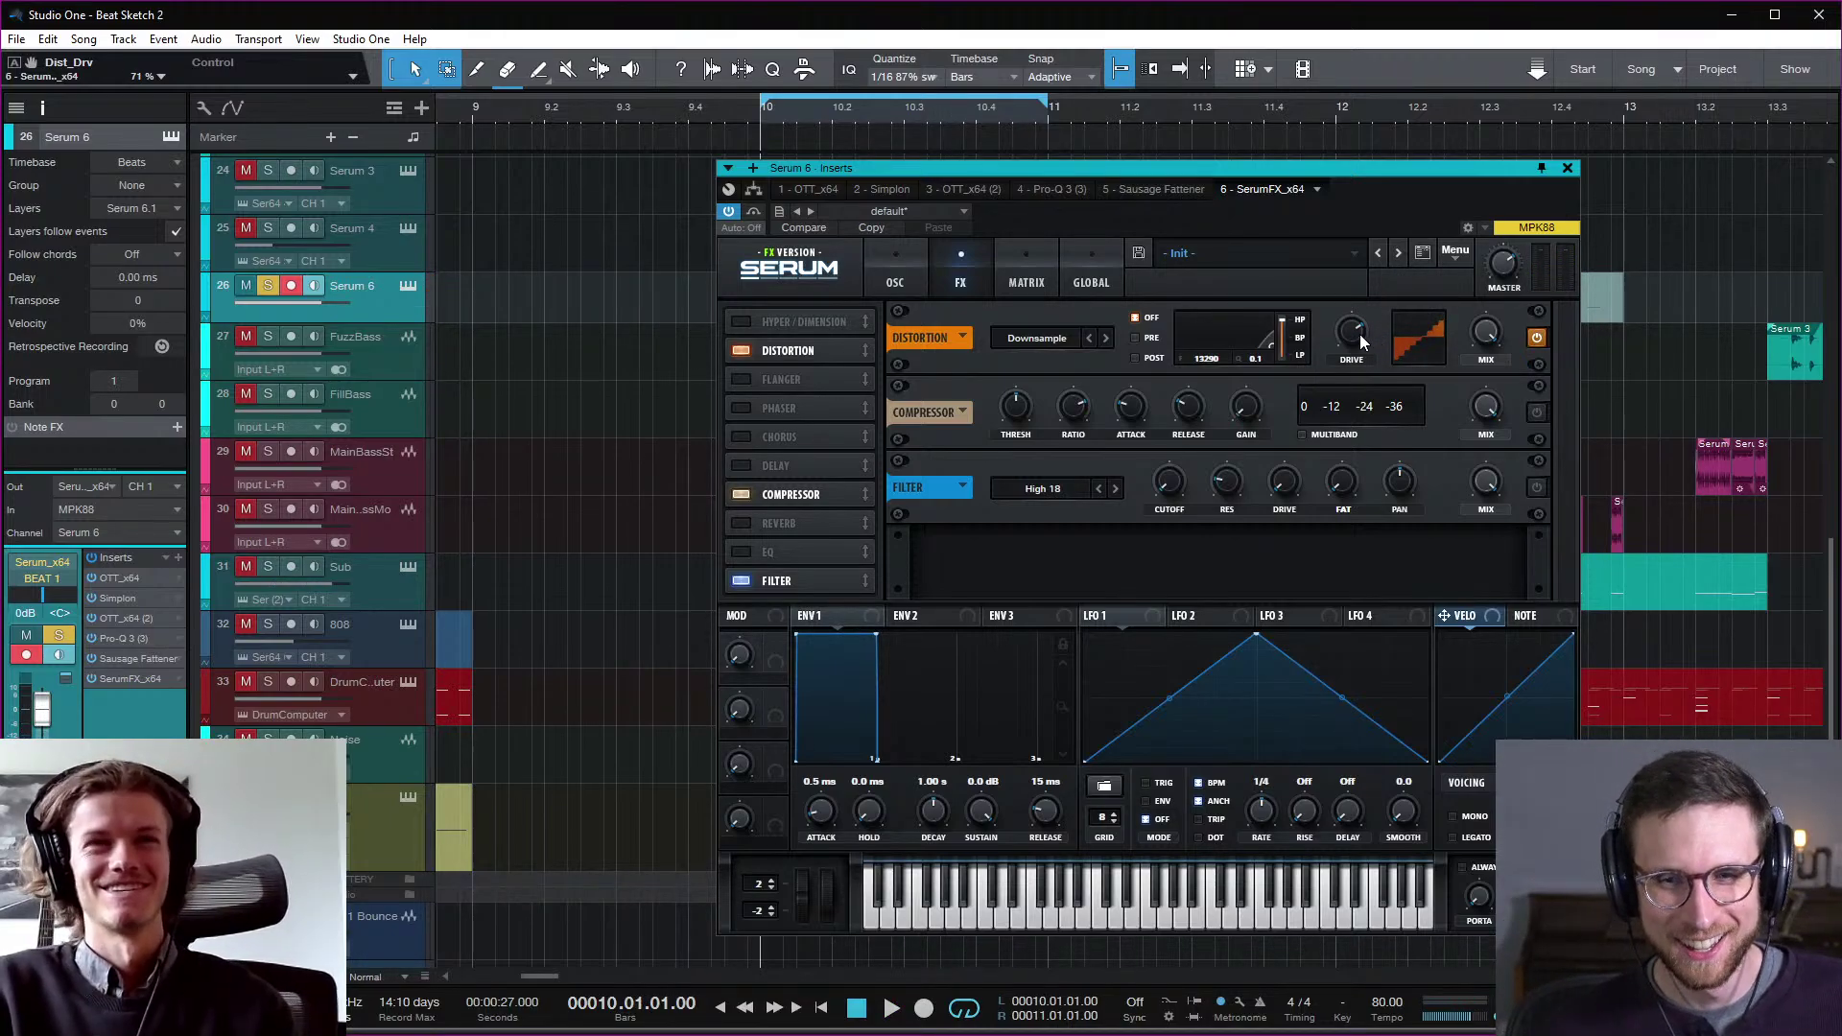
# Step: Lower the Downsample distortion's Drive to 14% while auditioning the bass loop
pyautogui.press('space')
pyautogui.moveTo(1360, 334); pyautogui.dragTo(1343, 457)
pyautogui.press('space')
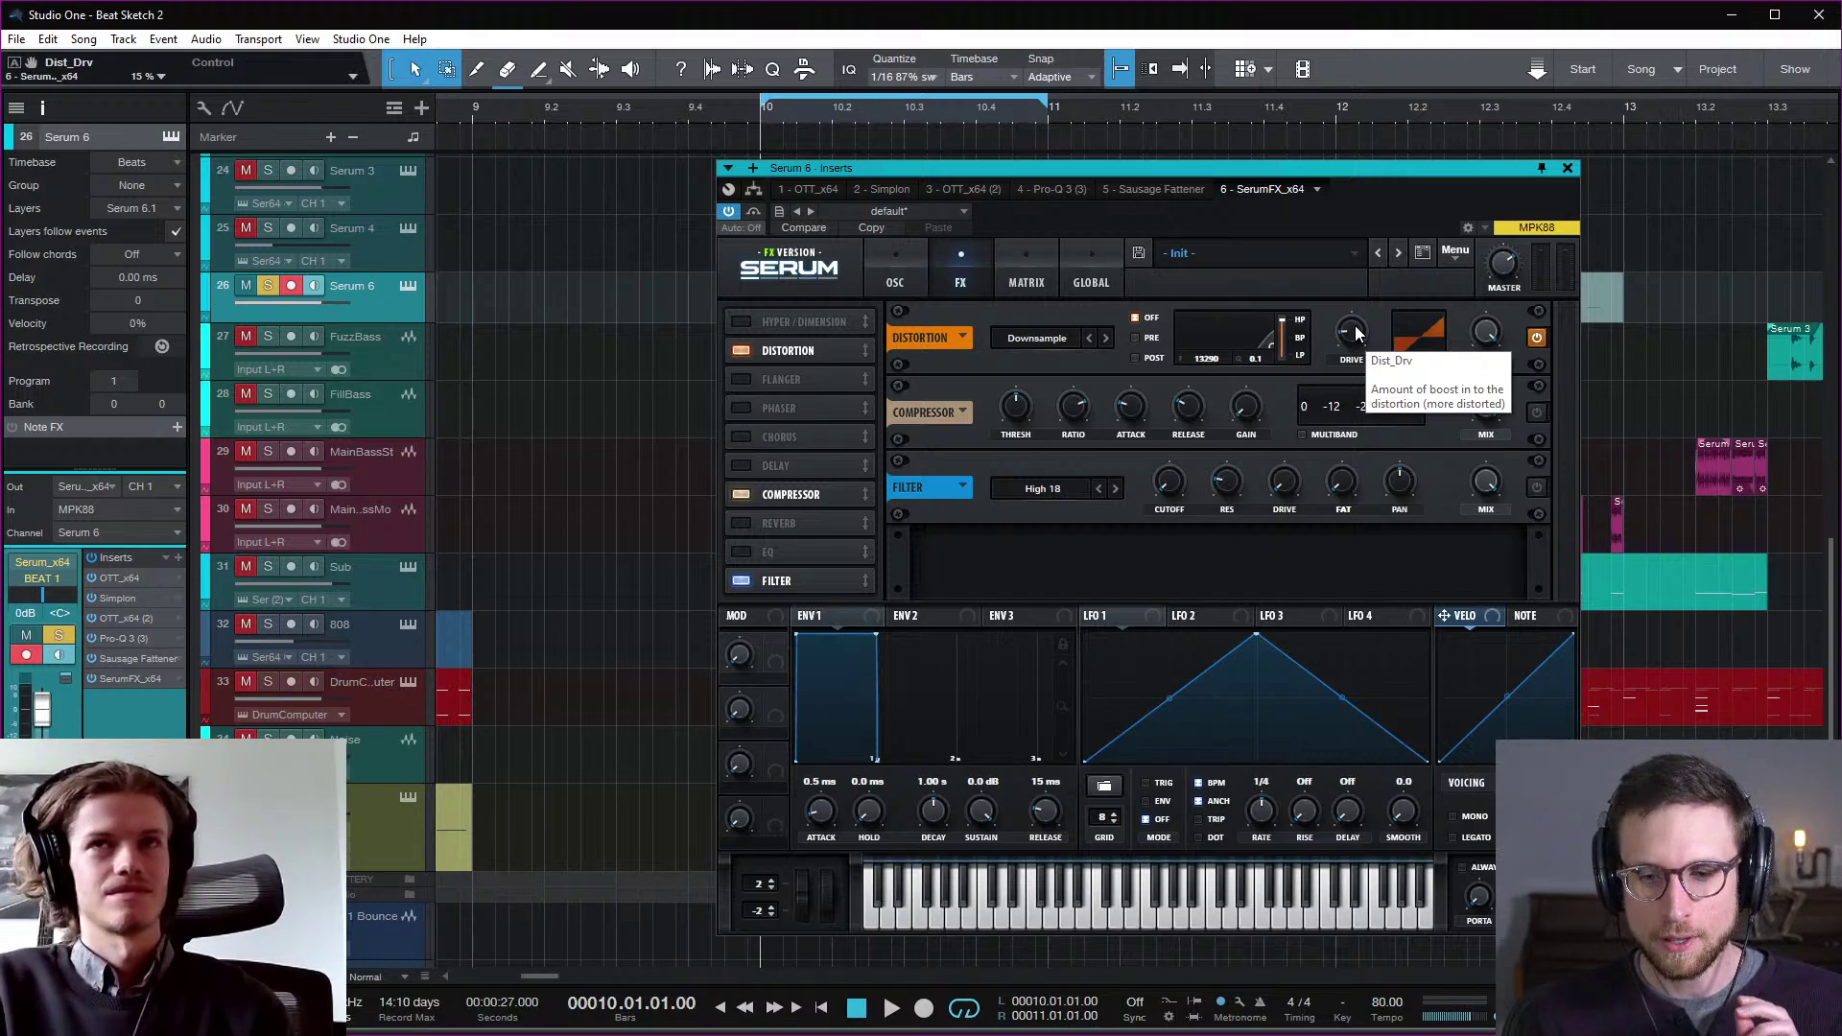
pyautogui.moveTo(1356, 338); pyautogui.dragTo(1355, 335)
# Step: Play the bass loop and compare it with SerumFX's distortion bypassed and enabled
pyautogui.press('space')
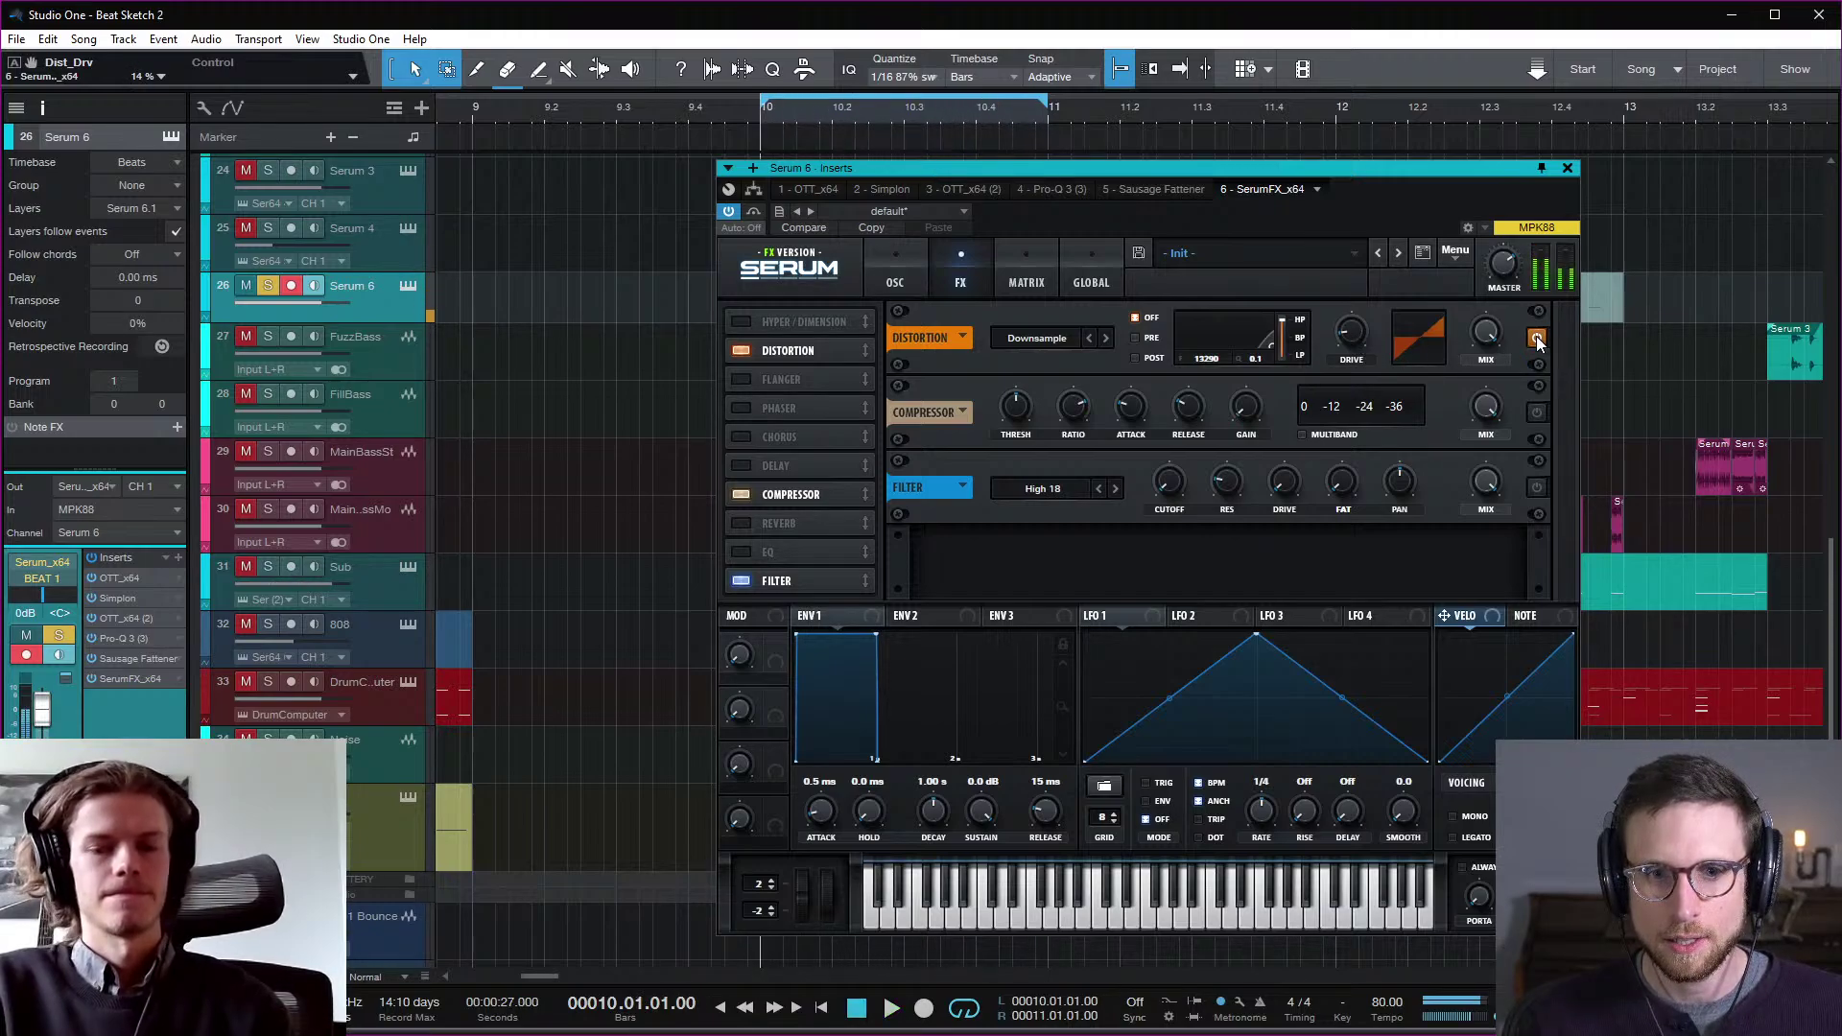
pyautogui.click(1536, 336)
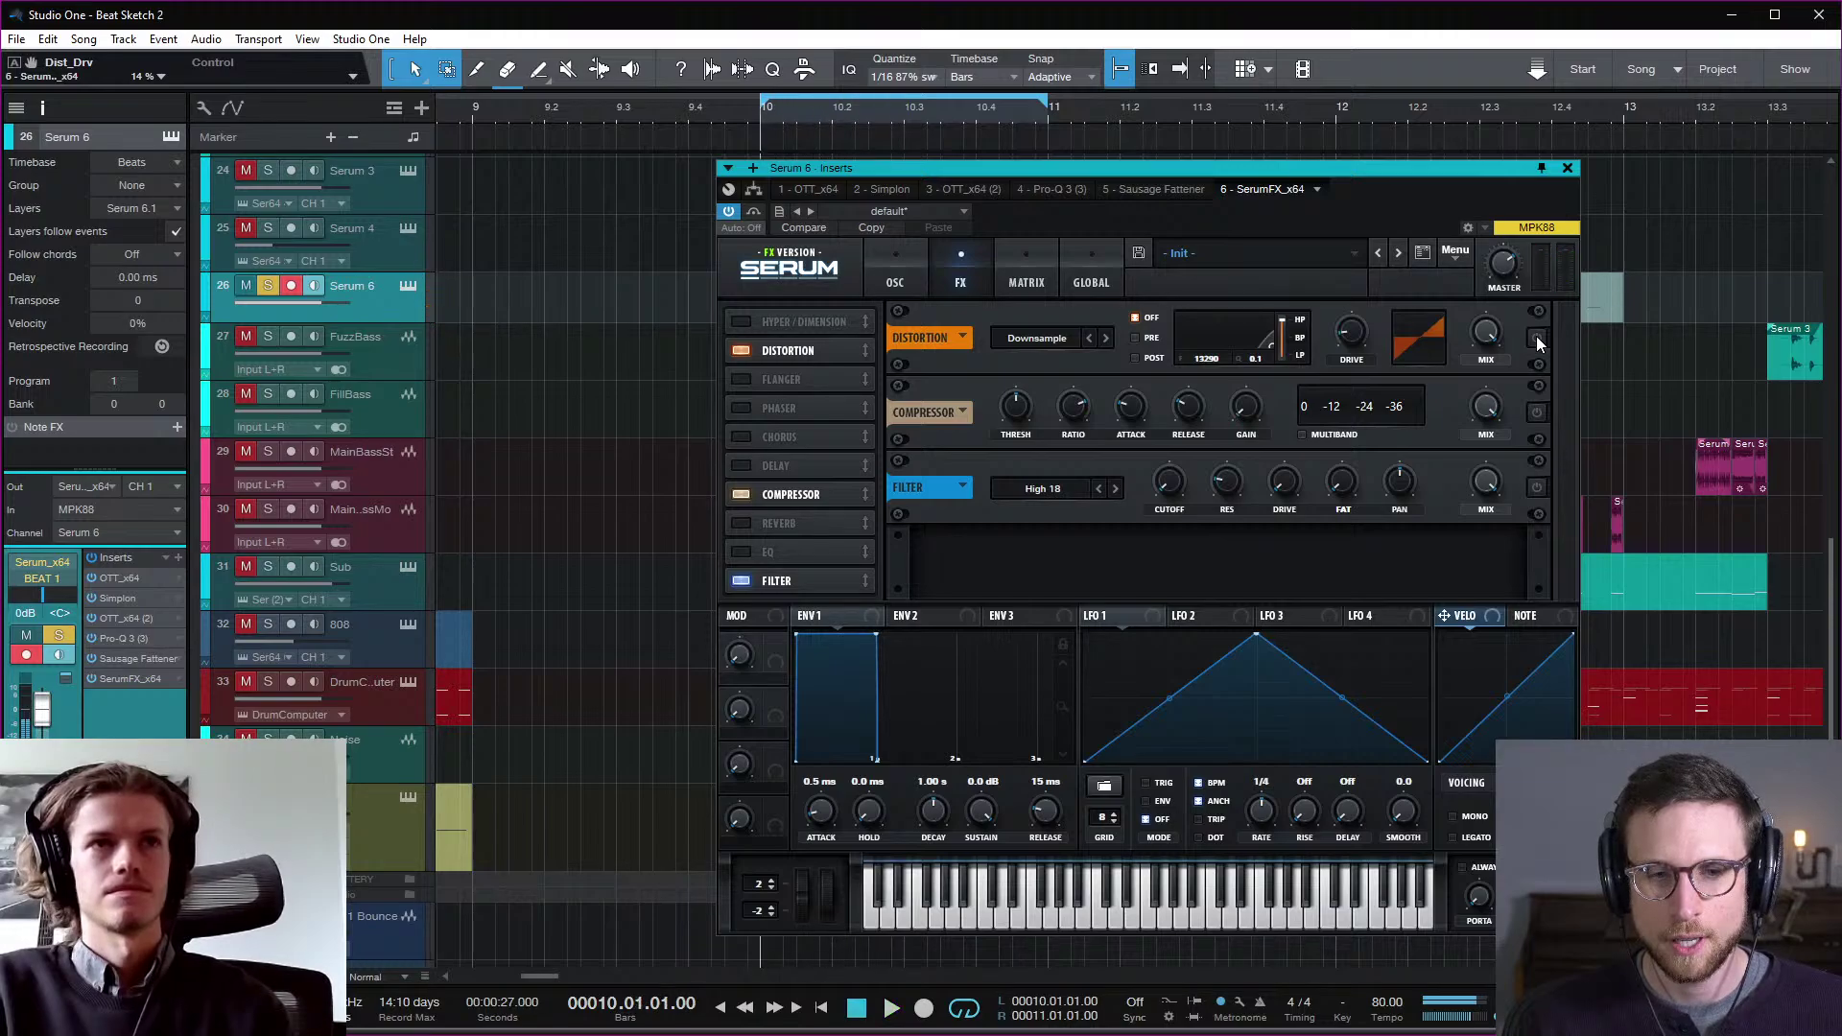
pyautogui.click(1536, 337)
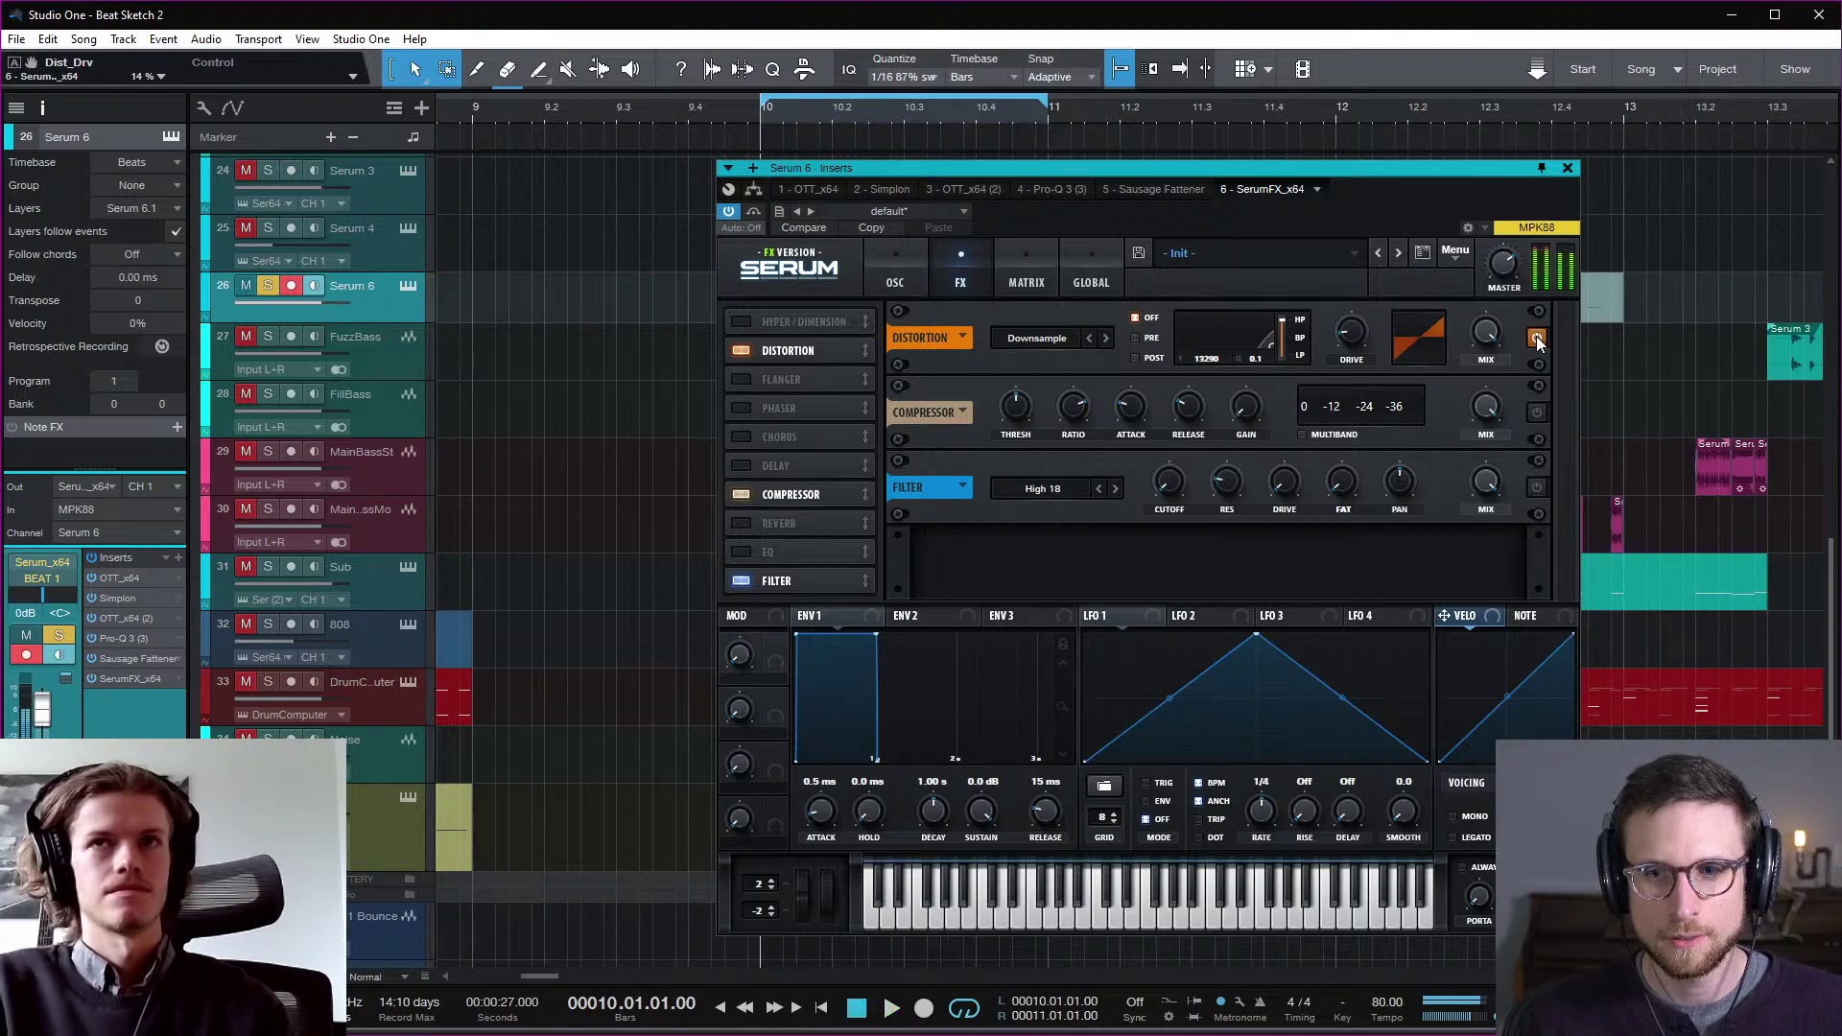
pyautogui.press('space')
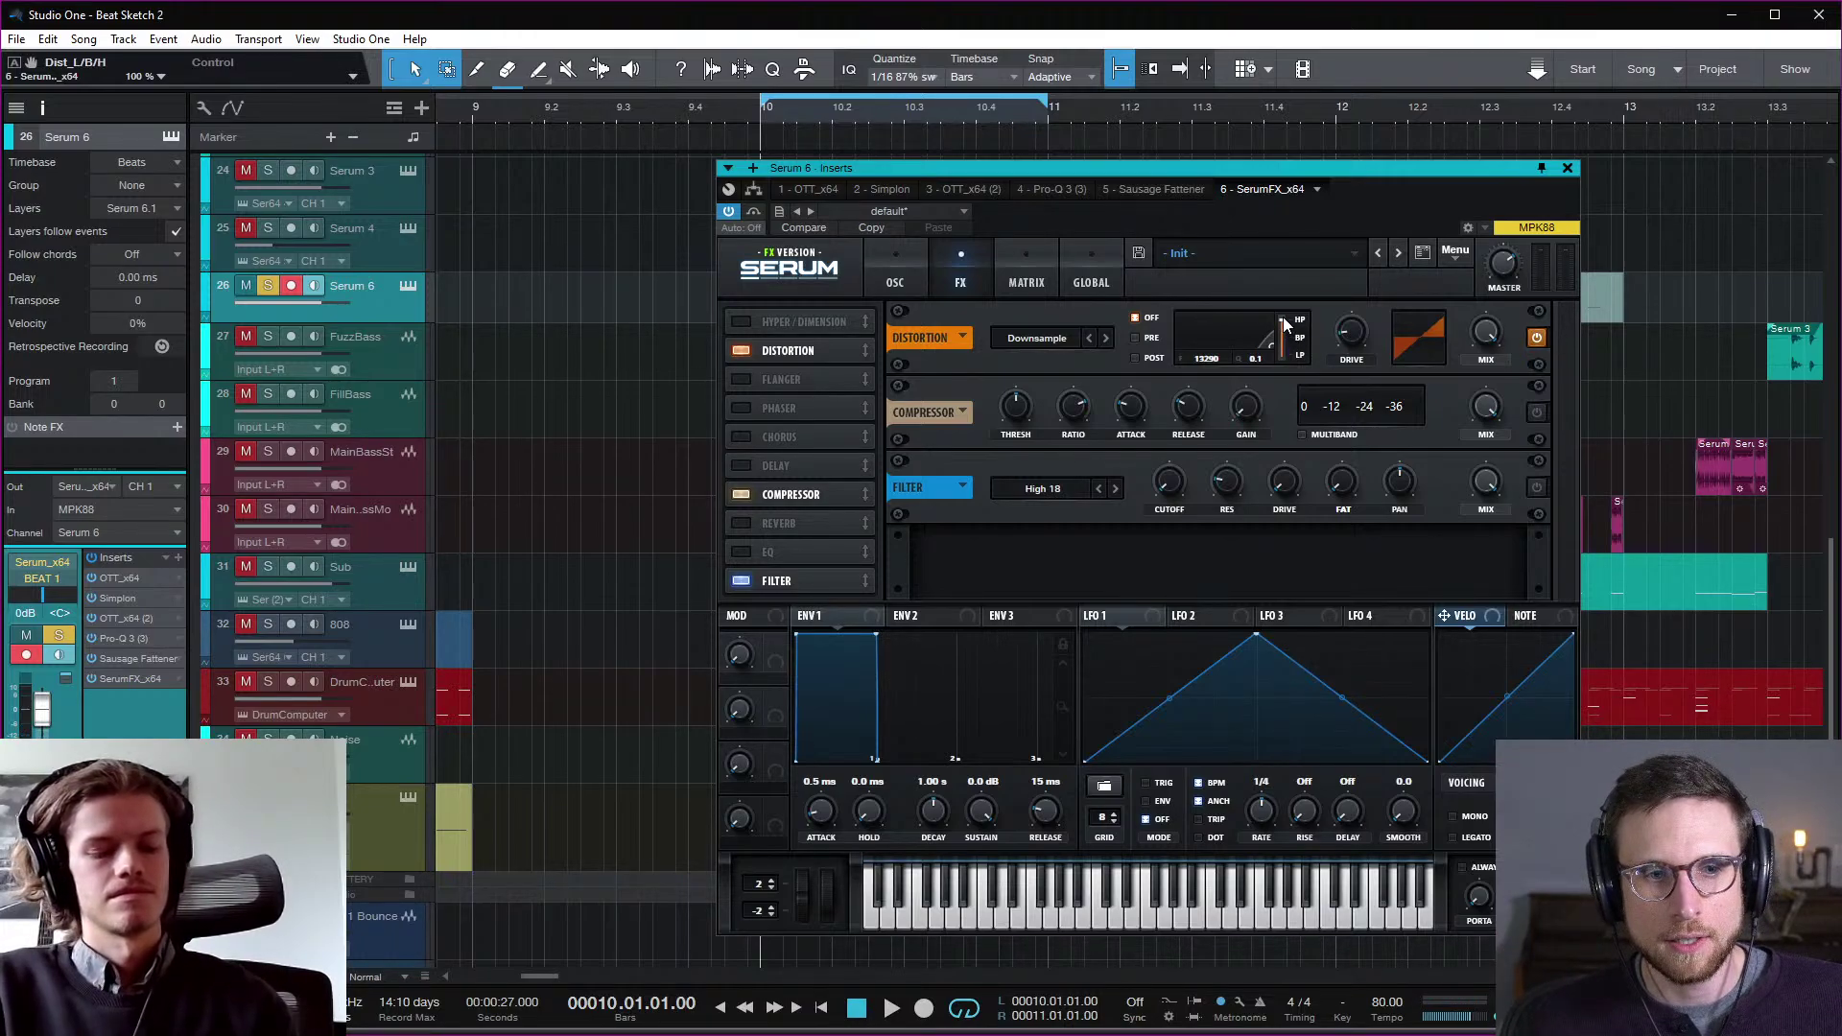
# Step: Set the Downsample distortion's filter to Post and audition the bass loop
pyautogui.click(1135, 359)
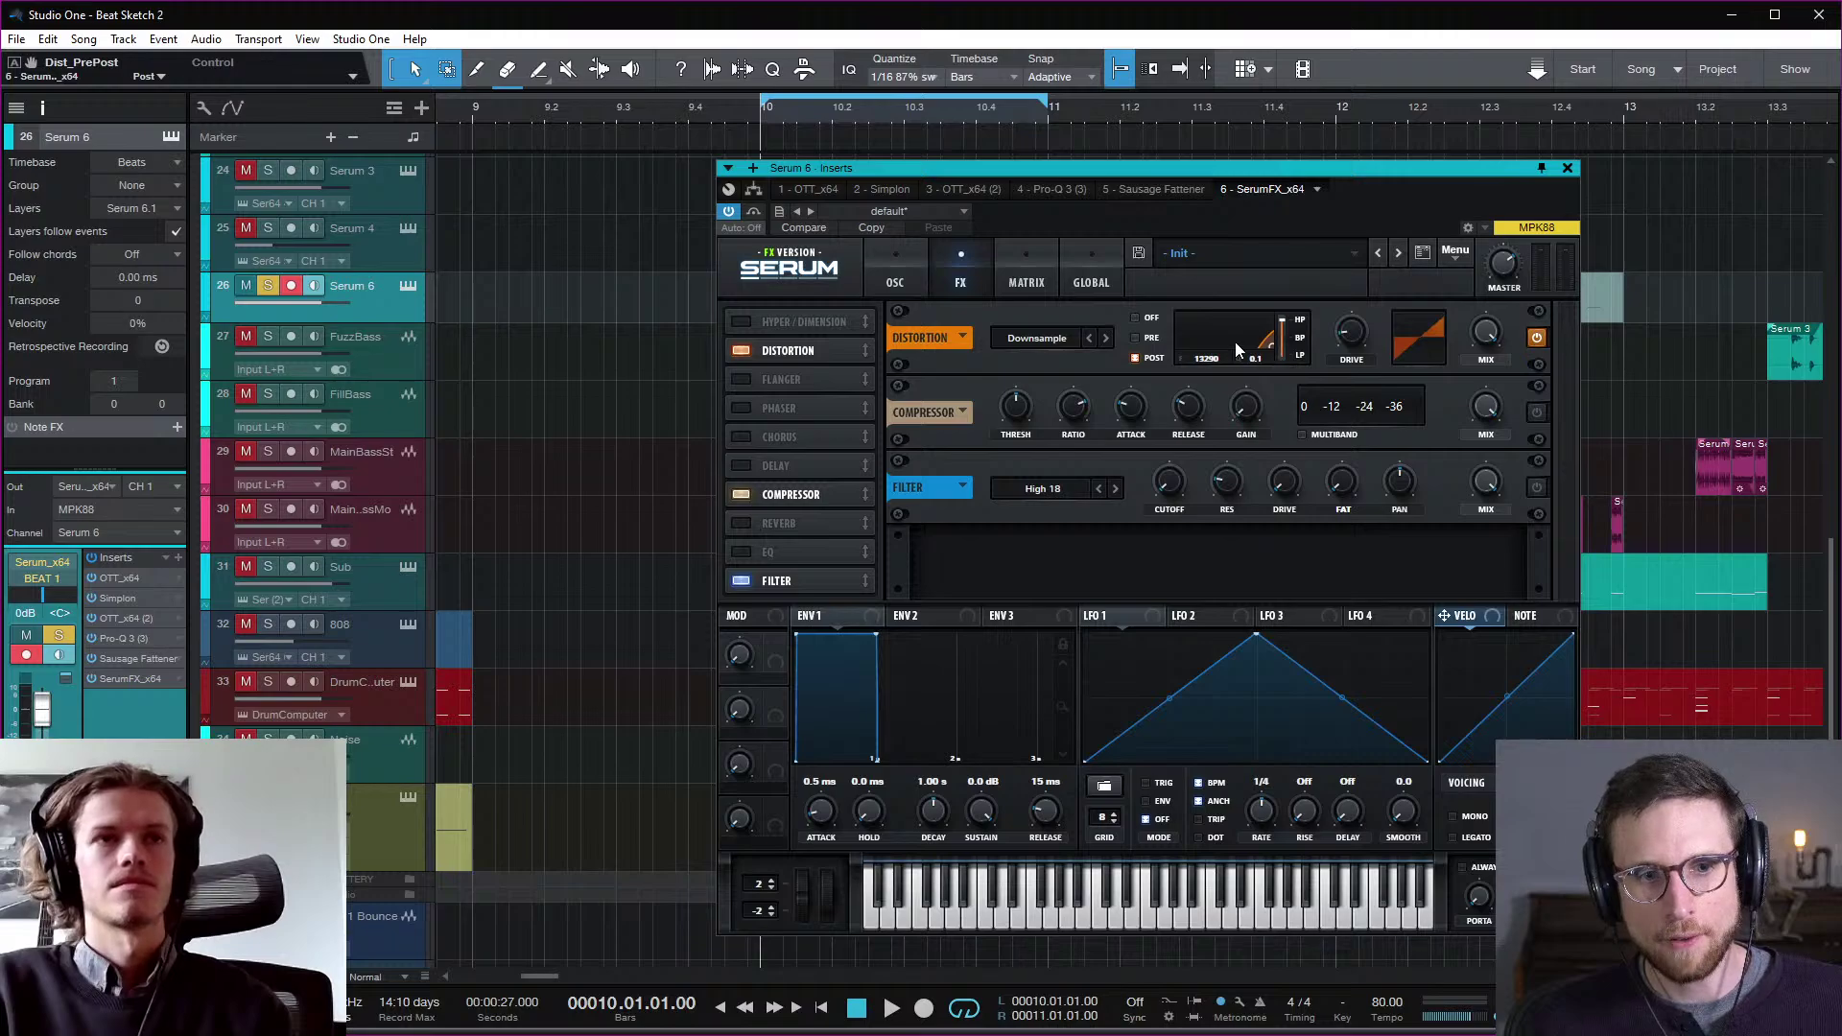
pyautogui.press('space')
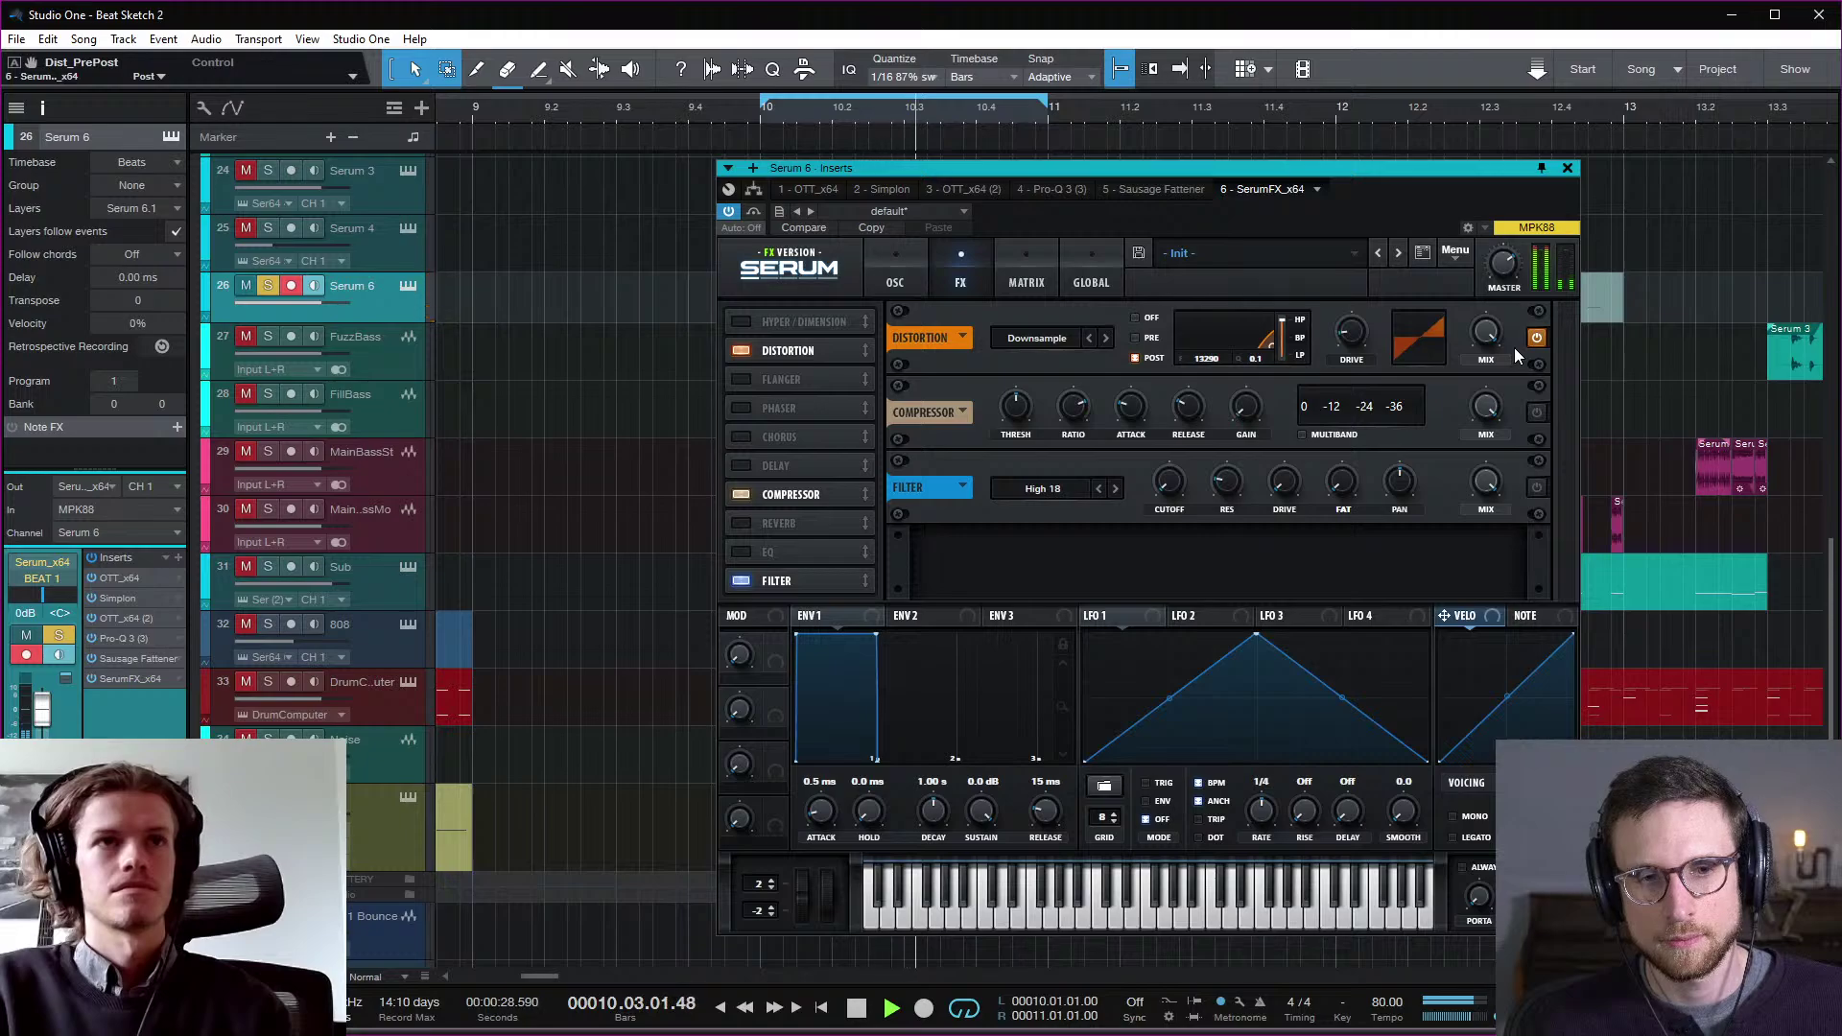
pyautogui.press('space')
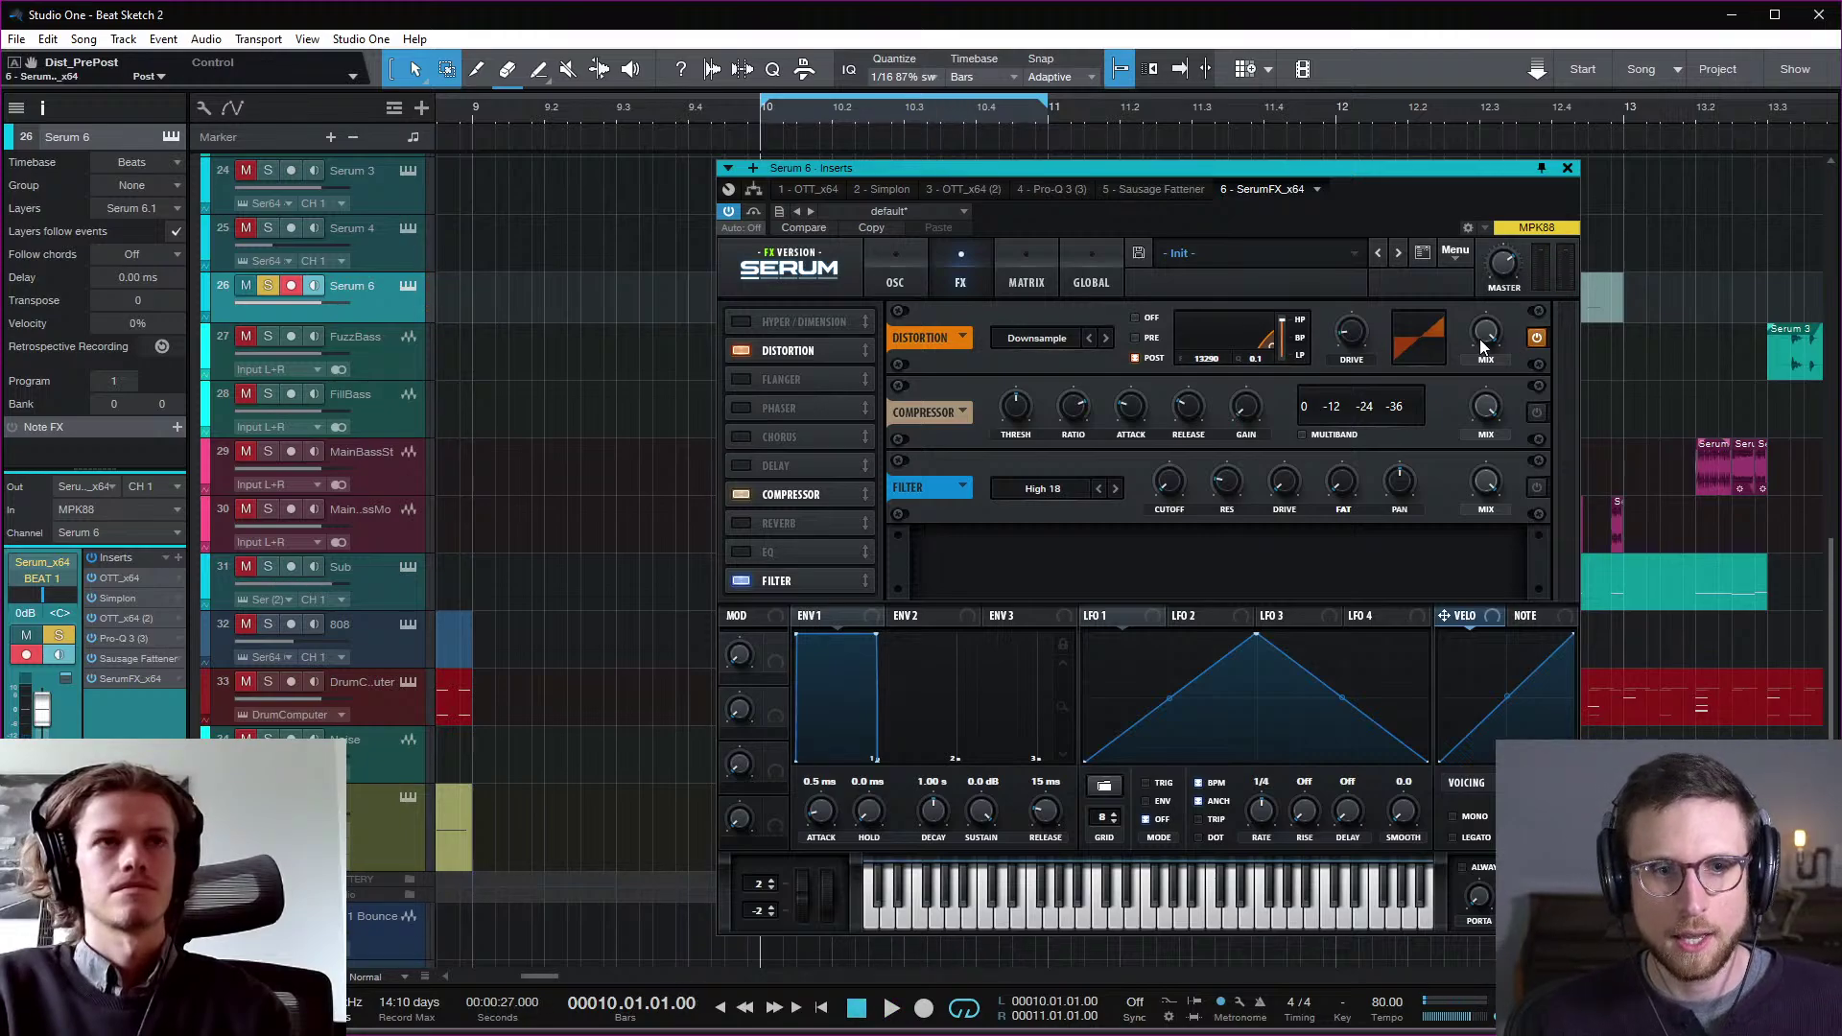
# Step: Try the distortion's mix at 19% and 39%, settling on 33% while comparing the playing loop with the distortion bypassed and enabled
pyautogui.press('space')
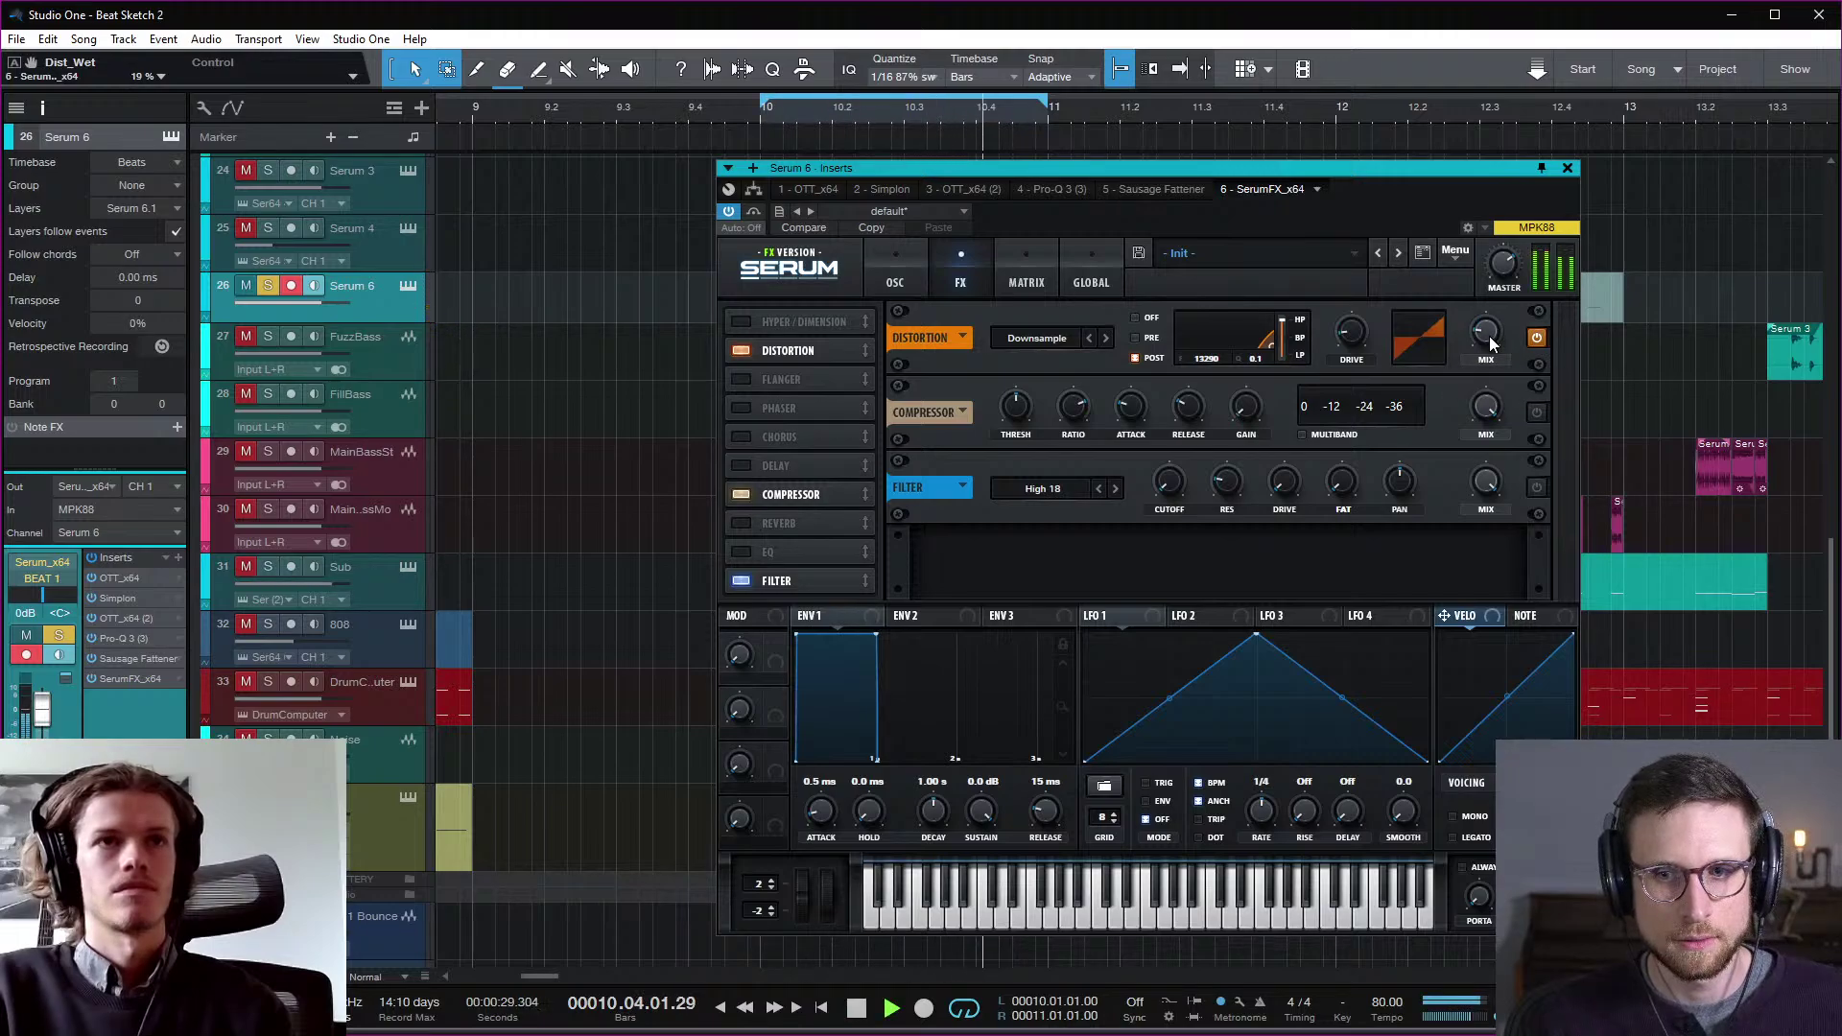
pyautogui.click(1536, 338)
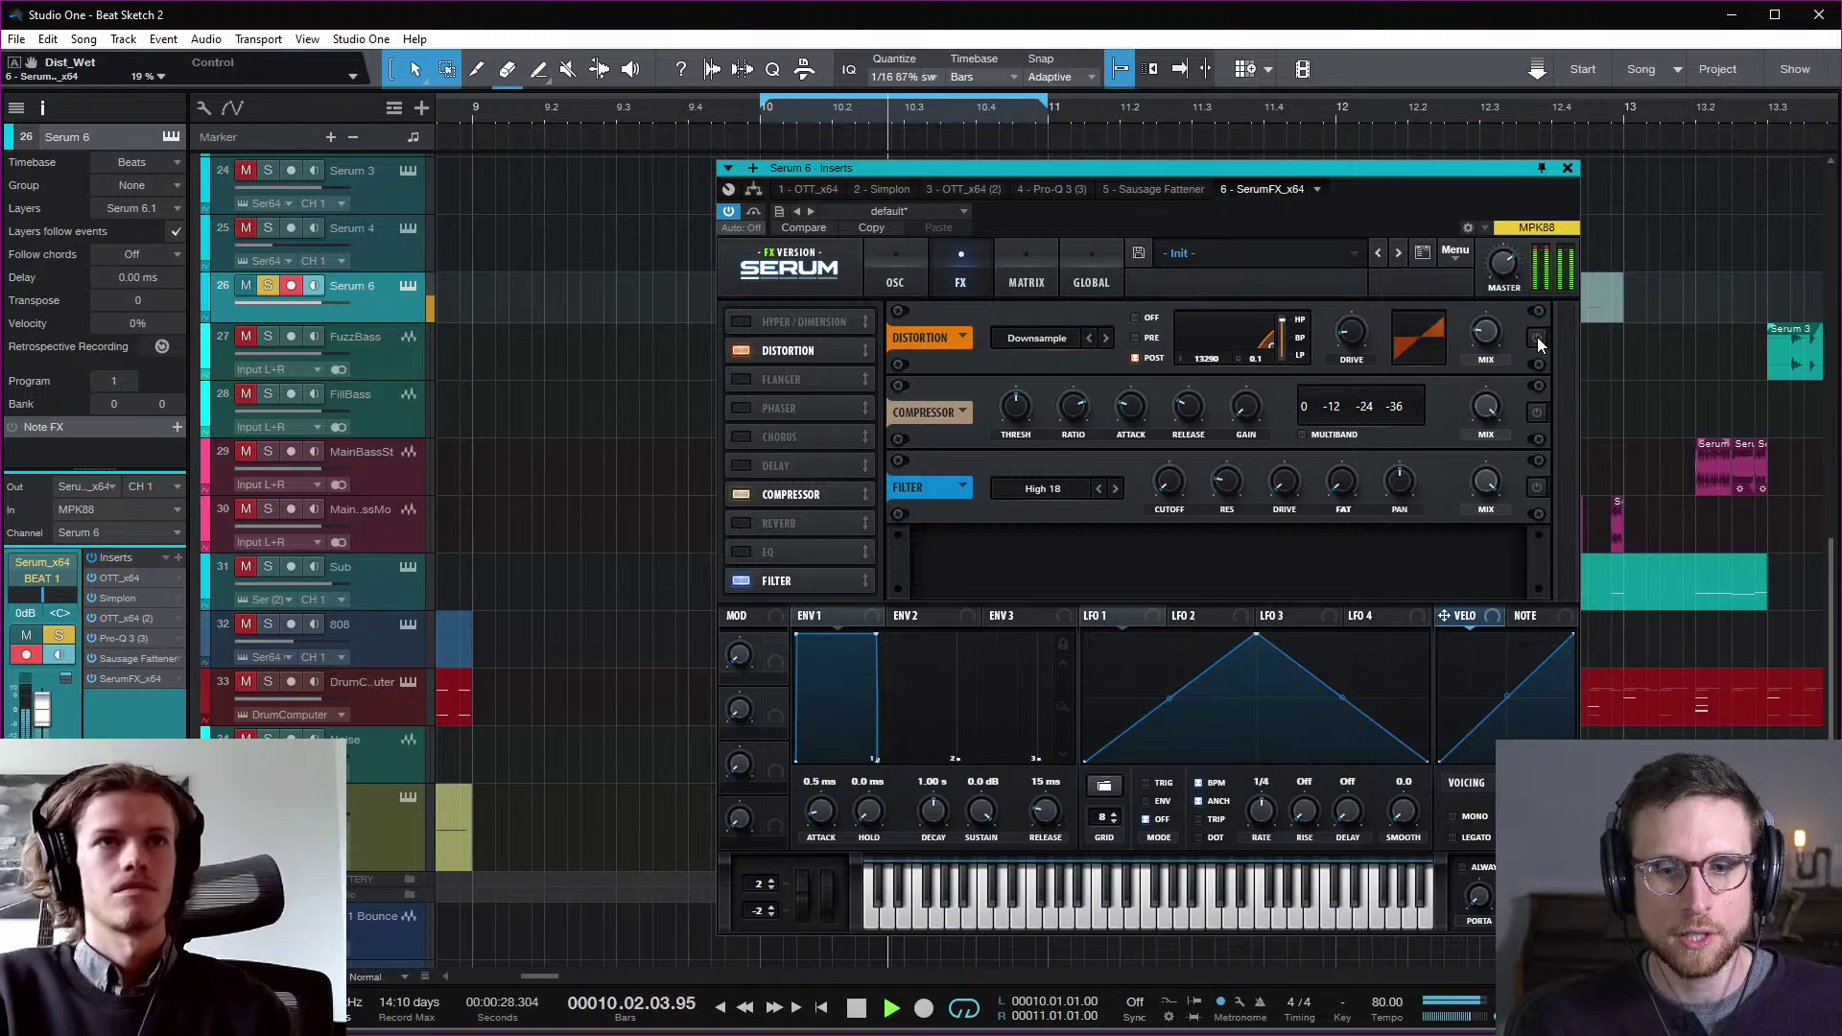
pyautogui.click(1536, 338)
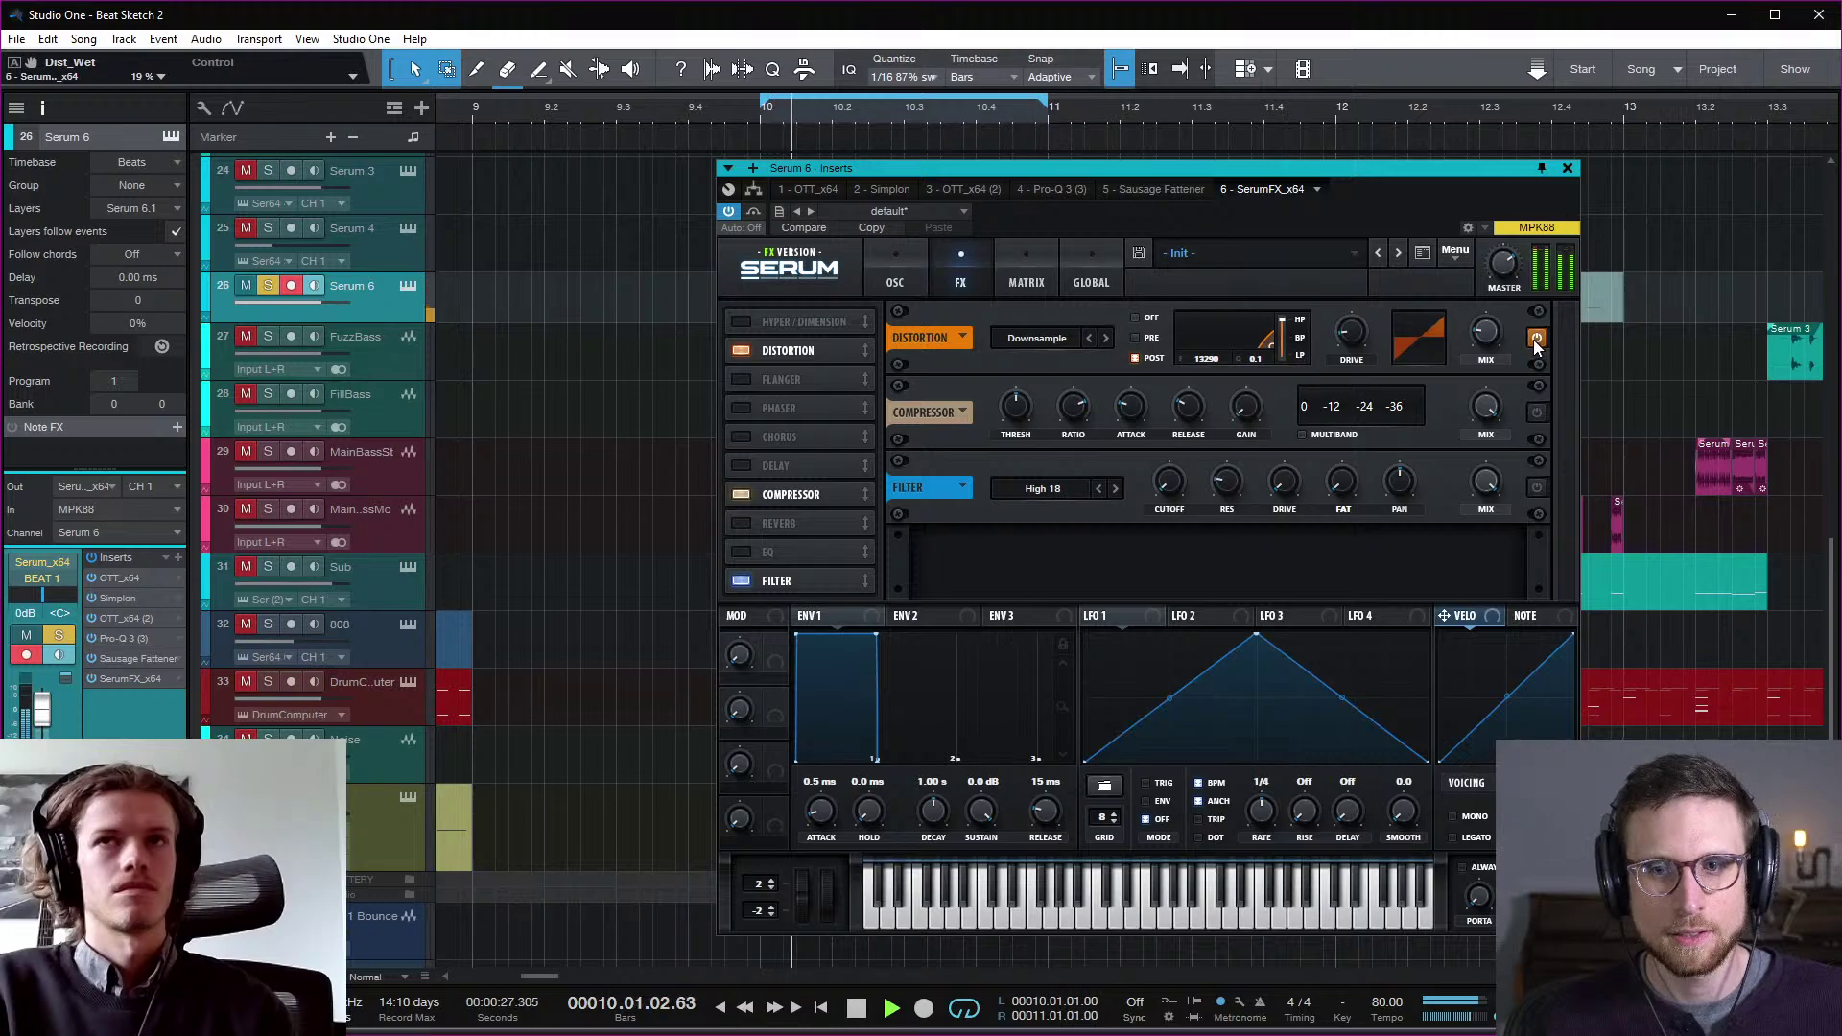
pyautogui.moveTo(1490, 336)
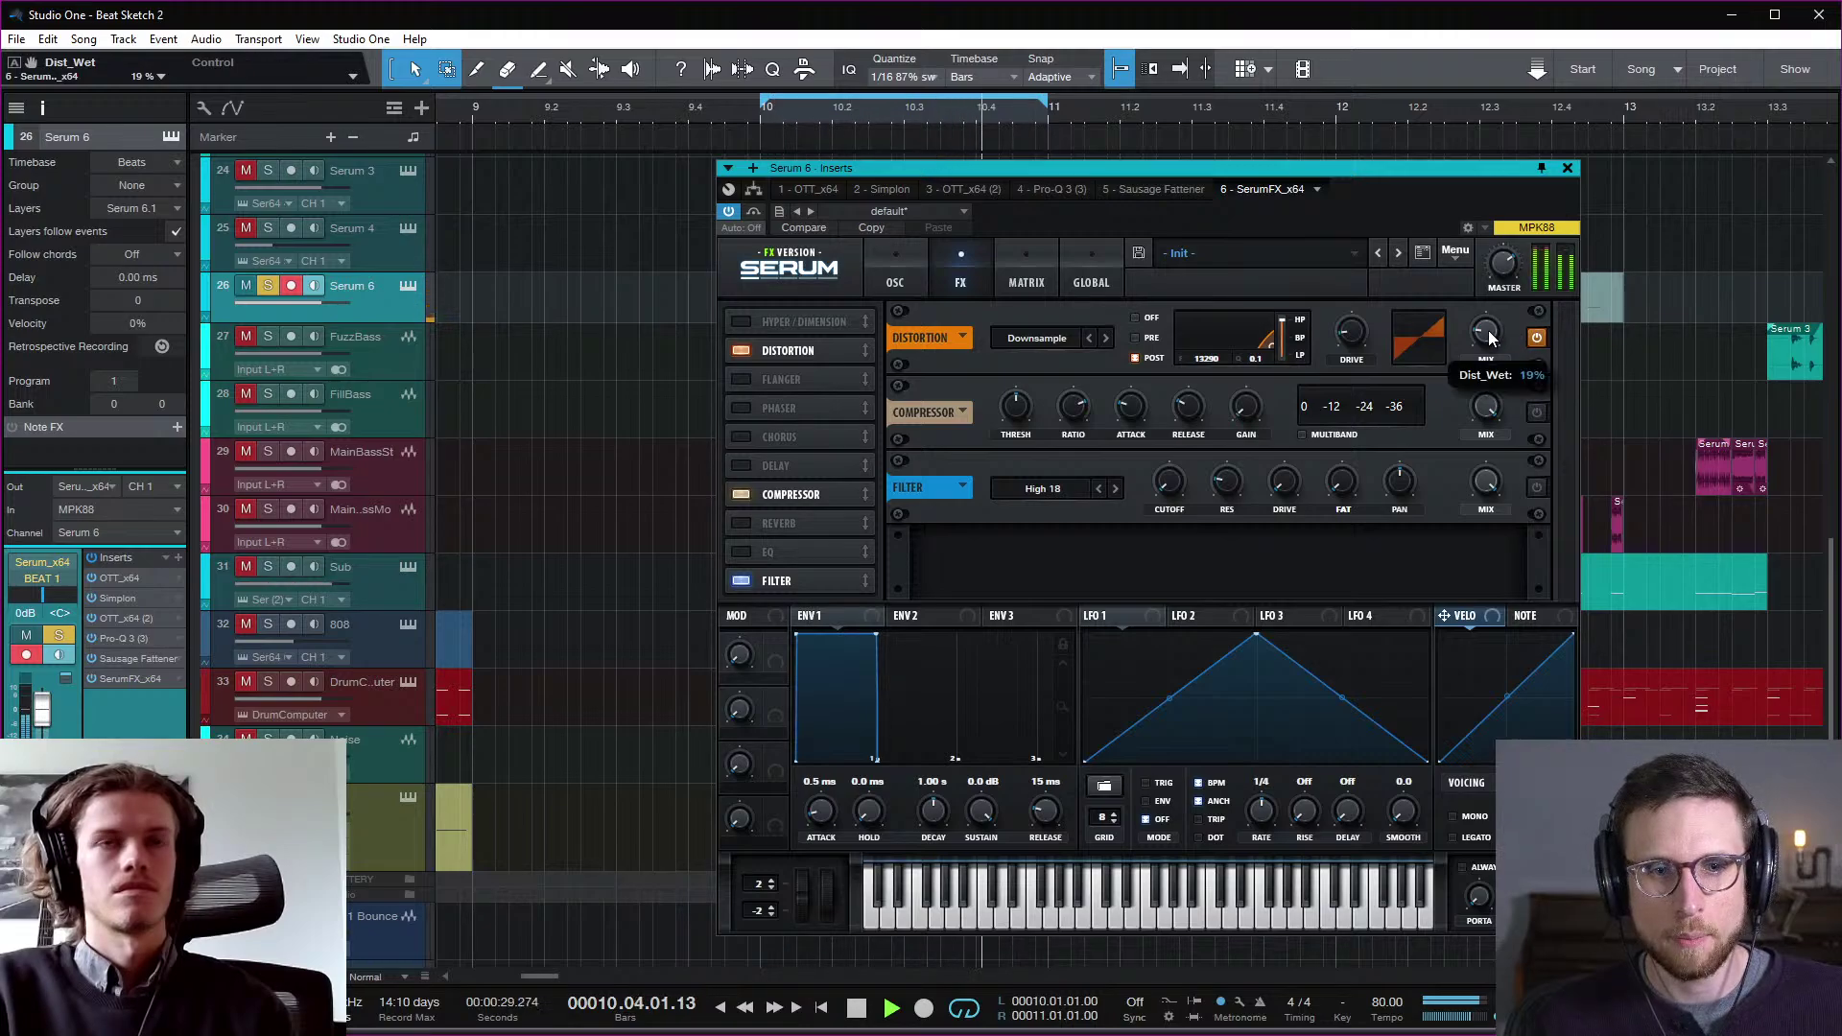
pyautogui.moveTo(1490, 336); pyautogui.dragTo(1497, 309)
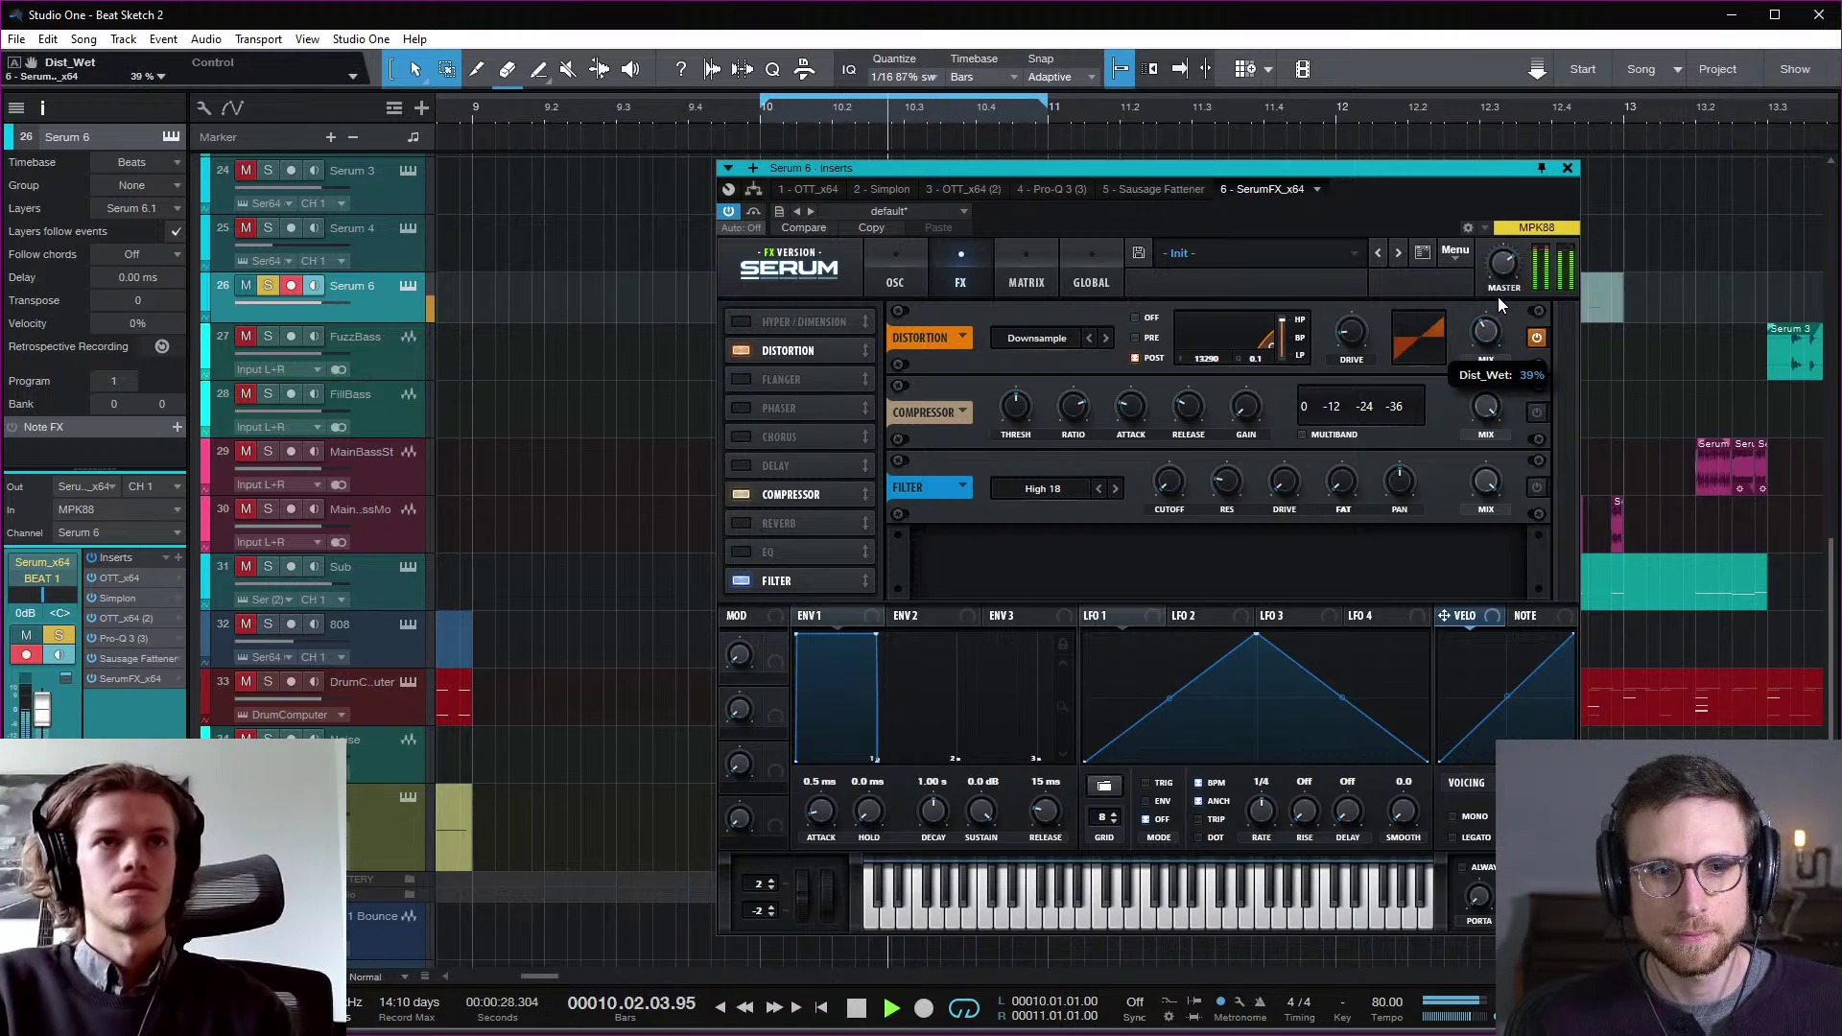
pyautogui.moveTo(1499, 302); pyautogui.dragTo(1495, 325)
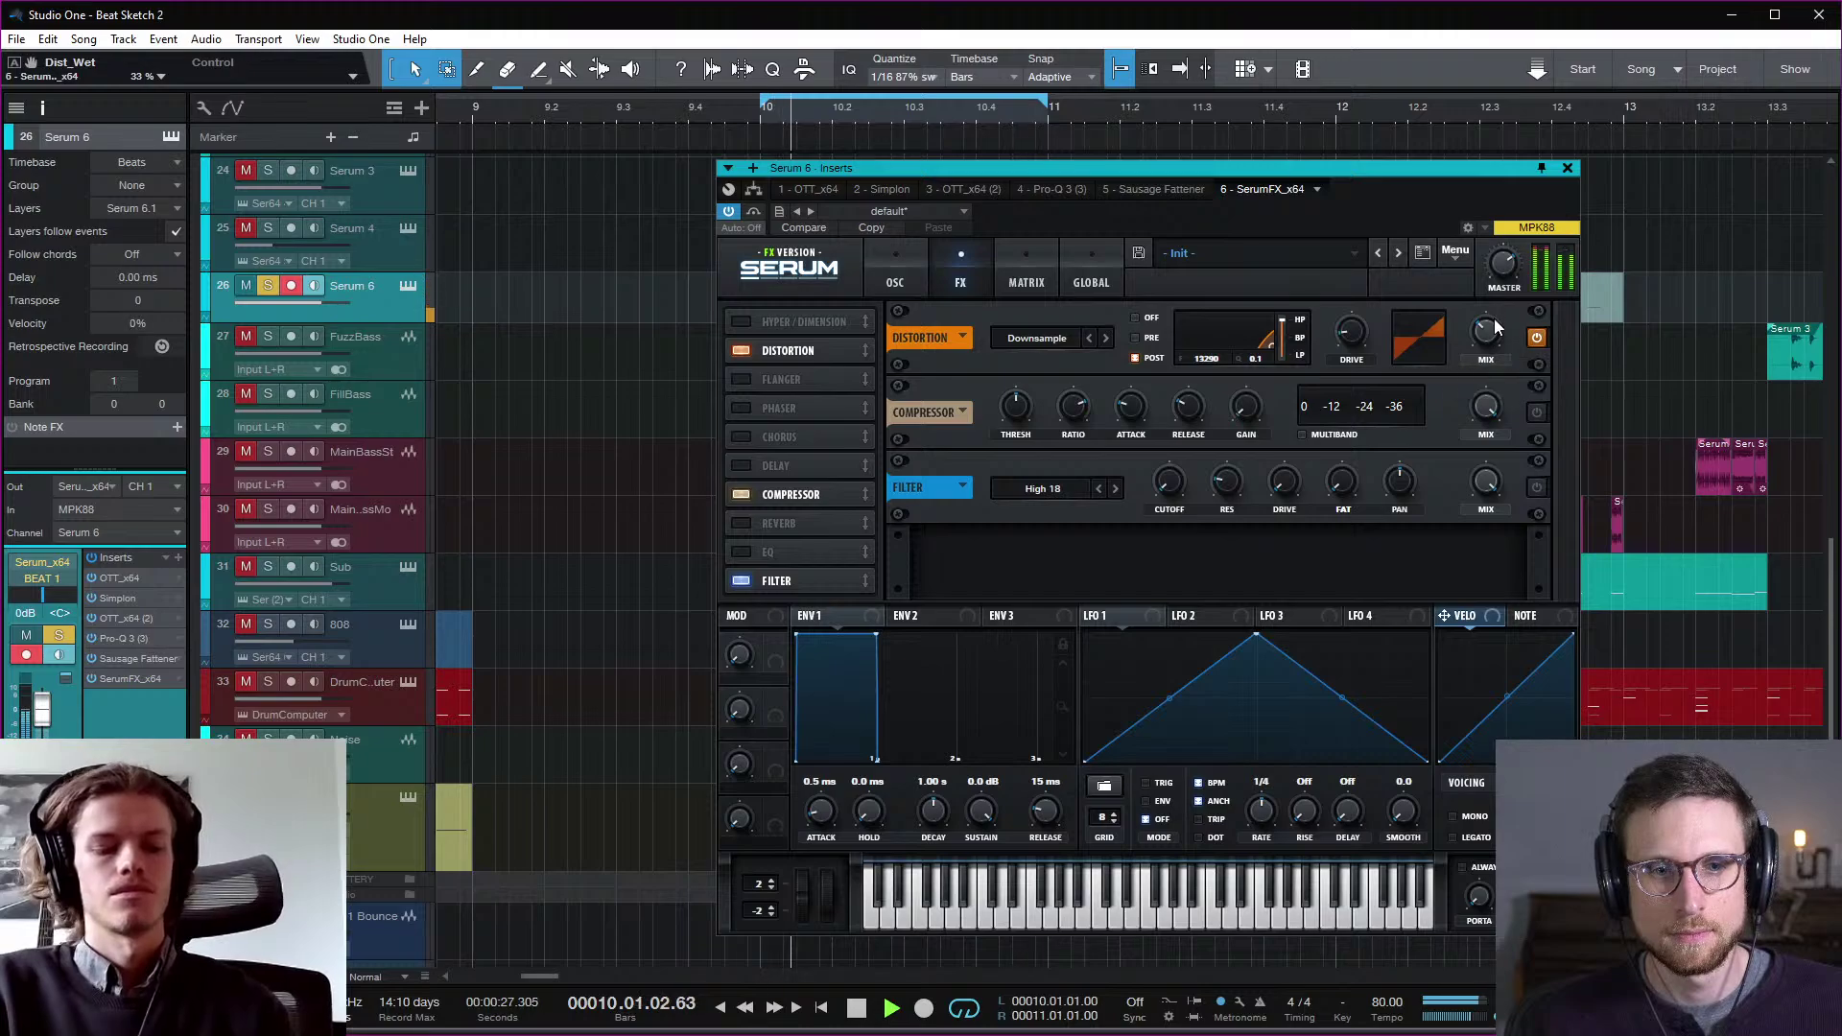
pyautogui.click(1538, 340)
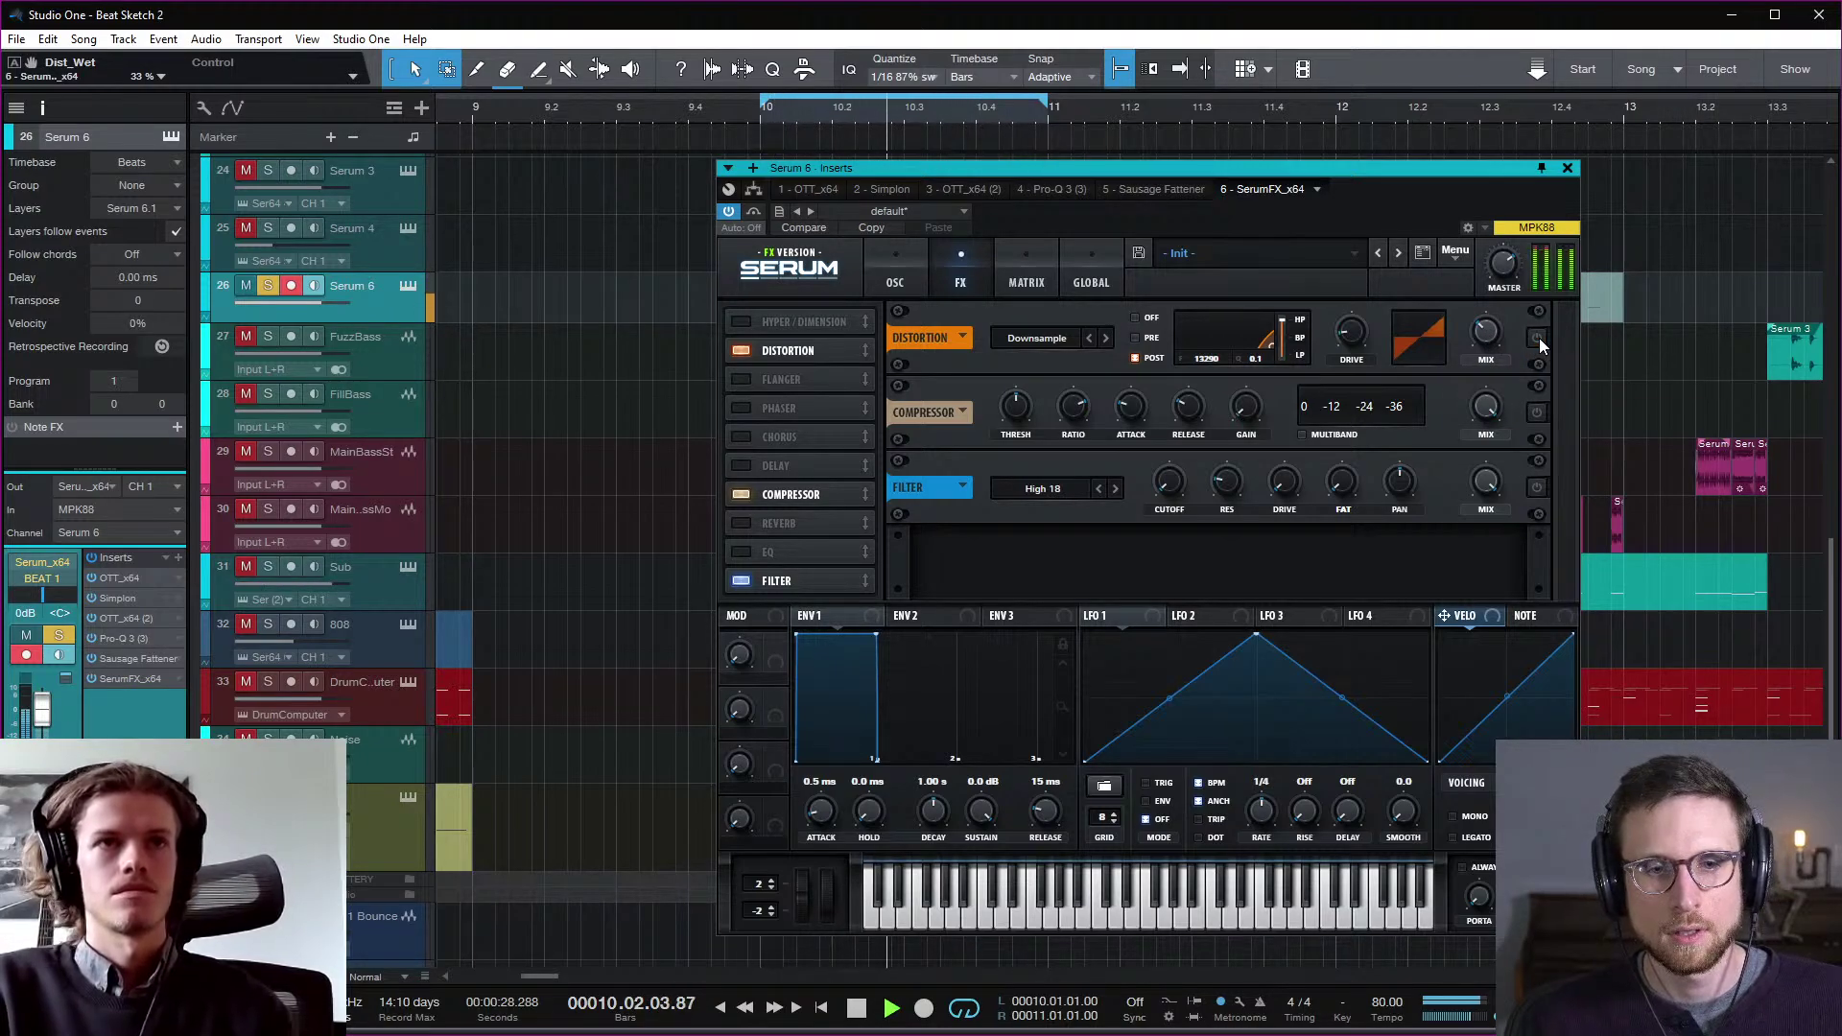
pyautogui.click(1538, 338)
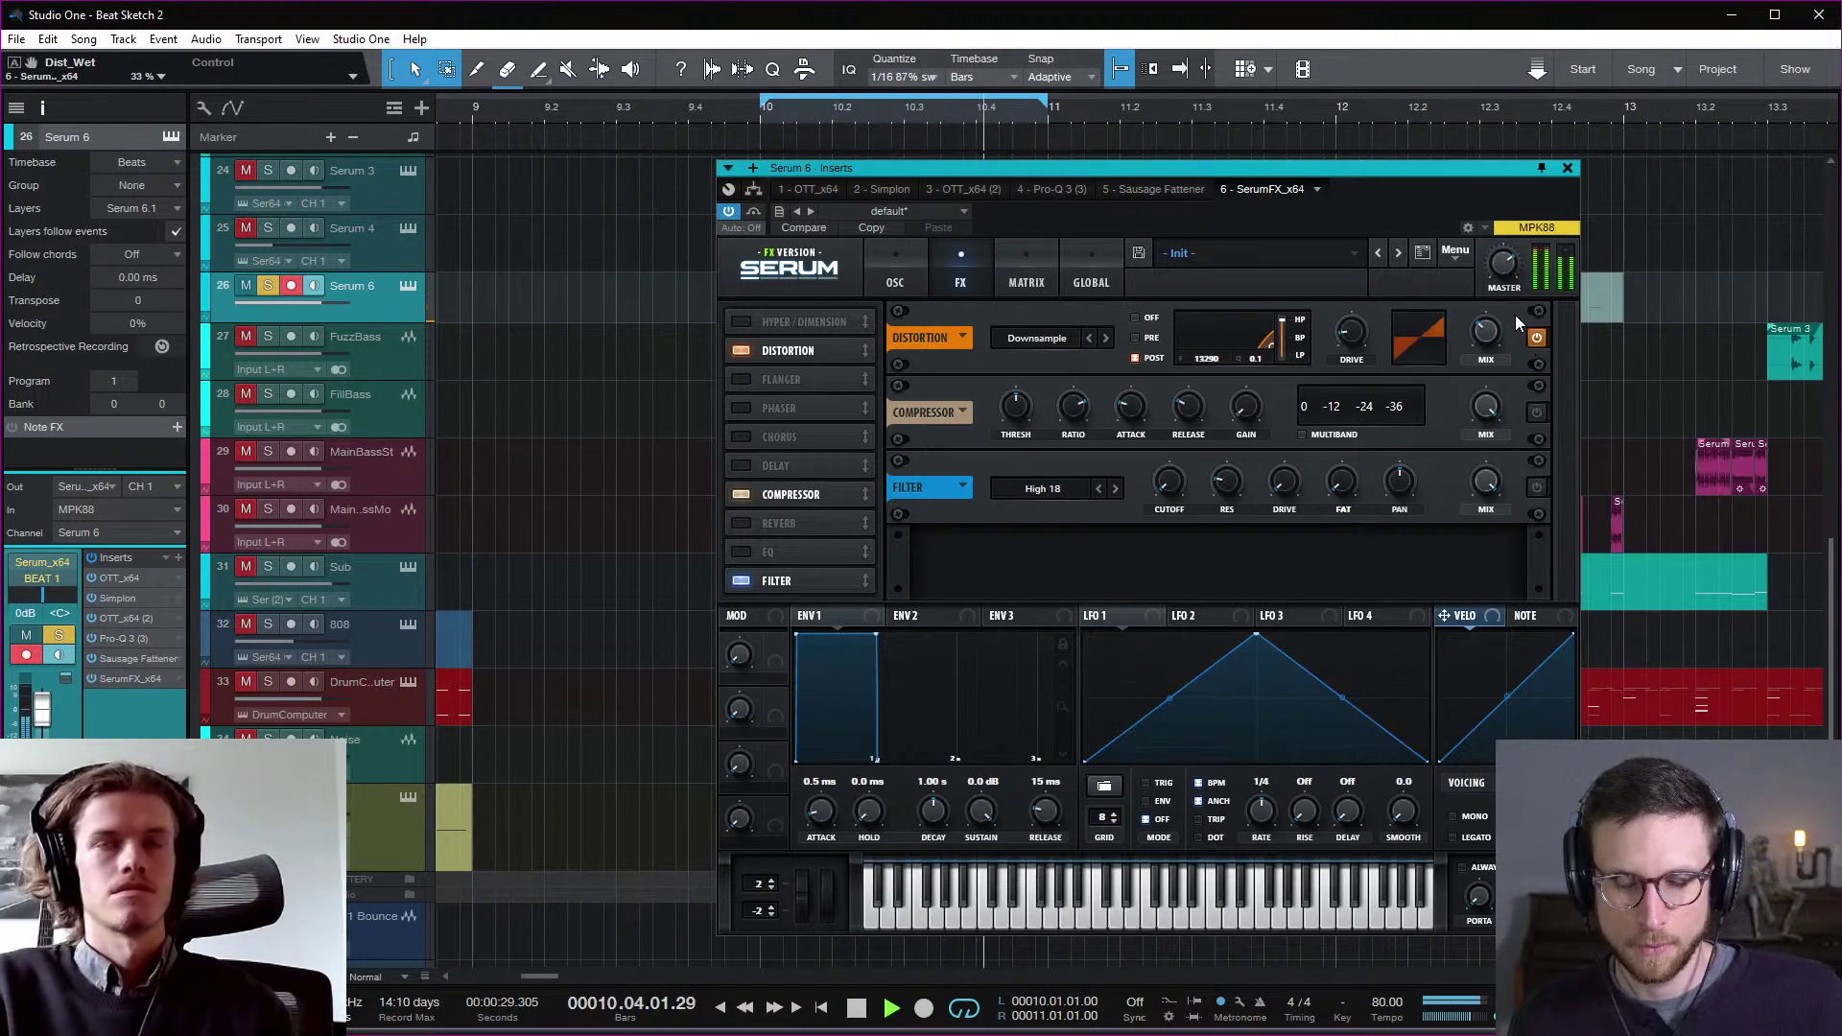
pyautogui.press('space')
# Step: Enable SerumFX's Compressor, audition the bass loop through it, and close the insert window
pyautogui.click(1539, 413)
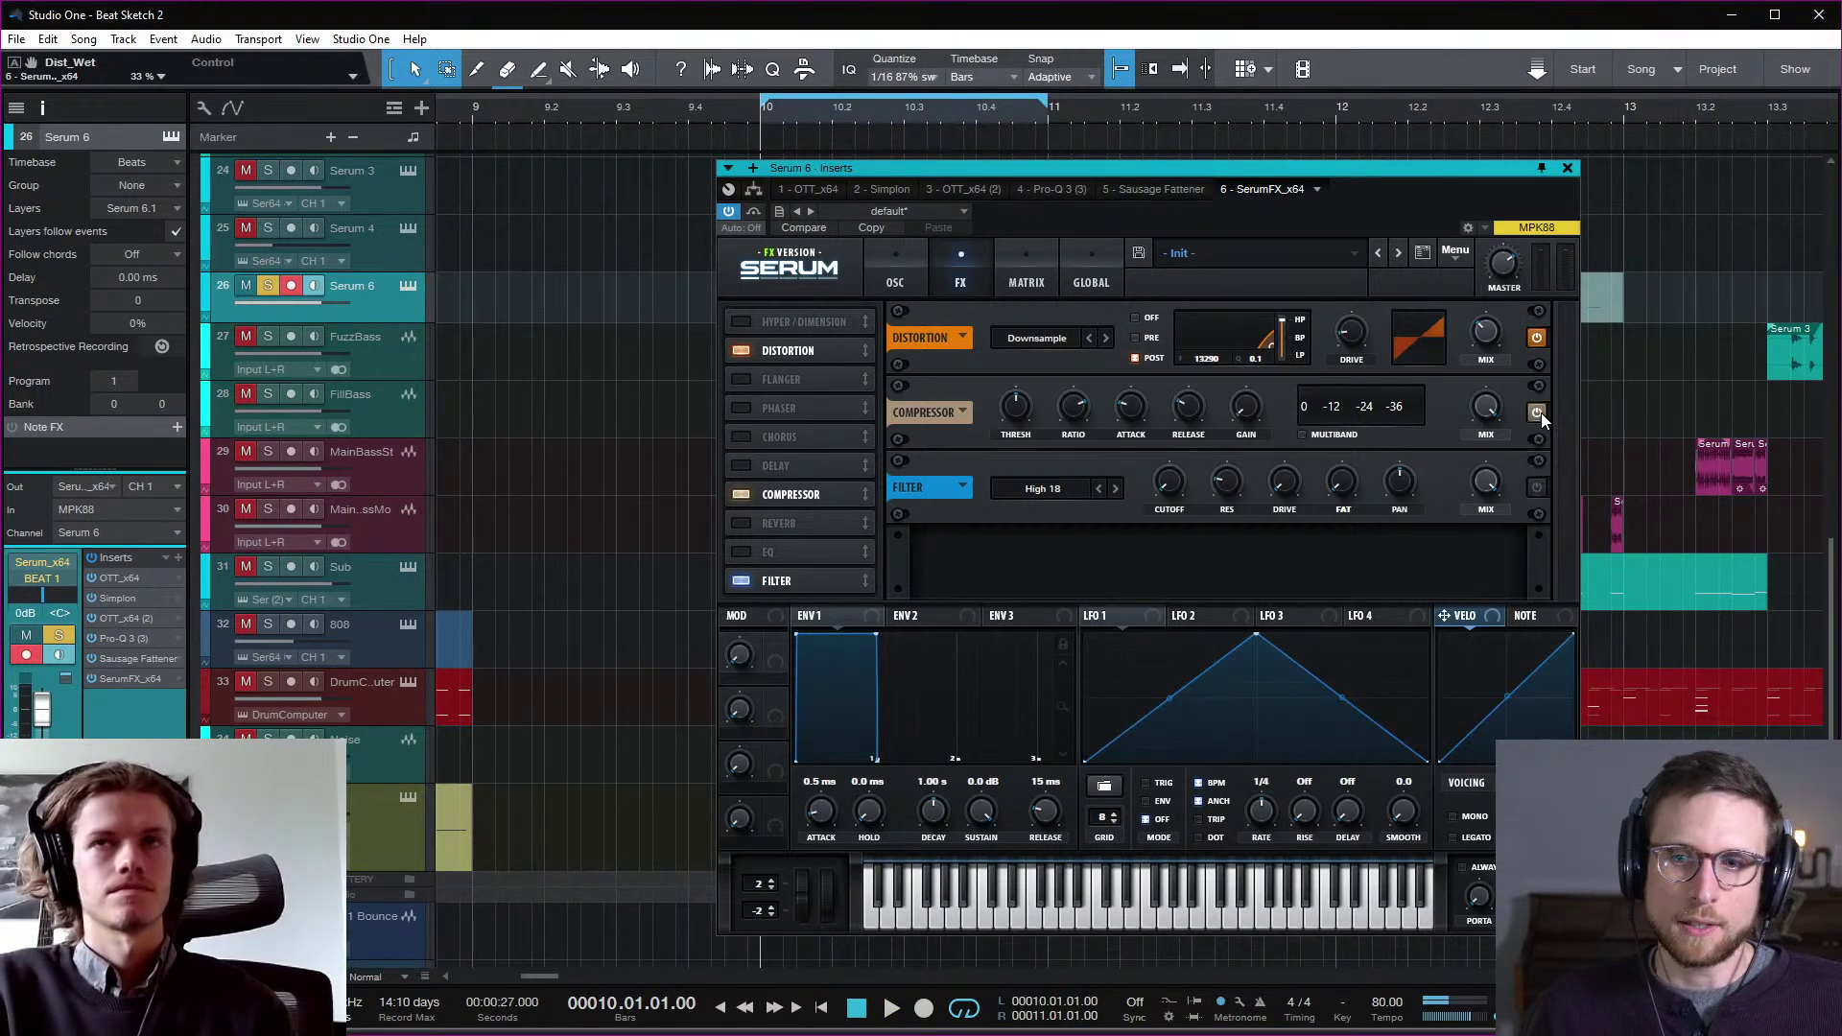
pyautogui.press('space')
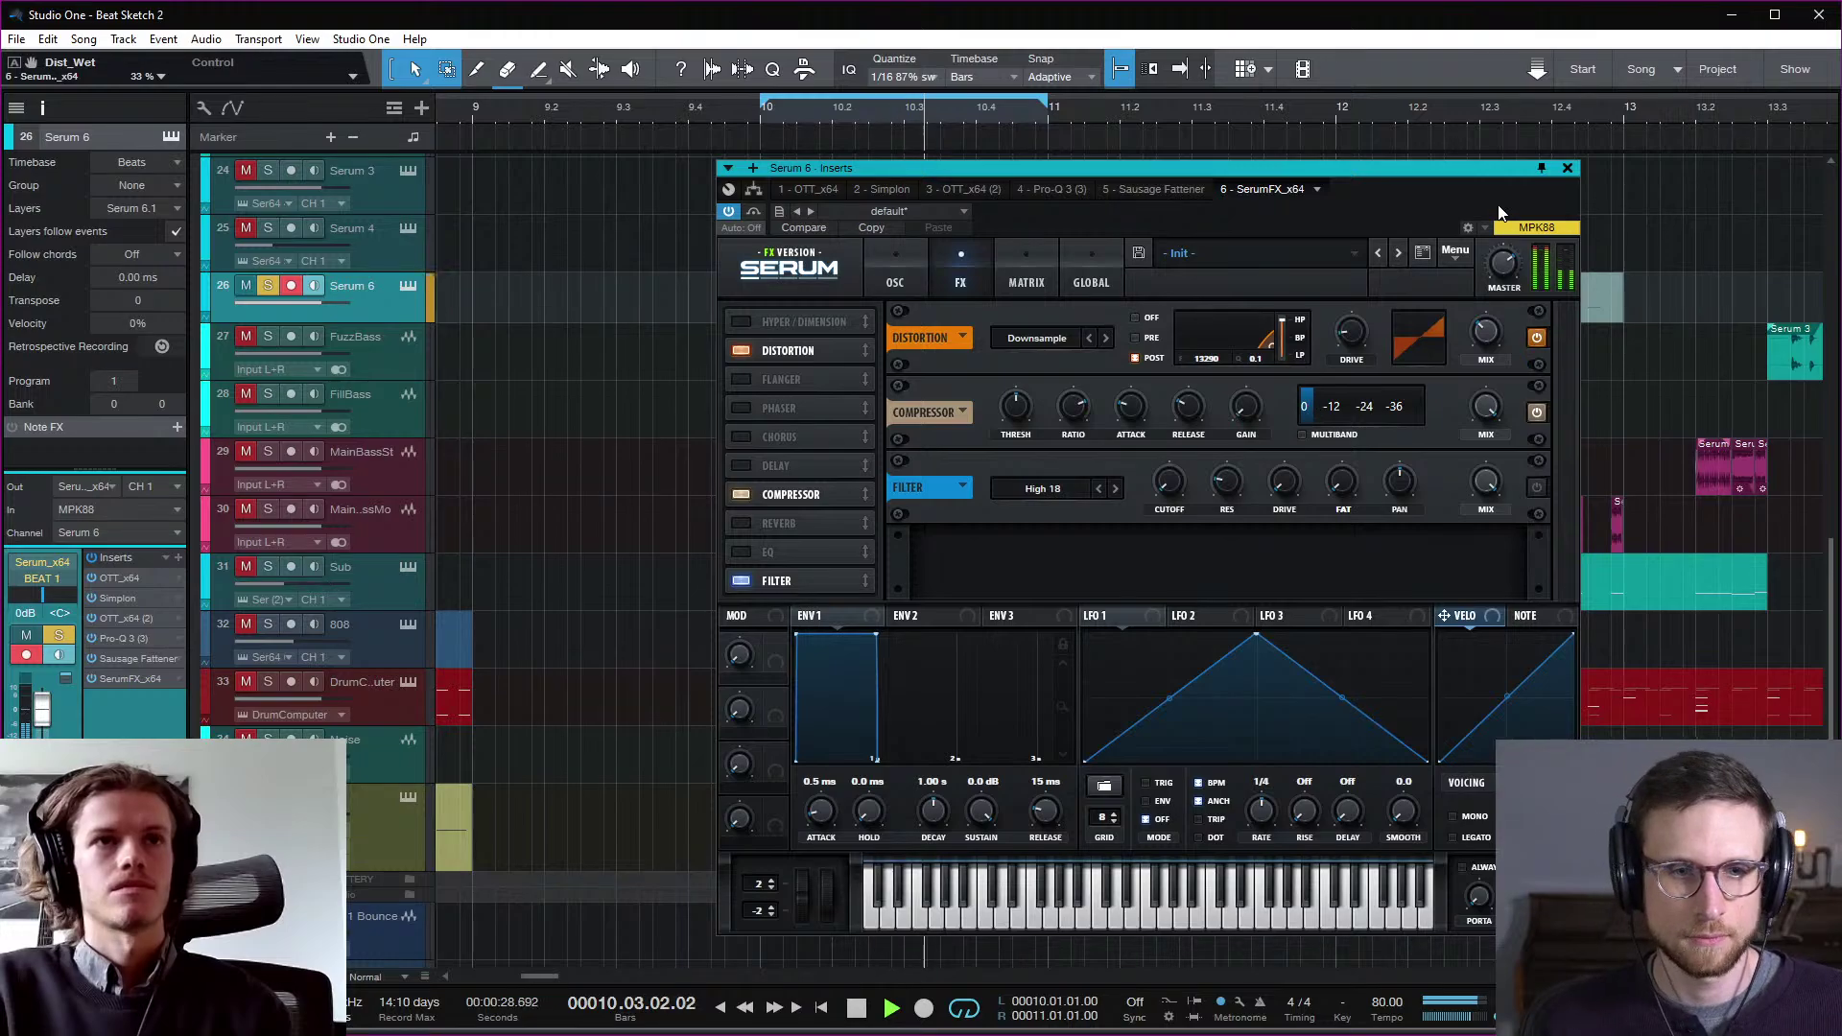
pyautogui.click(1568, 168)
pyautogui.press('space')
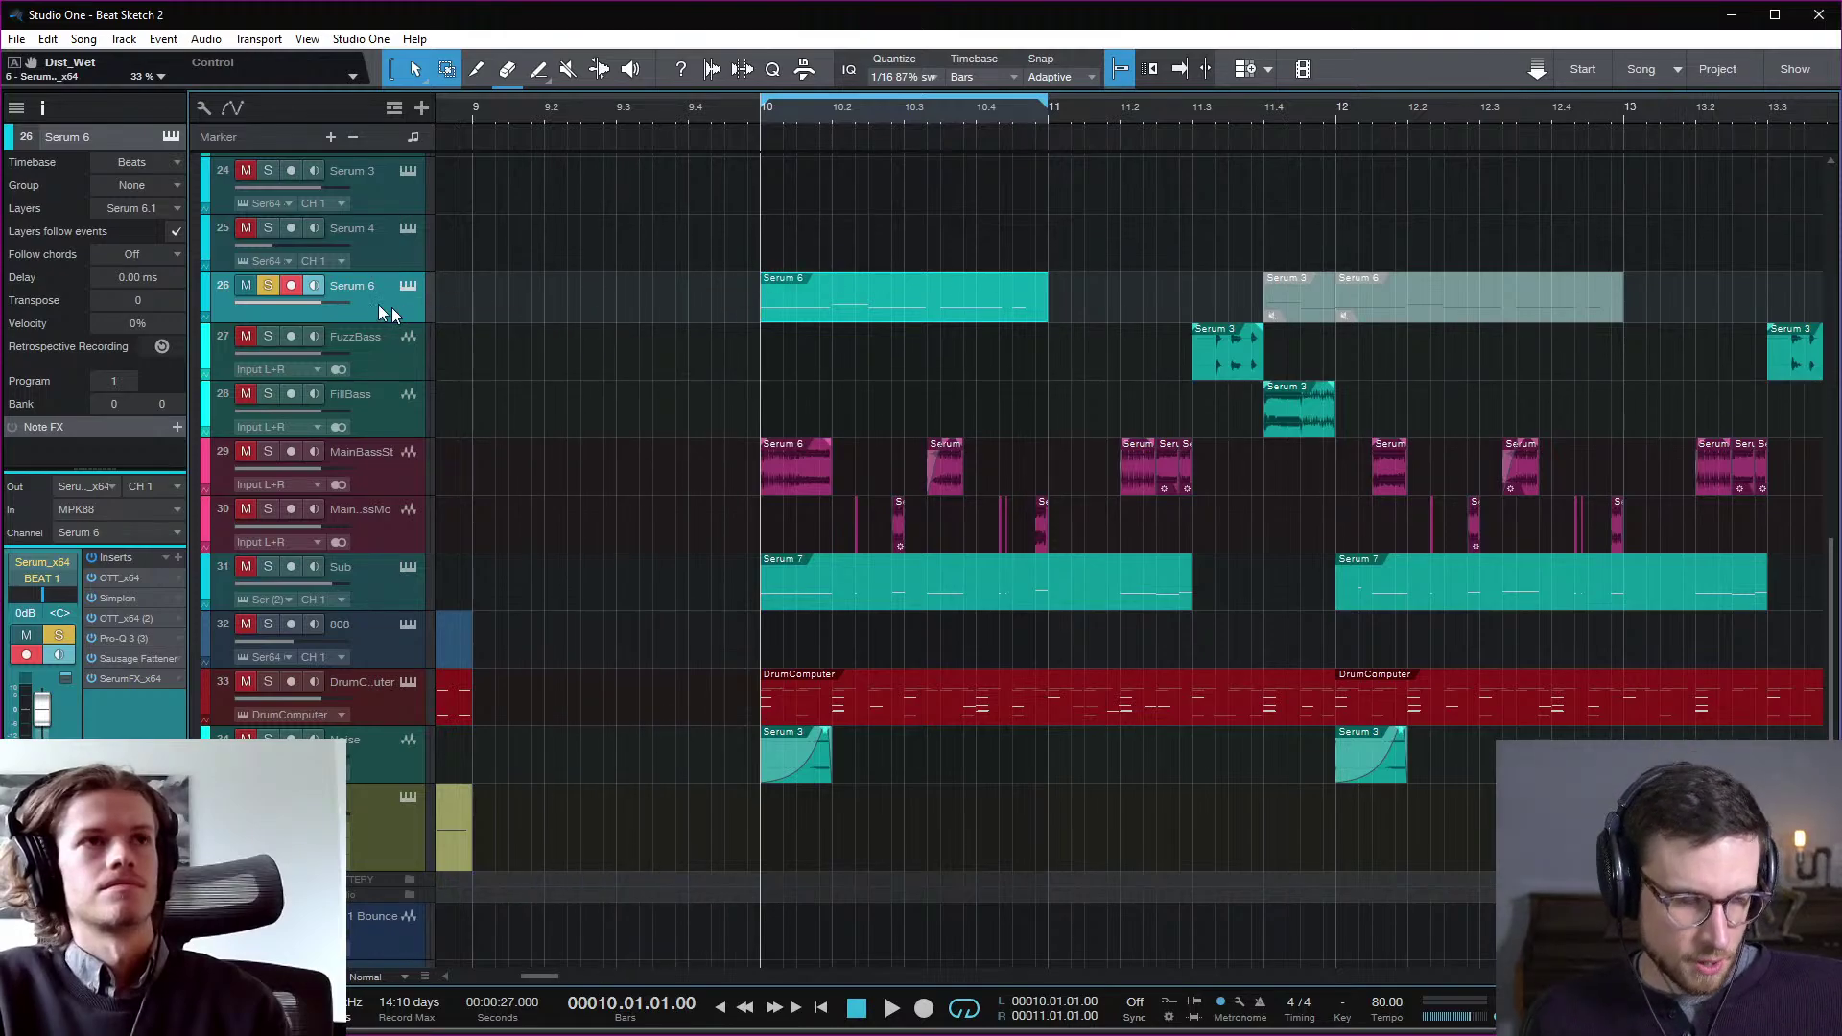
# Step: Unsolo and re-solo the Serum 6 track, and briefly audition its bass loop
pyautogui.click(267, 285)
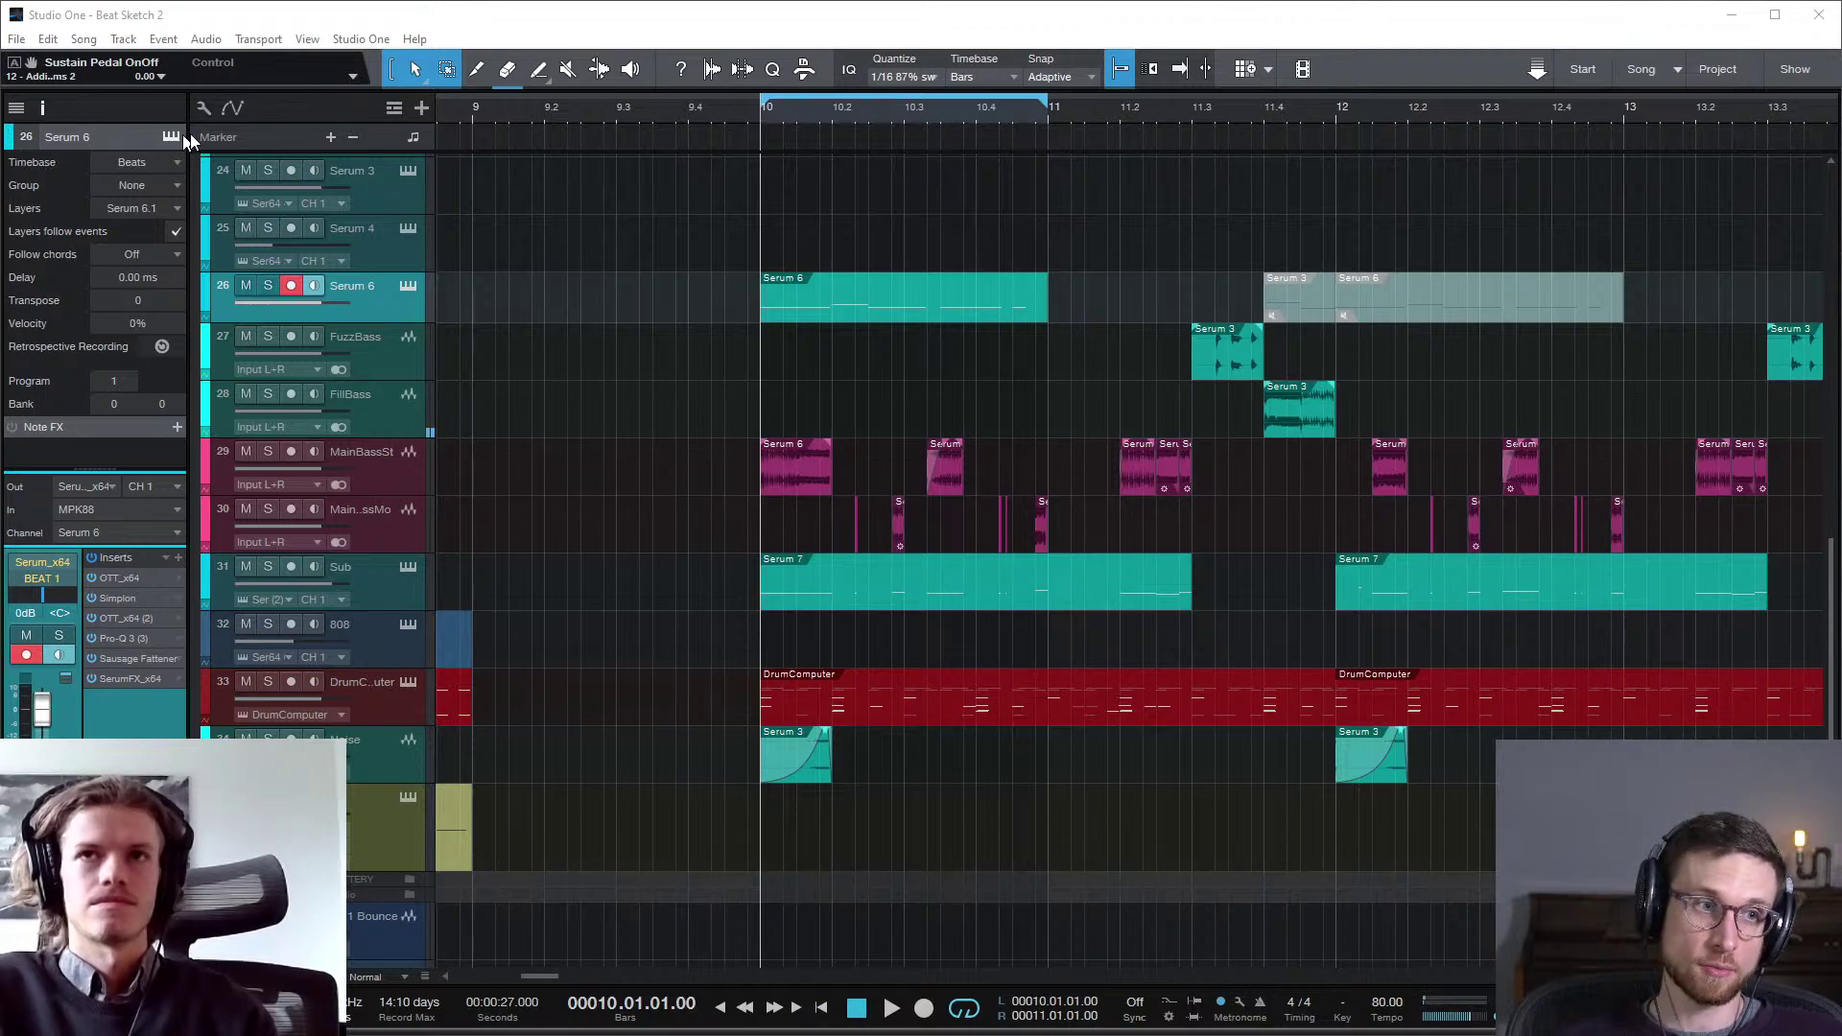
pyautogui.click(268, 286)
pyautogui.press('space')
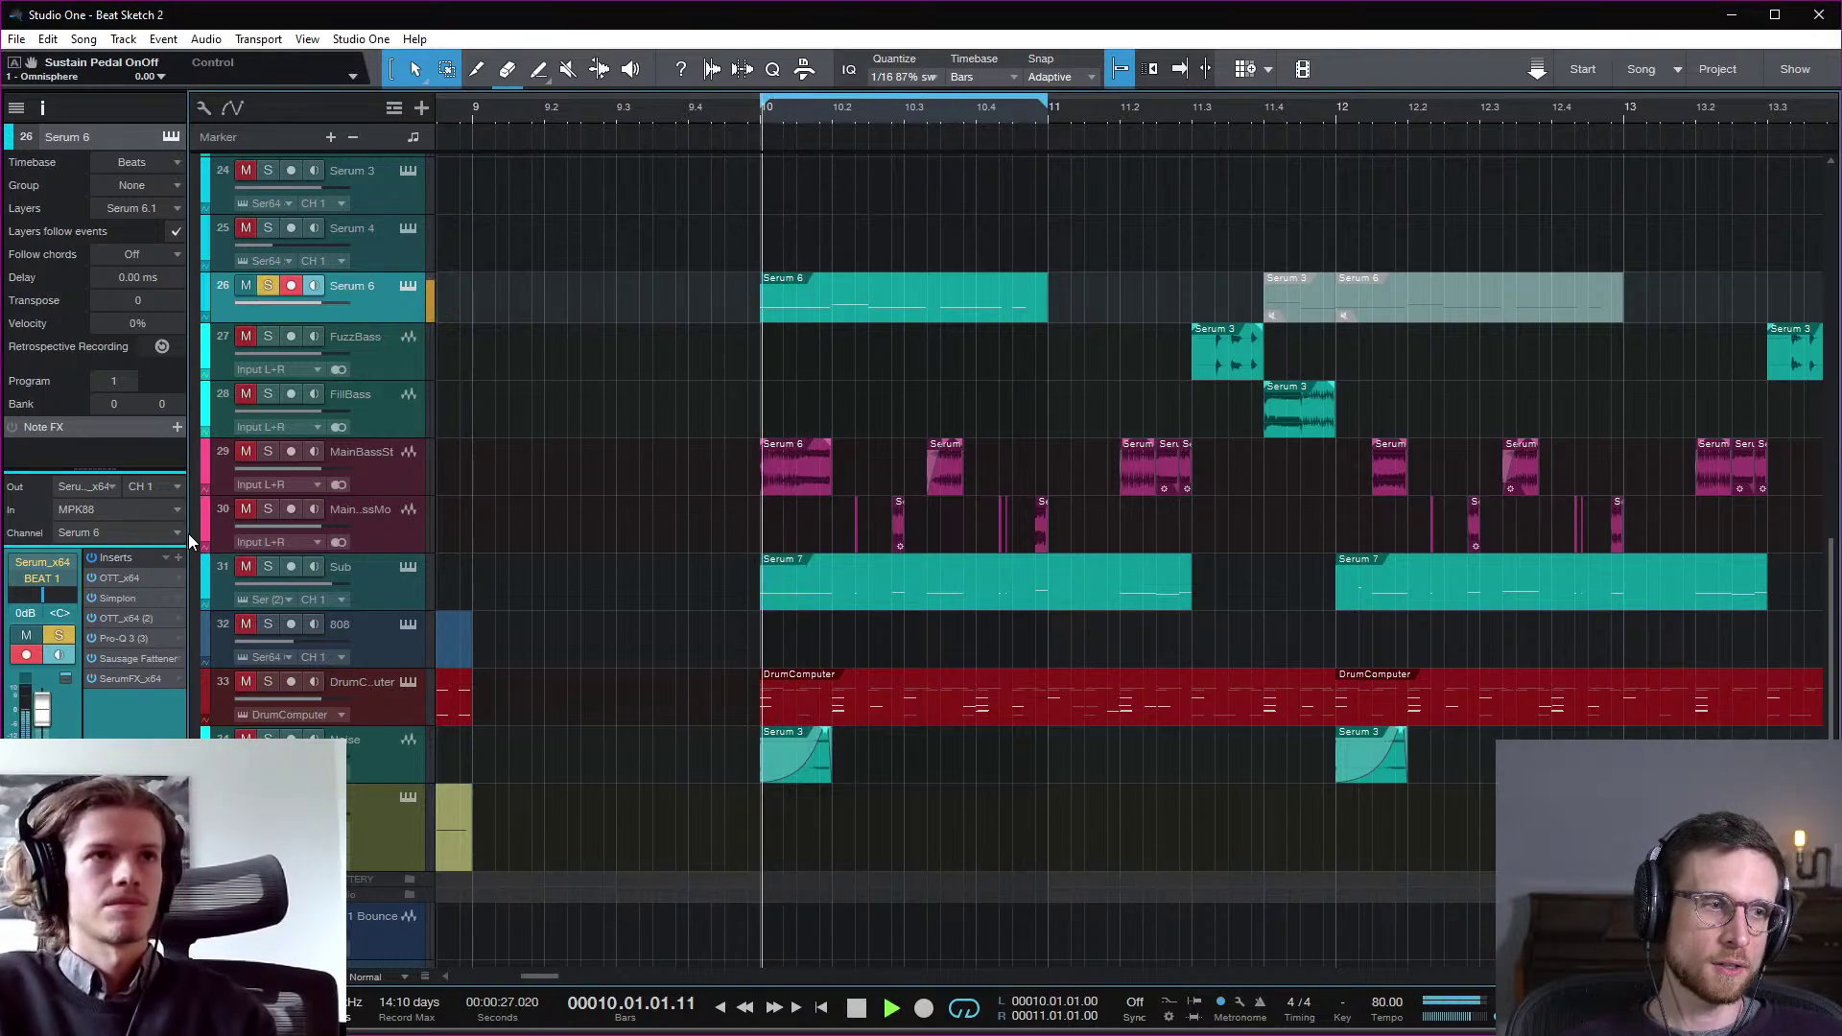
pyautogui.press('space')
# Step: Add a FabFilter Pro-Q 3 insert after SerumFX on Serum 6 and play the loop to view its spectrum
pyautogui.click(177, 557)
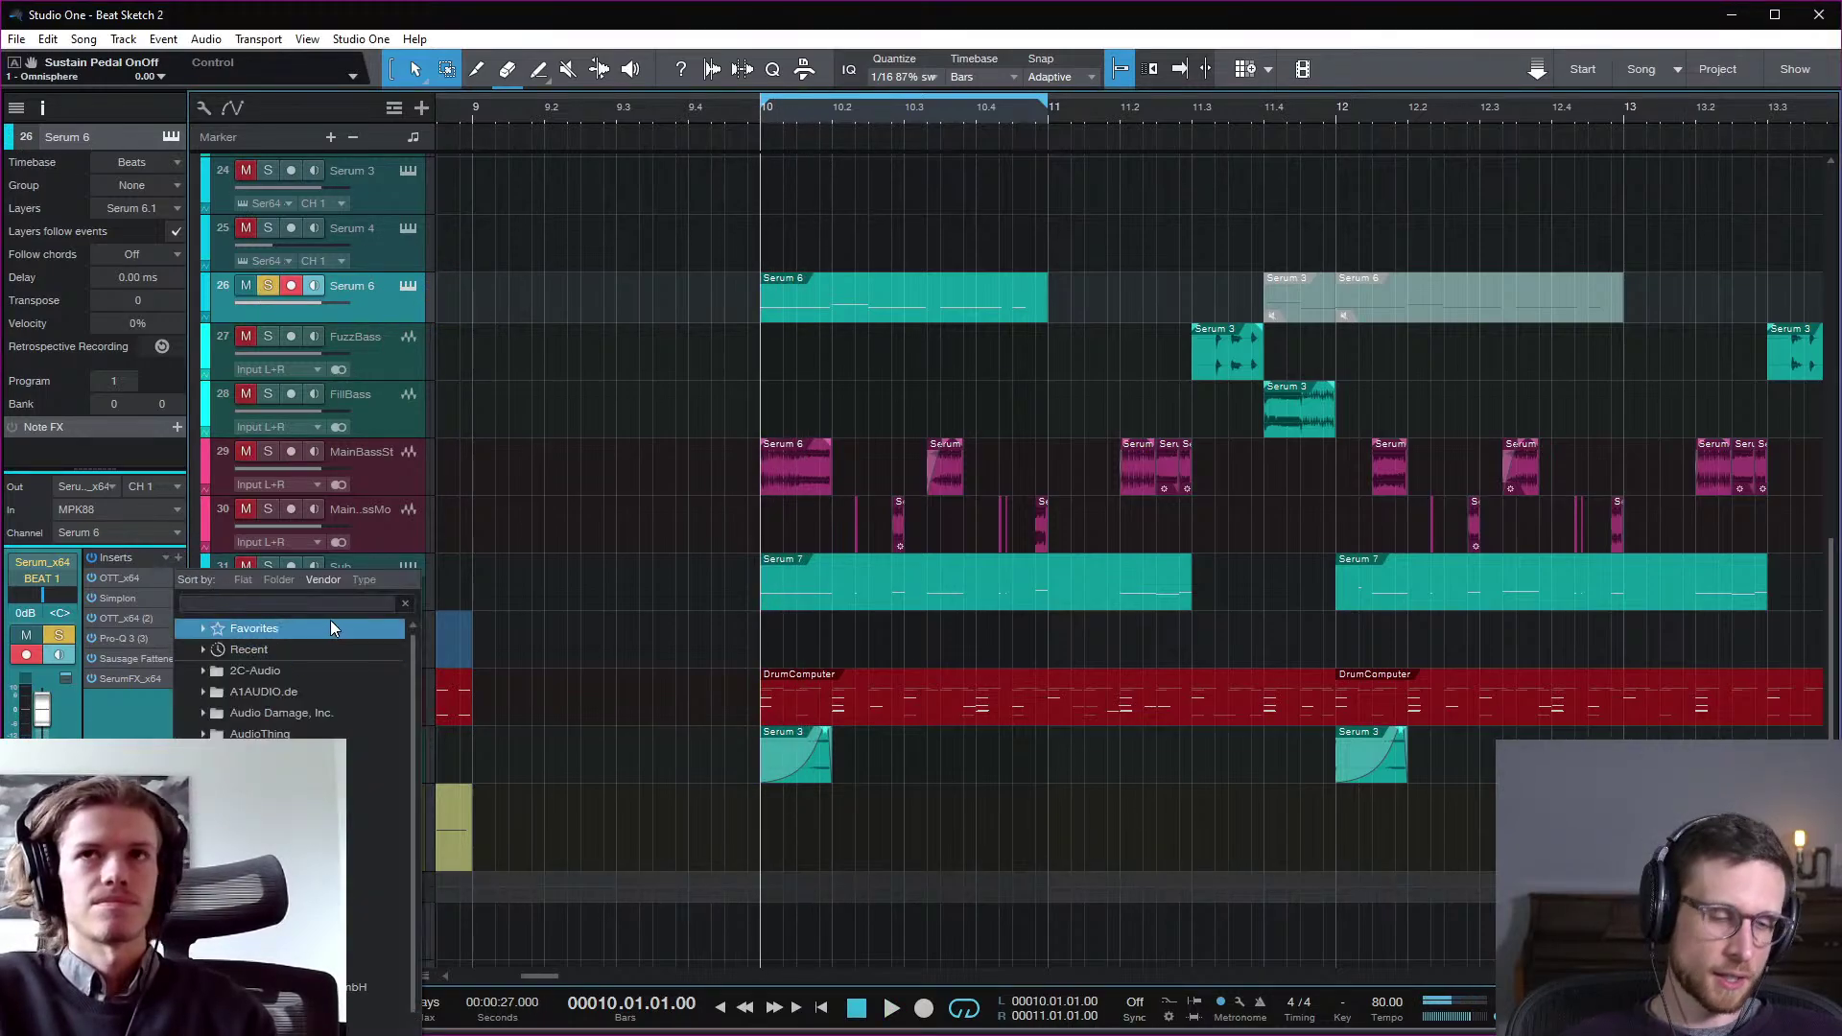
pyautogui.write('pro')
pyautogui.press('Down')
pyautogui.press('Down')
pyautogui.press('Down')
pyautogui.press('Down')
pyautogui.press('Down')
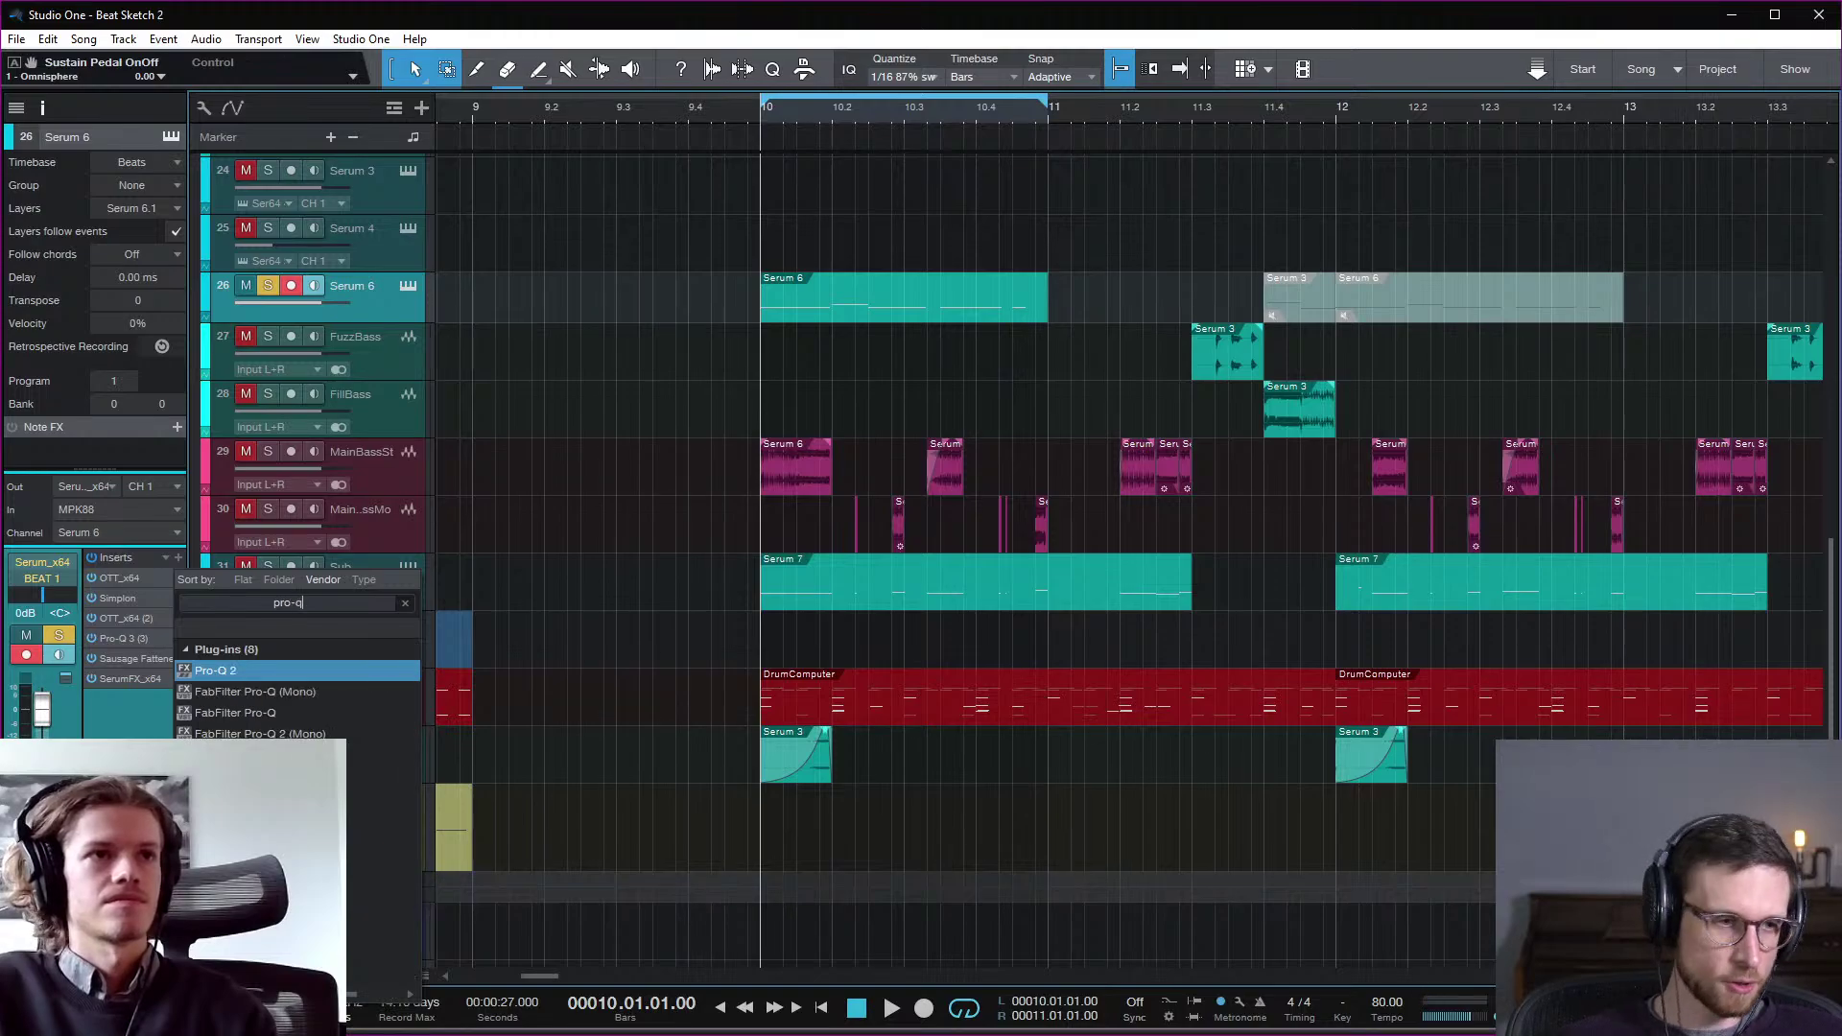
pyautogui.press('Return')
pyautogui.press('space')
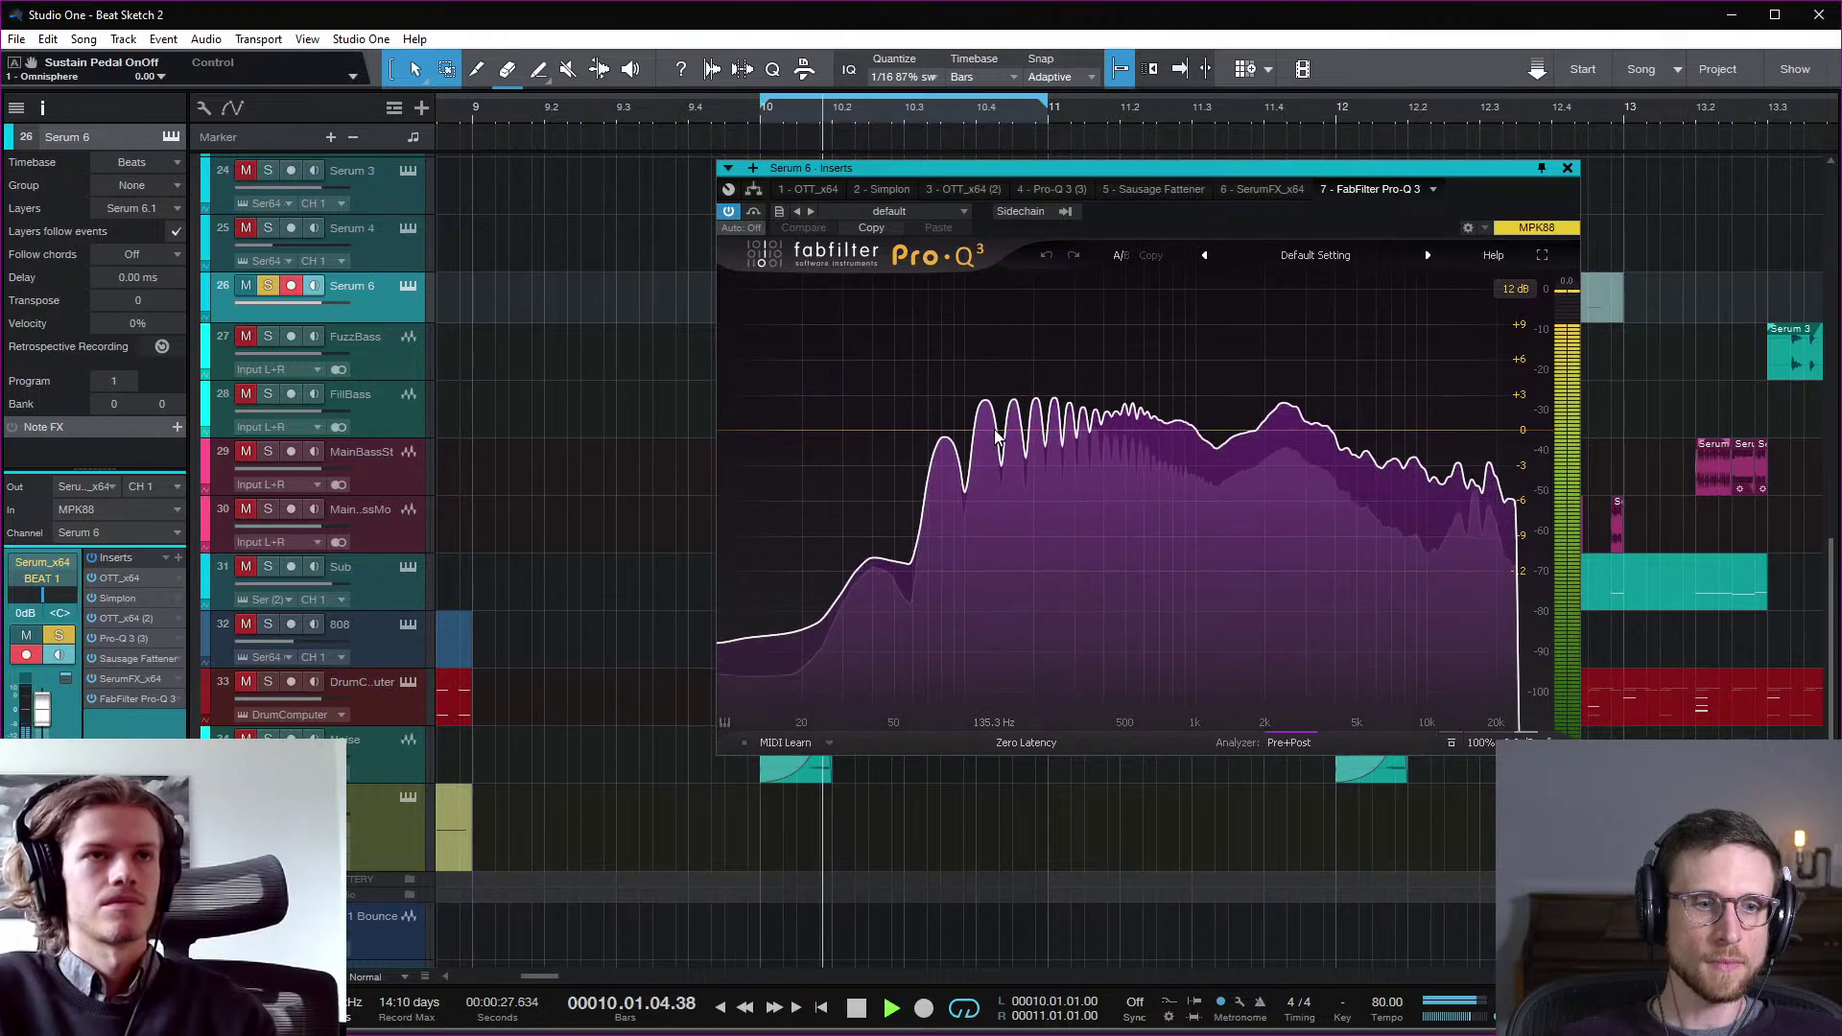
pyautogui.press('space')
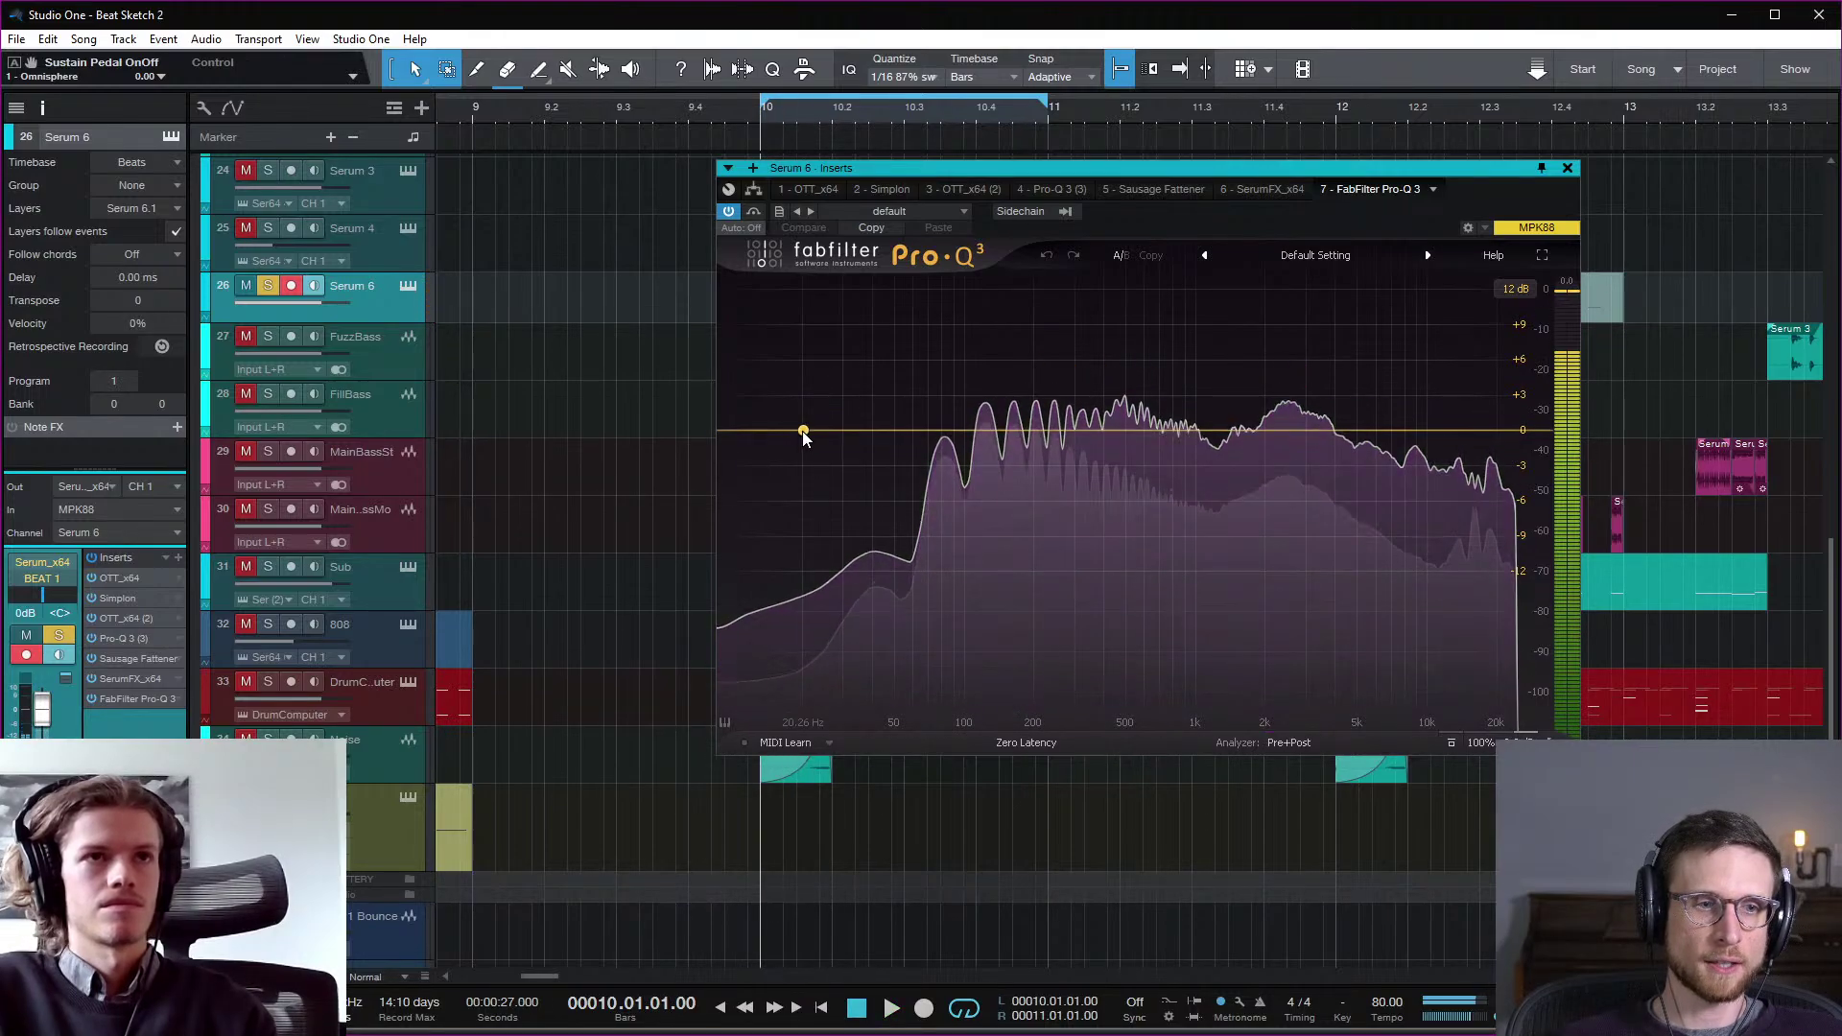
# Step: Add a 48 dB/oct low cut in Pro-Q 3 and set it to about 146 Hz while auditioning the loop
pyautogui.click(734, 432)
pyautogui.moveTo(734, 432); pyautogui.dragTo(1034, 434)
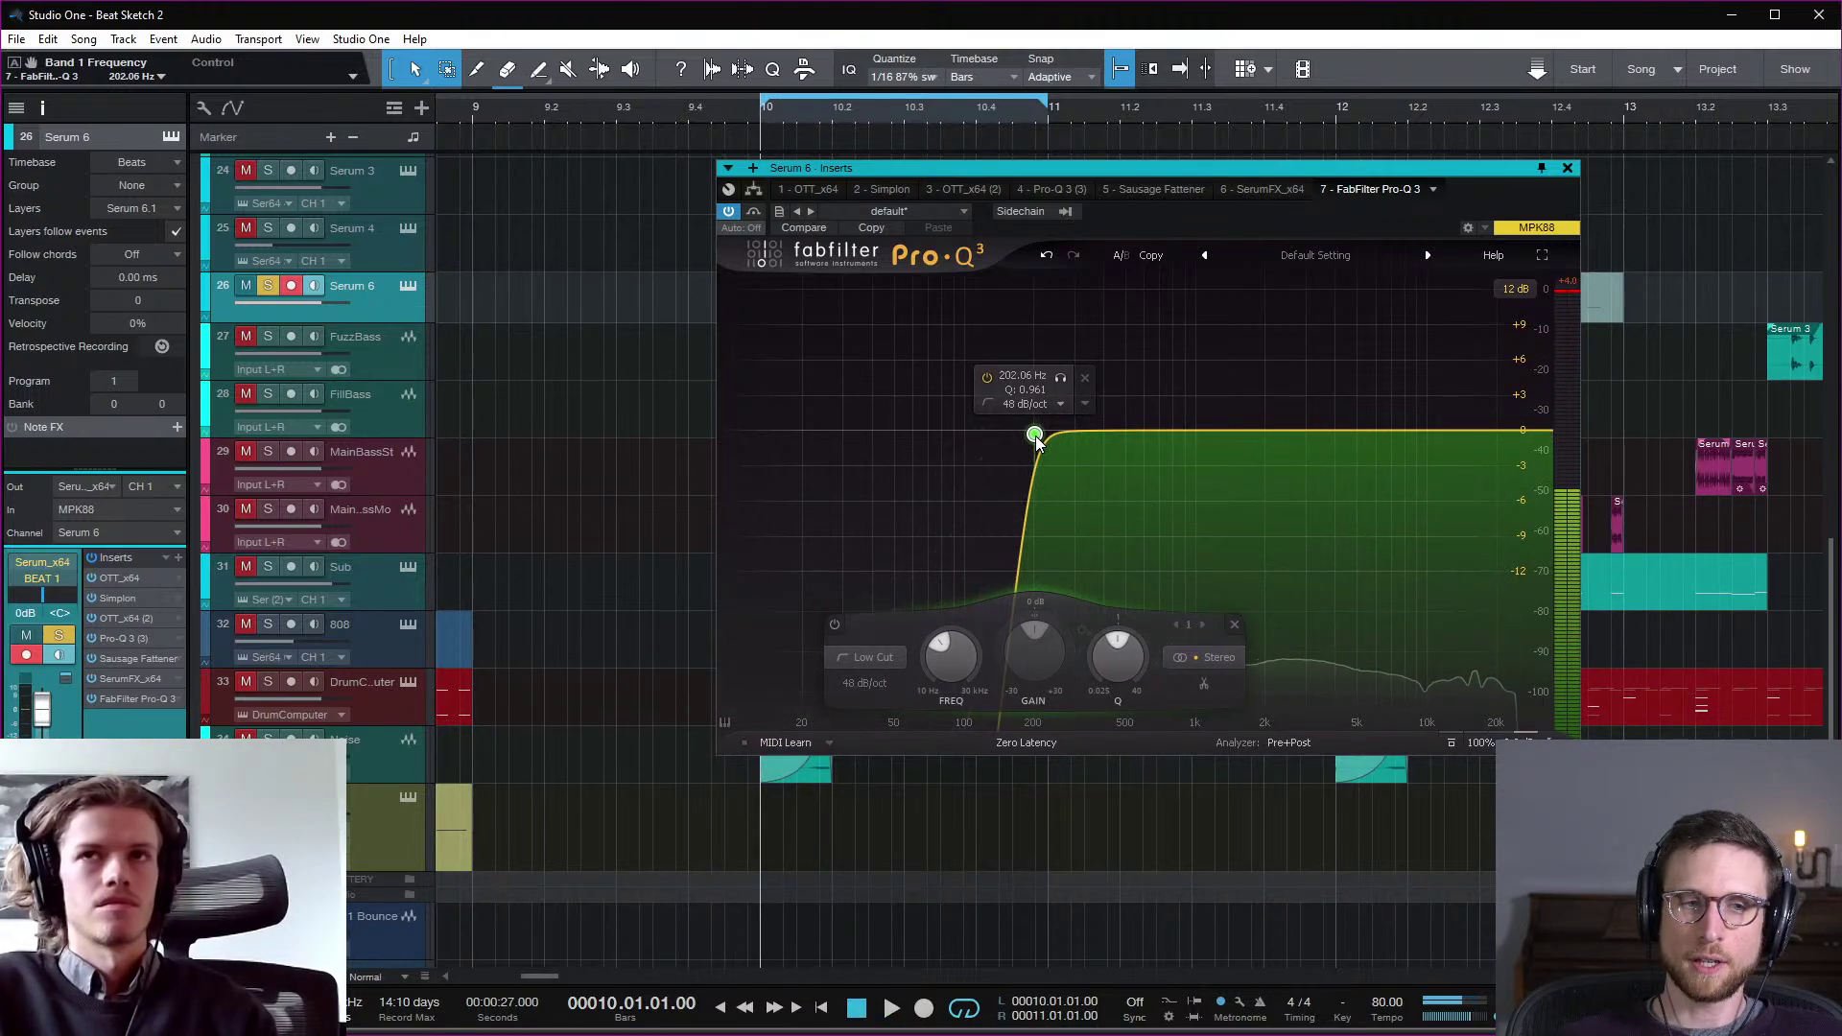
pyautogui.press('space')
pyautogui.moveTo(1035, 434); pyautogui.dragTo(1003, 441)
pyautogui.press('space')
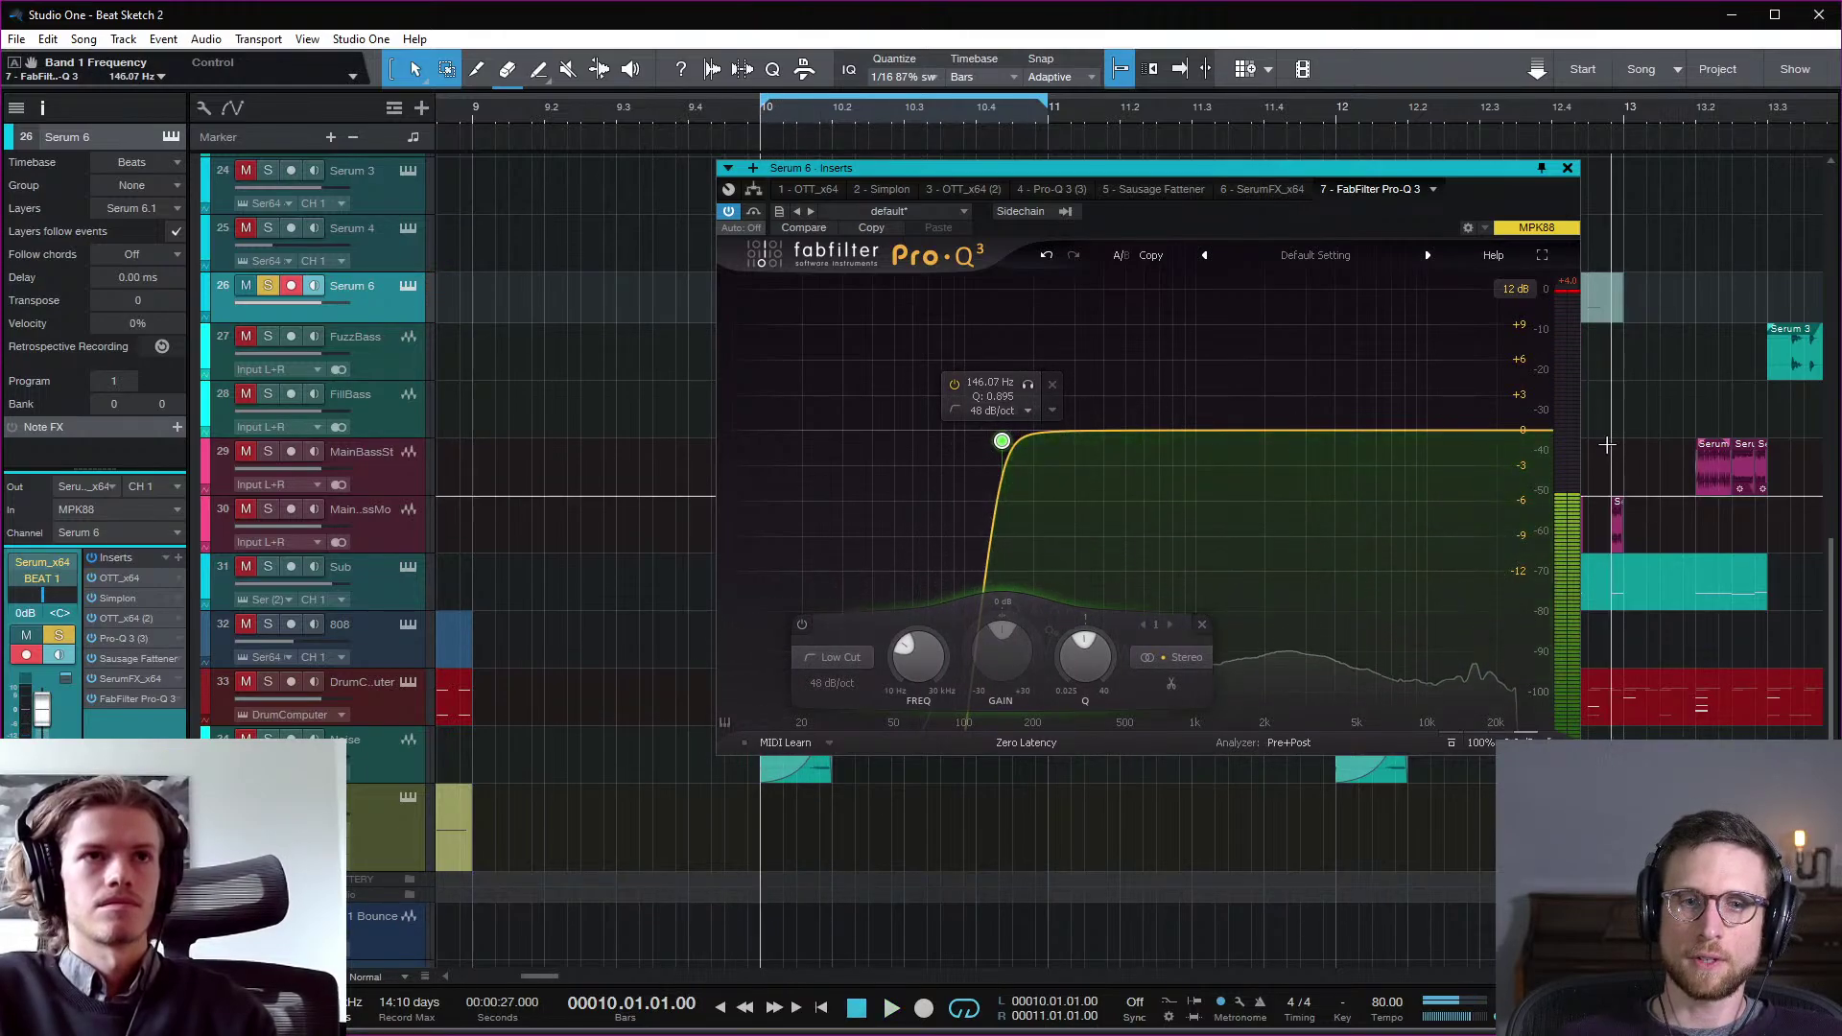
# Step: Add a 48 dB/oct high cut in Pro-Q 3 and sweep it down to about 1043 Hz while the loop plays
pyautogui.click(1538, 434)
pyautogui.press('space')
pyautogui.moveTo(1538, 434); pyautogui.dragTo(1201, 448)
pyautogui.press('space')
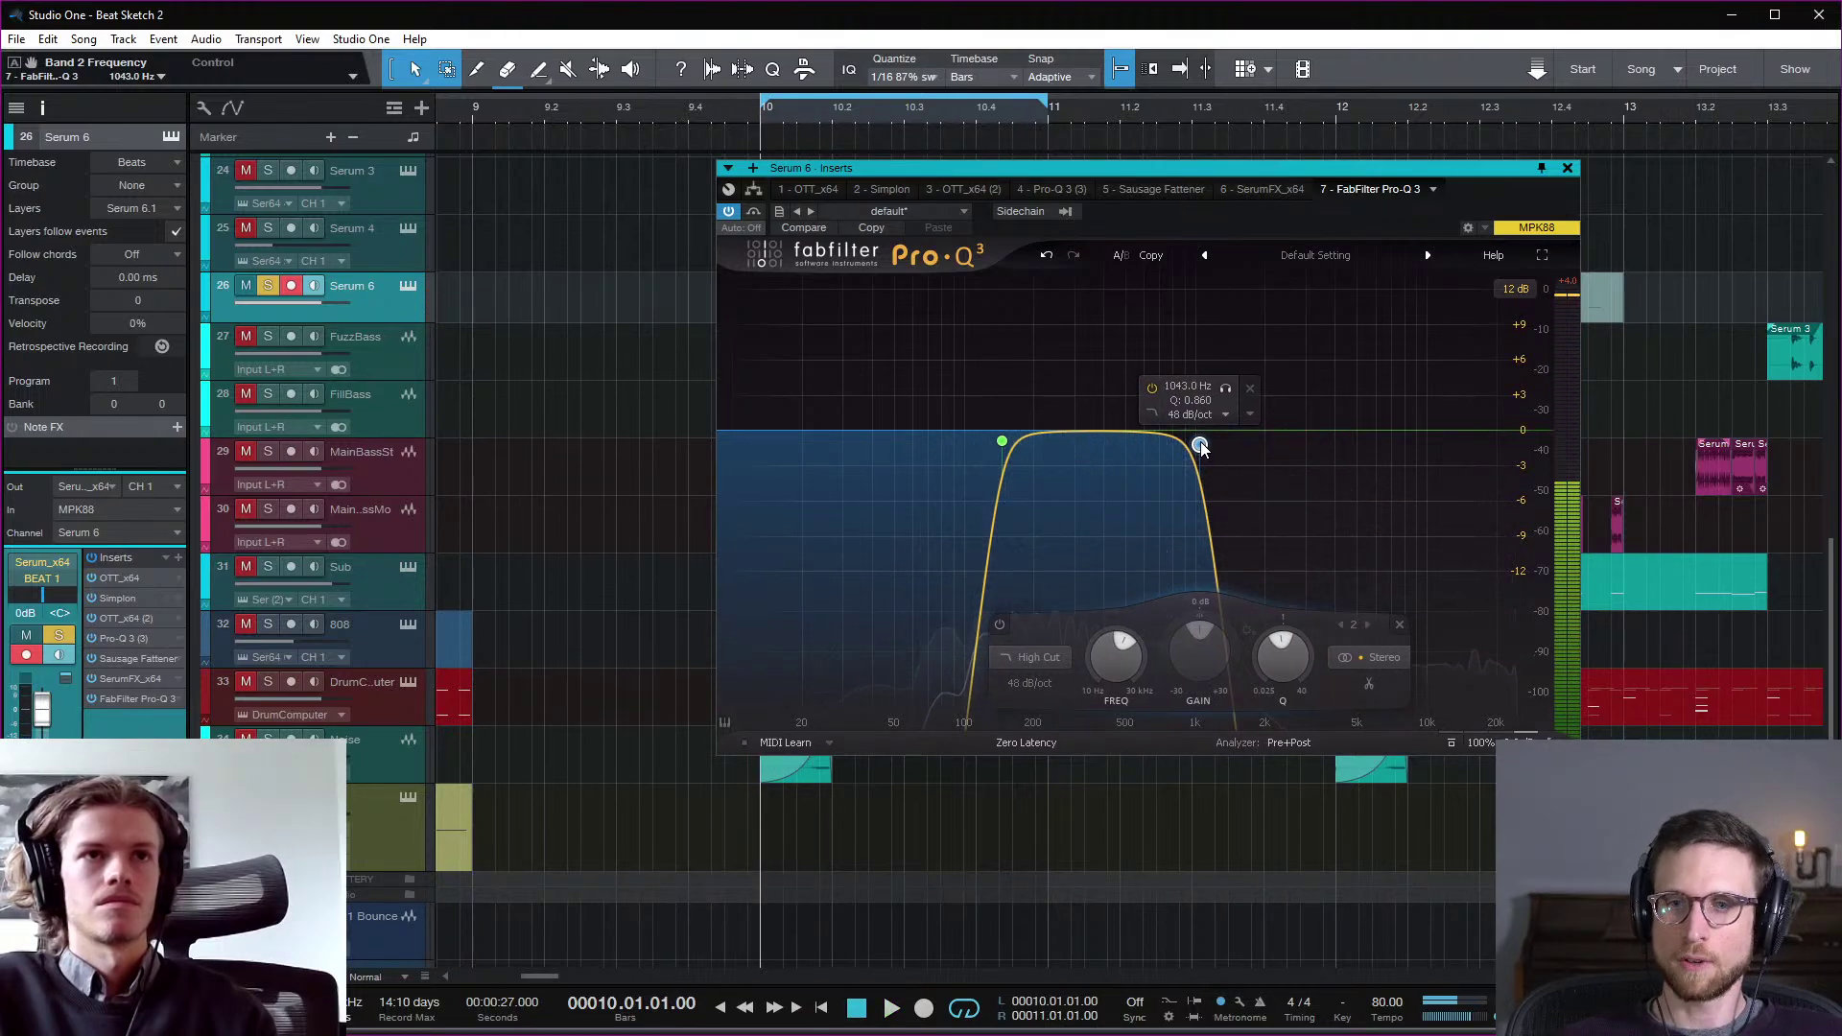
# Step: Soften the high cut's slope to 36 dB/oct, raise it to about 2980 Hz, and audition the loop
pyautogui.scroll(-1, 1200, 446)
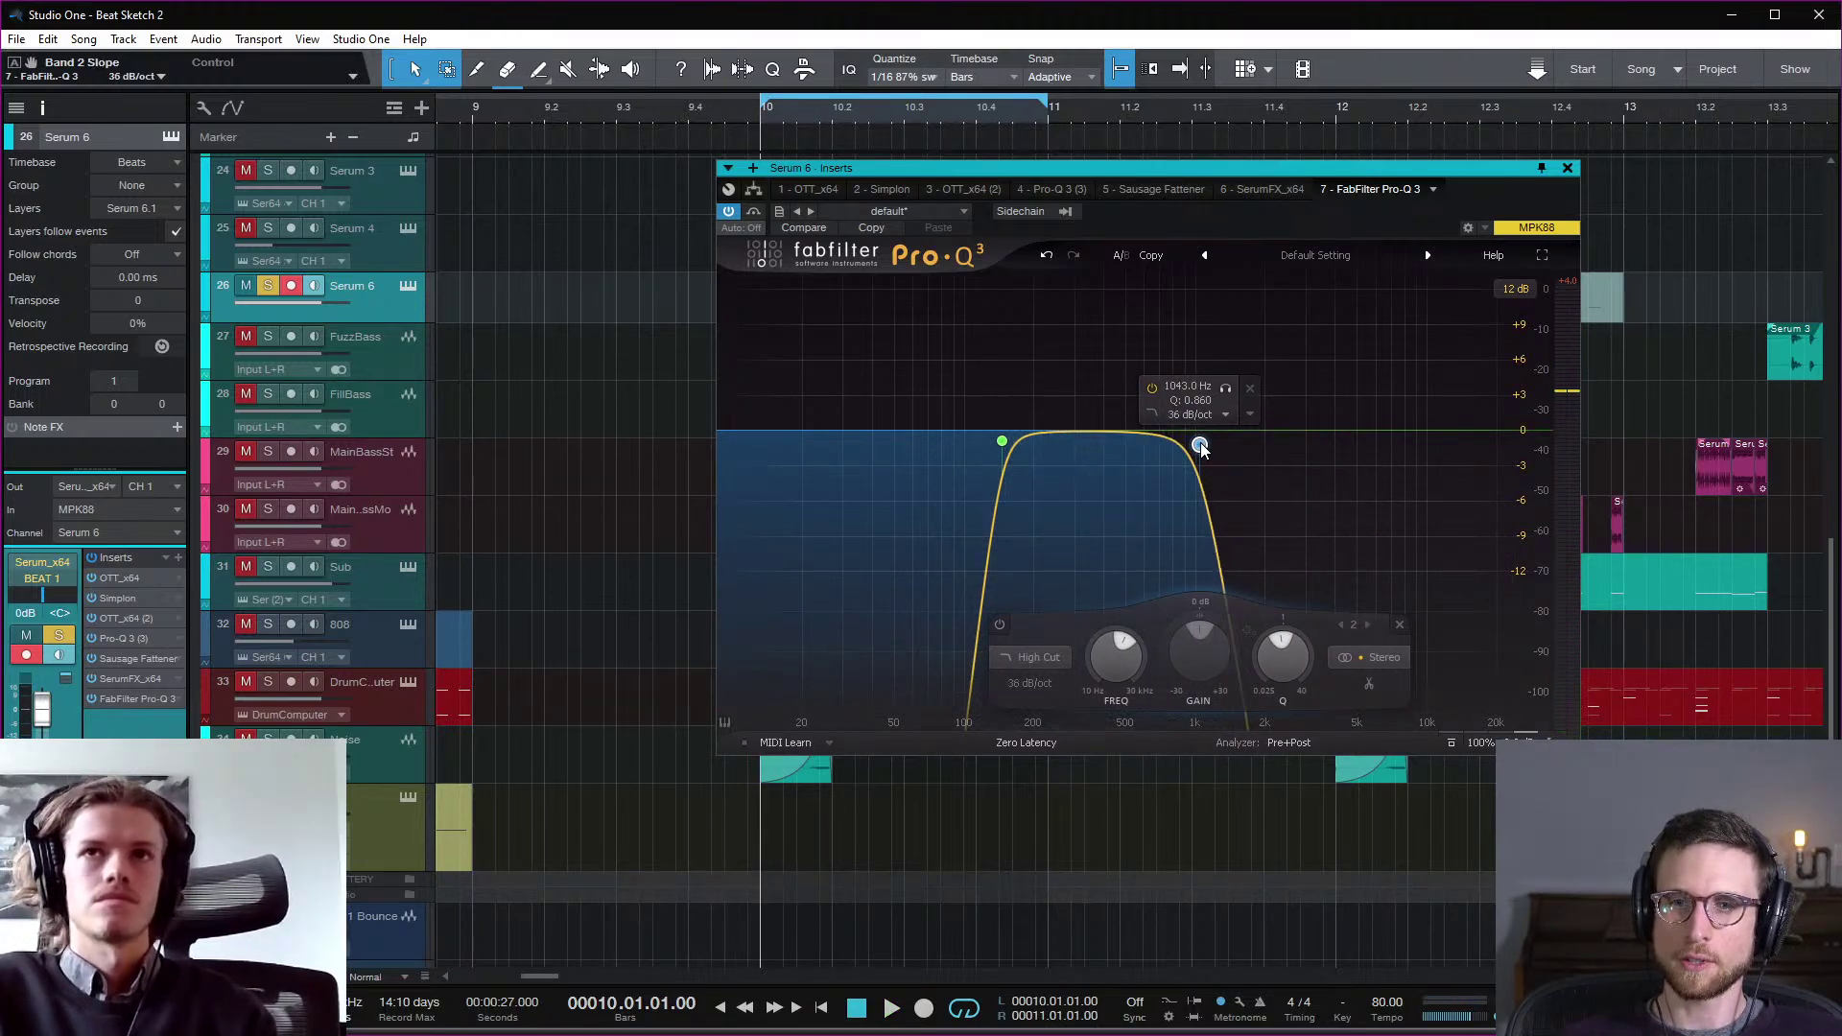
pyautogui.moveTo(1200, 446); pyautogui.dragTo(1305, 475)
pyautogui.press('space')
pyautogui.press('space')
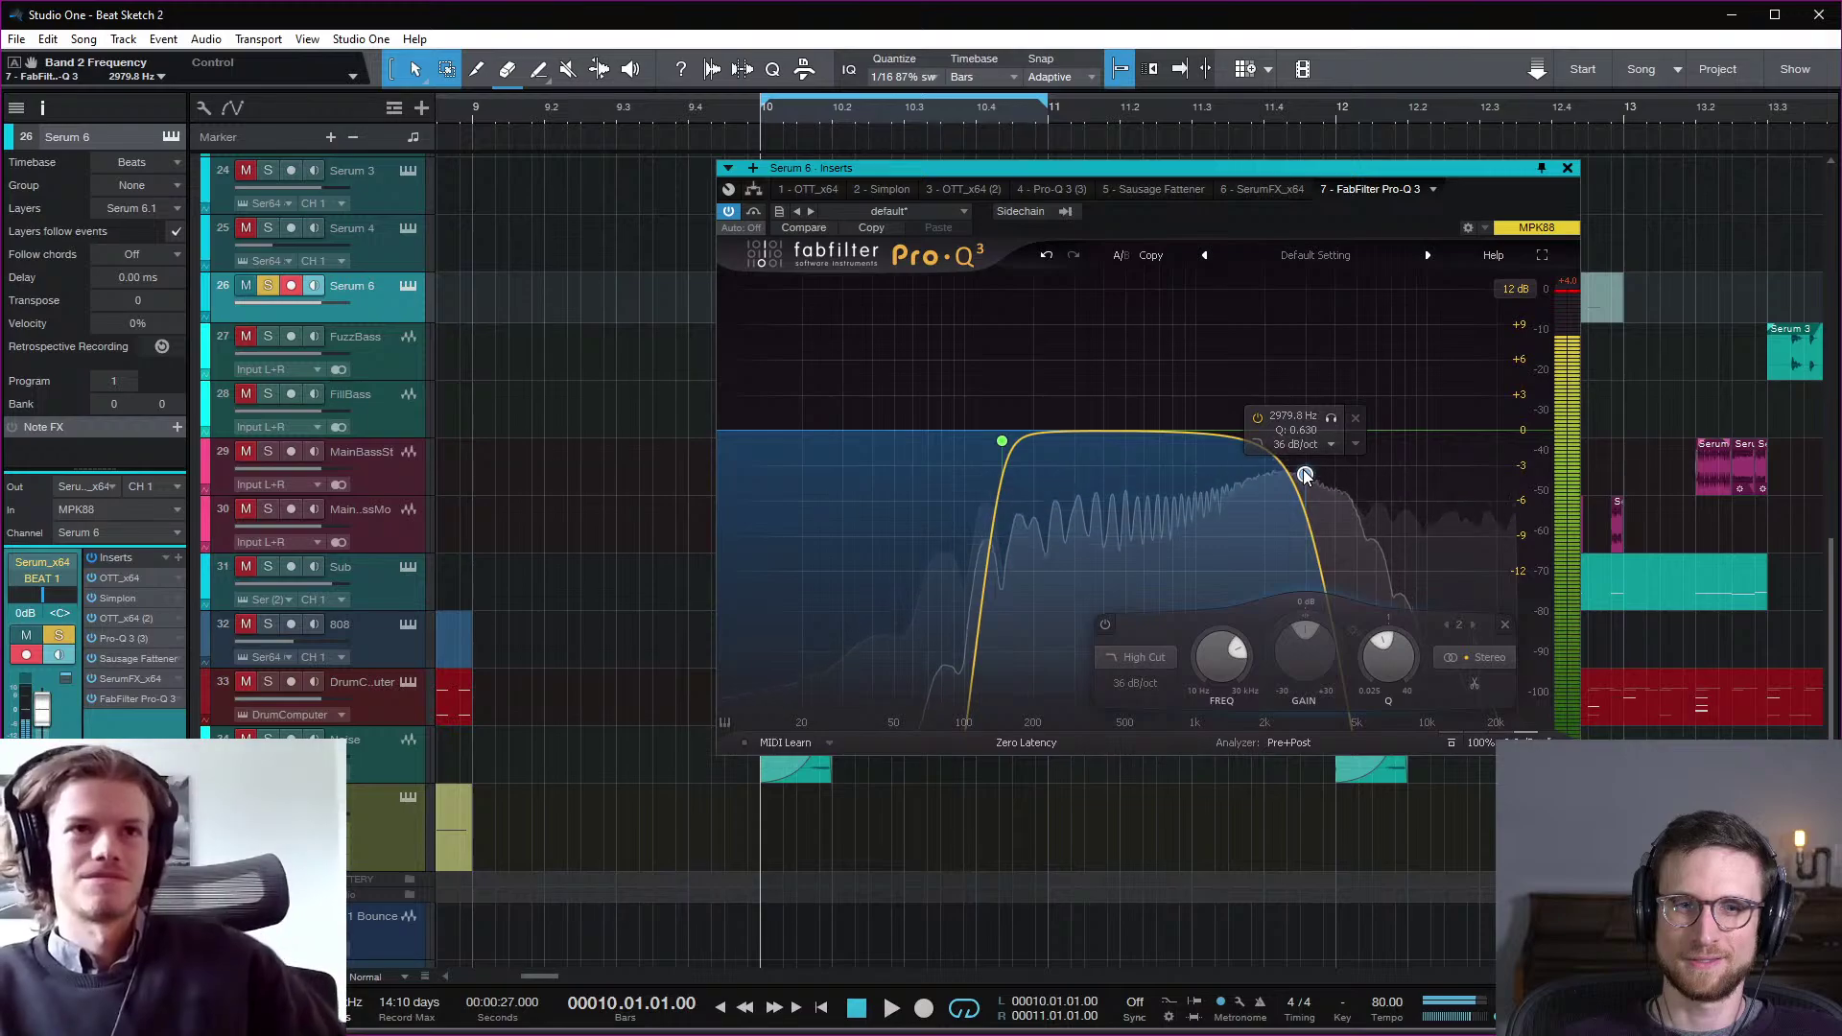
# Step: Delete the high-cut and low-cut bands, and remove the FabFilter Pro-Q 3 insert from Serum 6
pyautogui.click(1355, 418)
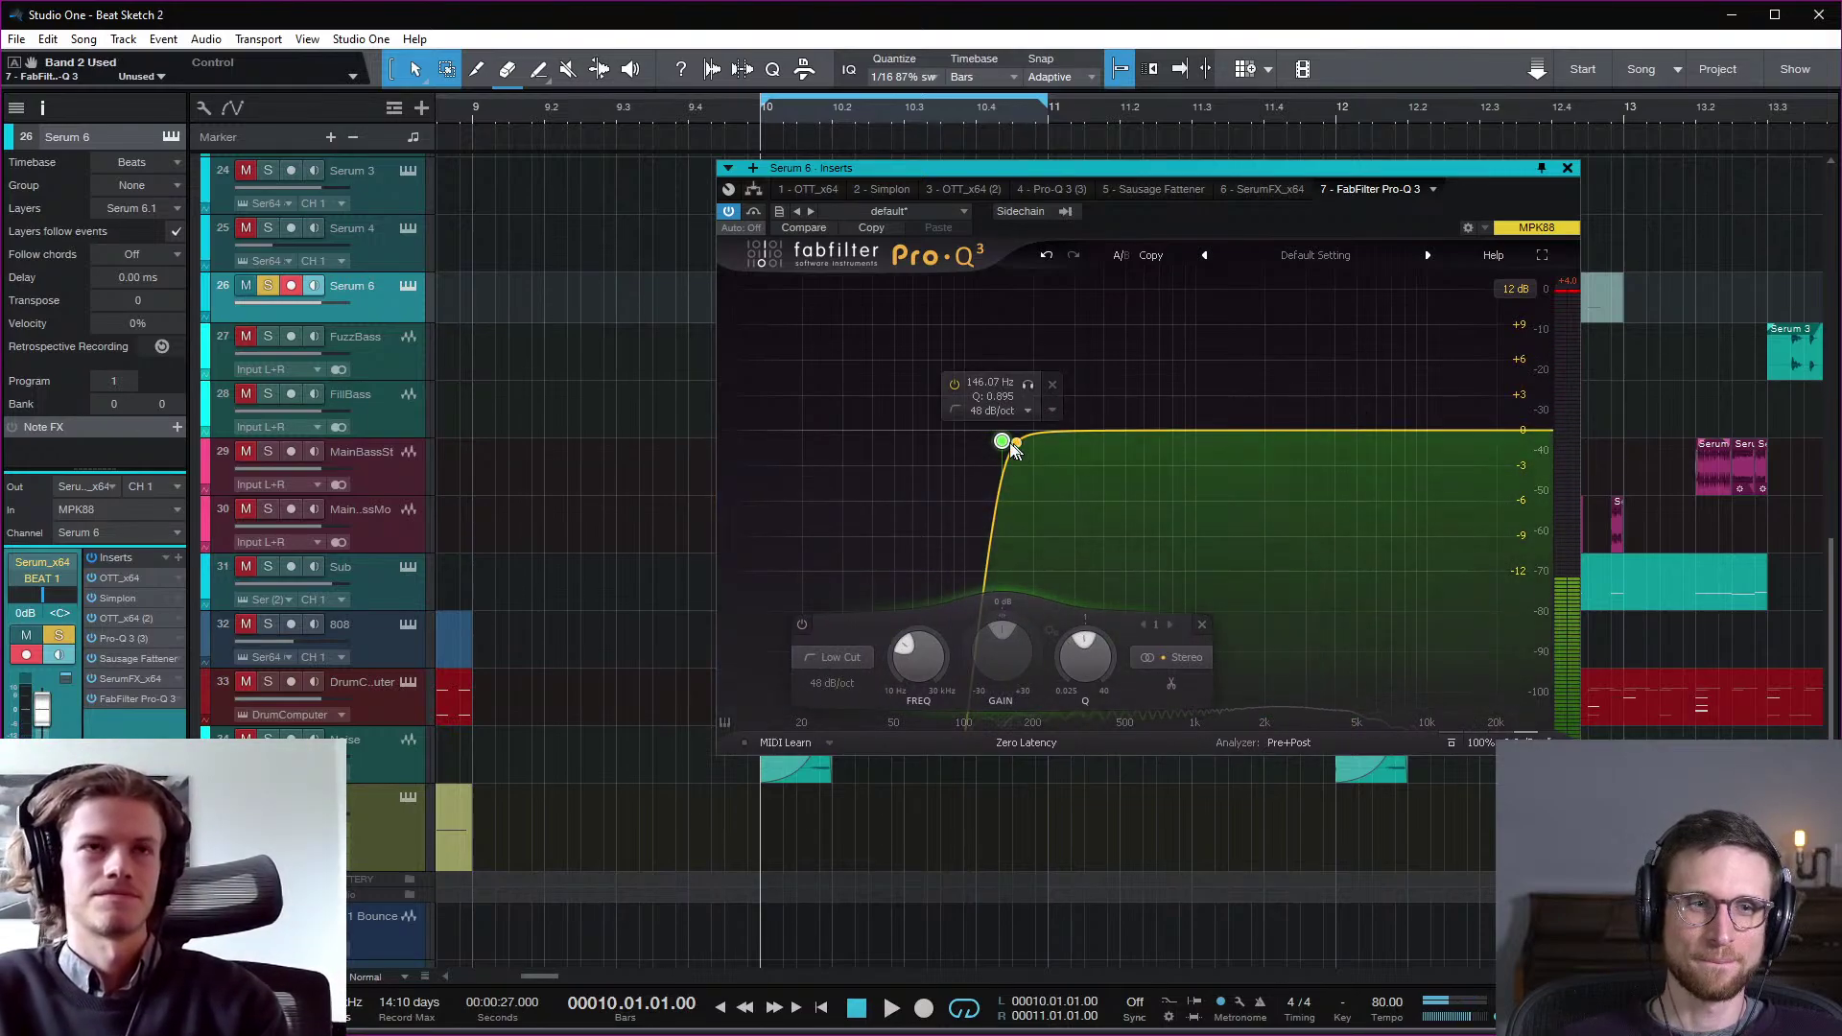
pyautogui.click(1055, 384)
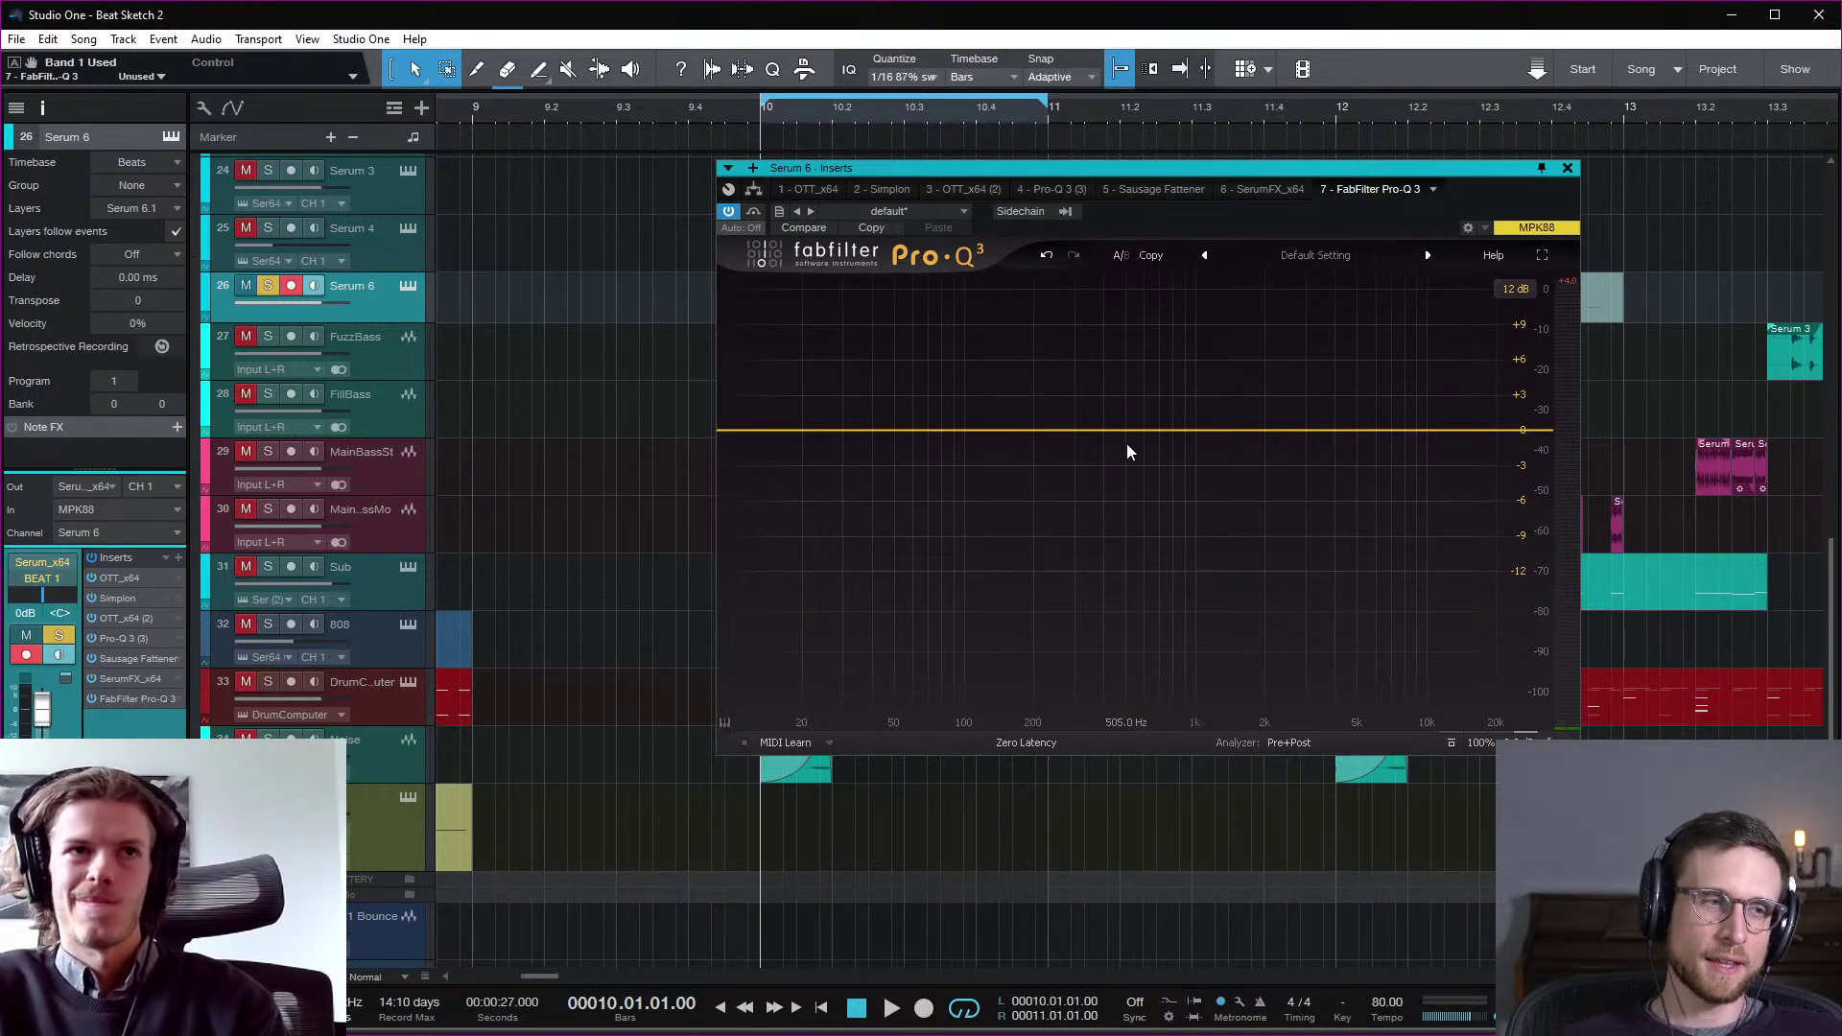
pyautogui.click(1570, 169)
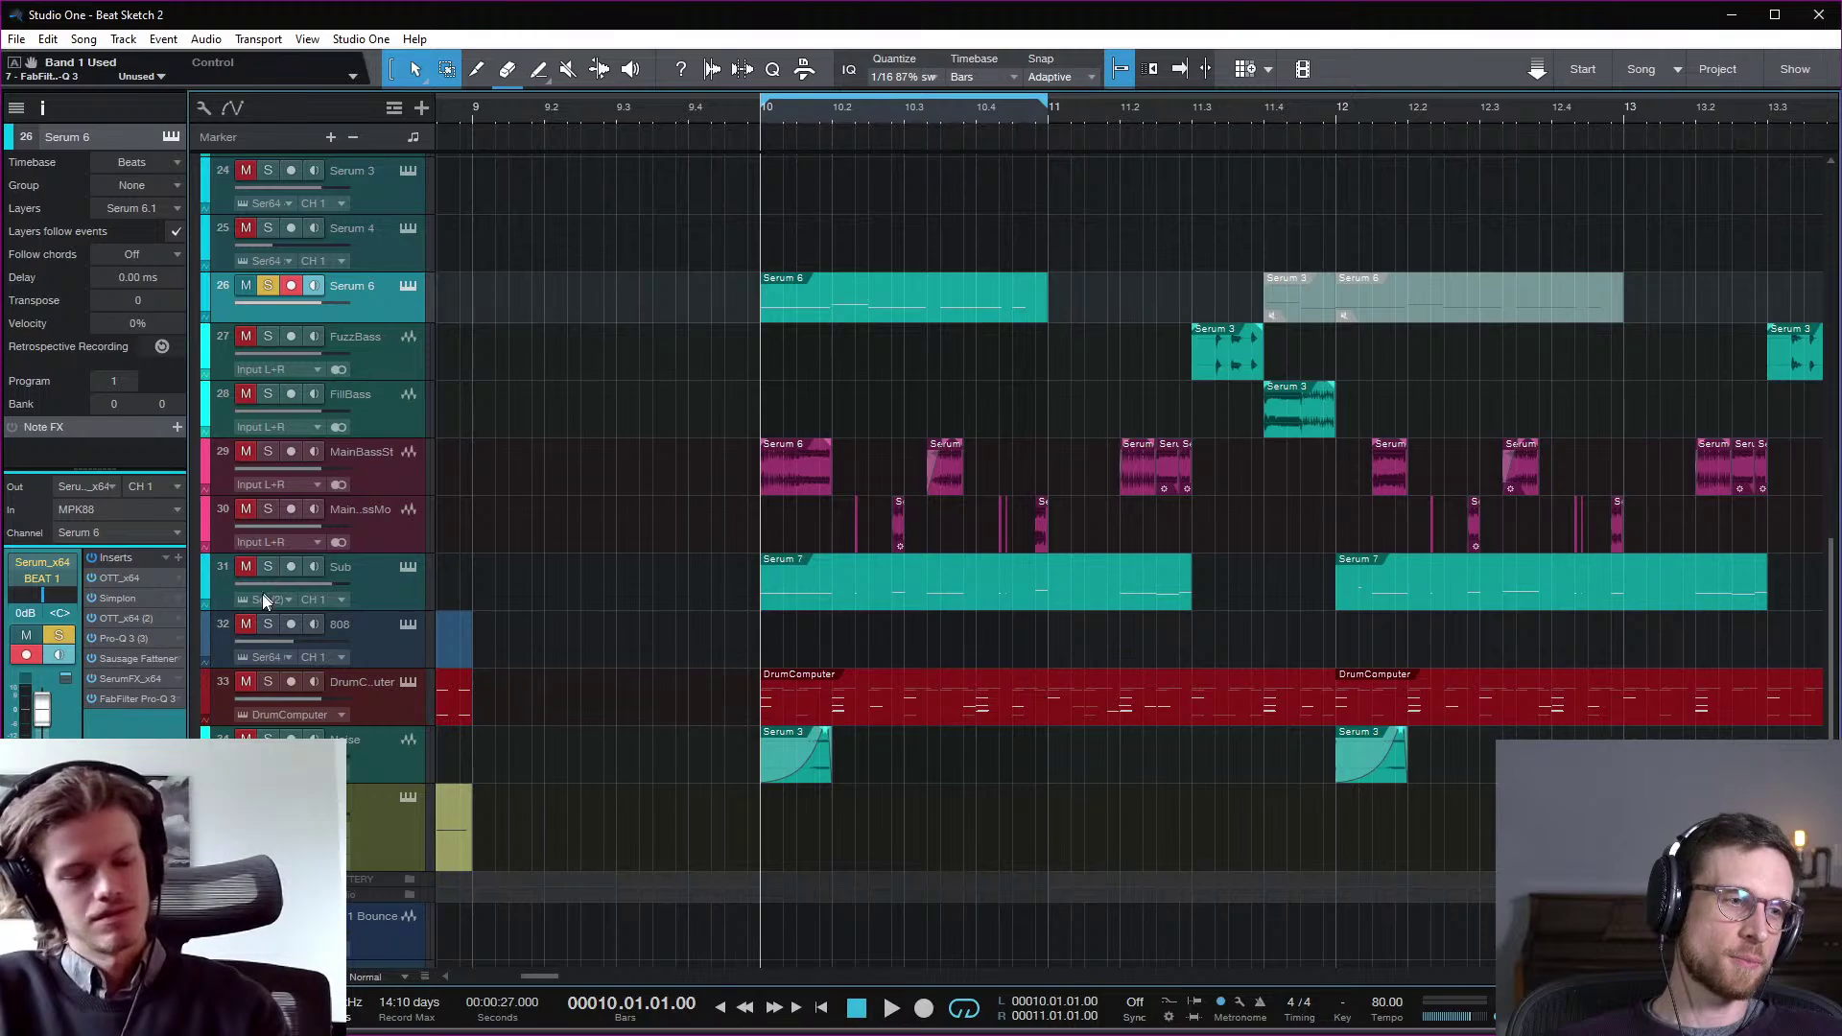
pyautogui.click(181, 699)
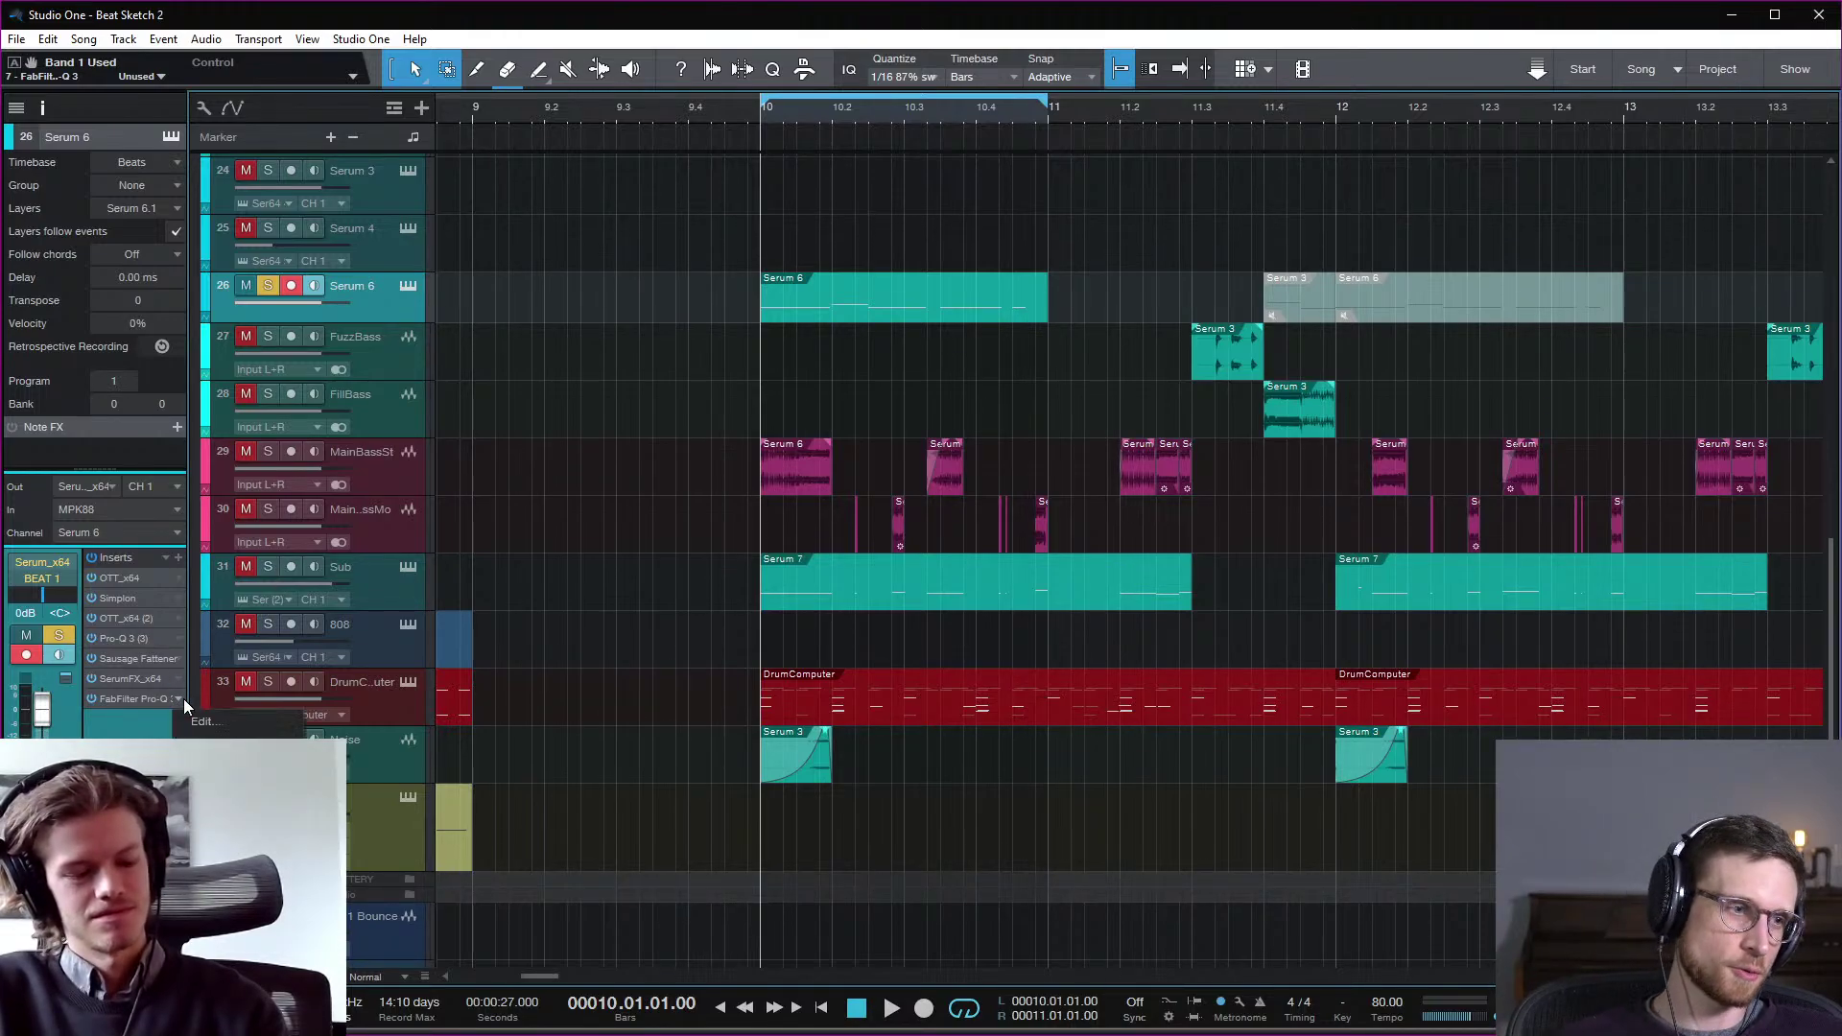
pyautogui.click(208, 760)
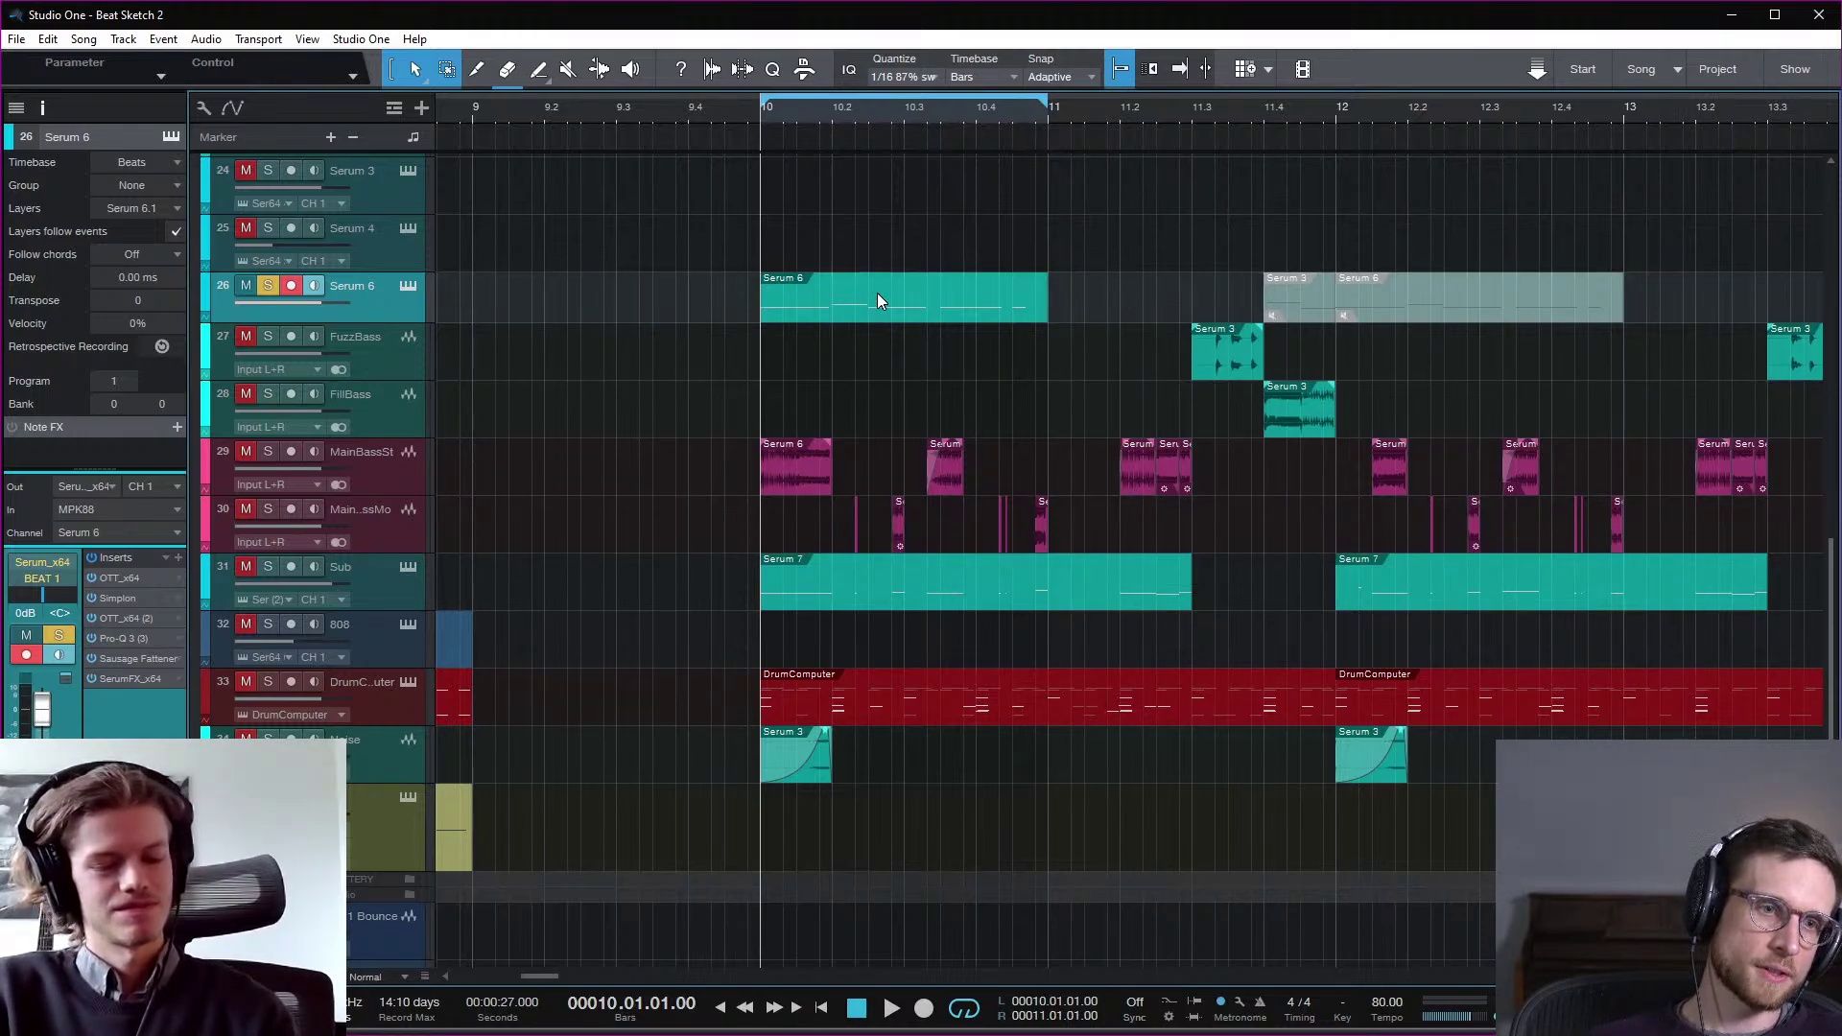
# Step: Unsolo Serum 6, mute its clip at bar 10, and audition the full arrangement from there
pyautogui.click(266, 285)
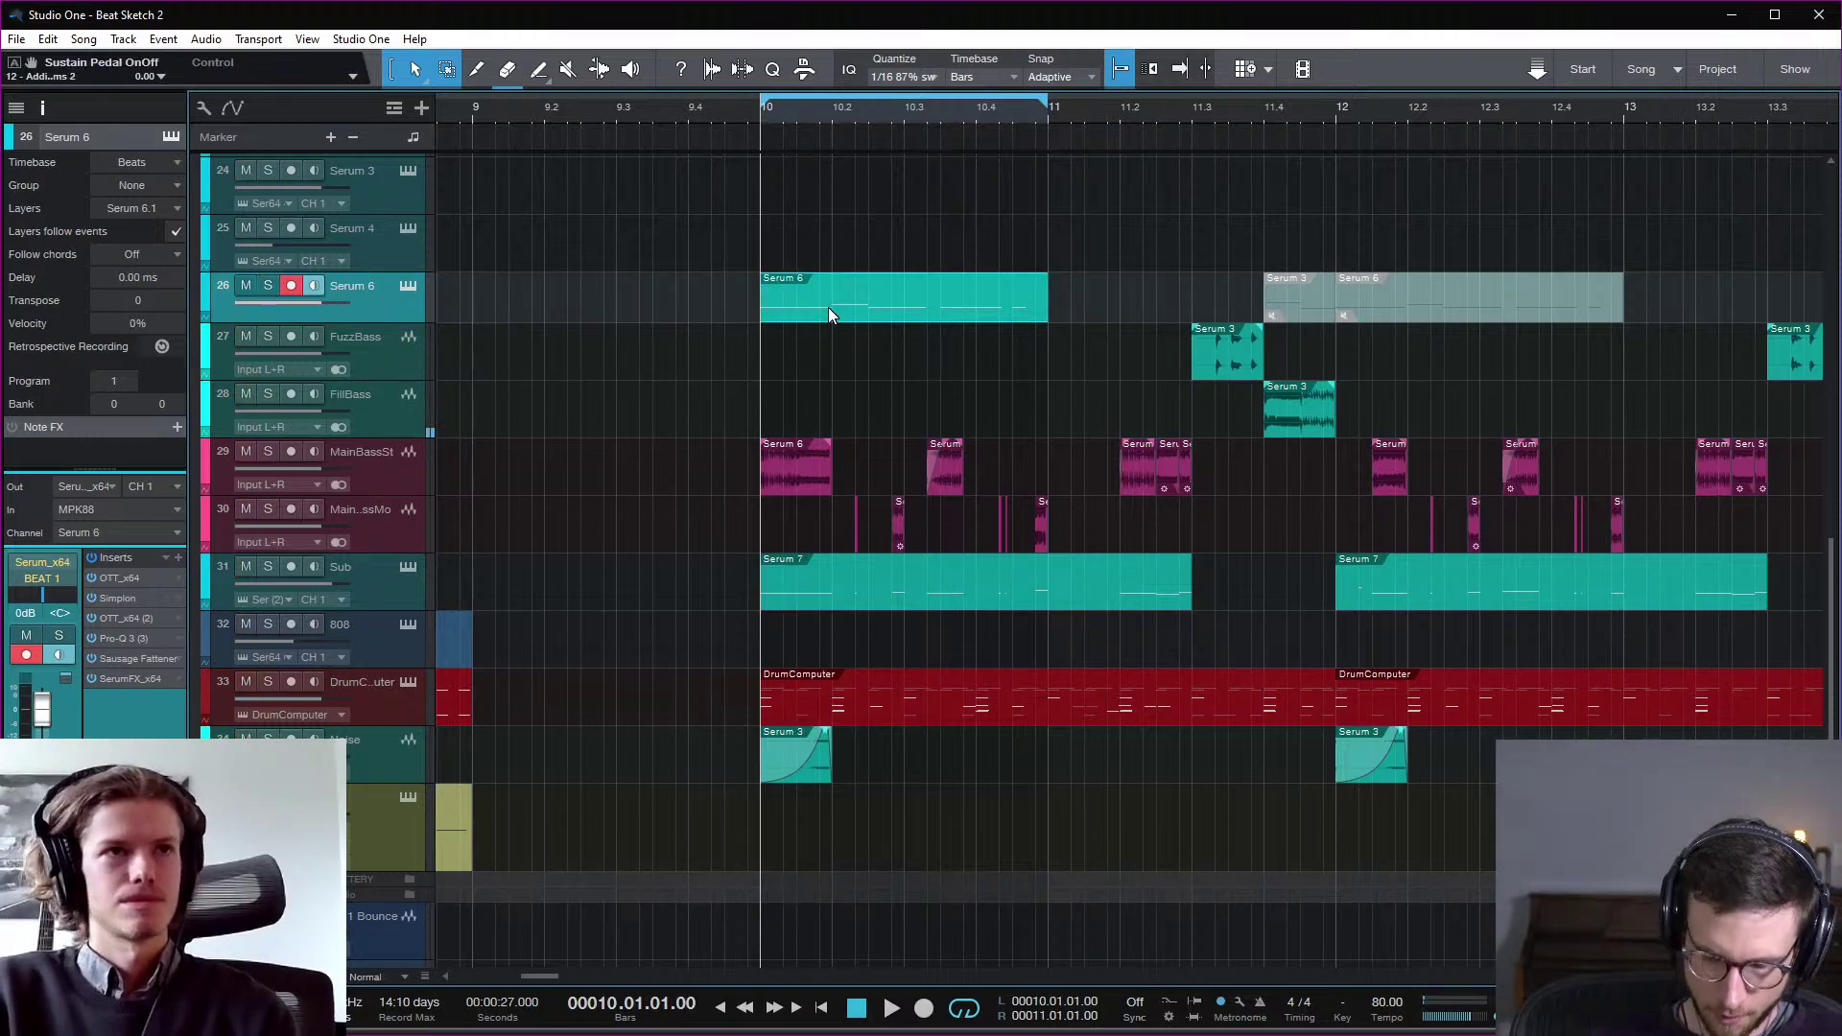
pyautogui.hotkey('shift', 'm')
pyautogui.press('space')
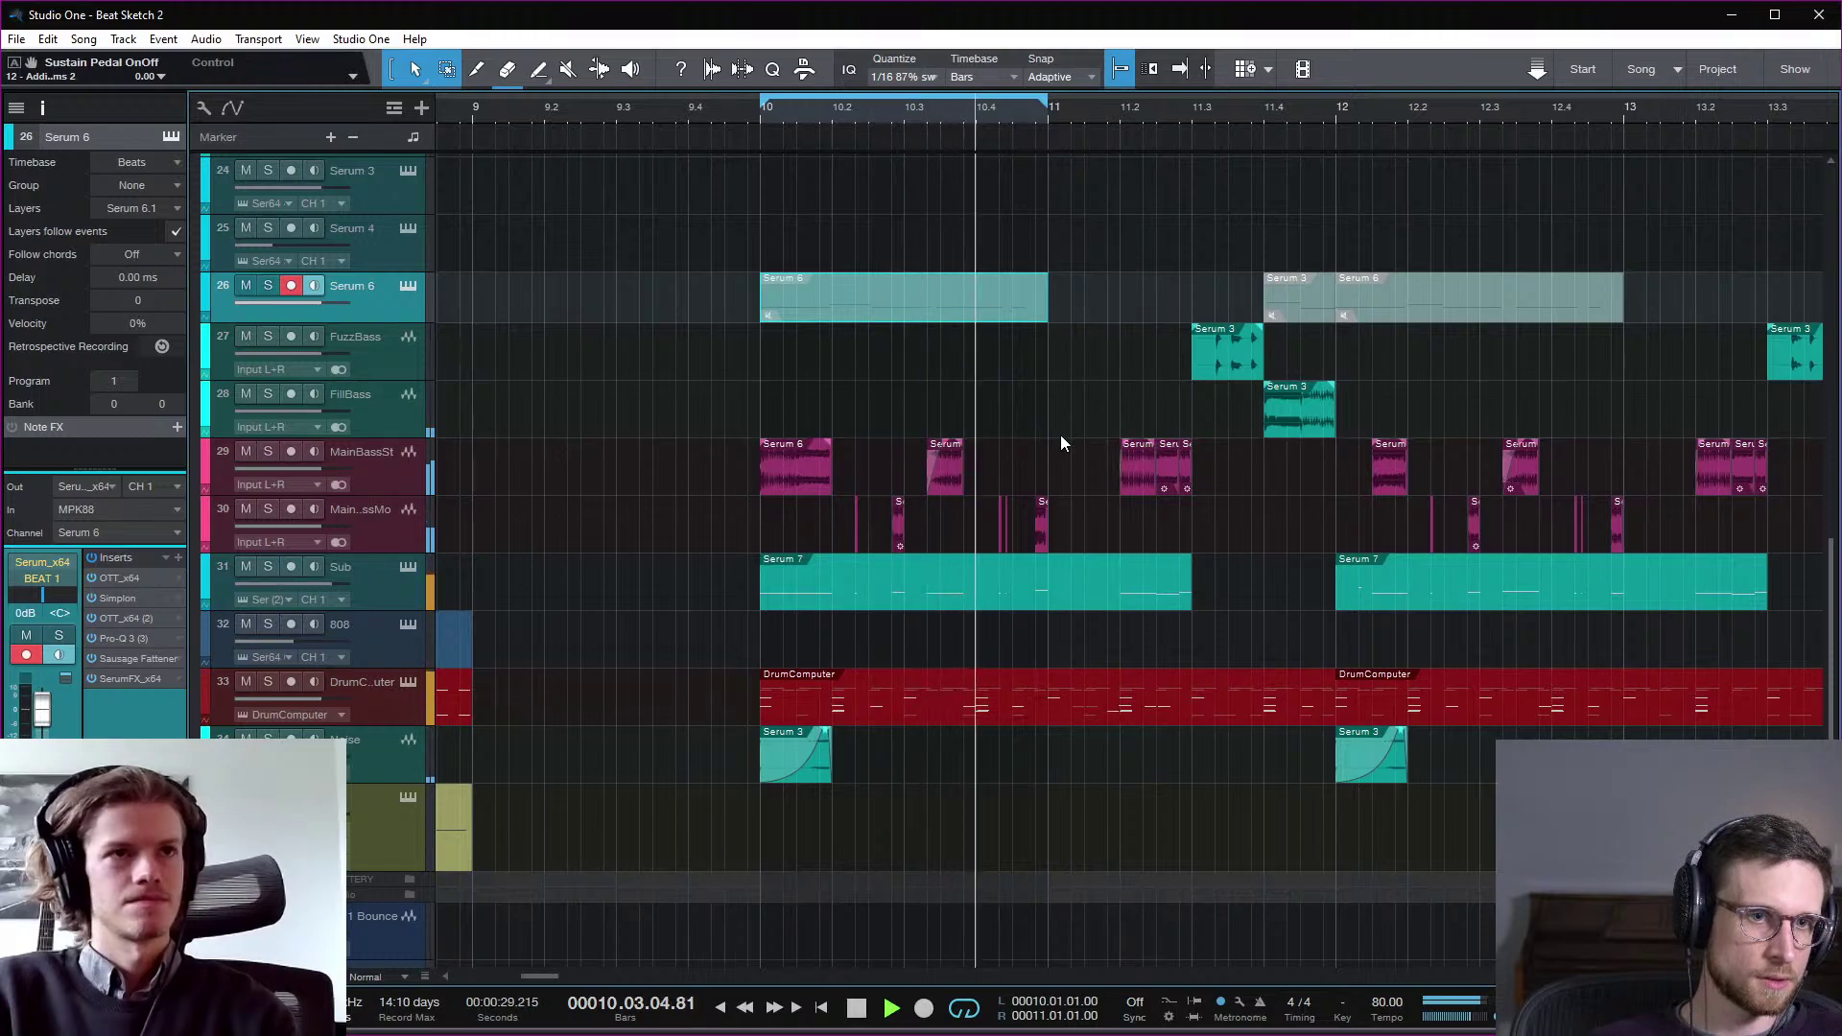
pyautogui.press('space')
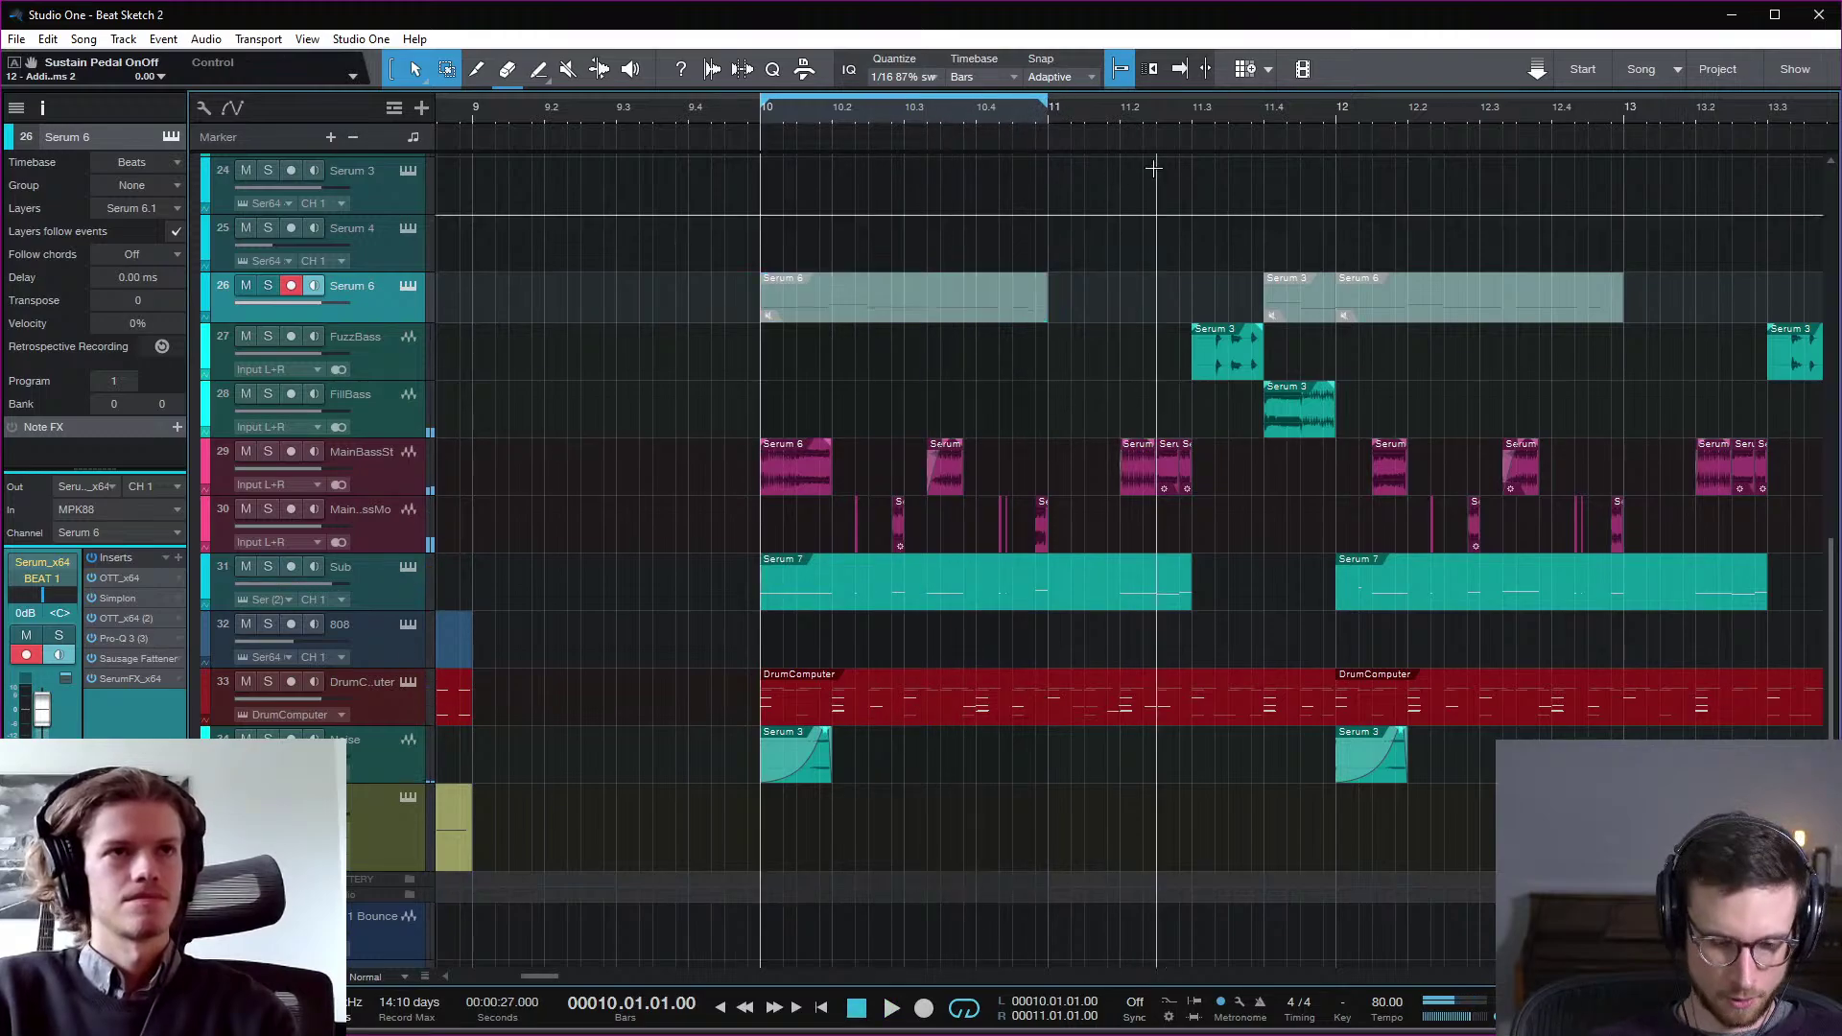
# Step: Extend the loop range to span bars 10 to 14, and solo the MainBassSt and MainBassMo tracks
pyautogui.press('w')
pyautogui.moveTo(902, 101); pyautogui.dragTo(1336, 101)
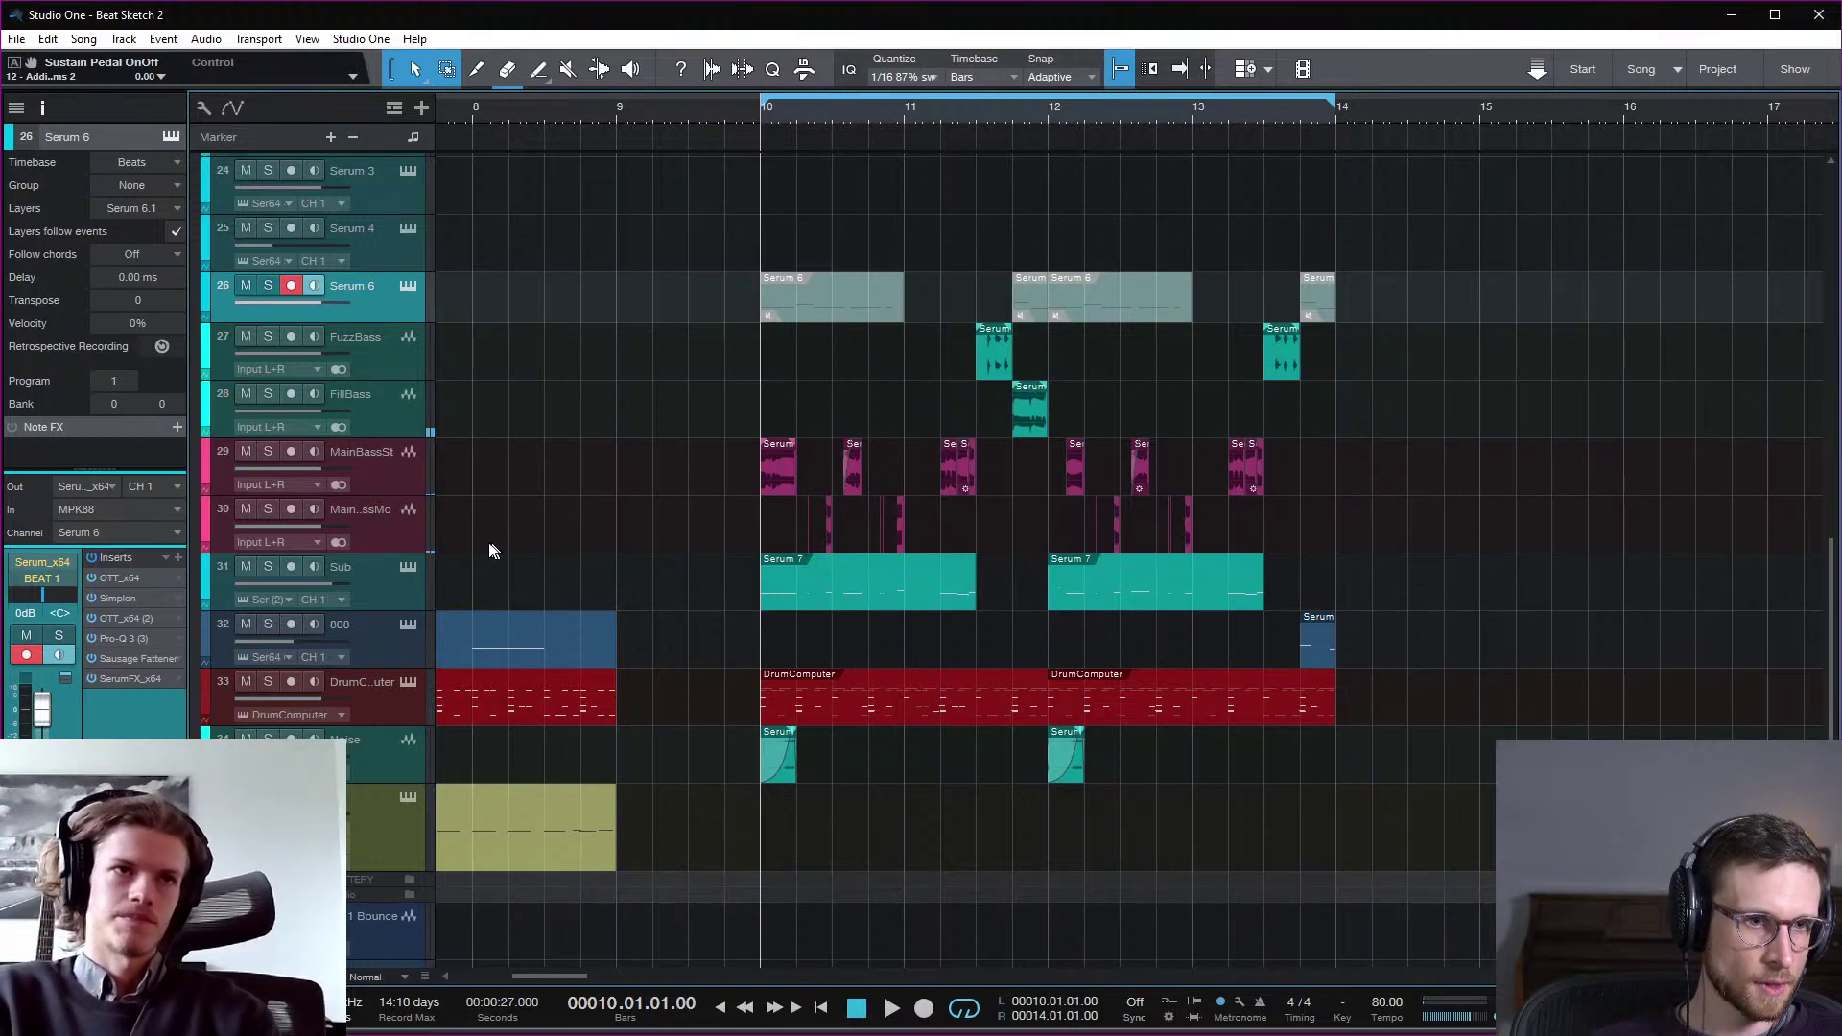
pyautogui.click(390, 470)
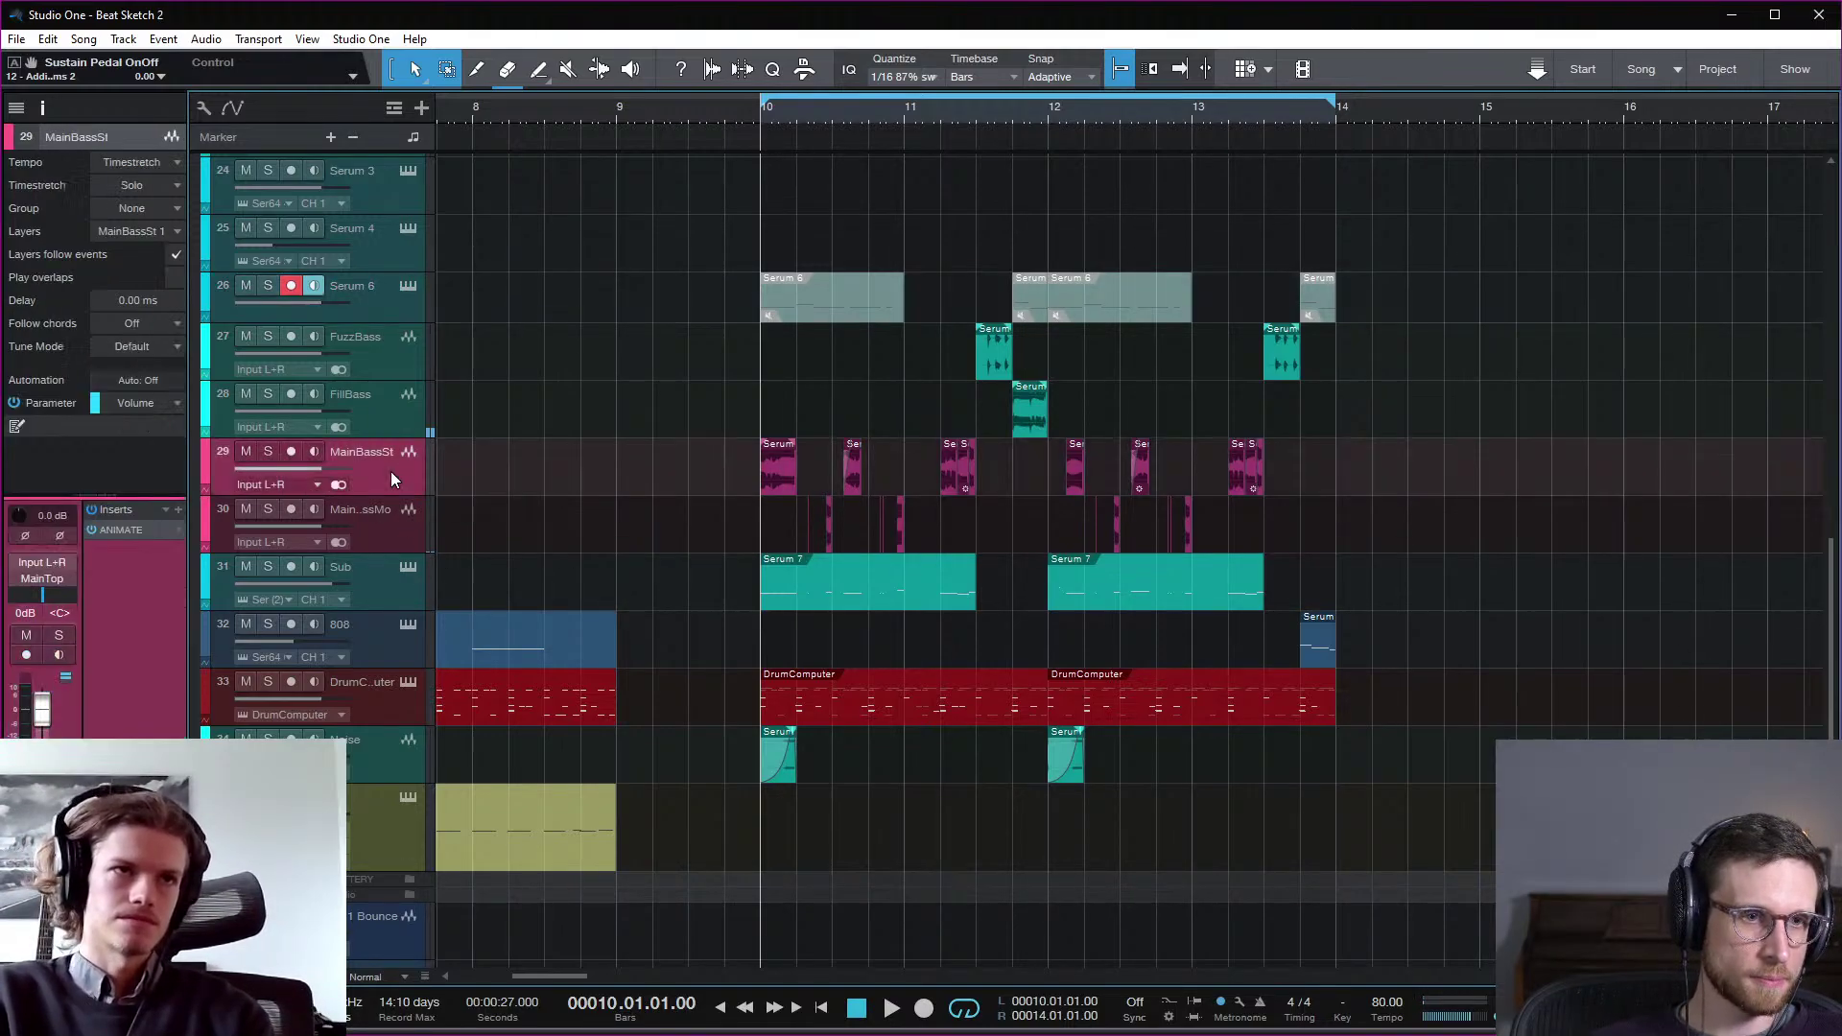
pyautogui.click(268, 453)
pyautogui.click(269, 509)
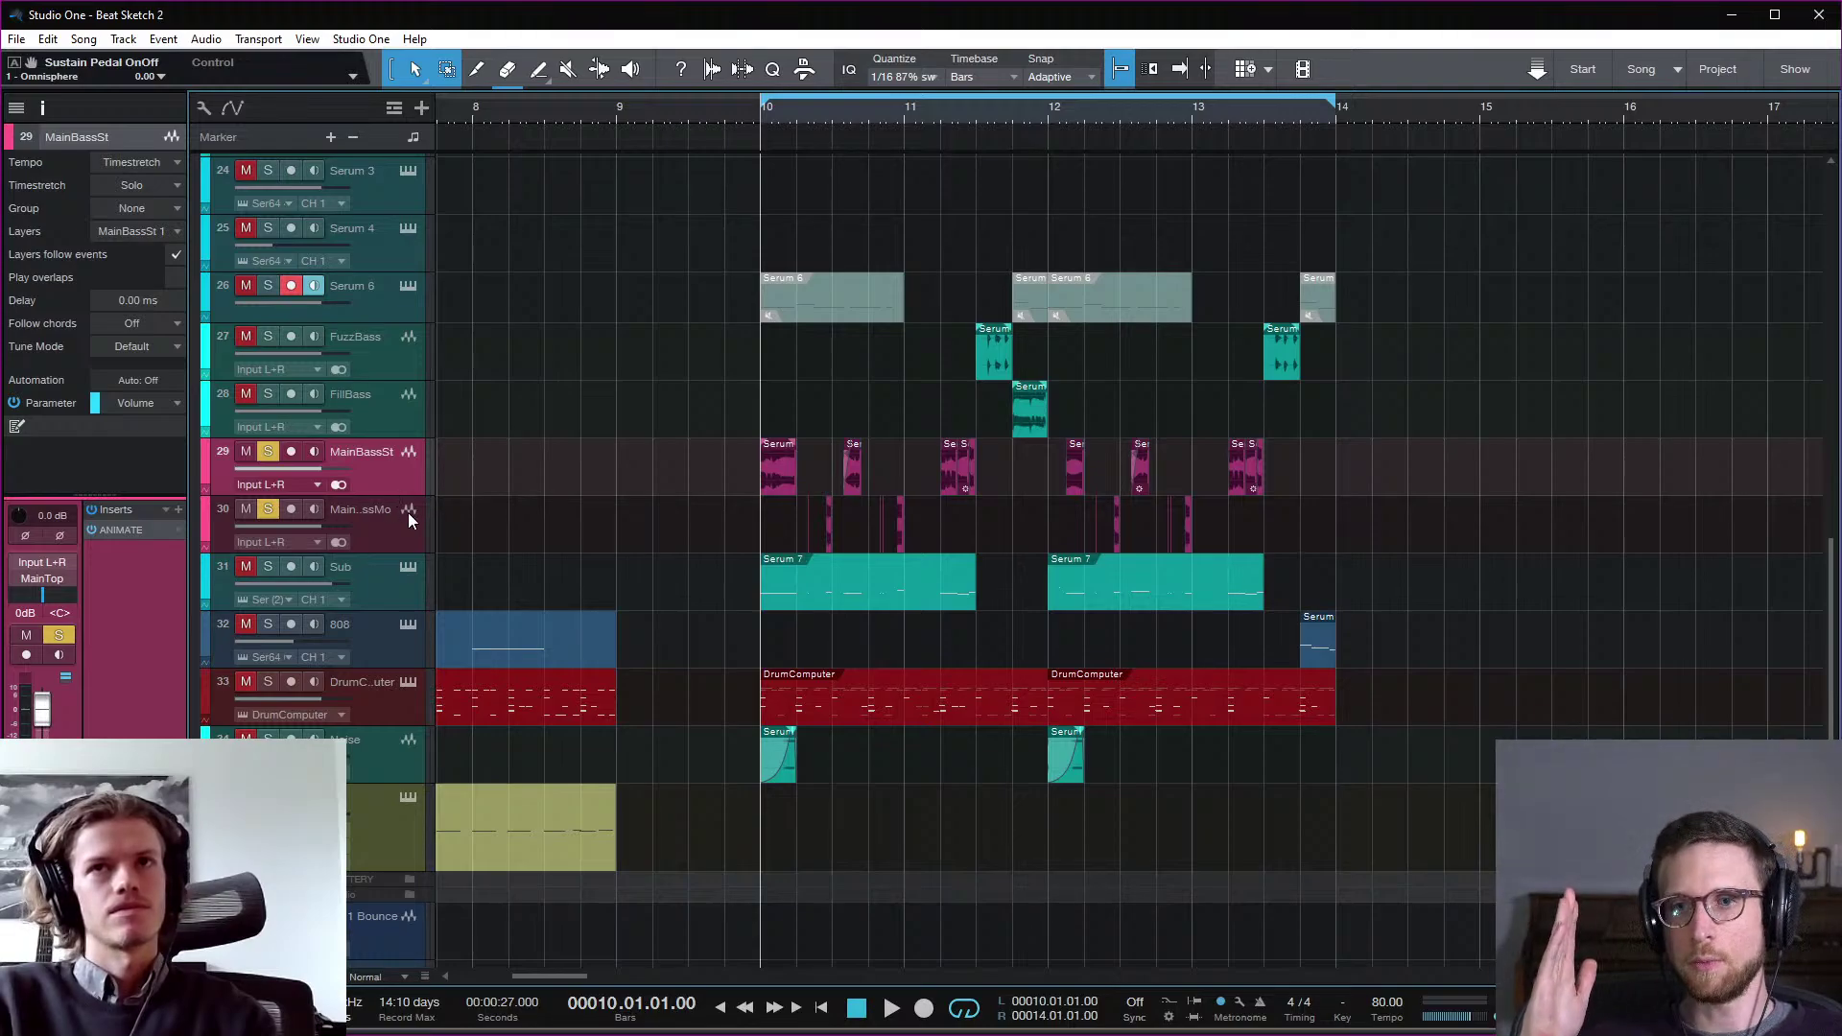
# Step: Solo only the Sub track and audition it across the loop from bar 10
pyautogui.click(389, 591)
pyautogui.keyDown('ctrl'); pyautogui.click(268, 566); pyautogui.keyUp('ctrl')
pyautogui.press('space')
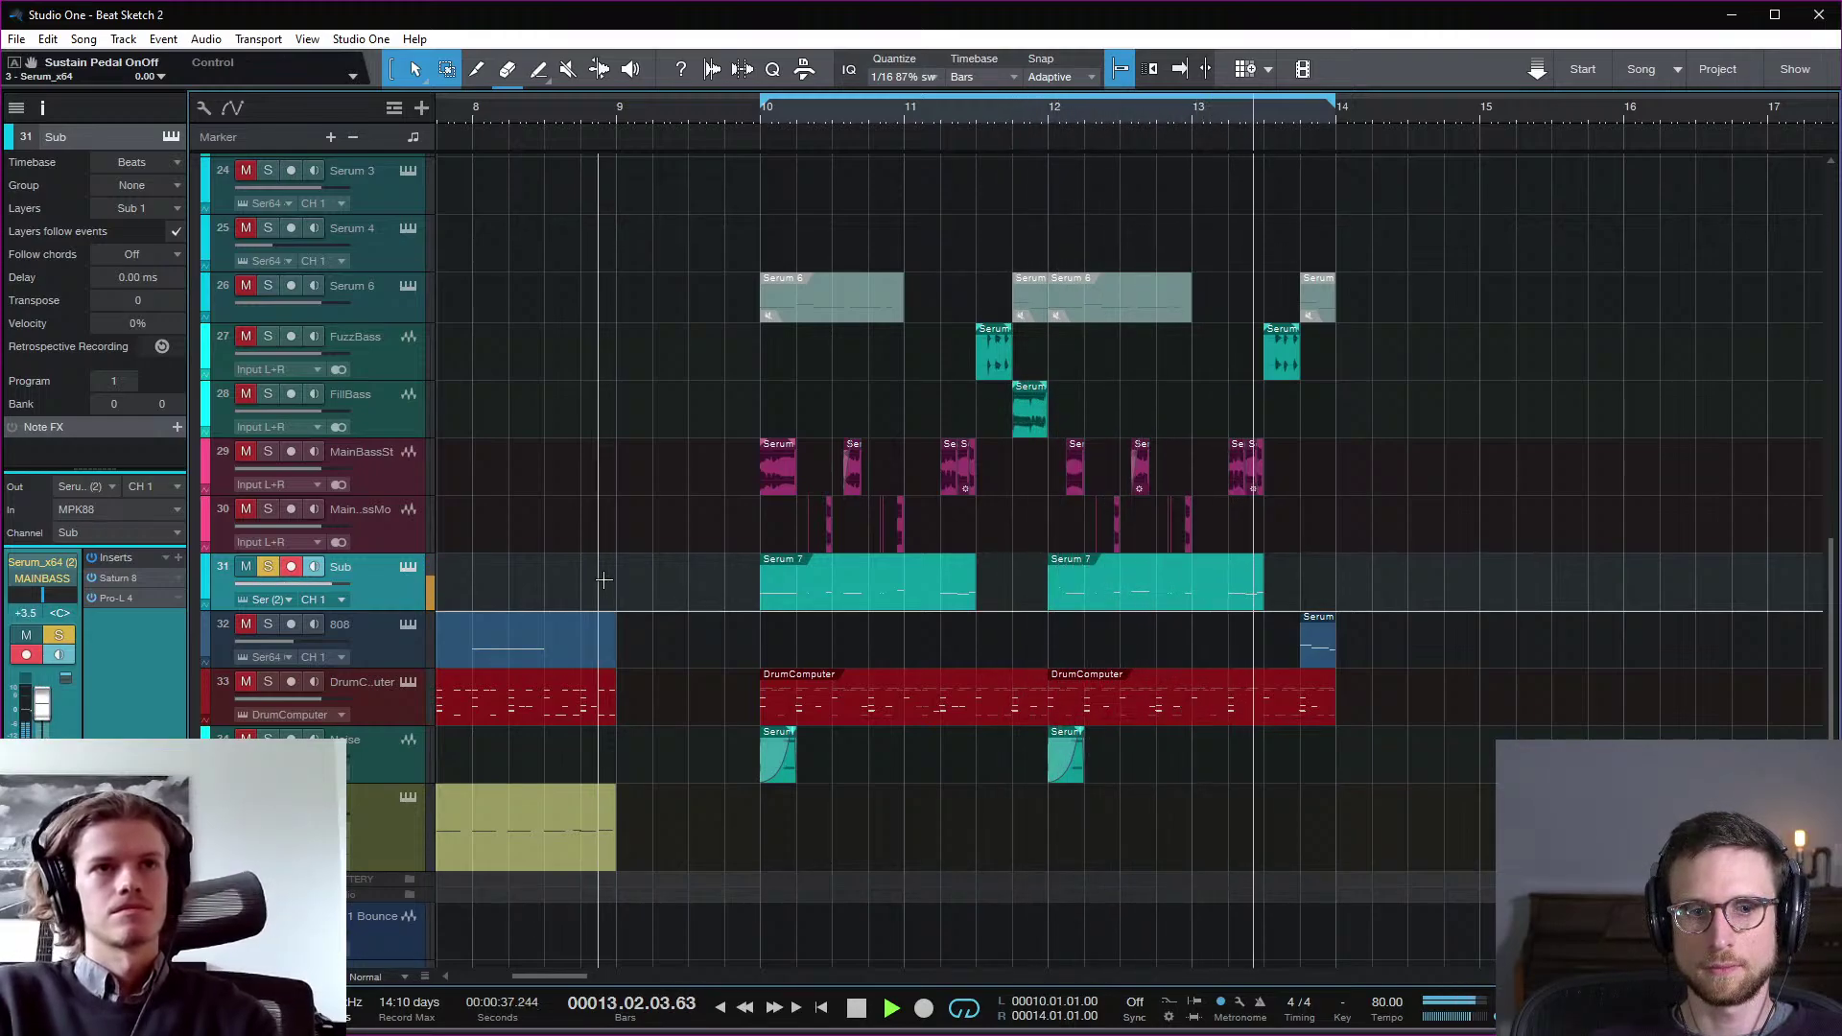
pyautogui.press('space')
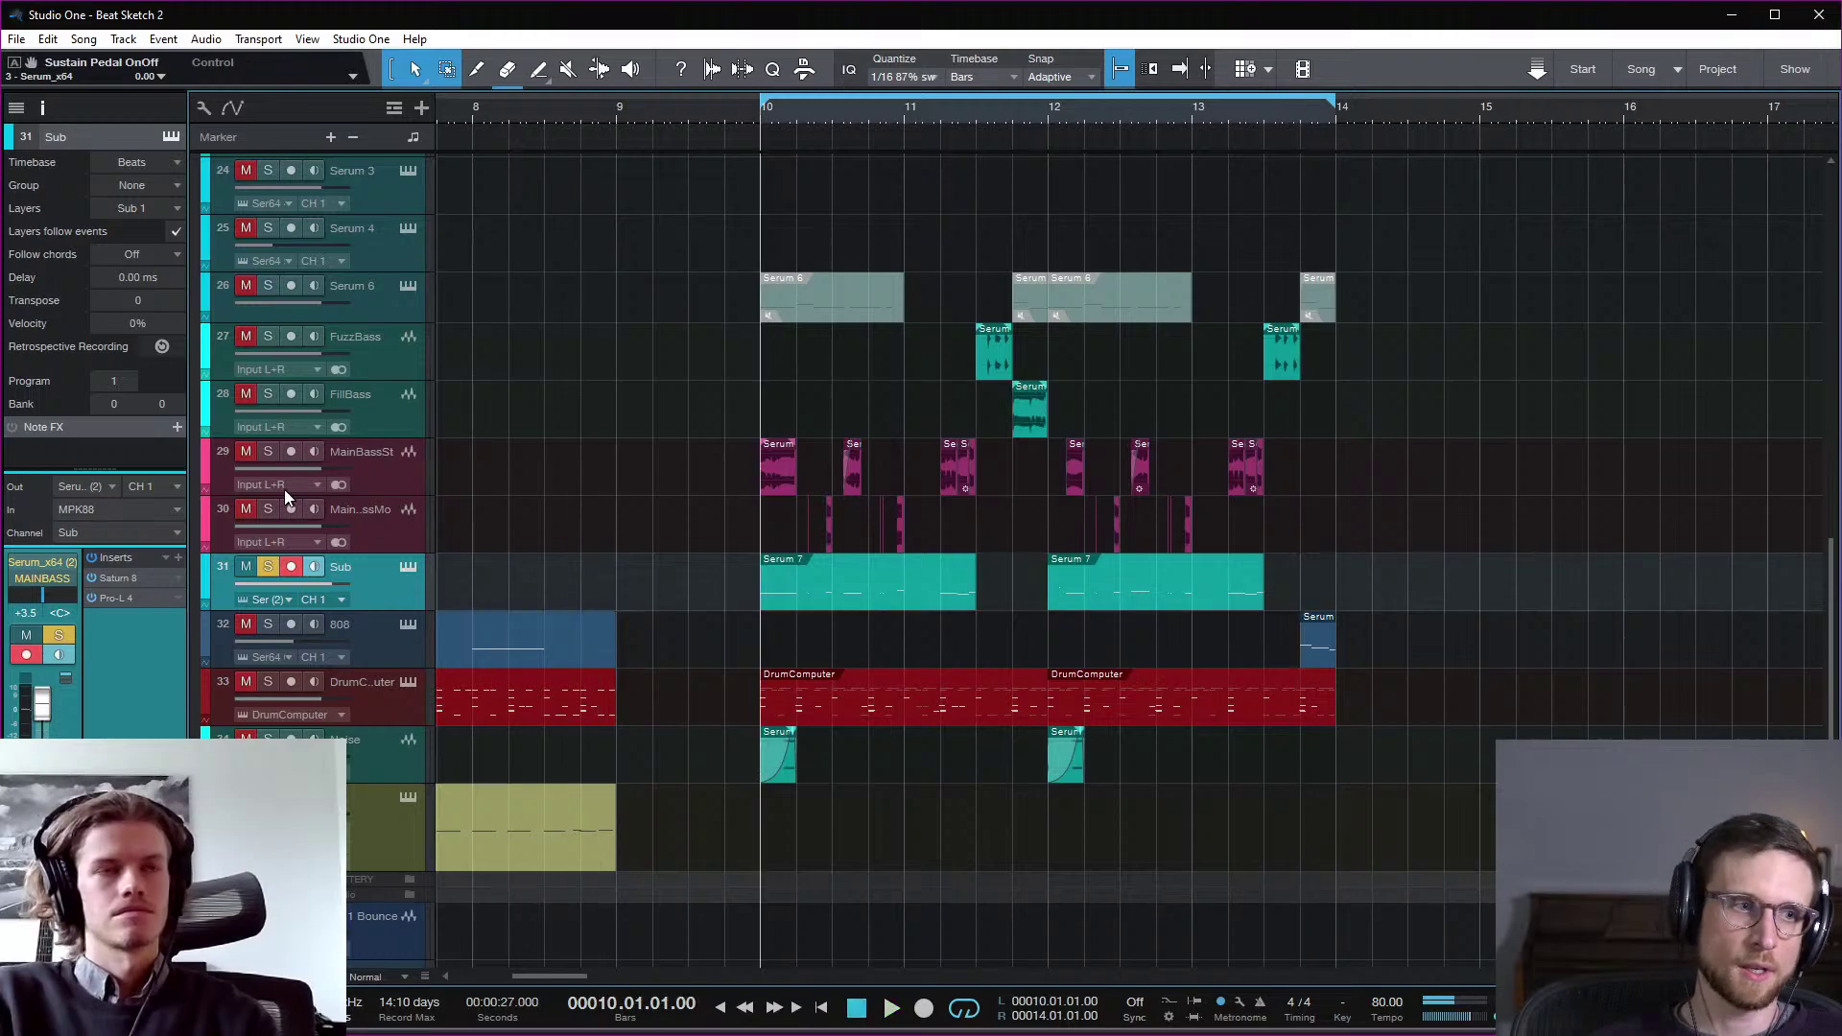
# Step: Solo MainBassSt and MainBassMo together in place of Sub, and audition the pair from bar 10
pyautogui.click(399, 535)
pyautogui.click(387, 476)
pyautogui.click(388, 523)
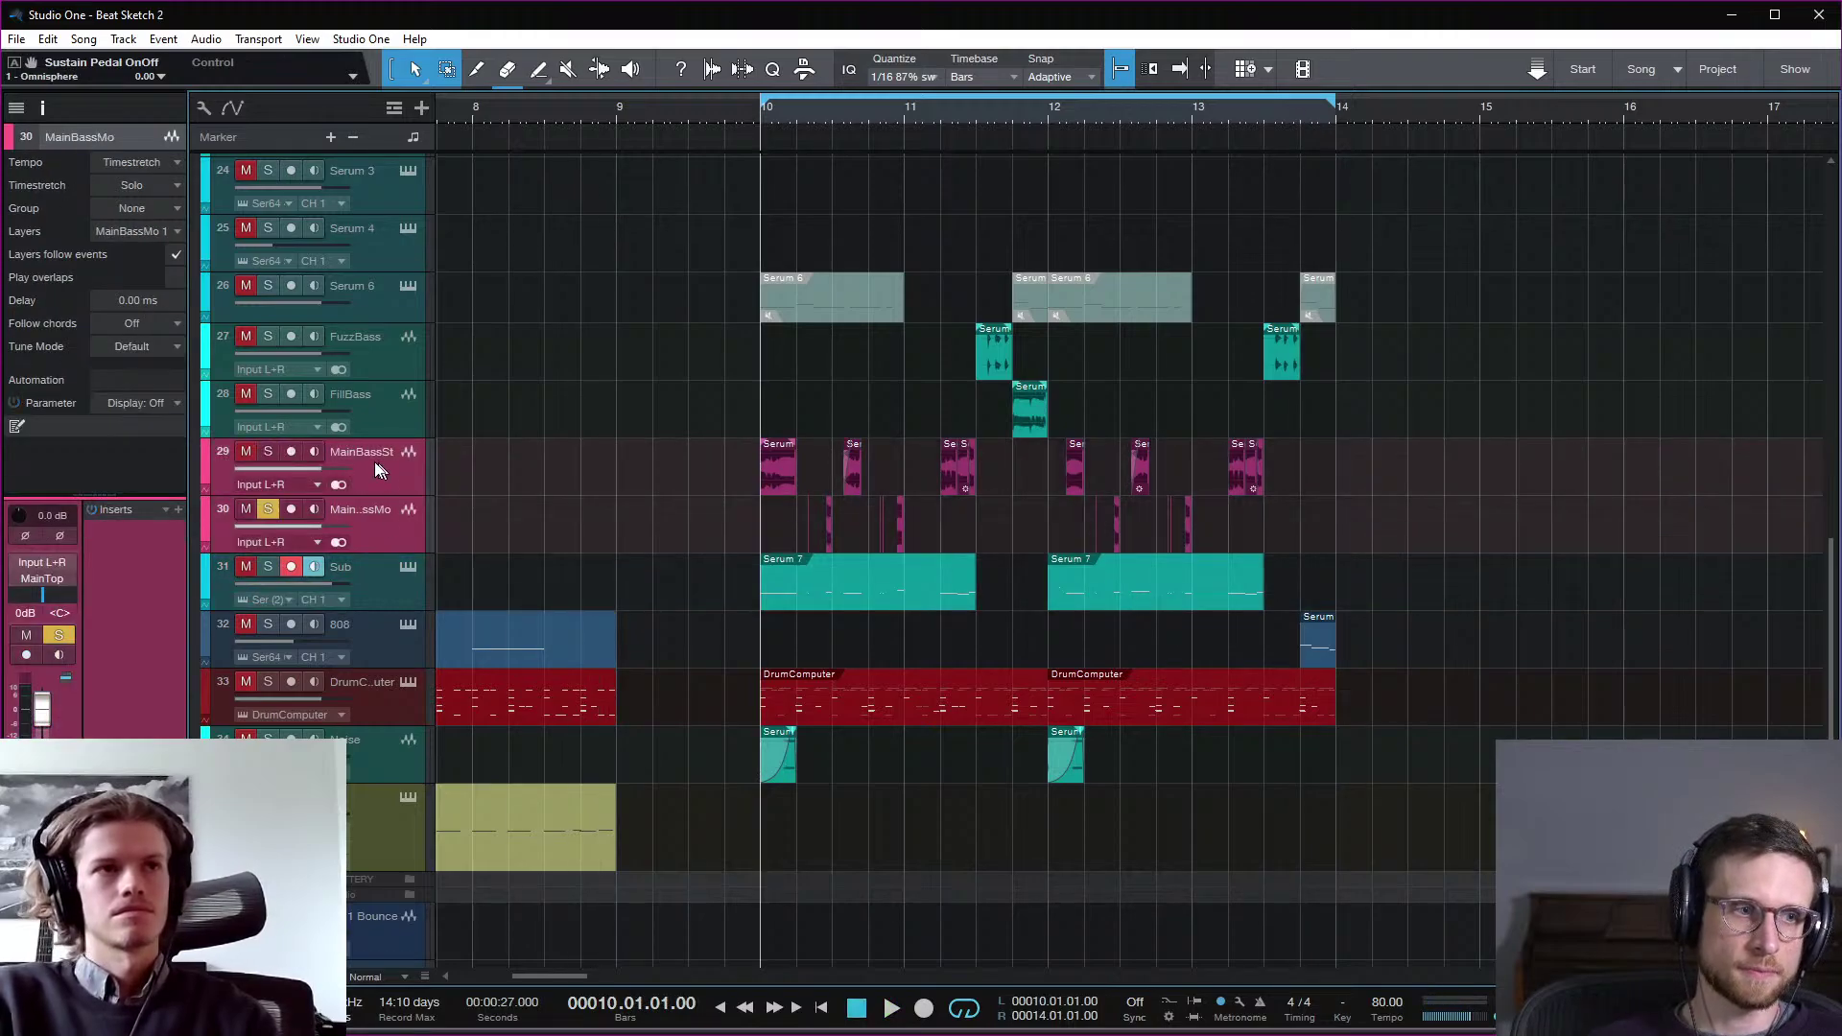
pyautogui.click(269, 452)
pyautogui.press('space')
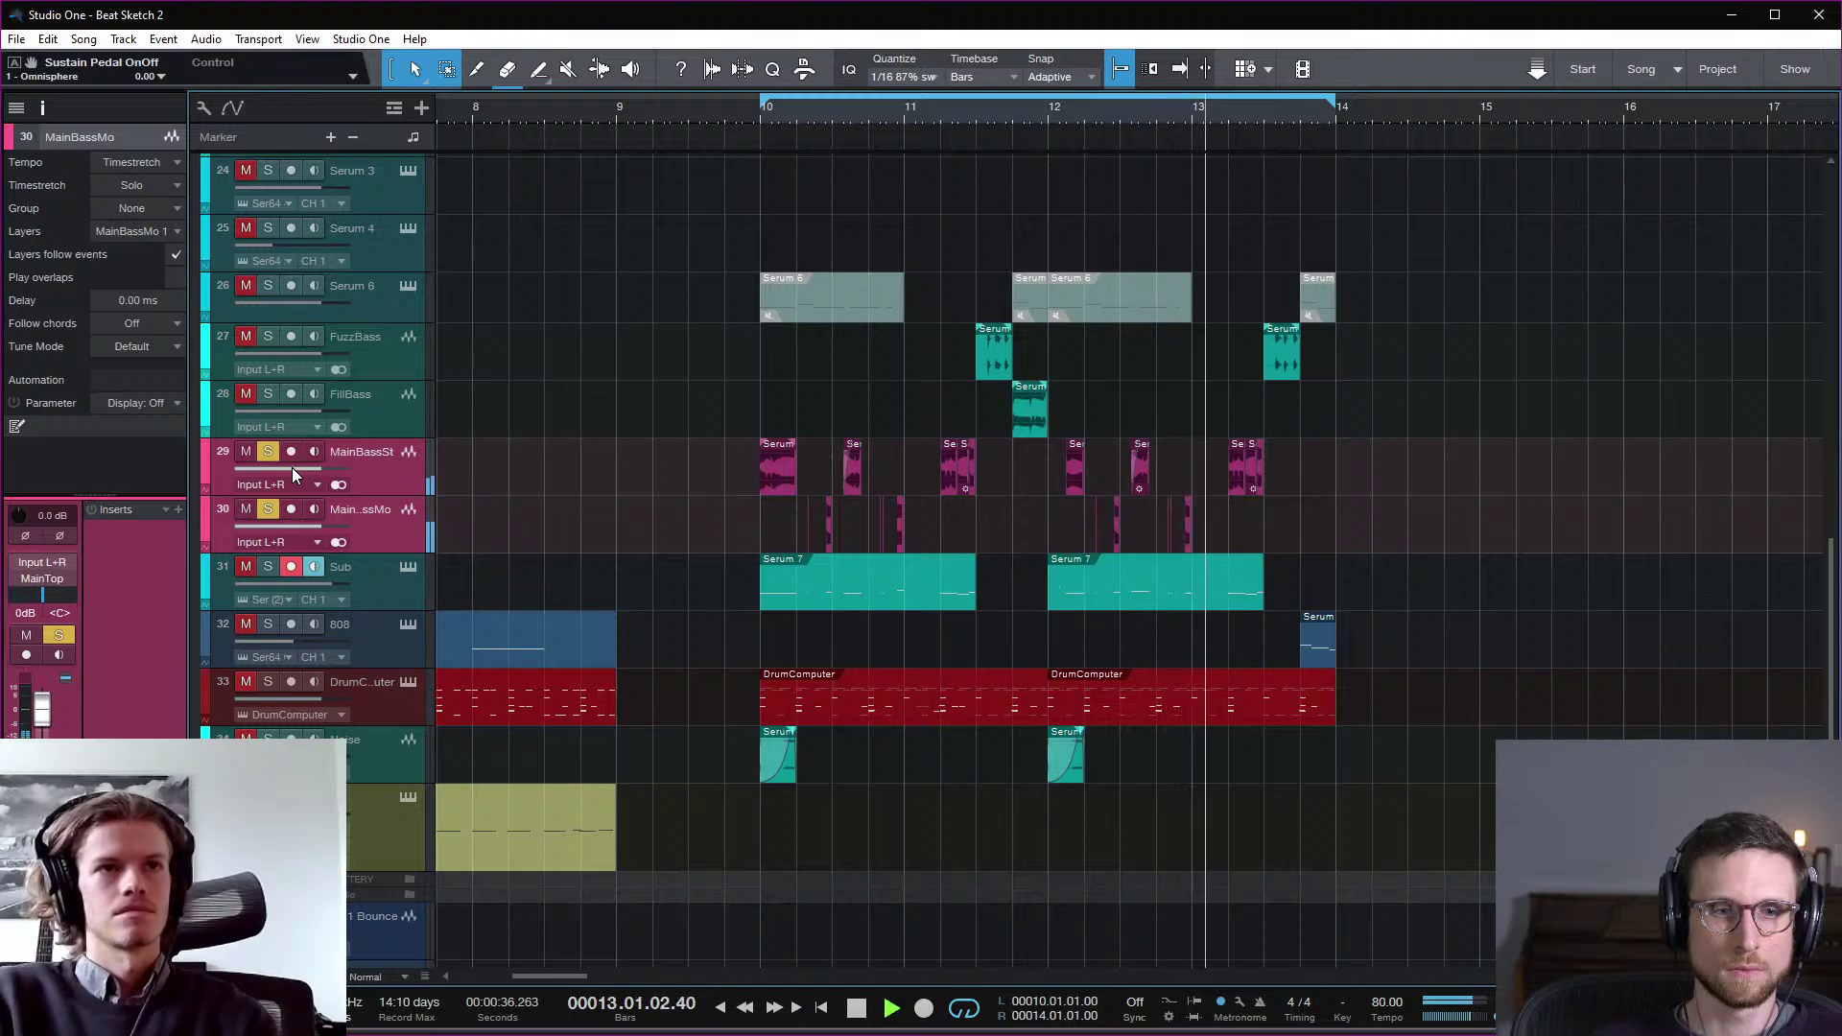
pyautogui.press('space')
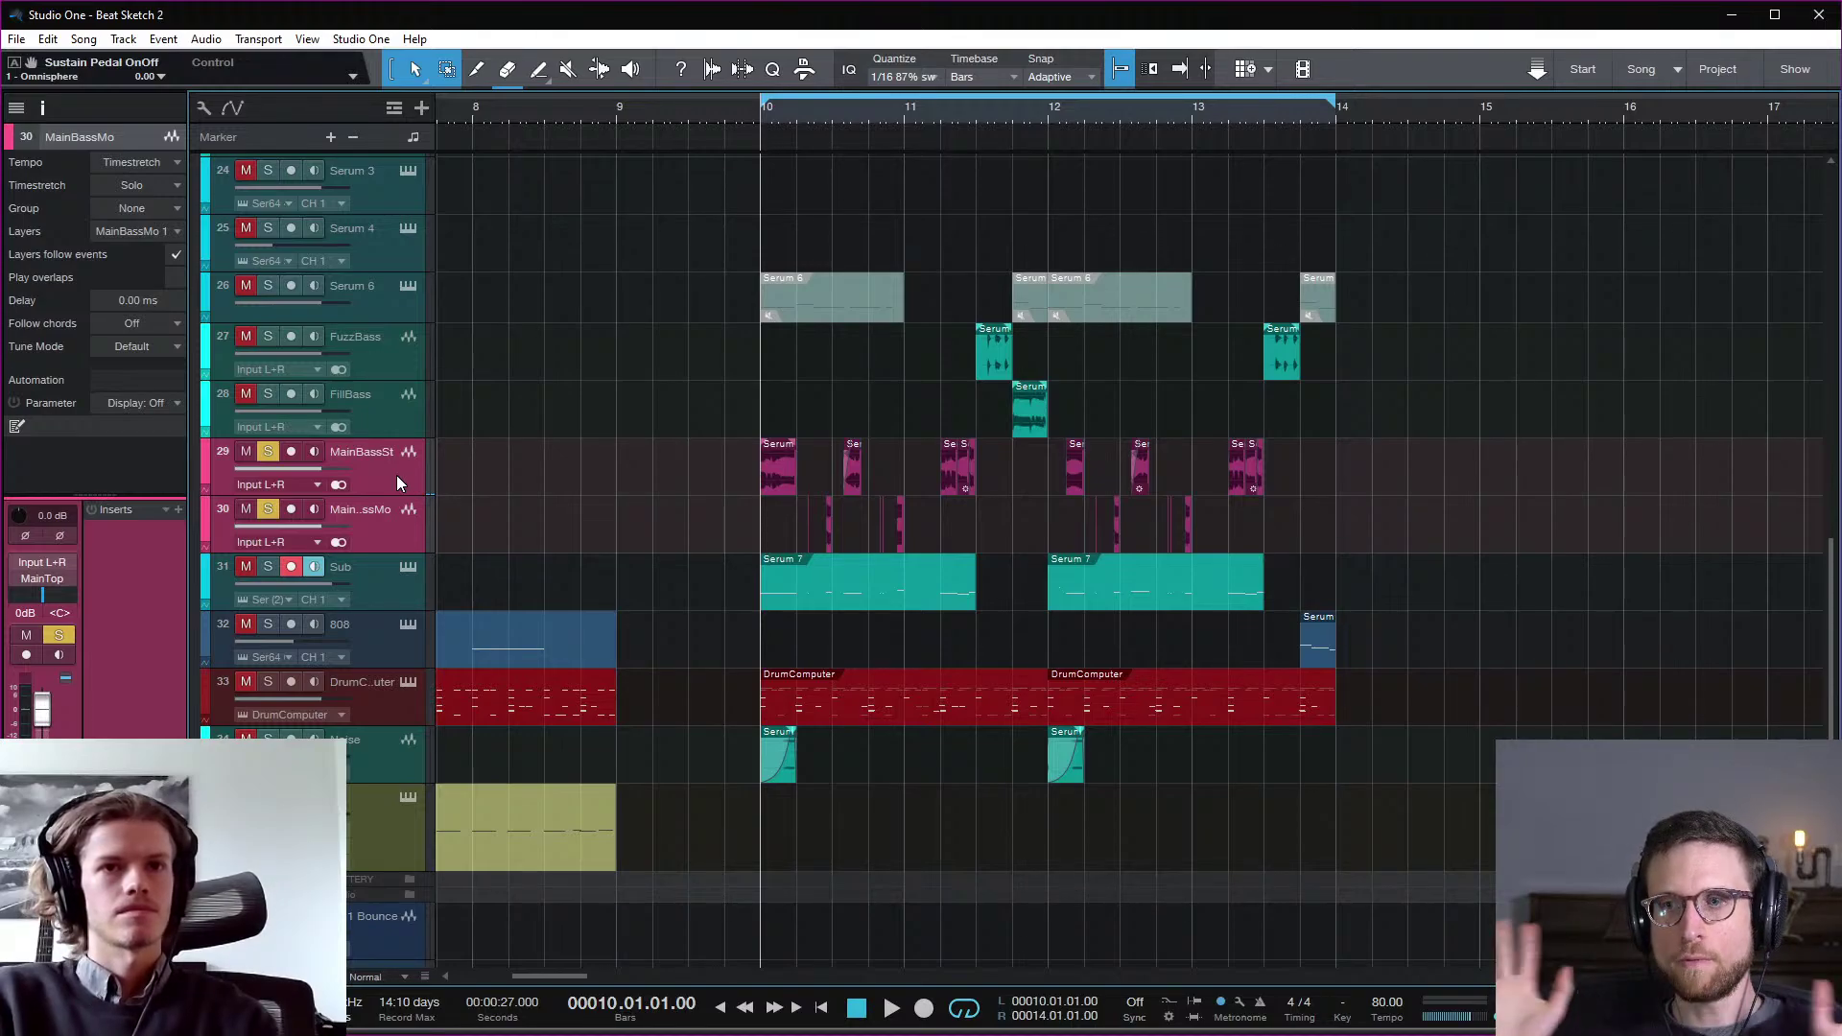
pyautogui.press('space')
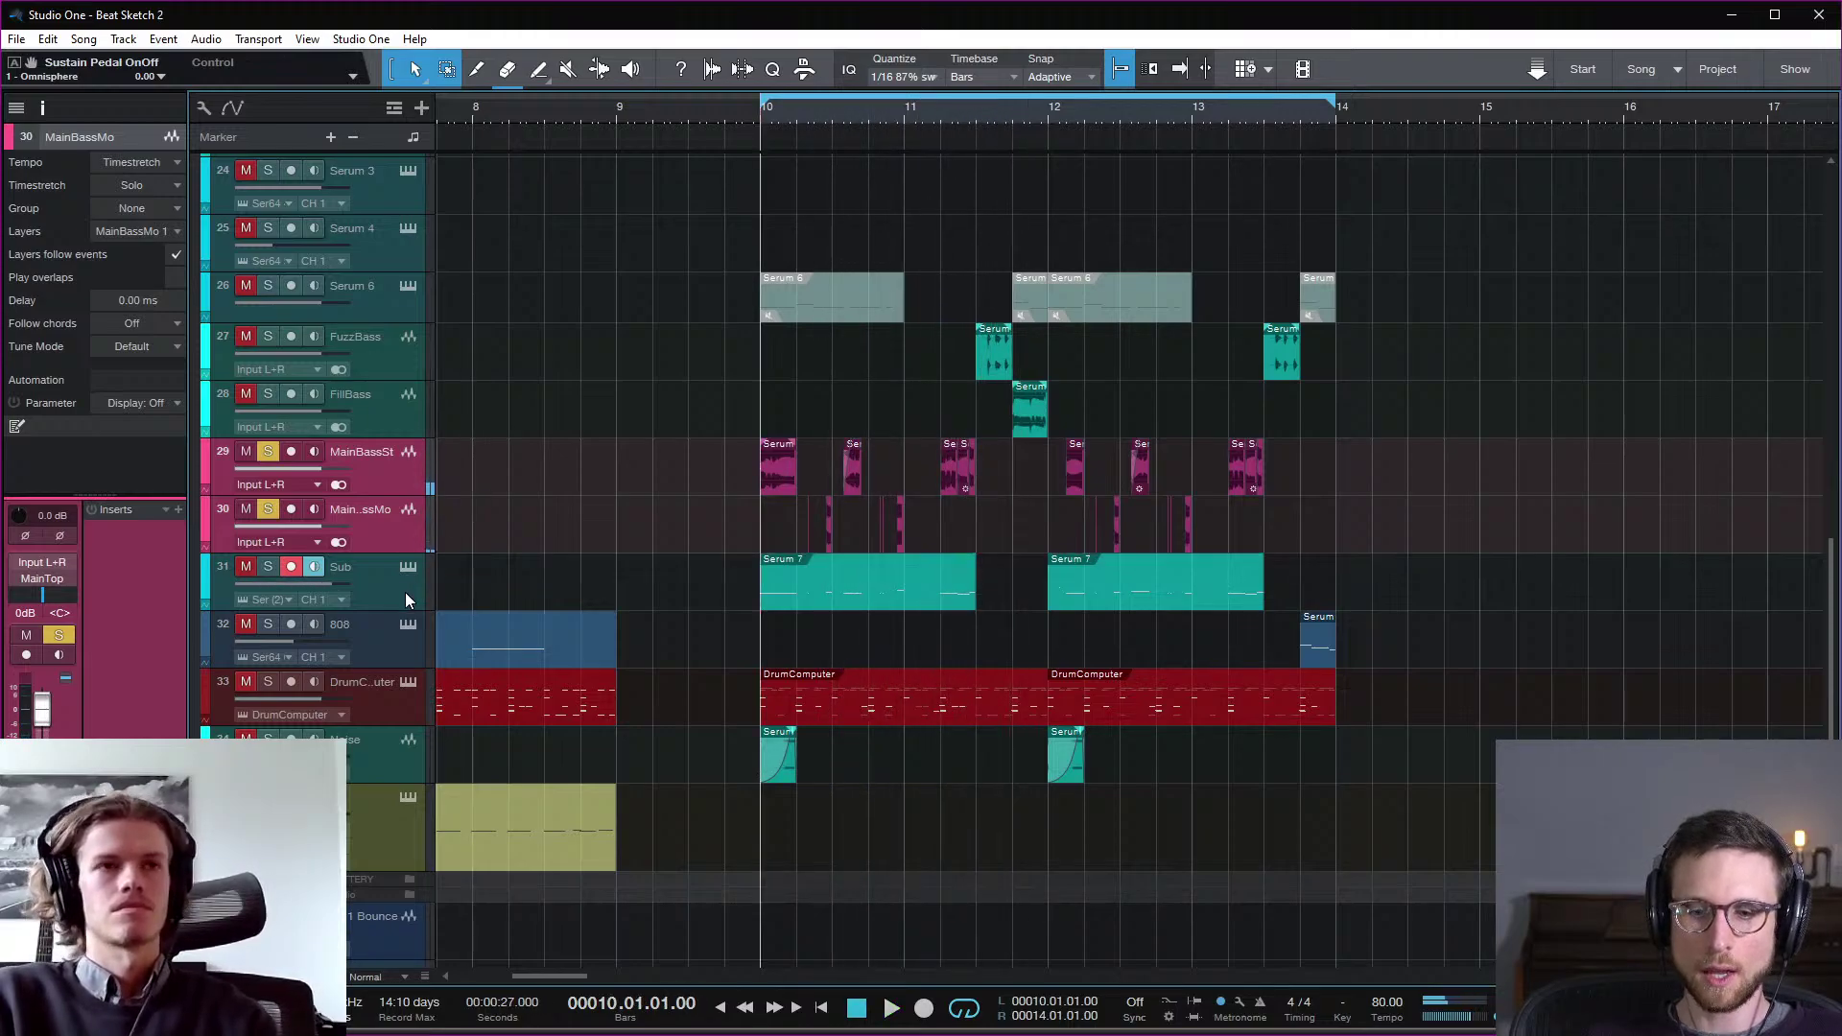
# Step: Add Sub to the soloed main bass tracks and audition all three together
pyautogui.click(269, 566)
pyautogui.press('space')
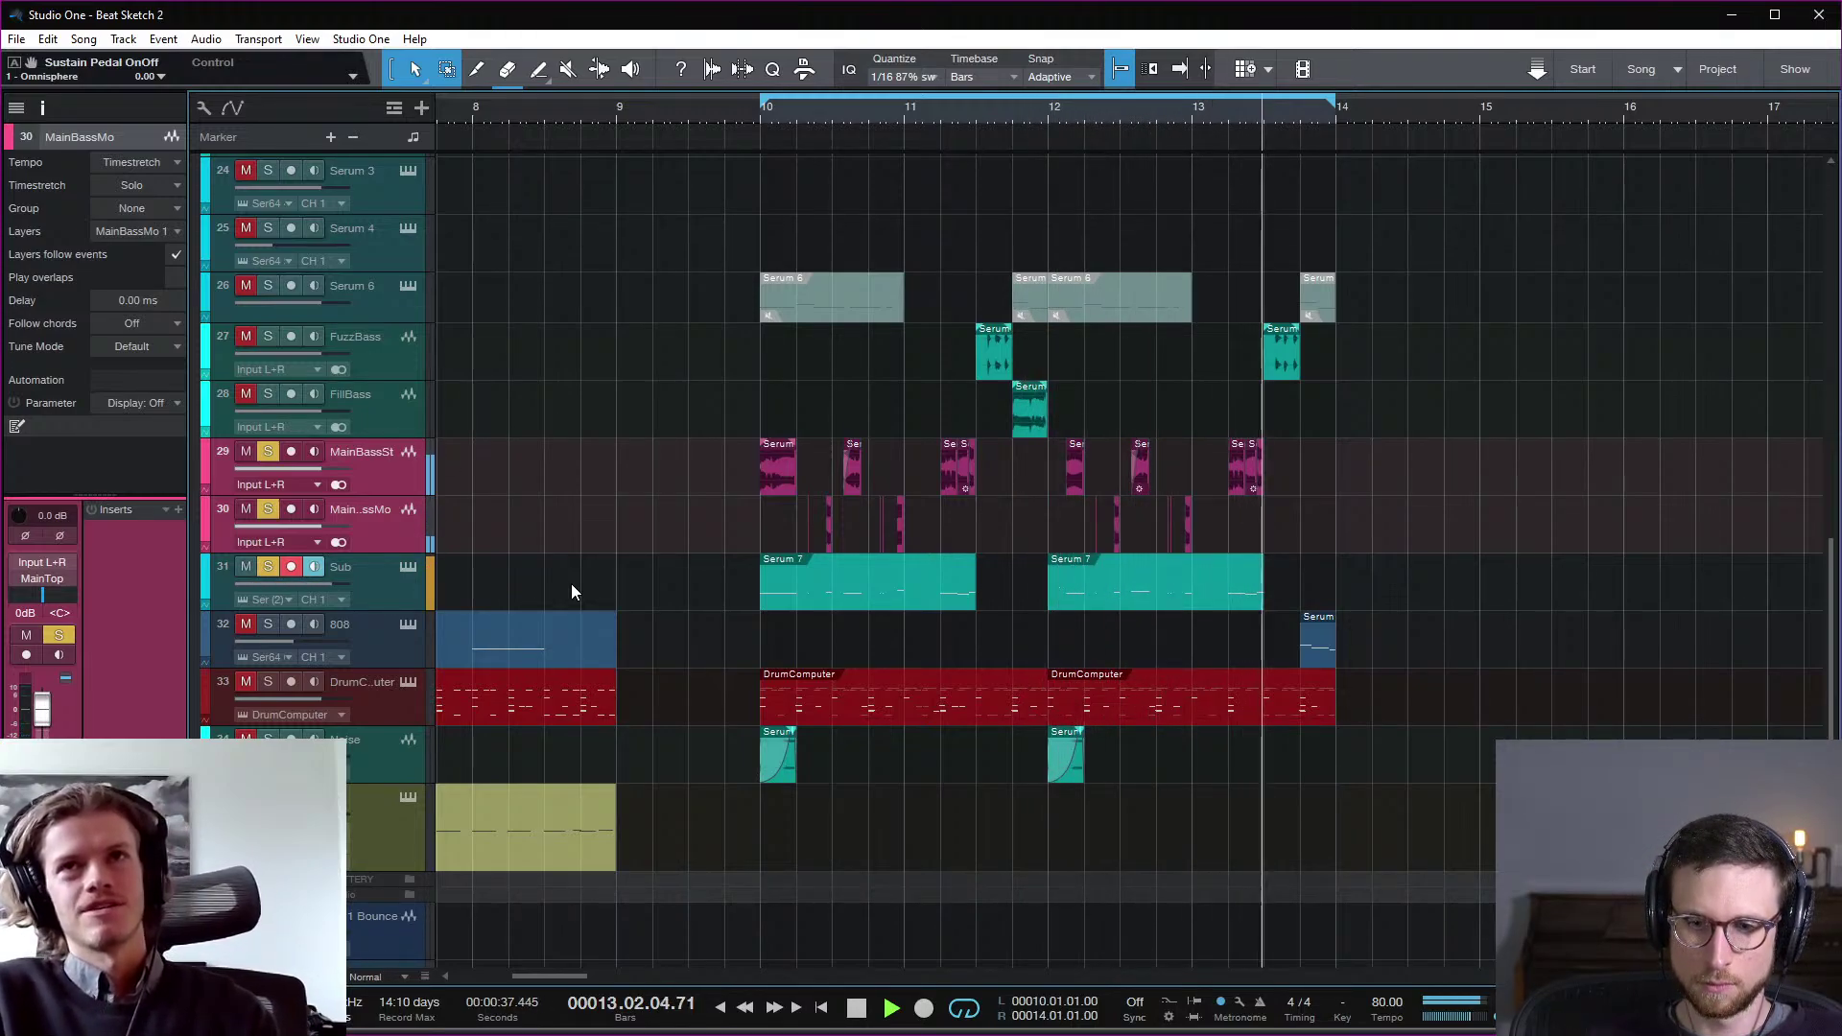
pyautogui.press('space')
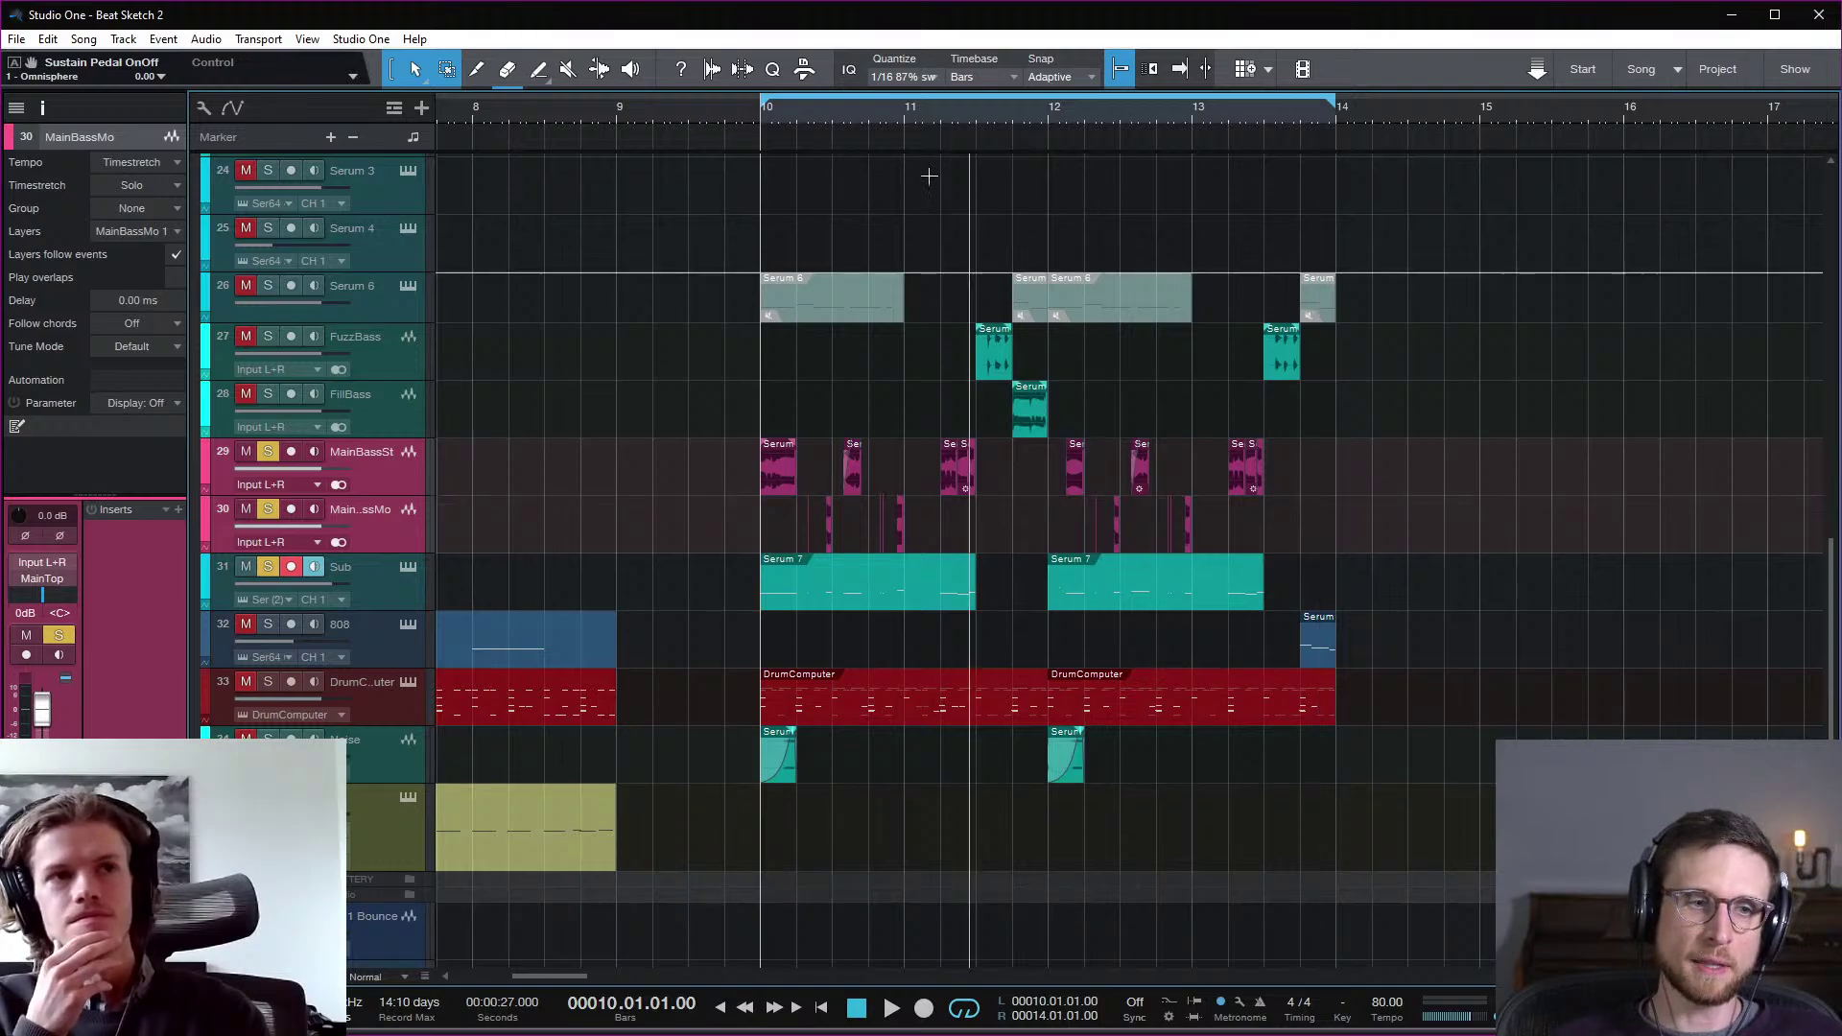
# Step: Audition the short MainBassMo clips closely, starting playback from 10.2
pyautogui.click(802, 113)
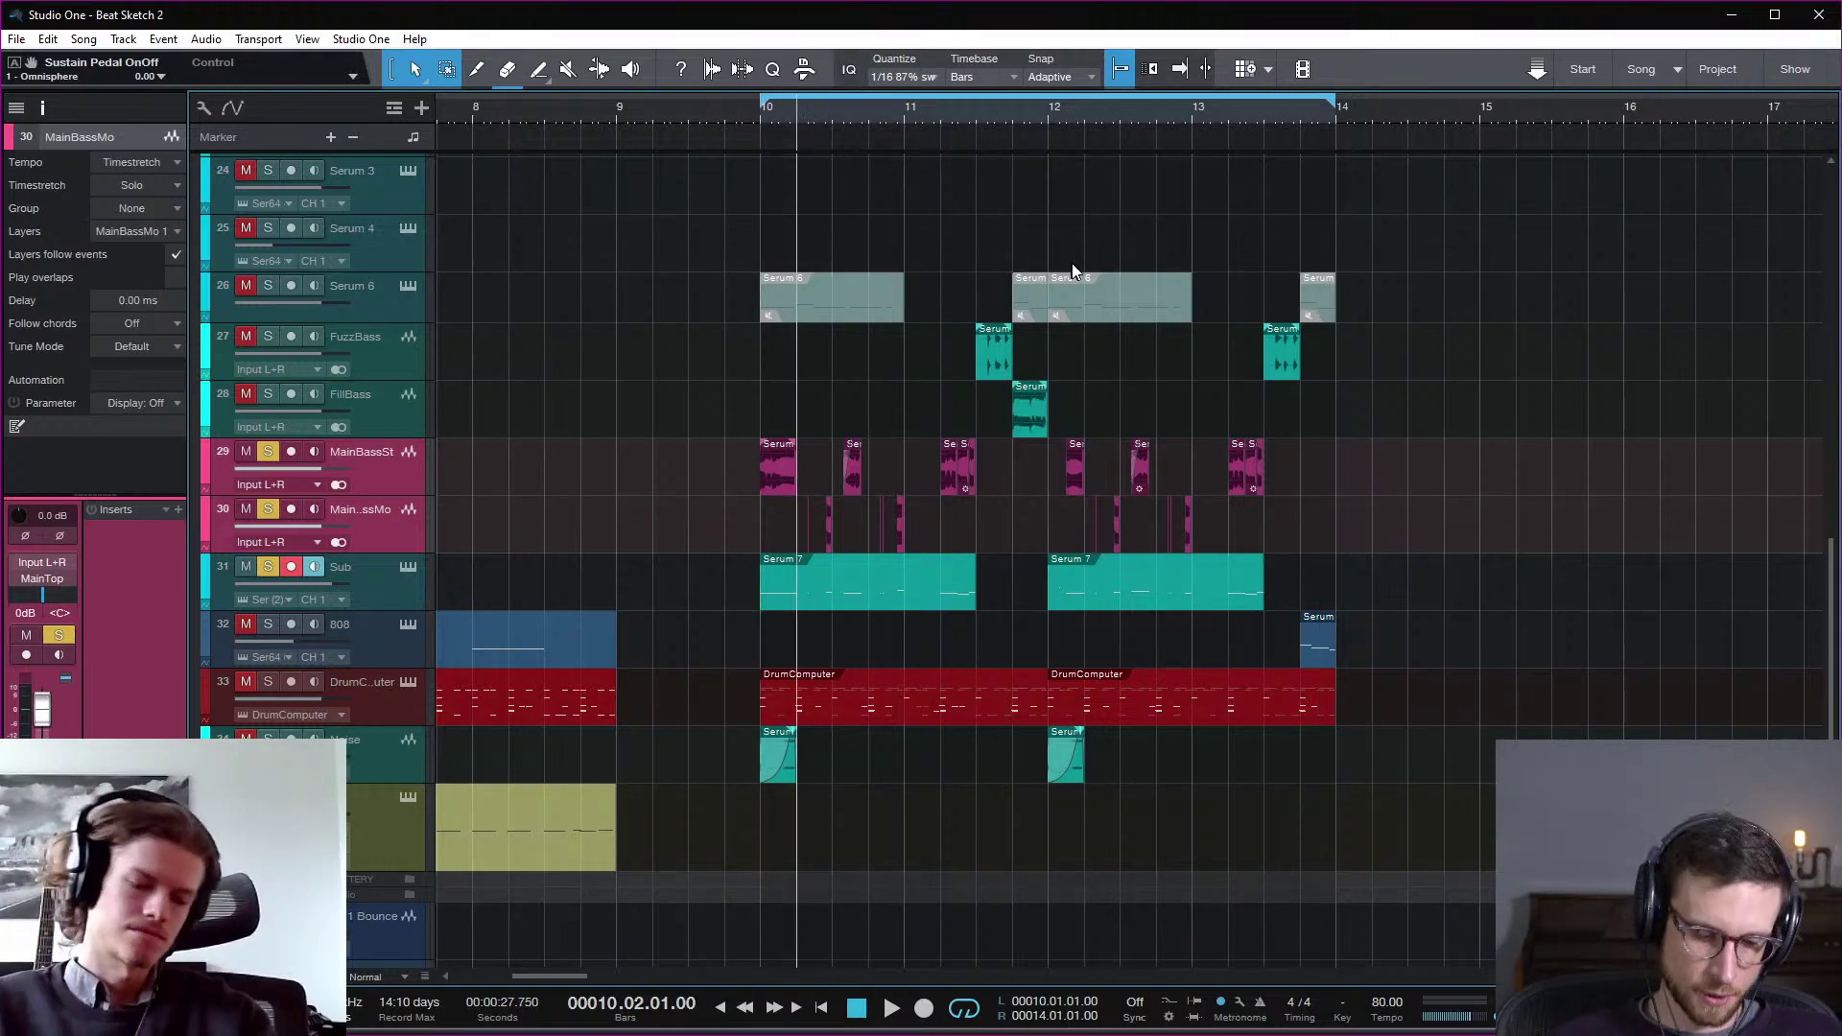
pyautogui.press('e')
pyautogui.press('e')
pyautogui.press('e')
pyautogui.press('e')
pyautogui.press('e')
pyautogui.hscroll(3, 1224, 436)
pyautogui.press('space')
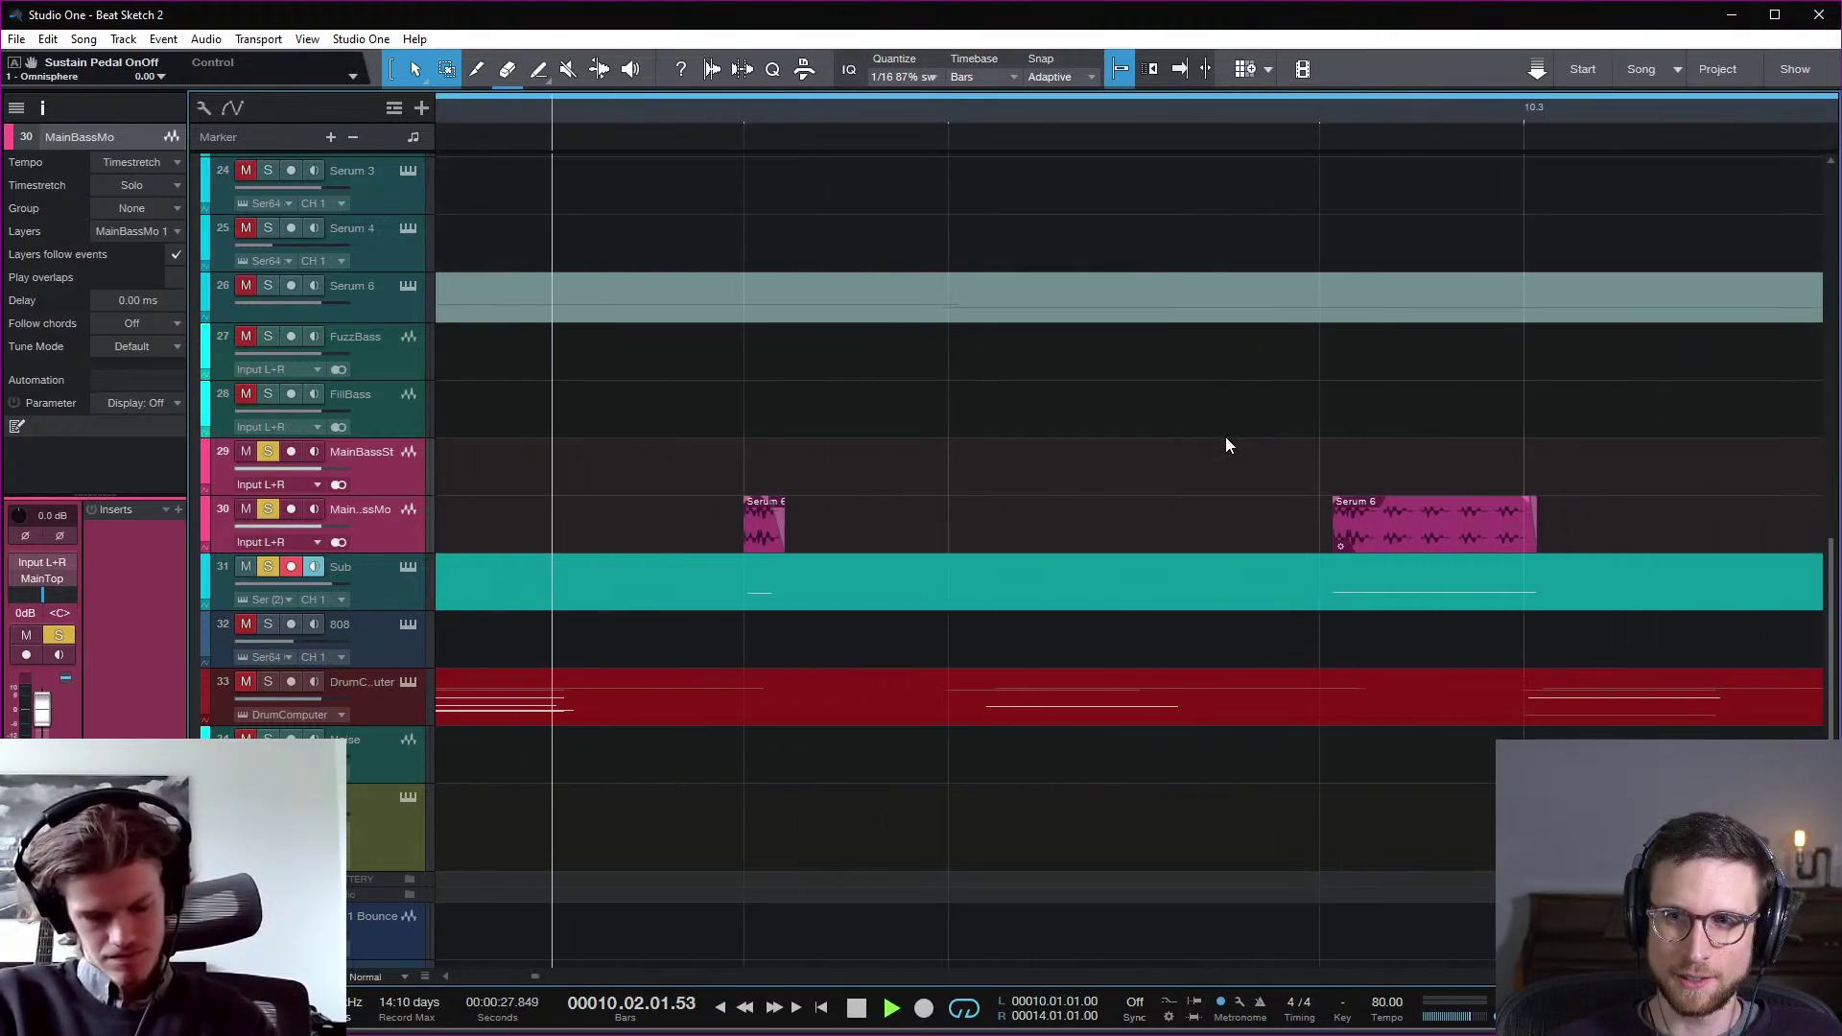
pyautogui.press('space')
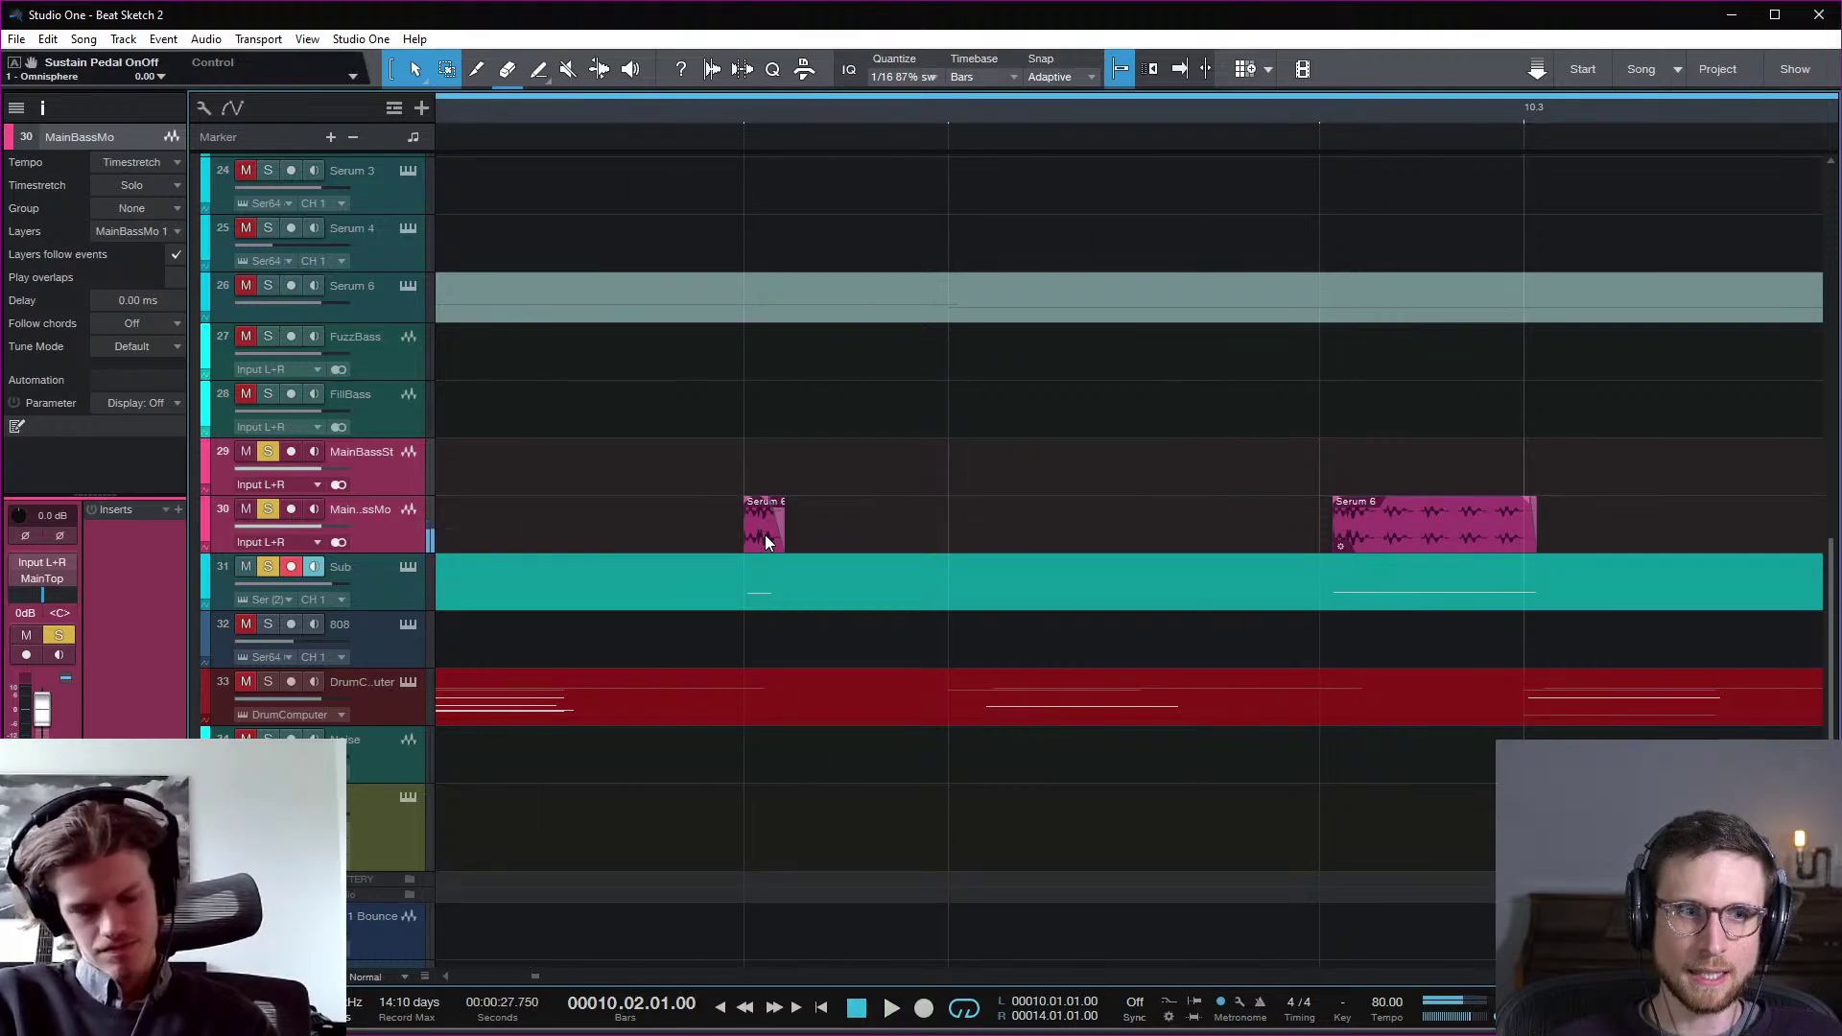
# Step: Examine the faded MainBassSt clip before 10.4, and audition the short MainBassMo clips from 10.4
pyautogui.hscroll(-5, 938, 531)
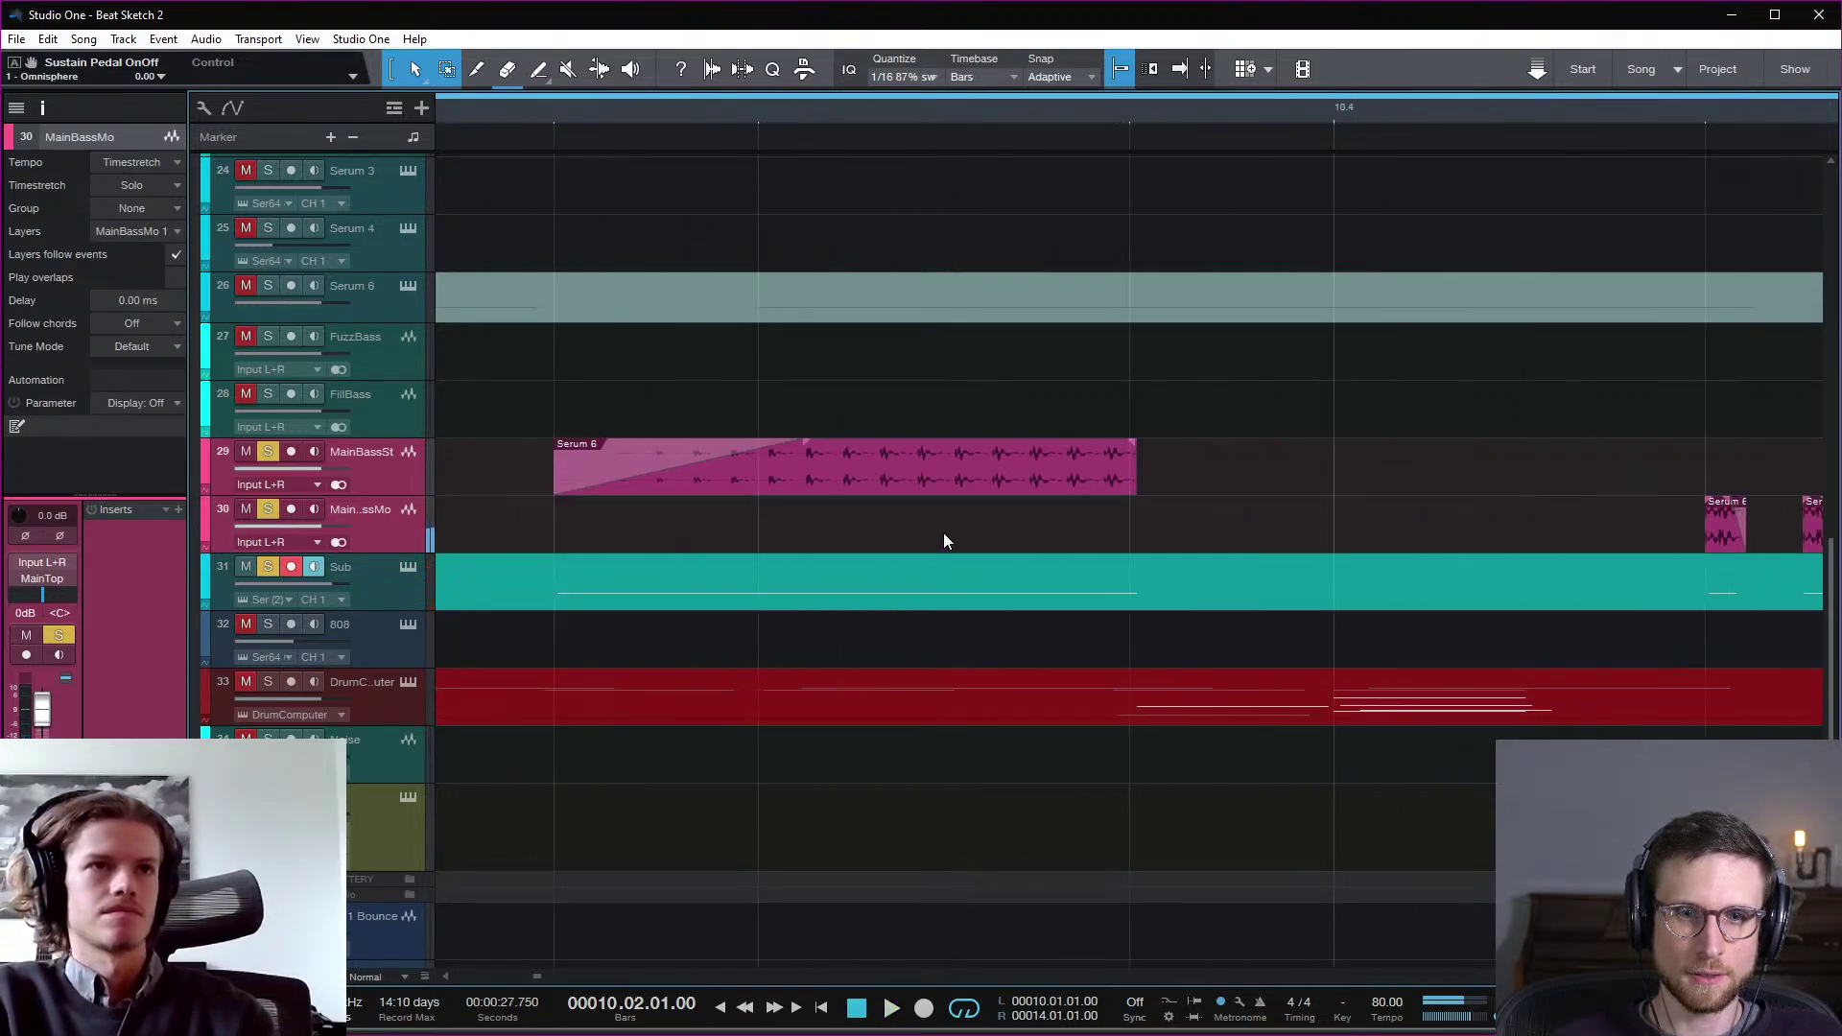
pyautogui.hscroll(5, 944, 540)
pyautogui.press('space')
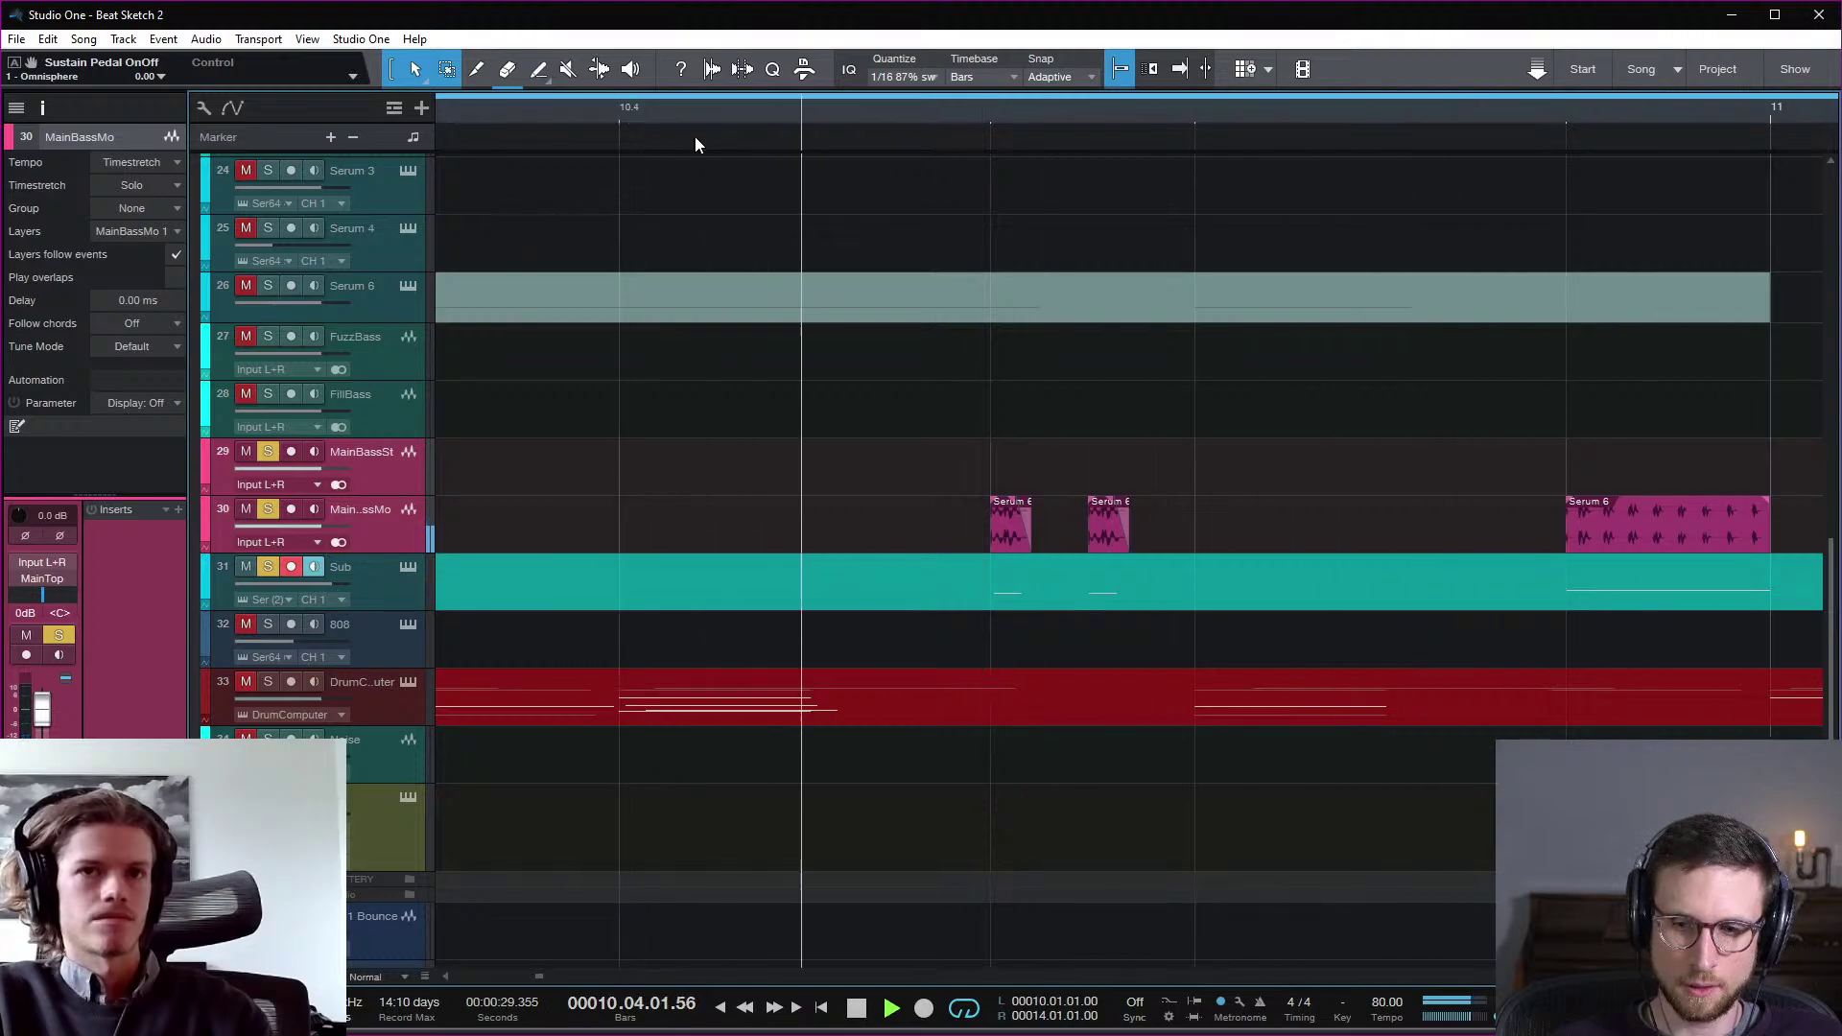
pyautogui.press('space')
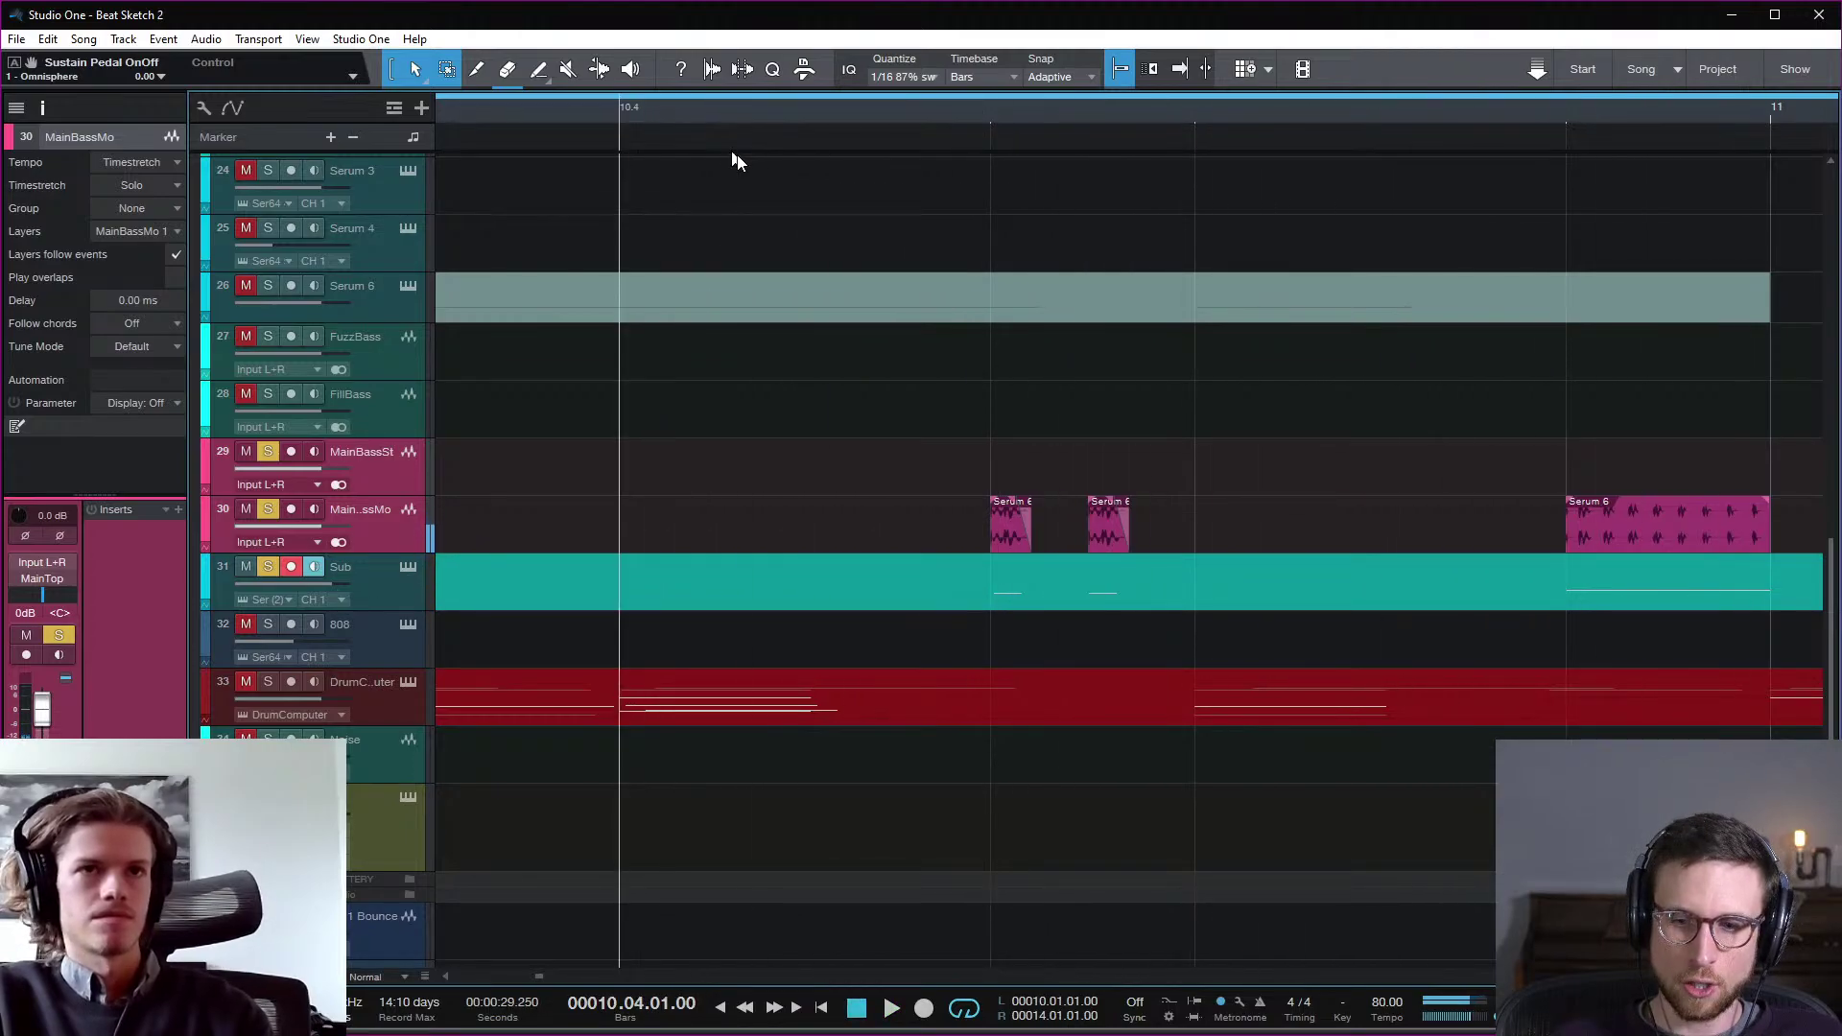
# Step: Examine the timing of the MainBassMo clip near 10.3 up close, placing the playhead at the clip's start
pyautogui.press('w')
pyautogui.press('w')
pyautogui.press('w')
pyautogui.press('w')
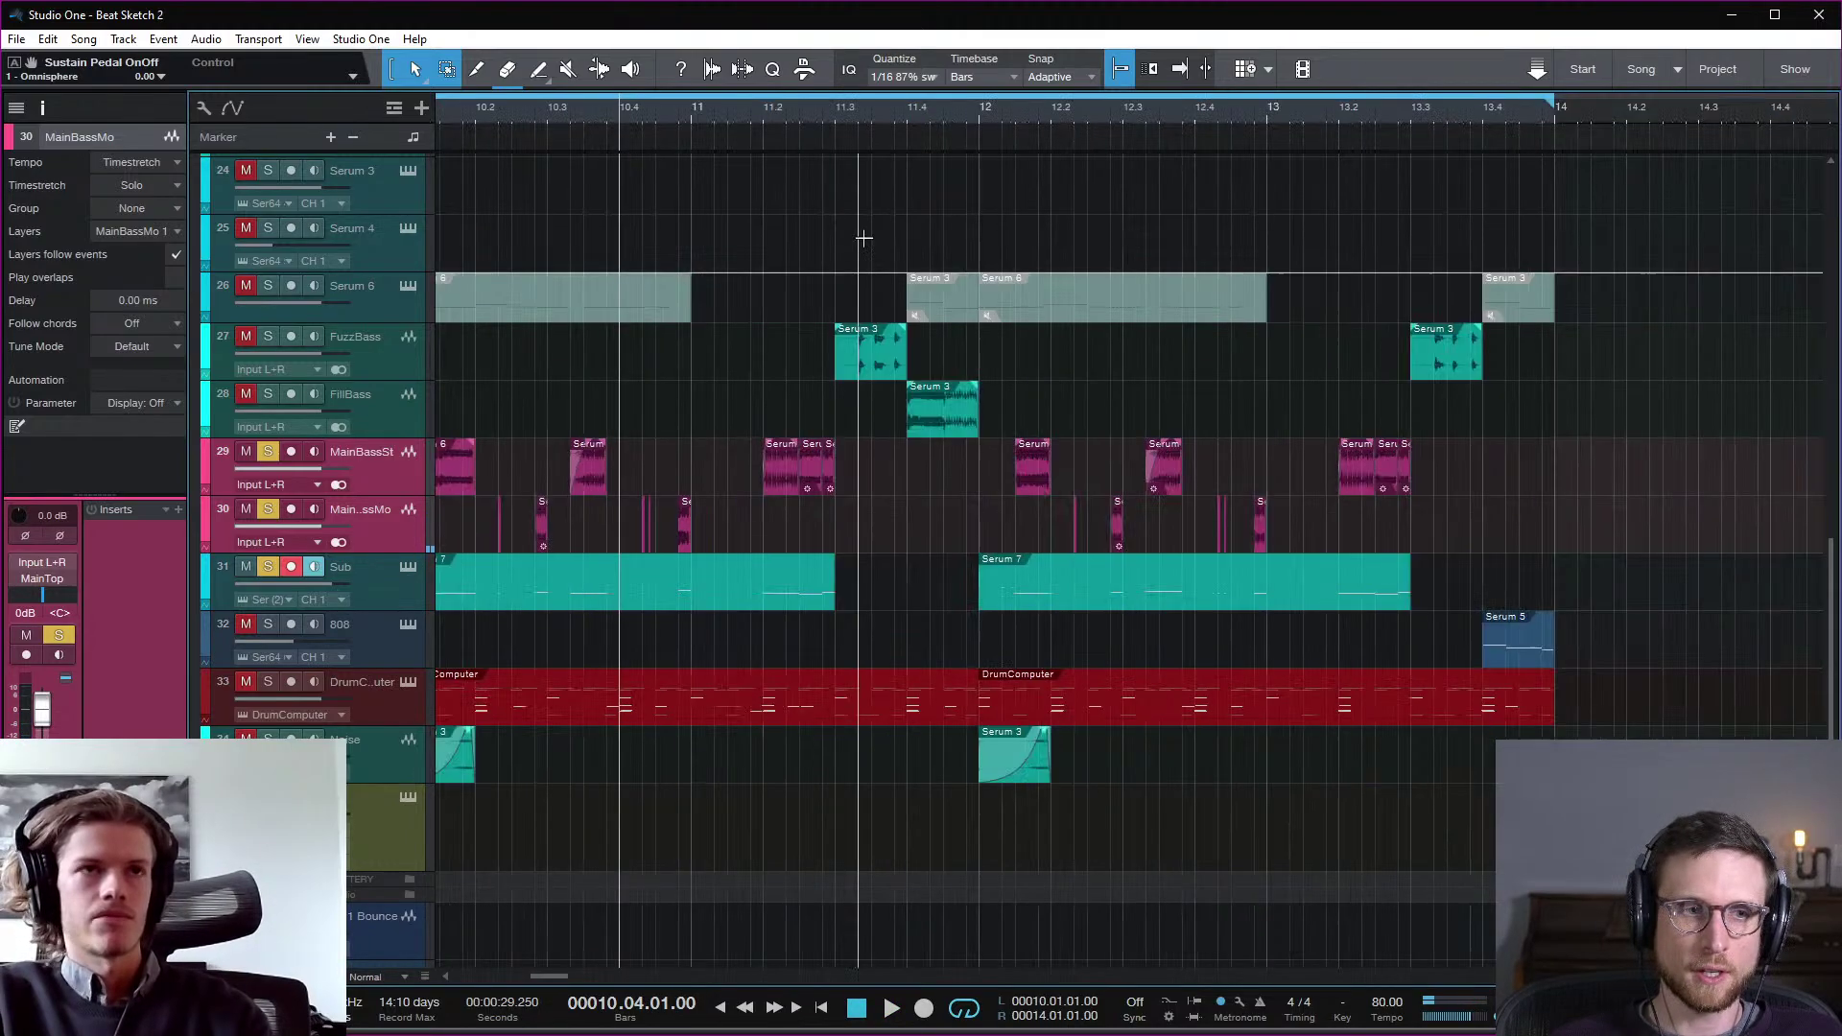
pyautogui.press('w')
pyautogui.hscroll(-3, 757, 534)
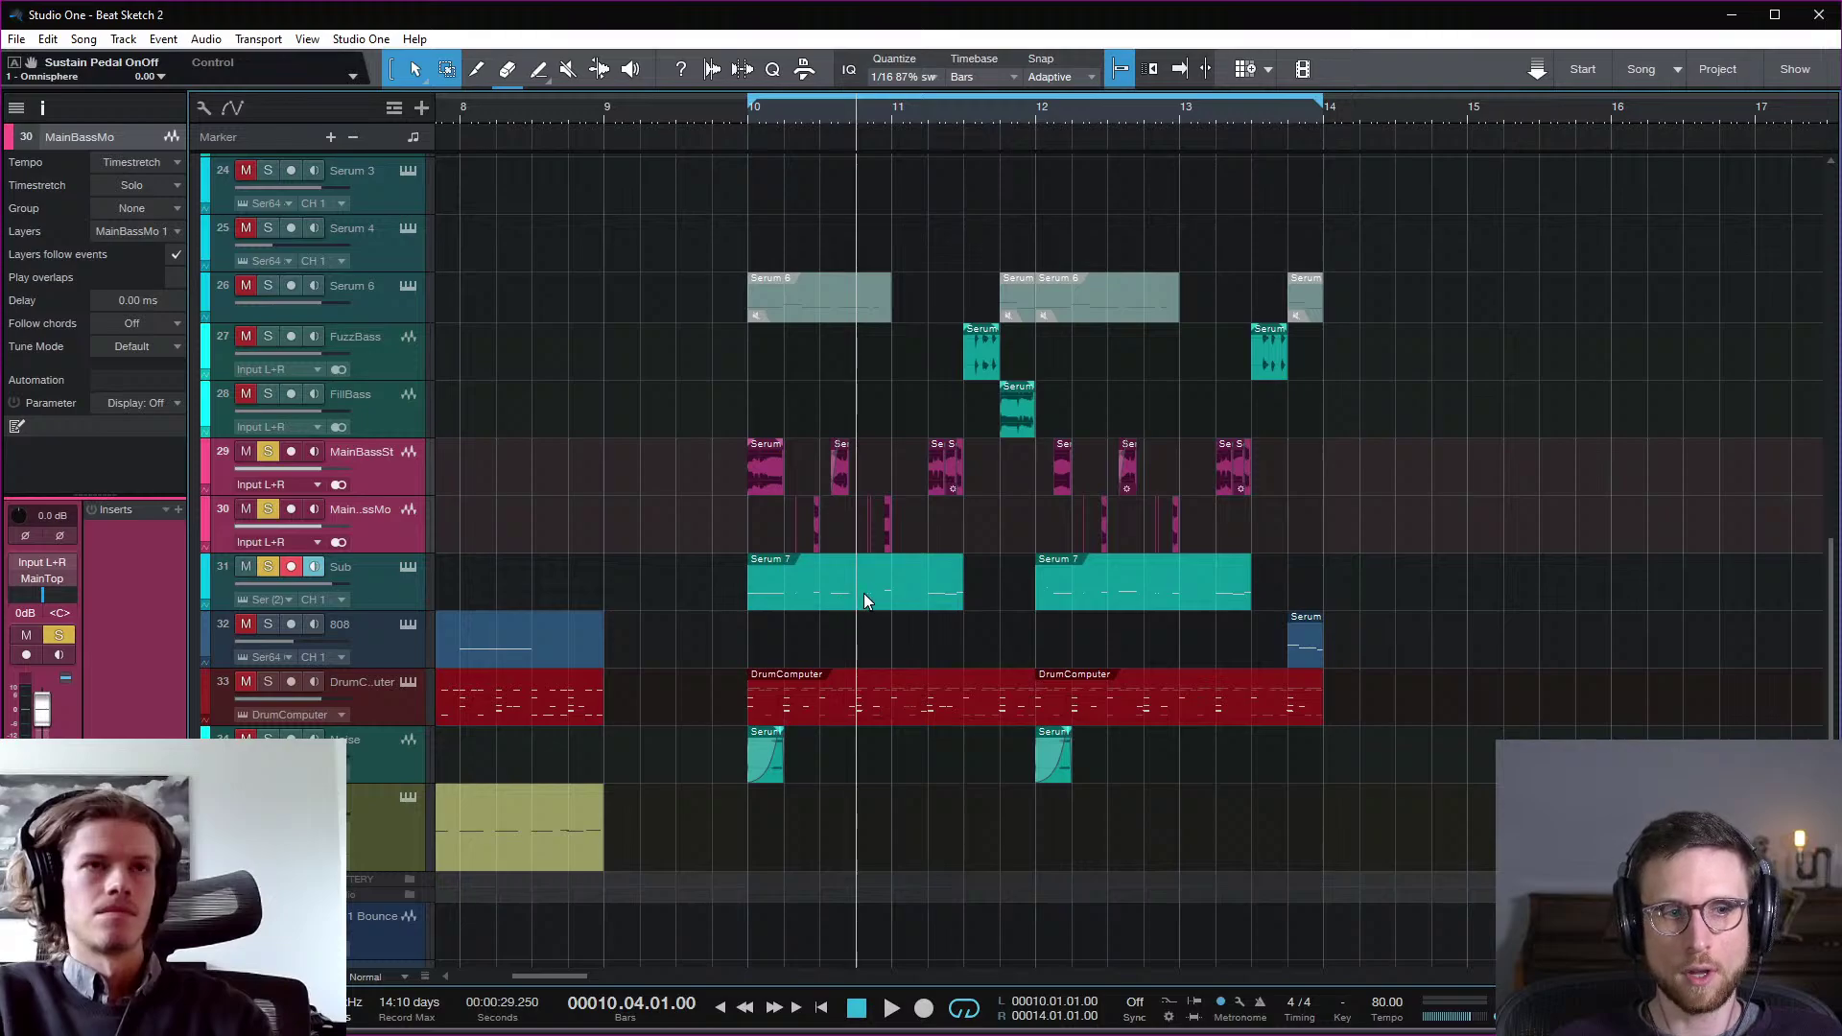
pyautogui.click(748, 112)
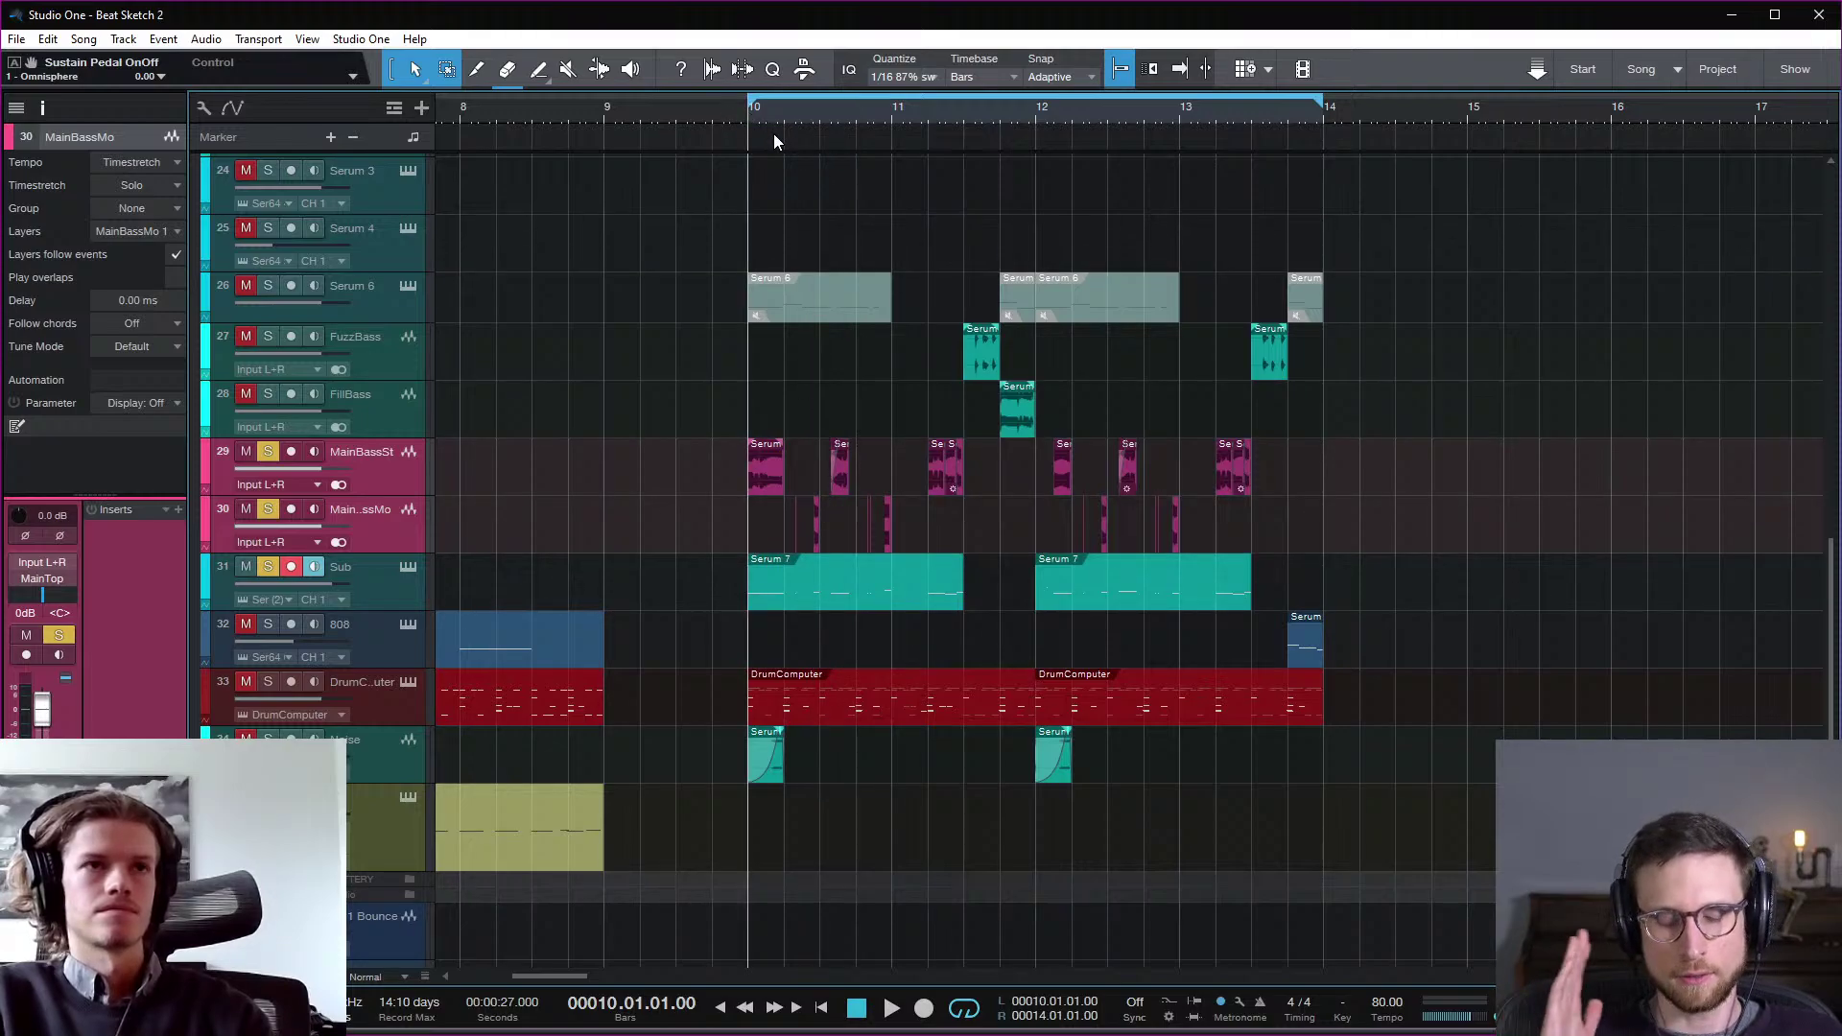
pyautogui.moveTo(773, 134); pyautogui.dragTo(1021, 435)
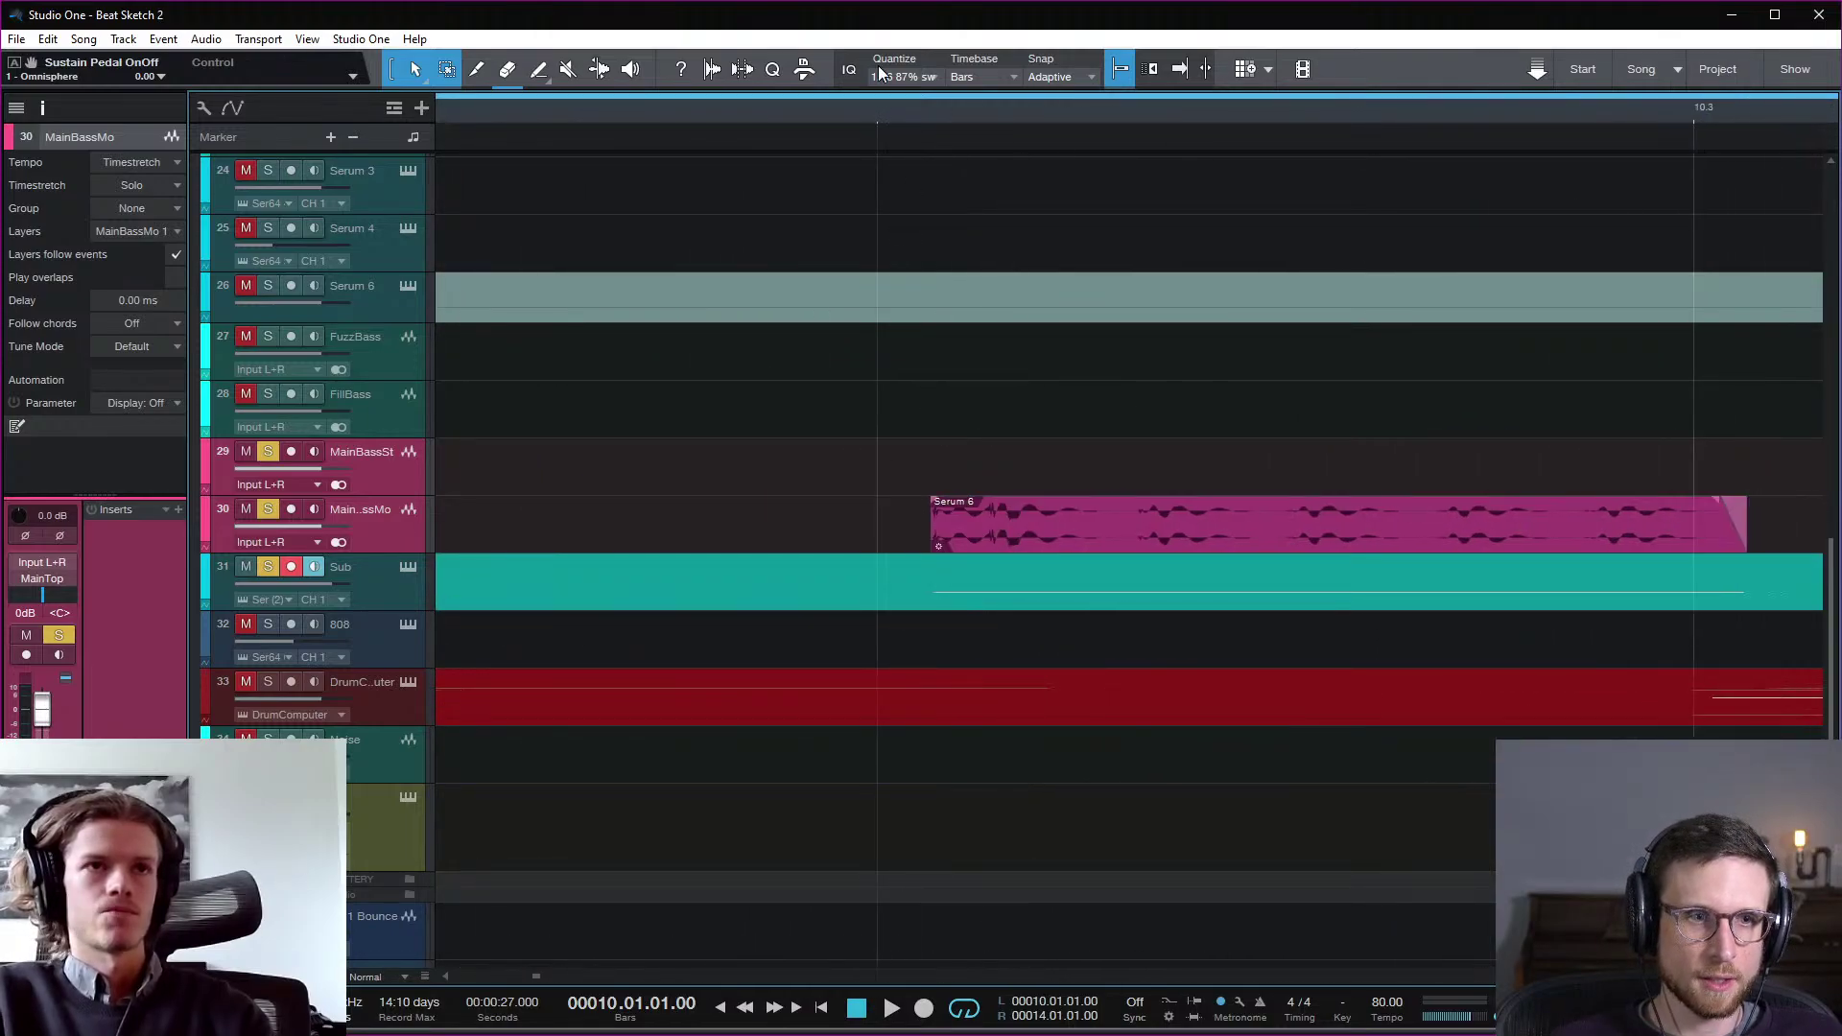
pyautogui.moveTo(881, 117); pyautogui.dragTo(933, 117)
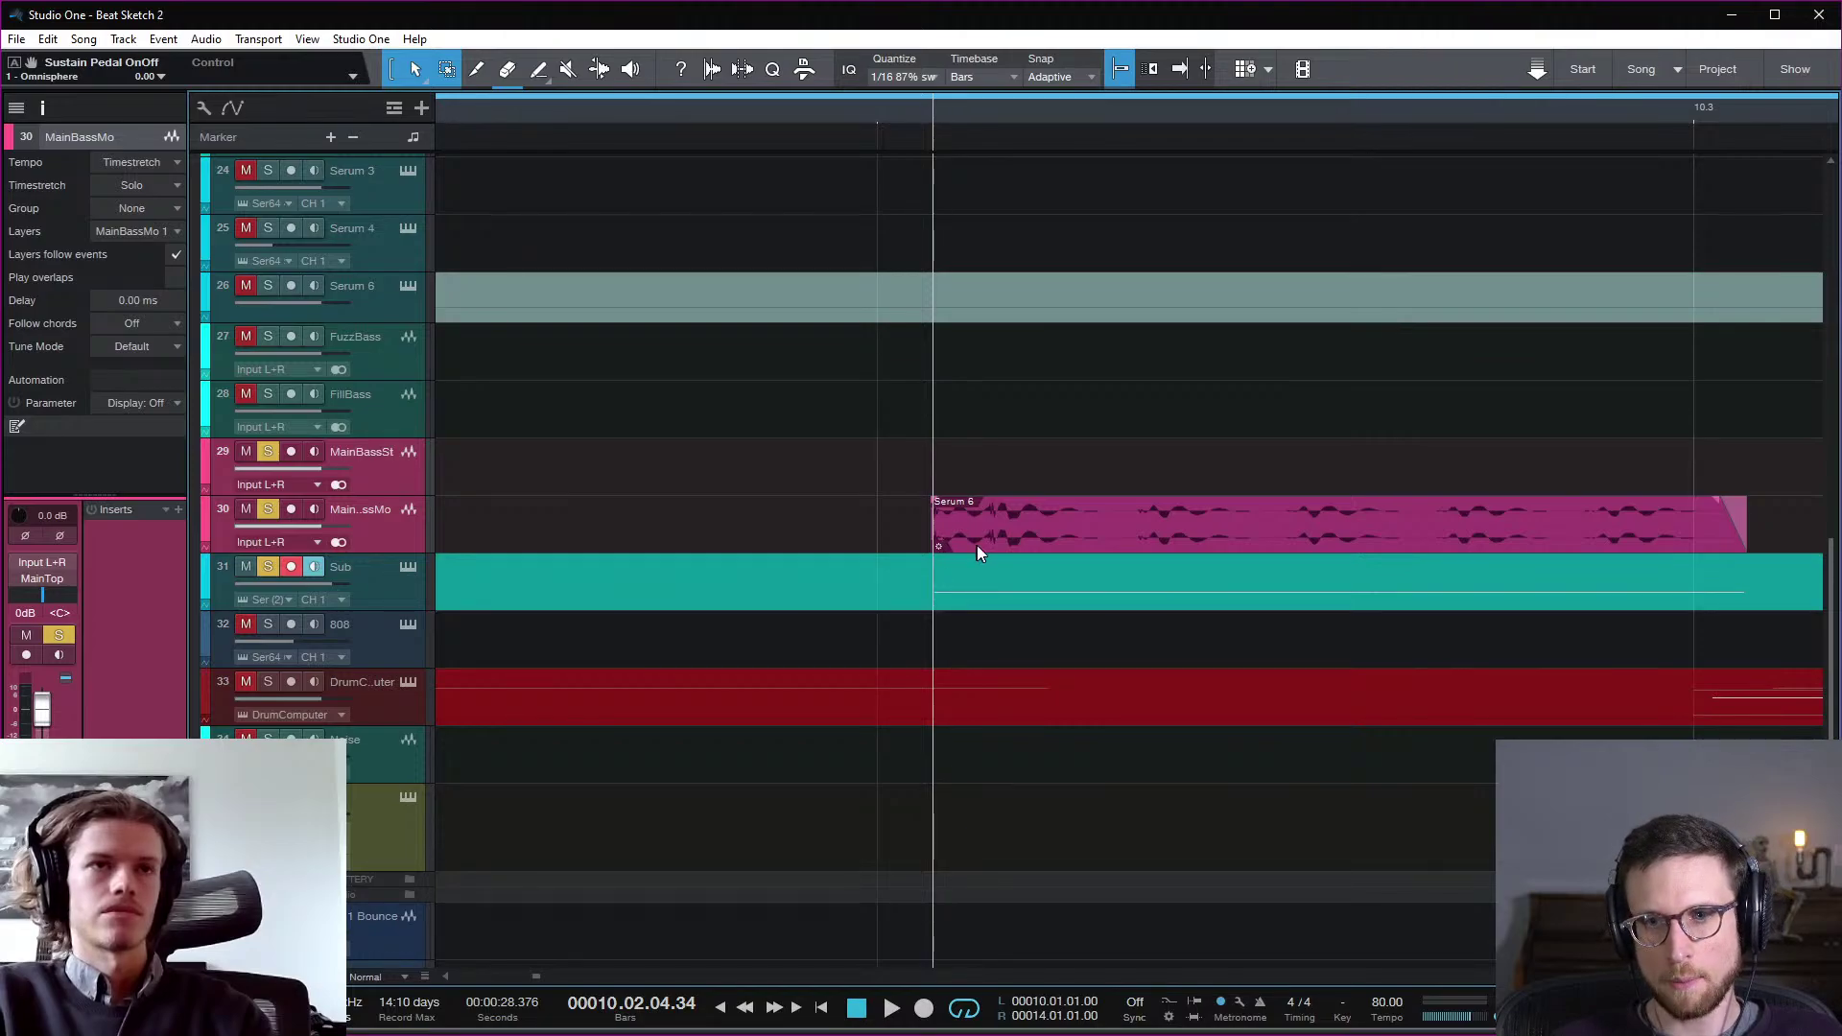
pyautogui.hscroll(5, 977, 545)
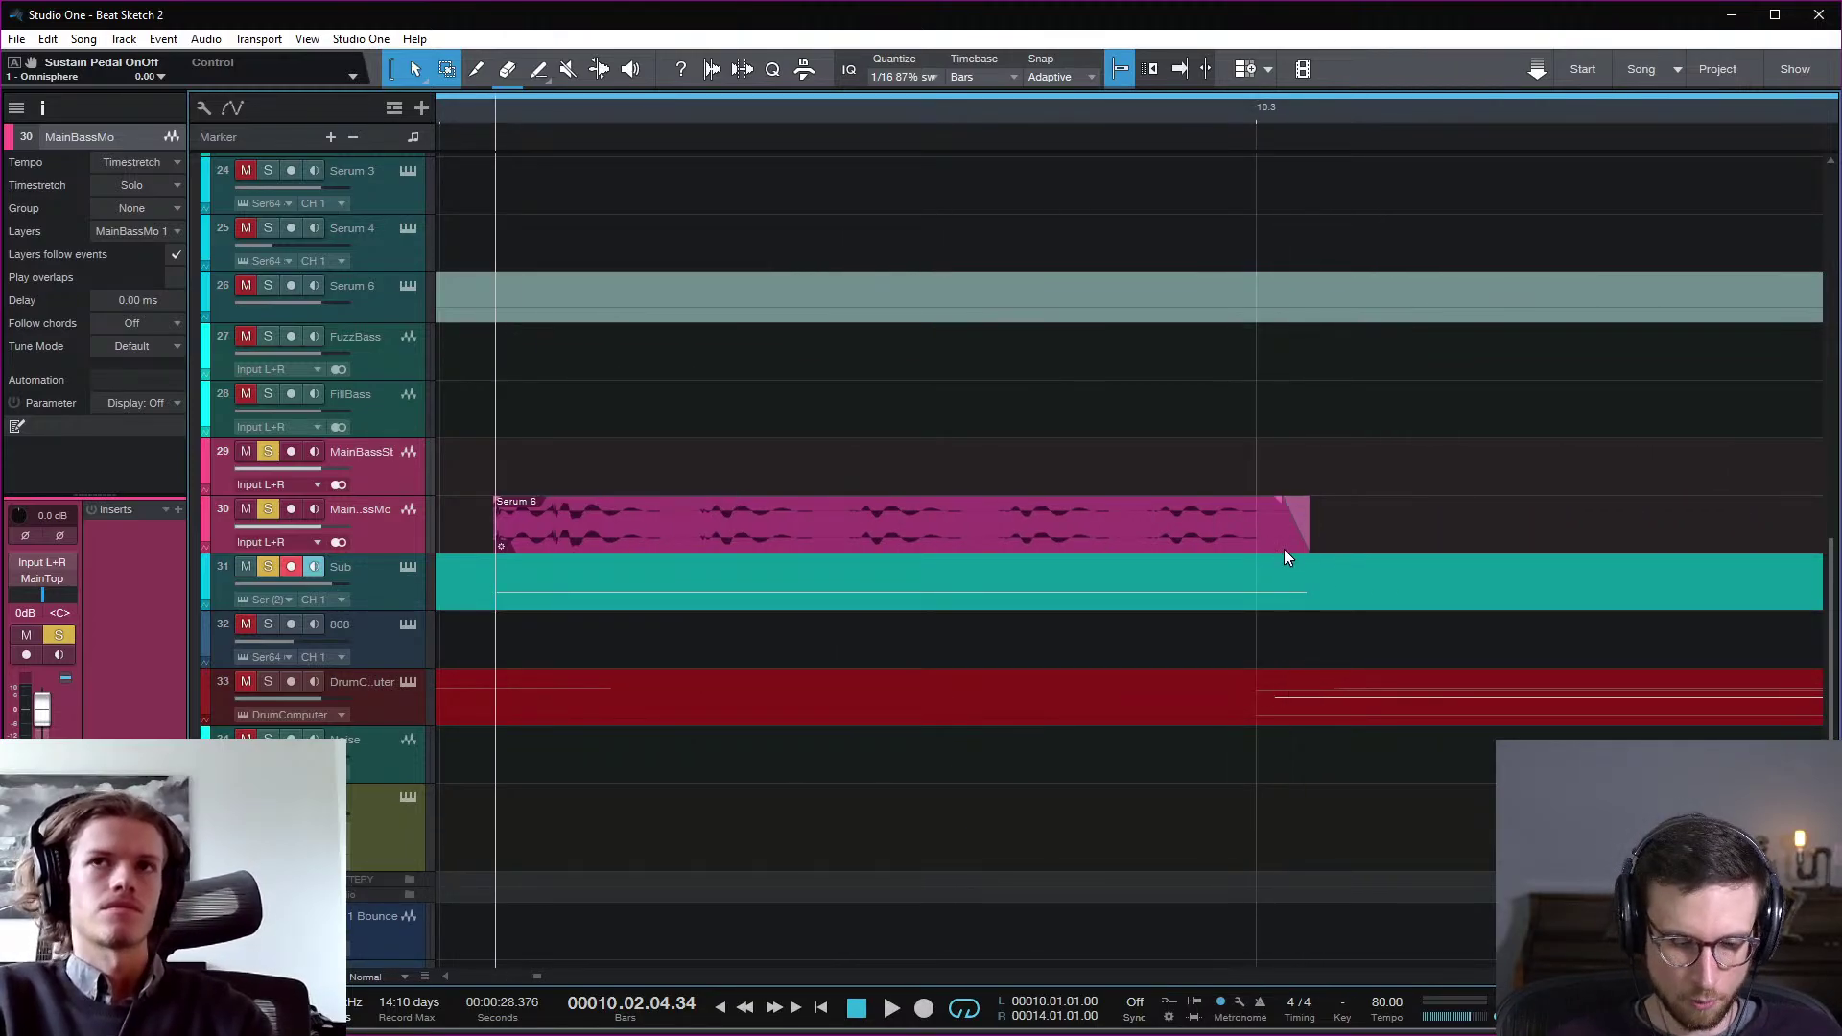
# Step: Clear the solos on the bass tracks and return the playhead to the loop start at bar 10
pyautogui.press('w')
pyautogui.press('w')
pyautogui.press('w')
pyautogui.press('w')
pyautogui.press('w')
pyautogui.hscroll(-5, 843, 523)
pyautogui.hscroll(1, 869, 525)
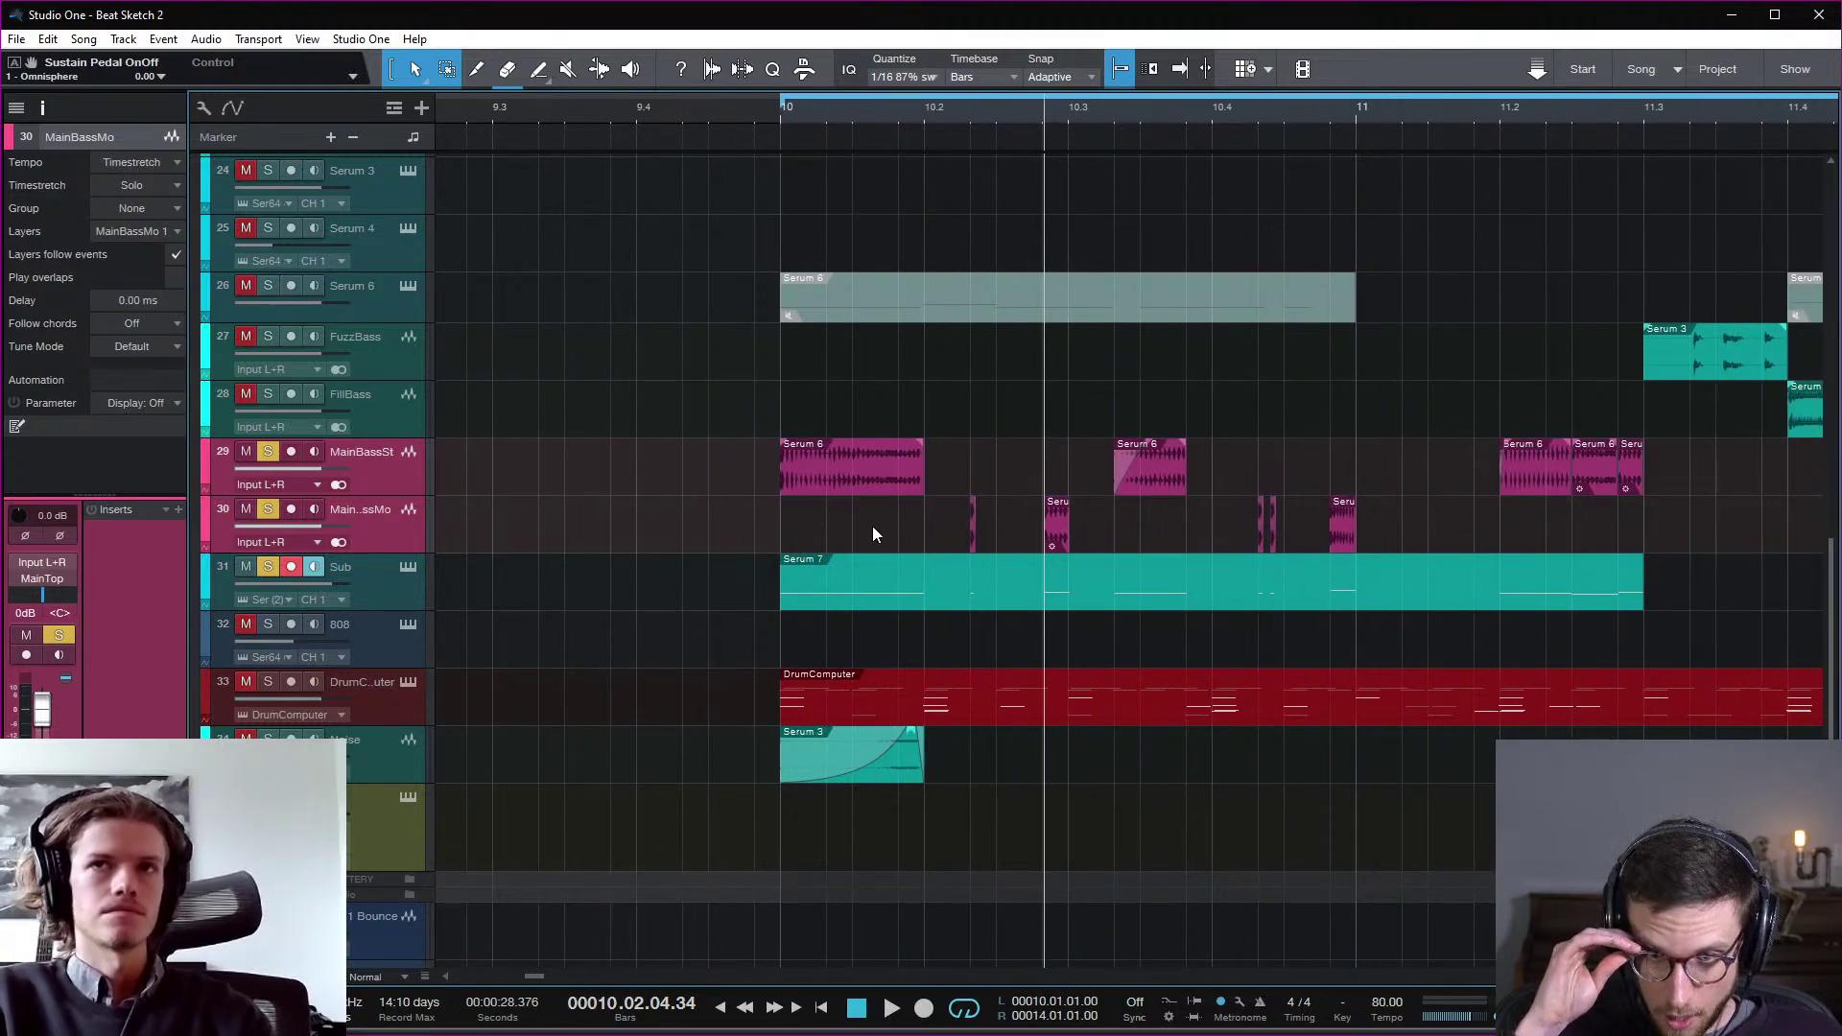
pyautogui.press('w')
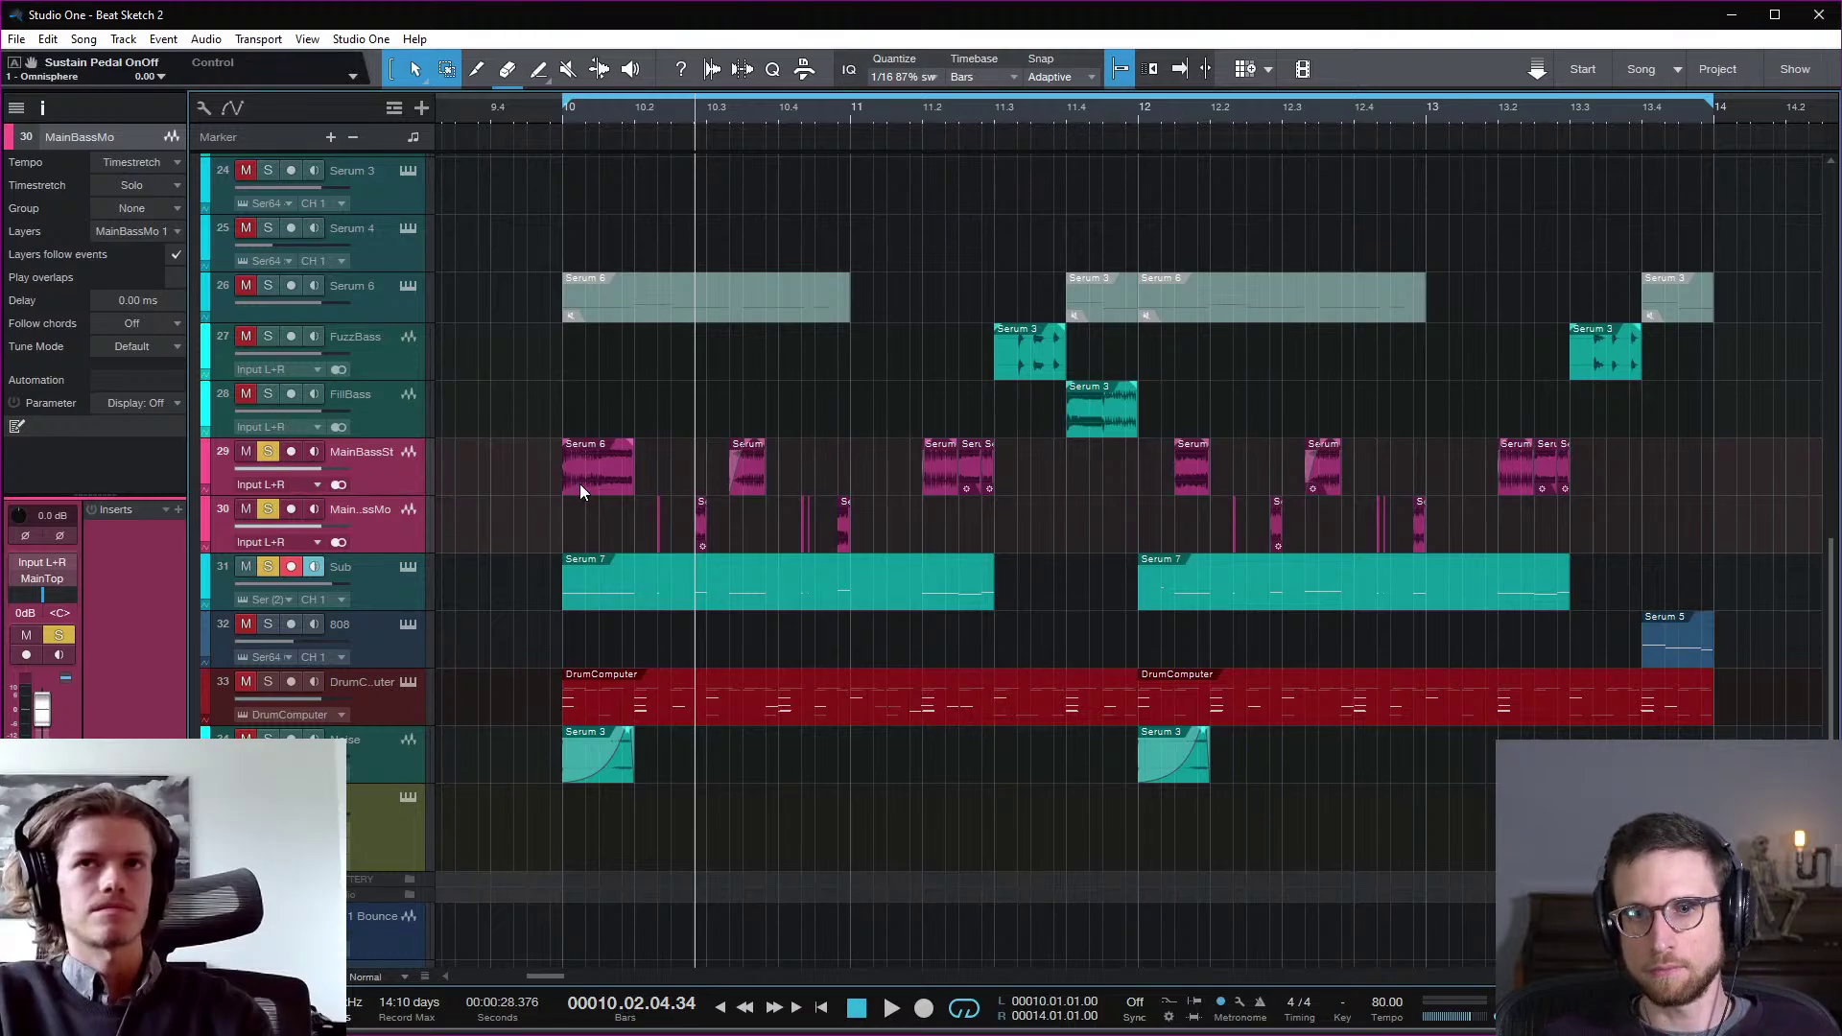
pyautogui.click(268, 452)
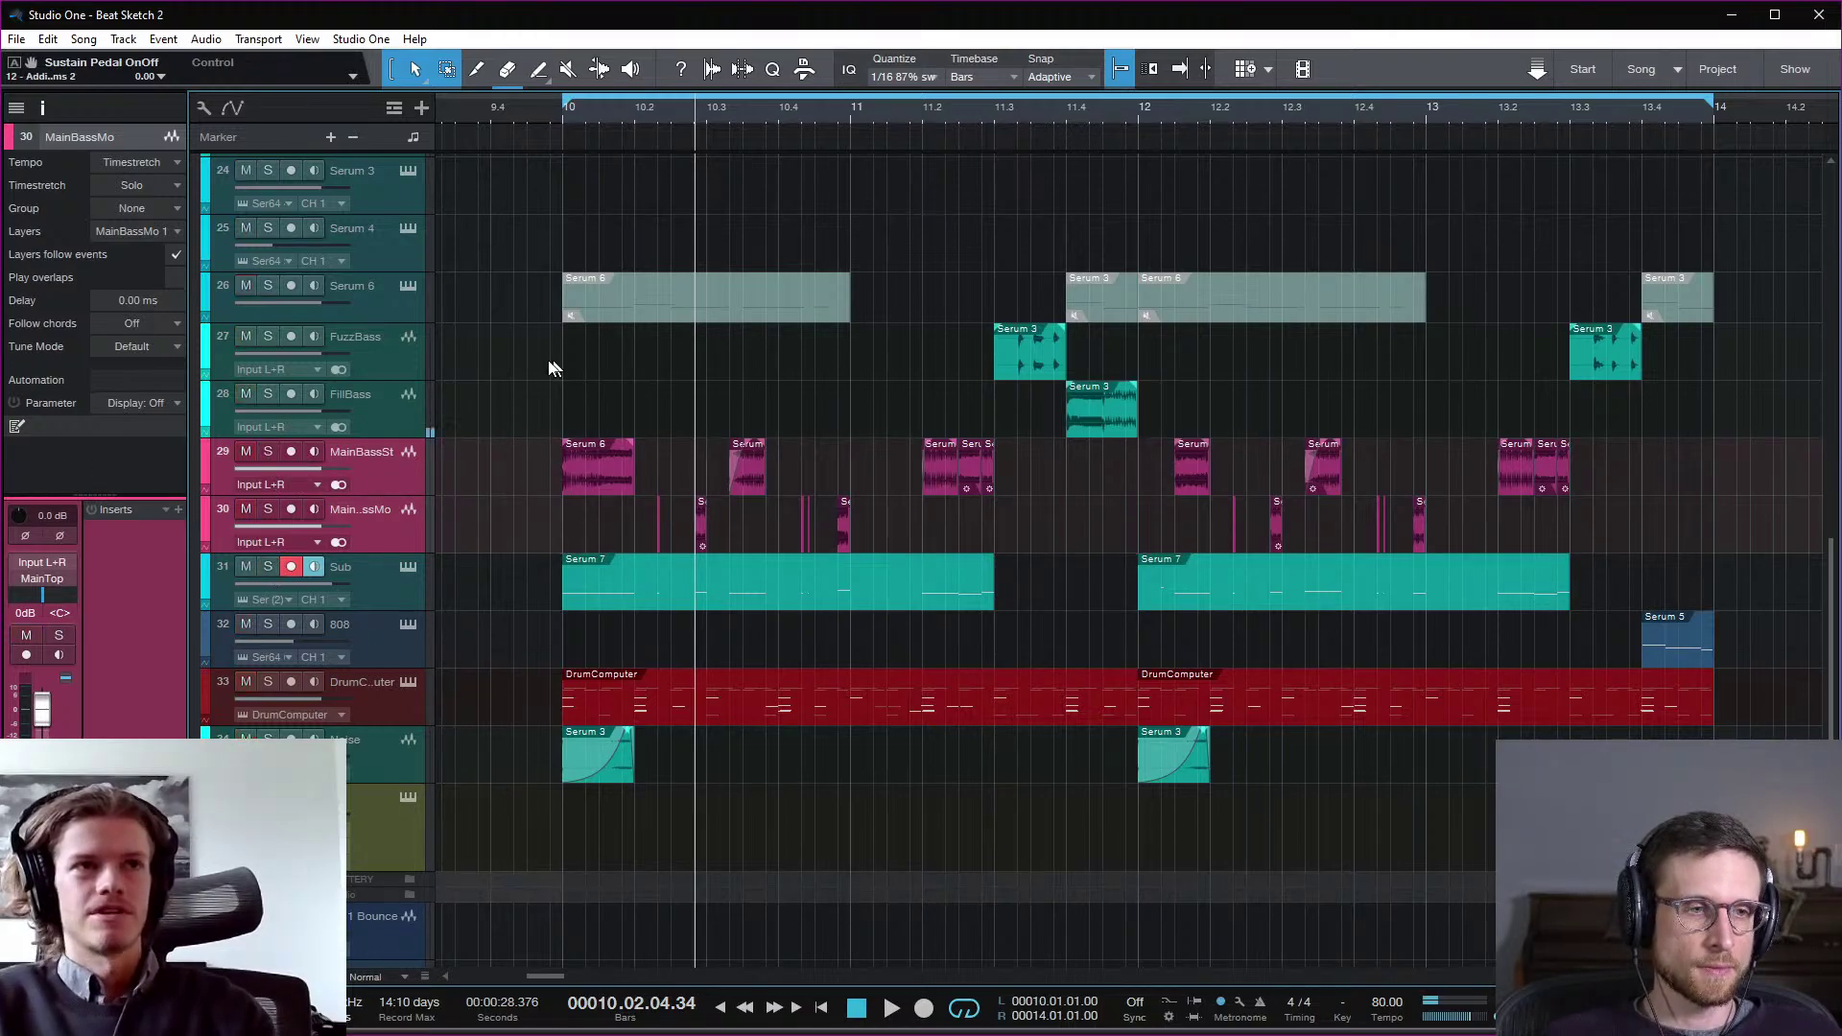
pyautogui.press('KP_0')
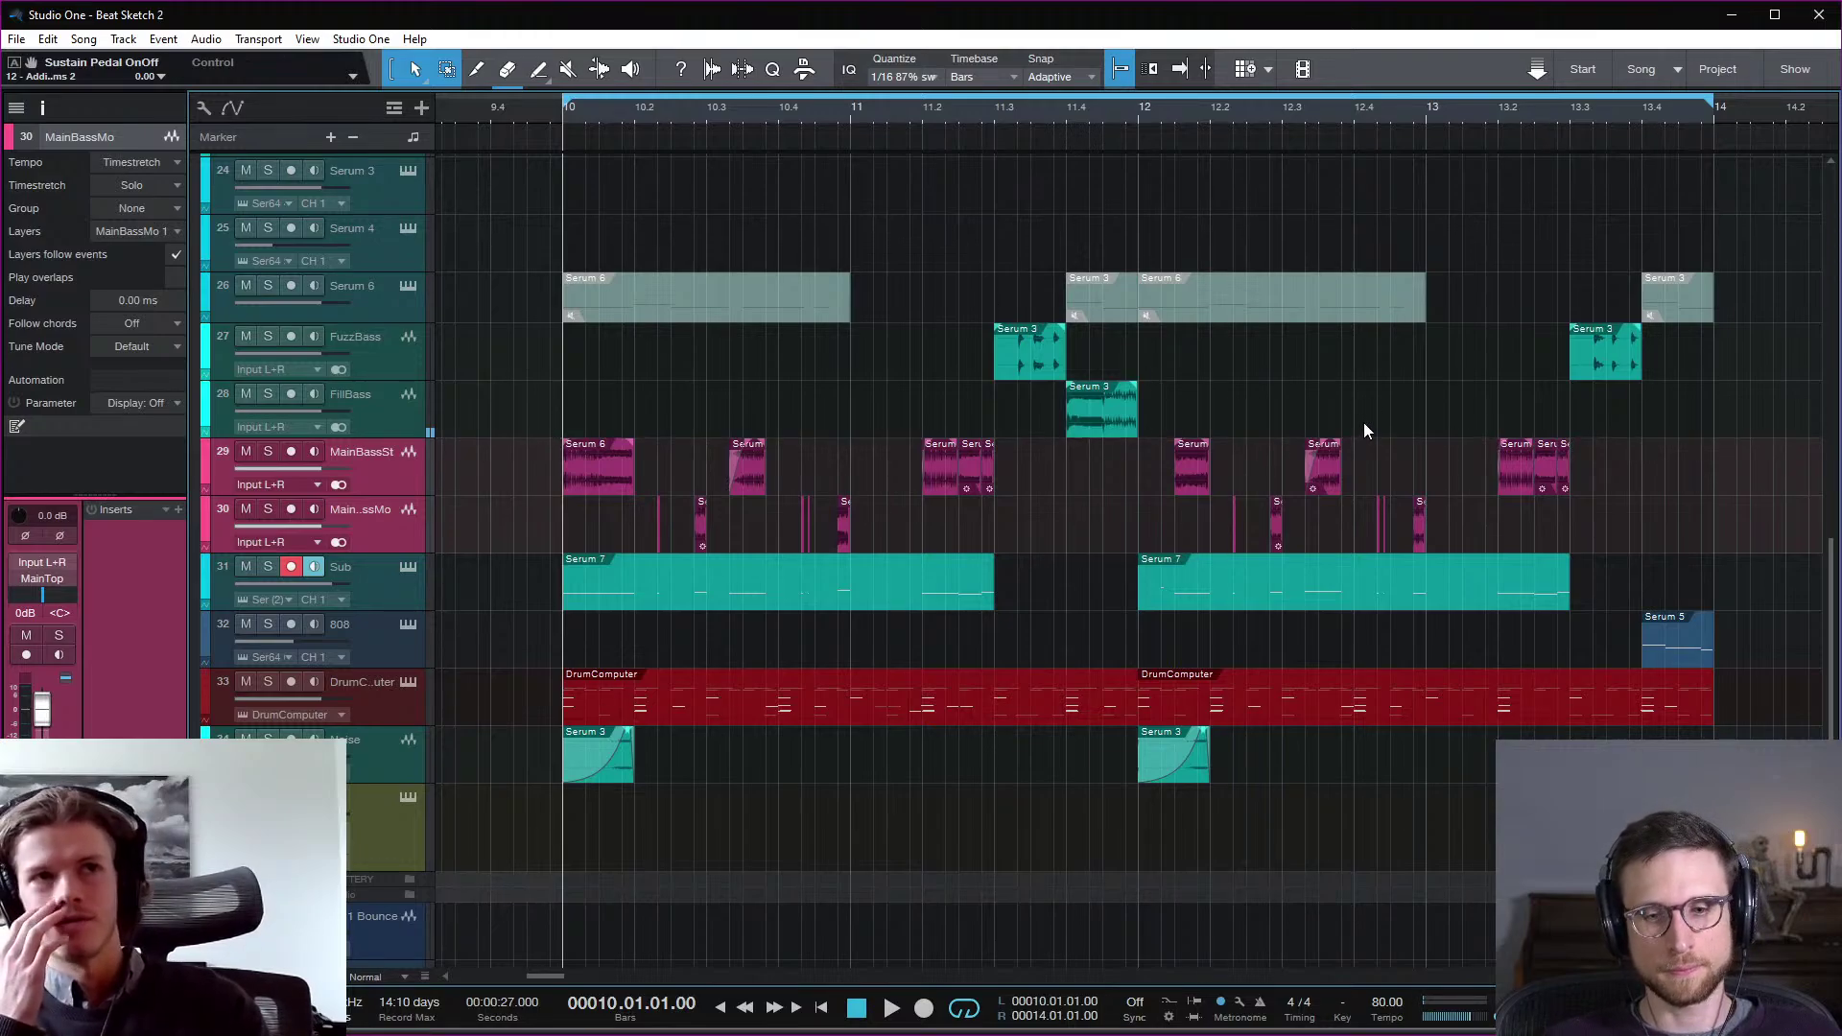
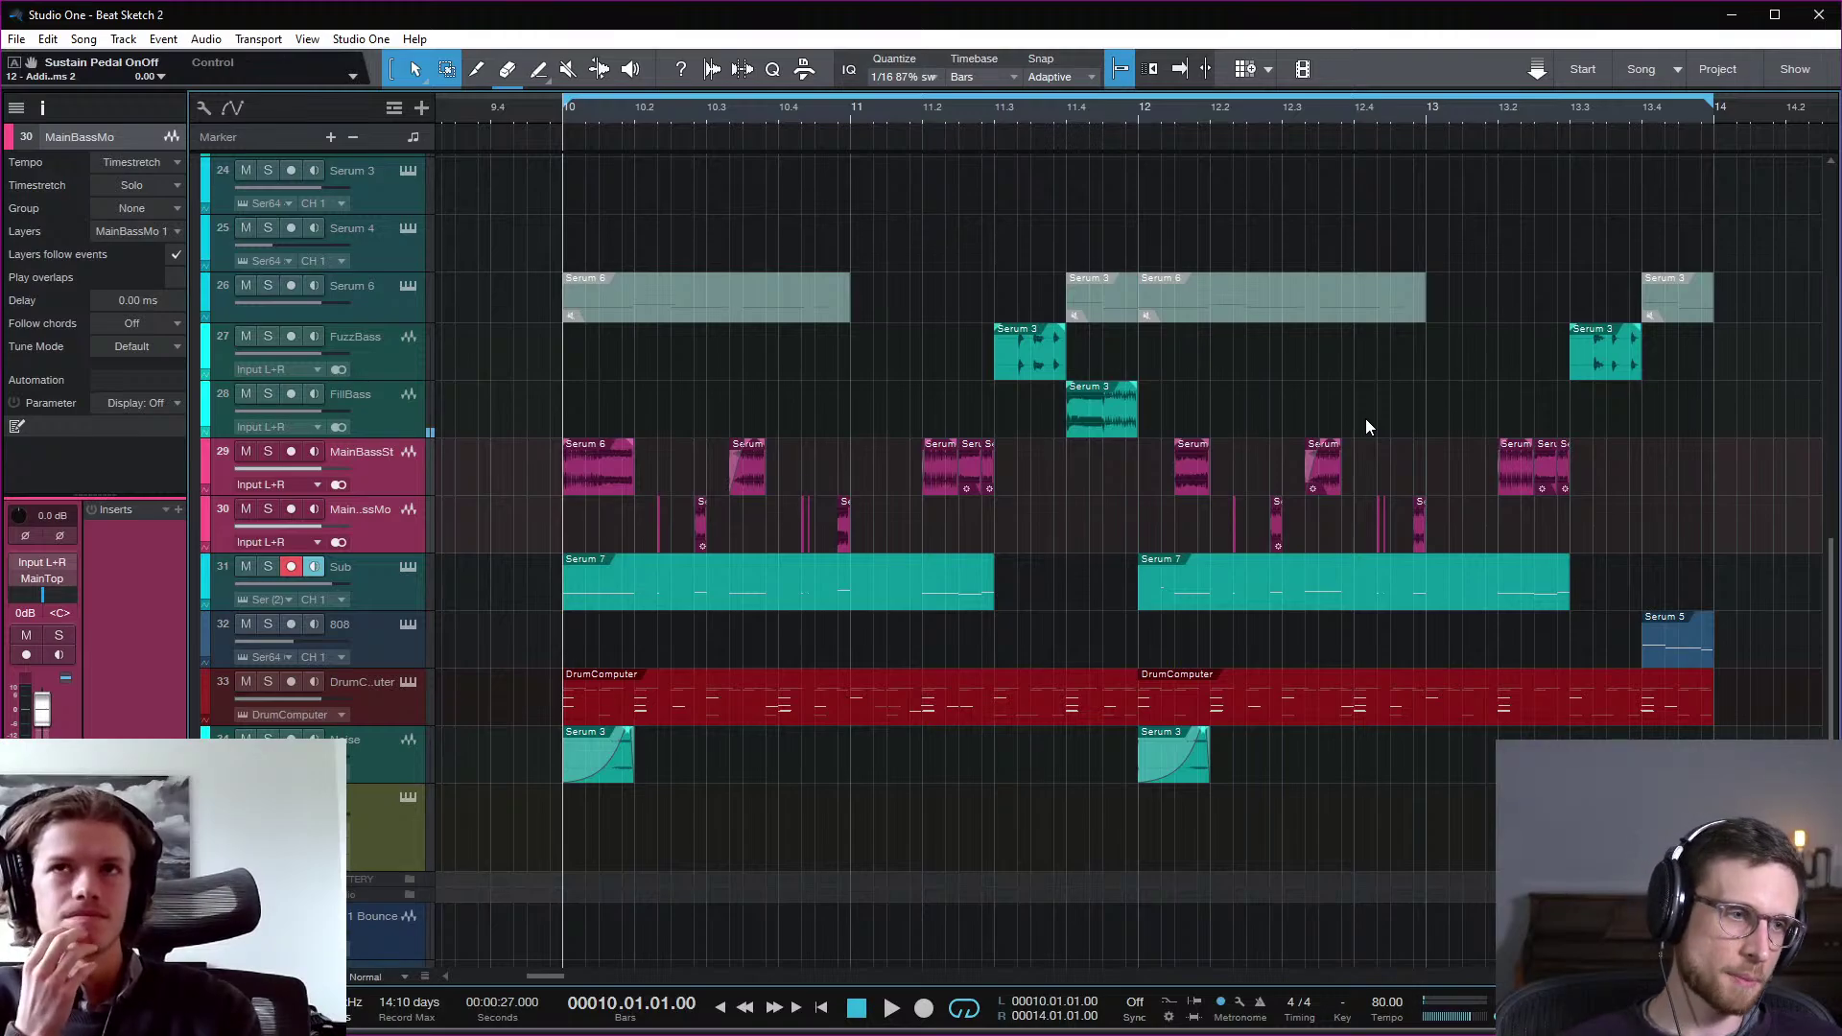
# Step: Solo DrumComputer, Sub, MainBassMo and MainBassSt together, and play the loop from bar 10
pyautogui.click(389, 531)
pyautogui.click(390, 586)
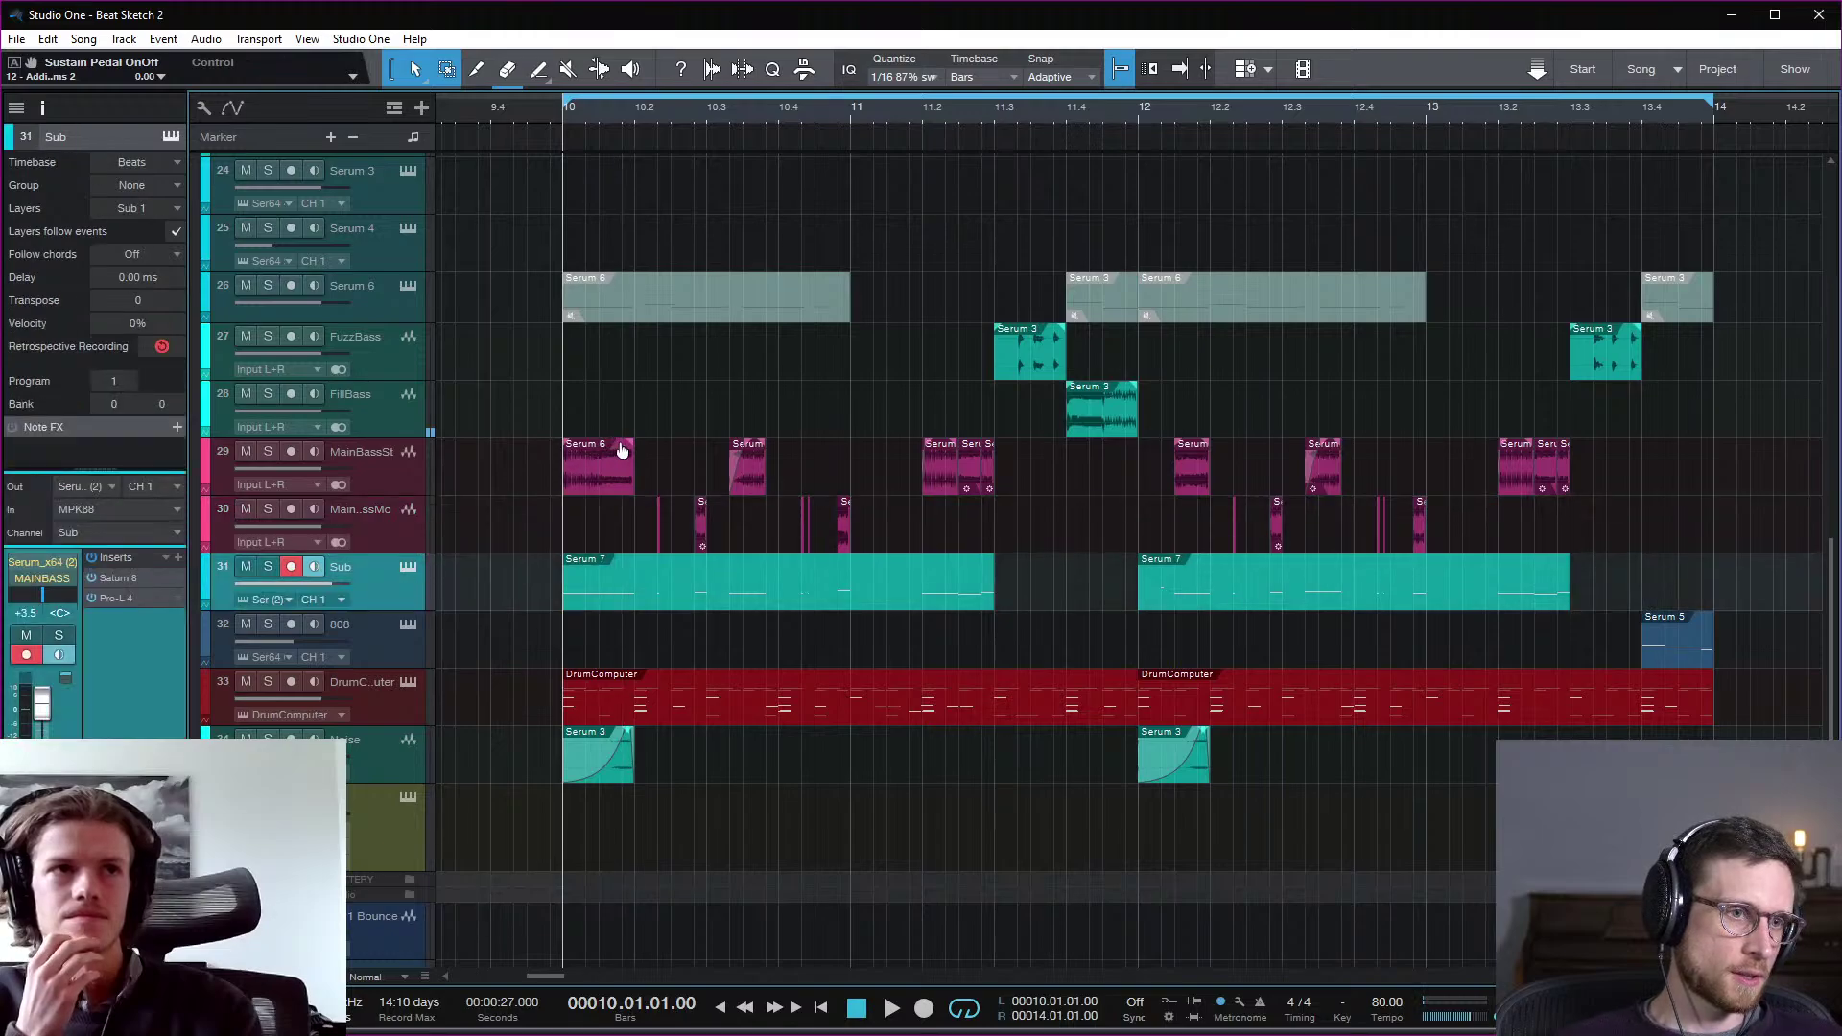
pyautogui.click(266, 683)
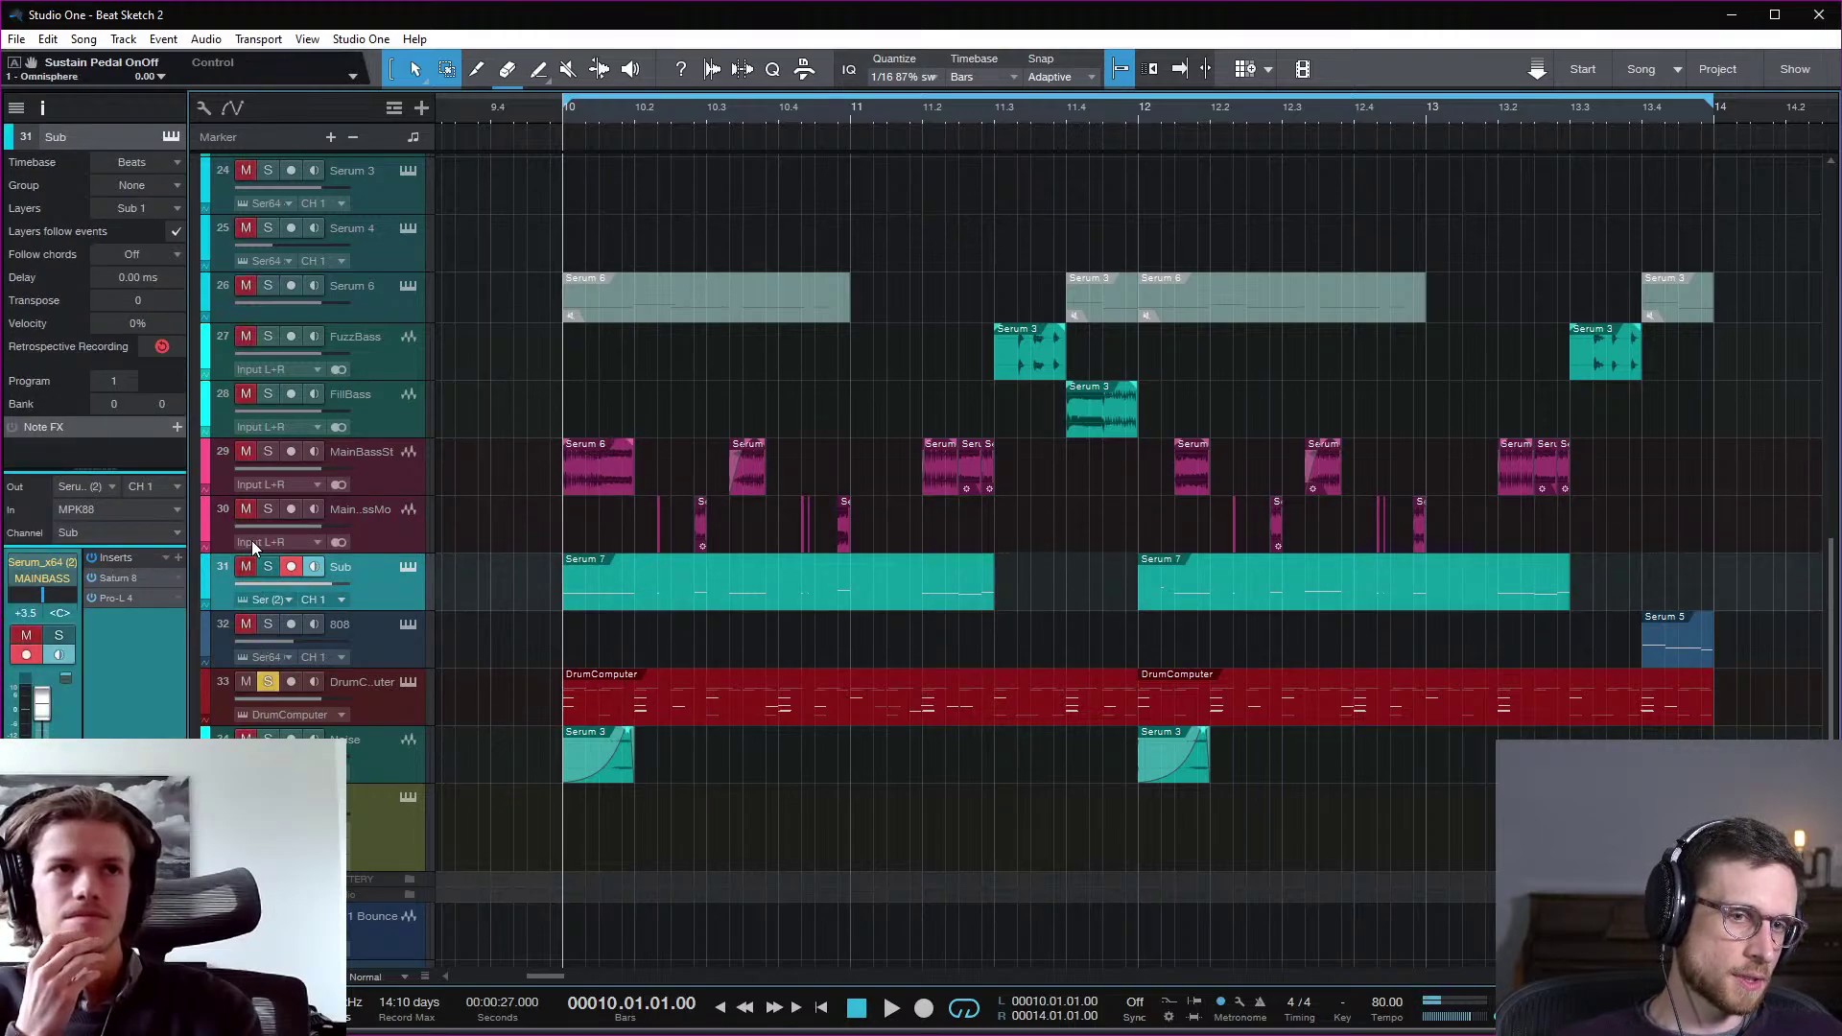
pyautogui.click(269, 566)
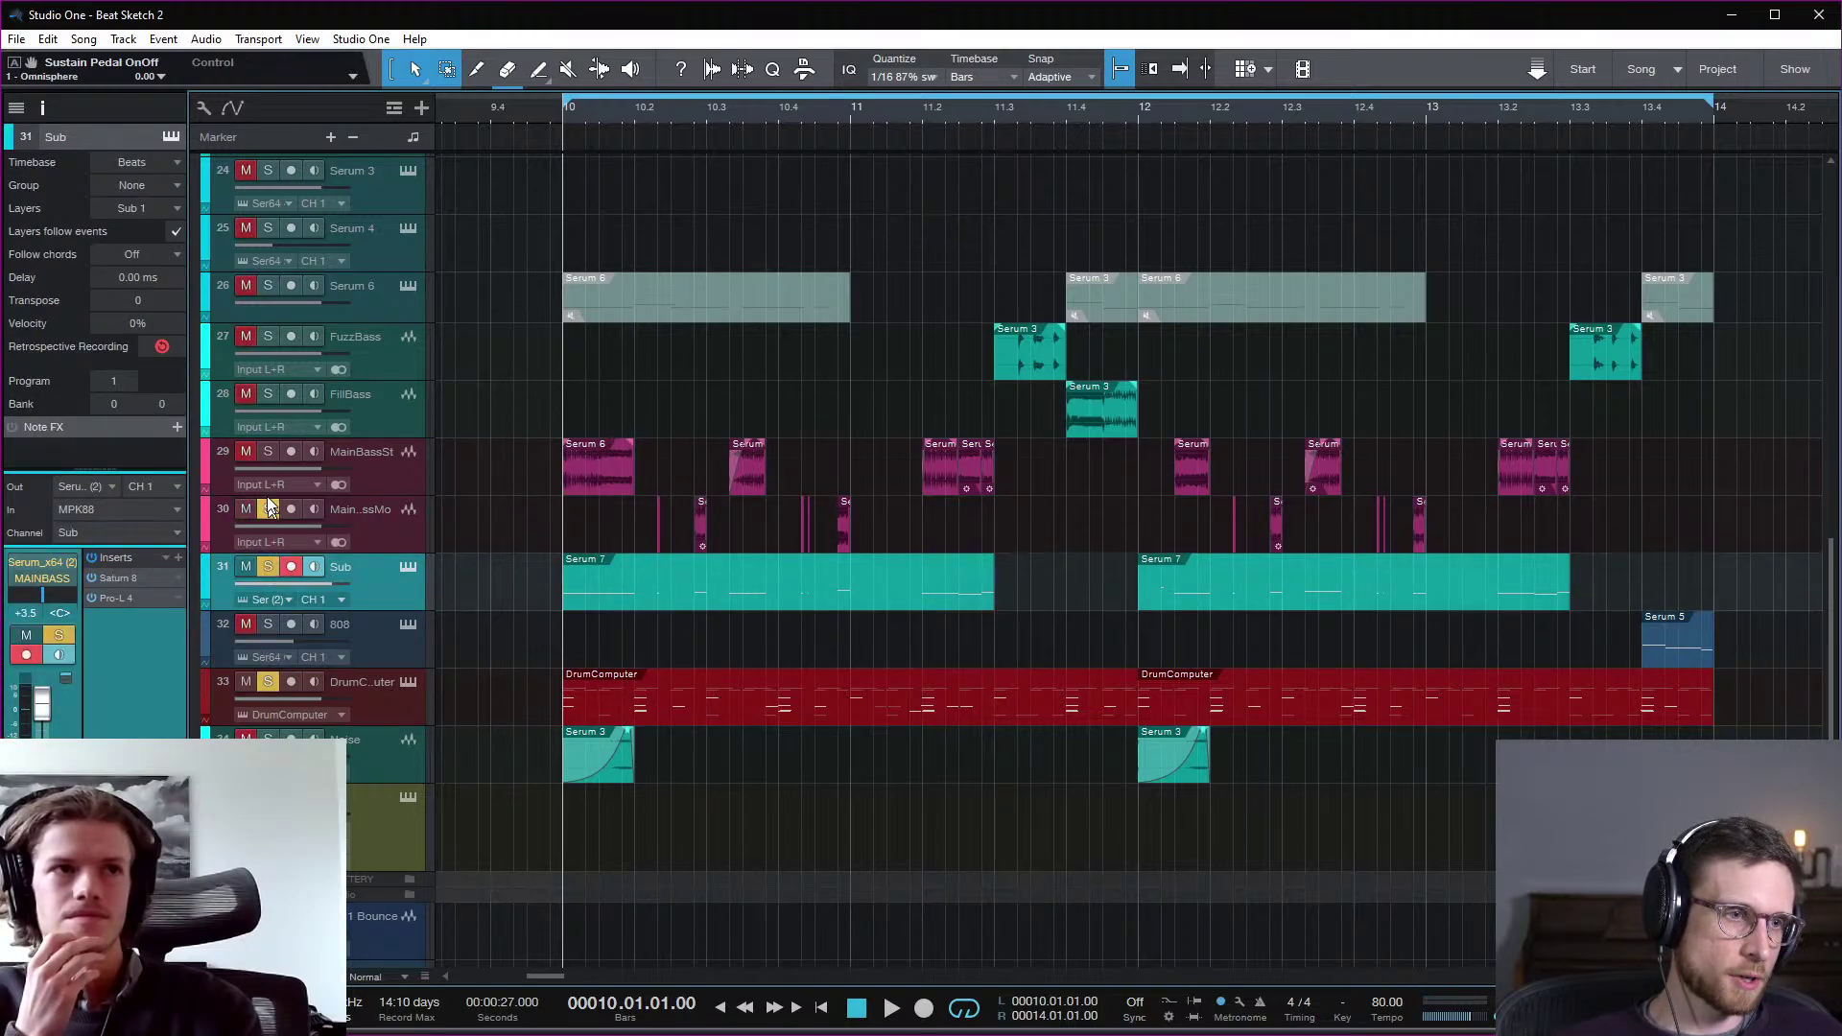
pyautogui.click(266, 510)
pyautogui.click(267, 452)
pyautogui.press('space')
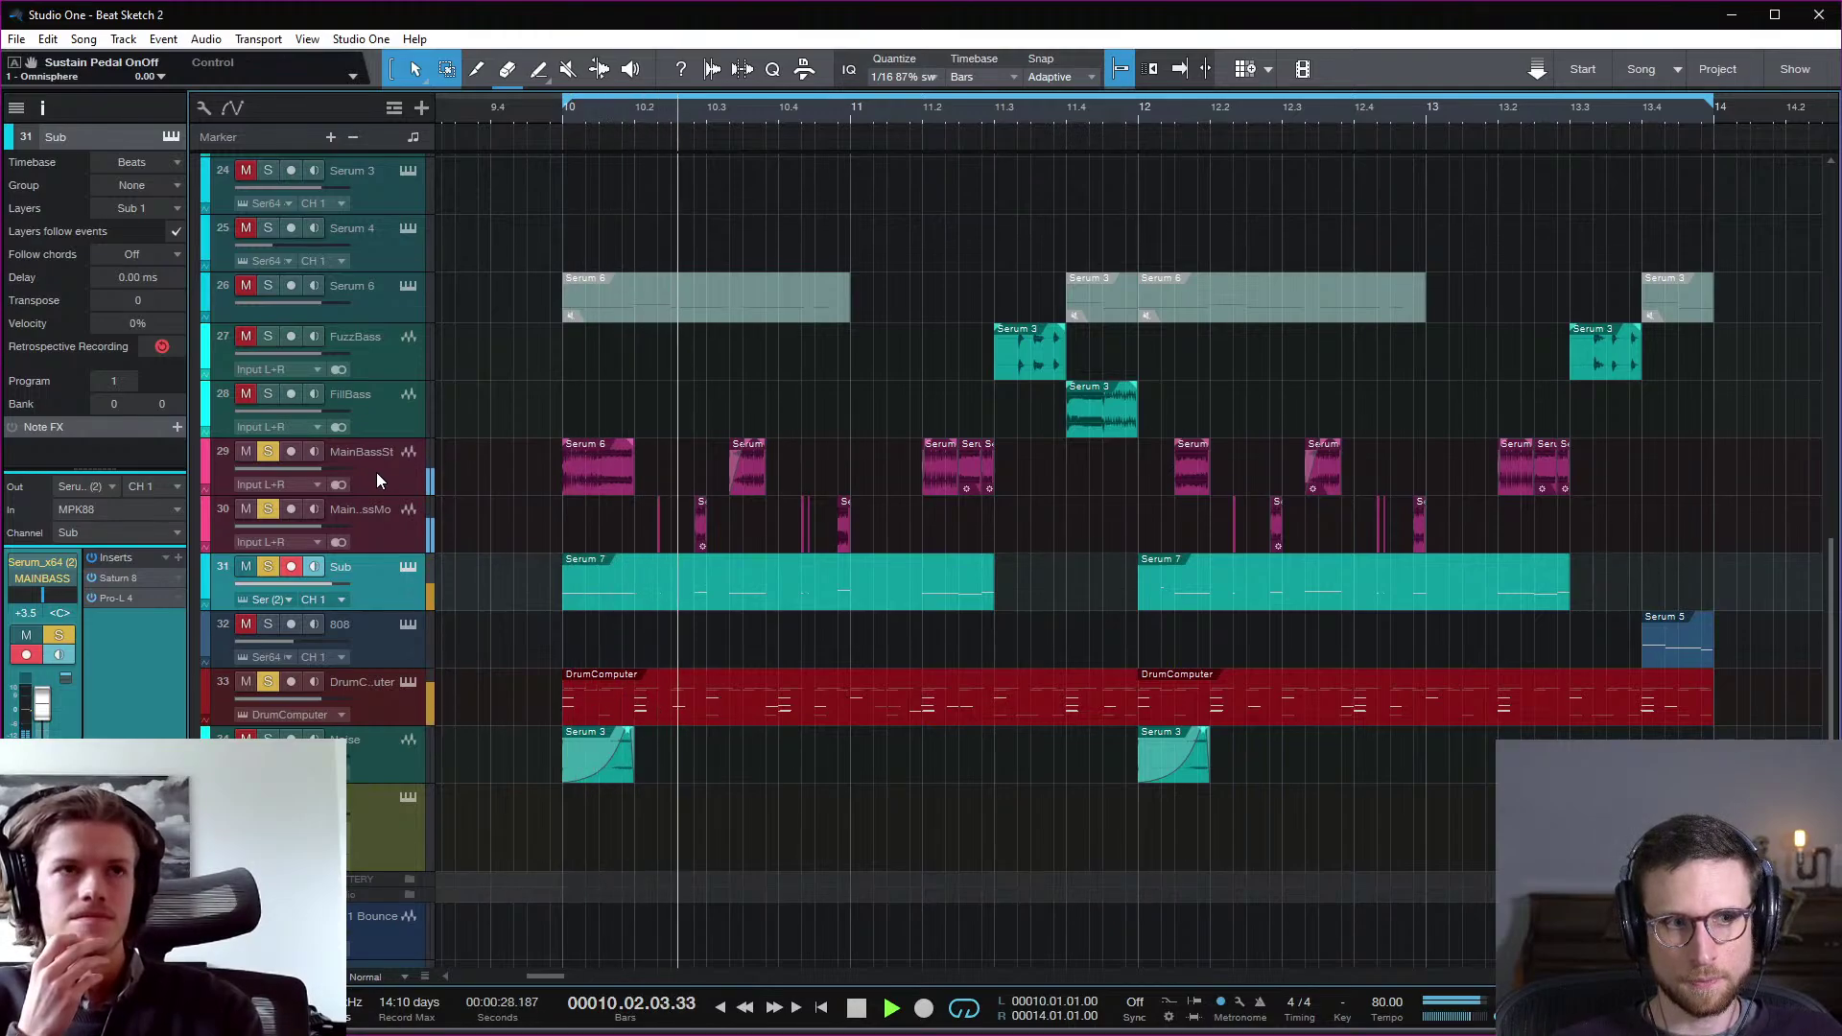
# Step: Replay the opening of the loop from bar 10 with the bass, sub and drum tracks soloed
pyautogui.press('space')
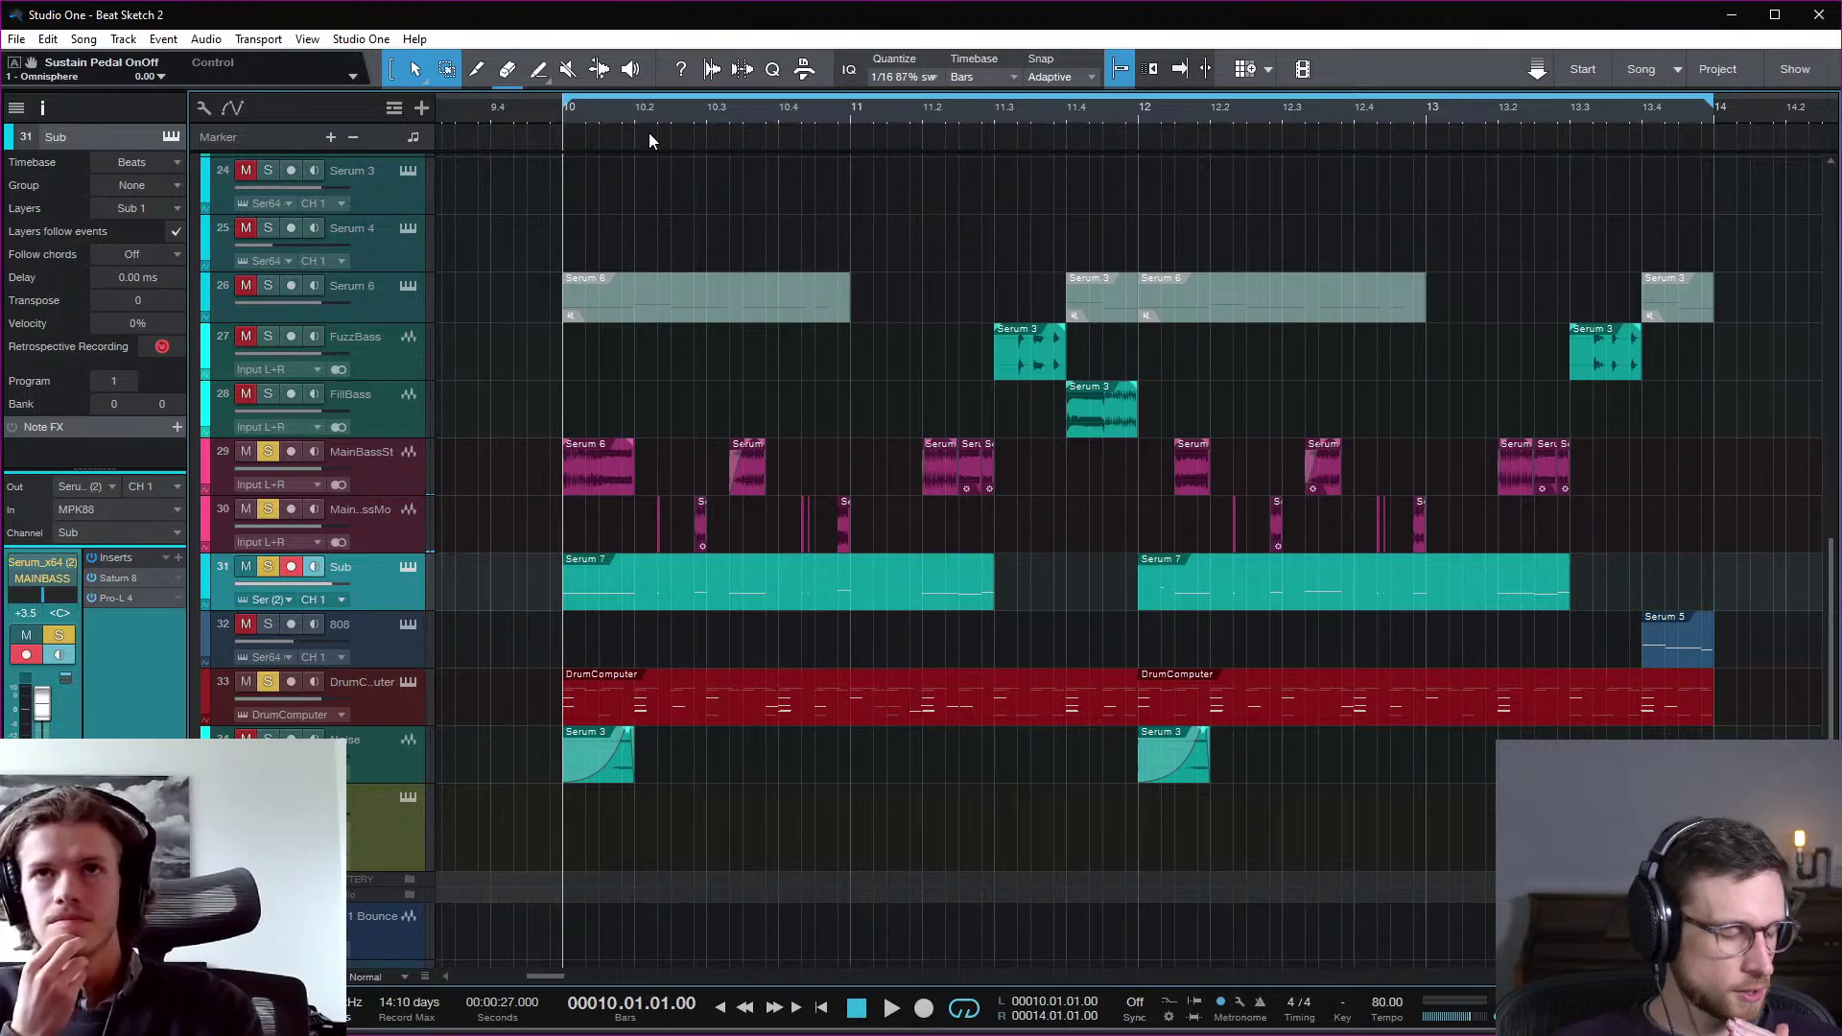
pyautogui.press('space')
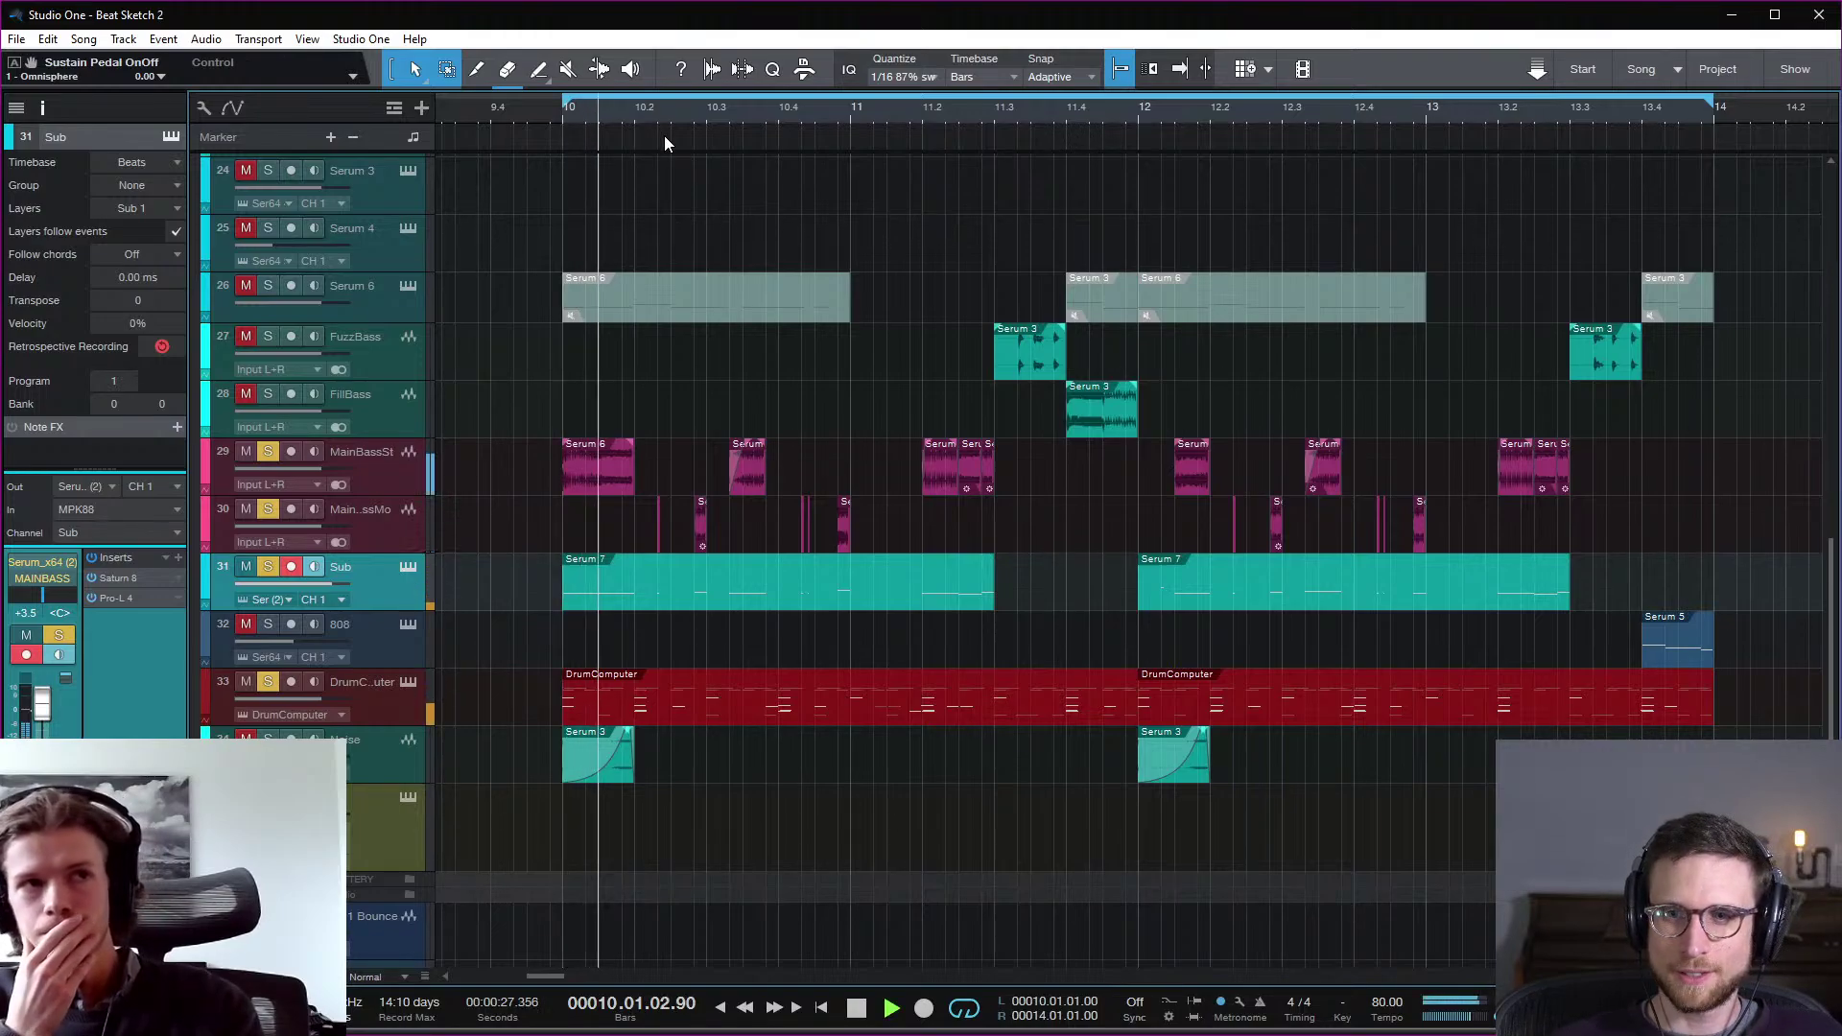
pyautogui.press('space')
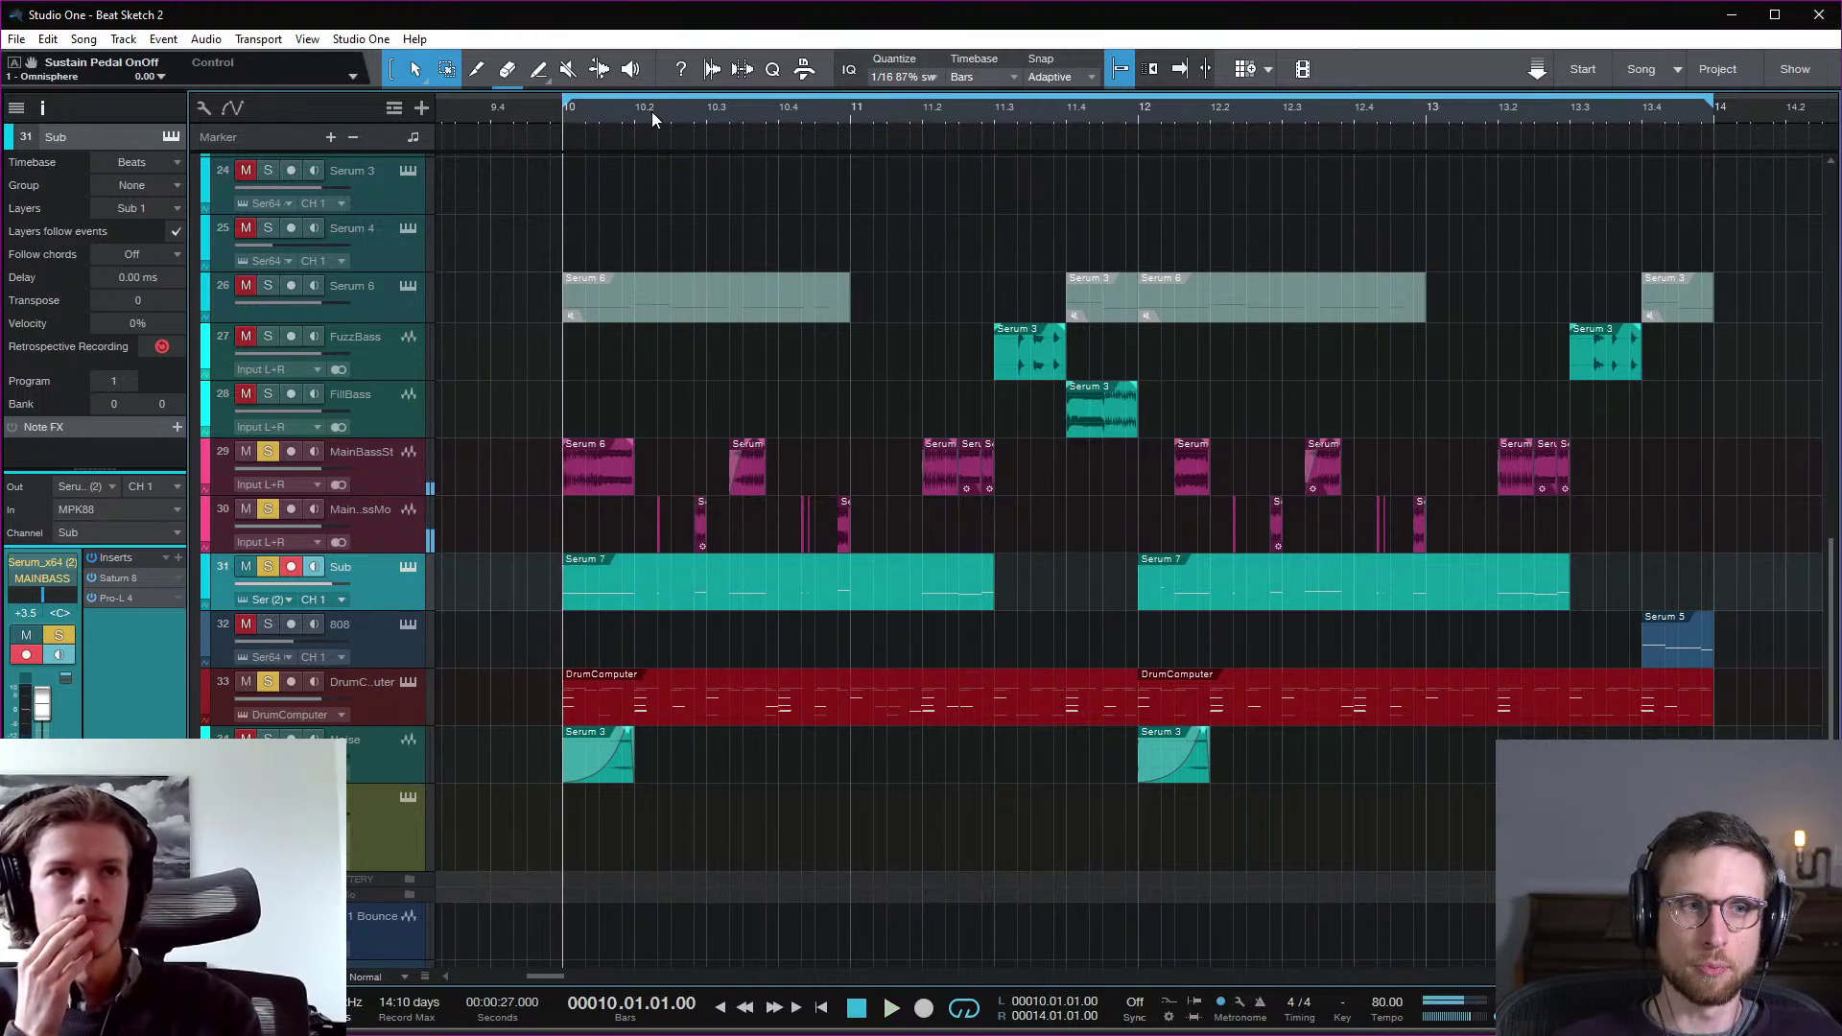
# Step: Place the playhead at beat 10.2 and audition the short passage leading into the first MainBassMo clip
pyautogui.click(637, 113)
pyautogui.press('space')
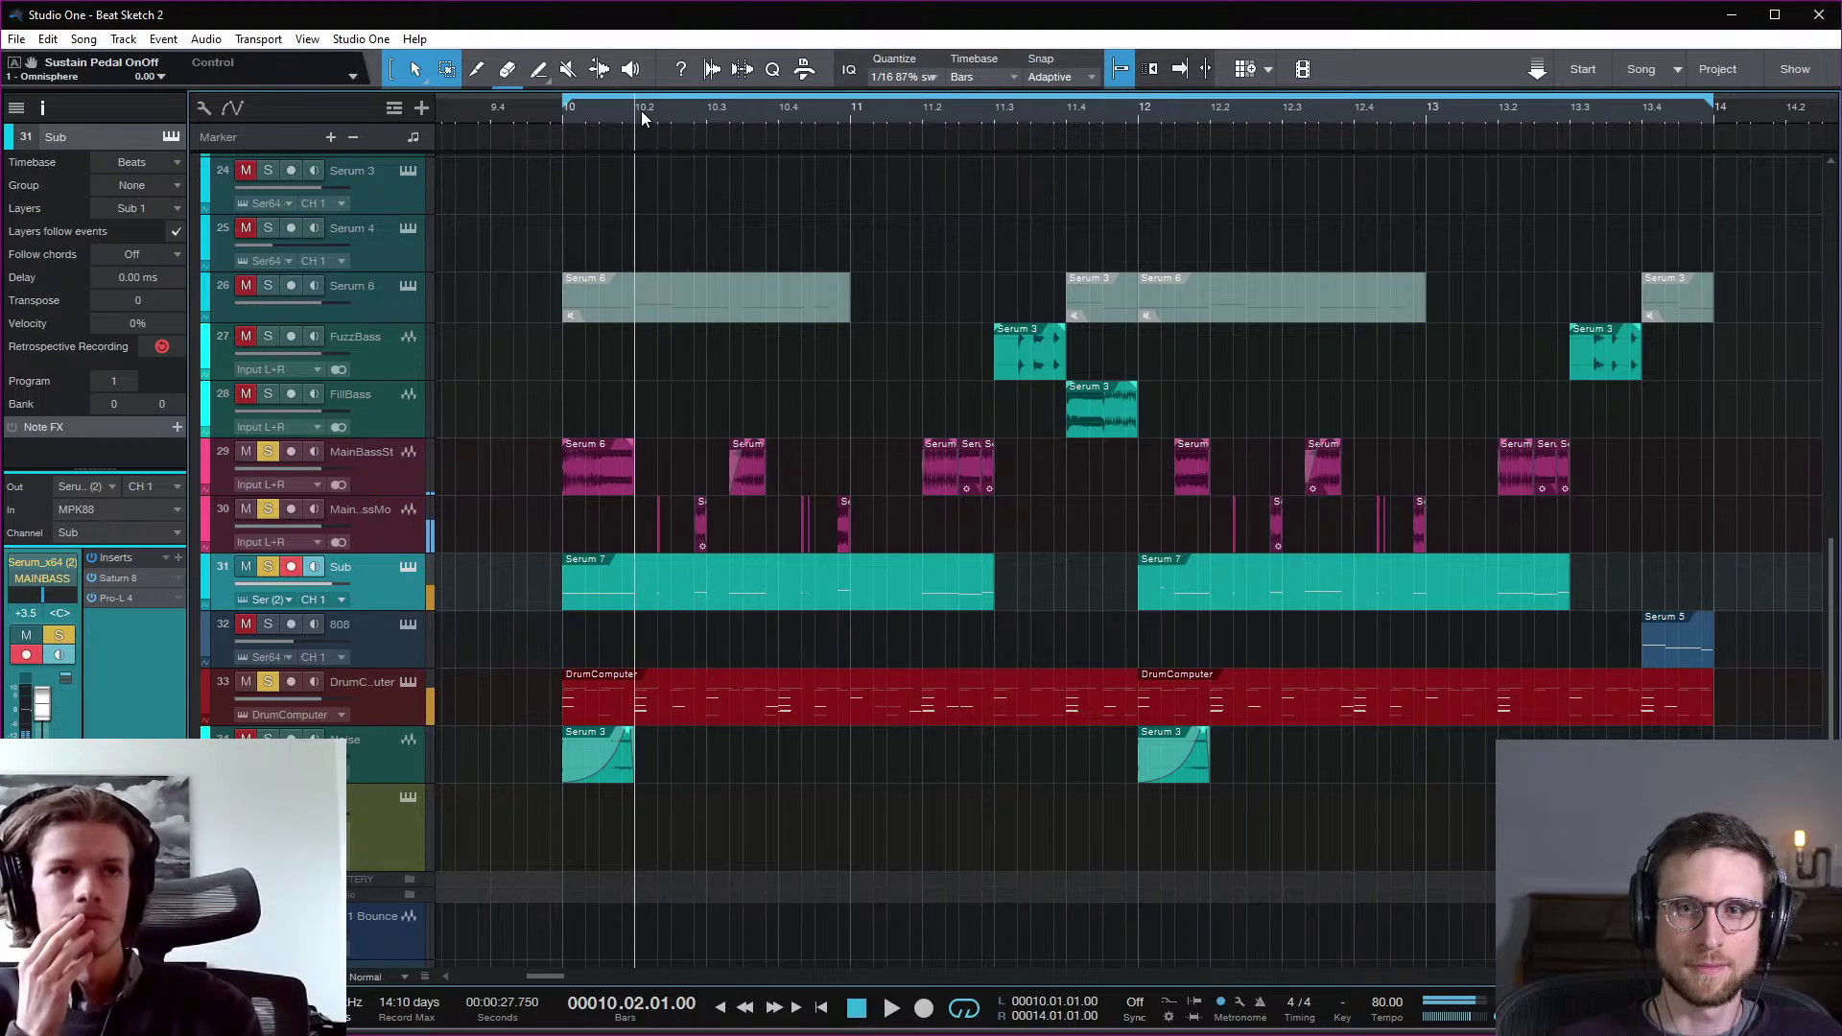
pyautogui.press('space')
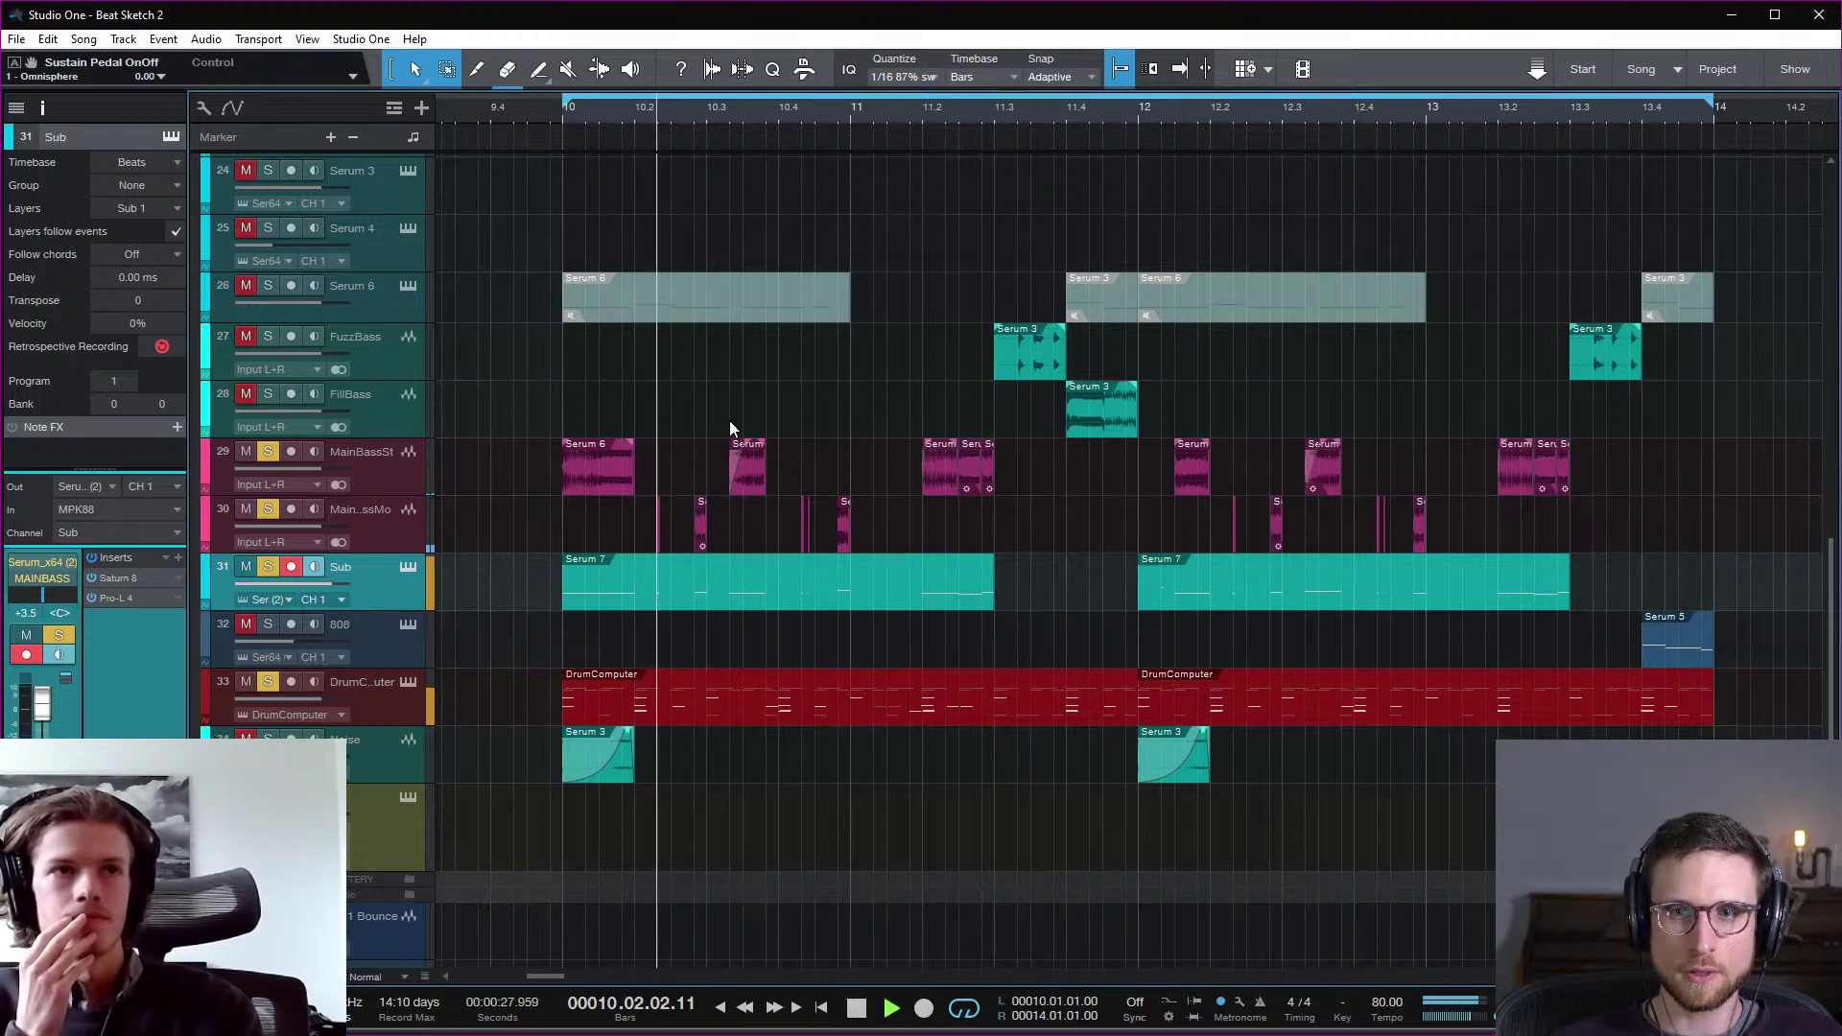
pyautogui.press('space')
pyautogui.press('space')
pyautogui.press('space')
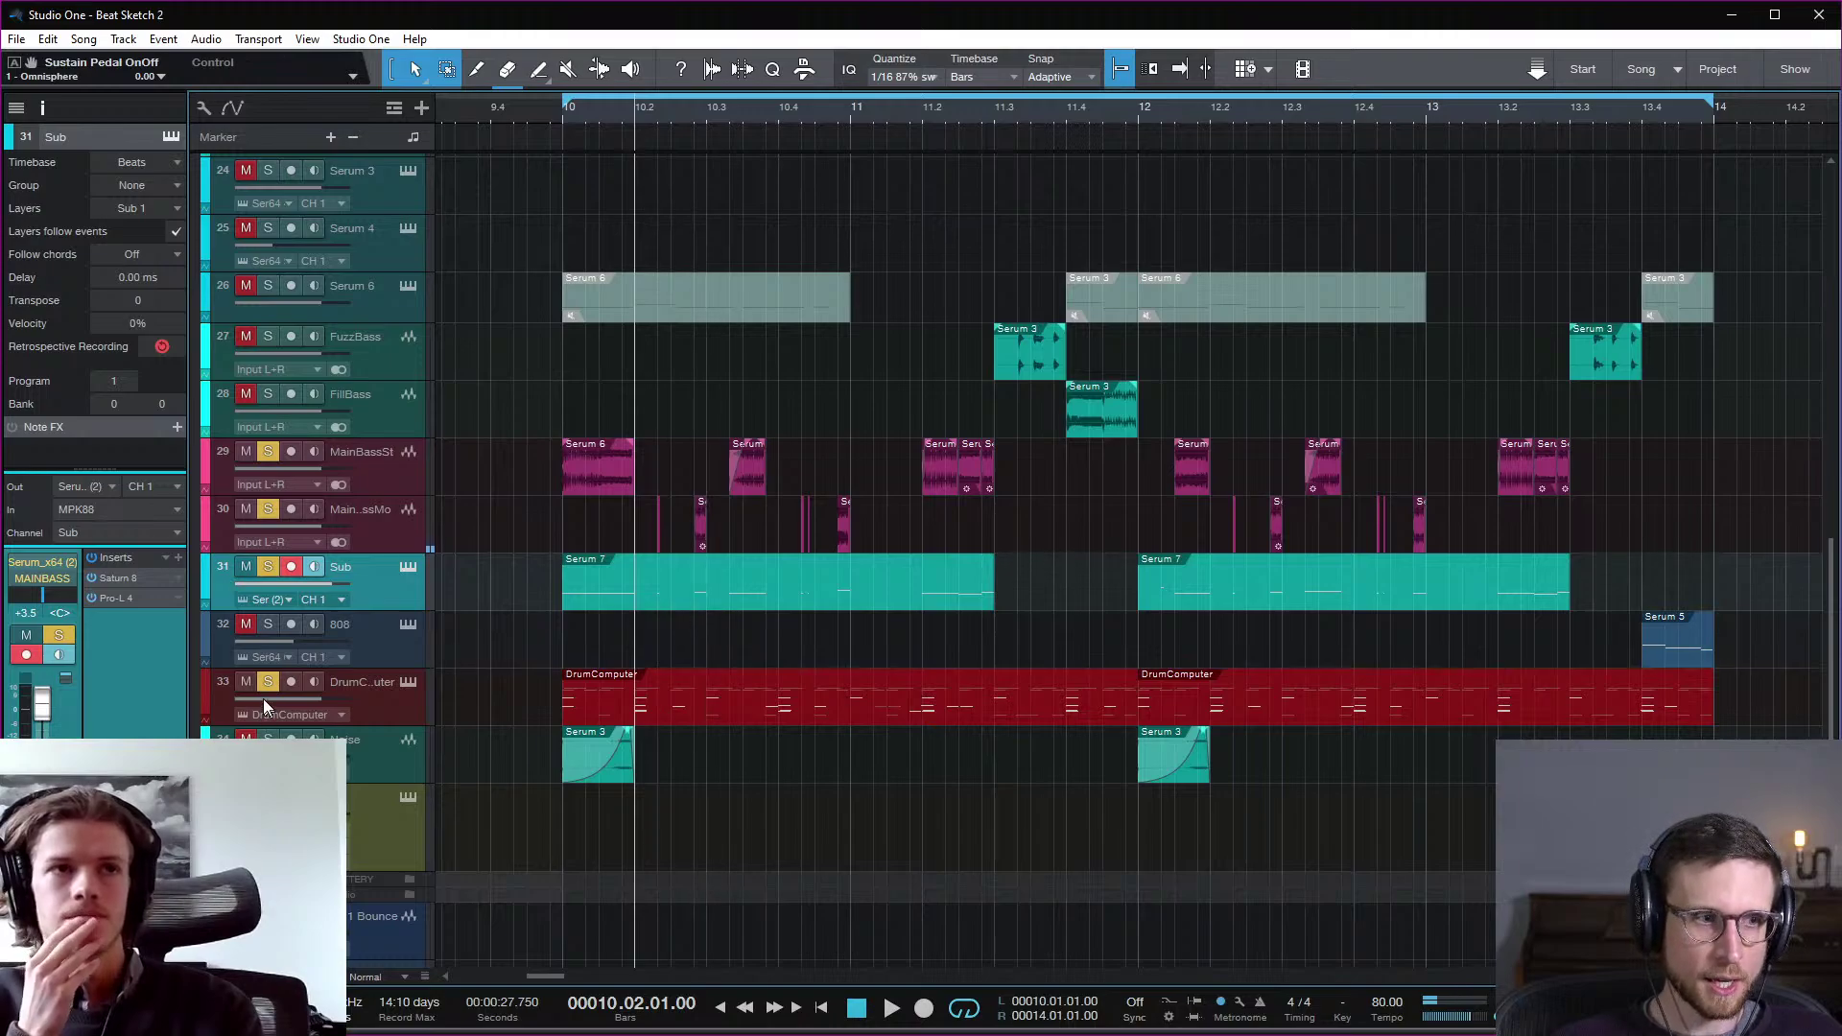
# Step: Open the first DrumComputer pattern for editing and mute the SmallHat note at 10.2.3
pyautogui.doubleClick(681, 711)
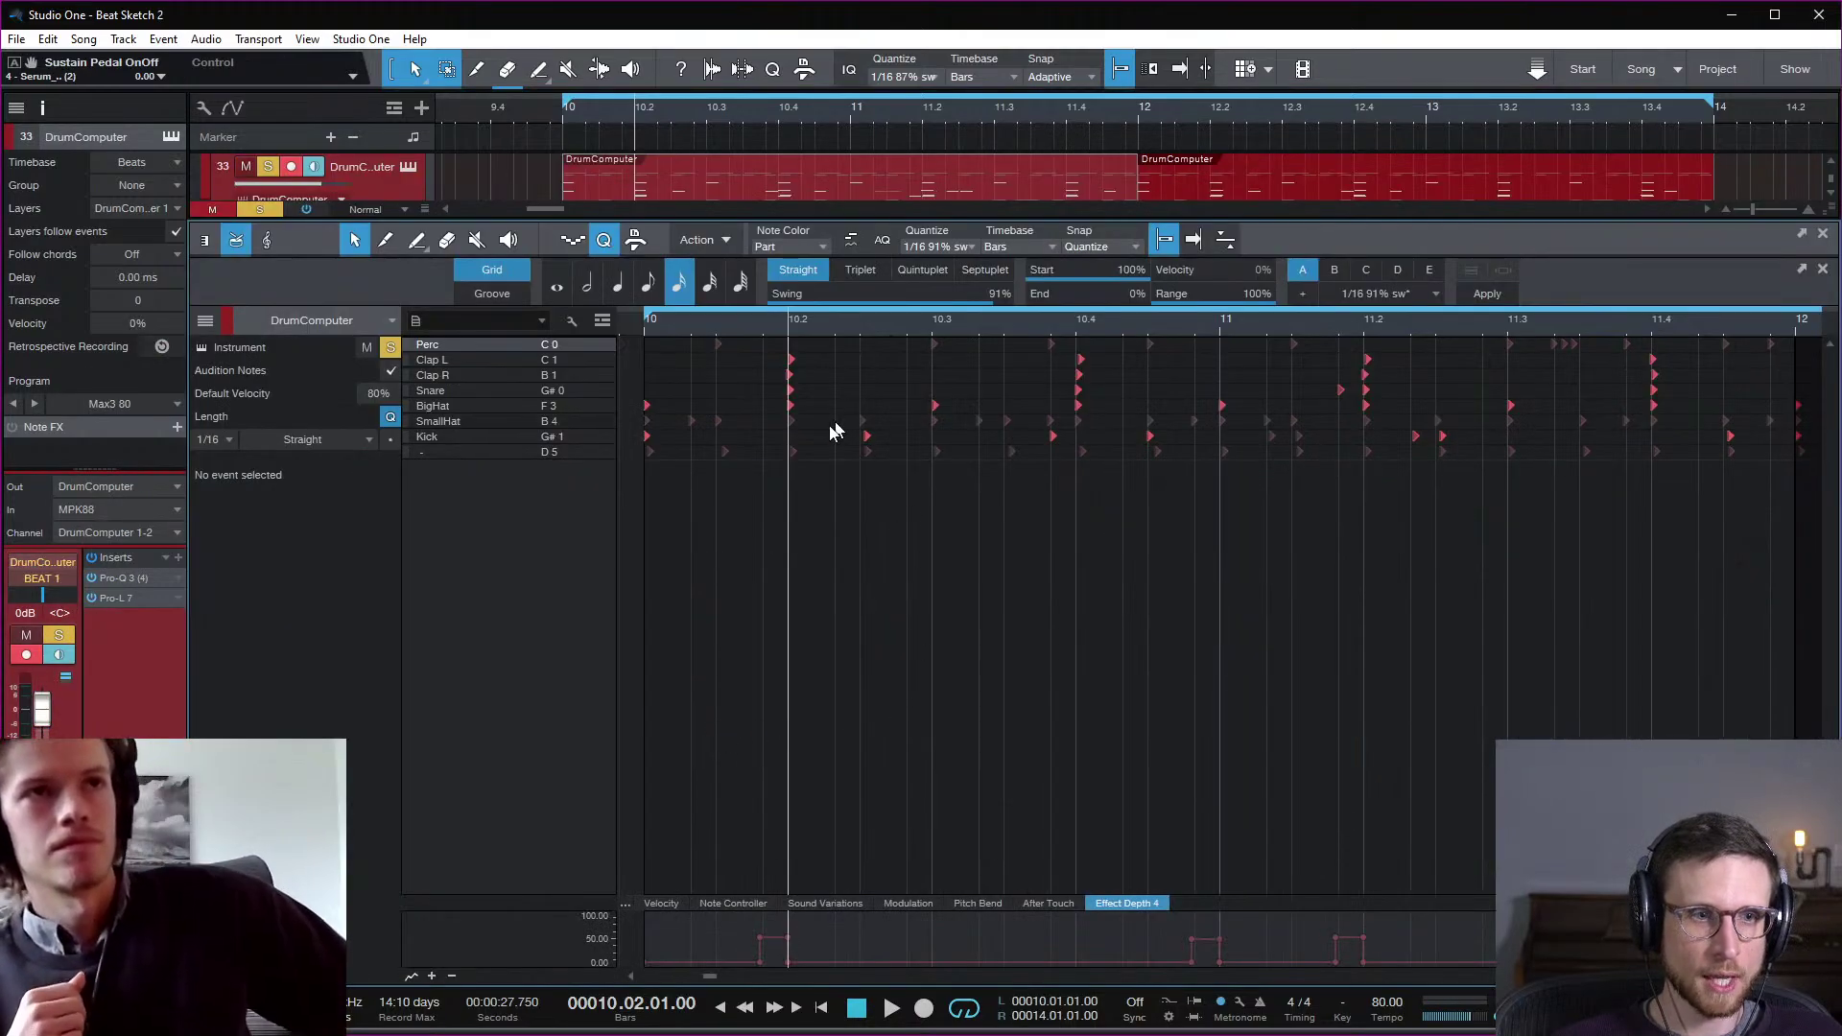
pyautogui.moveTo(837, 414); pyautogui.dragTo(911, 435)
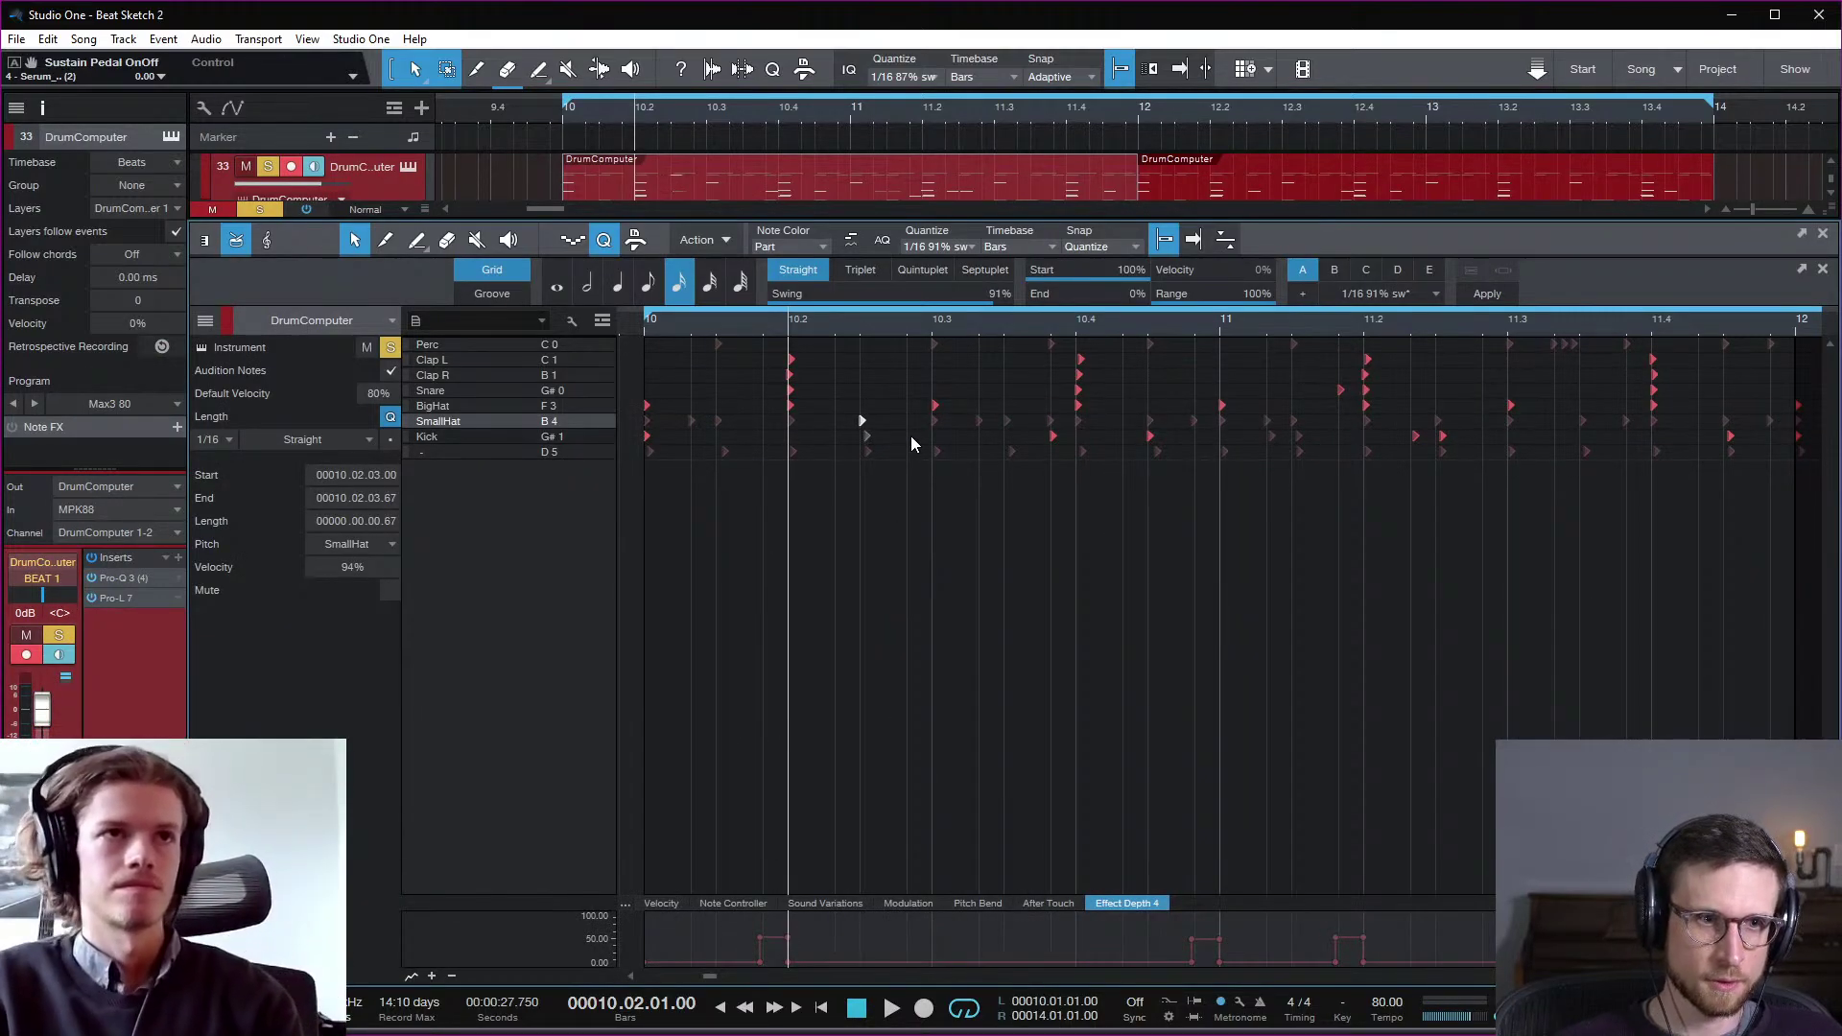
pyautogui.hotkey('shift', 'm')
pyautogui.click(870, 414)
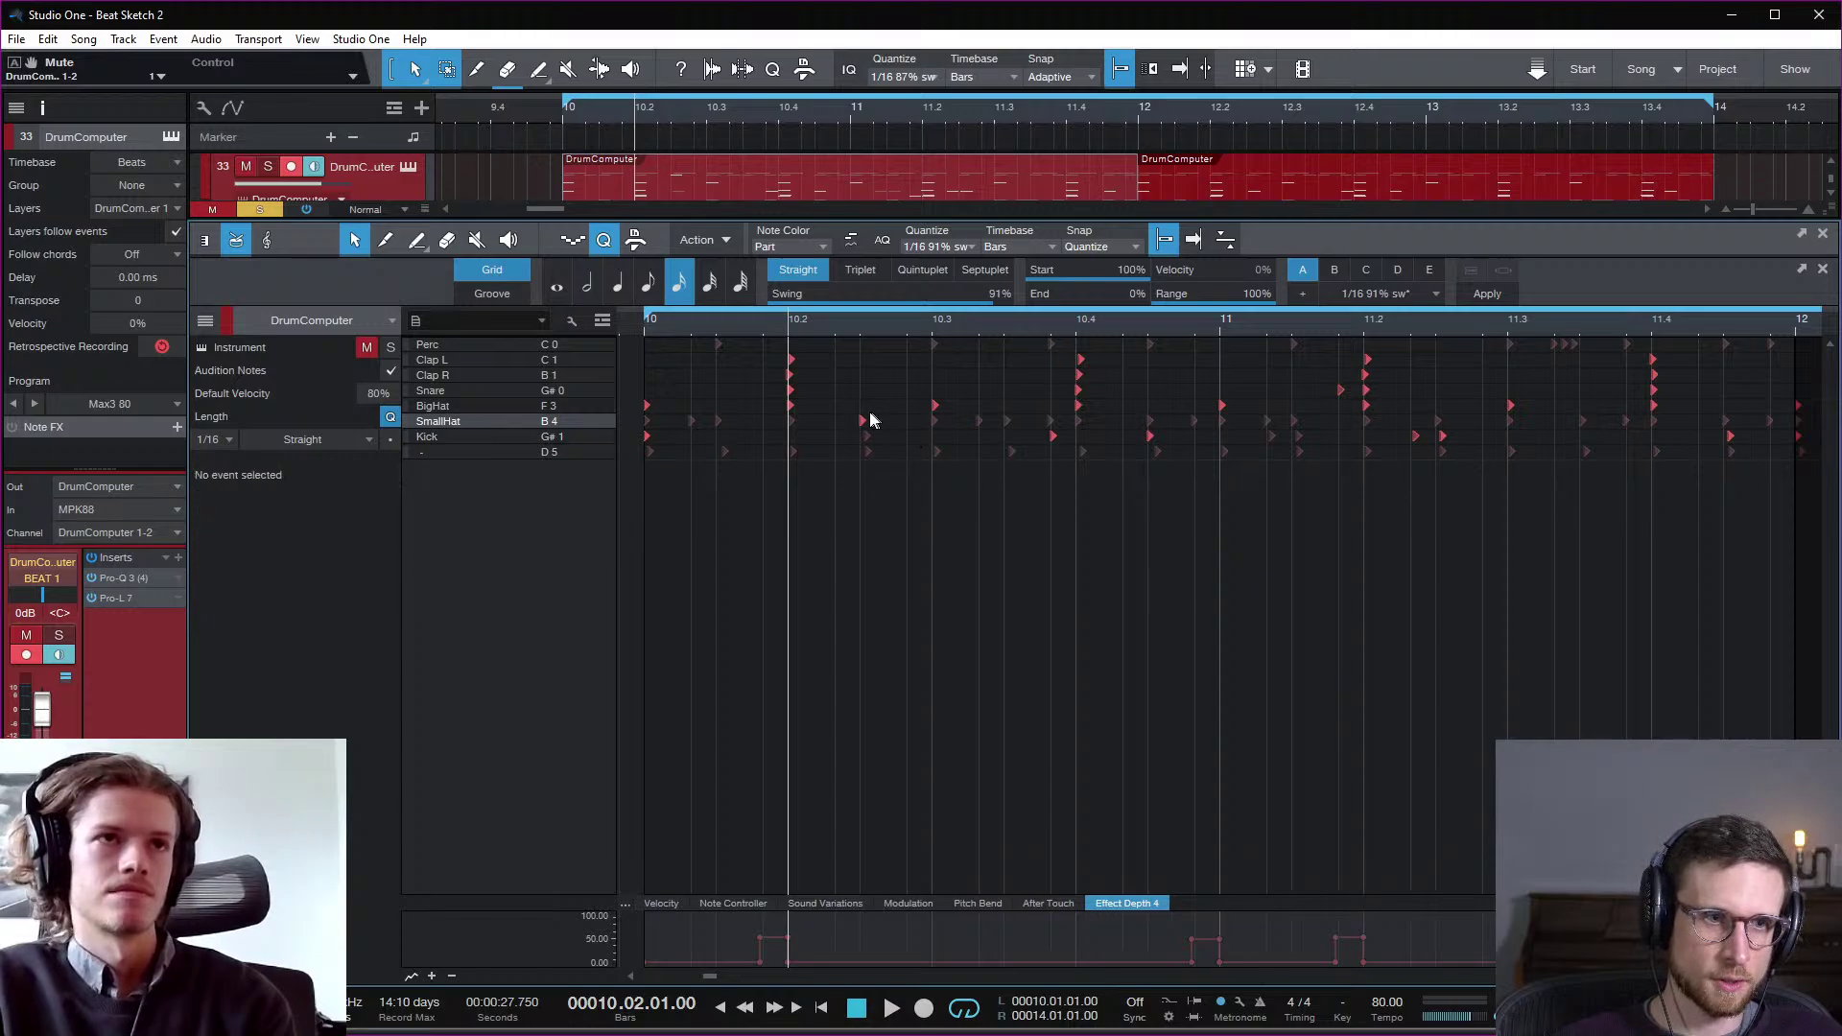
pyautogui.click(863, 419)
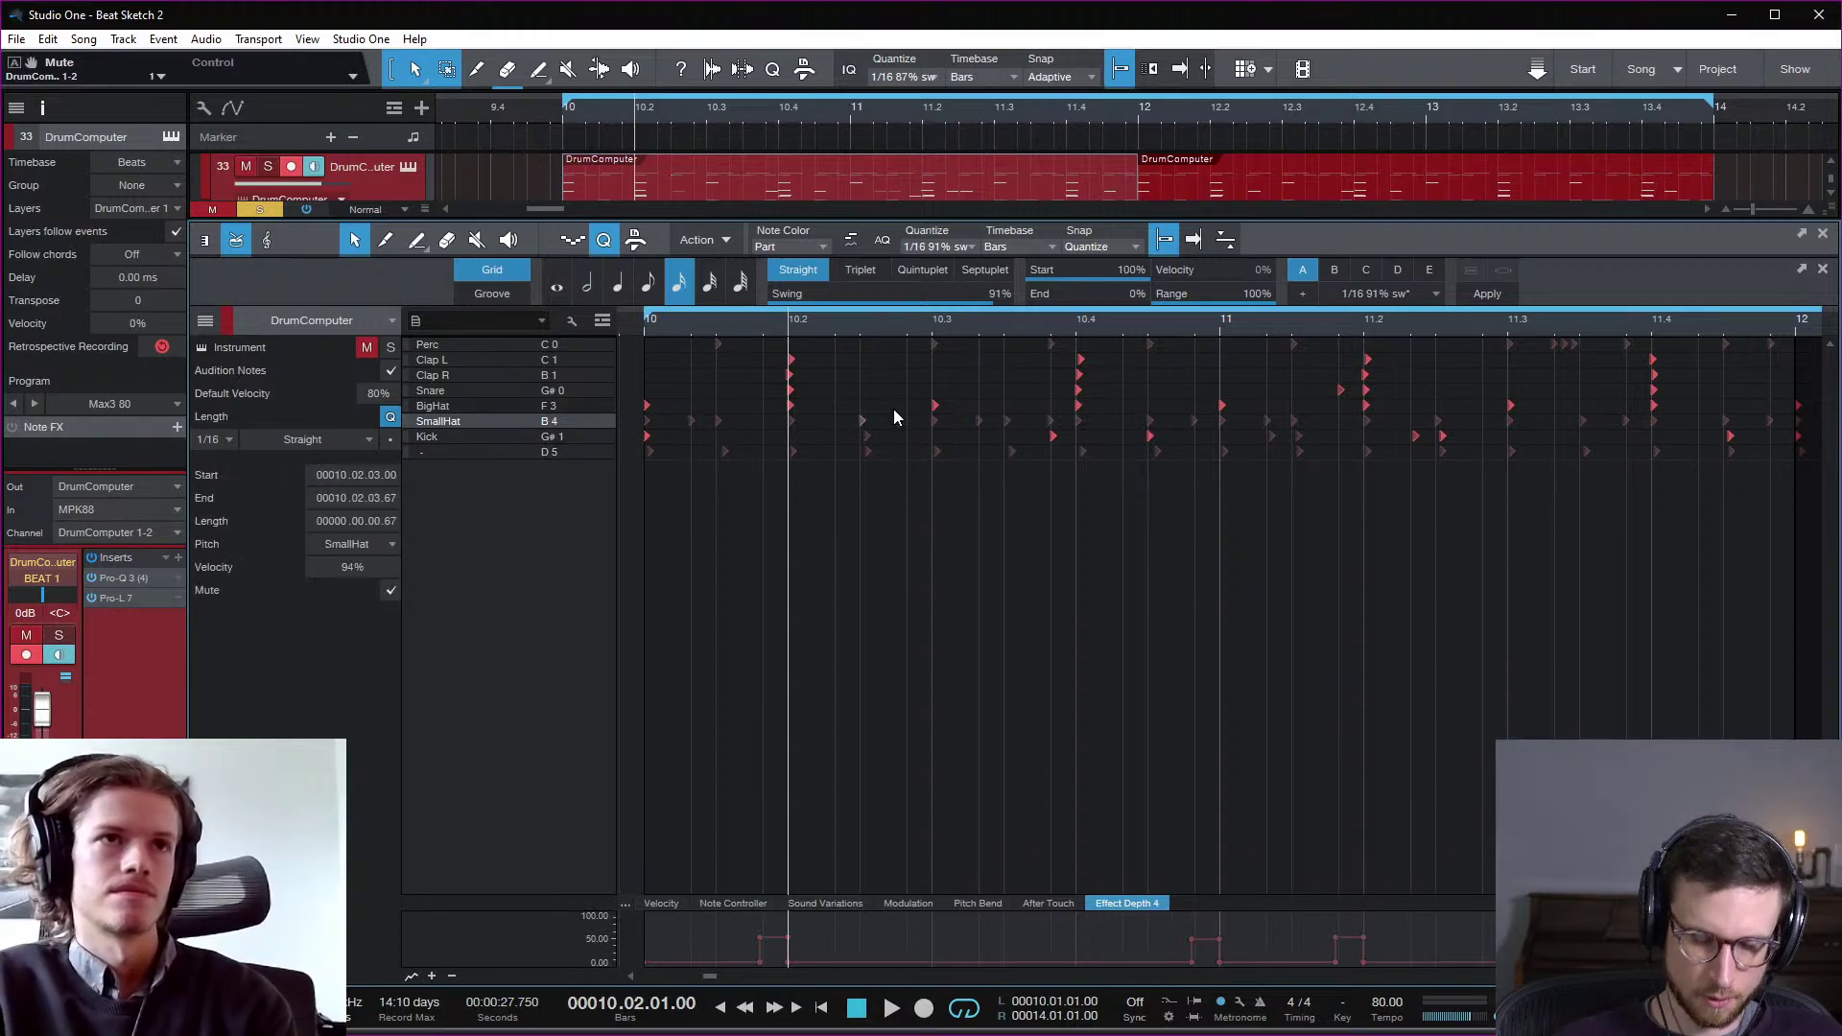
# Step: Enlarge the arrangement area above the drum editor, solo the DrumComputer track, and play the pattern
pyautogui.press('space')
pyautogui.click(724, 325)
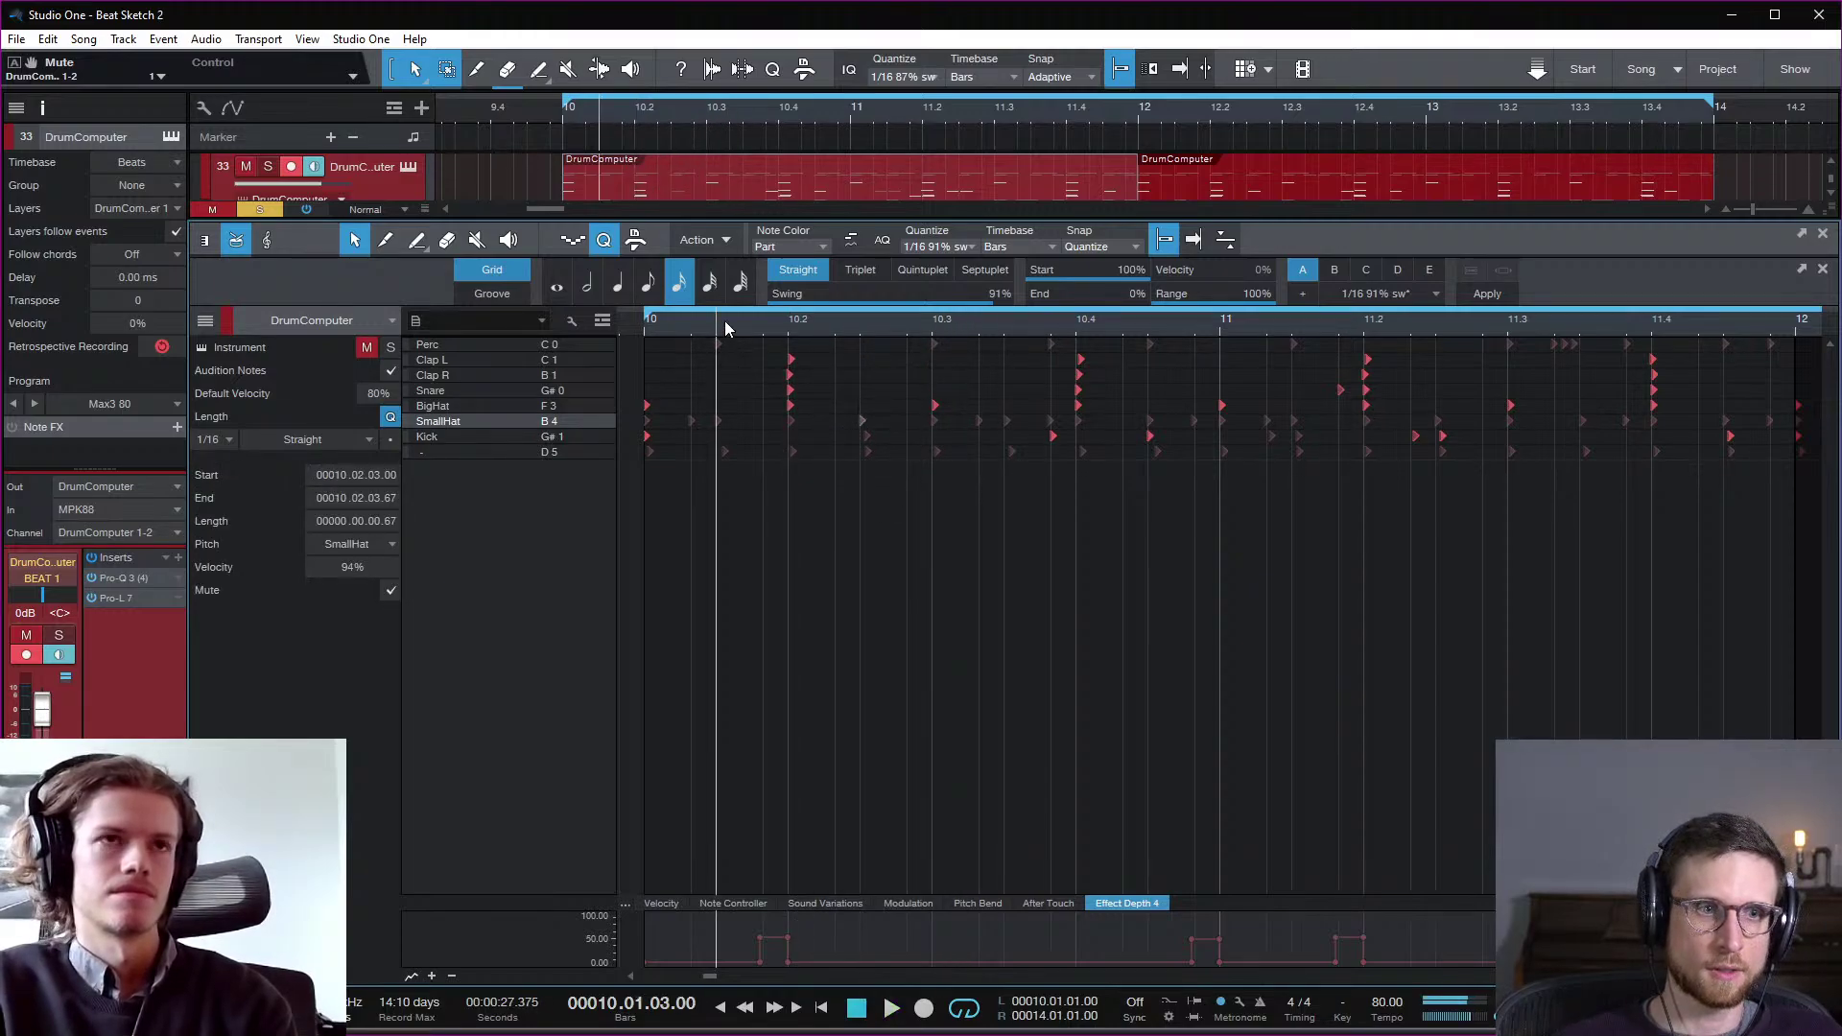
pyautogui.press('space')
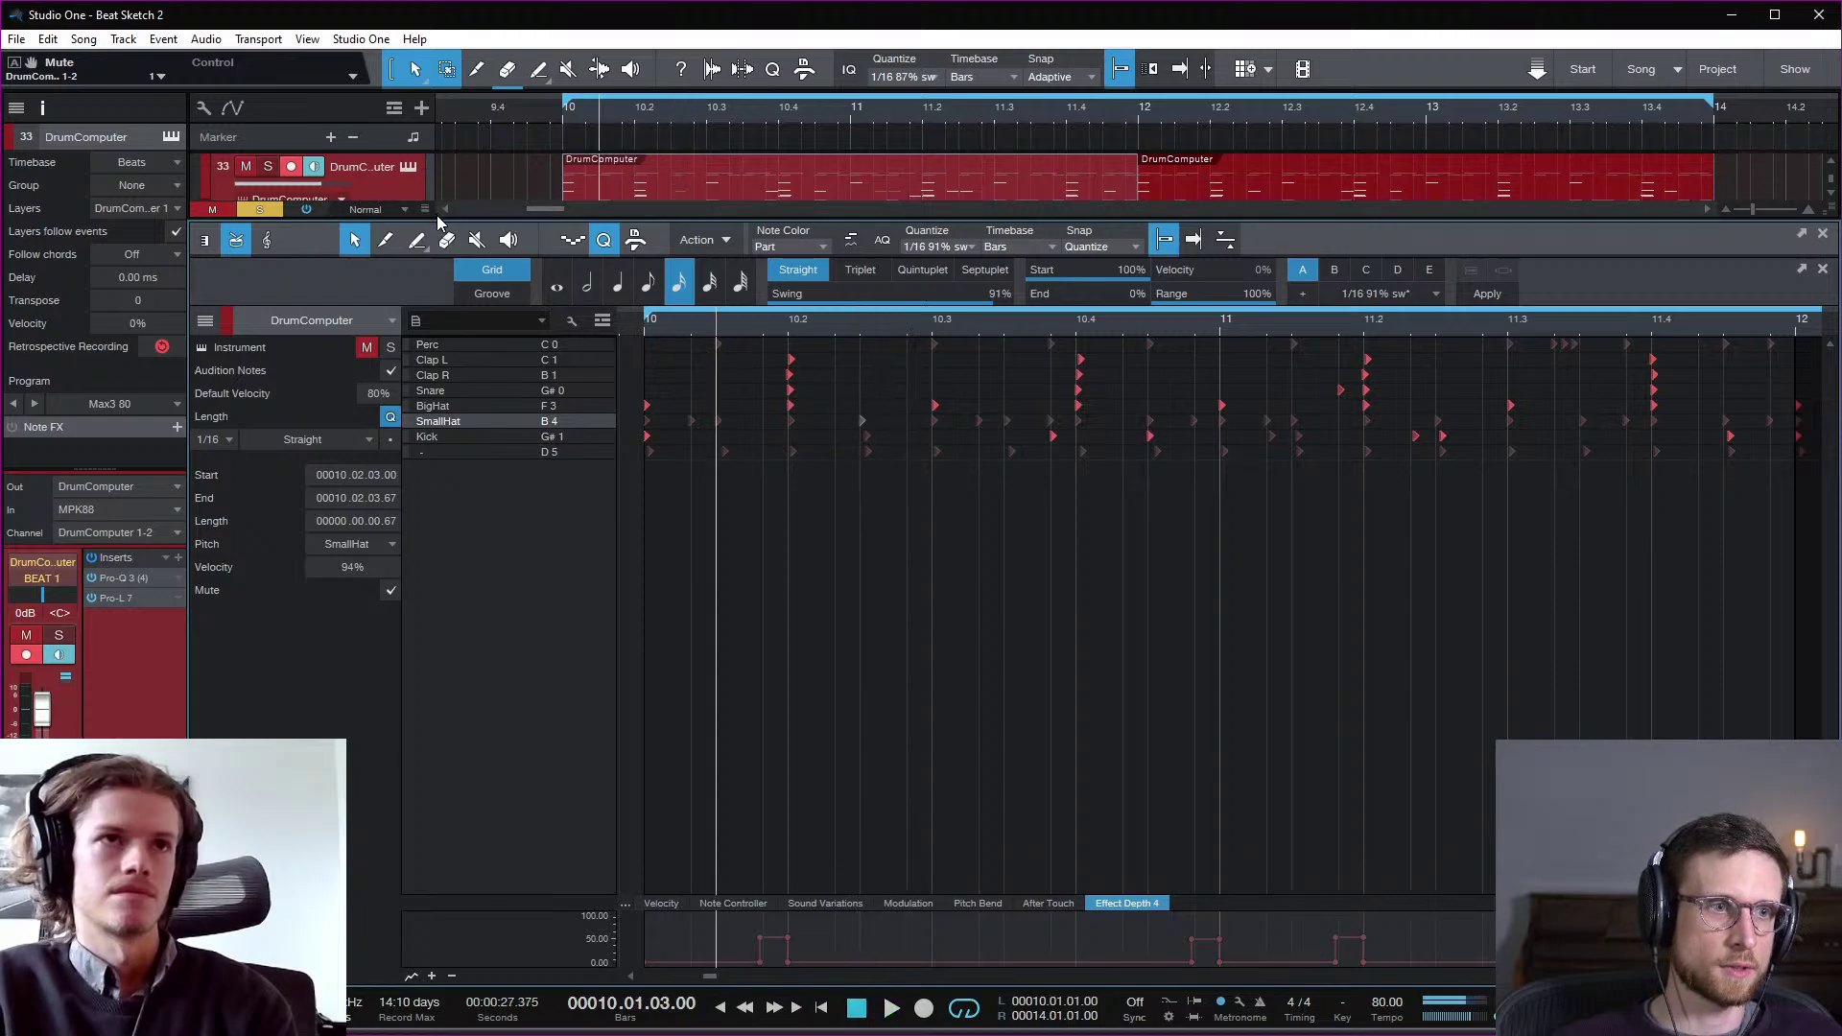
pyautogui.moveTo(436, 215); pyautogui.dragTo(418, 395)
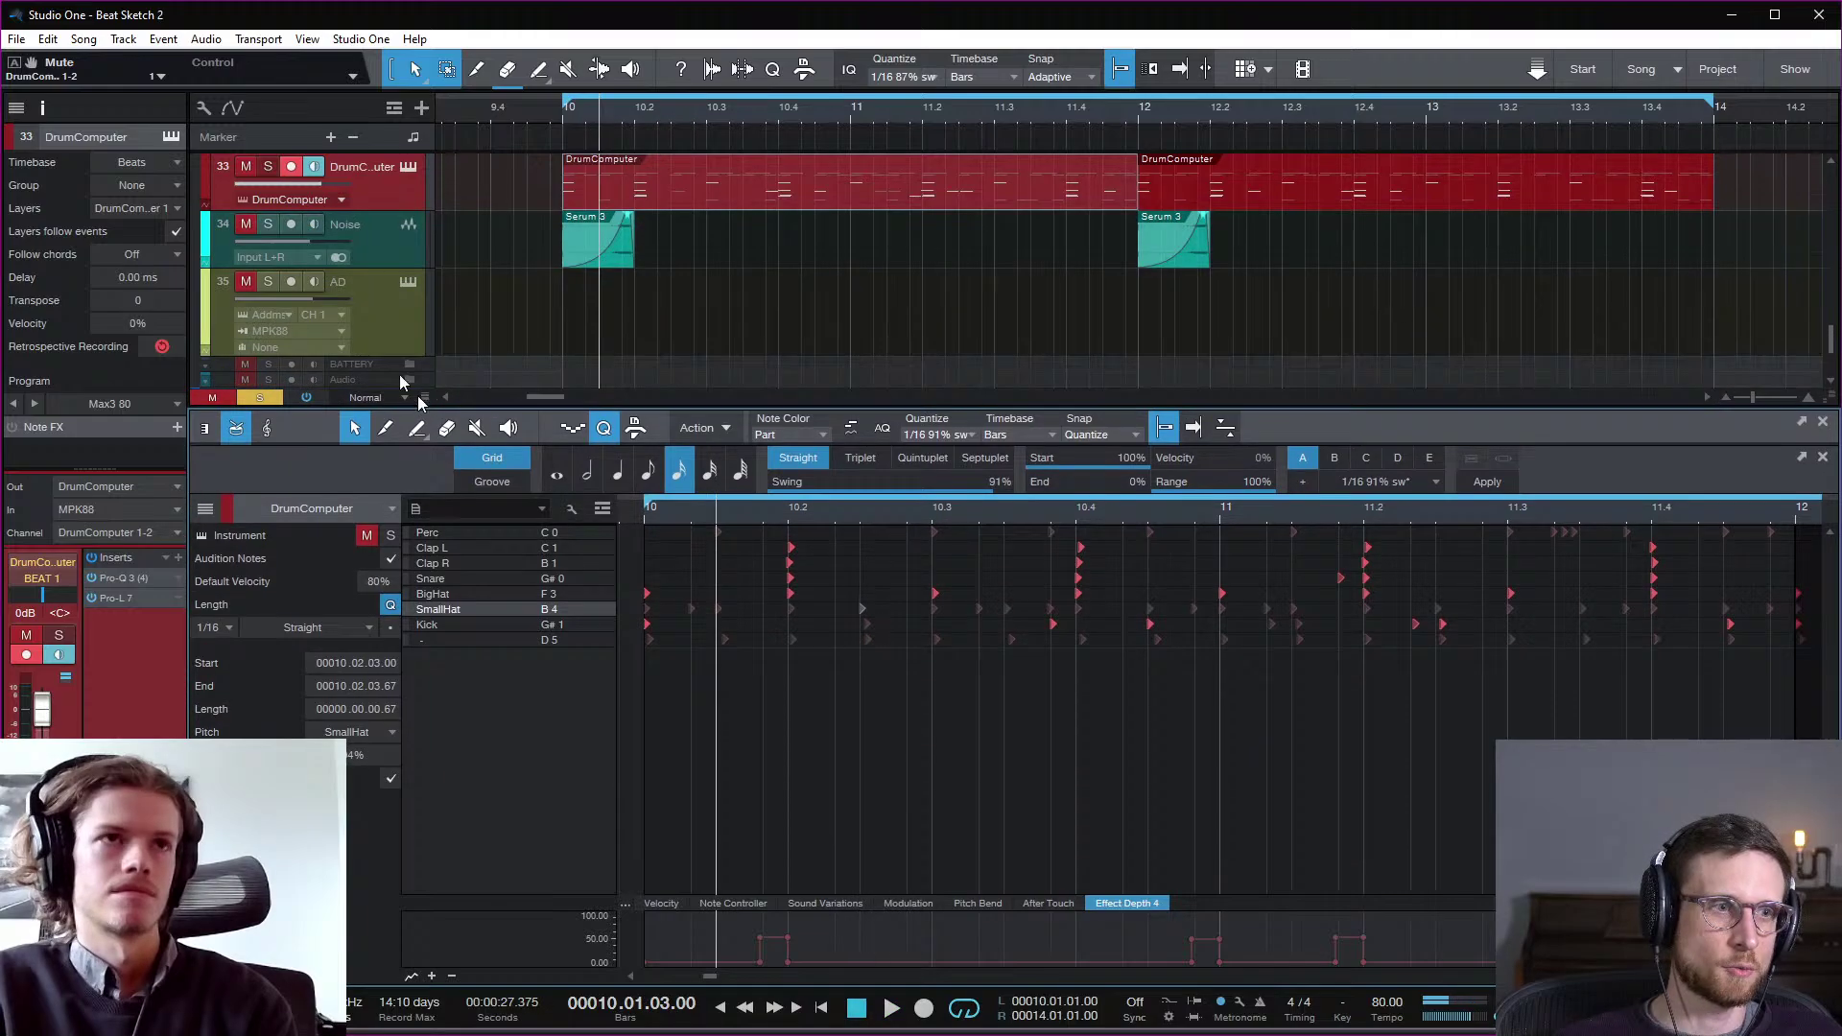
pyautogui.click(270, 179)
pyautogui.press('space')
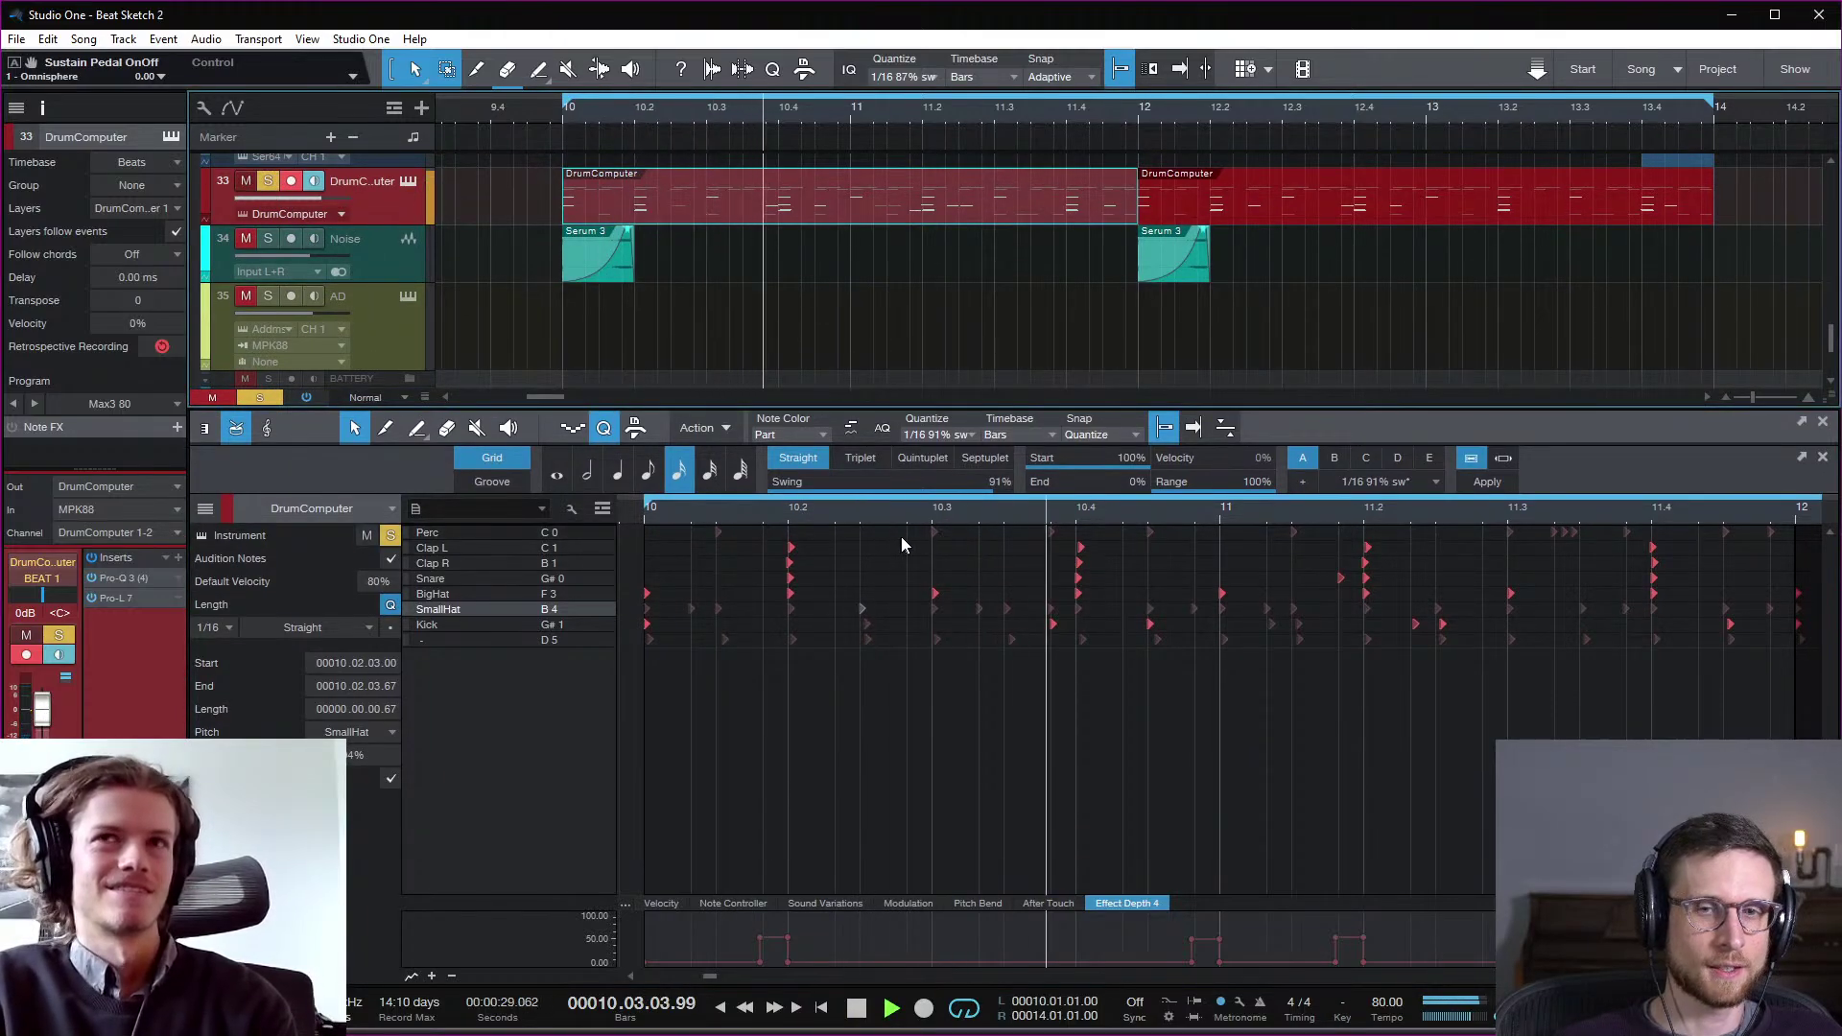
# Step: Replay the first beats of the drum pattern from bar 10, listening for the muted SmallHat note
pyautogui.press('space')
pyautogui.press('space')
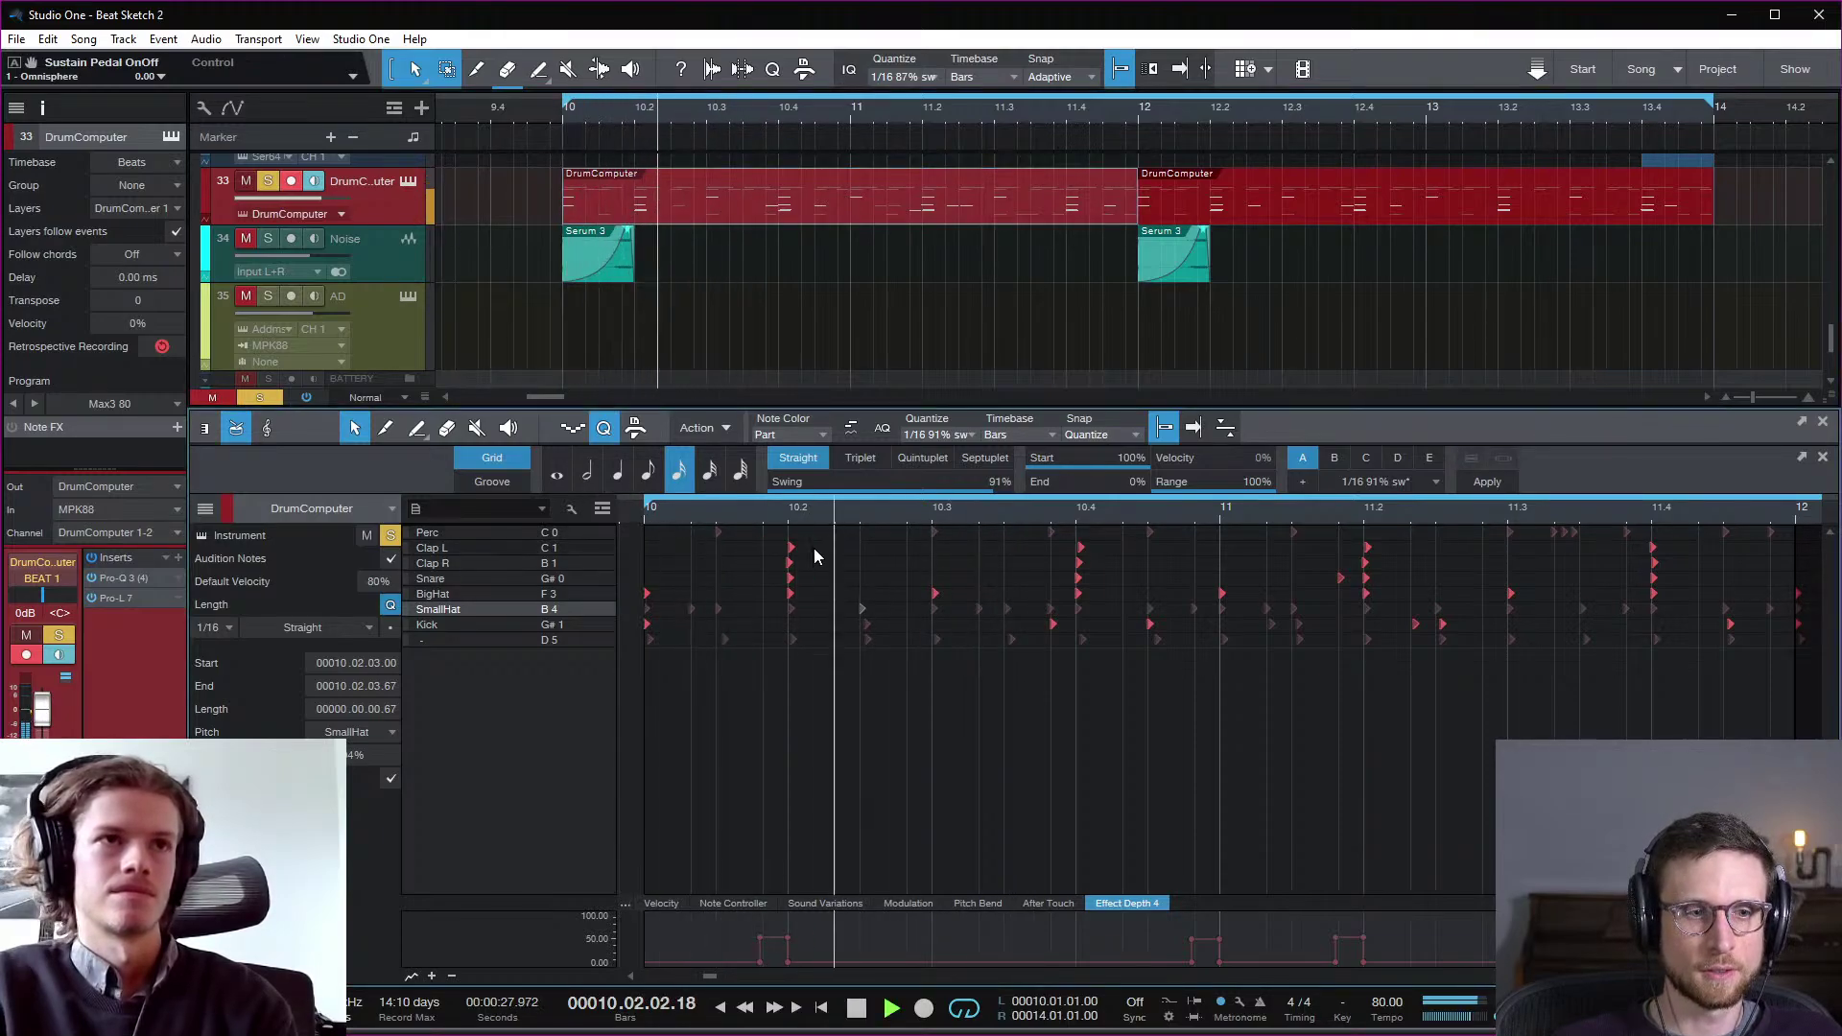
pyautogui.press('space')
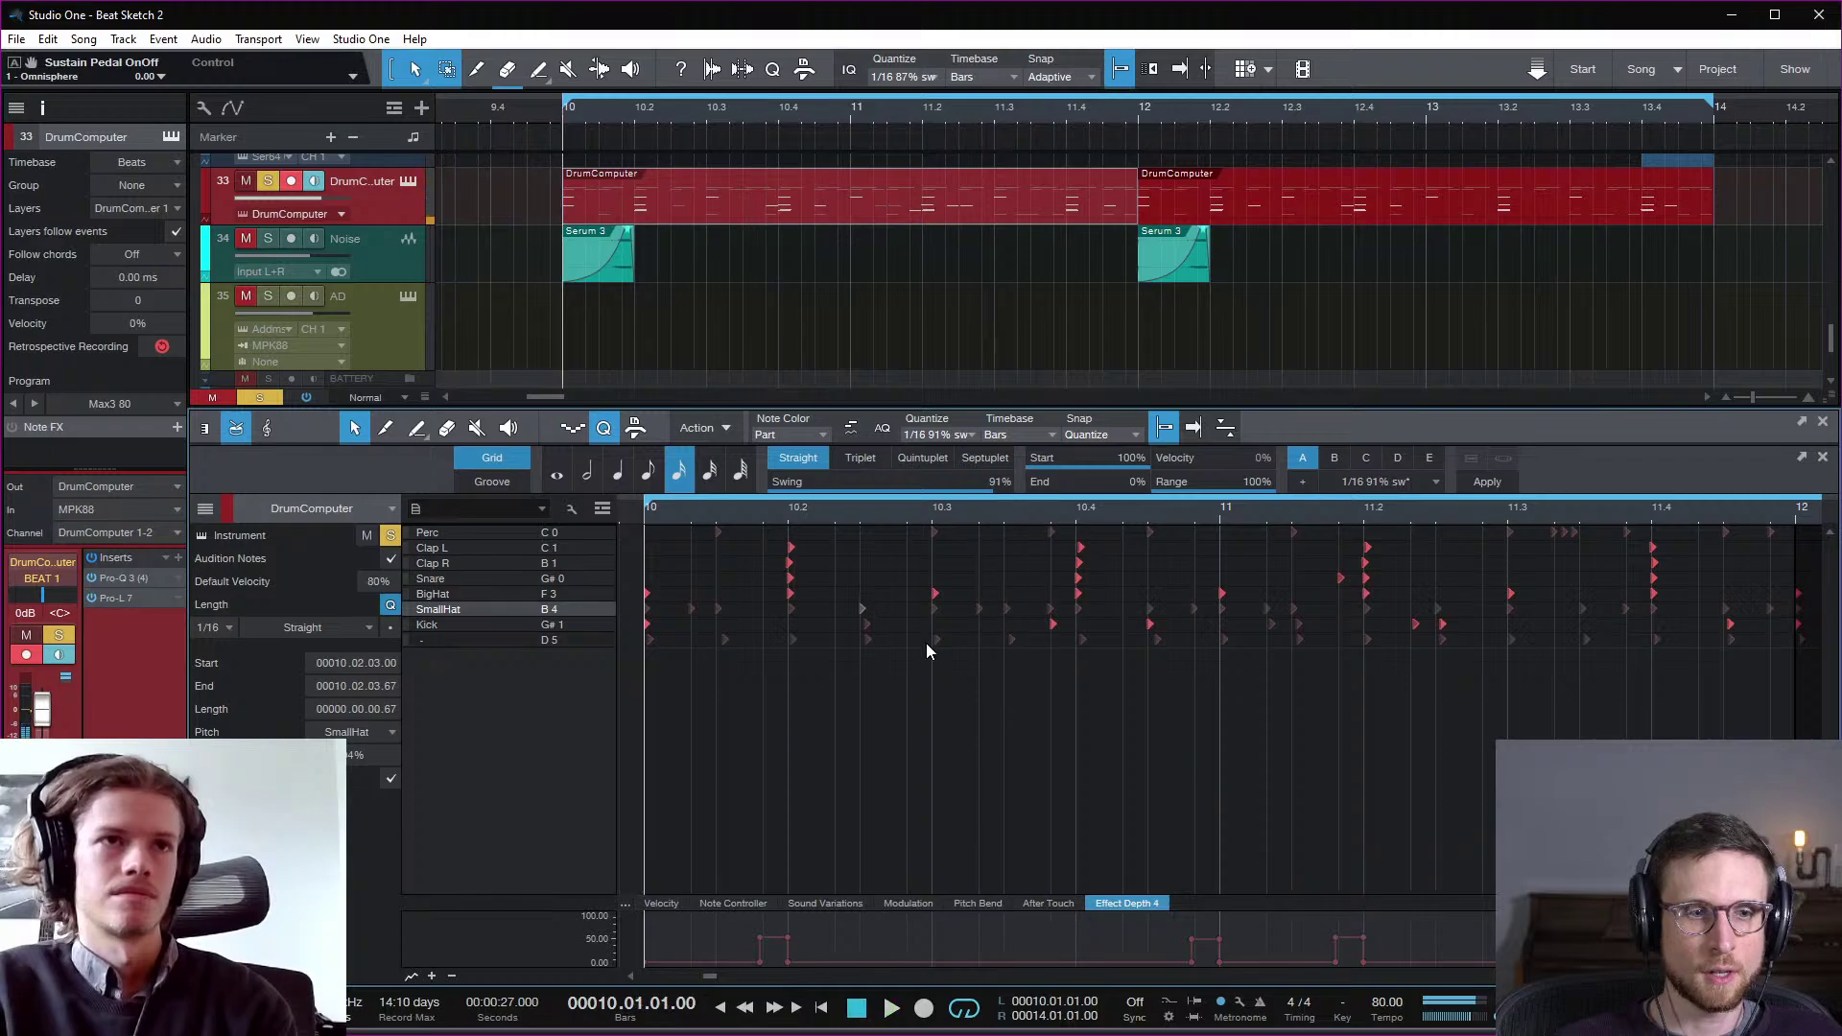
# Step: Select the Kick note just after 10.2.3 and audition its timing in the drum pattern from bar 10
pyautogui.click(846, 609)
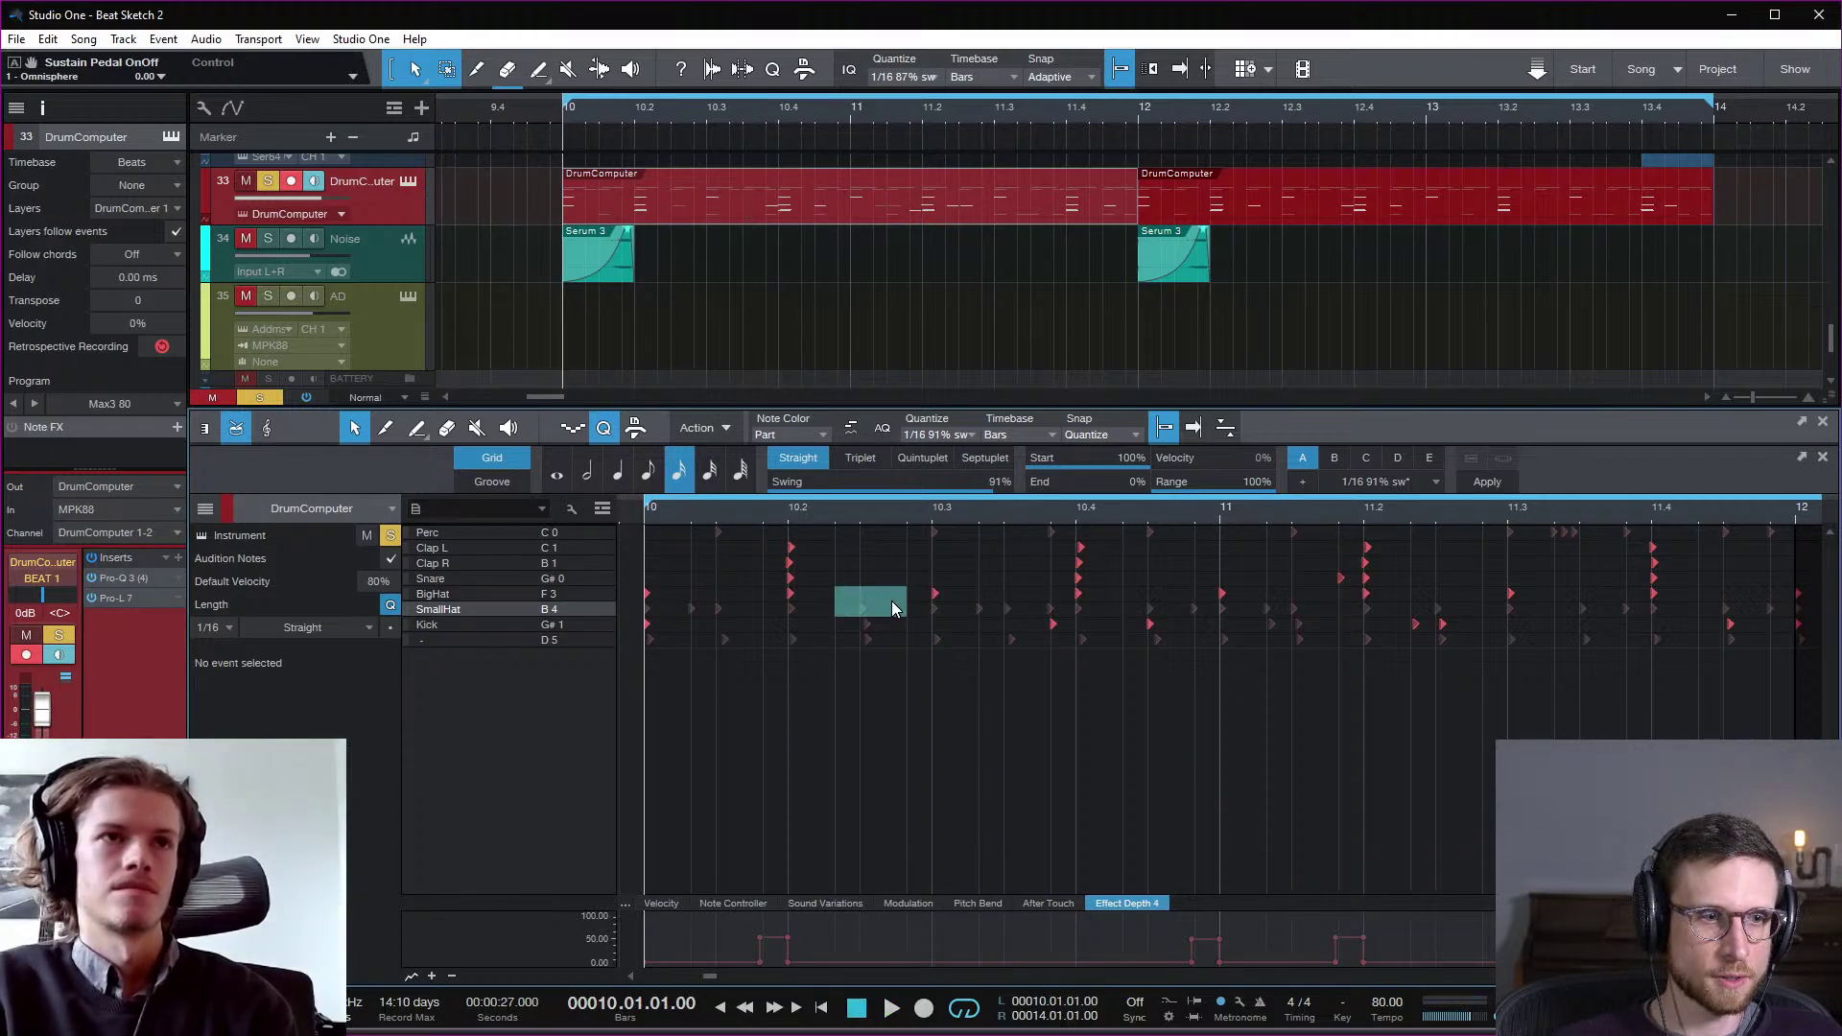
pyautogui.click(849, 625)
pyautogui.press('space')
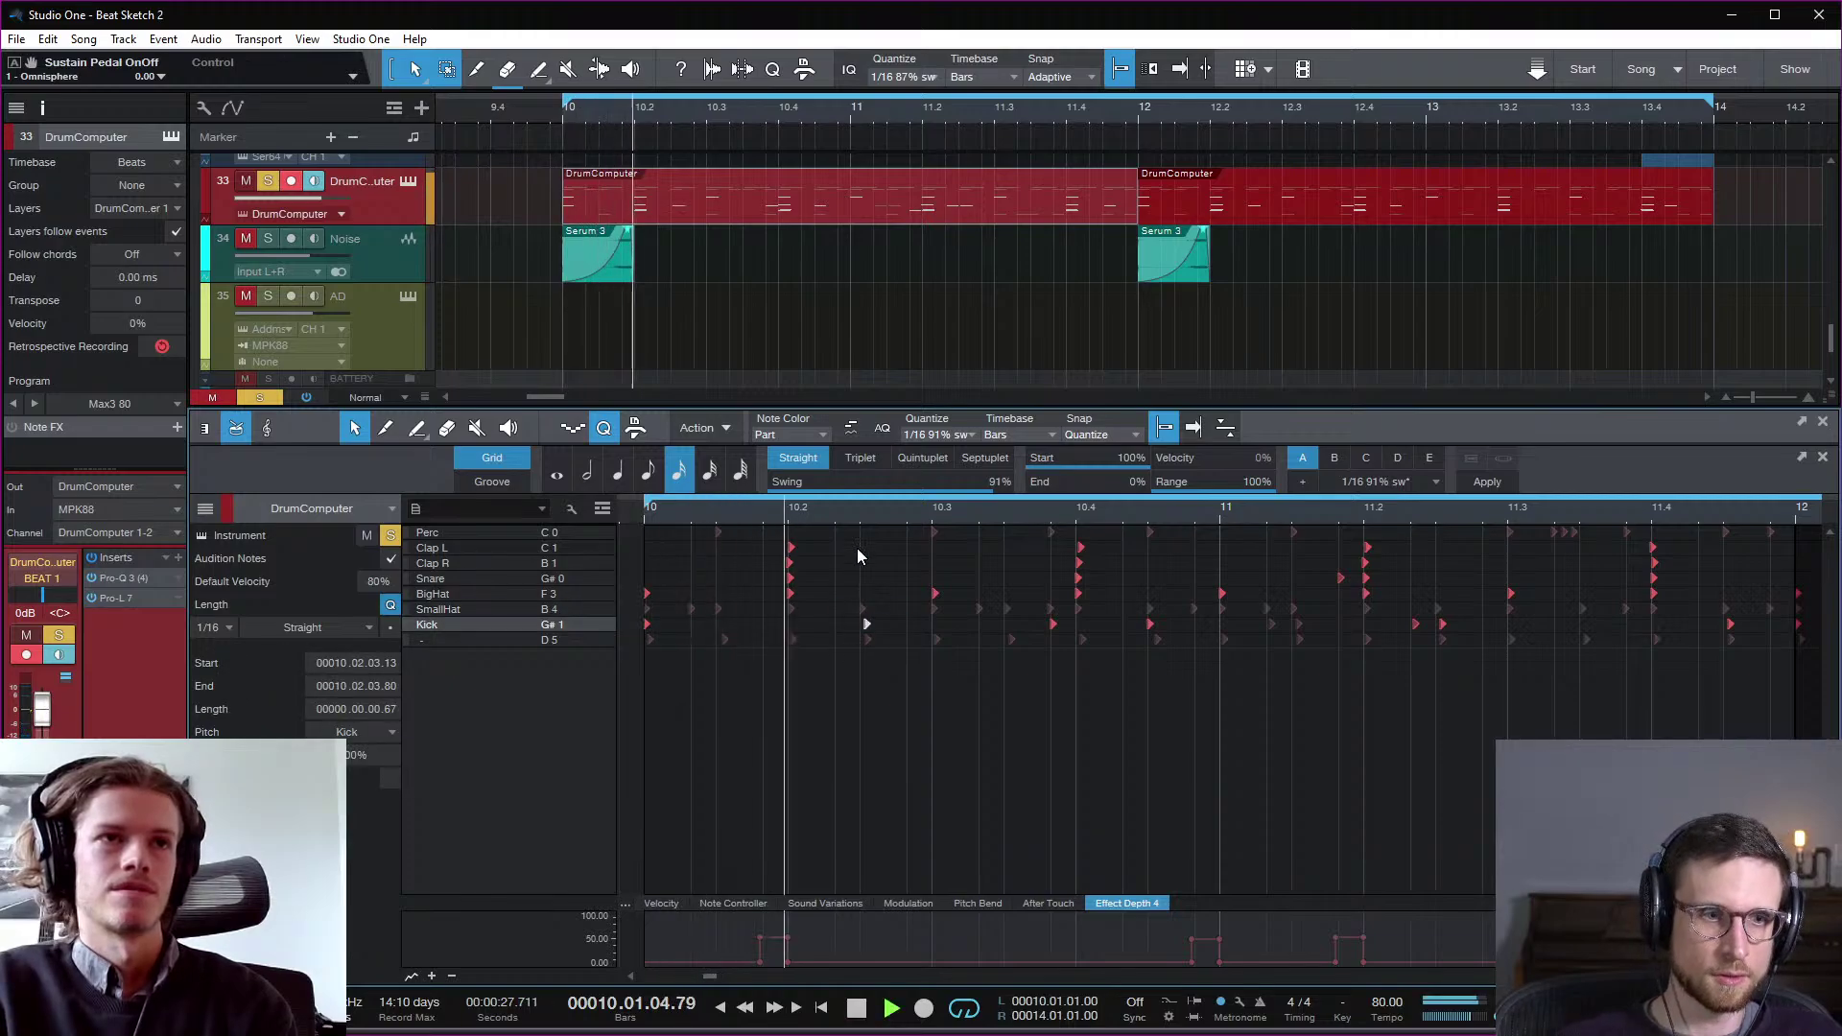
pyautogui.press('space')
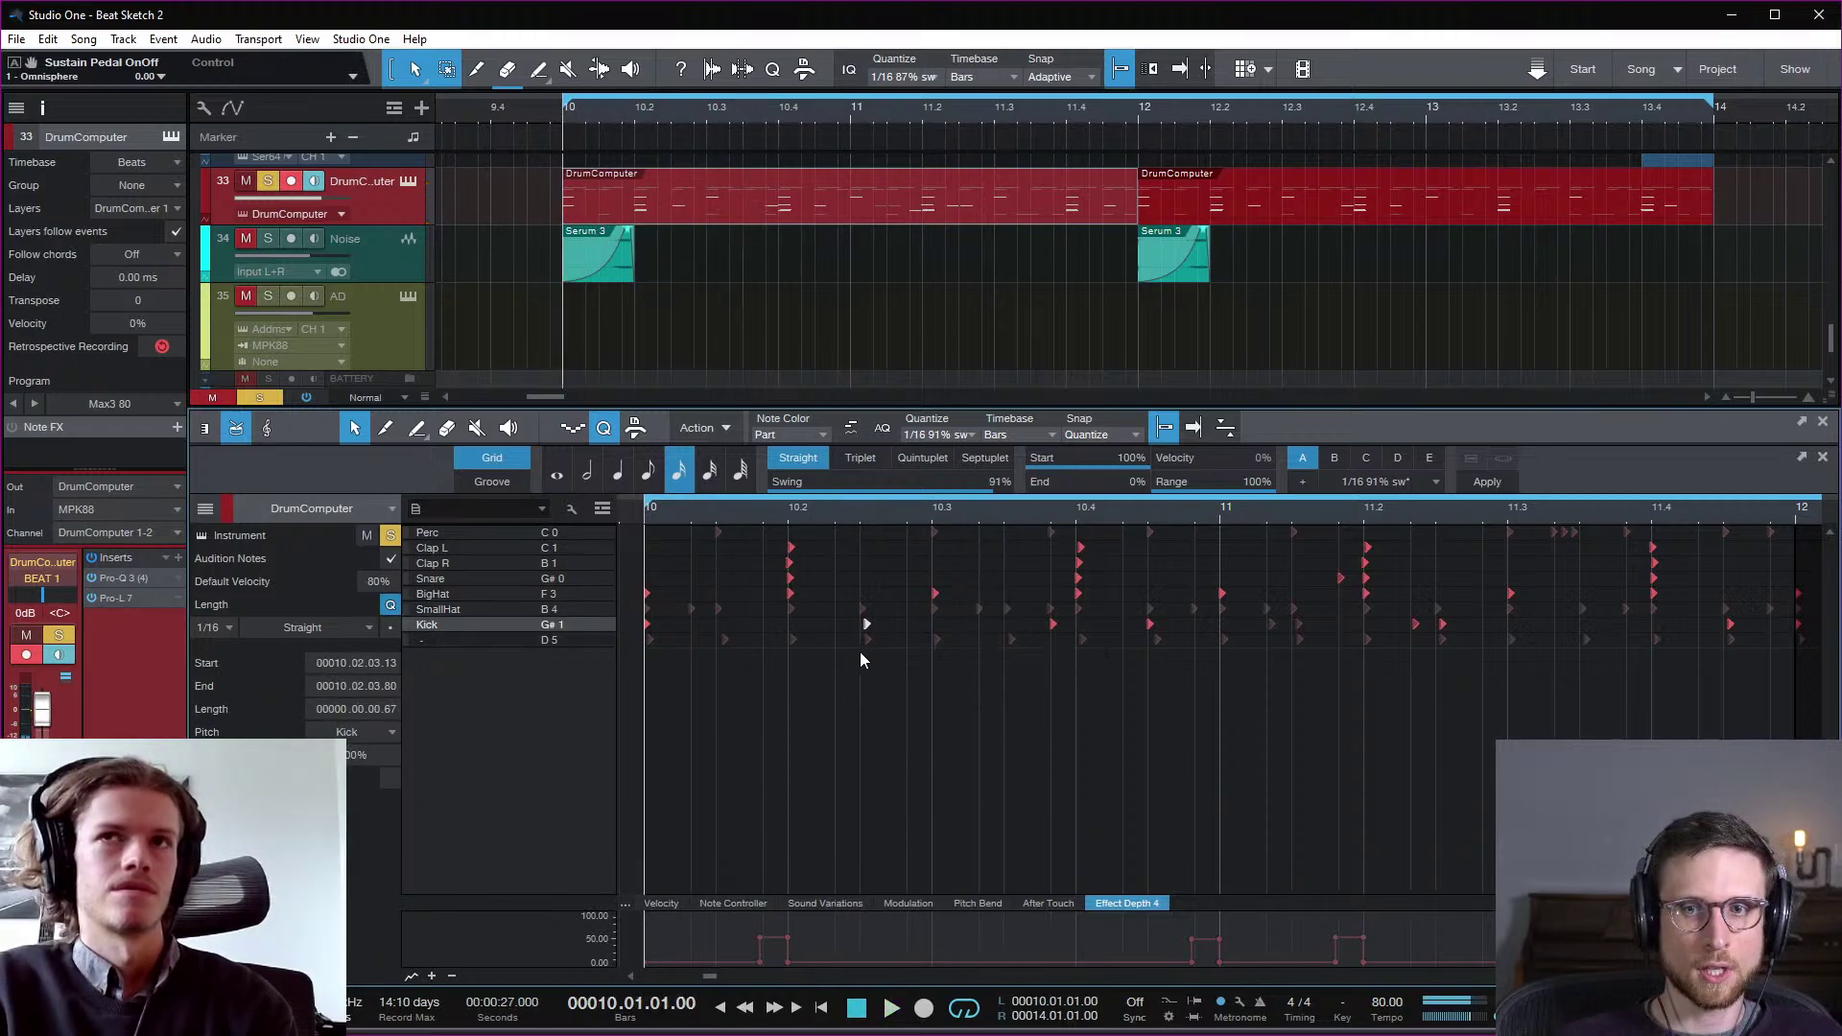
pyautogui.press('space')
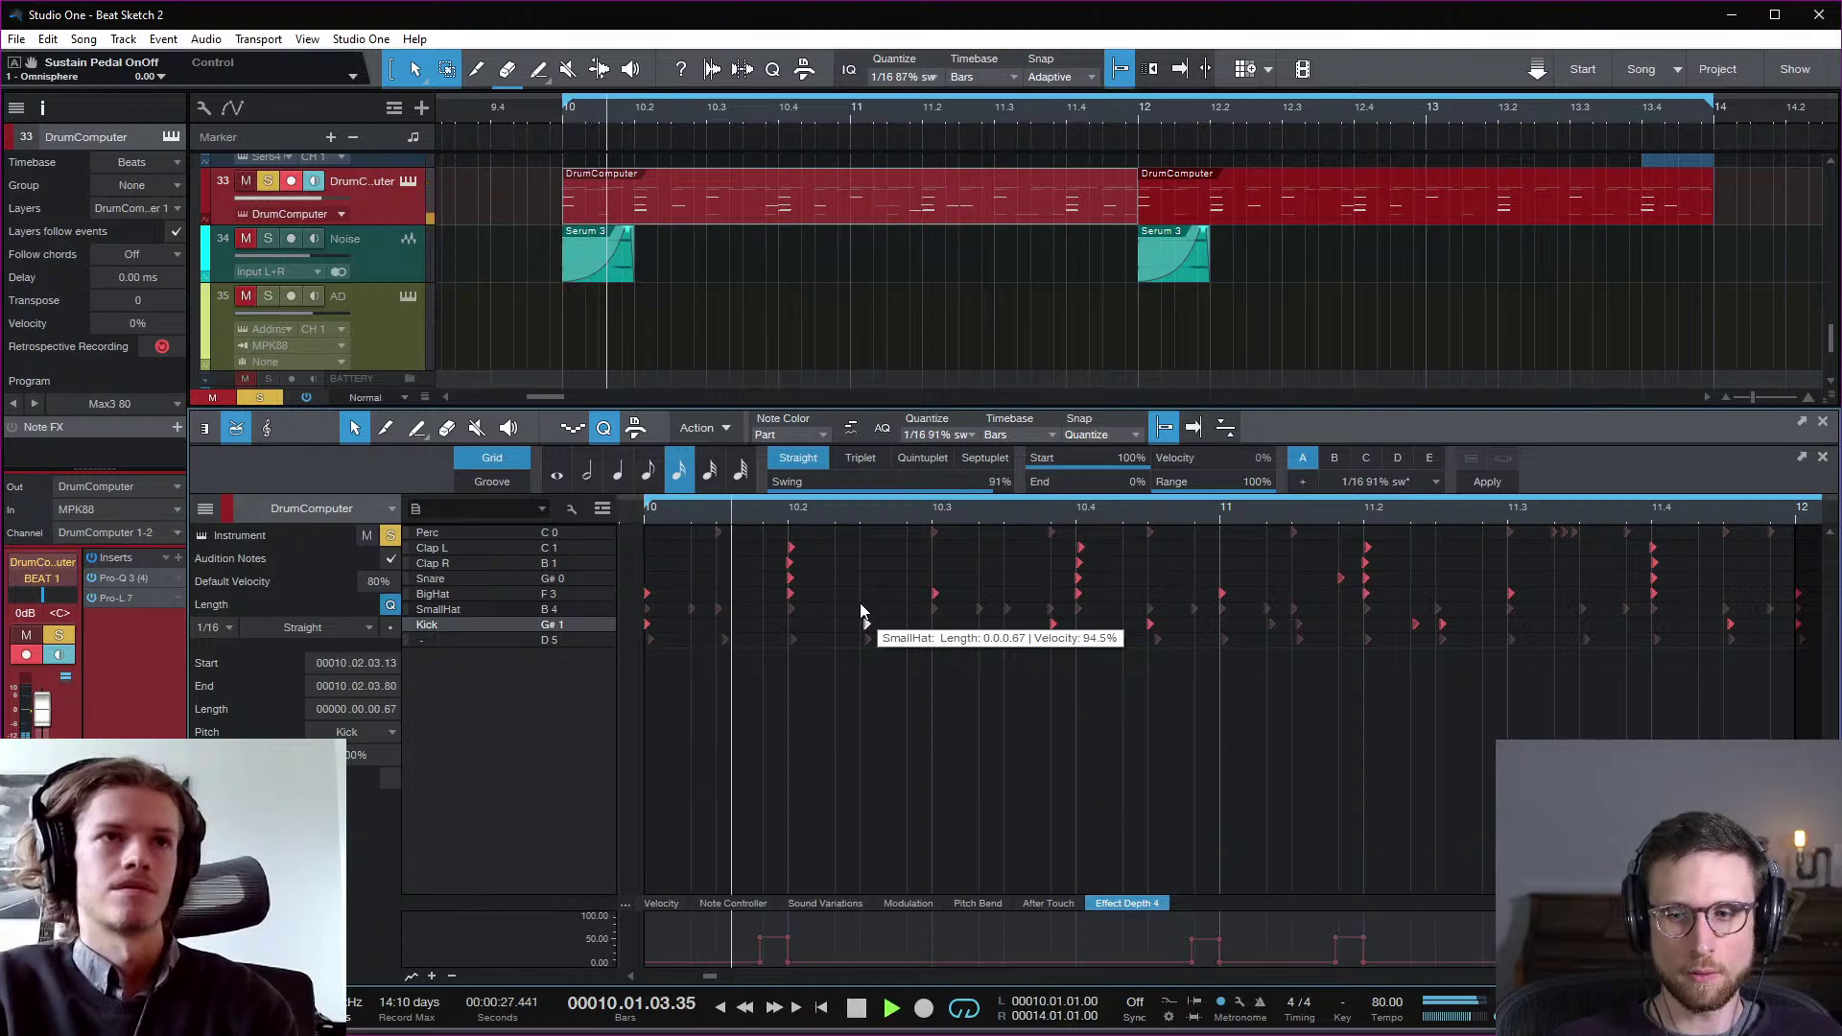
pyautogui.press('space')
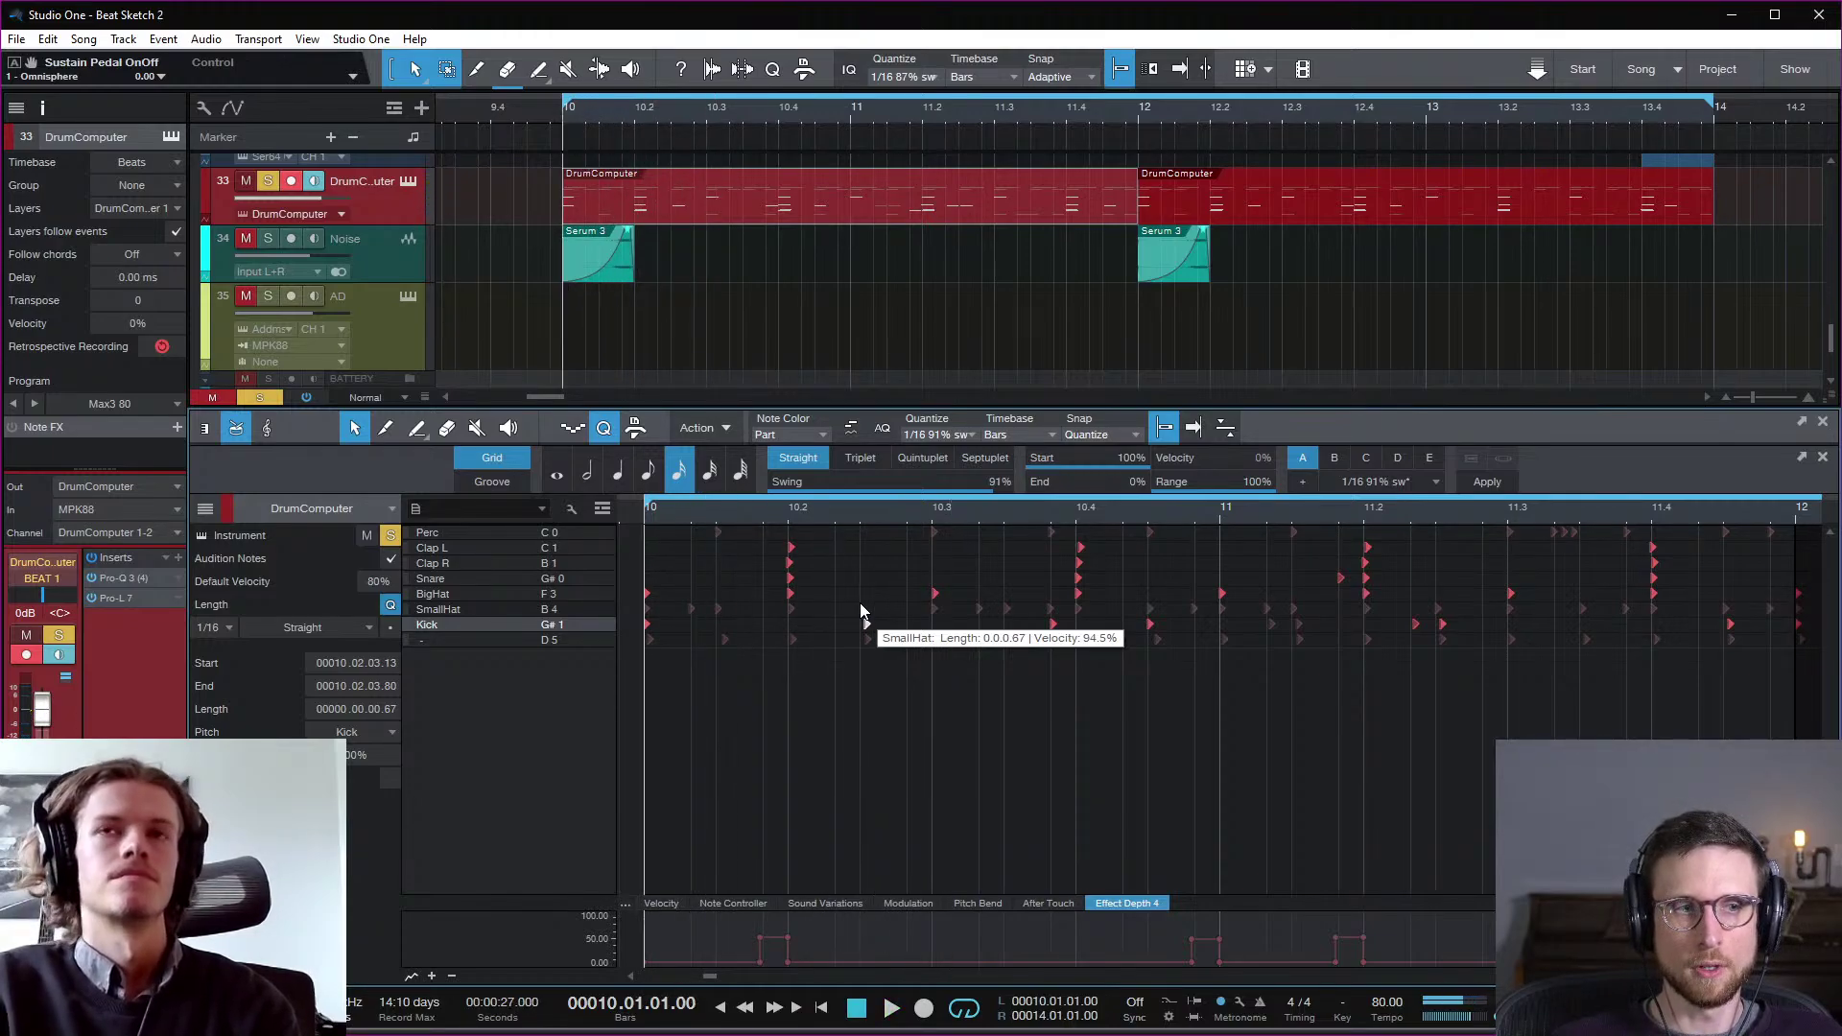
# Step: Audition the drum pattern from bar 10 through beat 10.3, listening to the swung hits
pyautogui.press('space')
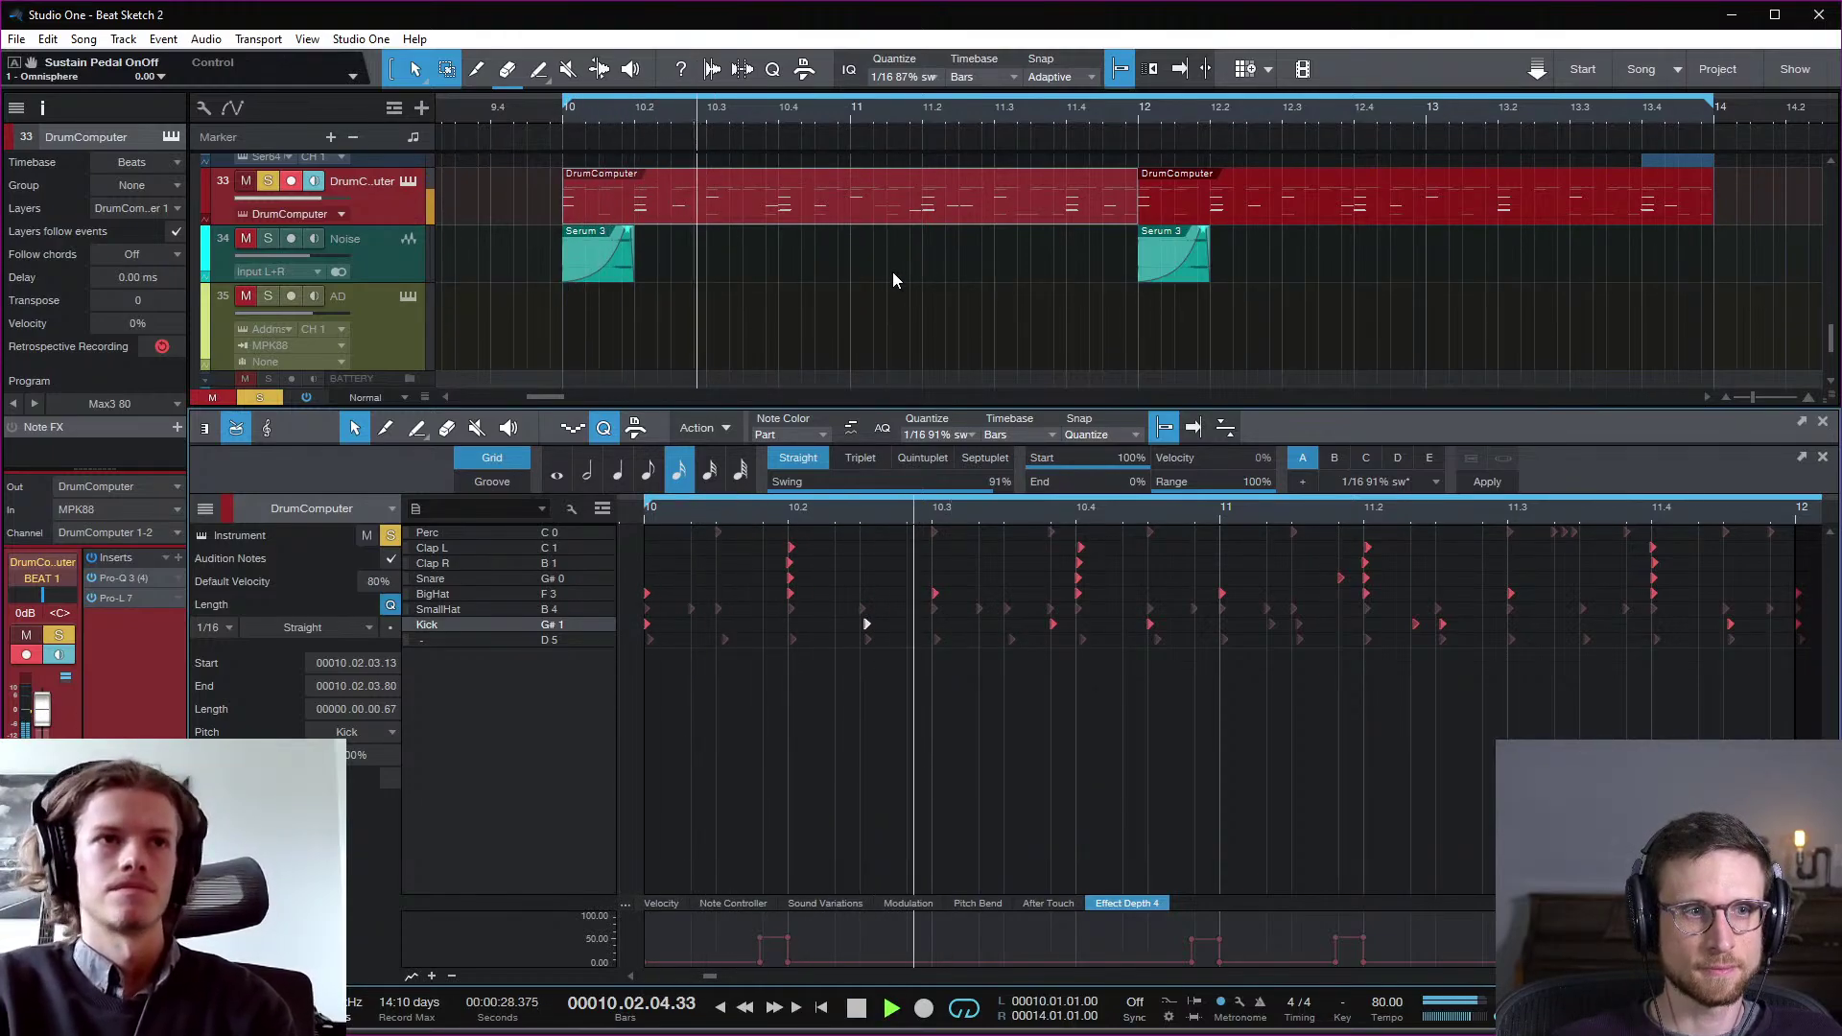
pyautogui.click(729, 107)
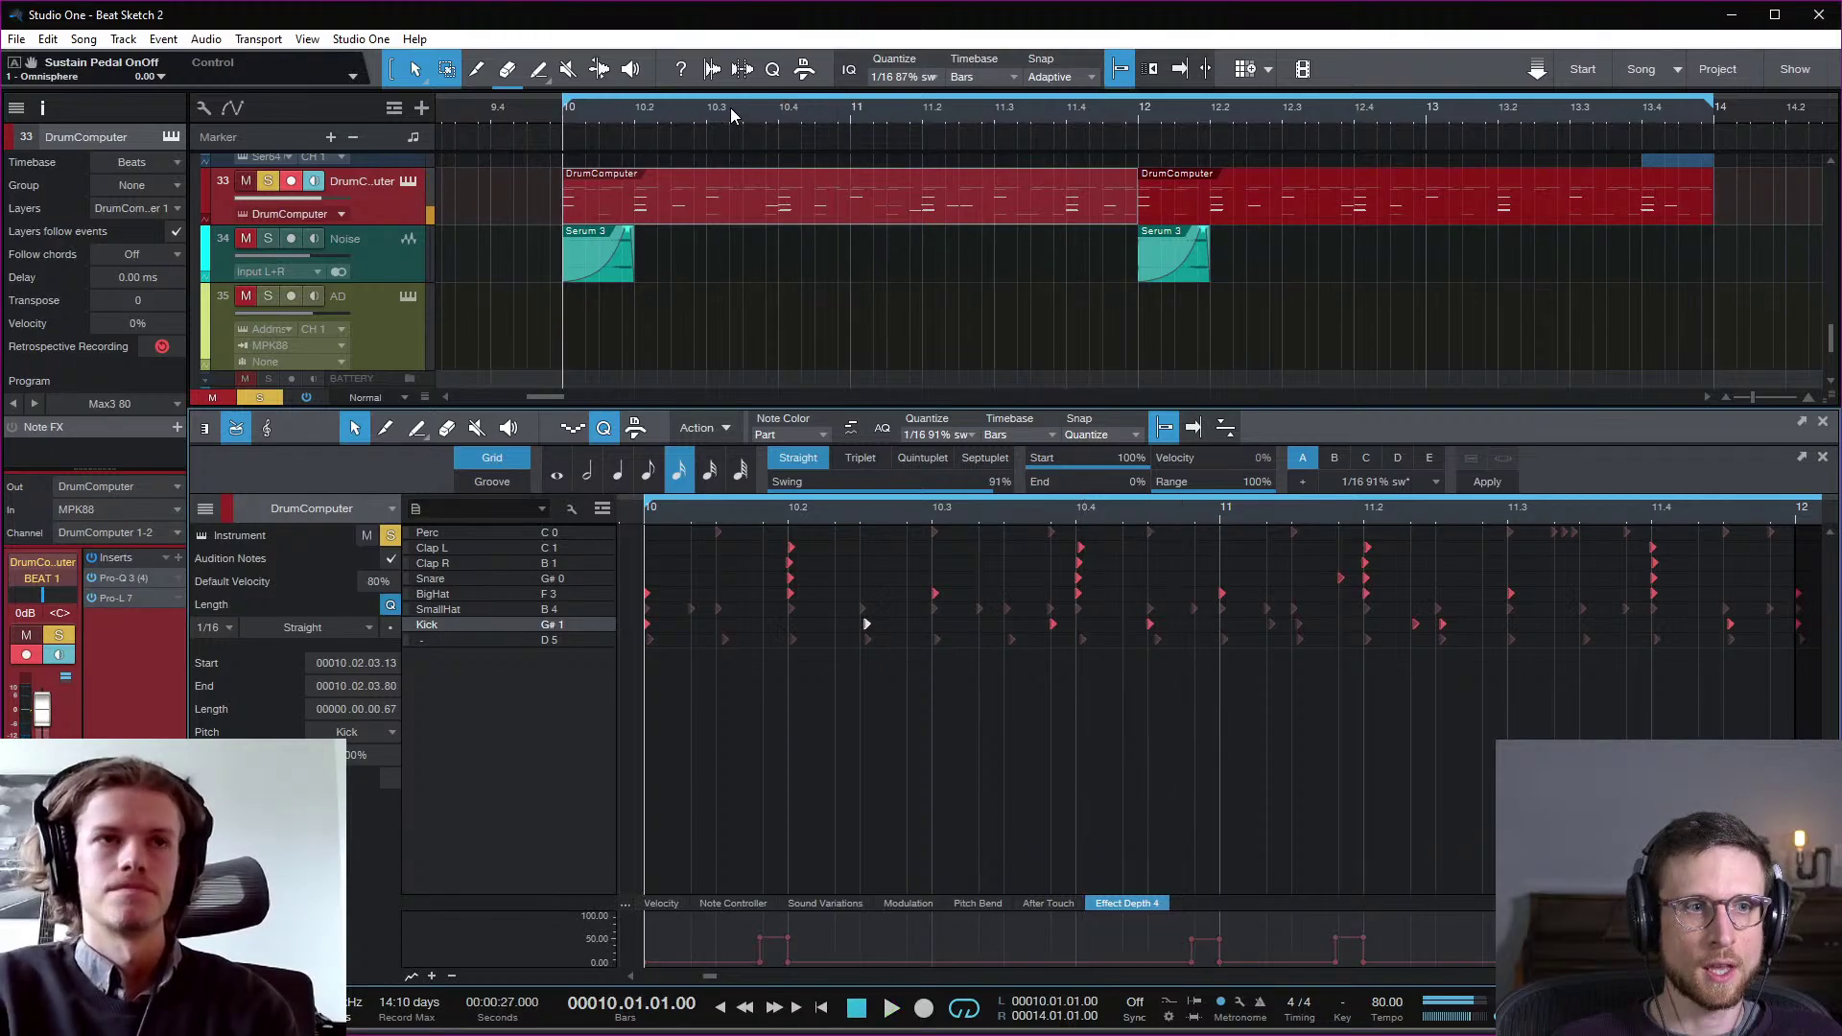
pyautogui.press('space')
pyautogui.press('space')
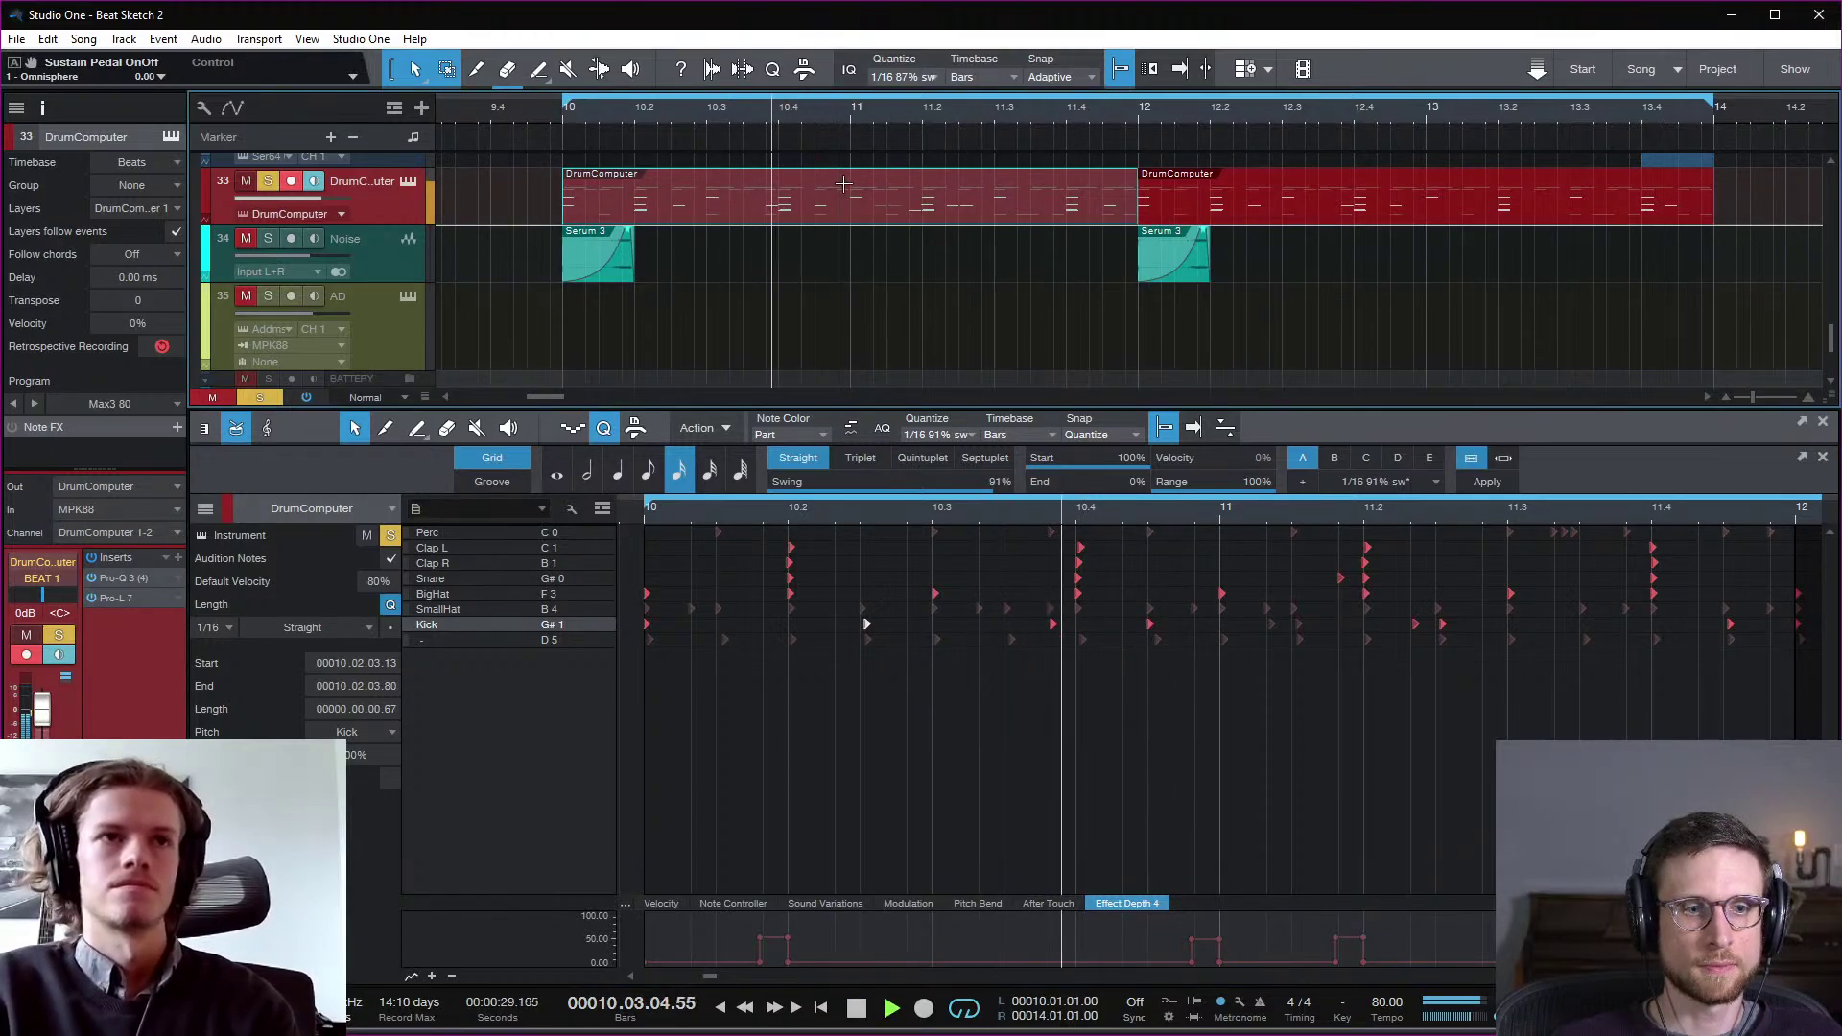
pyautogui.press('space')
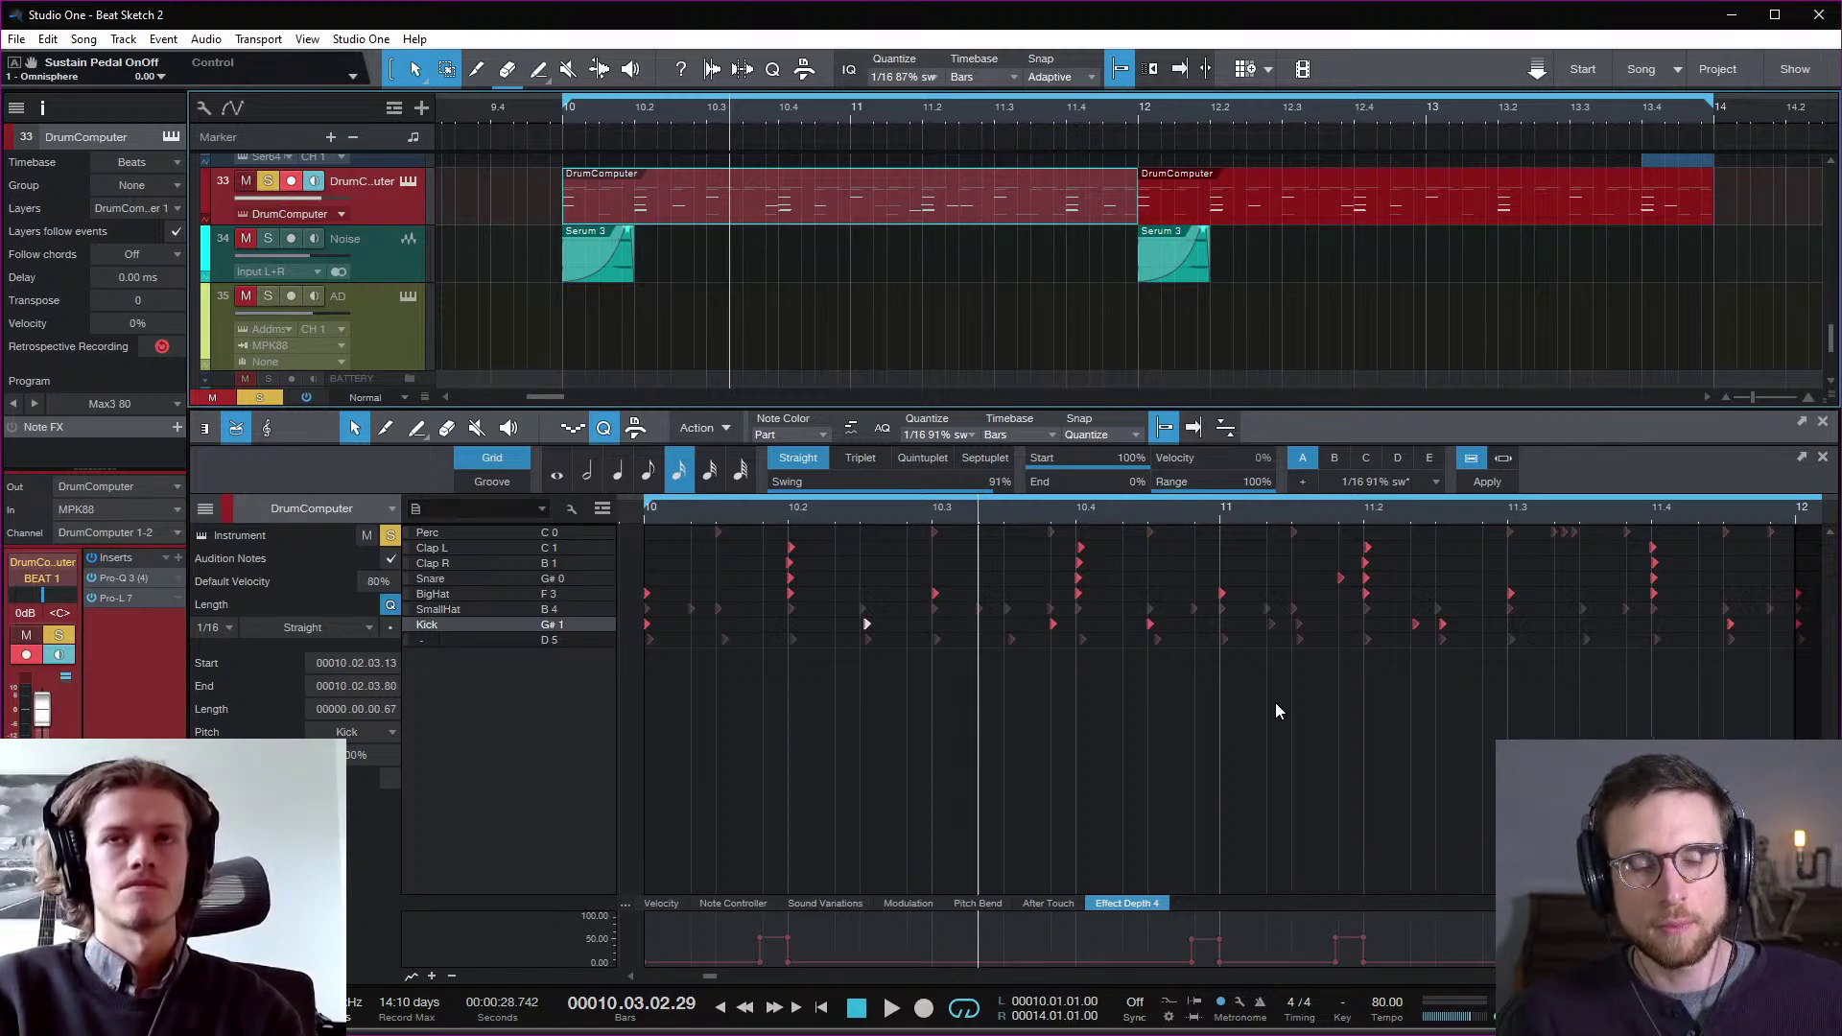
# Step: Place the playhead at beat 10.2 and repeatedly audition the first short MainBassMo clip with the sub and drums
pyautogui.scroll(5, 750, 256)
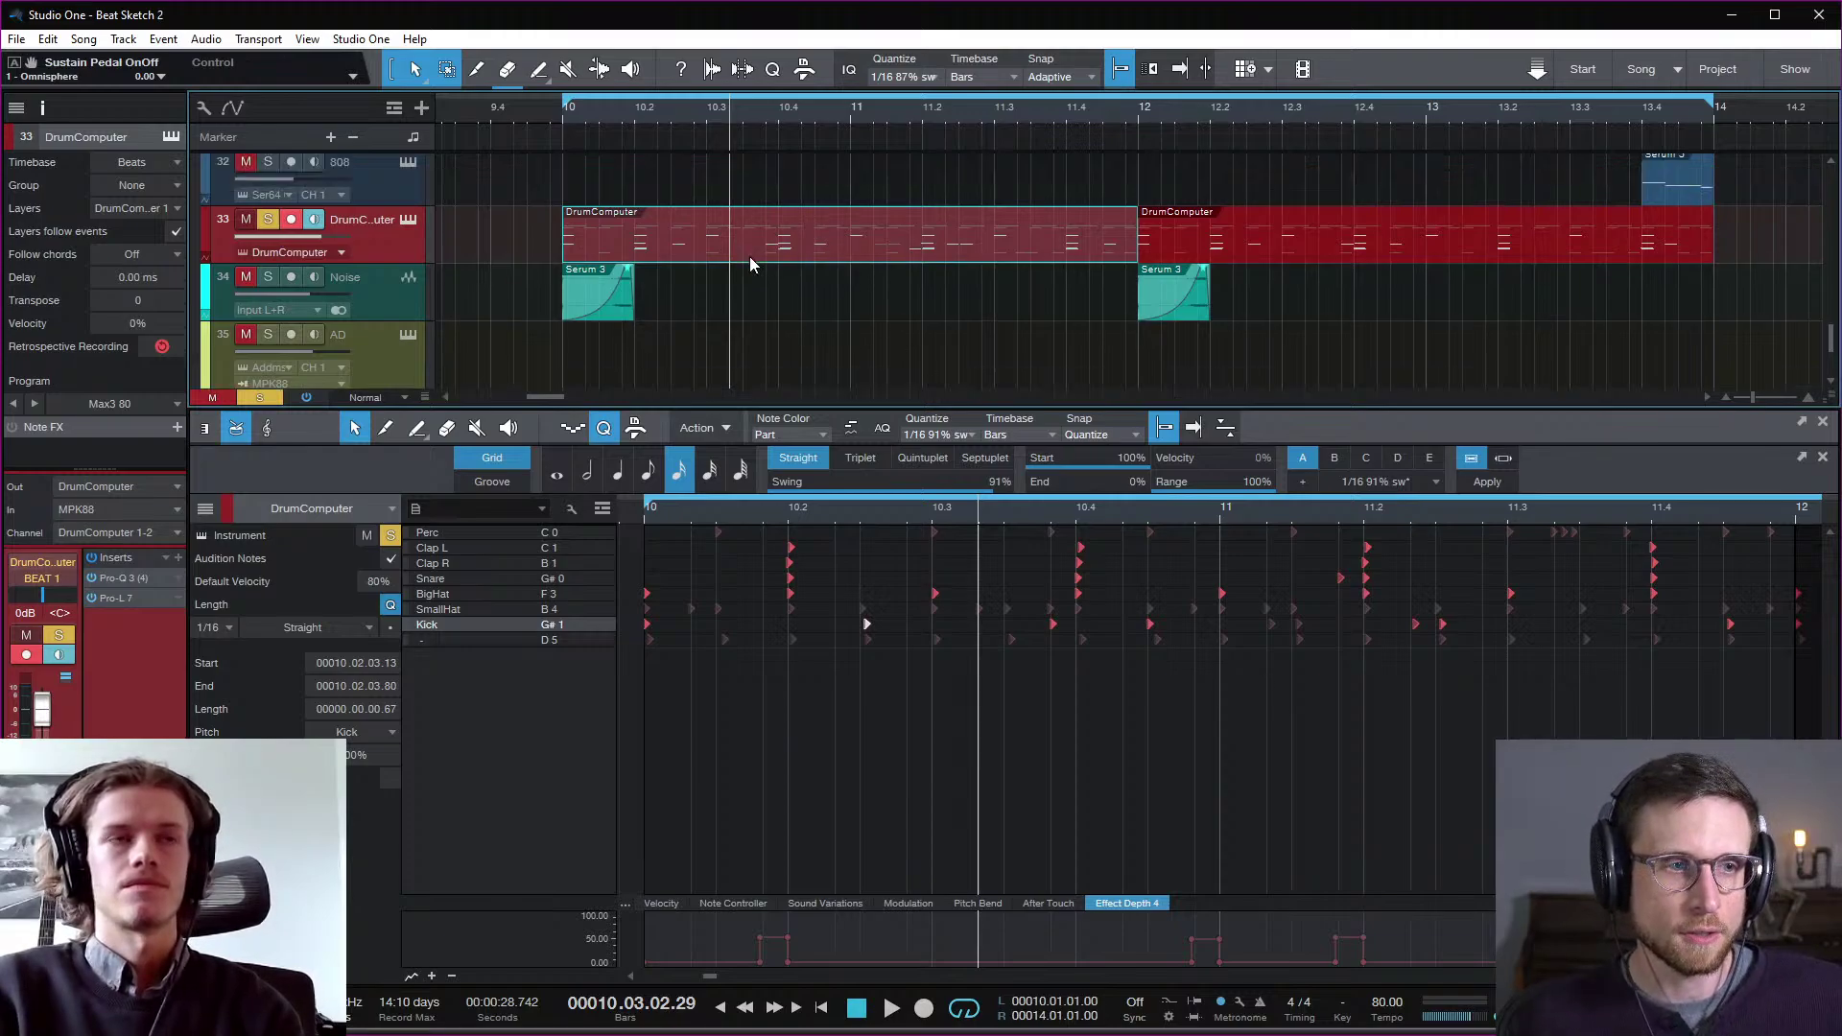
pyautogui.click(645, 109)
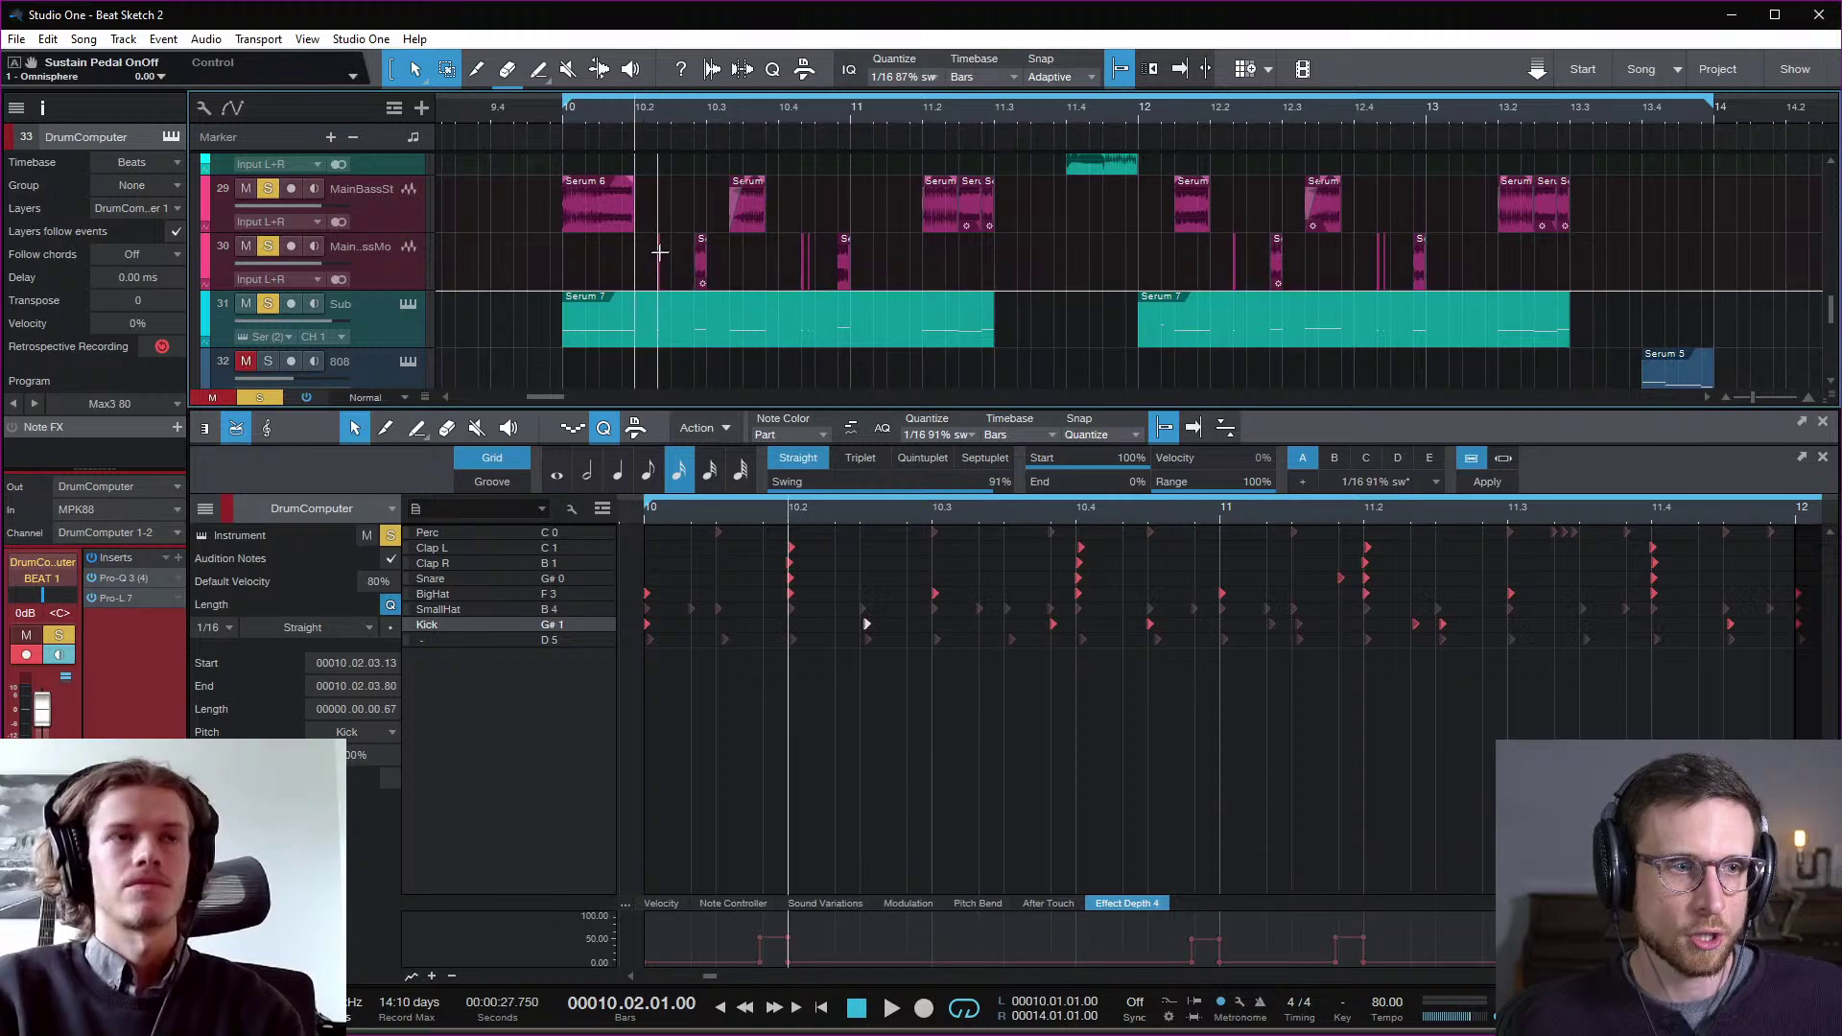
pyautogui.press('space')
pyautogui.press('space')
pyautogui.press('space')
pyautogui.press('space')
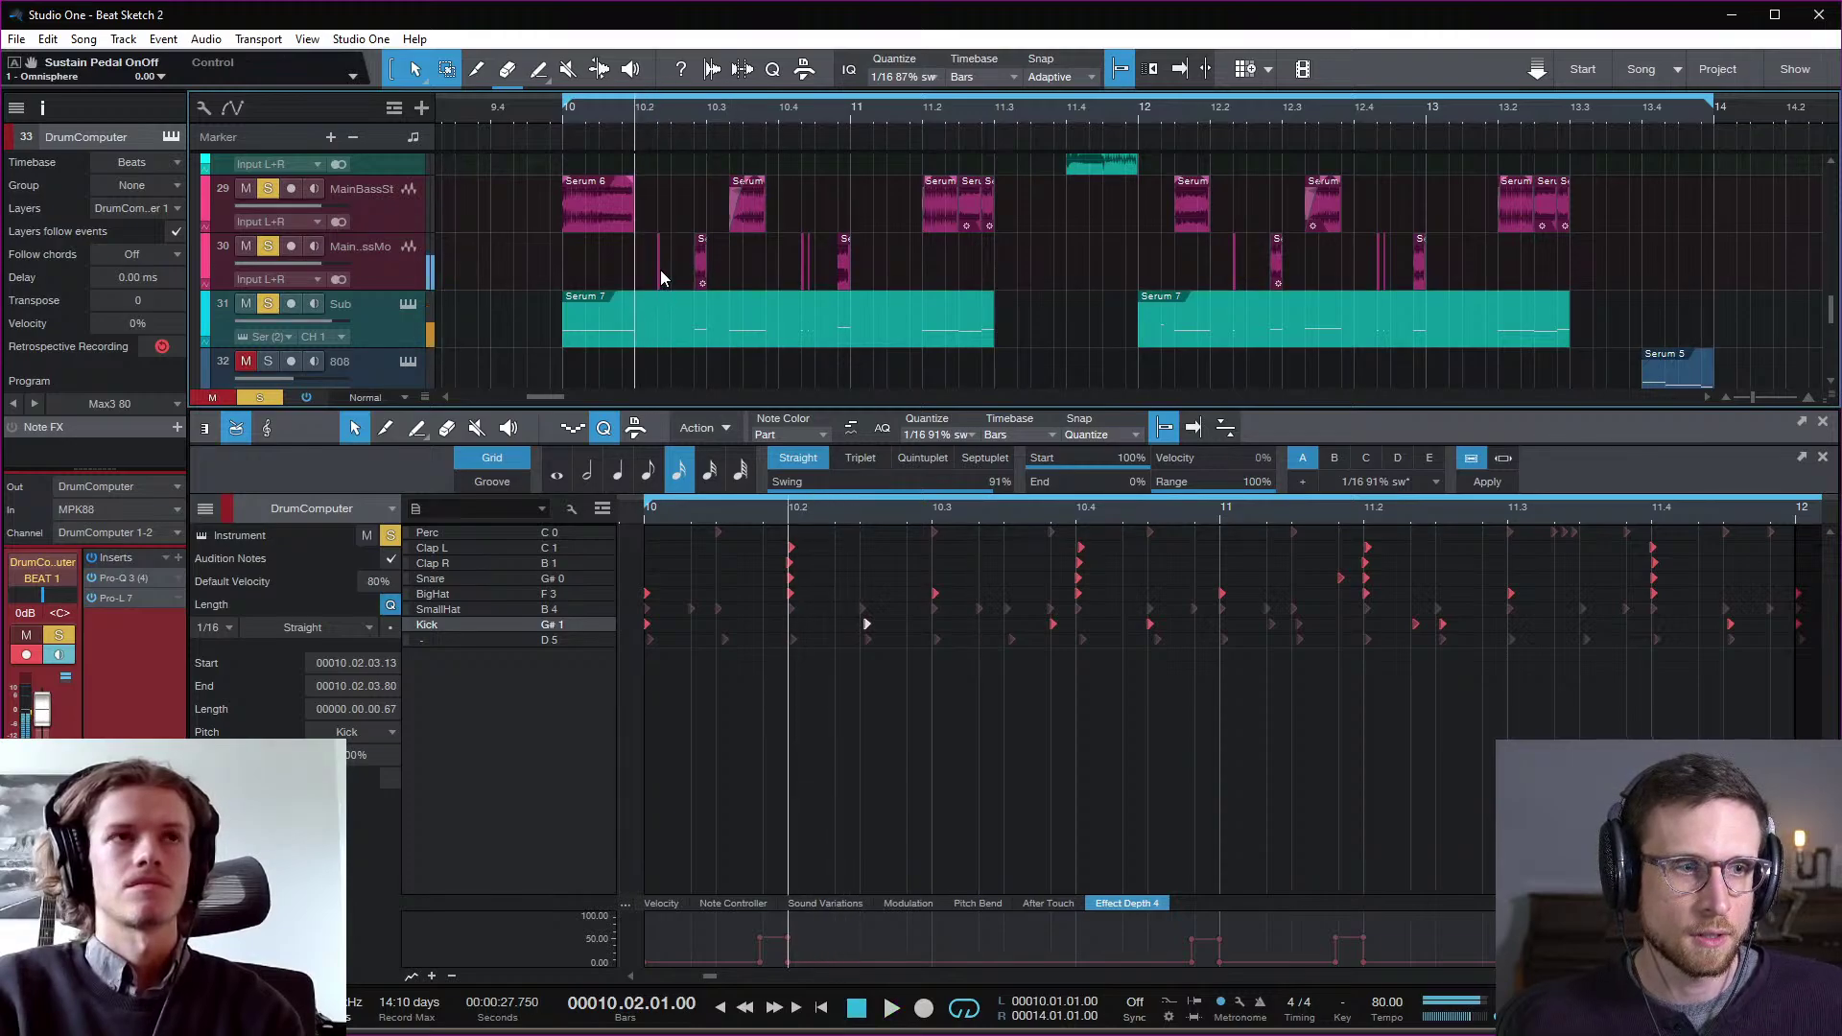
pyautogui.press('space')
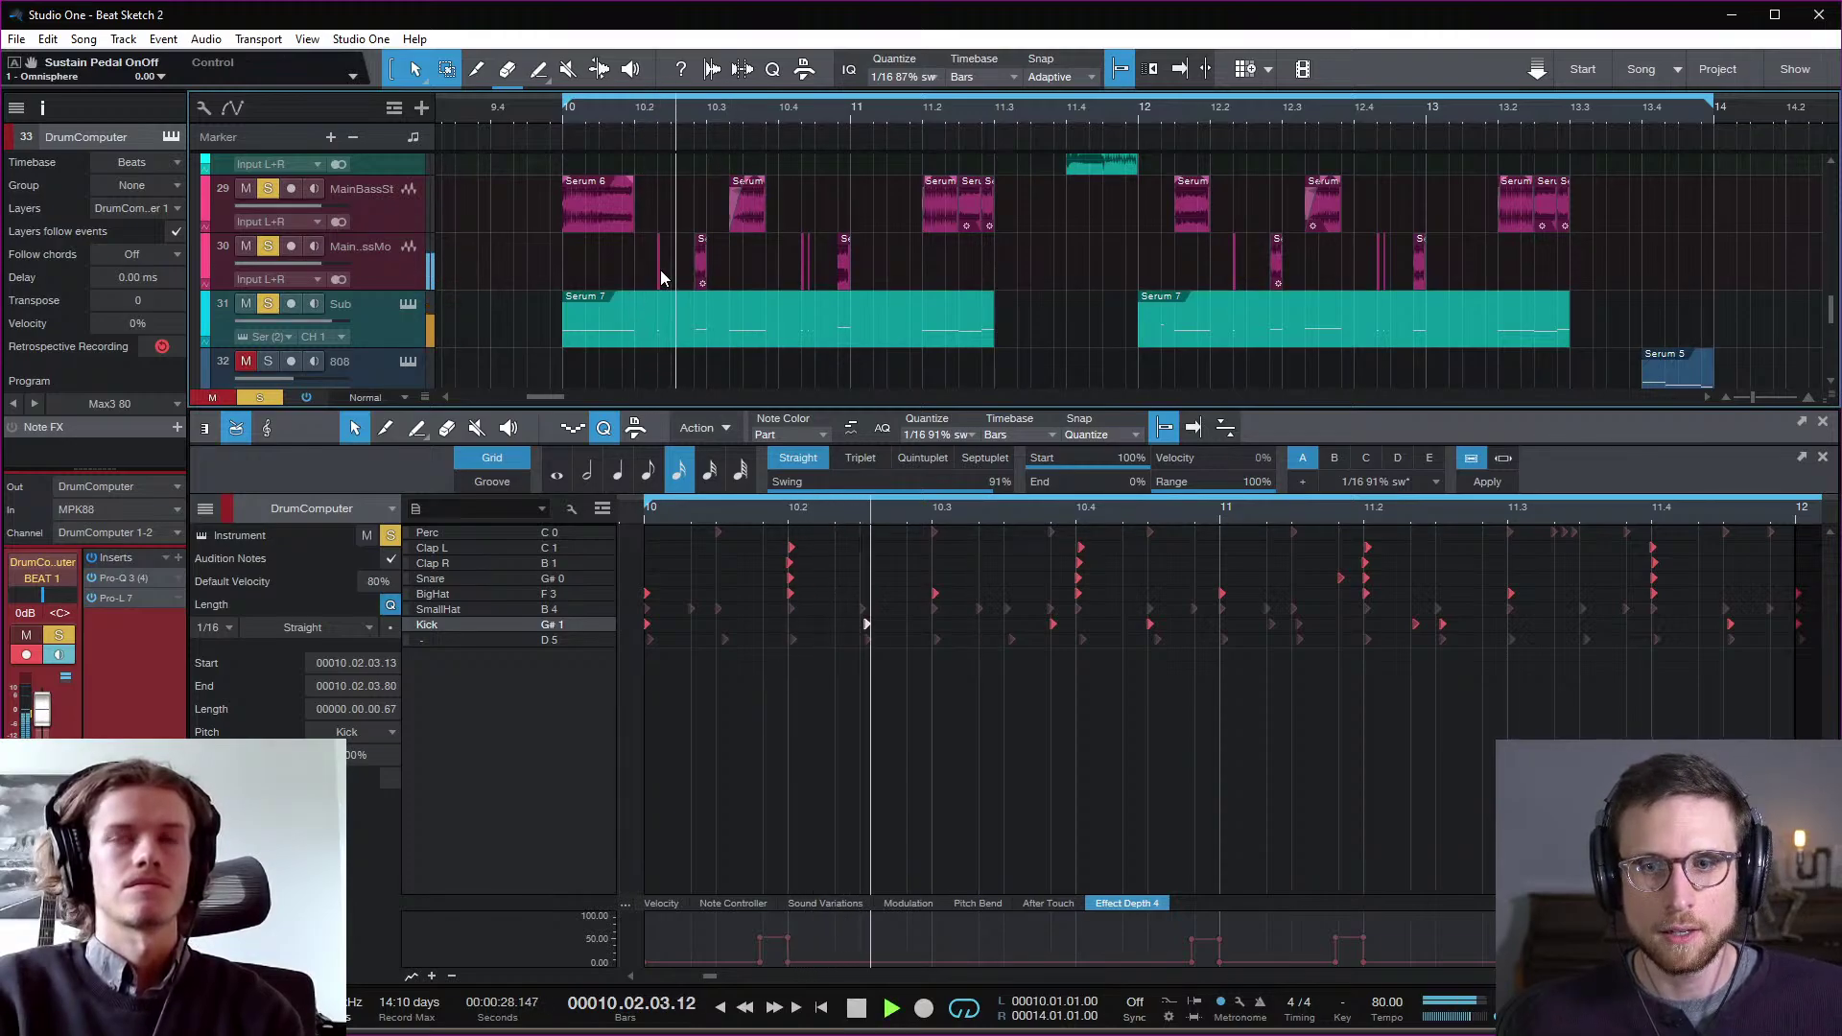
pyautogui.press('space')
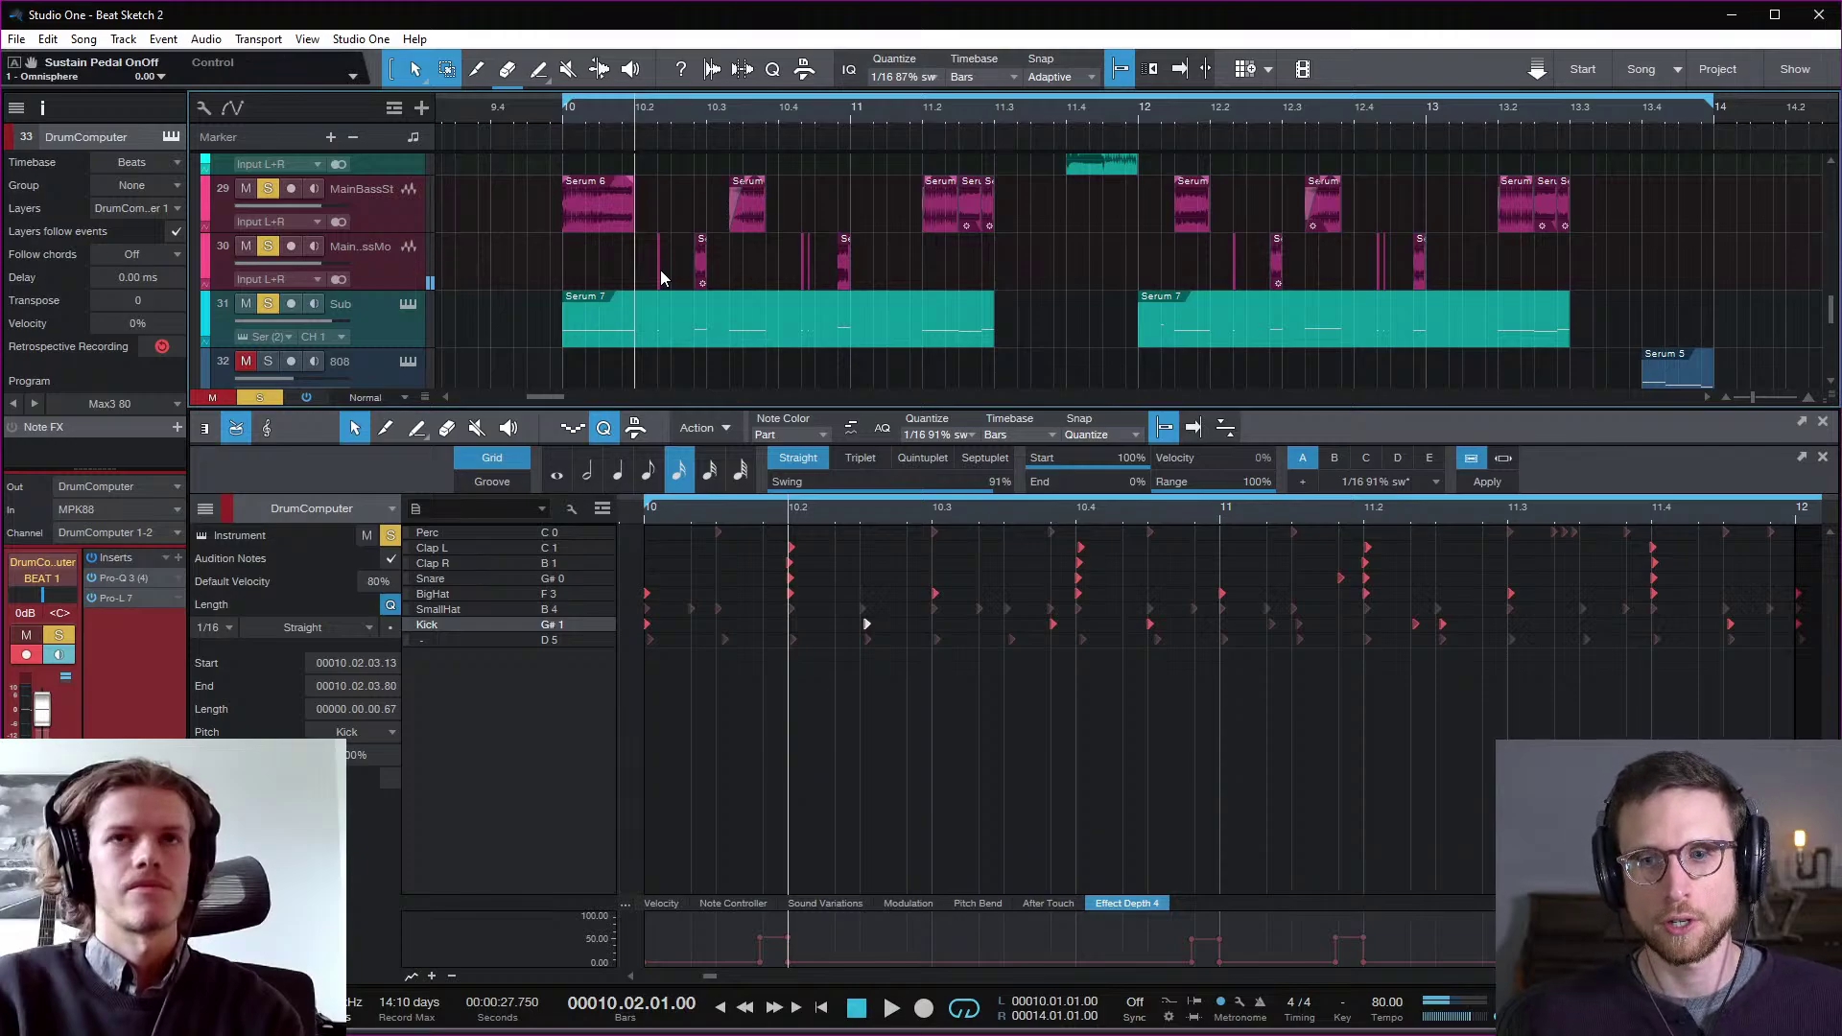
pyautogui.press('space')
pyautogui.press('space')
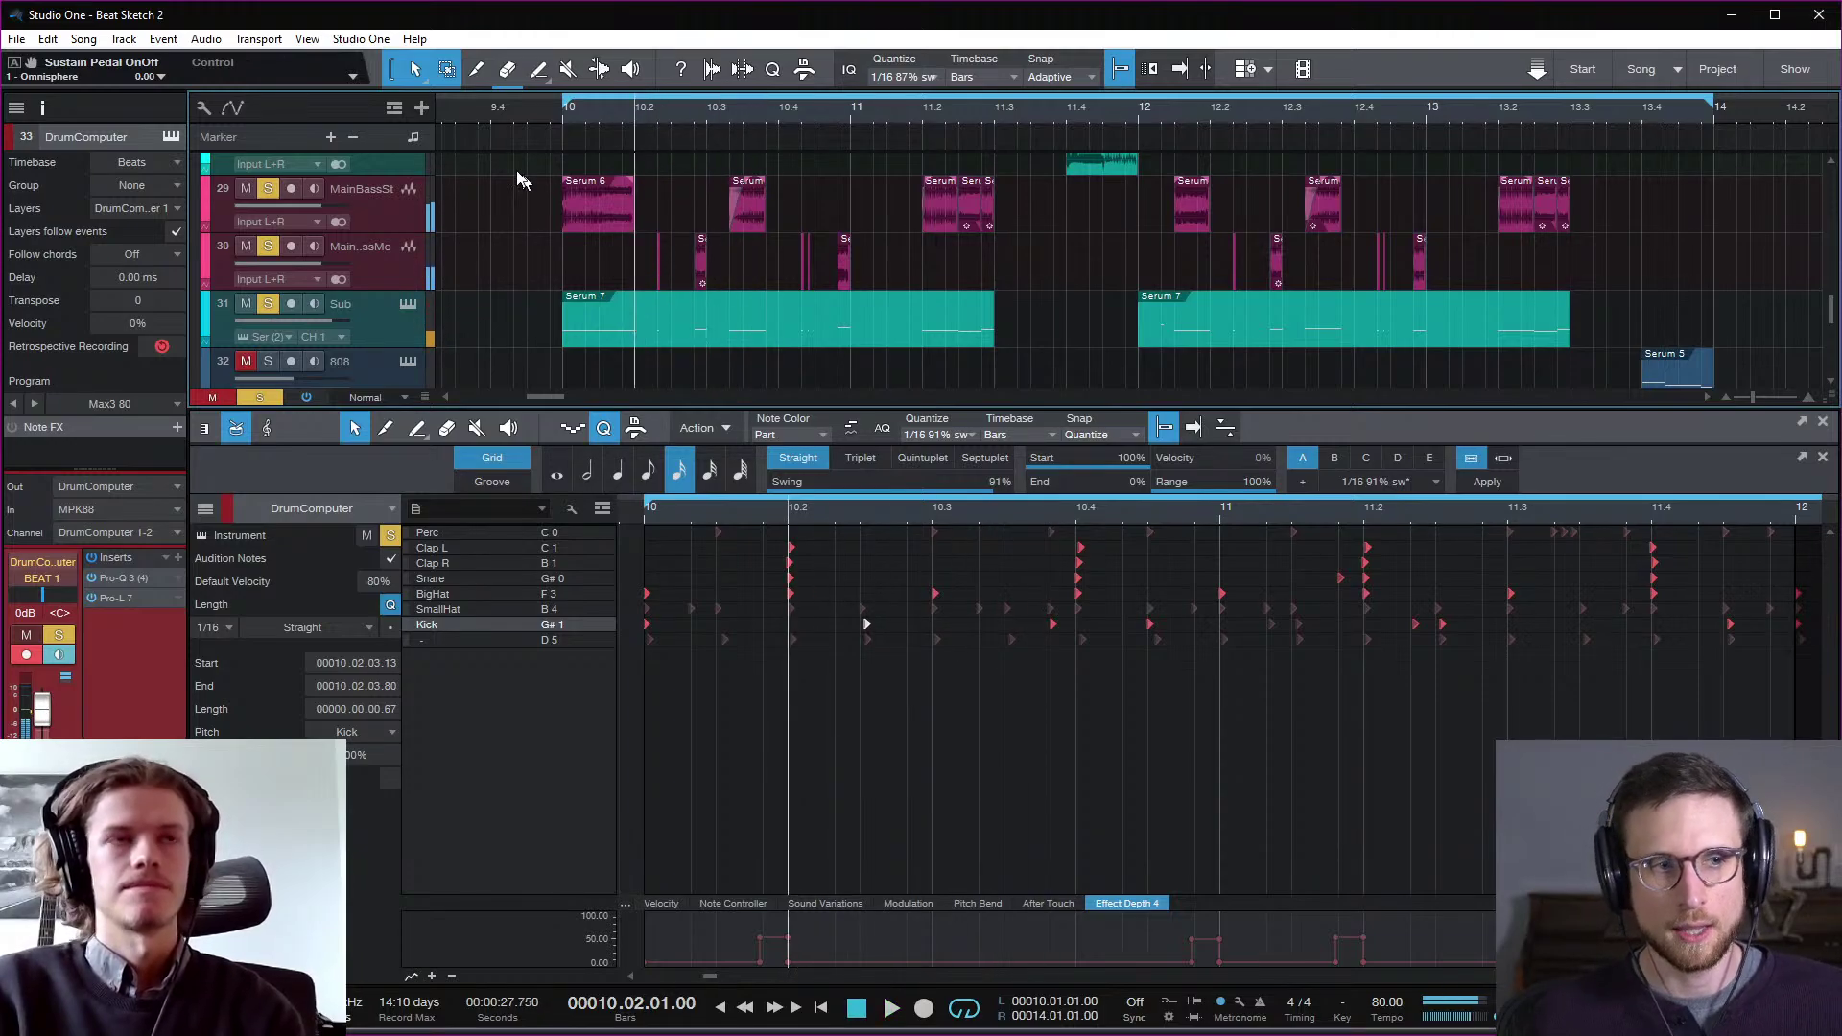
# Step: Play the bass and drums from bar 10, and replay them from the paired short MainBassMo clips after 10.4
pyautogui.click(562, 112)
pyautogui.press('space')
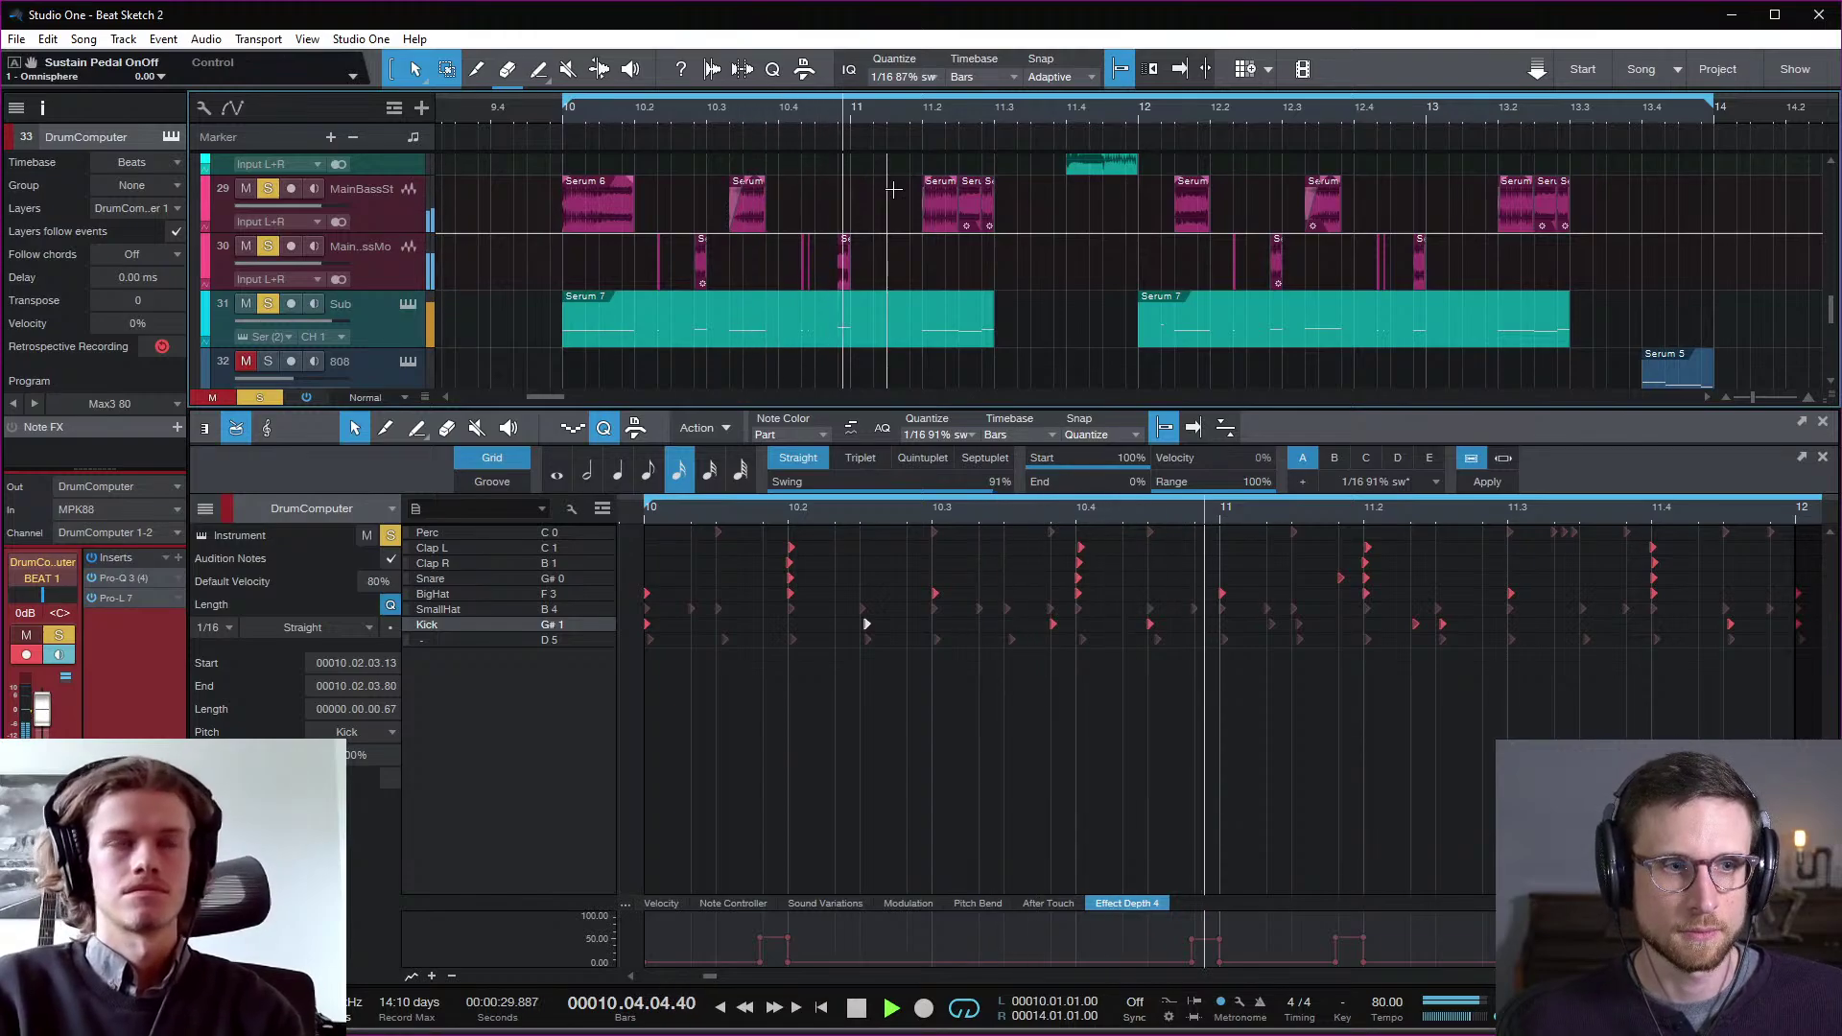
pyautogui.press('space')
pyautogui.click(791, 112)
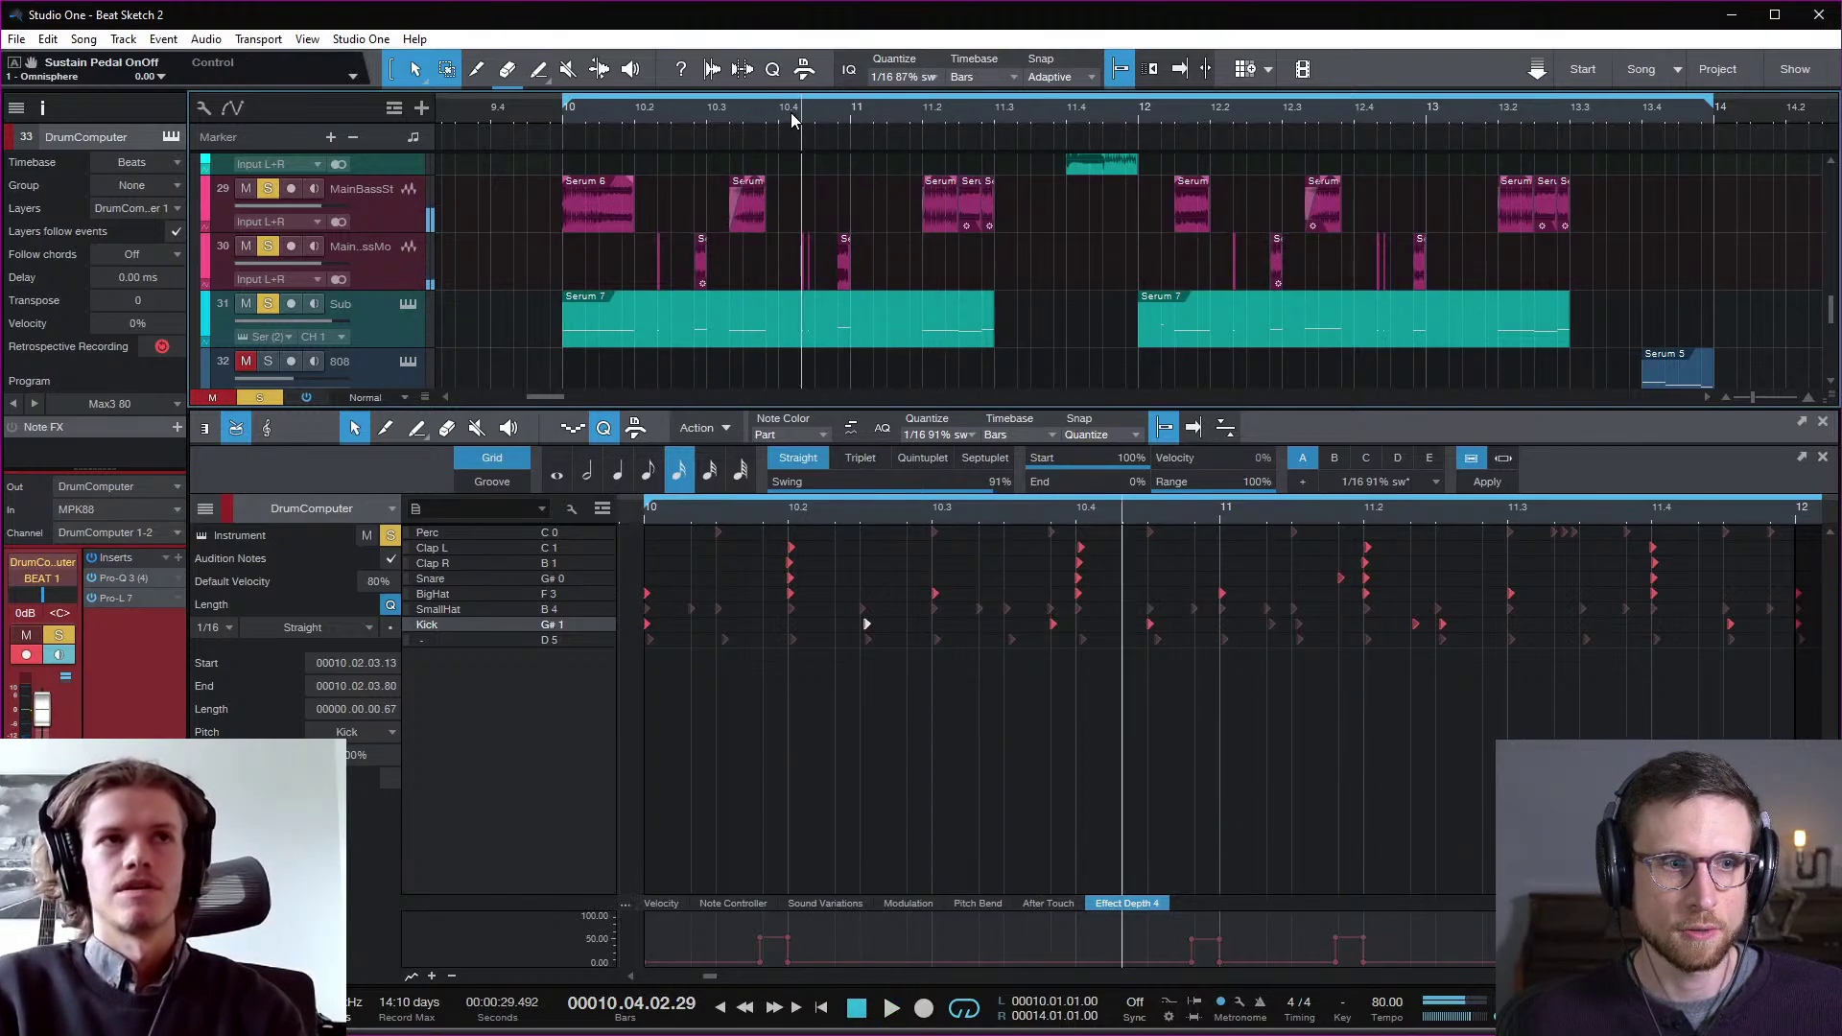
pyautogui.press('space')
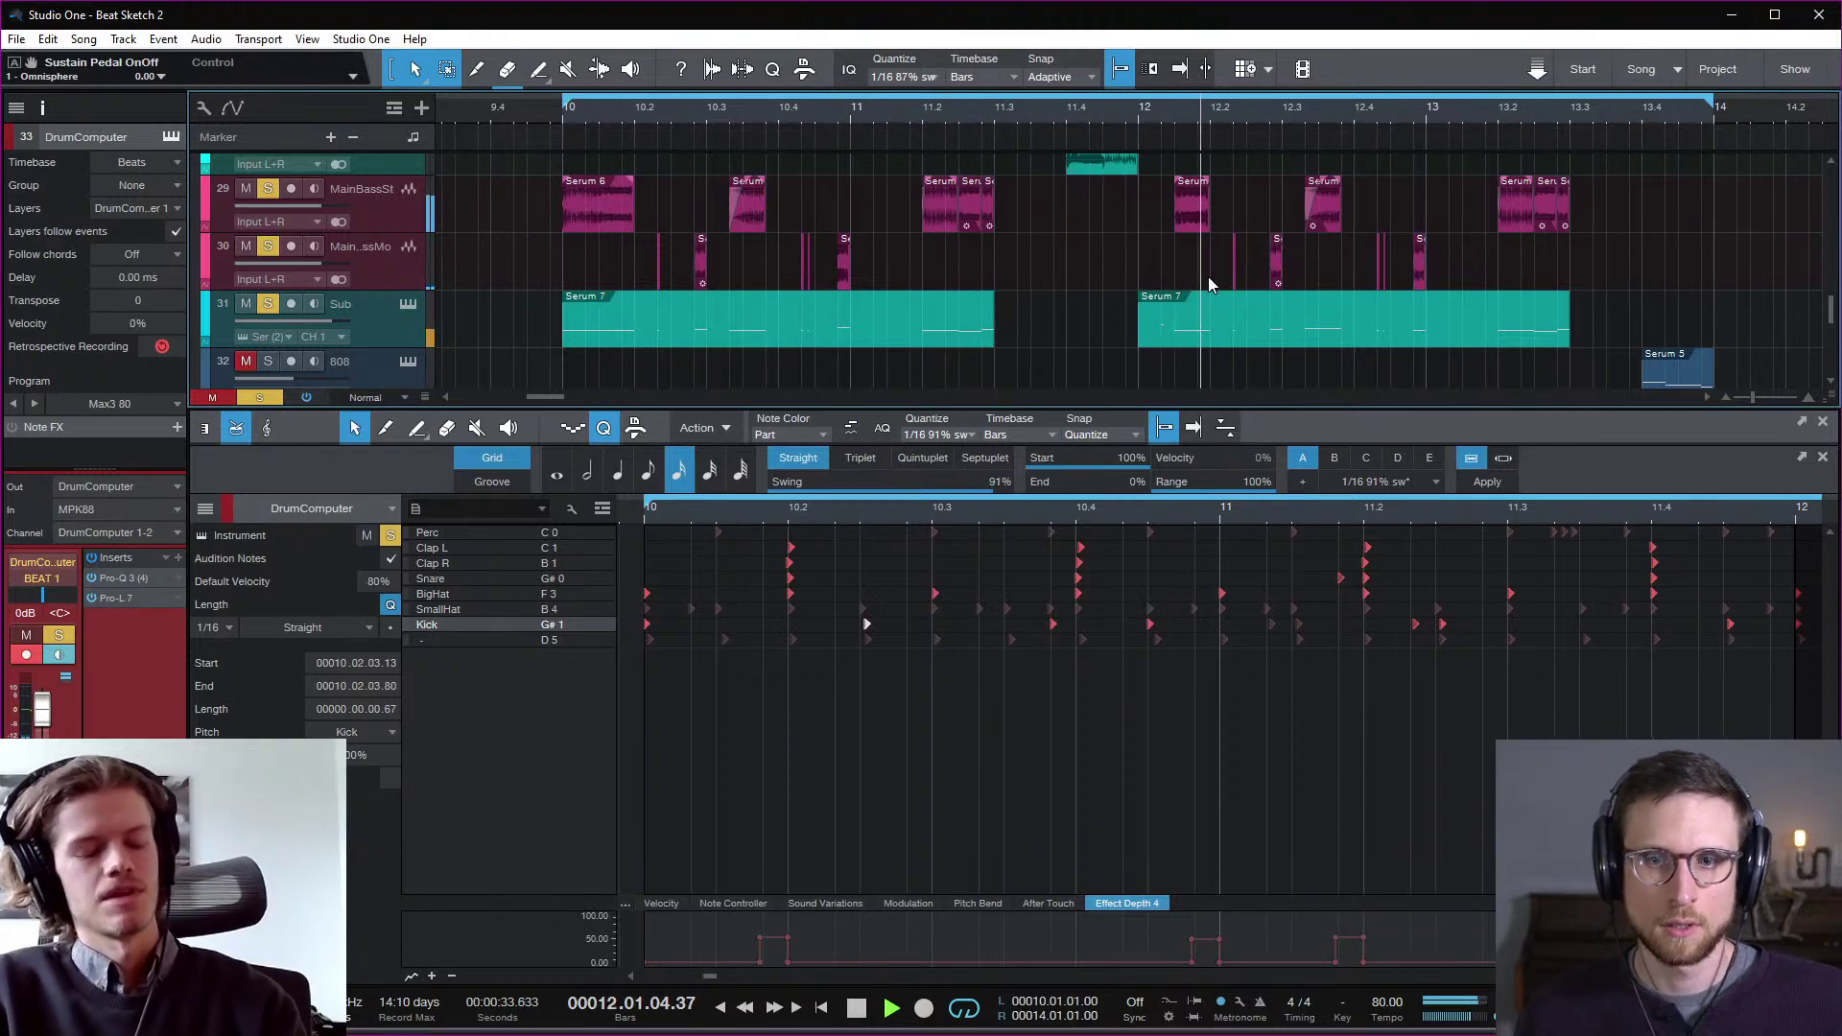
pyautogui.press('space')
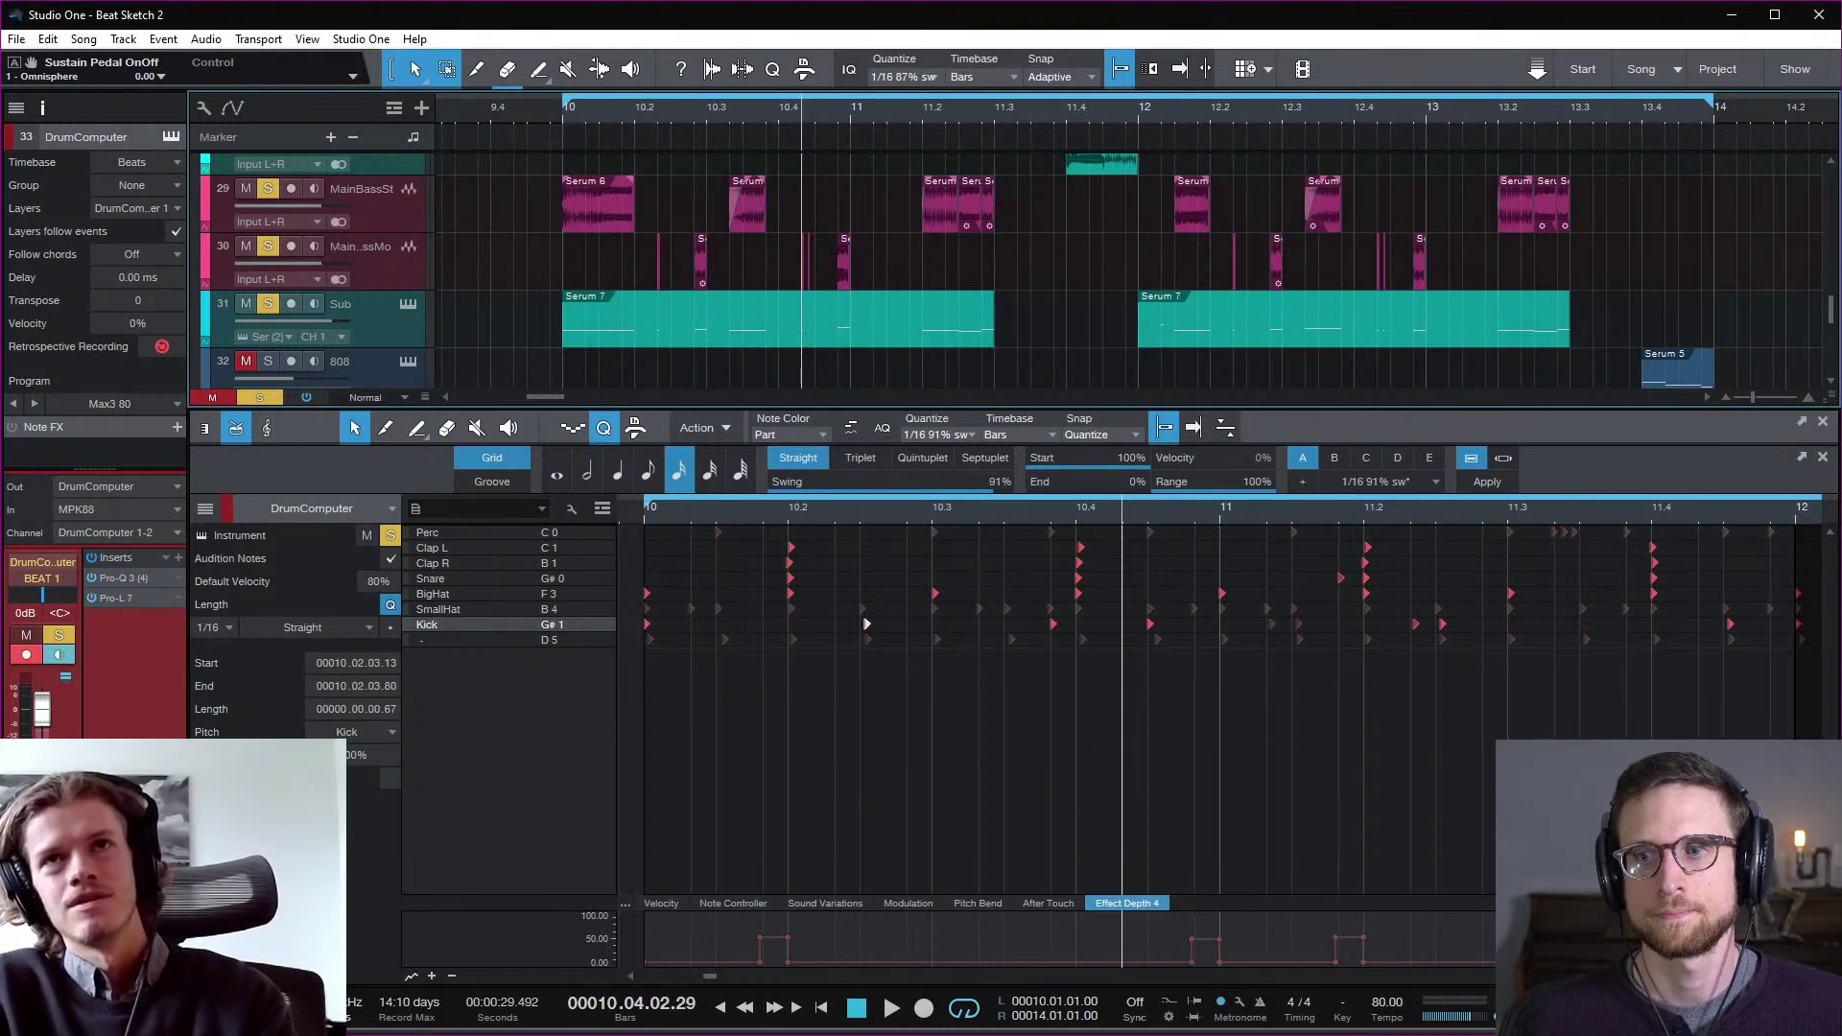
# Step: Close the drum editor and clear the solo and resulting mutes on all tracks
pyautogui.press('F2')
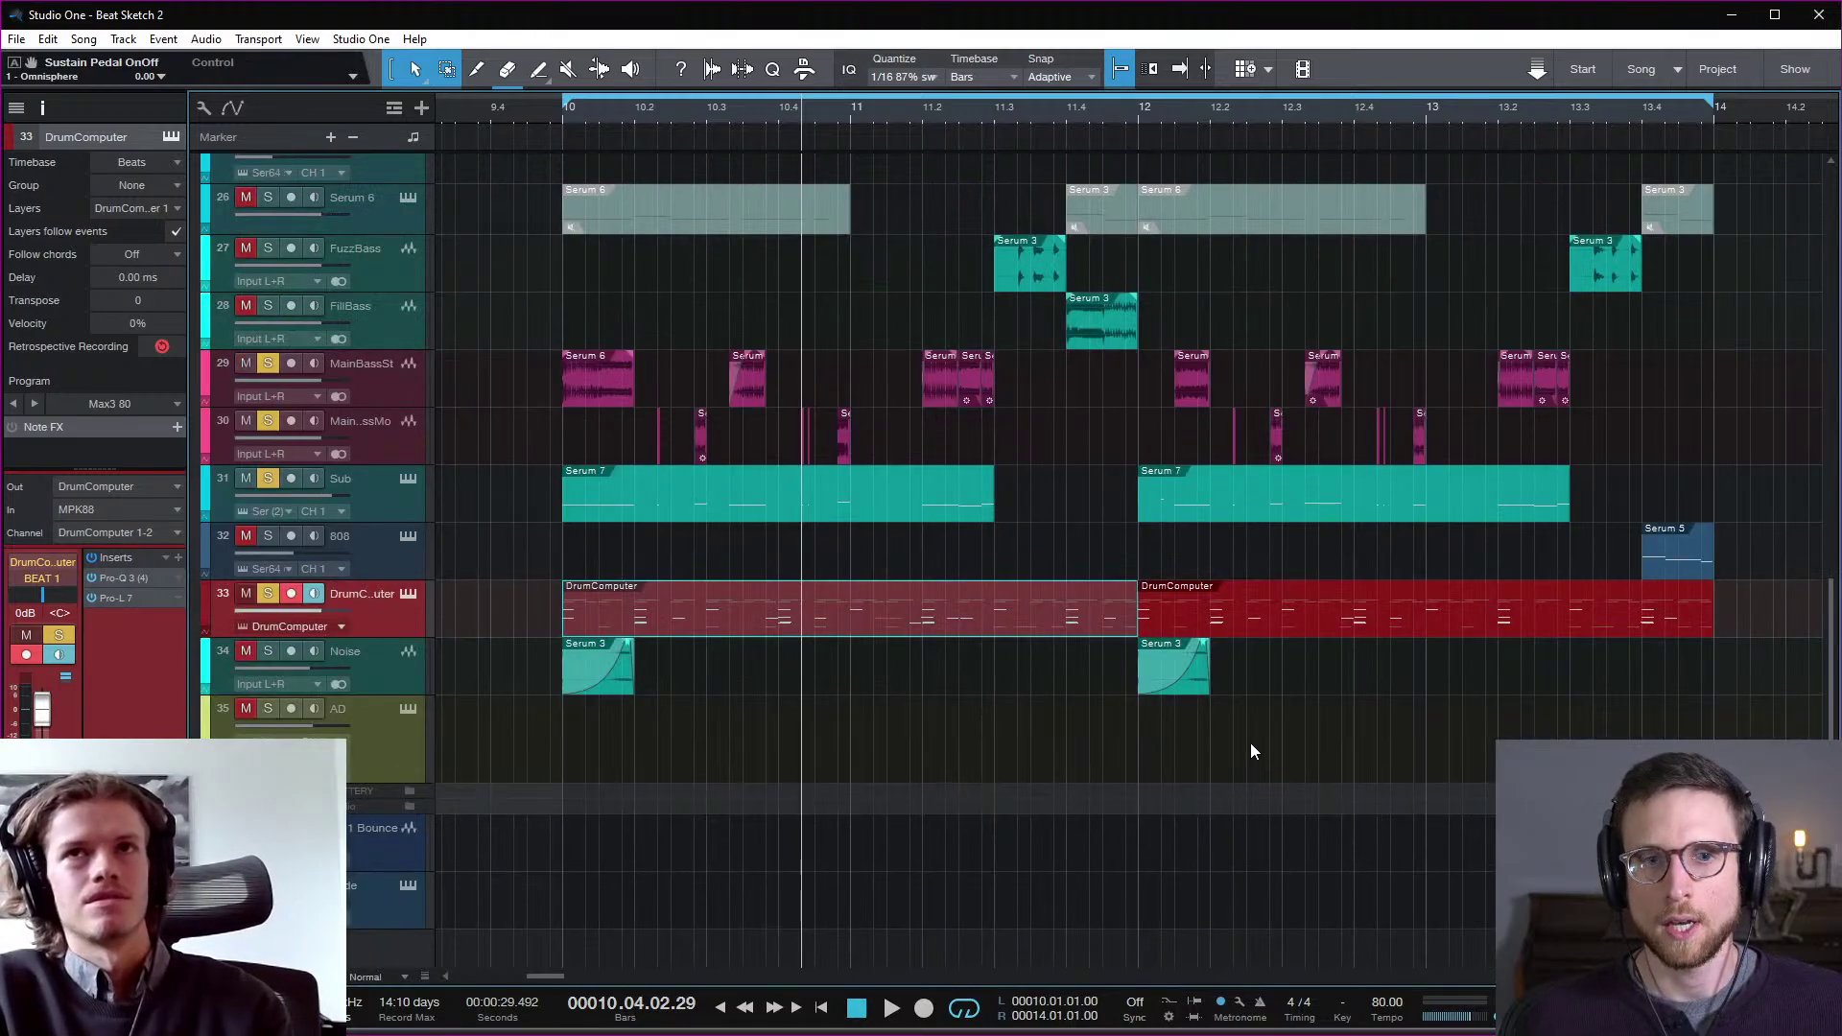
pyautogui.scroll(10, 856, 587)
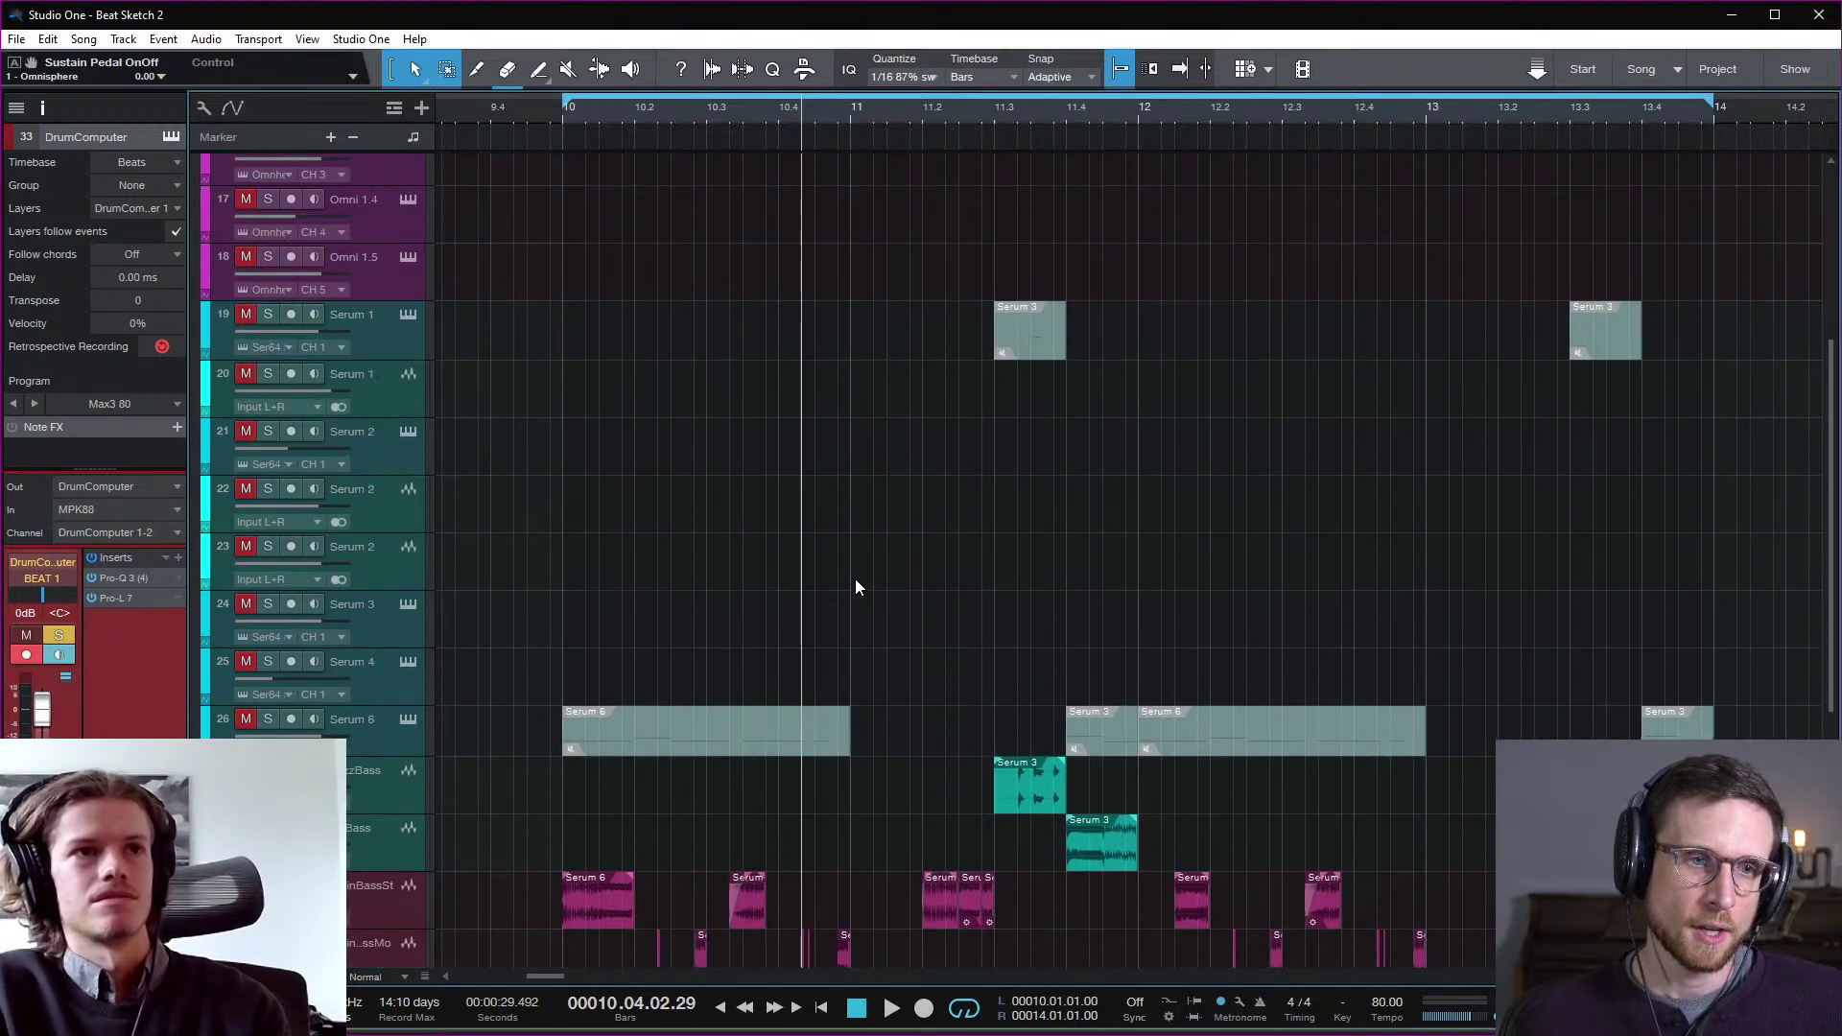
pyautogui.scroll(-10, 857, 587)
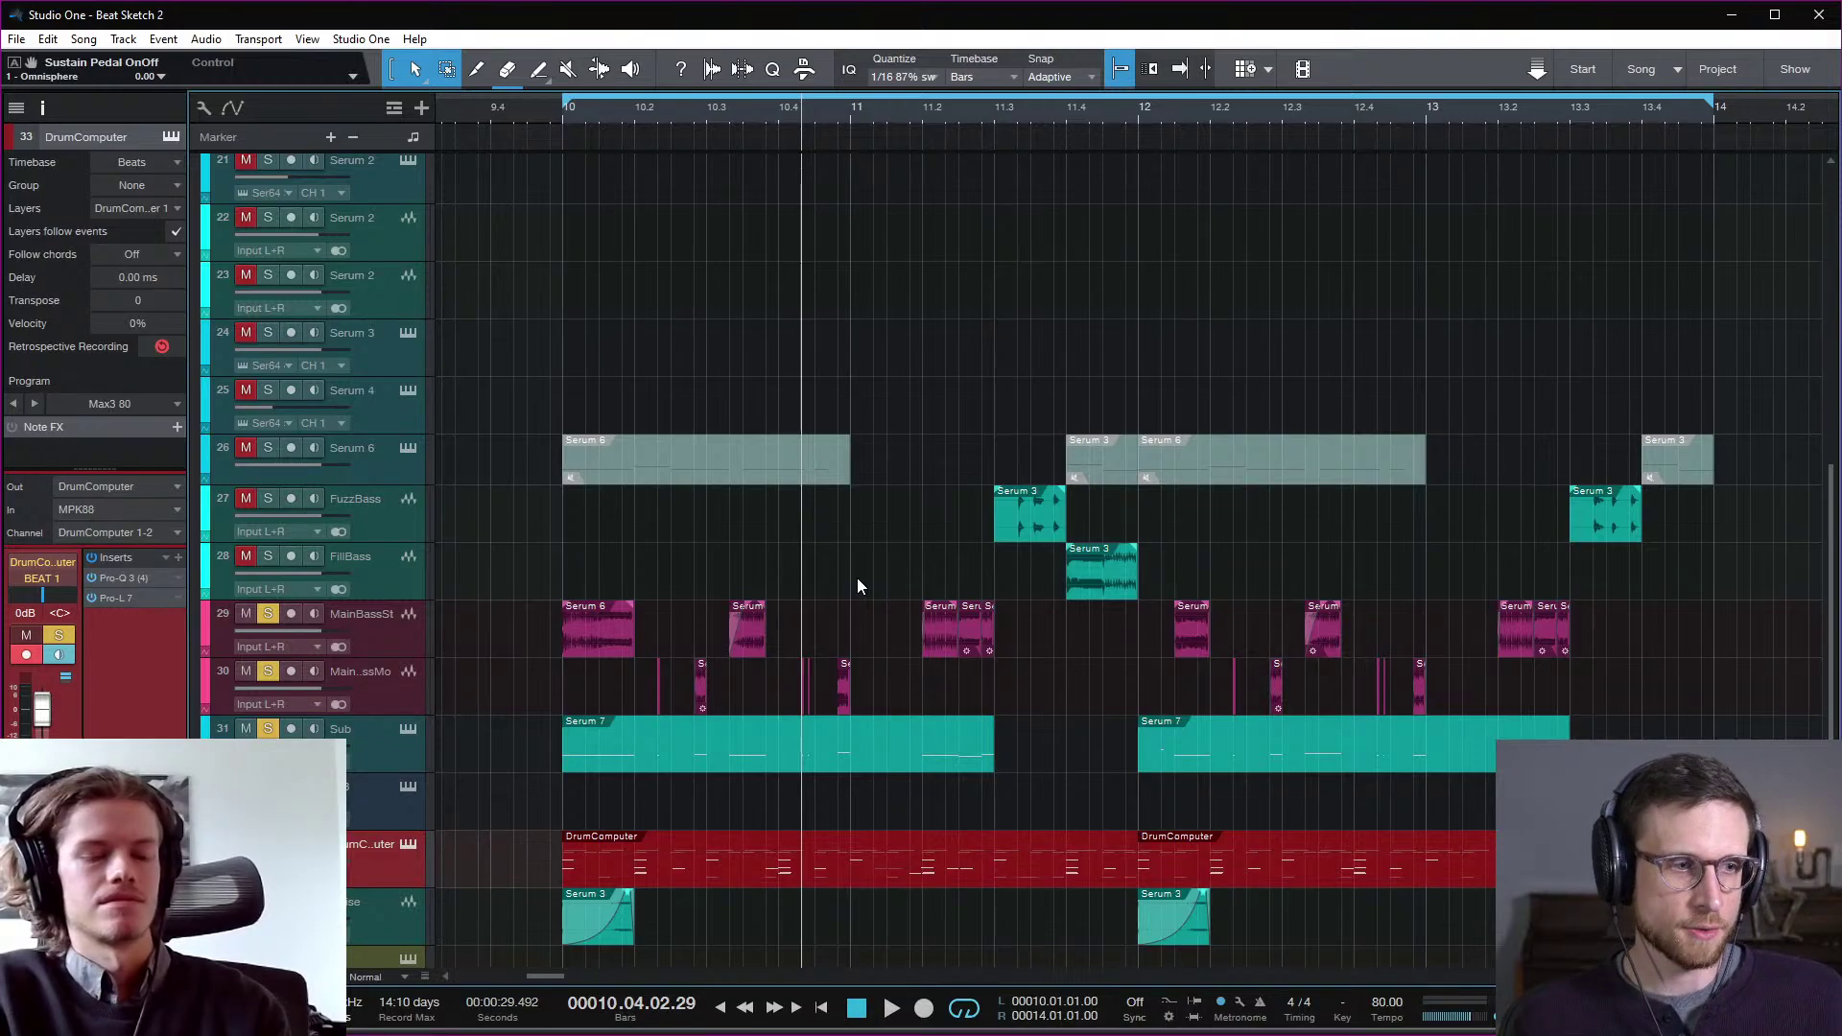
pyautogui.scroll(-3, 873, 538)
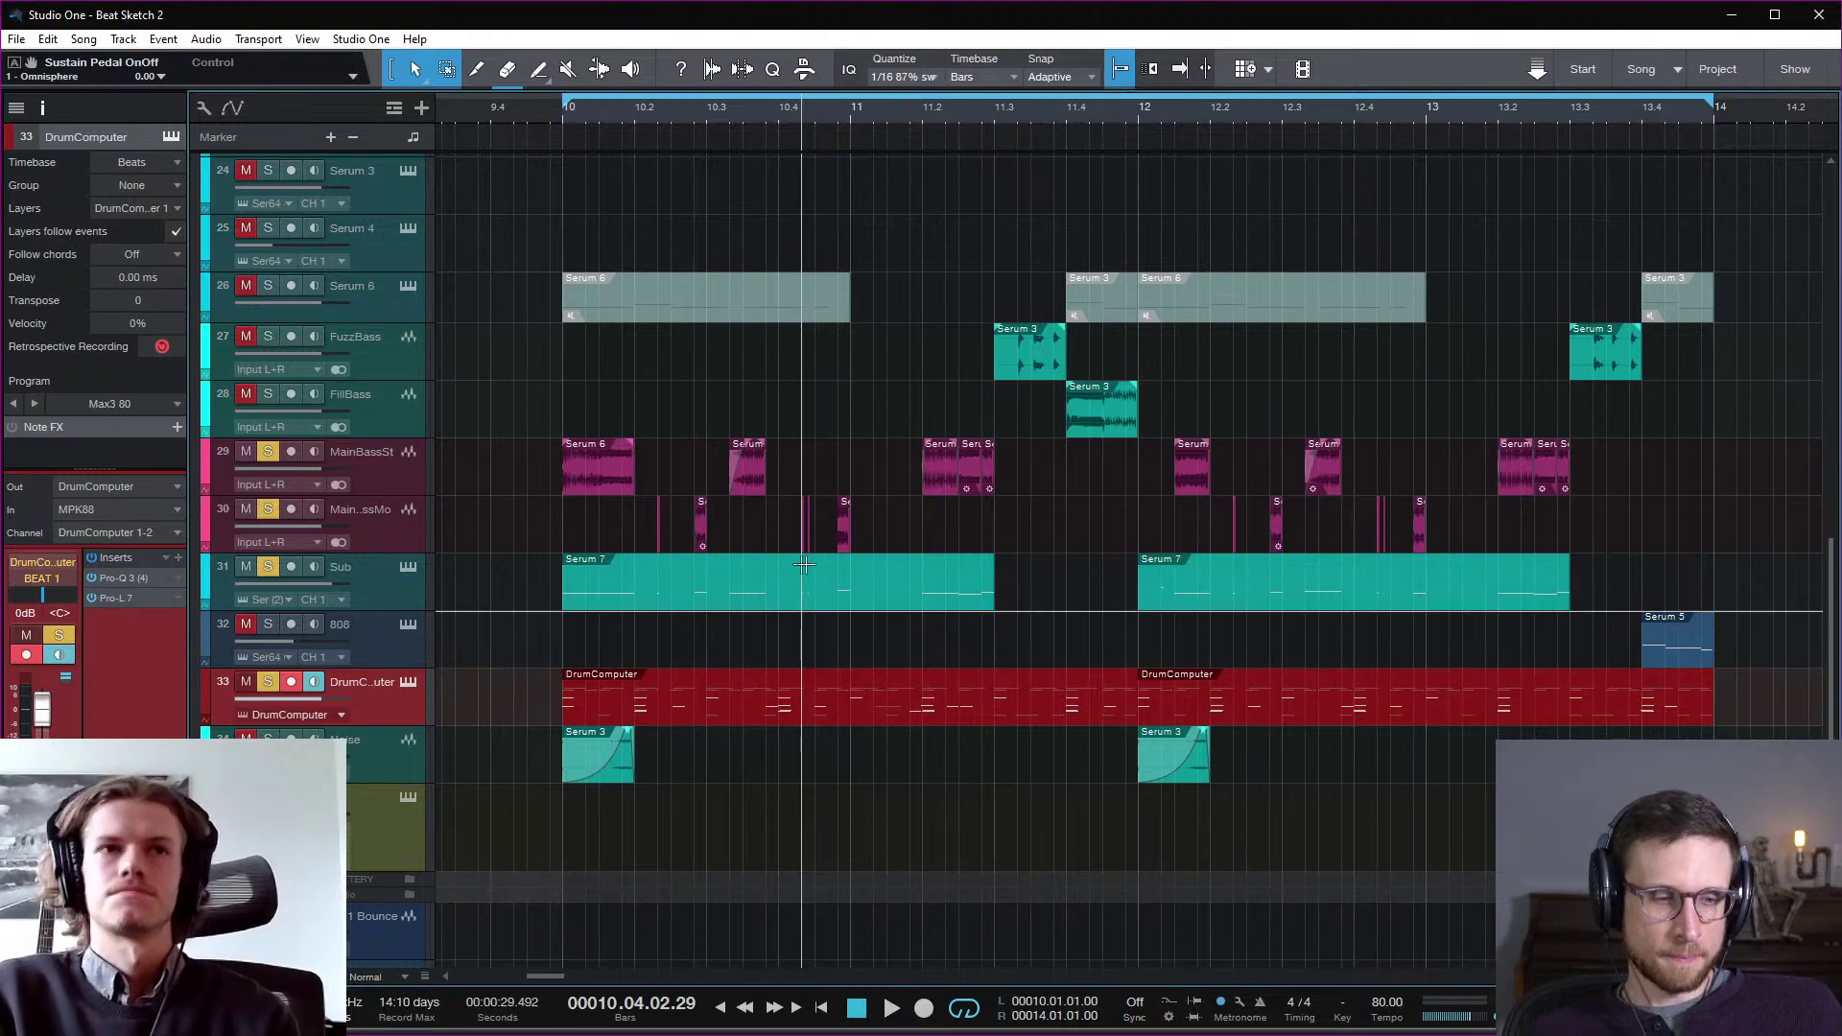
pyautogui.press('space')
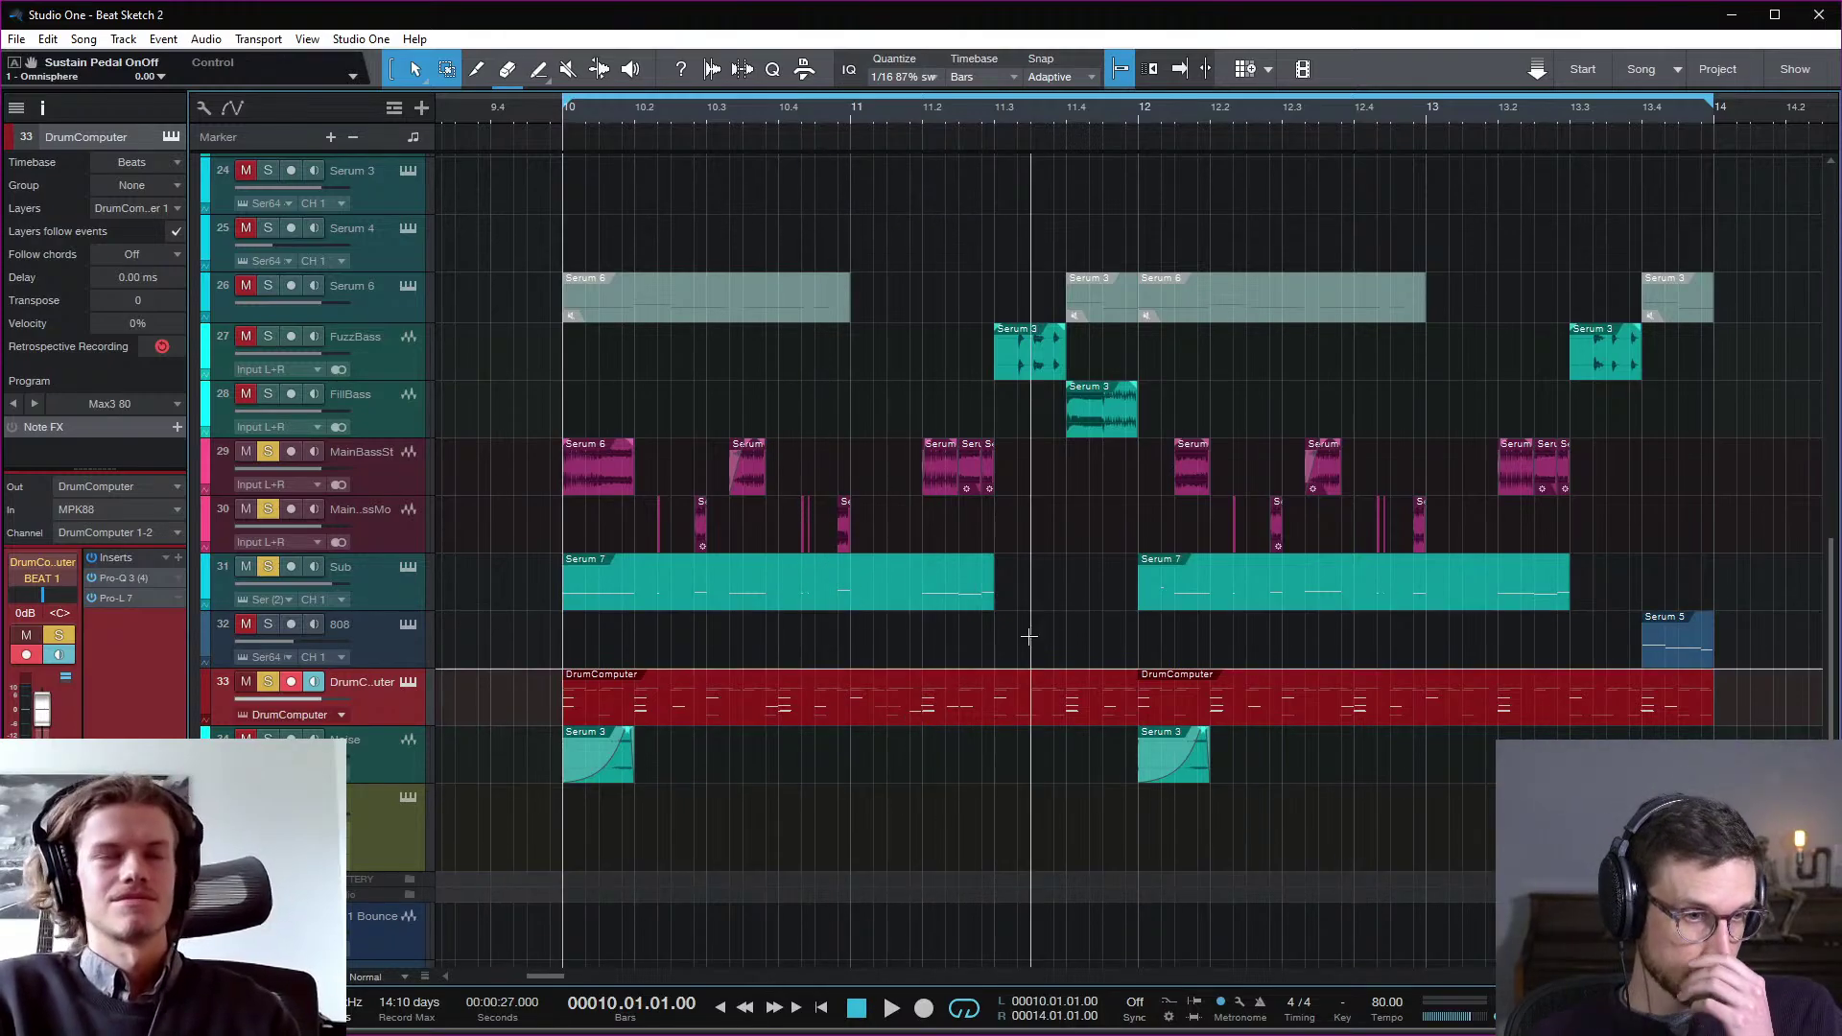
pyautogui.hotkey('shift', 's')
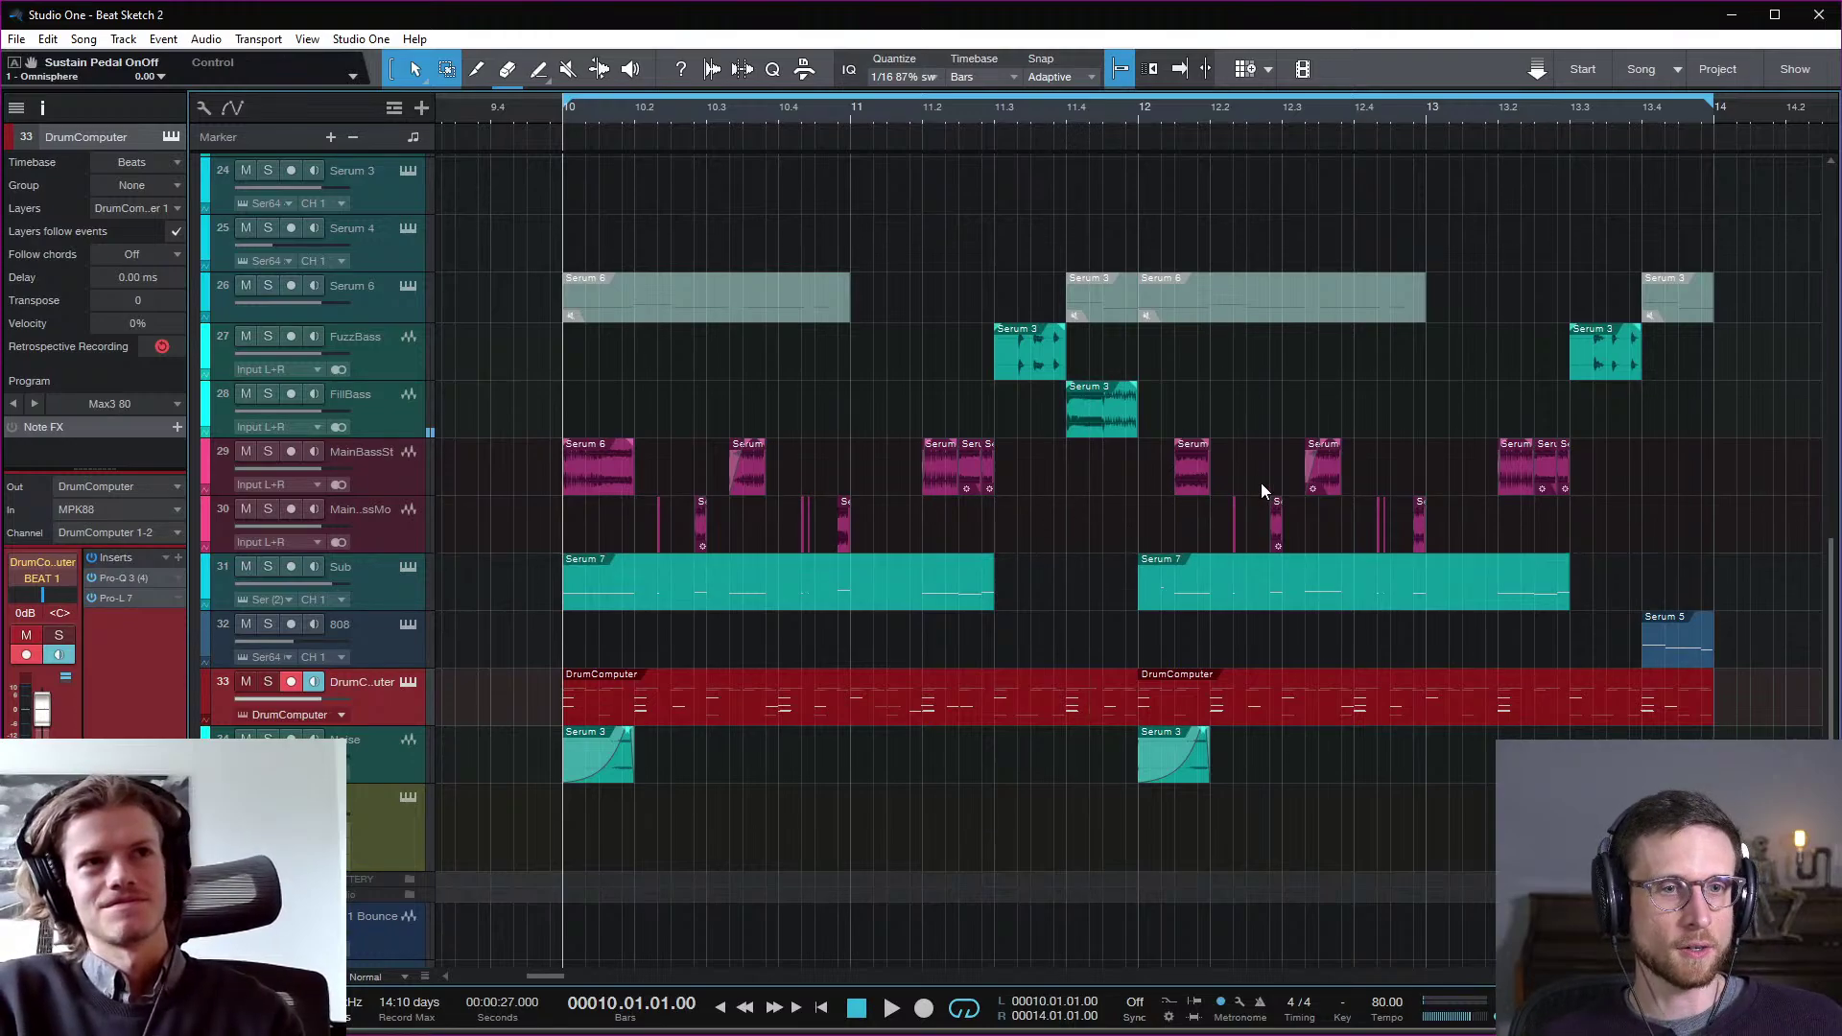
# Step: Play the full unsoloed arrangement from bar 10, restarting from the loop start
pyautogui.press('space')
pyautogui.press('space')
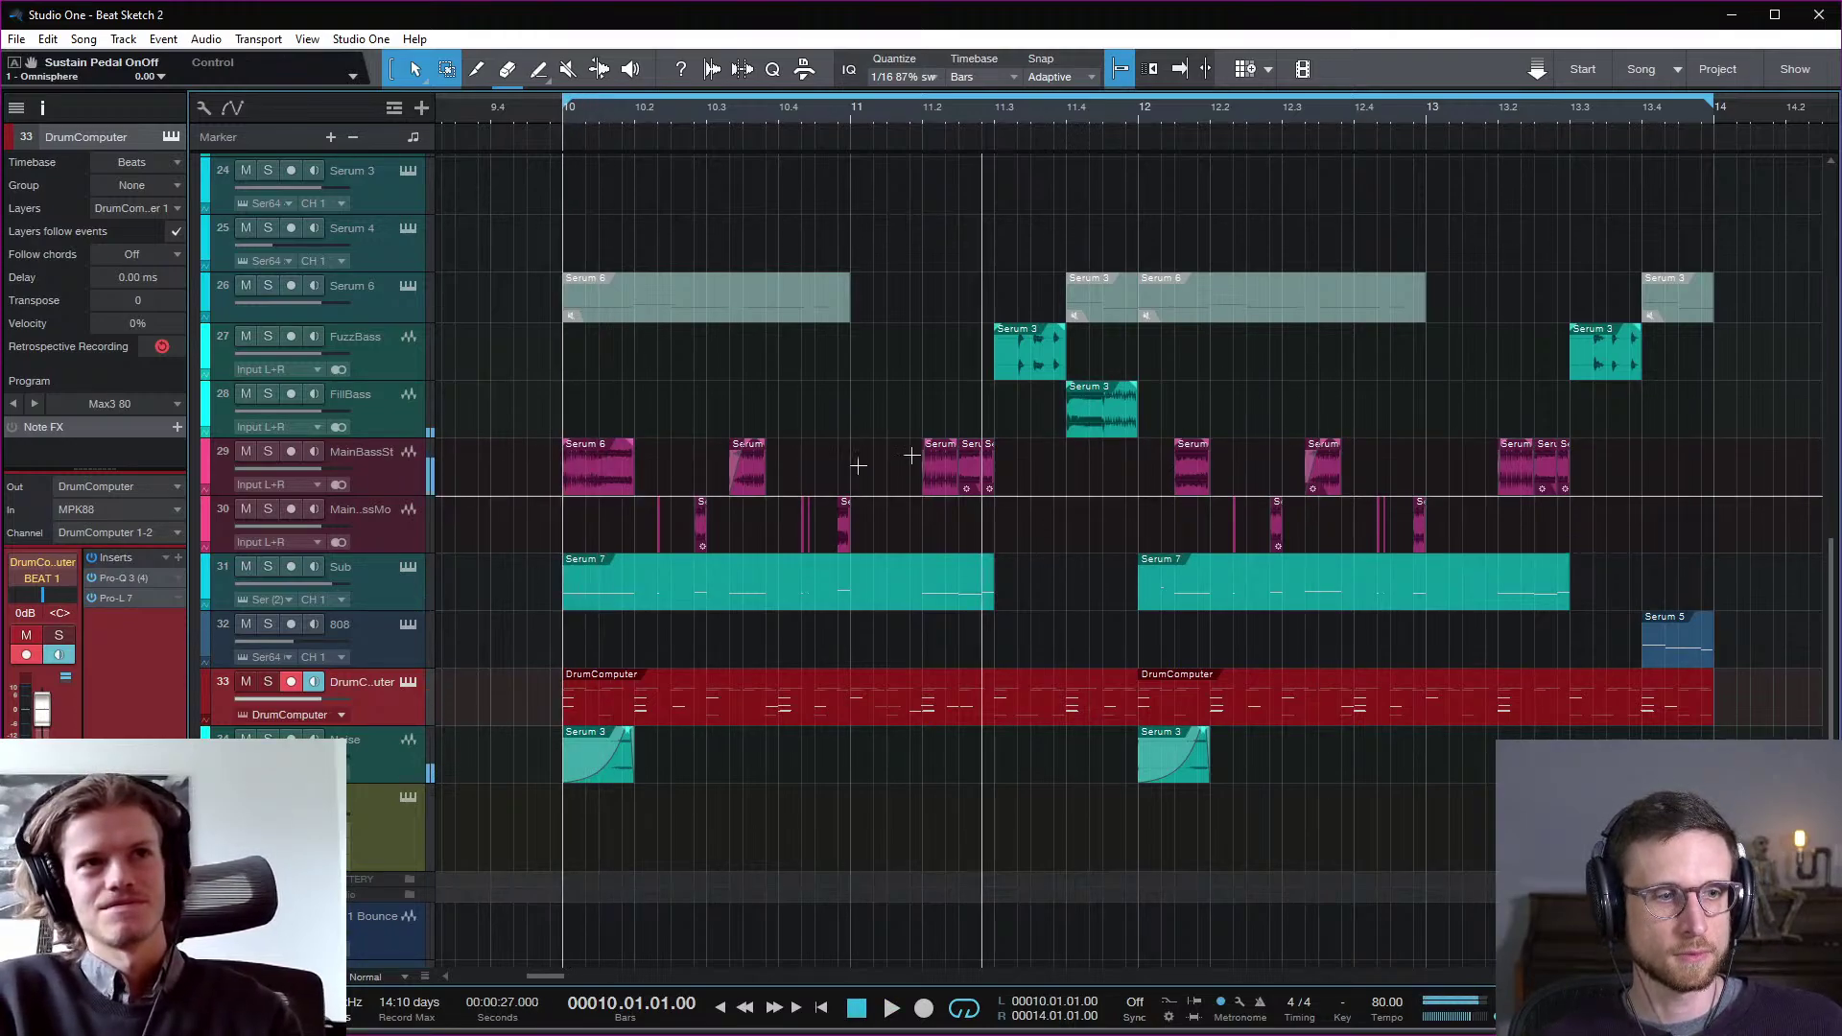
pyautogui.press('space')
pyautogui.press('space')
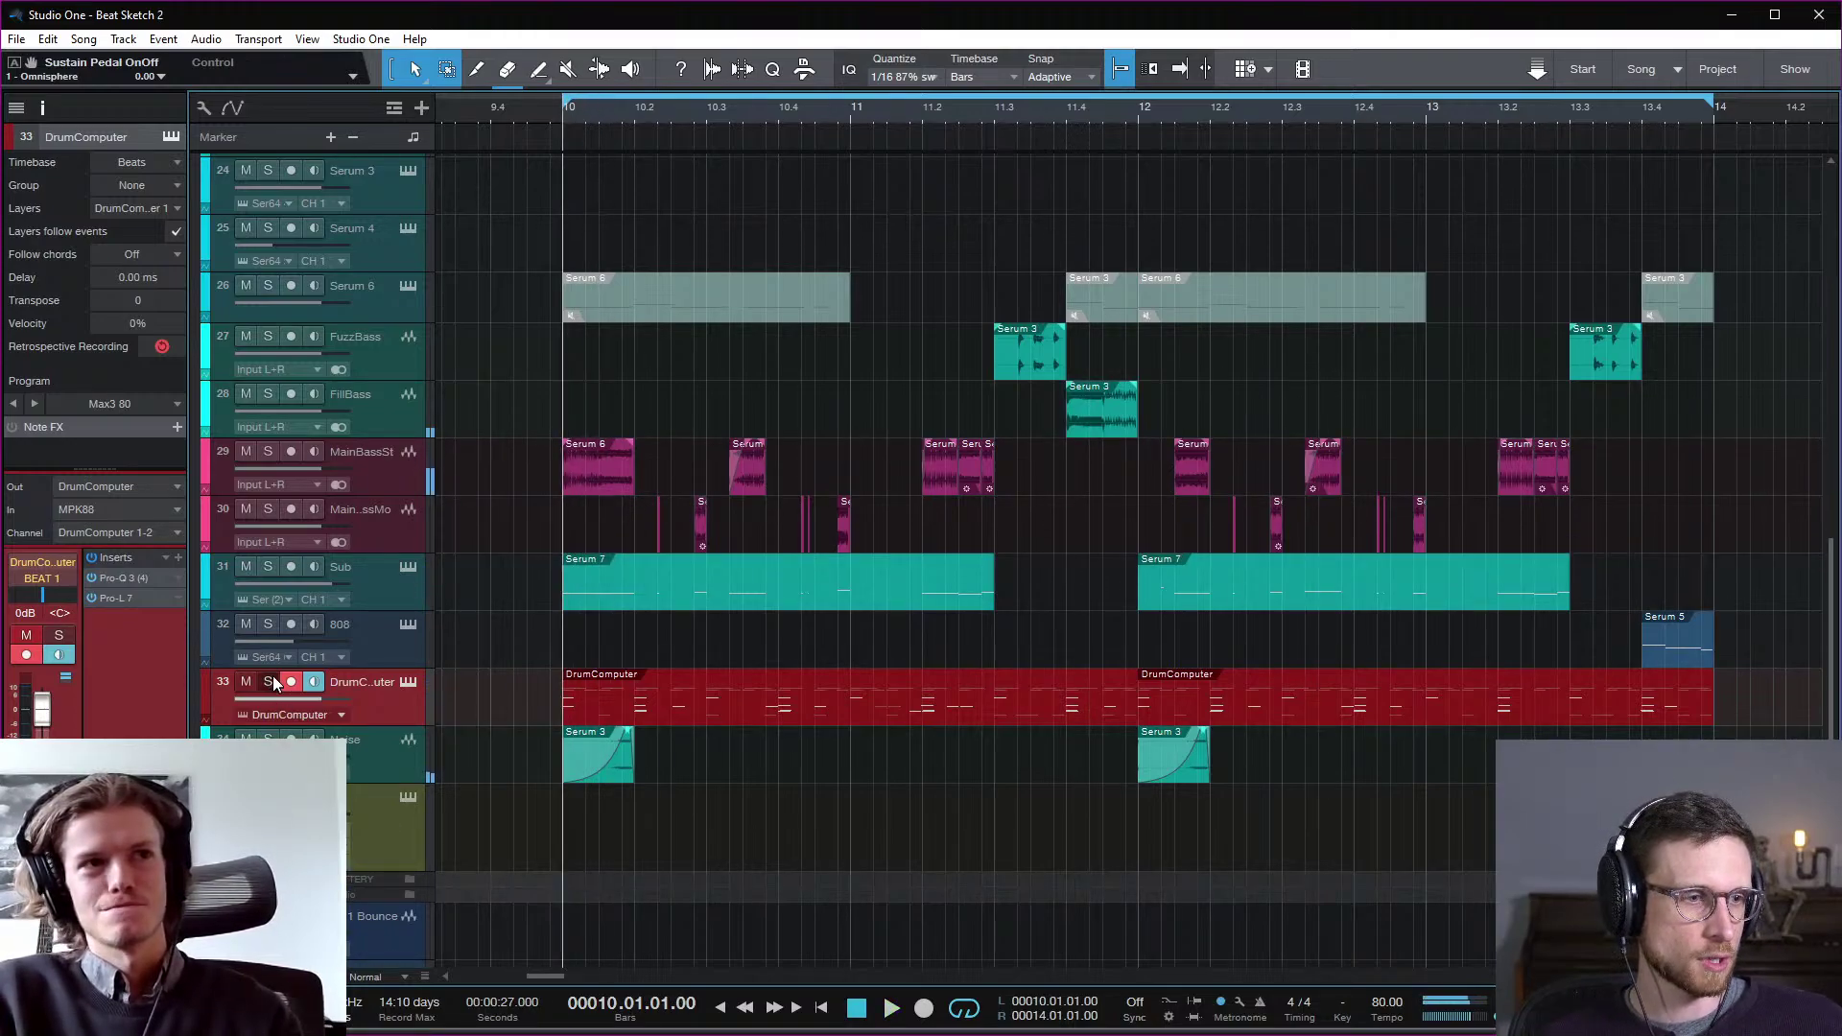
pyautogui.press('space')
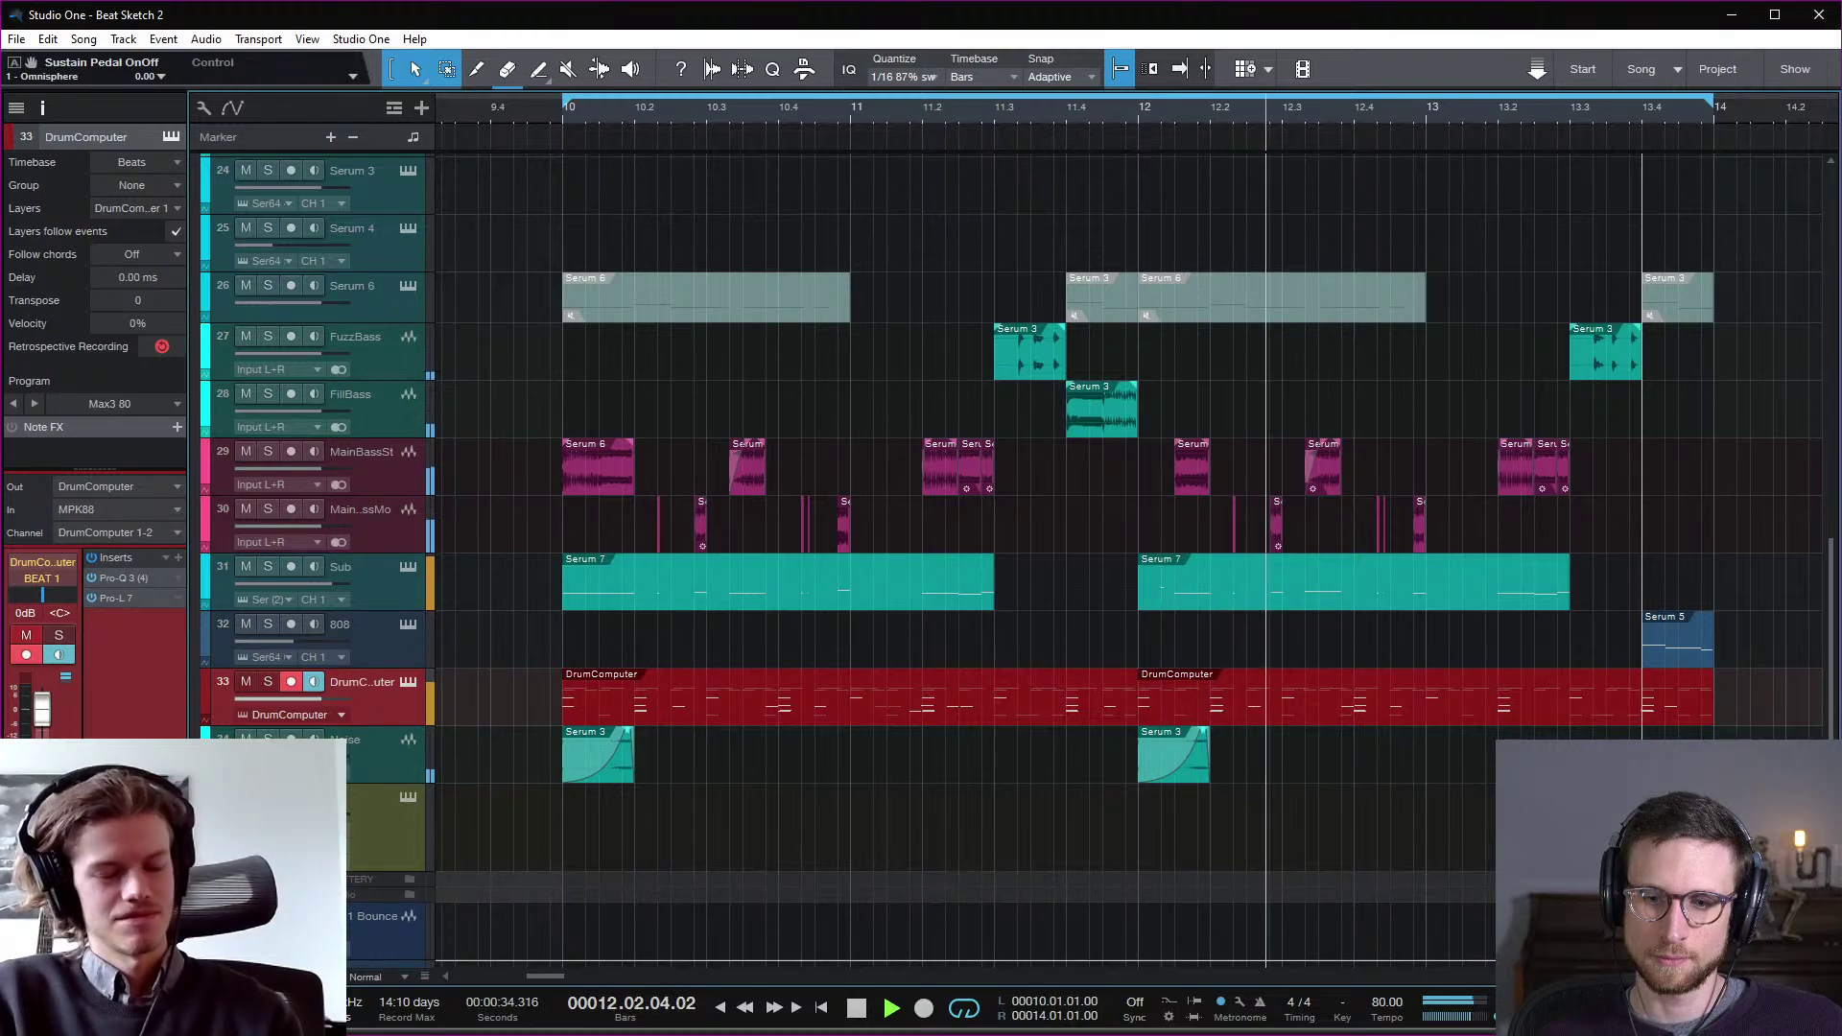
# Step: Briefly toggle the mute of the DrumComputer channel in the mixer during looped playback, and stop playback with the mixer hidden
pyautogui.press('F3')
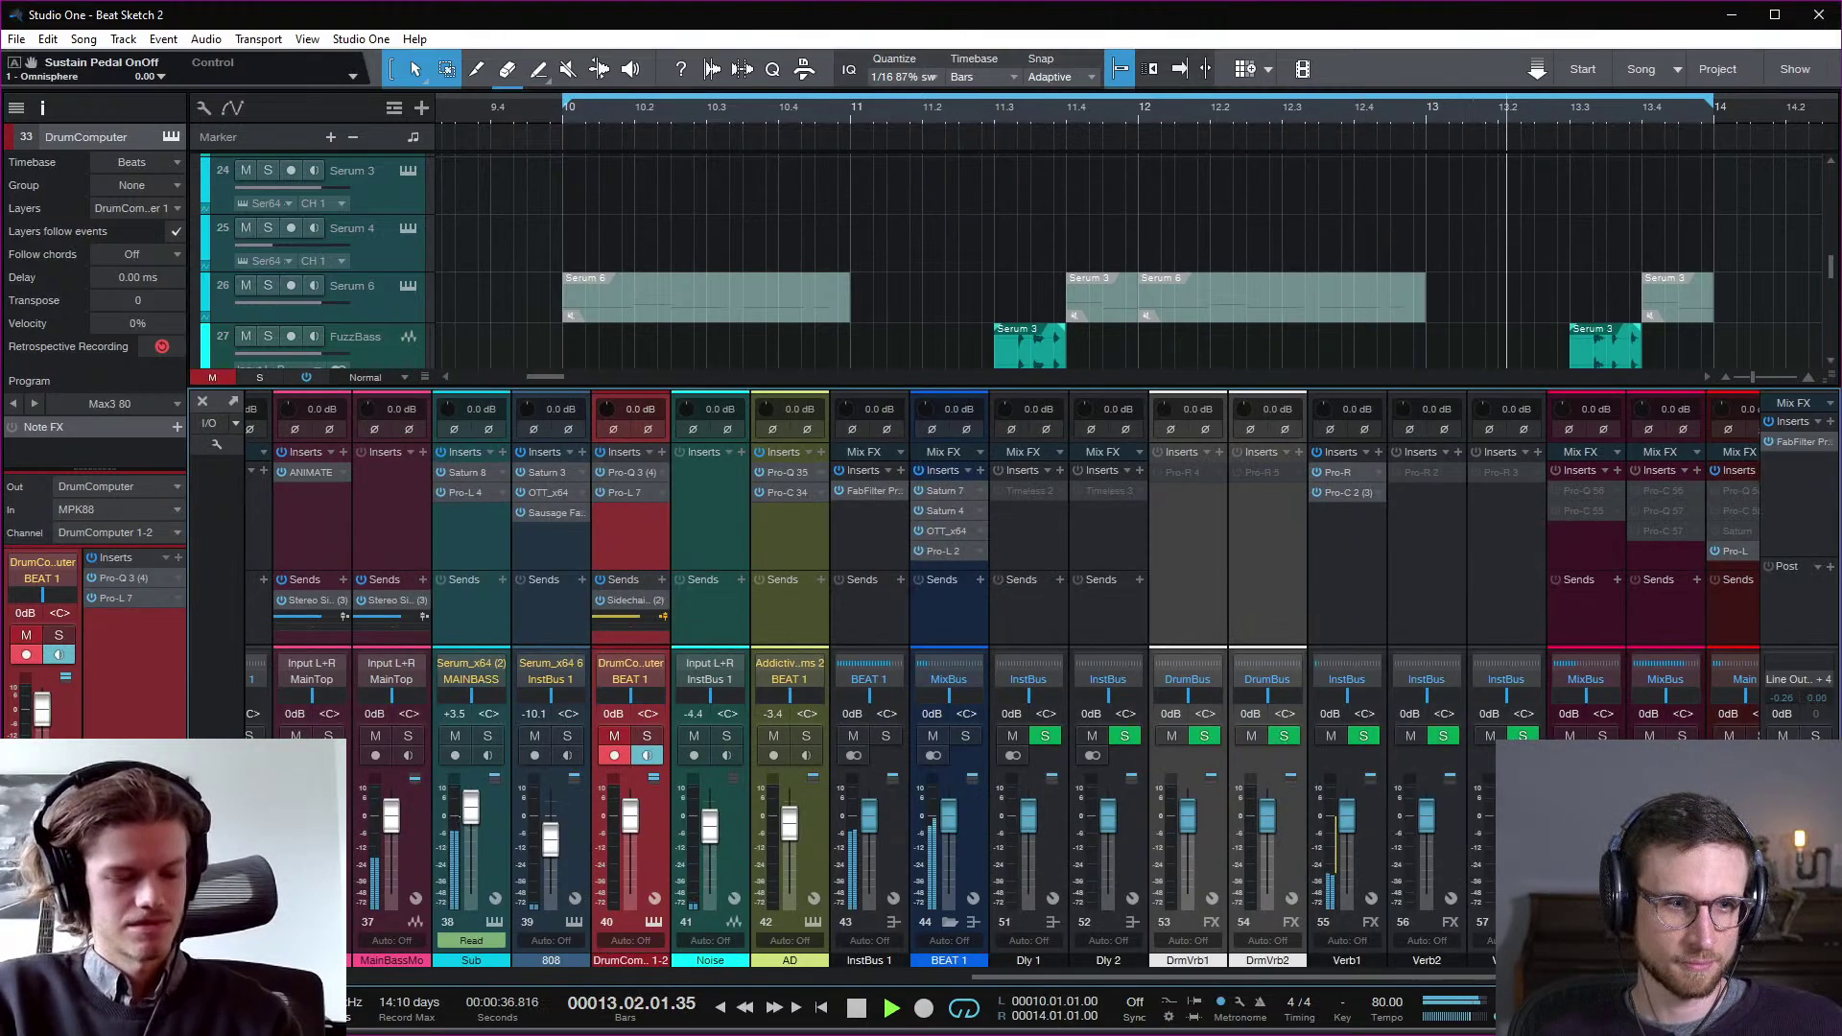
pyautogui.click(612, 735)
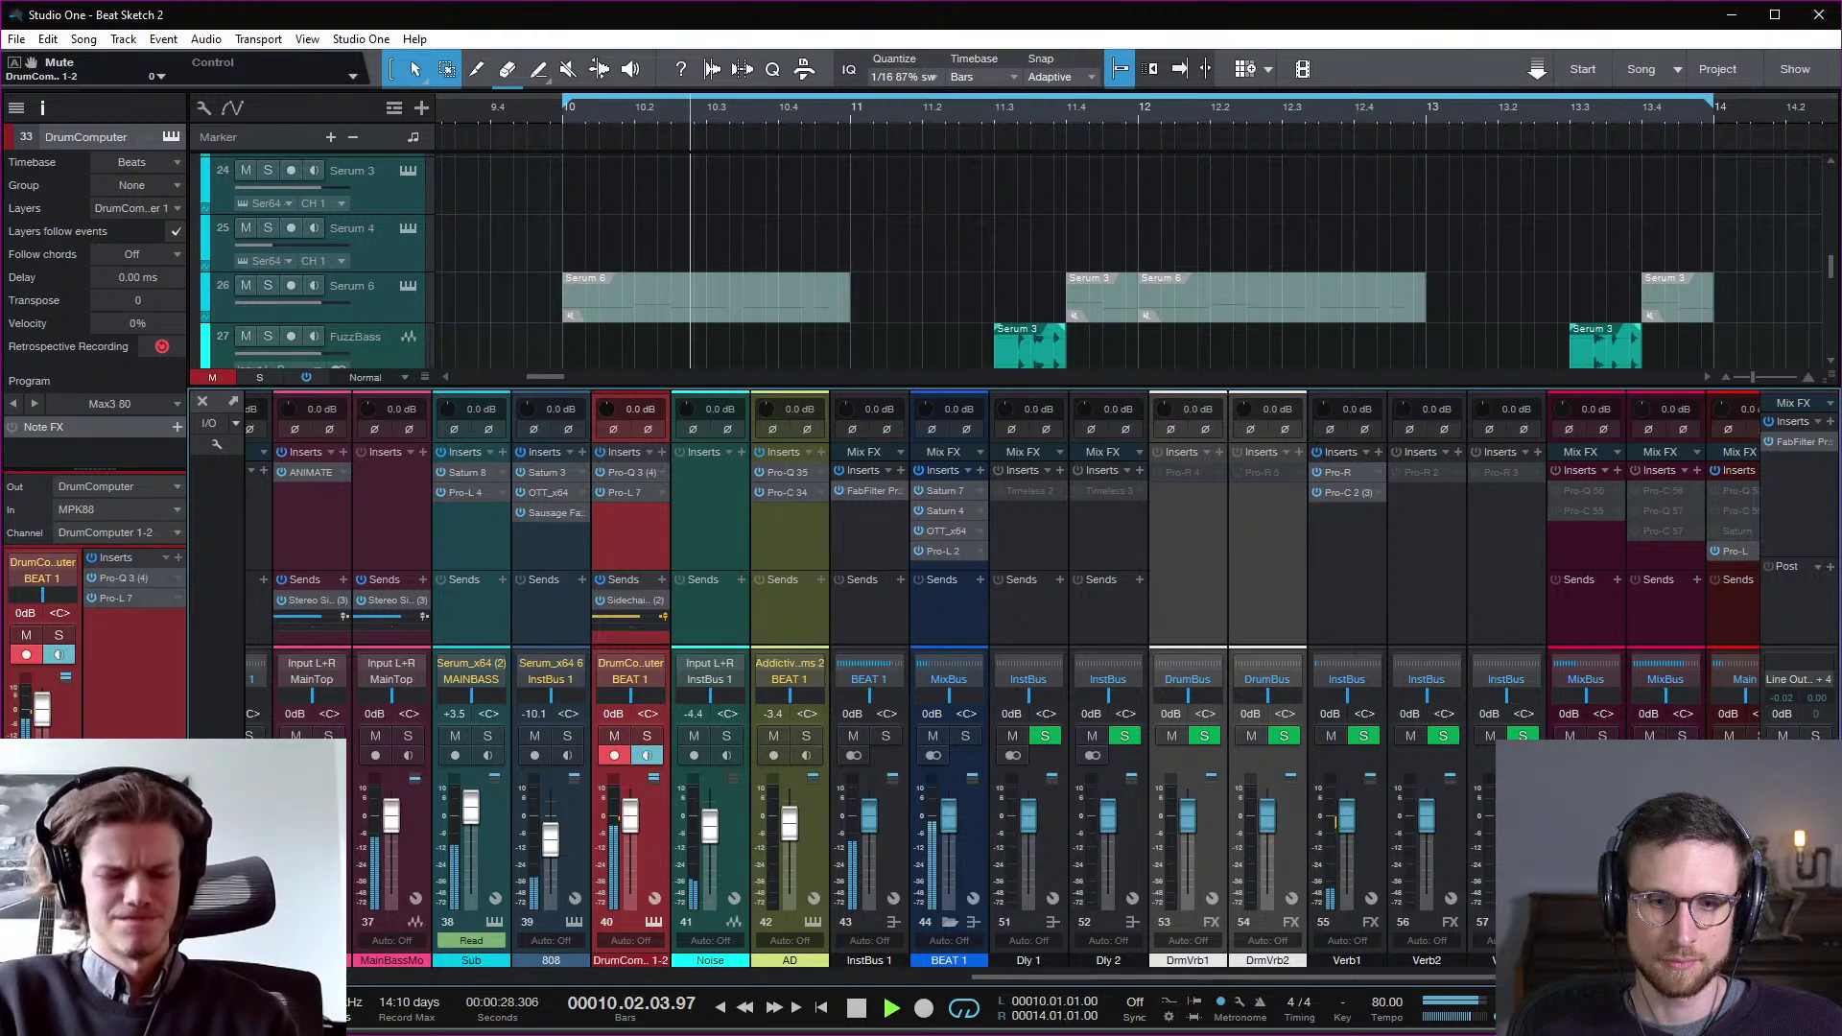
pyautogui.press('F3')
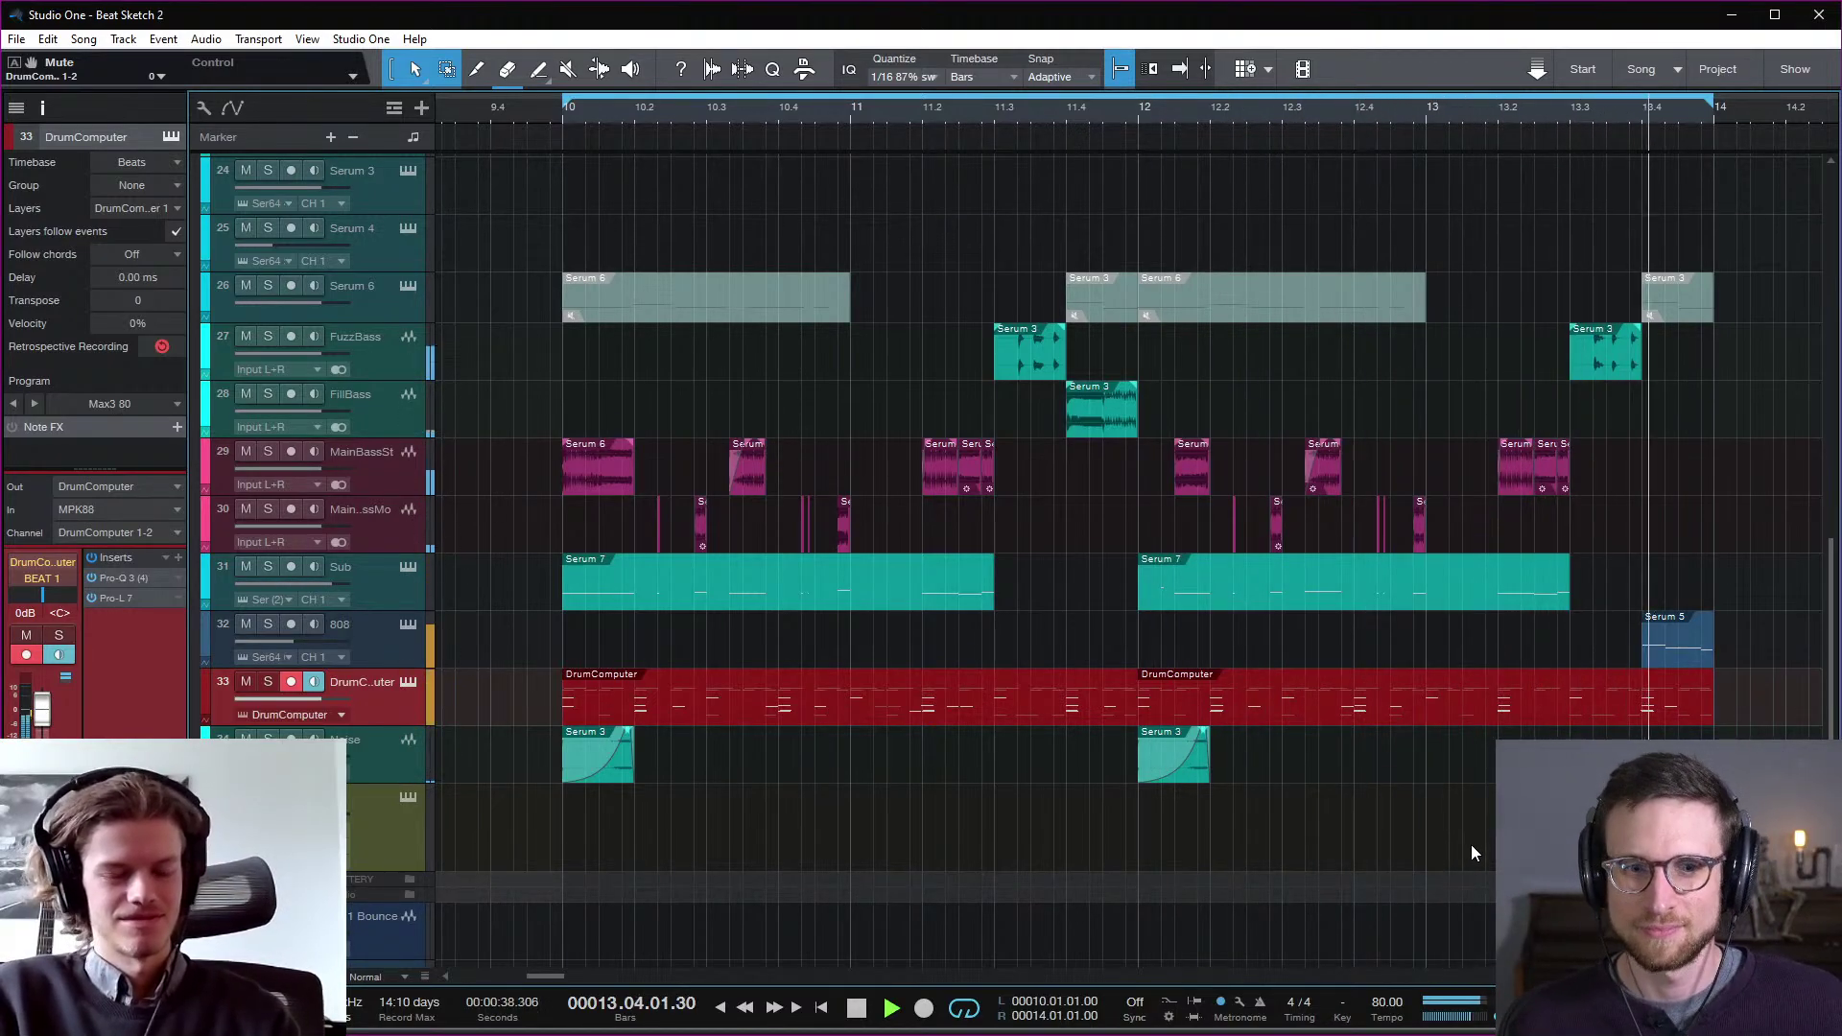
pyautogui.press('space')
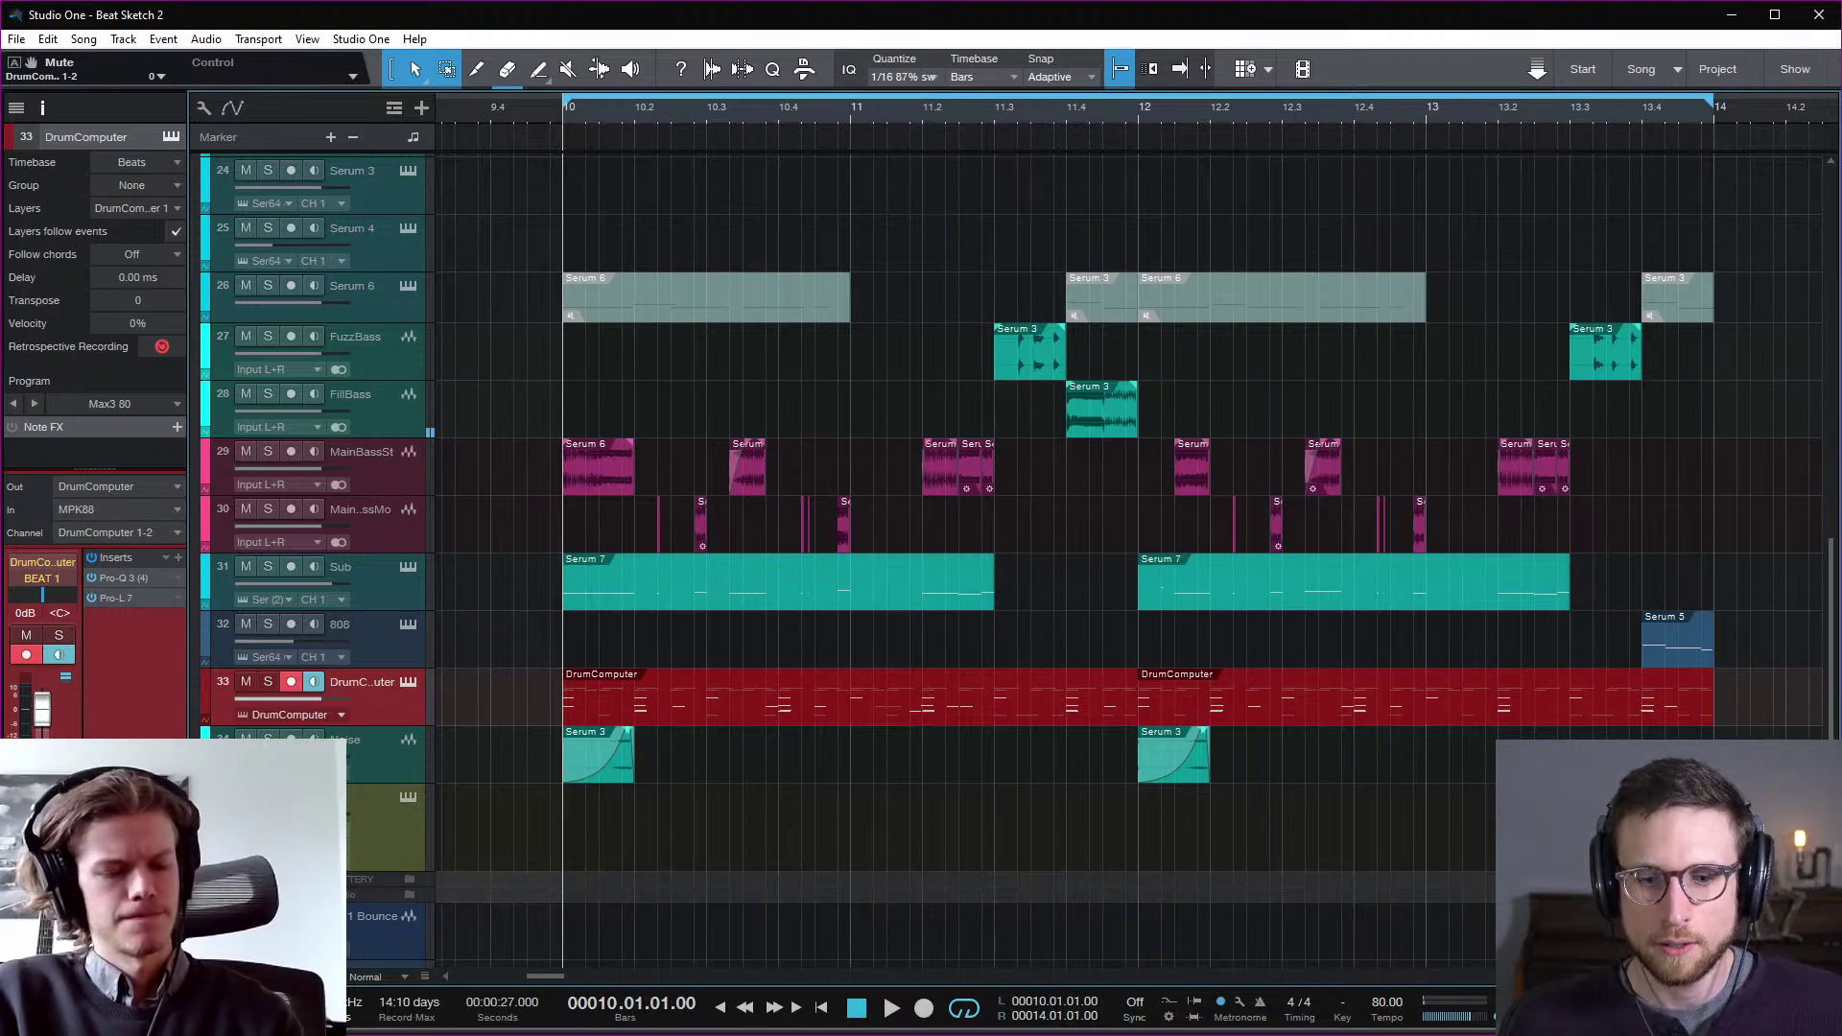
# Step: Reopen the mixer and enlarge its channel strips to bring the full insert list of the MixBus into view
pyautogui.press('F3')
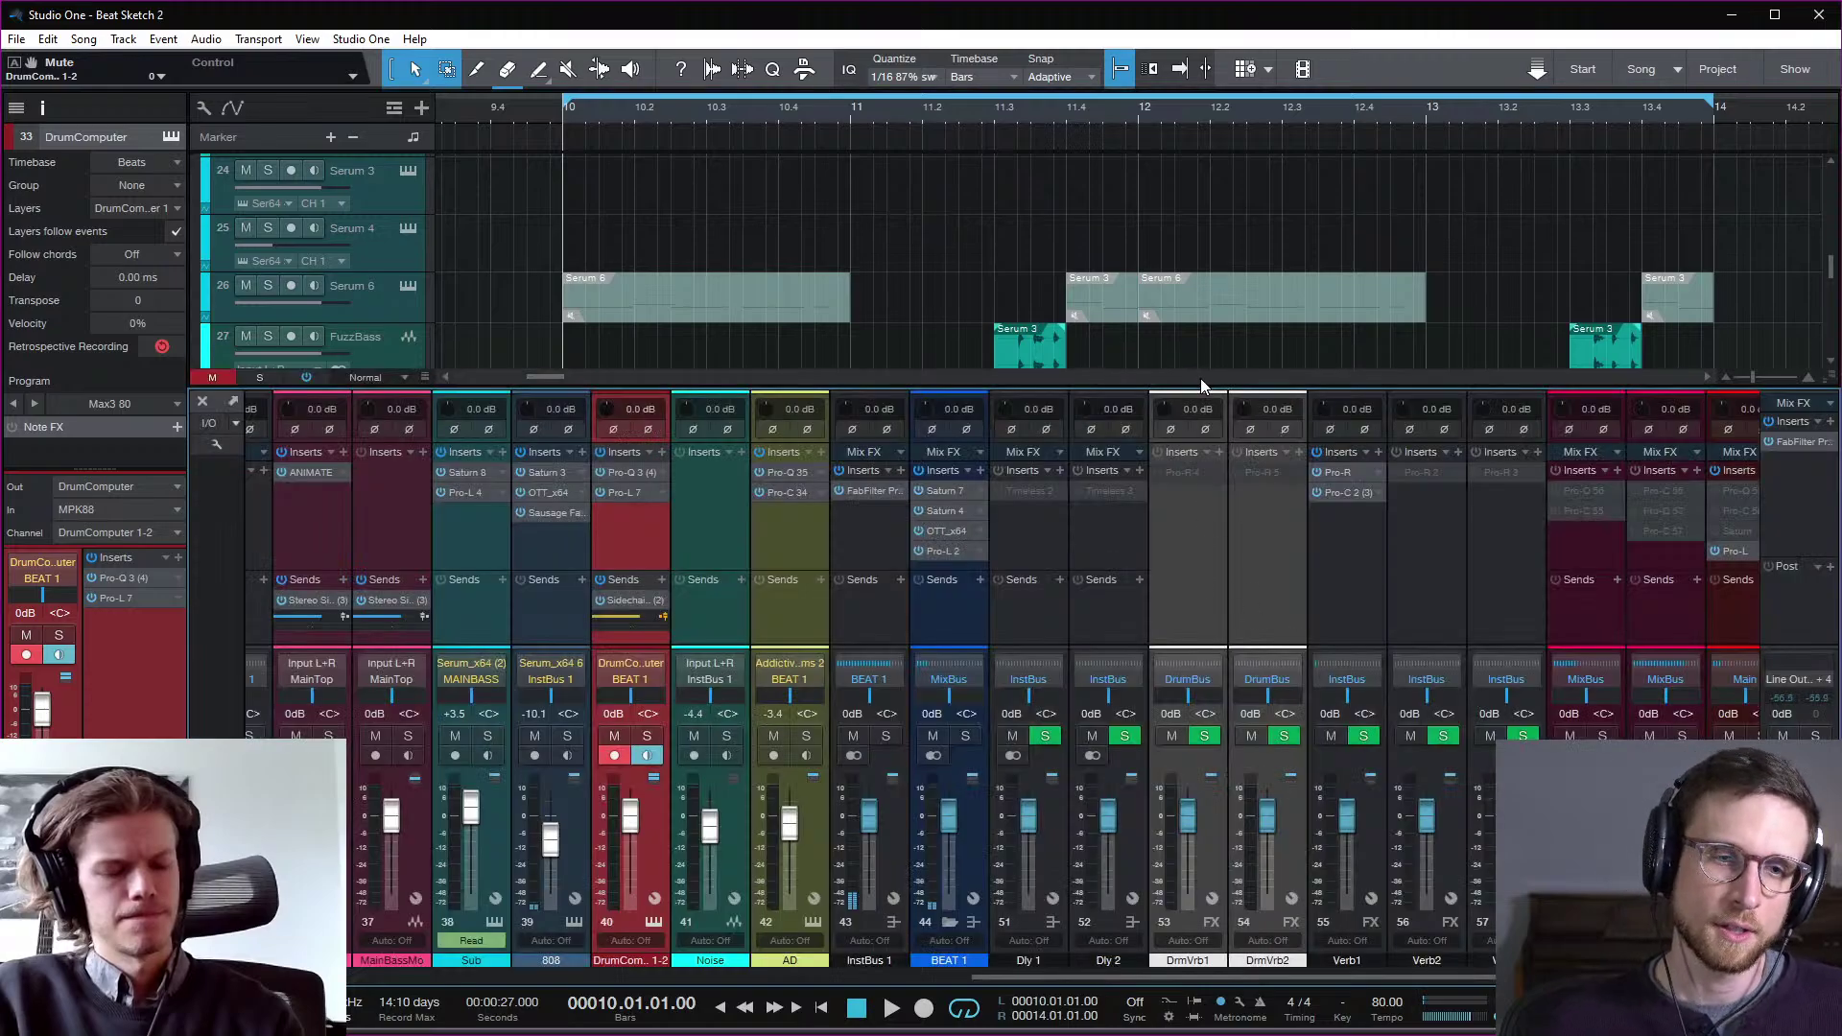
pyautogui.moveTo(1205, 393); pyautogui.dragTo(1242, 467)
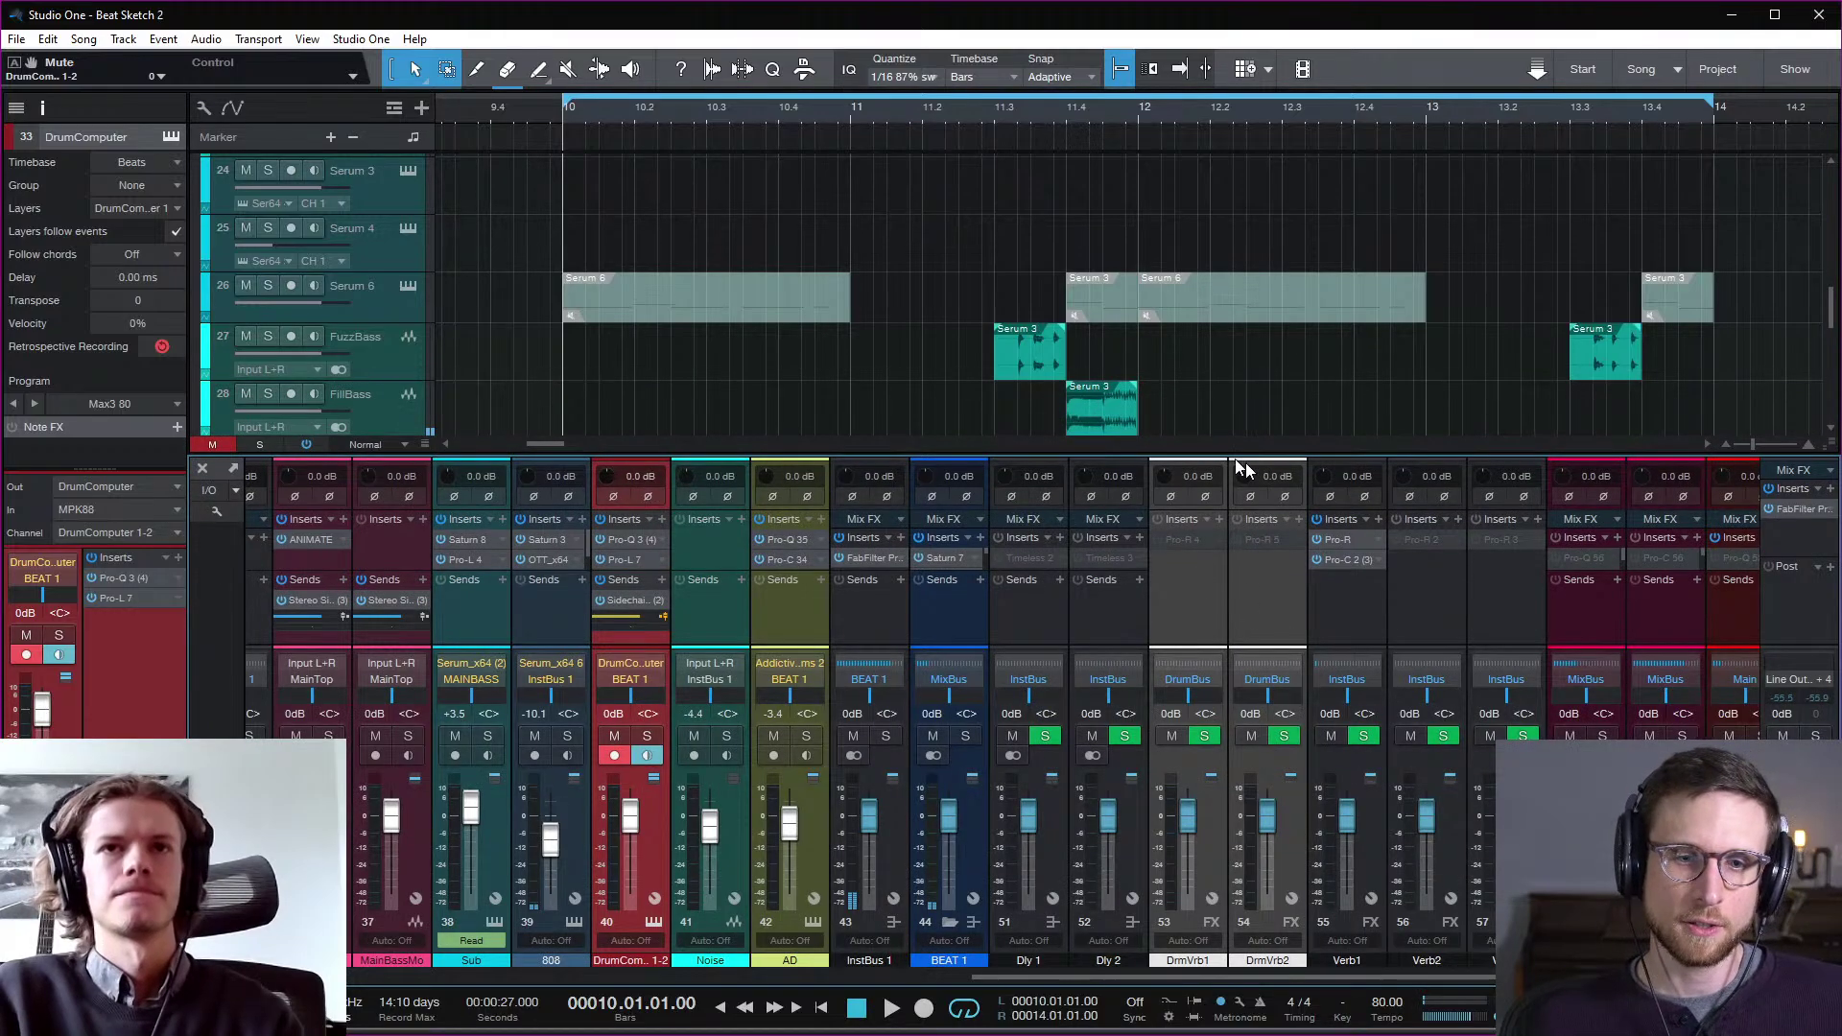
pyautogui.click(1717, 468)
pyautogui.moveTo(1715, 456); pyautogui.dragTo(1715, 345)
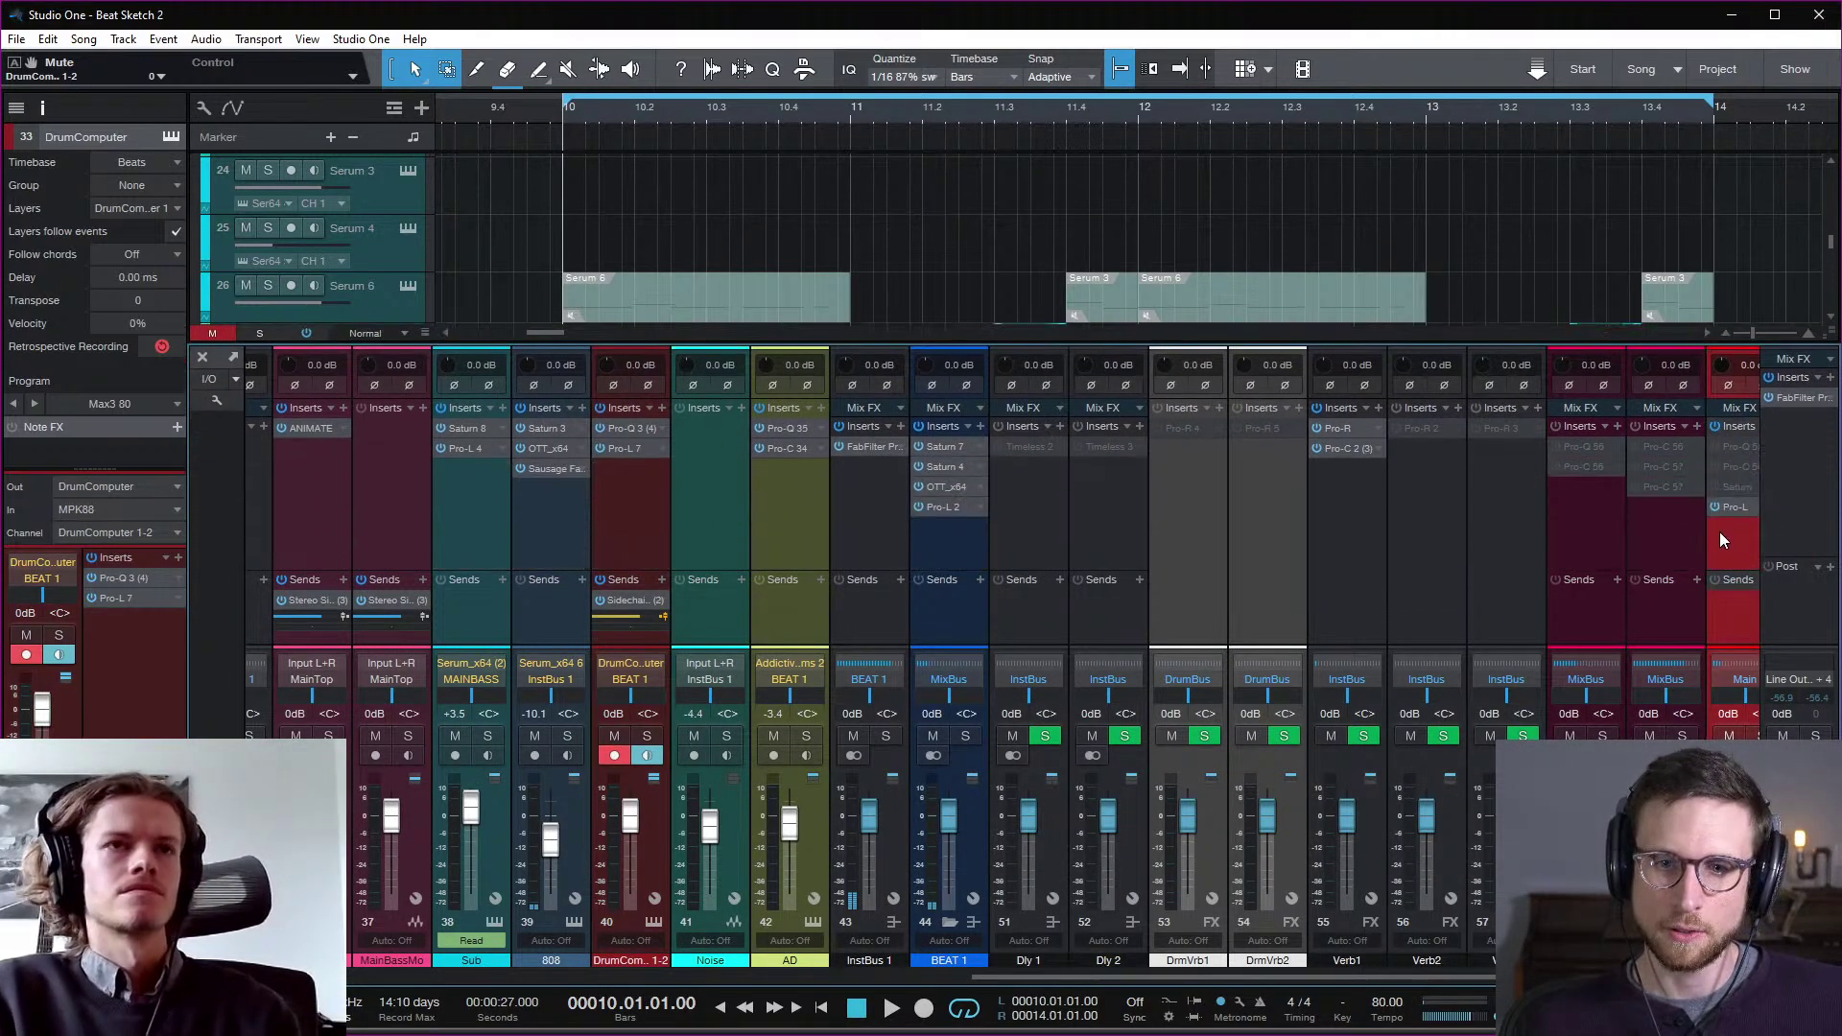
pyautogui.hscroll(2, 1712, 539)
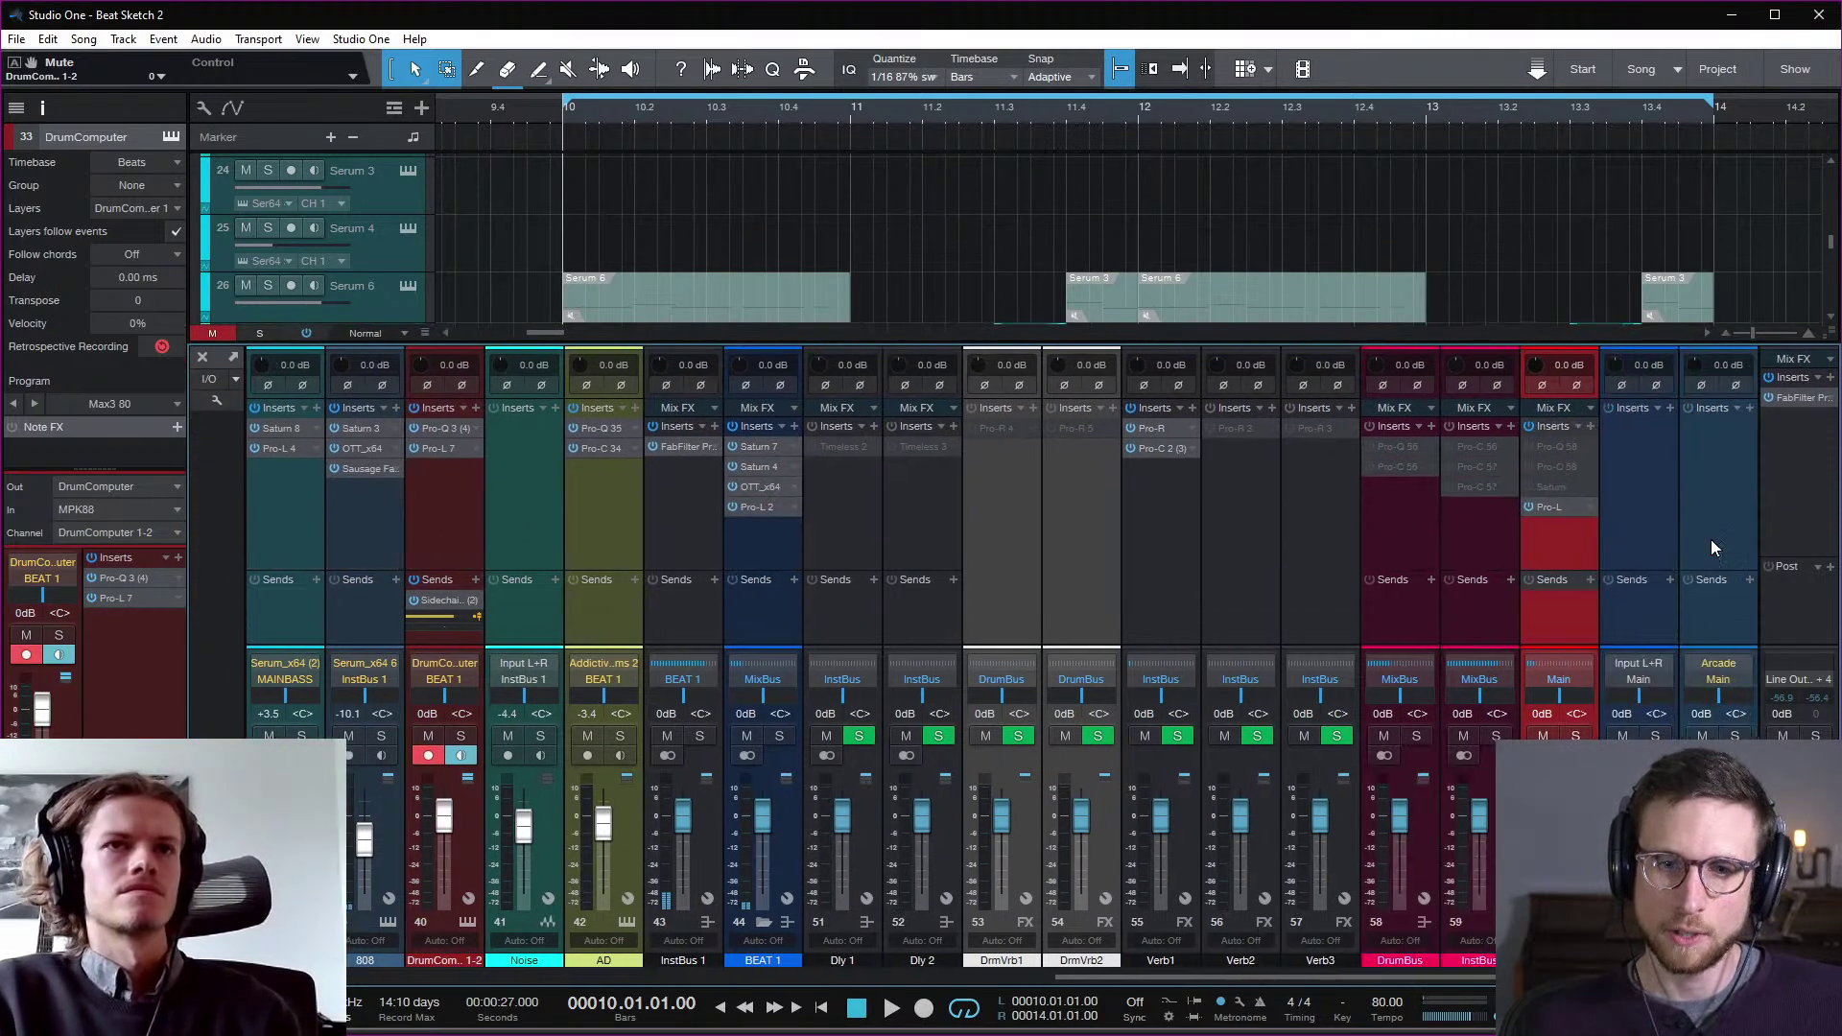
# Step: Try to find an insert effect for the MixBus by searching the plug-in list for "smexo"
pyautogui.click(1591, 425)
pyautogui.write('smexo')
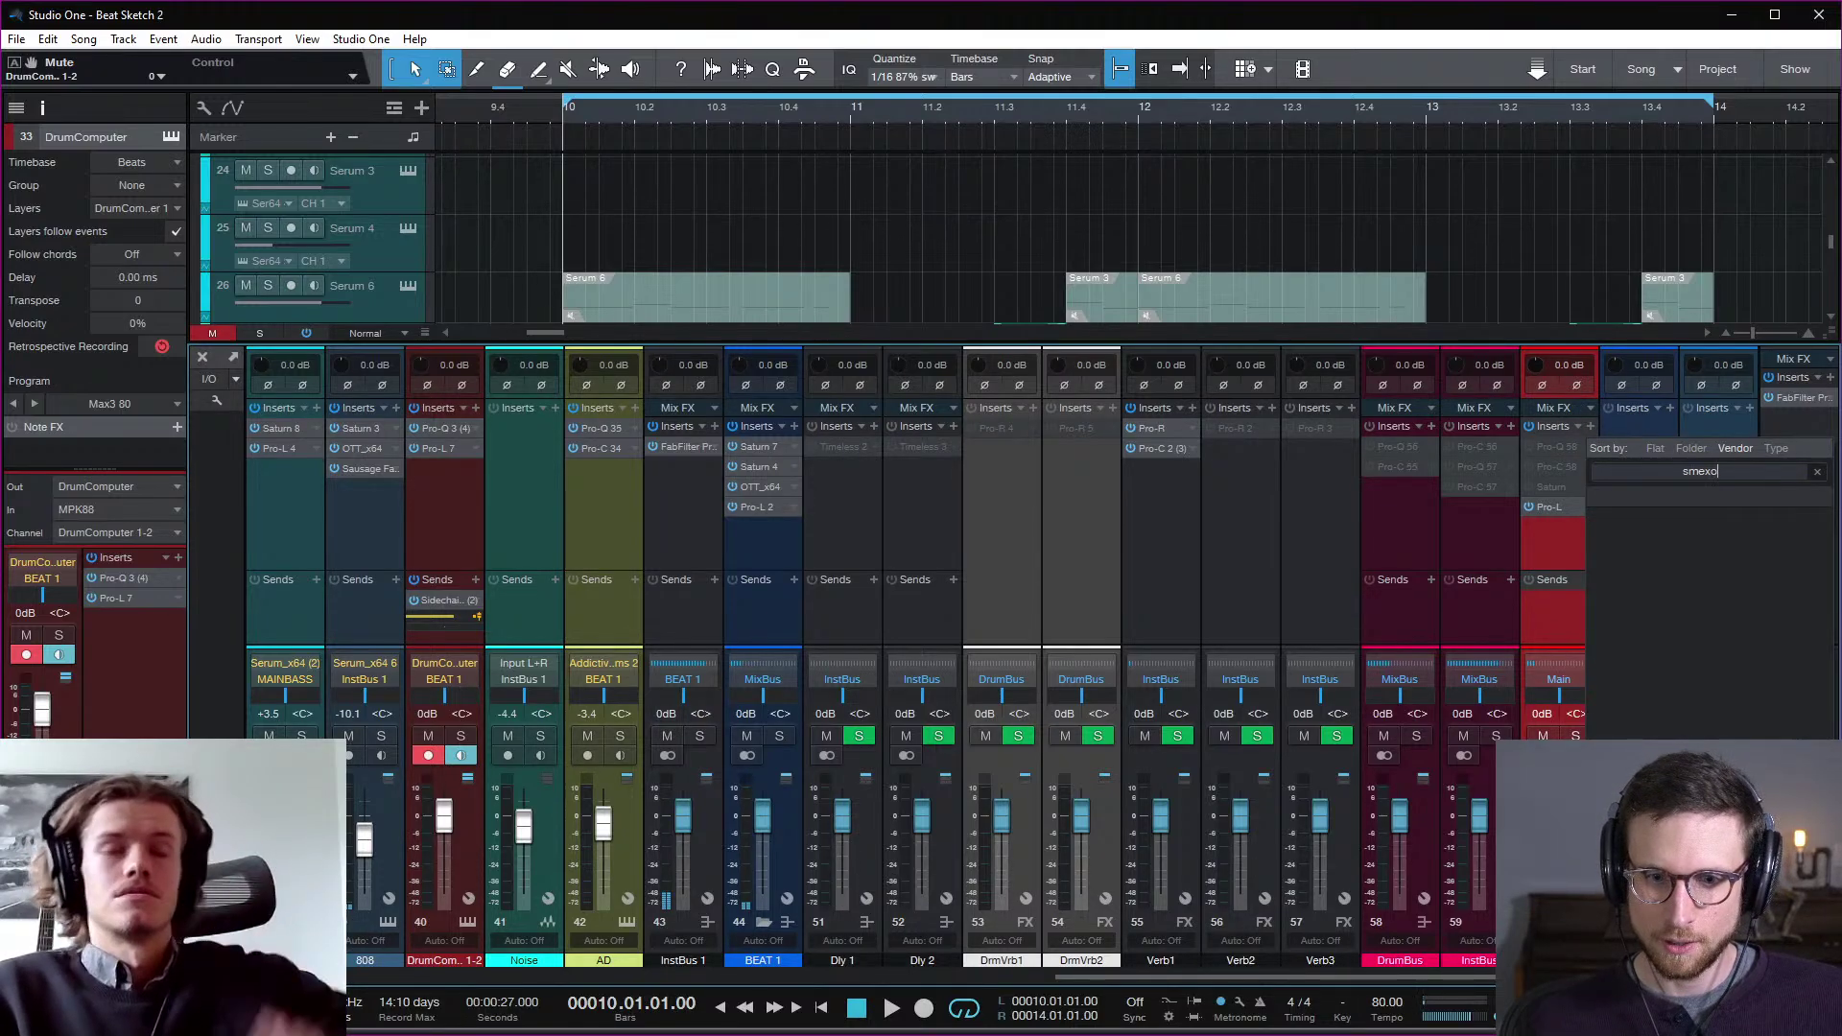
pyautogui.press('BackSpace')
pyautogui.press('BackSpace')
pyautogui.press('BackSpace')
pyautogui.press('BackSpace')
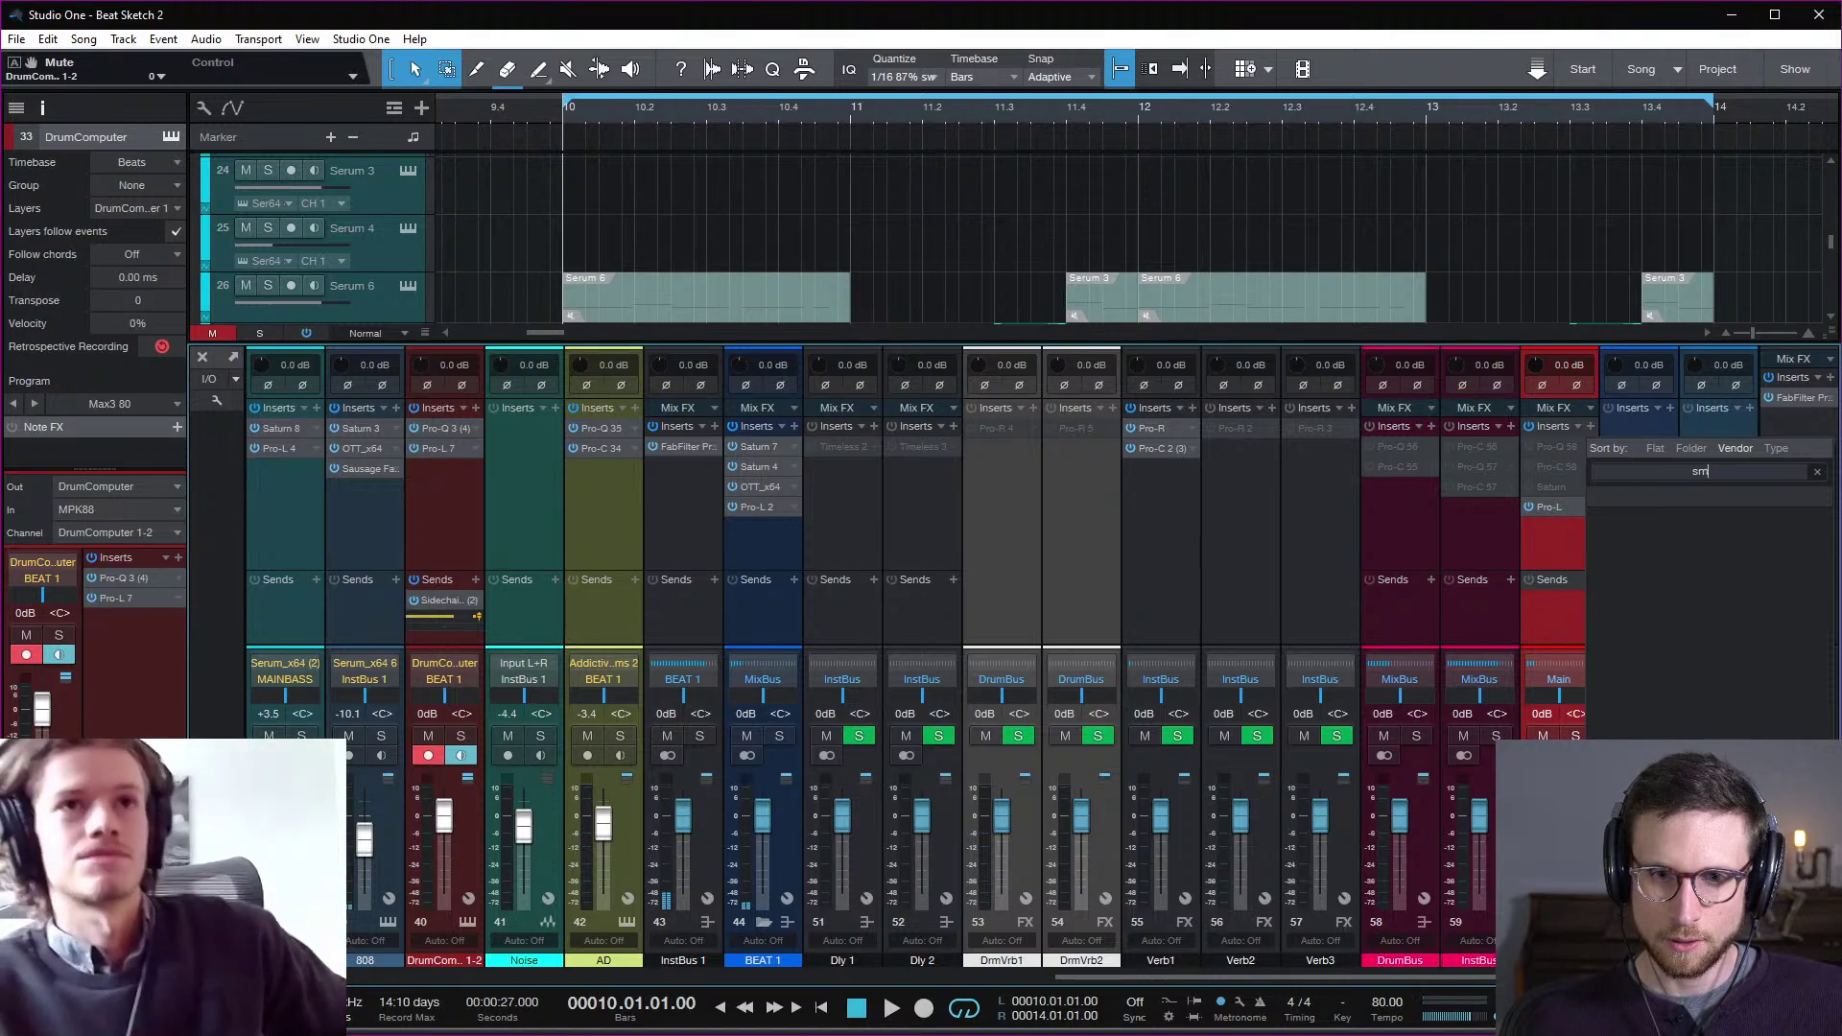
pyautogui.write('mex')
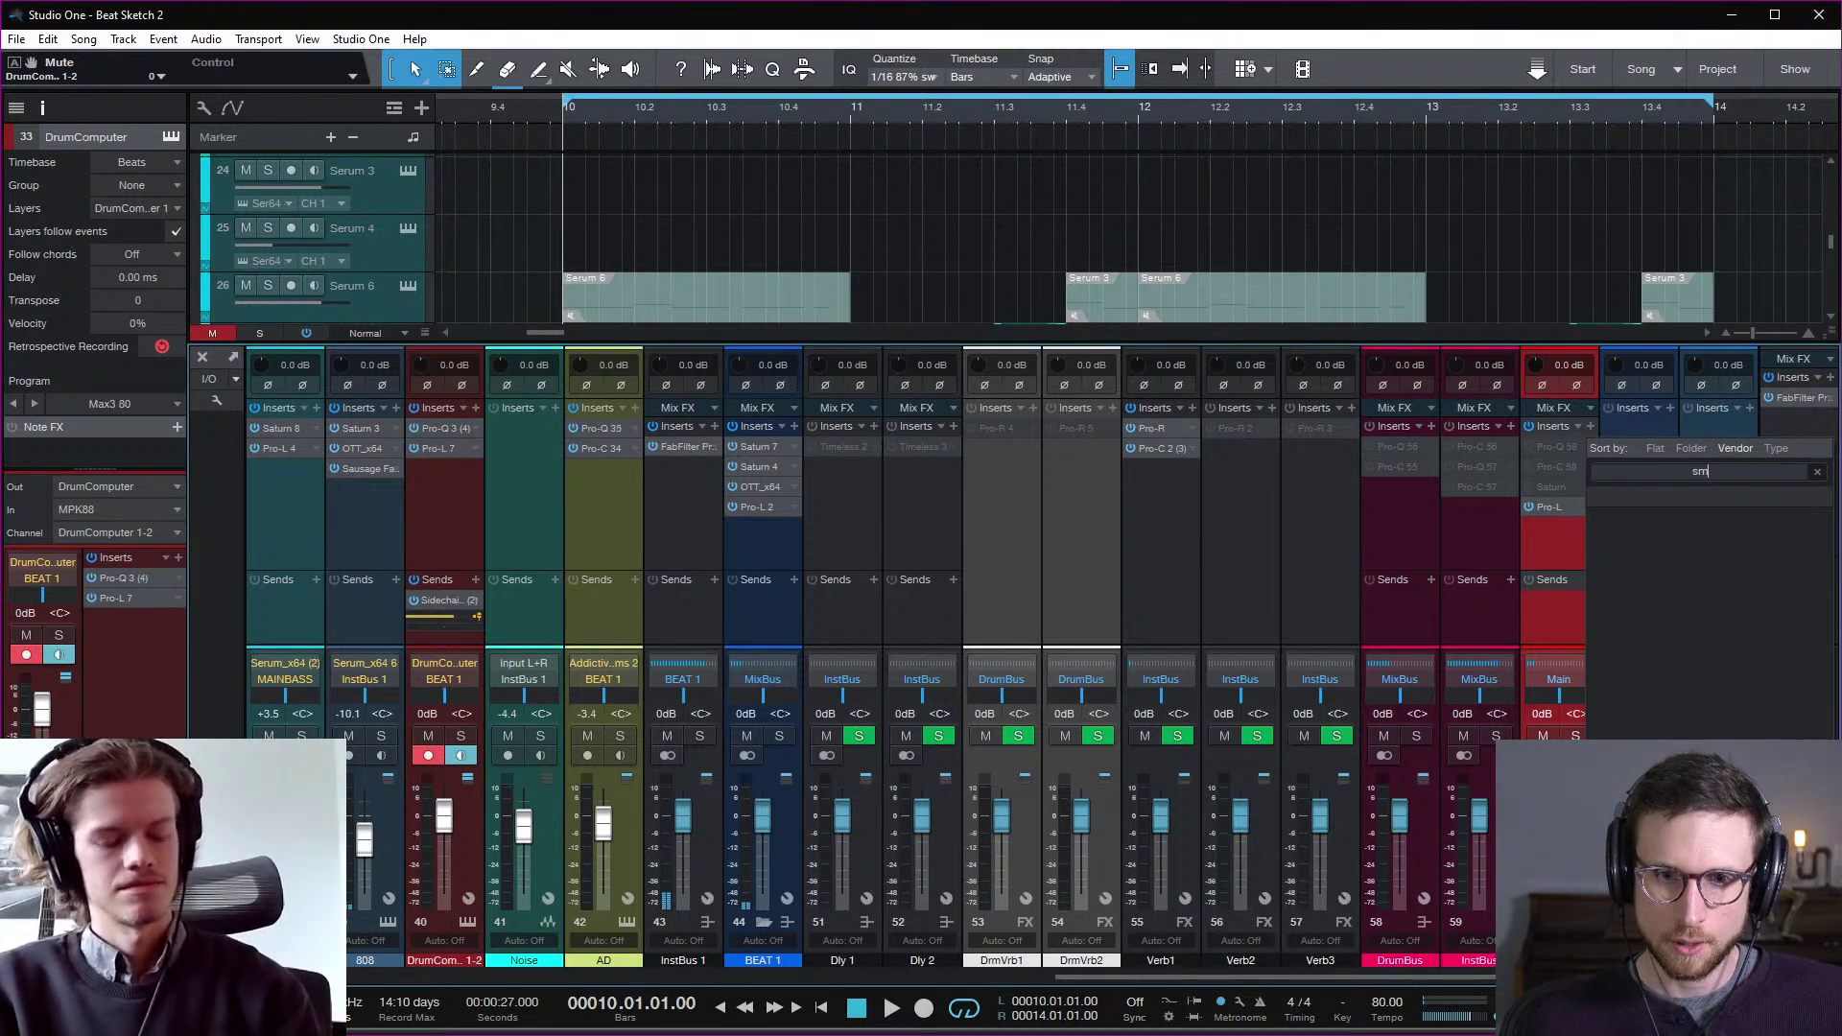
pyautogui.press('BackSpace')
pyautogui.press('BackSpace')
pyautogui.click(1669, 643)
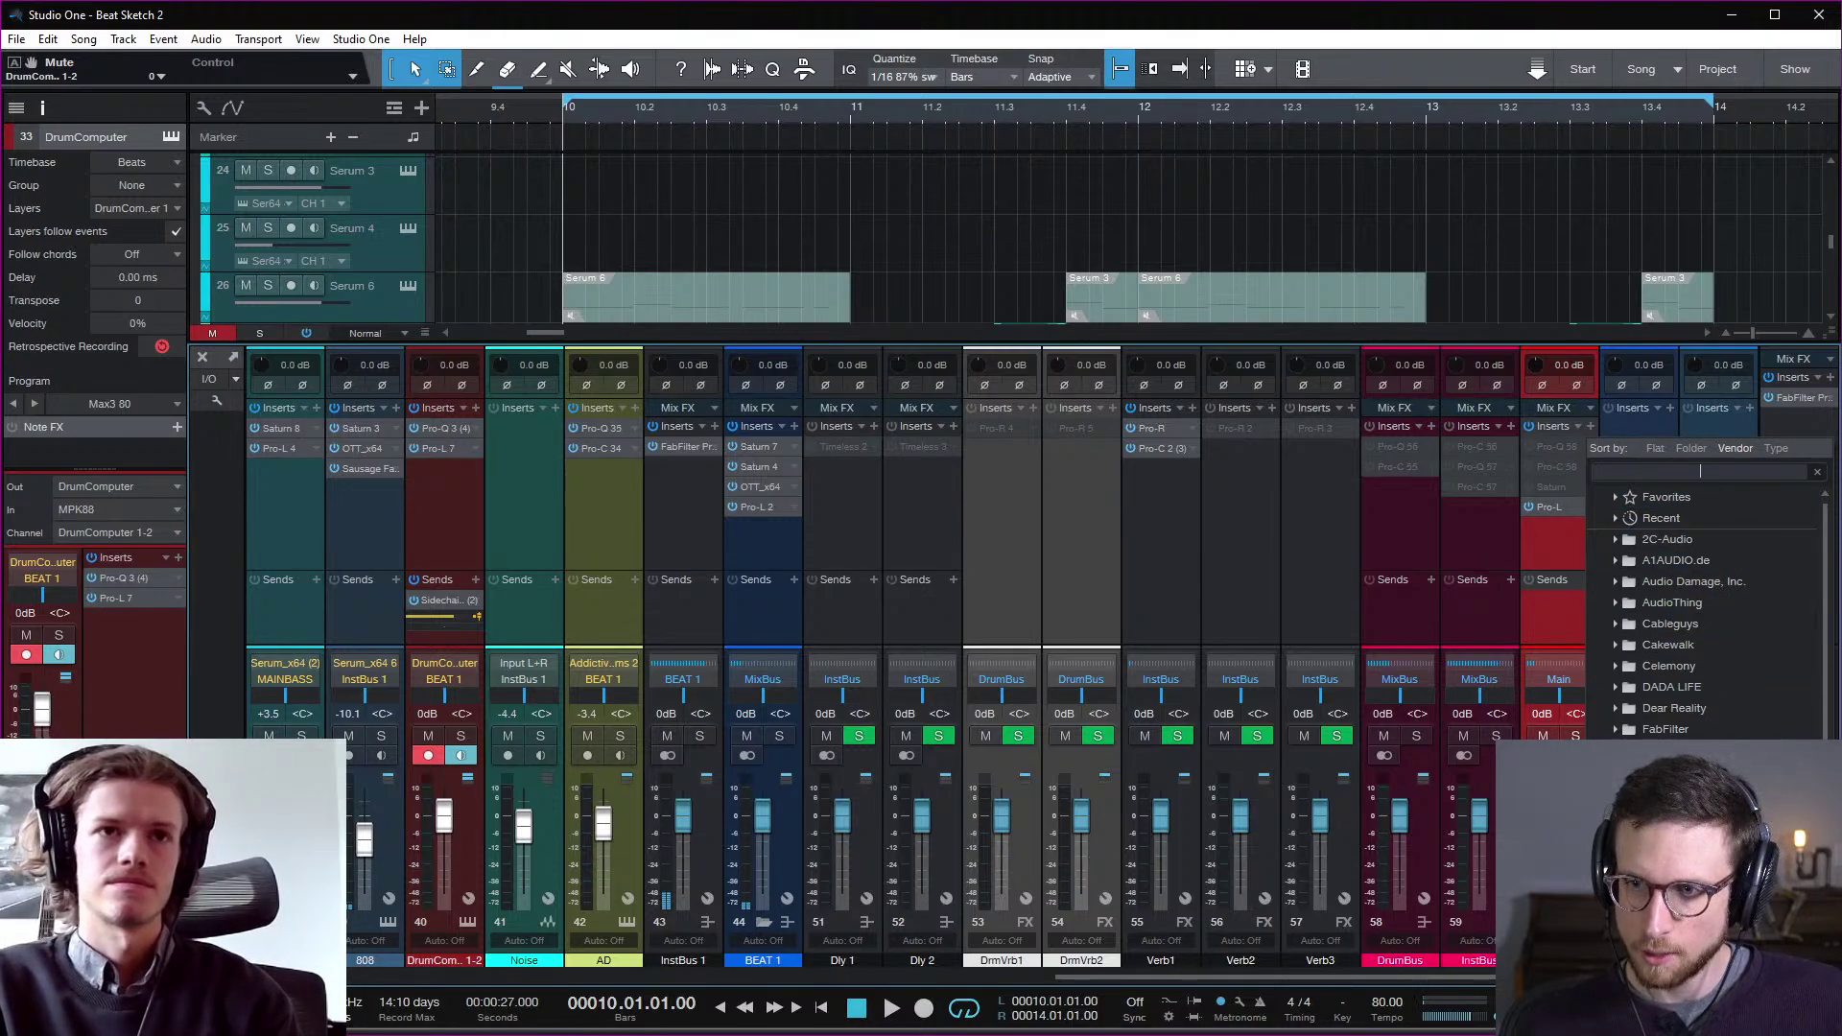
pyautogui.press('Escape')
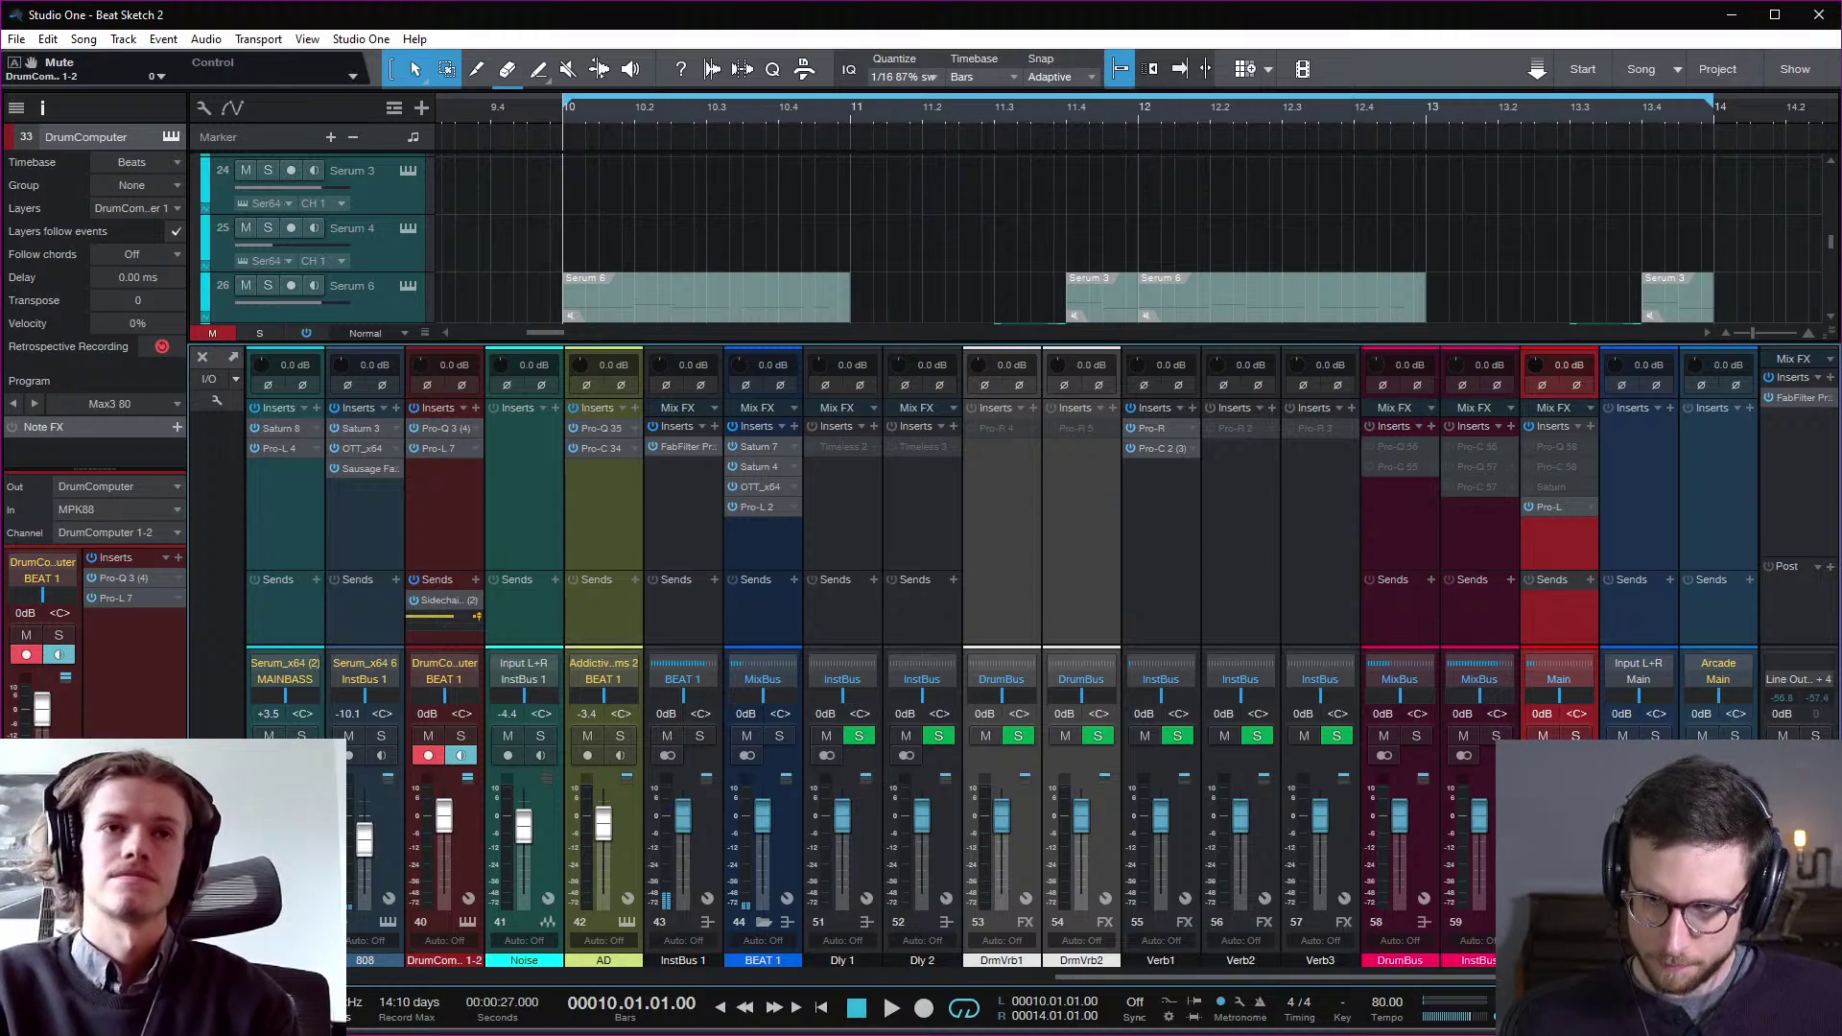
# Step: Add the Scope plug-in to the MixBus inserts and play the mix through it from bar 10
pyautogui.hotkey('alt', 'Tab')
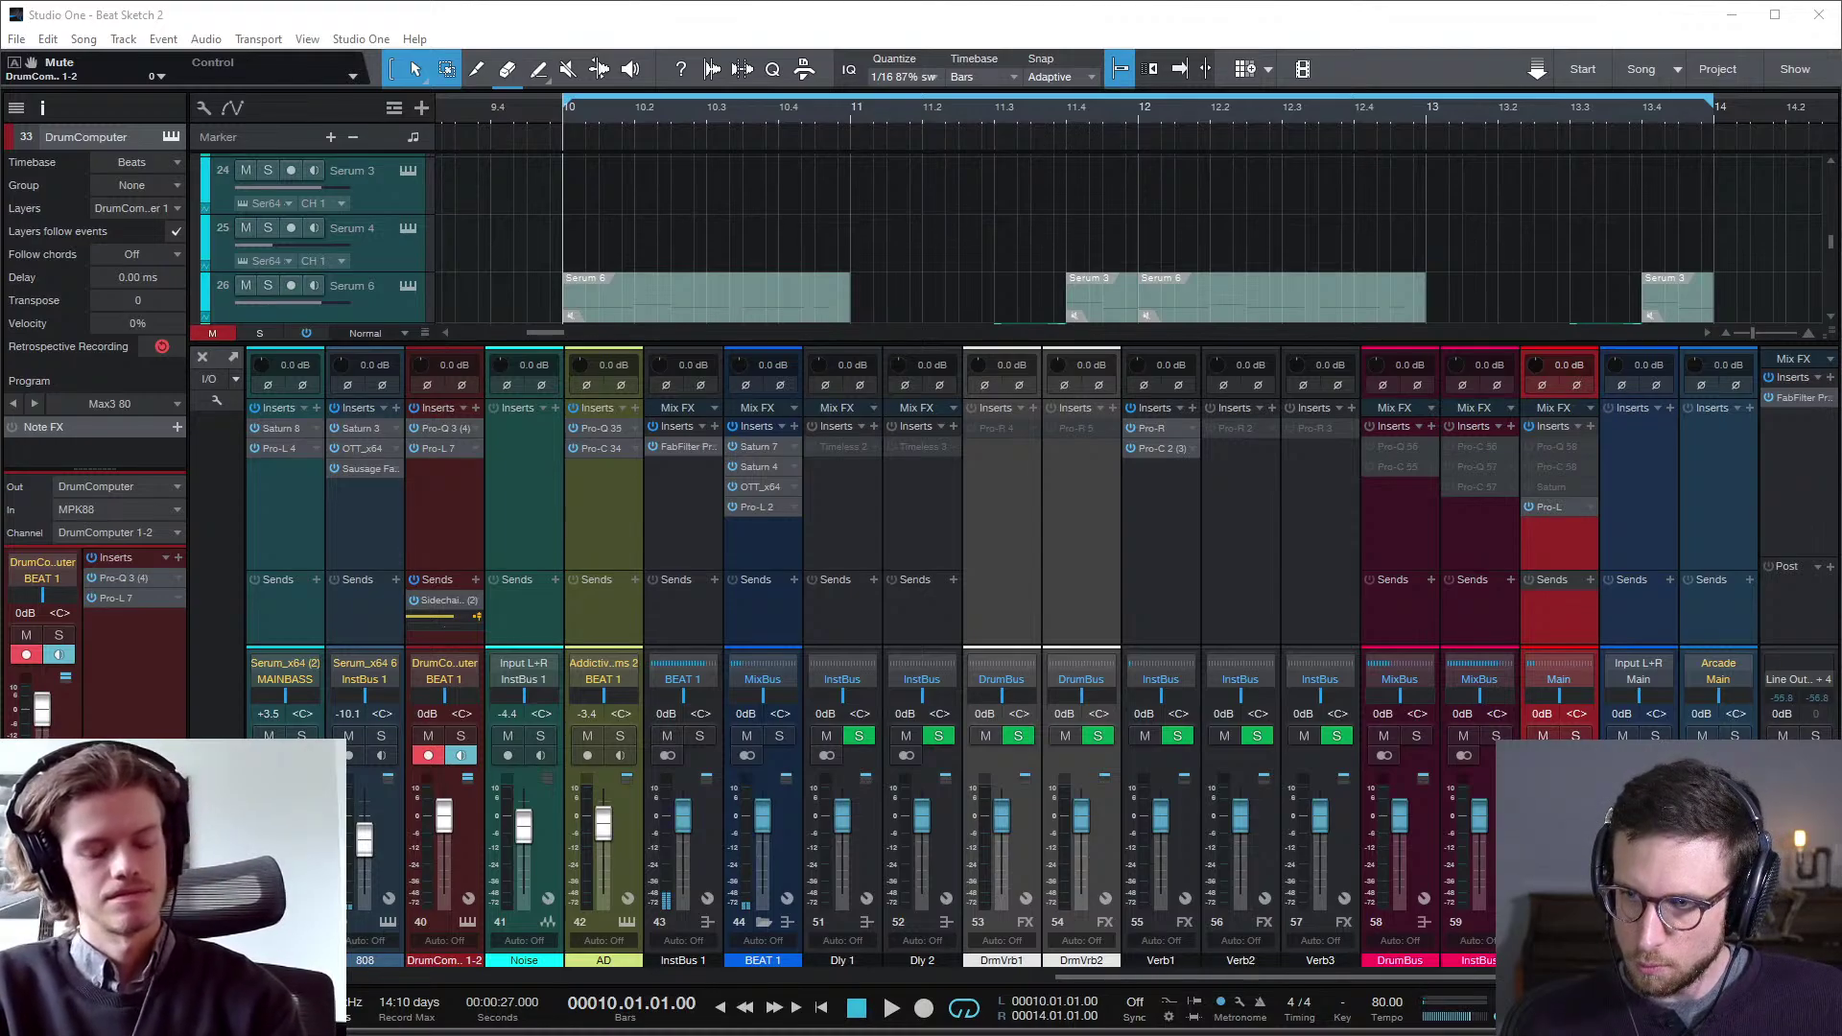
pyautogui.click(1588, 428)
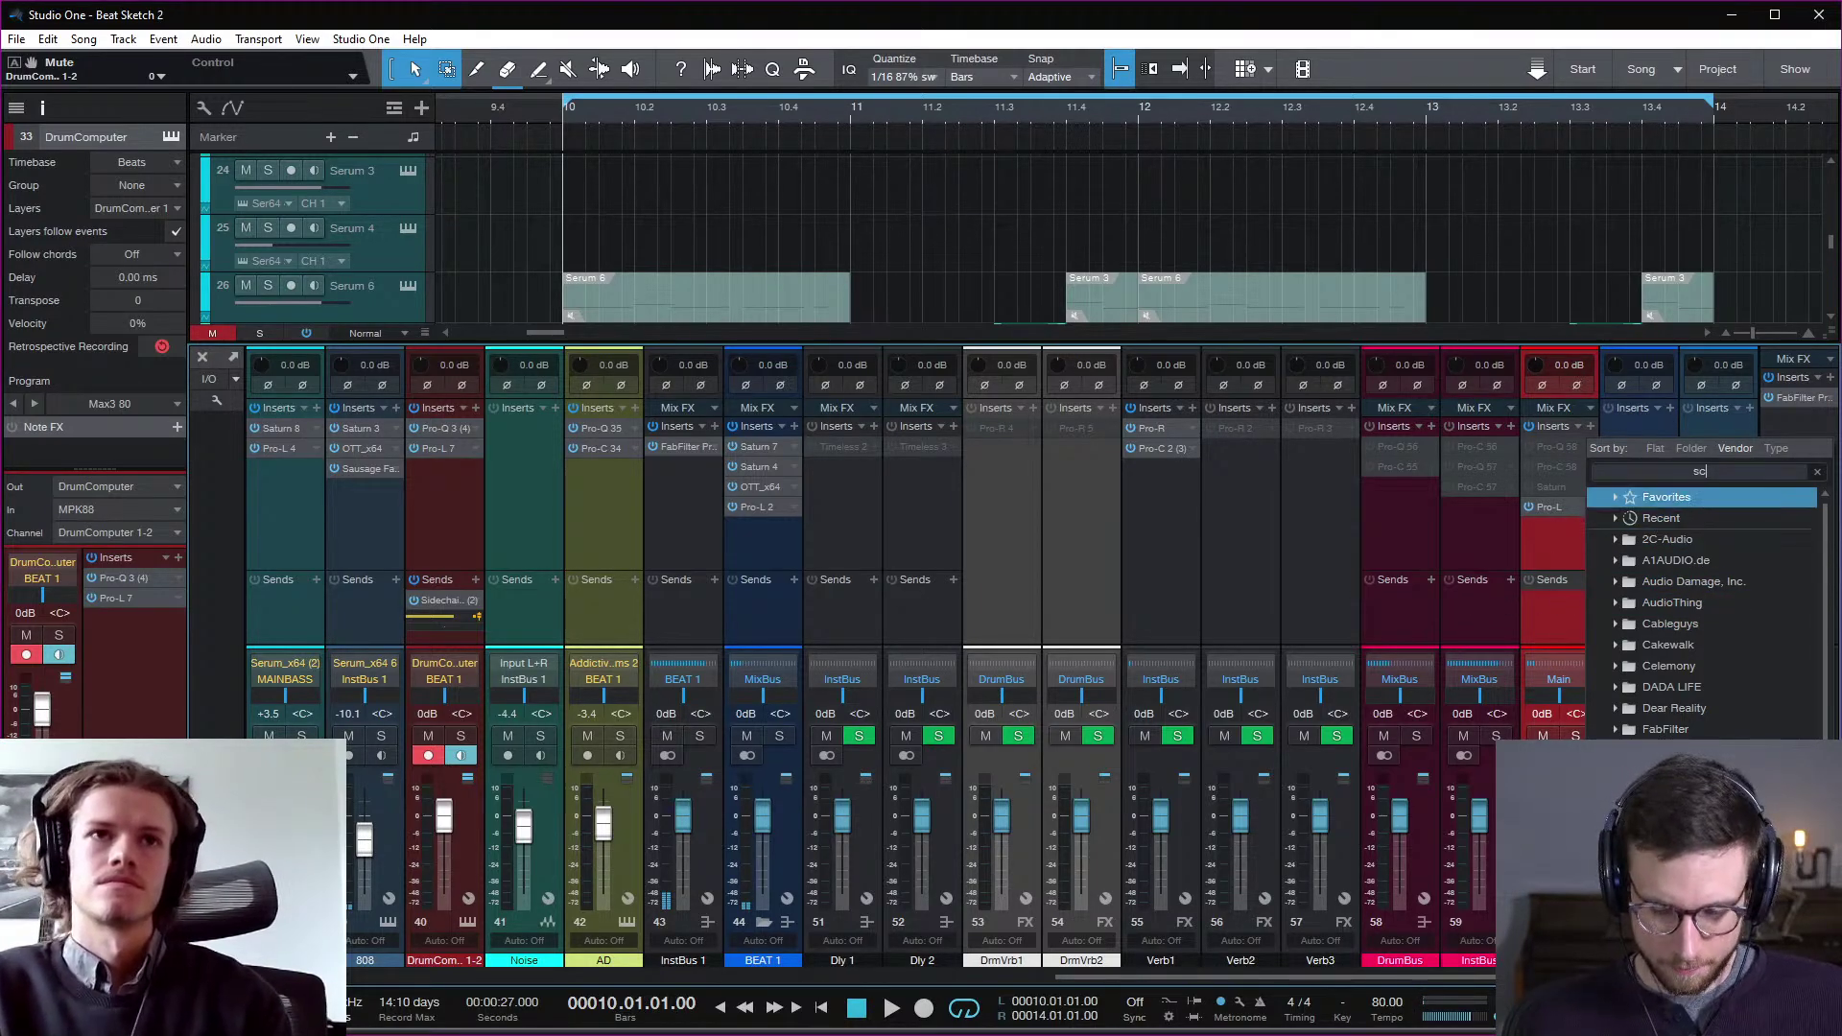
pyautogui.doubleClick(1689, 537)
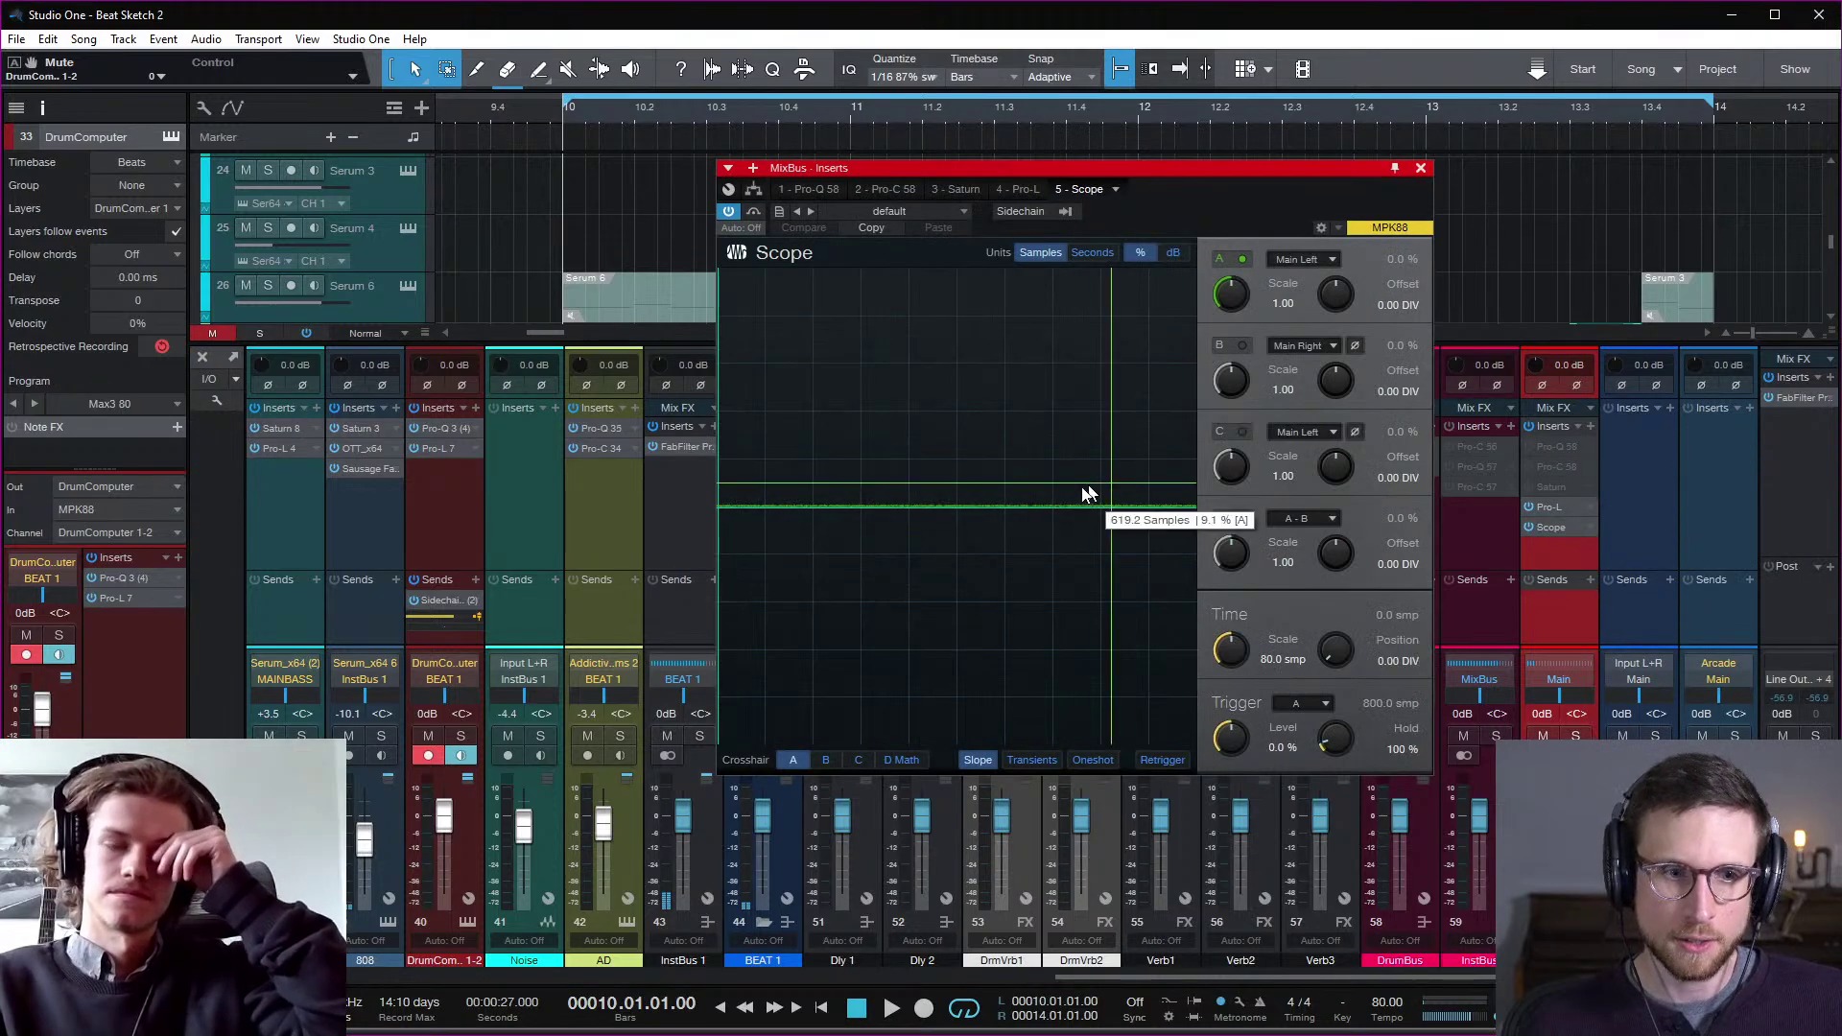
pyautogui.press('space')
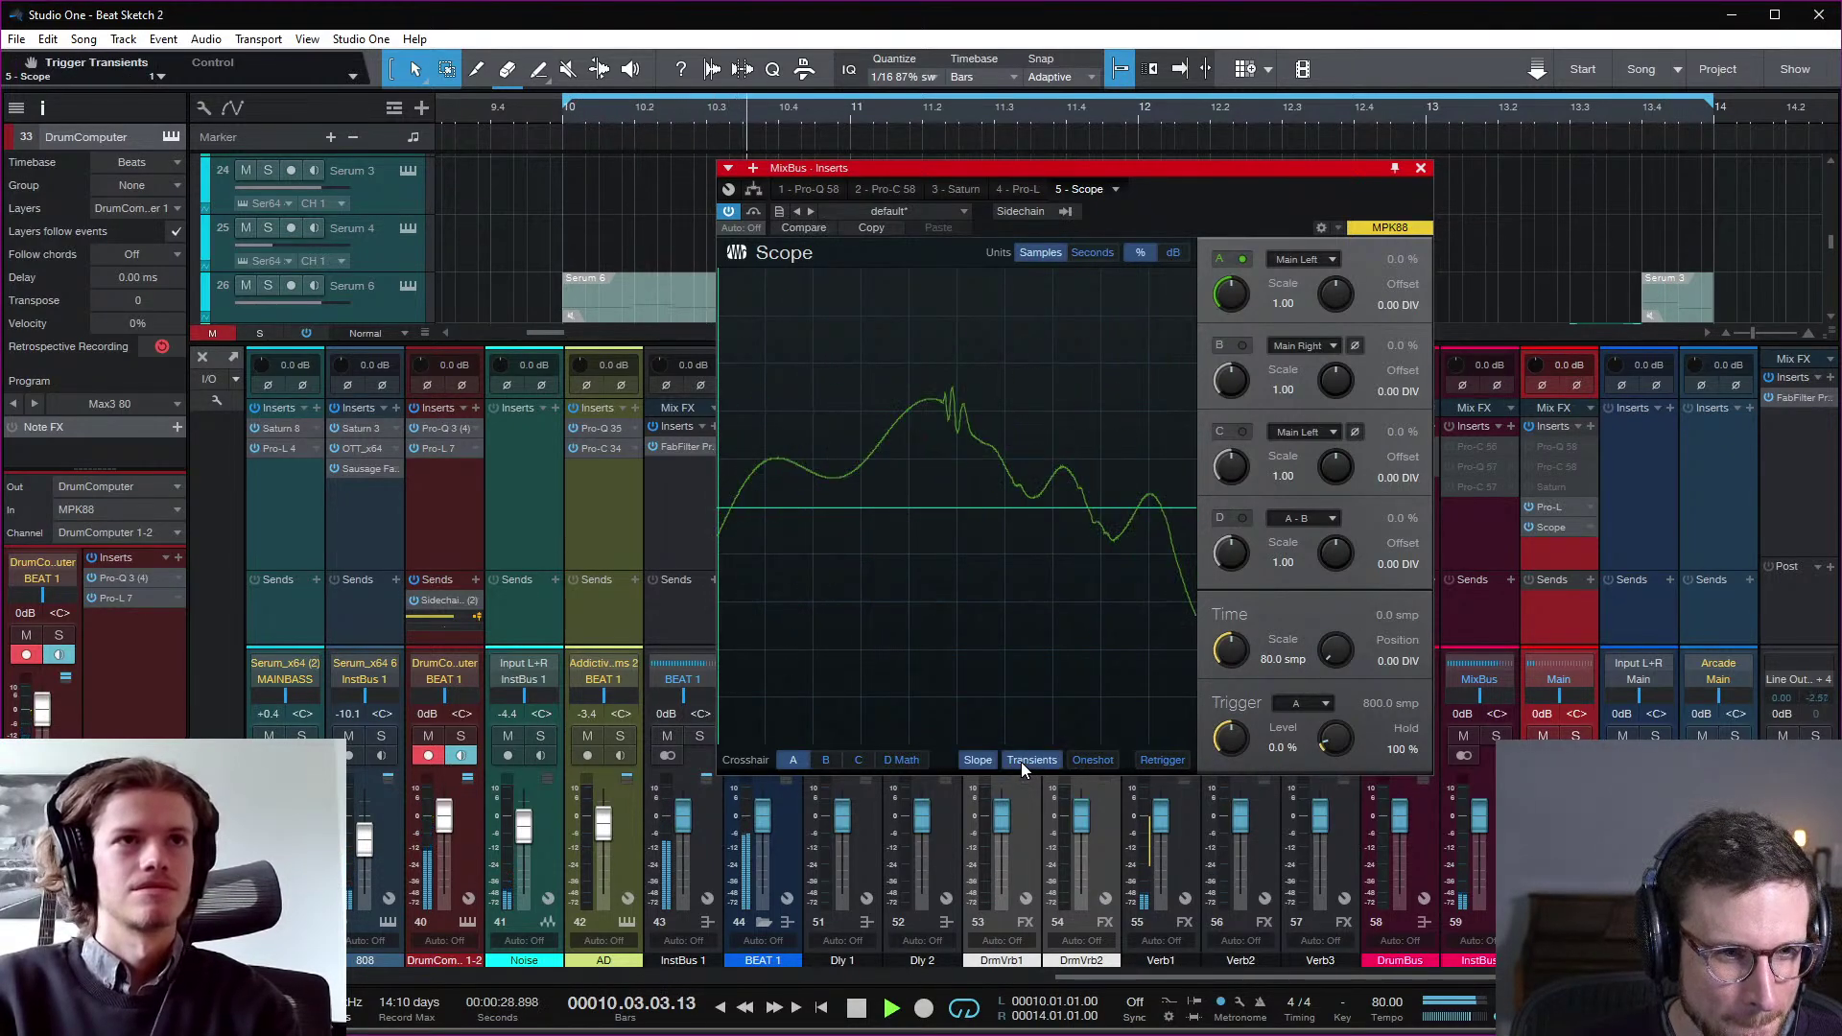
pyautogui.press('space')
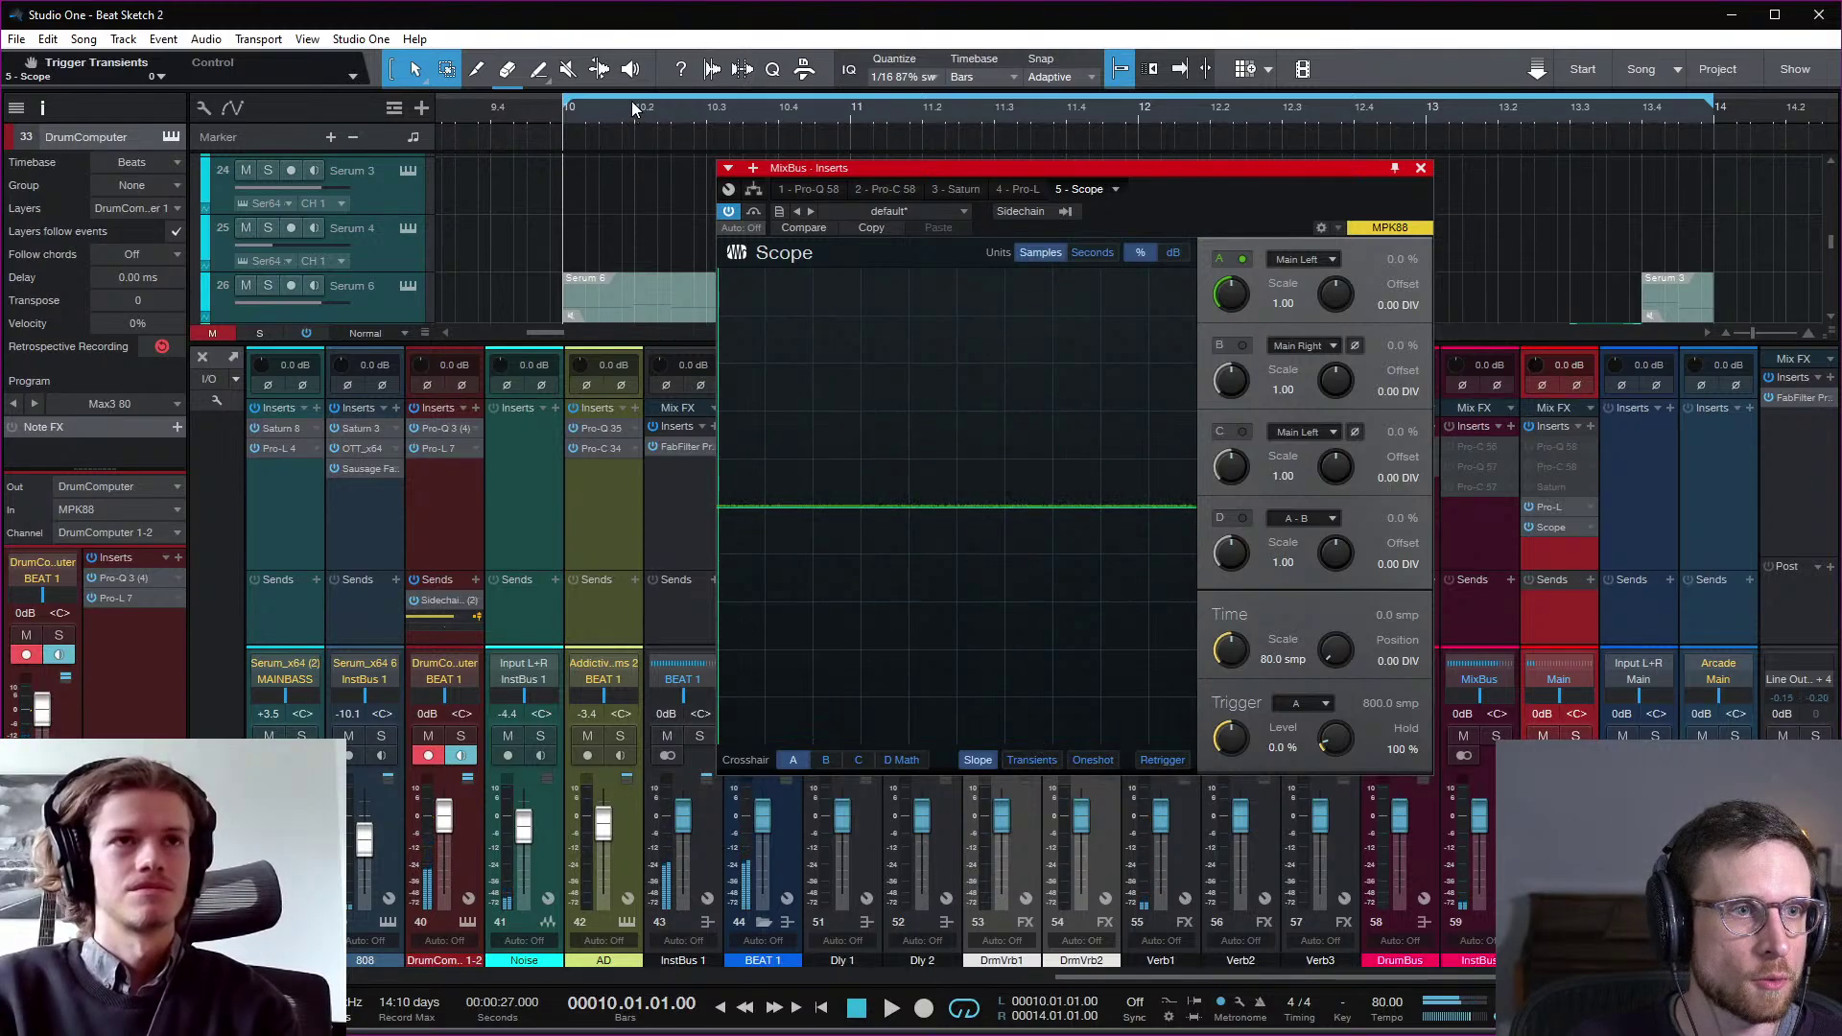
# Step: Shorten the loop to end at 10.2 and try Scope's Oneshot, Transients and Slope trigger options while it plays
pyautogui.moveTo(631, 100); pyautogui.dragTo(583, 105)
pyautogui.press('space')
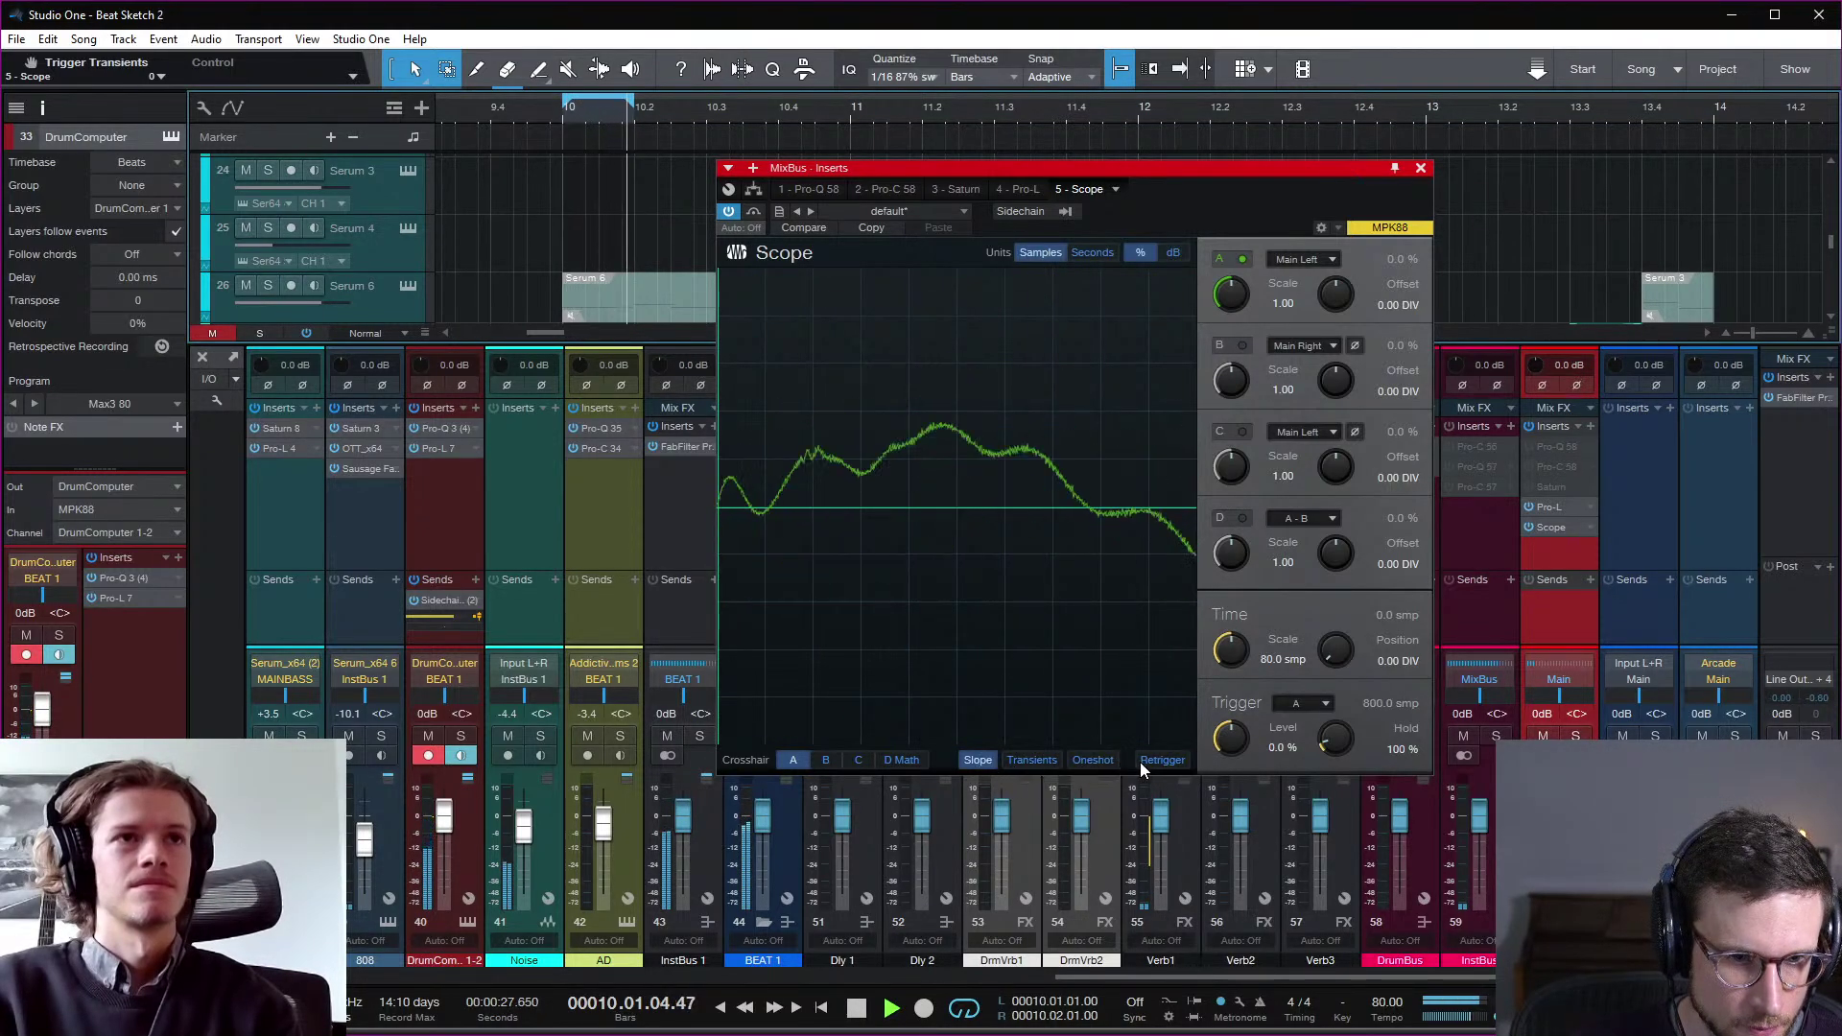
pyautogui.click(1091, 762)
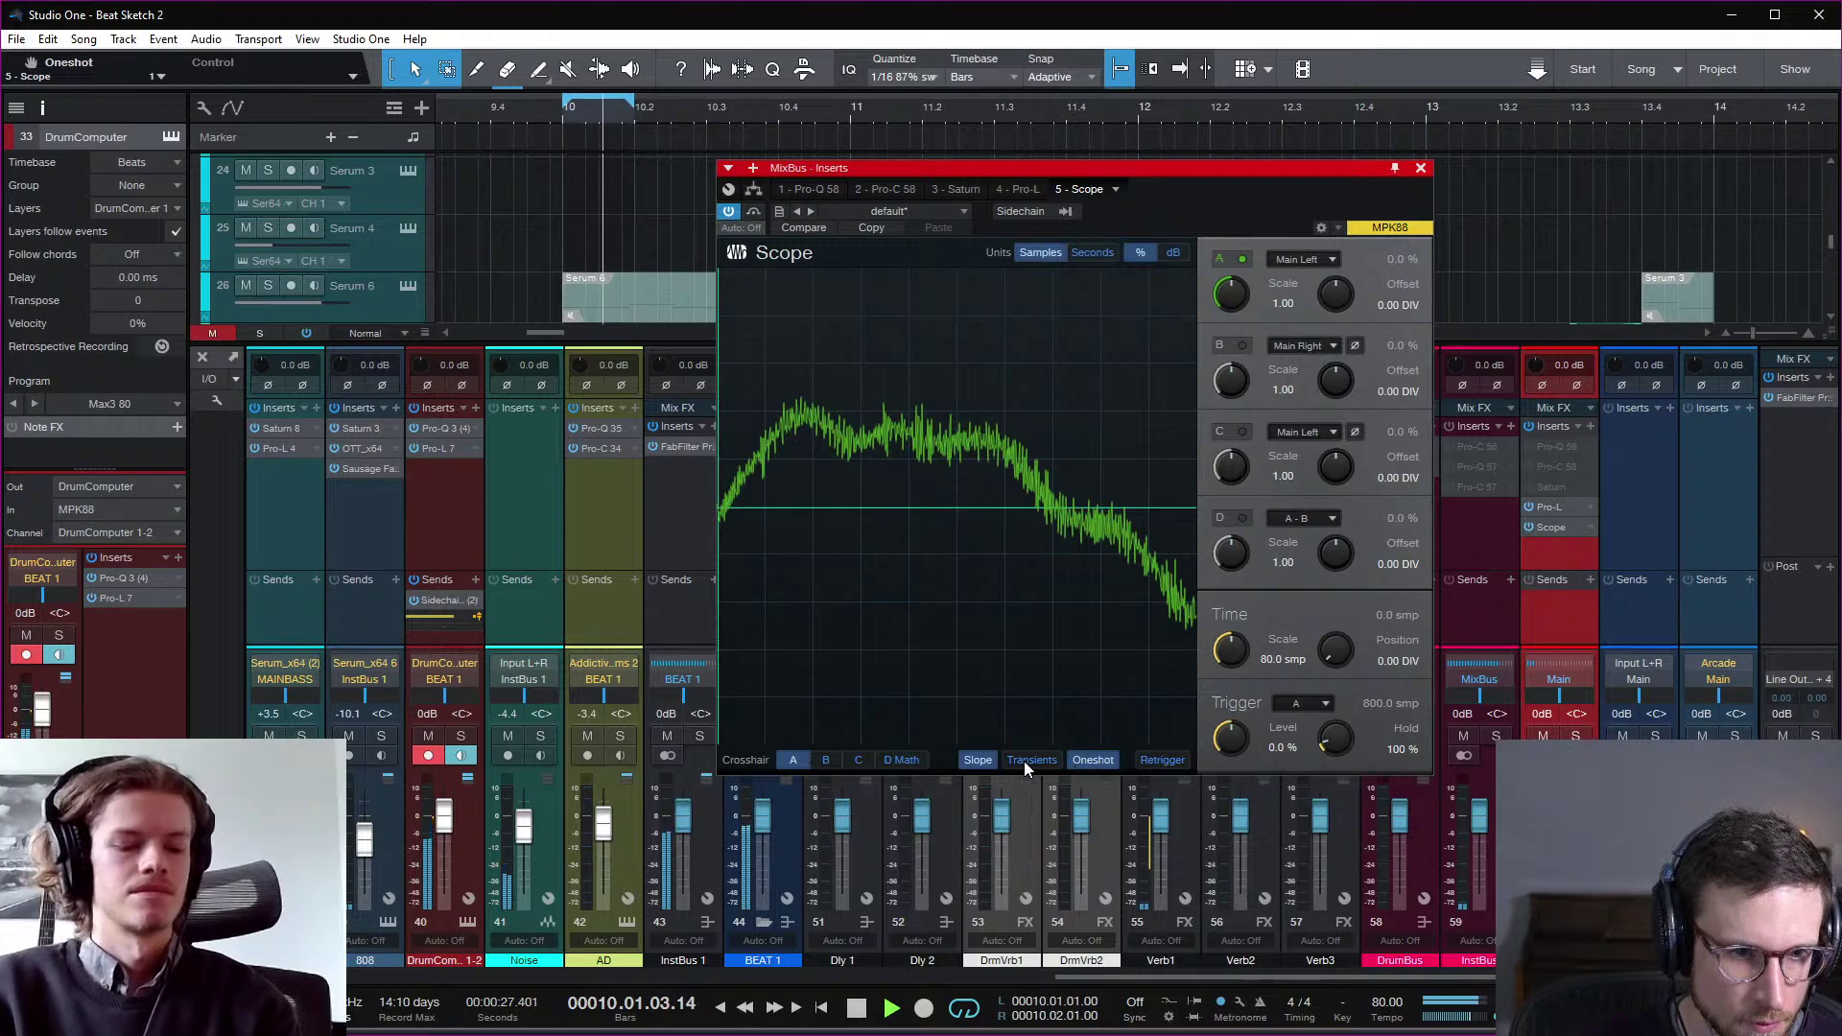
pyautogui.click(1024, 762)
pyautogui.click(978, 759)
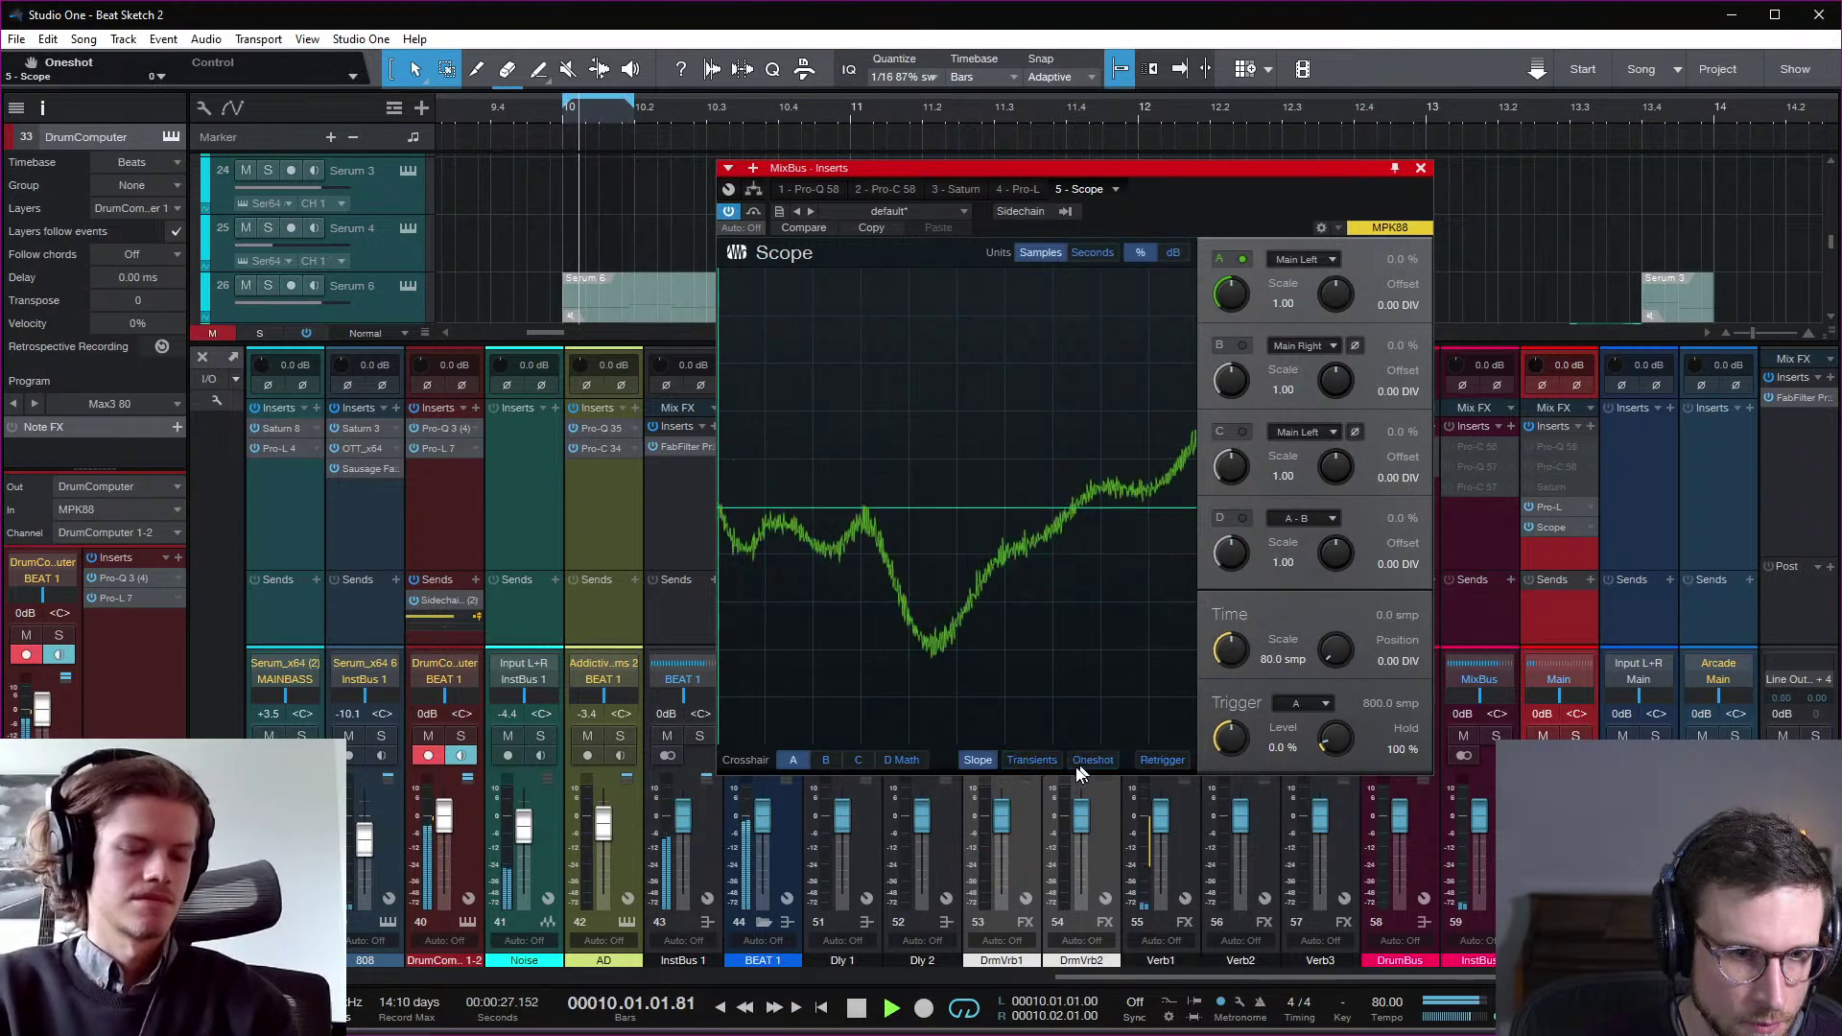
pyautogui.press('space')
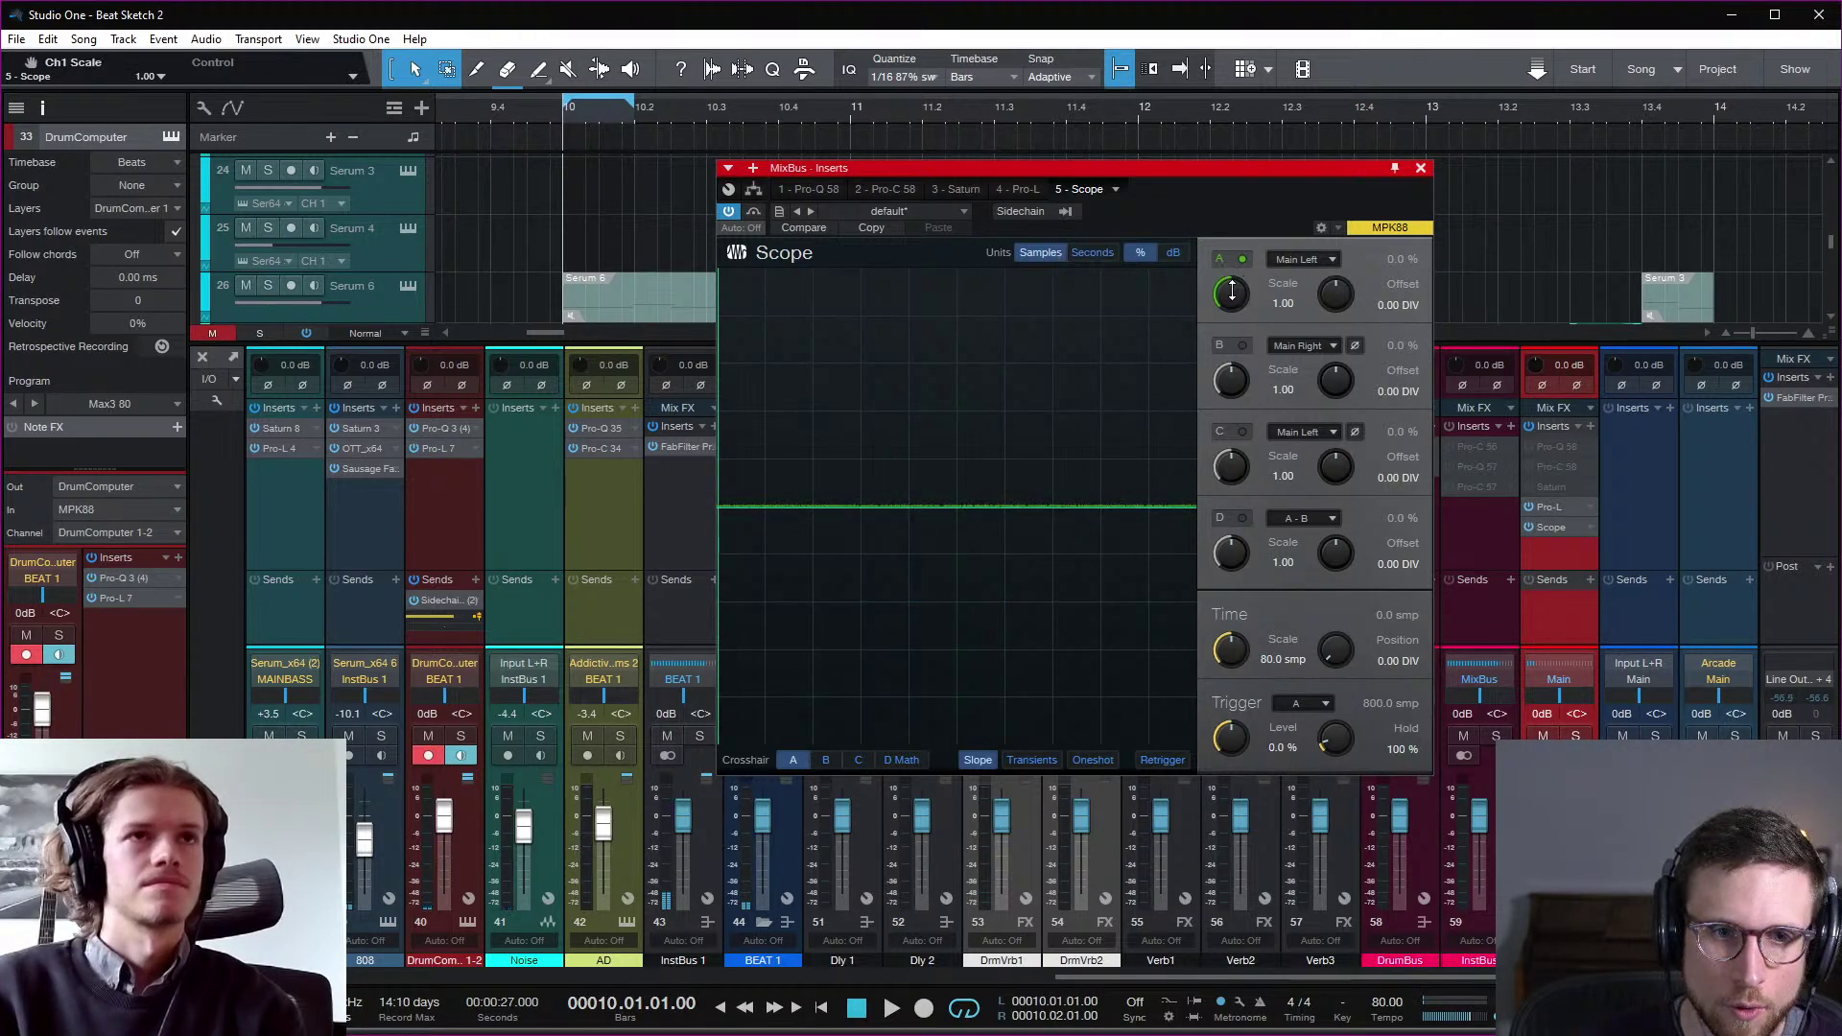
# Step: Set Scope channel A's scale to 0.80 and its offset to 1.00 DIV
pyautogui.press('space')
pyautogui.moveTo(1234, 291); pyautogui.dragTo(1234, 329)
pyautogui.moveTo(1336, 298)
pyautogui.mouseDown()
pyautogui.moveTo(1340, 330)
pyautogui.moveTo(1340, 274)
pyautogui.mouseUp()
pyautogui.press('space')
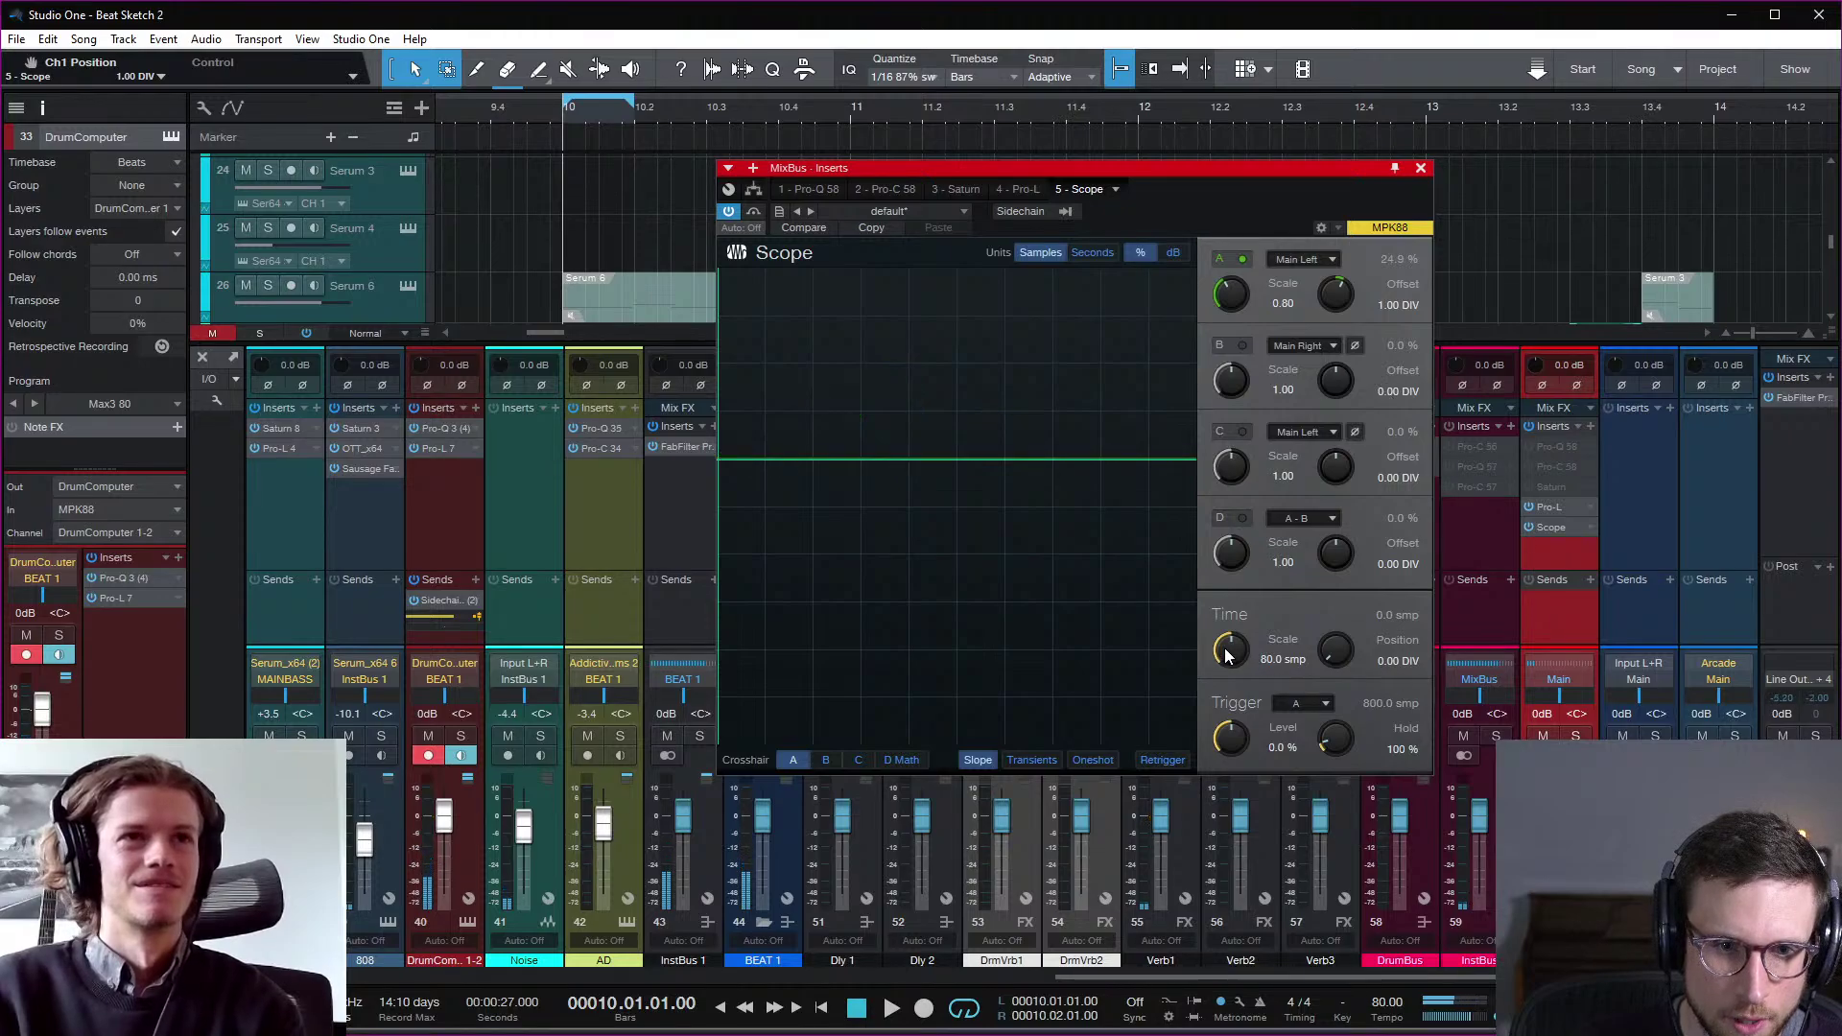
# Step: Set Scope's time scale to 3723.2 smp and play the short loop to examine the waveform
pyautogui.press('space')
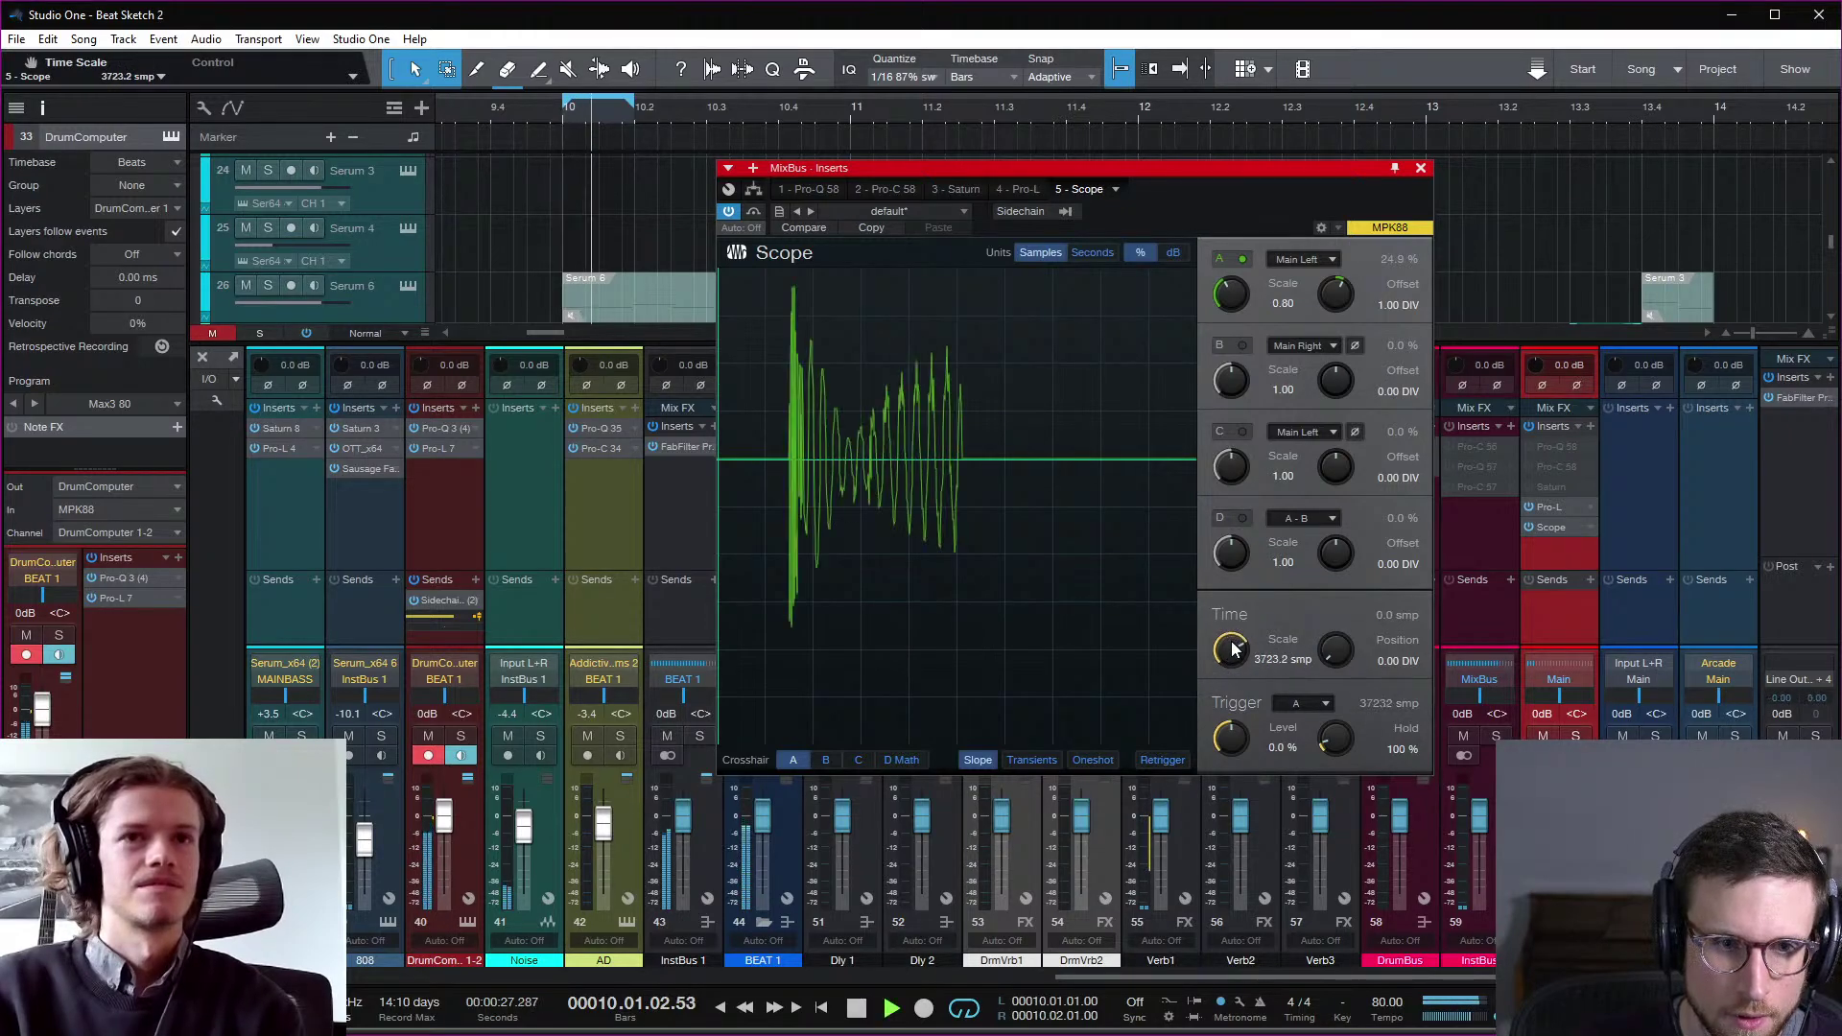
pyautogui.scroll(1, 1234, 656)
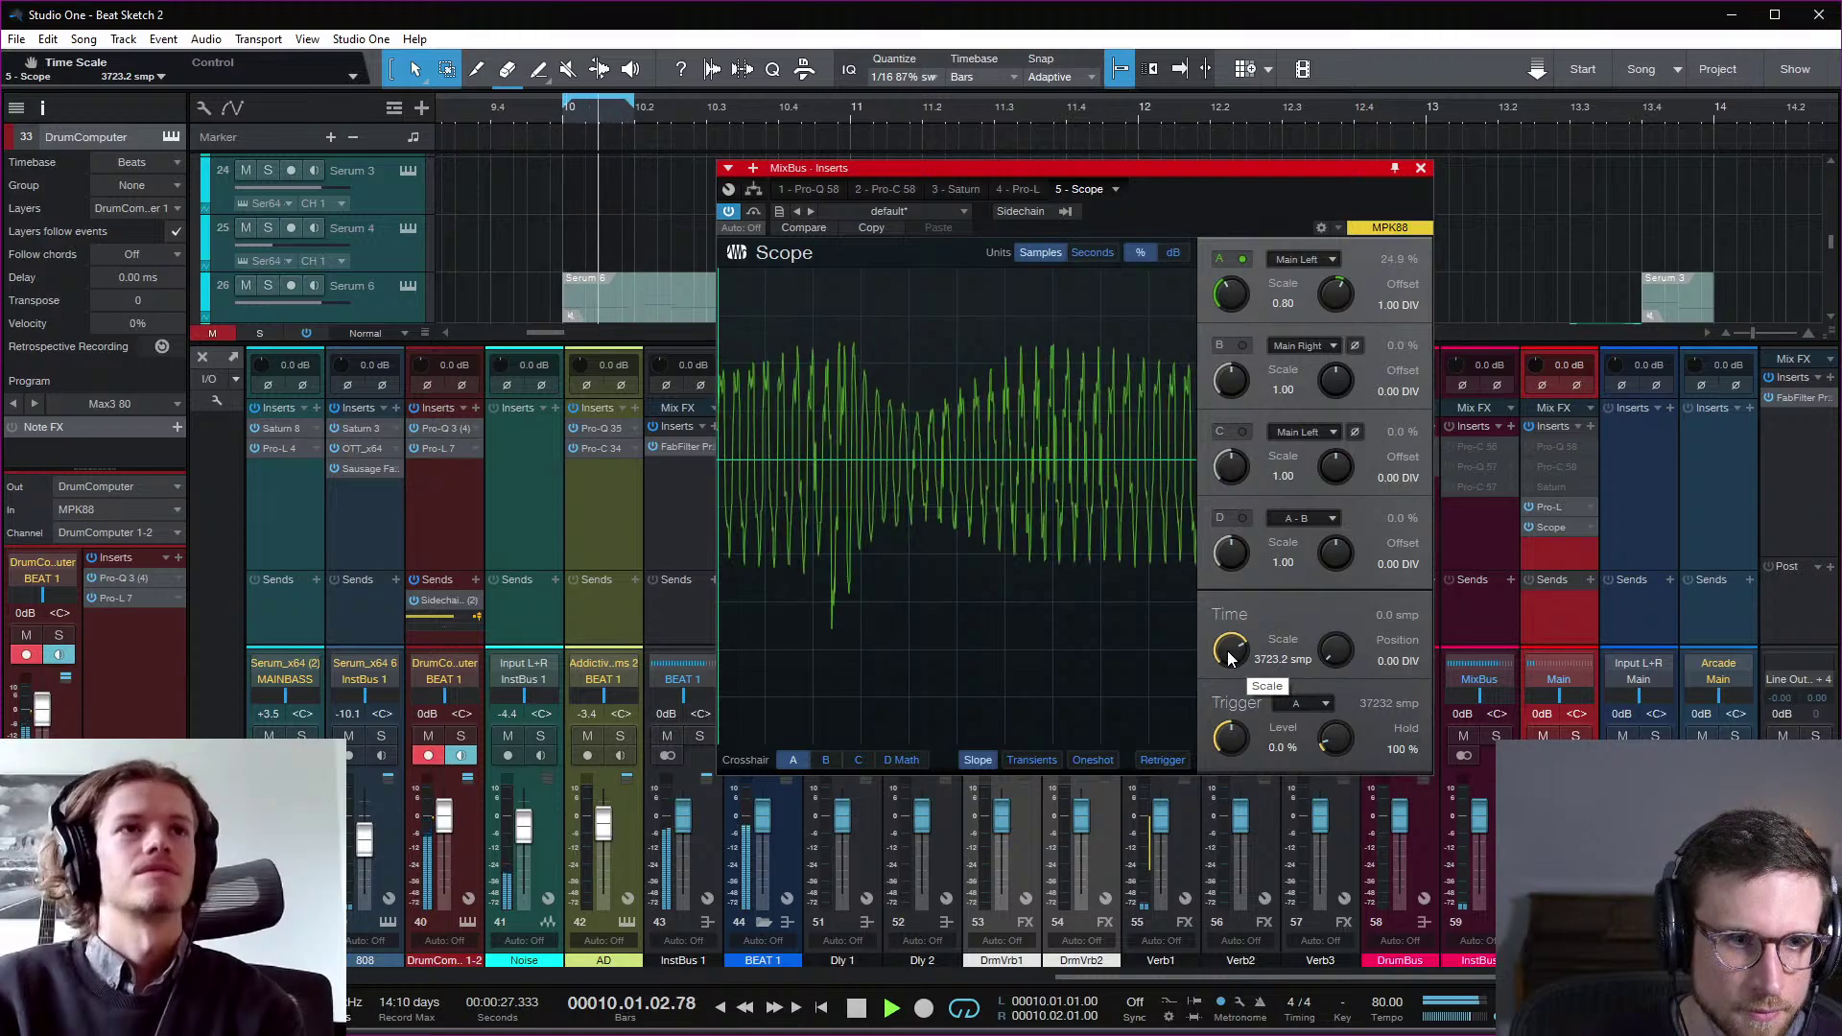
pyautogui.press('space')
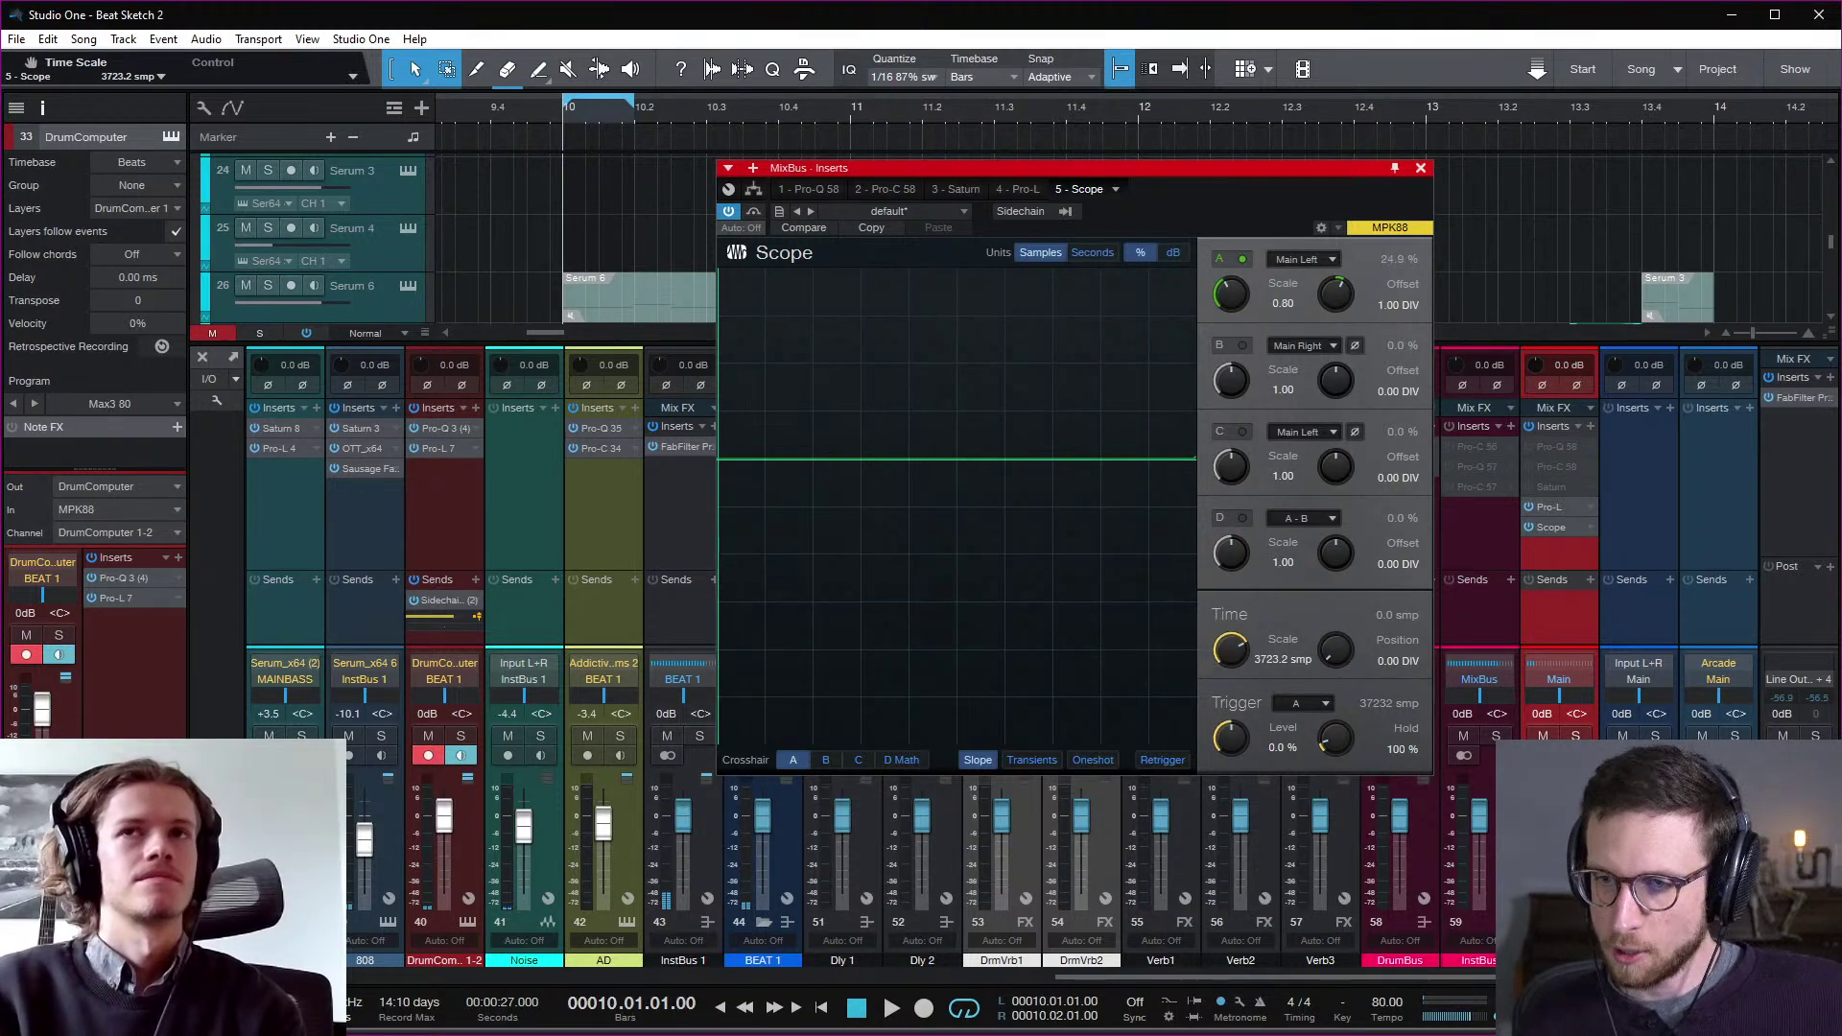
# Step: Close Scope and open the FabFilter Pro-C 2 compressor on InstBus 1, dismissing the DrumComputer window
pyautogui.click(1421, 169)
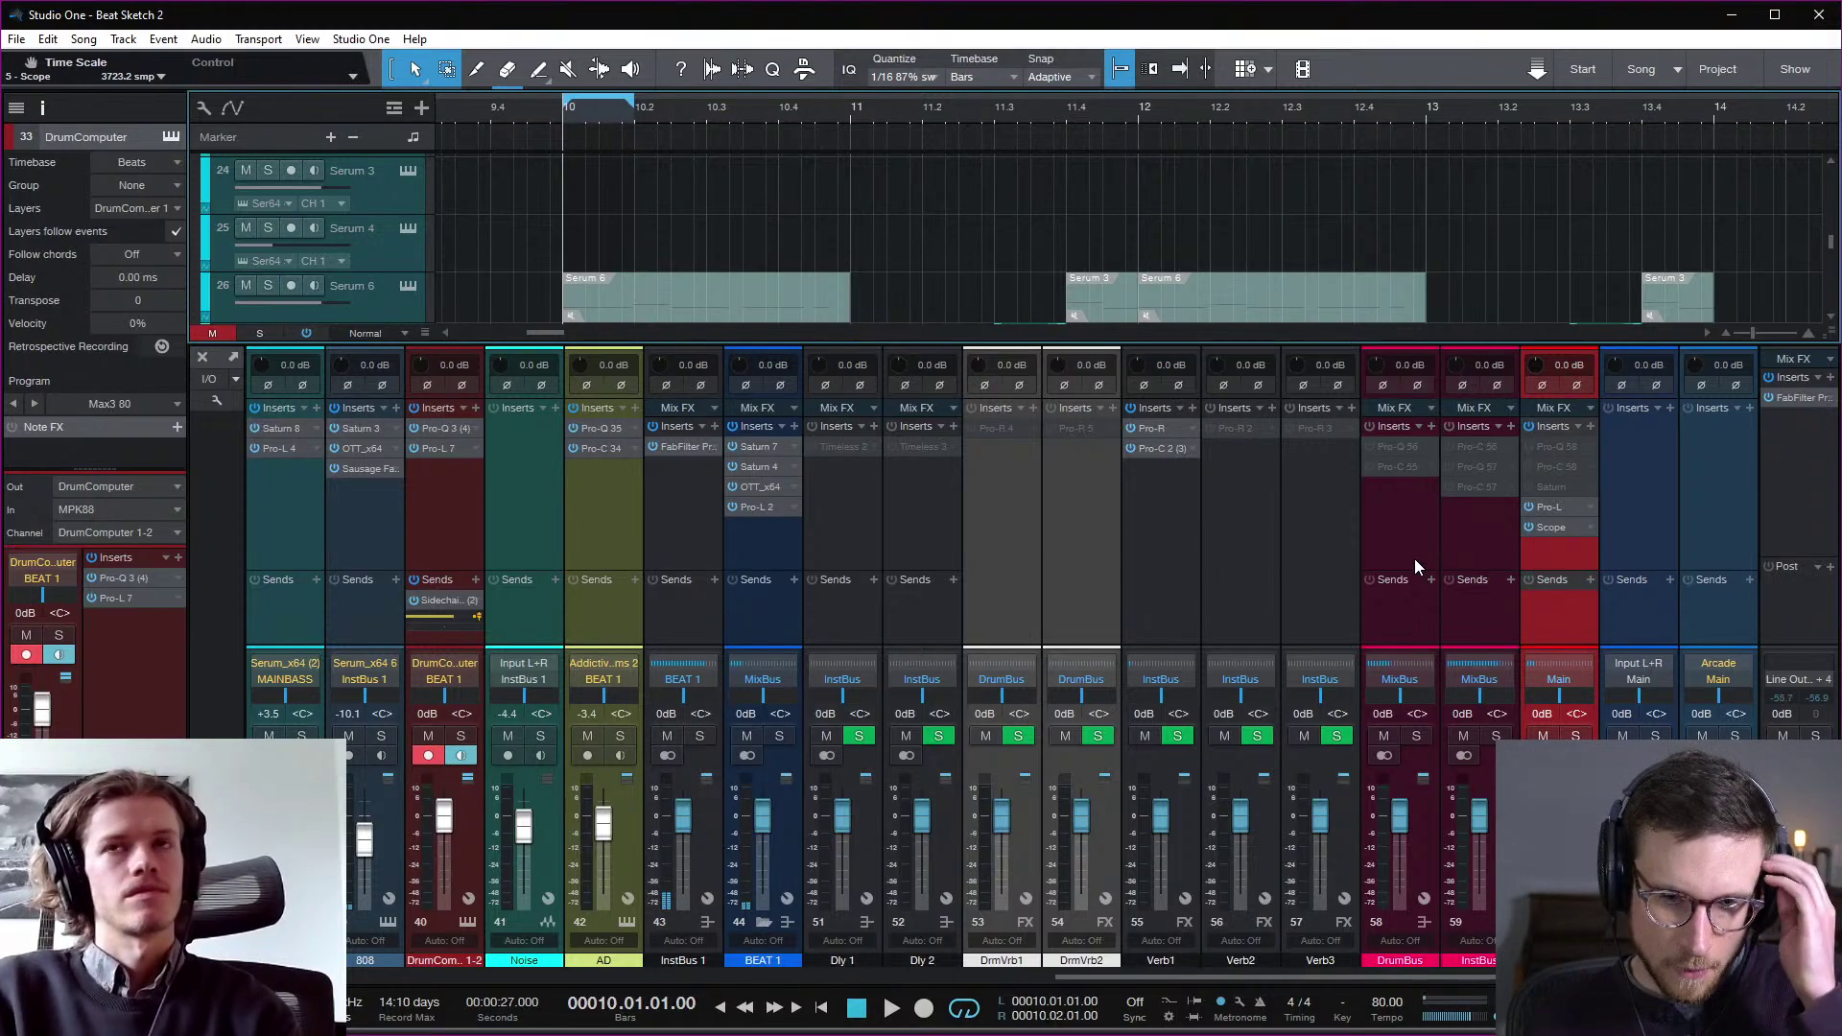
pyautogui.hscroll(-4, 1353, 551)
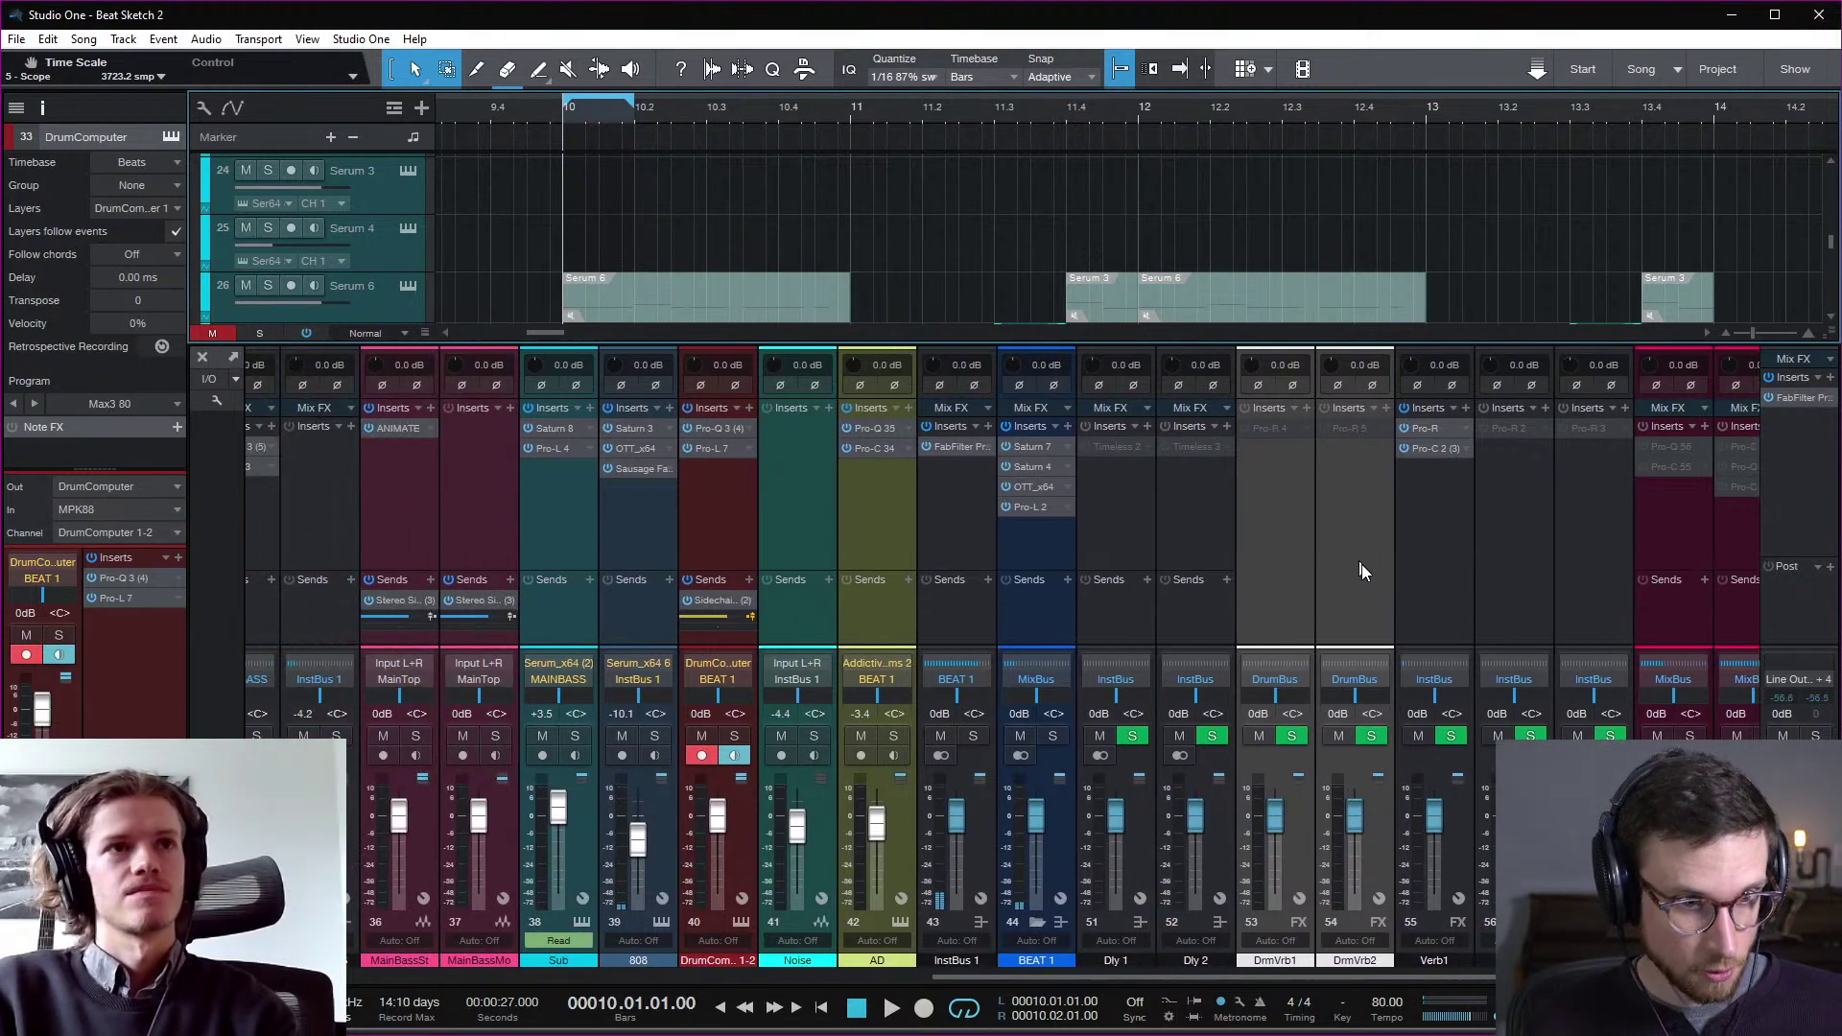
pyautogui.click(952, 446)
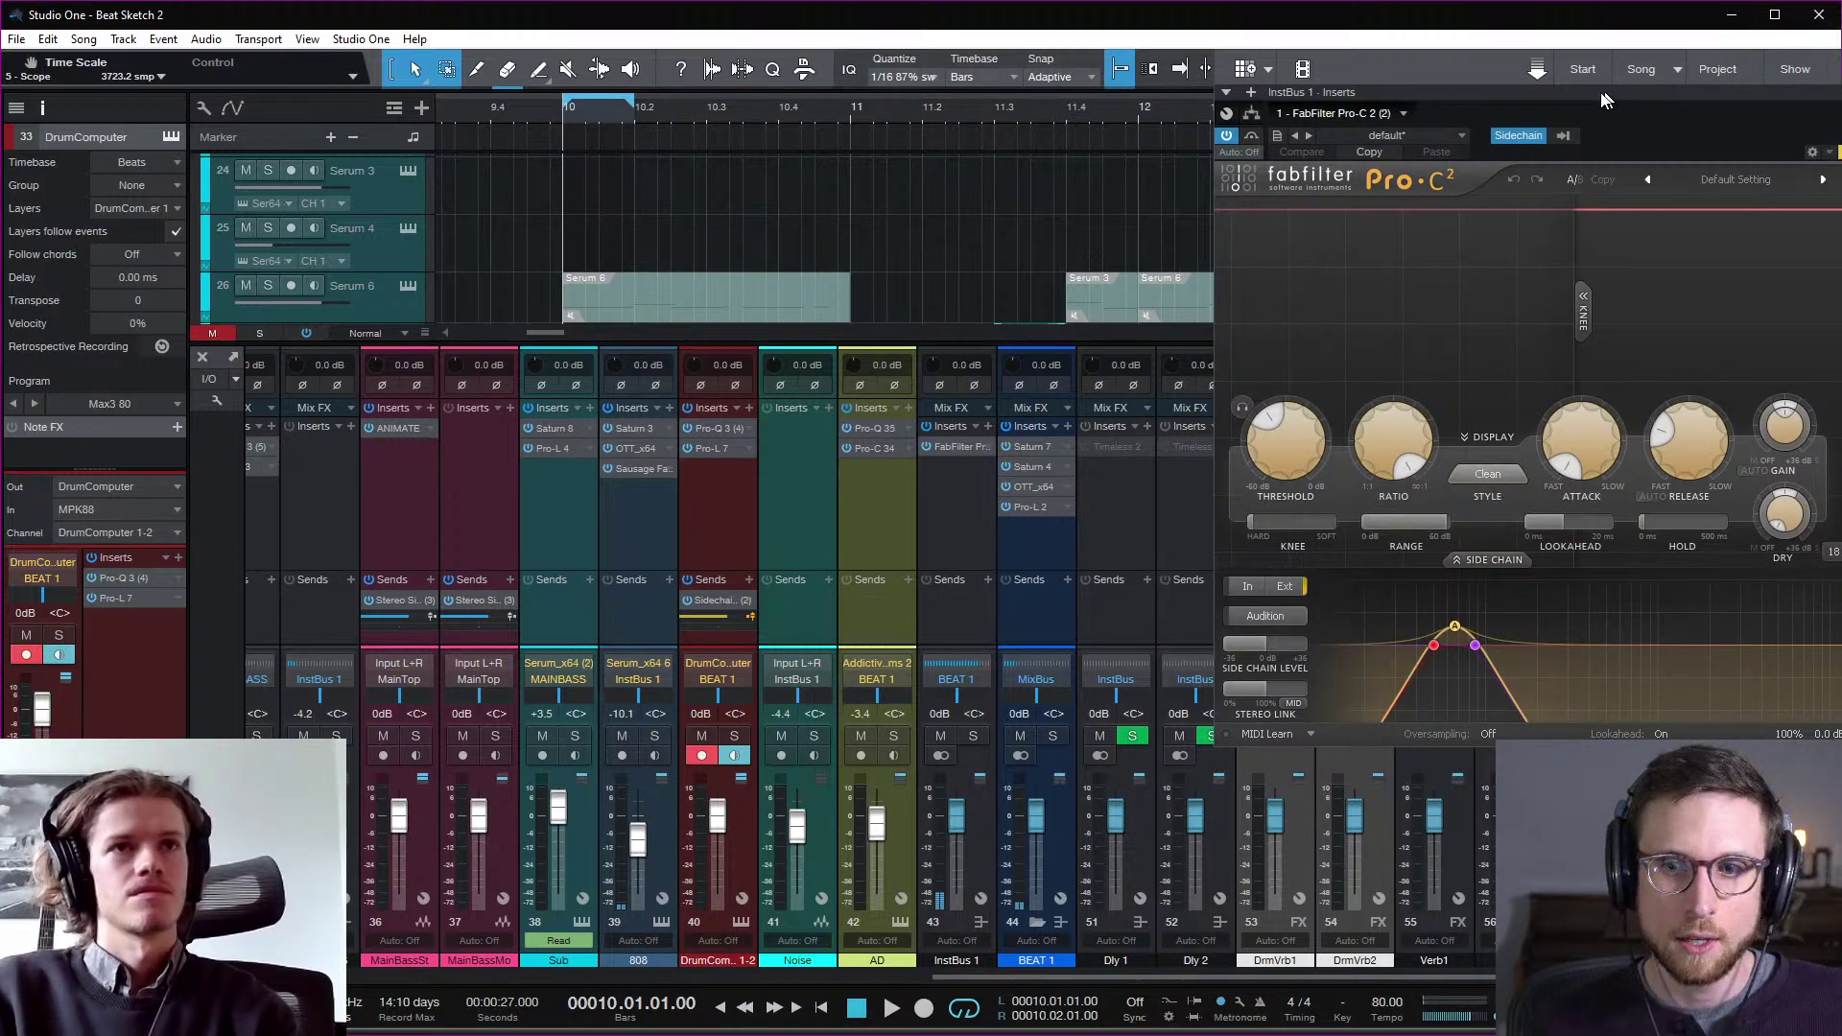
pyautogui.moveTo(1610, 103); pyautogui.dragTo(1413, 125)
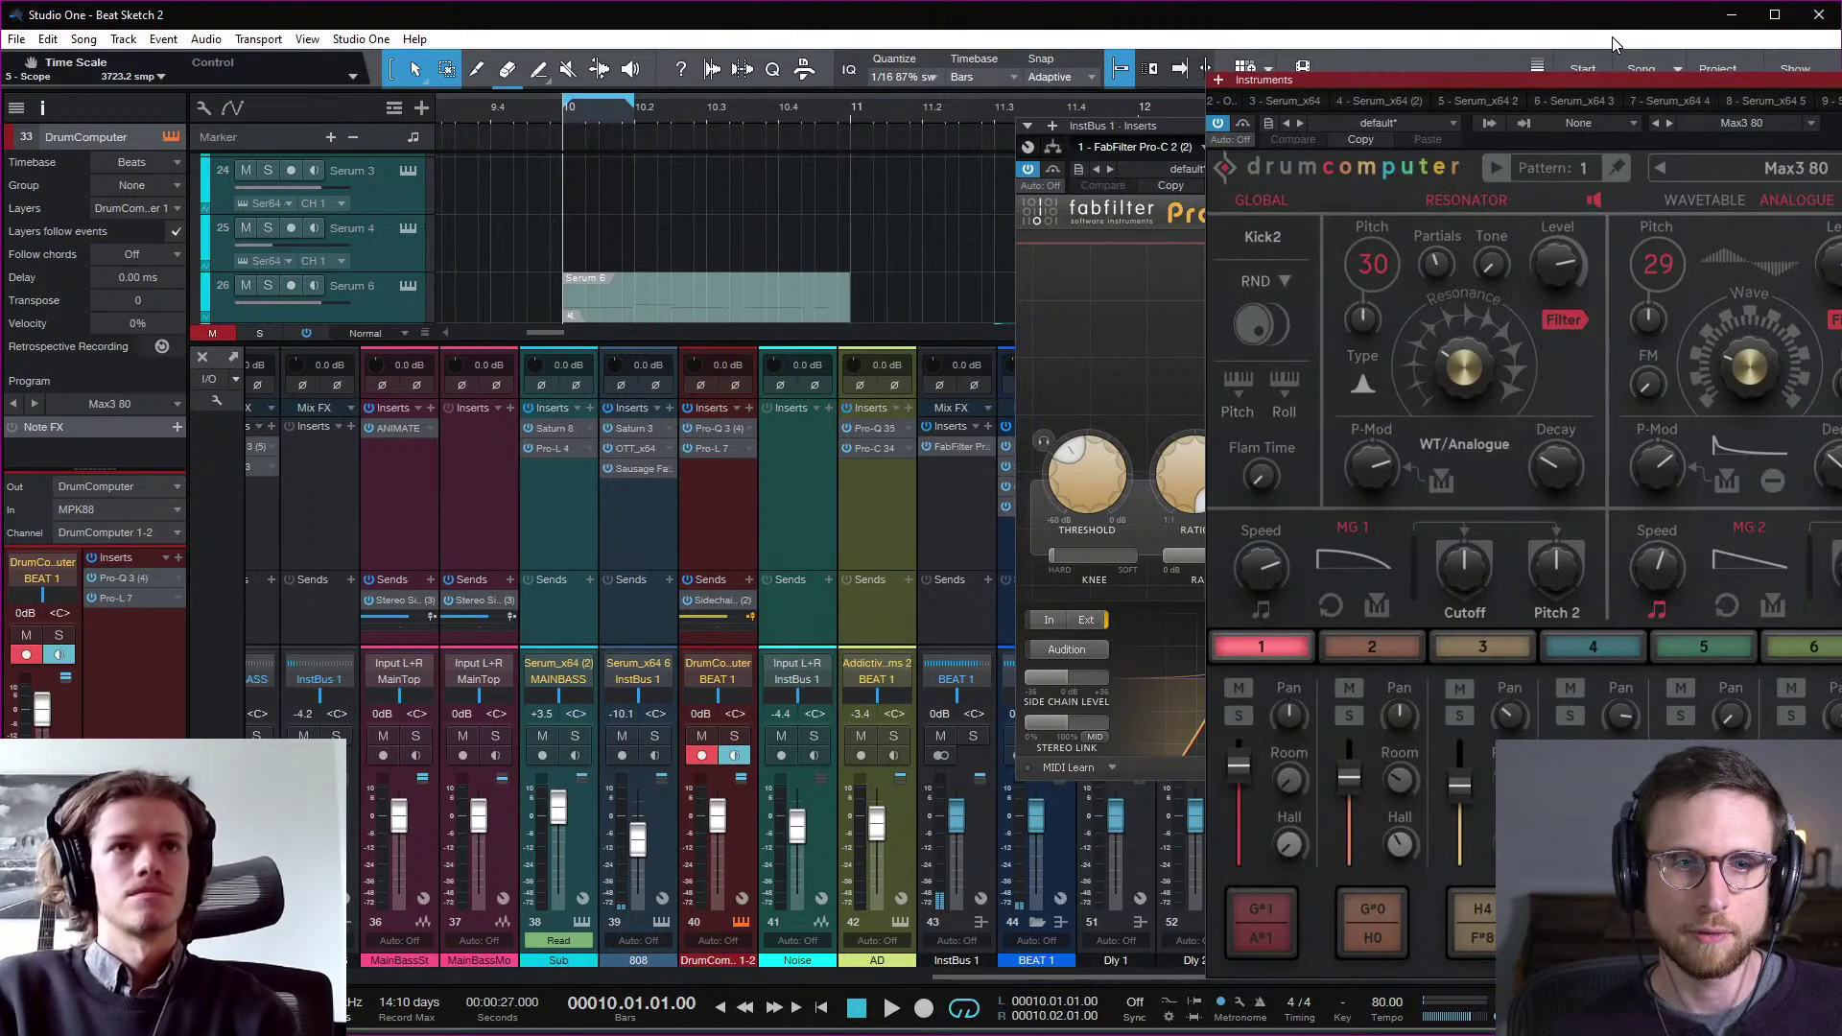
pyautogui.moveTo(1607, 80); pyautogui.dragTo(865, 76)
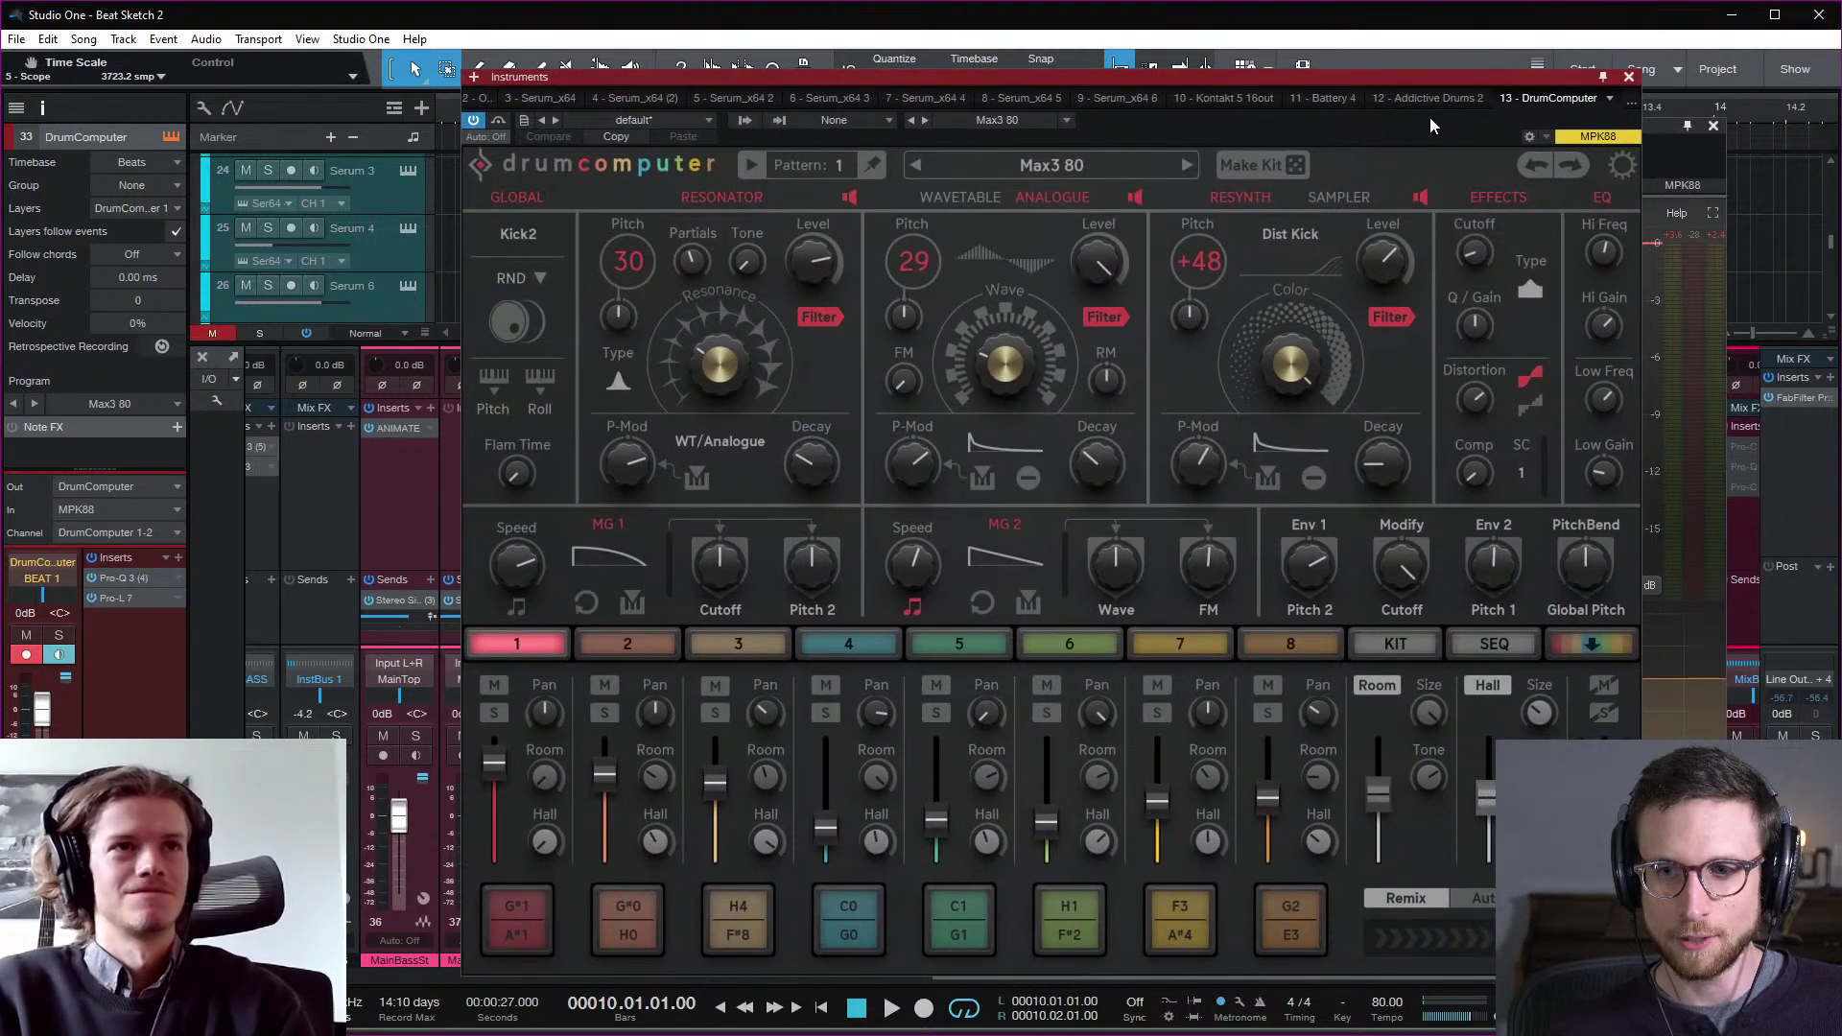
pyautogui.click(1628, 81)
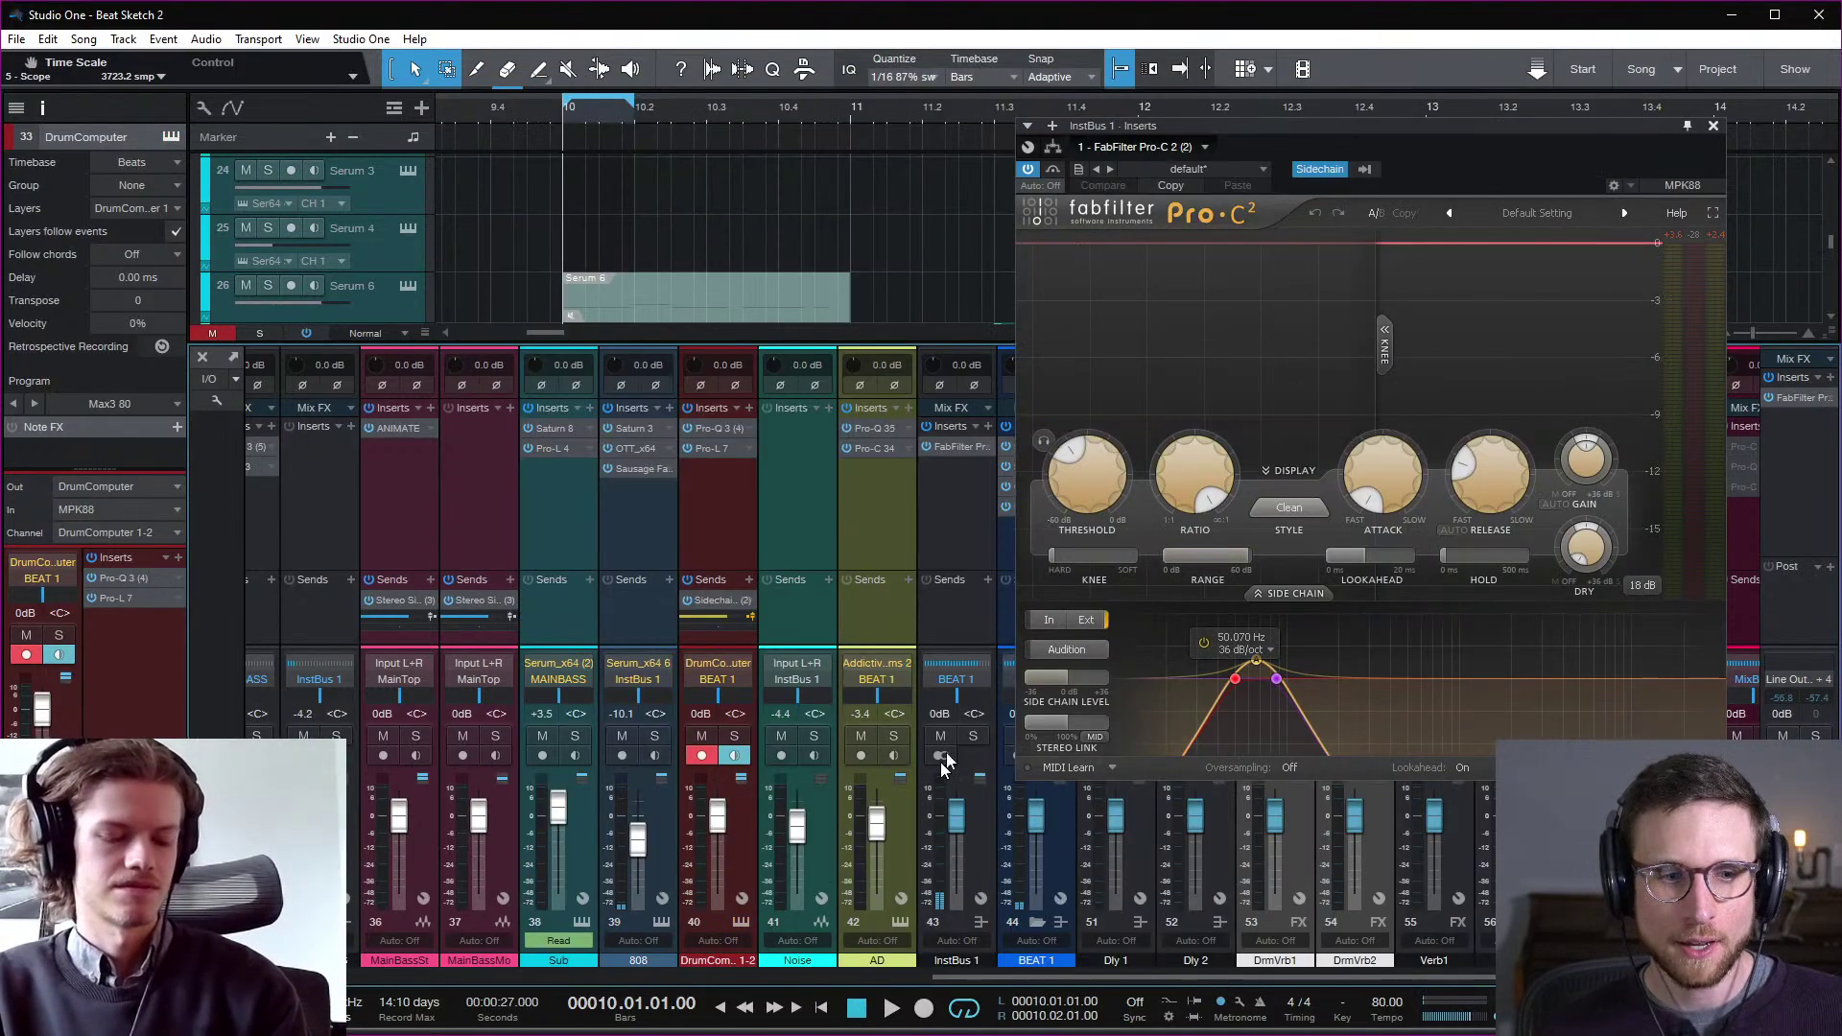
# Step: Play the short loop and examine Pro-C 2's side-chain filter, attack, release, ratio and threshold
pyautogui.moveTo(1259, 663)
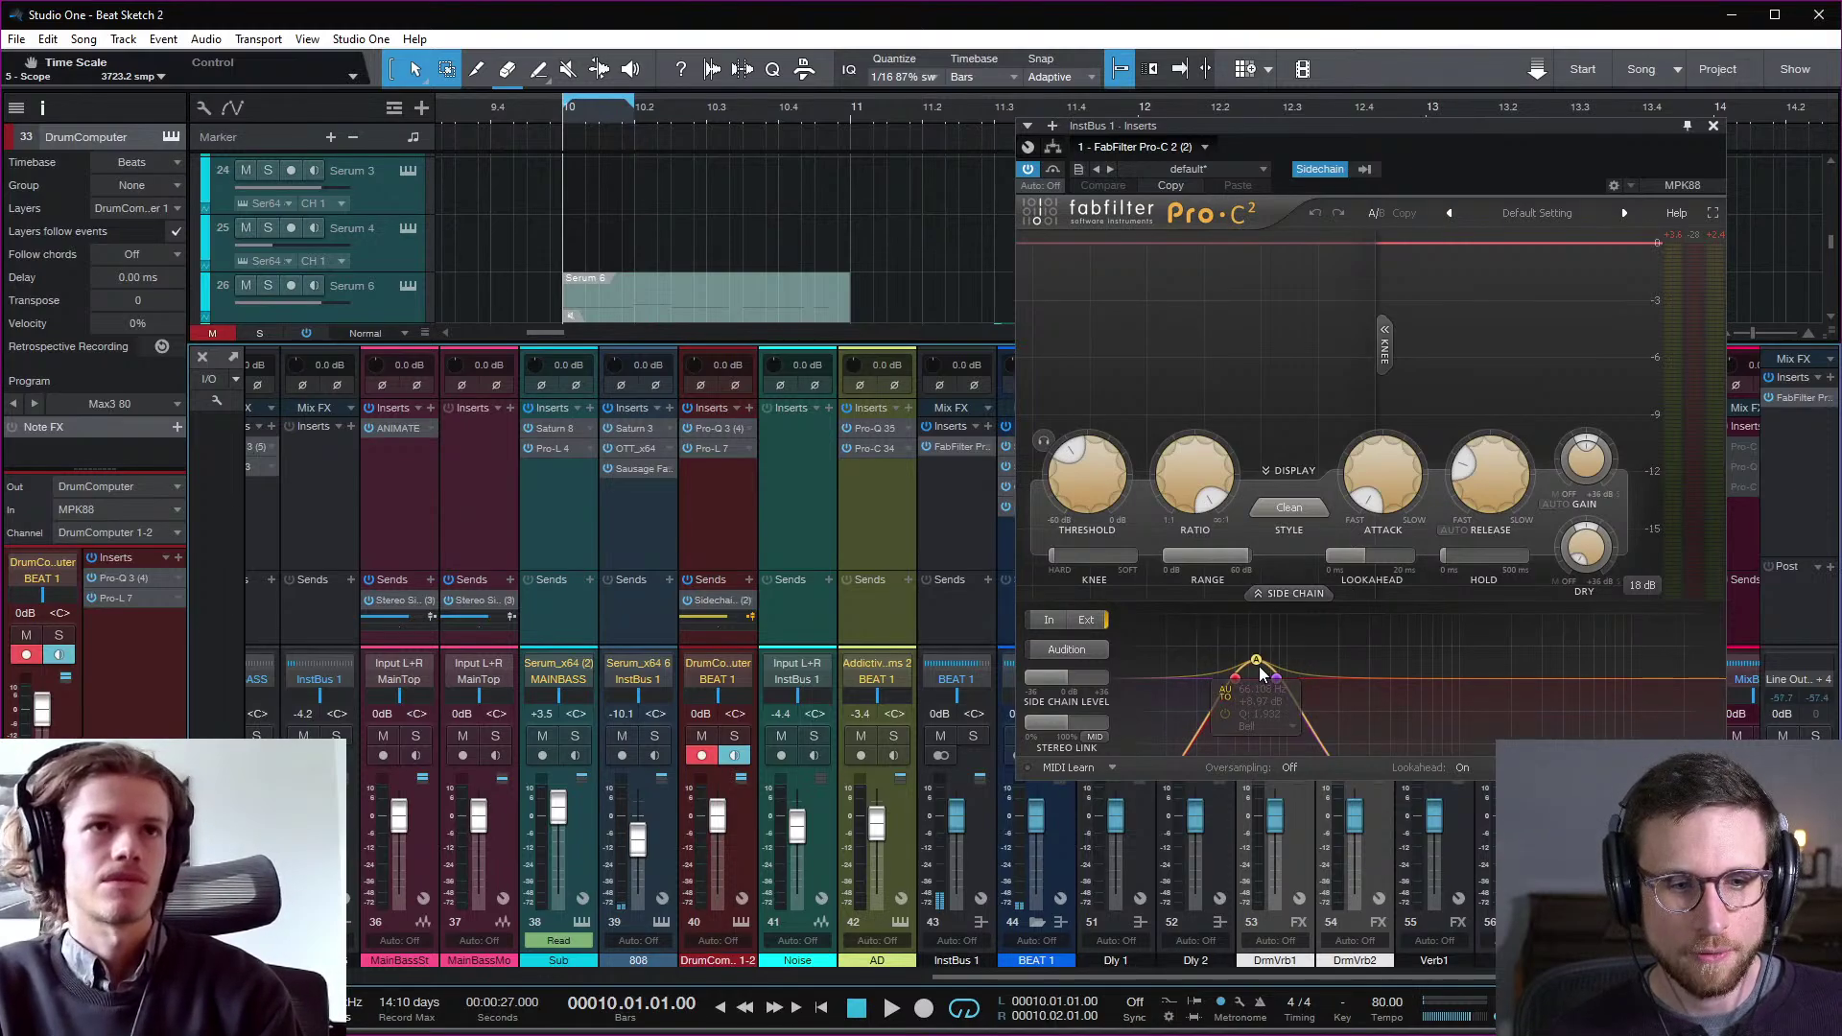
pyautogui.press('space')
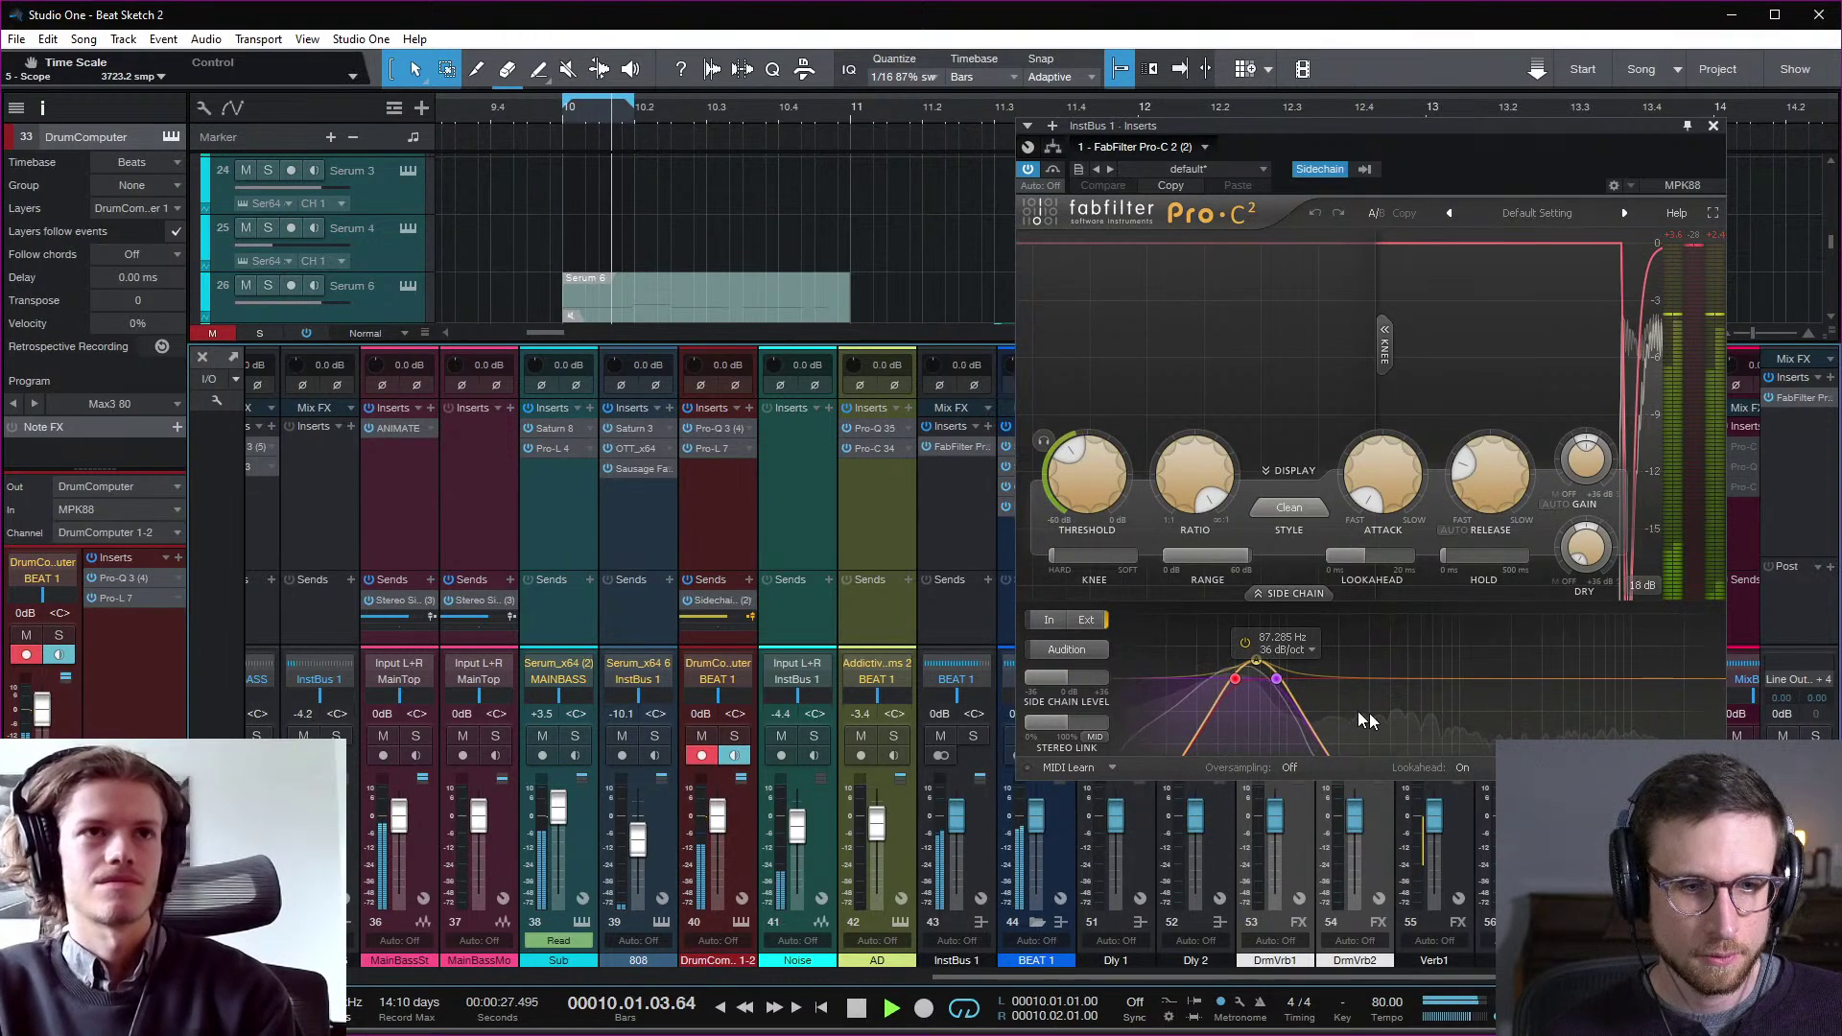
pyautogui.press('space')
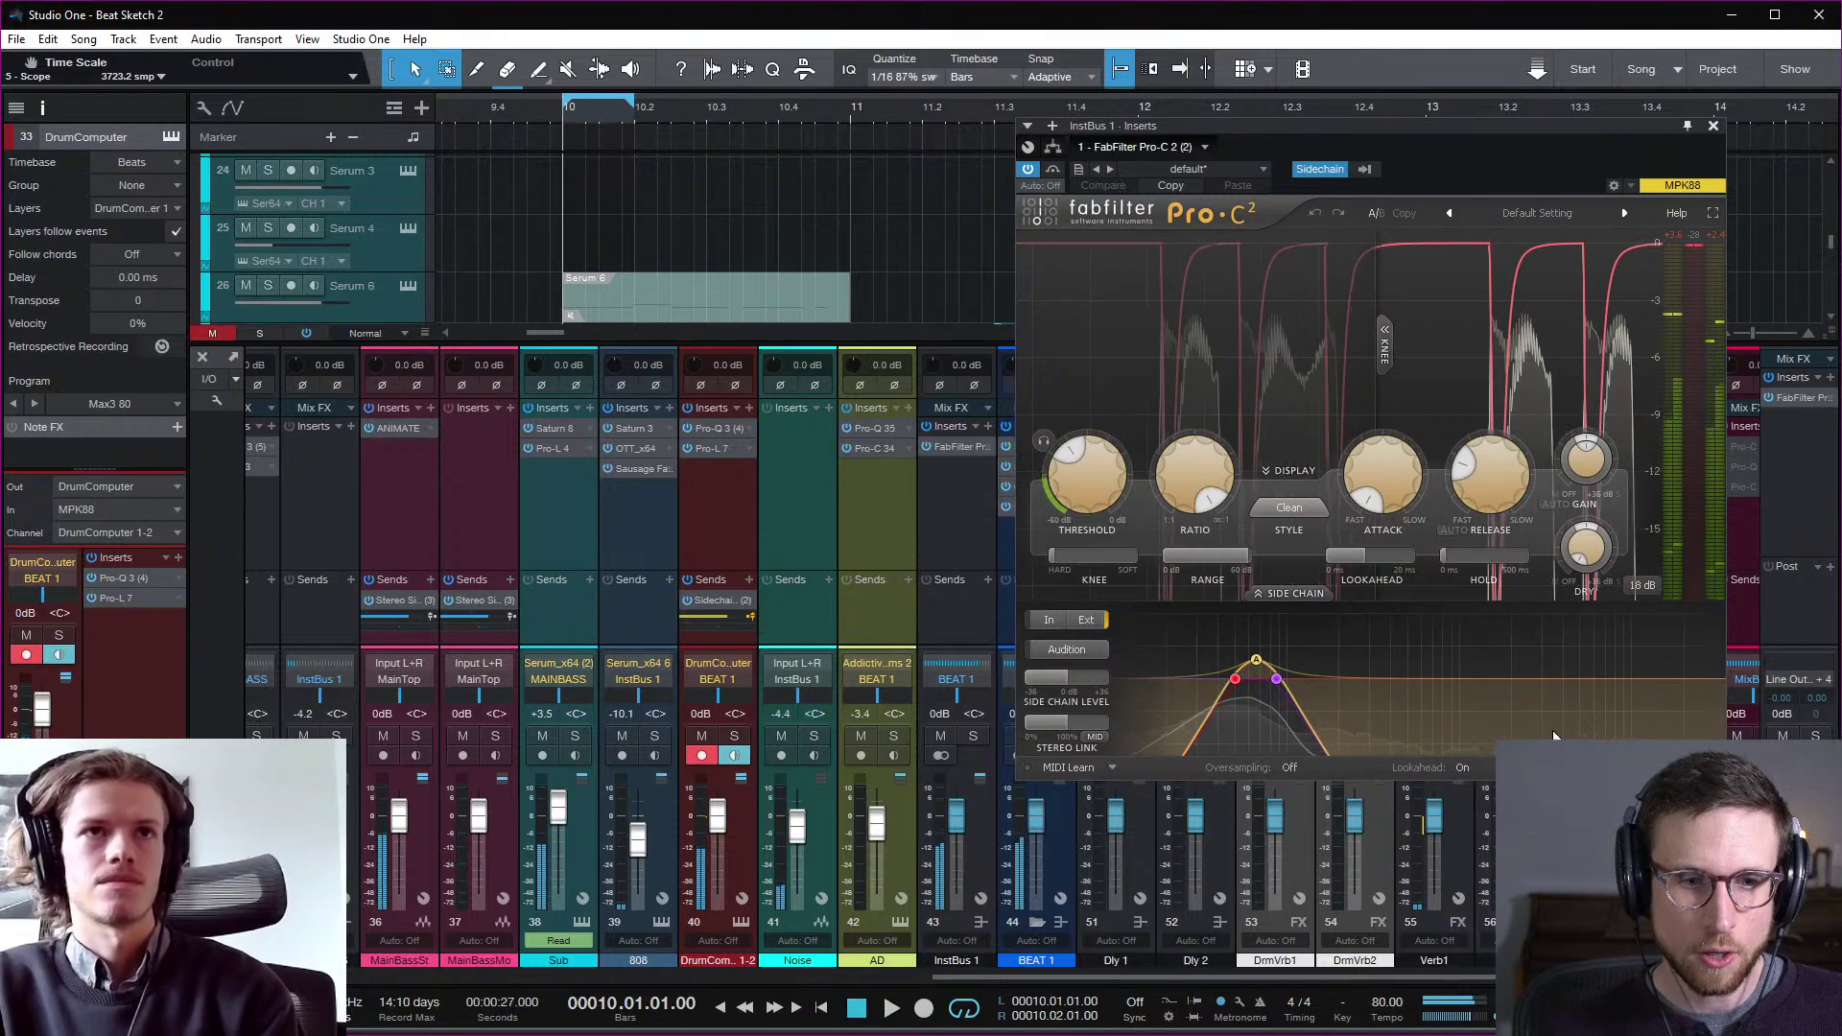
pyautogui.moveTo(1551, 723)
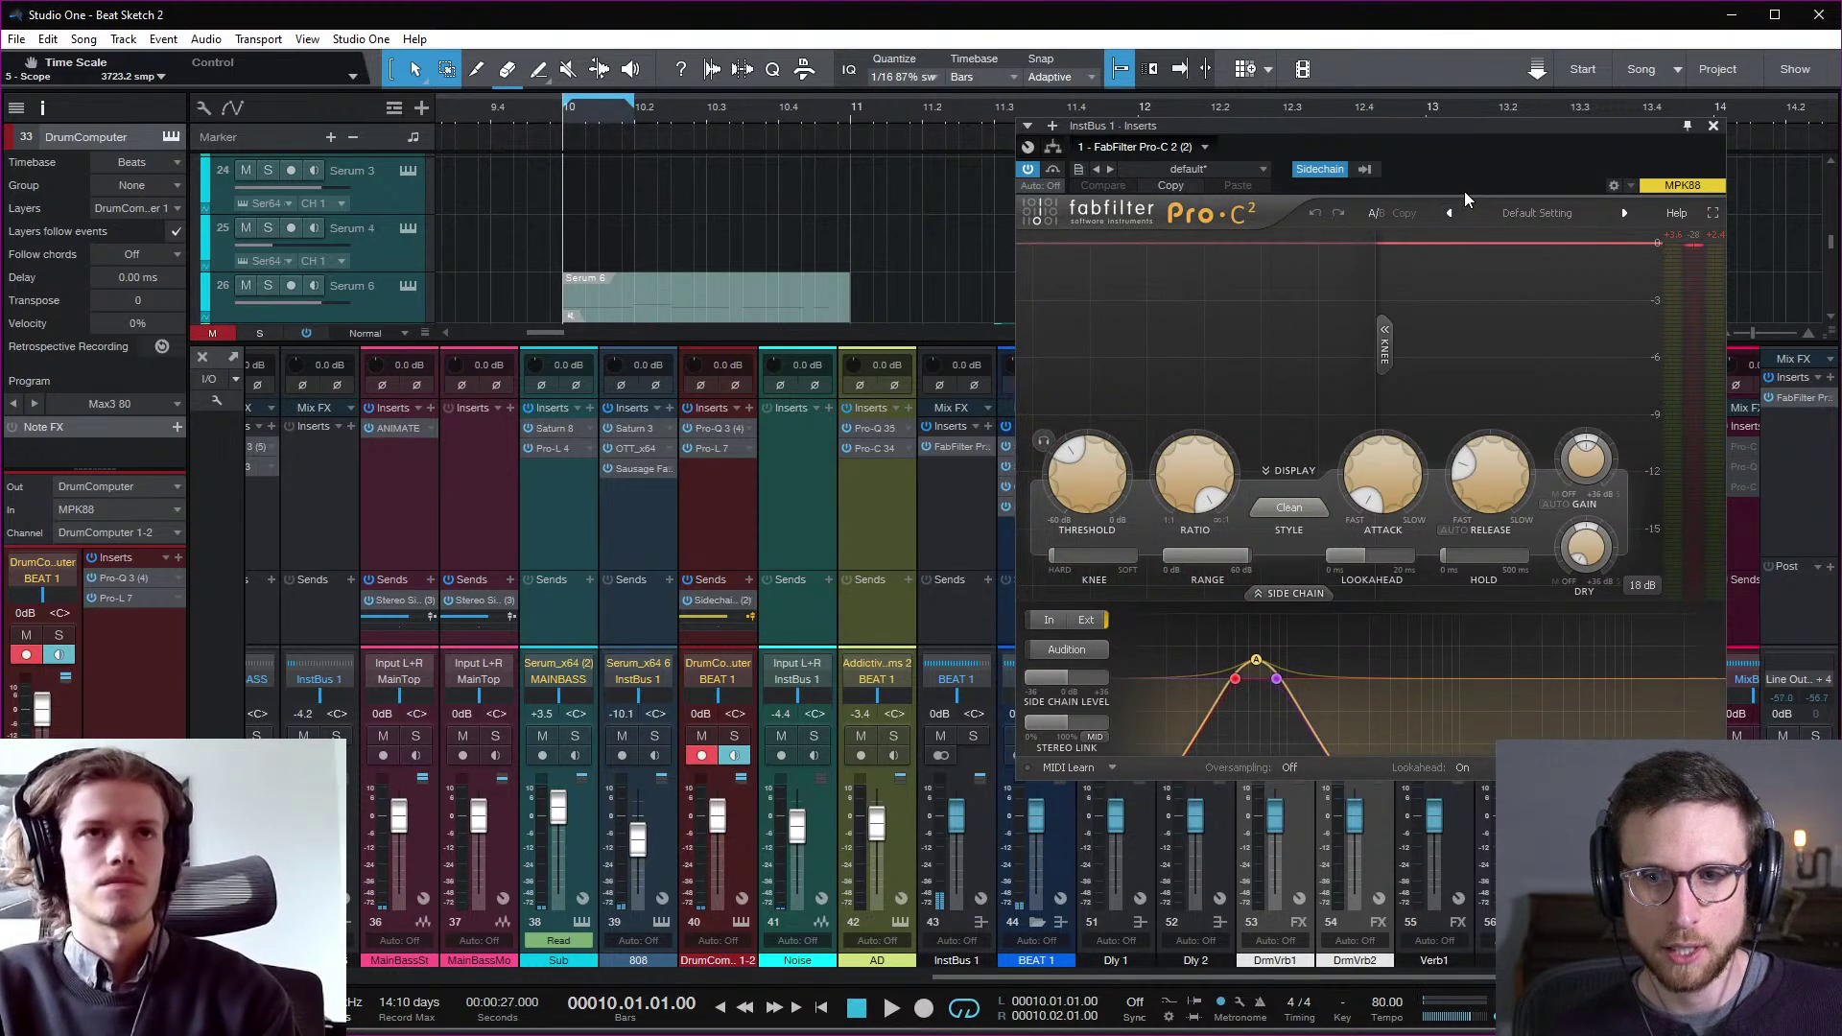
pyautogui.moveTo(1409, 475)
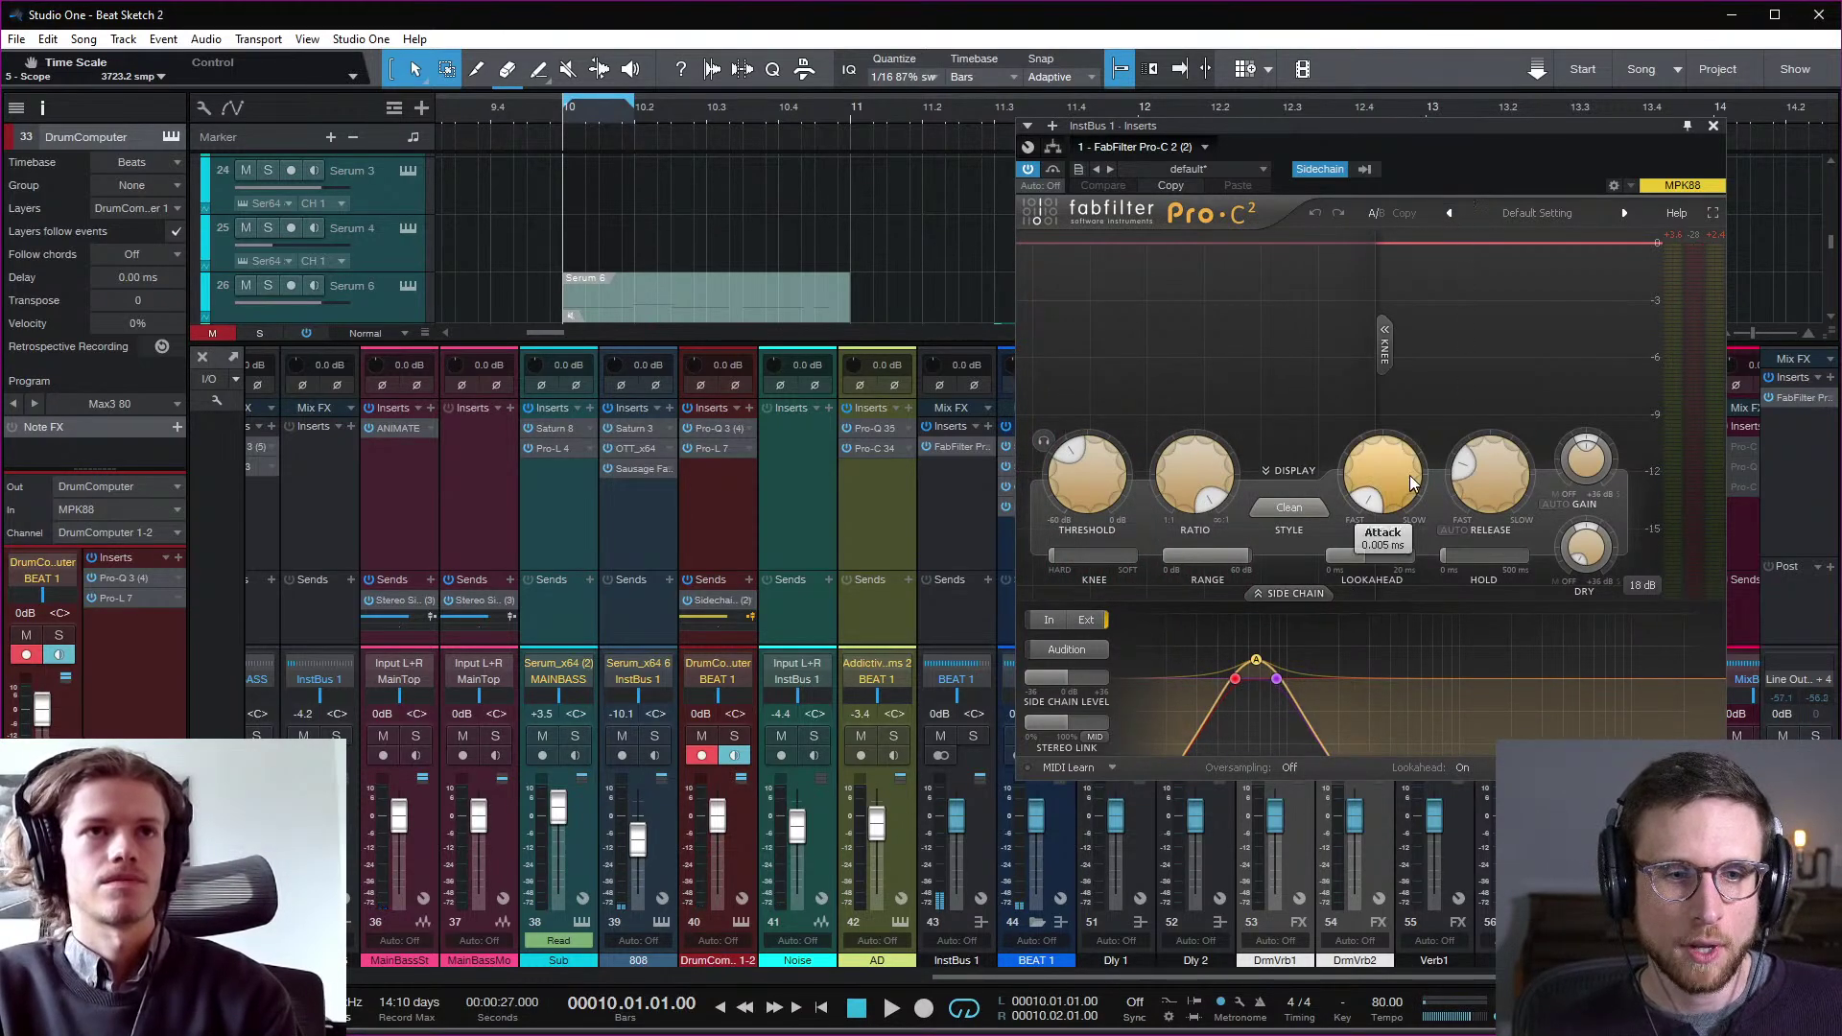
pyautogui.moveTo(1472, 488)
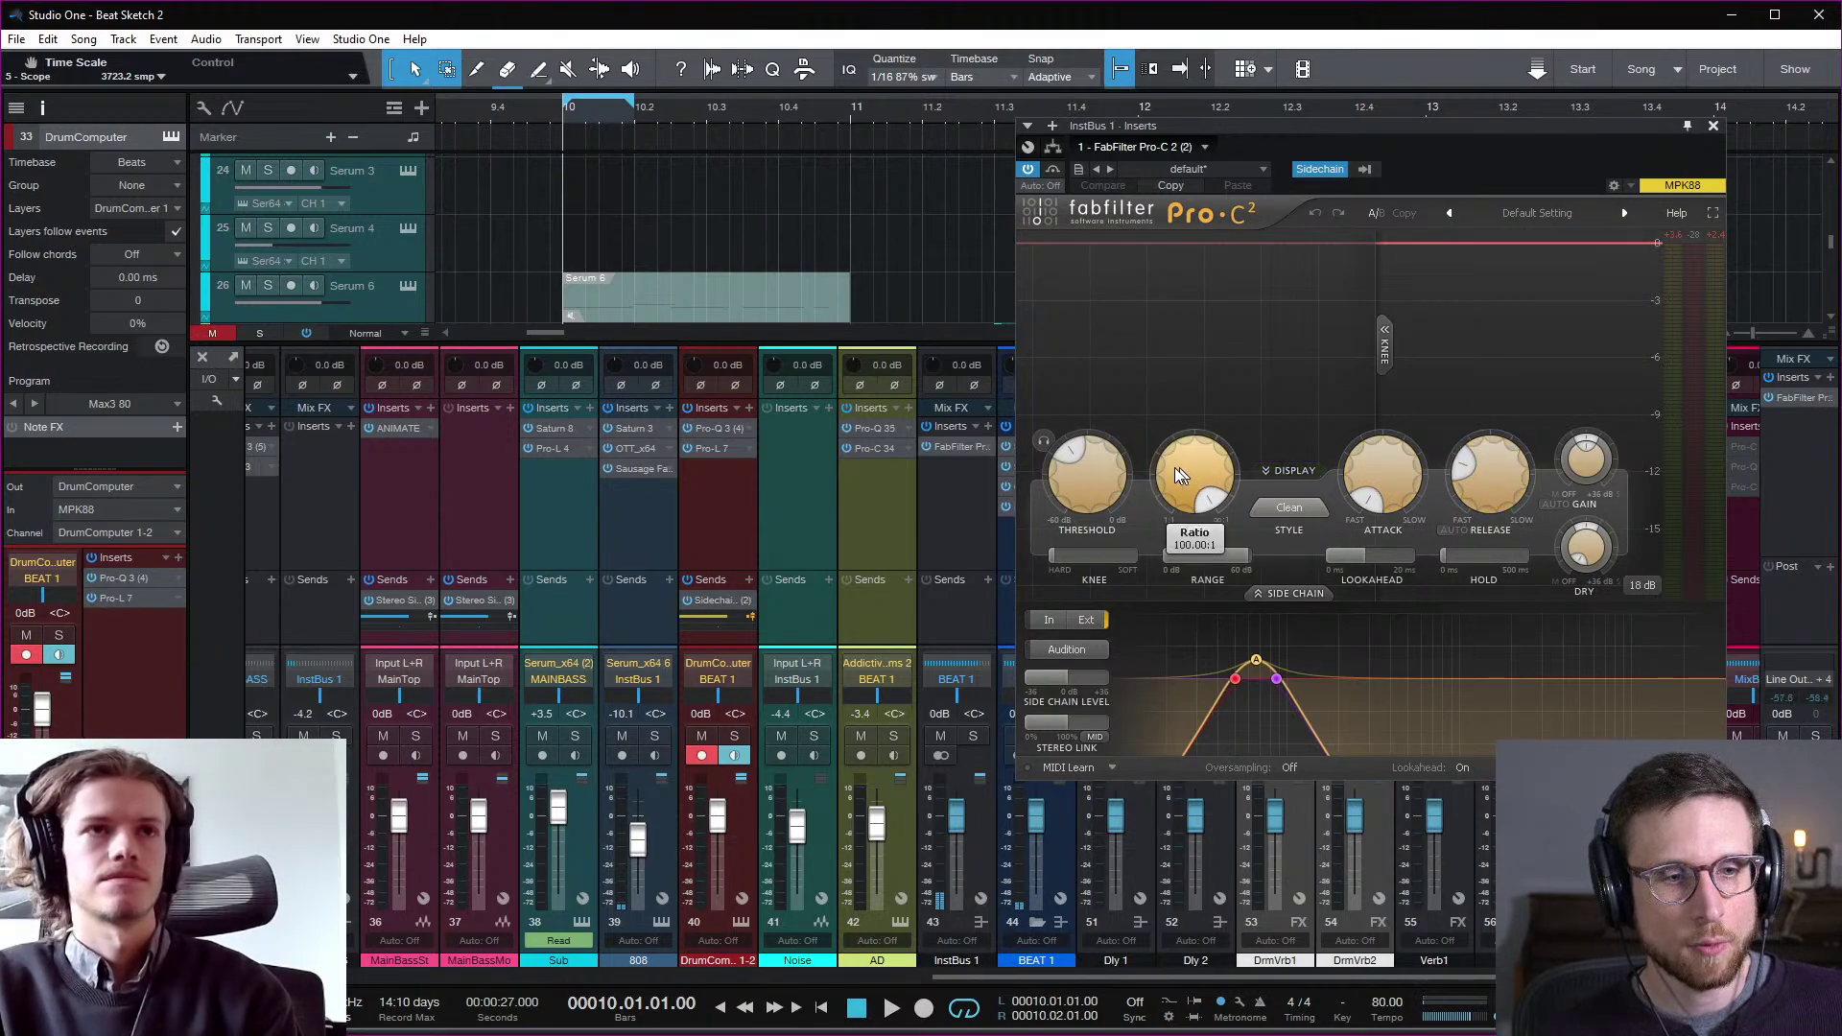
pyautogui.moveTo(1084, 476)
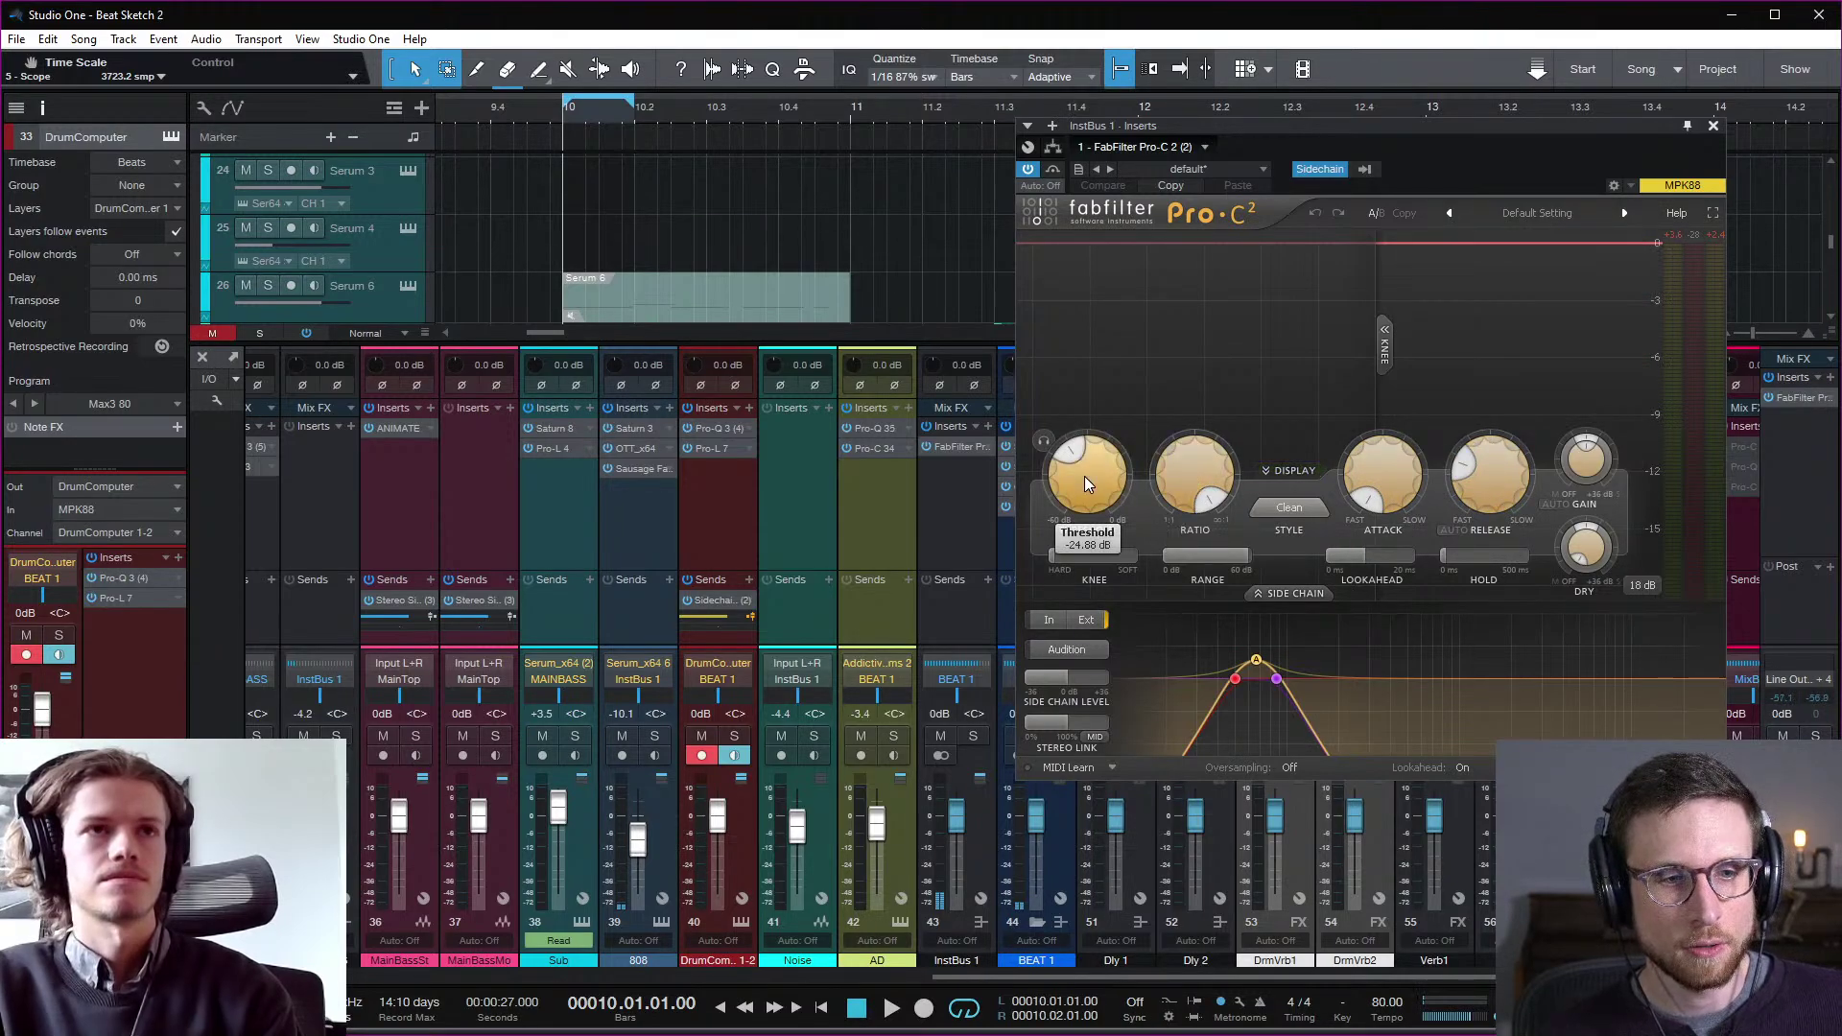
# Step: Set Pro-C 2's meter scale to 36 dB and play the loop to view the full gain reduction
pyautogui.click(1643, 586)
pyautogui.click(1670, 650)
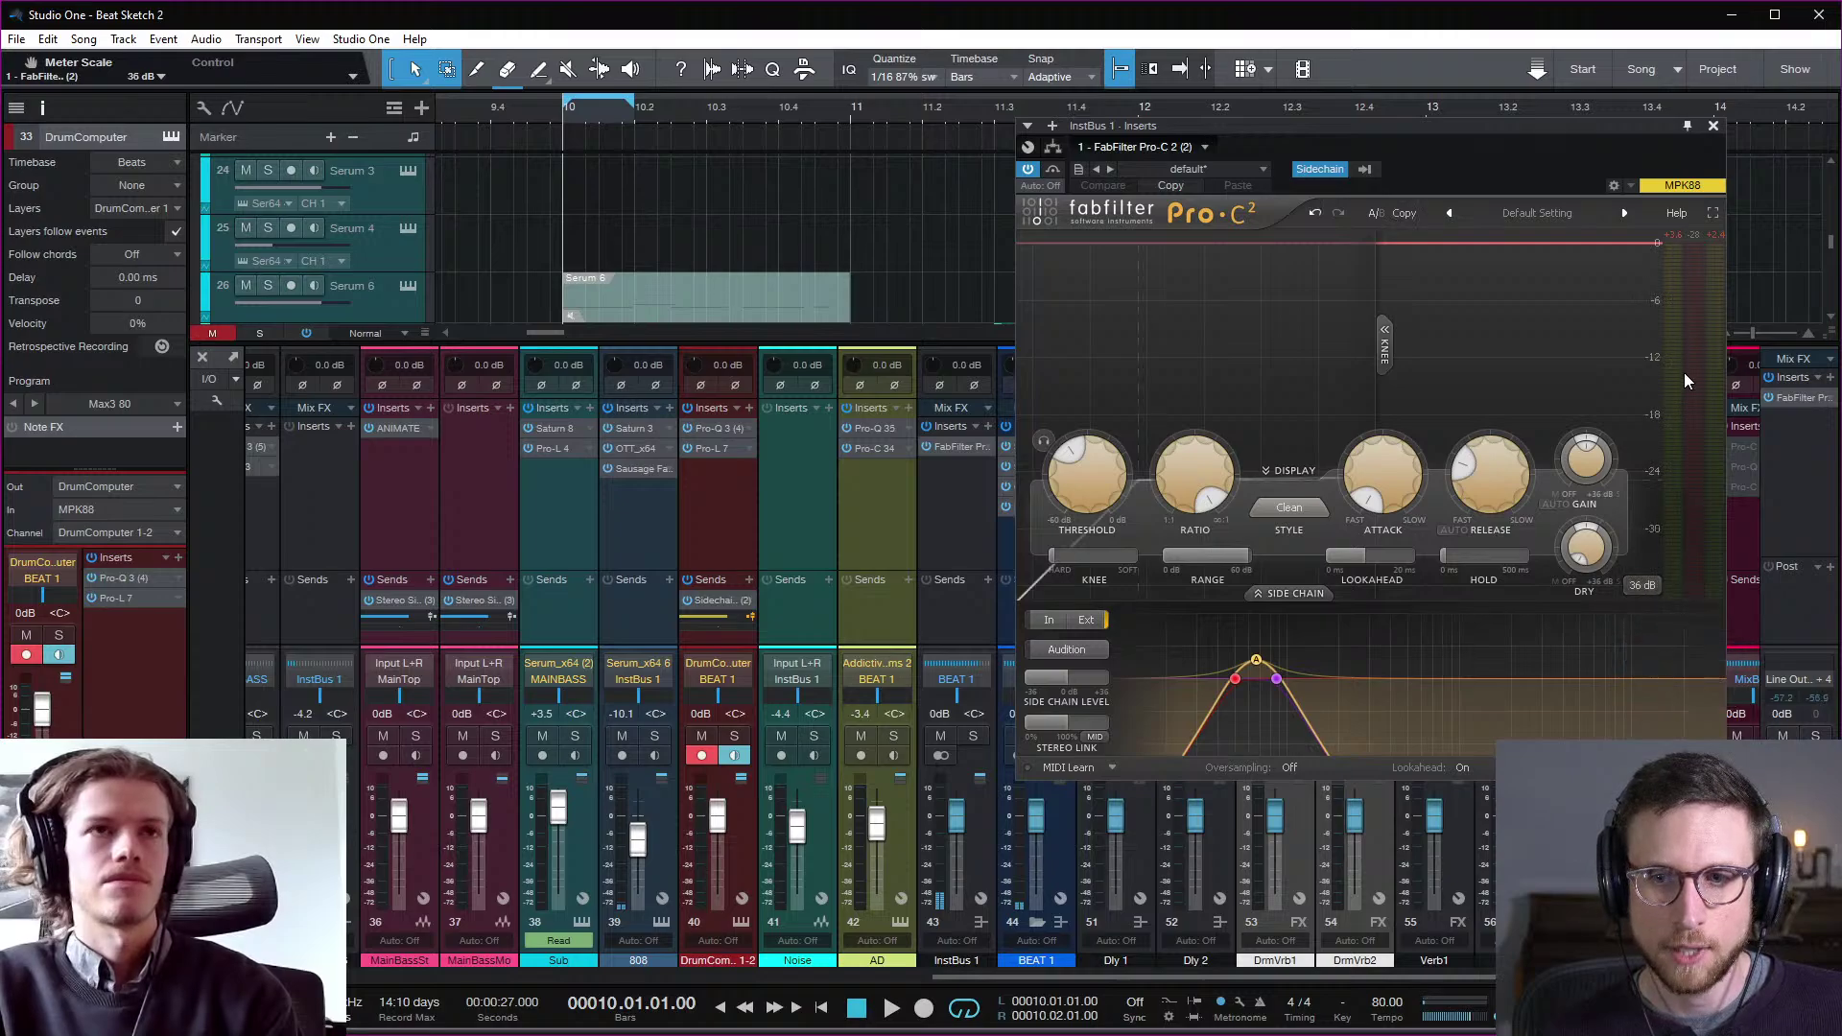
pyautogui.press('space')
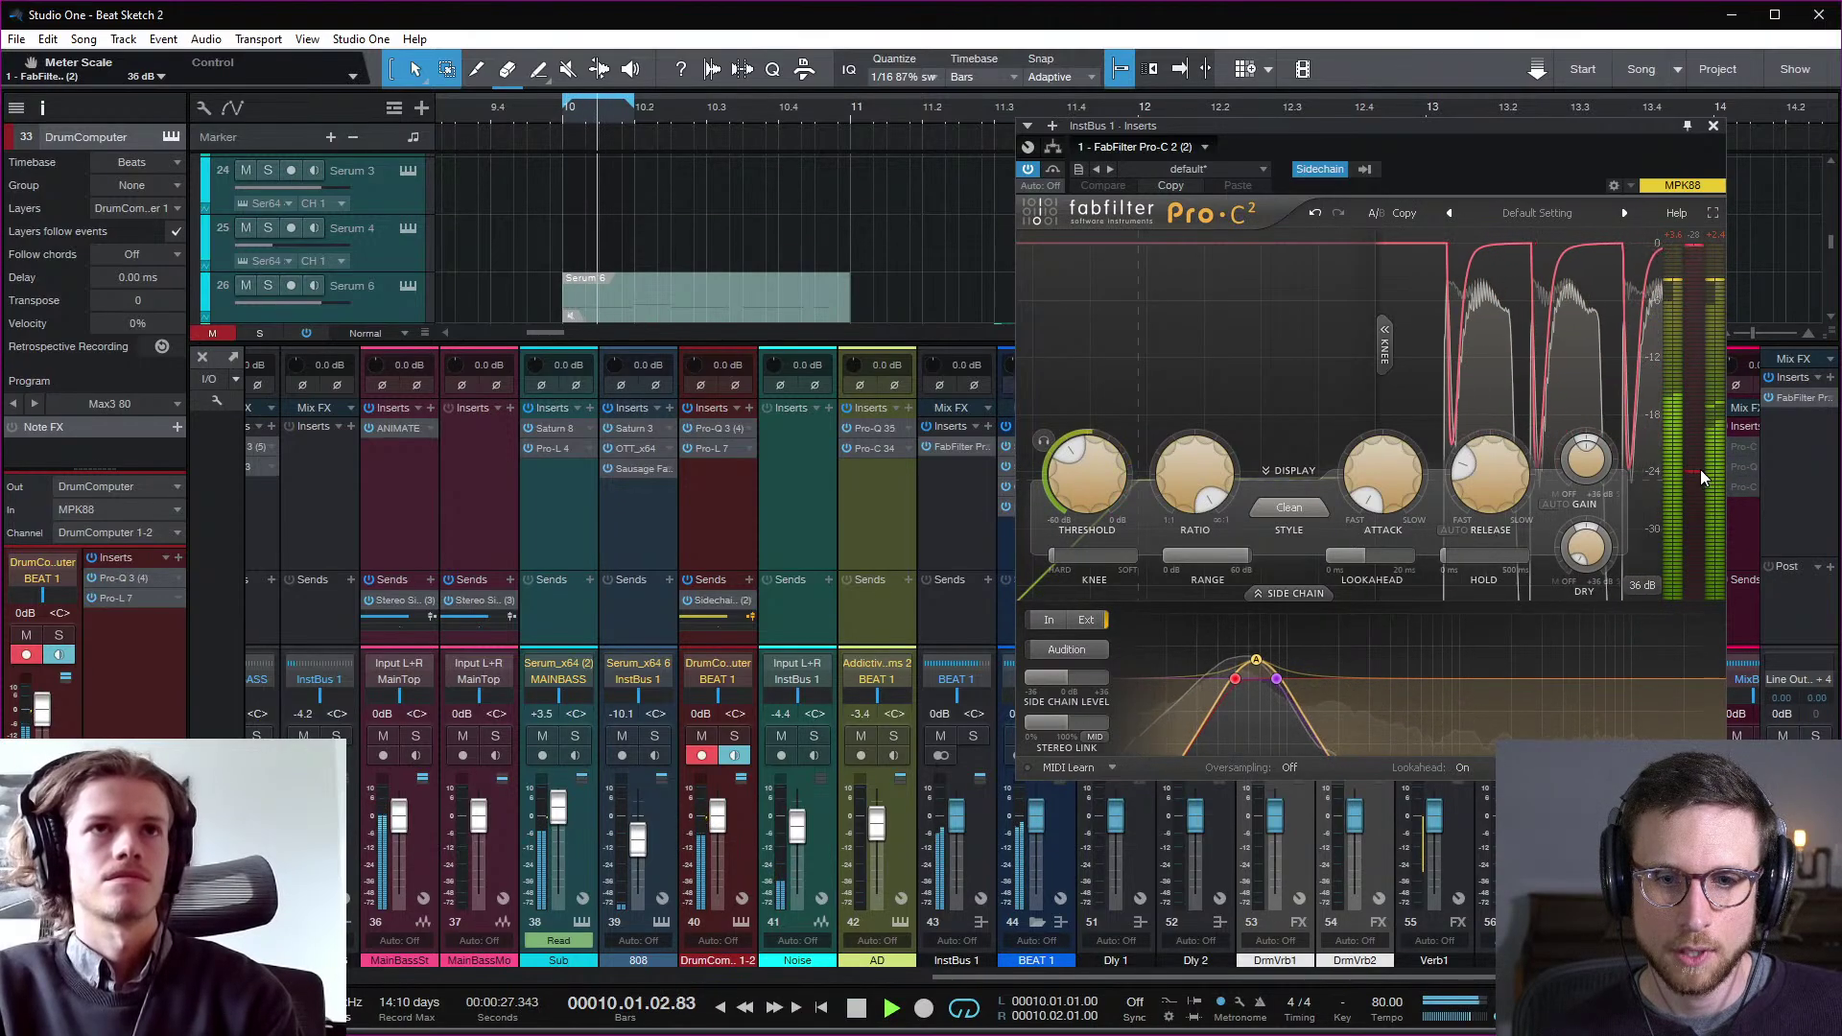
pyautogui.press('space')
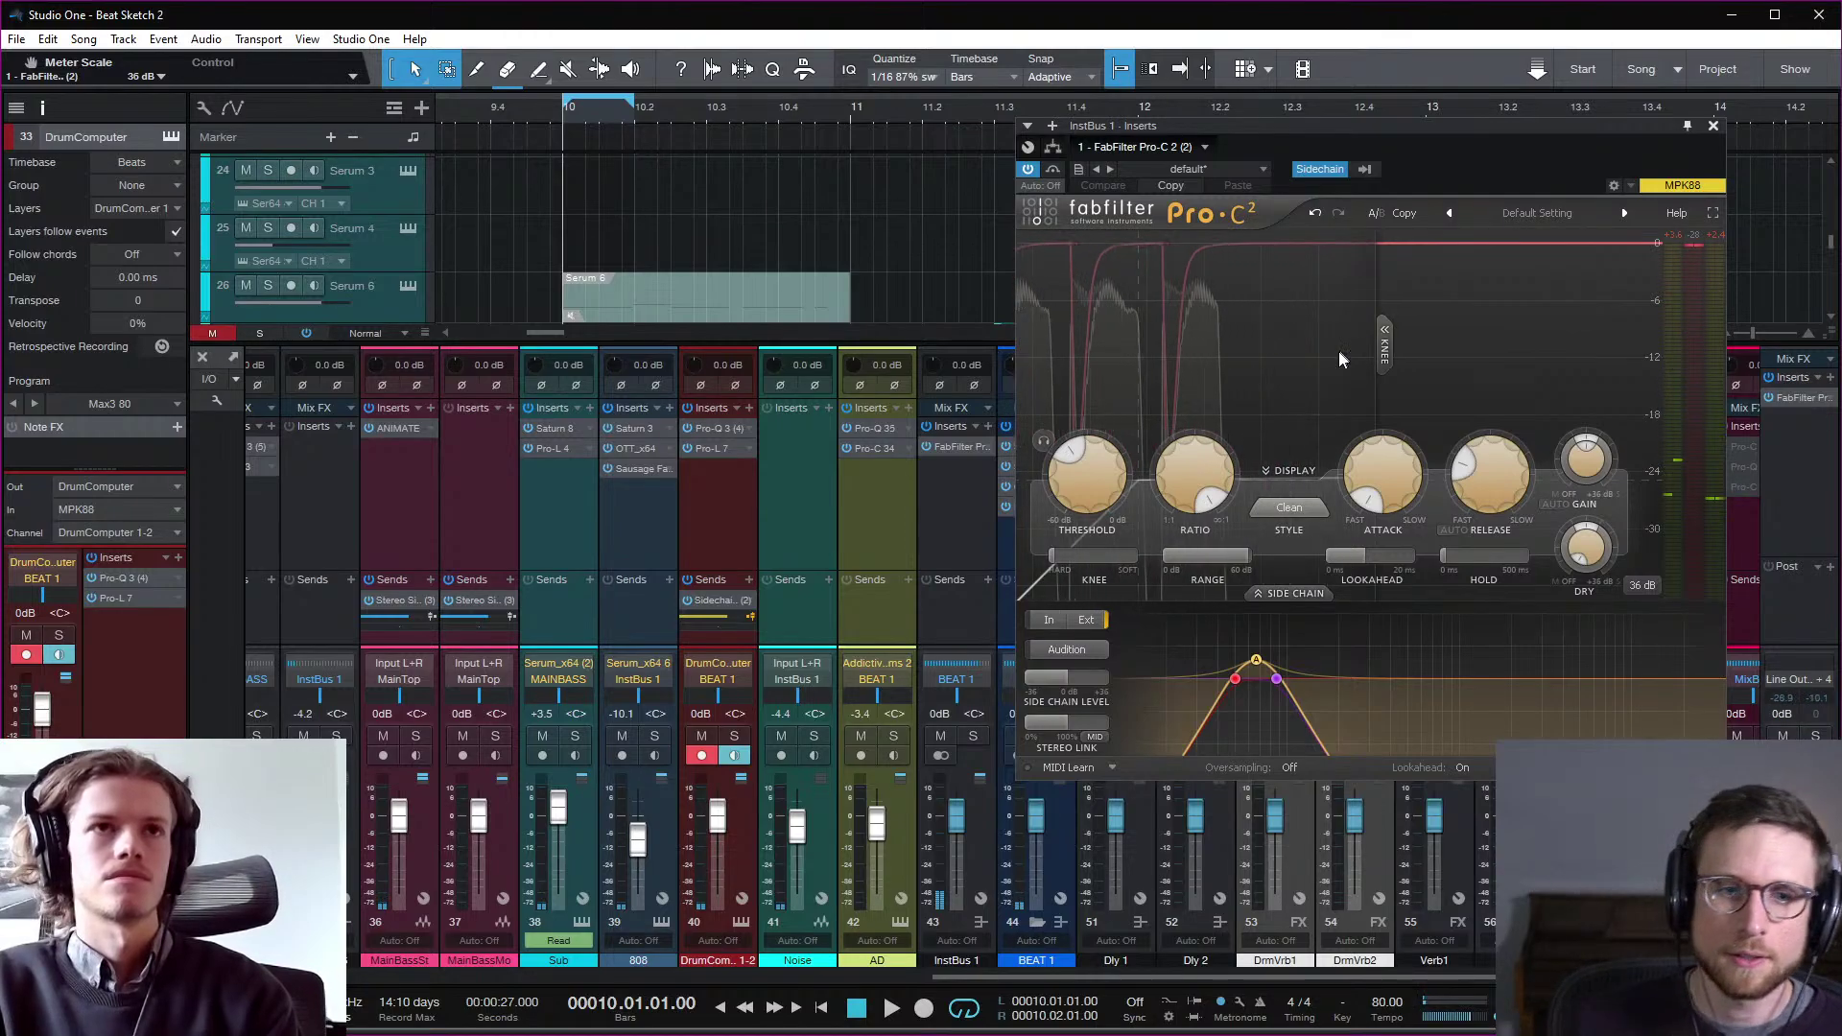
# Step: Try a lookahead of 14.87 ms in Pro-C 2
pyautogui.moveTo(1390, 519)
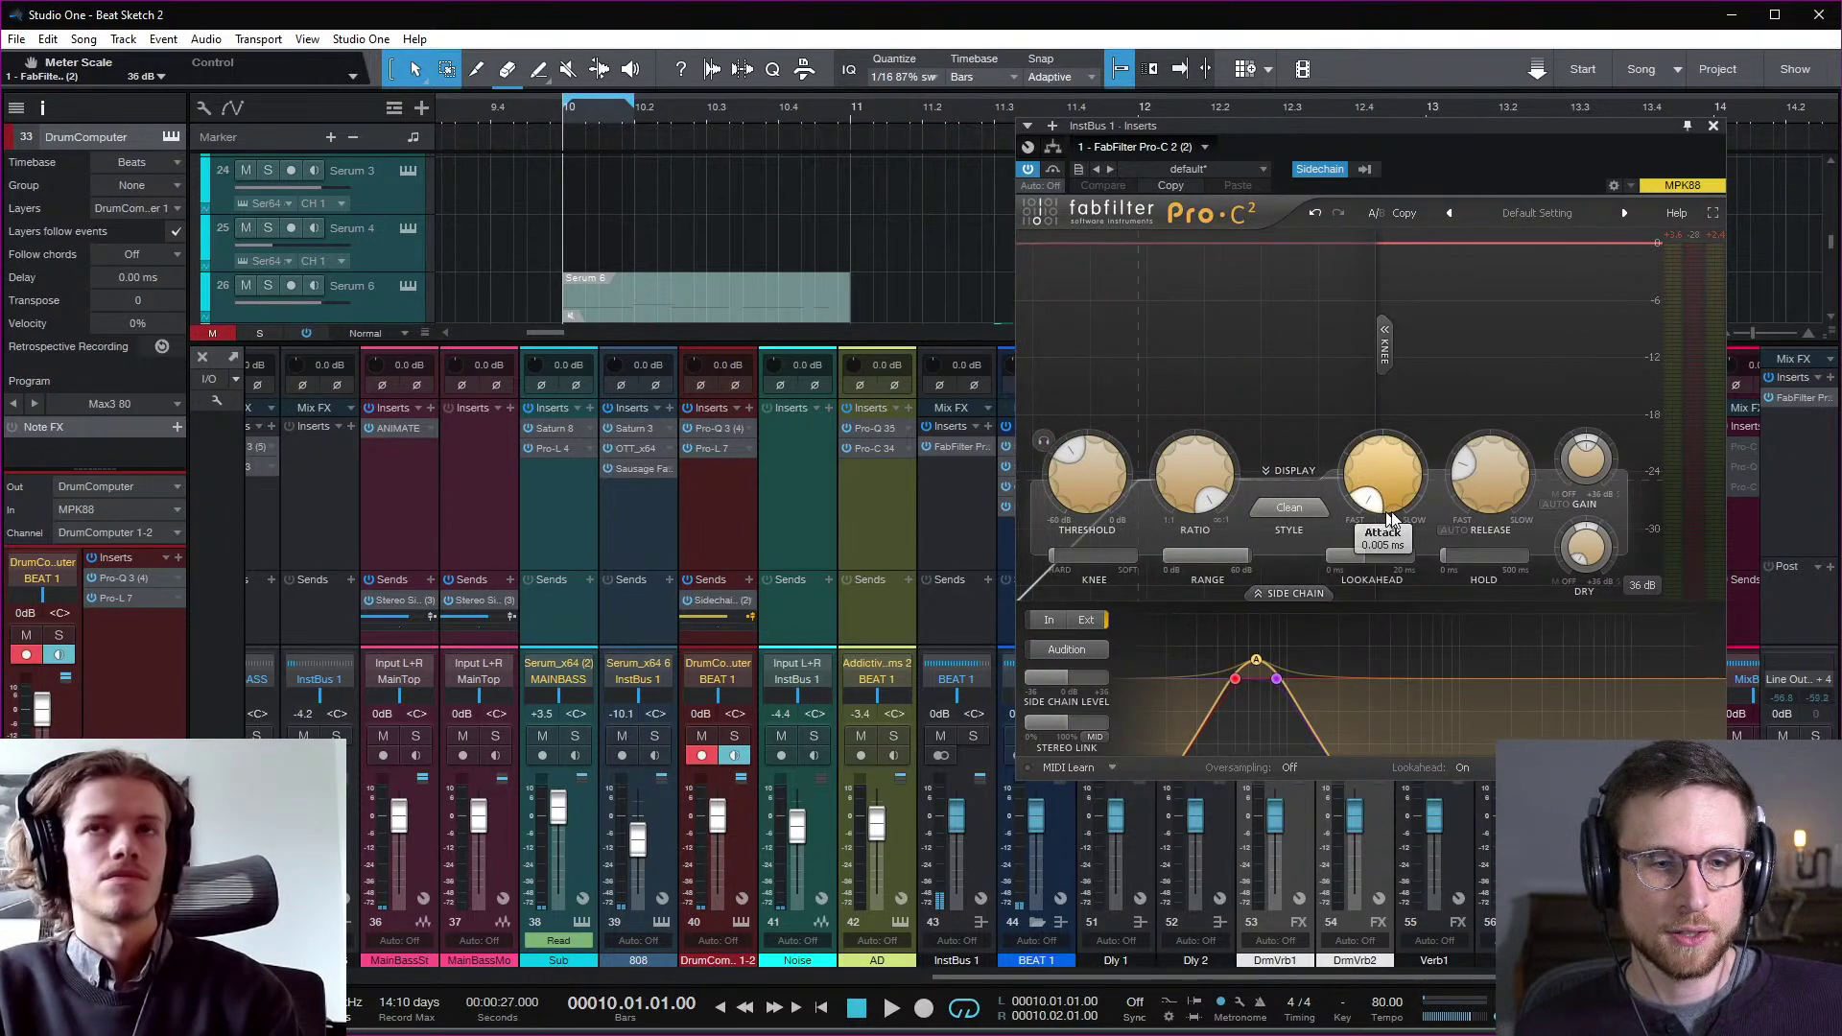
pyautogui.moveTo(1388, 568)
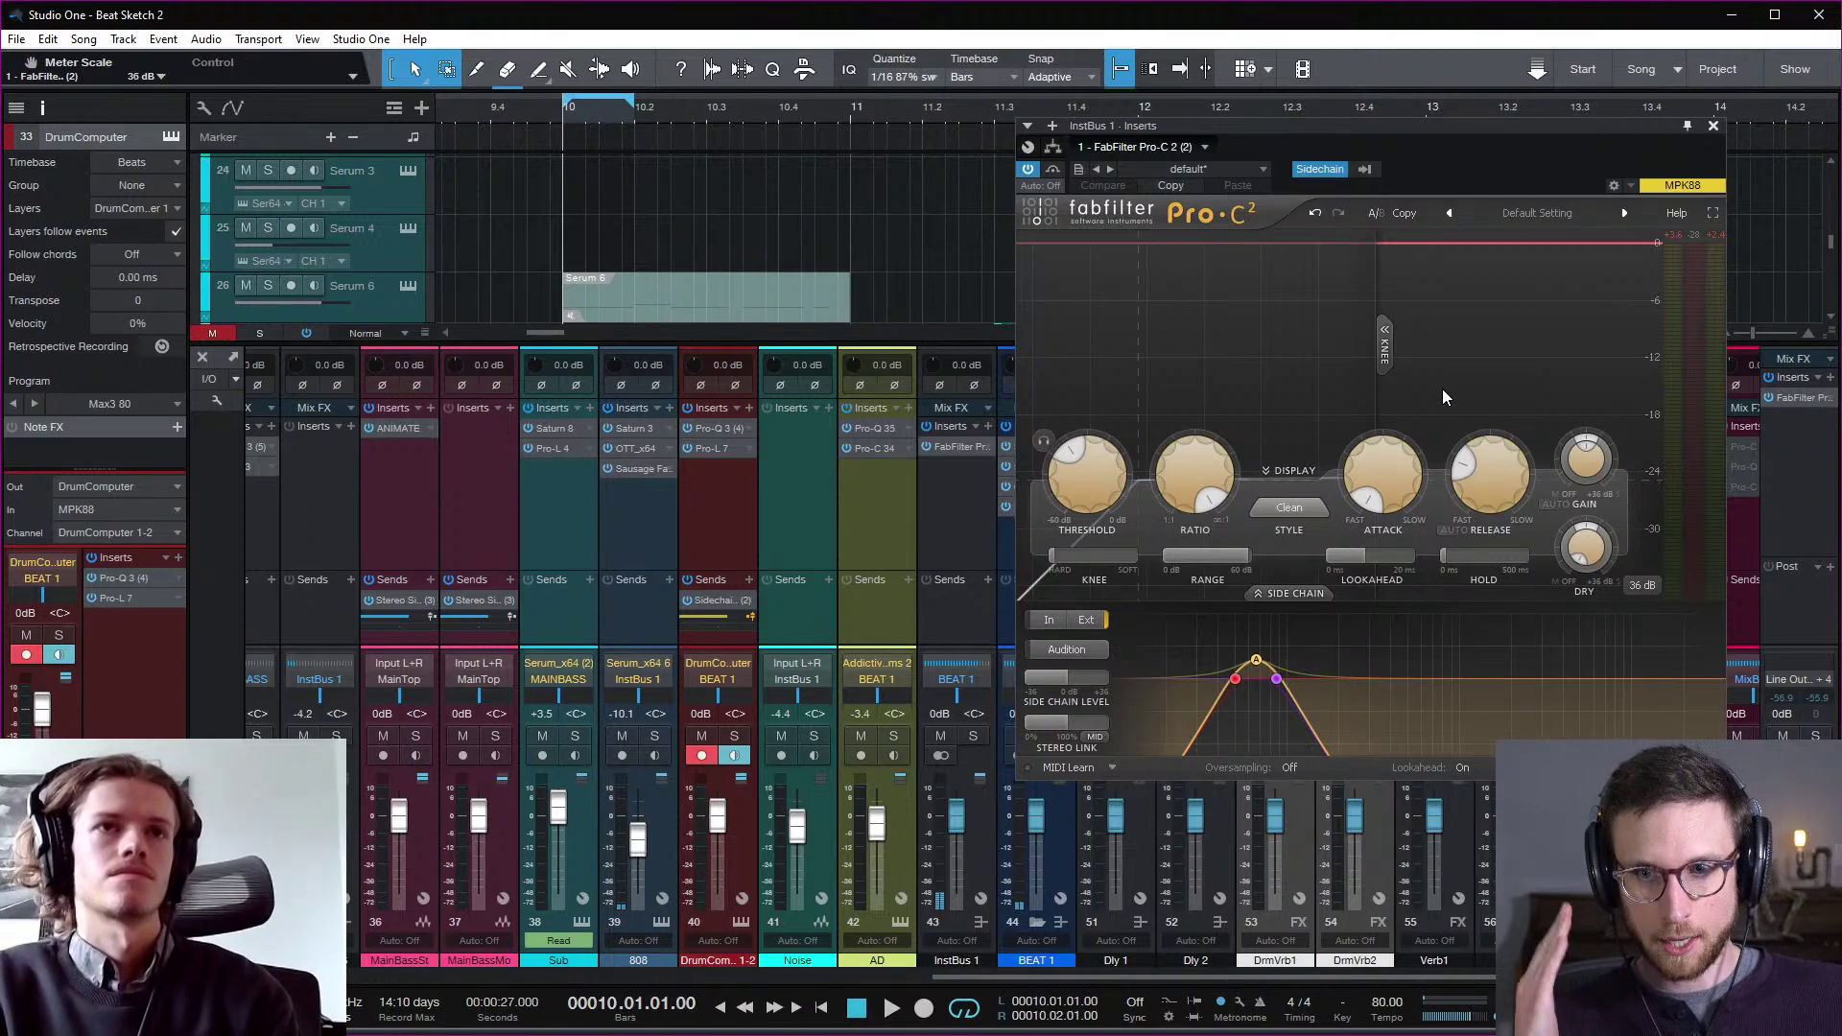
pyautogui.click(1384, 565)
pyautogui.moveTo(1430, 477); pyautogui.dragTo(1468, 432)
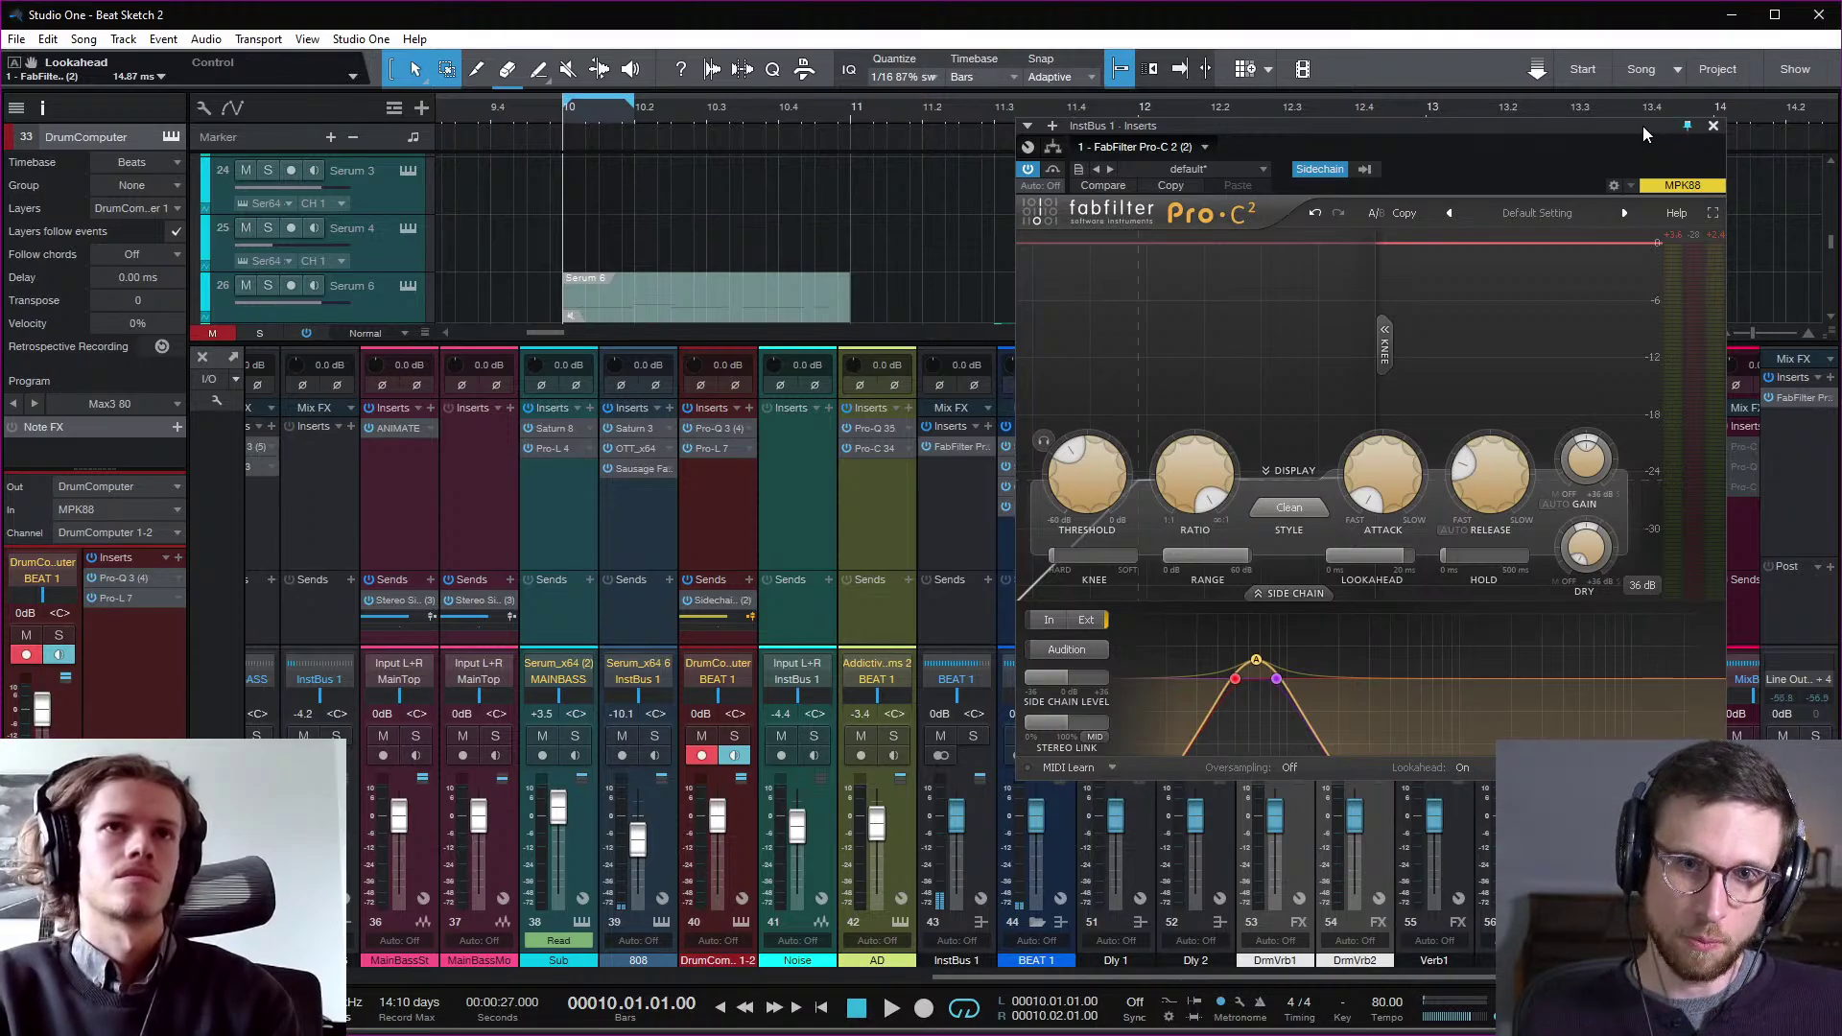
# Step: Reopen Scope from the MixBus inserts, arrange it side by side with Pro-C 2 and play the loop through both
pyautogui.moveTo(1643, 124); pyautogui.dragTo(1297, 240)
pyautogui.hscroll(3, 1660, 527)
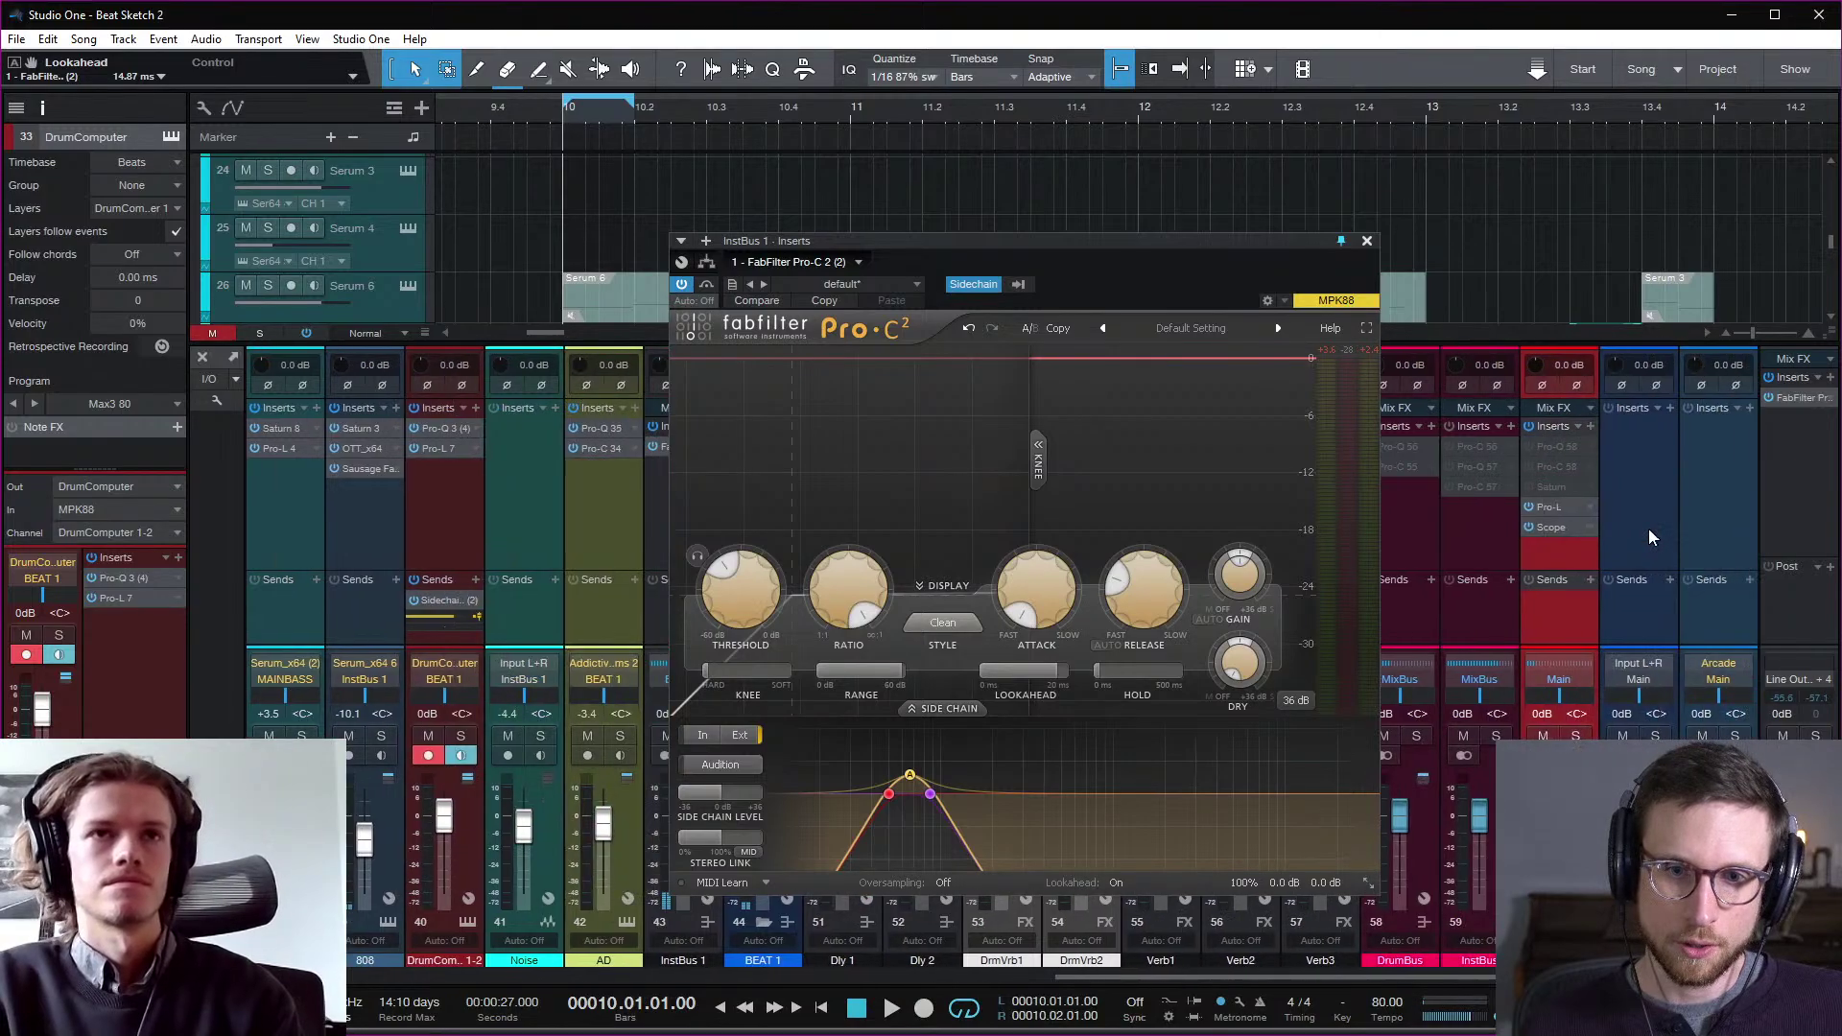
pyautogui.click(1554, 526)
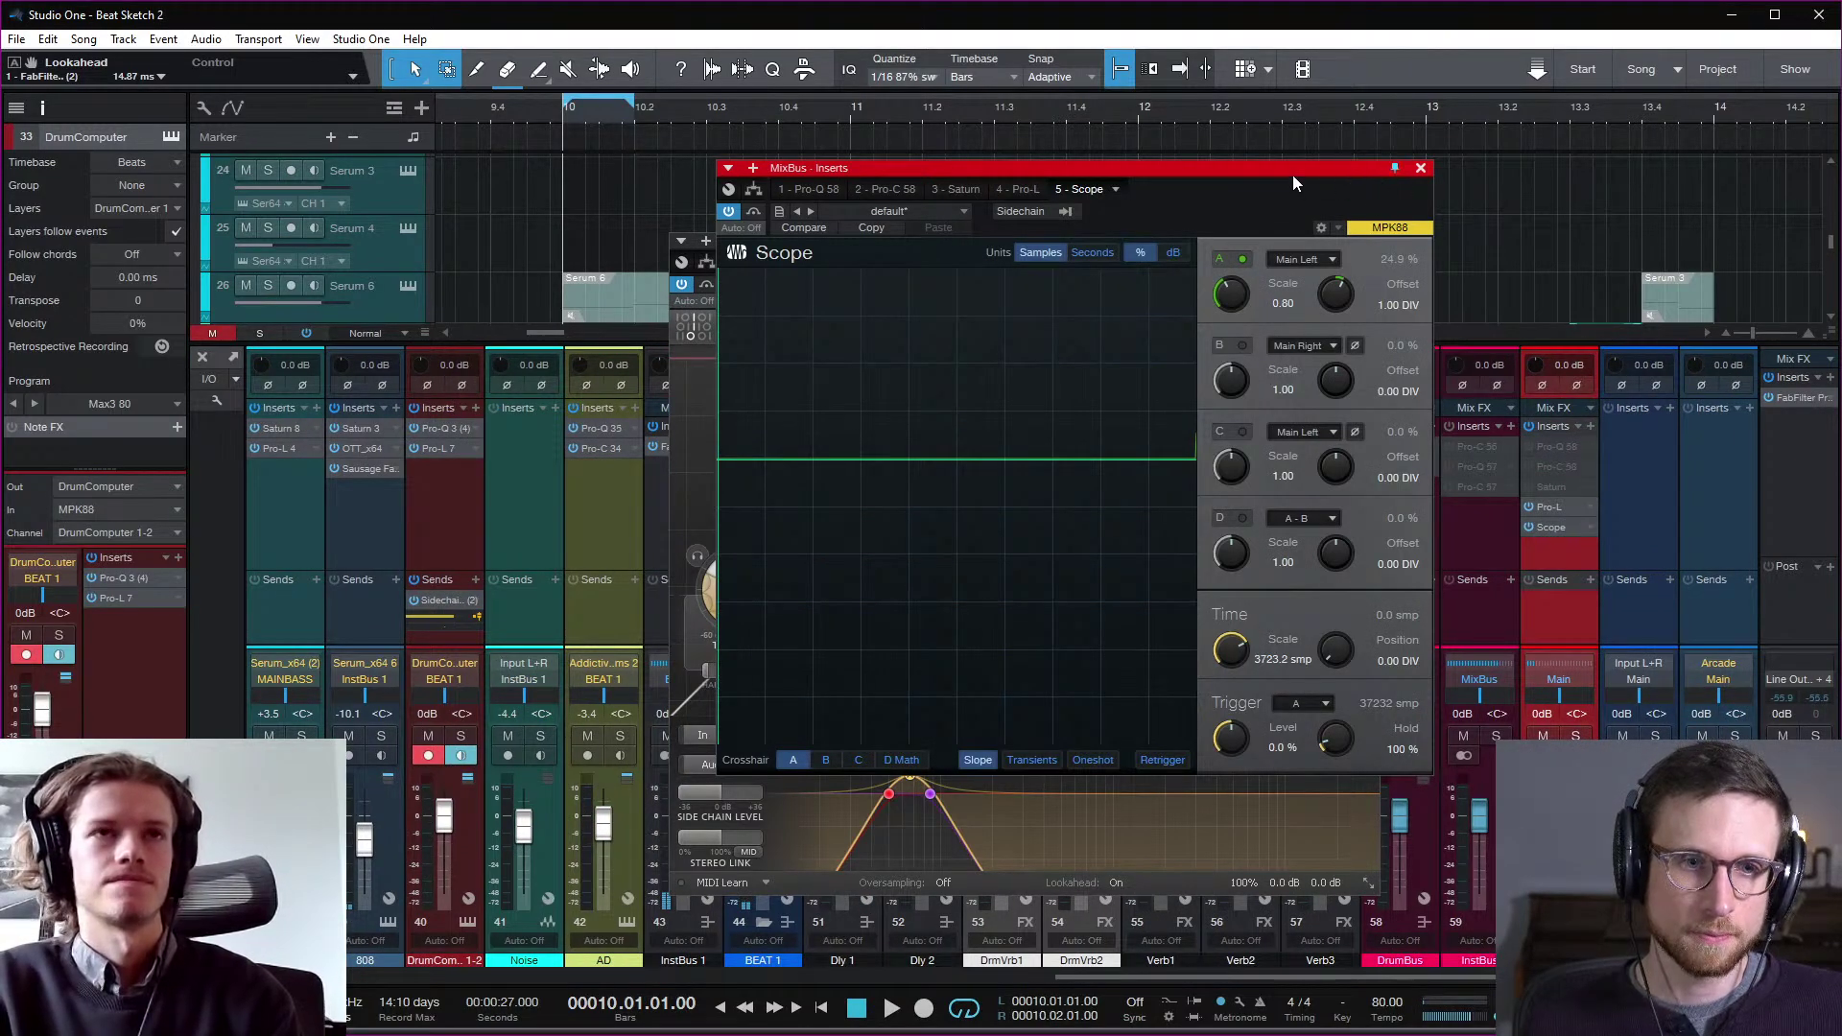
pyautogui.moveTo(1292, 175); pyautogui.dragTo(675, 108)
pyautogui.moveTo(1148, 237); pyautogui.dragTo(1382, 82)
pyautogui.moveTo(631, 104); pyautogui.dragTo(791, 90)
pyautogui.press('space')
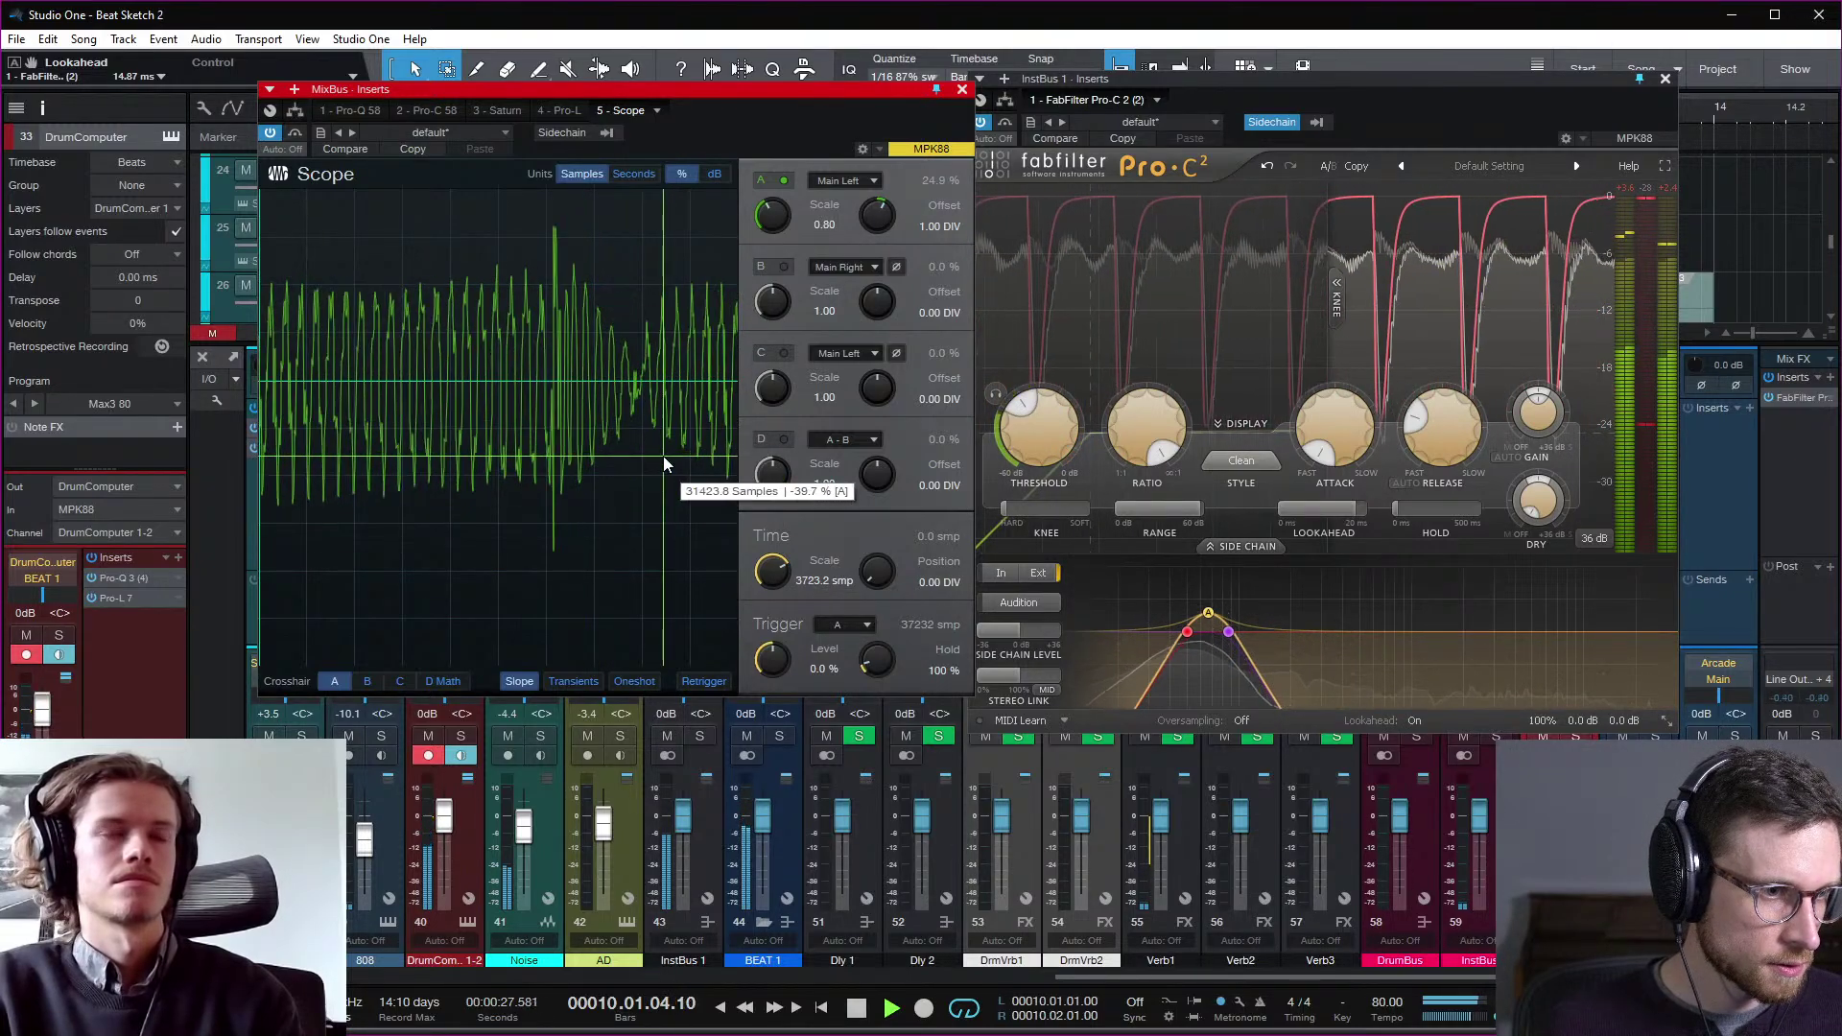
pyautogui.press('space')
# Step: Set Pro-C 2's lookahead to 20.00 ms and its threshold to -41.51 dB, and play the loop
pyautogui.moveTo(1291, 526); pyautogui.dragTo(1489, 429)
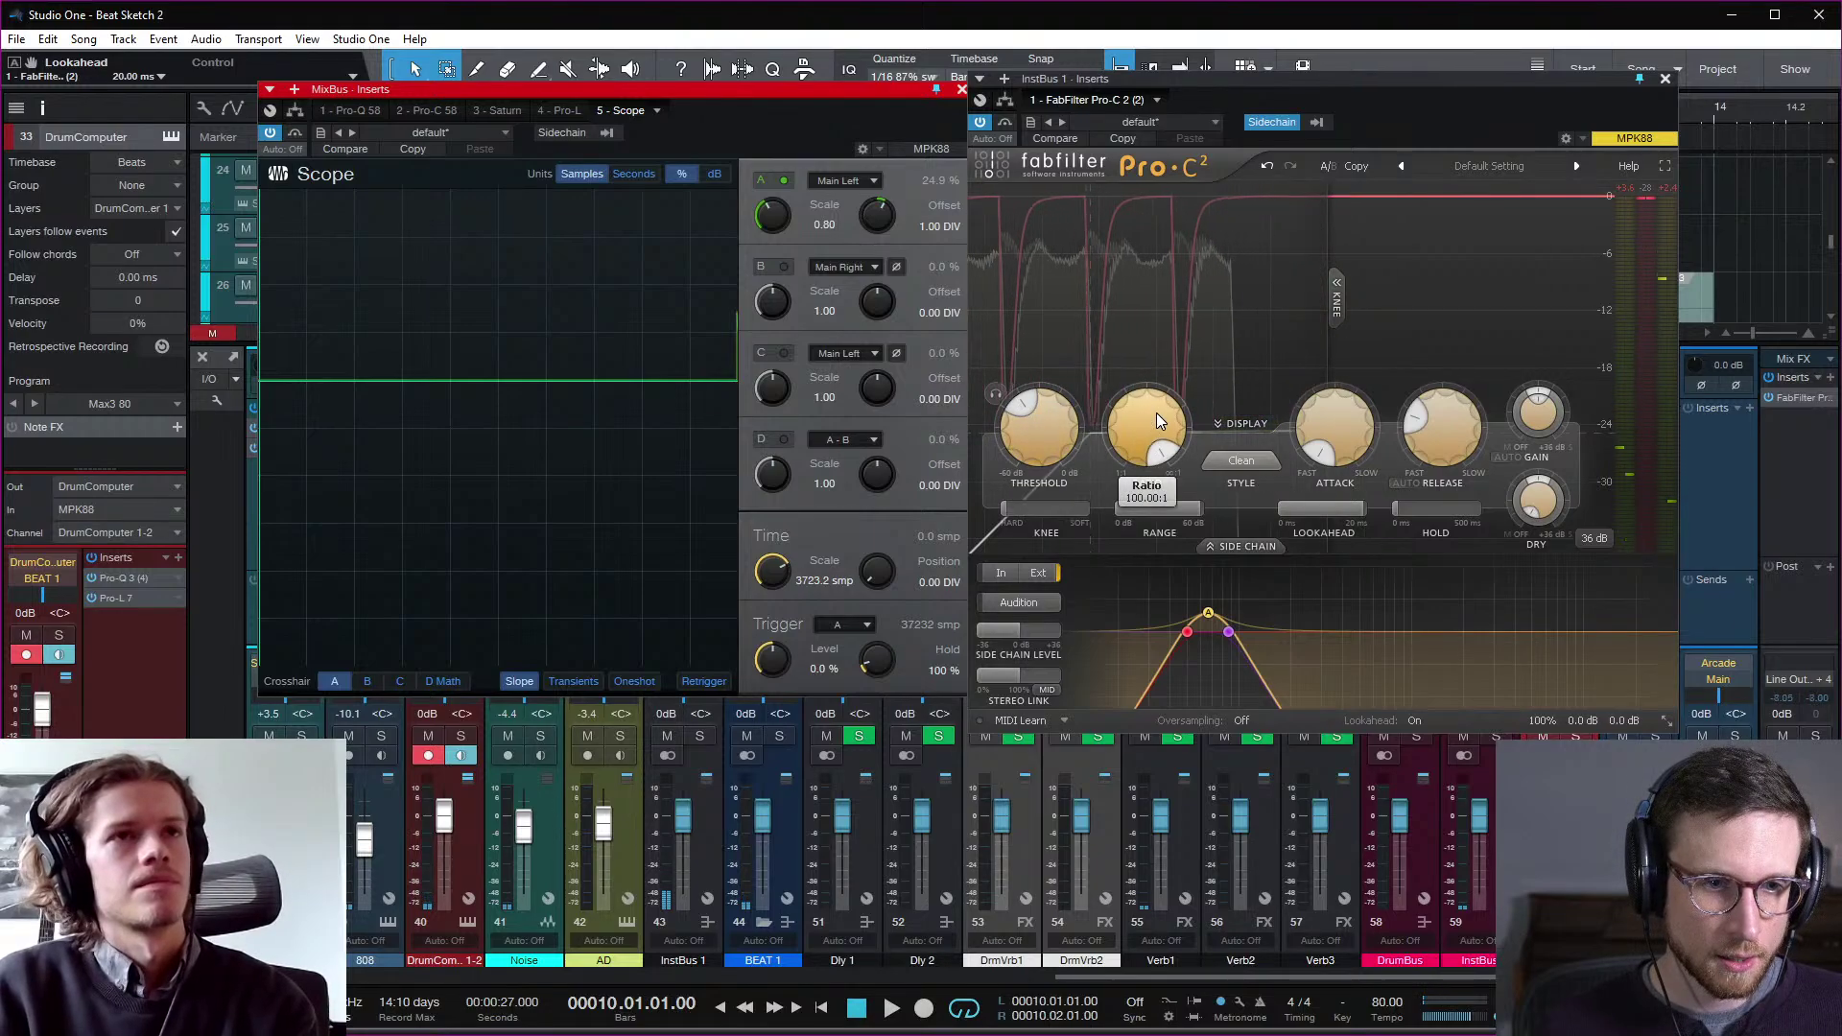
pyautogui.moveTo(1033, 448); pyautogui.dragTo(1037, 501)
pyautogui.press('space')
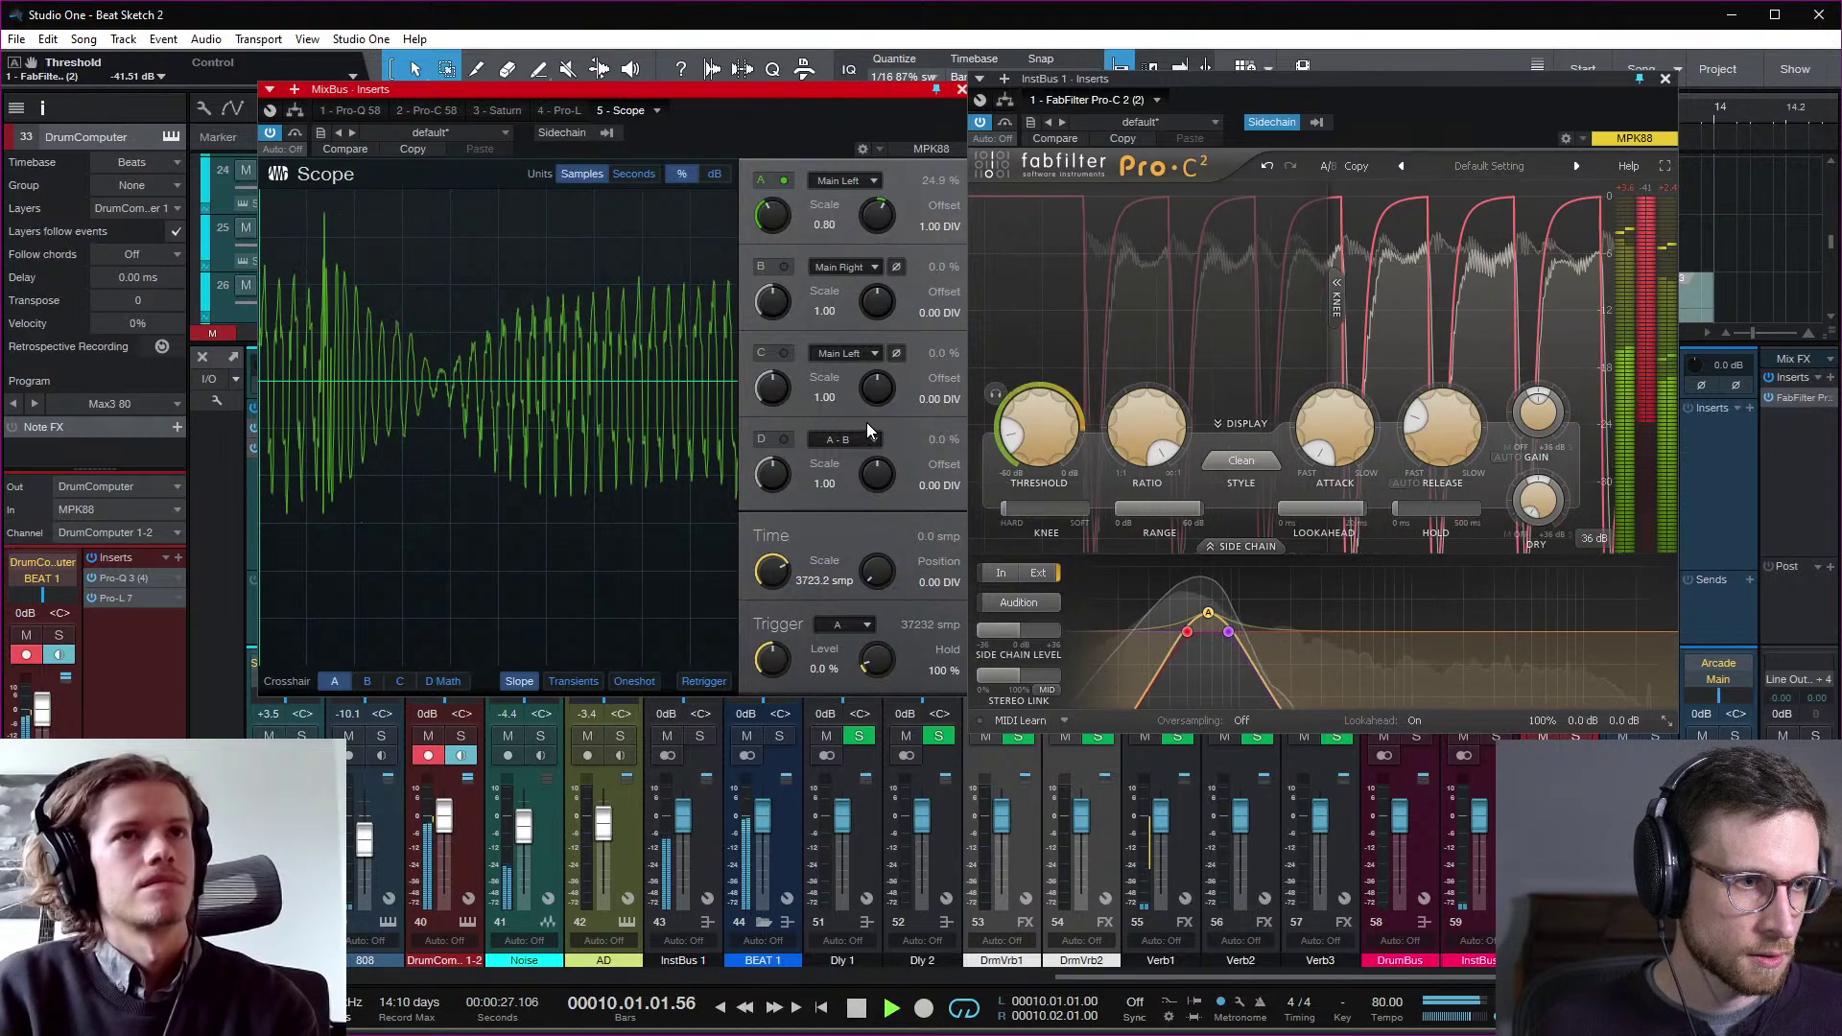
pyautogui.press('space')
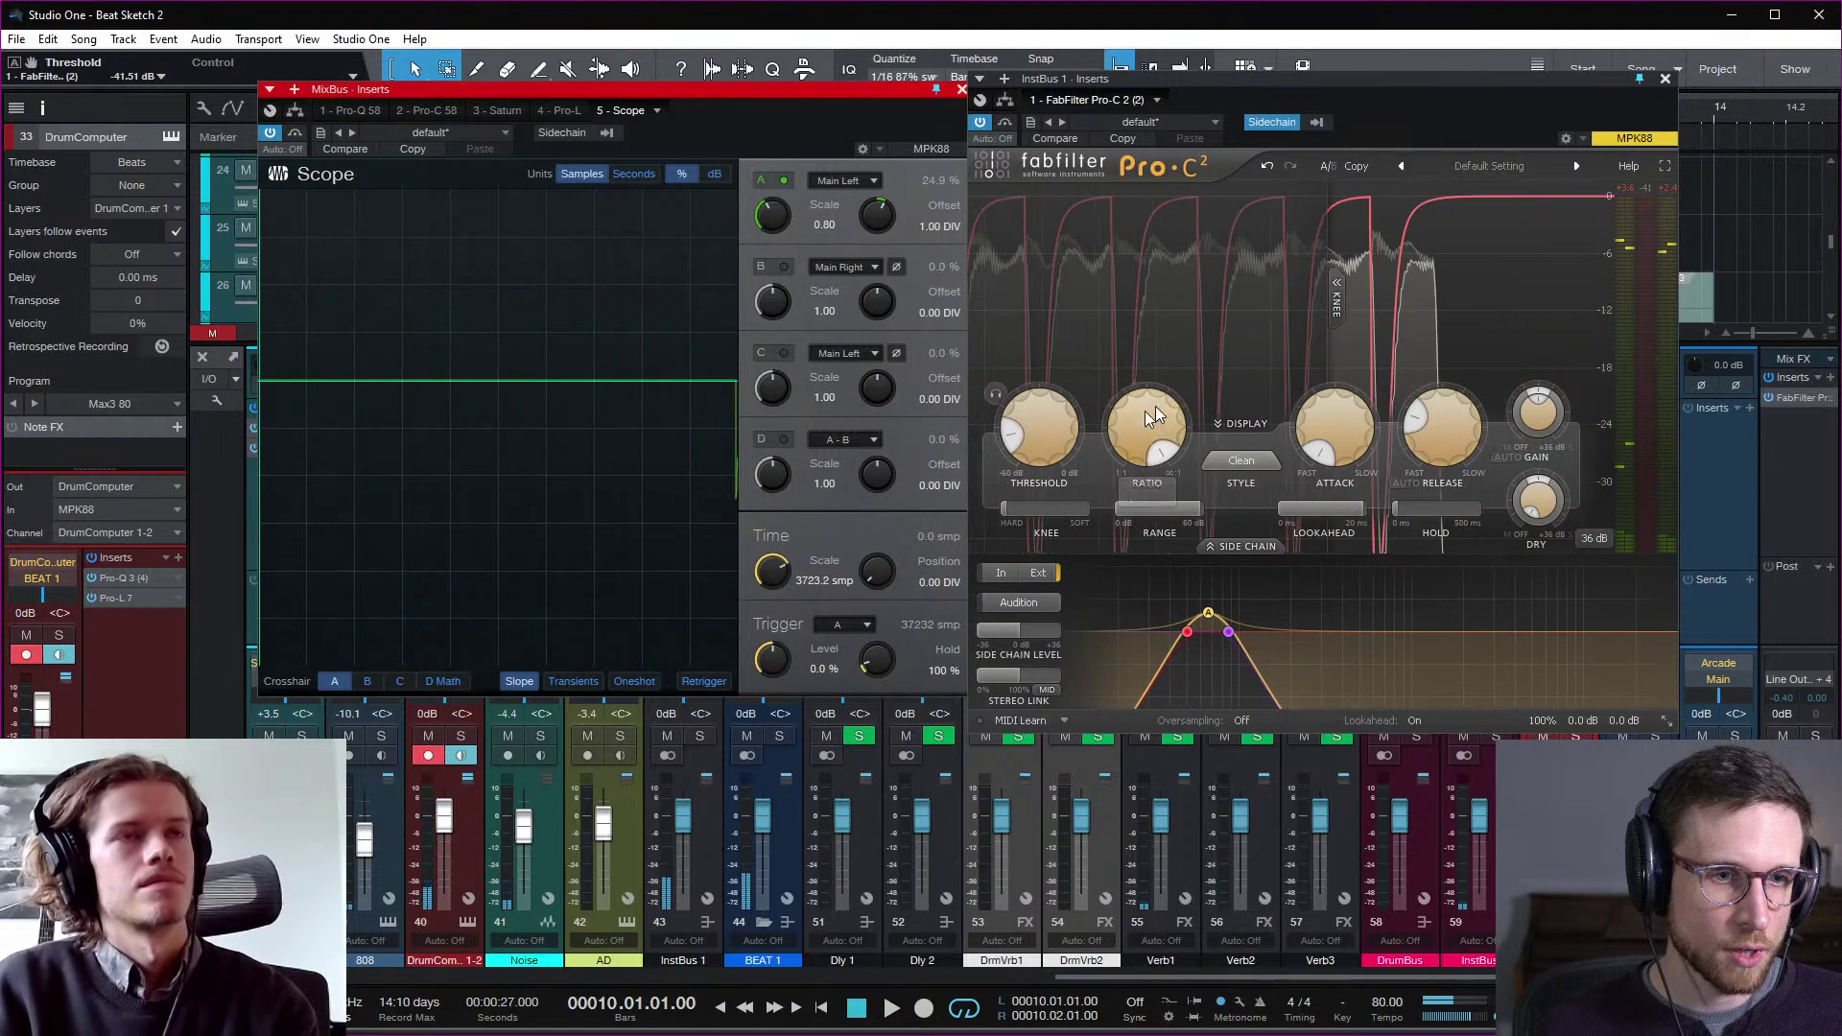
# Step: Bypass and re-enable Pro-C 2 during playback to compare the waveform in Scope with and without ducking
pyautogui.press('space')
pyautogui.click(982, 121)
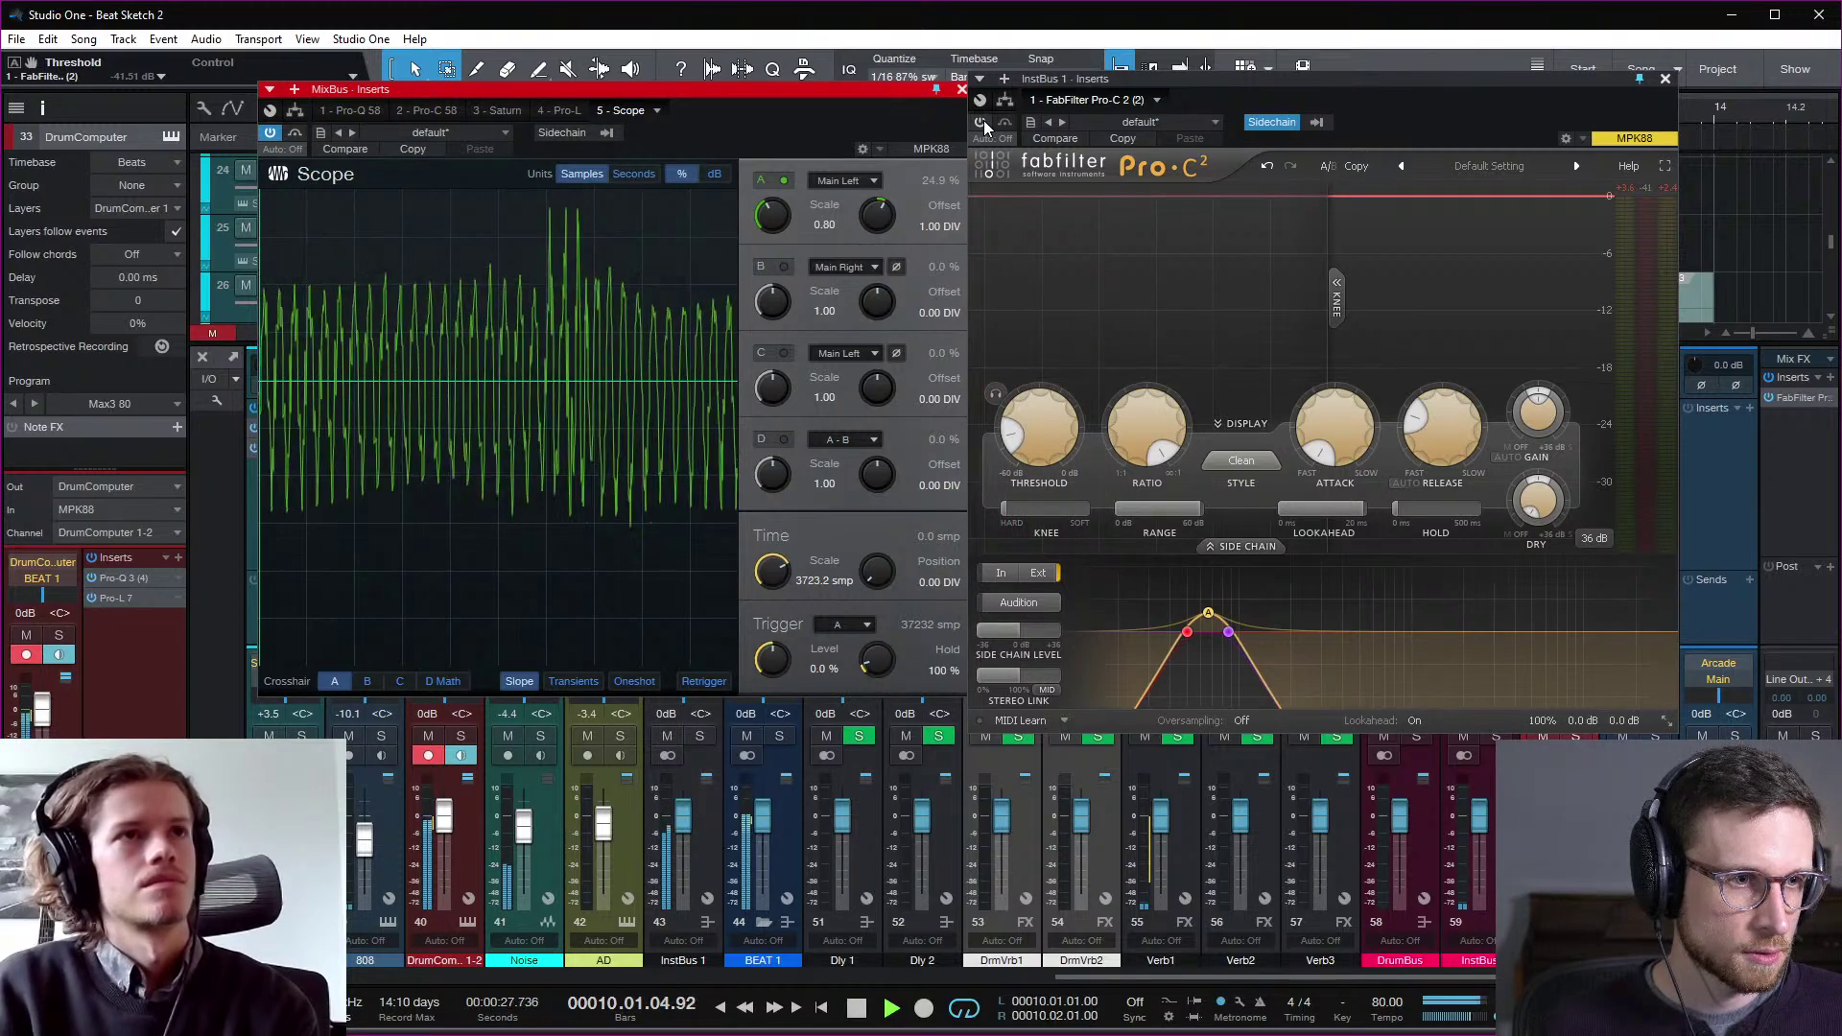
pyautogui.click(983, 121)
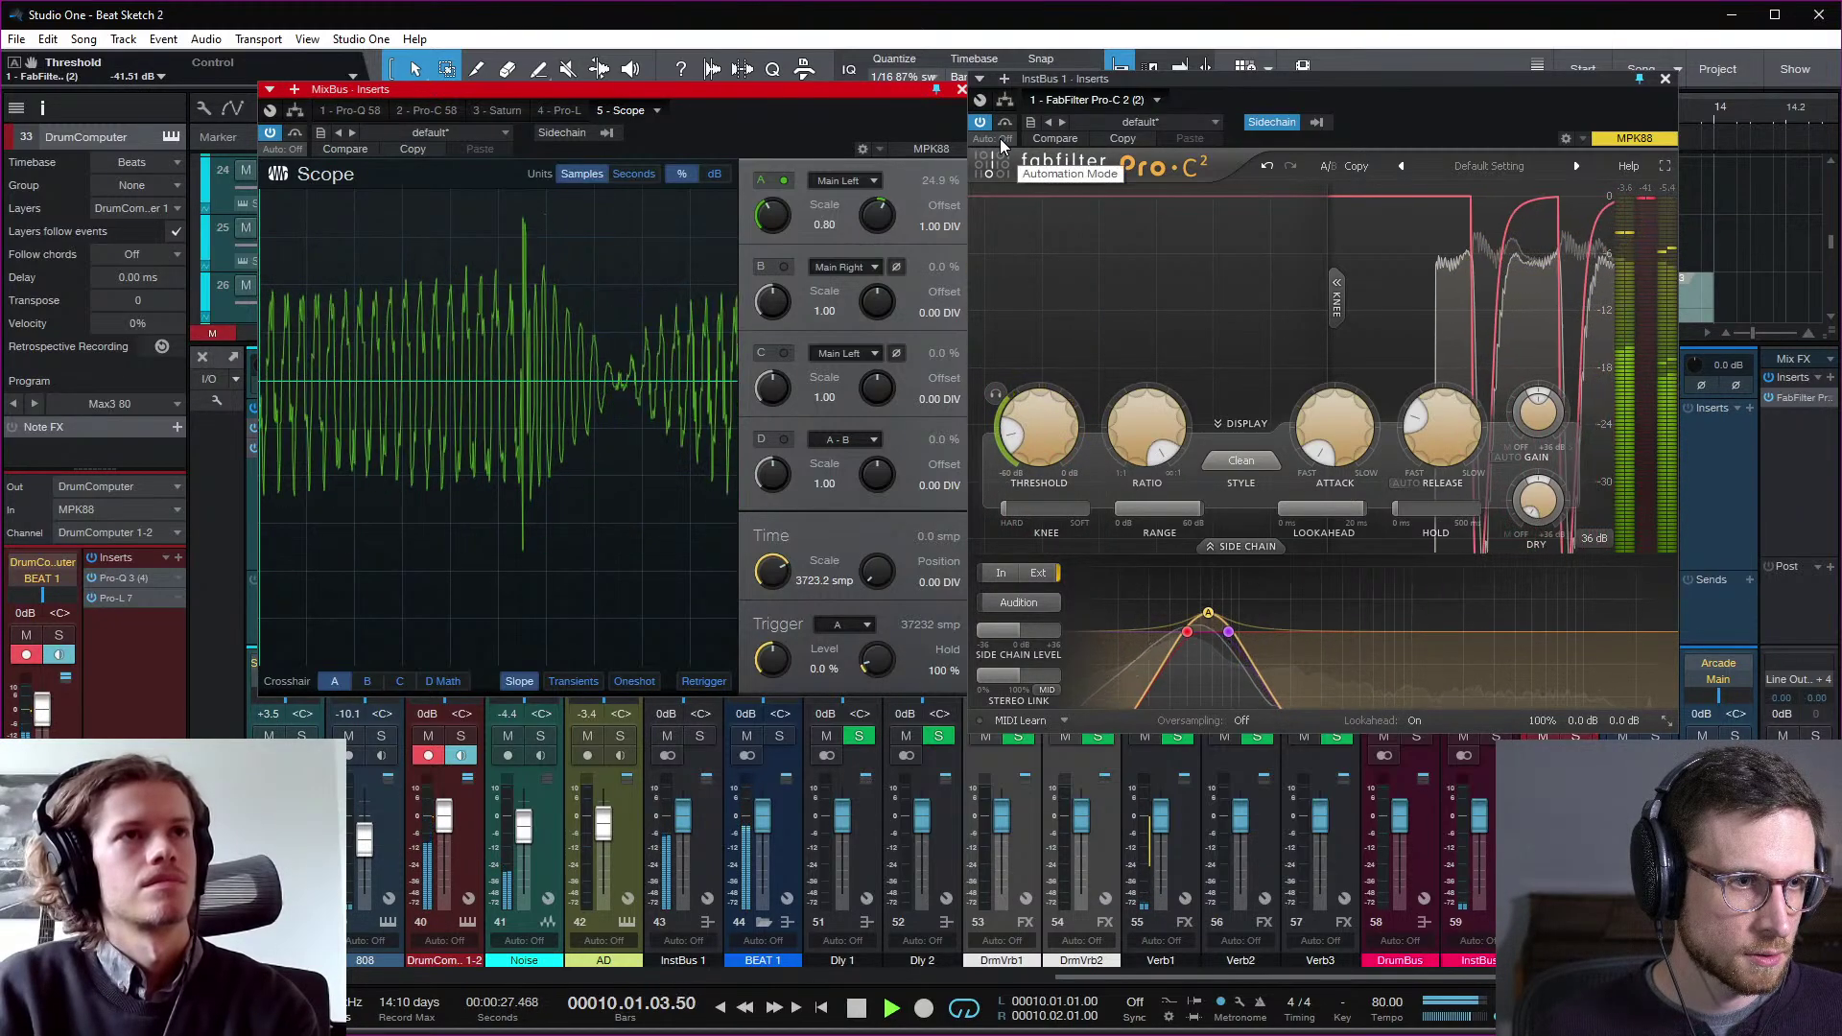
pyautogui.press('space')
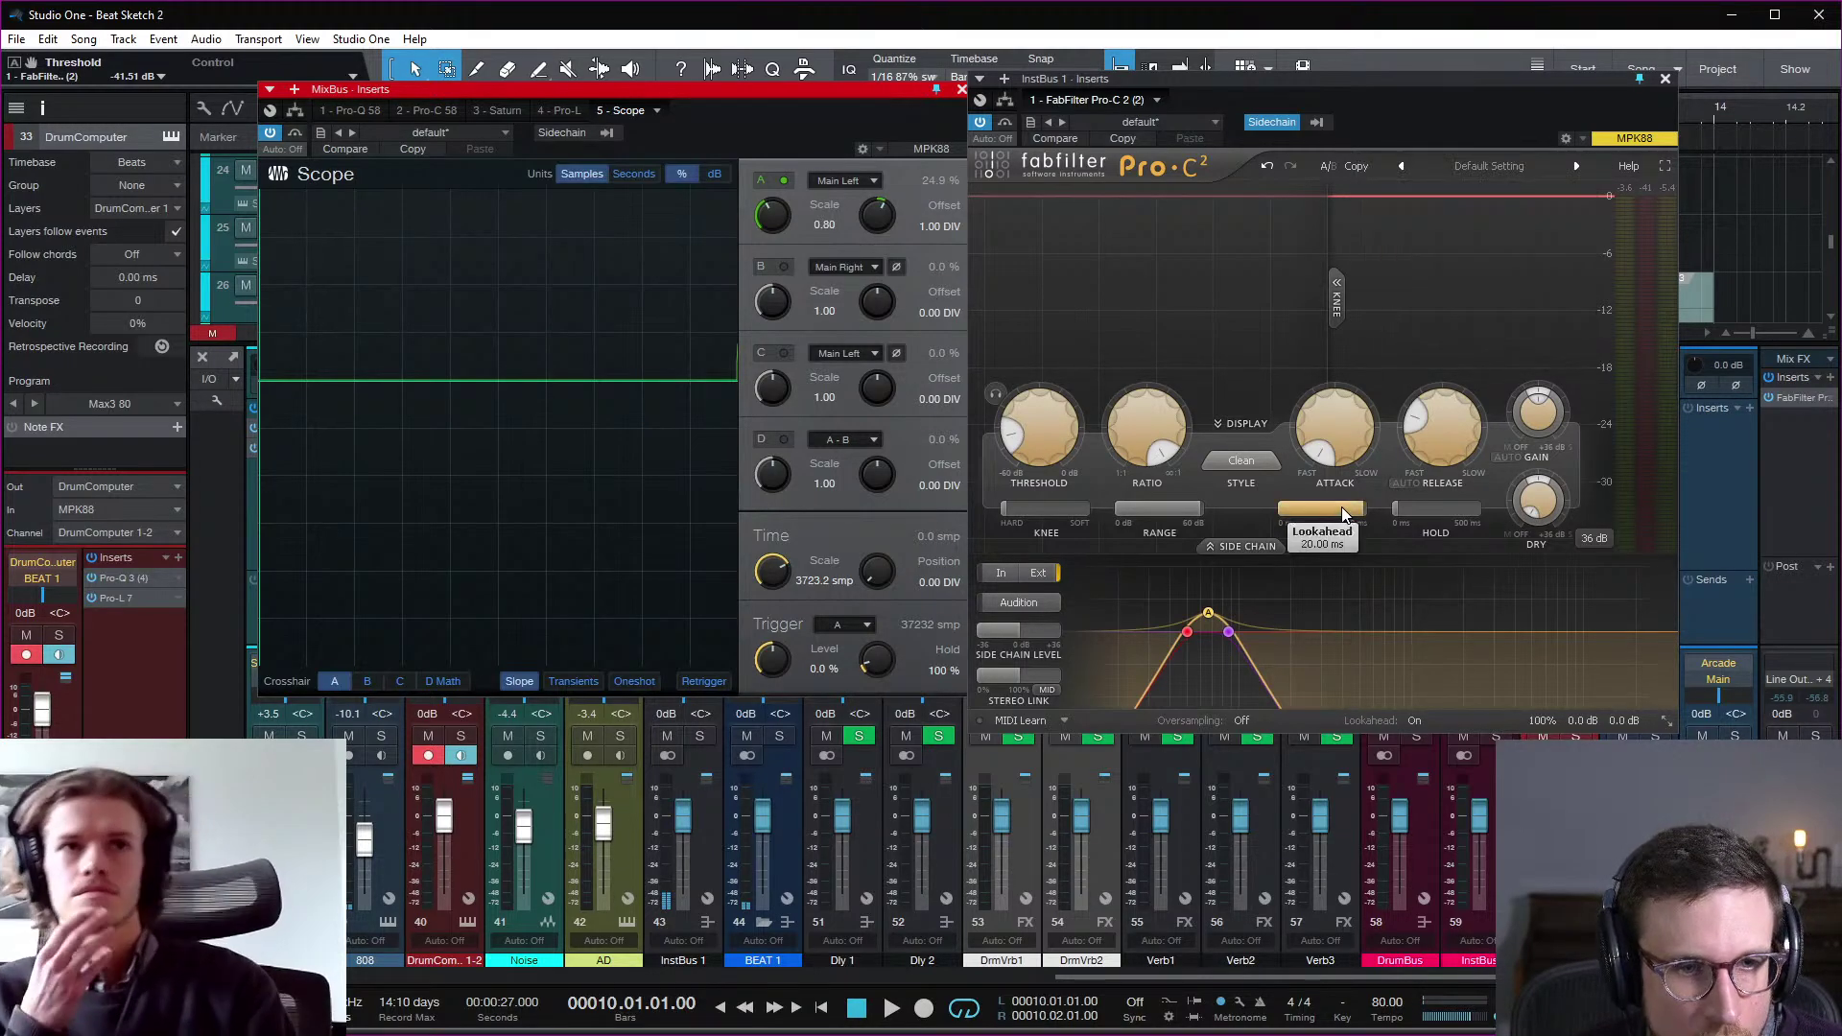
# Step: Play the loop while trying a higher Pro-C 2 threshold and a lookahead of 0.00 ms
pyautogui.moveTo(1343, 508)
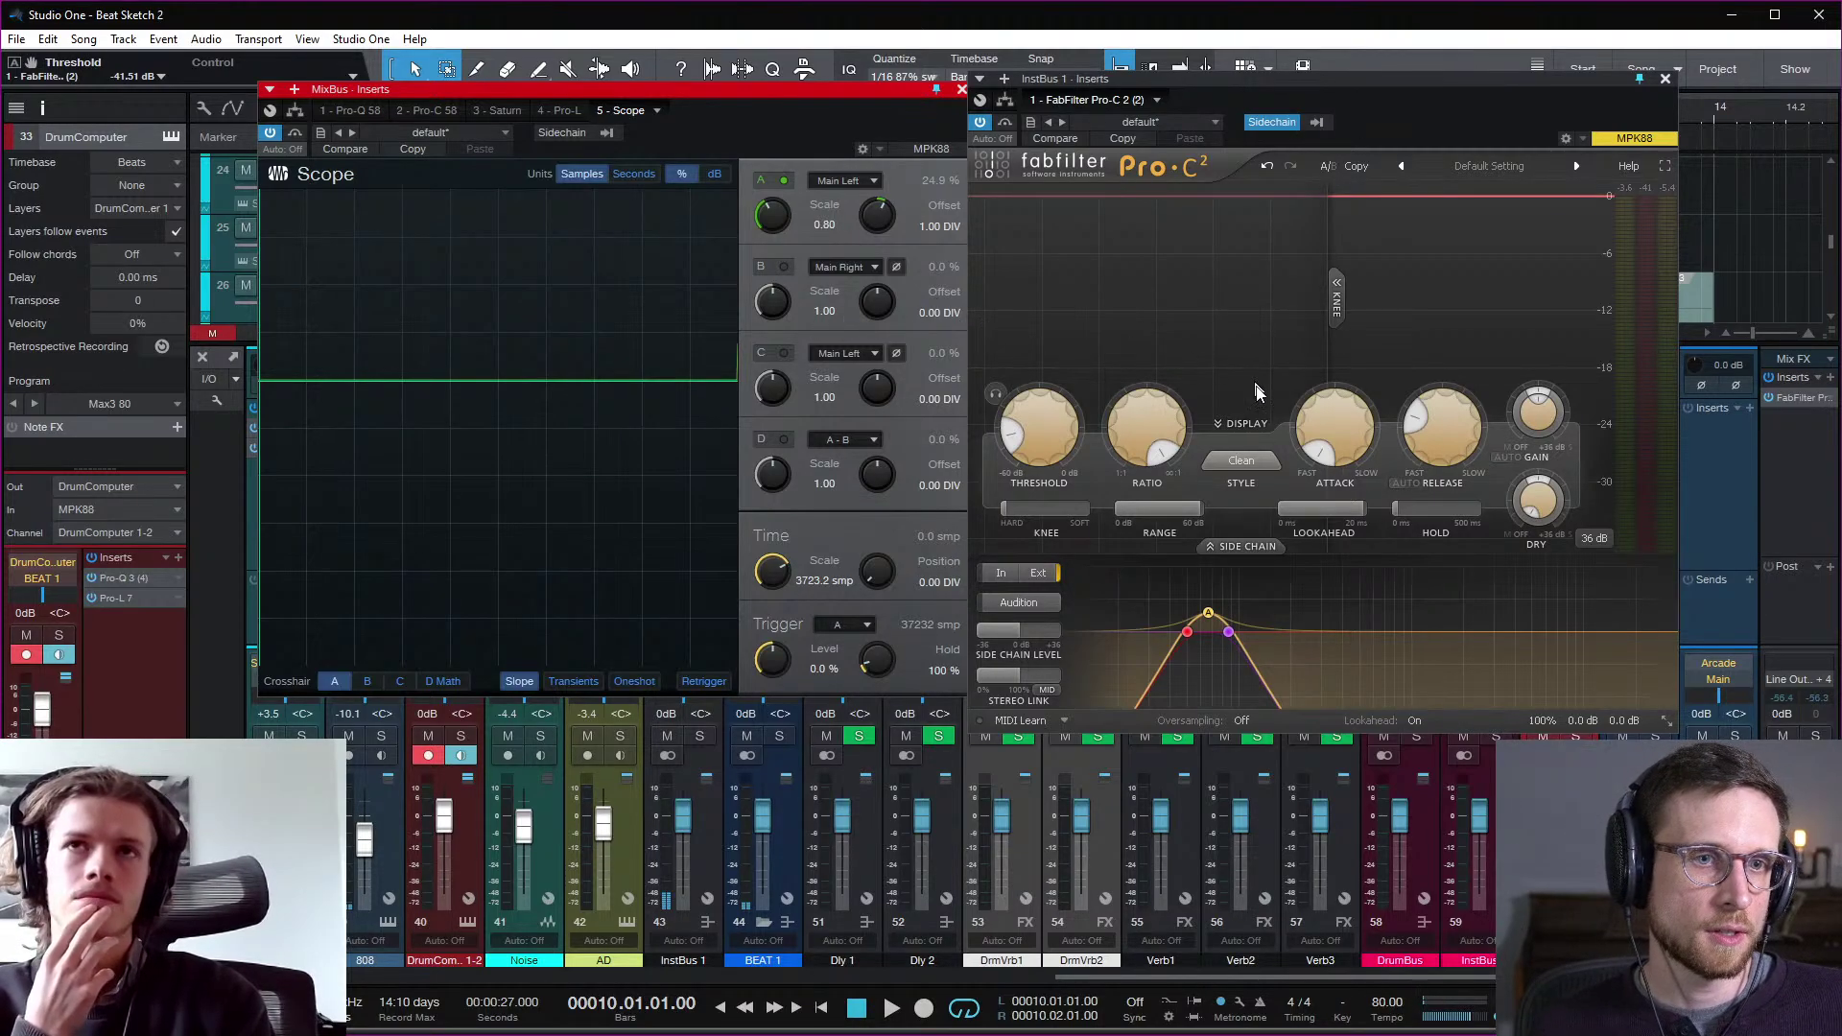
pyautogui.press('space')
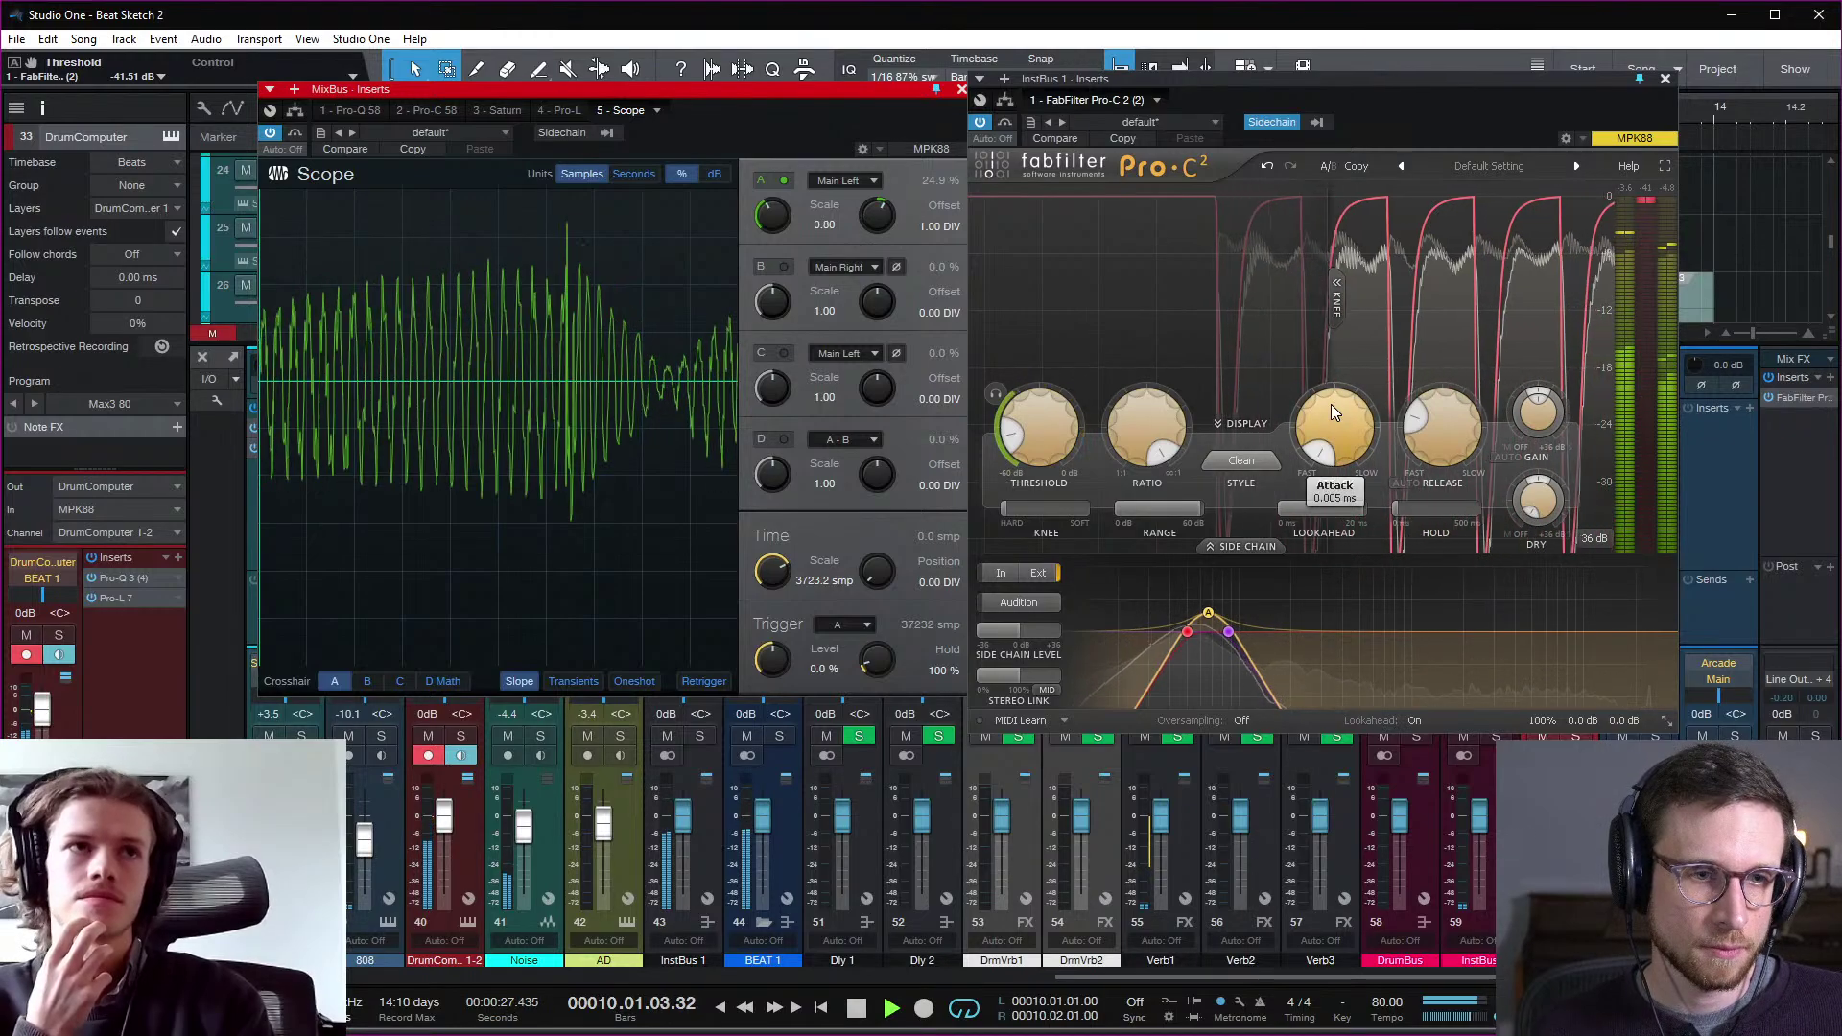
pyautogui.moveTo(1046, 428)
pyautogui.mouseDown()
pyautogui.moveTo(1046, 382)
pyautogui.moveTo(1075, 407)
pyautogui.mouseUp()
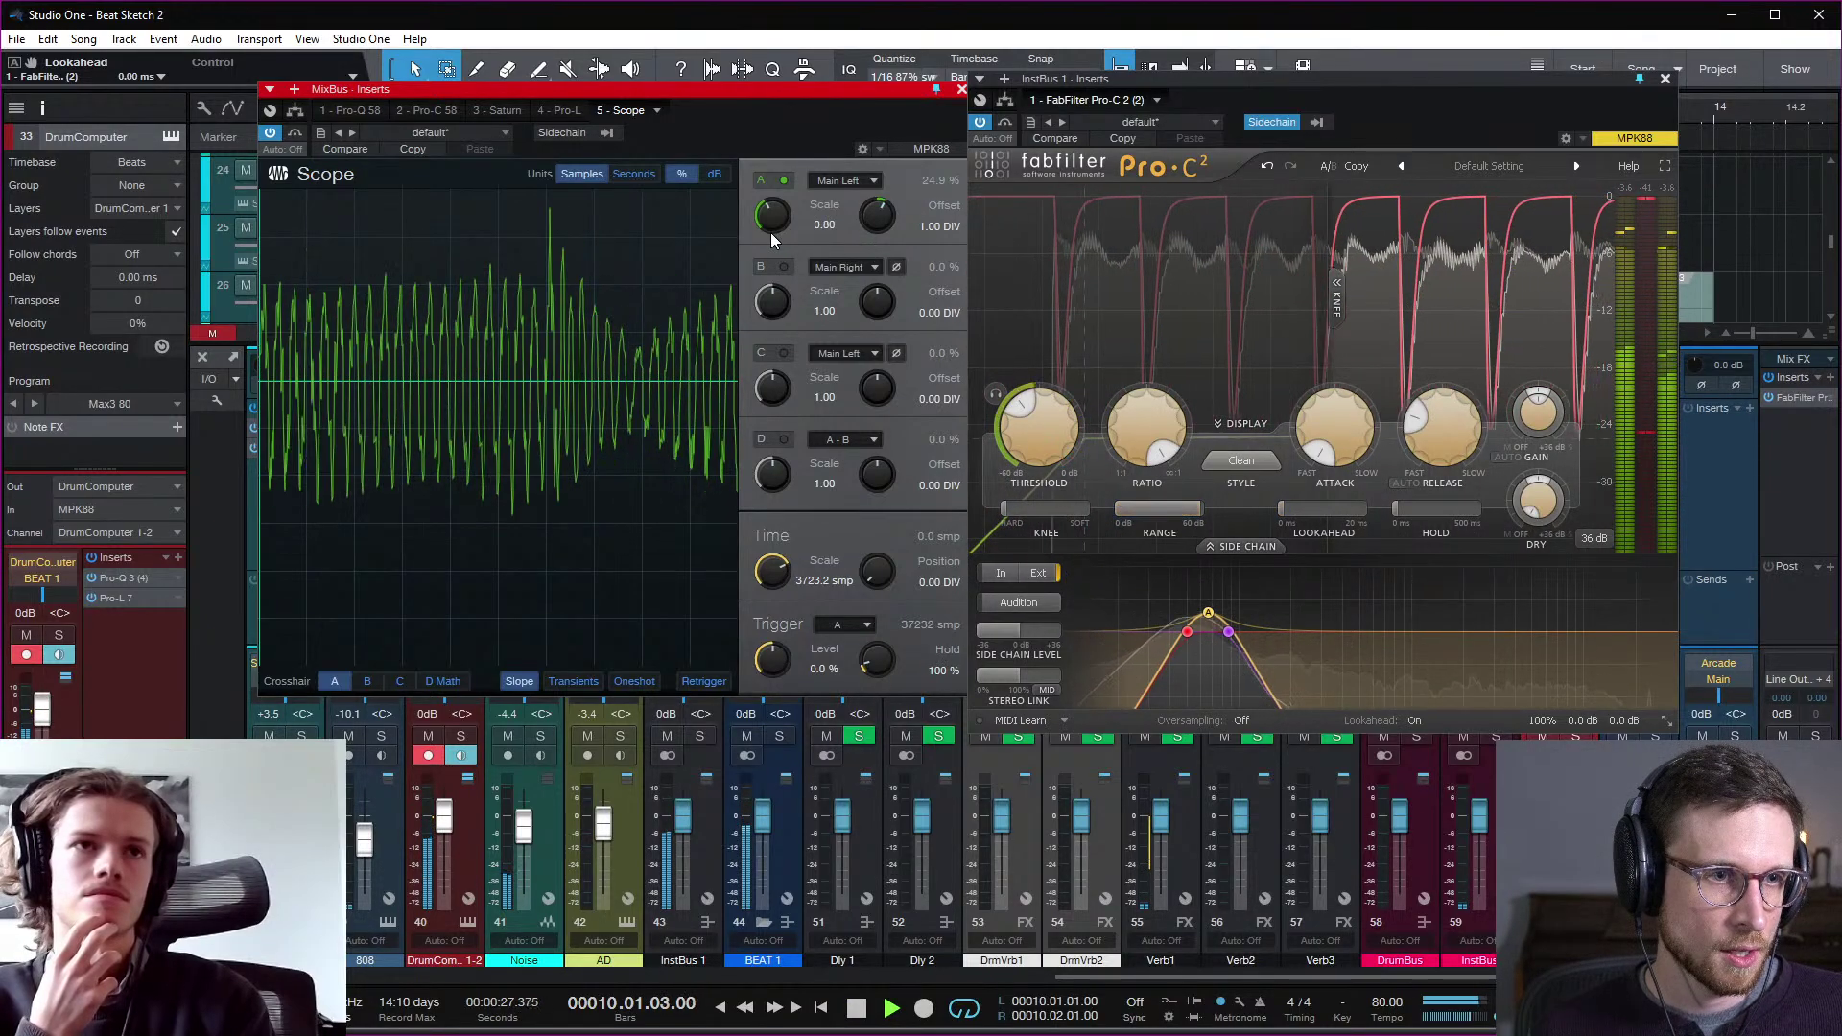
# Step: Set Scope's time scale to 3564.8 smp, readjust Pro-C 2's threshold with lookahead at 20.00 ms, and move its window clear of the mixer
pyautogui.moveTo(767, 569); pyautogui.dragTo(774, 580)
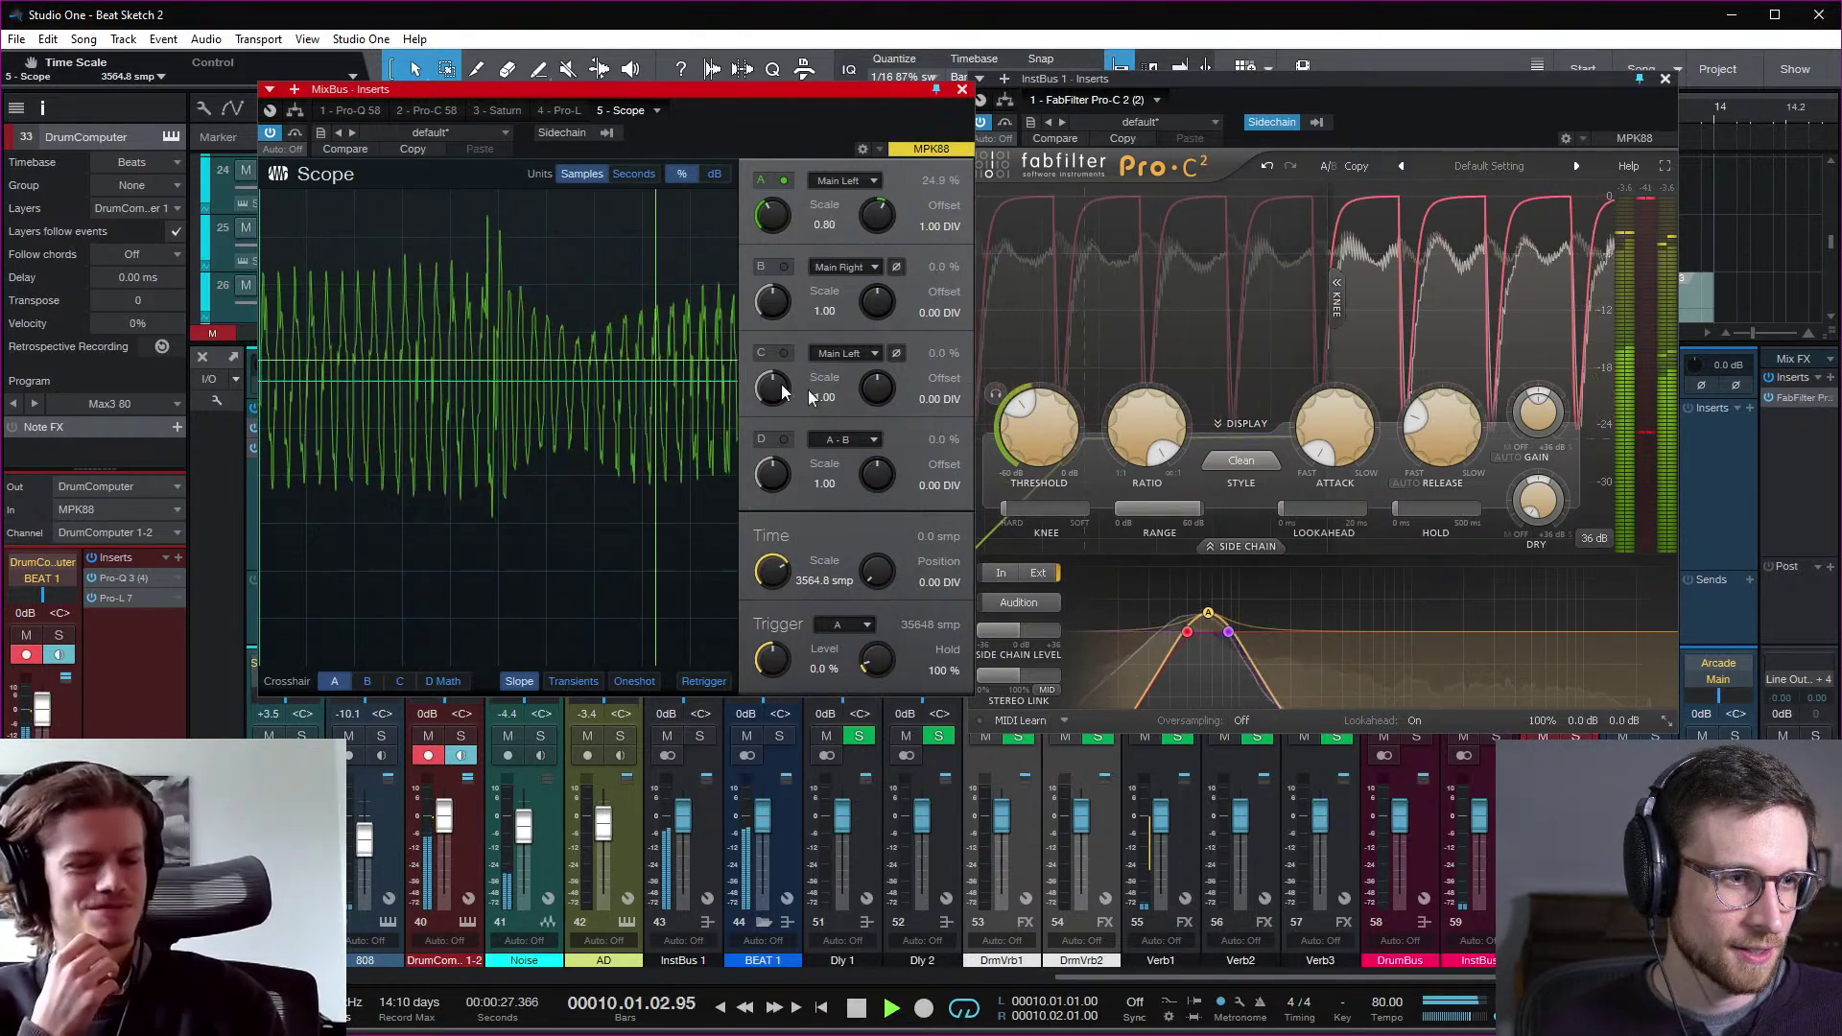
pyautogui.moveTo(1038, 446); pyautogui.dragTo(1061, 364)
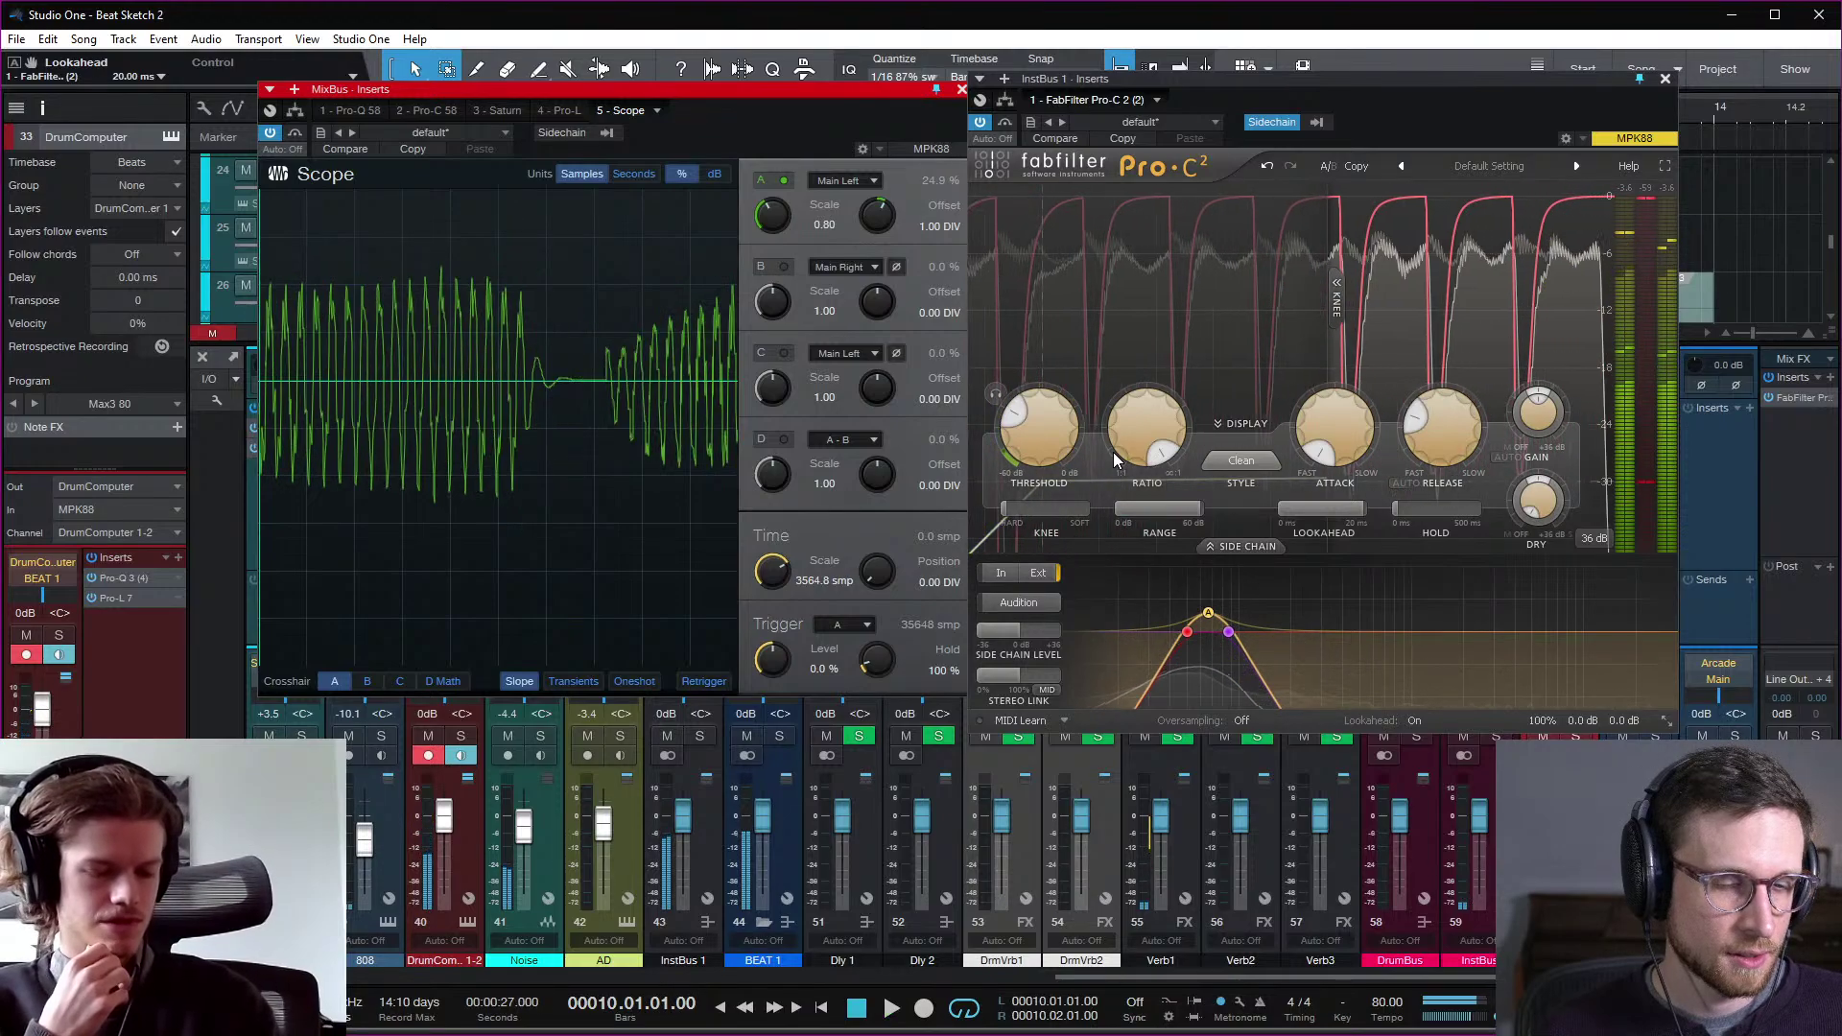
pyautogui.press('space')
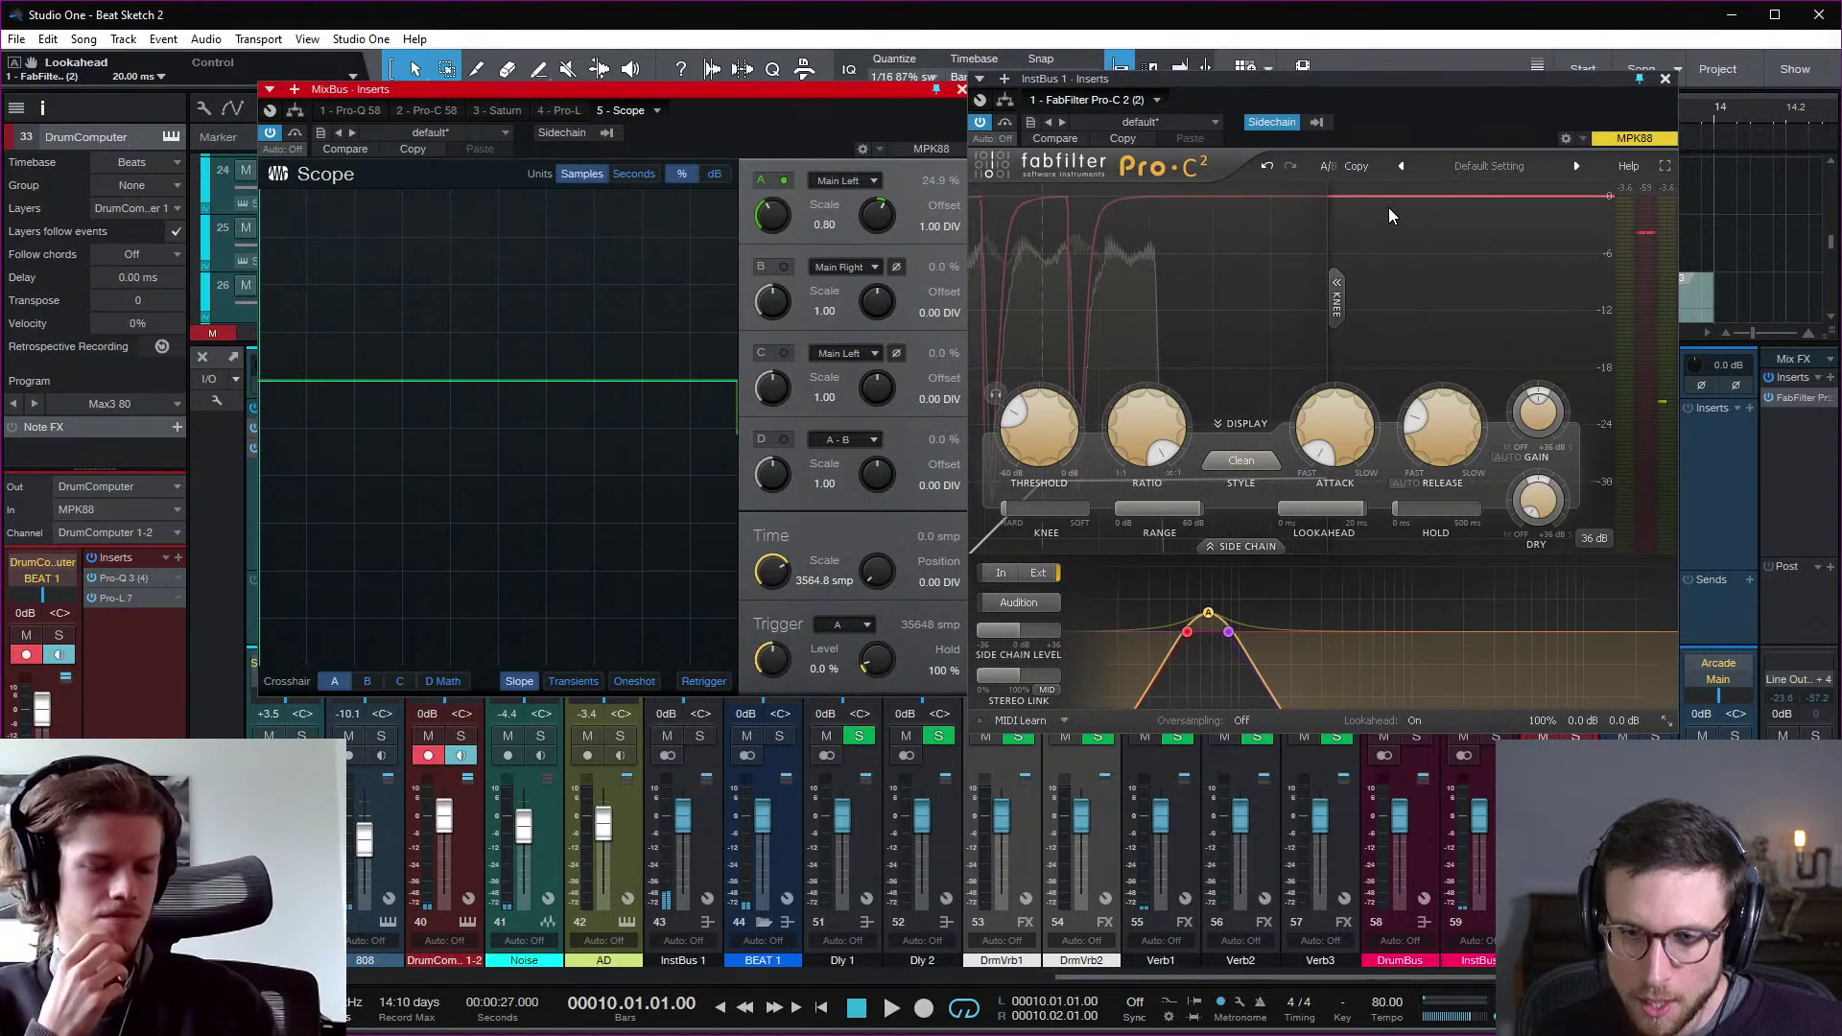
pyautogui.moveTo(1460, 86); pyautogui.dragTo(1645, 634)
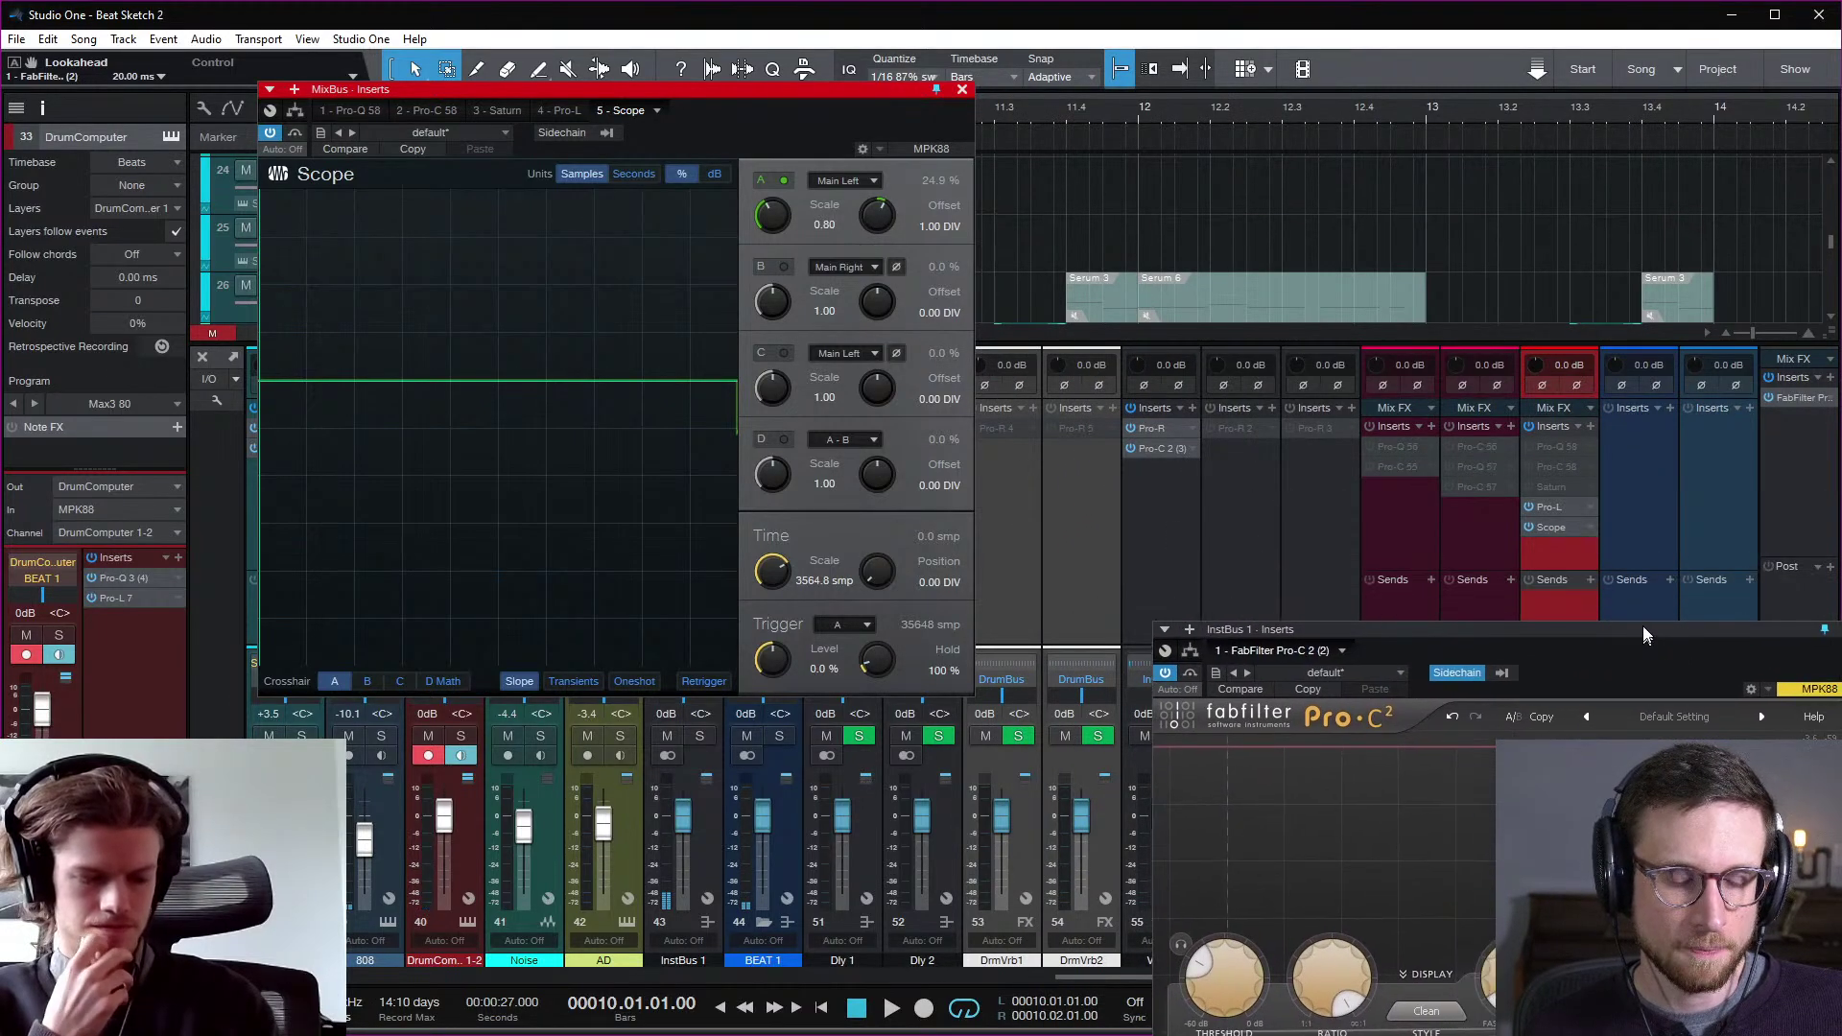
# Step: Move the Scope window down off the arrangement and select the Noise track
pyautogui.moveTo(726, 97); pyautogui.dragTo(736, 529)
pyautogui.scroll(-2, 757, 201)
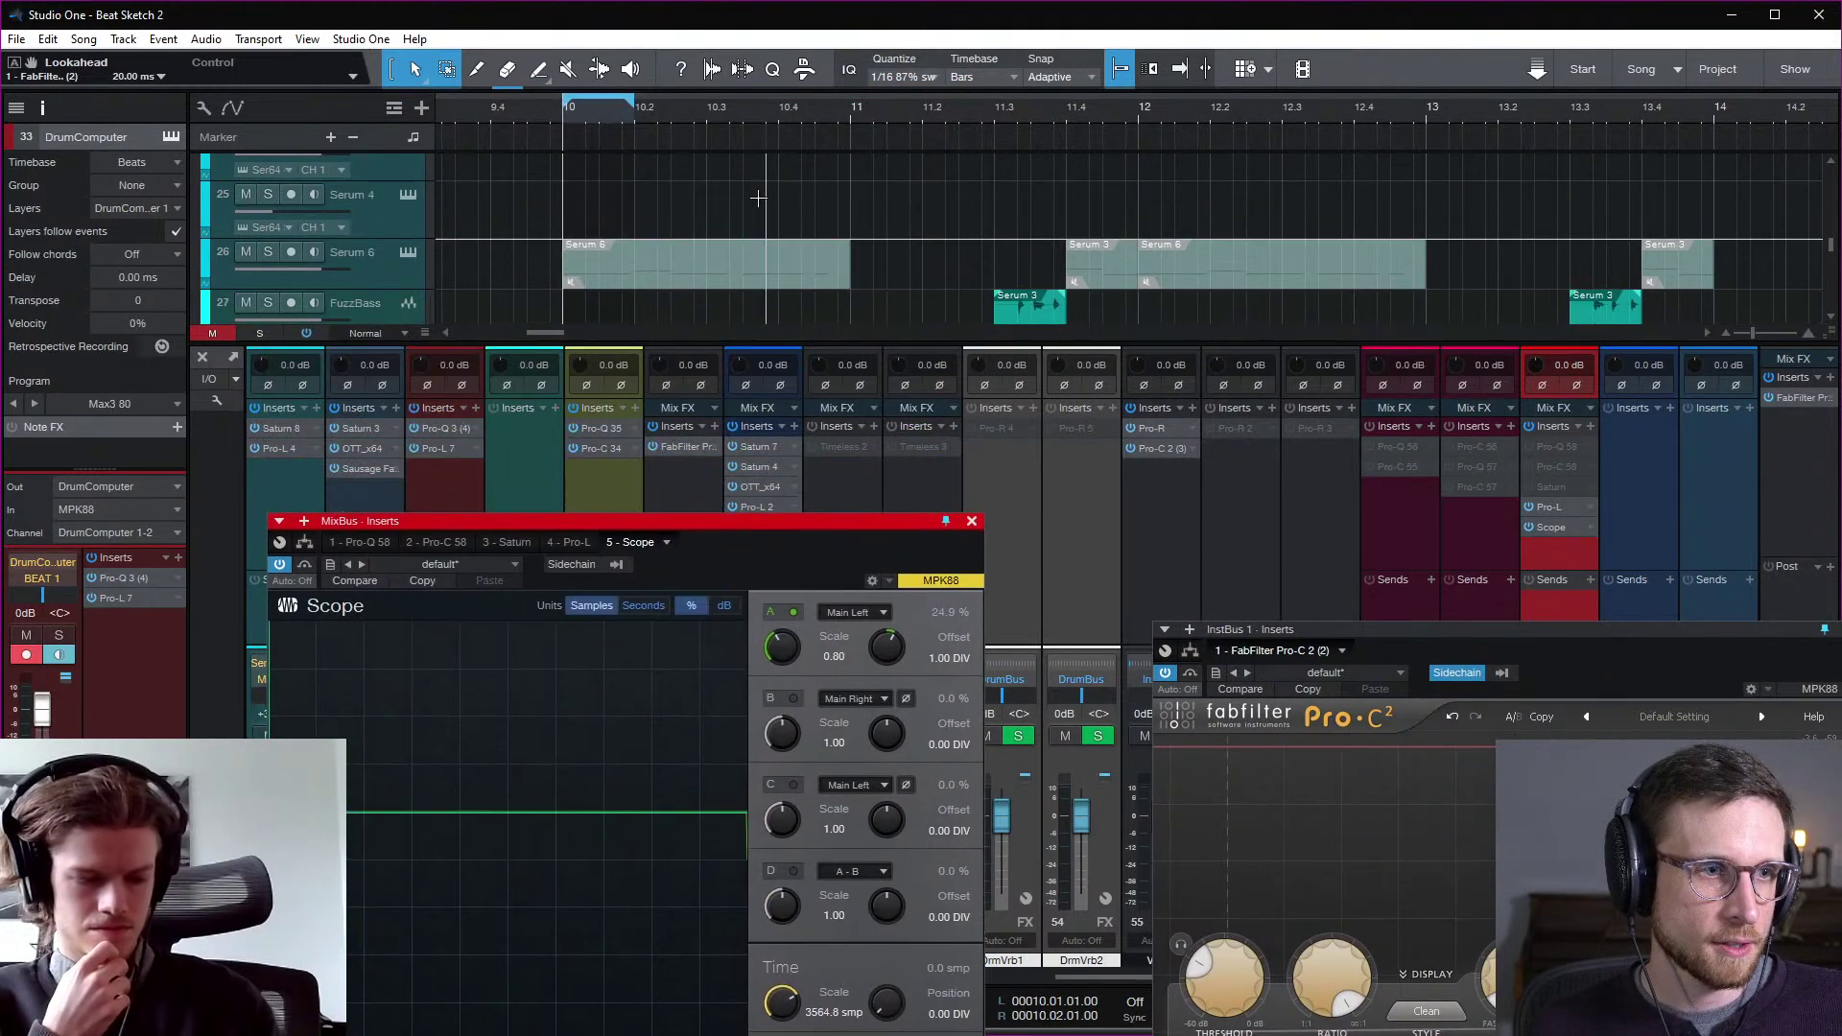
pyautogui.scroll(-5, 757, 213)
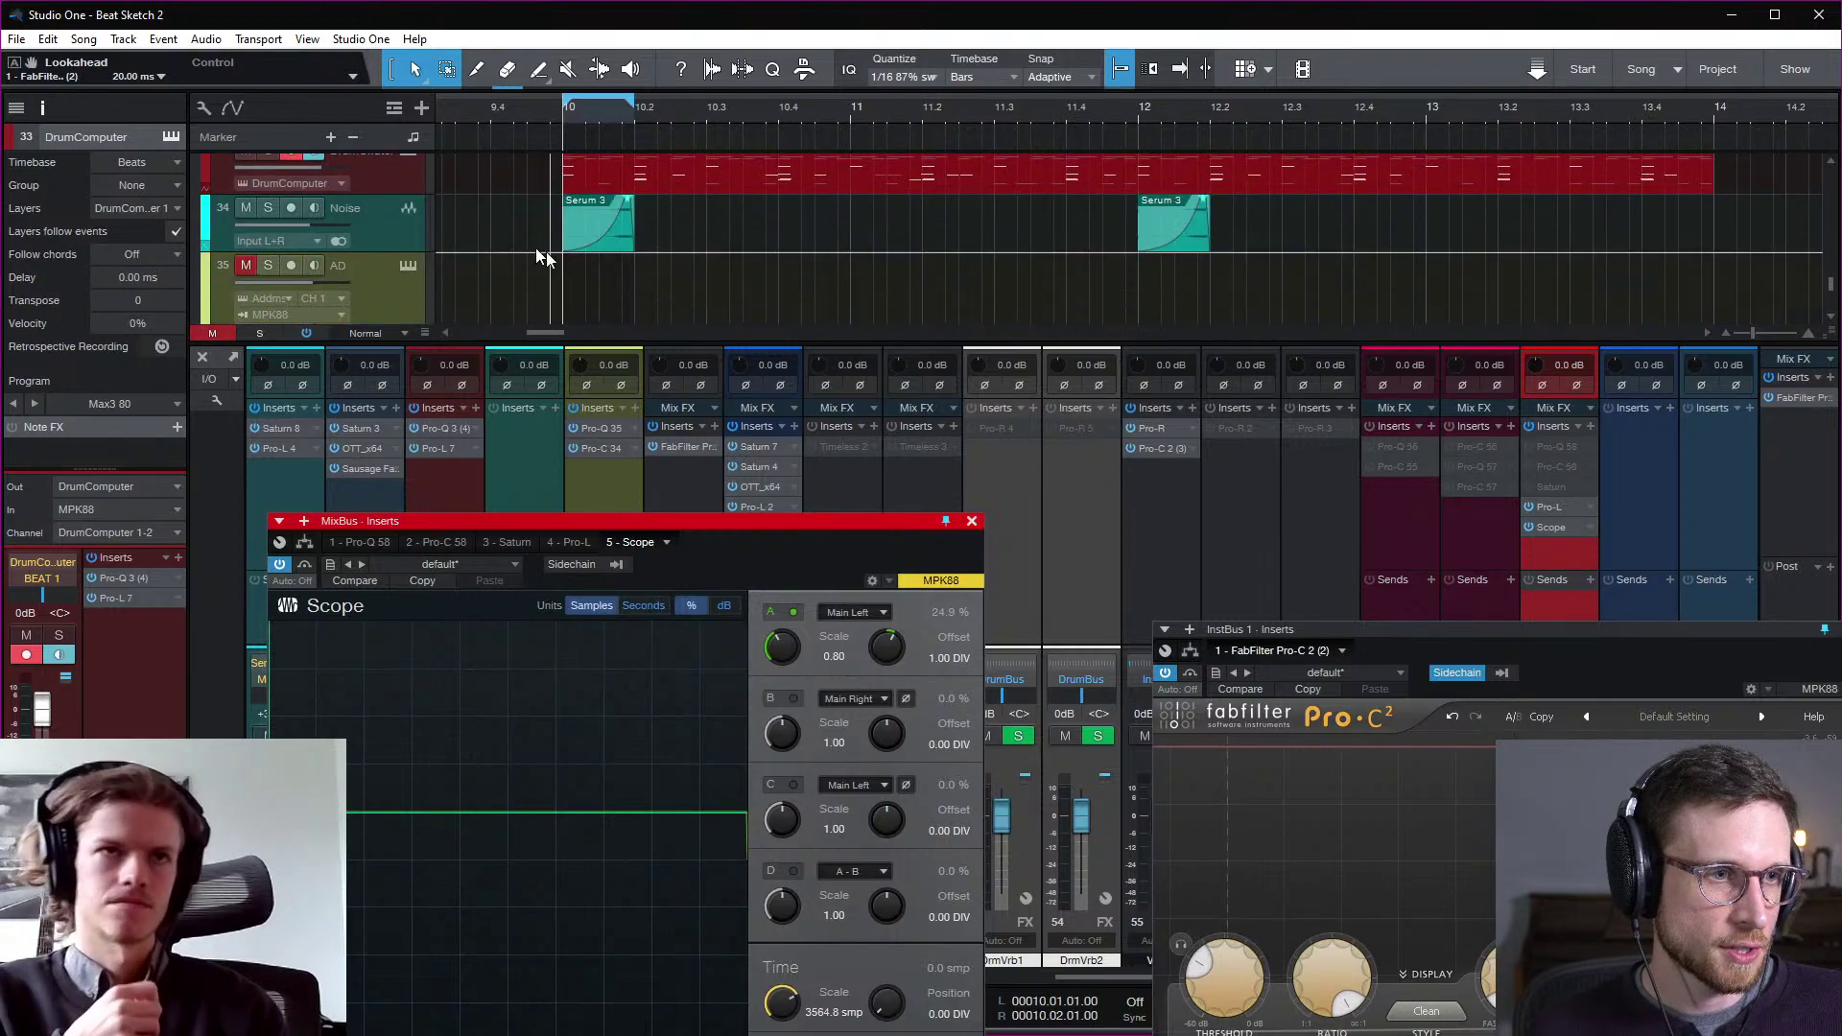
pyautogui.click(386, 248)
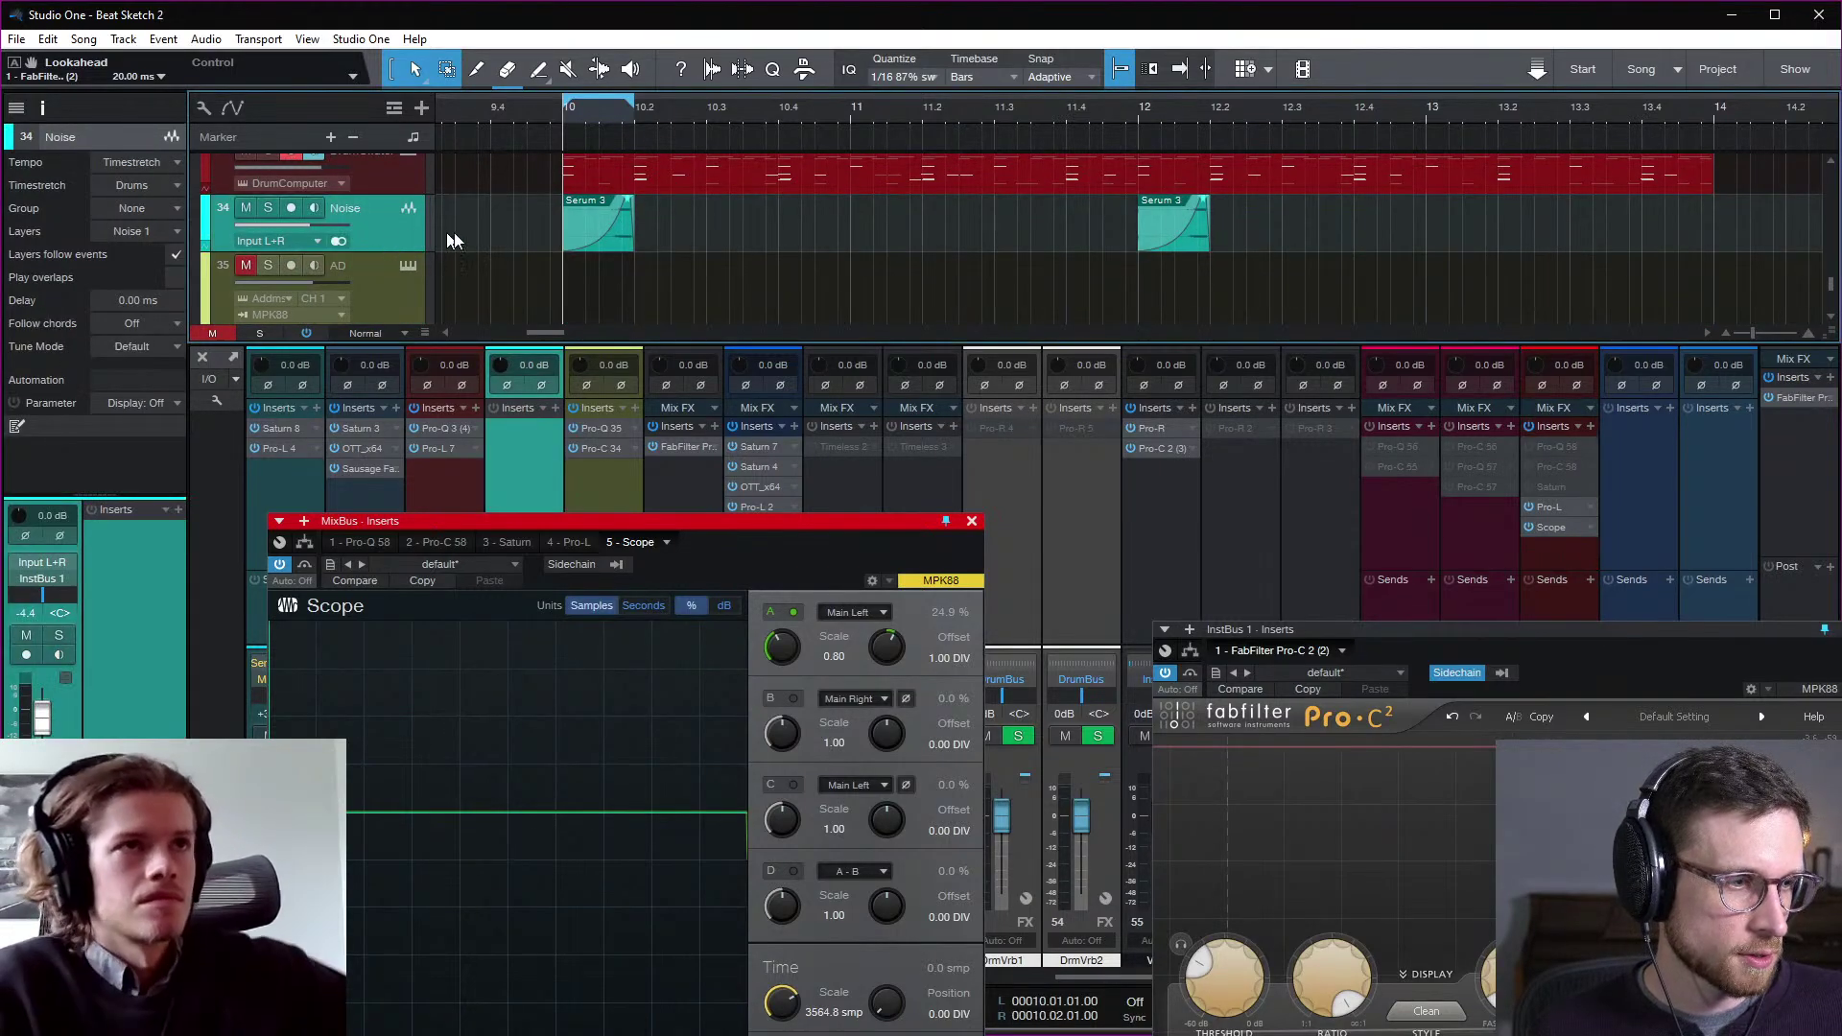
# Step: Bring the whole Pro-C 2 window into view over the arrangement and close the Scope window
pyautogui.moveTo(1524, 627); pyautogui.dragTo(1340, 204)
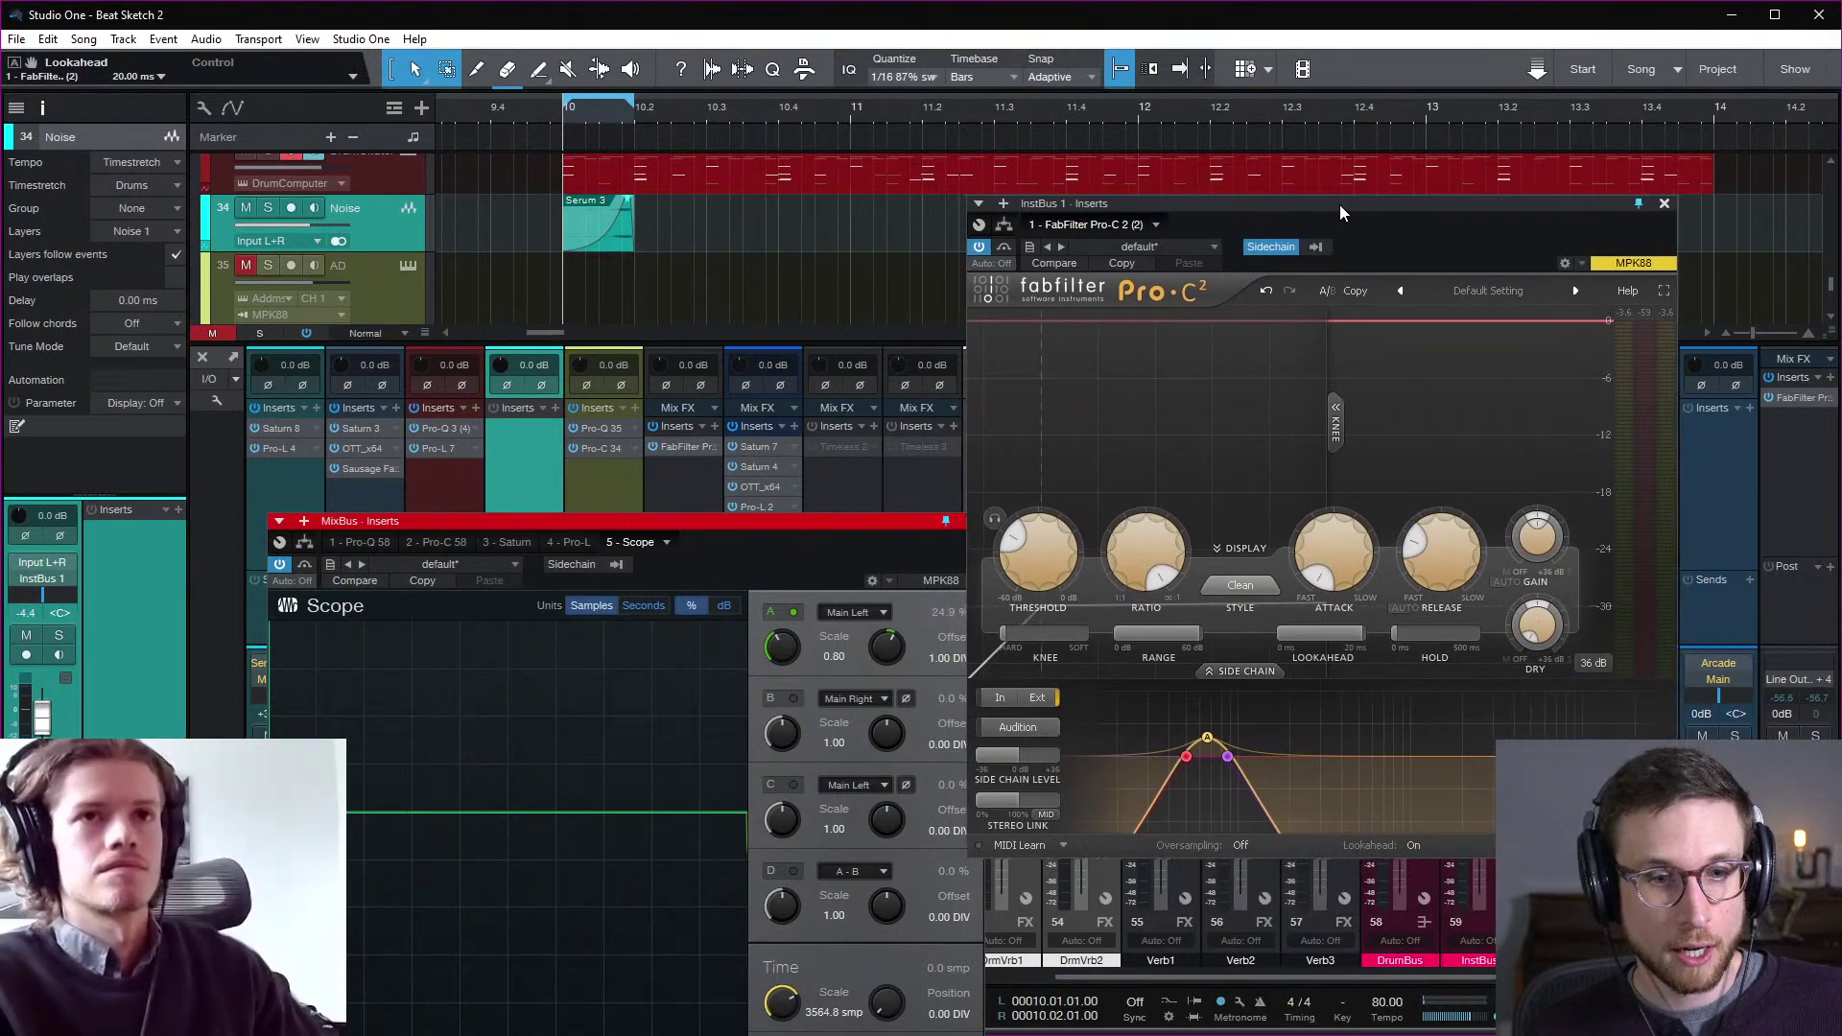
pyautogui.moveTo(744, 520); pyautogui.dragTo(740, 297)
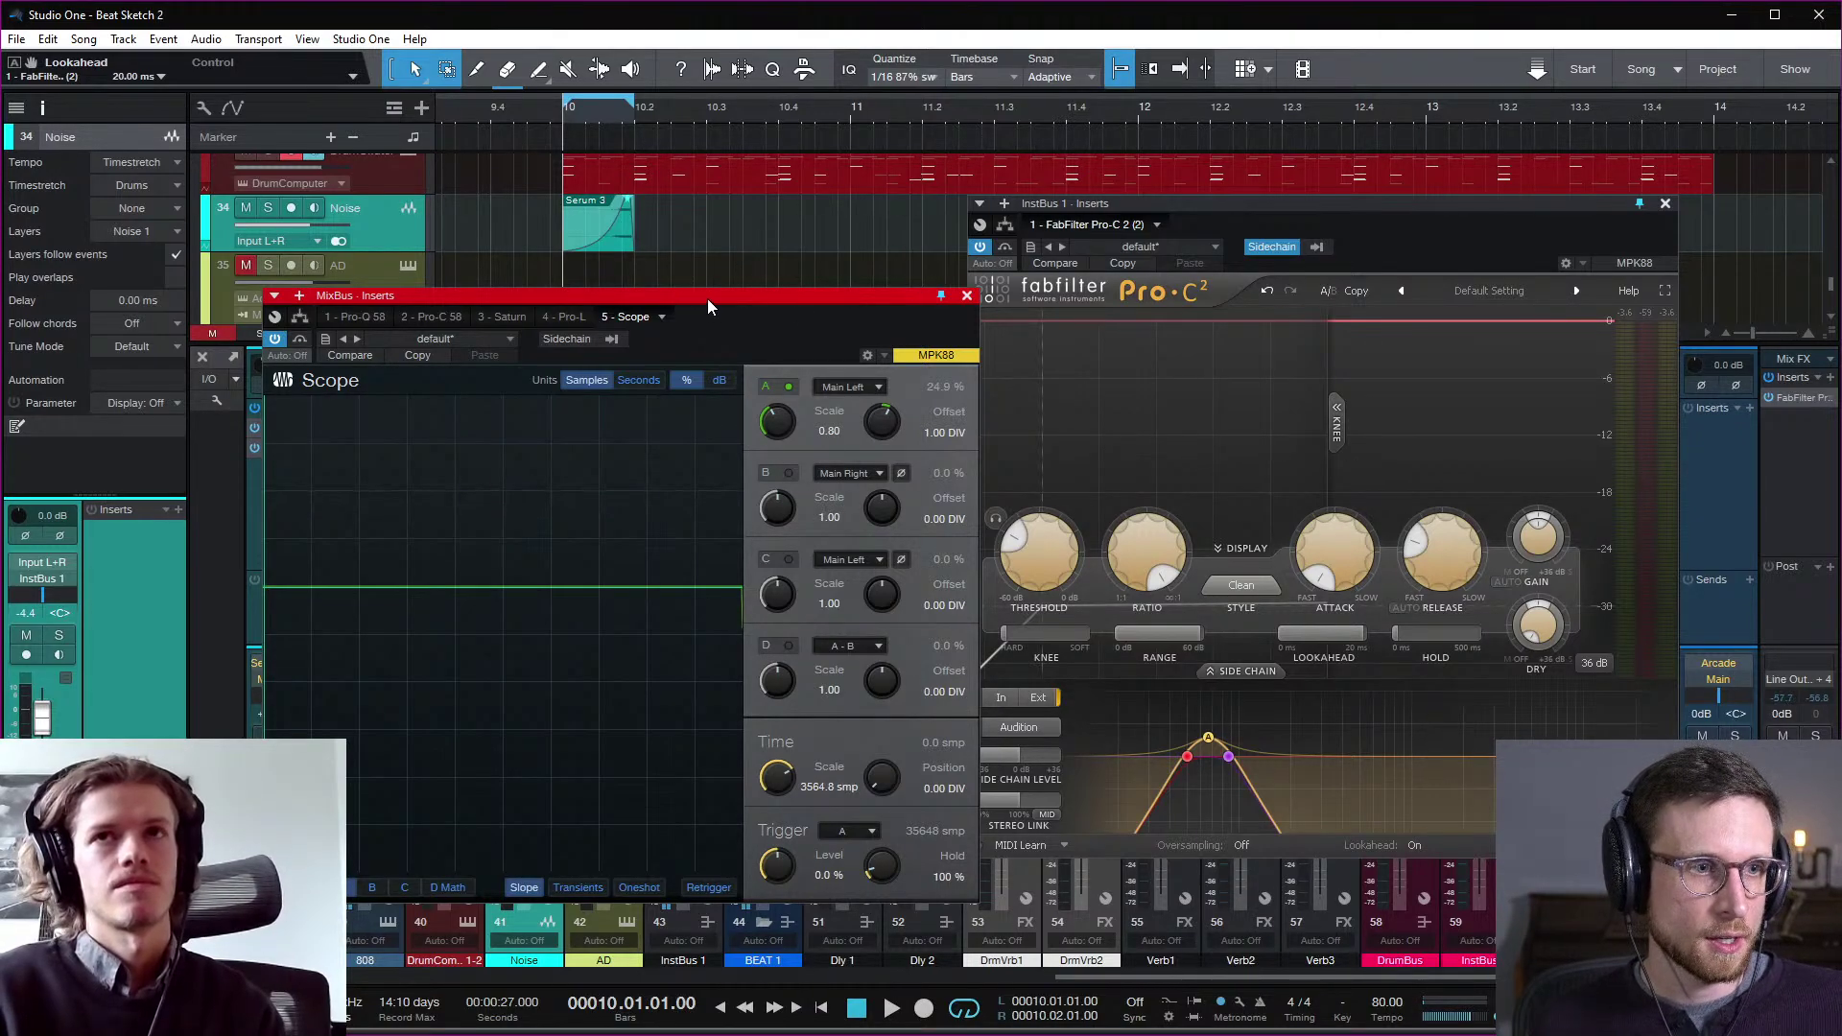
pyautogui.moveTo(708, 301); pyautogui.dragTo(711, 223)
pyautogui.click(970, 219)
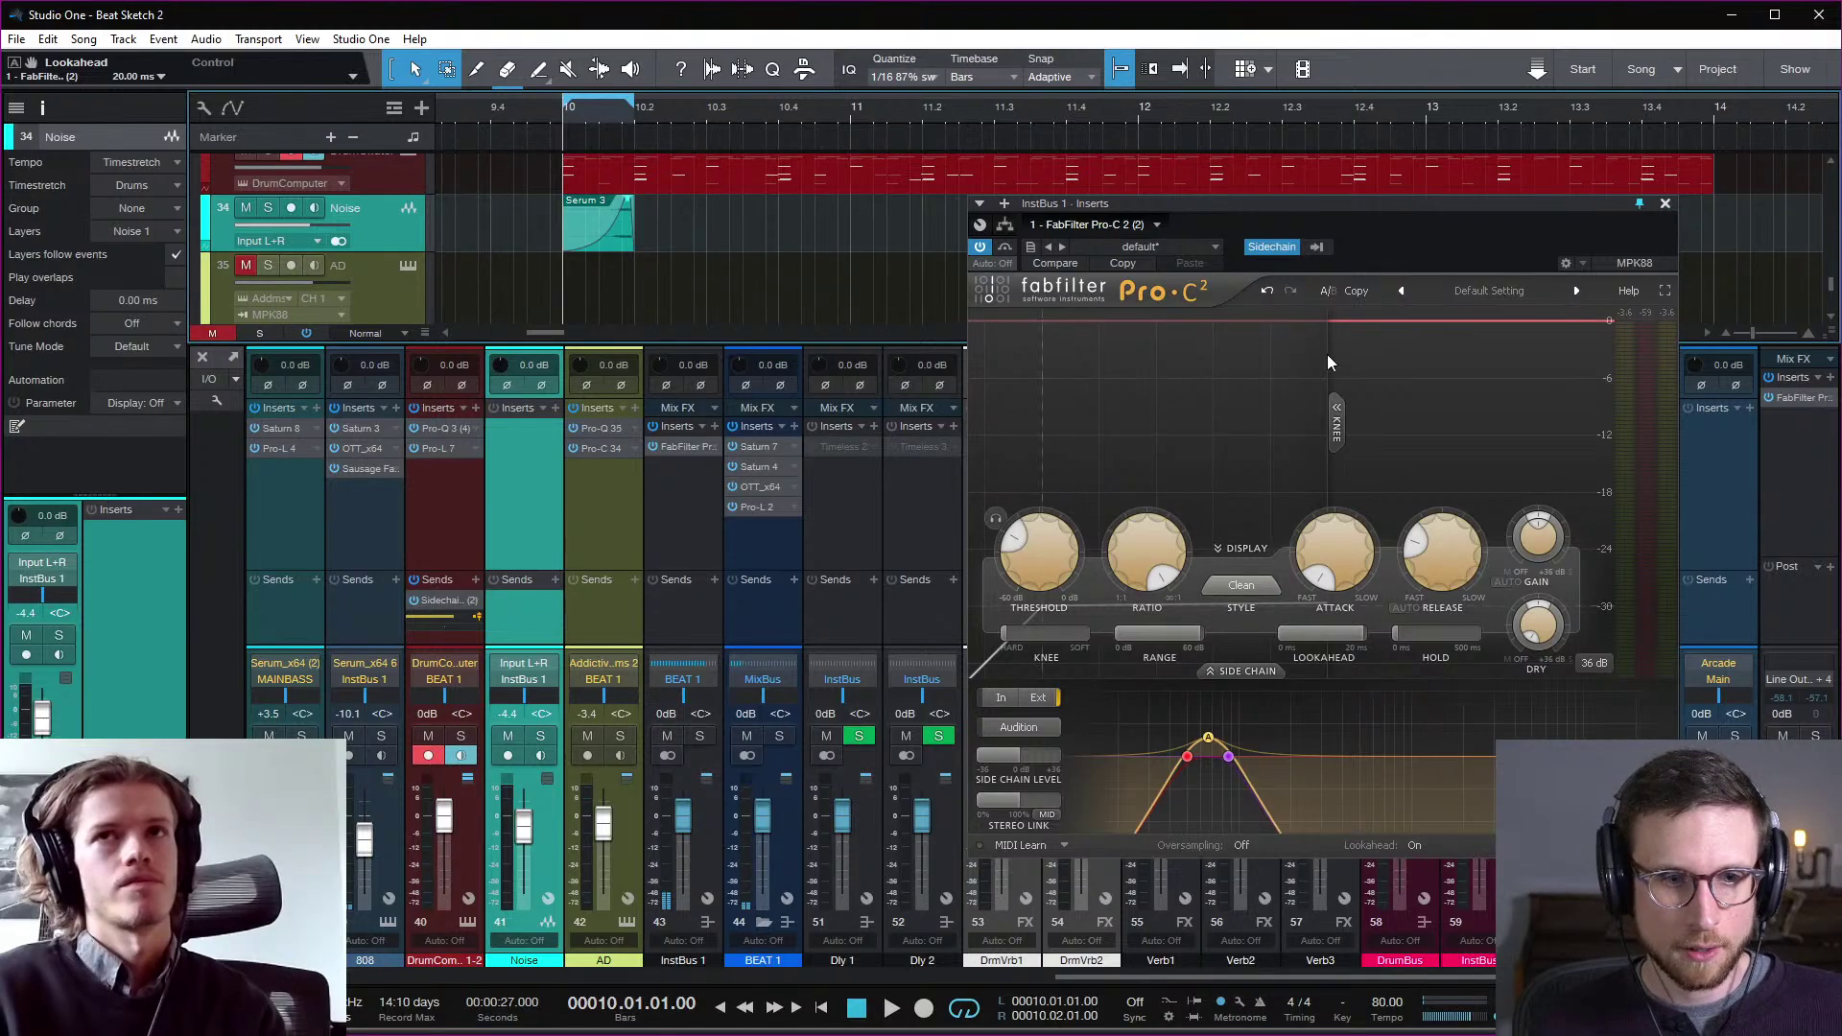
# Step: Play the loop while fine-tuning Pro-C 2's threshold to -26.29 dB
pyautogui.press('space')
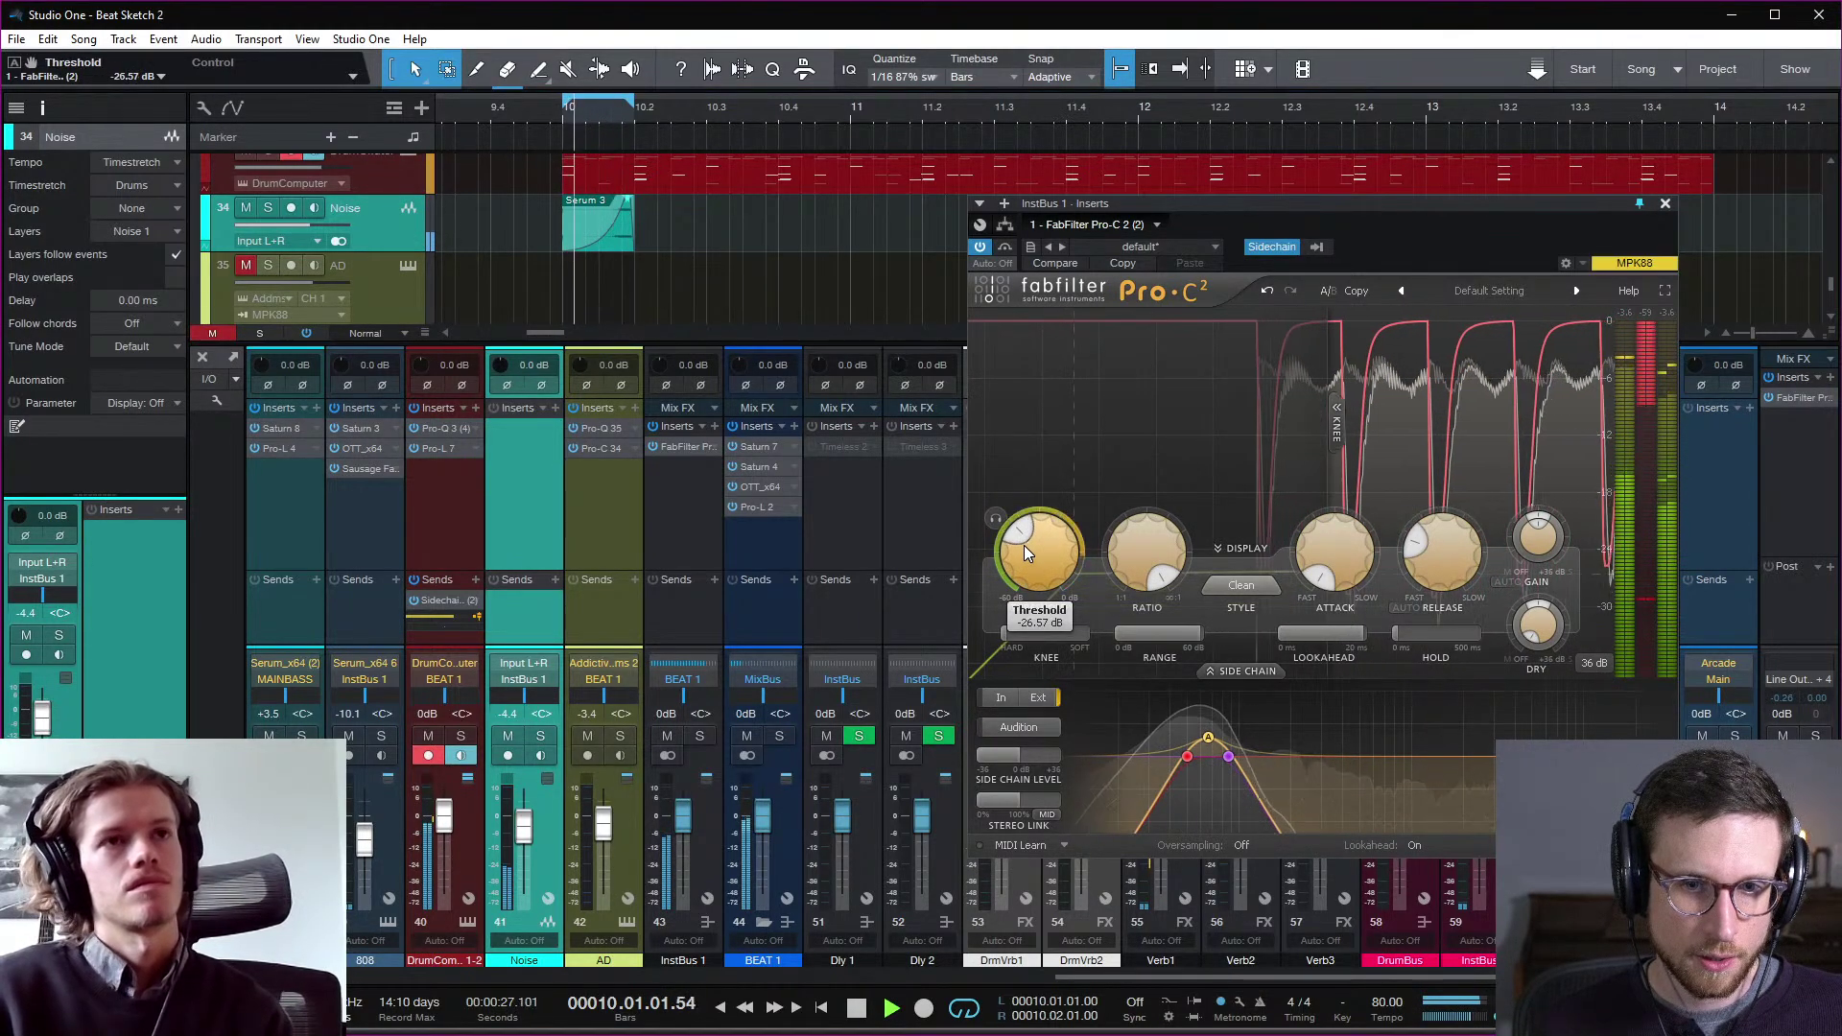
pyautogui.moveTo(1023, 543); pyautogui.dragTo(1022, 539)
pyautogui.press('space')
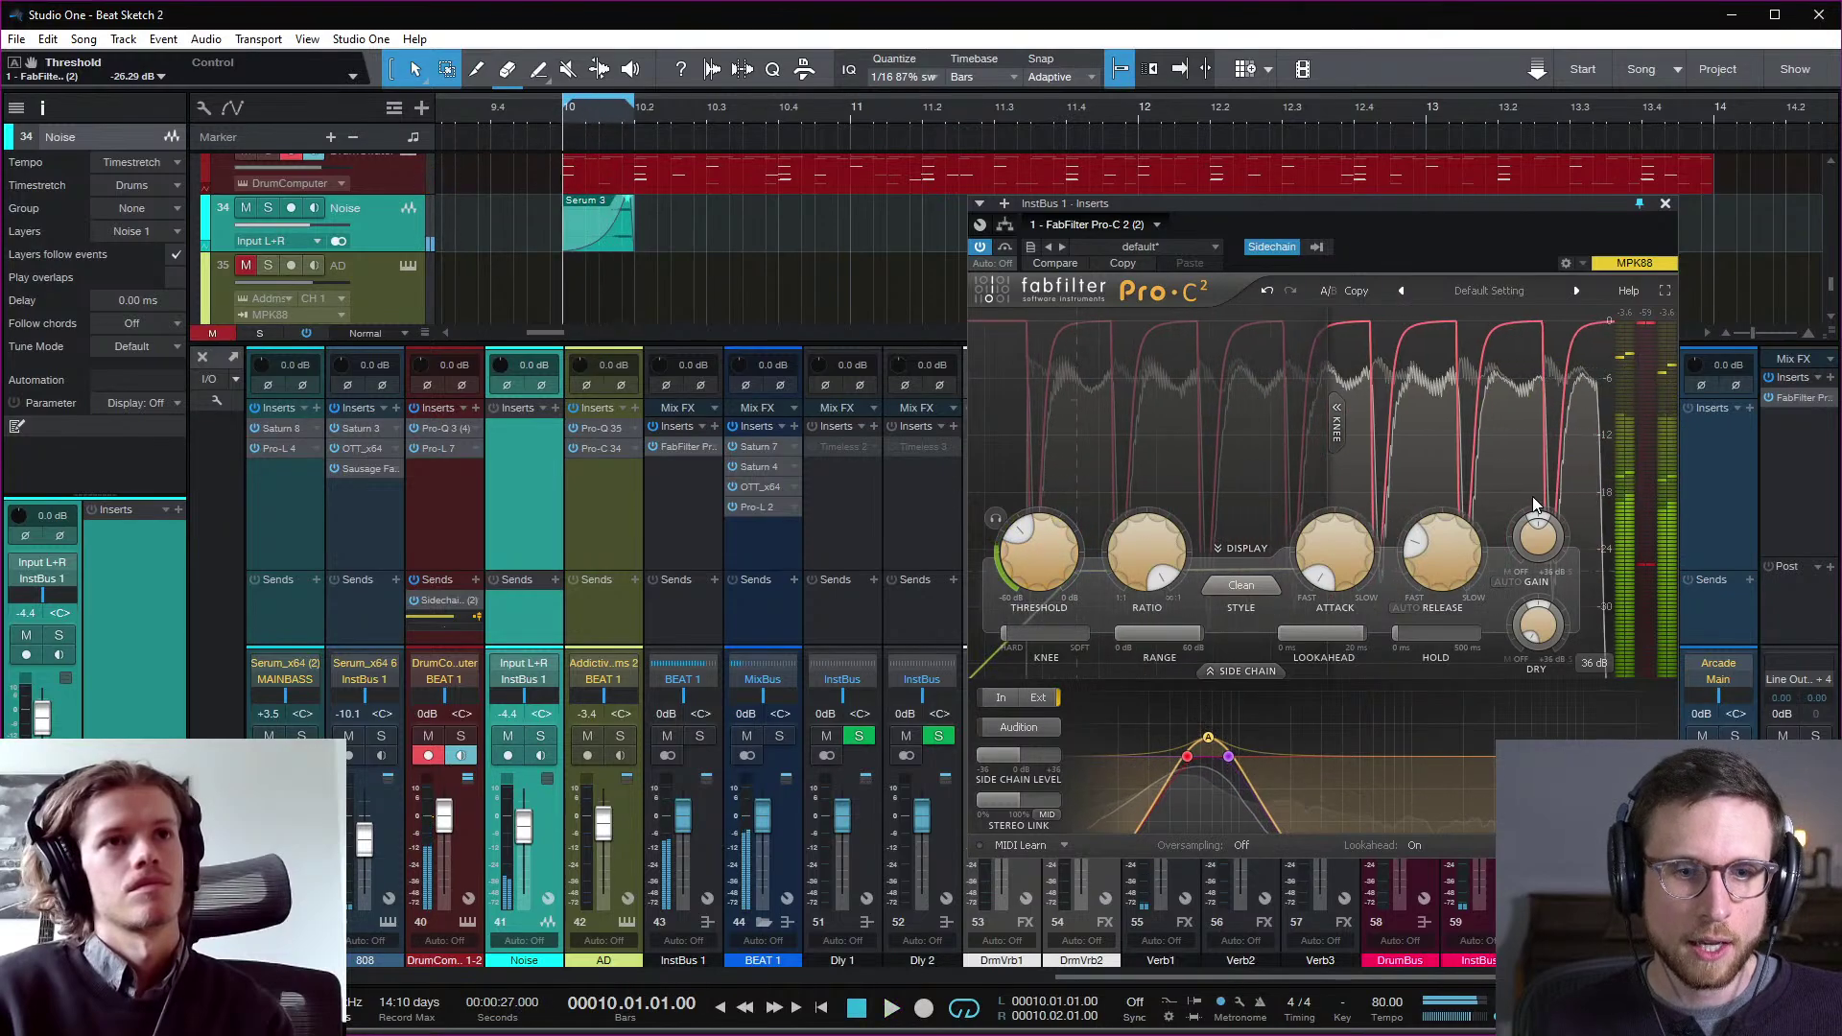
# Step: Extend the loop to cover bar 10 up to bar 11 and play it with Pro-C 2's release at 359.5 ms
pyautogui.moveTo(631, 100); pyautogui.dragTo(848, 96)
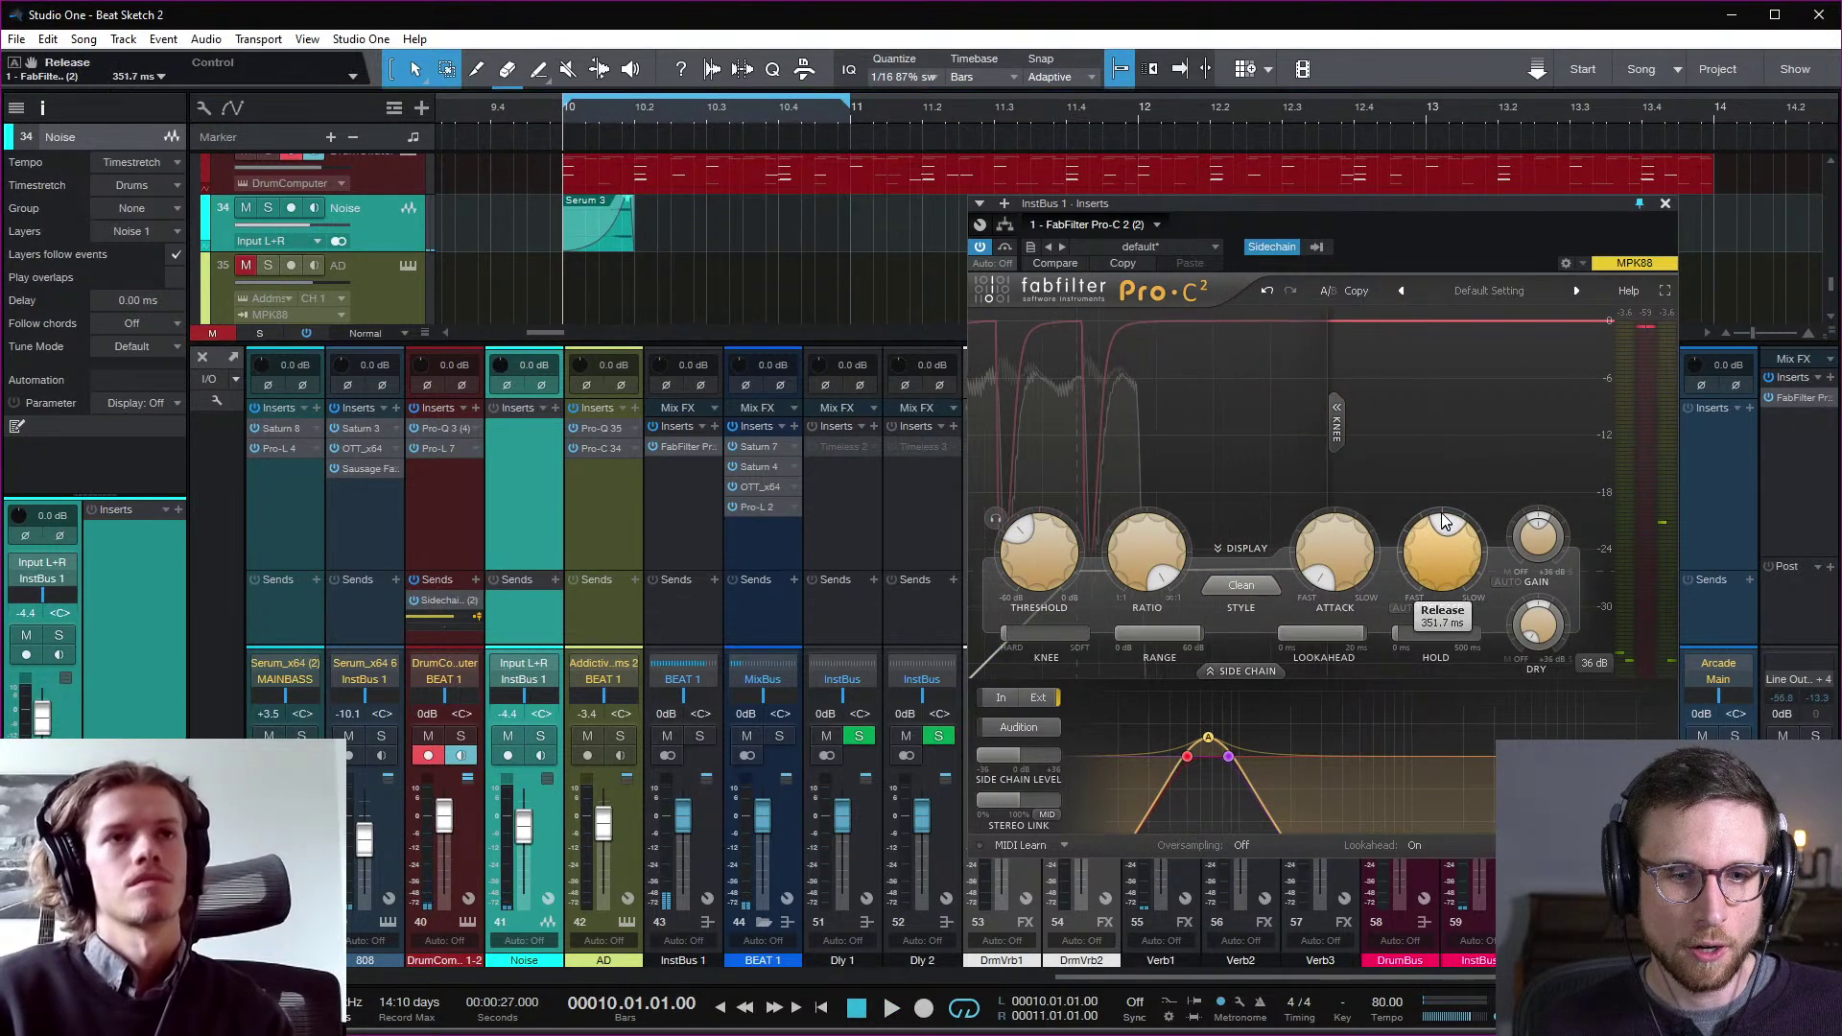
pyautogui.press('space')
pyautogui.scroll(2, 1448, 560)
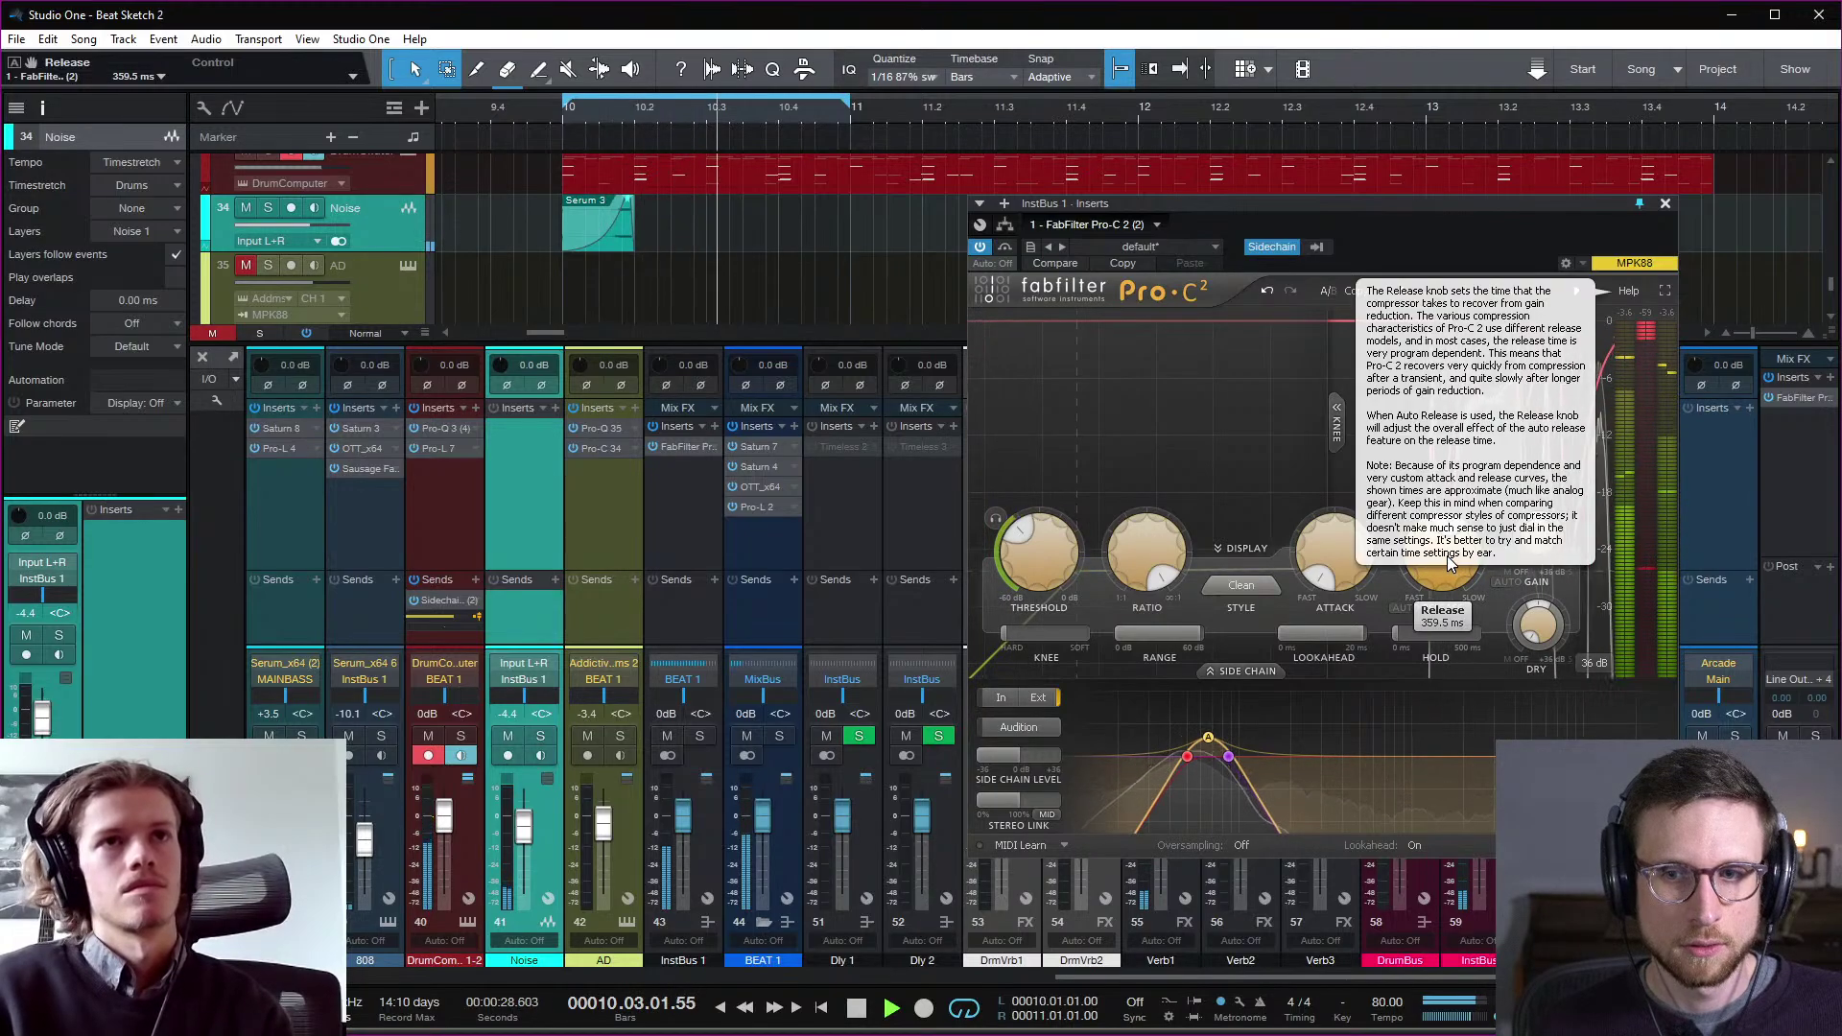
pyautogui.press('space')
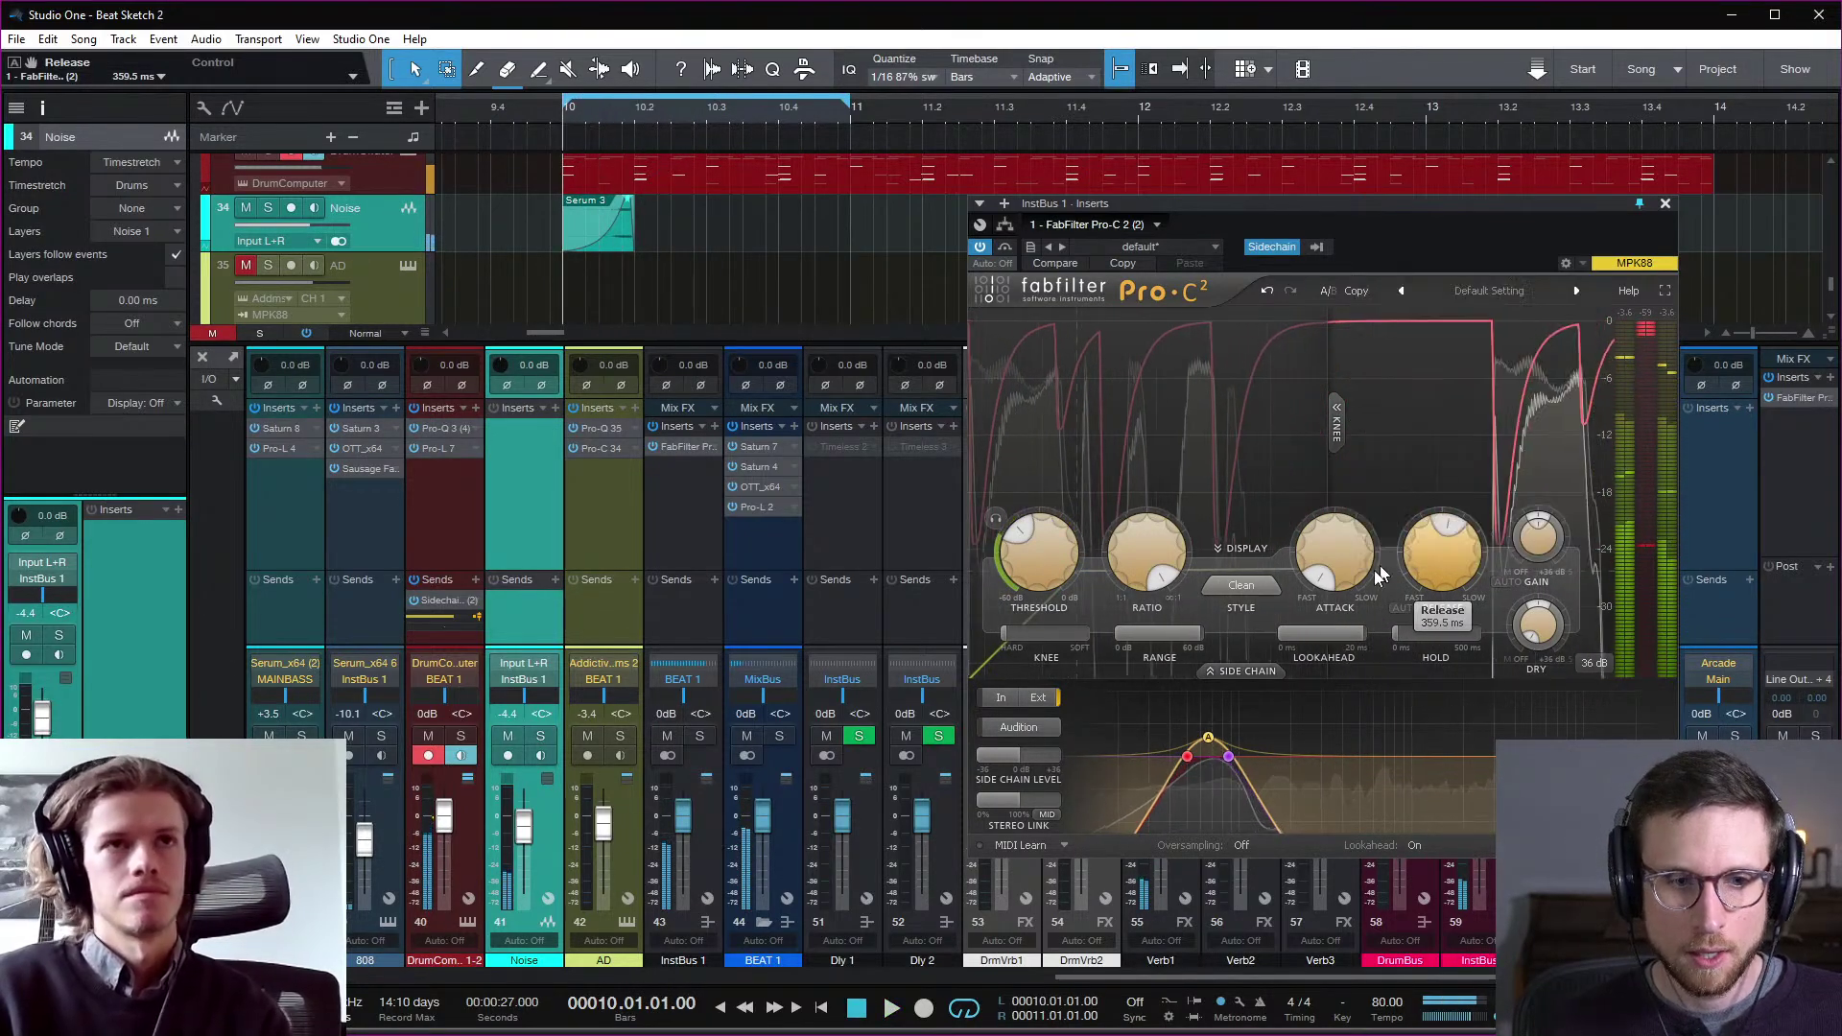
# Step: Play the loop with a short 32.7 ms release on Pro-C 2, and readjust the release to 58.2 ms
pyautogui.moveTo(1437, 566); pyautogui.dragTo(1442, 646)
pyautogui.press('space')
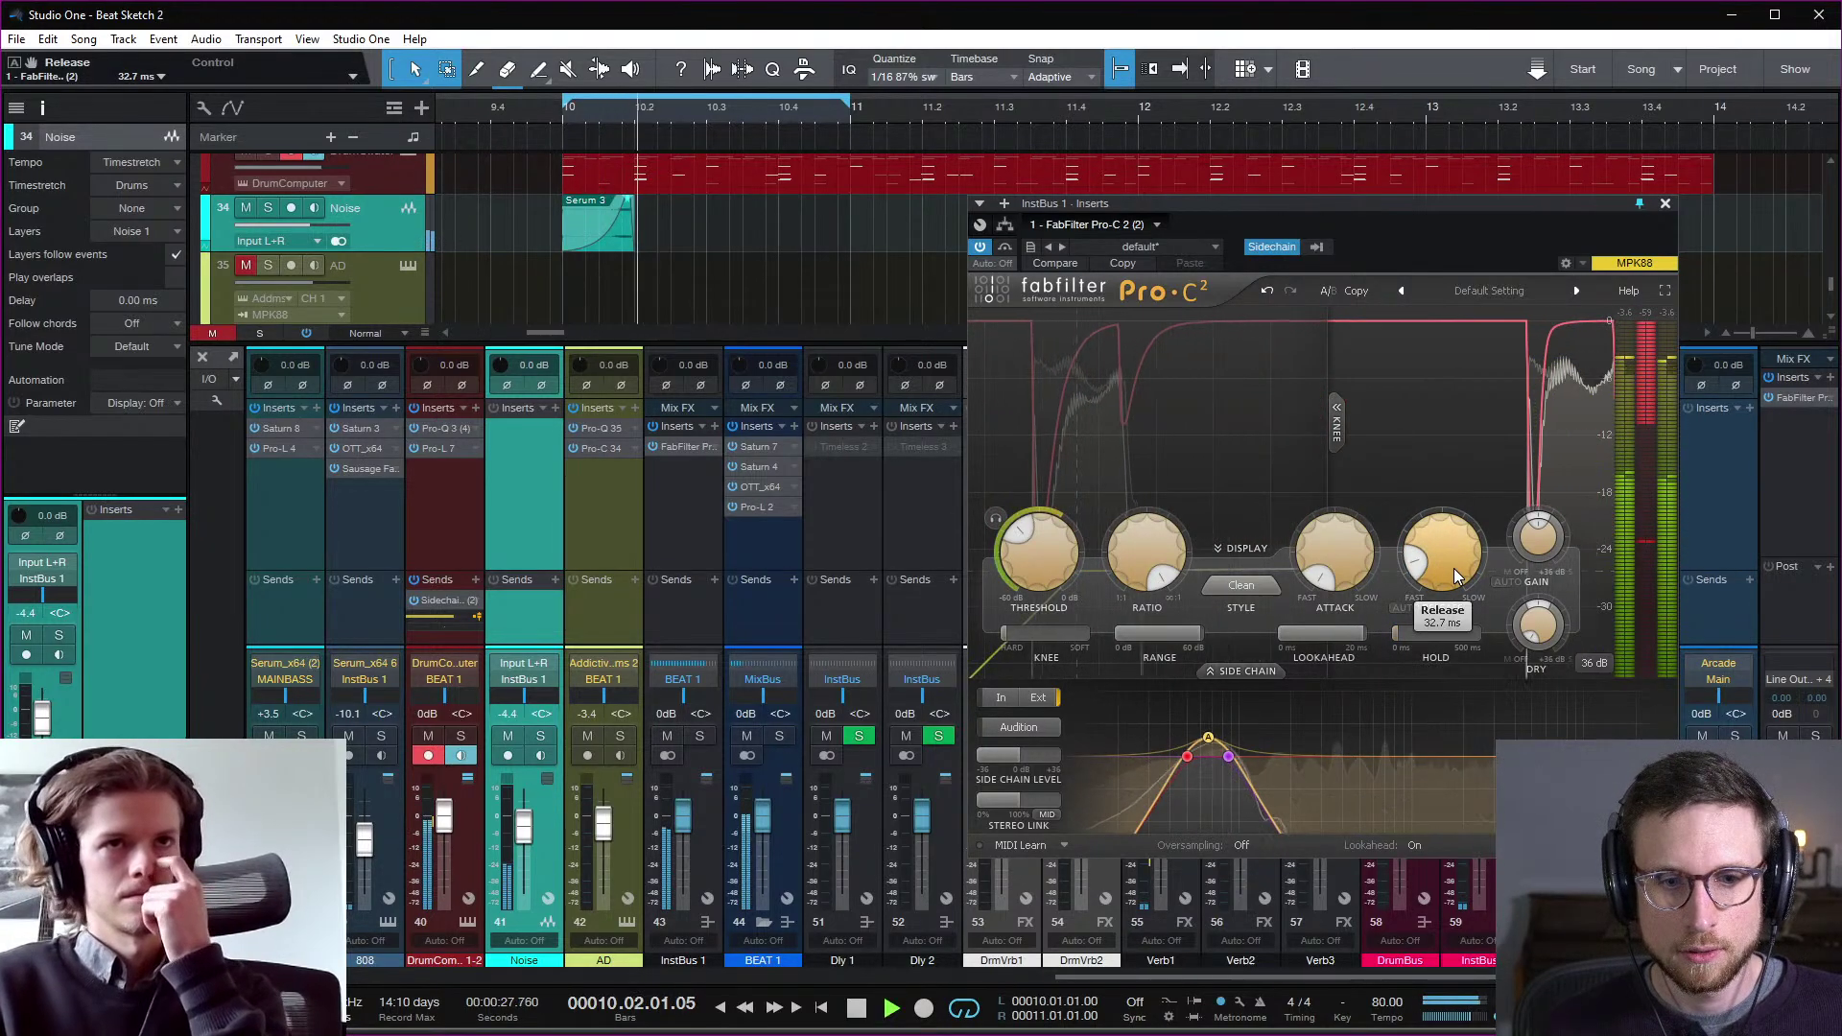
pyautogui.press('space')
pyautogui.moveTo(1453, 570); pyautogui.dragTo(1446, 550)
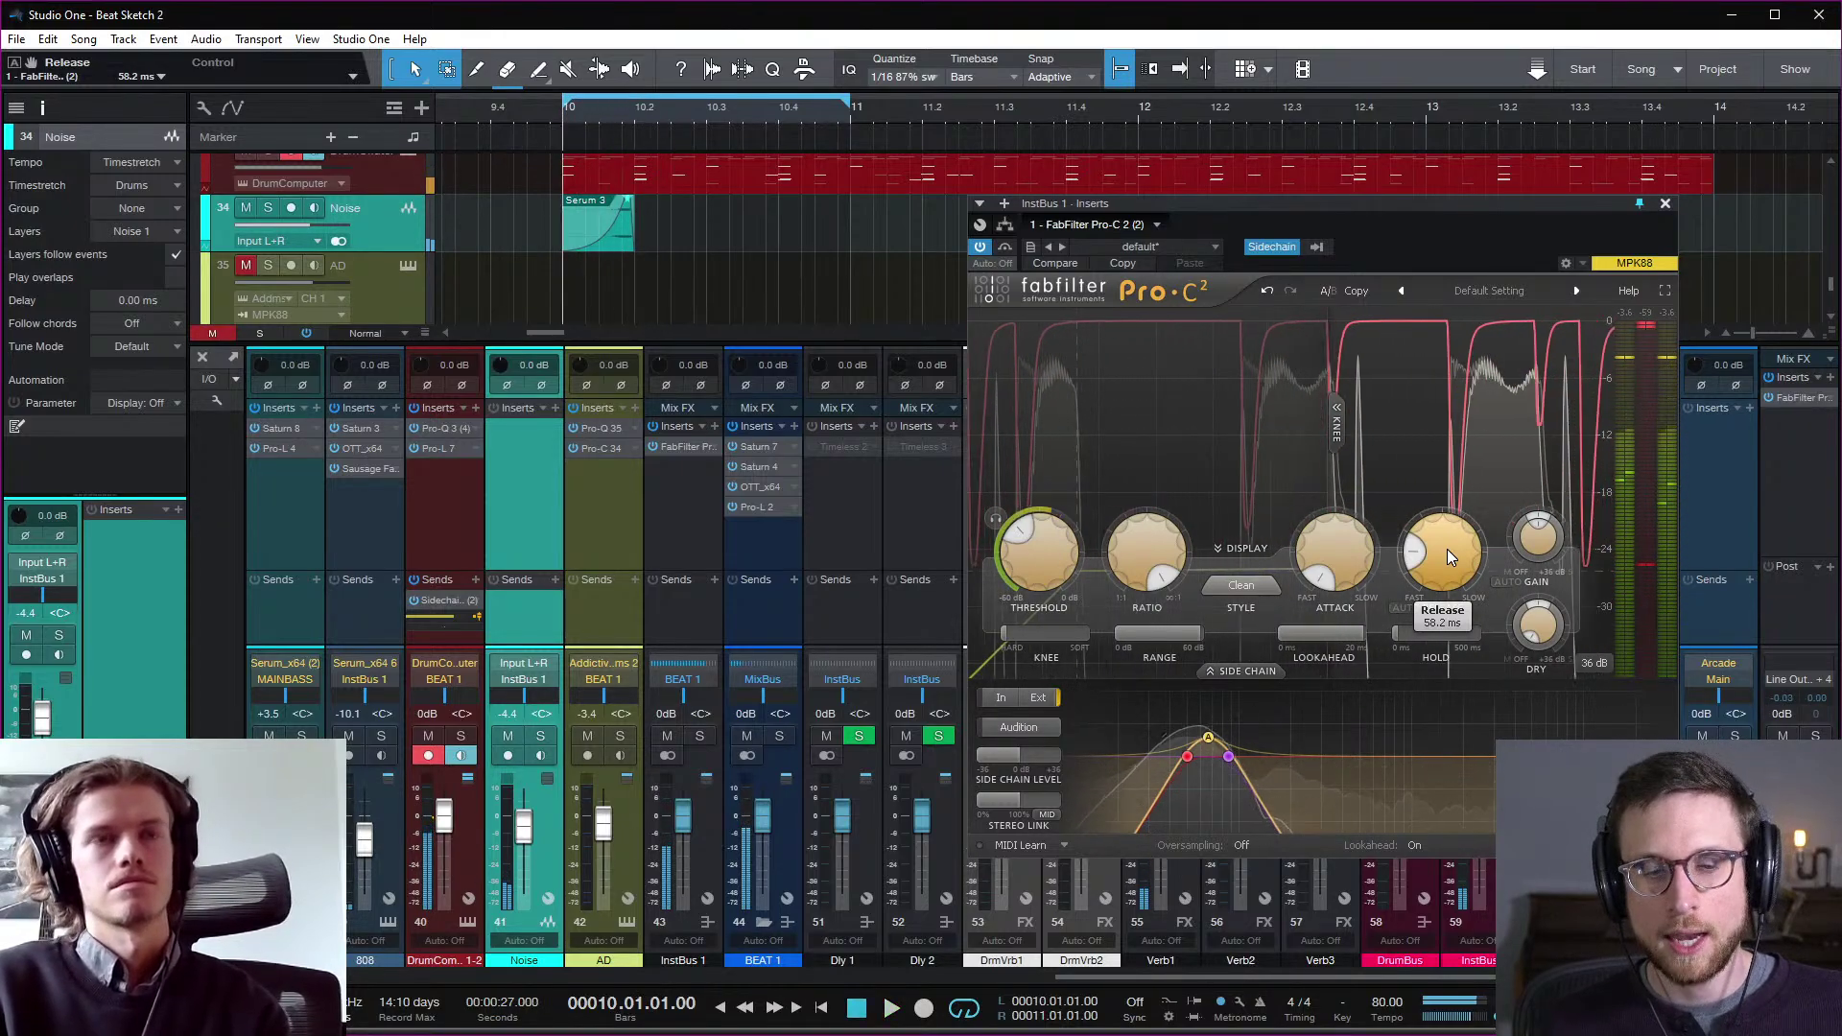
# Step: Close the Pro-C 2 window and the mixer, and extend the loop's end to bar 14
pyautogui.moveTo(1245, 204); pyautogui.dragTo(1158, 249)
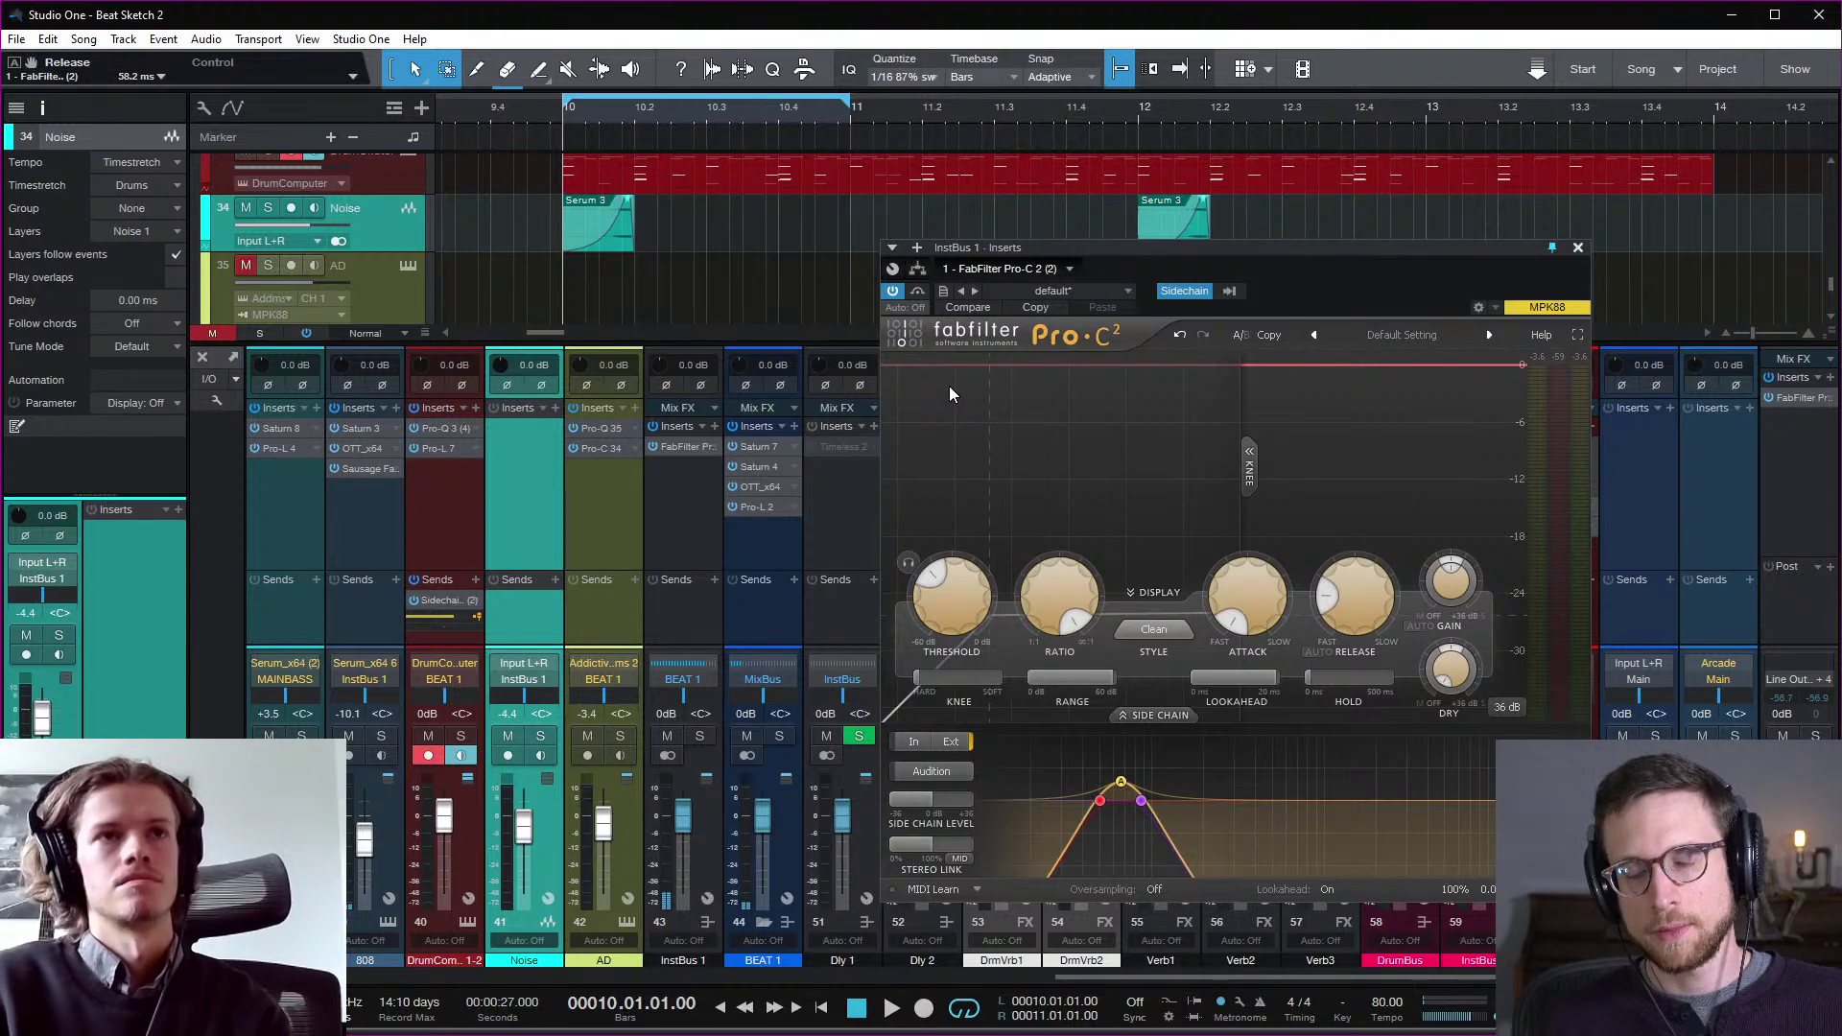
pyautogui.click(1578, 249)
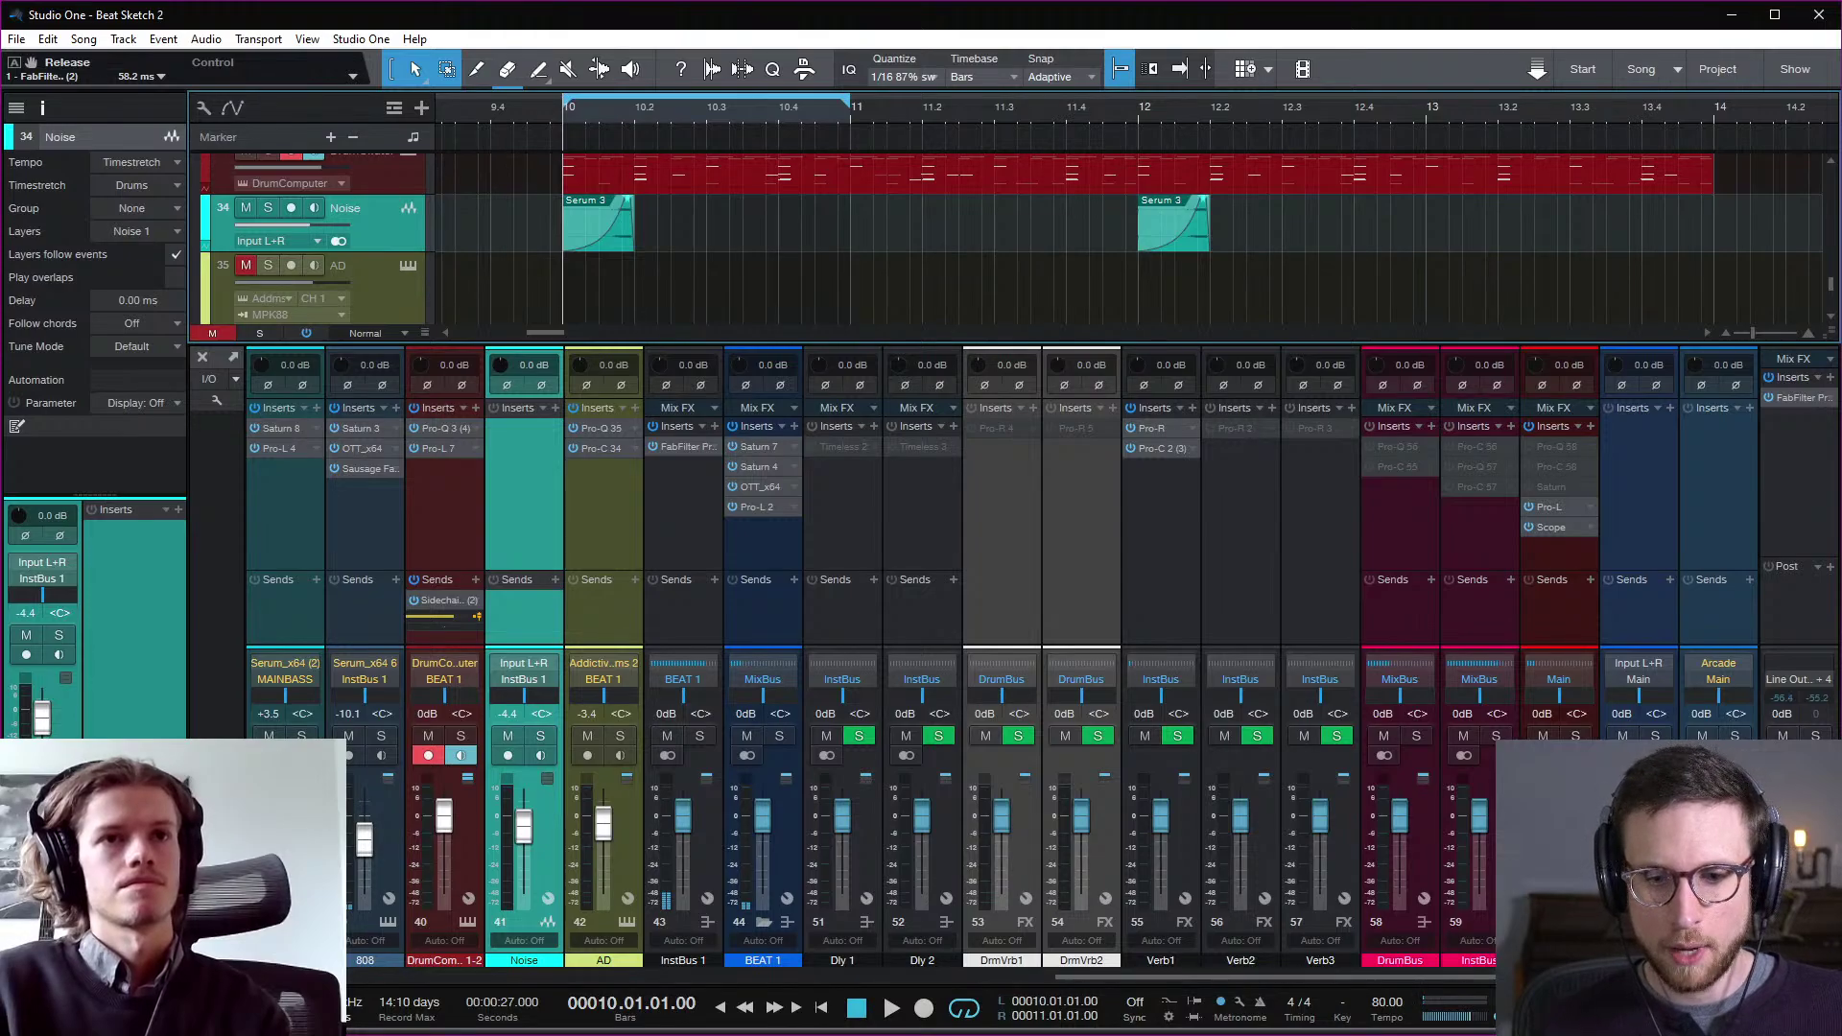
pyautogui.press('F3')
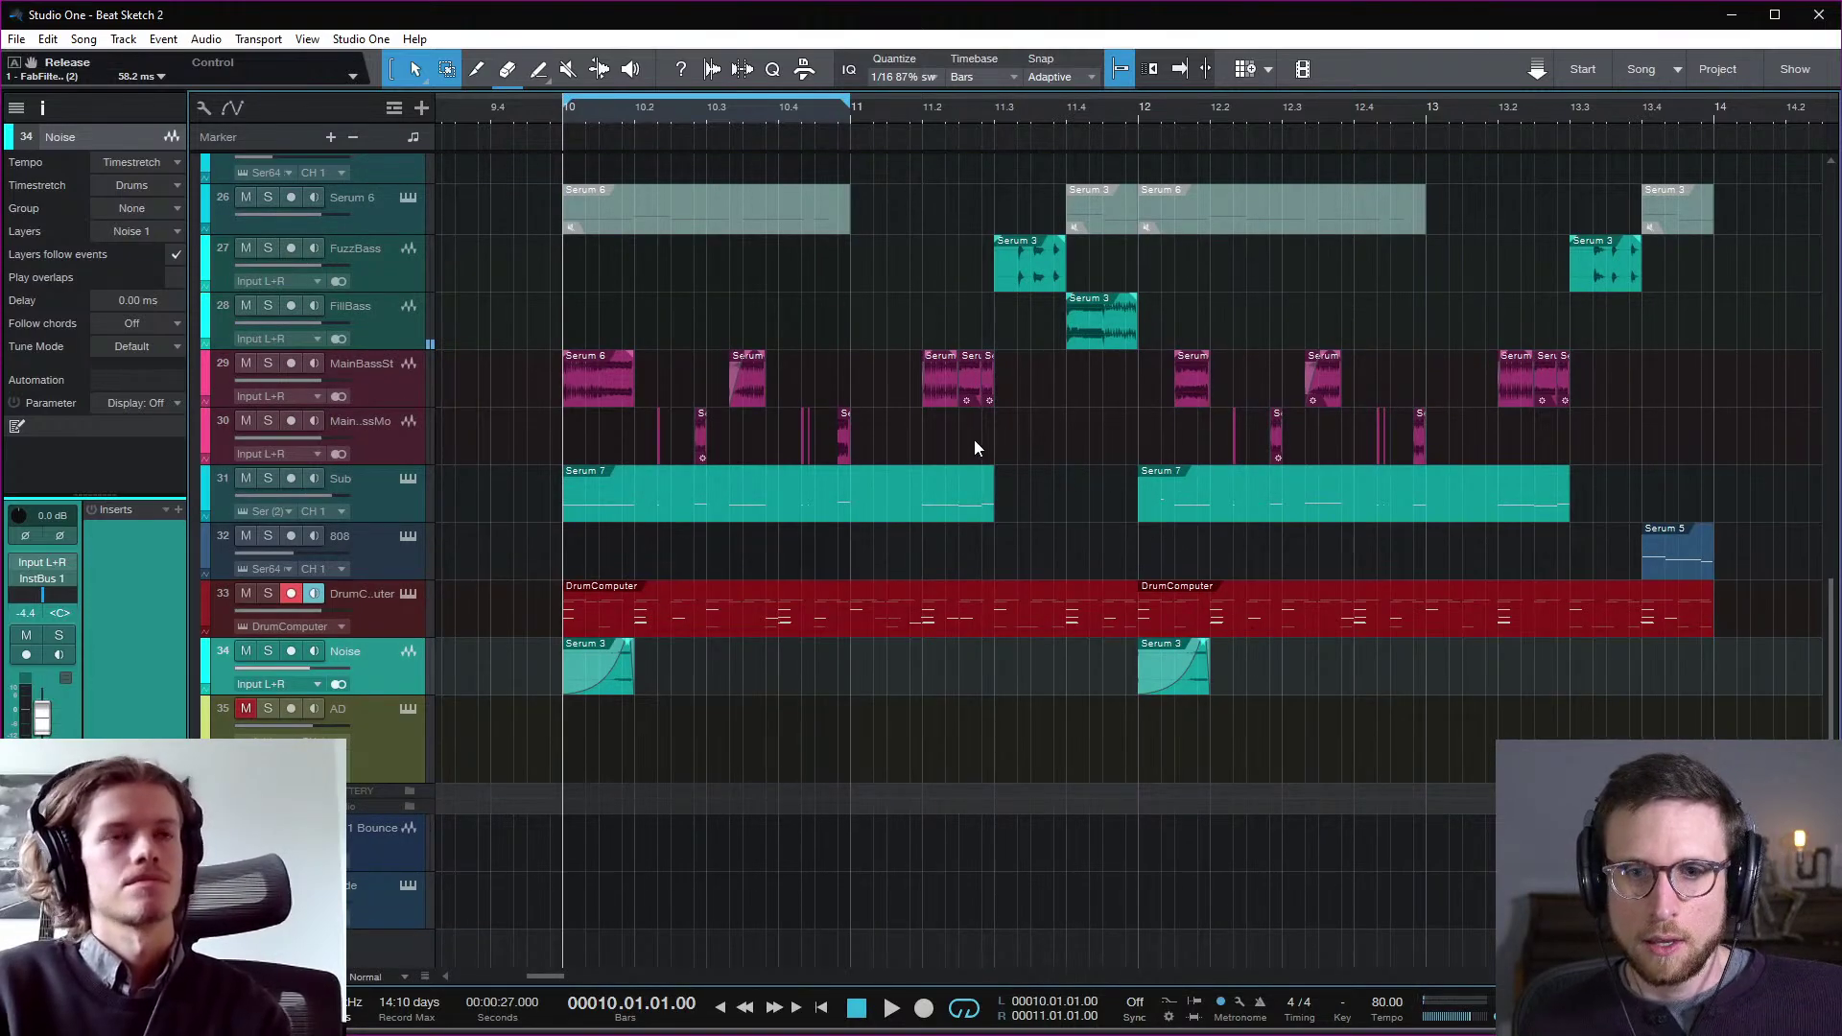
pyautogui.moveTo(849, 103); pyautogui.dragTo(1473, 173)
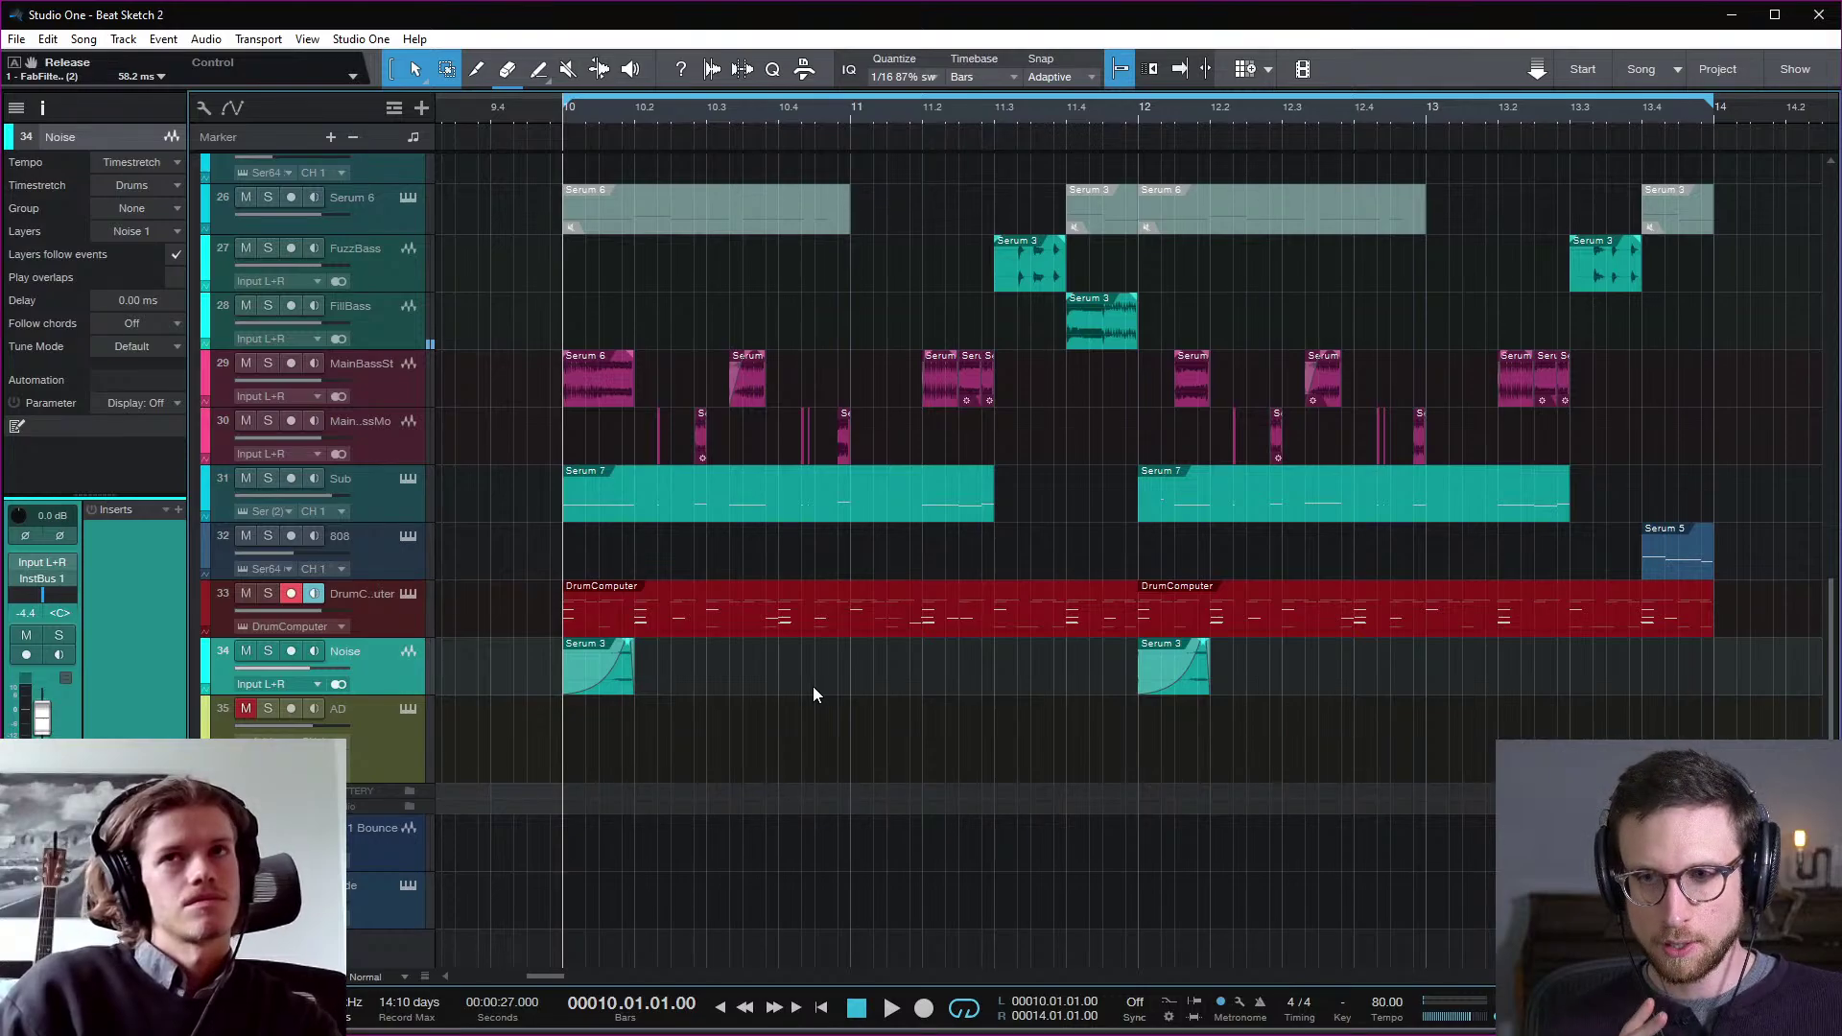
# Step: Show the mixer again and select the MainTop bus channel beside MAINBASS
pyautogui.press('F3')
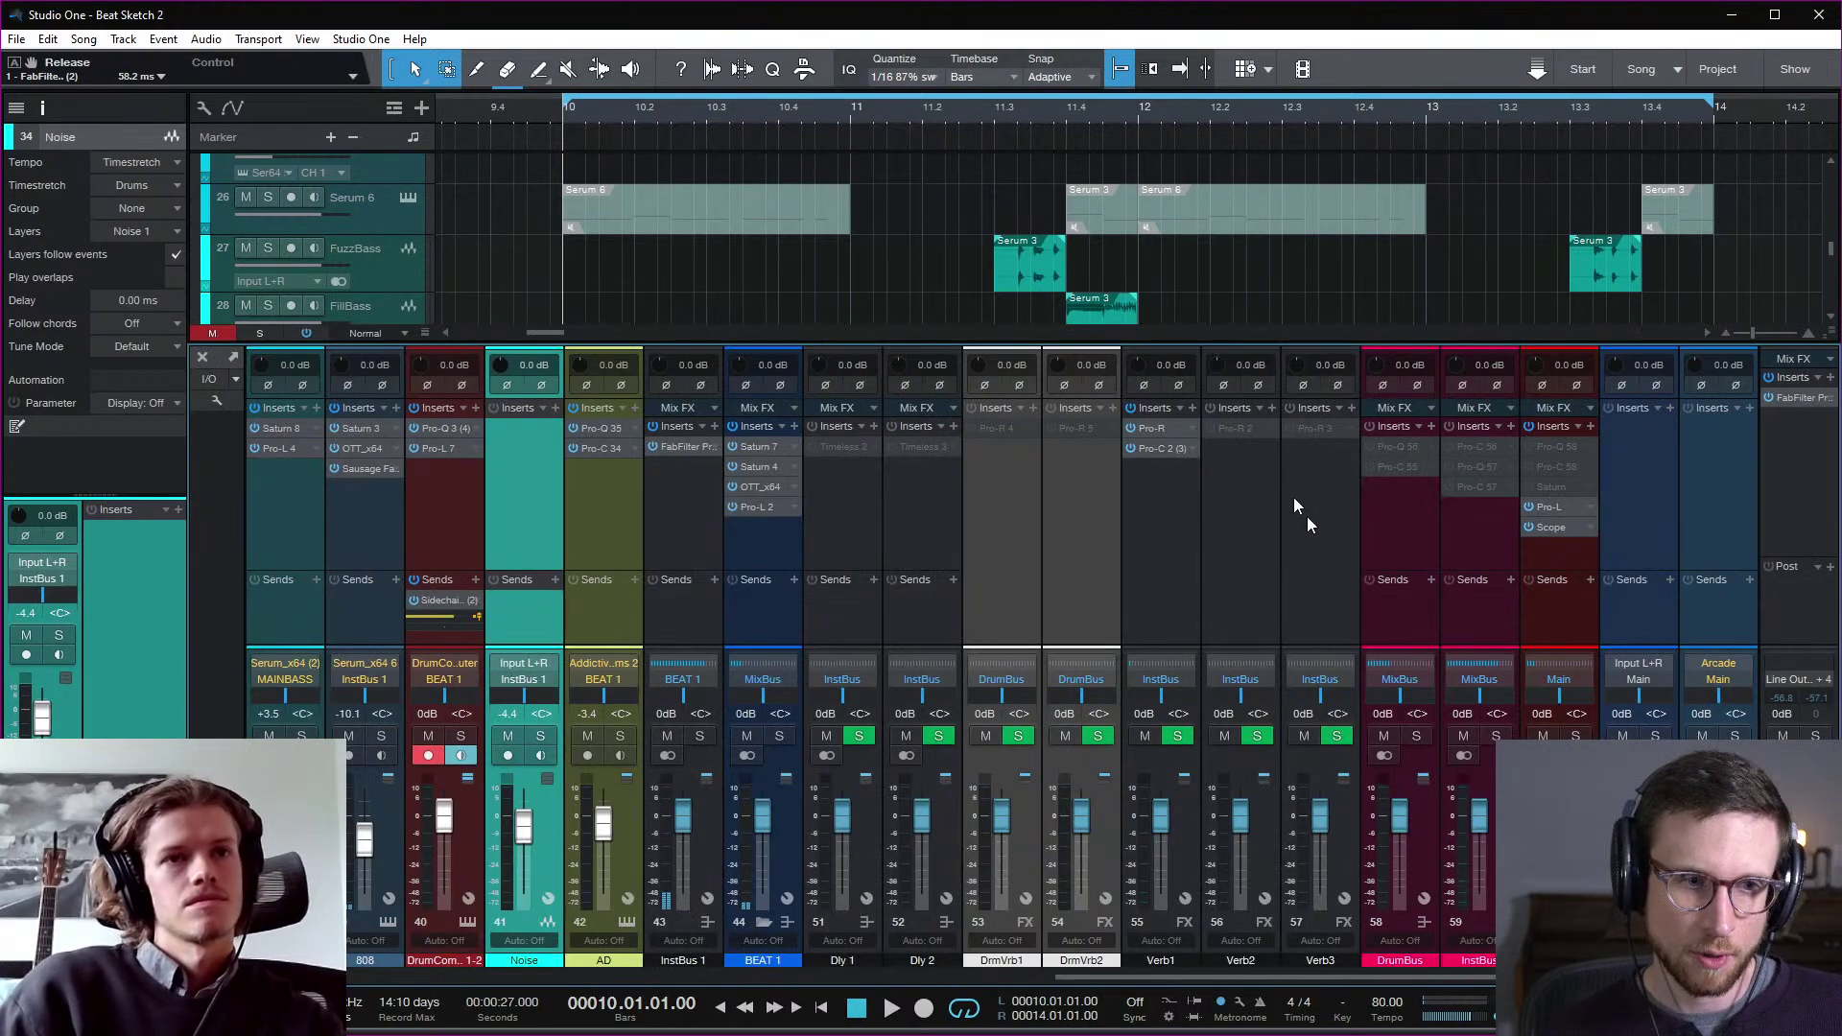
pyautogui.hscroll(-5, 633, 451)
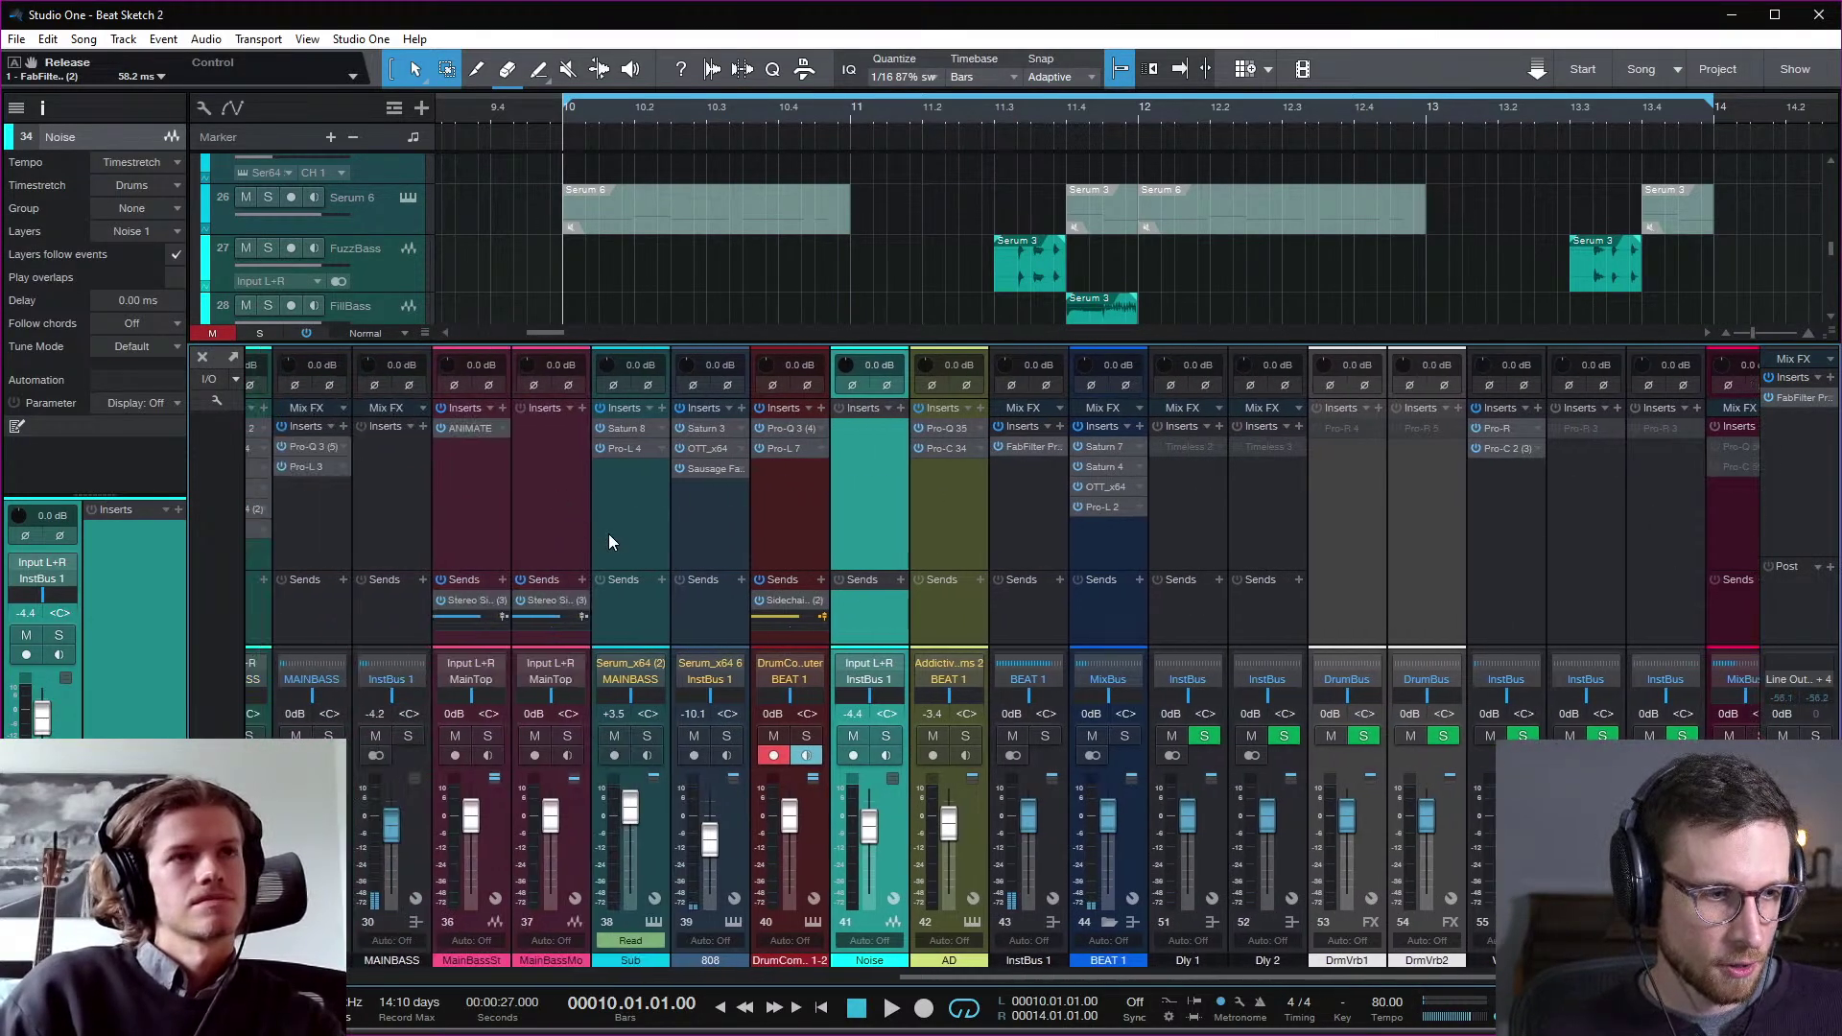
pyautogui.hscroll(-5, 374, 526)
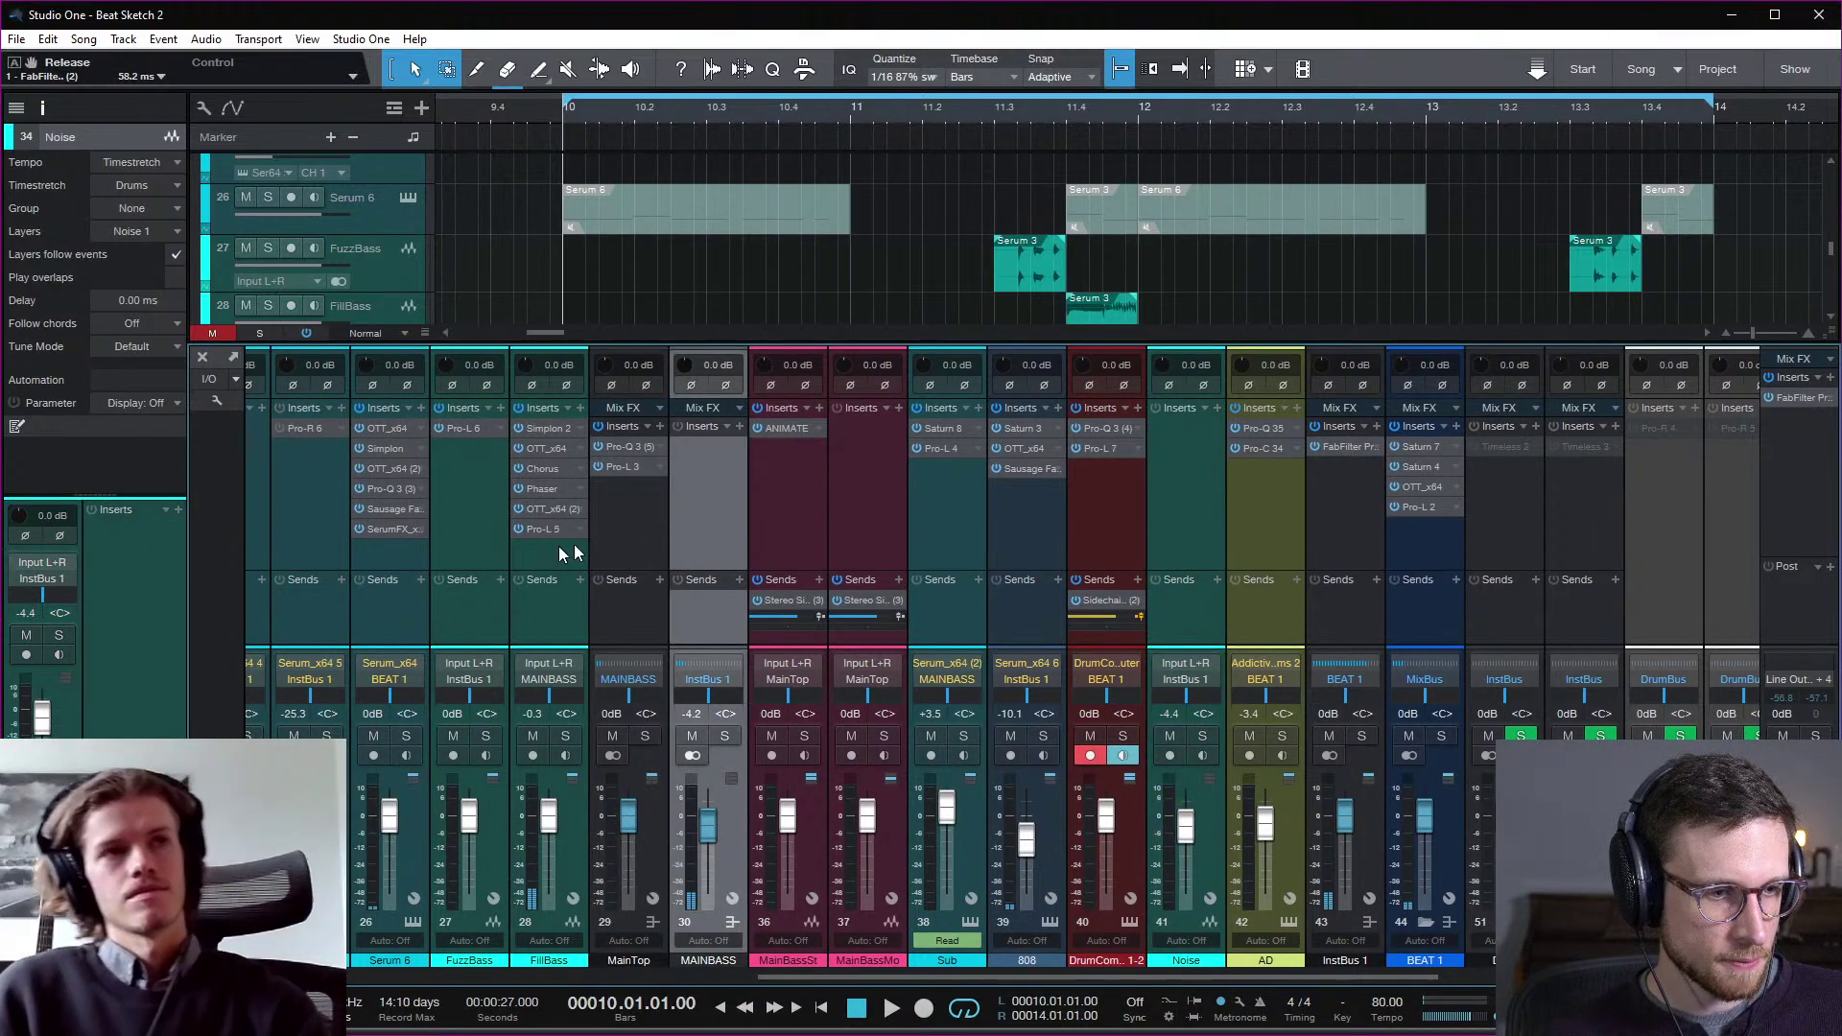
pyautogui.hscroll(-3, 622, 537)
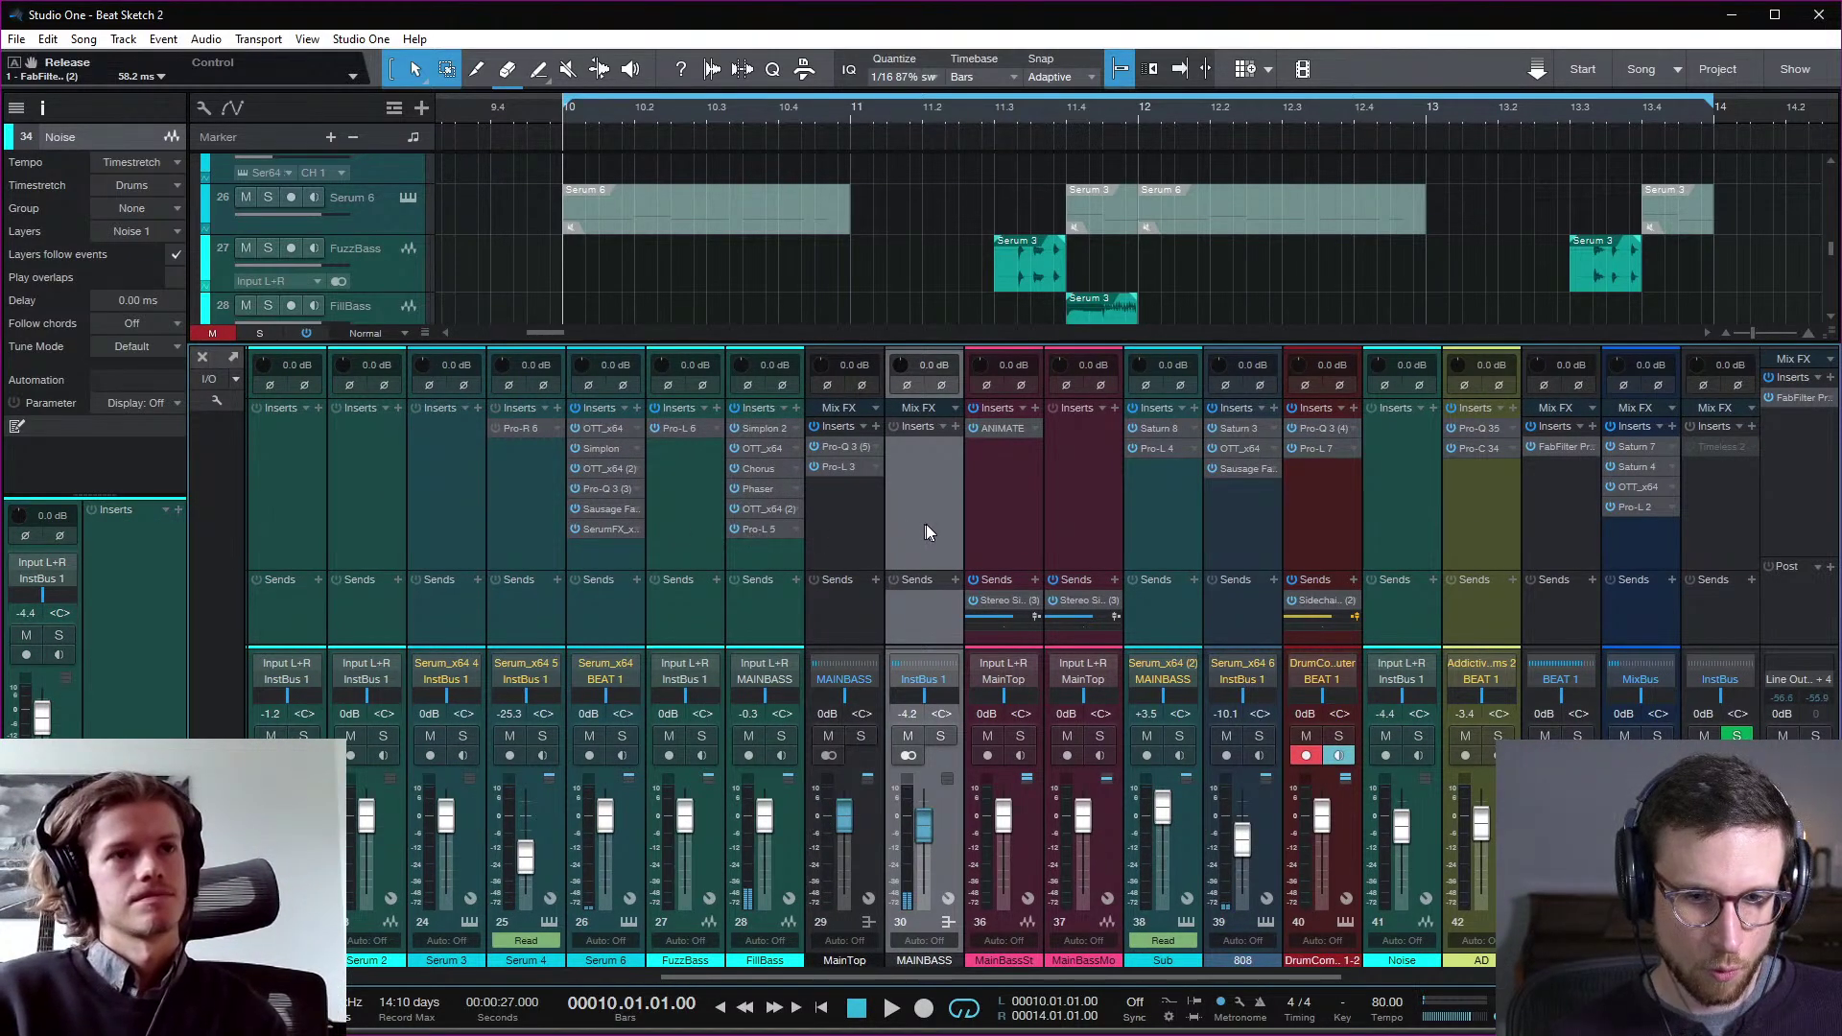
pyautogui.hscroll(1, 927, 530)
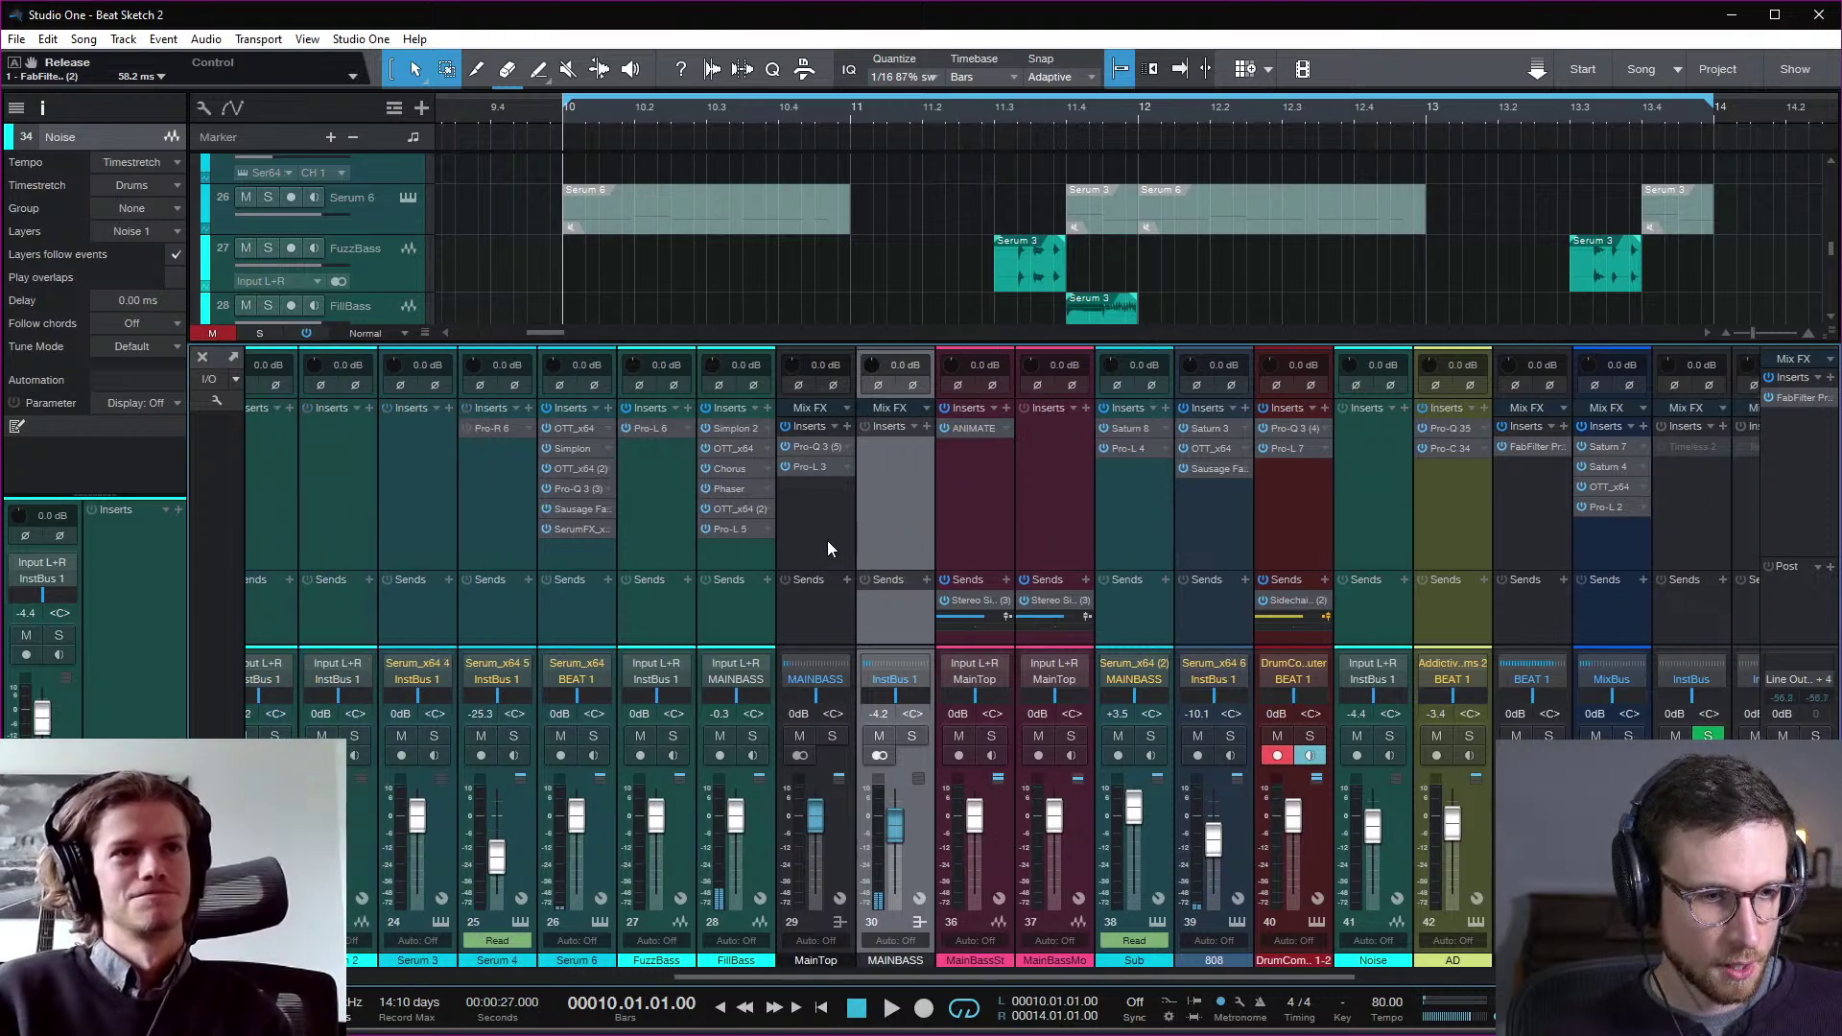
pyautogui.click(823, 535)
pyautogui.click(898, 526)
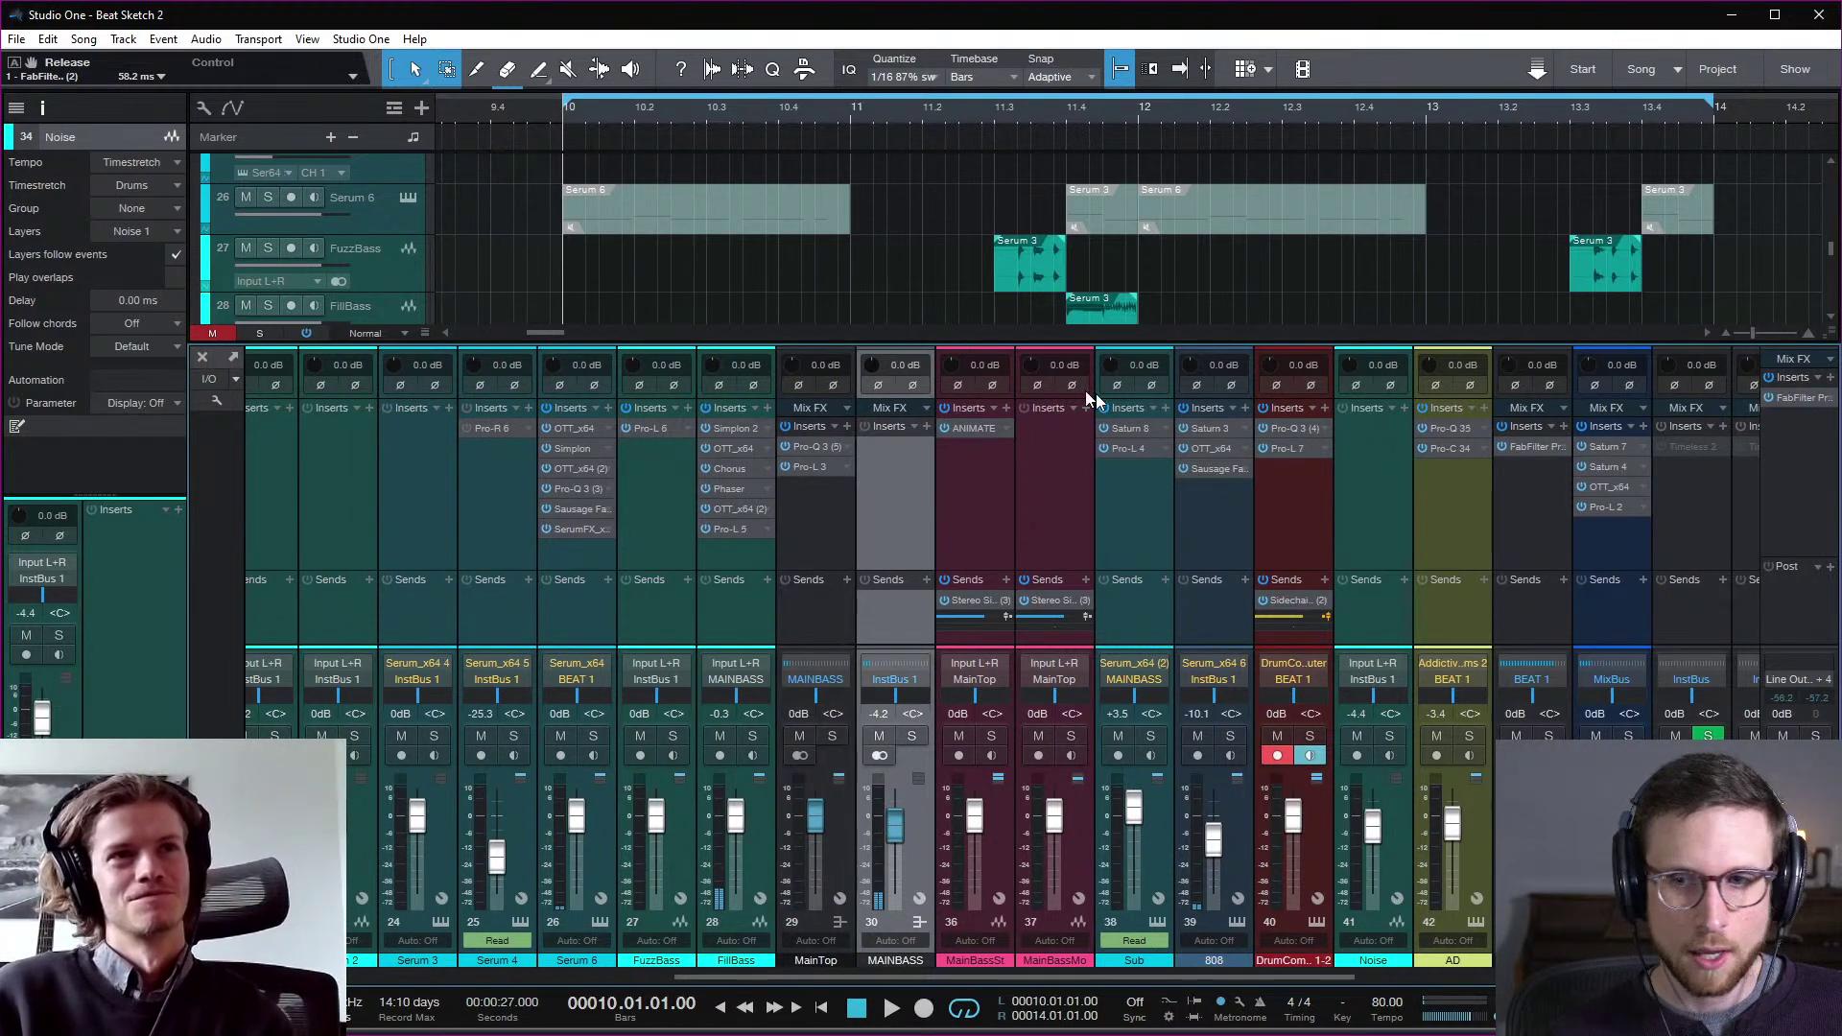
pyautogui.click(818, 507)
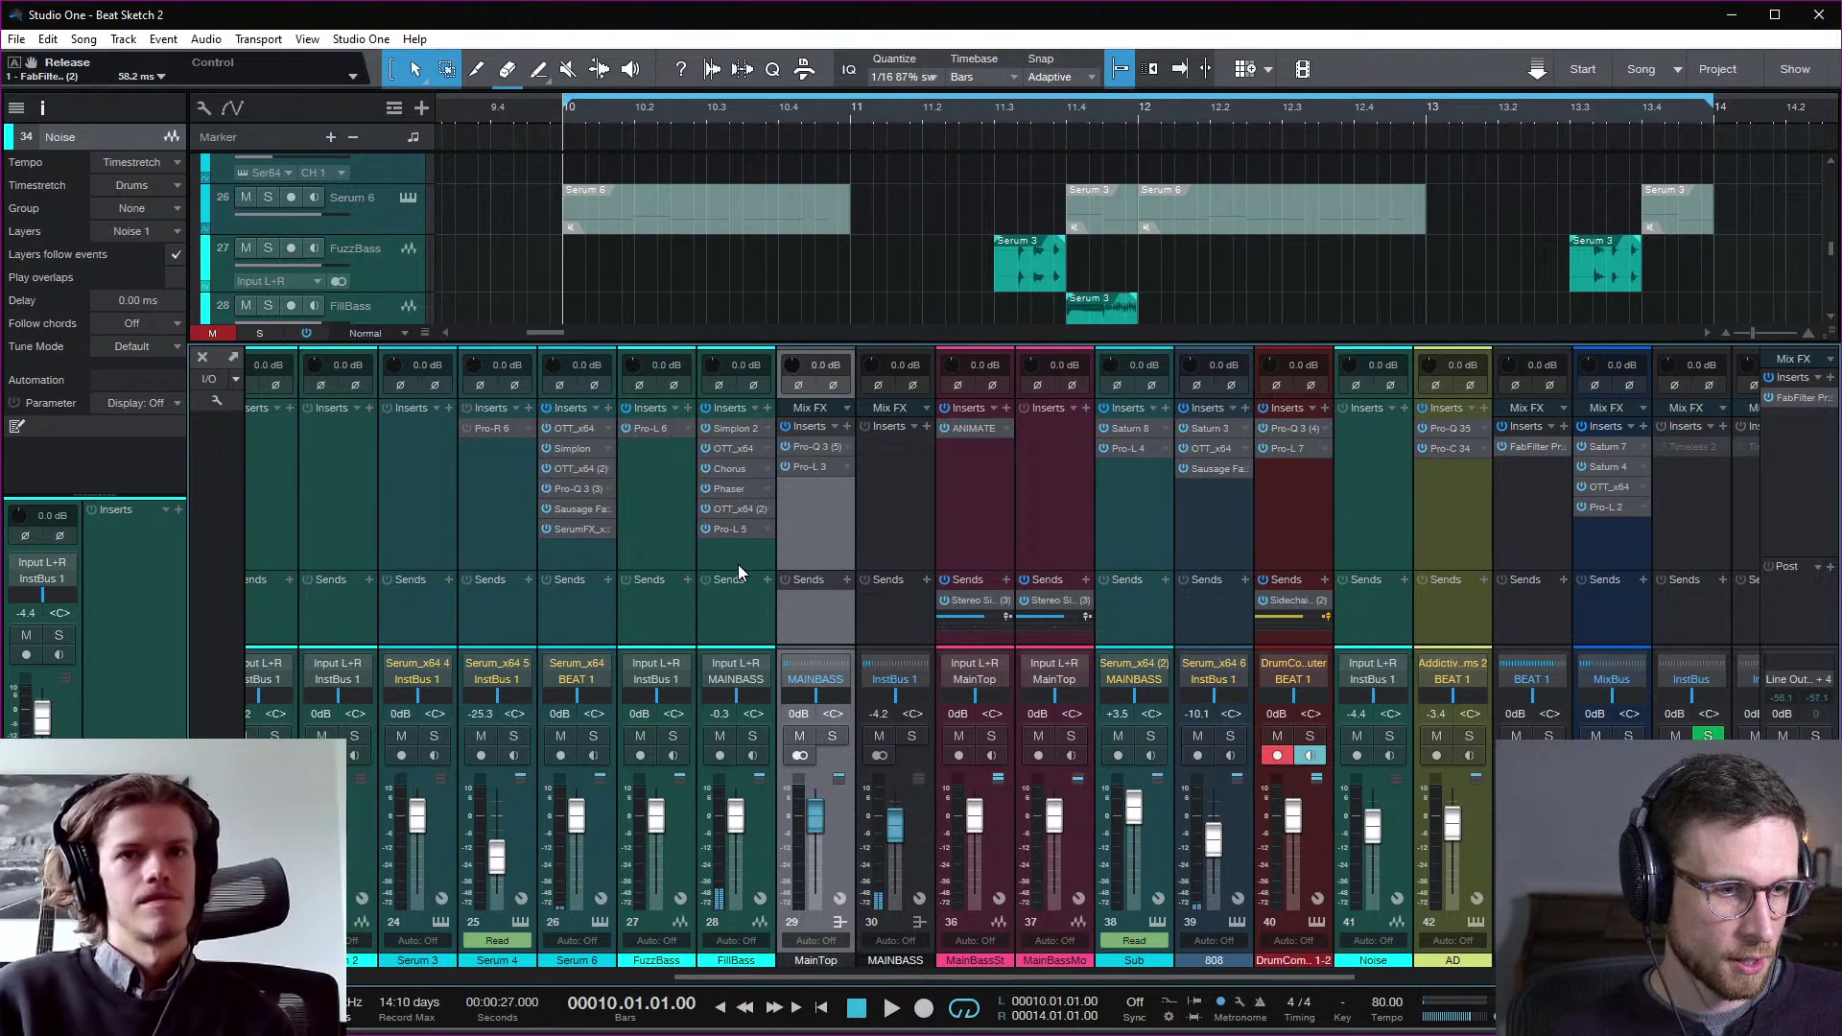
# Step: Solo the MainTop bus and play the loop from bar 10
pyautogui.press('space')
pyautogui.press('space')
pyautogui.press('space')
pyautogui.press('space')
pyautogui.press('space')
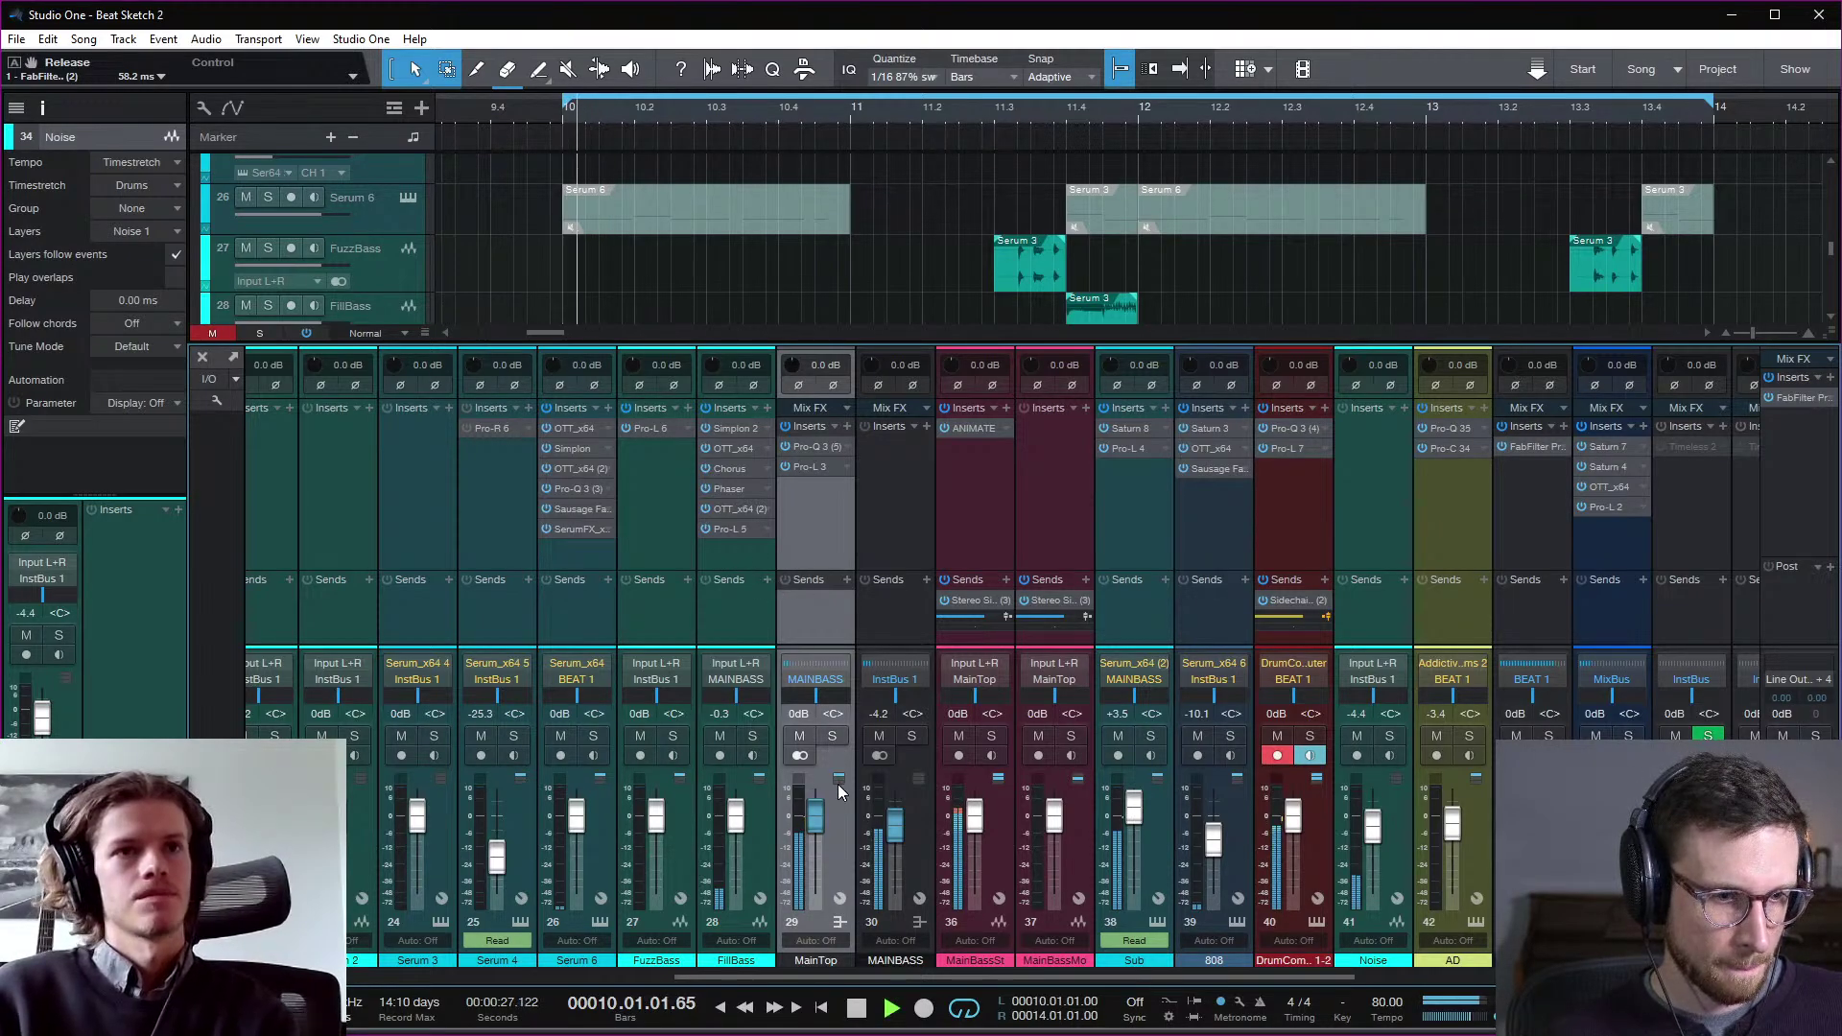
pyautogui.click(829, 735)
pyautogui.press('space')
pyautogui.press('space')
pyautogui.press('space')
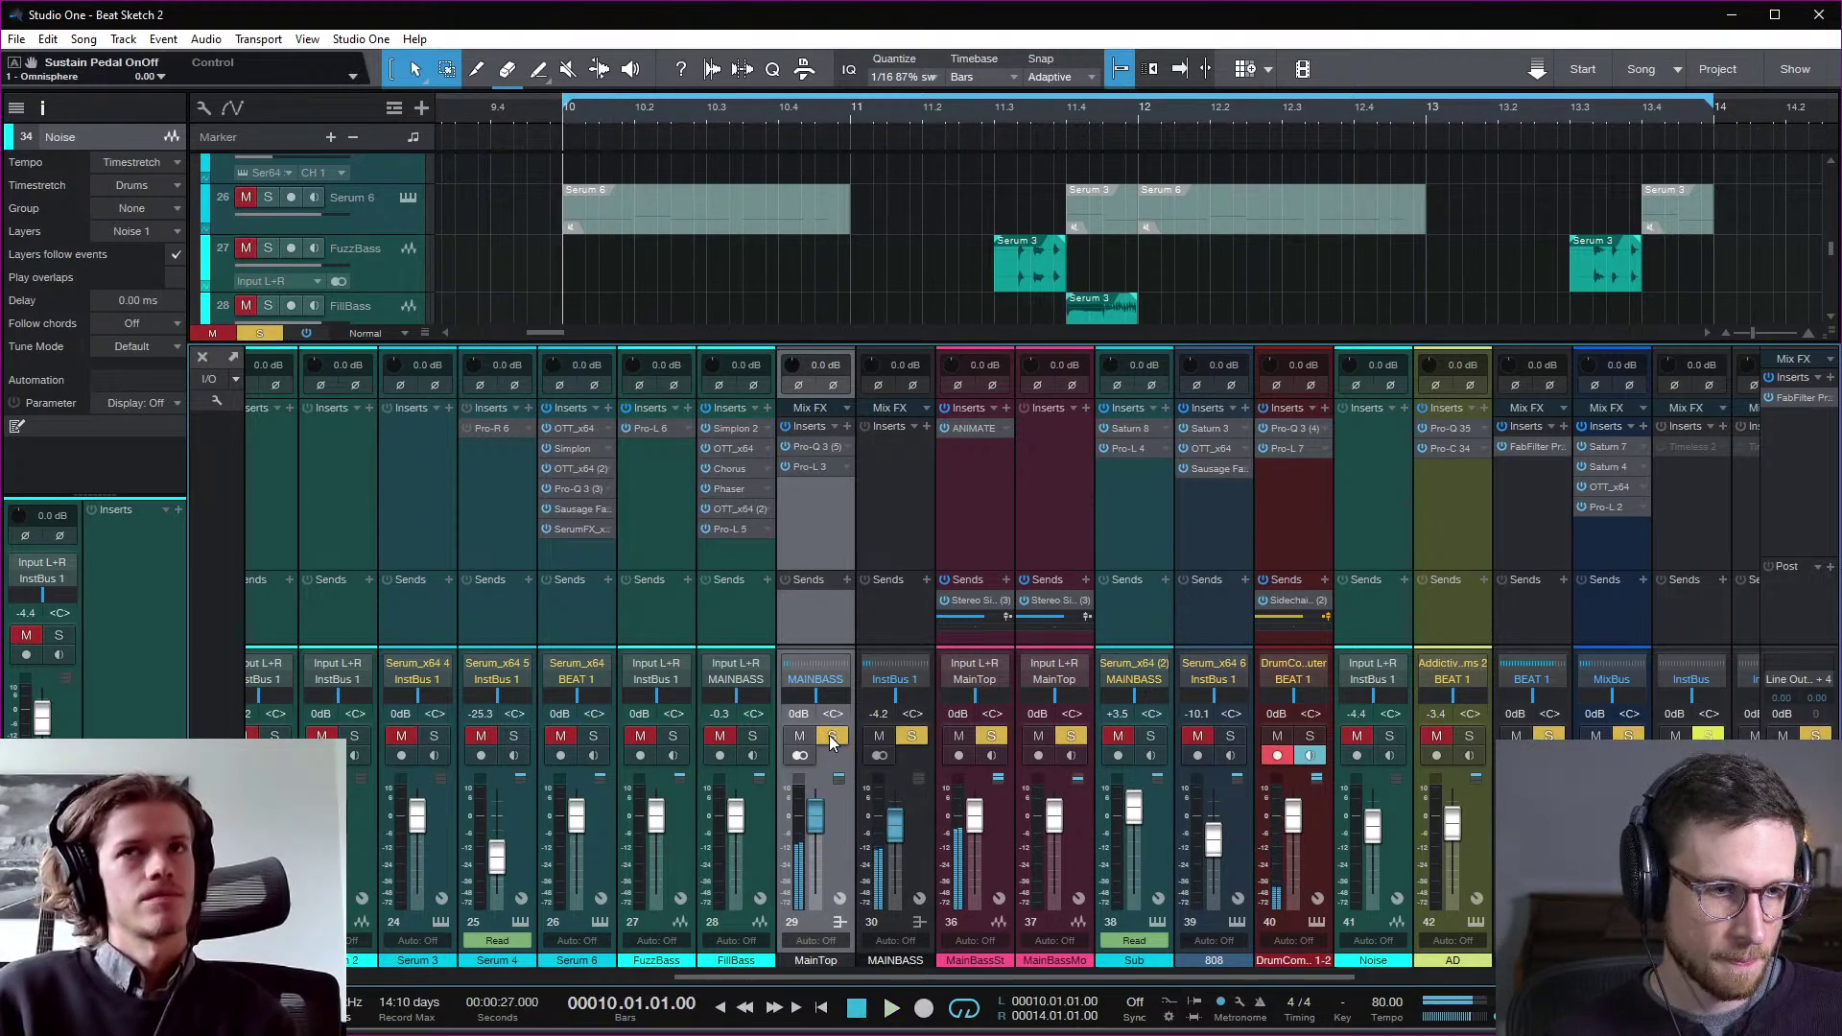
pyautogui.press('space')
# Step: Open Pro-L 3 on the MainTop bus during playback and move its window clear of the channel's level meter
pyautogui.click(810, 466)
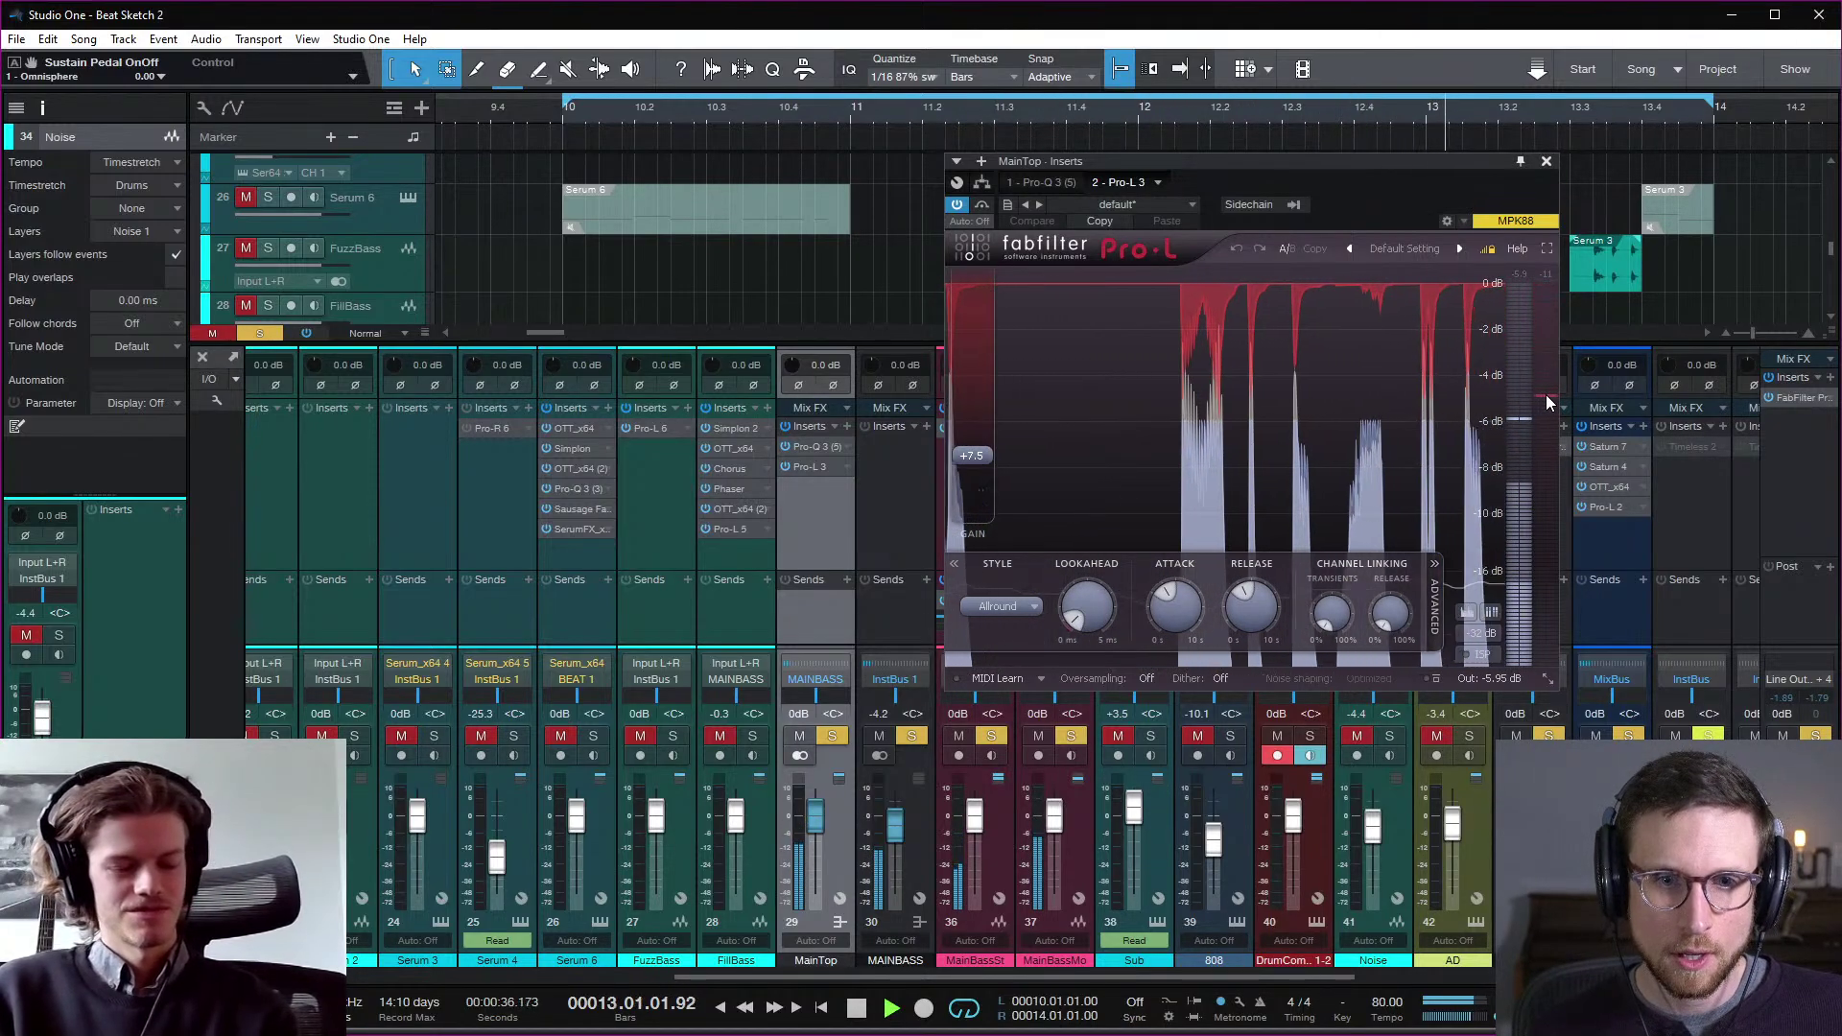
pyautogui.press('space')
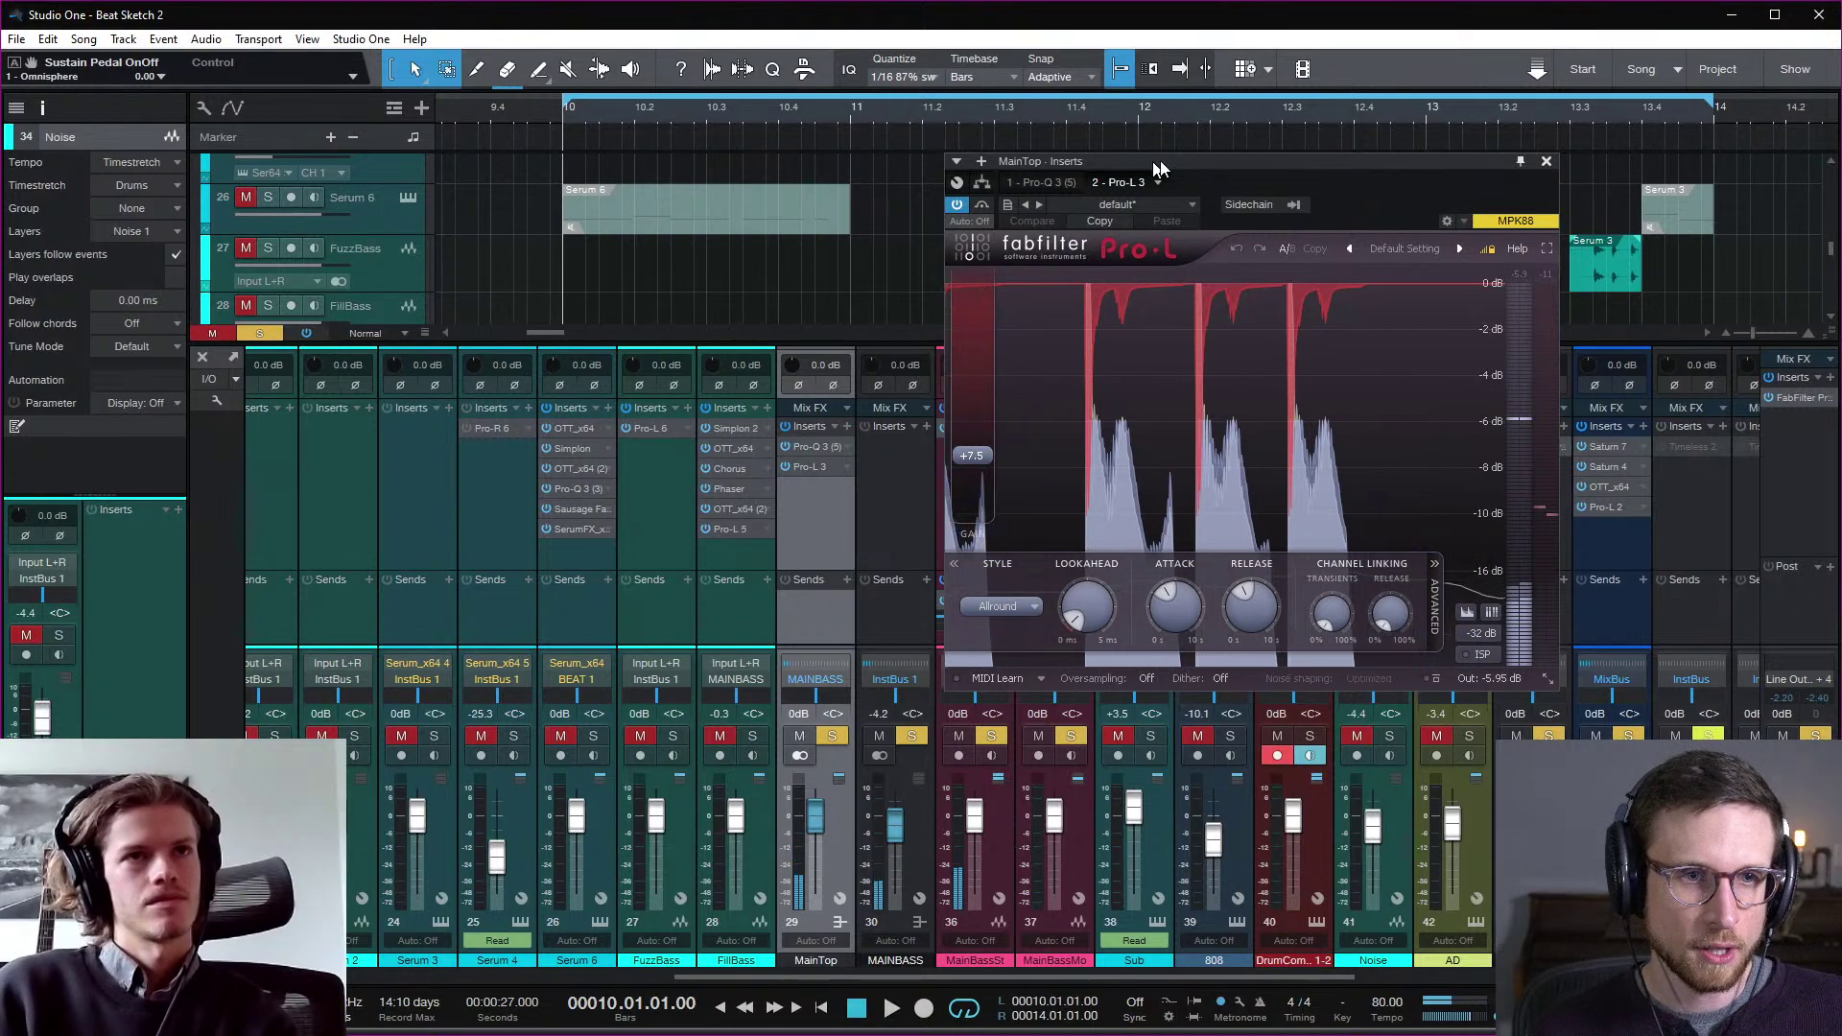
pyautogui.moveTo(1160, 160); pyautogui.dragTo(1285, 140)
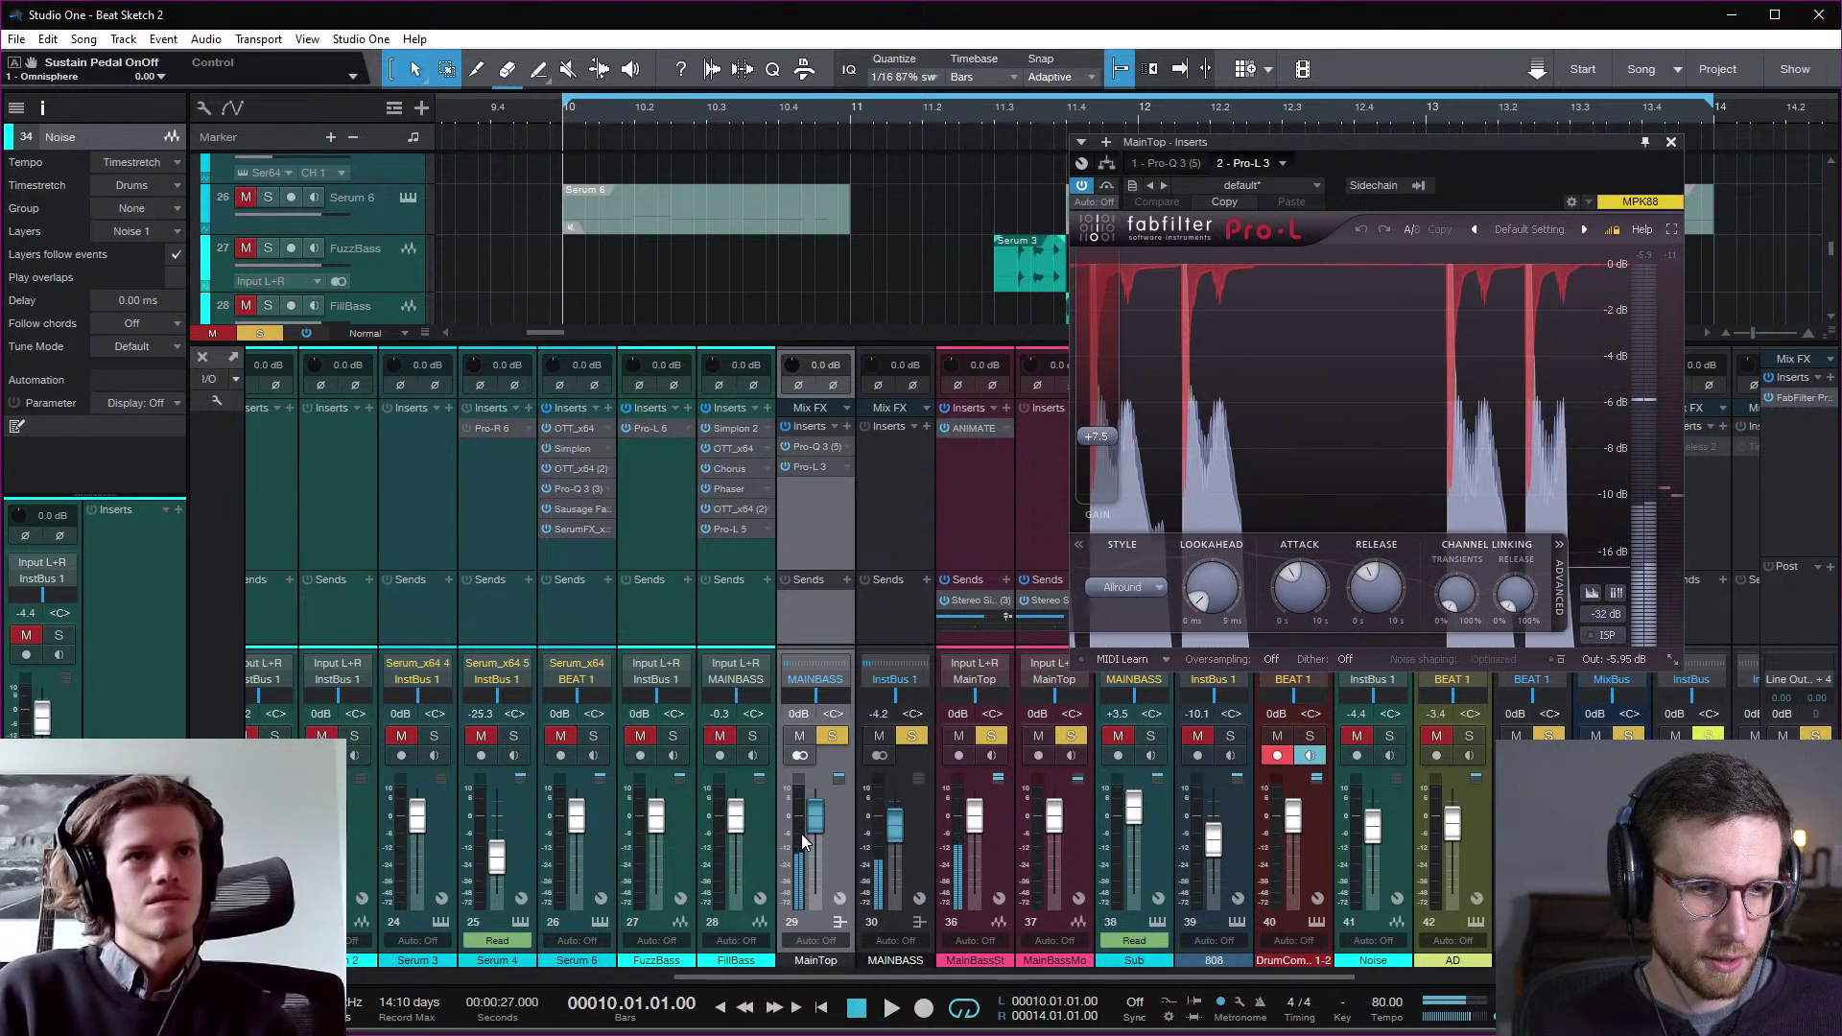
pyautogui.moveTo(804, 843)
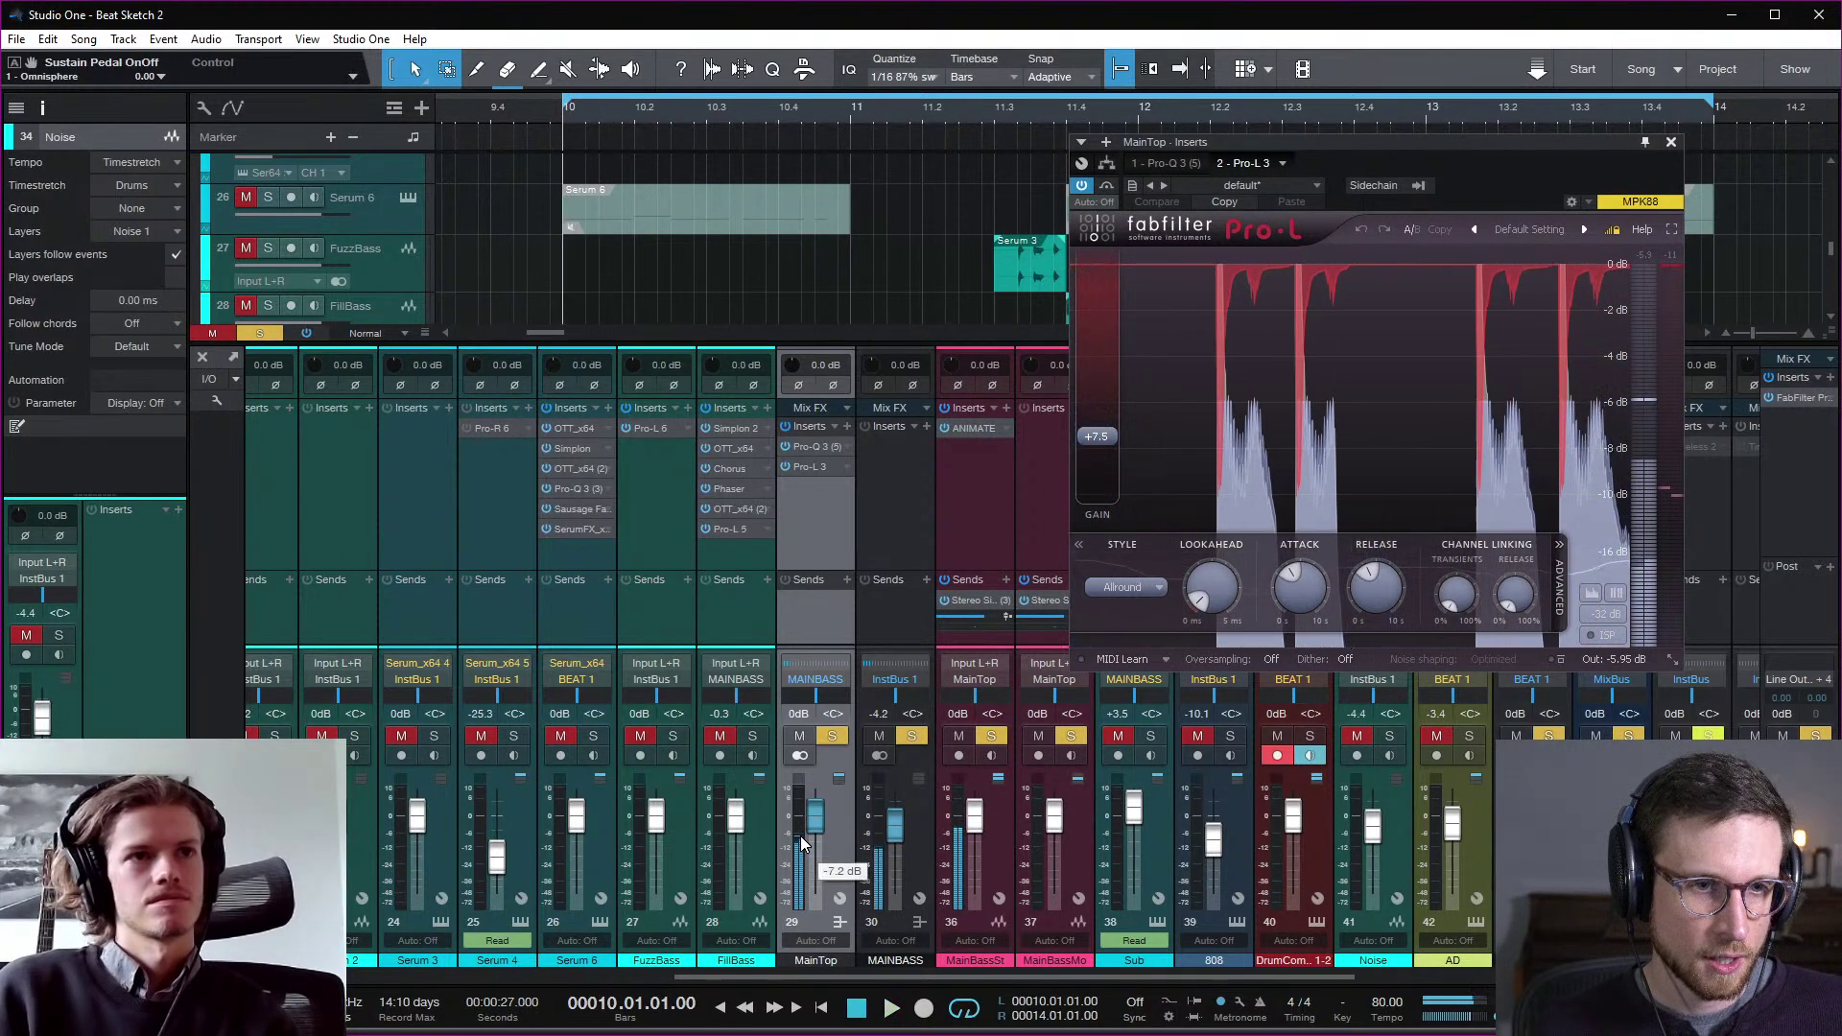
# Step: Play the soloed MainTop bus with Pro-L active and bypassed to compare its limiting, and close the plug-in window
pyautogui.press('space')
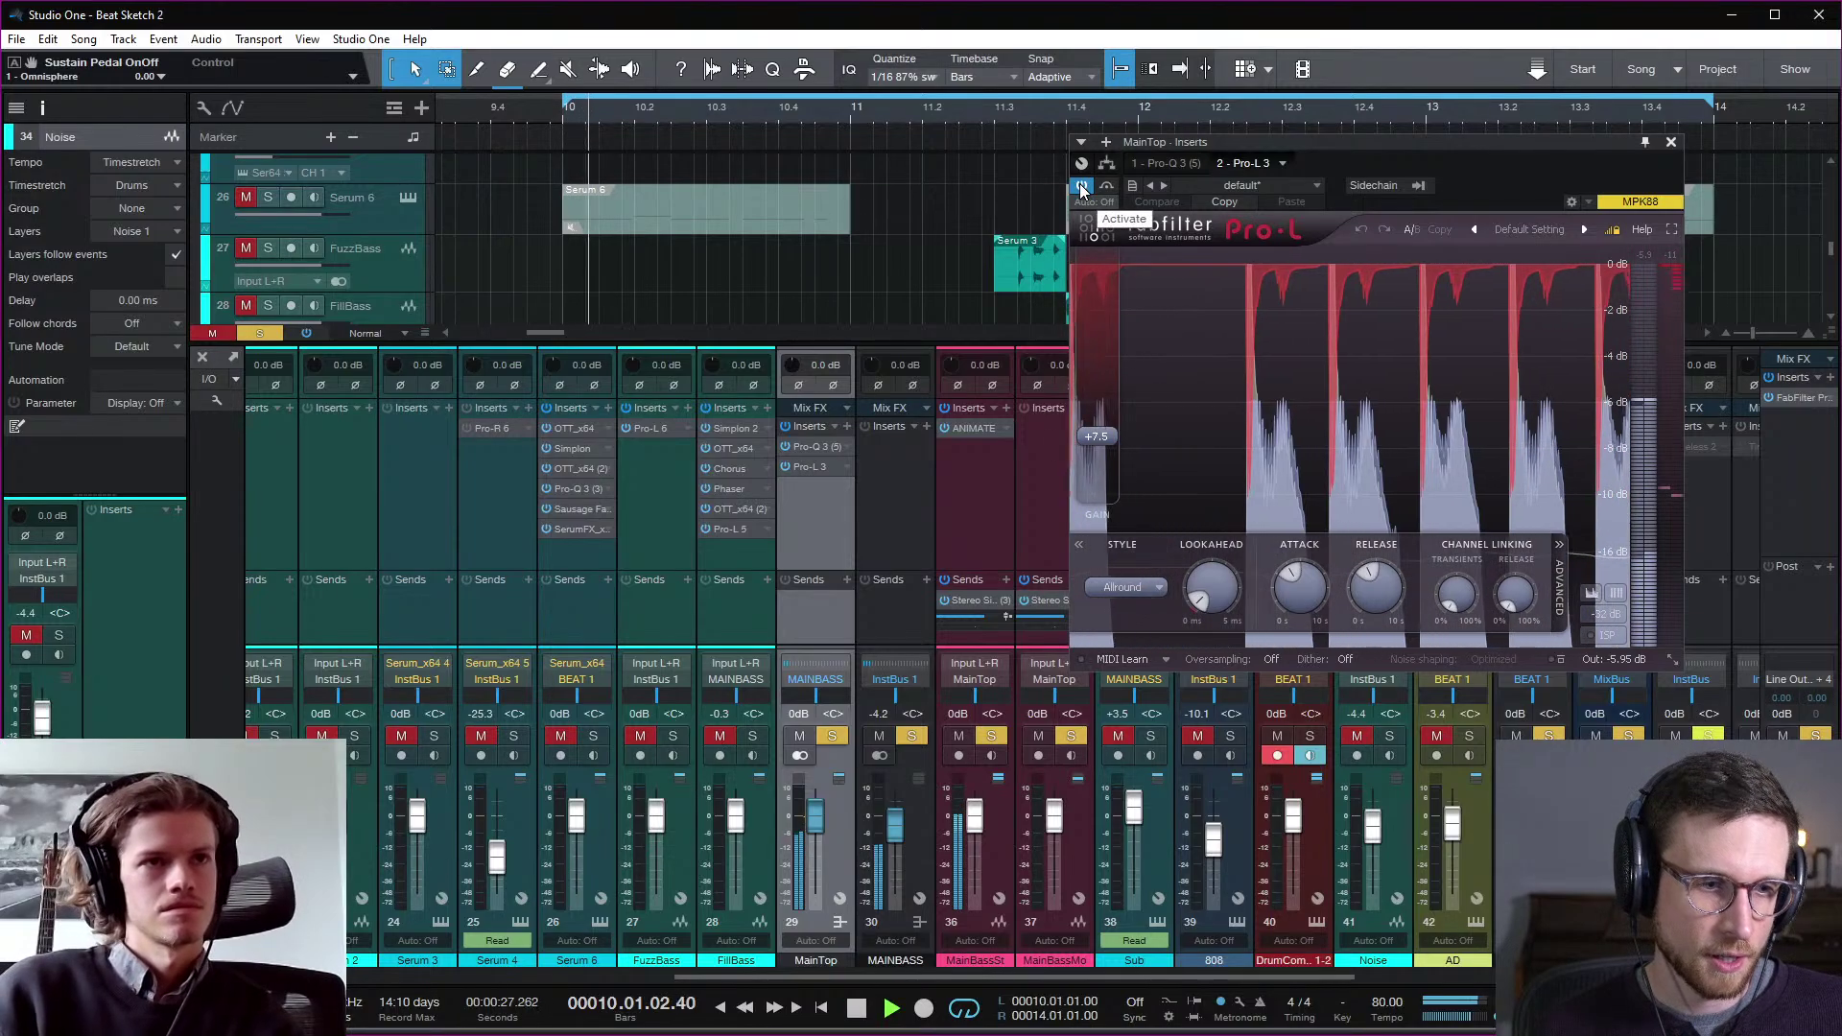
pyautogui.press('space')
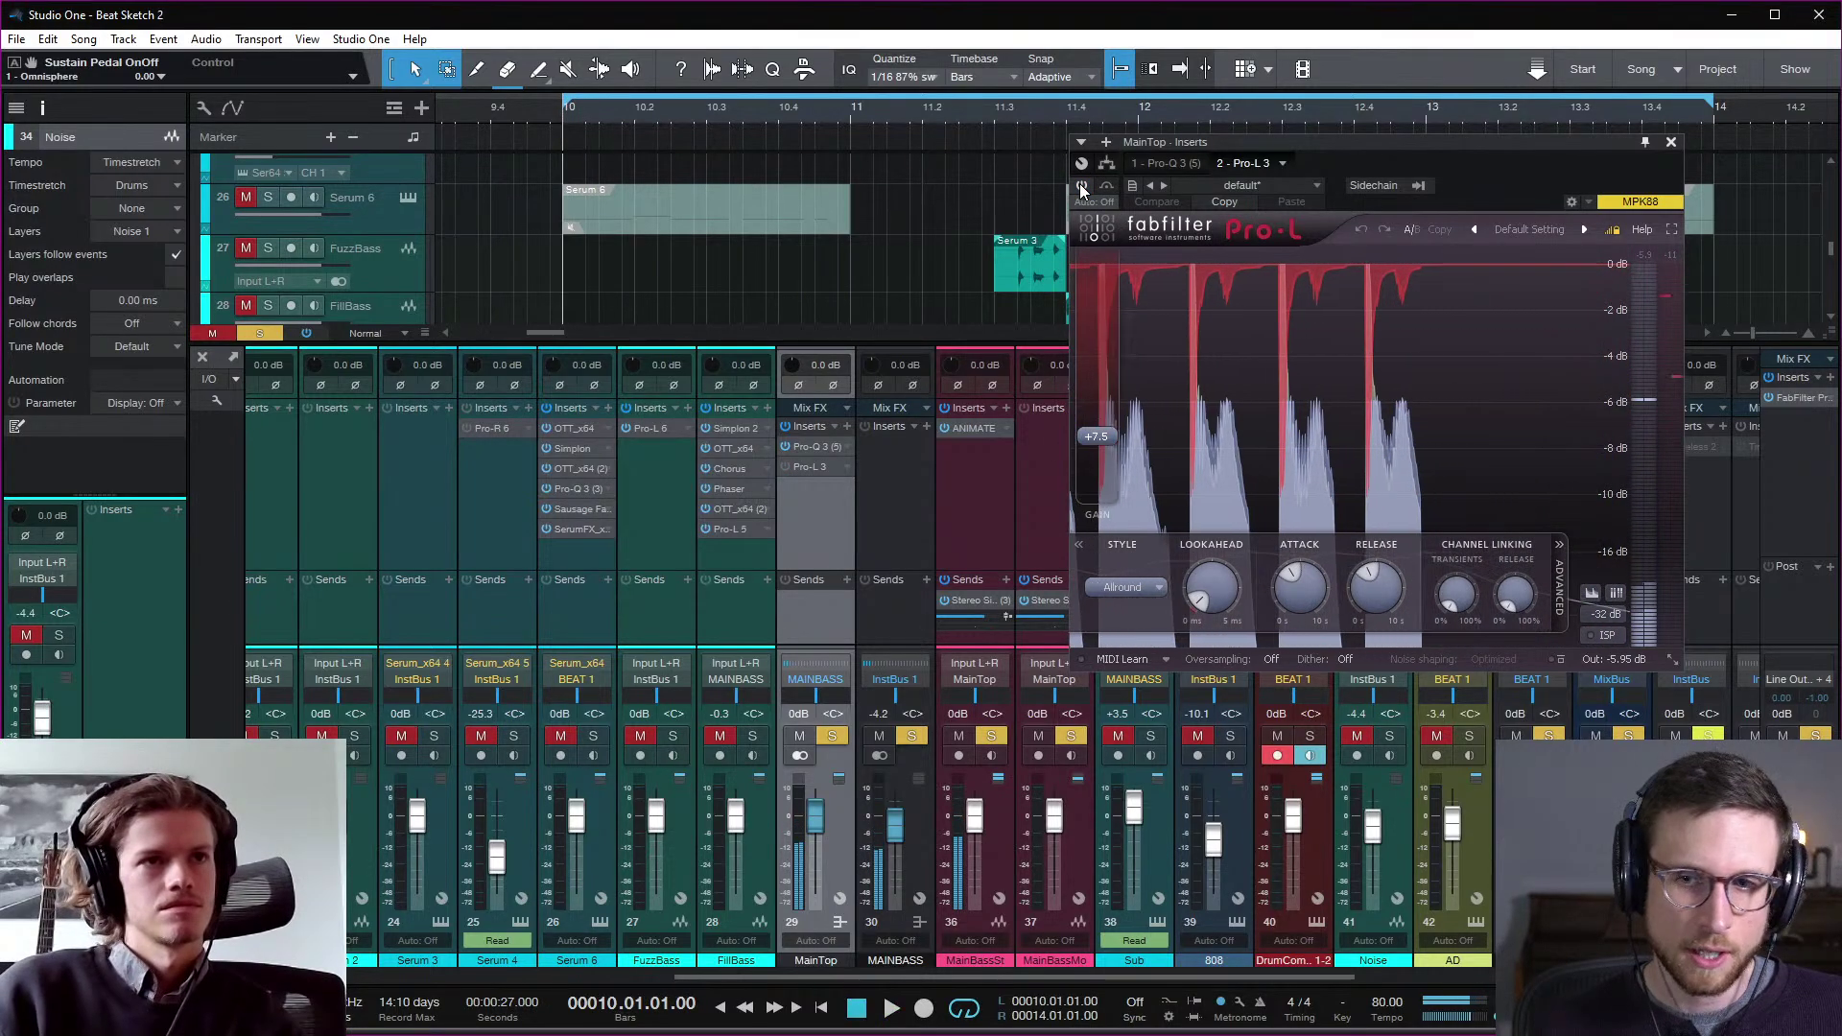
pyautogui.press('space')
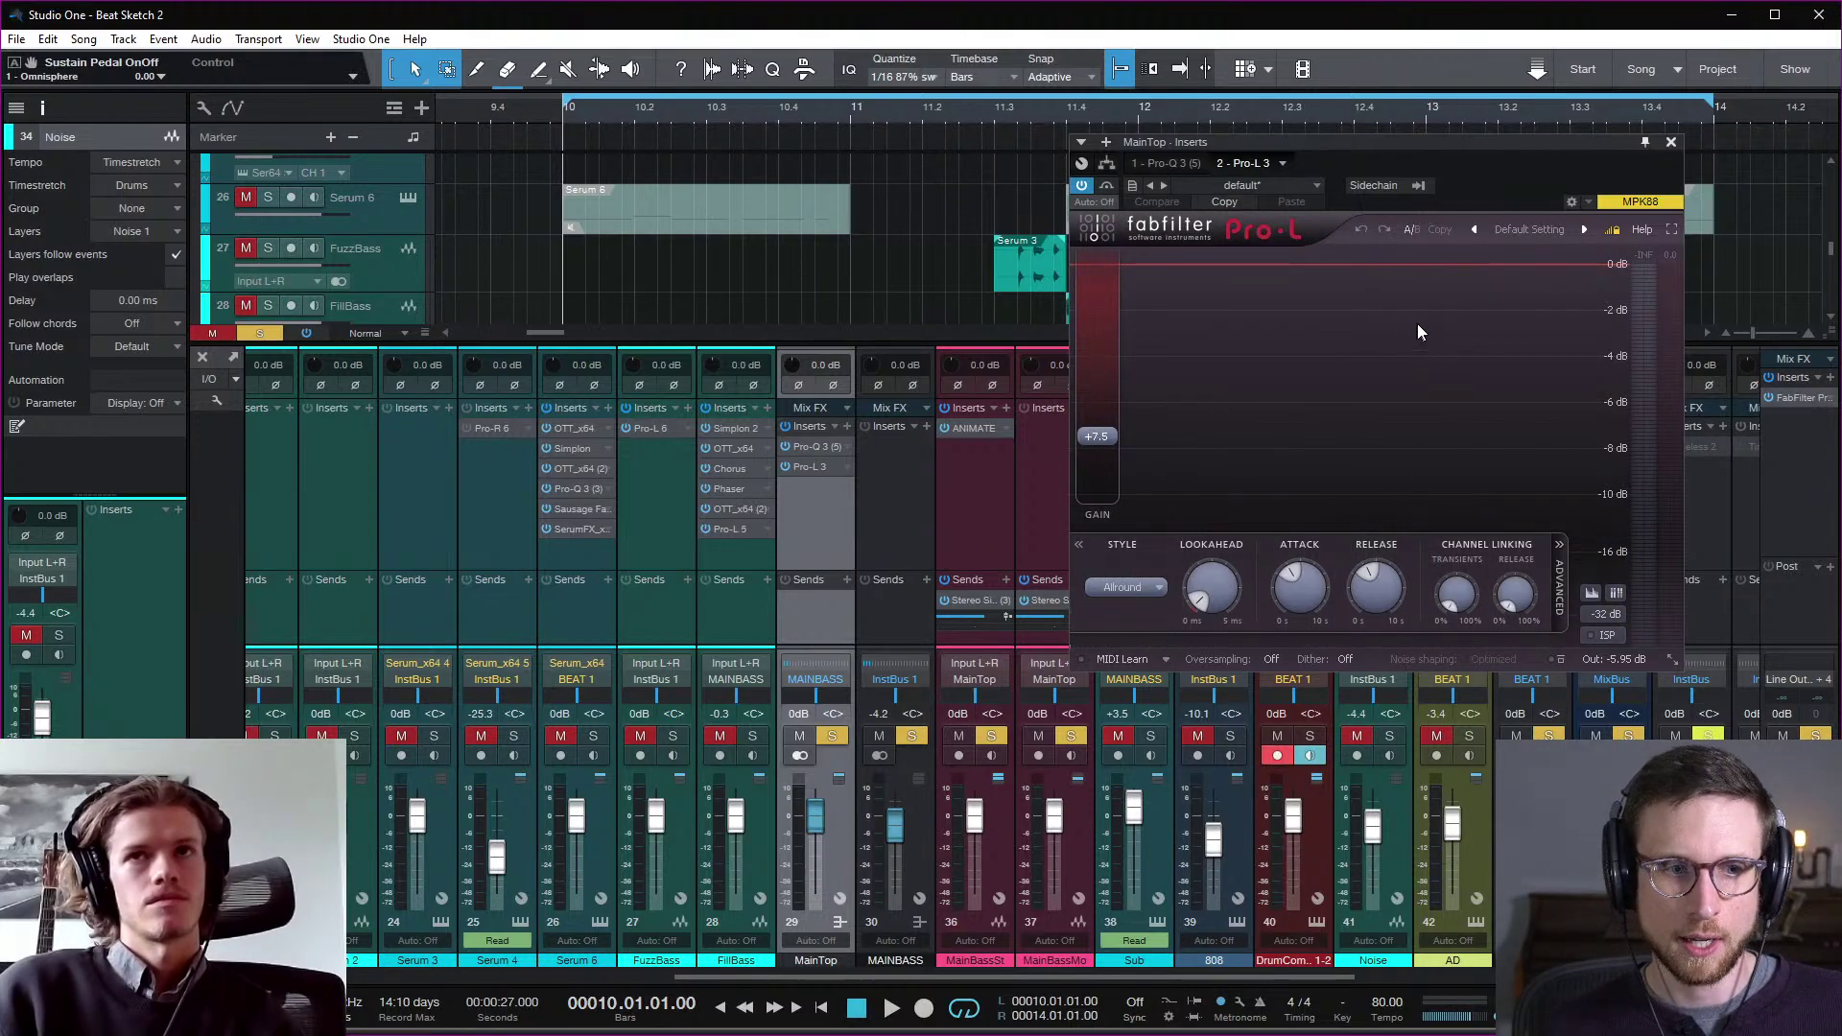
pyautogui.press('space')
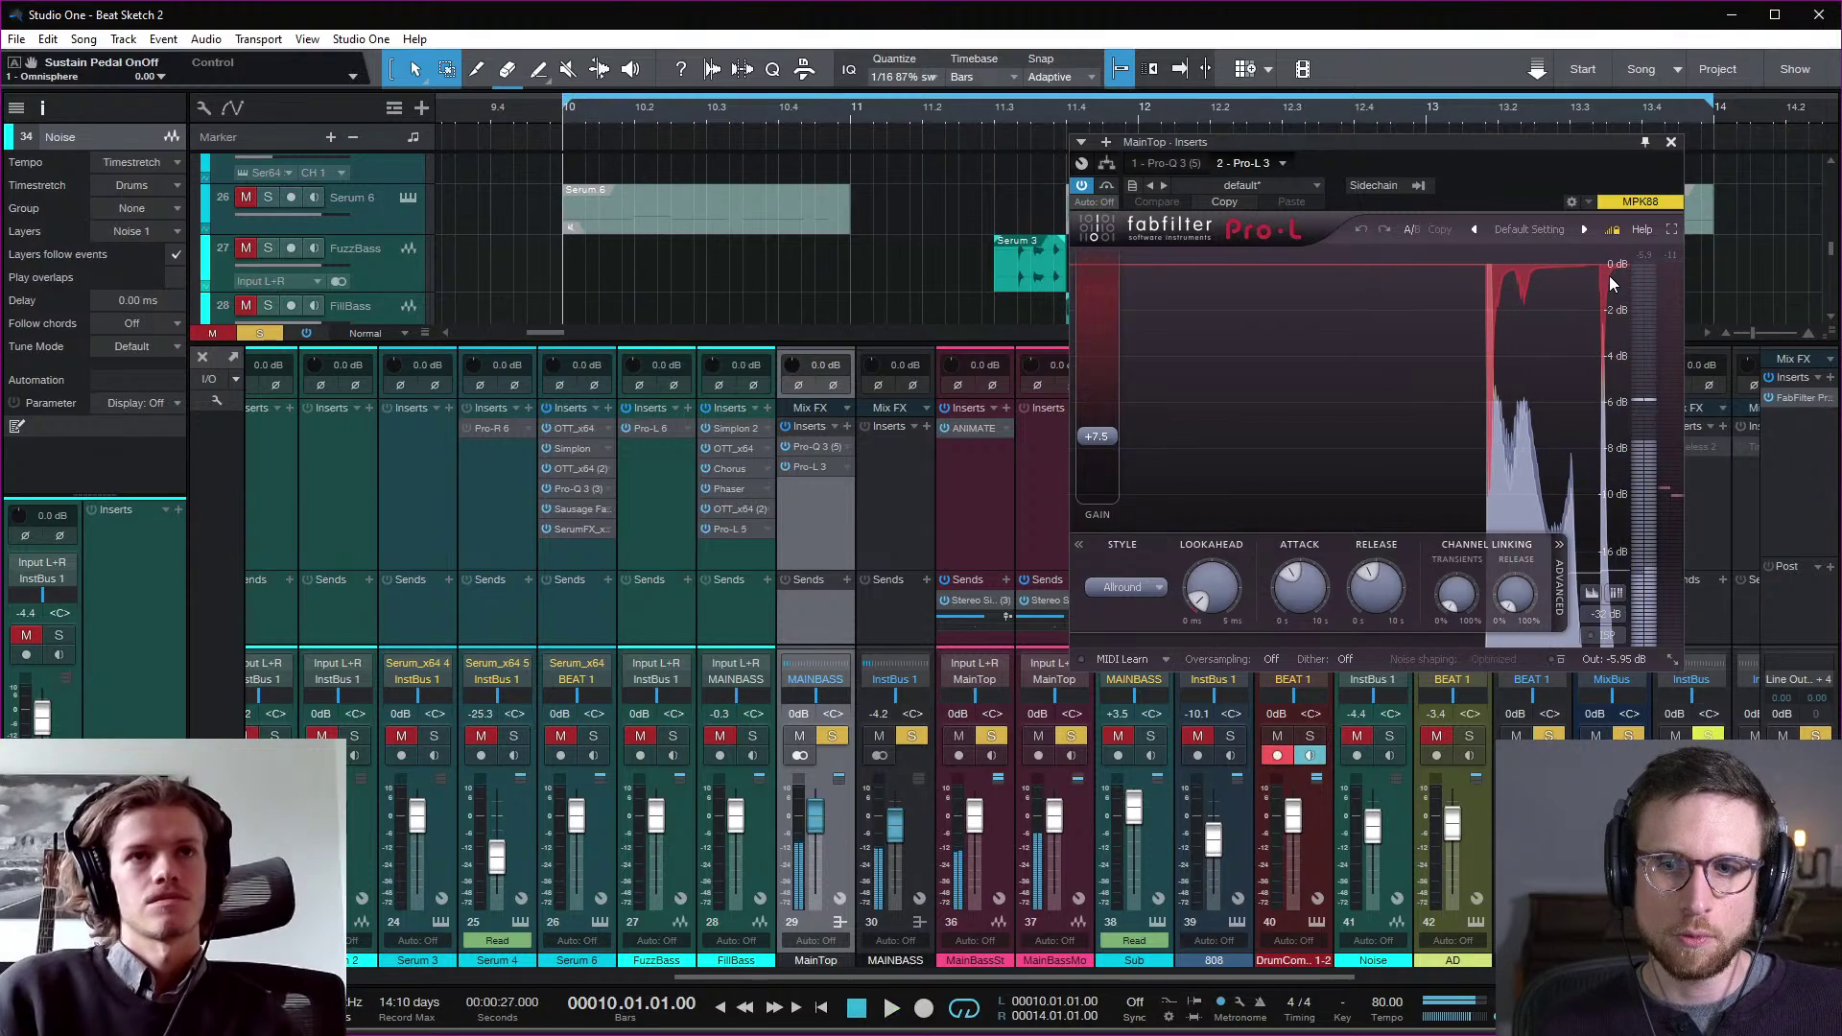
pyautogui.click(1672, 142)
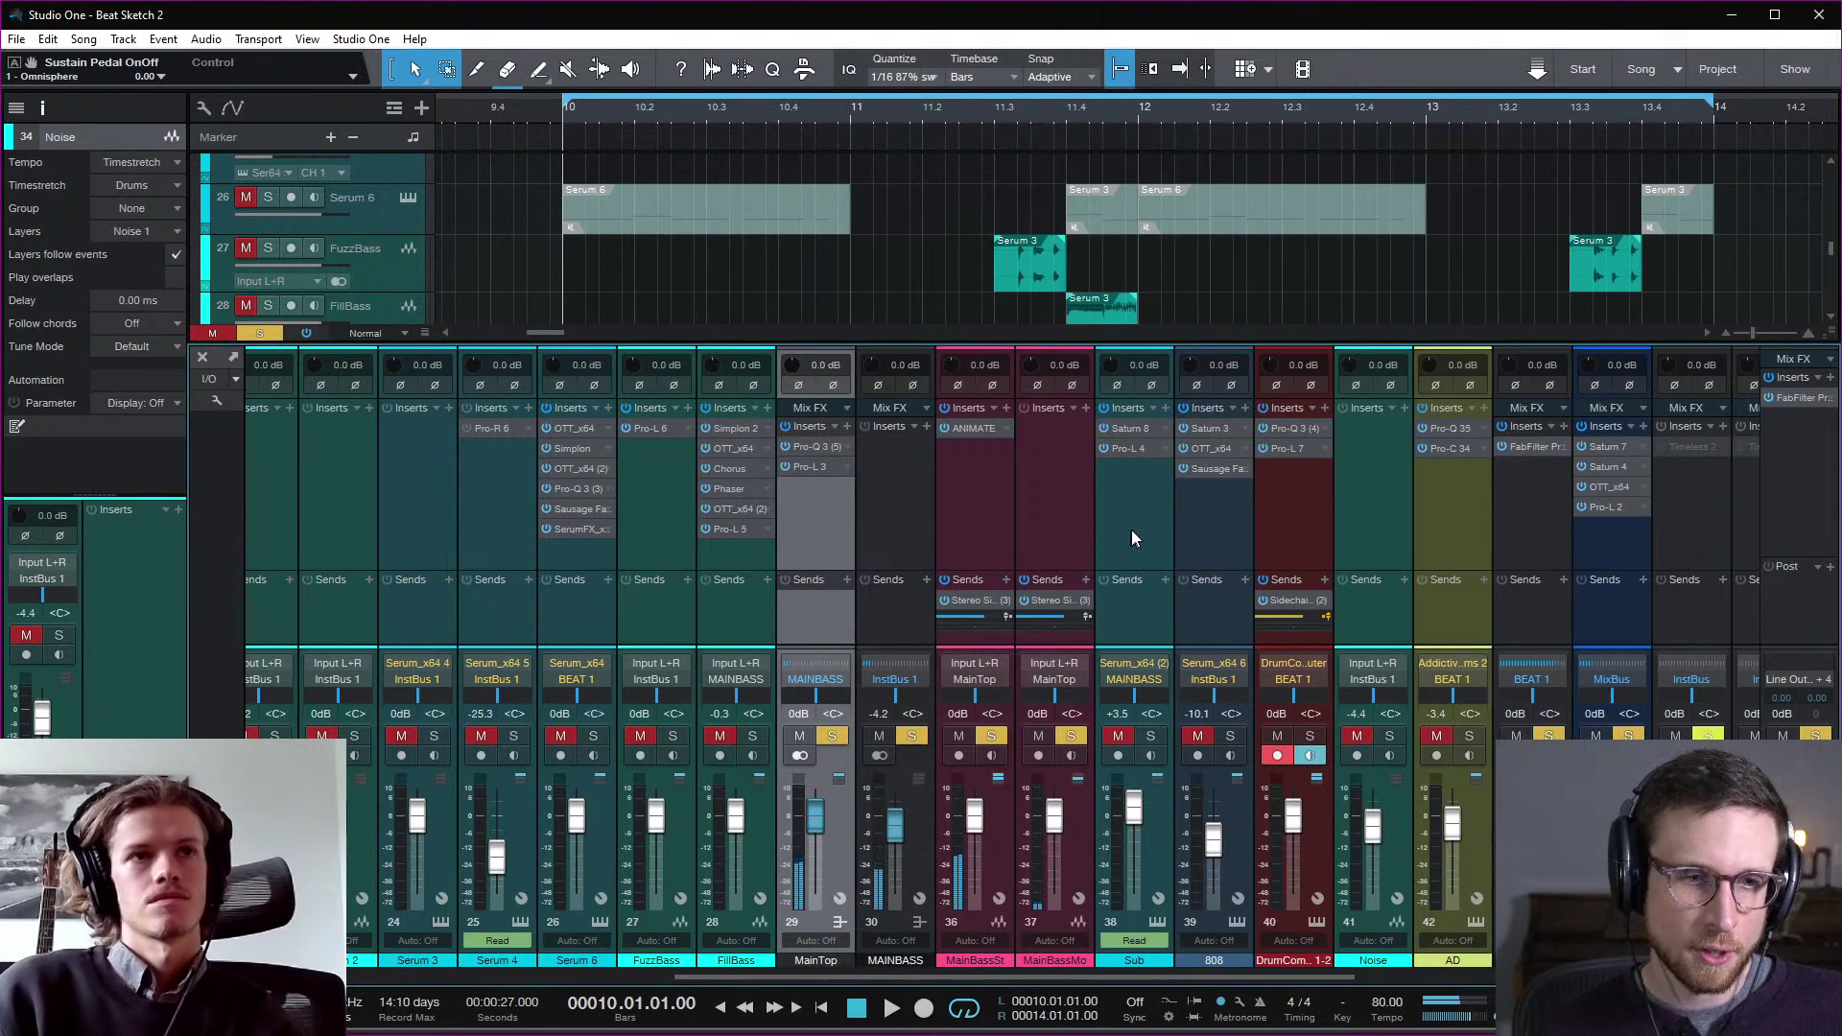
# Step: Select the Sub channel and play its loop with Pro-L 4 open to watch the limiting
pyautogui.click(1131, 536)
pyautogui.press('space')
pyautogui.click(1136, 448)
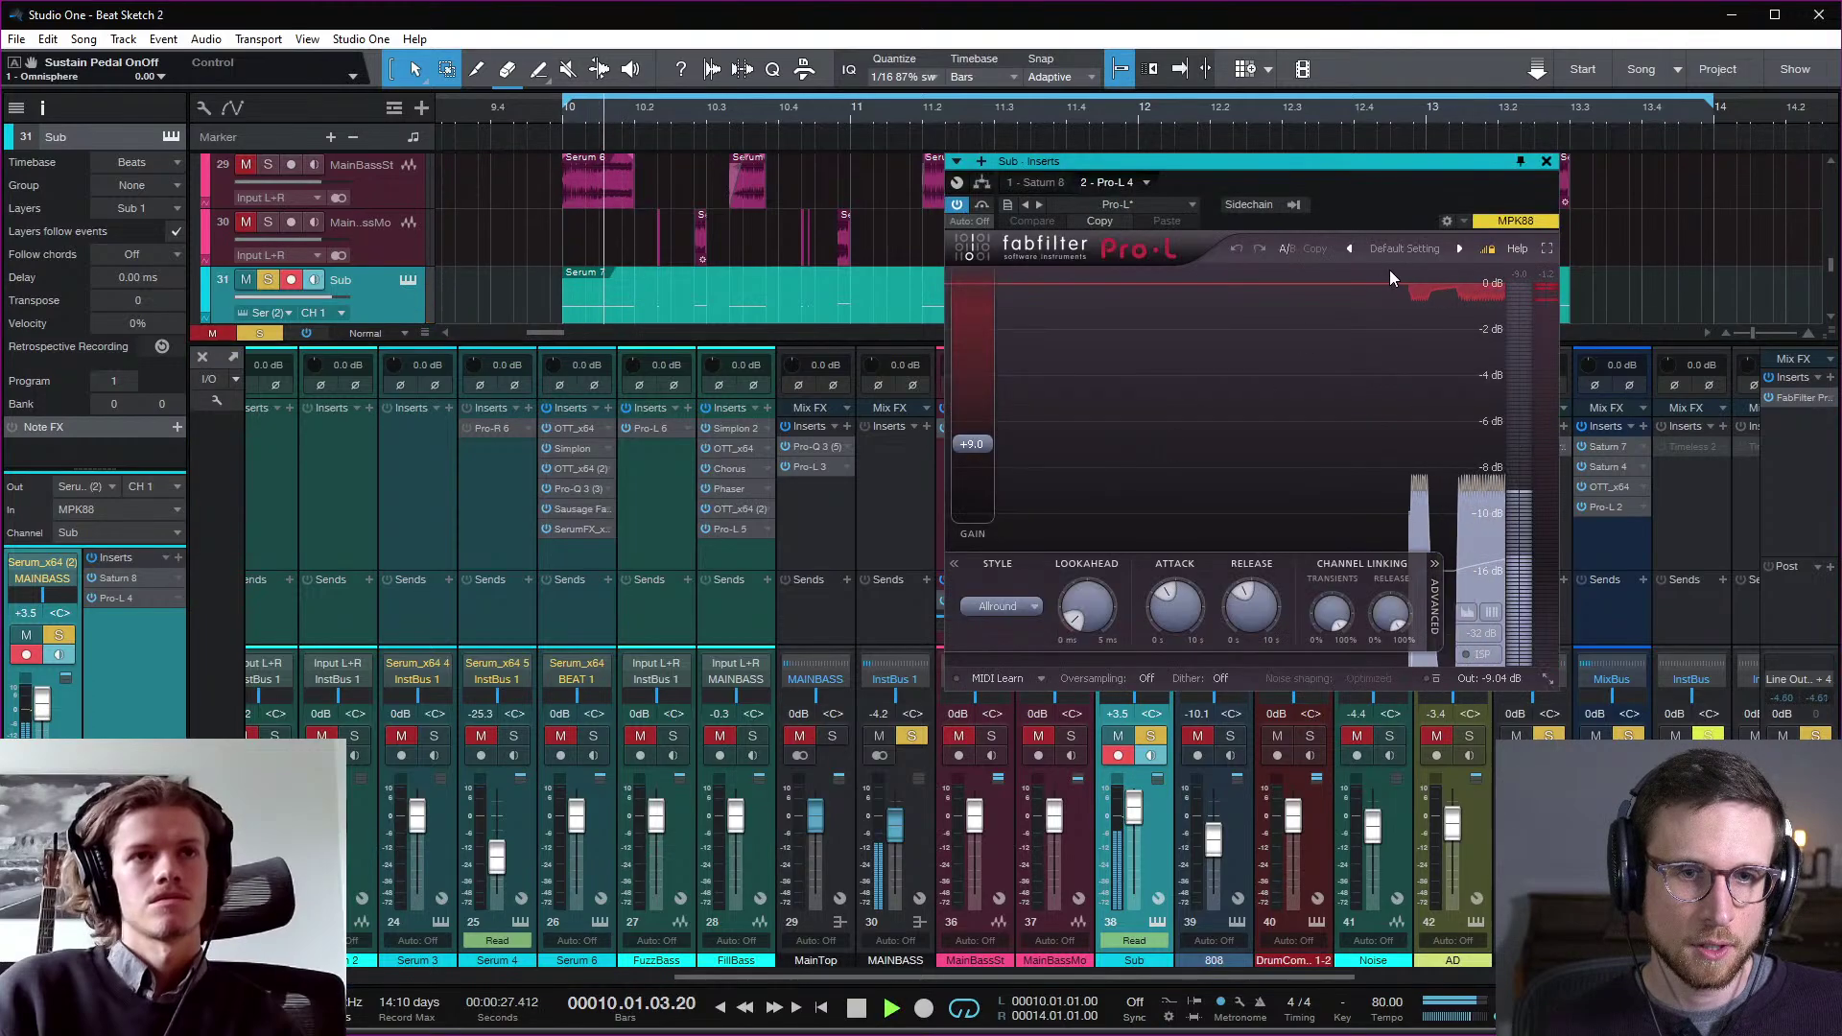
pyautogui.press('space')
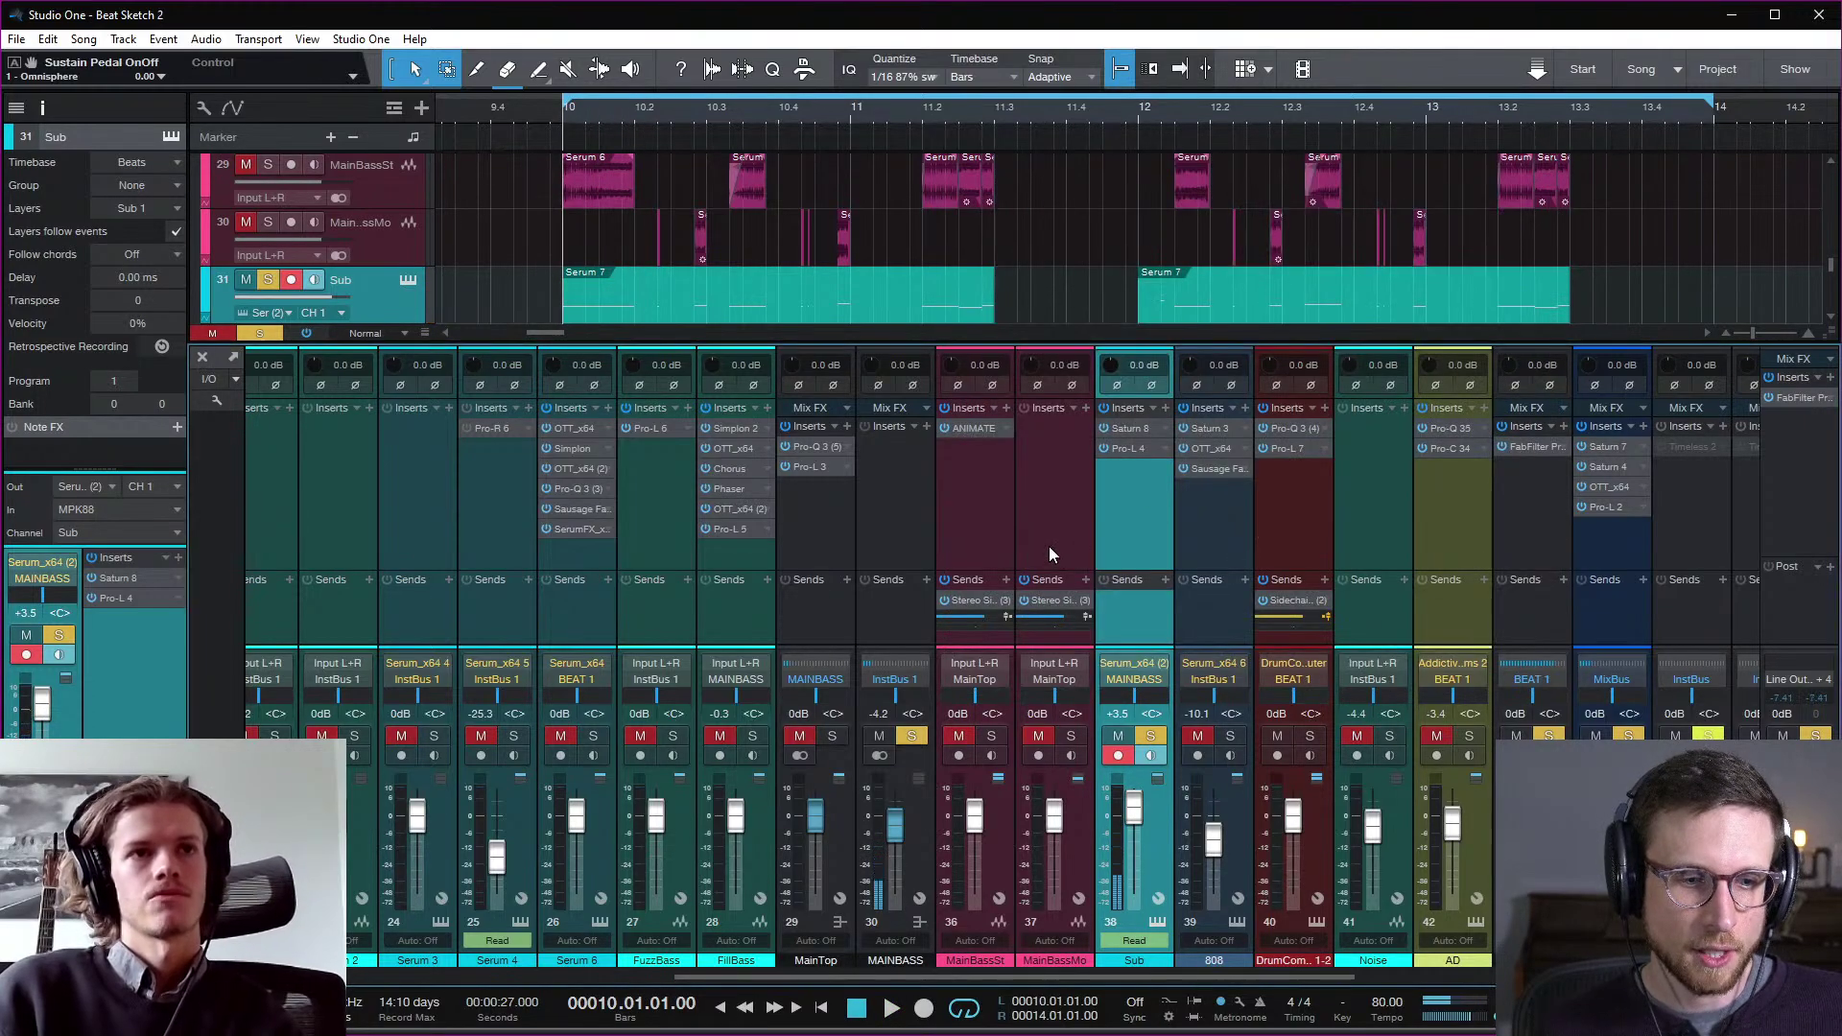
# Step: Open Pro-L 7 on the DrumComputer channel and play the drum loop with the limiter bypassed and active to compare
pyautogui.click(1276, 559)
pyautogui.click(1296, 448)
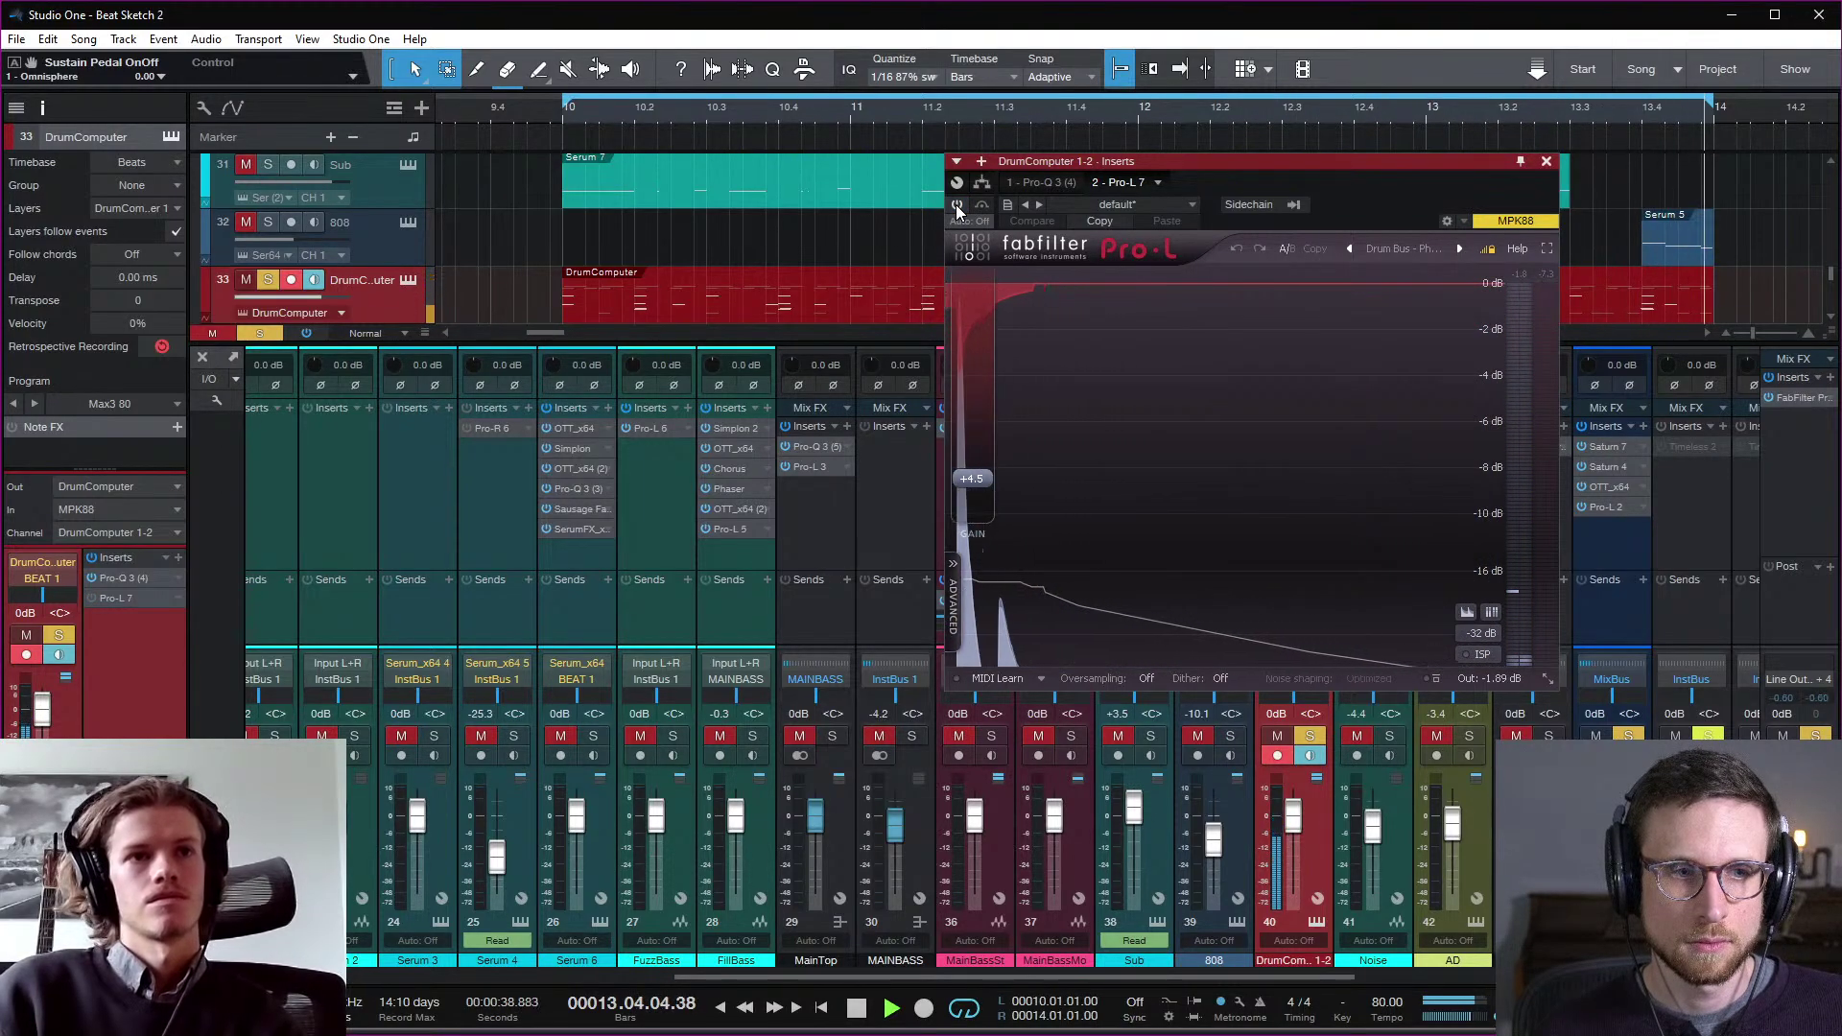
pyautogui.click(955, 204)
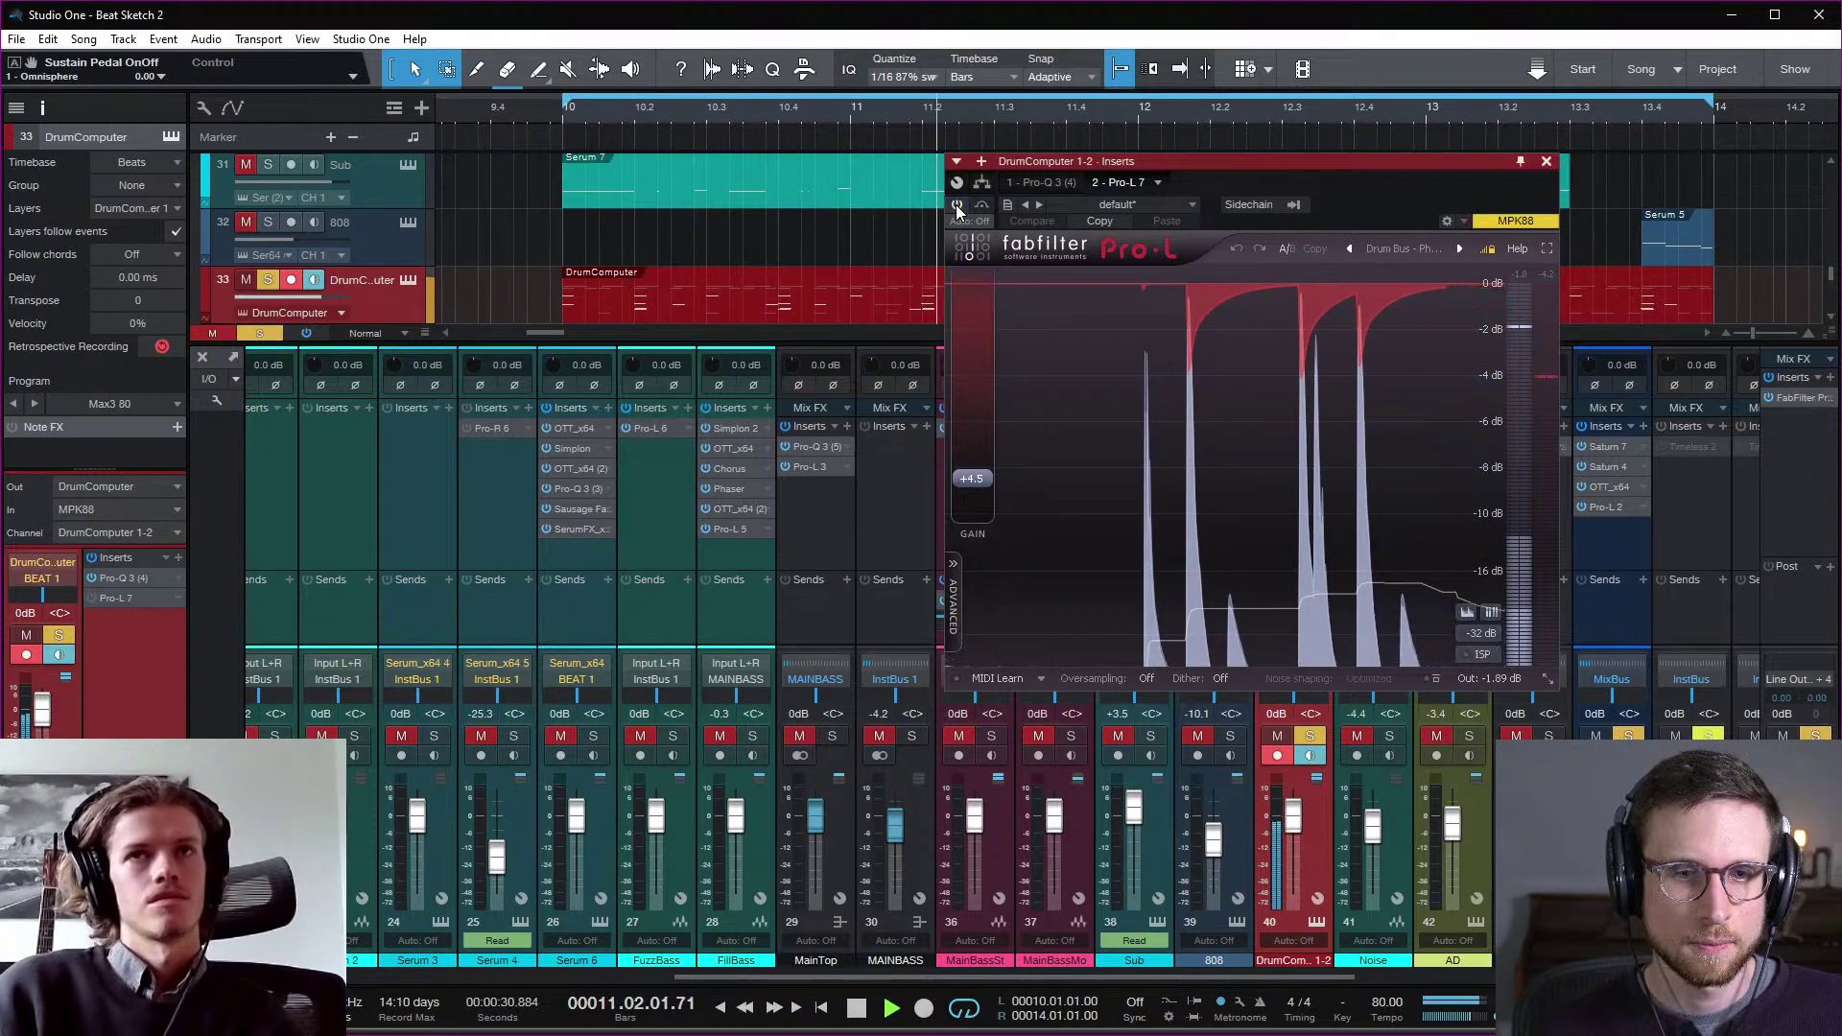
pyautogui.press('space')
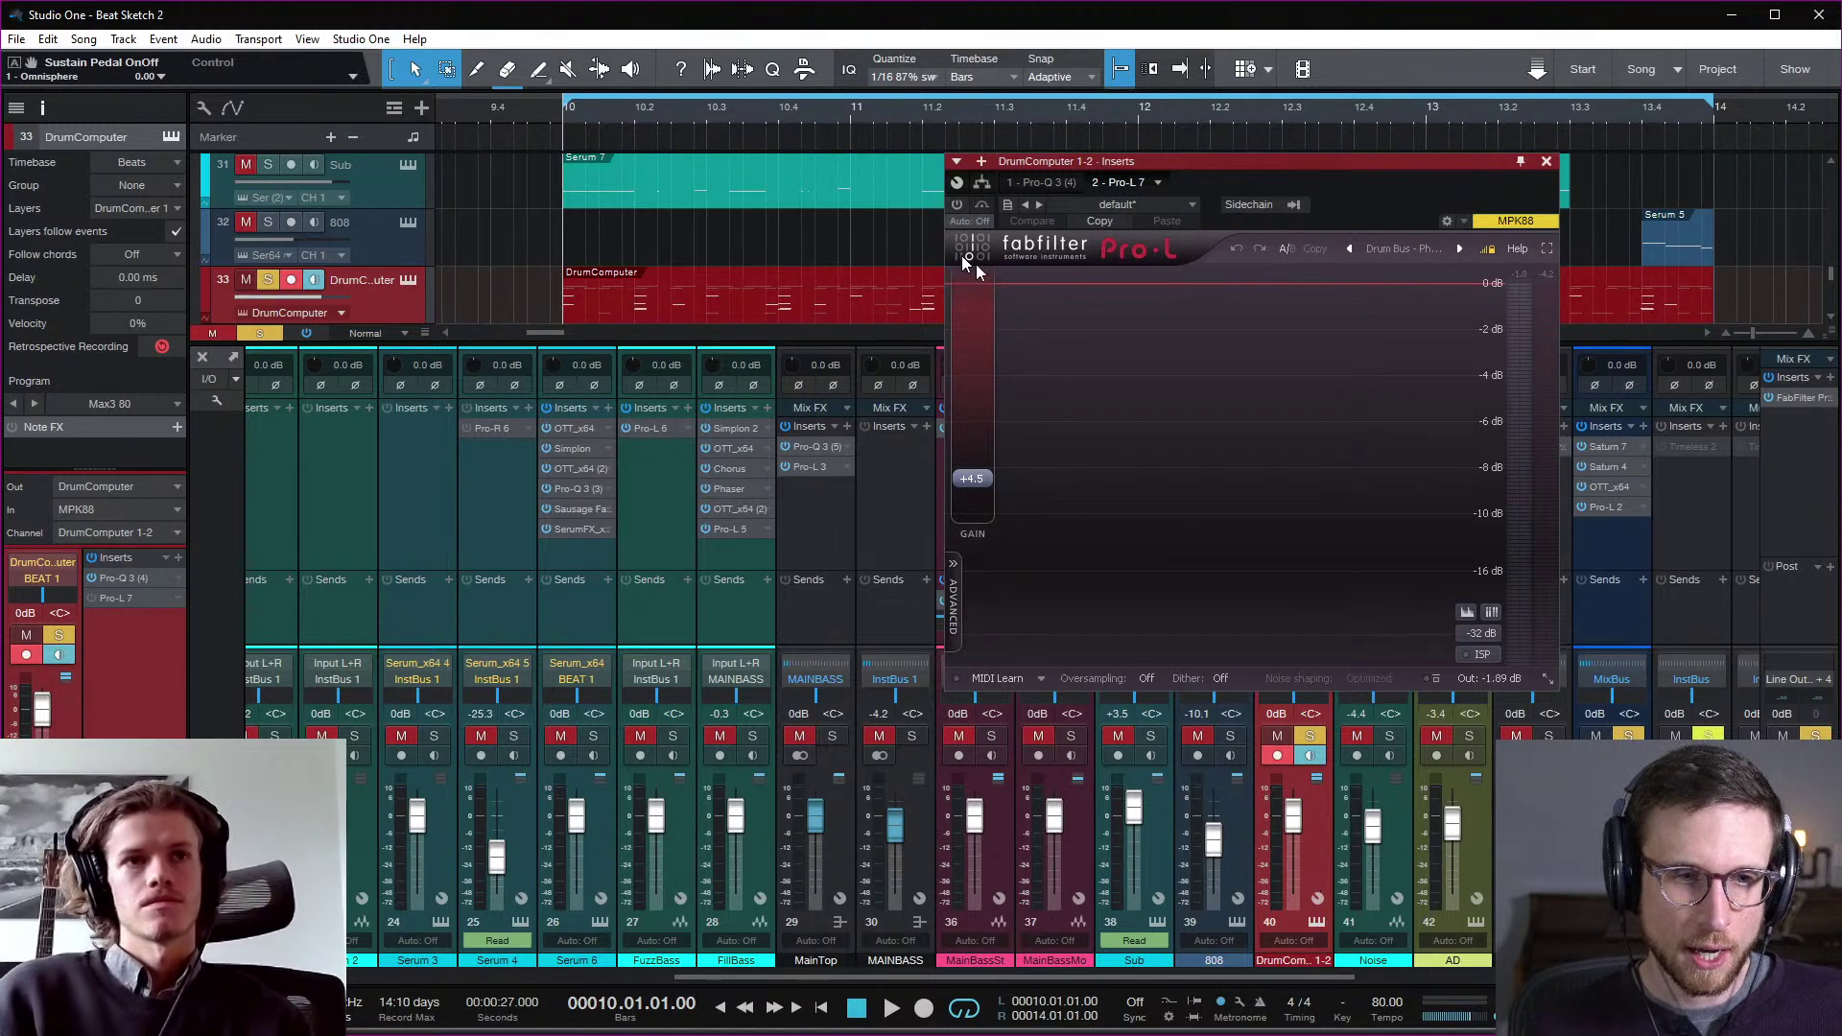
pyautogui.press('space')
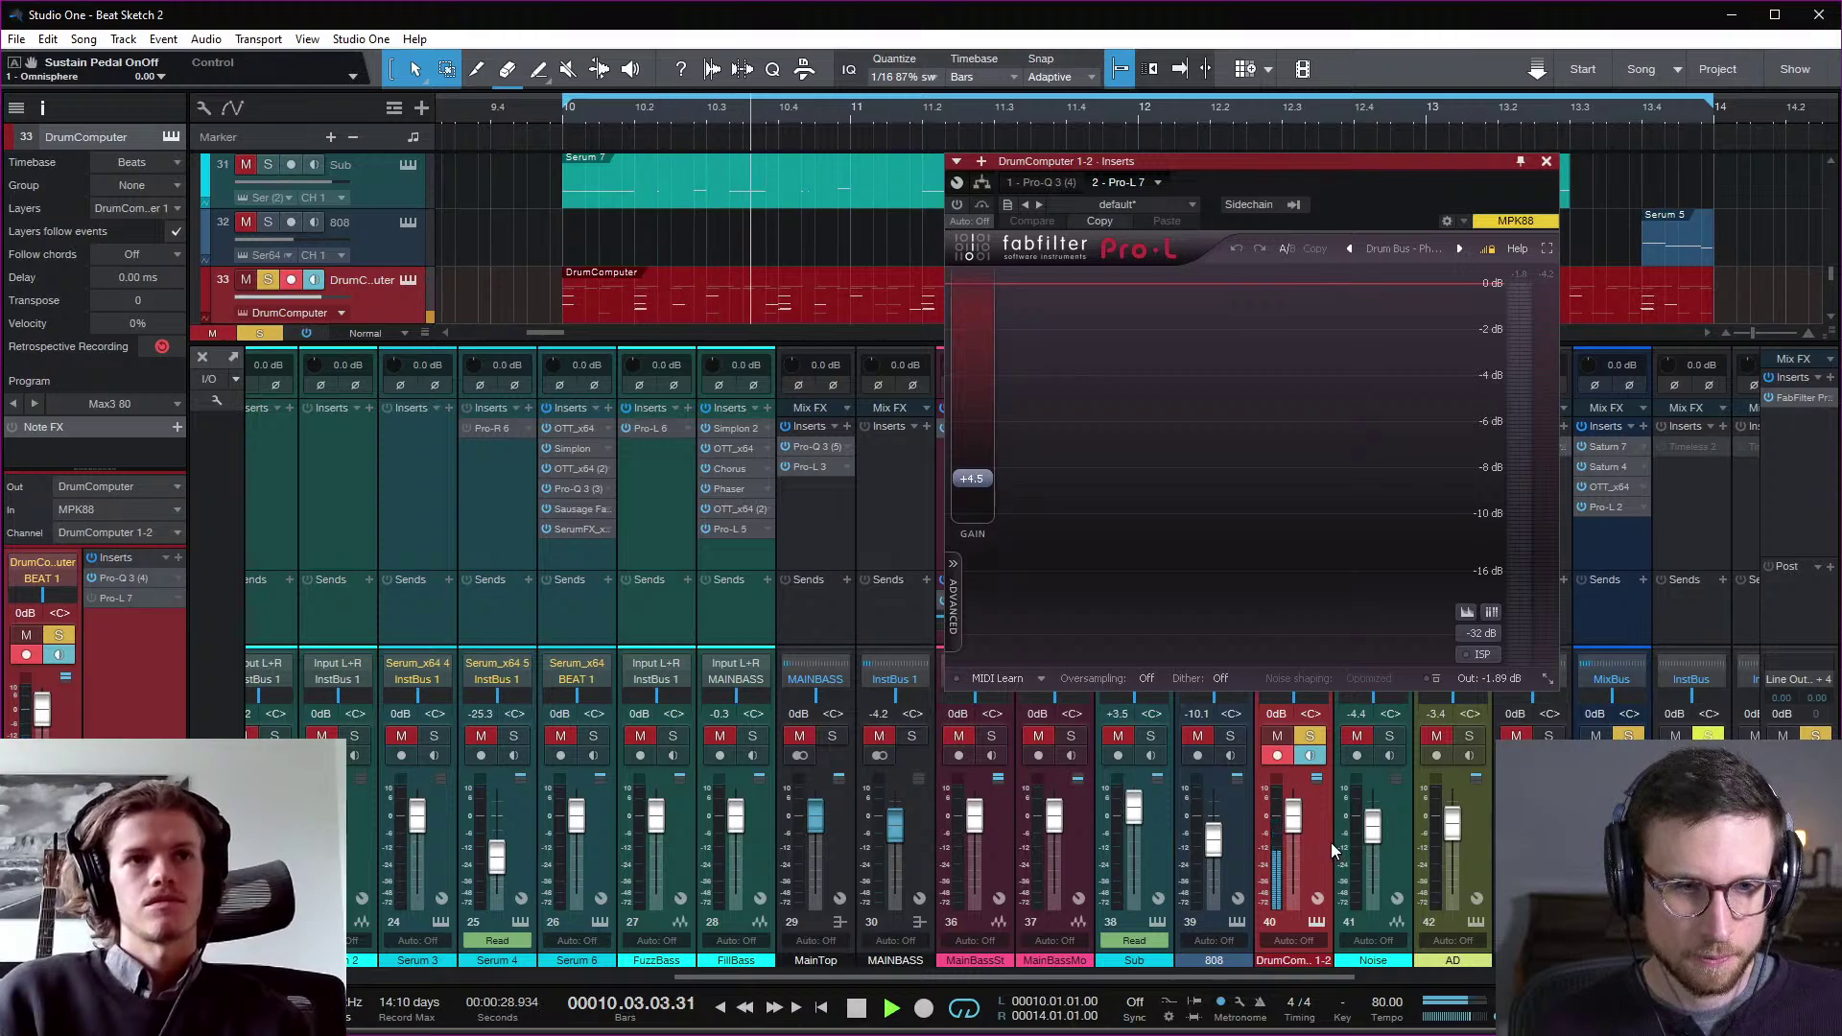
pyautogui.click(958, 205)
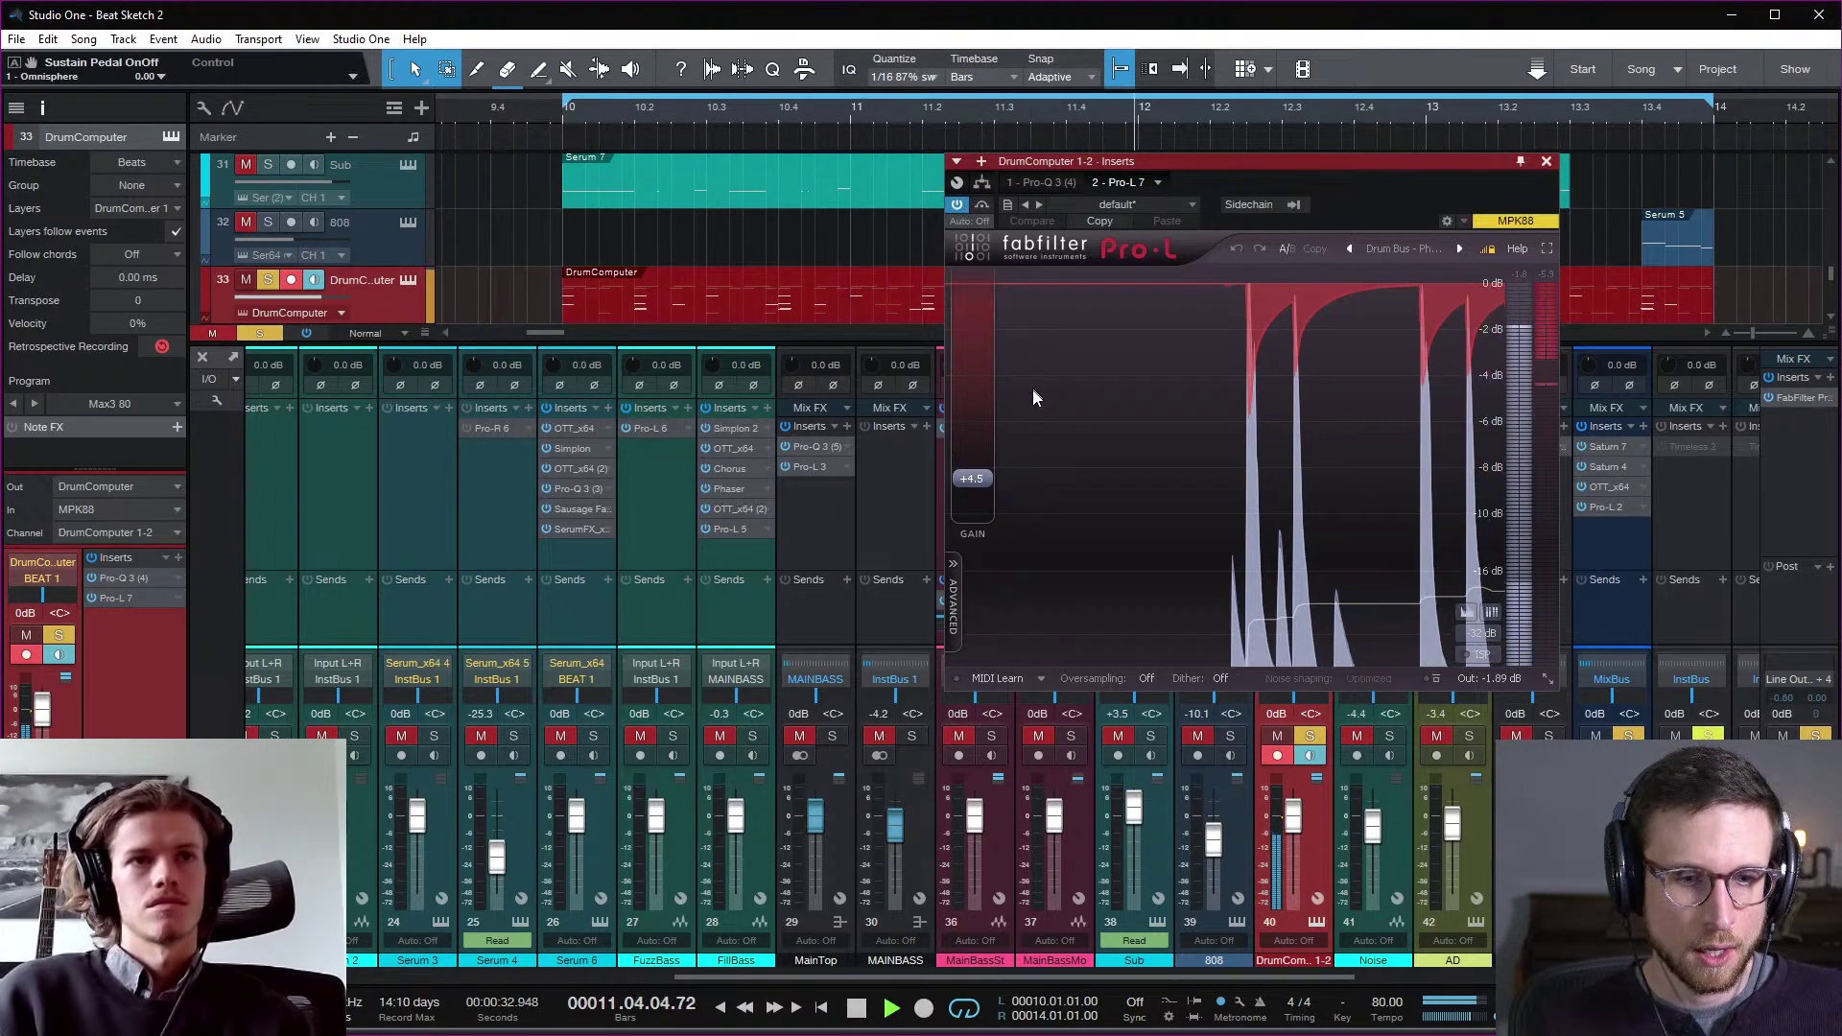
pyautogui.press('space')
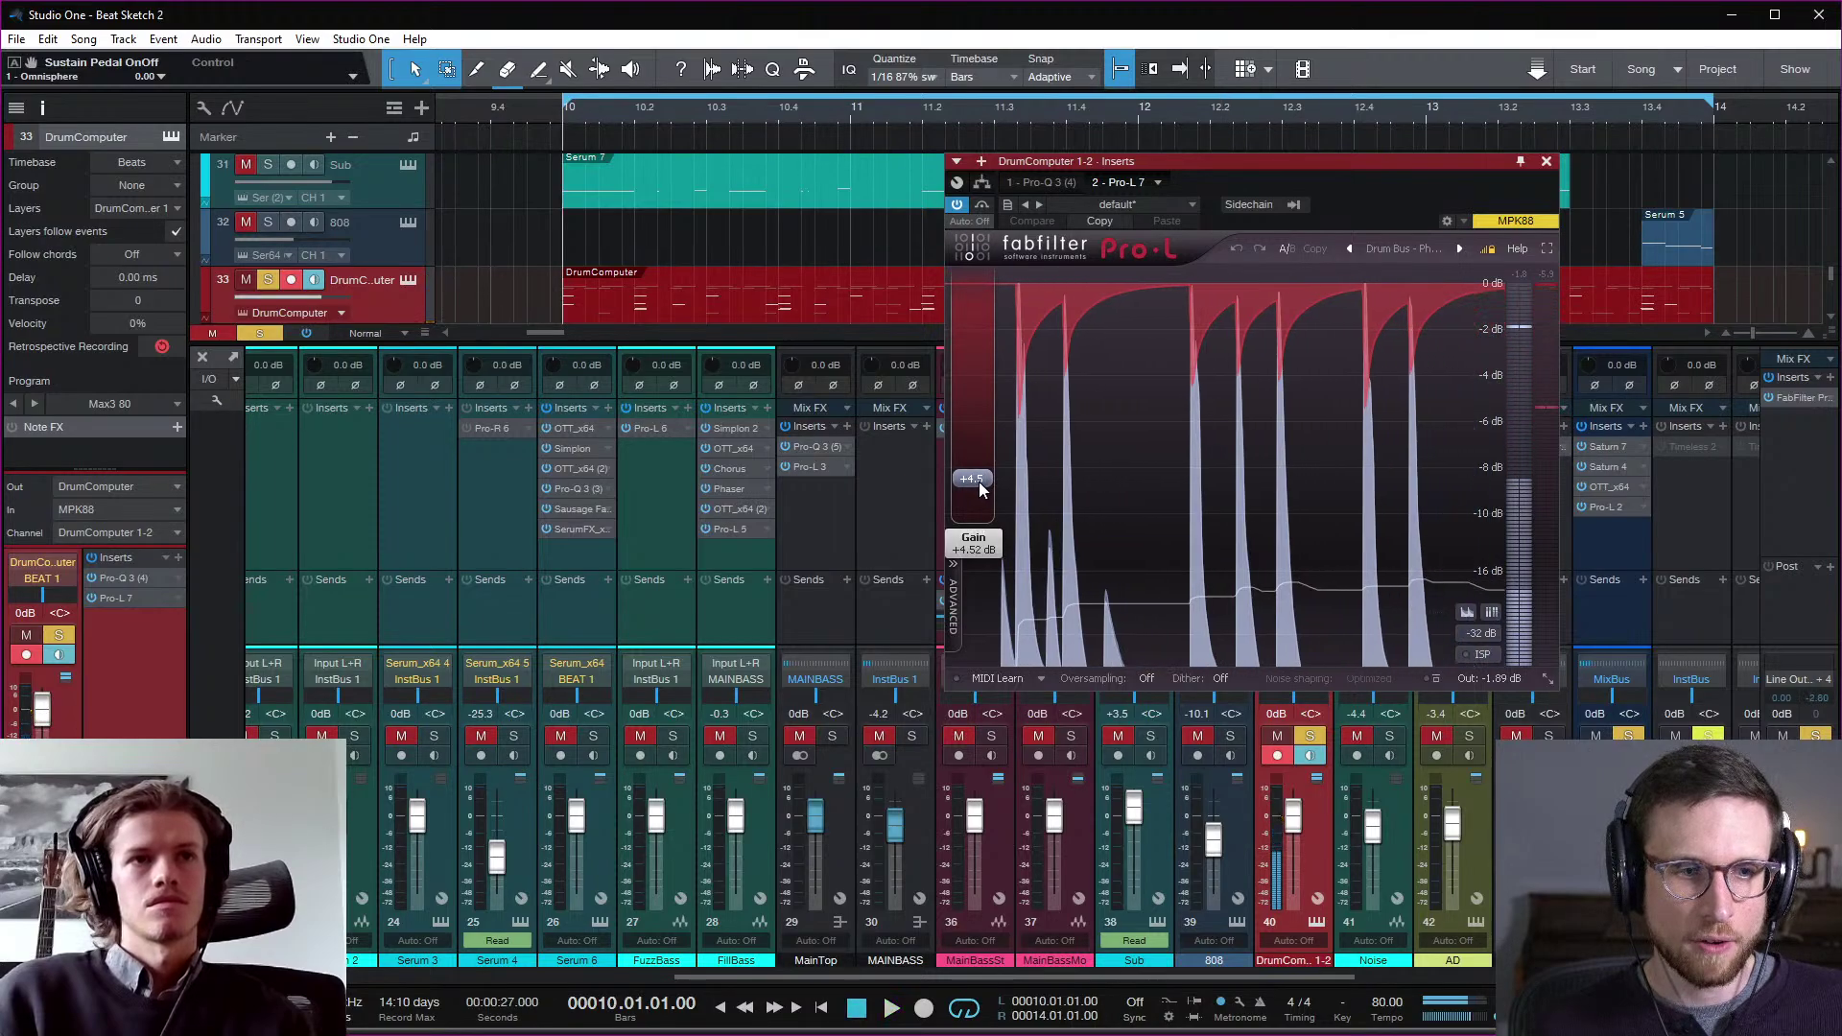
# Step: Reset the Pro-L 7 gain to 0 dB and play the drums with the limiter bypassed and active
pyautogui.doubleClick(979, 481)
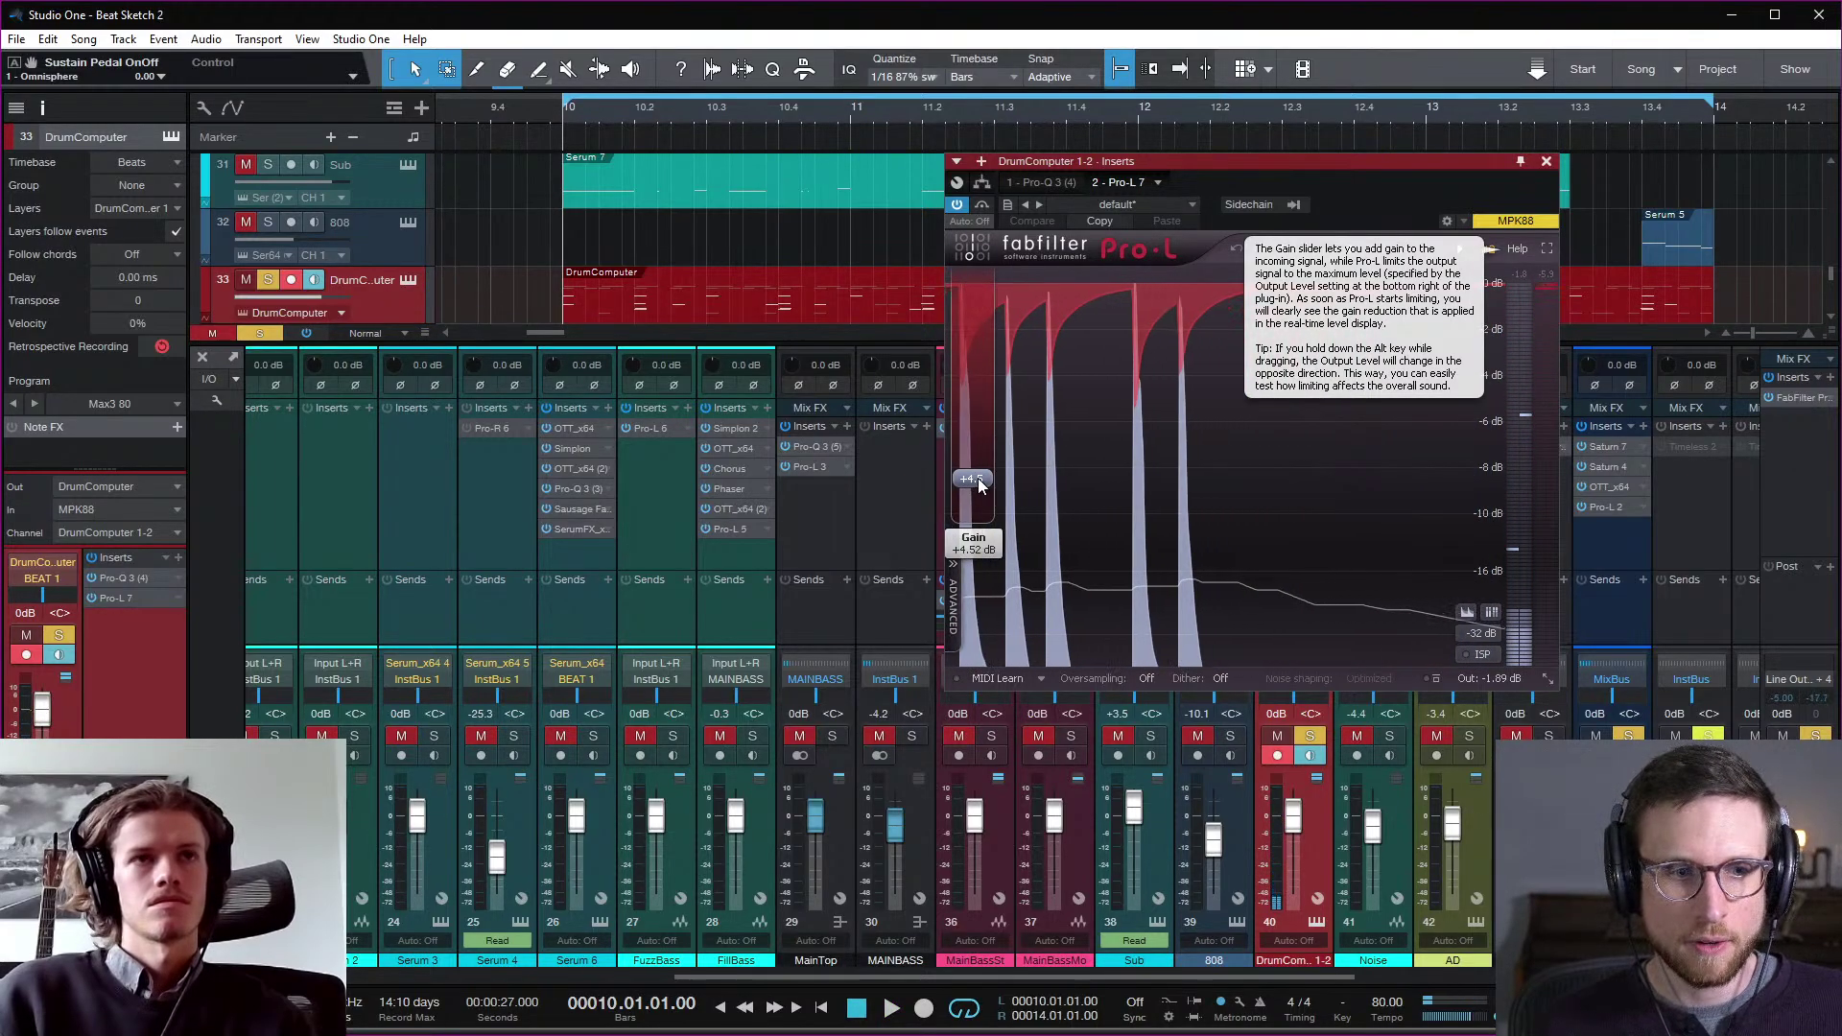
pyautogui.press('space')
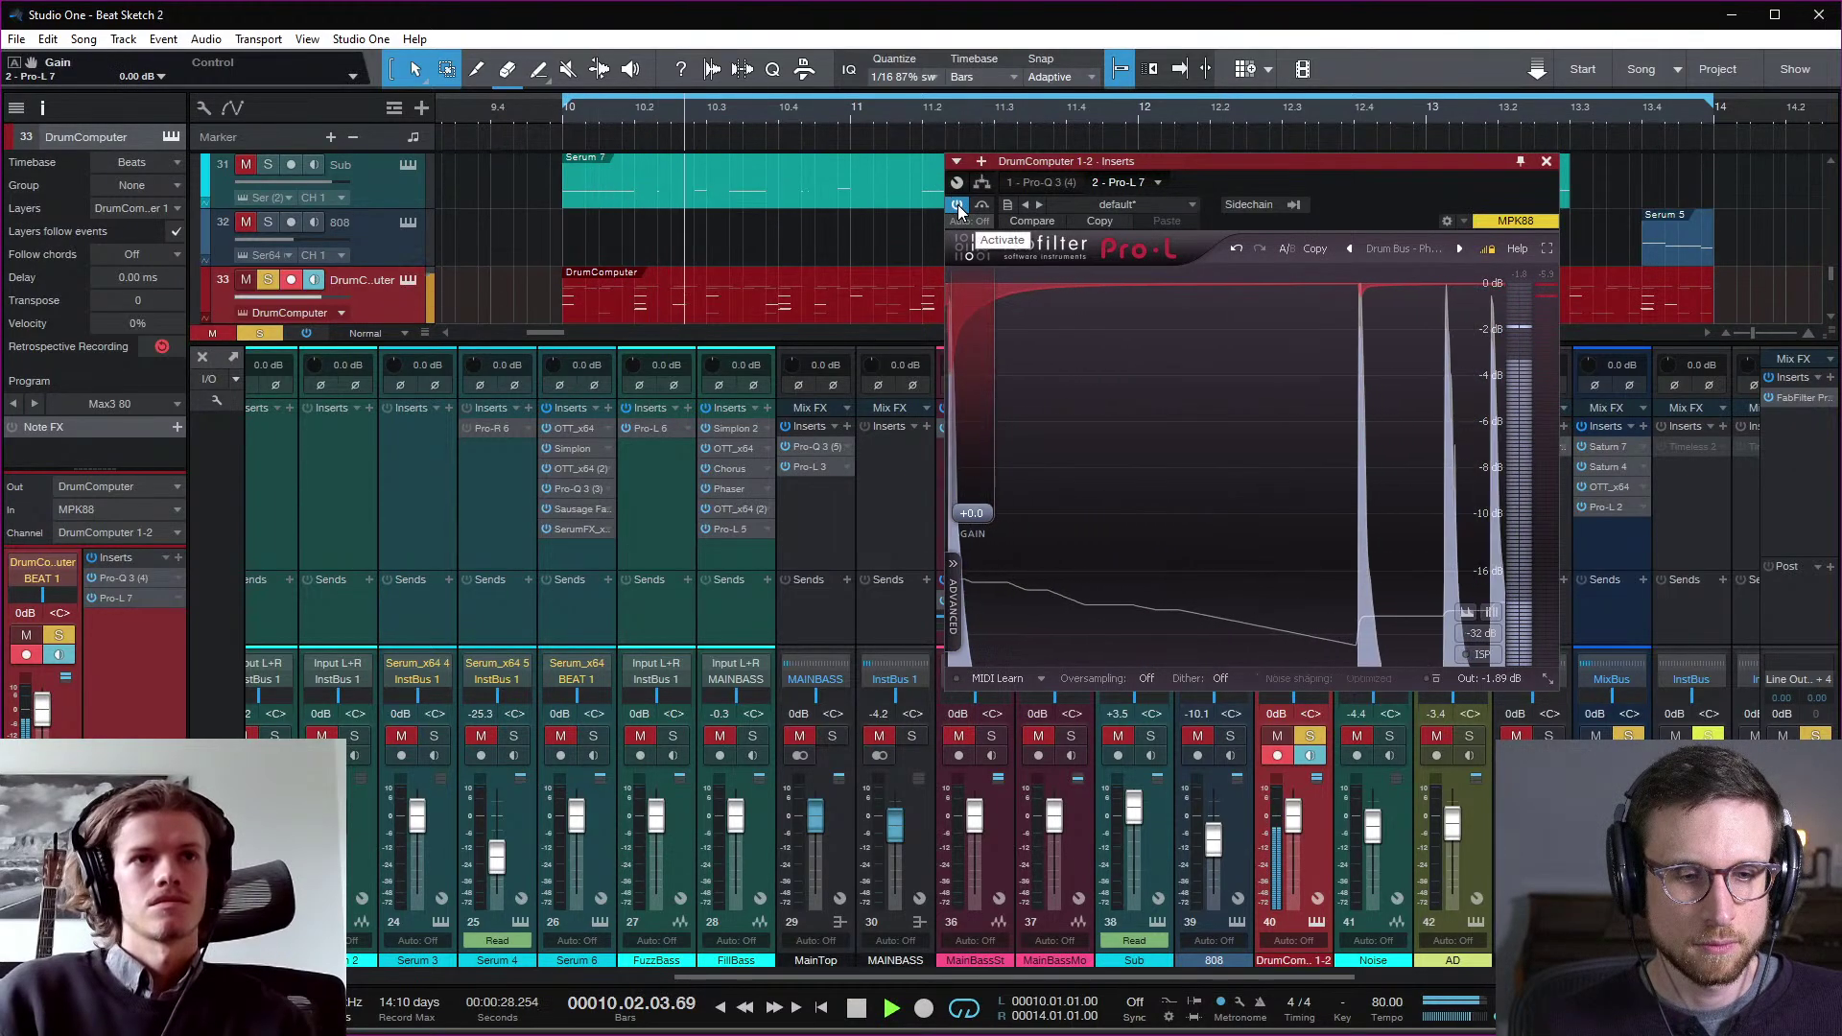
pyautogui.press('space')
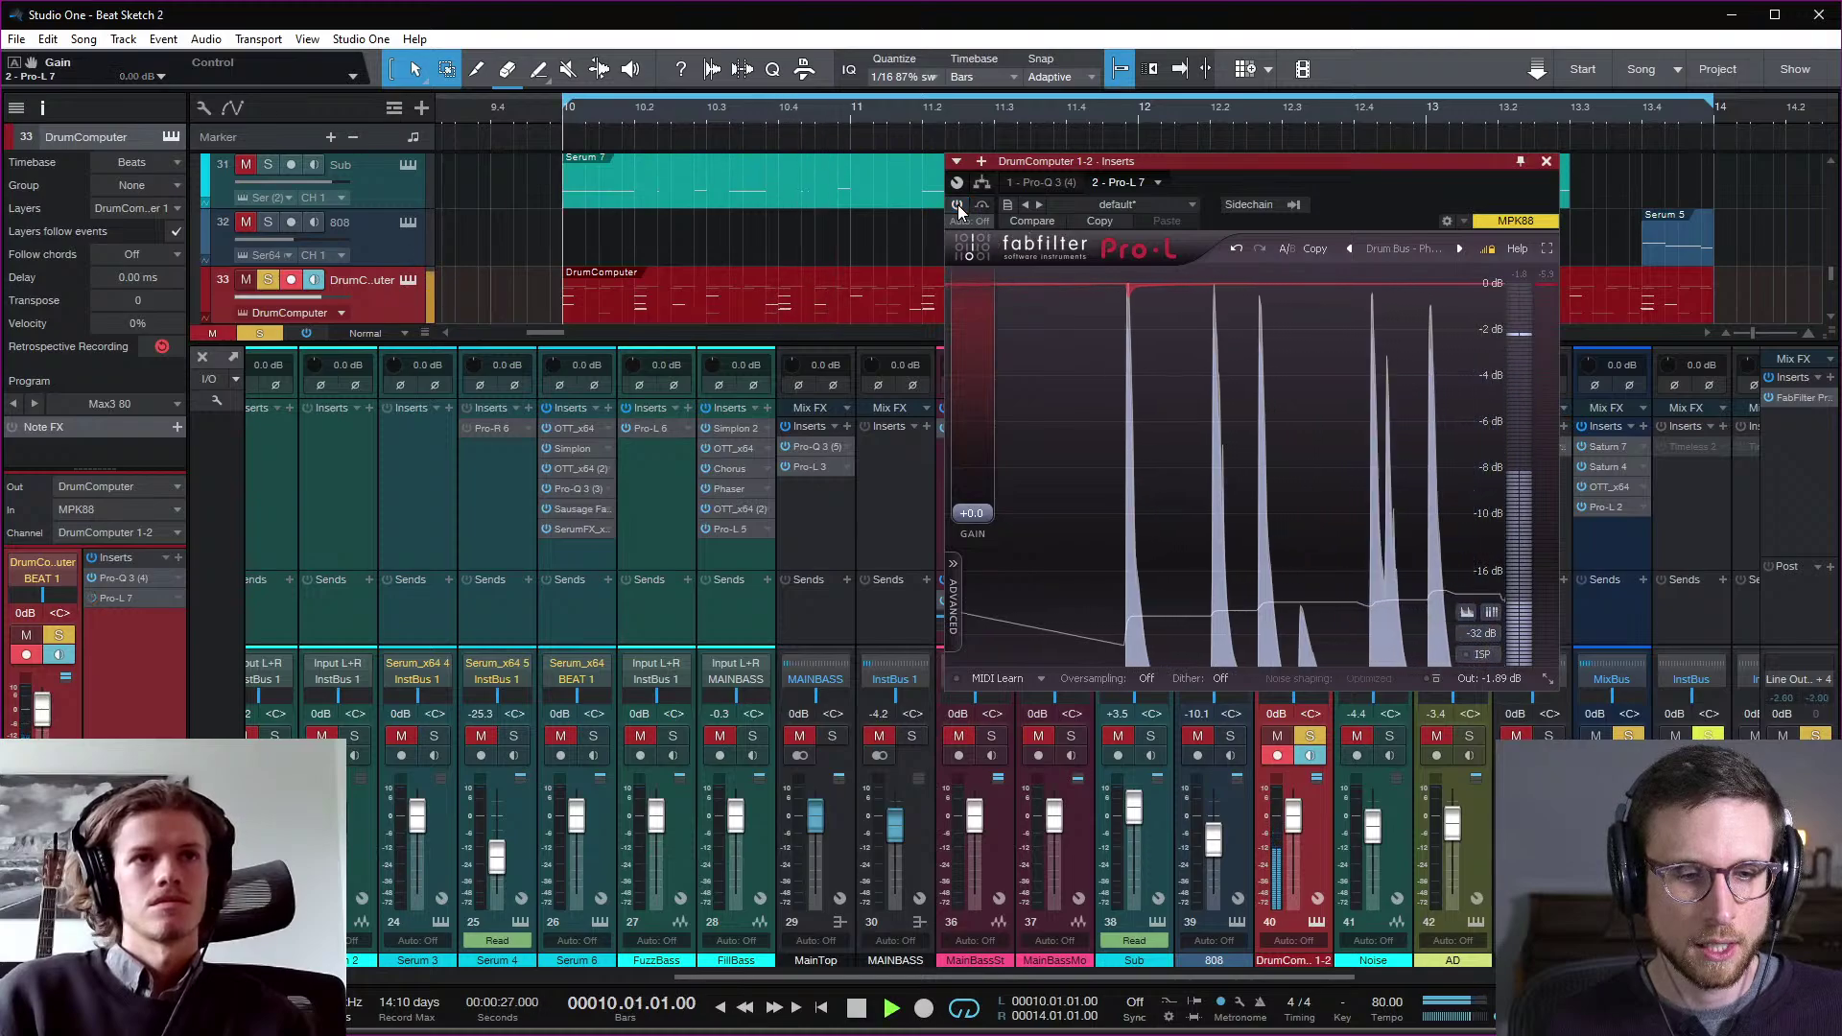
pyautogui.press('space')
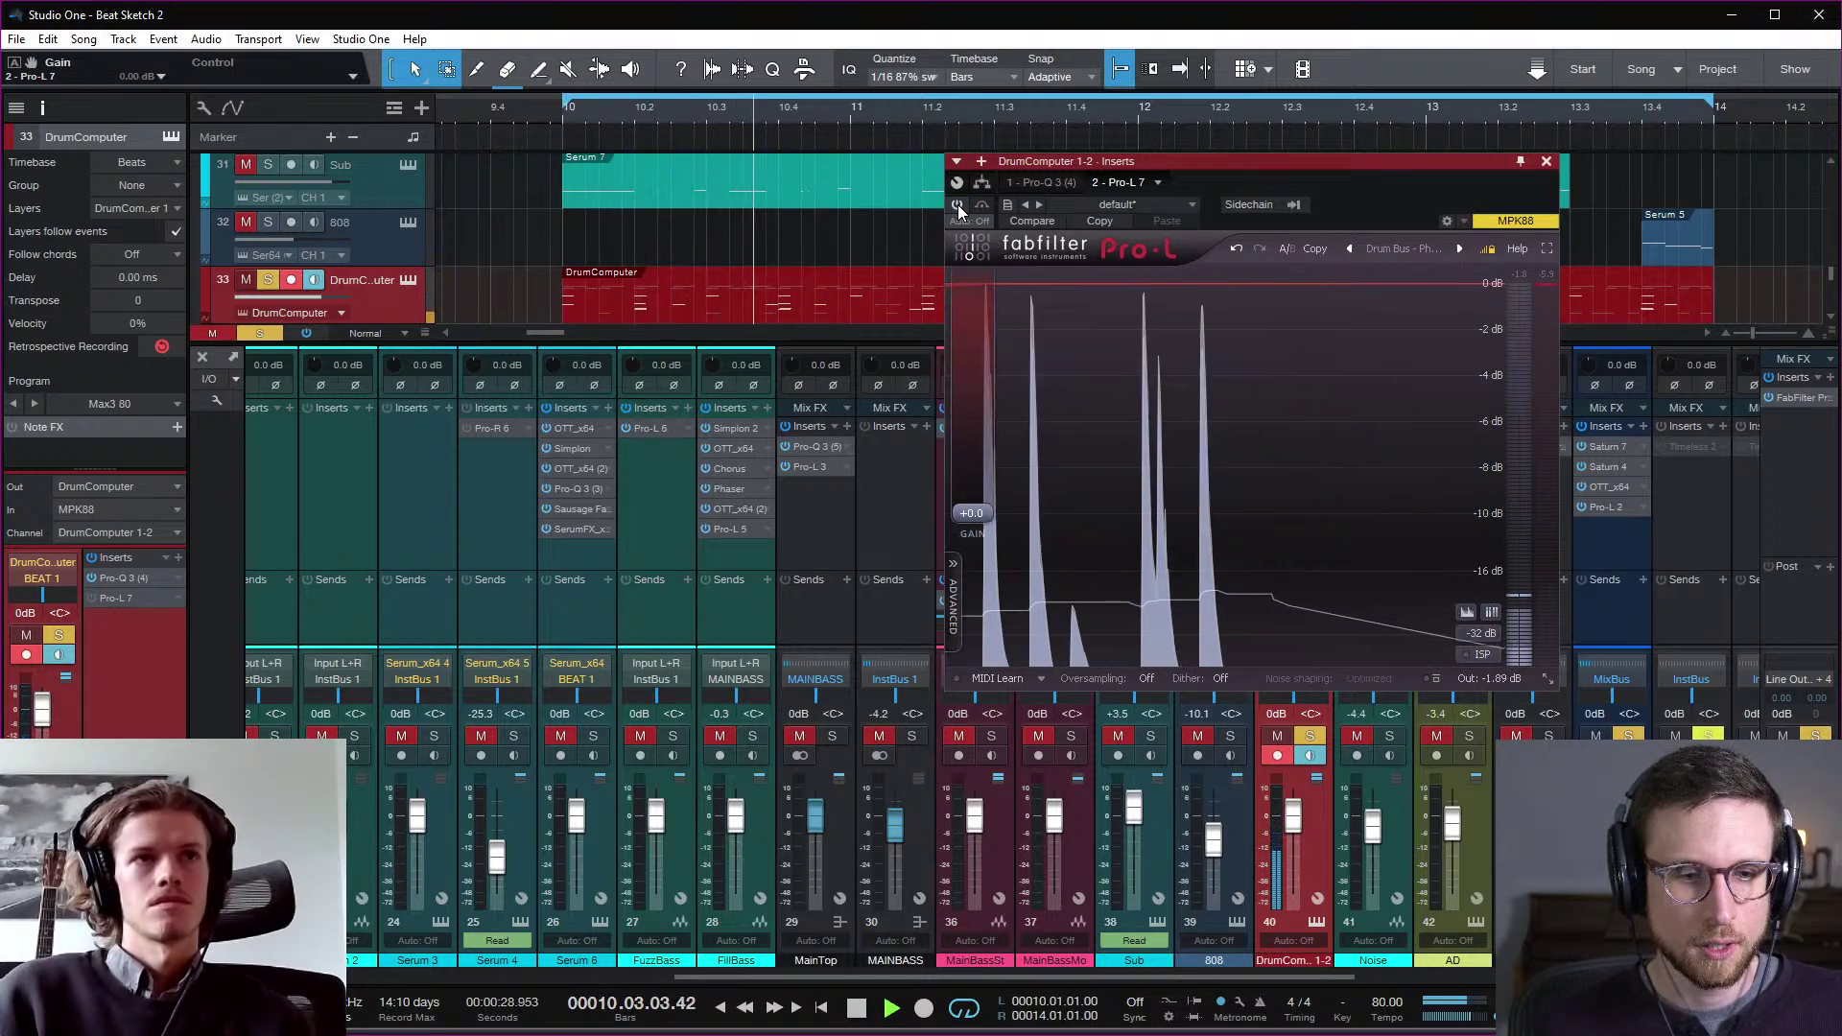
pyautogui.click(958, 205)
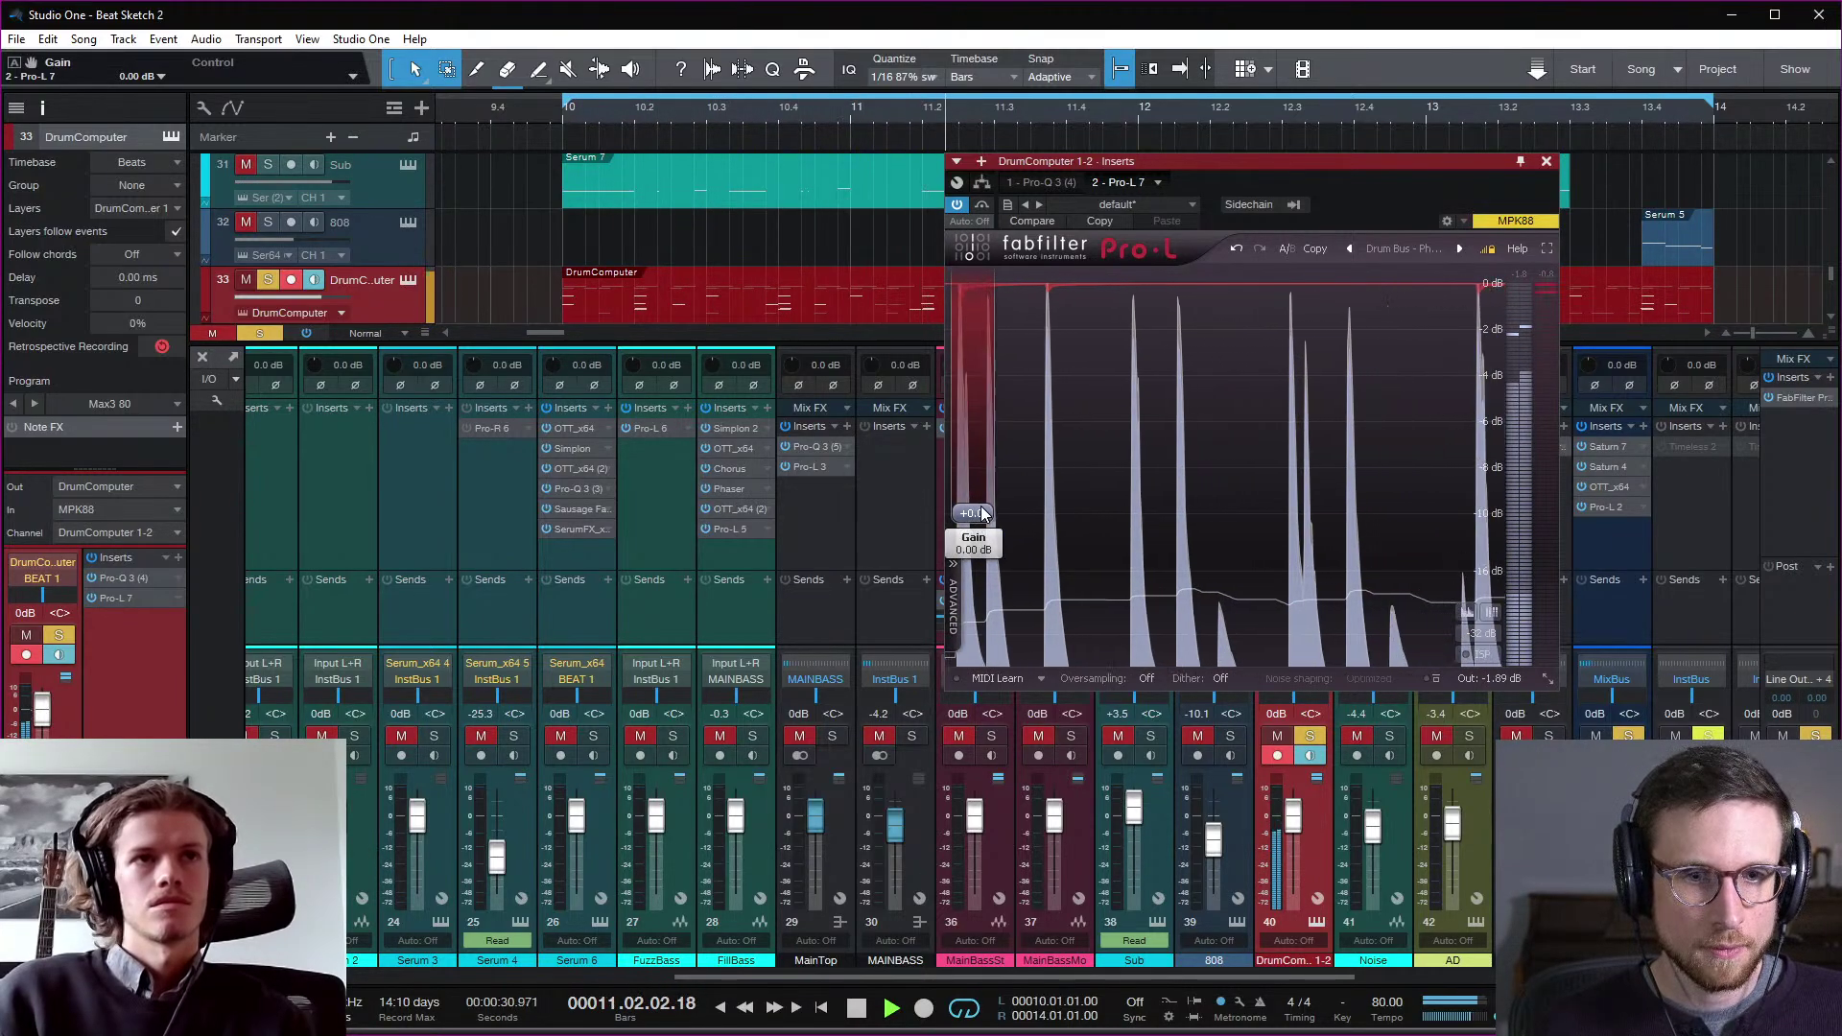
pyautogui.moveTo(982, 513)
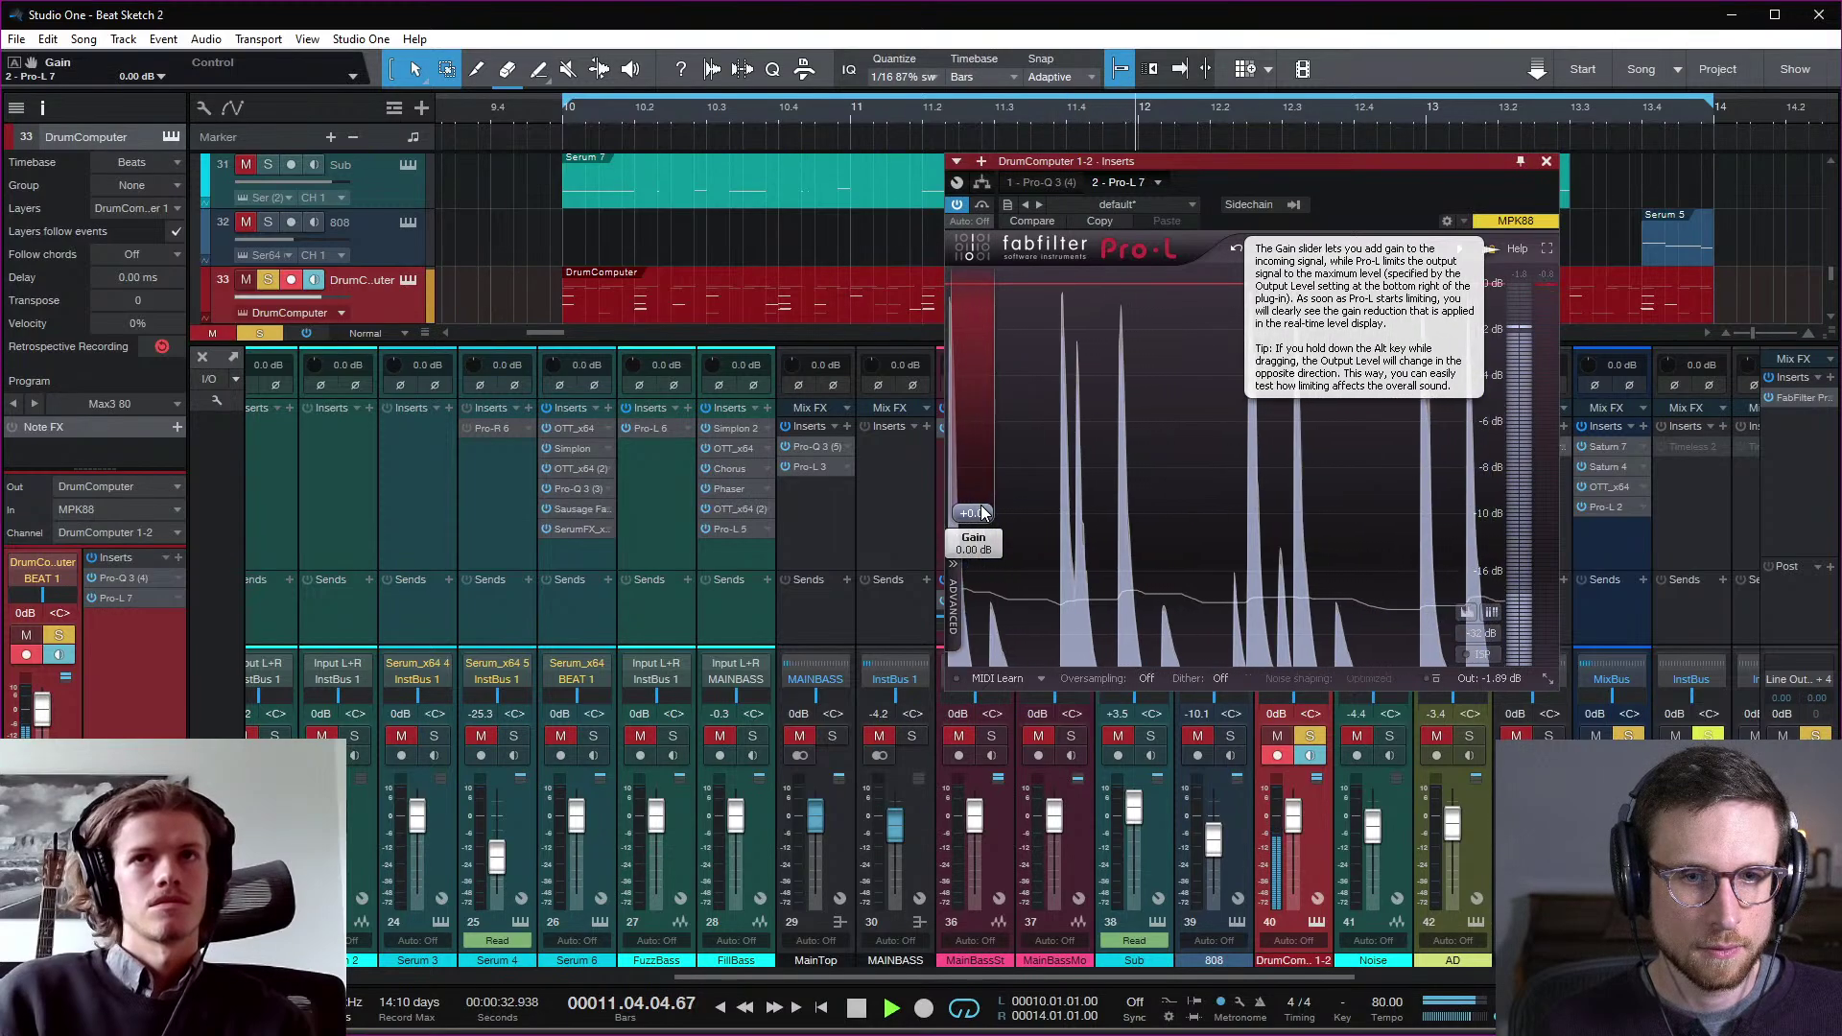
pyautogui.press('space')
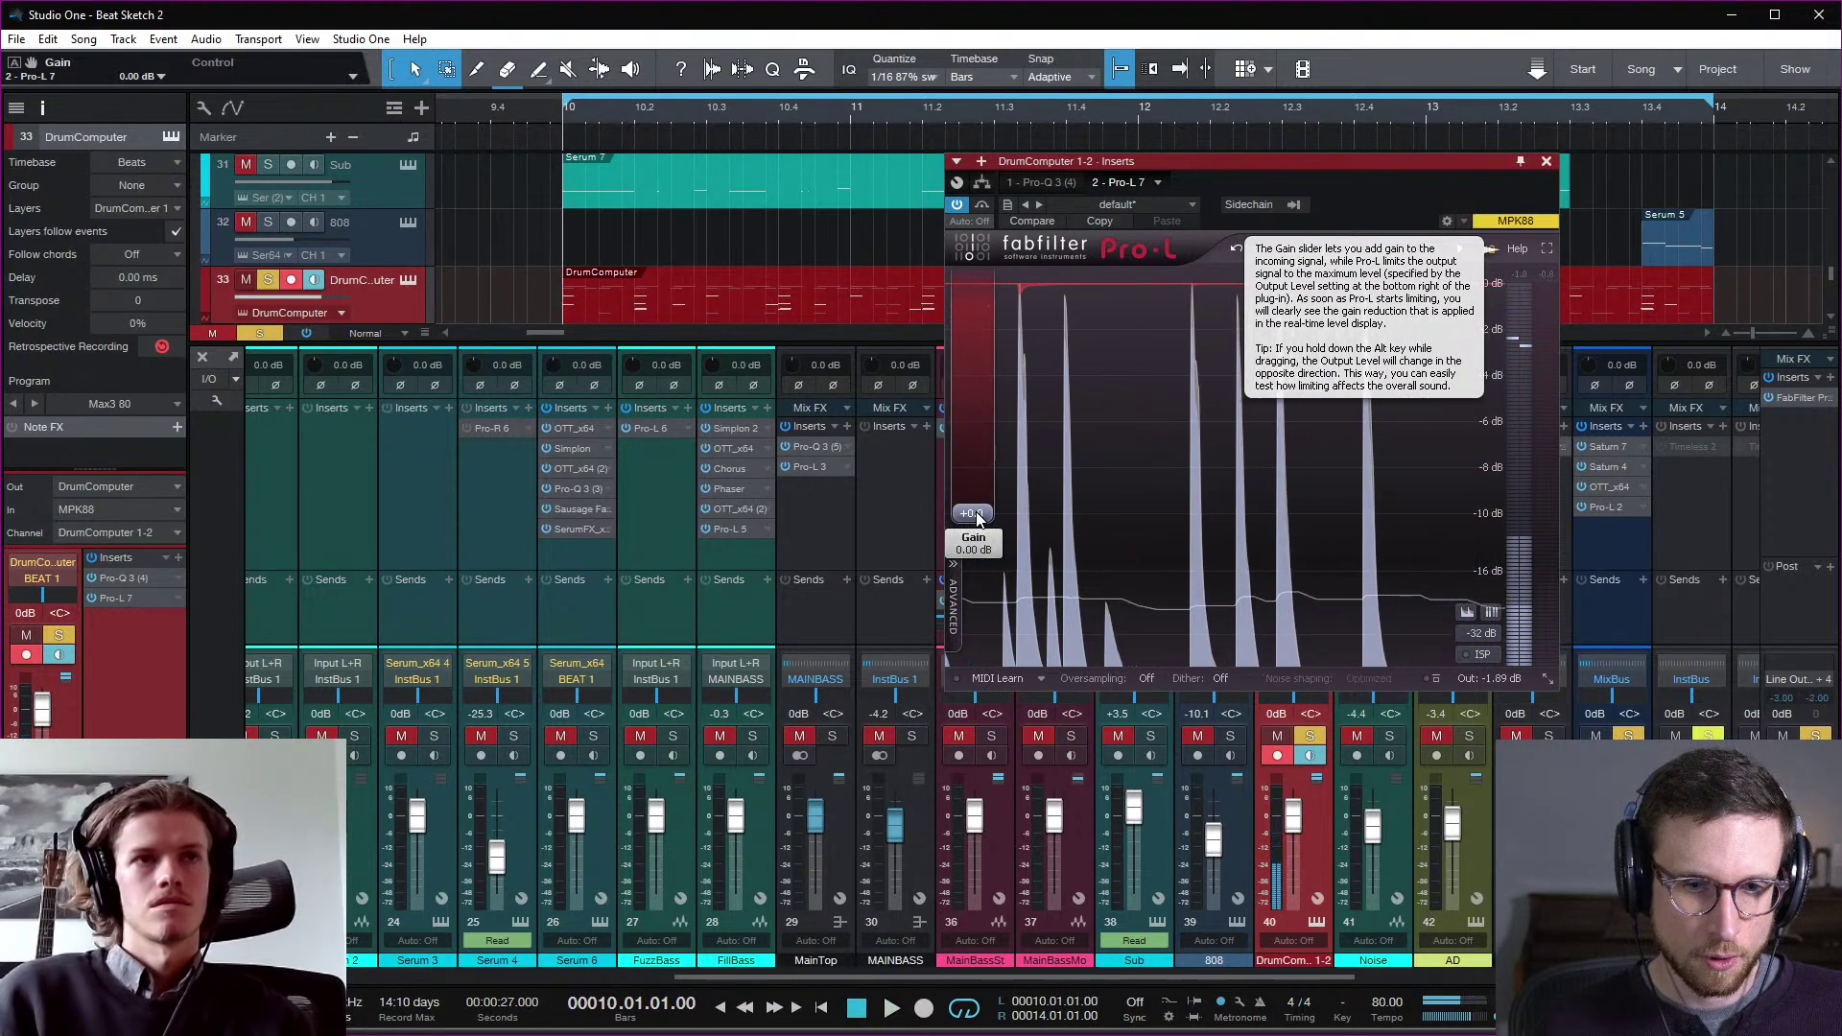
# Step: Reset the Pro-L 7 output level to 0 dB, raise gain to +4.52 dB while lowering output to -4.52 dB, and play the drums
pyautogui.doubleClick(1505, 676)
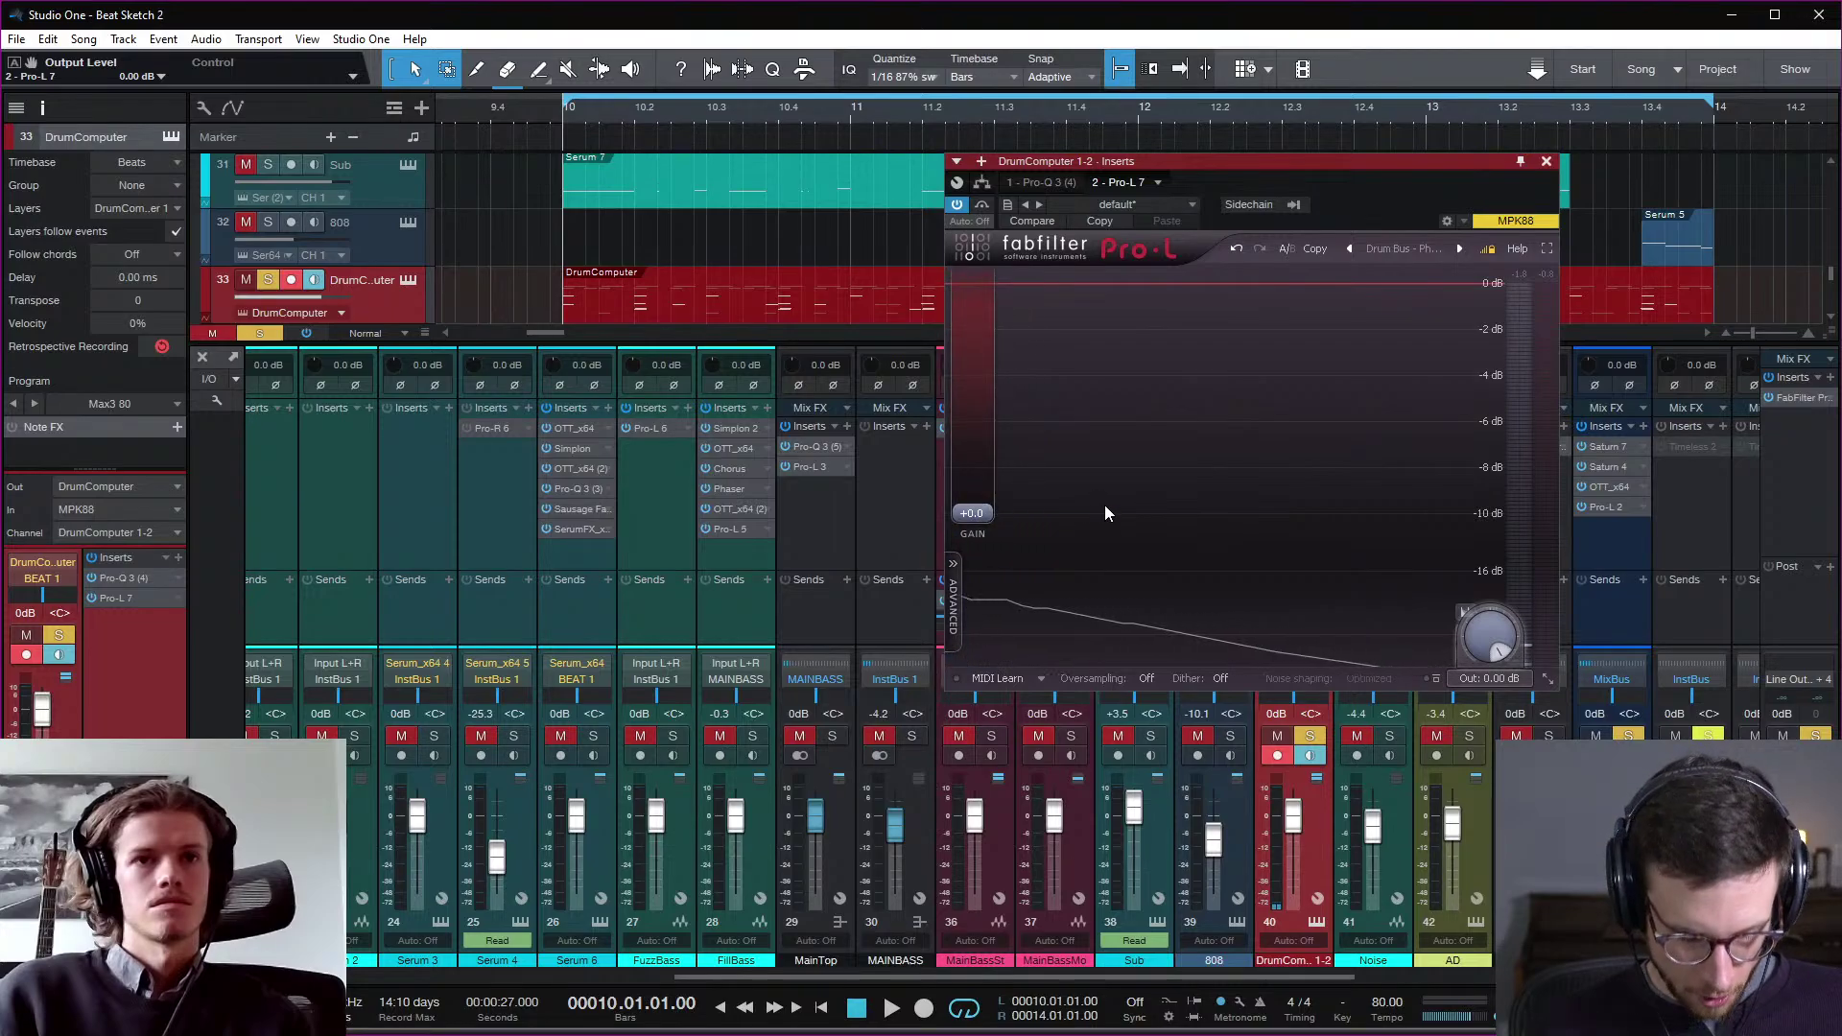
pyautogui.moveTo(985, 511); pyautogui.dragTo(1015, 469)
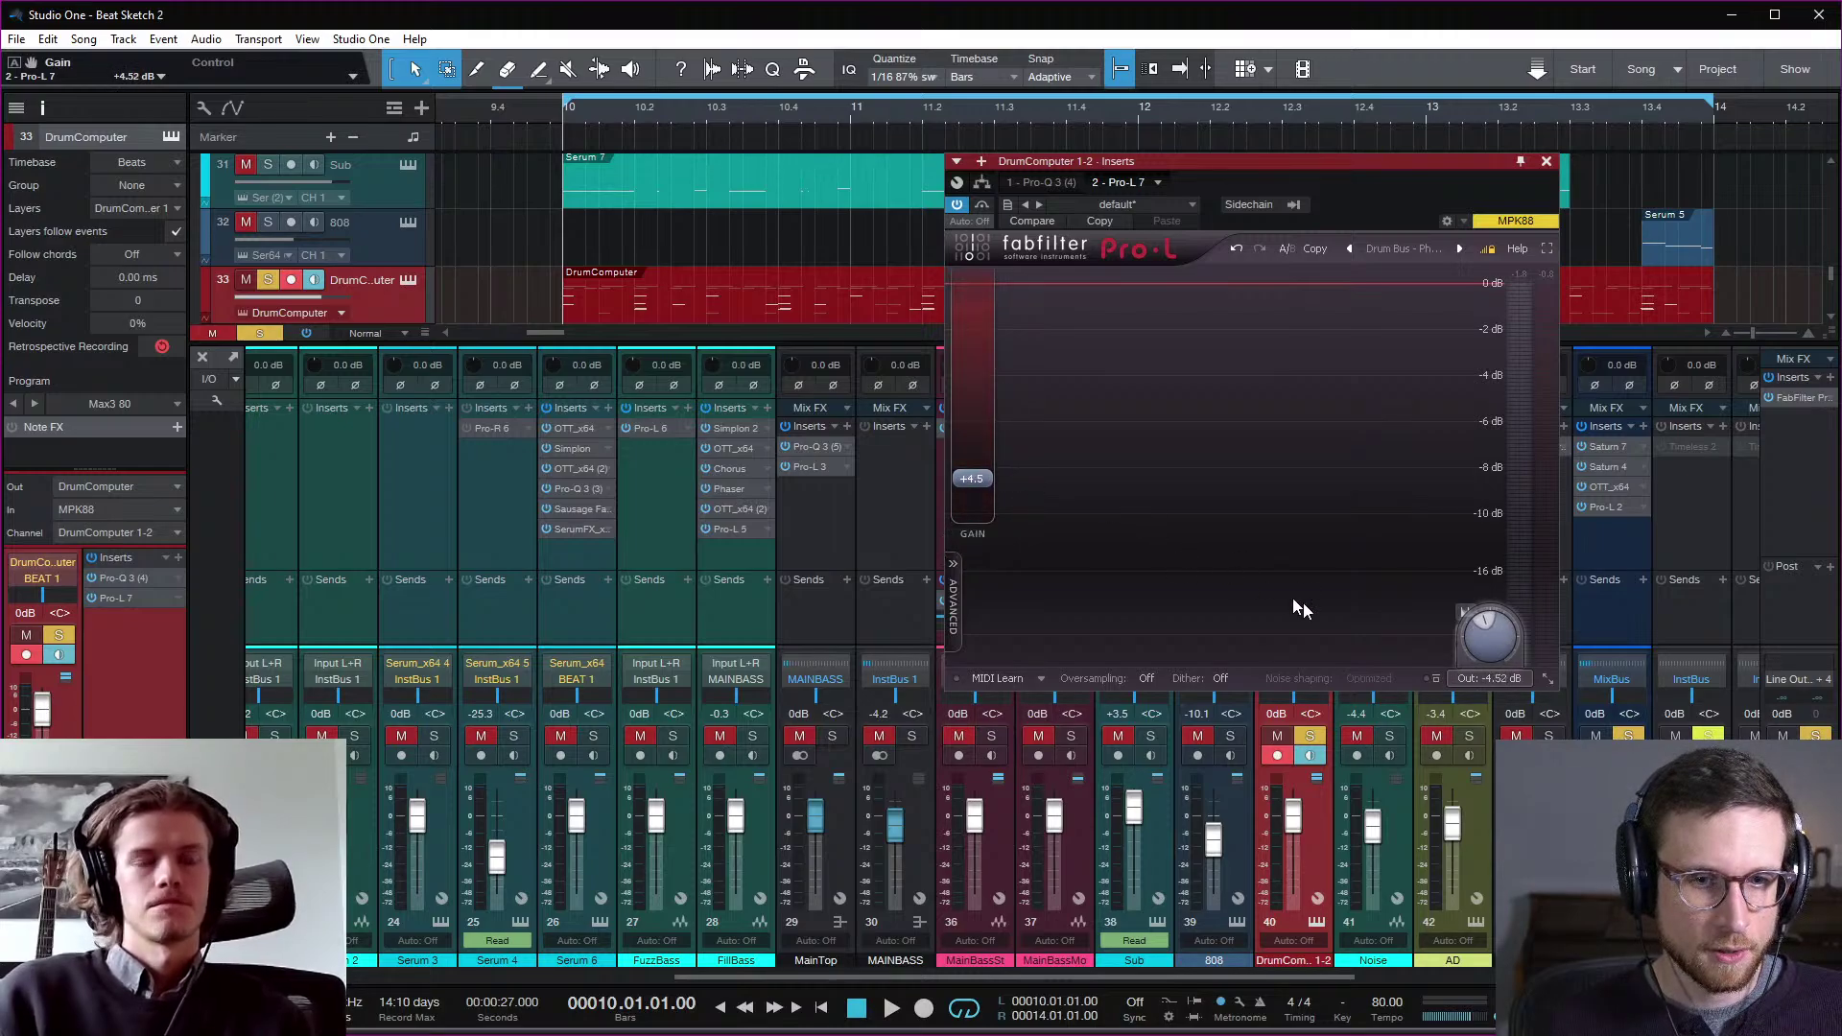
pyautogui.press('space')
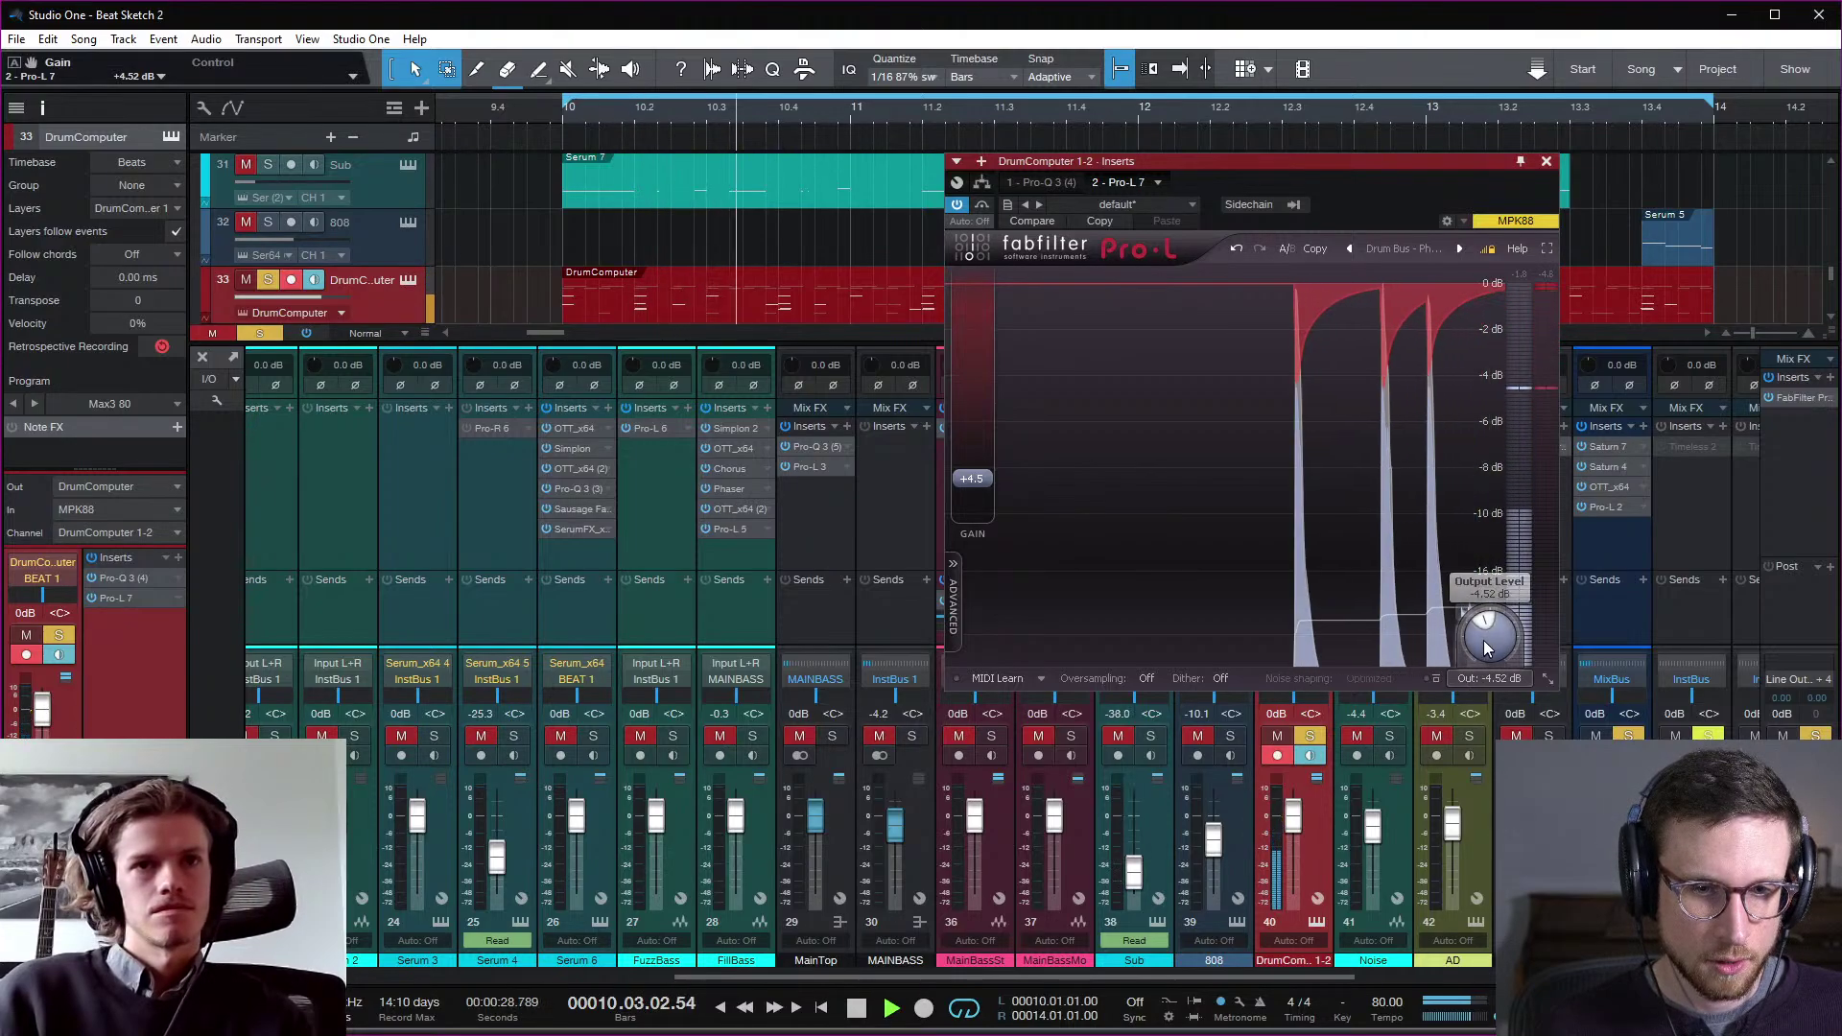
pyautogui.press('space')
# Step: Revert the Pro-L 7 experiments so that gain is +4.52 dB and output level is -1.89 dB
pyautogui.hotkey('ctrl', 'z')
pyautogui.hotkey('ctrl', 'z')
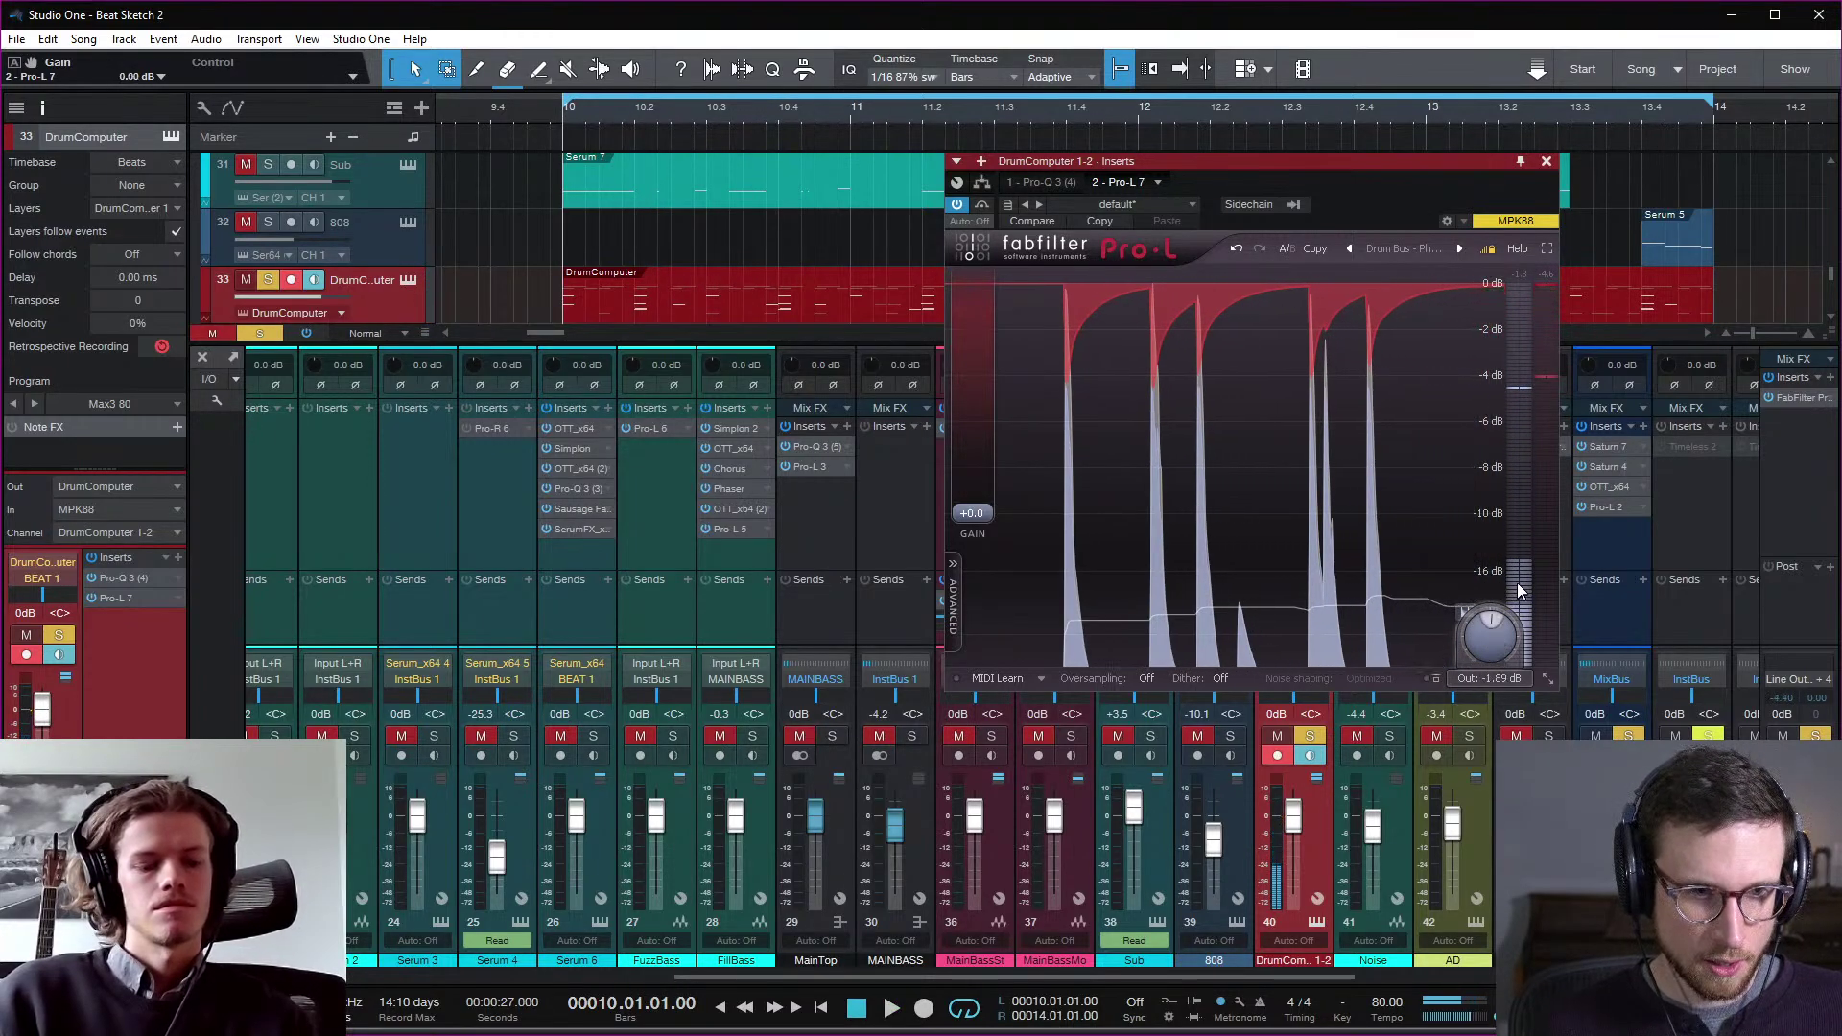
pyautogui.hotkey('ctrl', 'y')
pyautogui.hotkey('ctrl', 'y')
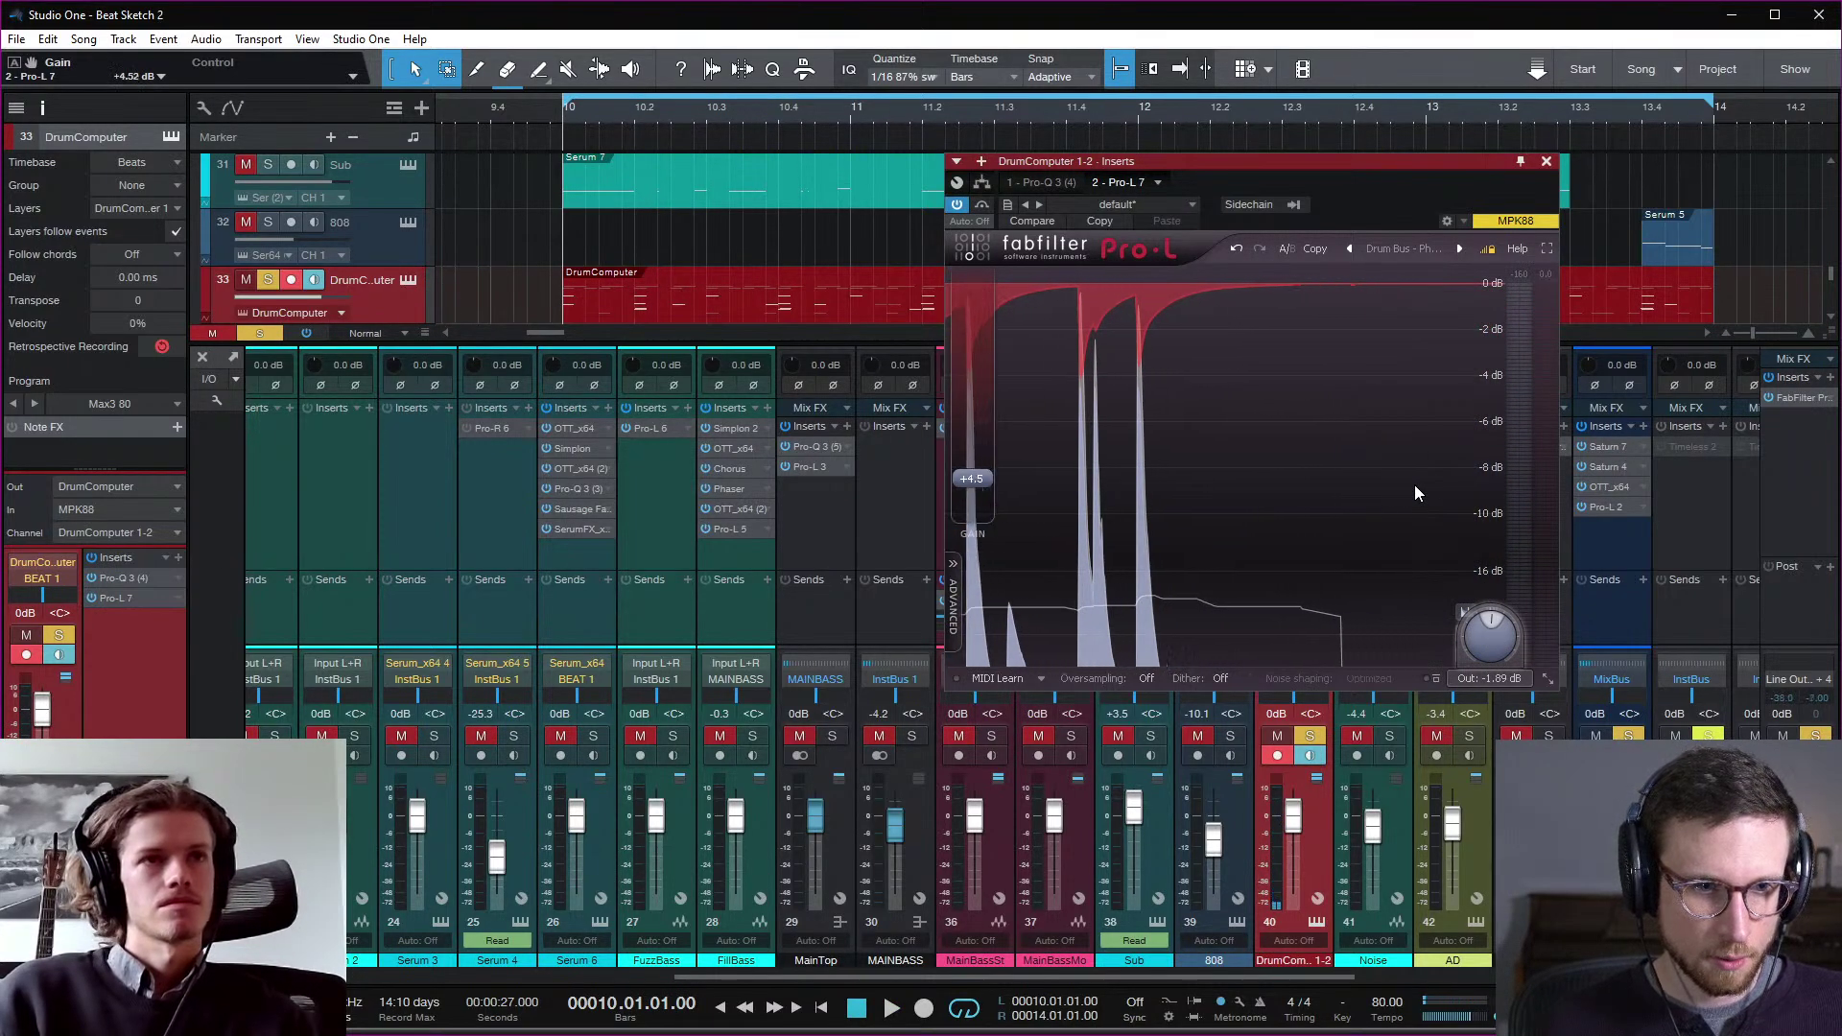
# Step: Play the drum loop through Pro-L 7 once more and close the plug-in window
pyautogui.press('space')
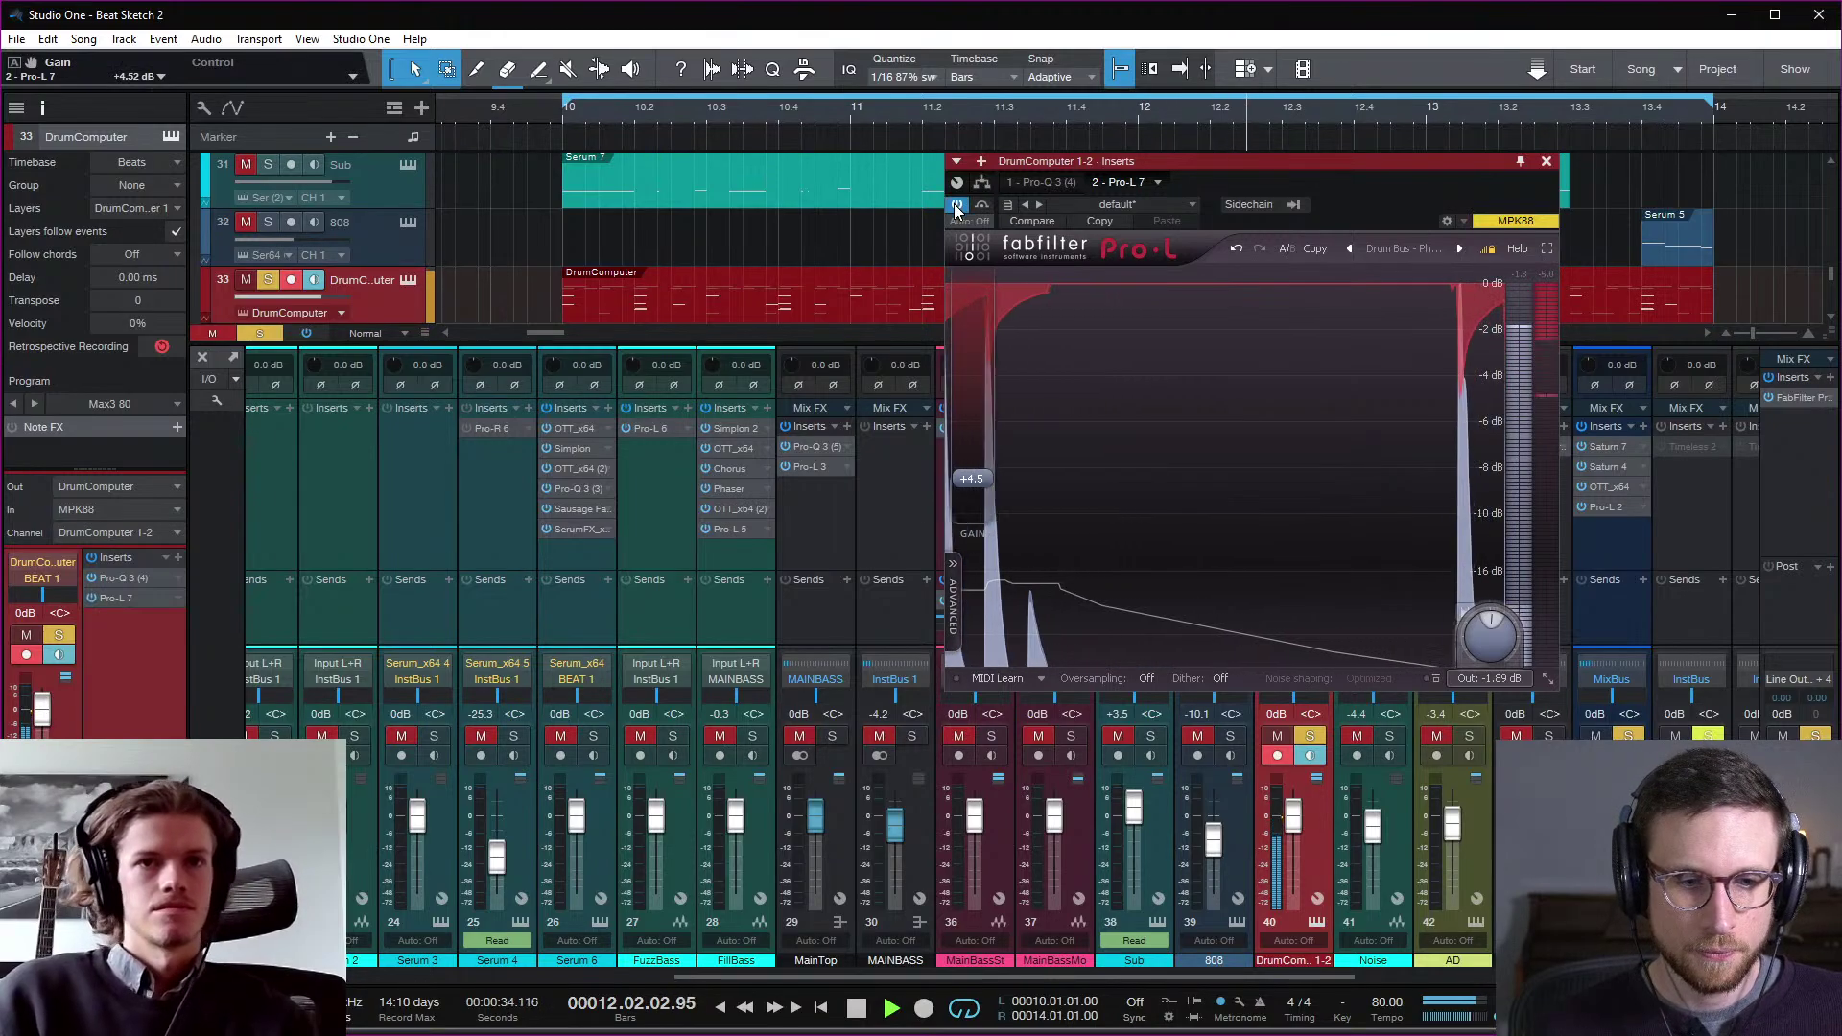
pyautogui.press('space')
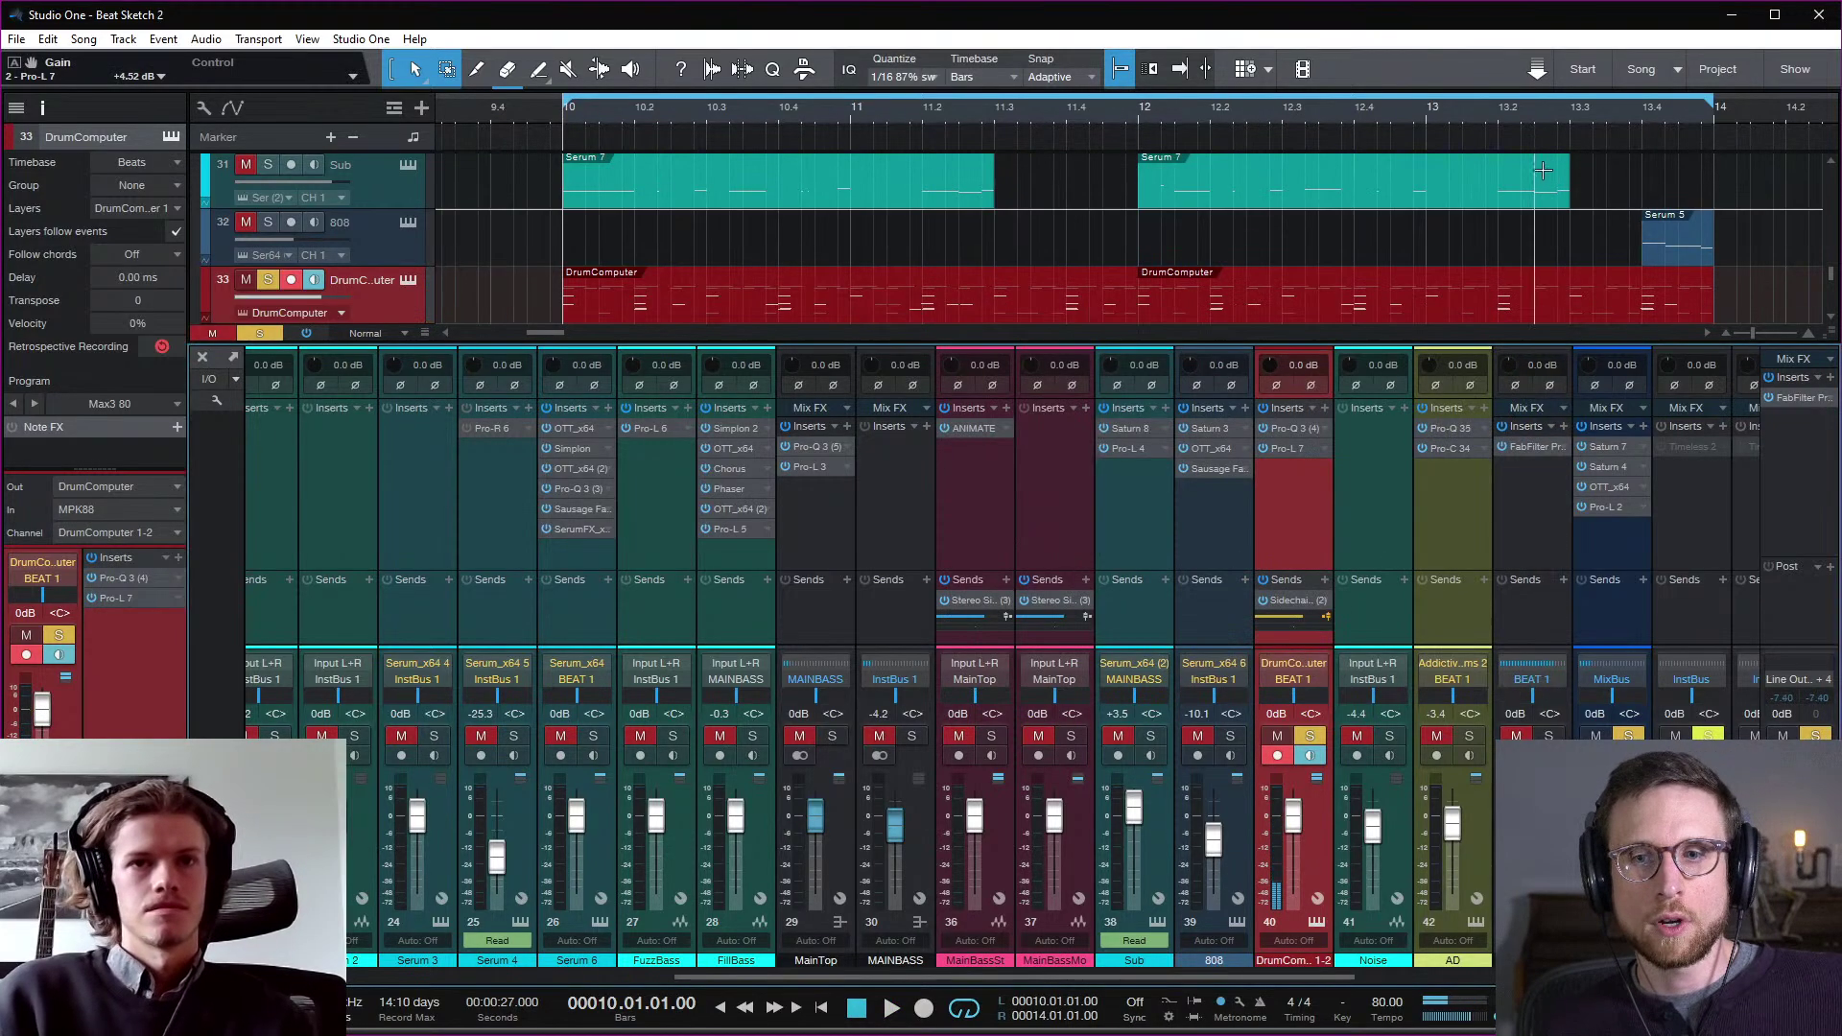
pyautogui.click(1546, 161)
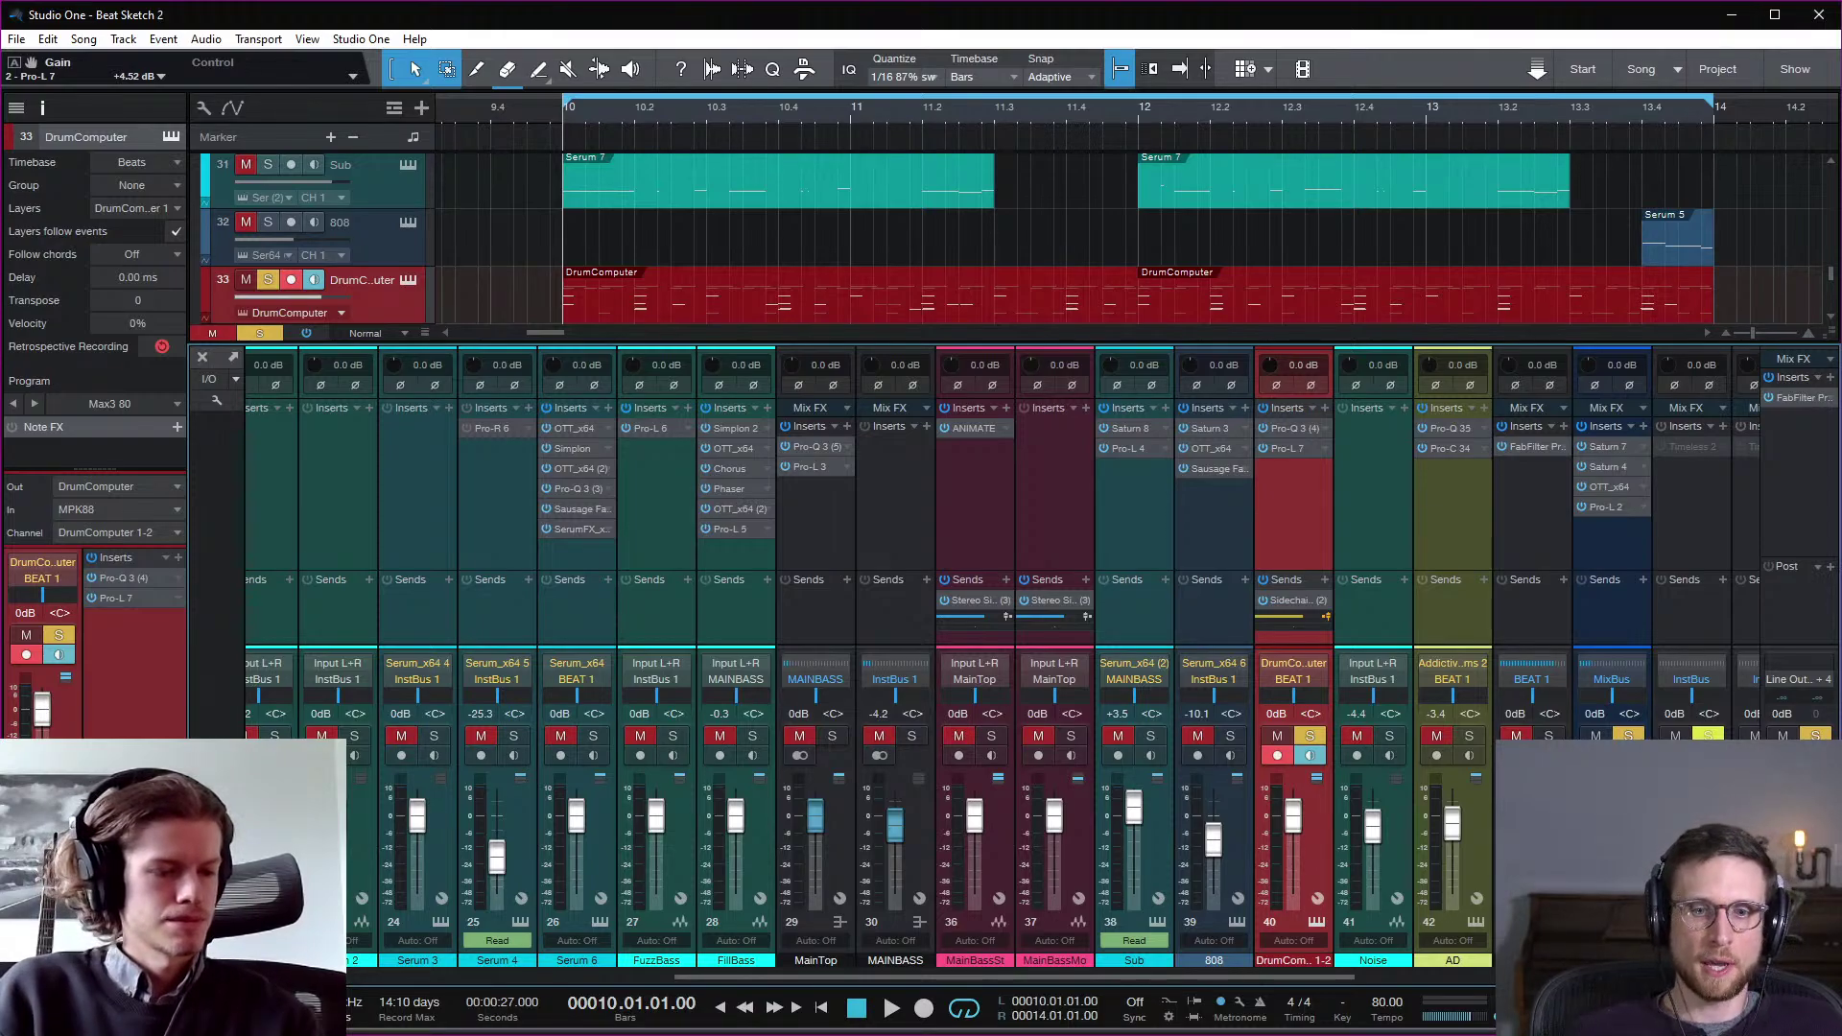
# Step: Hide the mixer and place the playback cursor at 10.2 with the Omni tracks in view
pyautogui.press('F3')
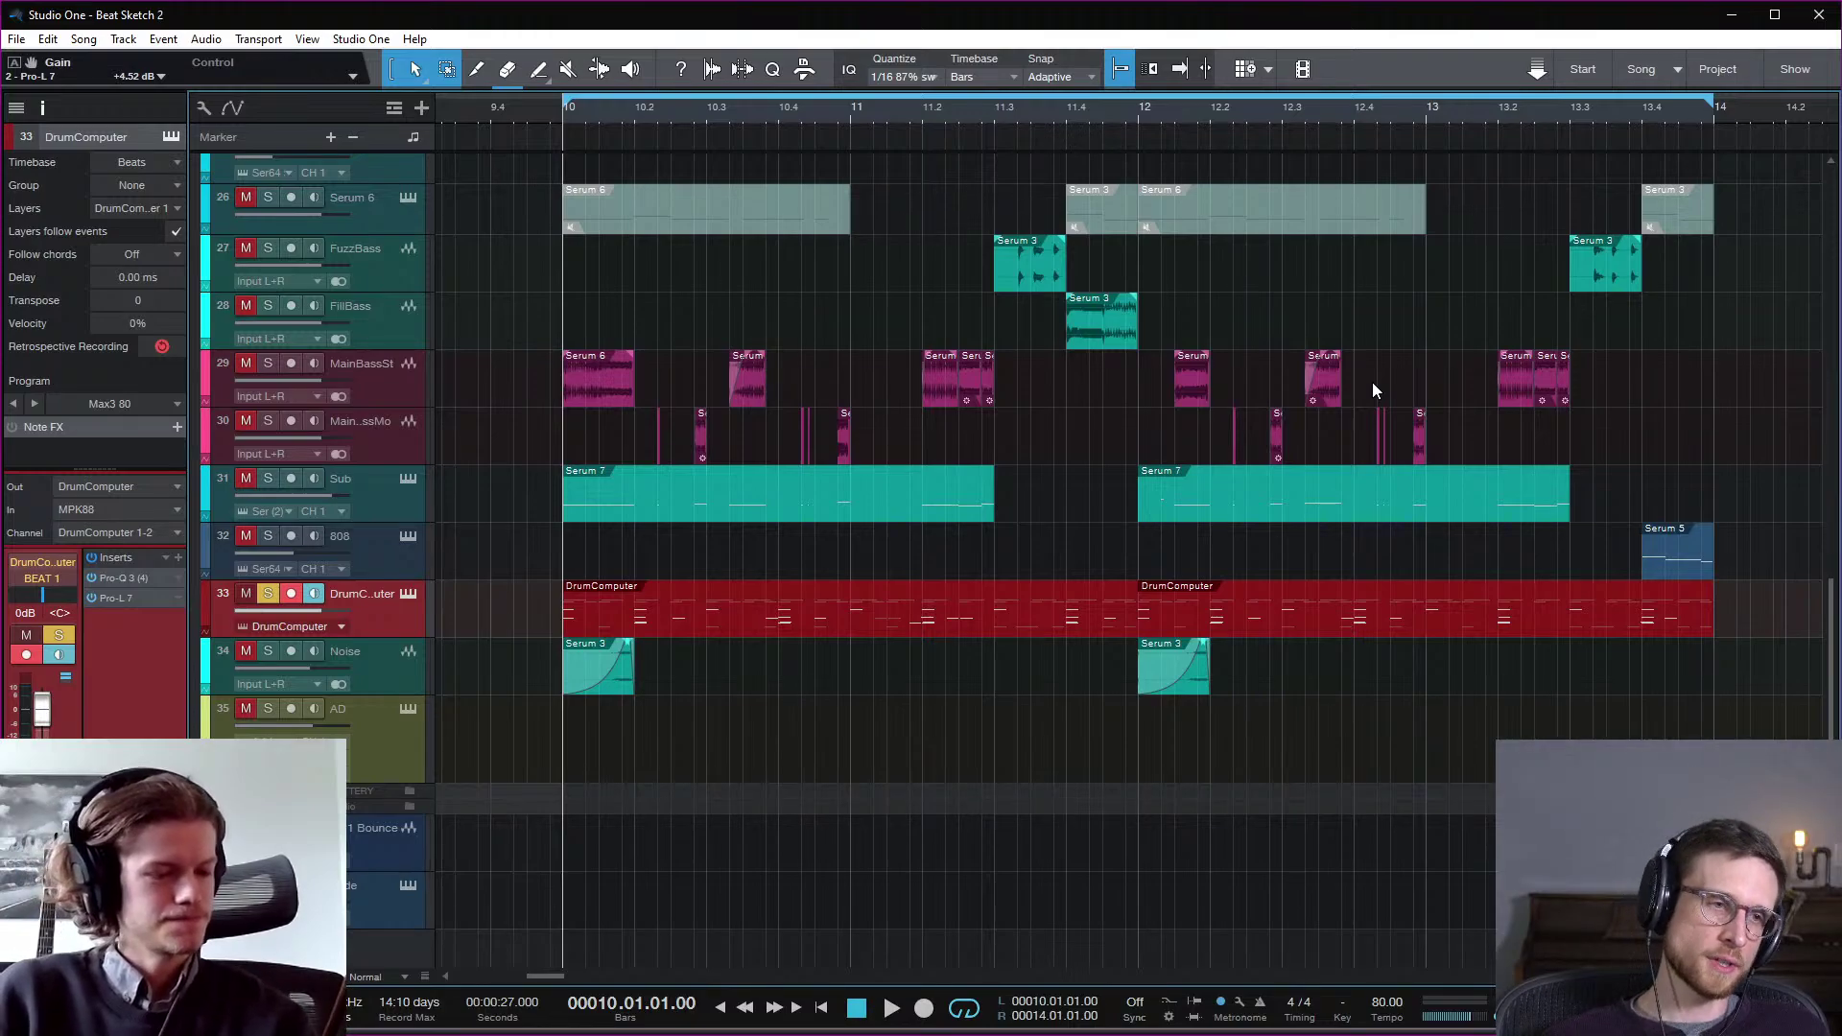
pyautogui.scroll(3, 699, 498)
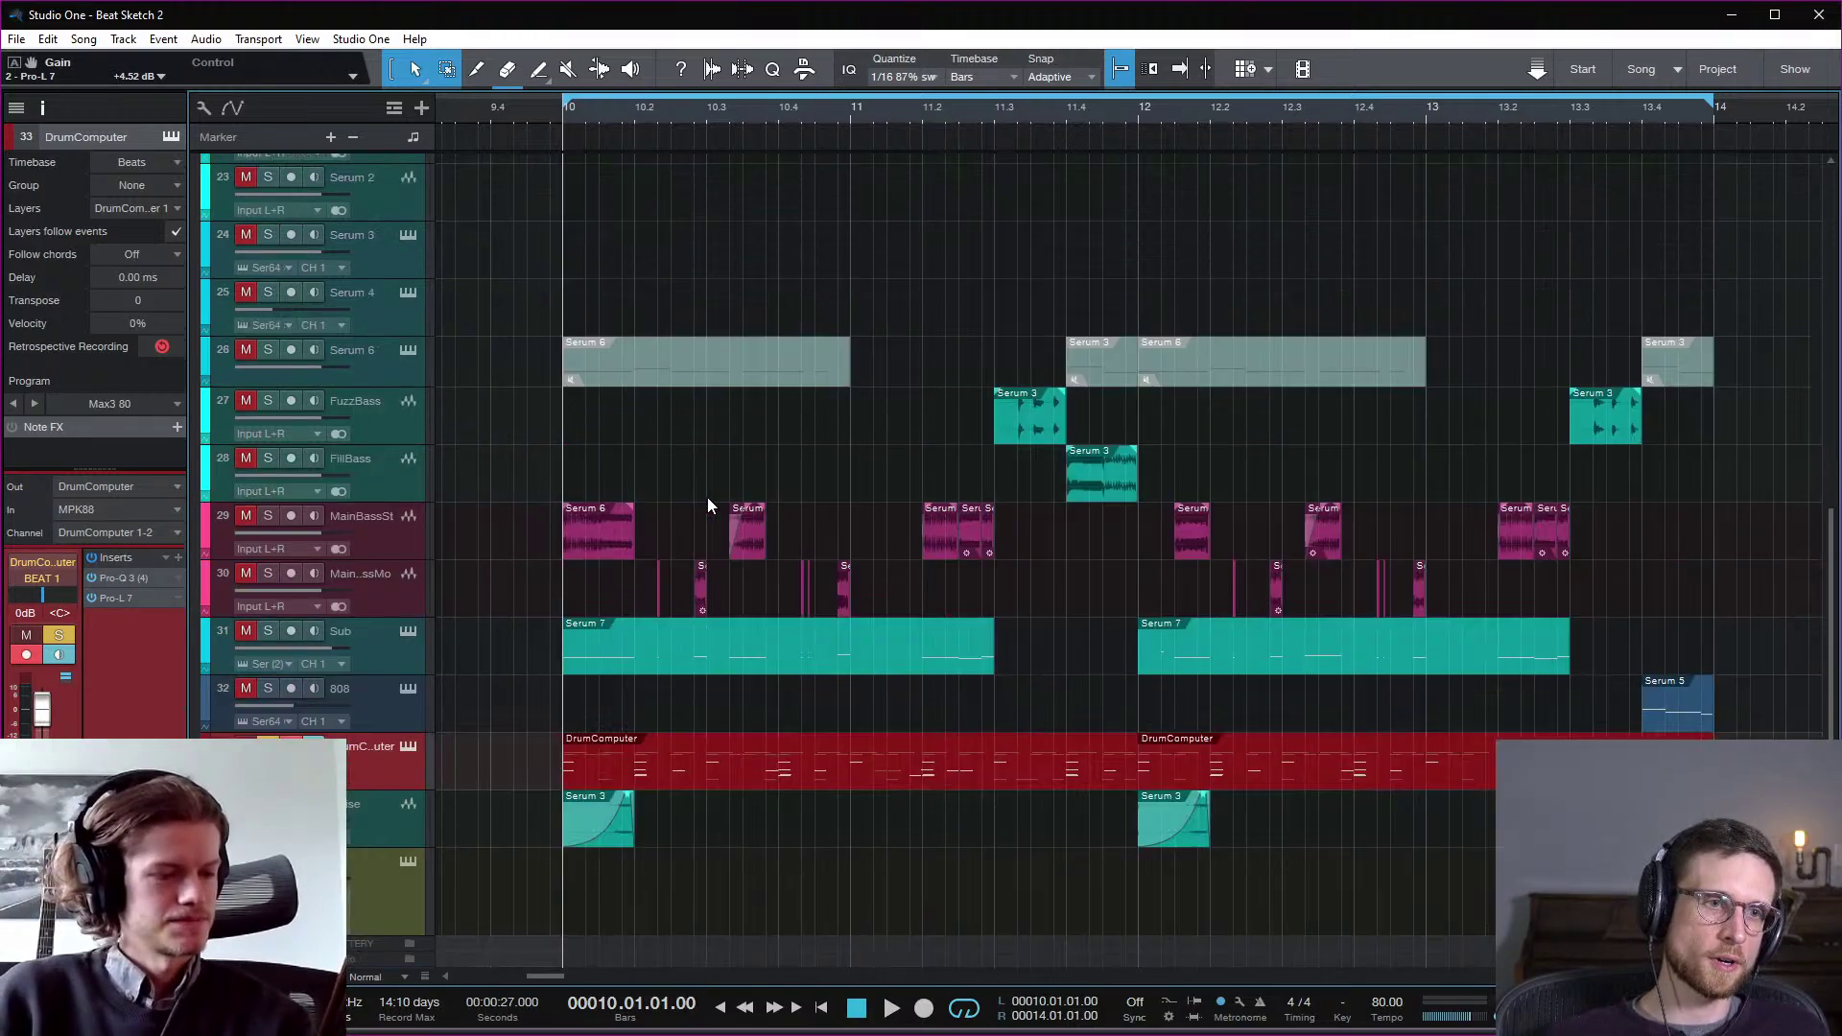
pyautogui.scroll(10, 707, 497)
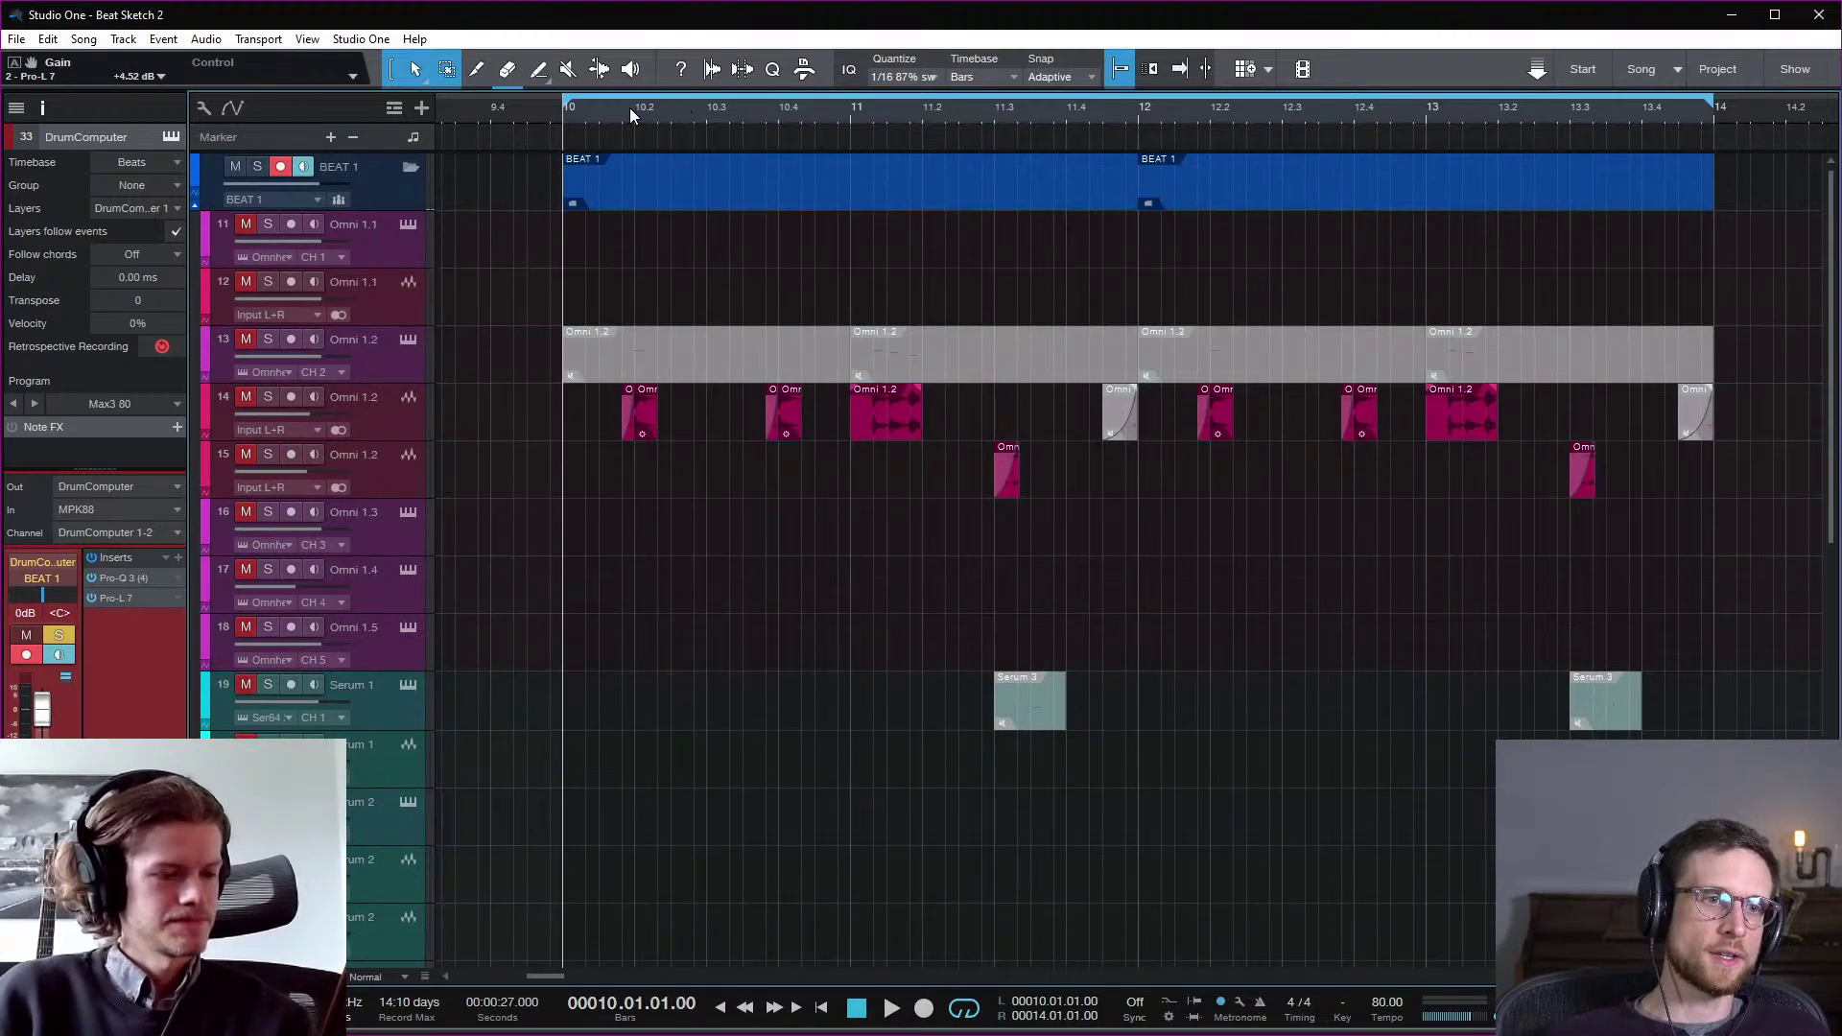
pyautogui.click(631, 112)
# Step: Solo the Omni 1.2 audio track 14 and play it from 10.2
pyautogui.click(267, 397)
pyautogui.press('space')
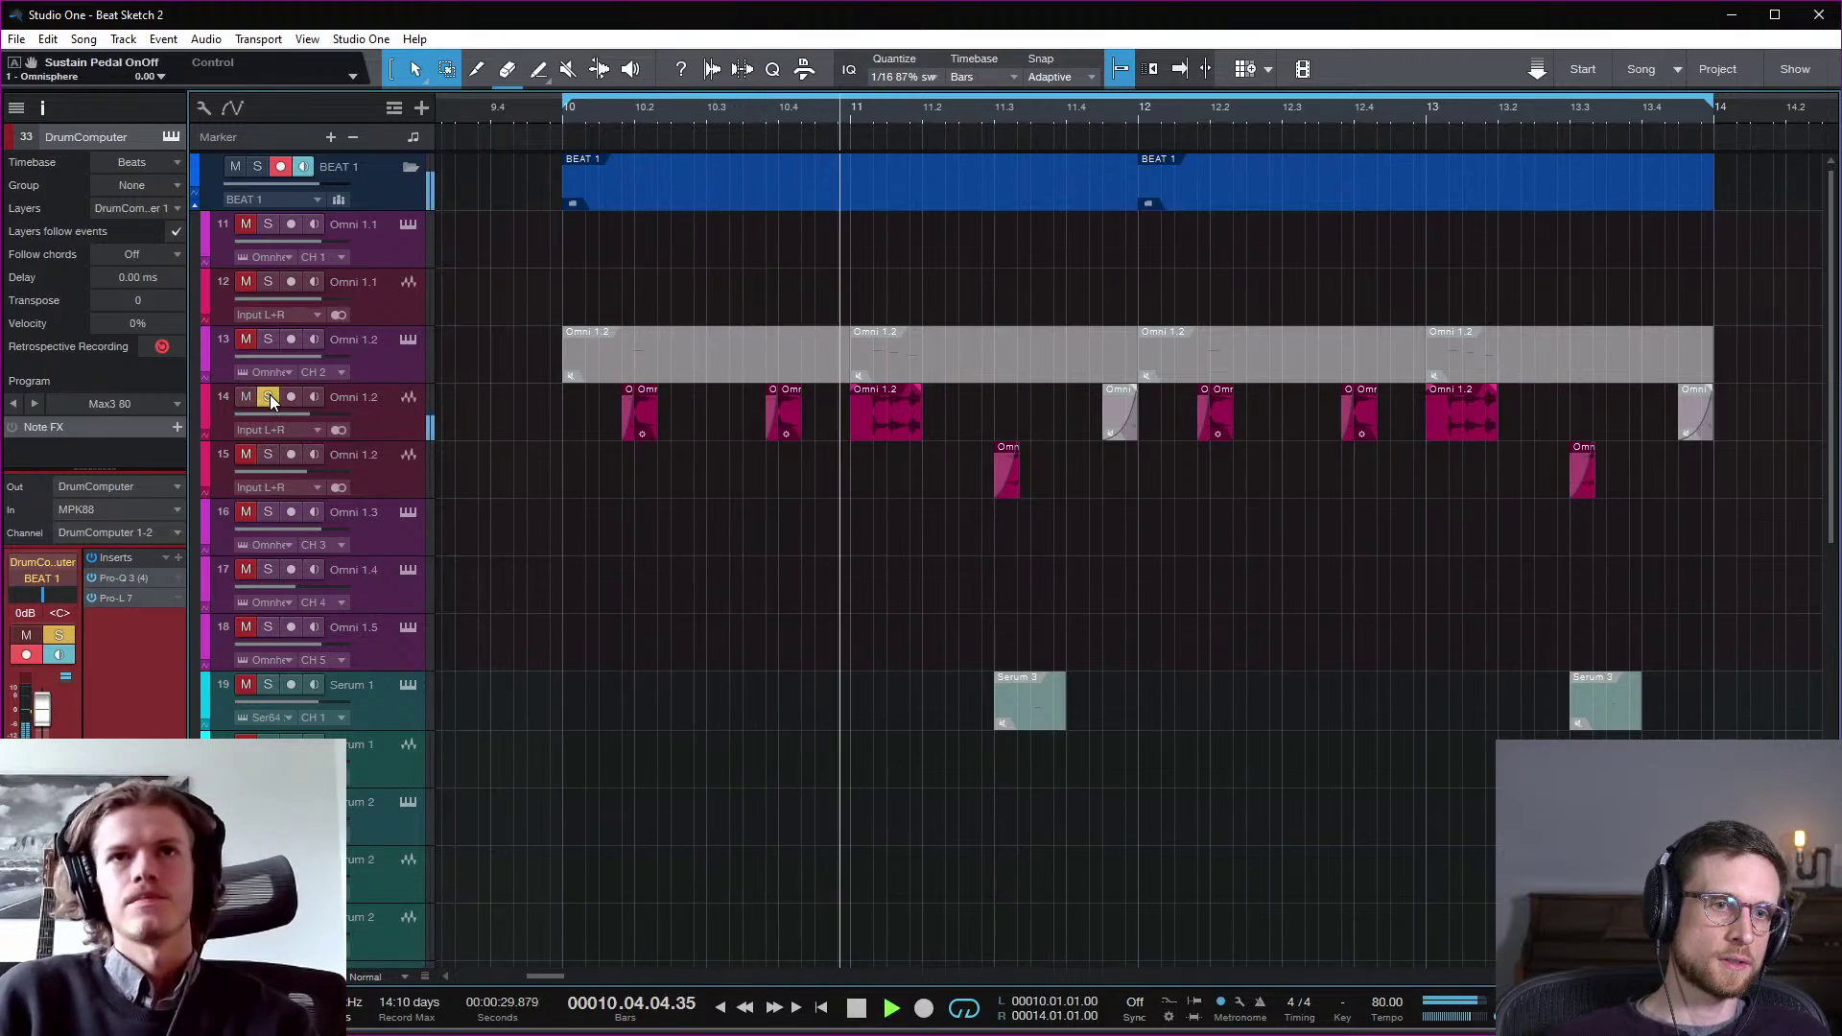
pyautogui.press('space')
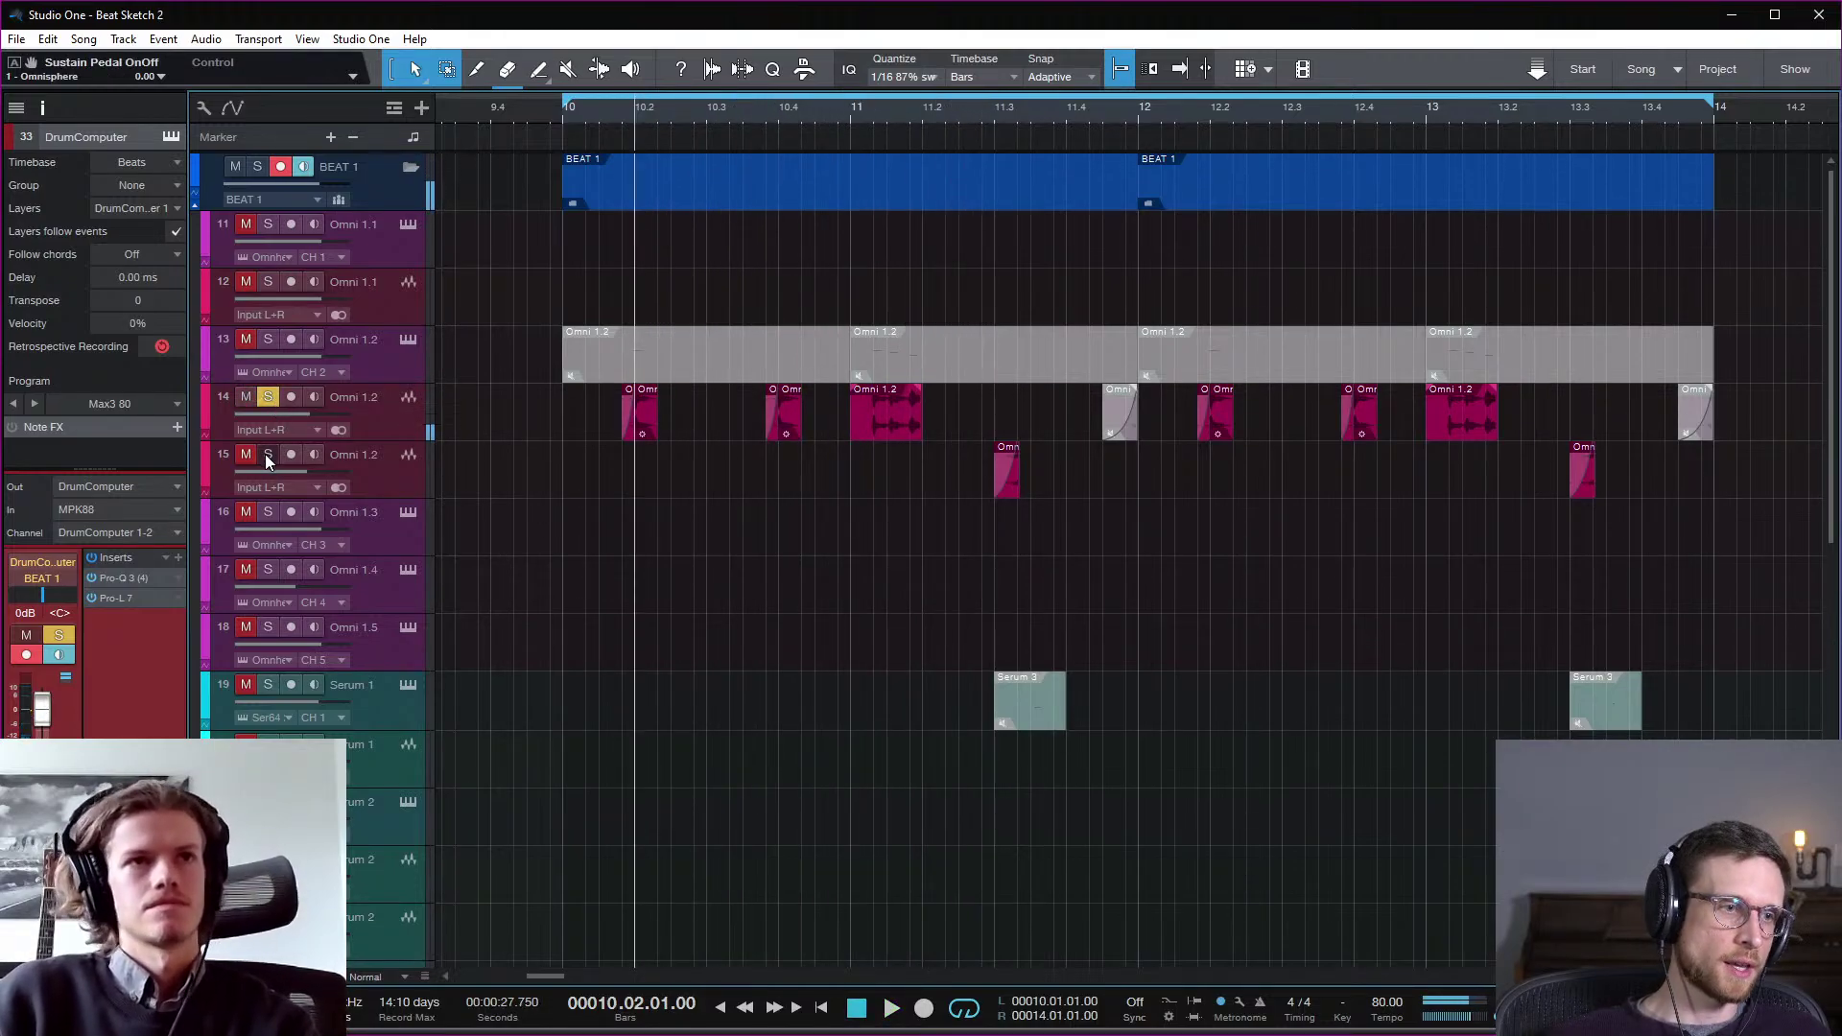
pyautogui.scroll(-1, 617, 643)
pyautogui.scroll(-1, 605, 440)
pyautogui.scroll(1, 613, 391)
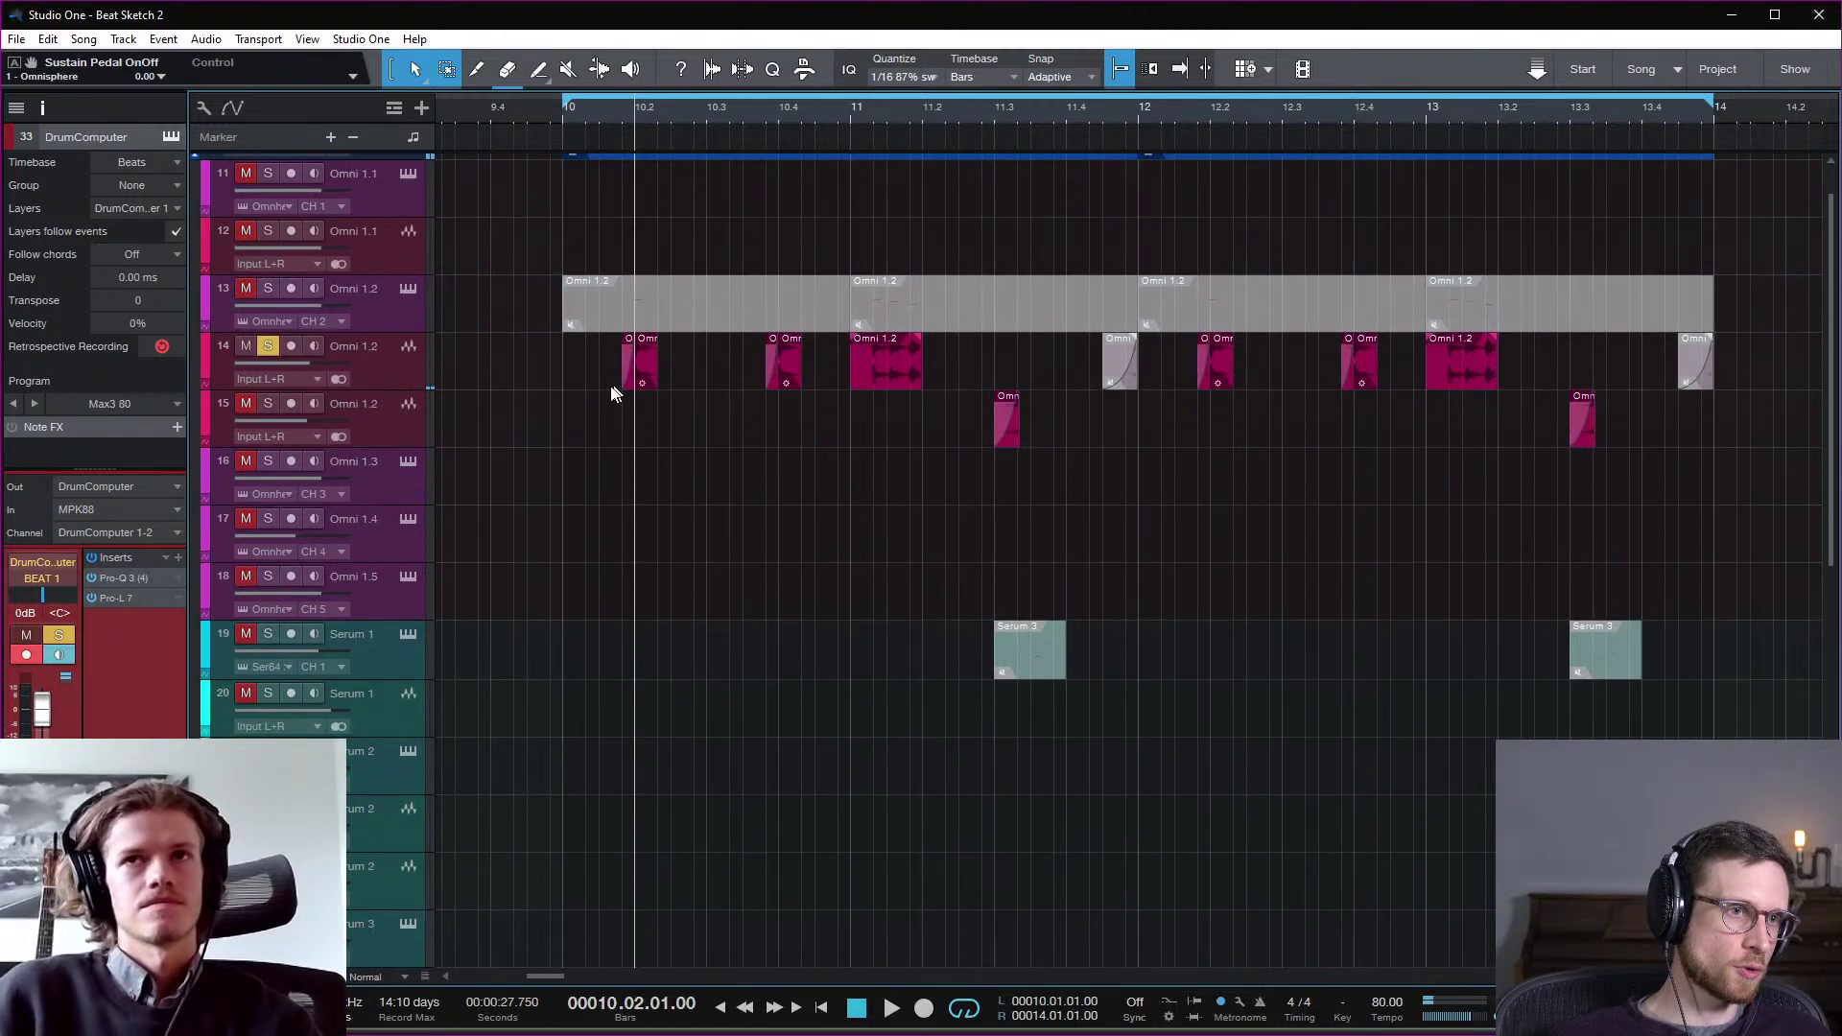
# Step: Unsolo Omni 1.2 track 14 and clear the remaining track solos, checking playback from 10.2
pyautogui.click(267, 347)
pyautogui.press('space')
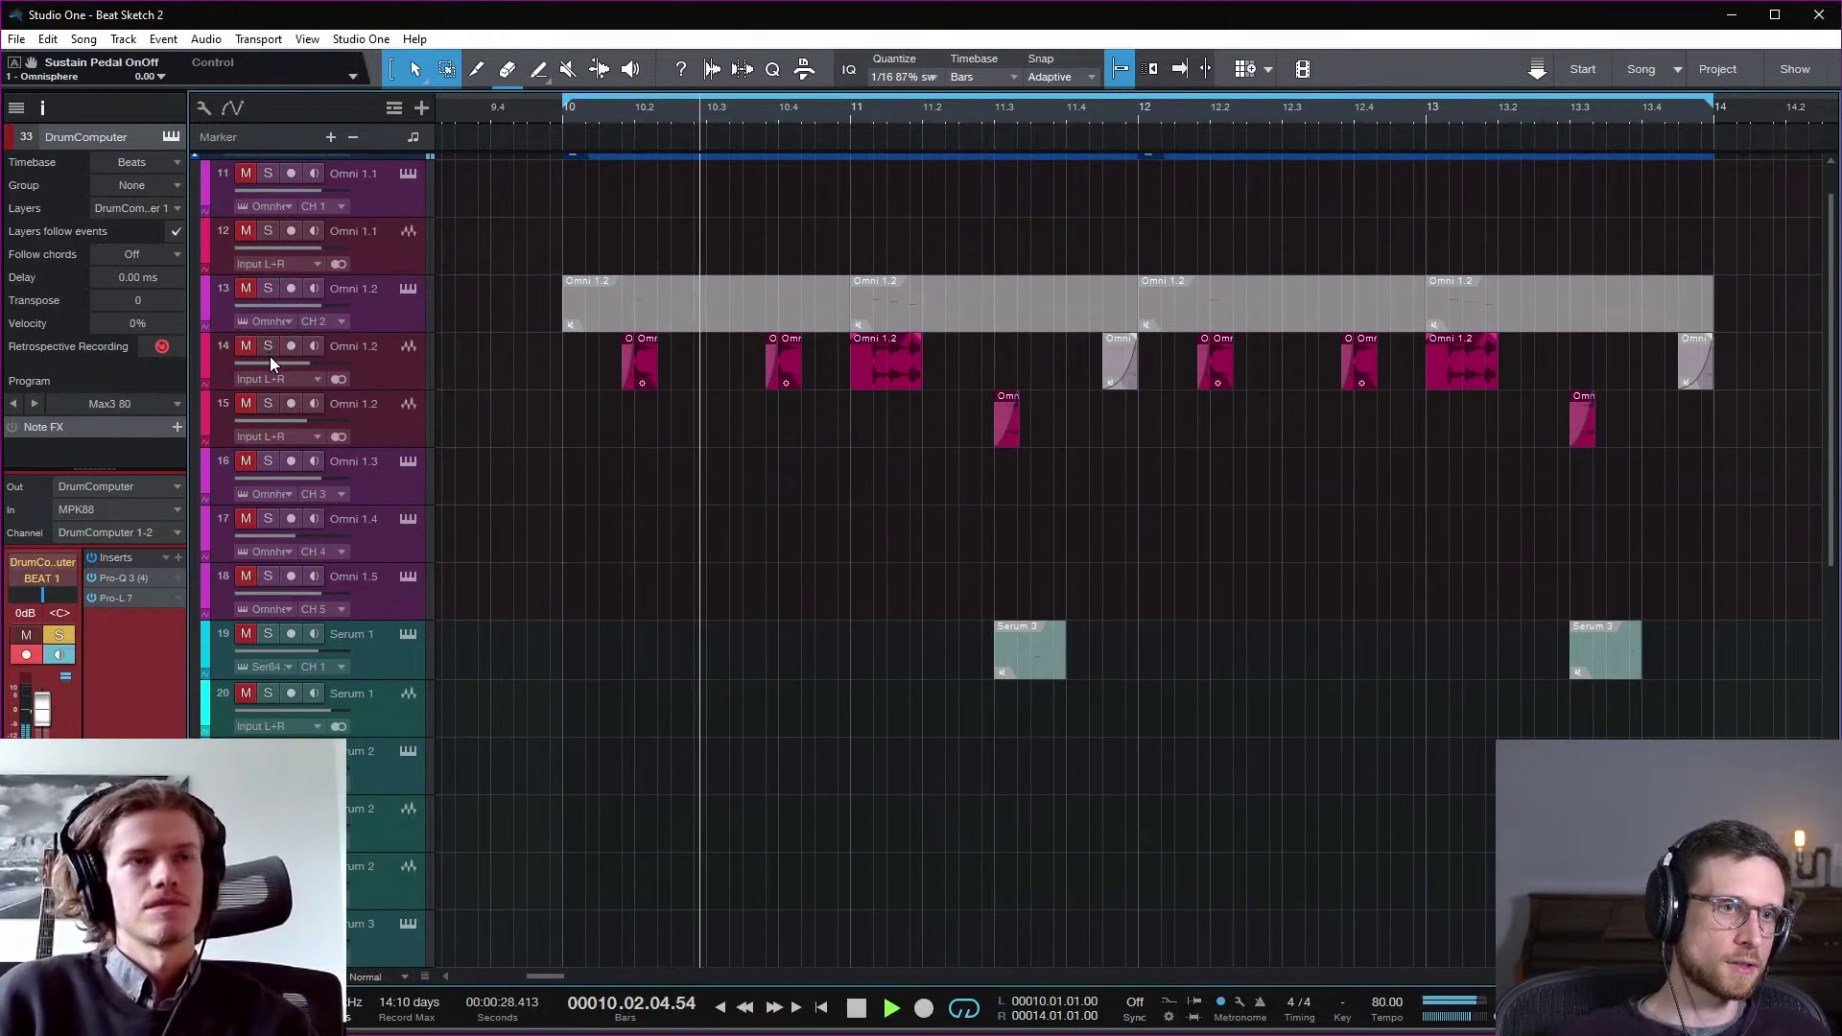
pyautogui.press('space')
pyautogui.press('space')
pyautogui.press('space')
pyautogui.press('s')
# Step: Play the full arrangement from 10.2 several times to hear Omni 1.2 in context, and show the mixer again
pyautogui.press('space')
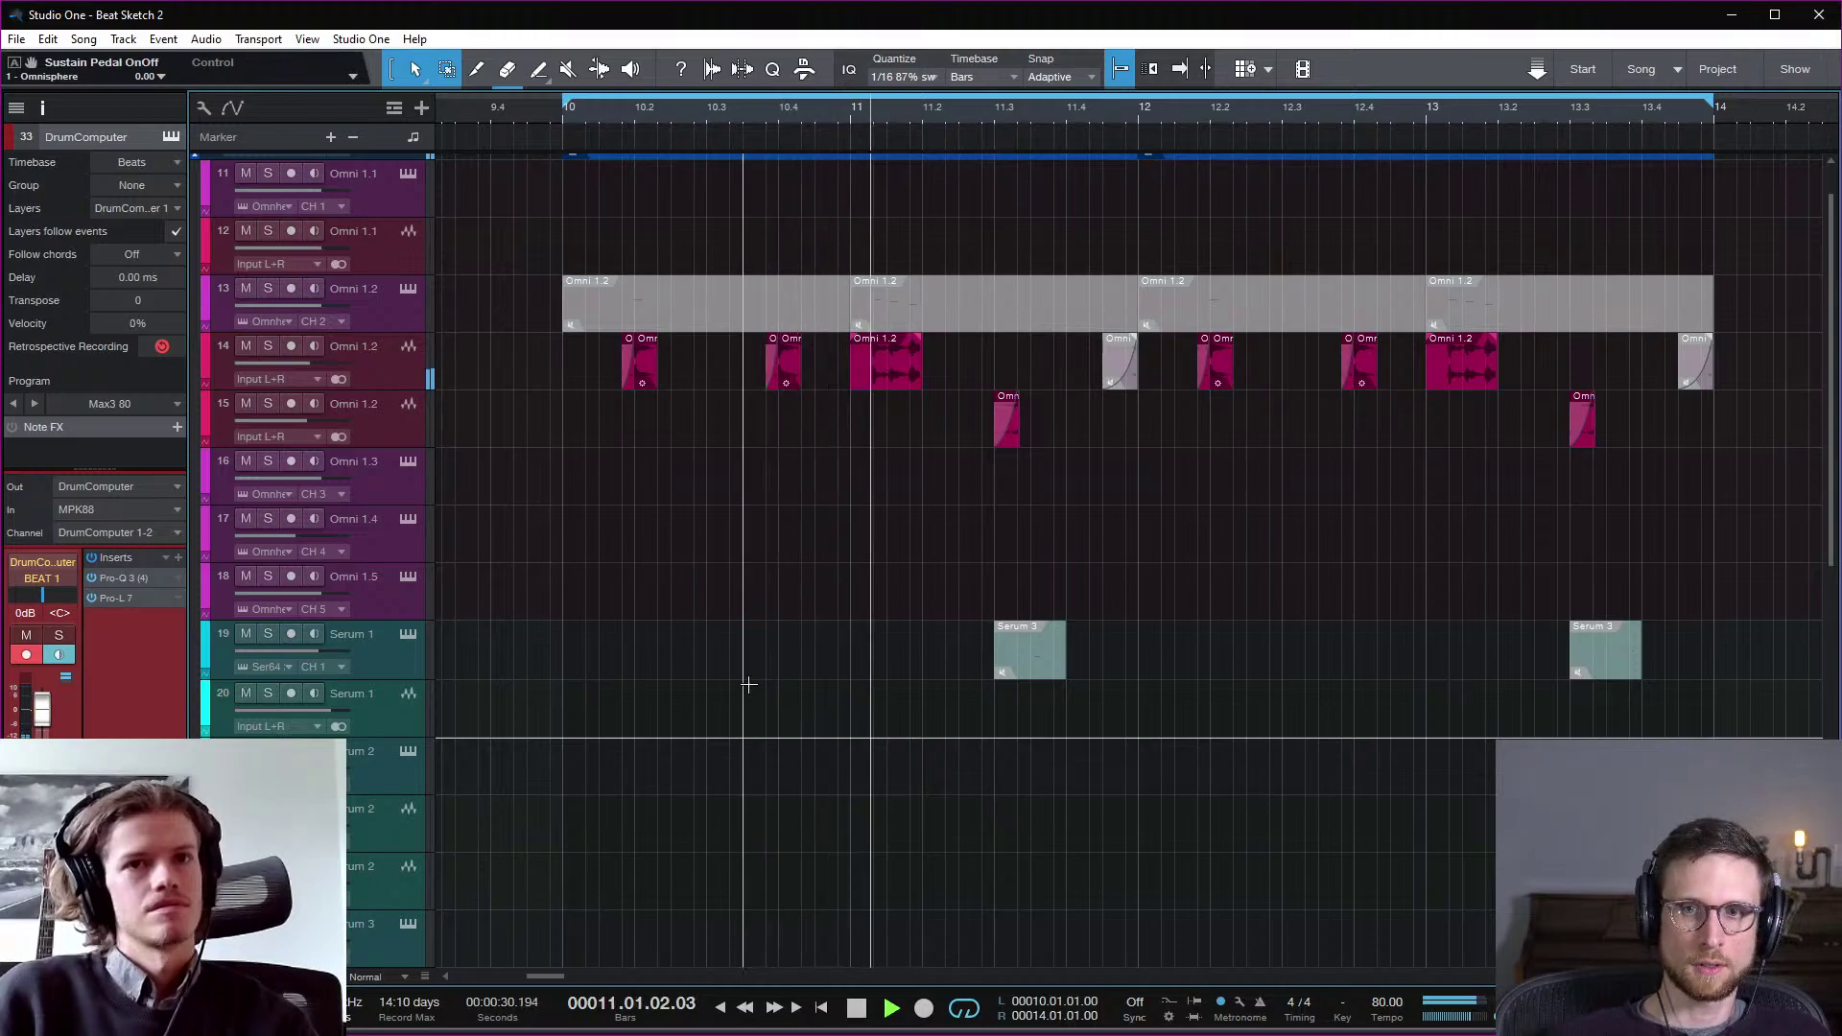
pyautogui.press('space')
pyautogui.press('space')
pyautogui.press('space')
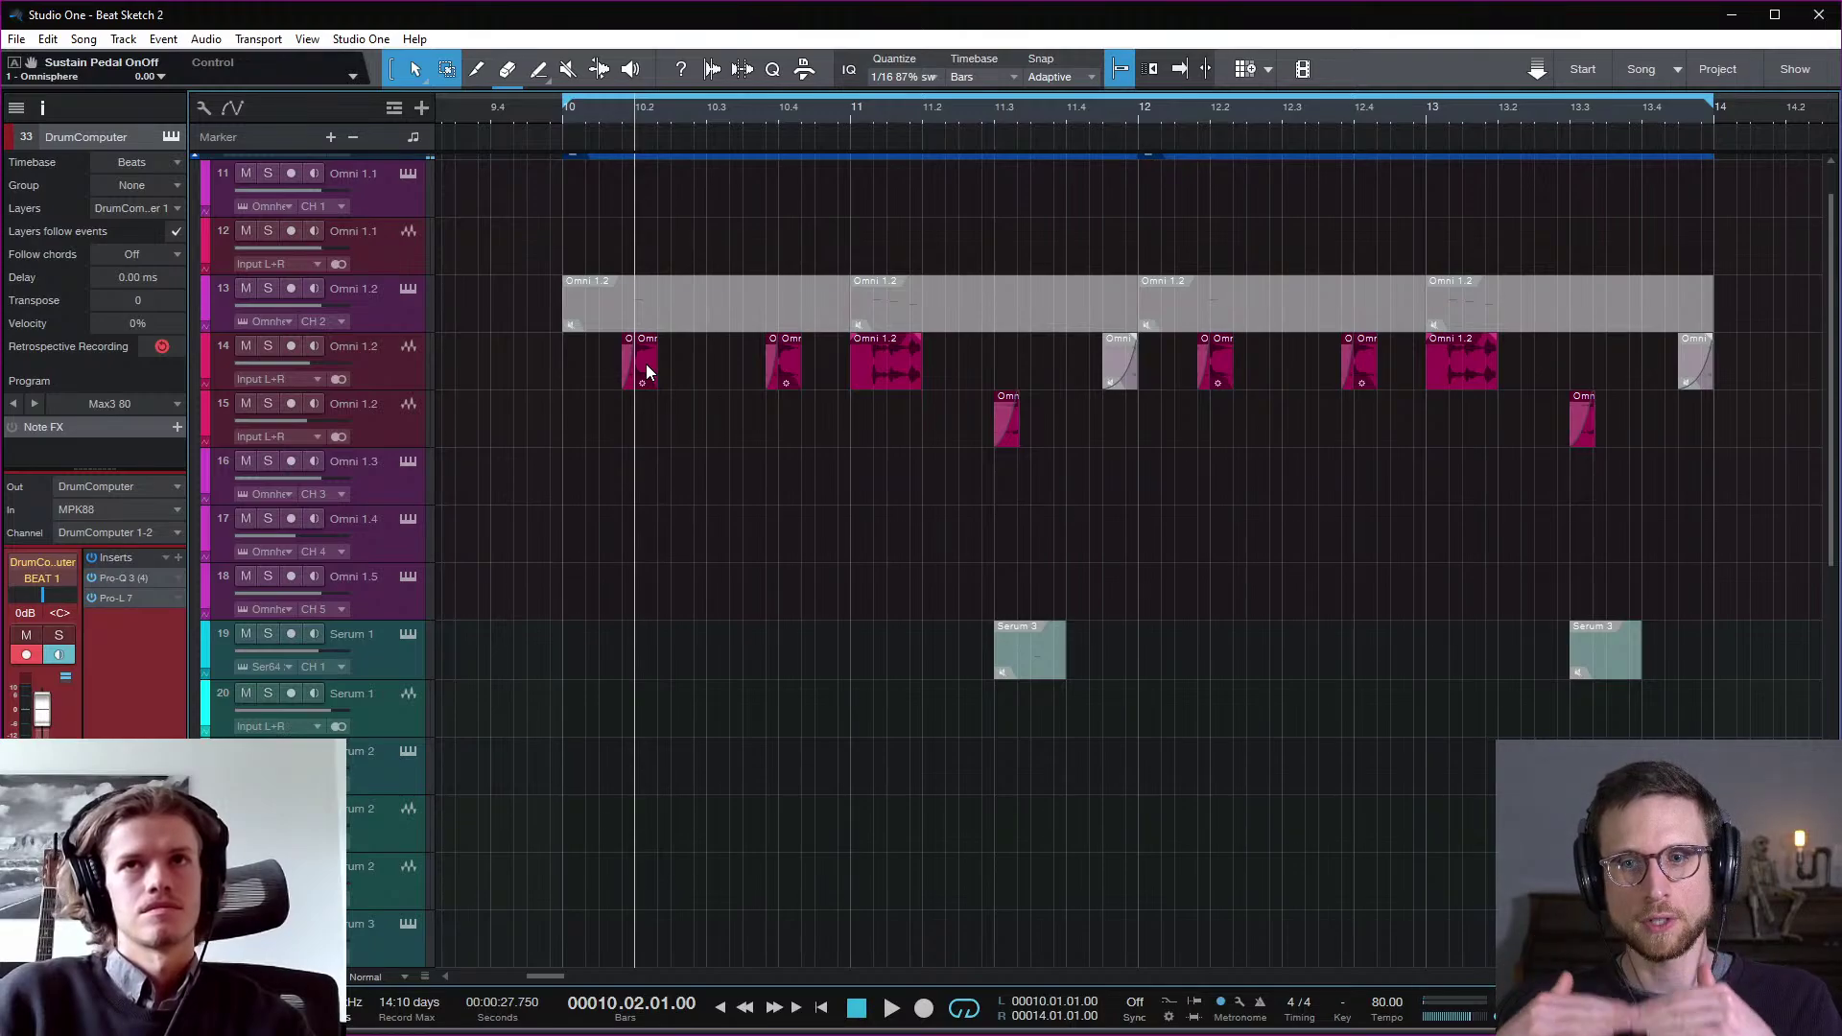
pyautogui.press('space')
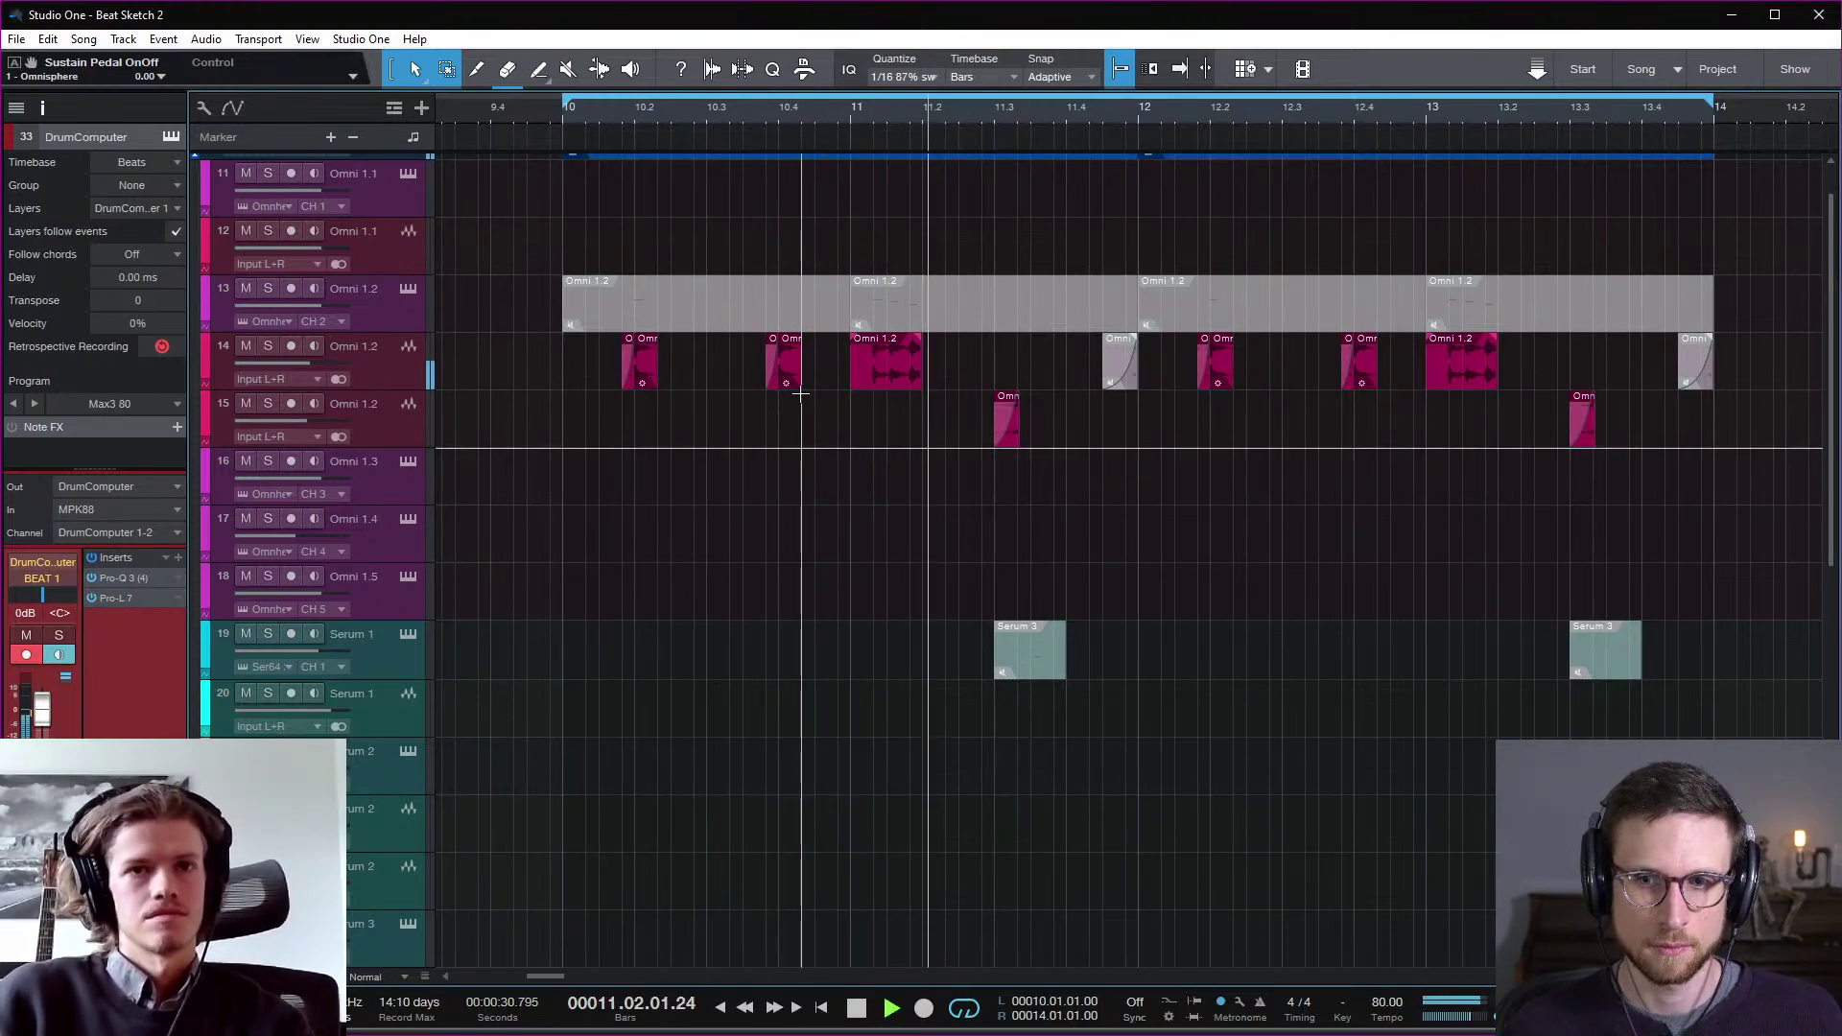
pyautogui.press('space')
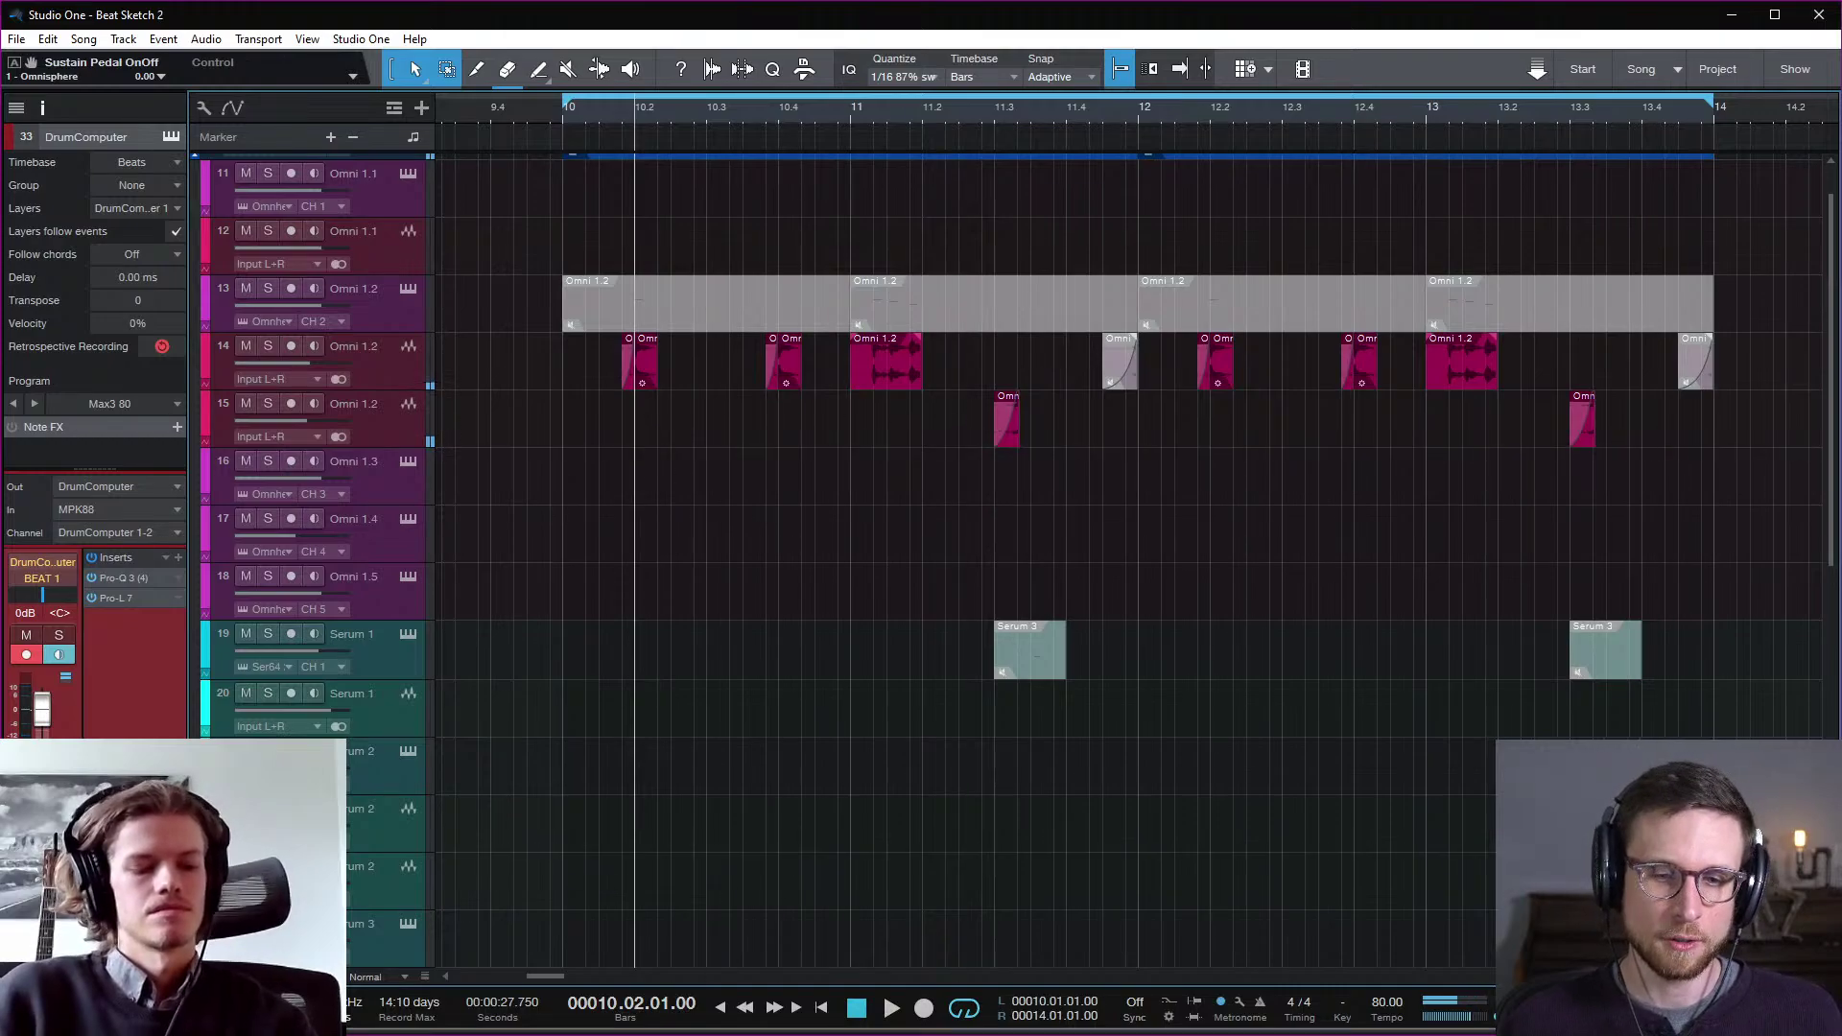
pyautogui.press('F3')
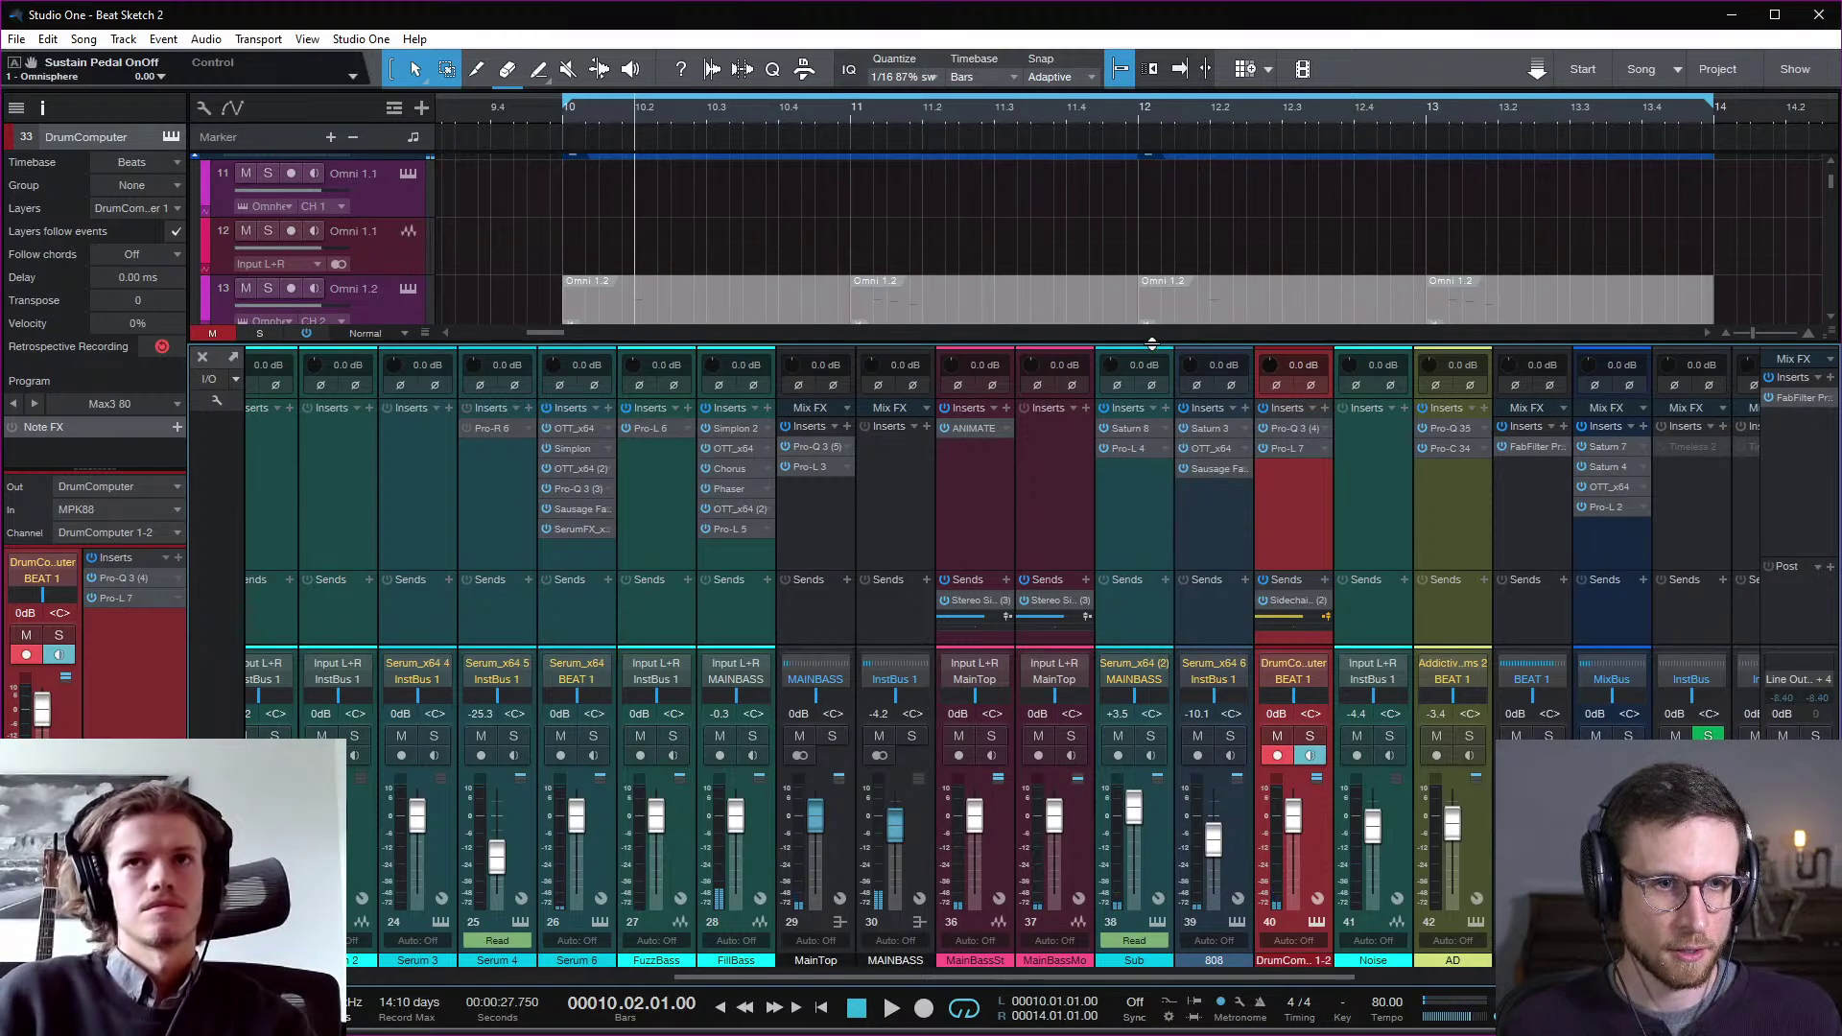
# Step: Insert an OTT multiband compressor on the Verb1 effects channel in the mixer
pyautogui.moveTo(1151, 342); pyautogui.dragTo(1156, 398)
pyautogui.hscroll(5, 1007, 562)
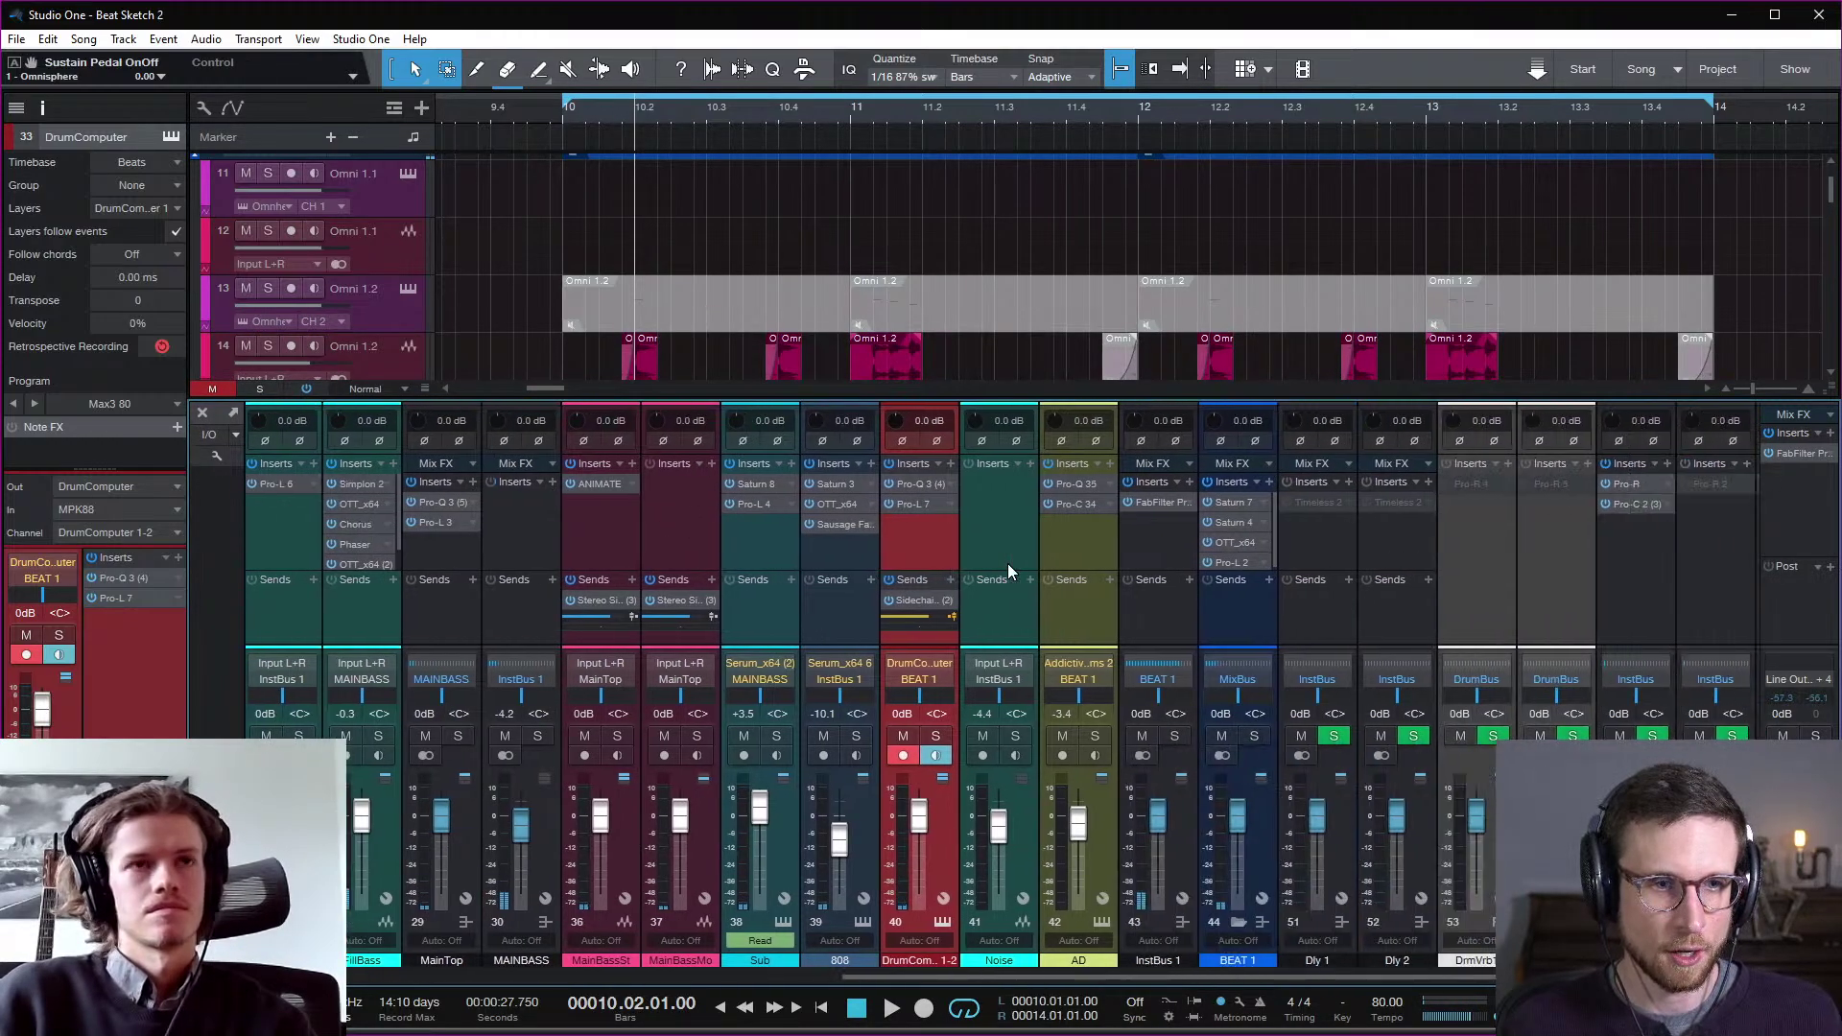
pyautogui.hscroll(5, 1007, 562)
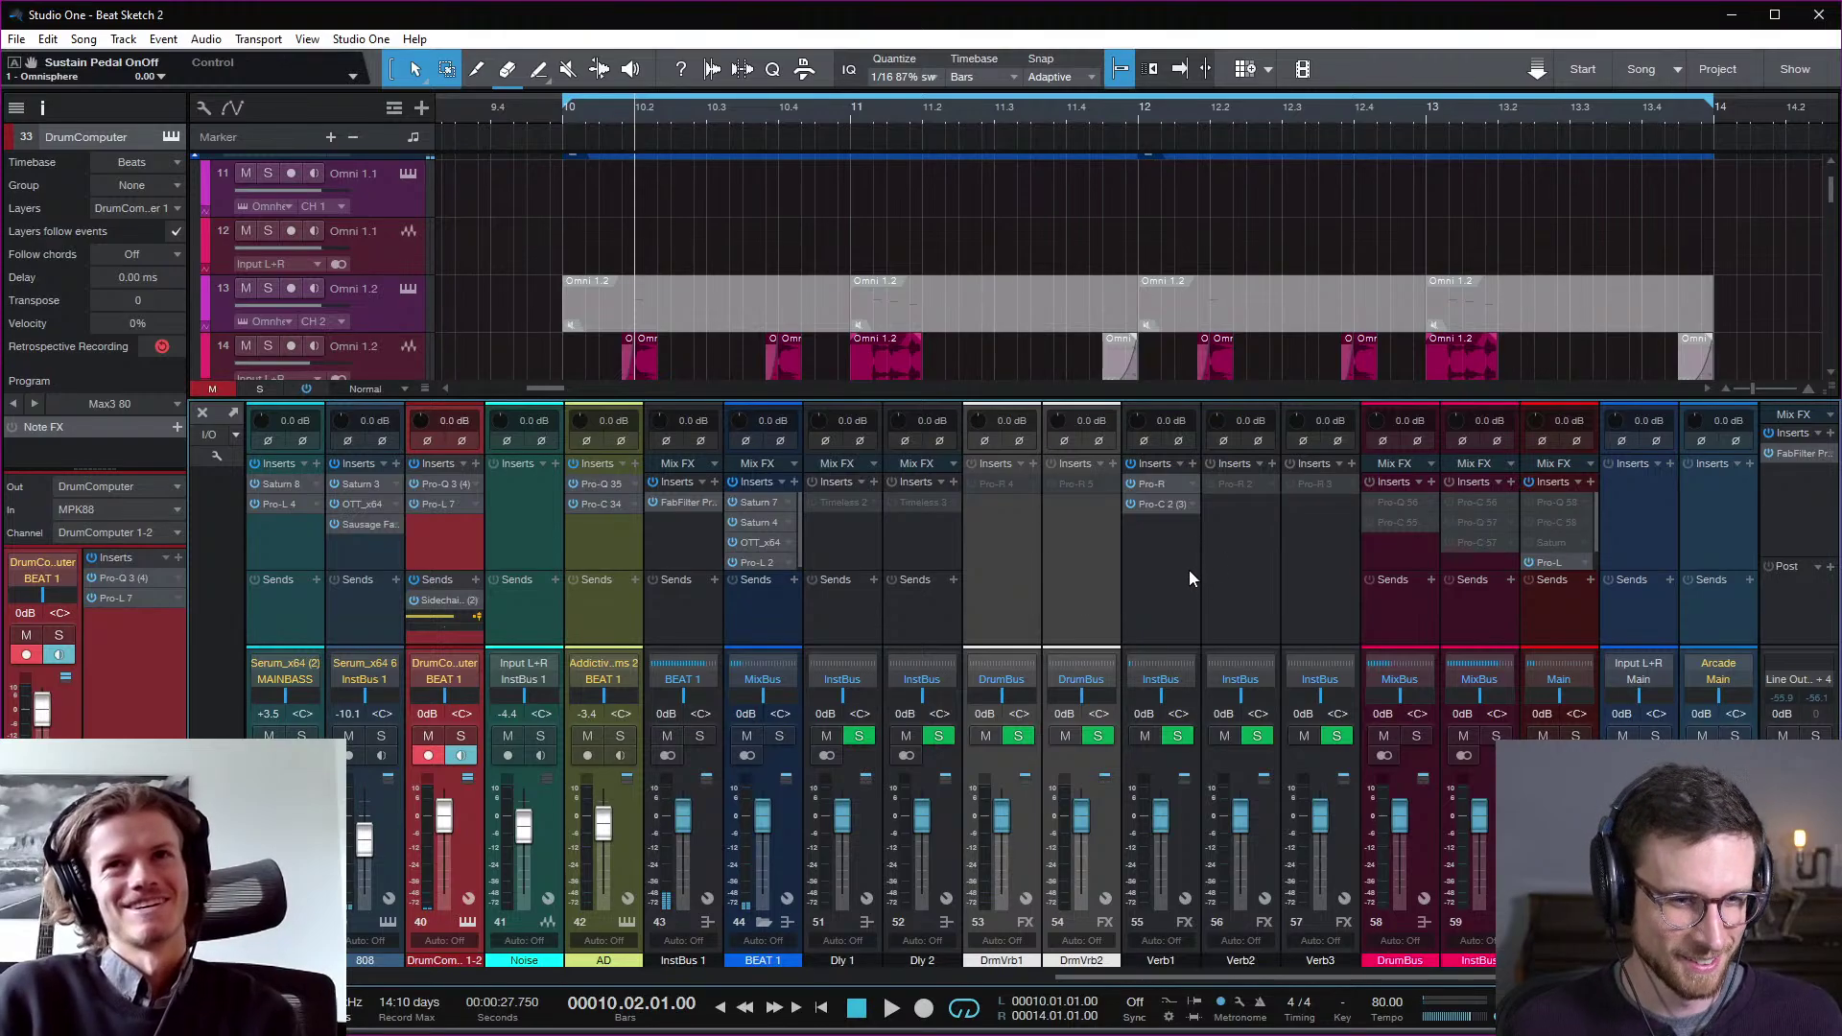
pyautogui.click(1194, 469)
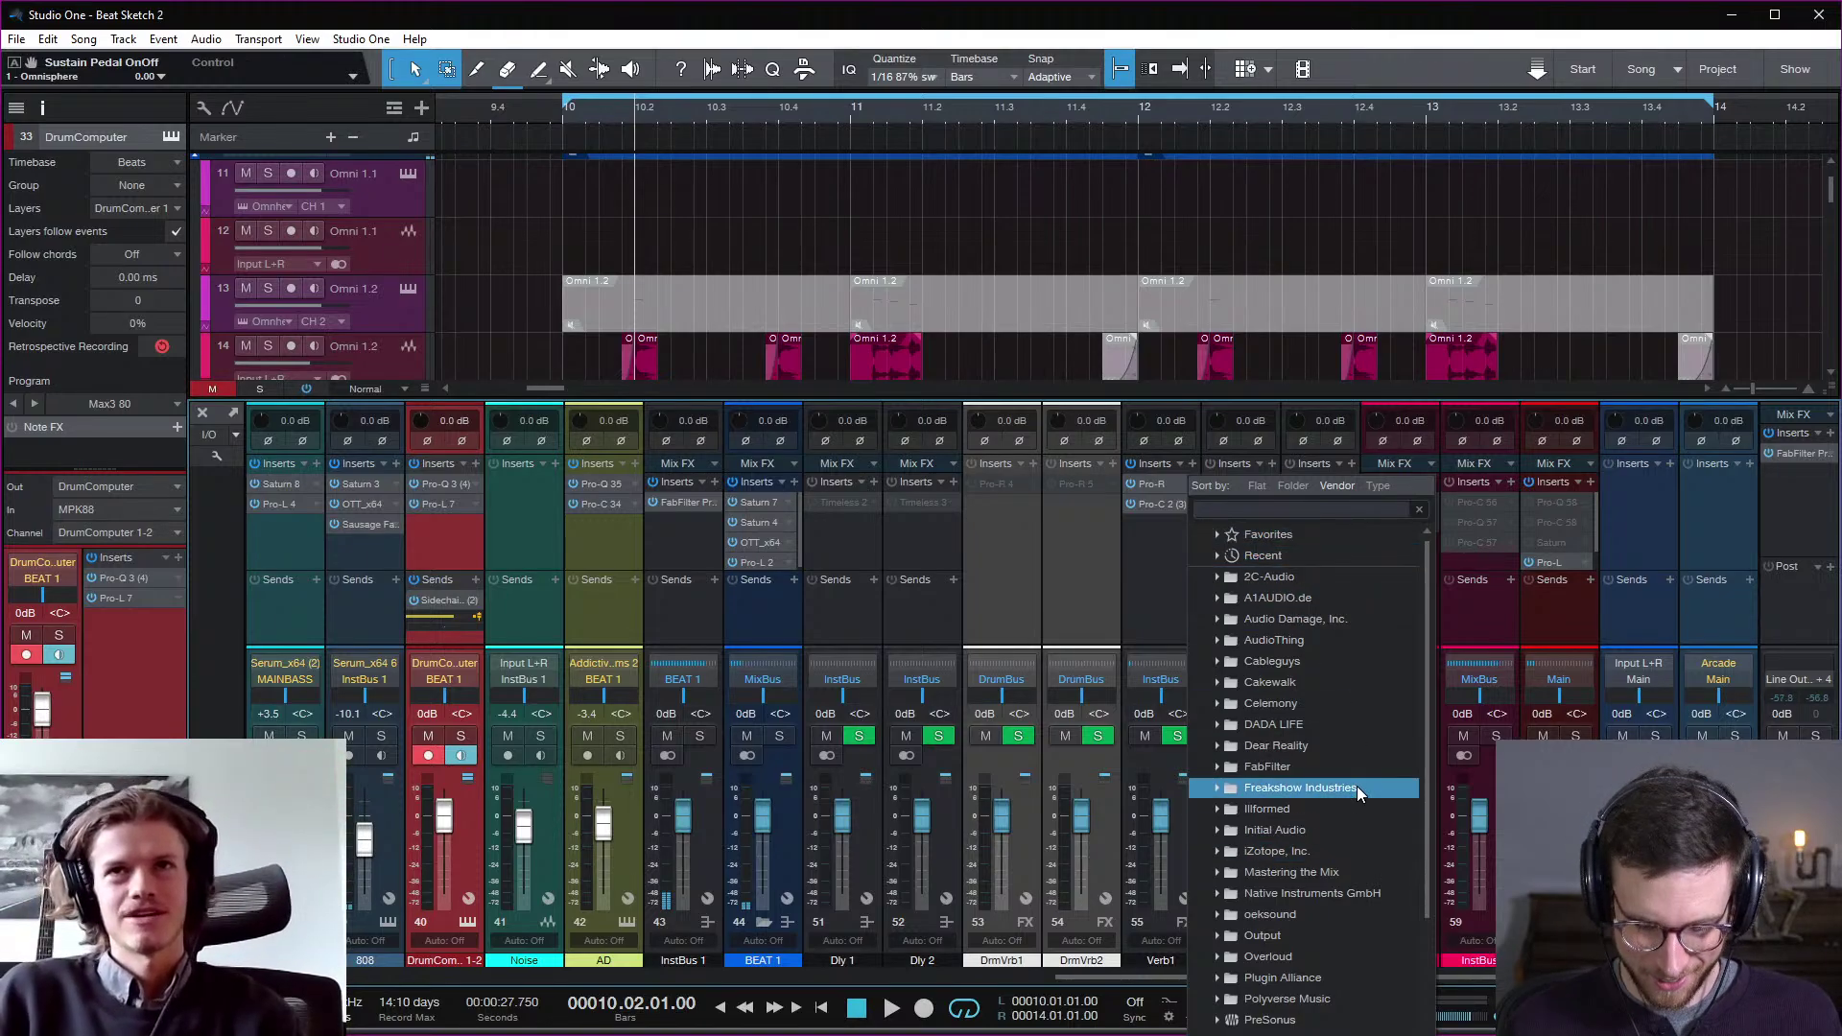
pyautogui.write('ott')
pyautogui.press('Return')
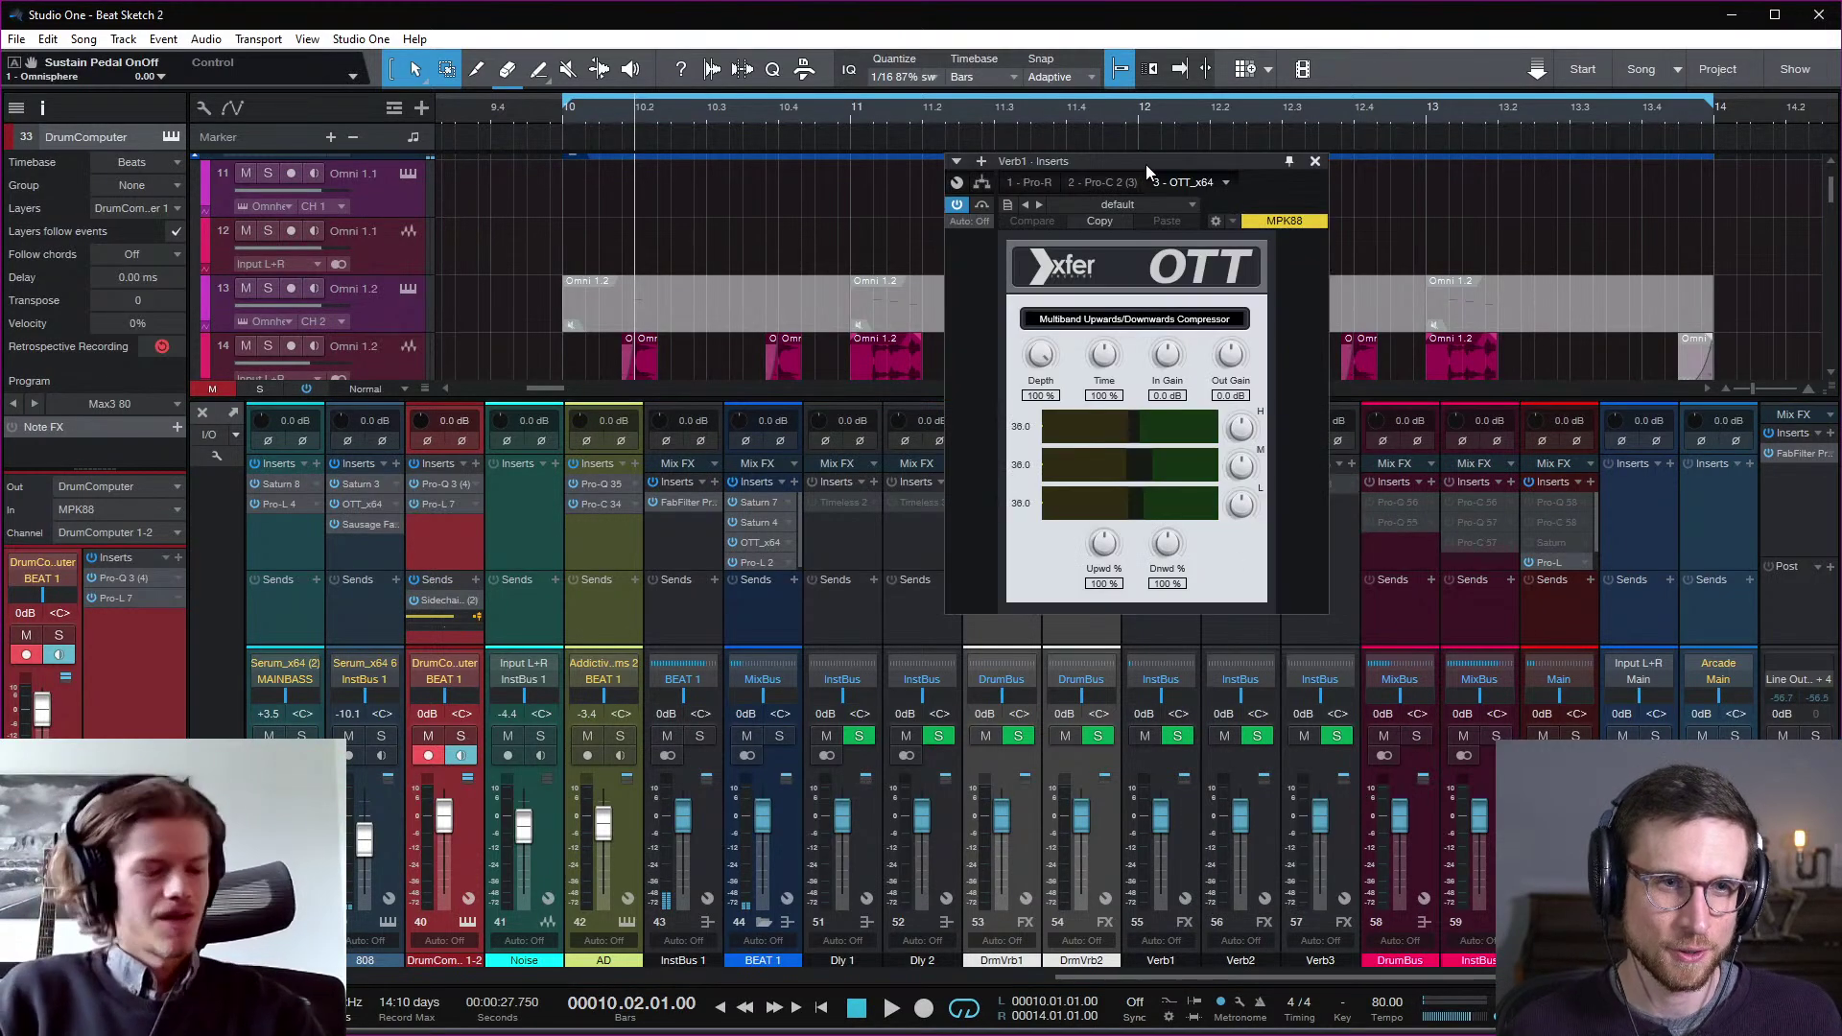
# Step: Reorder the Verb1 inserts so OTT_x64 sits between Pro-R and Pro-C 2, and audition the reverb in playback
pyautogui.moveTo(1146, 164); pyautogui.dragTo(728, 254)
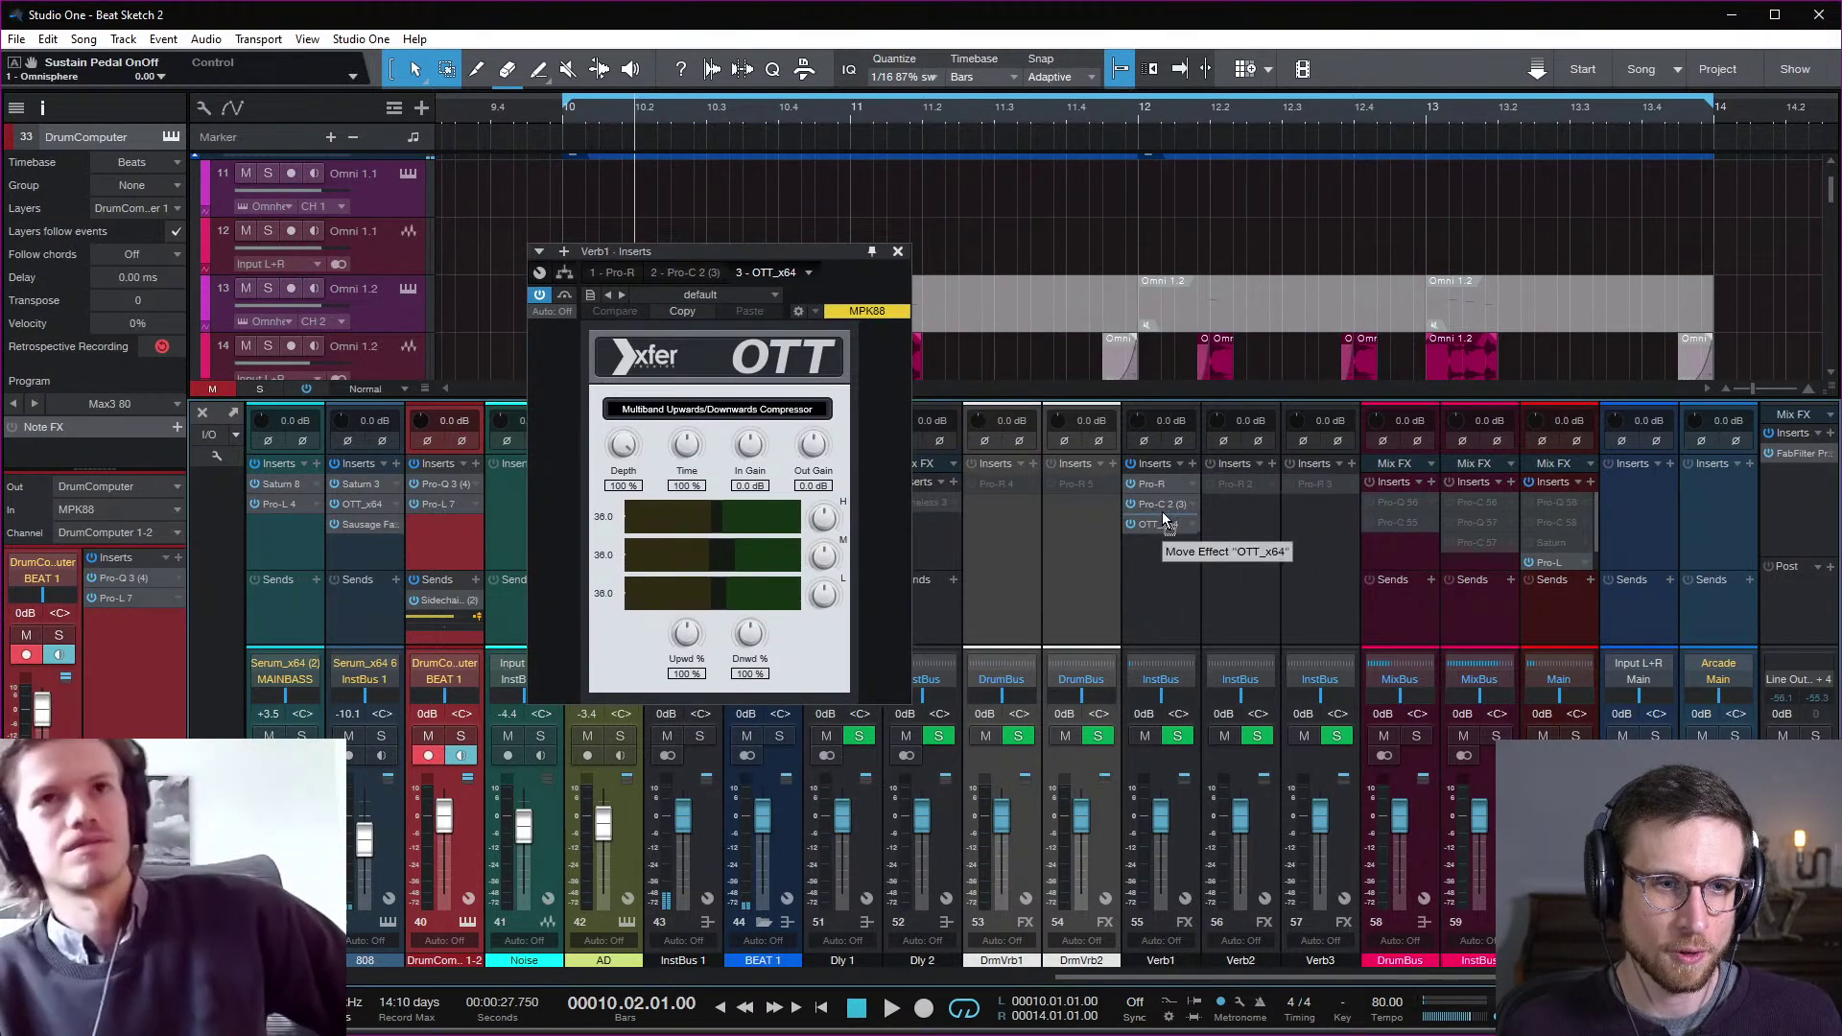
pyautogui.moveTo(1164, 521); pyautogui.dragTo(1163, 499)
pyautogui.press('space')
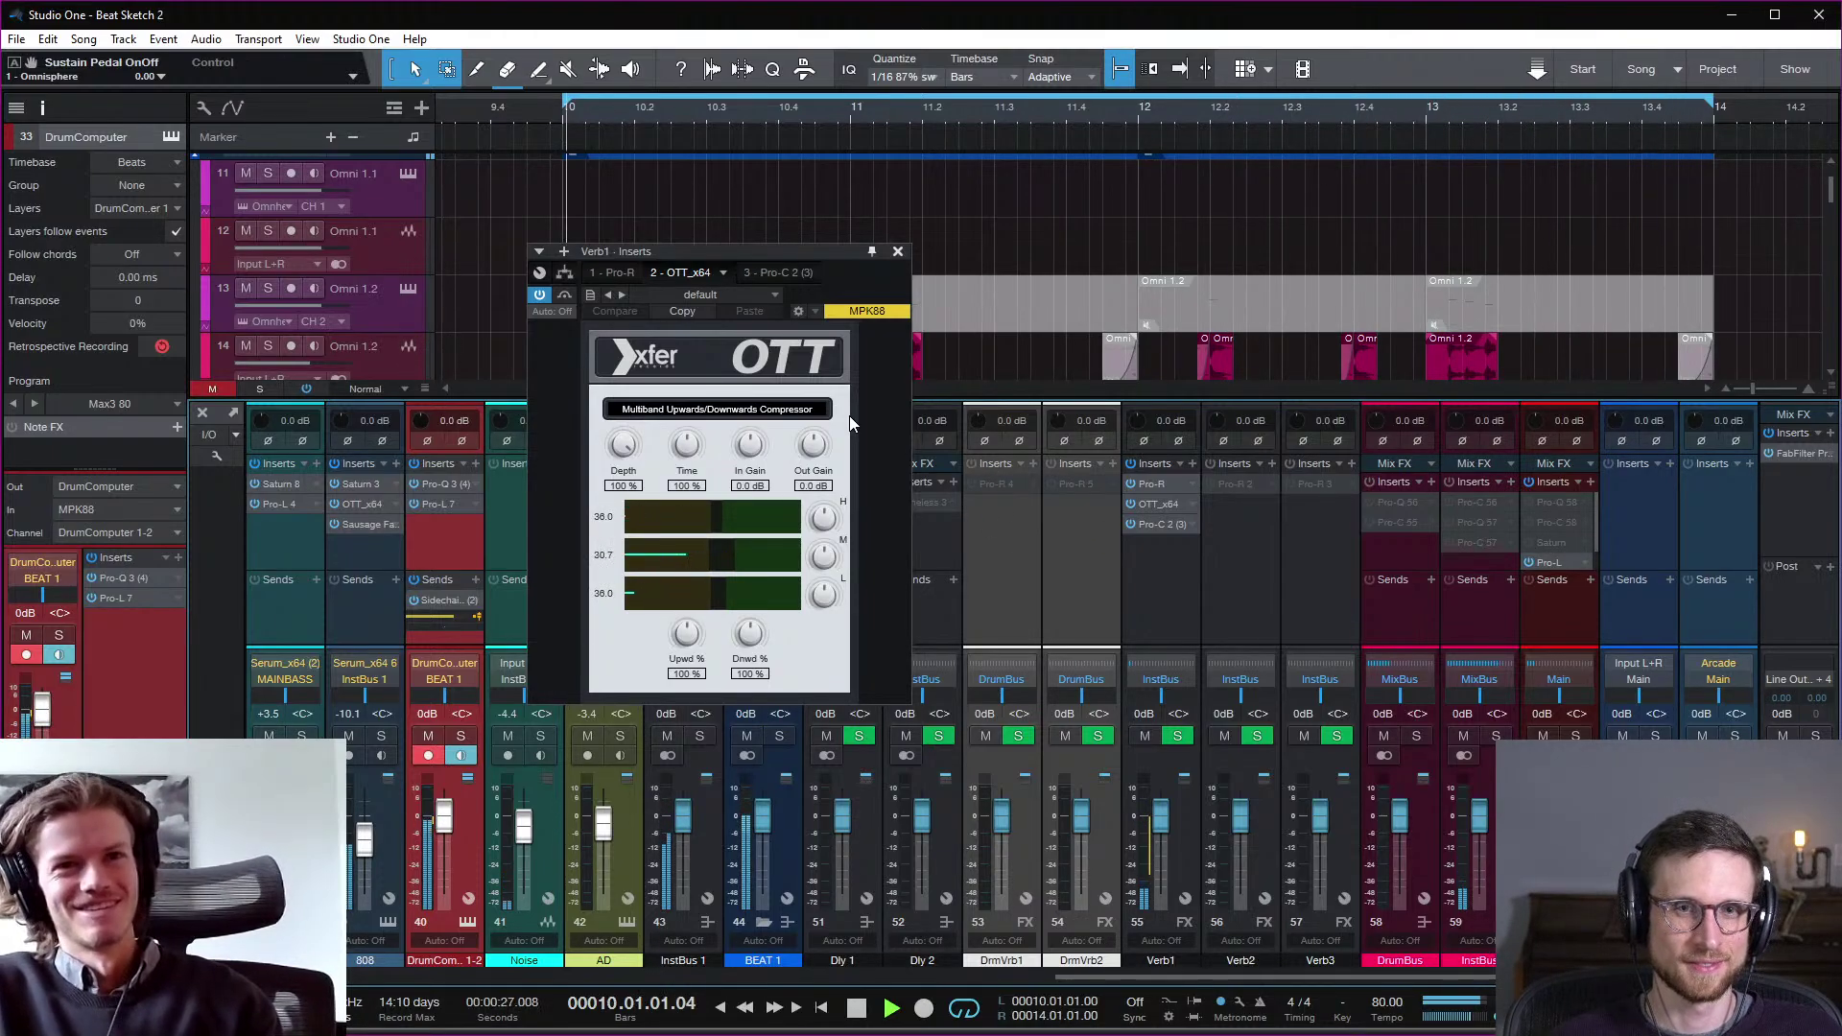
pyautogui.click(898, 251)
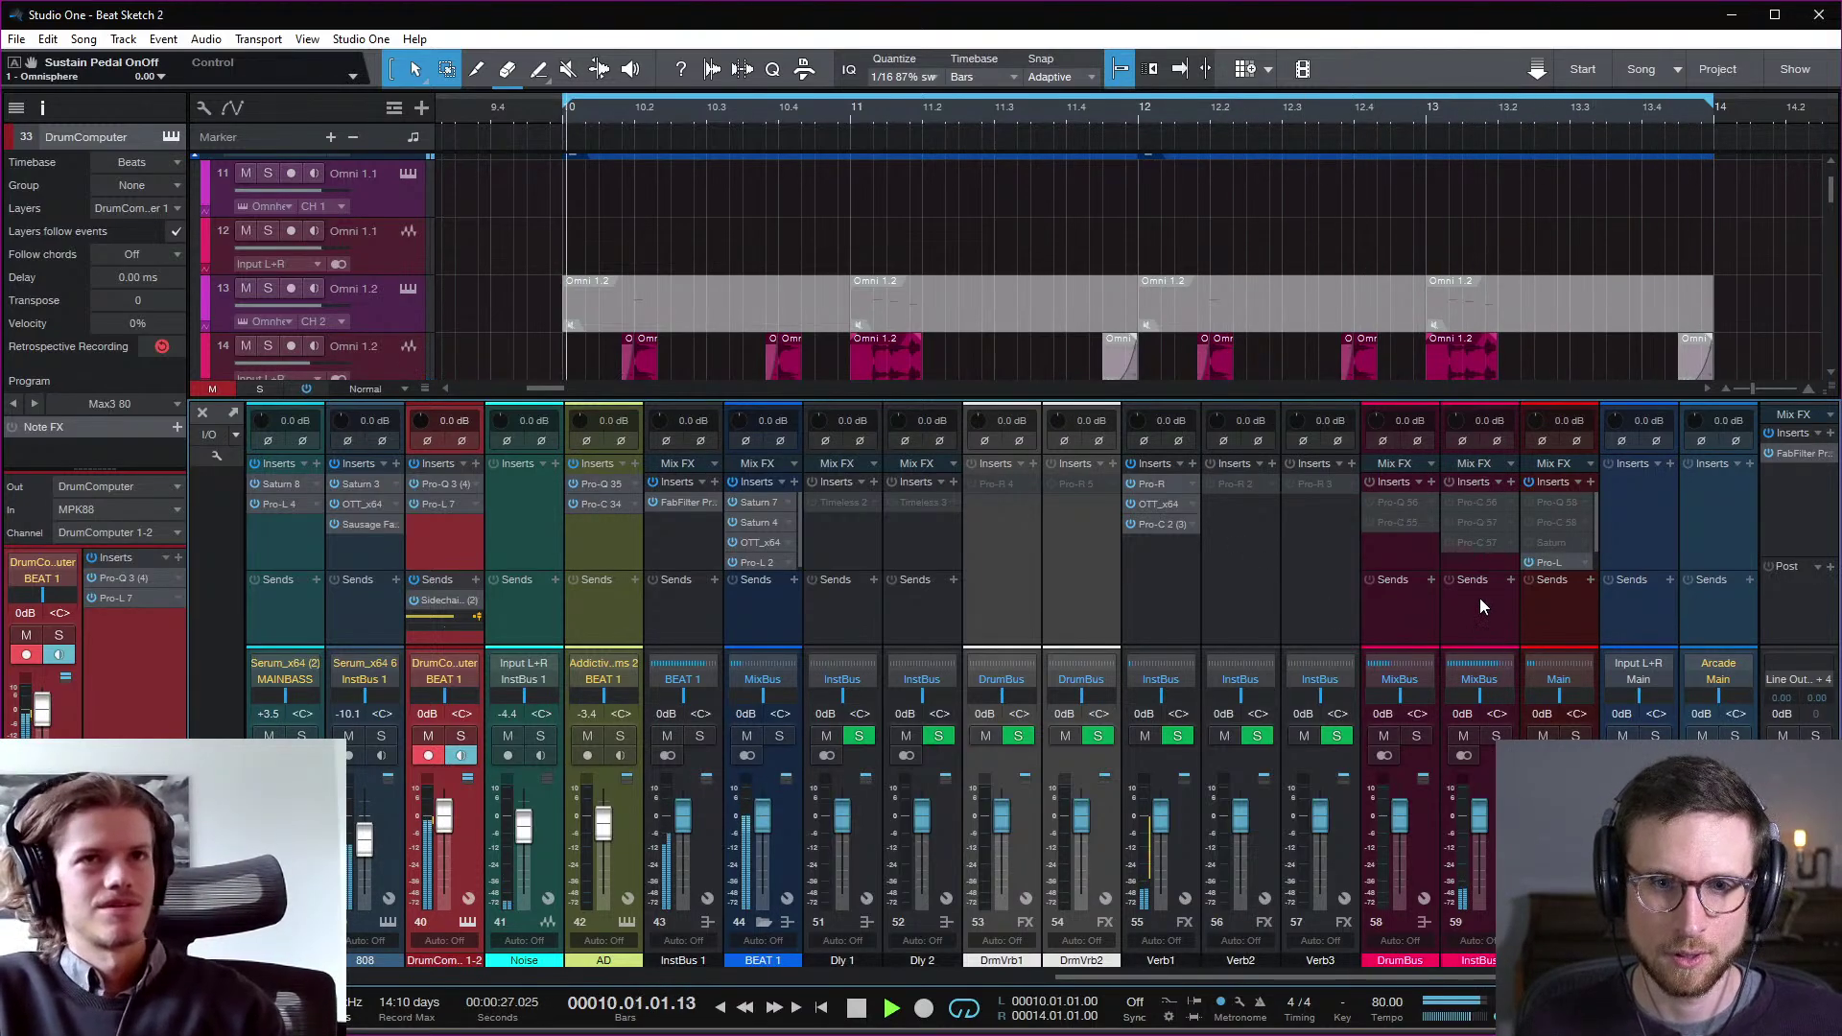
pyautogui.press('space')
# Step: Open Volume automation for the Verb1 channel in the arrangement, with the mixer hidden and the timeline zoomed in around bar 10
pyautogui.scroll(-5, 1431, 347)
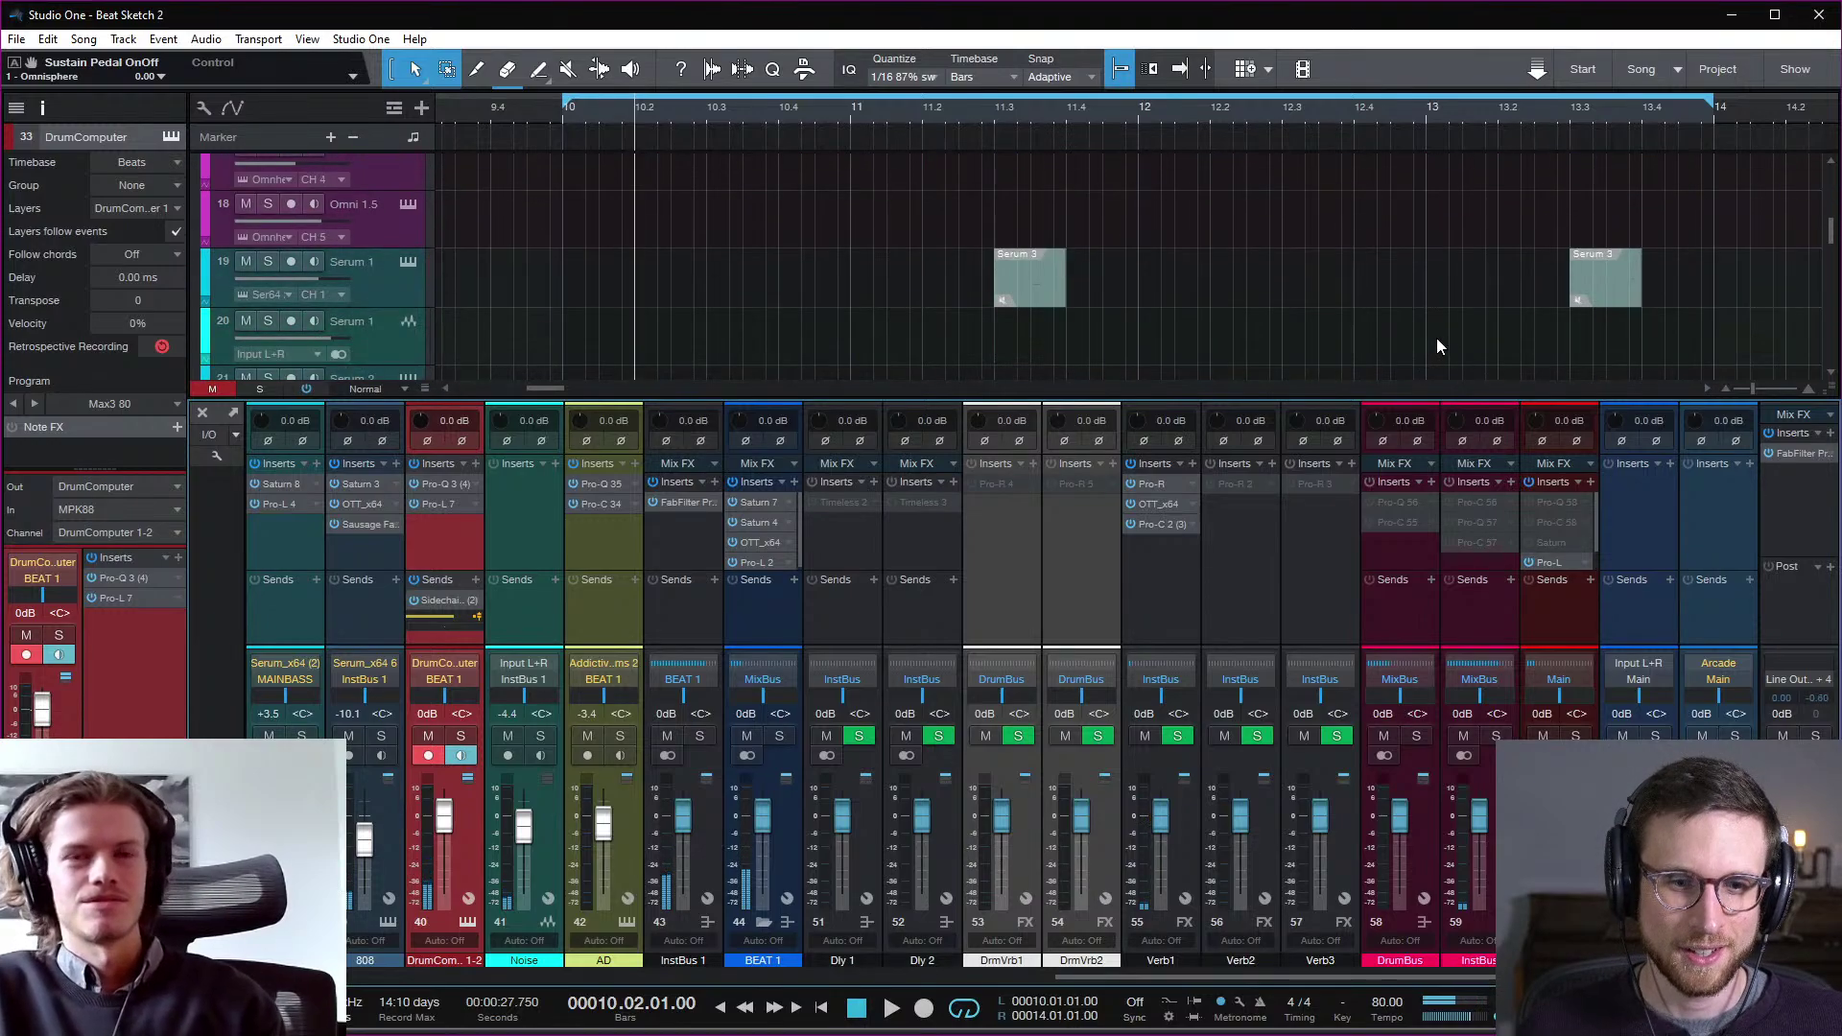
pyautogui.rightClick(1161, 816)
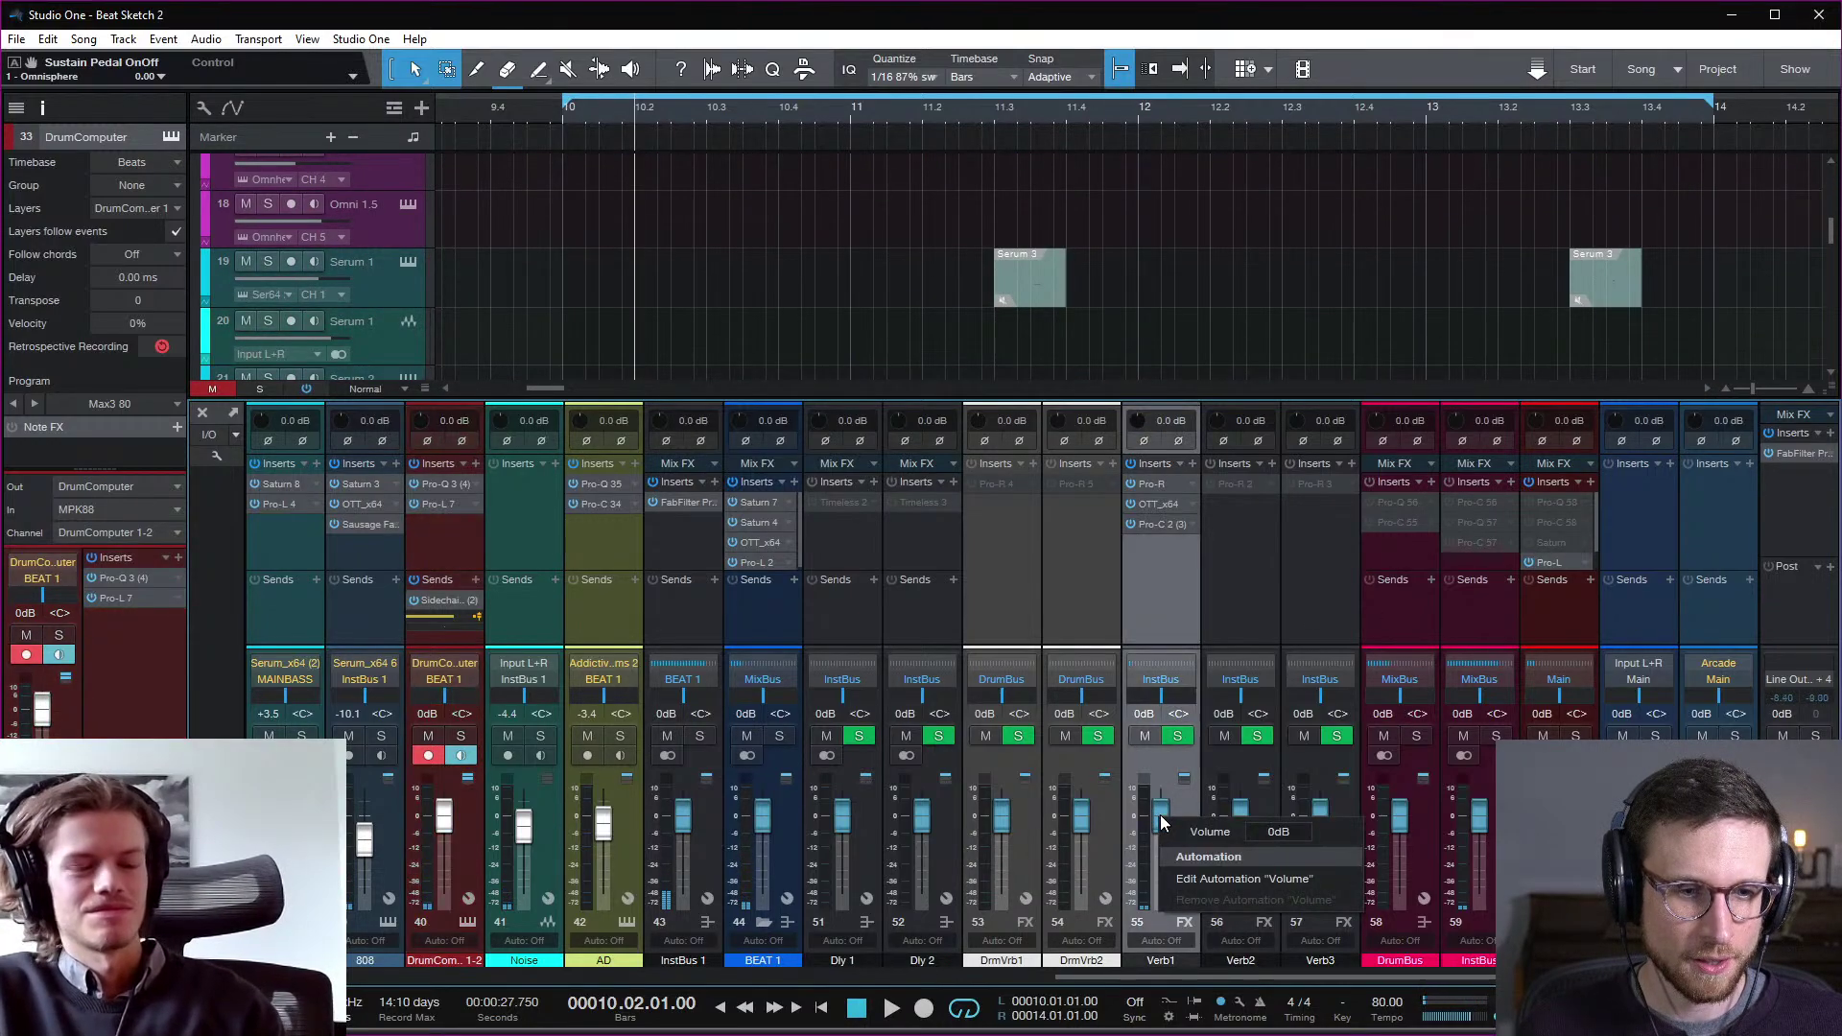
pyautogui.click(1237, 873)
pyautogui.press('F3')
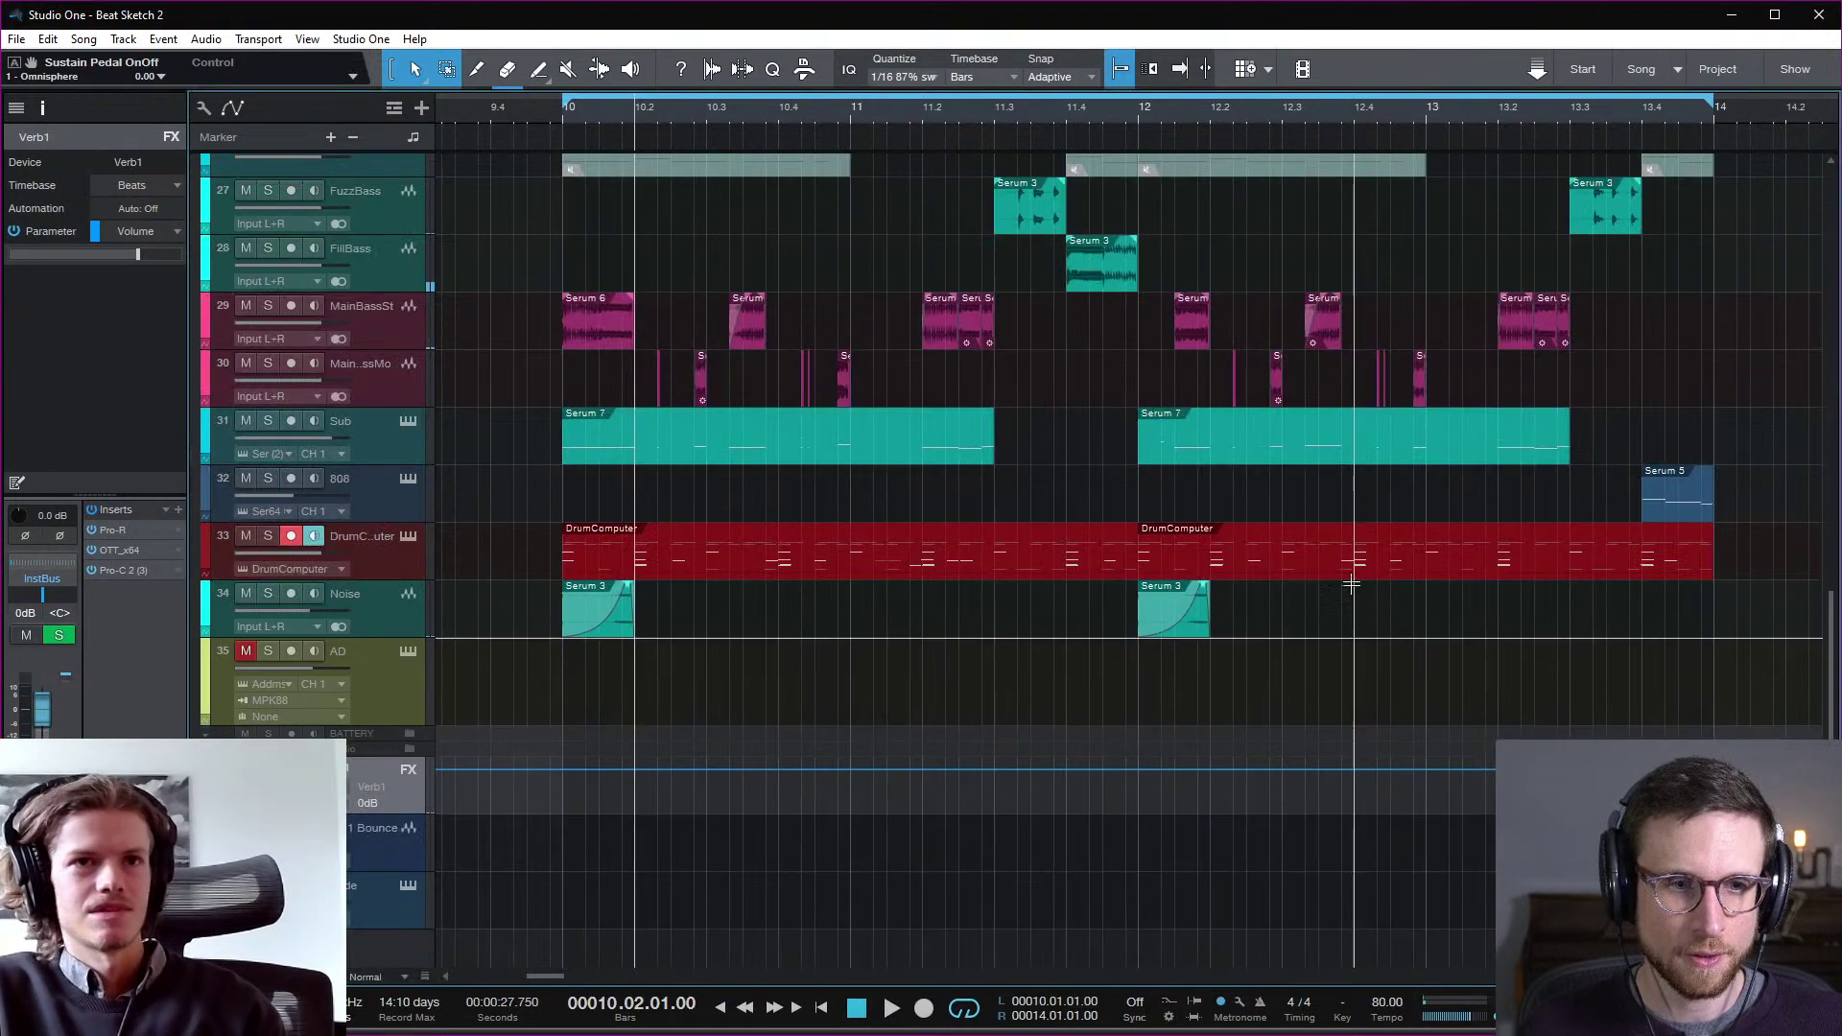
pyautogui.press('e')
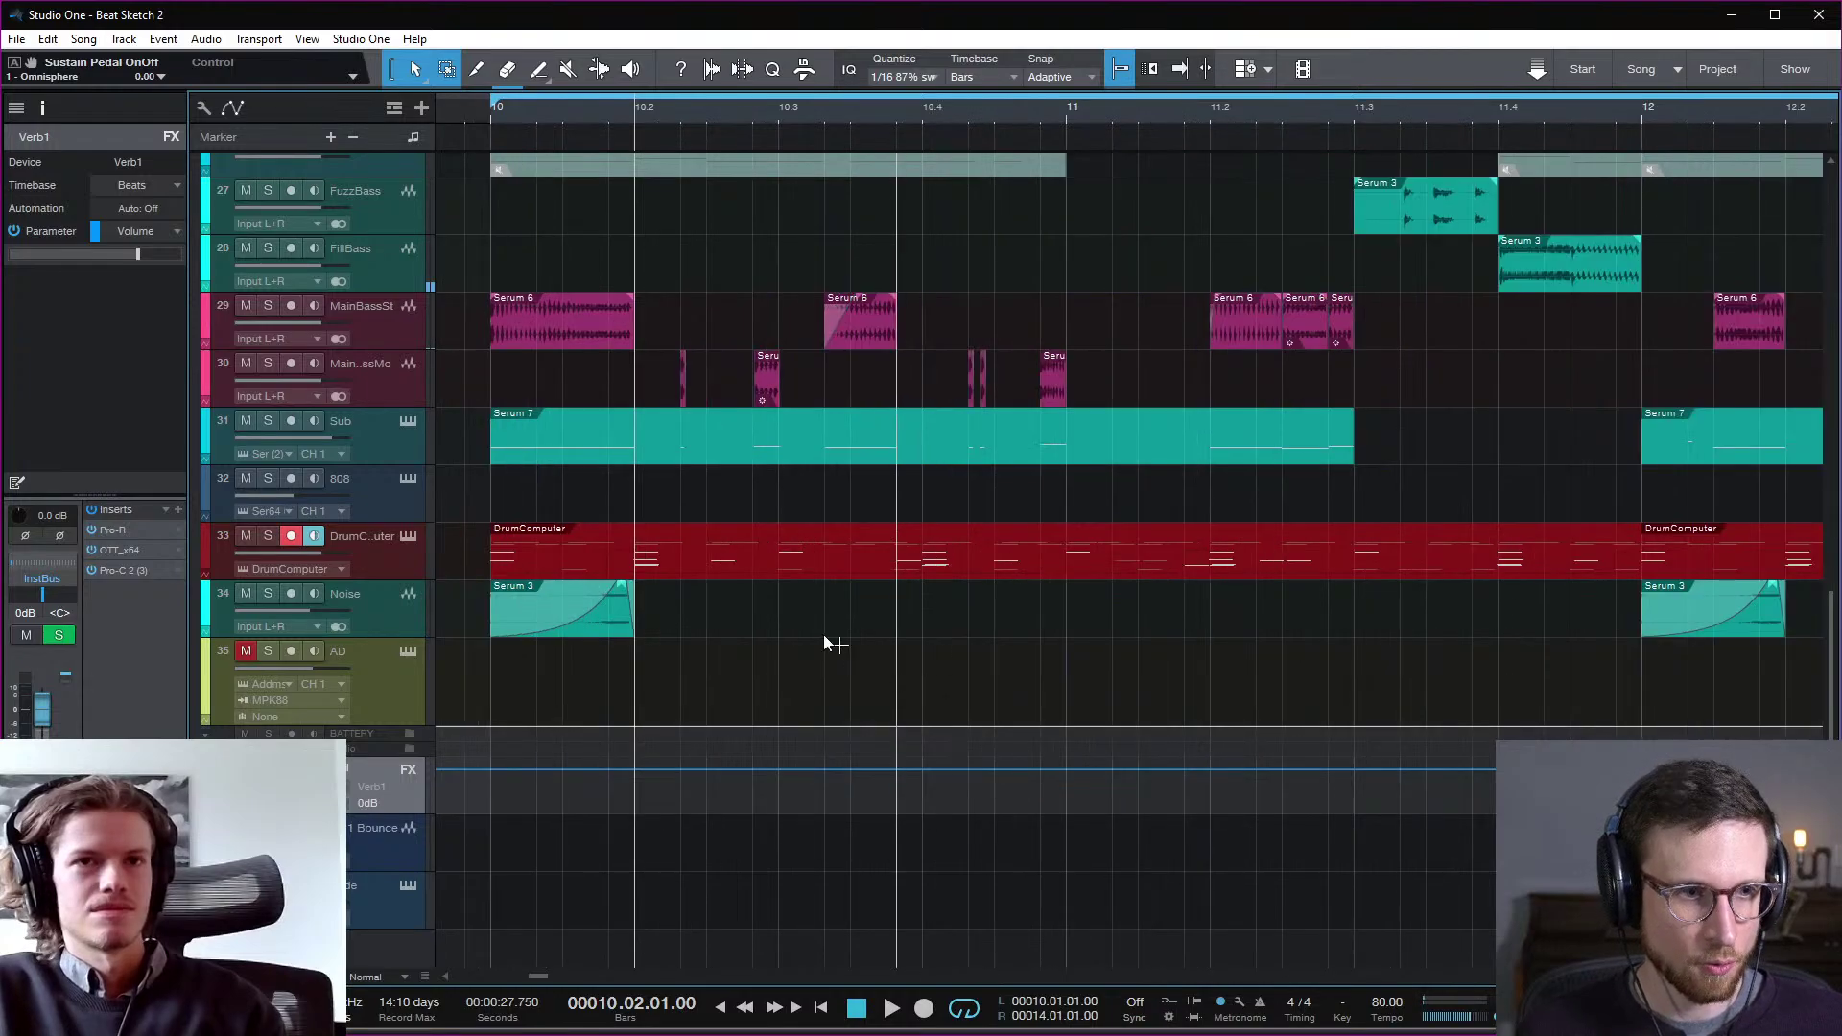
# Step: Play from bar 10, then shape a Verb1 volume dip just after 11.2 that ramps back to 0 dB at 11.3
pyautogui.click(494, 120)
pyautogui.press('space')
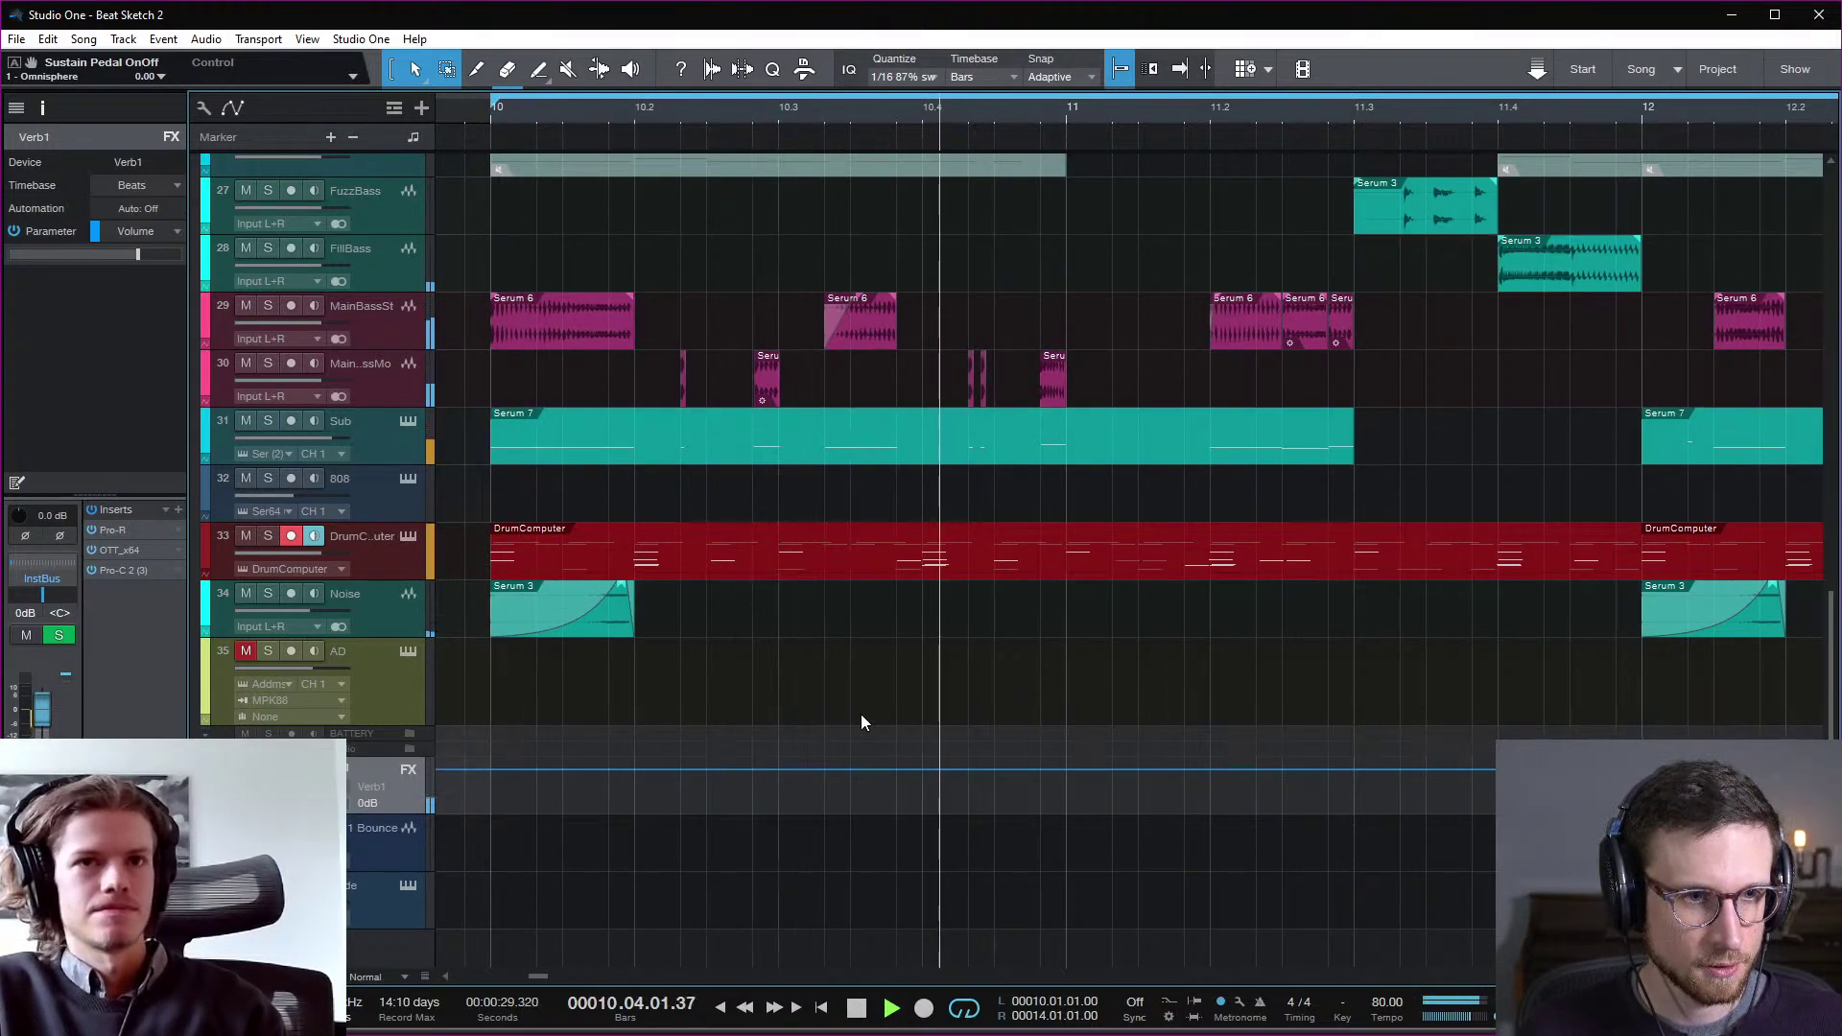
pyautogui.press('space')
pyautogui.click(1210, 770)
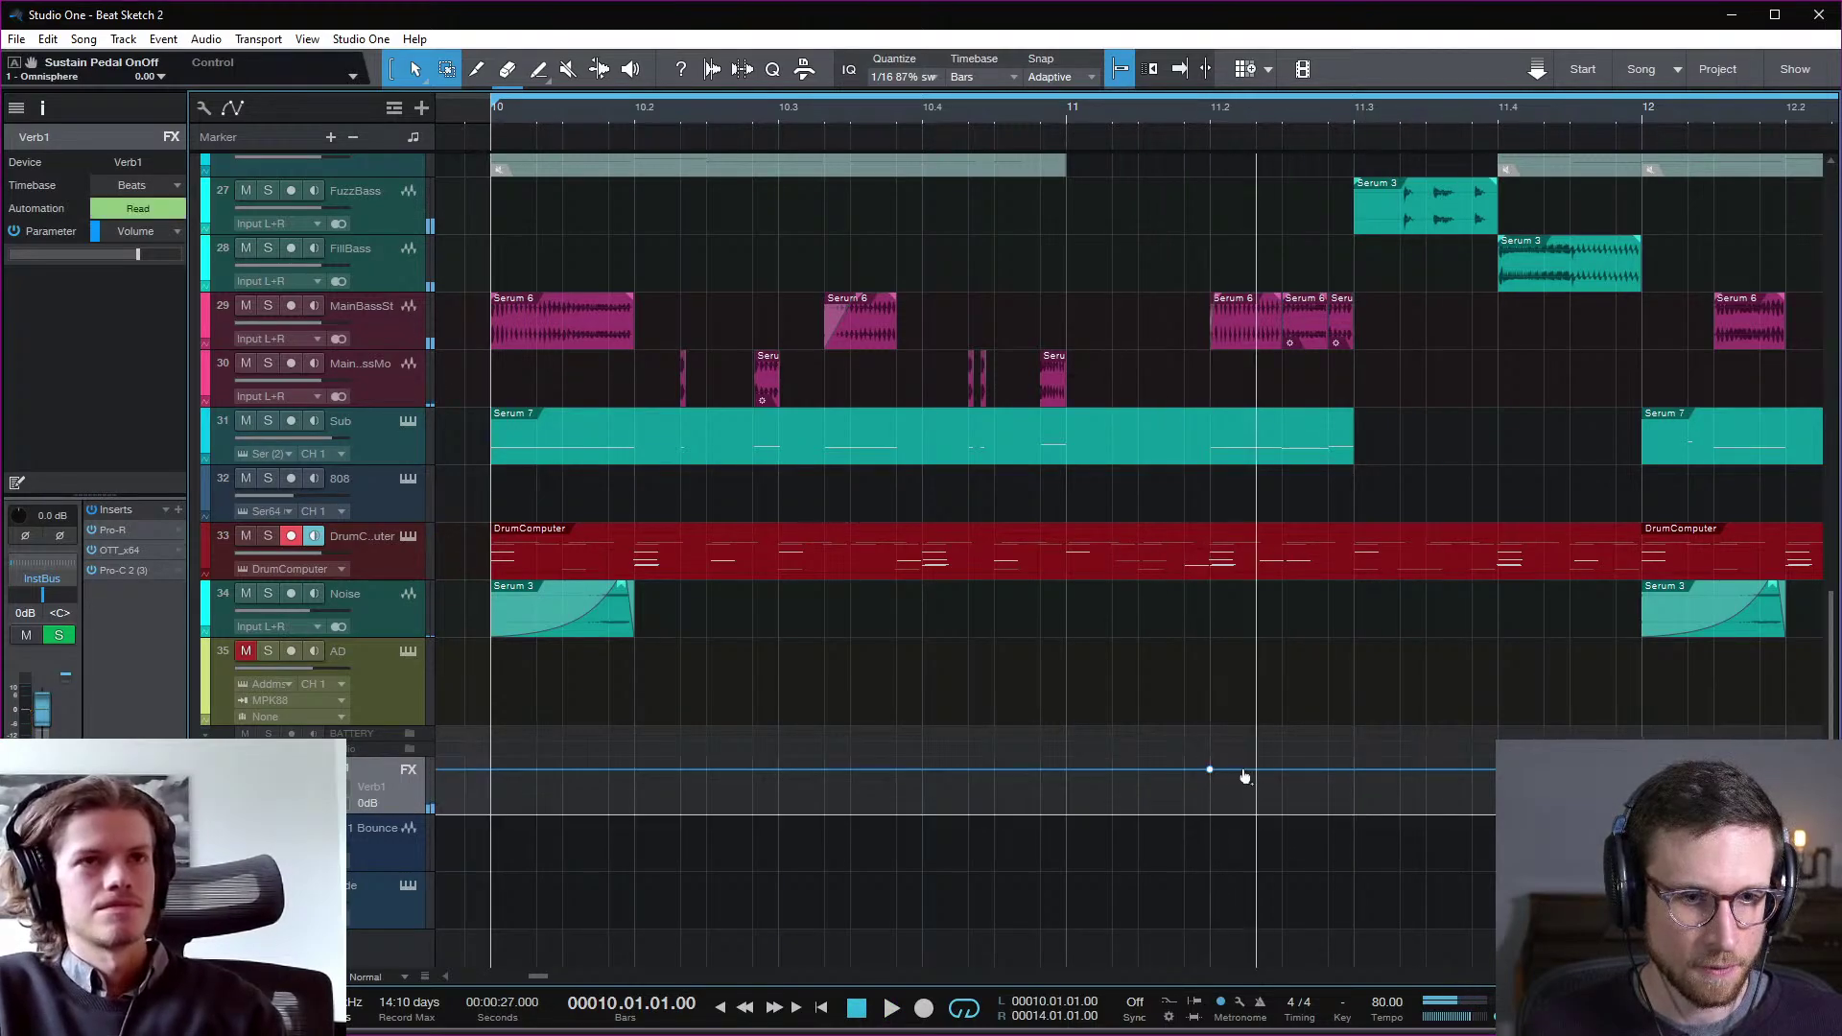
pyautogui.click(1353, 769)
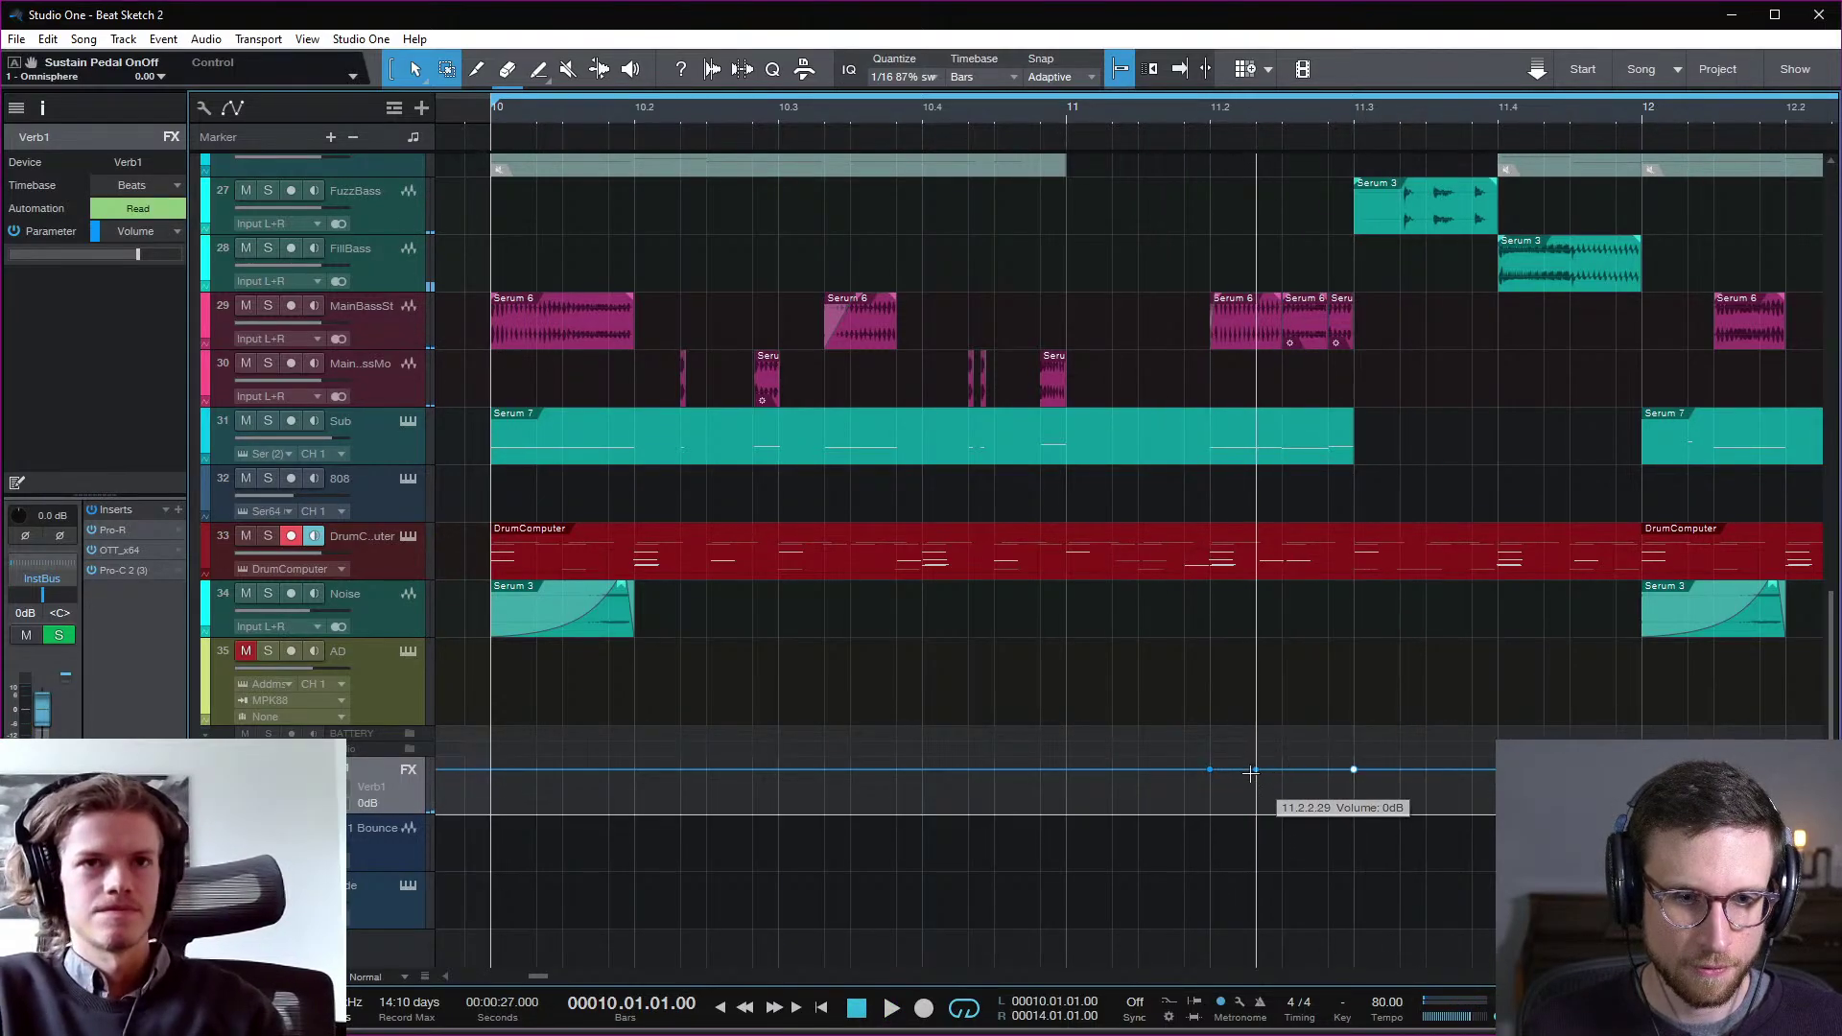
pyautogui.moveTo(1259, 779); pyautogui.dragTo(1215, 809)
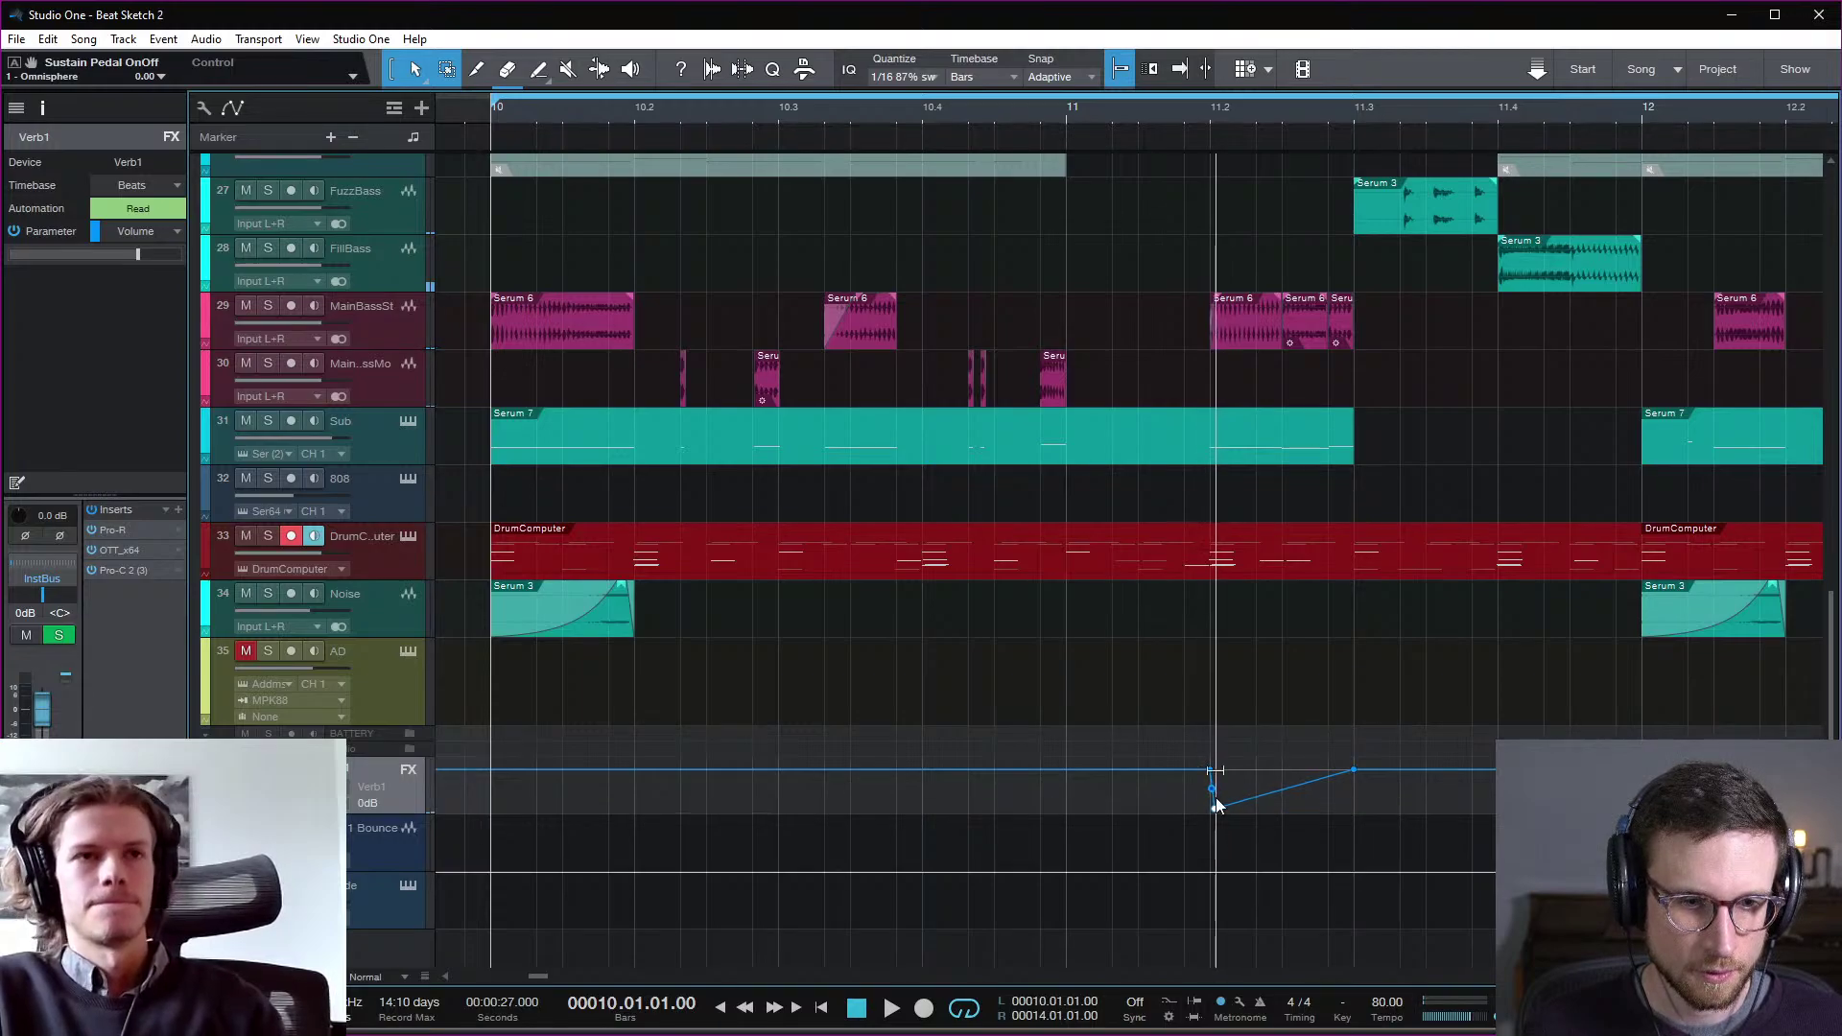
# Step: Play from bar 11, then add a Verb1 volume dip just after 11.4 that curves back to 0 dB at bar 12
pyautogui.click(1096, 108)
pyautogui.press('space')
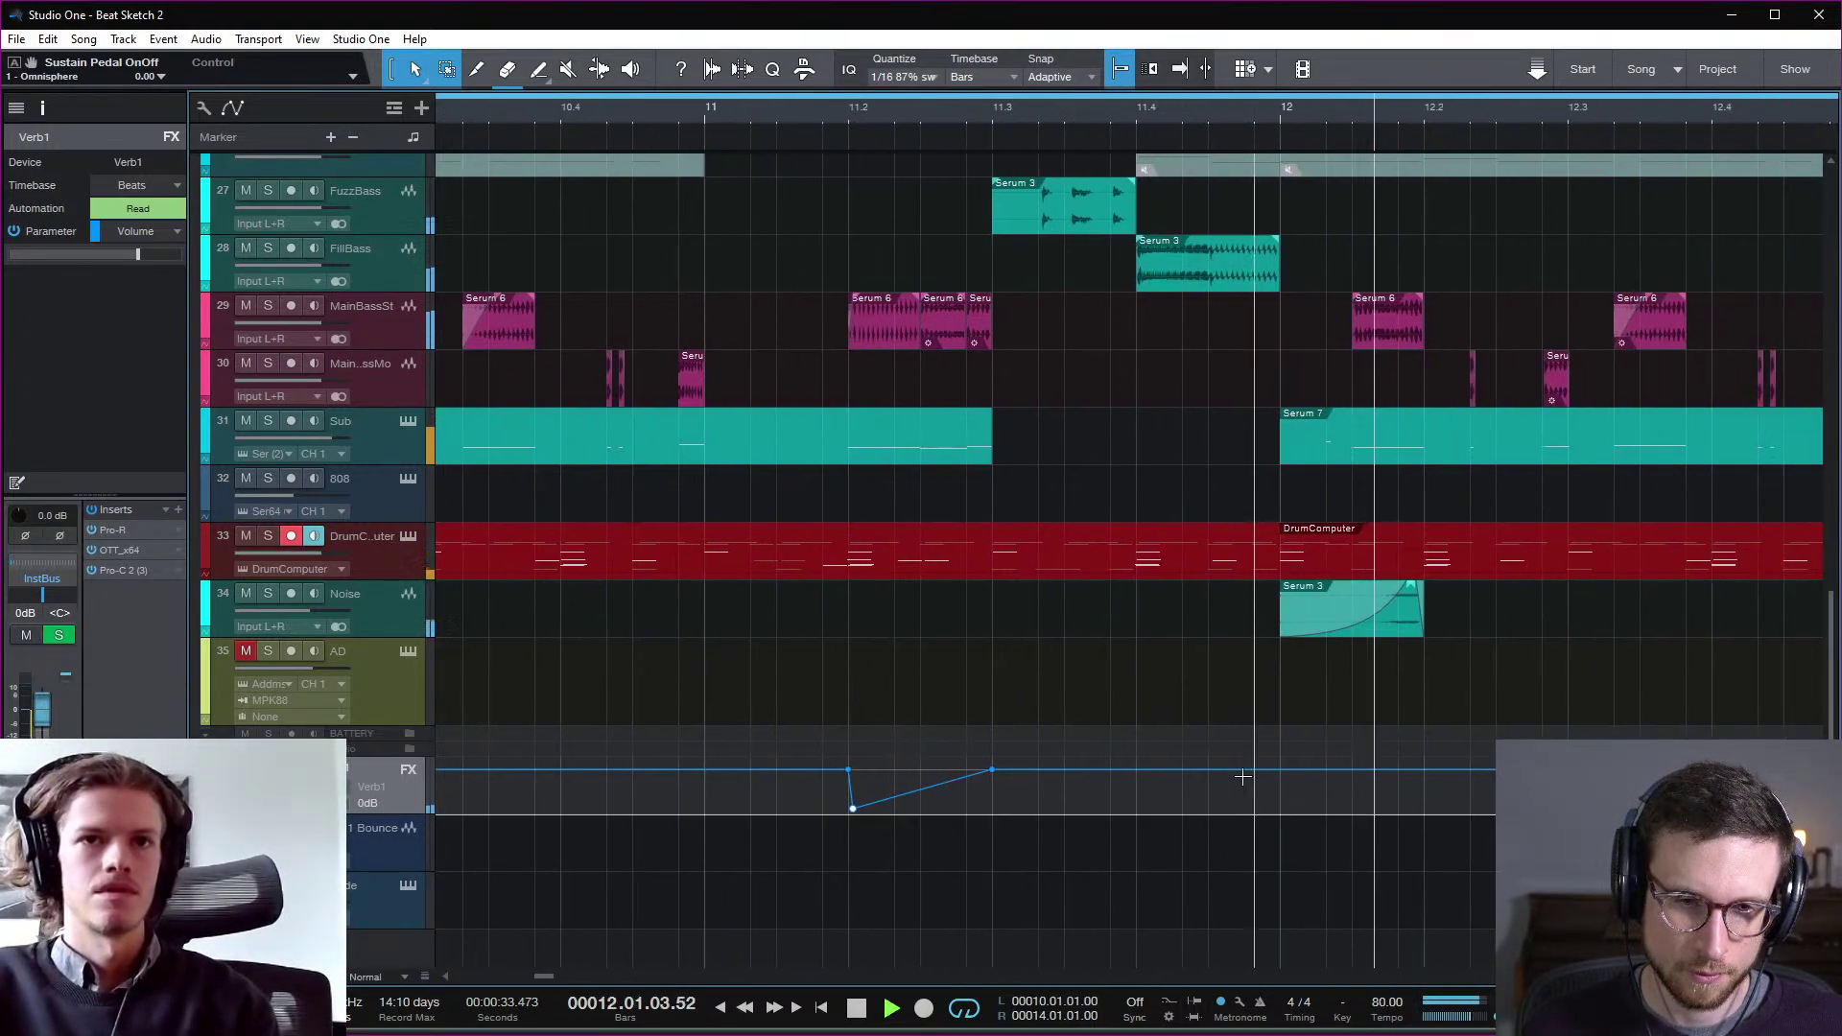
pyautogui.press('space')
pyautogui.click(1276, 770)
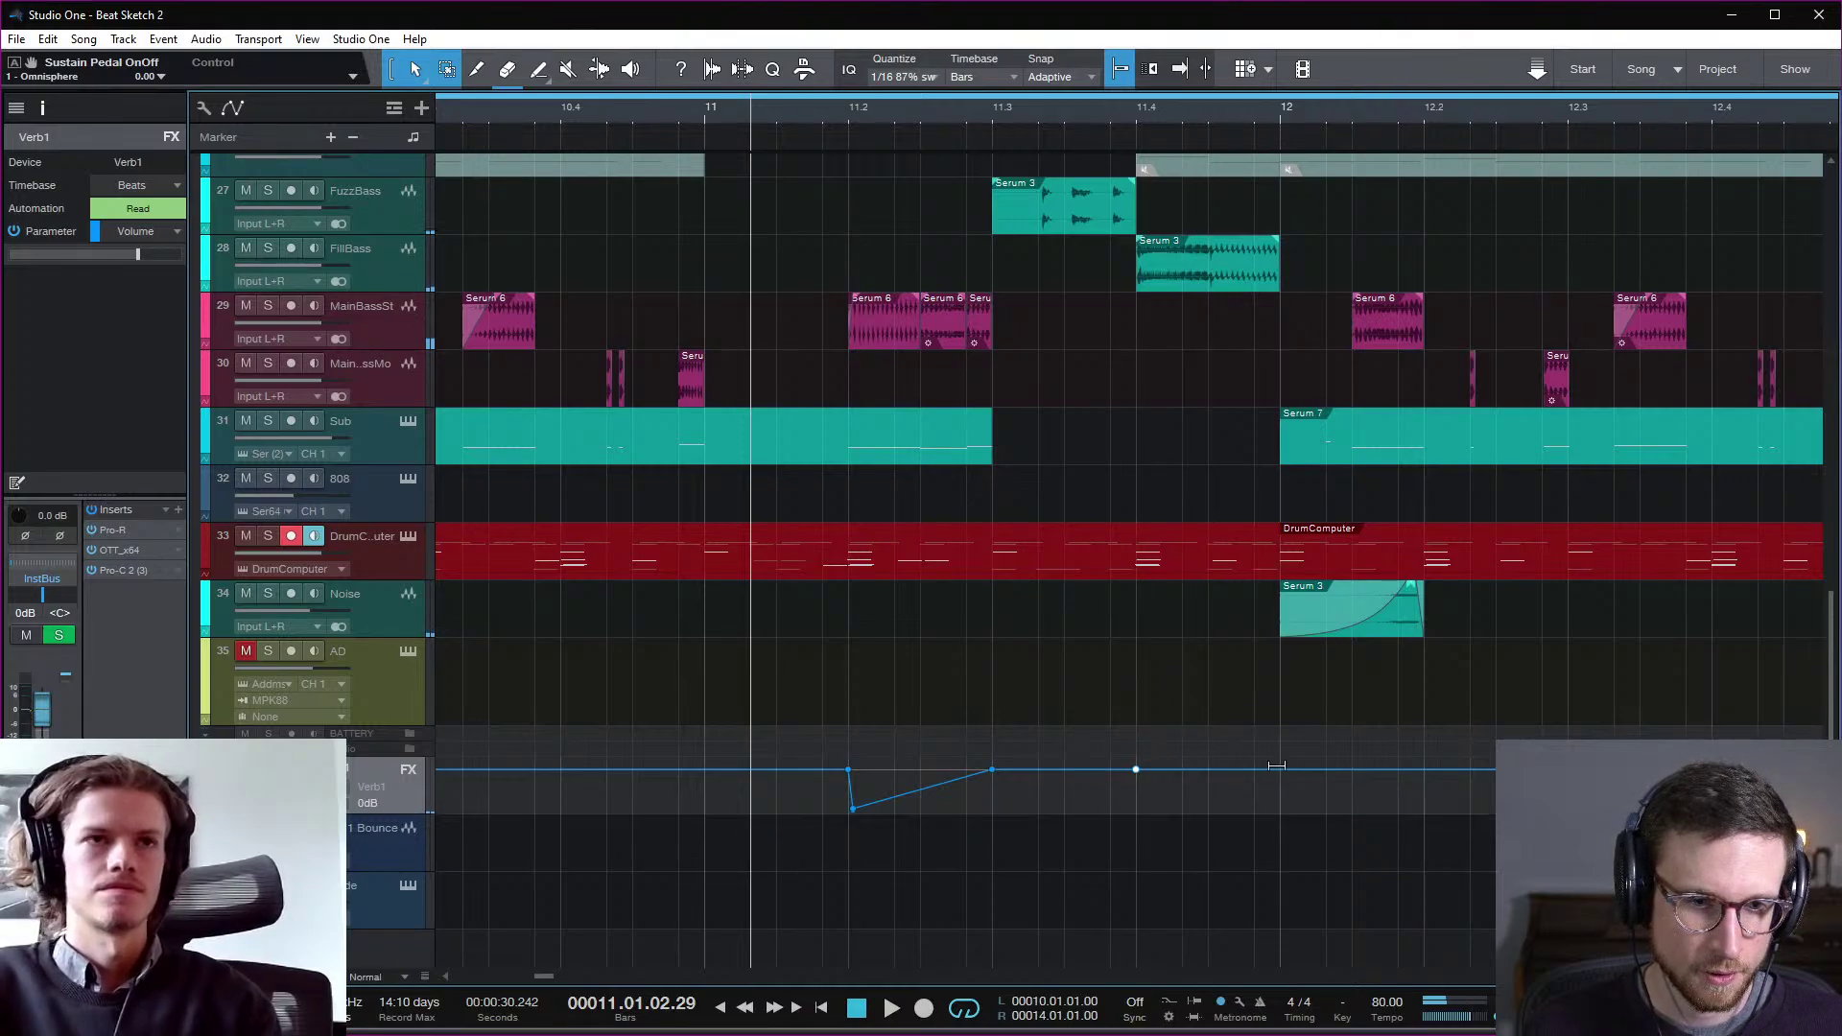
pyautogui.click(1201, 776)
pyautogui.moveTo(1206, 772); pyautogui.dragTo(1225, 814)
pyautogui.click(1212, 789)
# Step: Check the playback, lower the Verb1 volume at bar 12 to the minimum, and bring it back to 0 dB at 12.2
pyautogui.press('space')
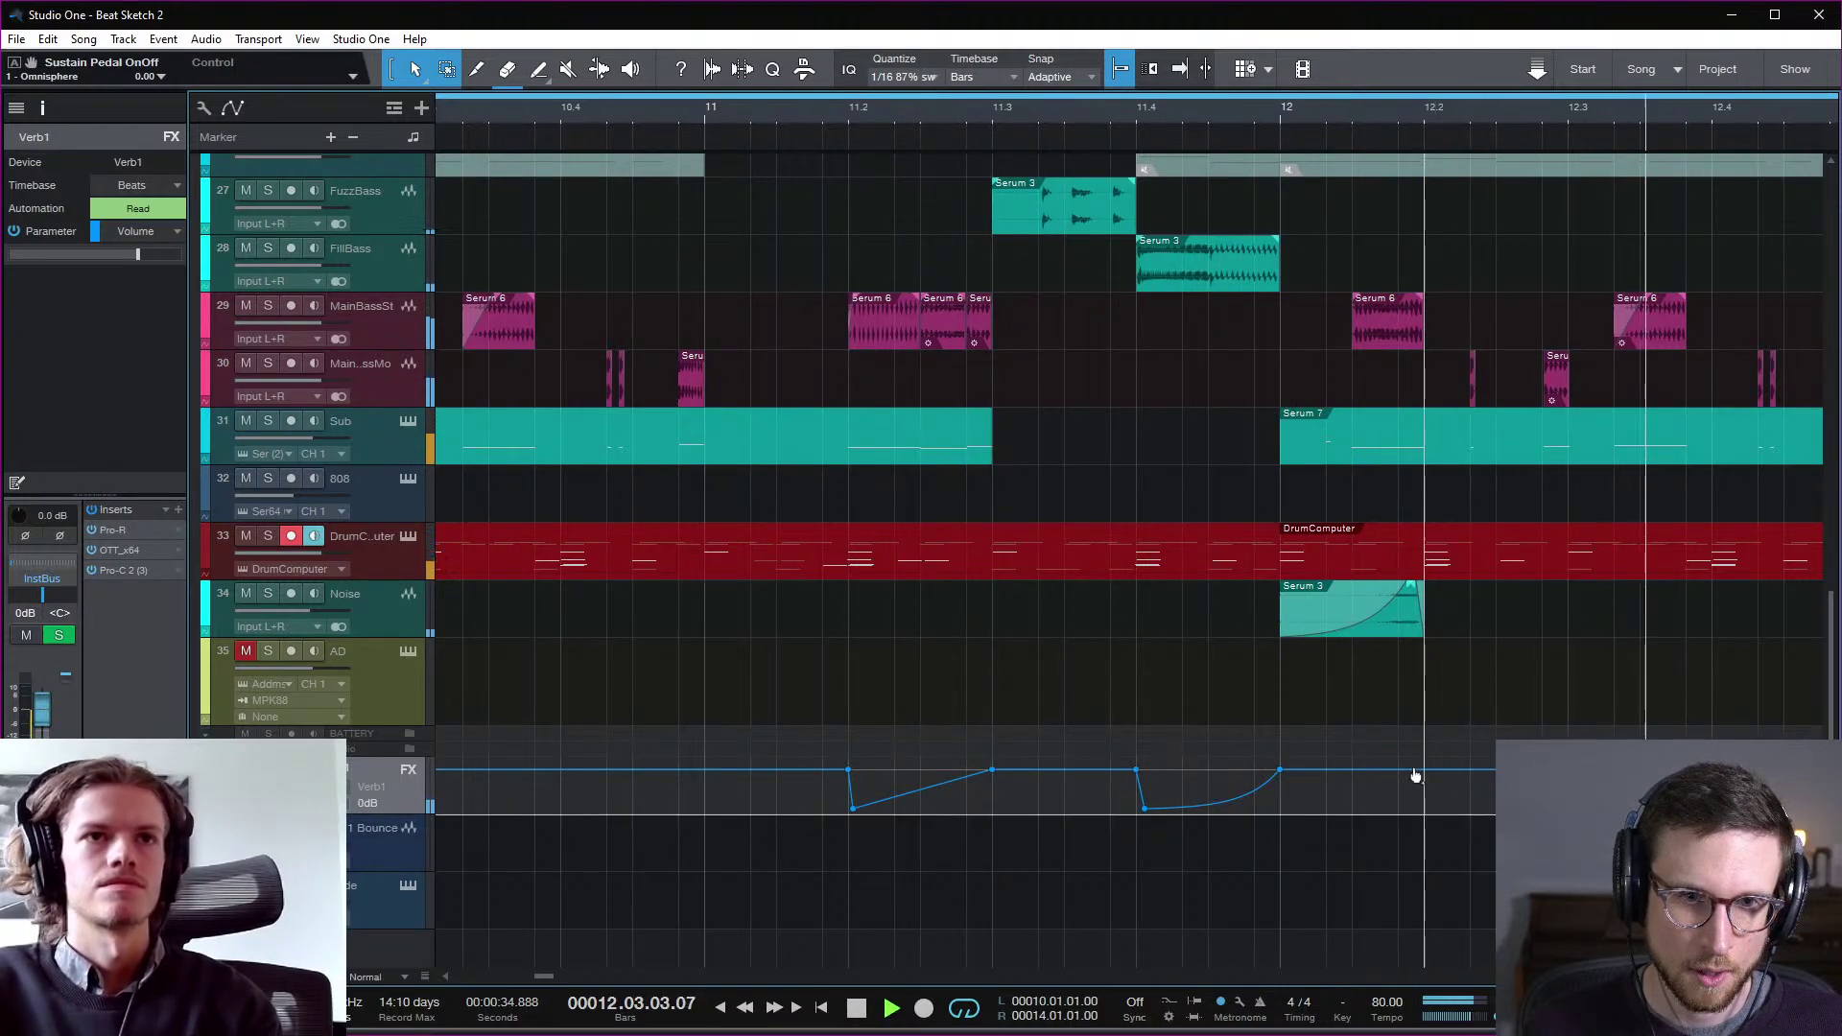
pyautogui.press('space')
pyautogui.moveTo(1094, 771); pyautogui.dragTo(1096, 811)
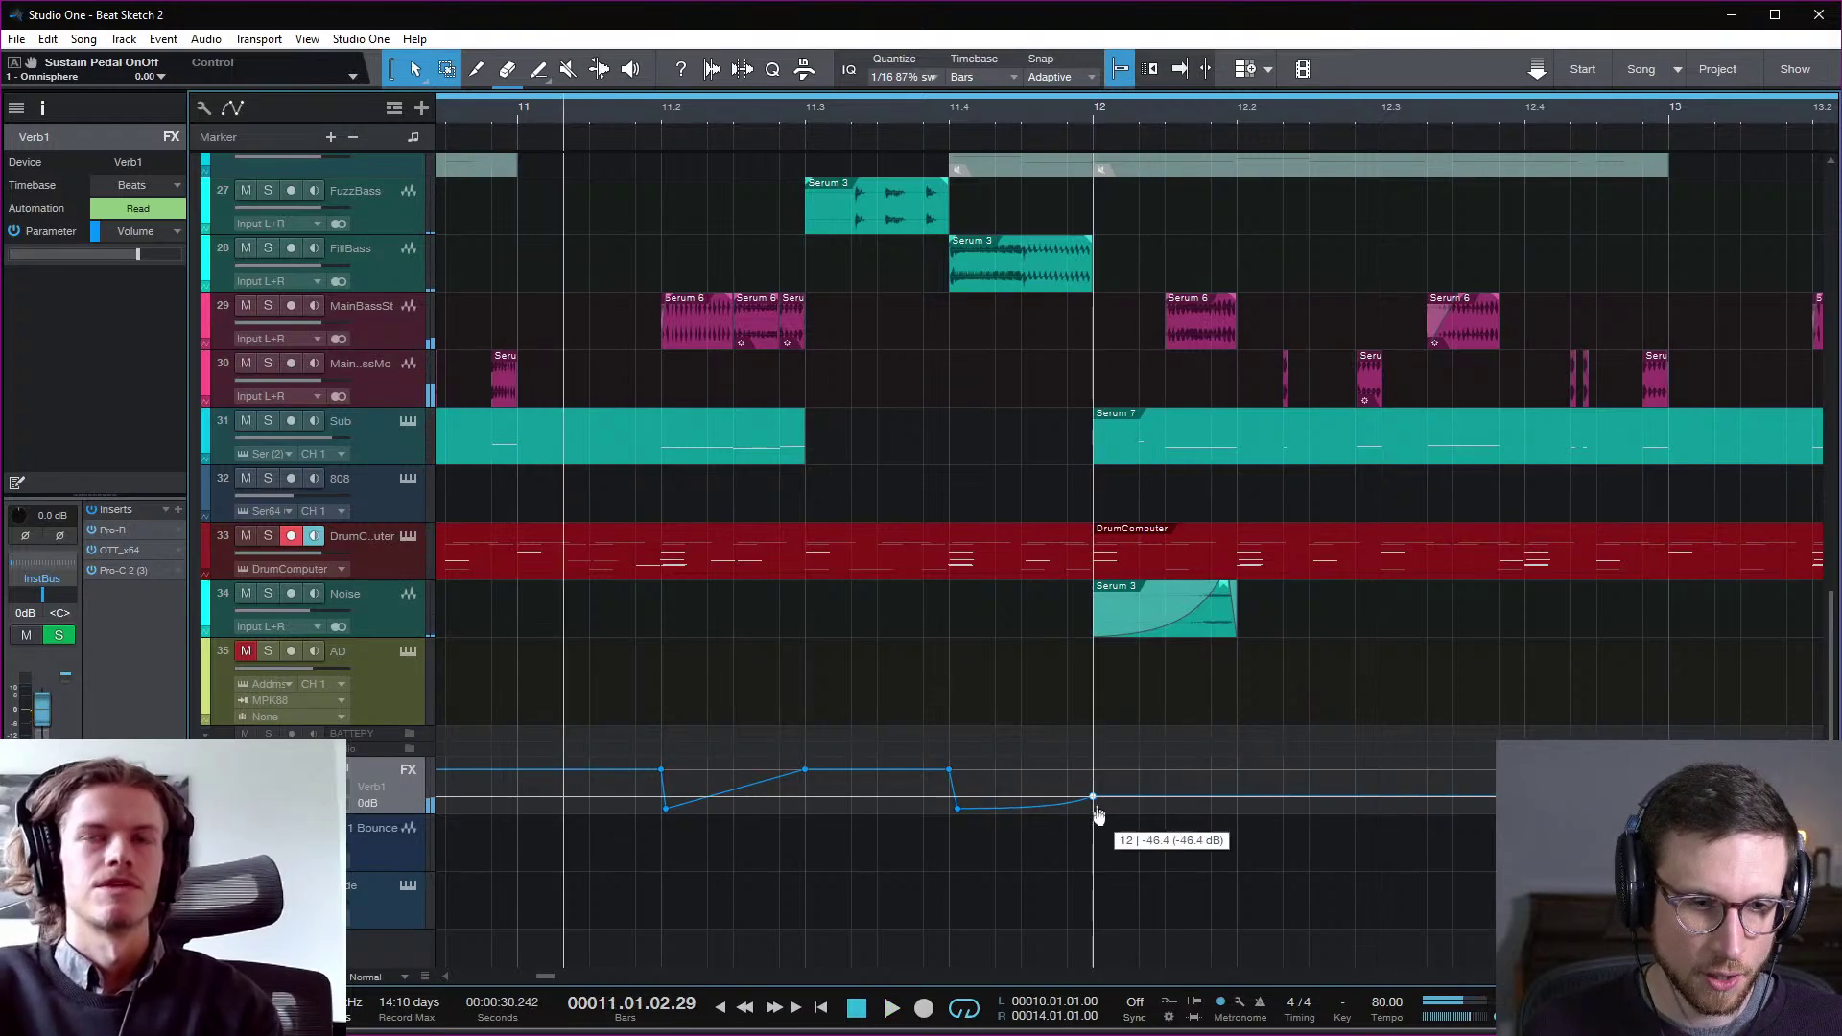
pyautogui.click(947, 113)
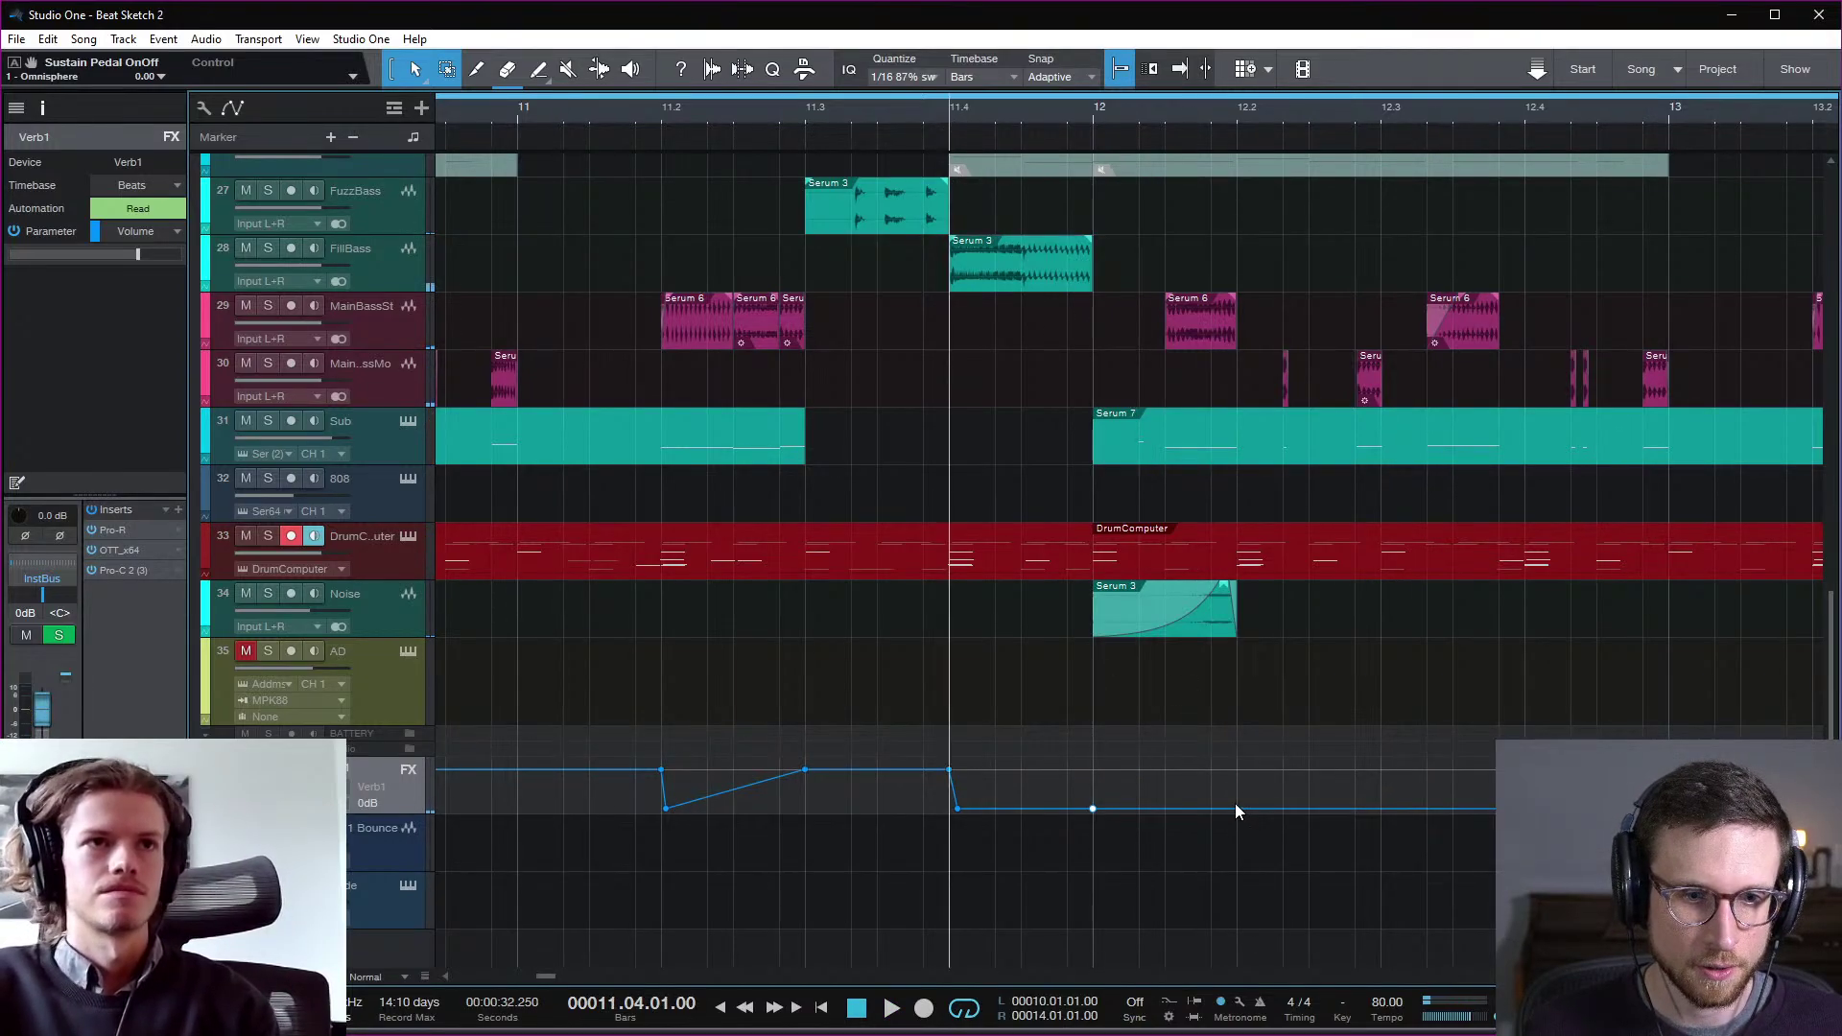
pyautogui.click(1237, 809)
pyautogui.moveTo(1237, 809); pyautogui.dragTo(1245, 769)
# Step: Play from 11.4, drop the Verb1 volume to -oo dB just after 13.2, and audition the cut from bar 13
pyautogui.press('space')
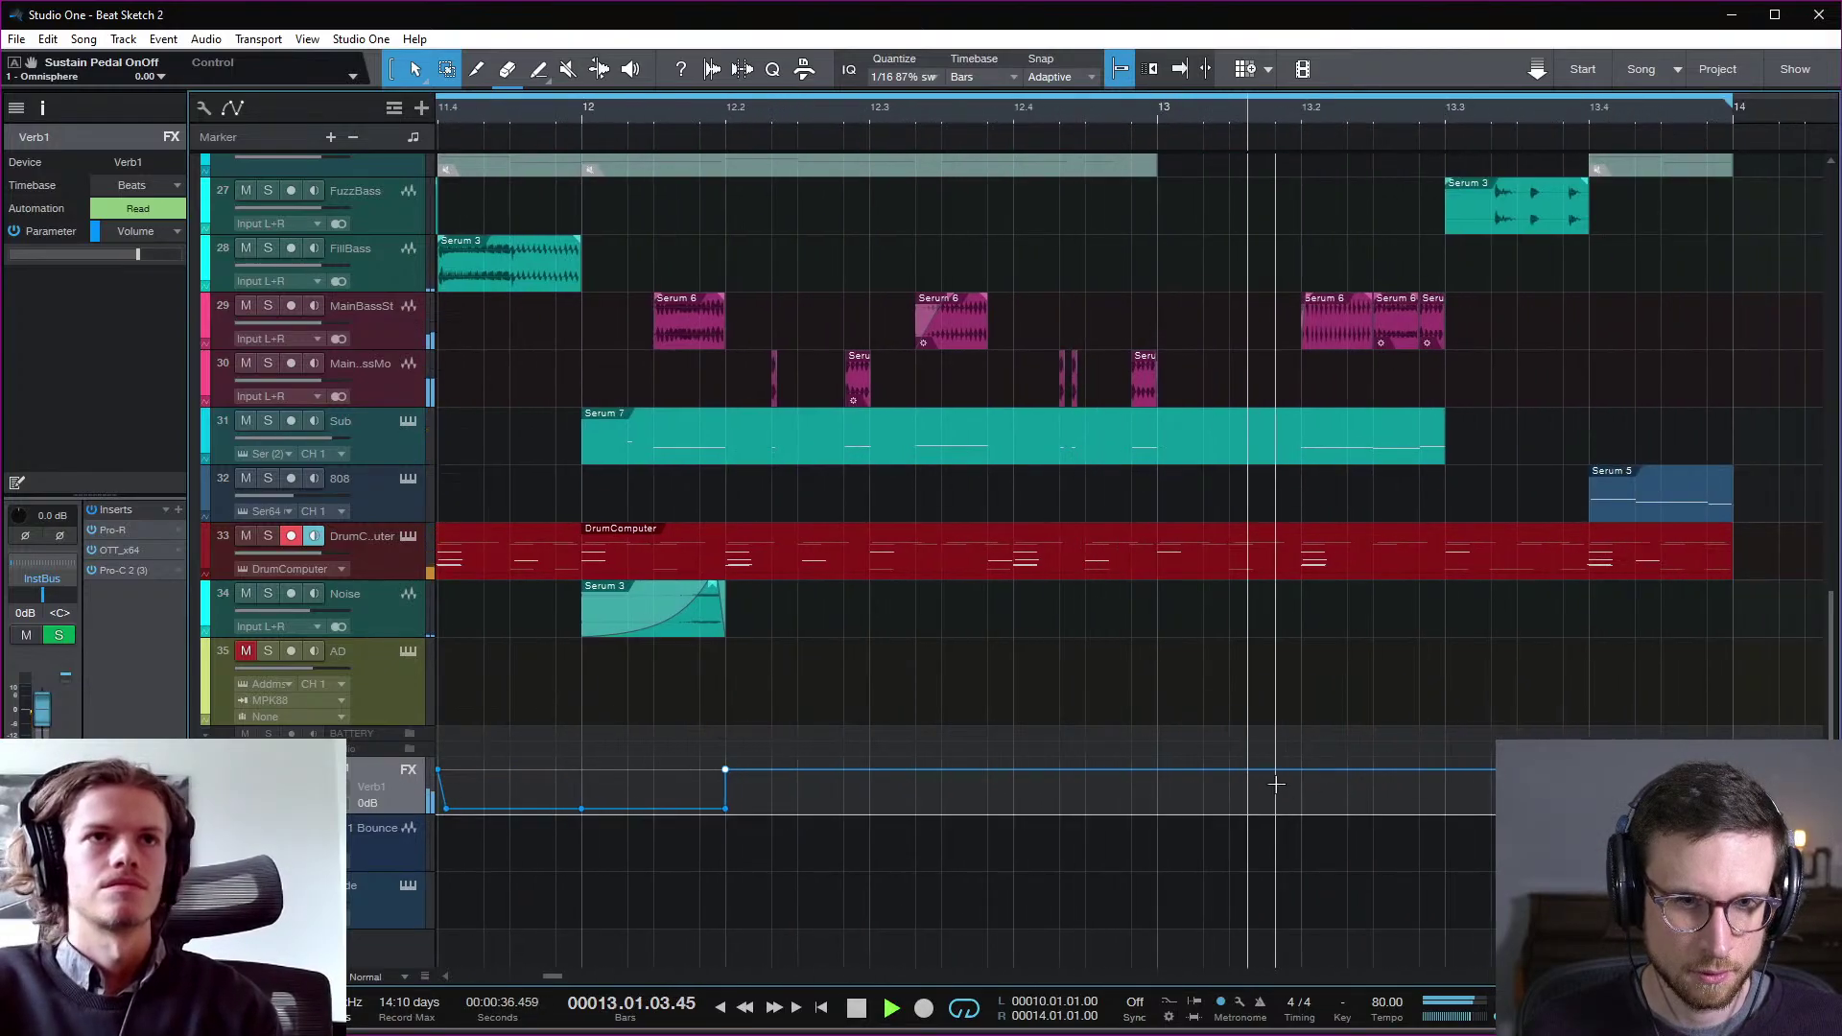
pyautogui.press('space')
pyautogui.click(1301, 769)
pyautogui.moveTo(1305, 789); pyautogui.dragTo(1309, 841)
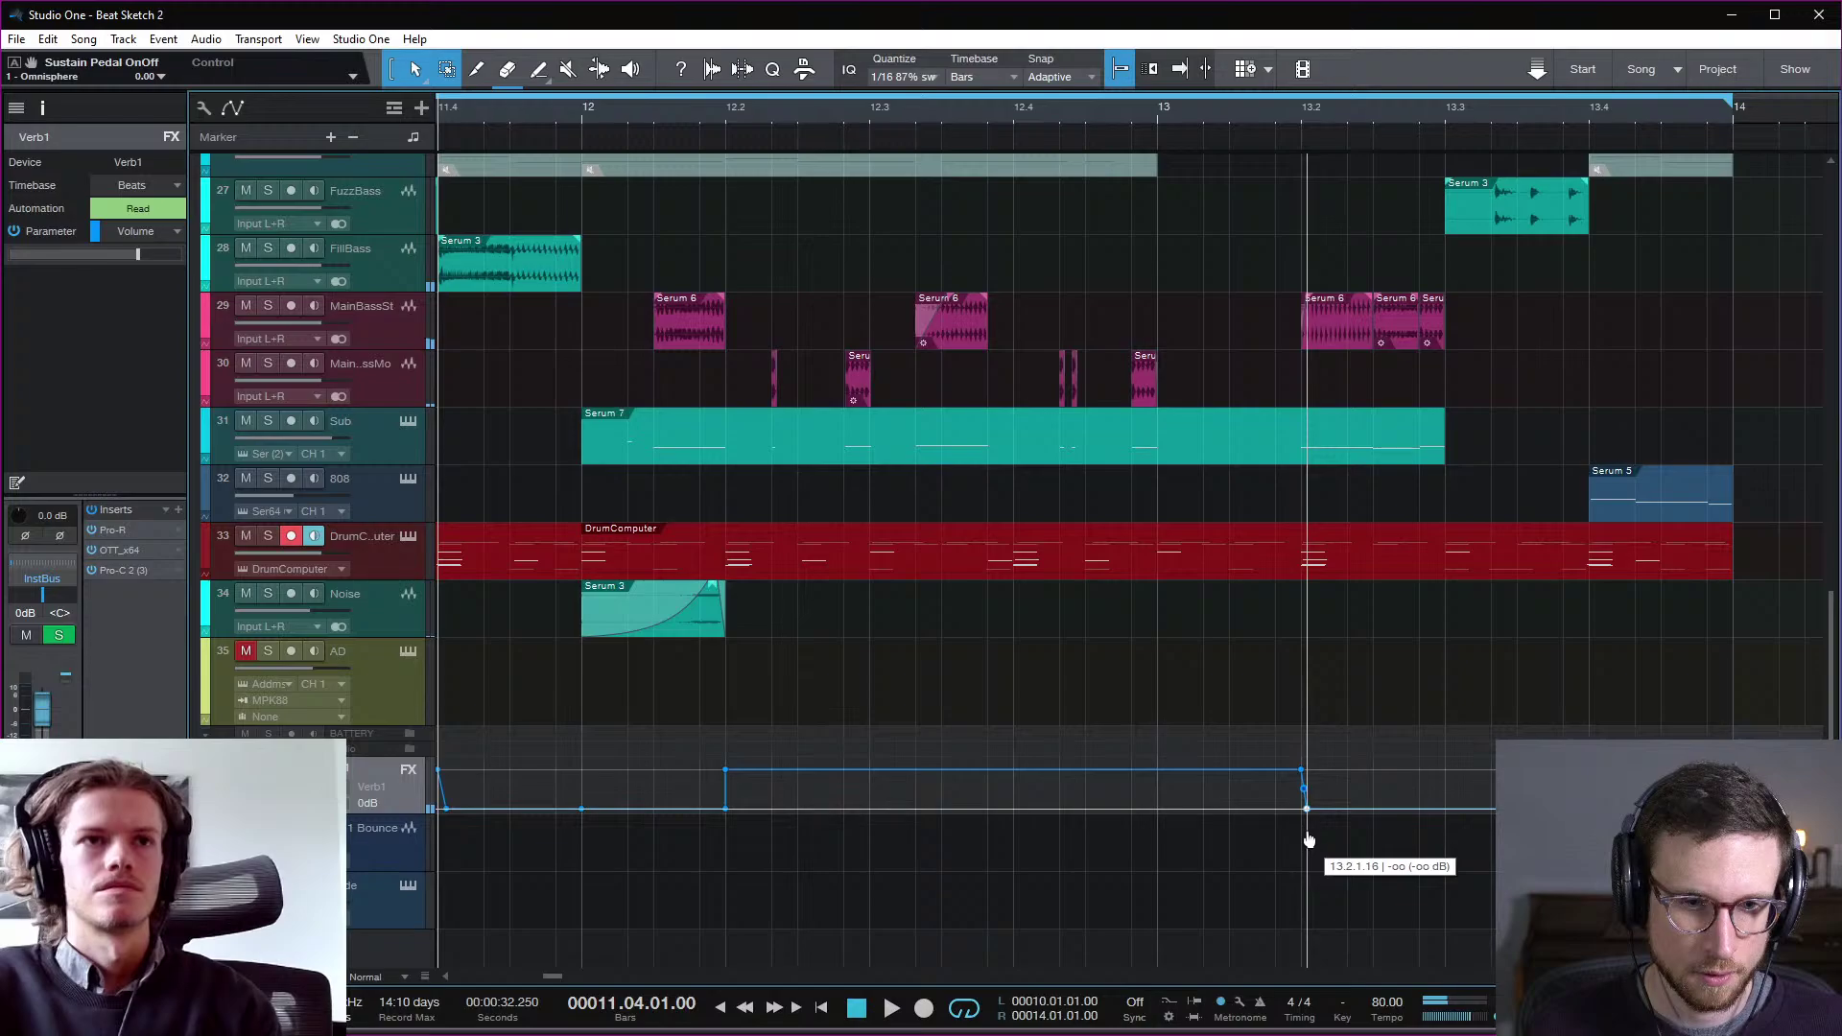
pyautogui.click(1210, 117)
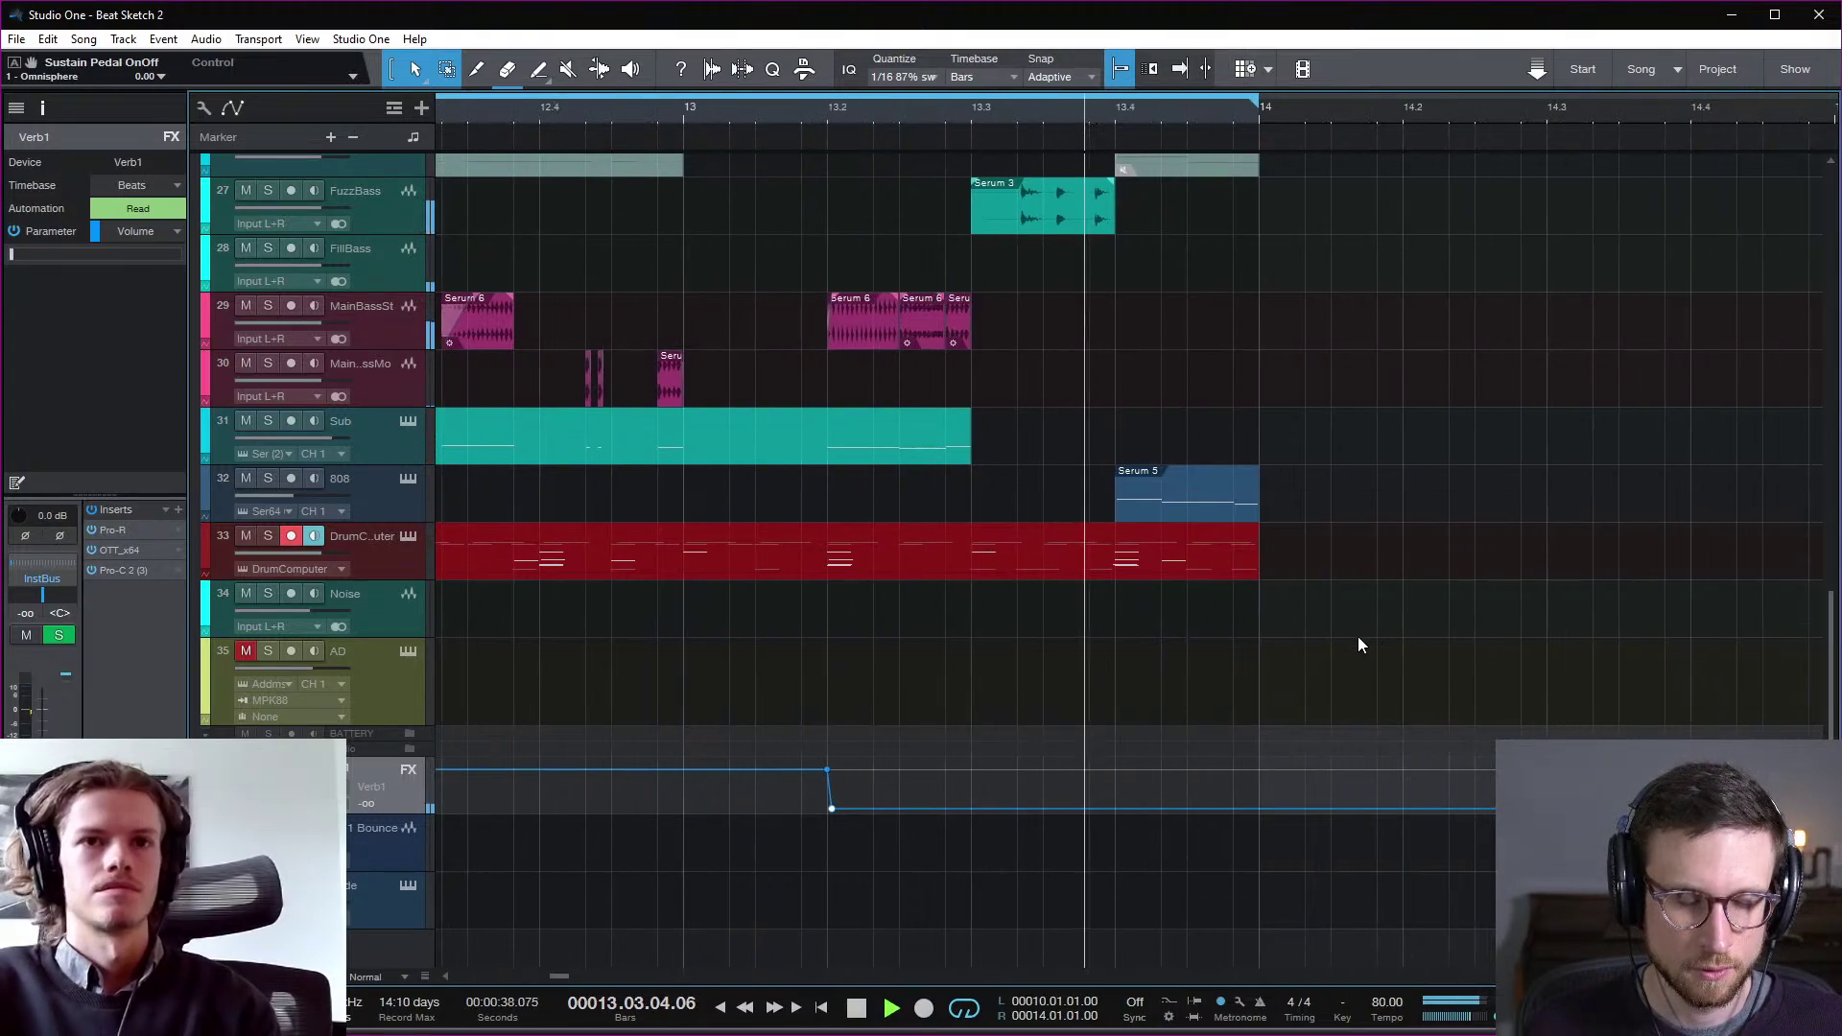
pyautogui.press('space')
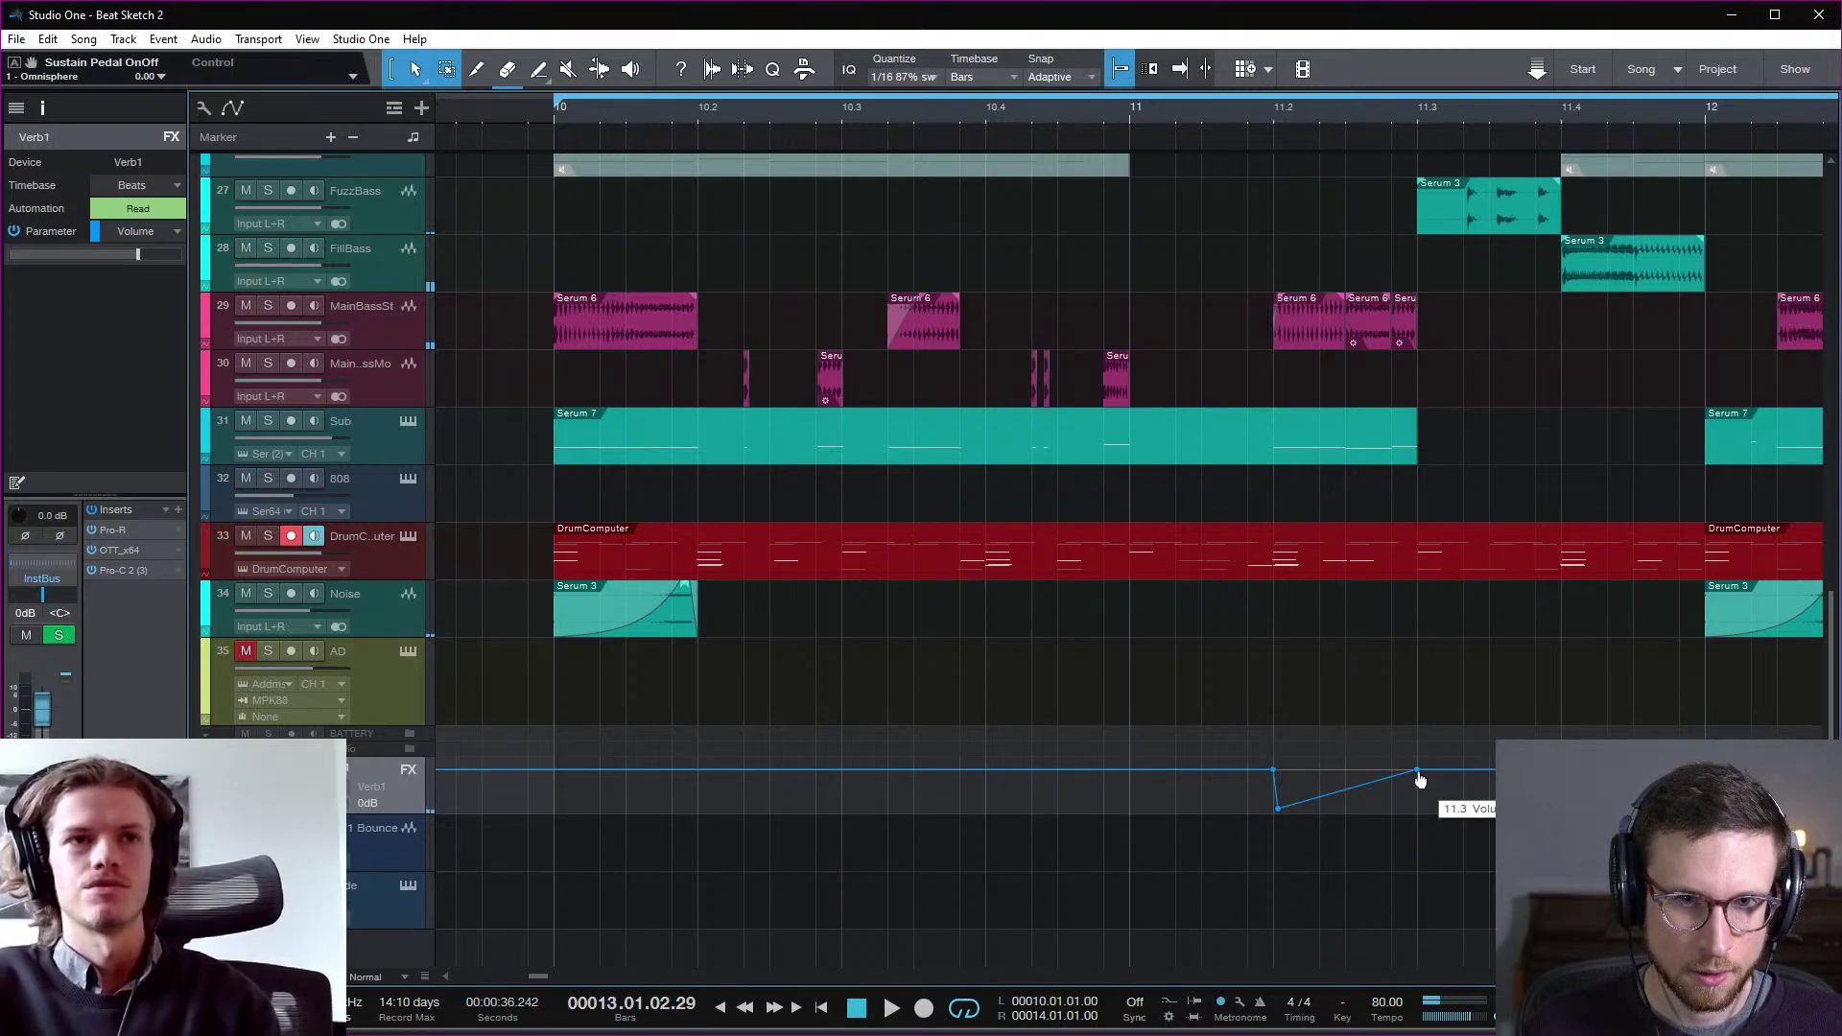
# Step: Lower the Verb1 volume around 11.3 so the reverb stays muted from 11.2 to 12.2, and return the cursor to bar 10
pyautogui.moveTo(1420, 780); pyautogui.dragTo(1421, 799)
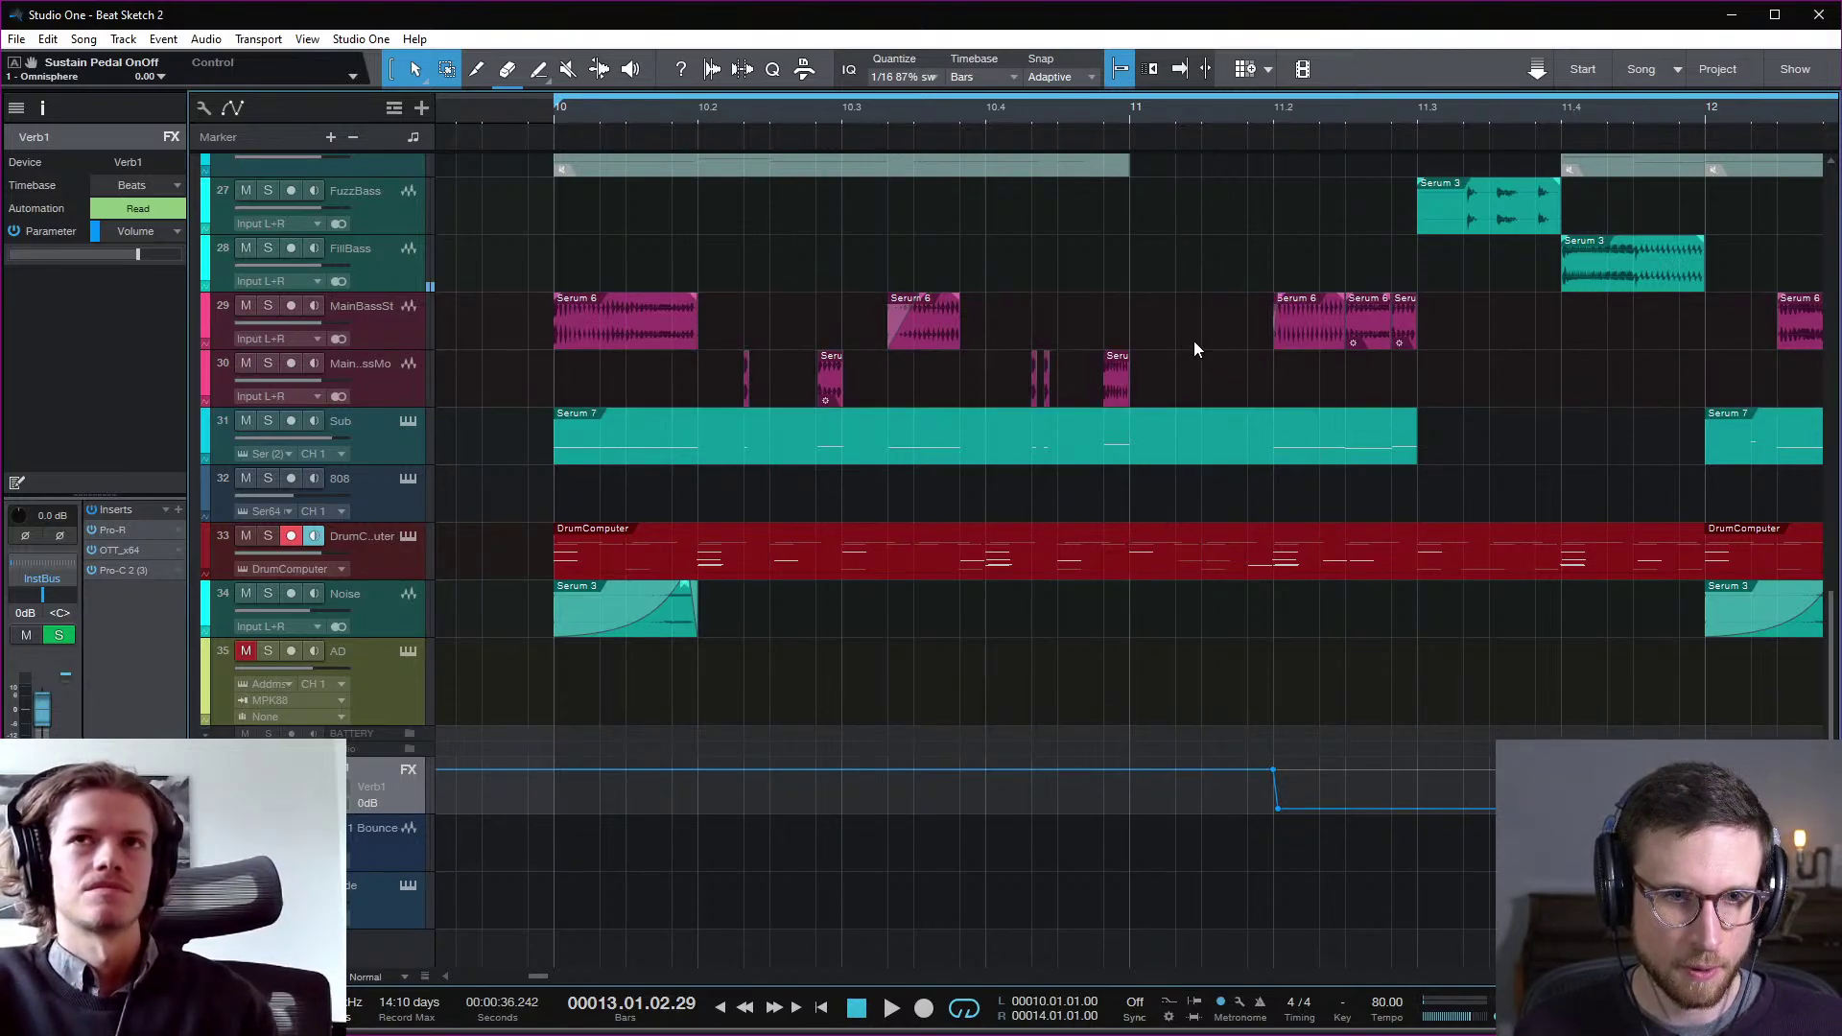
pyautogui.scroll(-5, 1194, 342)
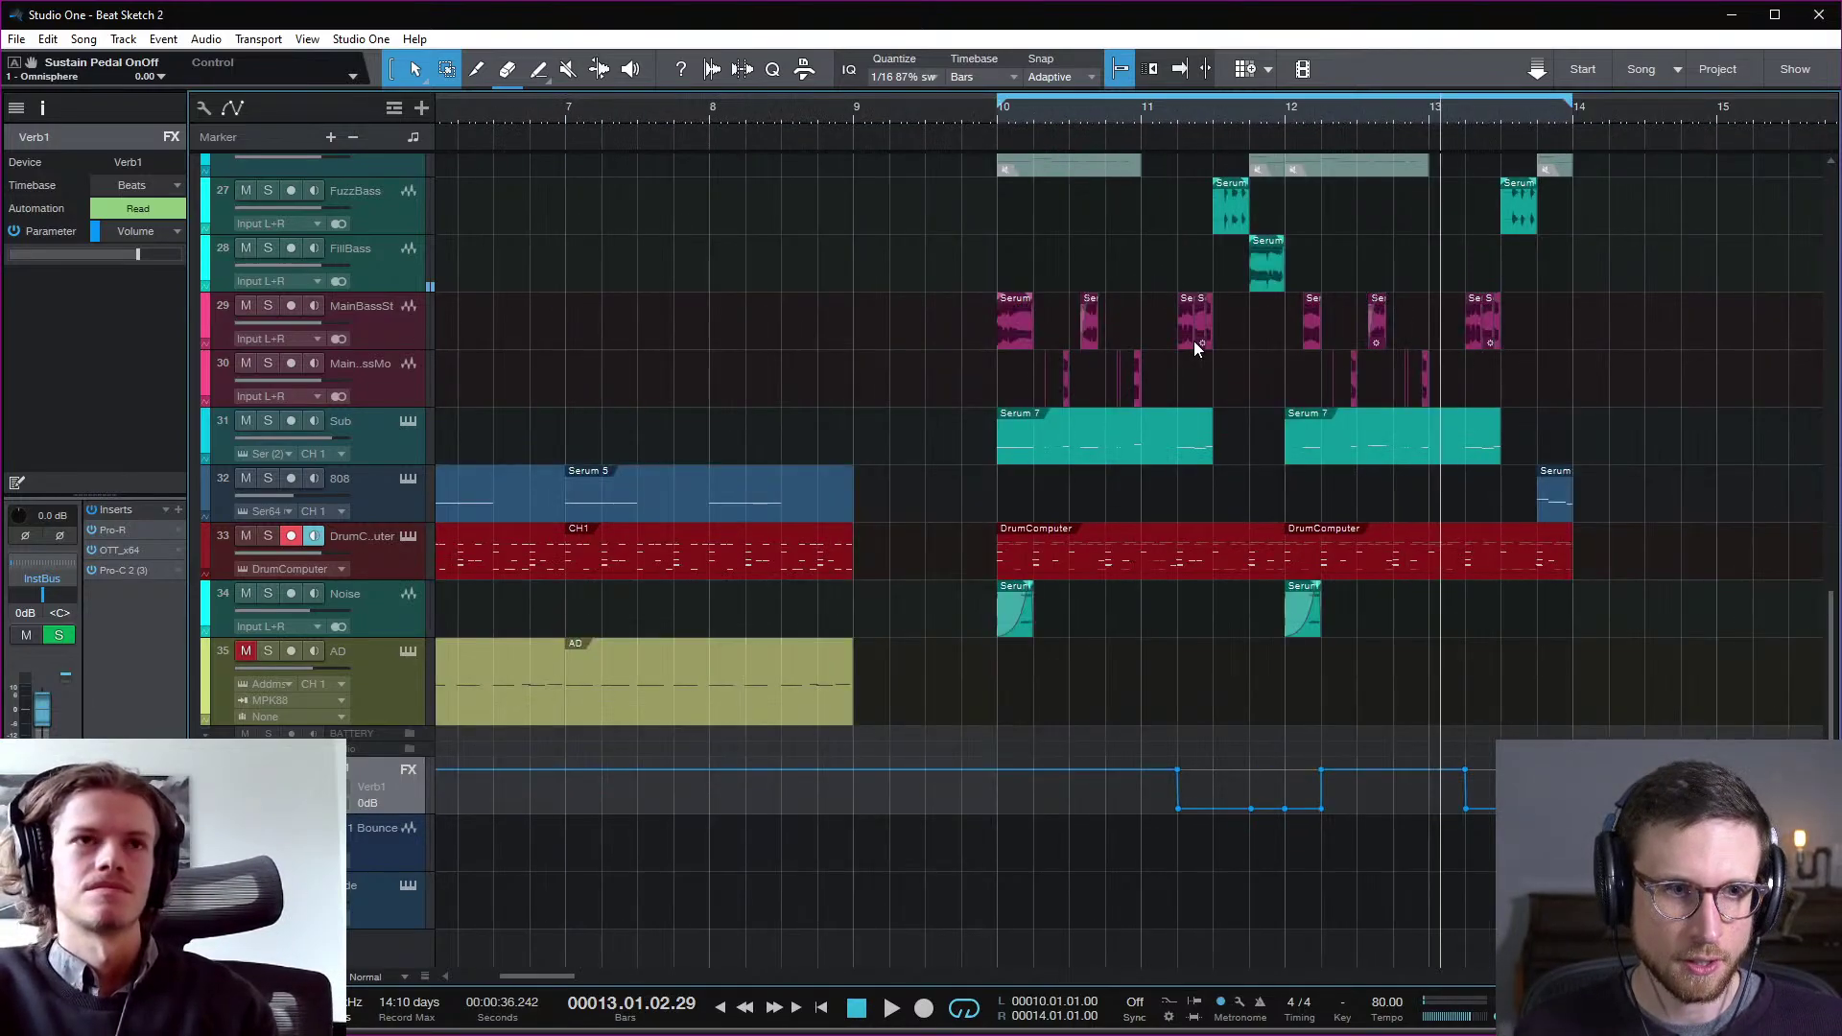
pyautogui.click(998, 117)
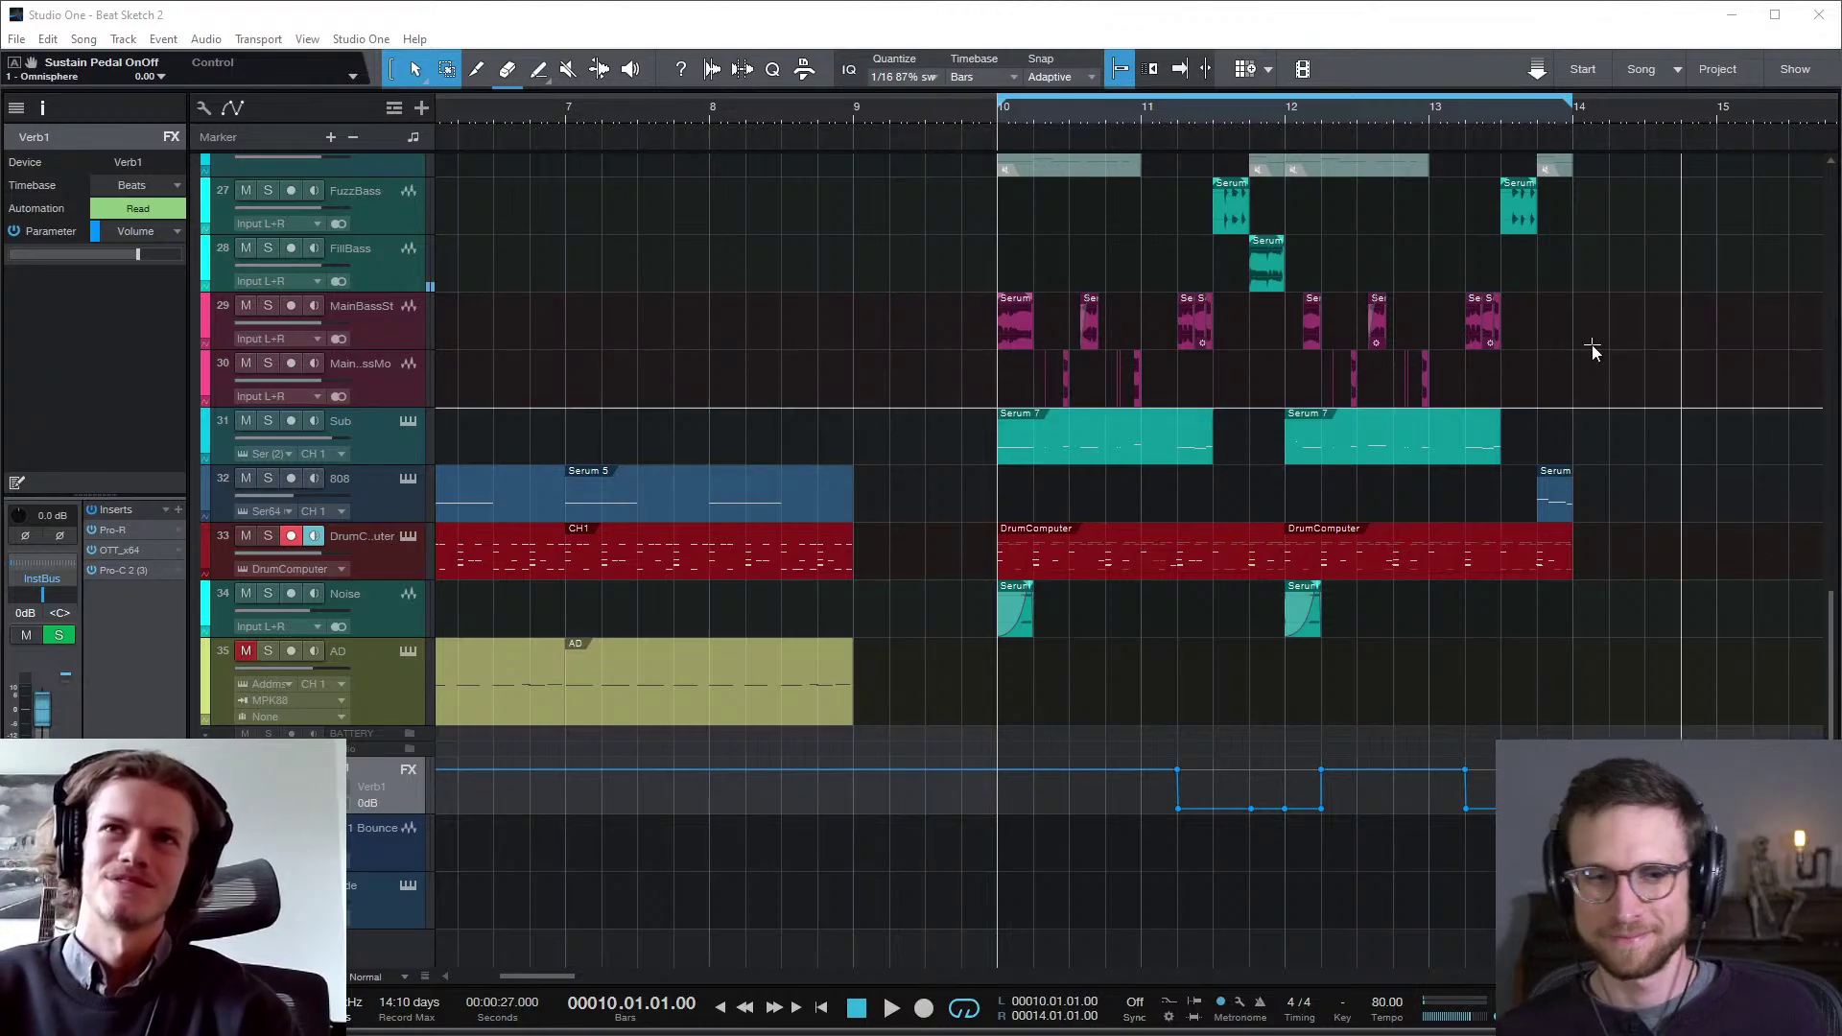
pyautogui.click(1162, 705)
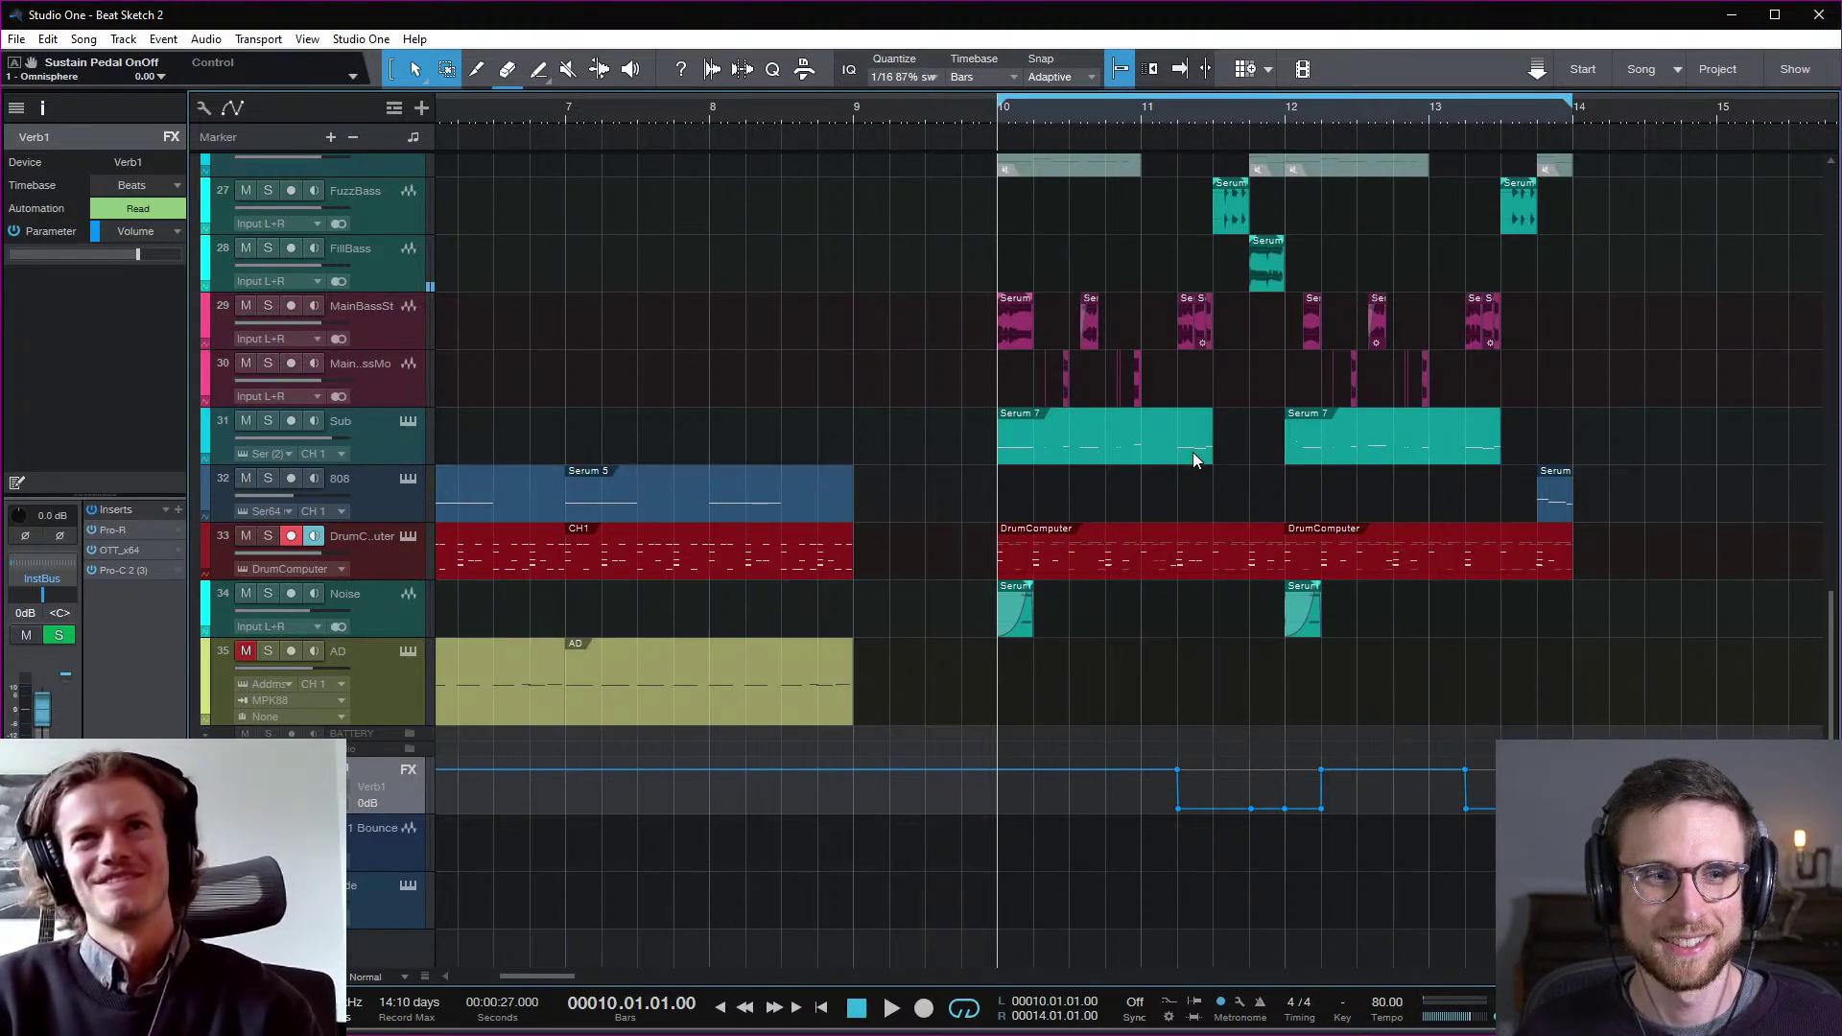
pyautogui.scroll(8, 1193, 452)
pyautogui.scroll(2, 1221, 462)
pyautogui.scroll(-10, 1228, 460)
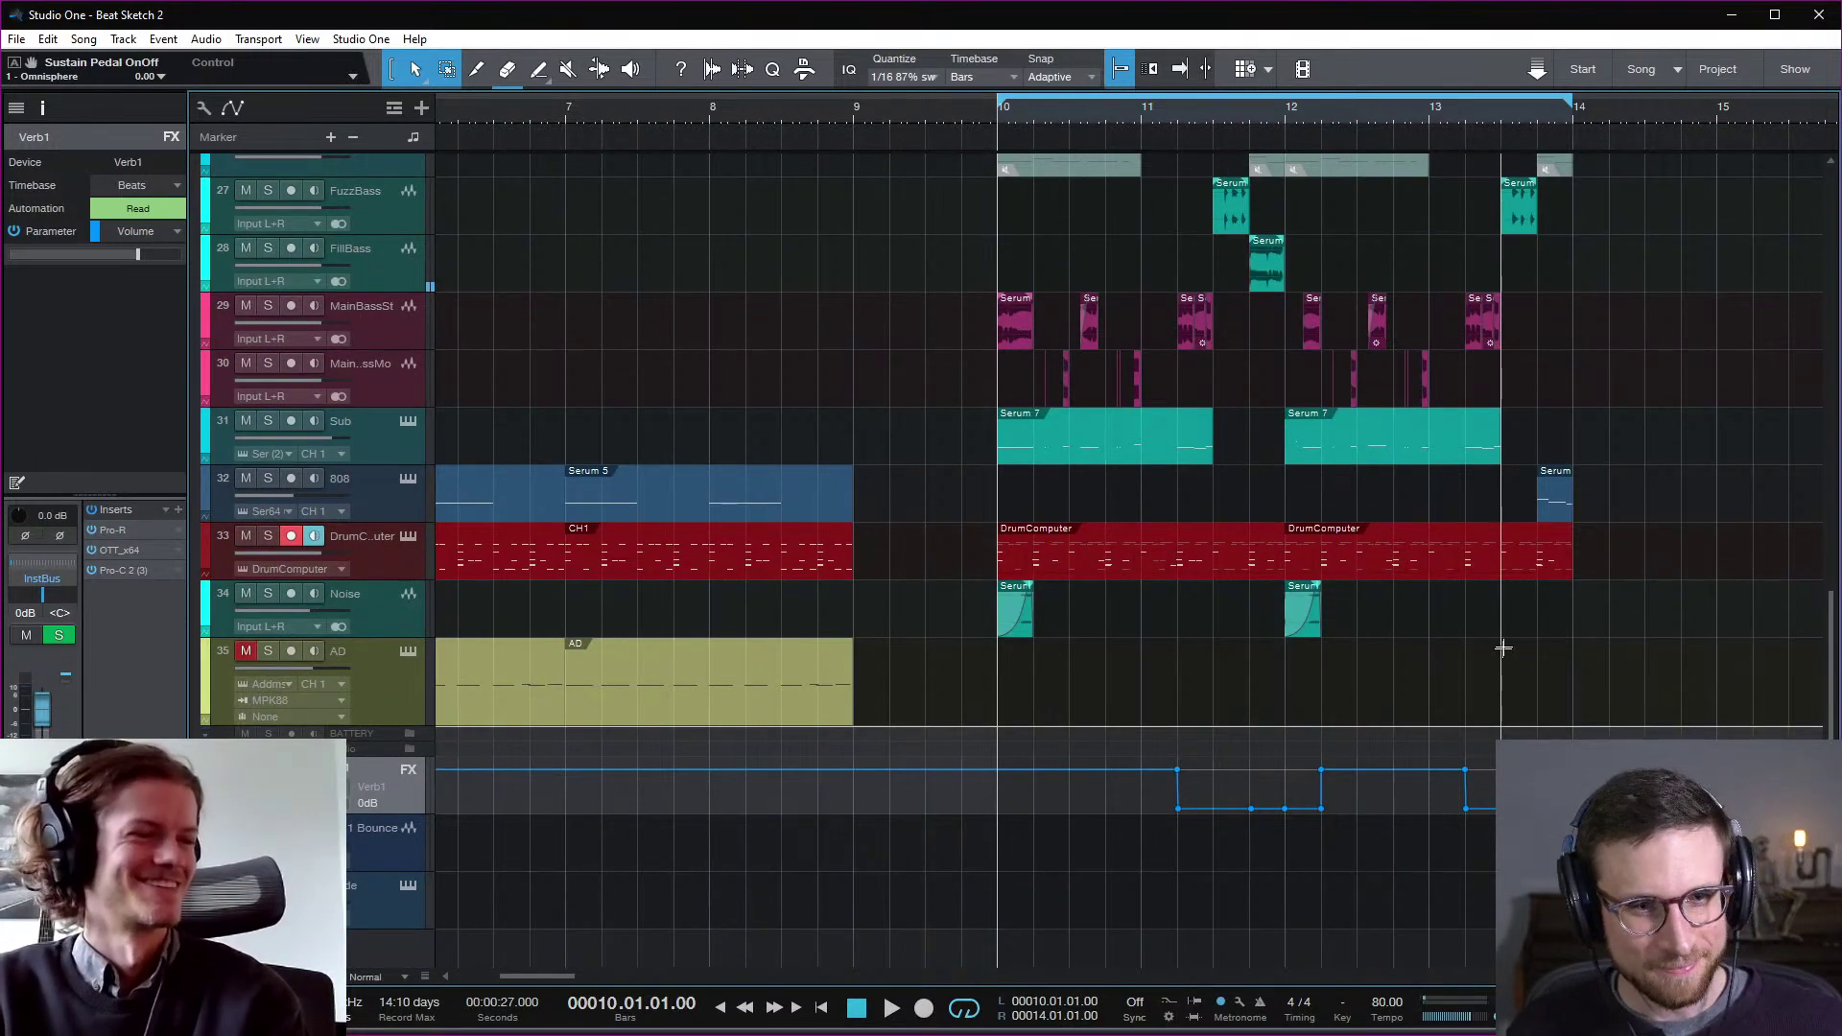
pyautogui.scroll(3, 1535, 623)
pyautogui.scroll(-3, 1609, 589)
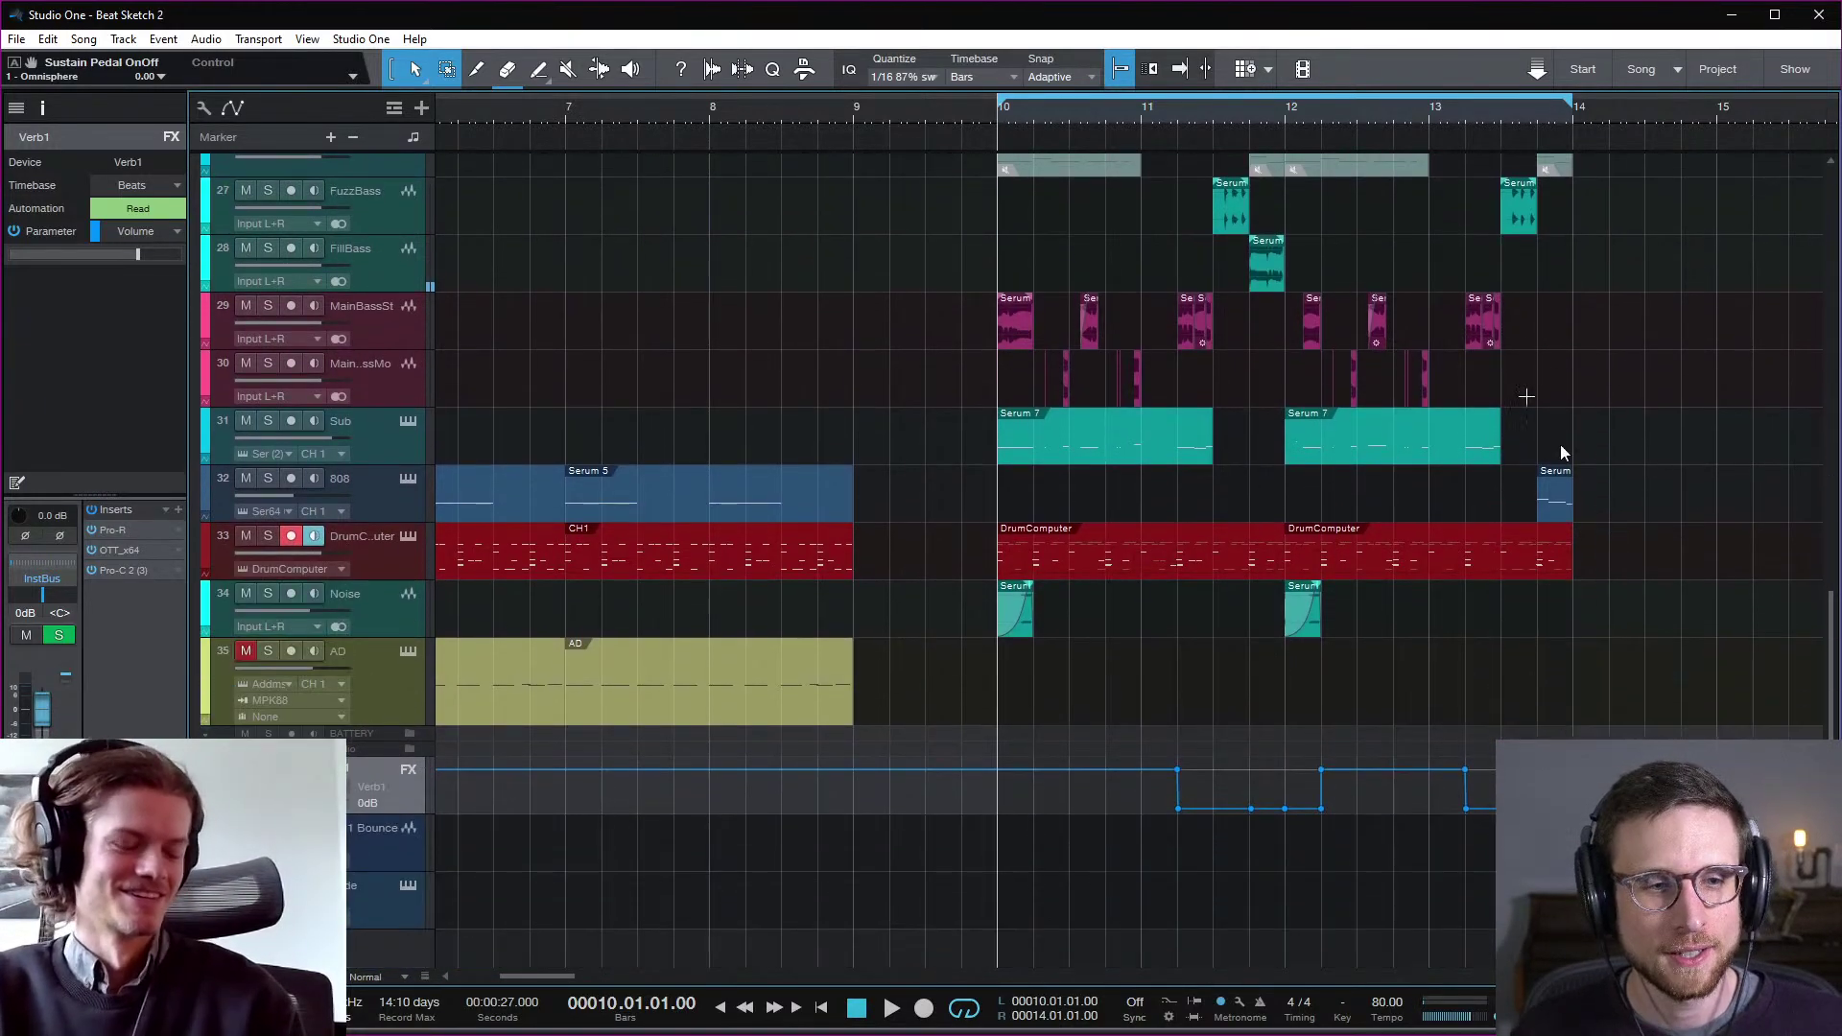
pyautogui.scroll(2, 1583, 595)
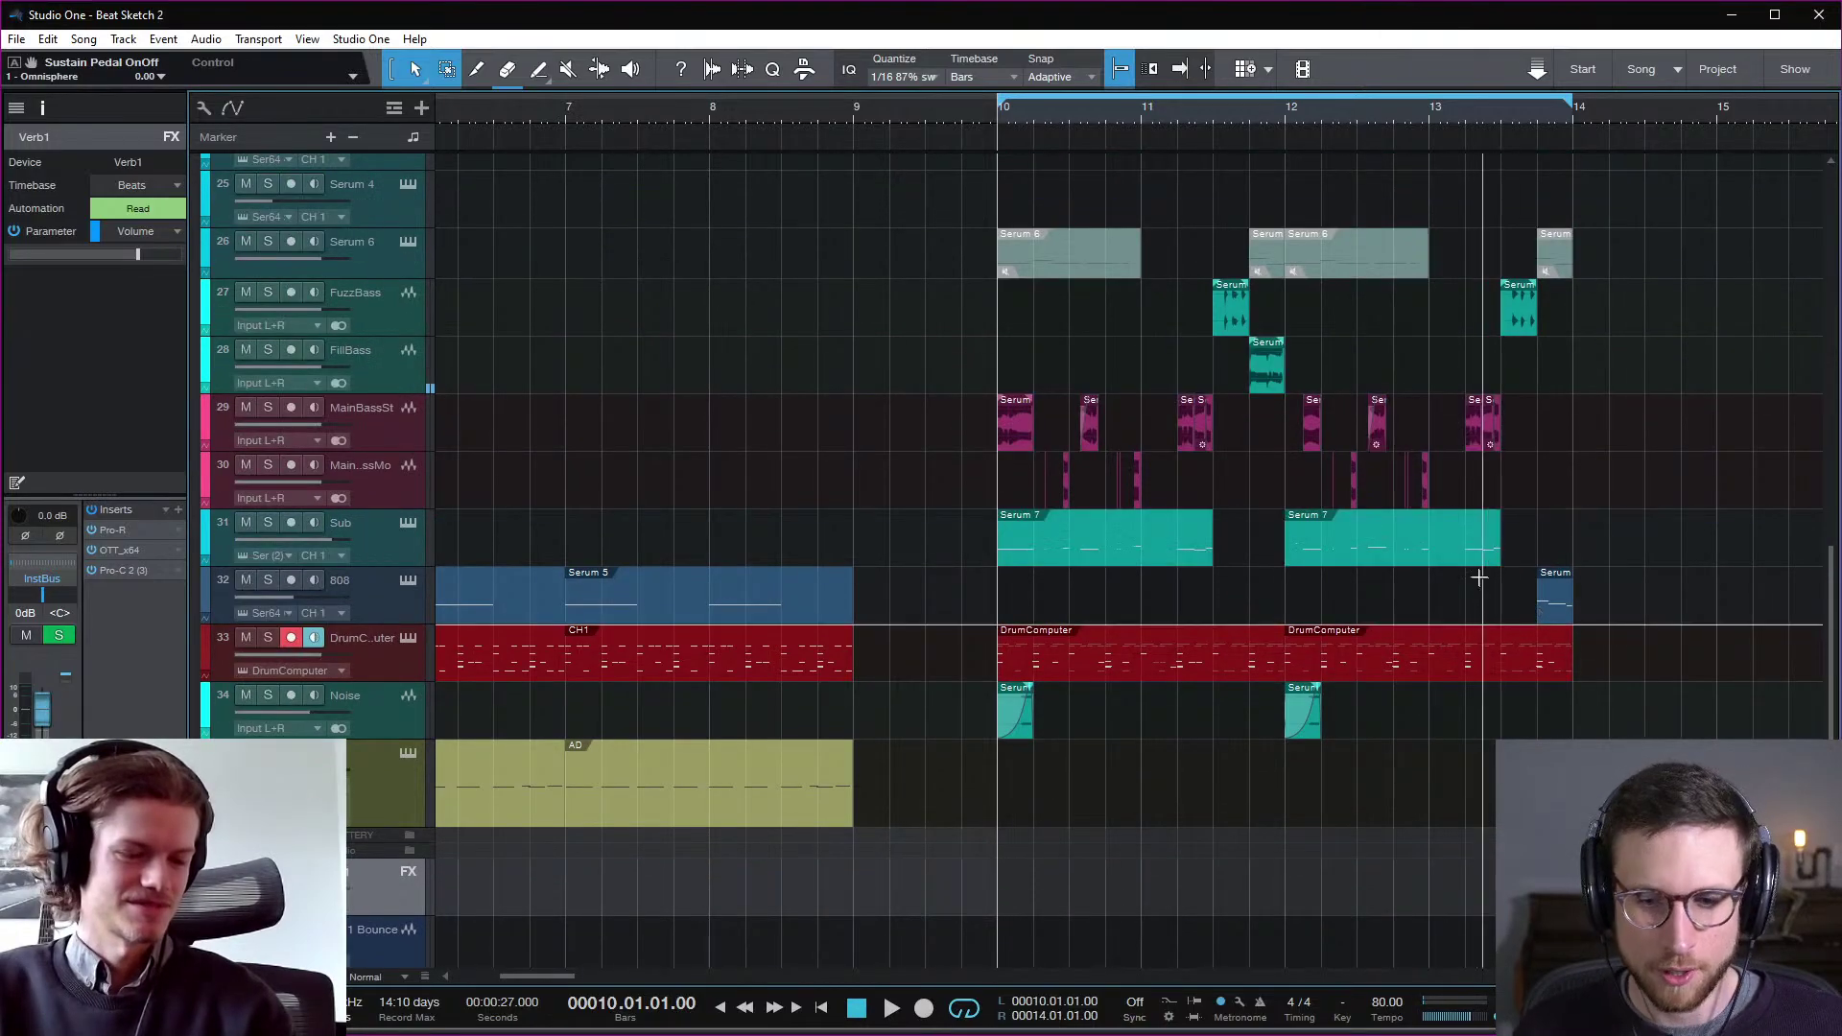
pyautogui.hscroll(1, 1444, 556)
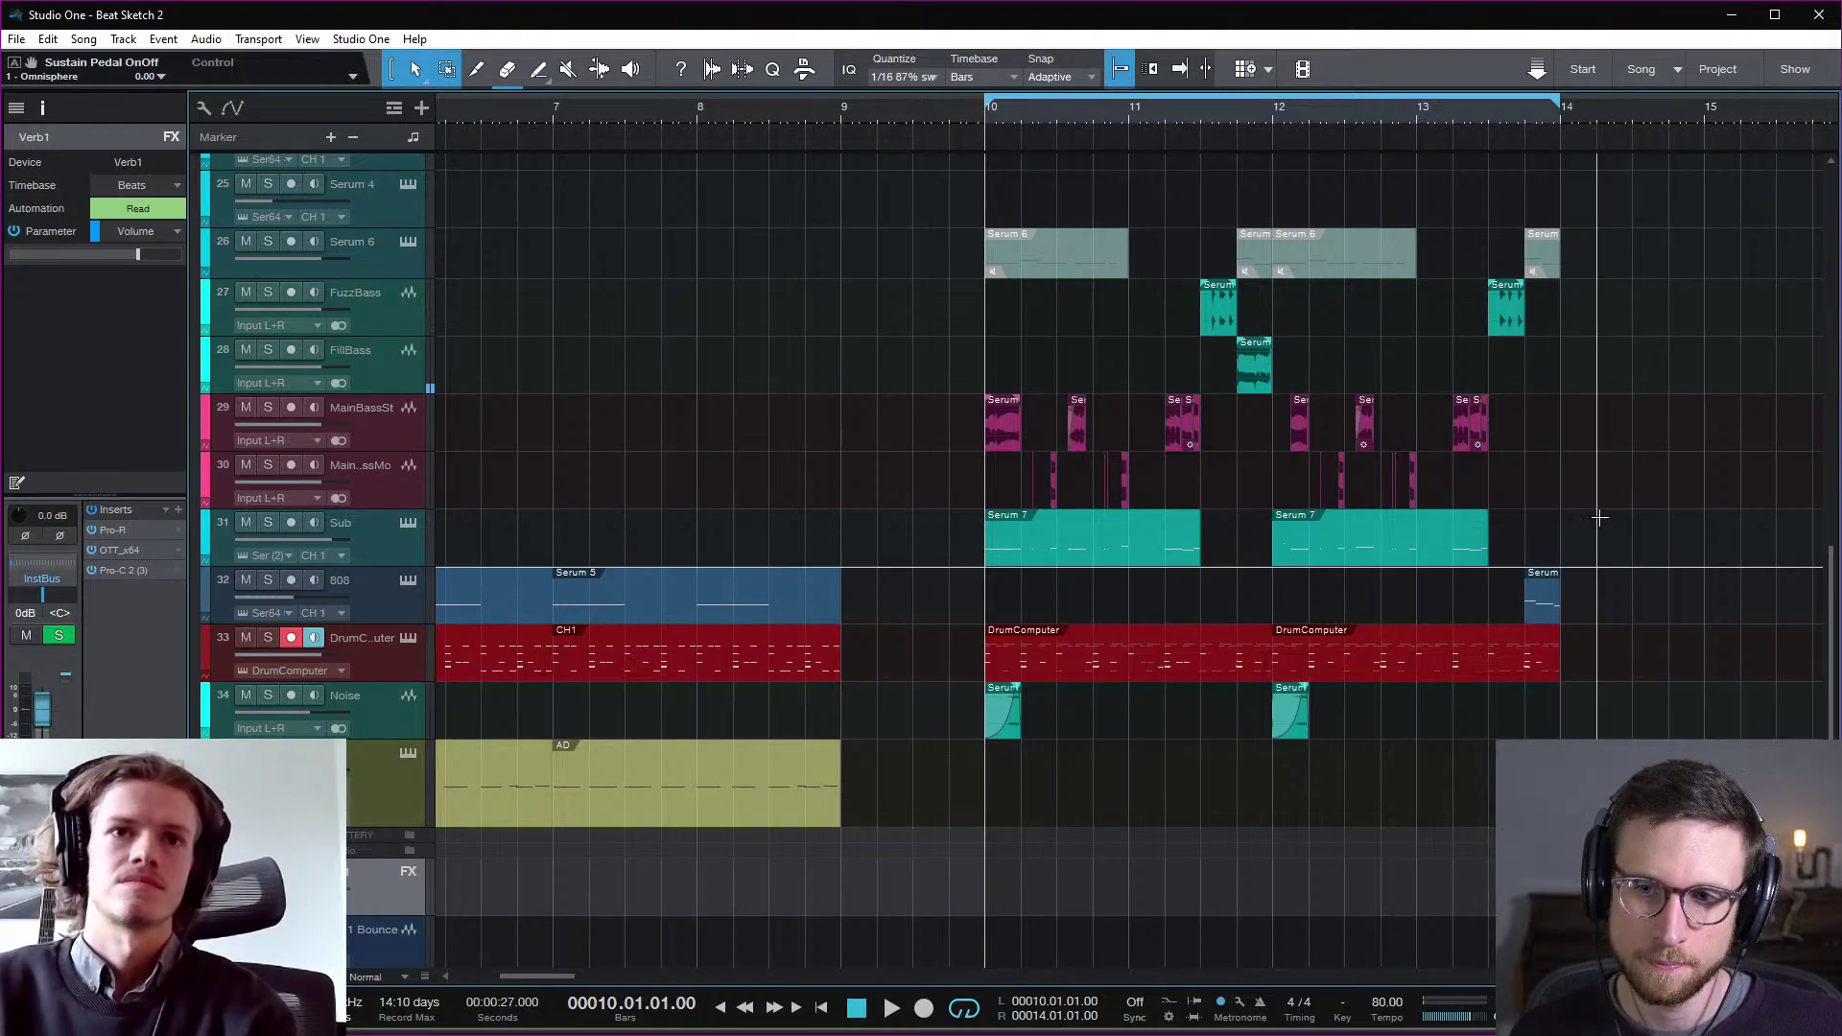
# Step: Play the looped section from bar 10 and review the tracks above around bars 11 to 13
pyautogui.press('space')
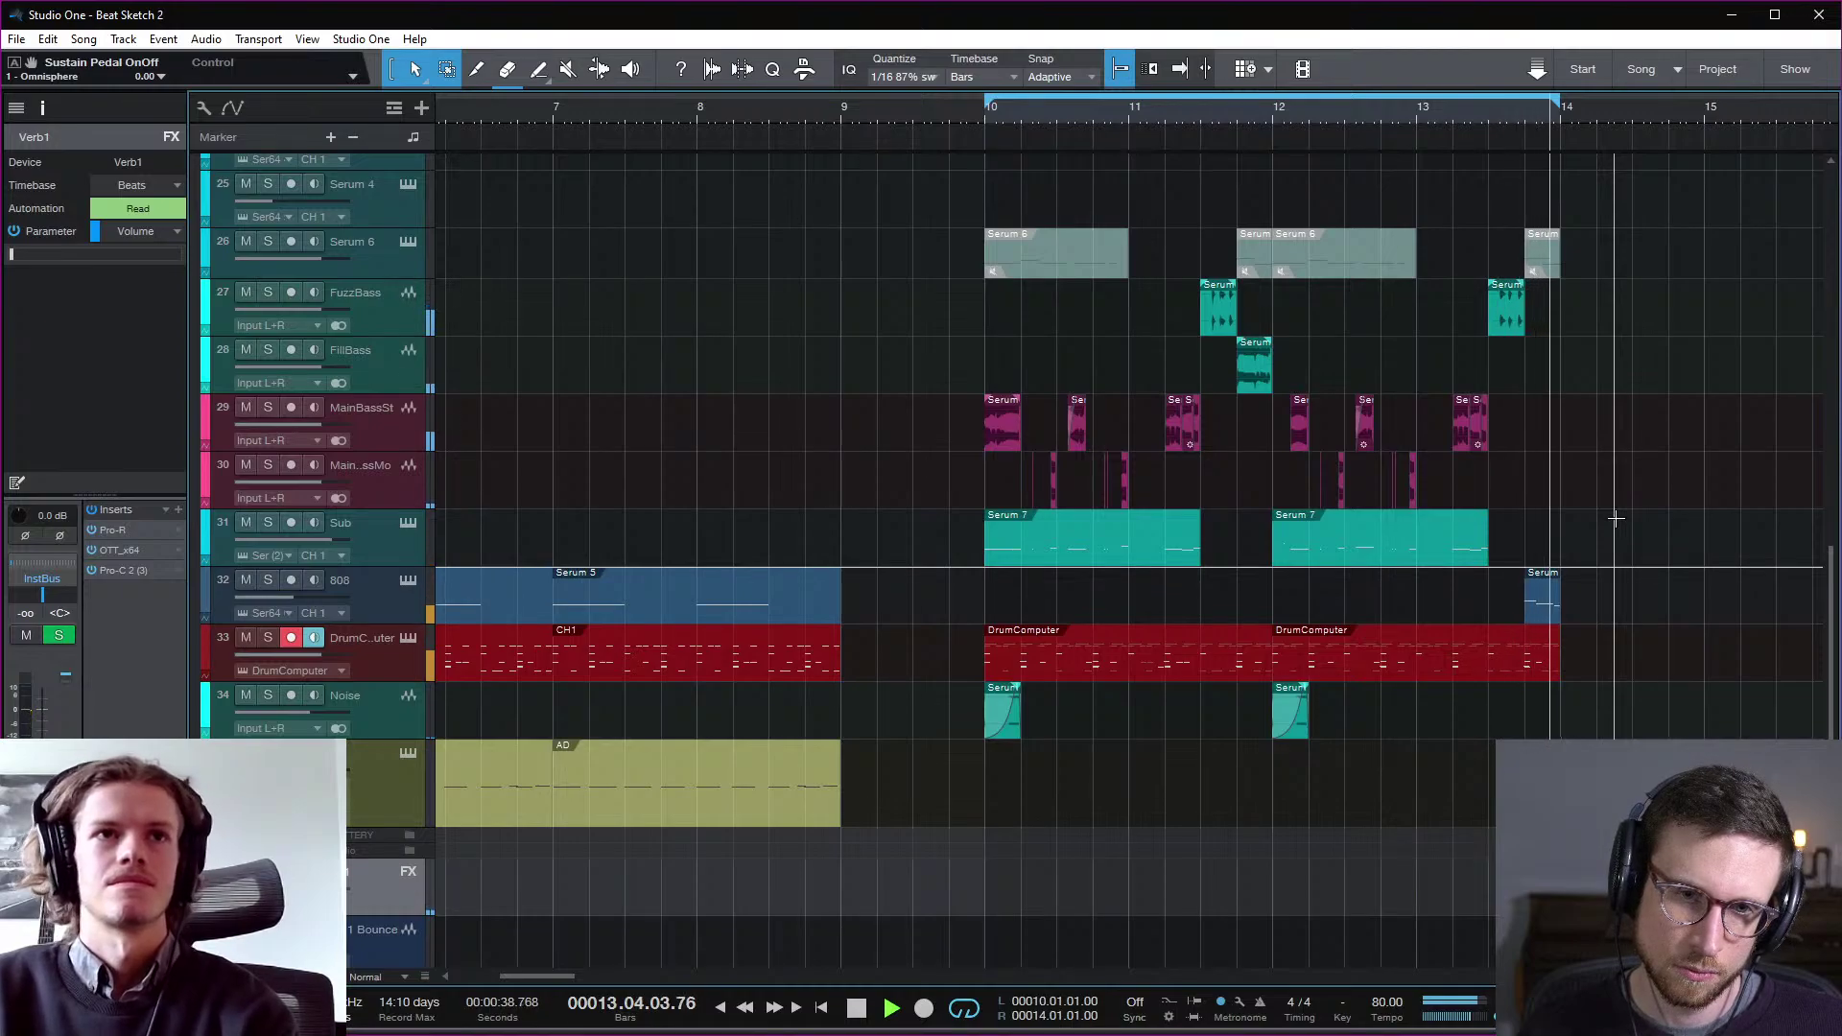
pyautogui.press('space')
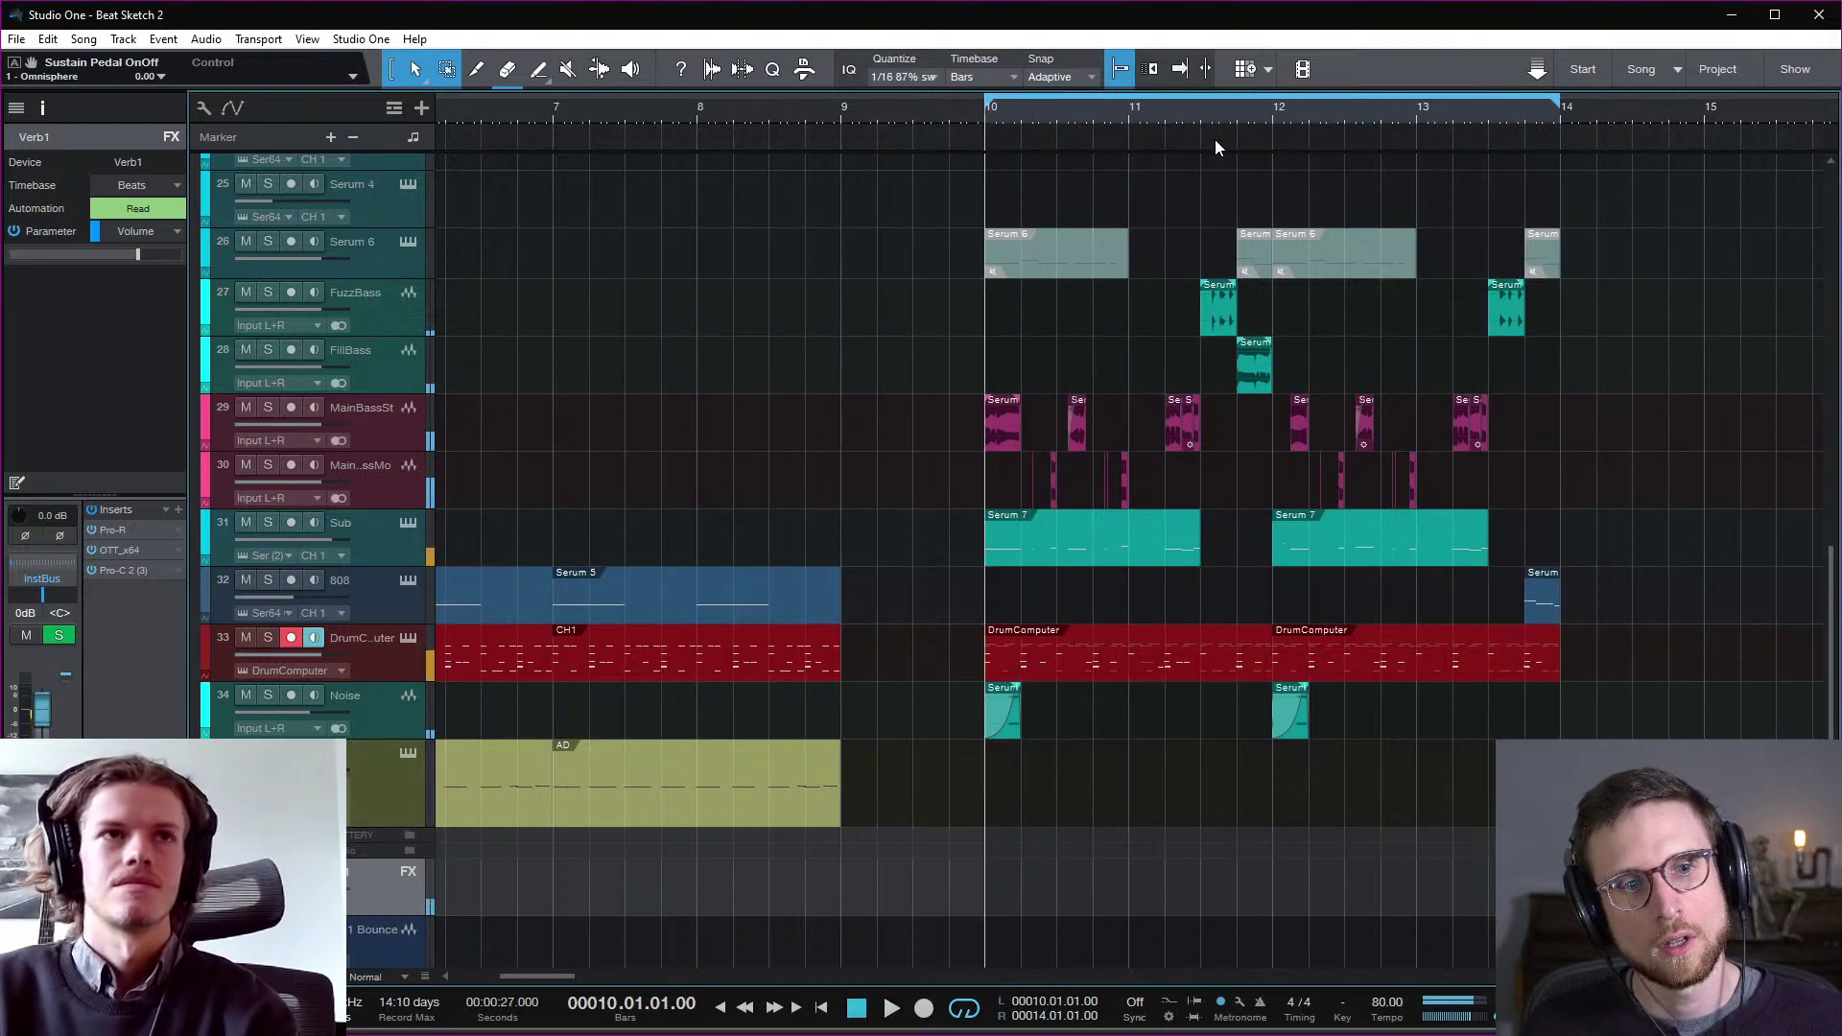
pyautogui.click(1188, 107)
pyautogui.scroll(6, 1485, 353)
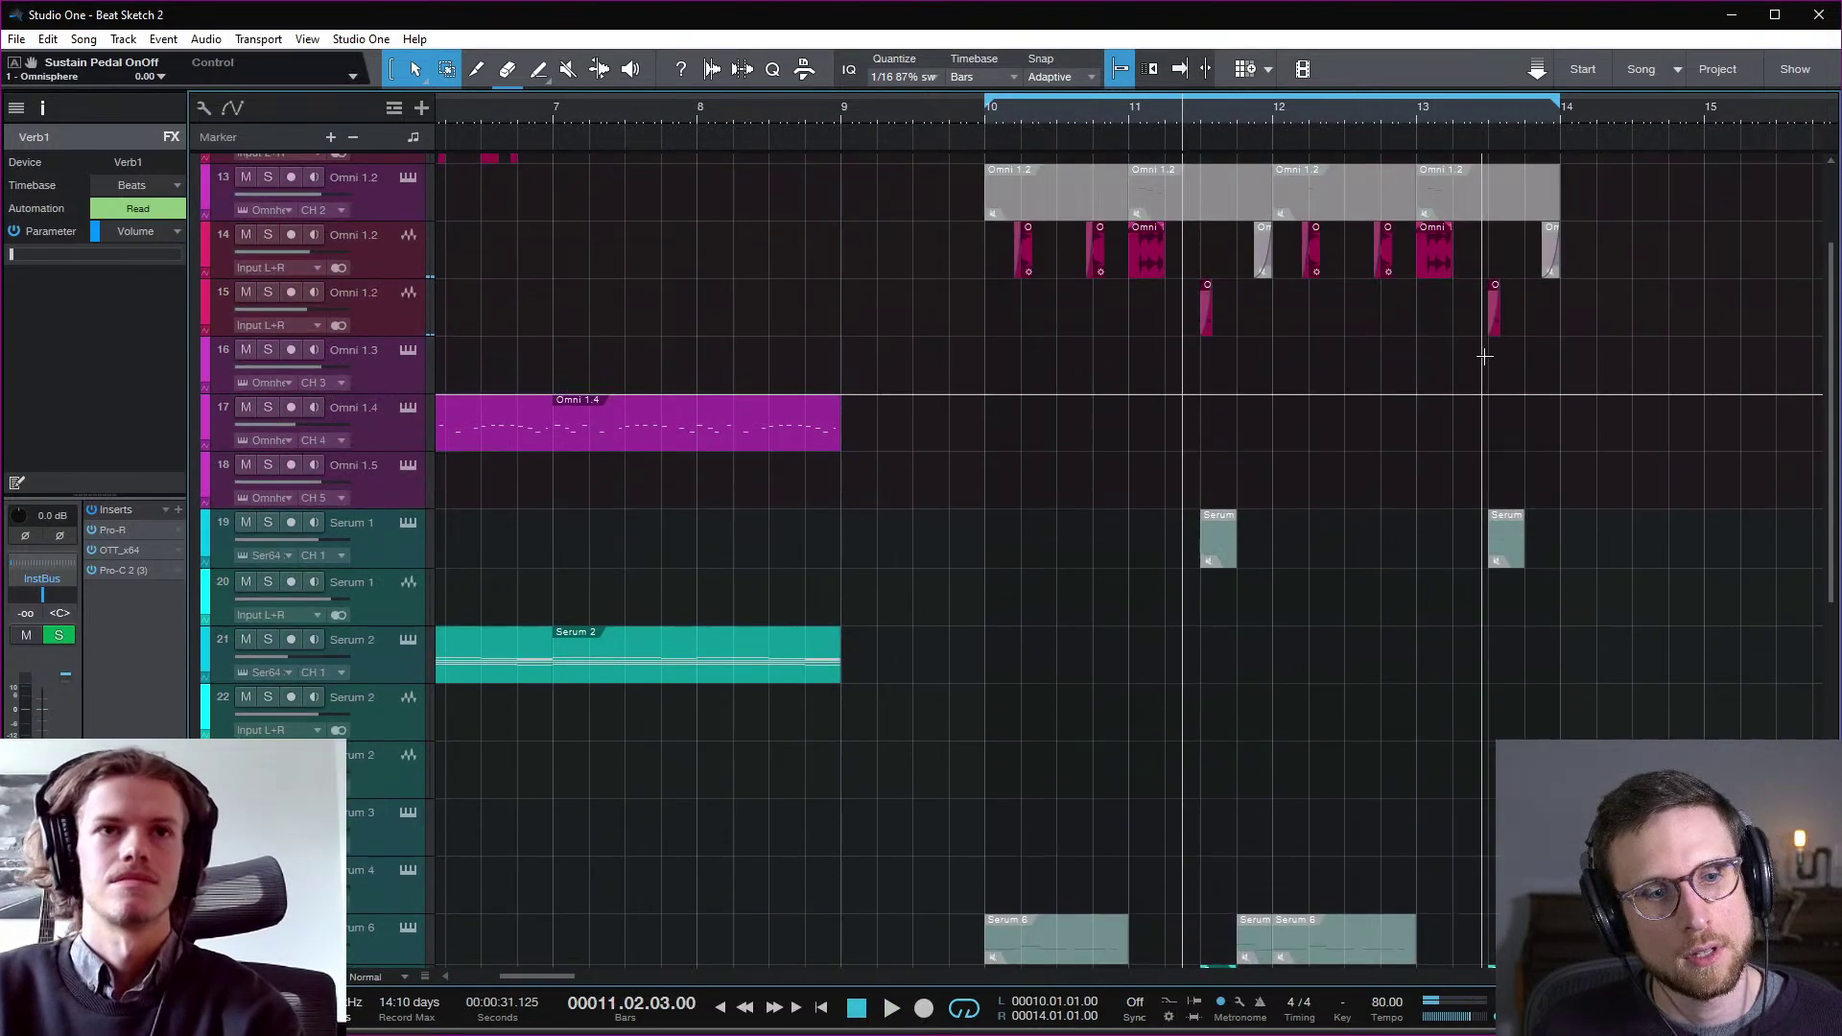
pyautogui.scroll(-6, 1487, 353)
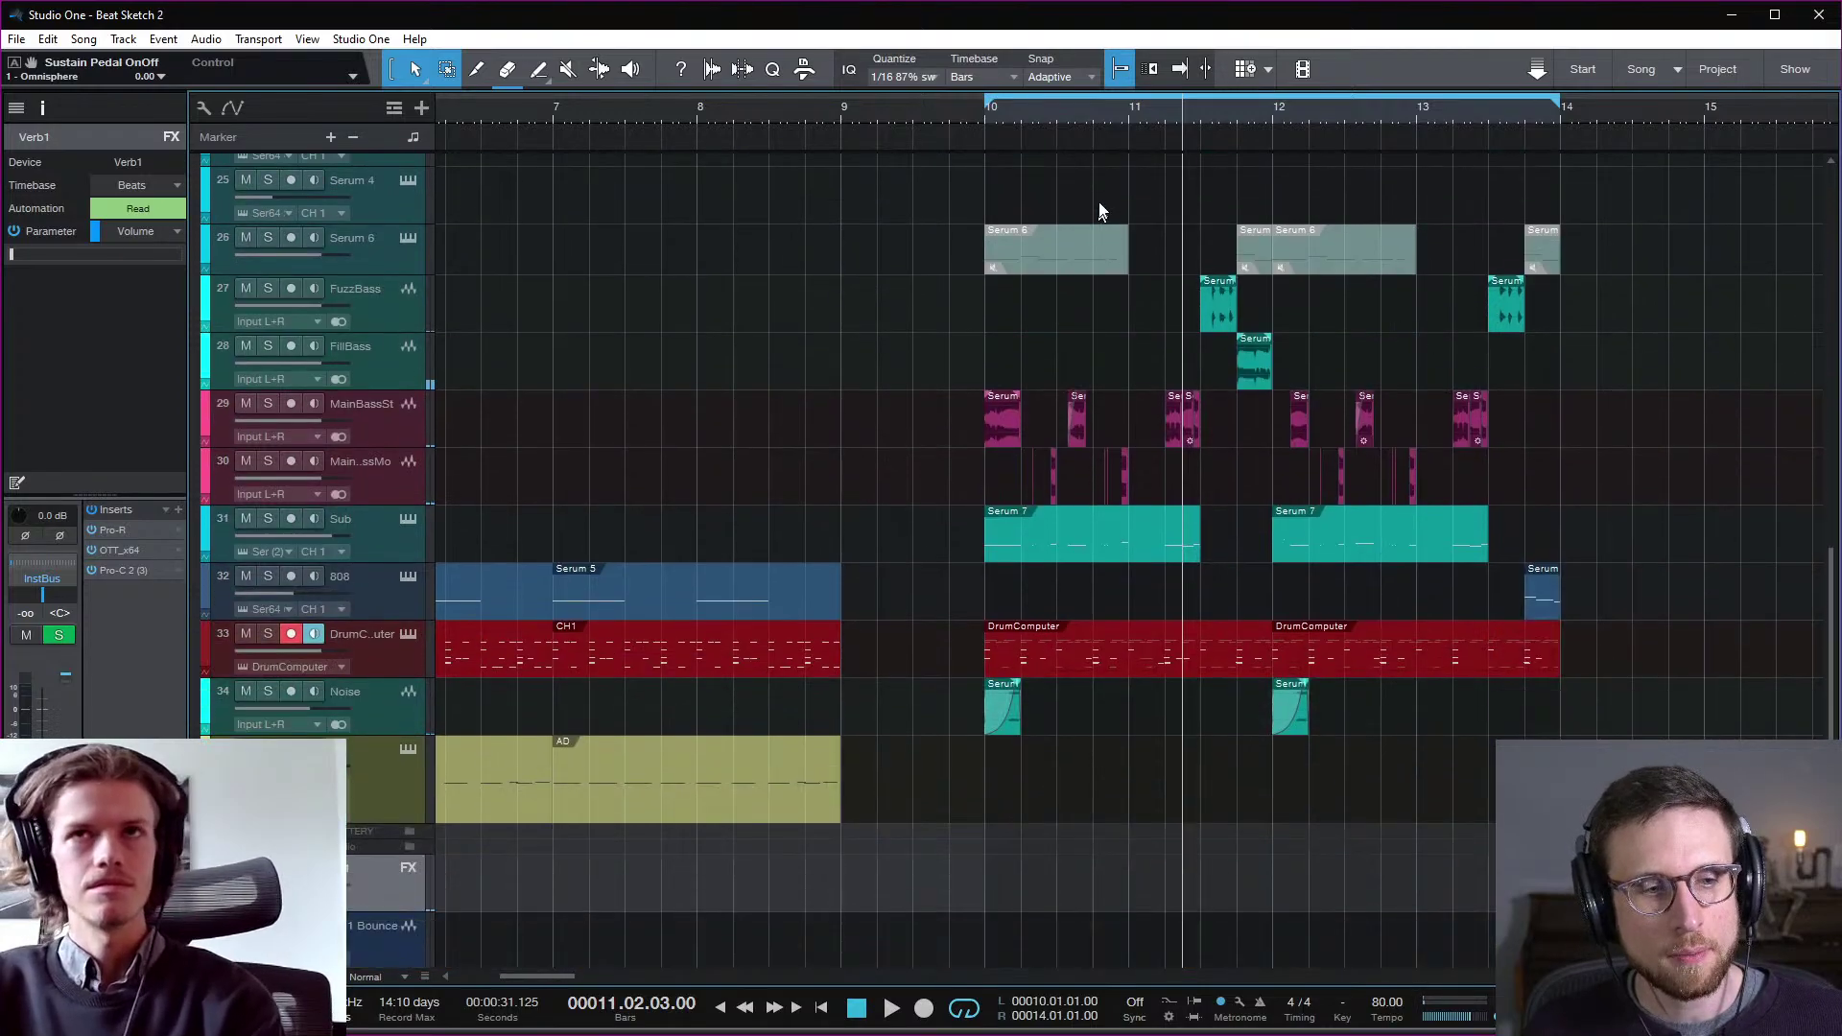
# Step: Audition the FuzzBass fill in short bursts from bar 11, beat 3
pyautogui.click(1199, 116)
pyautogui.press('space')
pyautogui.press('space')
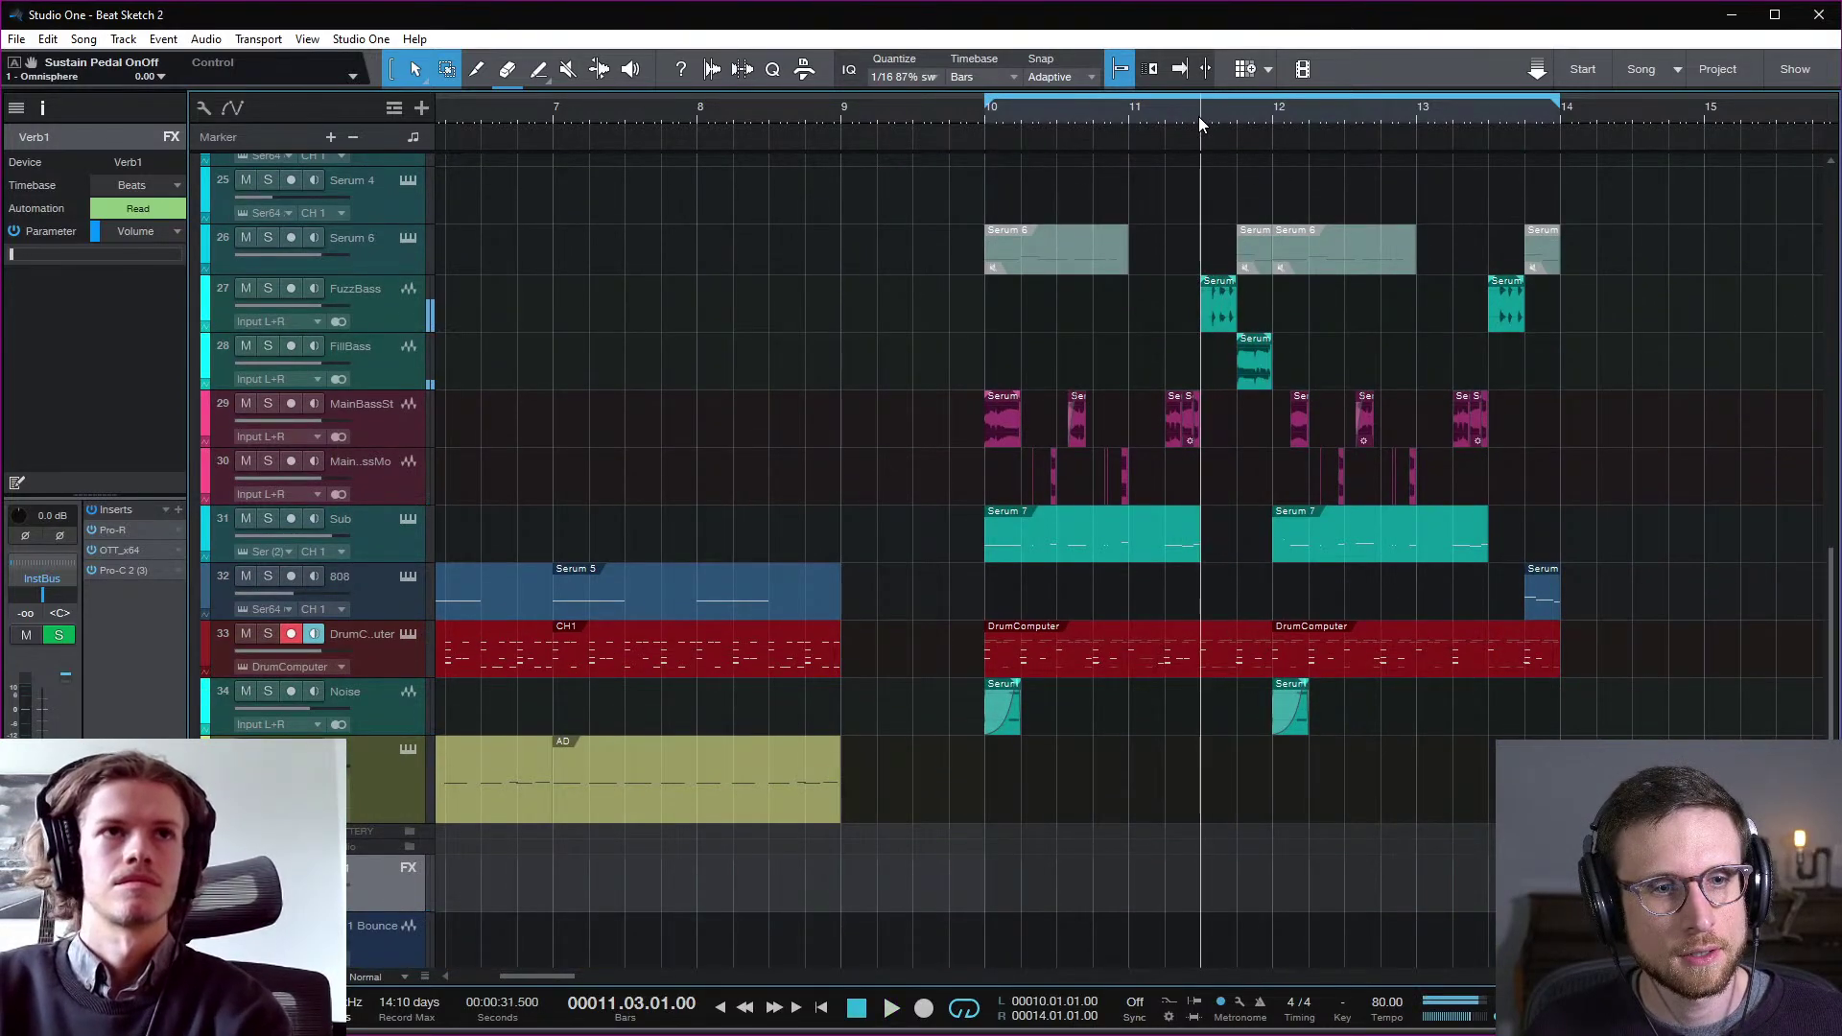
pyautogui.press('space')
pyautogui.press('space')
pyautogui.press('space')
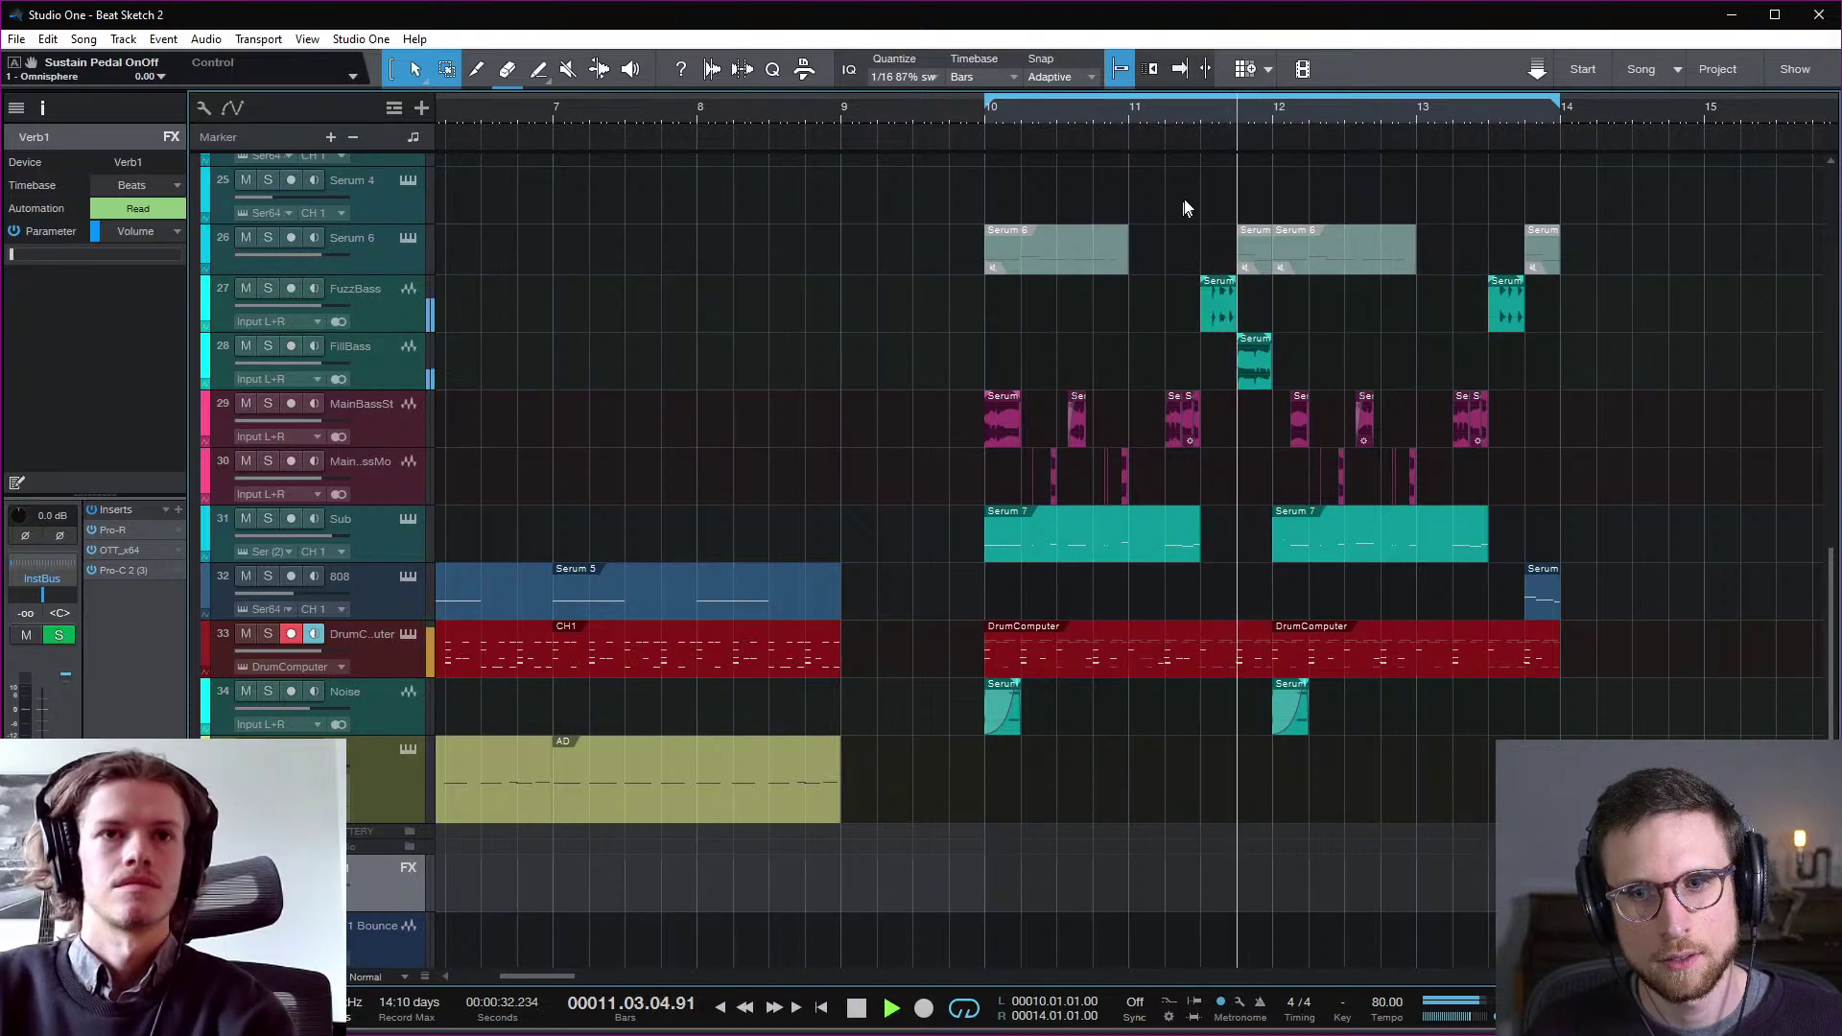
pyautogui.press('space')
# Step: Audition the opening of the song in short bursts from bar 1
pyautogui.hscroll(-10, 1156, 307)
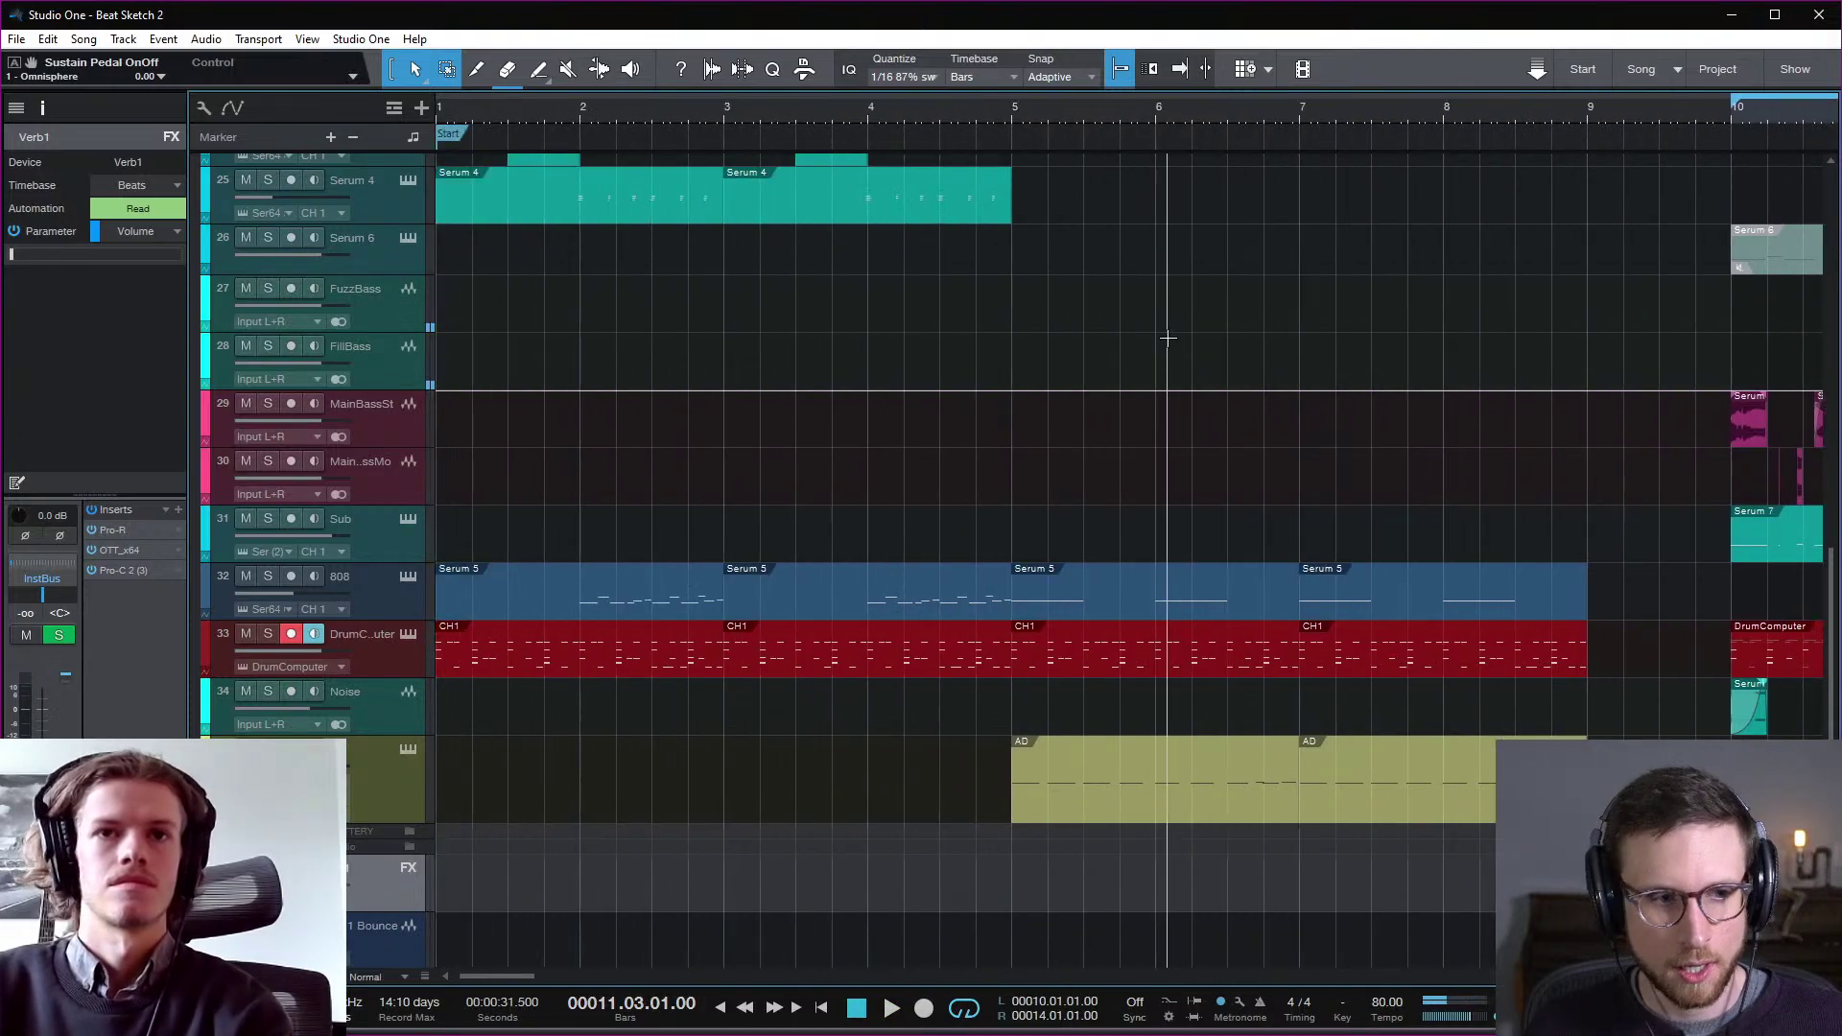
pyautogui.press('Home')
pyautogui.press('space')
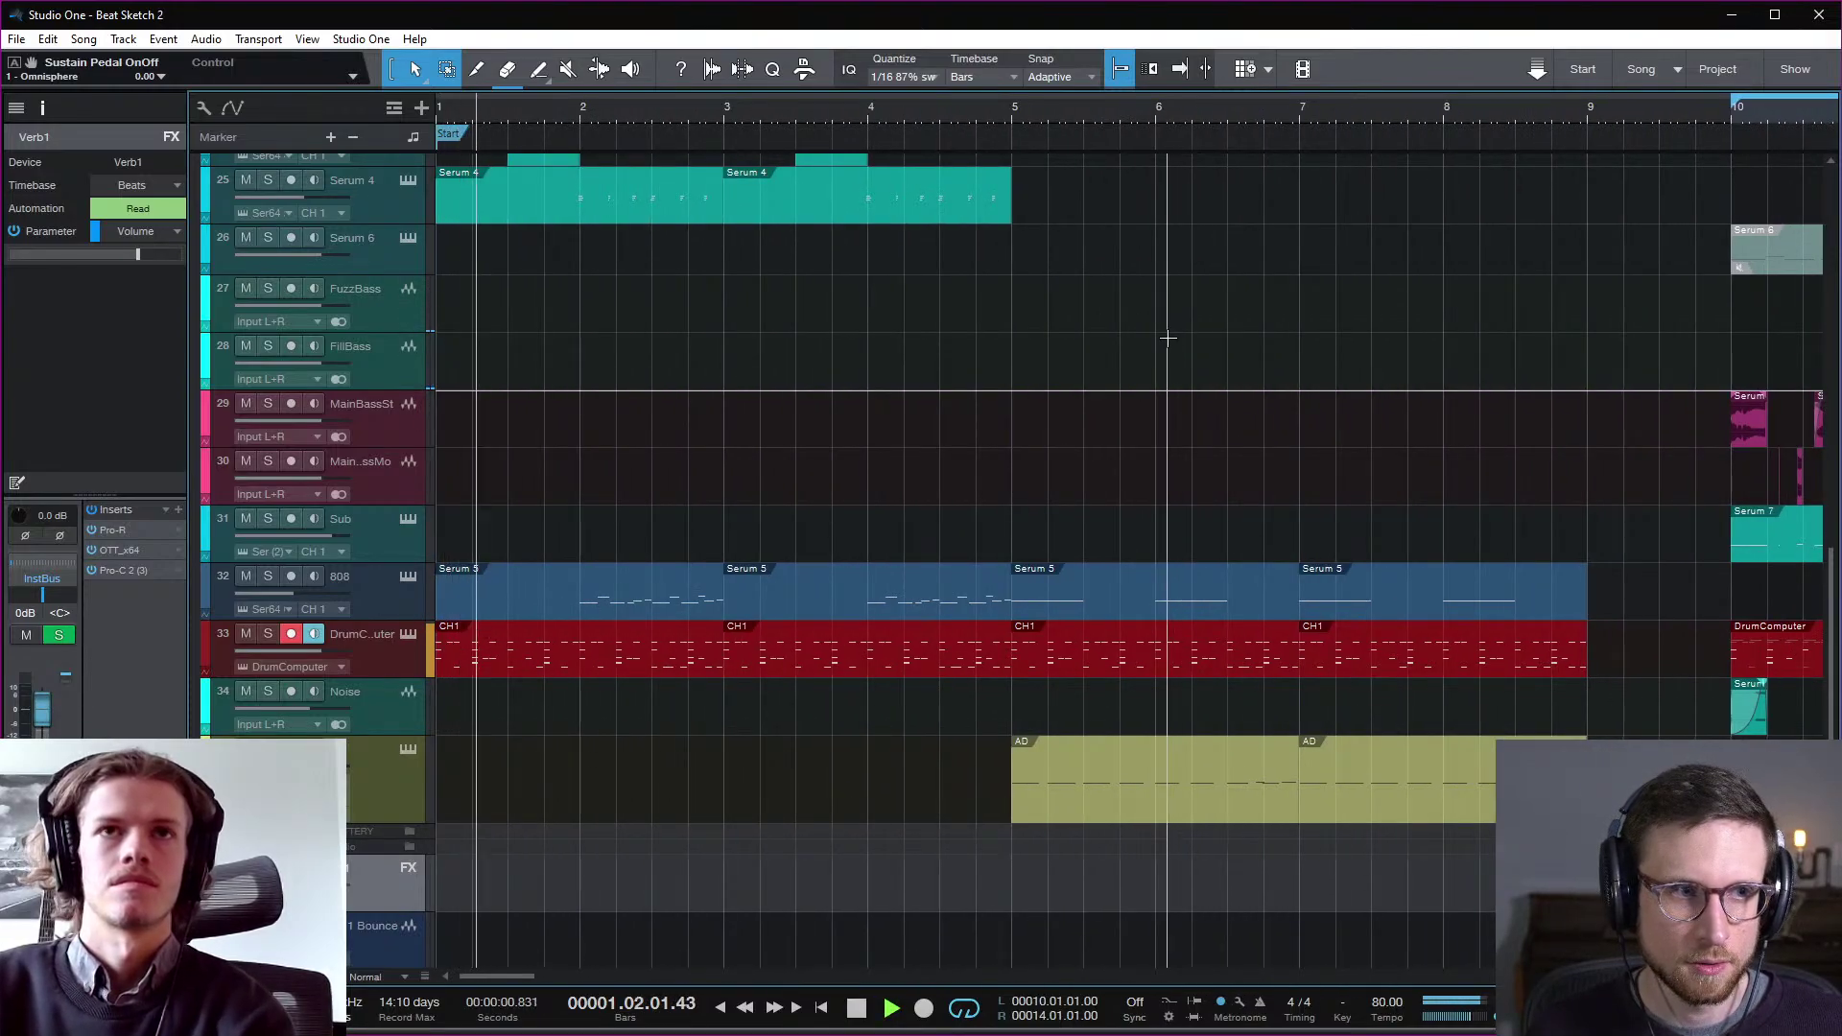
pyautogui.press('space')
pyautogui.press('space')
pyautogui.press('space')
pyautogui.press('space')
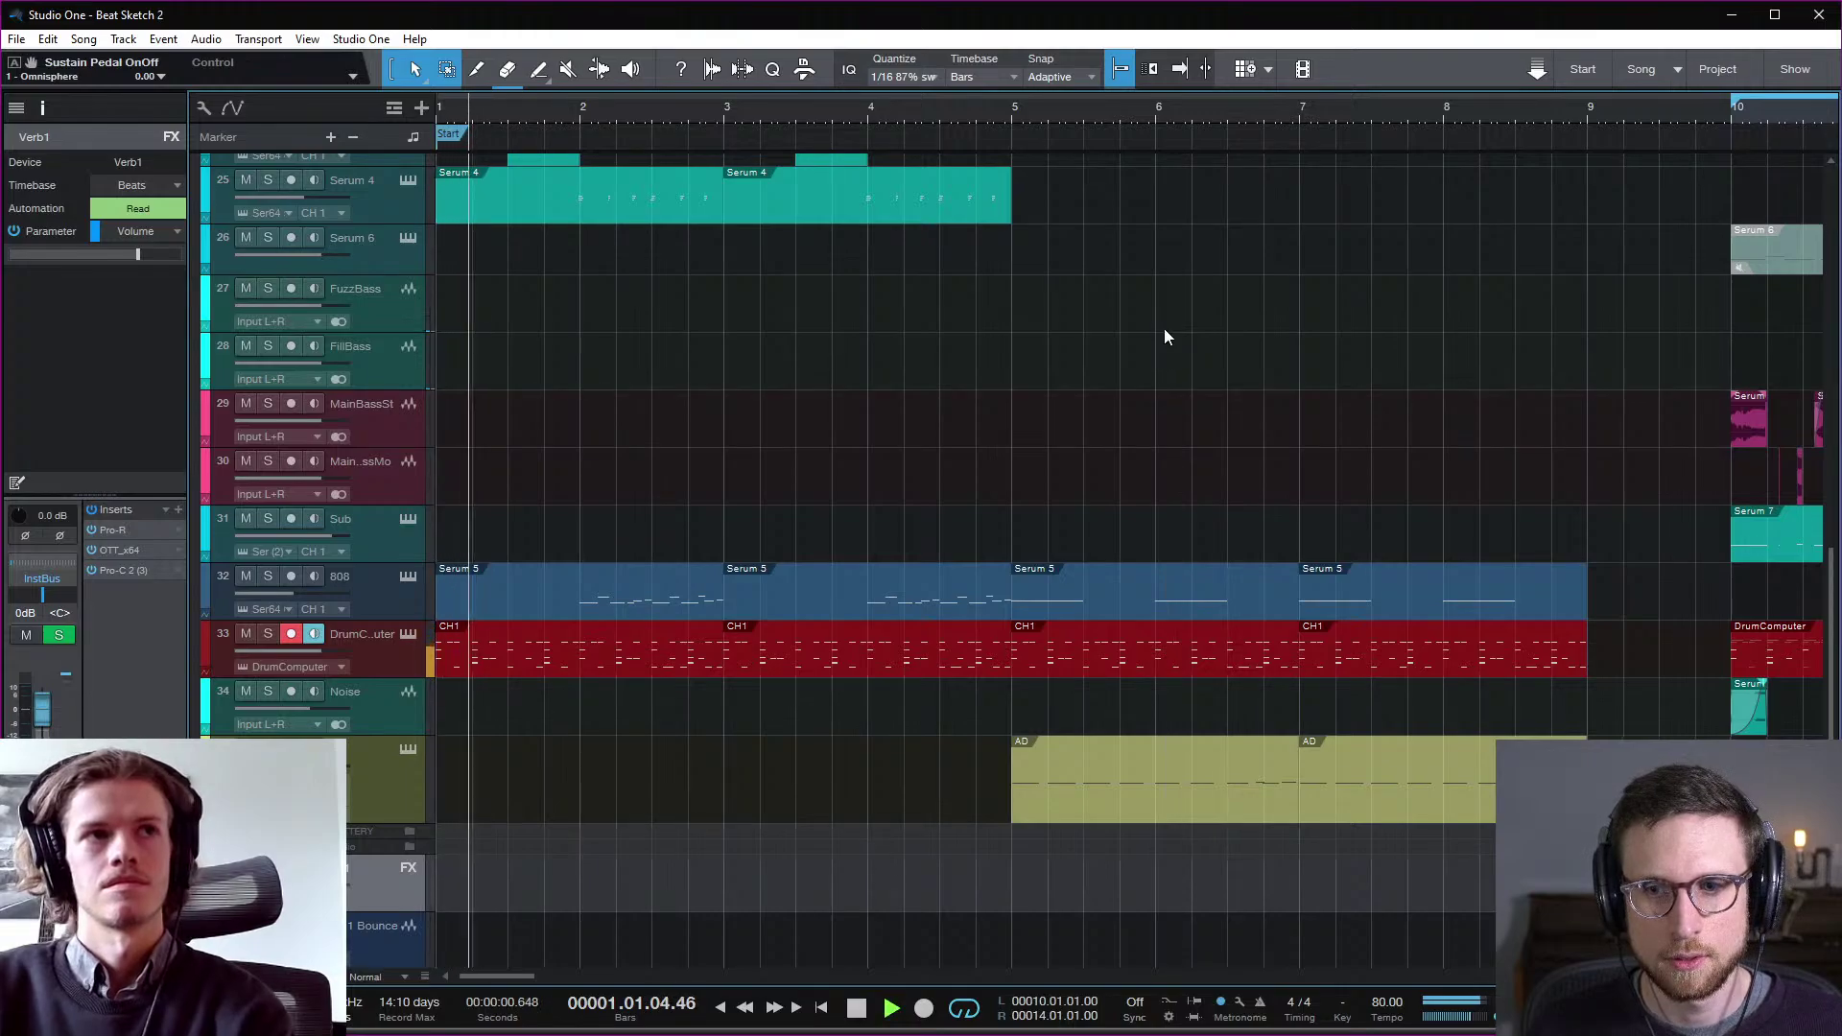
pyautogui.press('space')
# Step: Audition the transition into the first FuzzBass clip, starting just before beat 3 of bar 11
pyautogui.hscroll(7, 1247, 323)
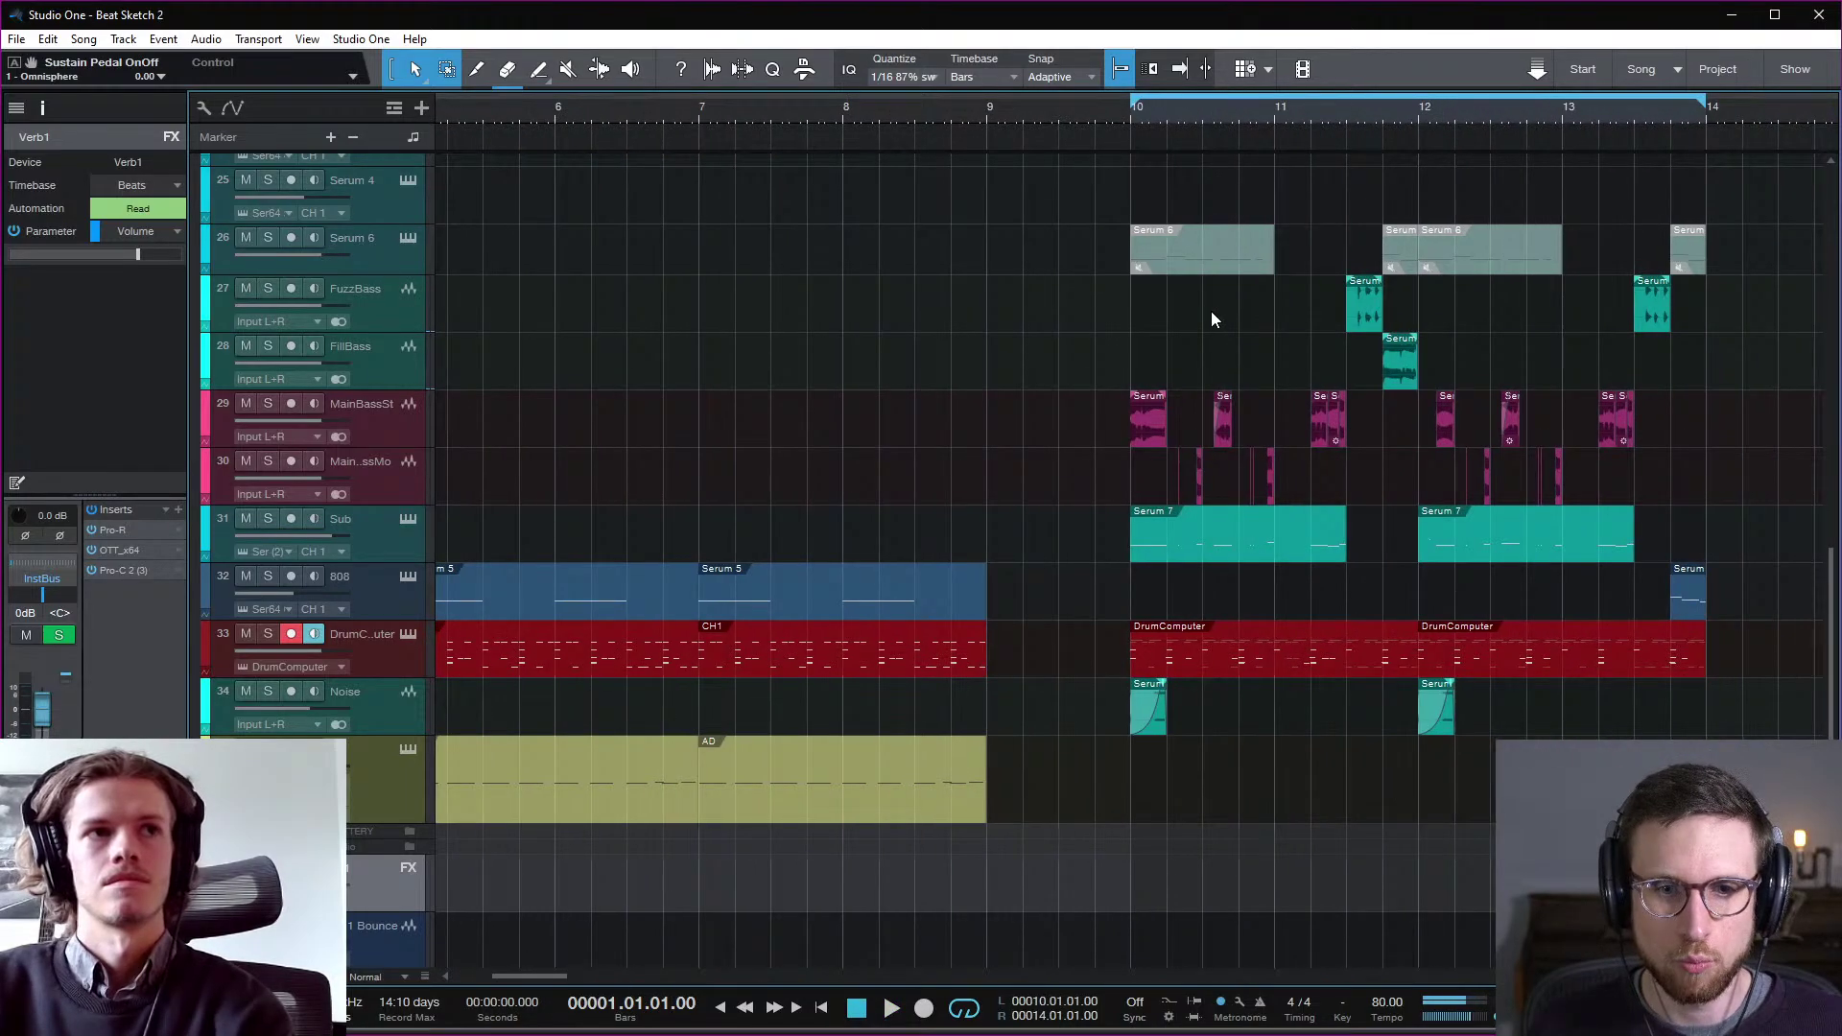
pyautogui.click(1328, 112)
pyautogui.press('space')
pyautogui.press('space')
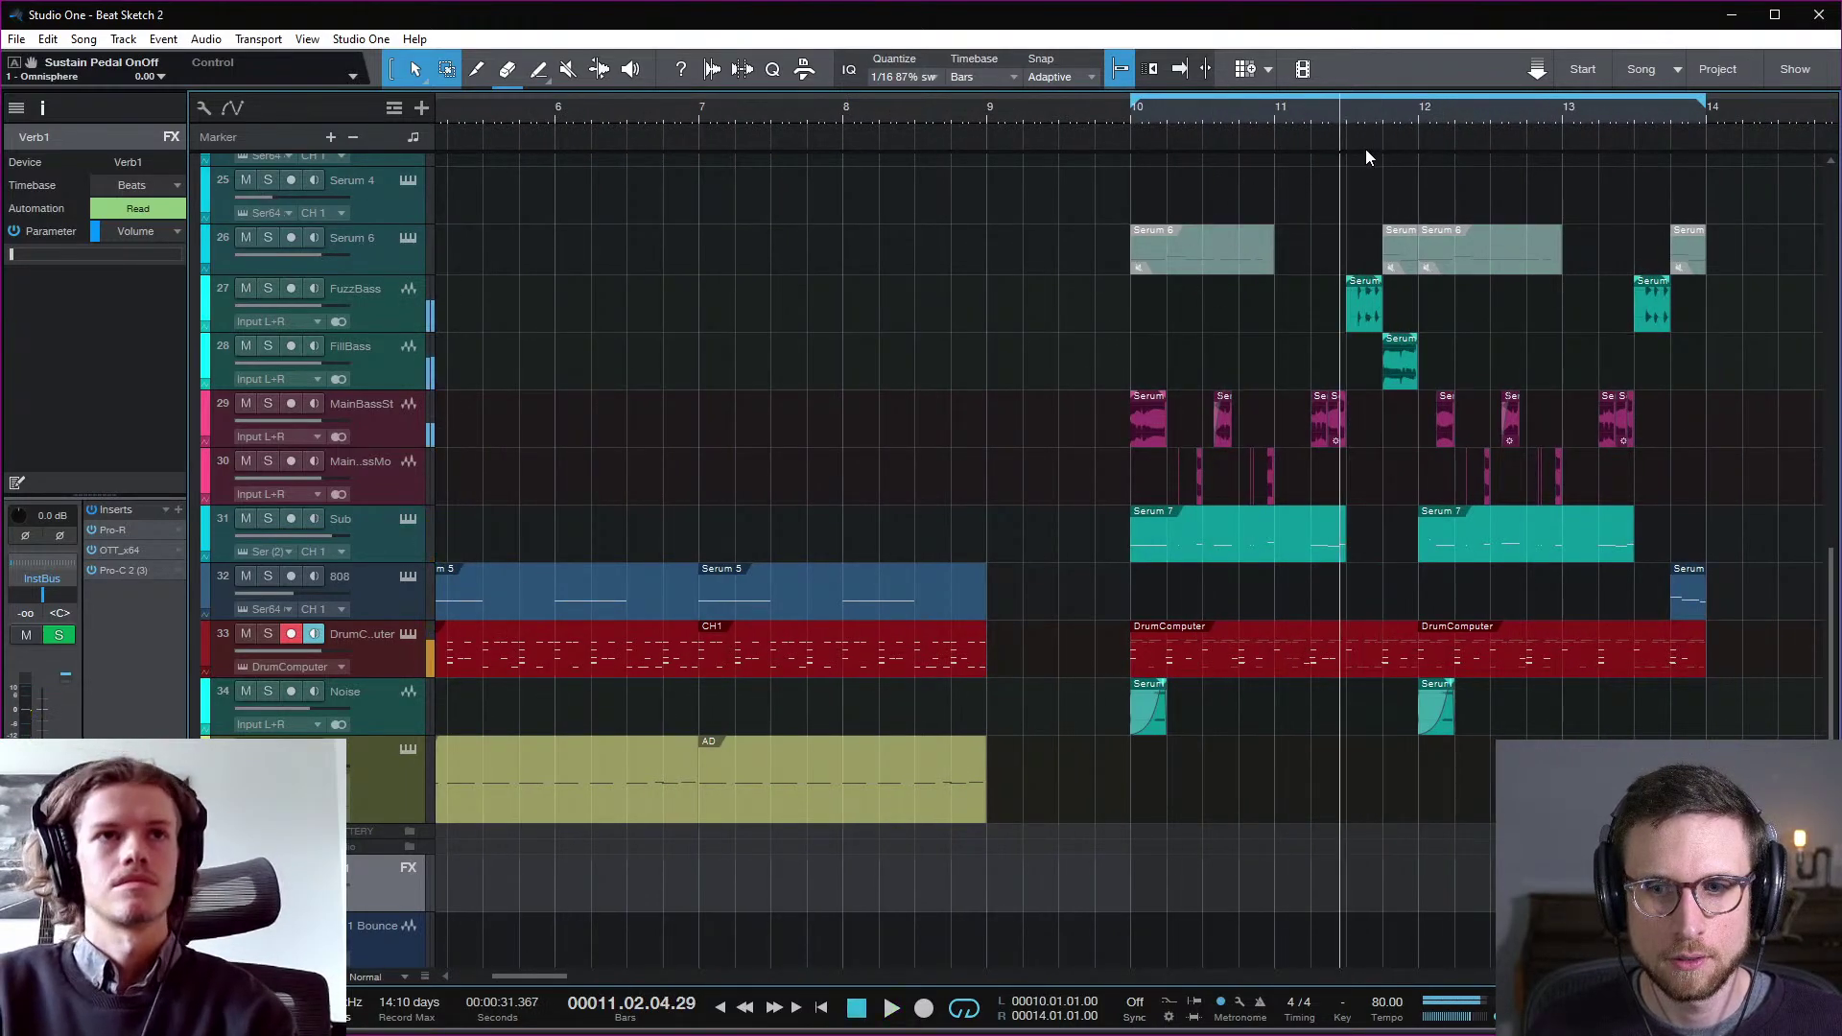
pyautogui.press('space')
pyautogui.press('space')
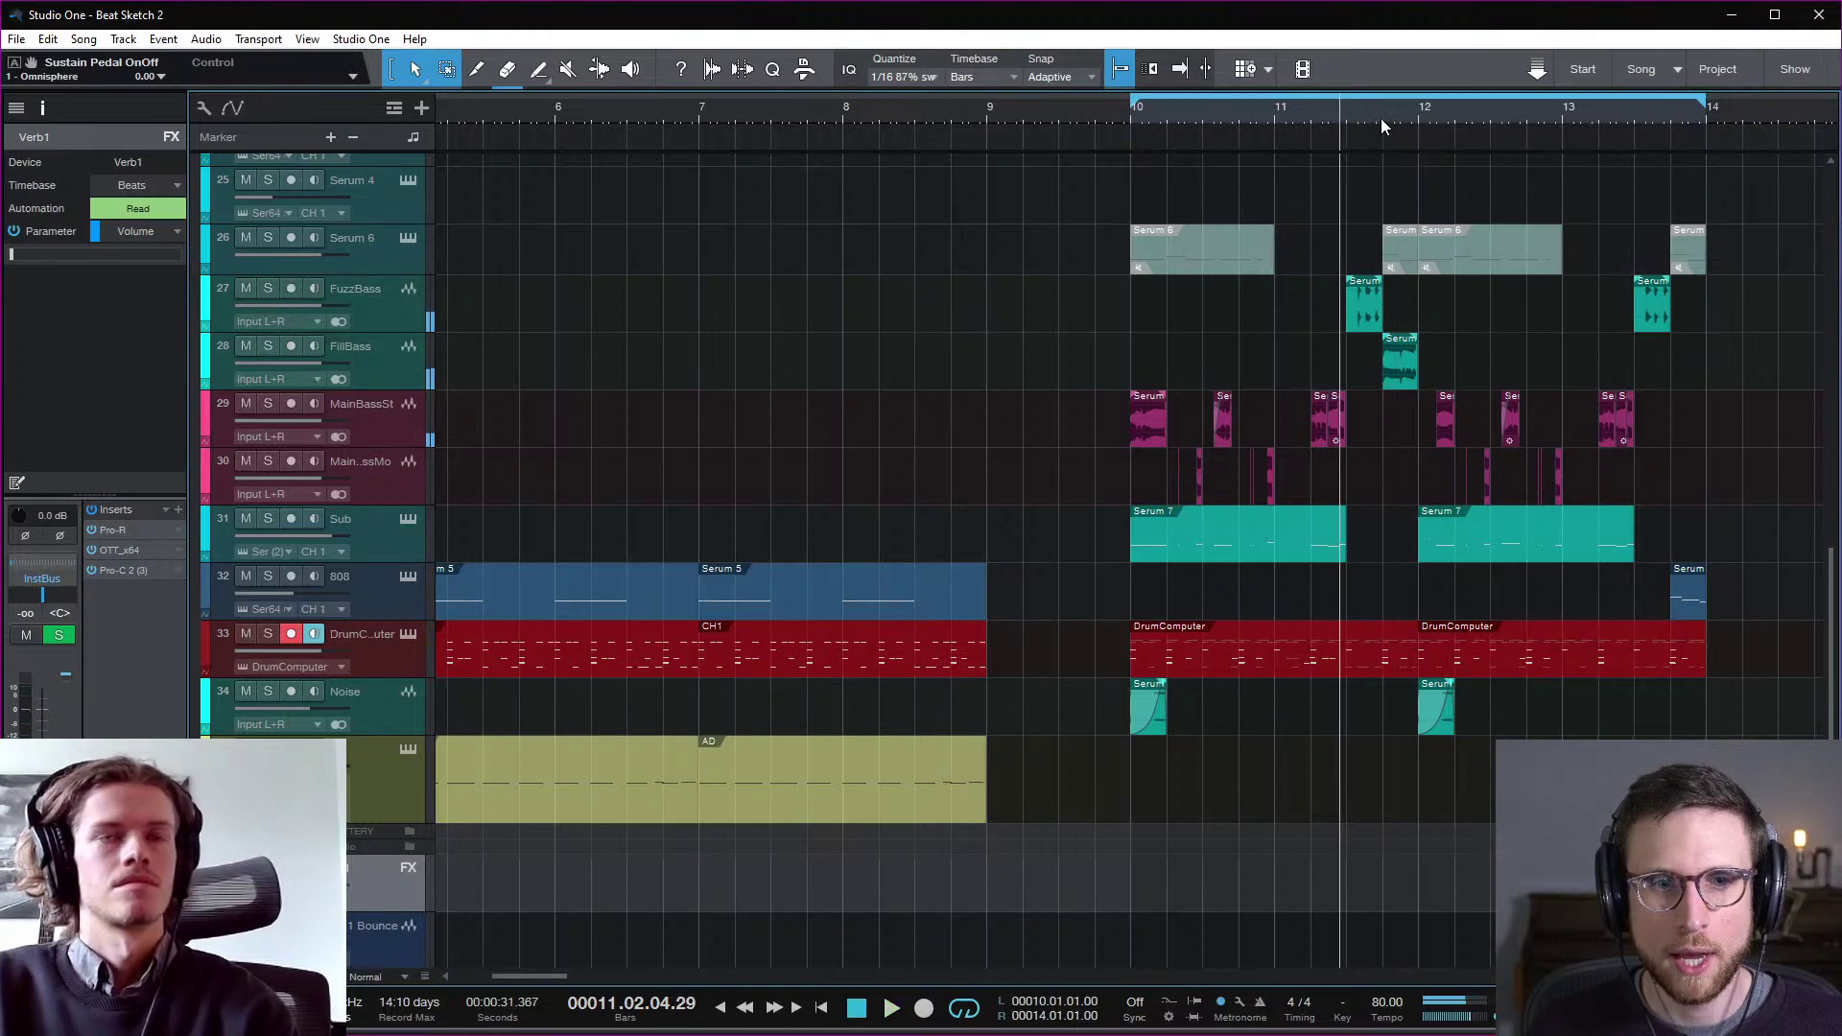
# Step: Audition the FillBass clip repeatedly from bar 11, beat 4
pyautogui.click(1381, 119)
pyautogui.press('space')
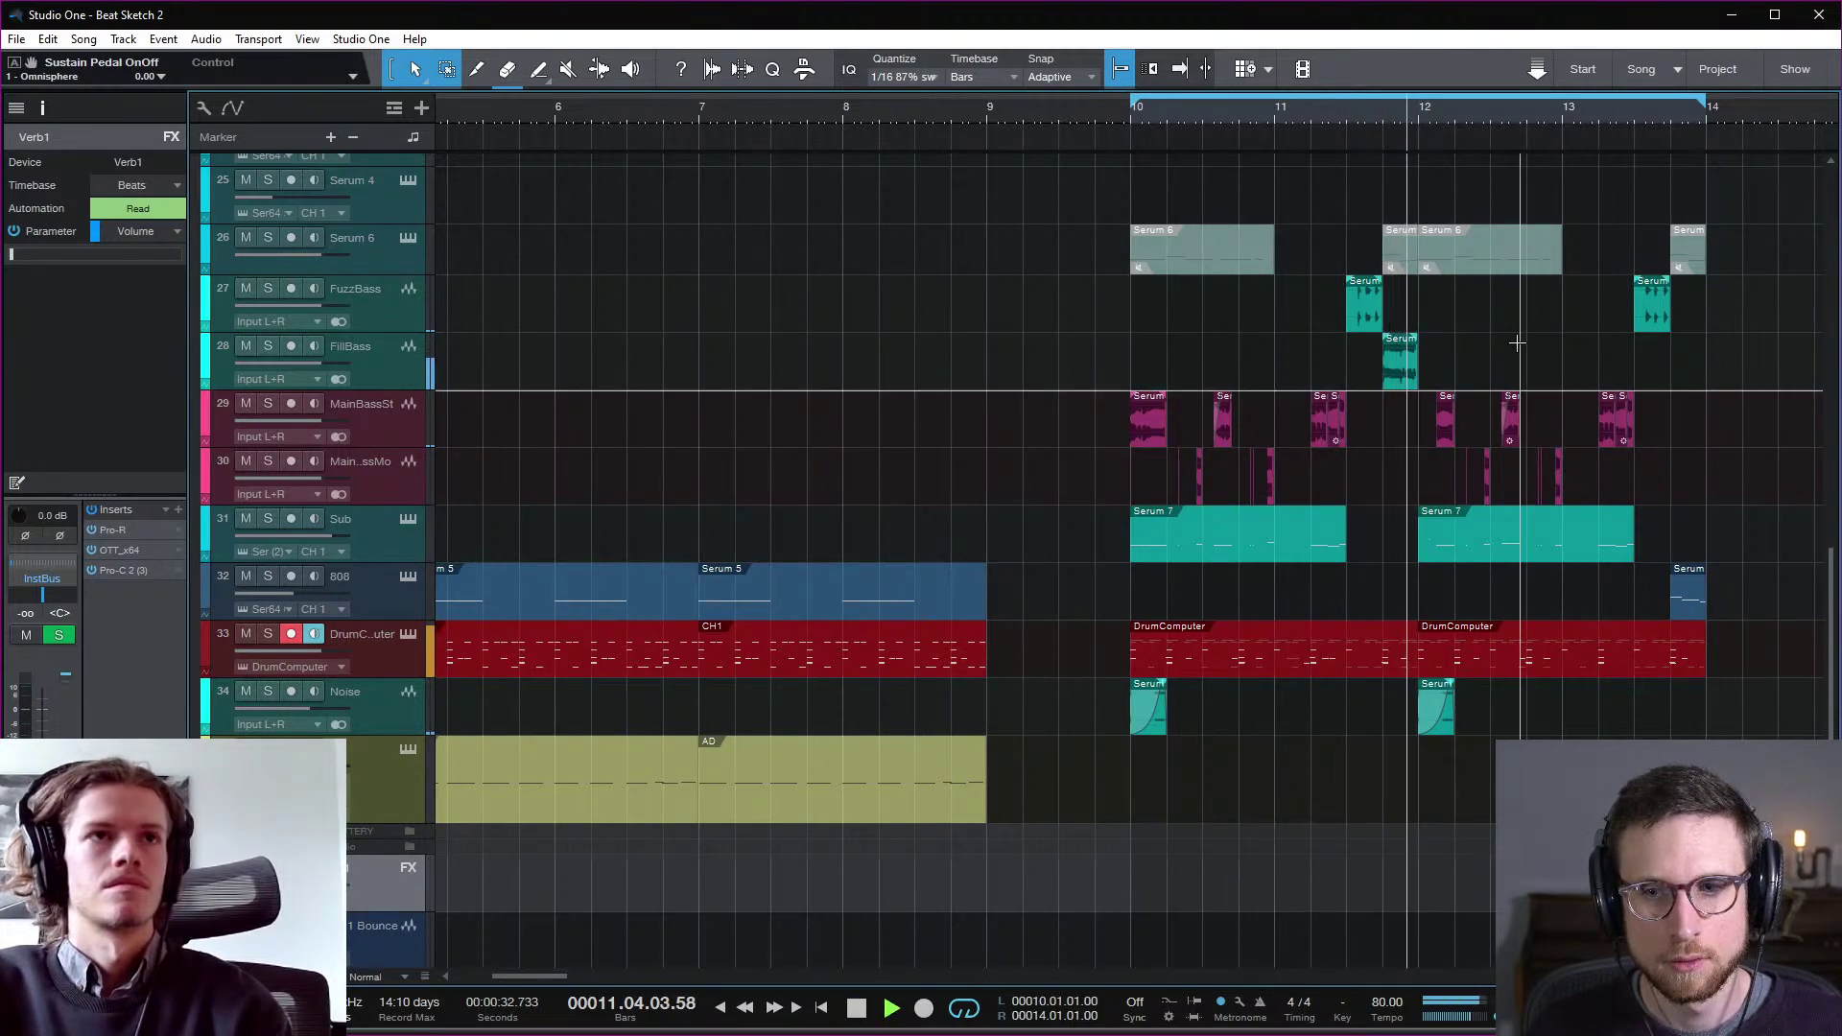
pyautogui.press('space')
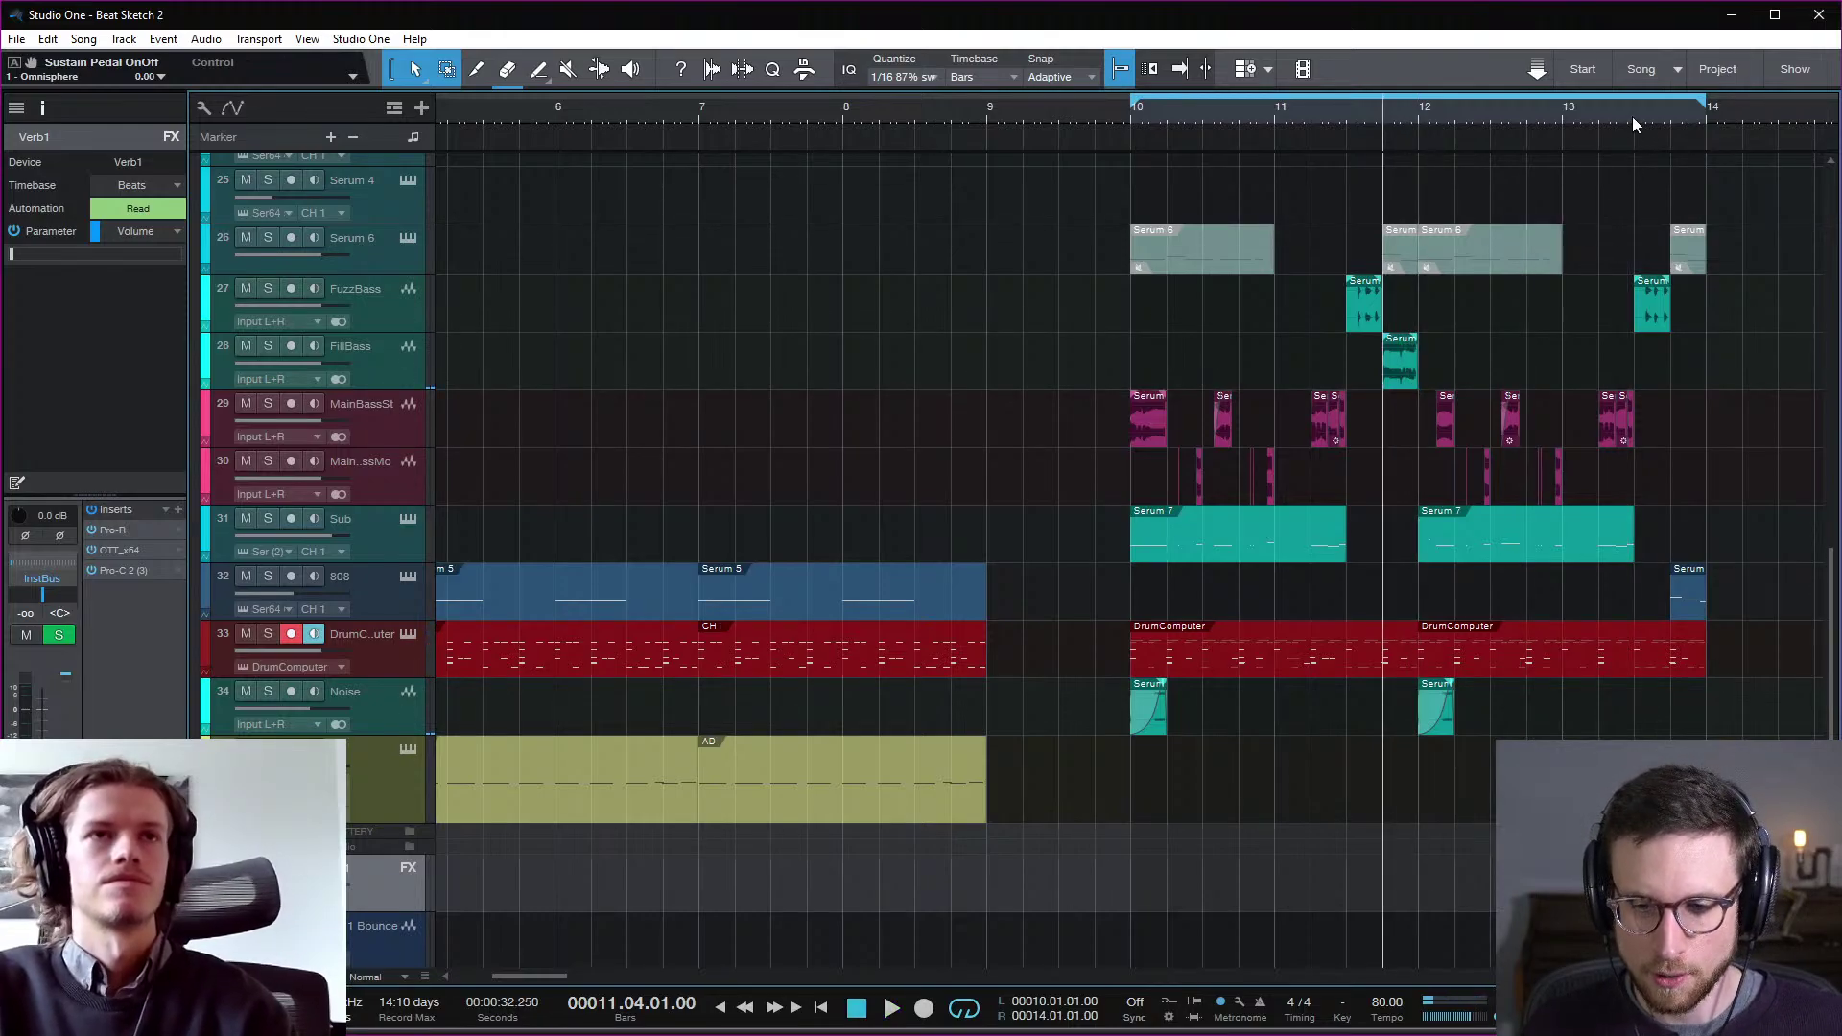
pyautogui.press('space')
pyautogui.press('space')
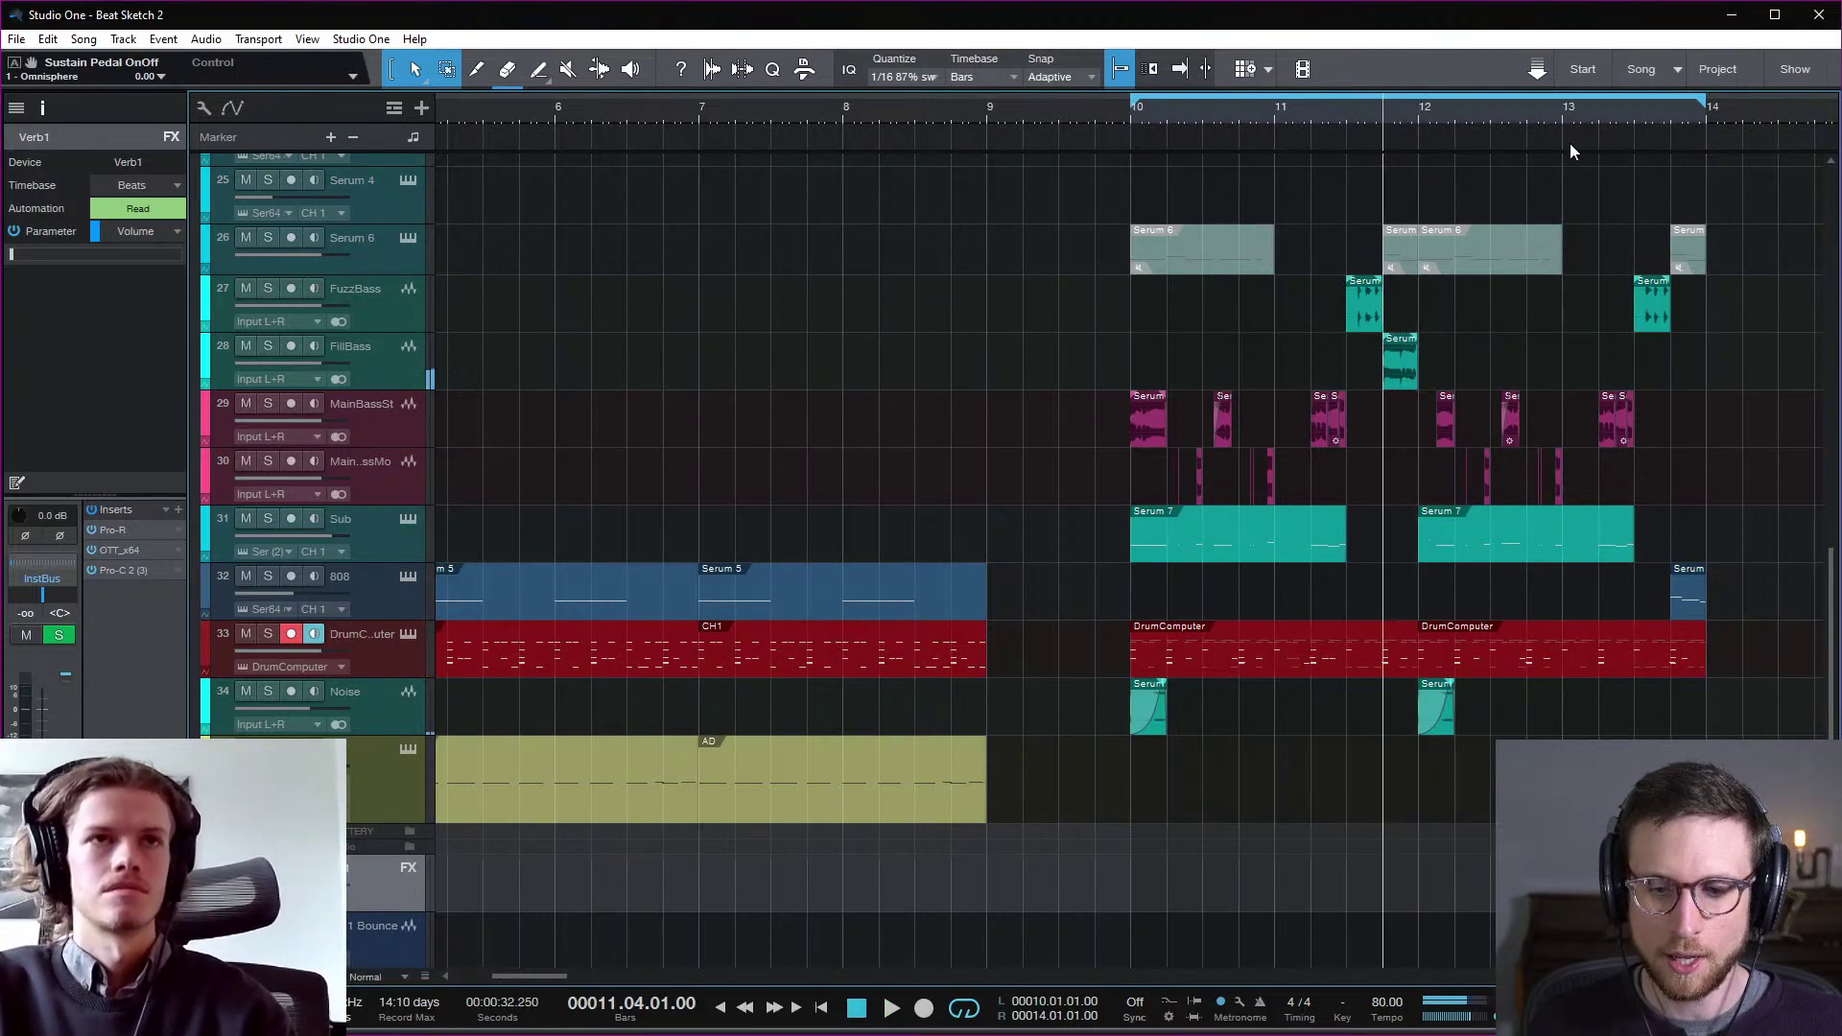
pyautogui.press('space')
pyautogui.press('space')
pyautogui.press('space')
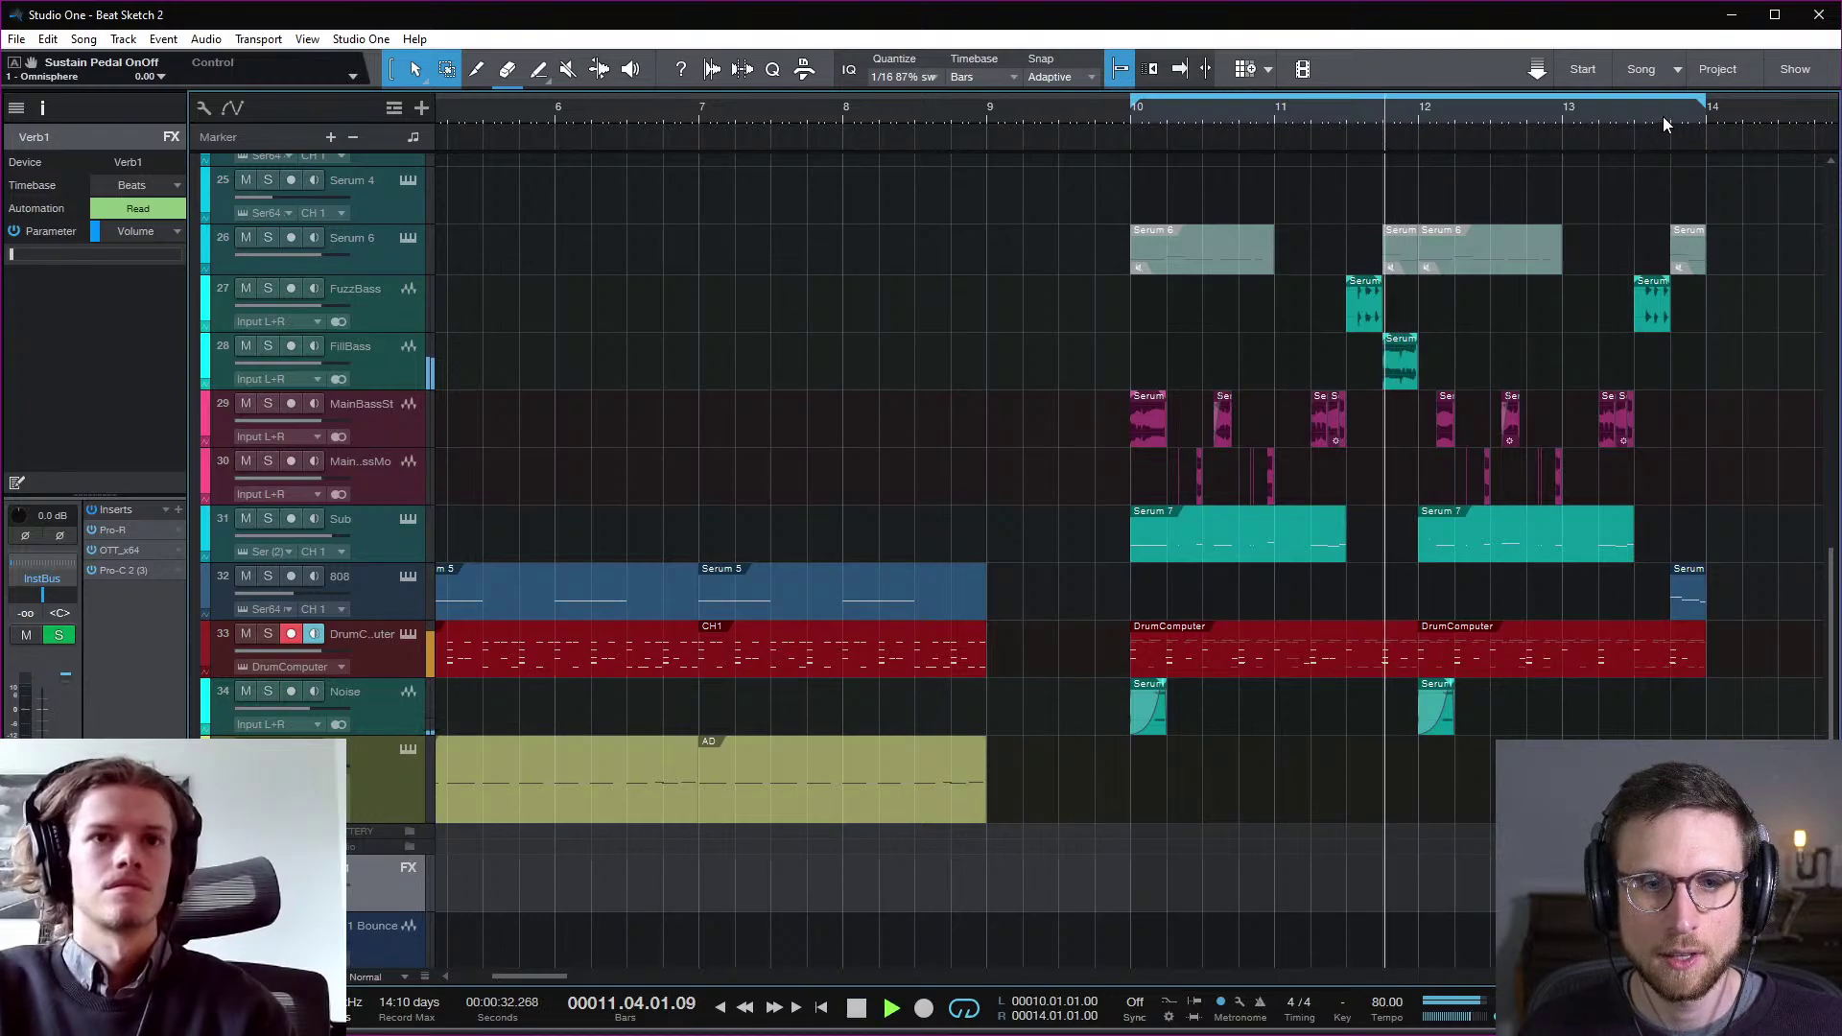
pyautogui.press('space')
# Step: Audition the second FuzzBass clip from bar 13, beat 3
pyautogui.click(1633, 115)
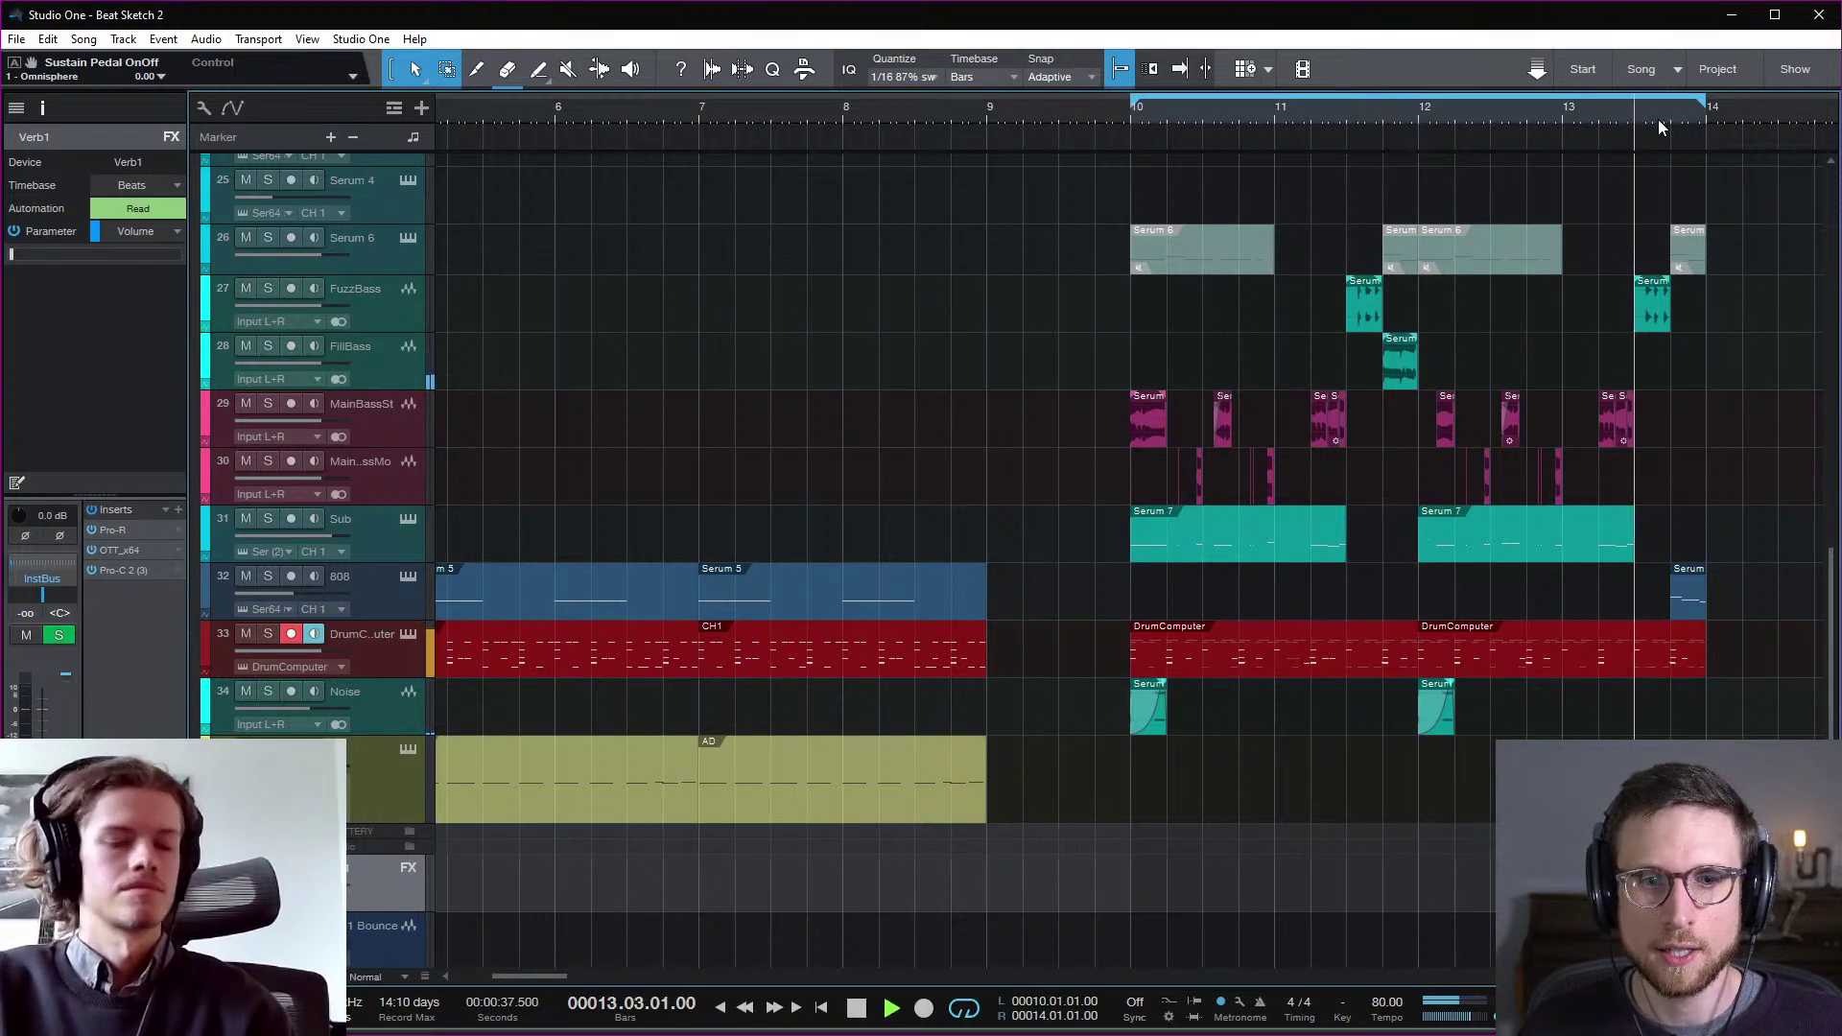
pyautogui.press('space')
pyautogui.press('space')
pyautogui.press('space')
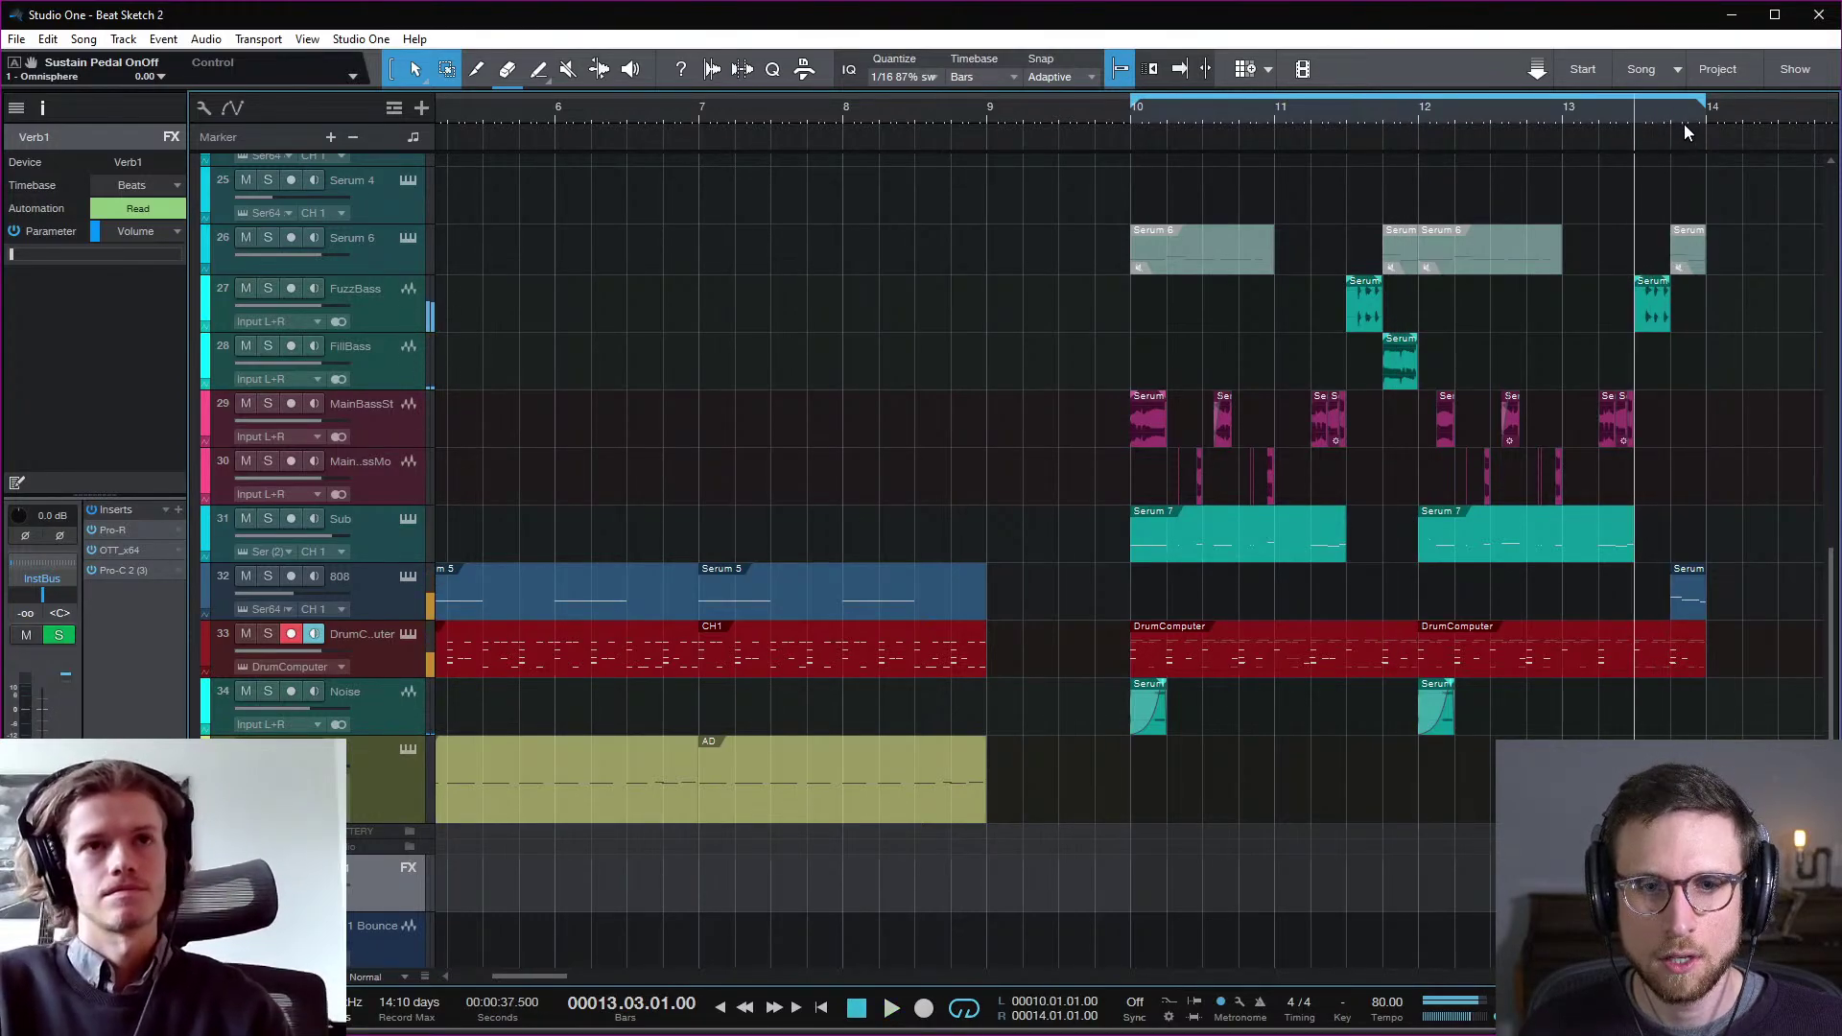
# Step: Audition the 808 clip from bar 13, beat 4, and let playback loop back through the section from bar 10
pyautogui.click(1689, 132)
pyautogui.press('space')
pyautogui.press('space')
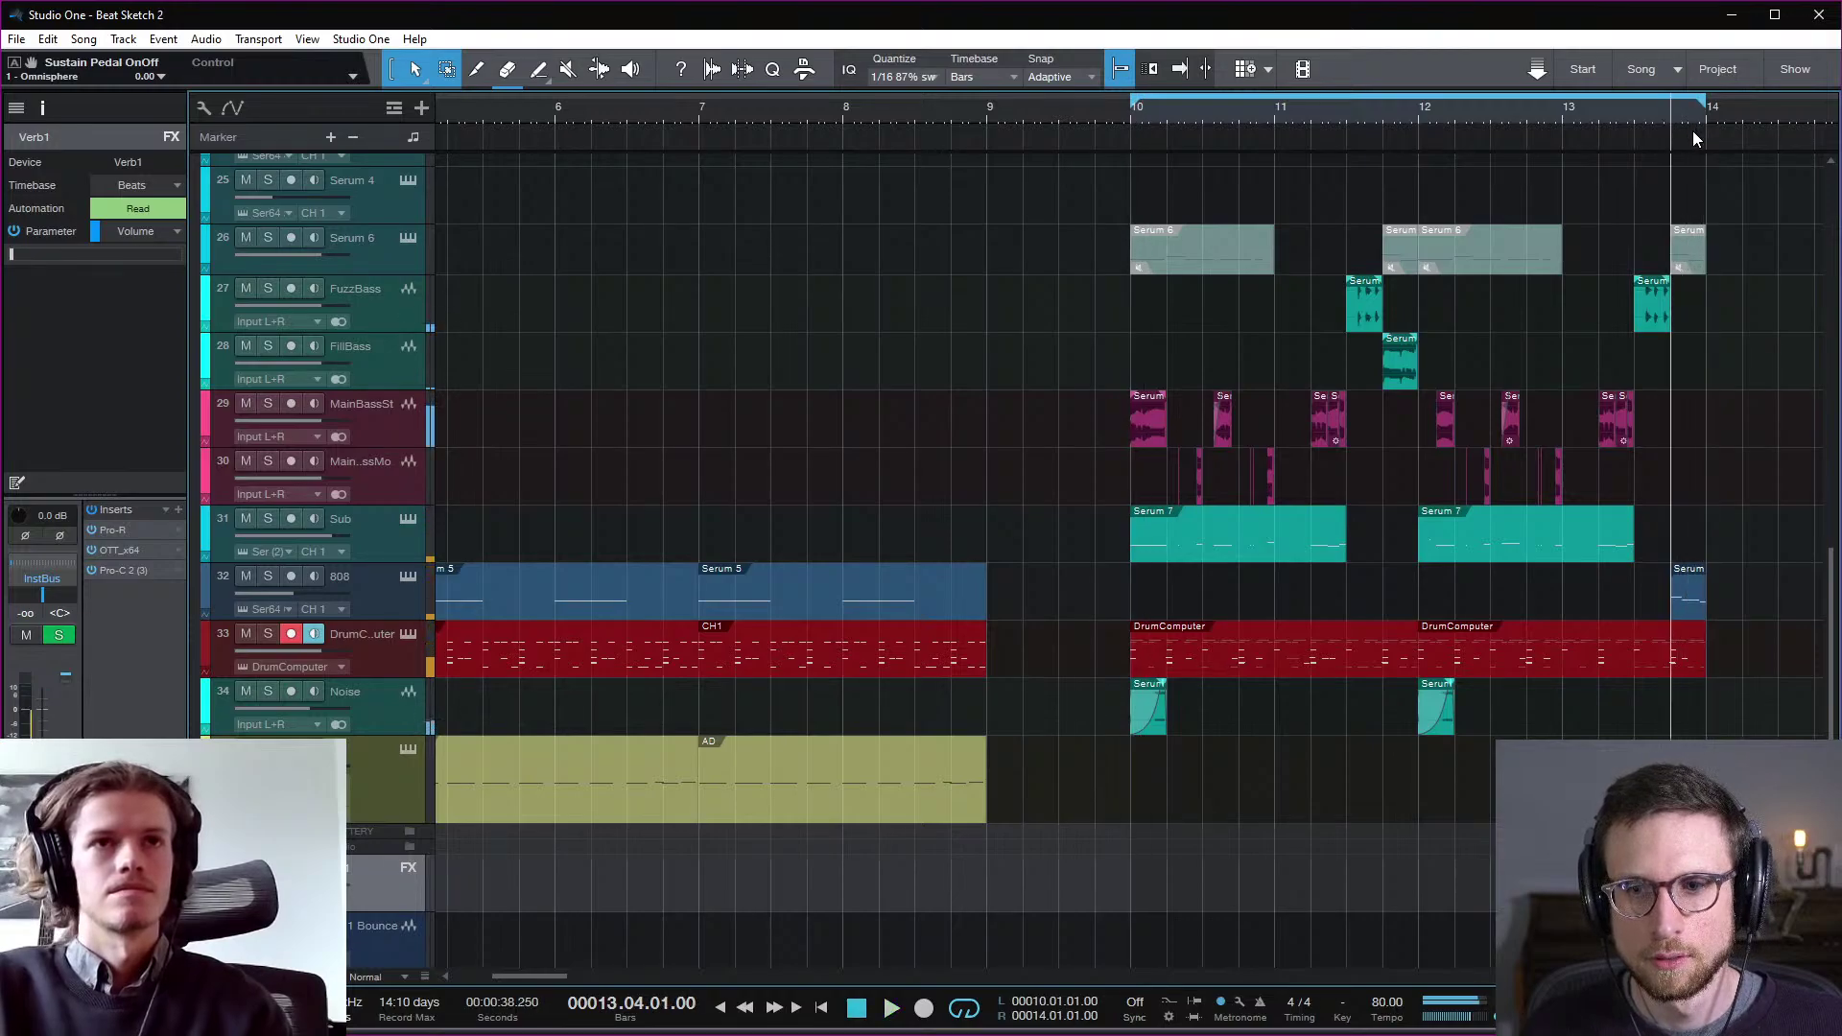
pyautogui.press('space')
pyautogui.press('space')
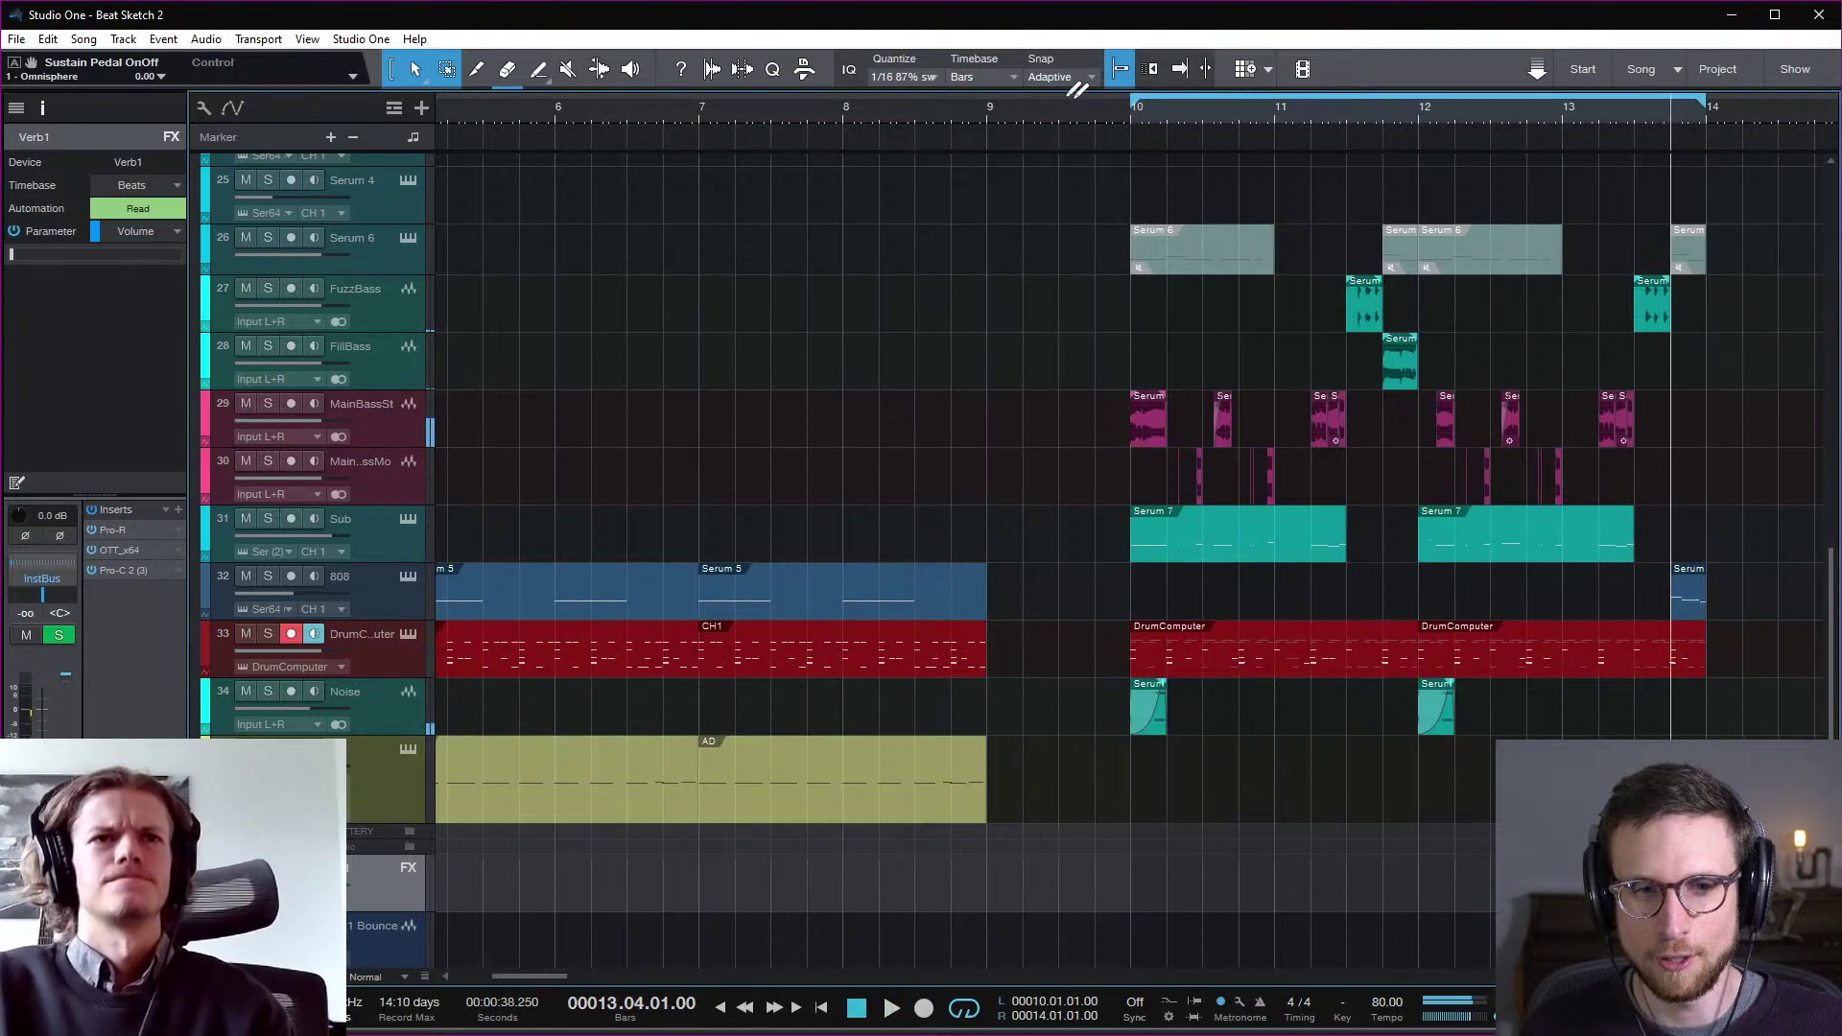
pyautogui.press('space')
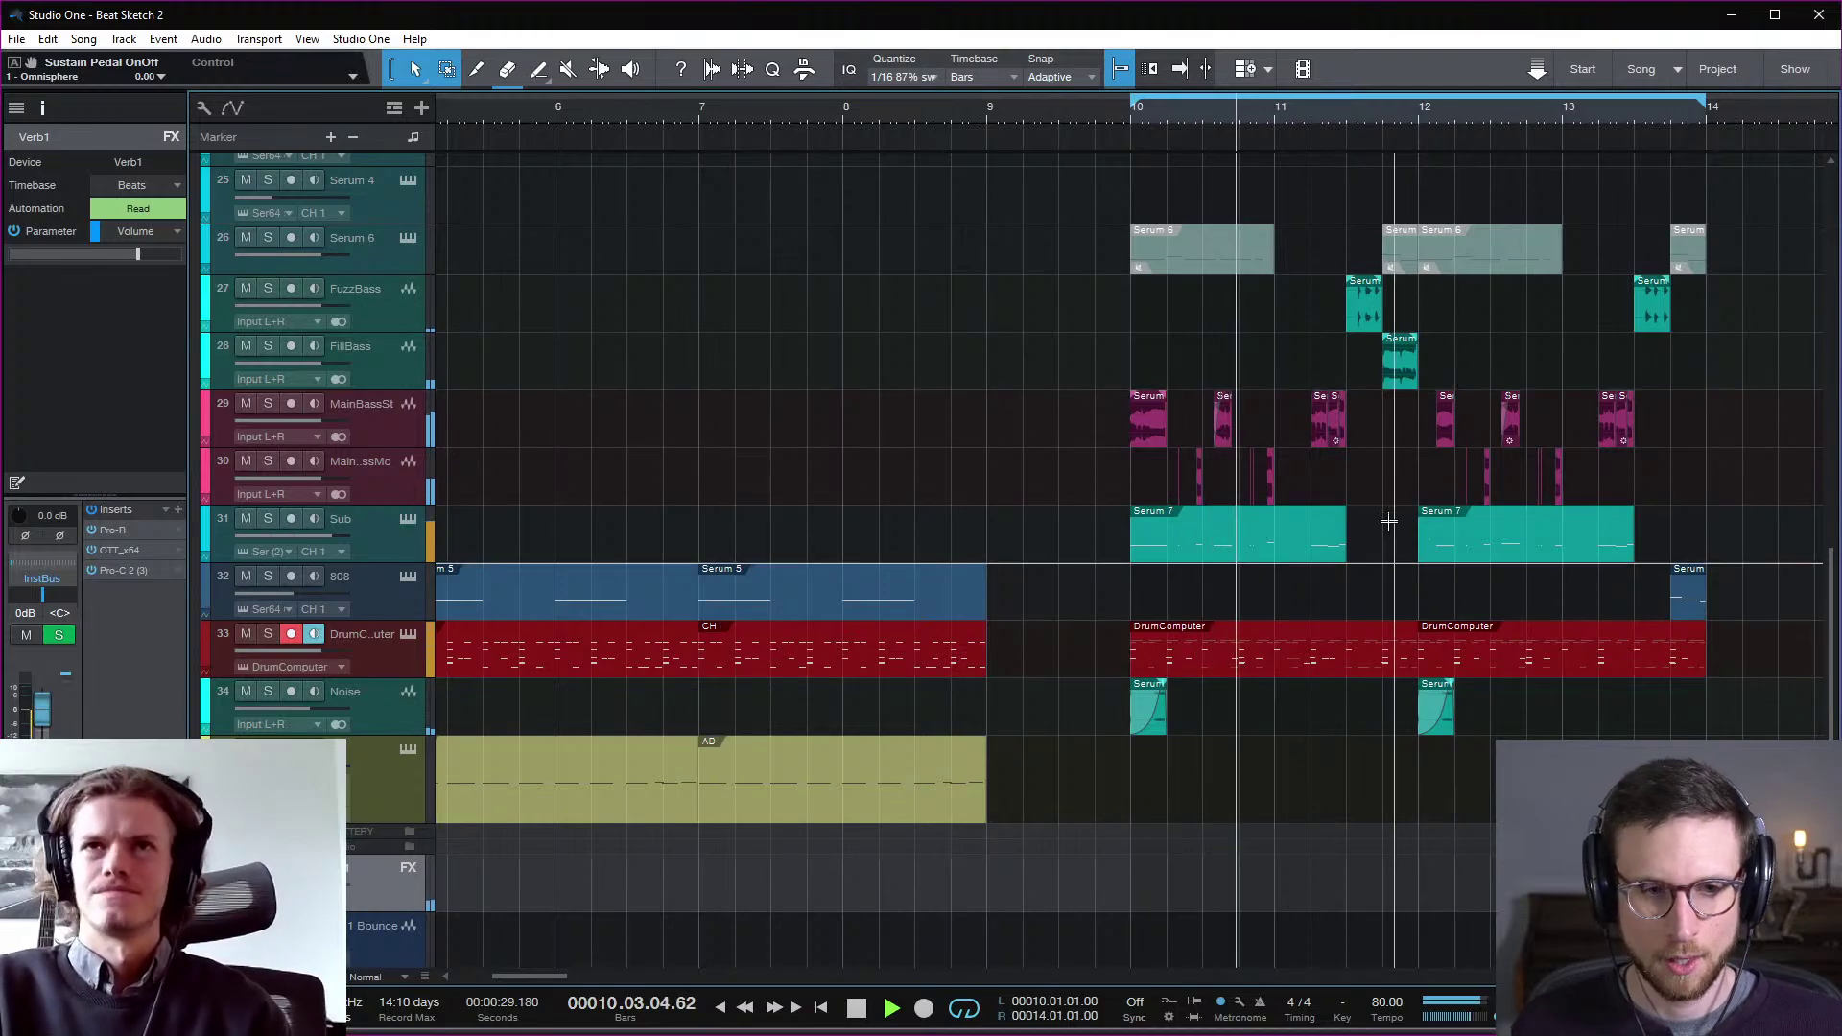
pyautogui.press('space')
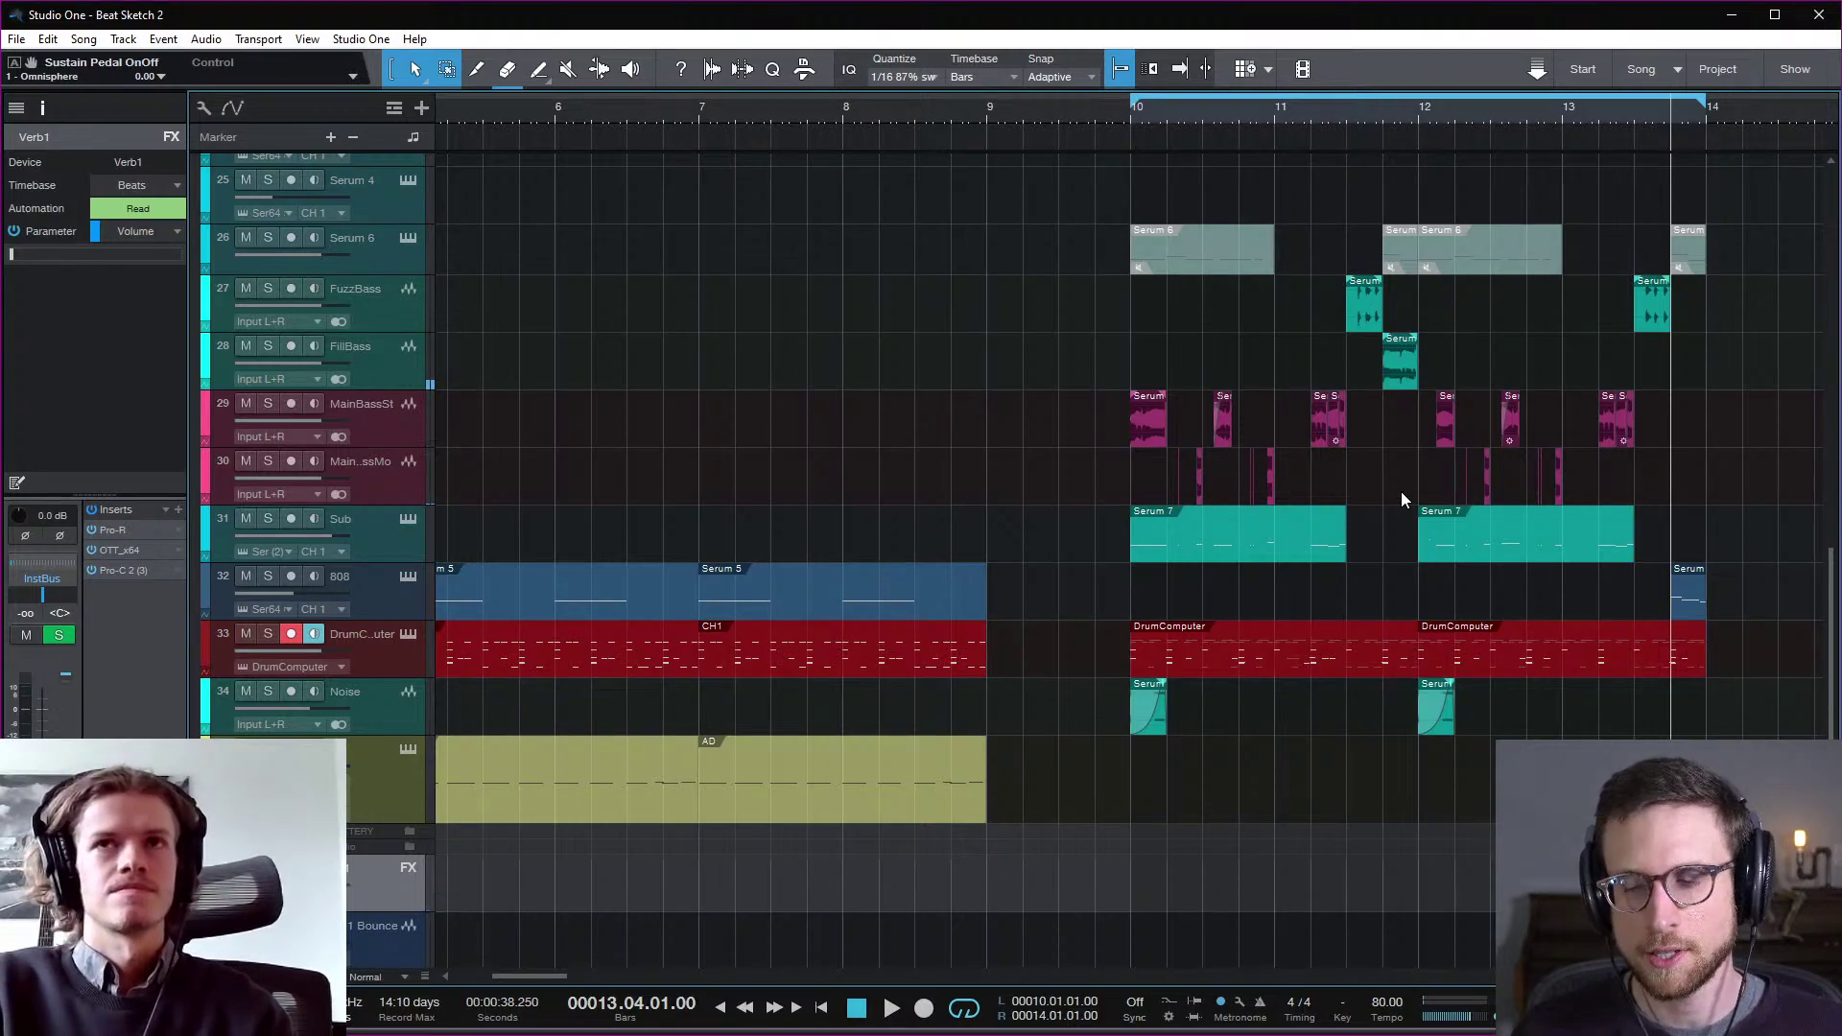
# Step: Return the playhead to bar 10 and review the wider arrangement across the Omni, Serum, bass and drum tracks
pyautogui.click(1126, 113)
pyautogui.click(1130, 117)
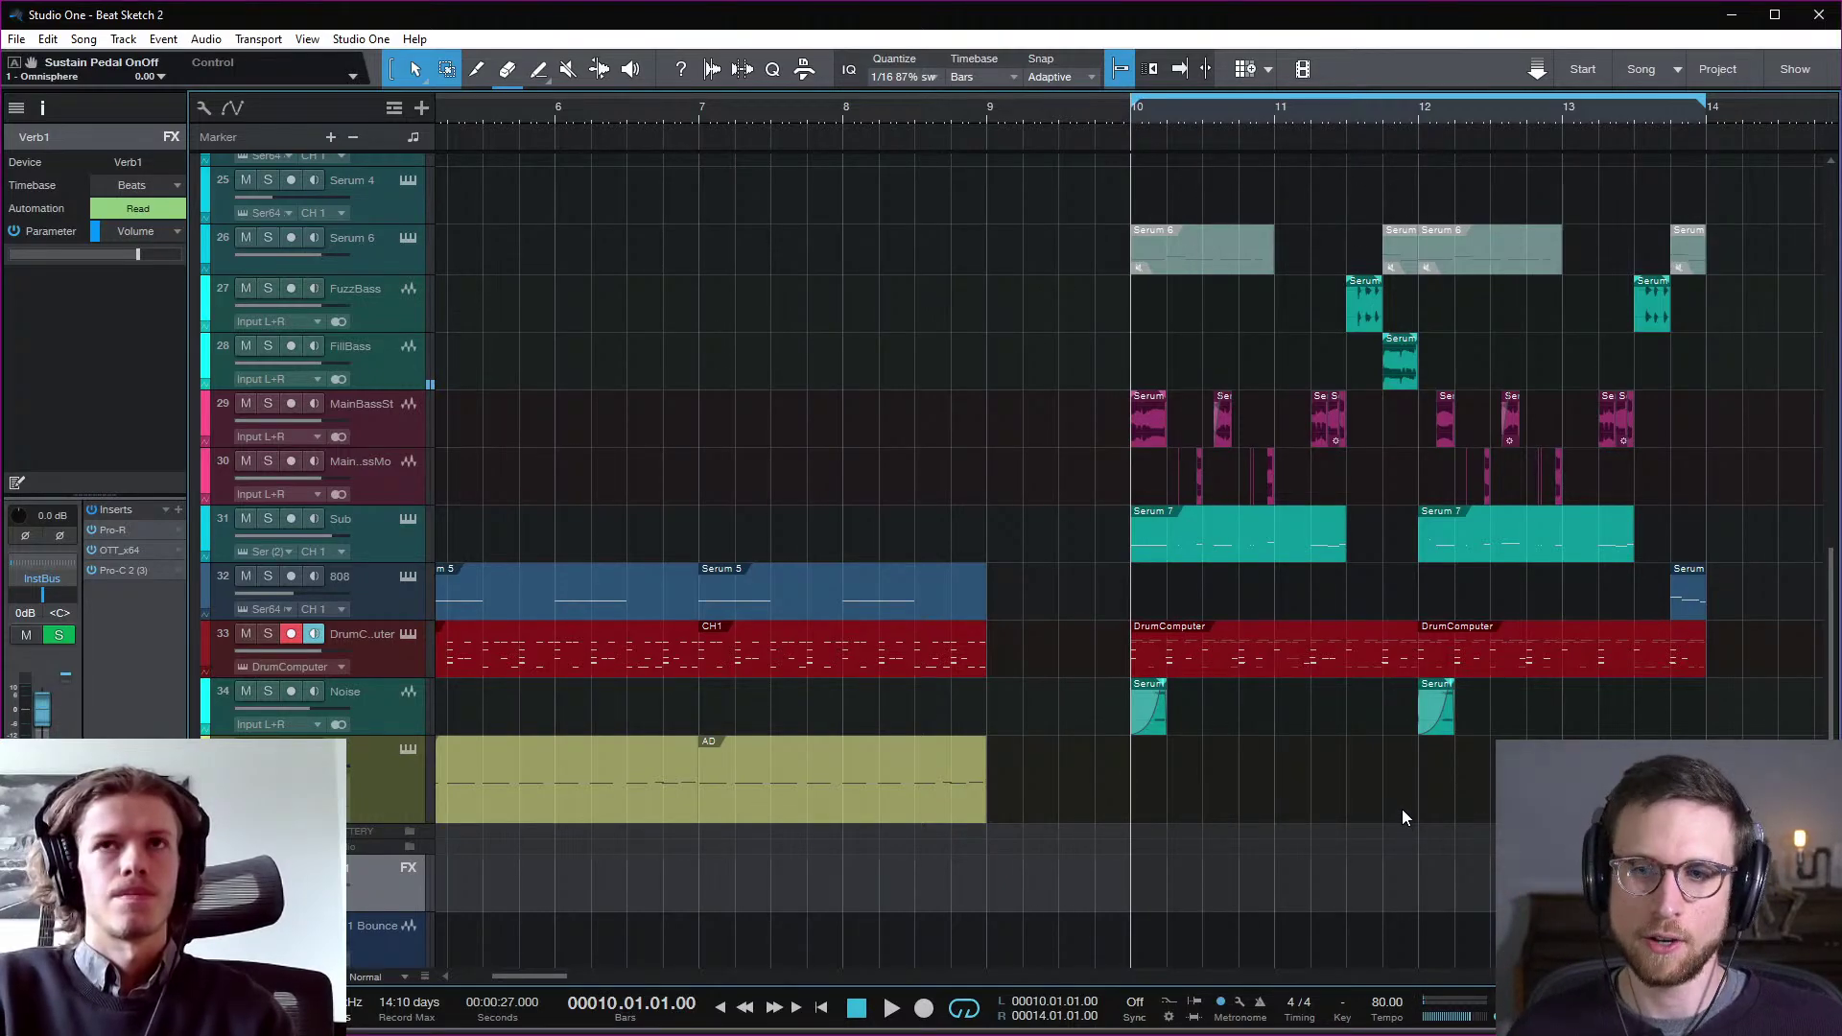
pyautogui.hscroll(5, 1549, 732)
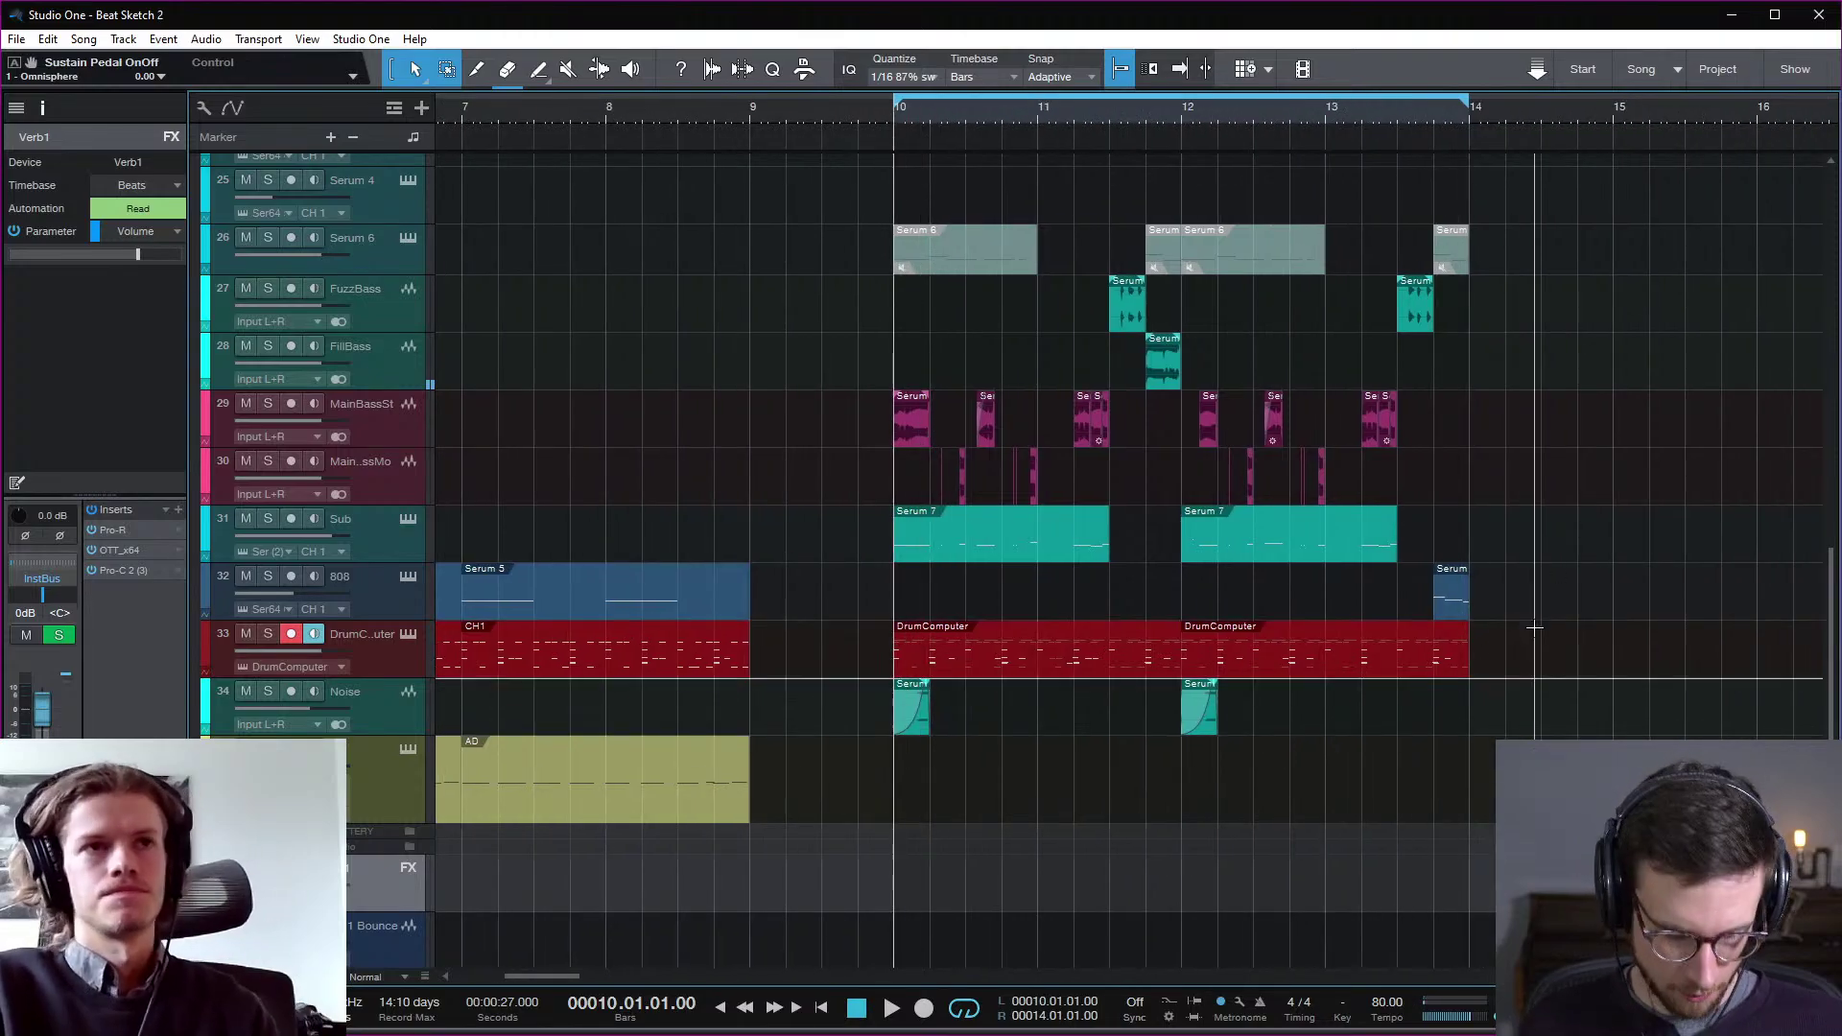
pyautogui.press('w')
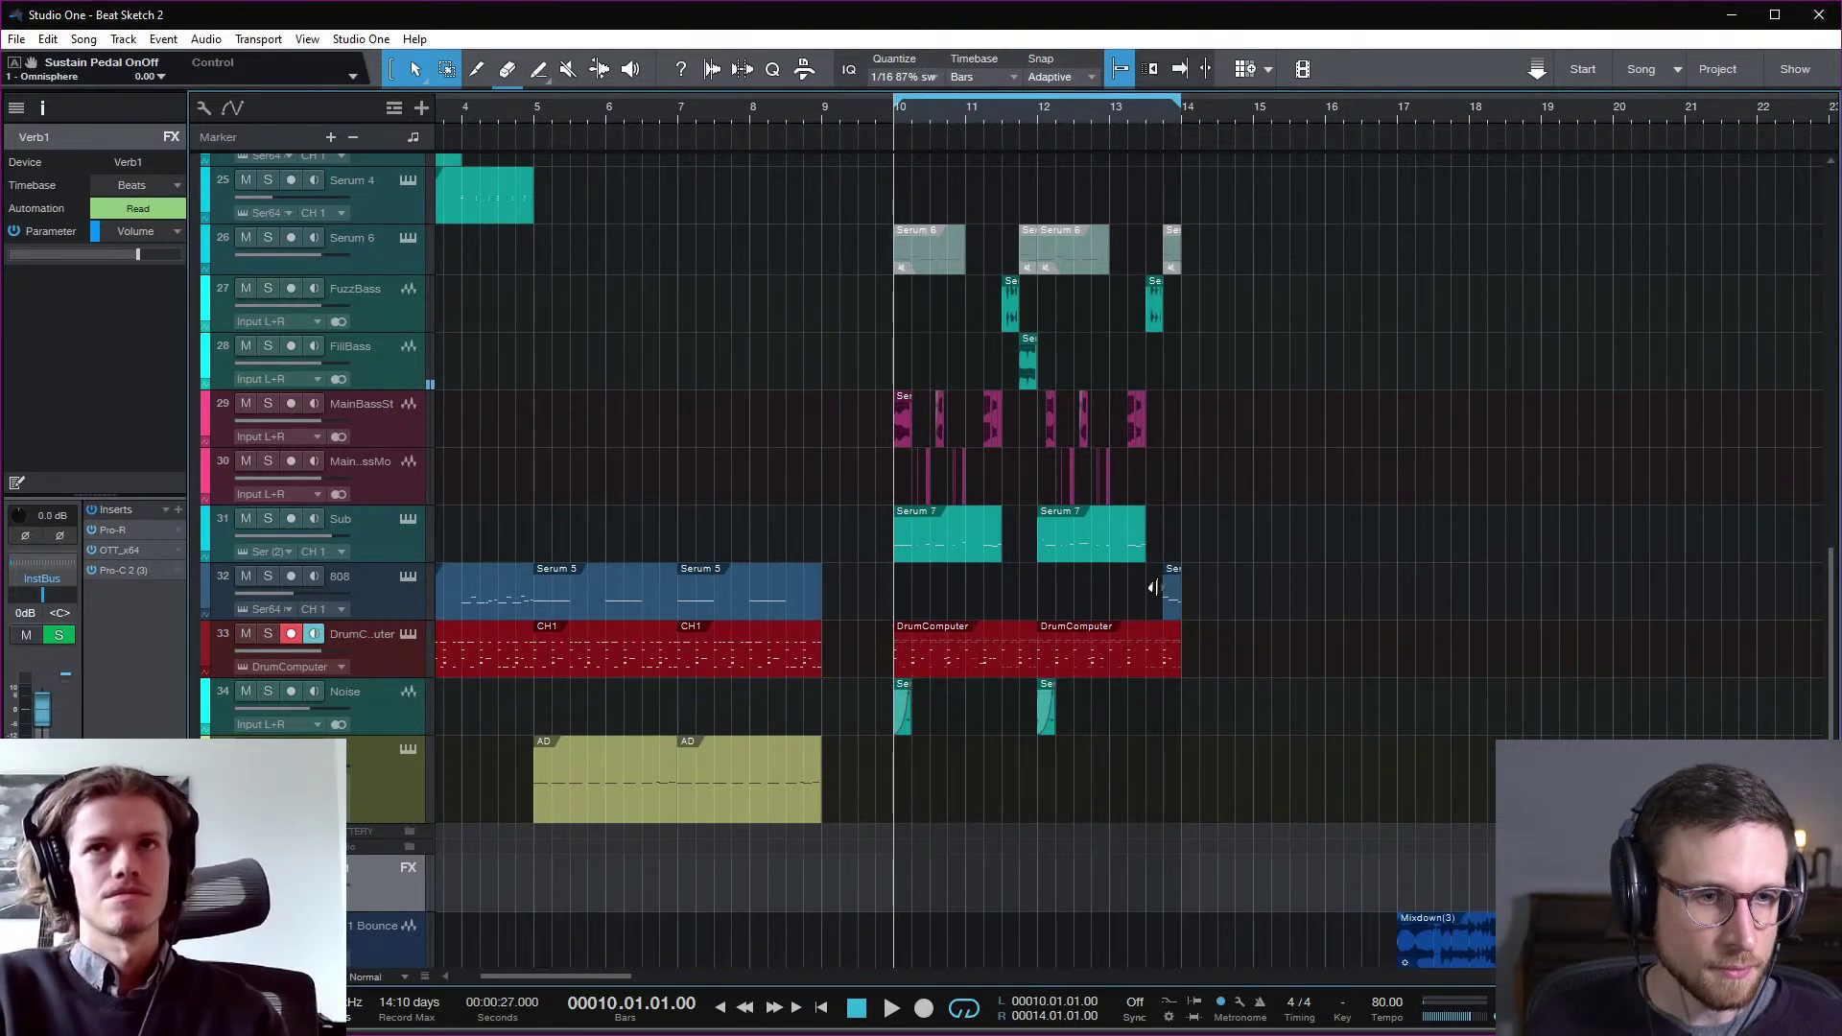
pyautogui.scroll(5, 1187, 531)
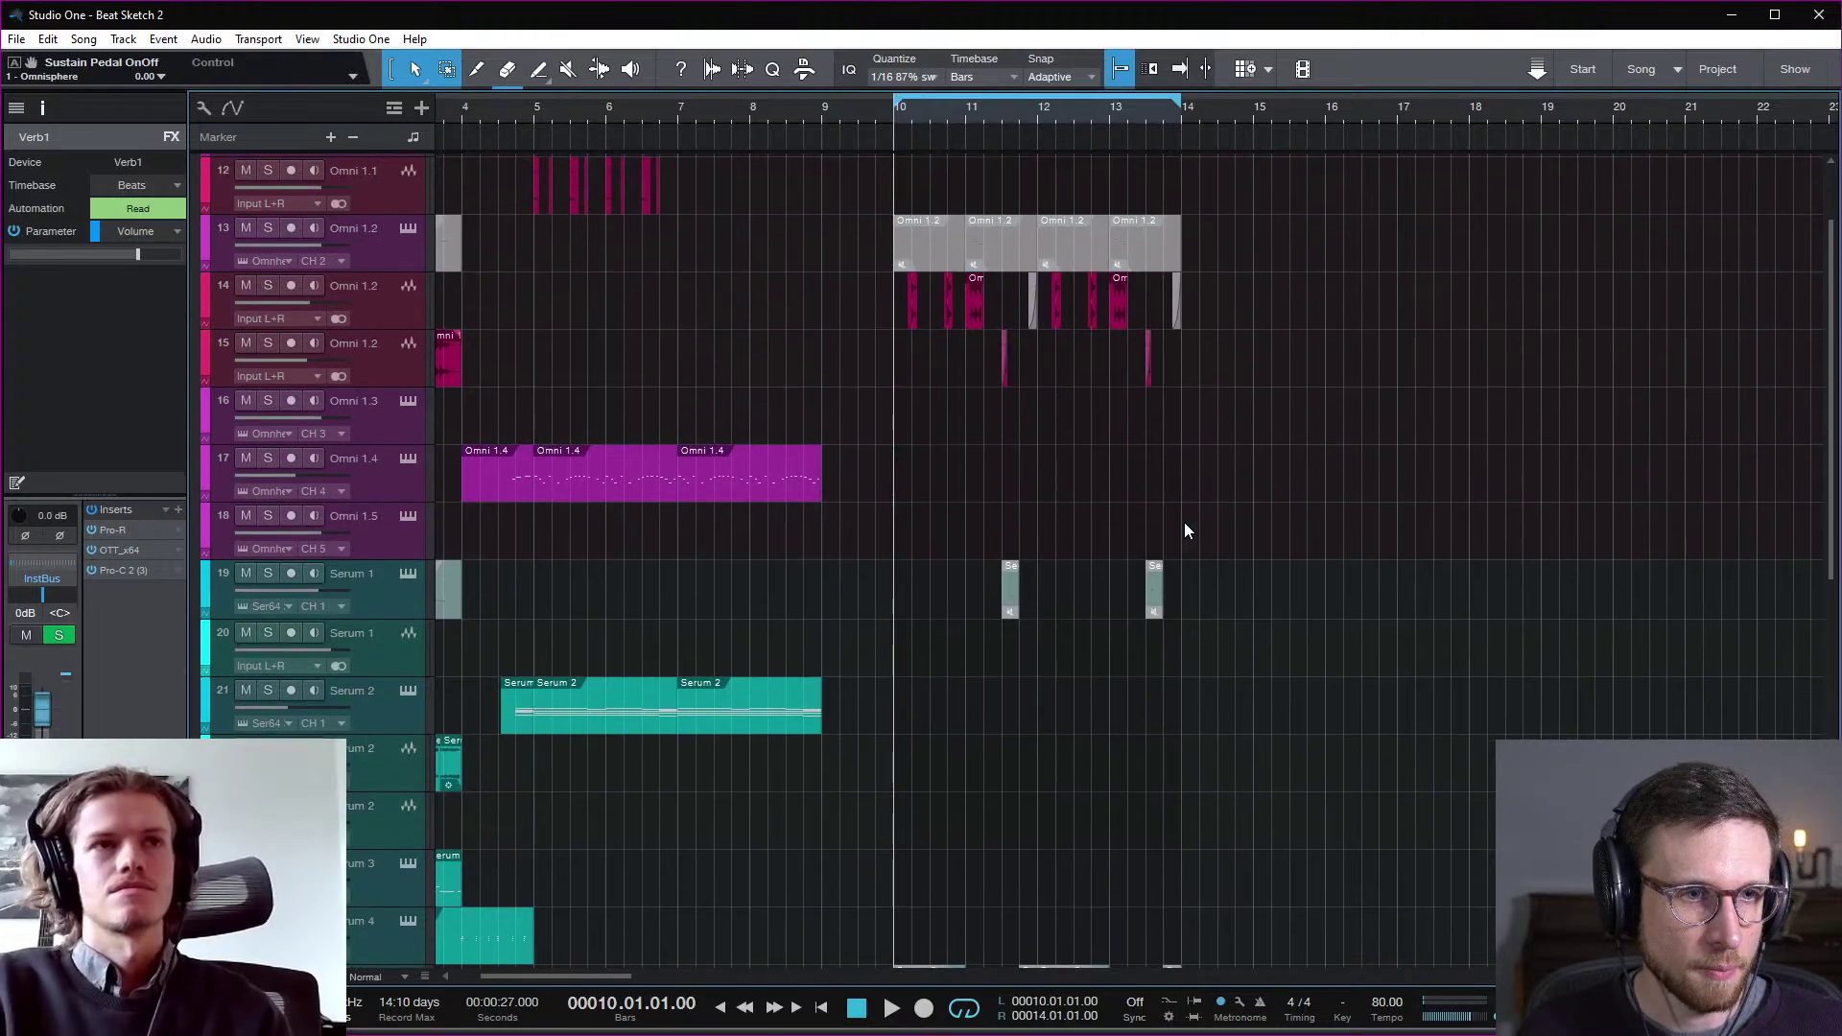
pyautogui.scroll(-2, 1298, 561)
pyautogui.scroll(-2, 1298, 561)
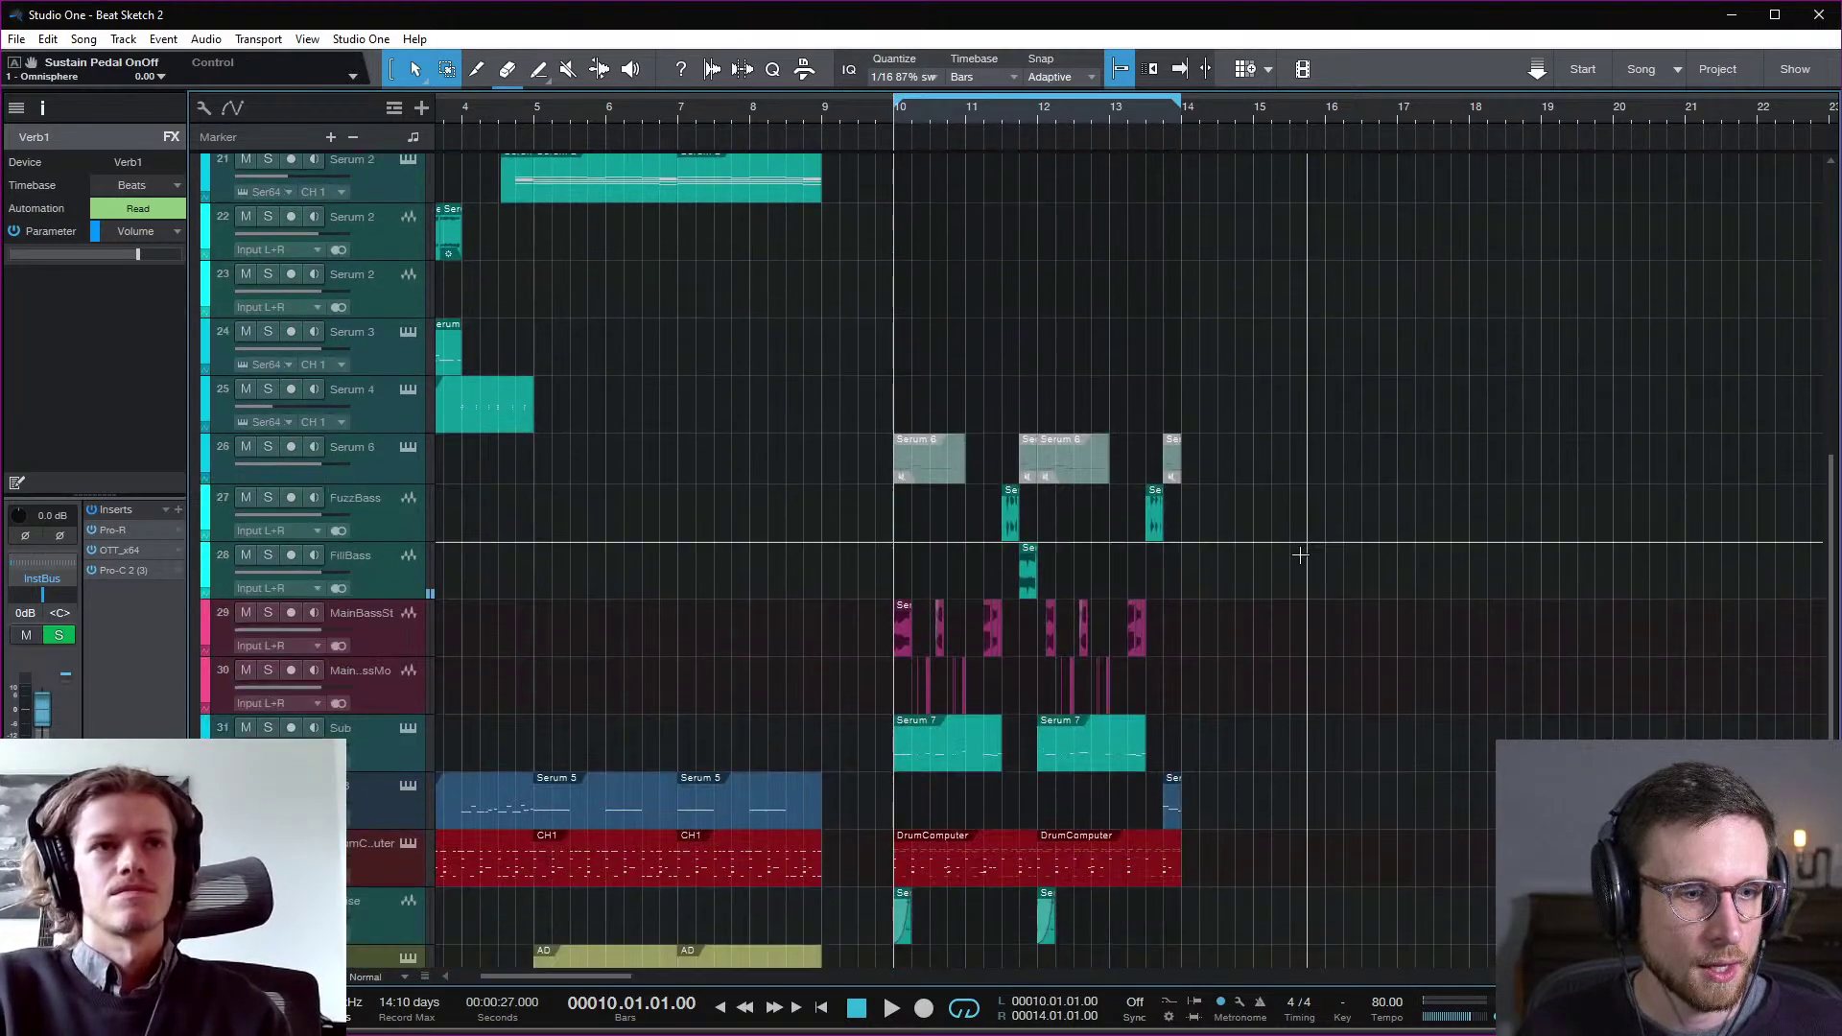
pyautogui.scroll(-2, 1303, 618)
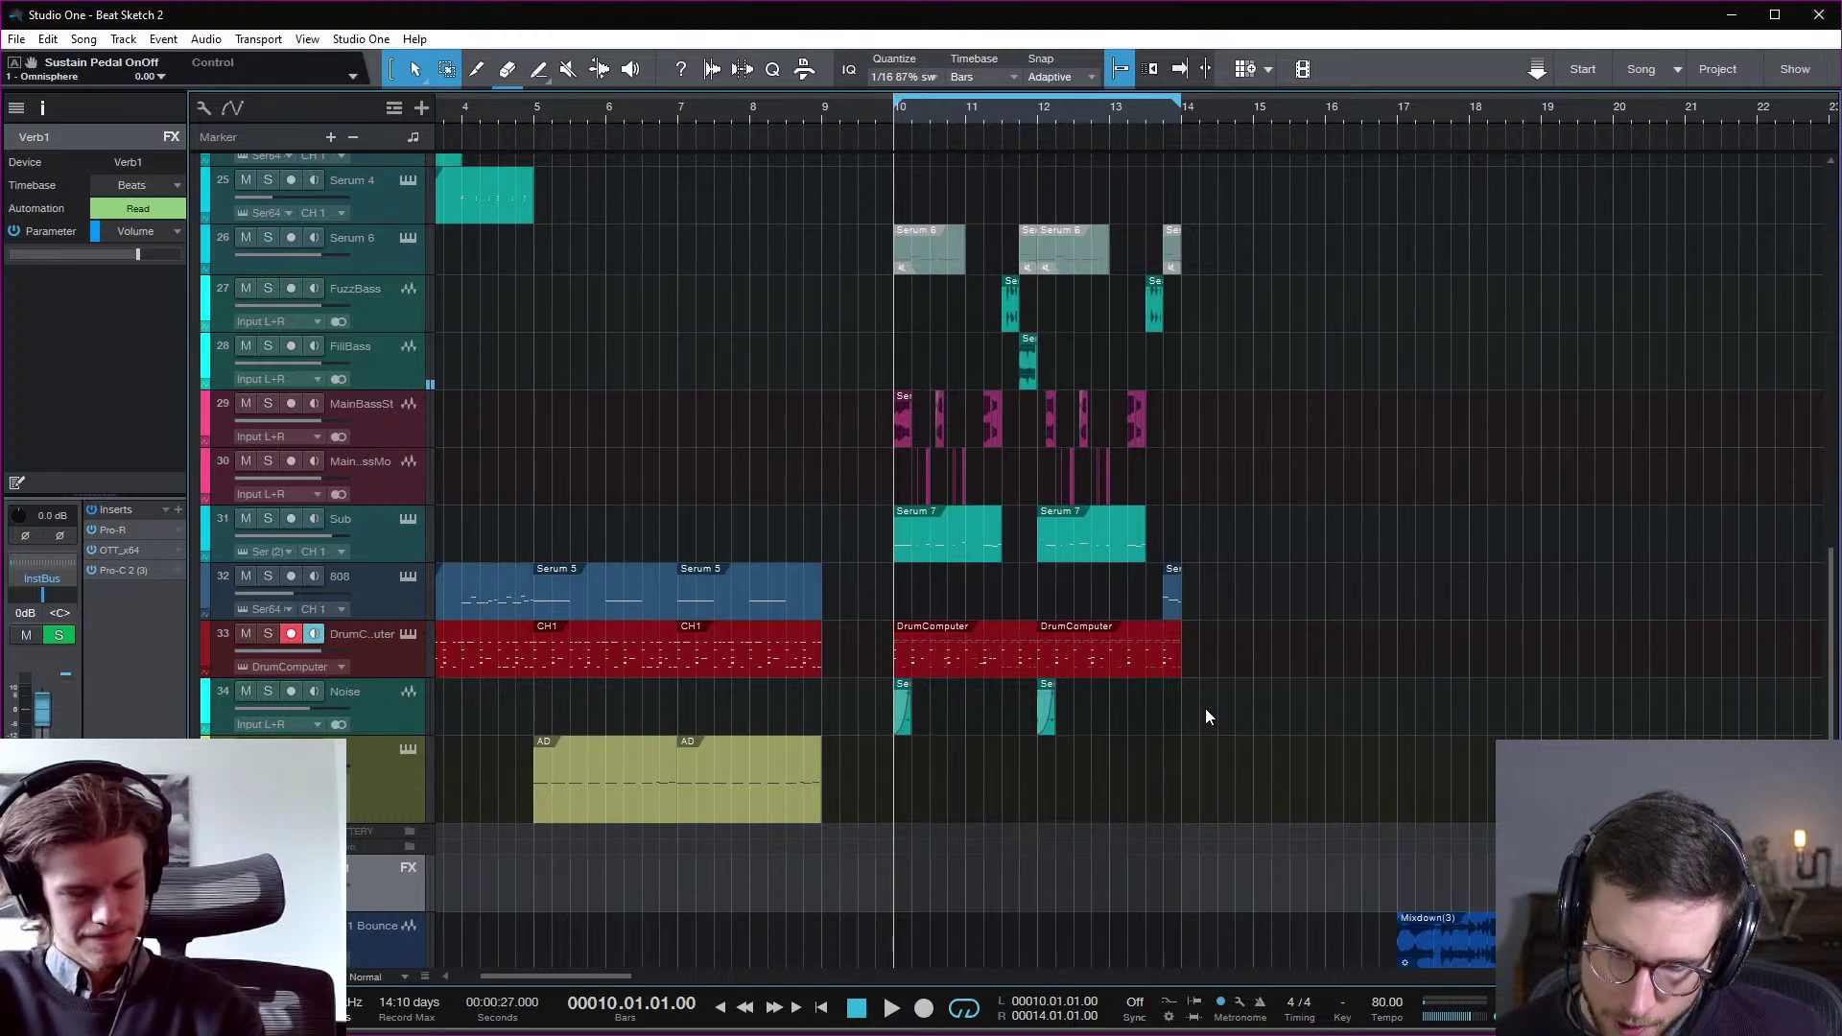
pyautogui.press('ctrl')
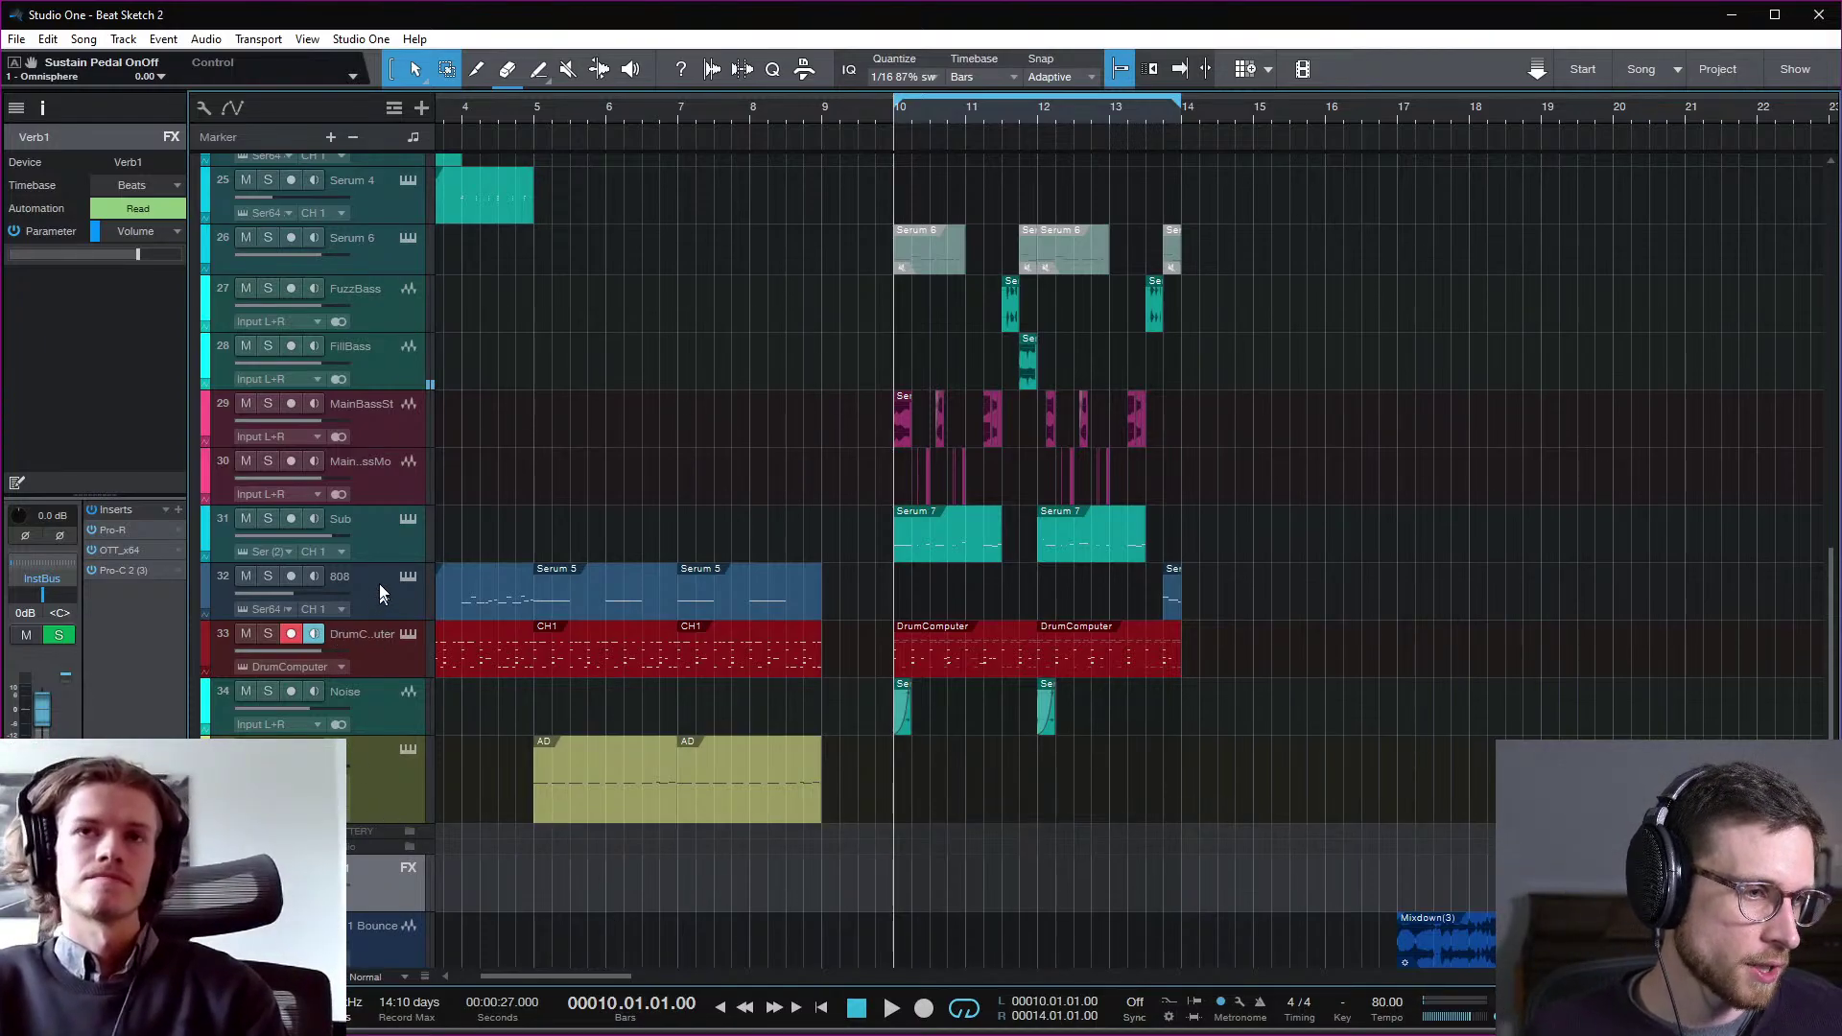
# Step: Insert the Timeless 2 delay from the favorite effects on the Sub track and move its window clear of the track list
pyautogui.click(377, 545)
pyautogui.click(181, 559)
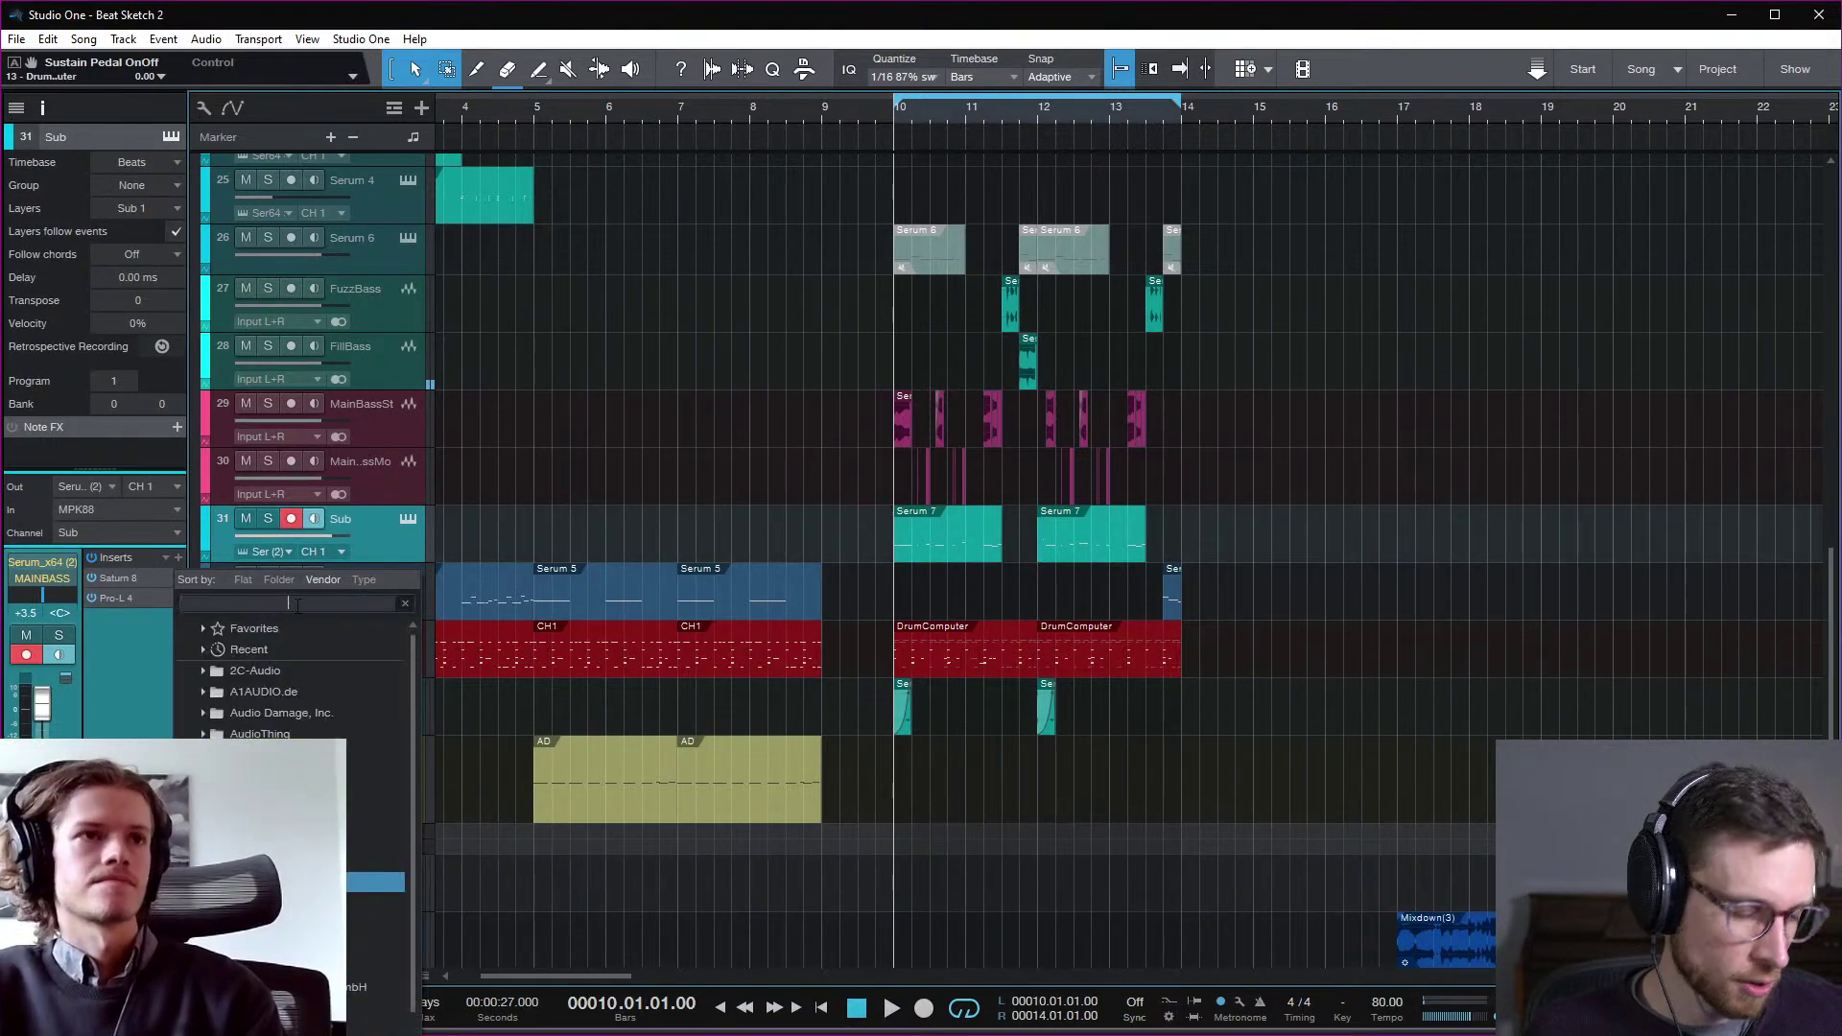
pyautogui.click(287, 649)
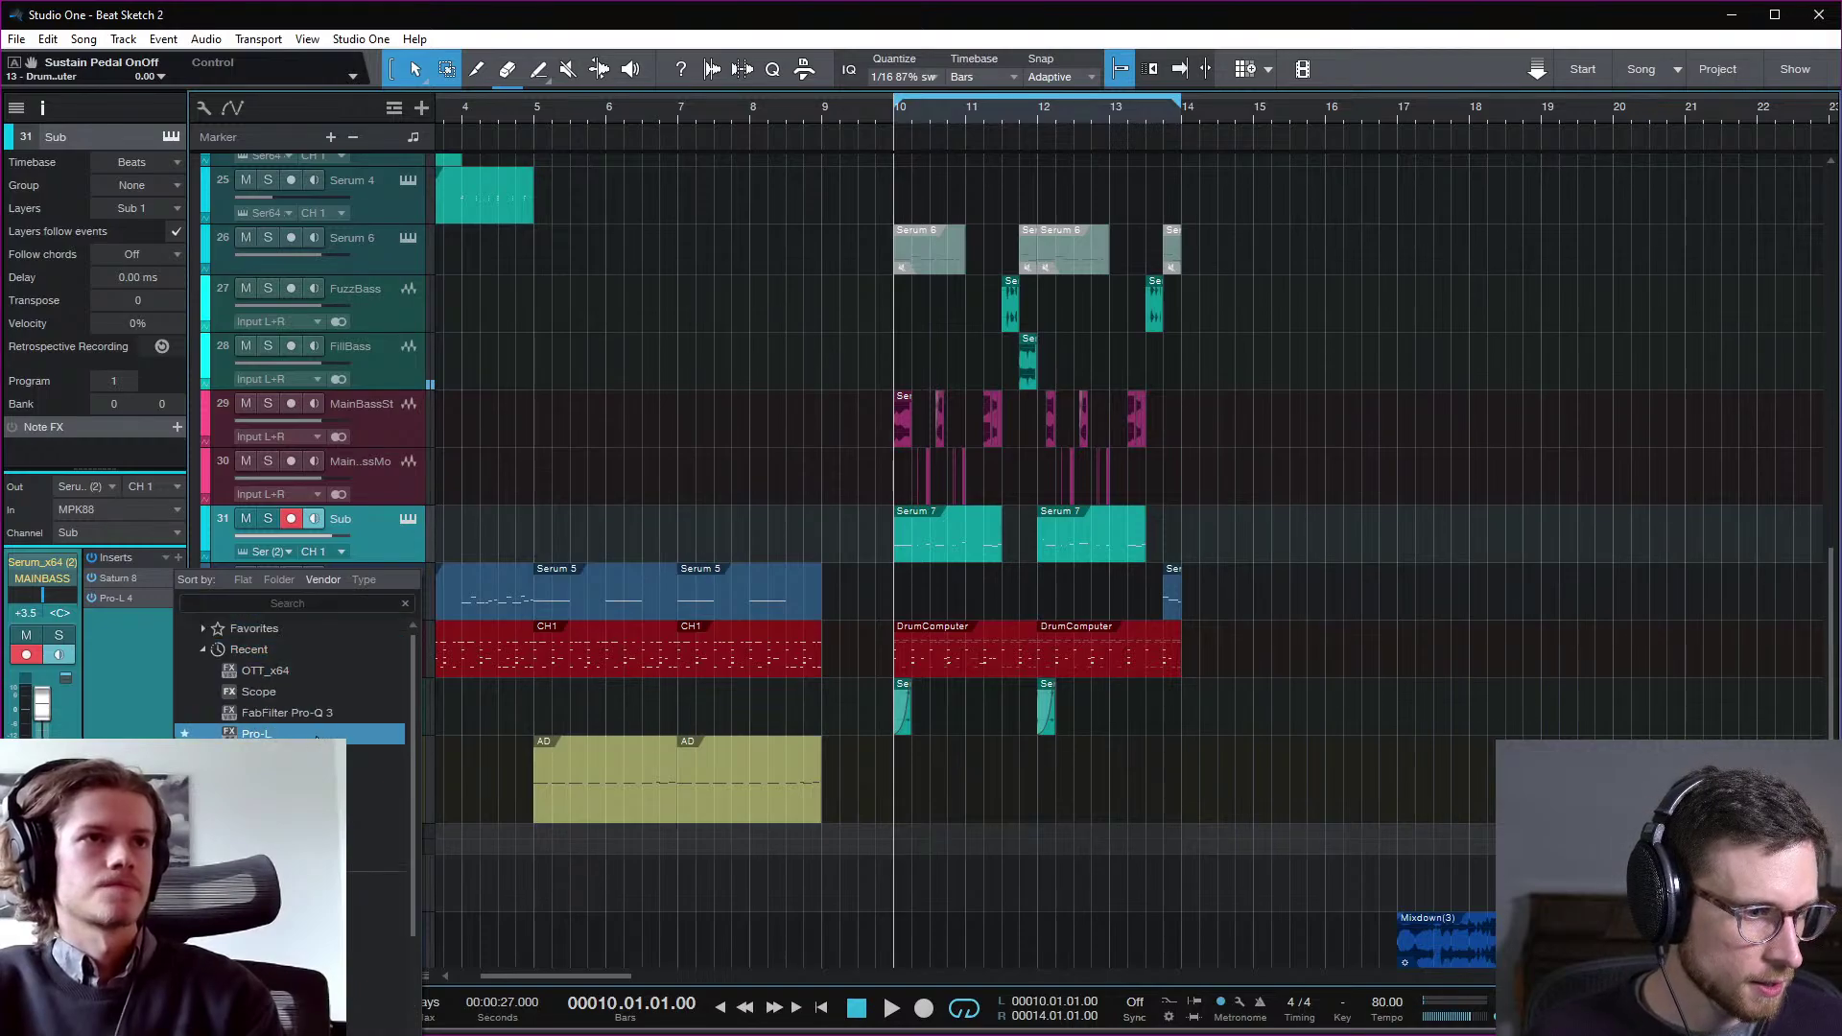
pyautogui.click(291, 631)
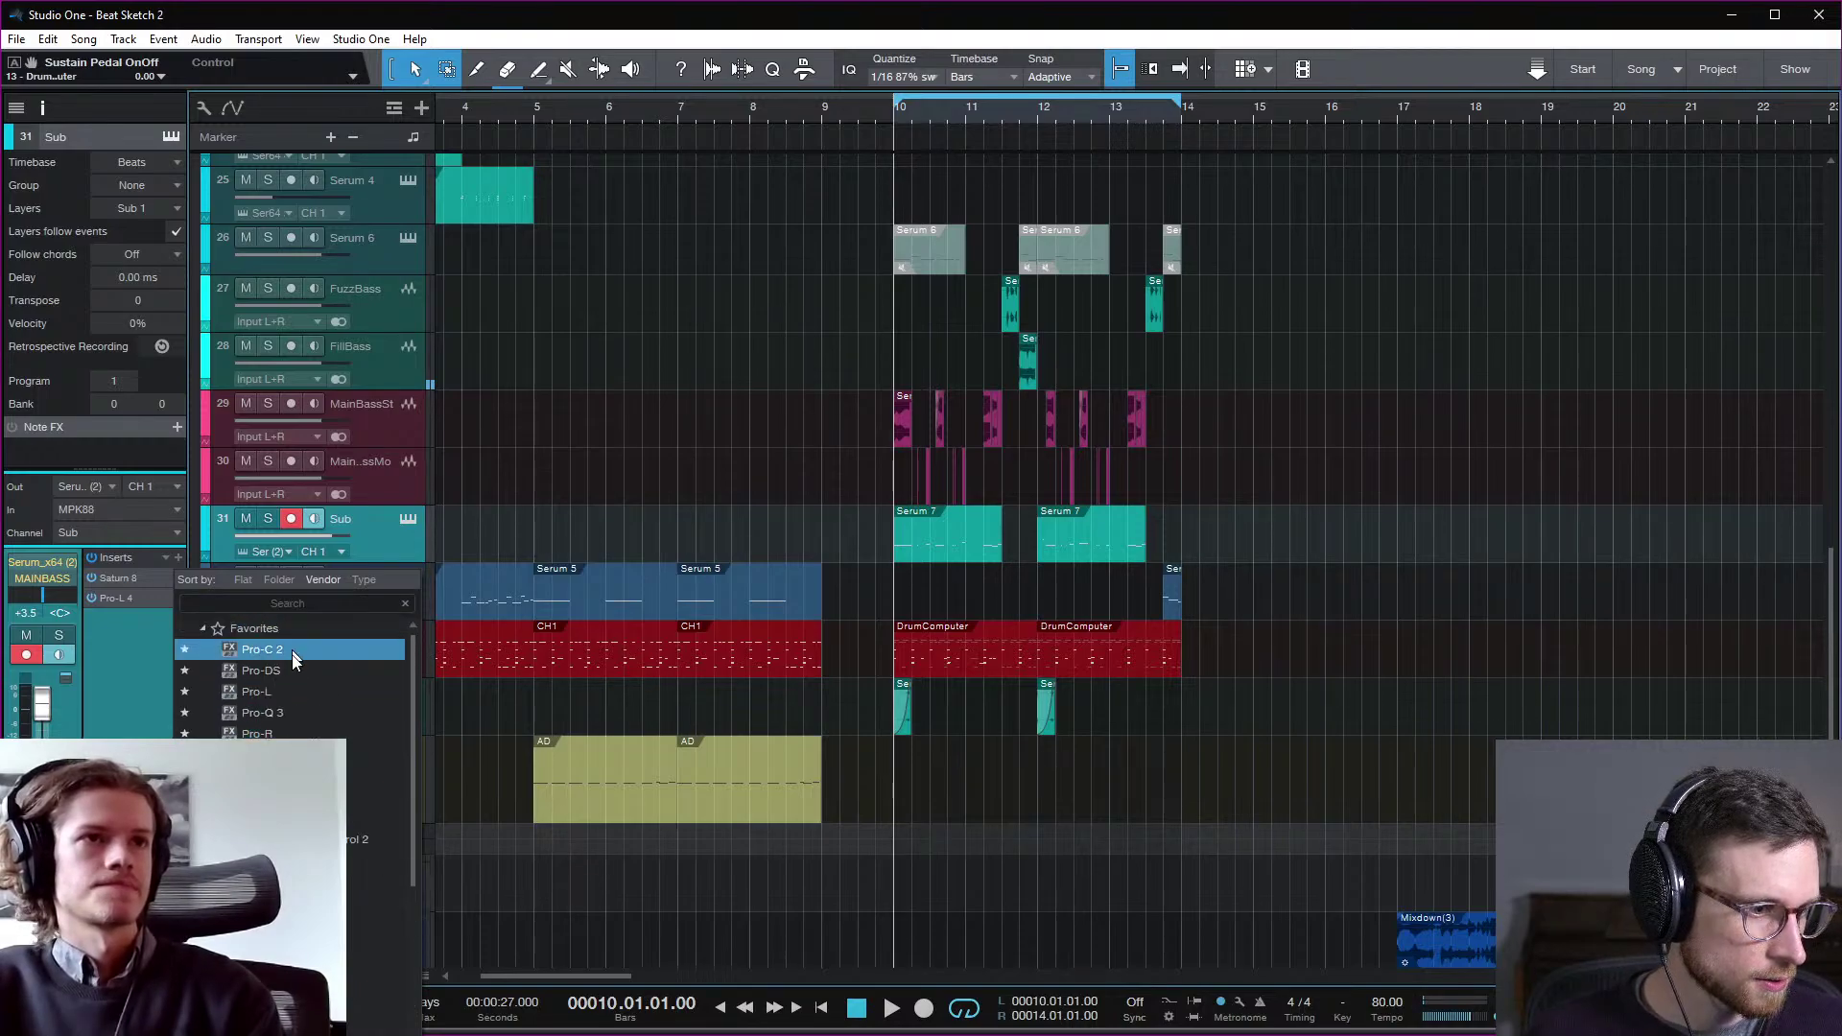
pyautogui.doubleClick(374, 797)
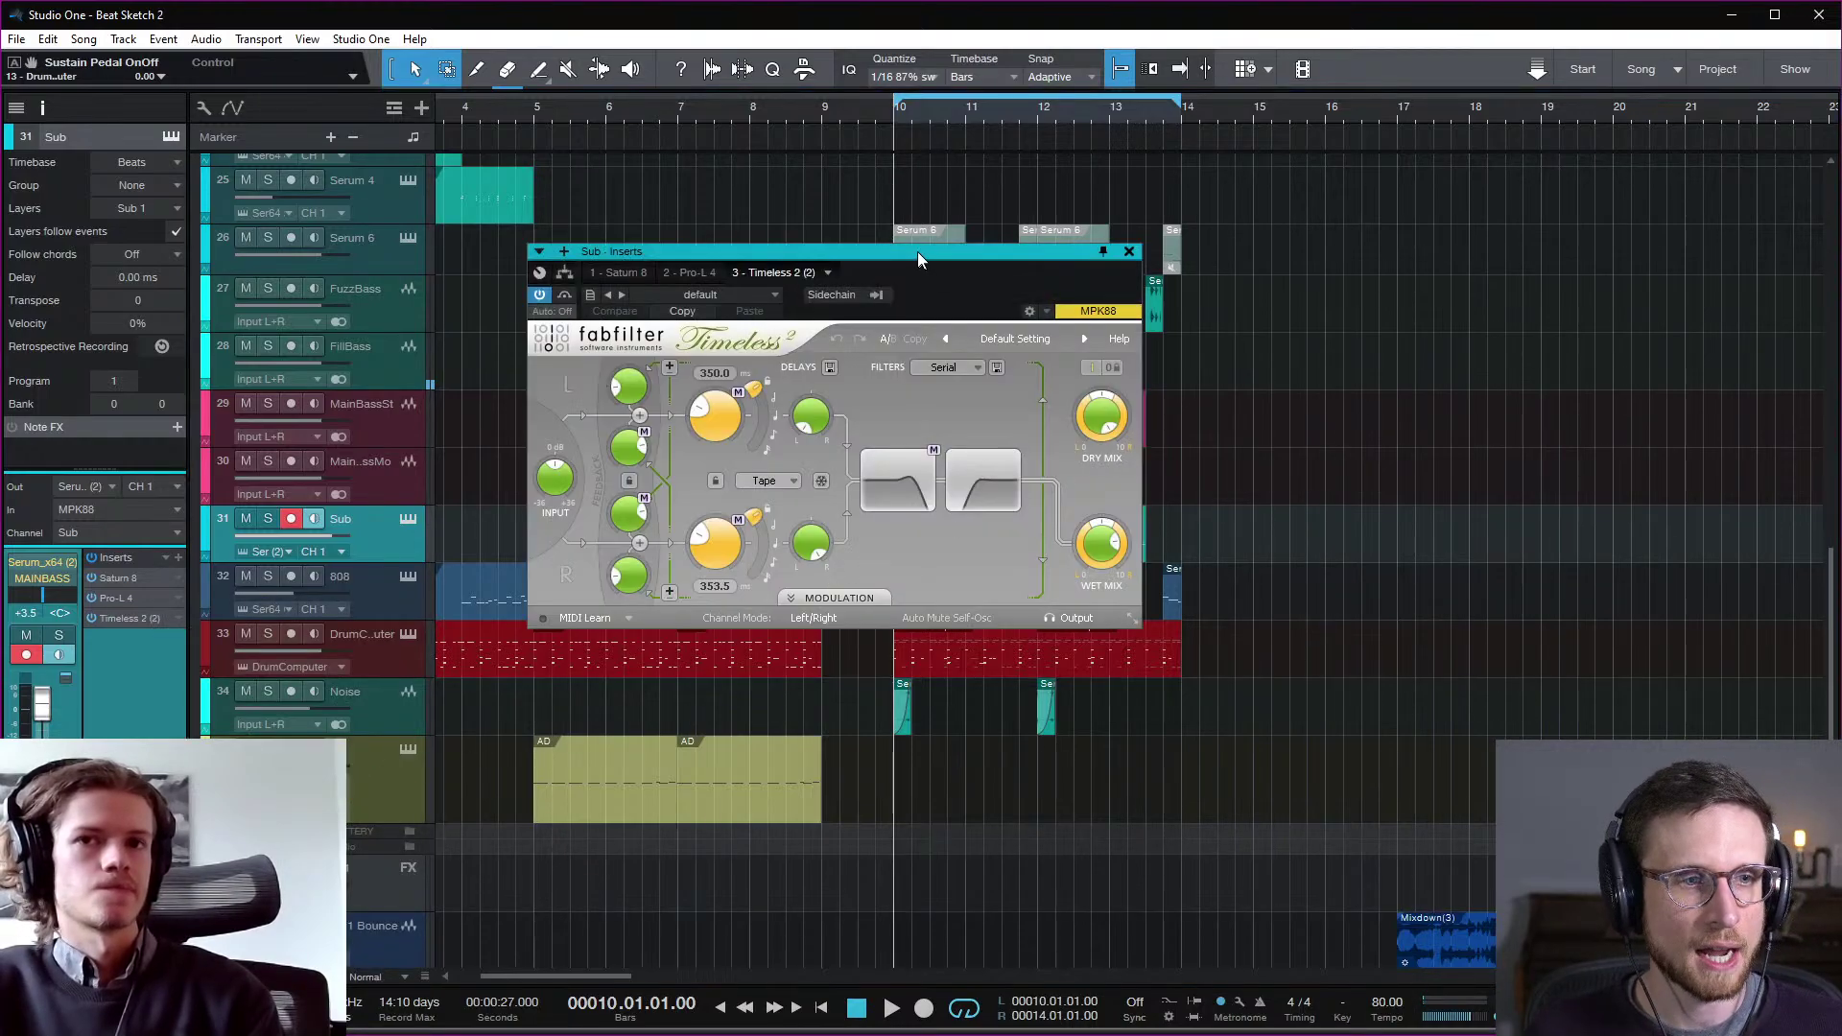
pyautogui.moveTo(917, 251); pyautogui.dragTo(1387, 200)
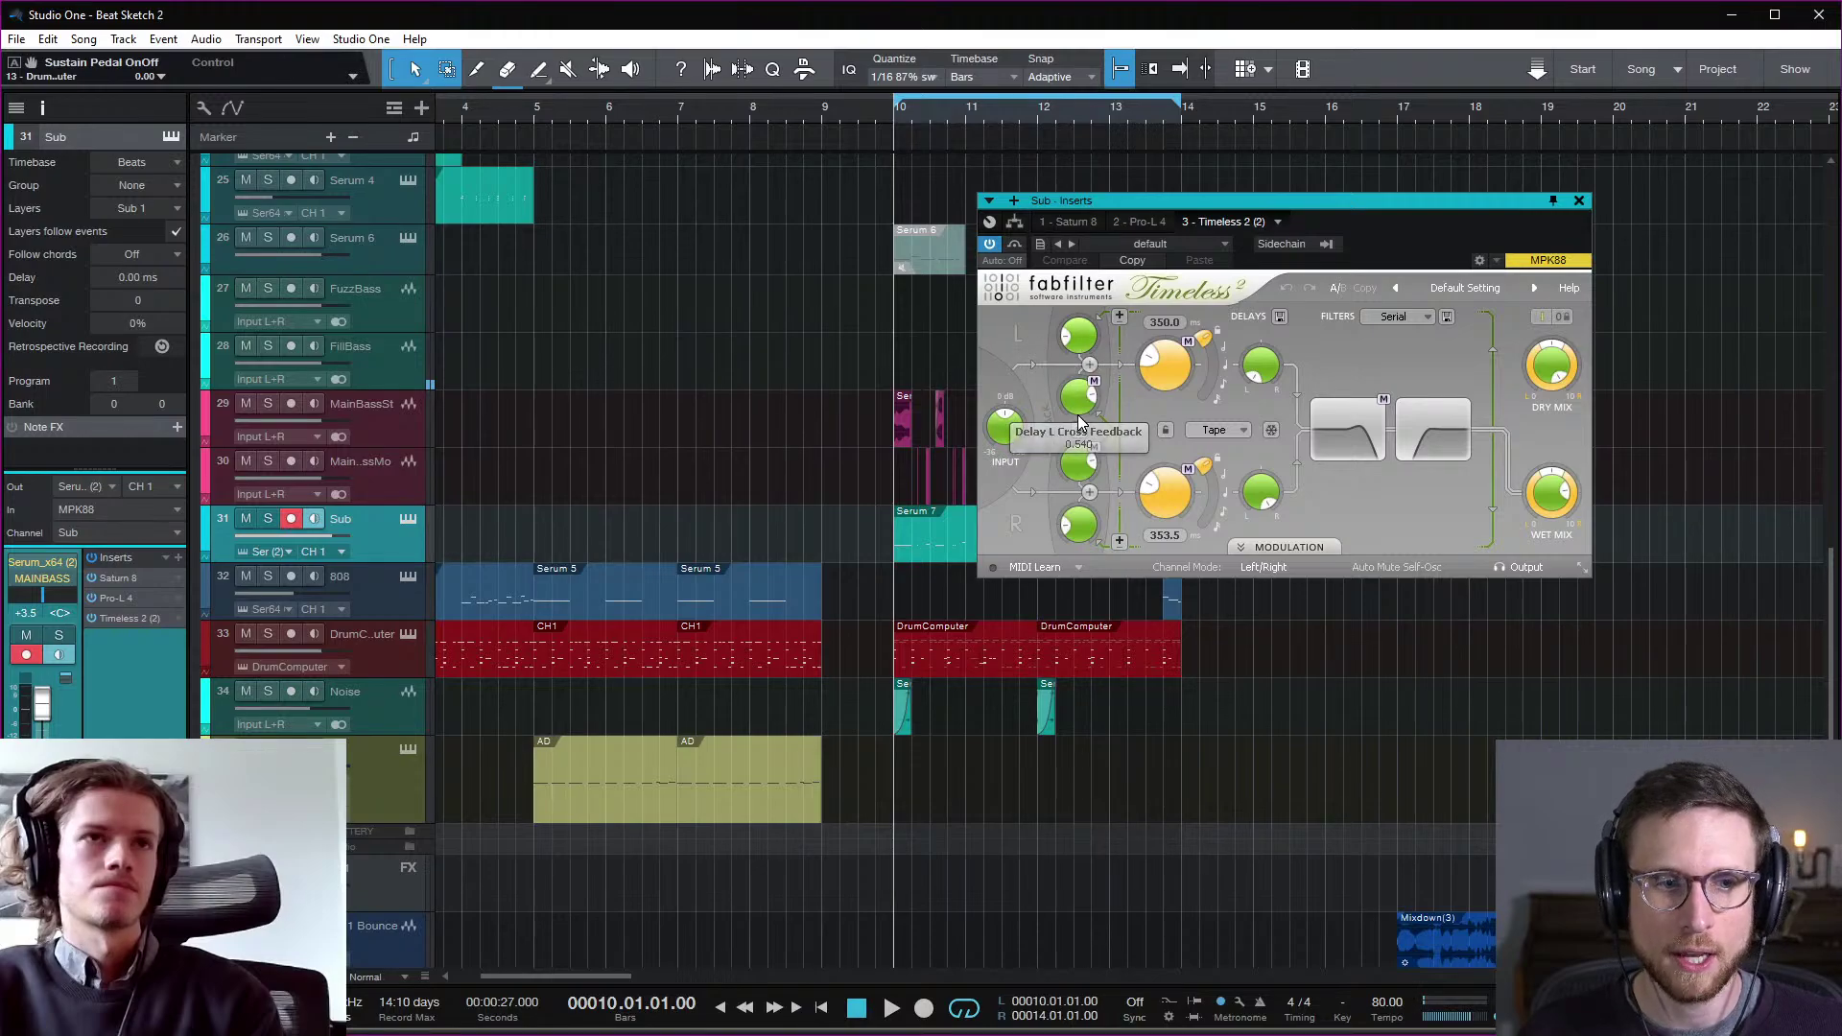
# Step: Load the Dubby 03 bM preset from the Dub category in Timeless 2
pyautogui.click(1449, 286)
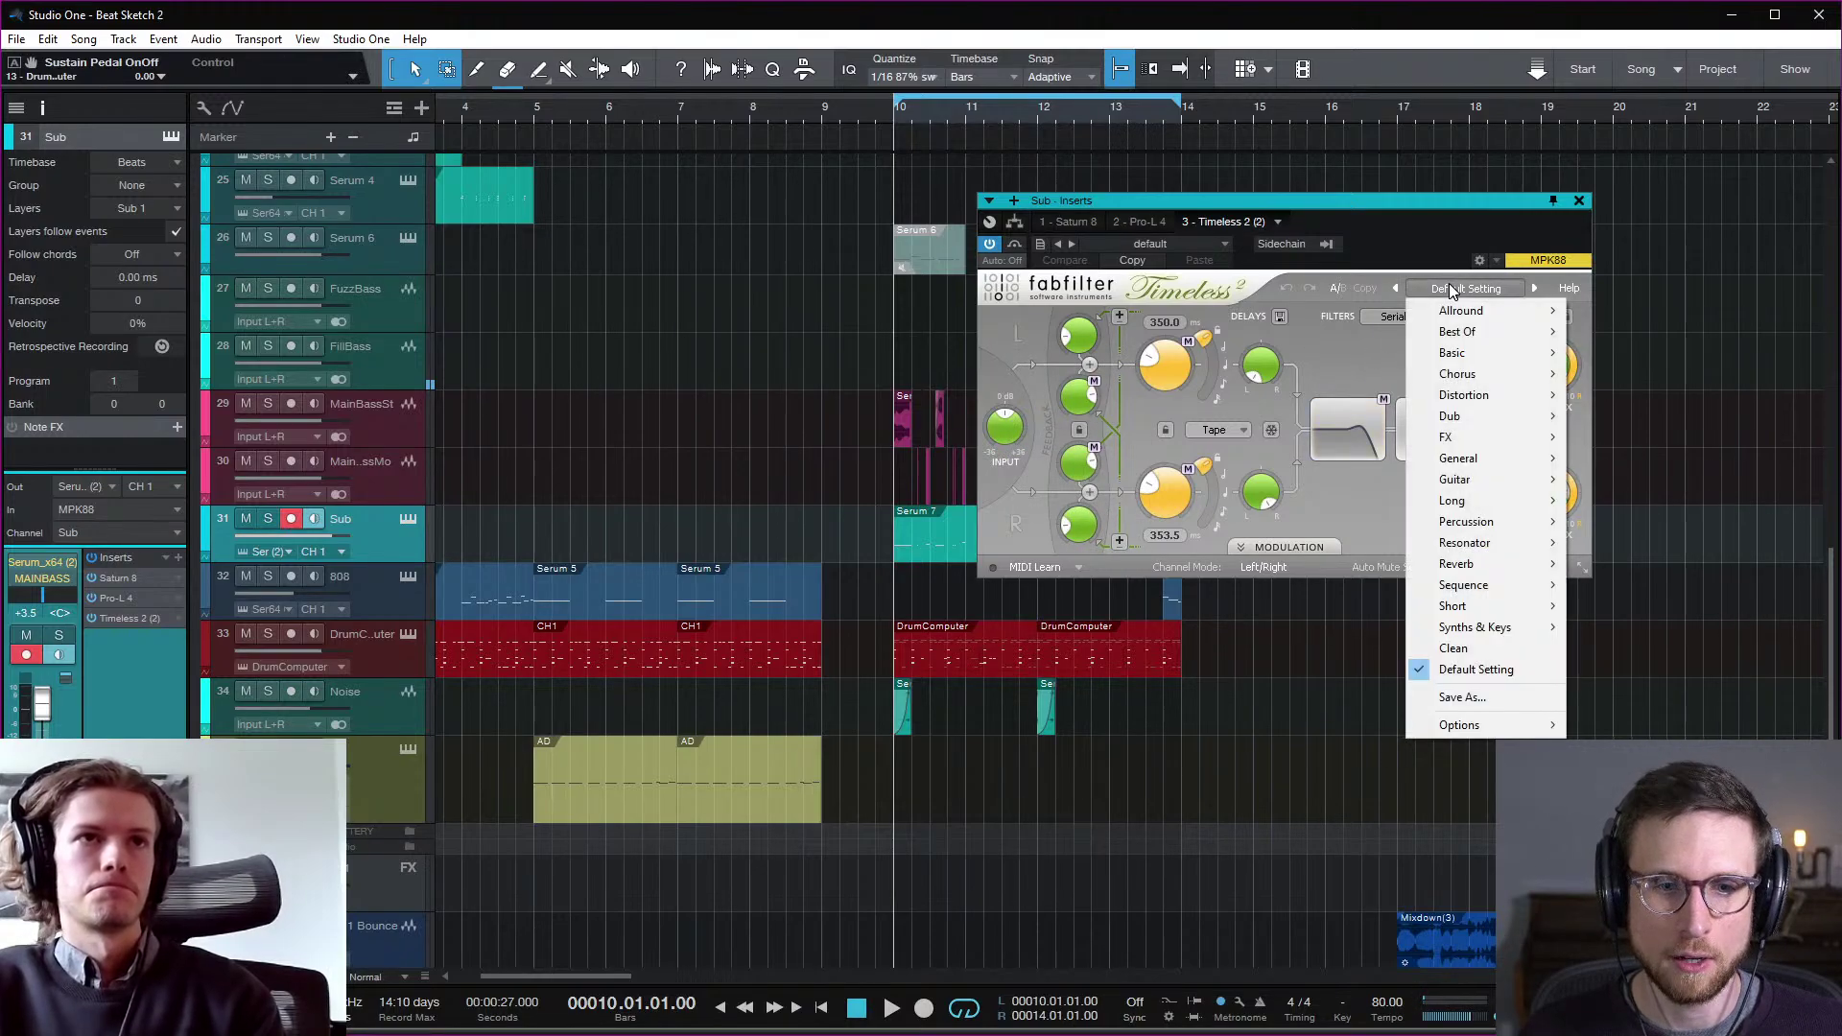
pyautogui.moveTo(1478, 418)
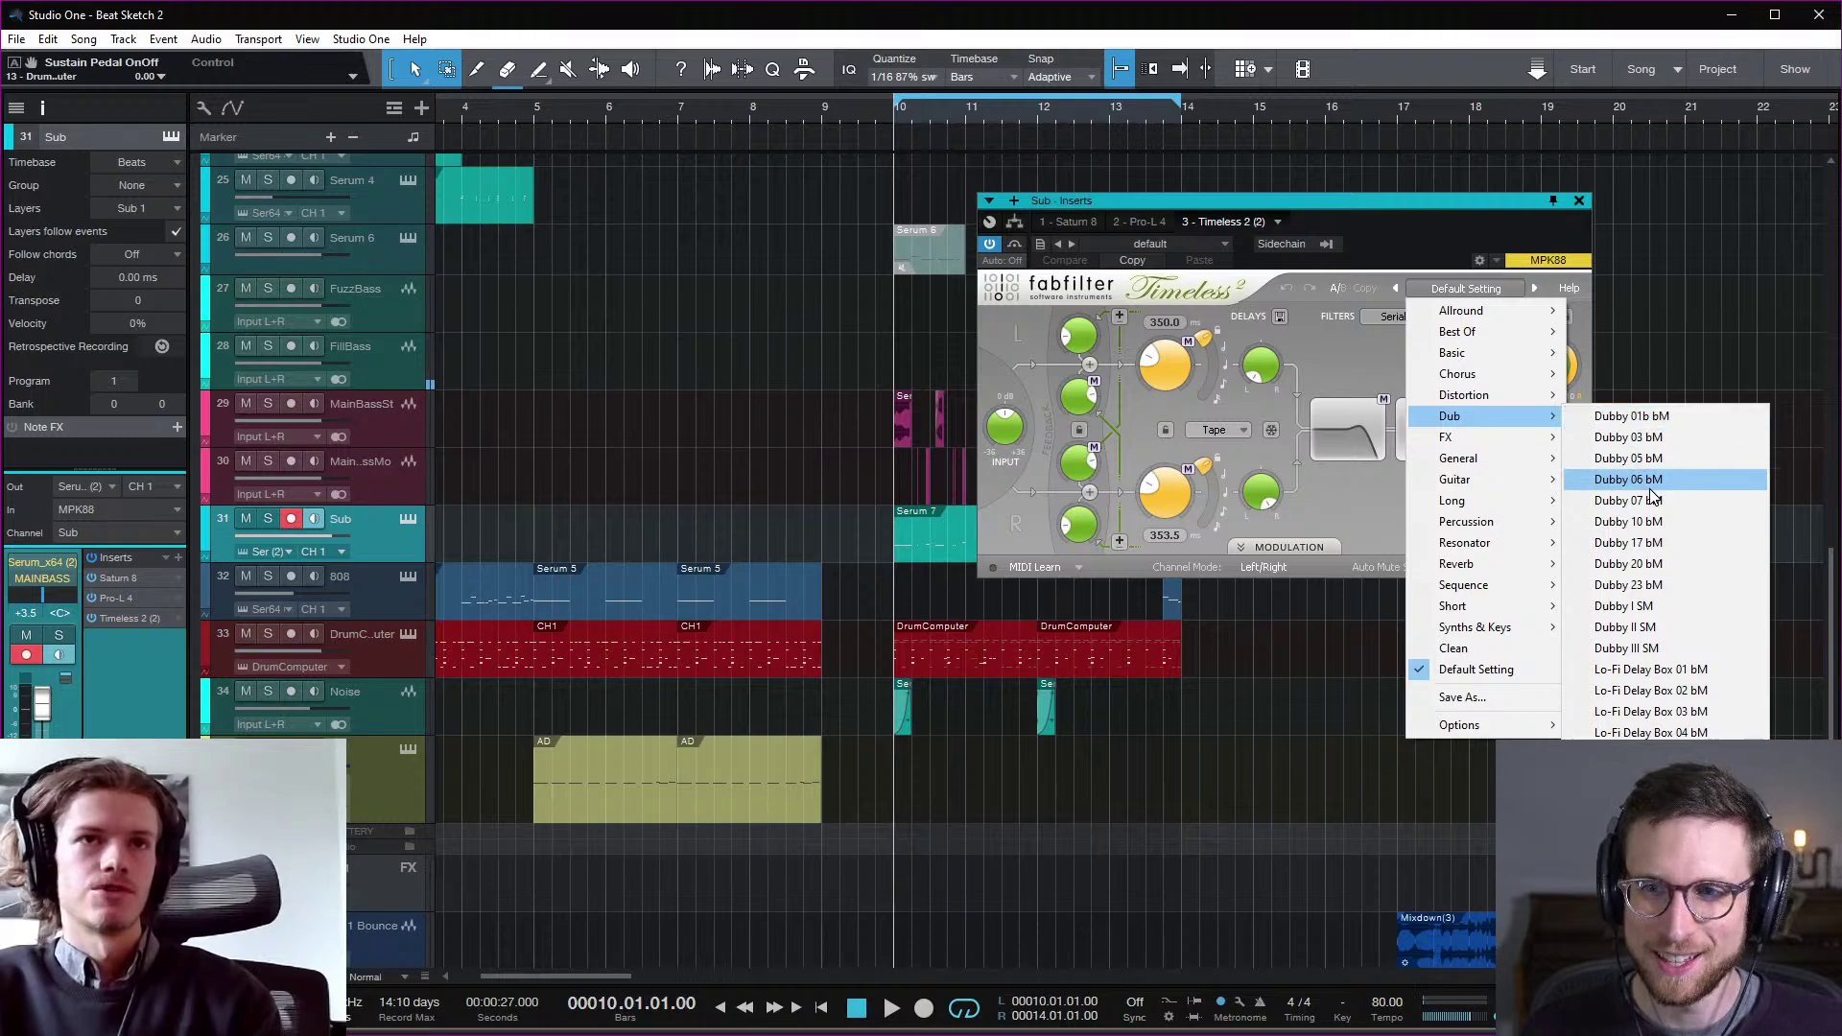
pyautogui.click(1661, 436)
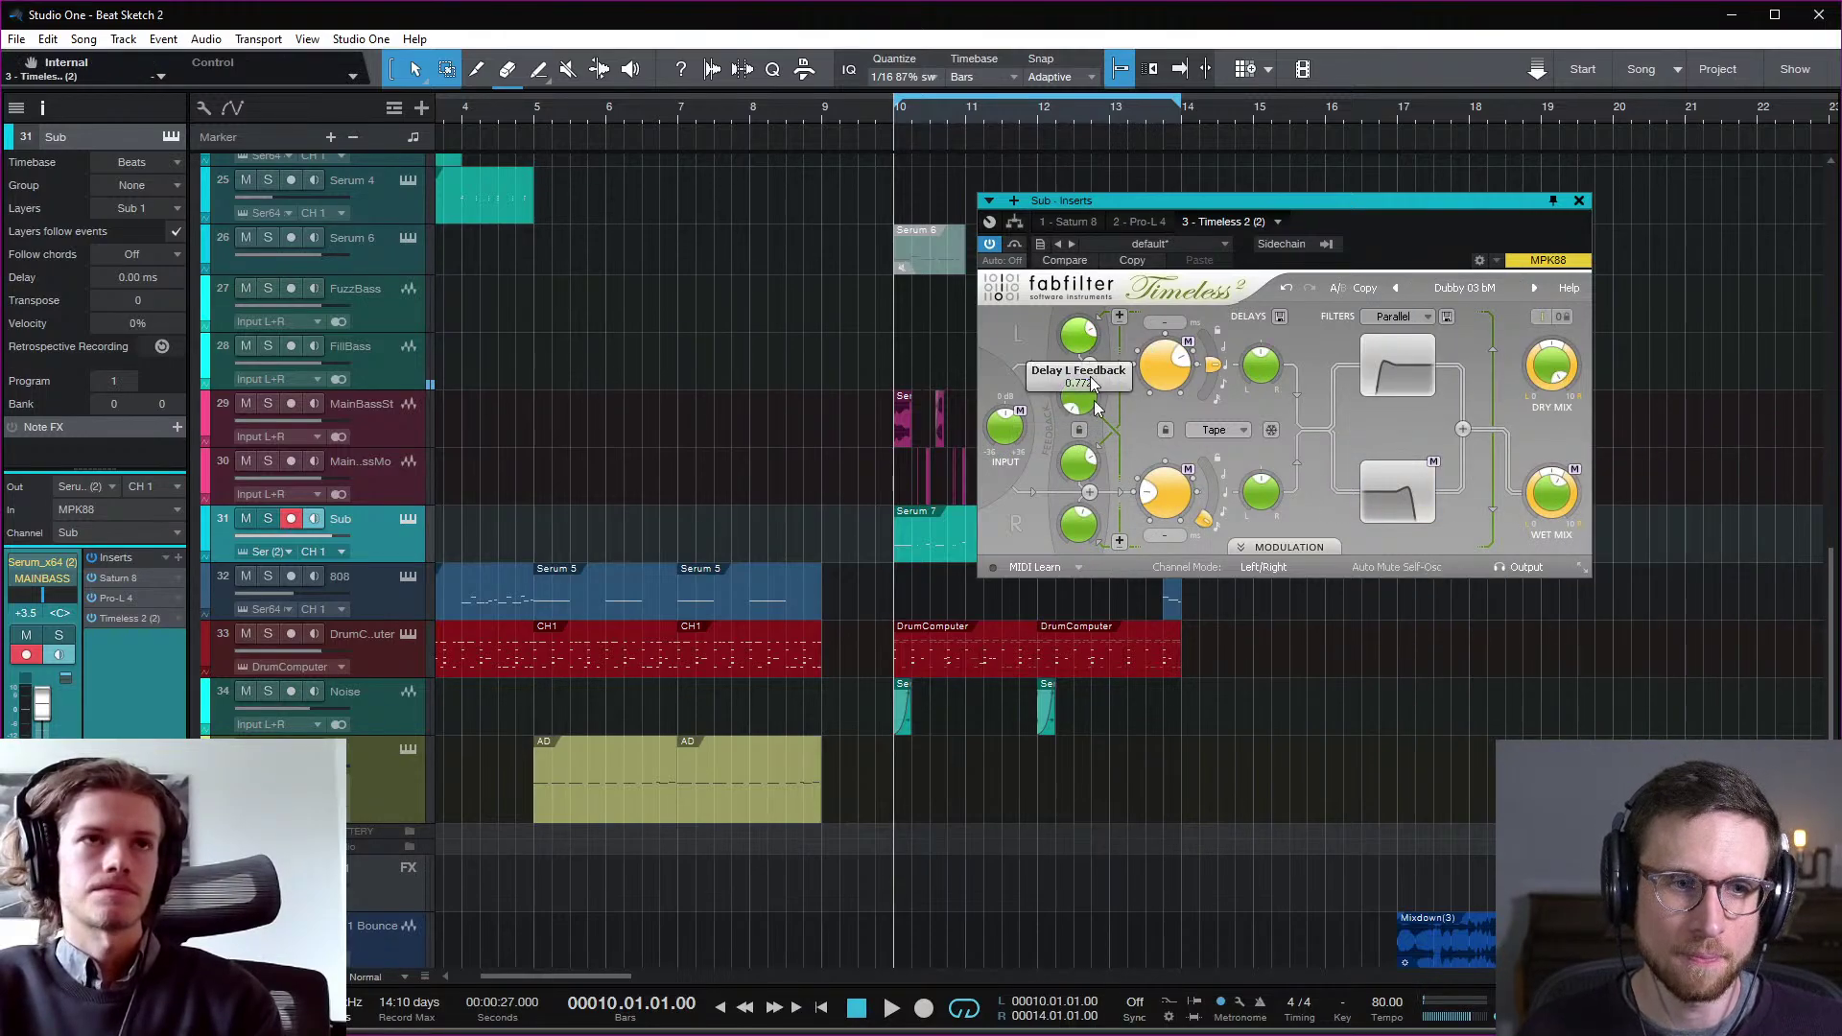
pyautogui.moveTo(1097, 470)
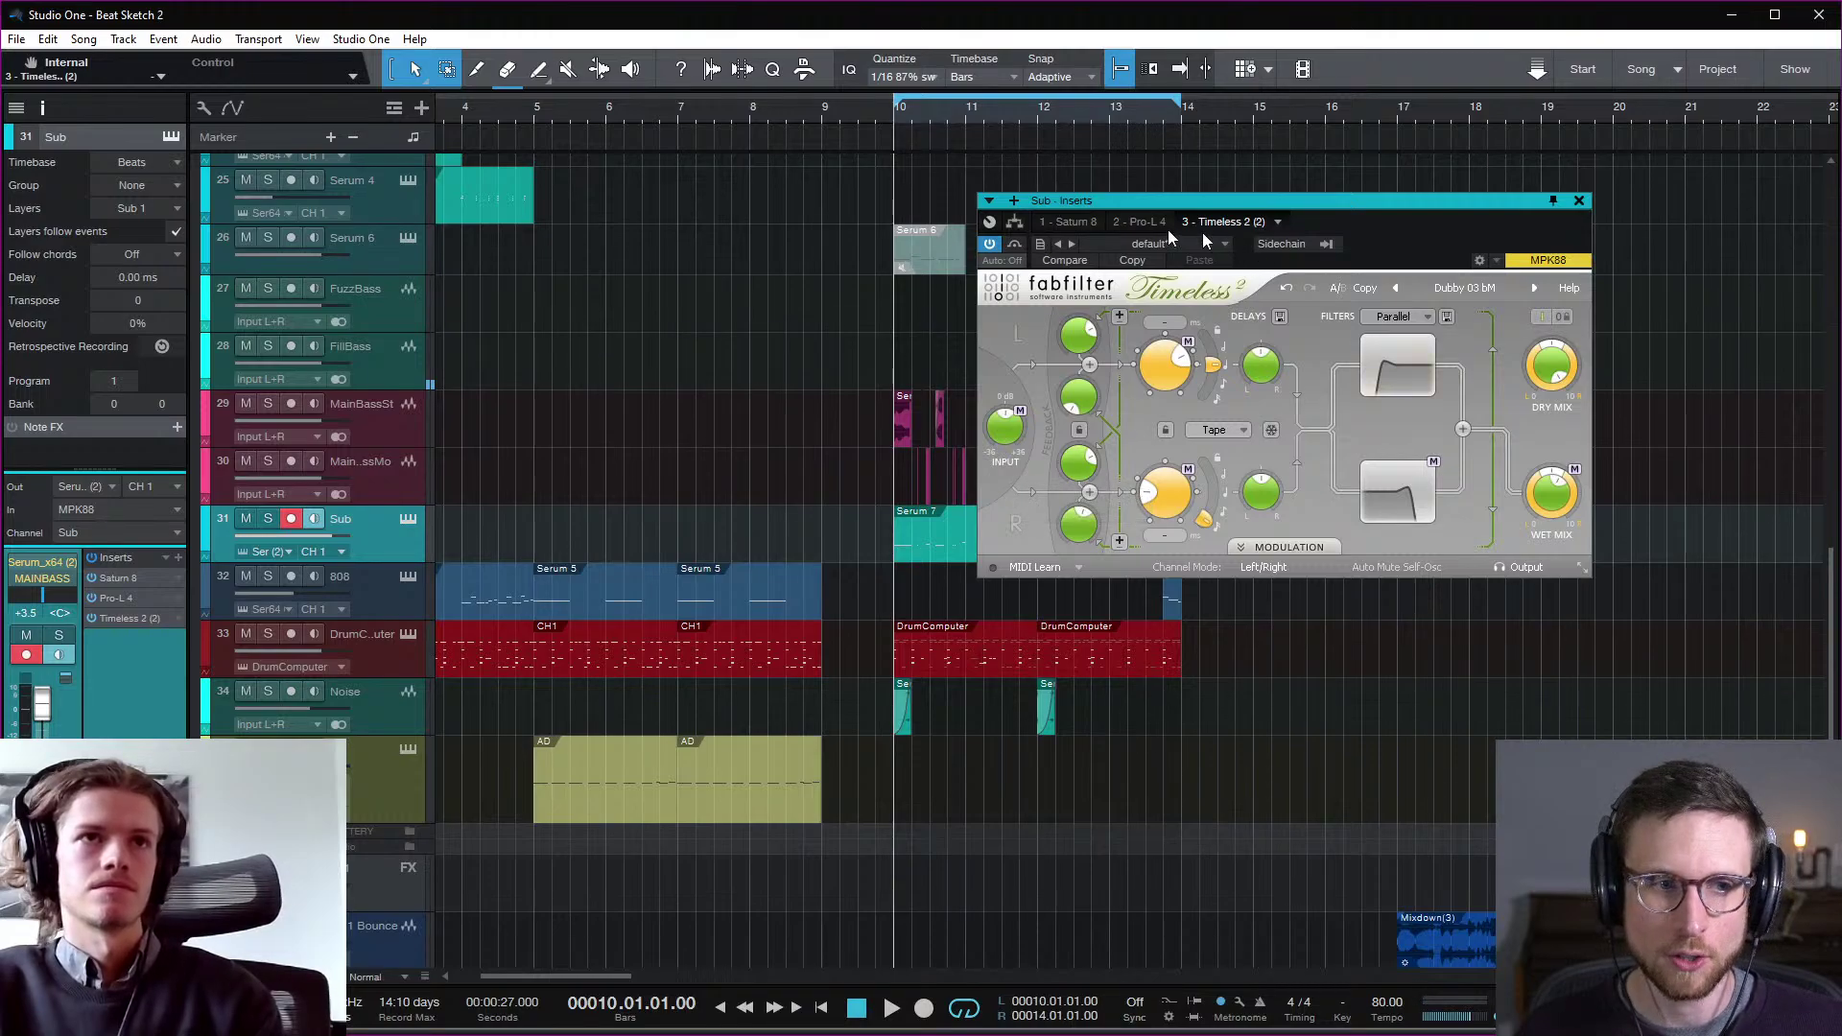
# Step: Solo the Sub track and audition the bass with the delay from bar 10
pyautogui.click(268, 518)
pyautogui.press('space')
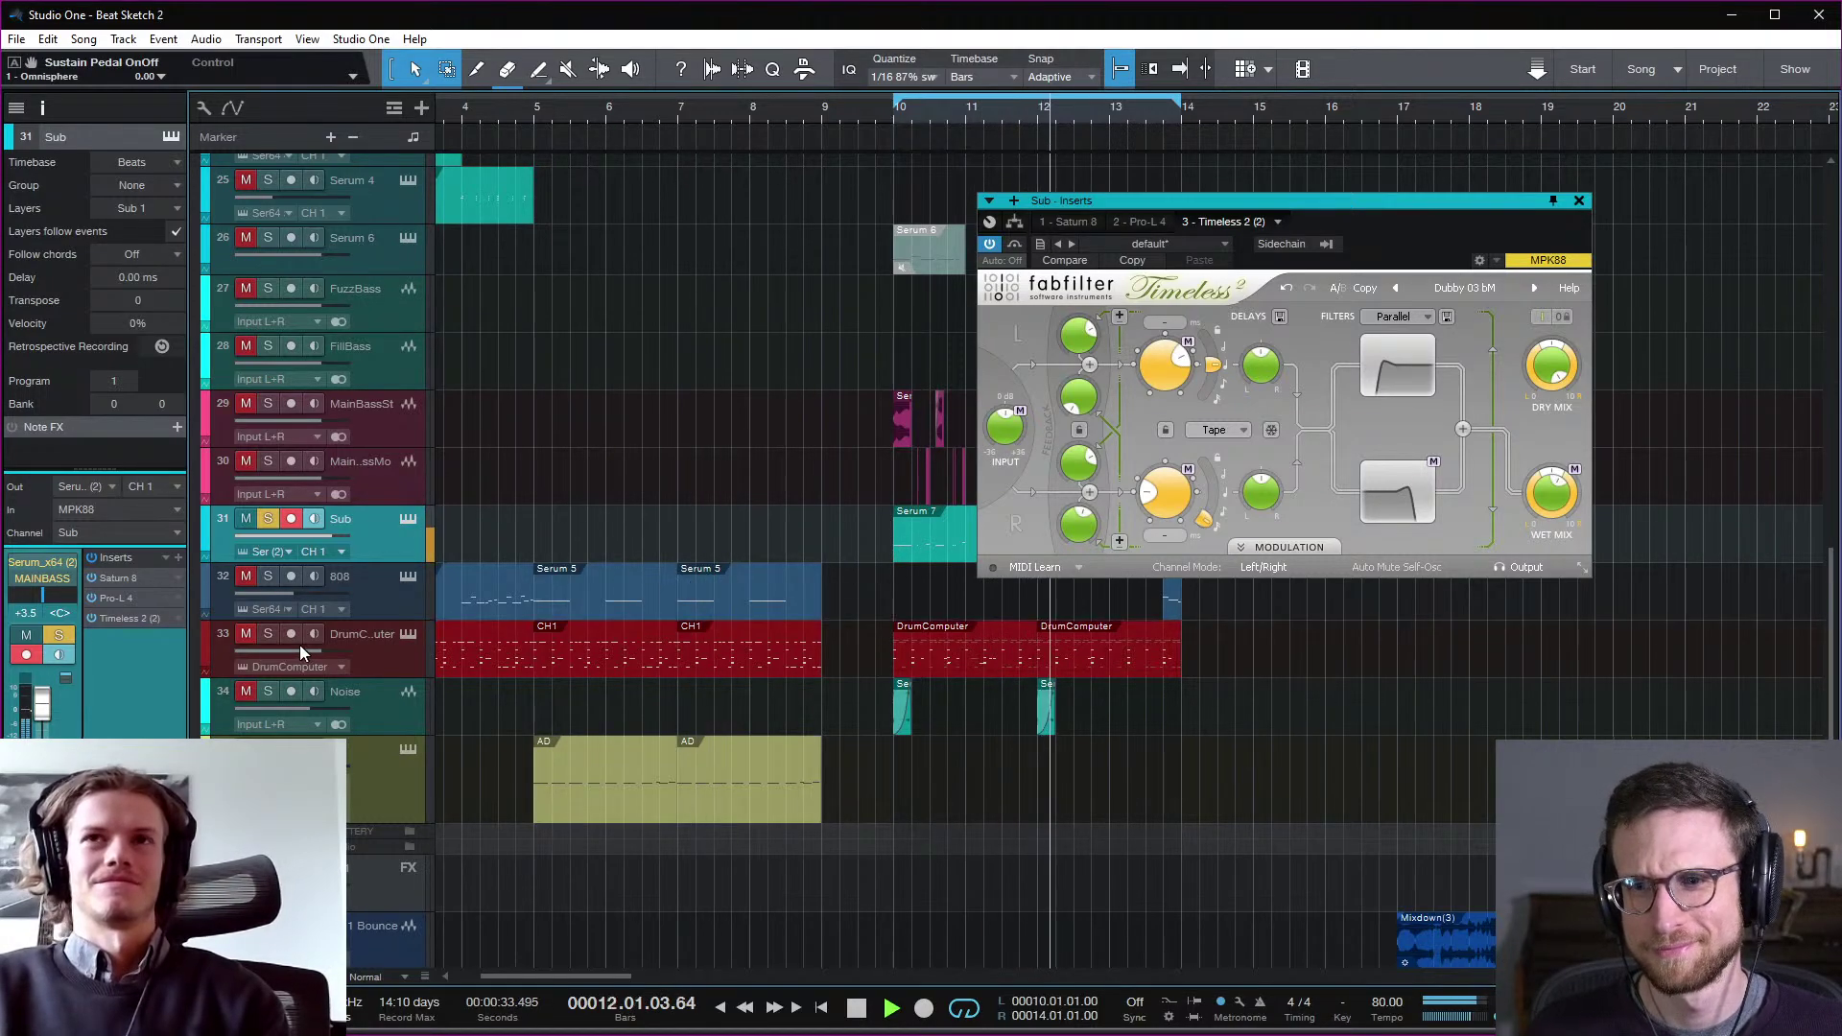
pyautogui.press('space')
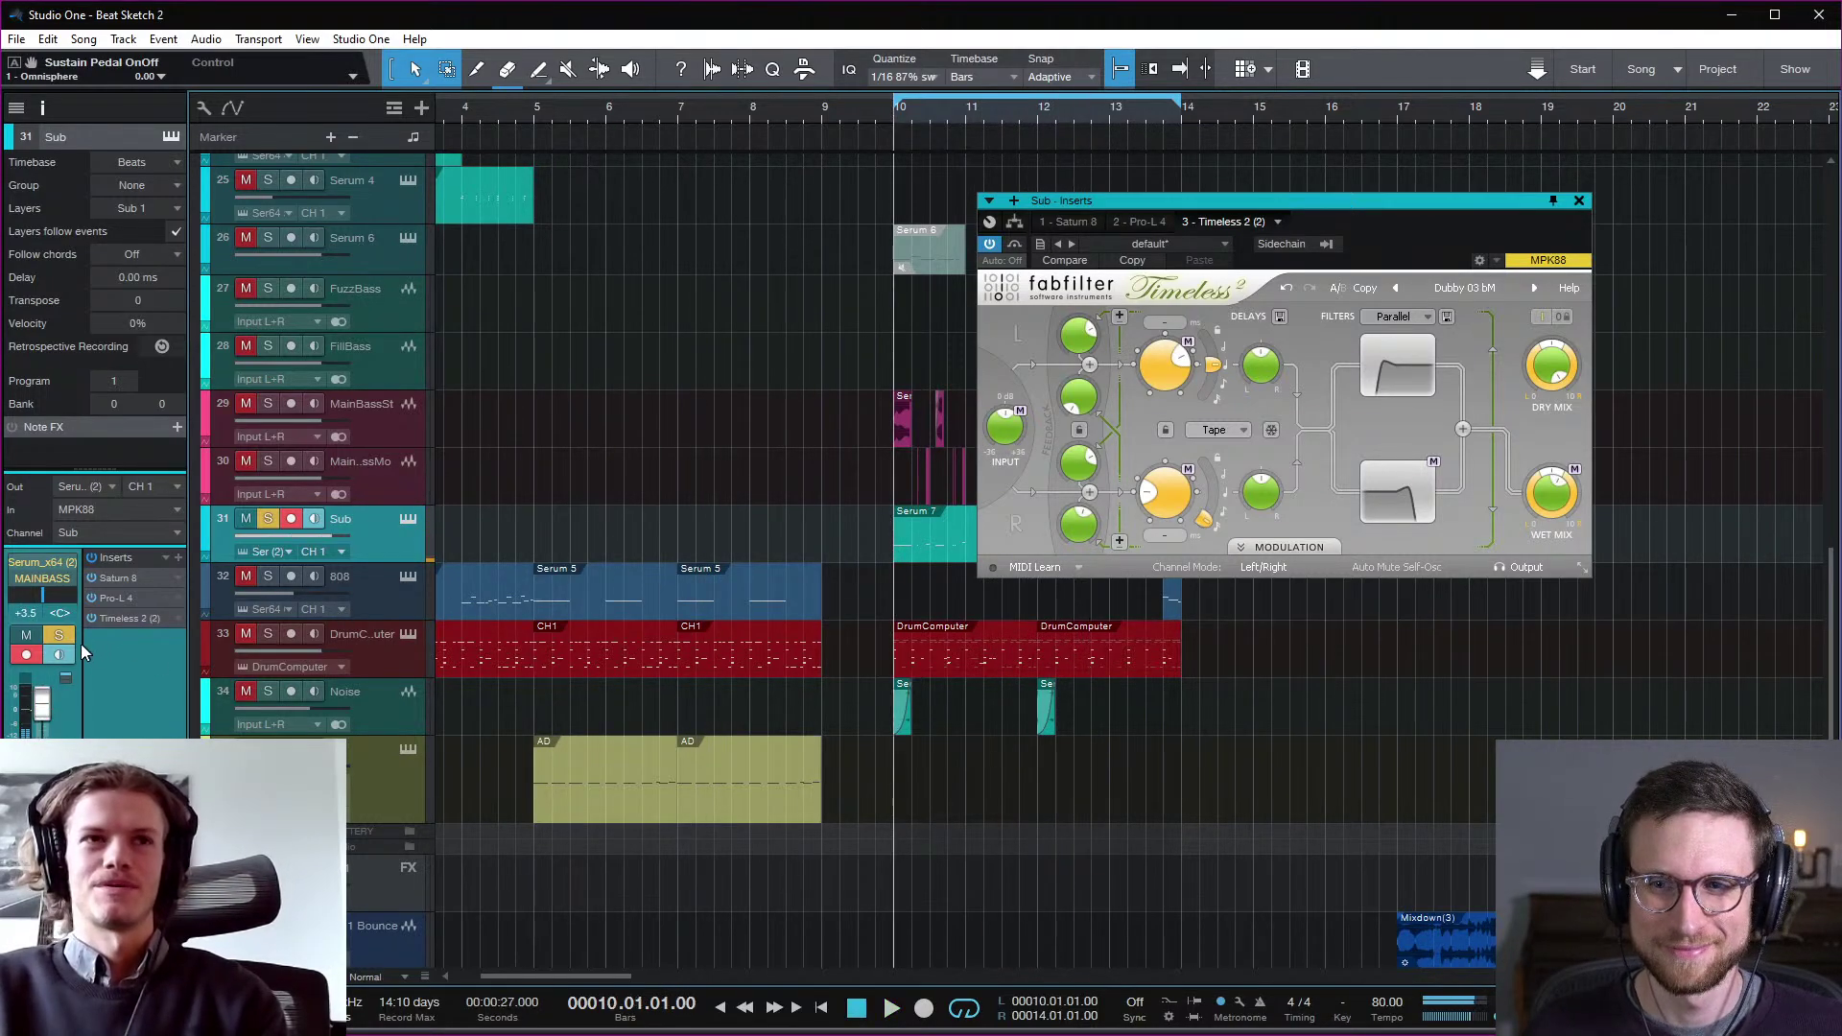
# Step: Remove Timeless 2 from the Sub track's inserts and turn off the track's solo
pyautogui.click(179, 619)
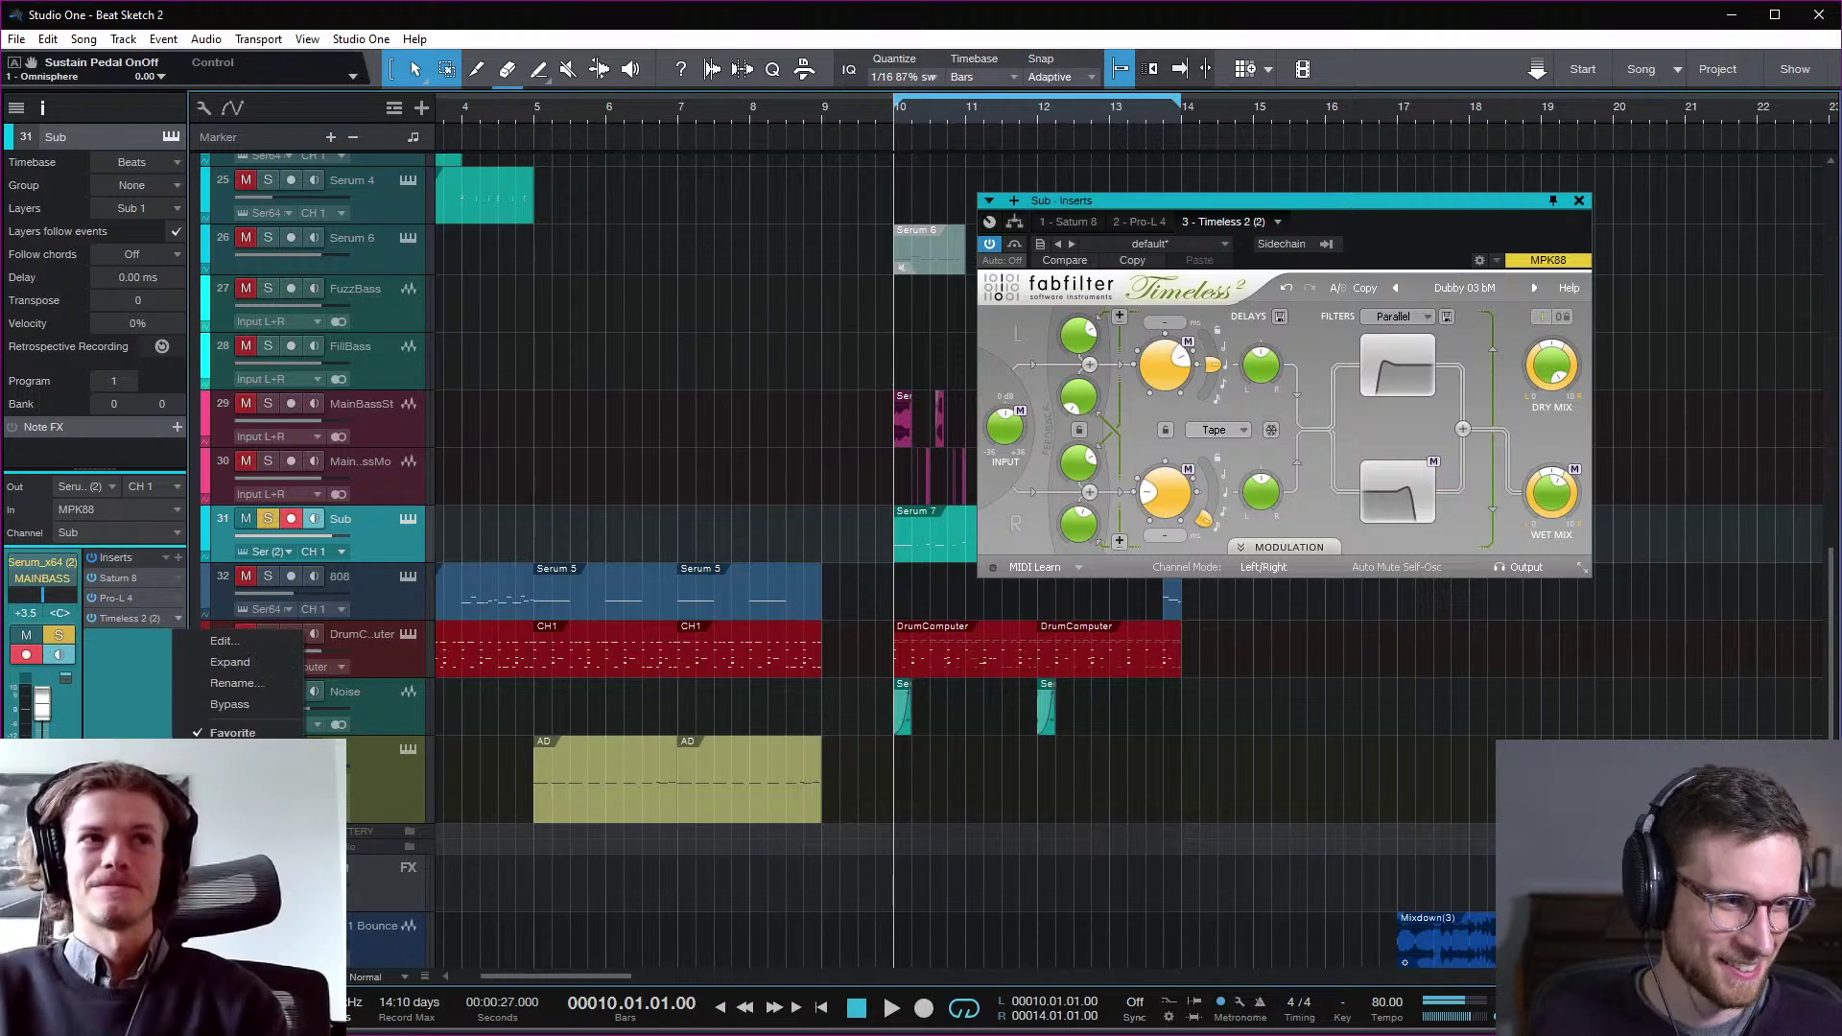
pyautogui.click(228, 756)
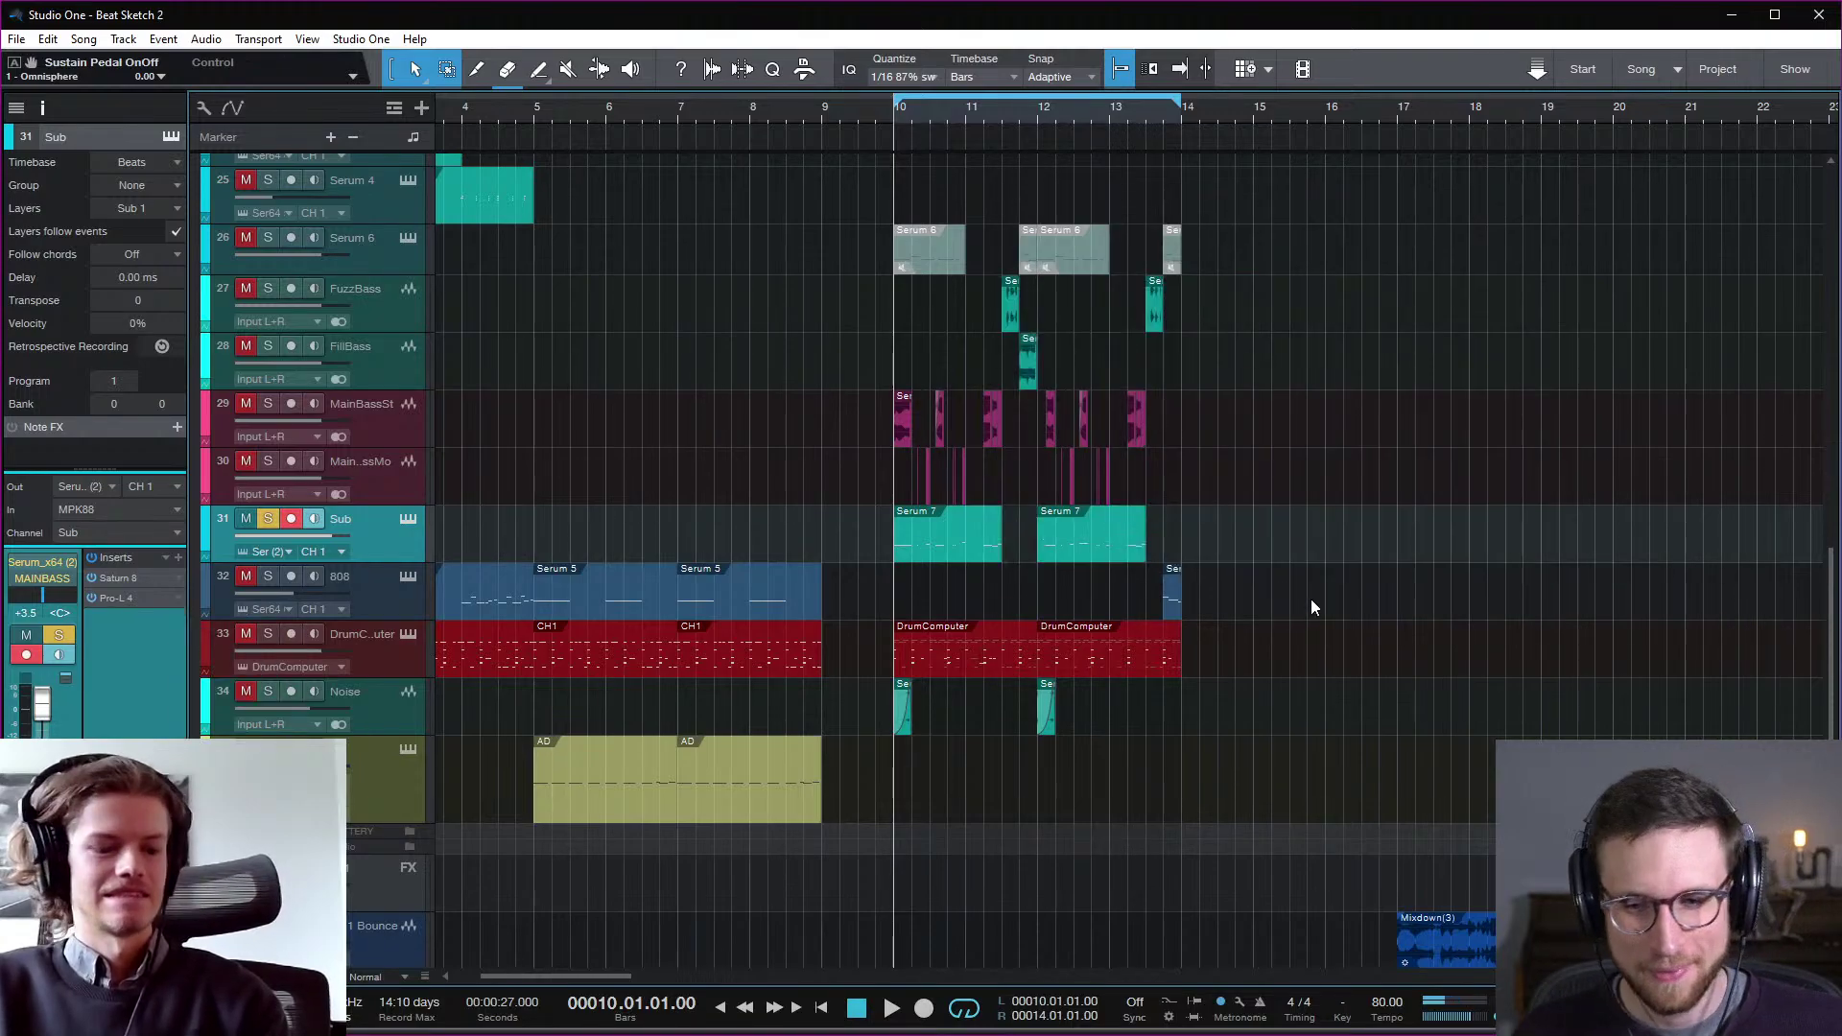
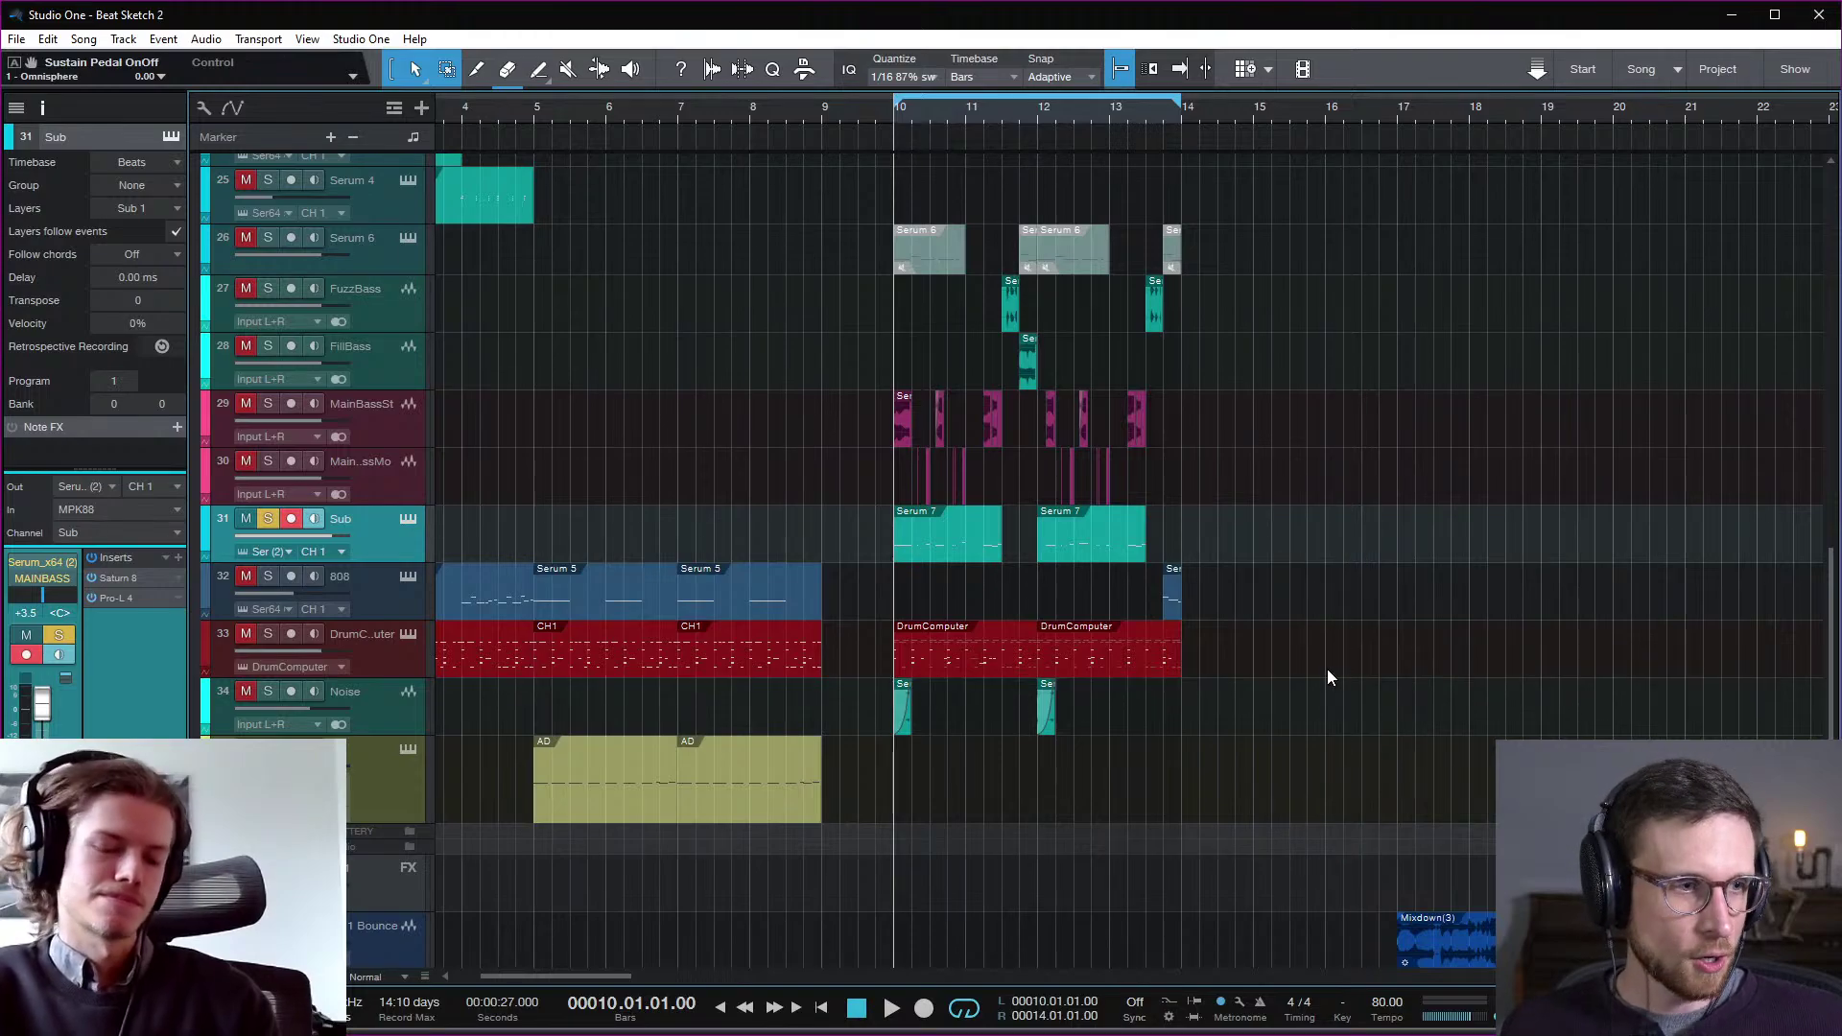
pyautogui.click(263, 522)
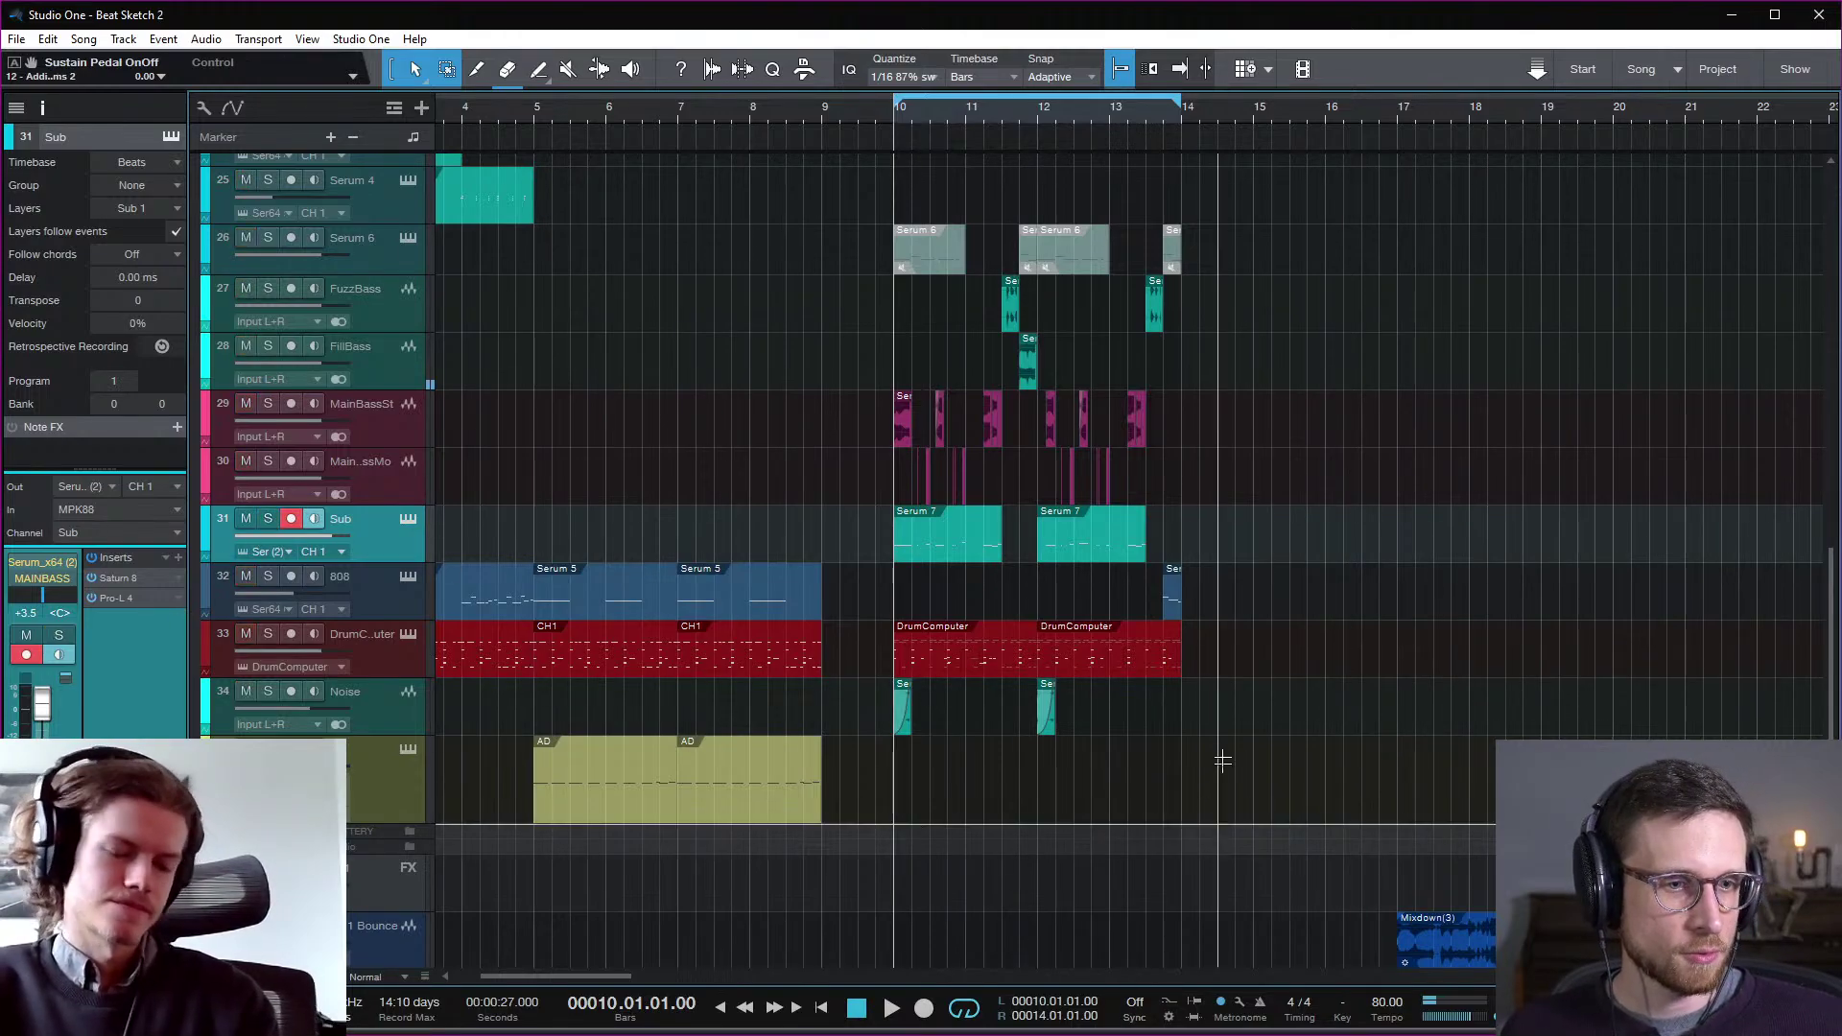
# Step: Mix down all clips between bars 10 and 14, from the Omni tracks to Noise, into one audio track
pyautogui.scroll(-1, 1184, 724)
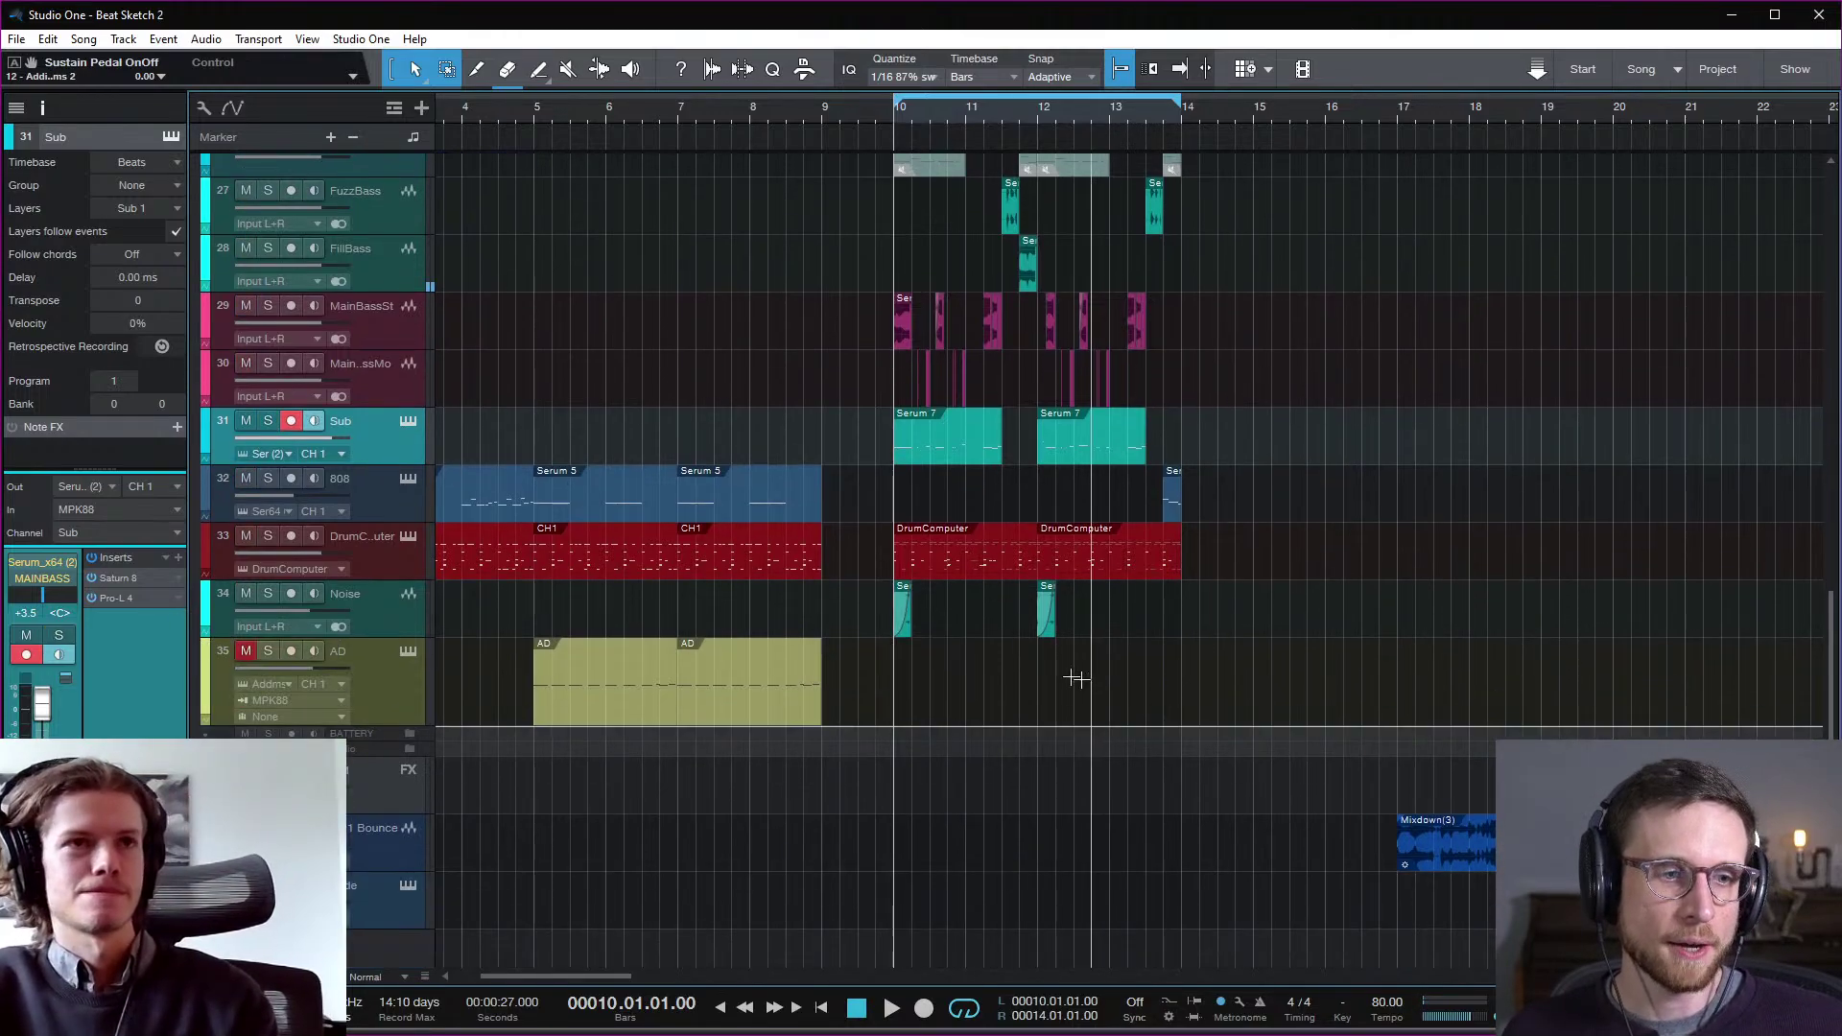
pyautogui.scroll(10, 898, 610)
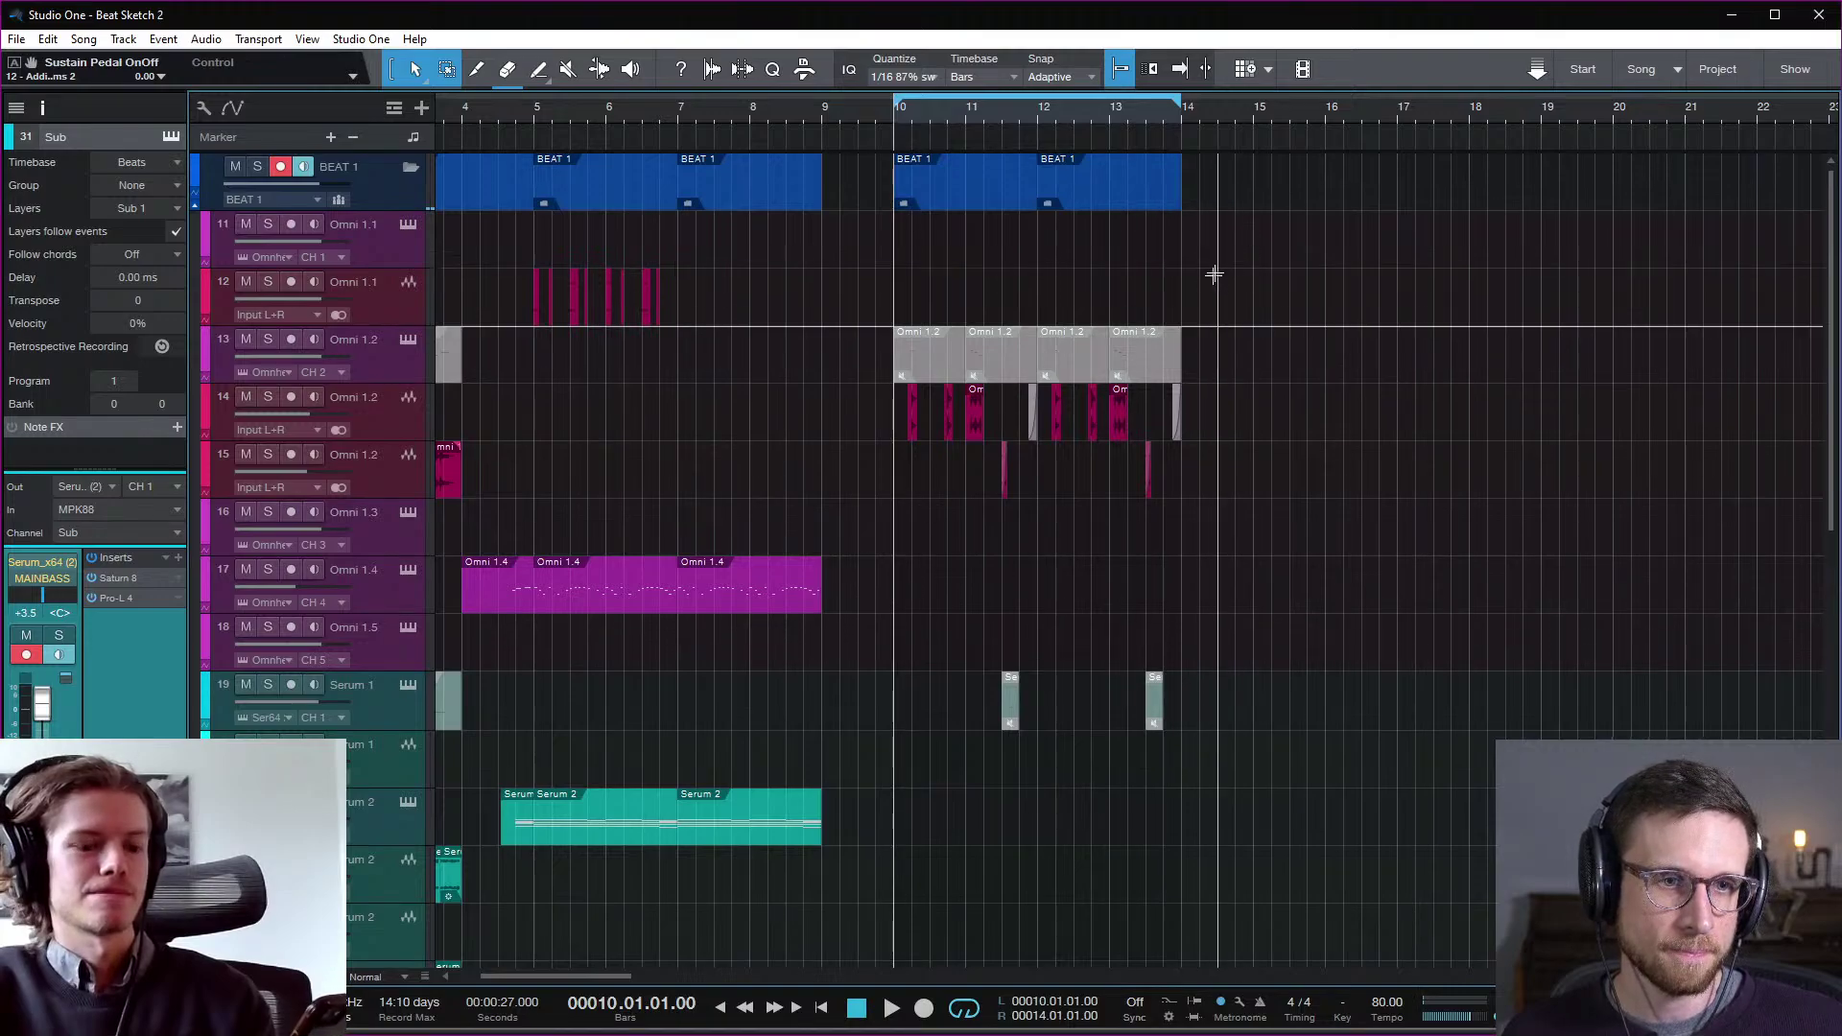
pyautogui.moveTo(1203, 419); pyautogui.dragTo(897, 676)
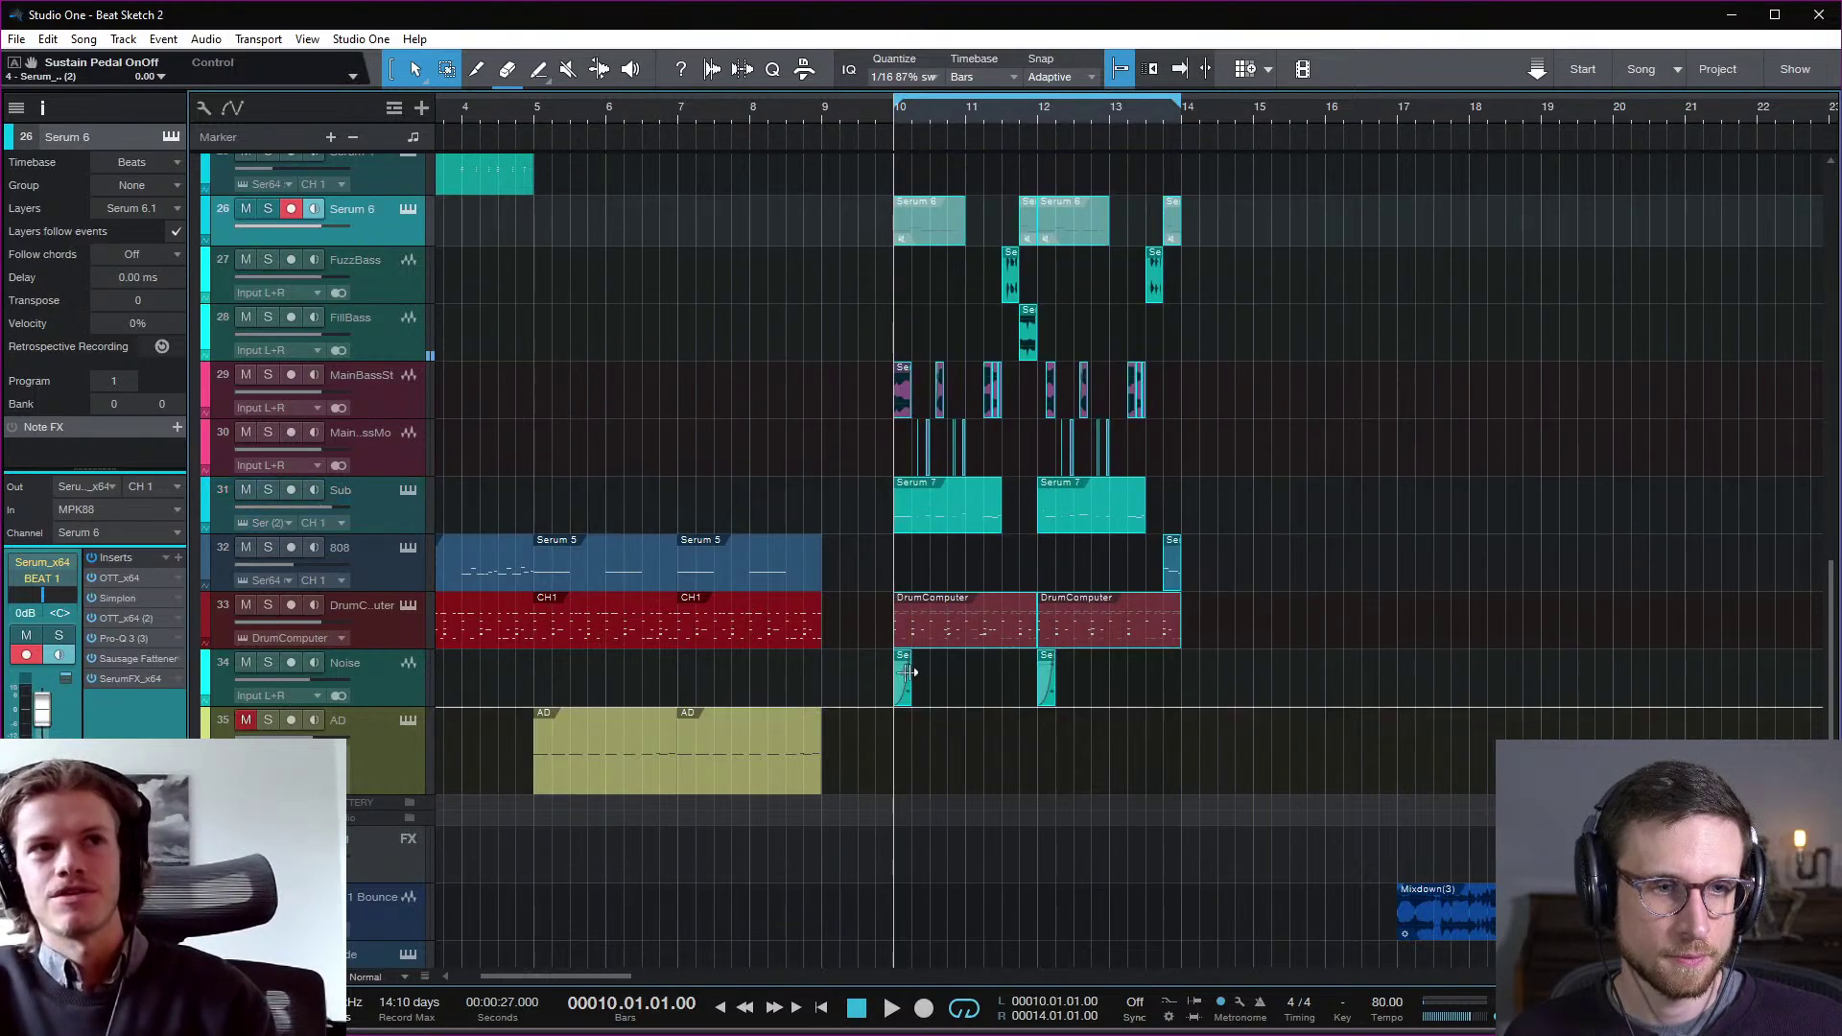
pyautogui.scroll(5, 1249, 712)
pyautogui.scroll(5, 1300, 775)
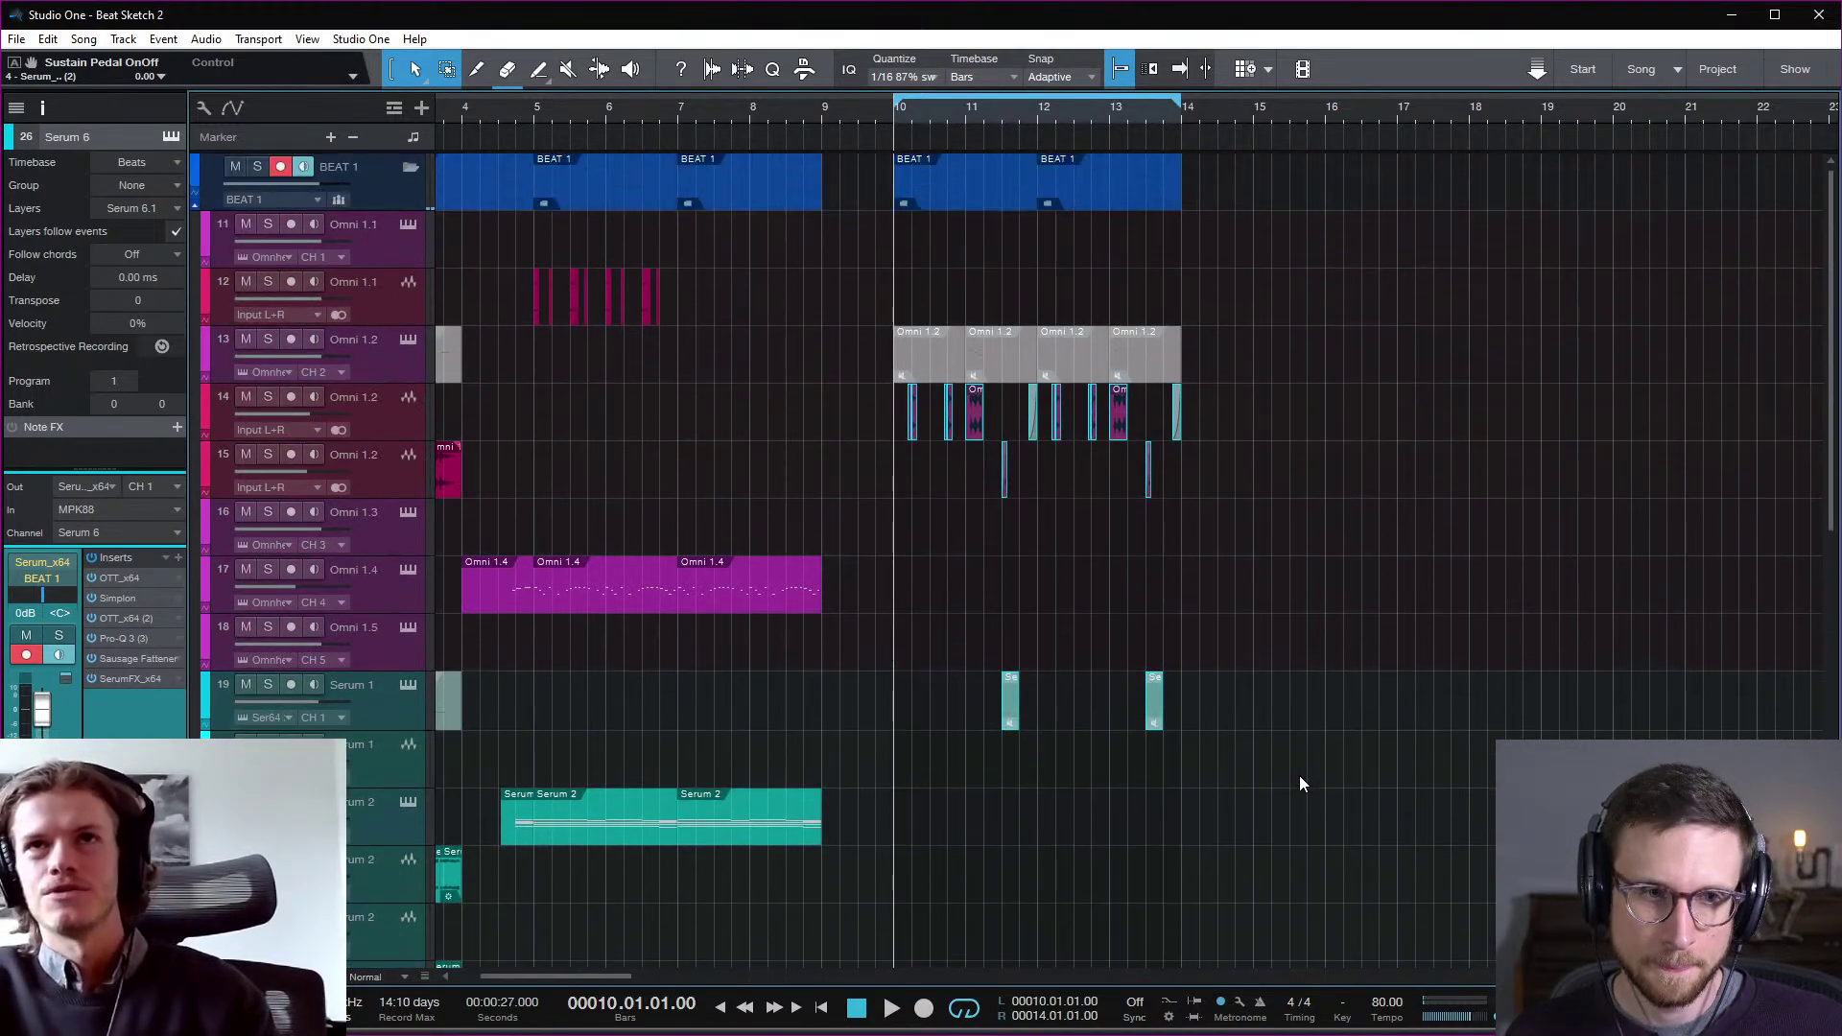
pyautogui.scroll(-7, 1299, 776)
pyautogui.scroll(-4, 1307, 773)
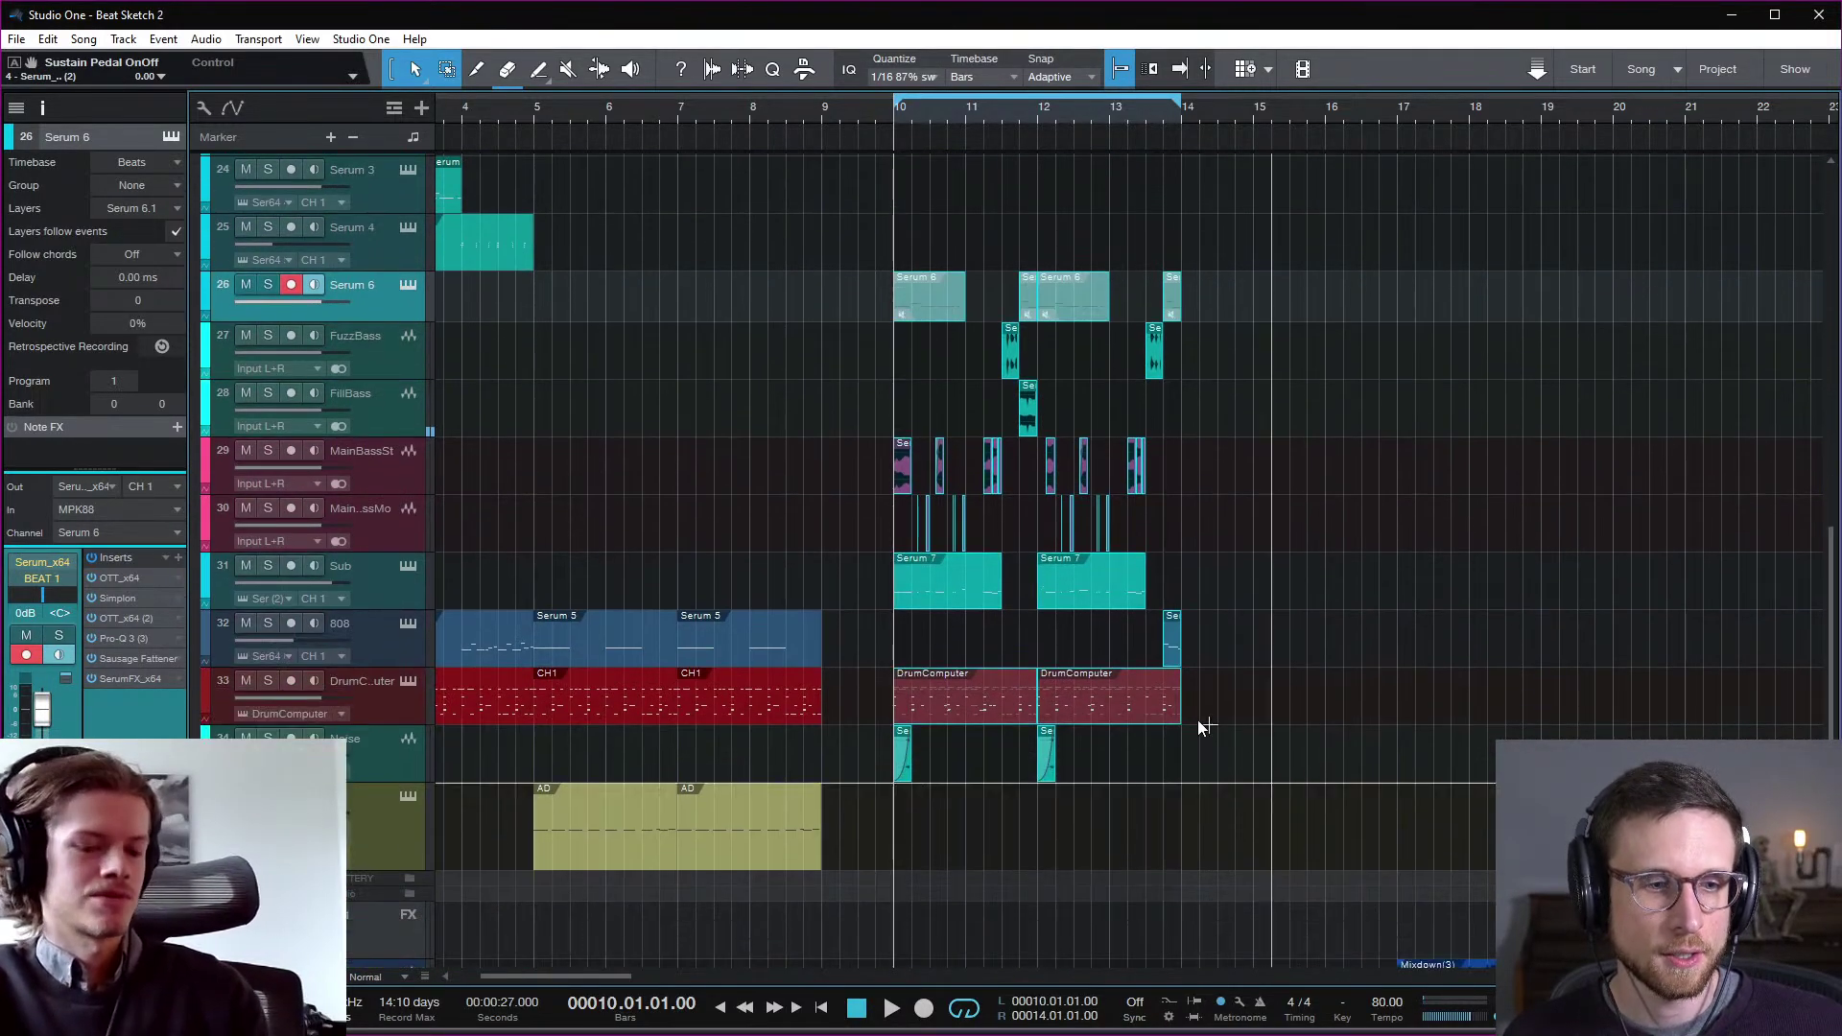
pyautogui.rightClick(1138, 712)
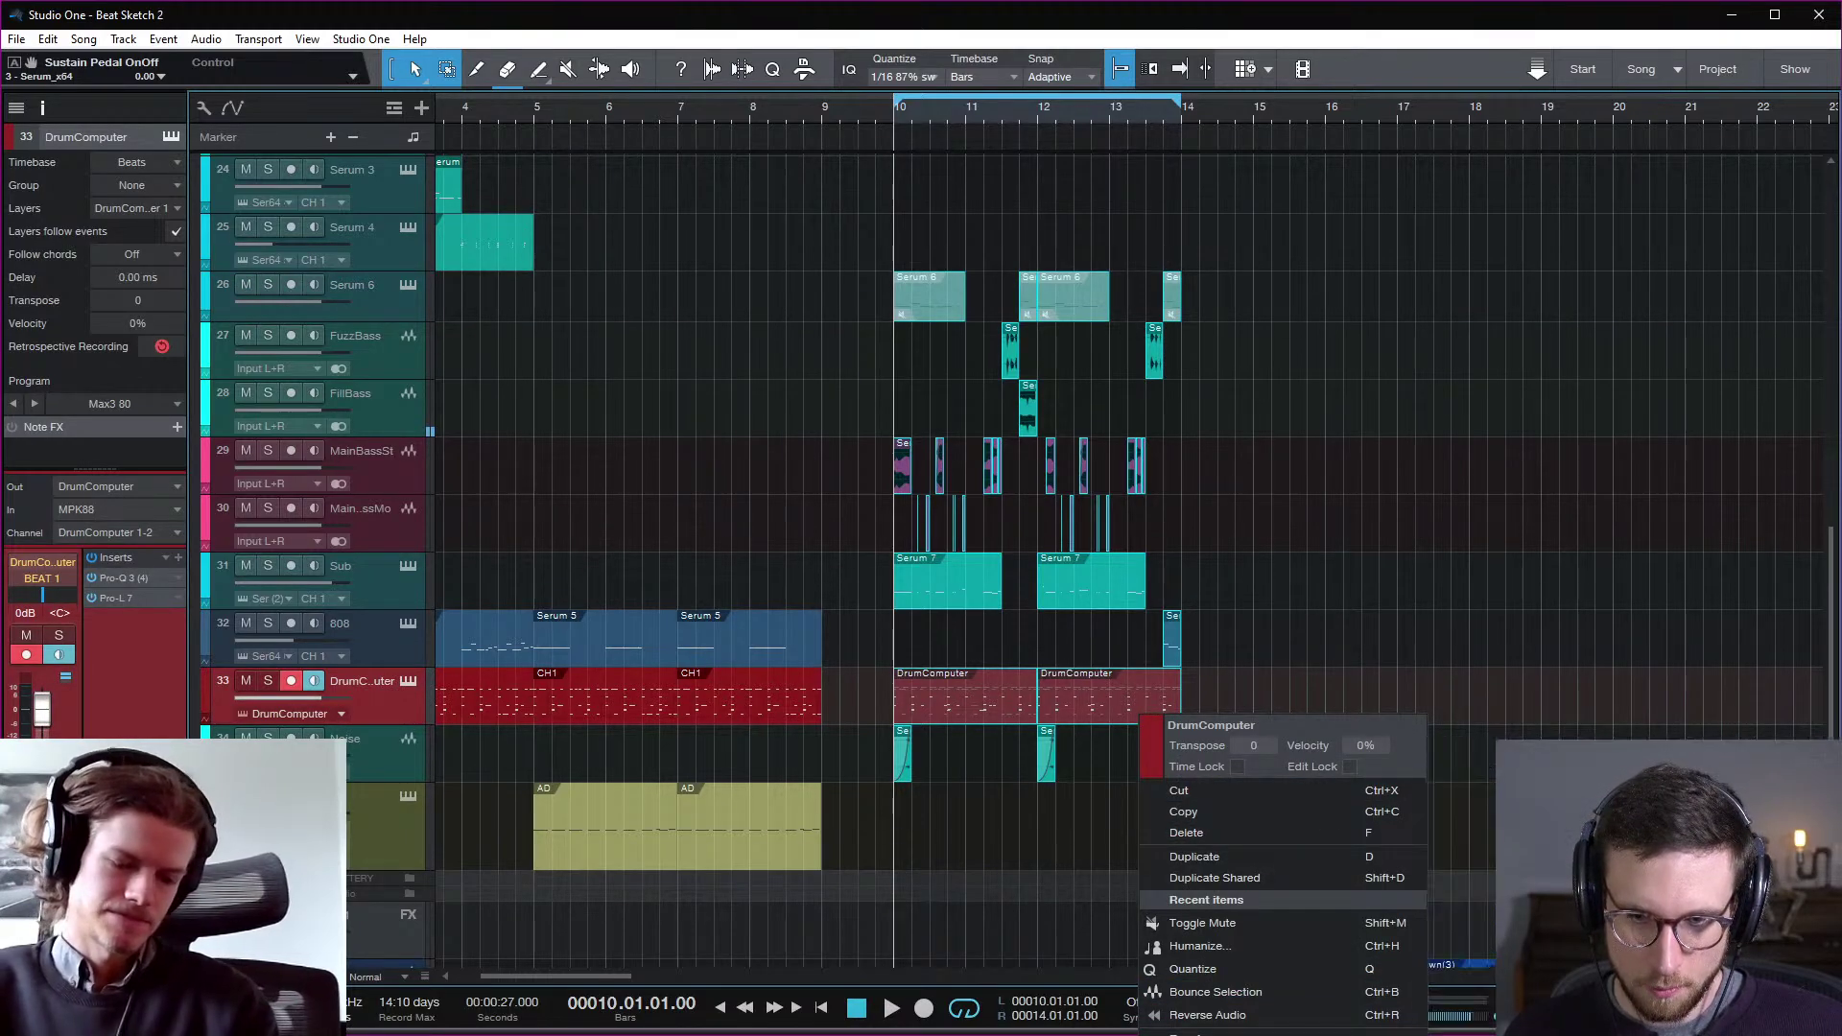
pyautogui.moveTo(1247, 1033)
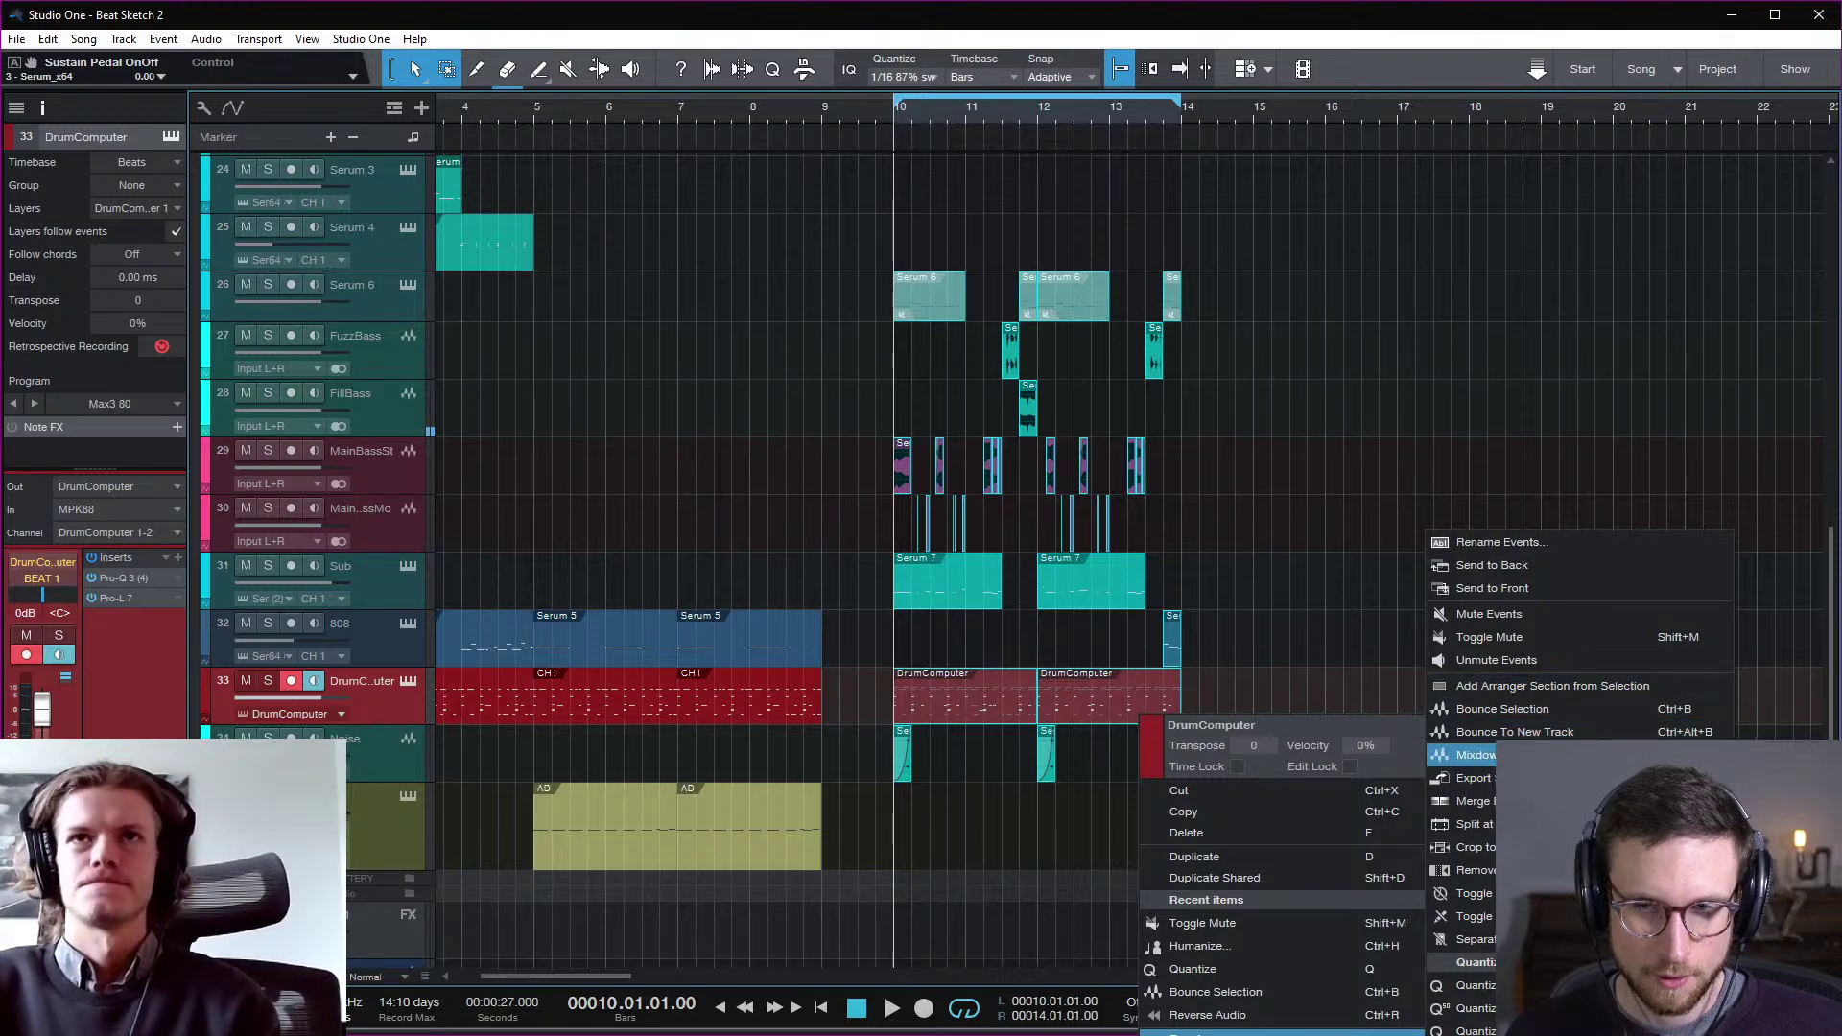
pyautogui.click(1516, 755)
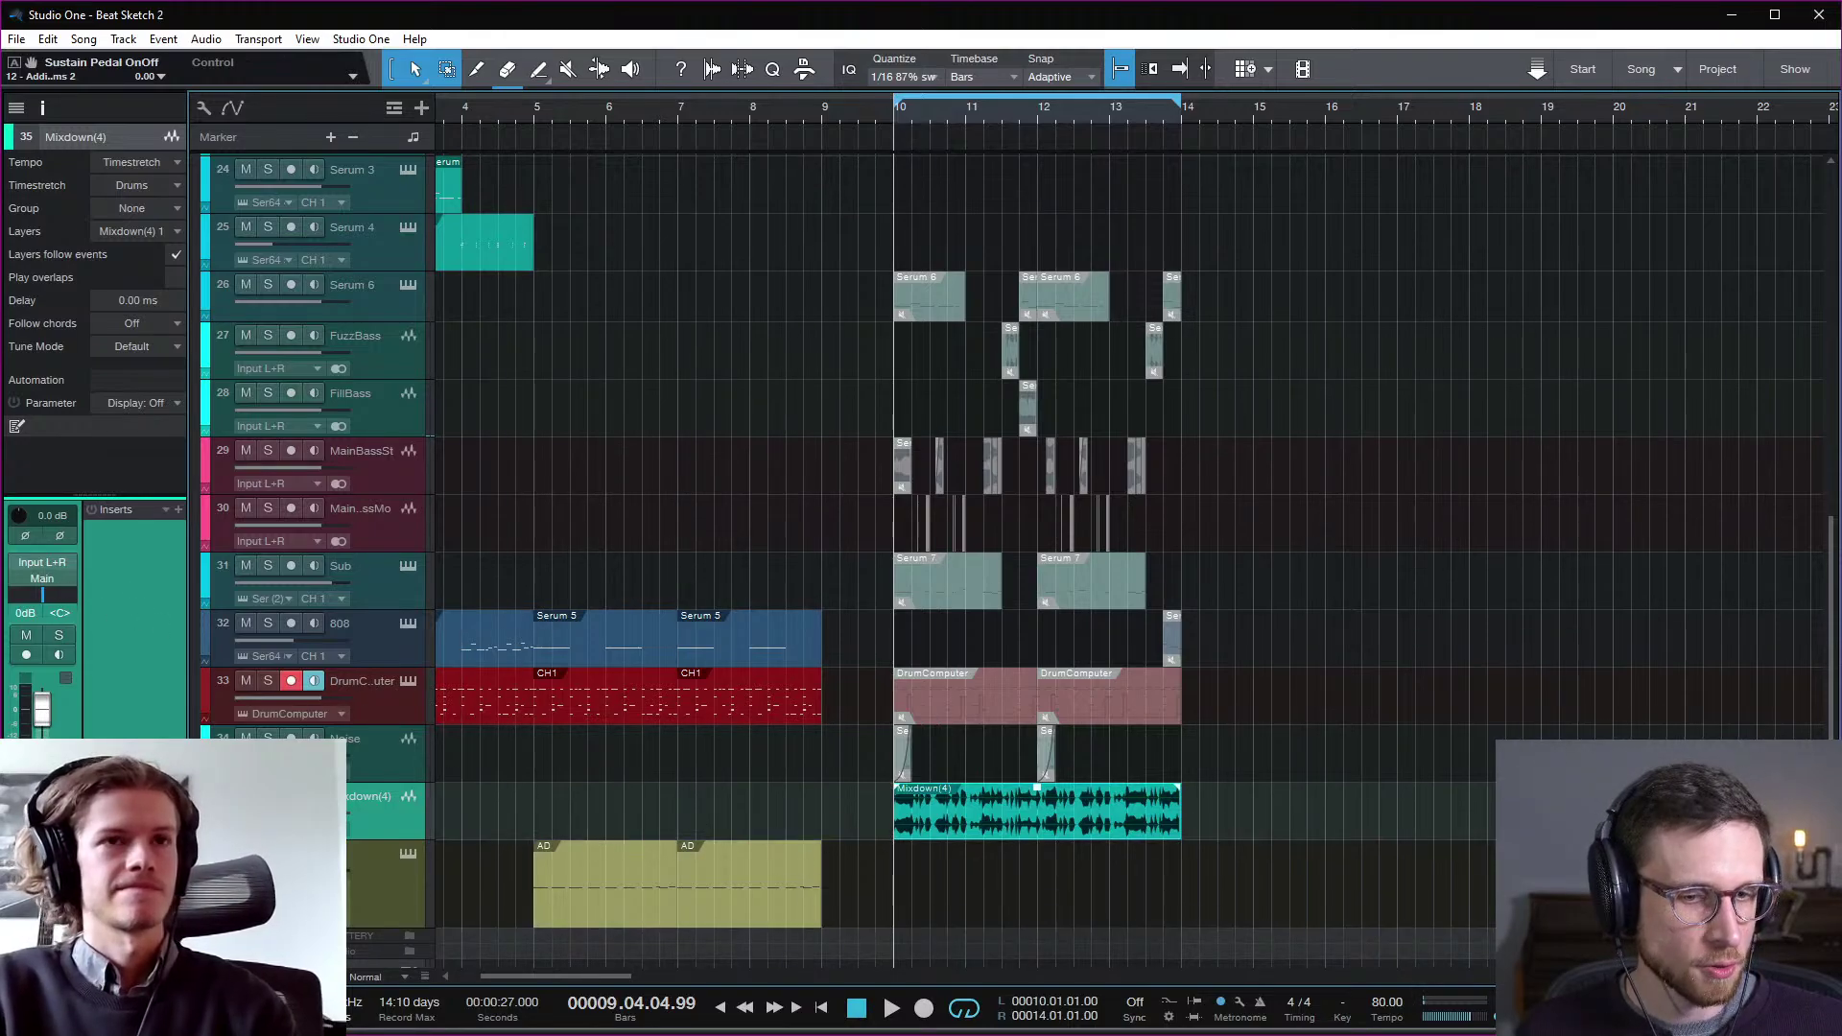
# Step: Play back the mixdown clip from bar 10 and check its channel and the bus routing in the mixer
pyautogui.press('F3')
pyautogui.scroll(-1, 1518, 613)
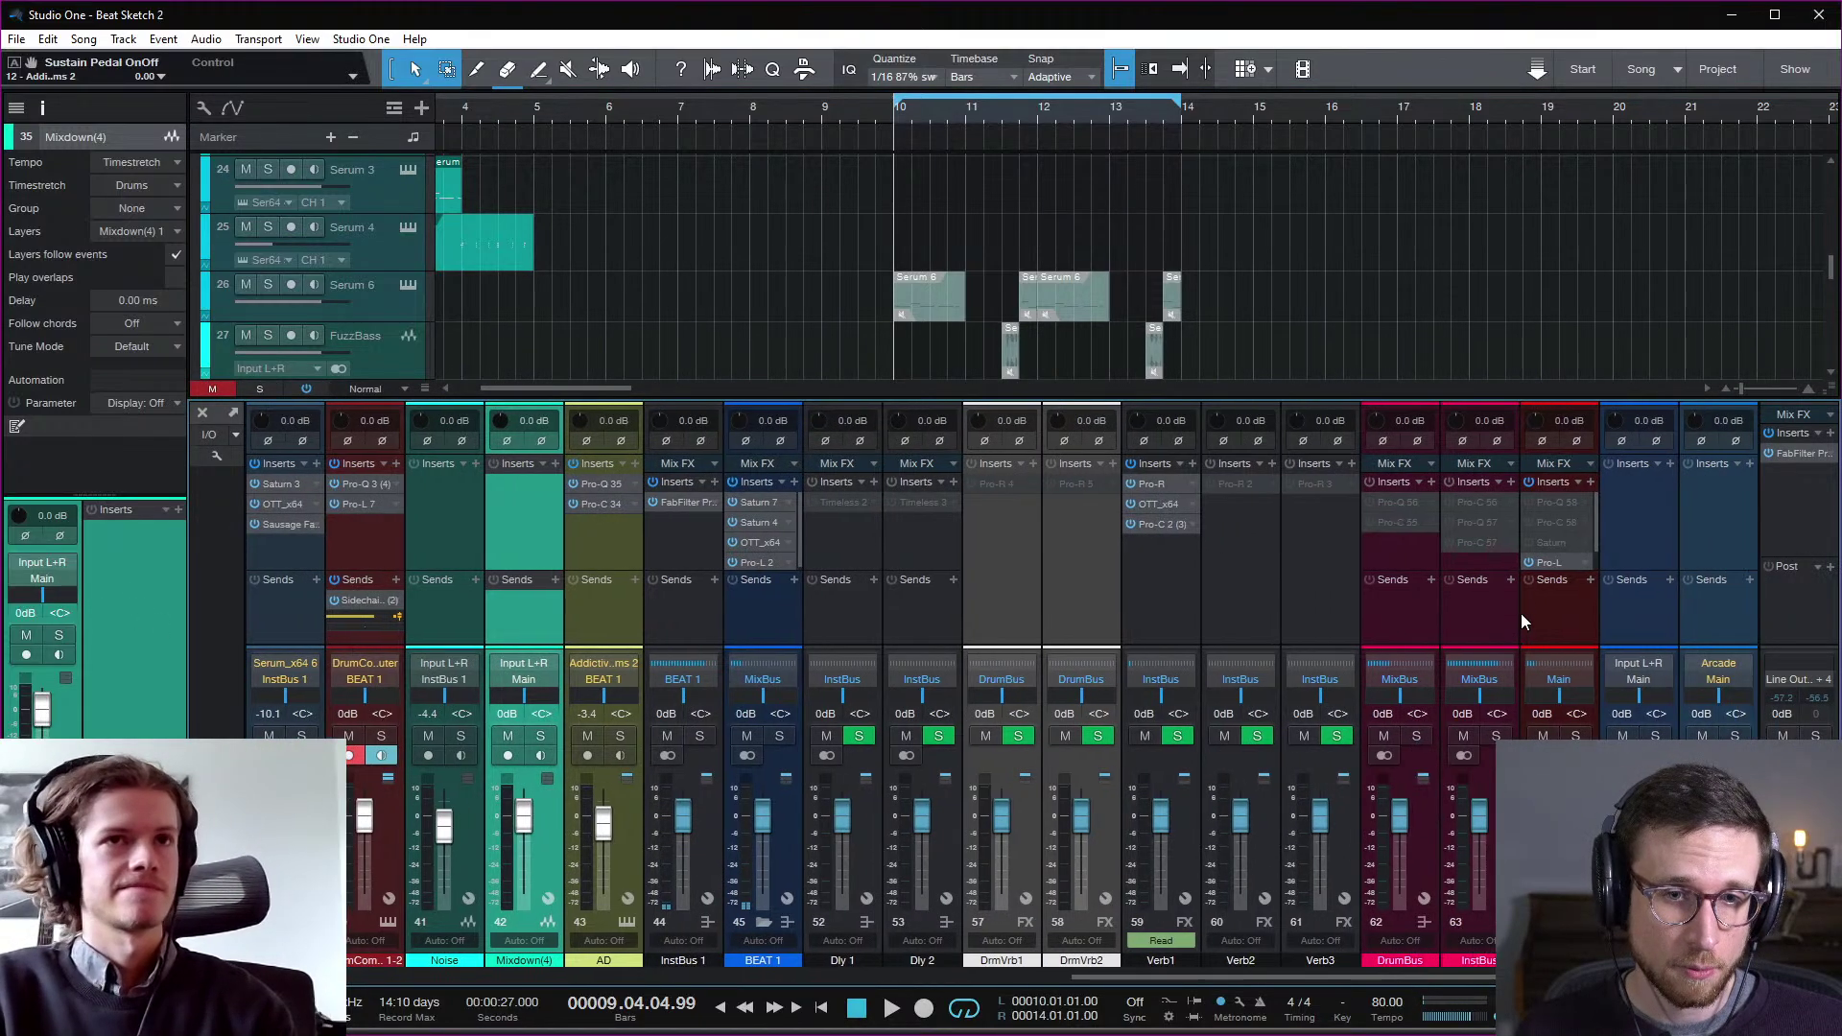
pyautogui.press('space')
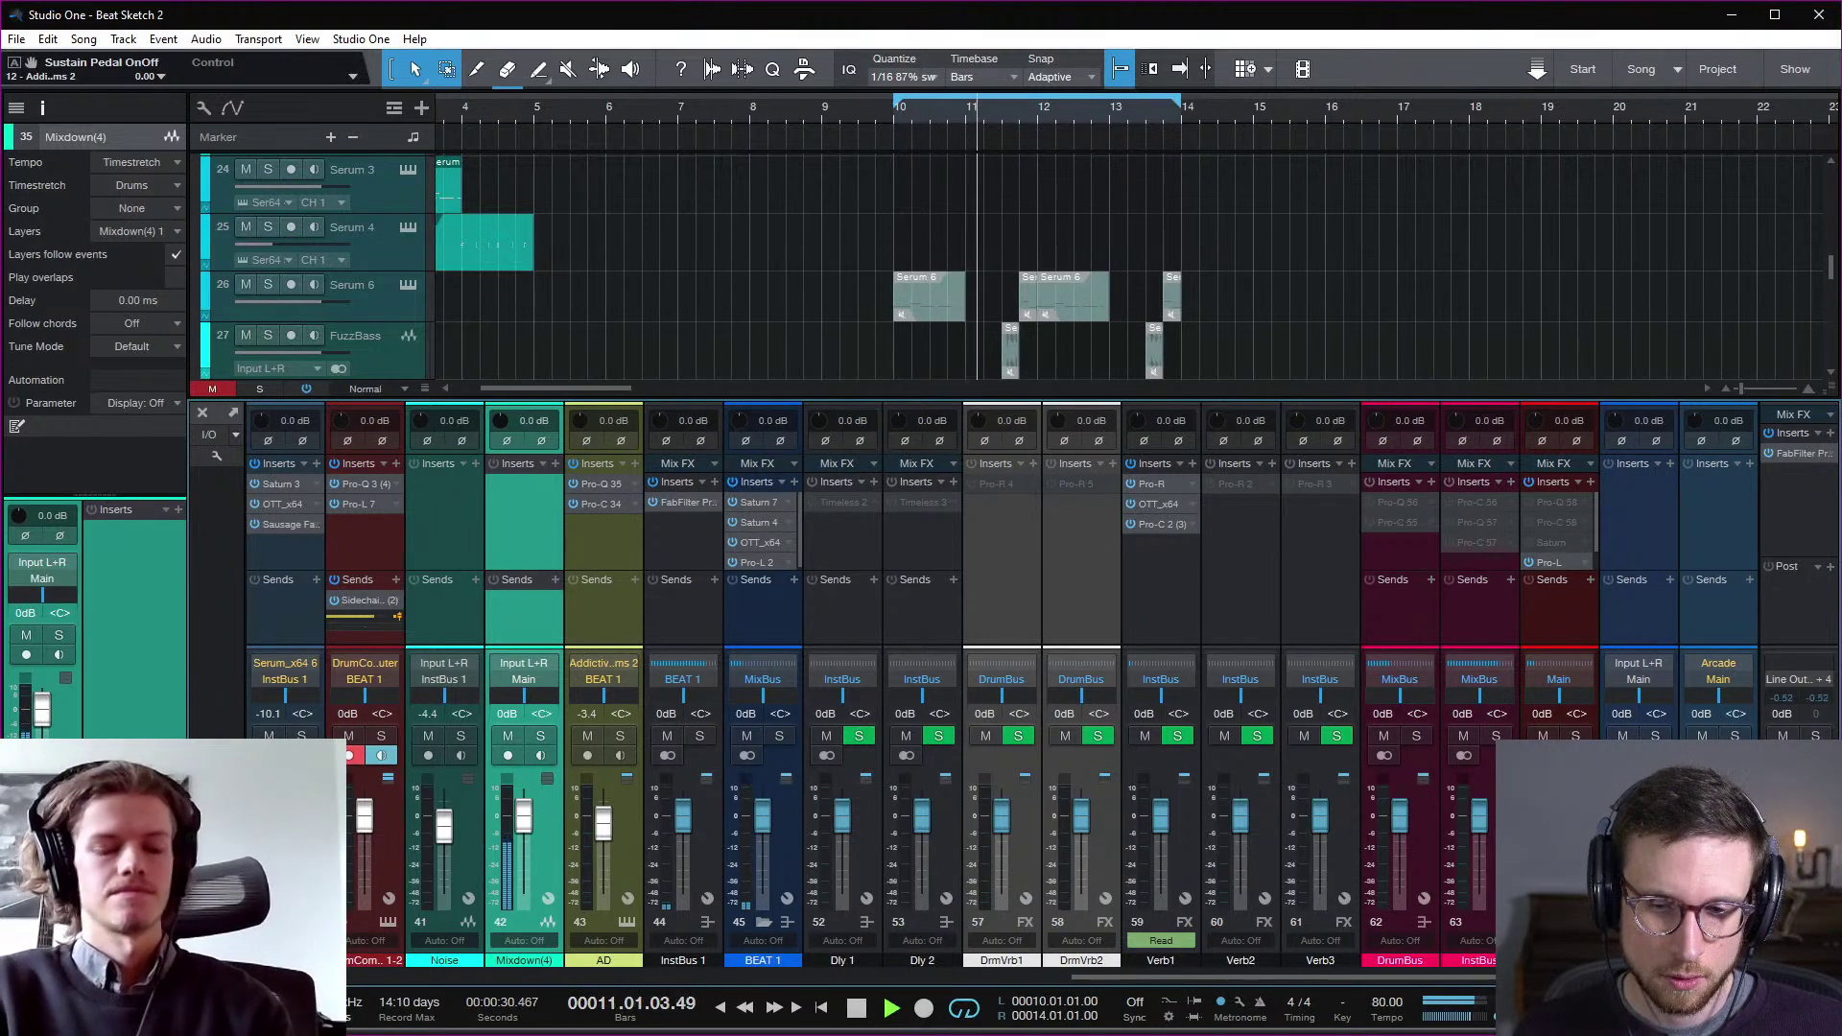
pyautogui.press('F3')
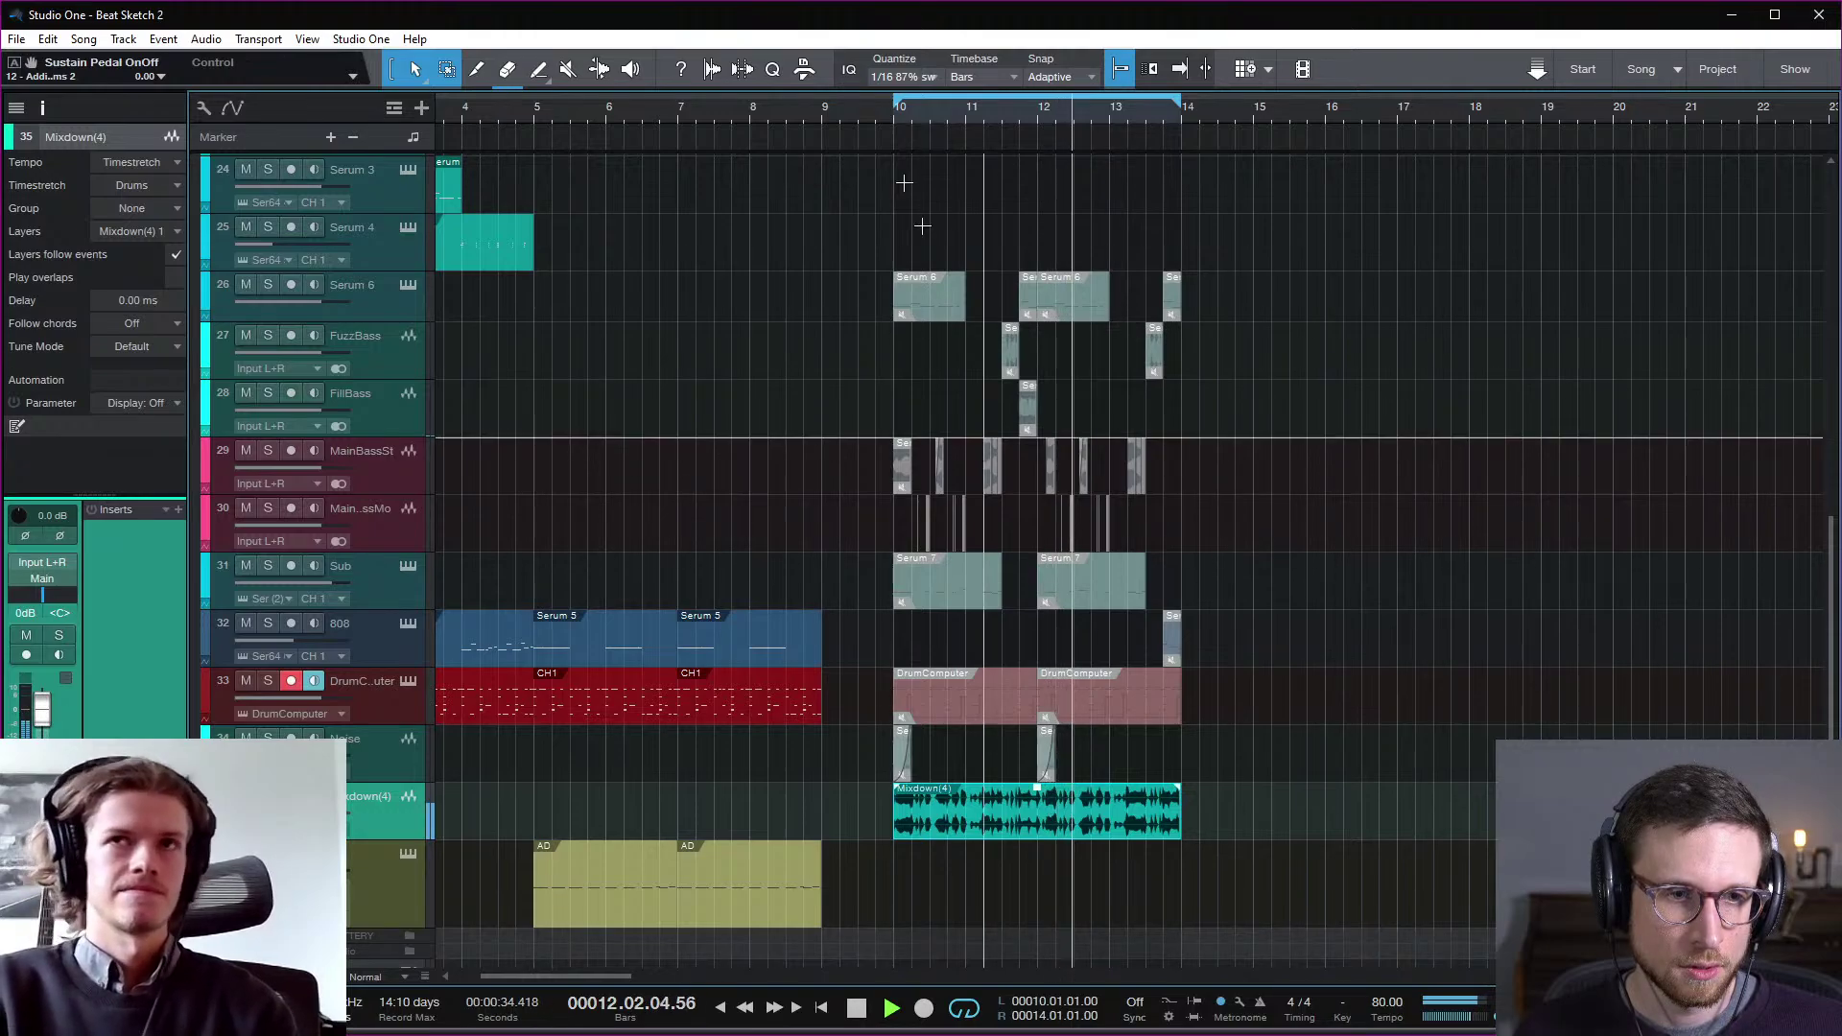
pyautogui.press('space')
pyautogui.press('space')
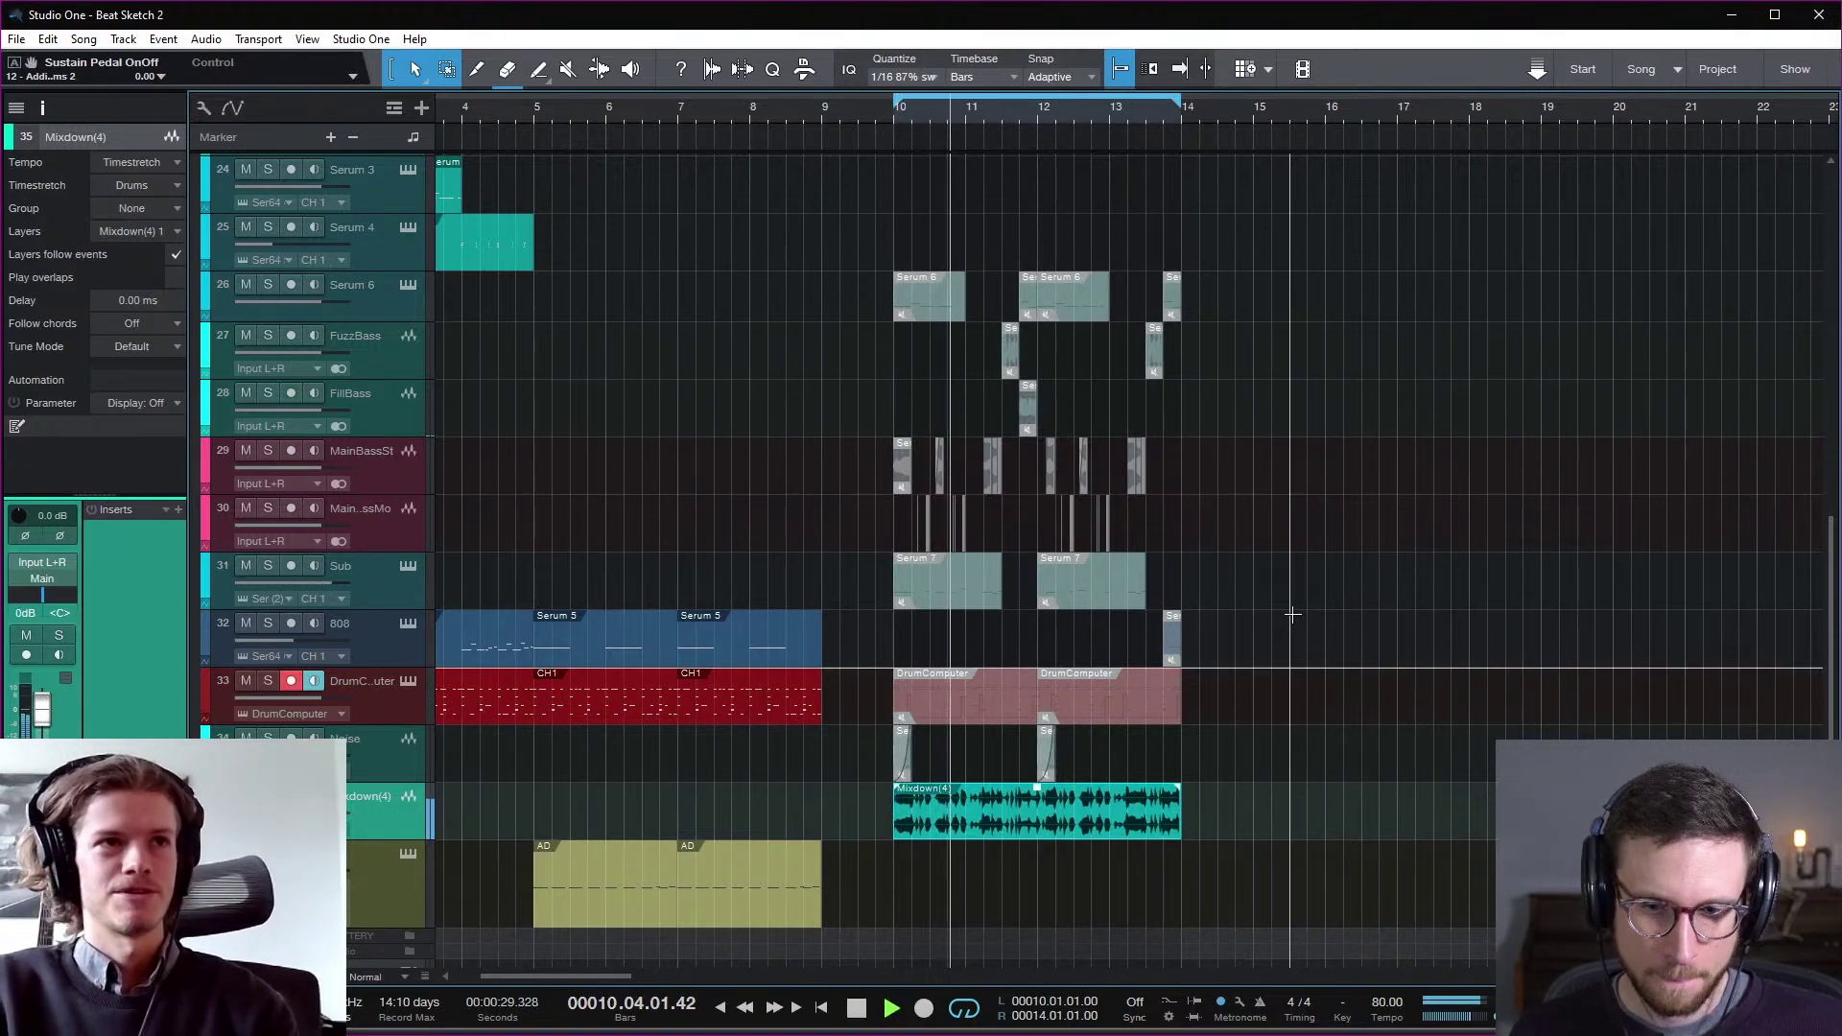
pyautogui.press('space')
# Step: Undo the mixdown and stop playback of the original clips
pyautogui.hotkey('ctrl', 'z')
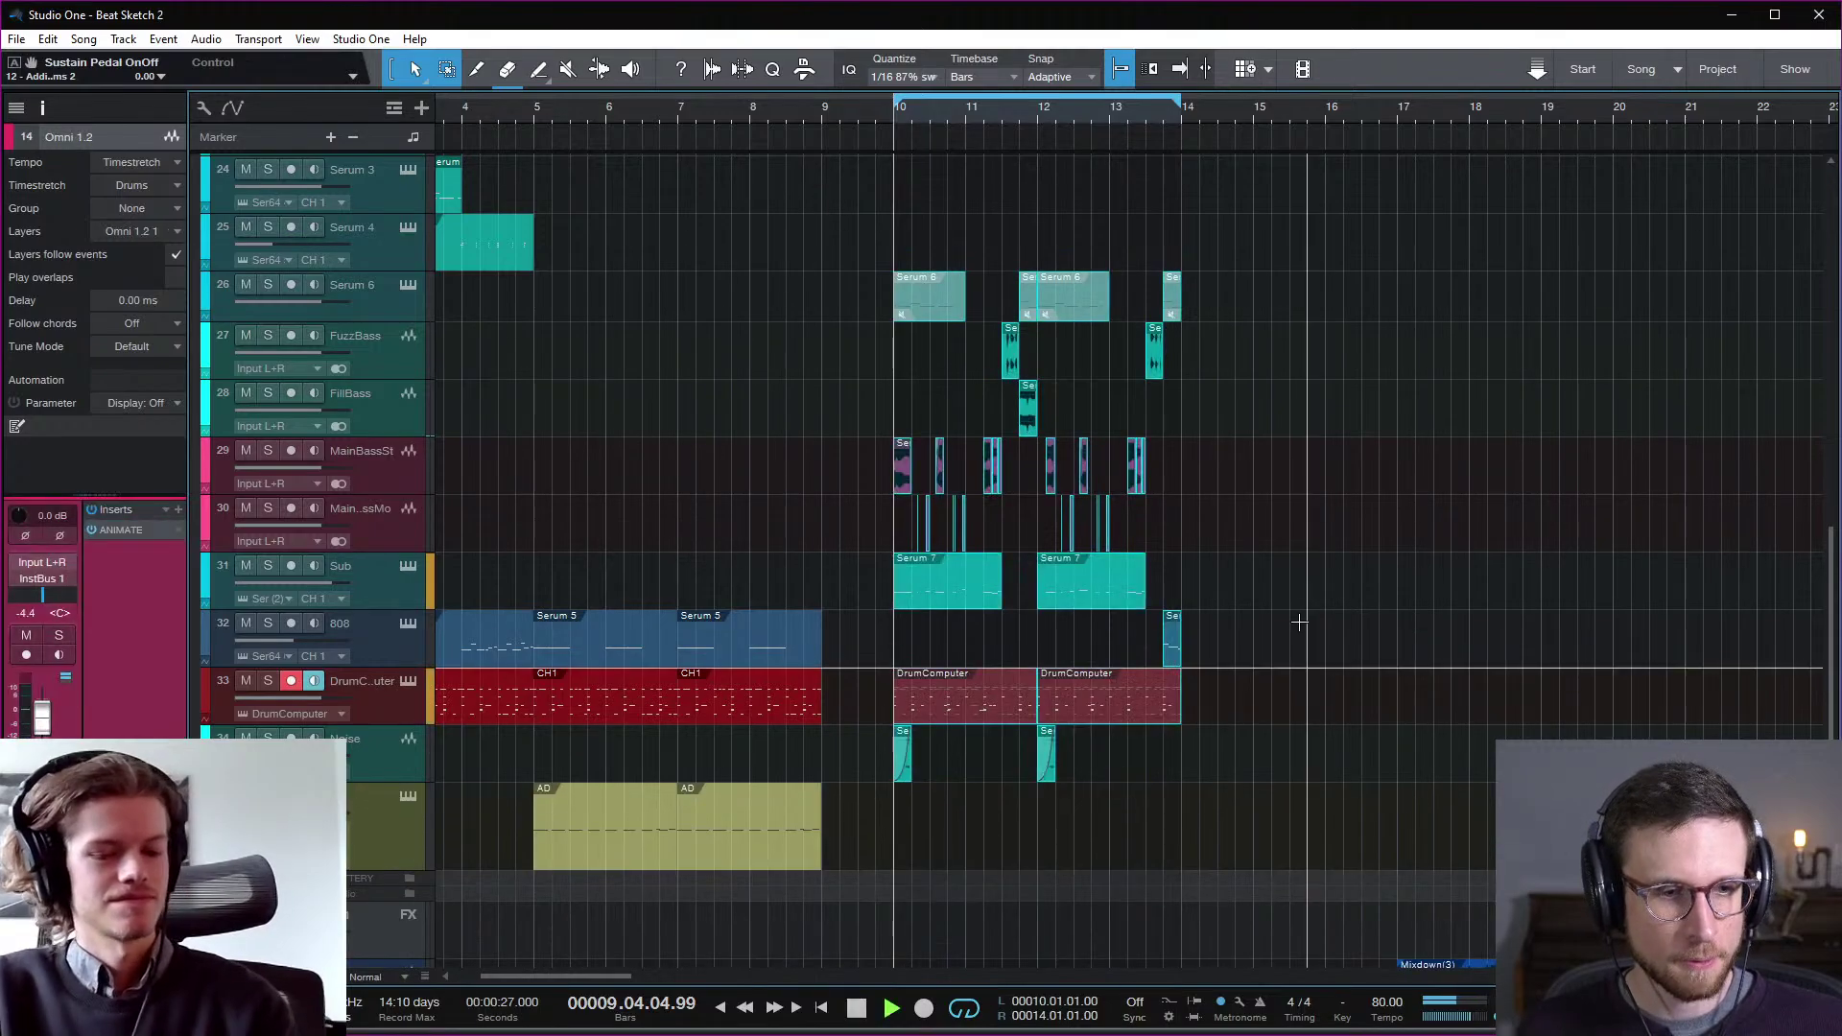
pyautogui.press('space')
pyautogui.press('space')
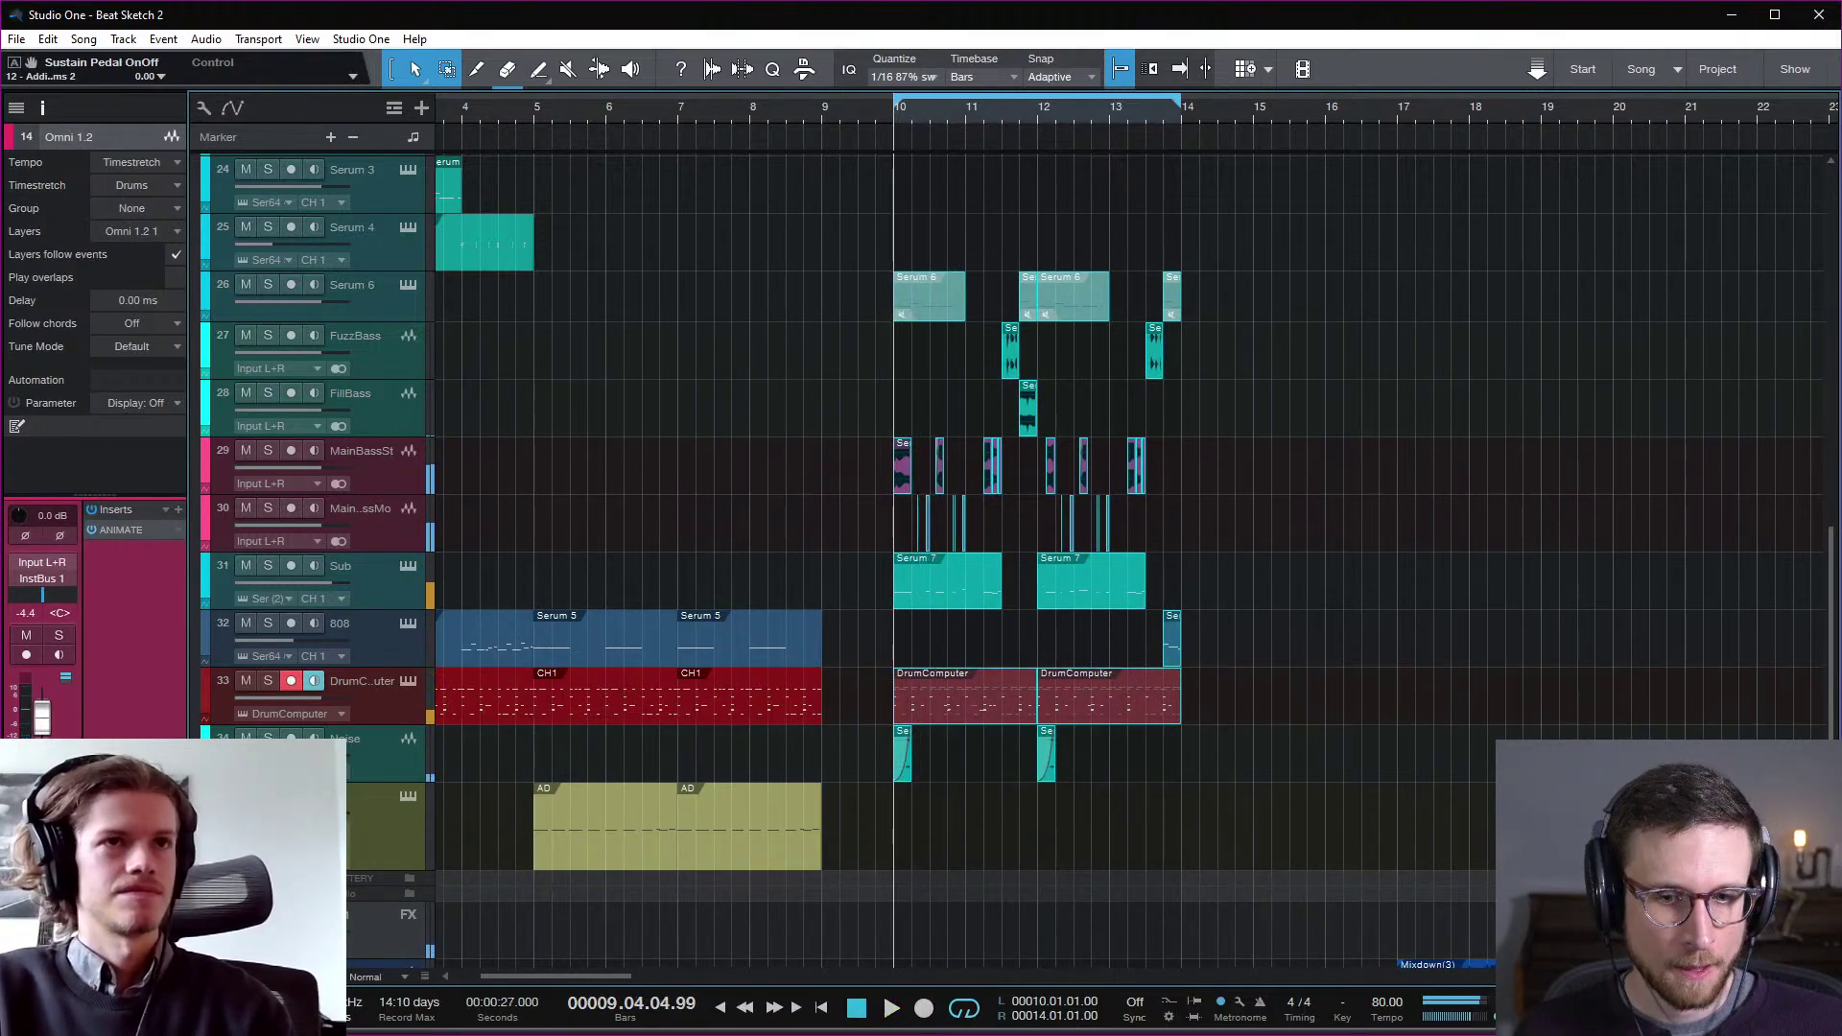
# Step: Route the output of the Verb1 channel to InstBus 1 in the mixer
pyautogui.press('F3')
pyautogui.hscroll(10, 1493, 602)
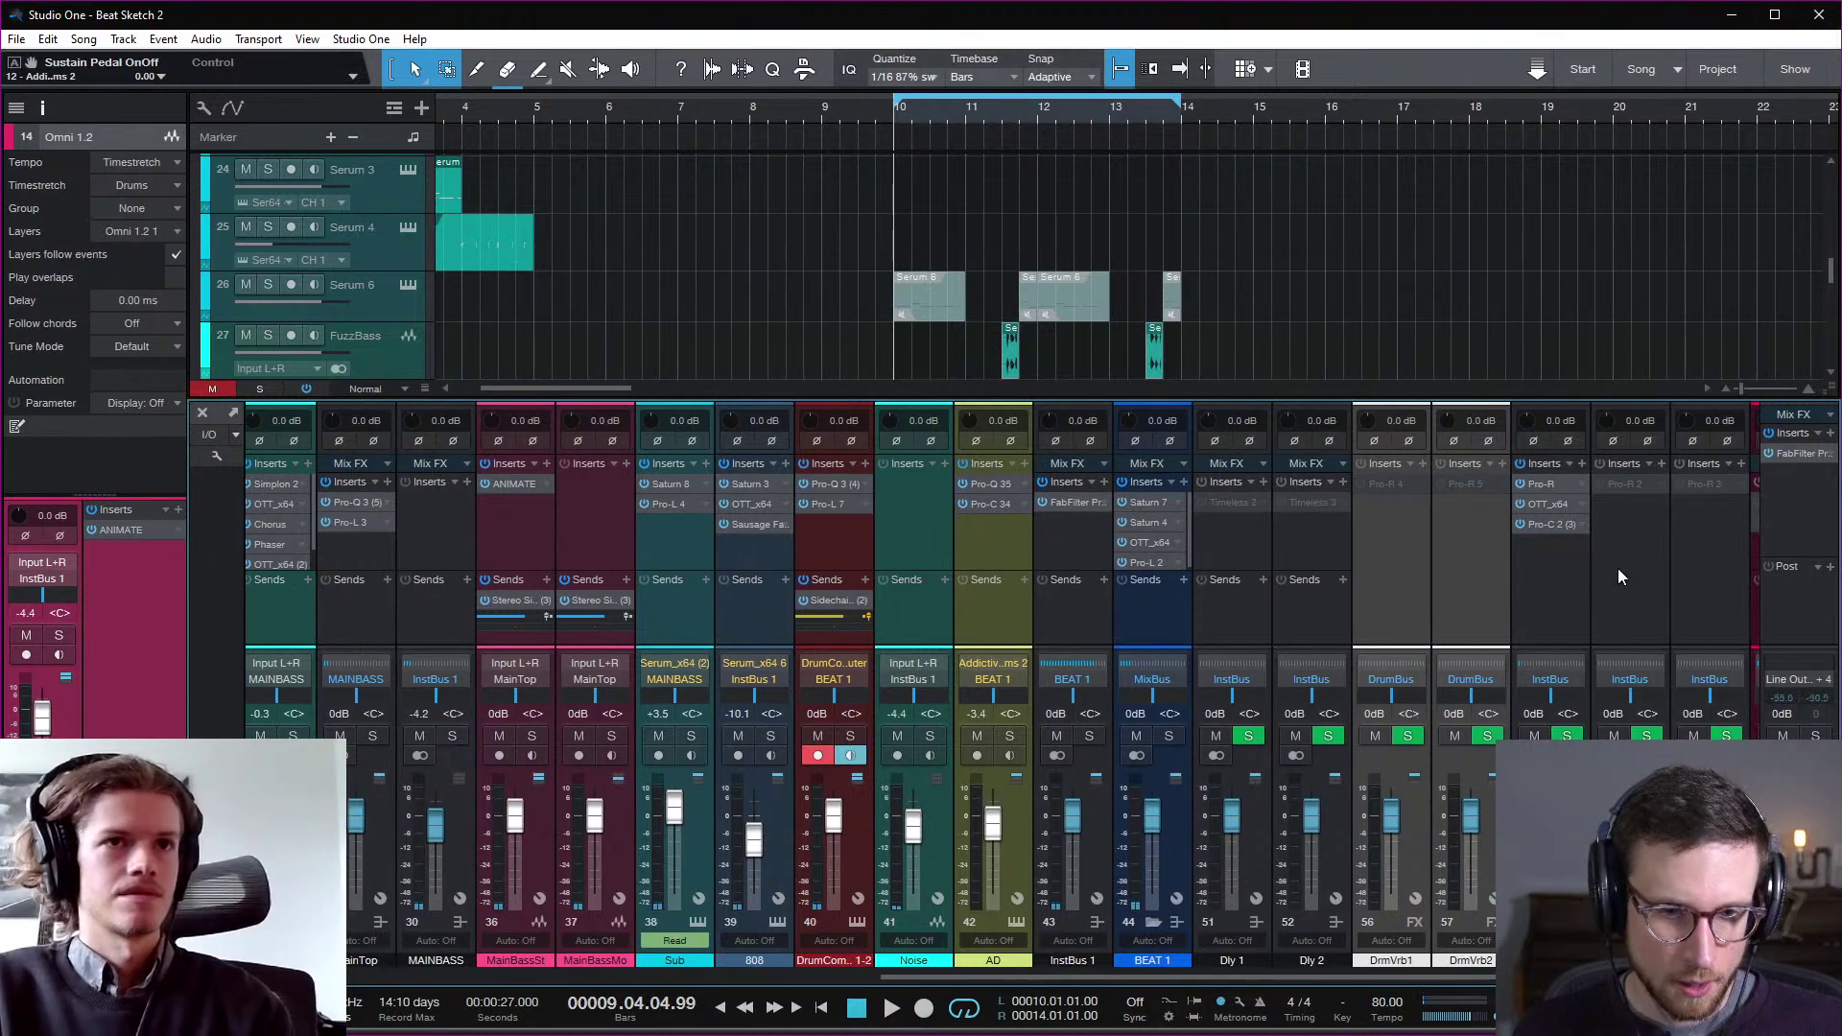
pyautogui.hscroll(4, 1618, 570)
pyautogui.click(1264, 681)
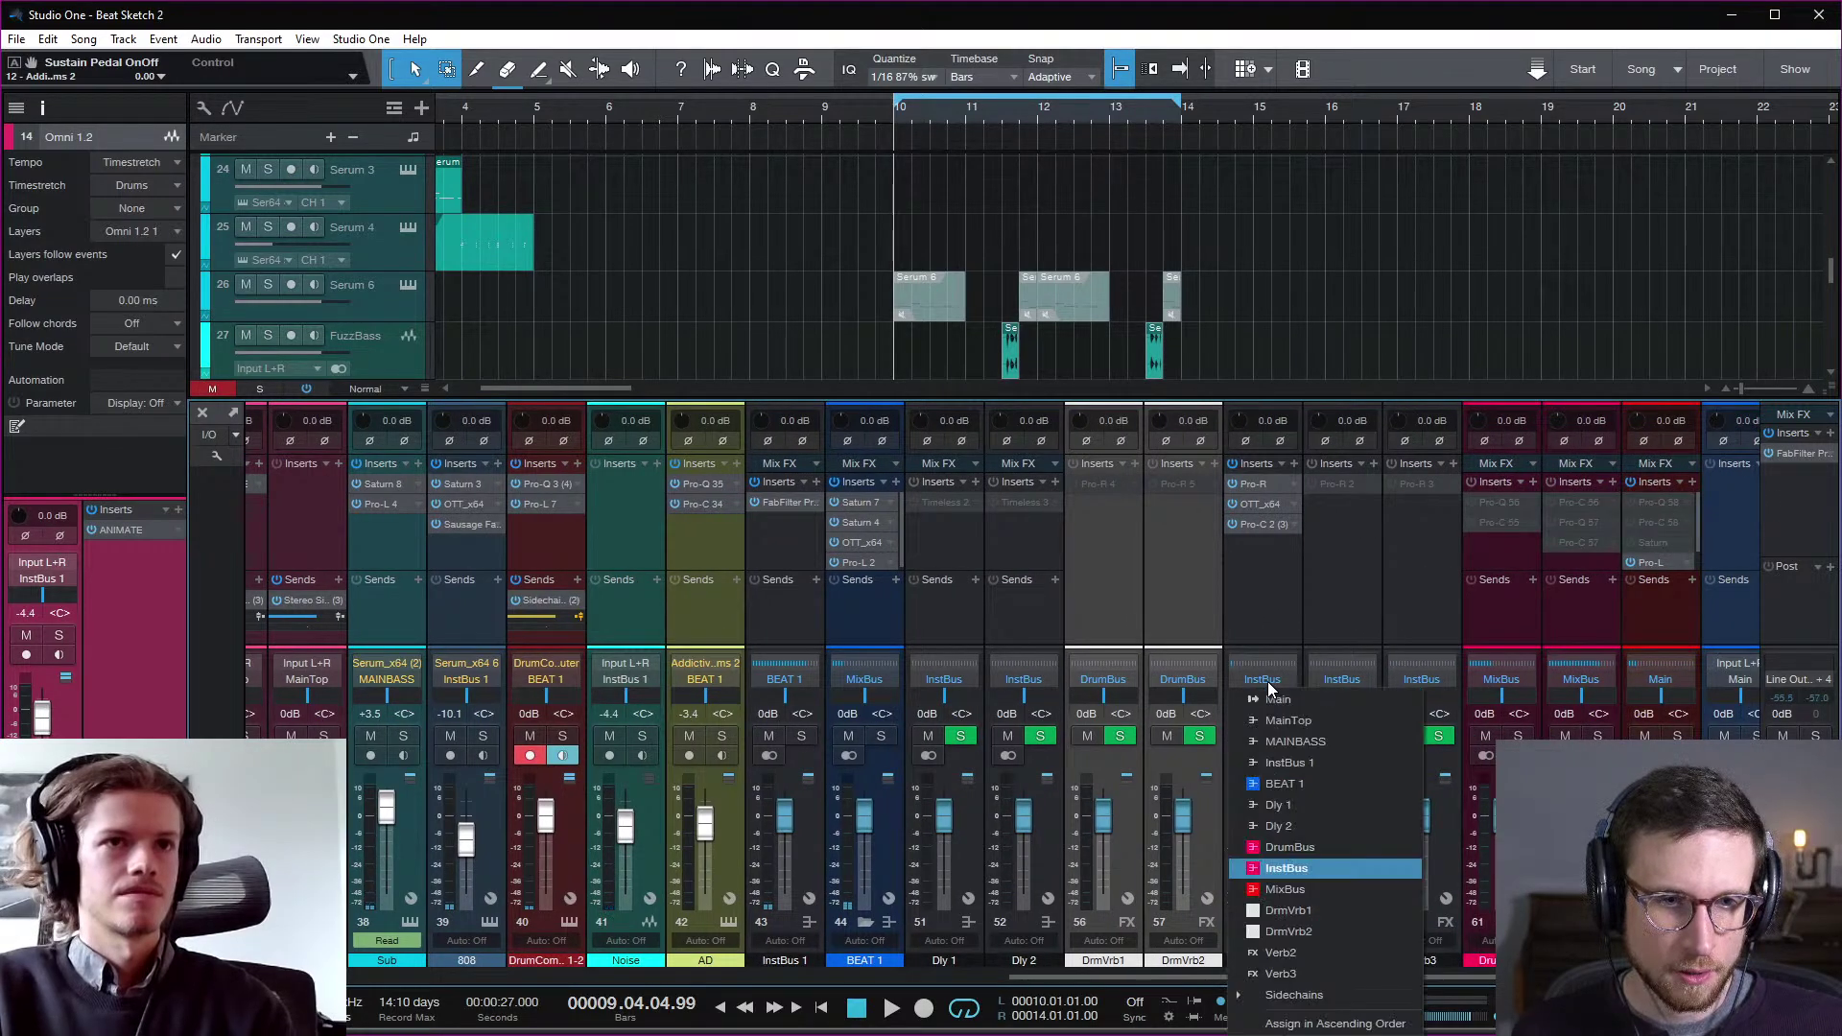
pyautogui.click(1332, 764)
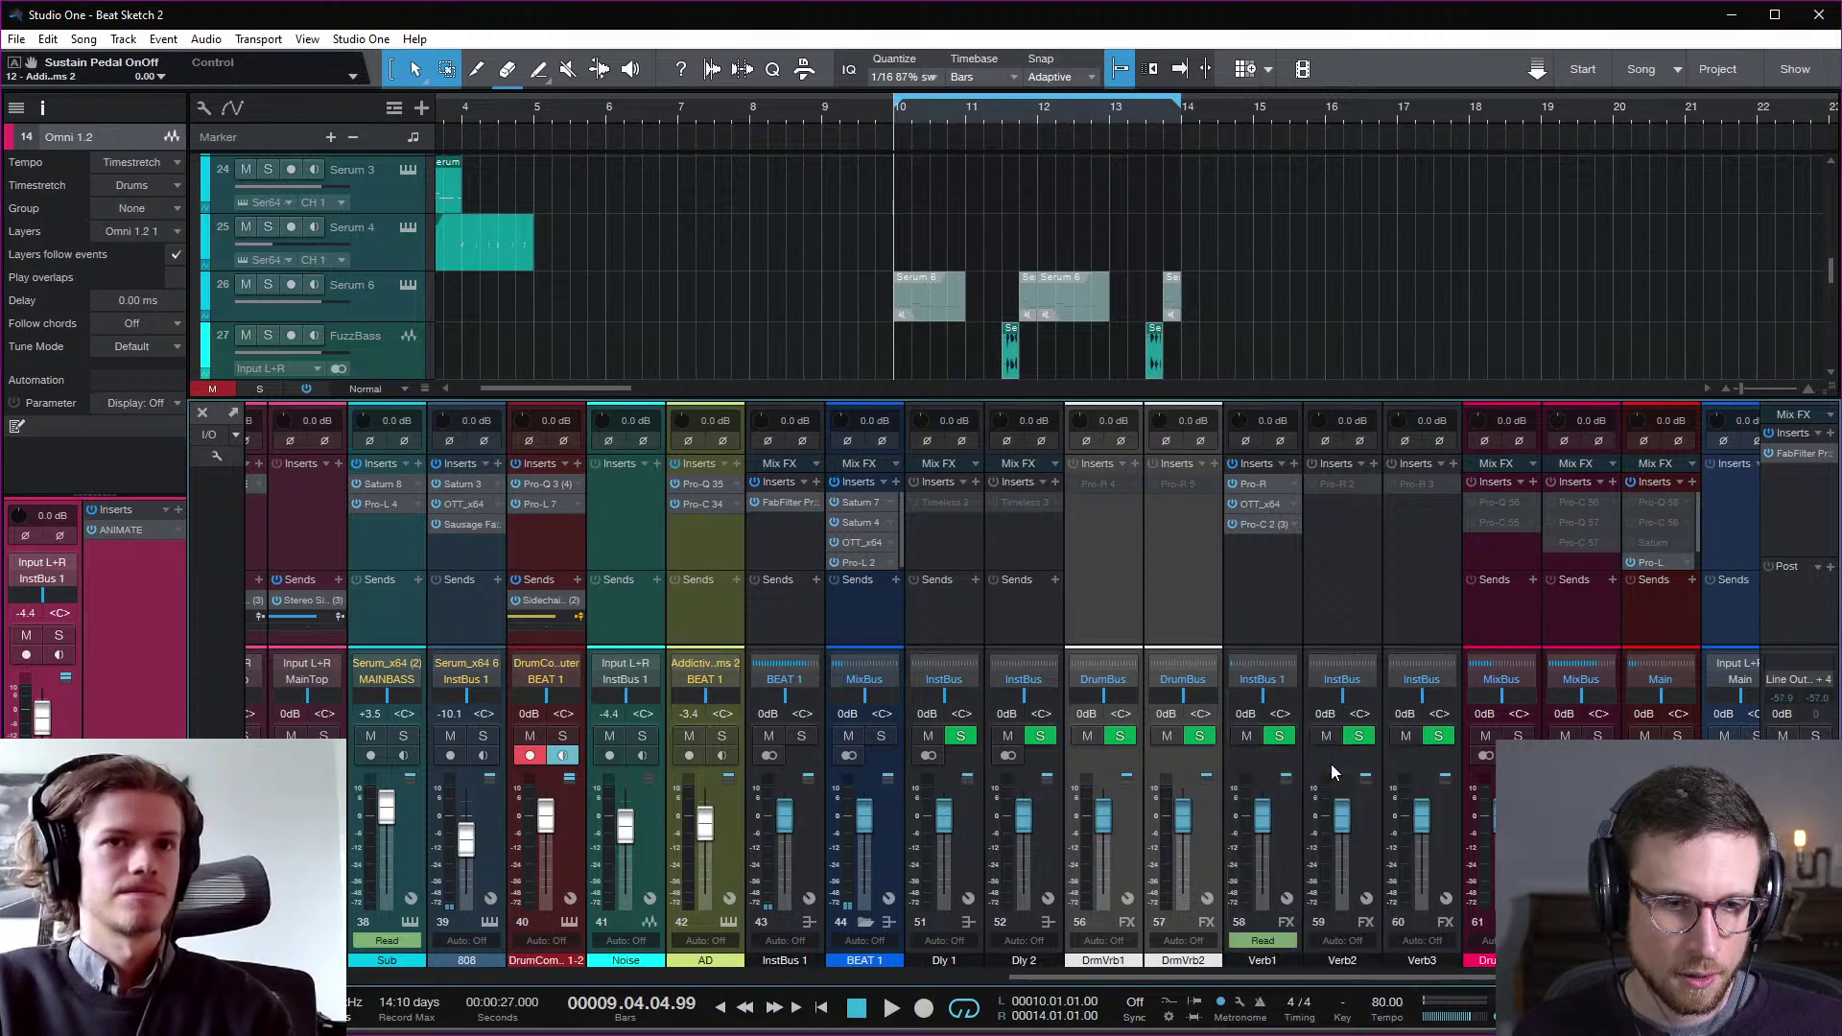
# Step: Audition the loop from bar 10 and lower the output level of Verb1's Pro-C 2 to -14.37 dB
pyautogui.press('space')
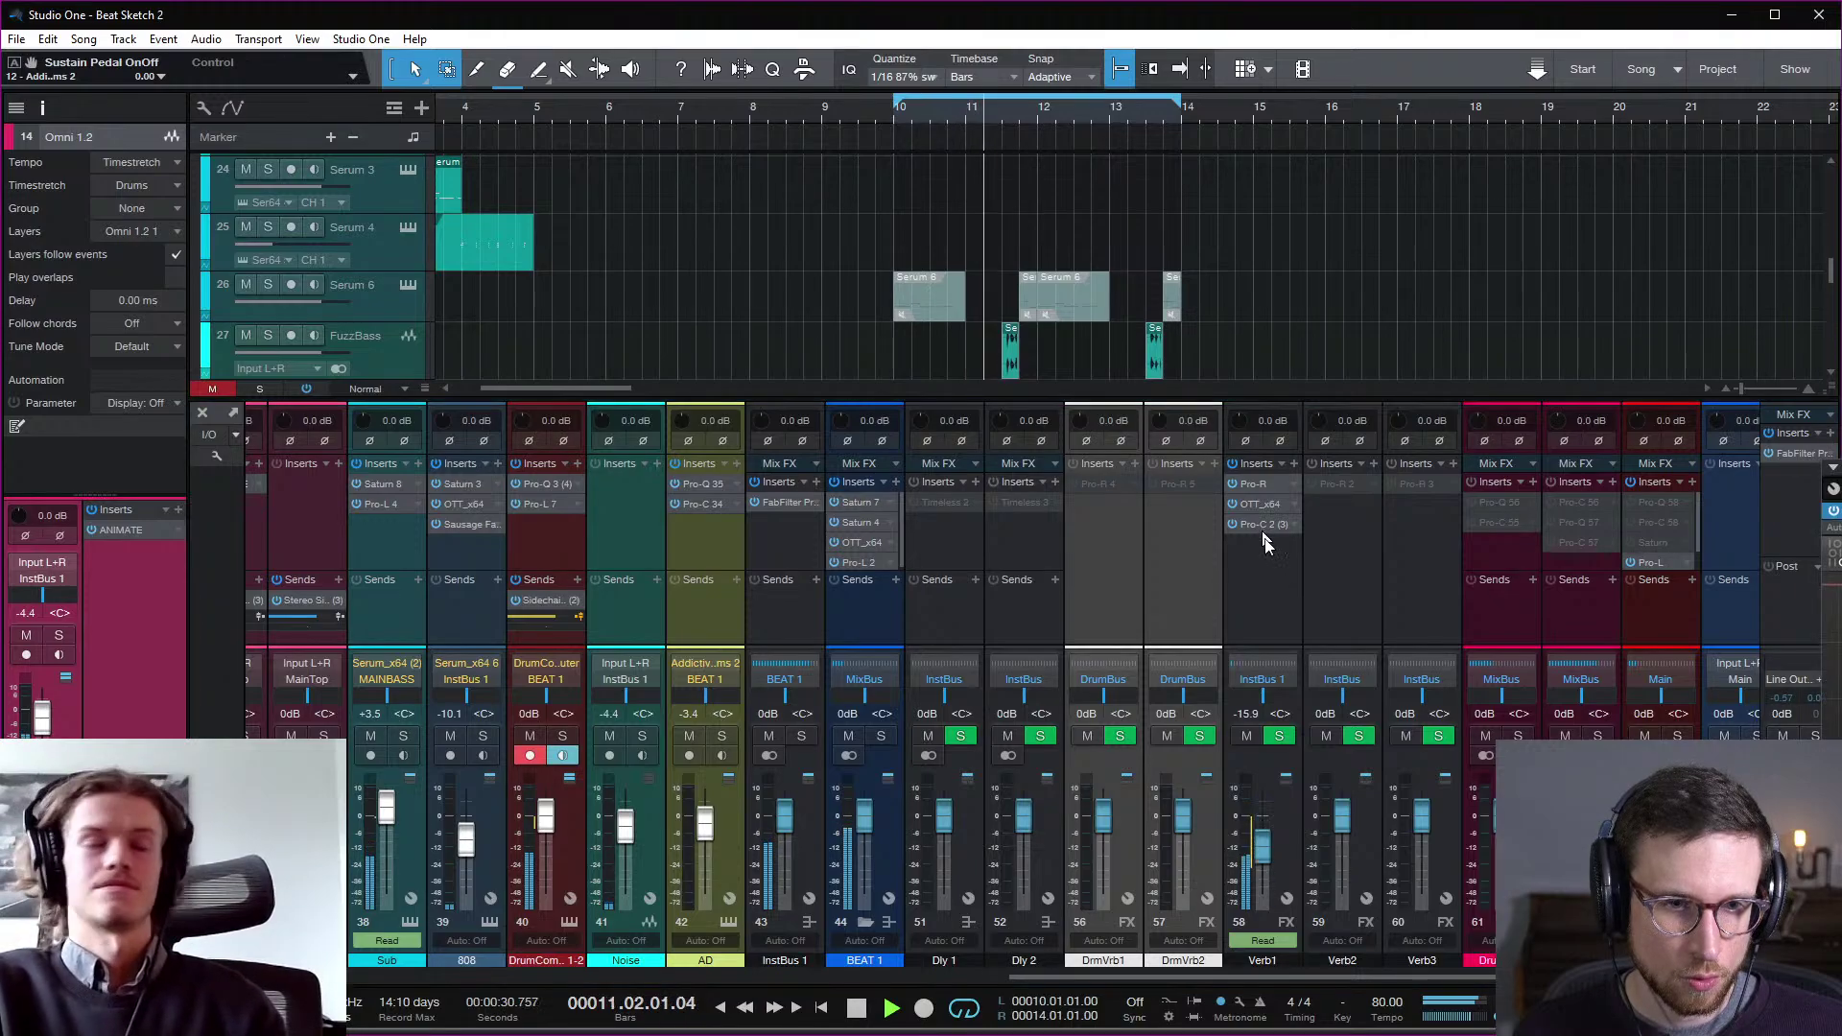
pyautogui.press('space')
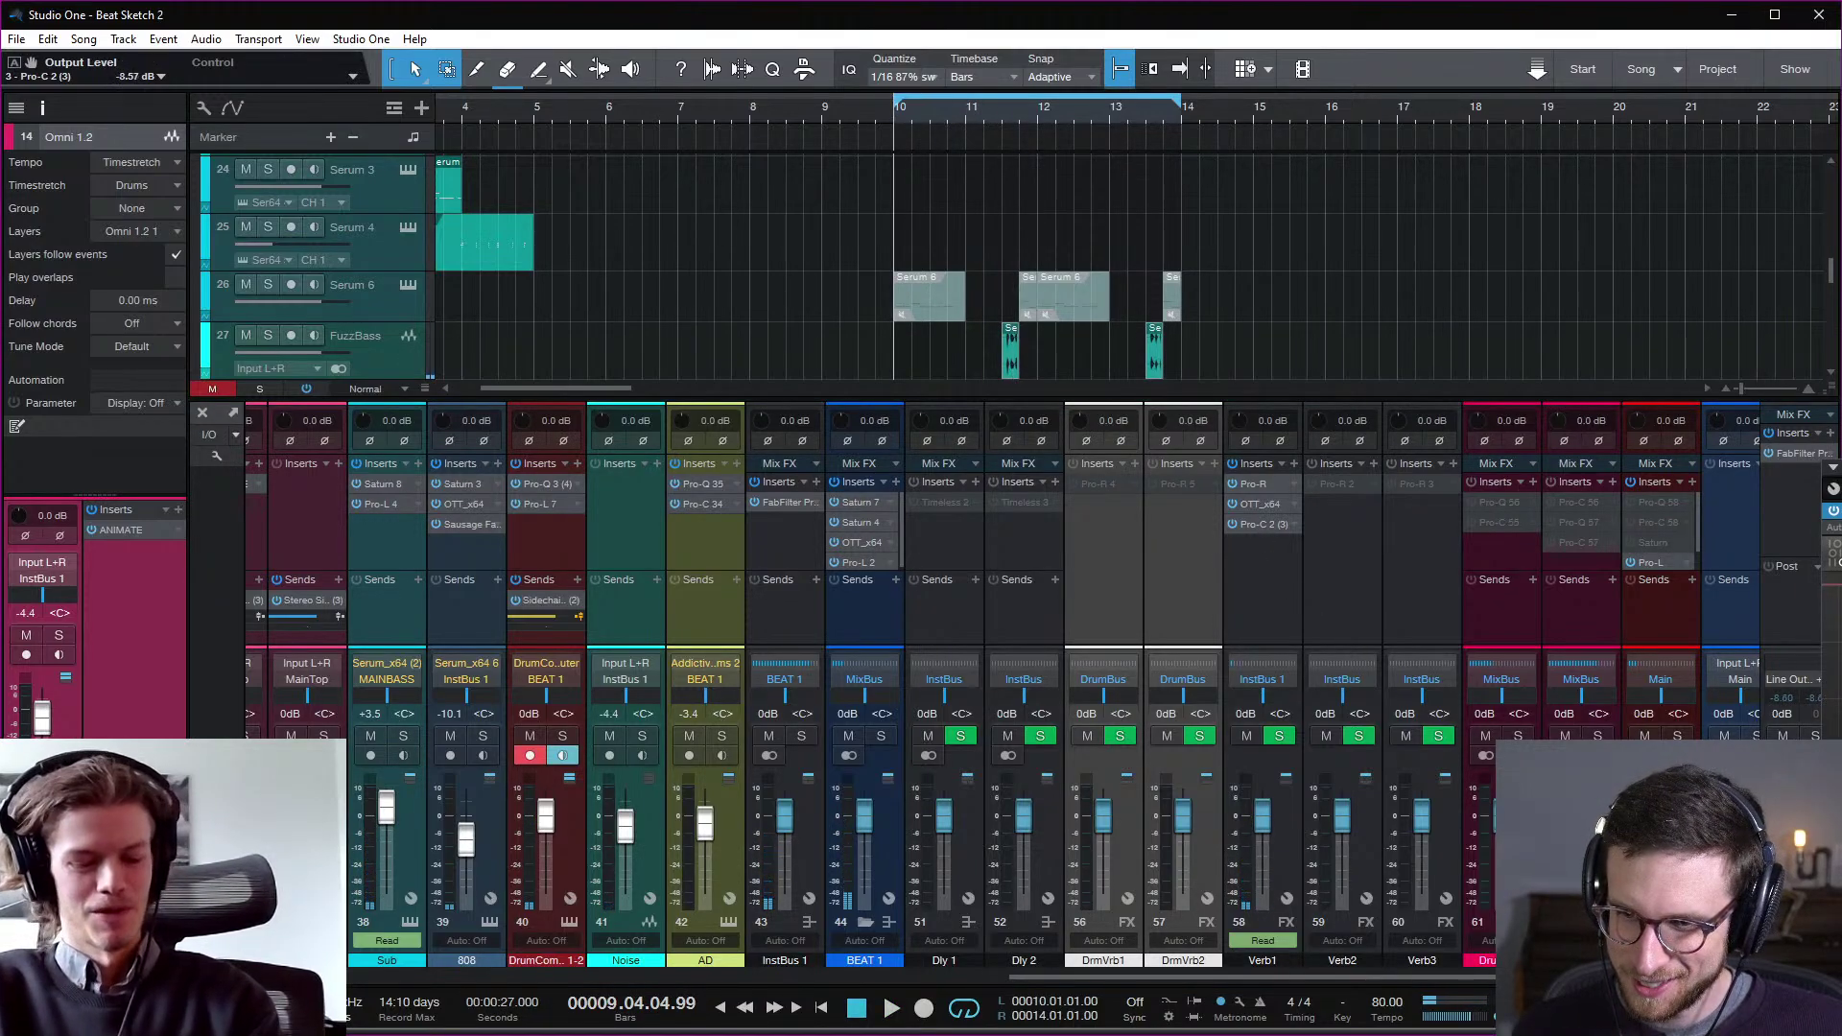
pyautogui.press('space')
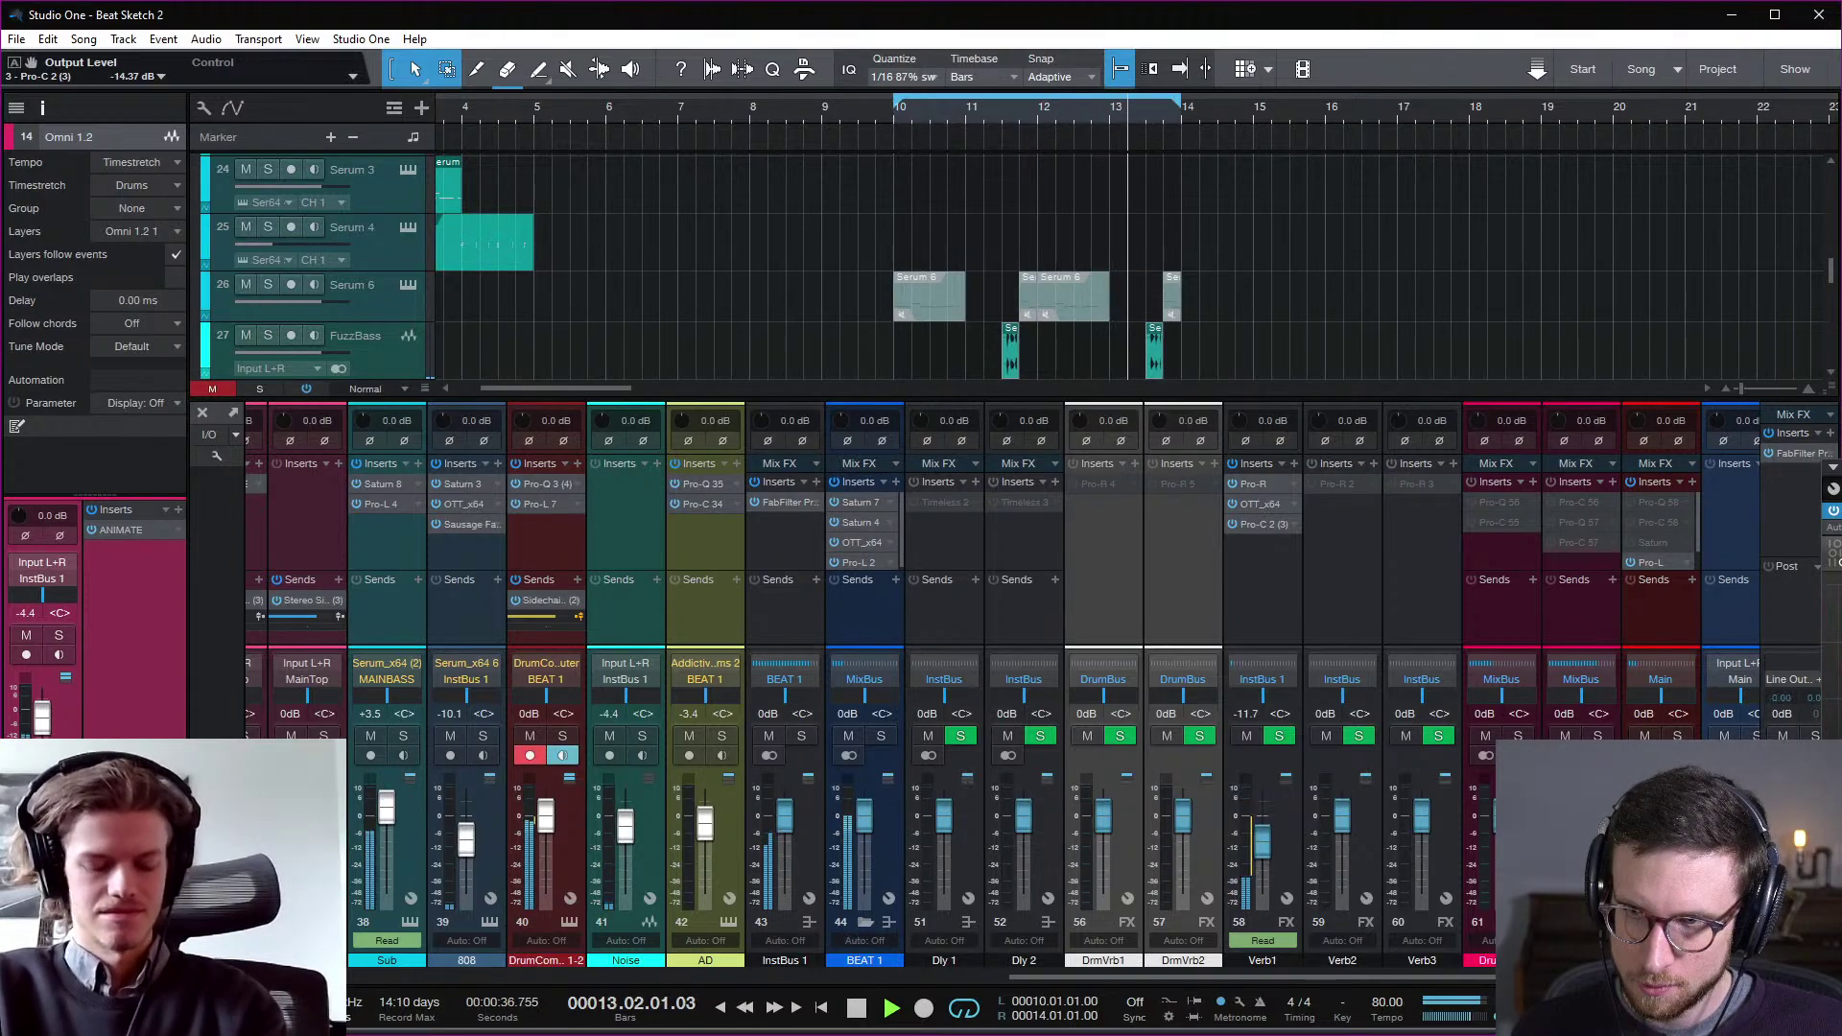
pyautogui.press('space')
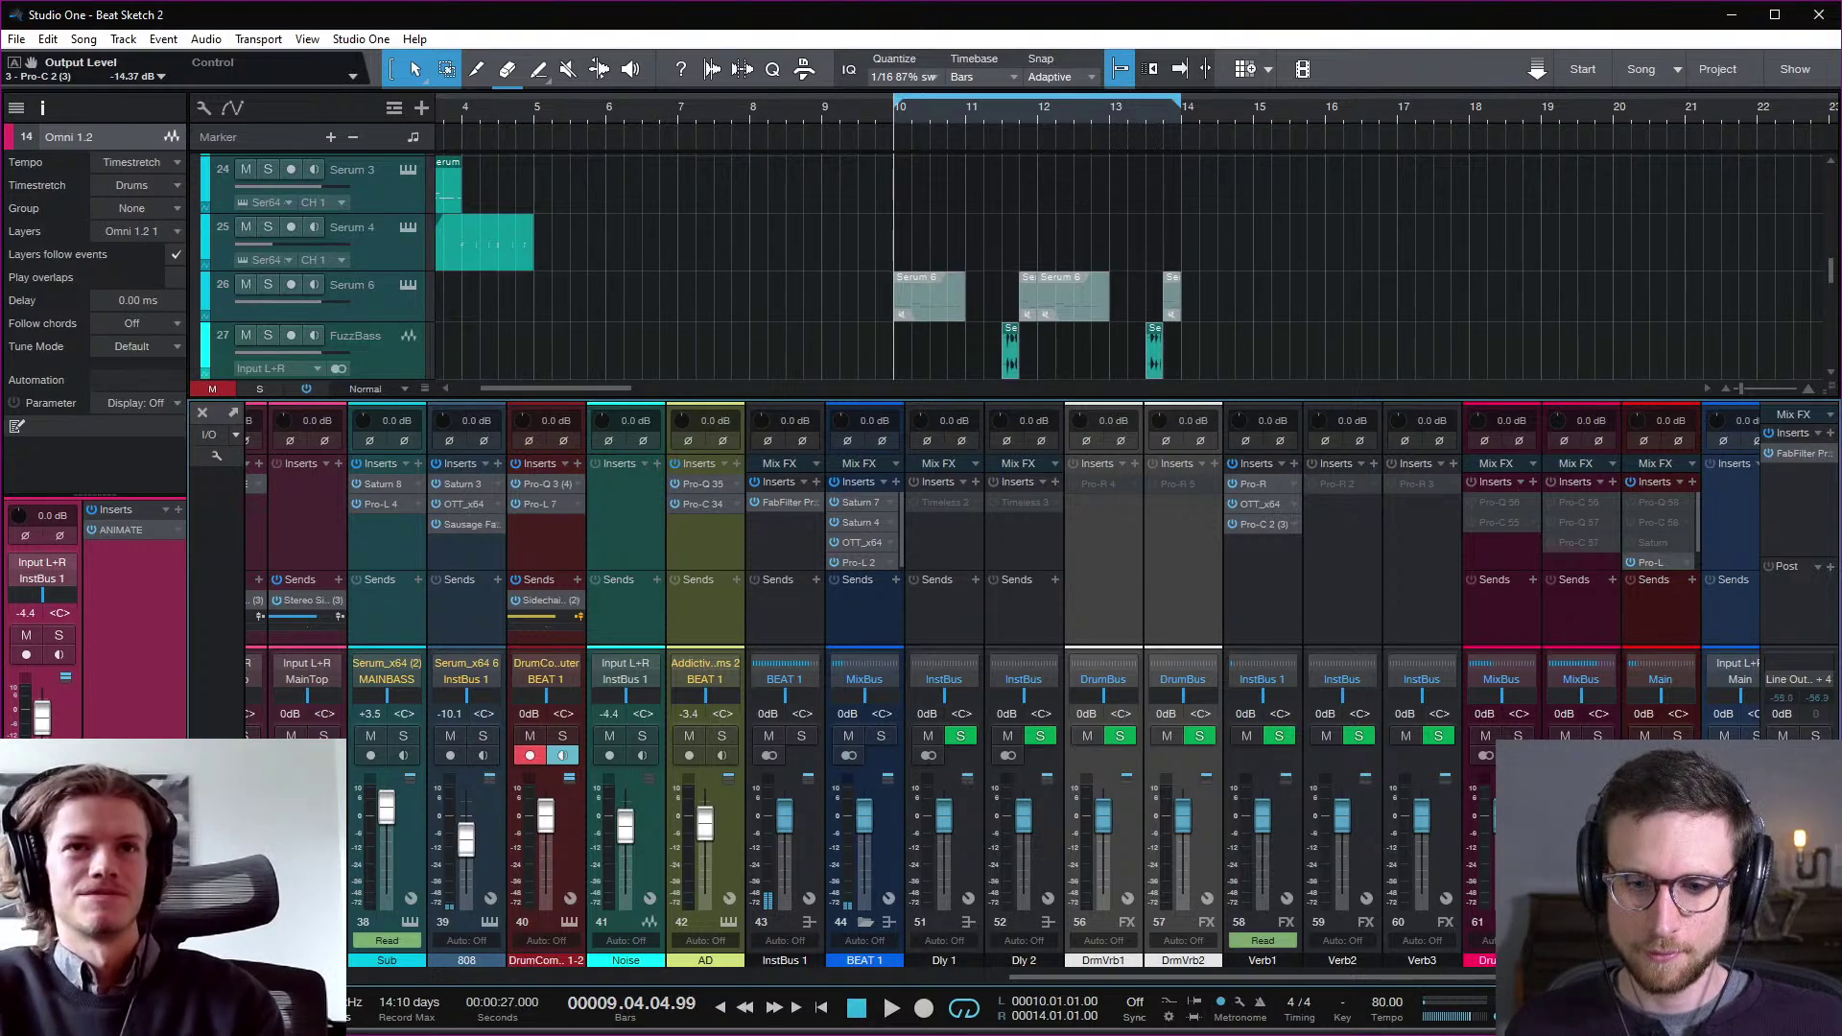
# Step: Hide the mixer and save the song
pyautogui.press('F3')
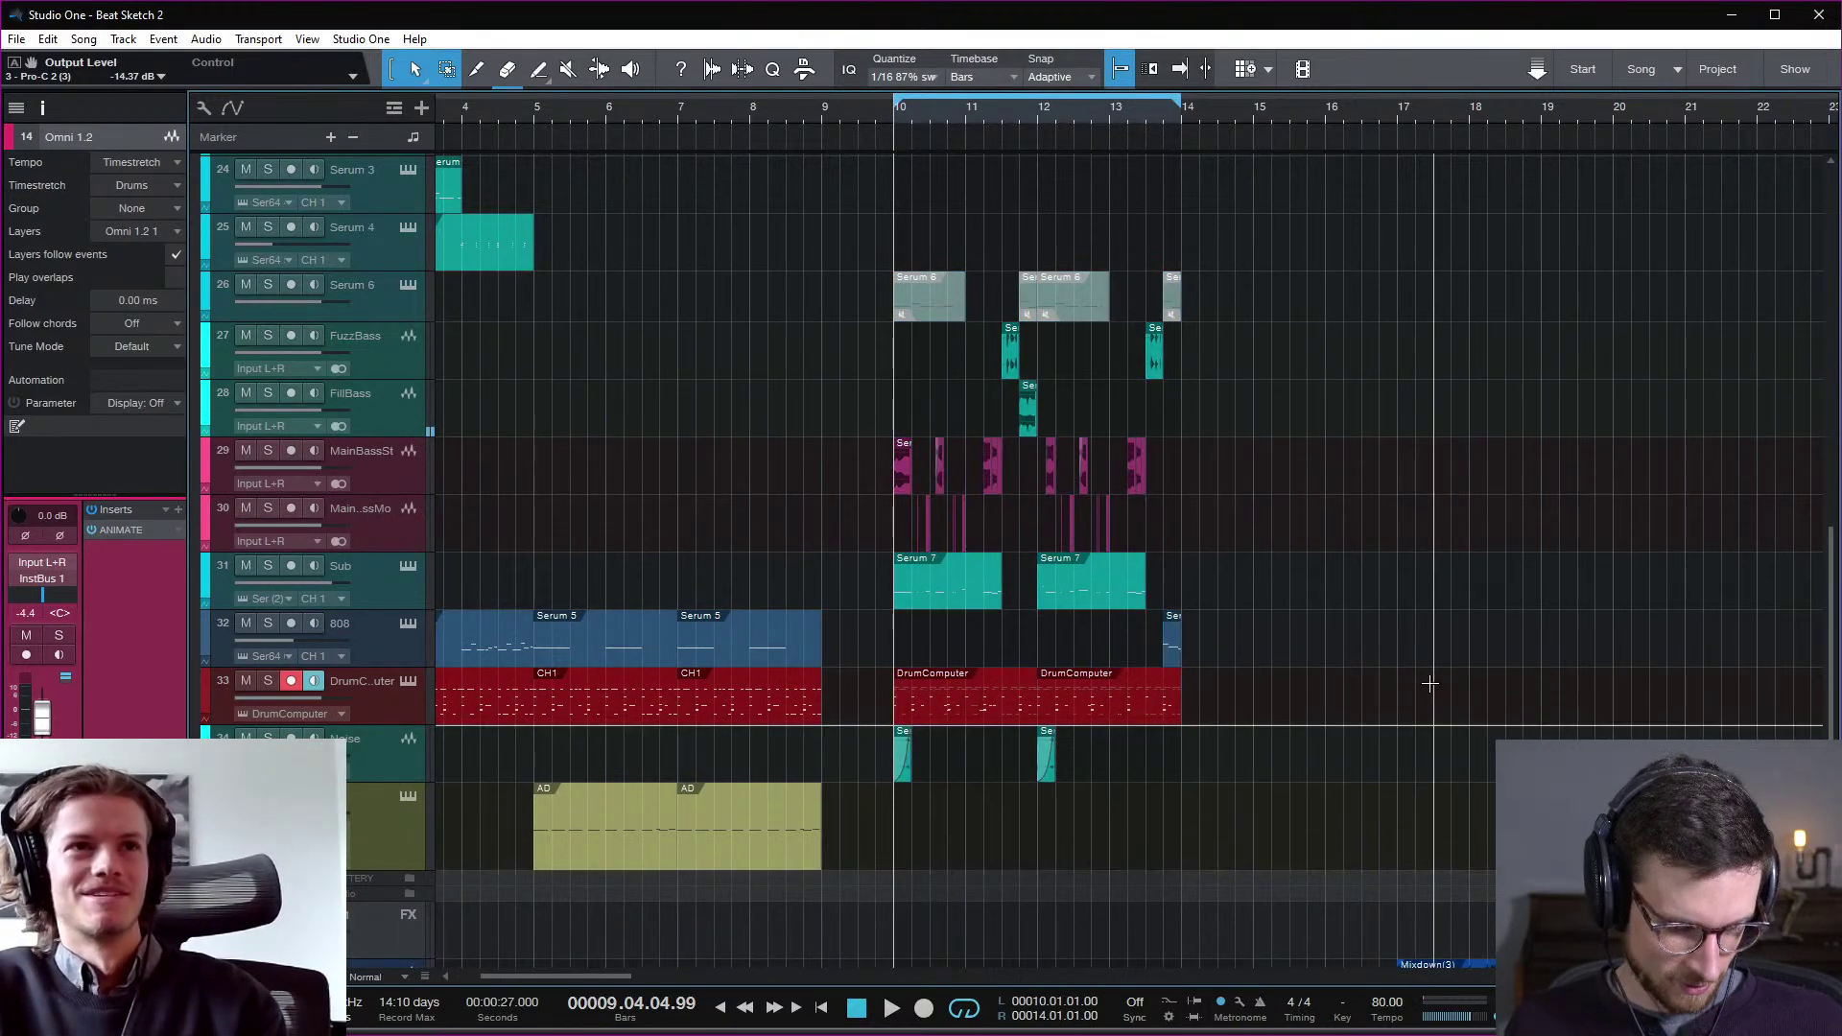
pyautogui.hotkey('ctrl', 's')
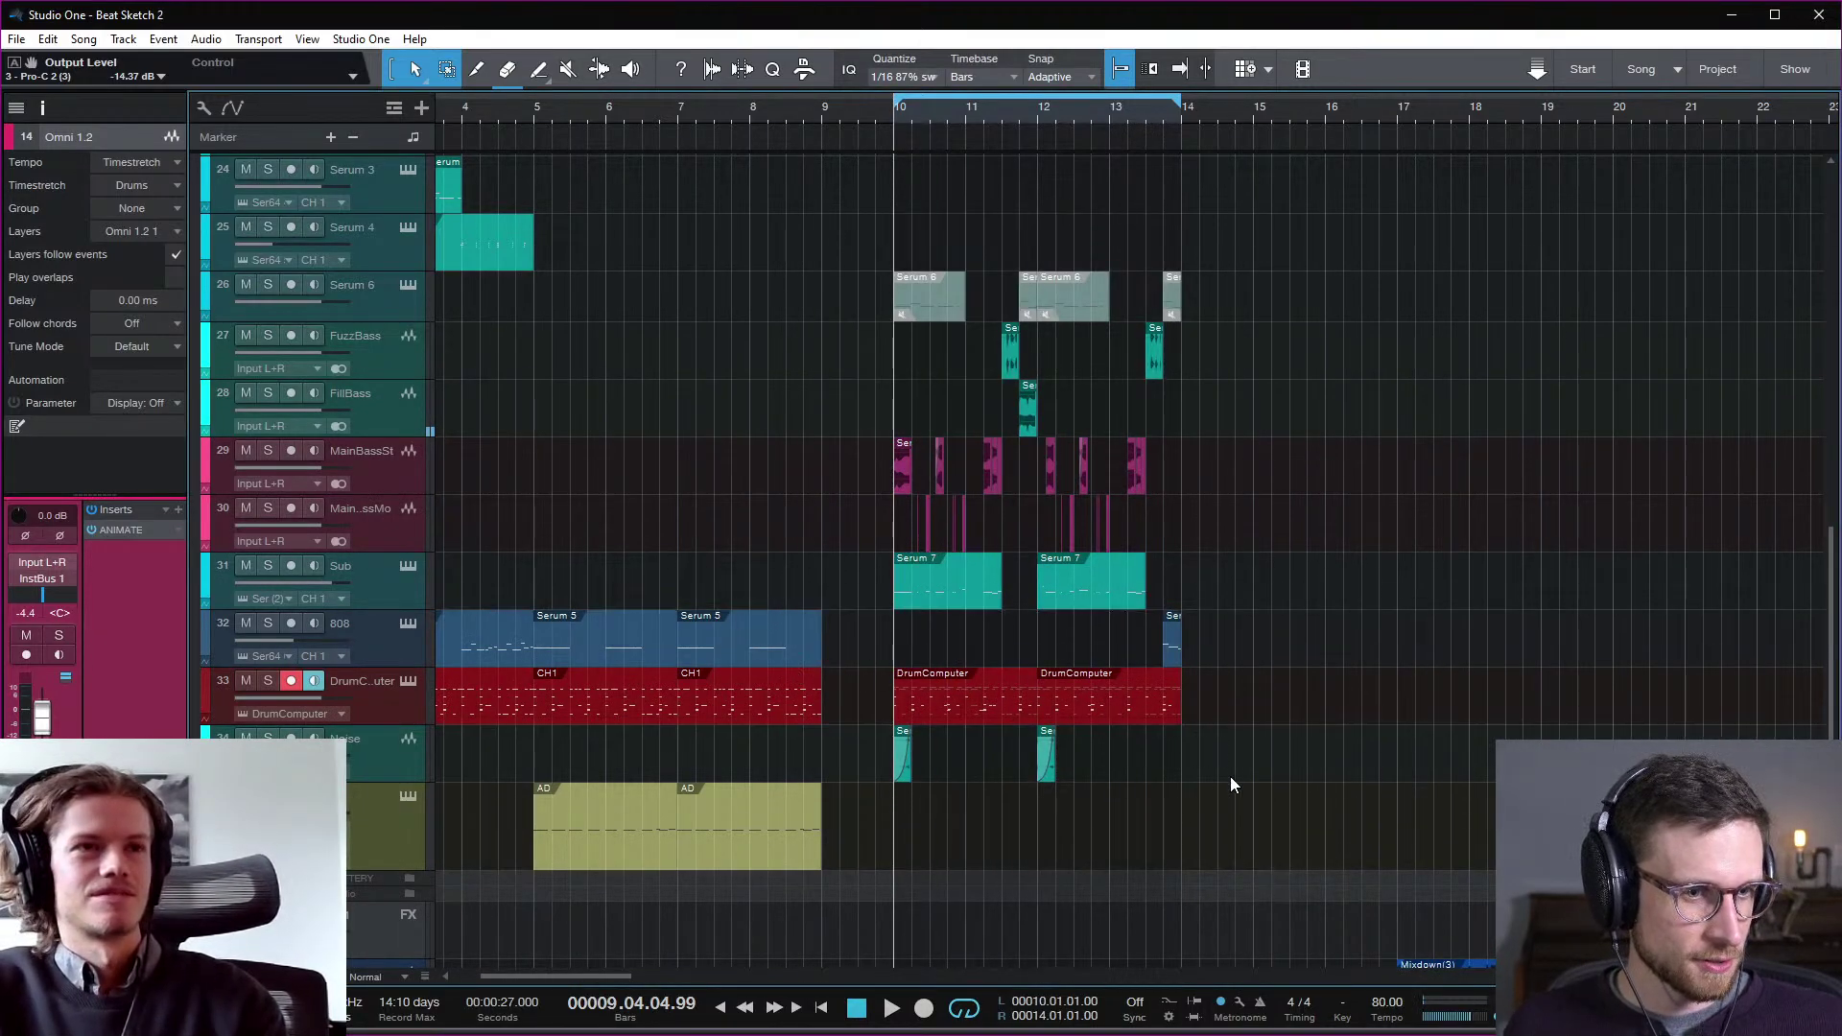
# Step: Mix down the clips from bar 10 to 14 on the Serum 6 through Noise tracks to a new audio track
pyautogui.moveTo(1190, 783); pyautogui.dragTo(896, 422)
pyautogui.scroll(-6, 1259, 574)
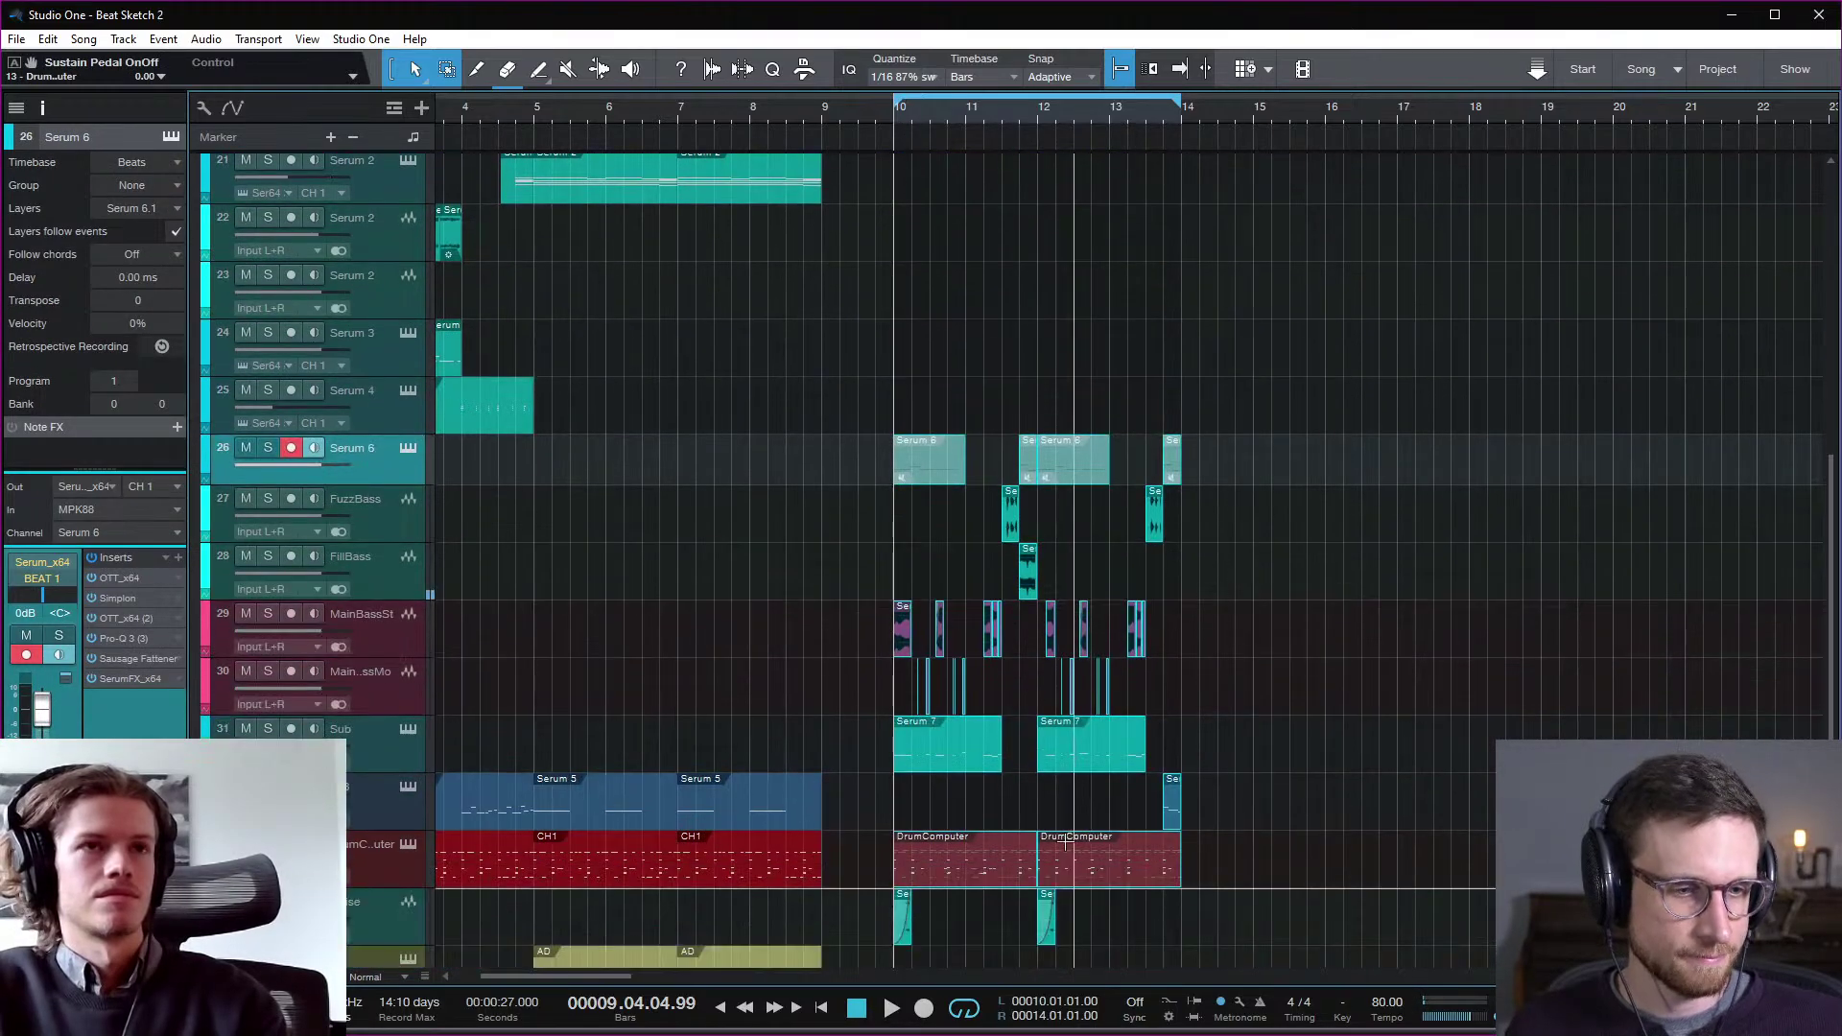
pyautogui.rightClick(1089, 882)
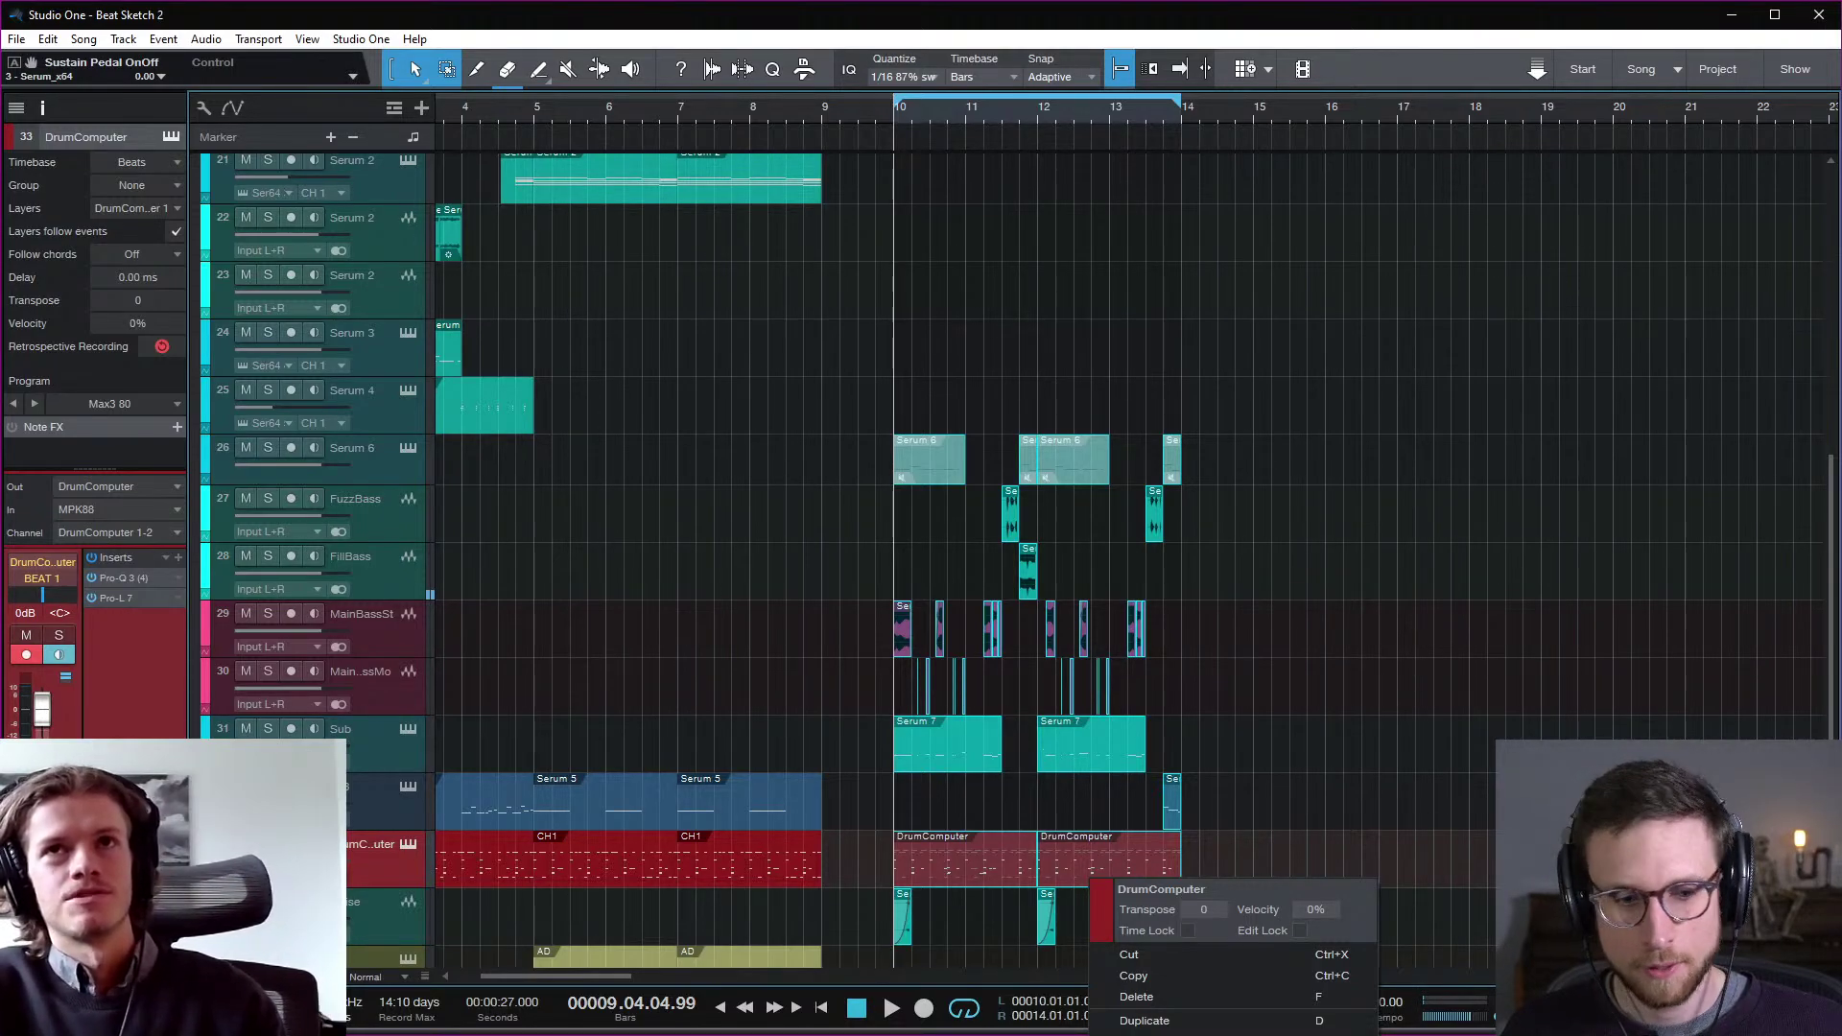
pyautogui.click(1175, 1034)
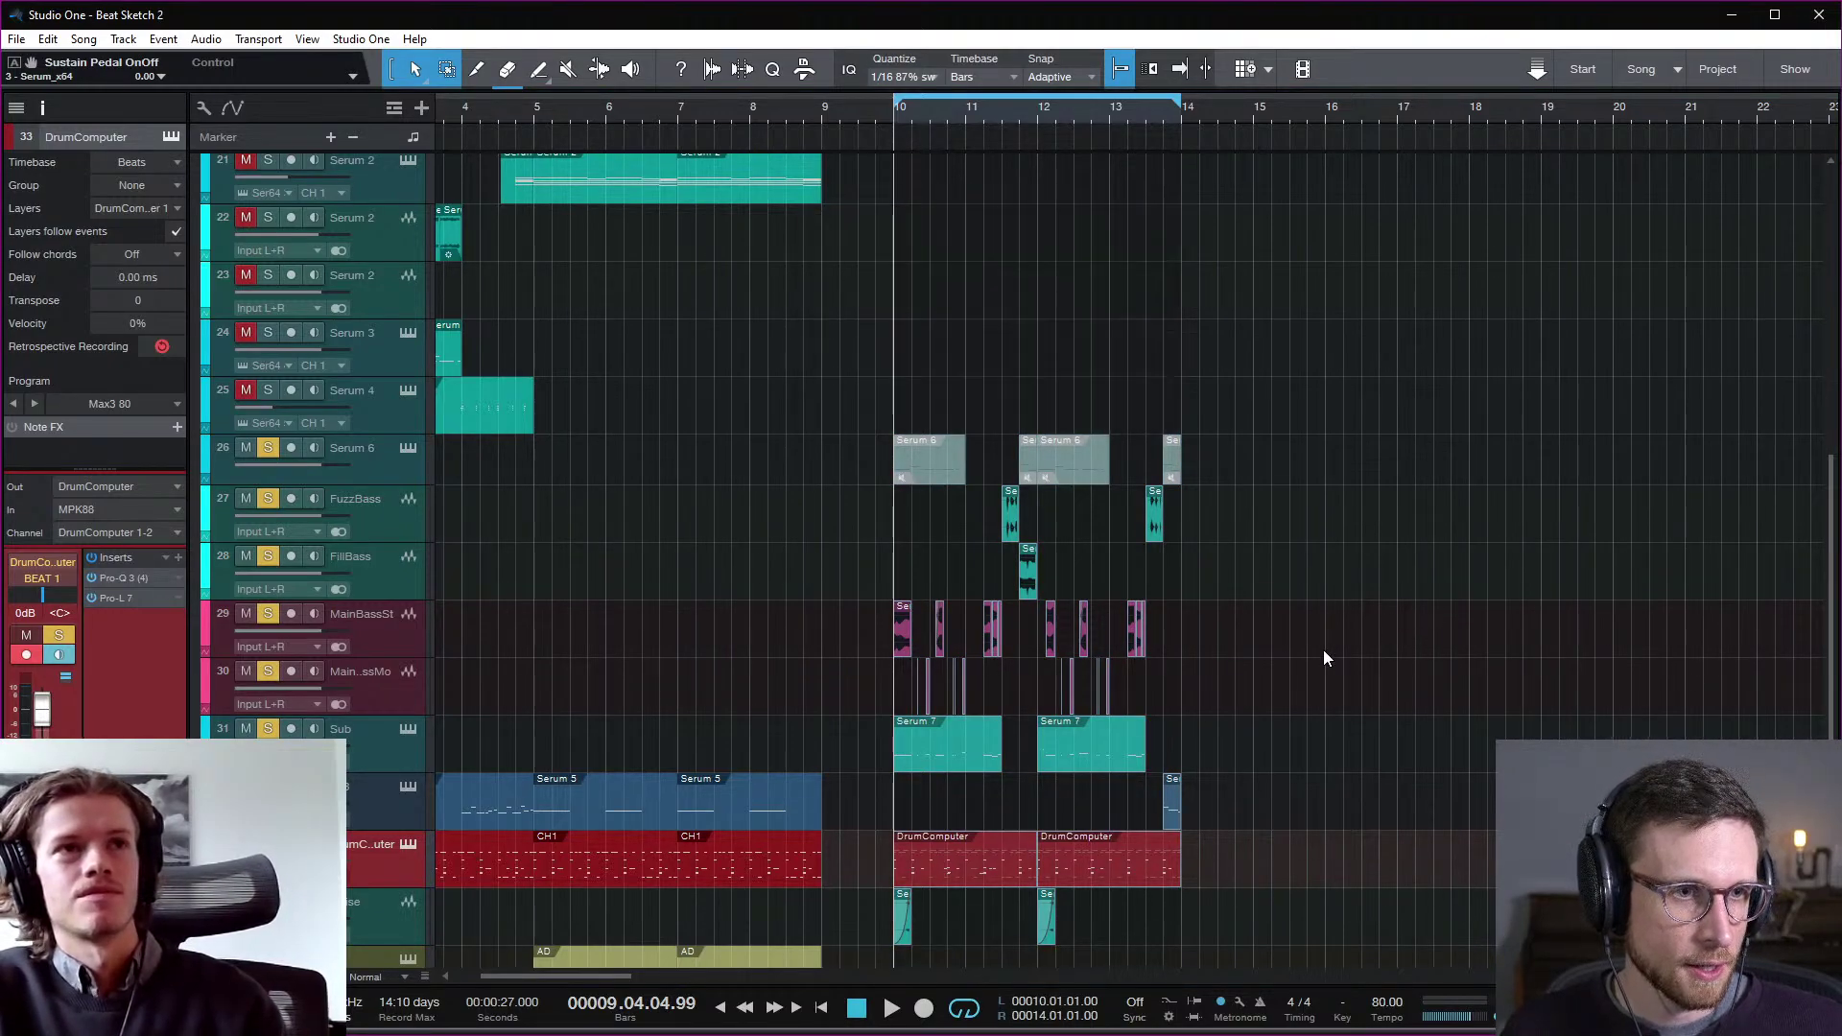
# Step: Locate the new Mixdown(5) clip's audio file in the Pool
pyautogui.rightClick(1044, 687)
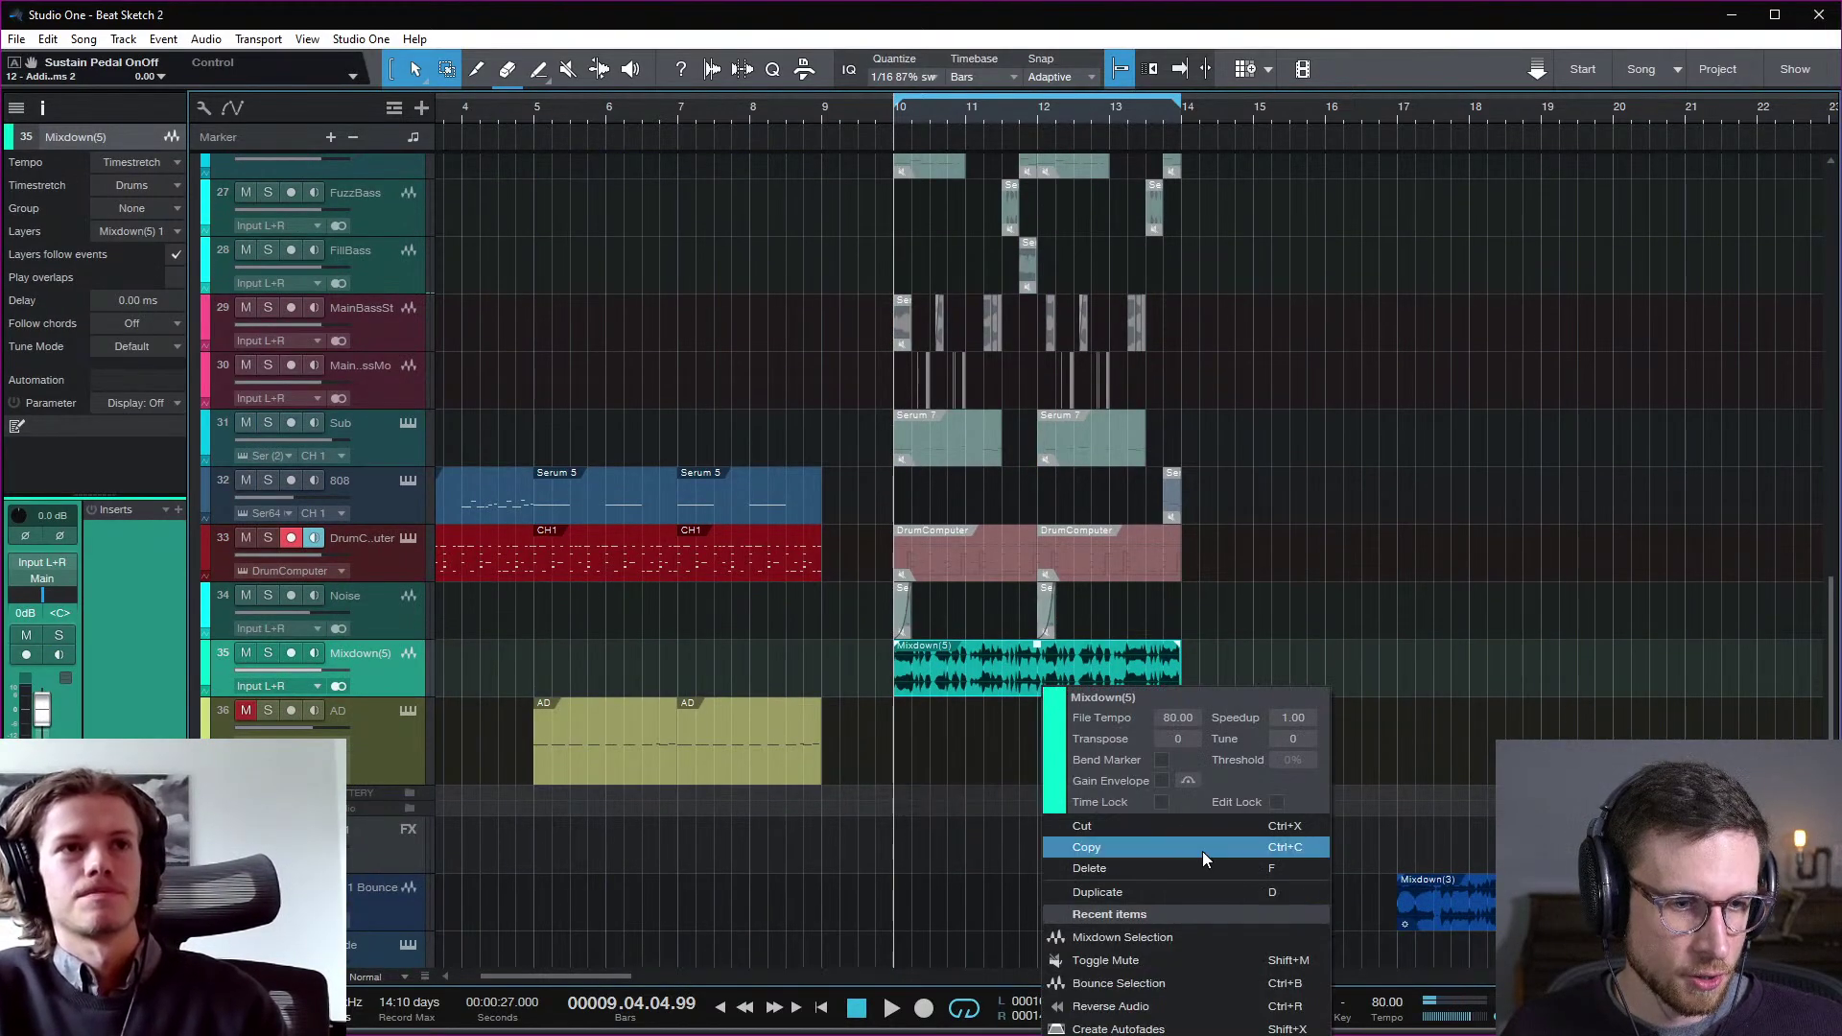
pyautogui.moveTo(1171, 1029)
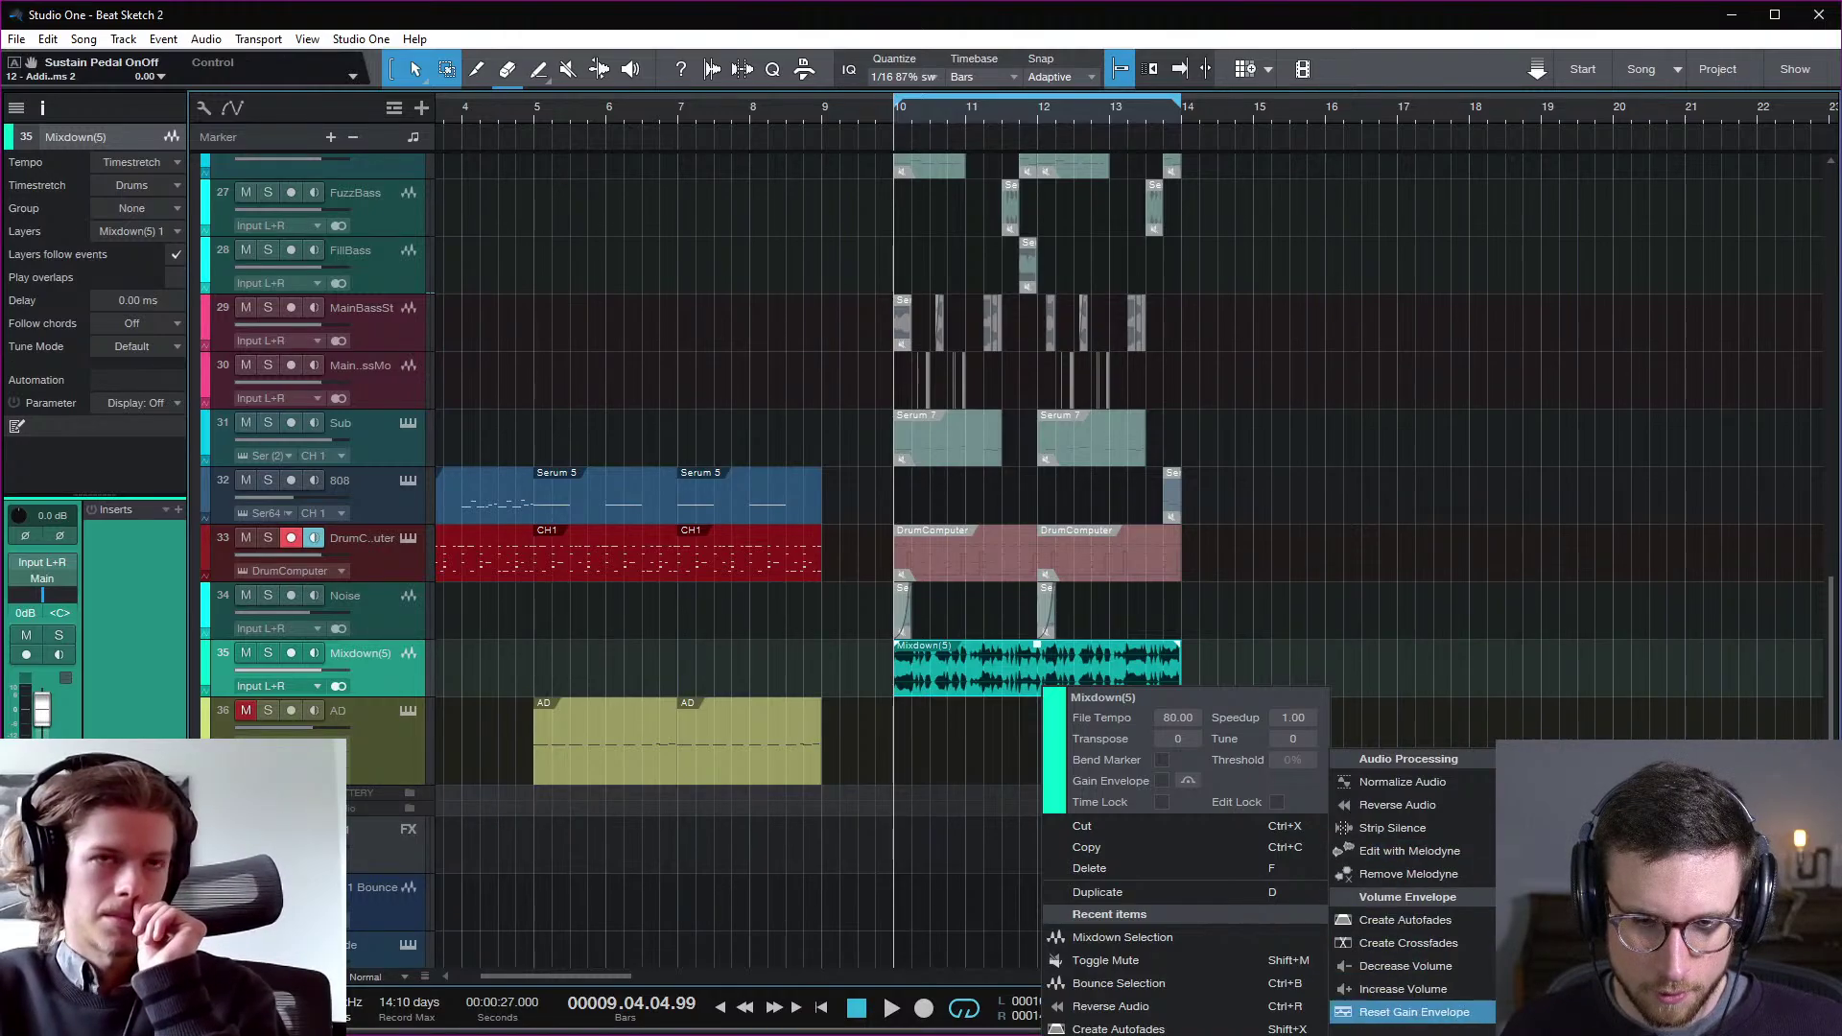
pyautogui.click(1409, 1032)
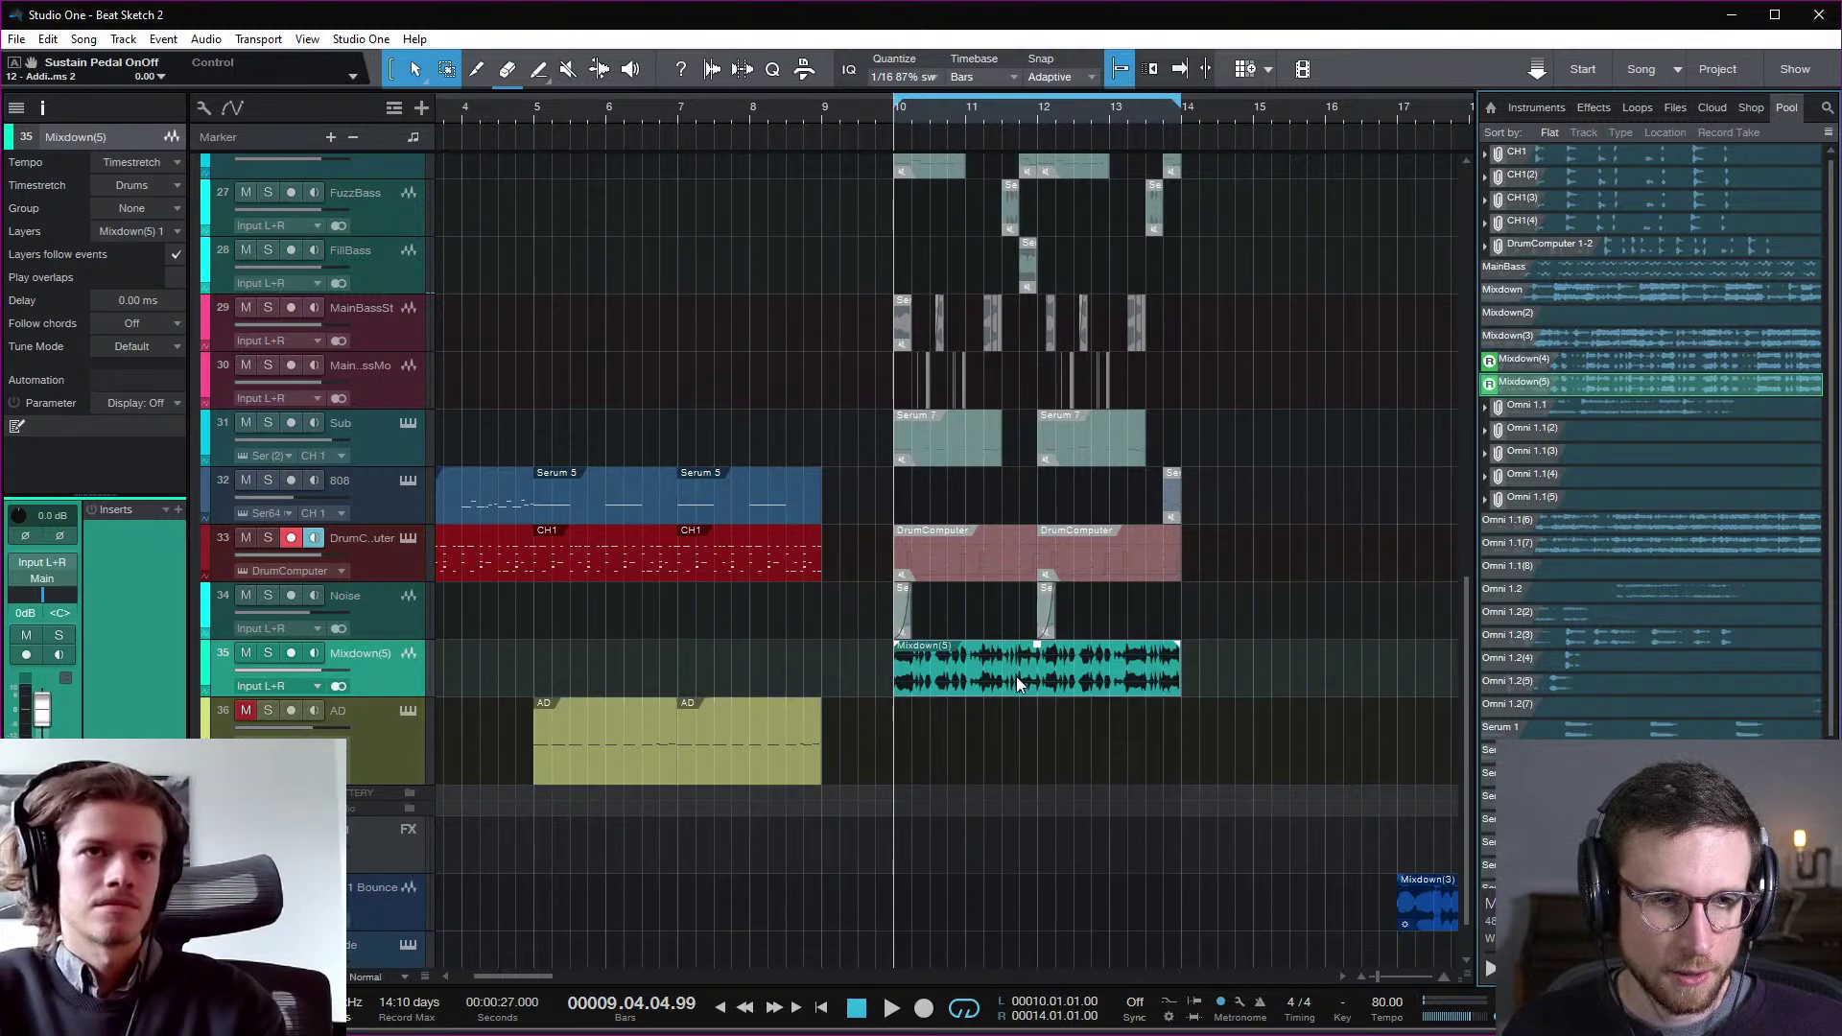
# Step: Open the Arcade track's instrument and route its channel output to InstBus 1
pyautogui.scroll(-1, 348, 910)
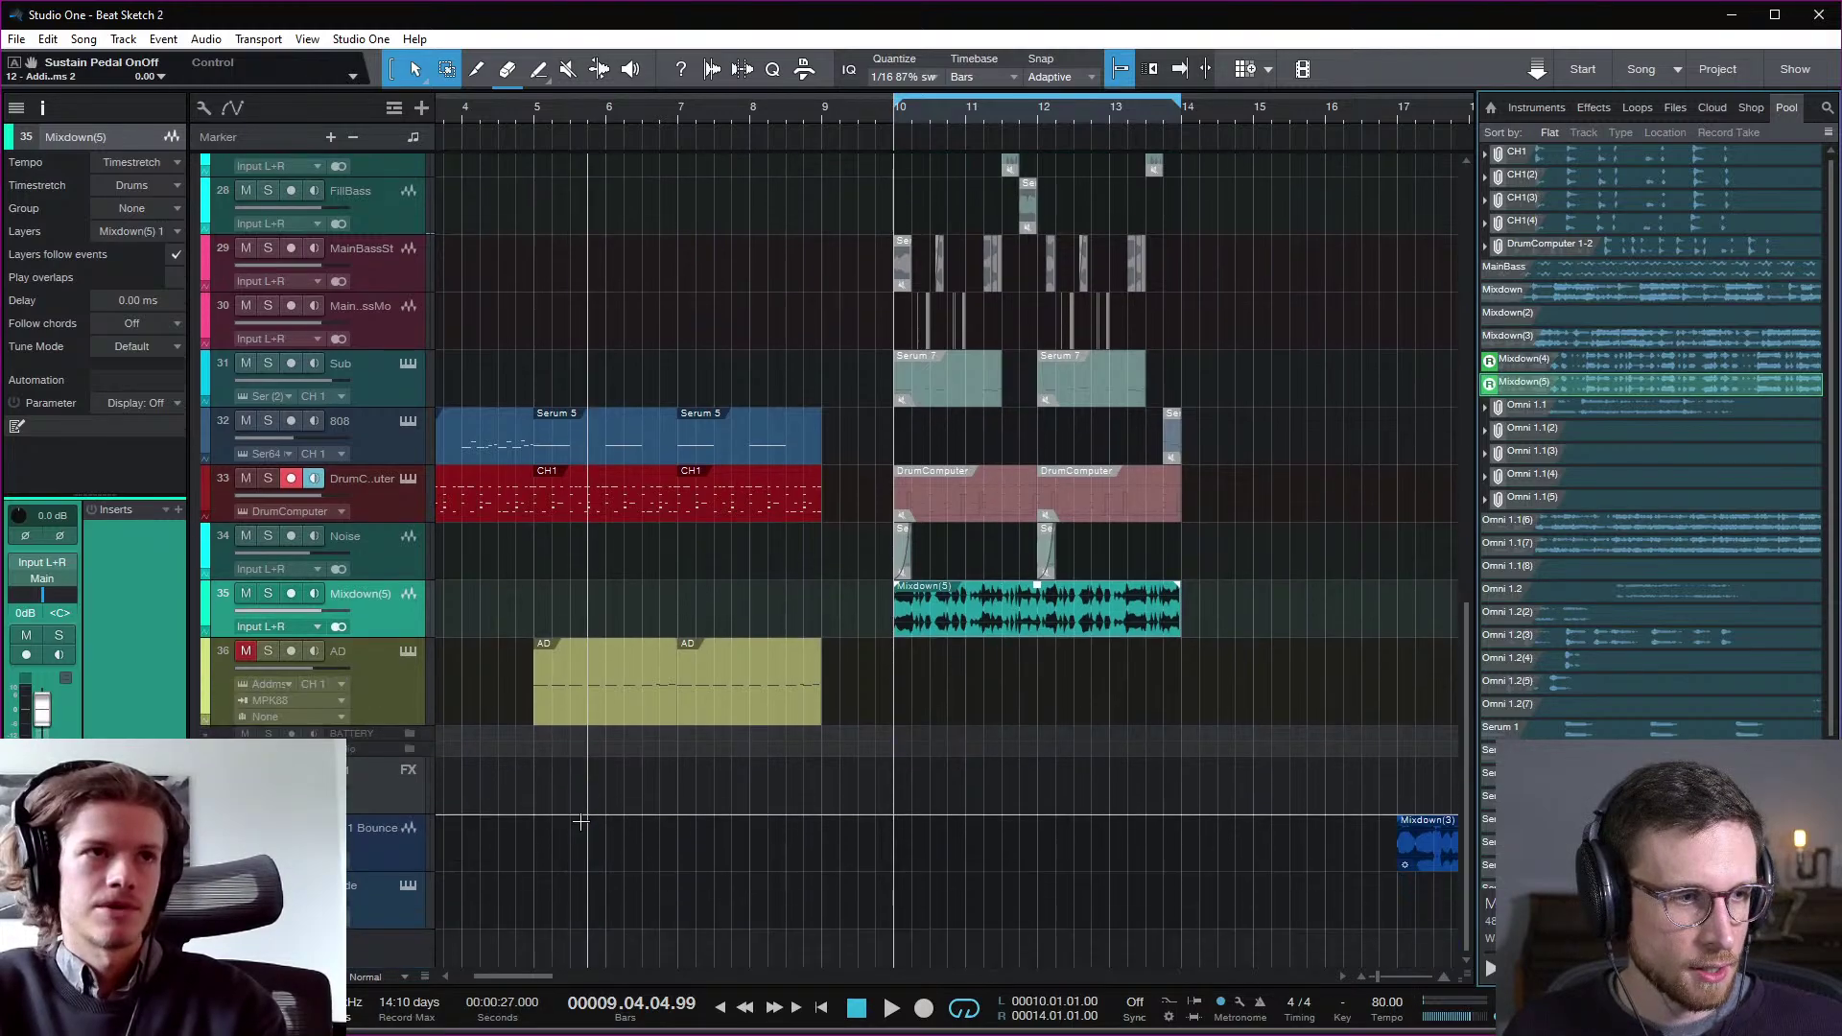
pyautogui.click(408, 888)
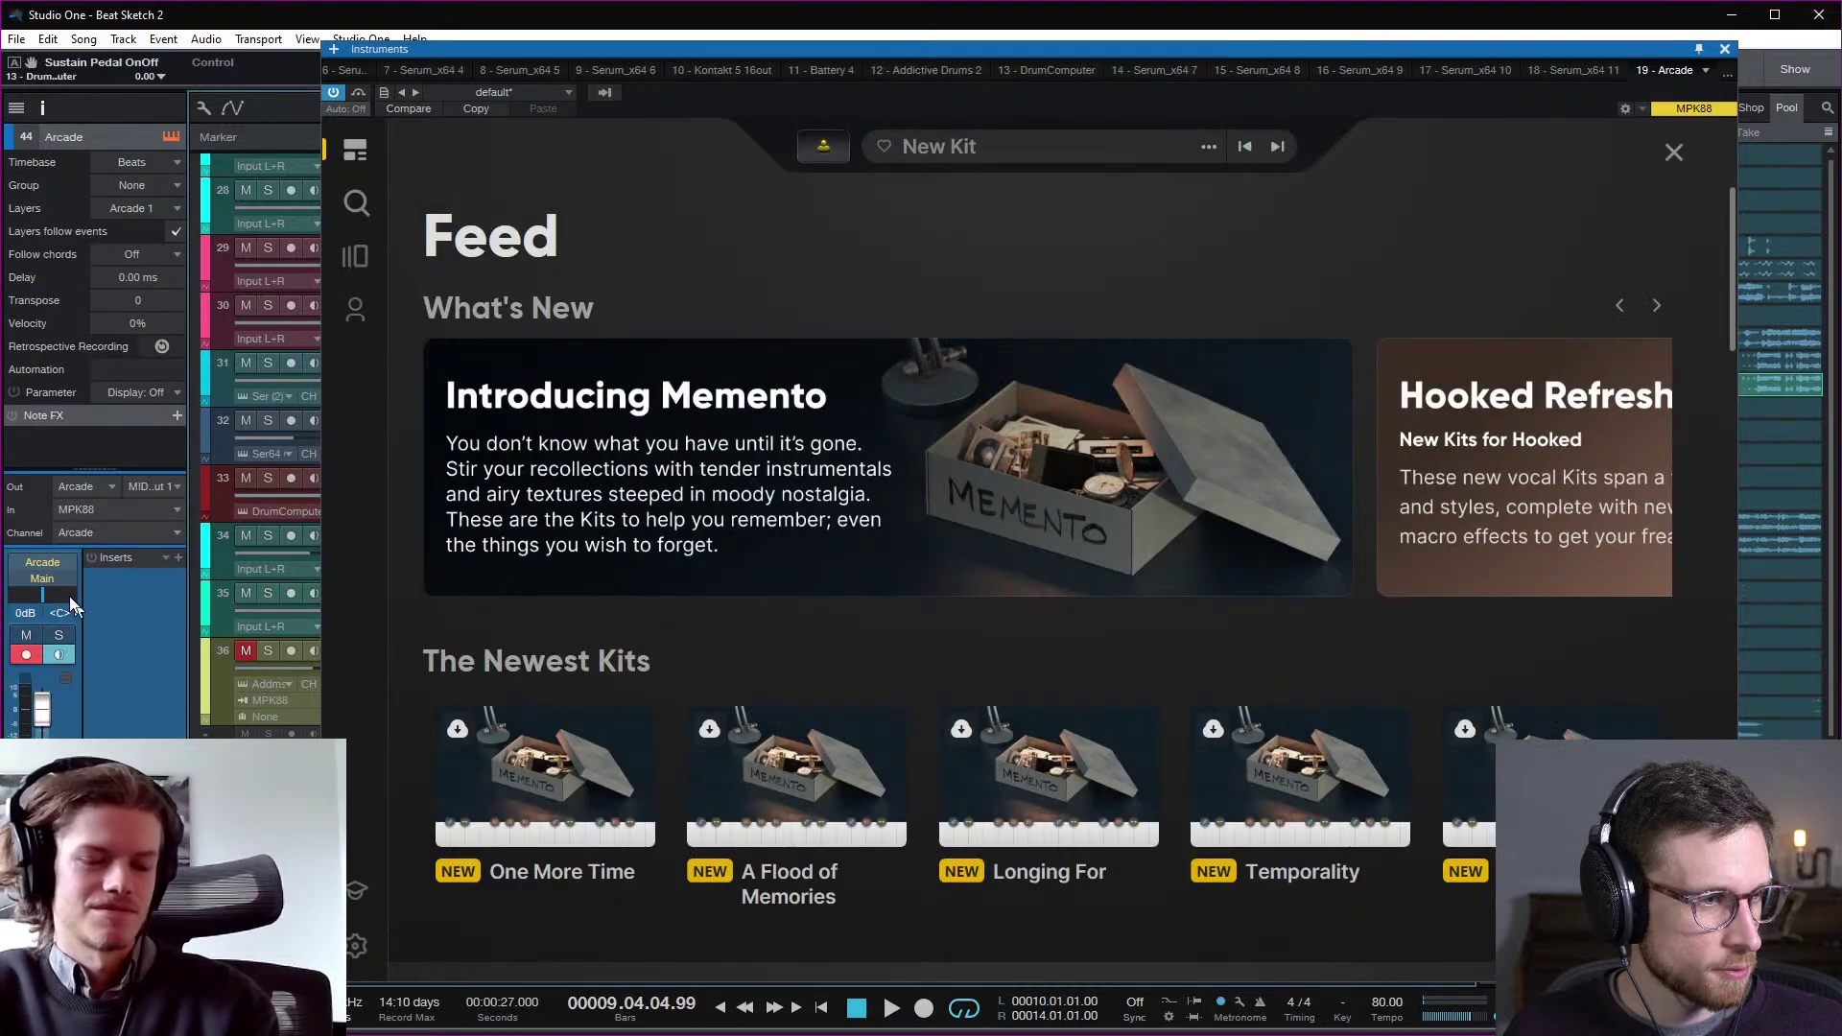
pyautogui.click(54, 580)
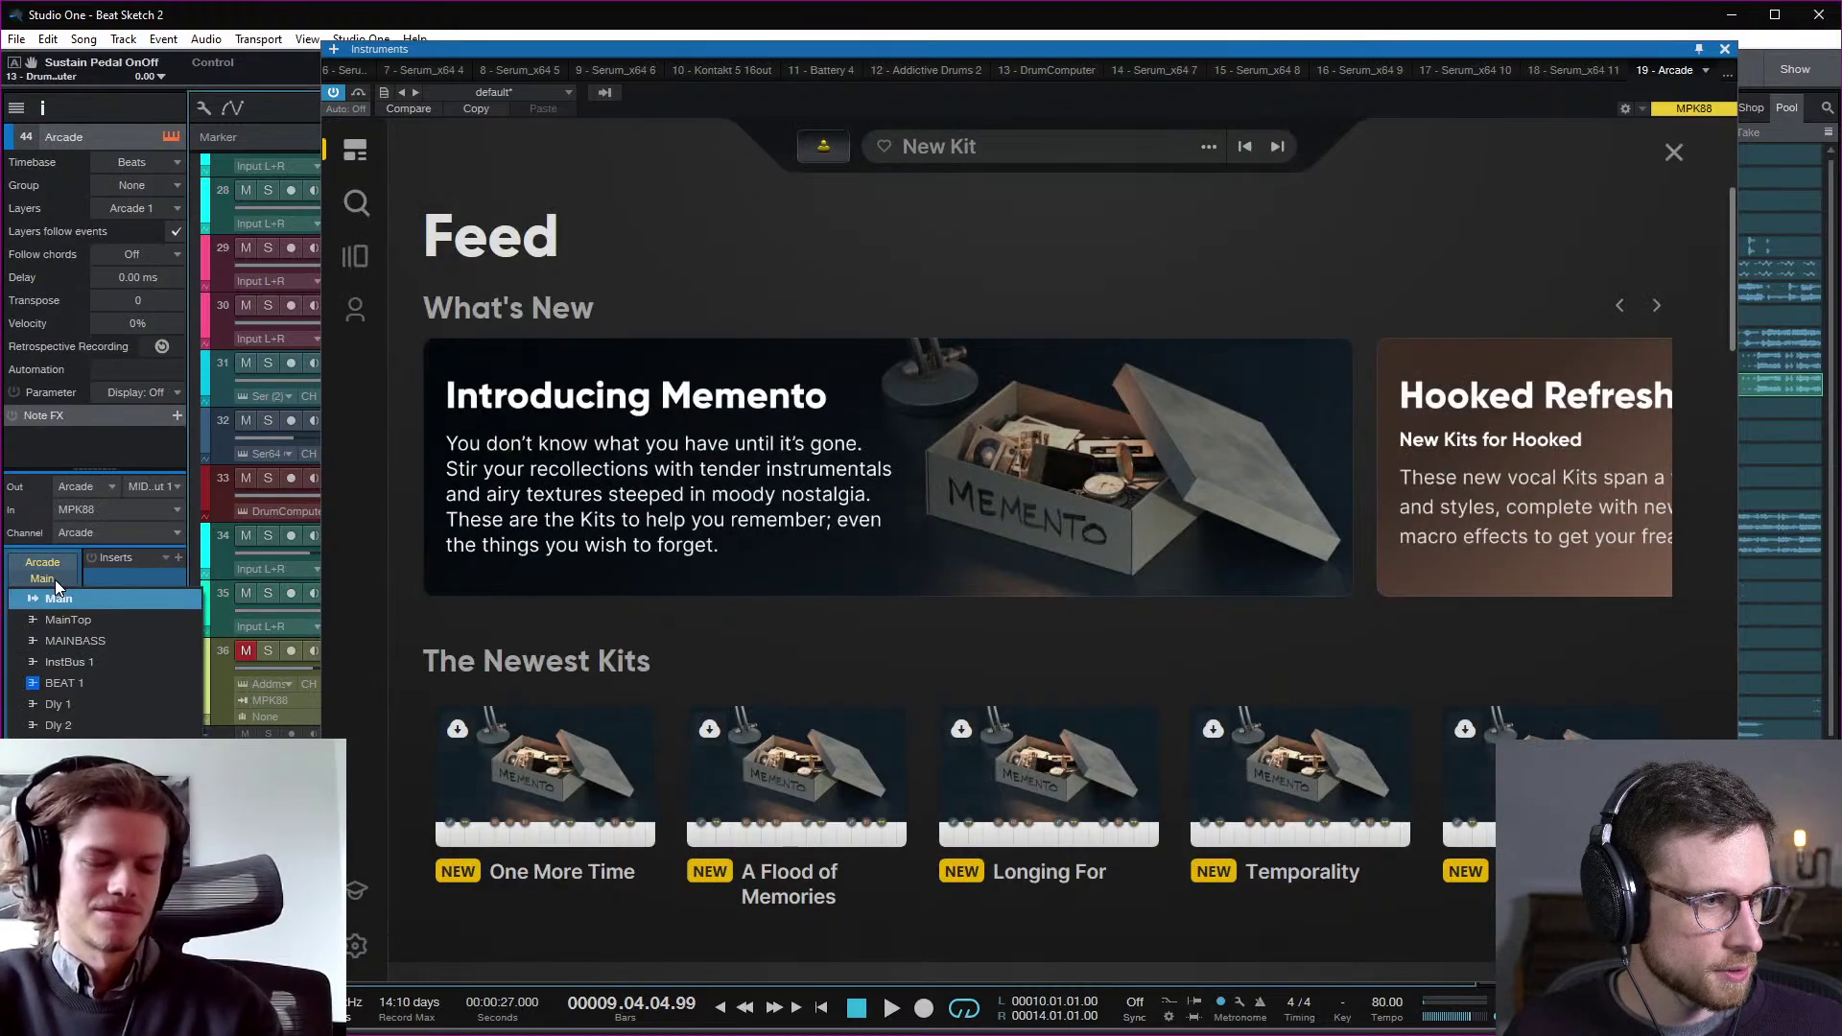
pyautogui.click(128, 660)
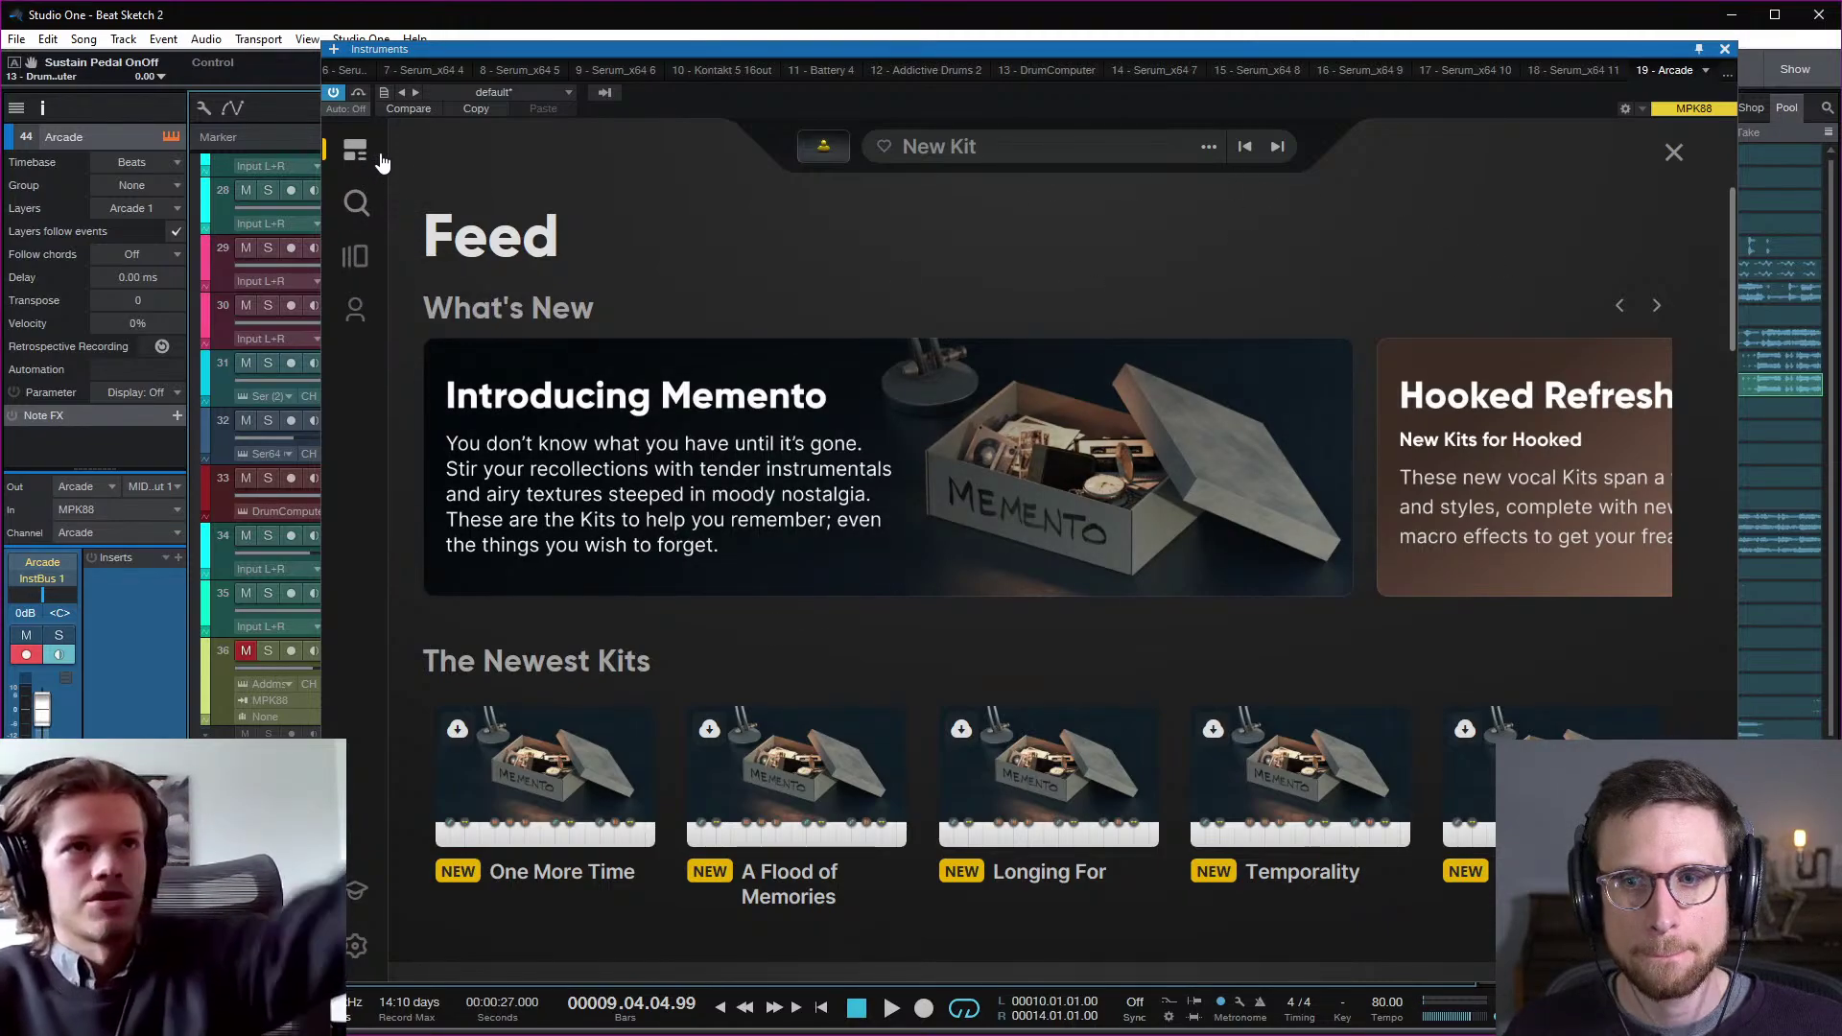
# Step: Show Your Samples in Arcade's own-content section and try to add Mixdown(5) to it from the Pool
pyautogui.click(356, 313)
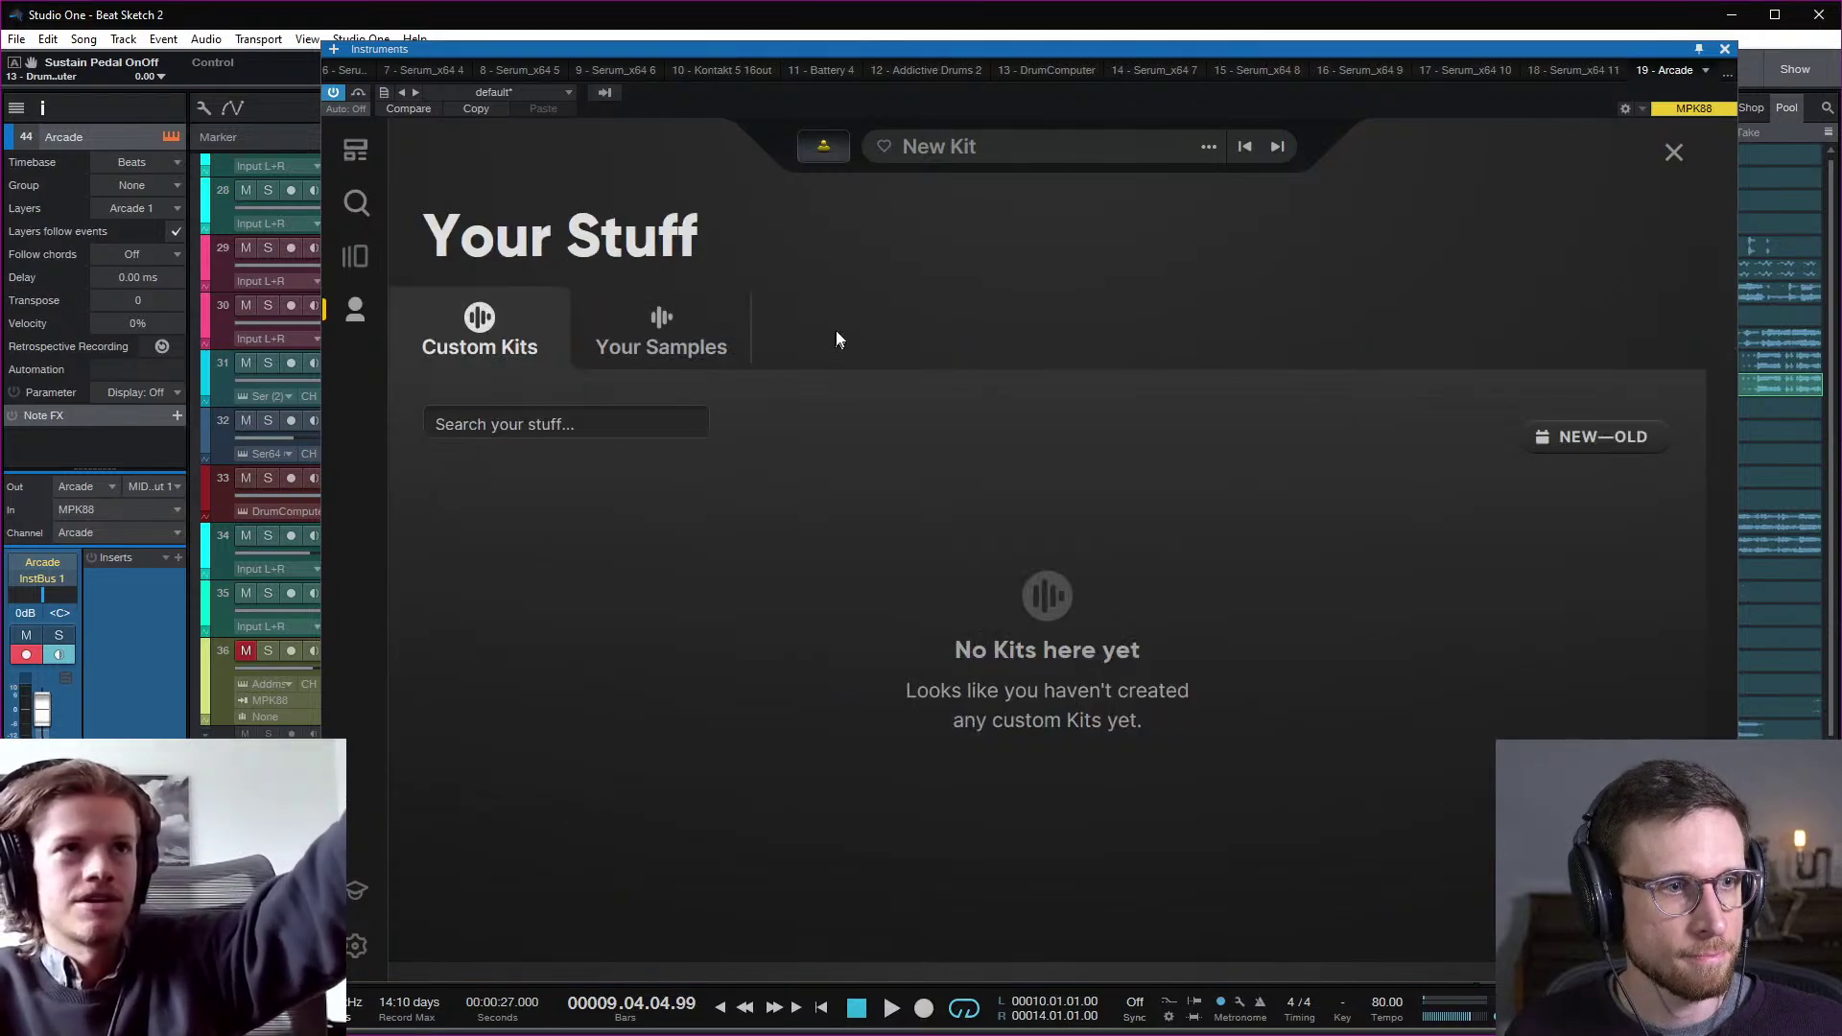
pyautogui.click(687, 329)
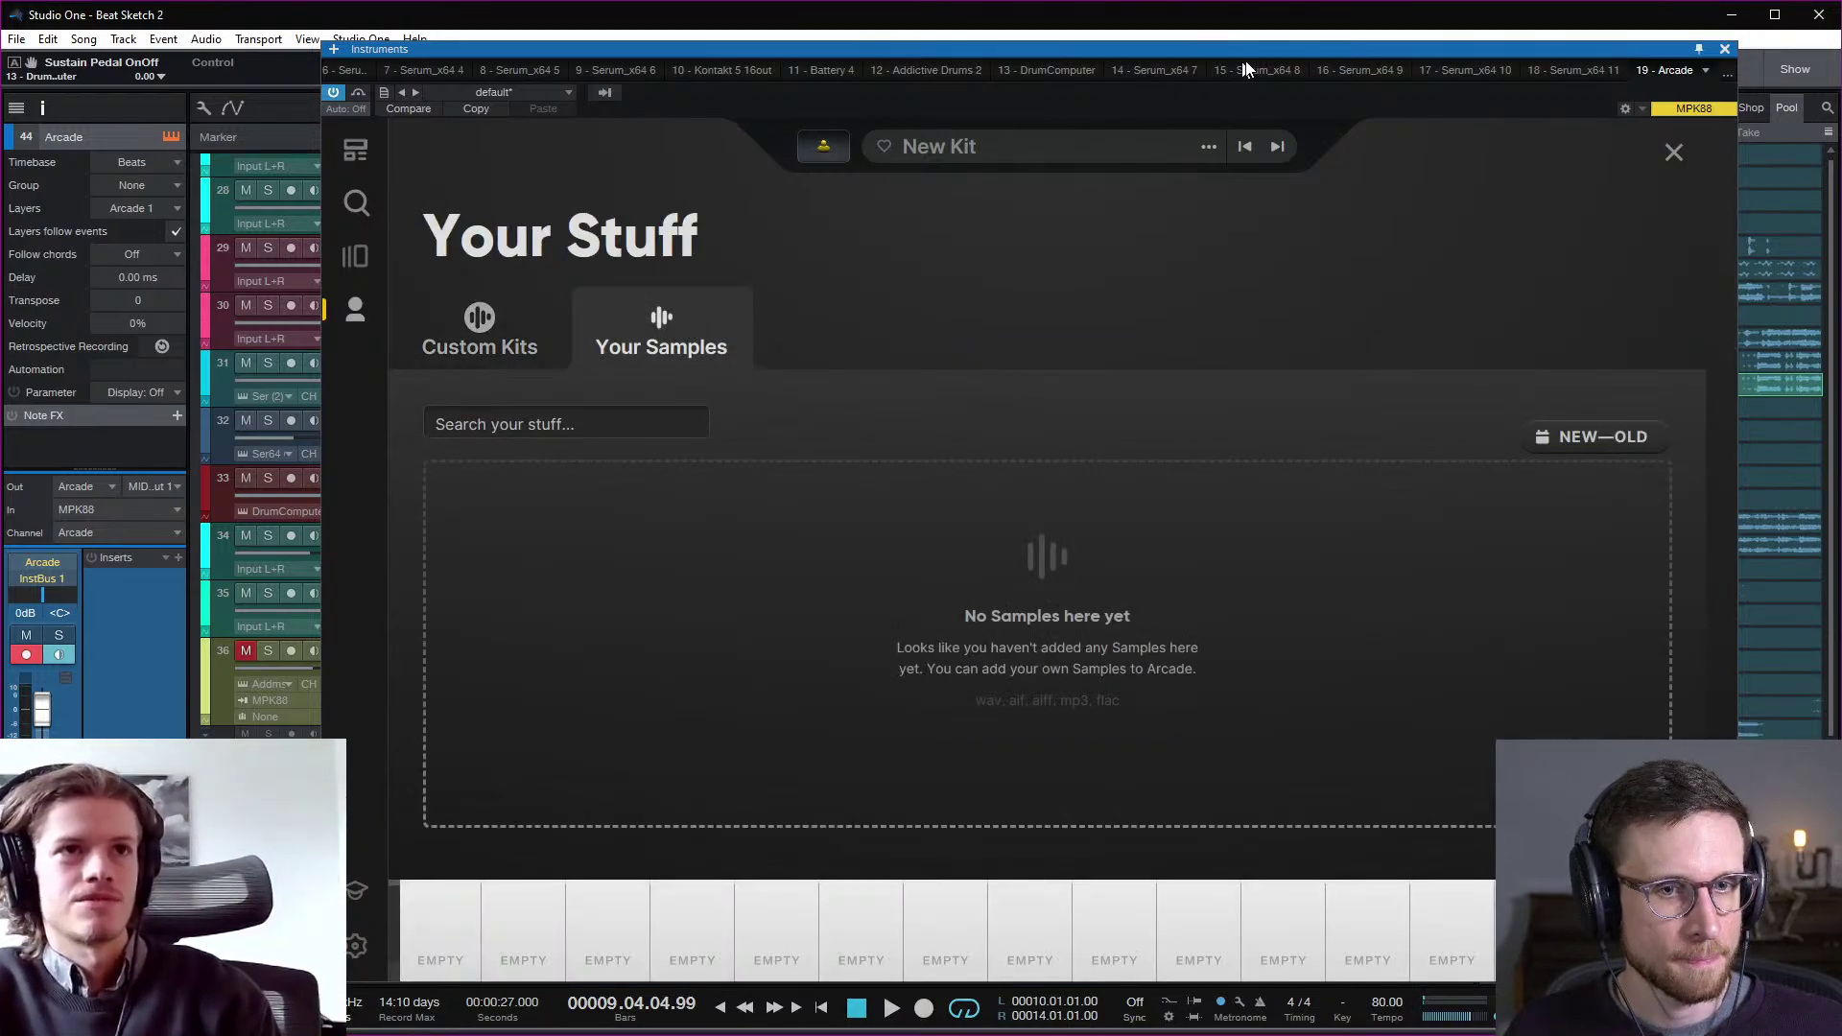
pyautogui.moveTo(1274, 52); pyautogui.dragTo(1158, 50)
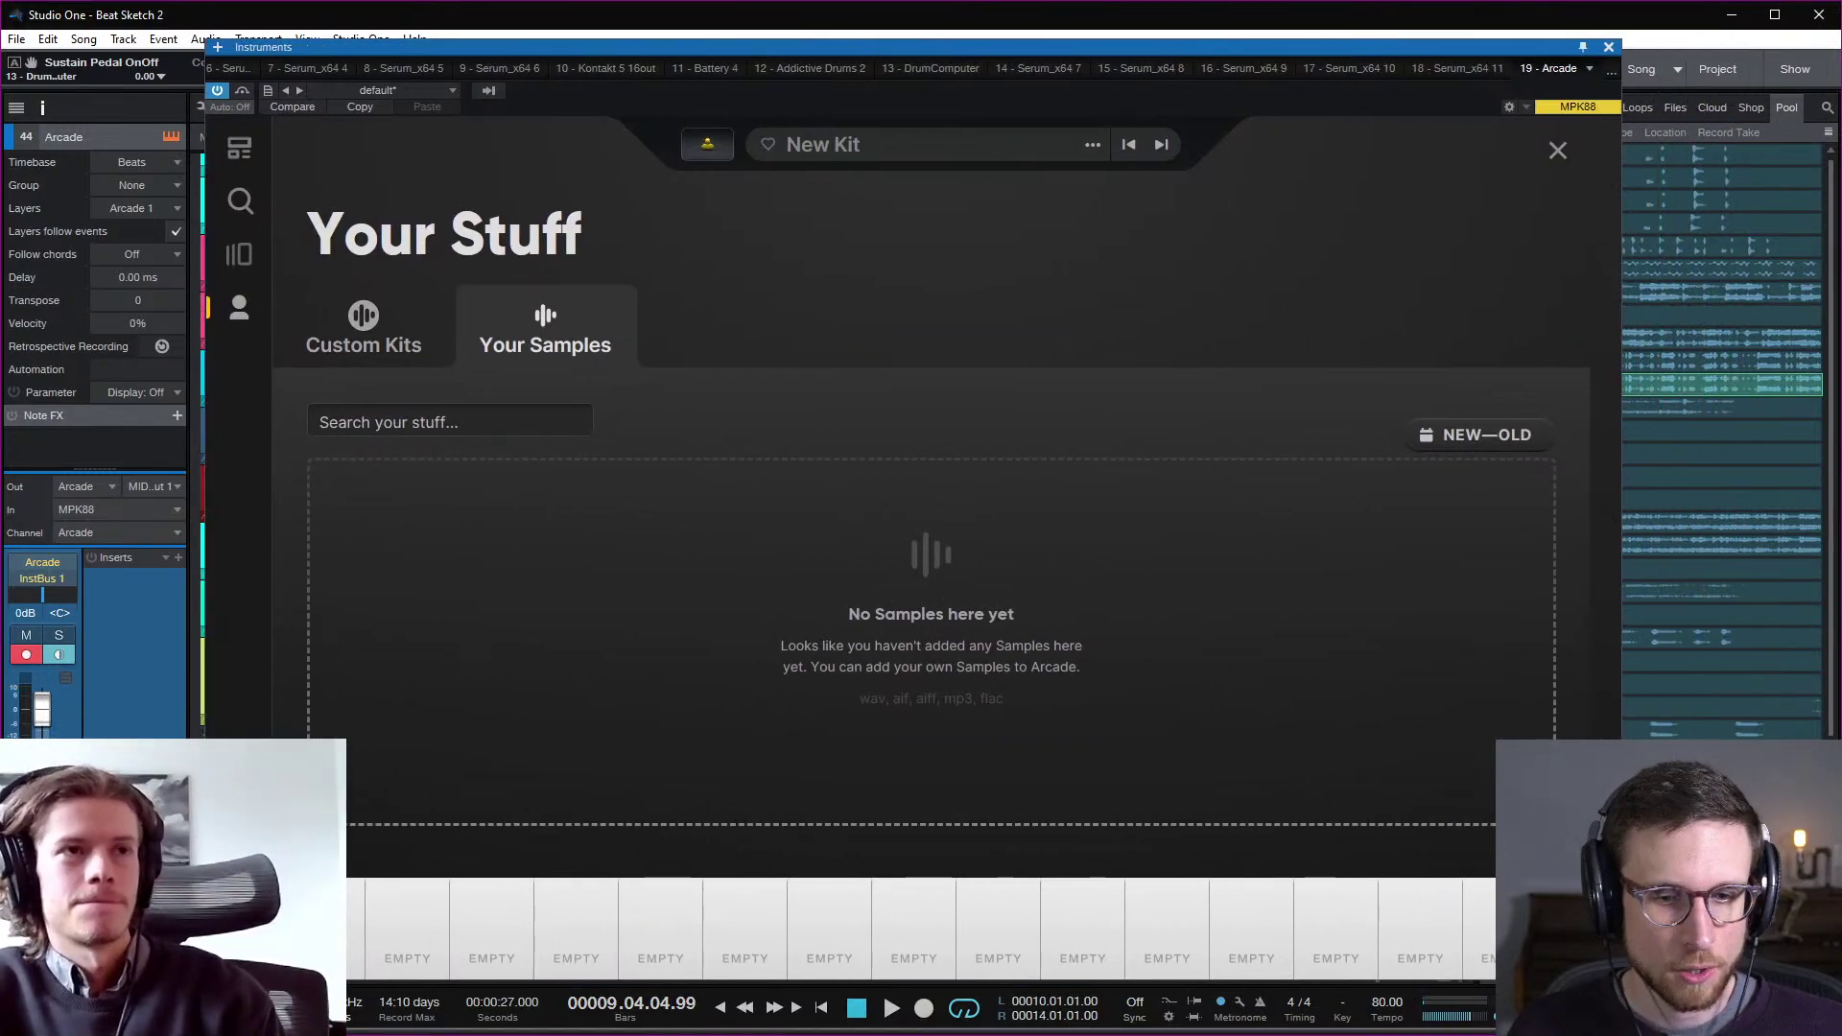
pyautogui.moveTo(1685, 384); pyautogui.dragTo(991, 334)
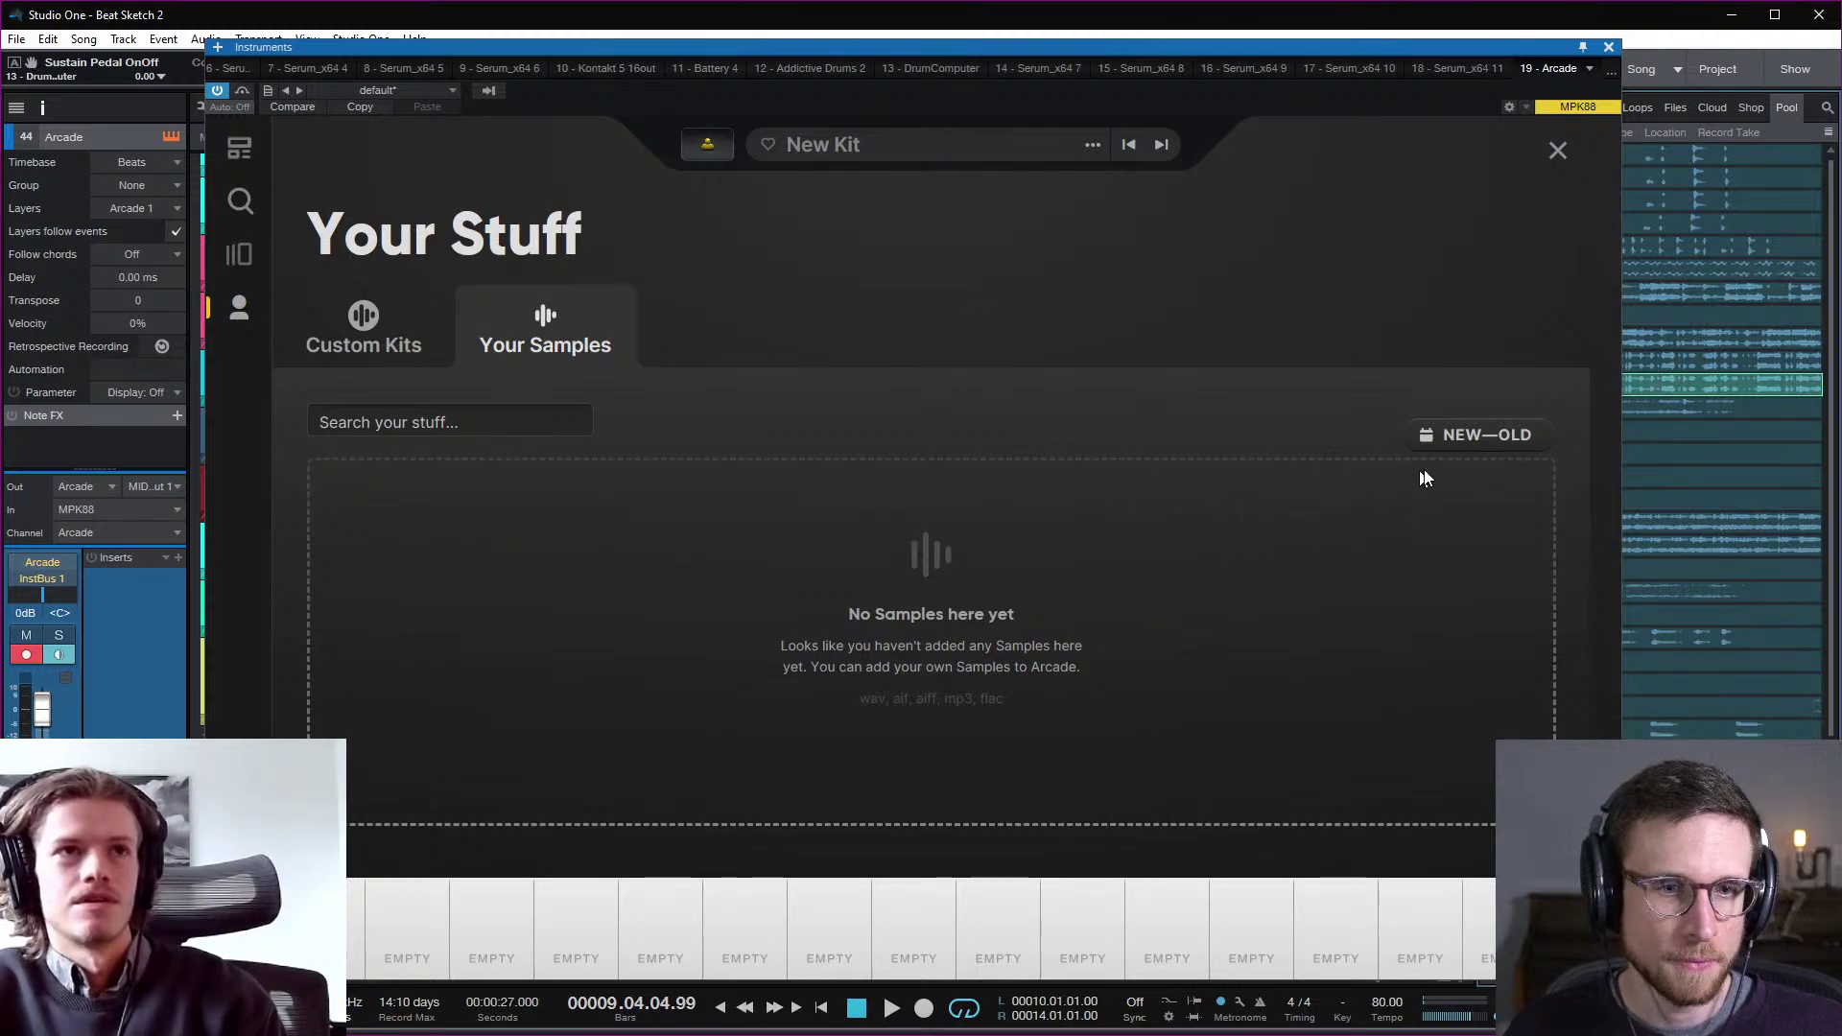
# Step: Show the Mixdown(5) file in File Explorer and look through the files in the Bounces folder
pyautogui.rightClick(1683, 382)
pyautogui.click(1790, 439)
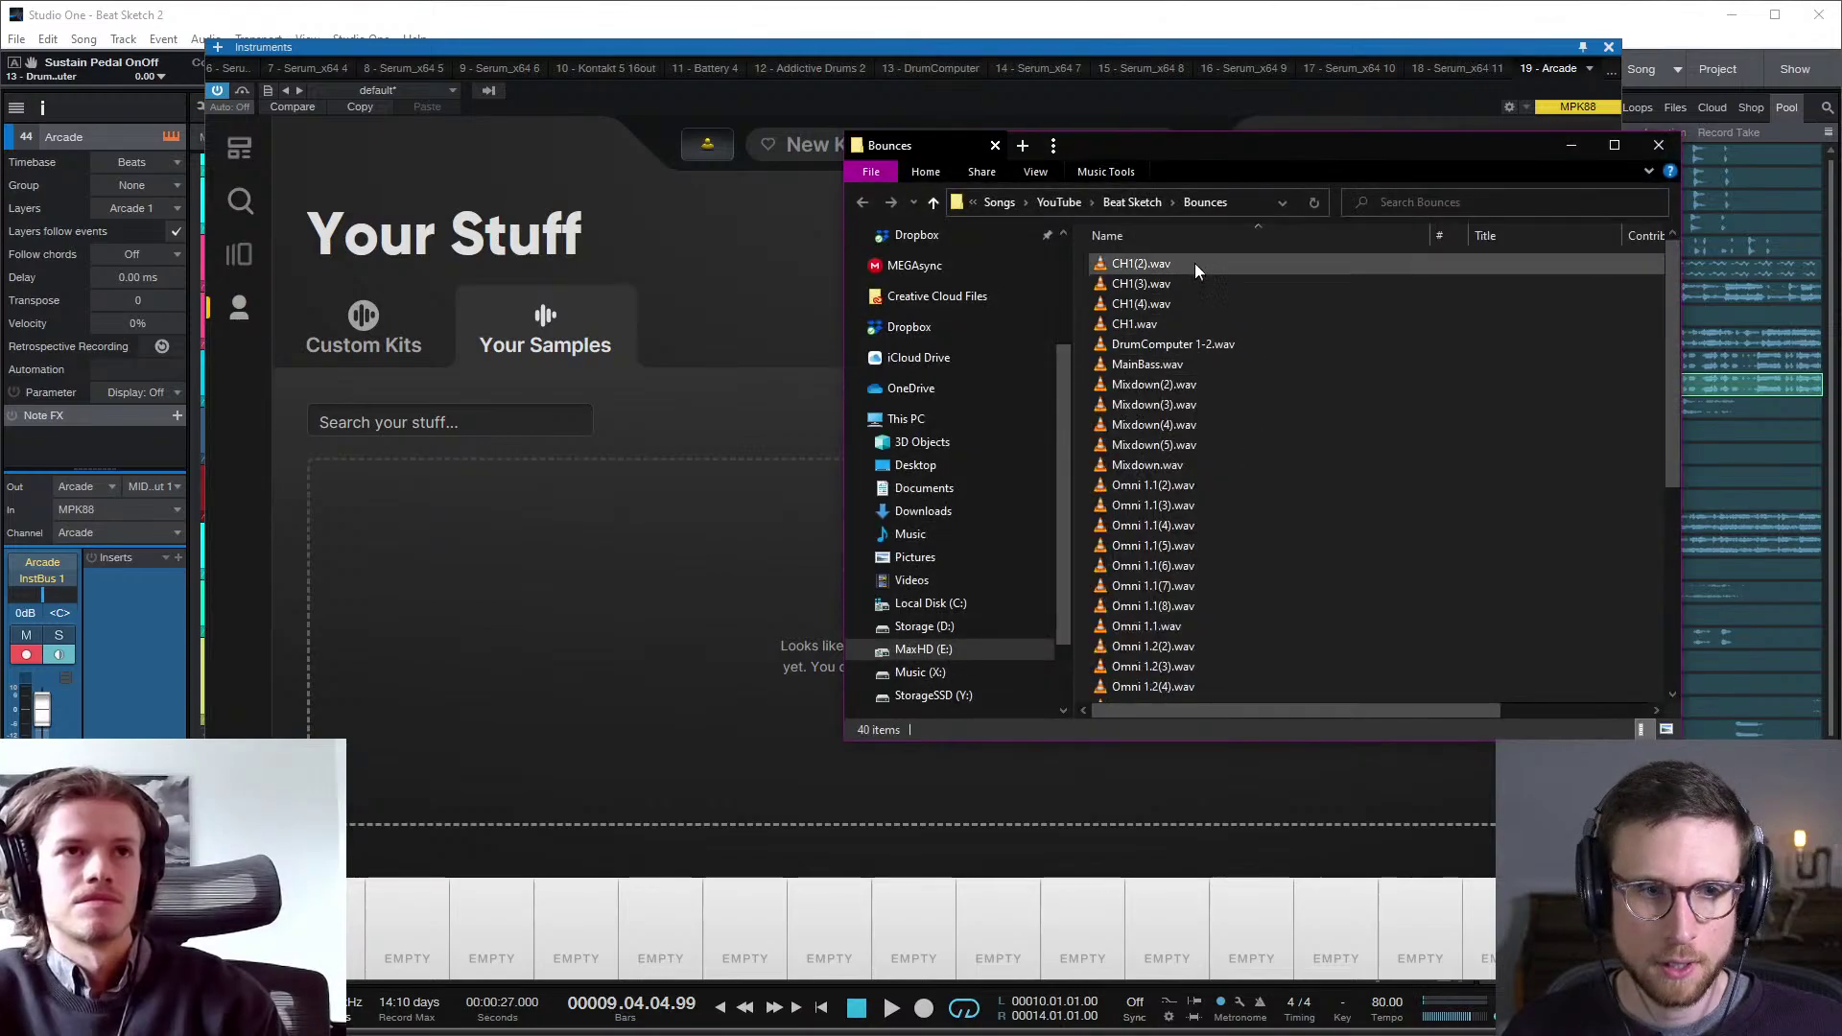
pyautogui.click(1239, 204)
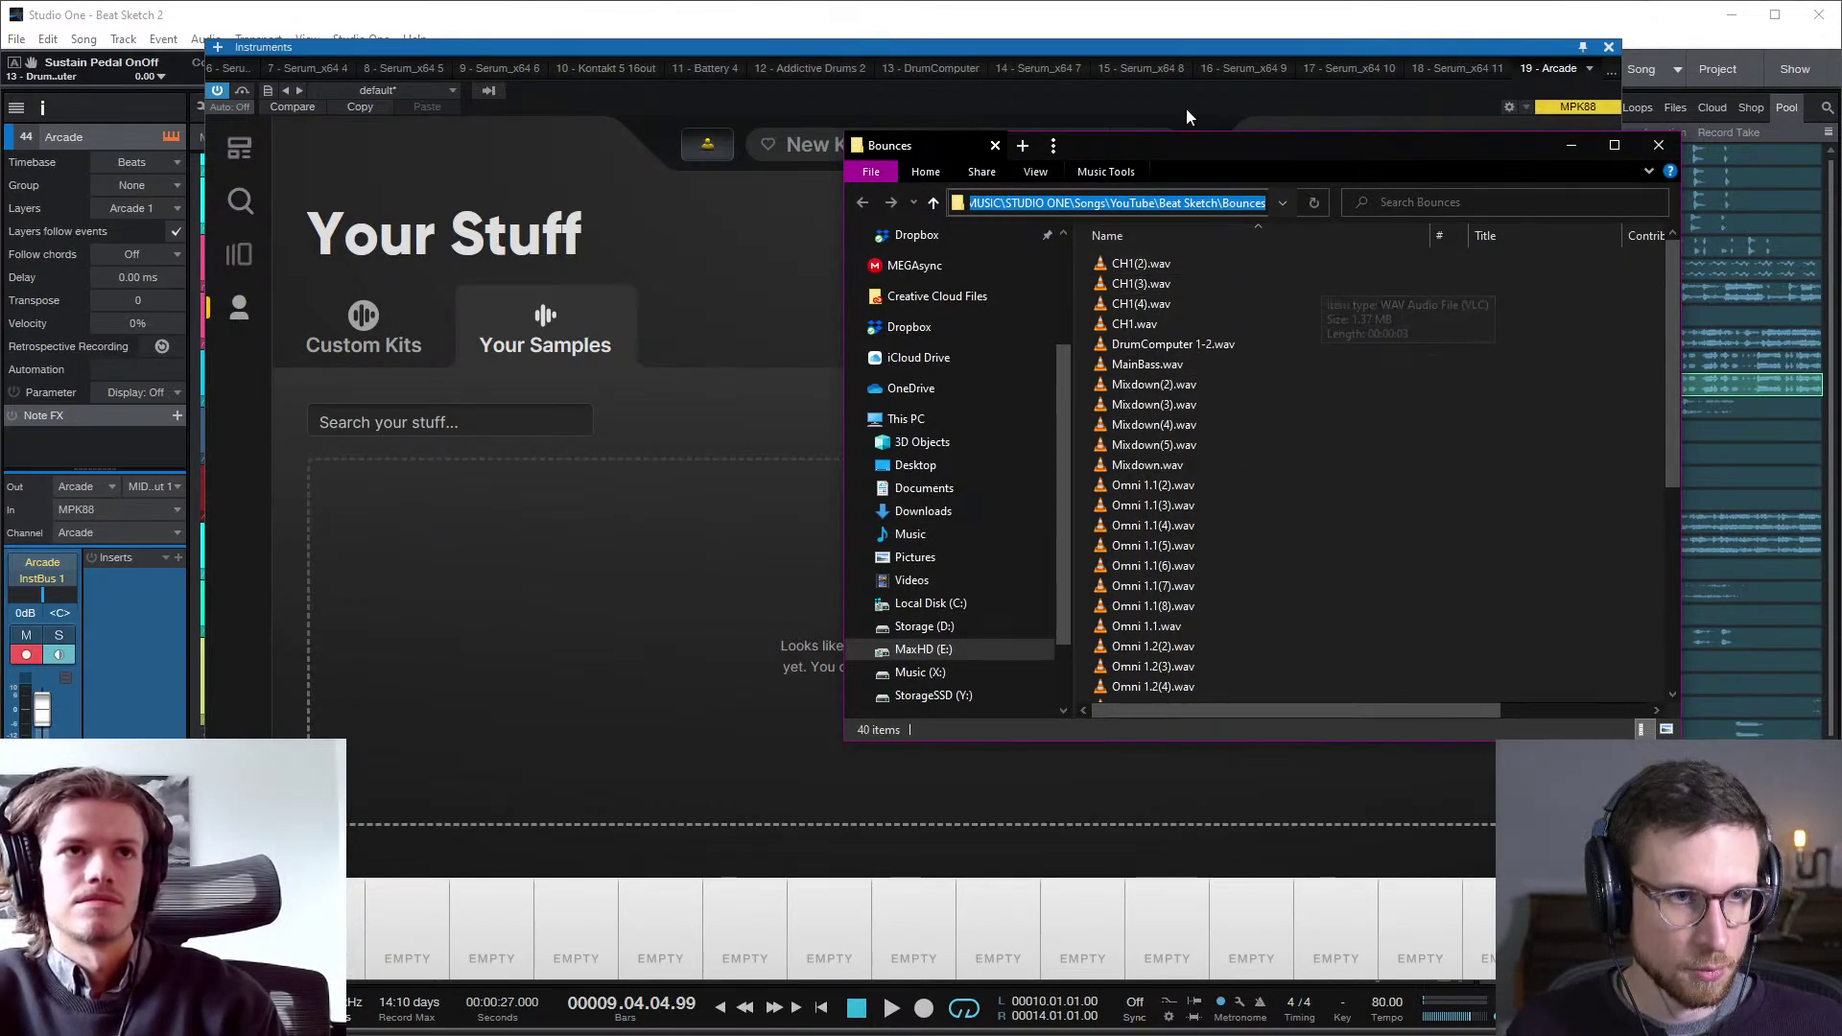
pyautogui.click(1117, 103)
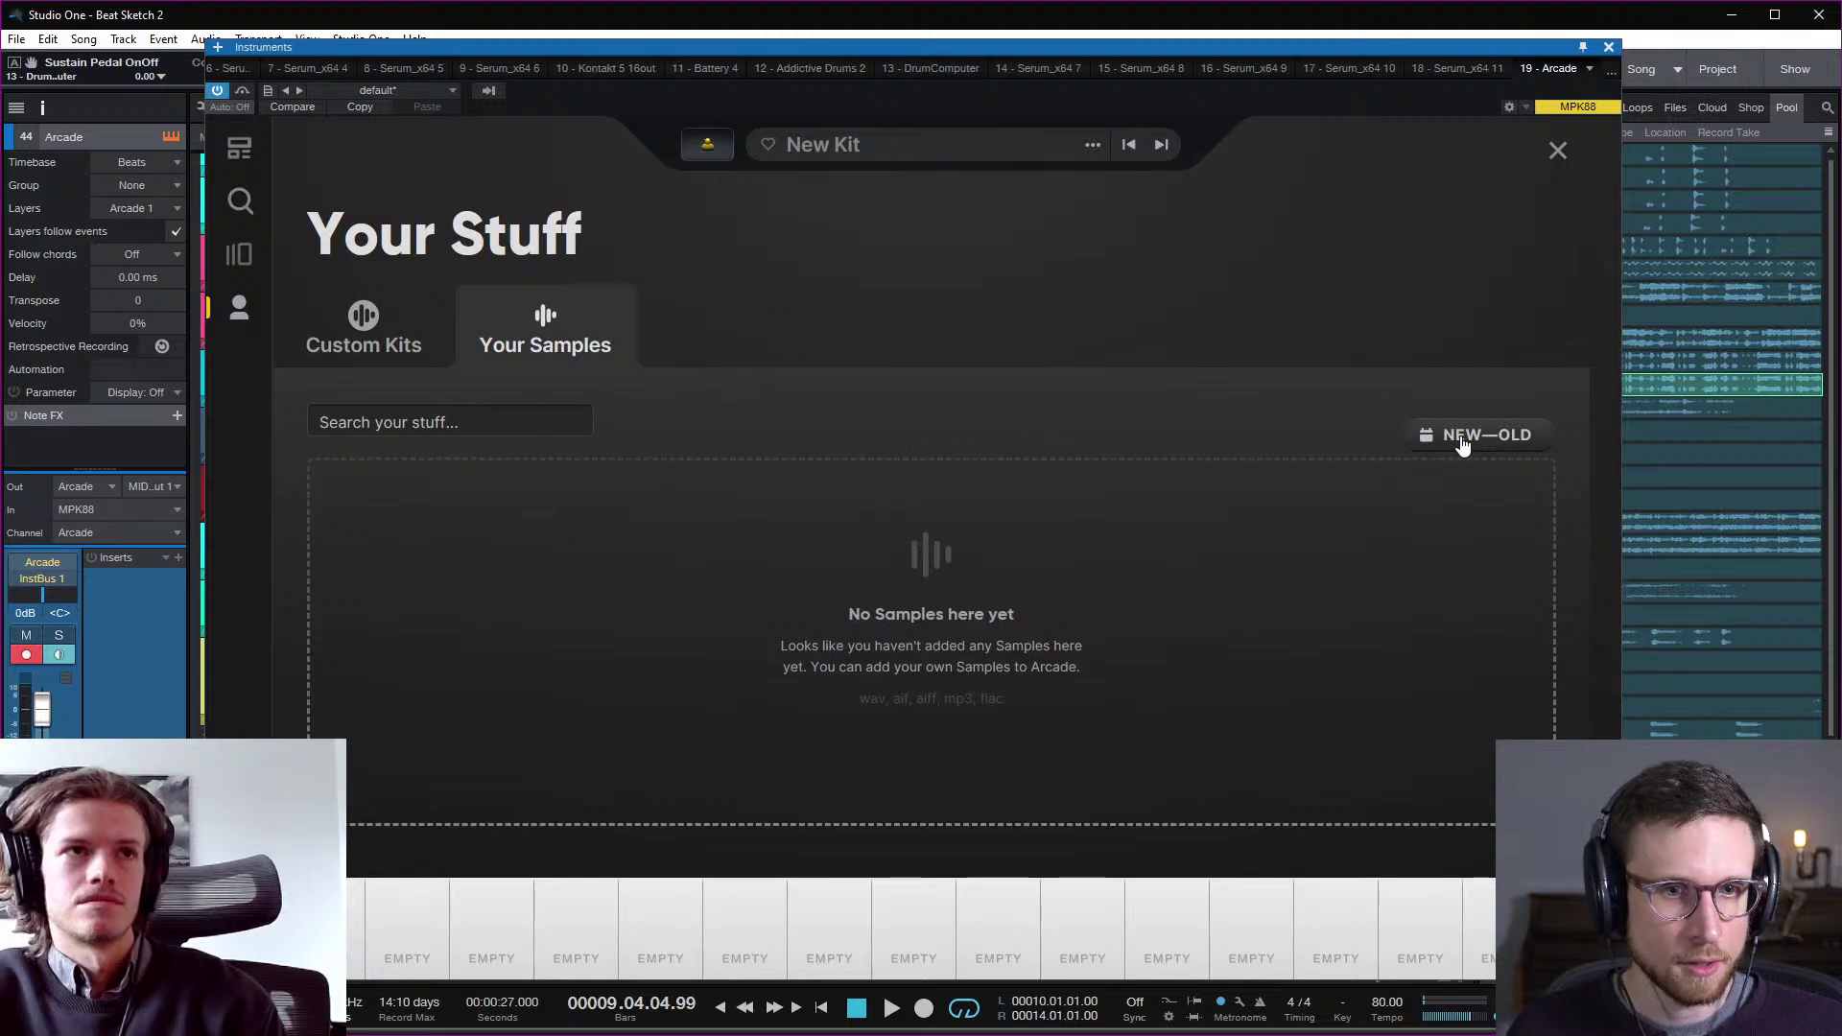
pyautogui.hotkey('alt', 'Tab')
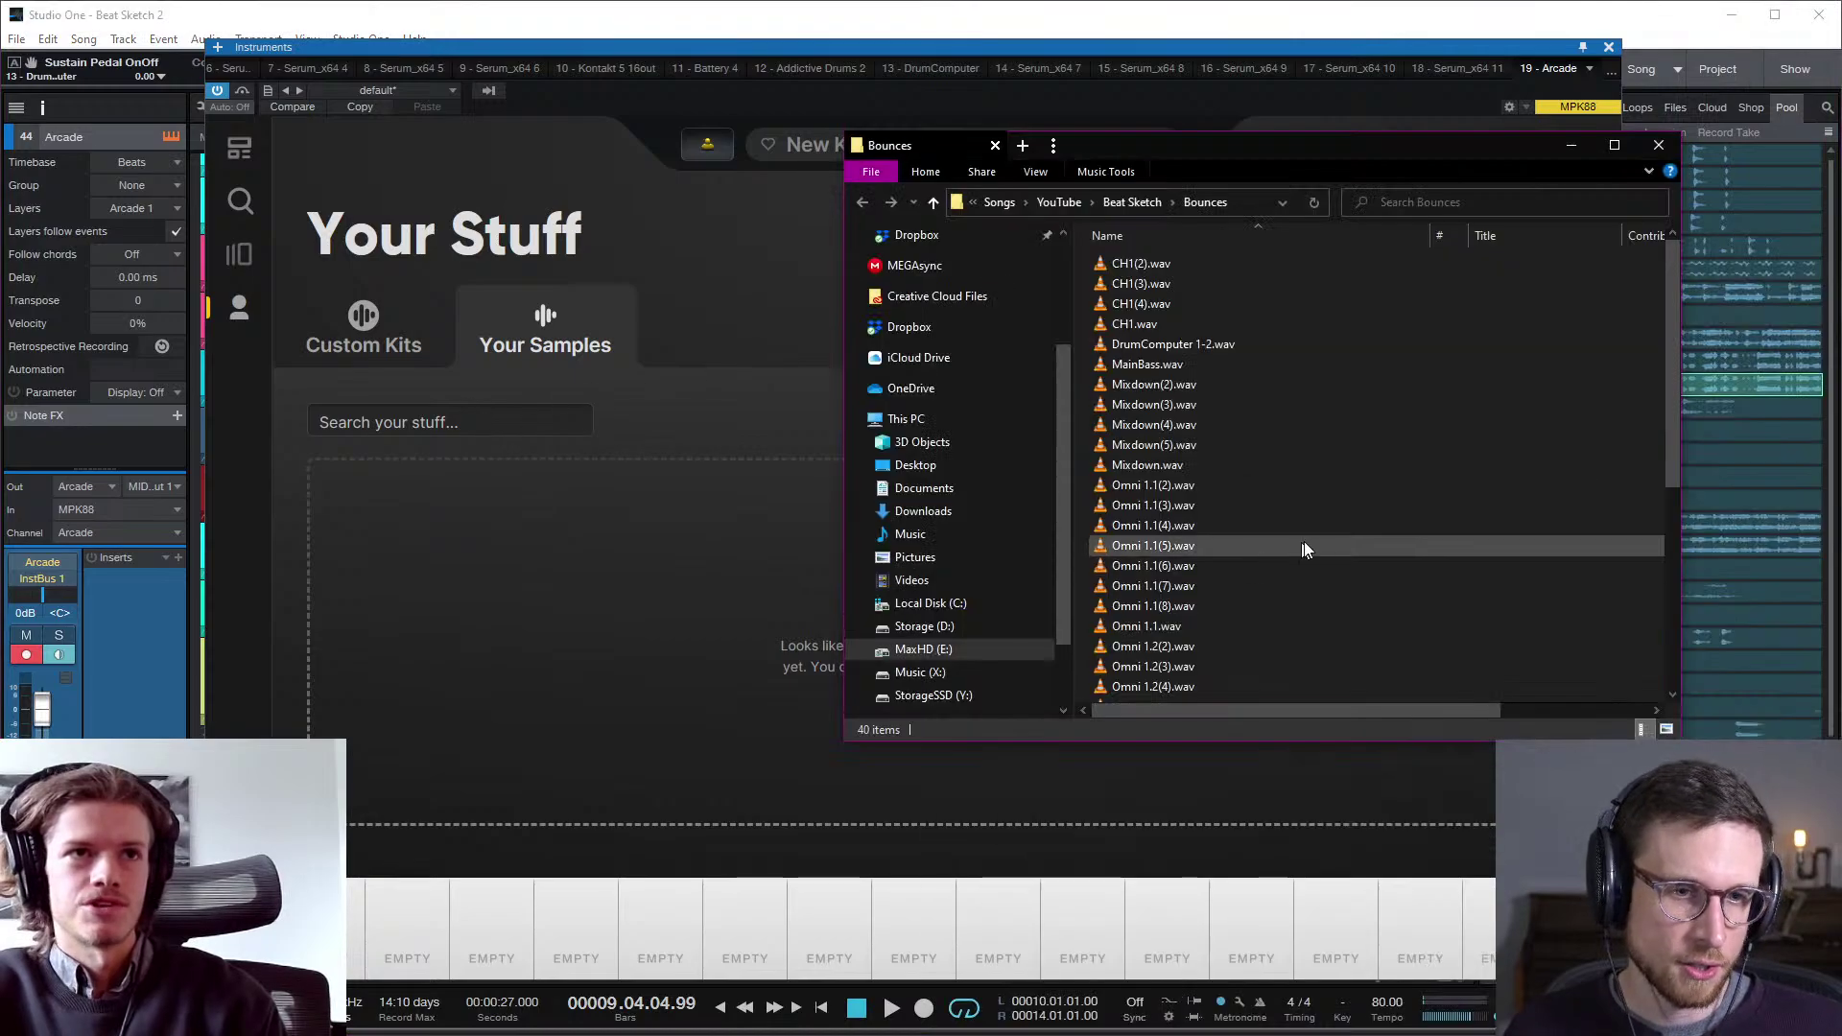
pyautogui.scroll(-5, 1276, 499)
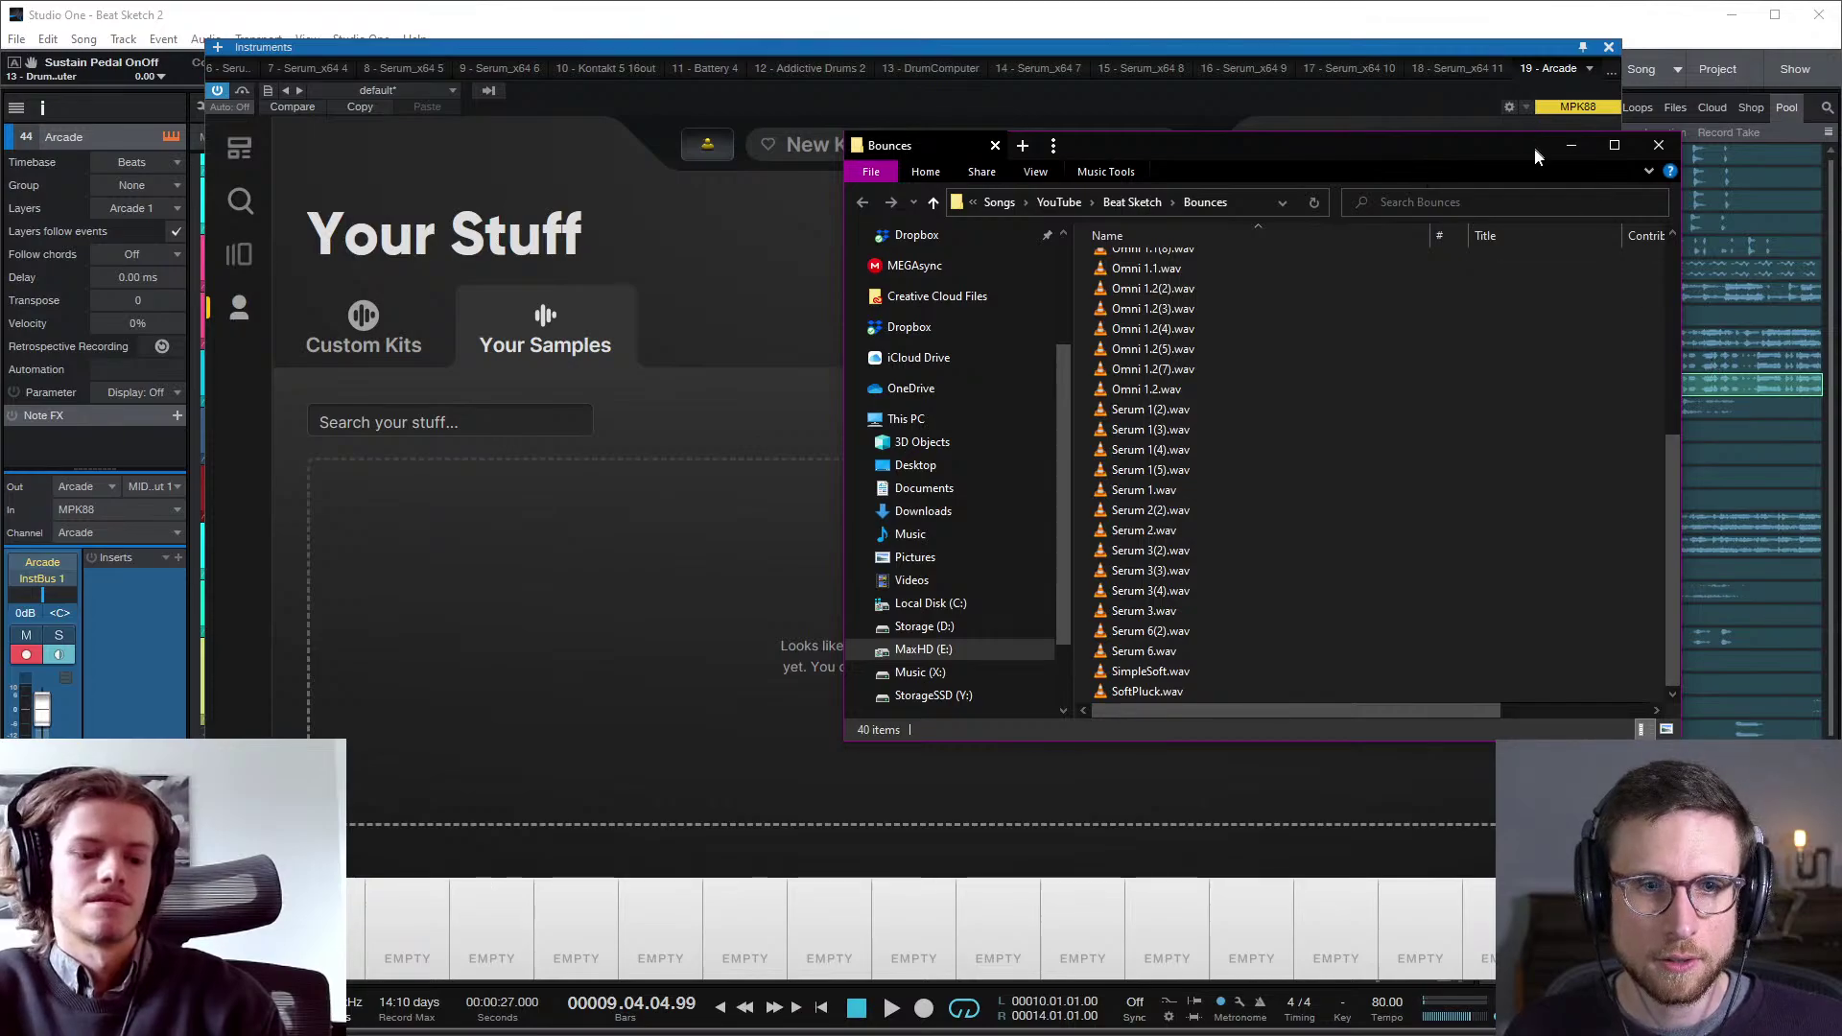
pyautogui.click(1659, 145)
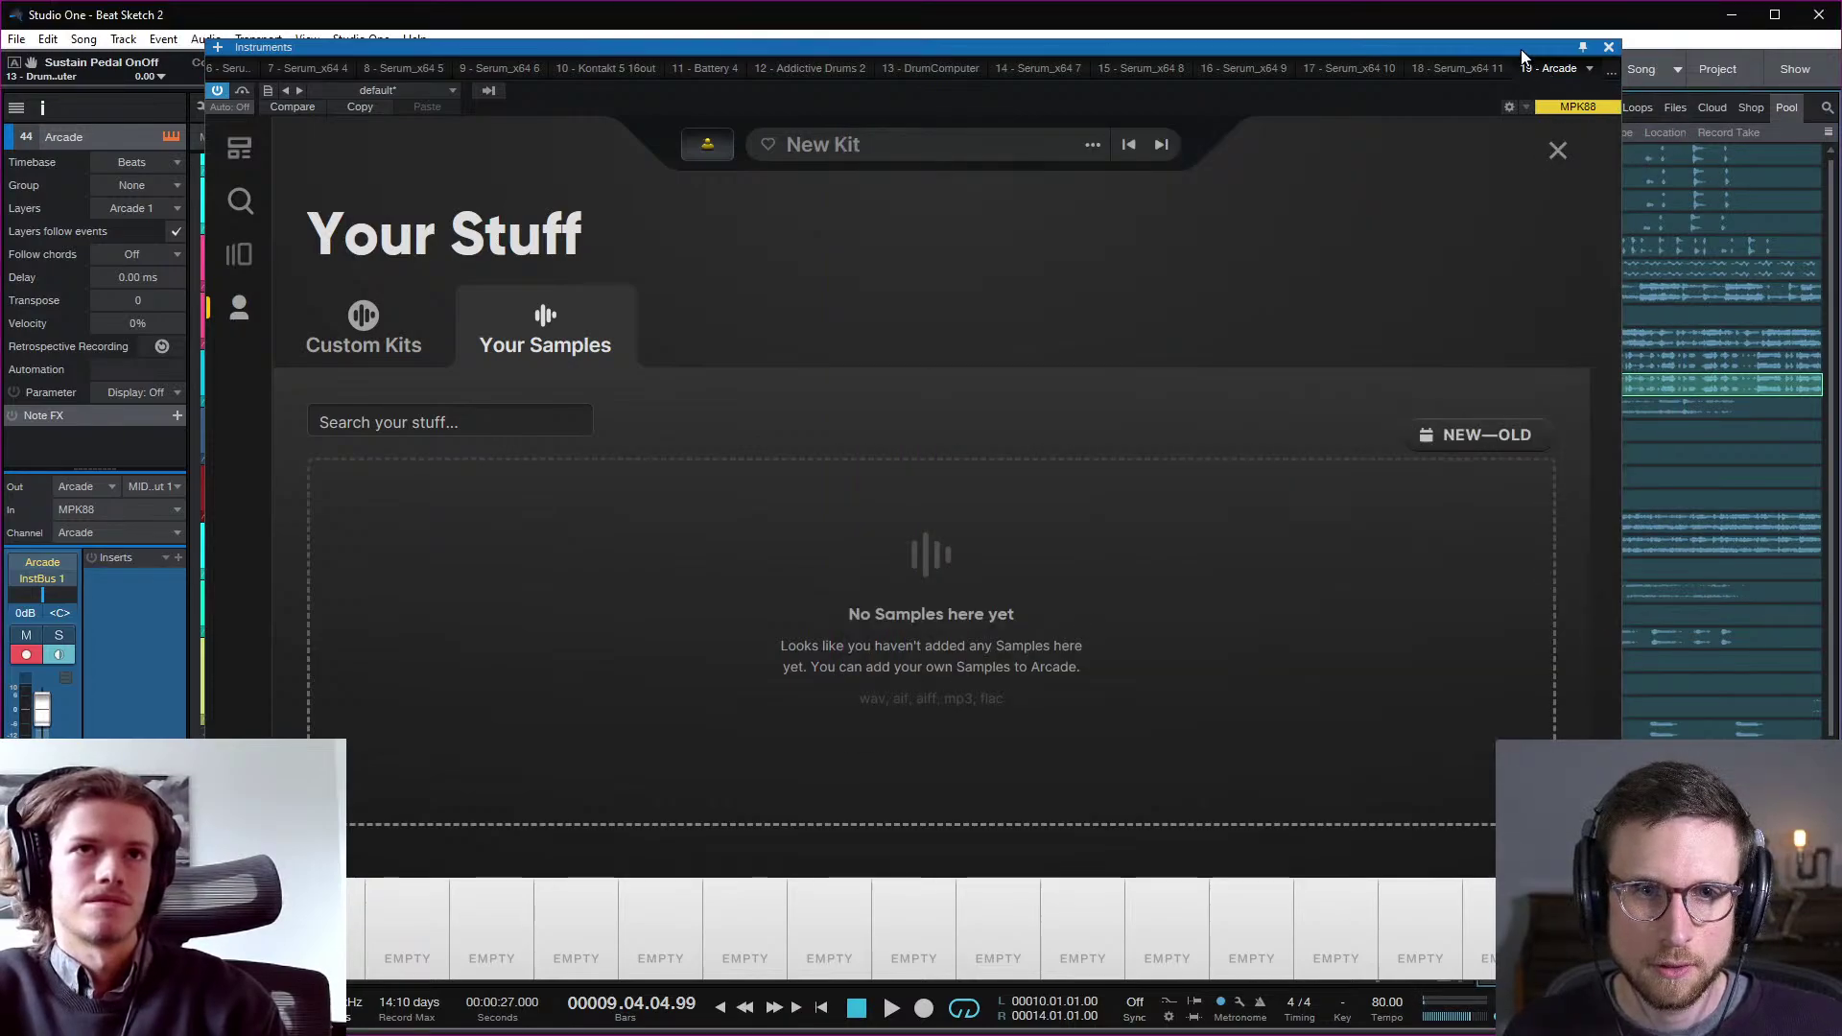
# Step: Add Mixdown(5).wav from the Bounces folder in File Explorer to Arcade's Your Samples list
pyautogui.moveTo(1521, 49); pyautogui.dragTo(1371, 58)
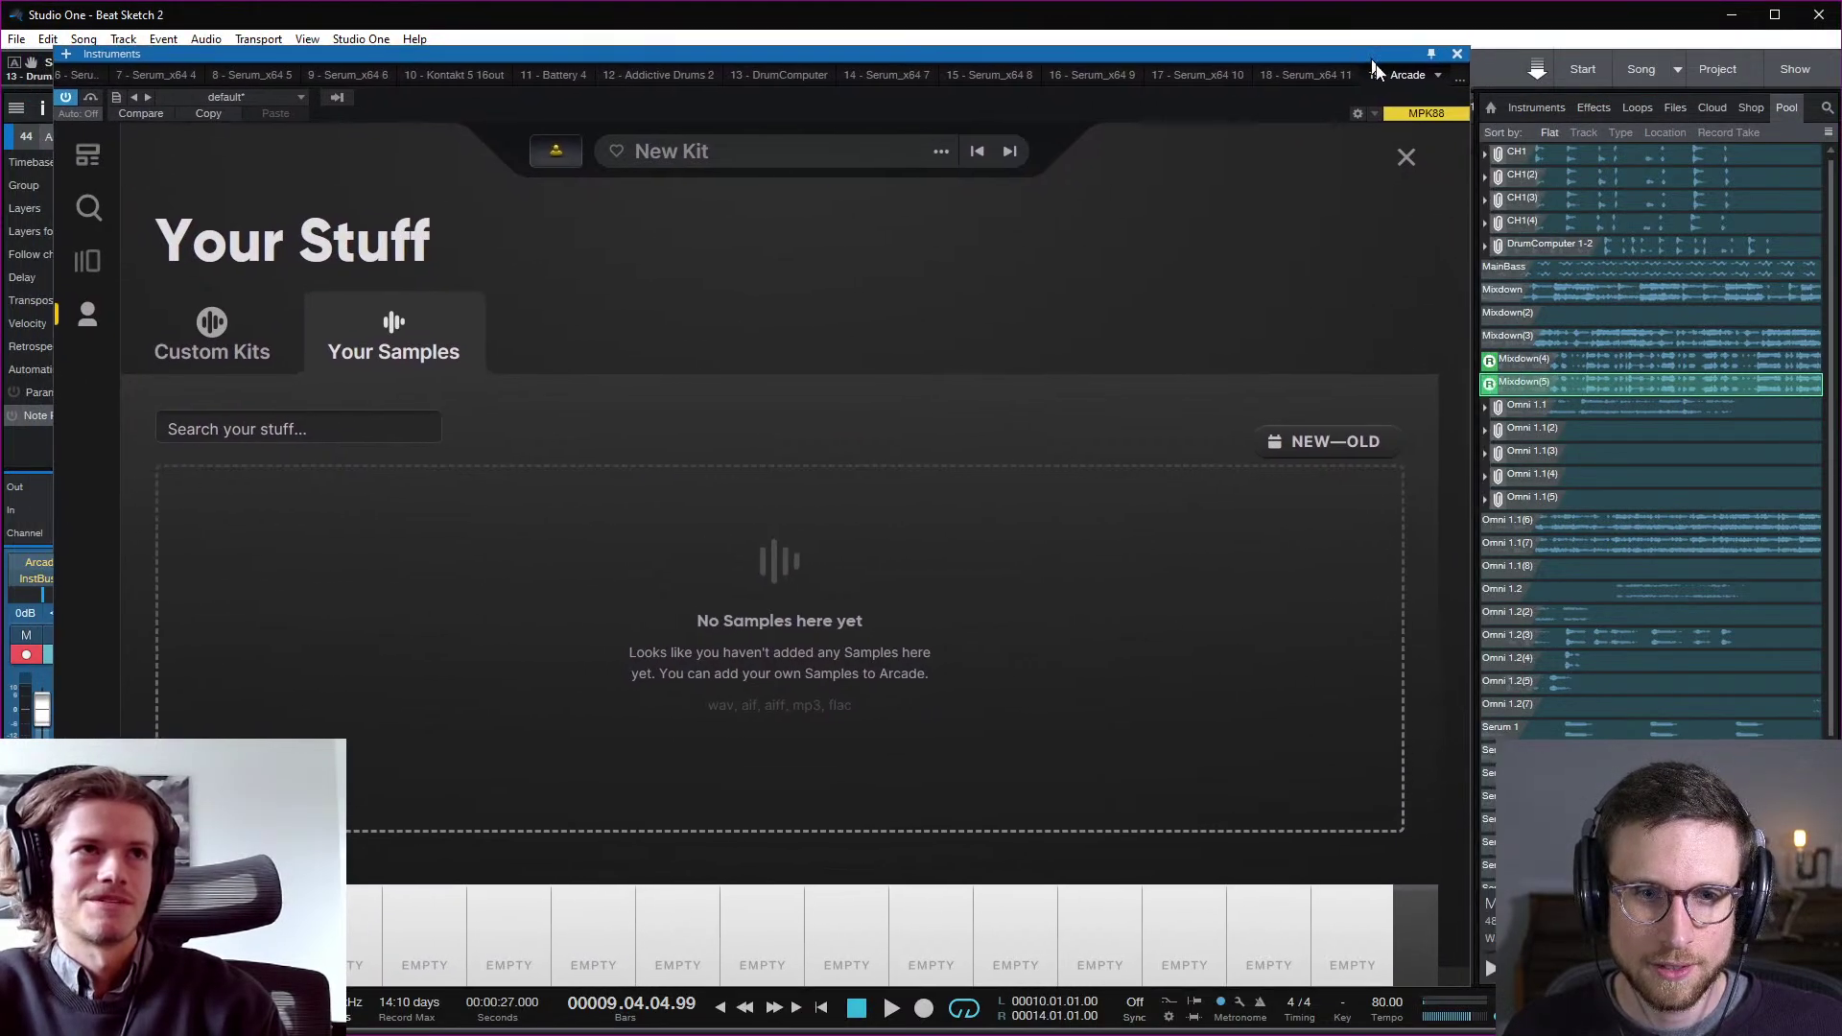
pyautogui.hotkey('alt', 'Tab')
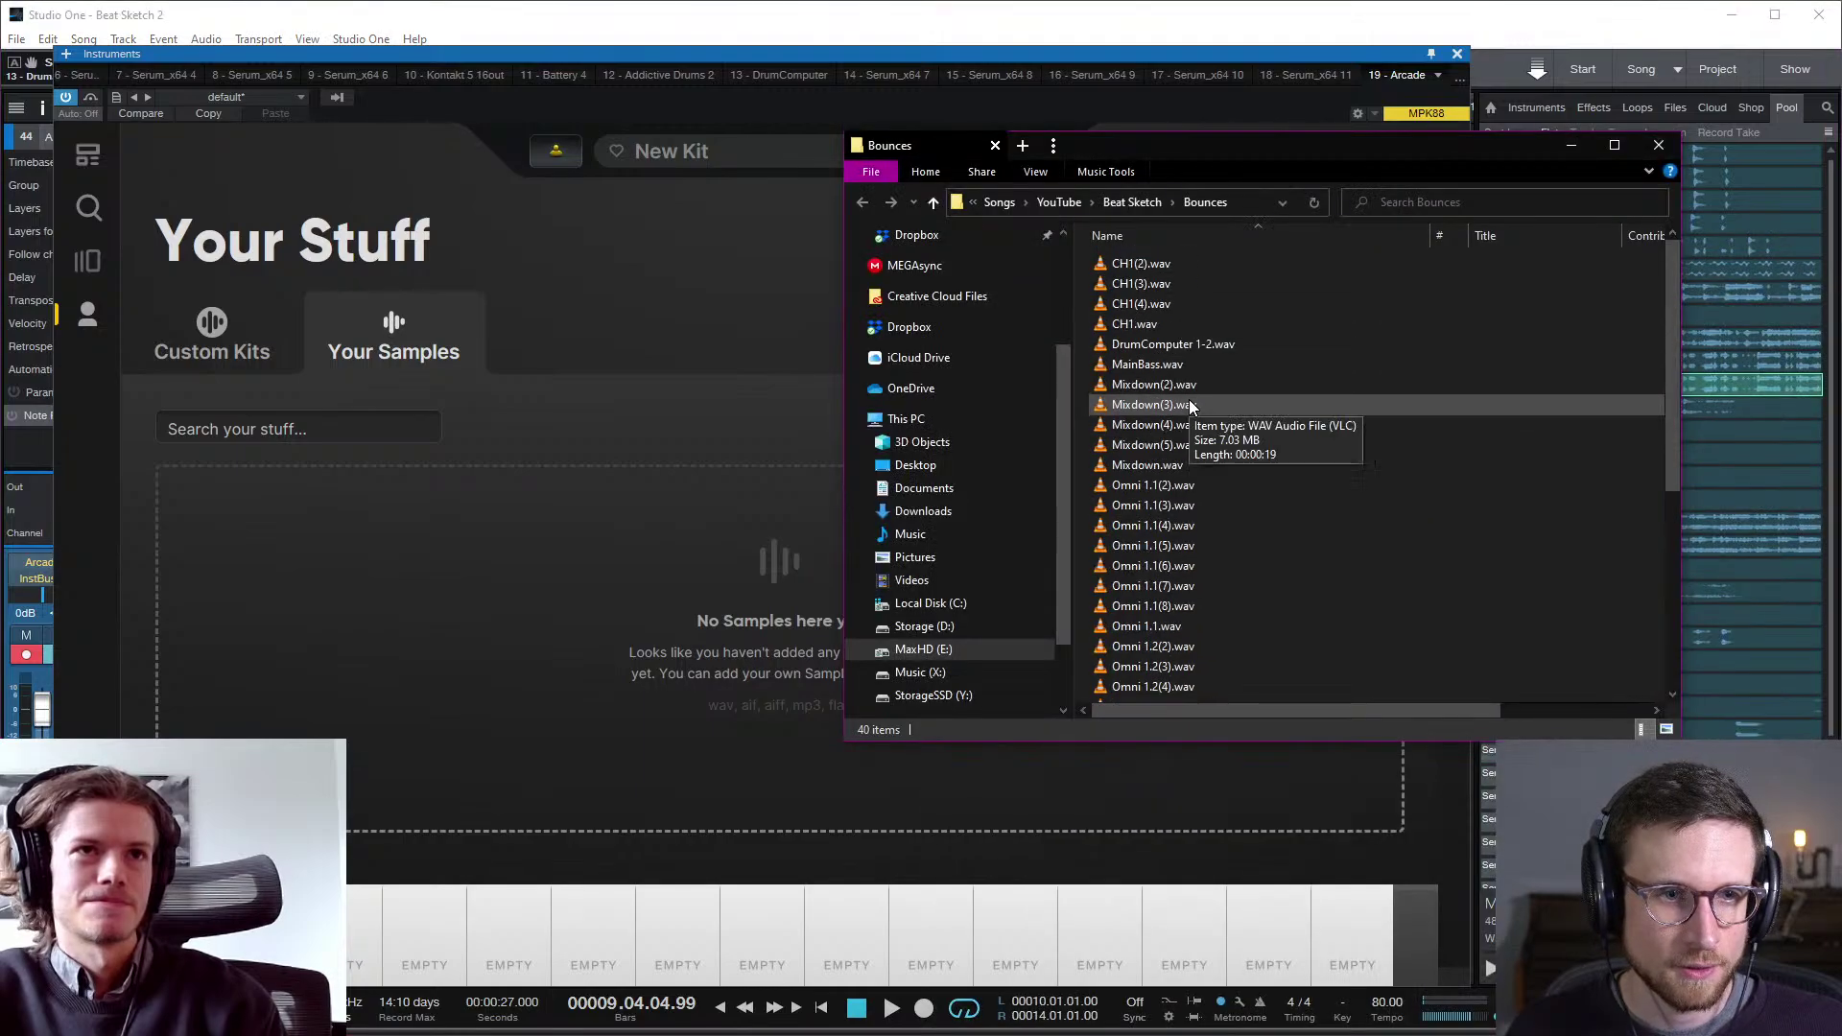
pyautogui.click(1159, 445)
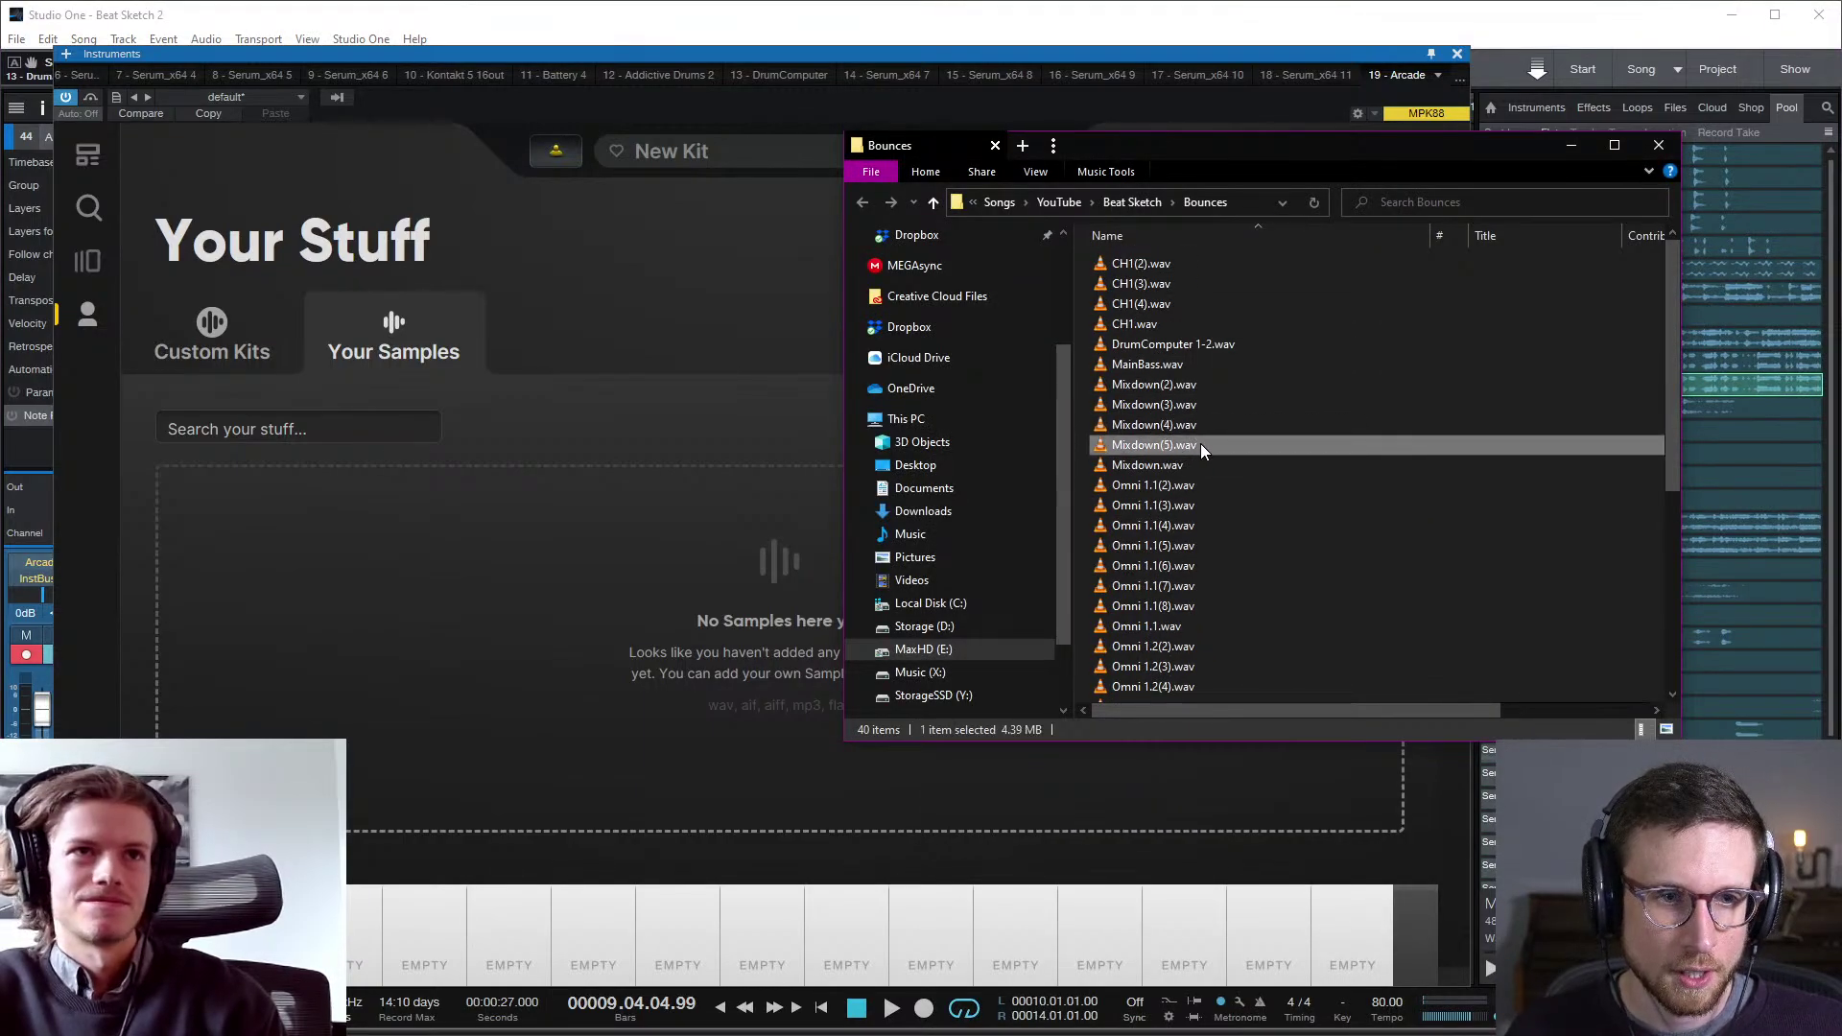
pyautogui.moveTo(1183, 439); pyautogui.dragTo(681, 643)
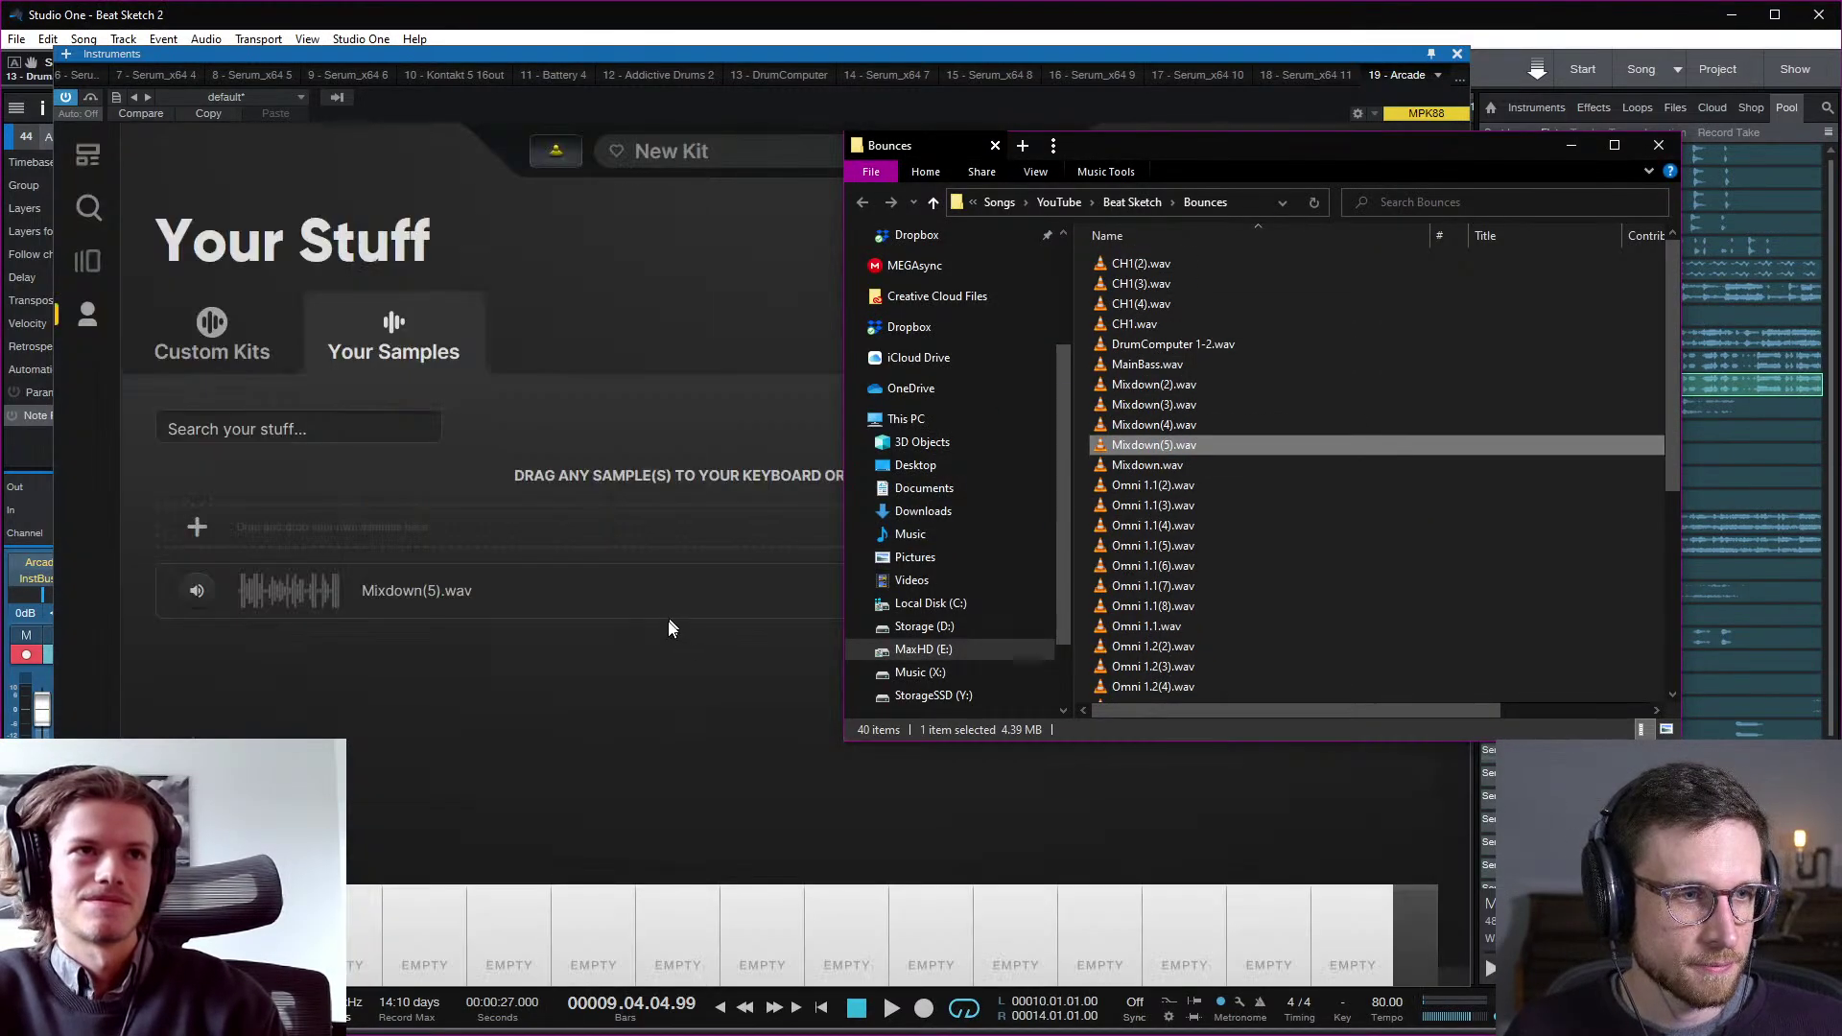
# Step: Preview the Mixdown(5).wav sample in Arcade and stop the preview
pyautogui.click(669, 628)
pyautogui.click(197, 595)
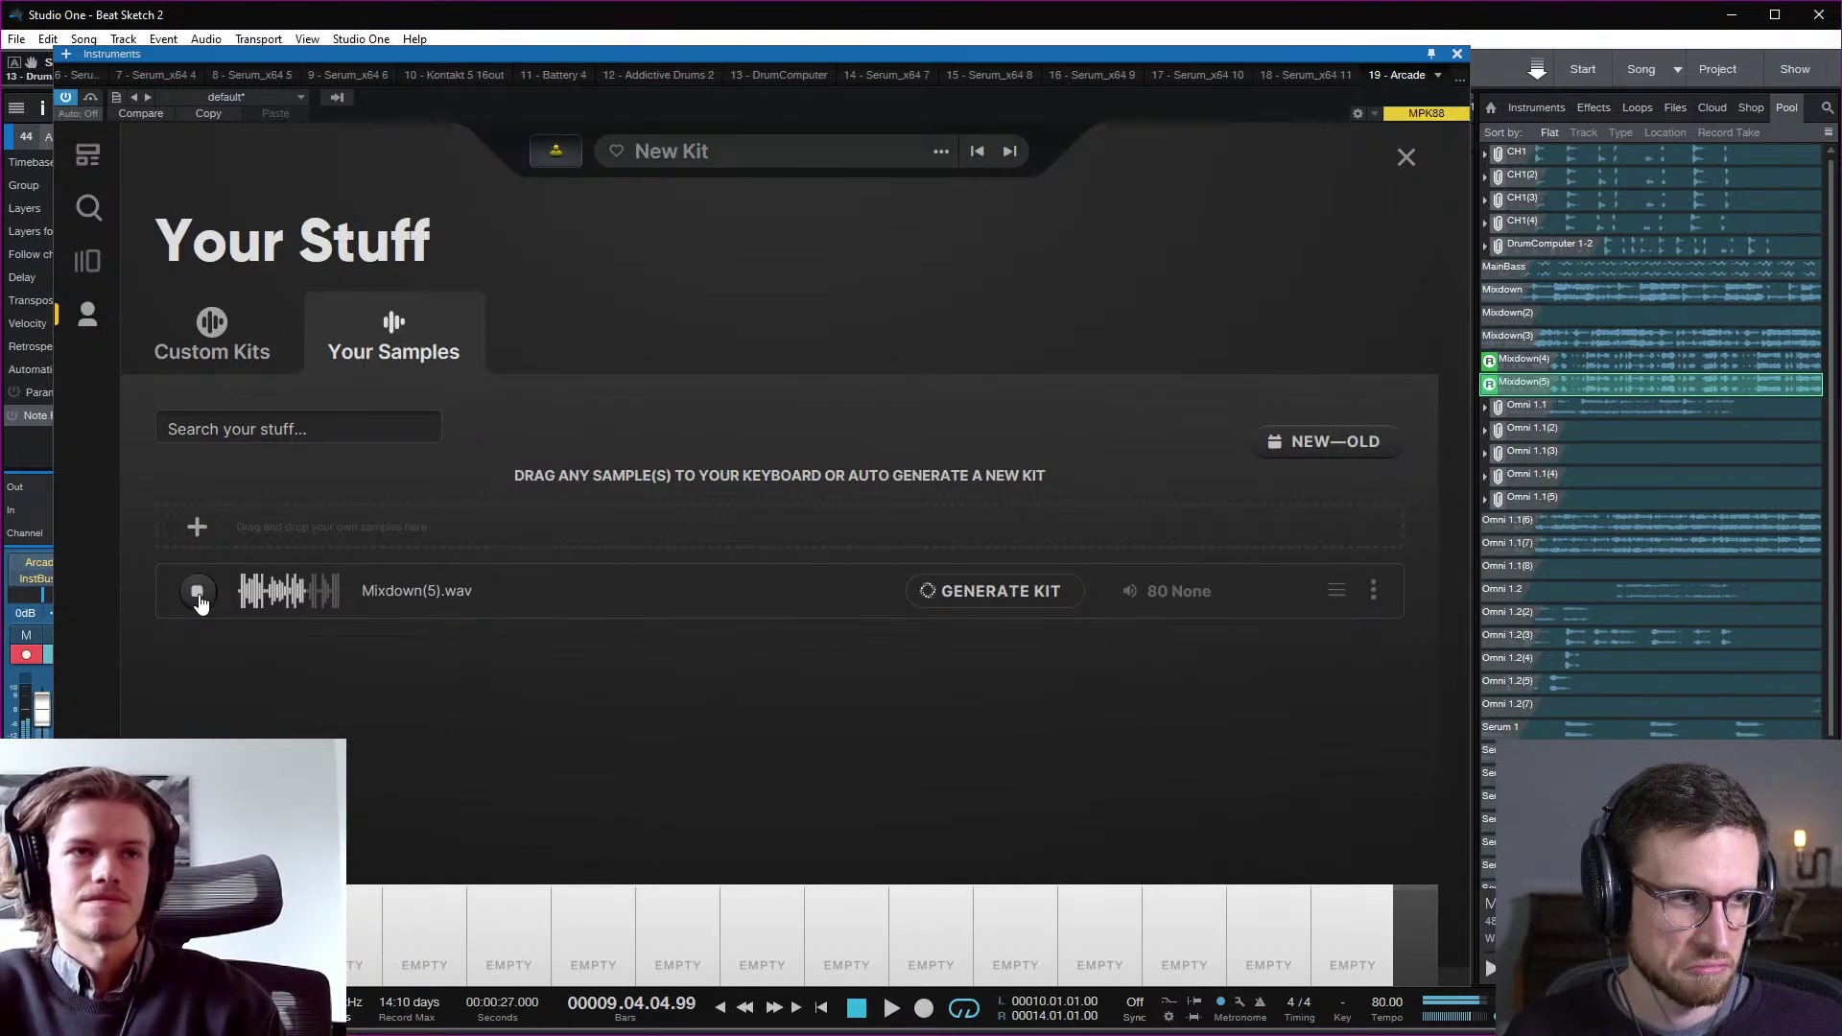
pyautogui.click(197, 592)
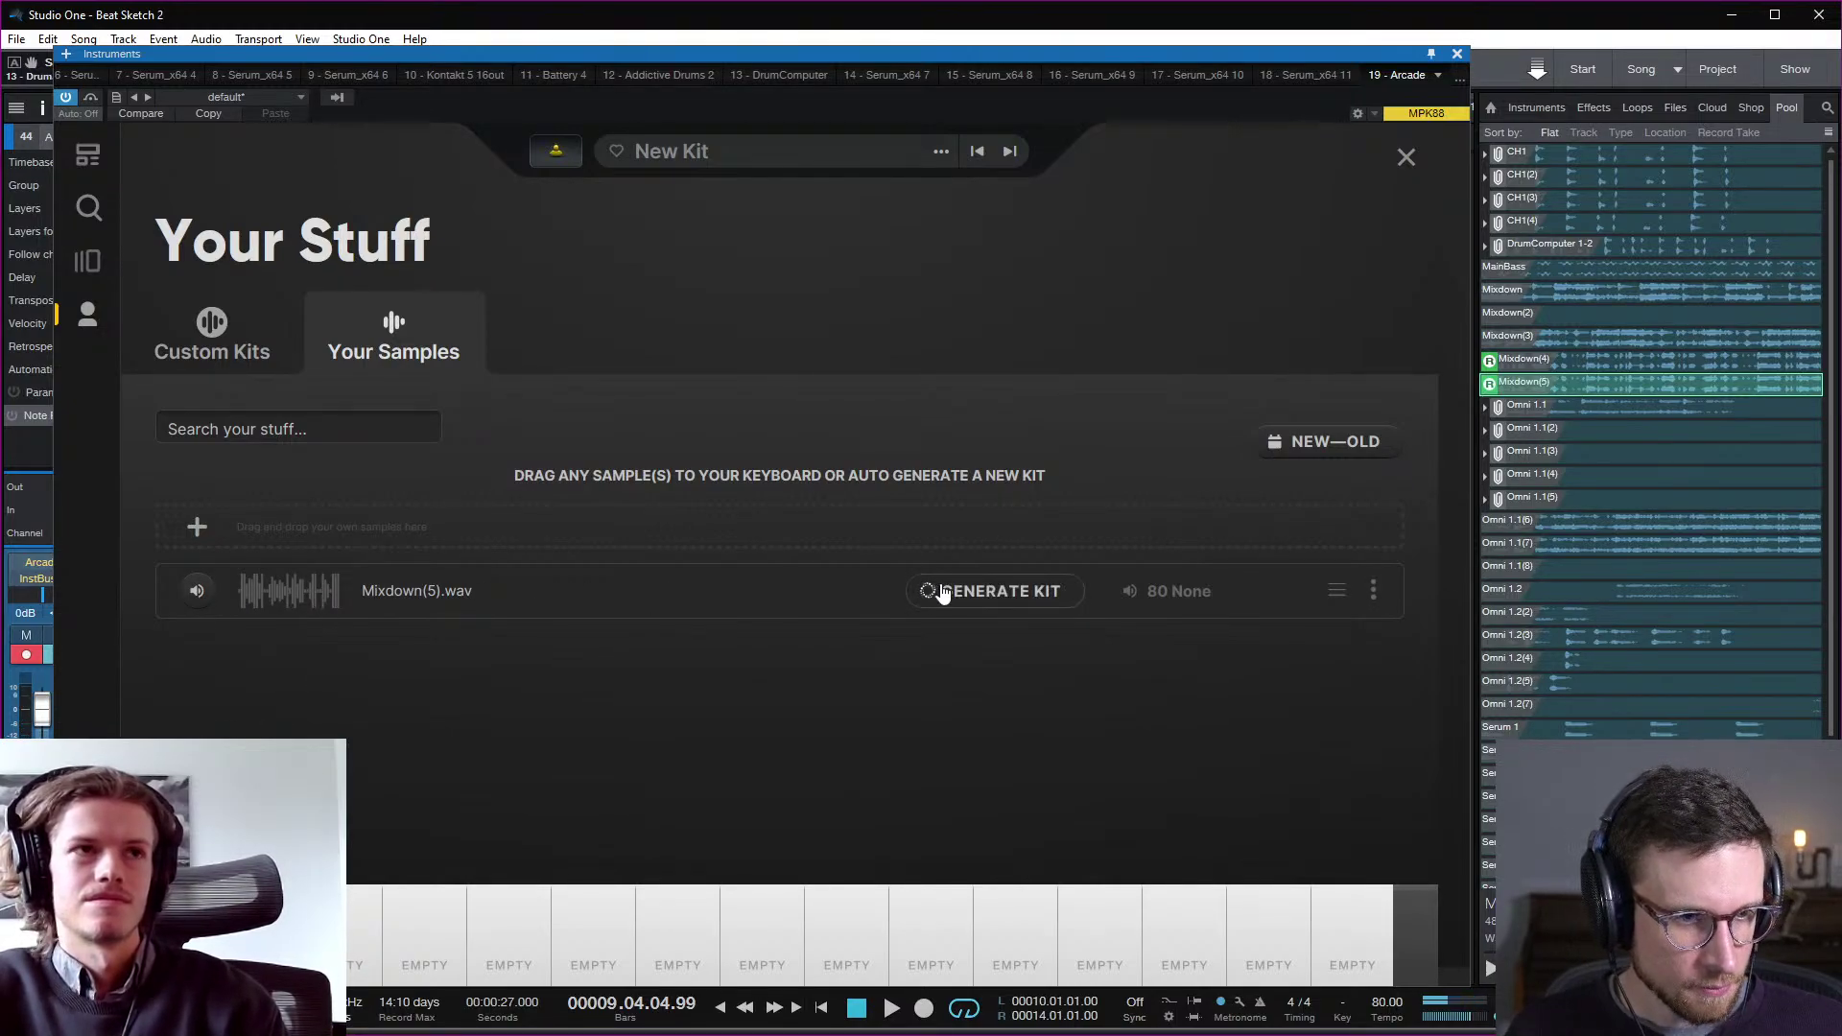
# Step: Set up a generated kit from Mixdown(5).wav with Echo and Pump Verb at minimum and Stretched sample slicing
pyautogui.click(1004, 593)
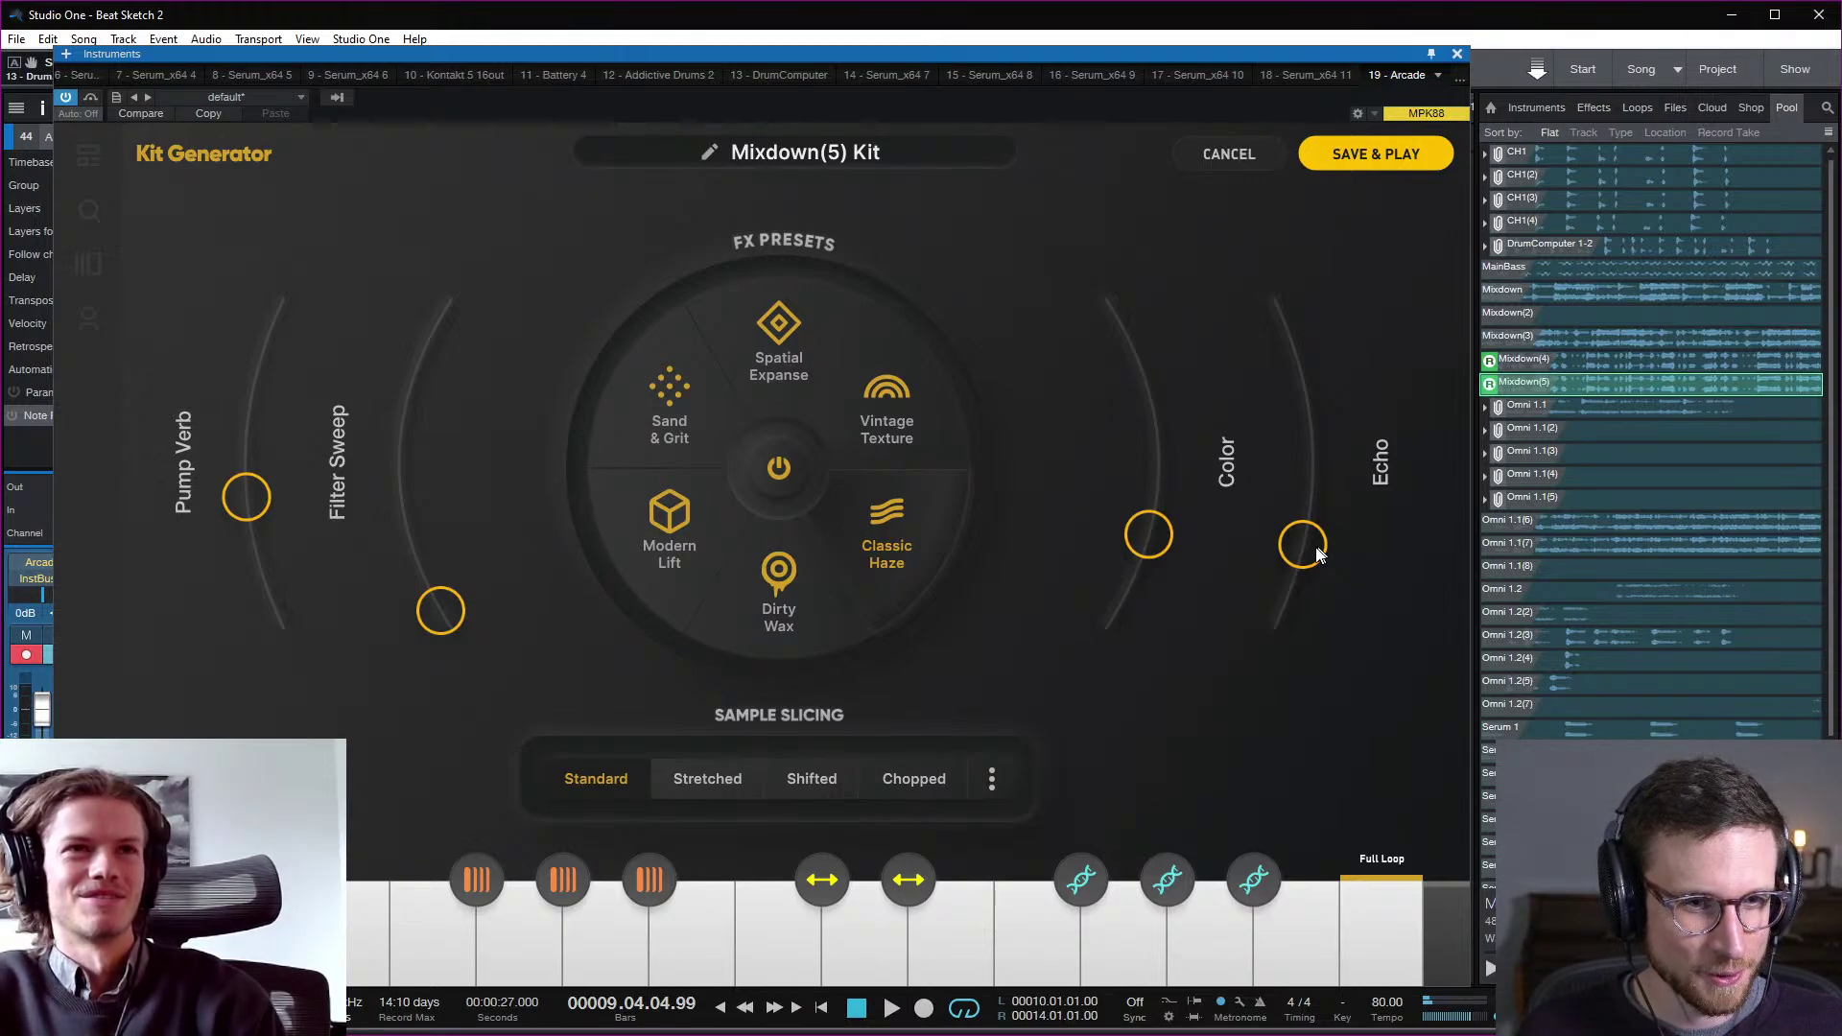
pyautogui.moveTo(1302, 544); pyautogui.dragTo(1281, 611)
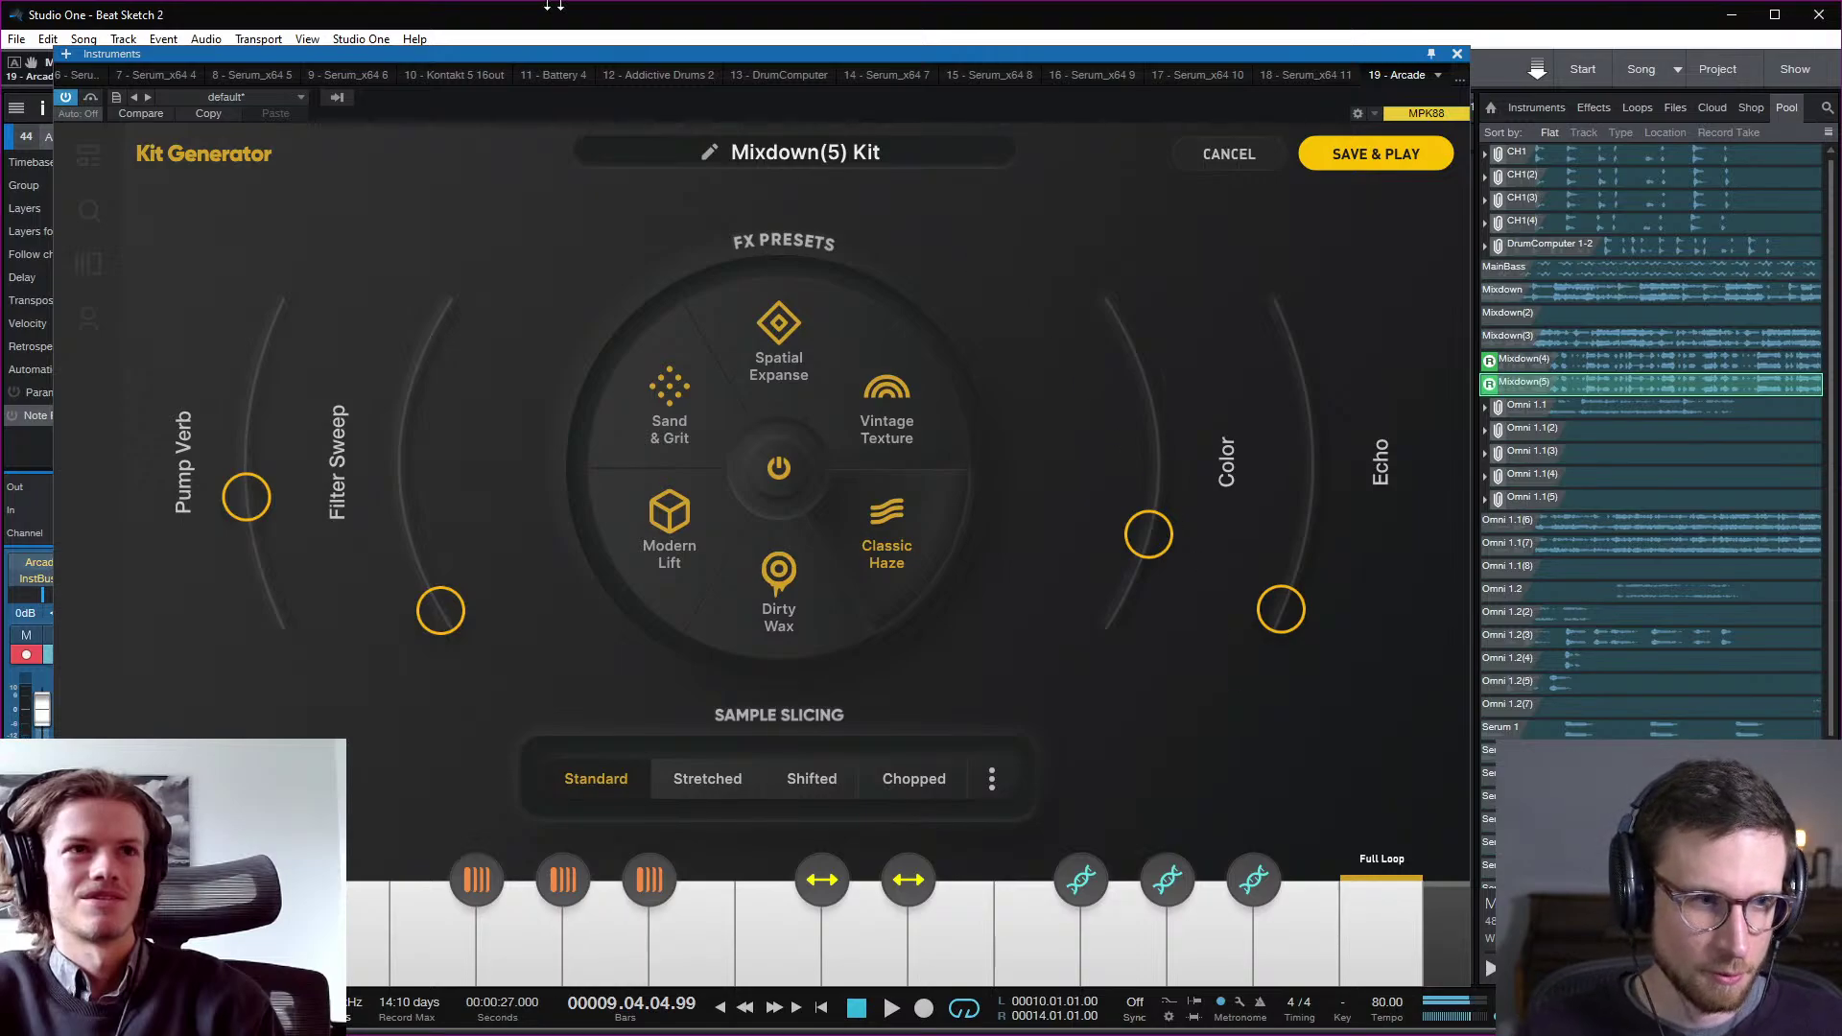
pyautogui.moveTo(243, 499); pyautogui.dragTo(275, 610)
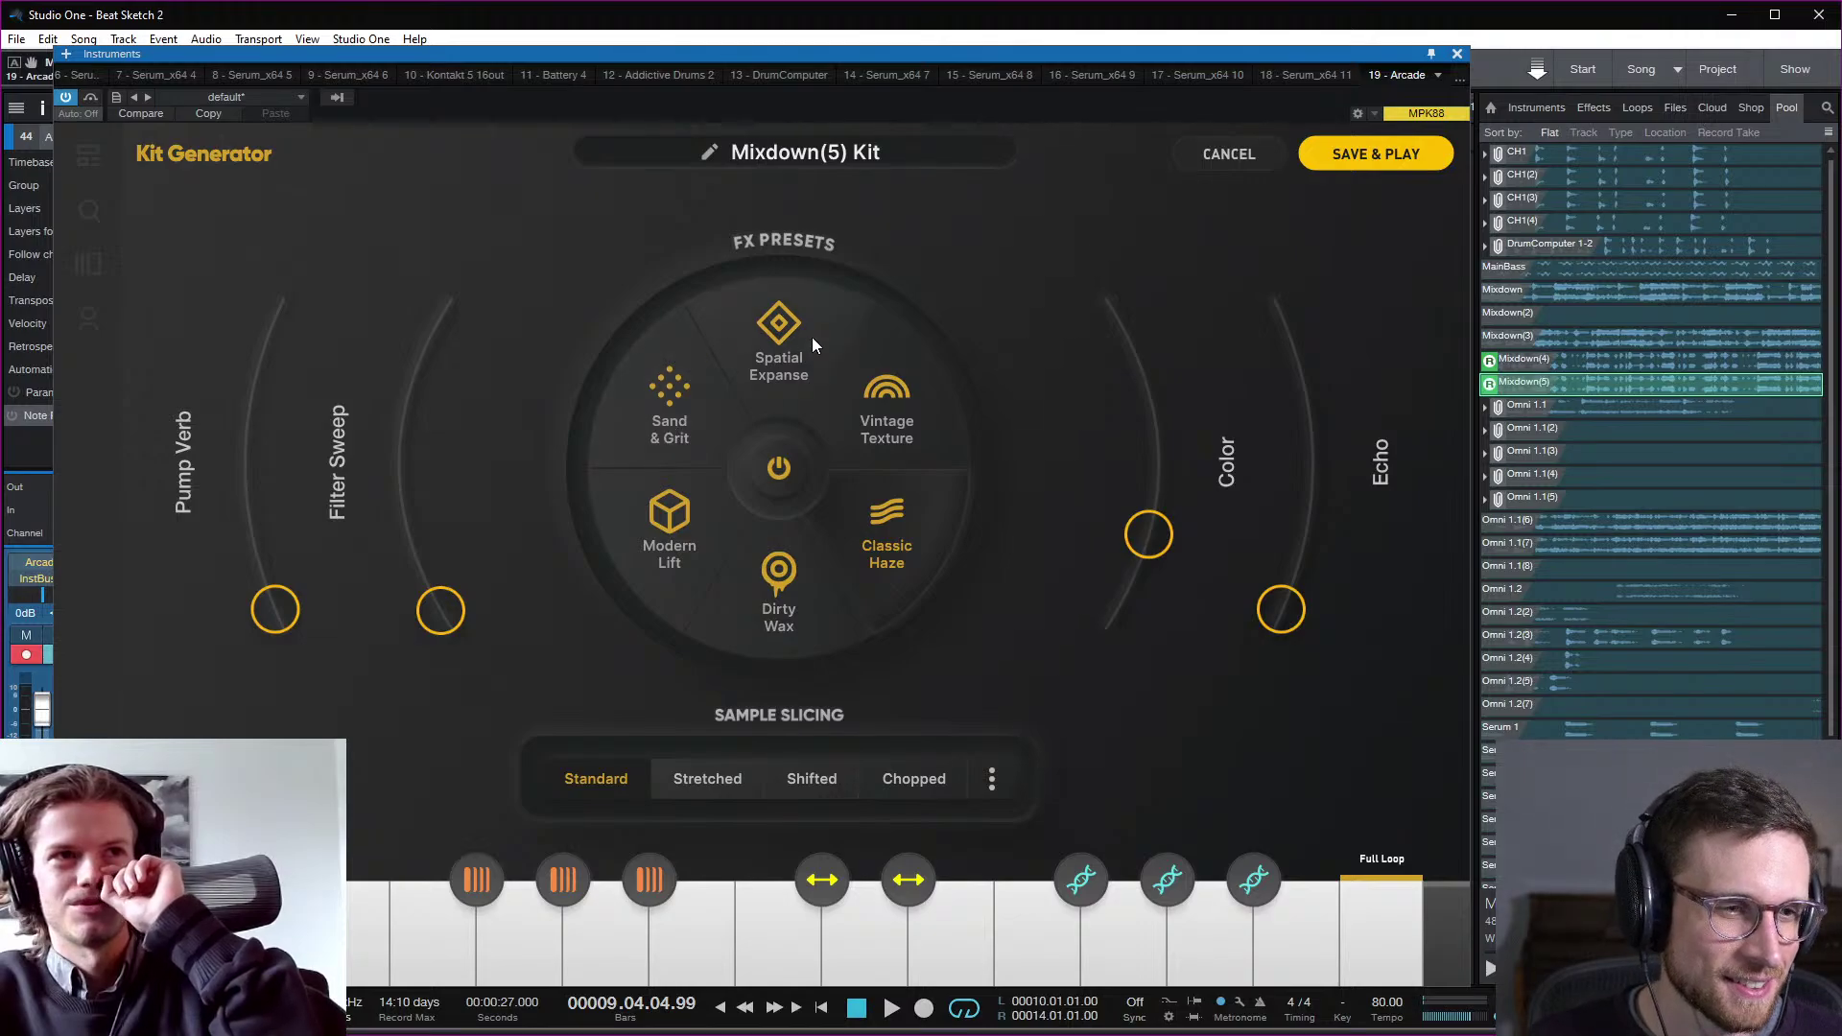
pyautogui.click(728, 788)
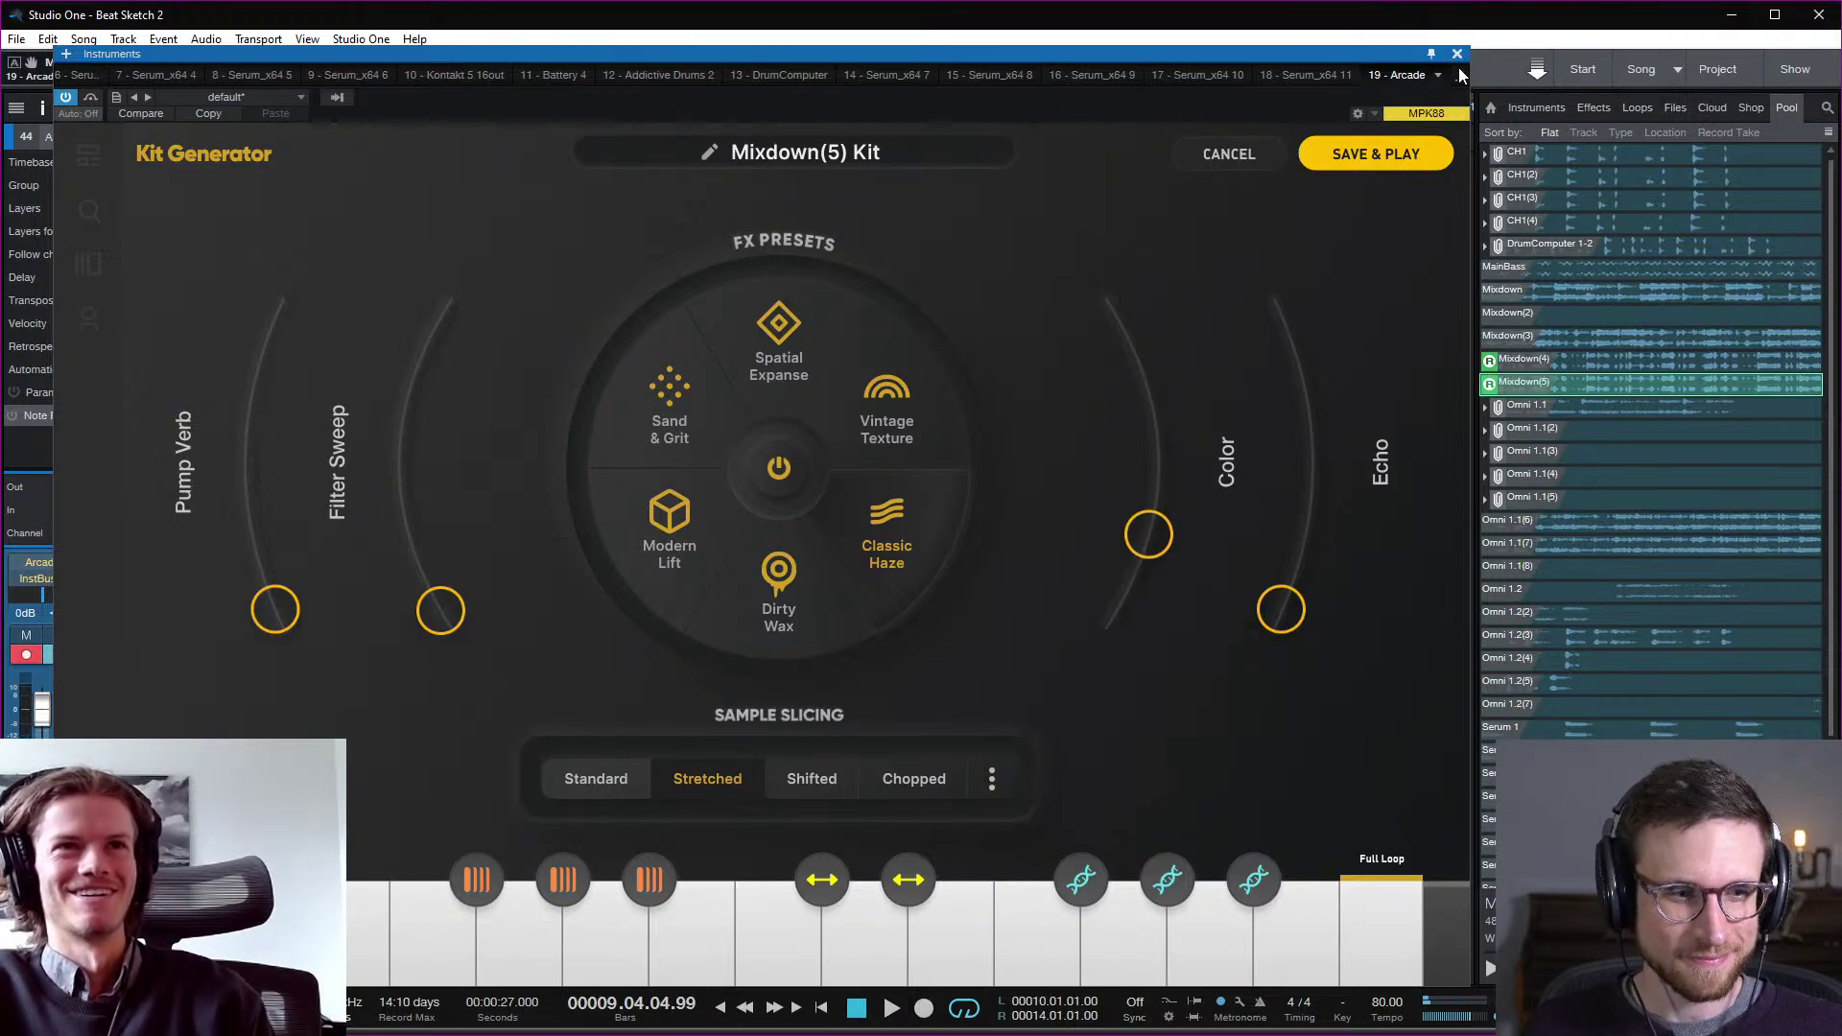
# Step: Move the instrument window out of the way, then create an Arcade part from bar 10 to 14 and open it for note editing
pyautogui.moveTo(1304, 55); pyautogui.dragTo(1841, 538)
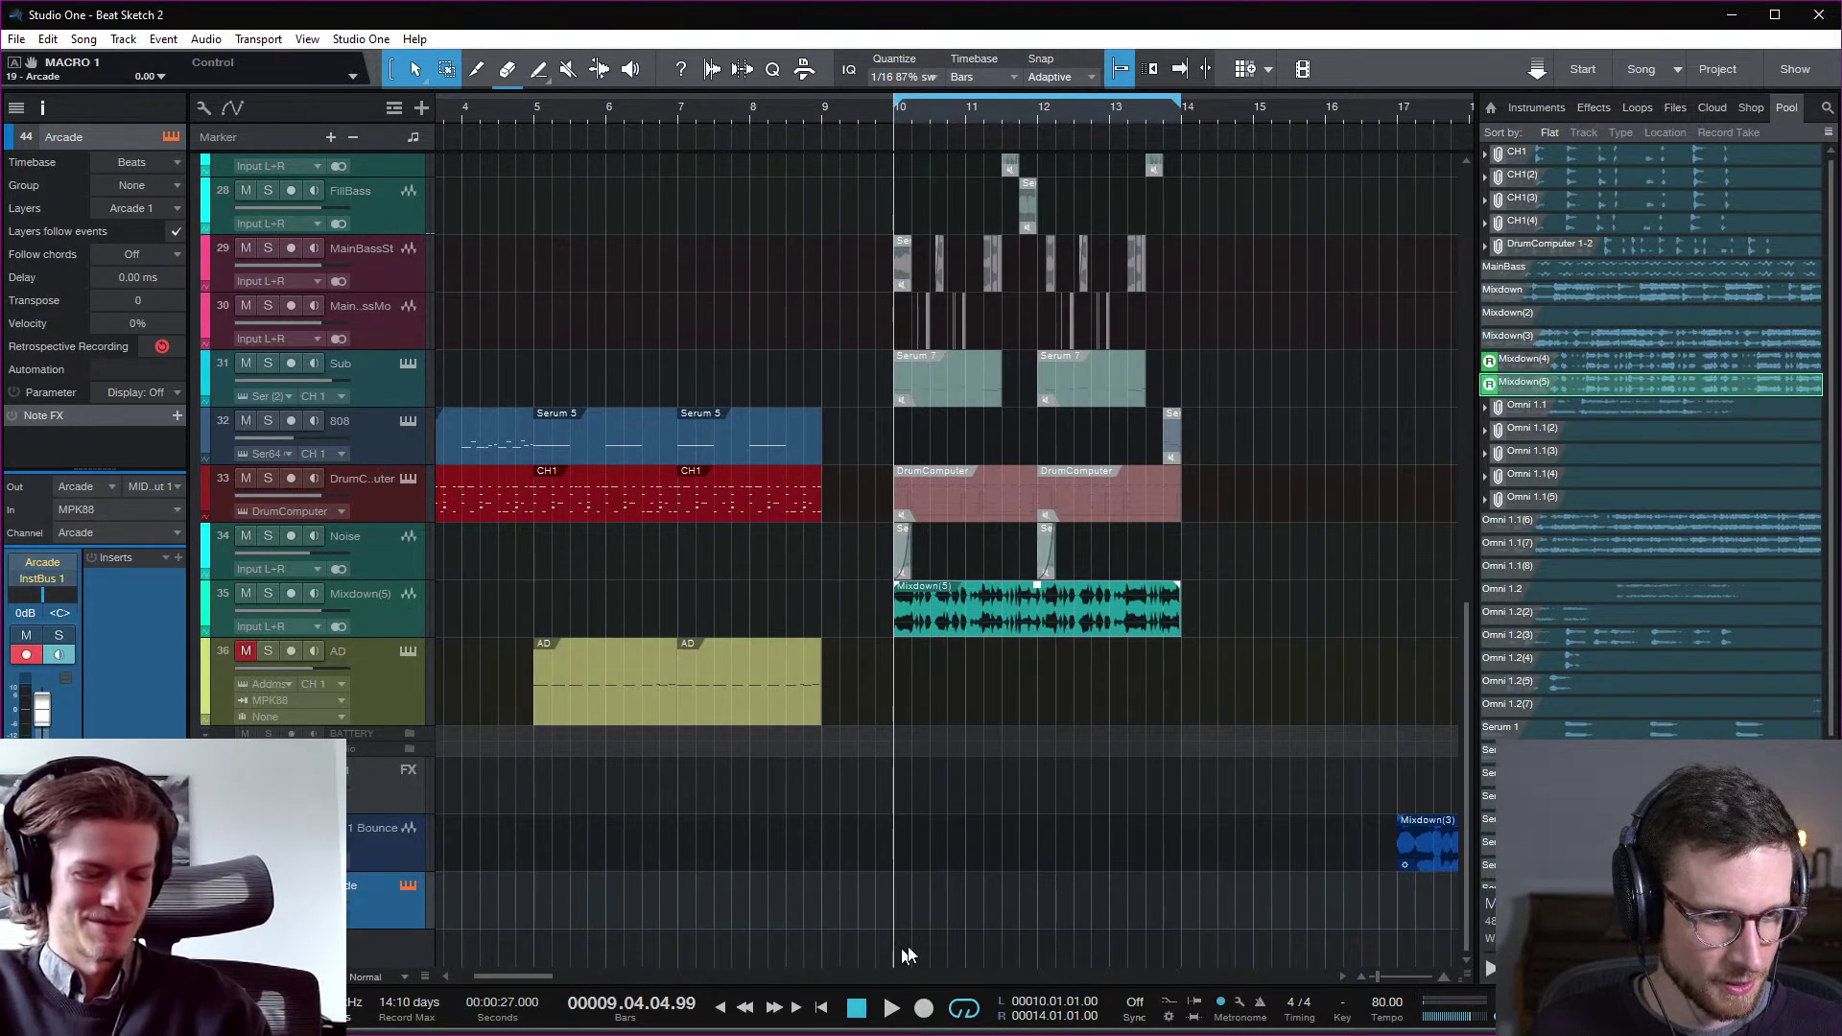
pyautogui.doubleClick(910, 916)
pyautogui.doubleClick(909, 916)
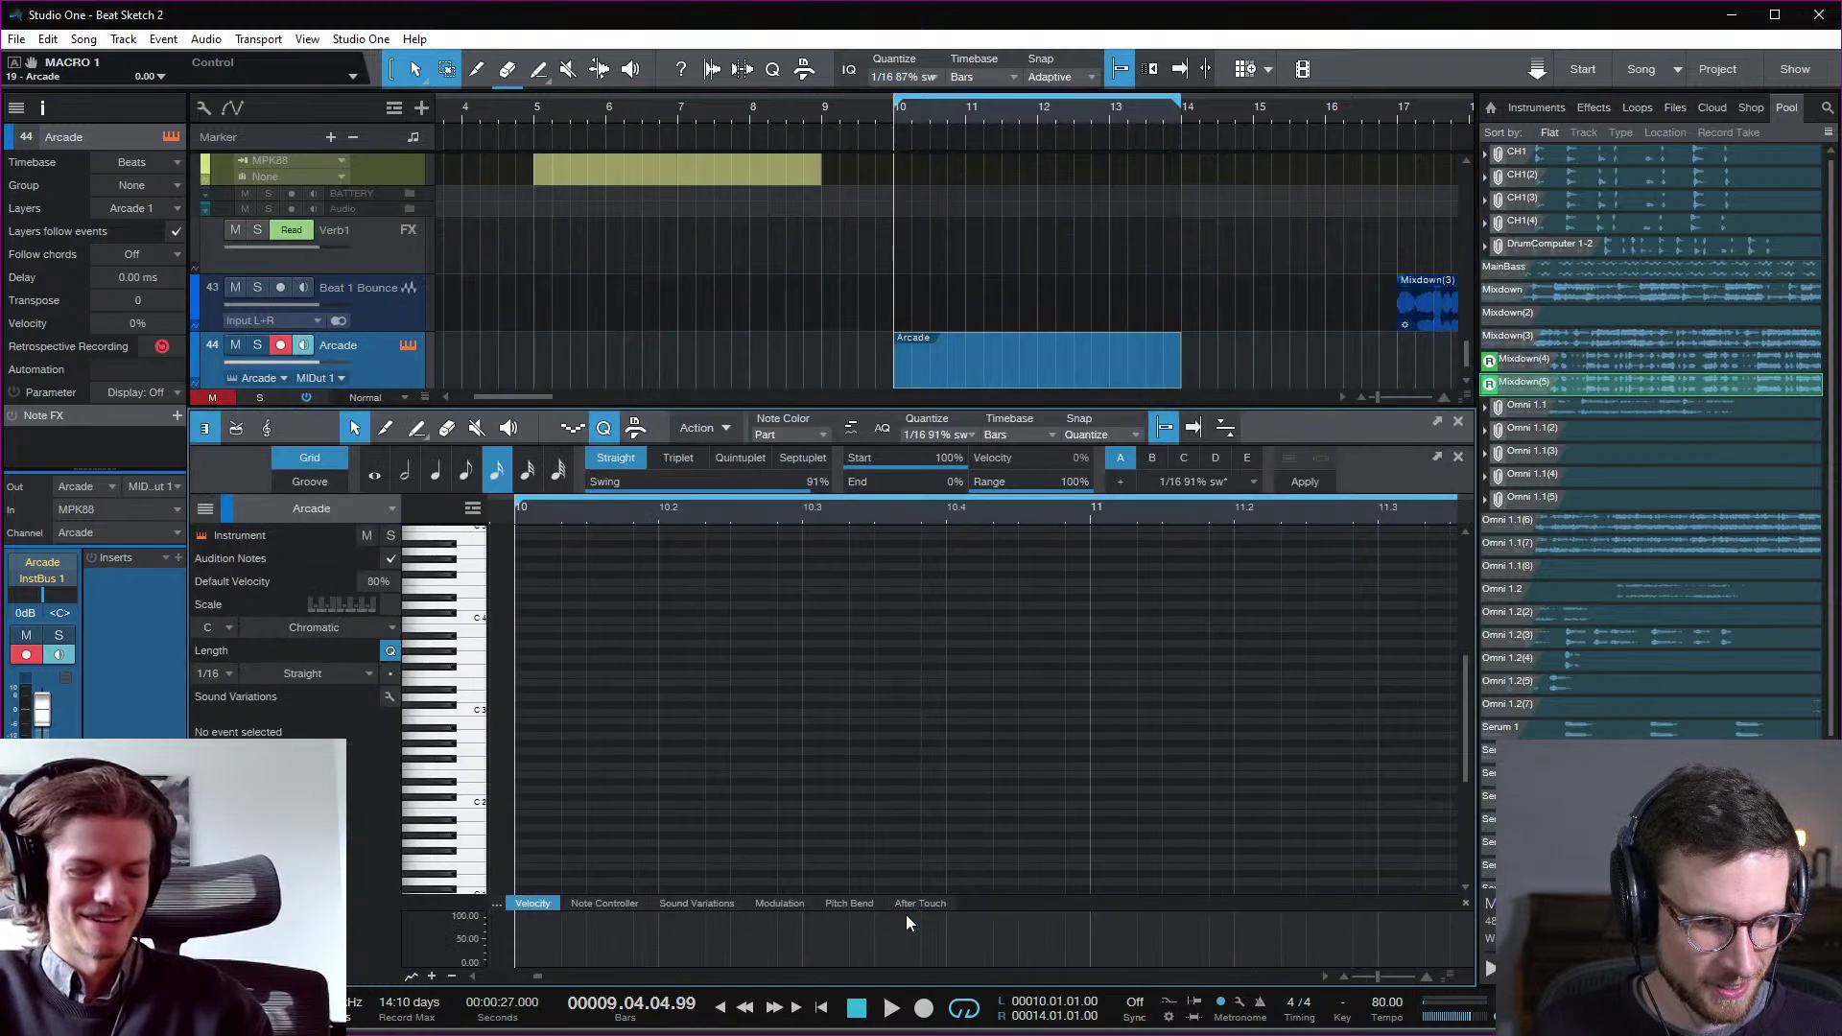
# Step: Add a one-bar F 2 note at bar 10 in the Arcade part and audition it
pyautogui.doubleClick(534, 766)
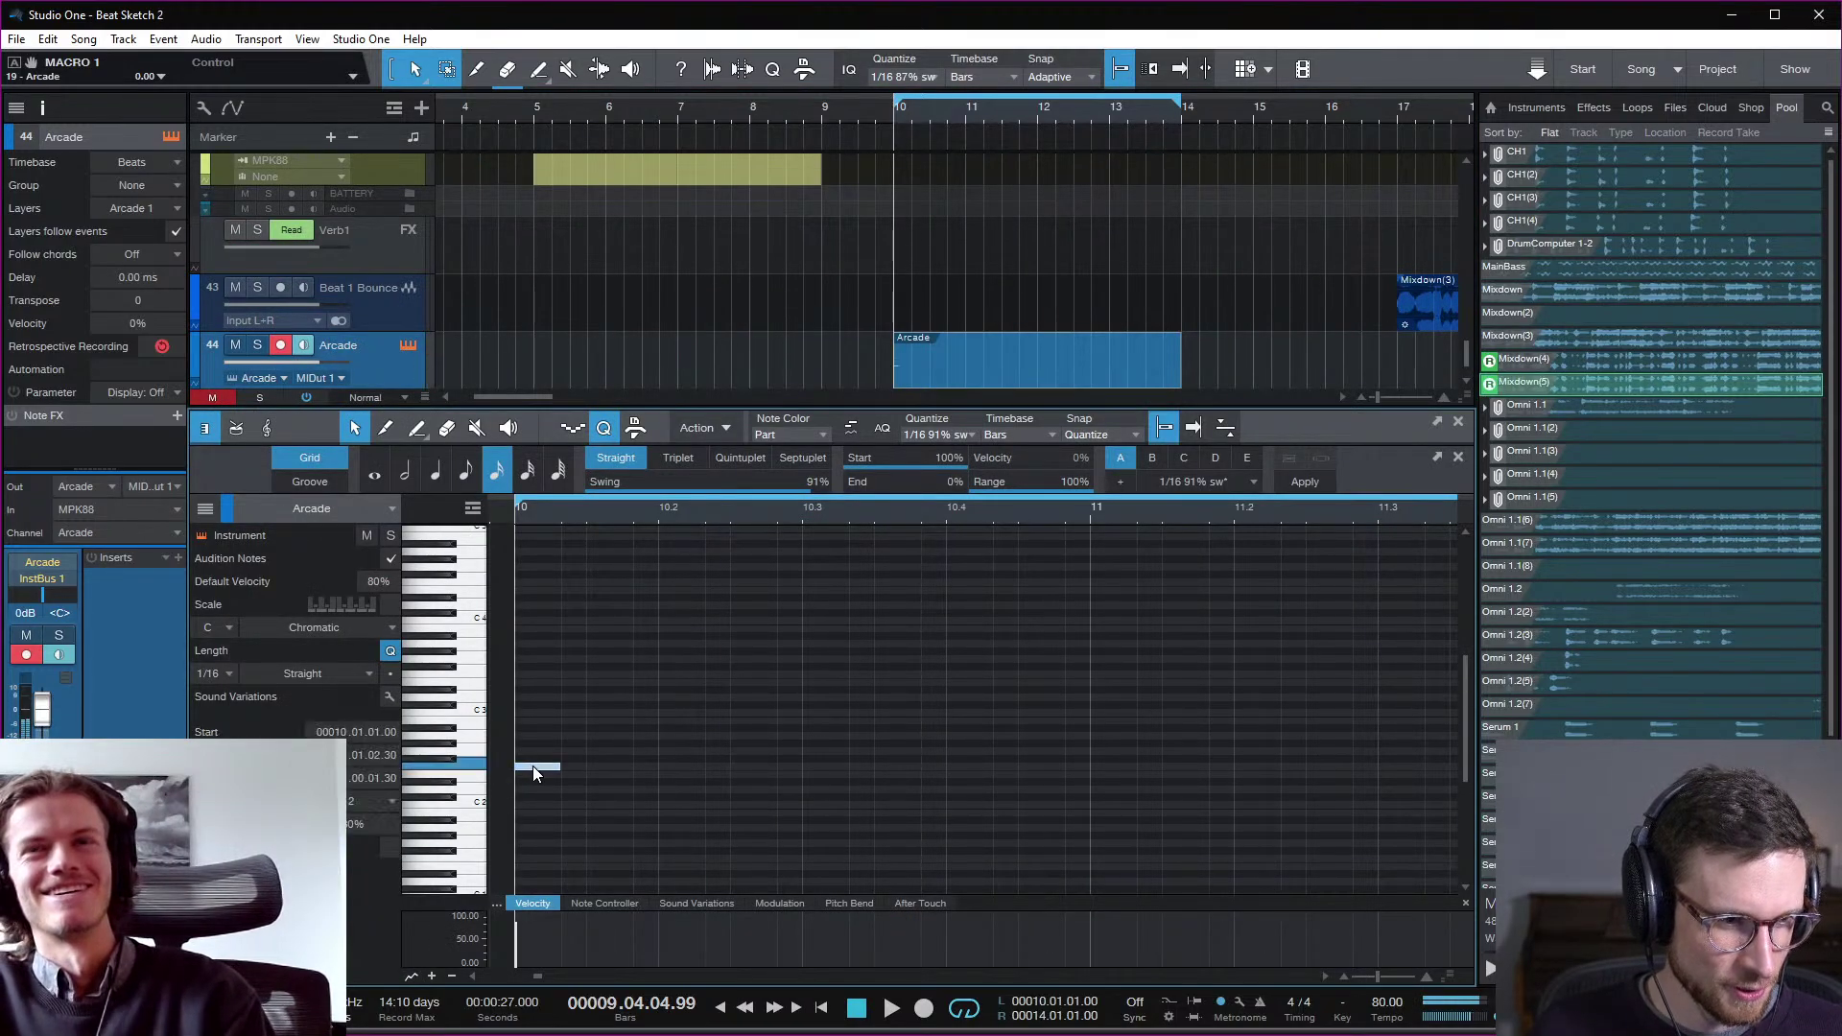
pyautogui.moveTo(560, 768); pyautogui.dragTo(1091, 820)
pyautogui.press('space')
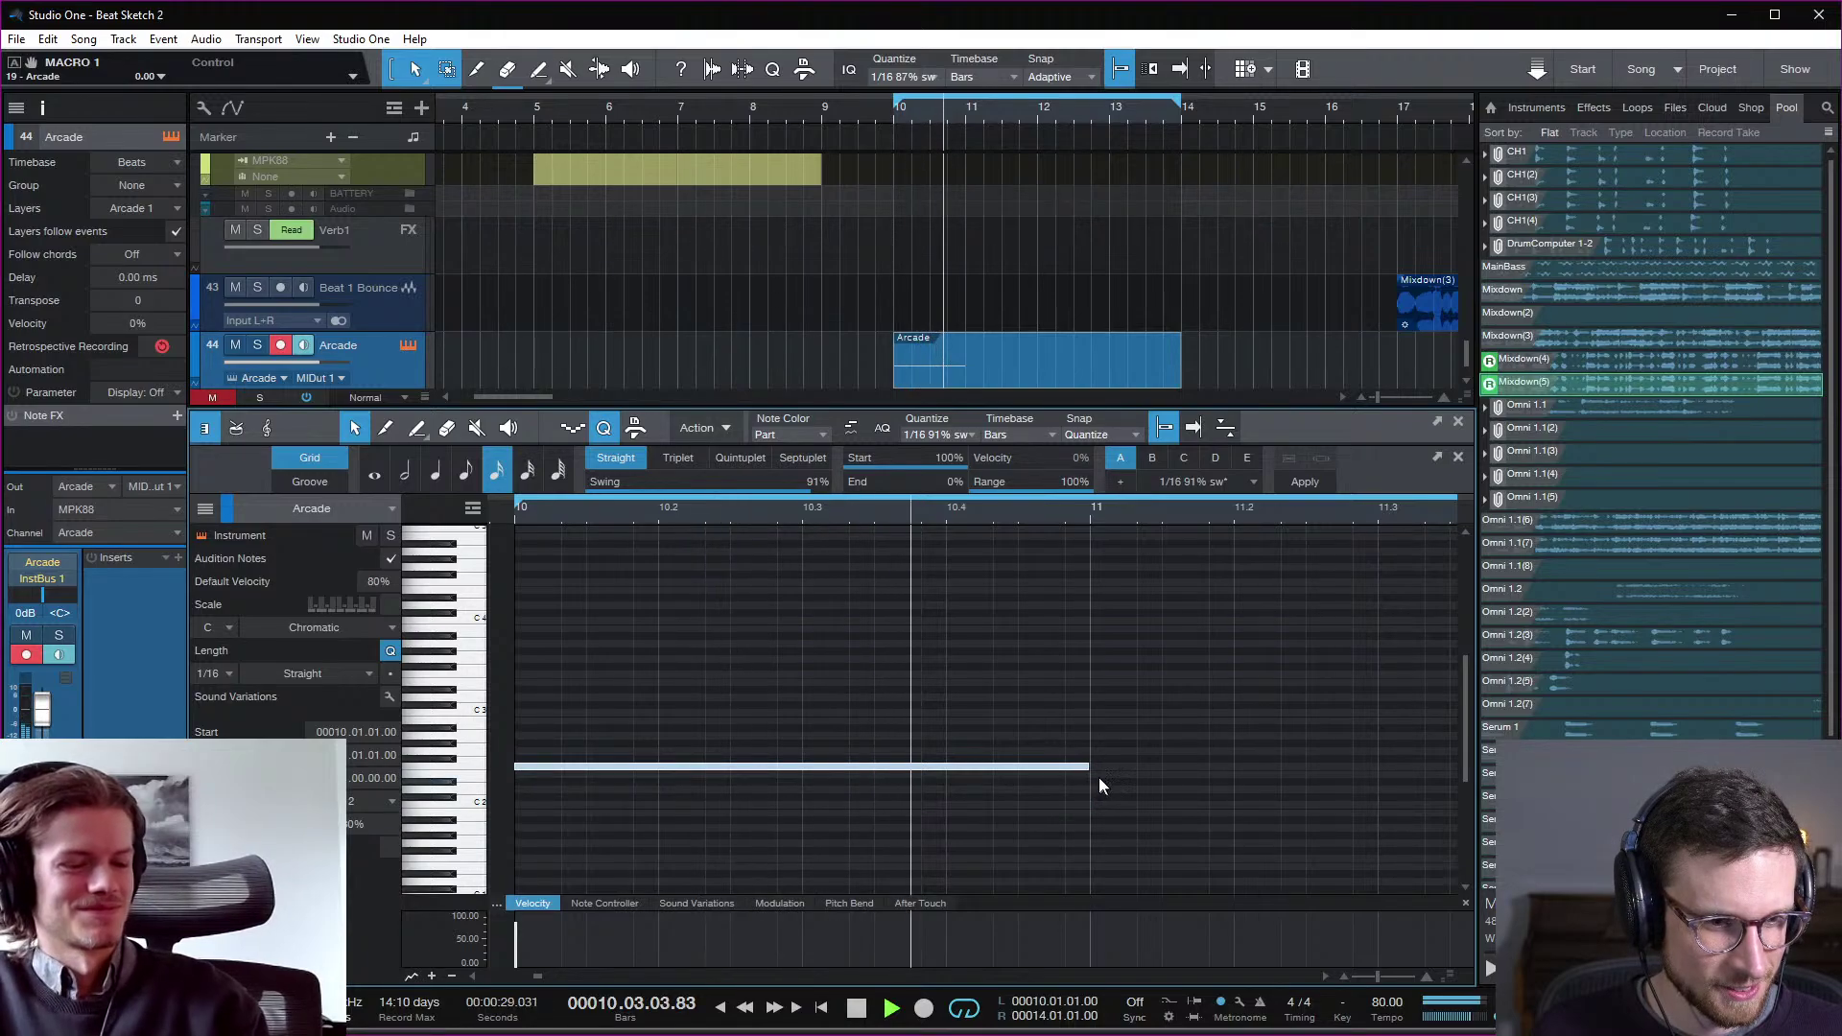
pyautogui.press('space')
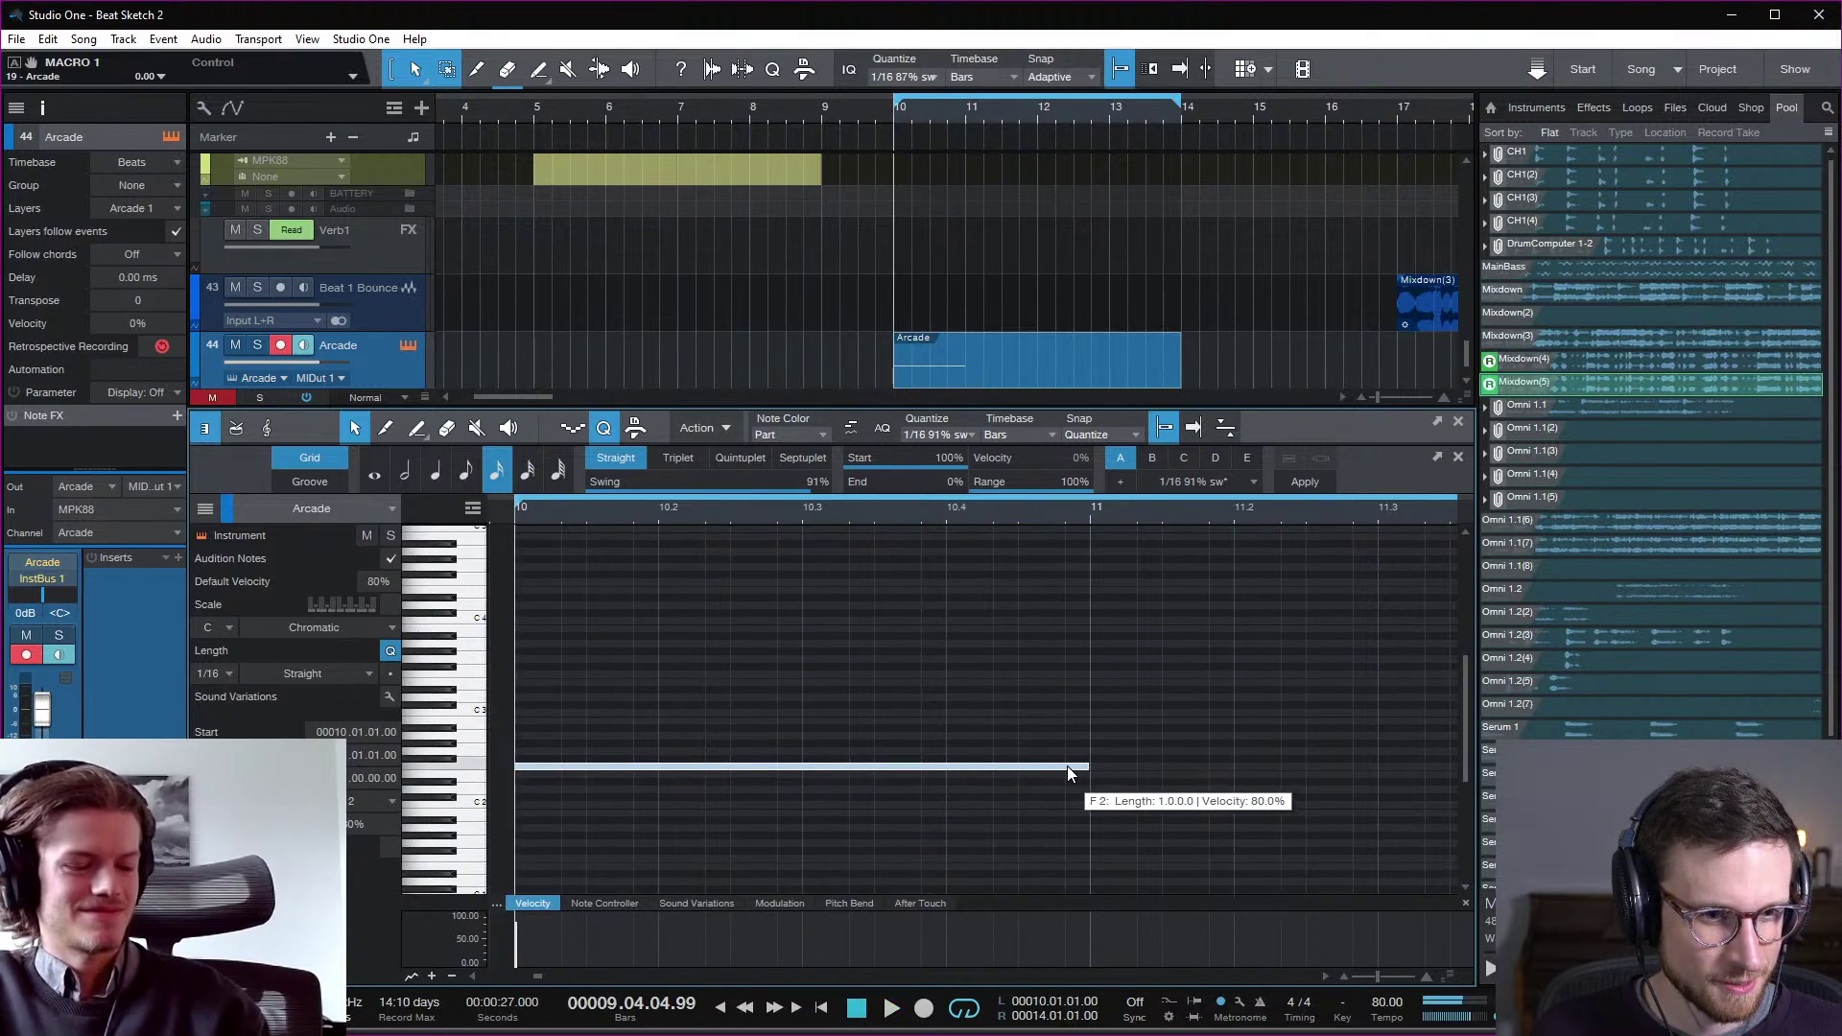
# Step: Shorten the Arcade part to one bar, ending at bar 11, and bounce it to audio for a listen
pyautogui.moveTo(1179, 375); pyautogui.dragTo(969, 383)
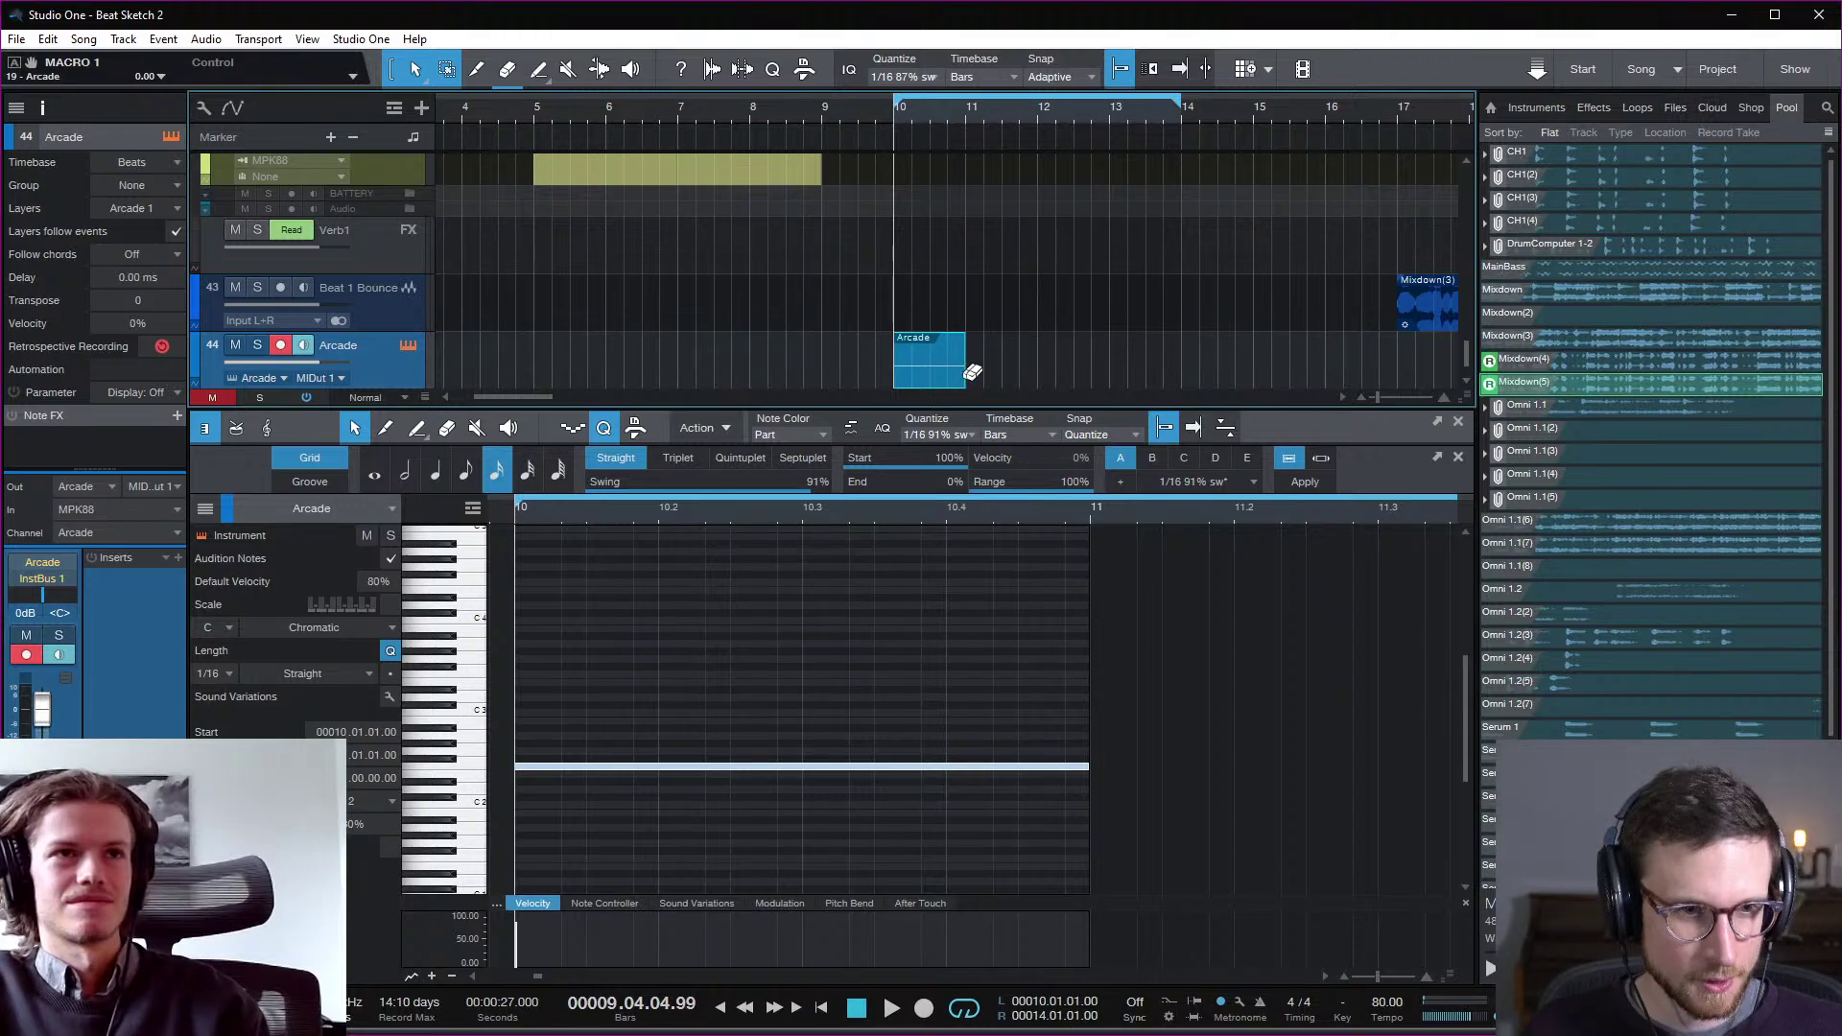
pyautogui.hotkey('ctrl', 'b')
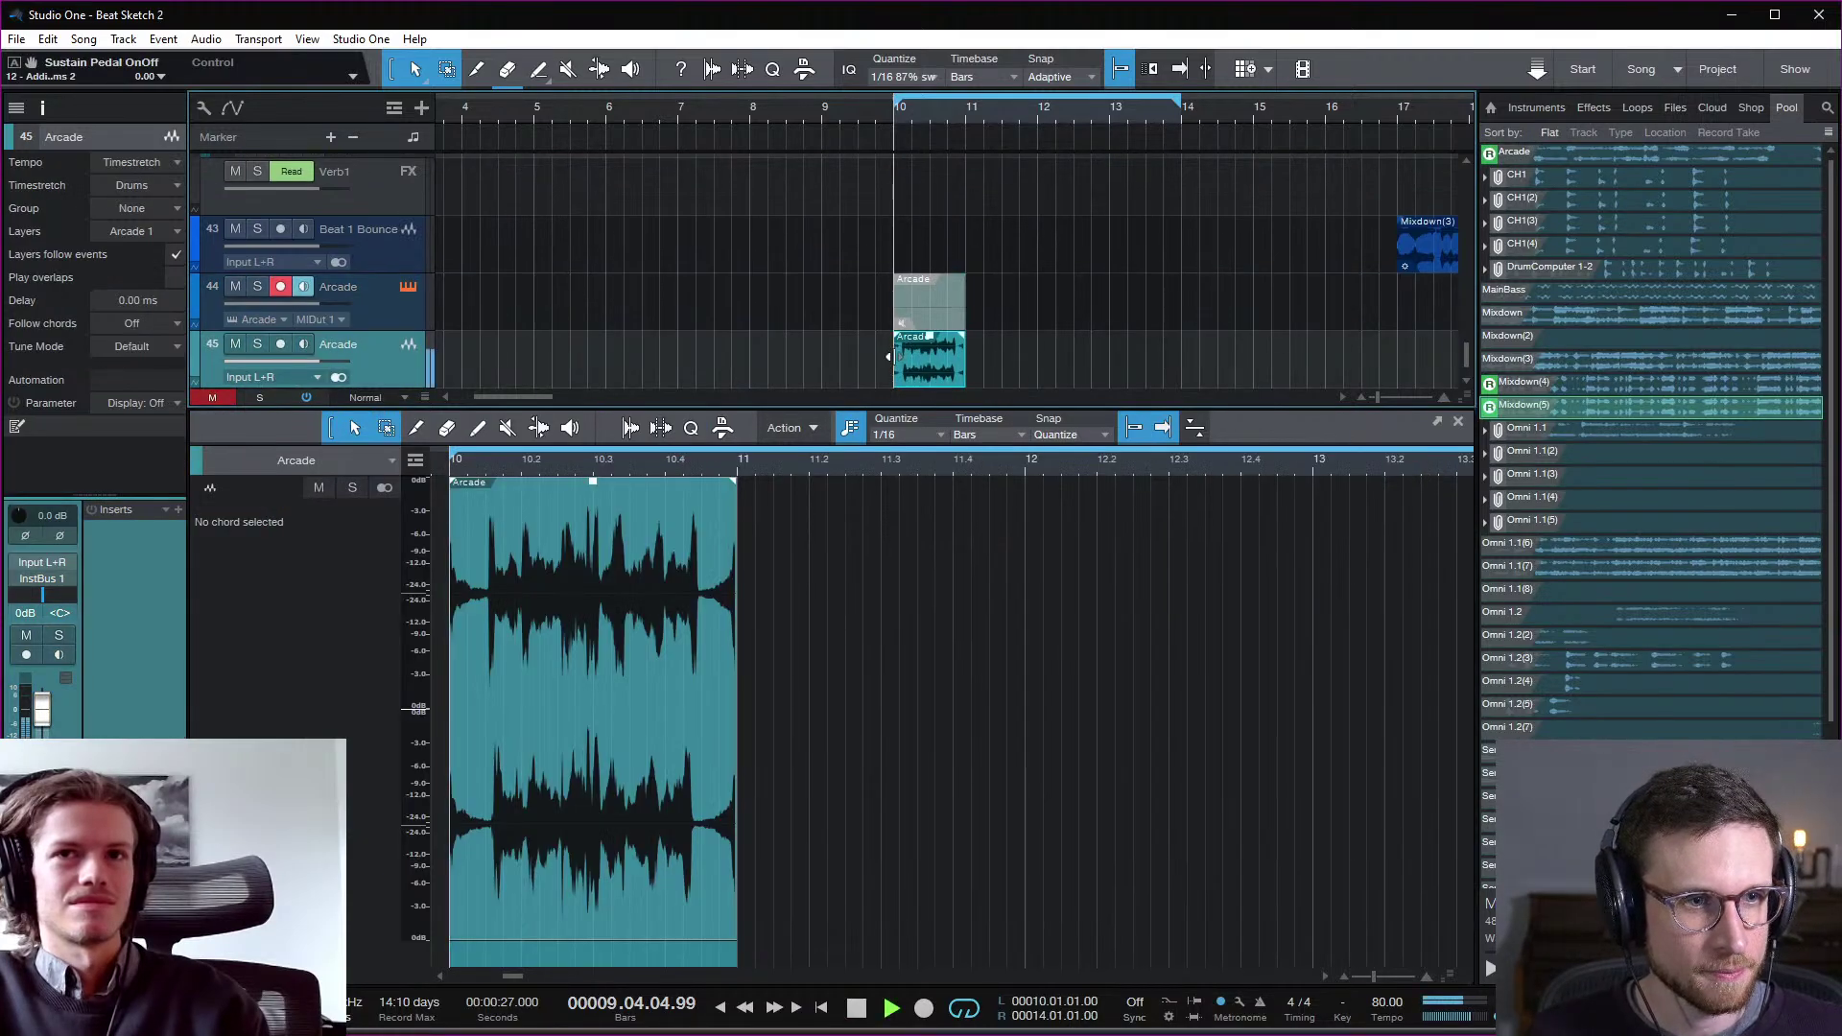
pyautogui.press('space')
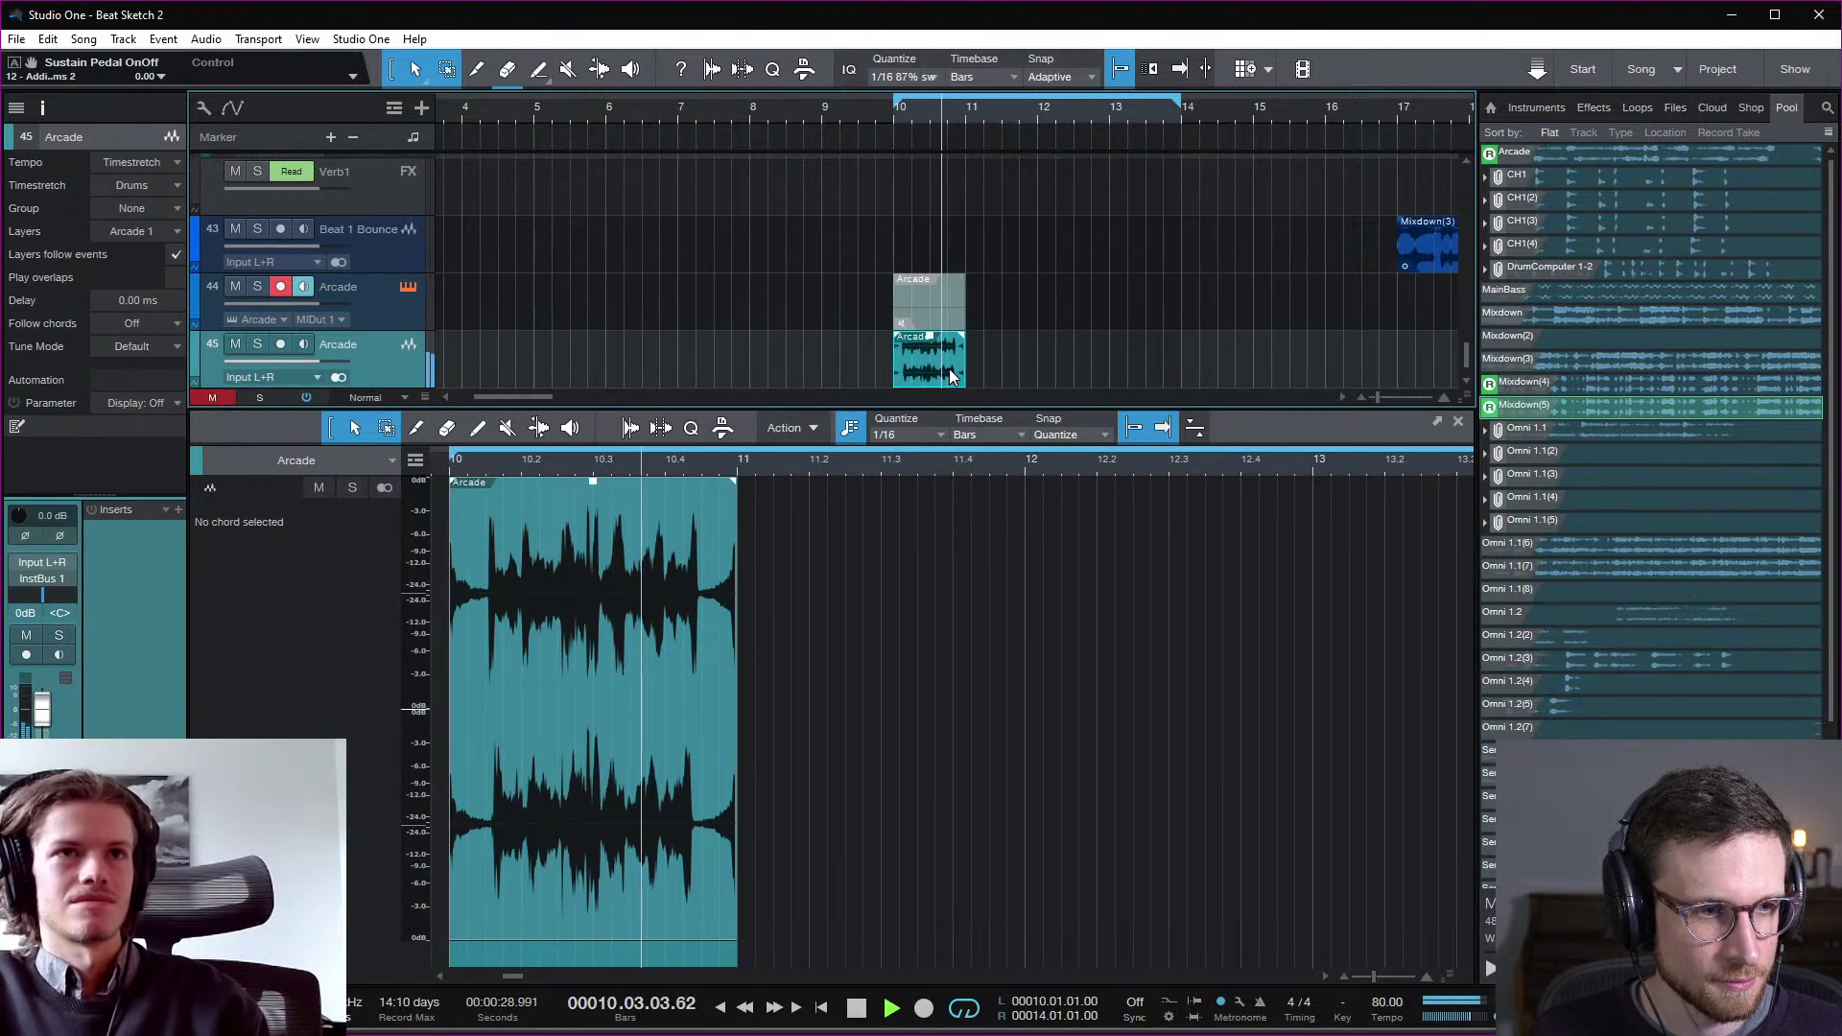
pyautogui.press('space')
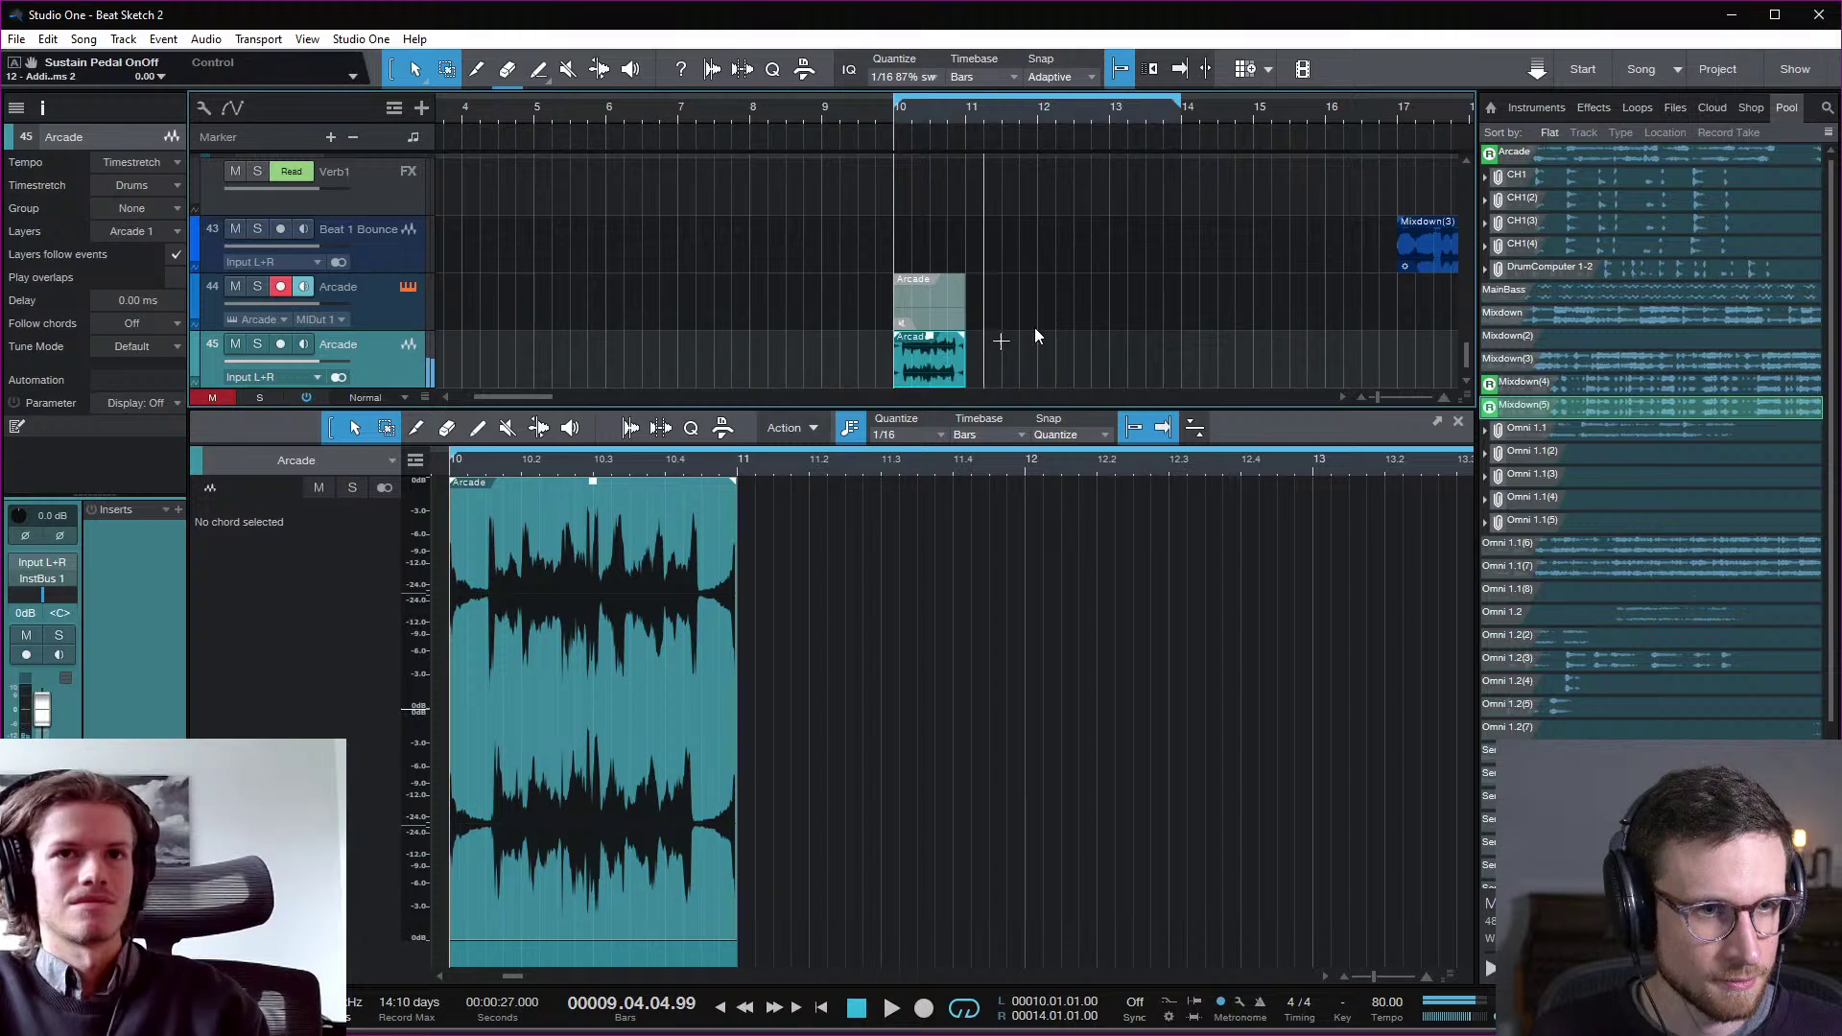
# Step: Review the Mixdown(5) Kit in the Arcade instrument and check which keys trigger its sounds
pyautogui.click(393, 303)
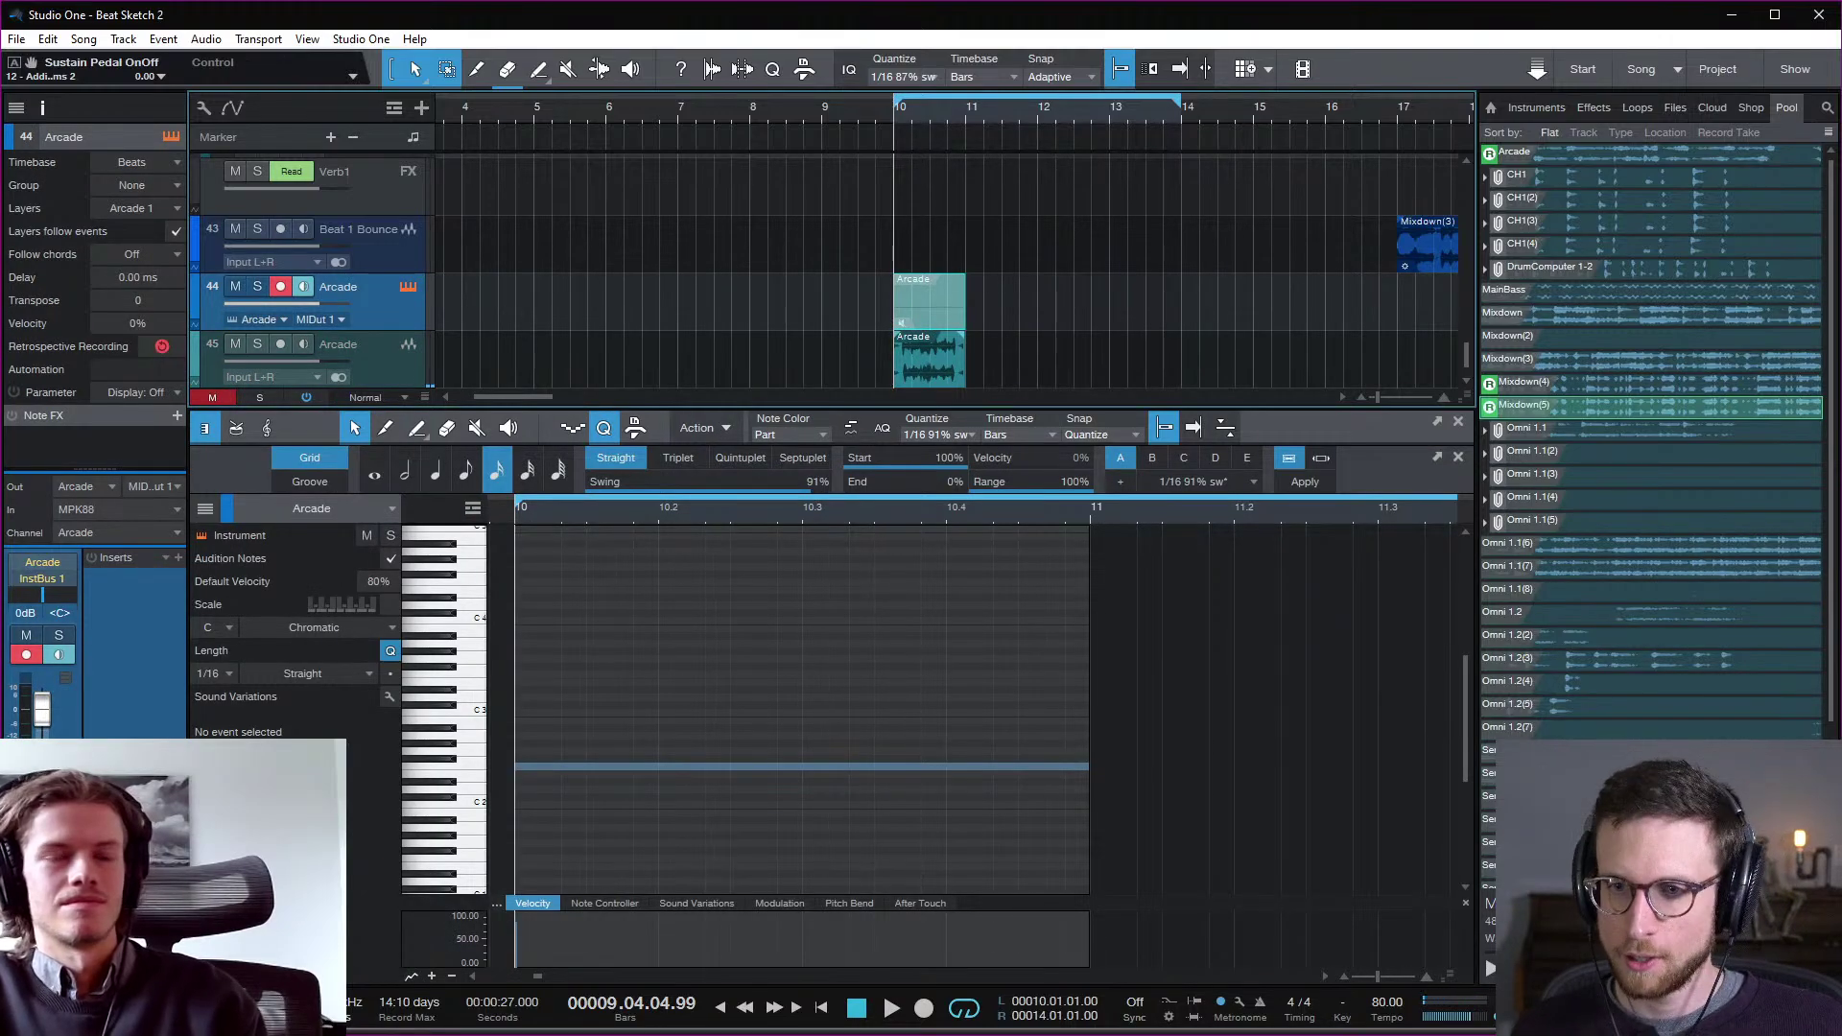
pyautogui.press('F11')
pyautogui.moveTo(762, 94); pyautogui.dragTo(767, 66)
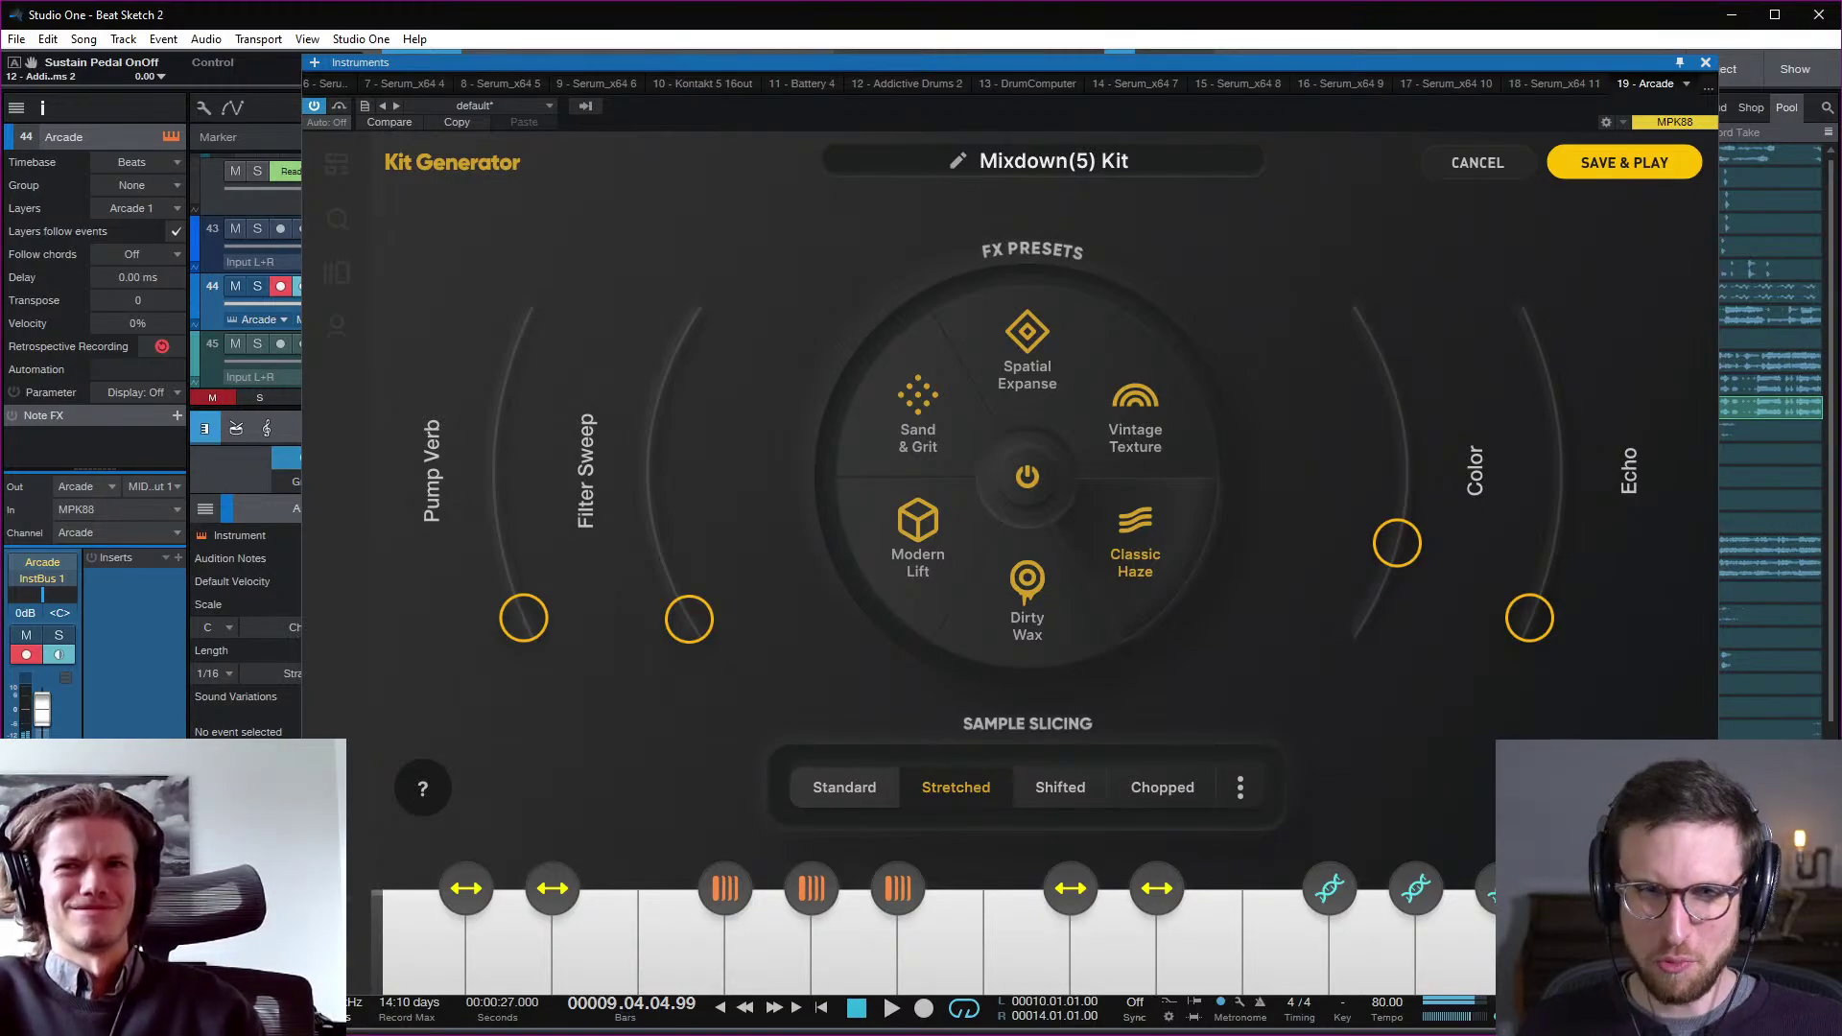
pyautogui.click(1706, 62)
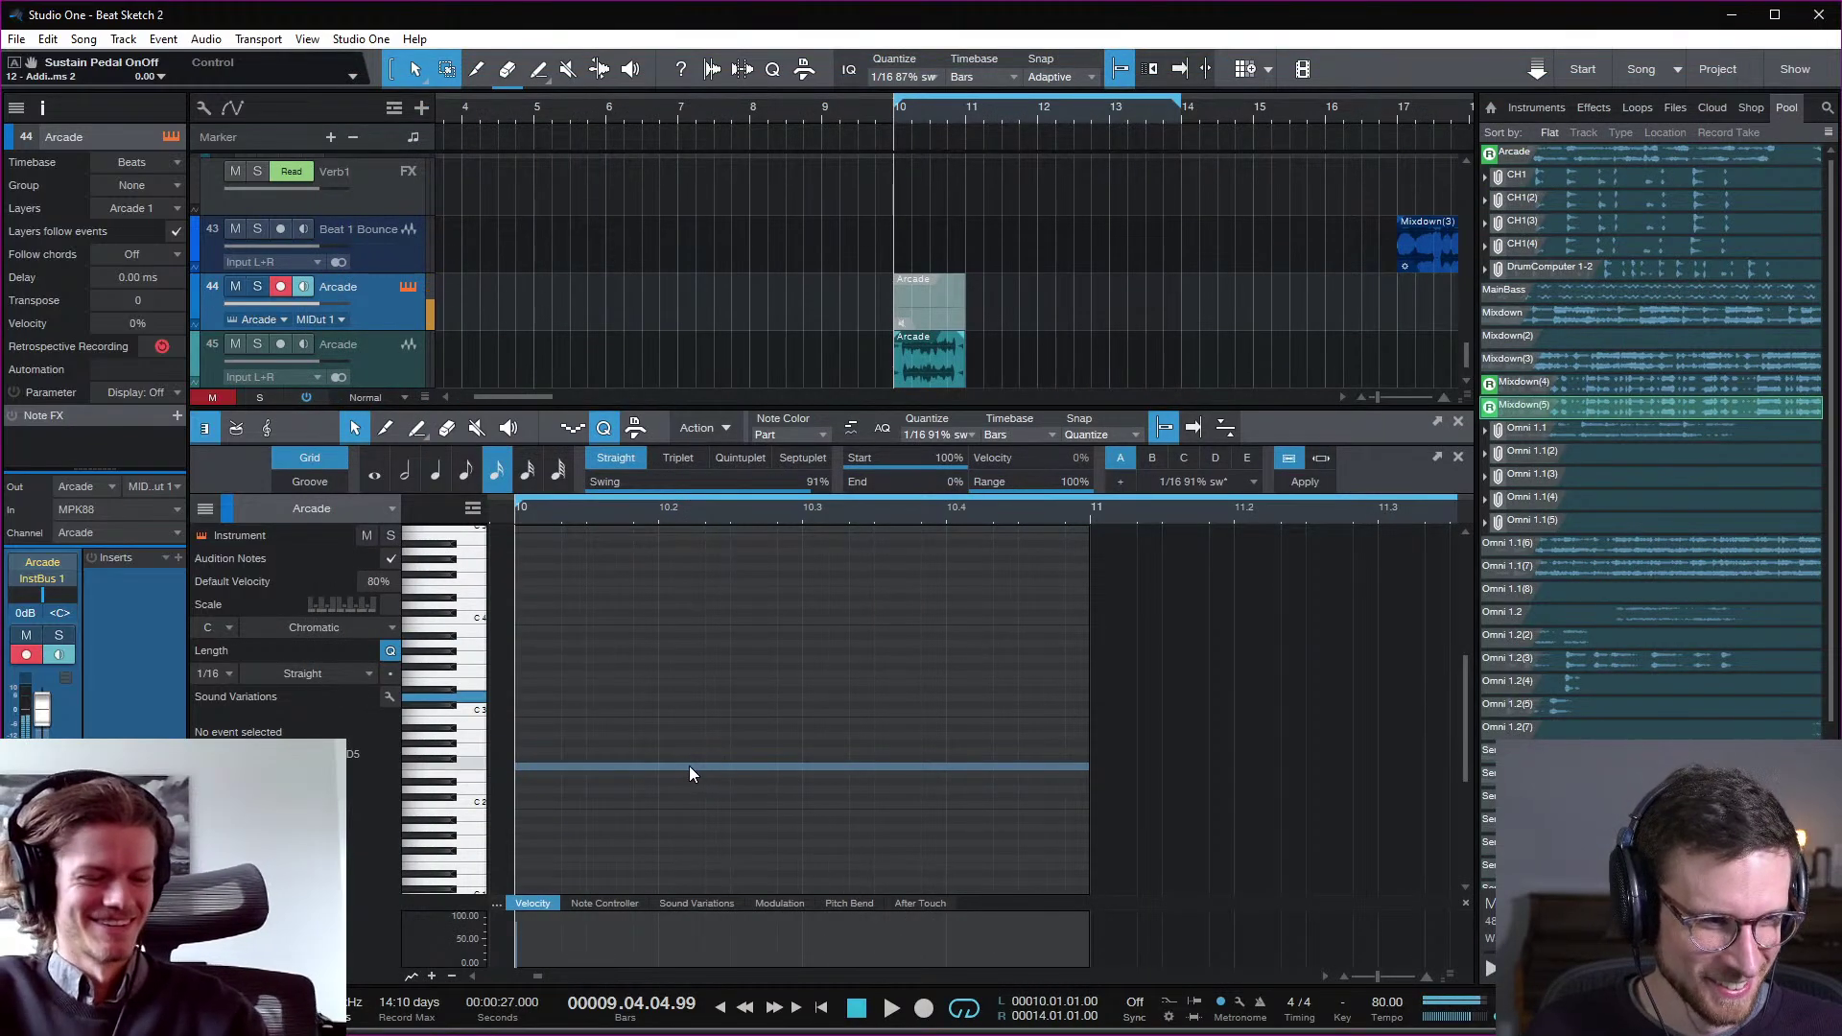
# Step: Unmute the Arcade part at bar 10 and move its one-bar note up to just above C 3
pyautogui.click(941, 311)
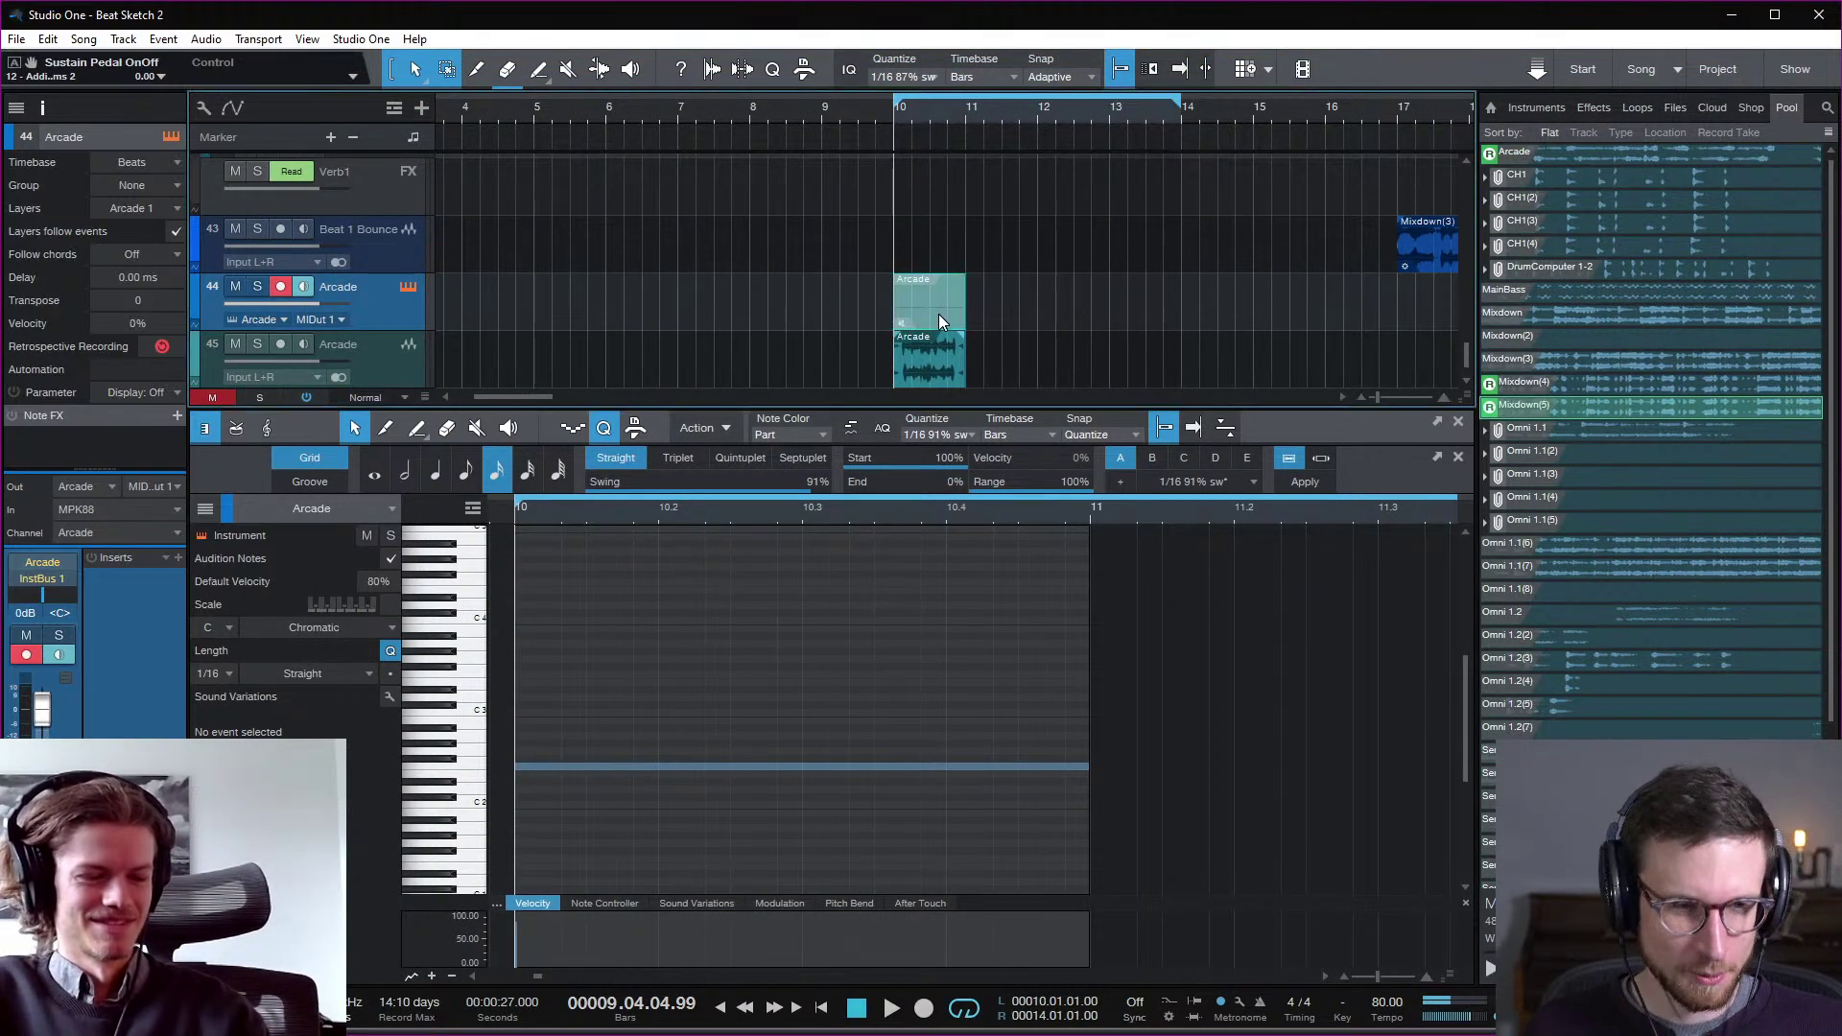
pyautogui.hotkey('shift', 'm')
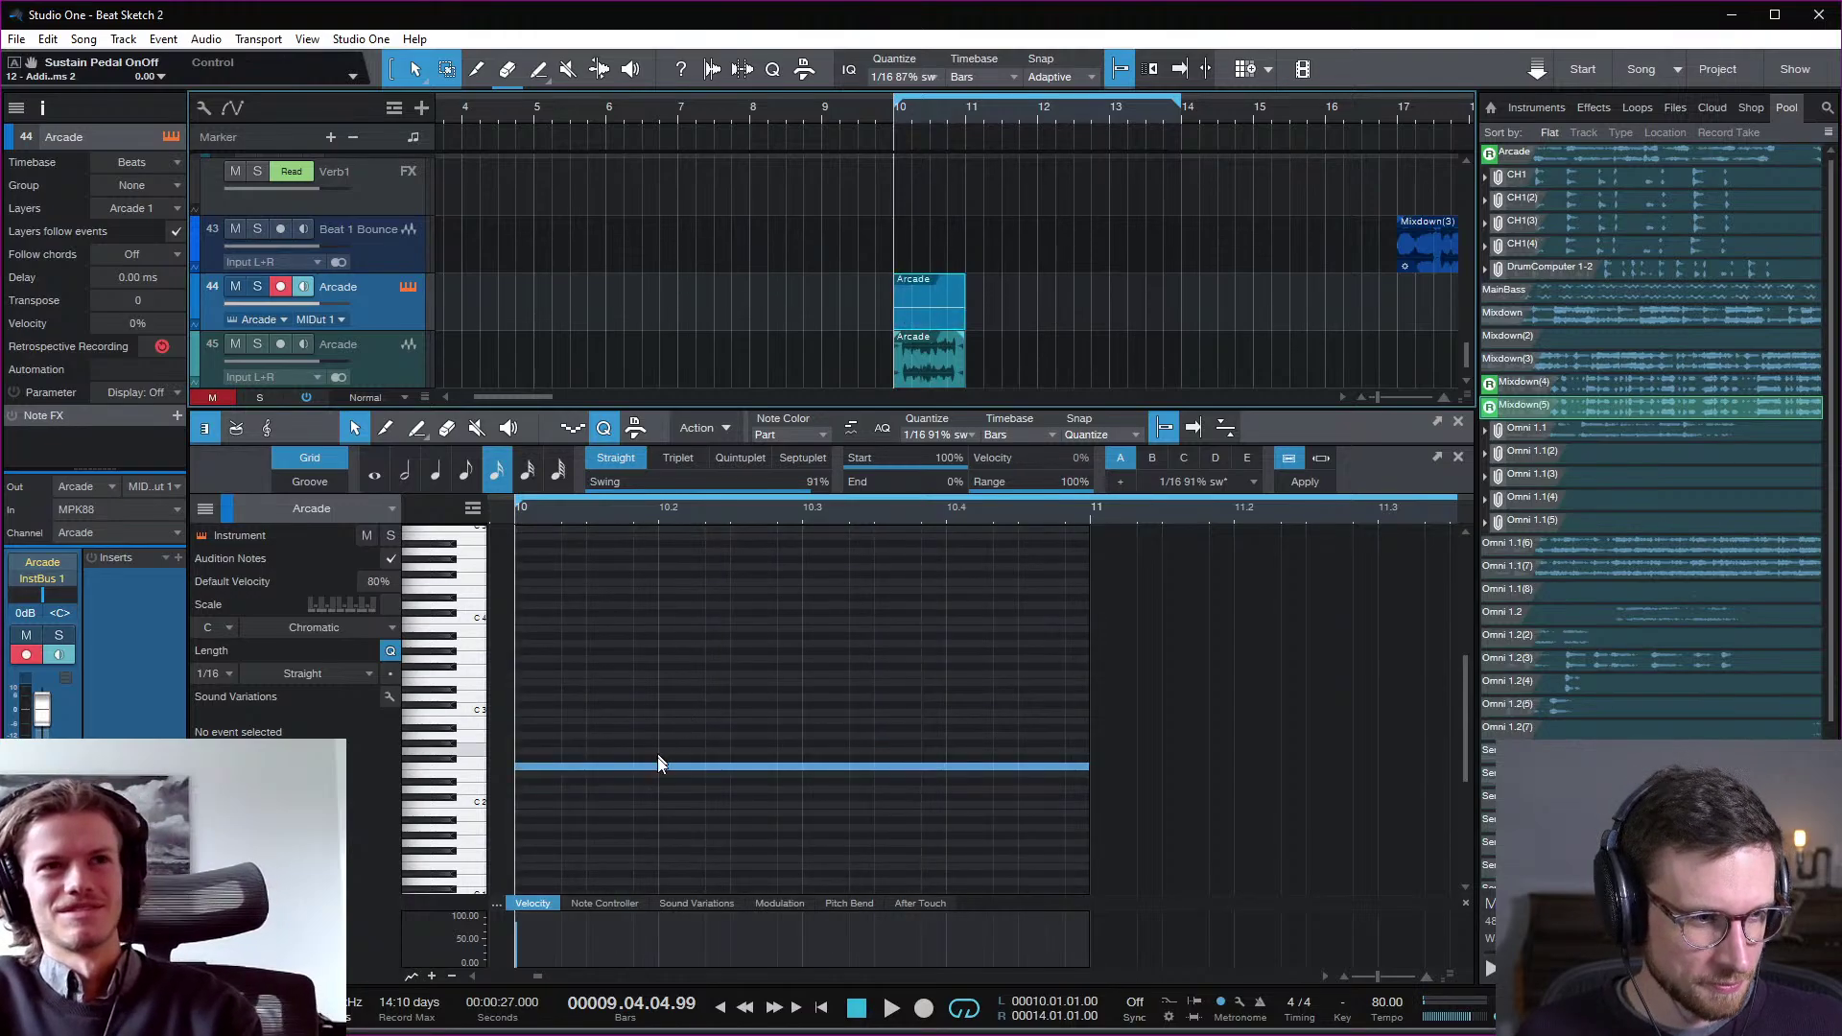
pyautogui.moveTo(659, 765); pyautogui.dragTo(664, 697)
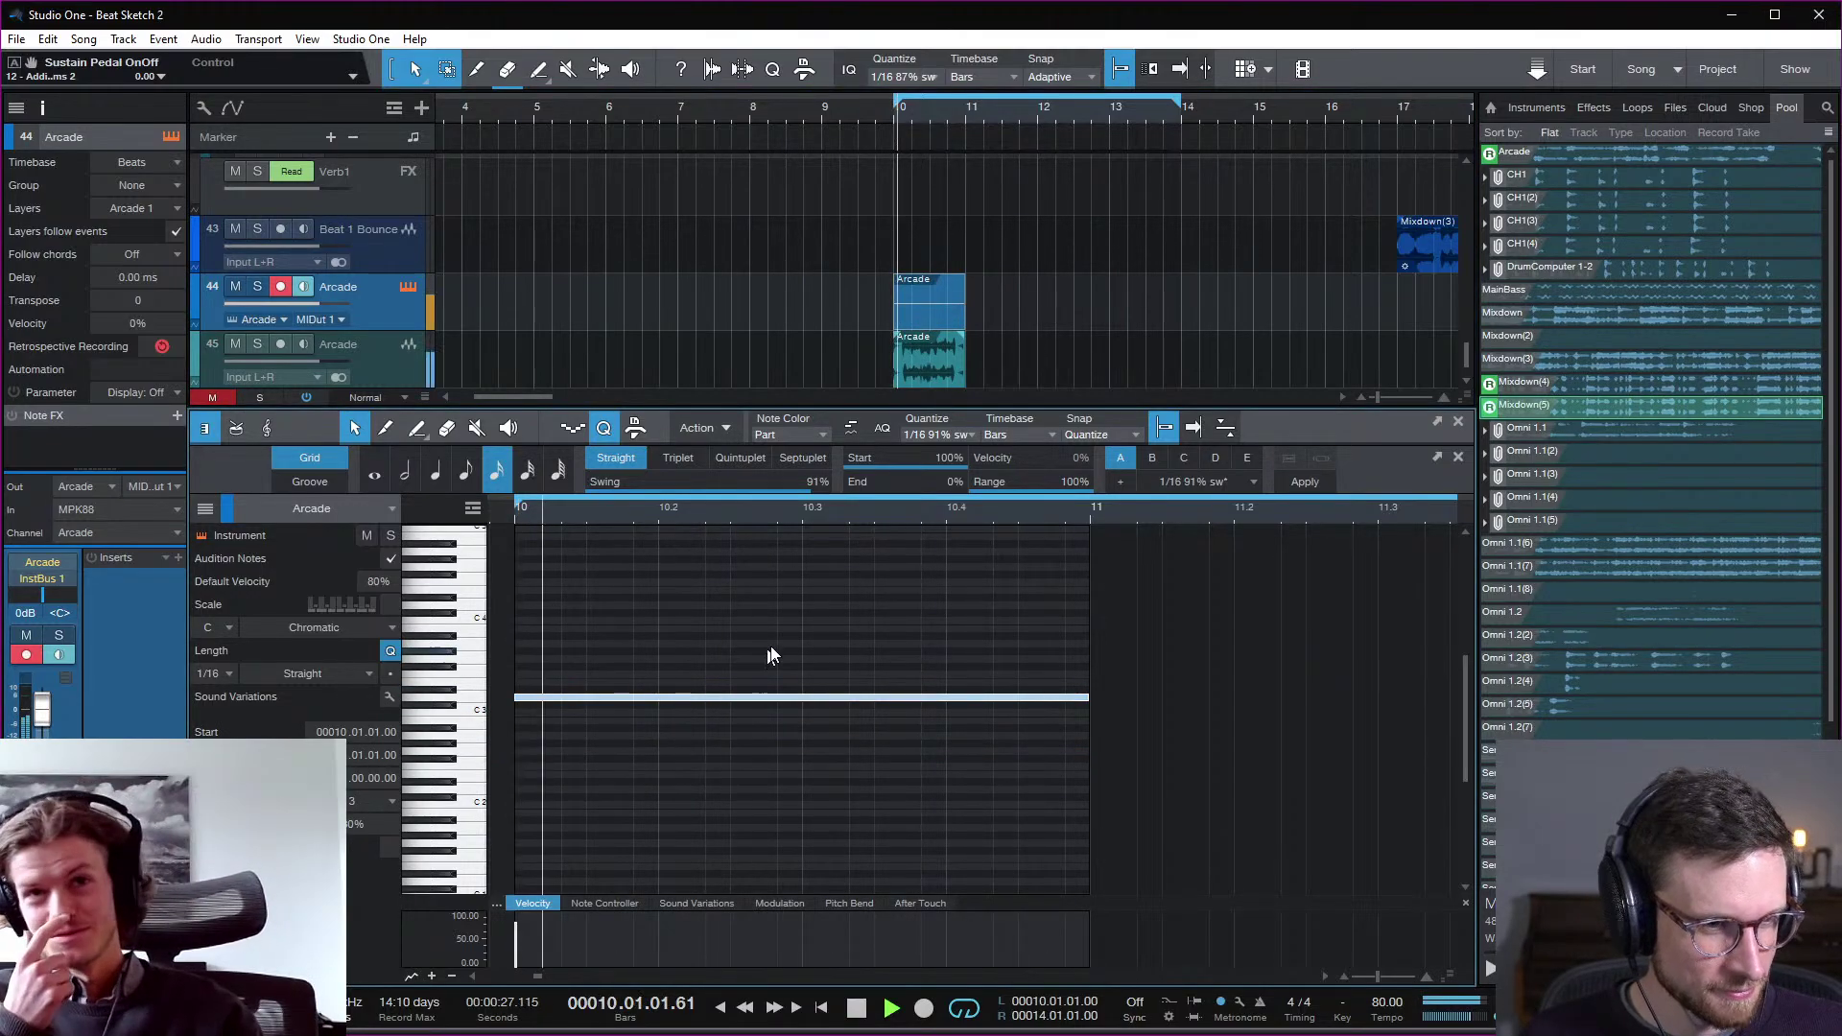
# Step: Mute the first bounced Arcade audio track, then bounce the Arcade part to a second audio track and play it
pyautogui.click(235, 344)
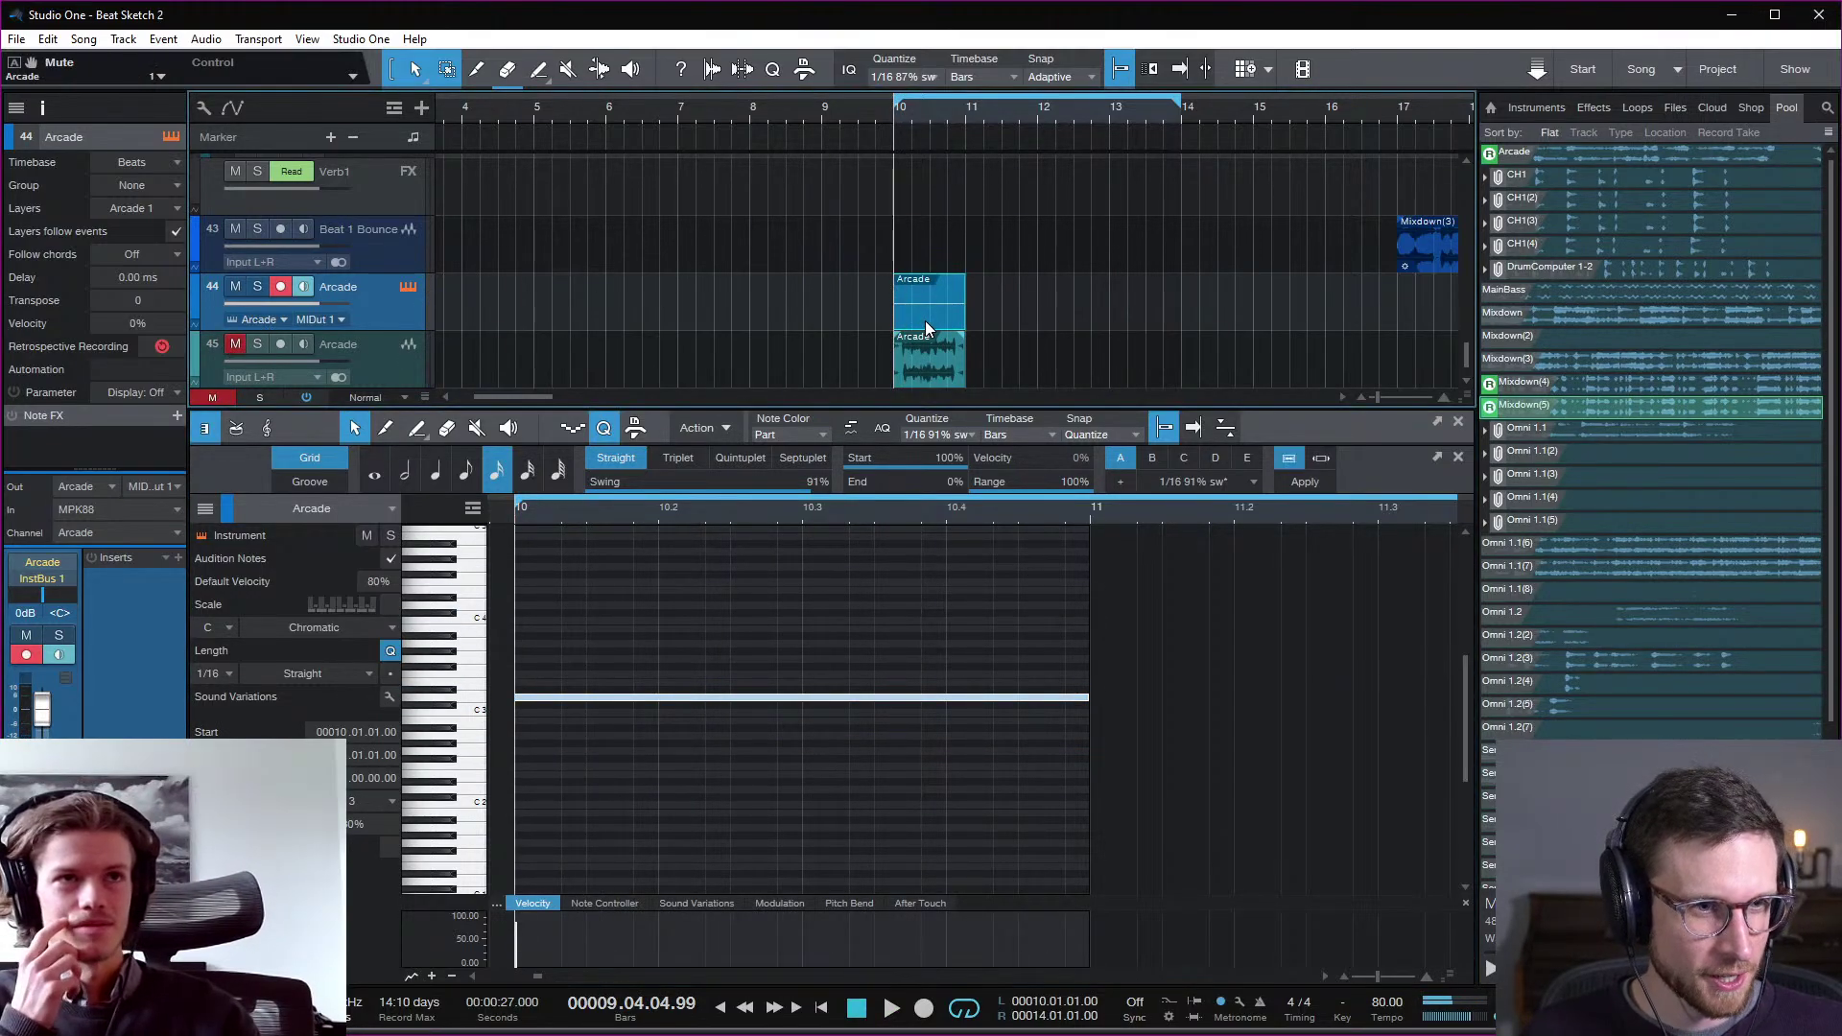
pyautogui.hotkey('ctrl', 'b')
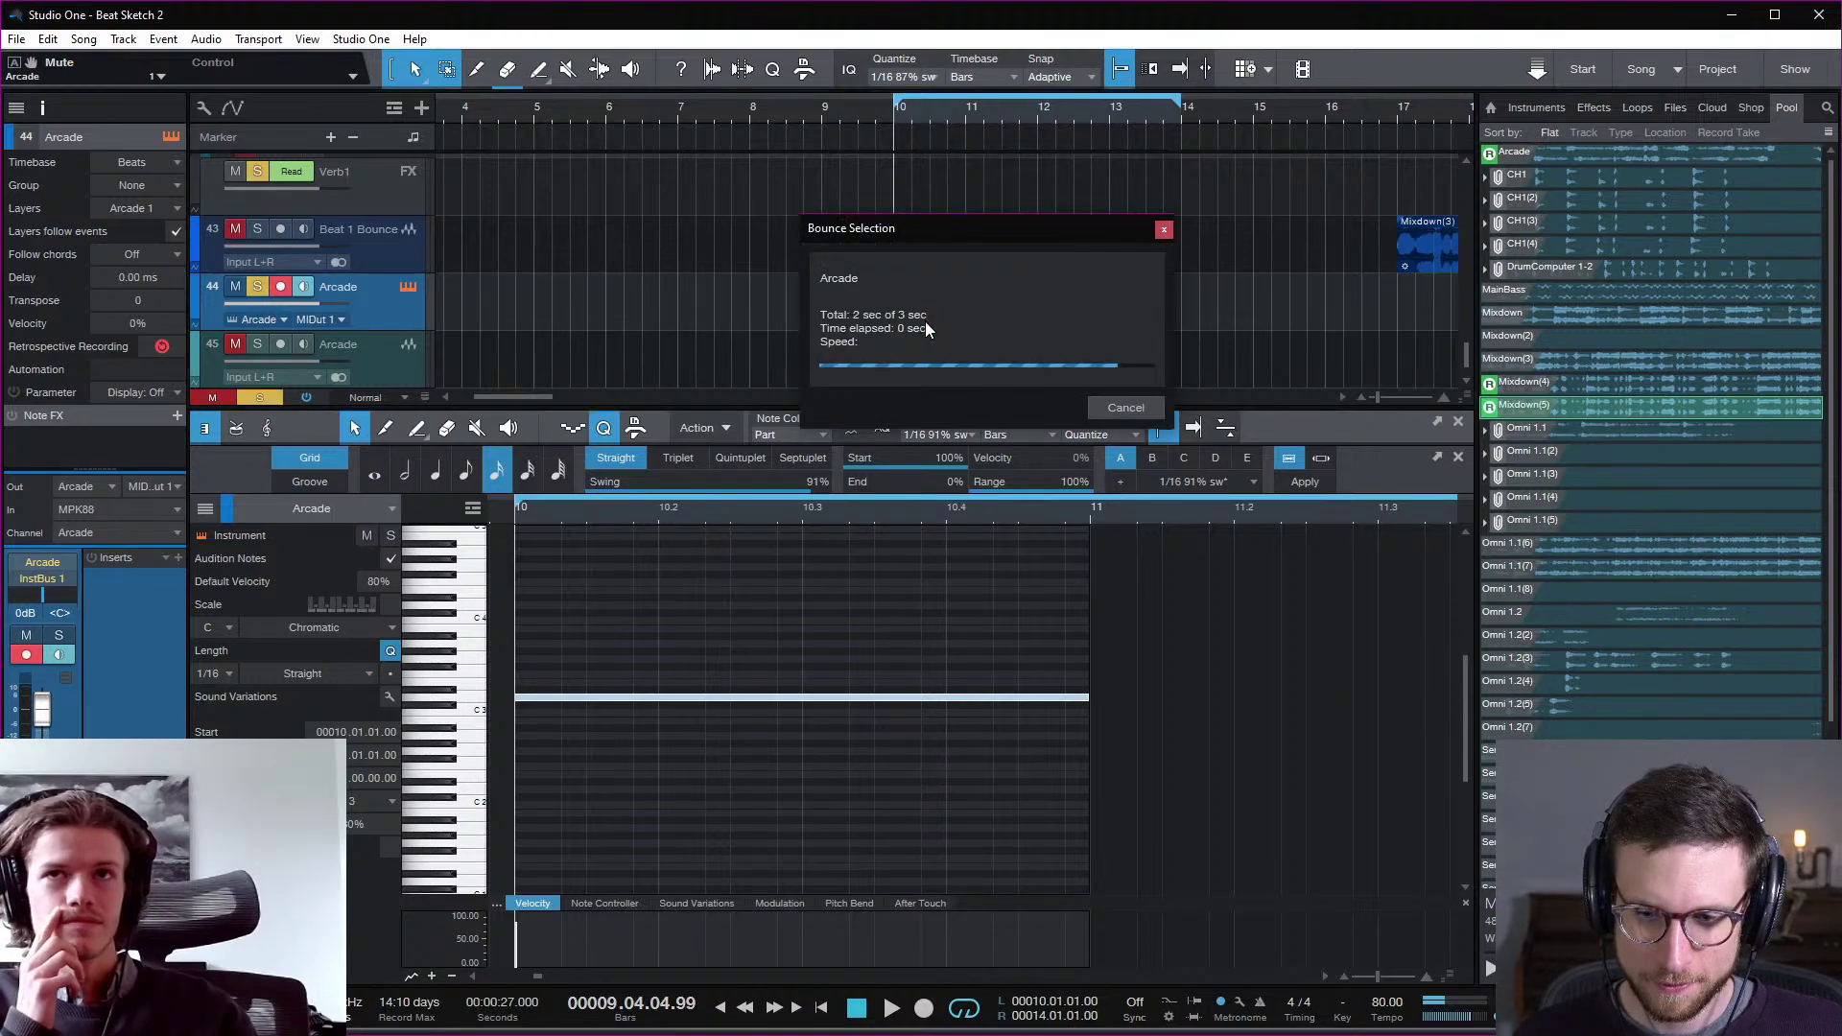
pyautogui.click(927, 342)
pyautogui.press('space')
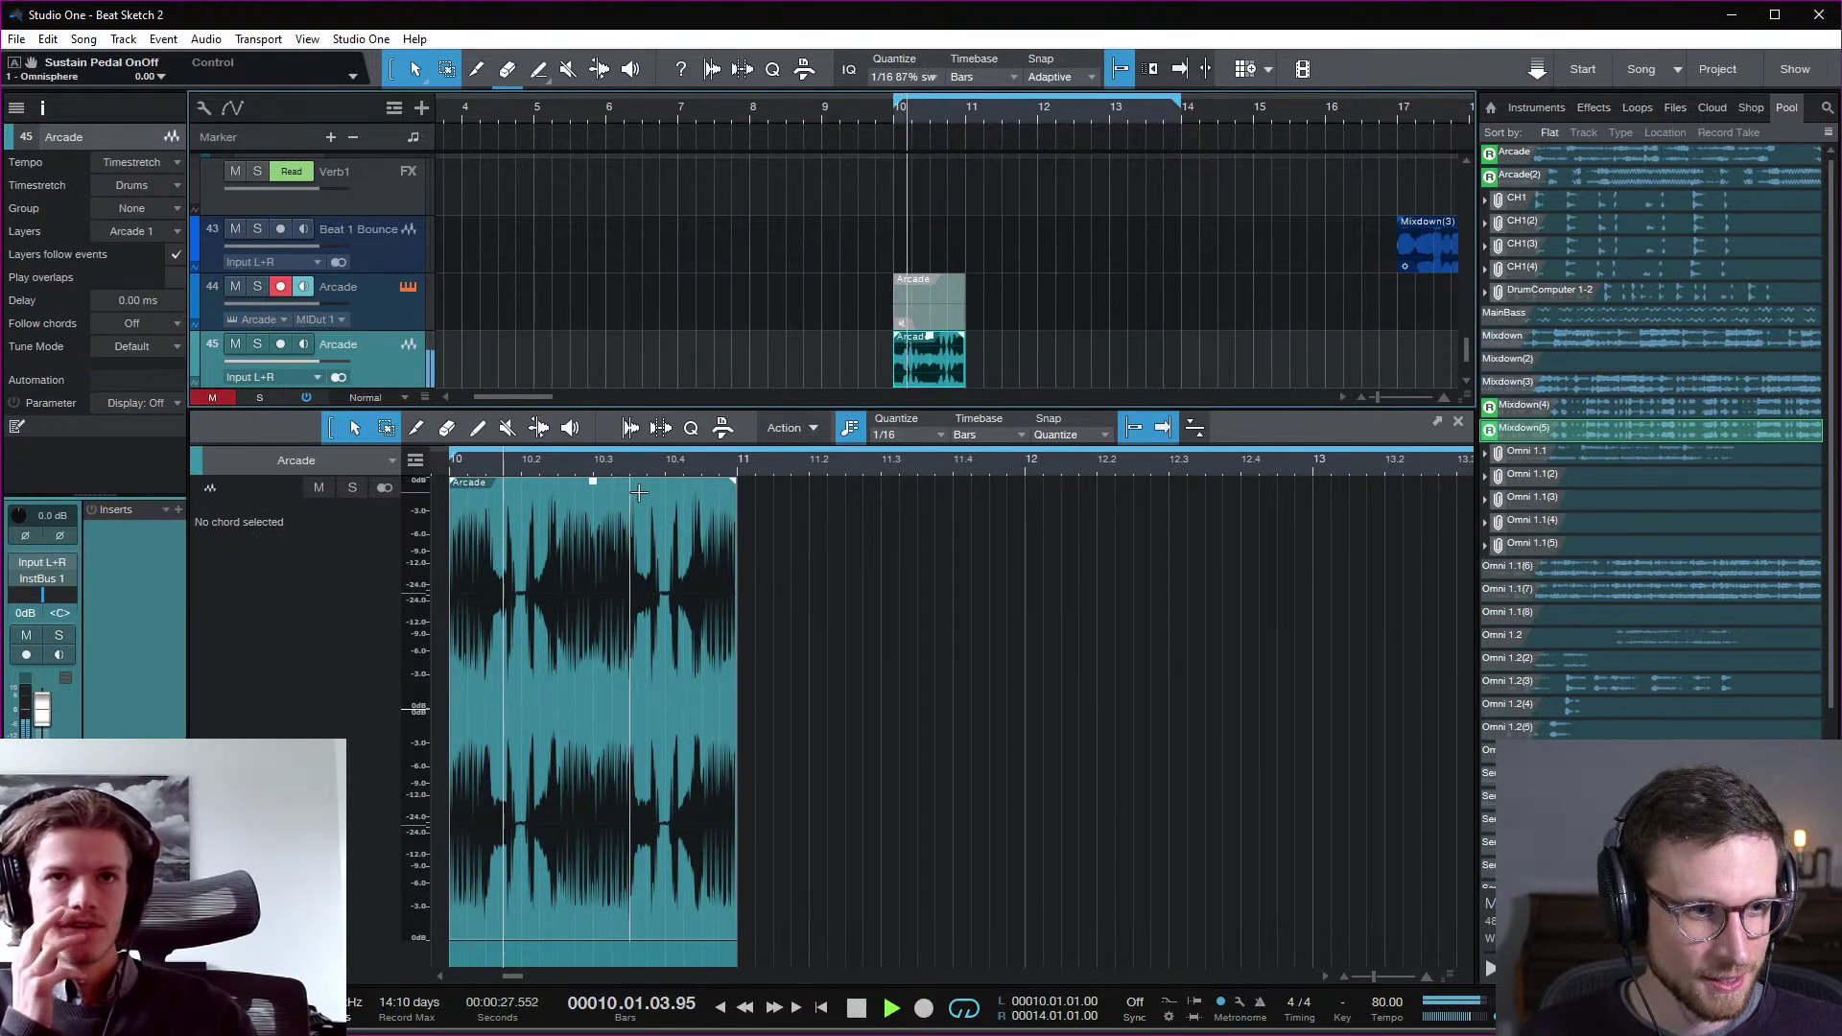
pyautogui.press('space')
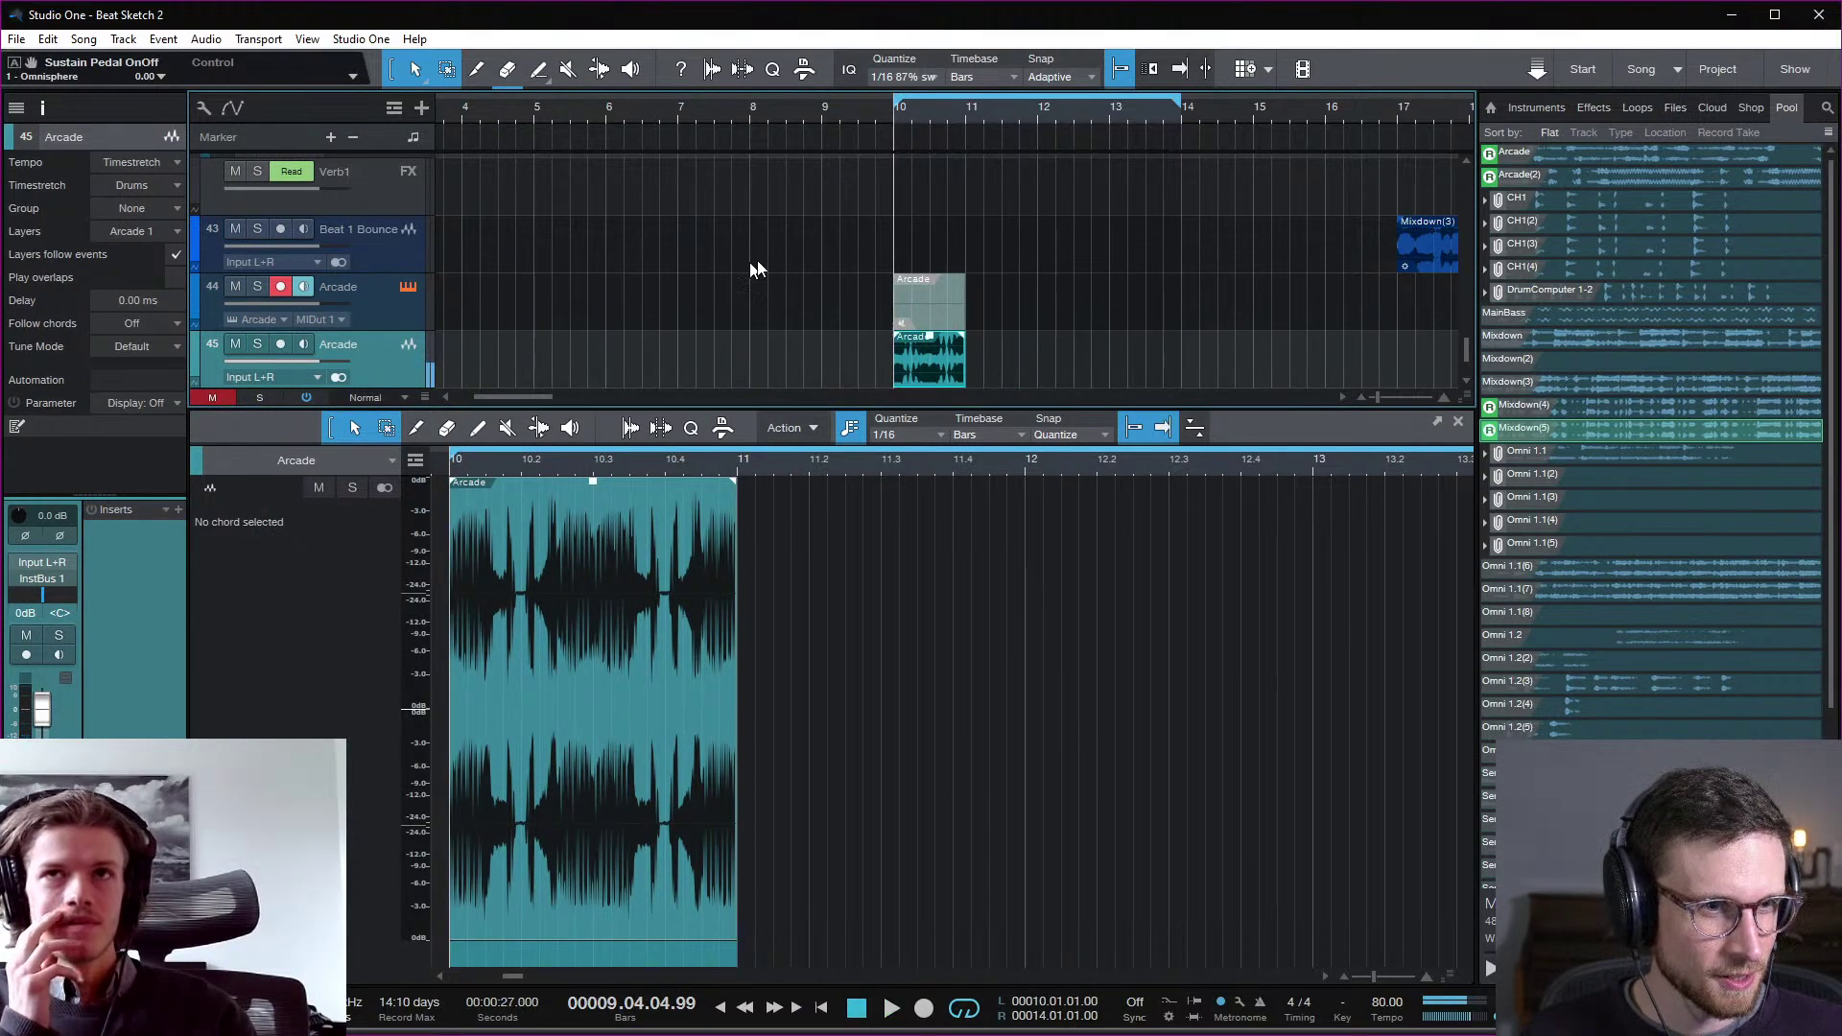
# Step: Solo the new Arcade audio bounce on track 45 and audition it
pyautogui.scroll(-1, 763, 264)
pyautogui.scroll(-1, 662, 336)
pyautogui.click(257, 248)
pyautogui.press('space')
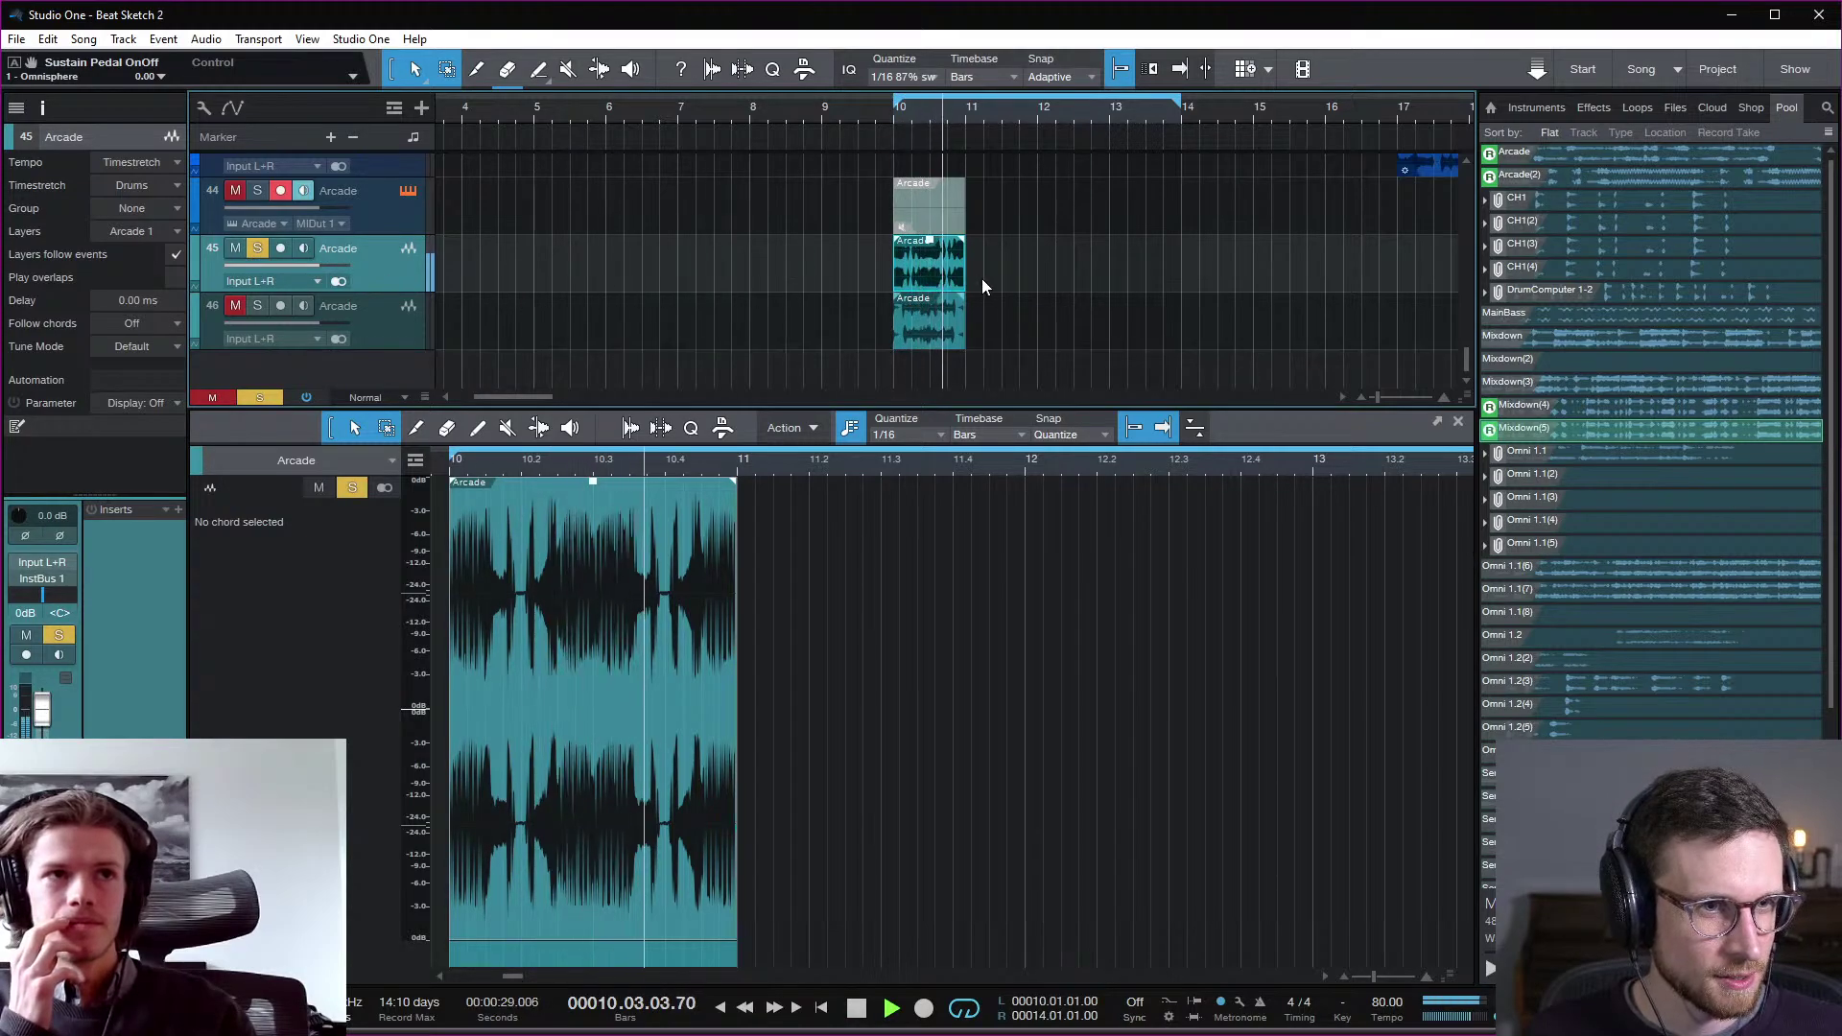
pyautogui.press('space')
pyautogui.press('space')
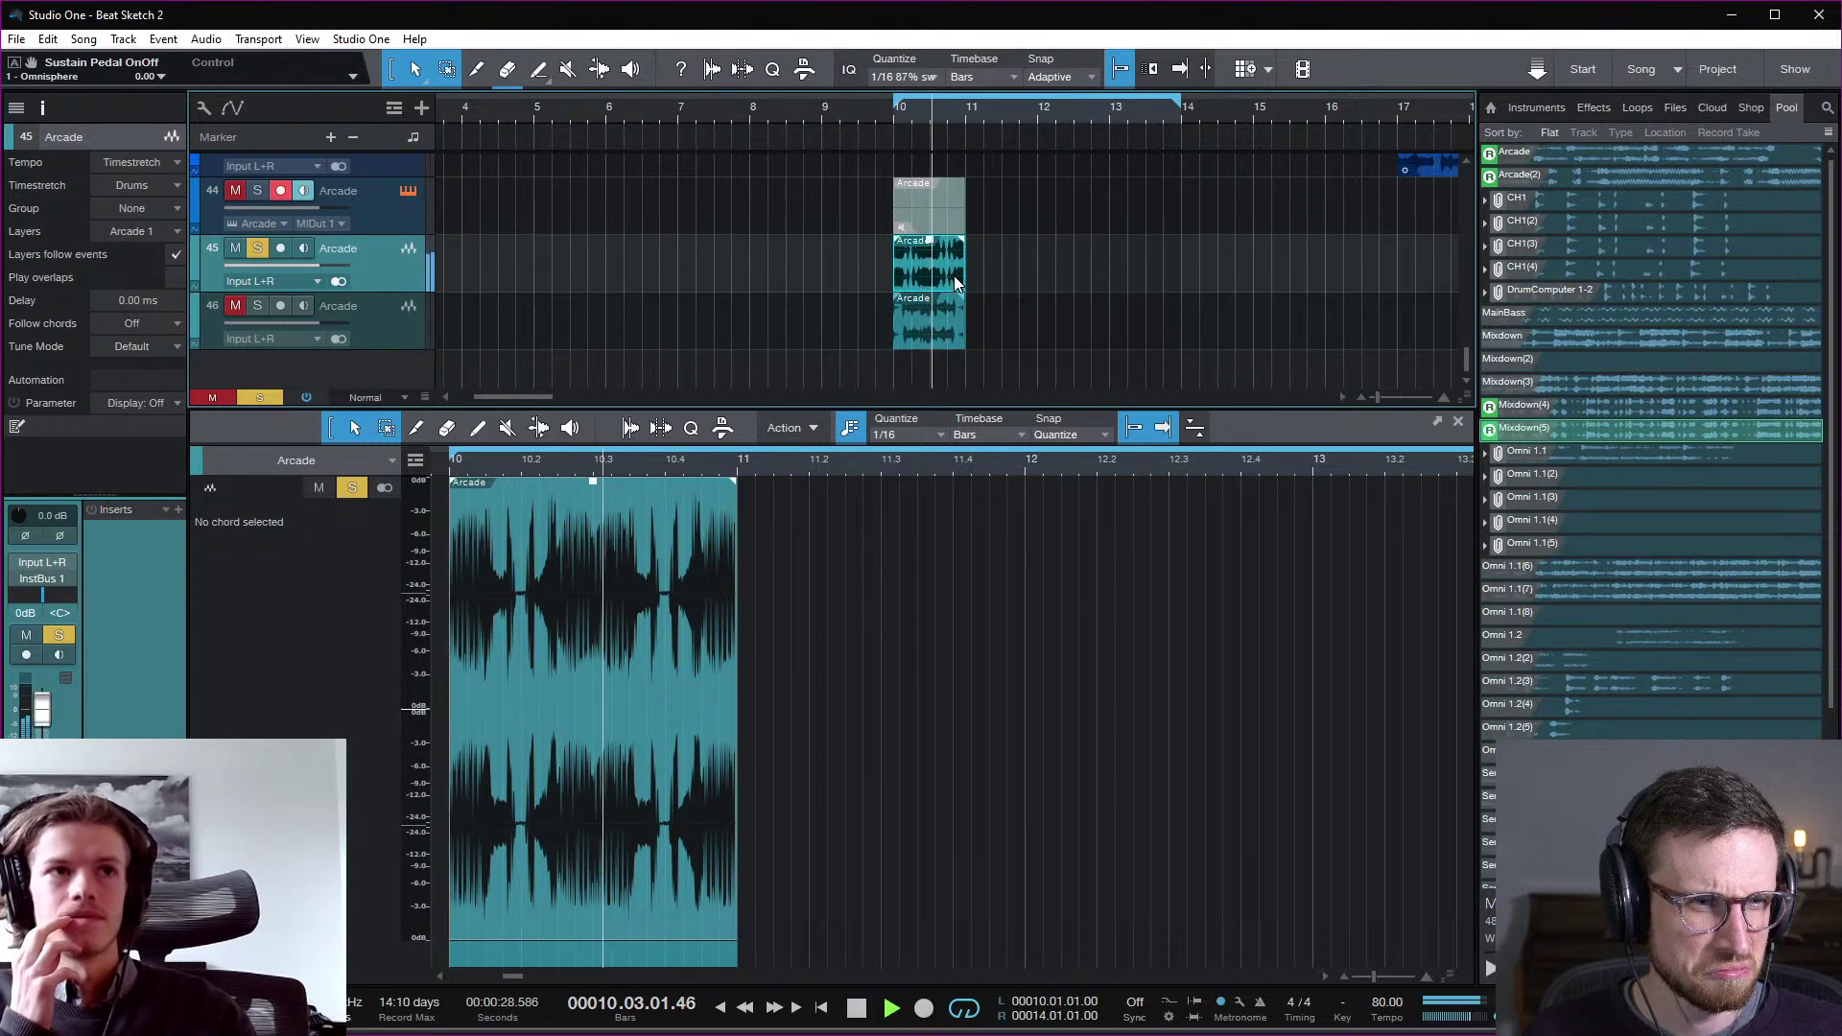
pyautogui.press('space')
# Step: Mute track 45 and take it out of solo, then reactivate the Arcade instrument part at bar 10
pyautogui.scroll(3, 244, 383)
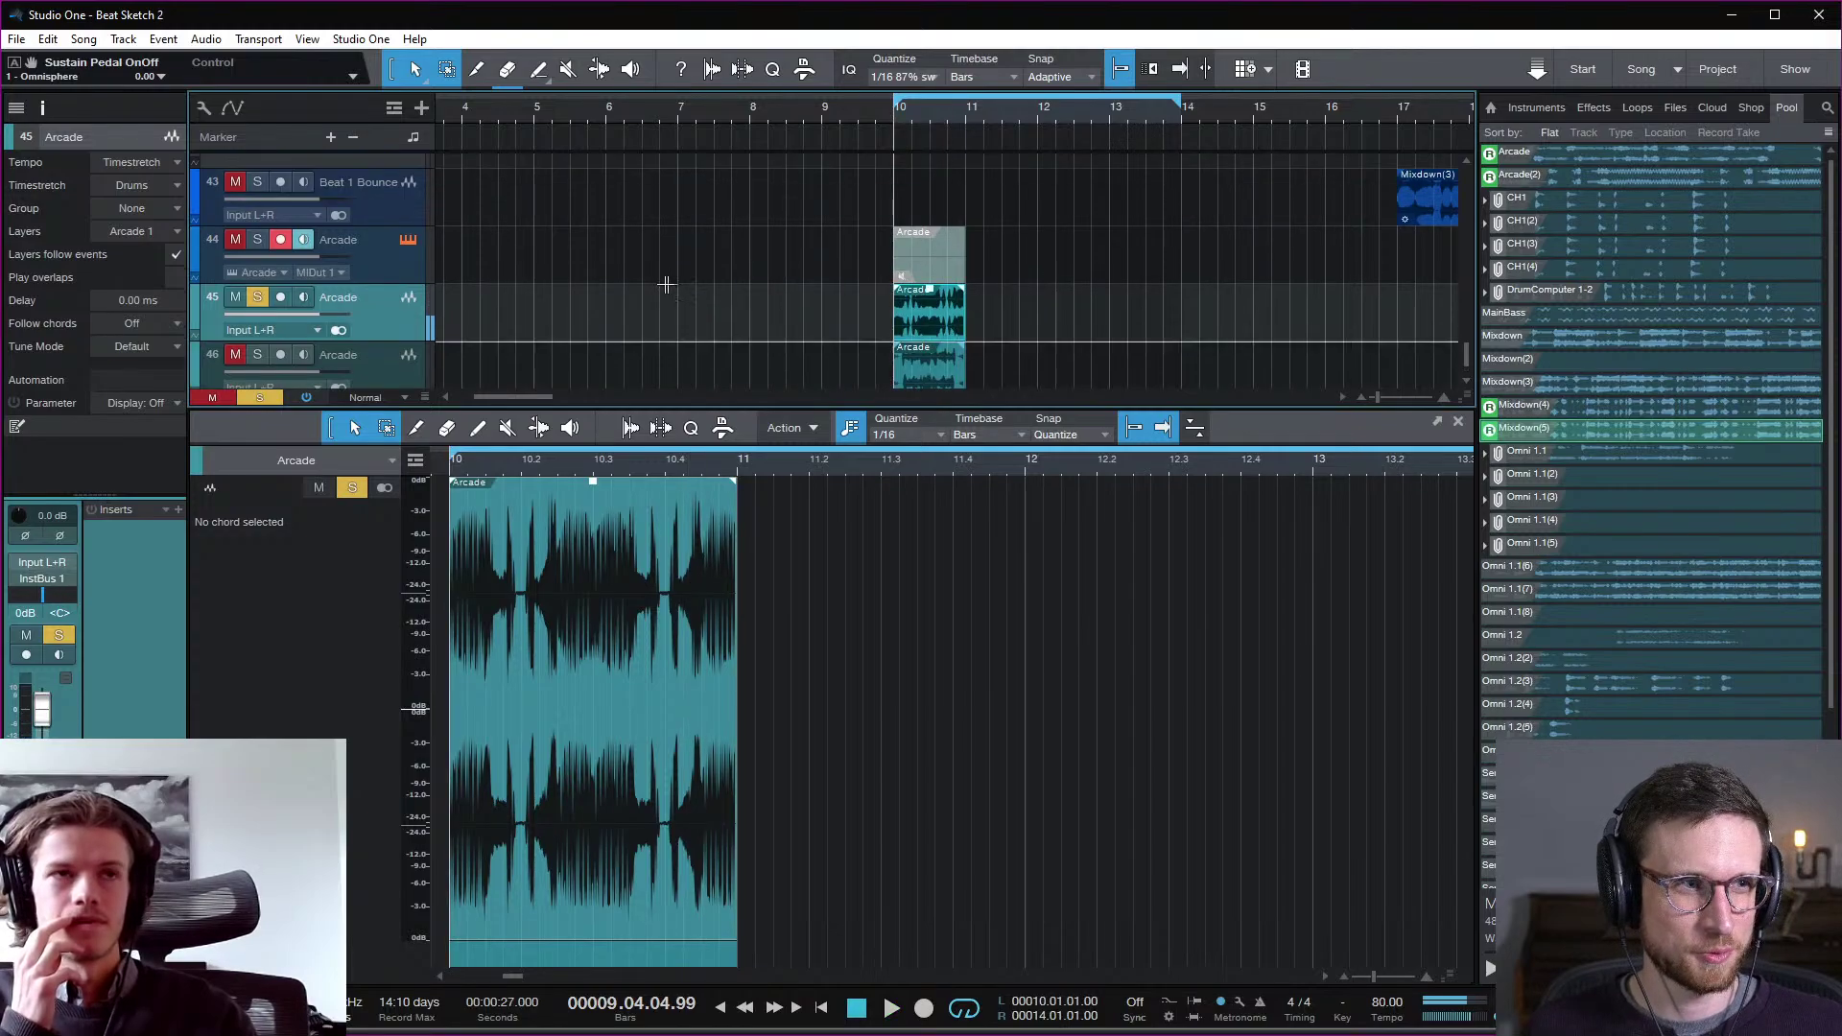
pyautogui.scroll(-2, 264, 366)
pyautogui.click(237, 304)
pyautogui.click(260, 303)
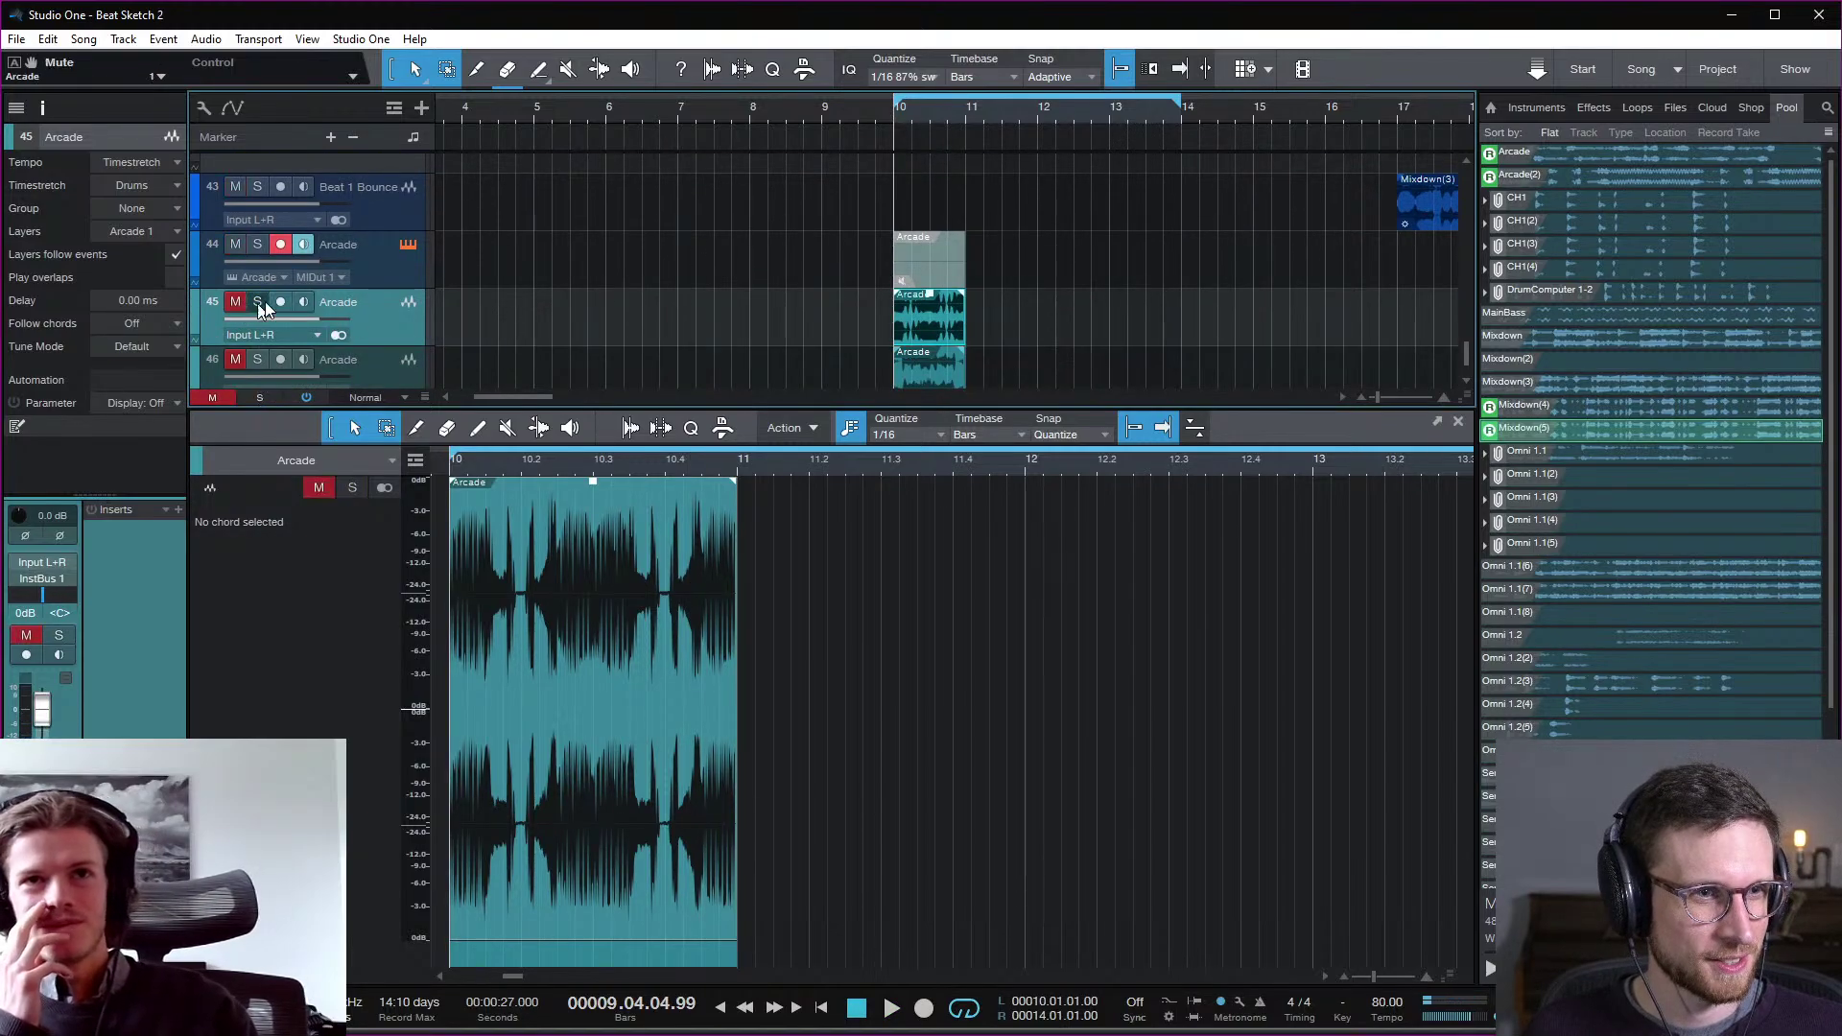
pyautogui.click(933, 265)
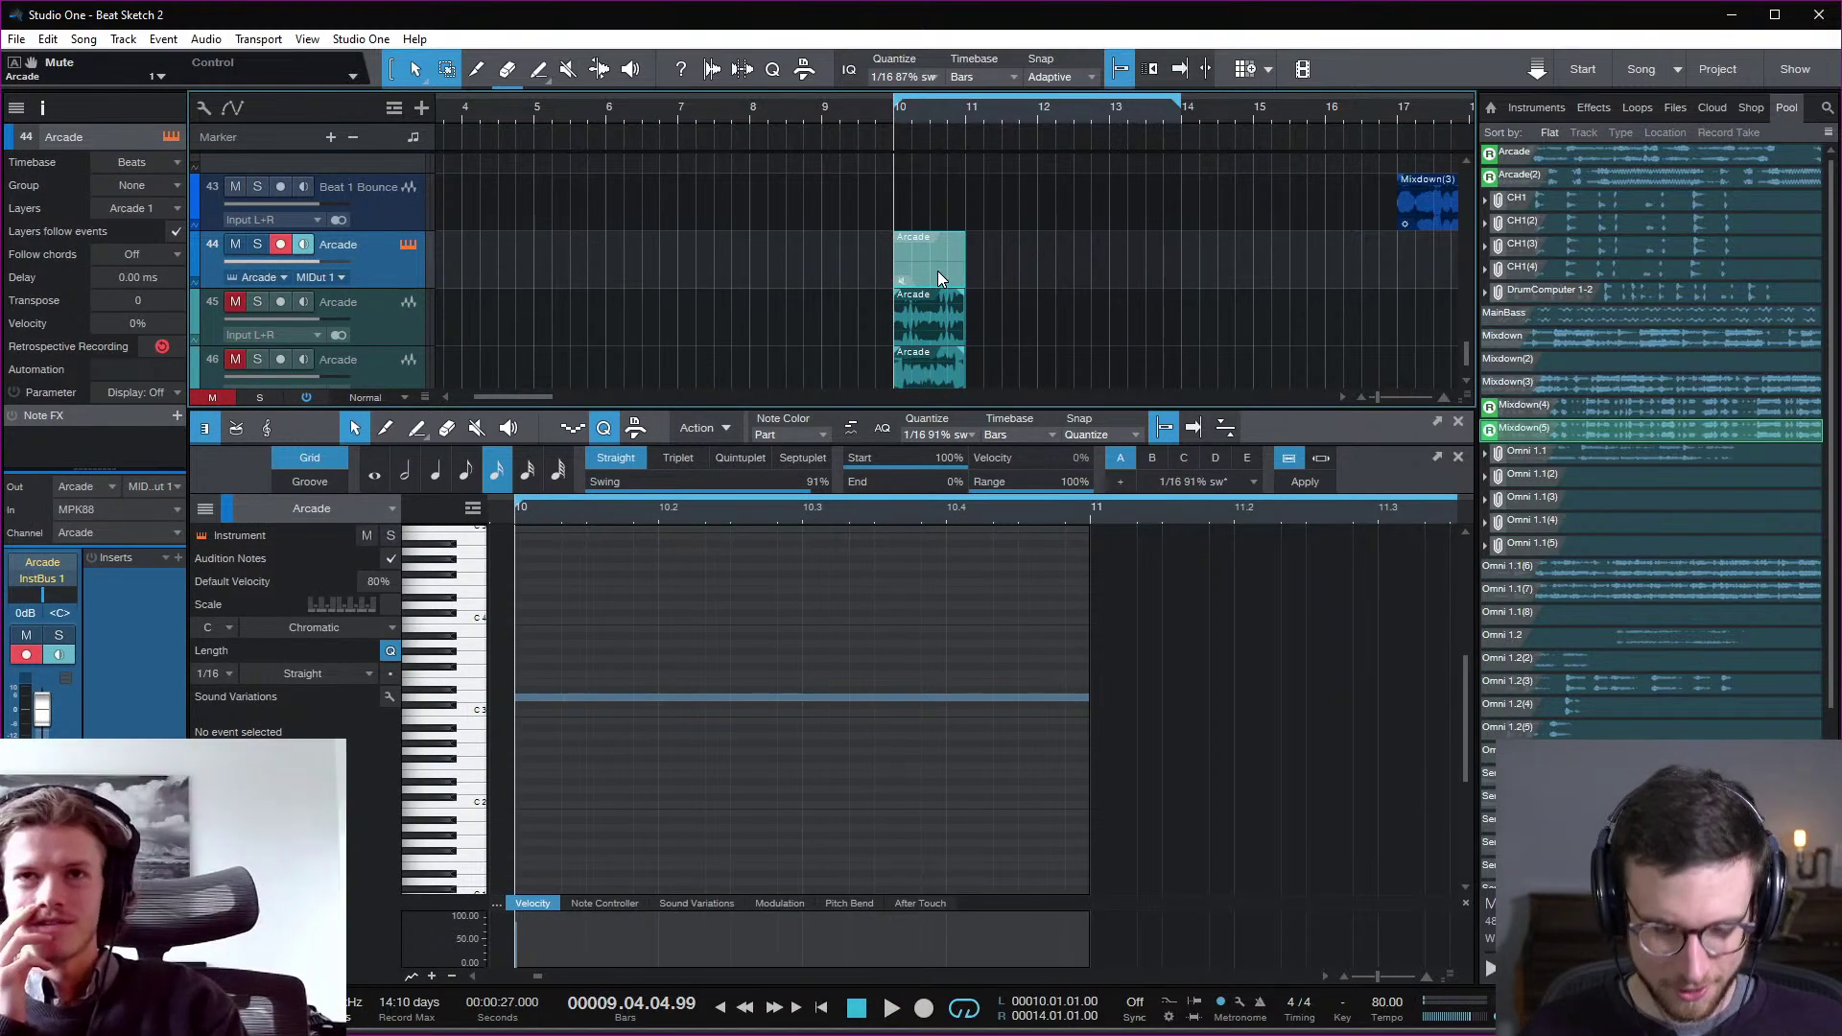
# Step: Try the kit's Filter Sweep at maximum and return it to minimum, and set Color to minimum
pyautogui.moveTo(1841, 206); pyautogui.dragTo(1236, 120)
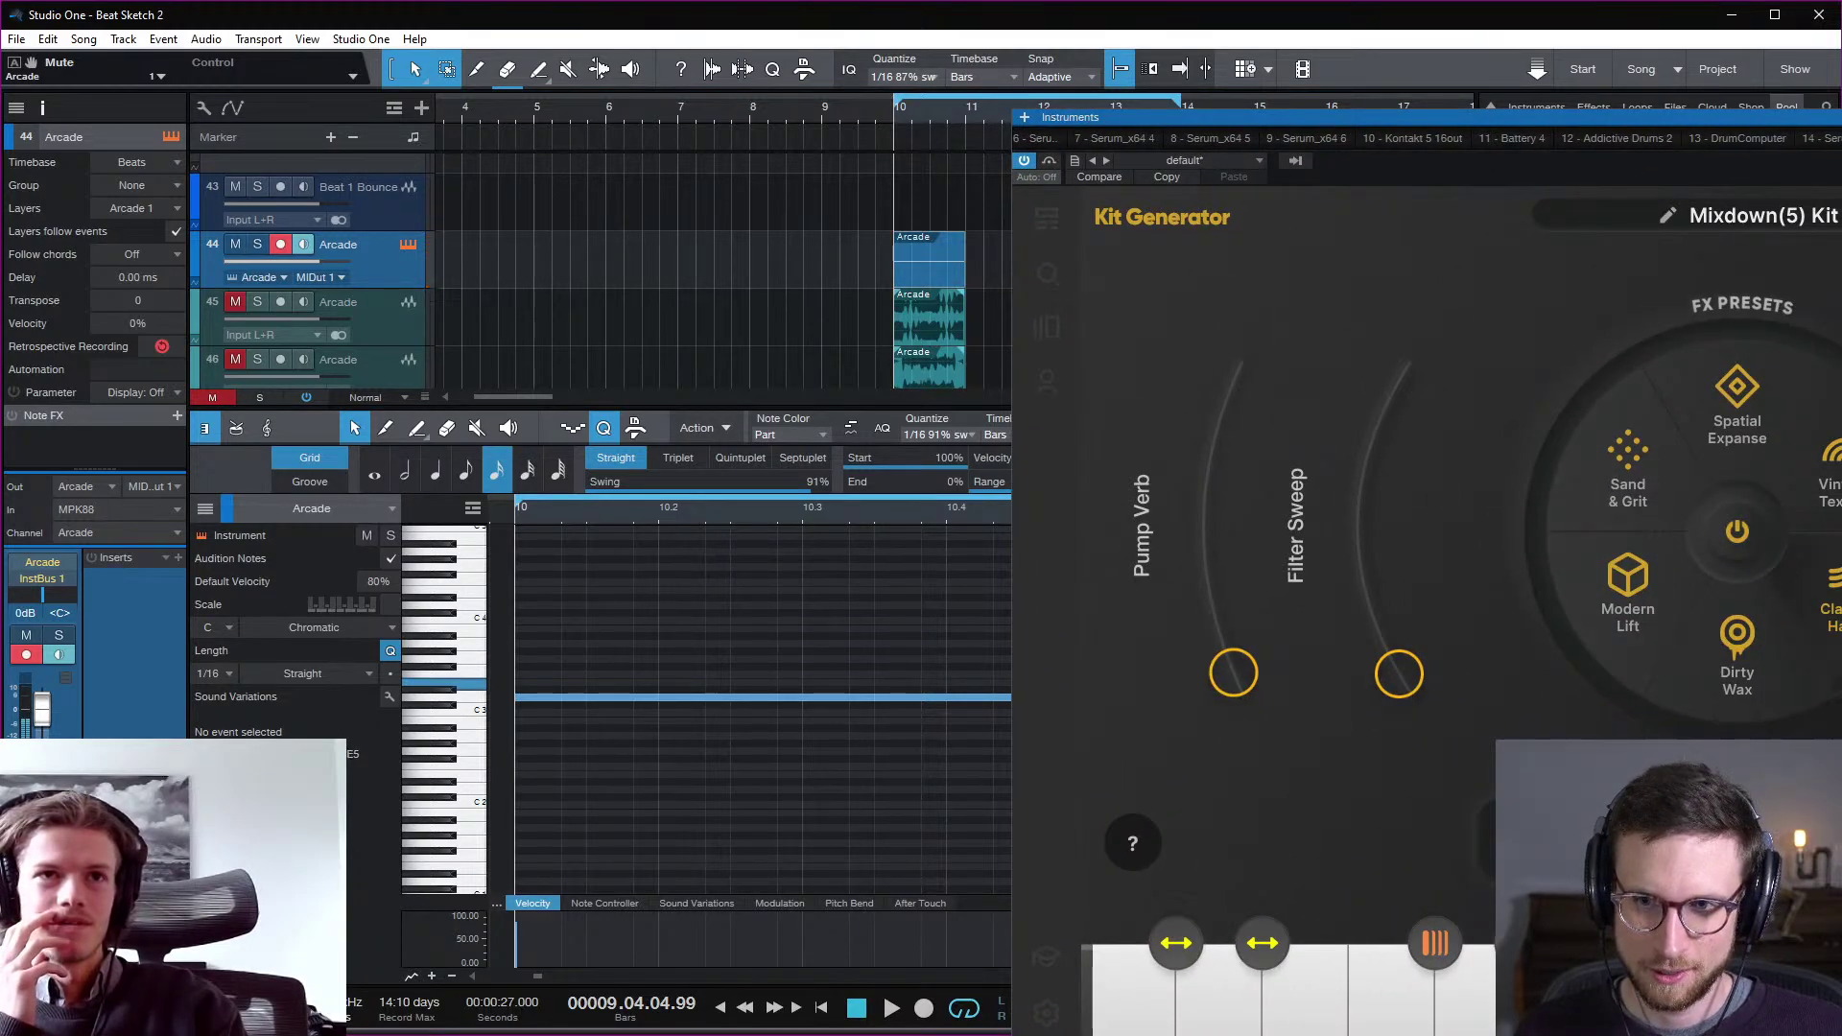
pyautogui.moveTo(1399, 675); pyautogui.dragTo(1423, 423)
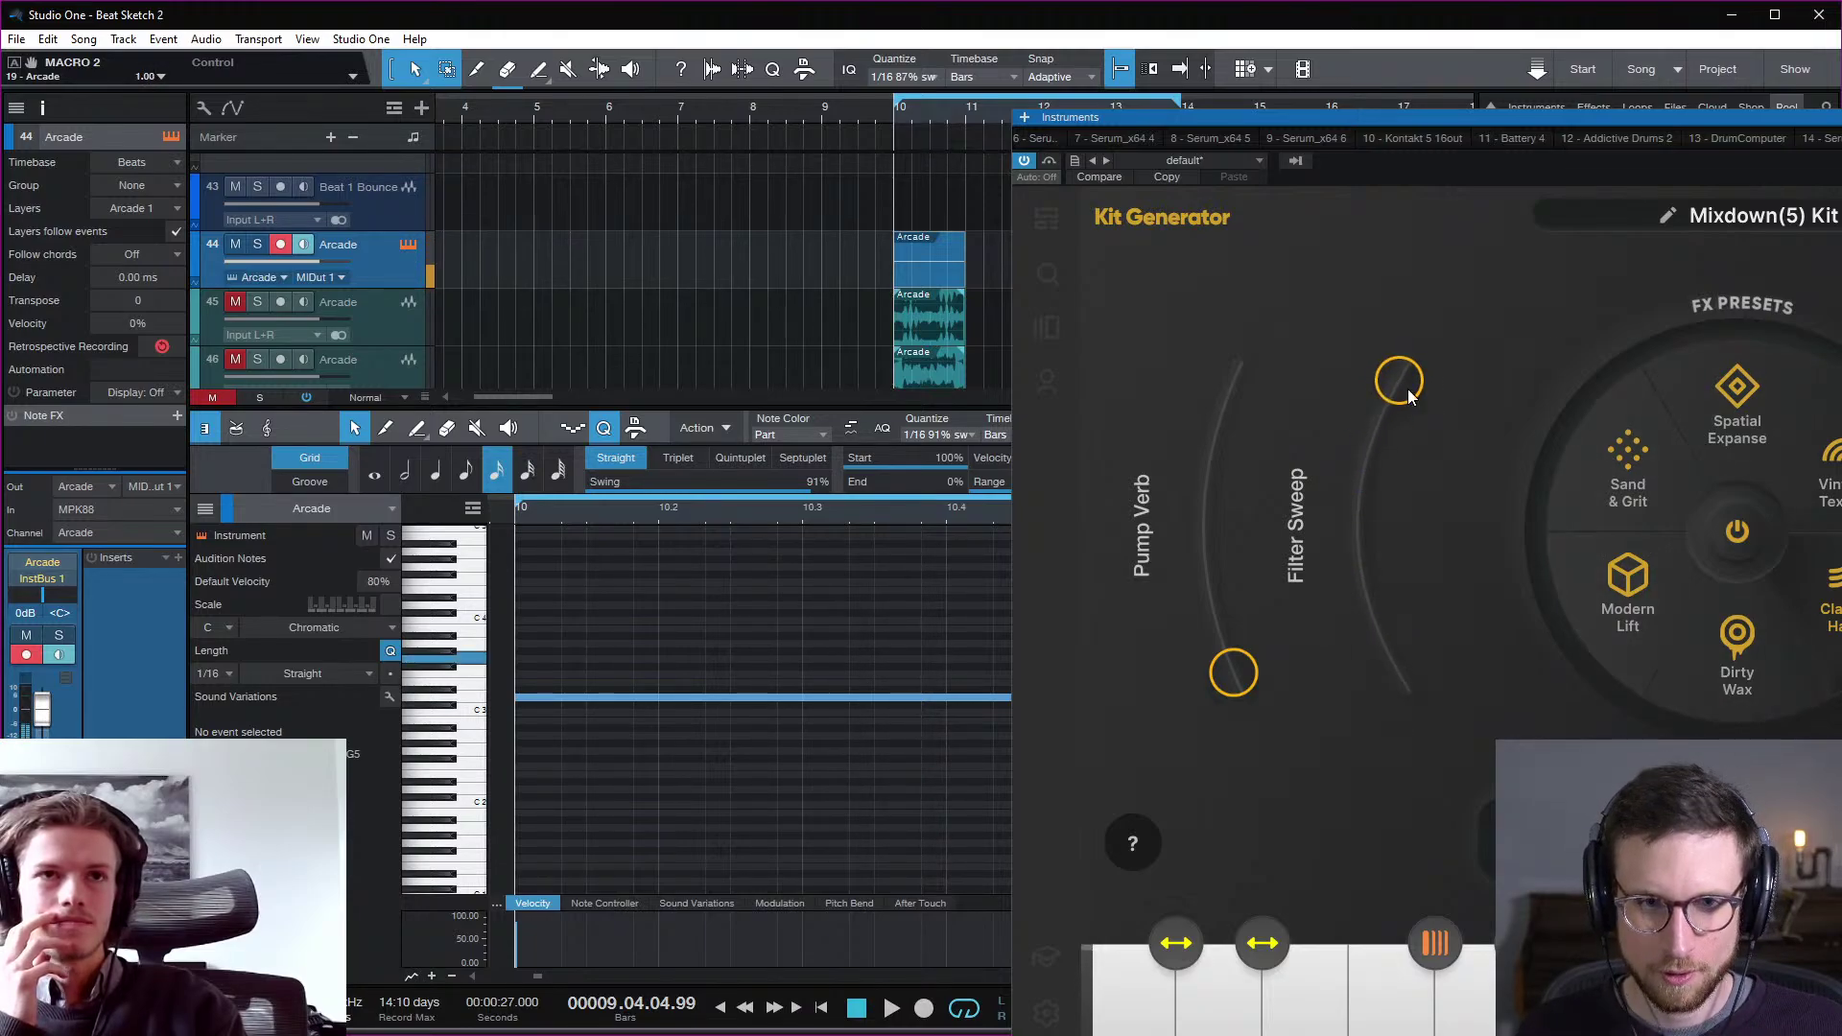
pyautogui.moveTo(1403, 391); pyautogui.dragTo(1407, 739)
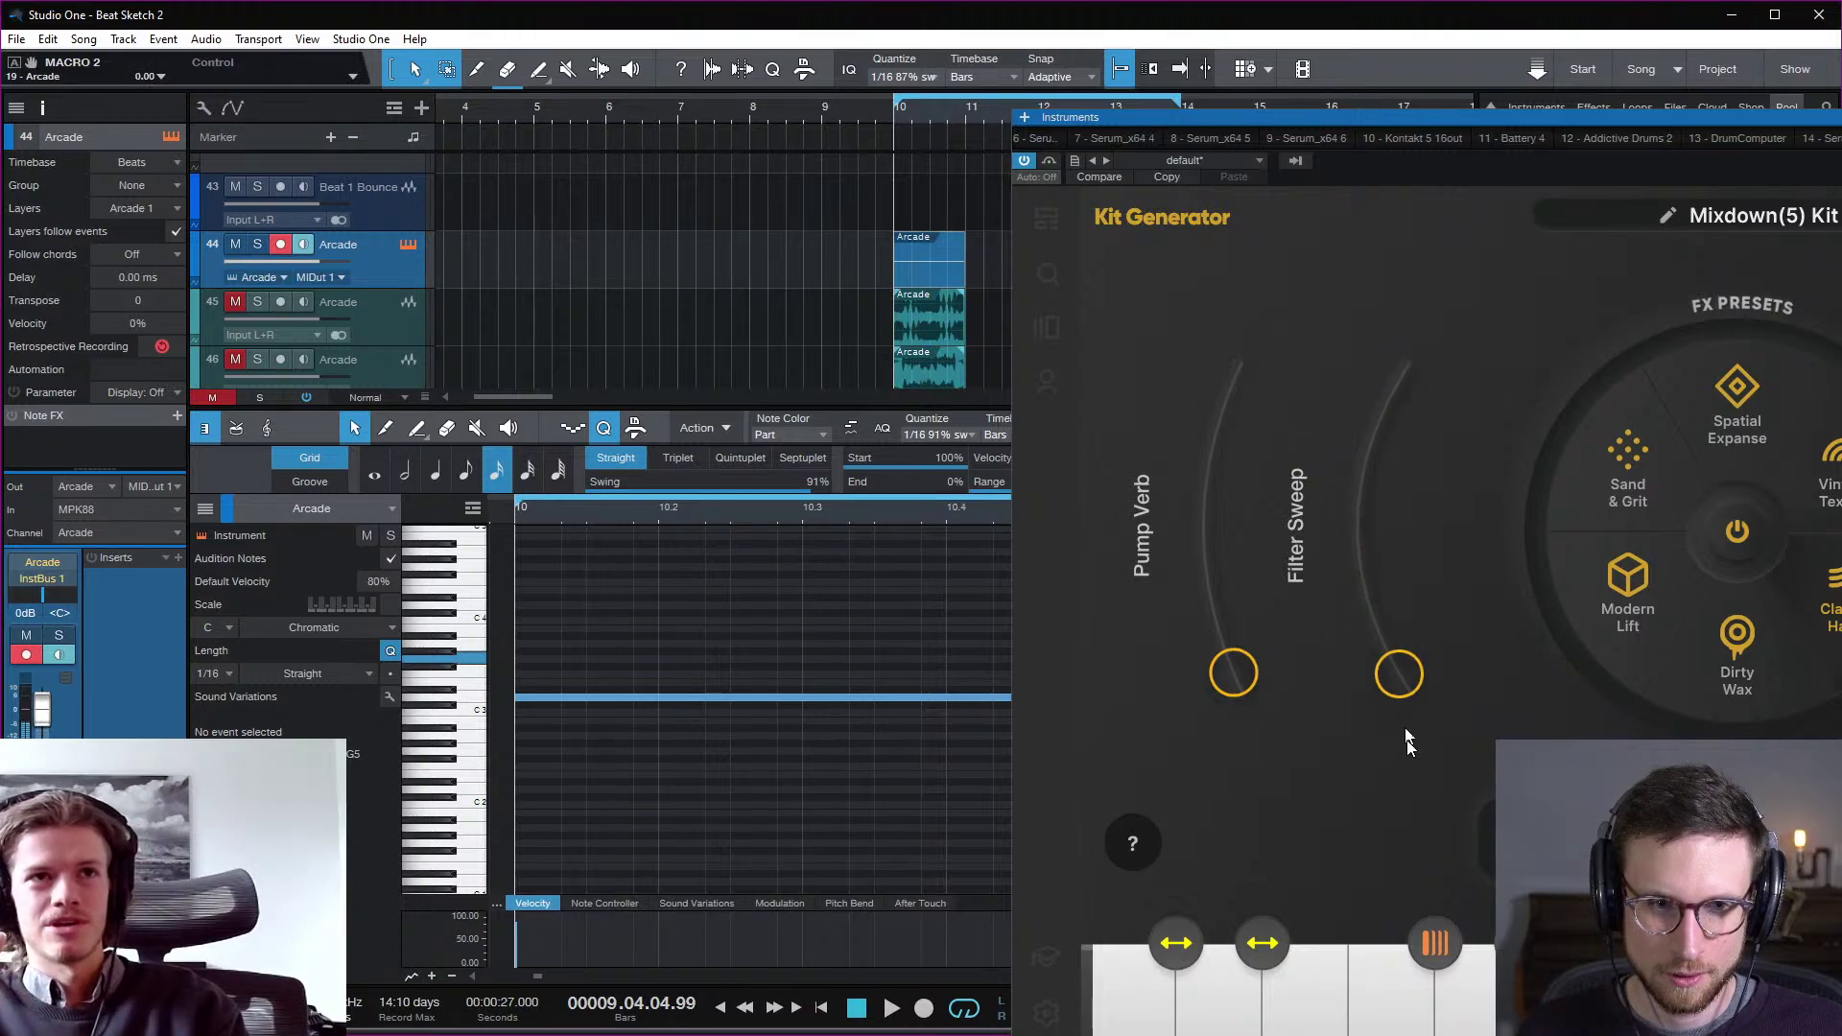
pyautogui.moveTo(1396, 670); pyautogui.dragTo(1394, 203)
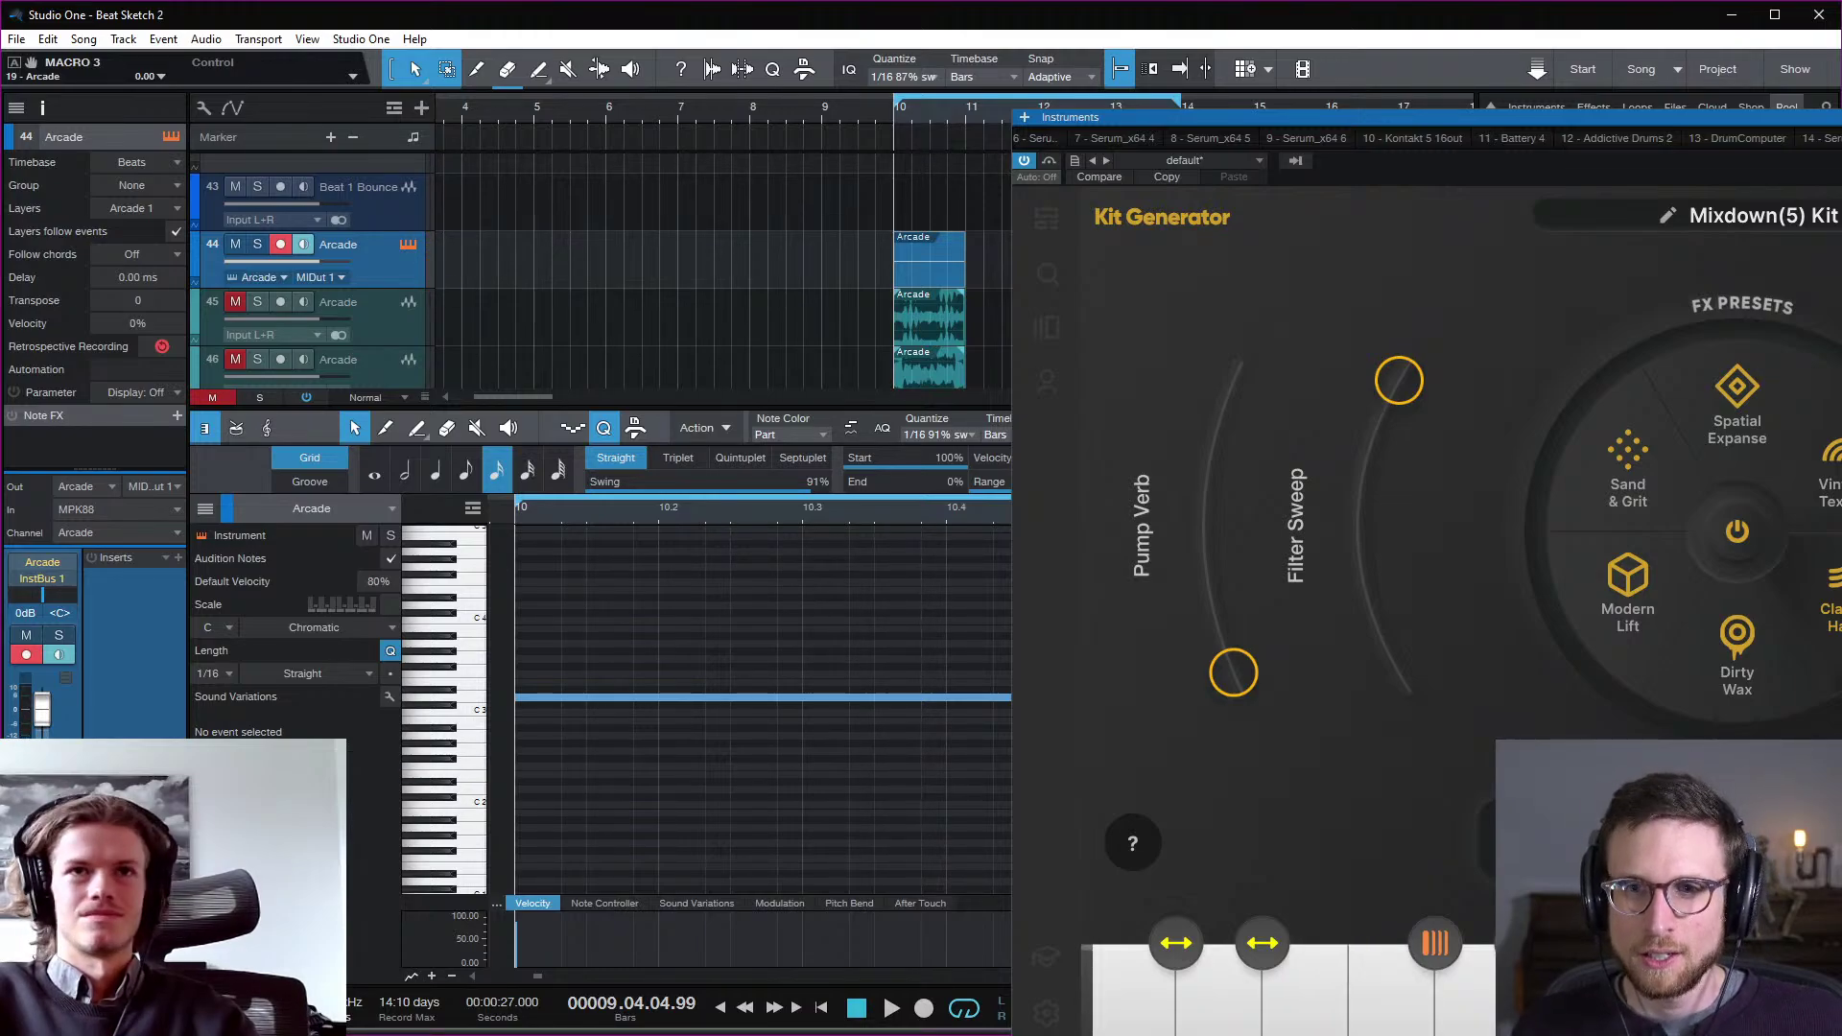
pyautogui.moveTo(1631, 116); pyautogui.dragTo(1476, 291)
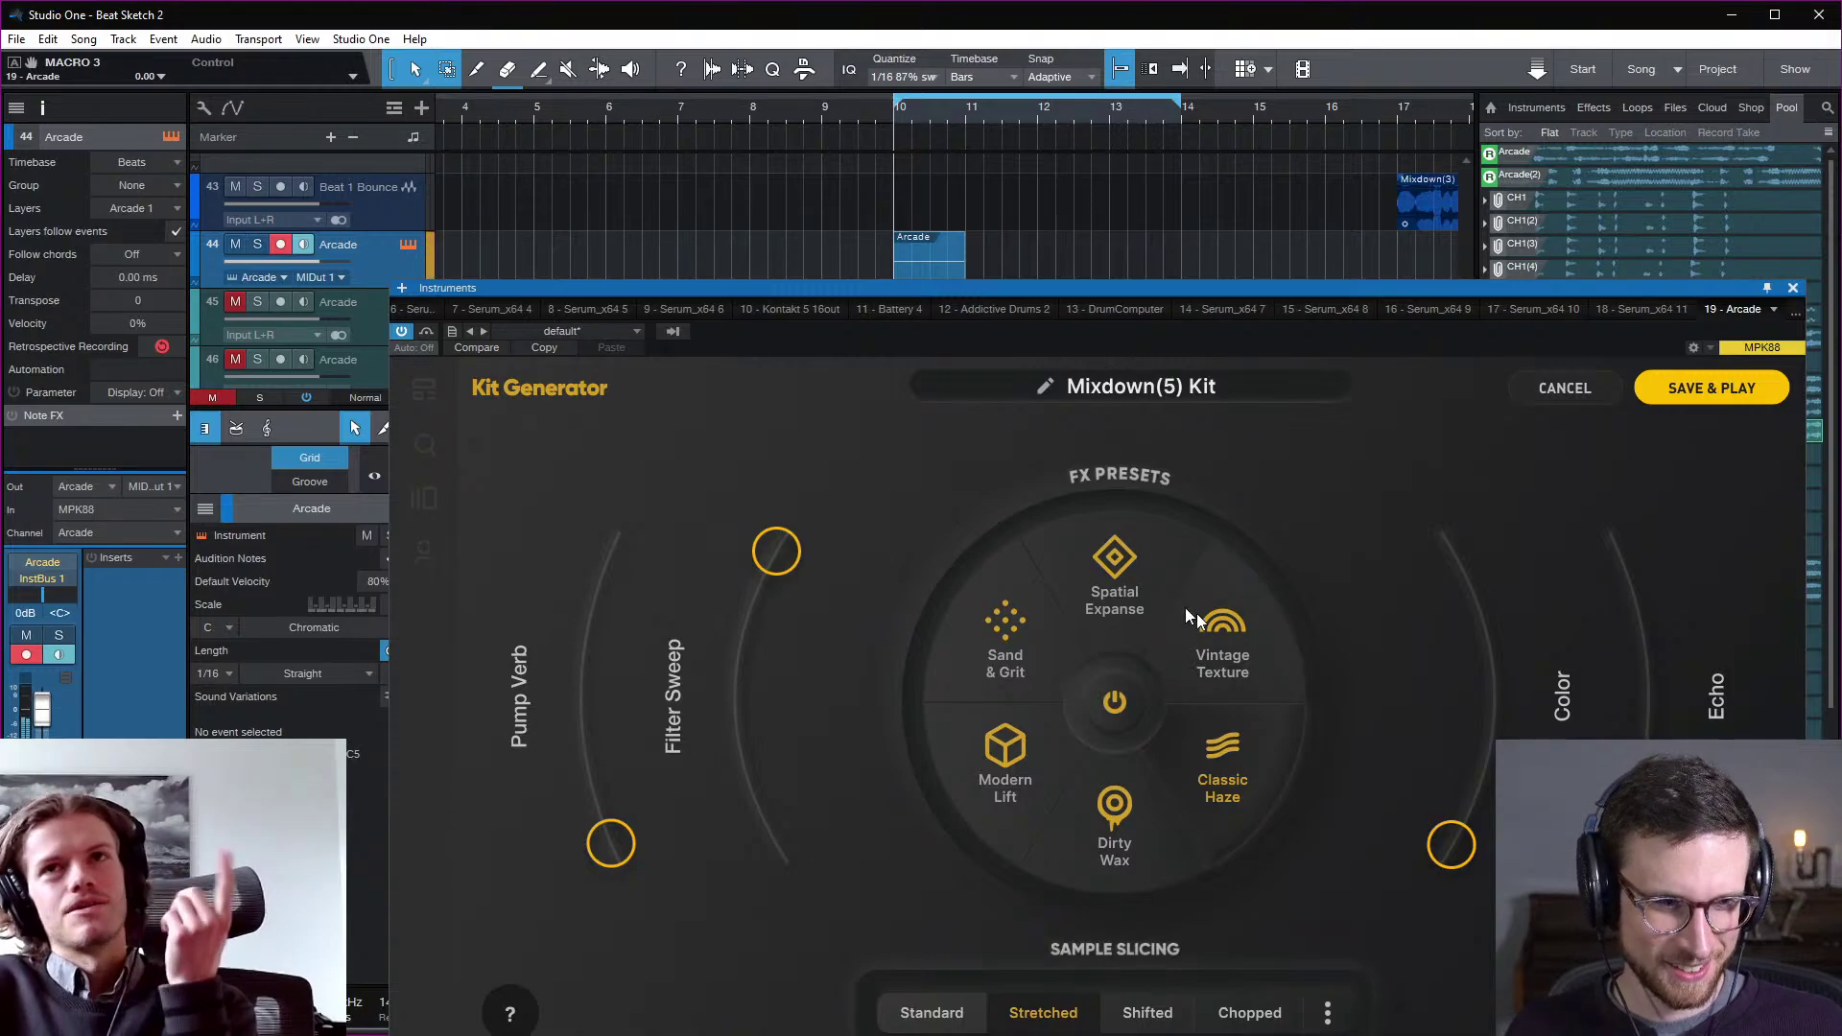
pyautogui.moveTo(774, 559); pyautogui.dragTo(809, 1007)
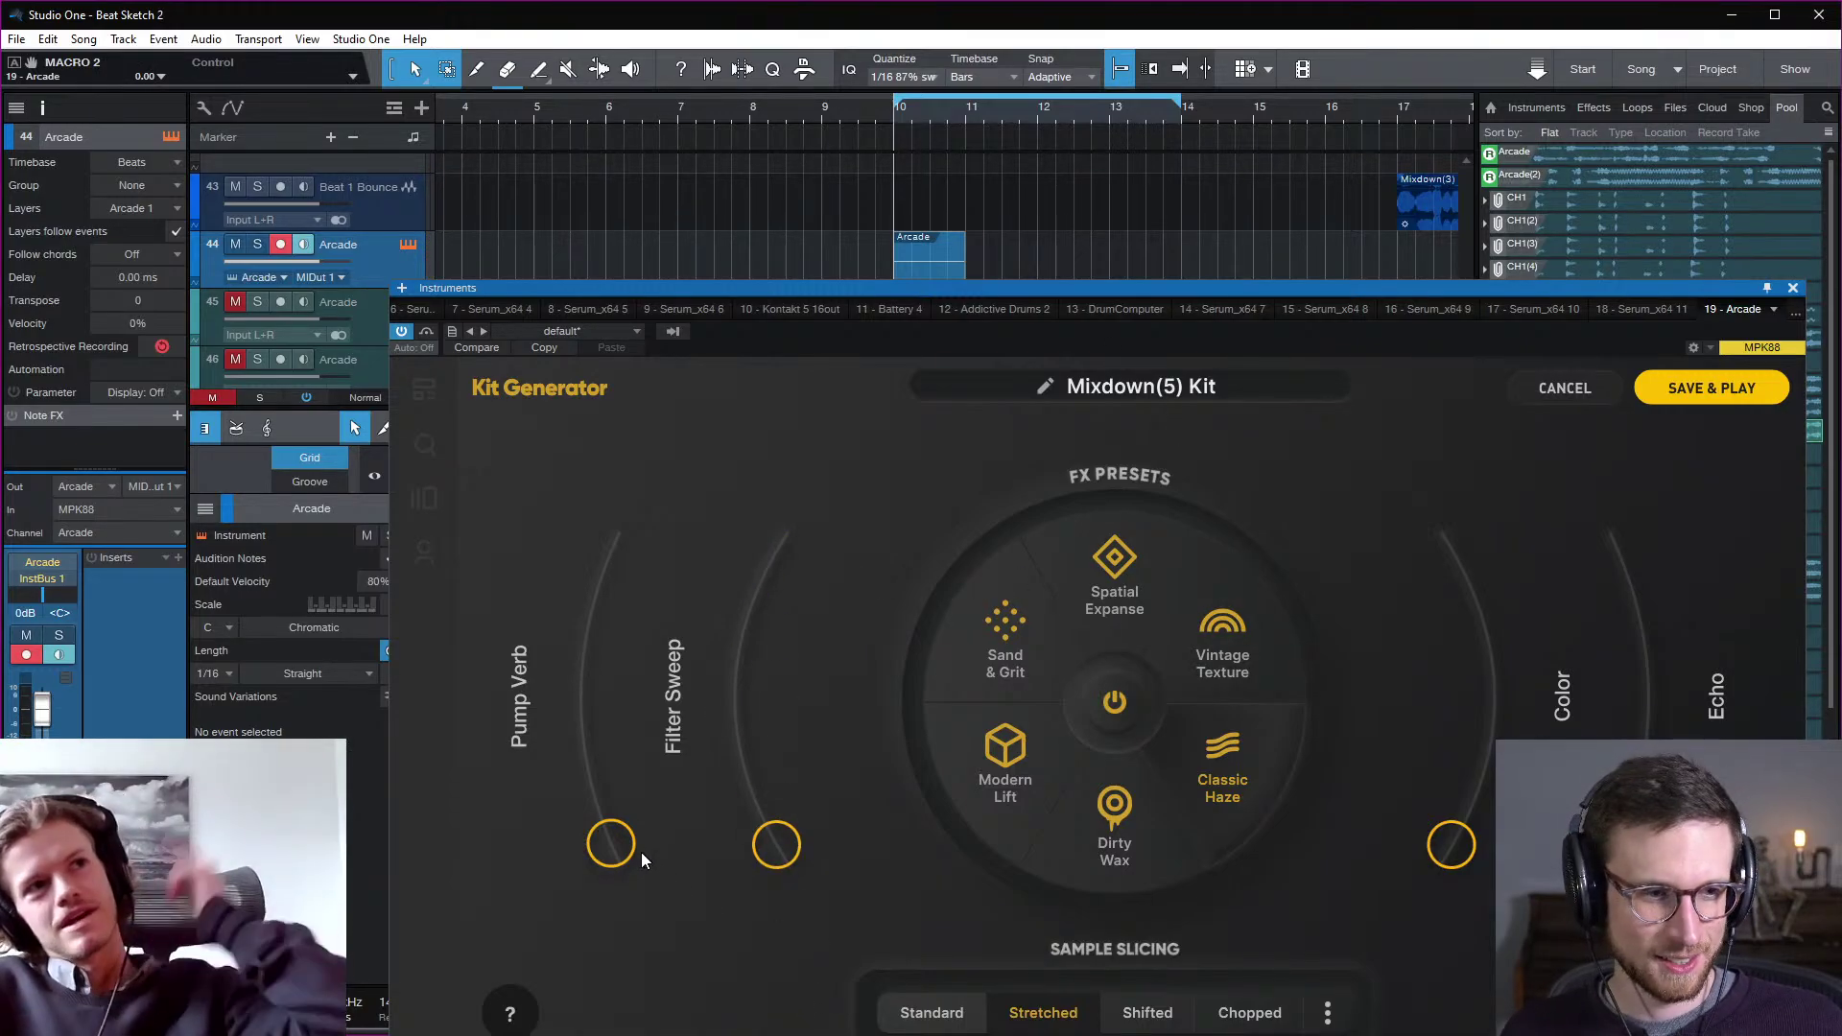
pyautogui.moveTo(641, 852); pyautogui.dragTo(701, 878)
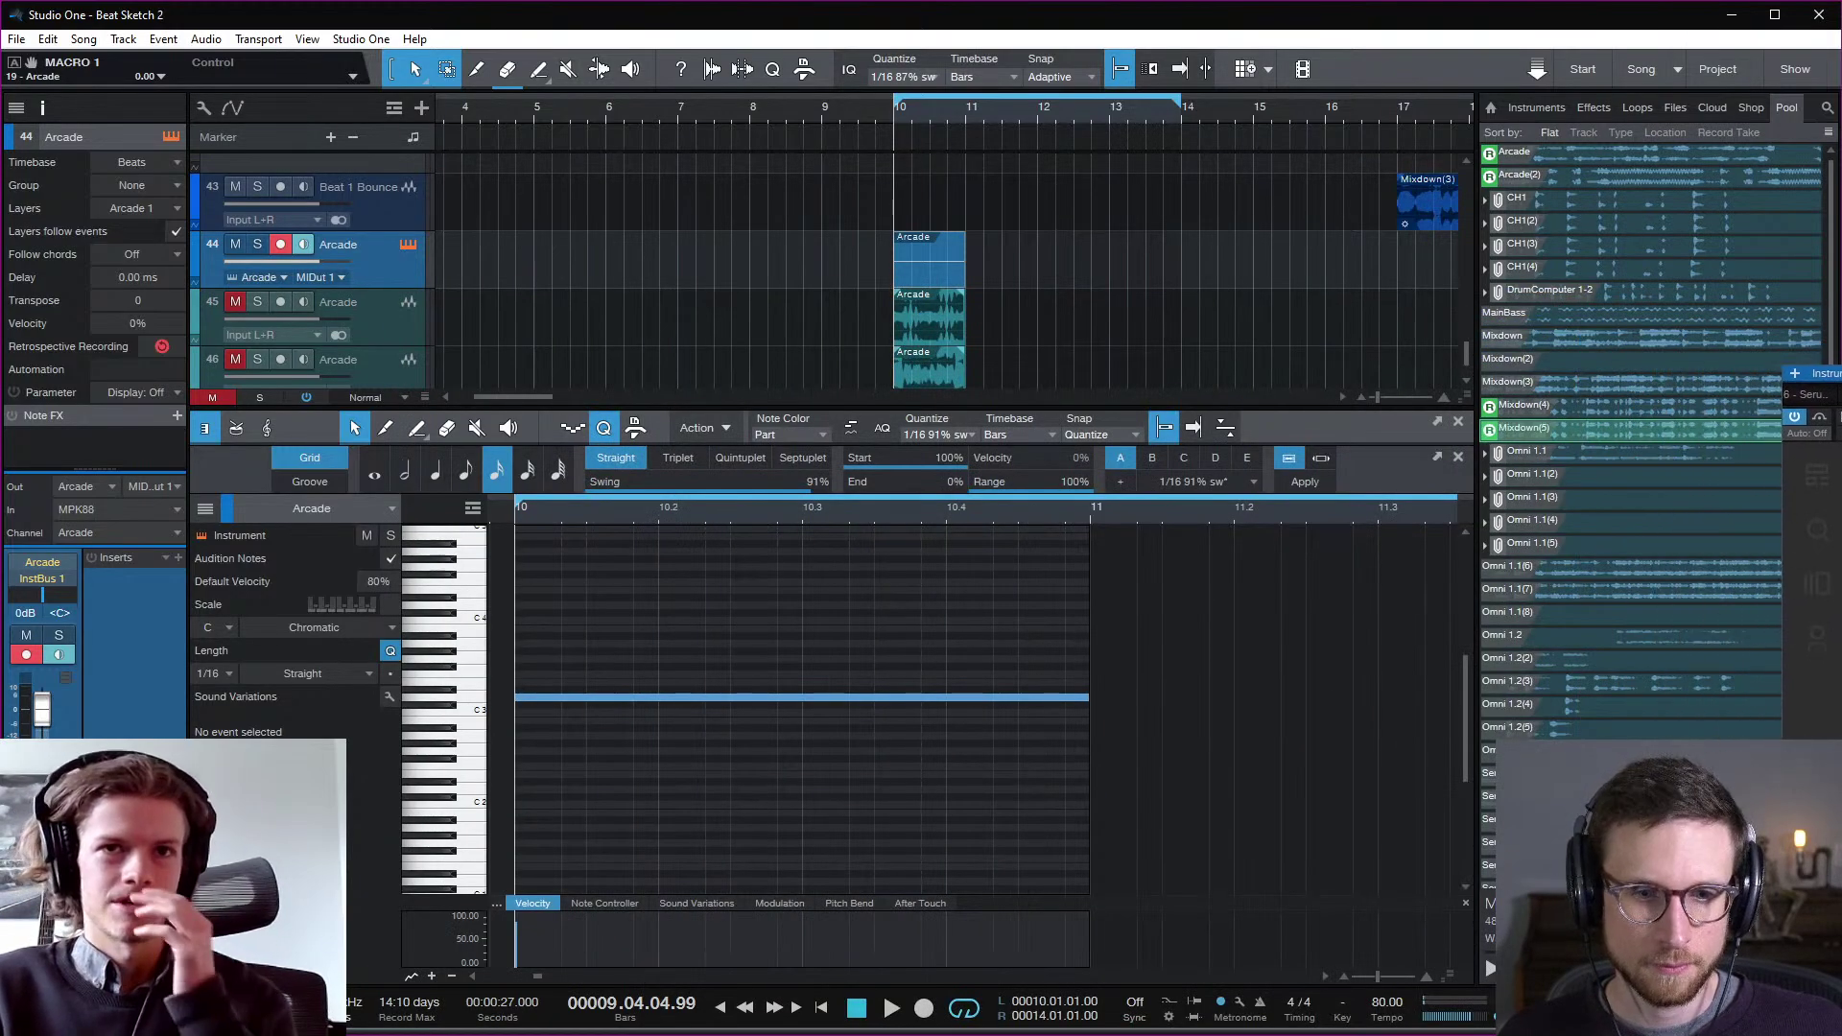
# Step: Hide the browser and the note editor to give the arrangement the full window
pyautogui.scroll(-1, 1065, 317)
pyautogui.scroll(2, 1065, 318)
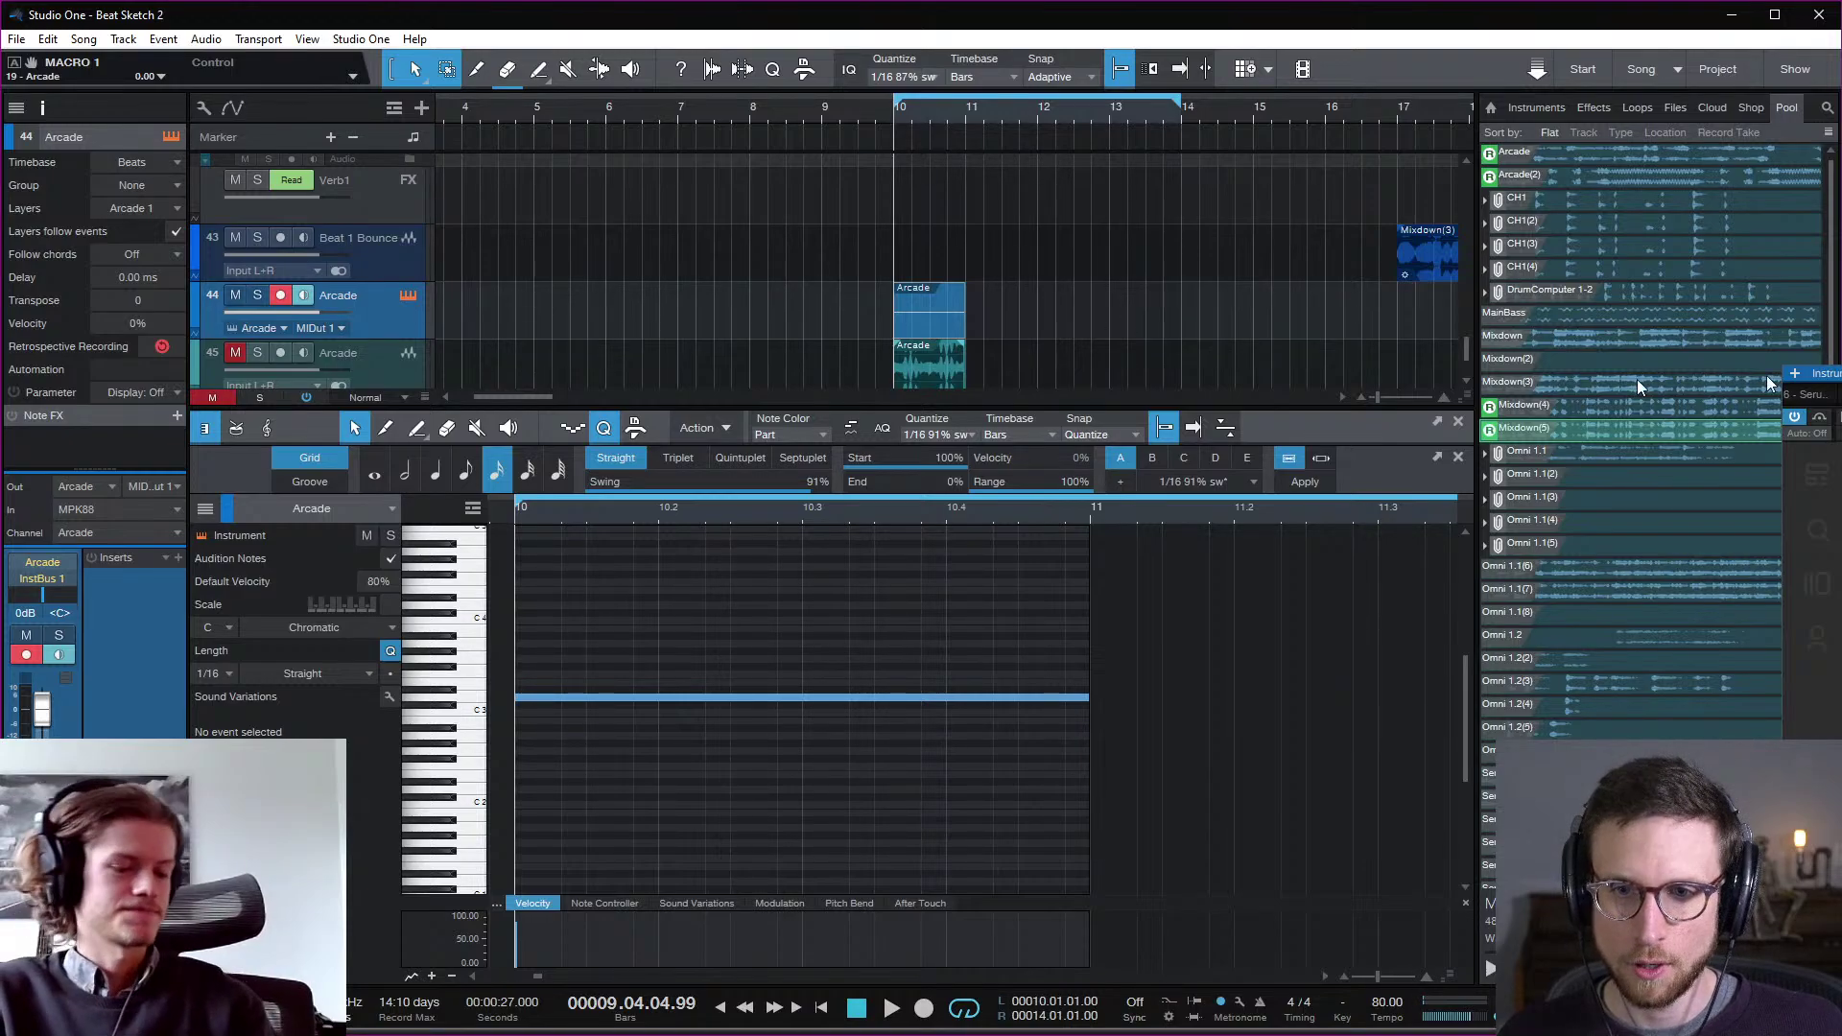
pyautogui.scroll(-2, 1089, 352)
pyautogui.scroll(1, 1089, 352)
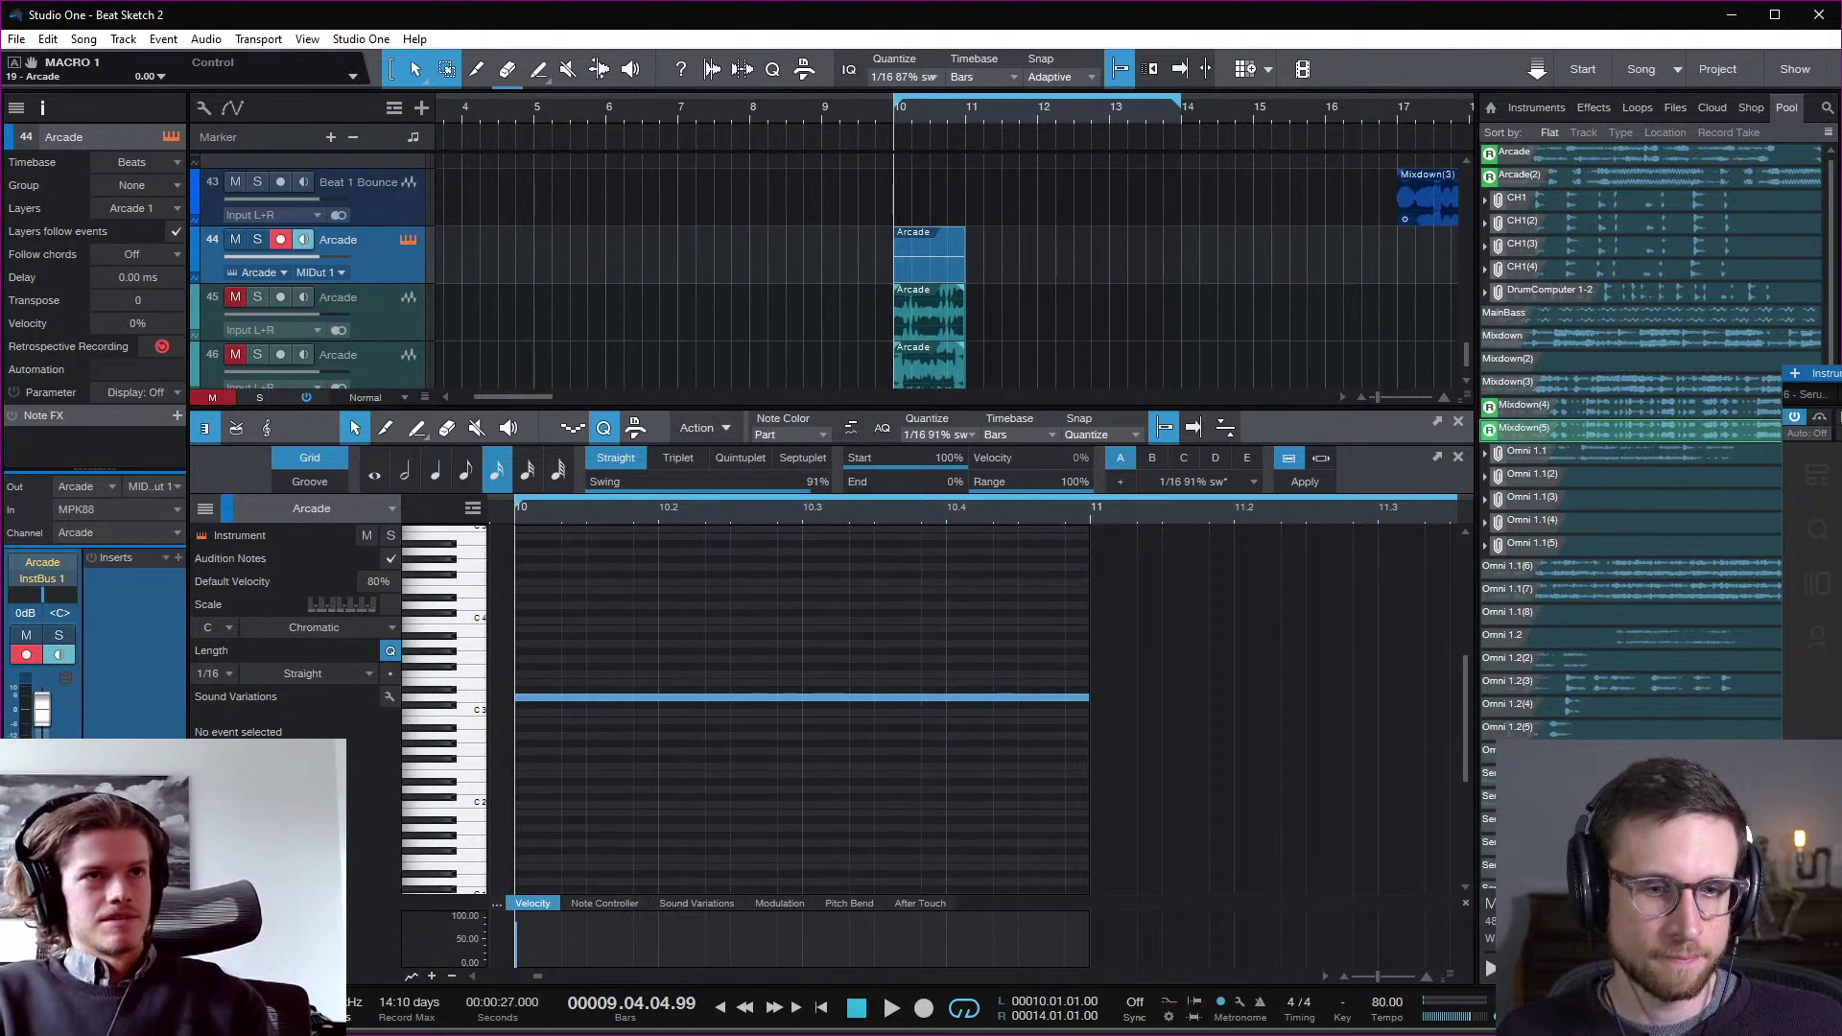
pyautogui.press('F5')
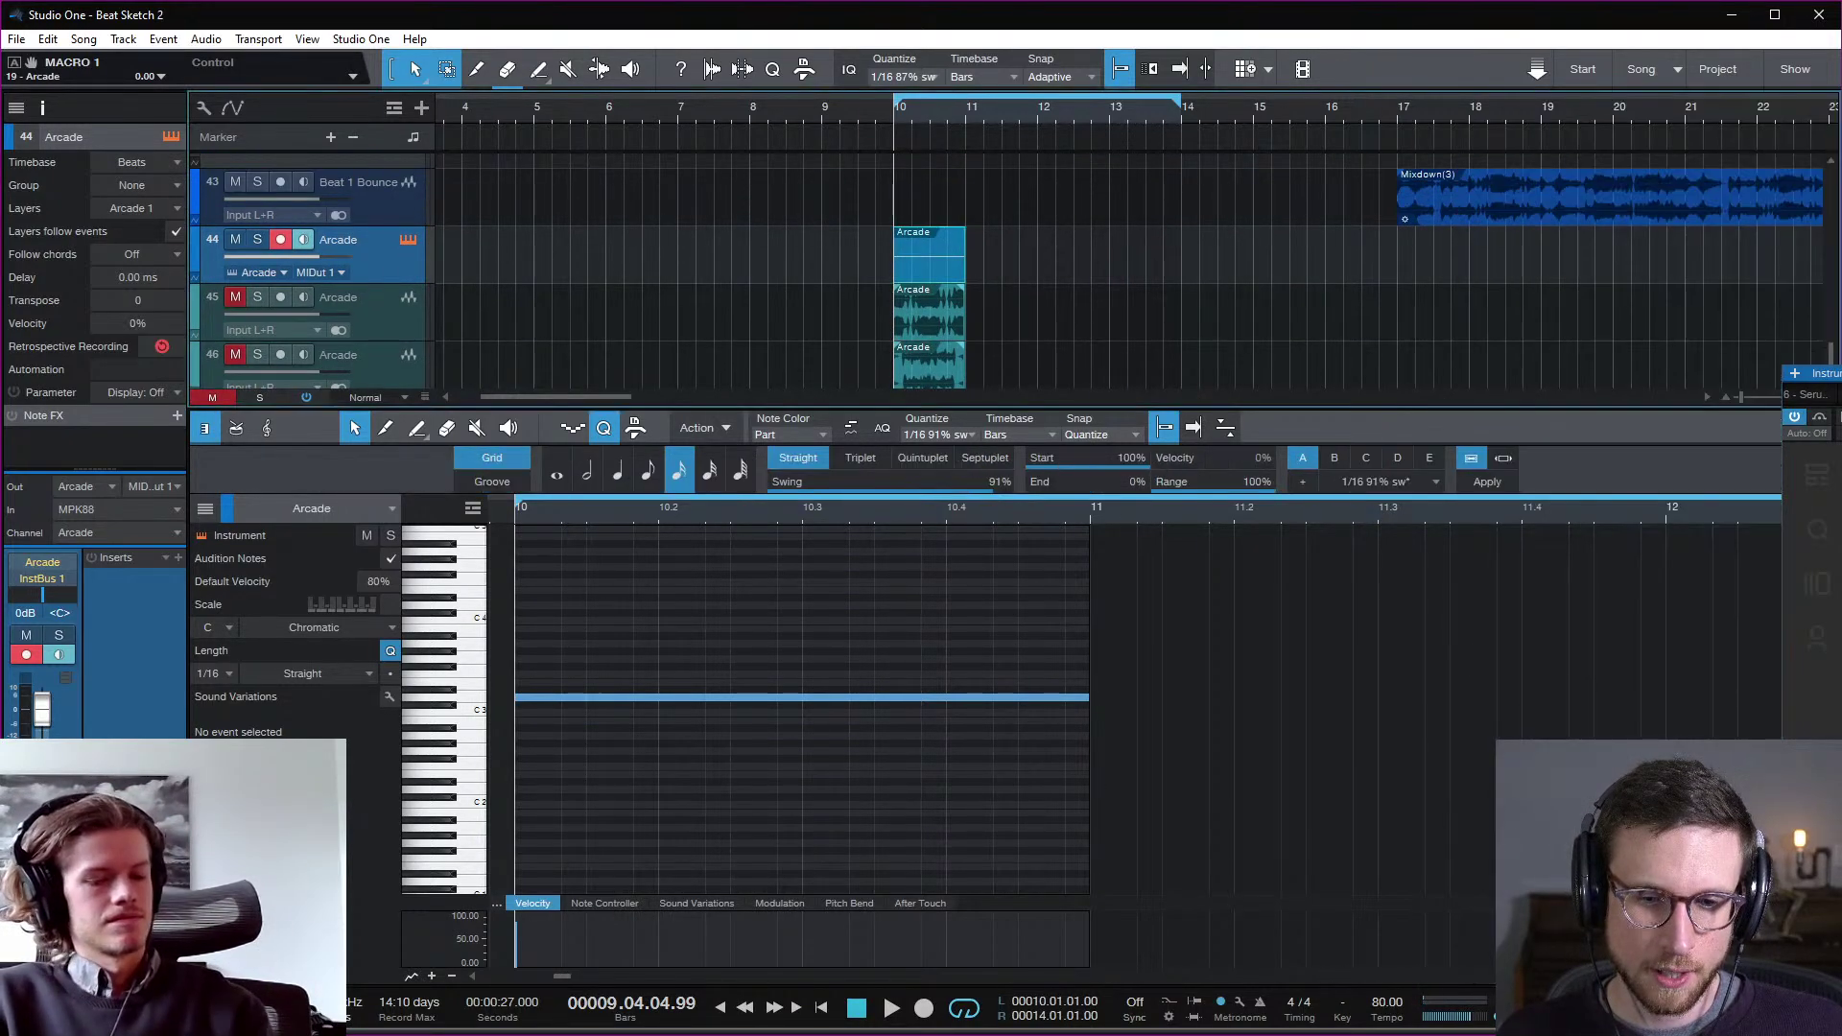
pyautogui.press('F2')
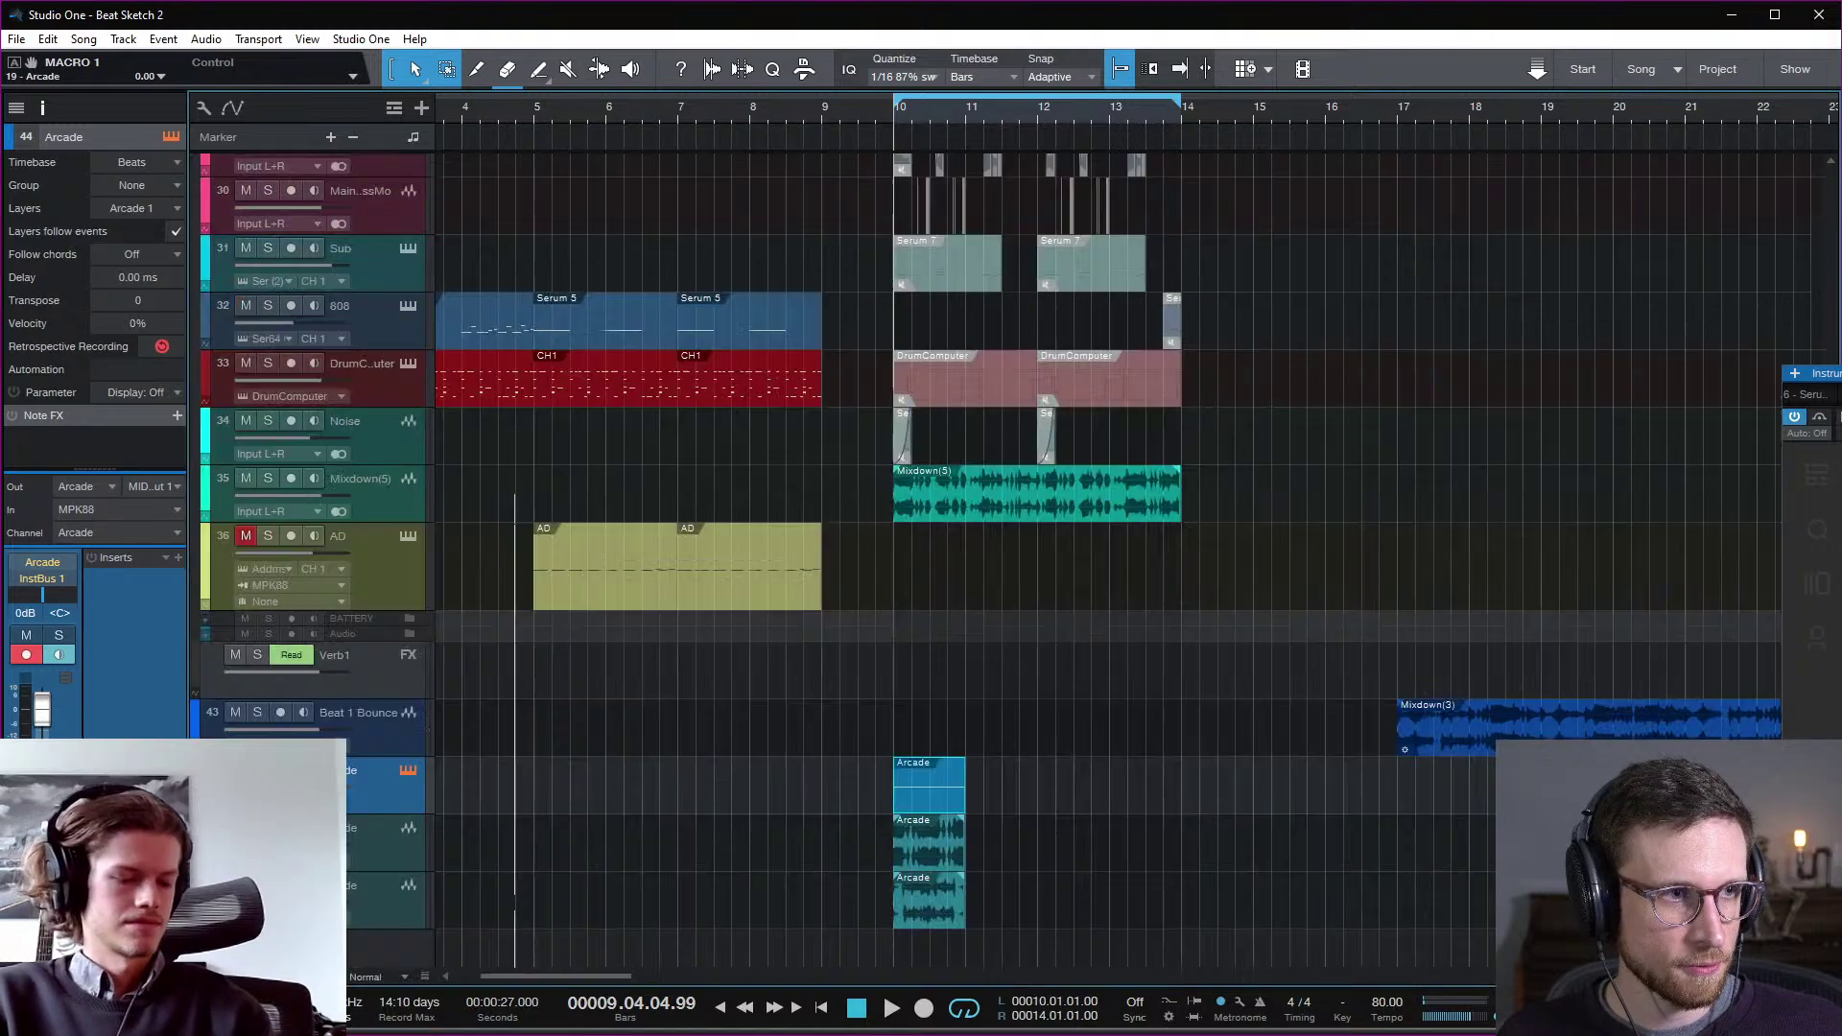
# Step: Expand the Audio folder and enable its Audio 1 track
pyautogui.click(407, 635)
pyautogui.click(396, 679)
pyautogui.rightClick(395, 681)
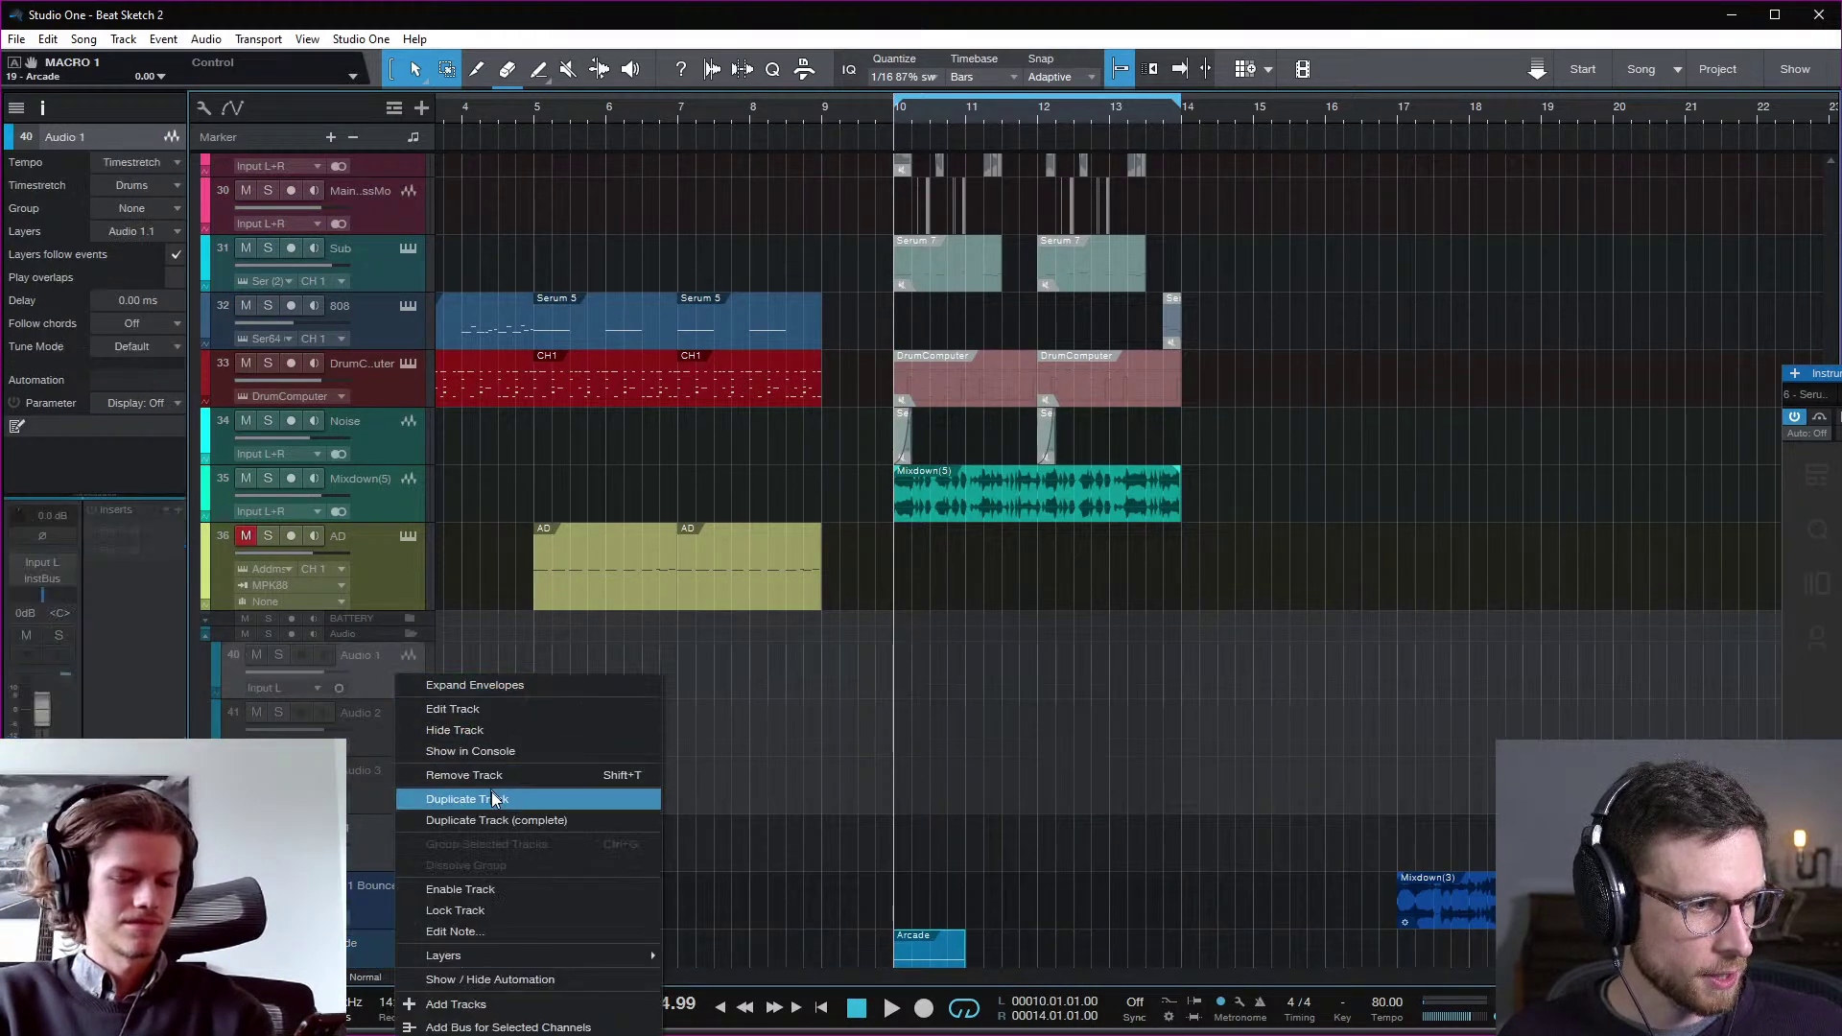
pyautogui.click(521, 890)
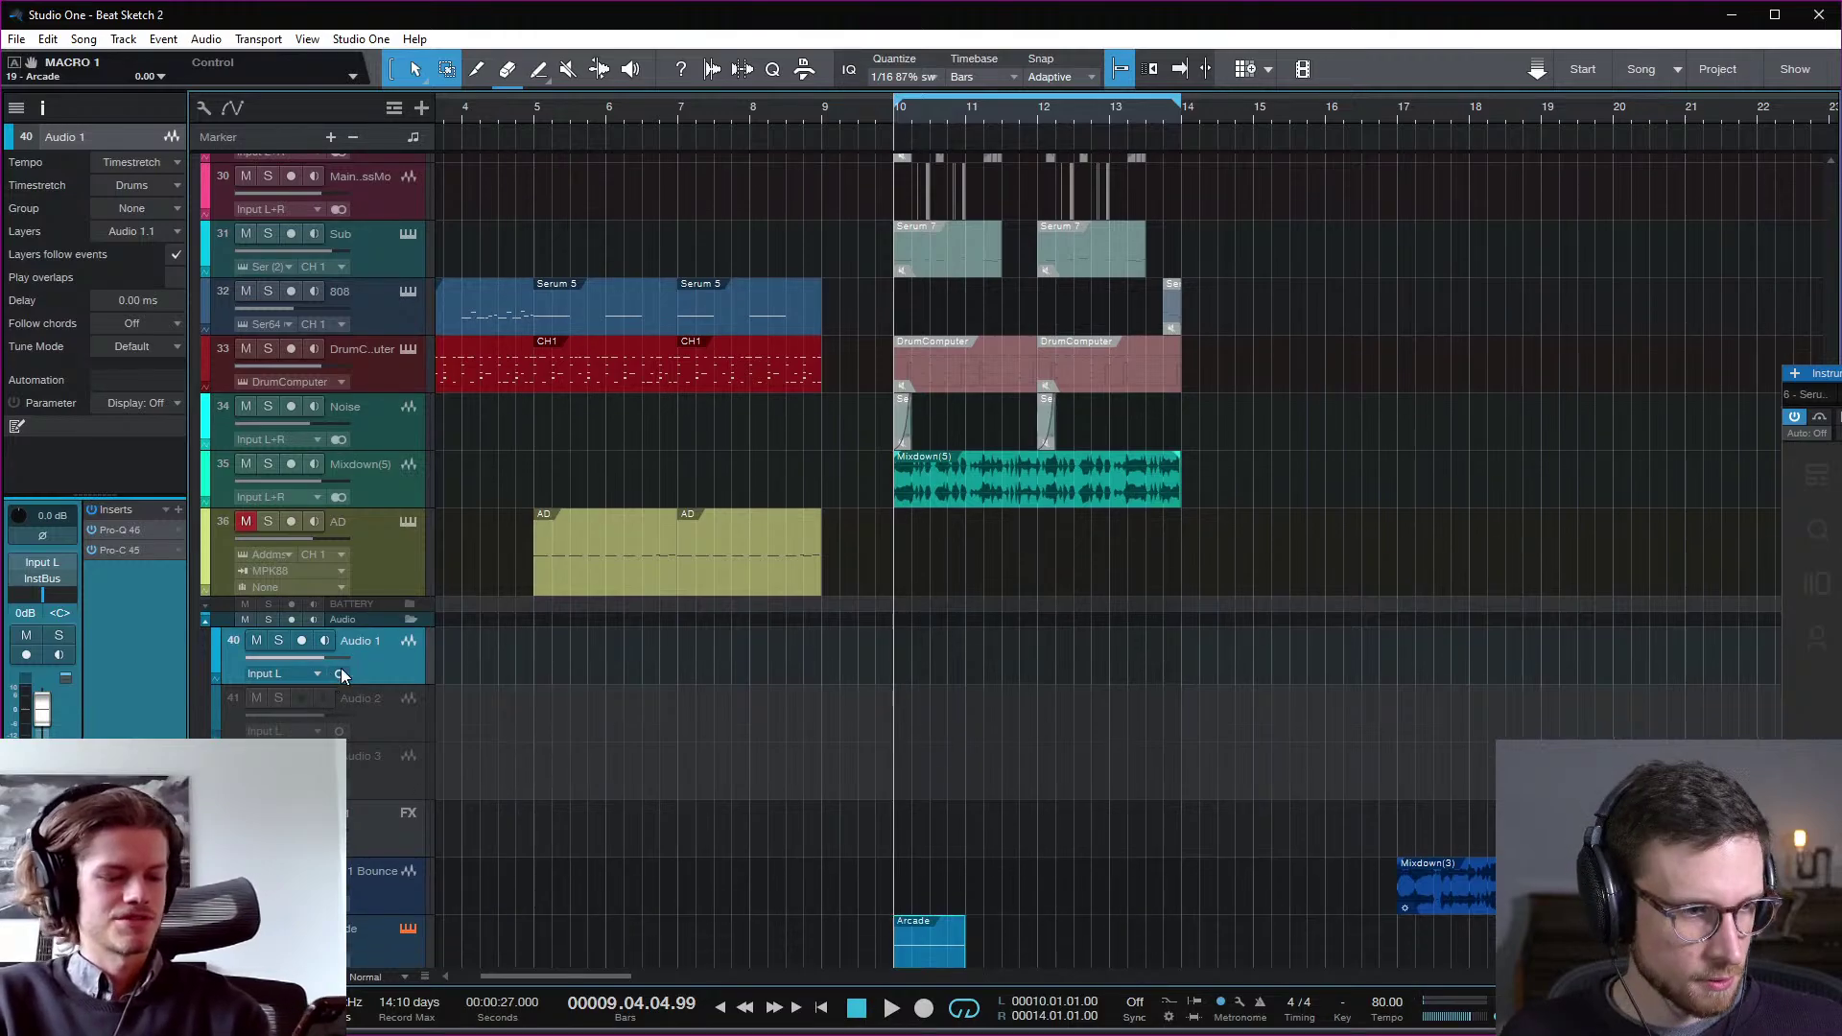
# Step: Move the Audio 1 track out of its folder to directly below the Arcade instrument track, and select the Arcade track
pyautogui.scroll(-3, 522, 694)
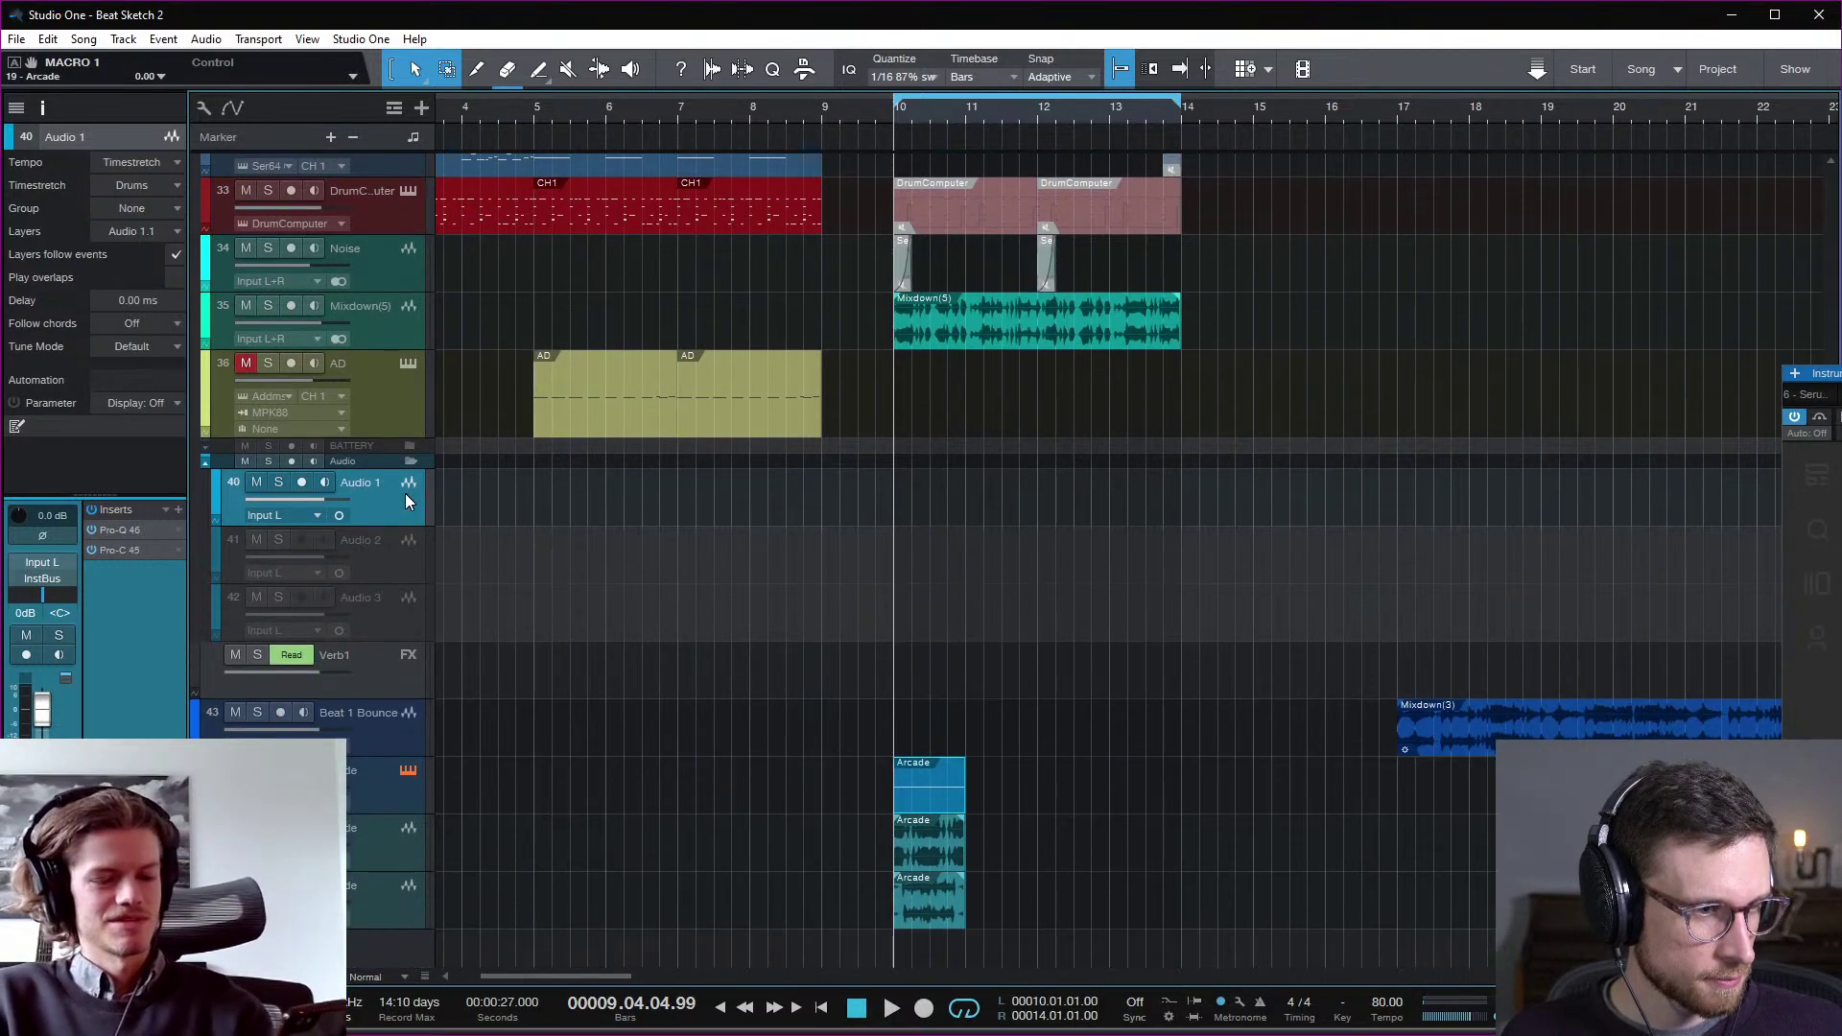
pyautogui.moveTo(404, 493); pyautogui.dragTo(418, 800)
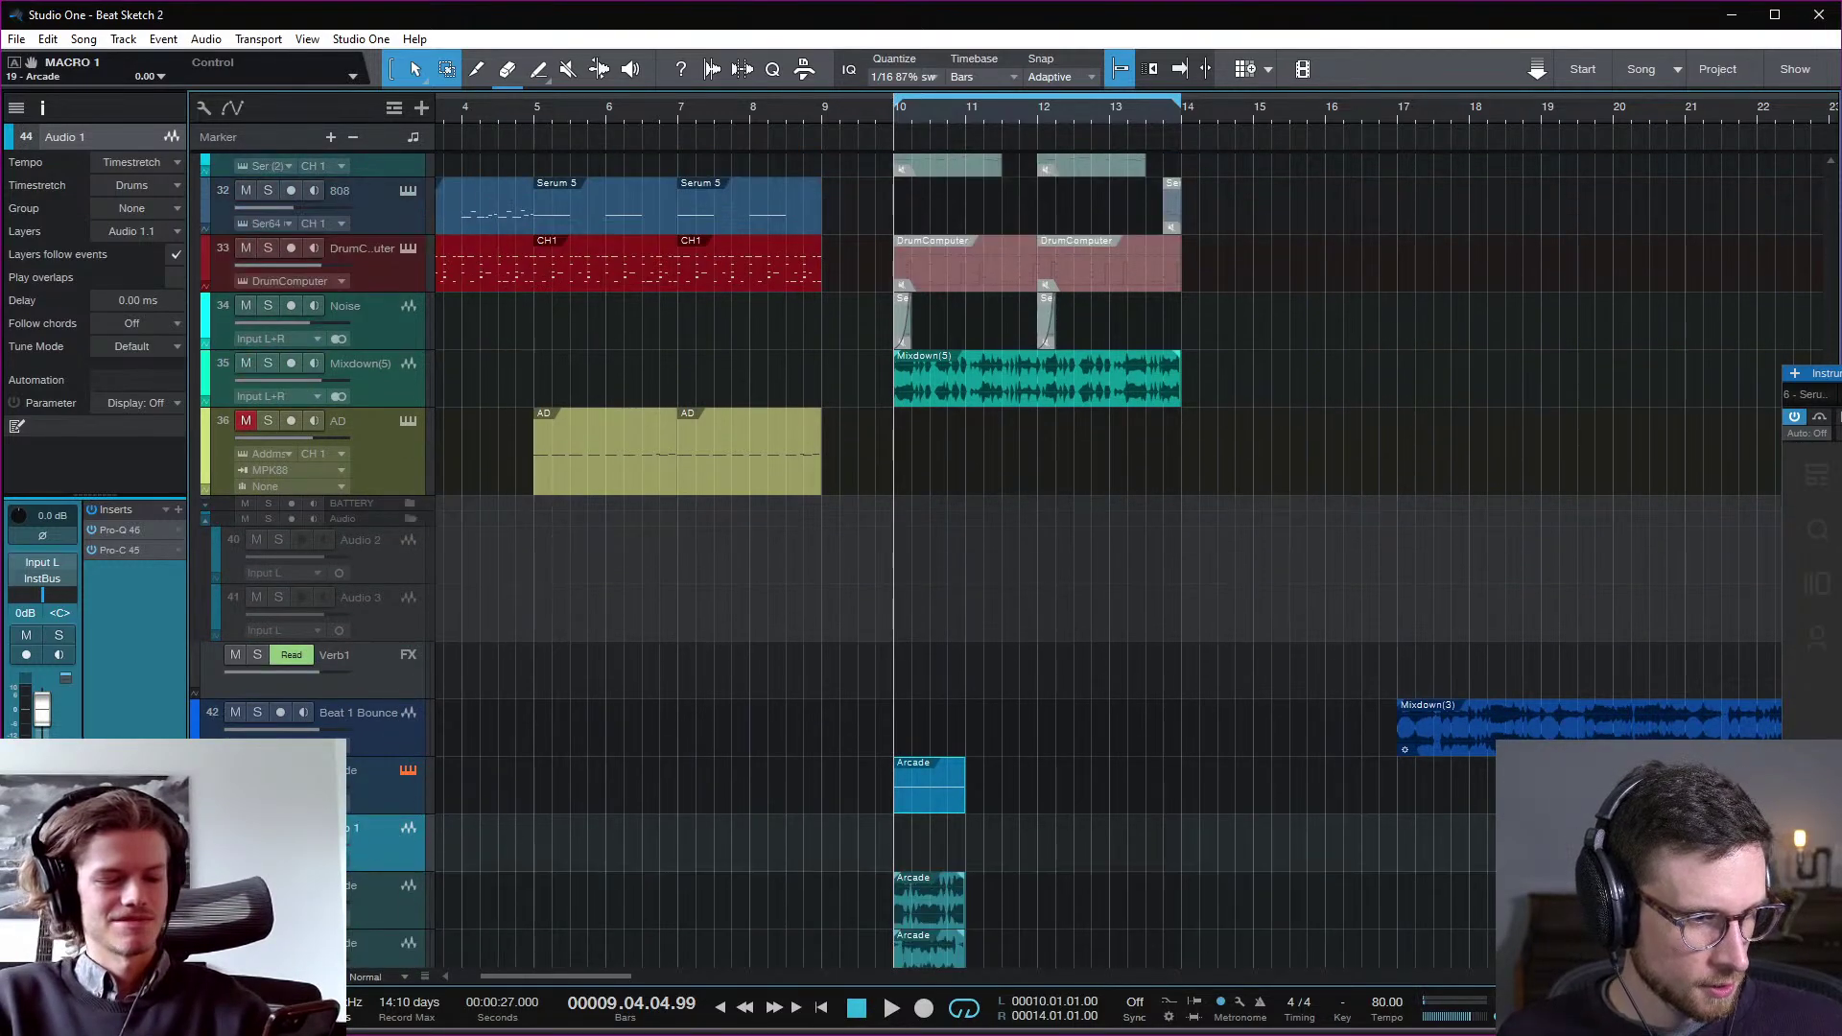
pyautogui.click(381, 800)
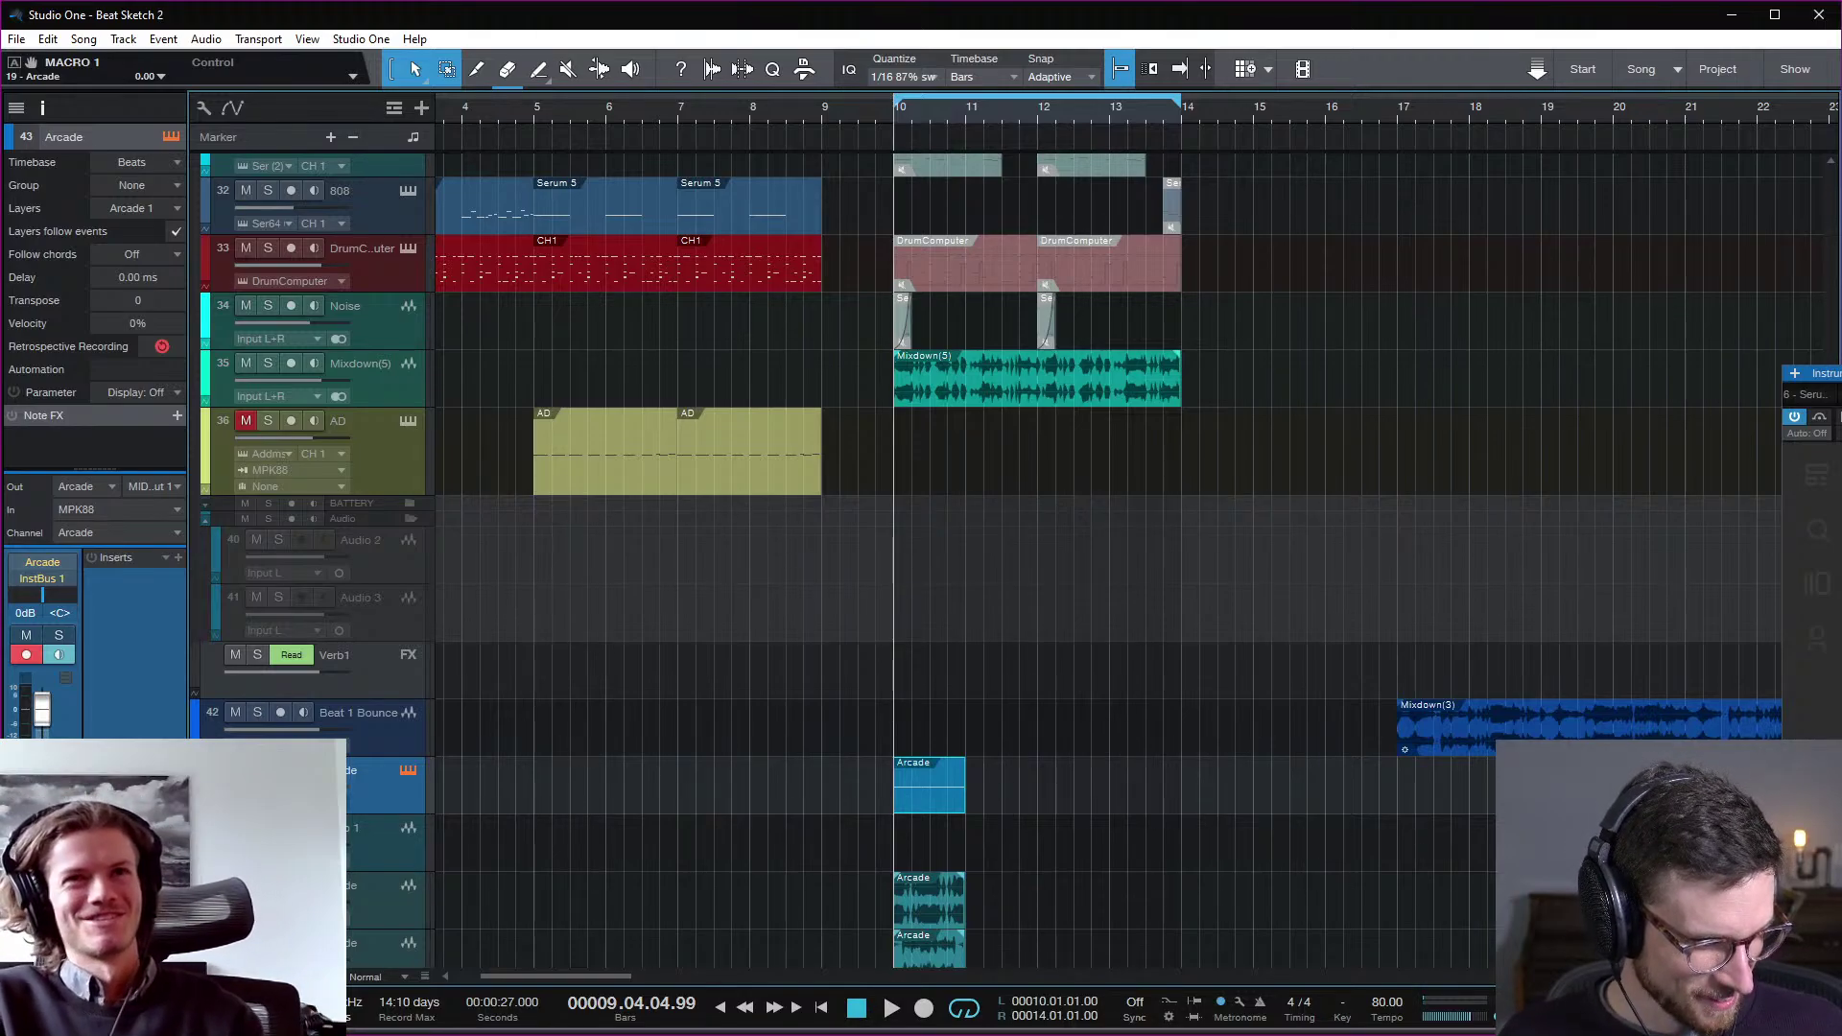
# Step: Inspect the Audio 1 track's channel in the mixer and the insert effects available for the Arcade track
pyautogui.click(390, 855)
pyautogui.press('F3')
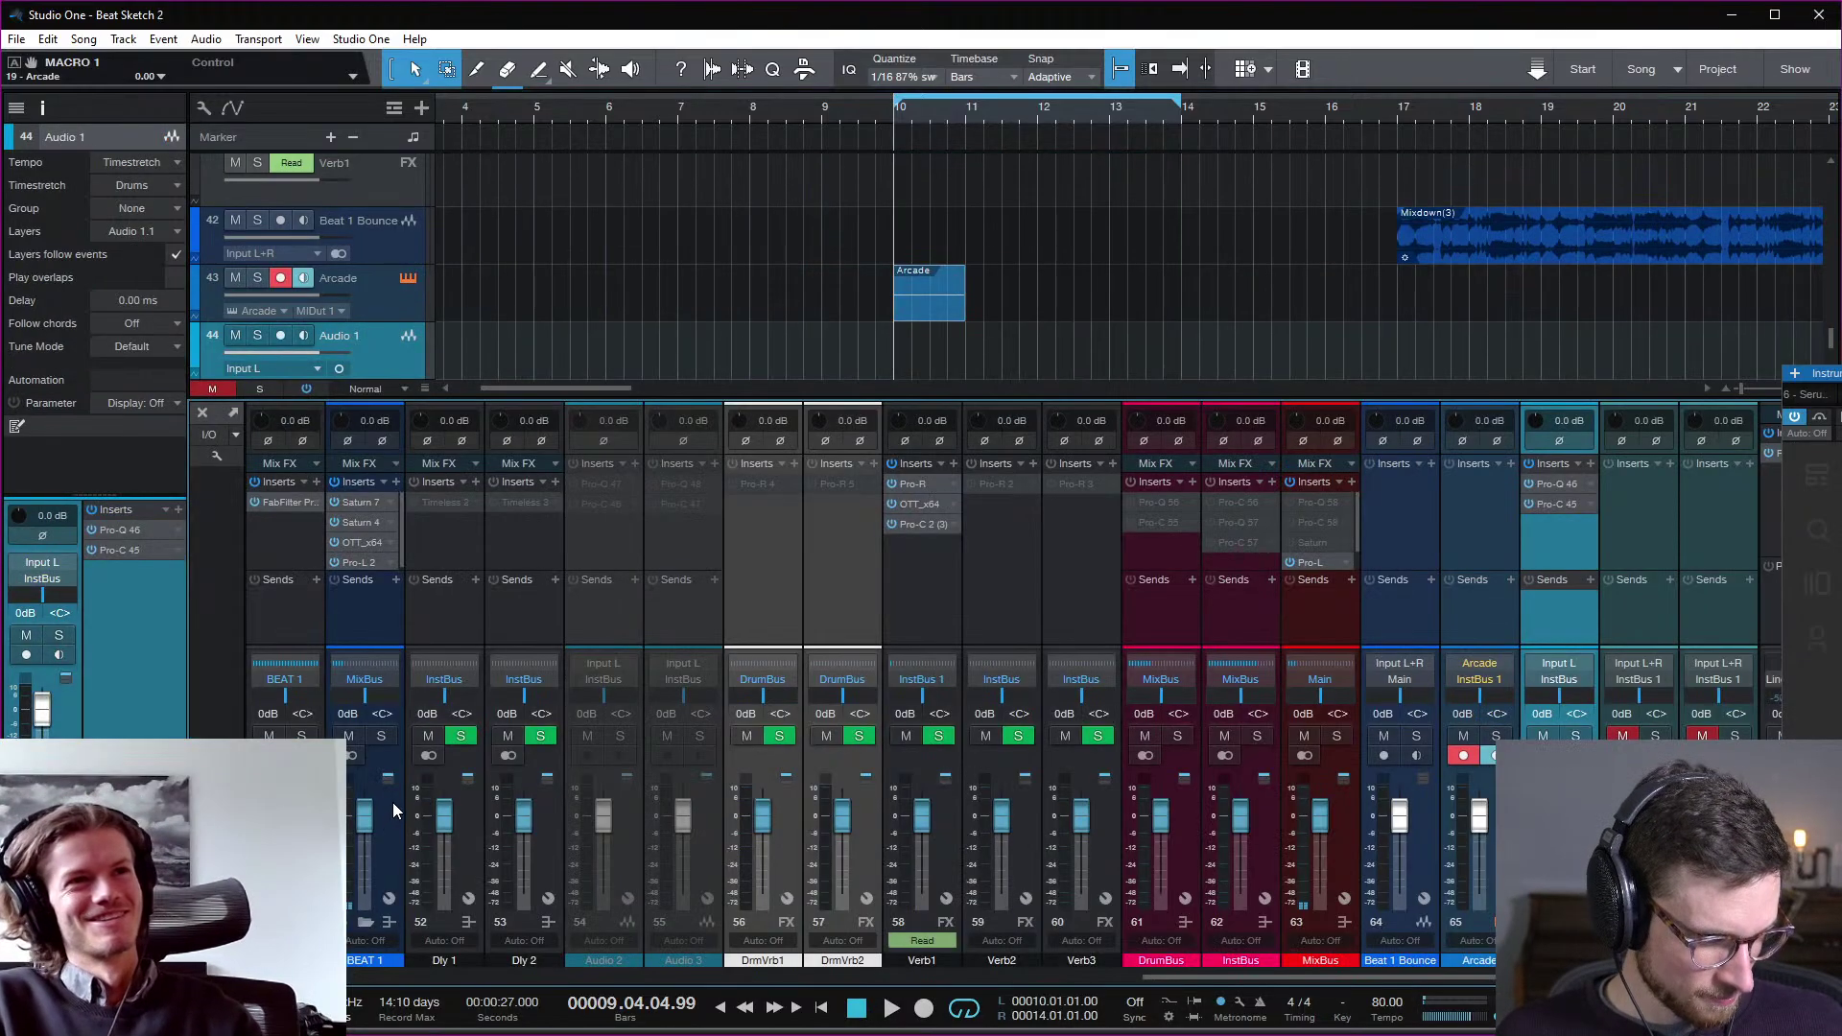
pyautogui.press('F3')
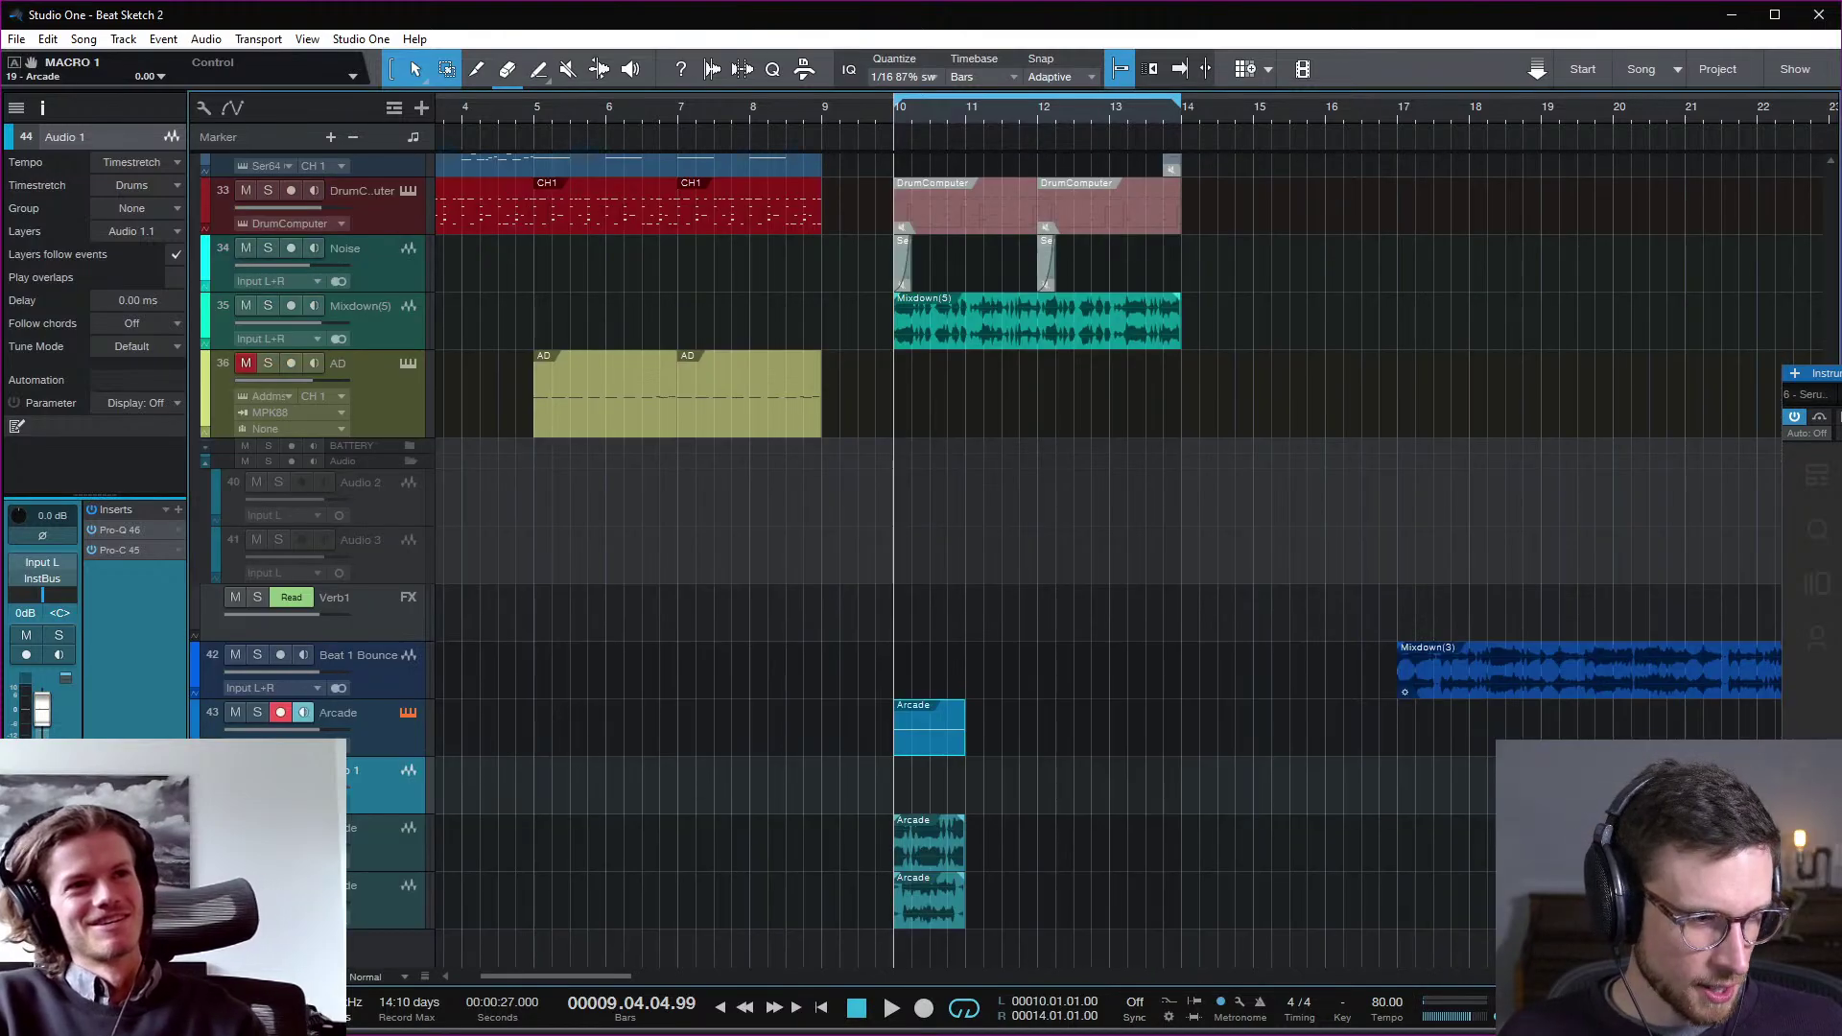
pyautogui.click(390, 735)
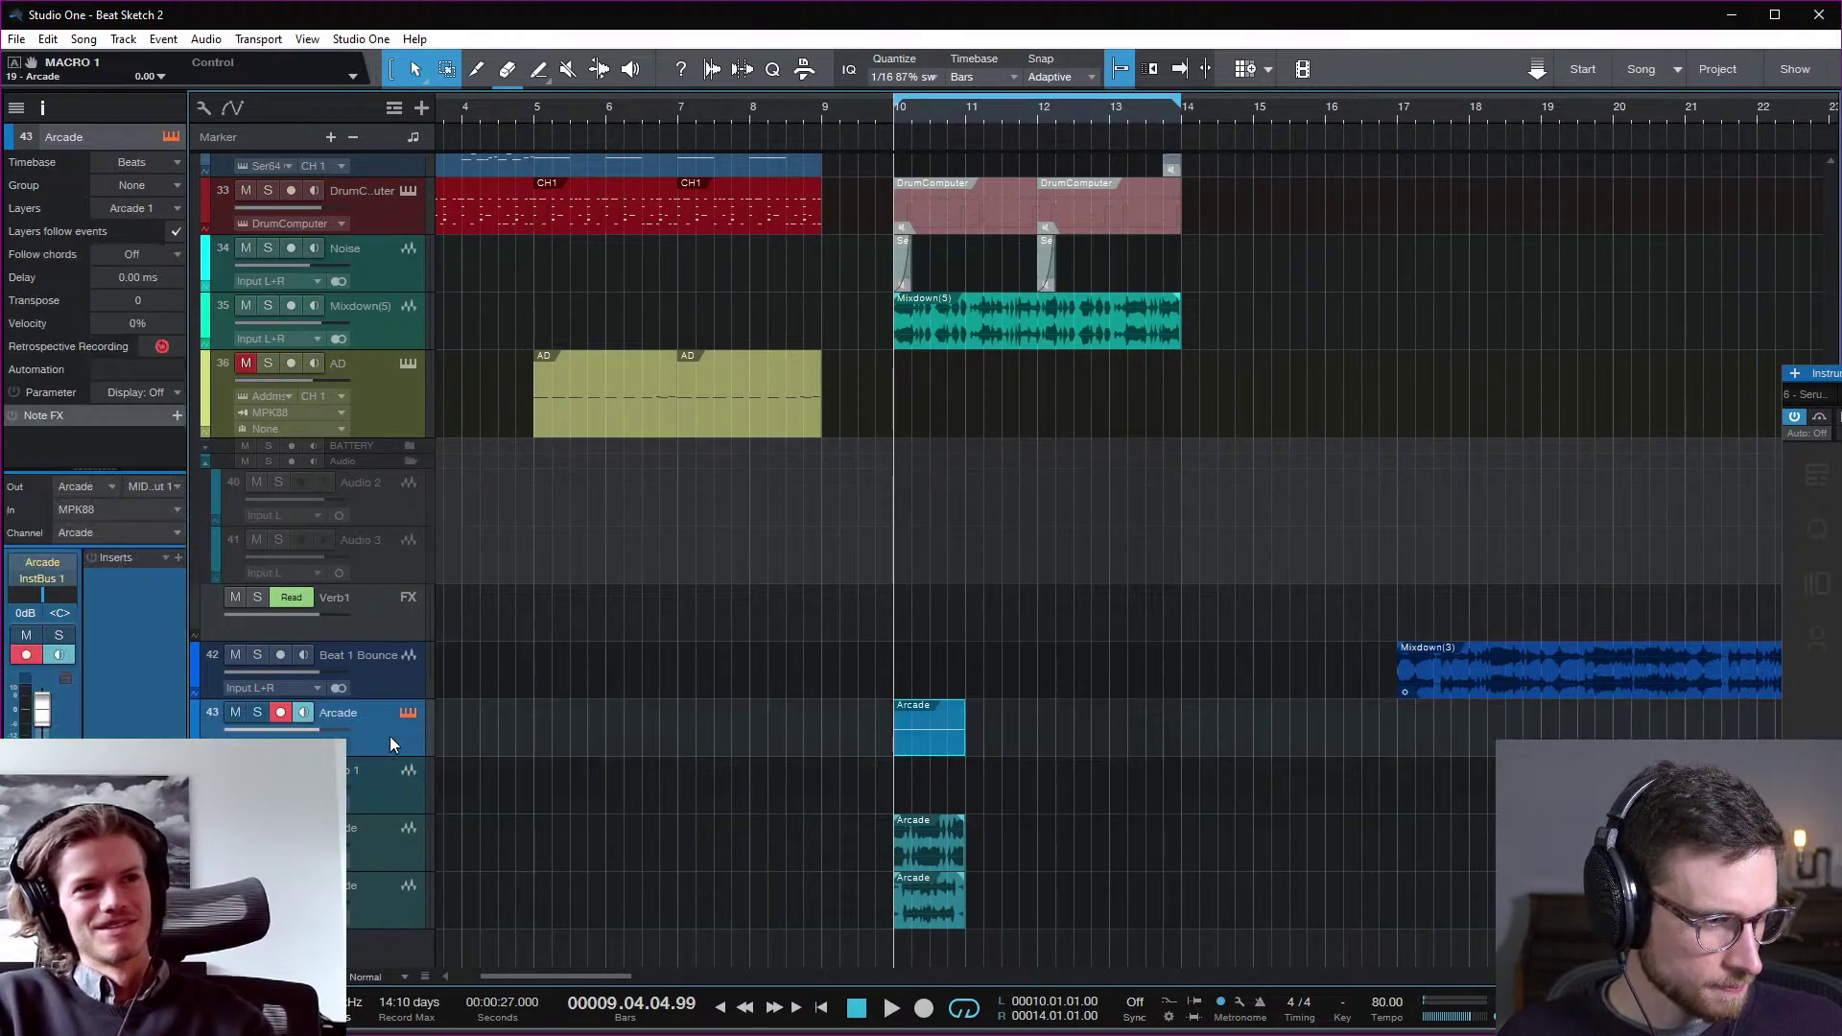
pyautogui.click(179, 558)
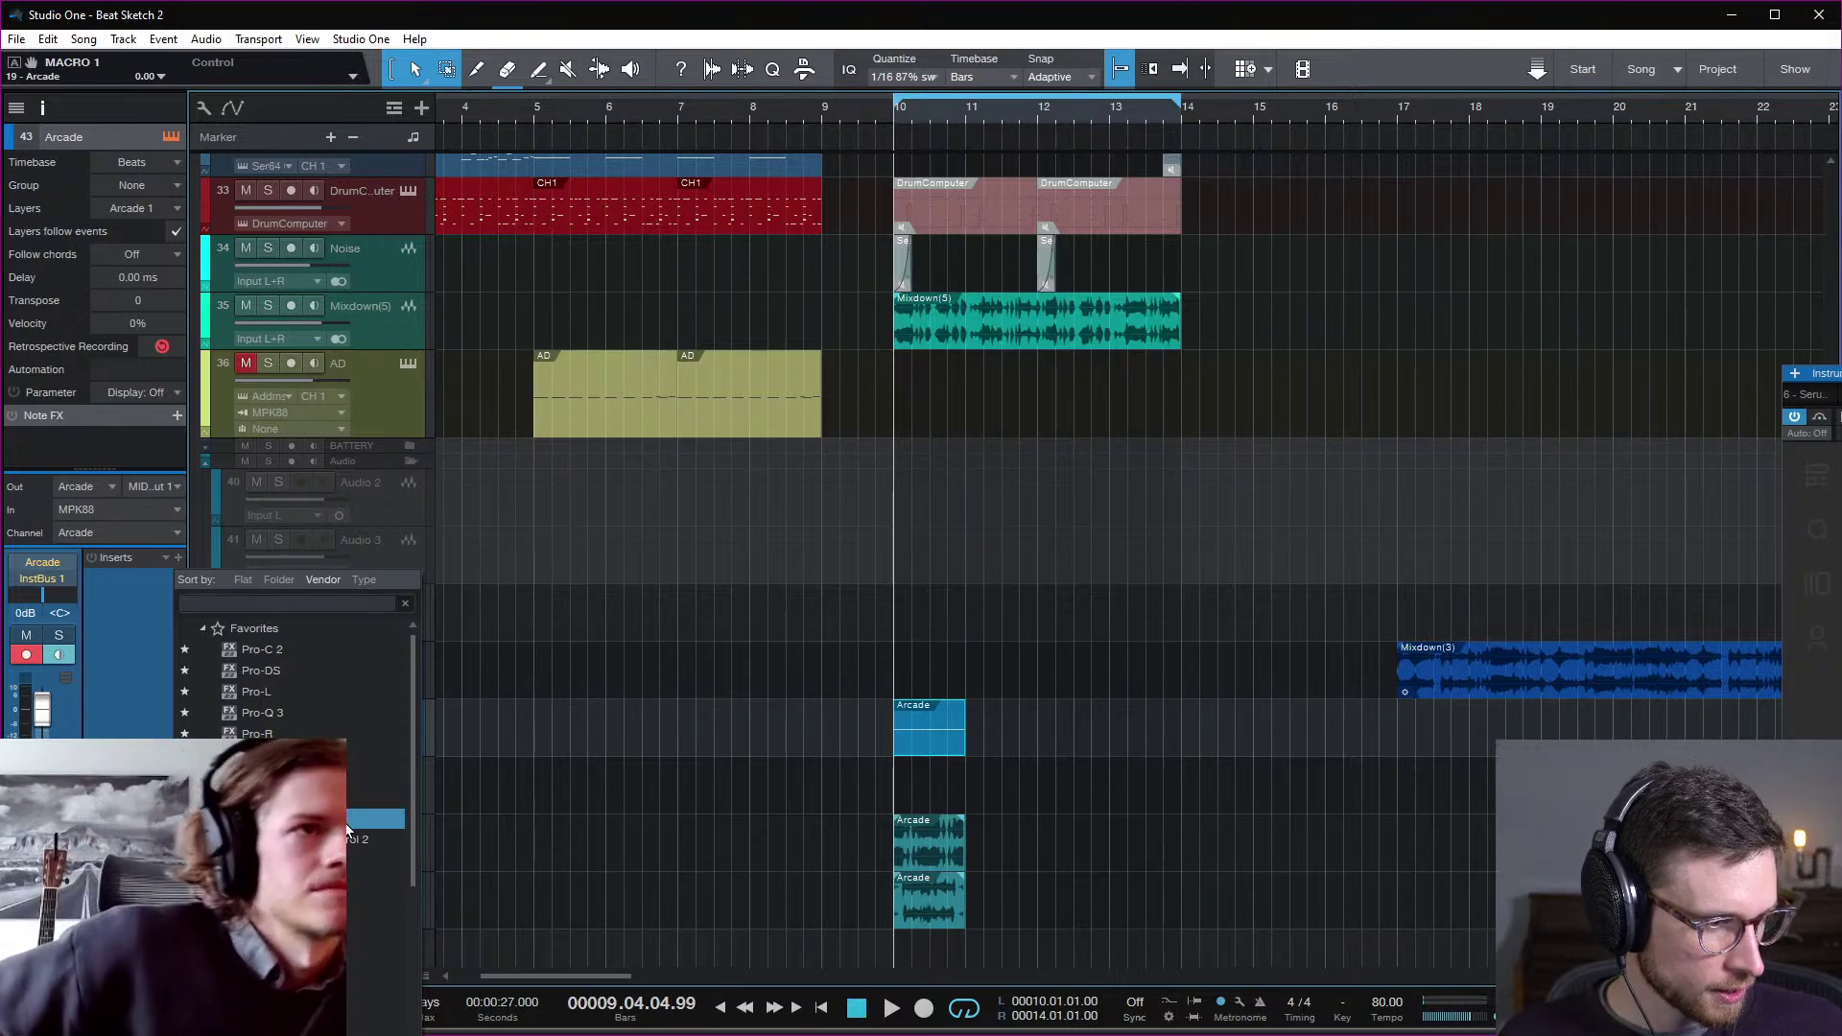
pyautogui.click(485, 836)
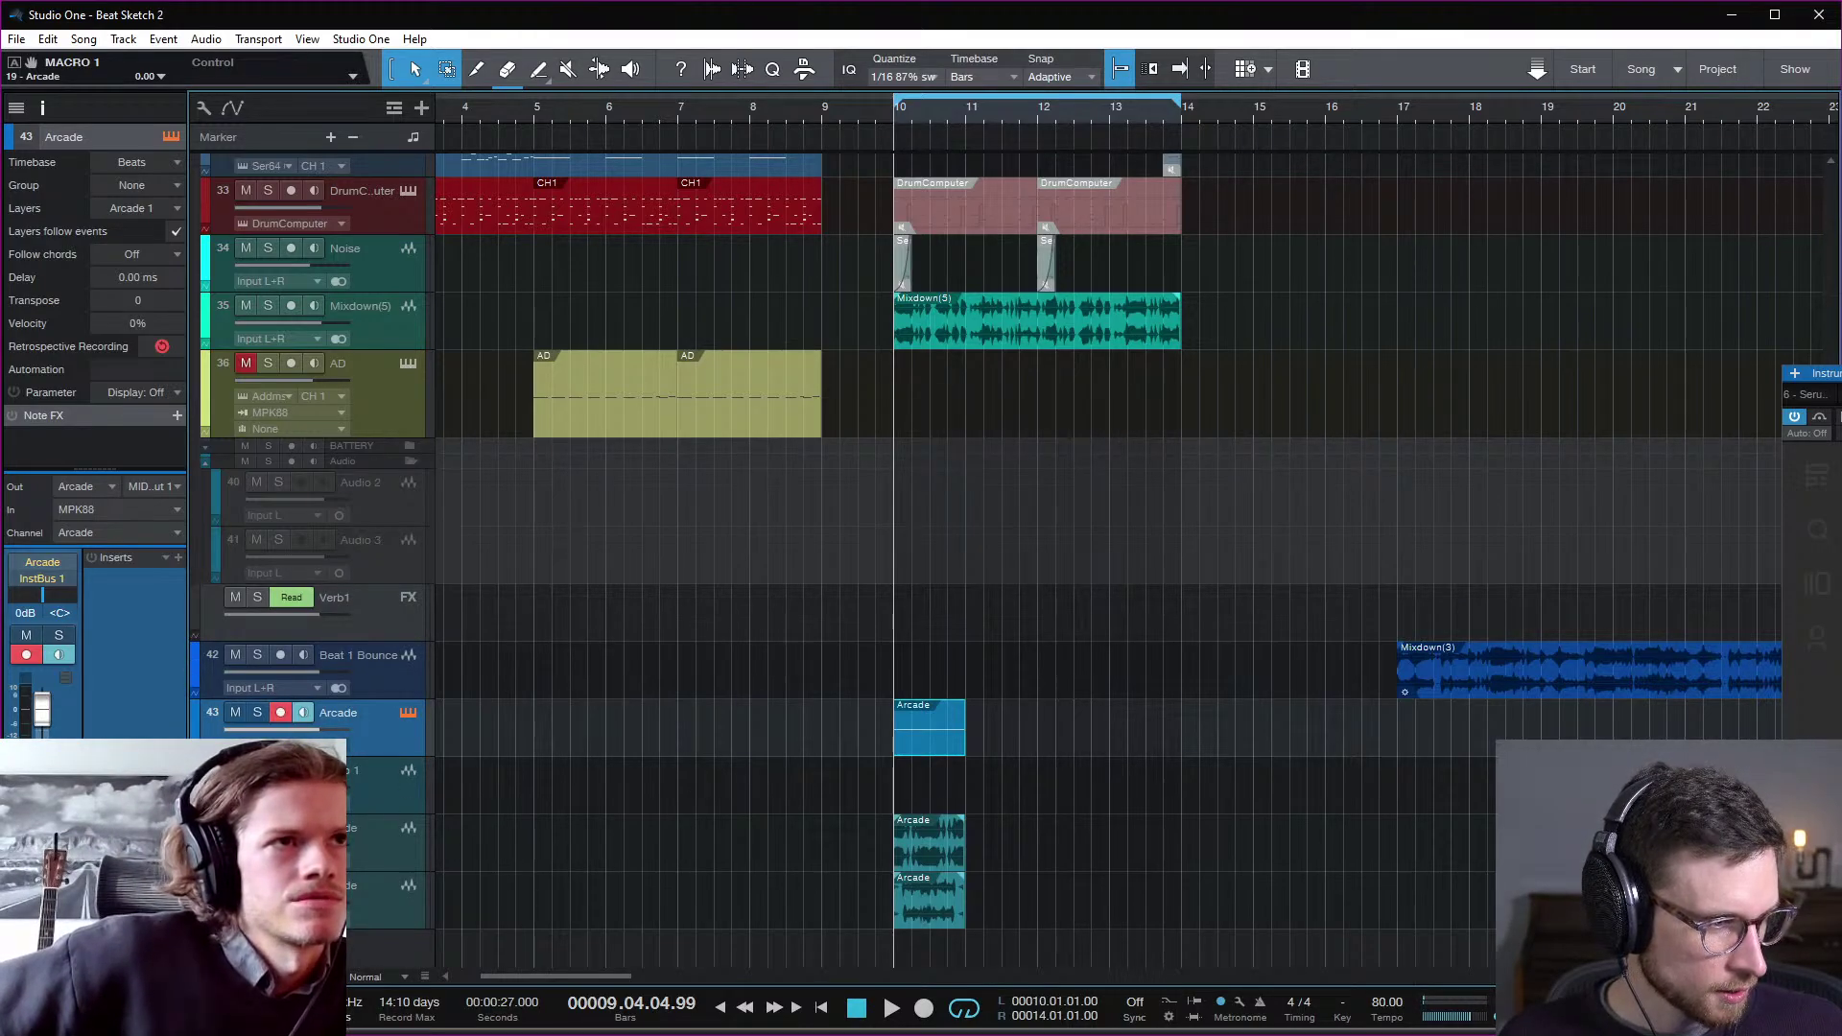
# Step: Examine the input source choices for the Audio 1 channel, including the track sources, both in the inspector and the mixer
pyautogui.click(394, 796)
pyautogui.press('F3')
pyautogui.click(50, 565)
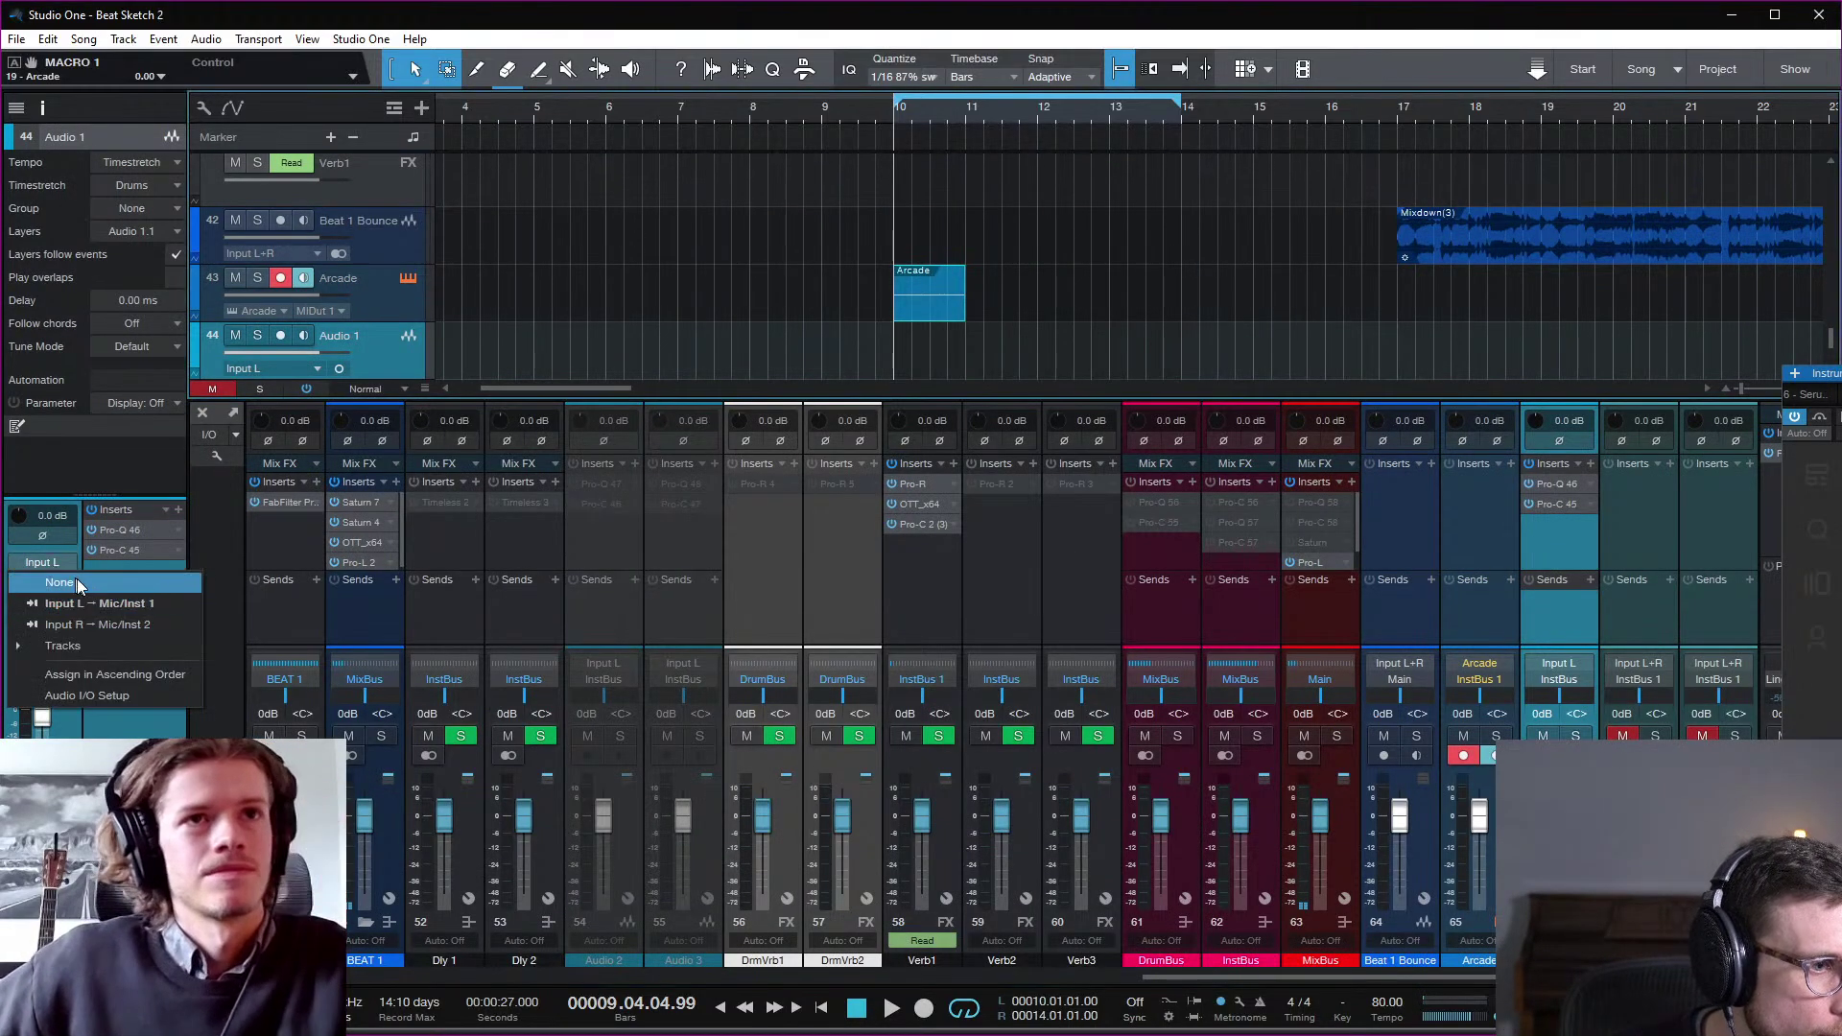
pyautogui.click(129, 648)
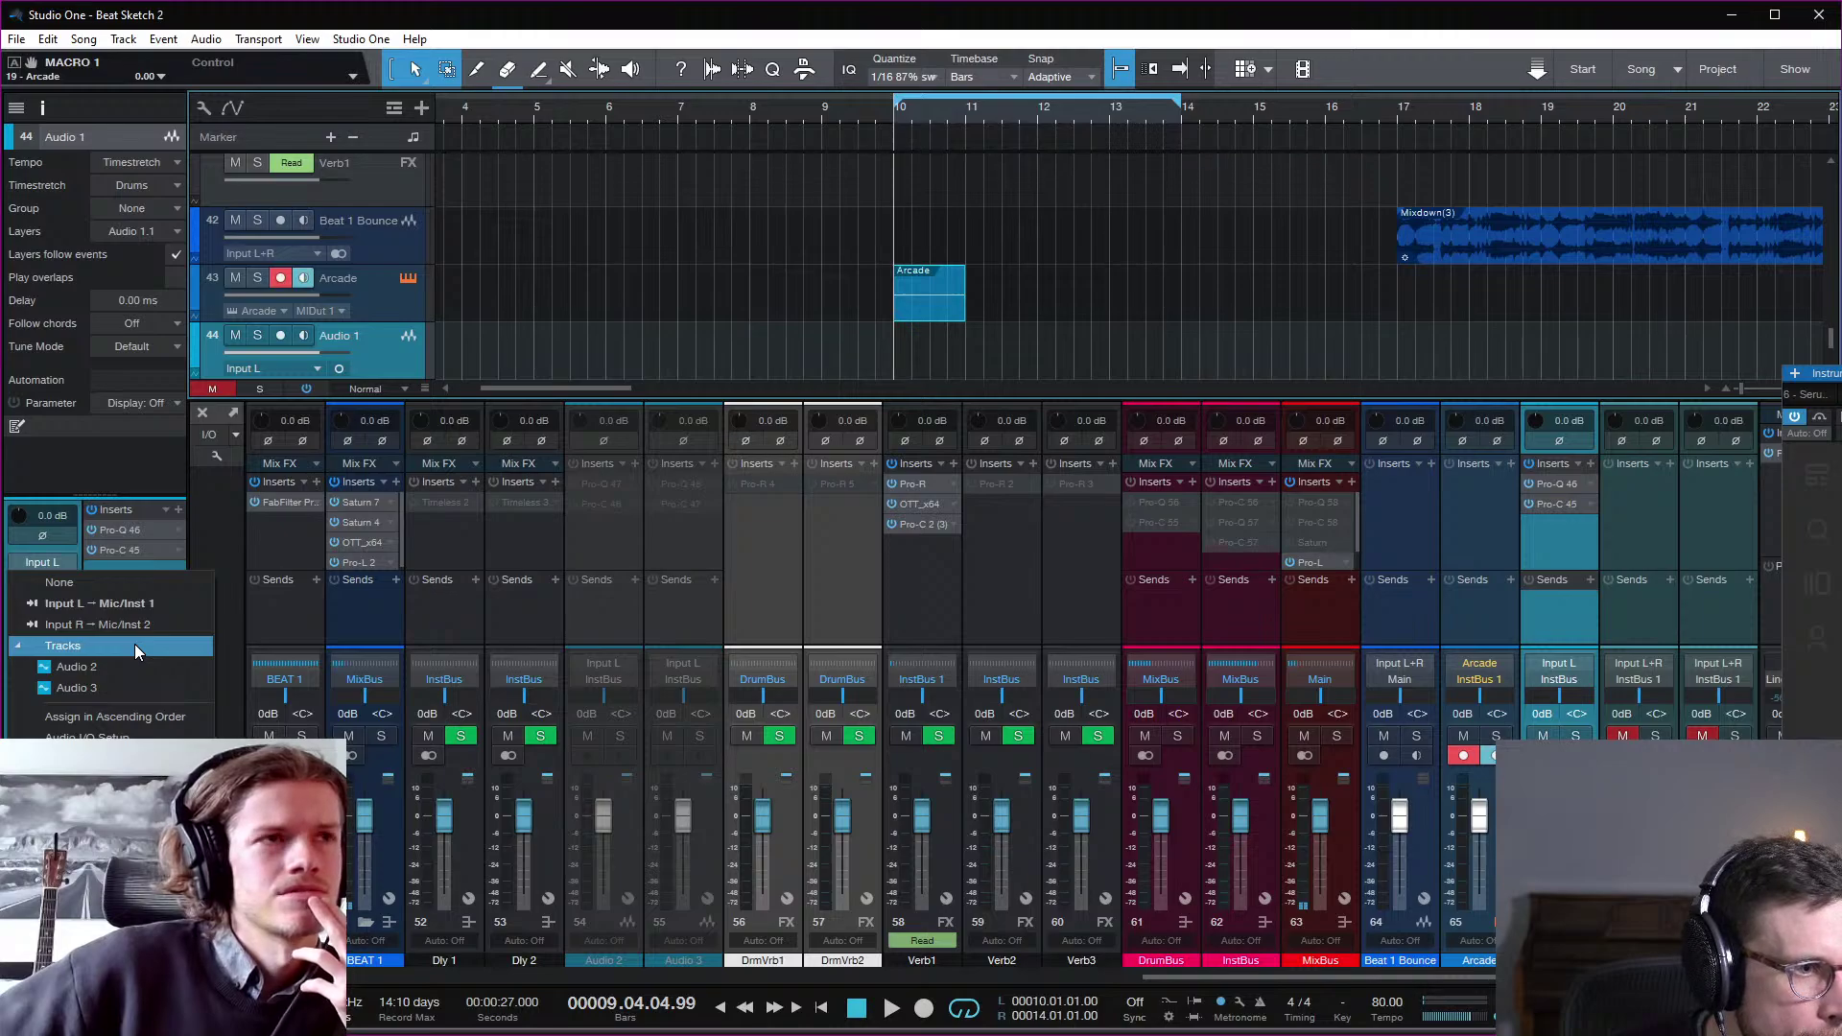
pyautogui.click(134, 646)
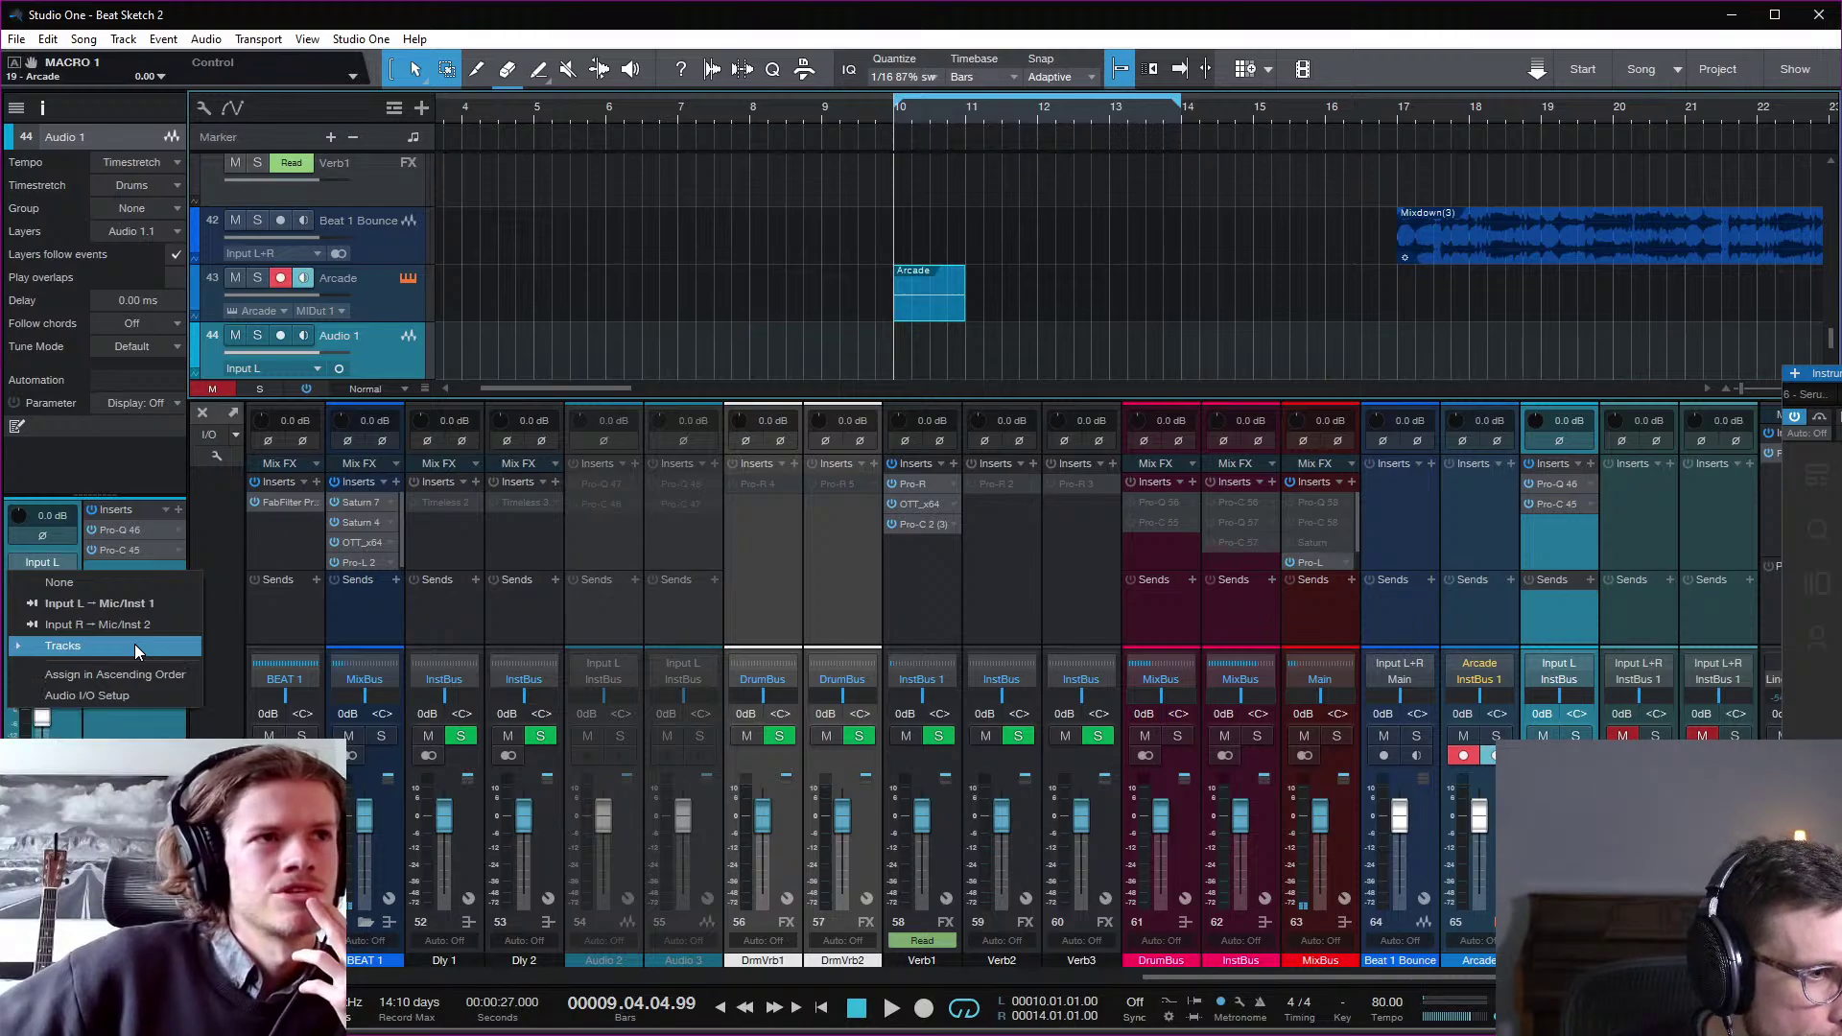
pyautogui.click(257, 758)
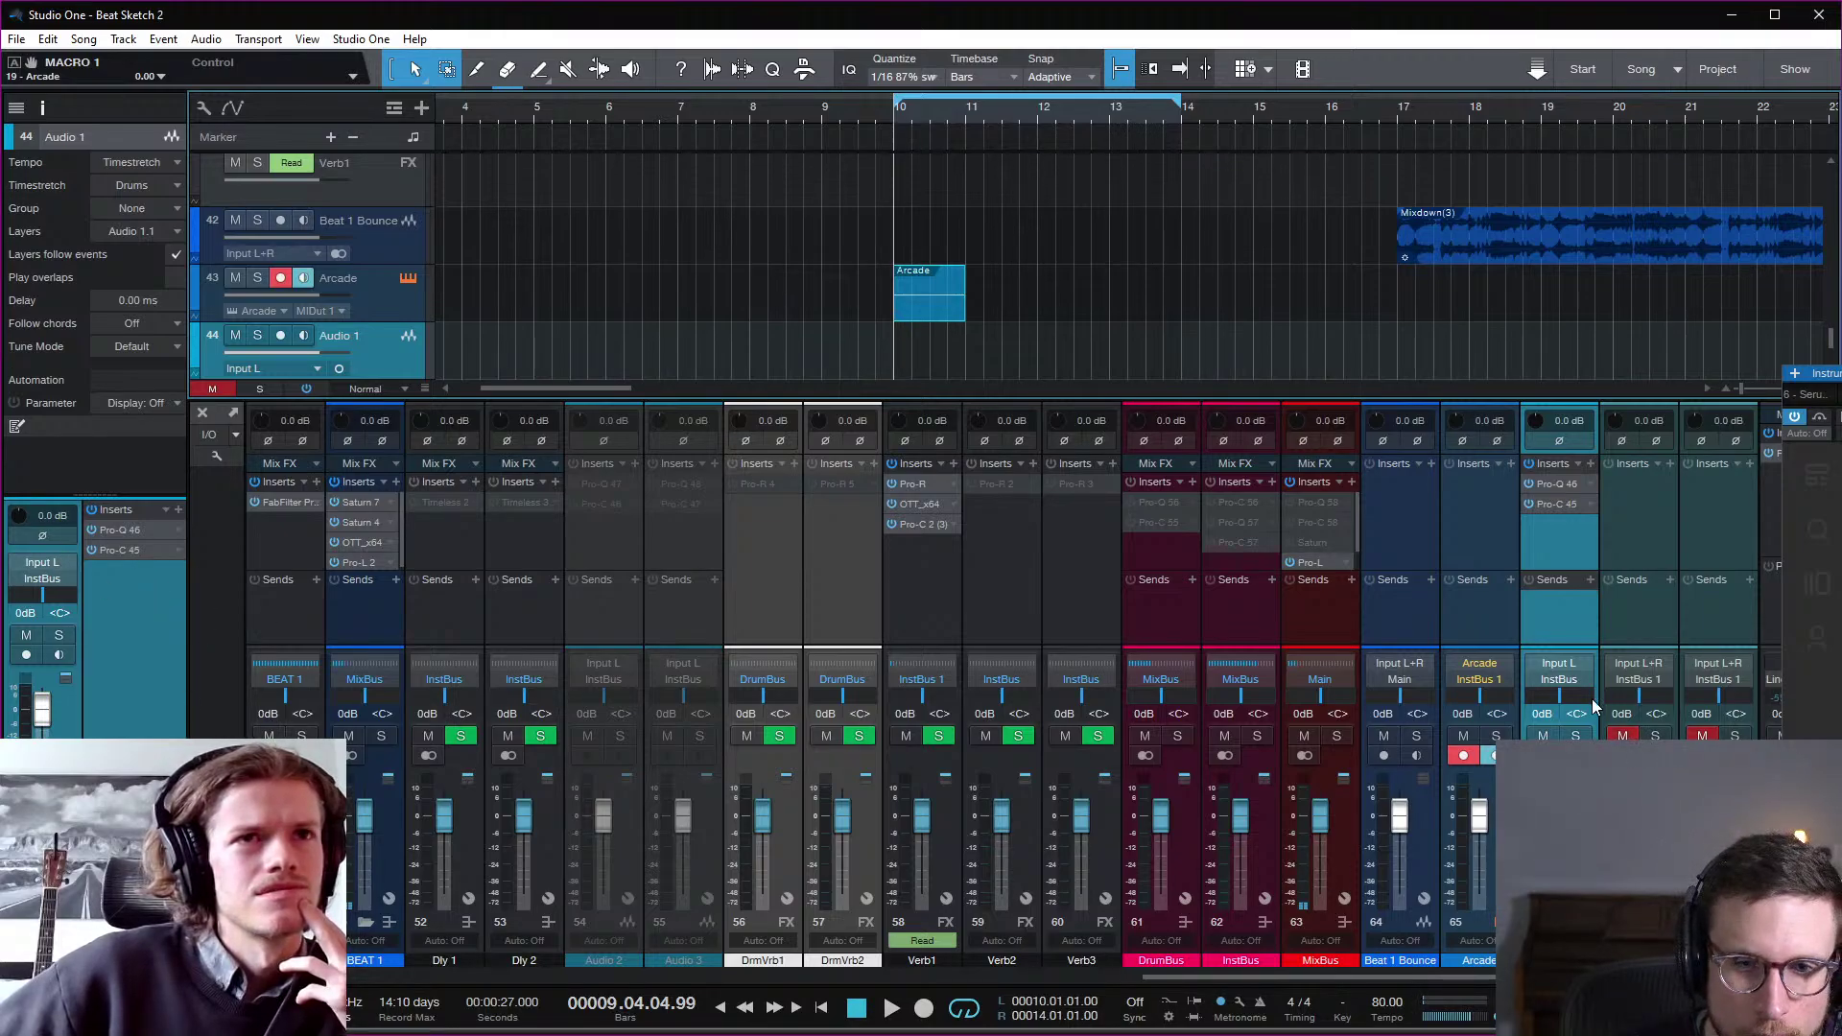
pyautogui.click(1566, 665)
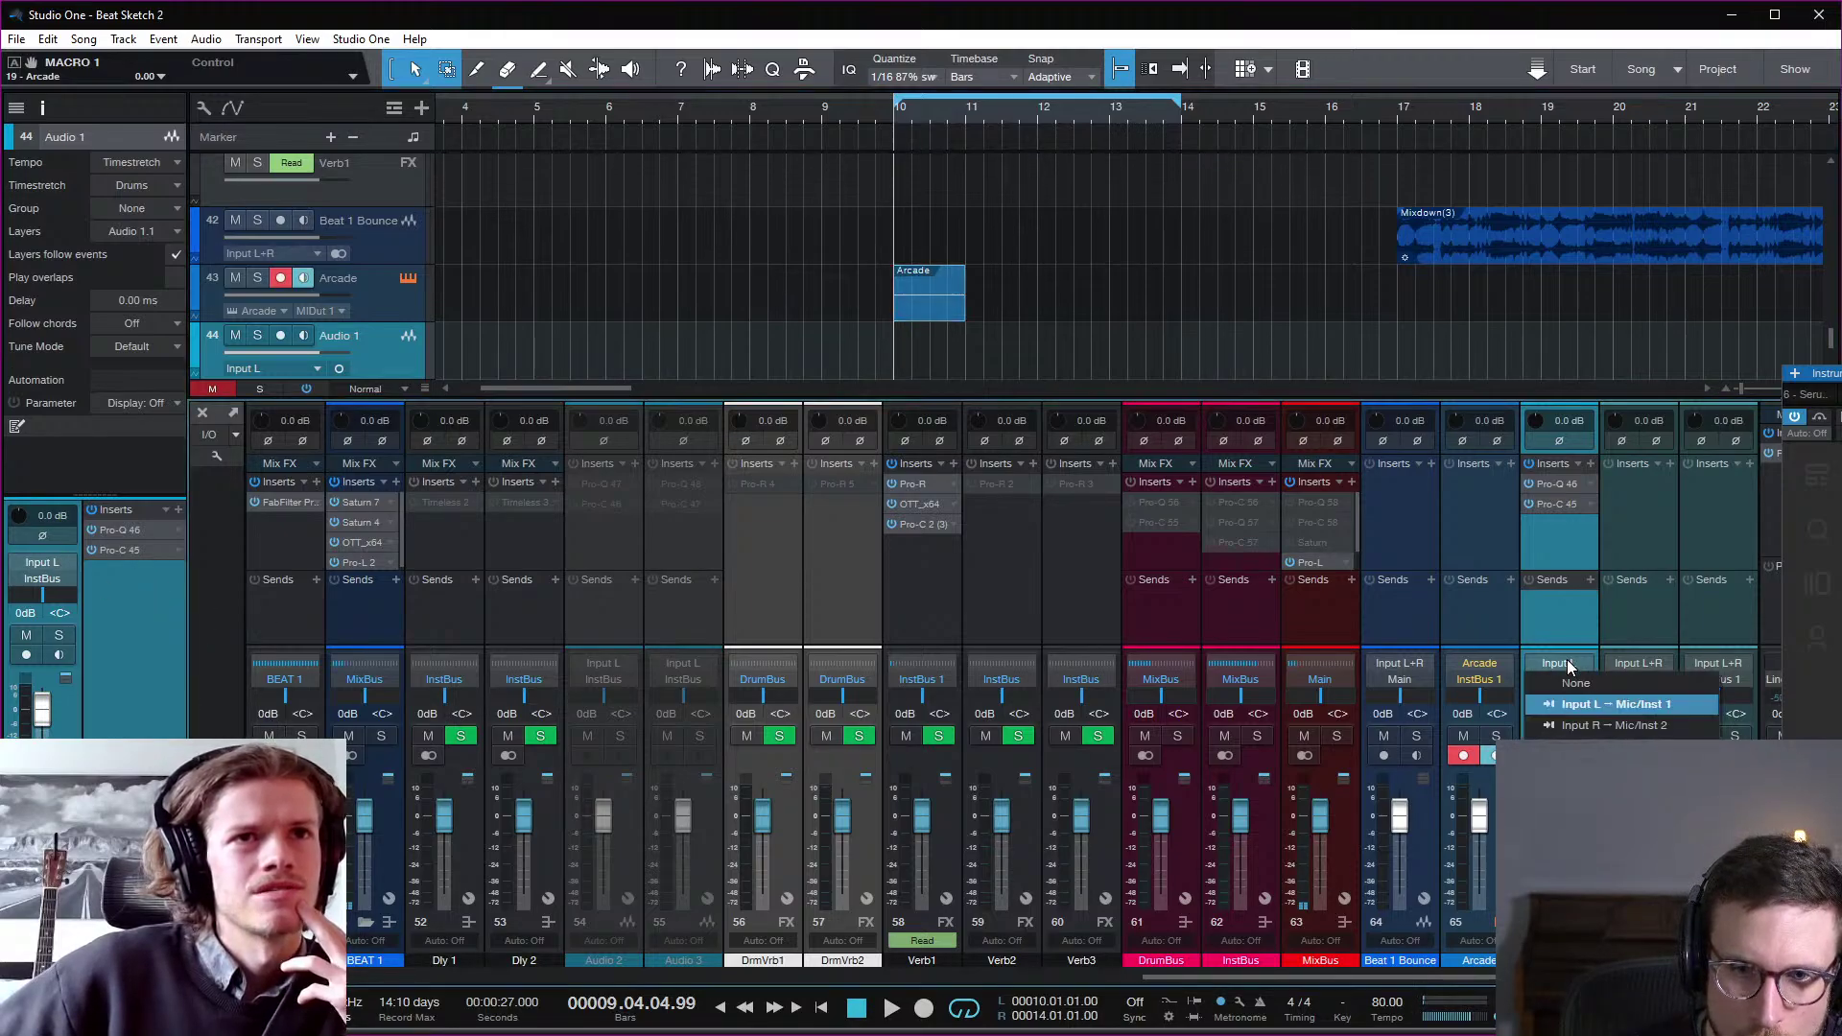
pyautogui.click(1574, 653)
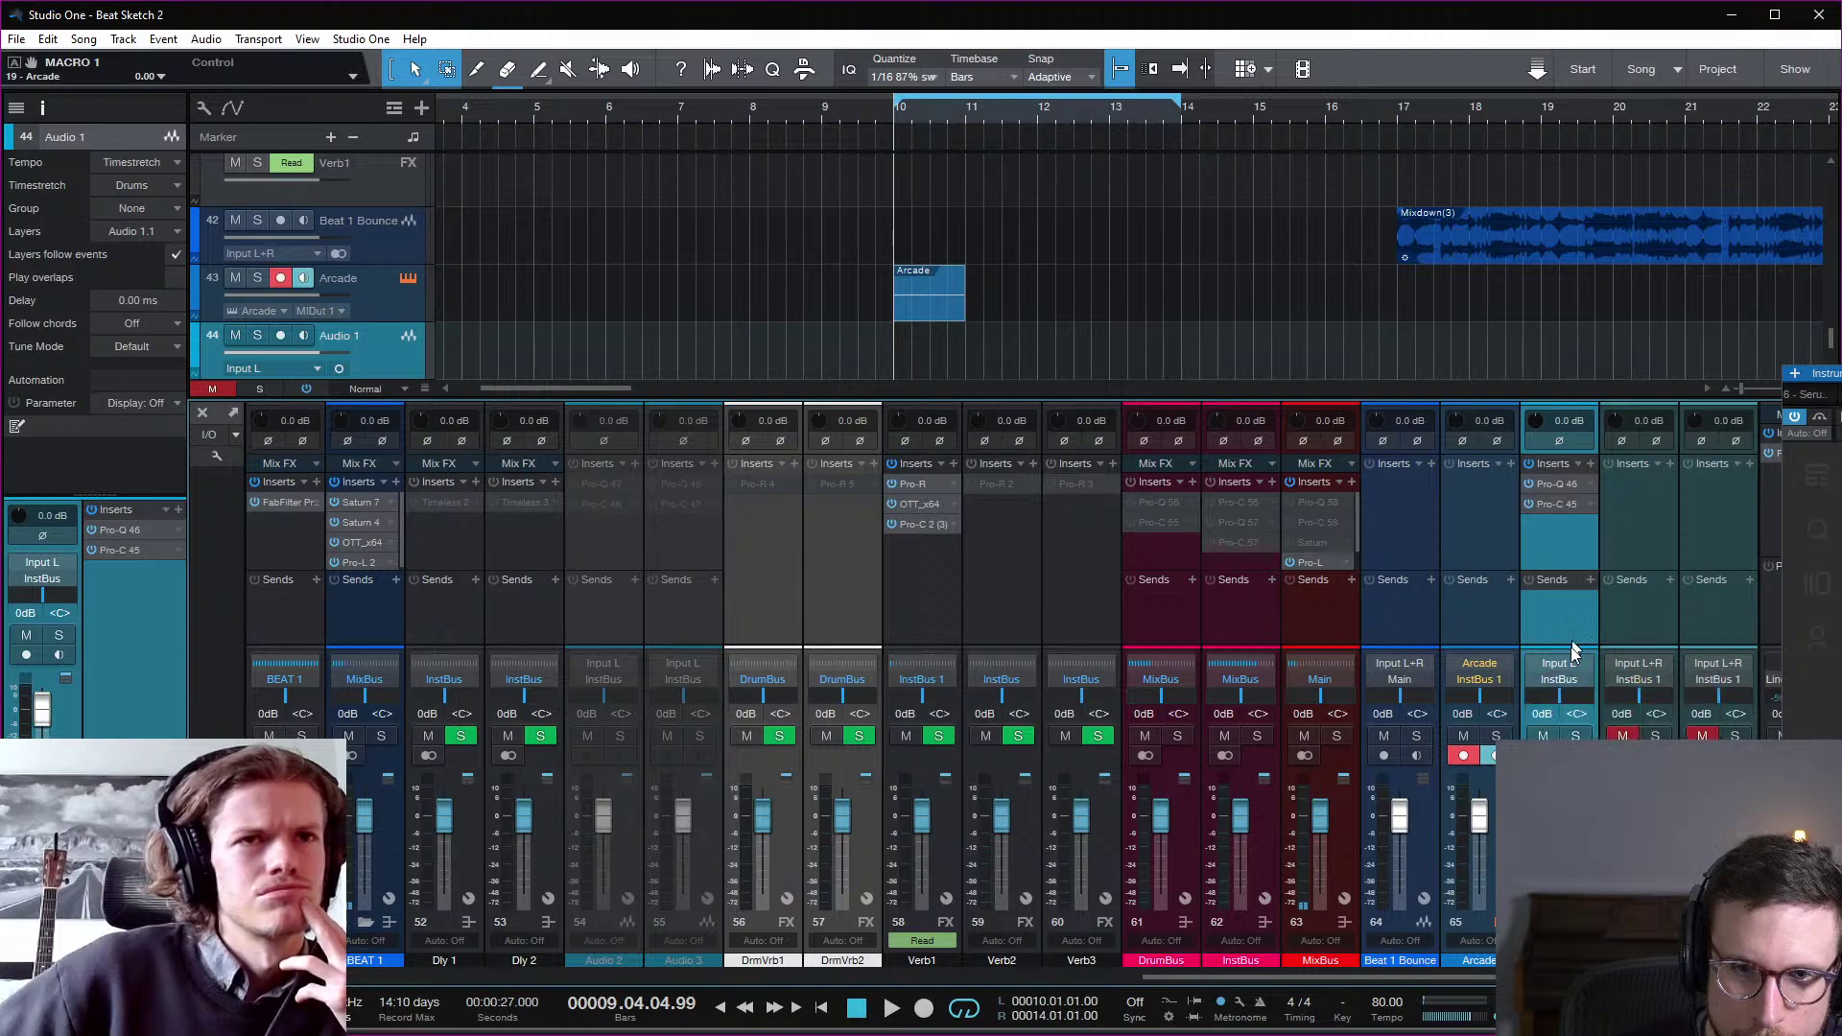
pyautogui.click(1574, 681)
pyautogui.click(1568, 615)
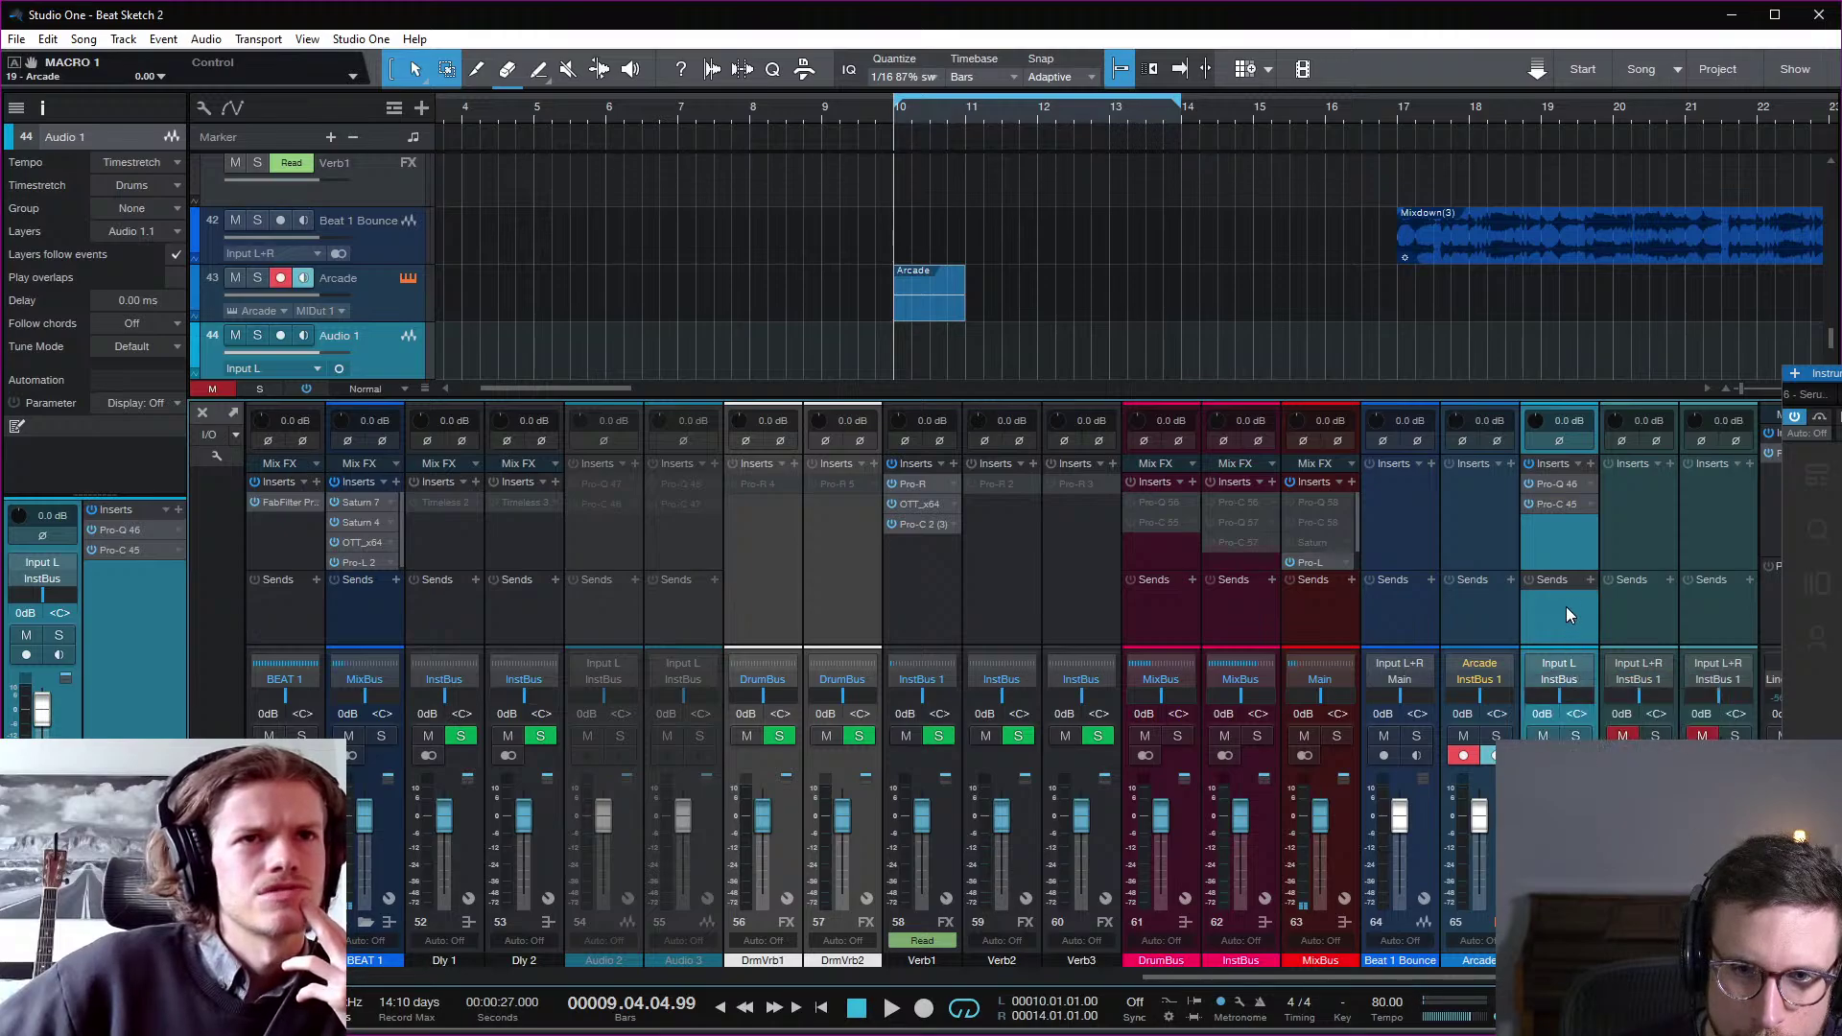
pyautogui.press('F3')
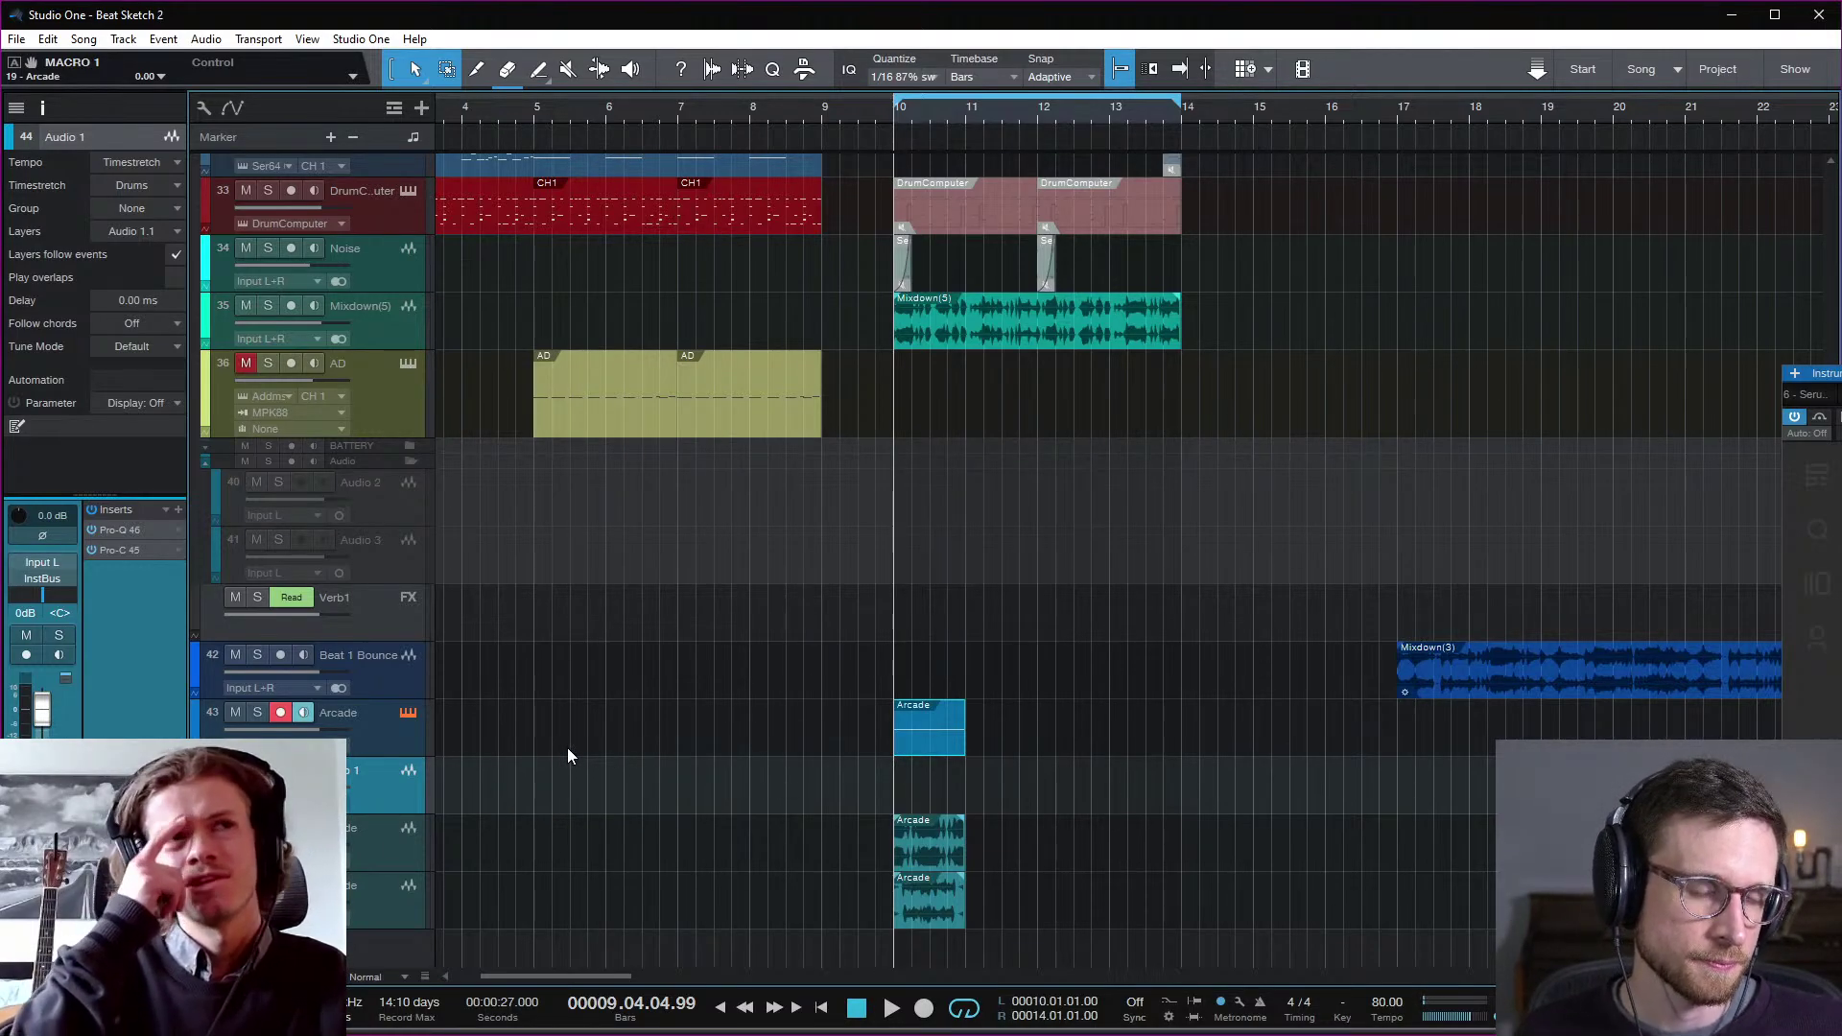
# Step: Examine the output destinations available for the Arcade instrument channel
pyautogui.click(399, 744)
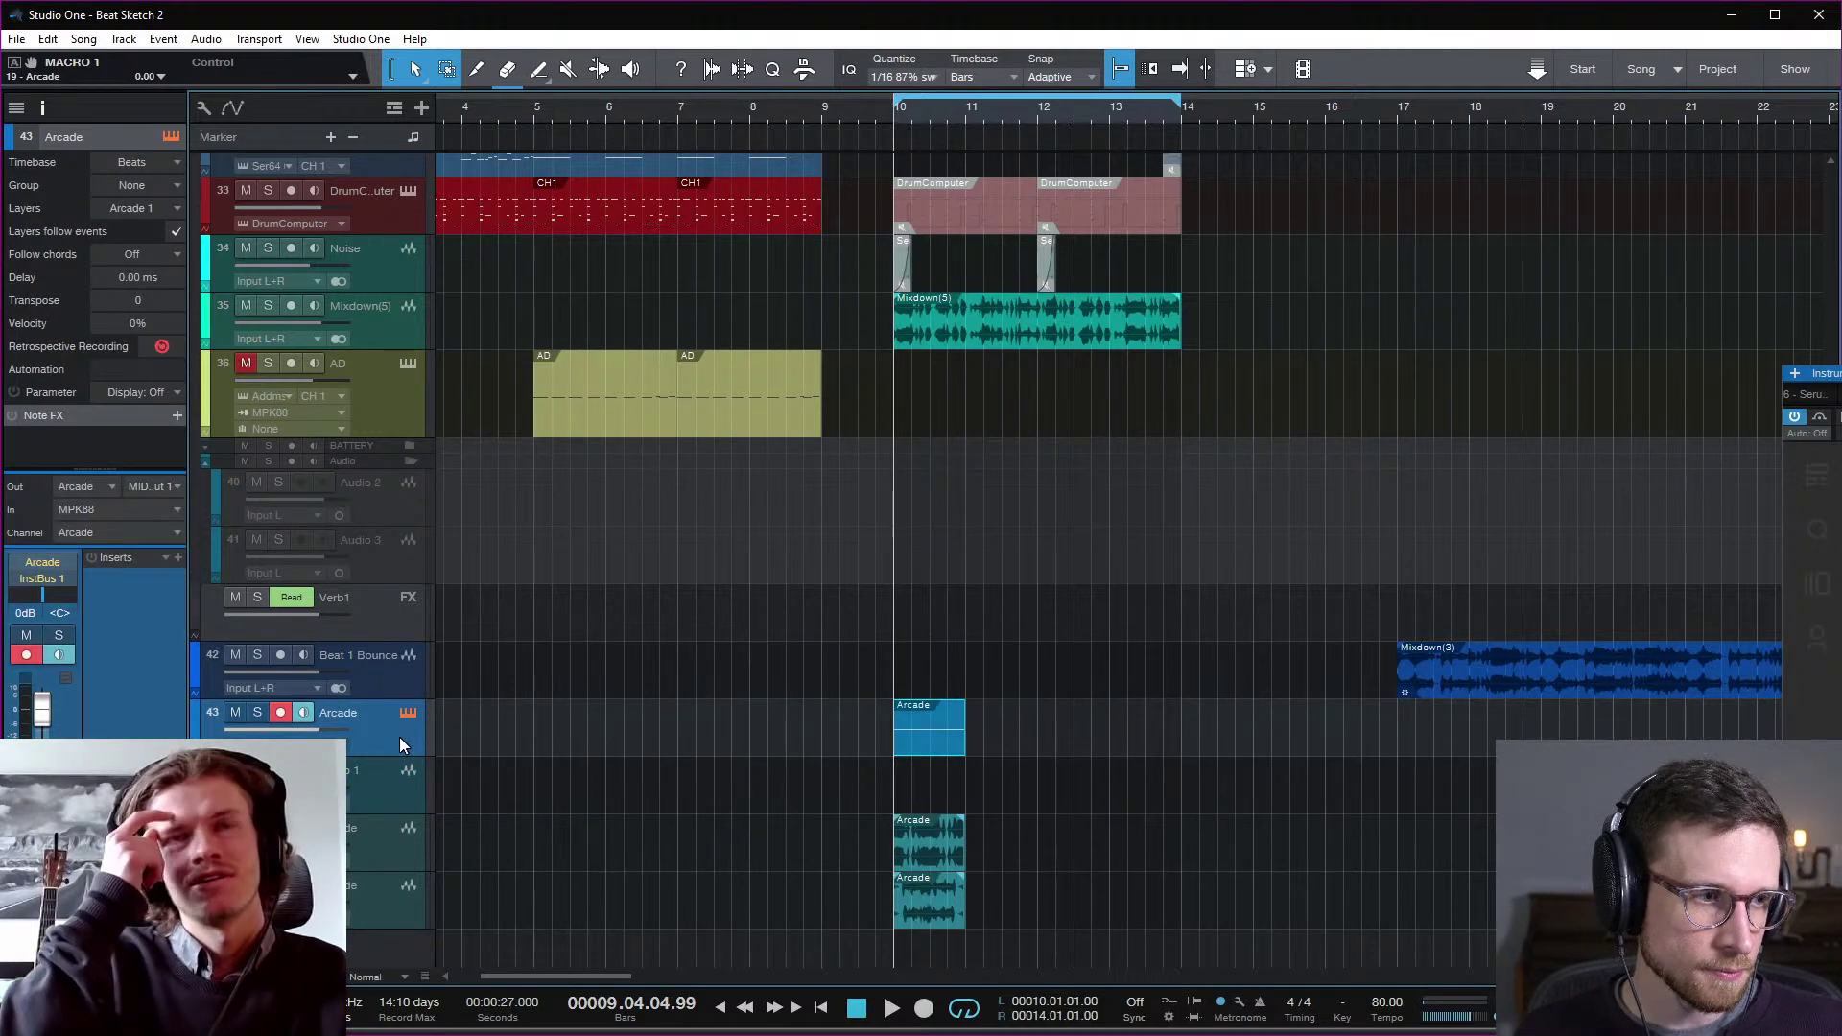
pyautogui.click(50, 577)
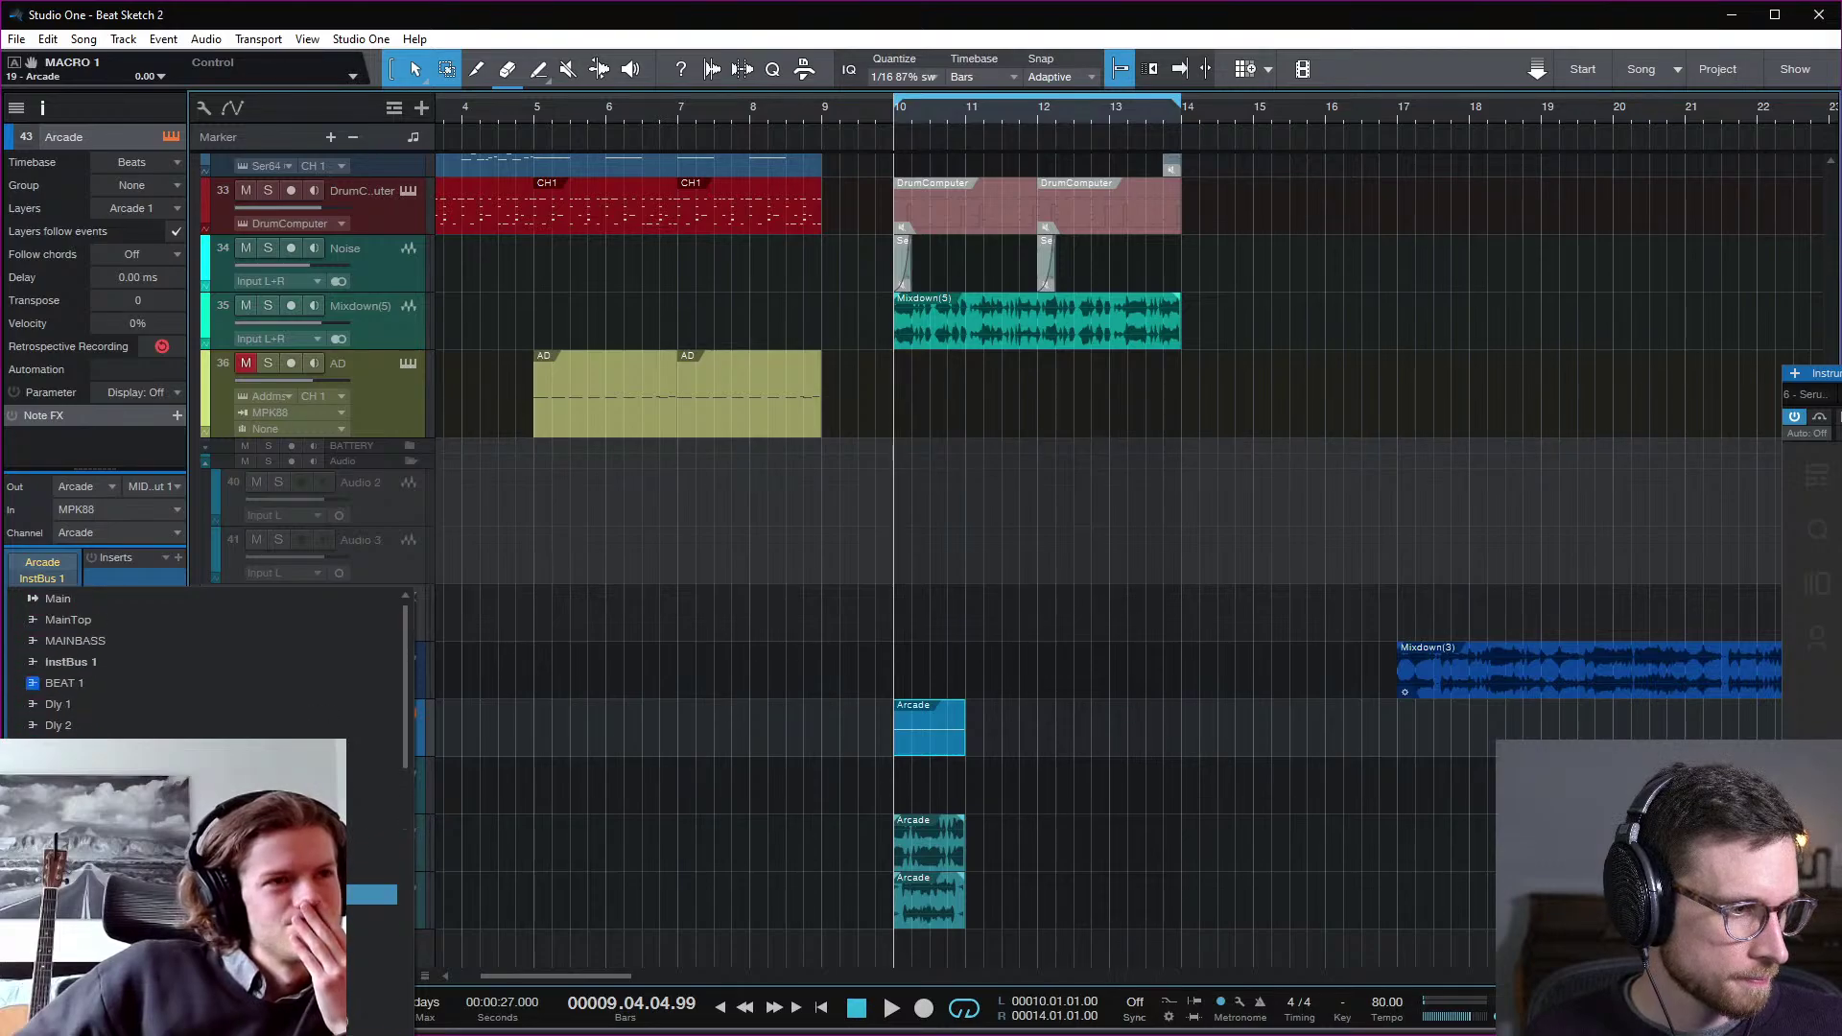
pyautogui.click(238, 661)
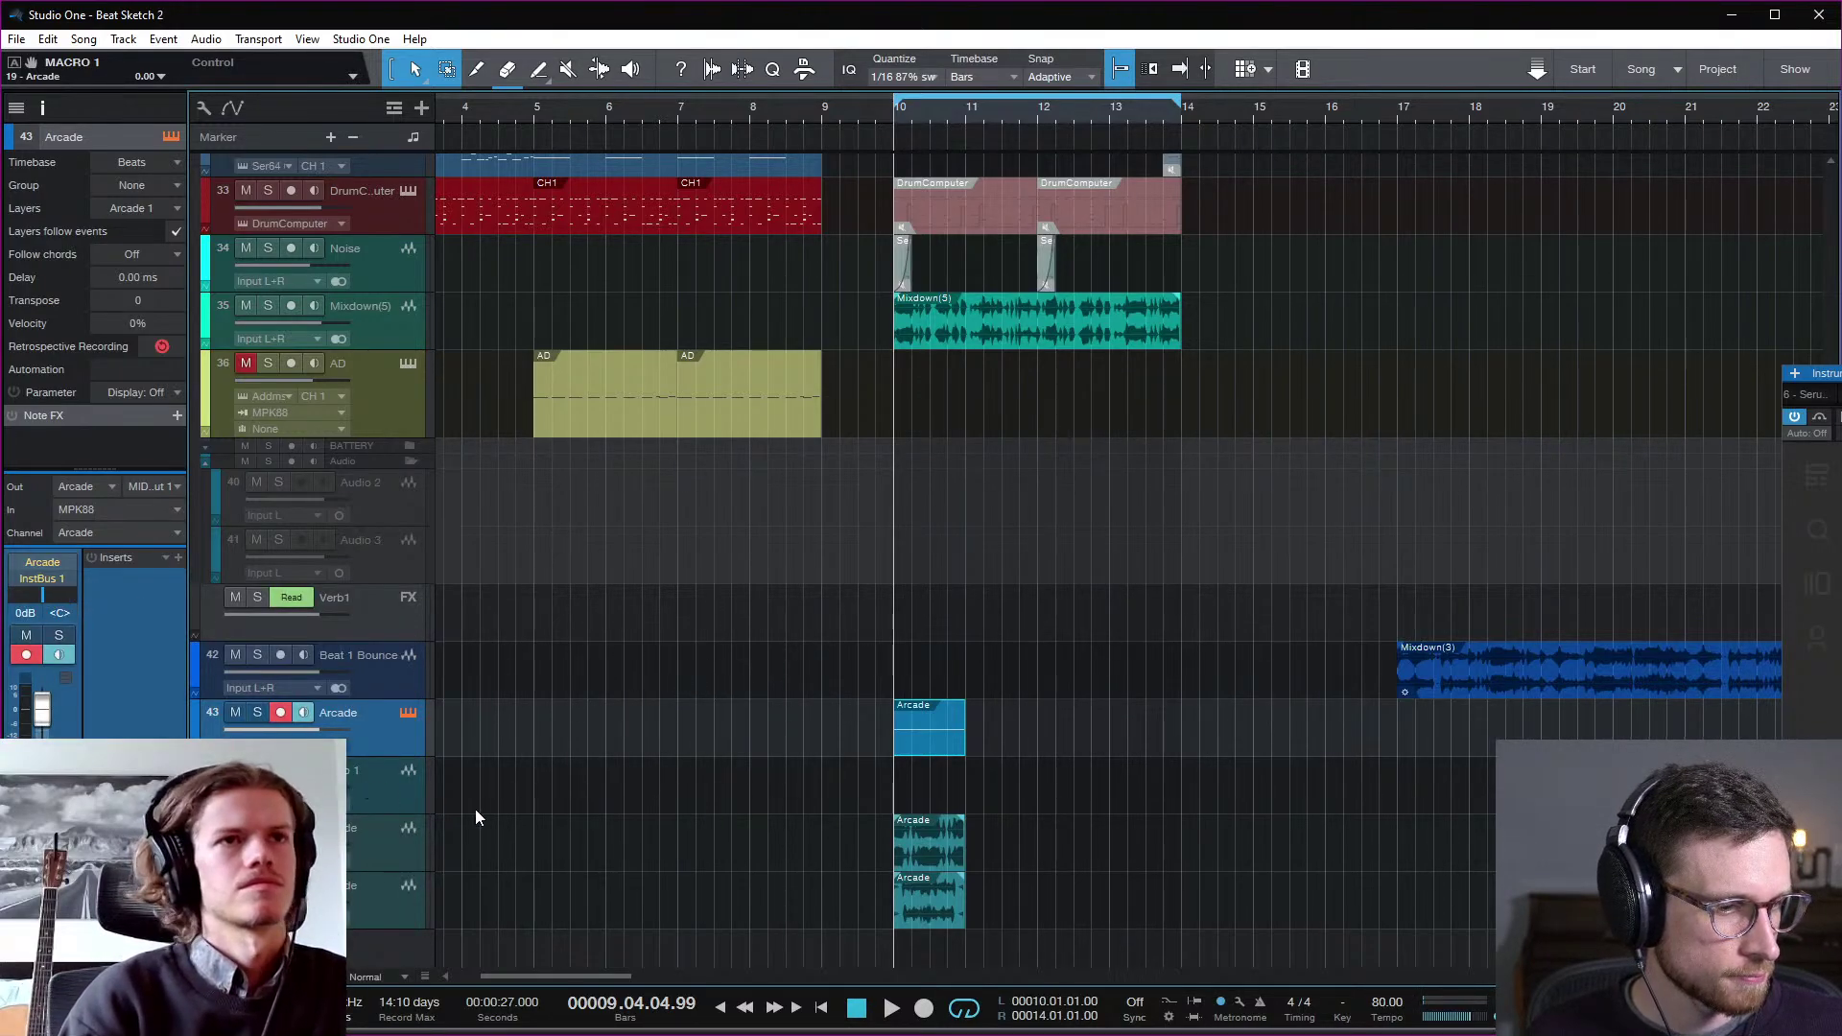
# Step: Review the input and output routing in the song's audio I/O setup
pyautogui.hotkey('ctrl', ',')
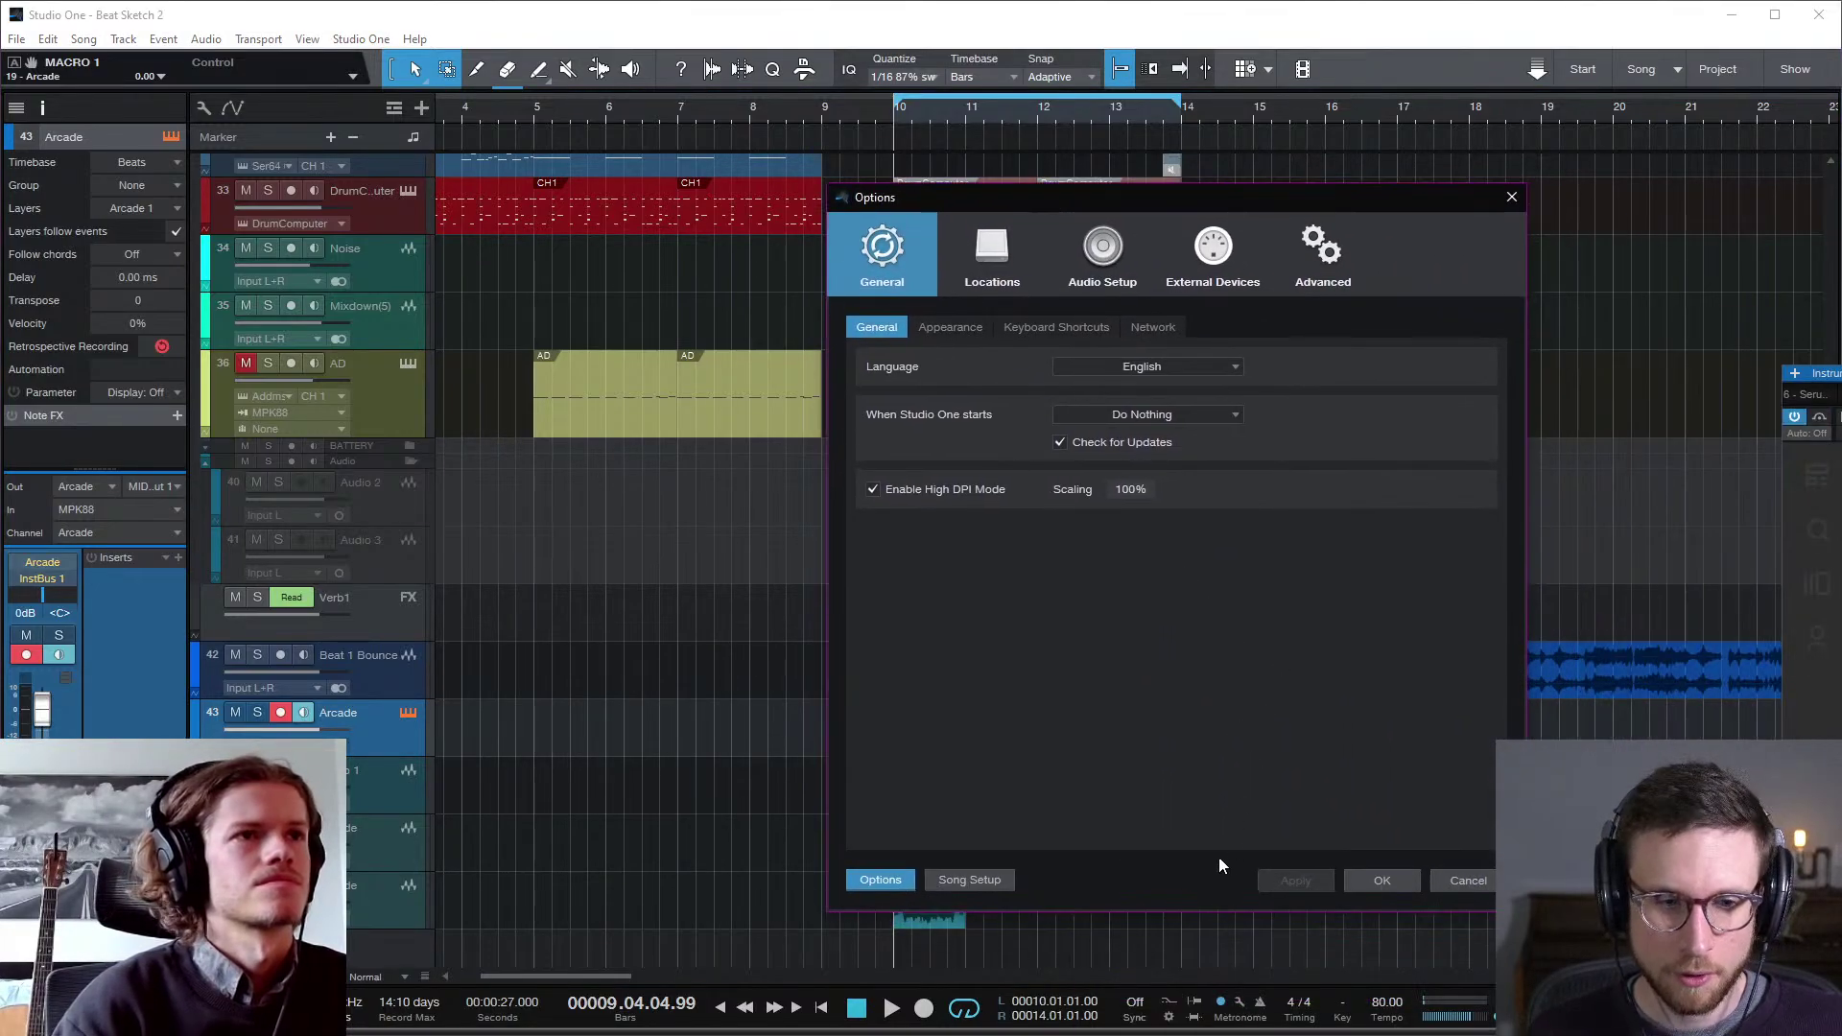
pyautogui.click(971, 880)
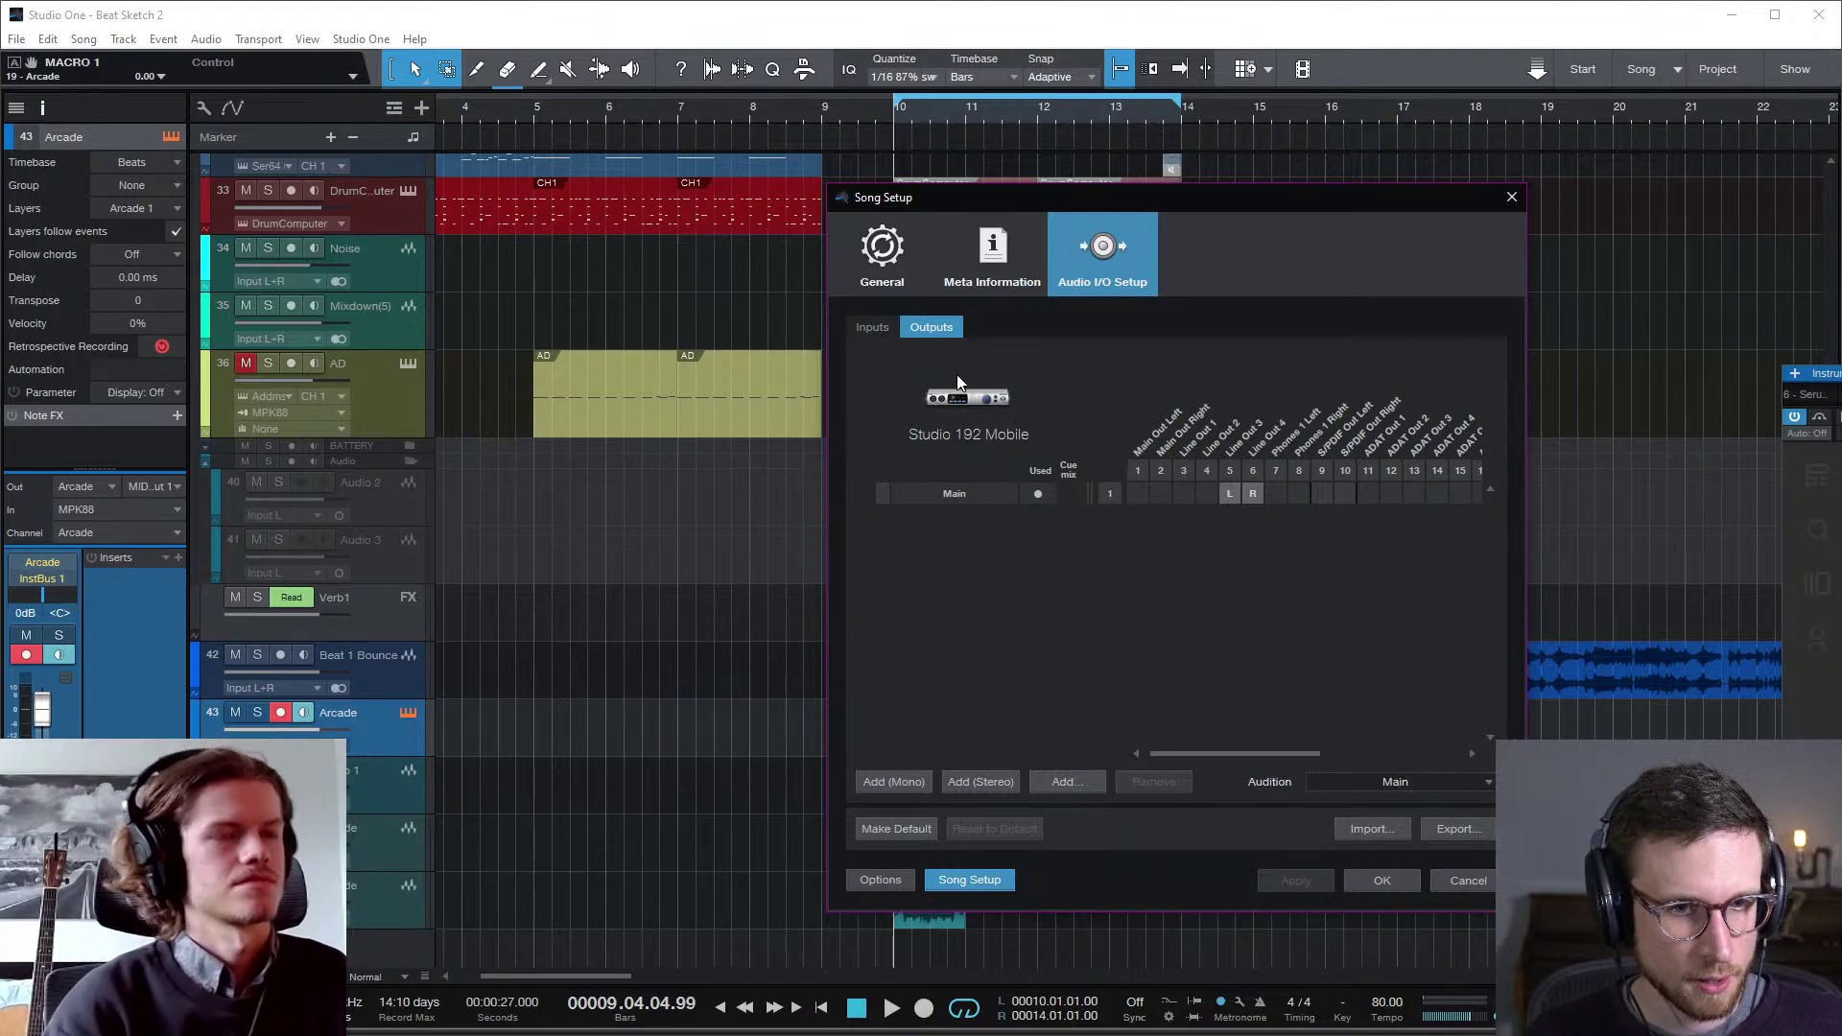
pyautogui.click(872, 327)
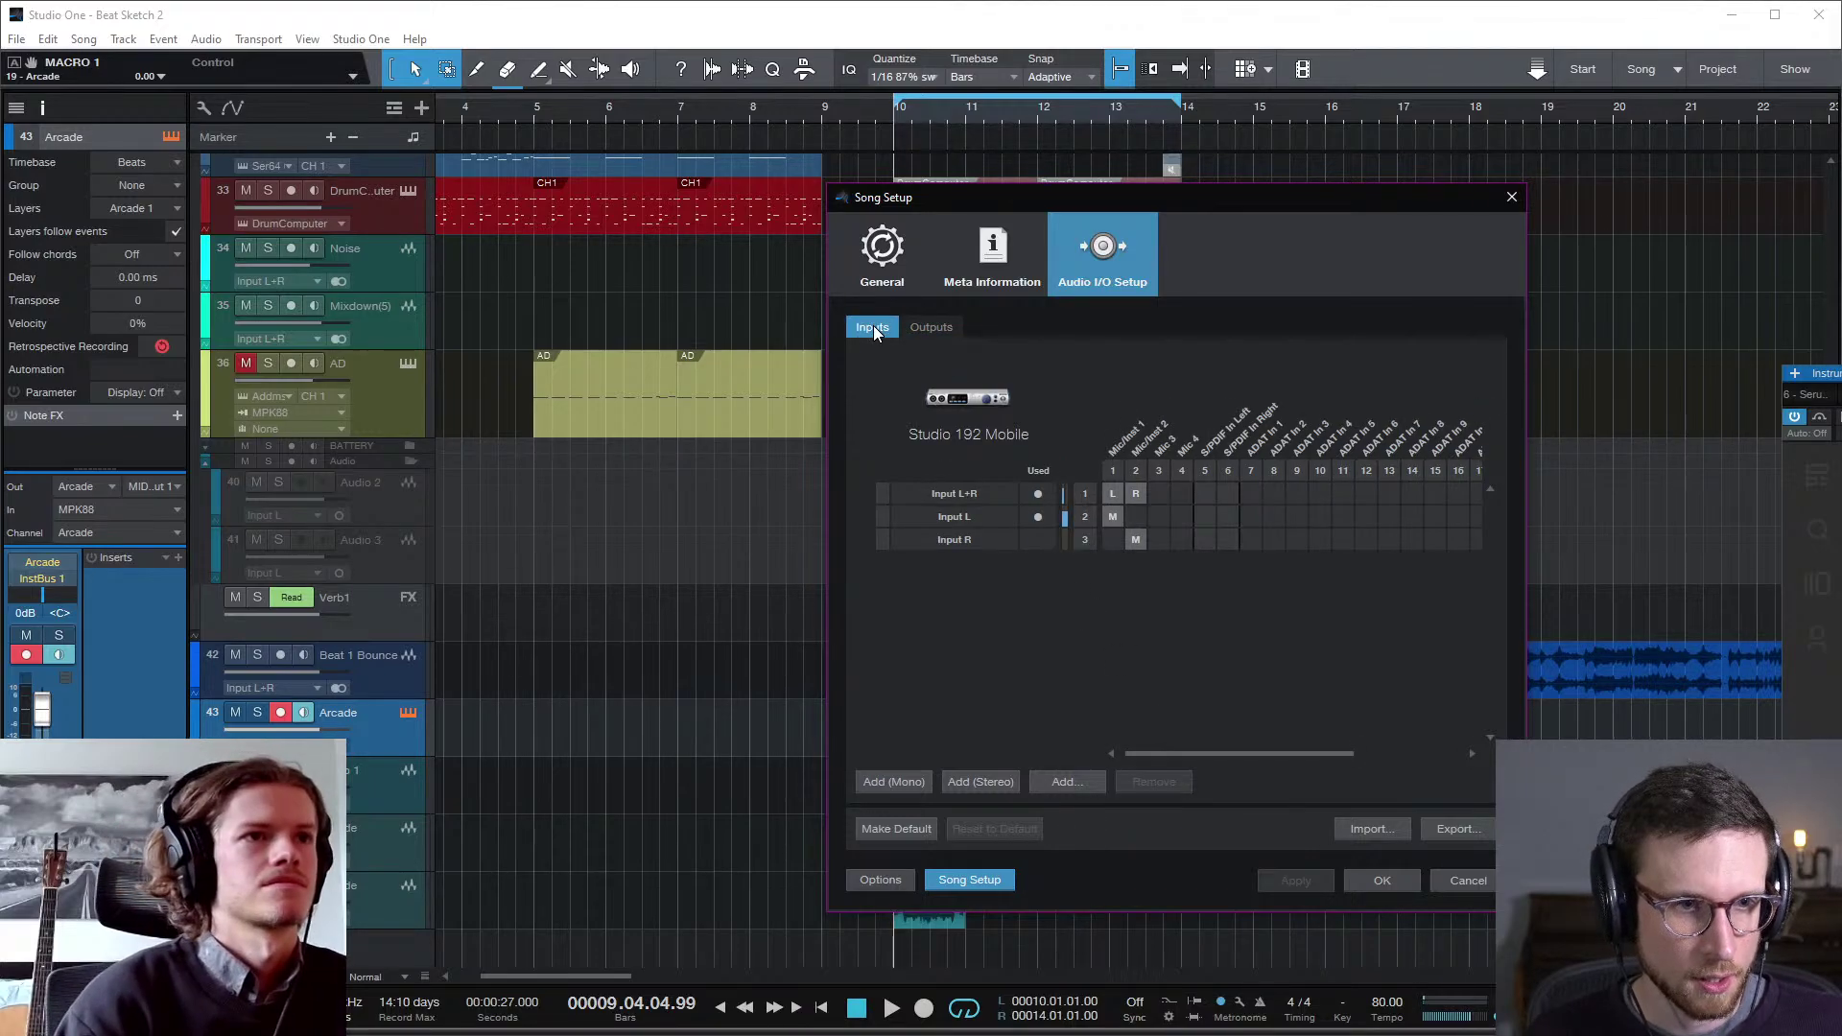
pyautogui.click(927, 326)
pyautogui.click(1467, 880)
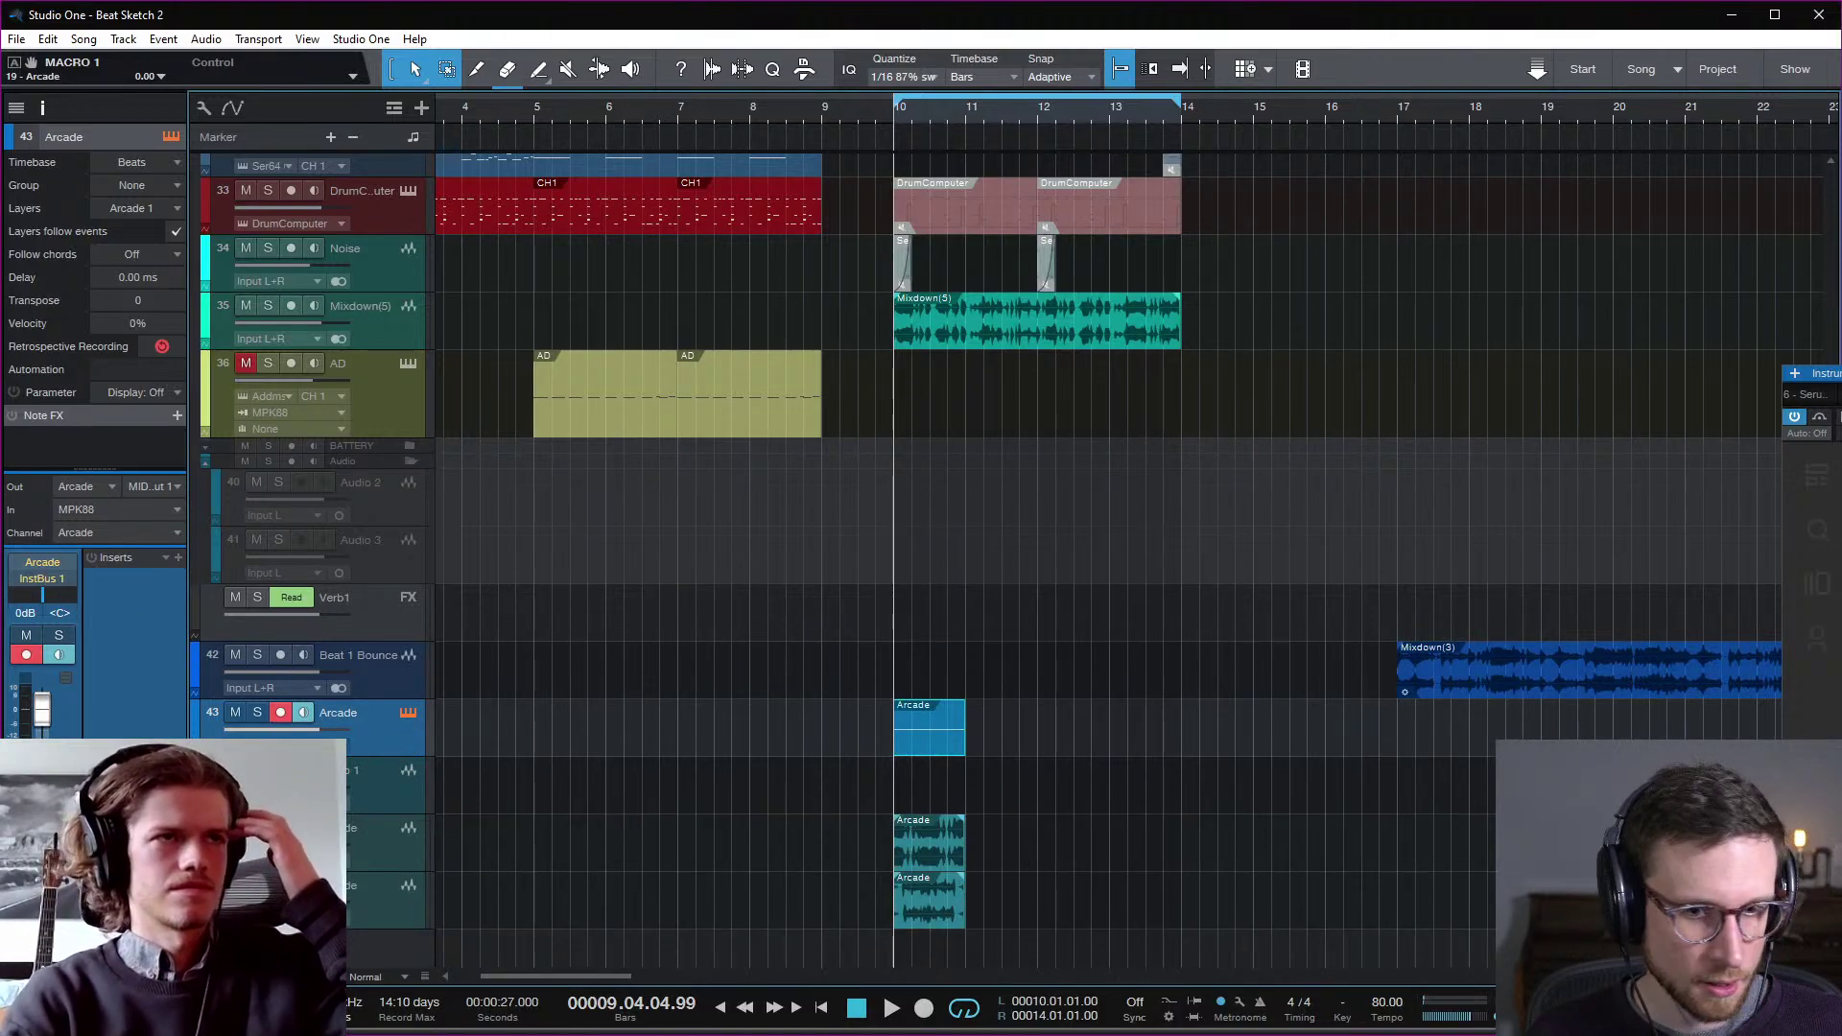
# Step: Set the Arcade kit's sample slicing to Shifted and move the instrument window aside to uncover the tracks
pyautogui.moveTo(1837, 373); pyautogui.dragTo(740, 56)
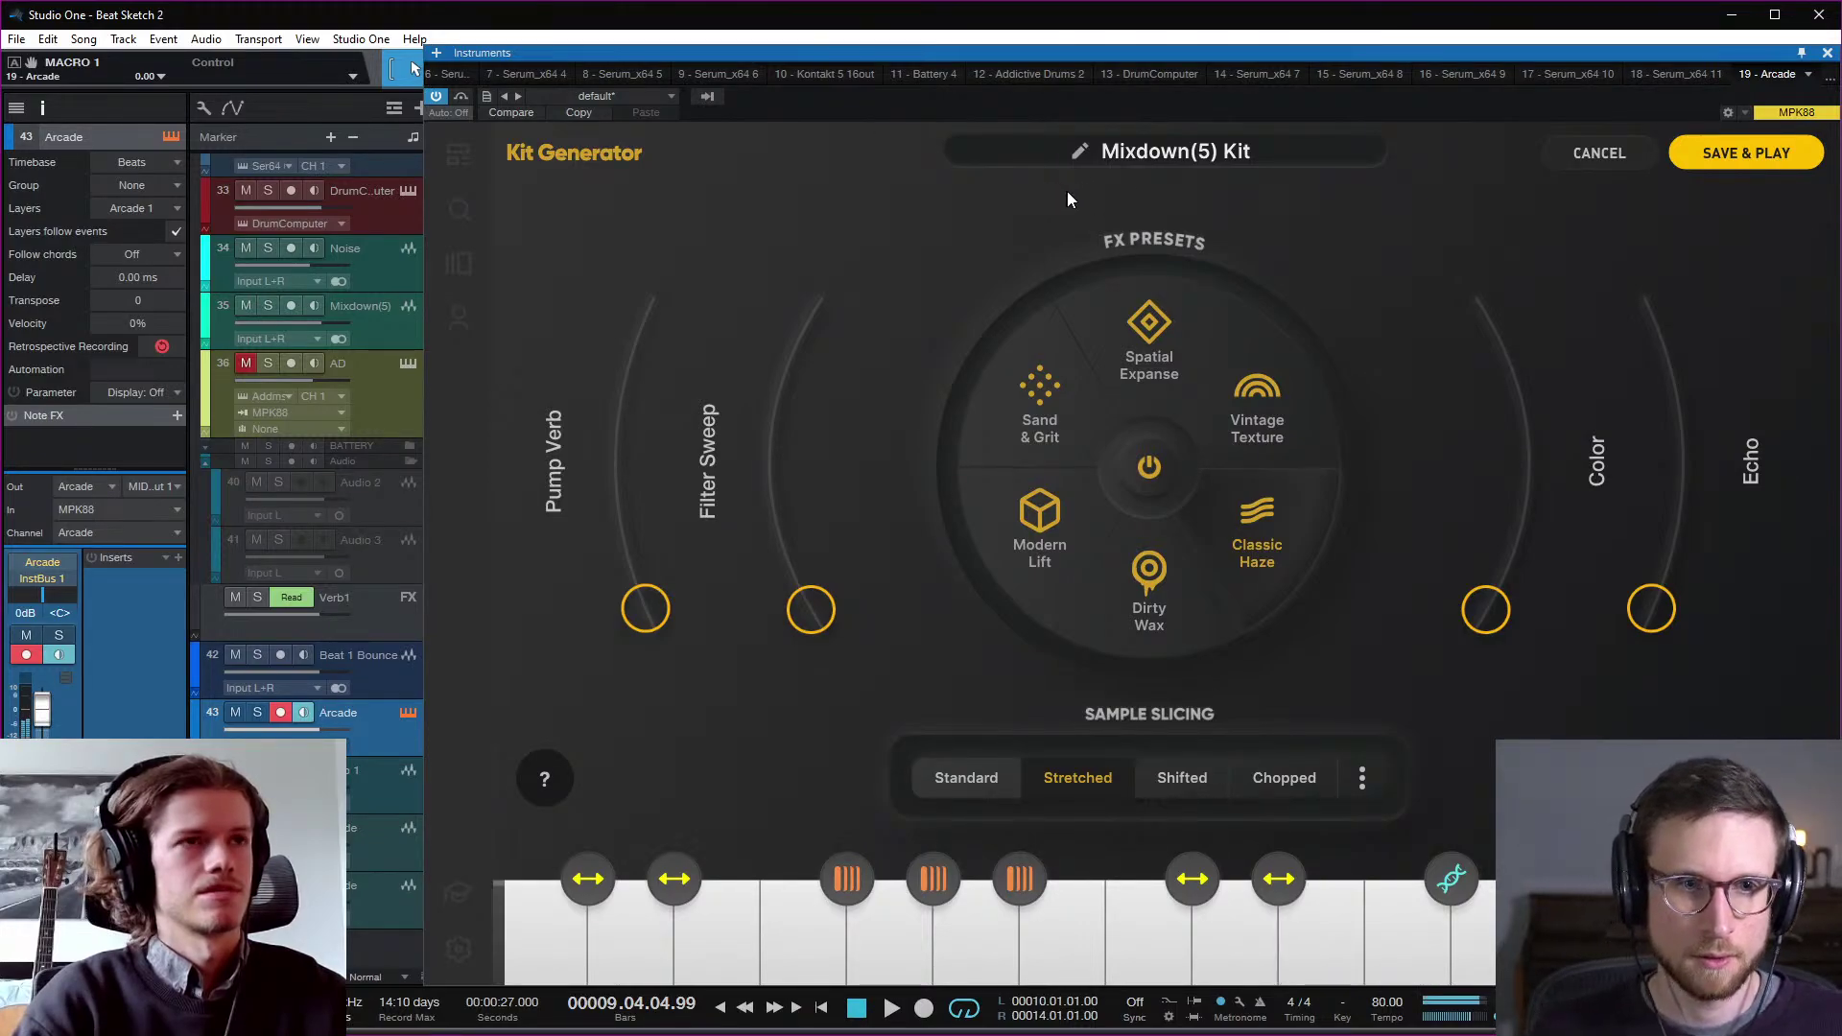
pyautogui.click(1165, 771)
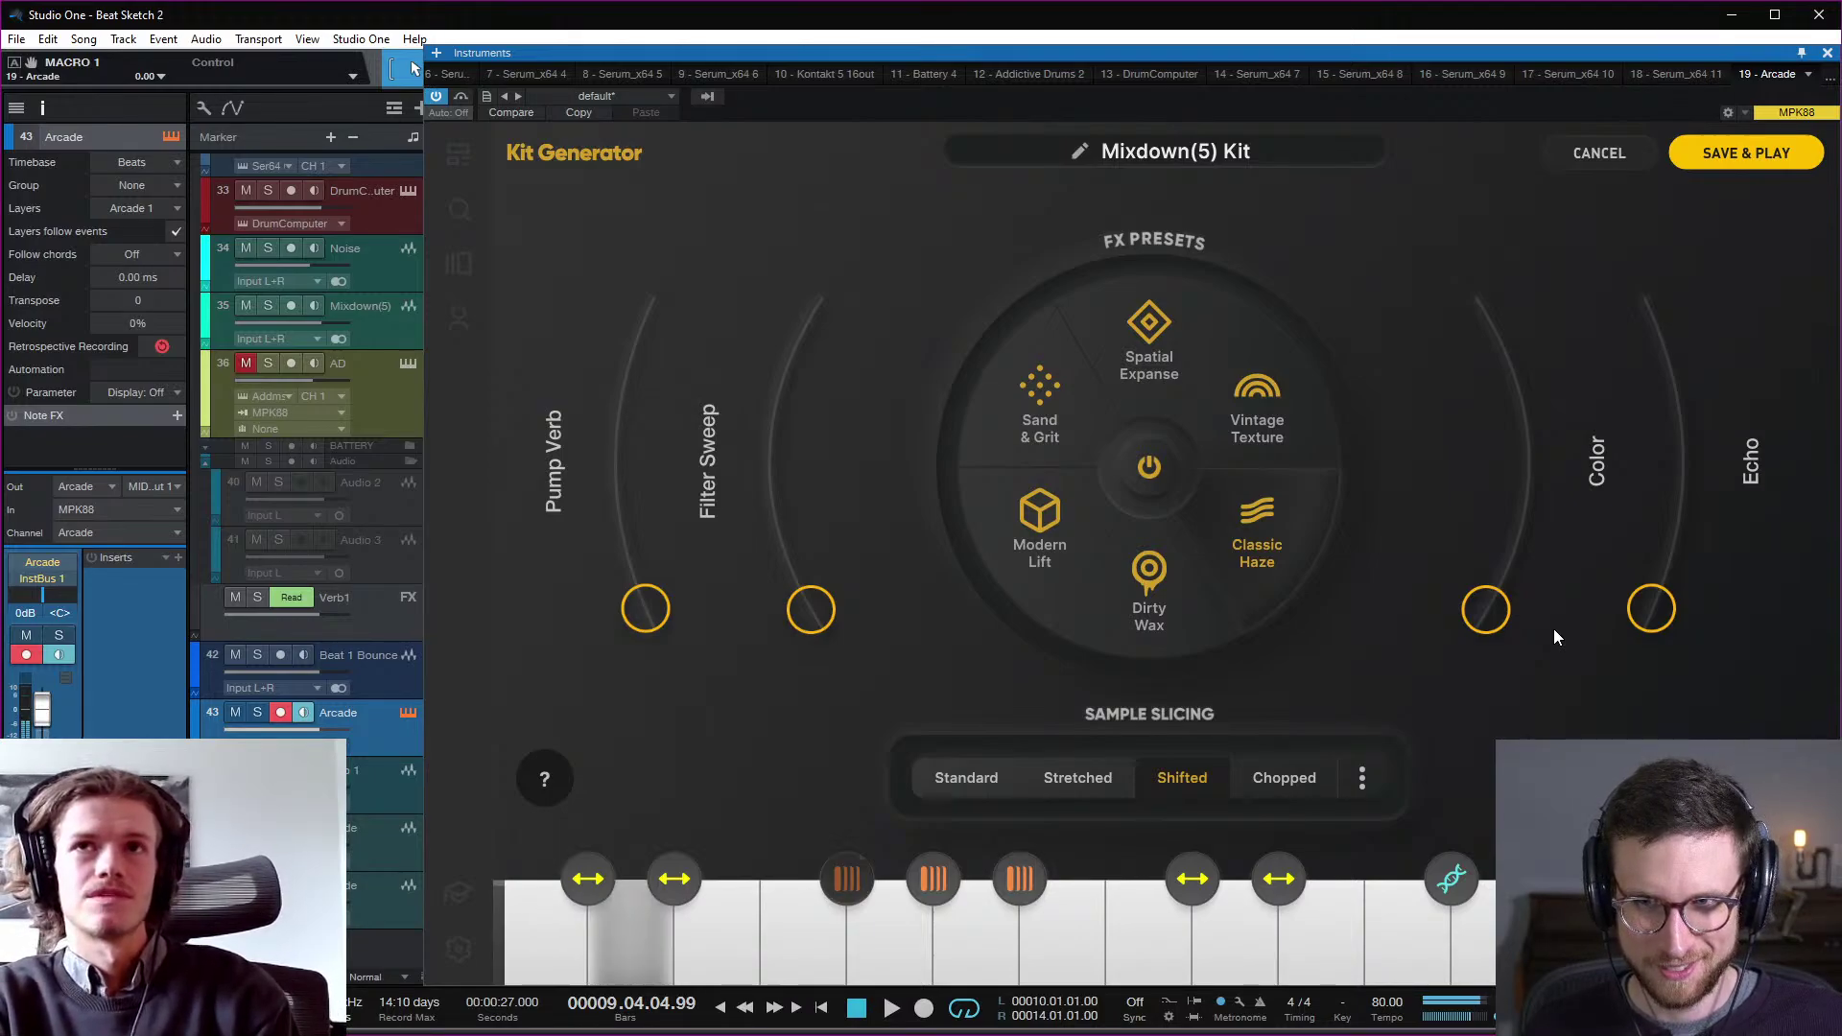
pyautogui.moveTo(864, 53); pyautogui.dragTo(1727, 459)
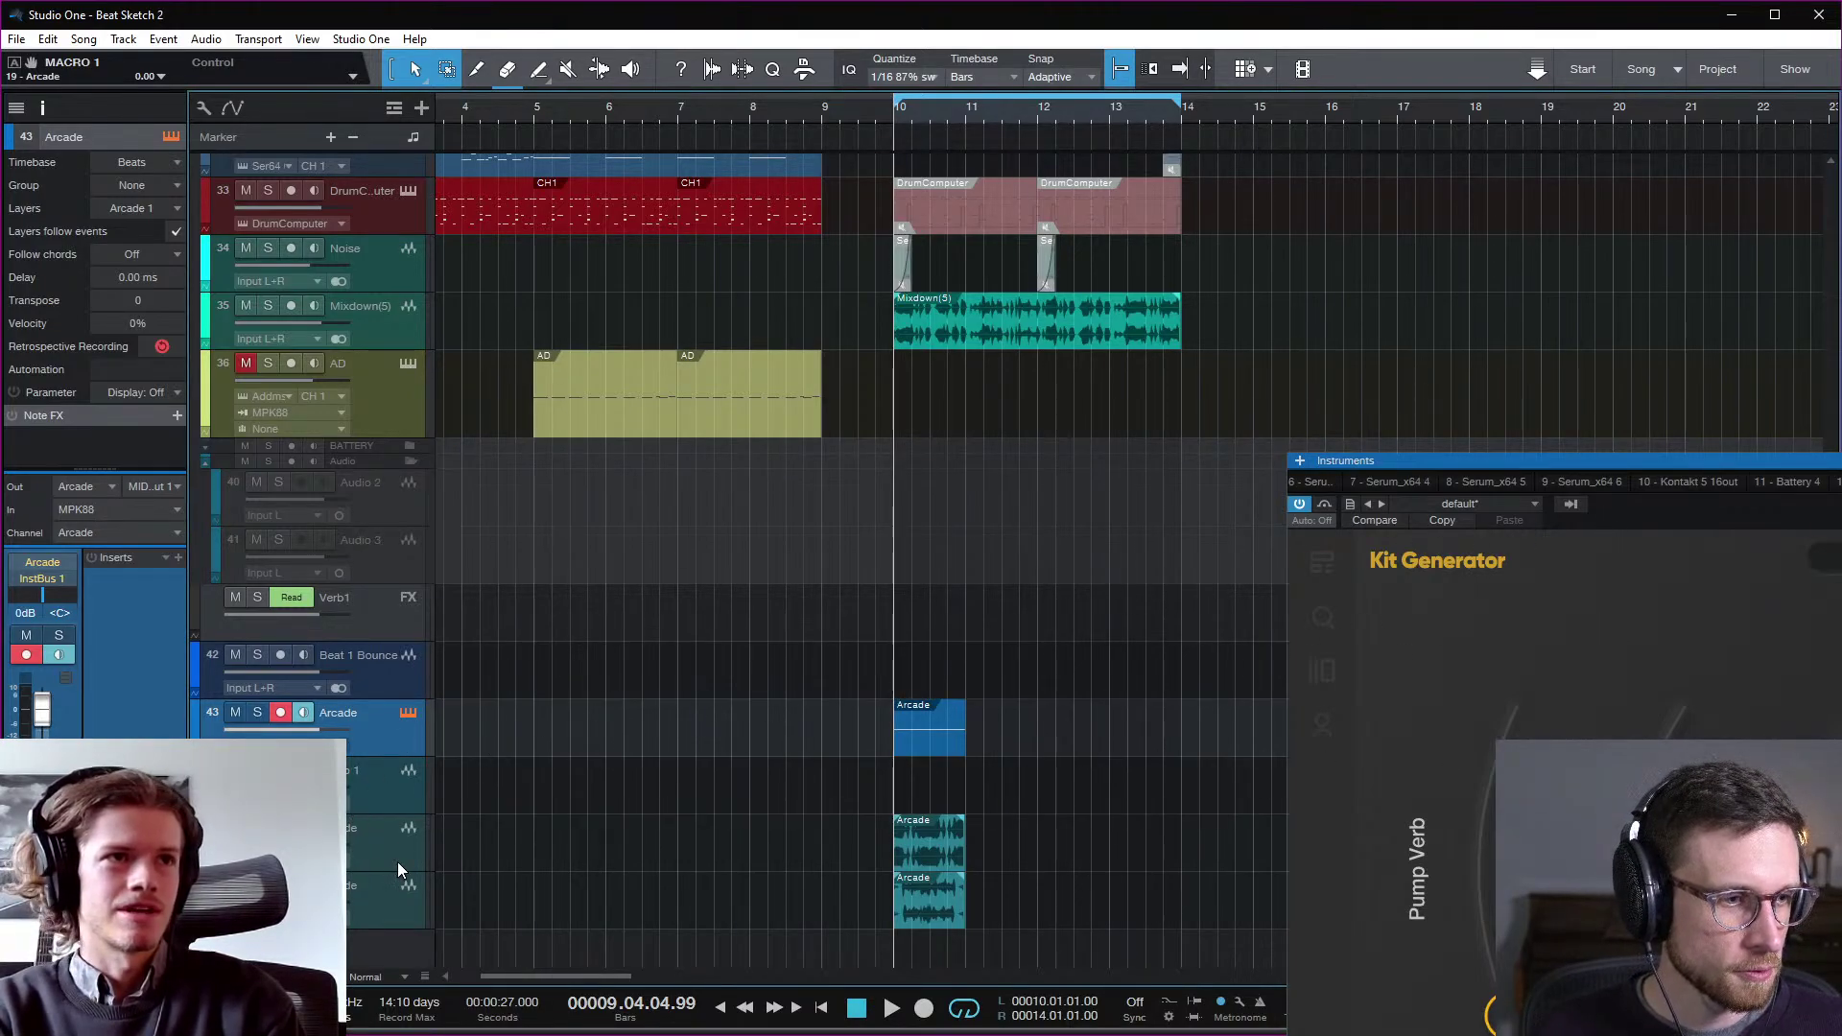
# Step: Make the Audio 1 track stereo and set its input to the Arcade instrument
pyautogui.click(399, 799)
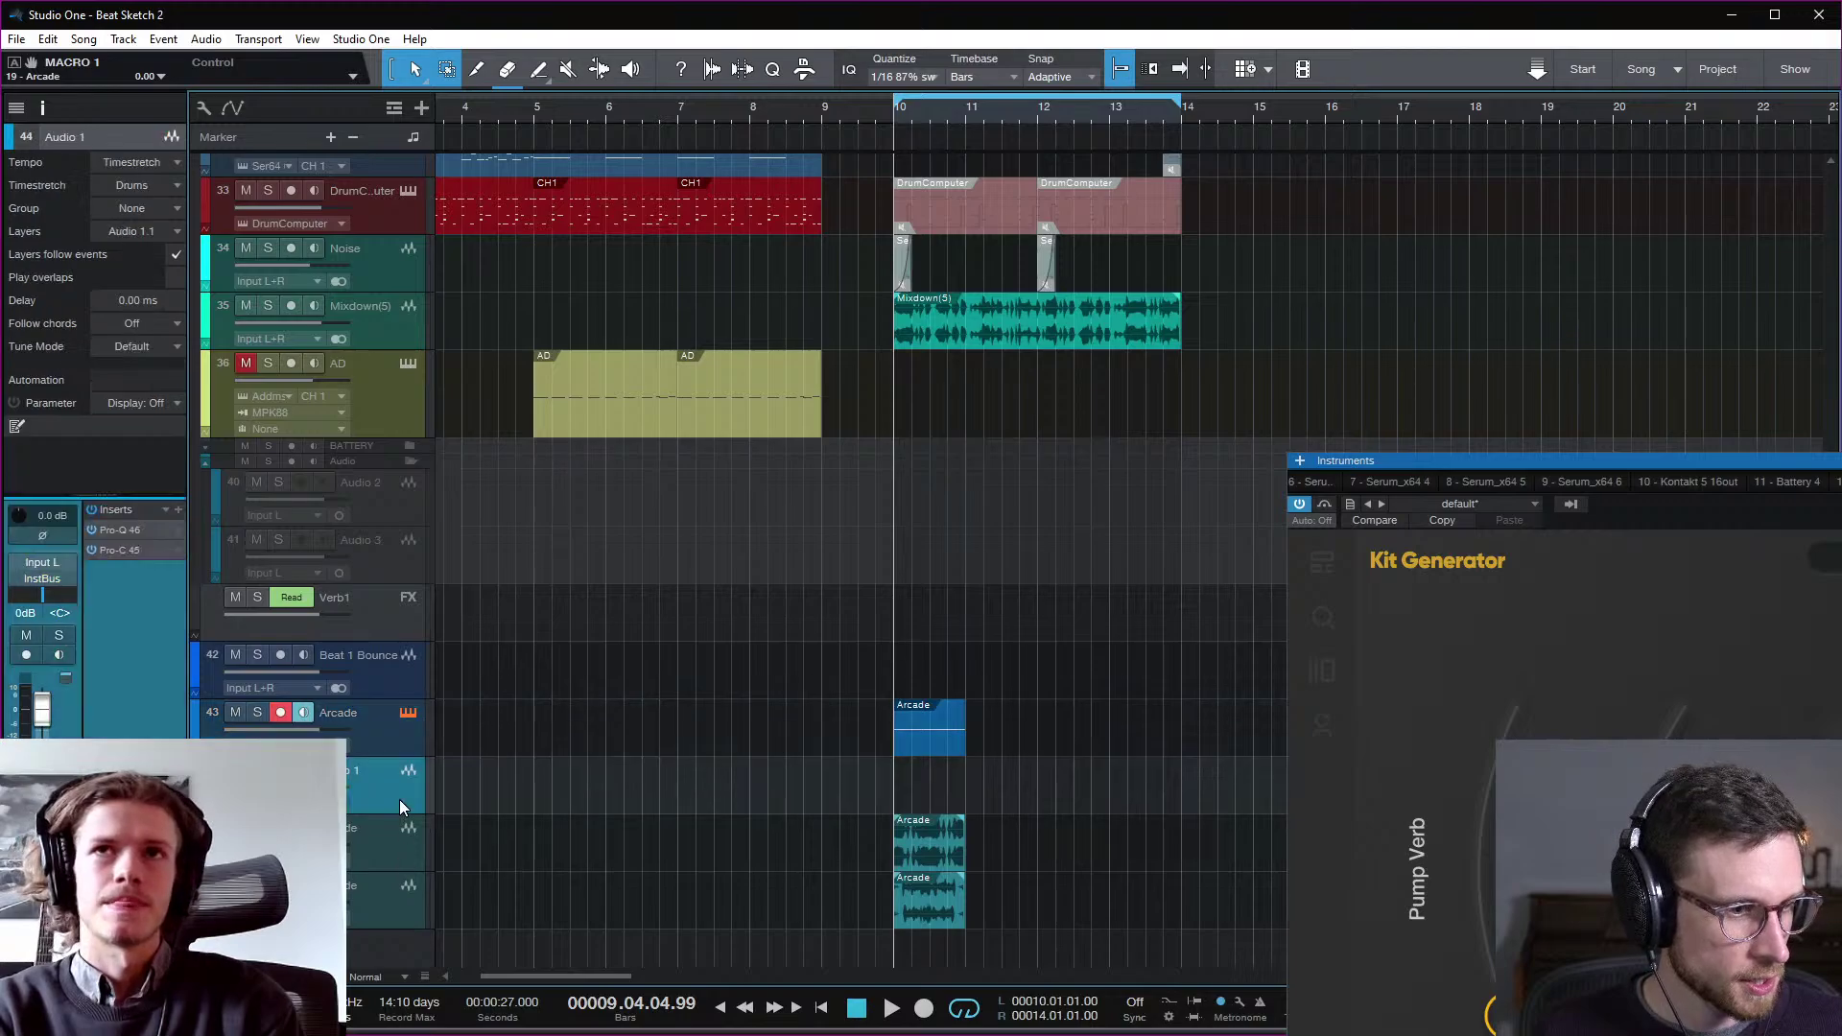
pyautogui.click(37, 568)
pyautogui.click(106, 689)
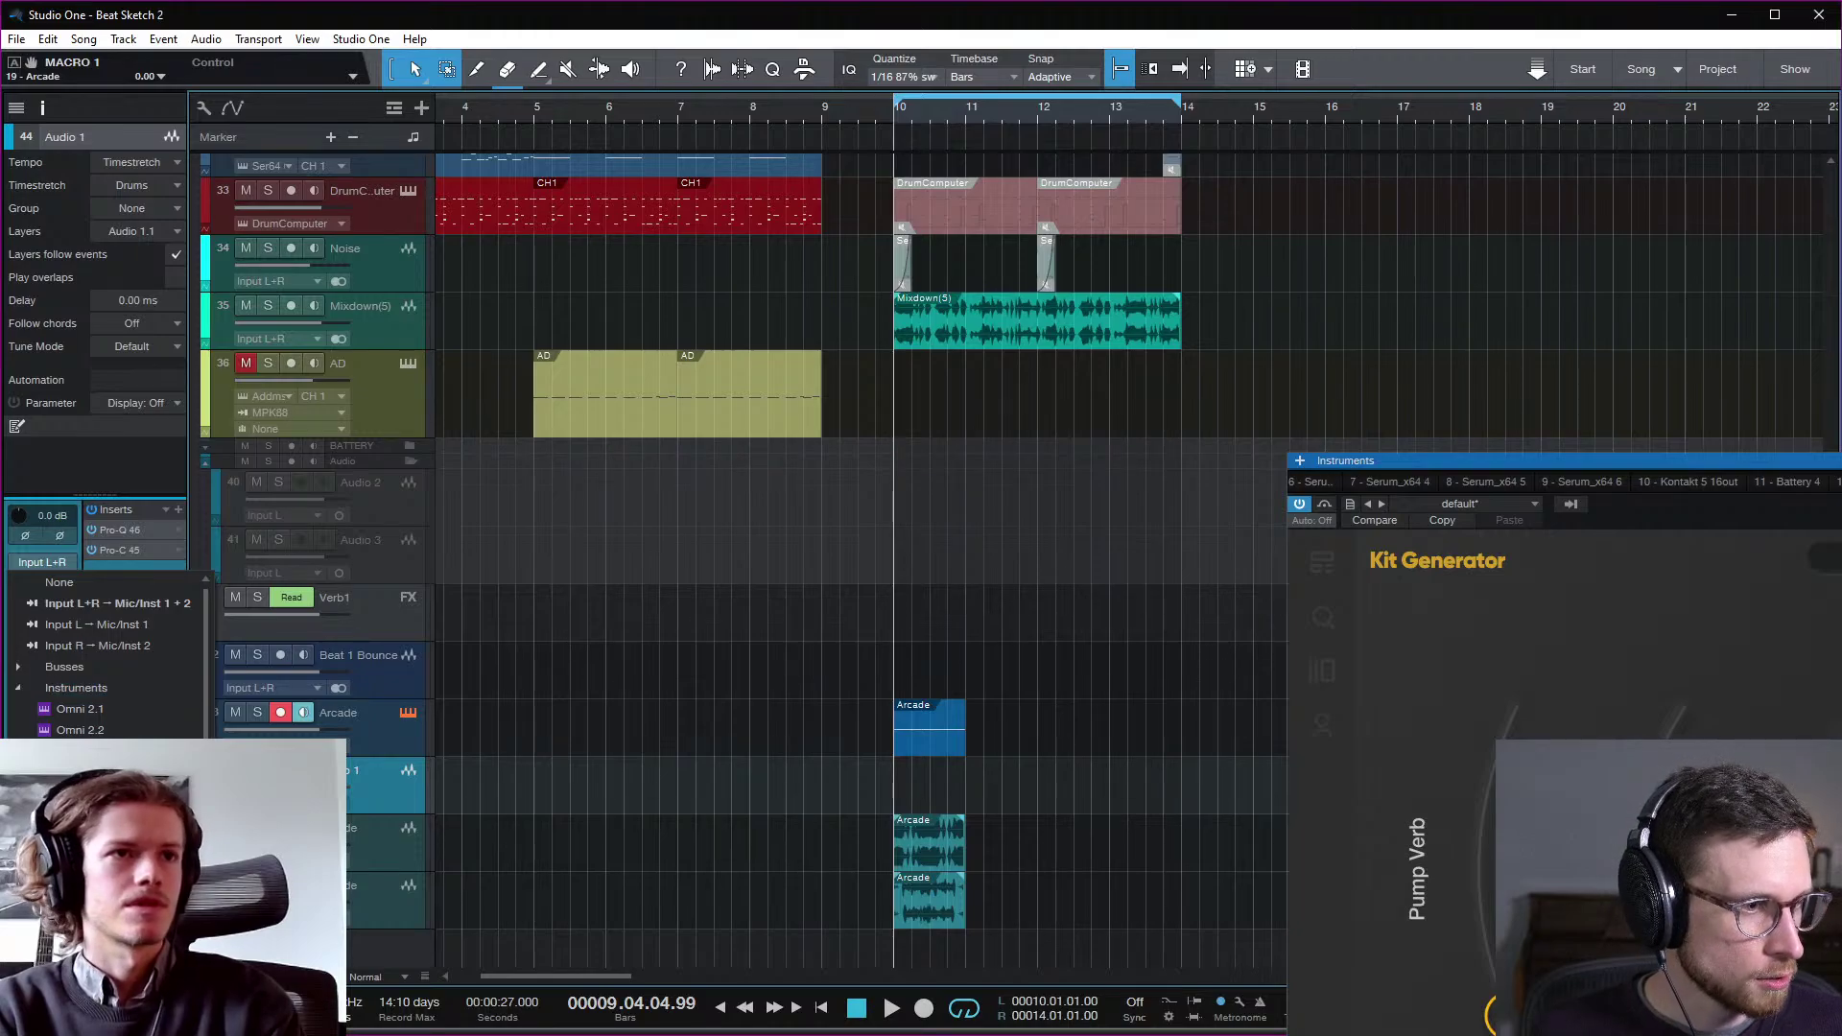
pyautogui.scroll(-5, 106, 662)
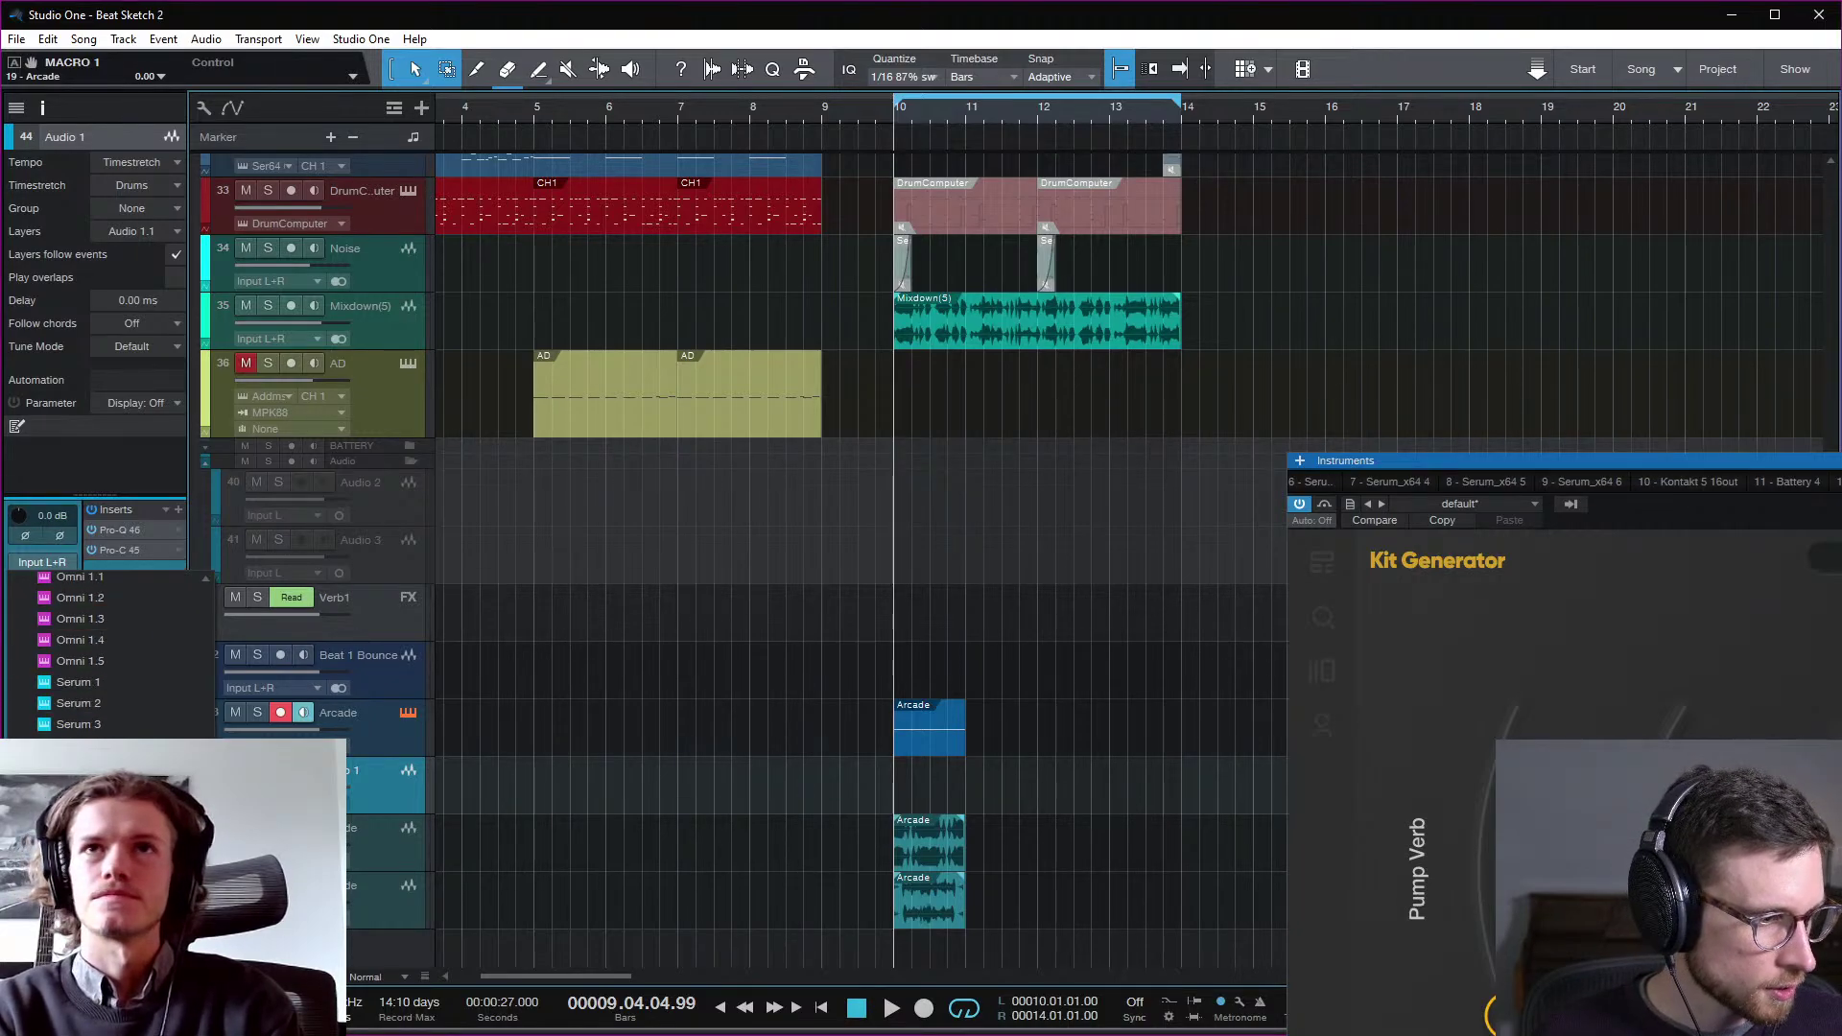
pyautogui.click(96, 787)
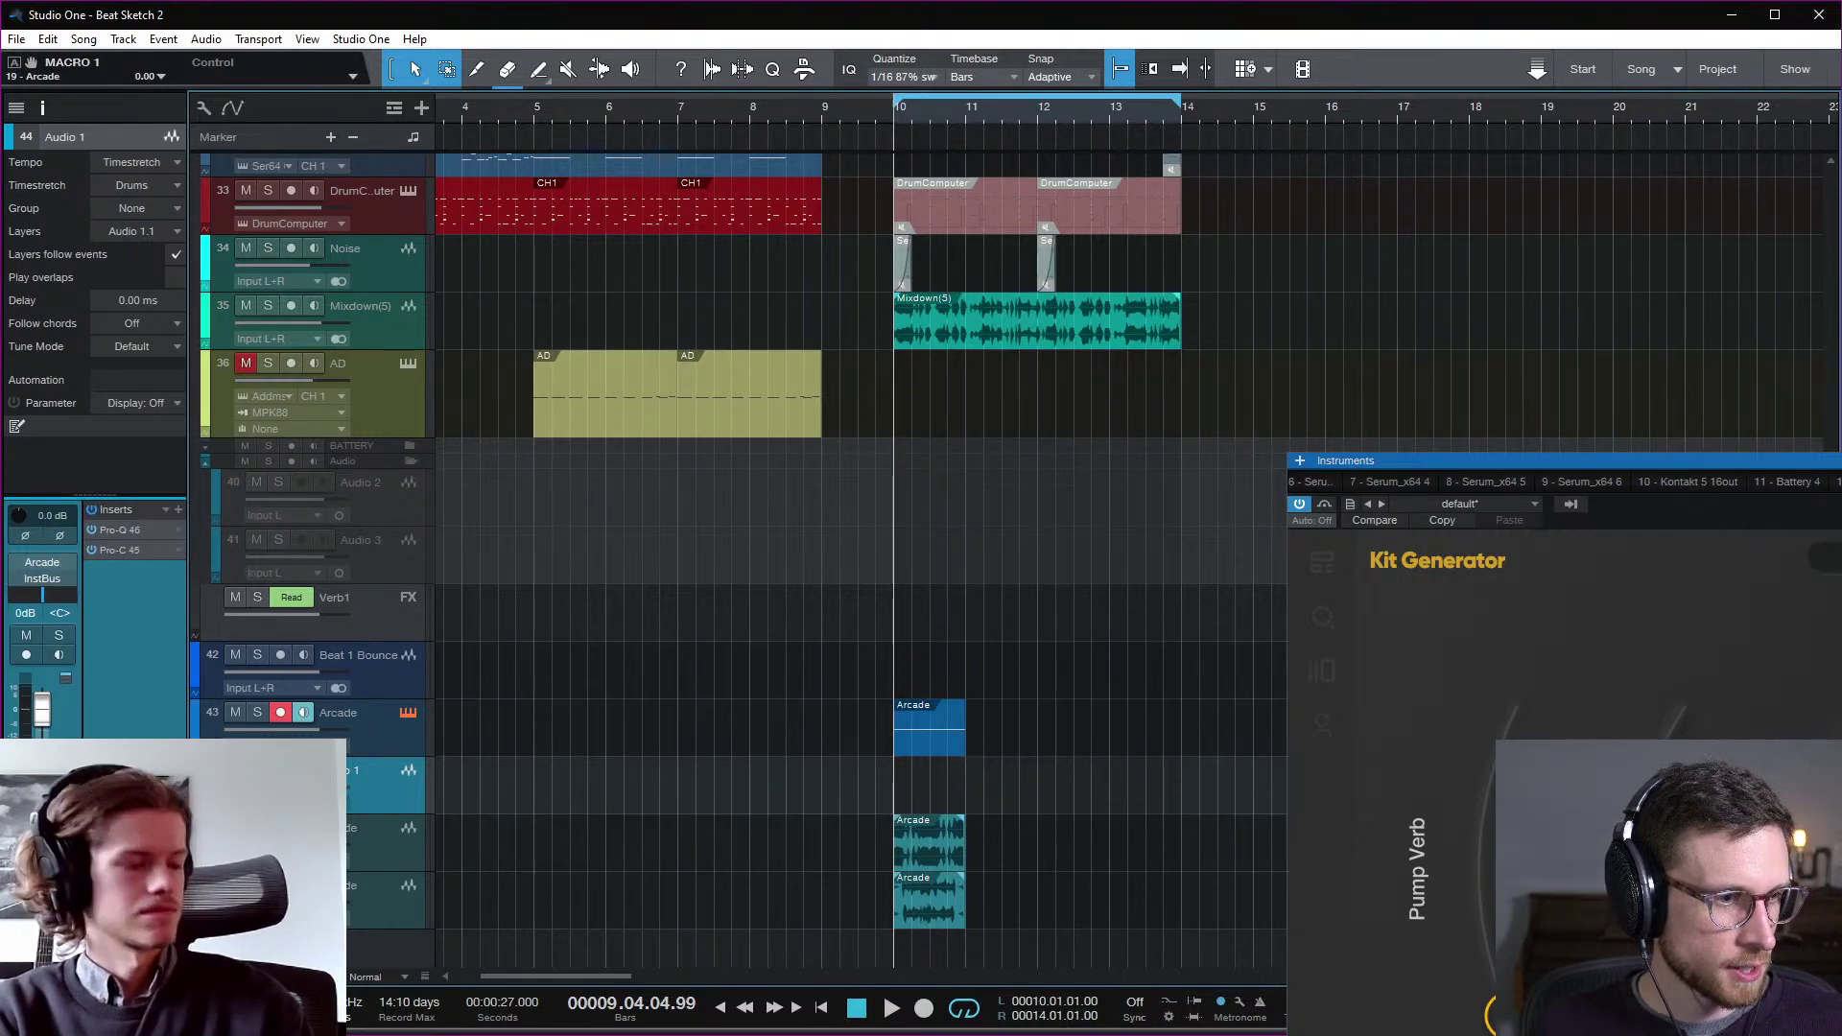
# Step: Arm the Audio 1 track for recording and mute the Beat 1 Bounce track
pyautogui.click(280, 769)
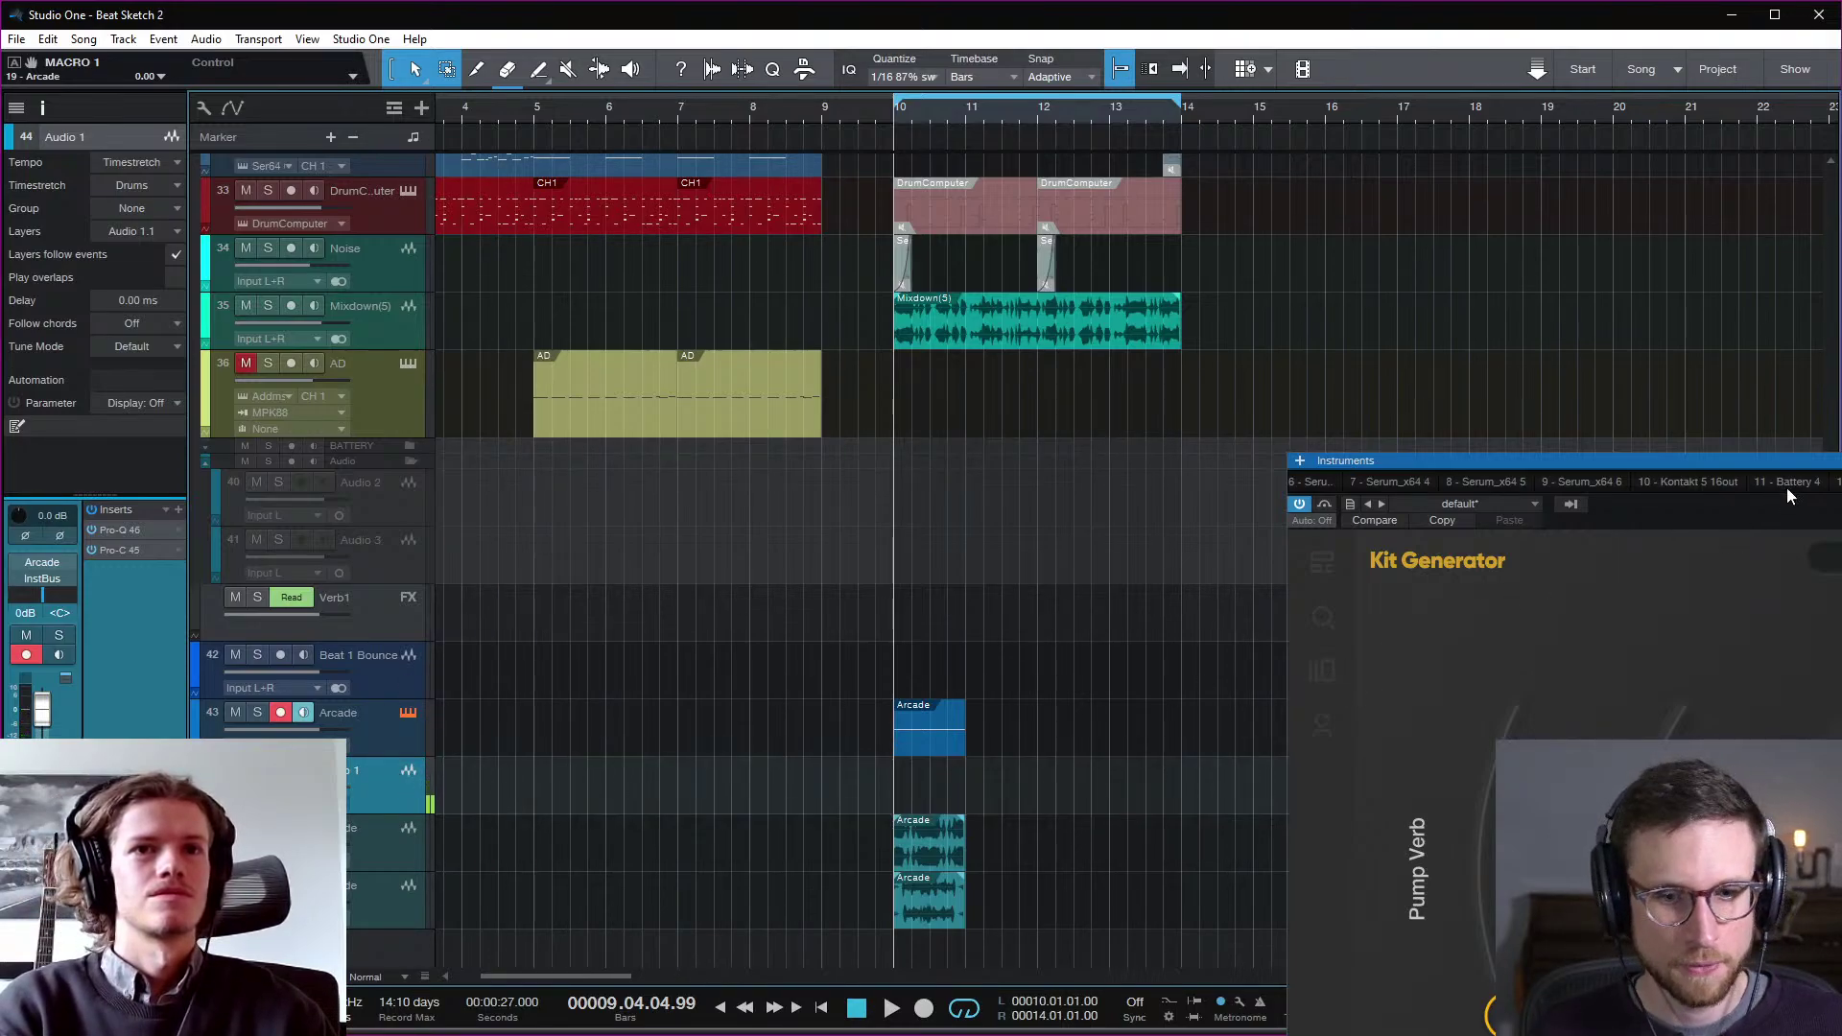
pyautogui.moveTo(1747, 463); pyautogui.dragTo(1841, 483)
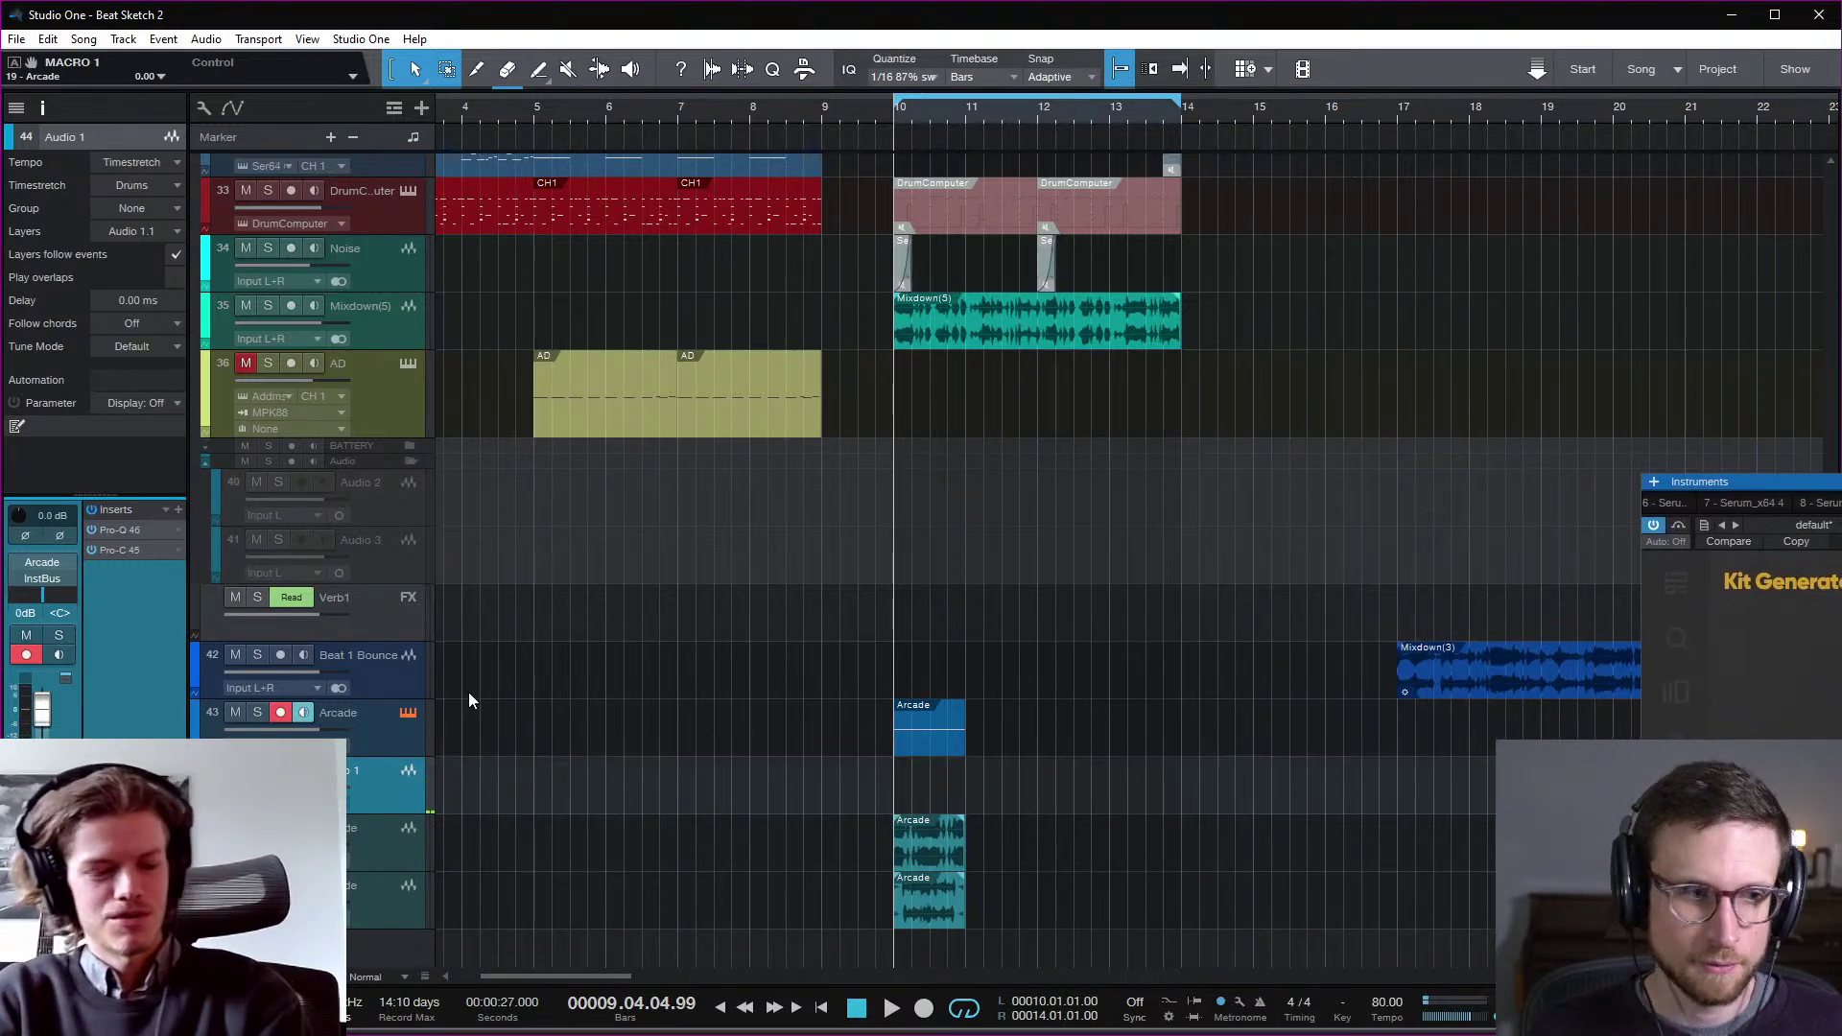
pyautogui.click(235, 654)
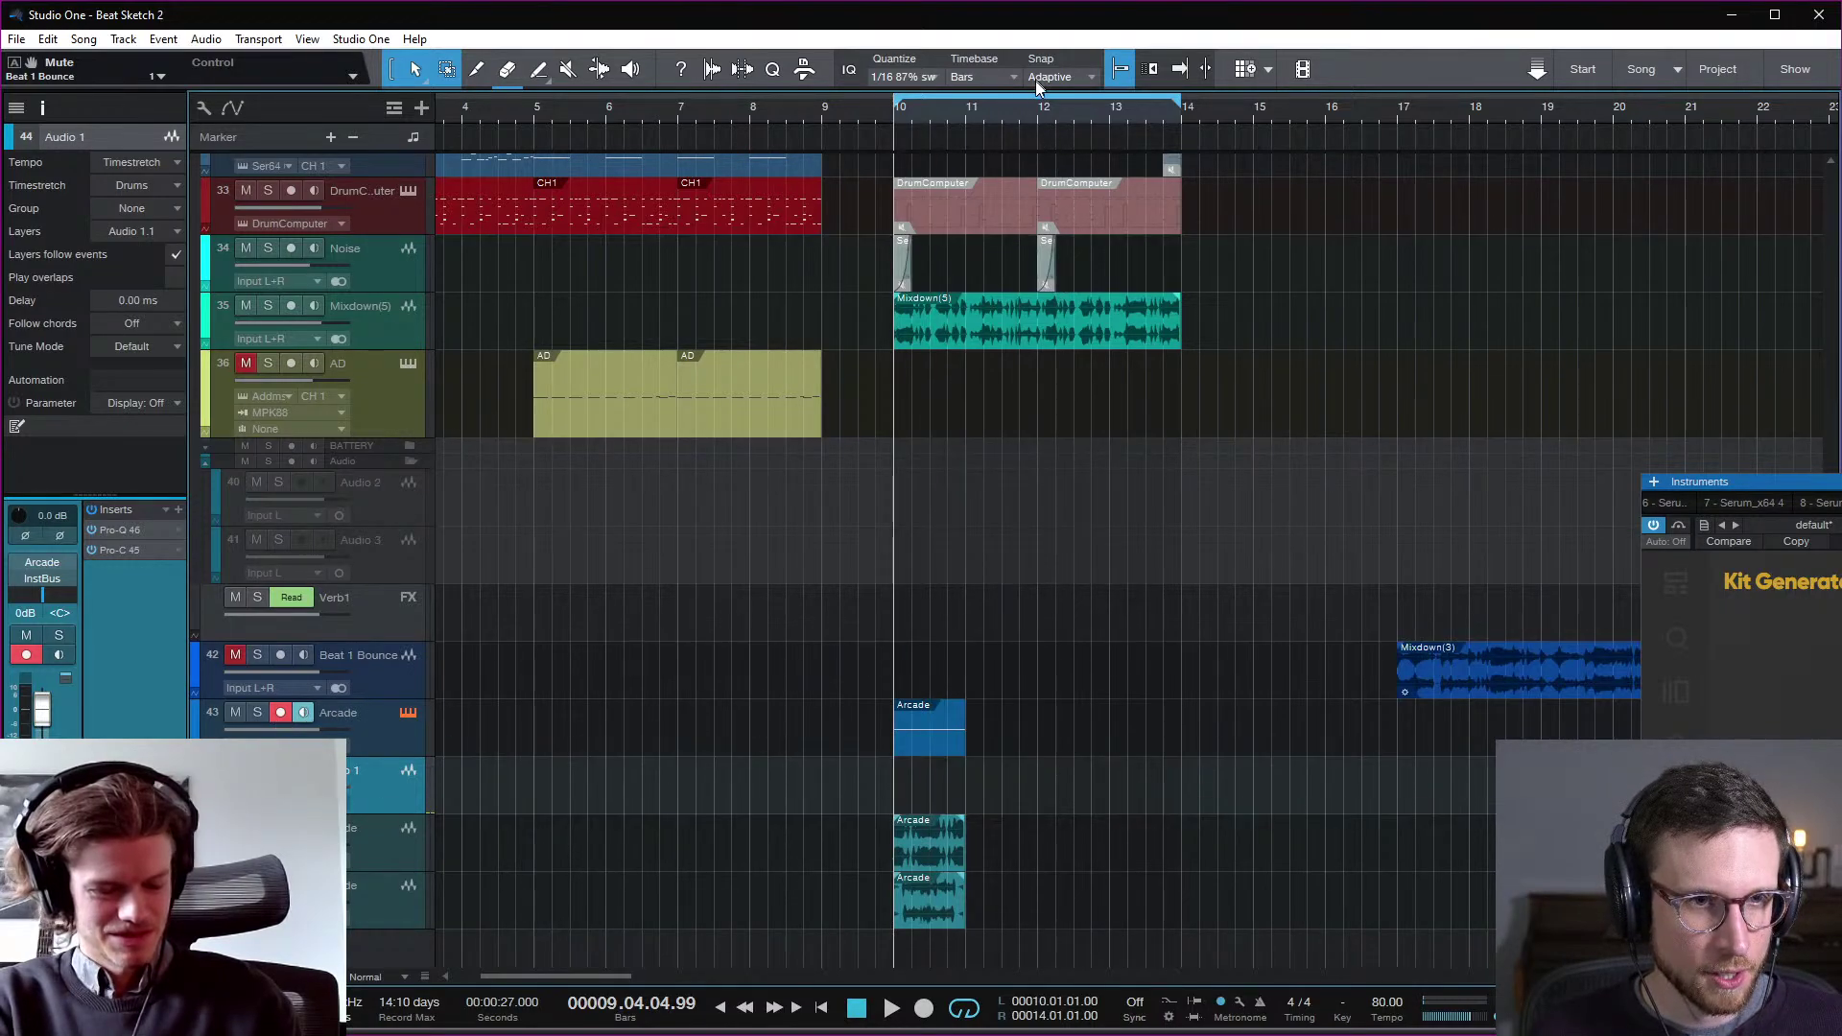
# Step: Place the playhead at bar 14 and start recording on the Arcade and Audio 1 tracks
pyautogui.click(1186, 119)
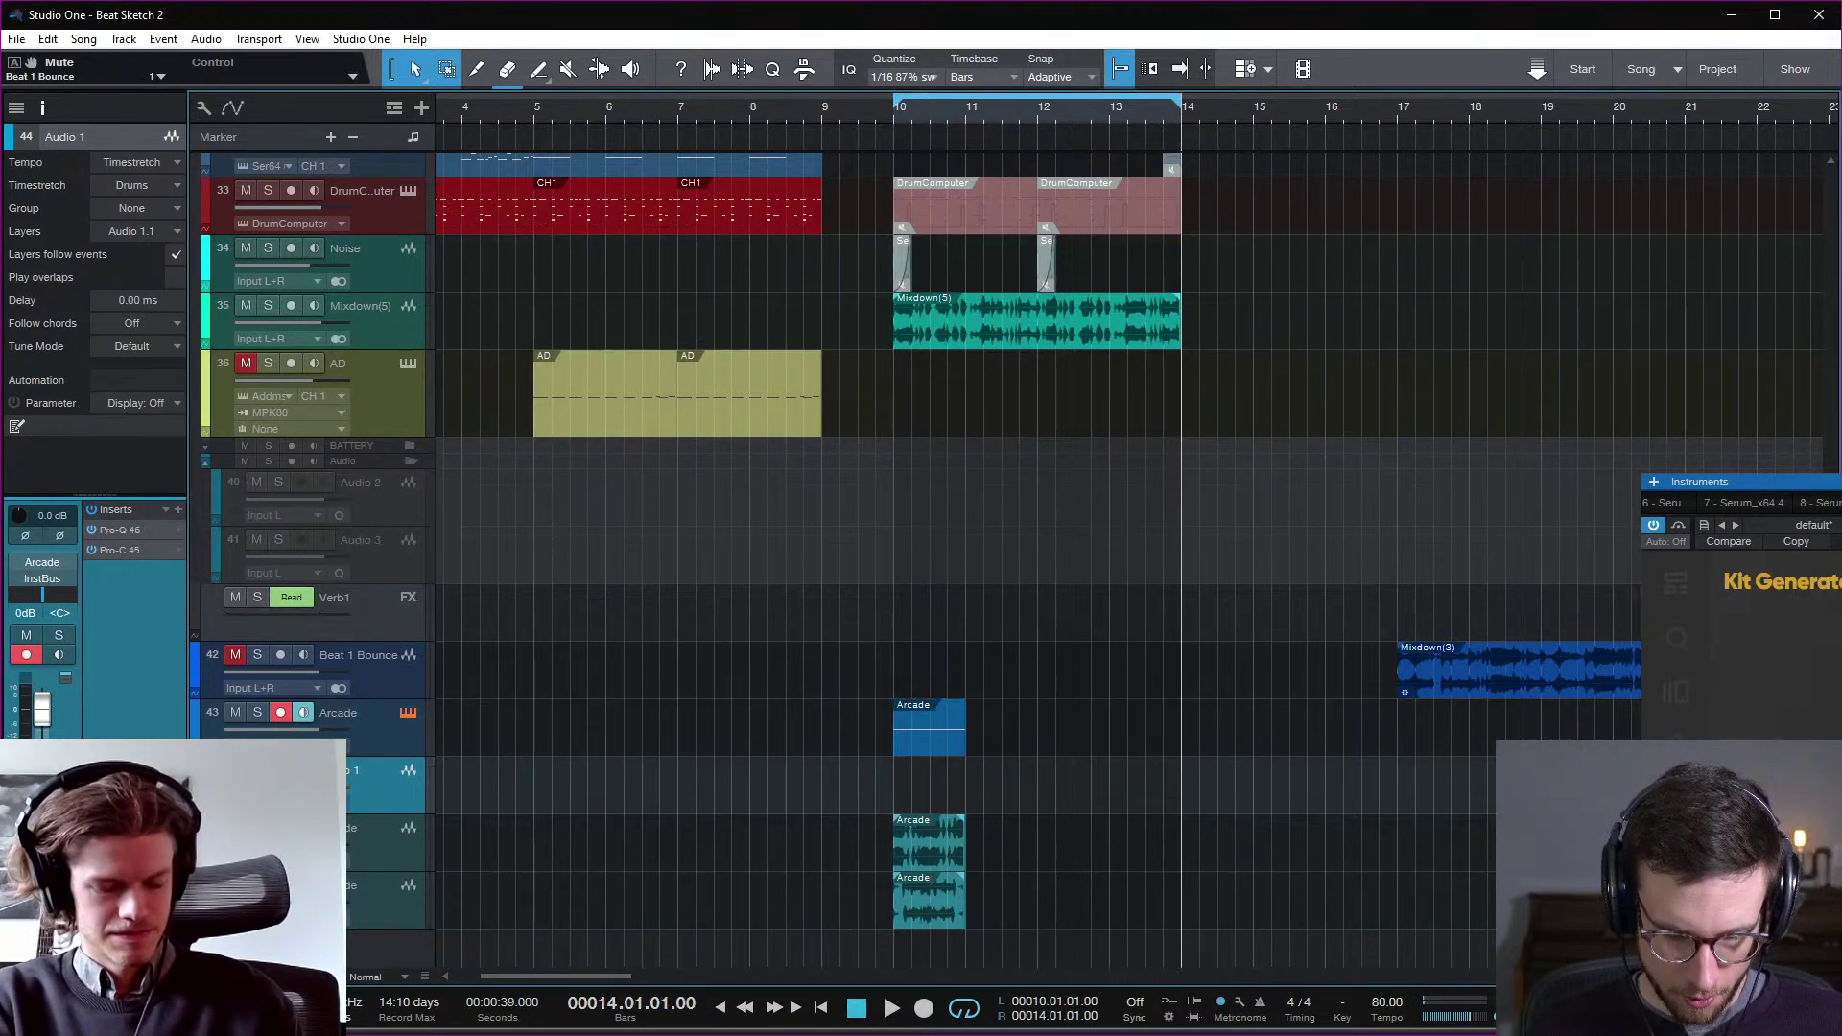
pyautogui.press('space')
pyautogui.press('KP_Multiply')
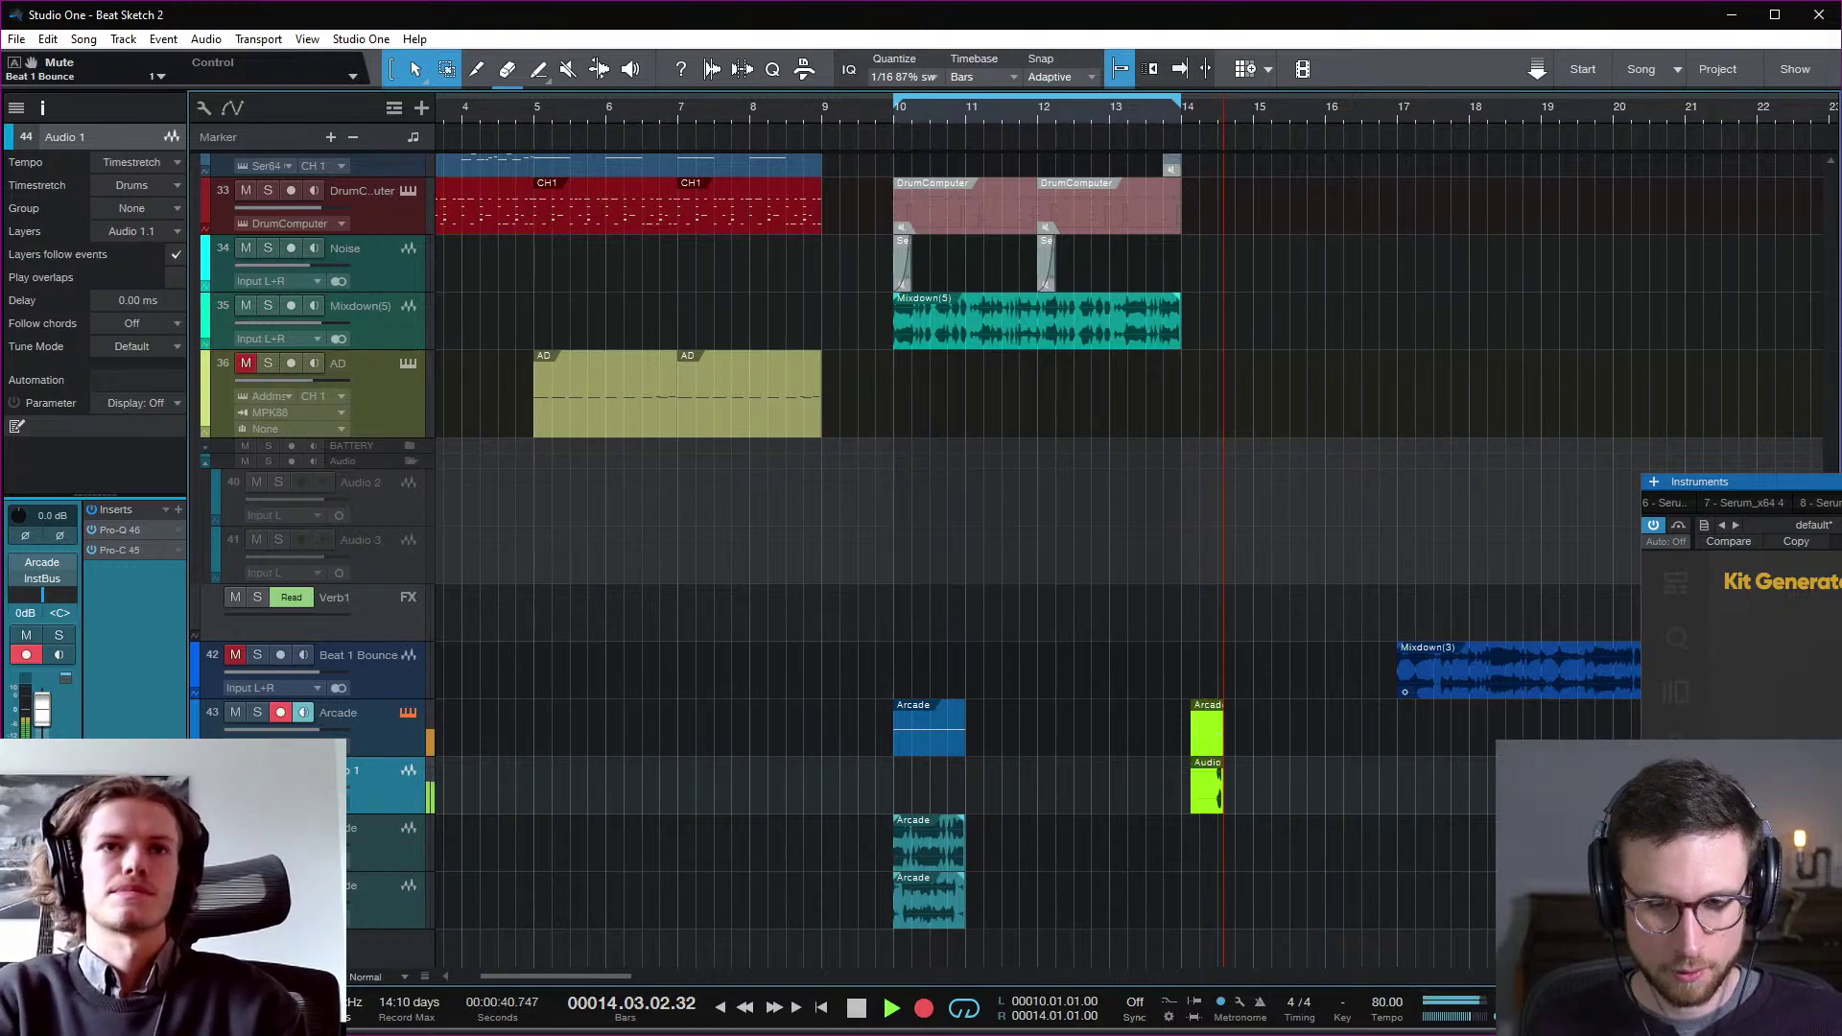
# Step: Bring the kit controls into view and, while recording, raise Filter Sweep and sweep Pump Verb down to minimum and up to maximum
pyautogui.moveTo(1708, 481); pyautogui.dragTo(909, 39)
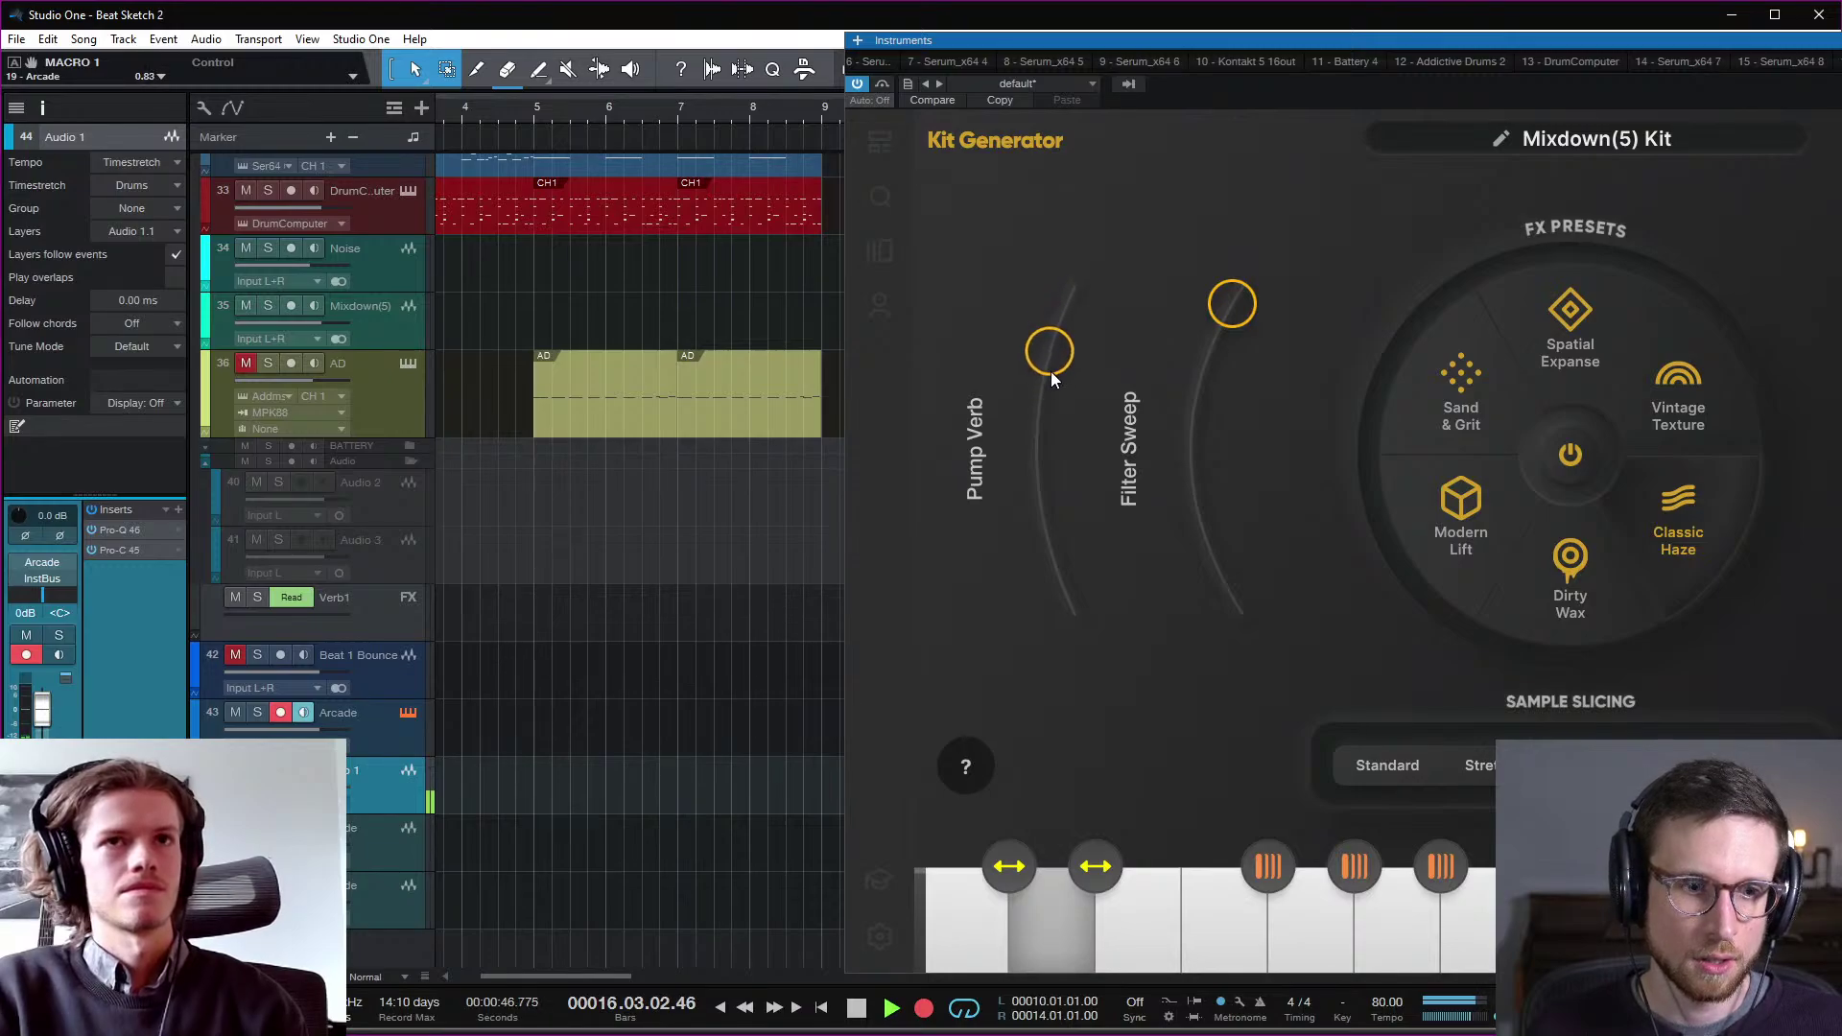
pyautogui.moveTo(1050, 371); pyautogui.dragTo(1050, 437)
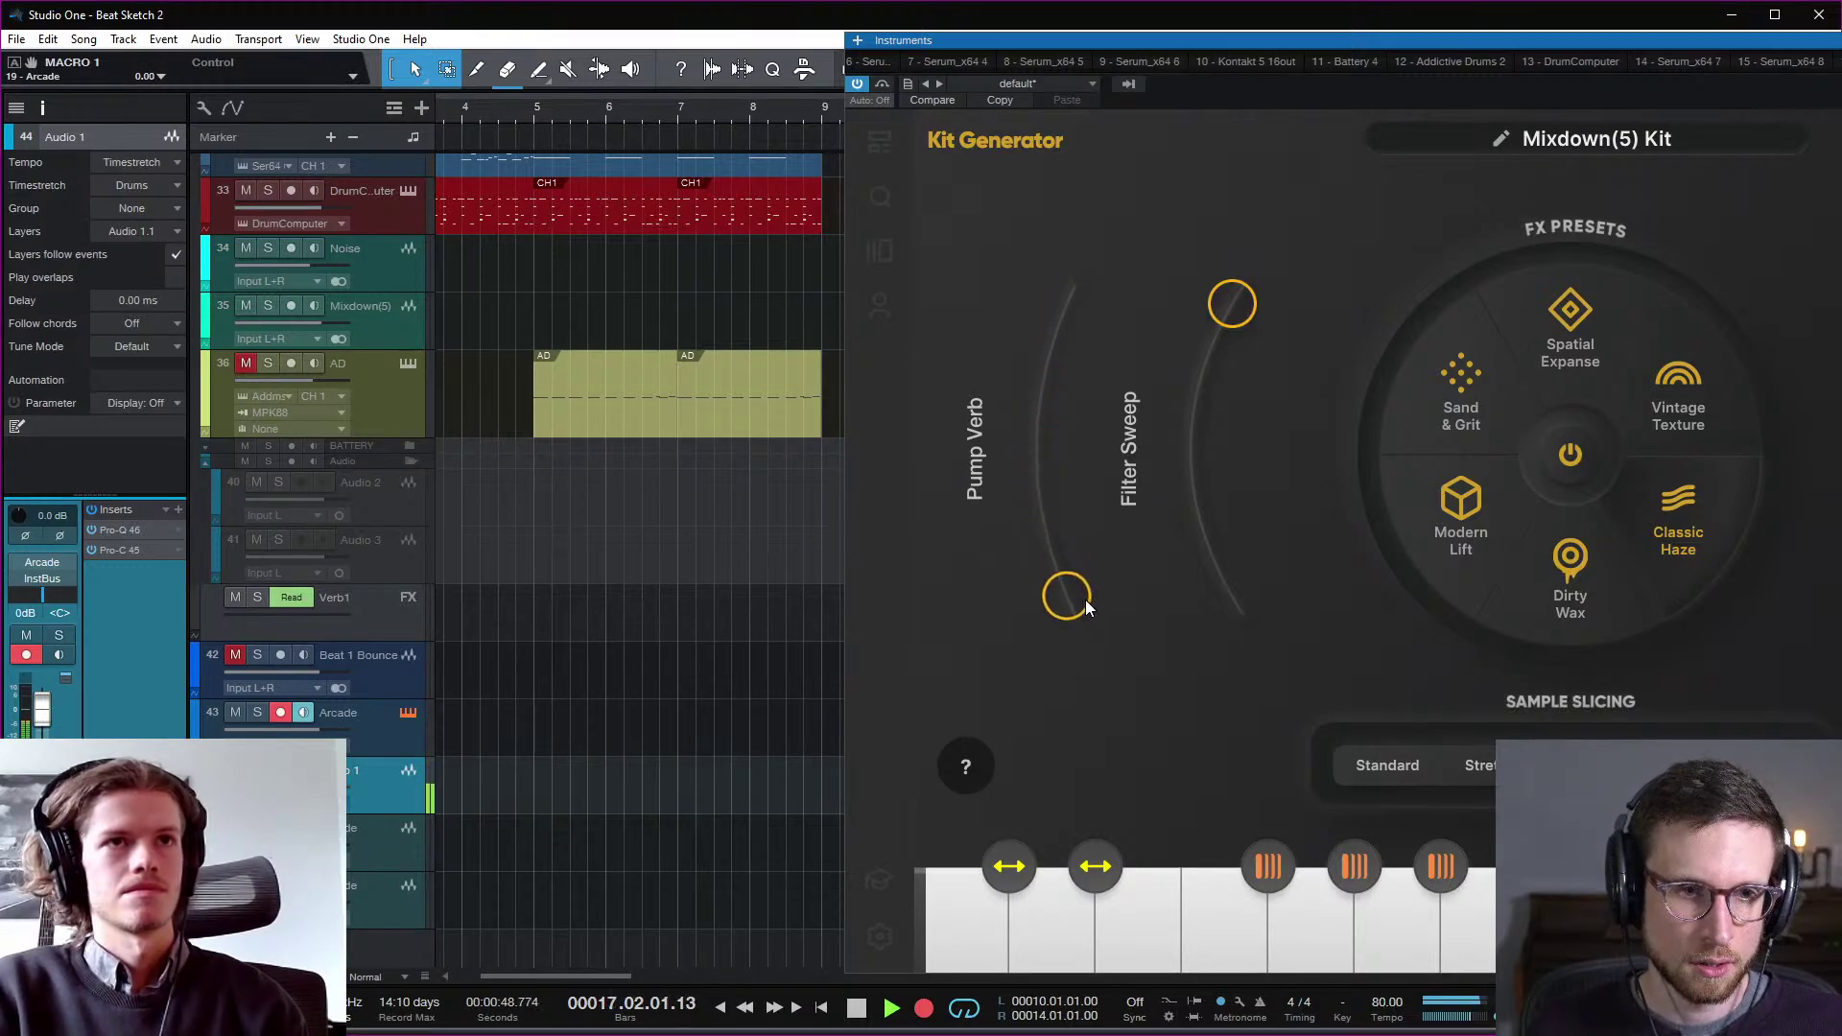
pyautogui.moveTo(1066, 596); pyautogui.dragTo(1062, 561)
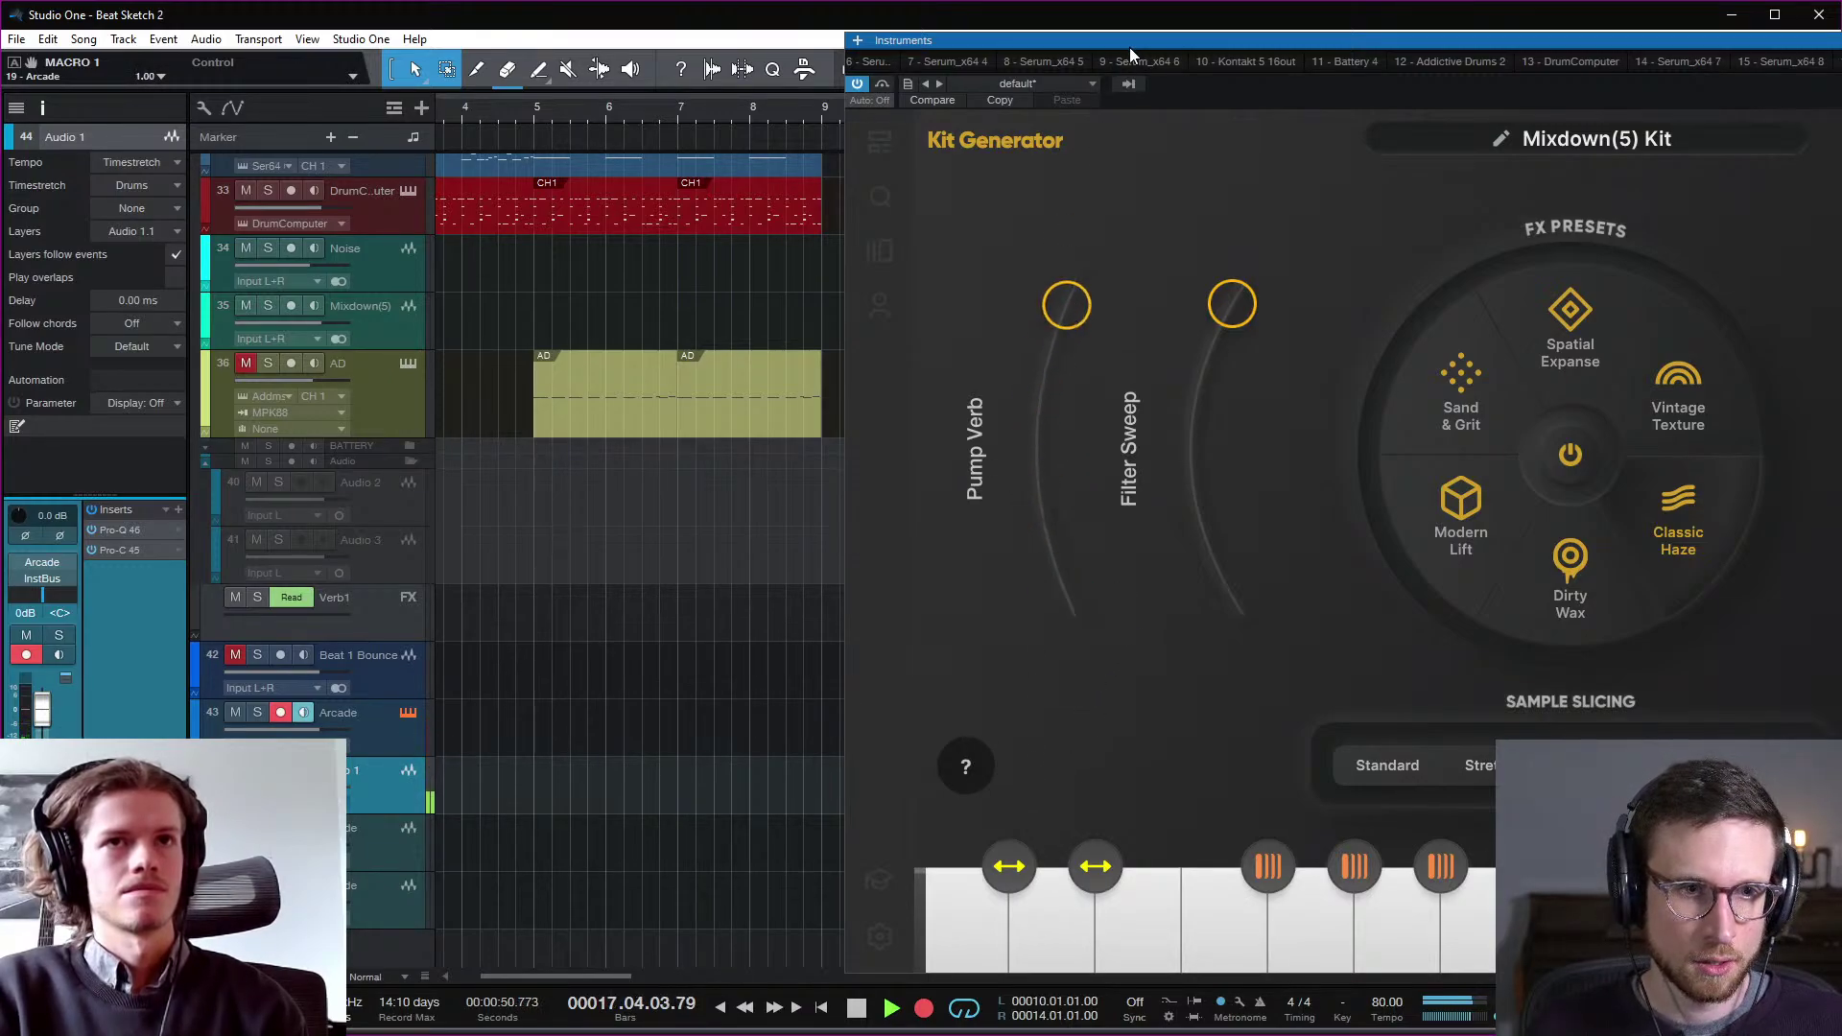
# Step: While recording, sweep the Classic Haze preset's Pump Verb repeatedly between maximum and minimum, and lower Filter Sweep to minimum
pyautogui.moveTo(1264, 337); pyautogui.dragTo(1236, 461)
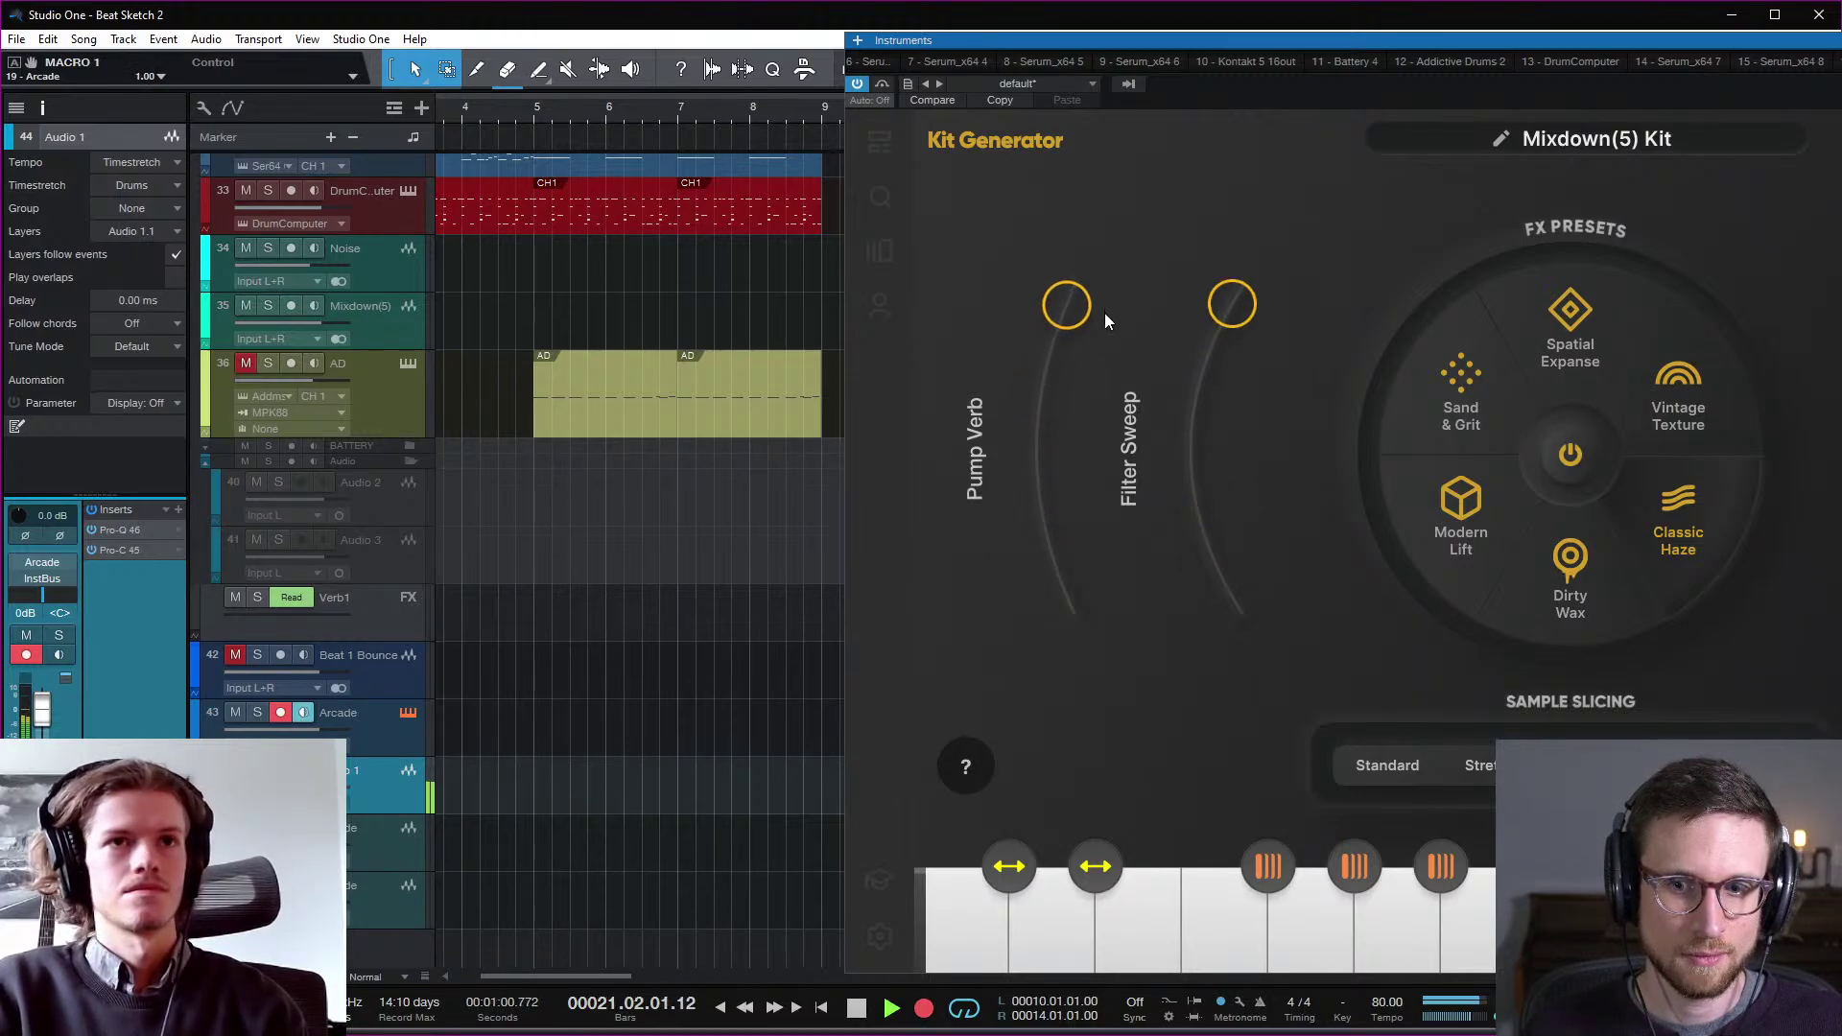
pyautogui.moveTo(1099, 334); pyautogui.dragTo(1095, 372)
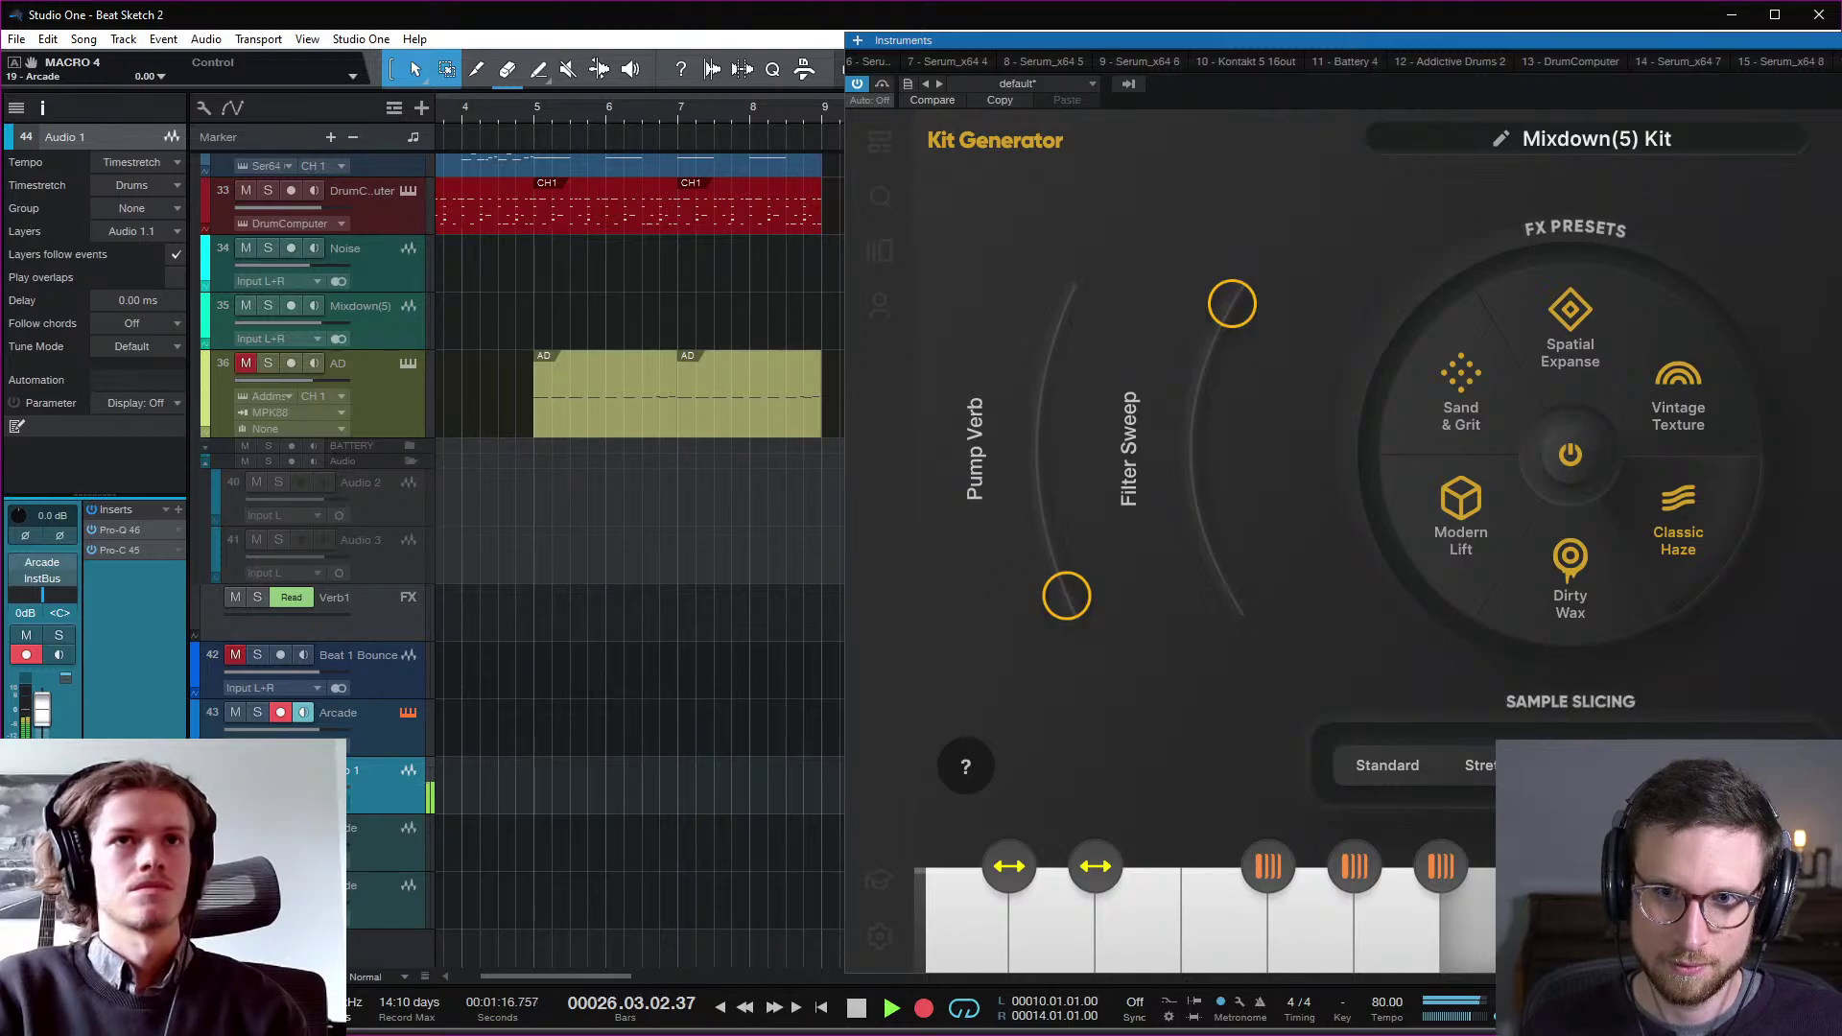
pyautogui.moveTo(1232, 304); pyautogui.dragTo(1232, 597)
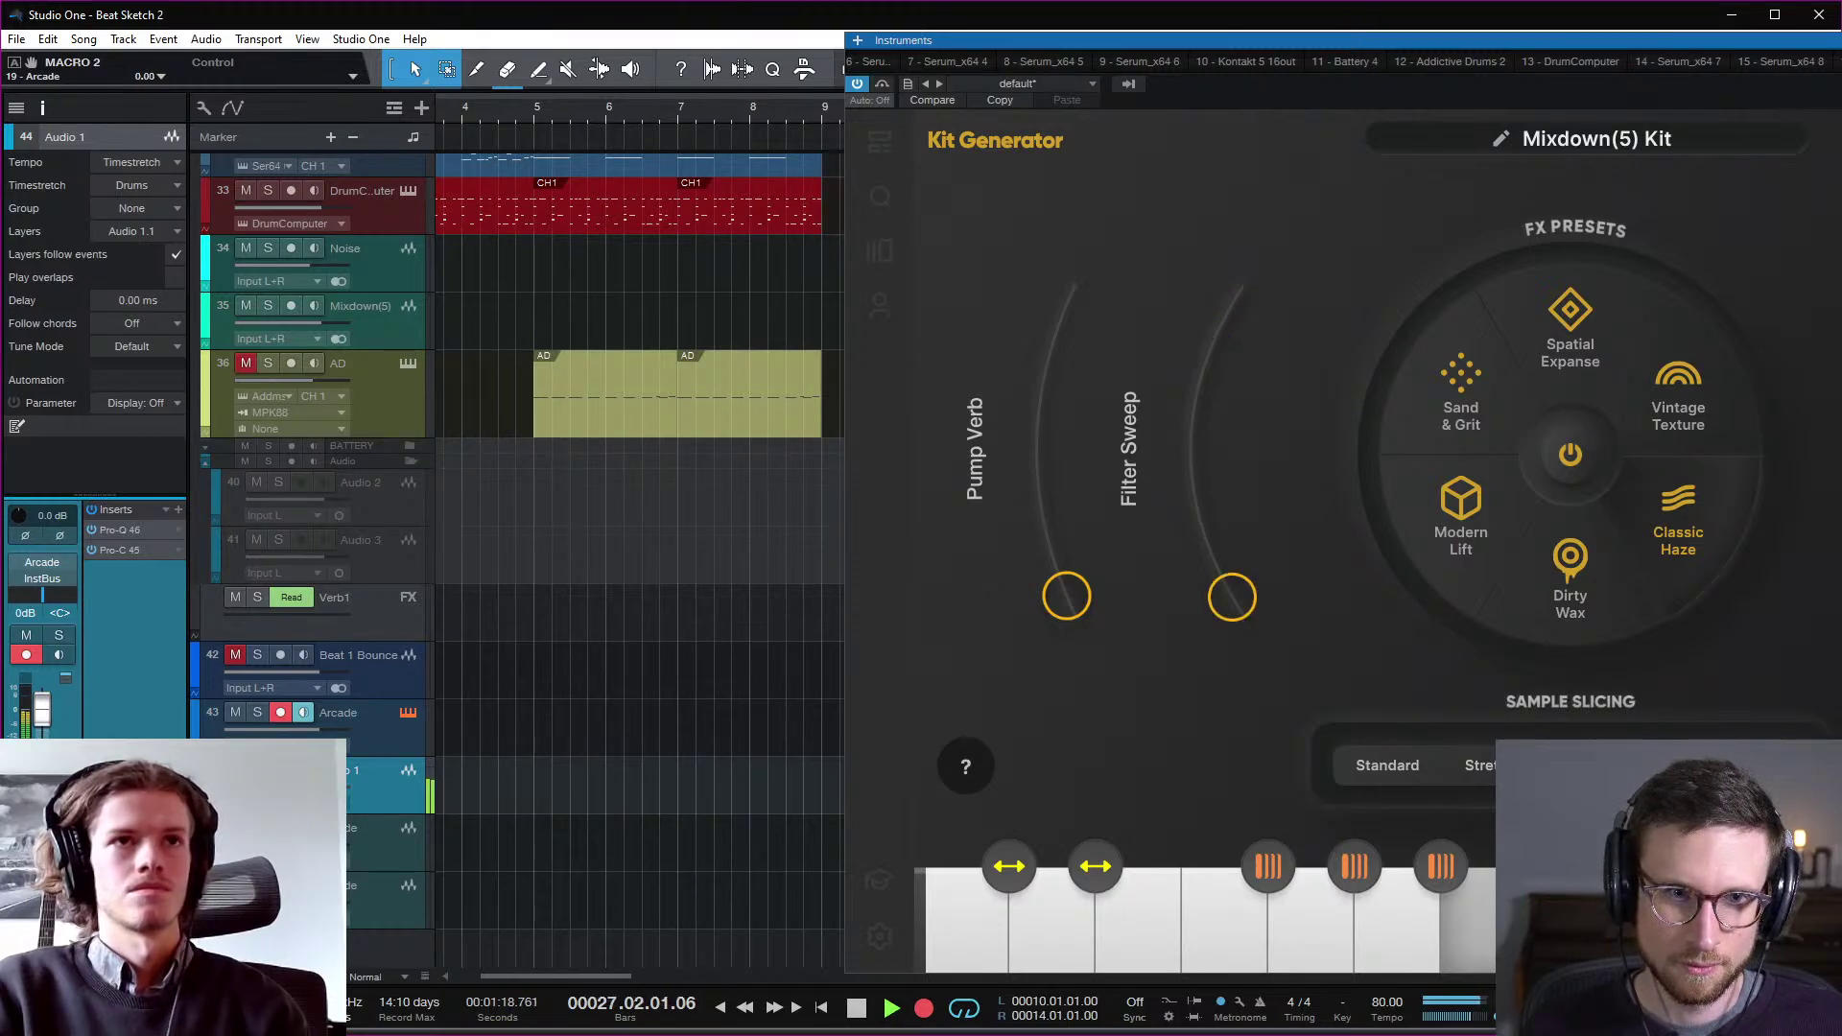
pyautogui.moveTo(1057, 607); pyautogui.dragTo(1067, 305)
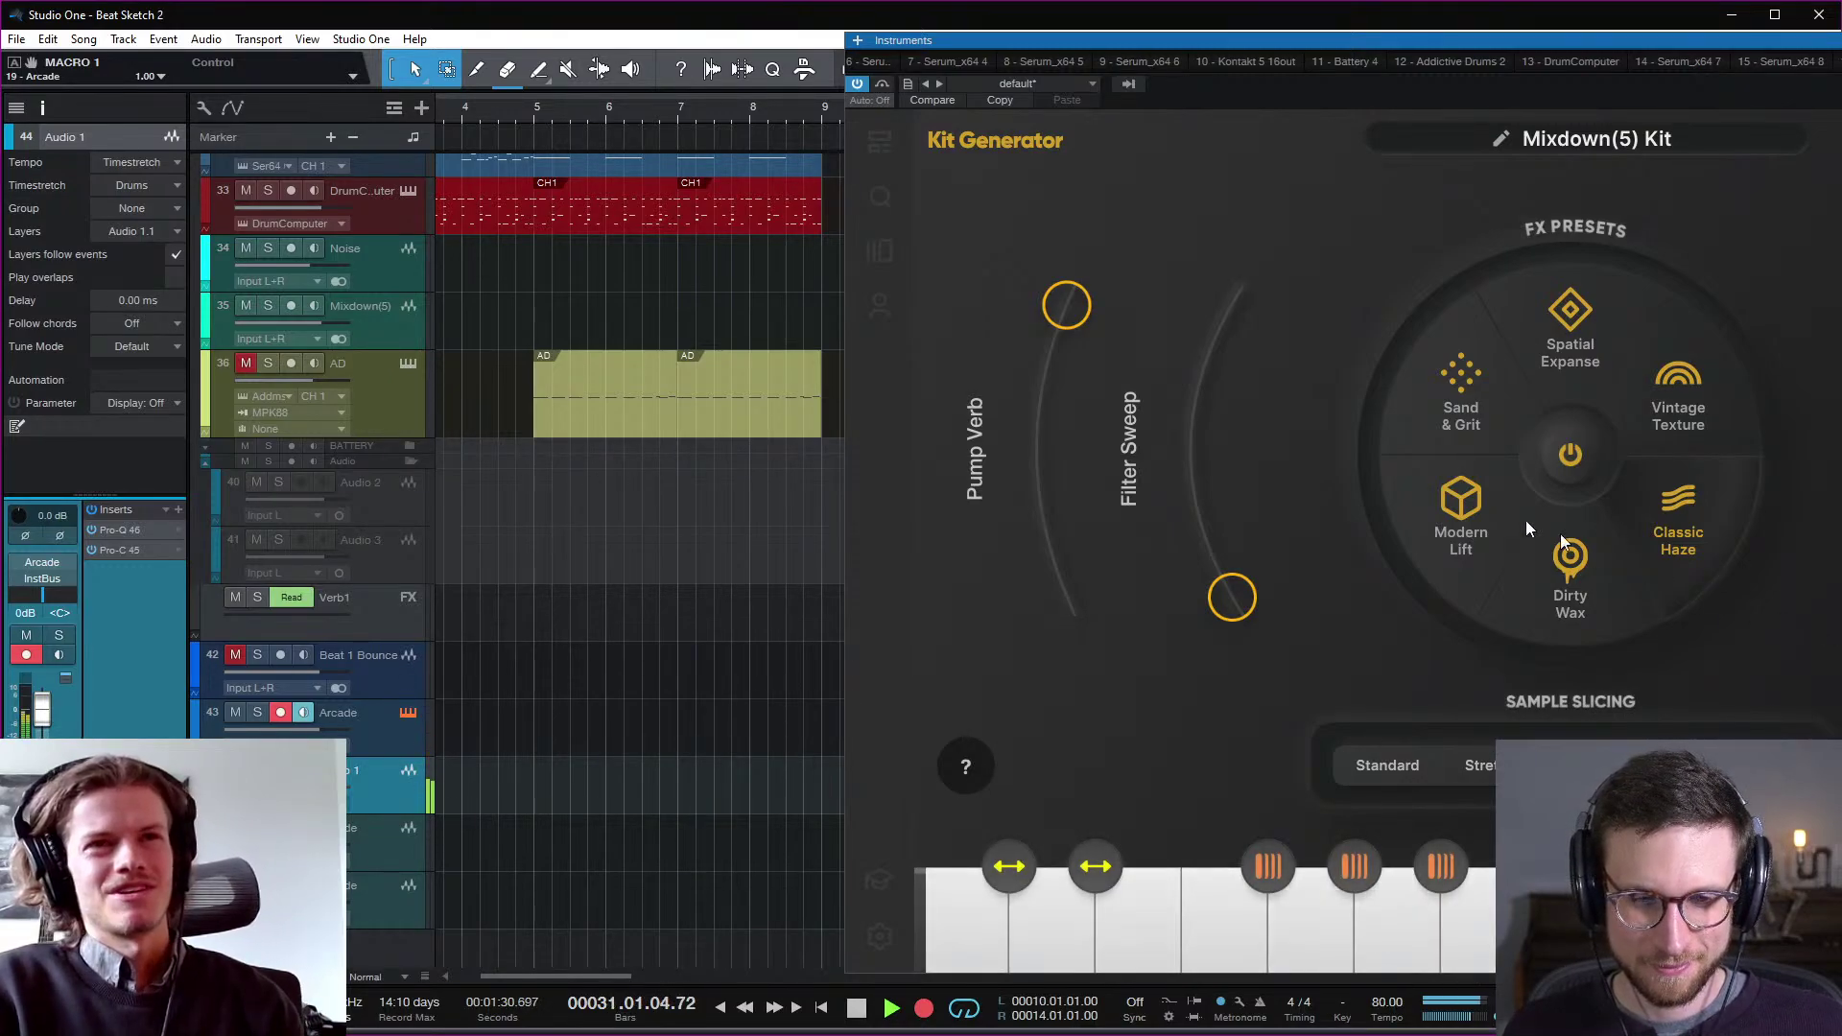
pyautogui.moveTo(1067, 305); pyautogui.dragTo(1055, 604)
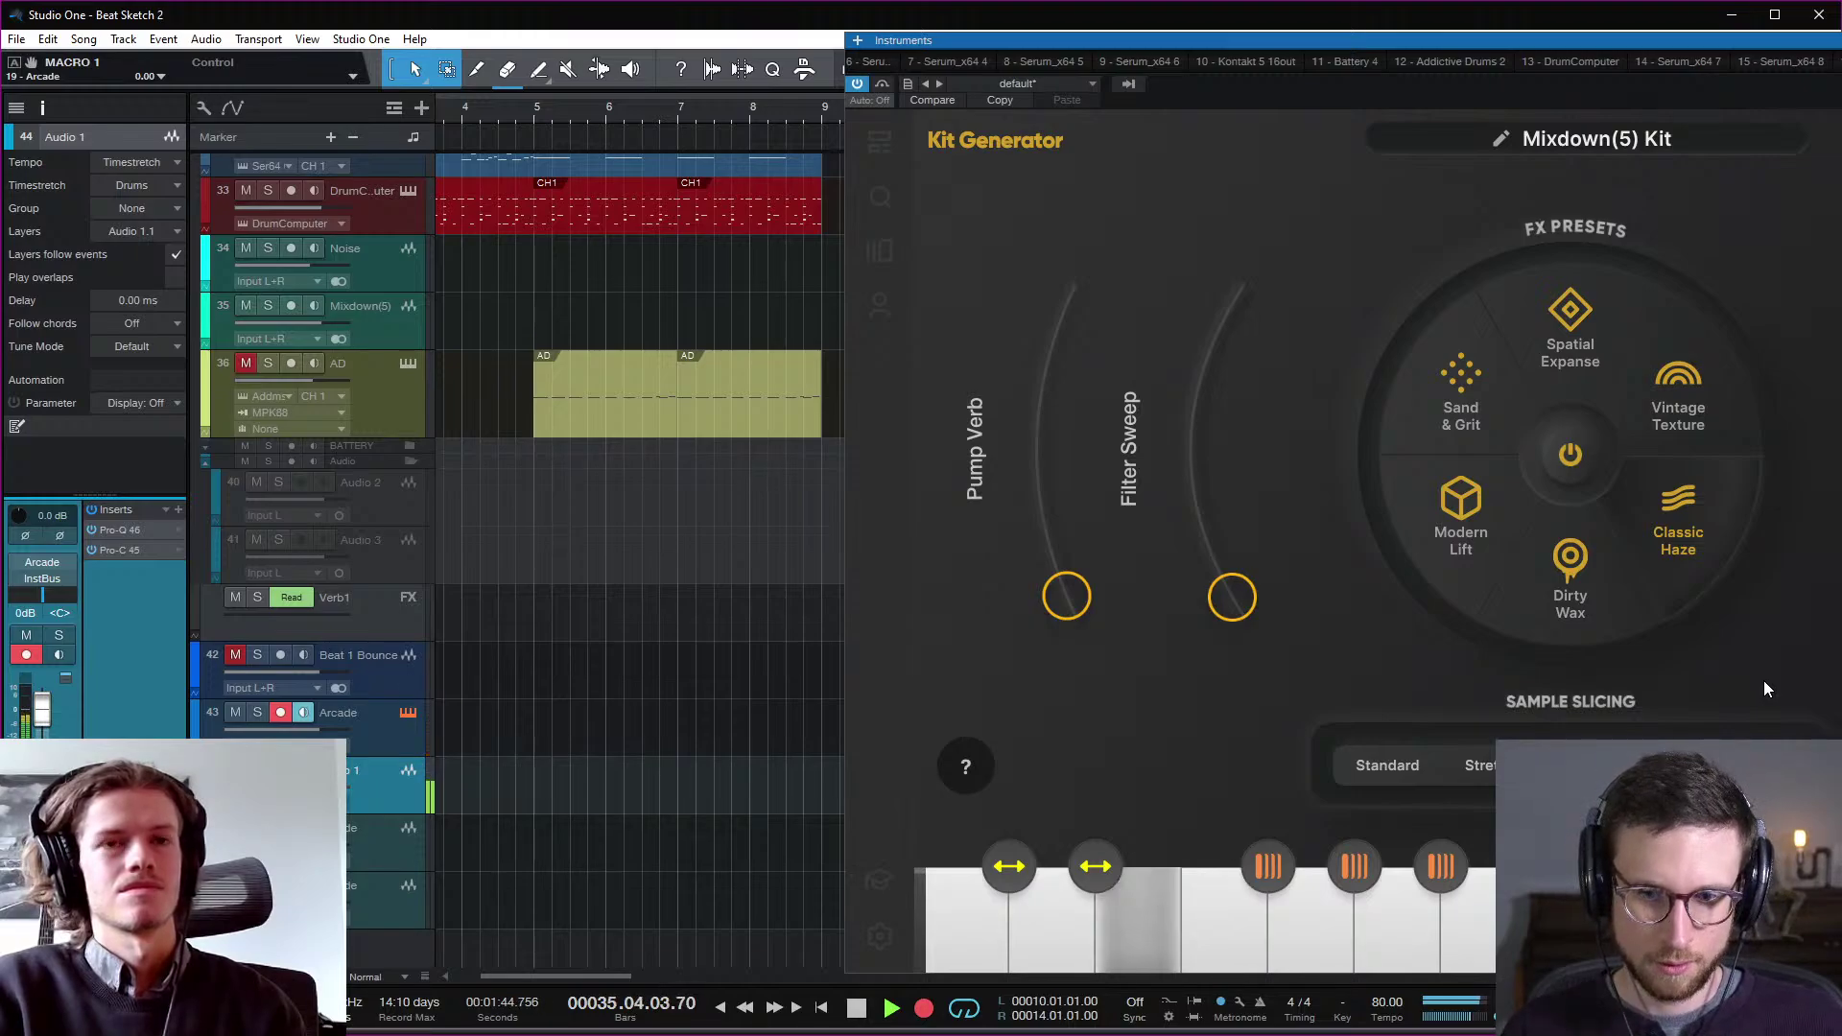
pyautogui.moveTo(1114, 591); pyautogui.dragTo(1137, 157)
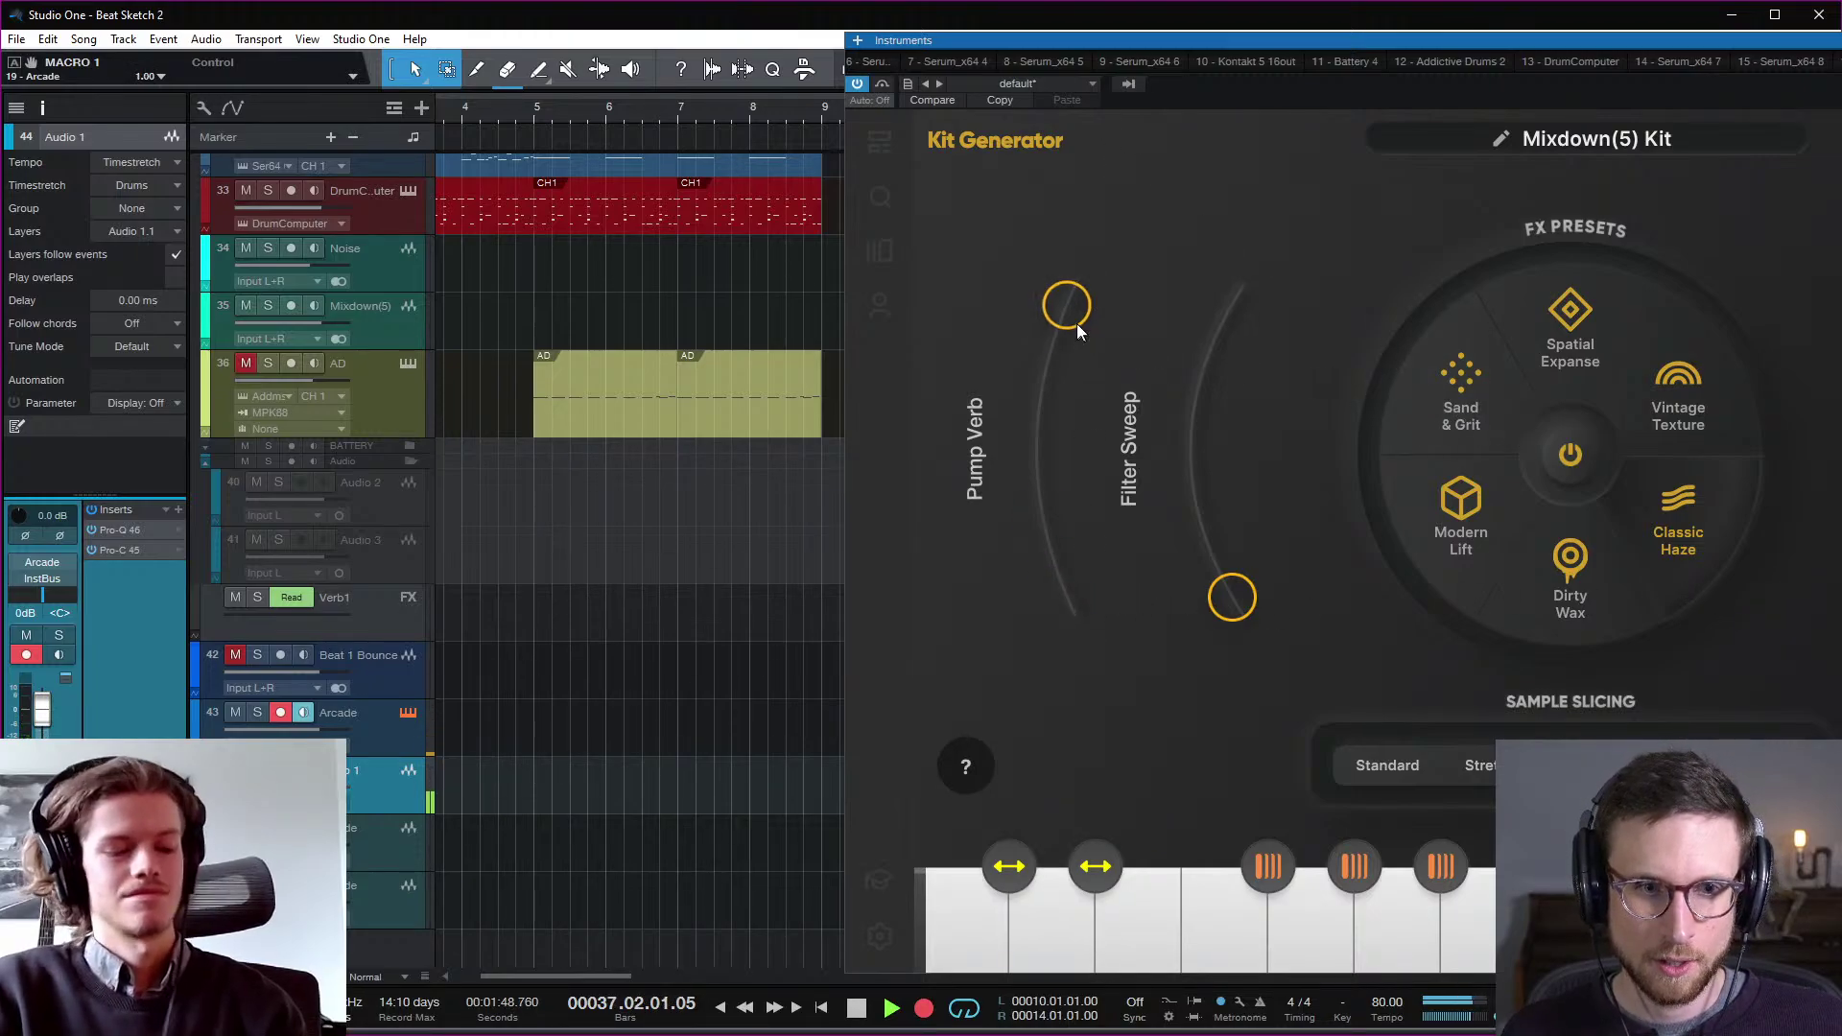
pyautogui.moveTo(1072, 312); pyautogui.dragTo(1067, 597)
# Step: While recording, switch the FX preset to Modern Lift and sweep the Hype and Space macros, bringing both down to minimum
pyautogui.click(1438, 462)
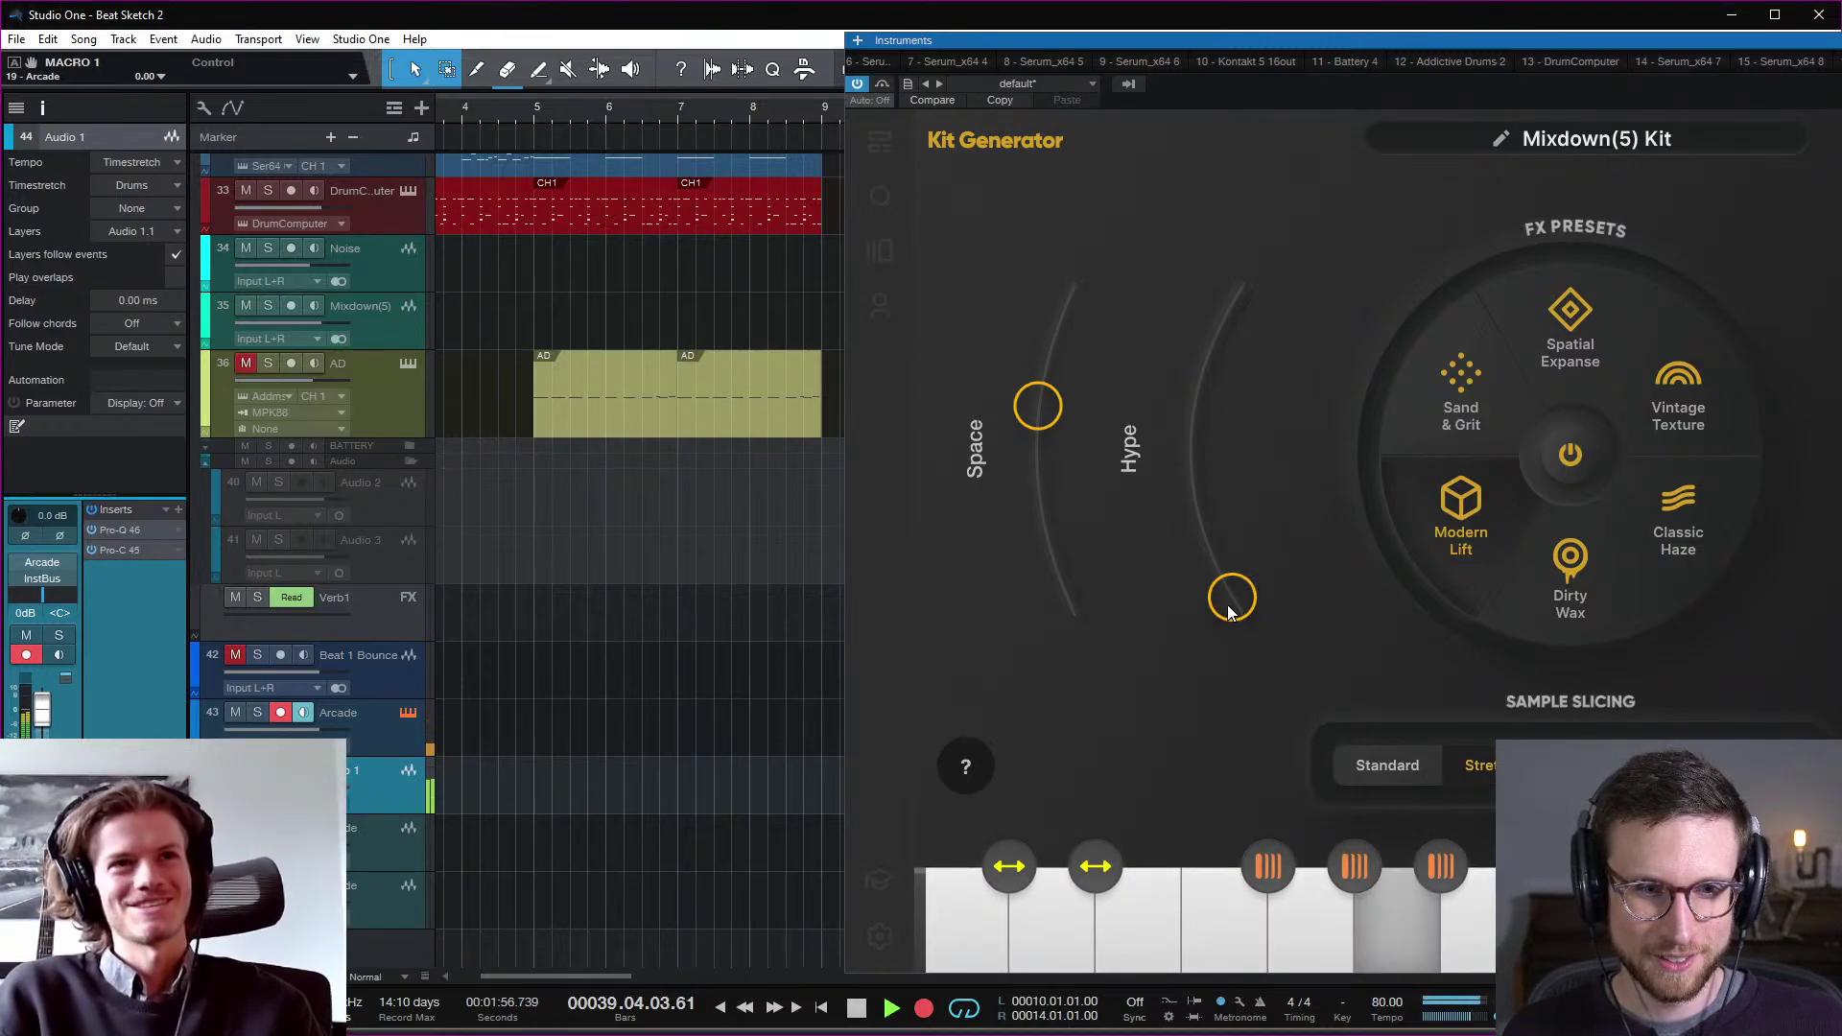
pyautogui.moveTo(1228, 605); pyautogui.dragTo(1218, 440)
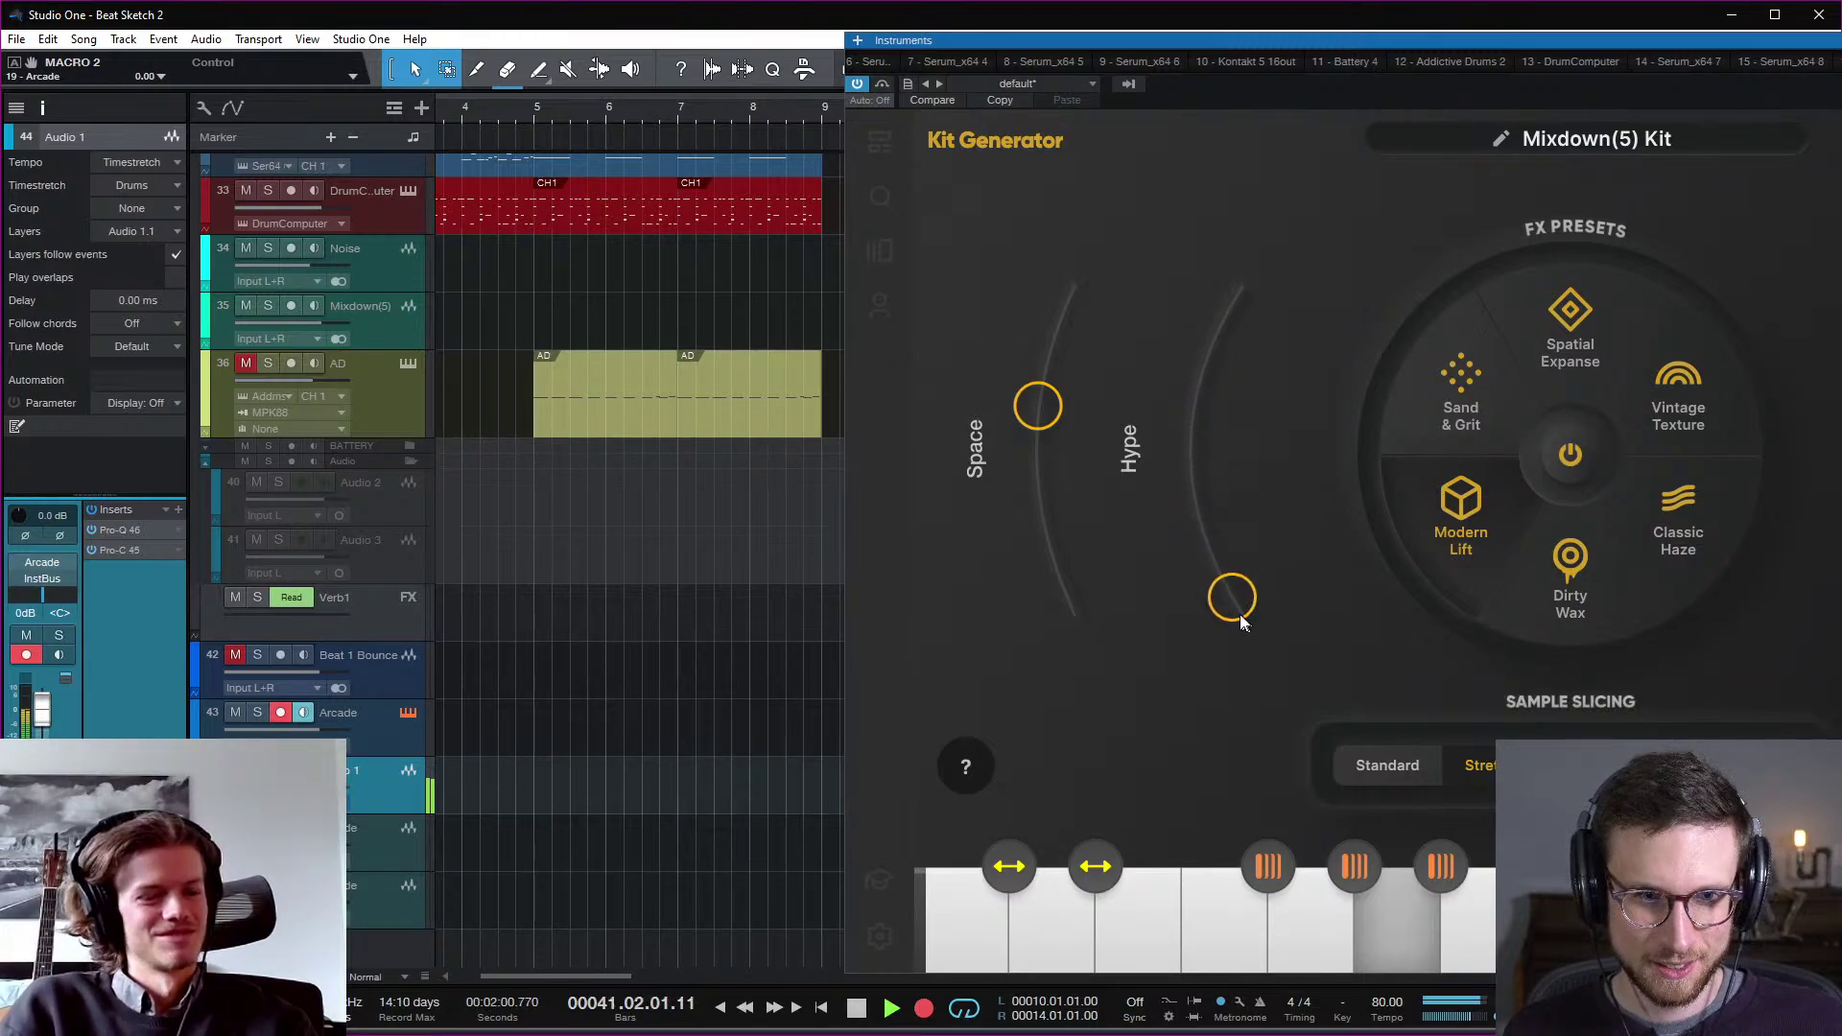
pyautogui.moveTo(1232, 604); pyautogui.dragTo(1214, 417)
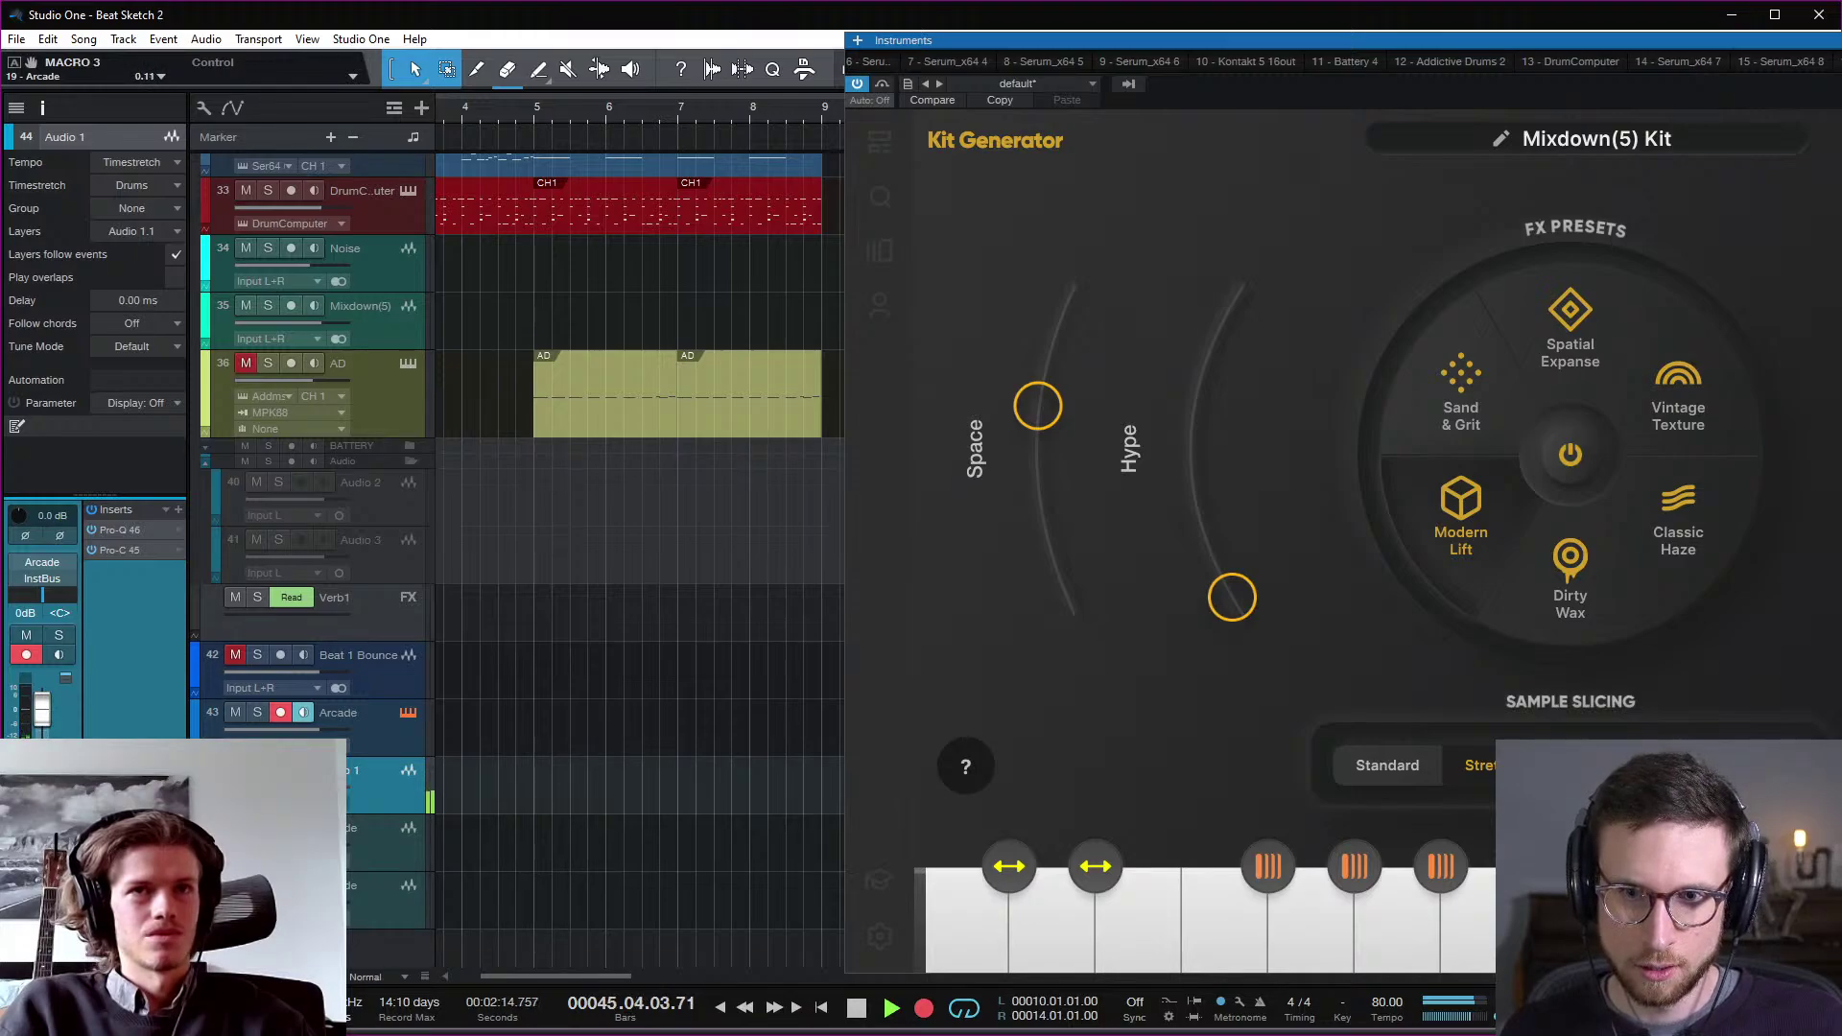
pyautogui.moveTo(1037, 406); pyautogui.dragTo(1100, 654)
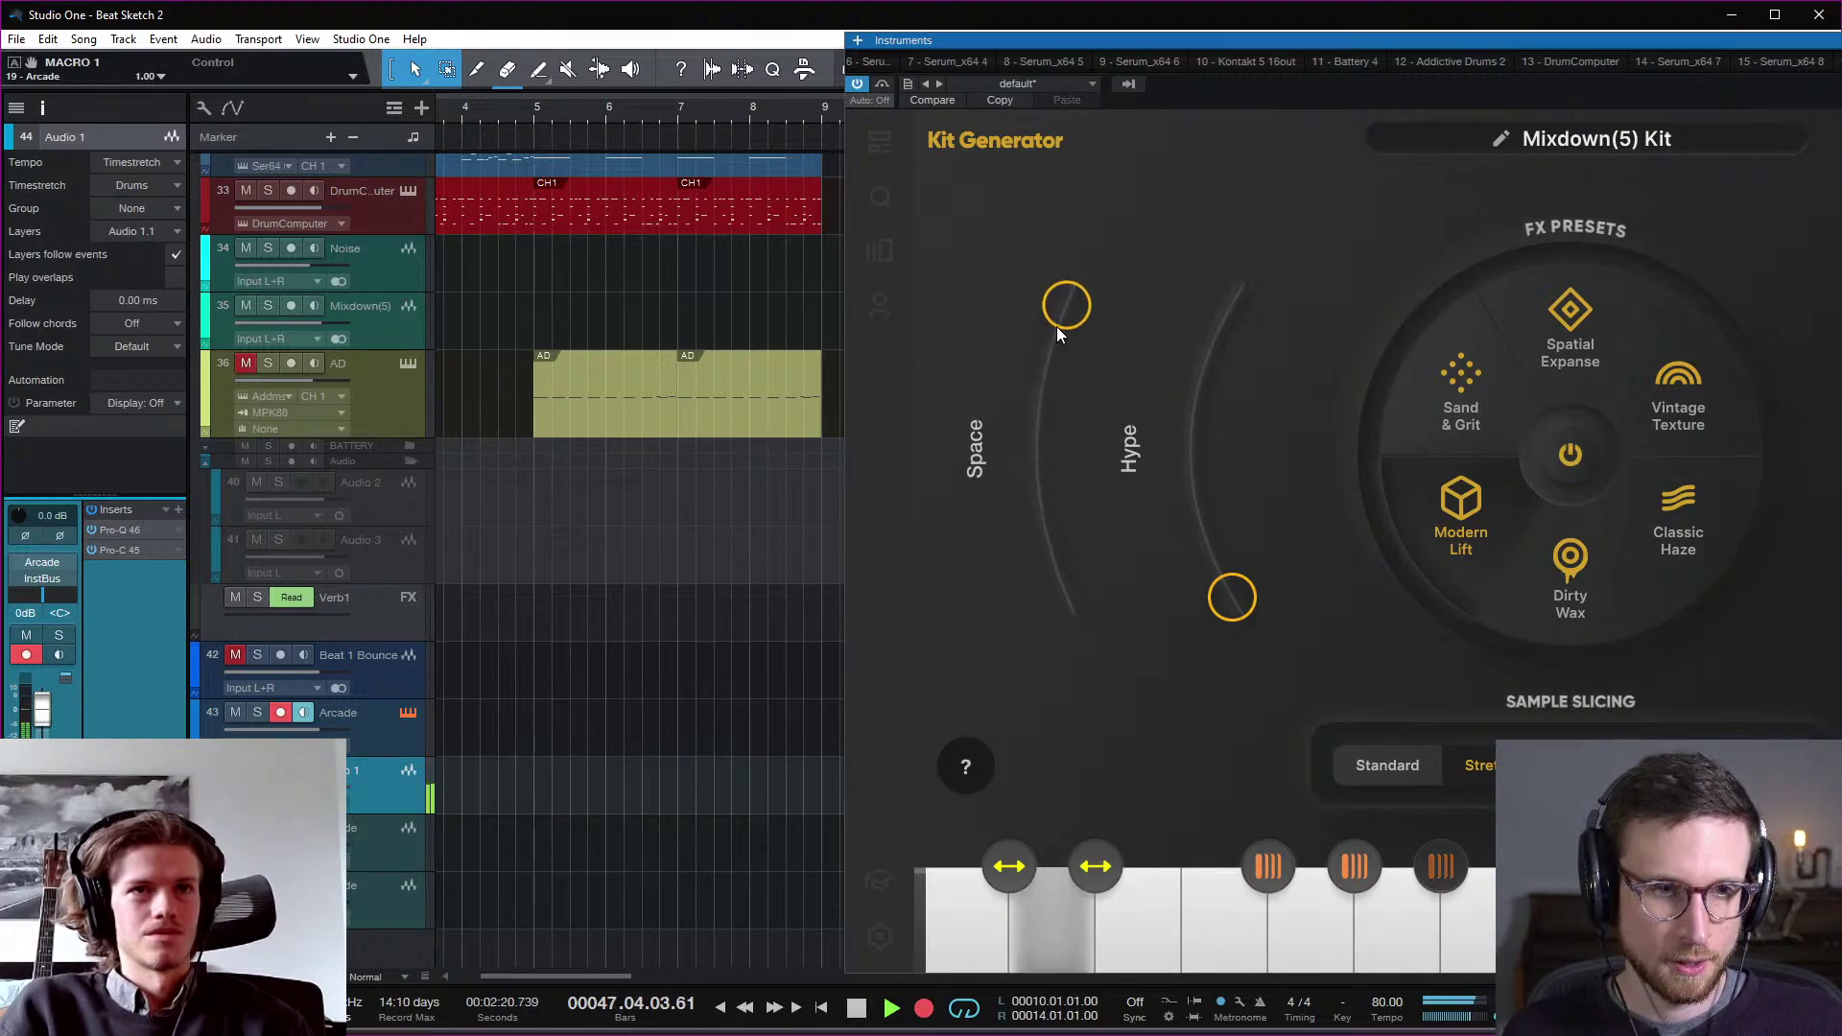
pyautogui.moveTo(1056, 331); pyautogui.dragTo(1069, 600)
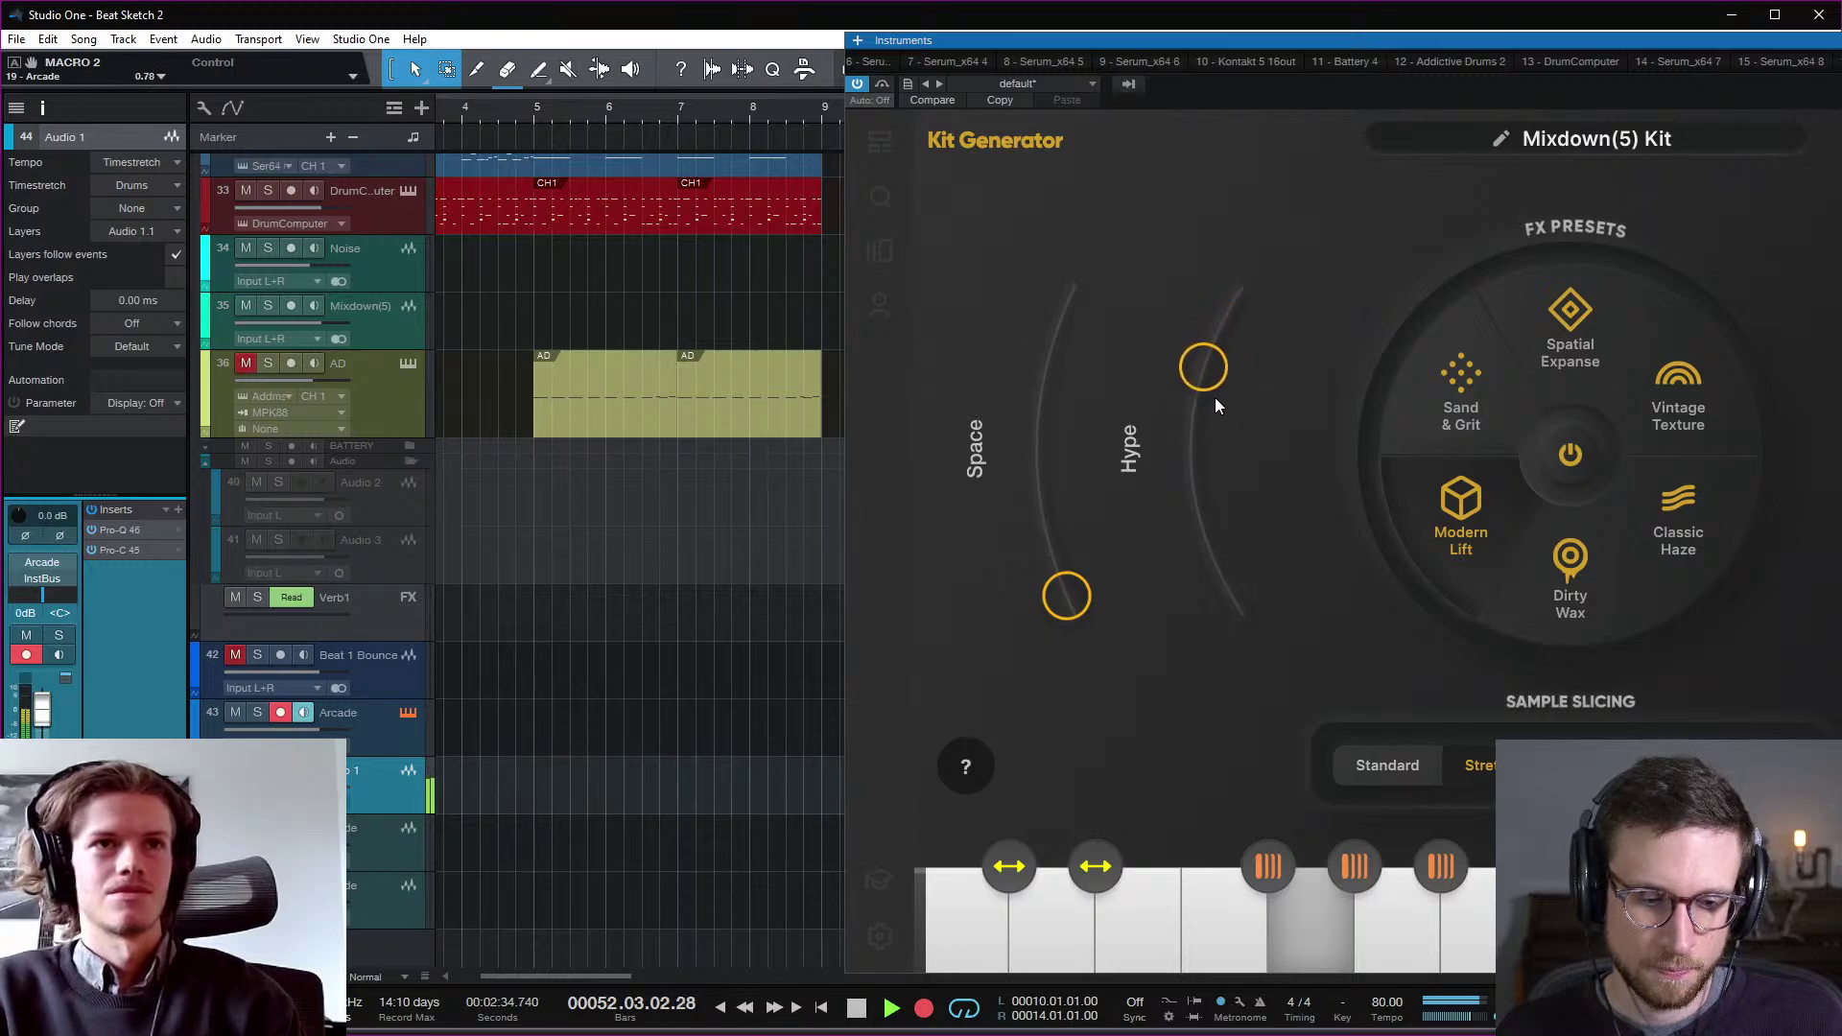
pyautogui.moveTo(1215, 406); pyautogui.dragTo(1209, 572)
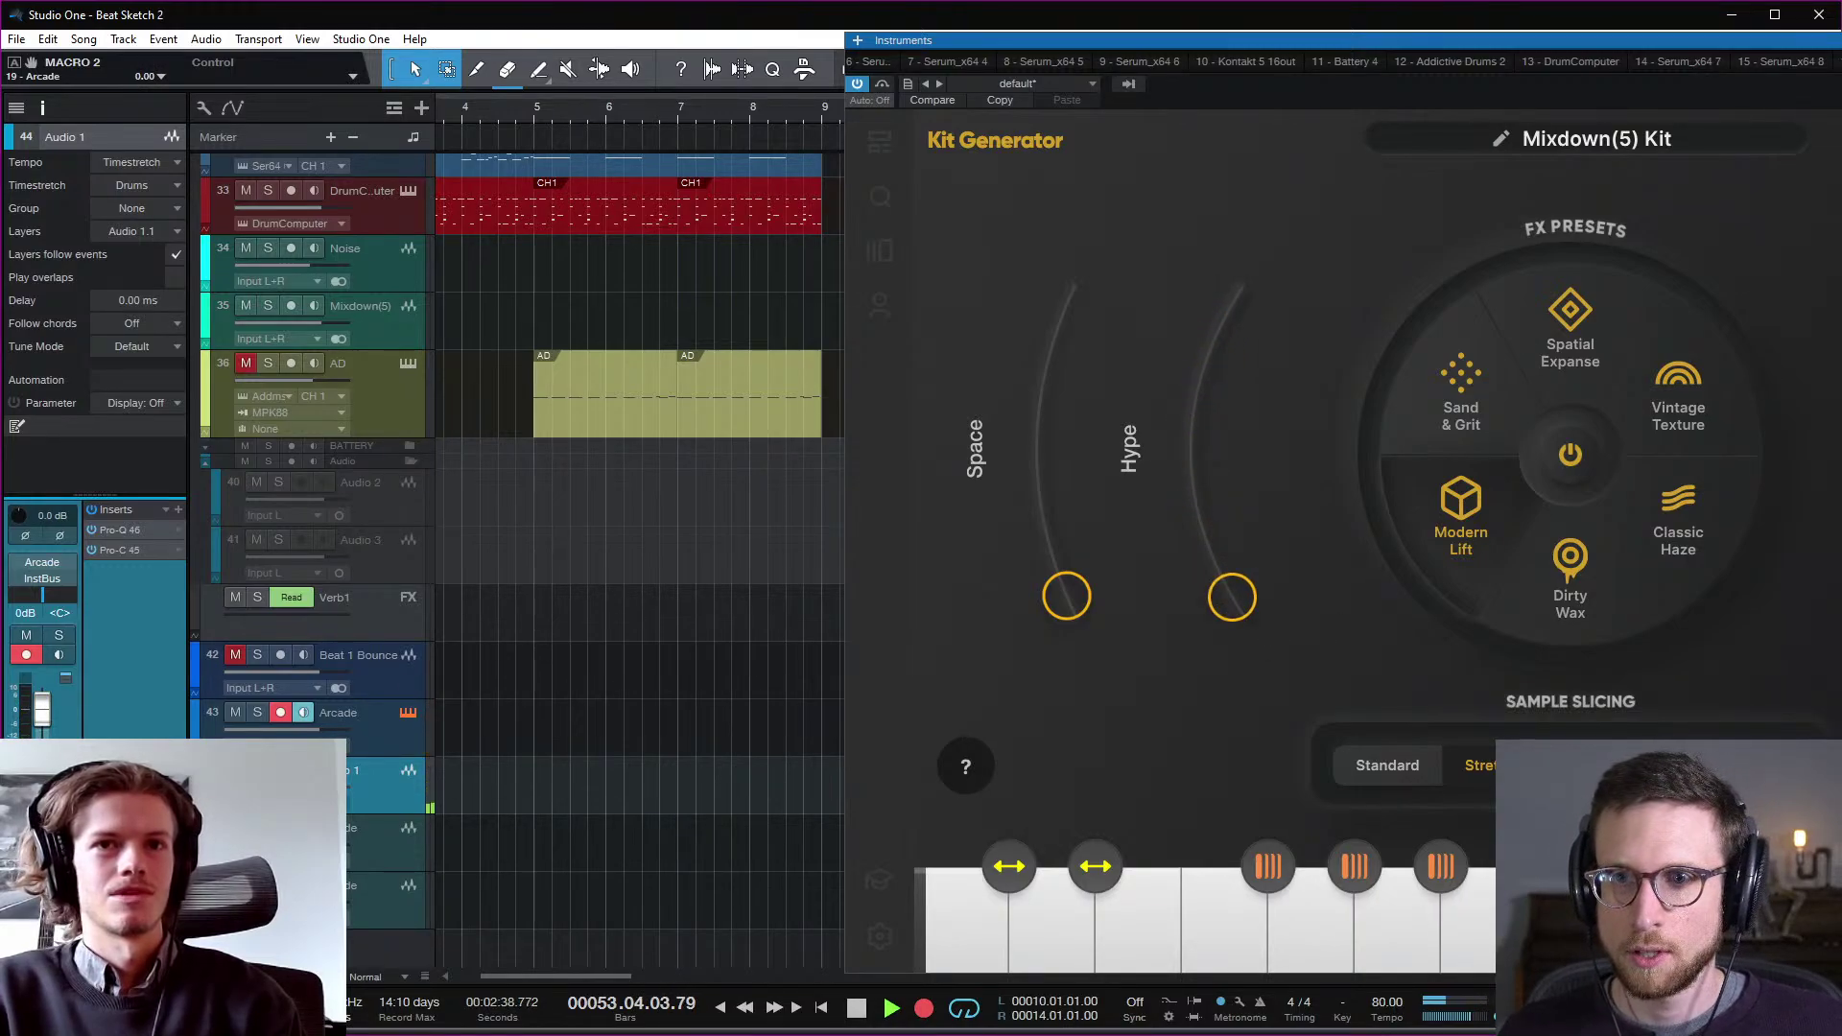
# Step: Stop the recording and close the Arcade instrument window
pyautogui.moveTo(1841, 40); pyautogui.dragTo(1675, 107)
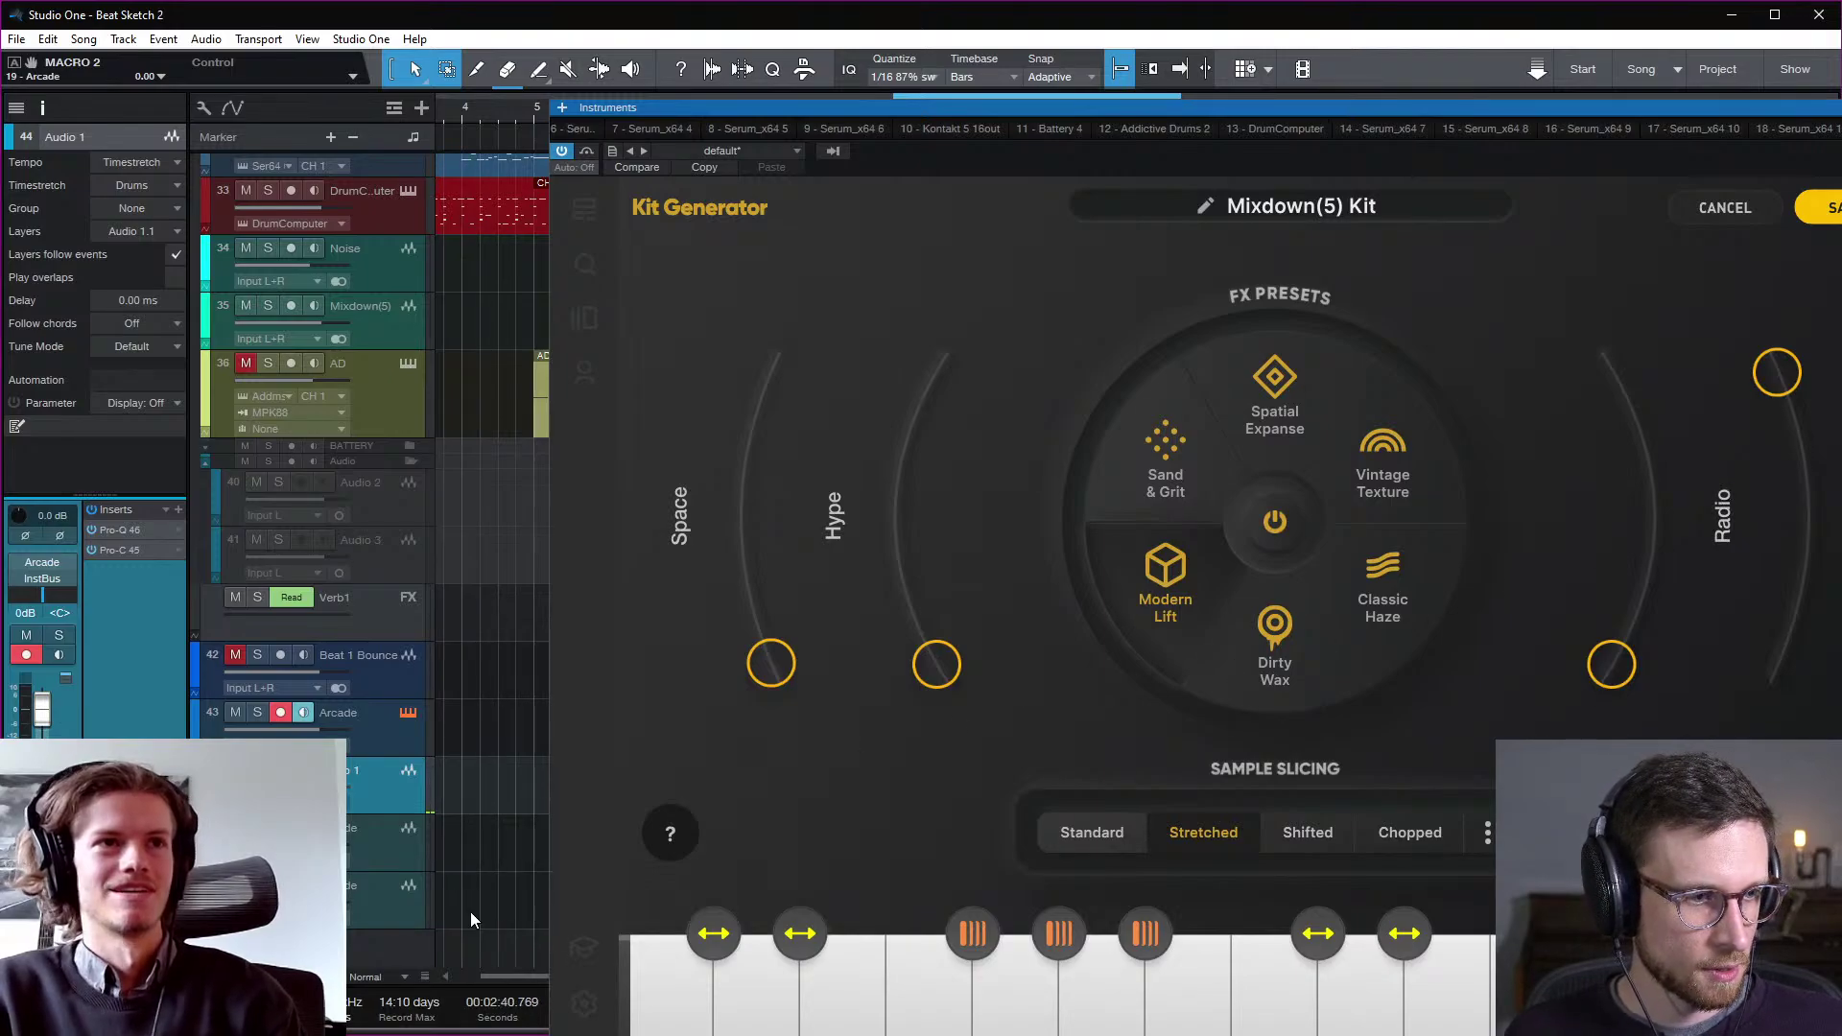
pyautogui.press('space')
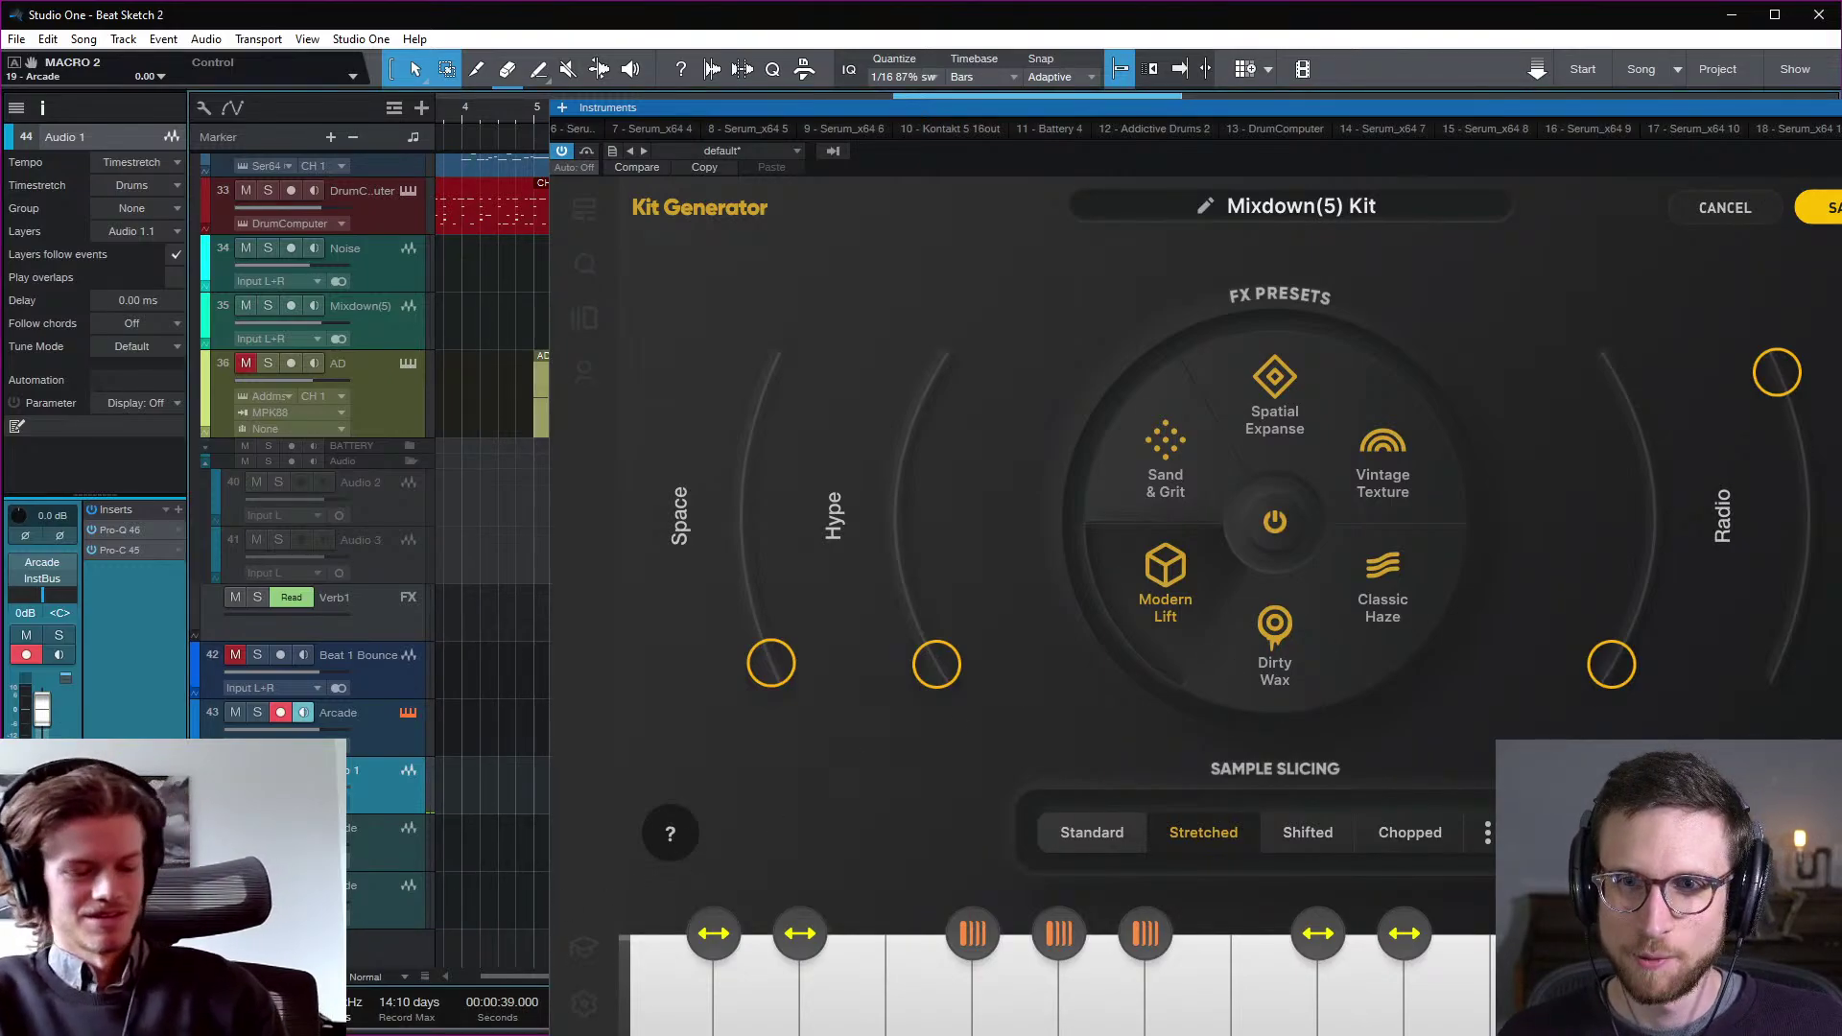
pyautogui.press('Escape')
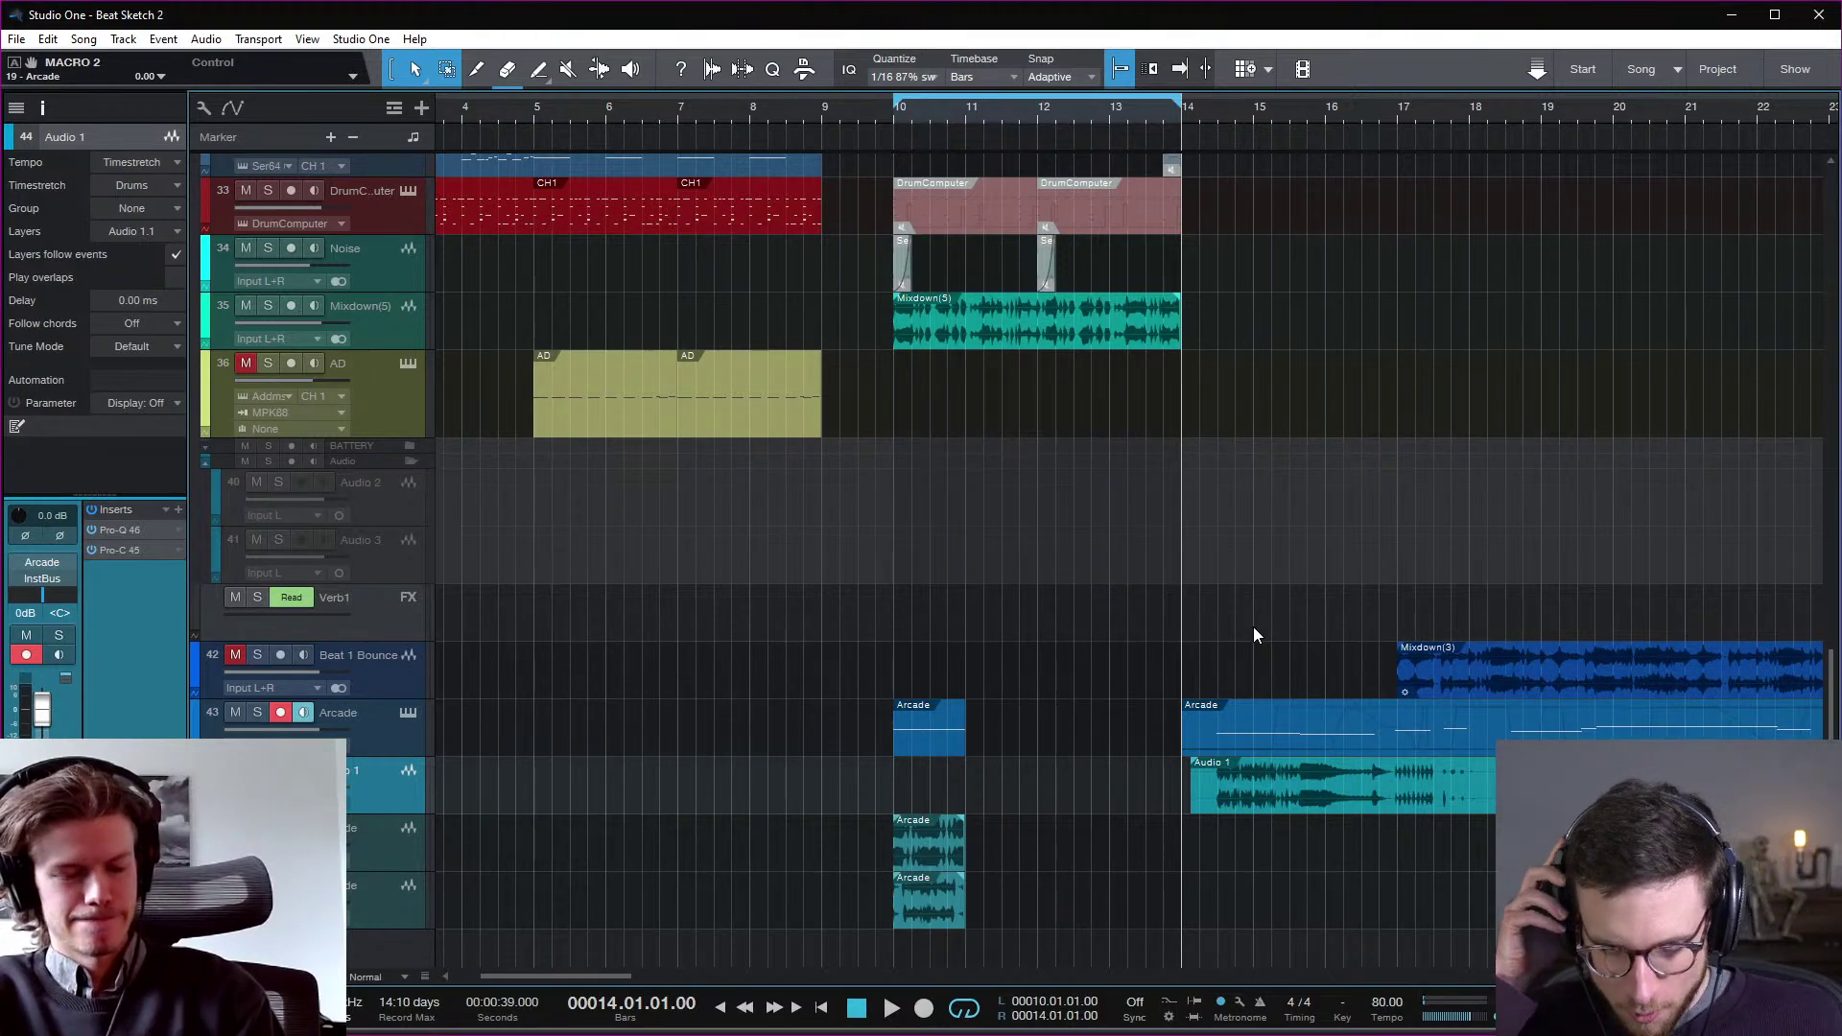
# Step: Unmute the Omni 1.2 audio clips on track 14 between bars 10 and 14, and place the playhead at bar 10
pyautogui.scroll(5, 1253, 626)
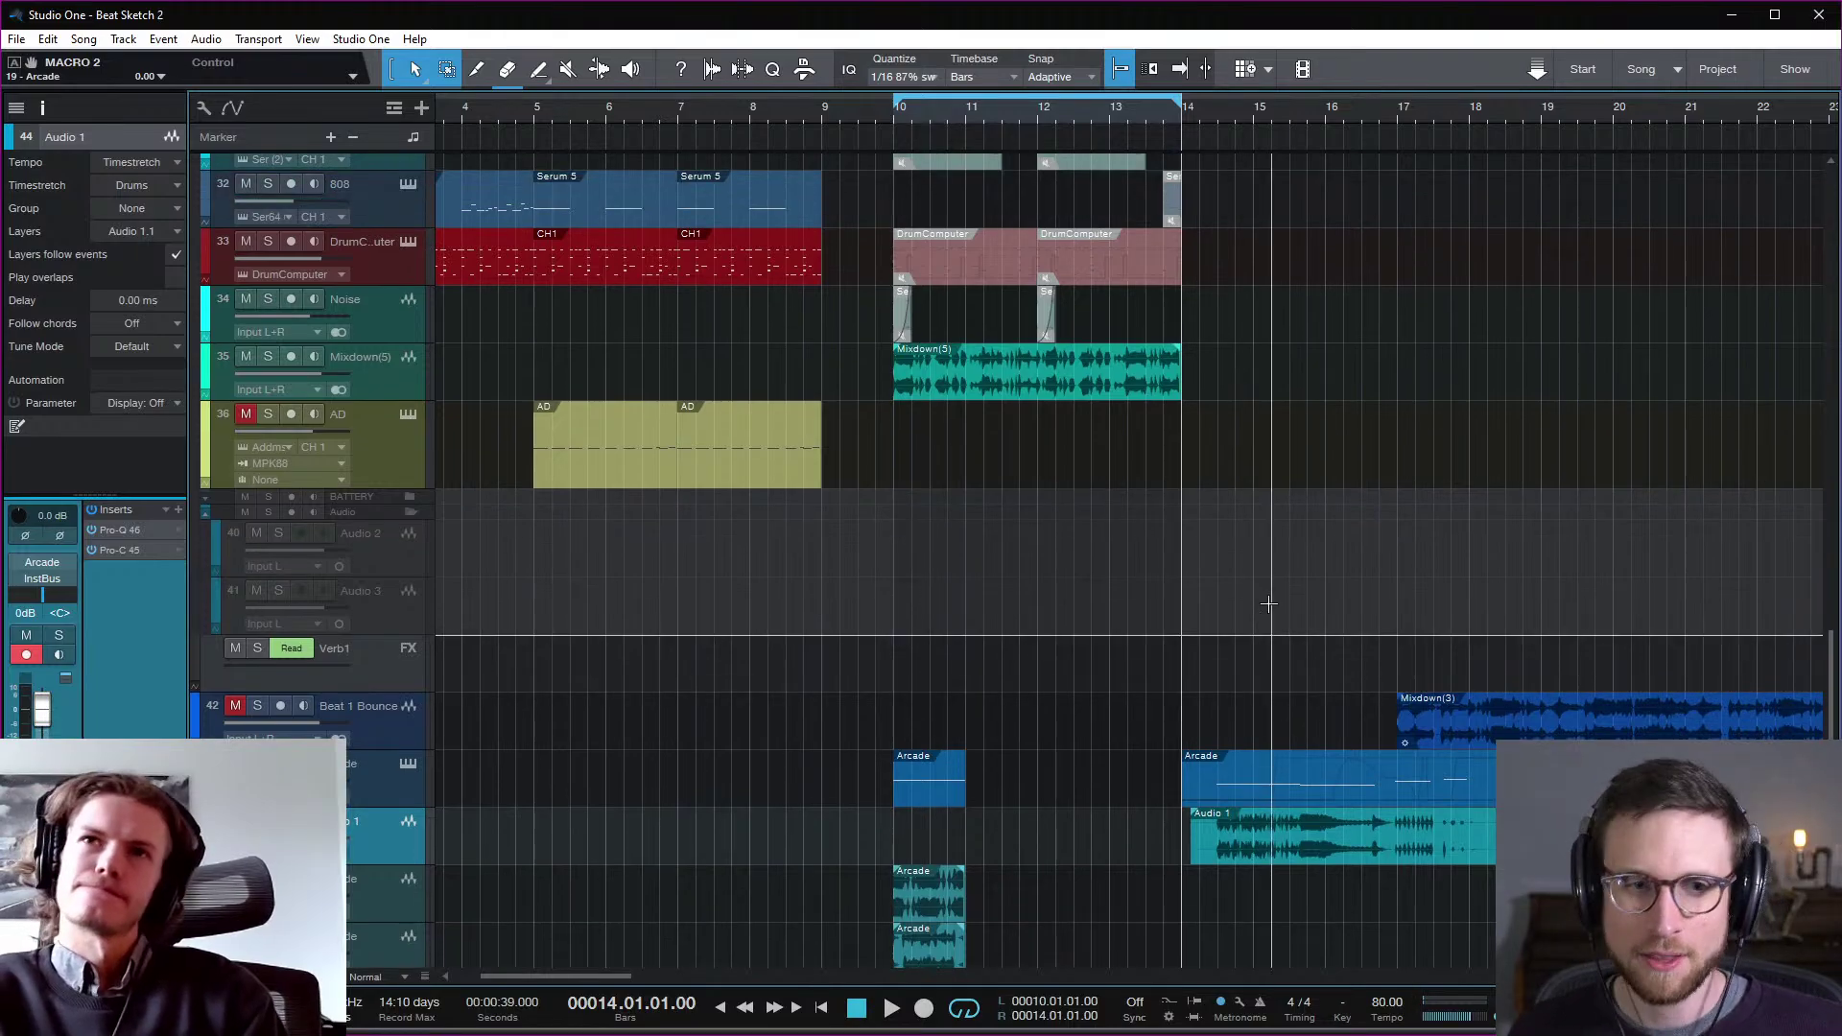
pyautogui.scroll(-6, 1271, 614)
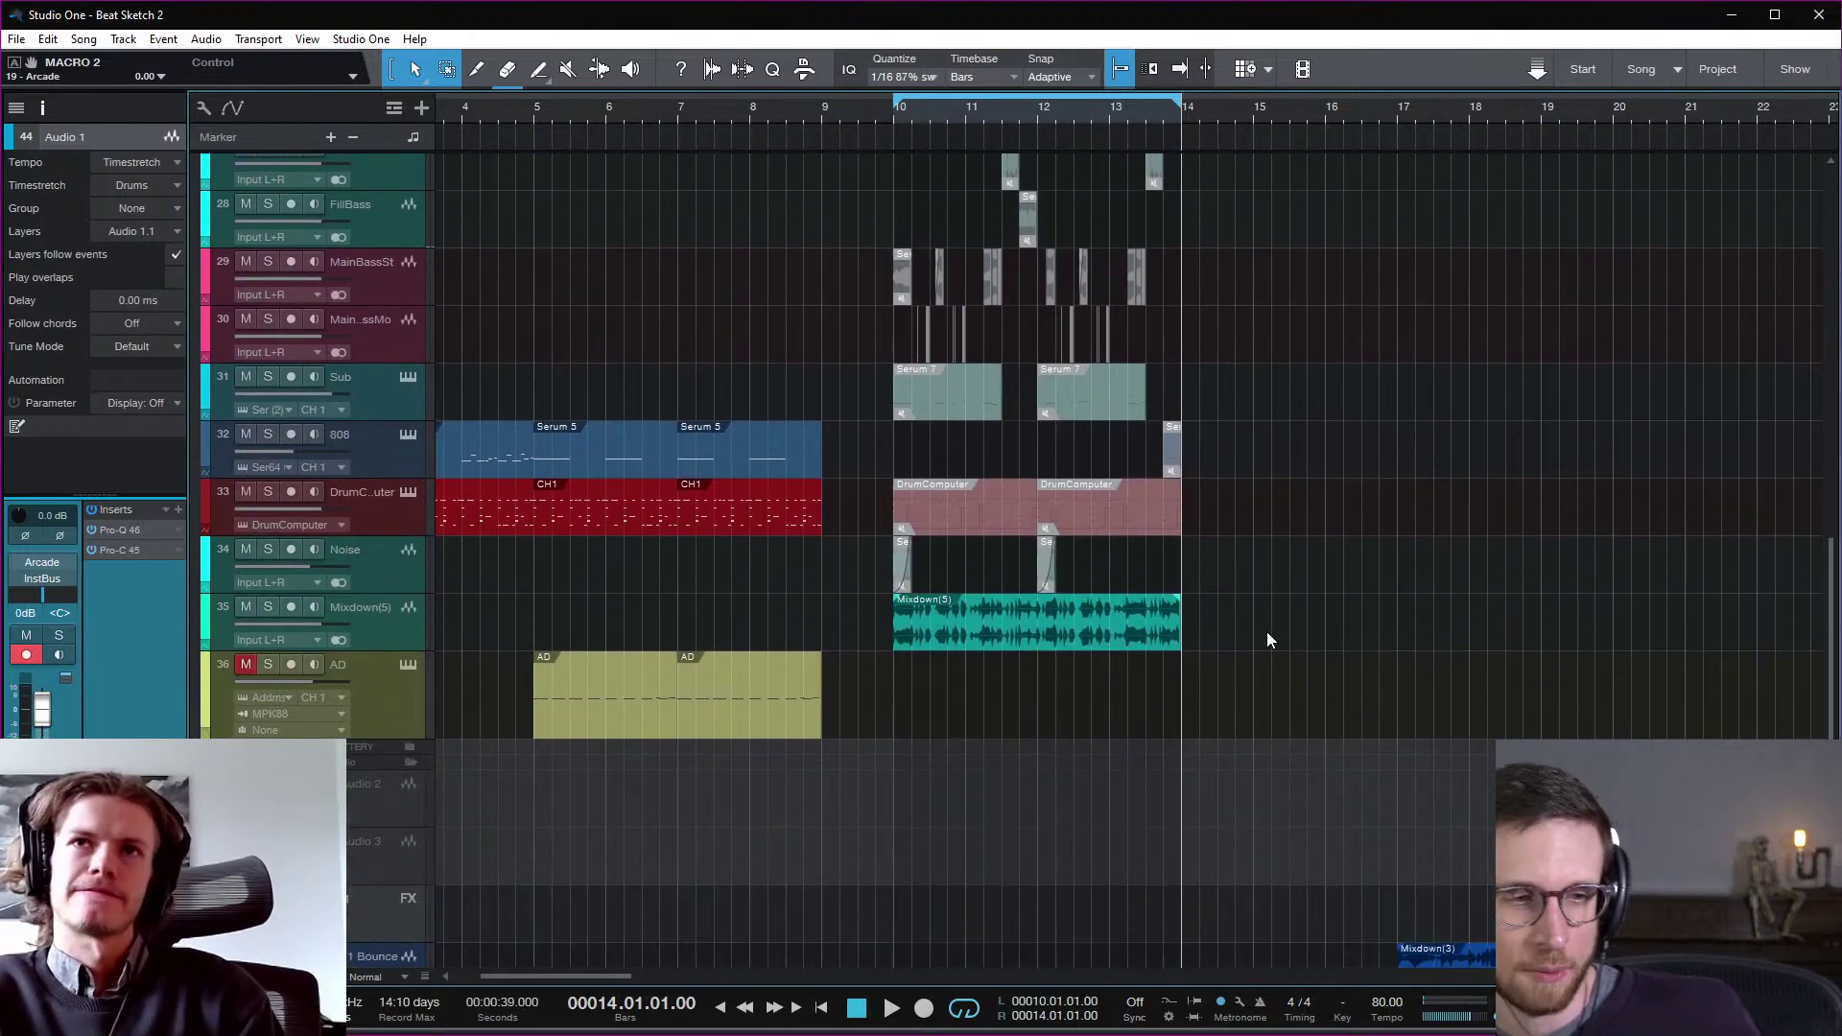
pyautogui.scroll(3, 1260, 624)
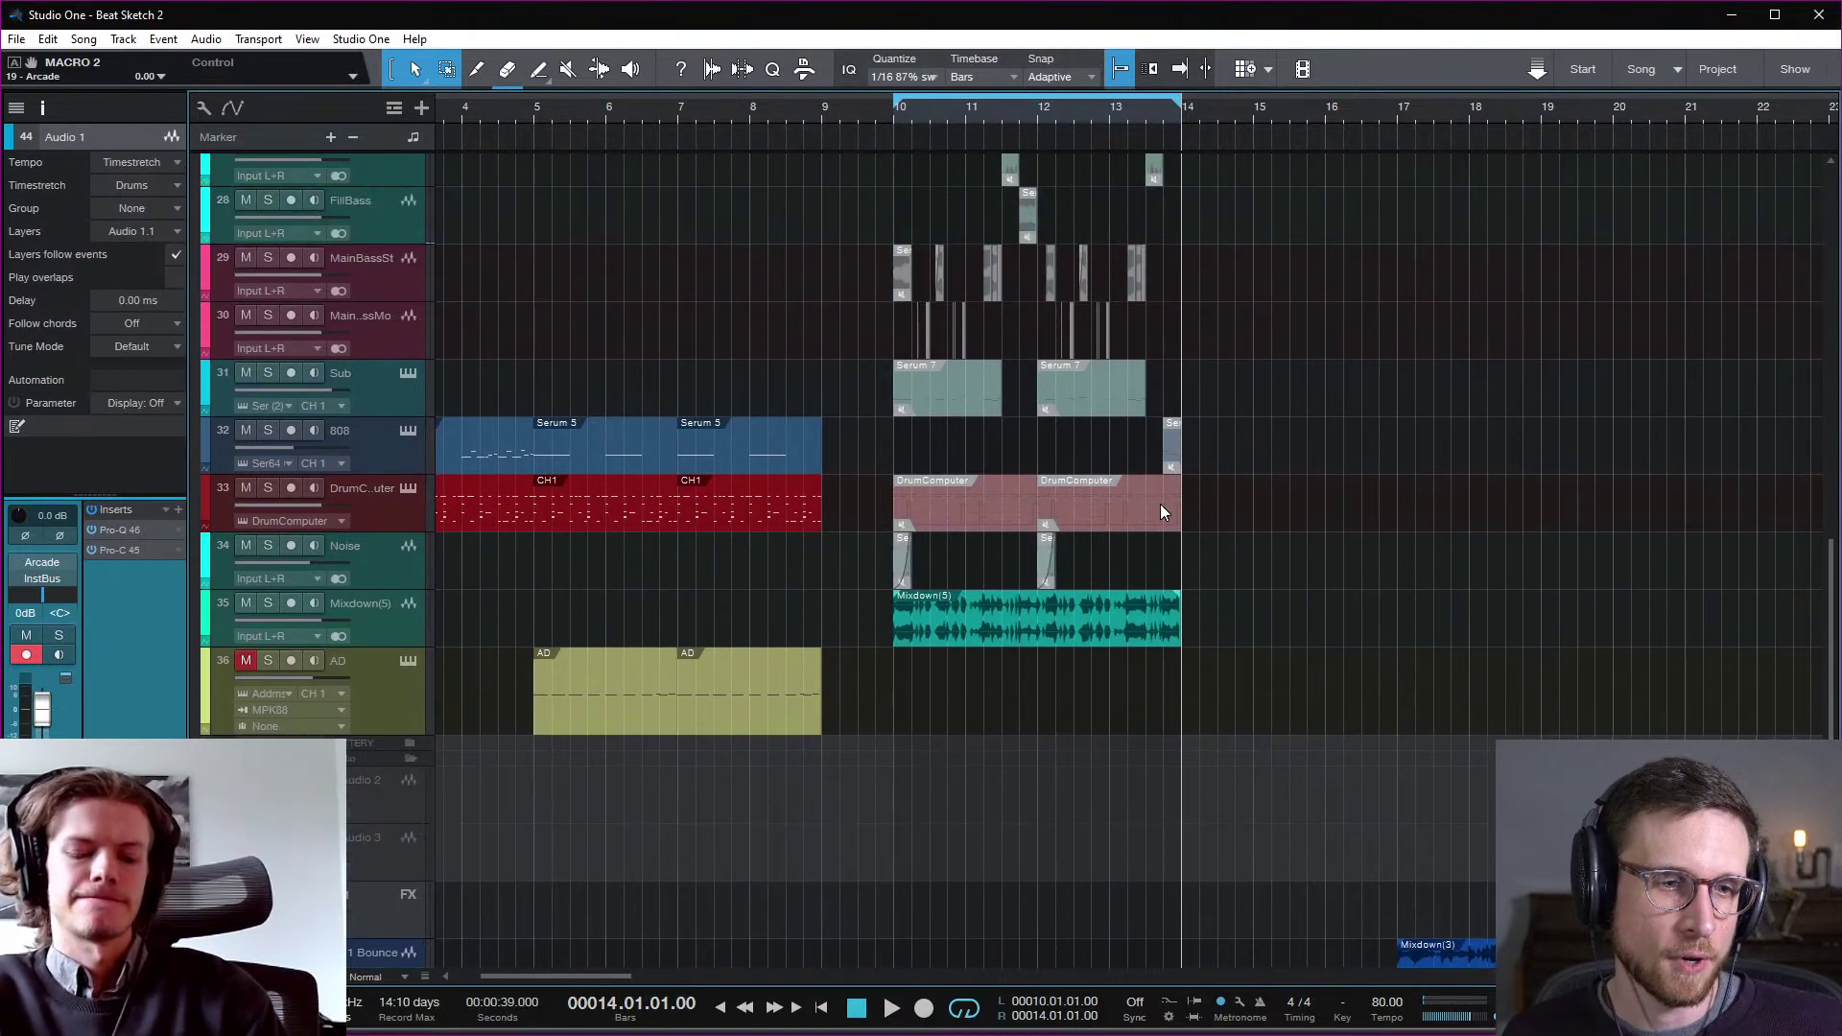
pyautogui.moveTo(1235, 592); pyautogui.dragTo(1013, 526)
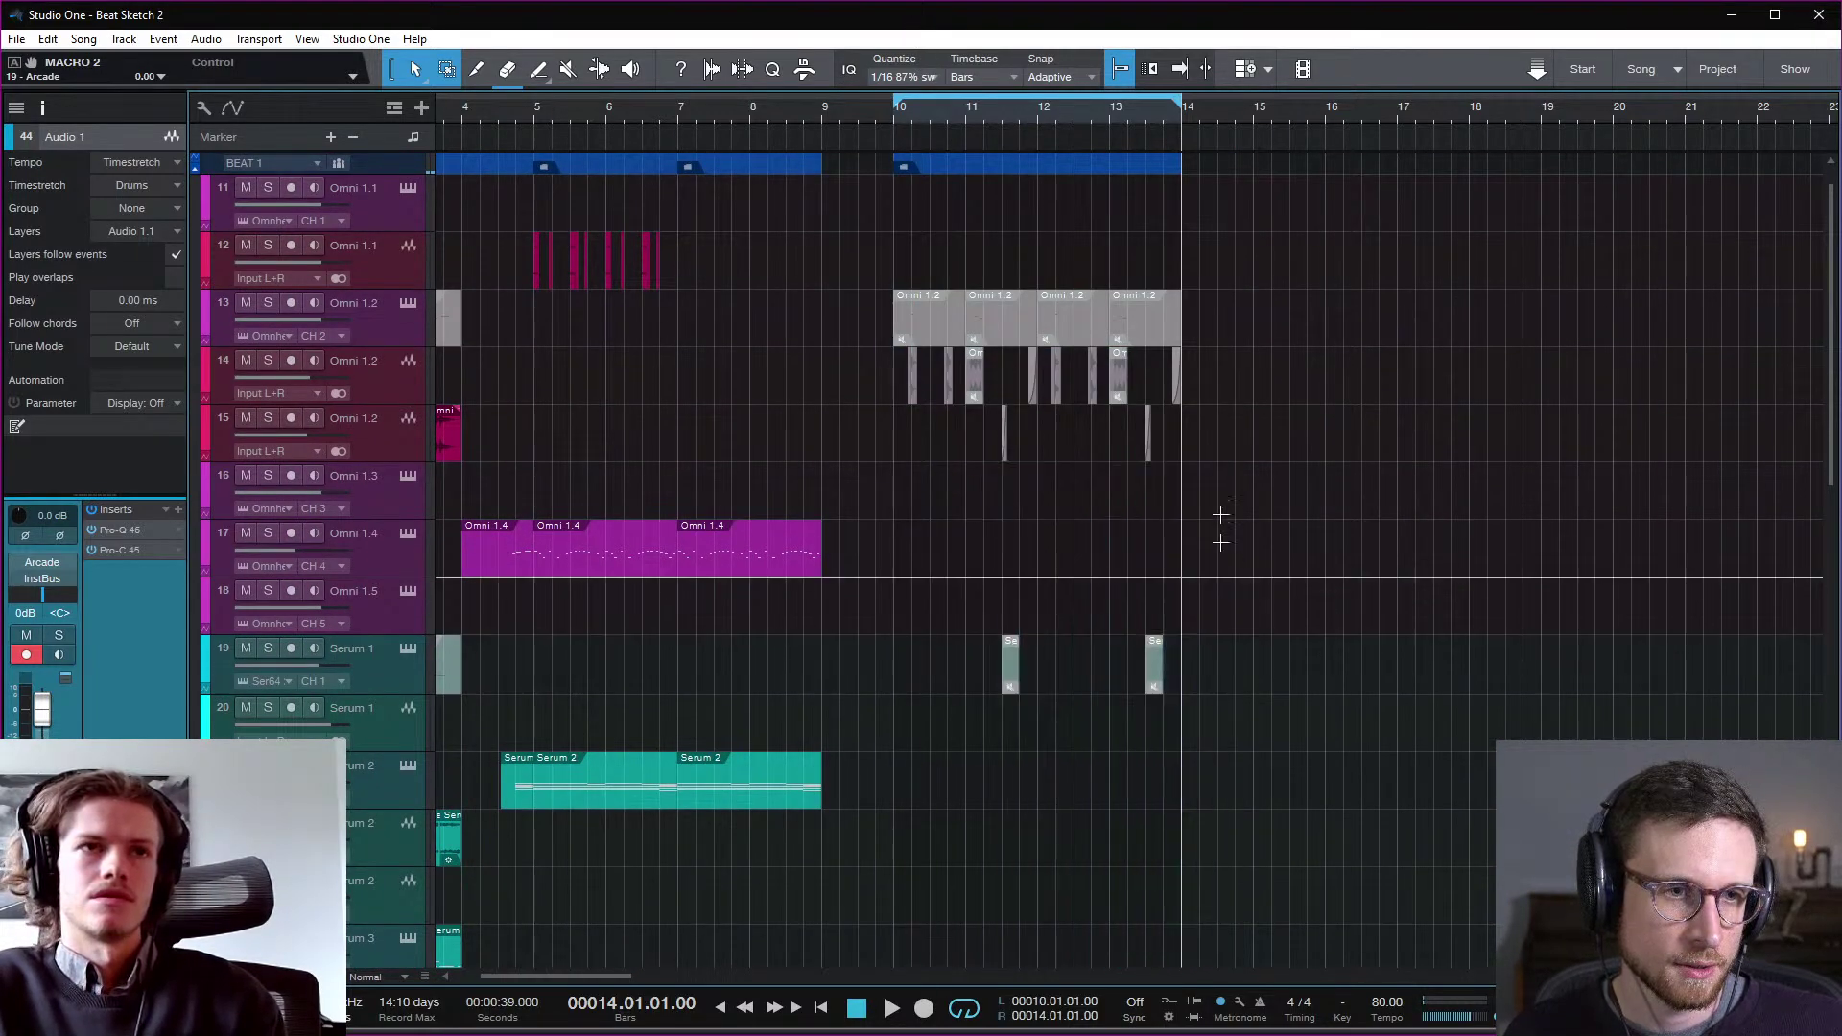
pyautogui.moveTo(1205, 375); pyautogui.dragTo(1038, 377)
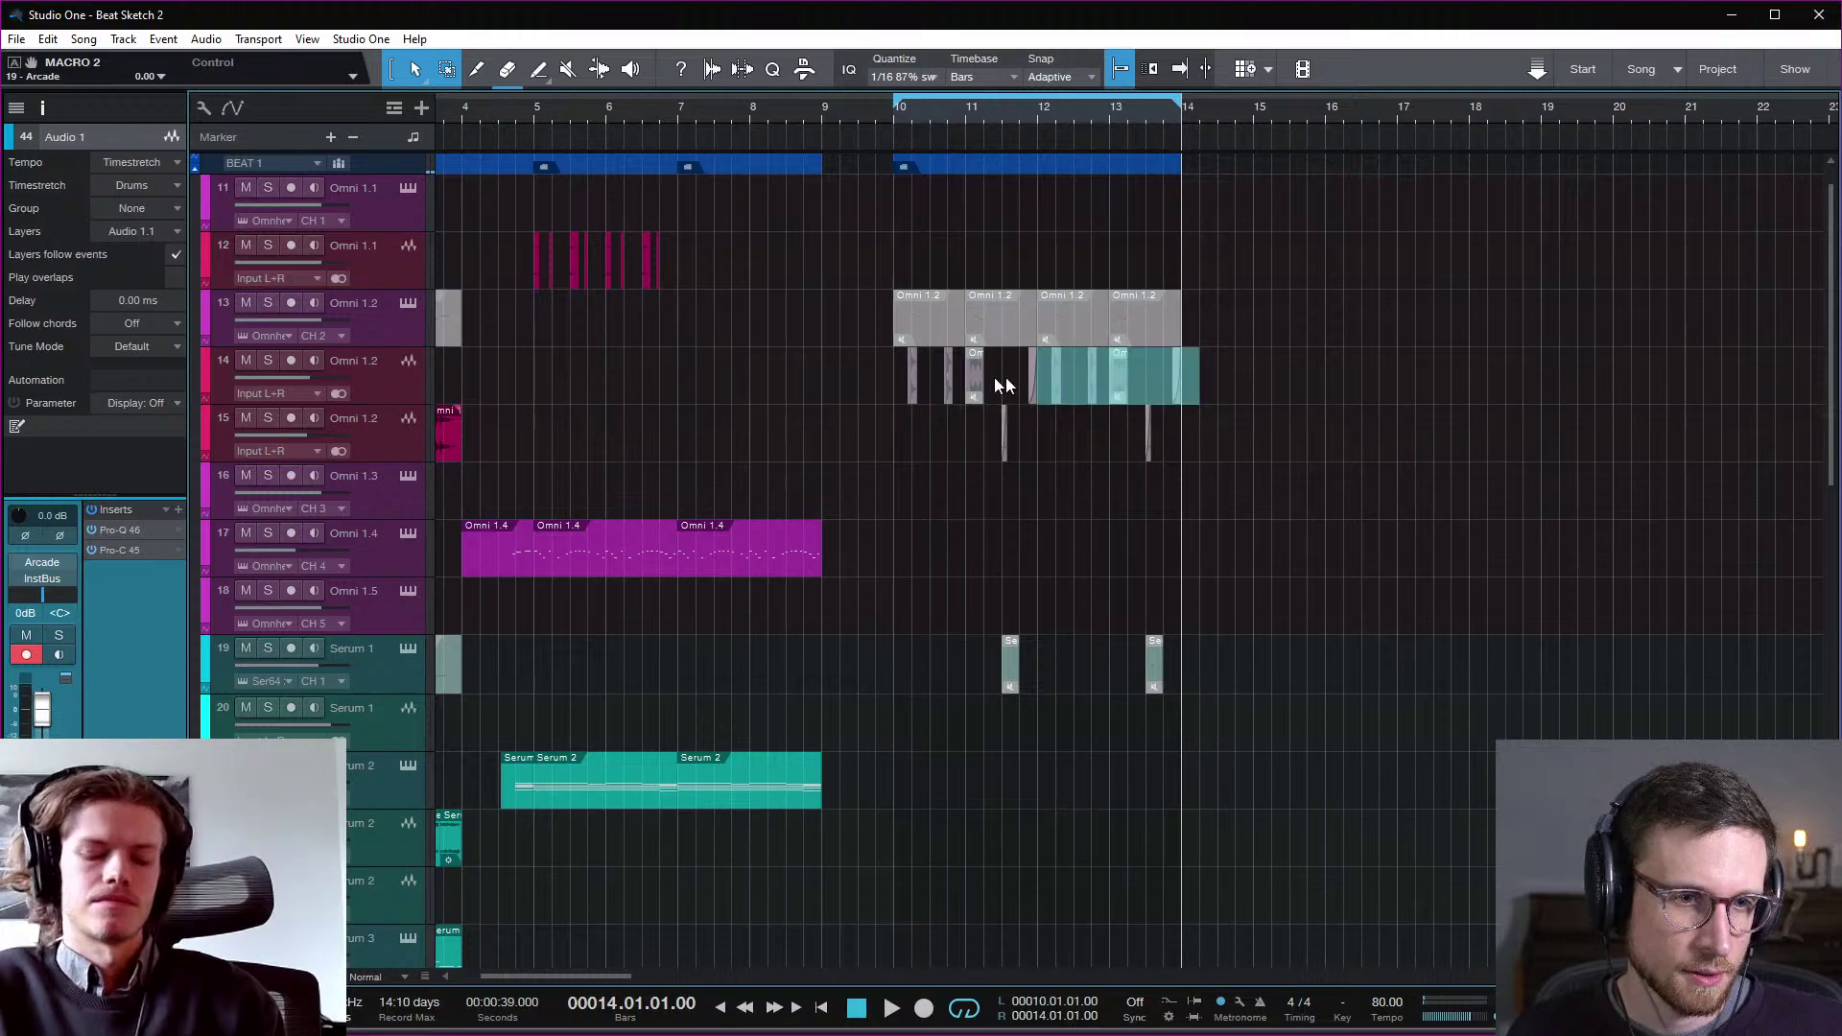
pyautogui.click(914, 382)
pyautogui.hotkey('shift', 'm')
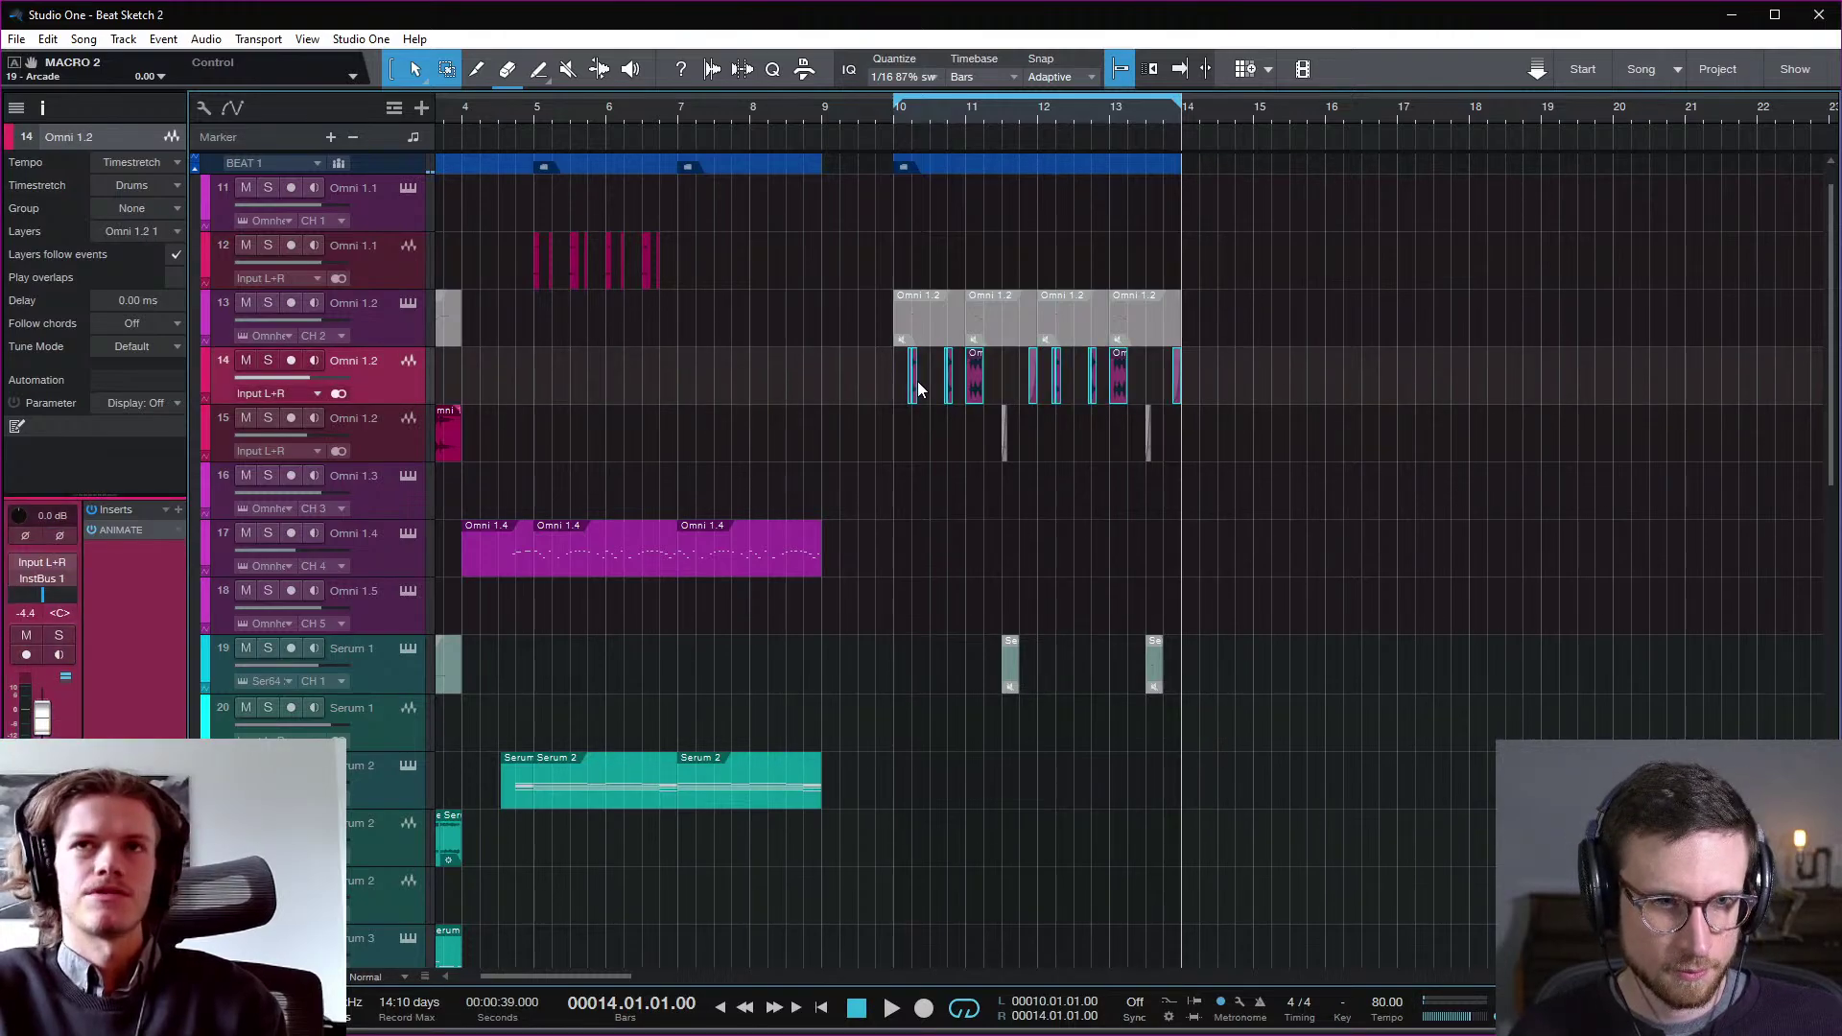
pyautogui.click(895, 120)
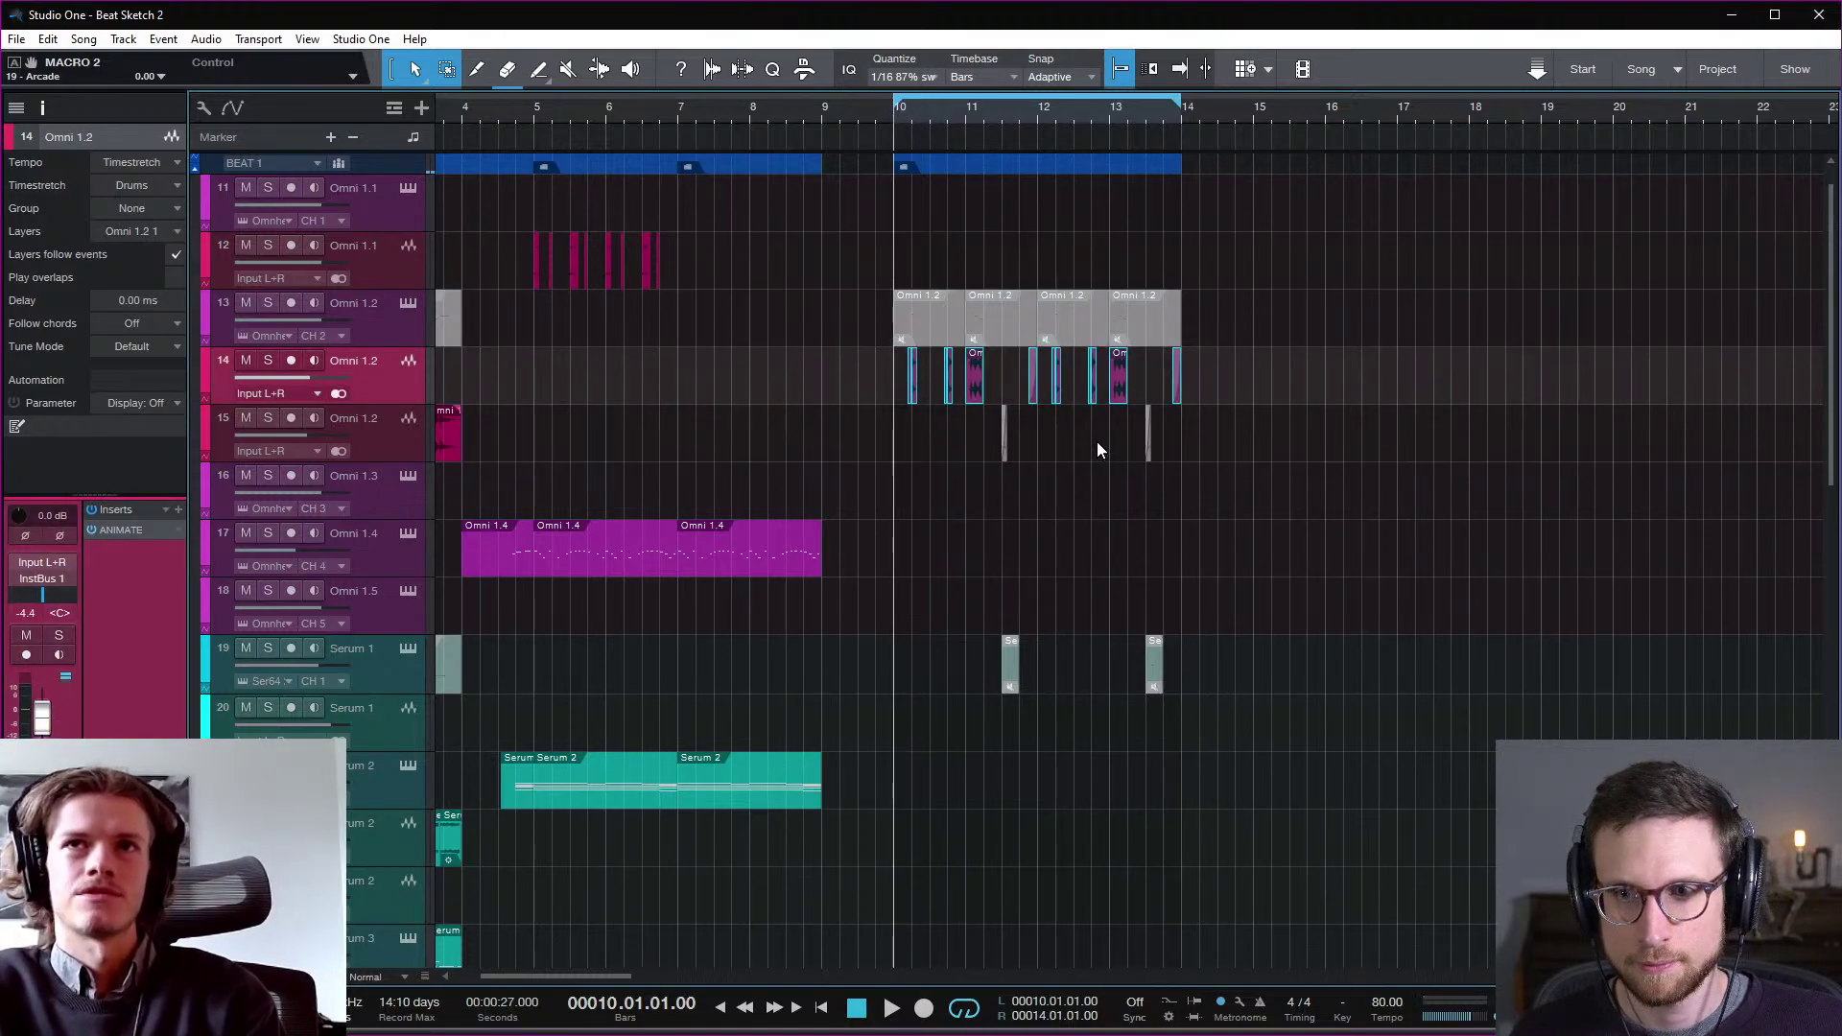
# Step: Unmute the bar 10 to 14 clips on all tracks from Serum 6 down to Noise
pyautogui.scroll(-5, 1097, 441)
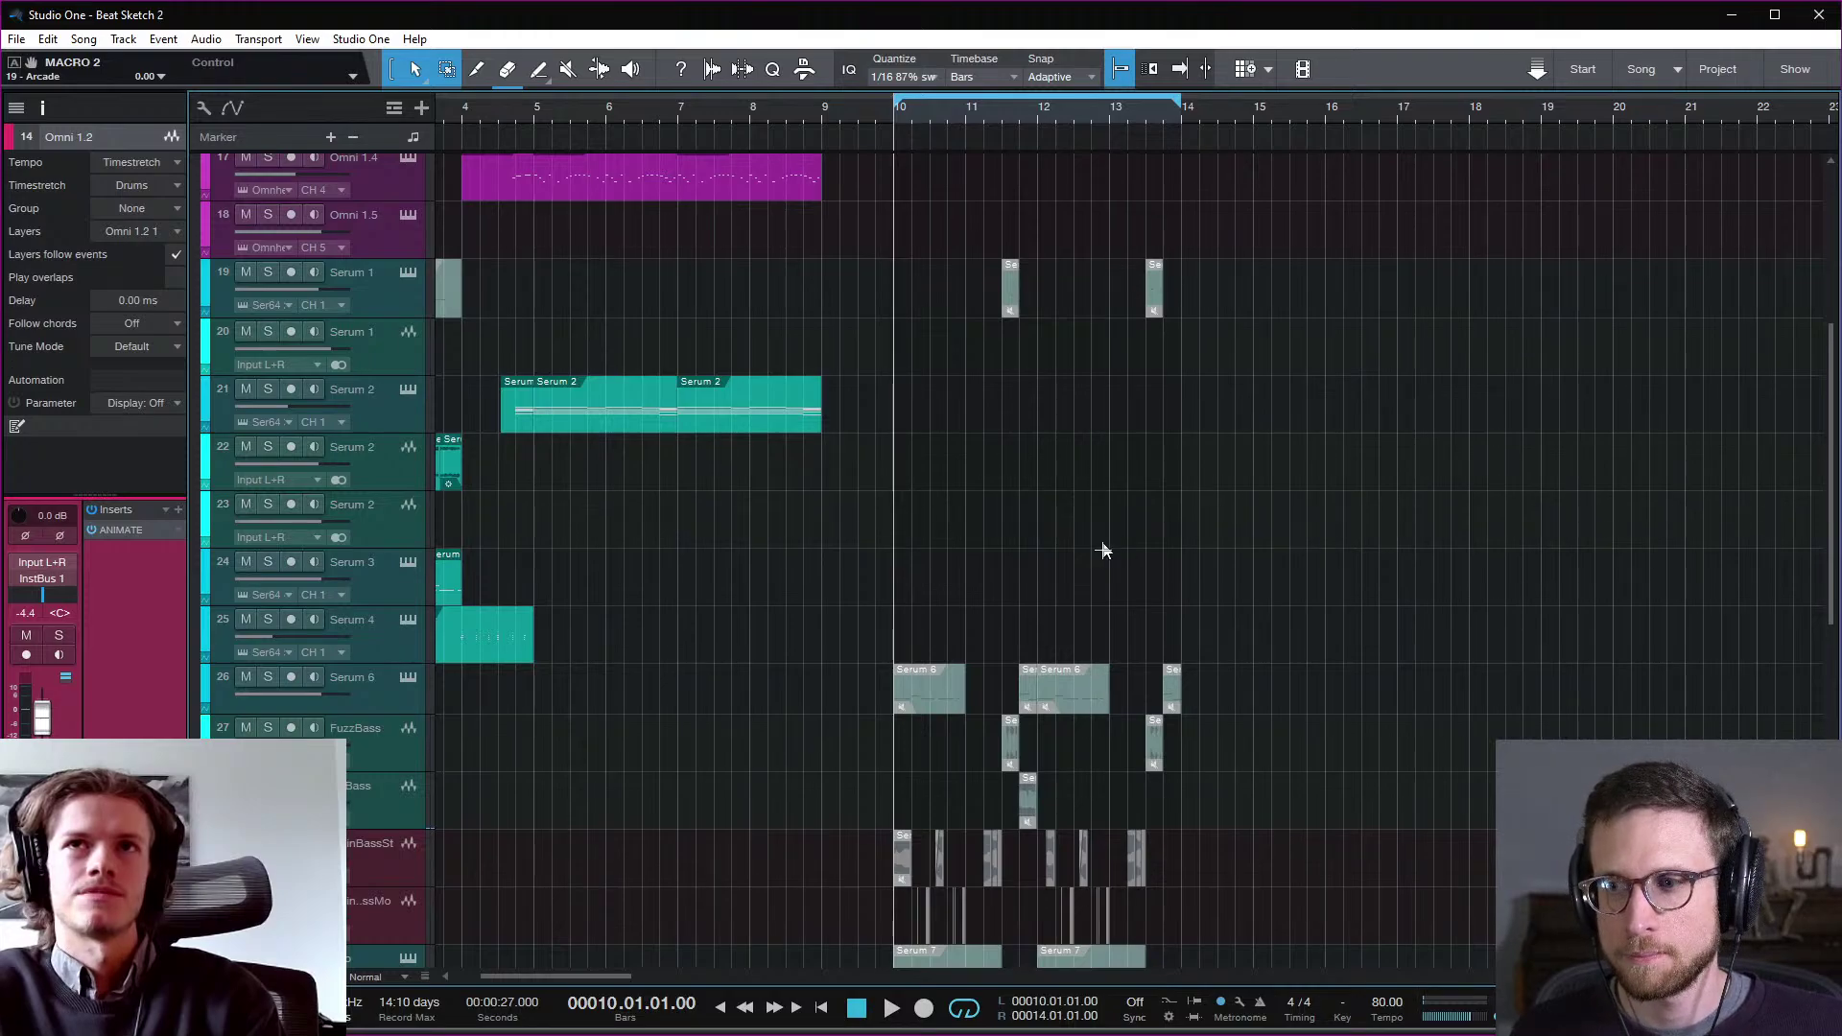
pyautogui.scroll(-5, 1151, 672)
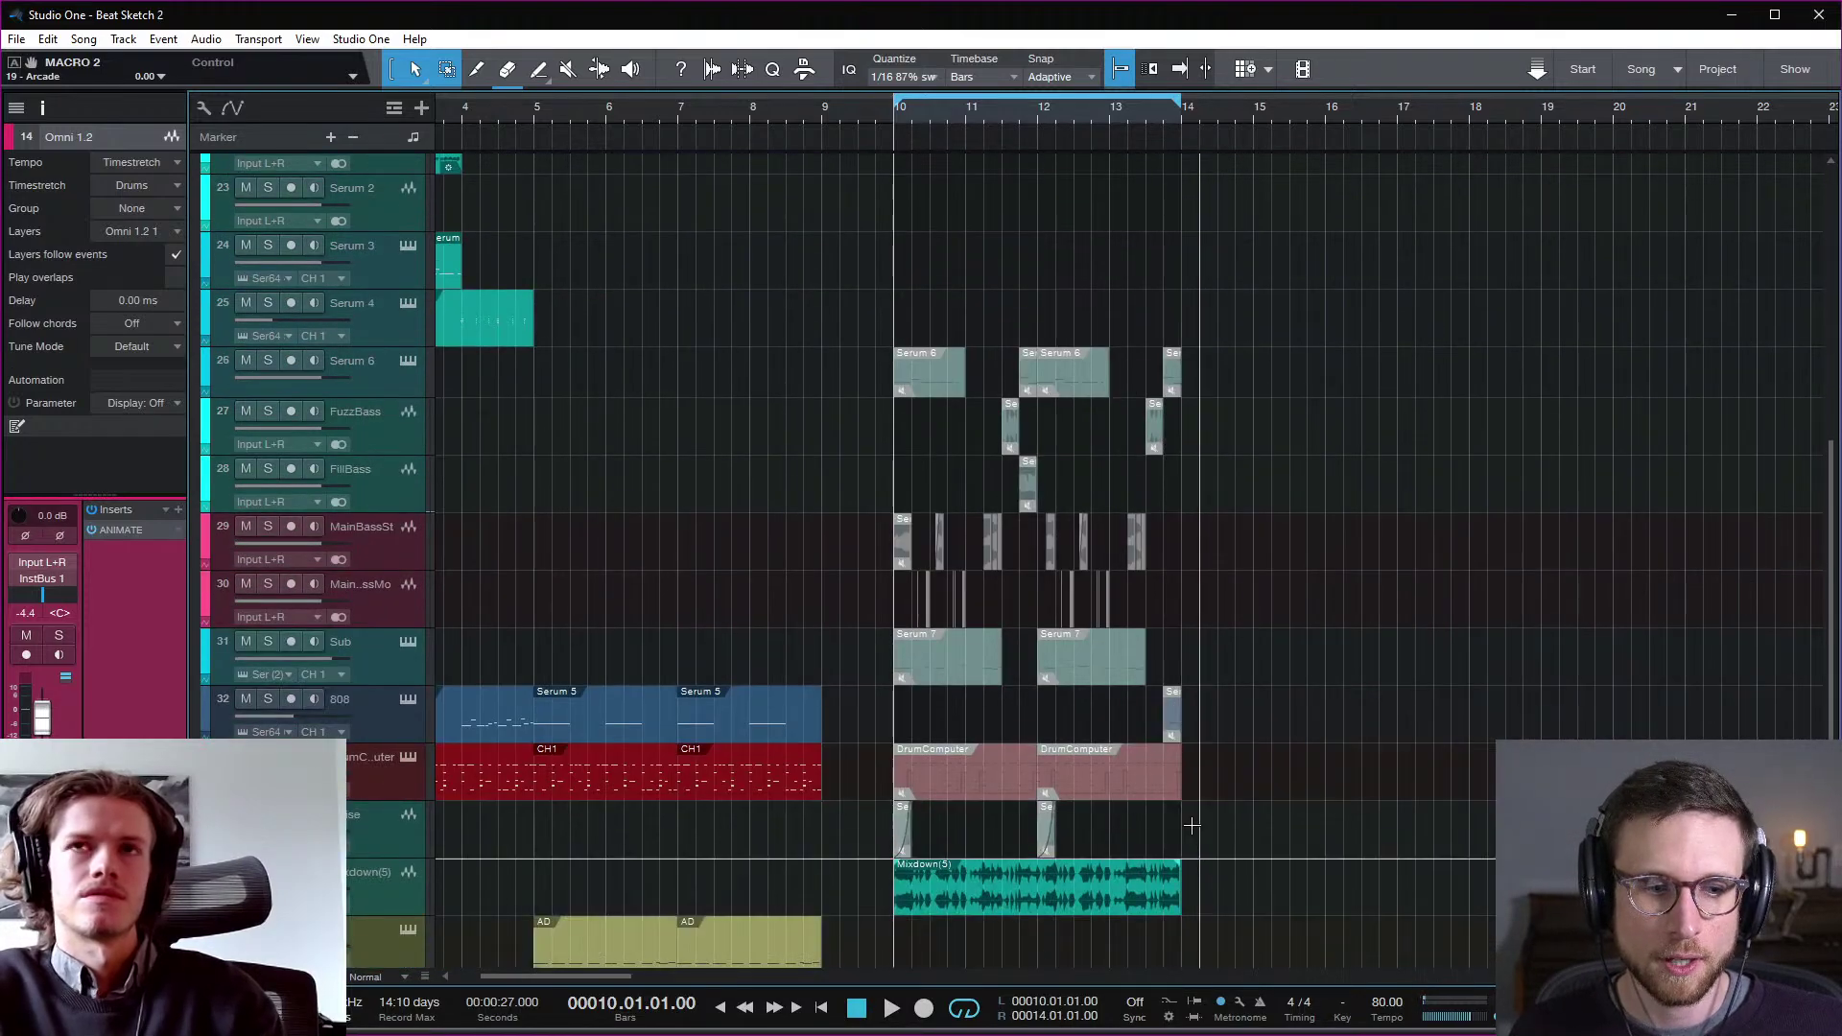
pyautogui.moveTo(1188, 837); pyautogui.dragTo(900, 371)
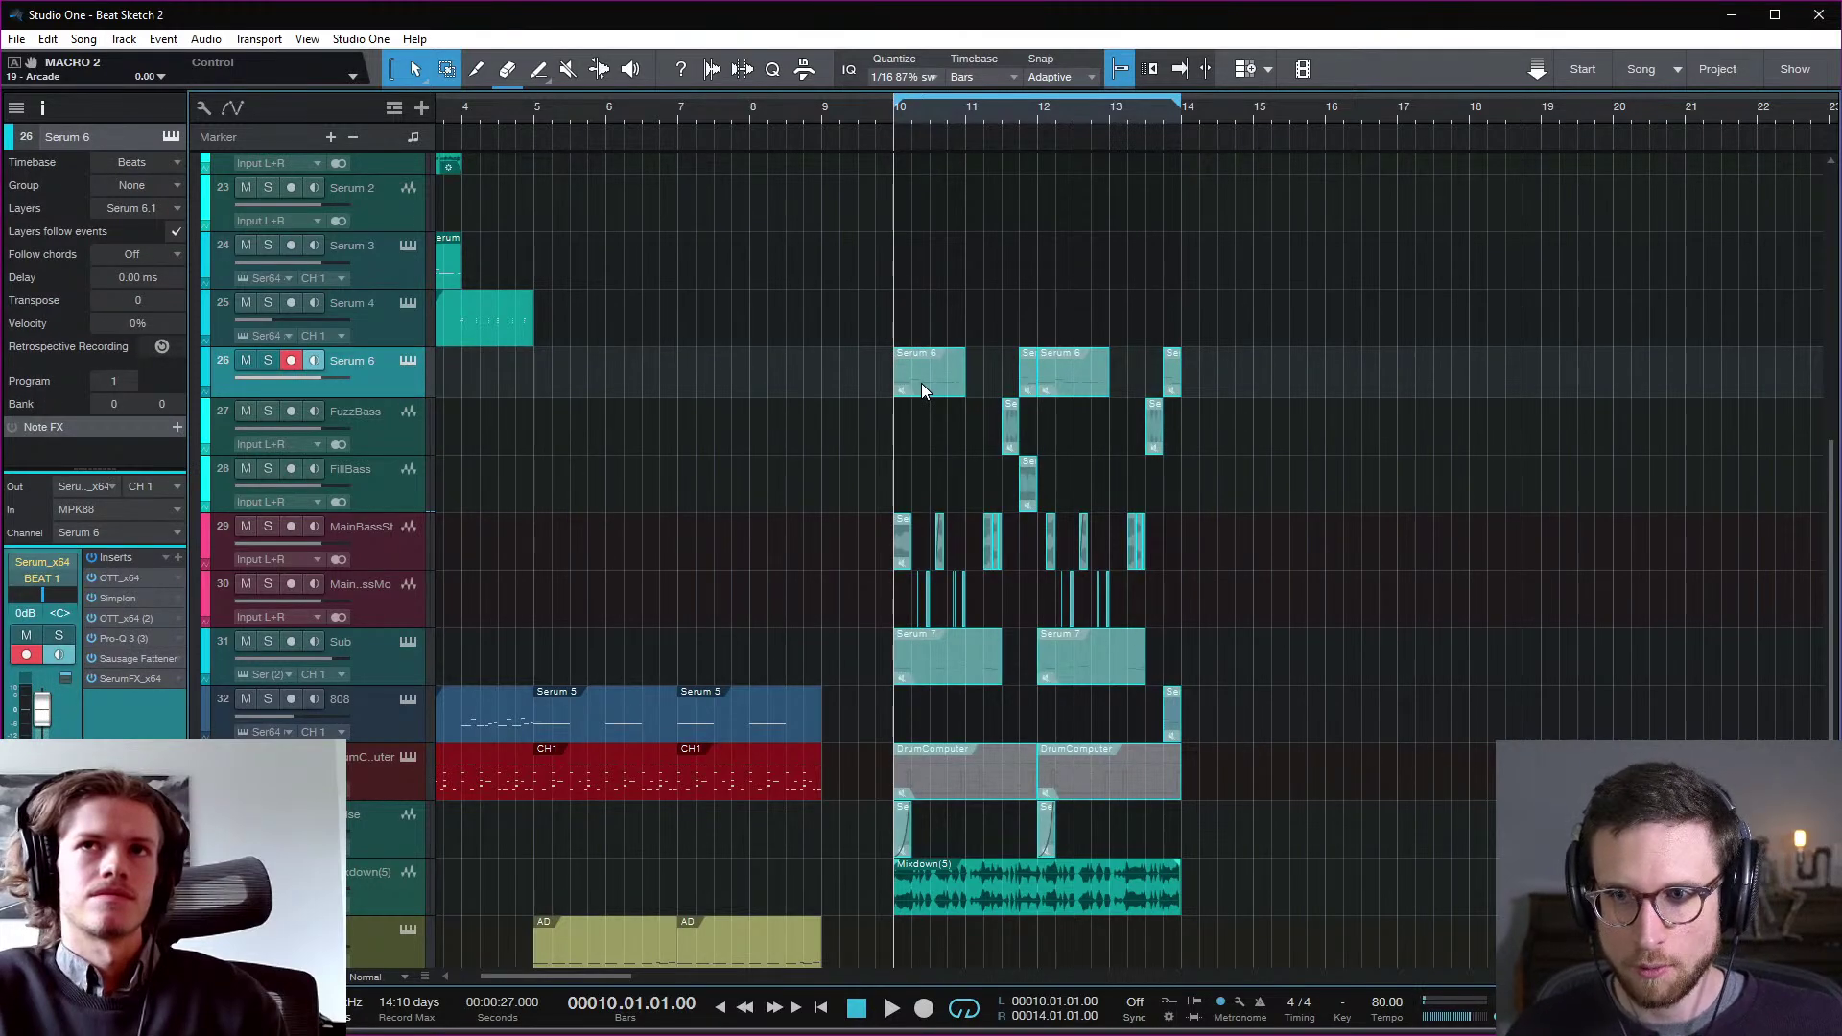
pyautogui.hotkey('shift', 'm')
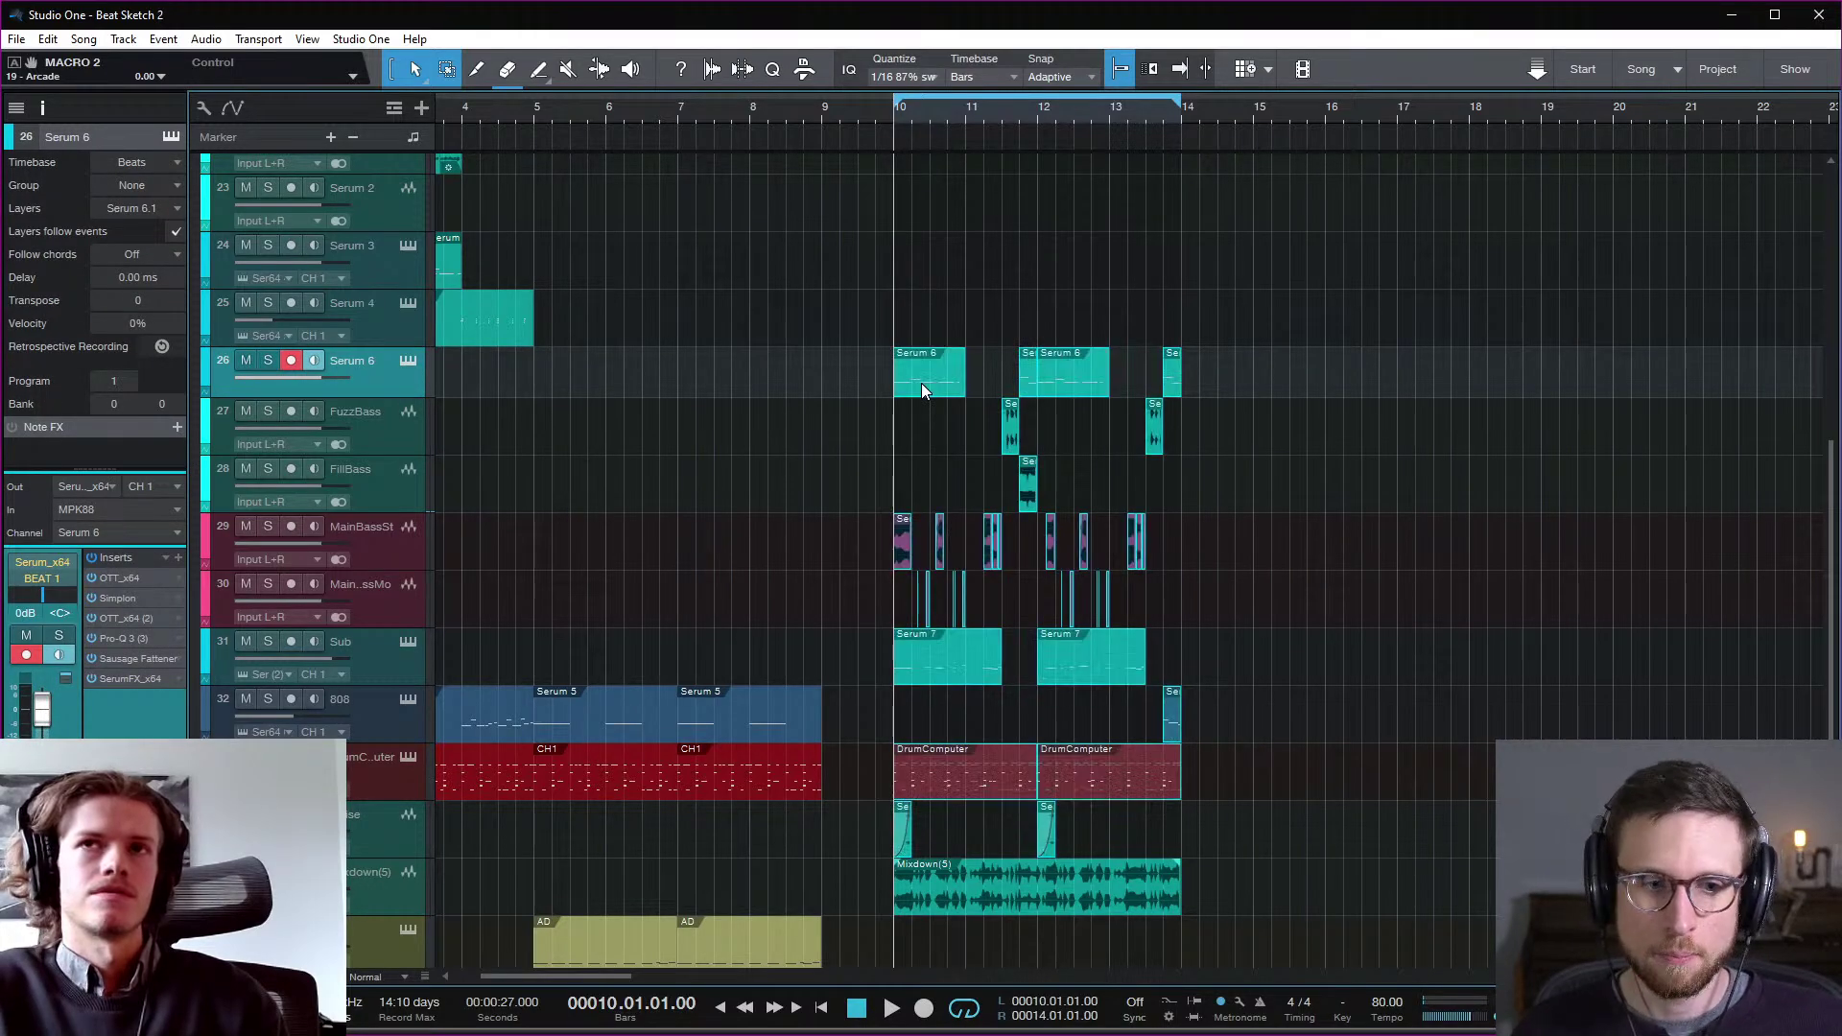
pyautogui.click(1324, 645)
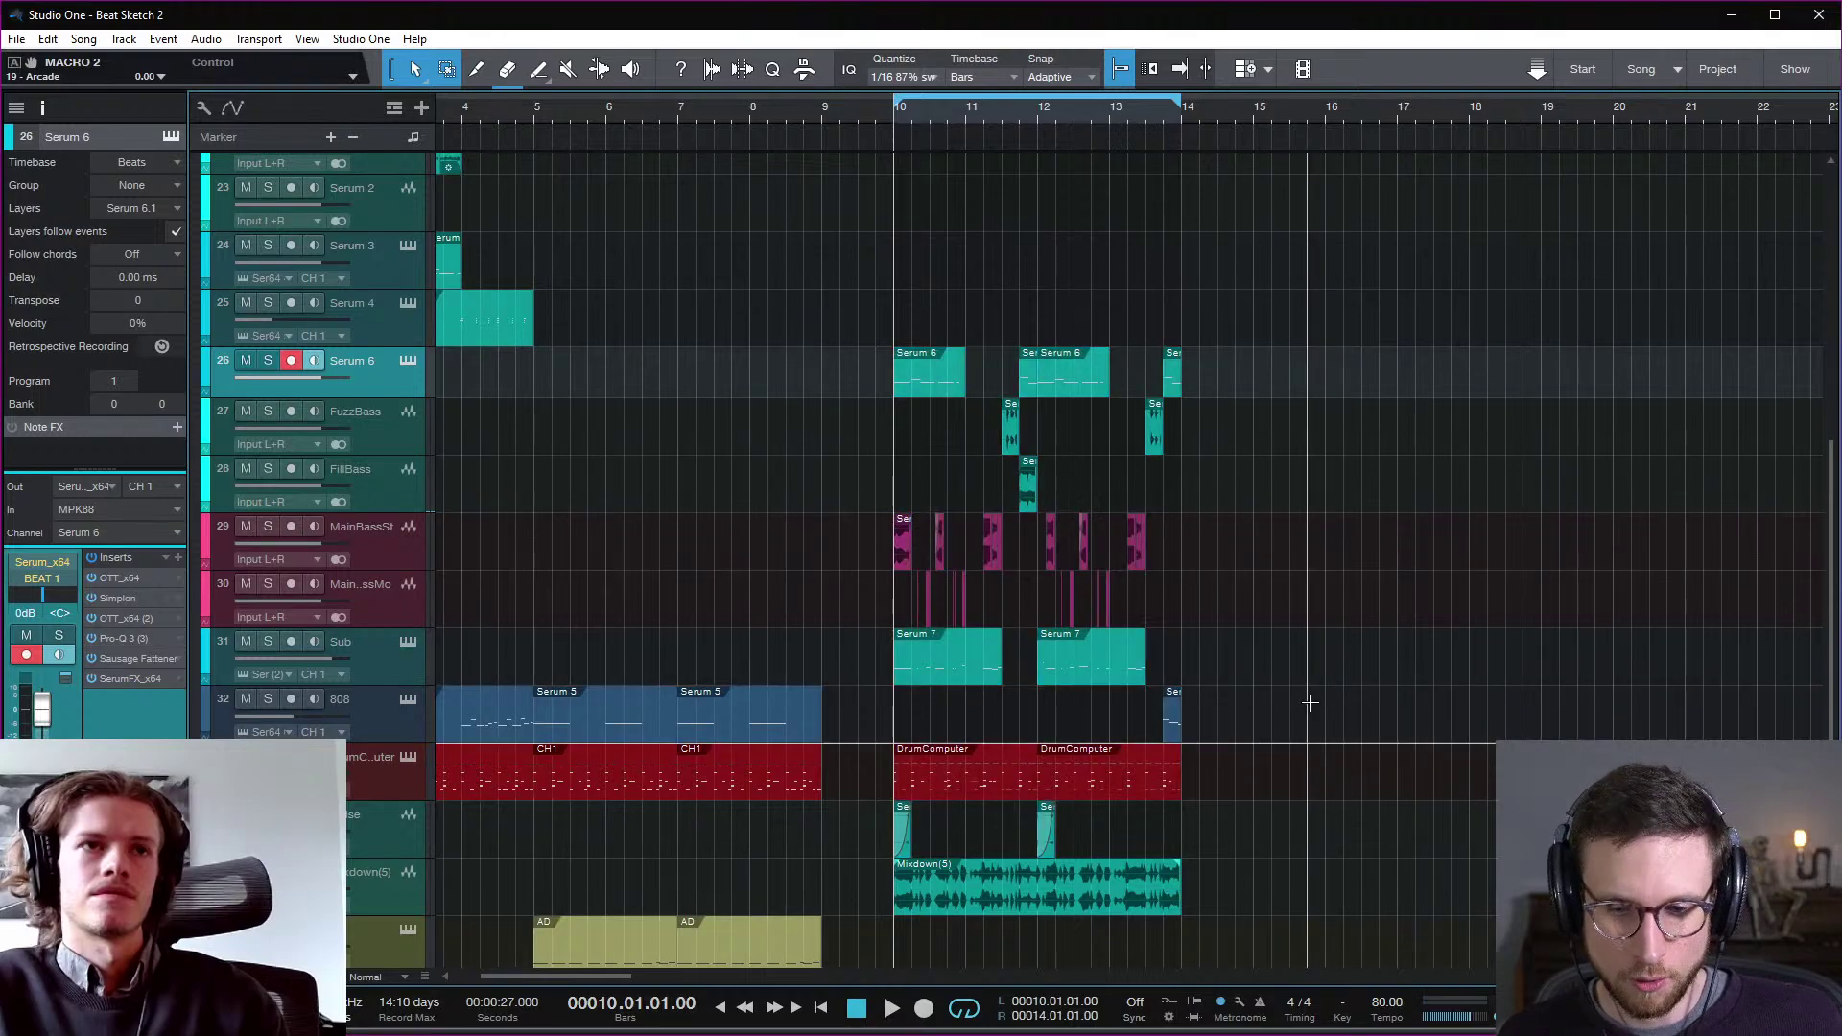
# Step: Delete the one-bar Arcade instrument clip at bar 10 and disarm the Arcade track
pyautogui.scroll(5, 1310, 703)
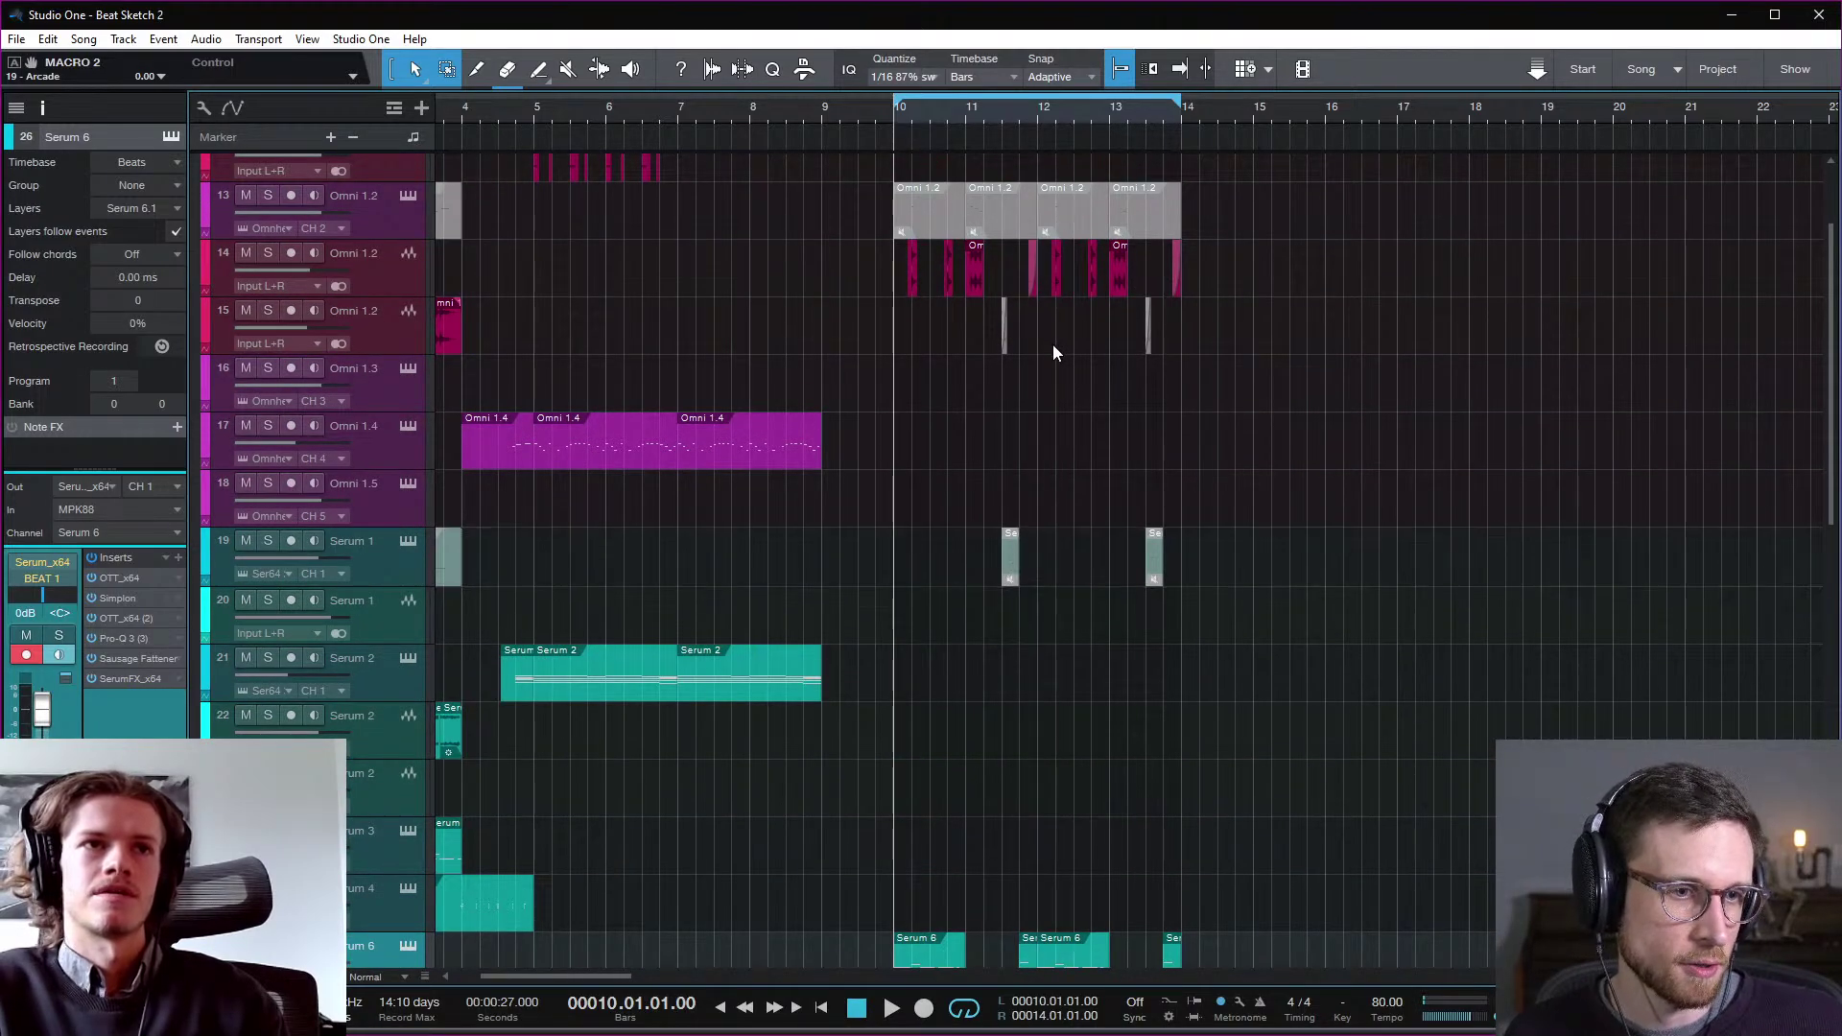
pyautogui.press('space')
pyautogui.press('space')
pyautogui.scroll(-4, 1243, 672)
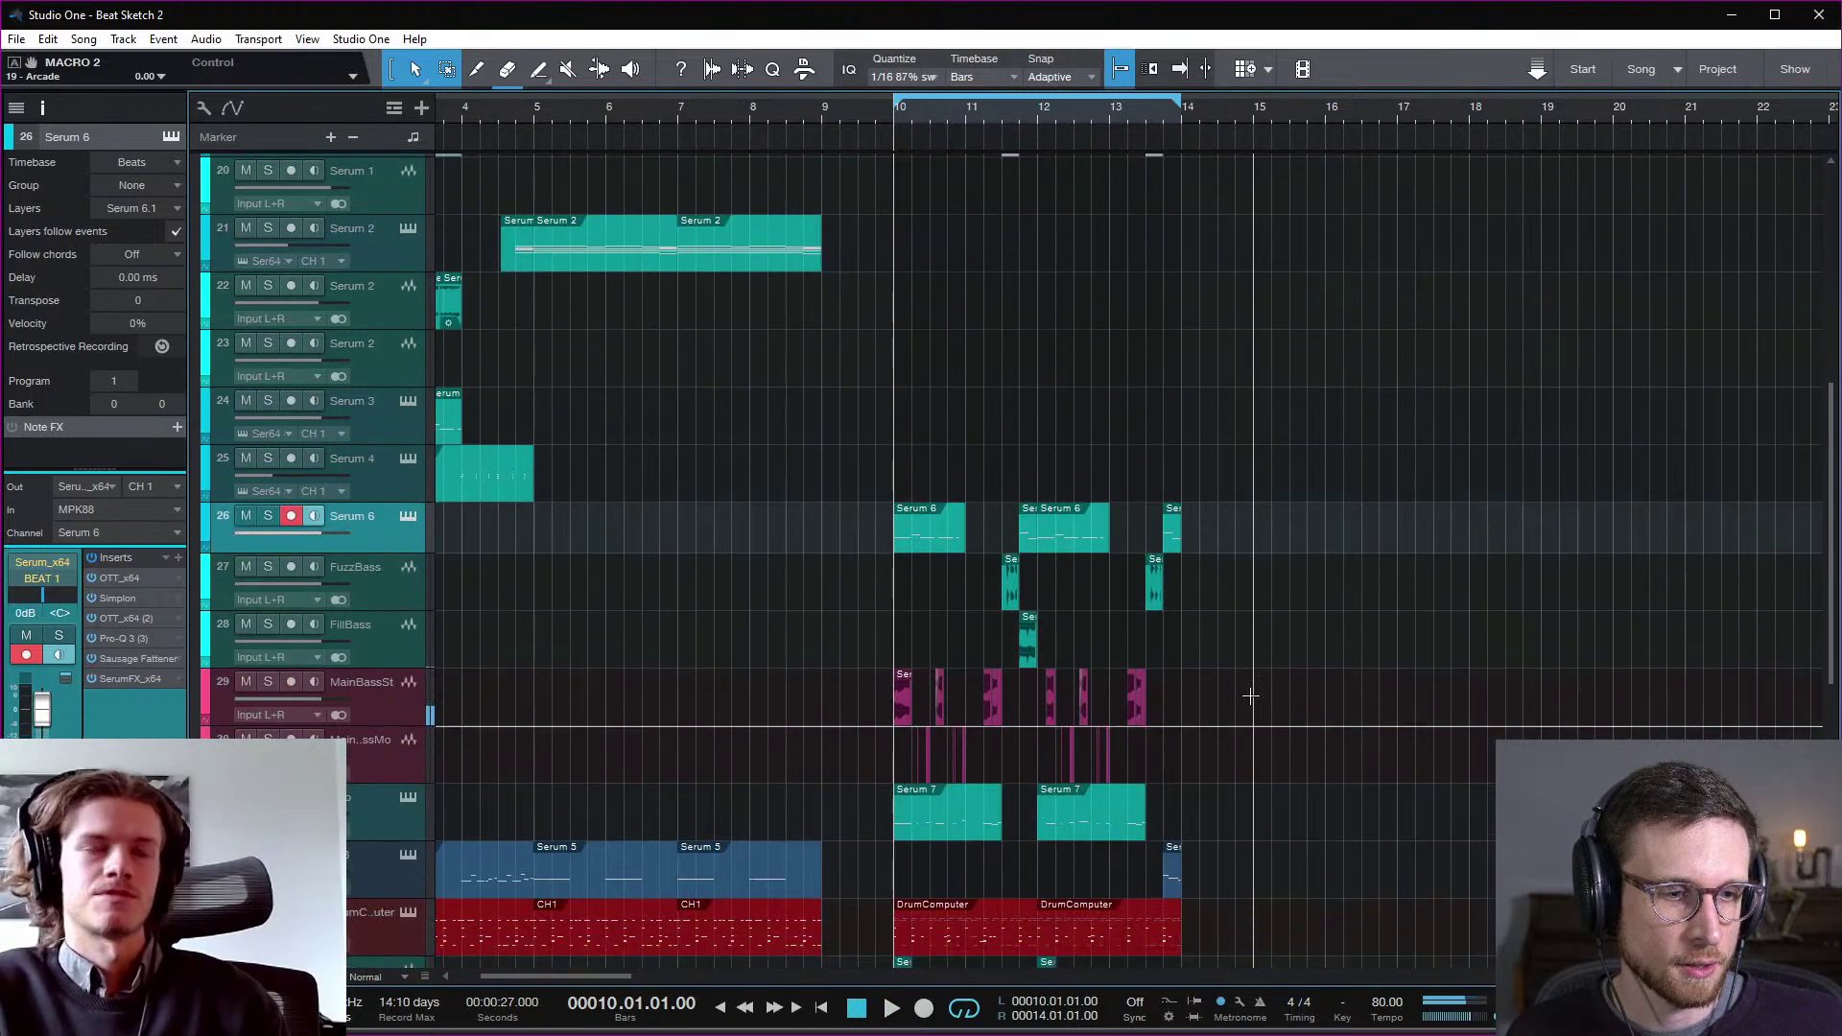
pyautogui.scroll(-7, 1250, 695)
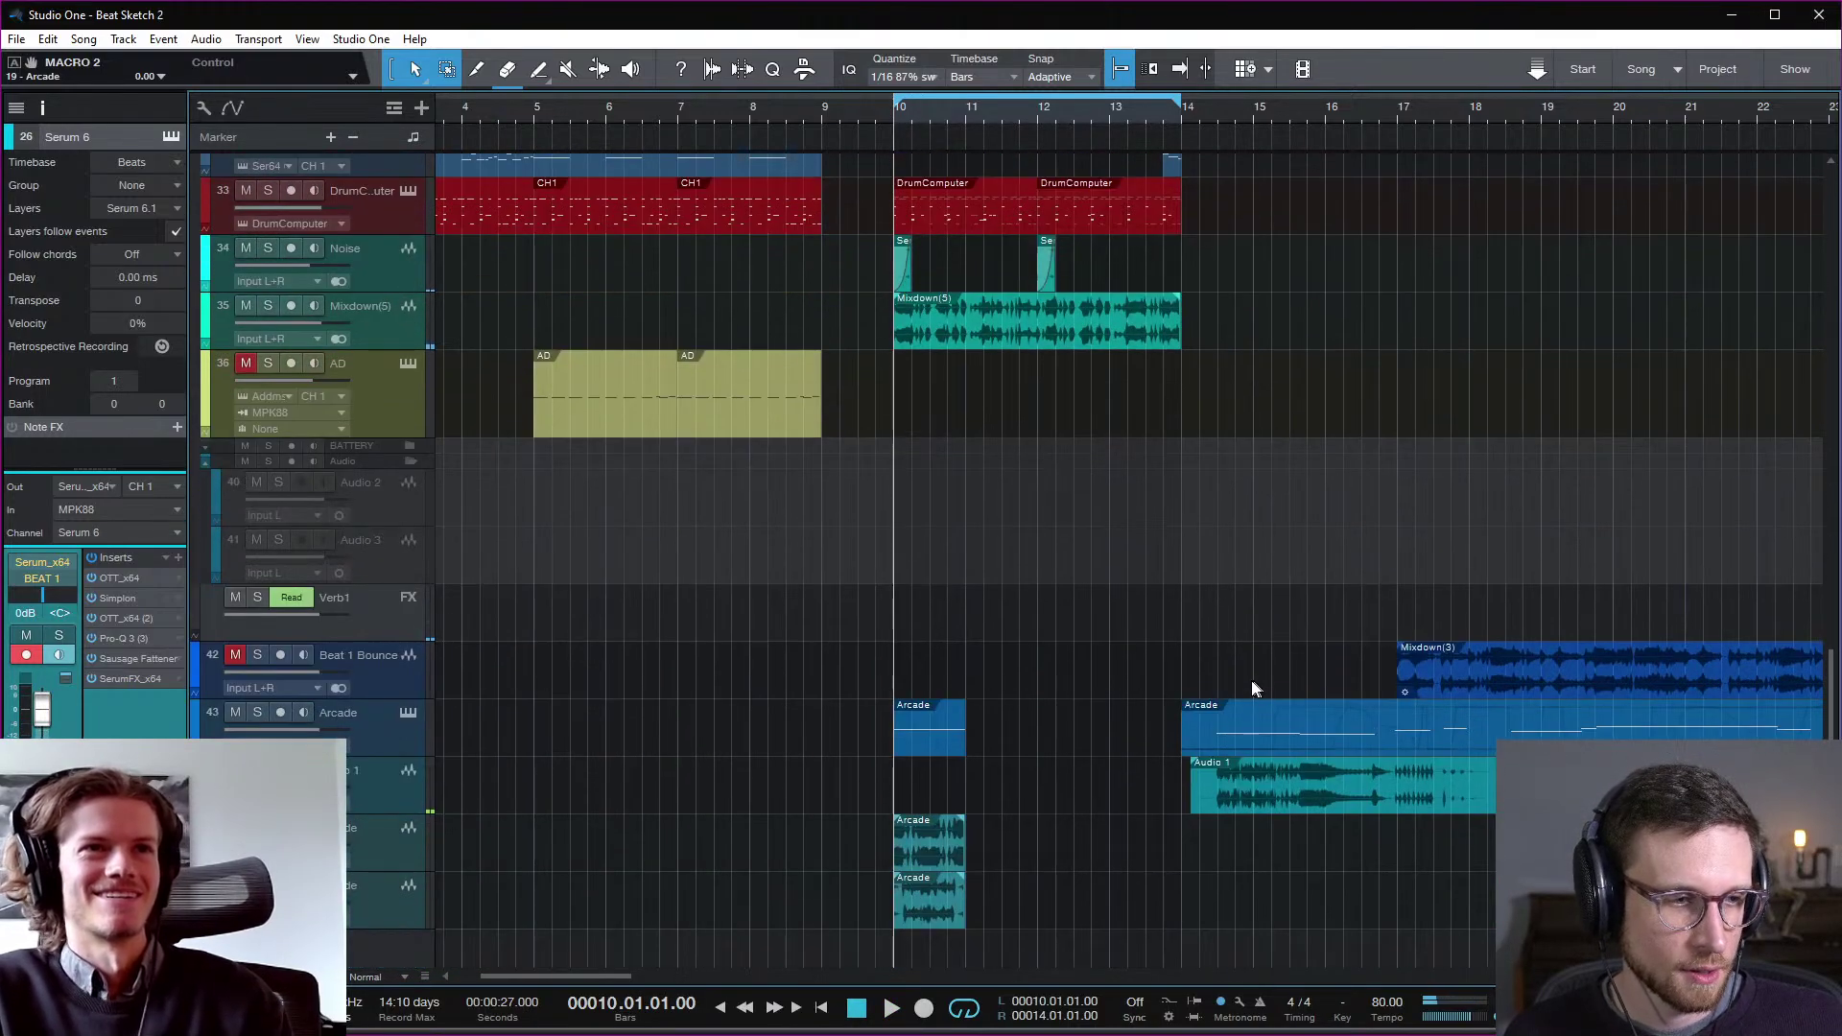
pyautogui.click(936, 739)
pyautogui.press('Delete')
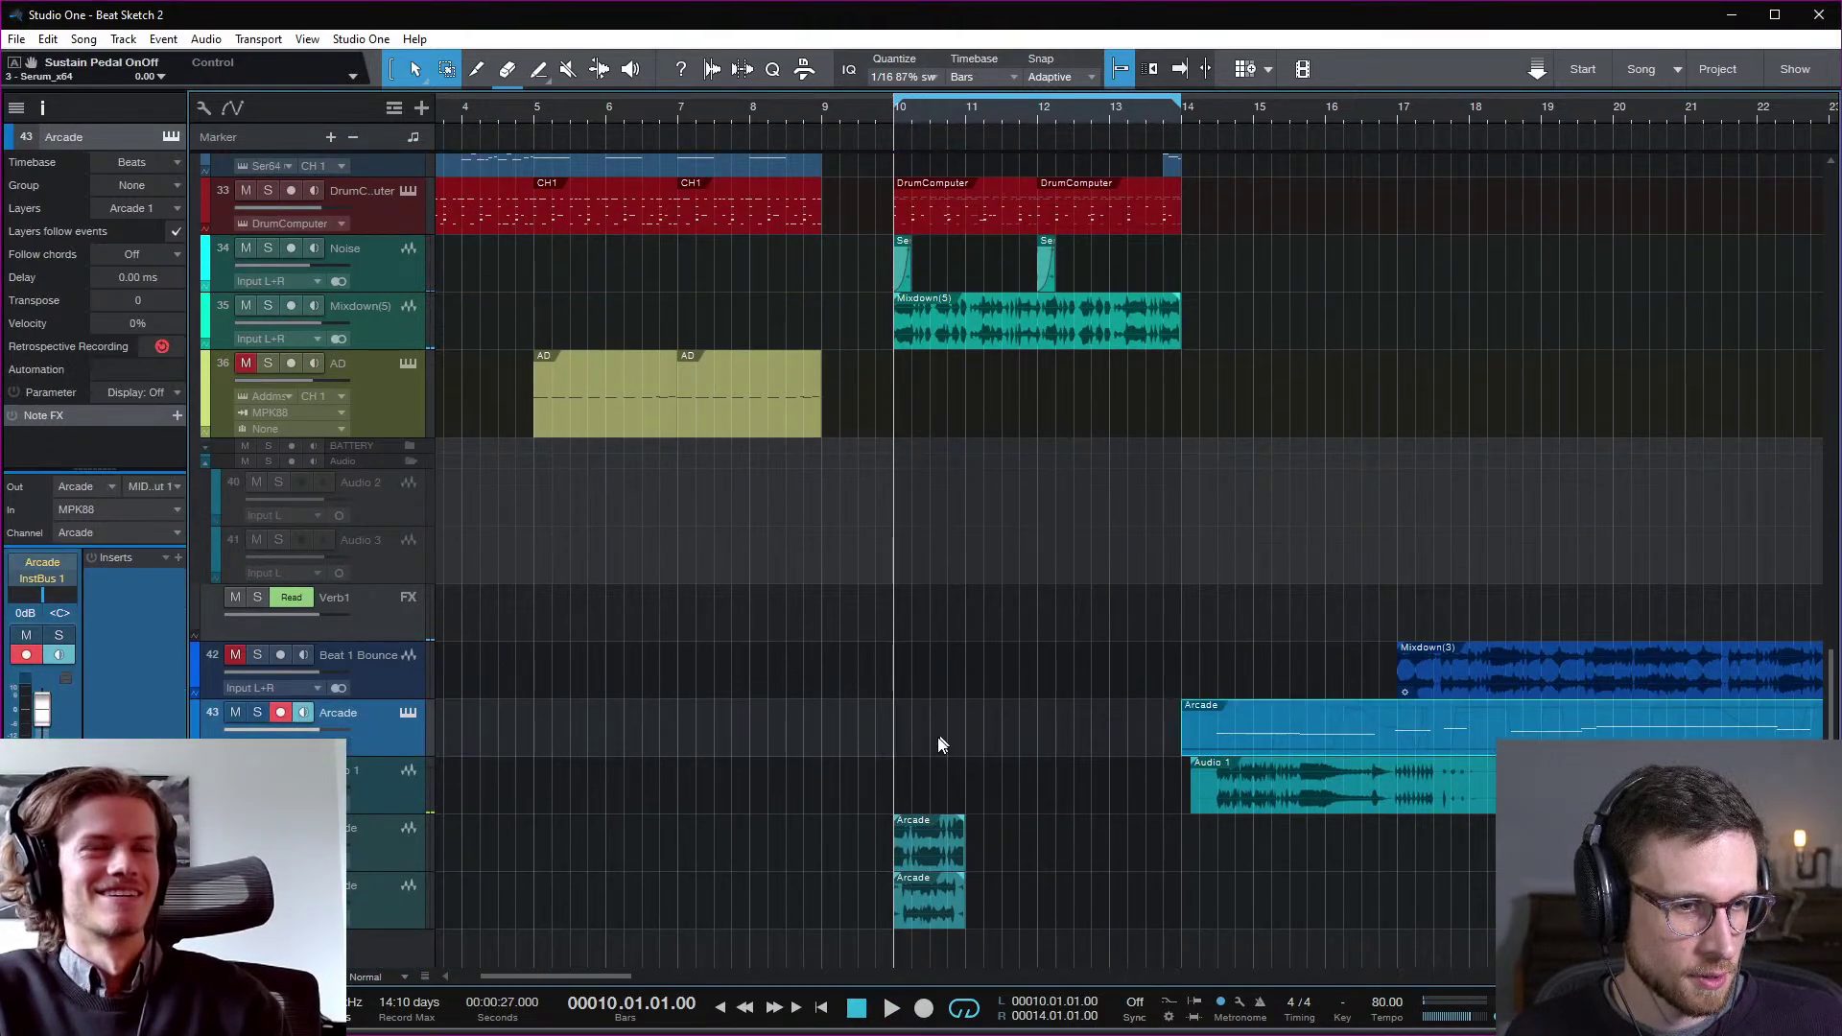
pyautogui.click(280, 712)
# Step: Mute the Mixdown(5) track and audition the original beat from bar 10
pyautogui.press('space')
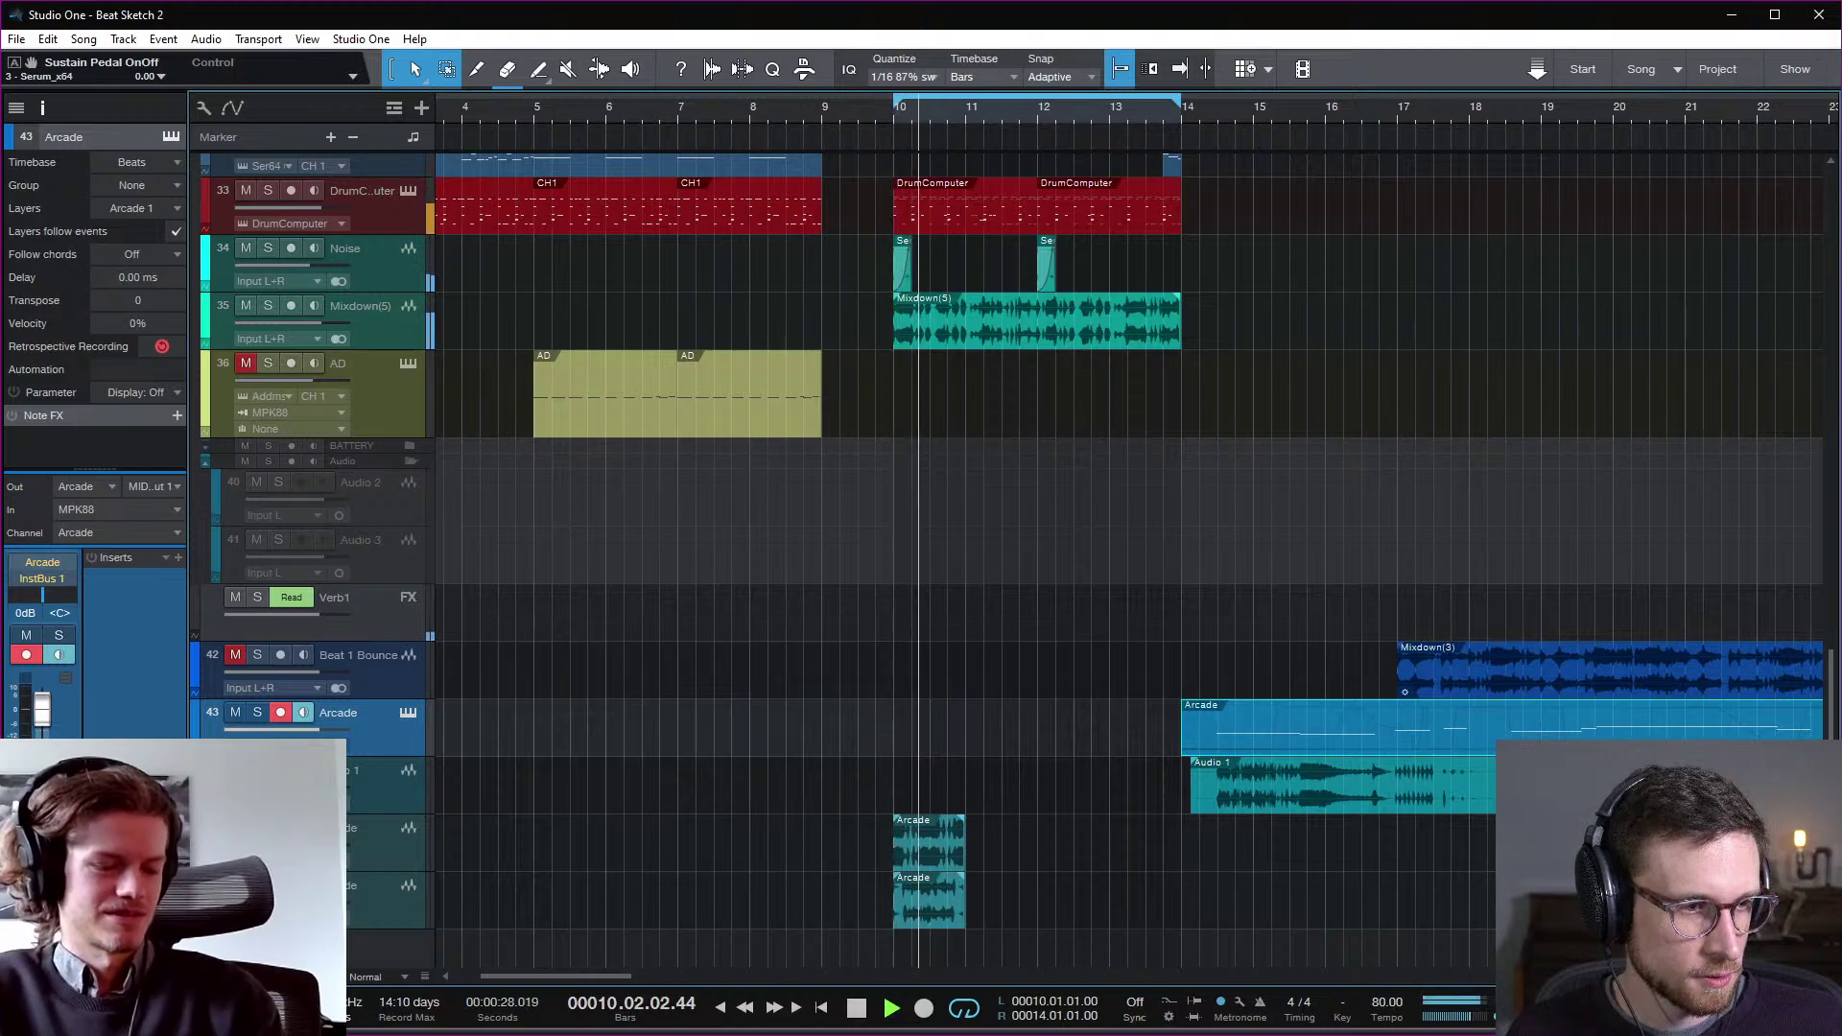
pyautogui.press('space')
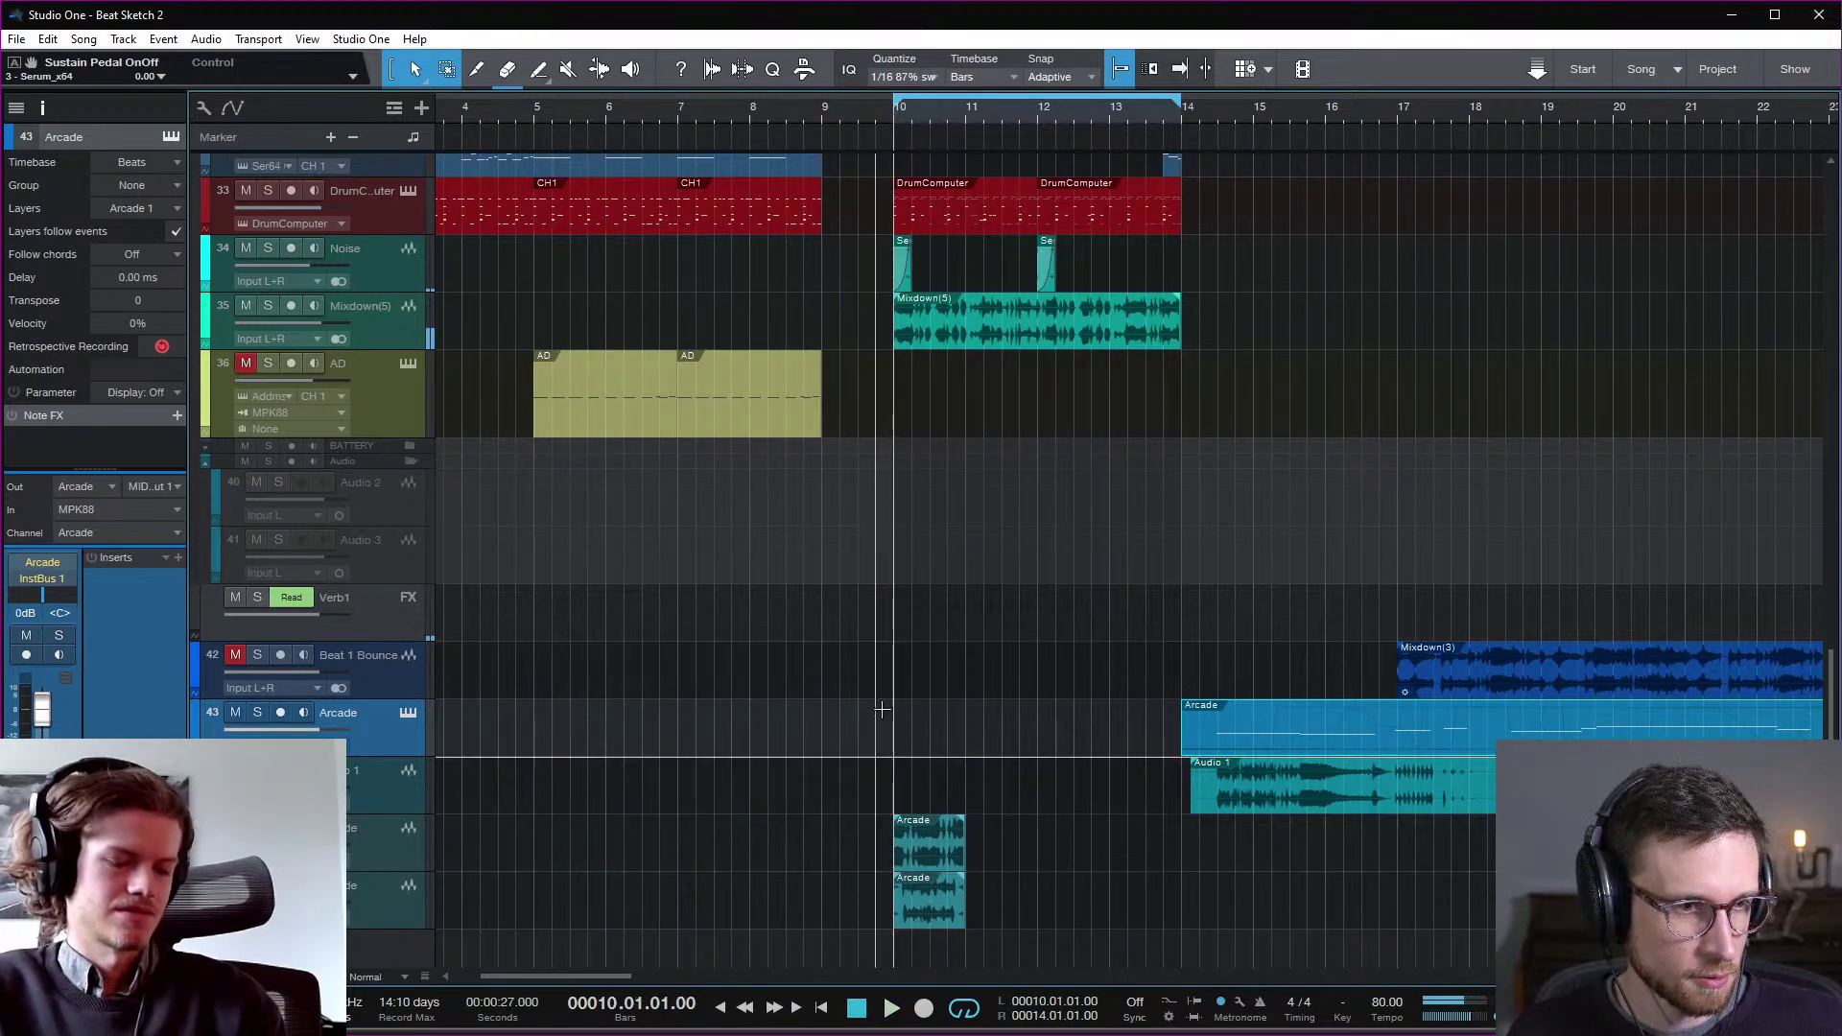
pyautogui.click(246, 306)
pyautogui.press('space')
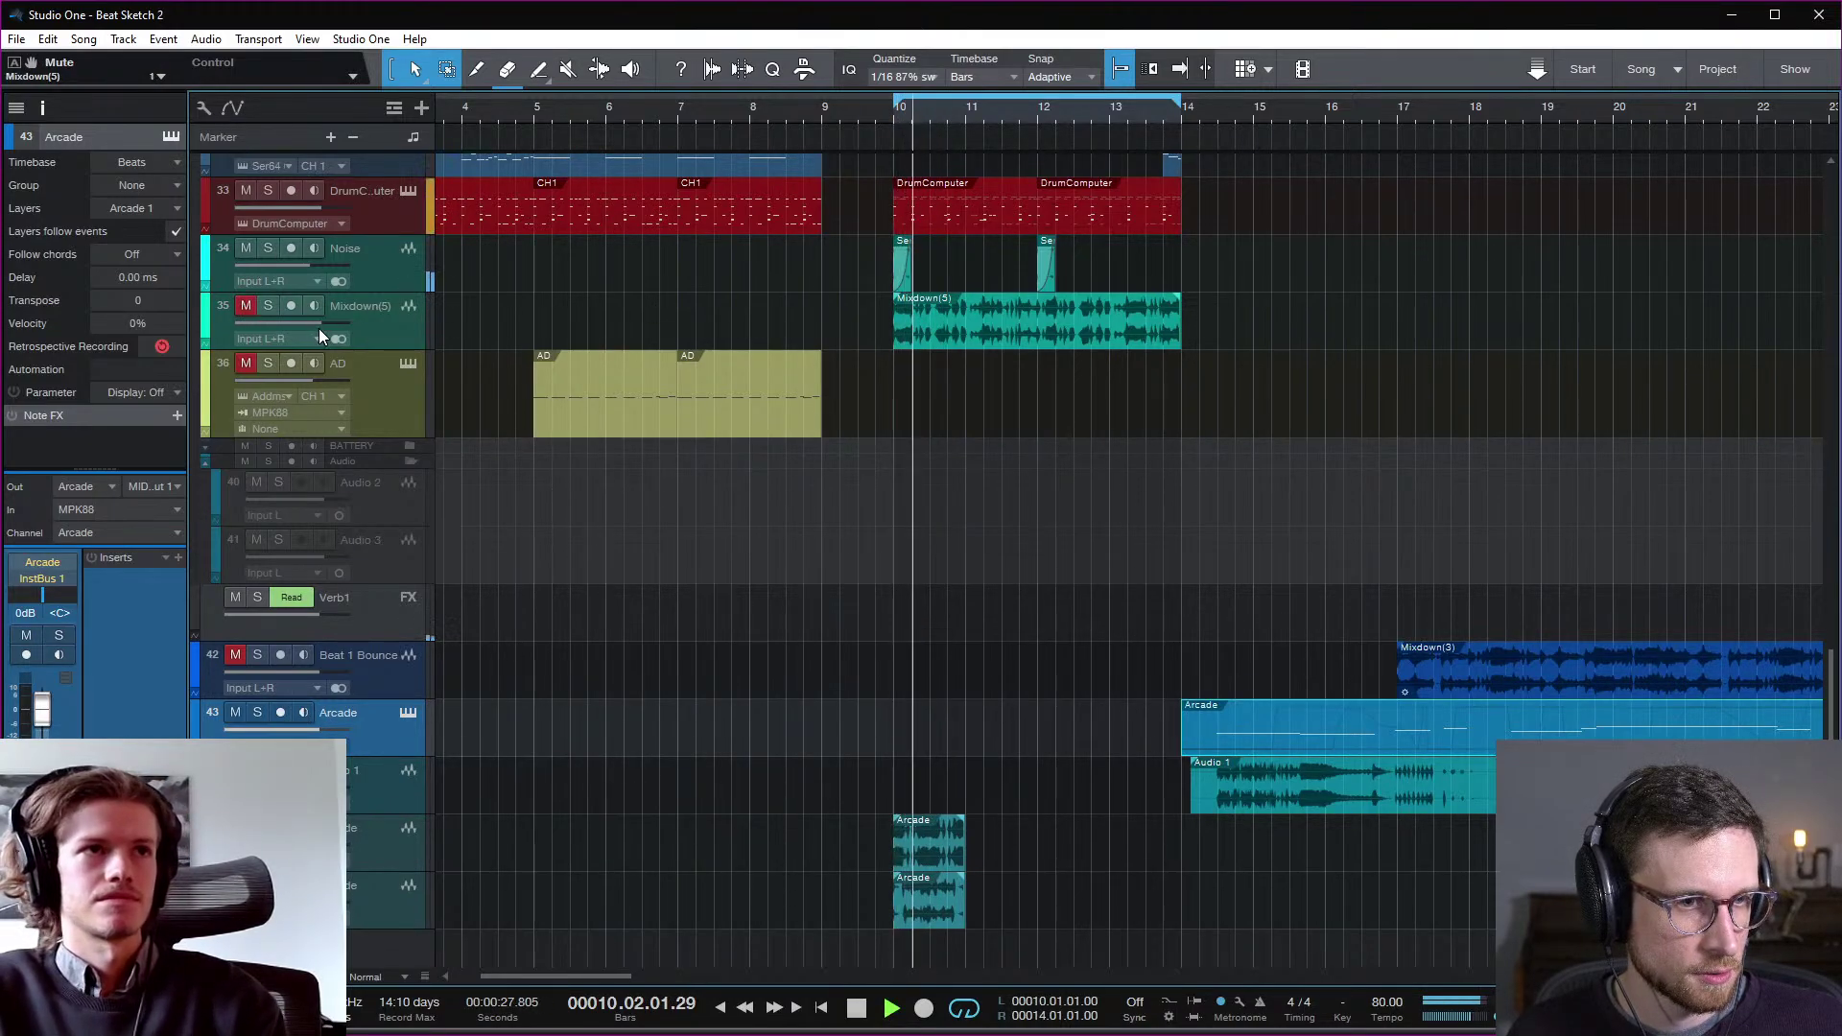
pyautogui.press('space')
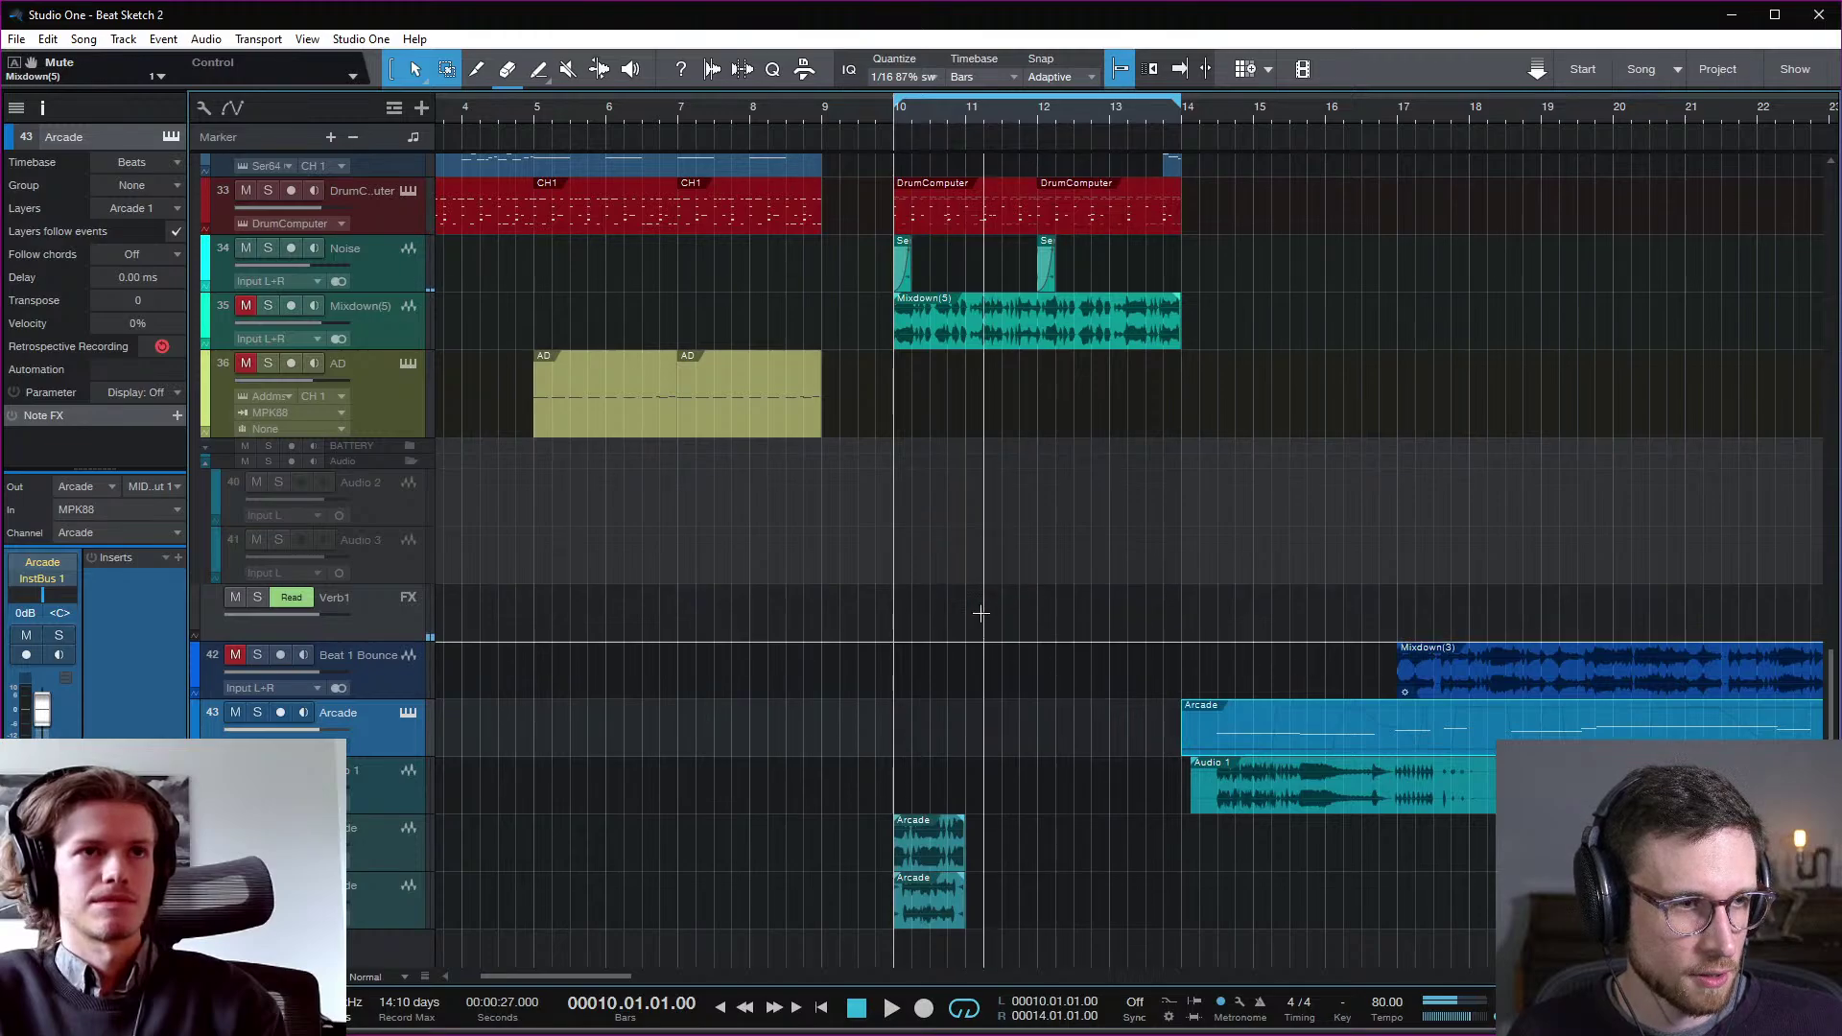
# Step: Mute the Serum 6 clips between bars 10 and 14 and audition the beat from bar 10
pyautogui.scroll(10, 979, 606)
pyautogui.scroll(-2, 991, 588)
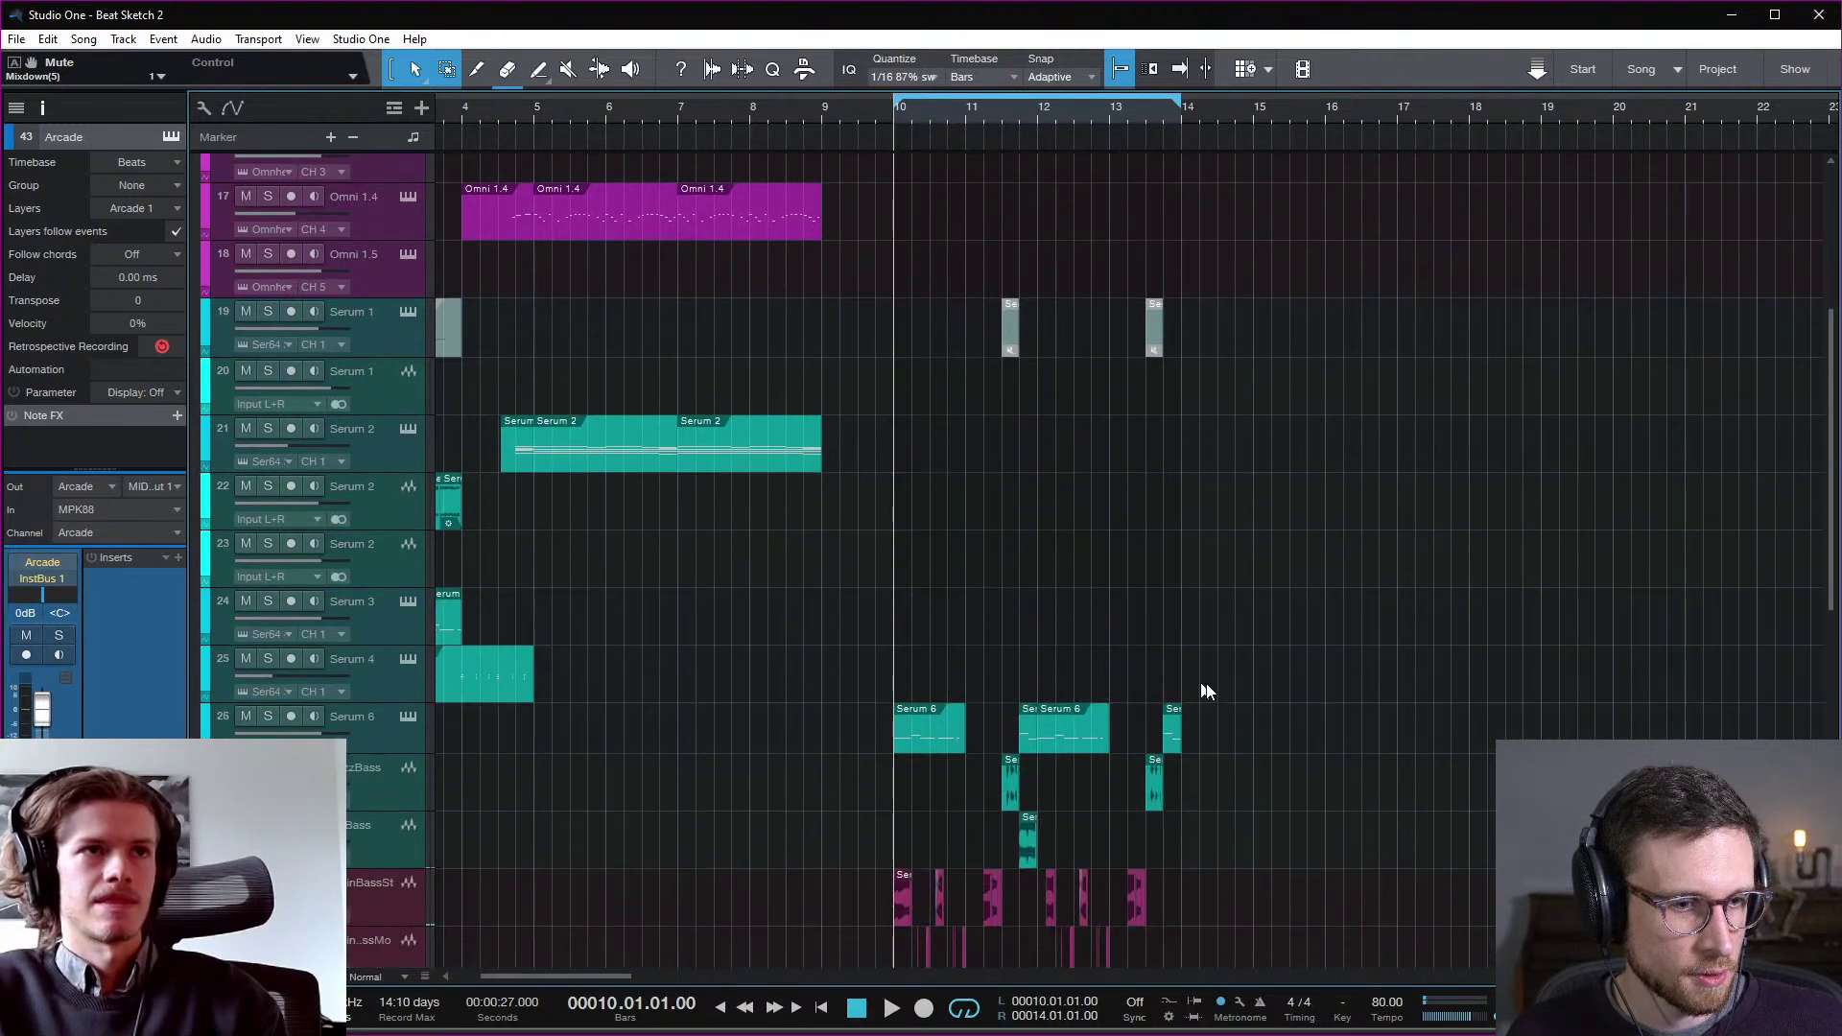
pyautogui.click(910, 714)
pyautogui.press('space')
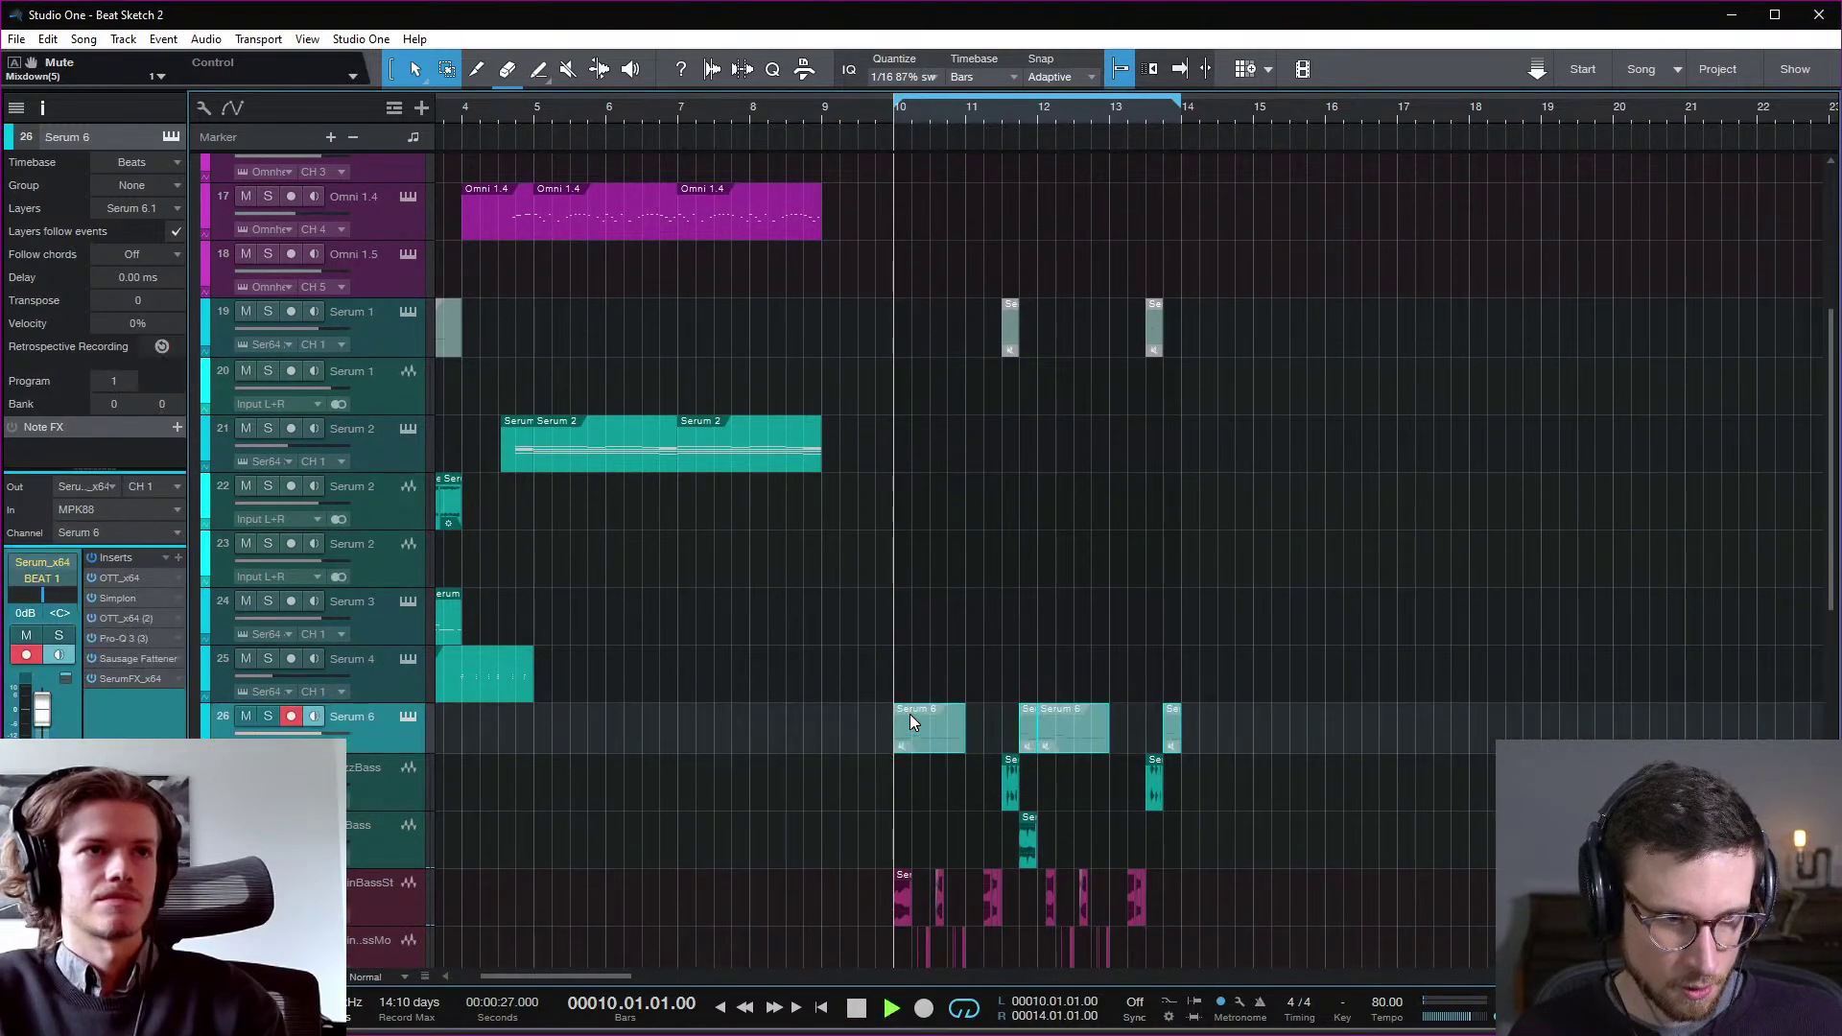
pyautogui.scroll(-7, 1305, 551)
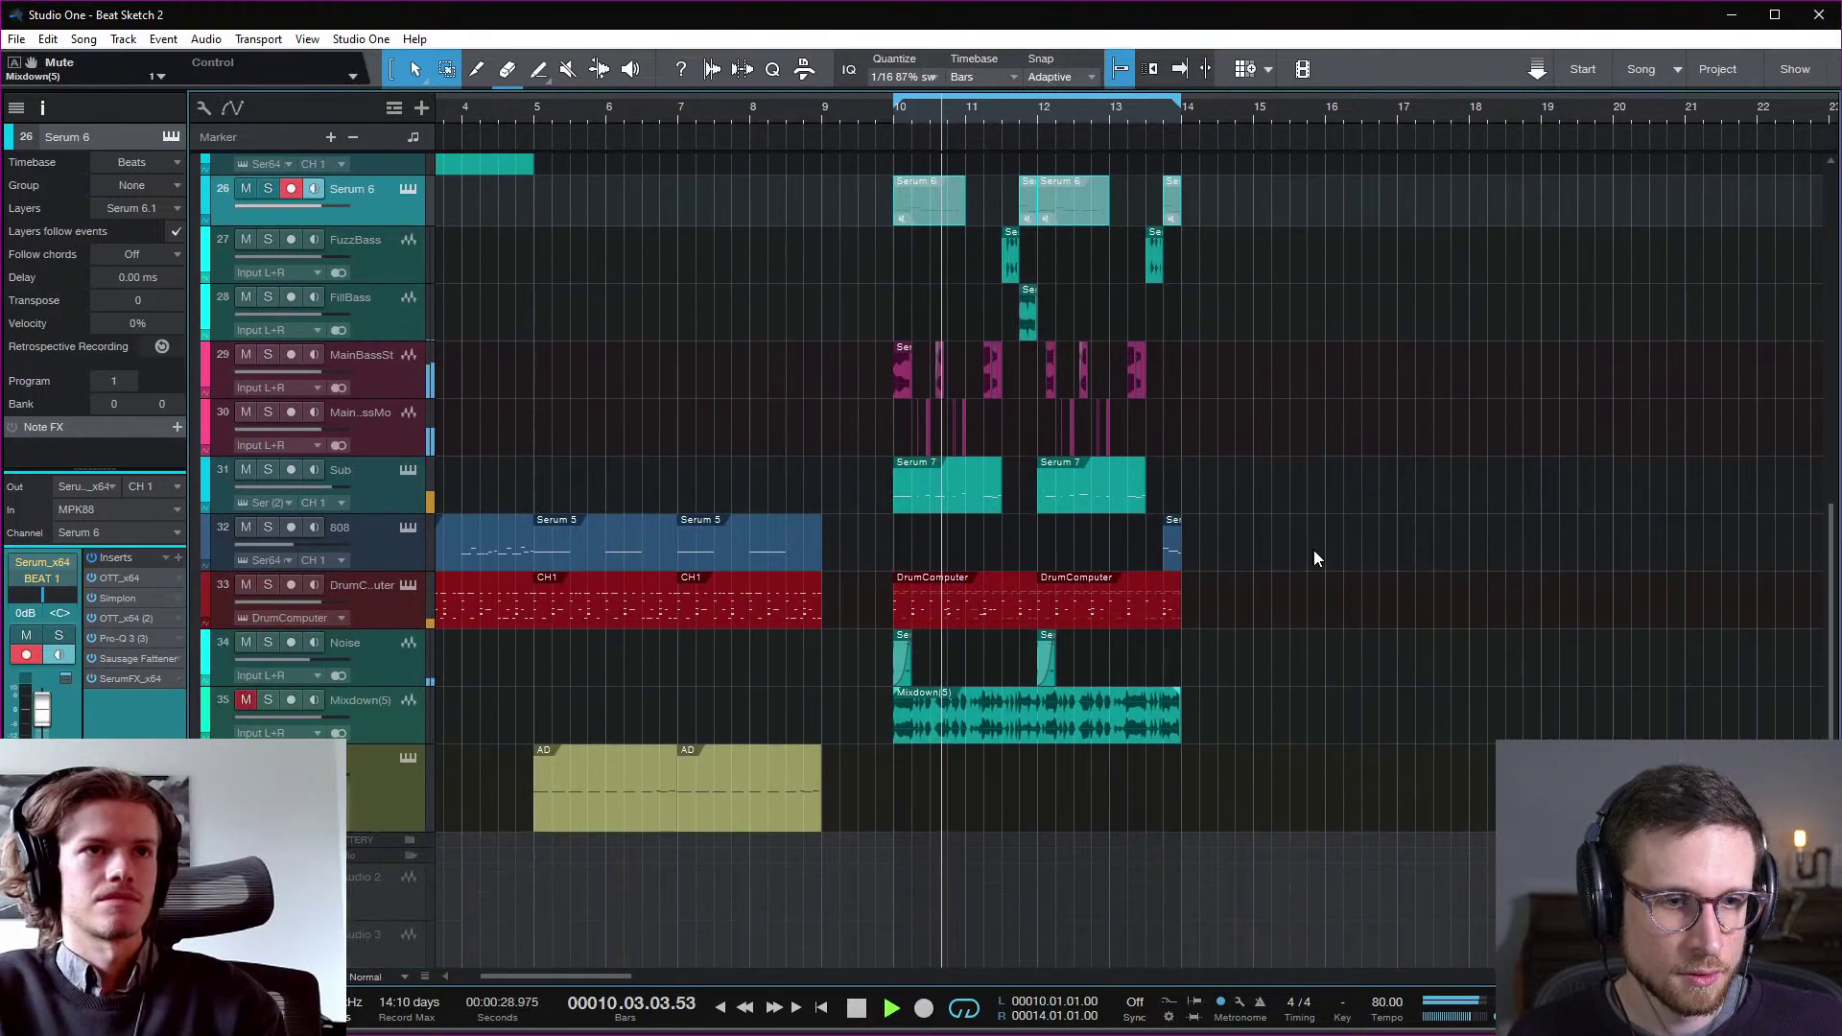
pyautogui.scroll(-2, 1316, 553)
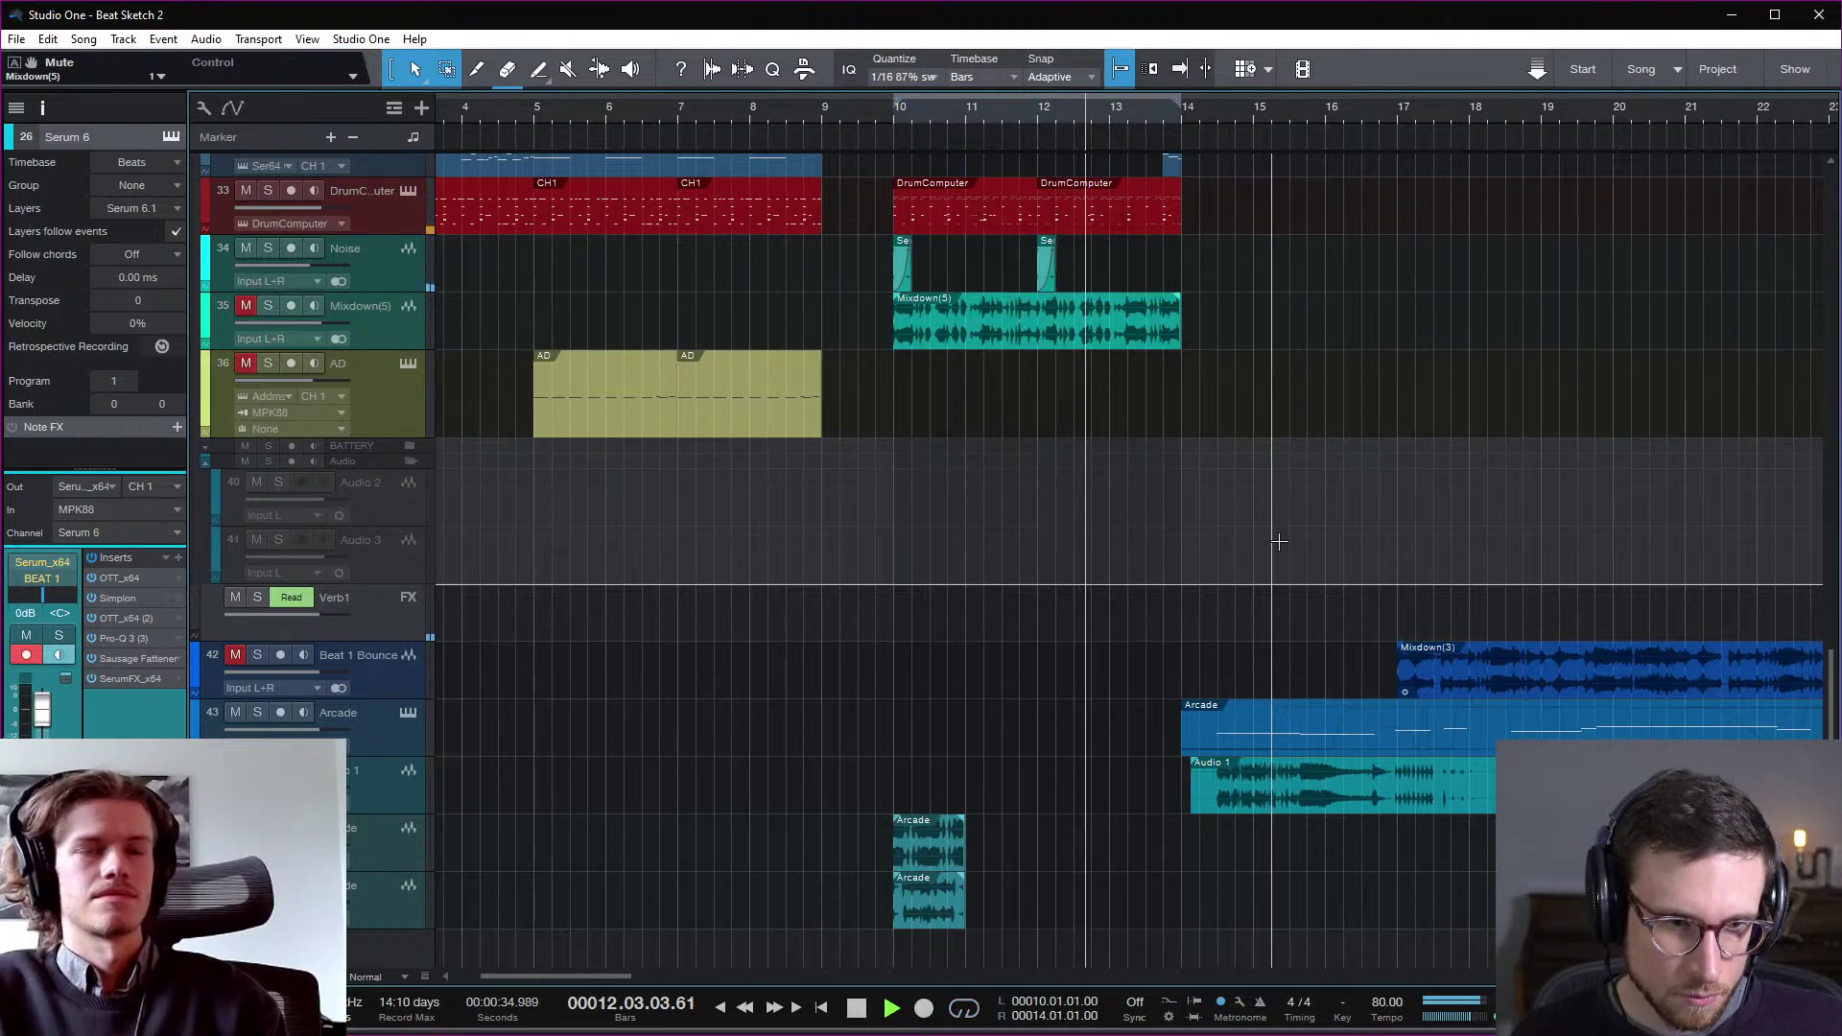
pyautogui.scroll(9, 1272, 510)
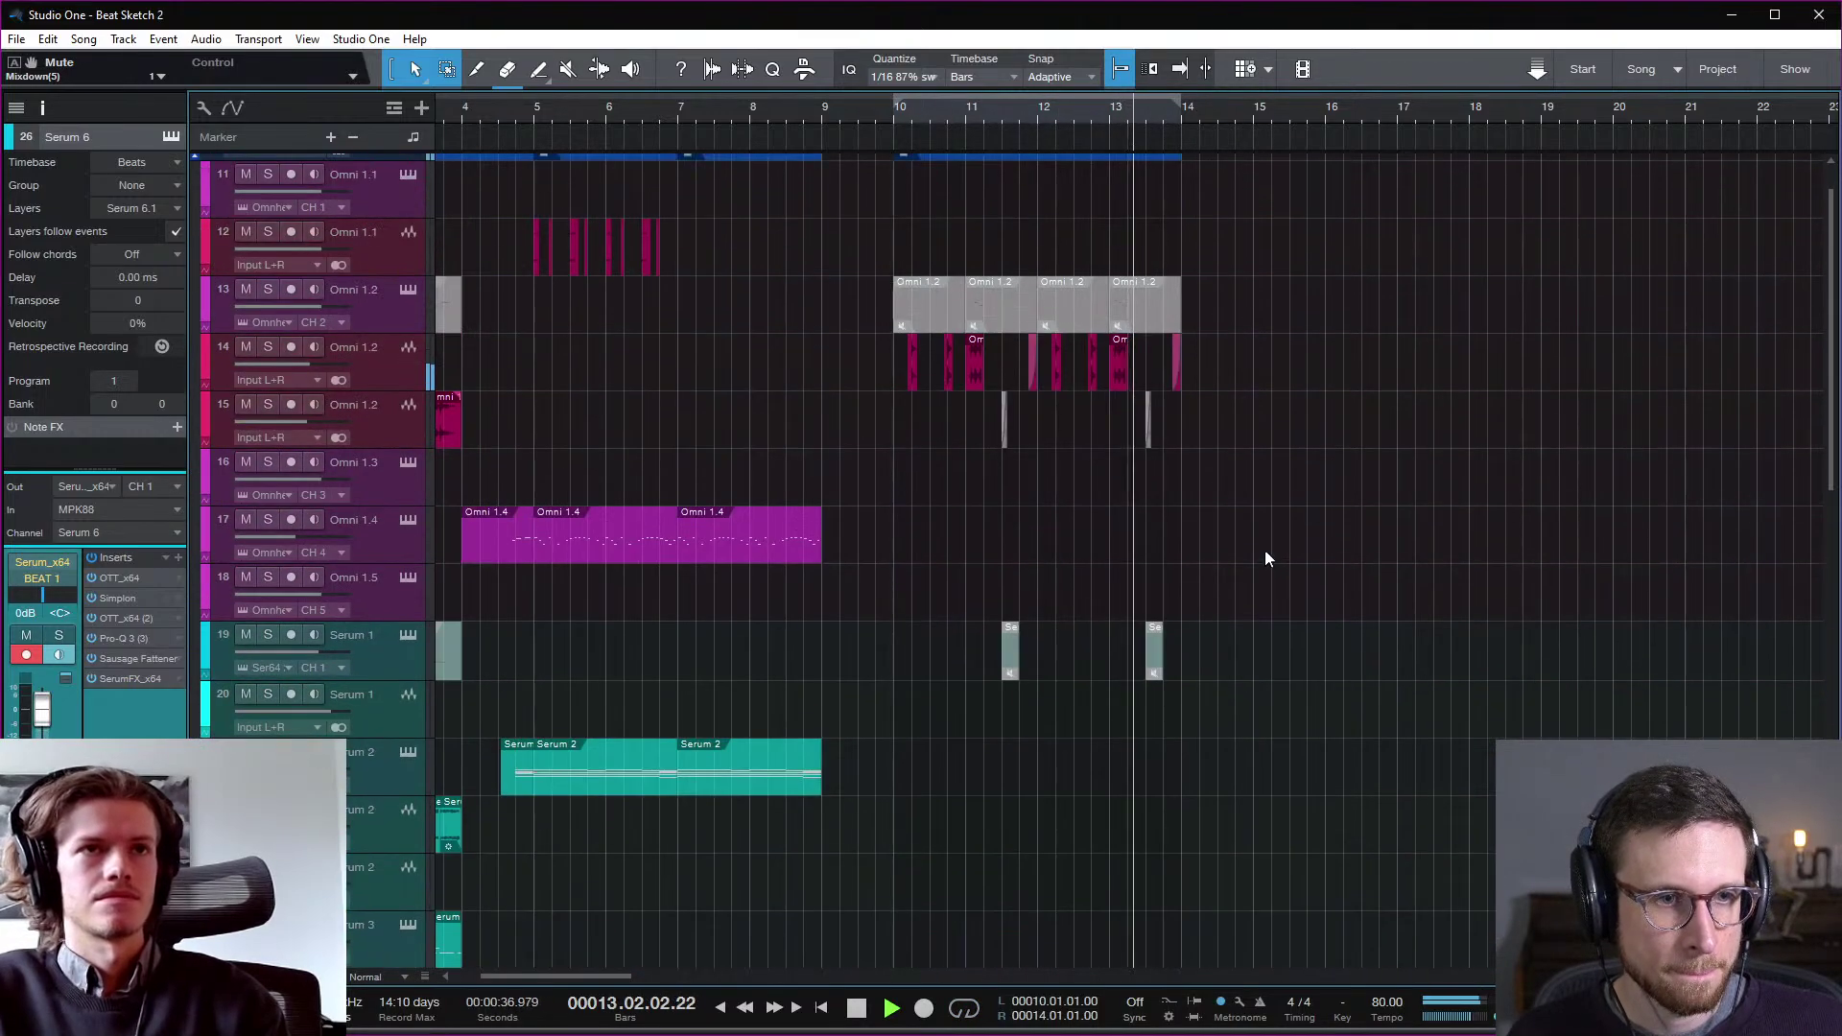
pyautogui.scroll(-5, 1262, 519)
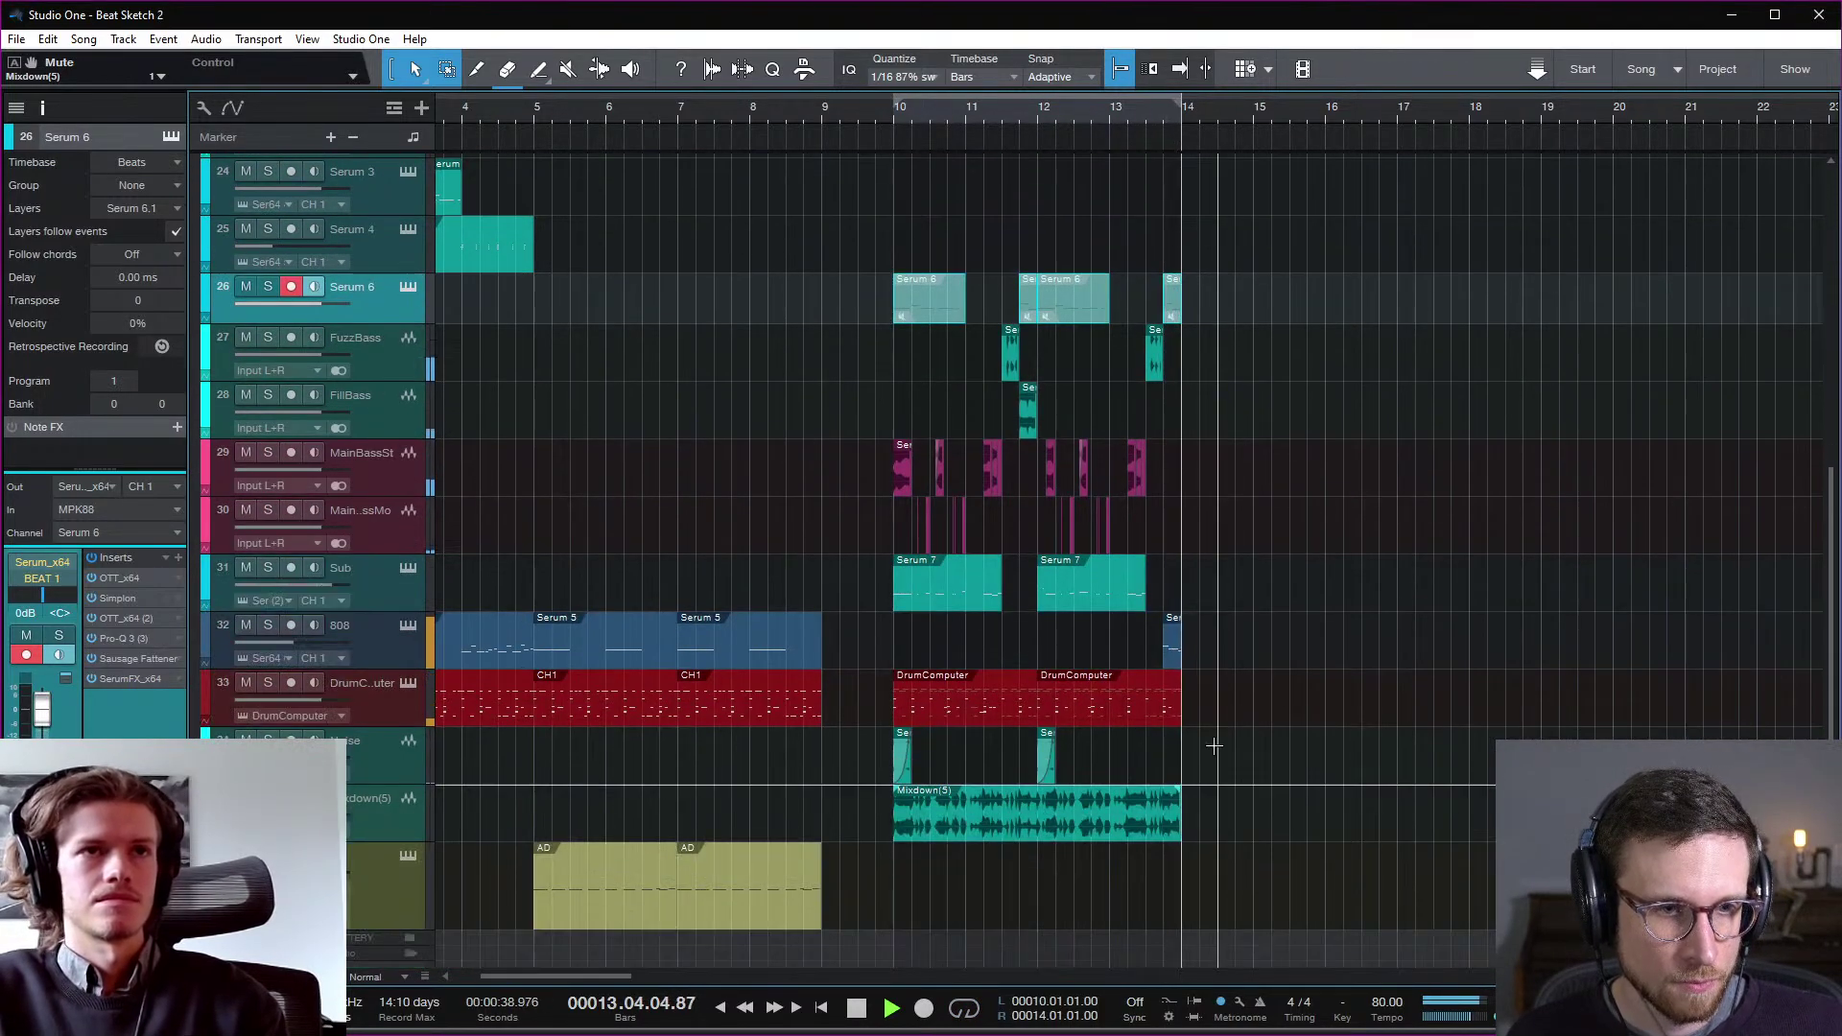
pyautogui.press('space')
pyautogui.scroll(12, 1257, 492)
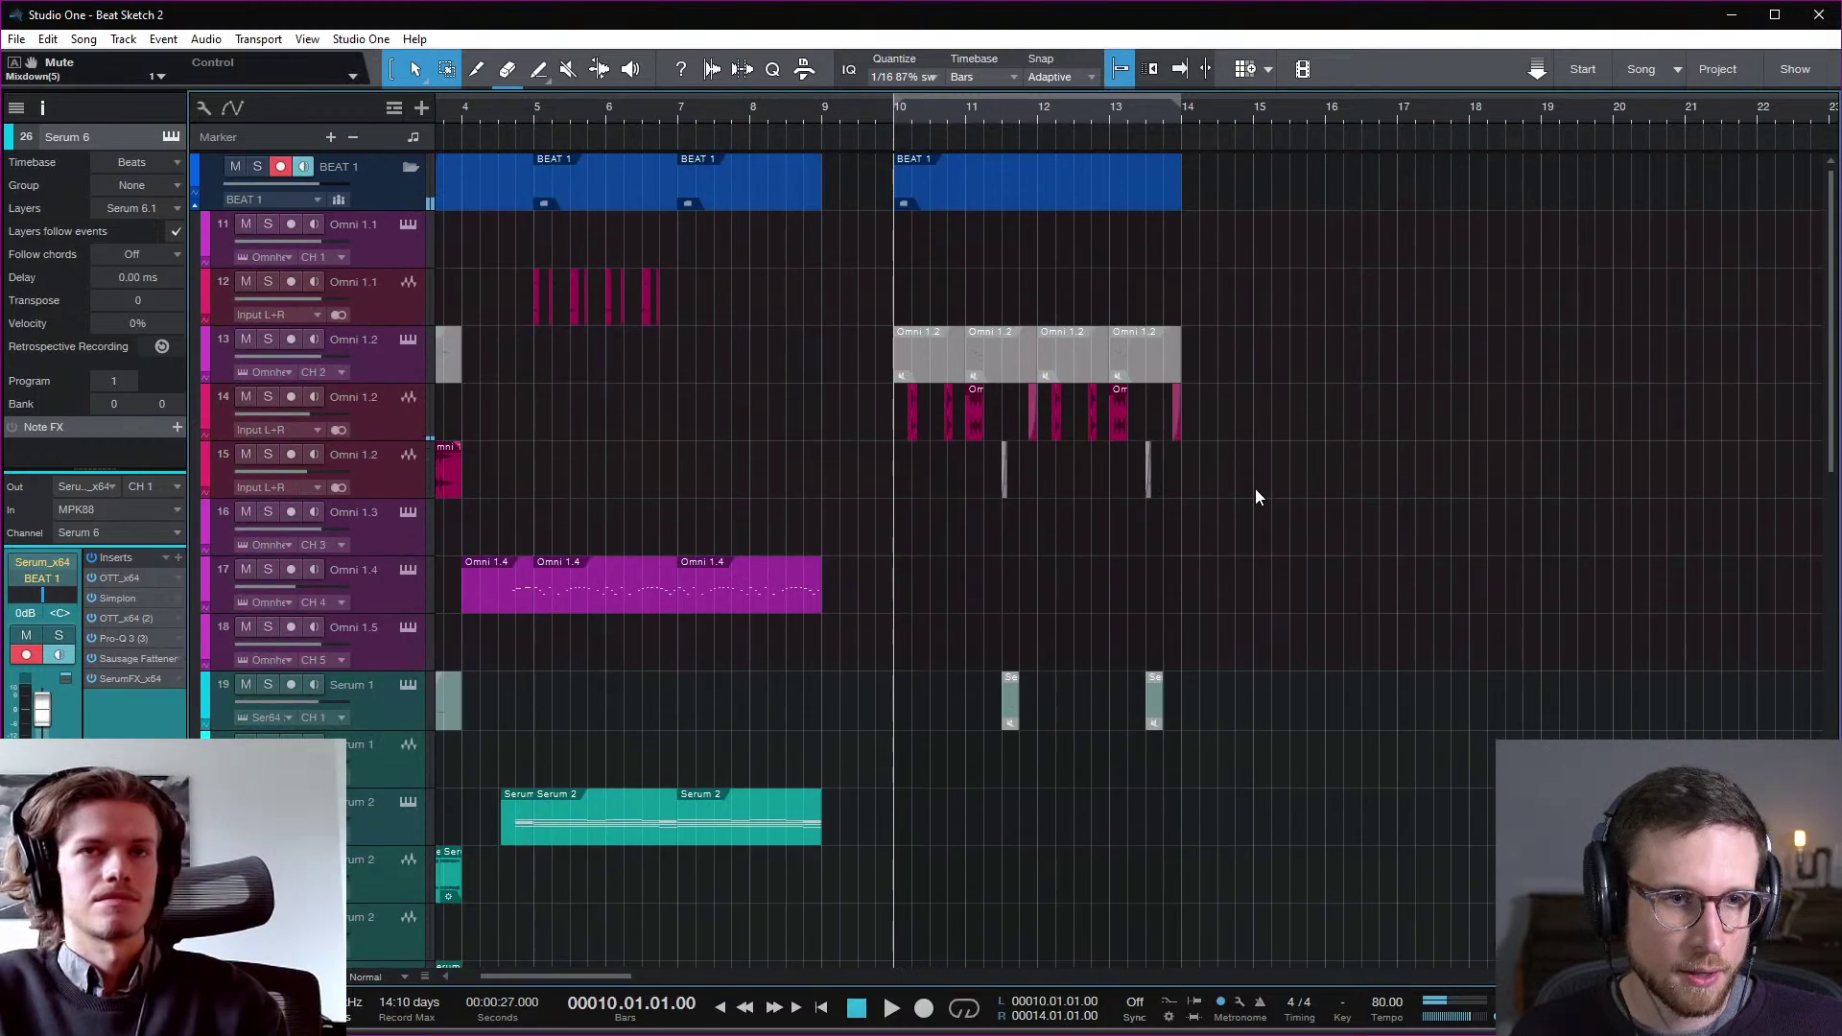
# Step: Move the Omni 1.2 audio track 14 down between the Serum 6 and FuzzBass tracks
pyautogui.click(379, 427)
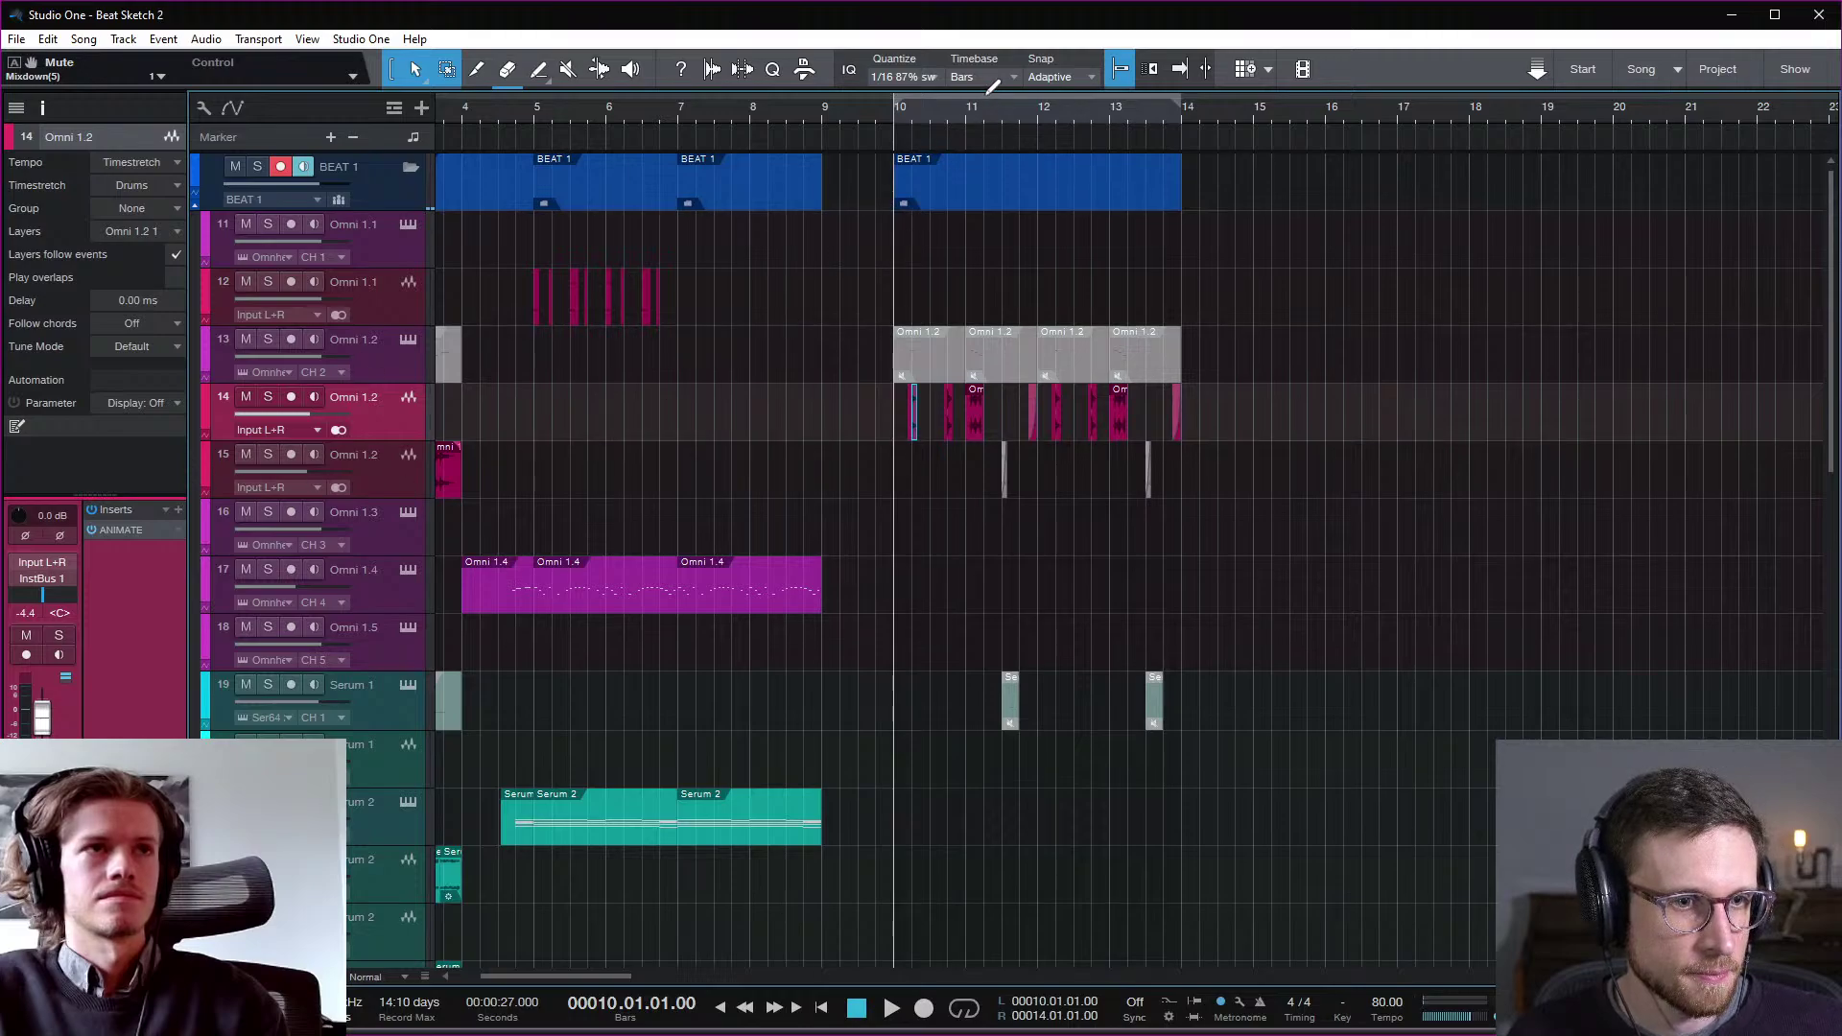
pyautogui.moveTo(401, 431); pyautogui.dragTo(374, 782)
pyautogui.scroll(-3, 374, 797)
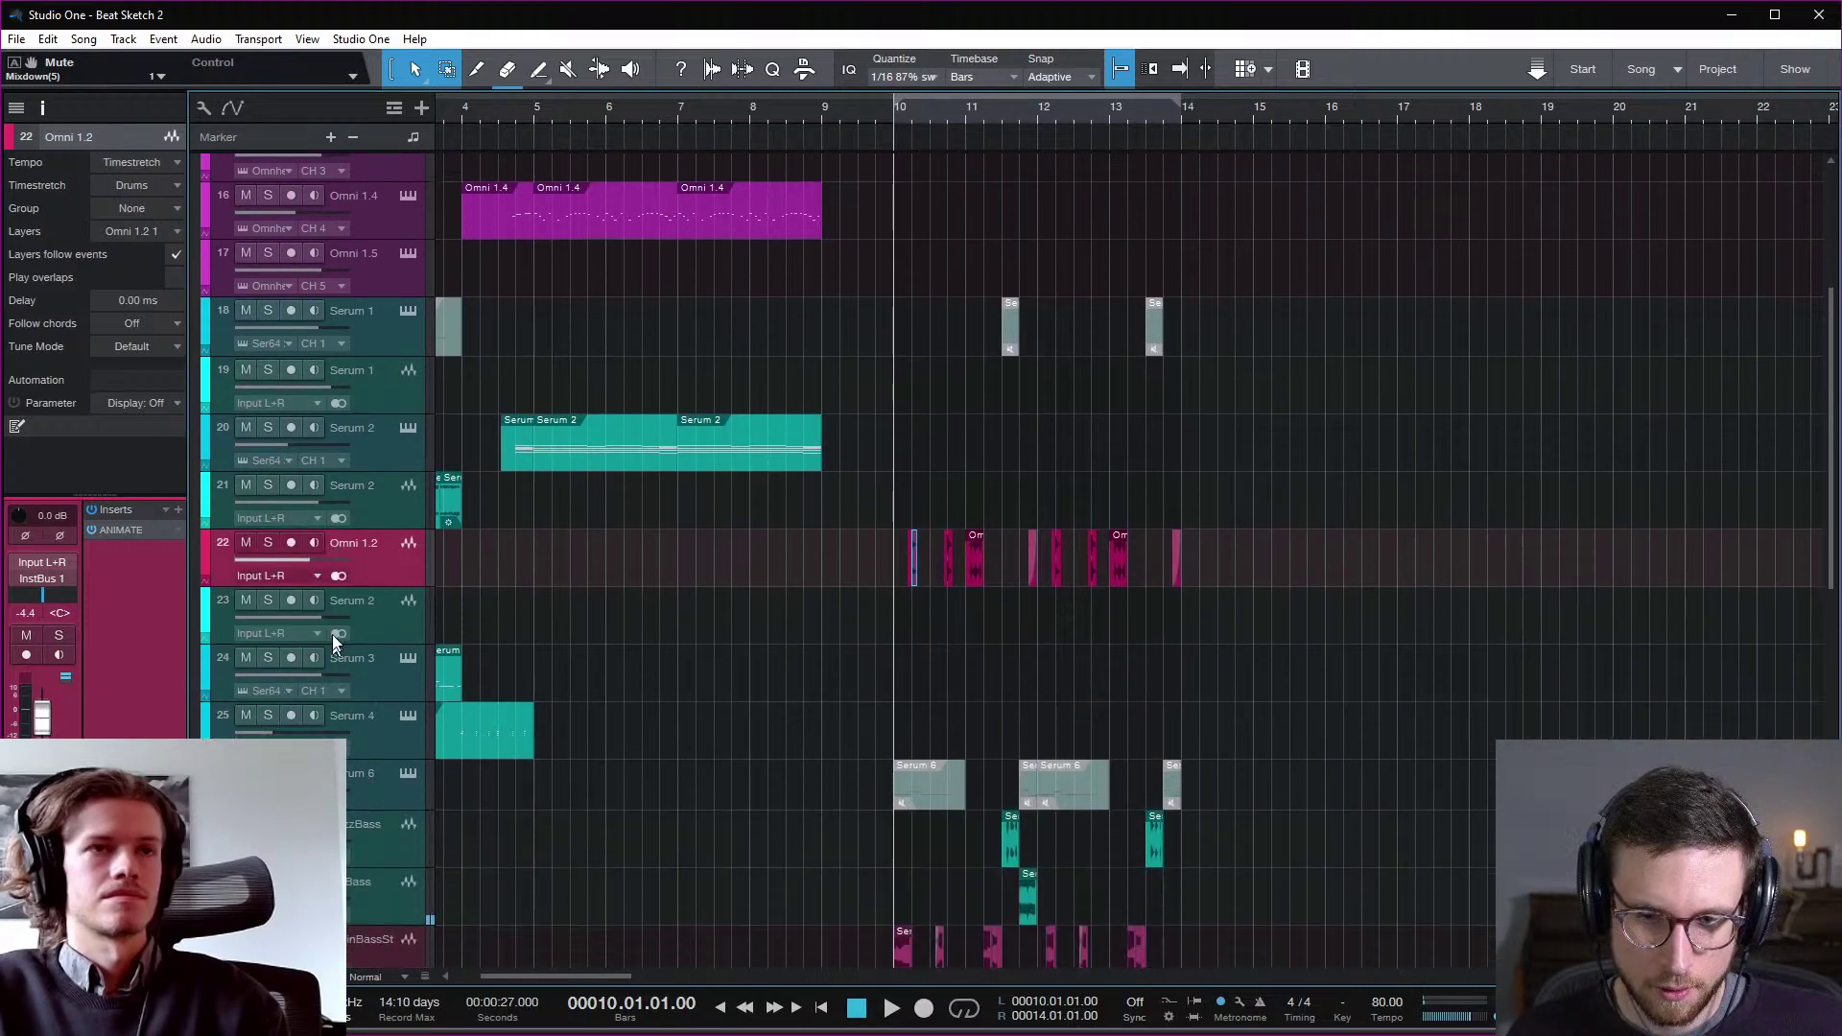
pyautogui.moveTo(374, 573); pyautogui.dragTo(407, 777)
# Step: Duplicate the bar 10 to 14 clips on all tracks from Omni 1.2 down to Mixdown(5) so the copies start at bar 14
pyautogui.scroll(-5, 661, 787)
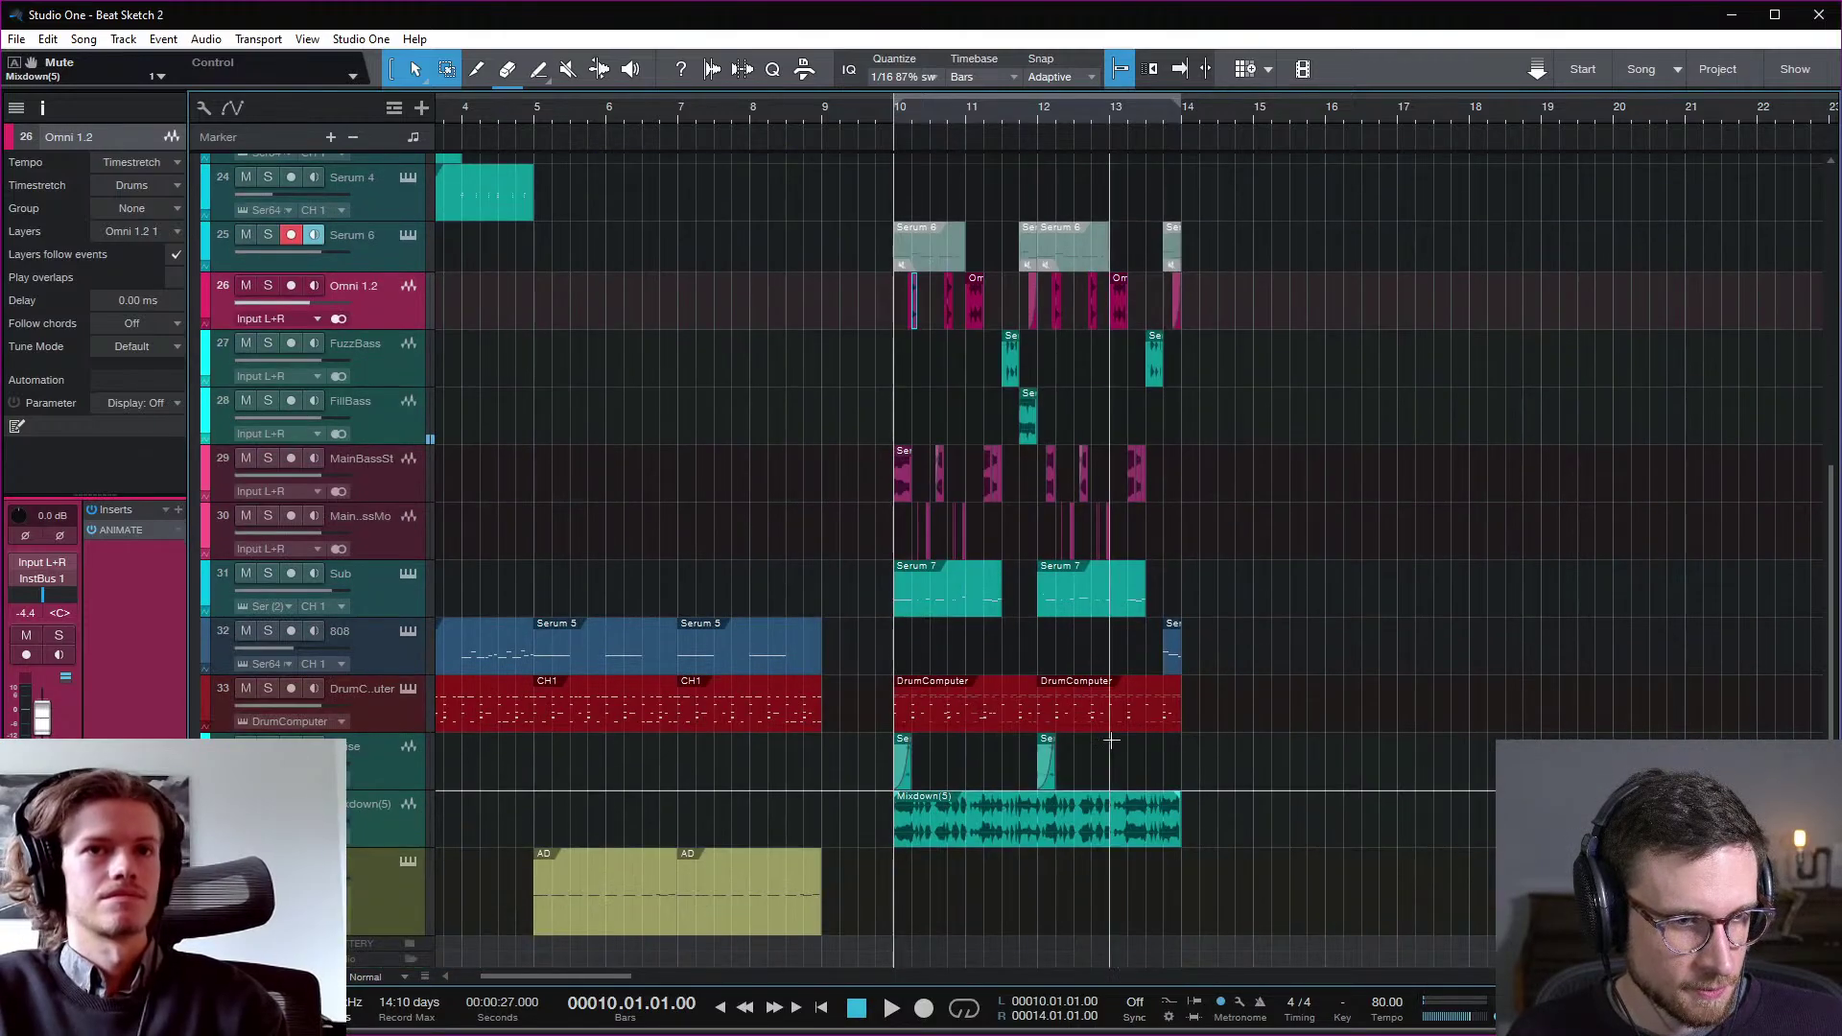
pyautogui.moveTo(1212, 842); pyautogui.dragTo(902, 318)
pyautogui.hotkey('ctrl', 'd')
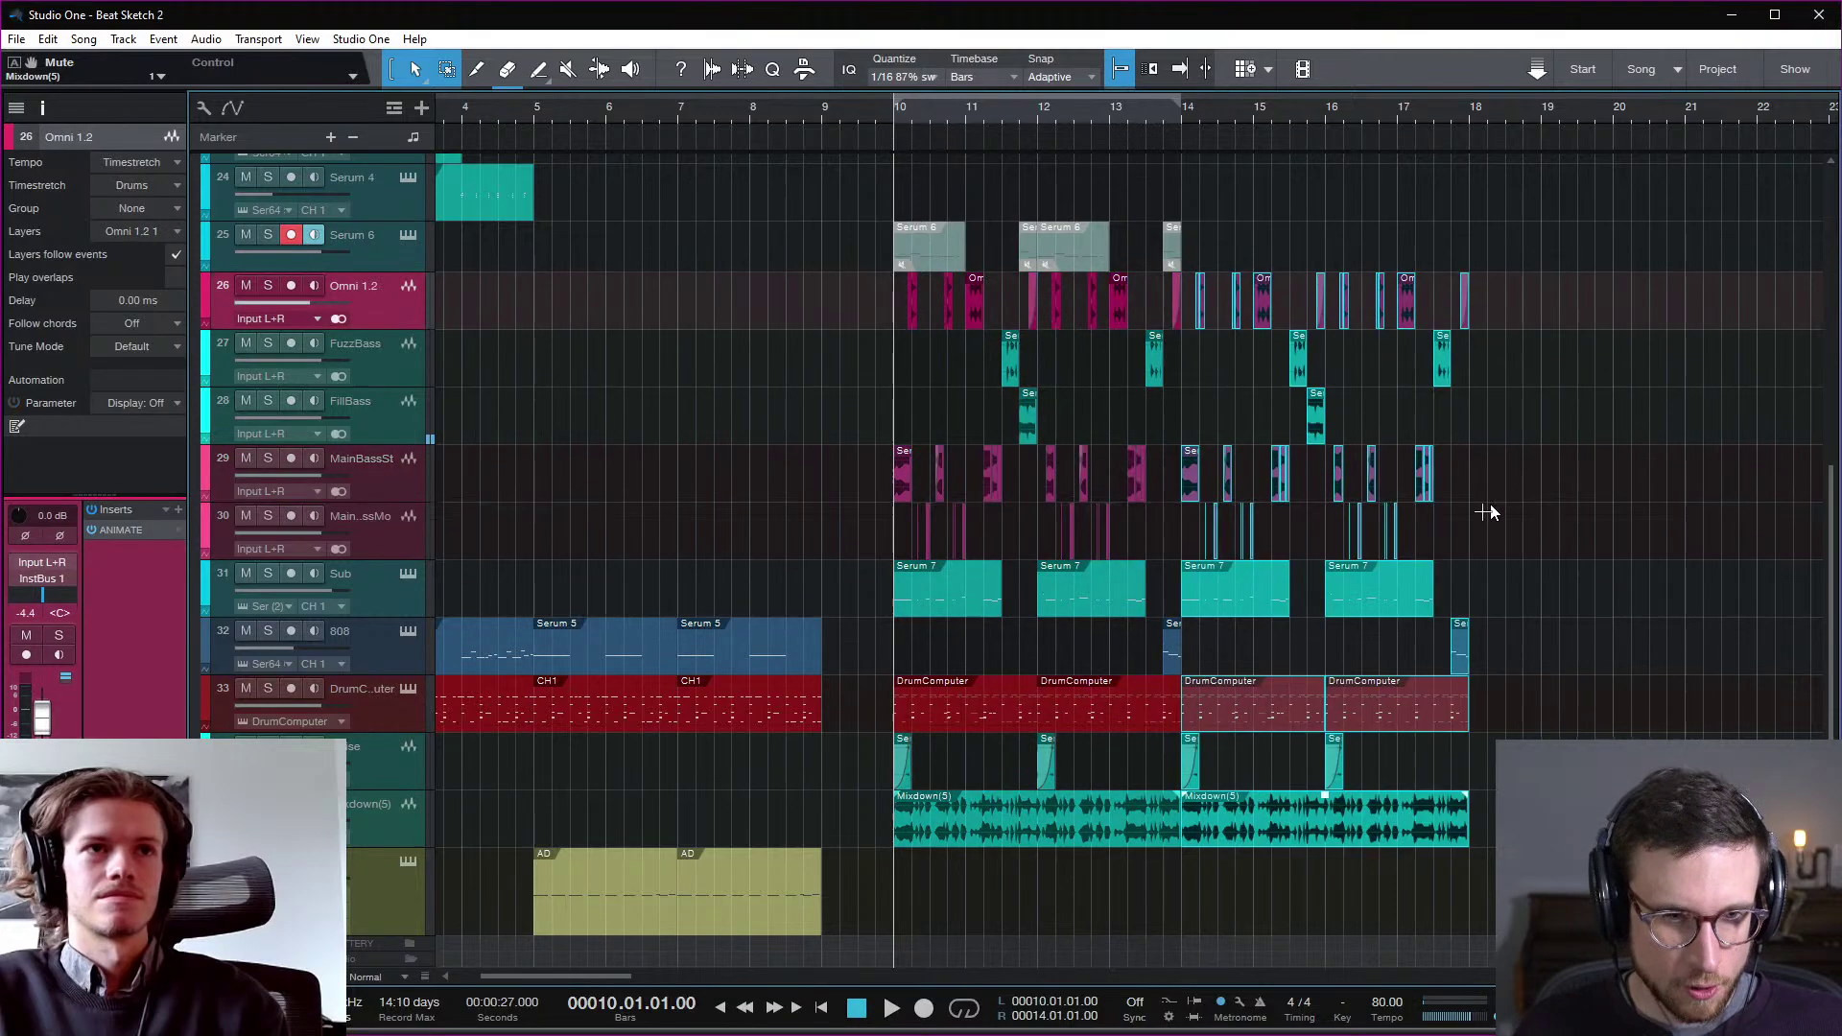
pyautogui.scroll(-9, 1535, 547)
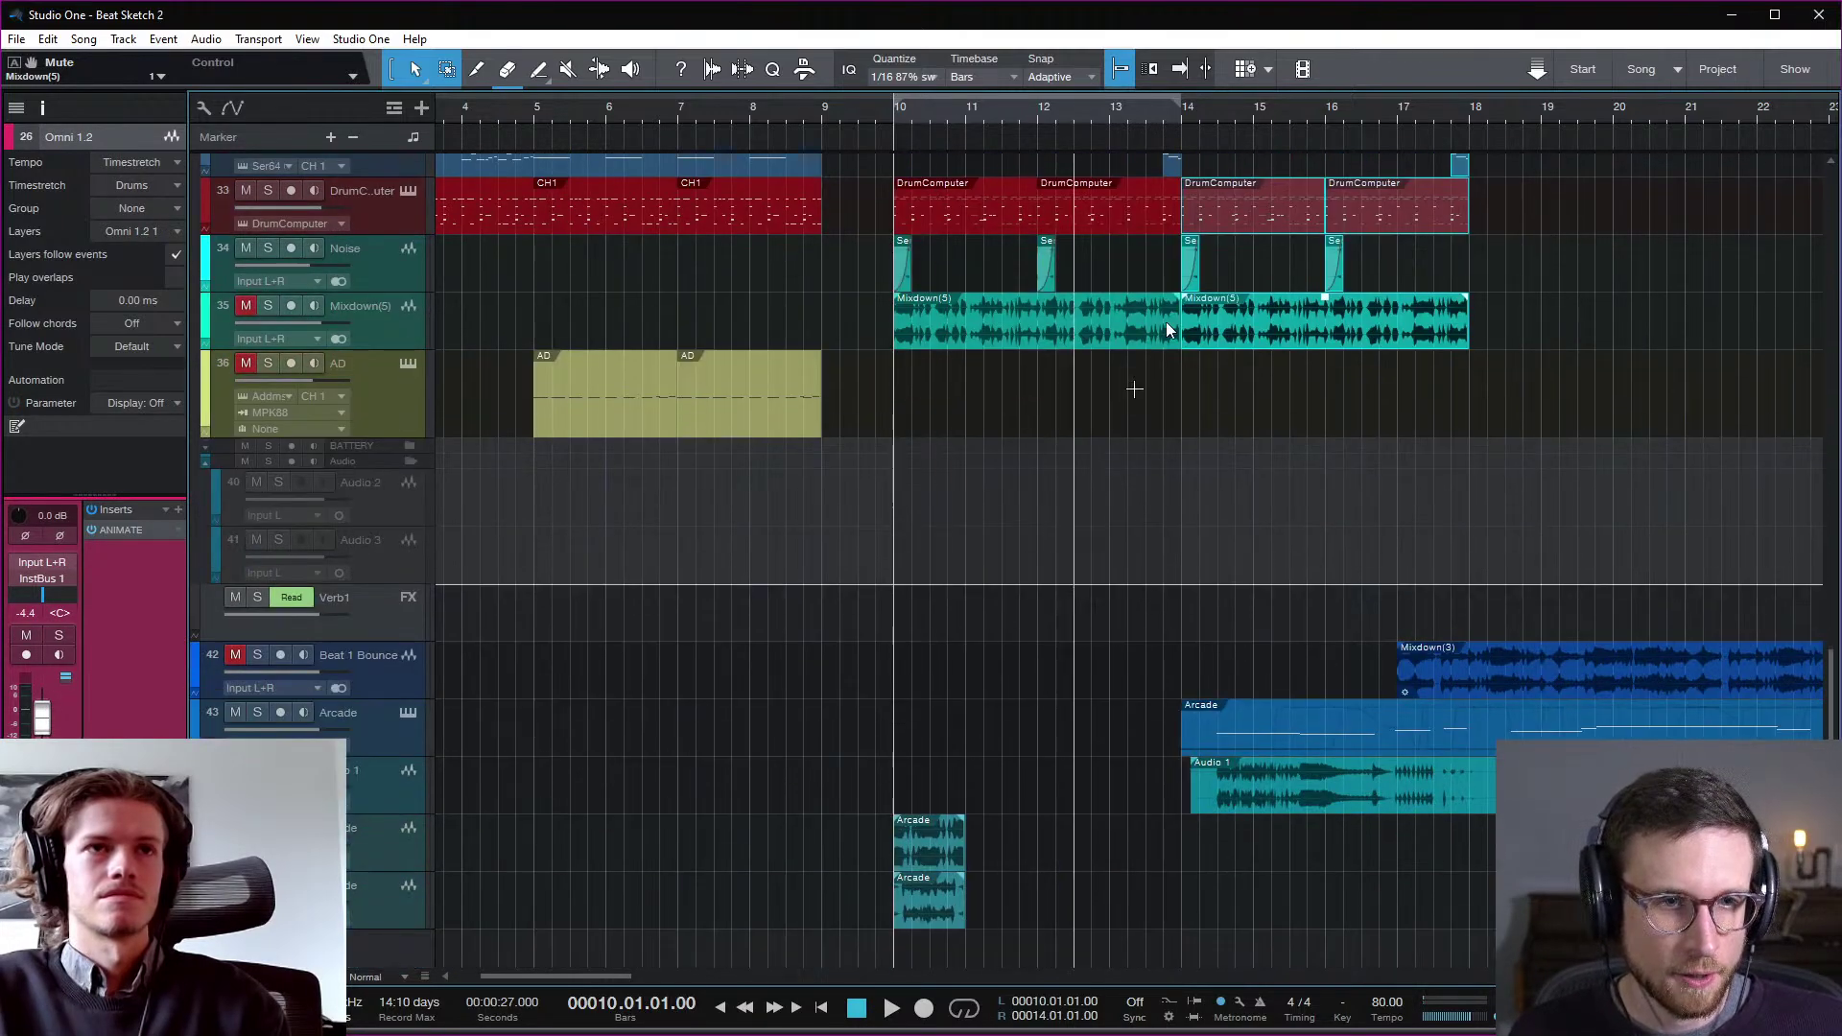
# Step: Try lengthening the duplicated FillBass clip before bar 16 while auditioning from 15.03.01, undo that, and mute the clip
pyautogui.click(1290, 114)
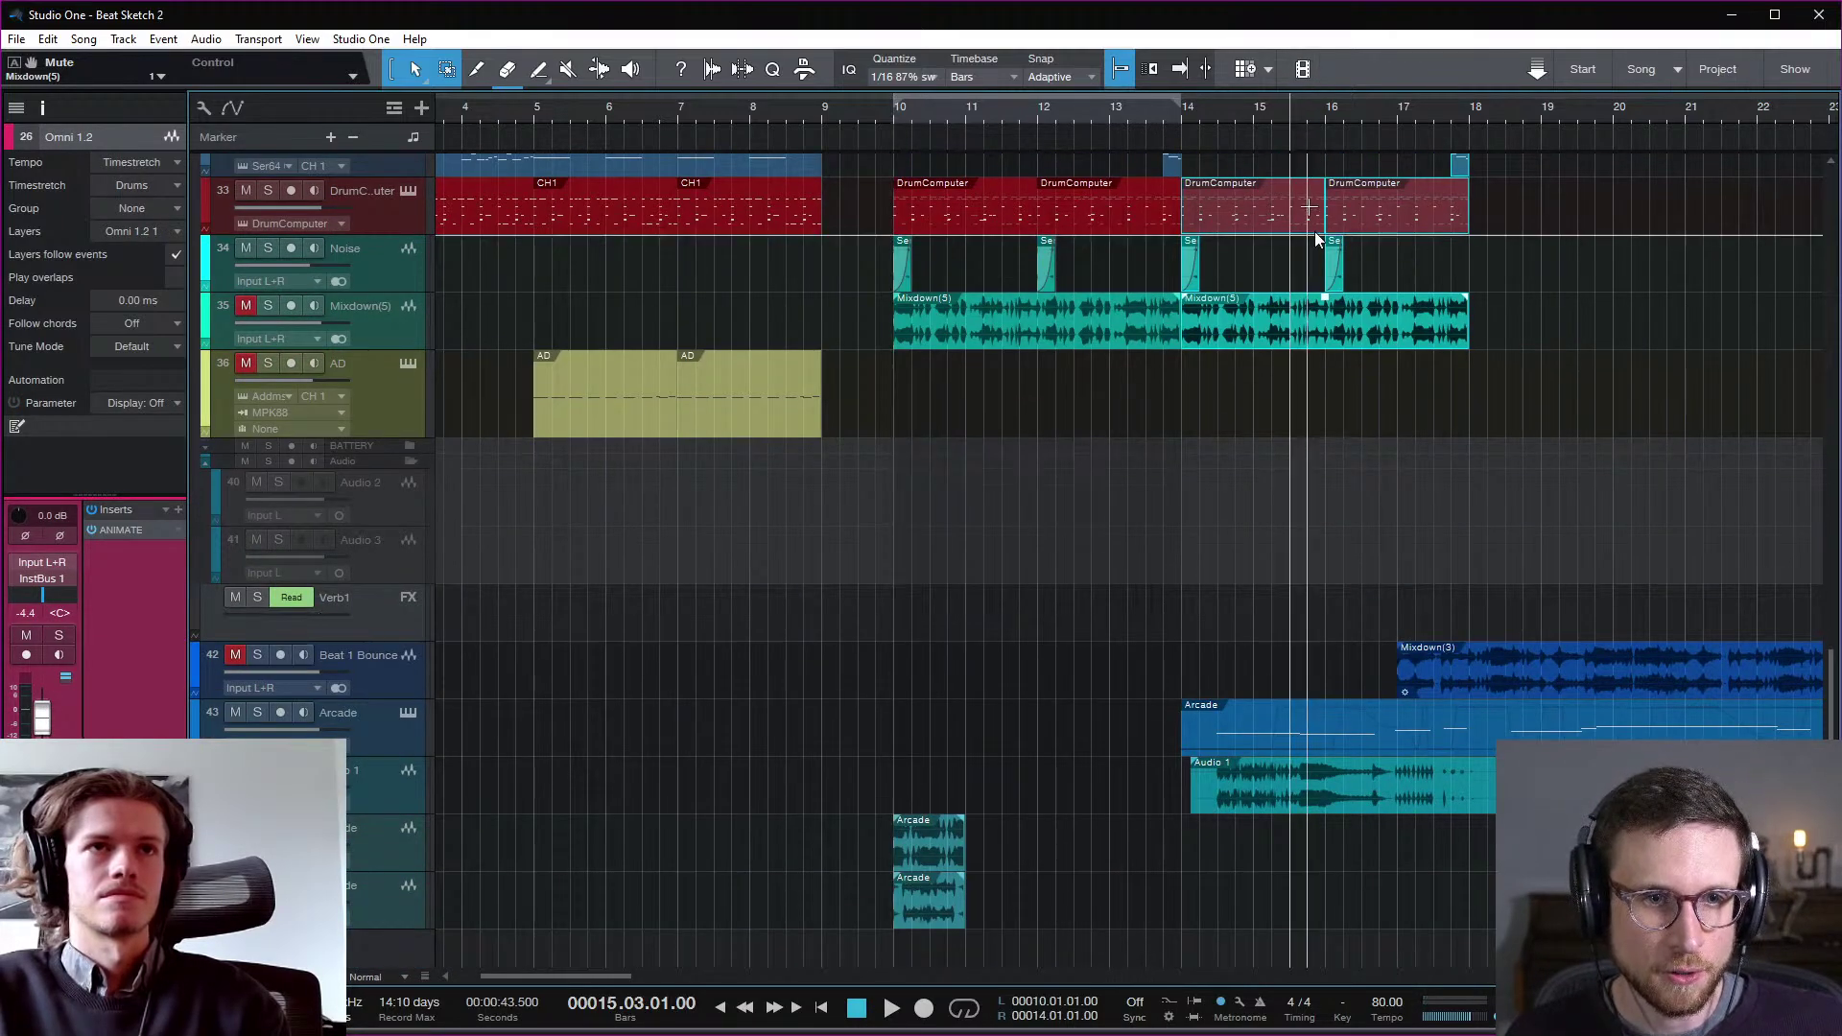
pyautogui.scroll(12, 1322, 420)
pyautogui.scroll(-3, 1322, 416)
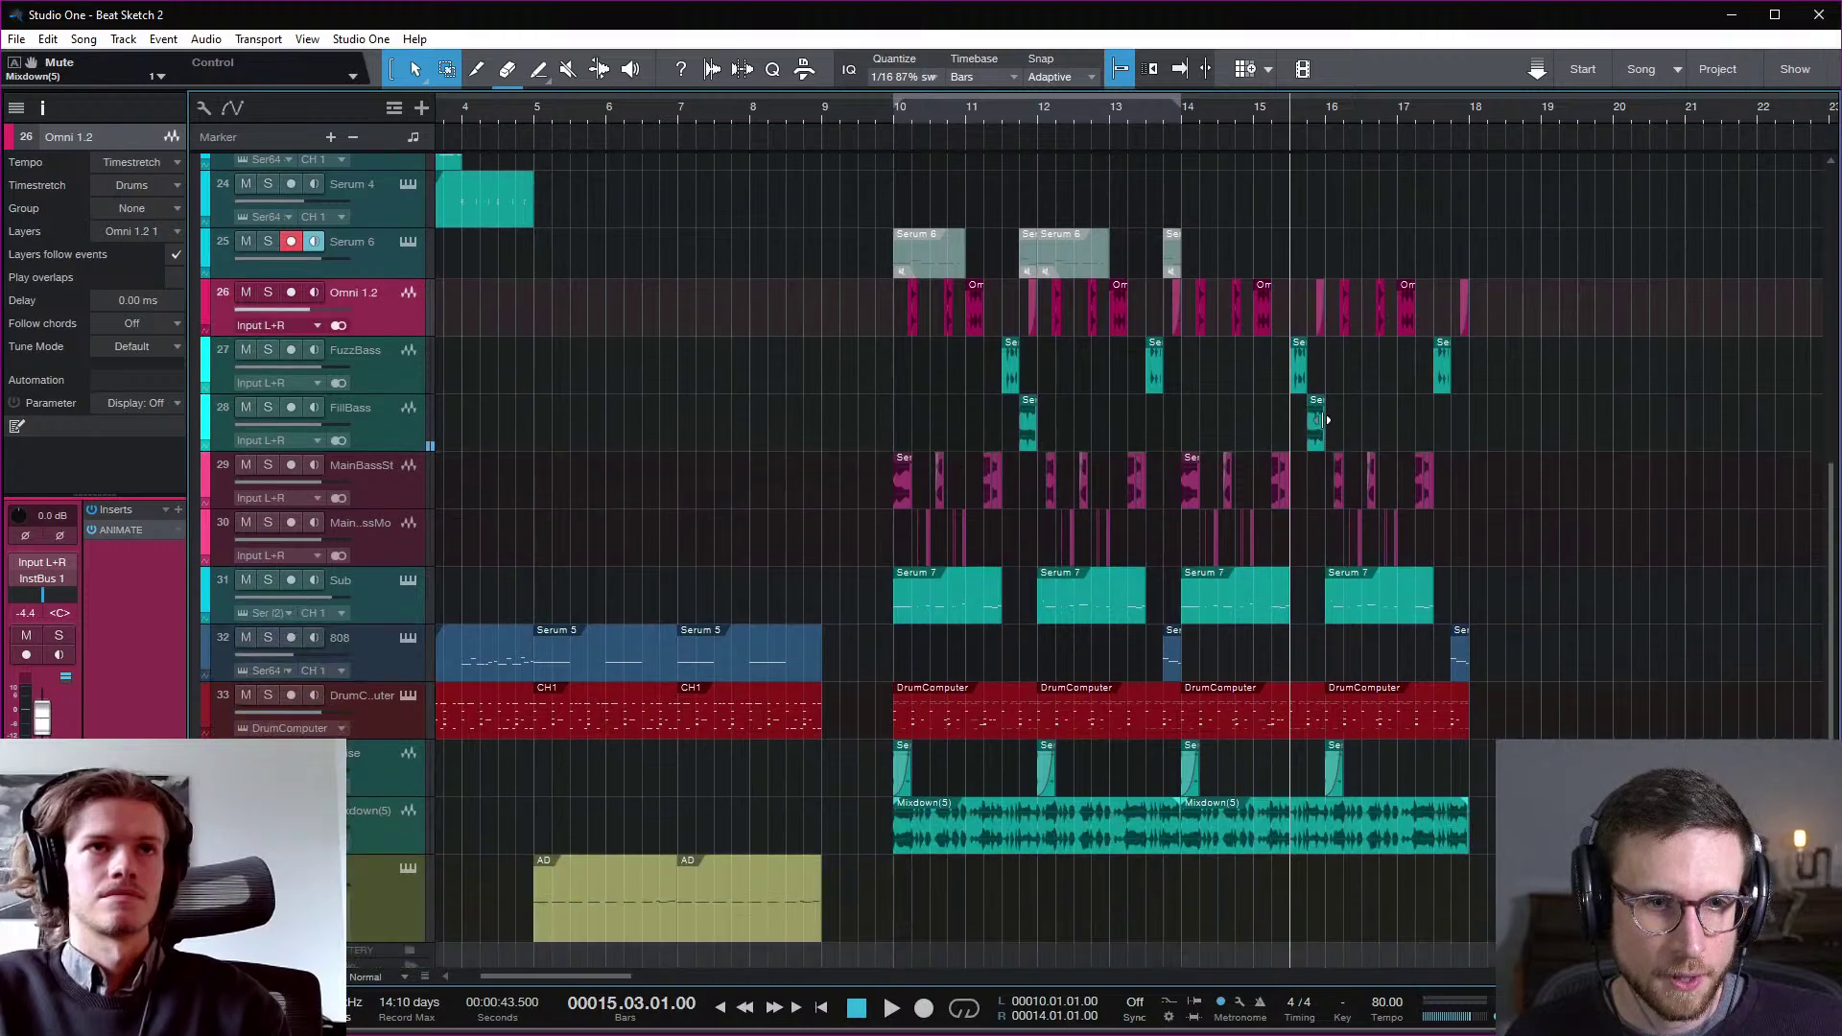
pyautogui.press('space')
pyautogui.moveTo(1327, 419); pyautogui.dragTo(1342, 430)
pyautogui.press('space')
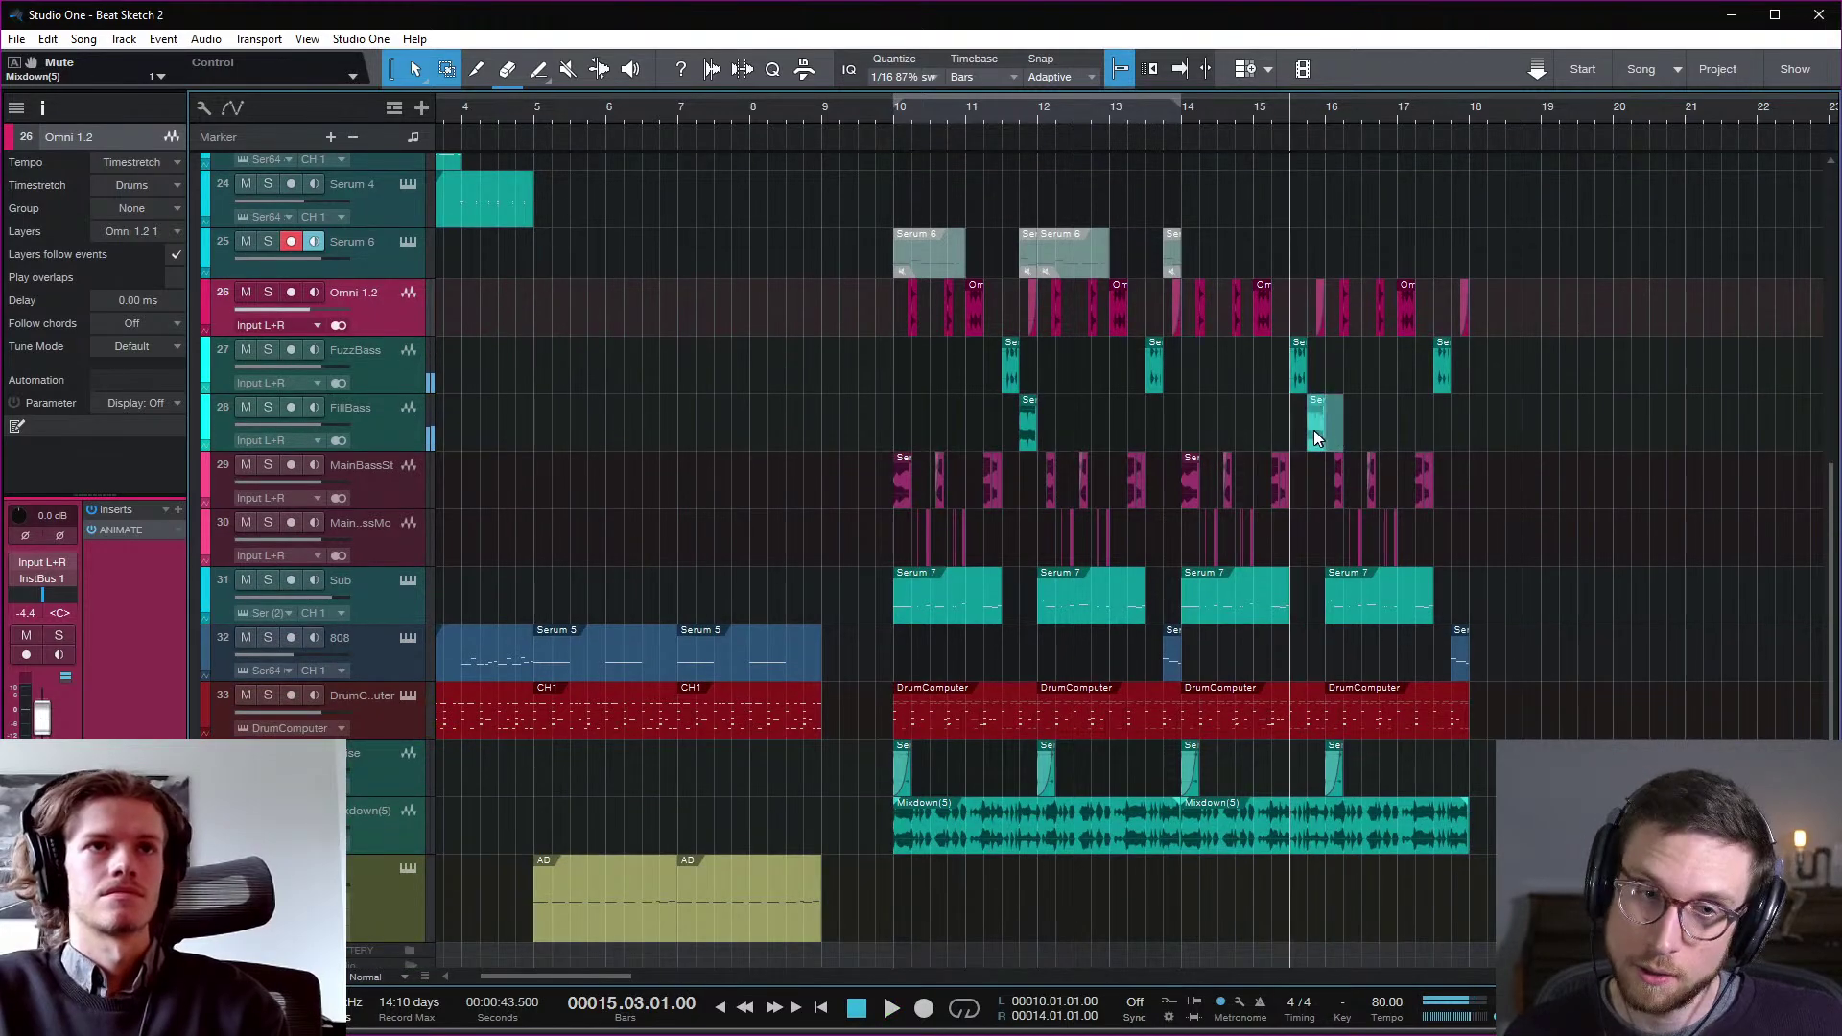
pyautogui.click(1315, 438)
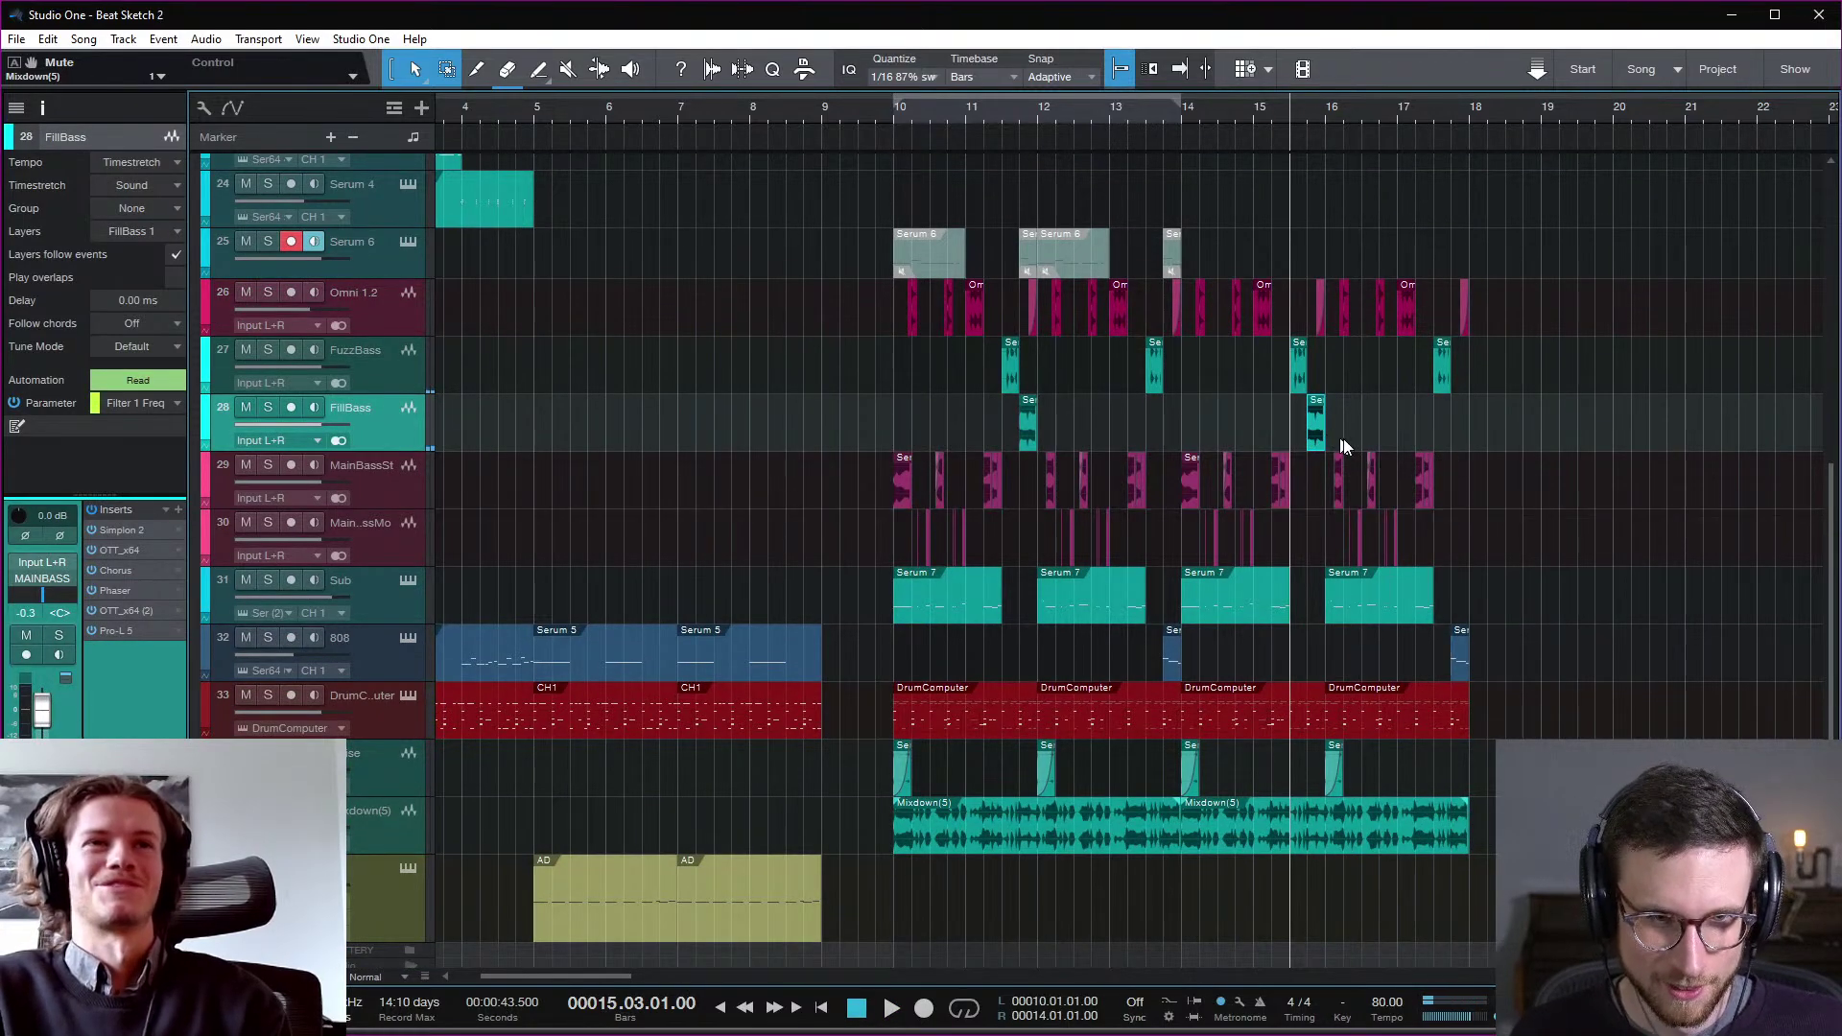
pyautogui.hotkey('ctrl', 'z')
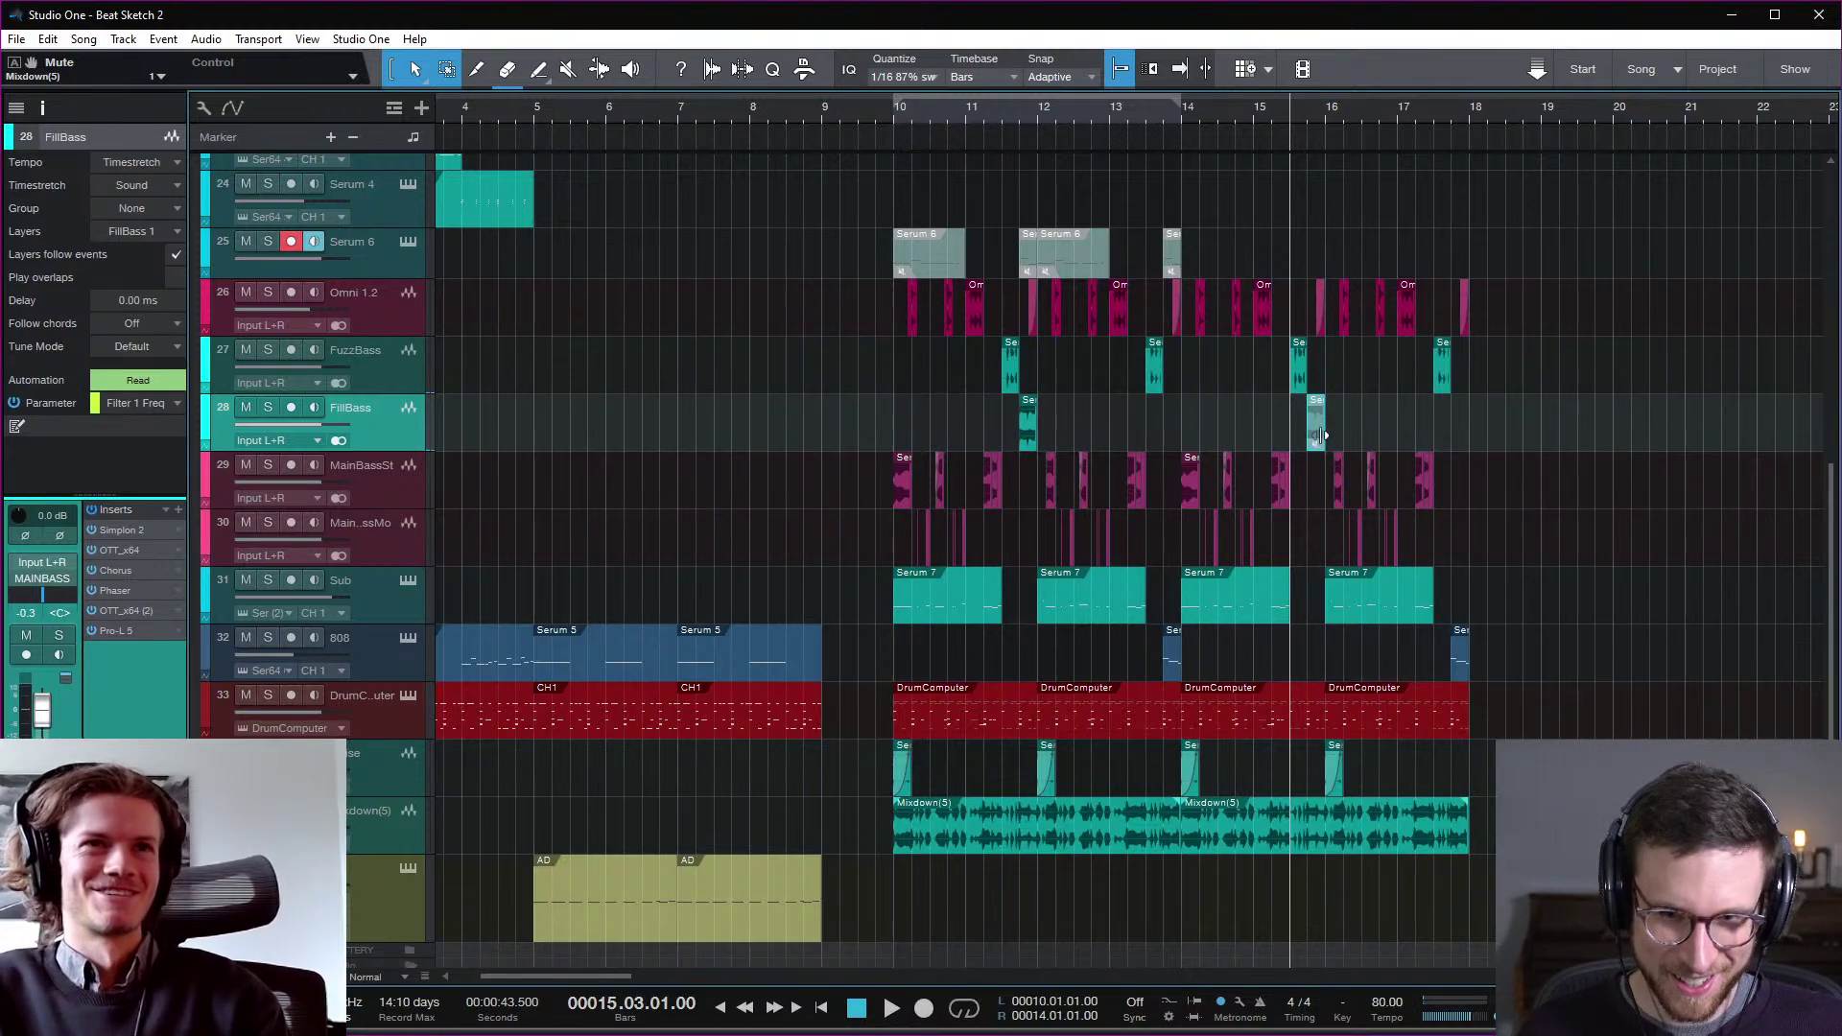
# Step: Mute the Arcade instrument track and the Audio 1 track below it
pyautogui.scroll(-8, 1339, 442)
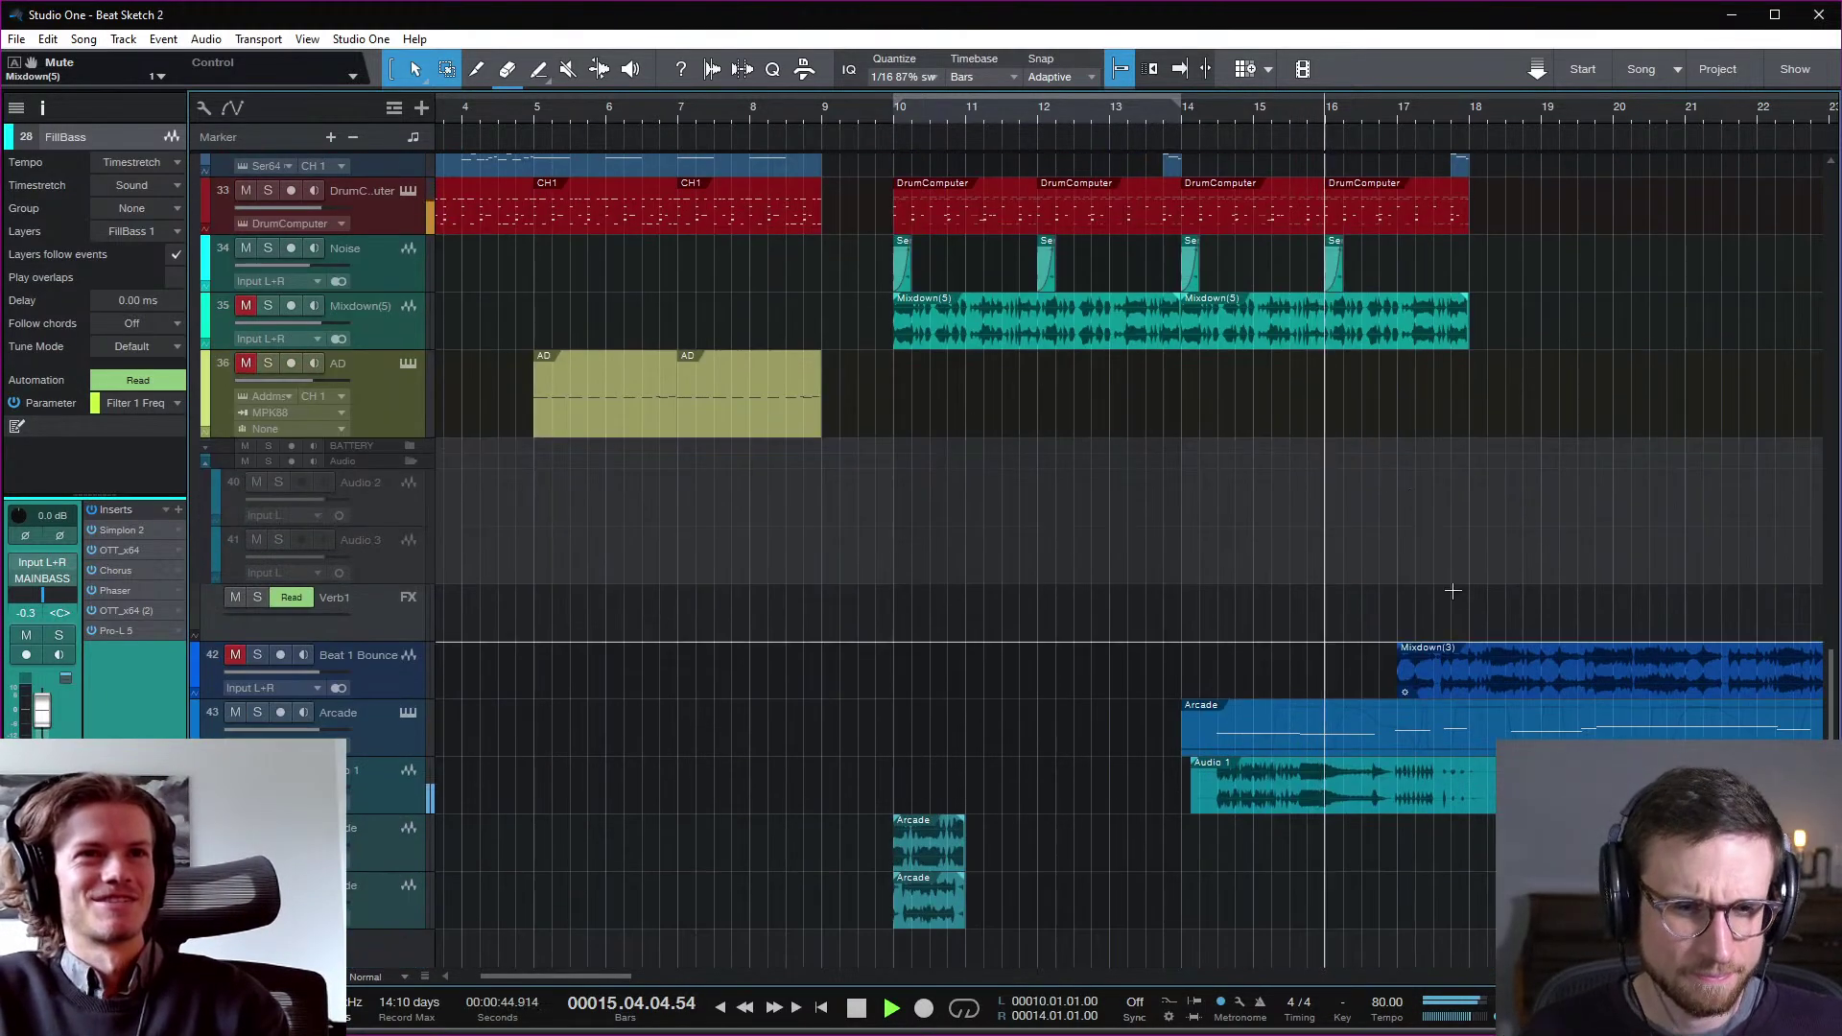
pyautogui.click(234, 713)
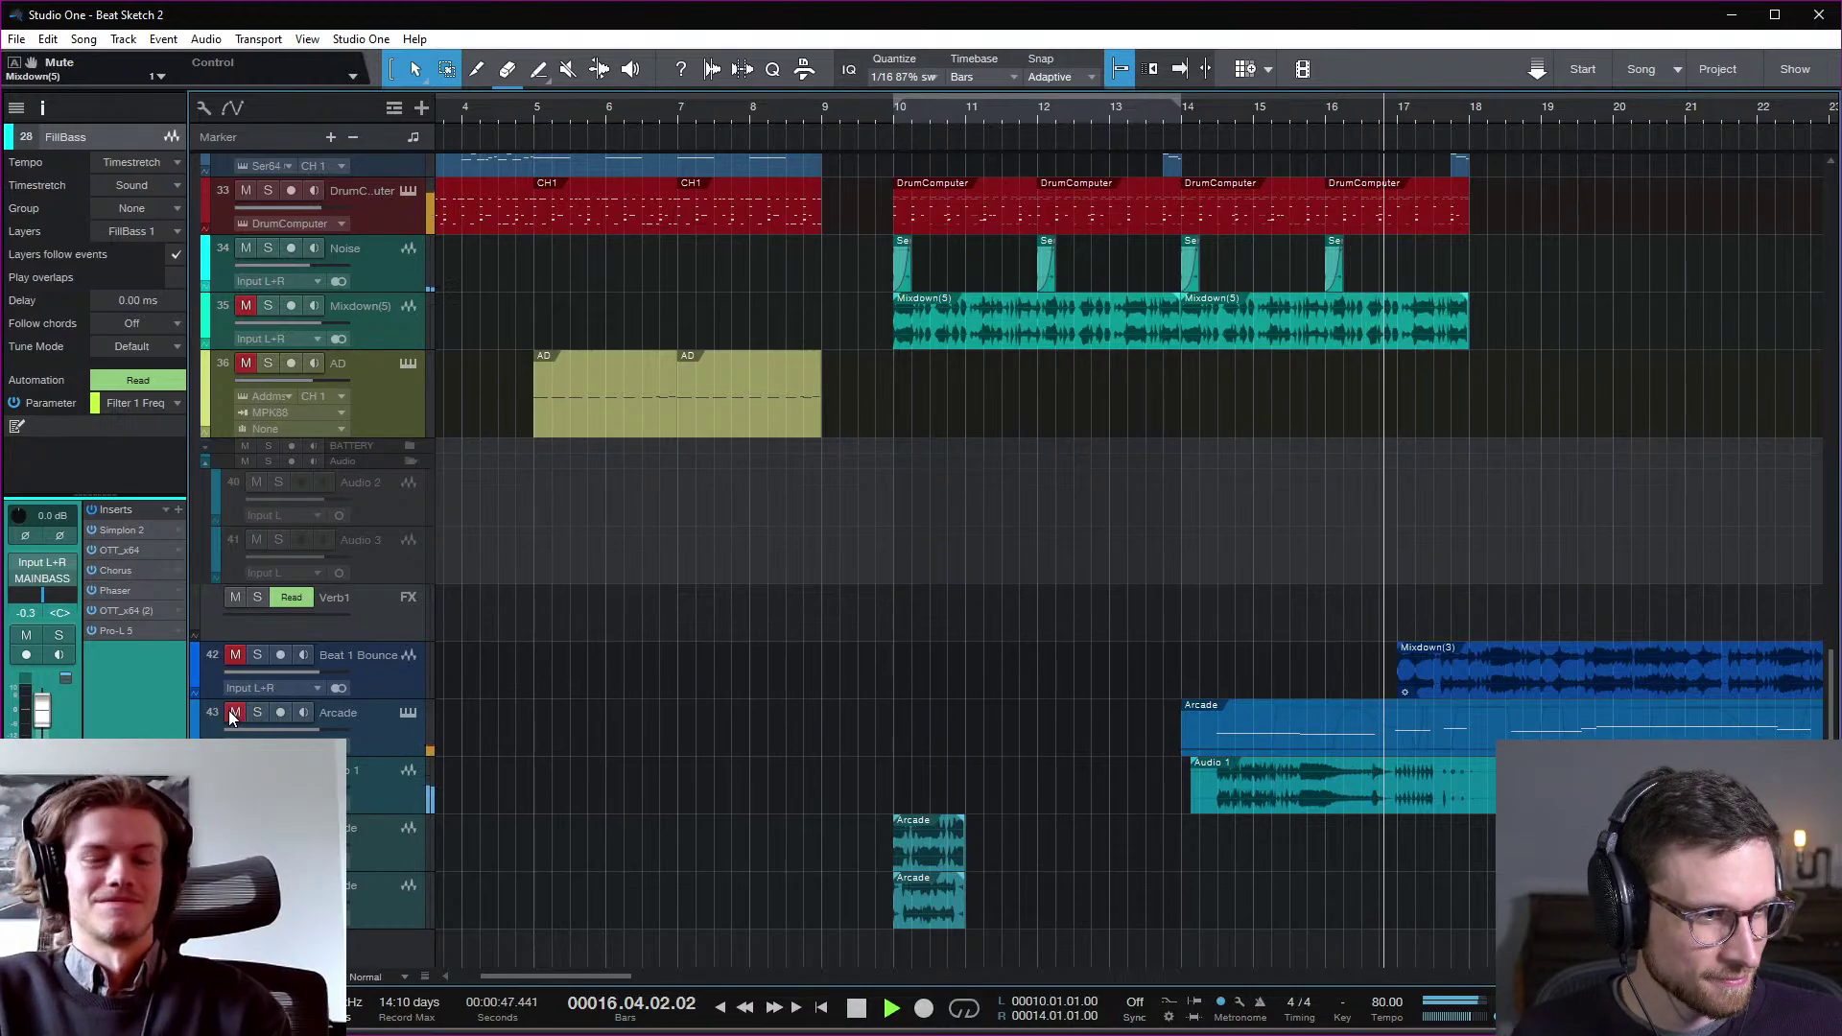
pyautogui.press('space')
pyautogui.click(511, 808)
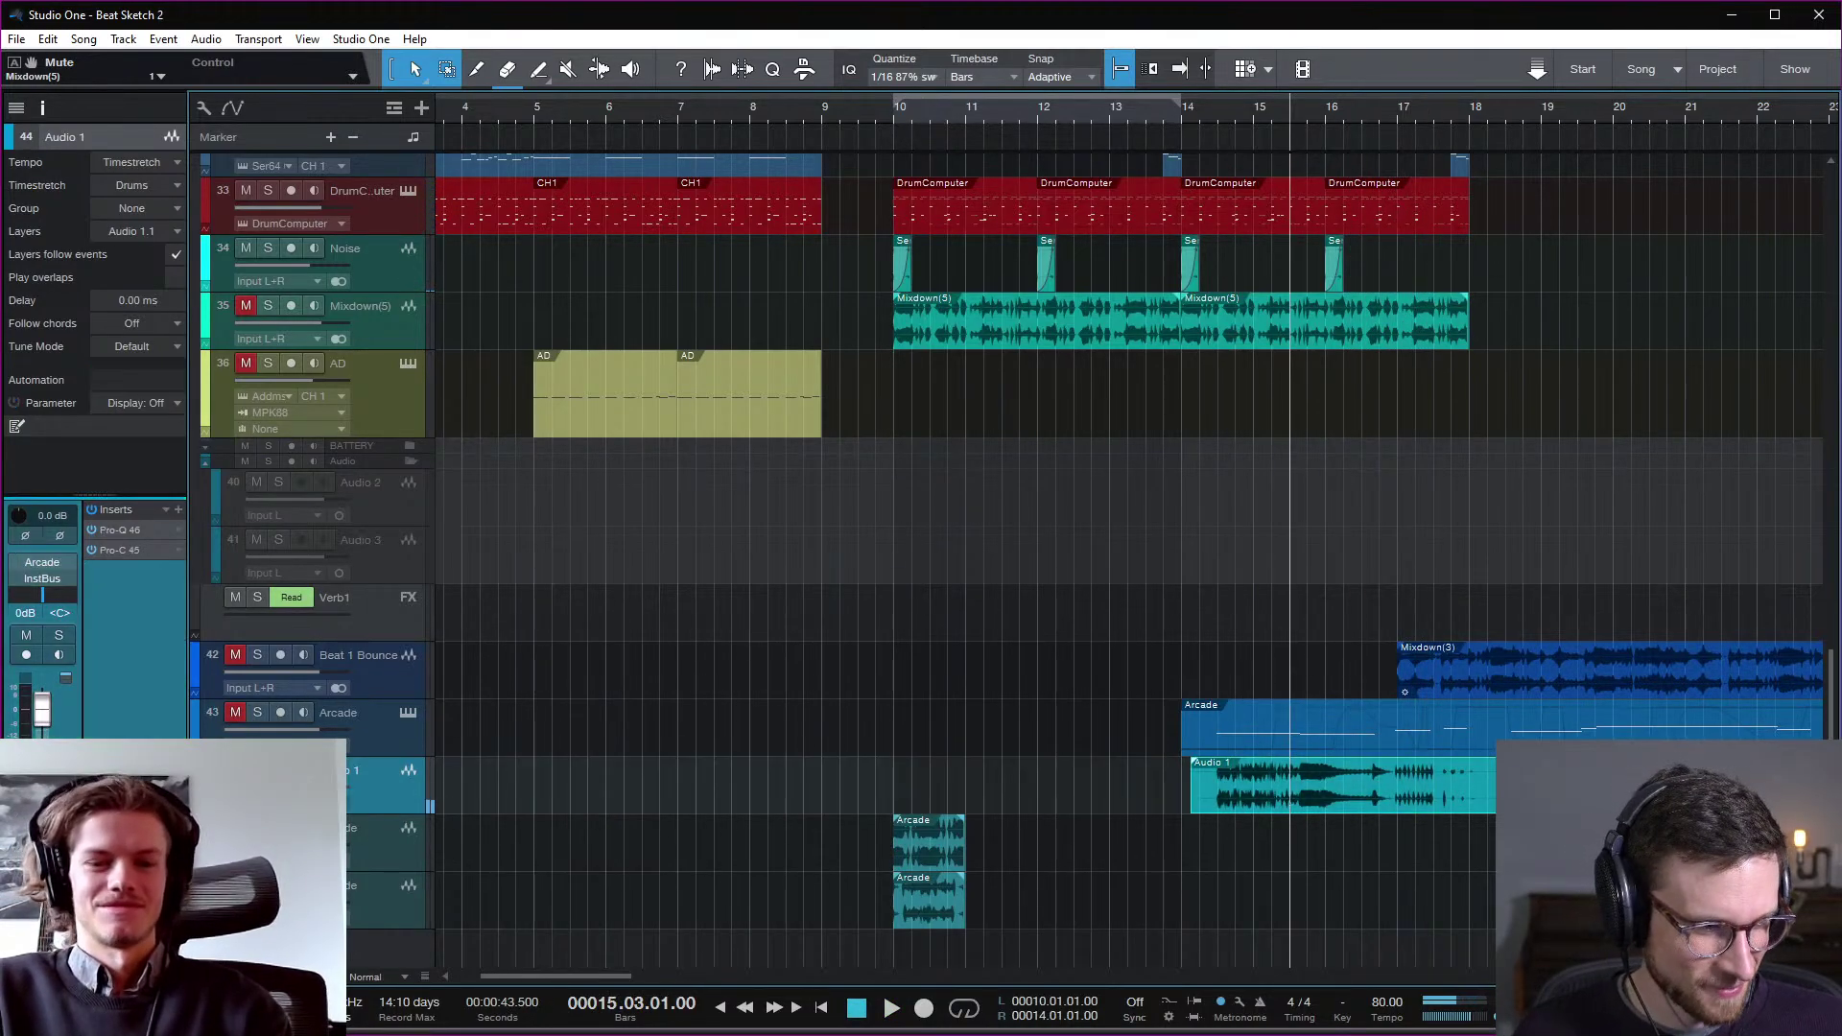
# Step: Audition the two one-bar Arcade audio clips from bar 10 to compare them
pyautogui.click(893, 120)
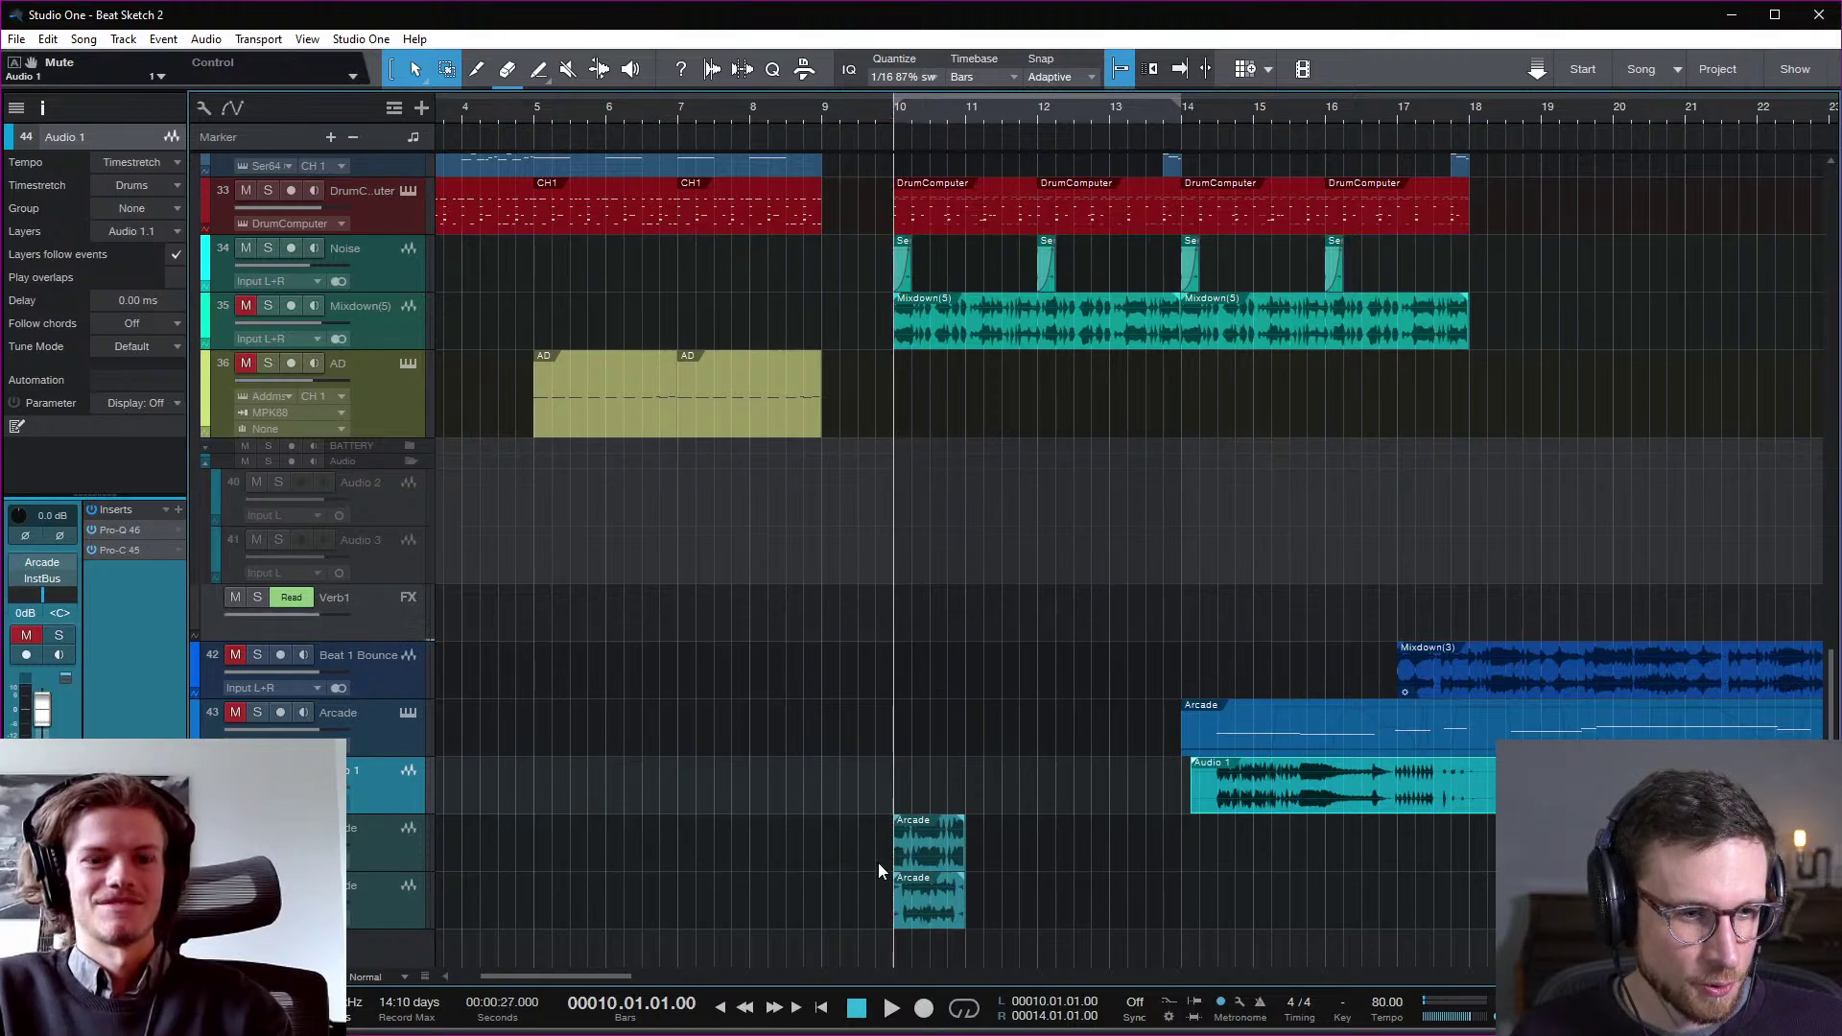
pyautogui.press('space')
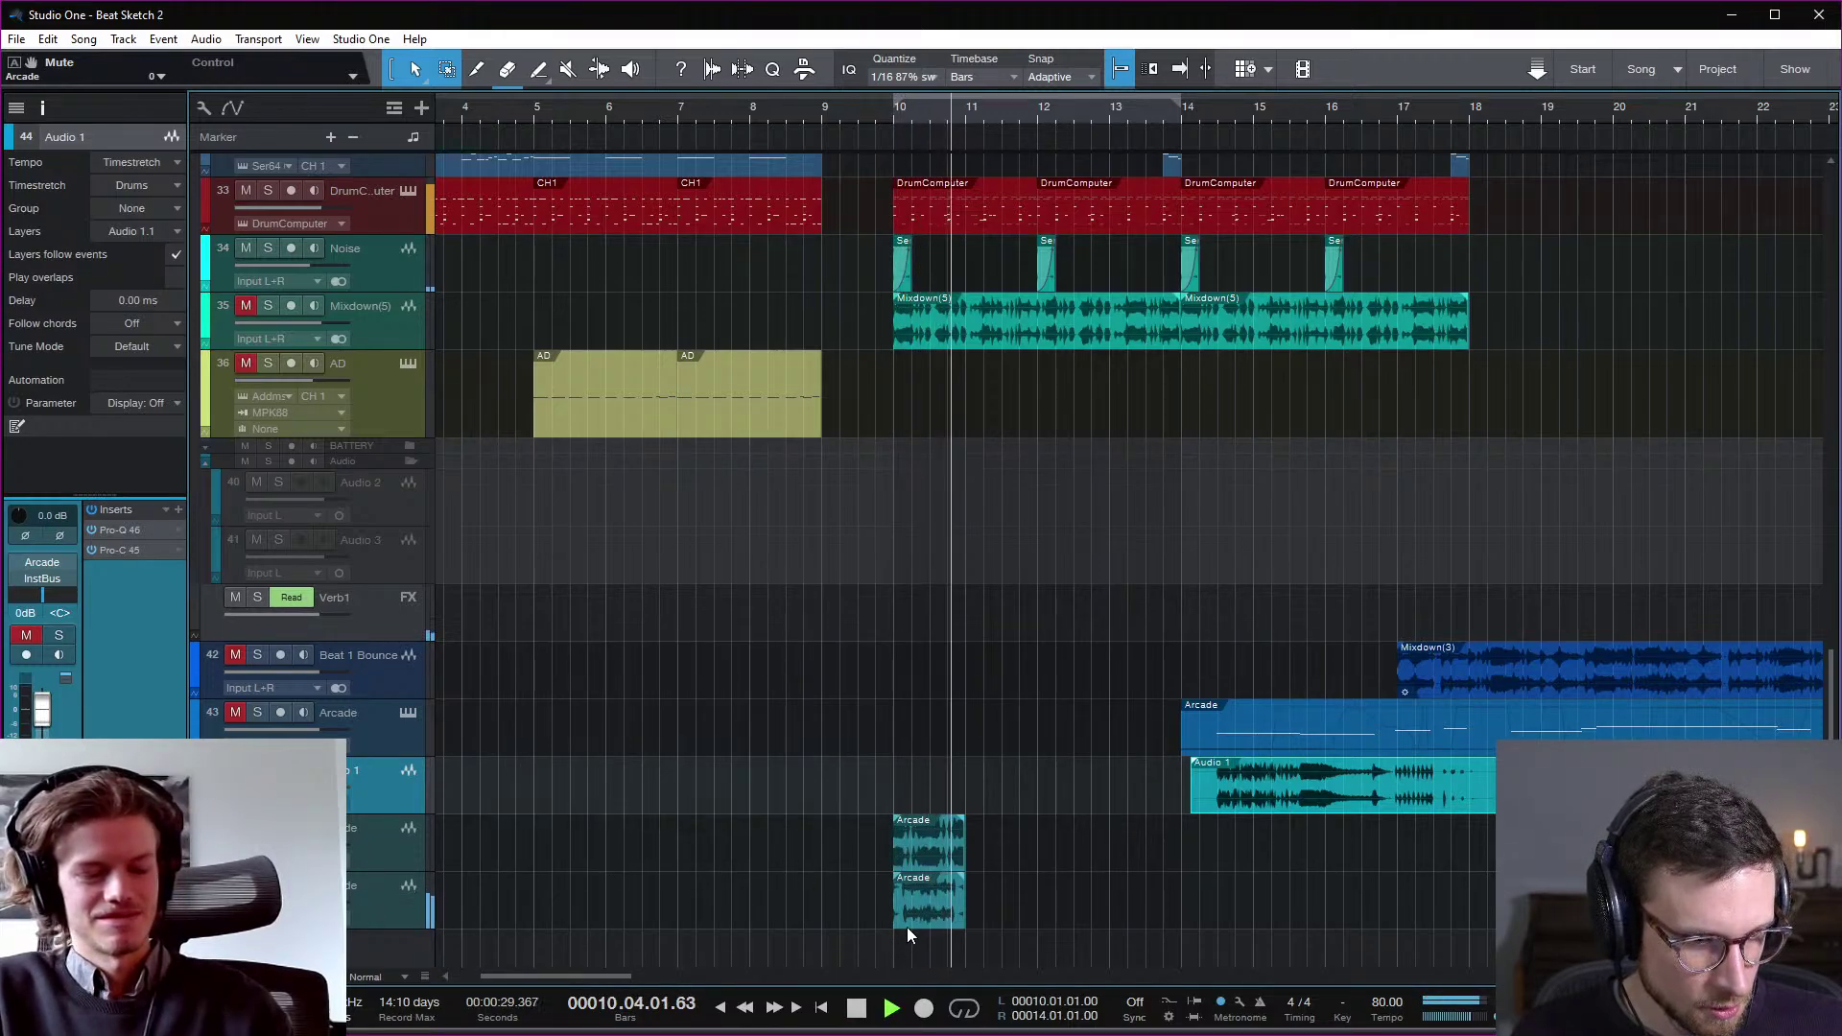
pyautogui.press('space')
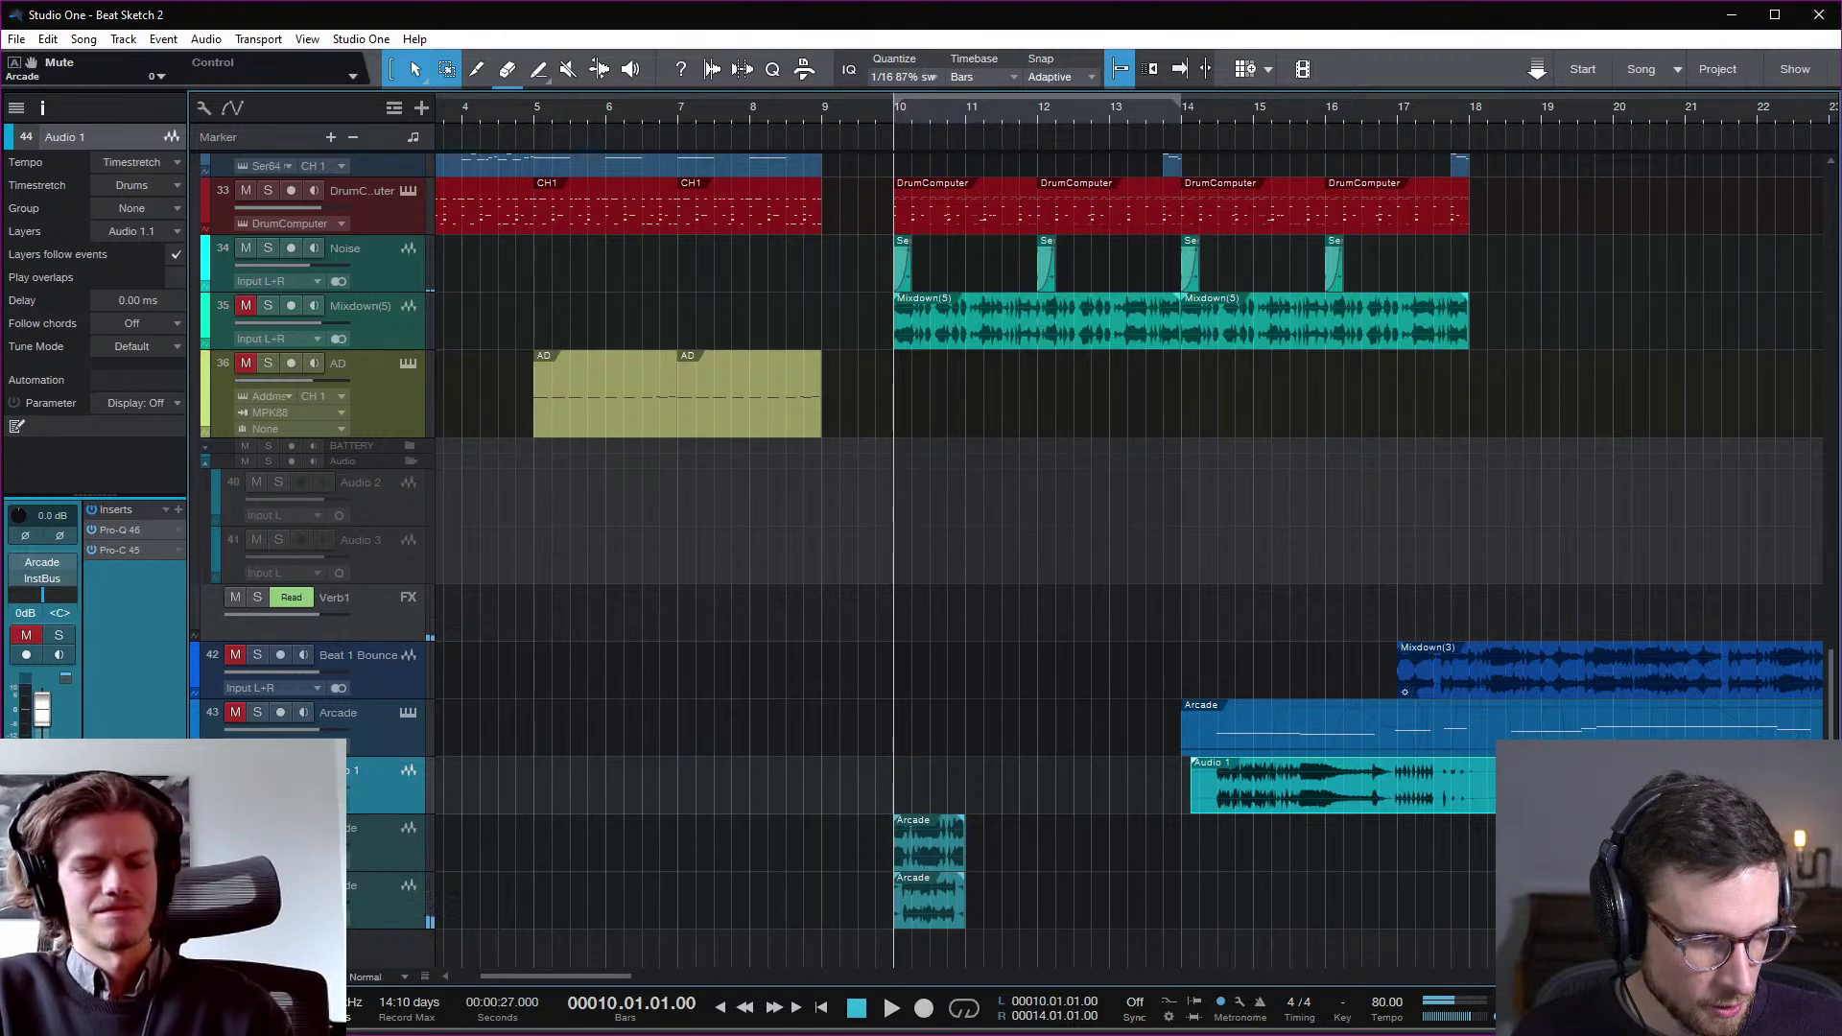
pyautogui.press('space')
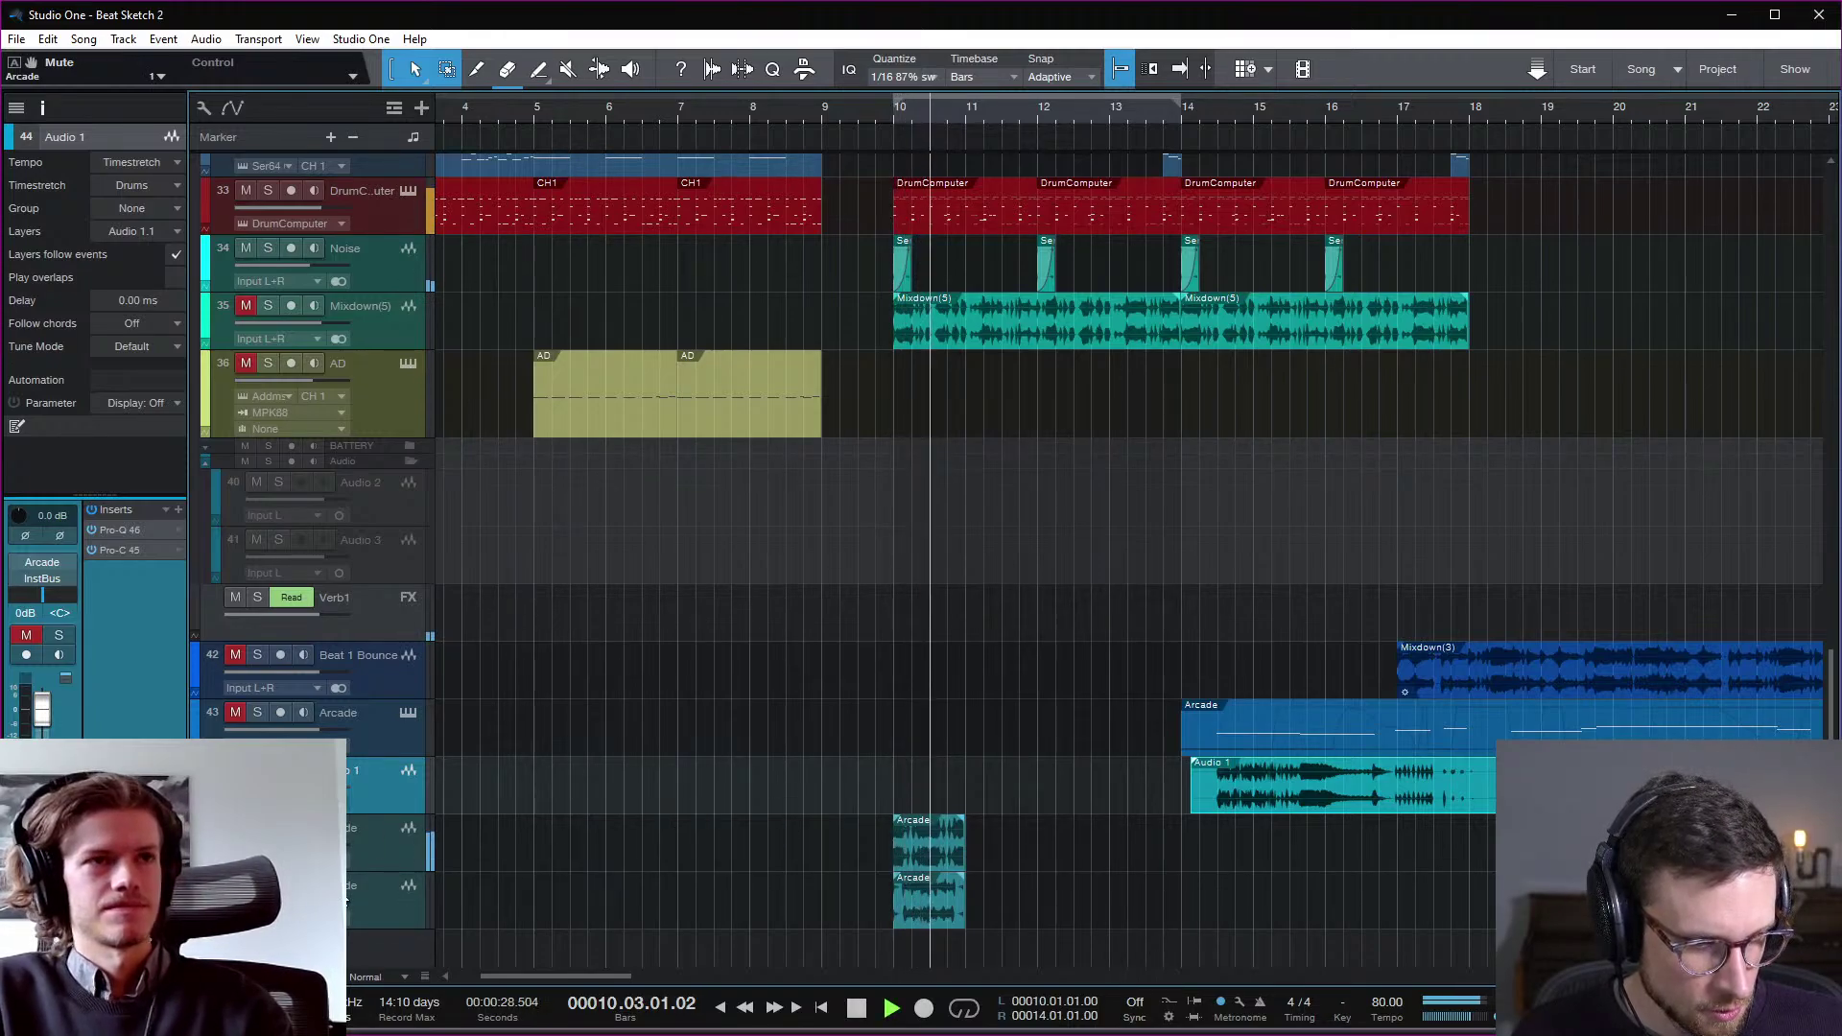
pyautogui.press('space')
# Step: Split the upper Arcade audio clip at 10.02.03 and move its second part one beat later
pyautogui.click(923, 844)
pyautogui.press('z')
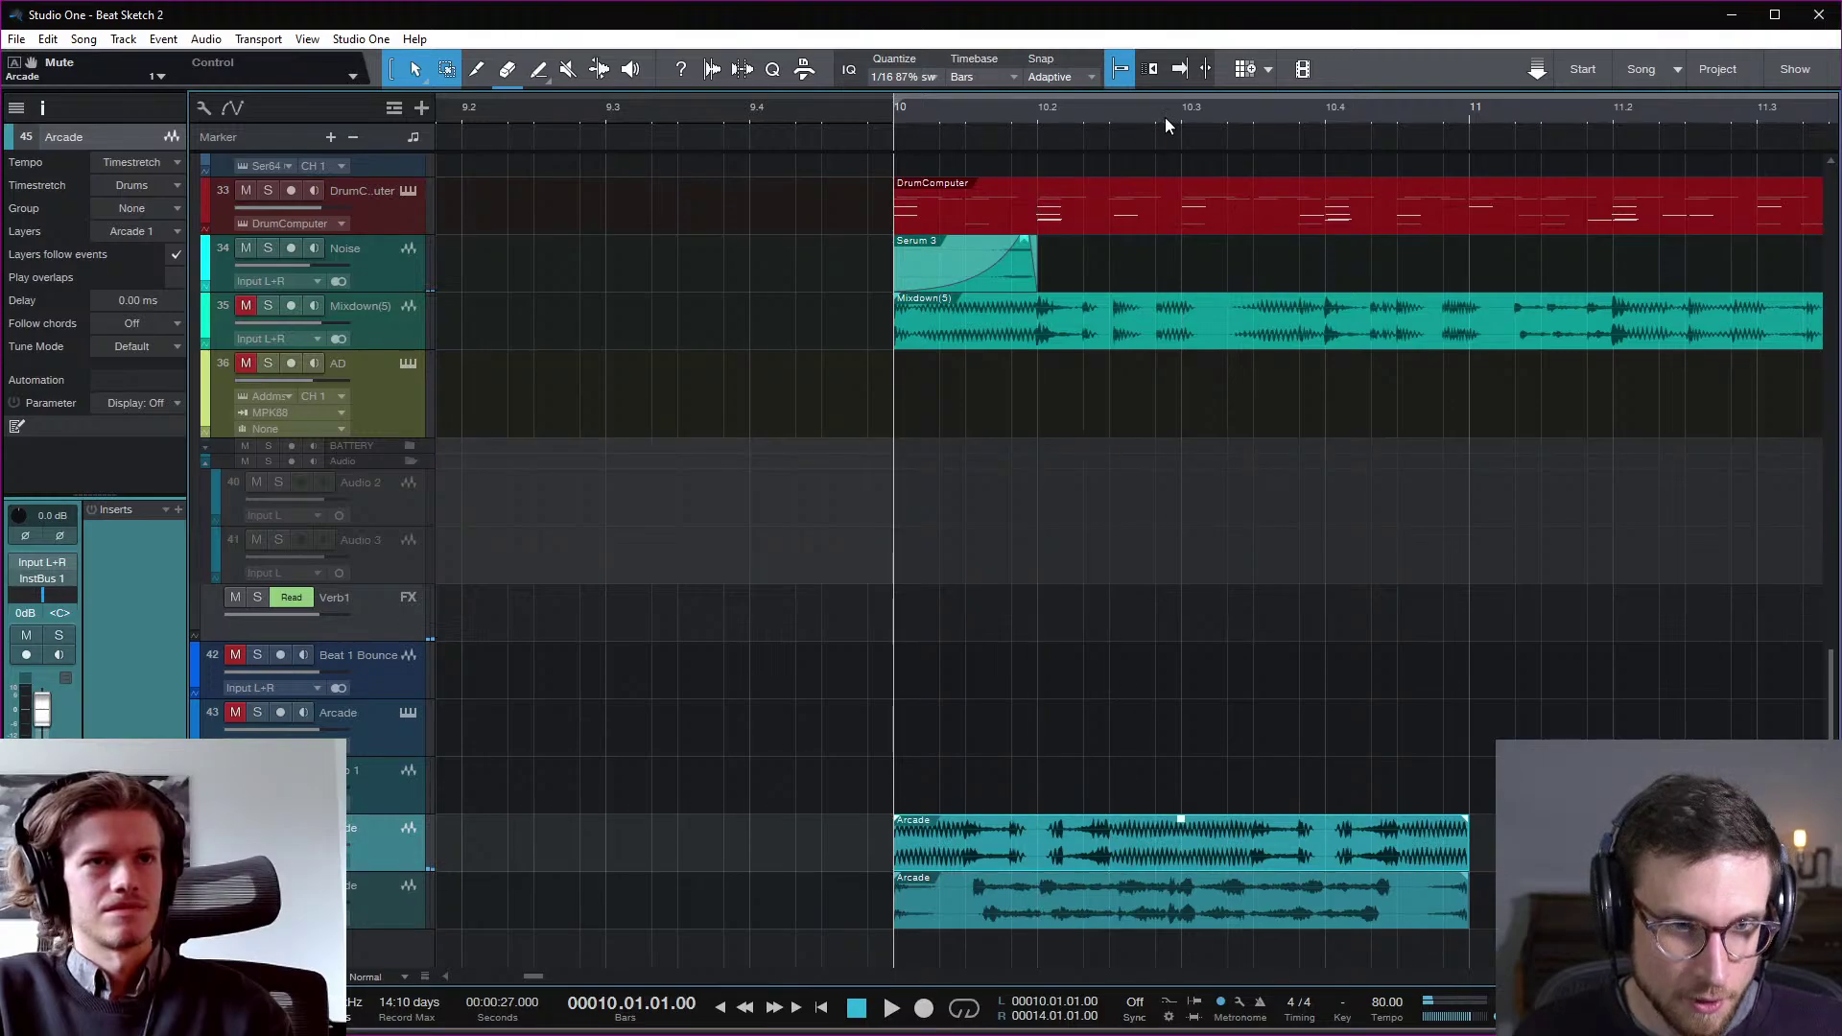
pyautogui.click(1105, 121)
pyautogui.press('space')
pyautogui.press('space')
pyautogui.press('space')
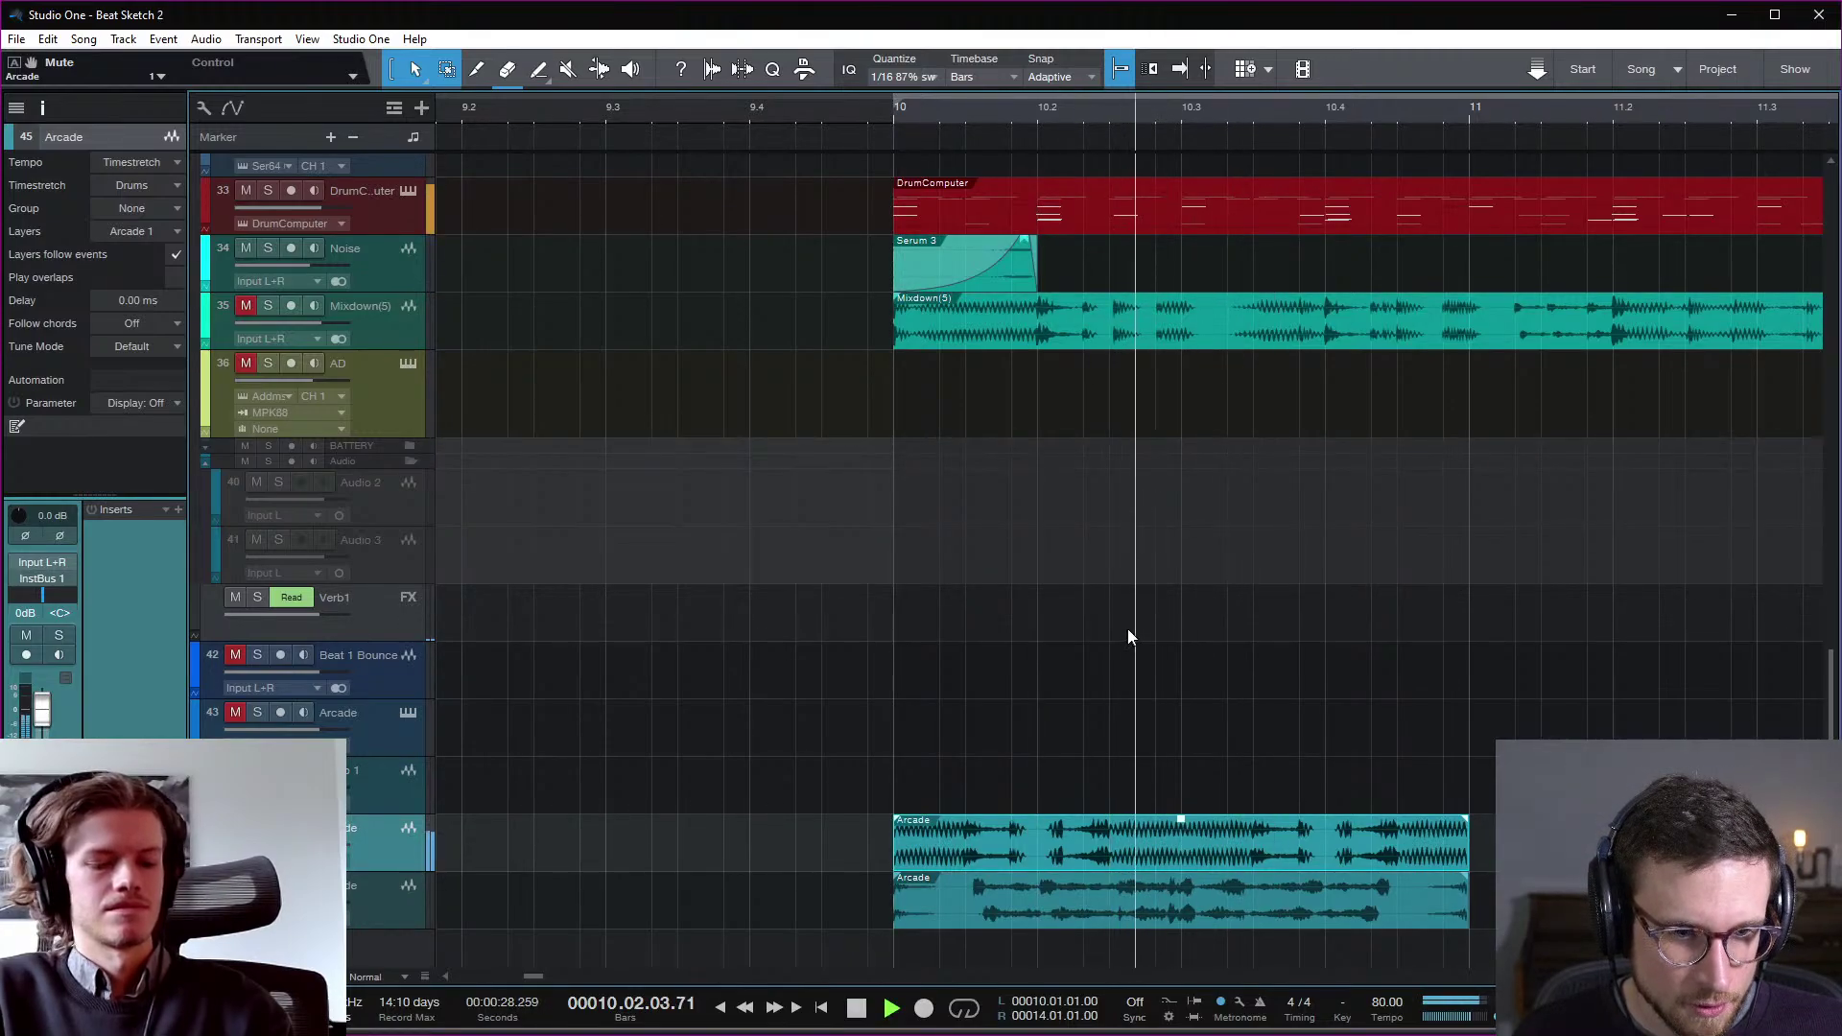
pyautogui.press('space')
pyautogui.press('space')
pyautogui.press('space')
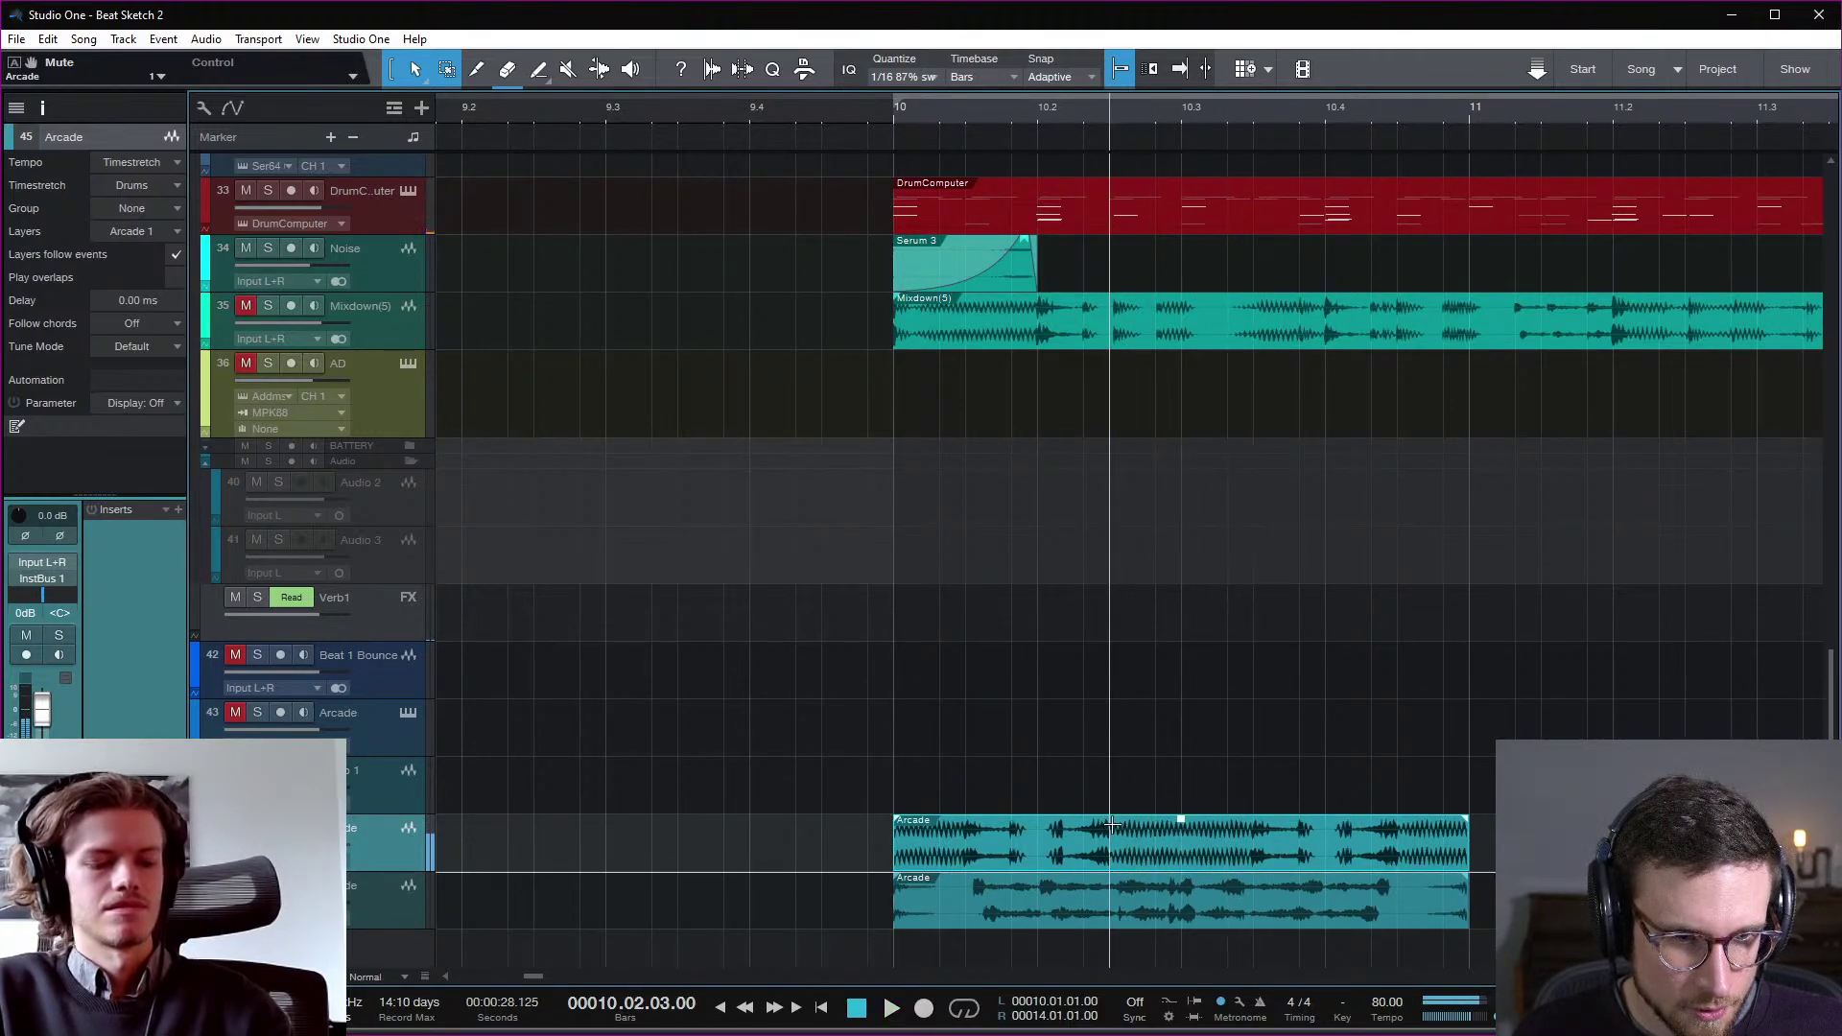
pyautogui.hotkey('alt', 'x')
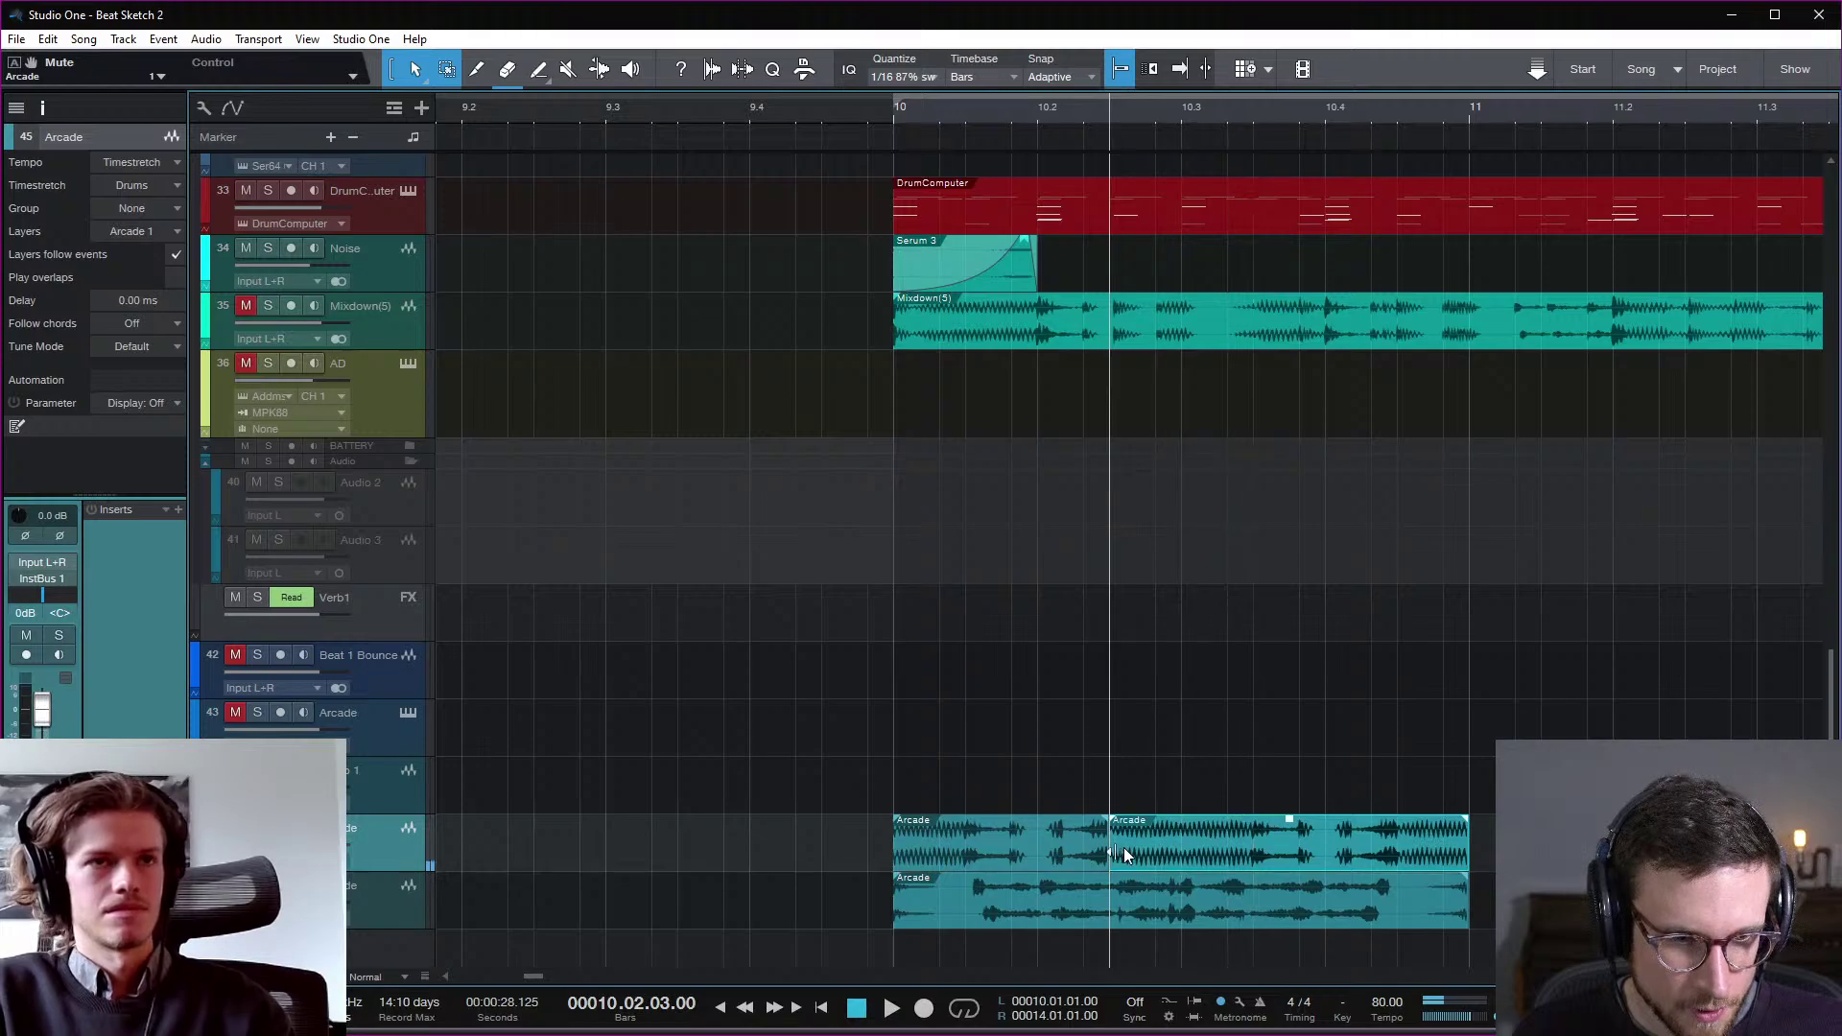
pyautogui.moveTo(1154, 861); pyautogui.dragTo(1299, 861)
pyautogui.press('z')
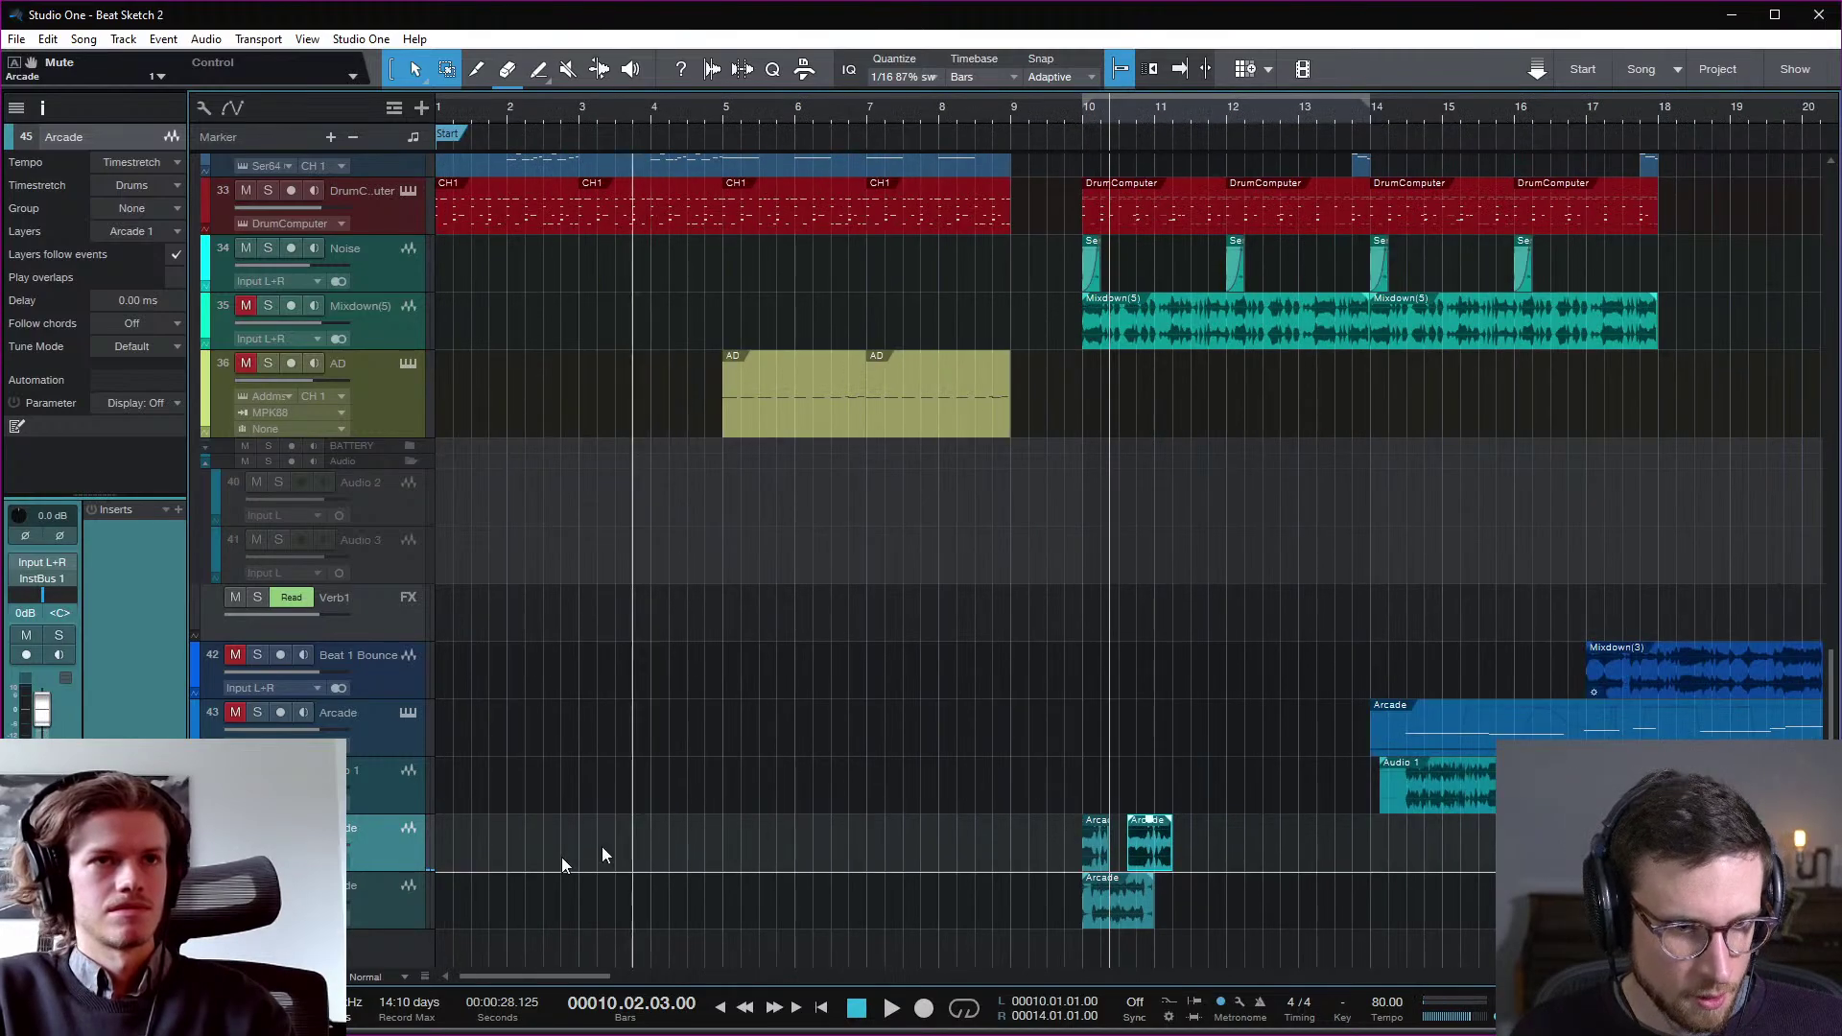
# Step: Move the upper Arcade audio track to directly below Noise and mute its first fragment at bar 10
pyautogui.moveTo(412, 458); pyautogui.dragTo(404, 309)
pyautogui.hscroll(5, 959, 604)
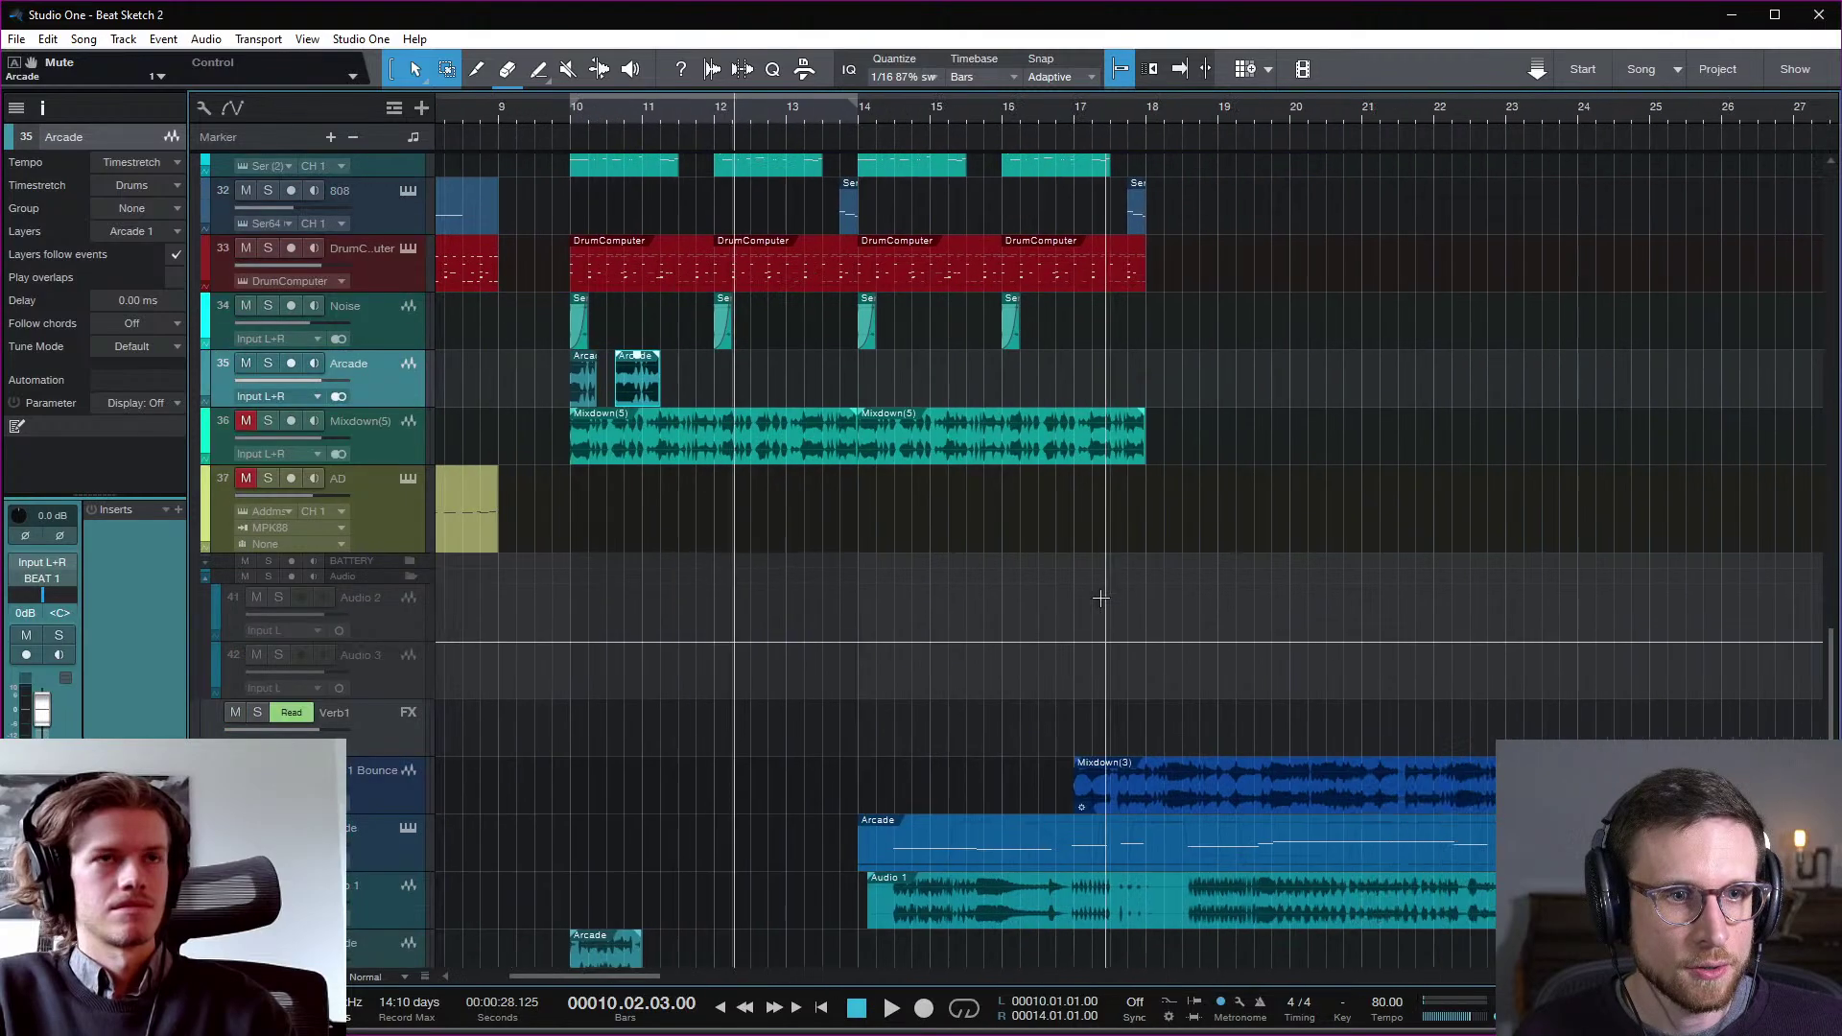
pyautogui.scroll(6, 544, 888)
pyautogui.scroll(-6, 576, 888)
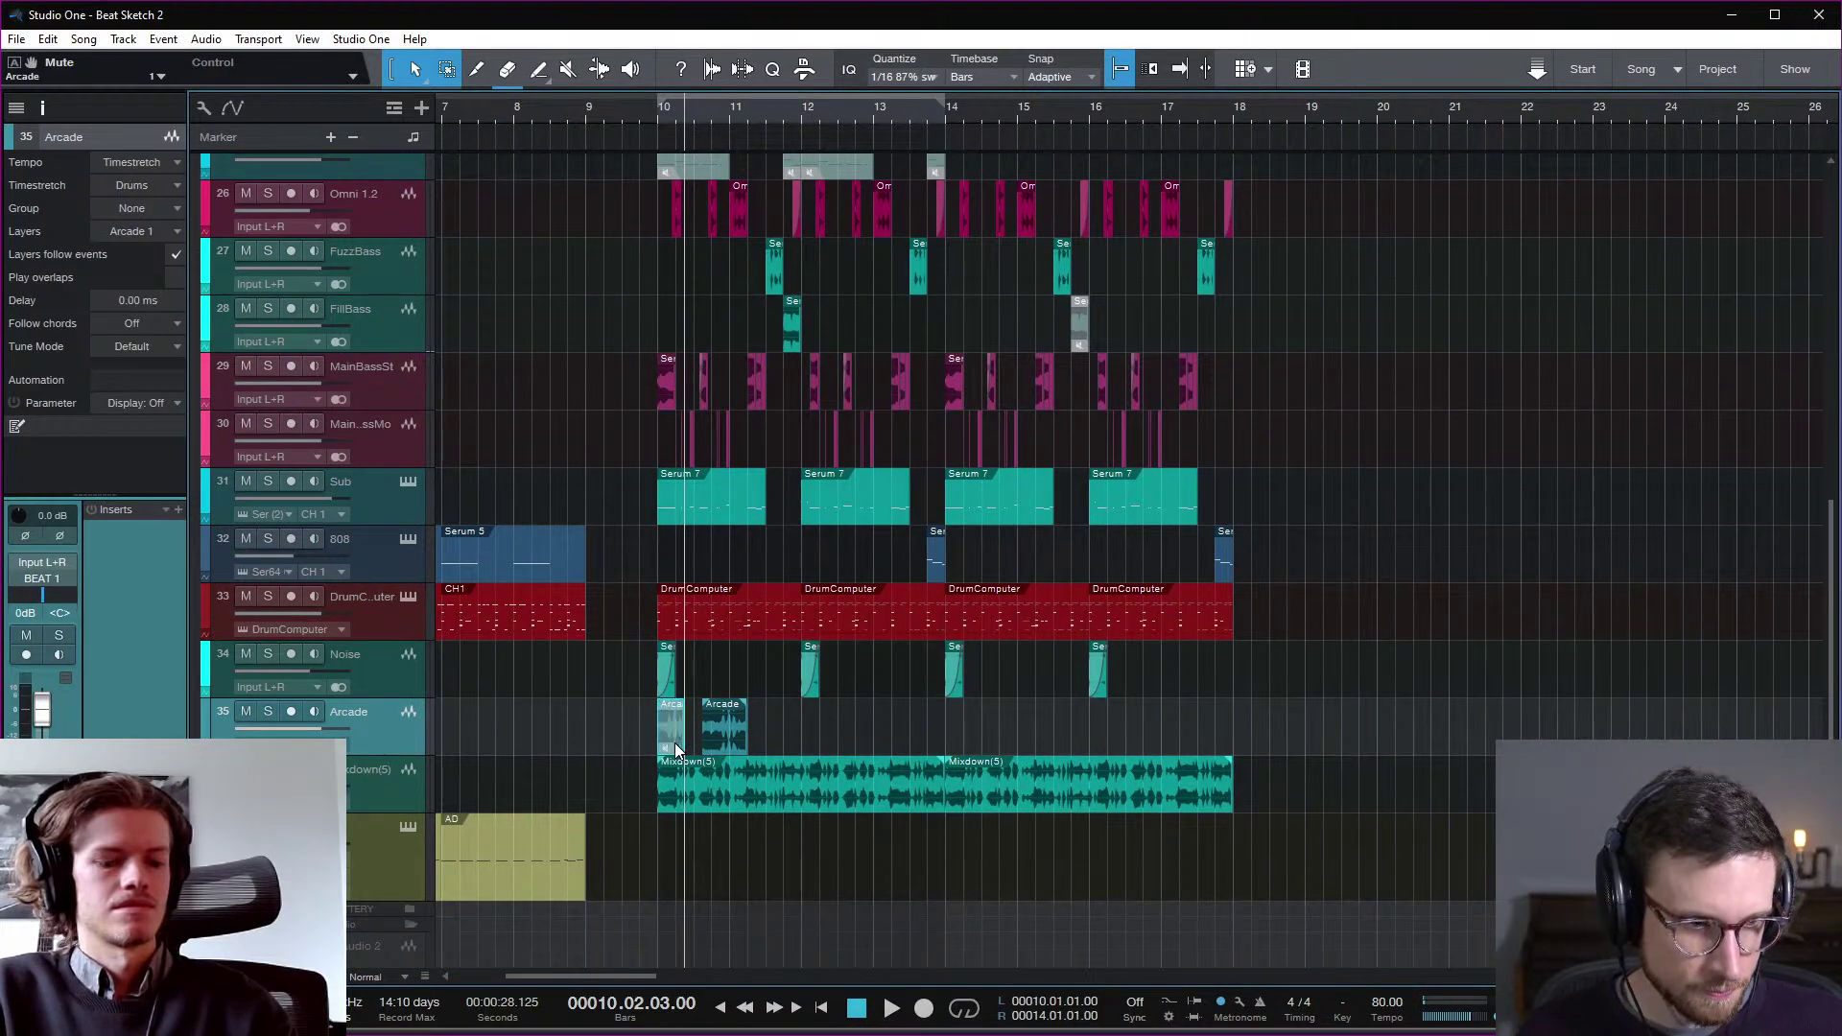
# Step: Move the second Arcade fragment to 15.04.01 to line up with the muted FillBass clip, and play it from there
pyautogui.moveTo(729, 740); pyautogui.dragTo(1081, 738)
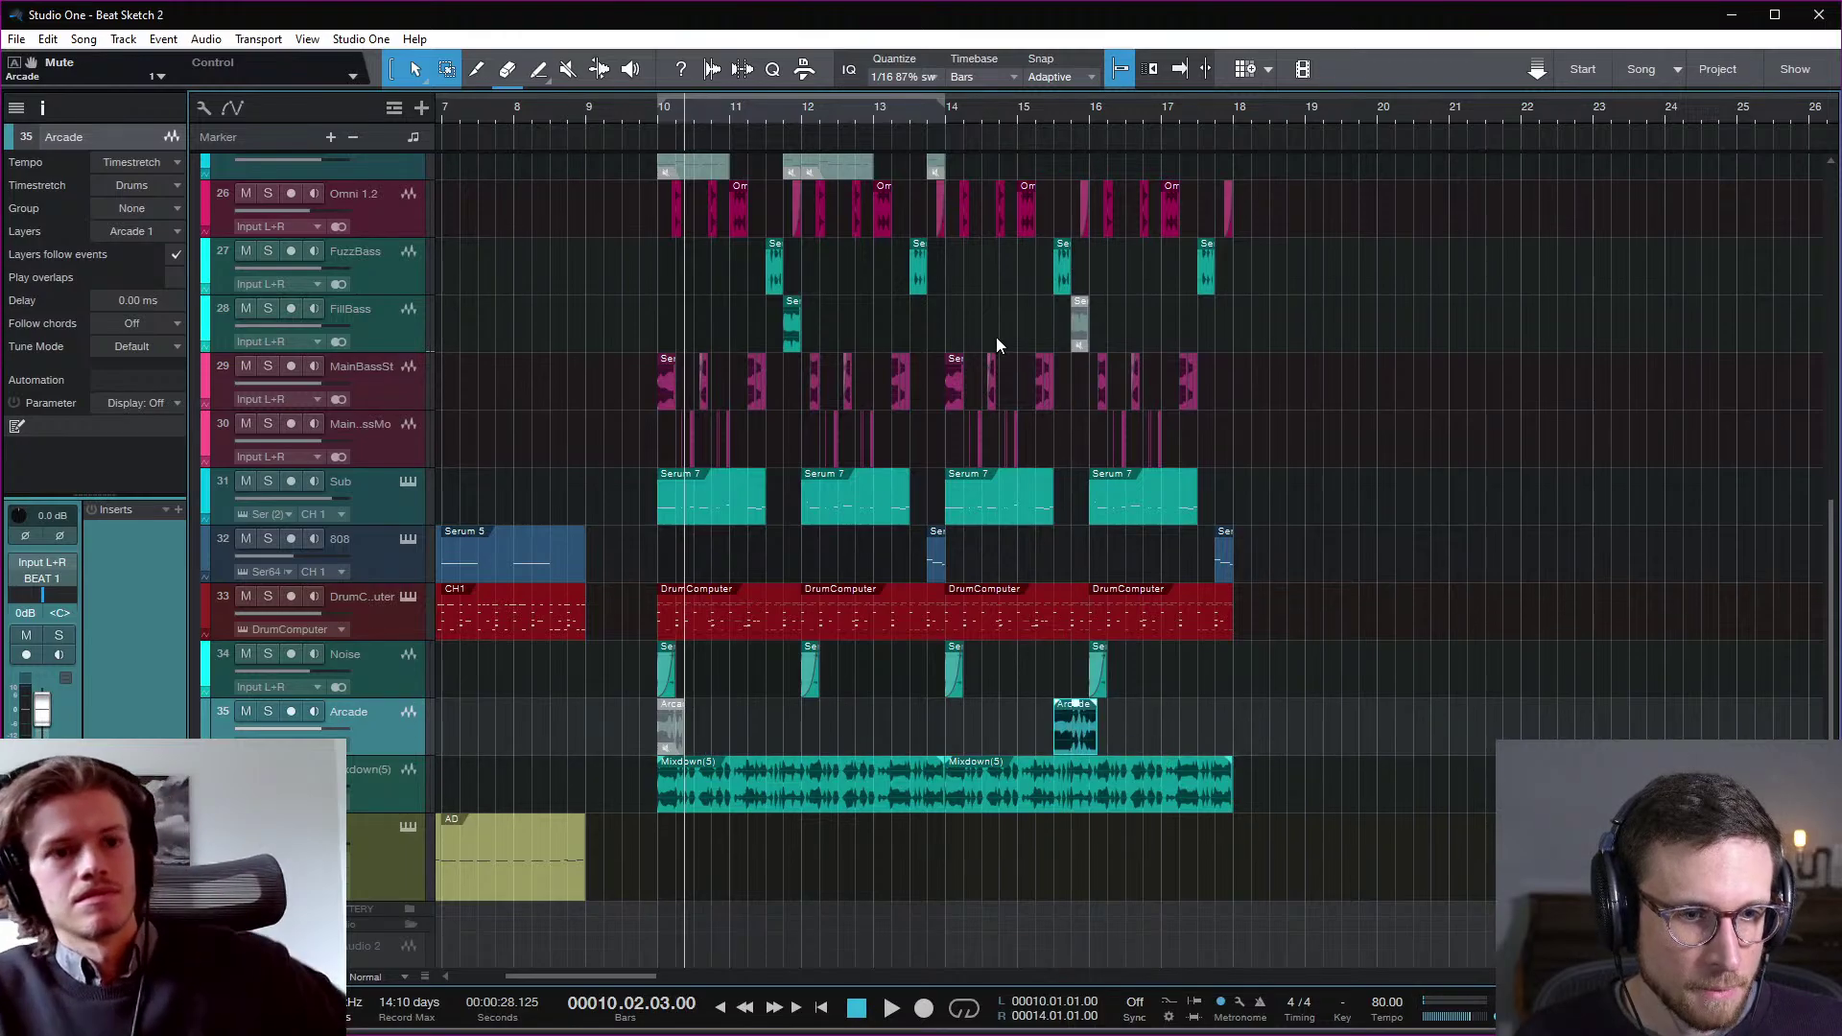
pyautogui.click(1054, 113)
pyautogui.click(1073, 114)
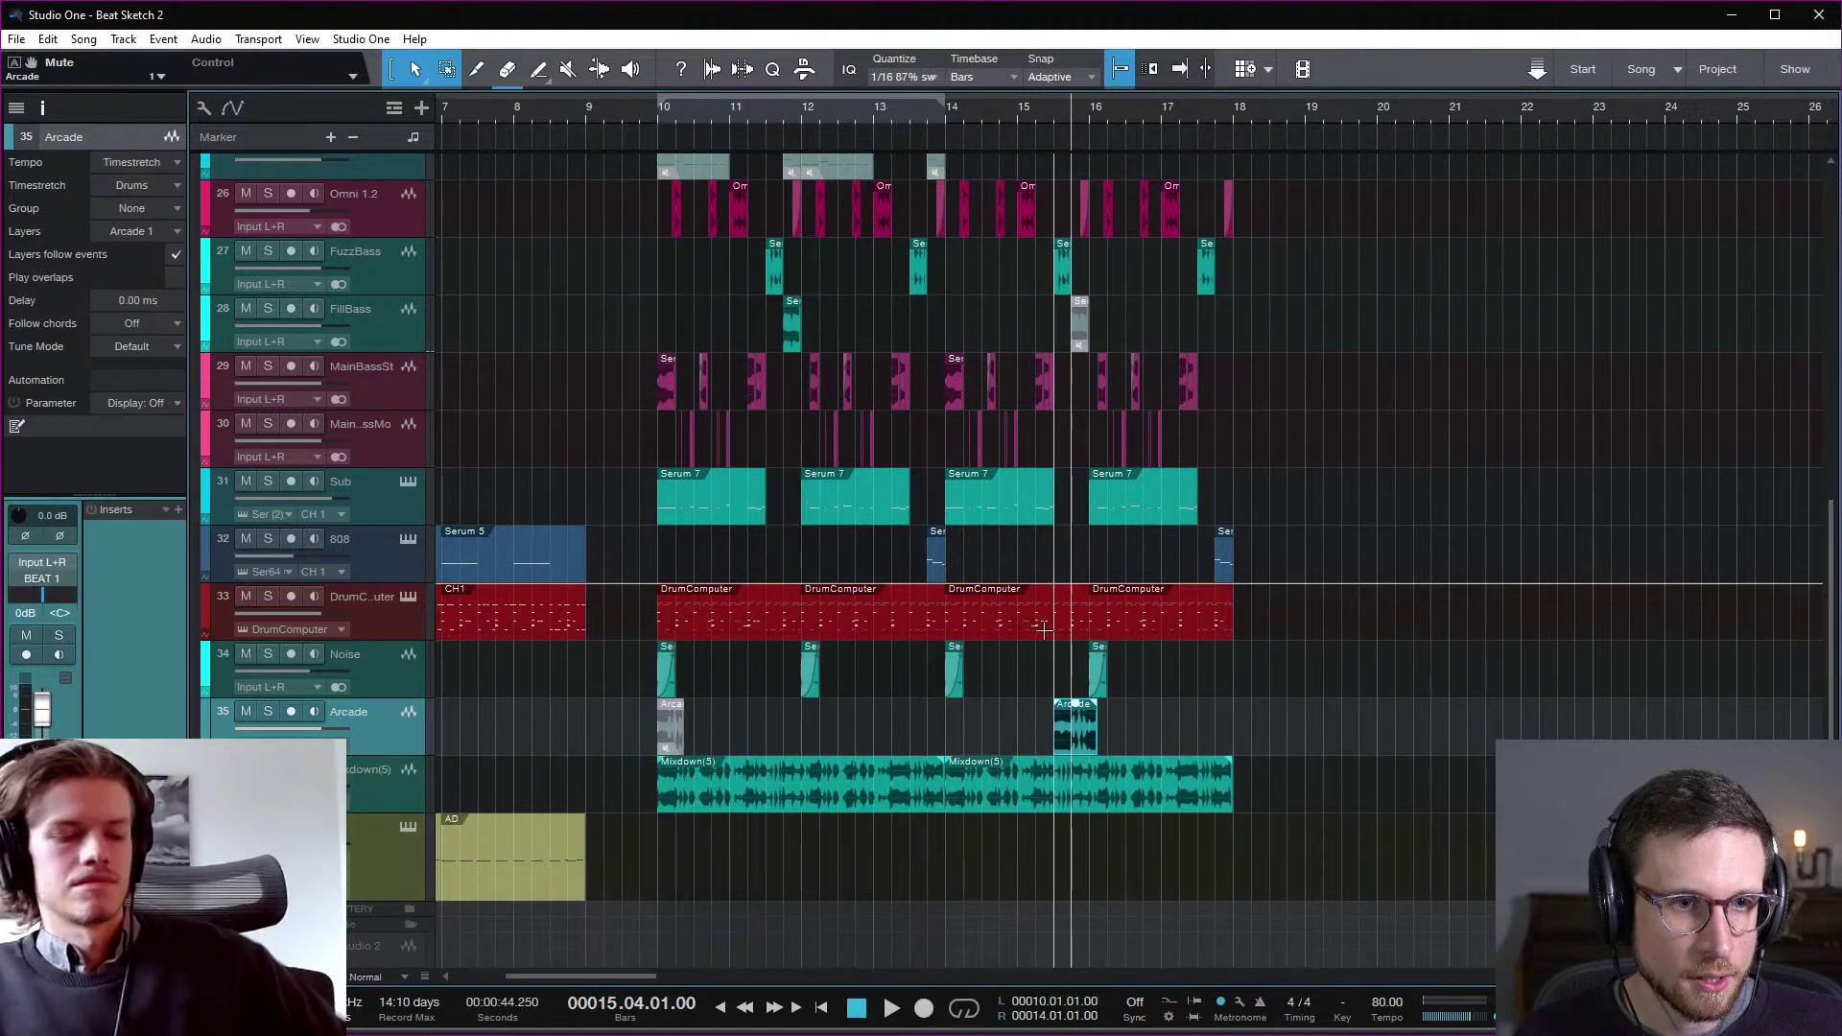
pyautogui.press('space')
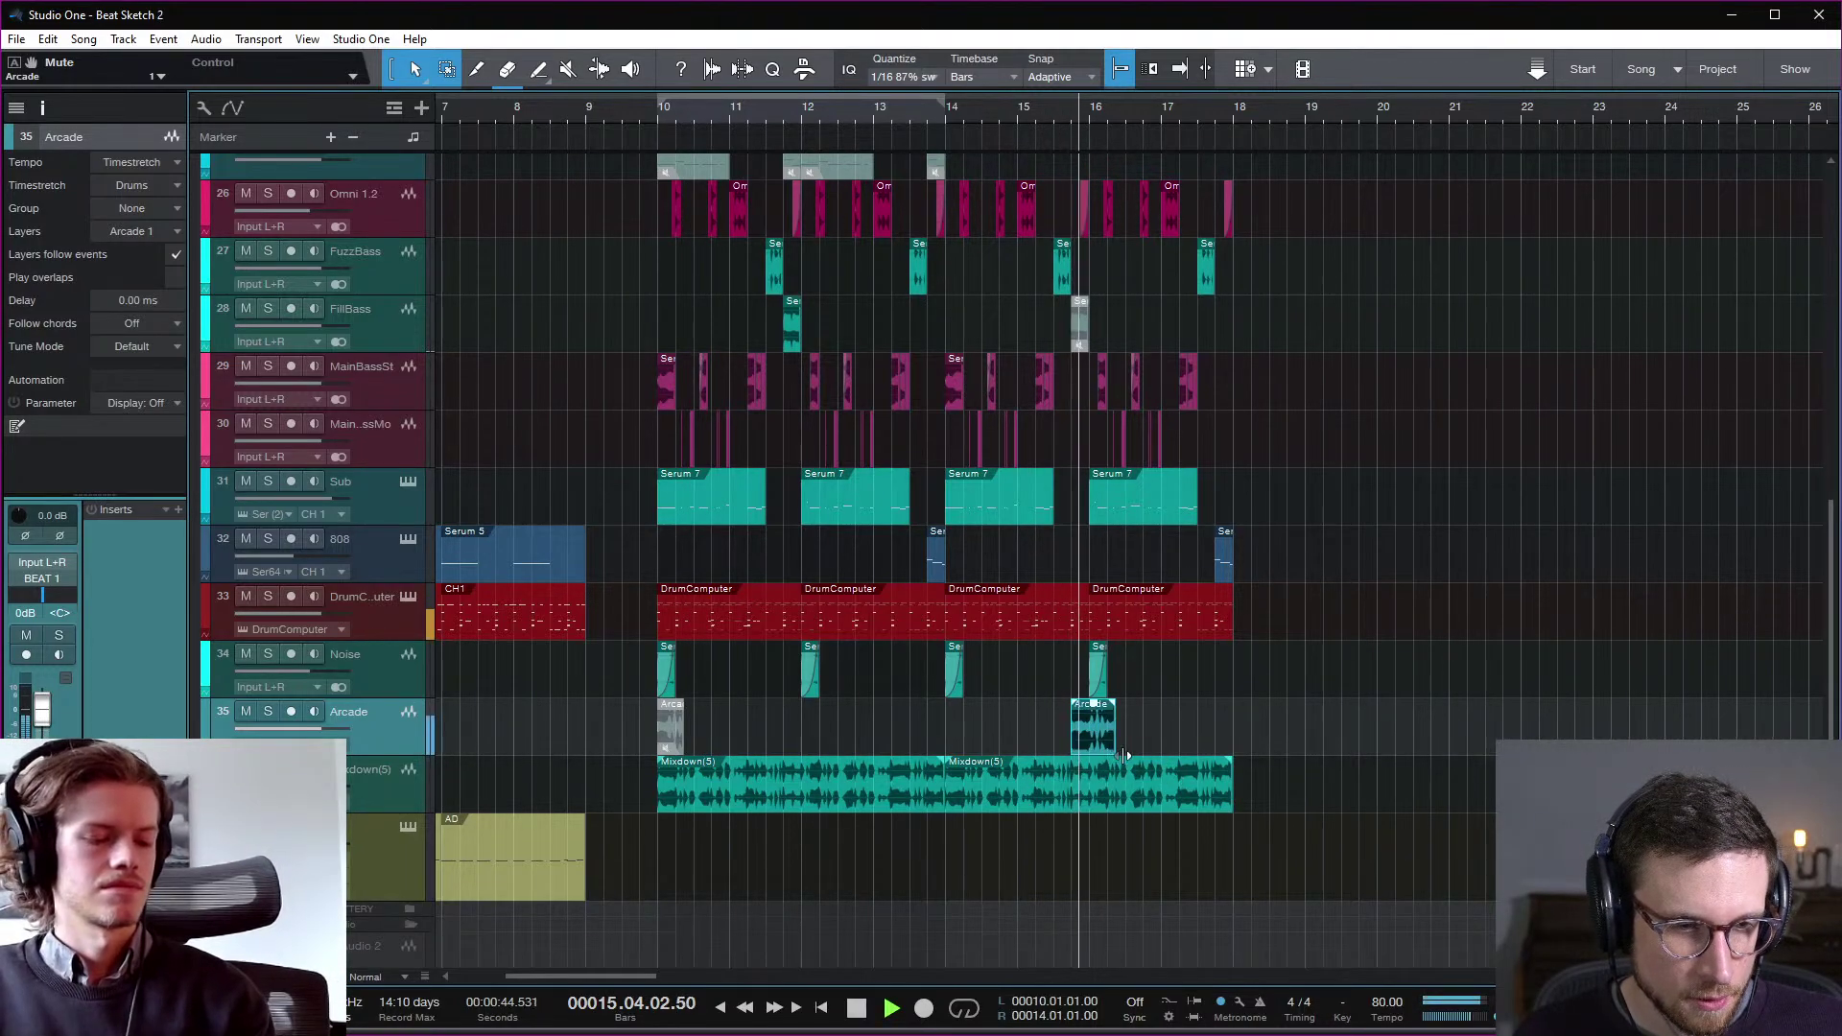
# Step: Shorten the moved Arcade fragment to one beat so it ends at bar 16, and audition it
pyautogui.press('space')
pyautogui.moveTo(1111, 752); pyautogui.dragTo(1092, 752)
pyautogui.press('space')
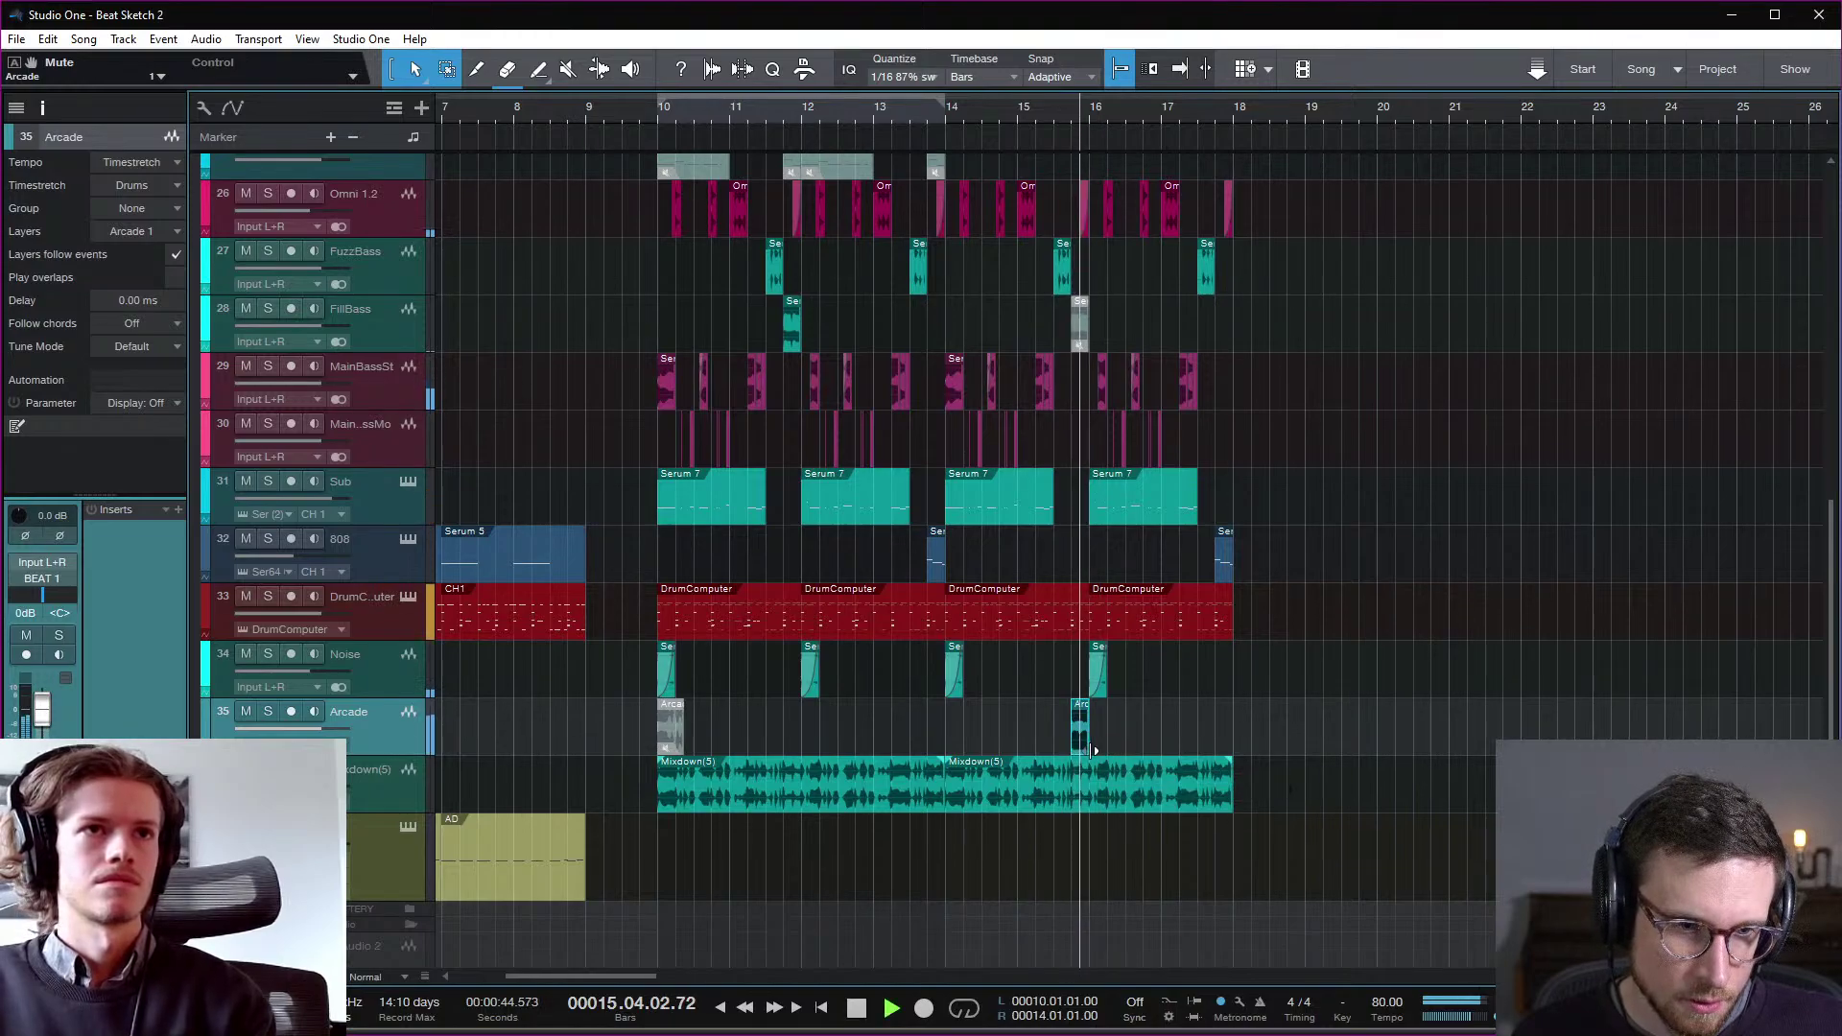
# Step: Play the arrangement from bar 15 to hear the Arcade chop in place of the muted FillBass clip
pyautogui.press('space')
pyautogui.click(1023, 116)
pyautogui.press('space')
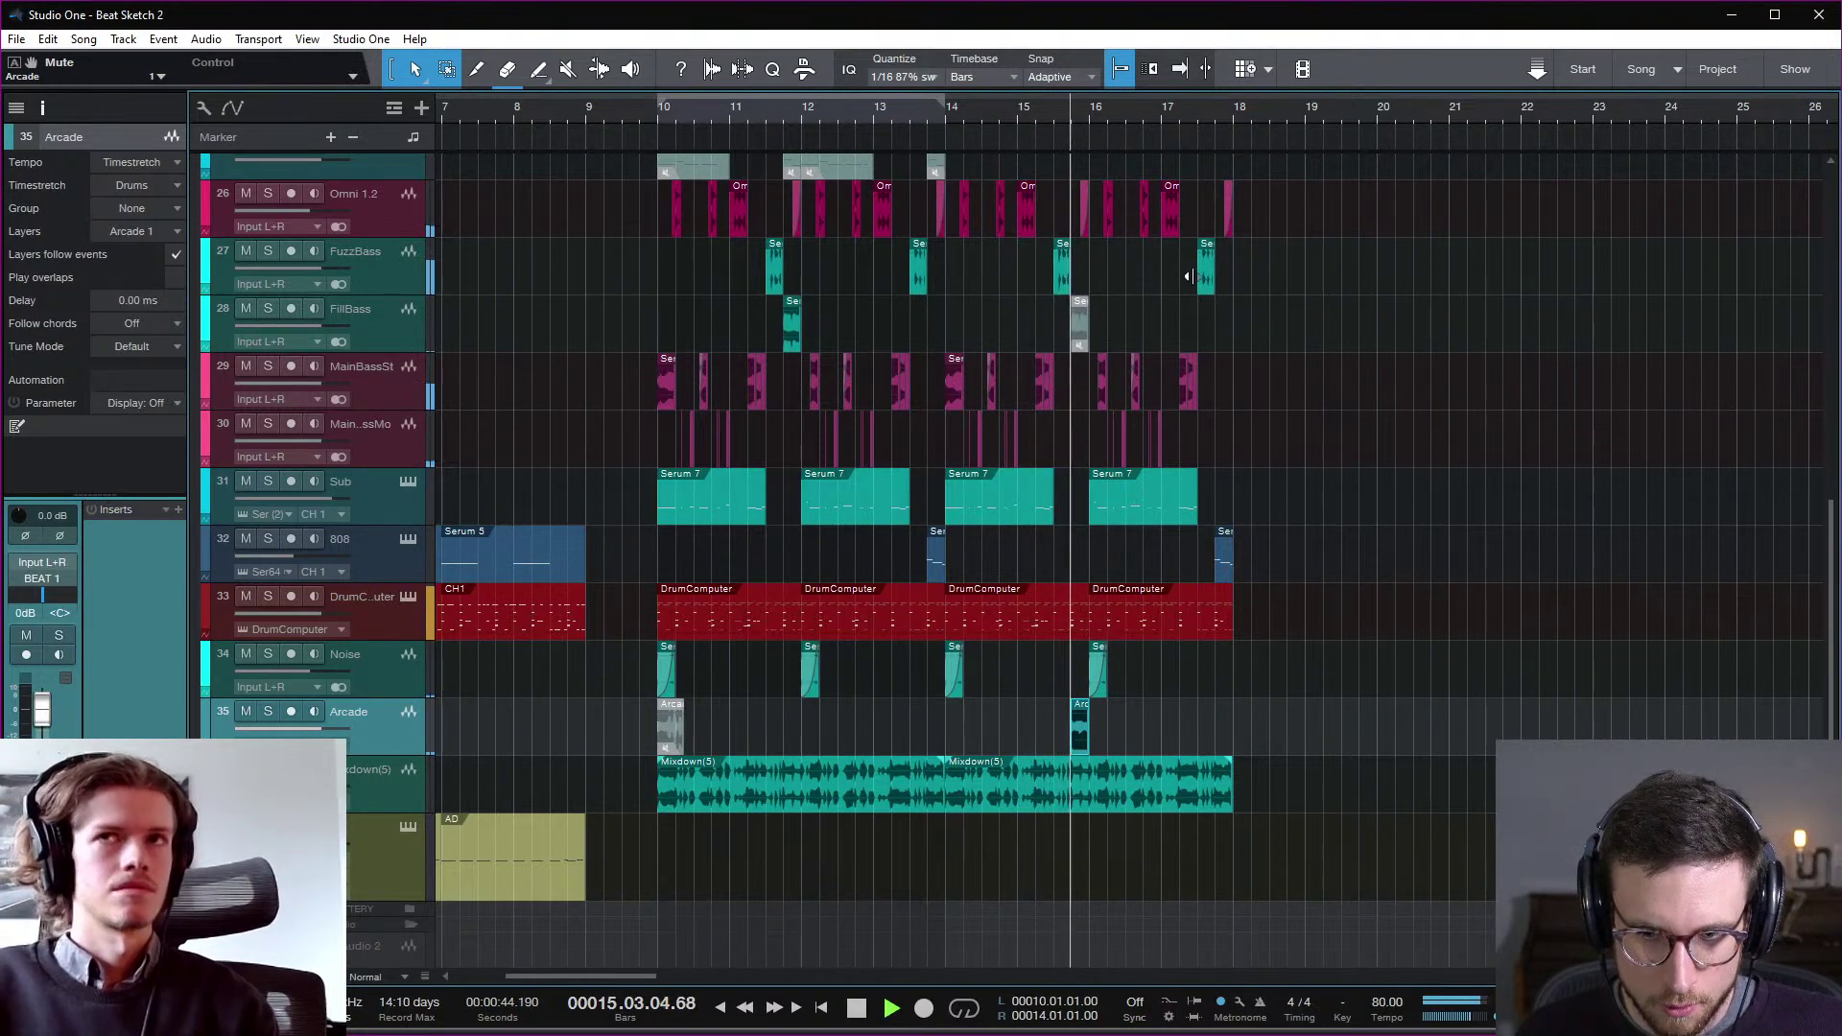
pyautogui.press('space')
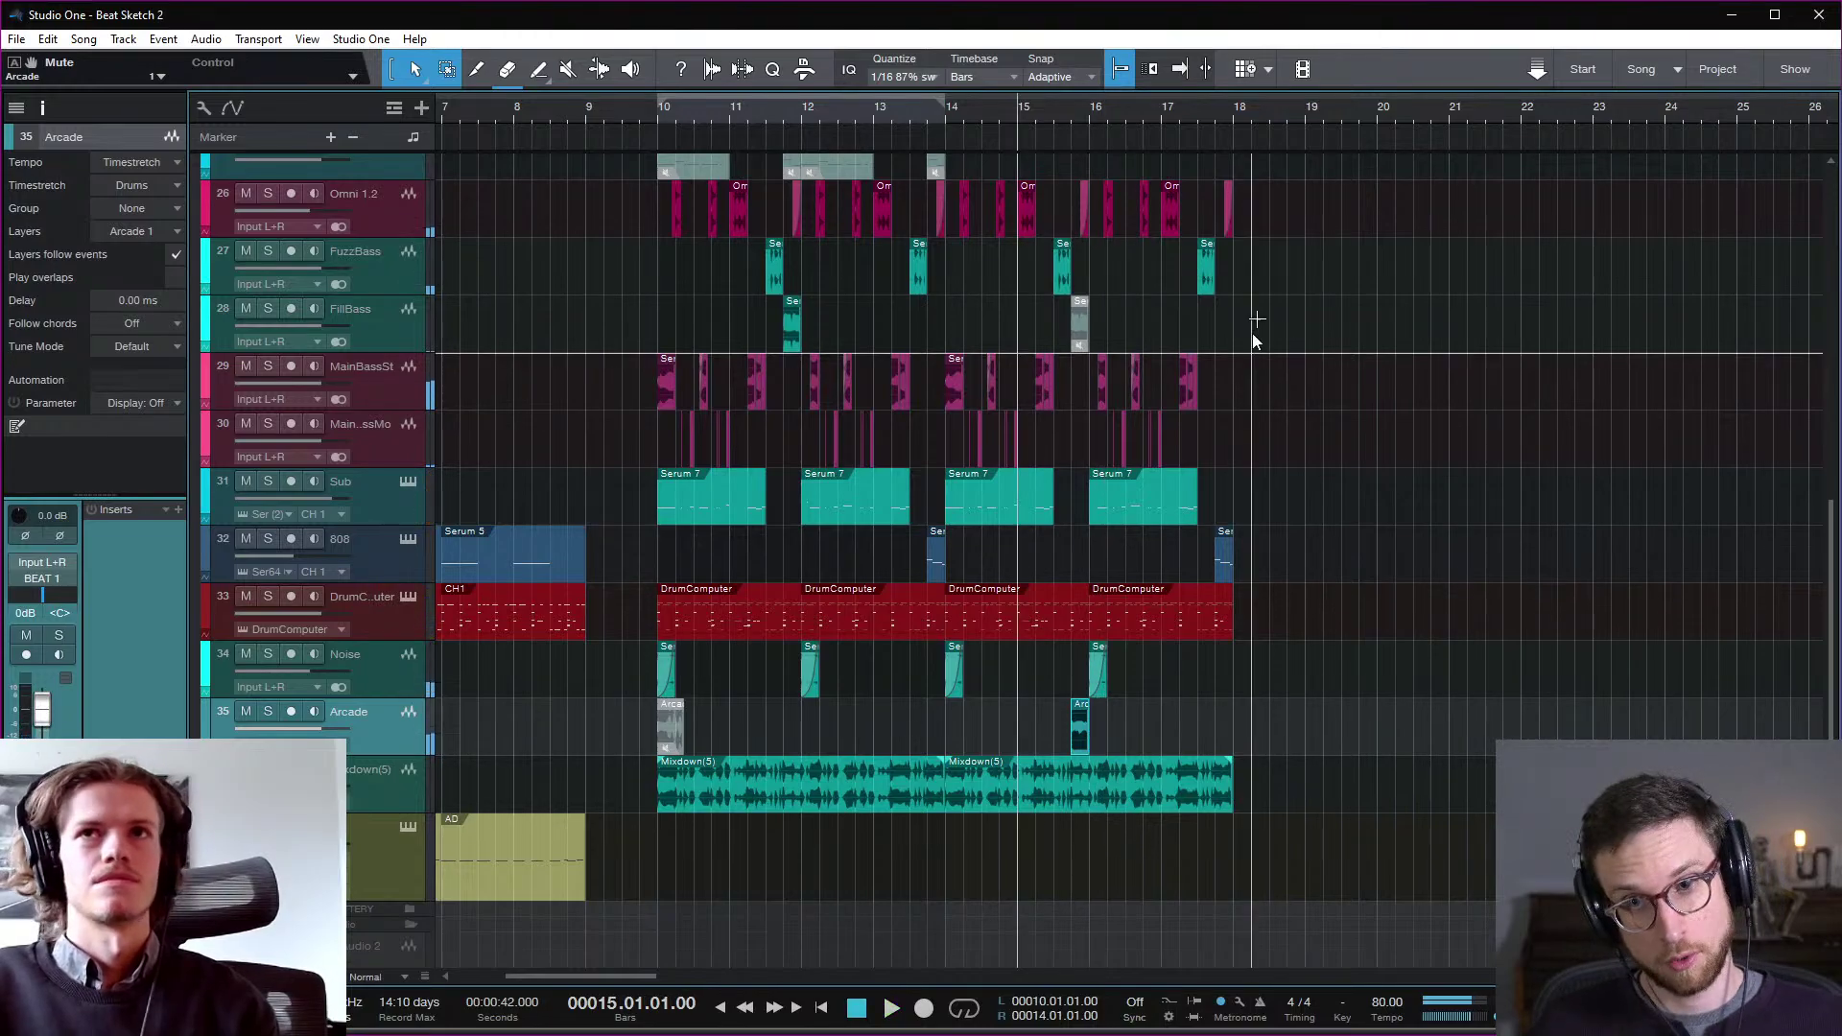
# Step: Split the Arcade chop at 15.04.03, transpose its second half by 12, and audition the result
pyautogui.scroll(8, 1104, 733)
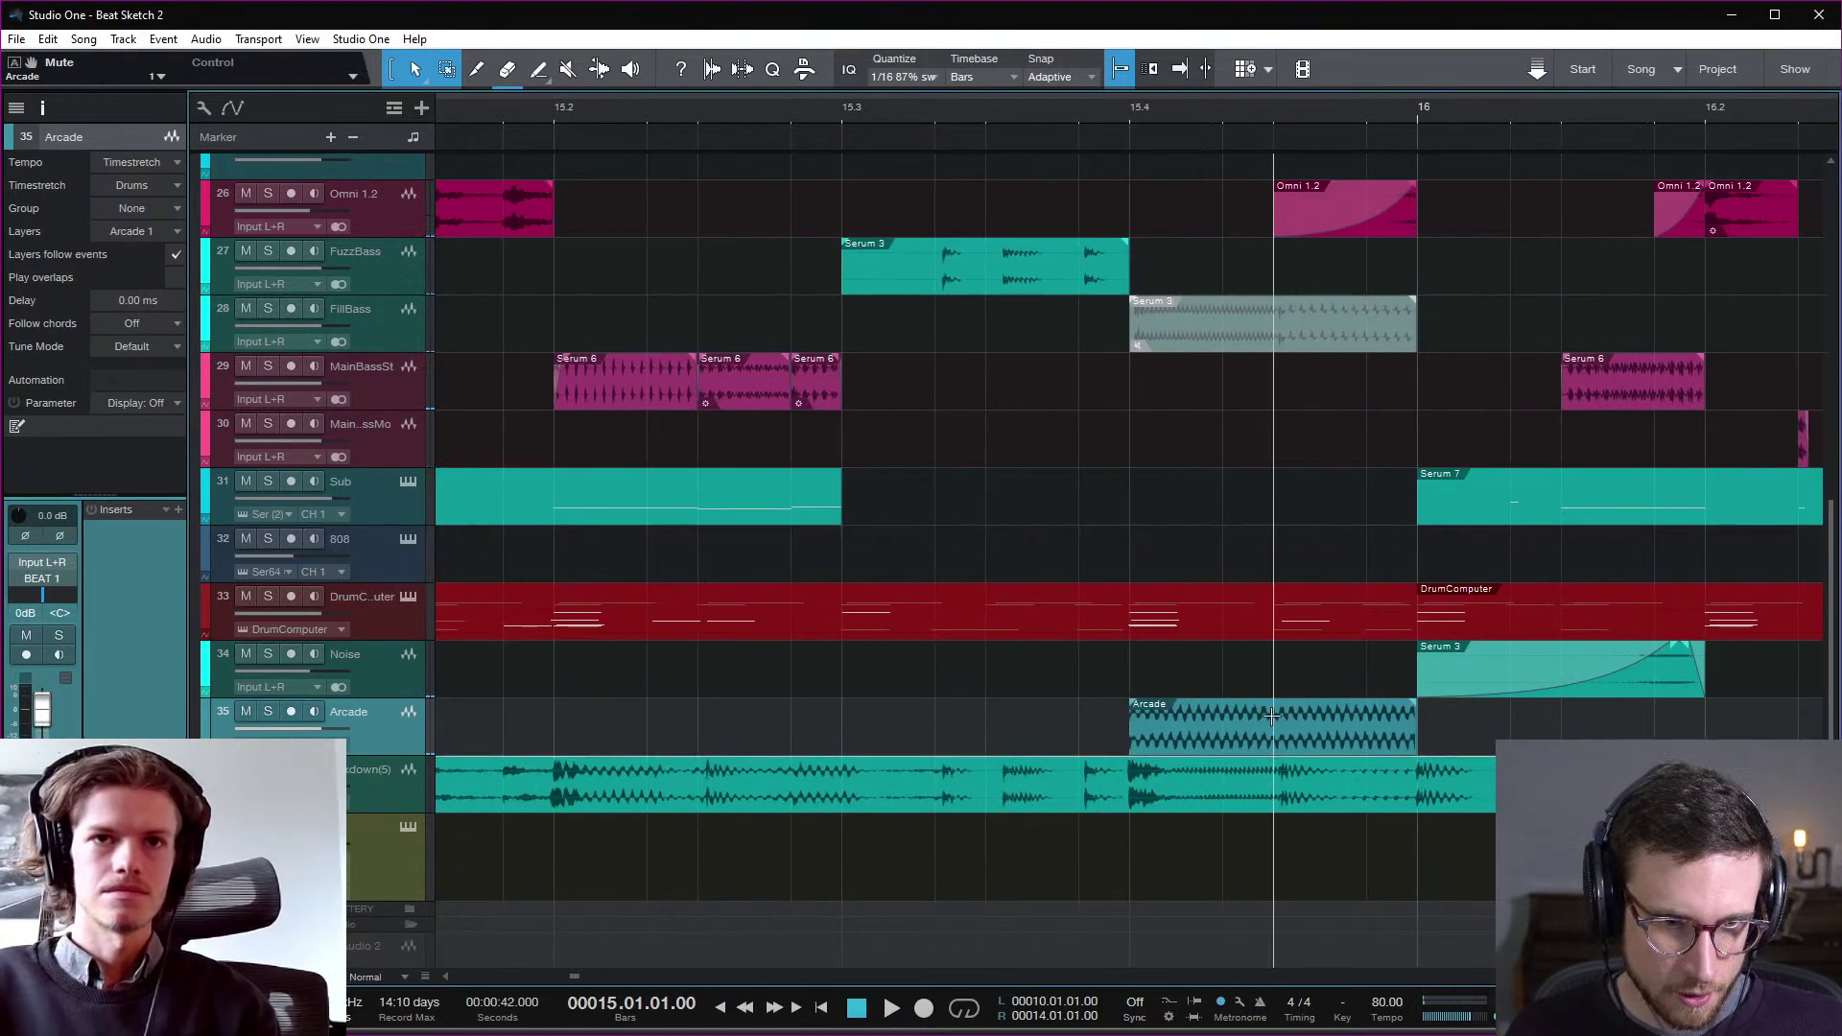
pyautogui.rightClick(1324, 743)
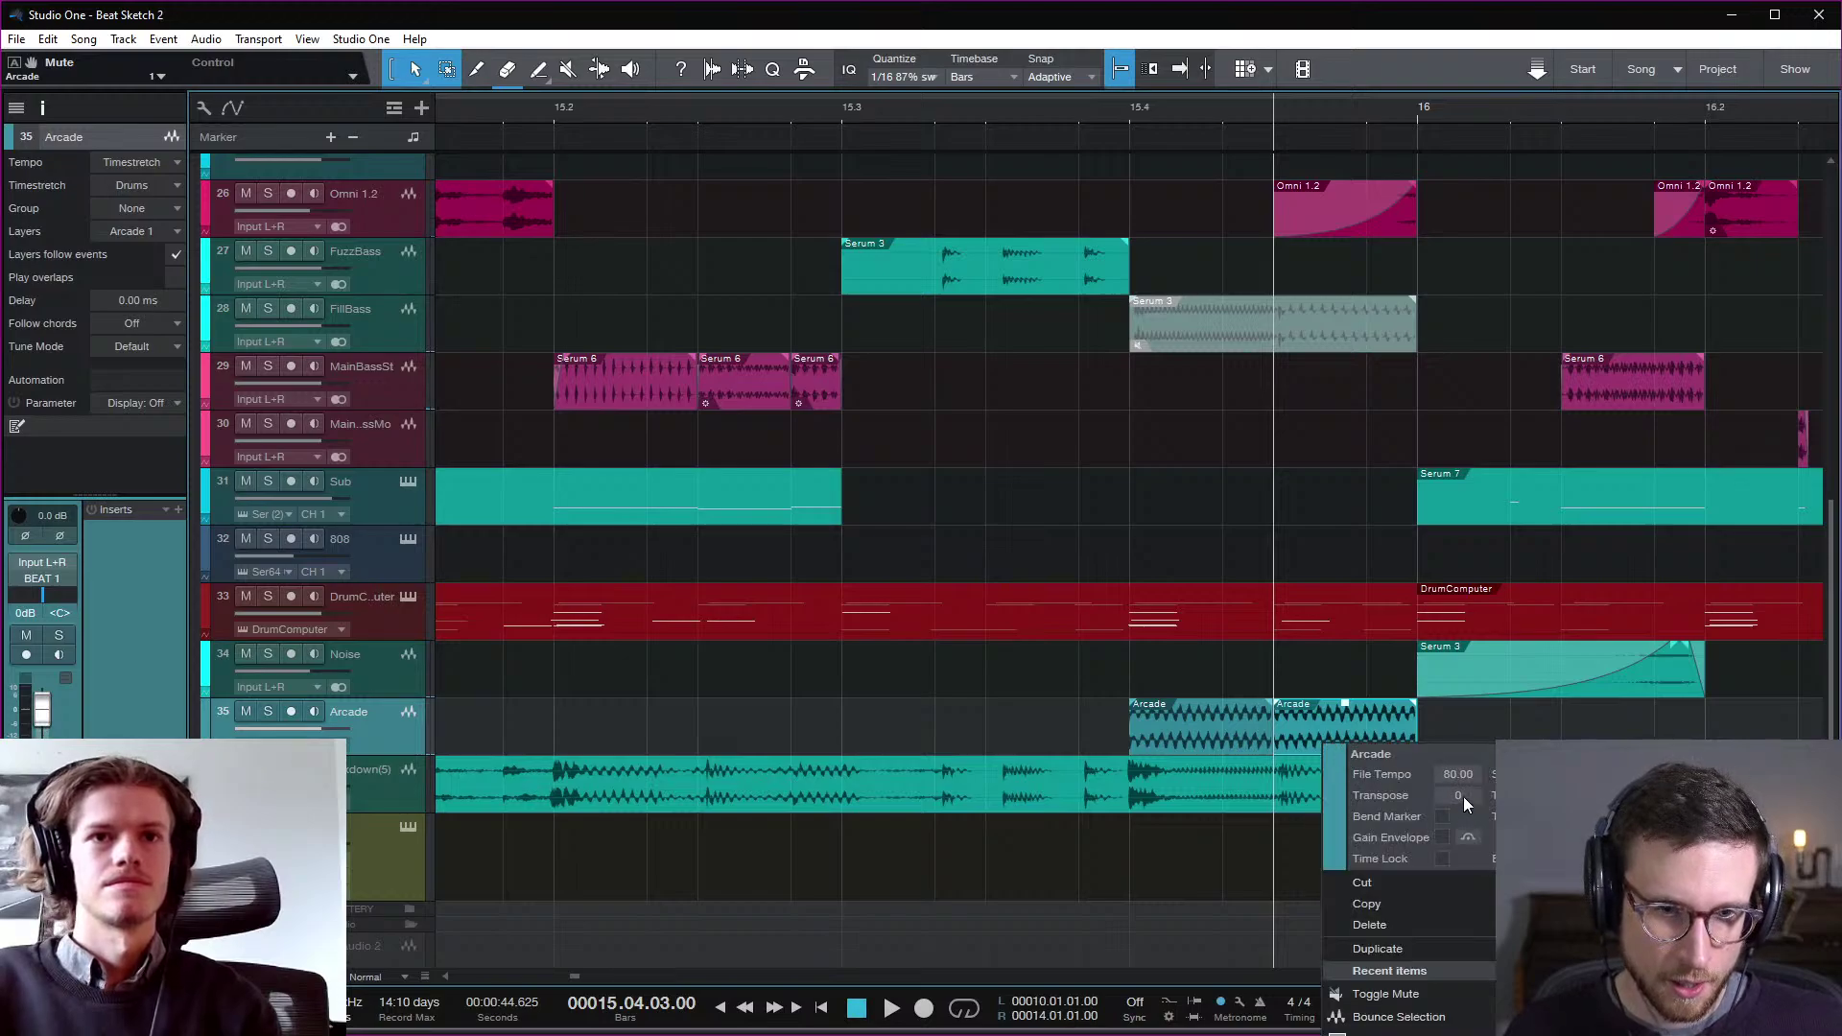
pyautogui.click(1457, 795)
pyautogui.write('12')
pyautogui.press('Return')
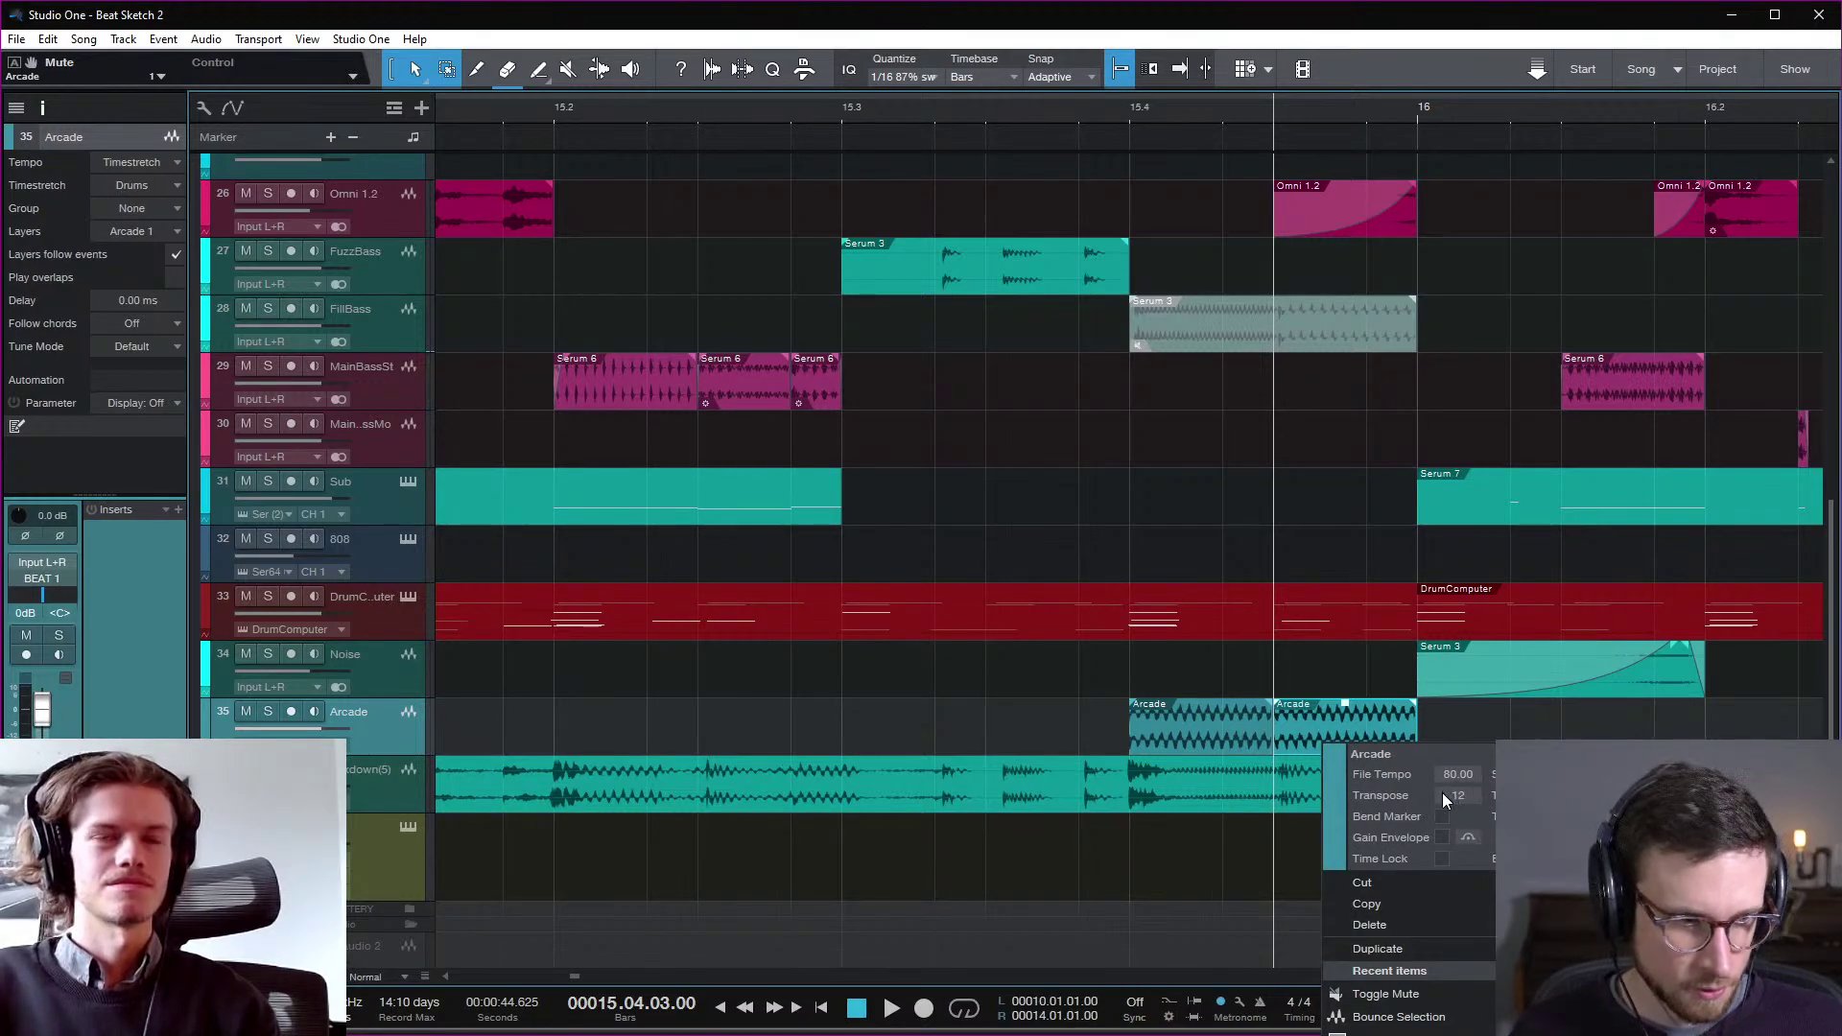
pyautogui.click(1435, 734)
pyautogui.press('space')
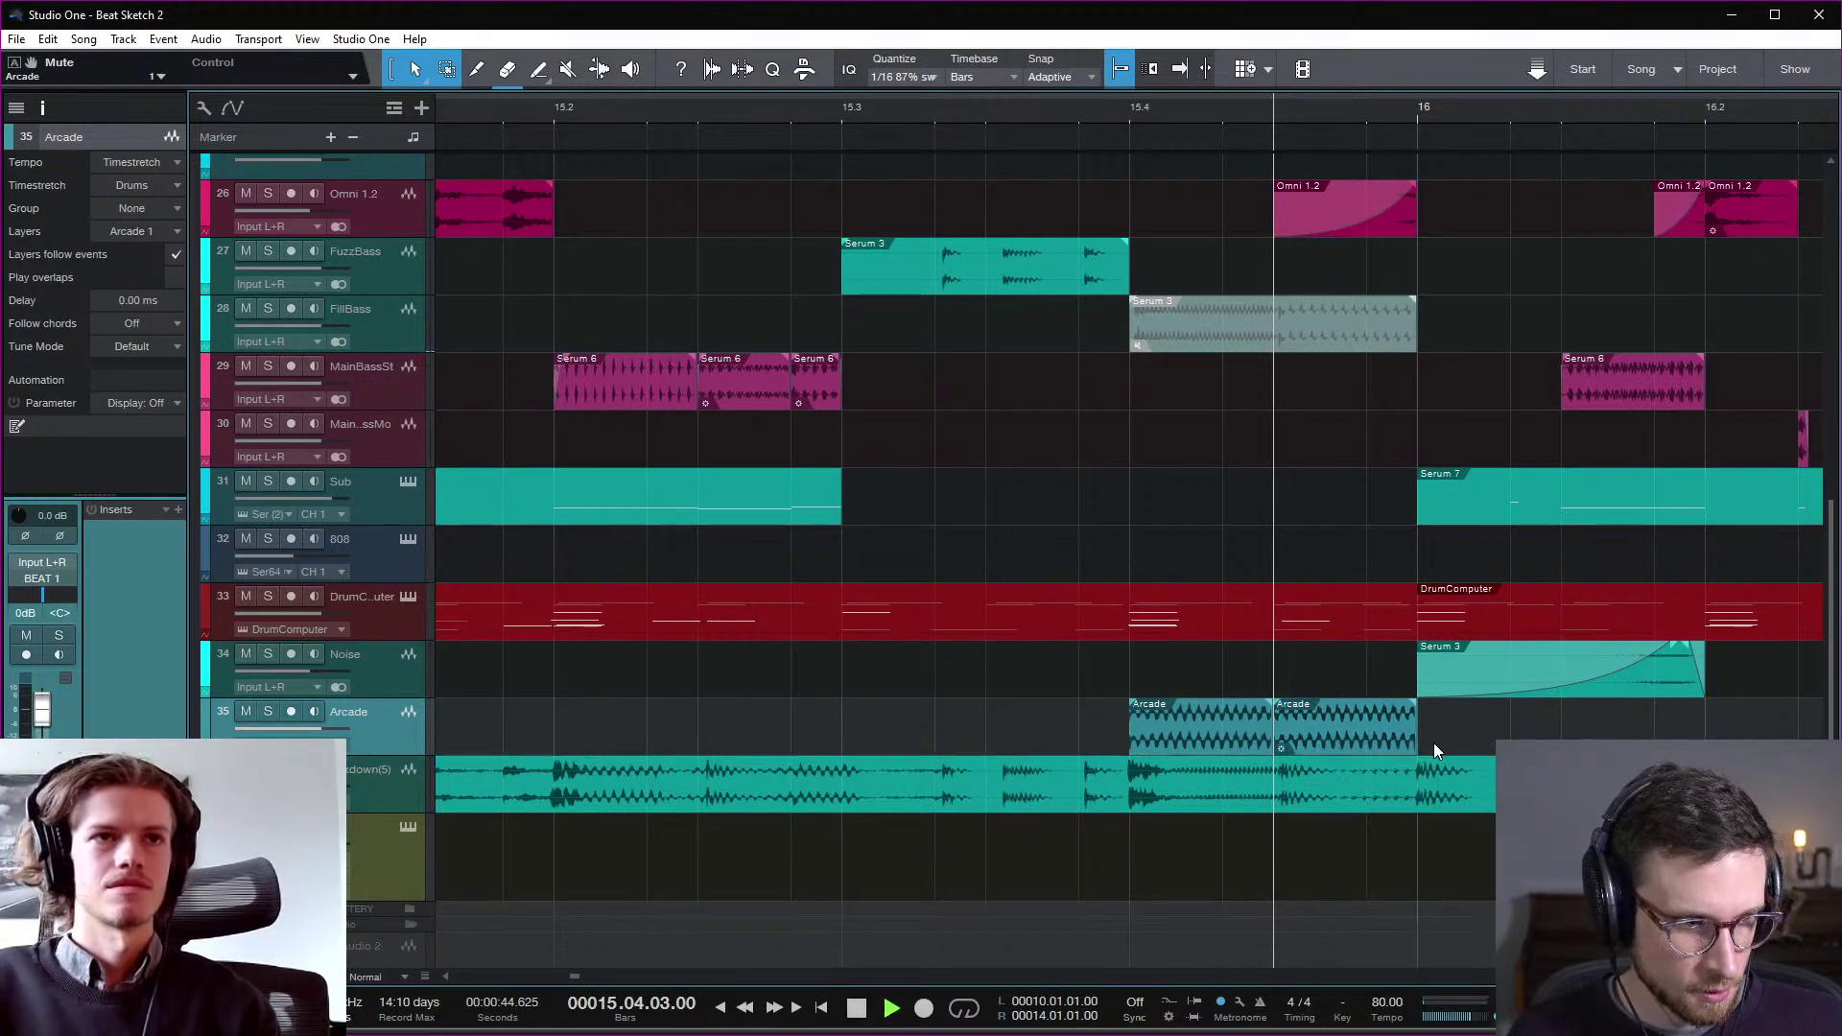
pyautogui.press('space')
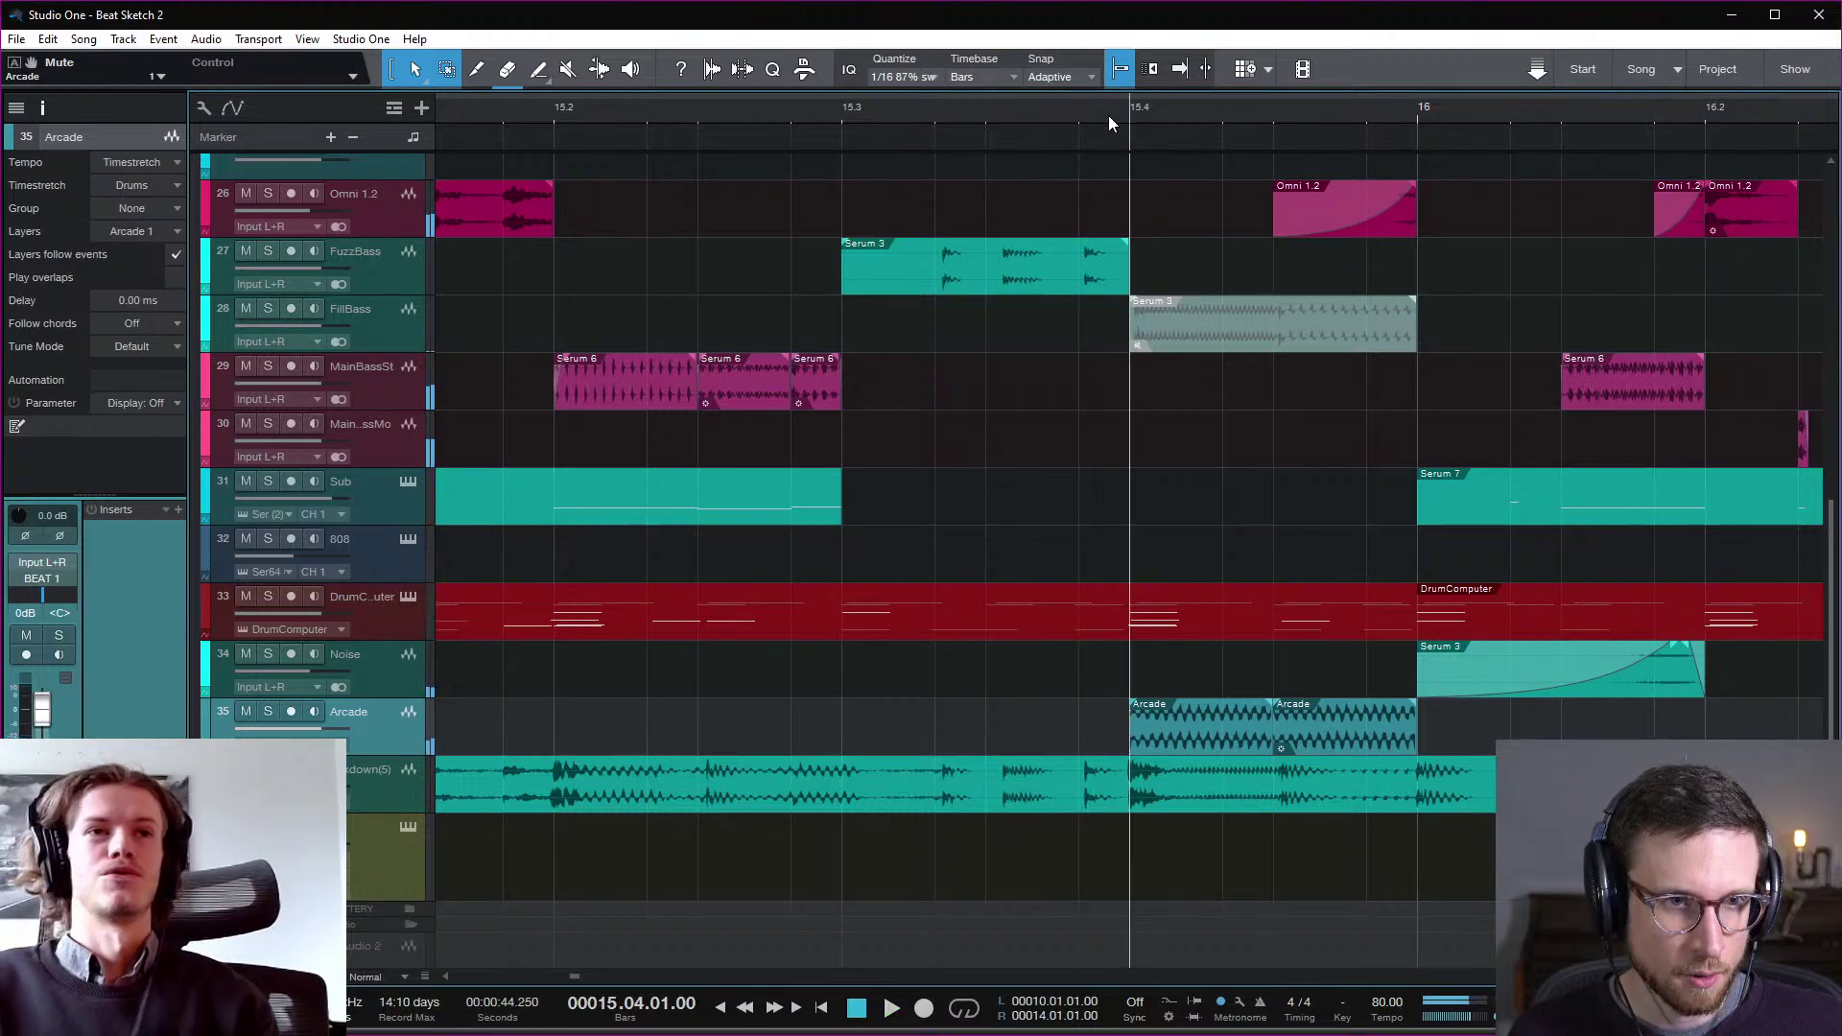
pyautogui.press('space')
pyautogui.press('space')
# Step: Reset the second Arcade half's transpose to 0 and undo the edits back to the unsplit one-beat chop
pyautogui.rightClick(1332, 746)
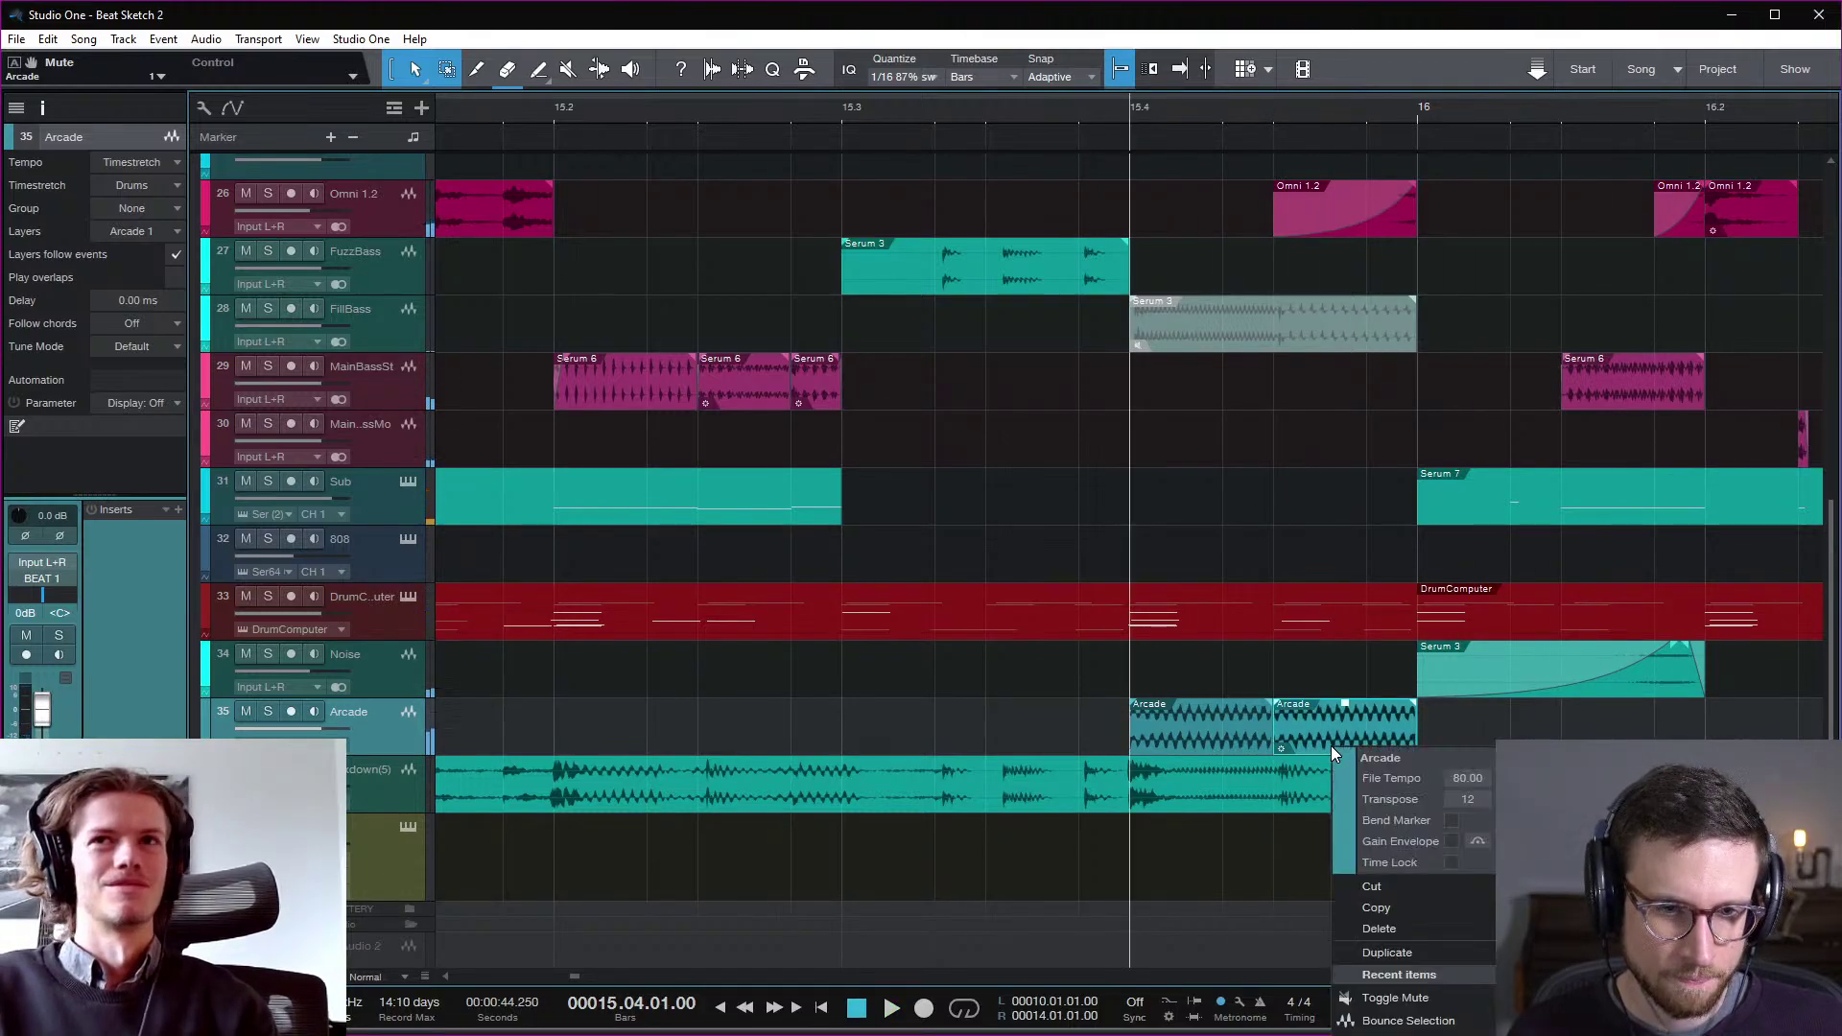
pyautogui.click(1468, 801)
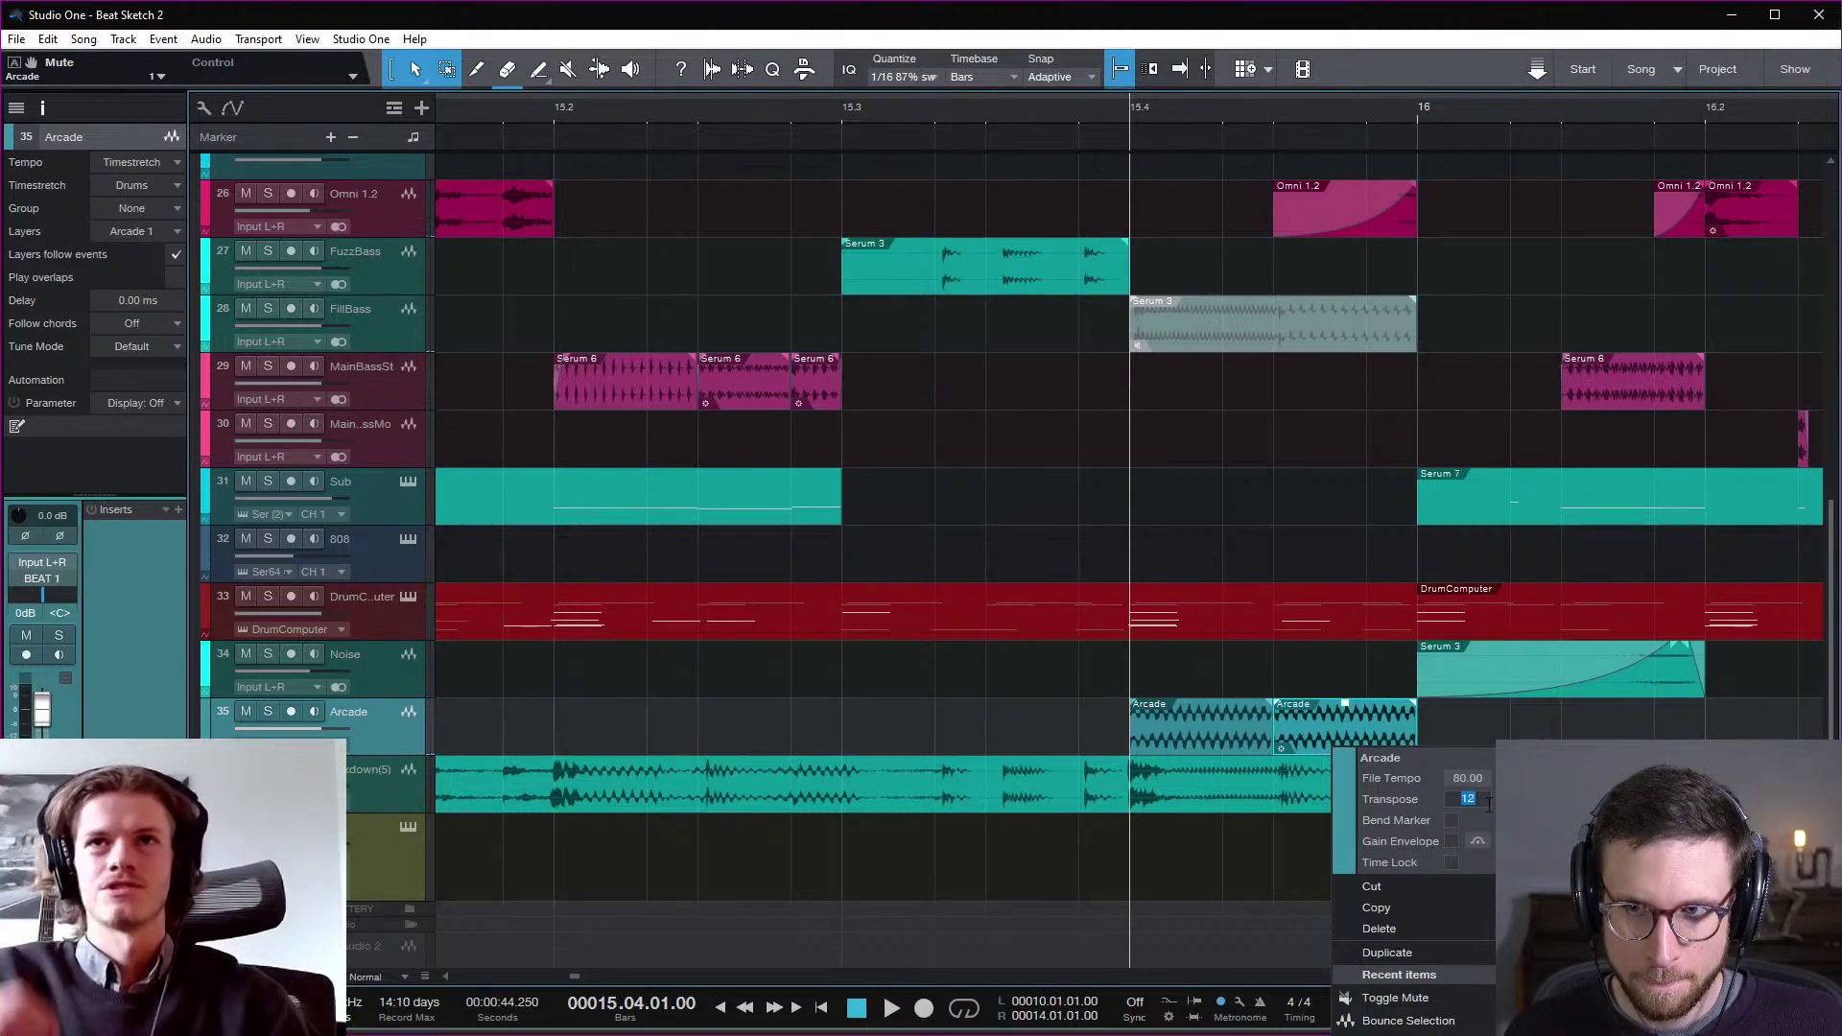
pyautogui.click(1447, 746)
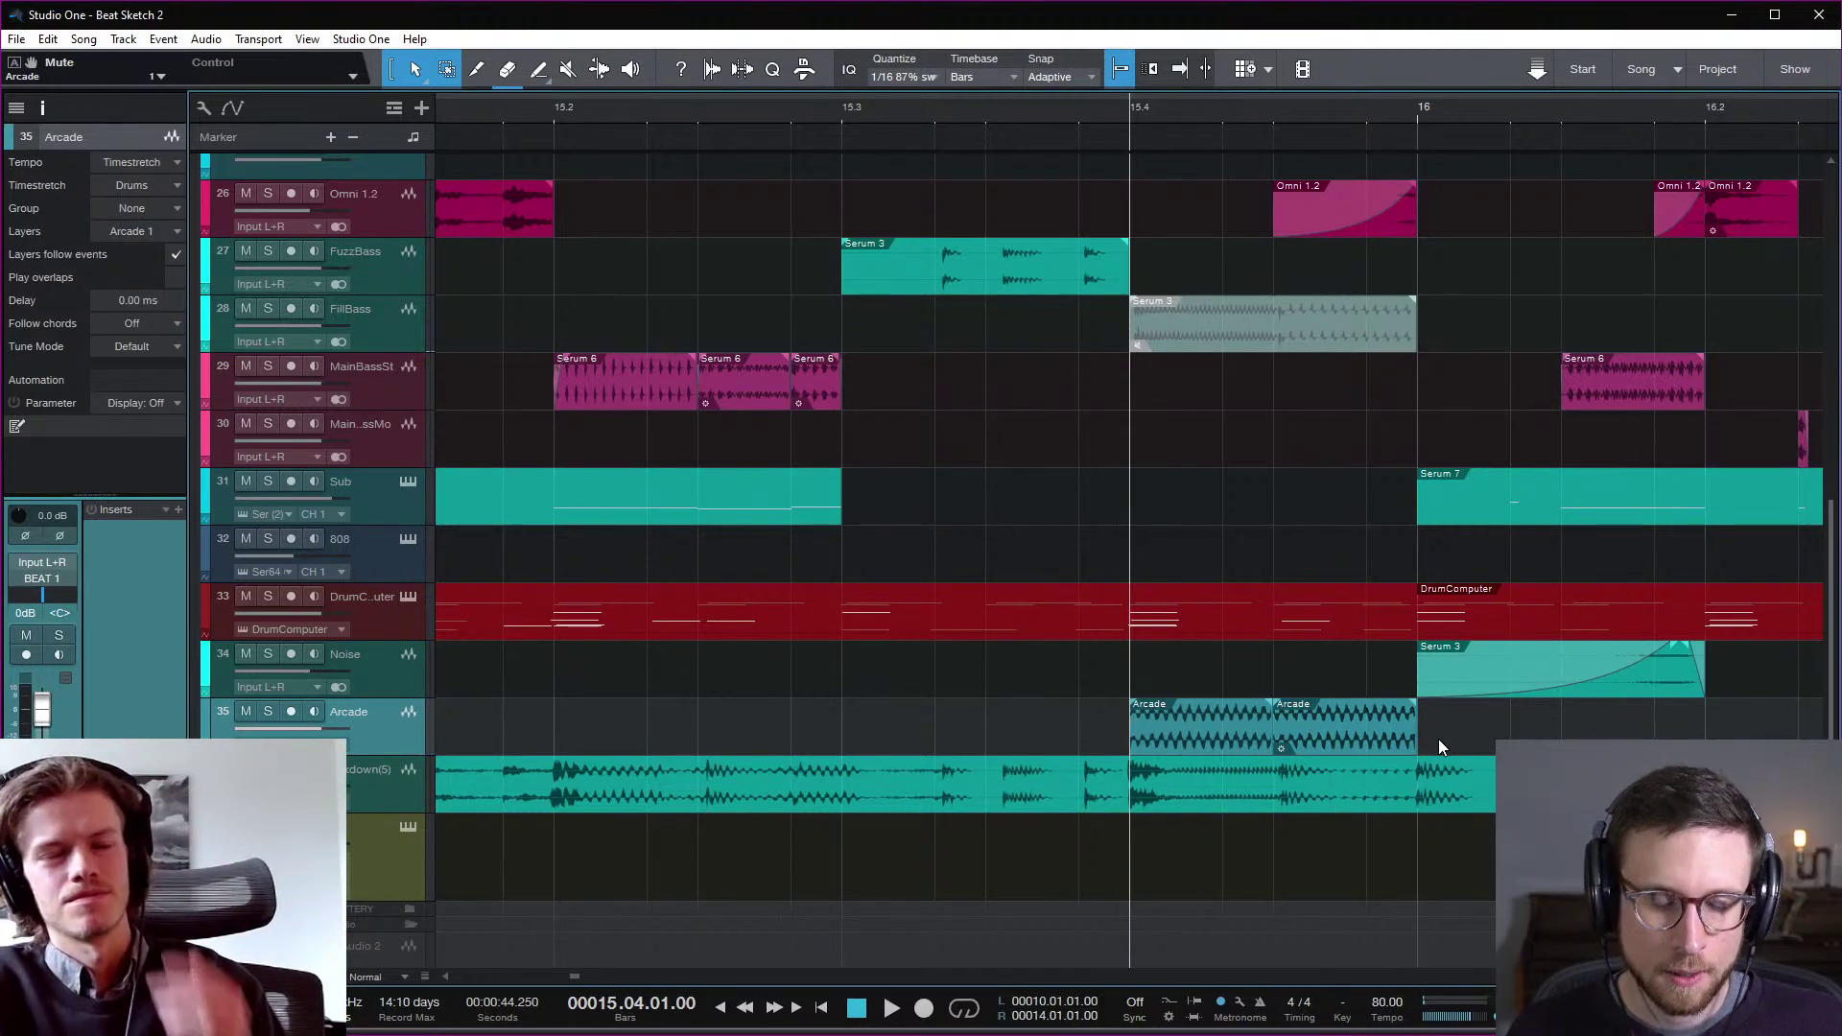
pyautogui.rightClick(1345, 744)
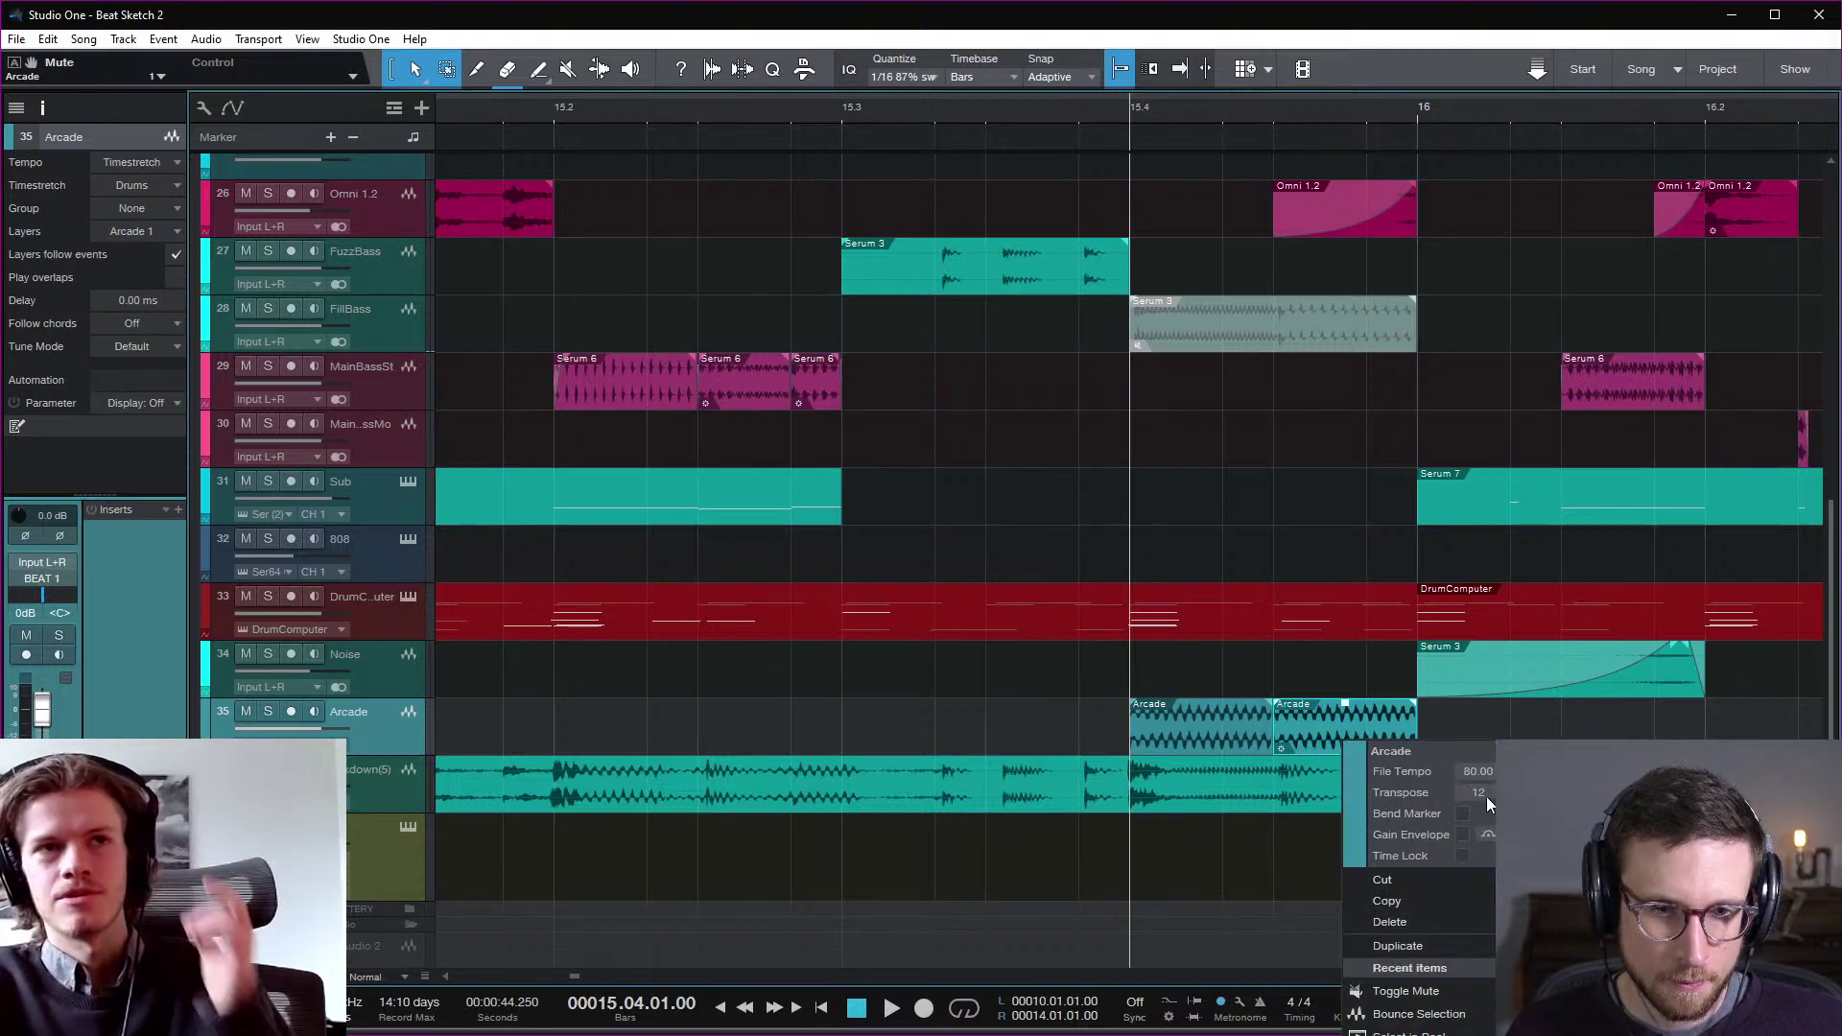
pyautogui.press('Return')
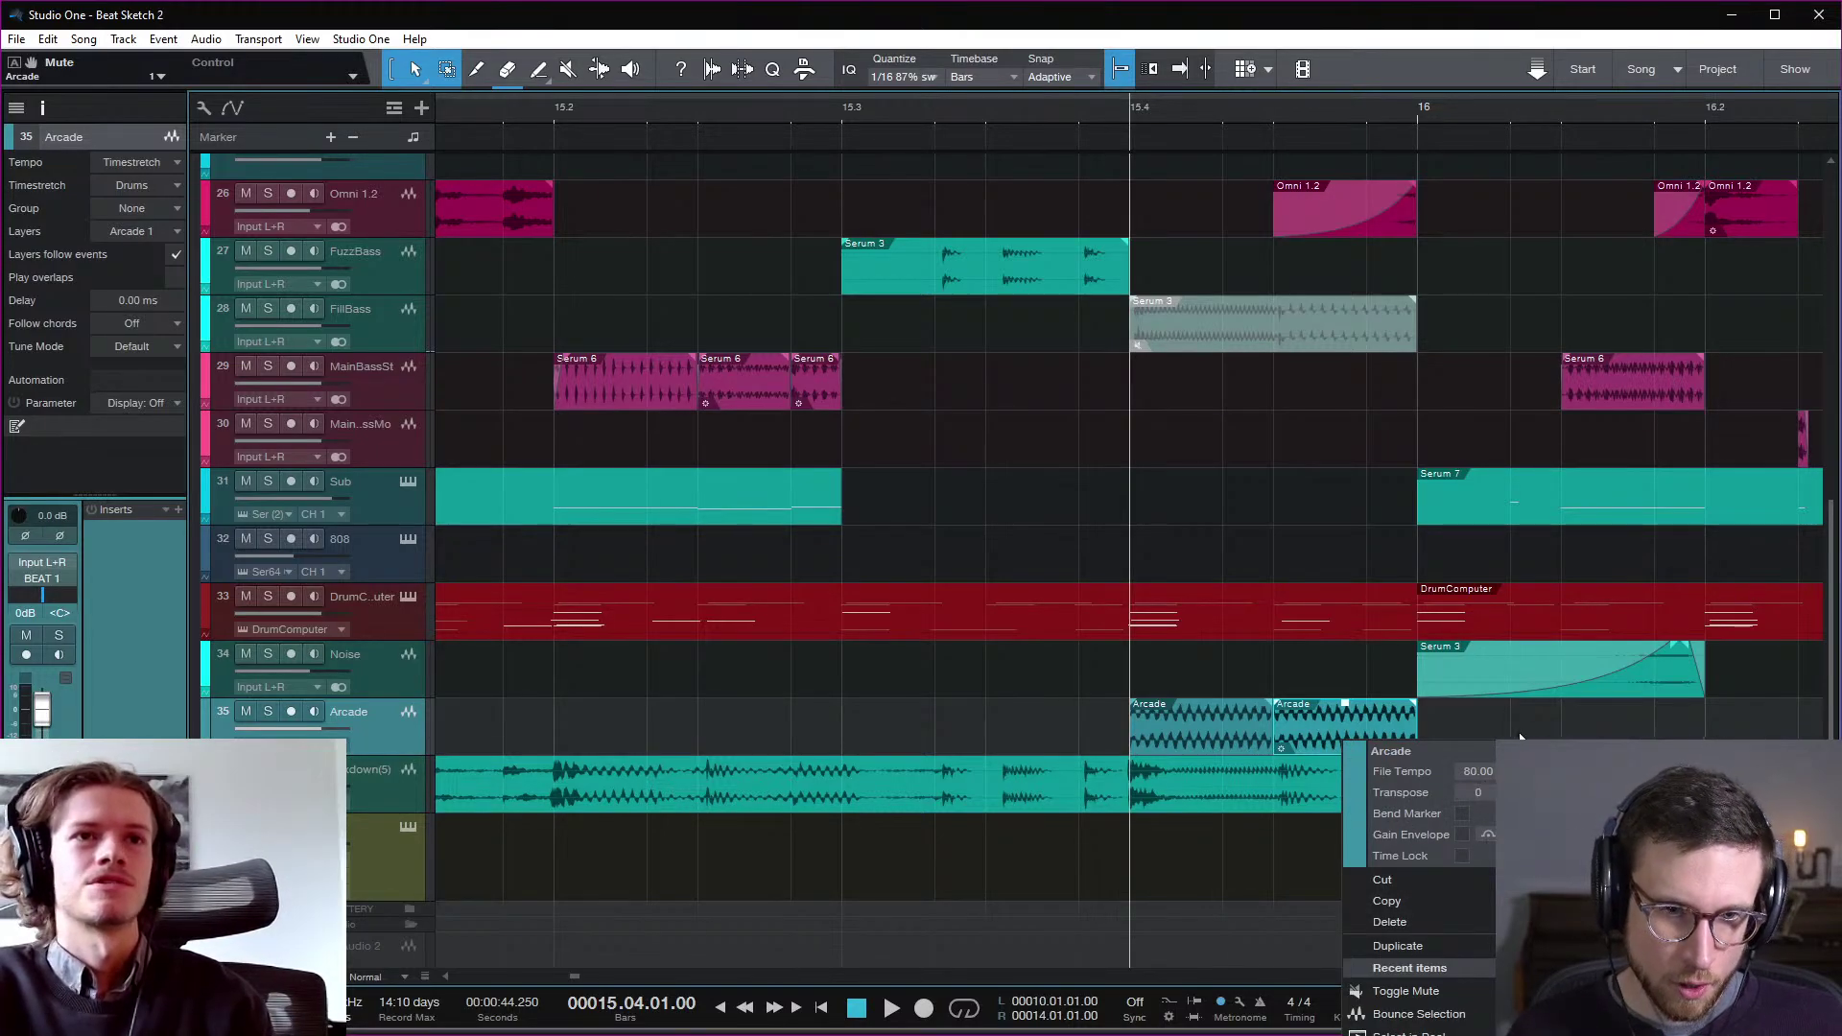
pyautogui.click(1518, 733)
pyautogui.hotkey('ctrl', 'z')
pyautogui.hotkey('ctrl', 'z')
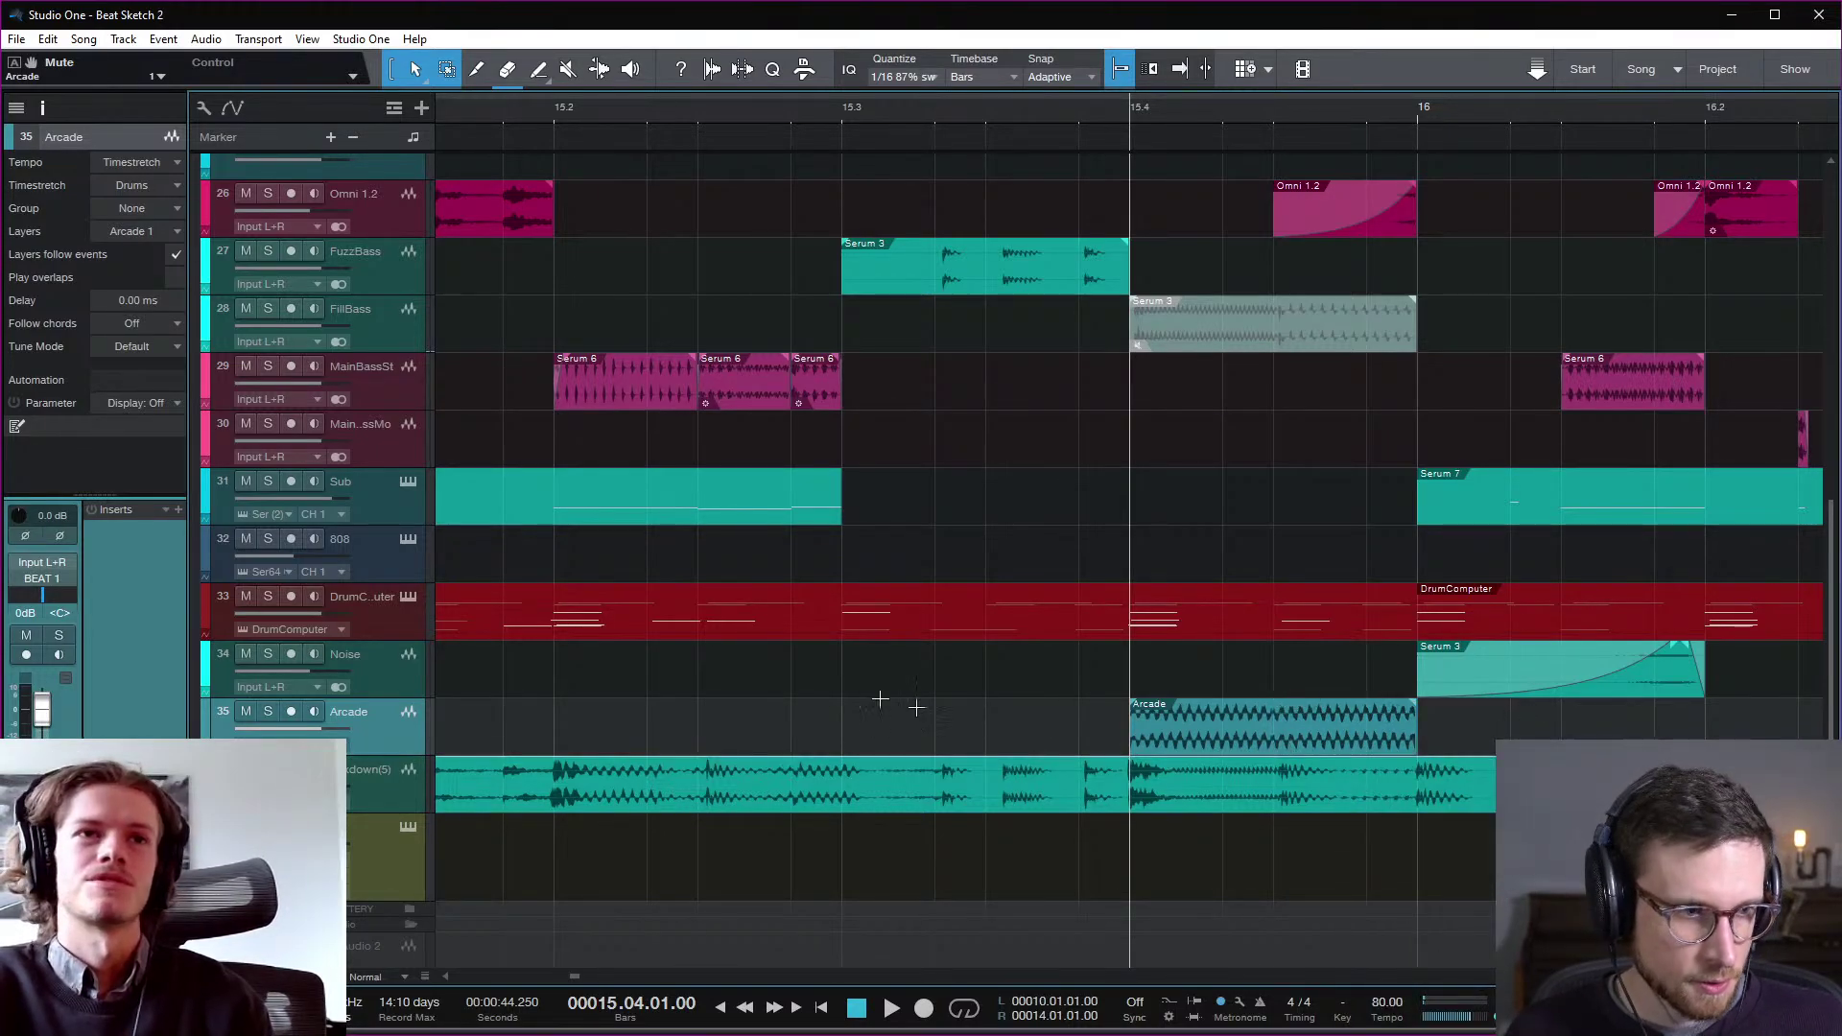
# Step: Insert the Pitchwheel effect on the Arcade track and turn its gravity and inertia down to minimum
pyautogui.click(178, 510)
pyautogui.write('pitch')
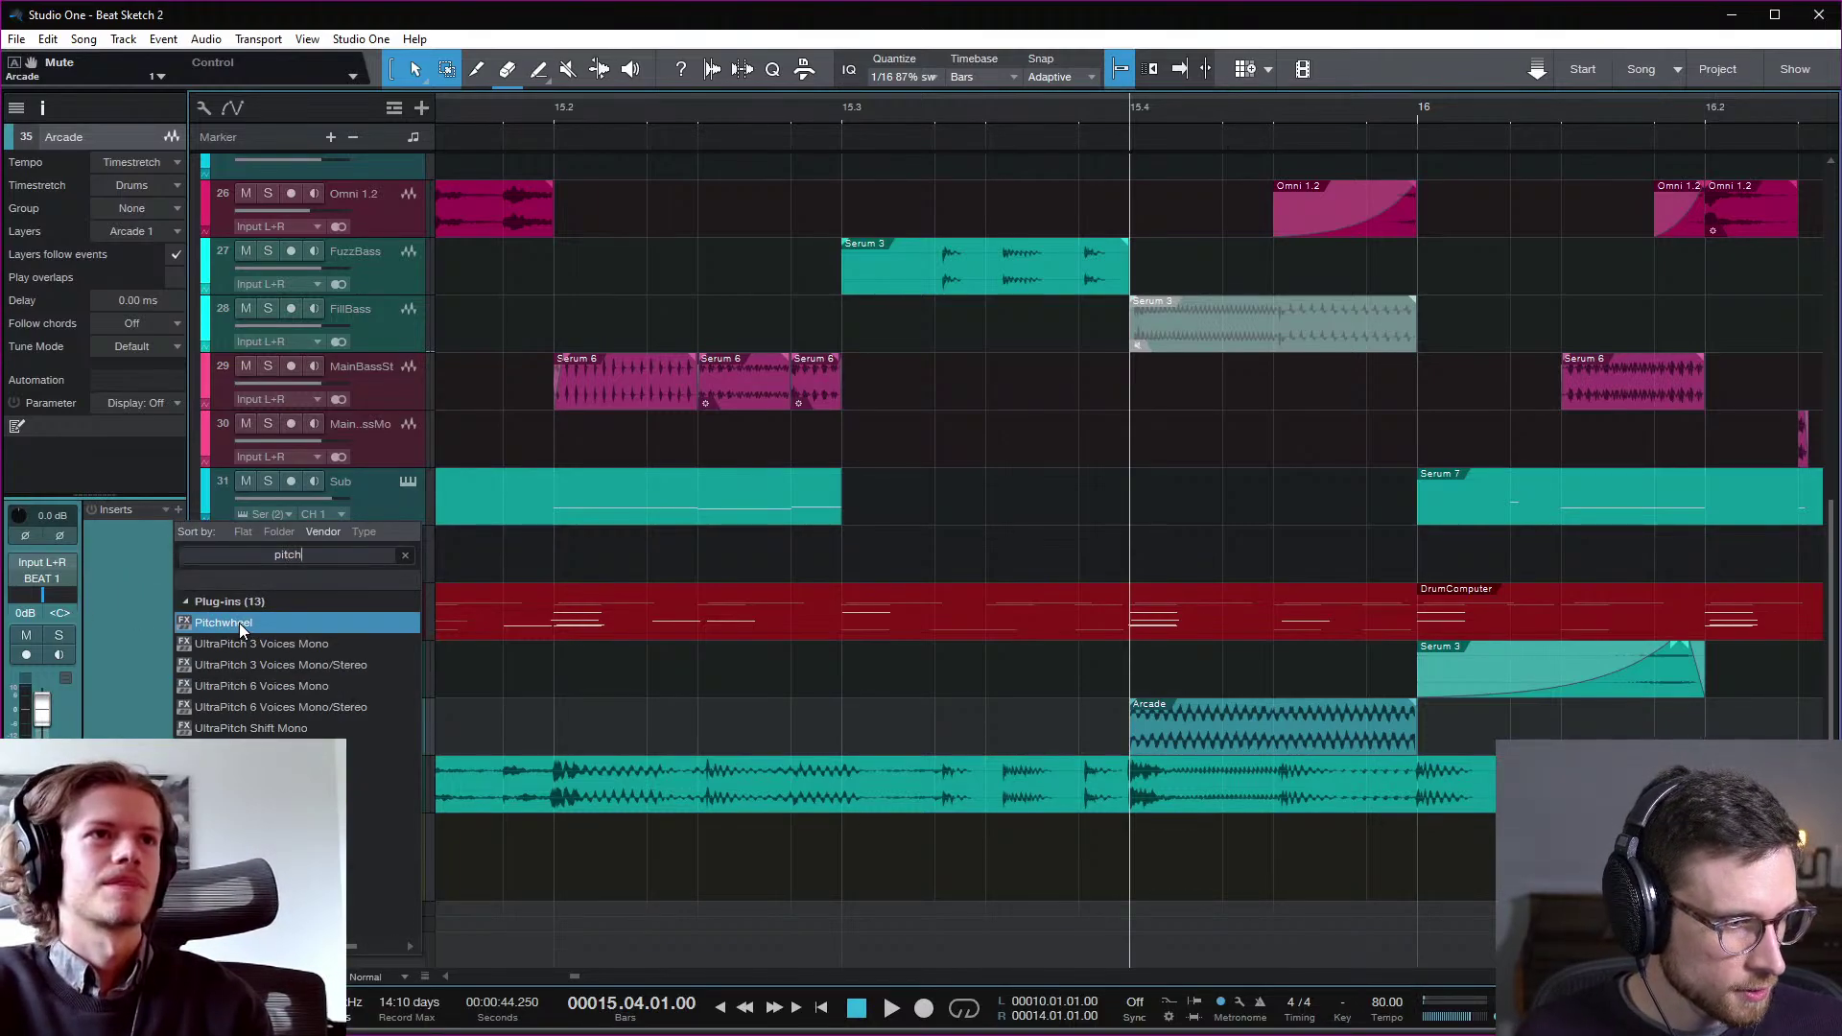
pyautogui.doubleClick(239, 624)
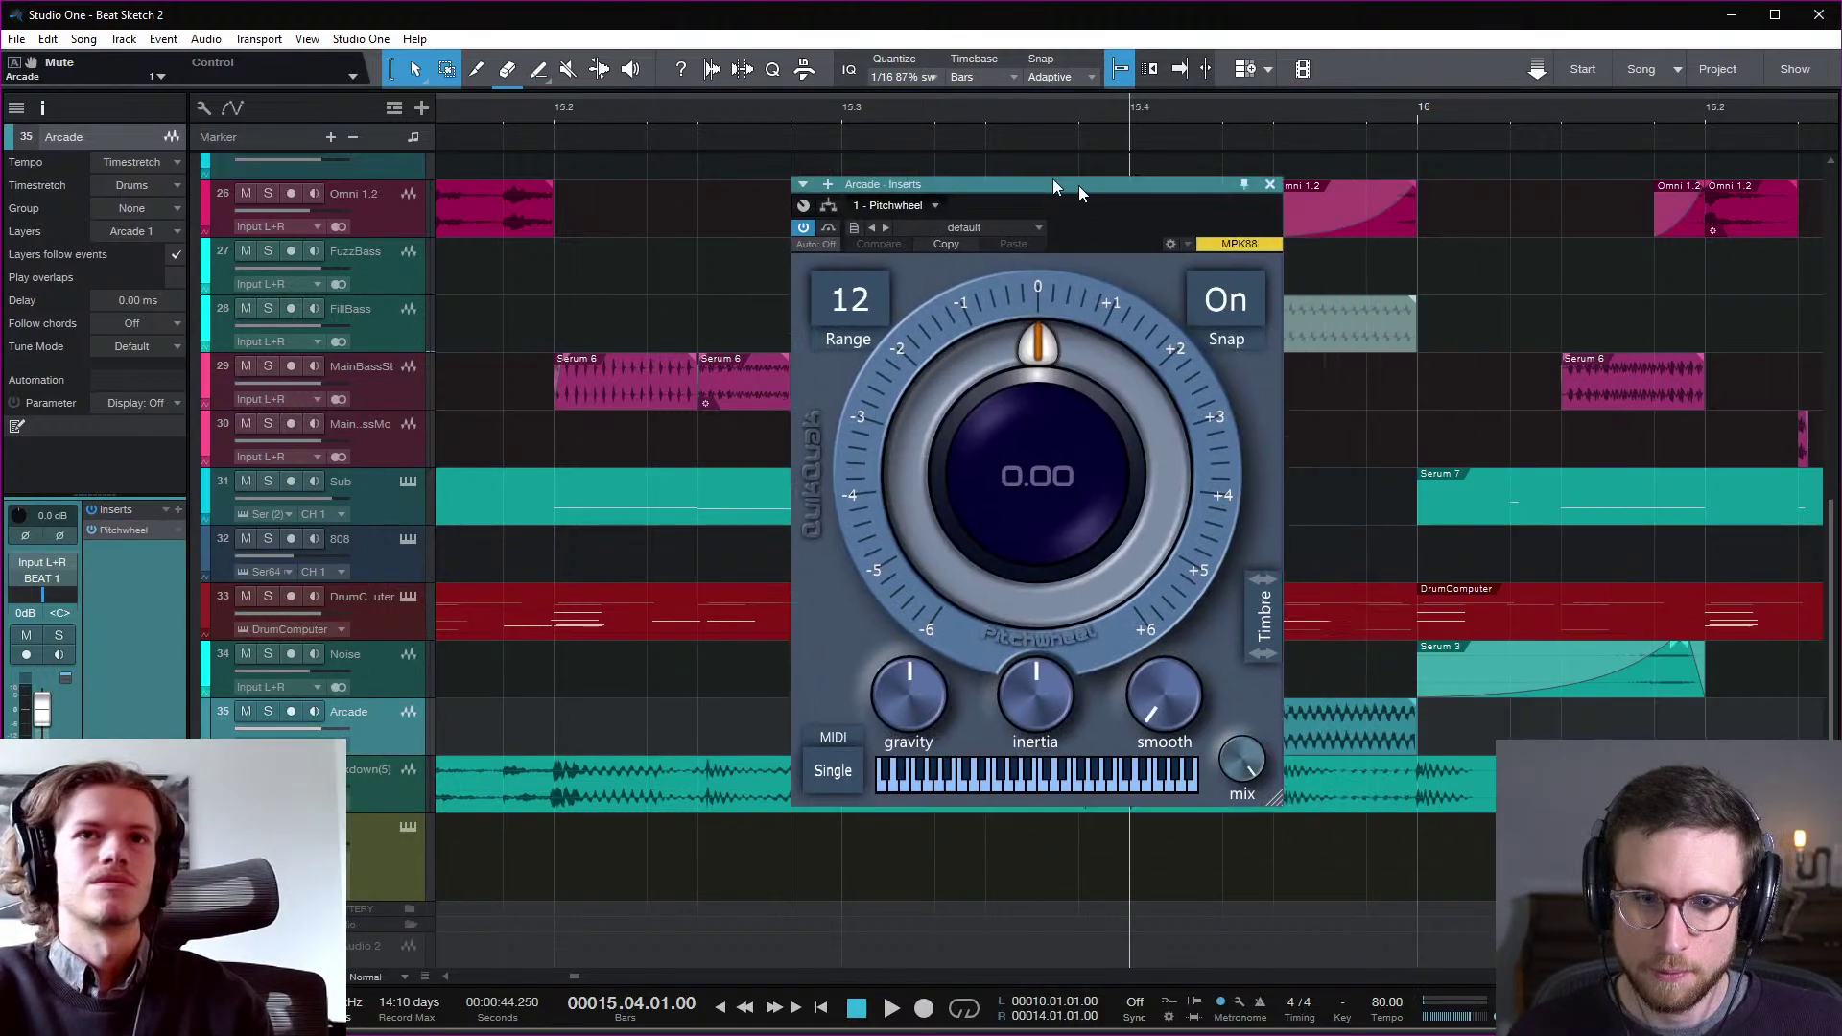
pyautogui.moveTo(1083, 200); pyautogui.dragTo(787, 171)
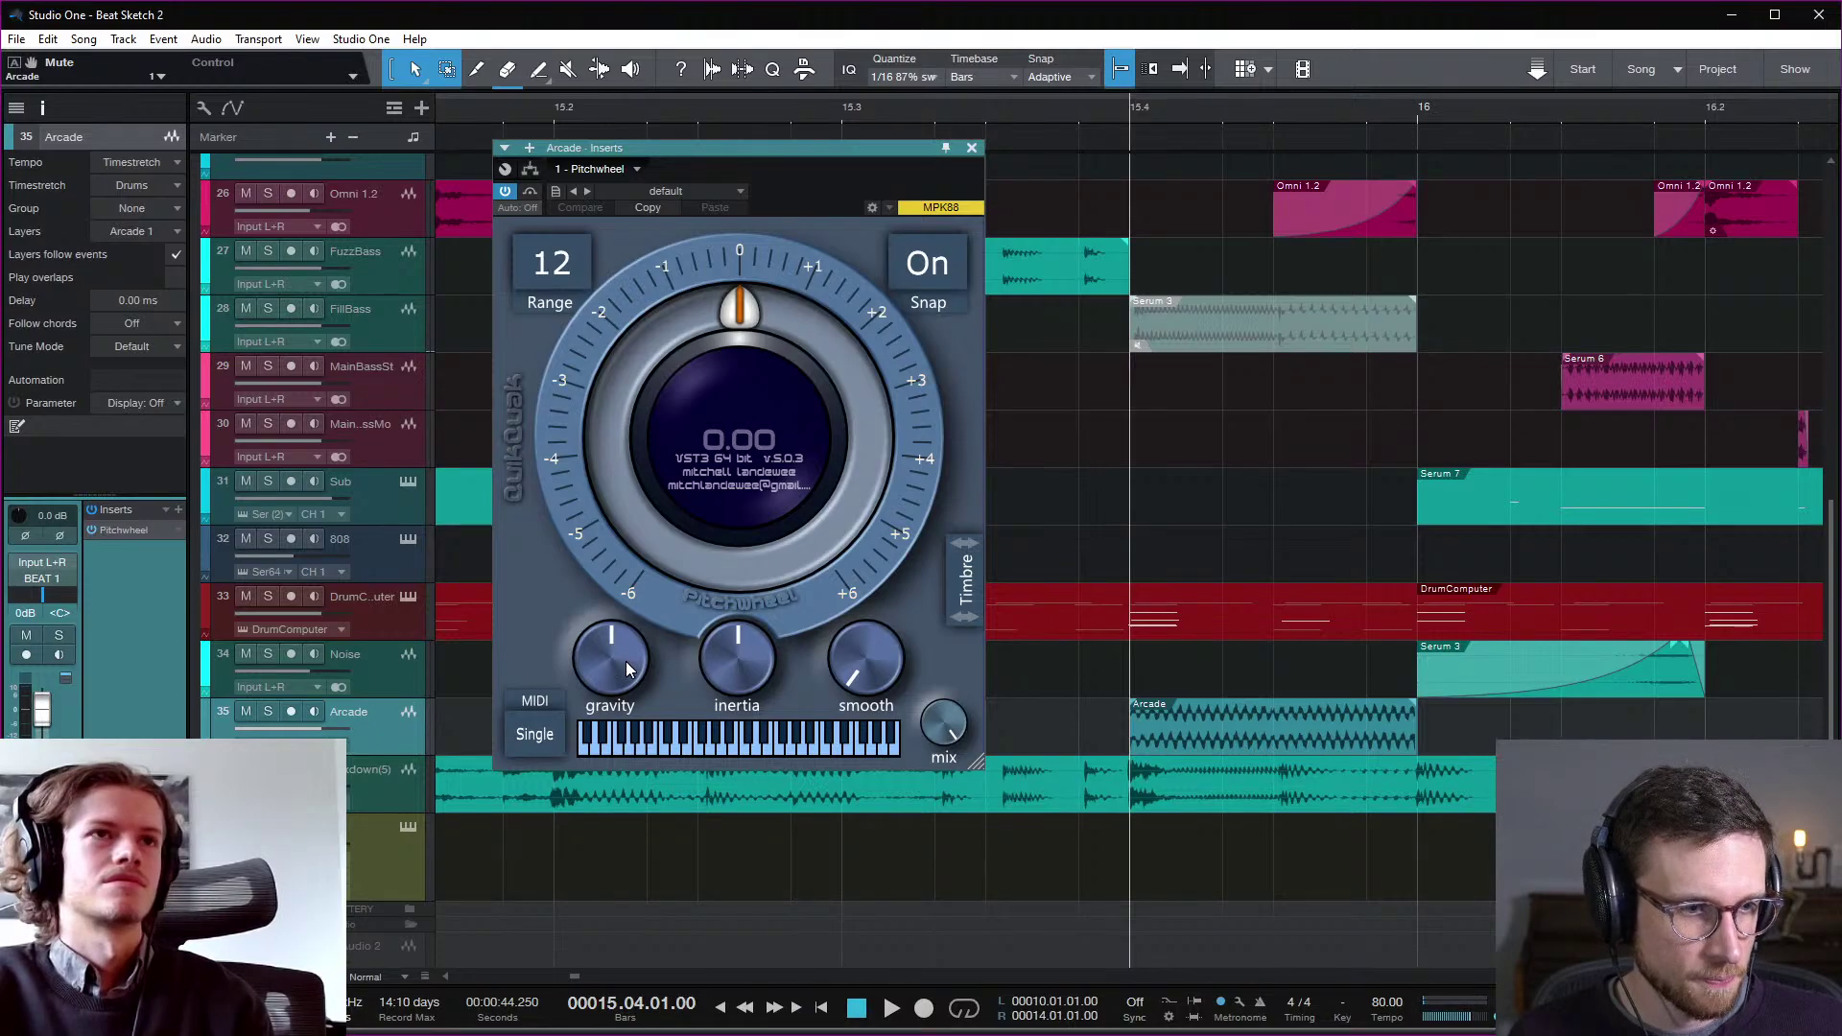
pyautogui.moveTo(753, 664); pyautogui.dragTo(765, 974)
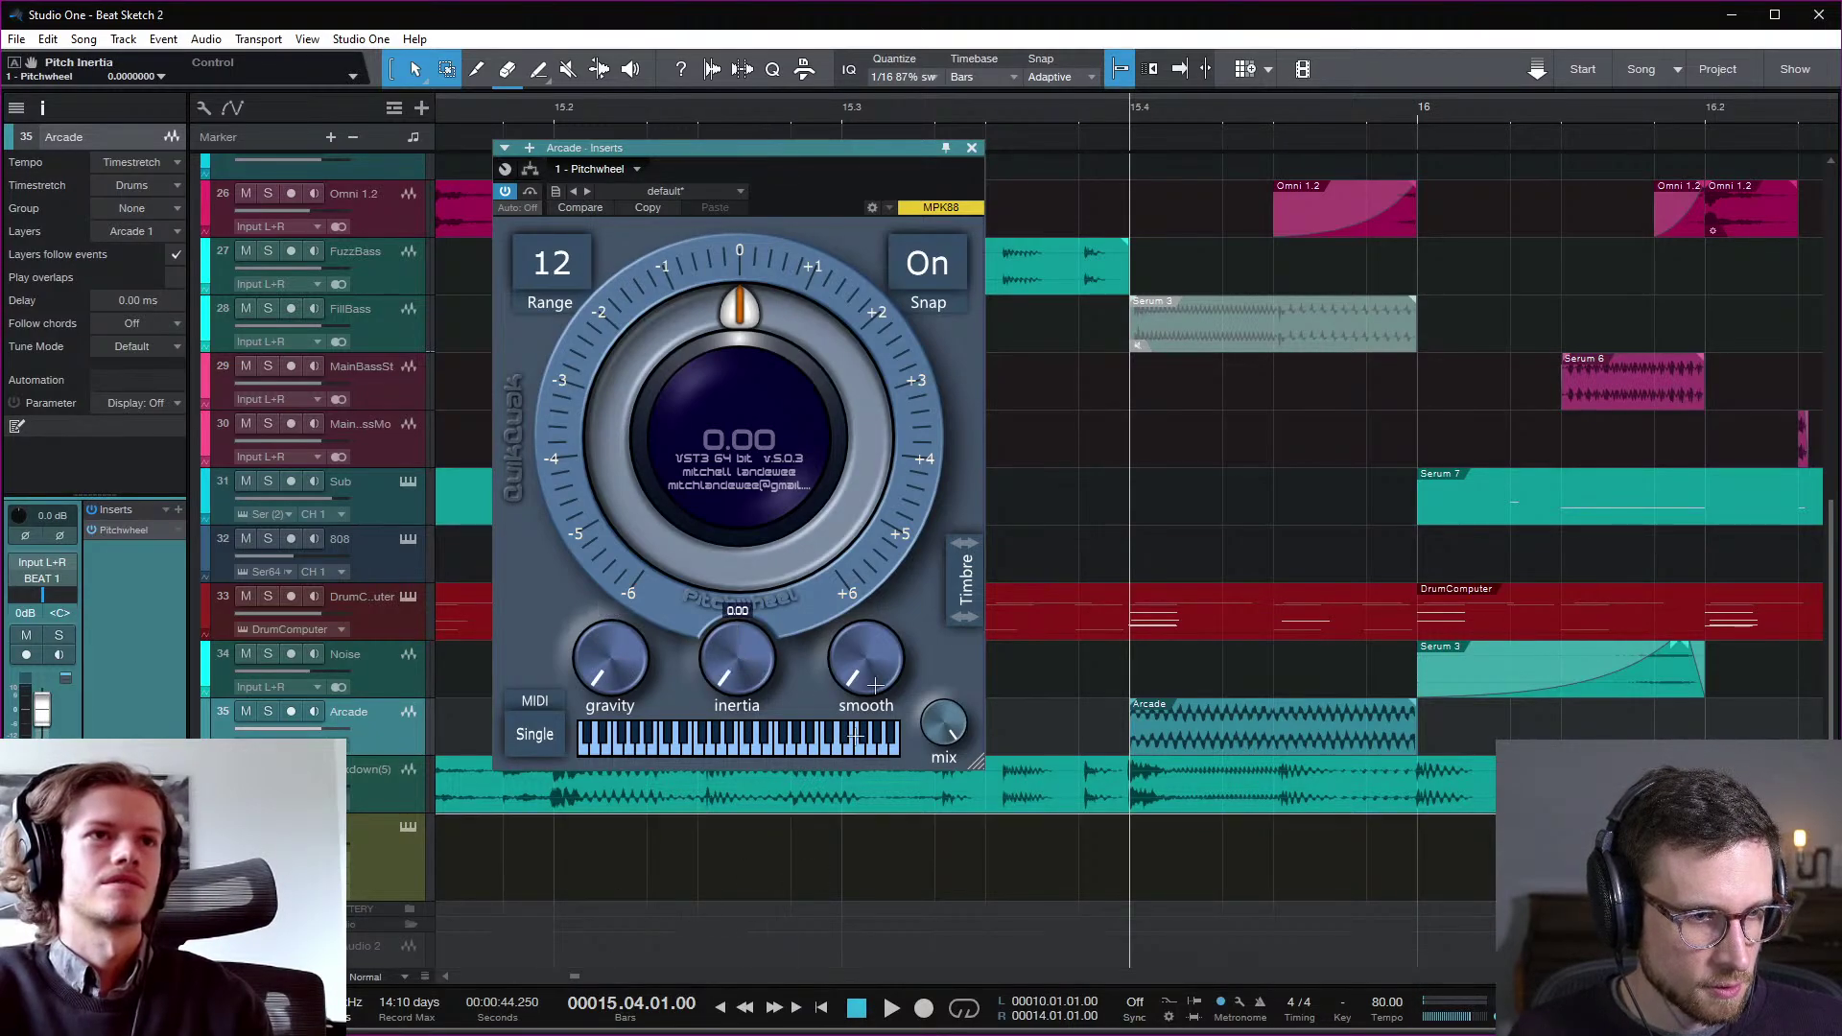
# Step: Set Pitchwheel's range to 24 and audition downward pitch bends on the Arcade chop
pyautogui.moveTo(731, 444); pyautogui.dragTo(741, 561)
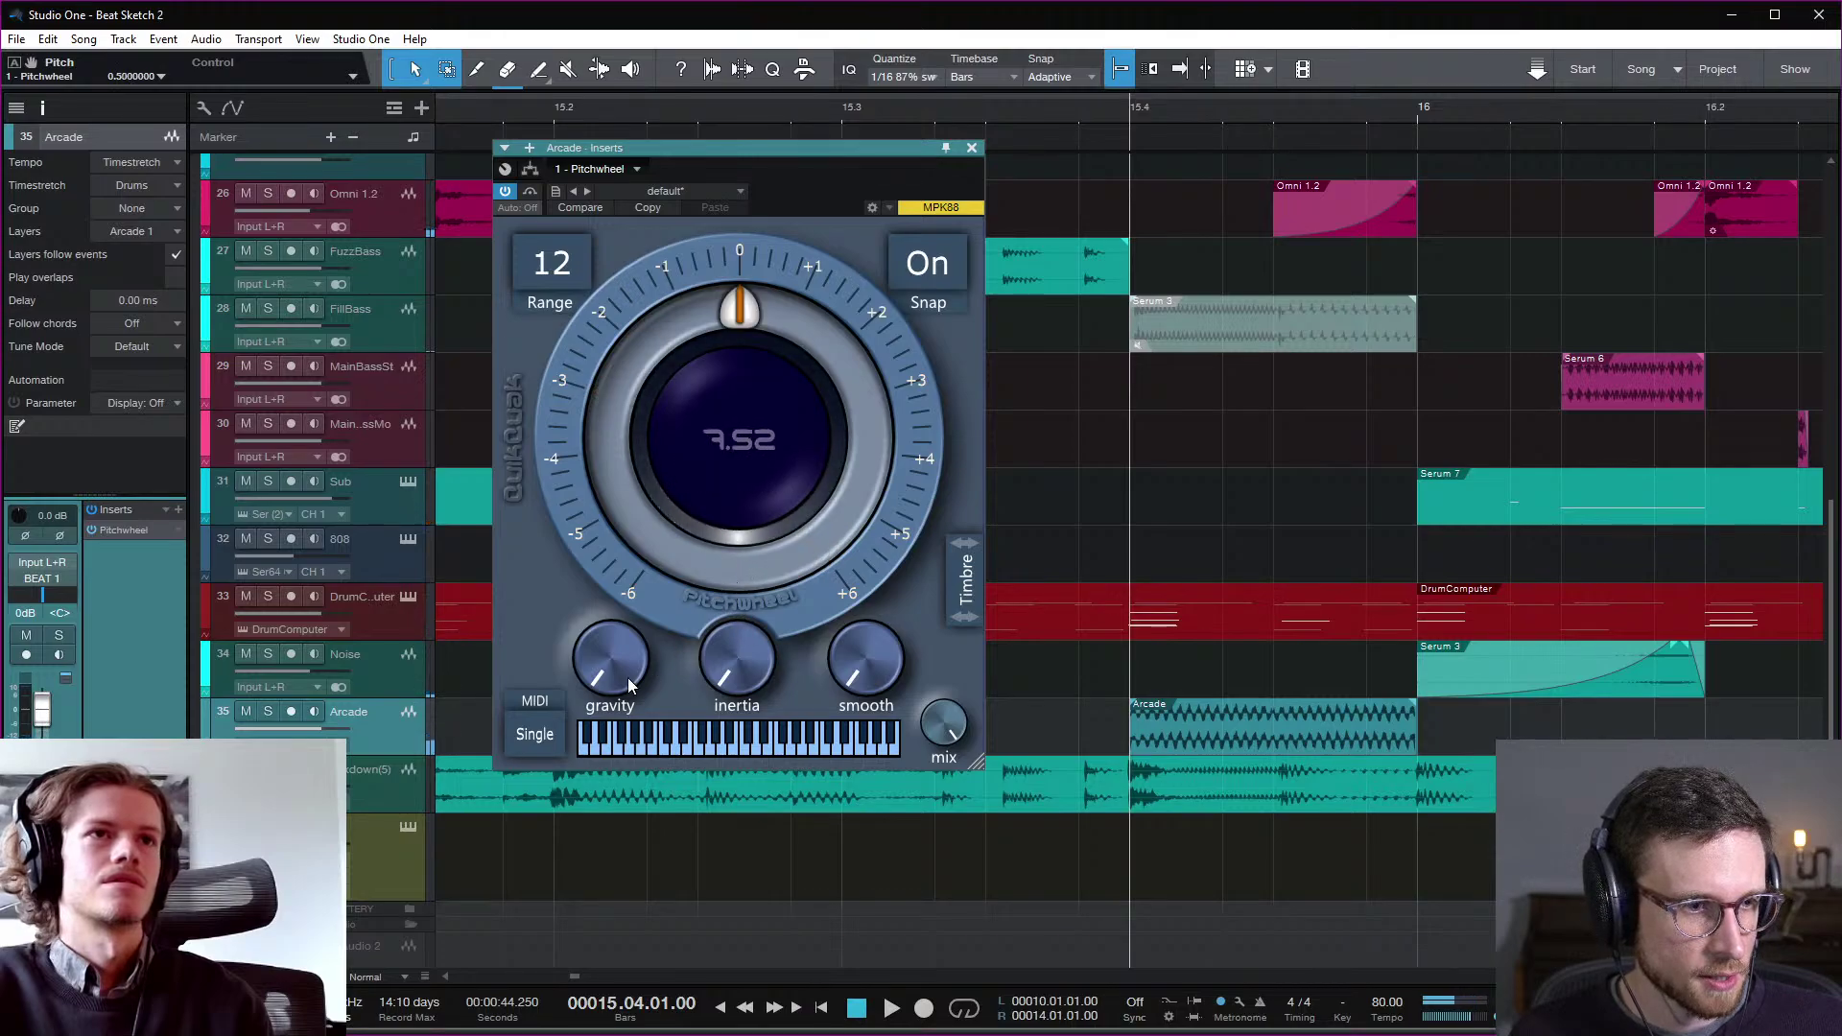
pyautogui.click(565, 275)
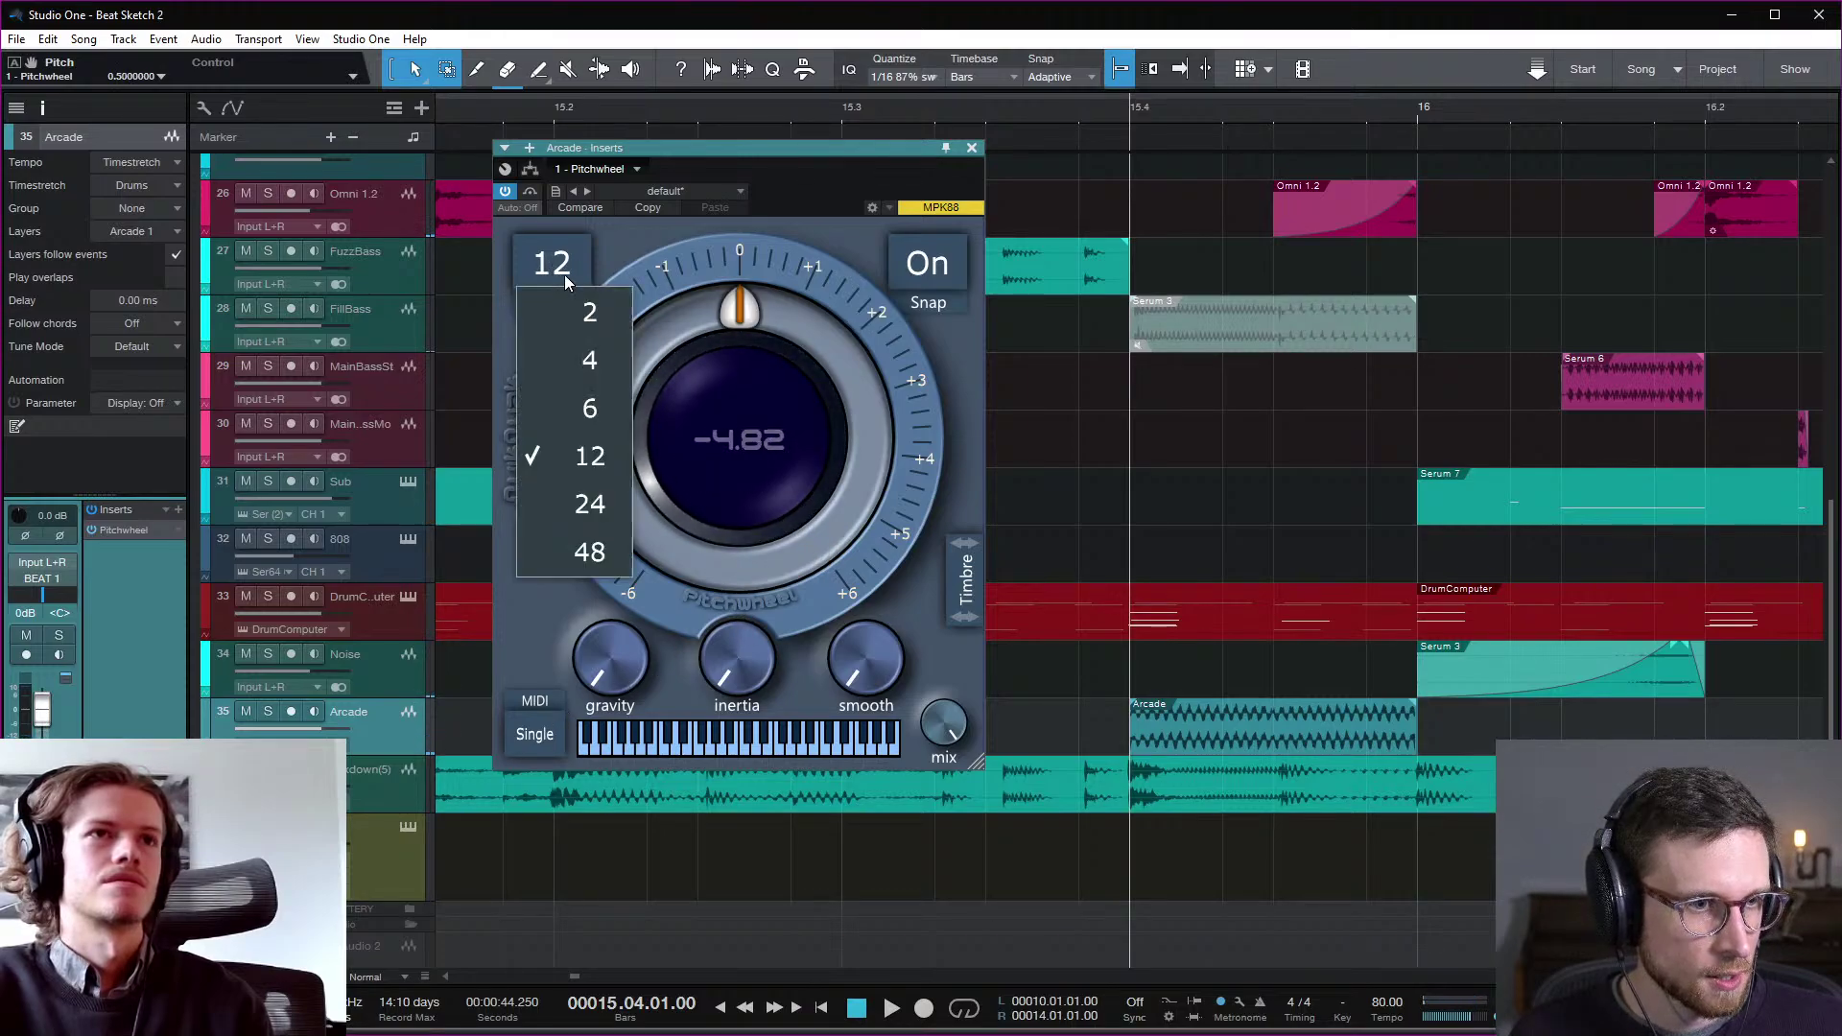
pyautogui.click(624, 484)
pyautogui.moveTo(722, 497)
pyautogui.mouseDown()
pyautogui.moveTo(721, 288)
pyautogui.moveTo(729, 567)
pyautogui.moveTo(745, 383)
pyautogui.moveTo(752, 527)
pyautogui.moveTo(748, 512)
pyautogui.mouseUp()
pyautogui.press('space')
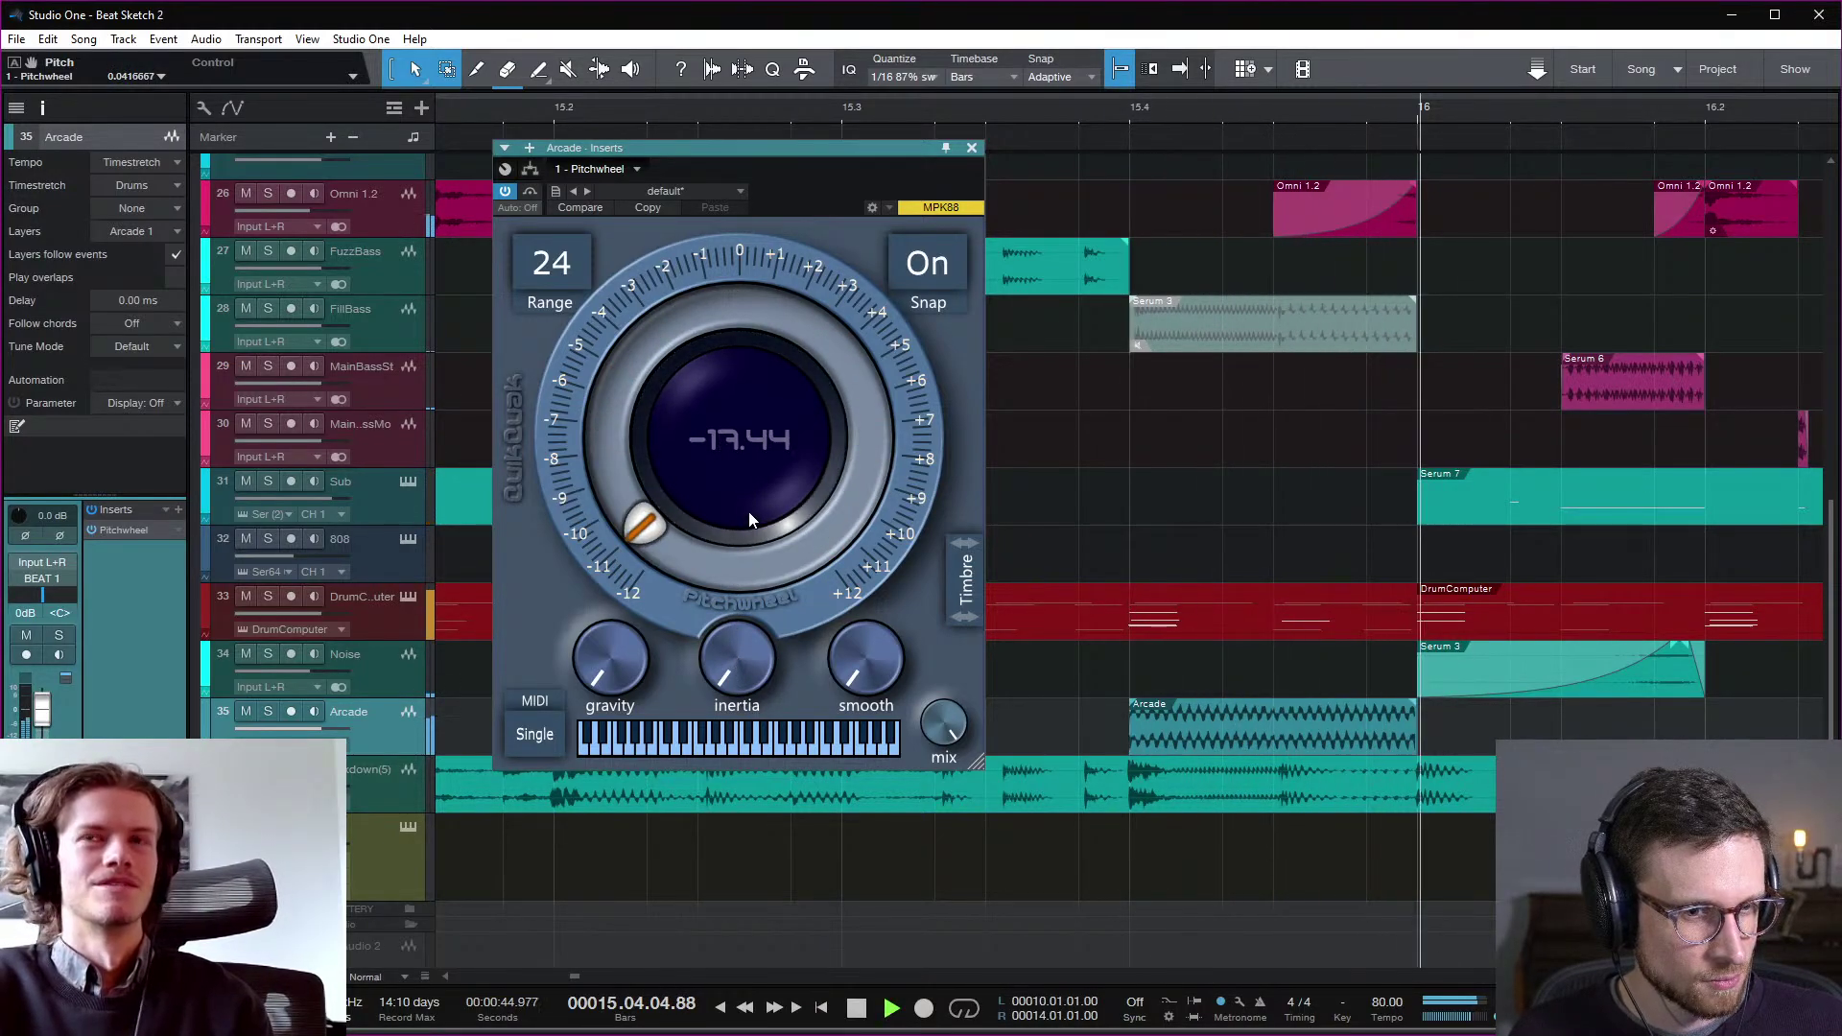
pyautogui.press('space')
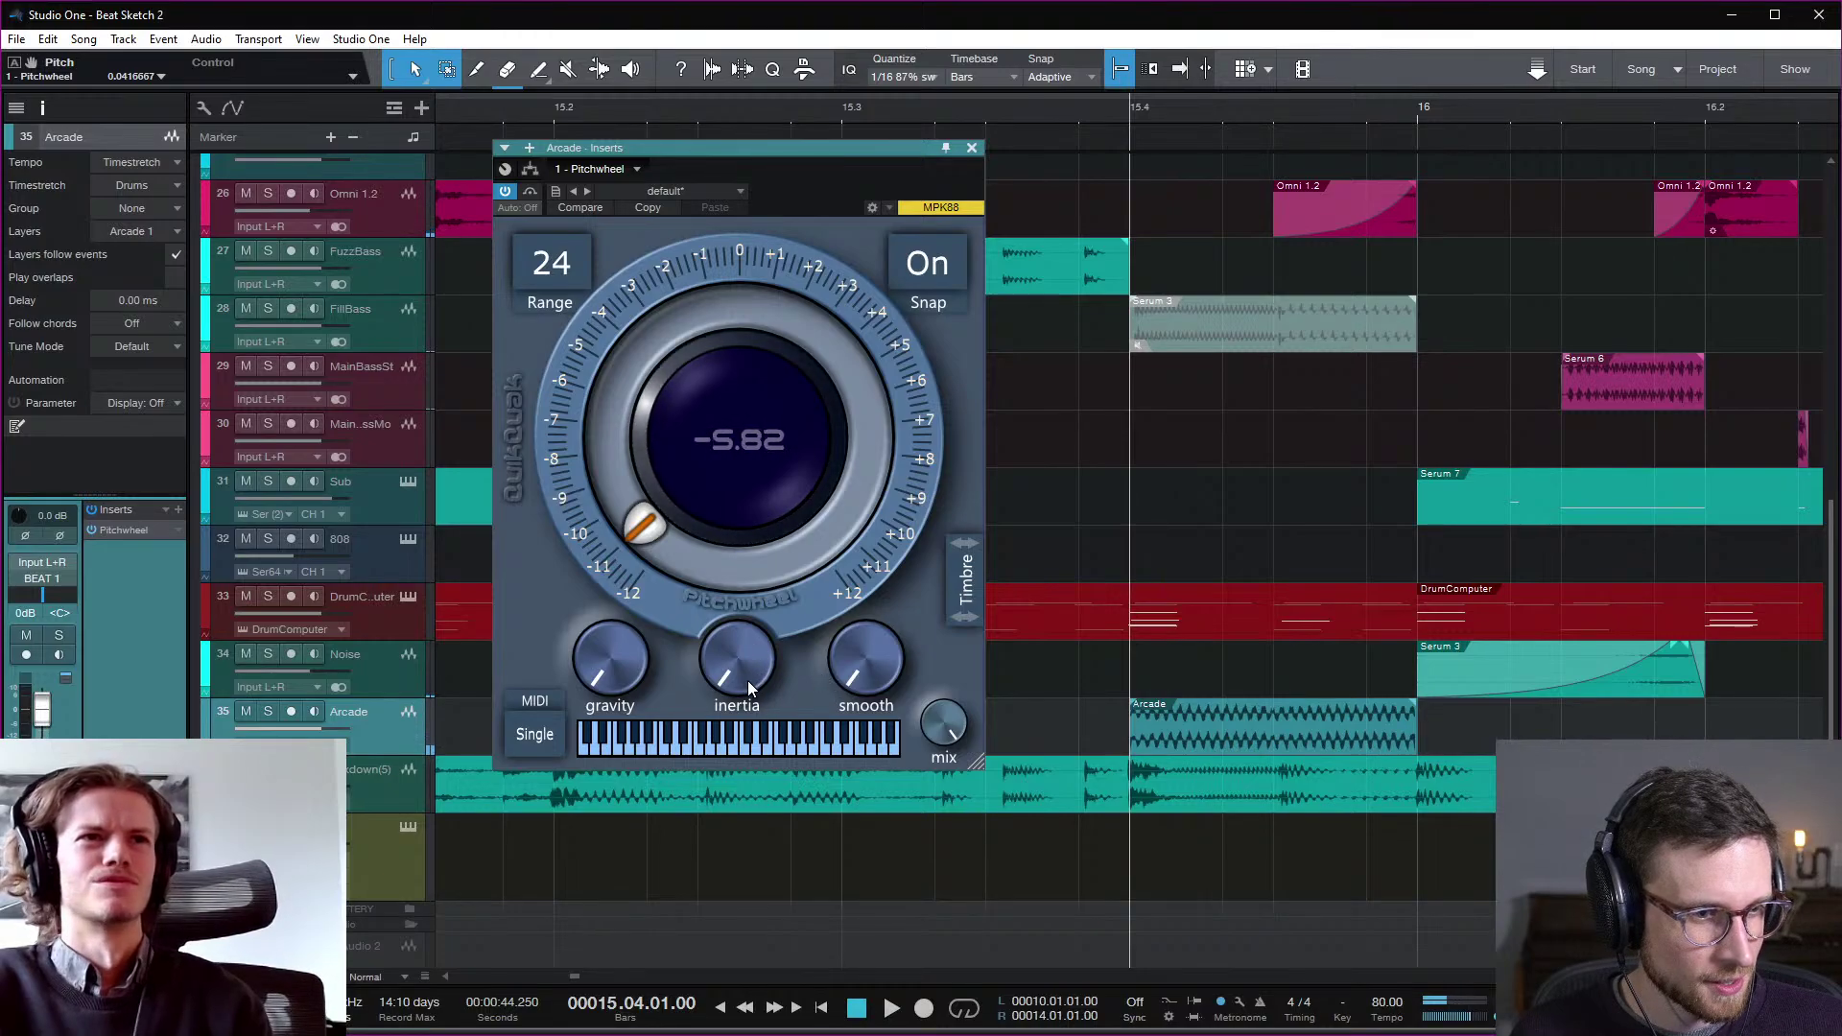
# Step: Set Pitchwheel's gravity to 1.00, try inertia at maximum and return it to minimum while auditioning pitch bends
pyautogui.moveTo(747, 681); pyautogui.dragTo(768, 501)
pyautogui.moveTo(636, 657); pyautogui.dragTo(786, 682)
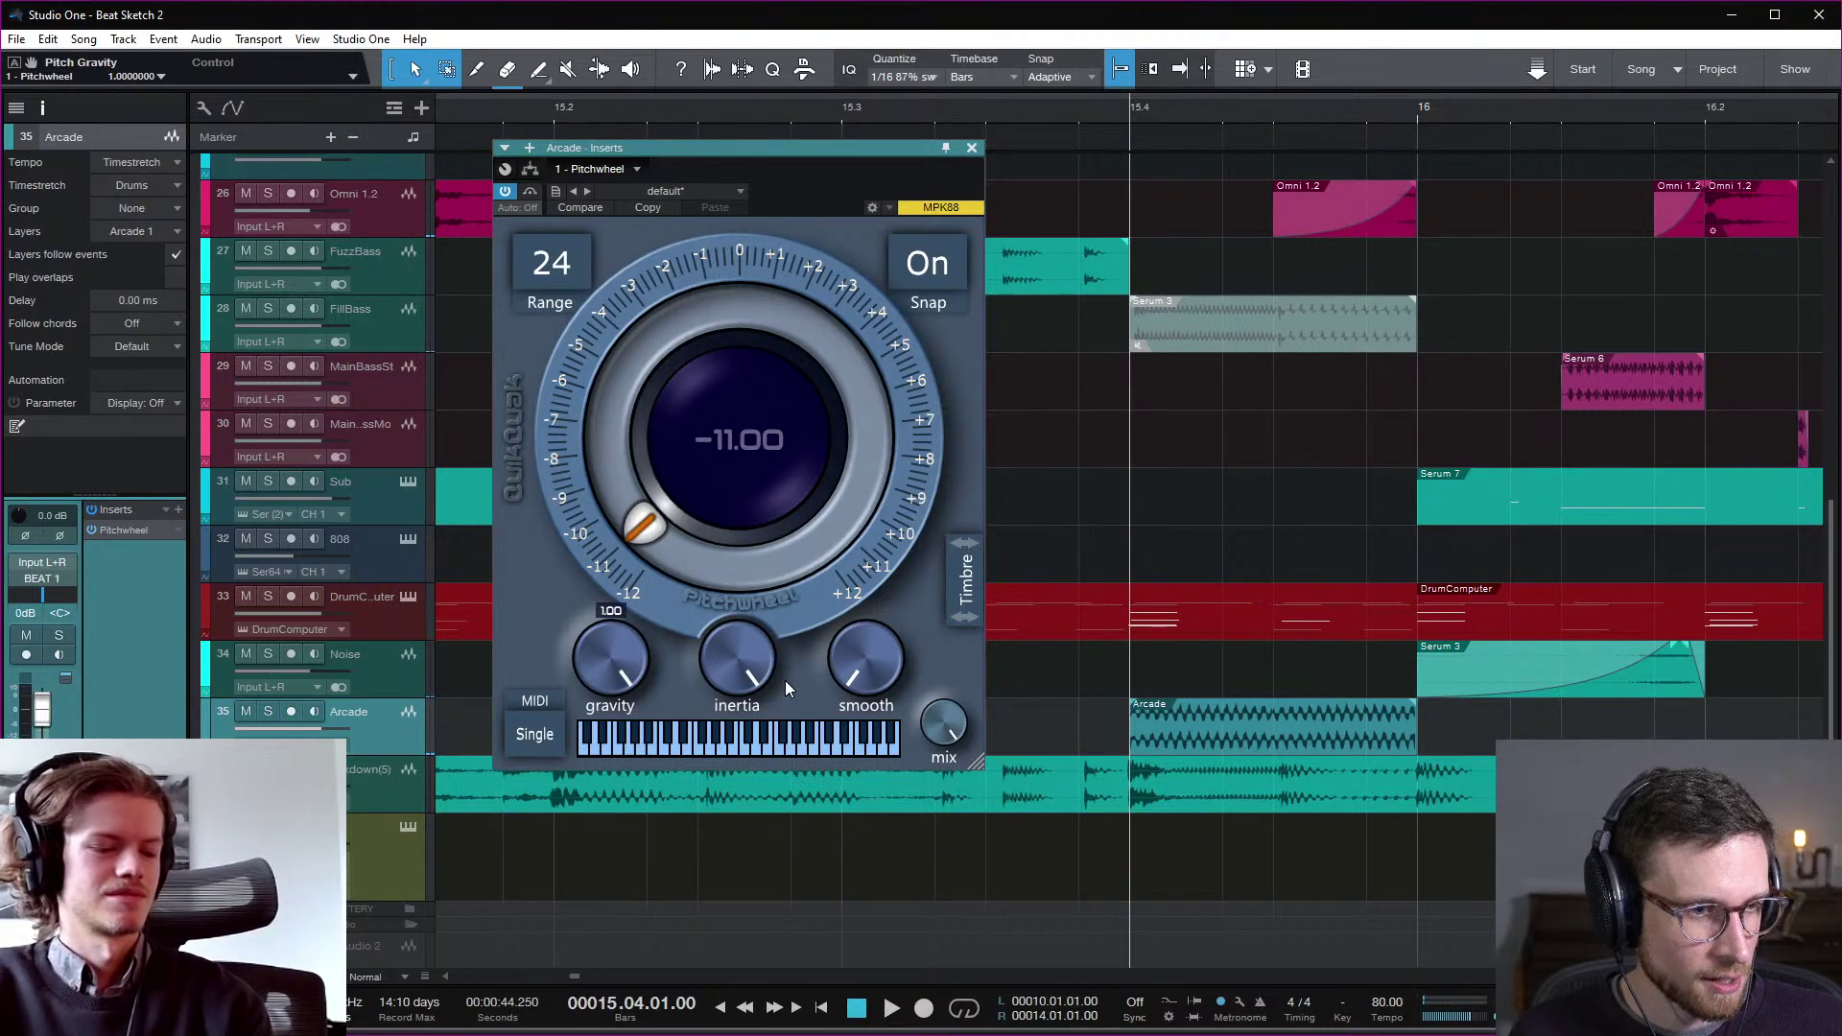
pyautogui.press('space')
pyautogui.moveTo(815, 595); pyautogui.dragTo(752, 526)
pyautogui.press('space')
pyautogui.press('space')
pyautogui.press('space')
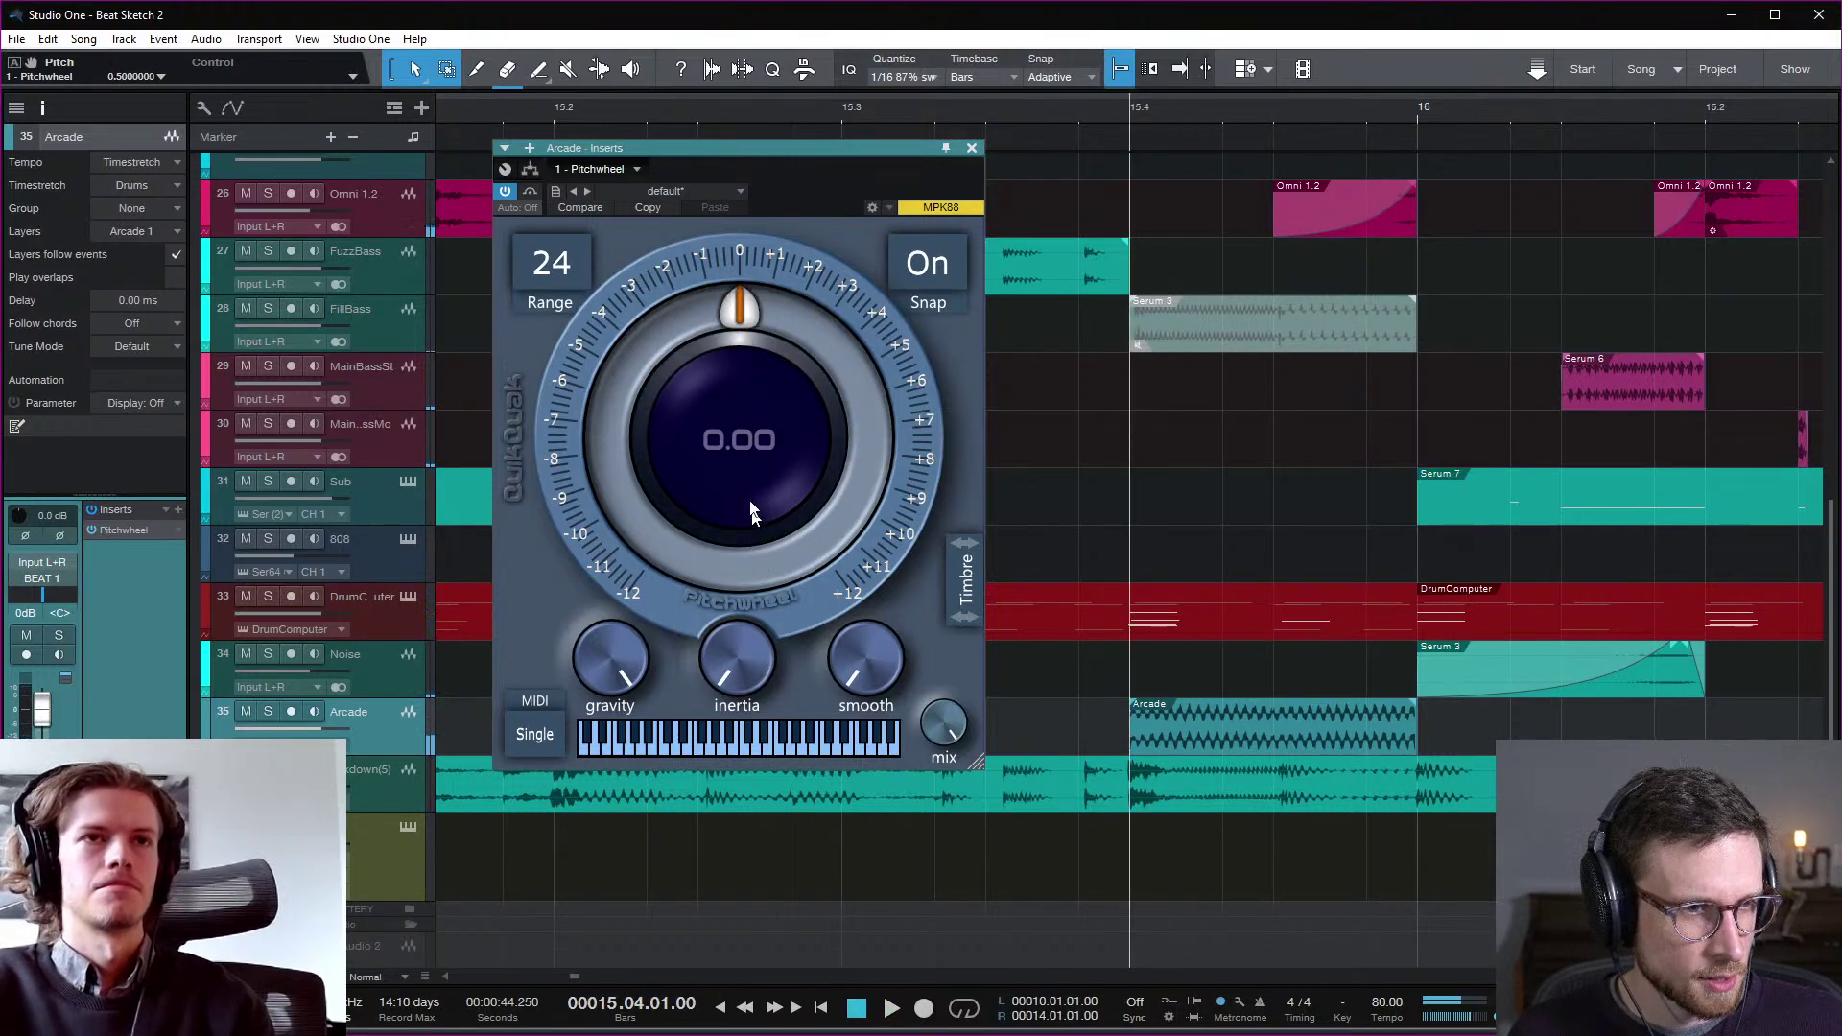
# Step: Play the Arcade chop from 15.04.01 while bending its pitch with the Pitchwheel dial to rehearse the movement
pyautogui.moveTo(731, 443); pyautogui.dragTo(754, 251)
pyautogui.press('space')
pyautogui.press('space')
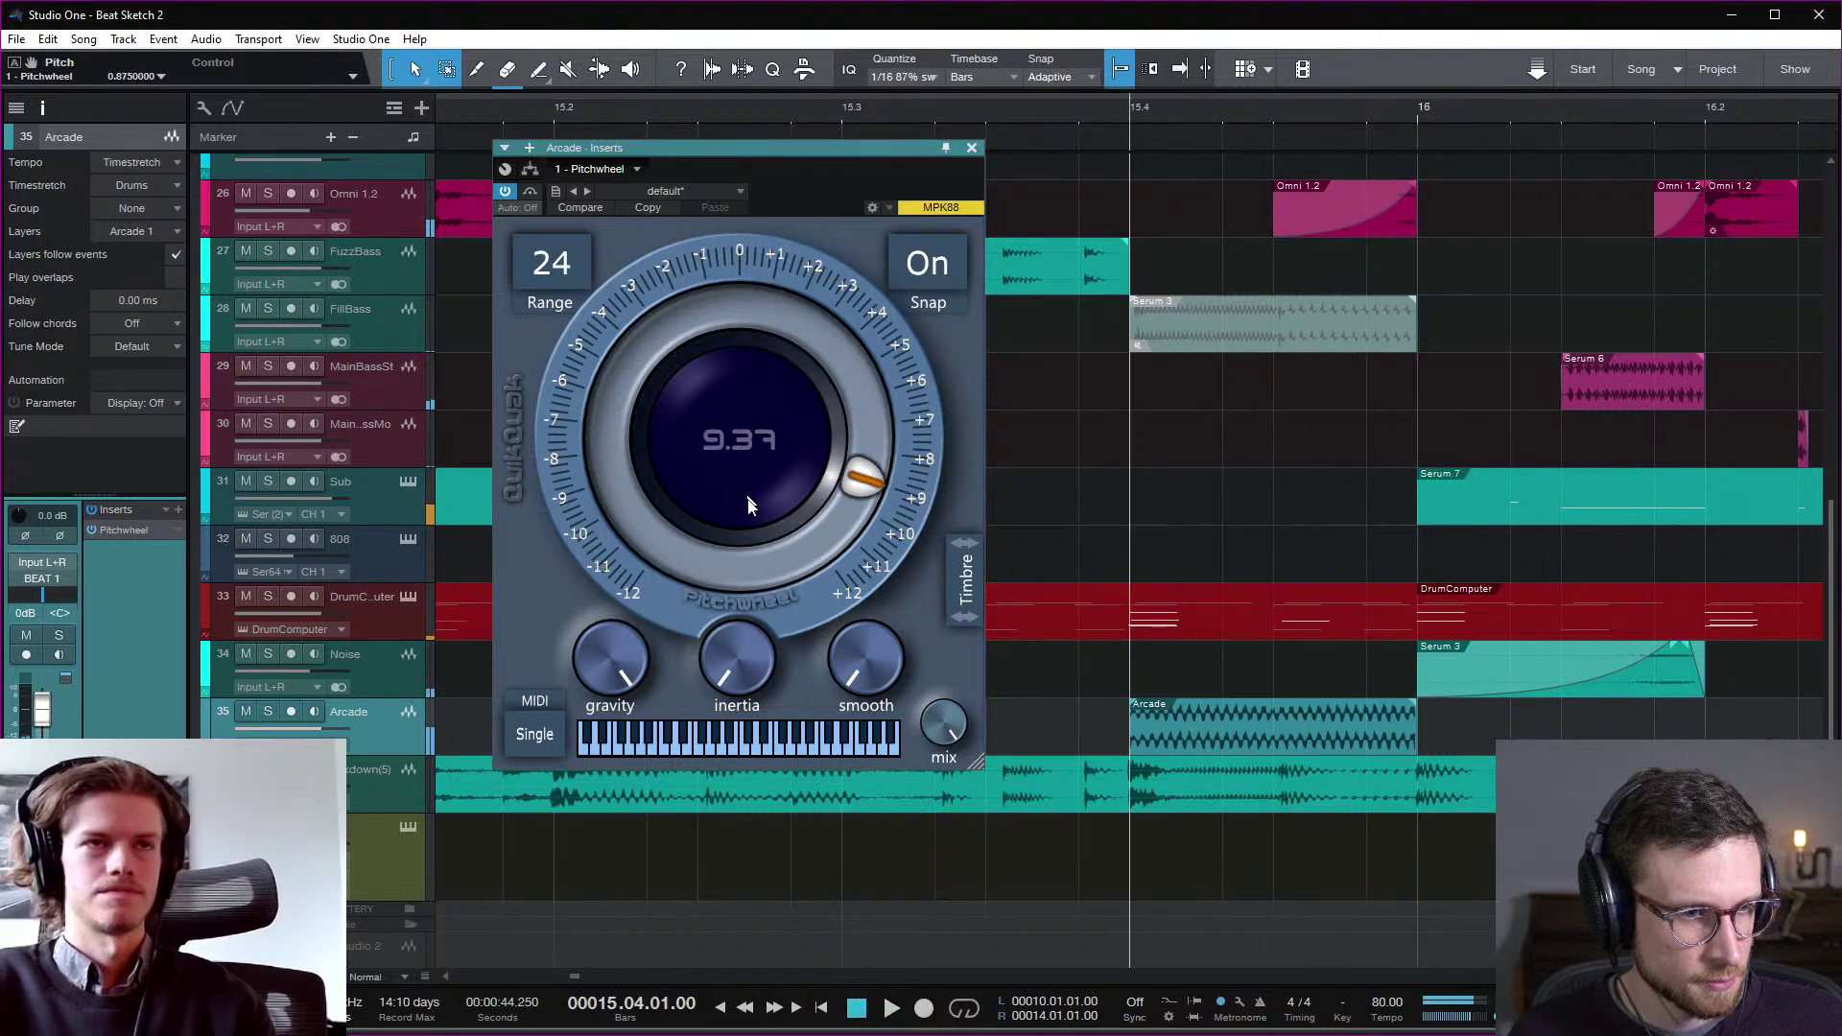
pyautogui.press('space')
pyautogui.moveTo(750, 545); pyautogui.dragTo(767, 408)
pyautogui.press('space')
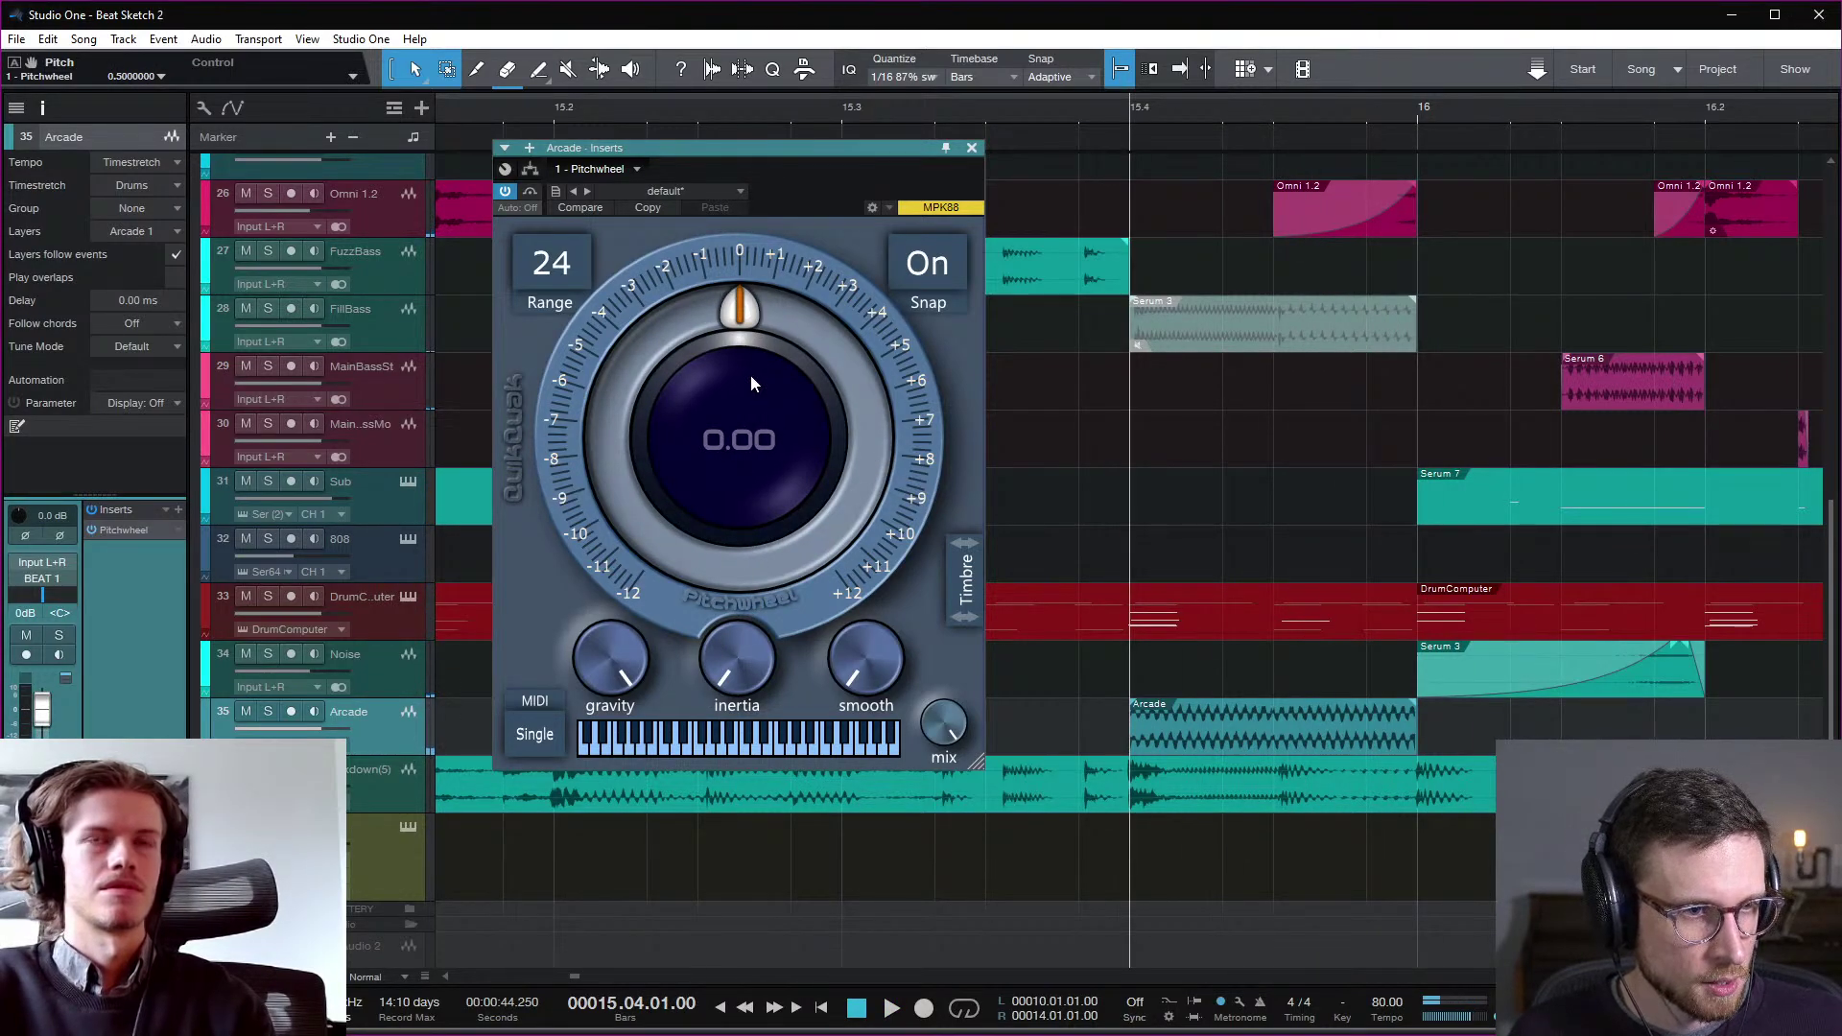
# Step: Set Pitchwheel's automation mode to Touch, record a pitch bend over the Arcade chop, and close the effect window
pyautogui.click(518, 208)
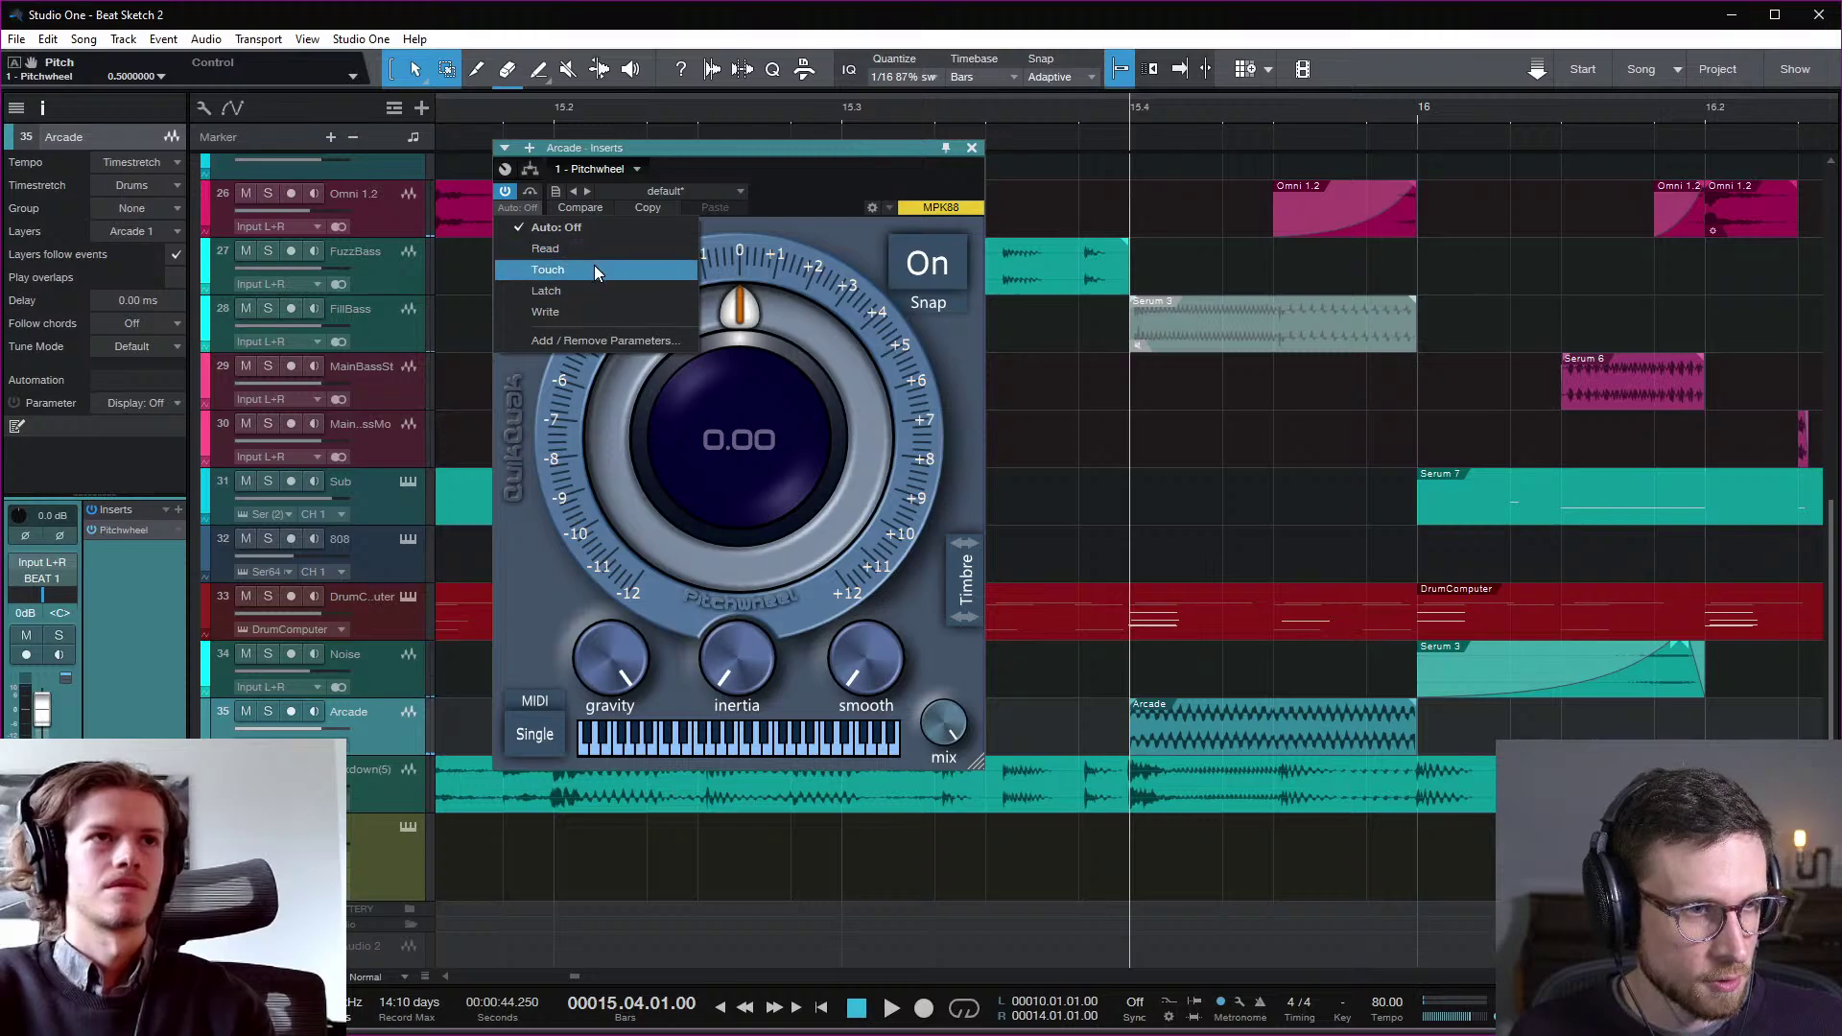
pyautogui.click(595, 265)
pyautogui.press('space')
pyautogui.moveTo(731, 477); pyautogui.dragTo(802, 411)
pyautogui.press('space')
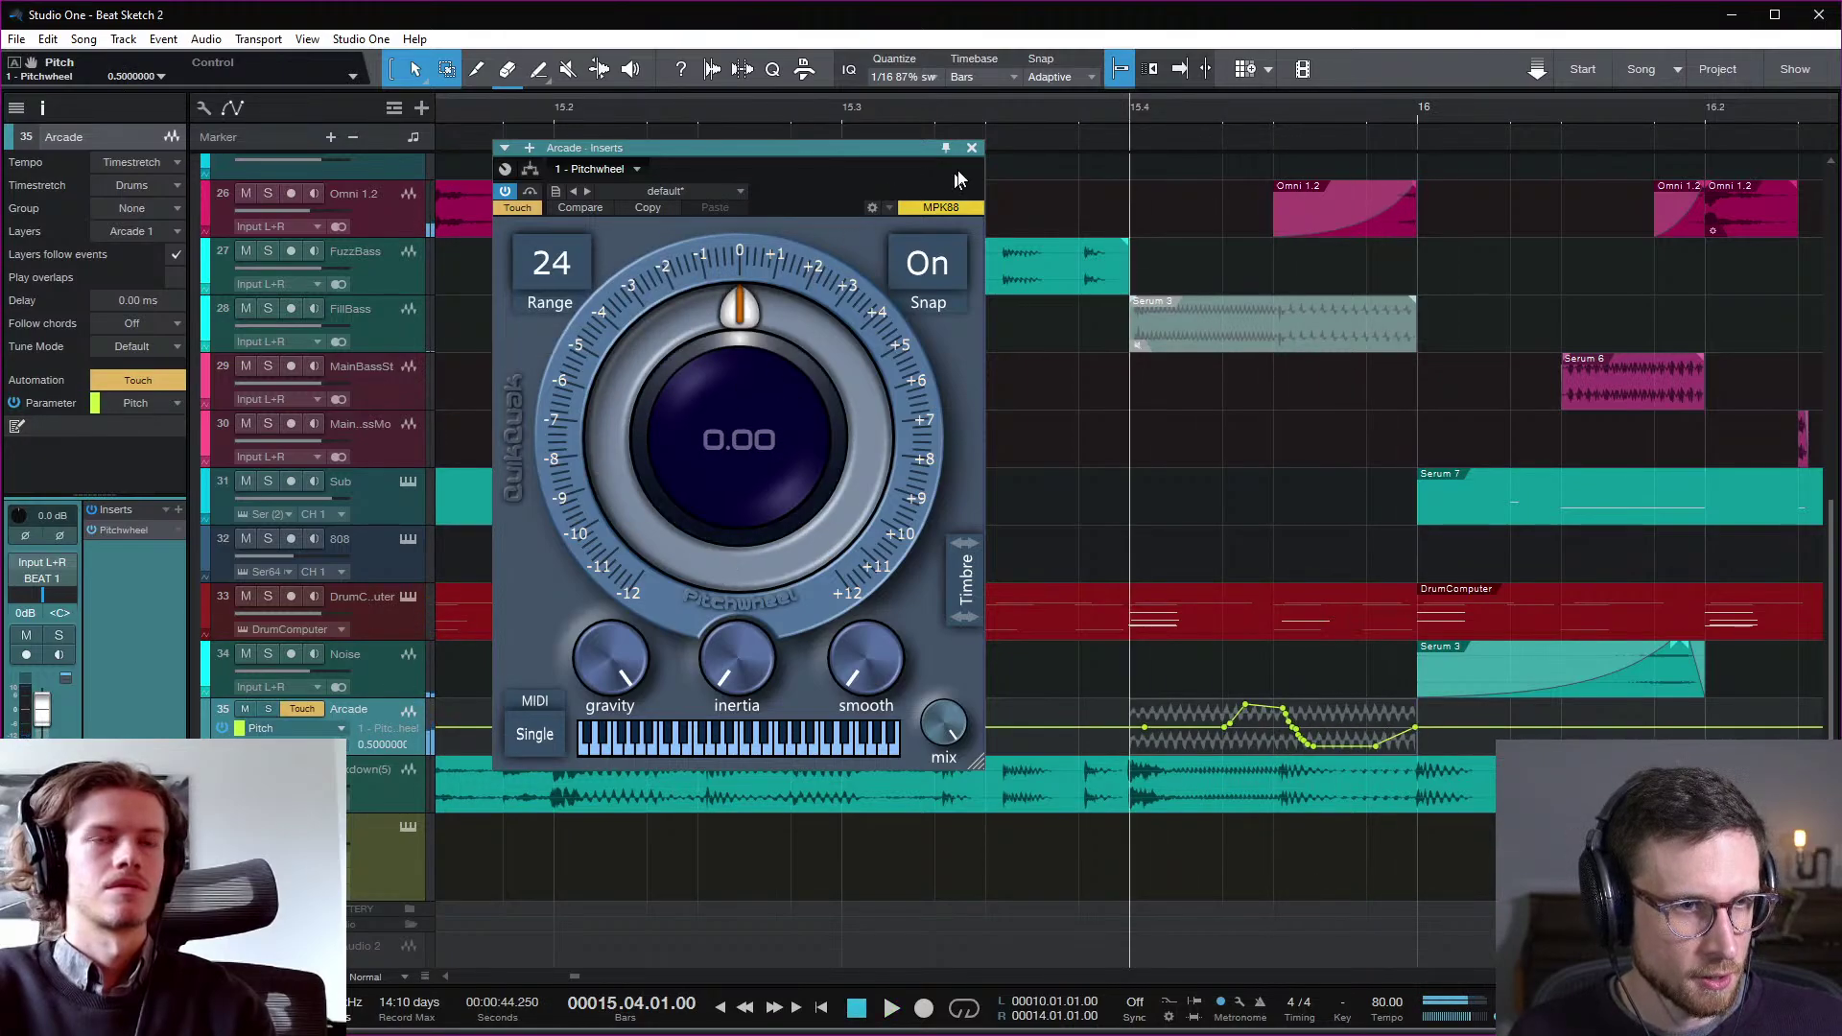
pyautogui.click(971, 149)
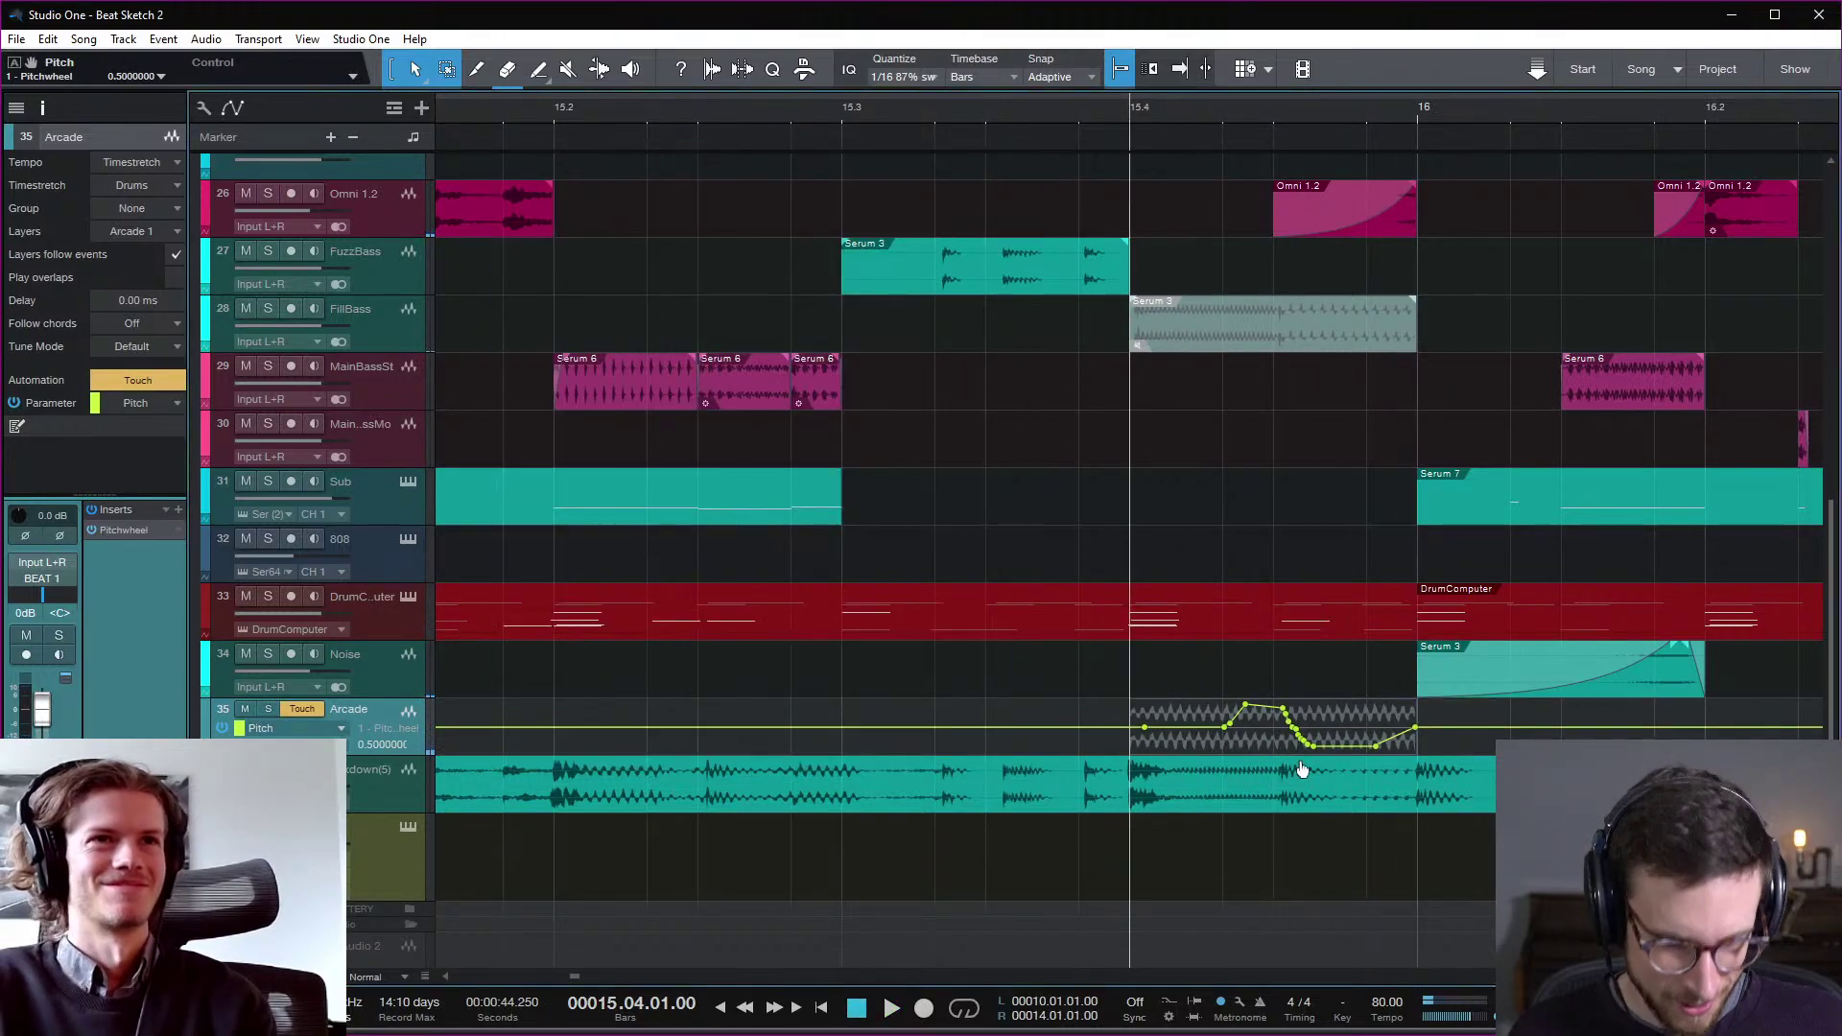
# Step: Replace the recorded bend with a curved pitch rise from 15.04.03 to bar 16 in the Arcade automation, and audition it
pyautogui.press('e')
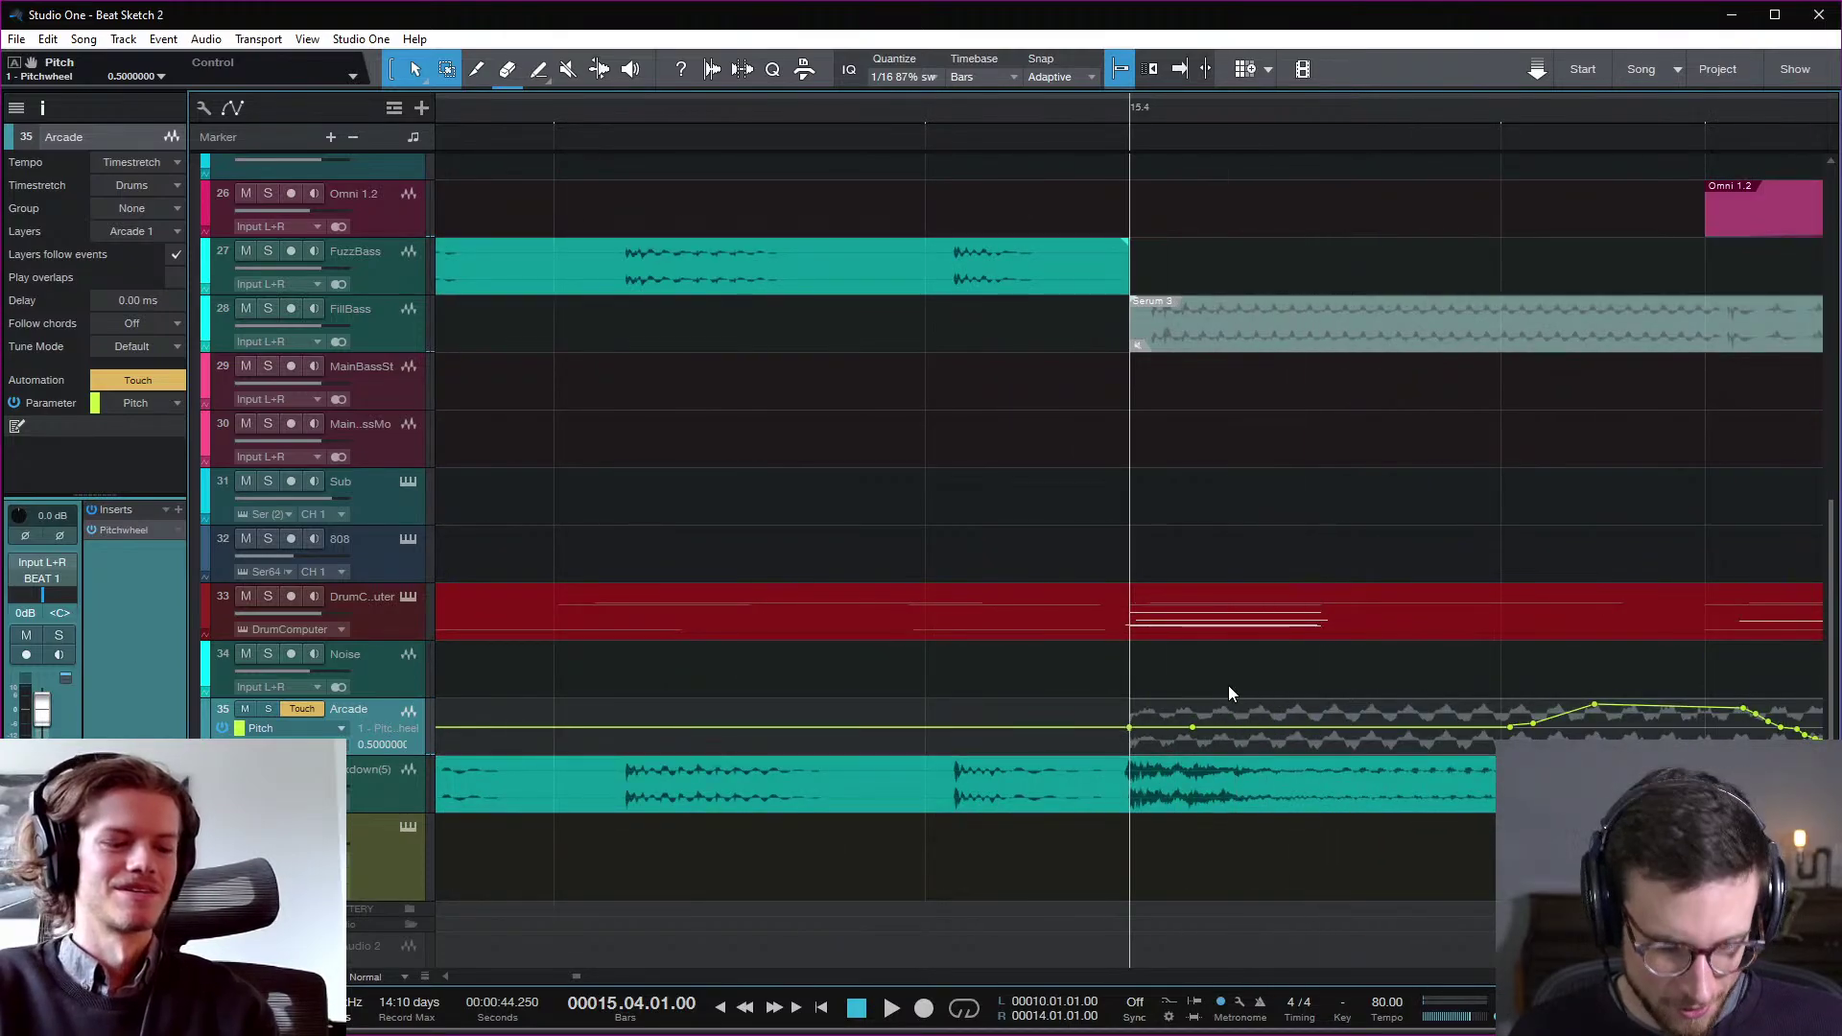
pyautogui.press('w')
pyautogui.press('w')
pyautogui.press('w')
pyautogui.press('w')
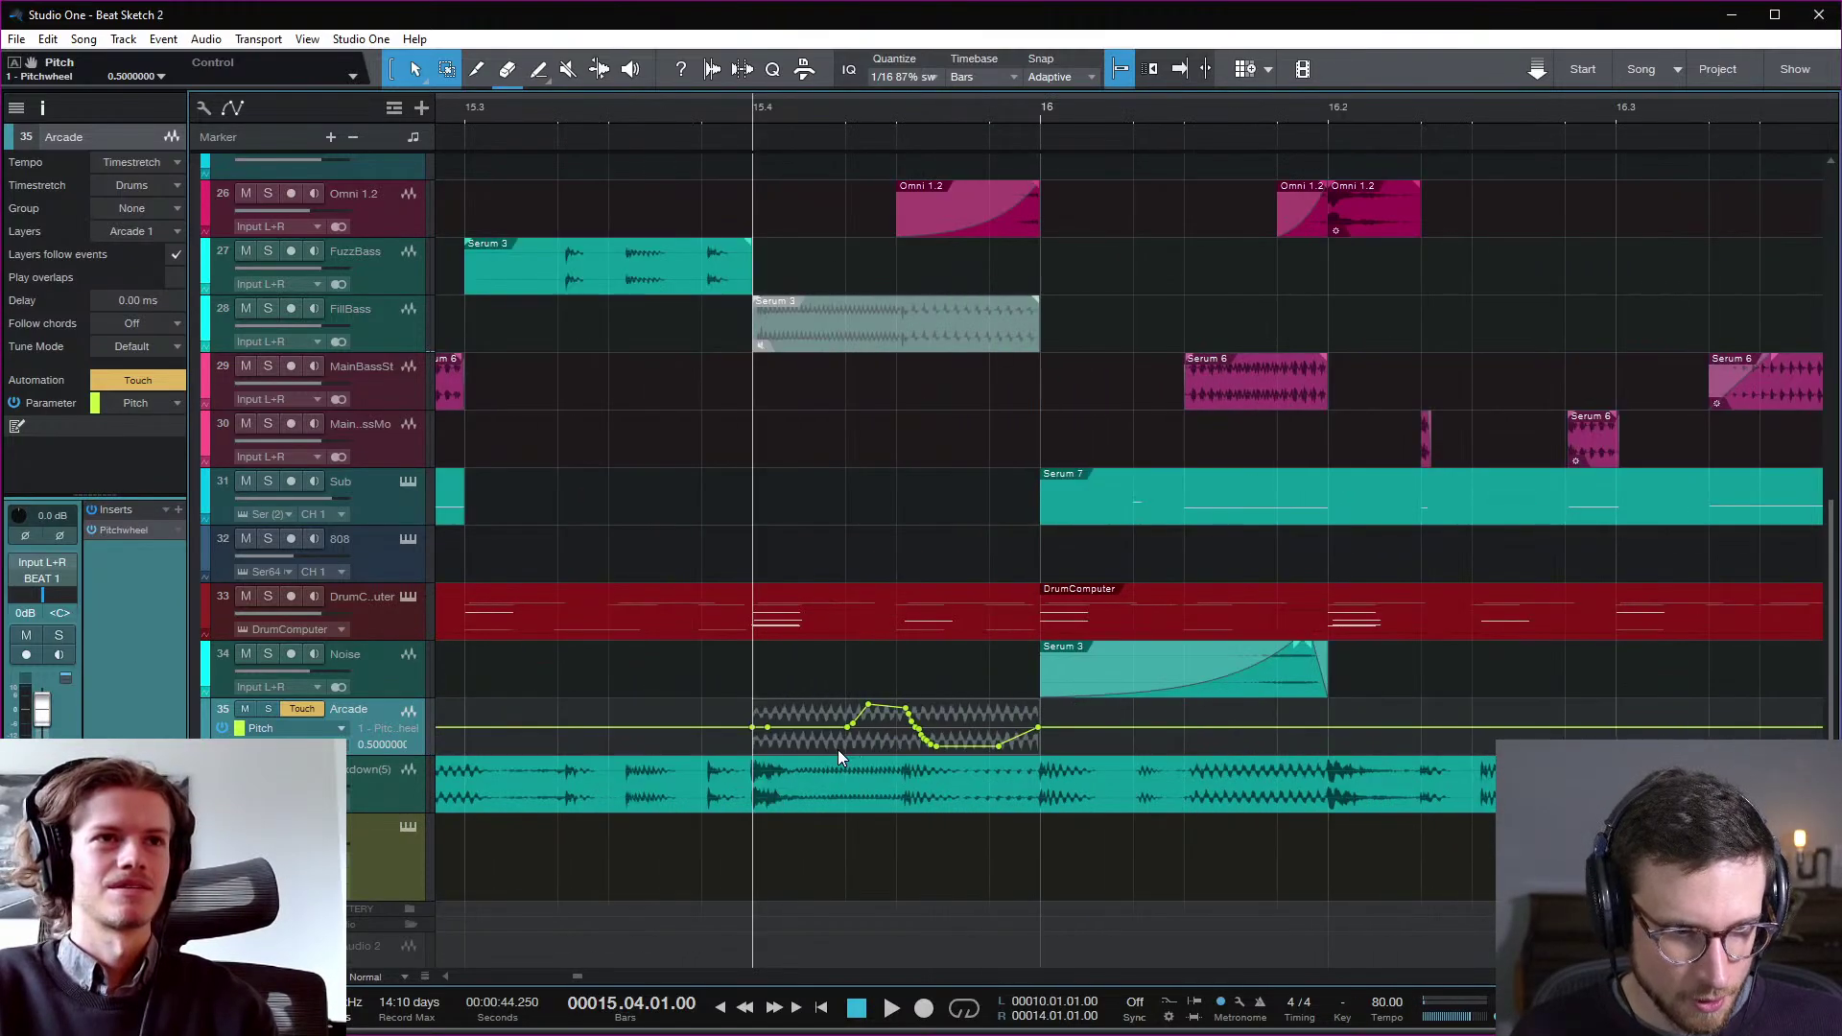
pyautogui.press('Delete')
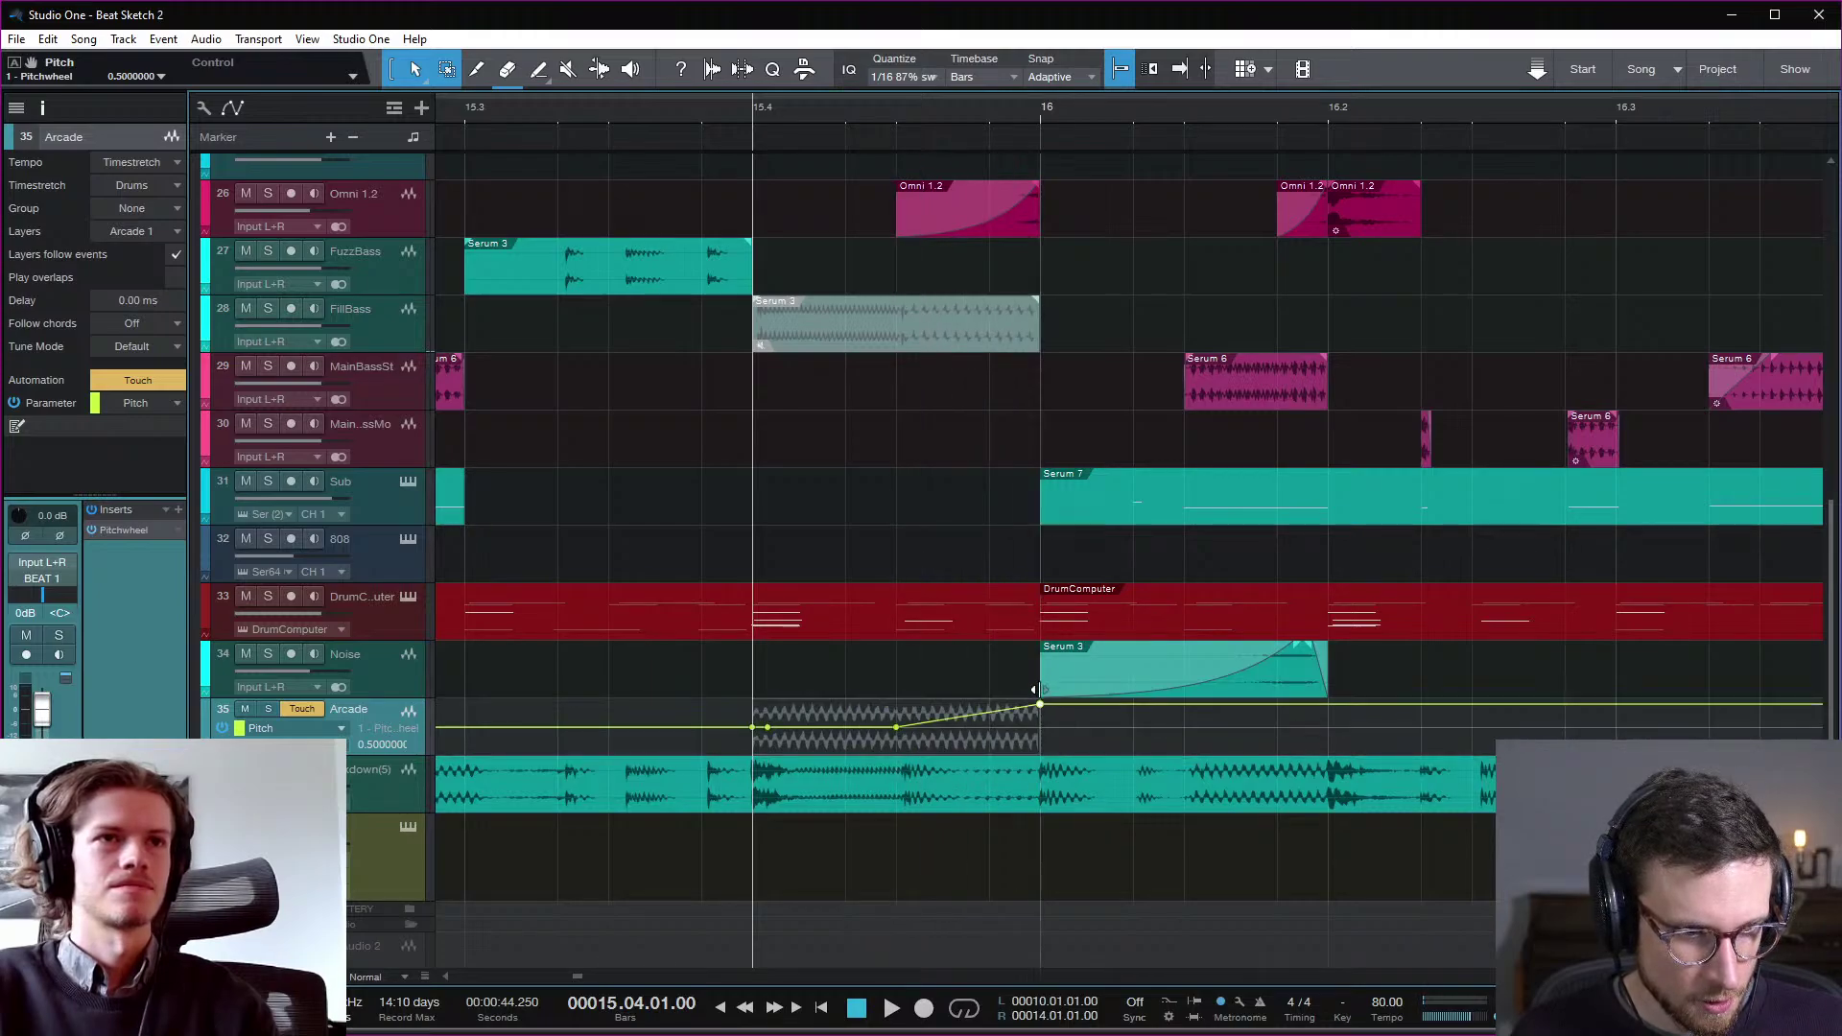
pyautogui.moveTo(971, 728); pyautogui.dragTo(969, 727)
pyautogui.press('space')
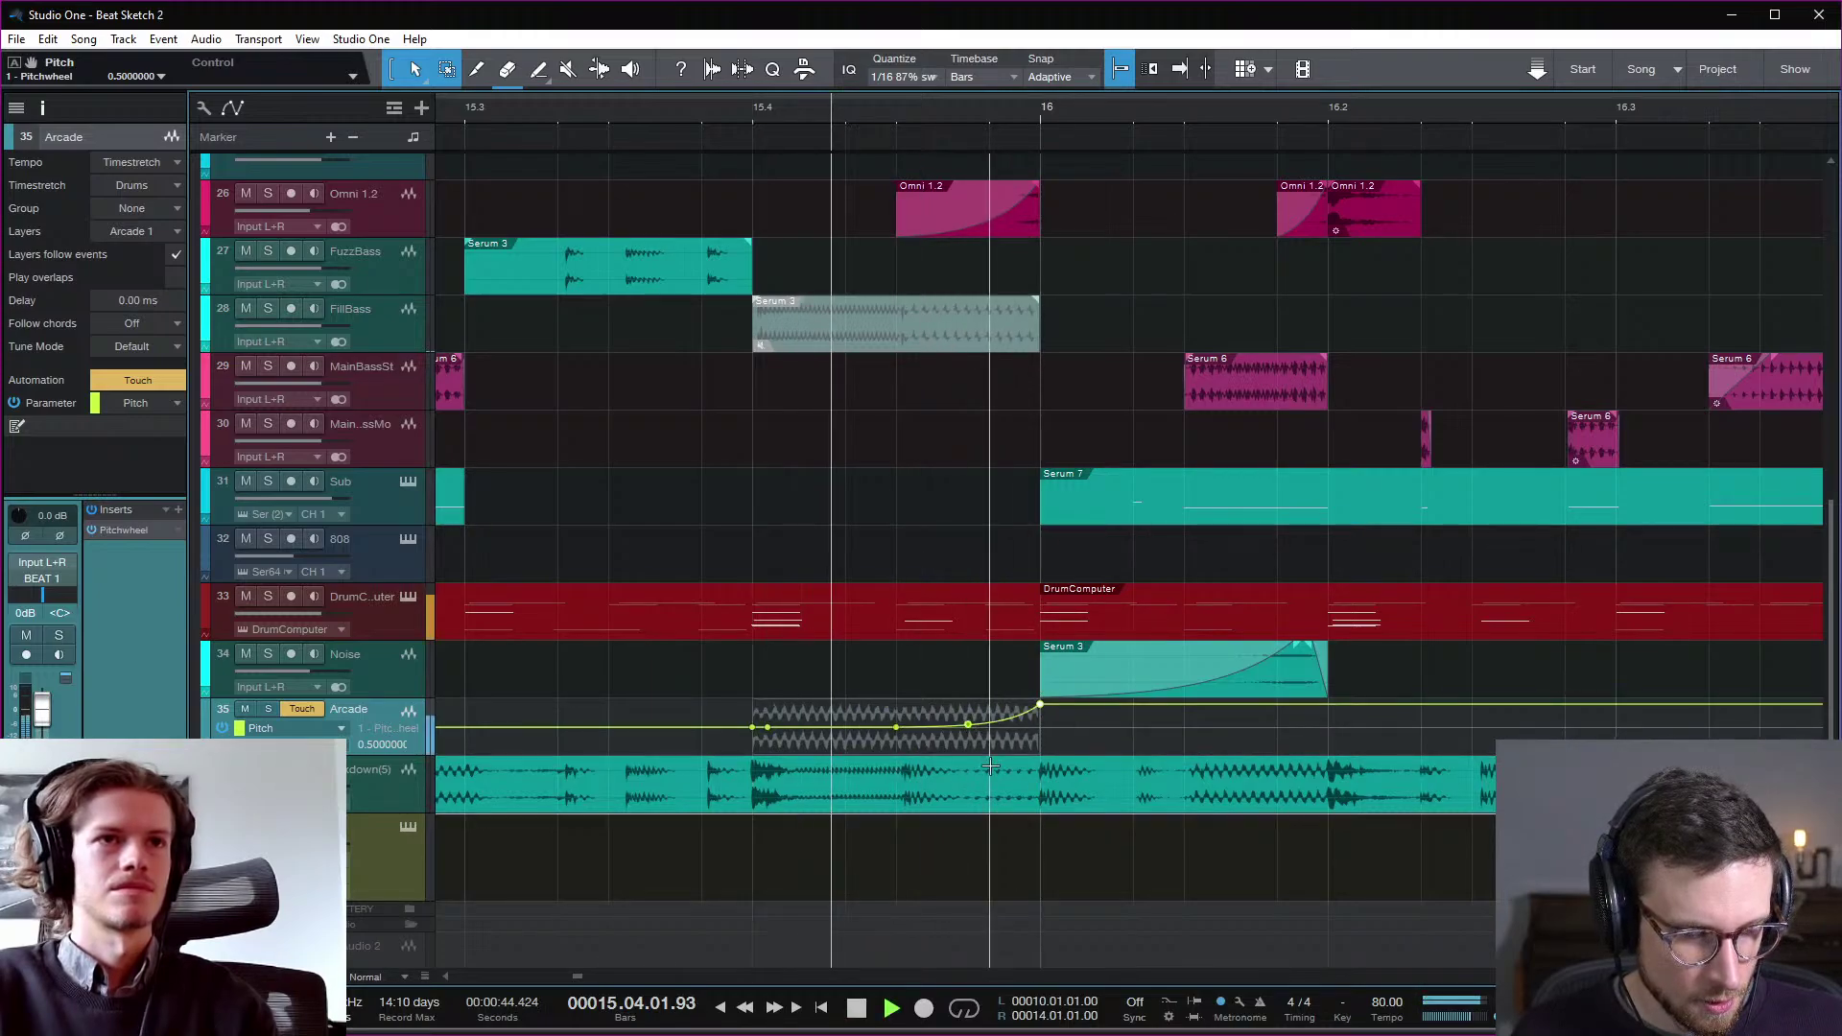
pyautogui.press('space')
pyautogui.press('space')
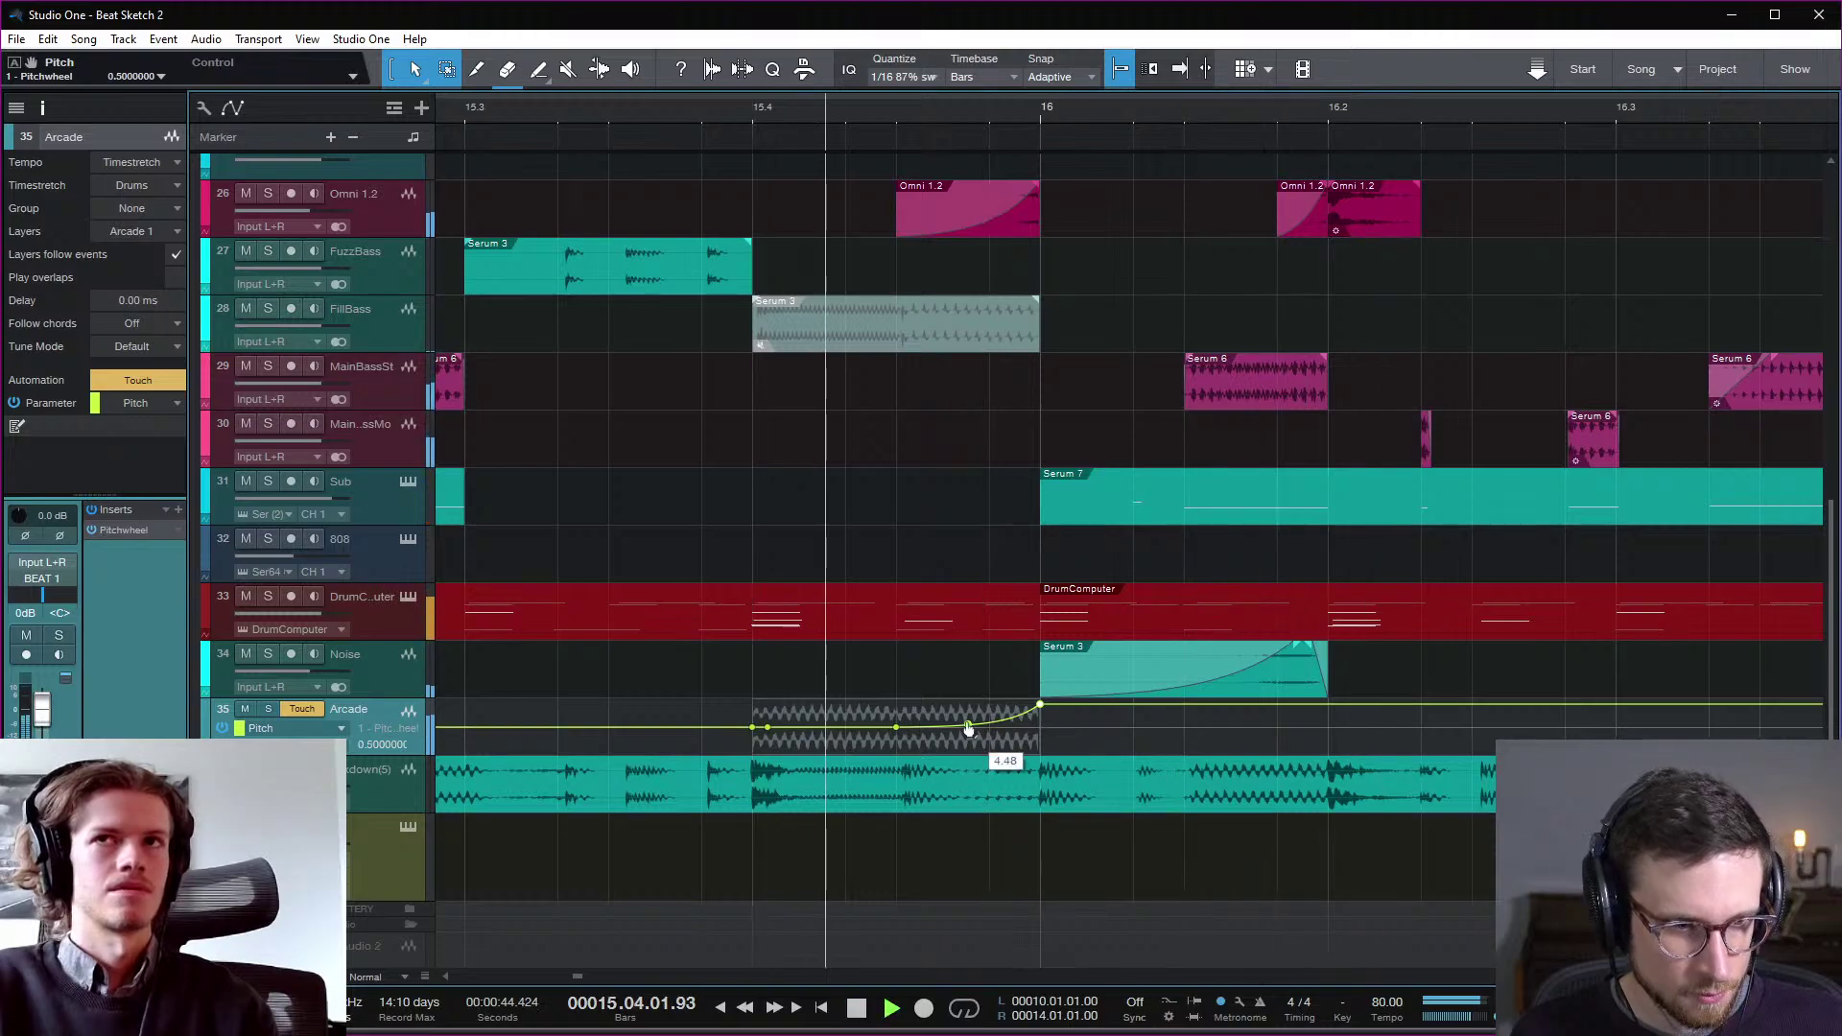
pyautogui.press('space')
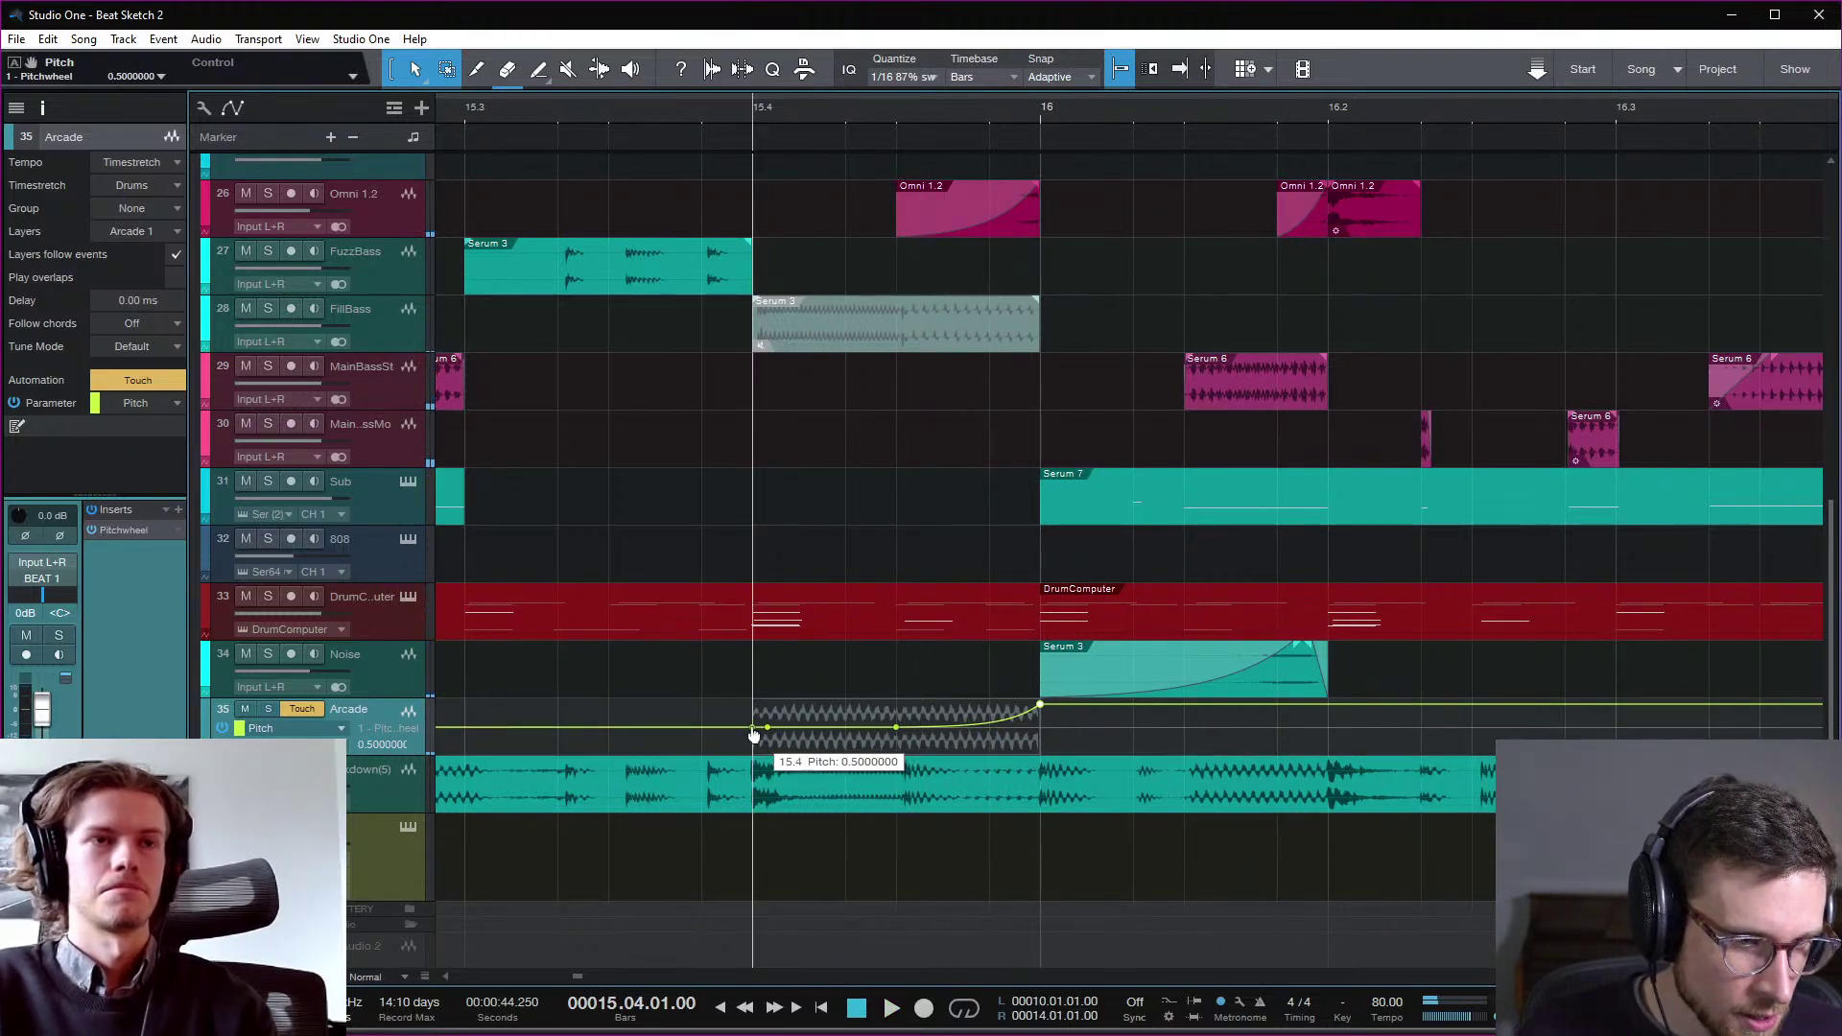
# Step: Raise the Arcade pitch automation point at 15.04.01 to about 0.97 and play the chop
pyautogui.moveTo(754, 730); pyautogui.dragTo(755, 706)
pyautogui.press('space')
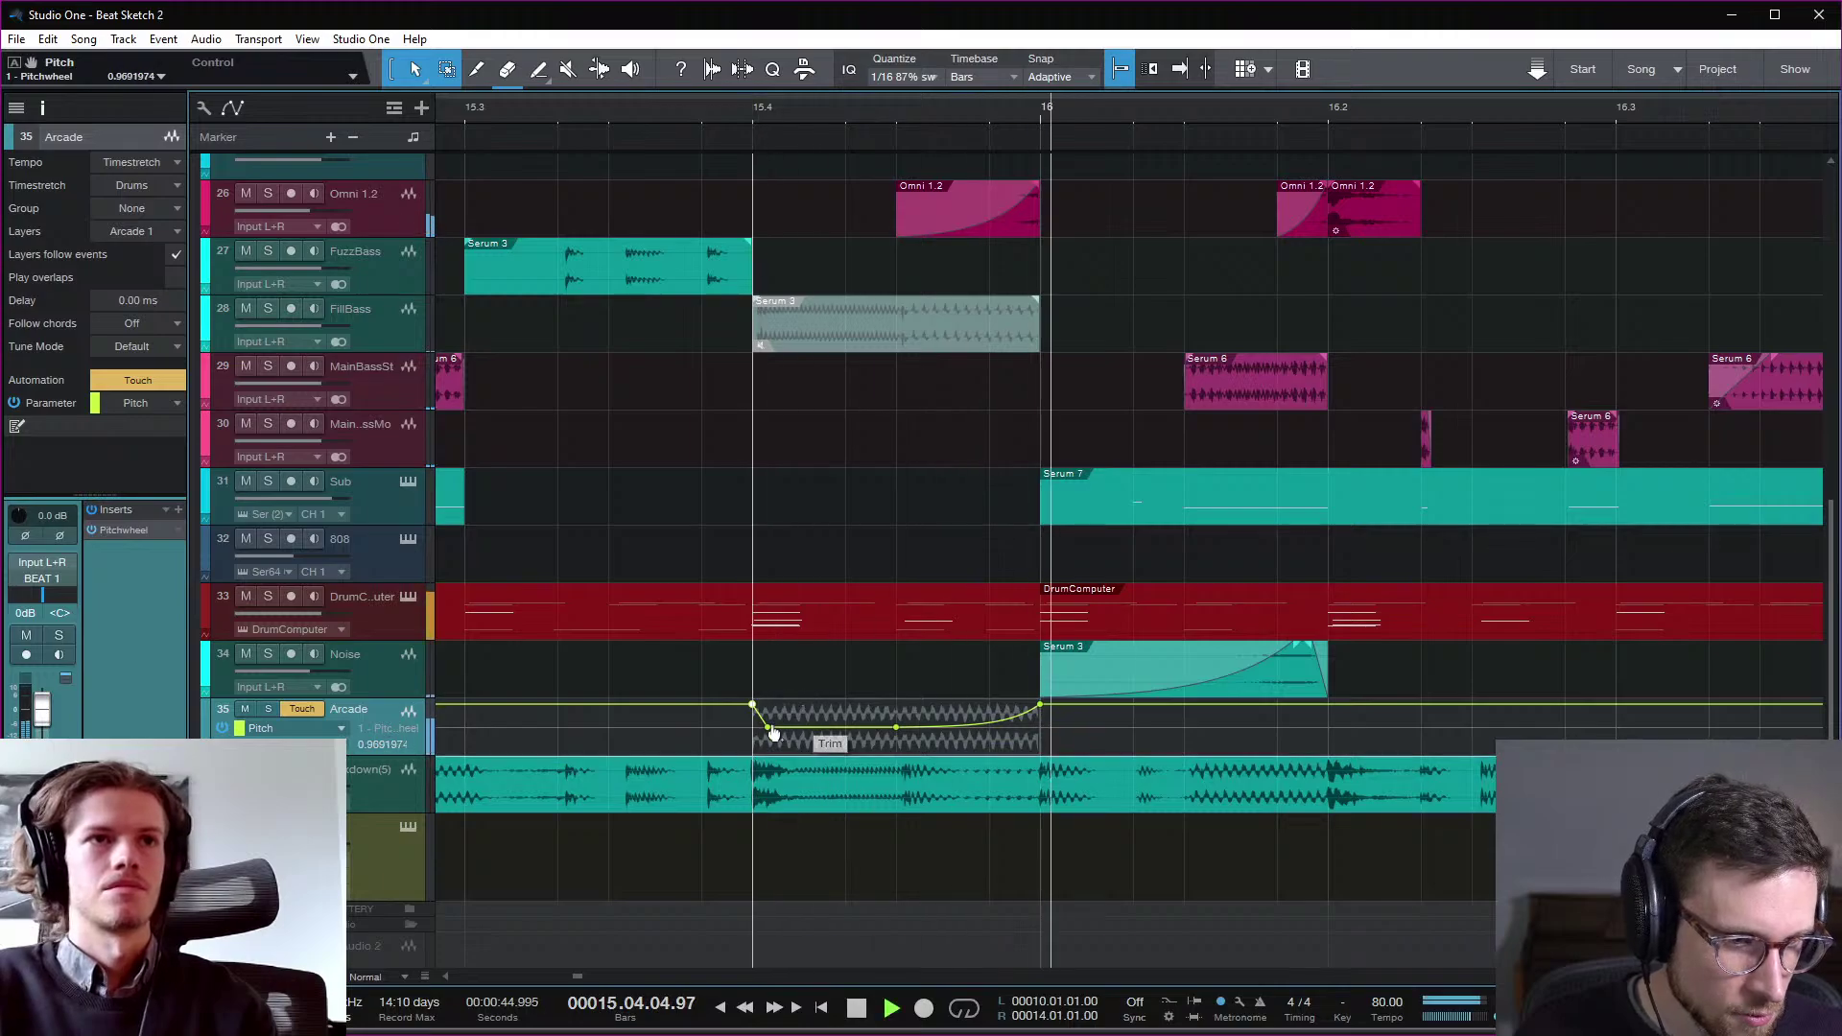
# Step: Move the low point of the Arcade pitch automation to 15.4.2.29 at 0.5 and audition the slower bend
pyautogui.press('space')
pyautogui.press('space')
pyautogui.press('space')
pyautogui.moveTo(768, 728); pyautogui.dragTo(847, 731)
pyautogui.press('space')
pyautogui.press('space')
pyautogui.press('space')
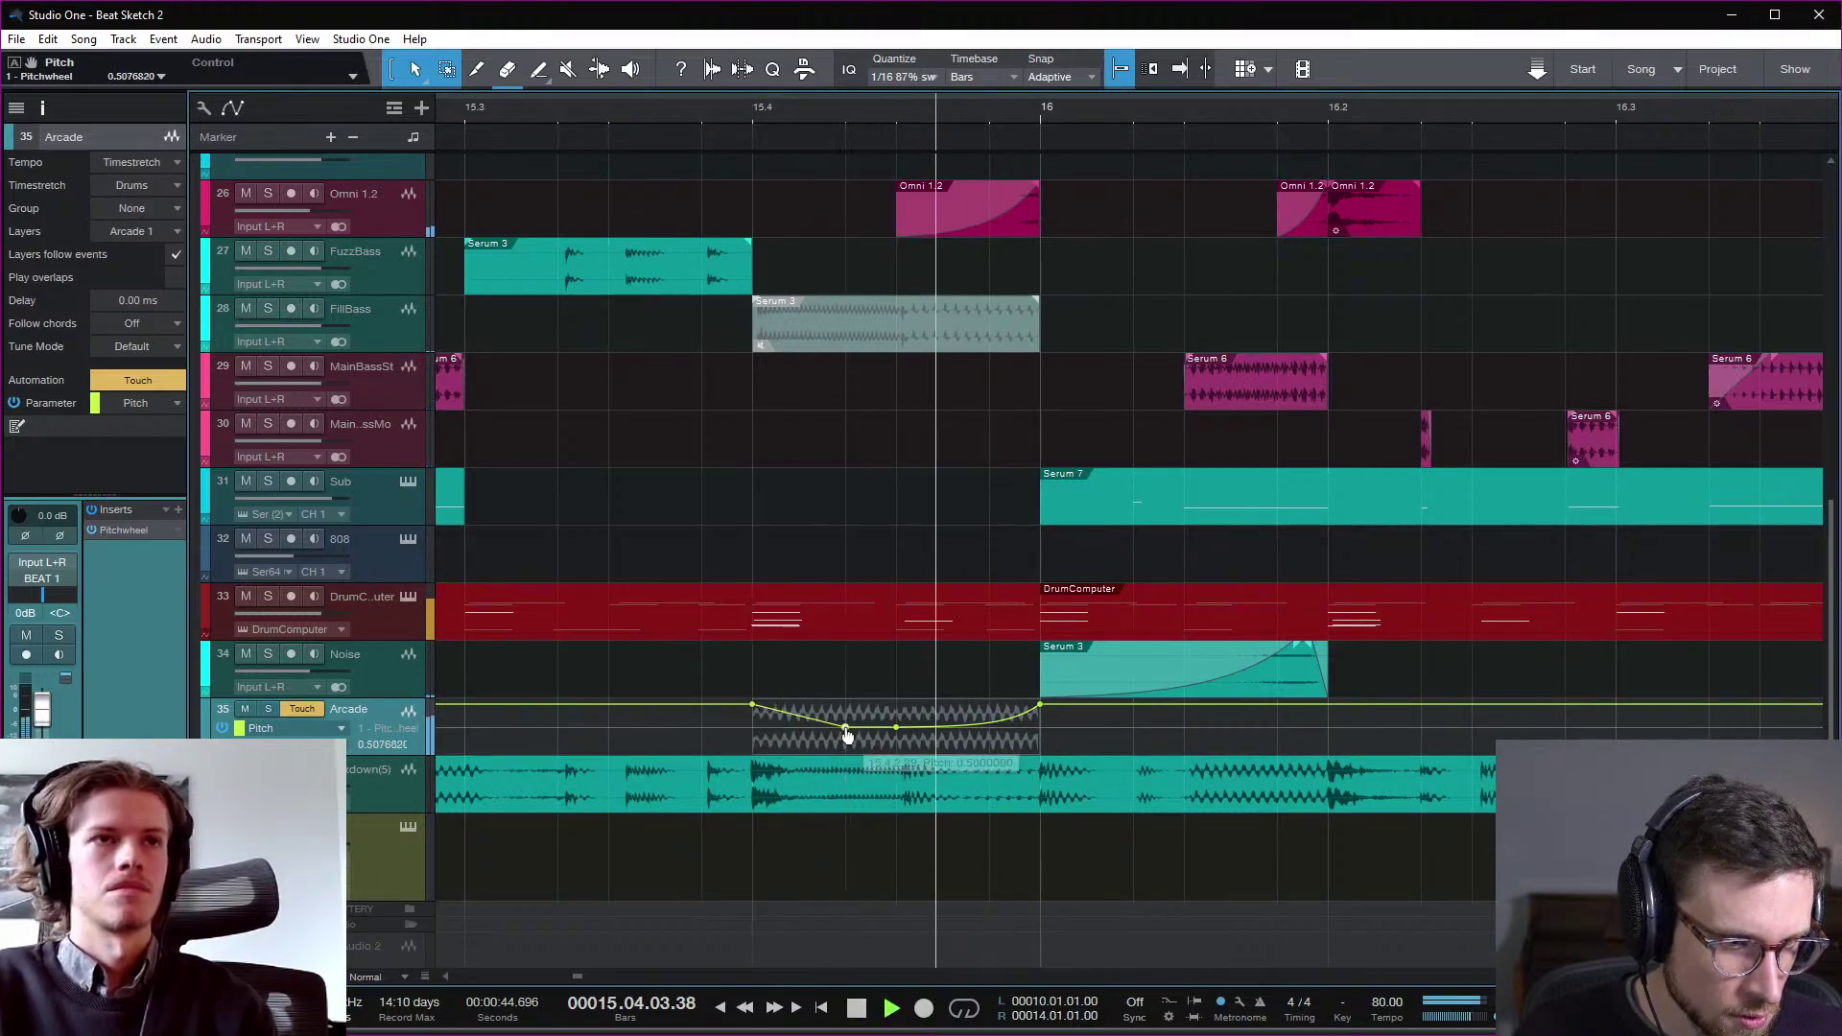
pyautogui.press('space')
pyautogui.press('space')
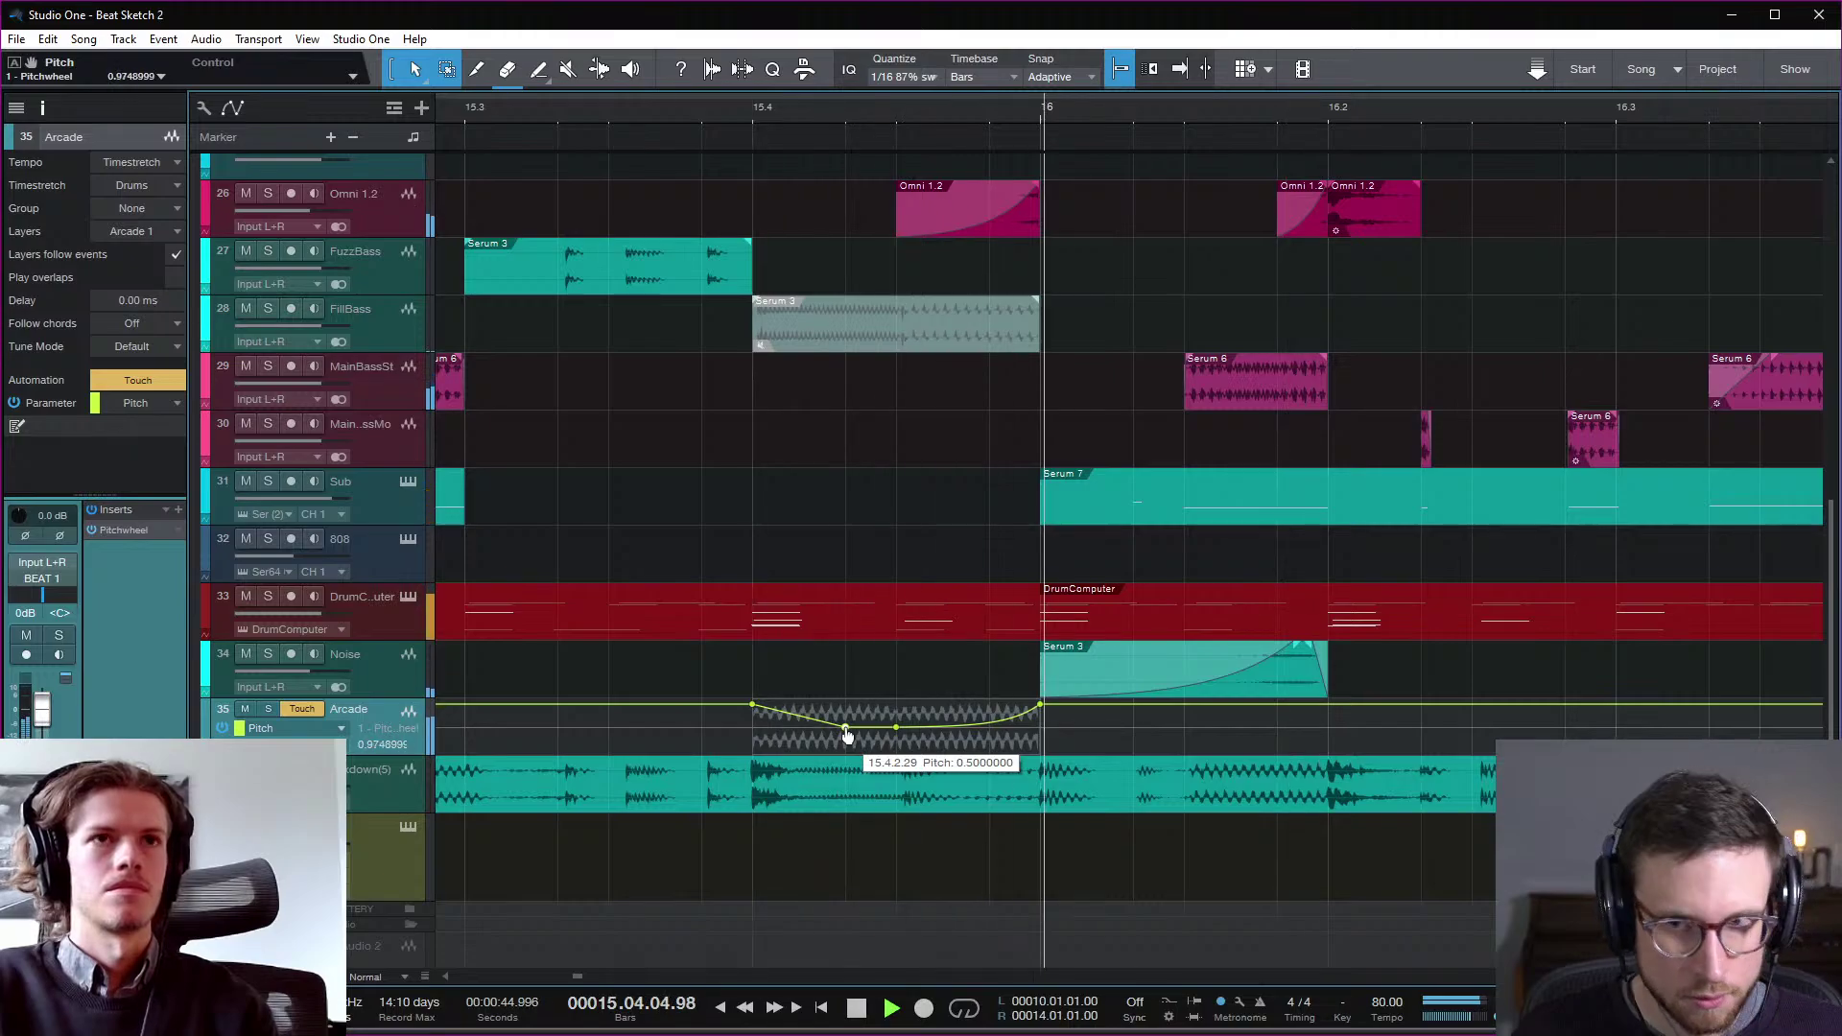
pyautogui.press('space')
pyautogui.press('space')
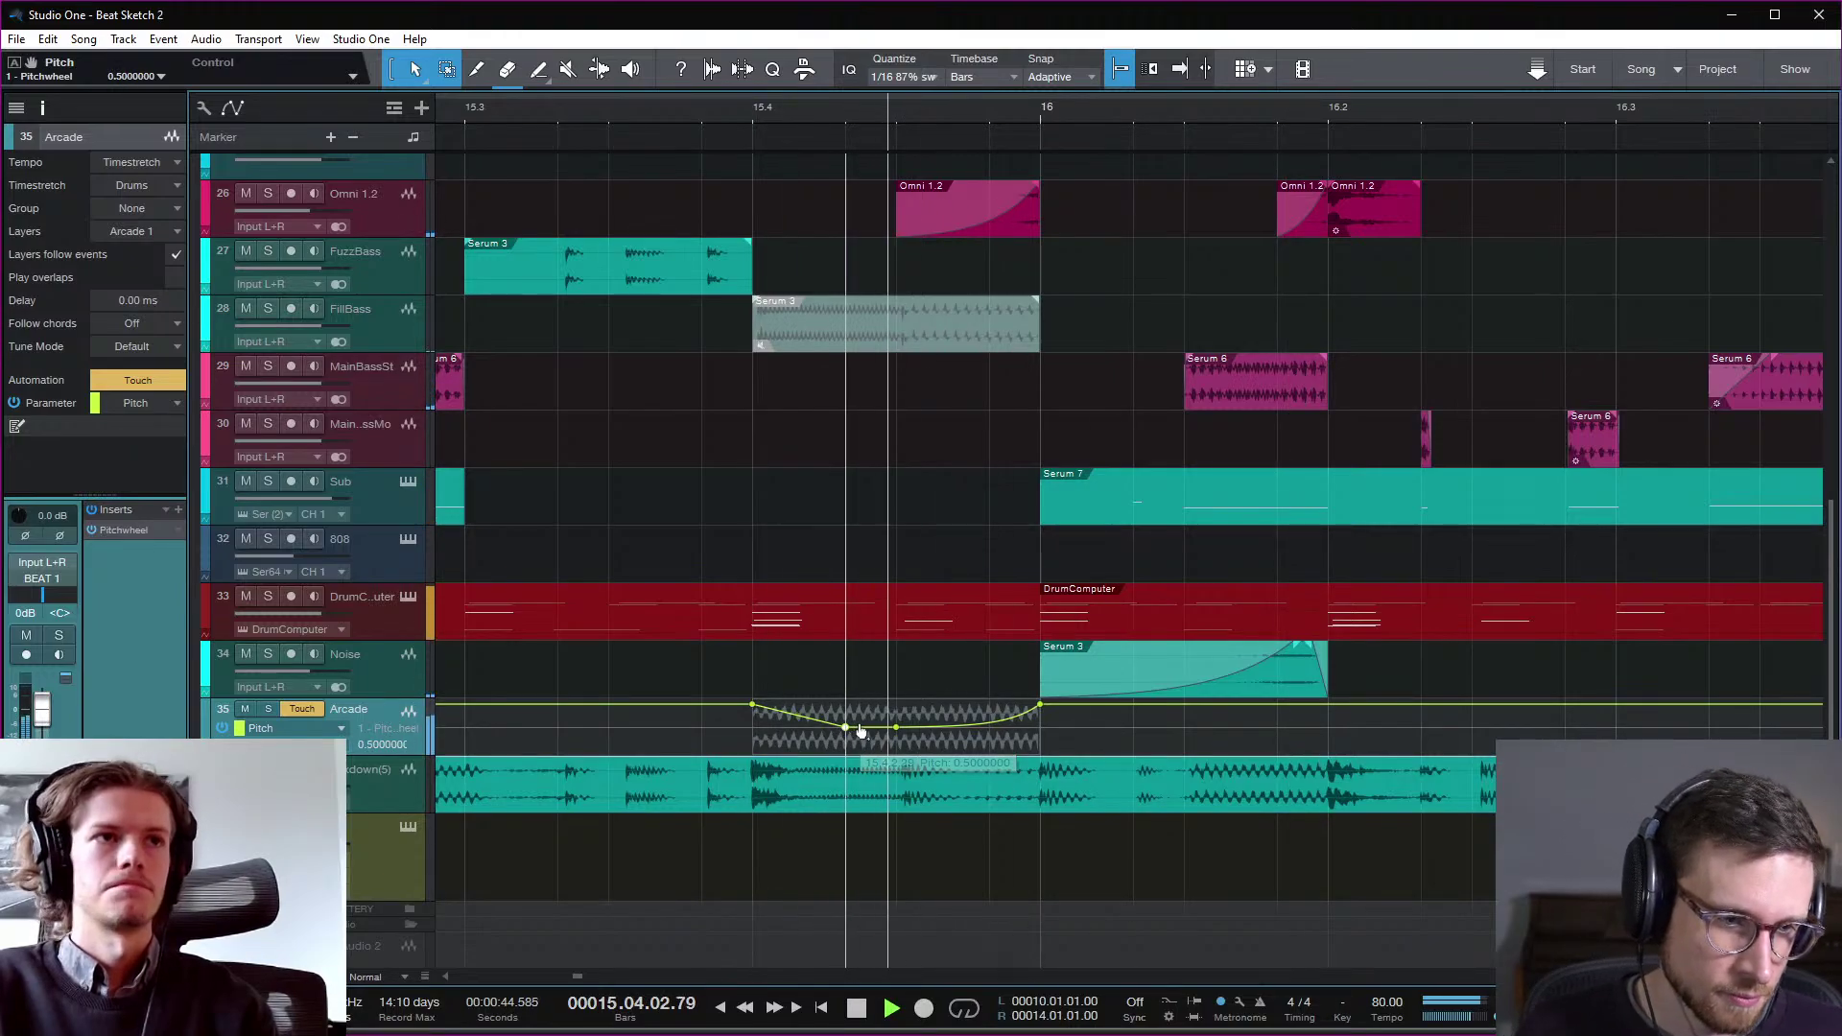
pyautogui.press('space')
# Step: Raise the Arcade pitch point at 15.4.2.29 to 1.0, with a 0.5 dip just before it and a curved fall after, and audition it
pyautogui.press('e')
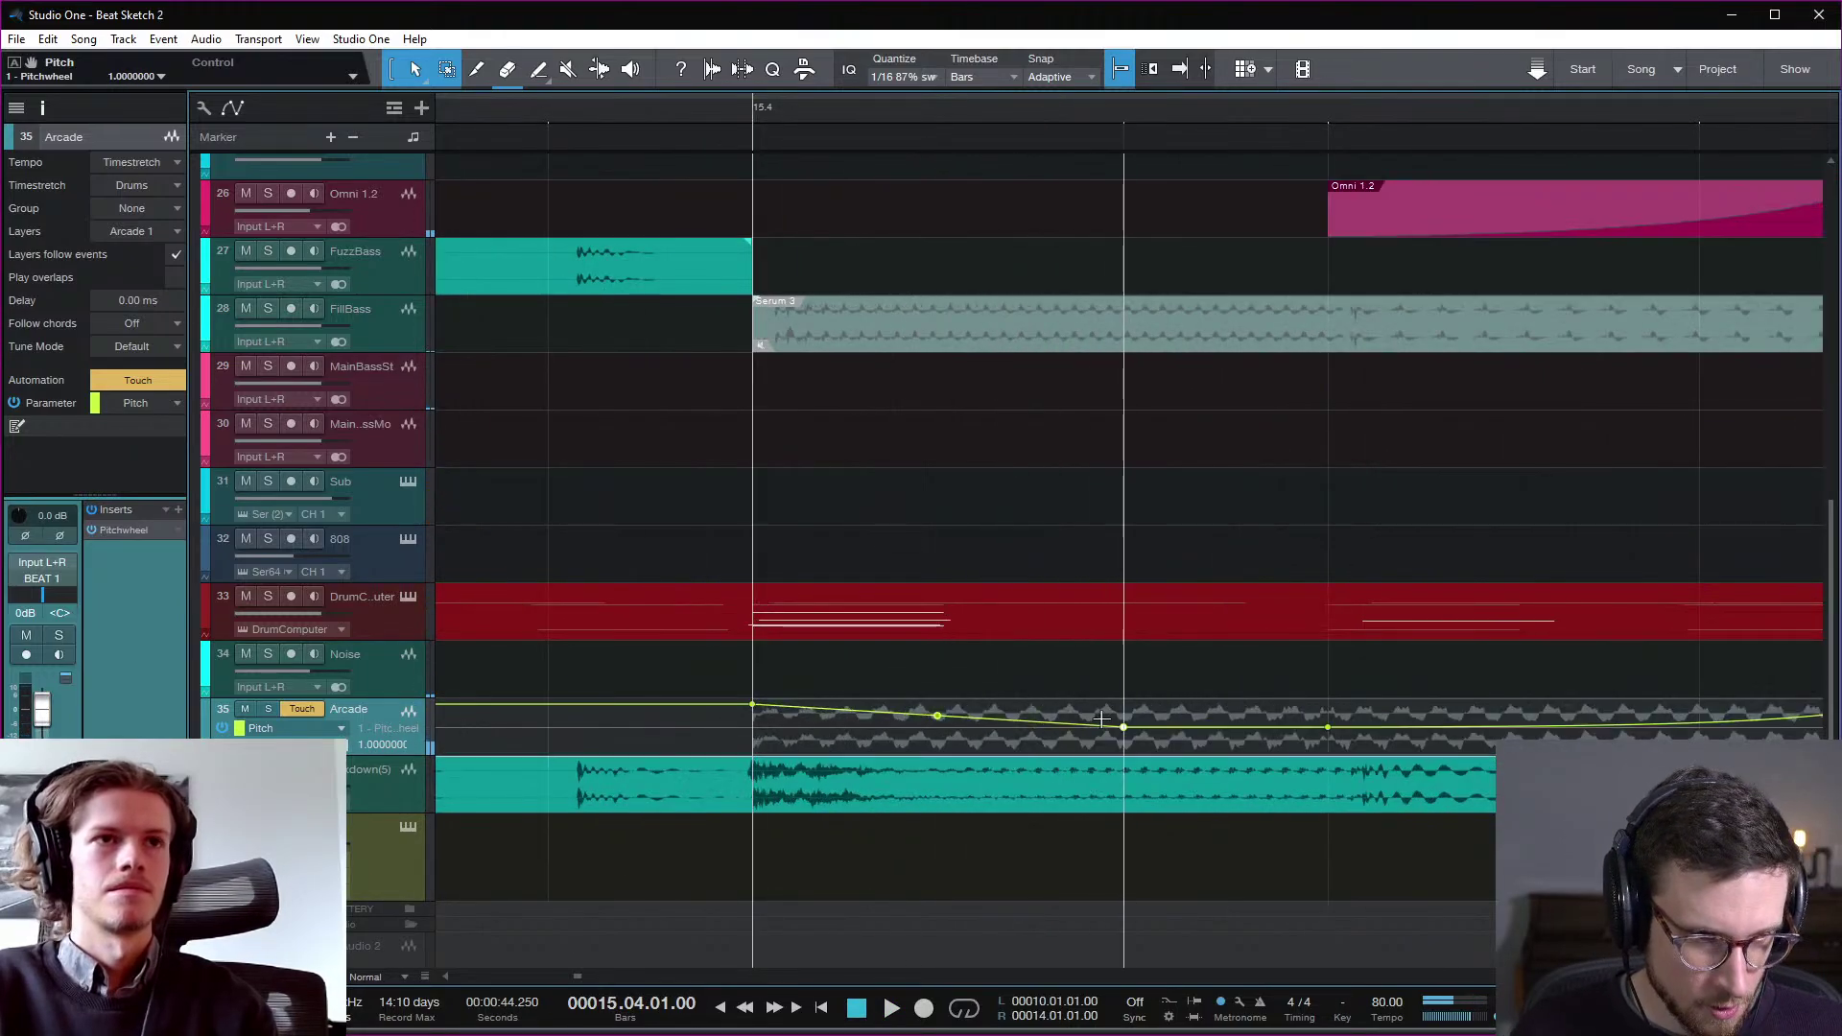
pyautogui.moveTo(1124, 731)
pyautogui.mouseDown()
pyautogui.moveTo(1079, 730)
pyautogui.moveTo(1124, 705)
pyautogui.mouseUp()
pyautogui.click(1225, 716)
pyautogui.press('space')
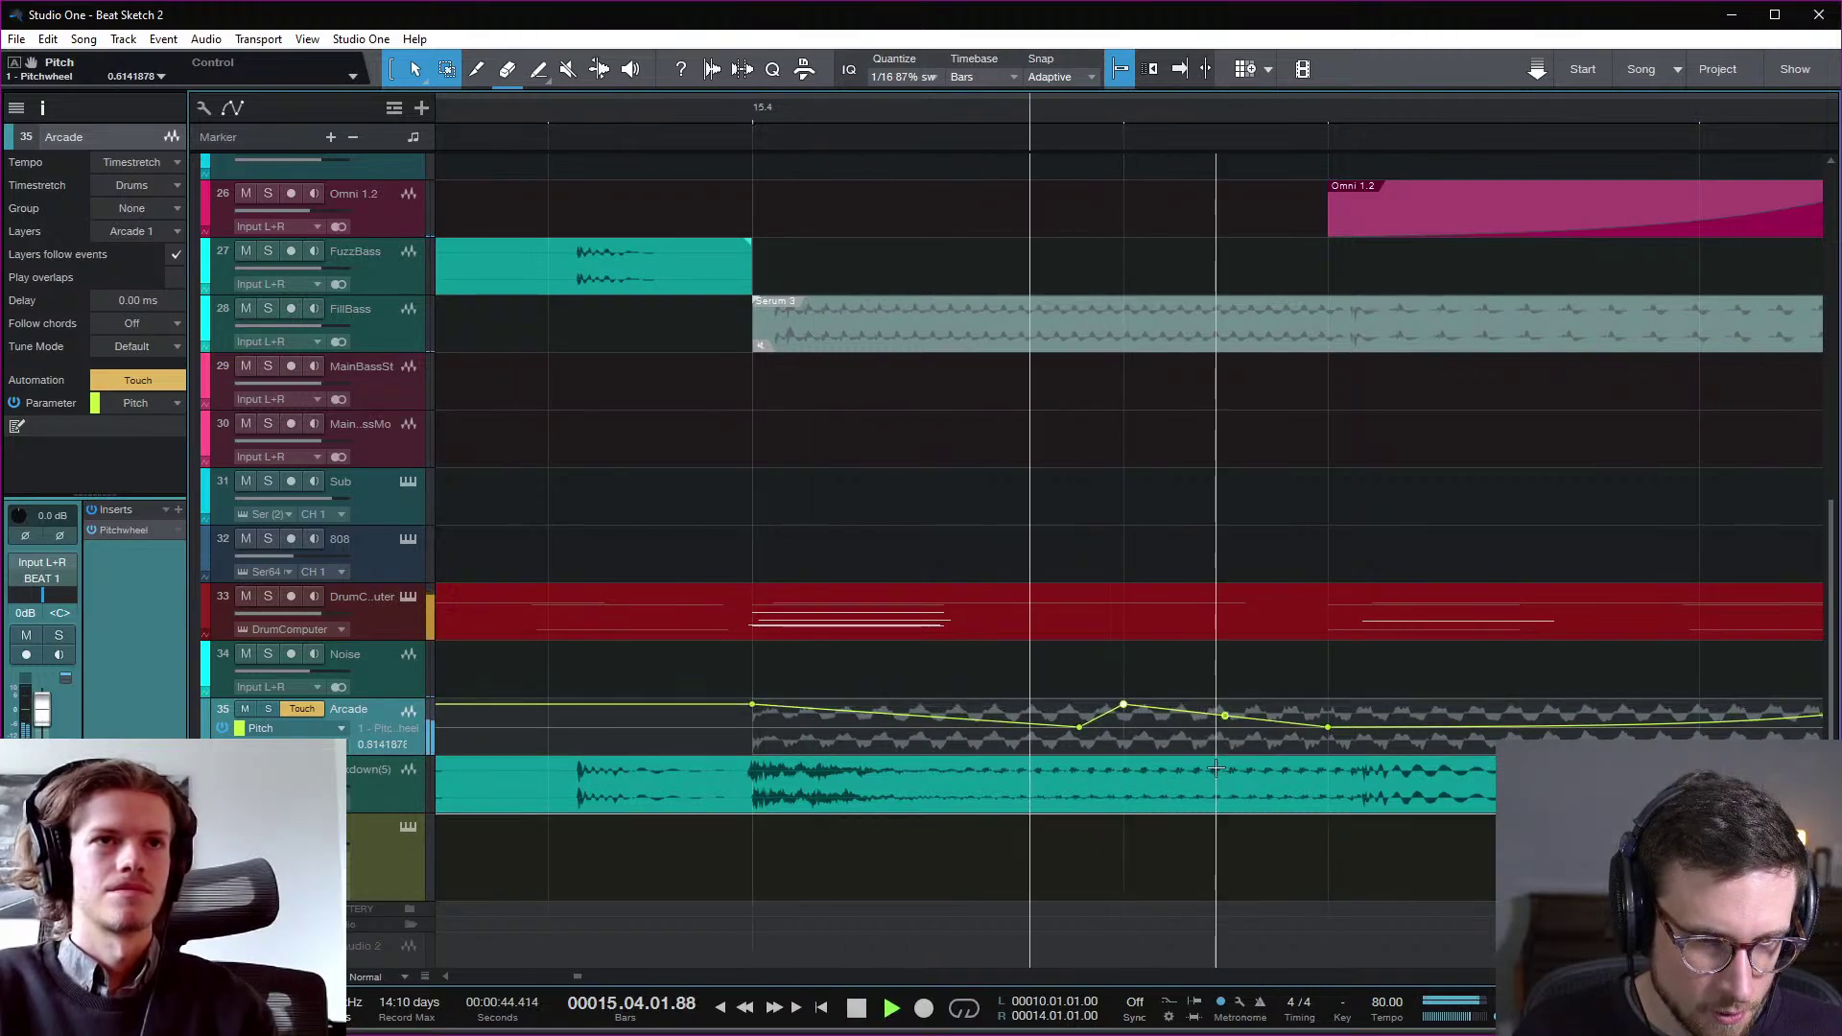
pyautogui.press('space')
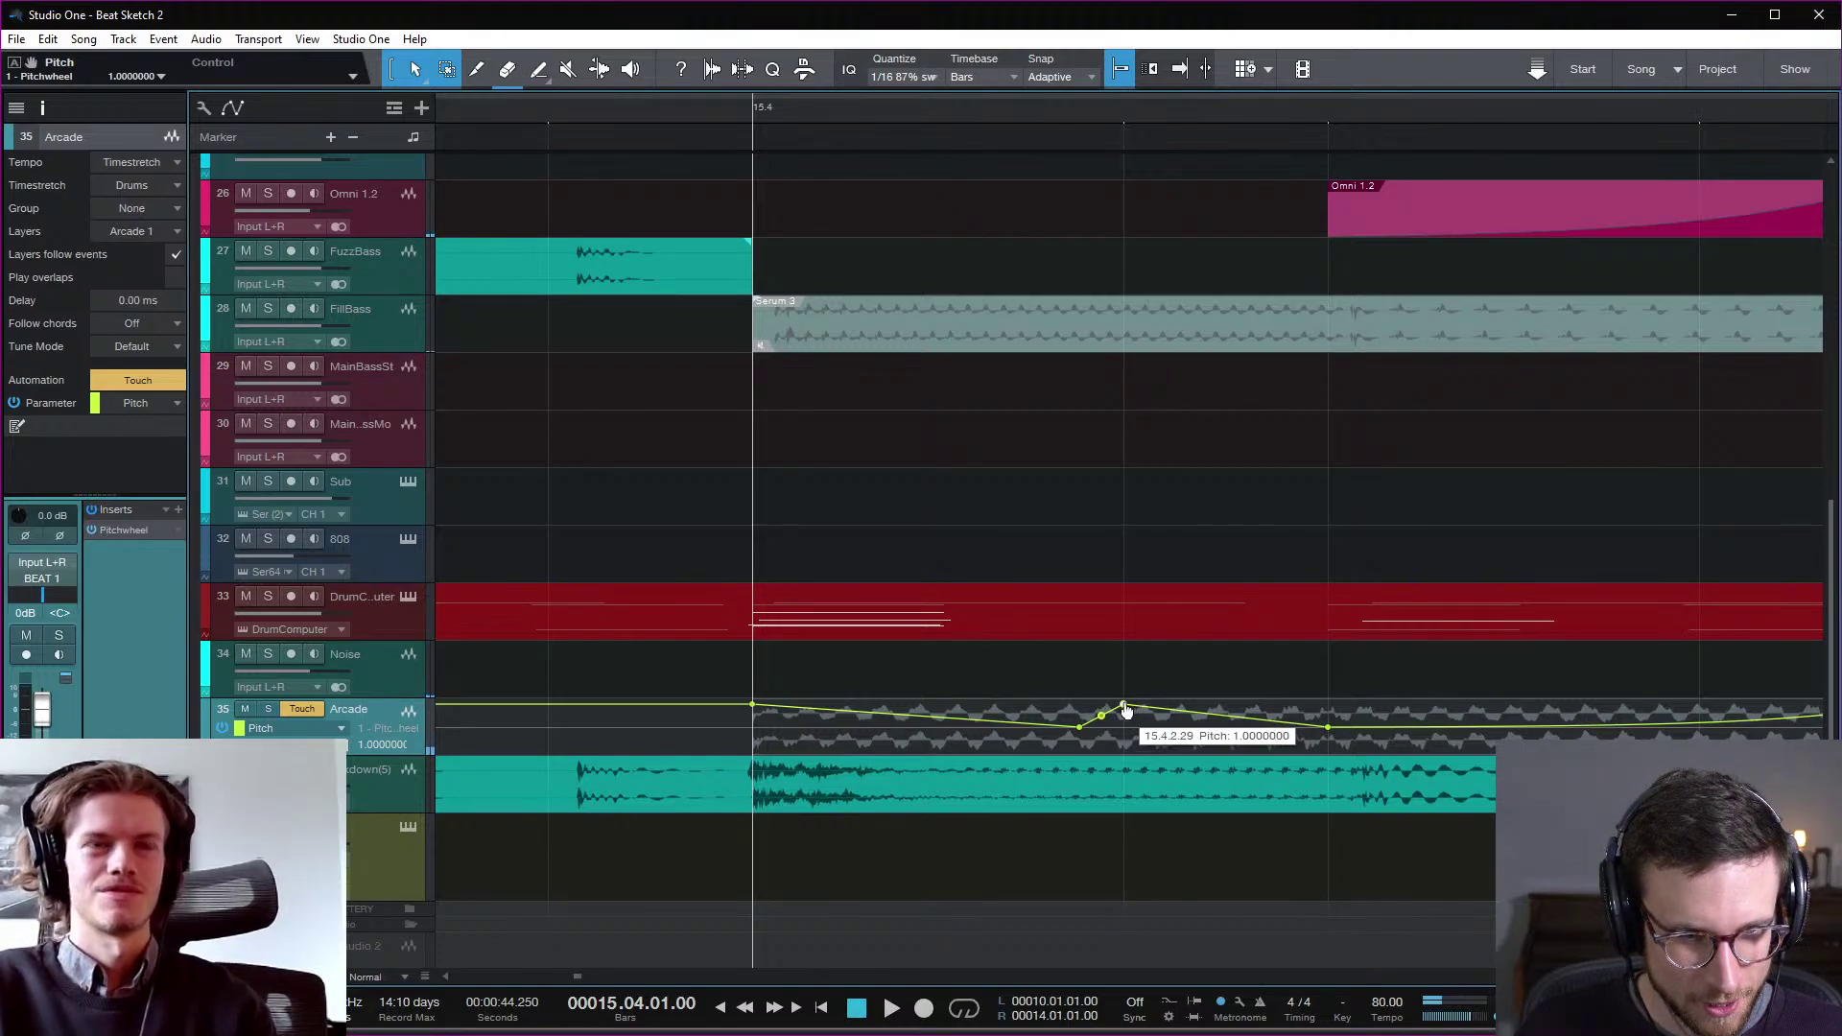
pyautogui.press('space')
pyautogui.press('space')
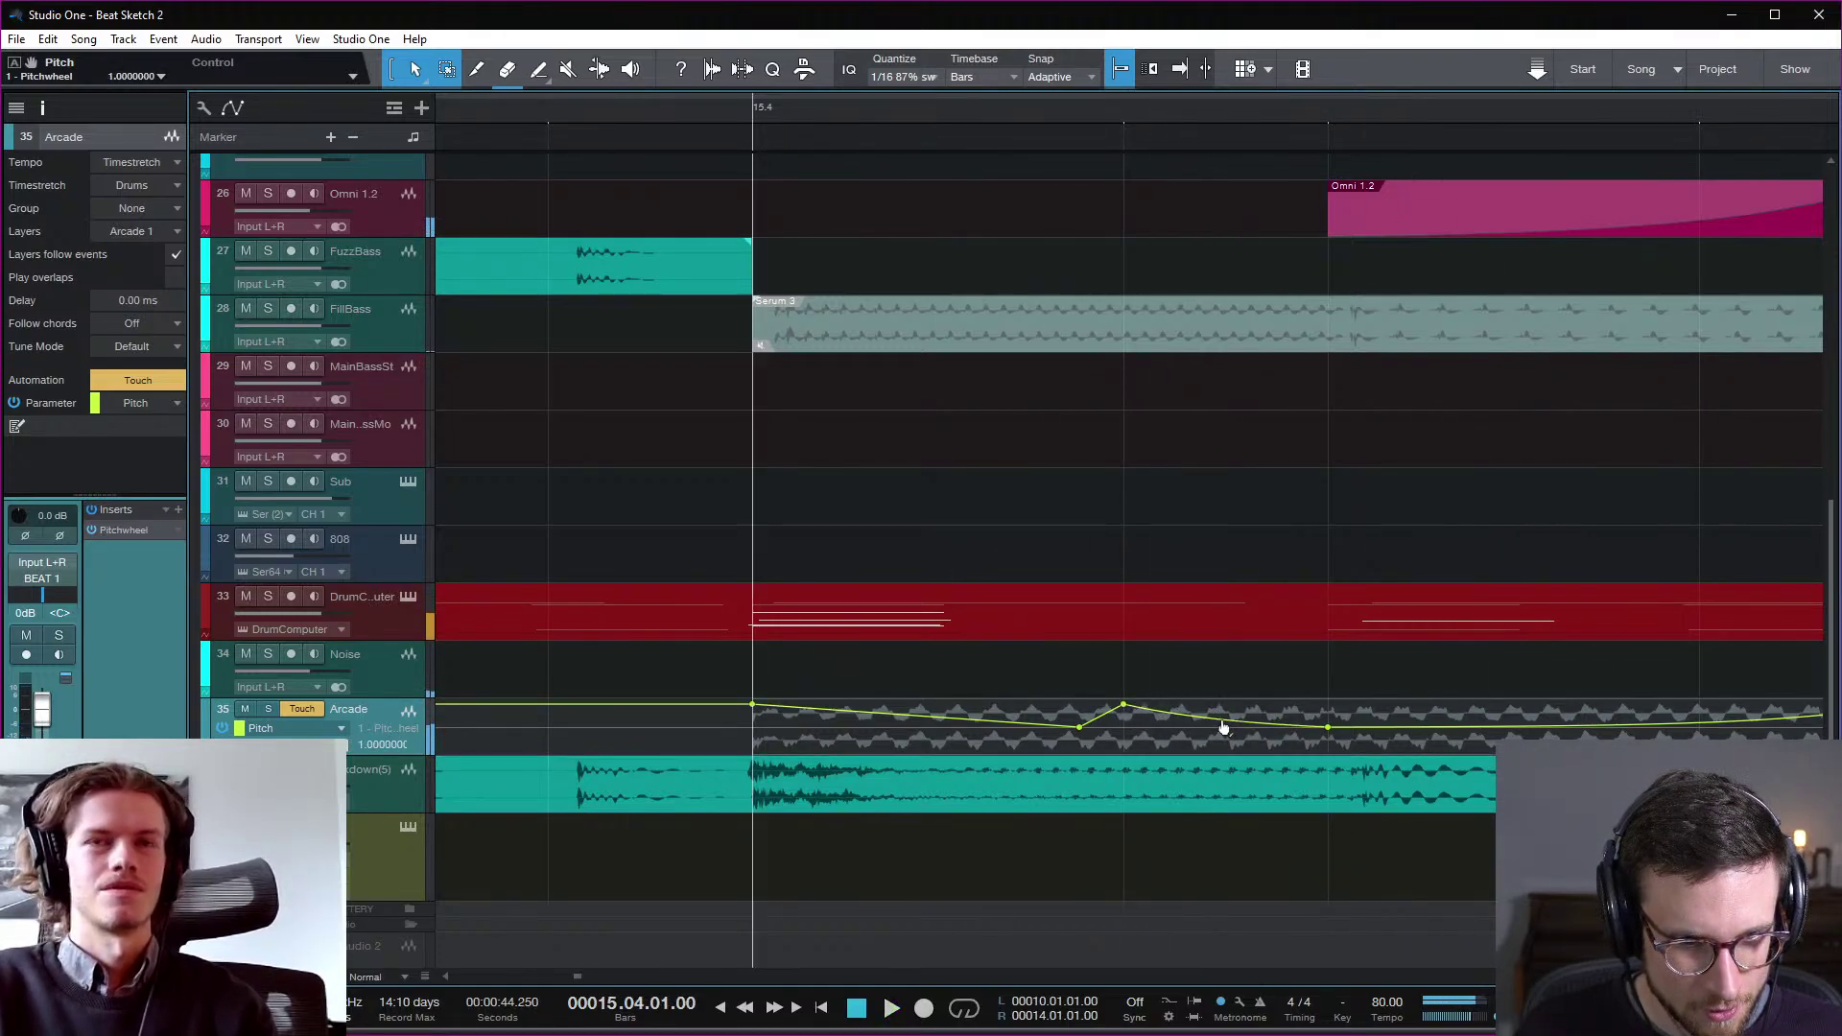
pyautogui.press('space')
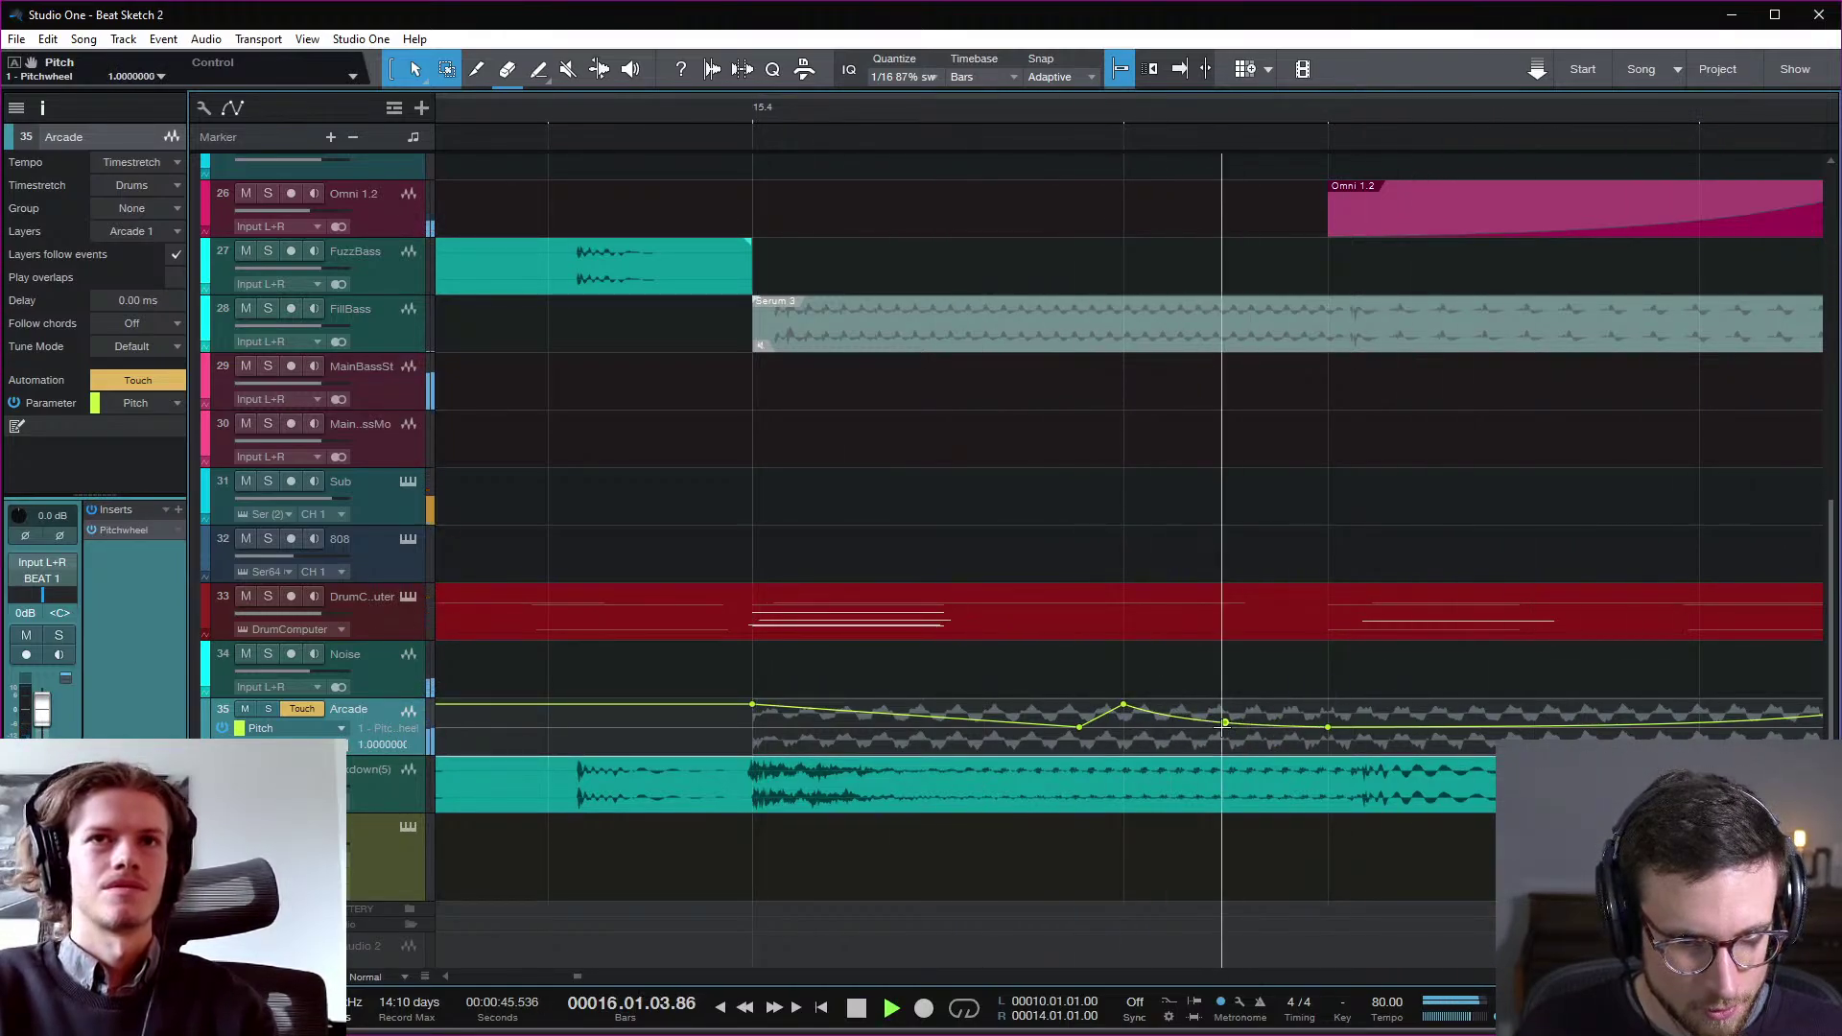
pyautogui.press('space')
# Step: Play the pitch-bent Arcade chop into bar 16 and hide the Arcade track's automation
pyautogui.press('w')
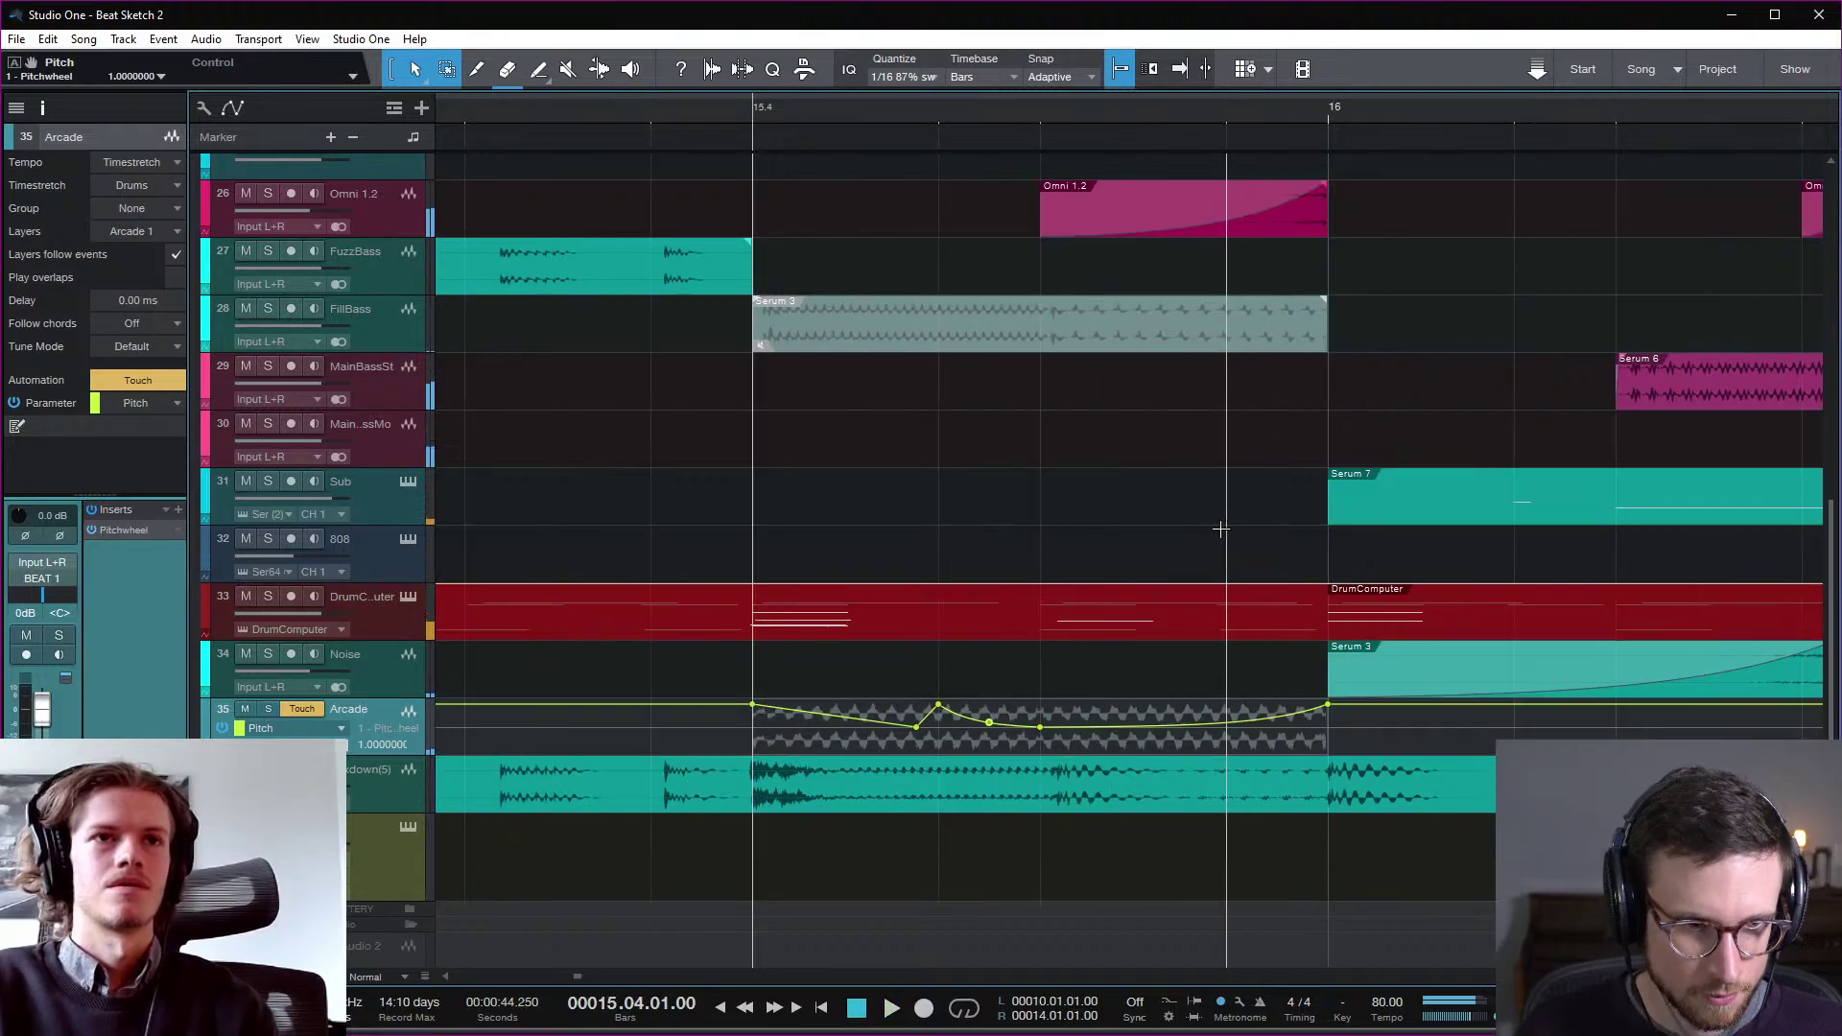
pyautogui.press('w')
pyautogui.press('w')
pyautogui.press('space')
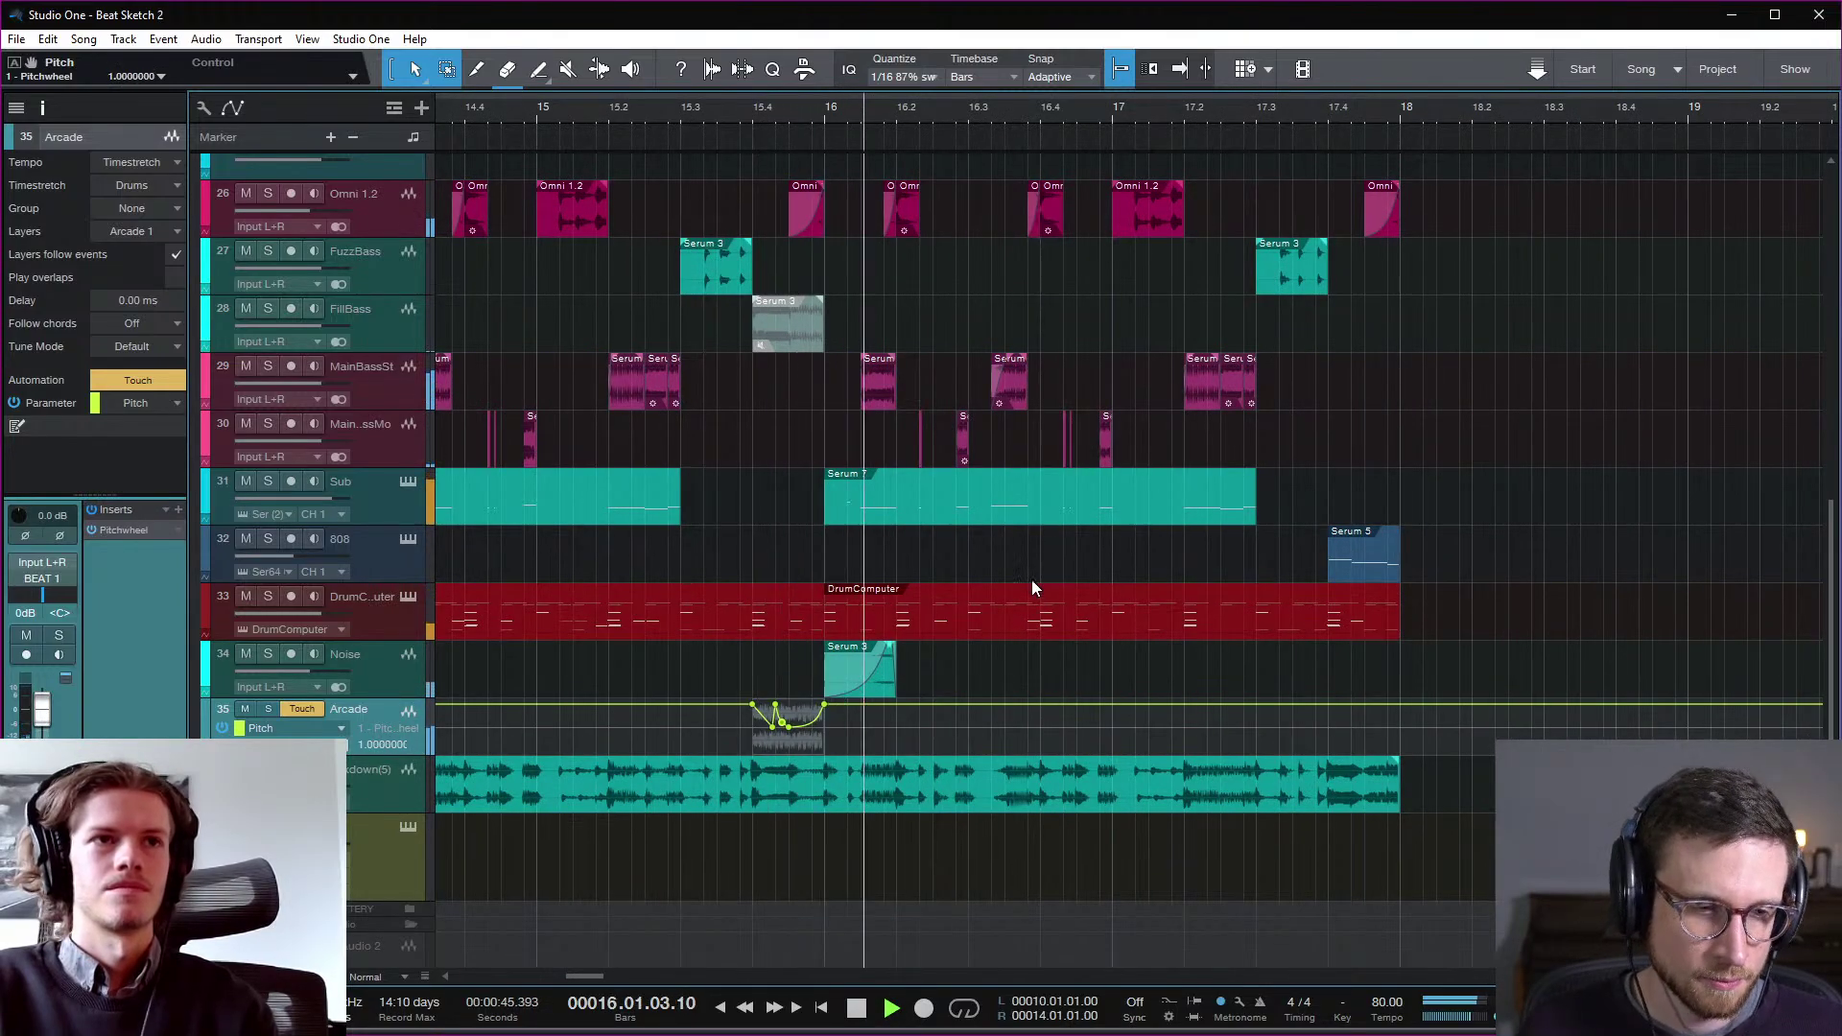
pyautogui.press('space')
pyautogui.press('a')
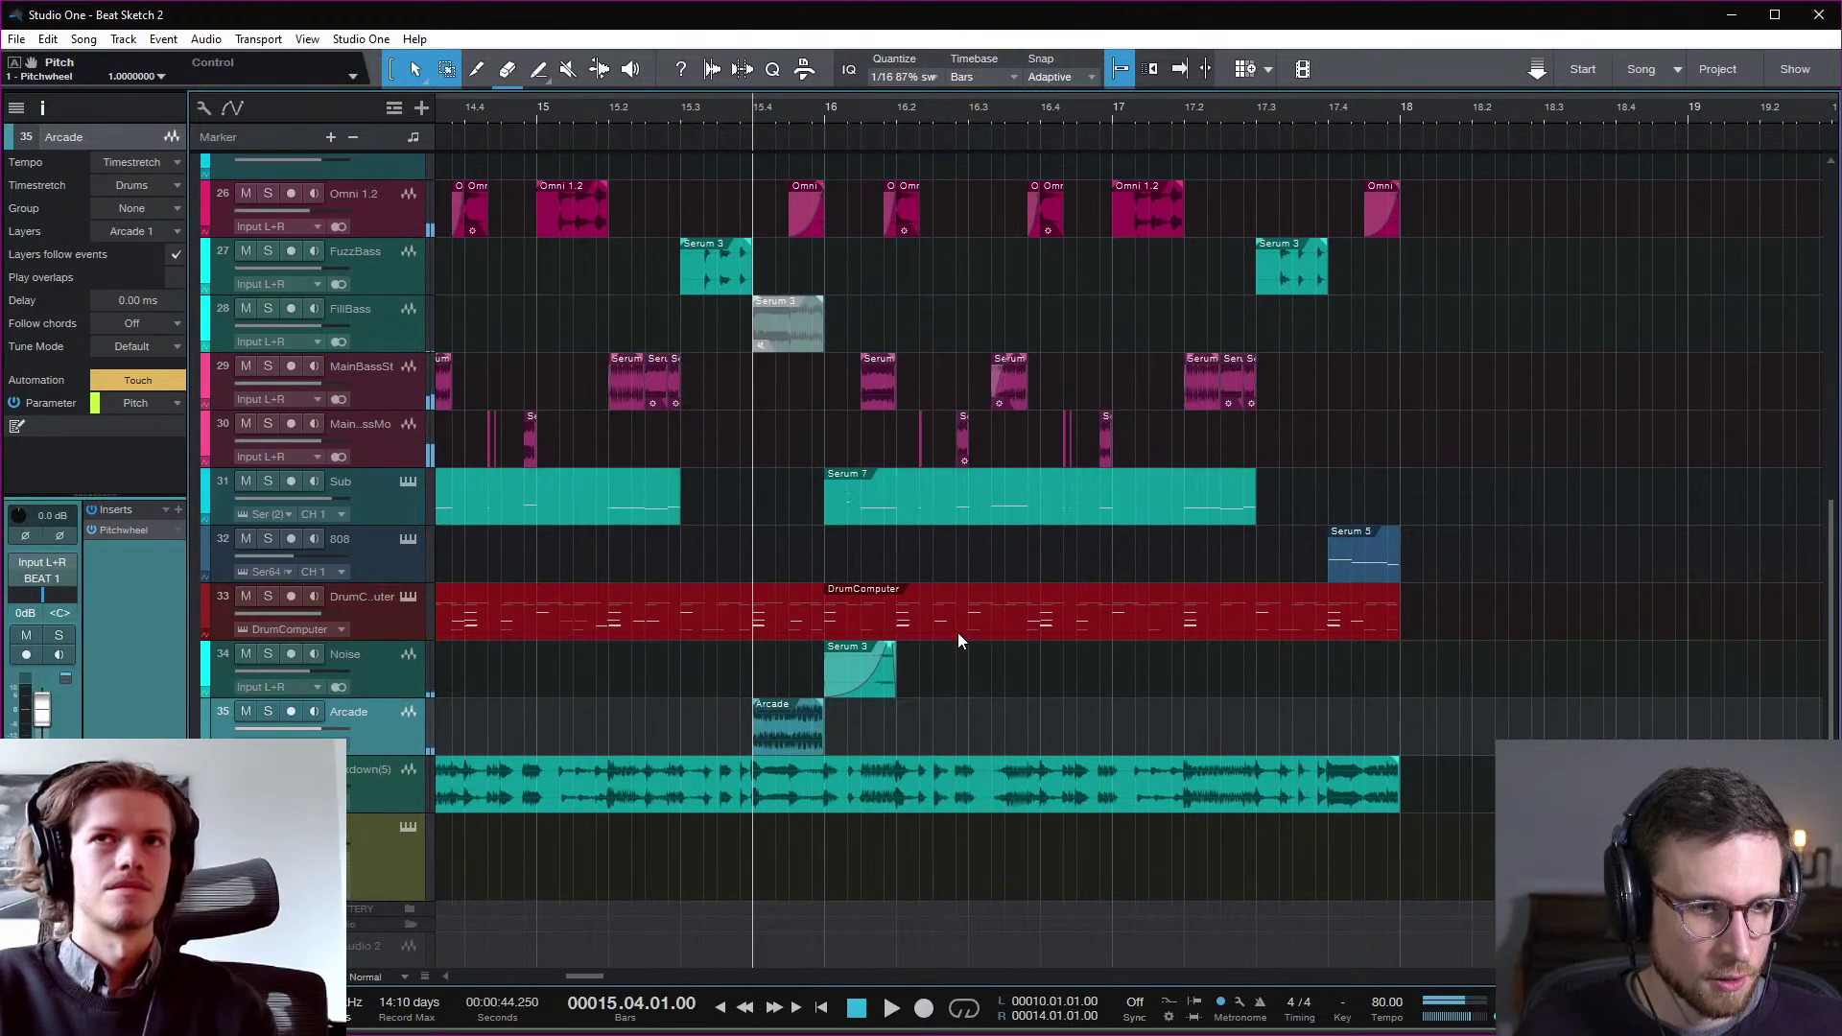
# Step: Find the resampled Arcade clip at bar 10 on the lowest Arcade audio track and play it
pyautogui.scroll(-5, 836, 614)
pyautogui.scroll(2, 837, 614)
pyautogui.scroll(-4, 836, 614)
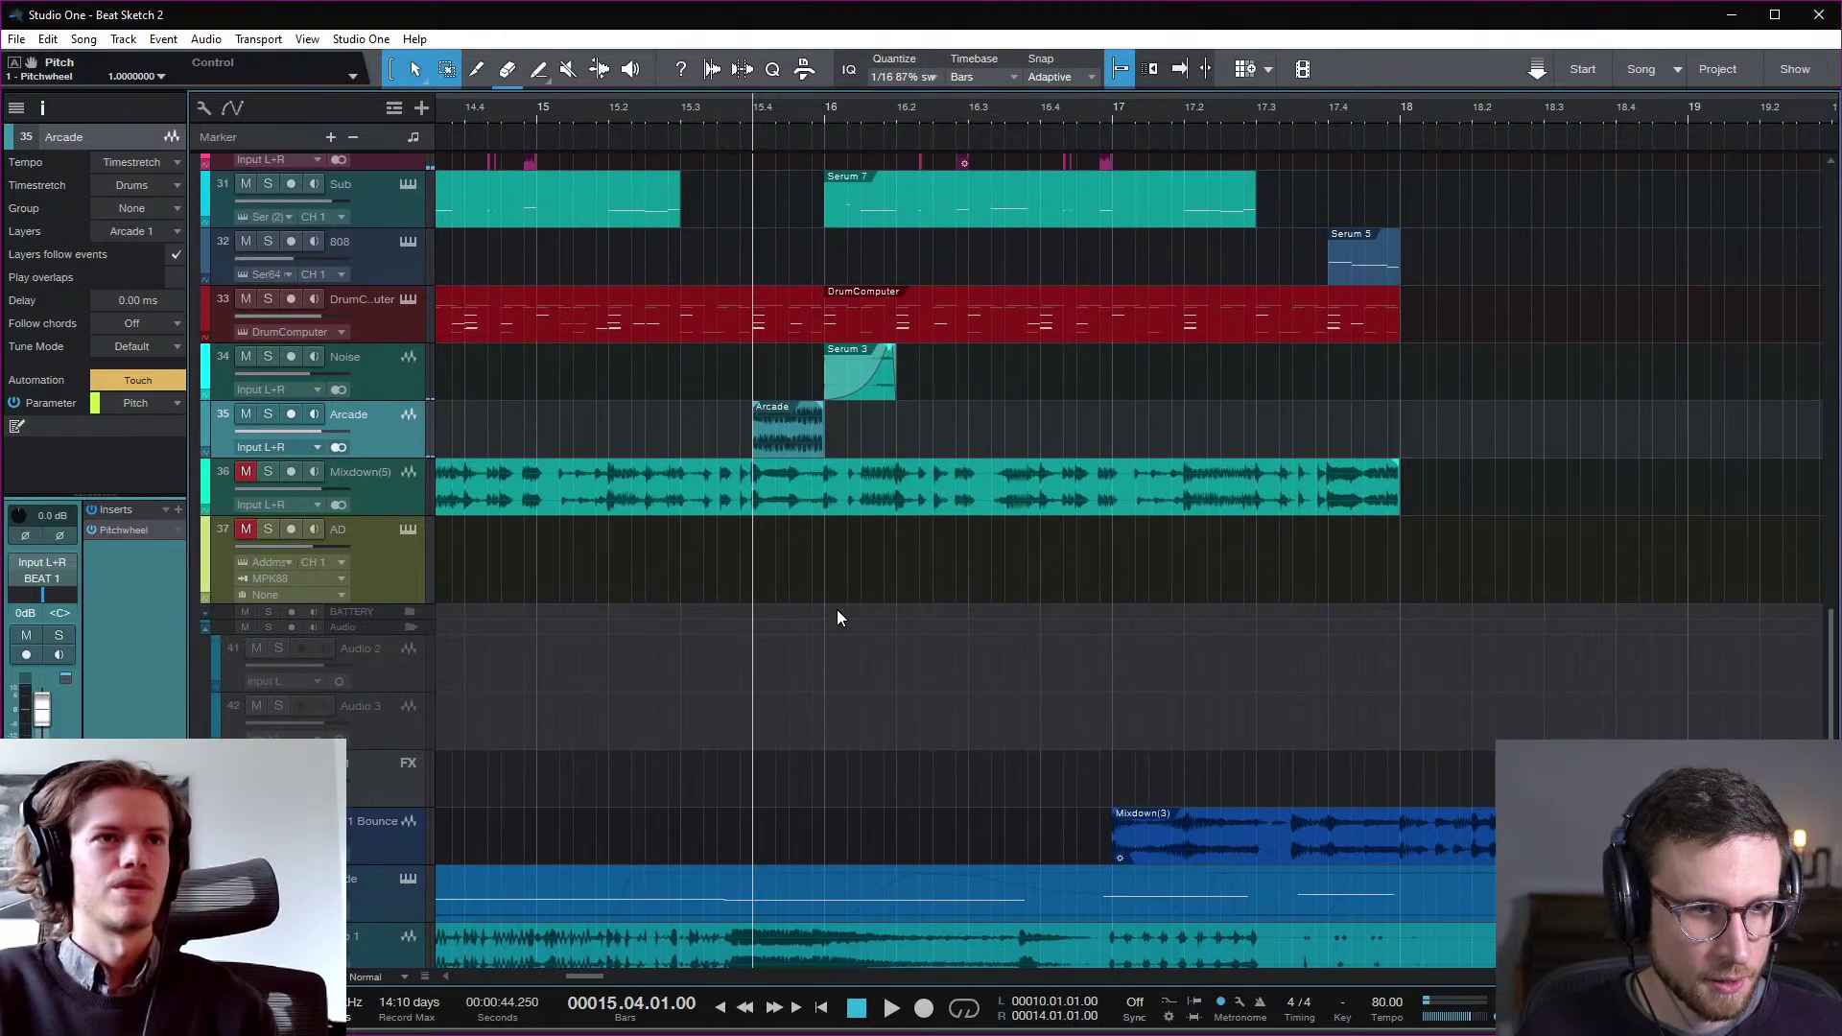
pyautogui.hscroll(-3, 839, 607)
pyautogui.press('ctrl')
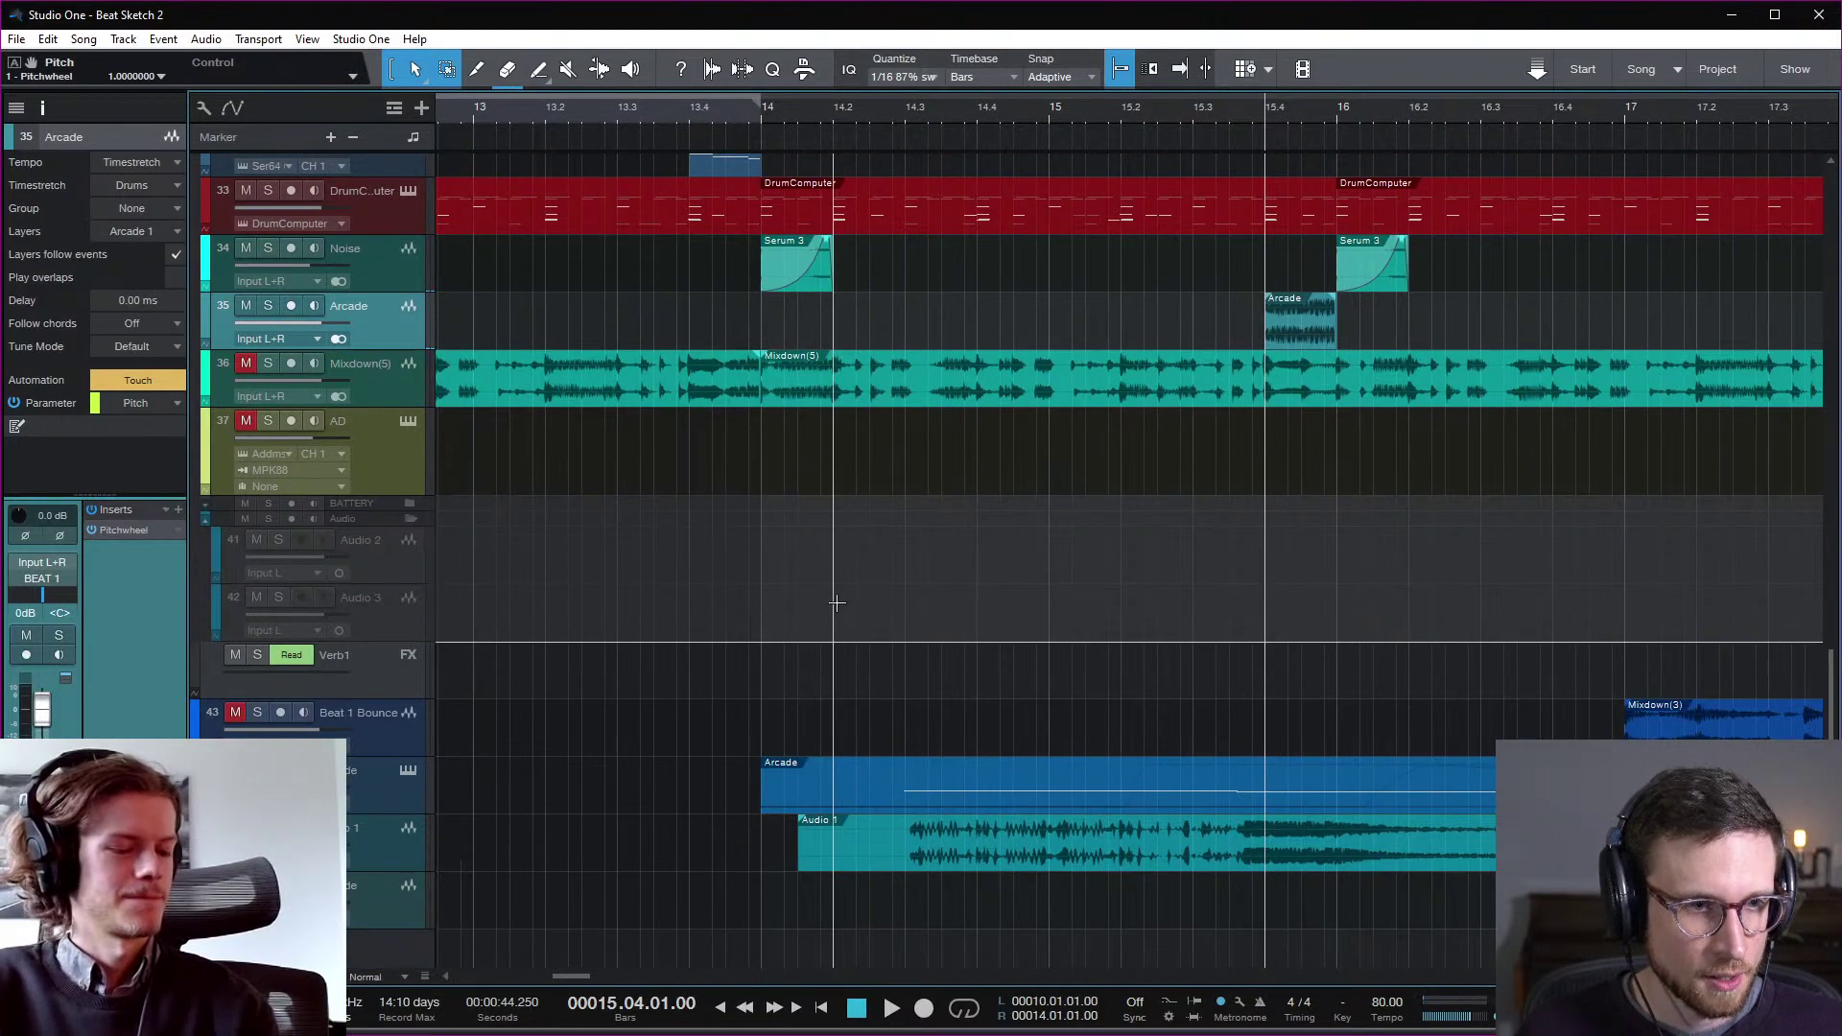
pyautogui.hscroll(-5, 837, 602)
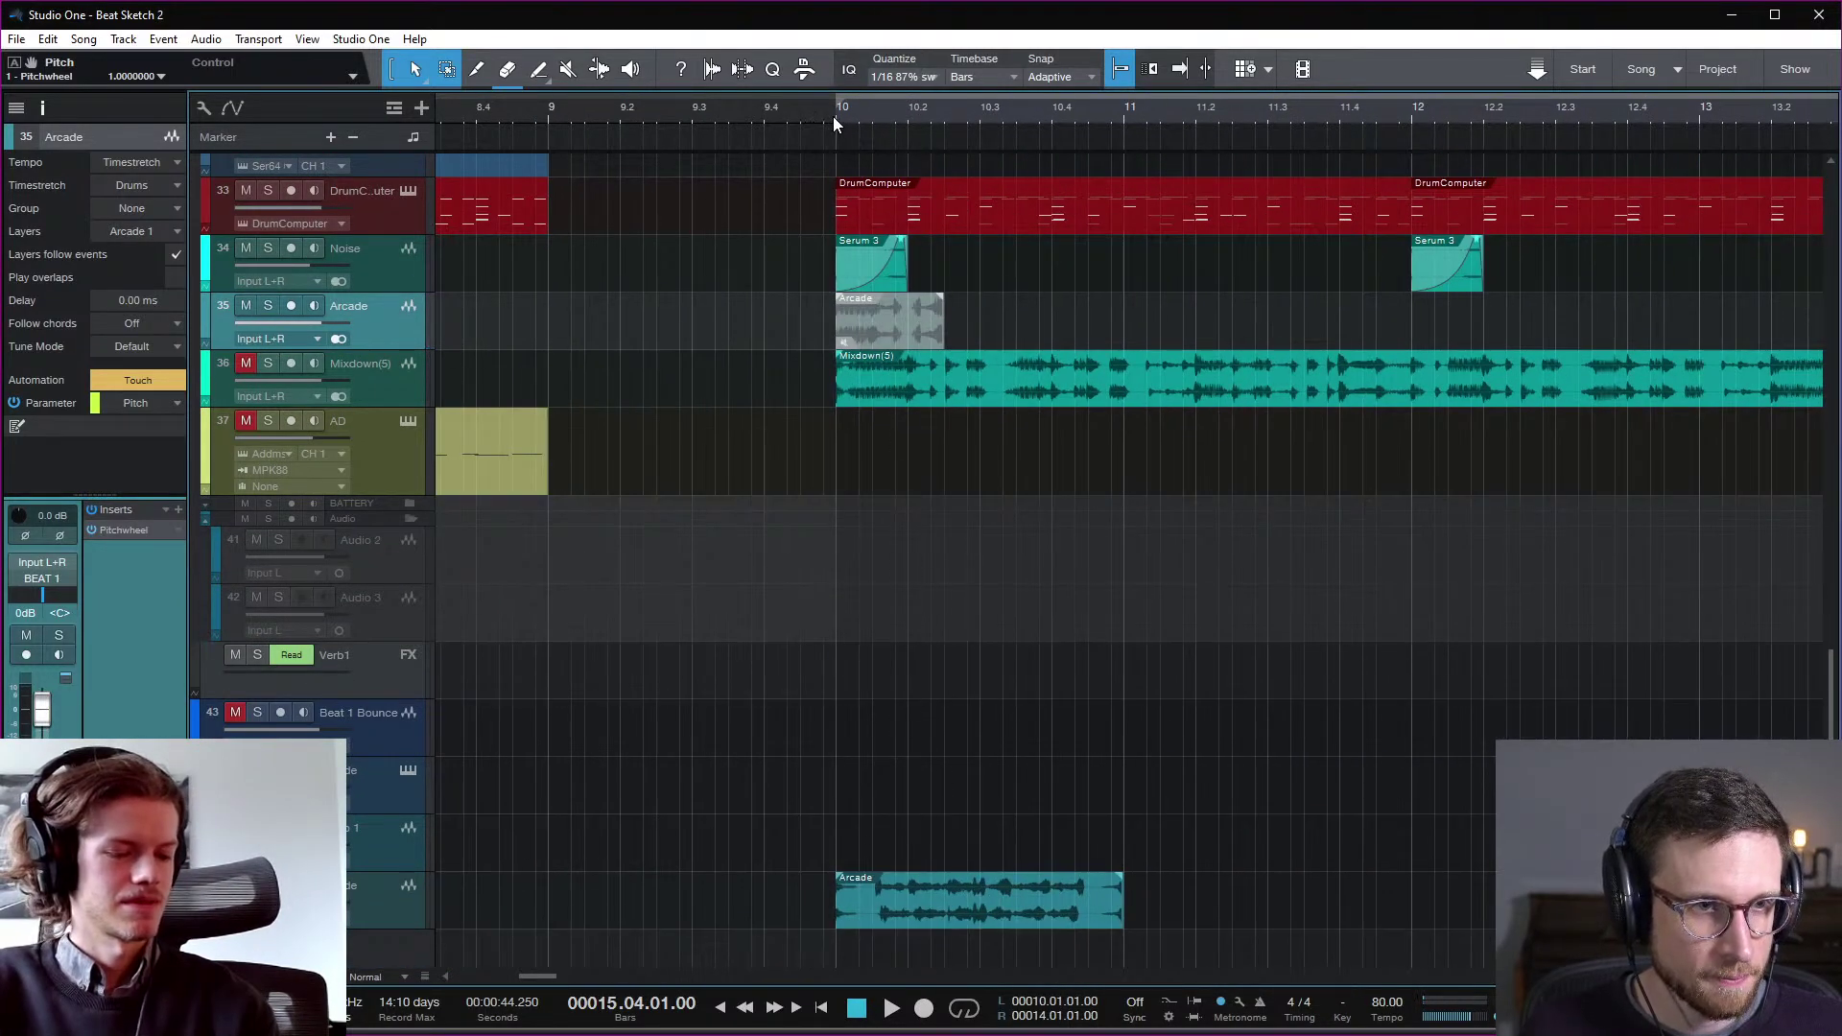
pyautogui.press('space')
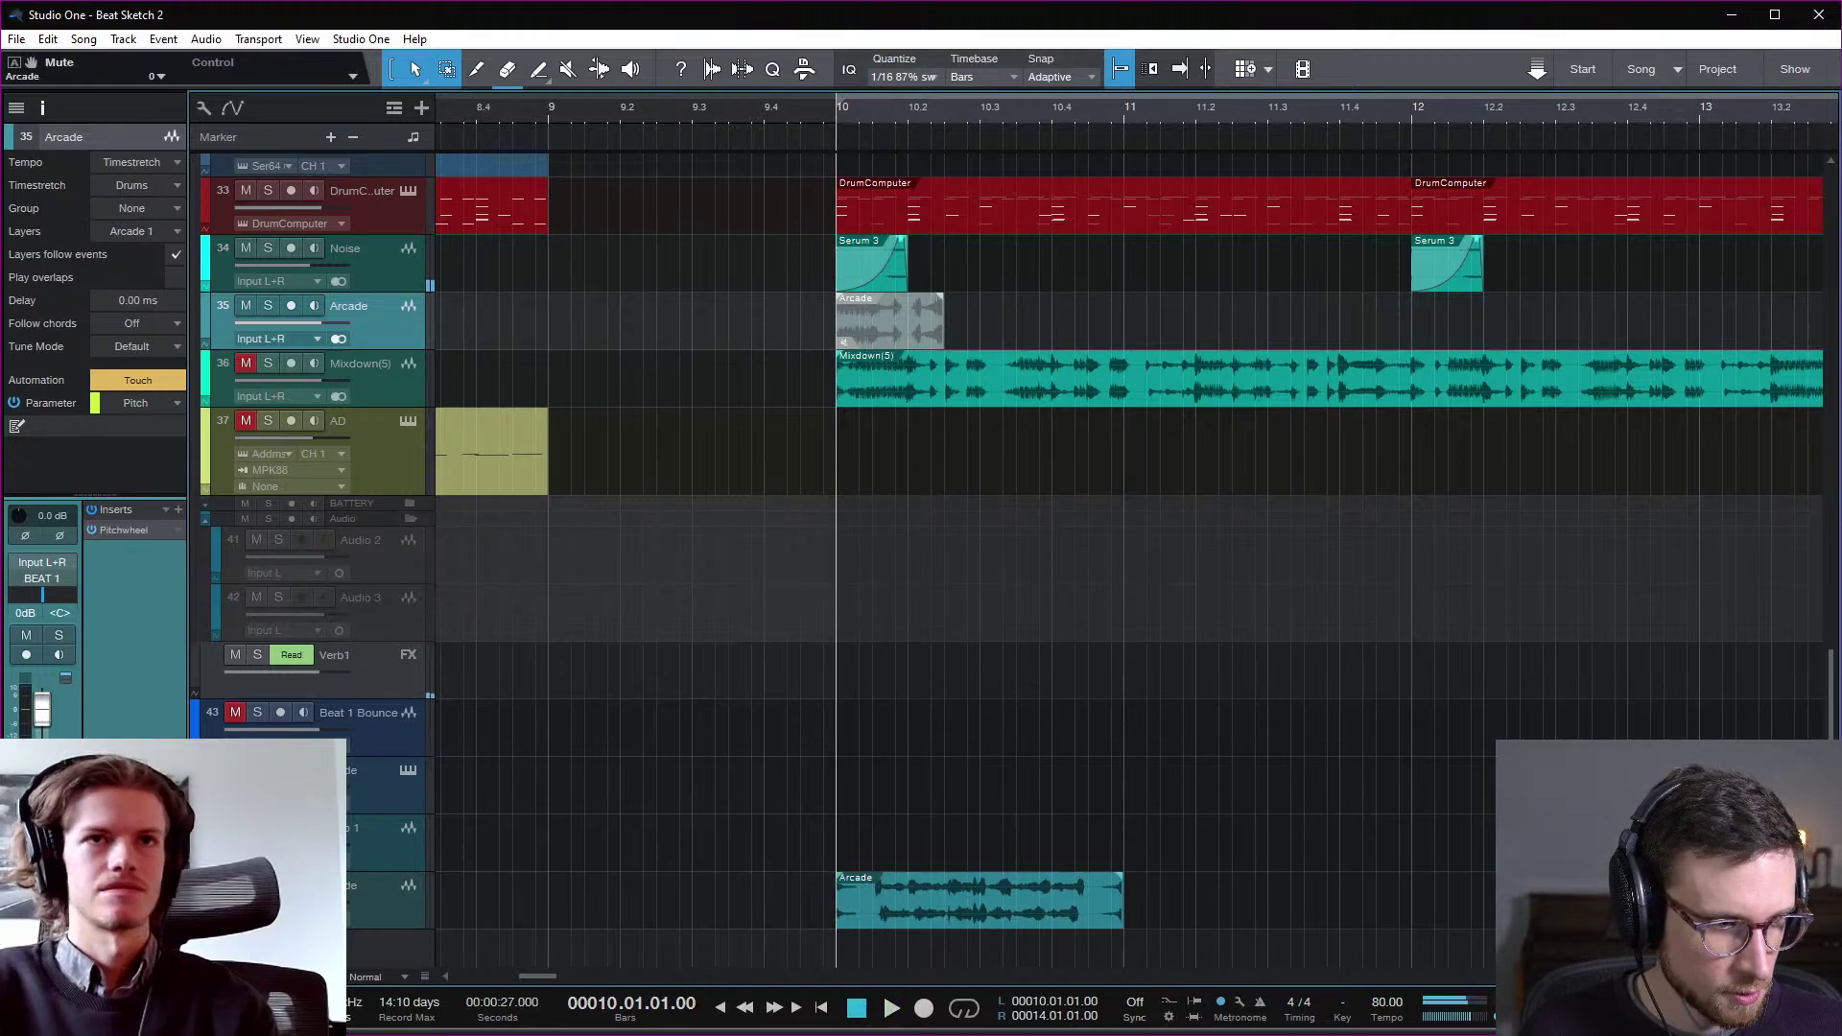
pyautogui.press('space')
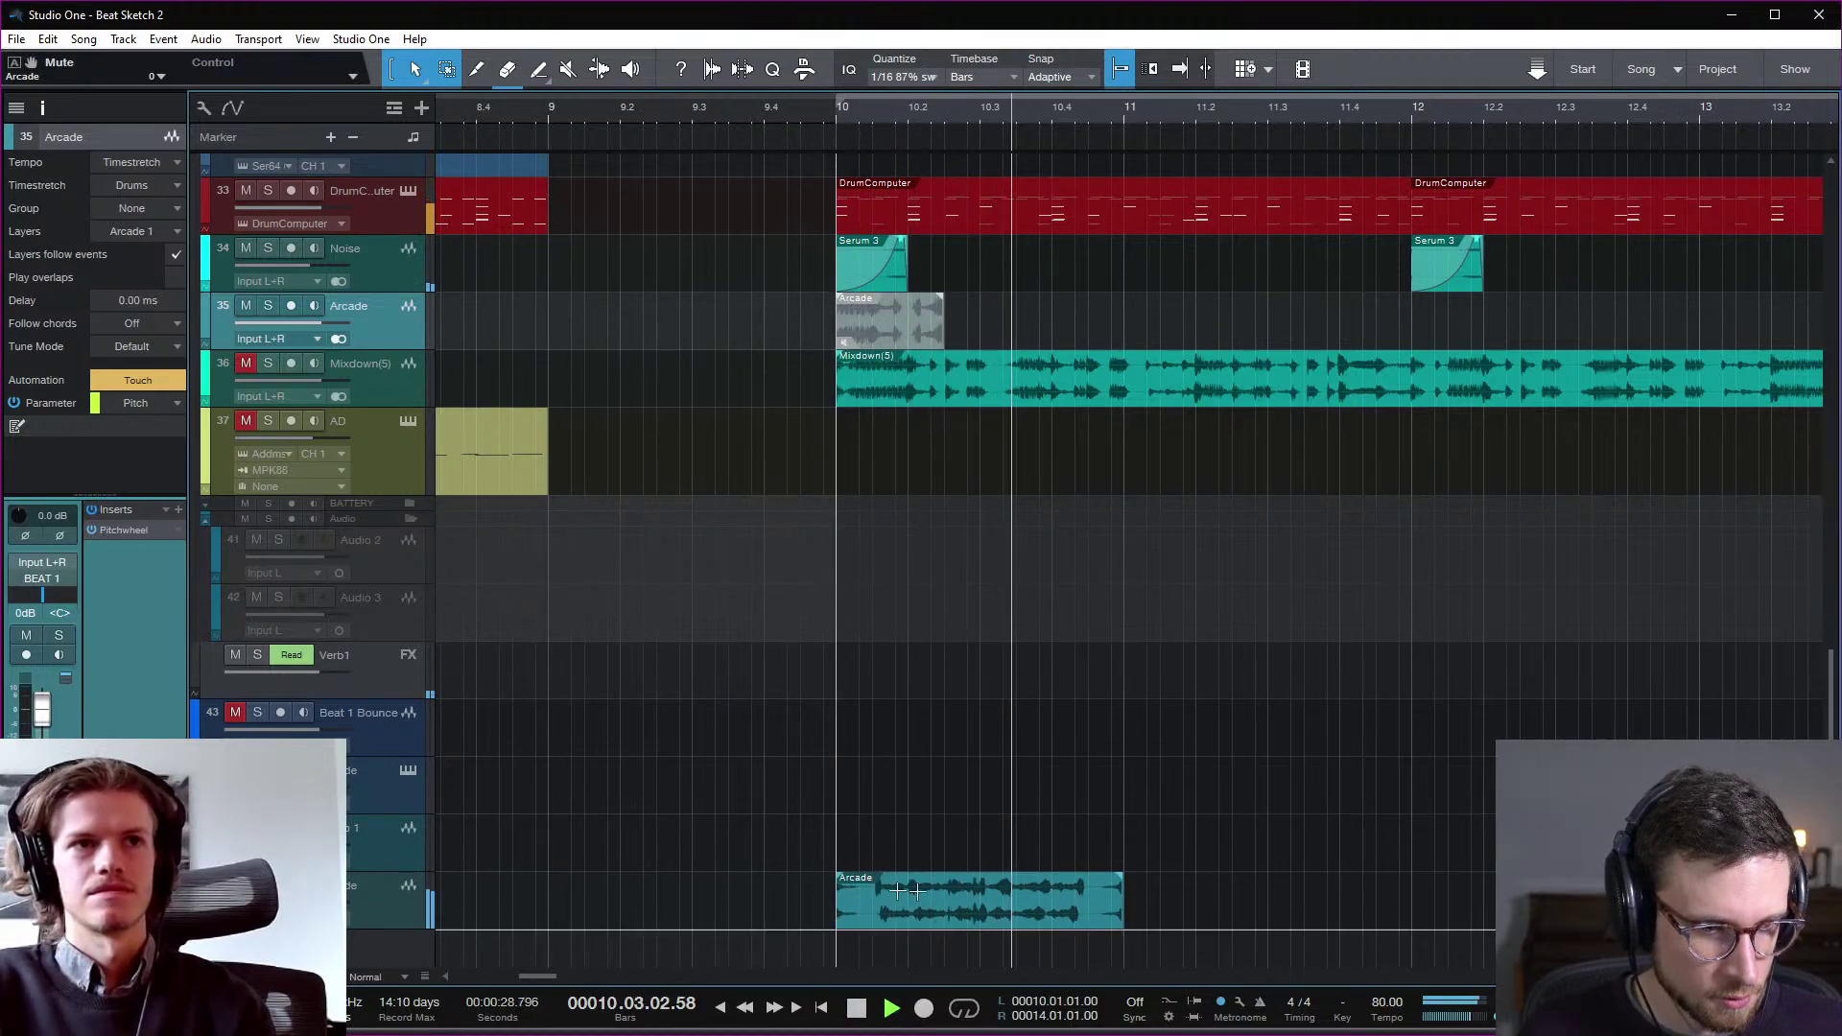
pyautogui.press('space')
# Step: Move the audio track holding the resampled Arcade clip directly below the Arcade chop track, above Mixdown(5)
pyautogui.moveTo(916, 892)
pyautogui.mouseDown()
pyautogui.moveTo(1231, 662)
pyautogui.moveTo(938, 893)
pyautogui.mouseUp()
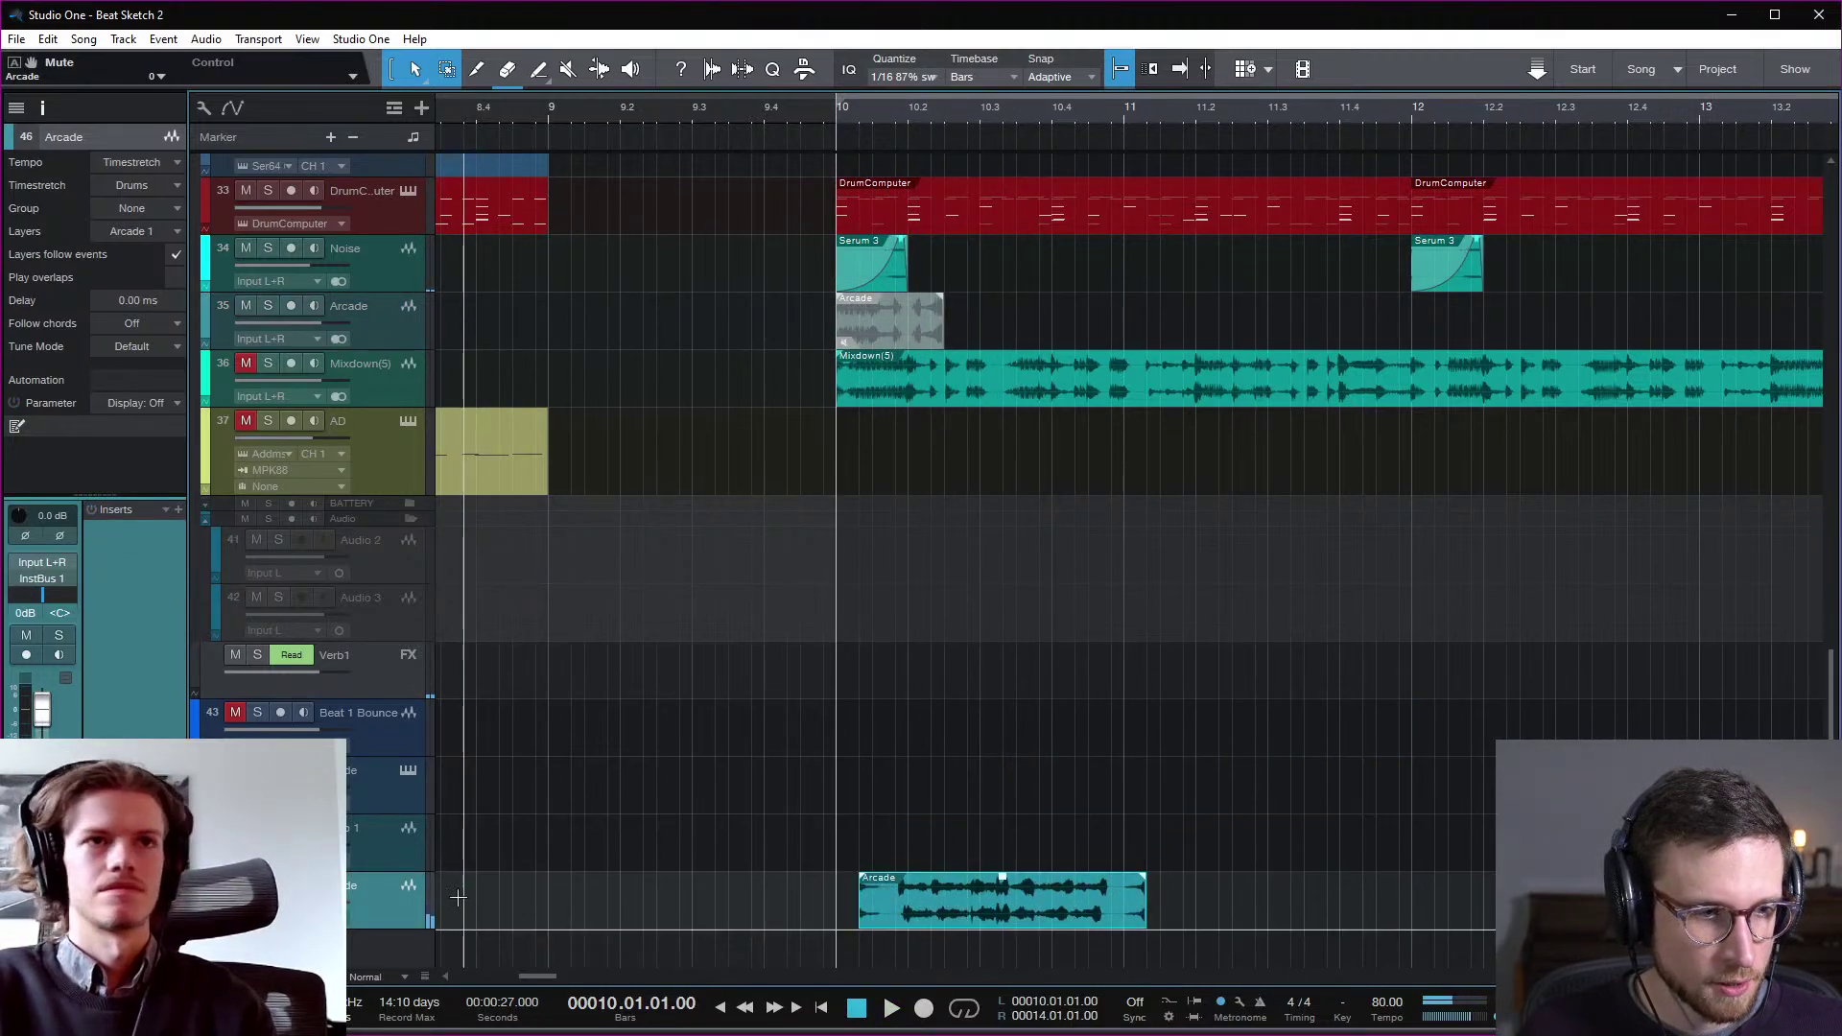
pyautogui.click(395, 416)
pyautogui.scroll(-5, 878, 550)
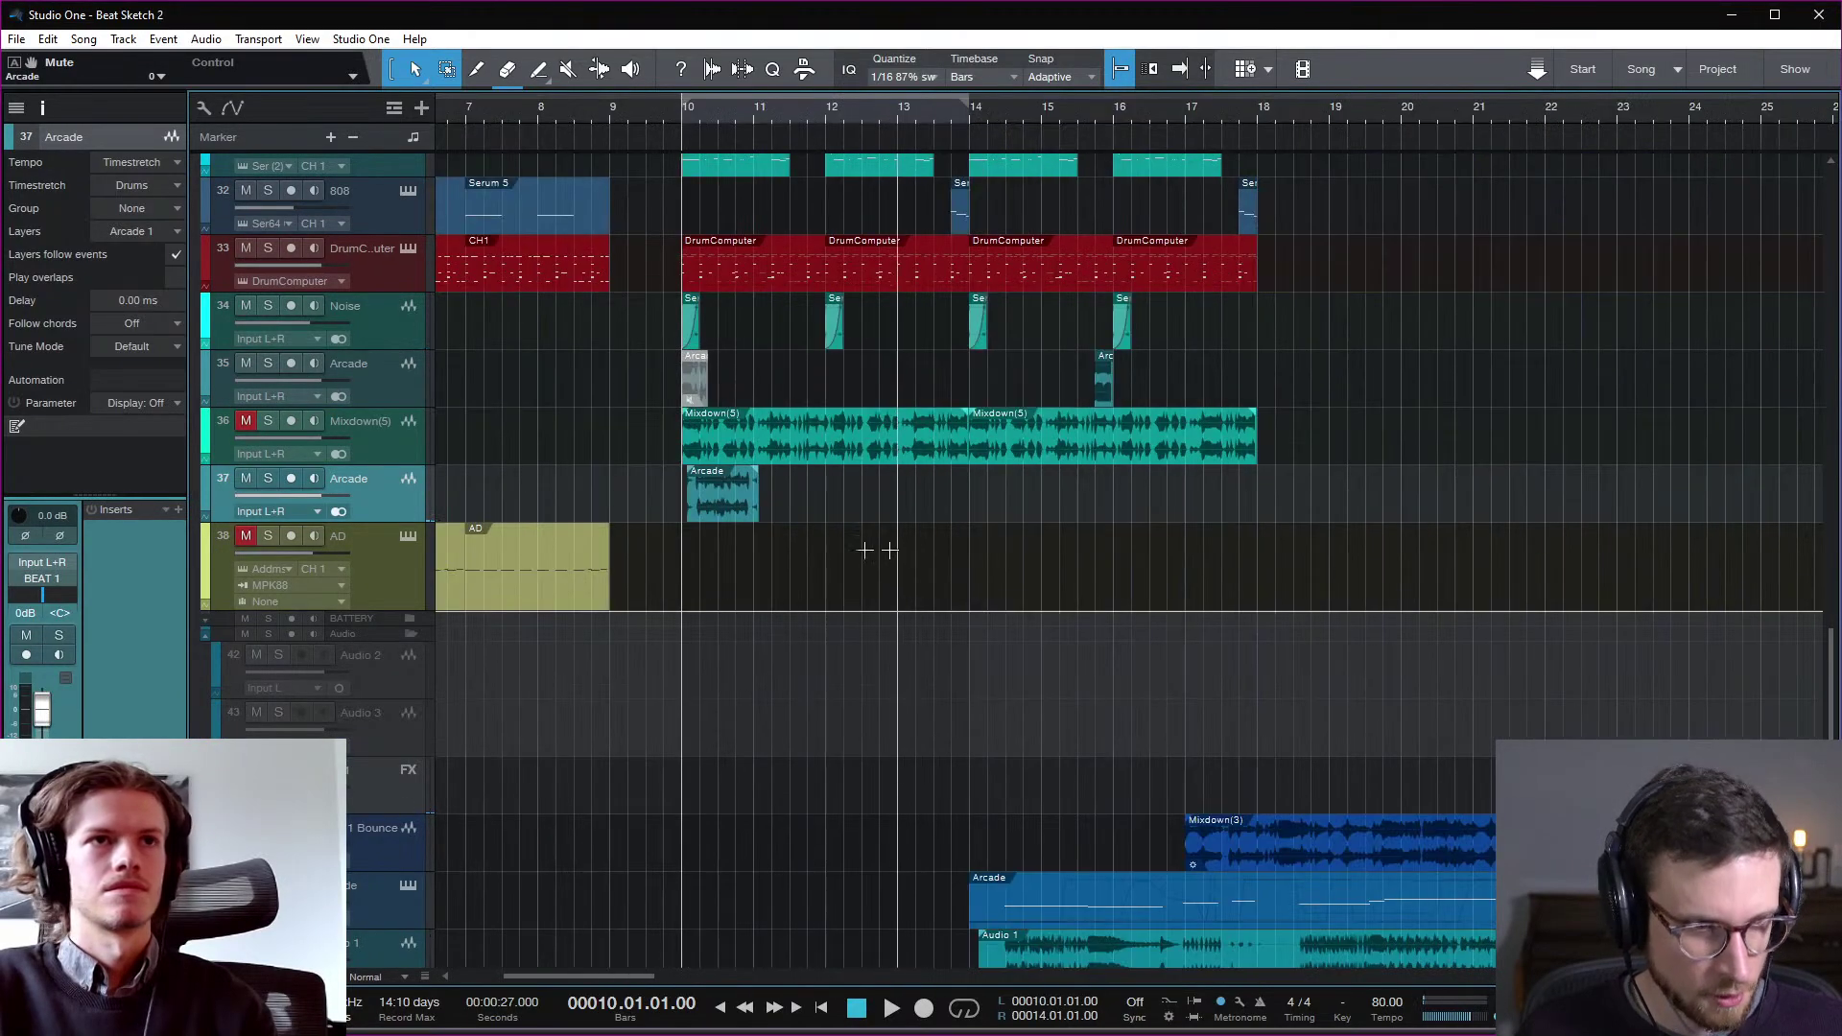
pyautogui.scroll(-4, 647, 511)
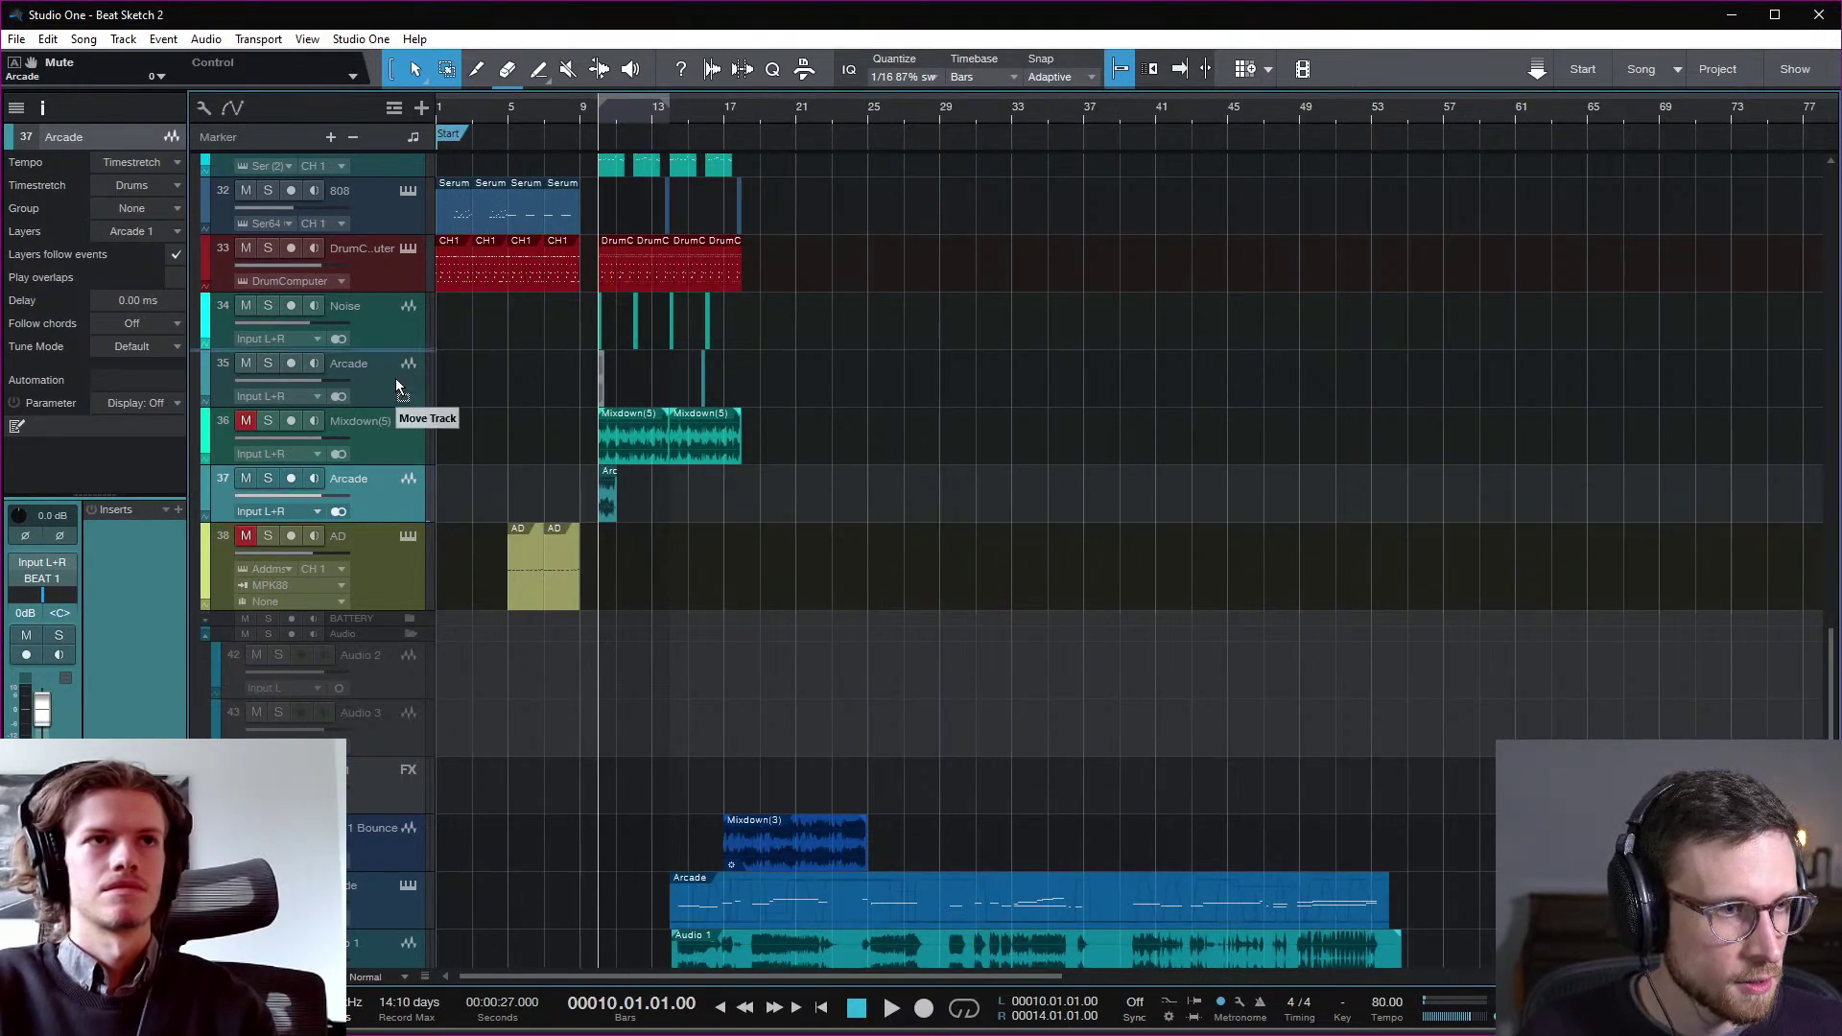
pyautogui.moveTo(395, 384); pyautogui.dragTo(400, 399)
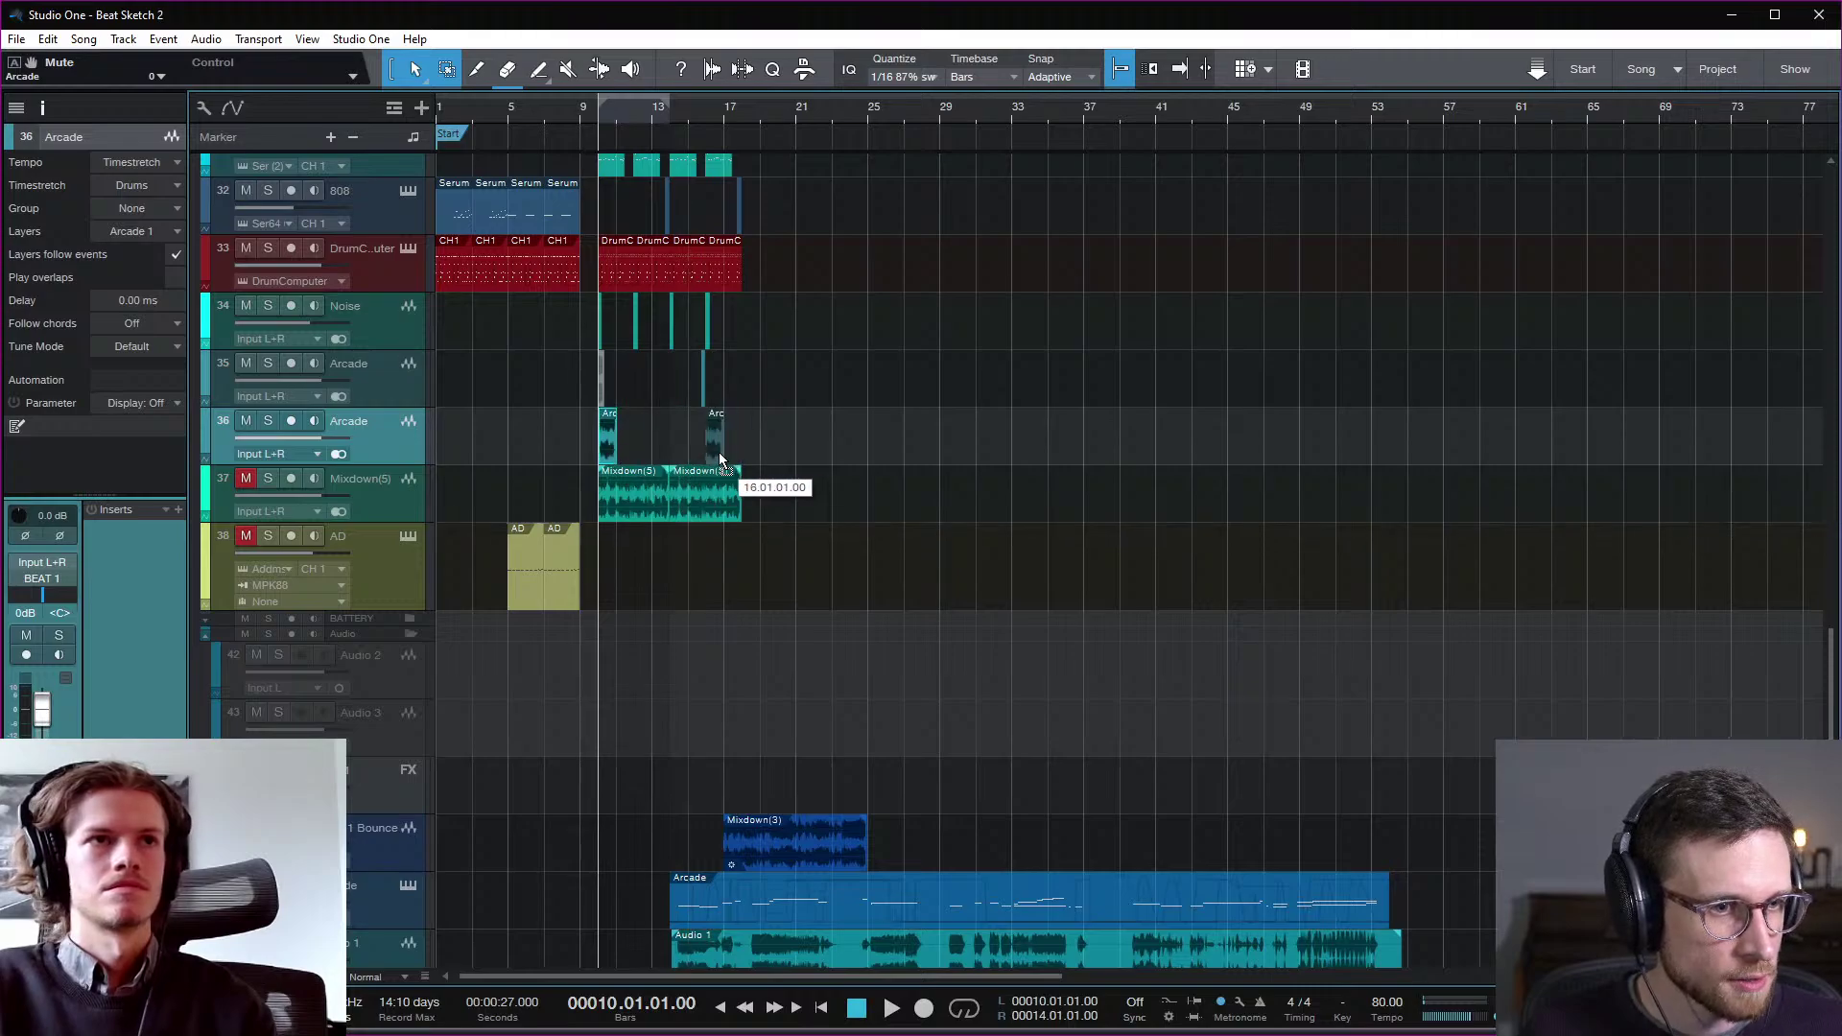
# Step: Move the resampled Arcade clip to bar 17 and audition it there
pyautogui.scroll(8, 782, 485)
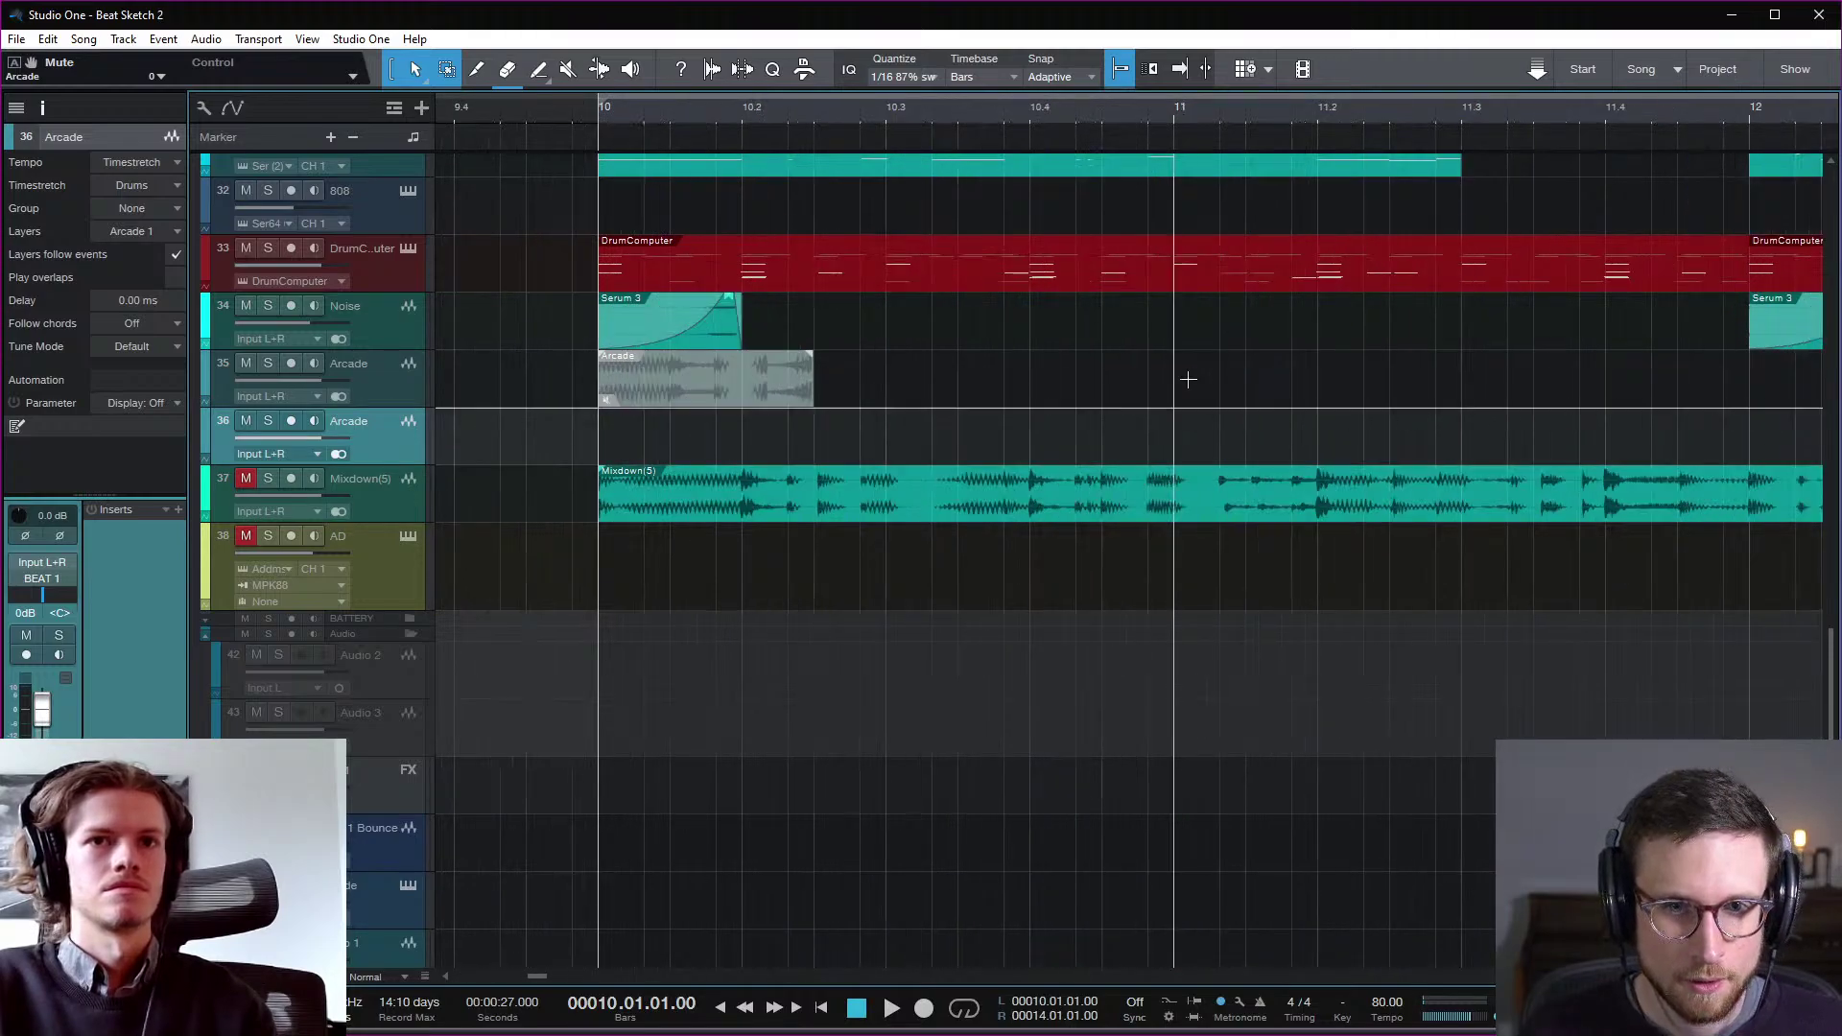
pyautogui.hscroll(5, 1233, 411)
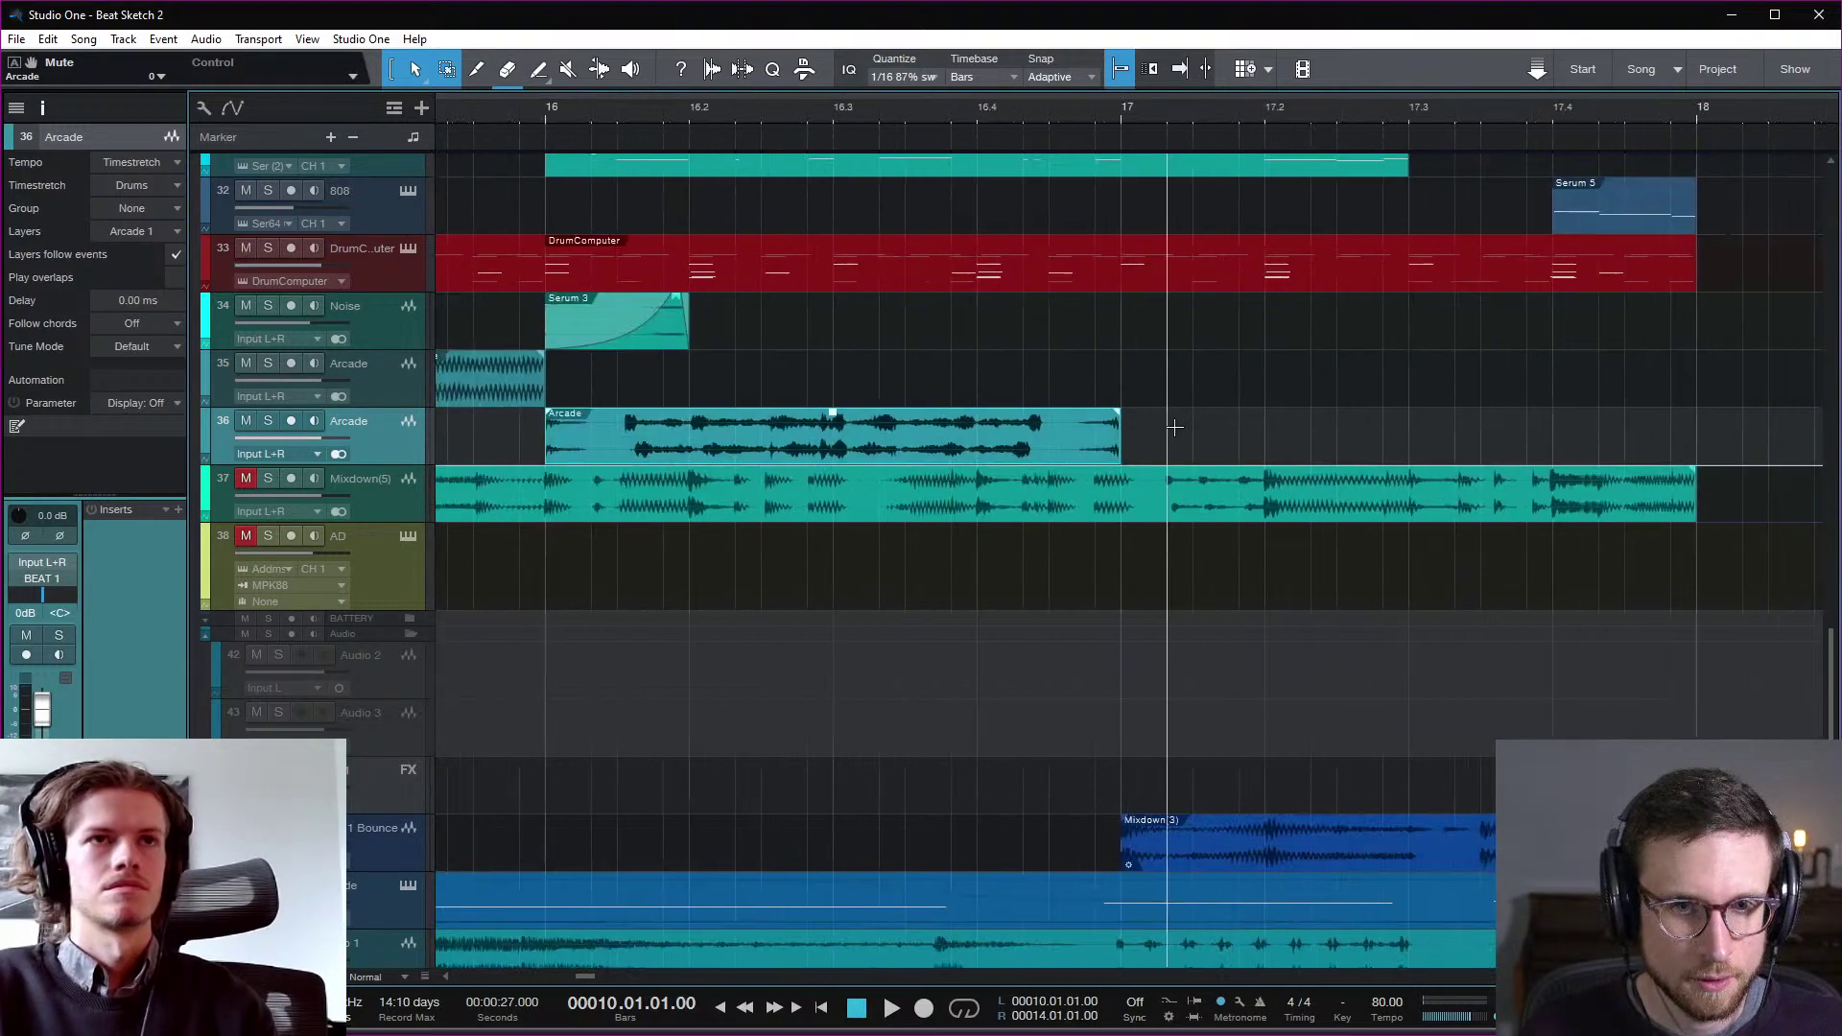
pyautogui.moveTo(826, 444); pyautogui.dragTo(1432, 432)
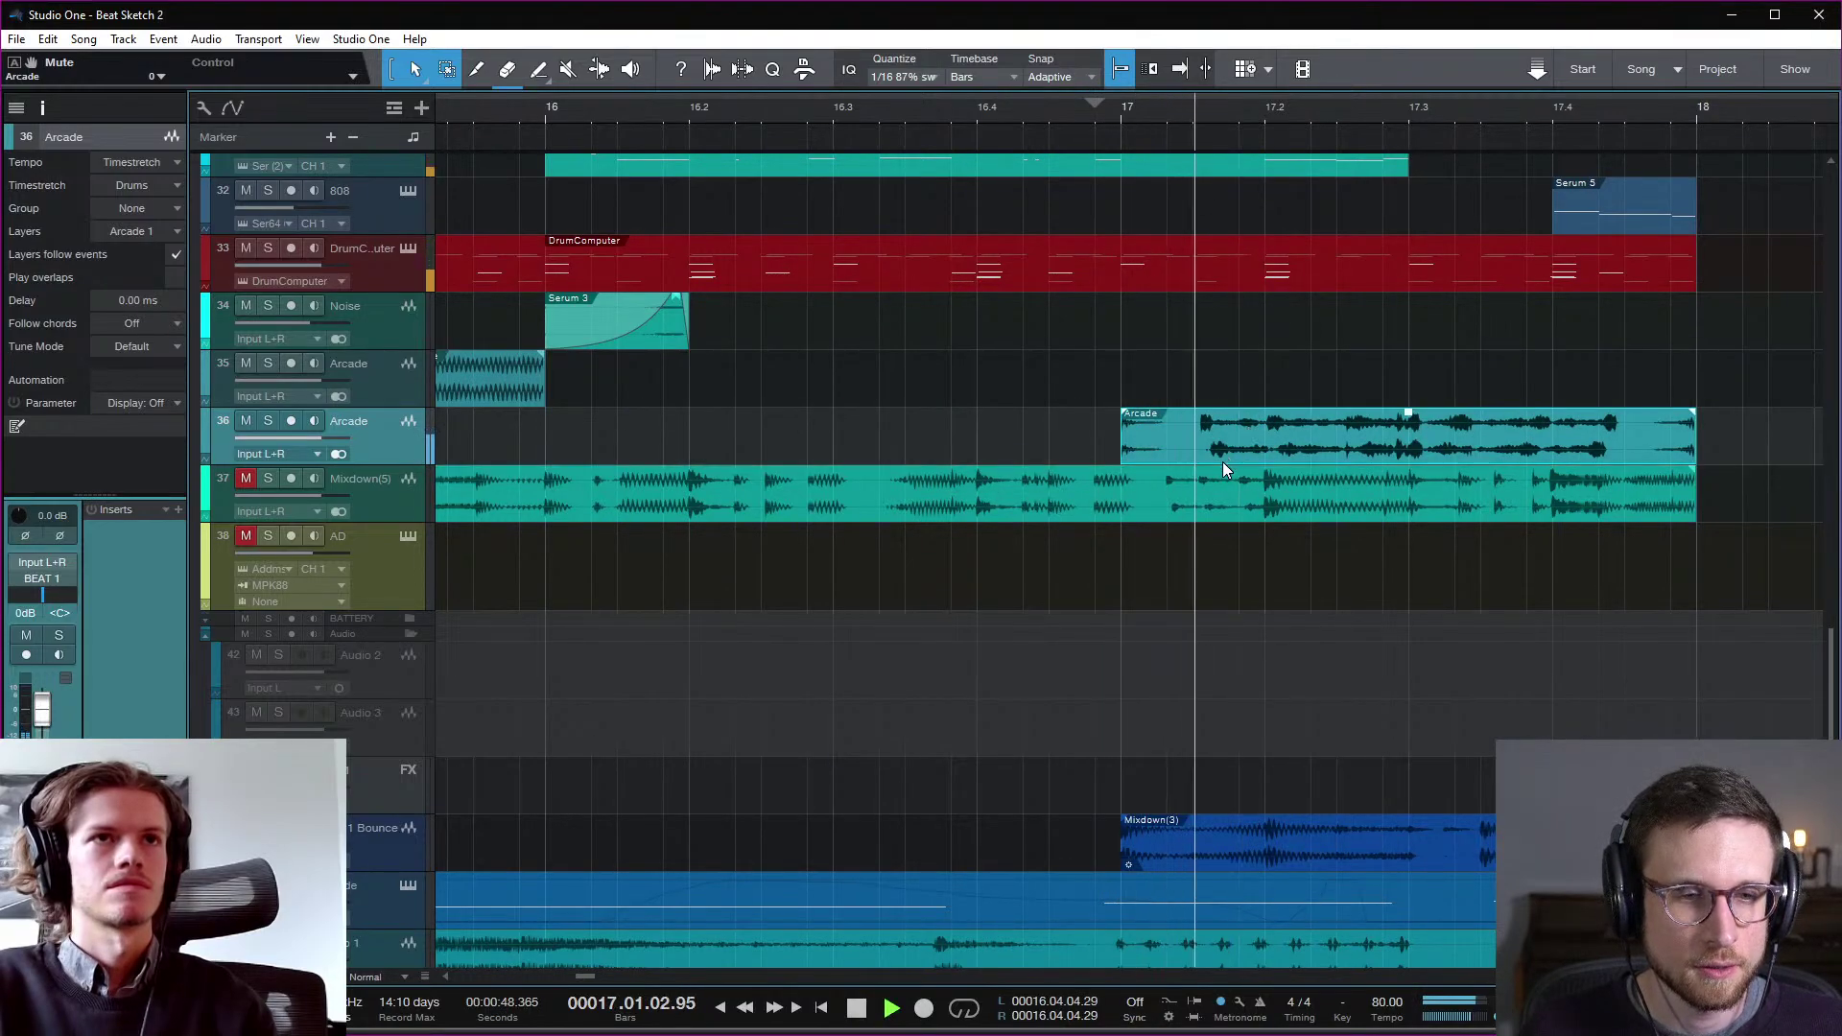
pyautogui.press('space')
# Step: Trim the Arcade clip's quiet opening, start the clip at 17.3, and shorten its end to 17.4
pyautogui.moveTo(1217, 446); pyautogui.dragTo(1411, 458)
pyautogui.press('space')
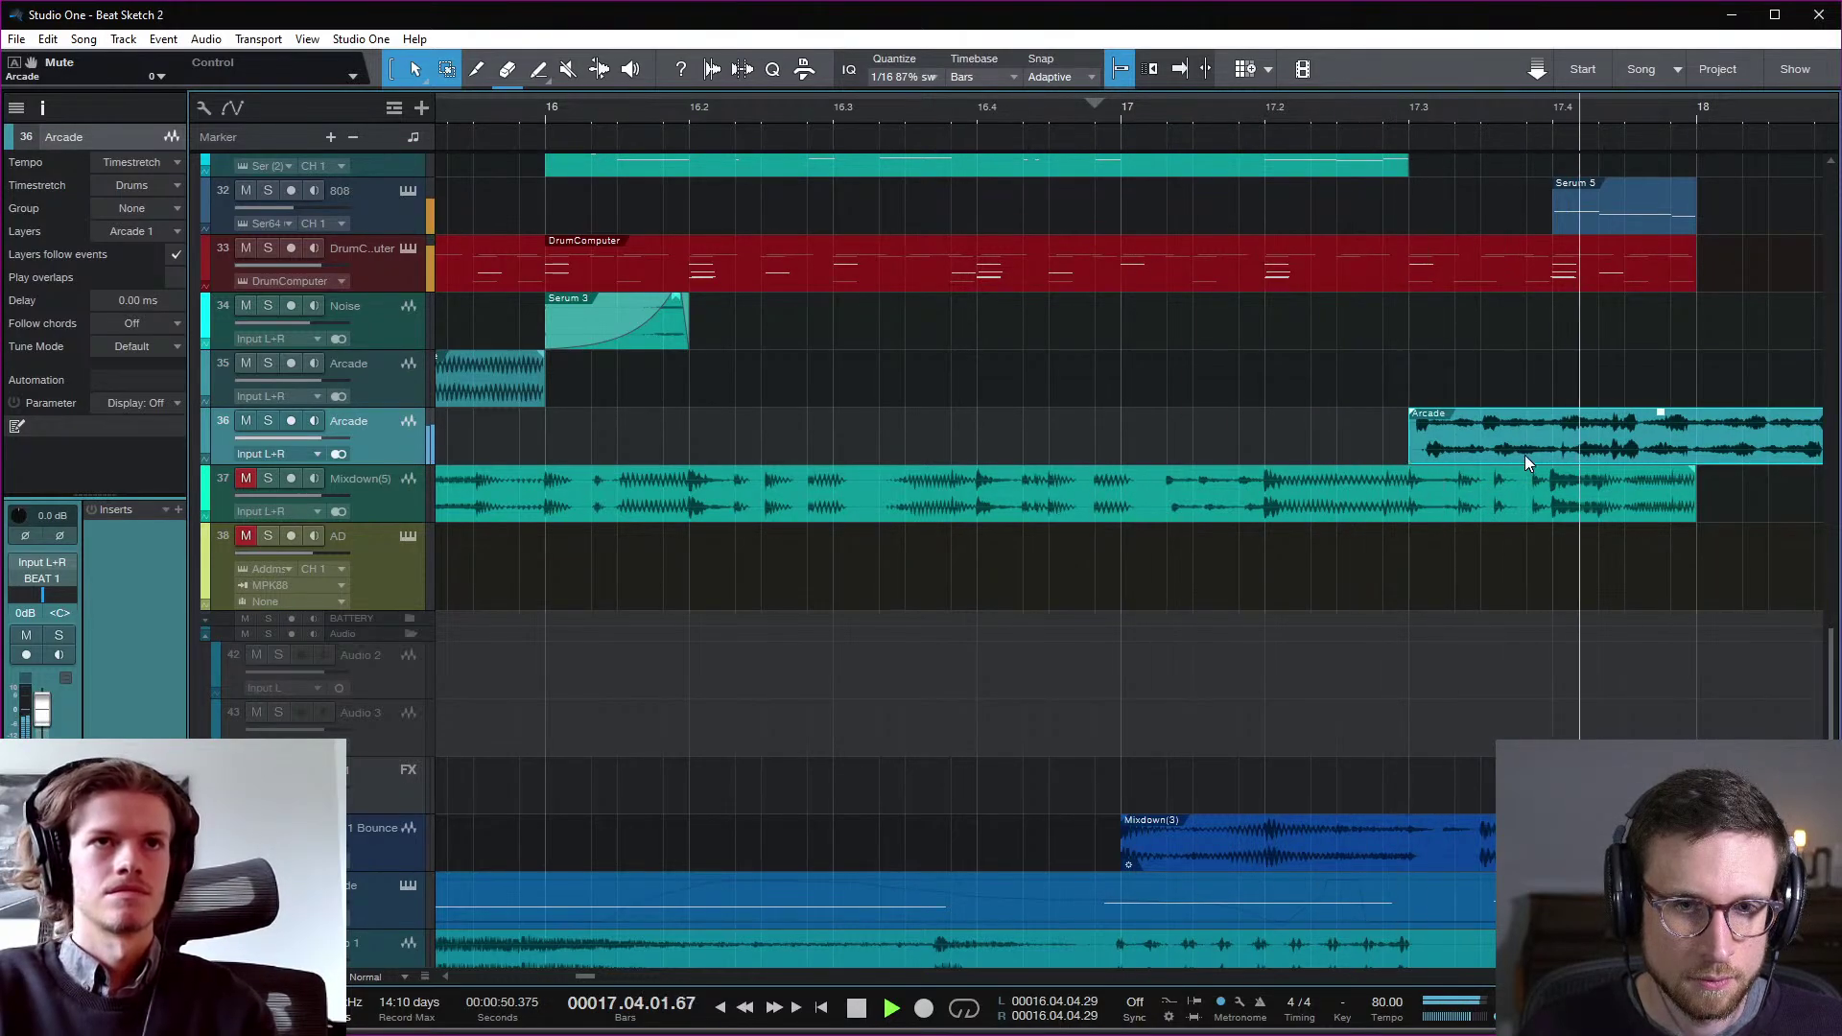
pyautogui.press('space')
pyautogui.moveTo(1241, 451); pyautogui.dragTo(889, 451)
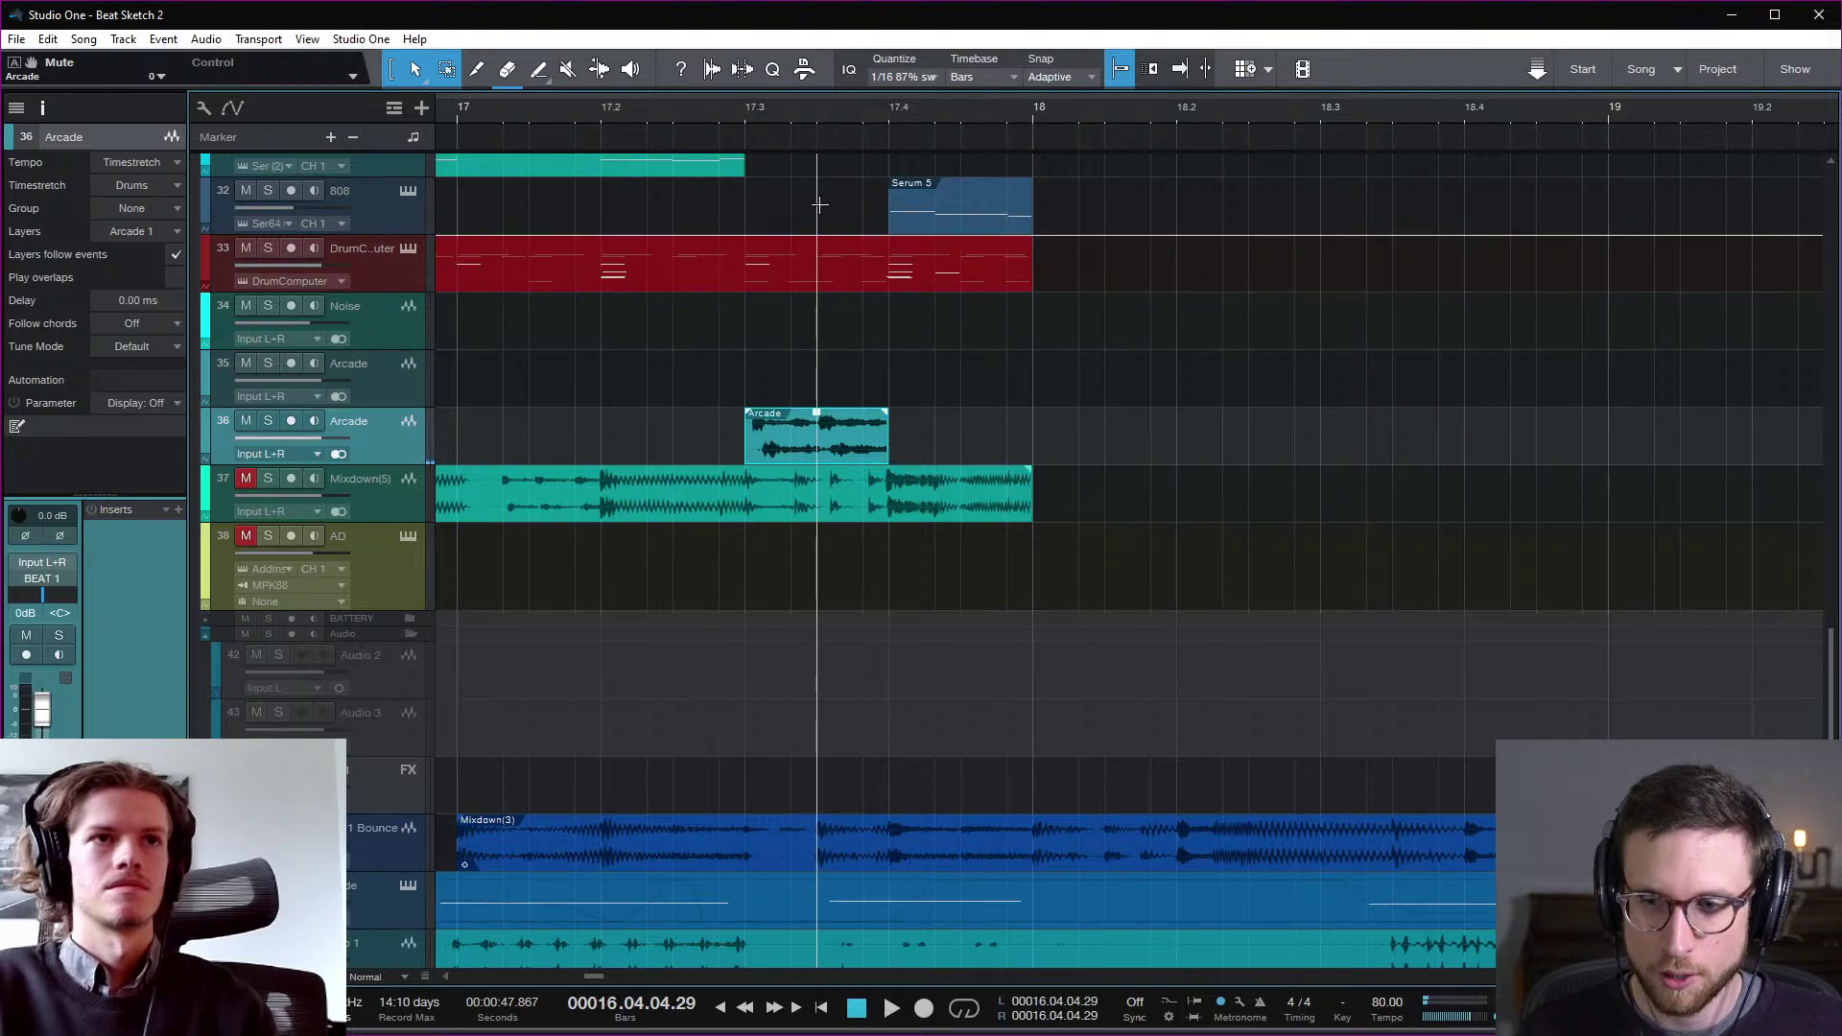
pyautogui.hscroll(-2, 923, 354)
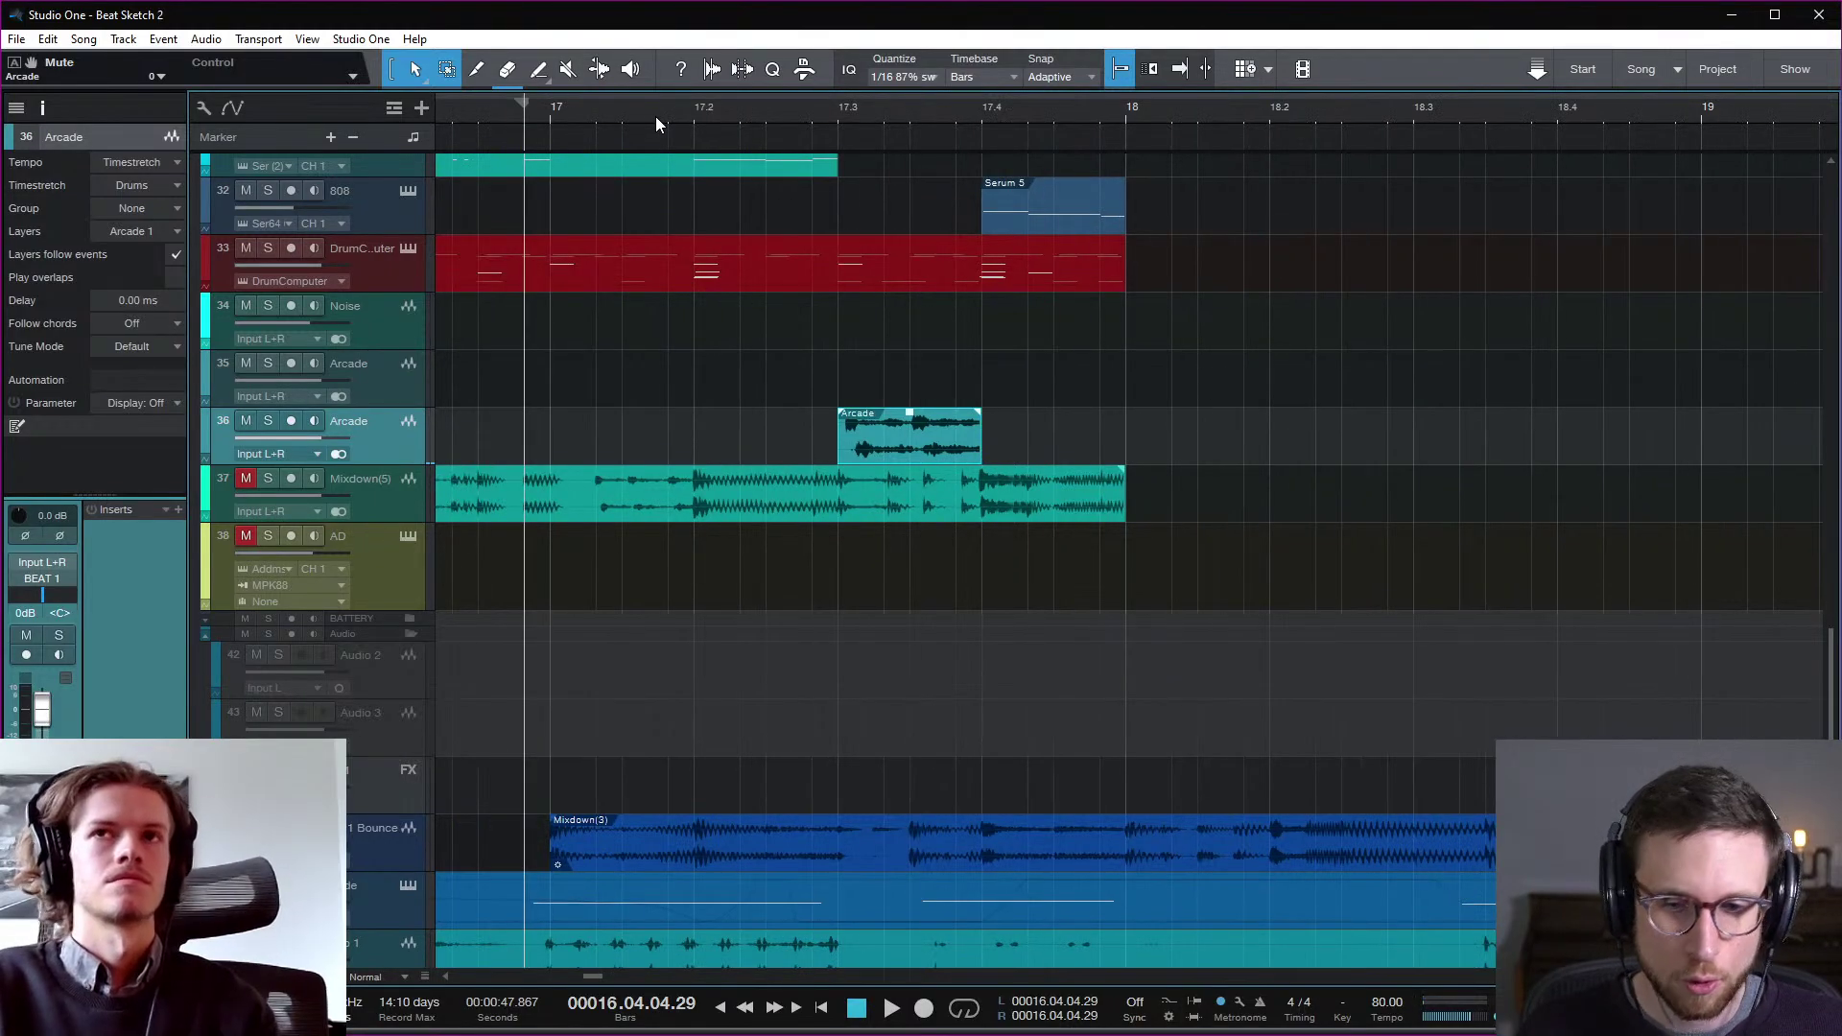
# Step: Audition the Arcade clip at 17.3 in the beat and lower its track's volume to -7.5 dB
pyautogui.press('space')
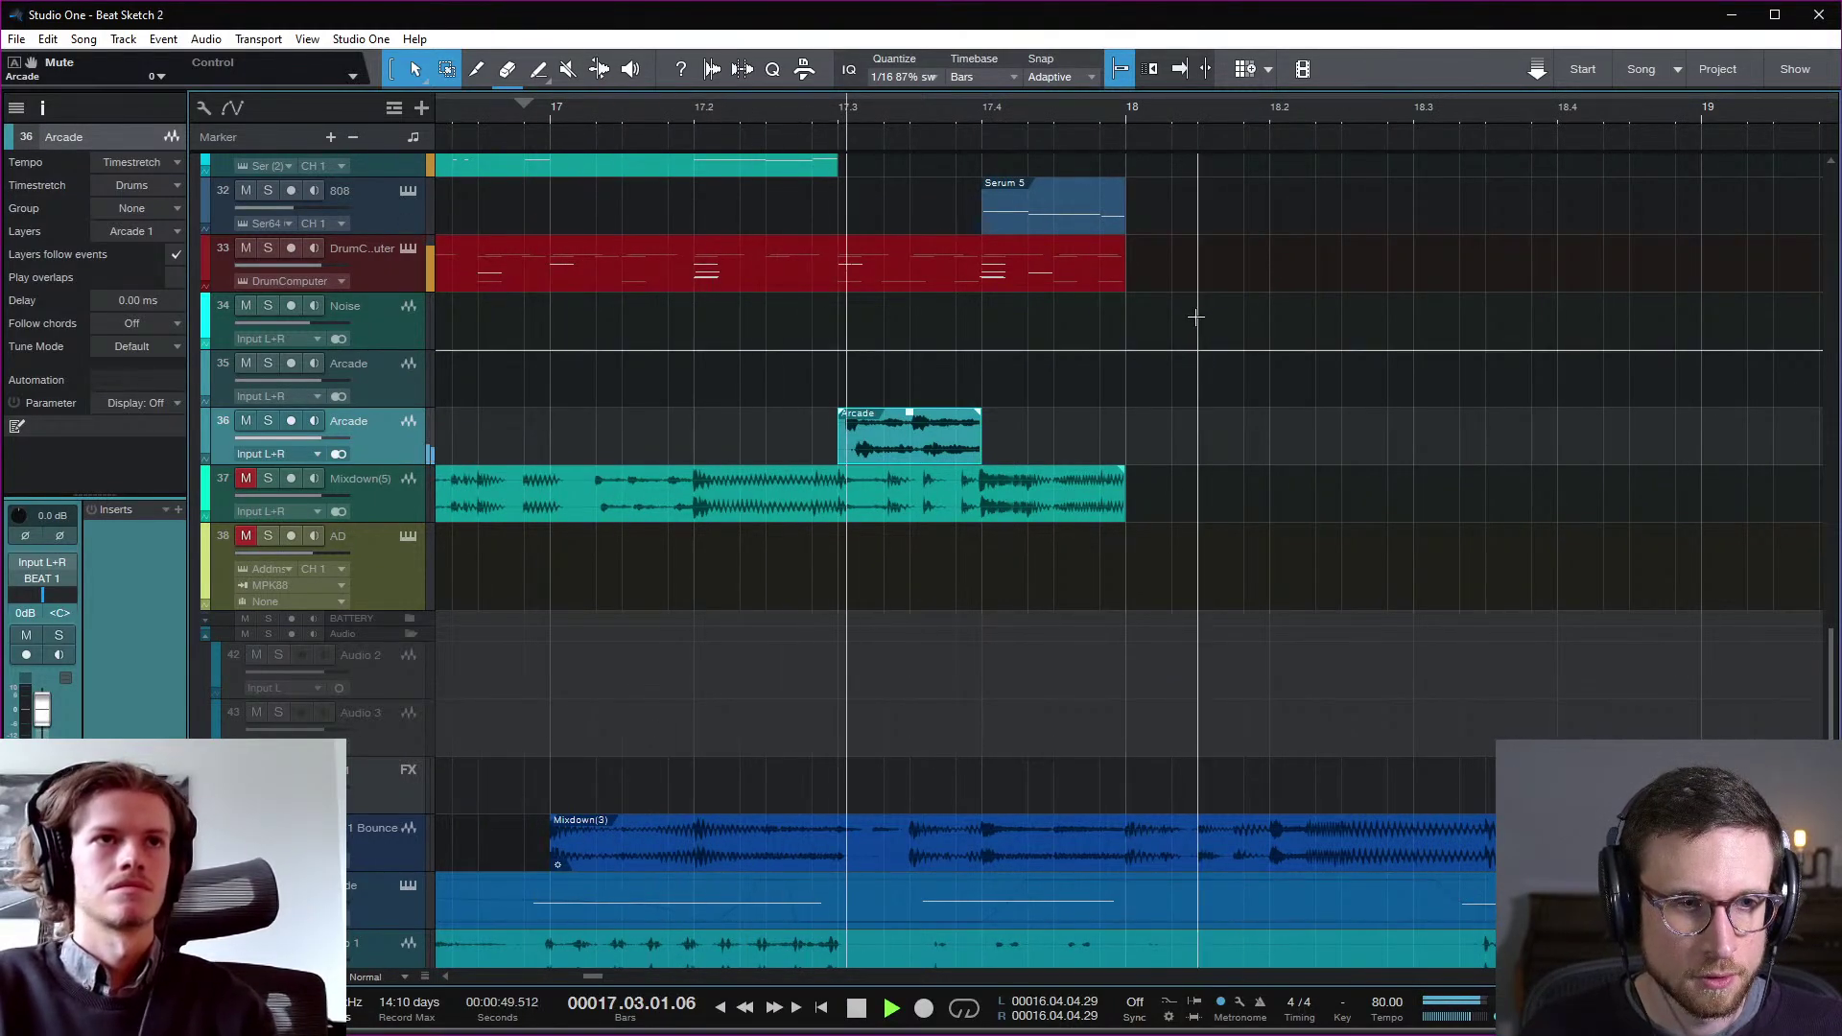
pyautogui.press('space')
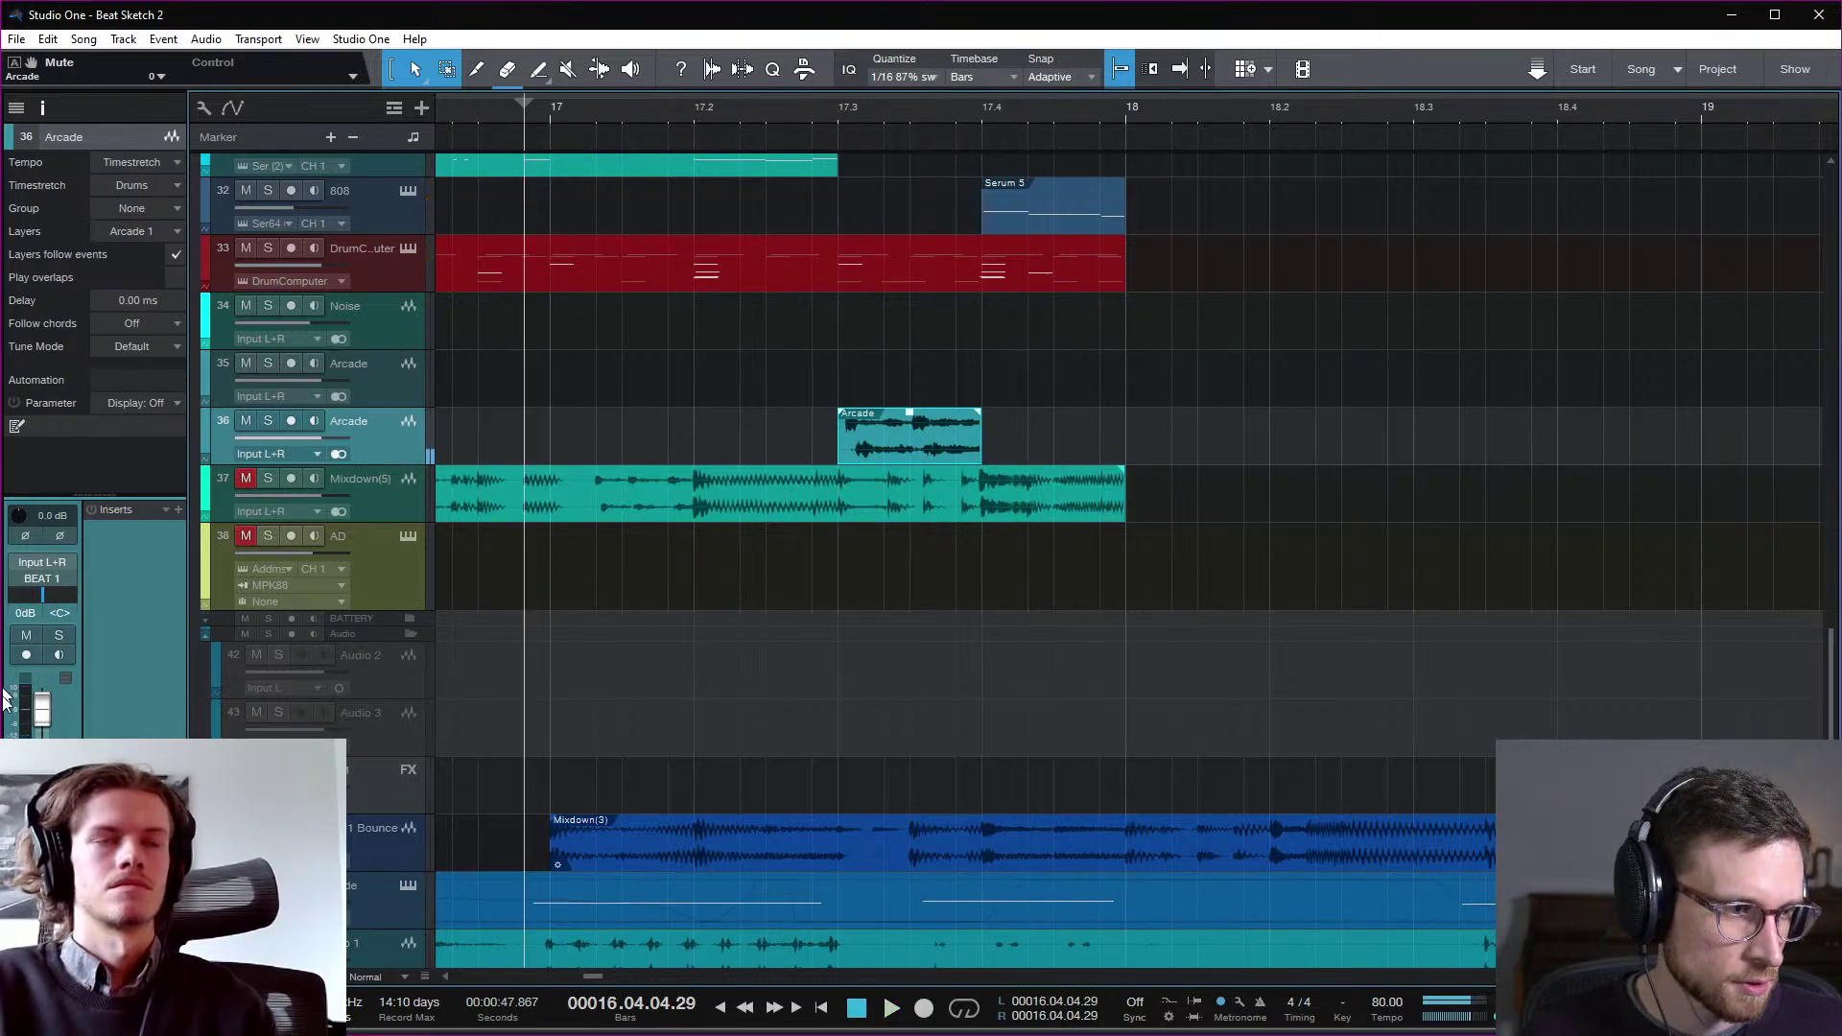
pyautogui.press('space')
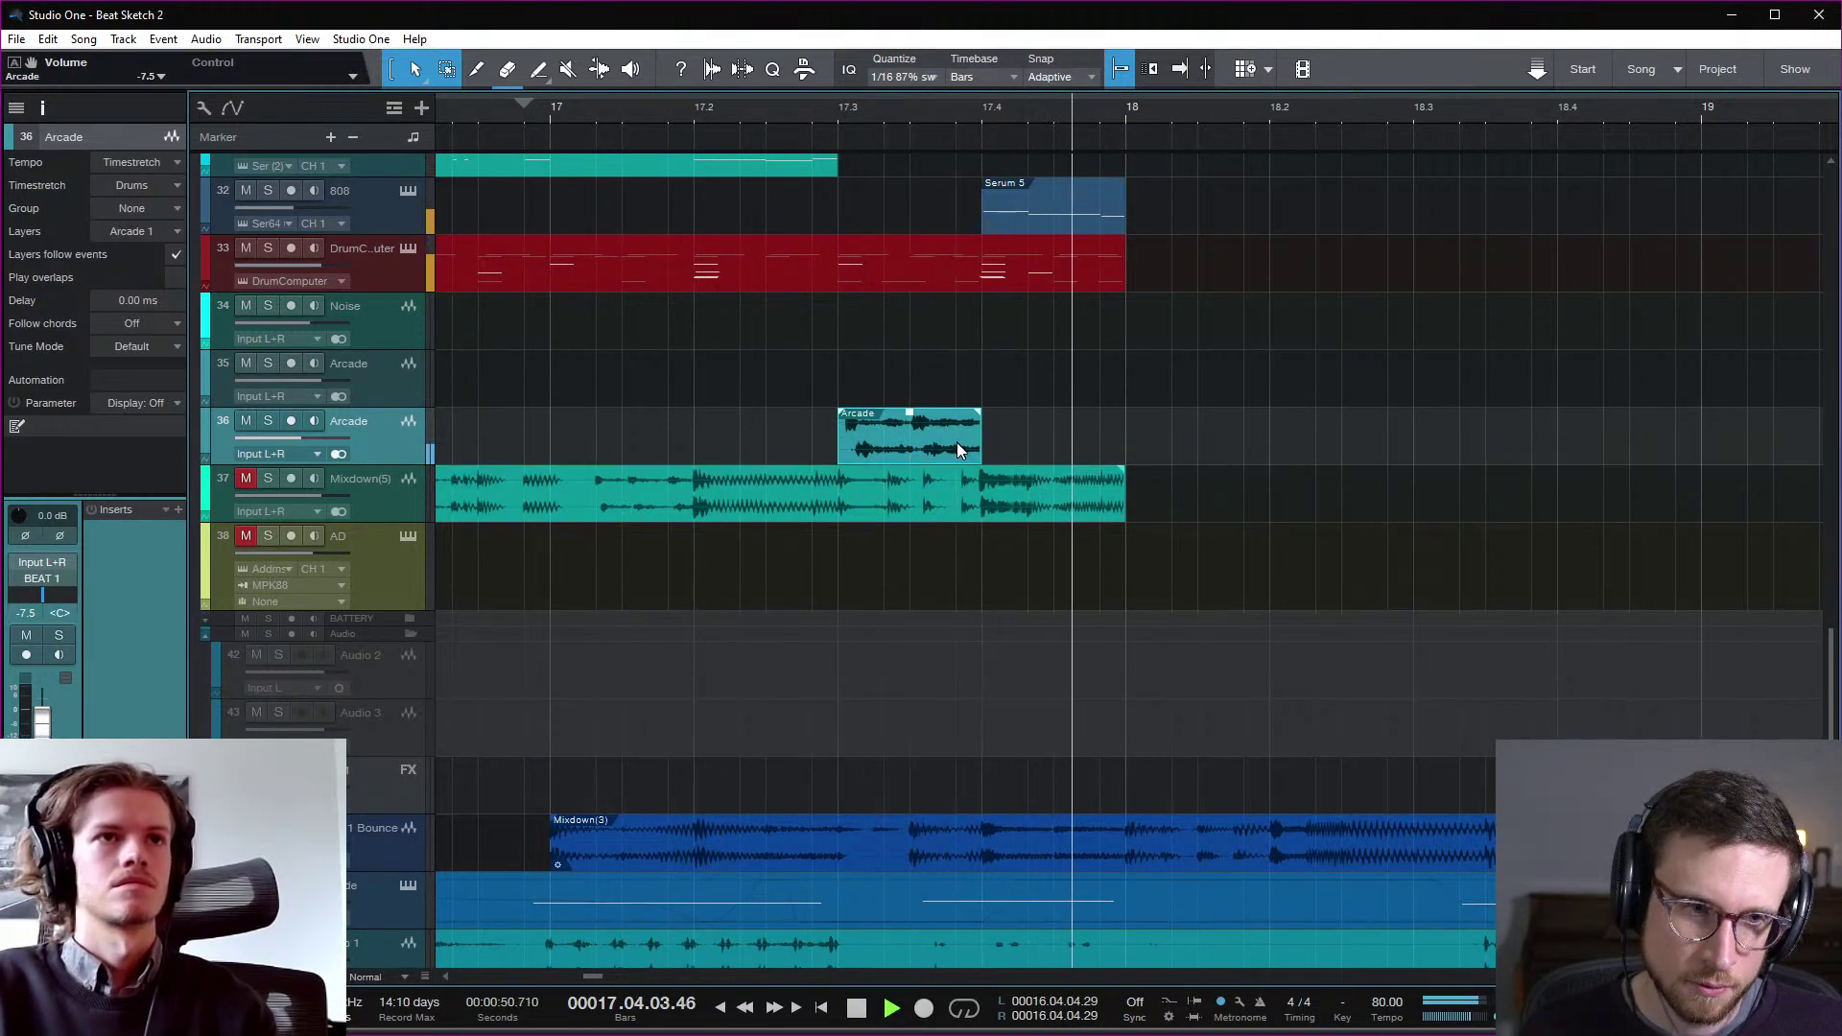
pyautogui.press('space')
# Step: Nudge the Arcade clip slightly earlier so its first hit lands on 17.3, checking it with playback from 17.3
pyautogui.scroll(8, 1044, 451)
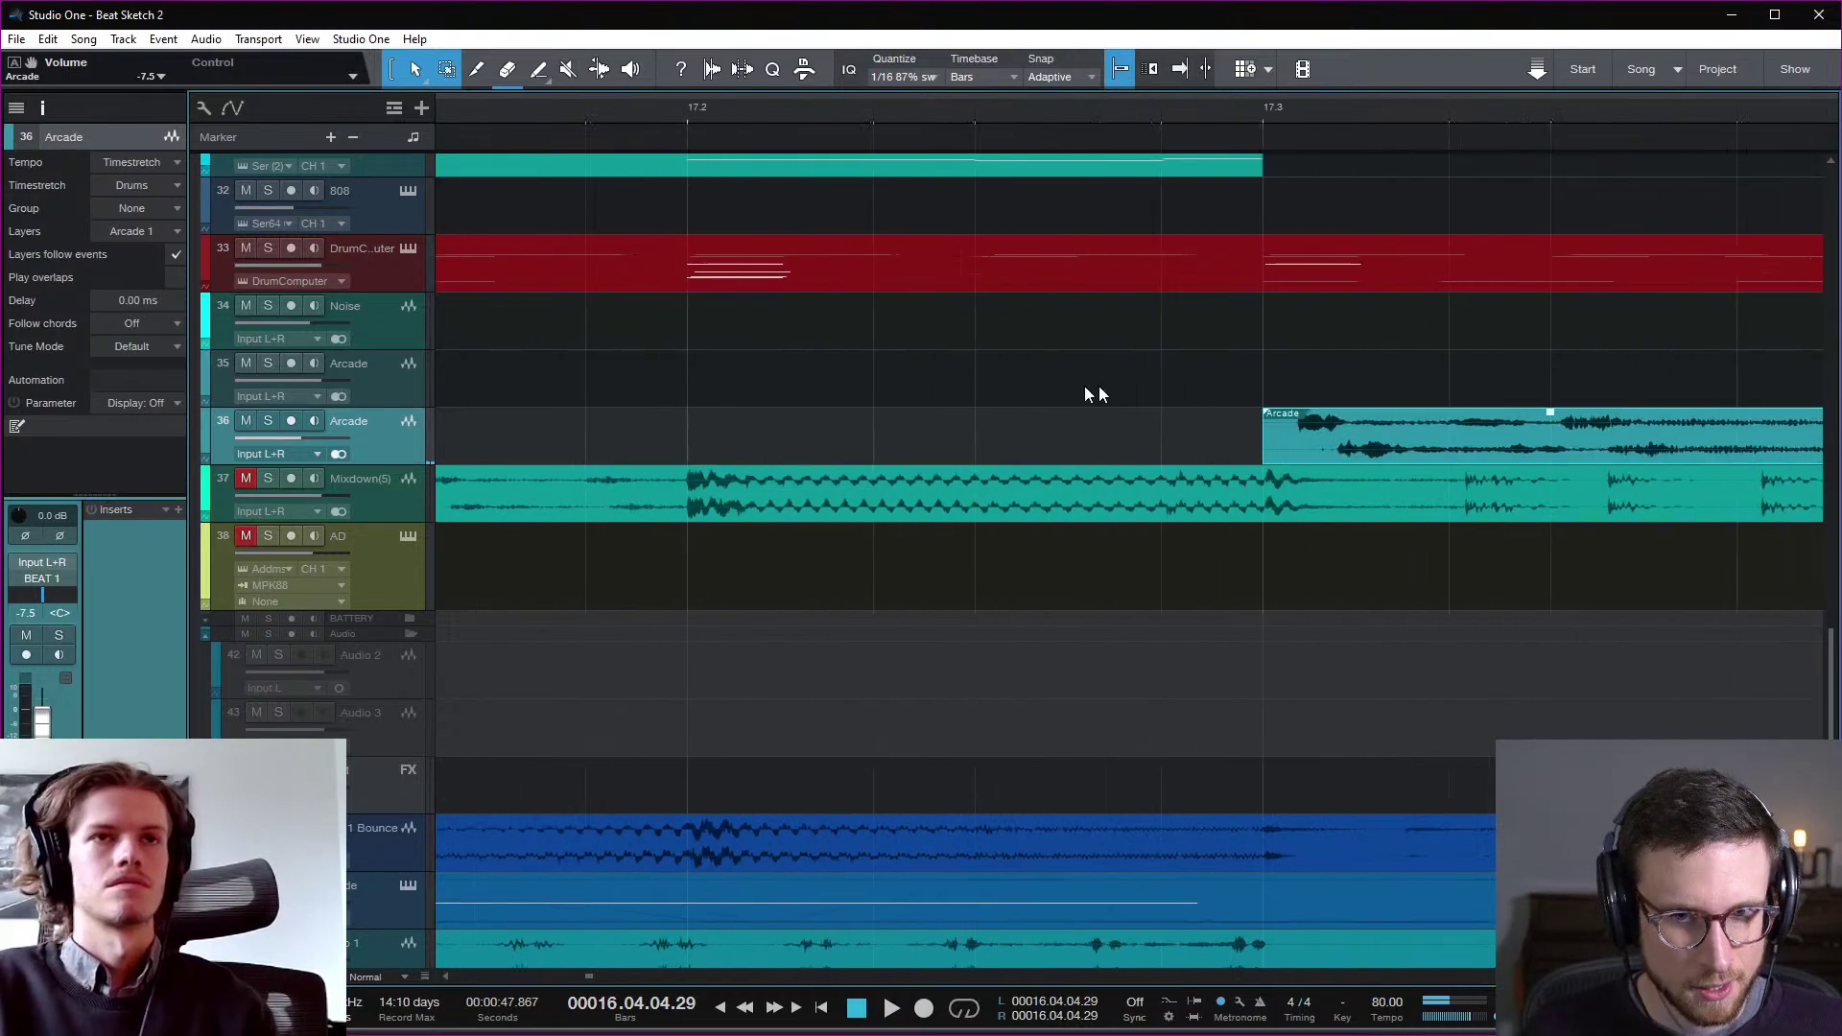
pyautogui.click(912, 110)
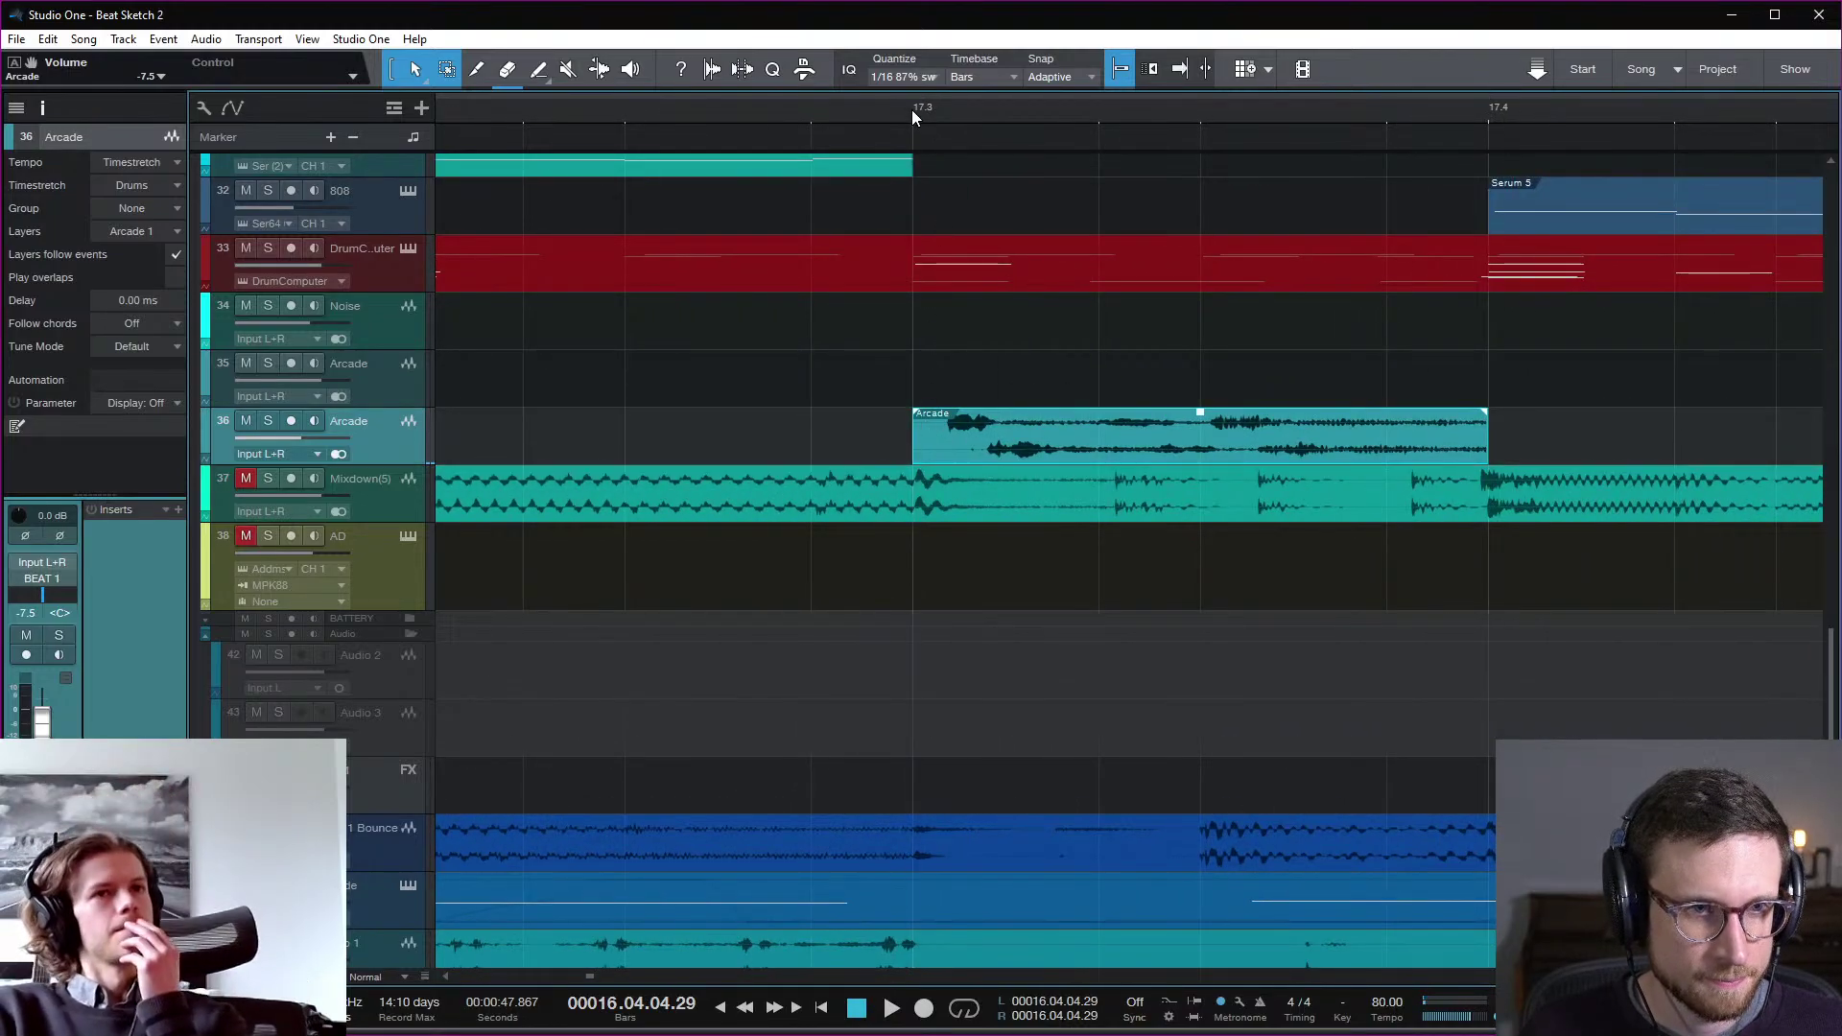
pyautogui.press('space')
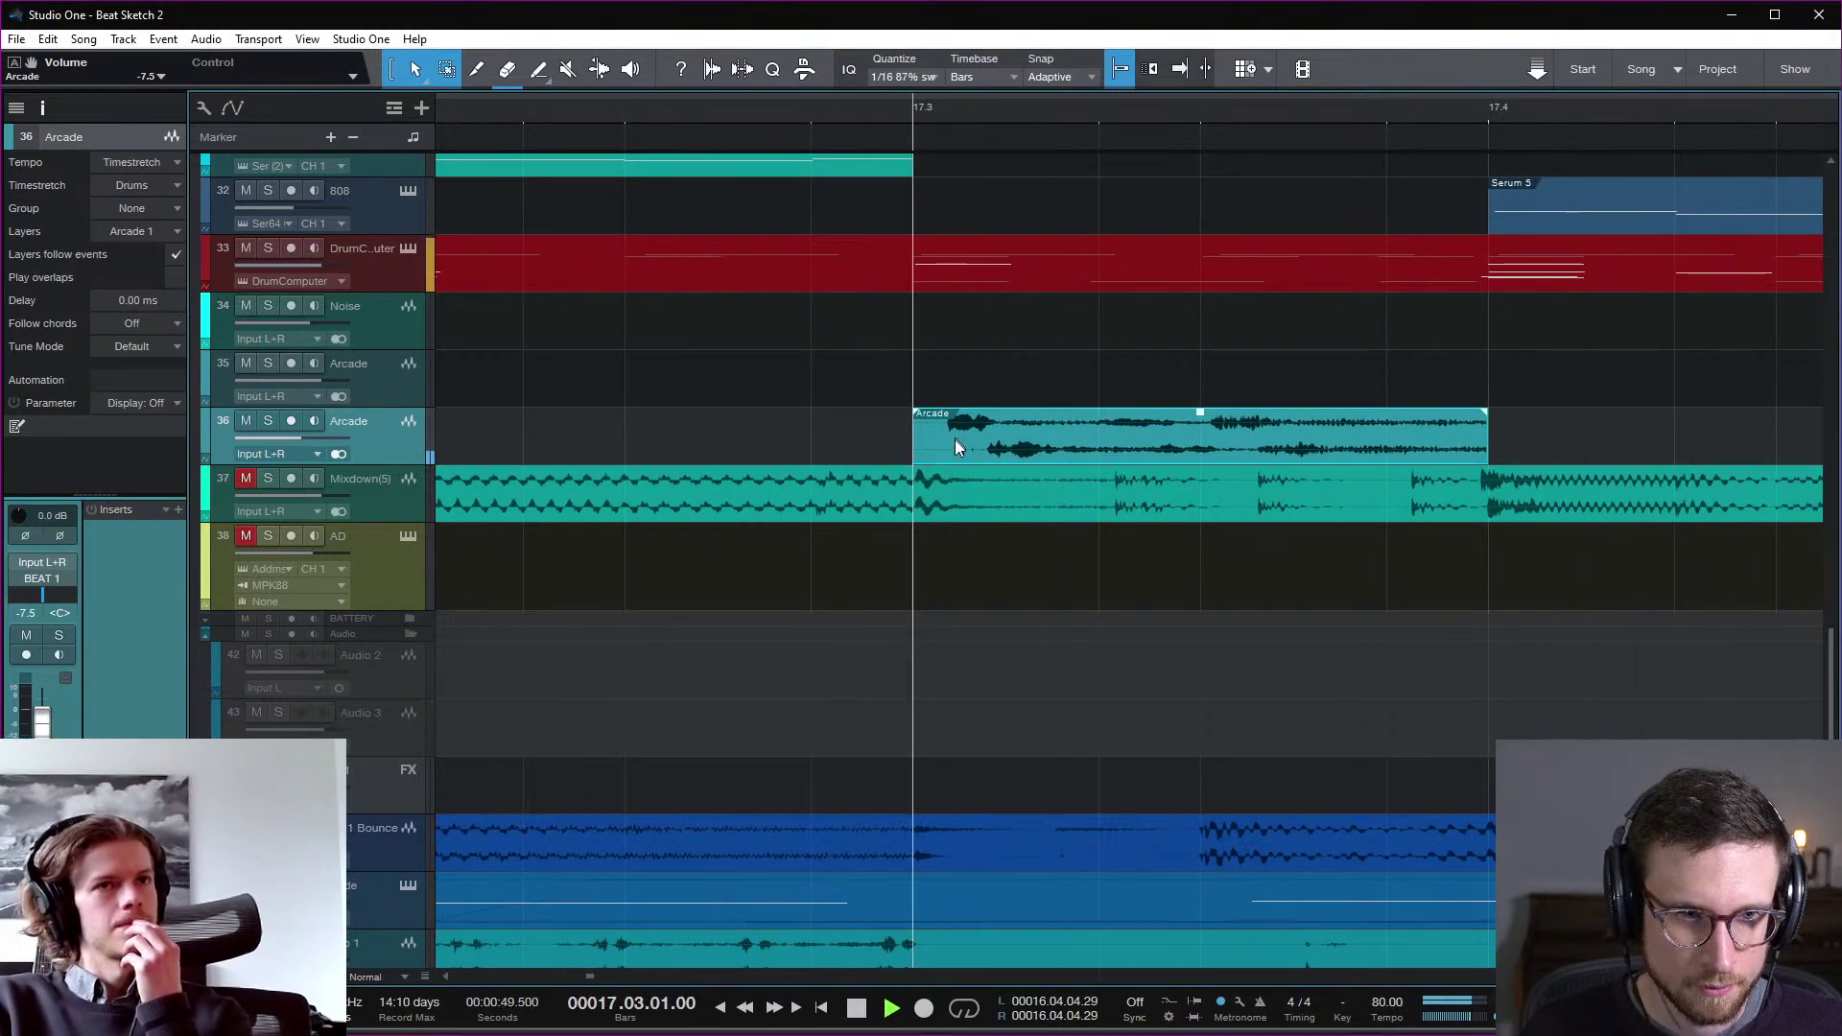
pyautogui.moveTo(1005, 449); pyautogui.dragTo(991, 453)
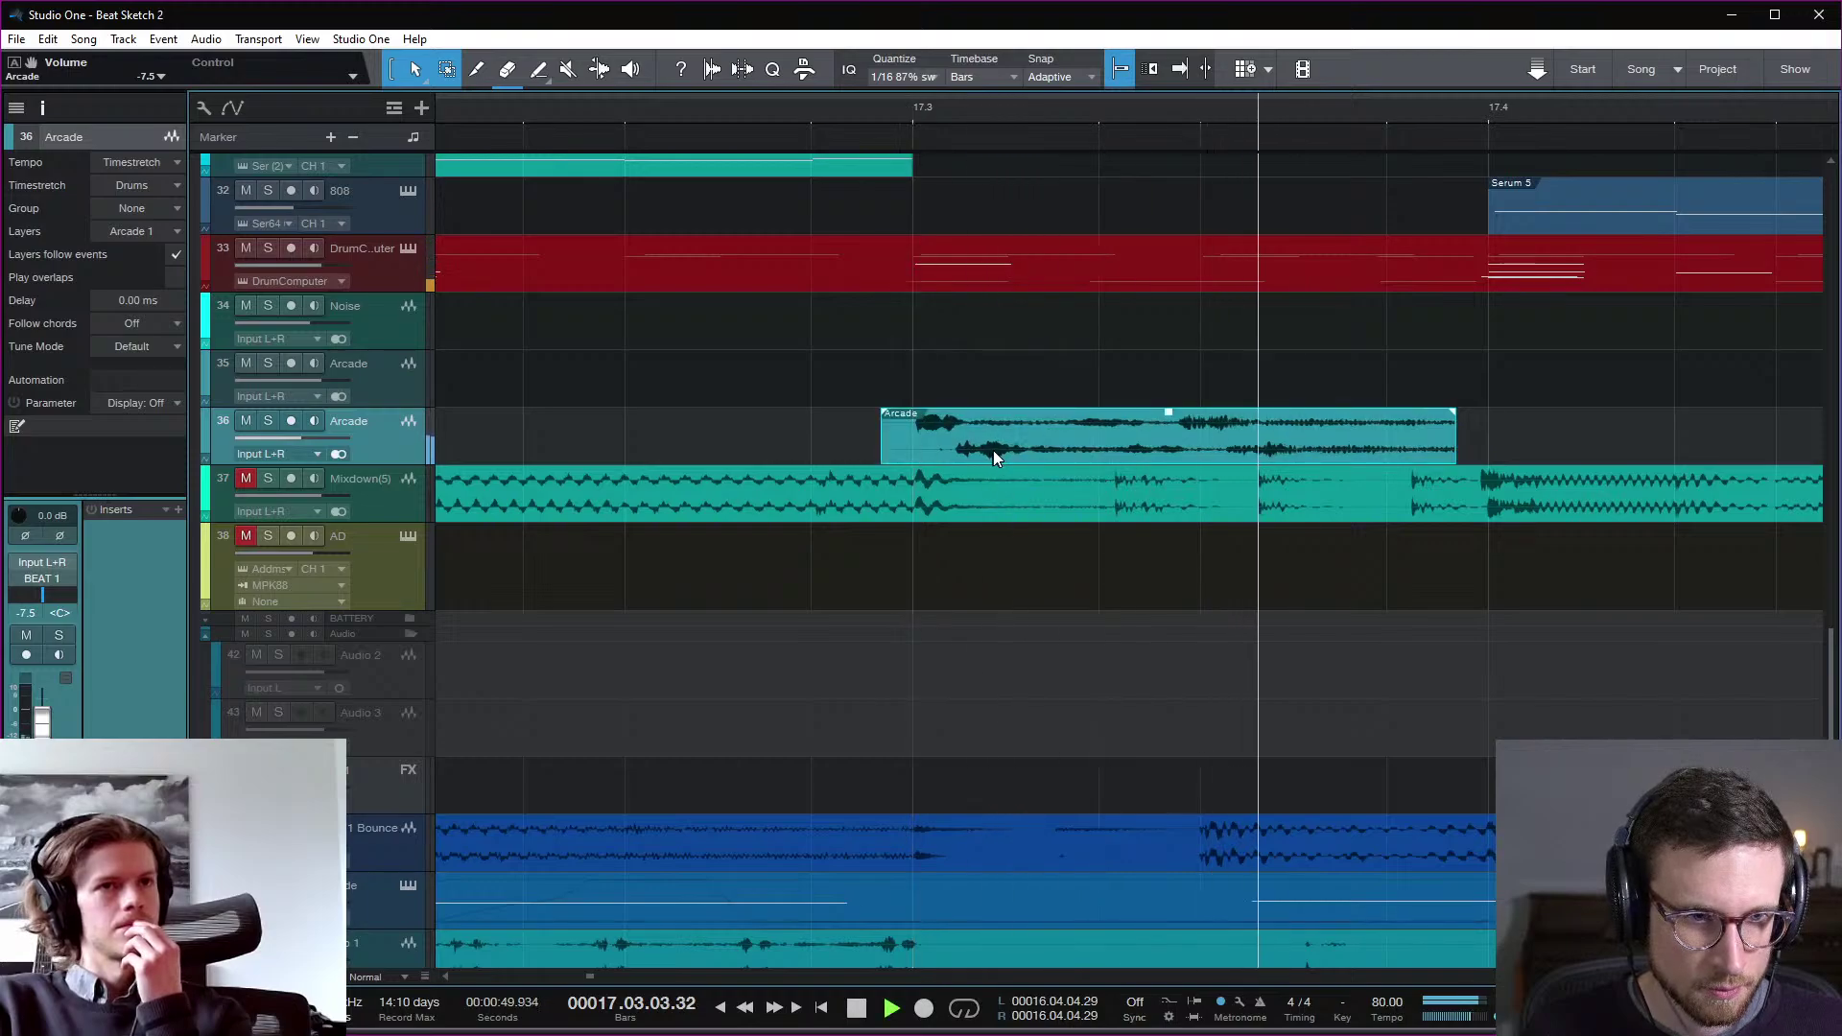
pyautogui.press('space')
# Step: Split the Arcade clip at 17.3 and about 17.03.01.50, and delete the pieces outside those cuts
pyautogui.click(985, 434)
pyautogui.hotkey('alt', 'x')
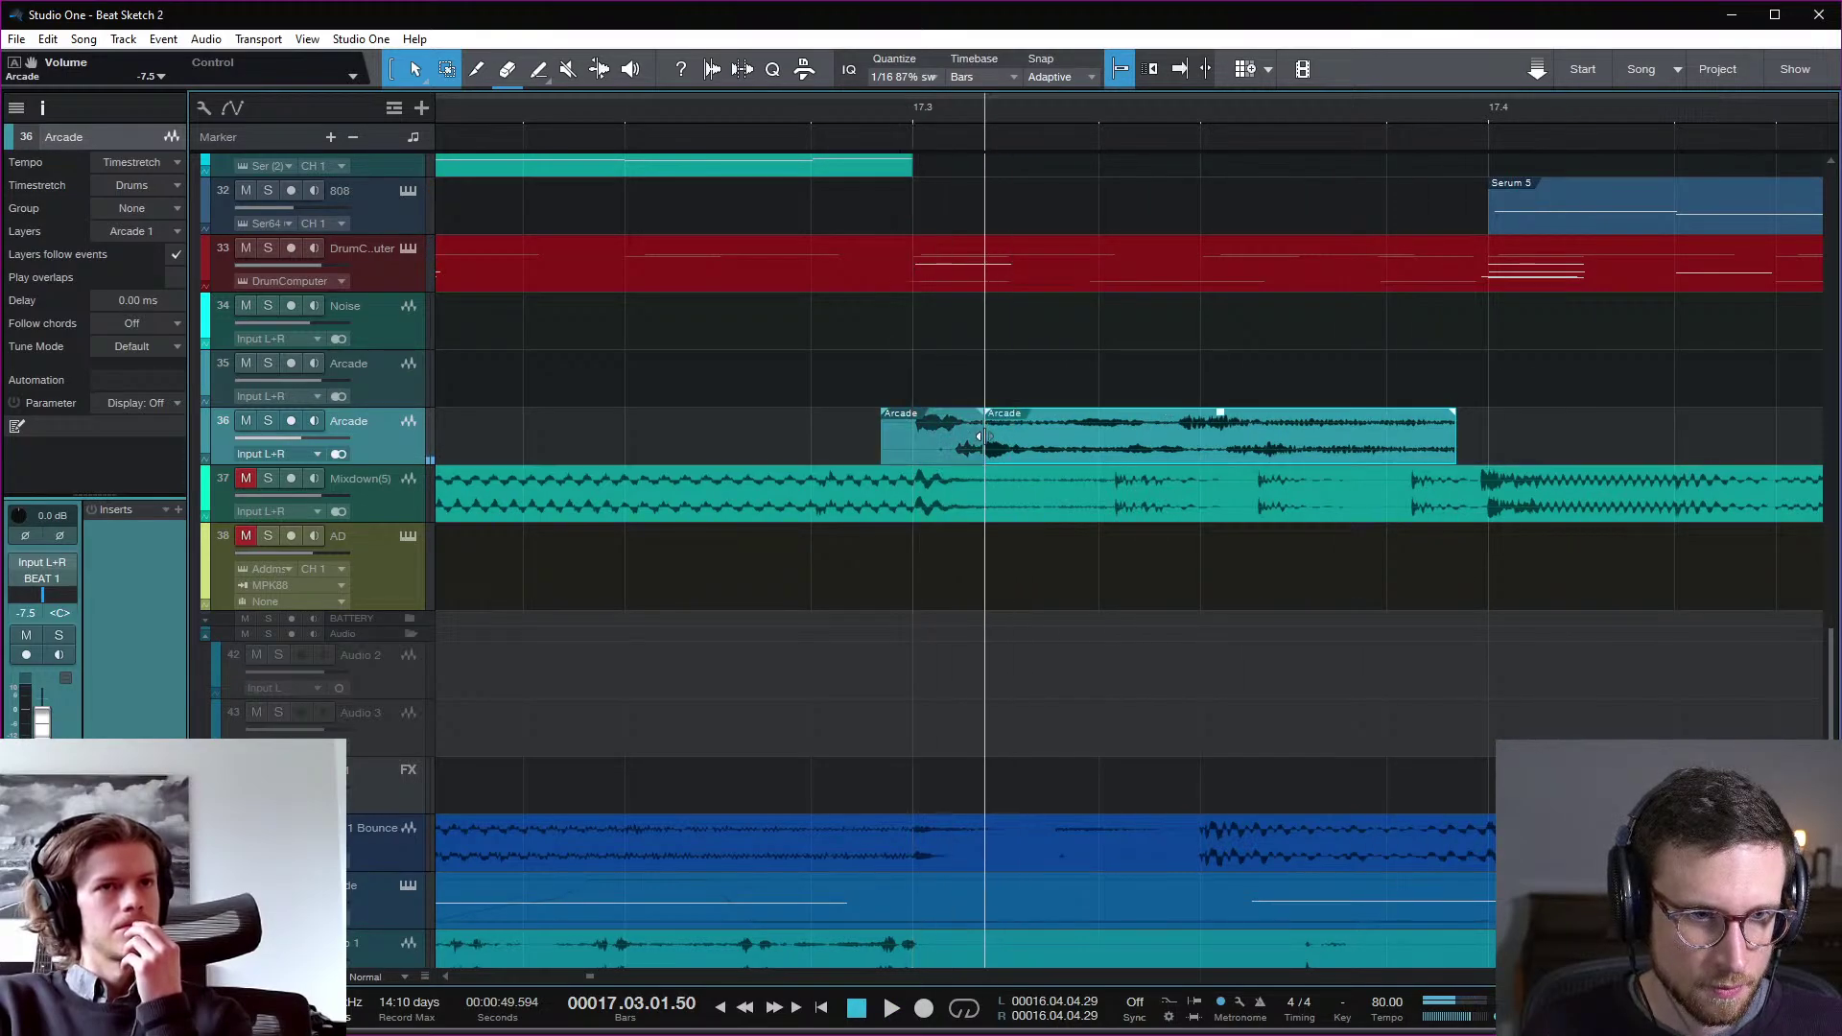
pyautogui.click(913, 433)
pyautogui.hotkey('alt', 'x')
pyautogui.keyDown('ctrl'); pyautogui.click(898, 437); pyautogui.keyUp('ctrl')
pyautogui.click(1033, 447)
pyautogui.press('Delete')
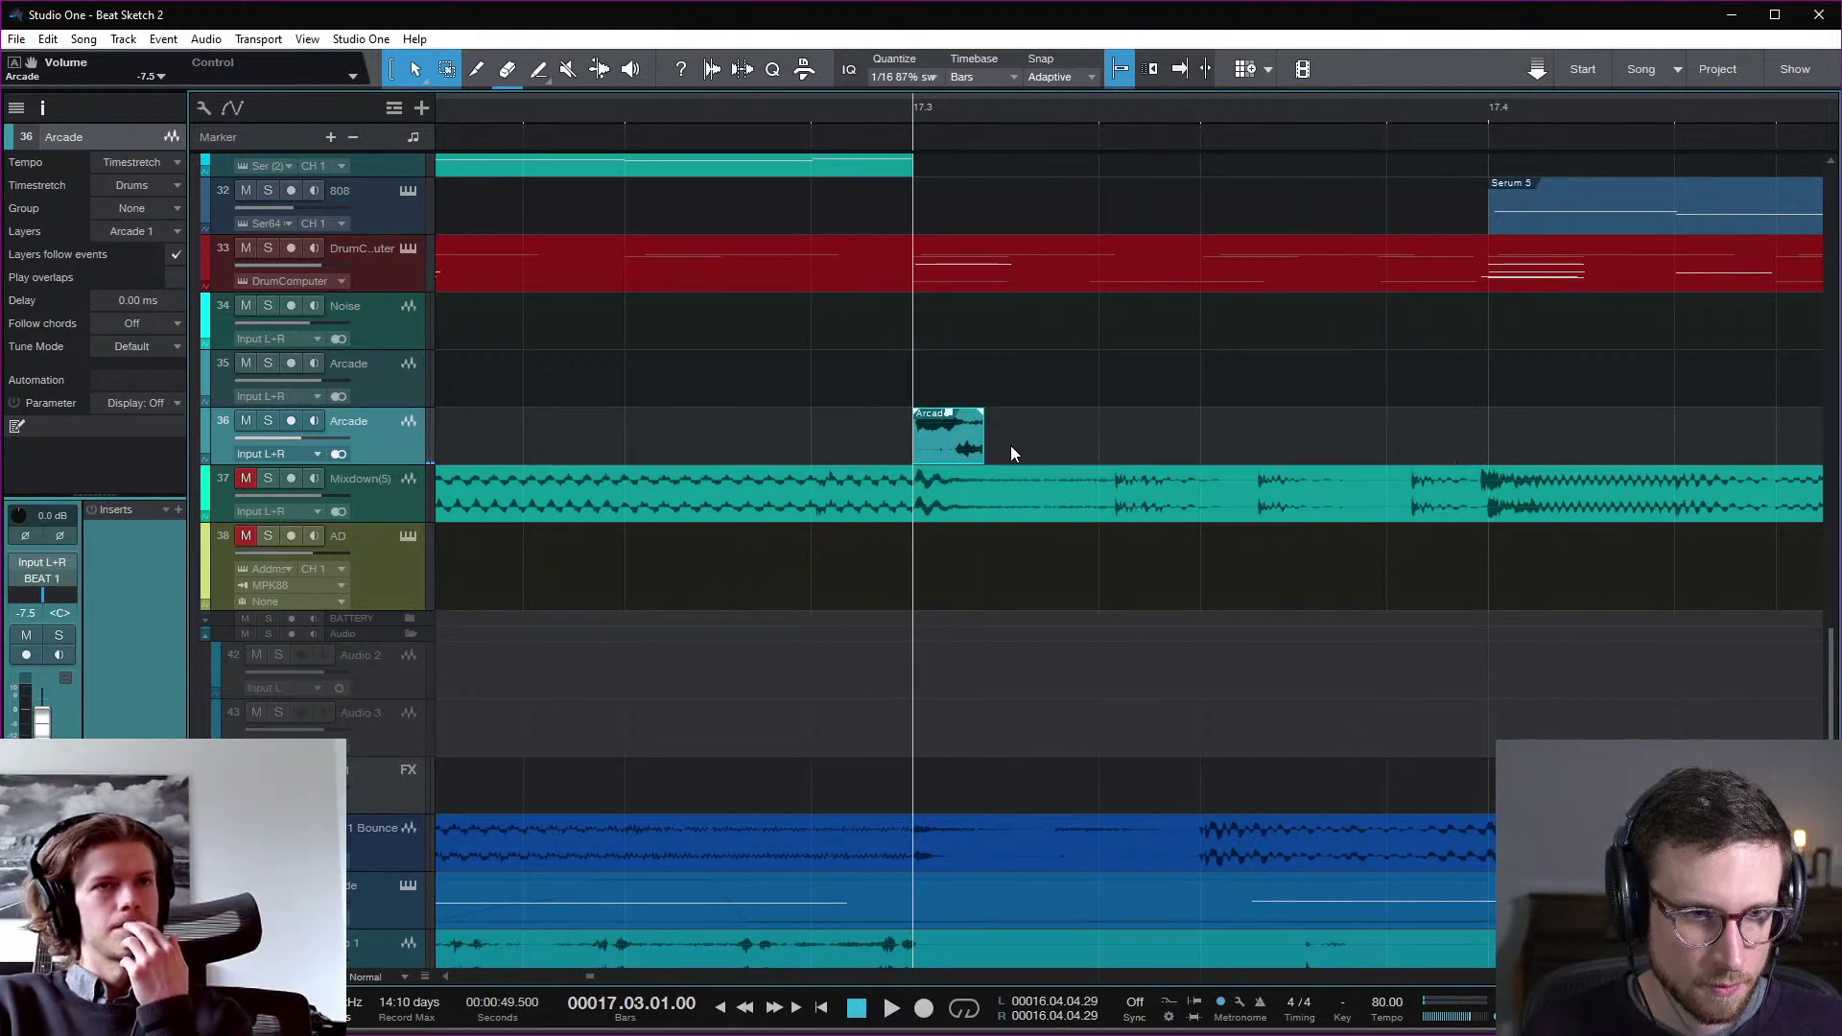
# Step: Duplicate the short Arcade chop end to end three times from 17.3 and audition the repeats
pyautogui.moveTo(979, 447); pyautogui.dragTo(1199, 449)
pyautogui.press('space')
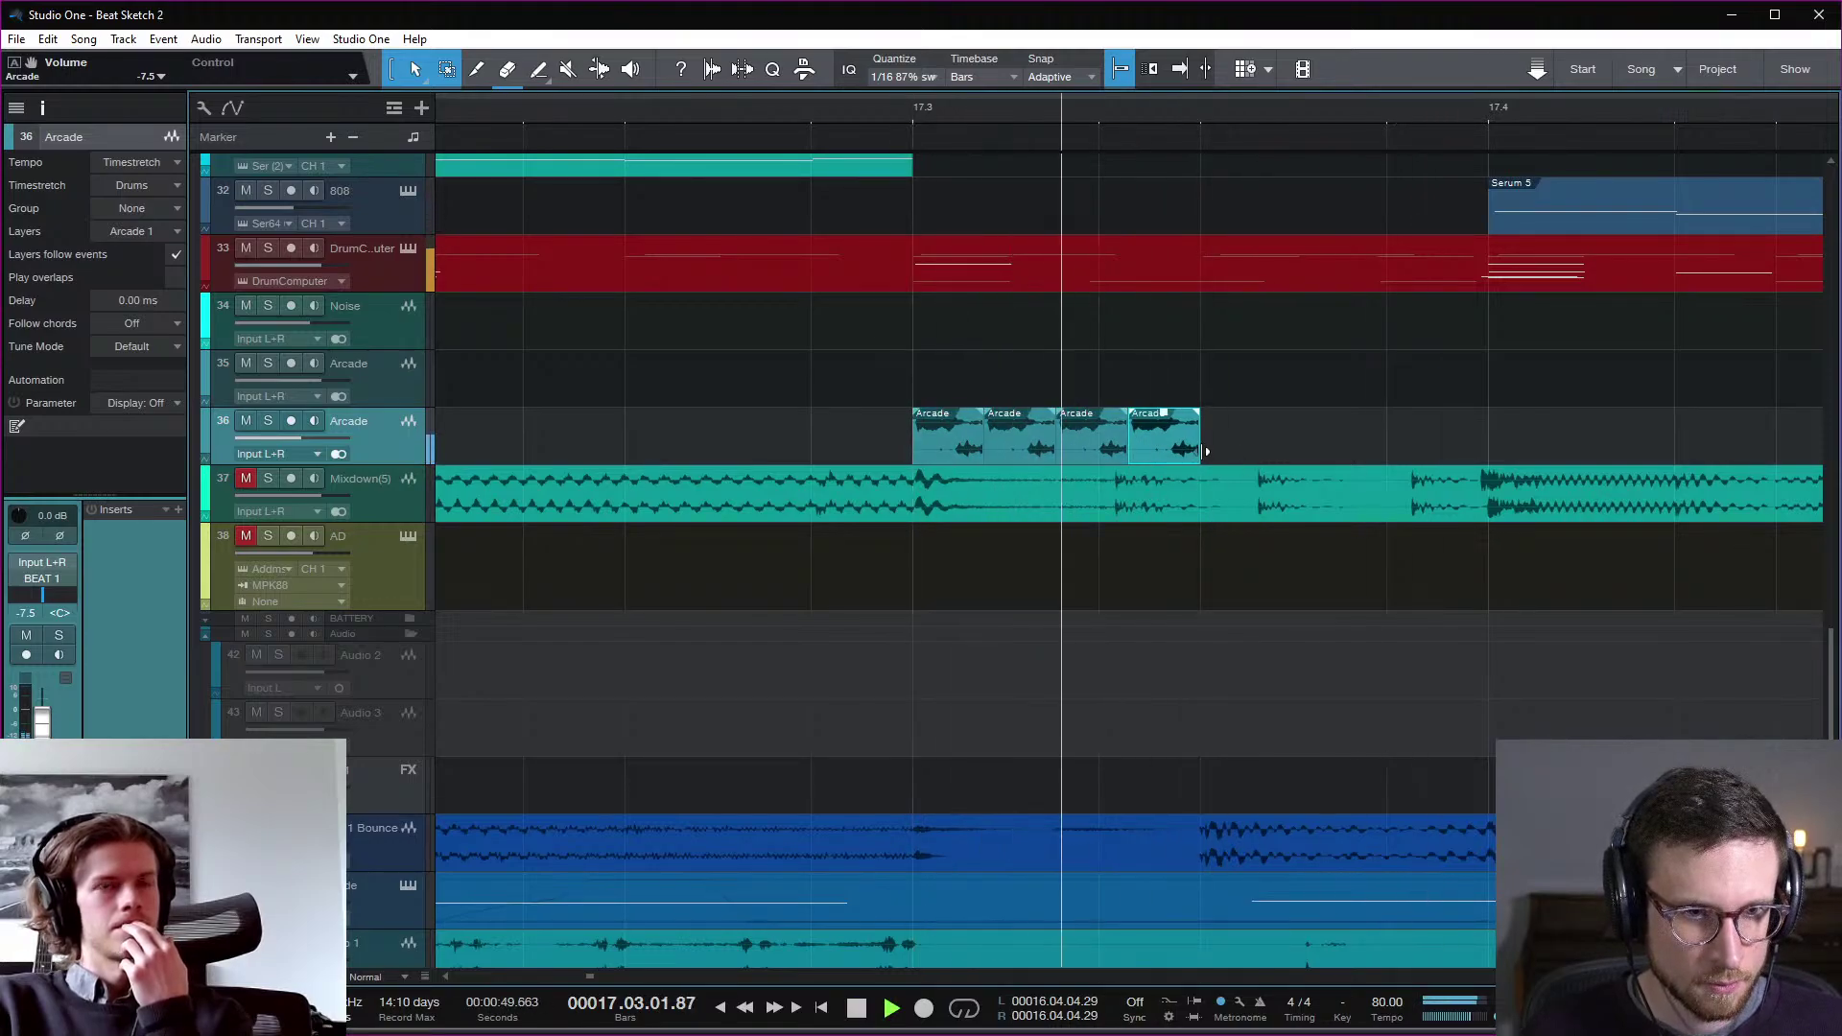
pyautogui.press('space')
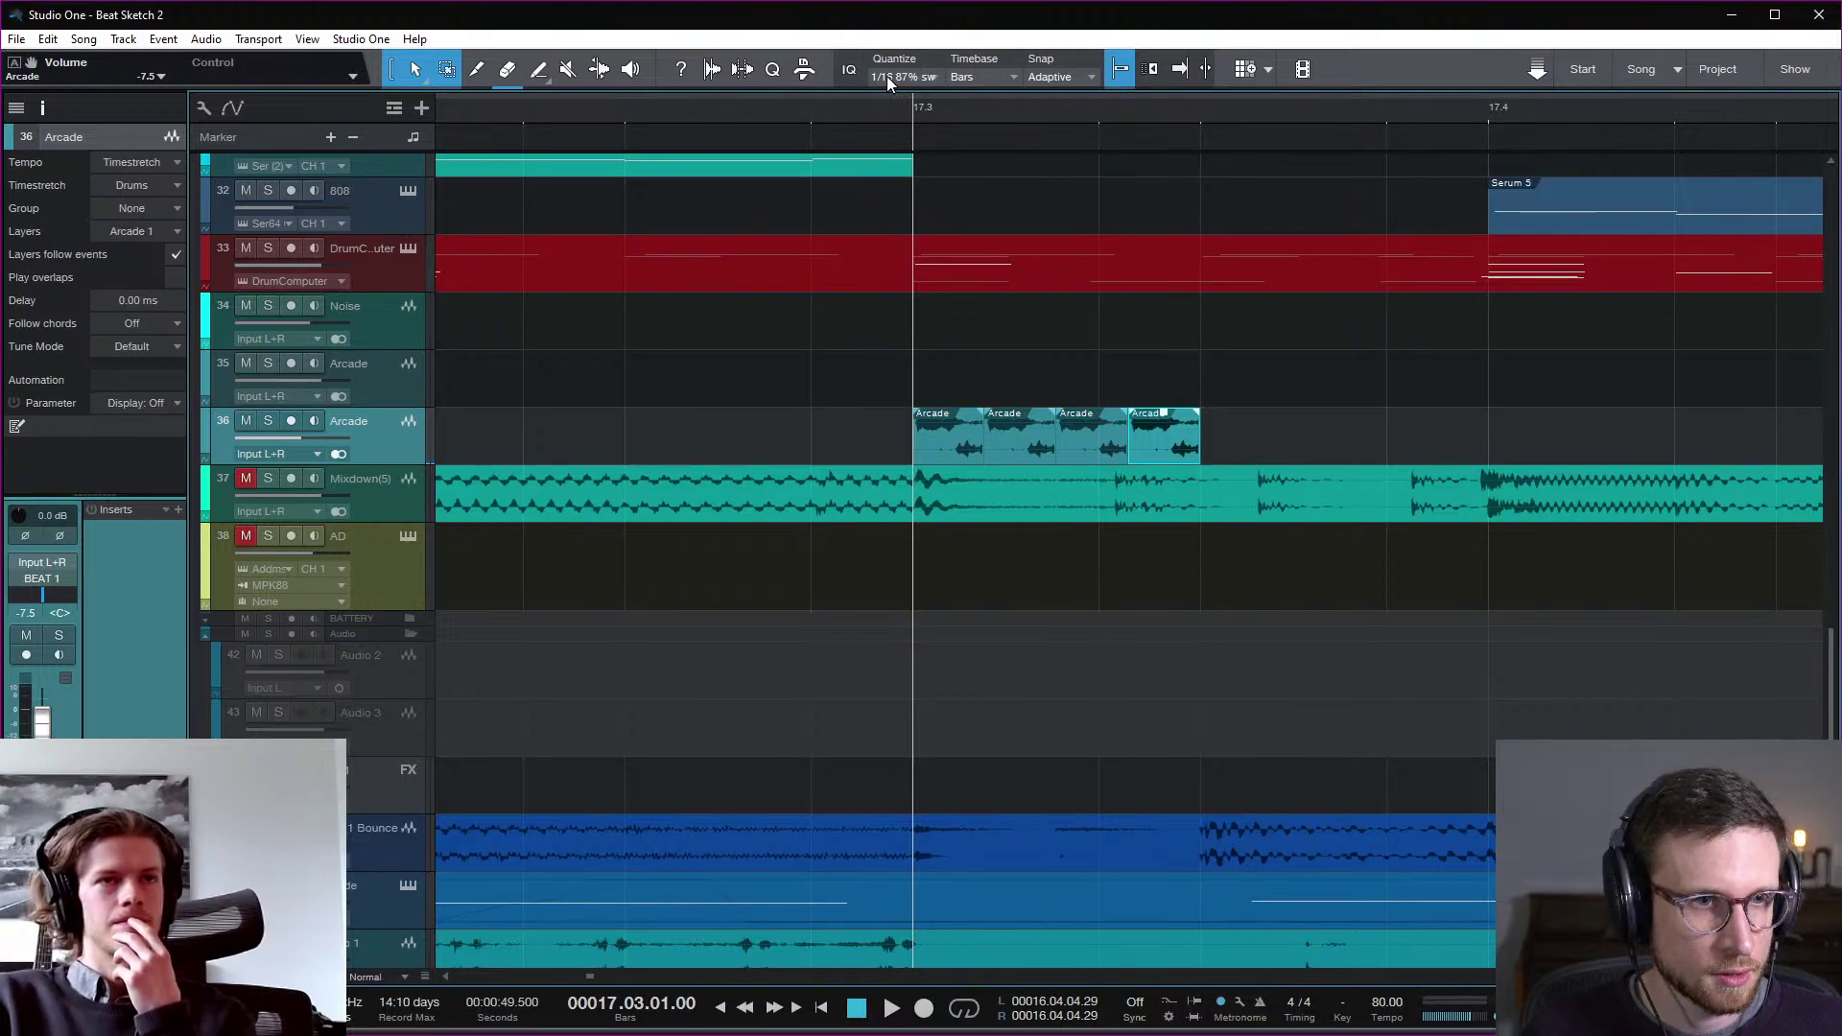
# Step: Set the quantize grid to 1/16 T and undo the Arcade chop's duplicates after auditioning them
pyautogui.click(1120, 328)
pyautogui.hotkey('alt', 't')
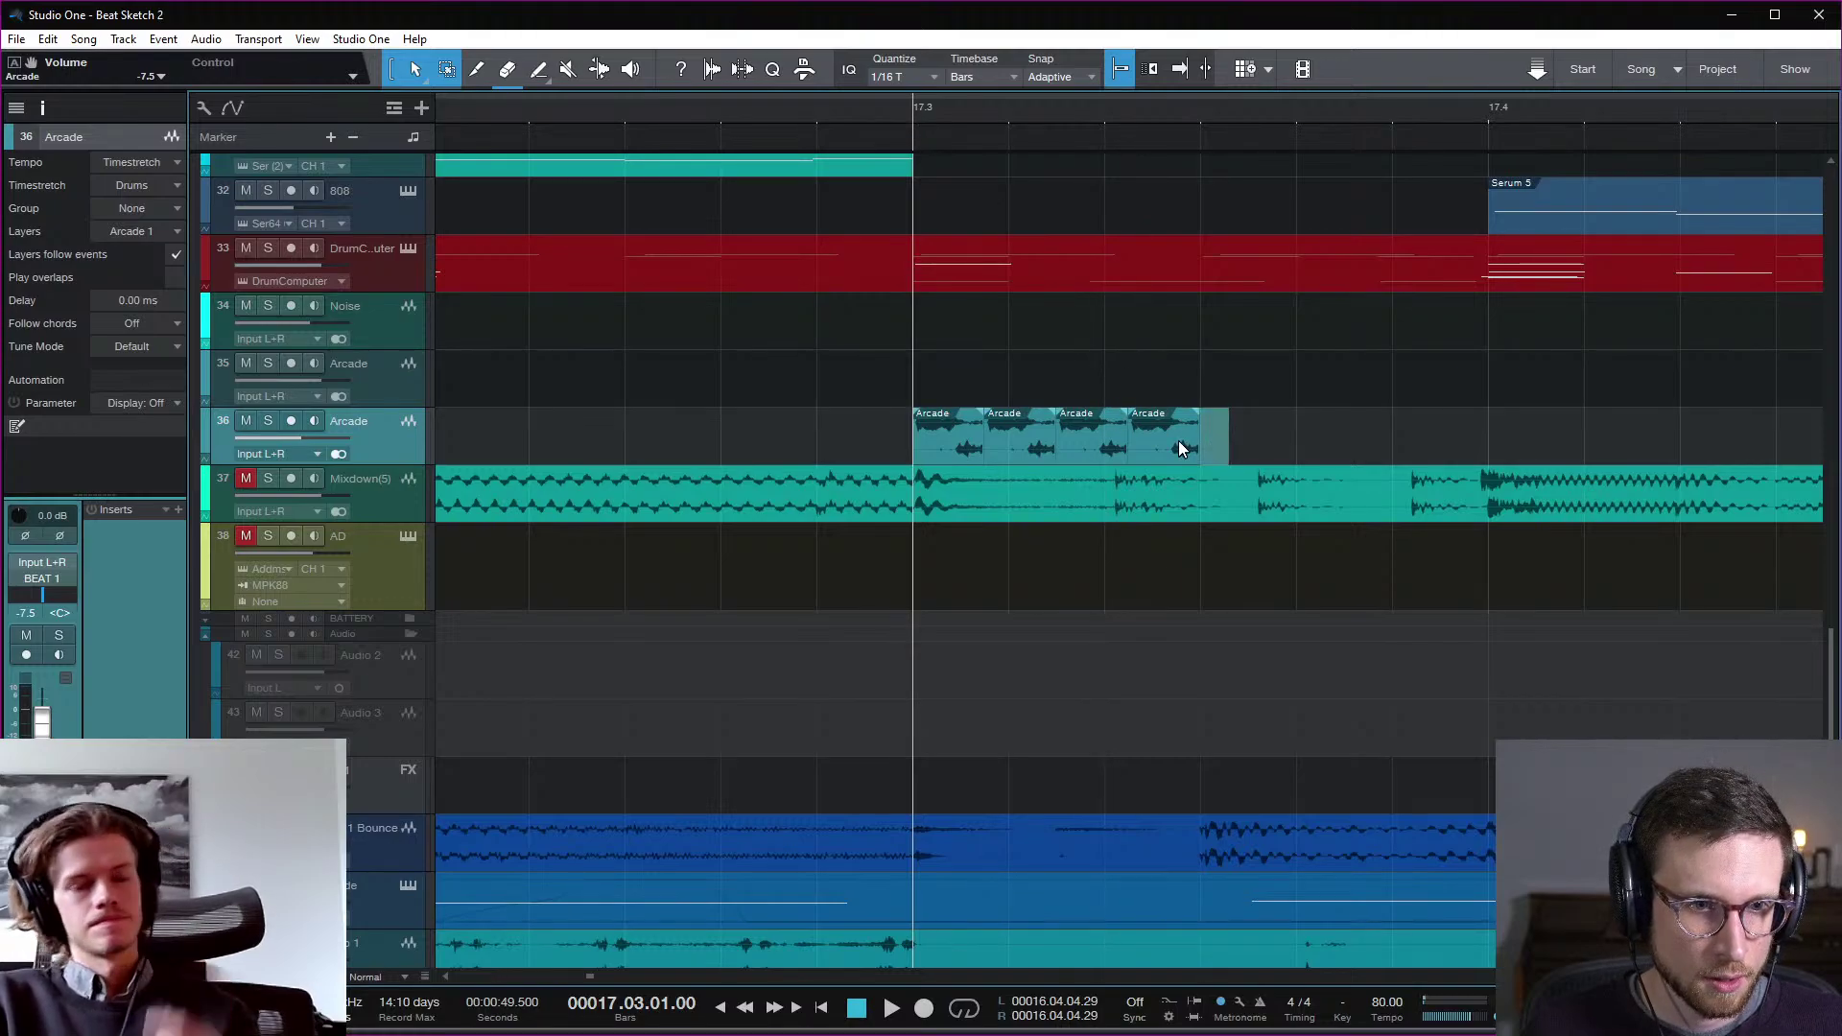
pyautogui.moveTo(1178, 440); pyautogui.dragTo(1184, 443)
pyautogui.hotkey('ctrl', 'z')
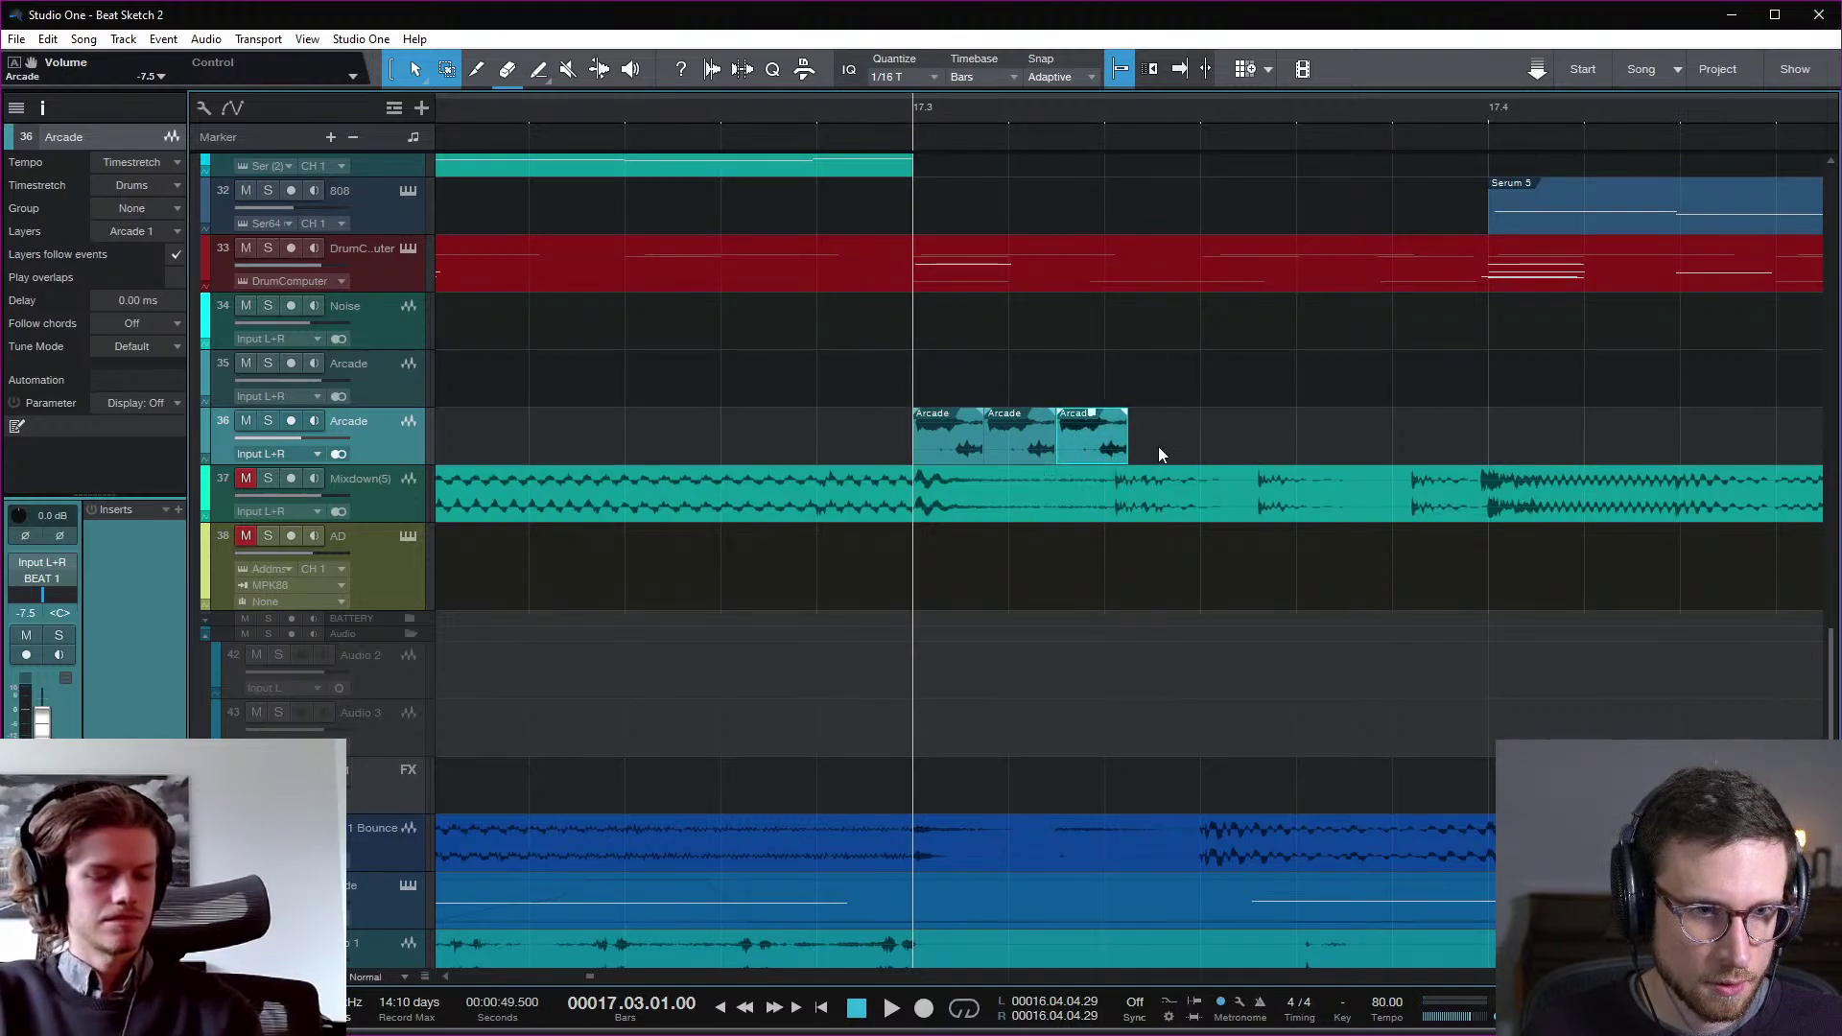
pyautogui.press('space')
pyautogui.press('space')
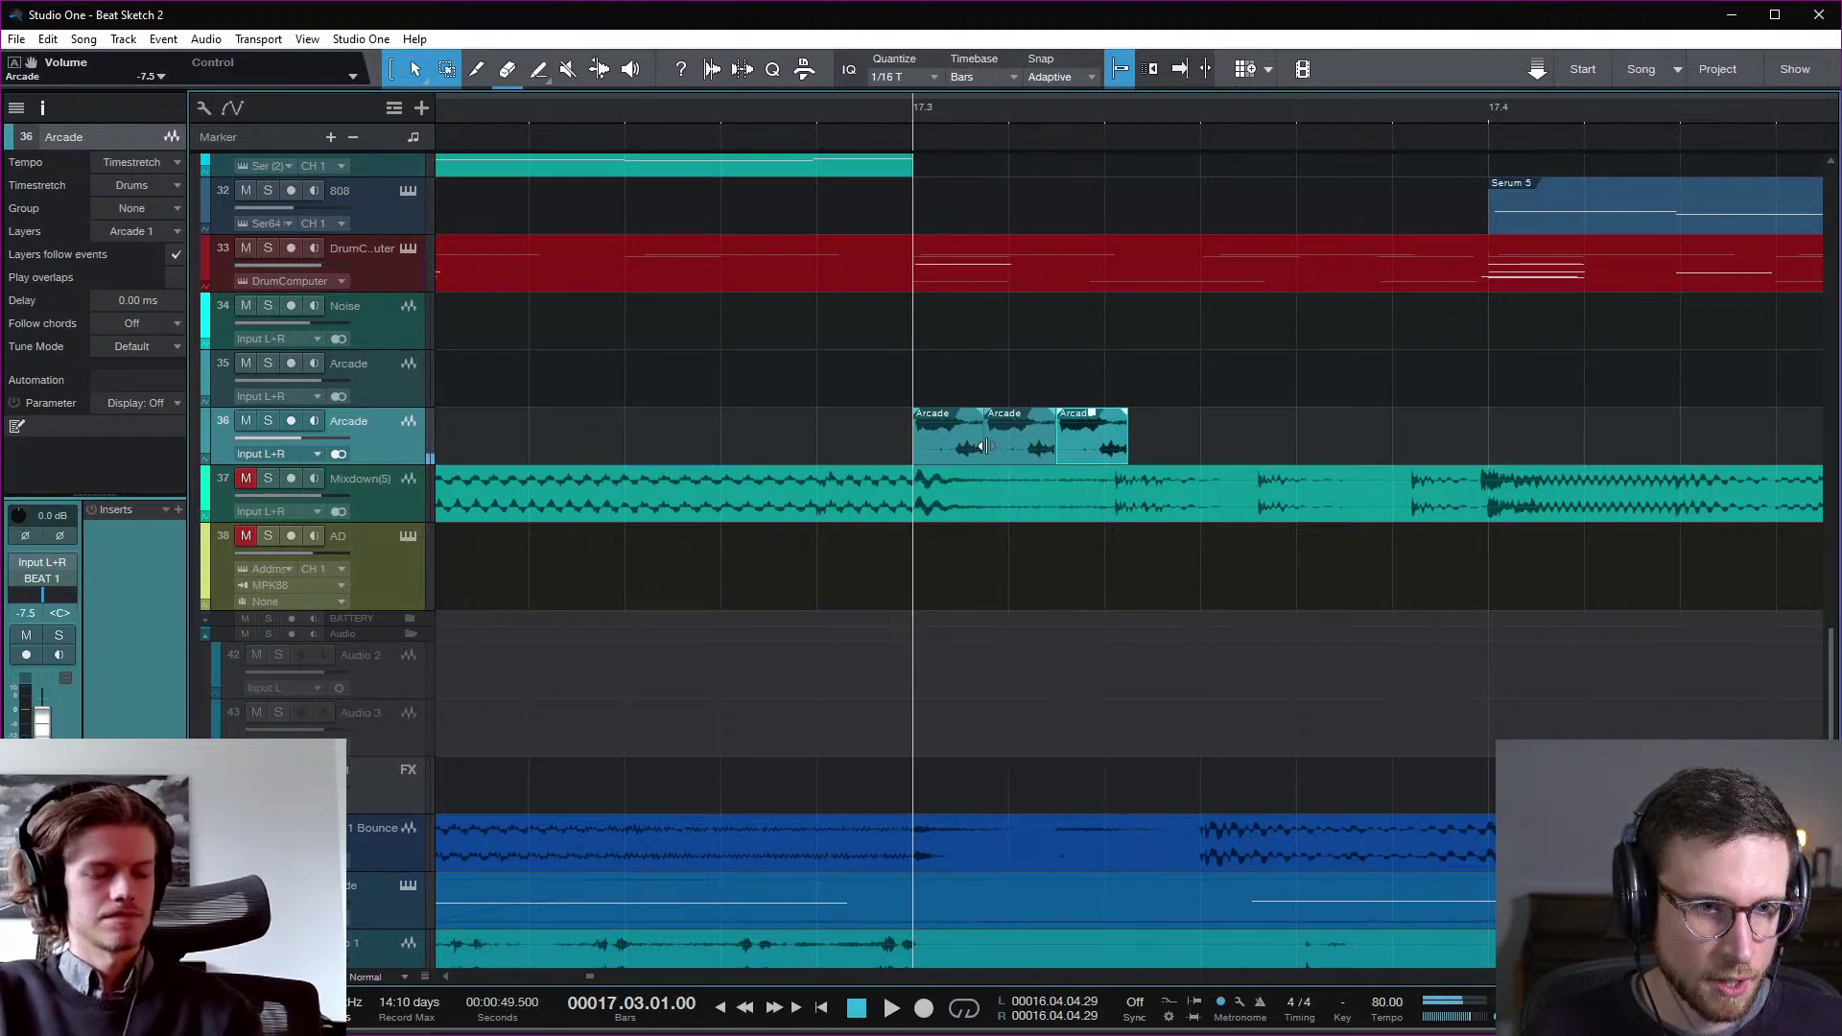
pyautogui.hotkey('ctrl', 'z')
pyautogui.hotkey('ctrl', 'z')
# Step: Lengthen the Arcade chop to end at 17.03.01.67, duplicate it twice, and audition the triplet repeats
pyautogui.moveTo(983, 450); pyautogui.dragTo(1003, 451)
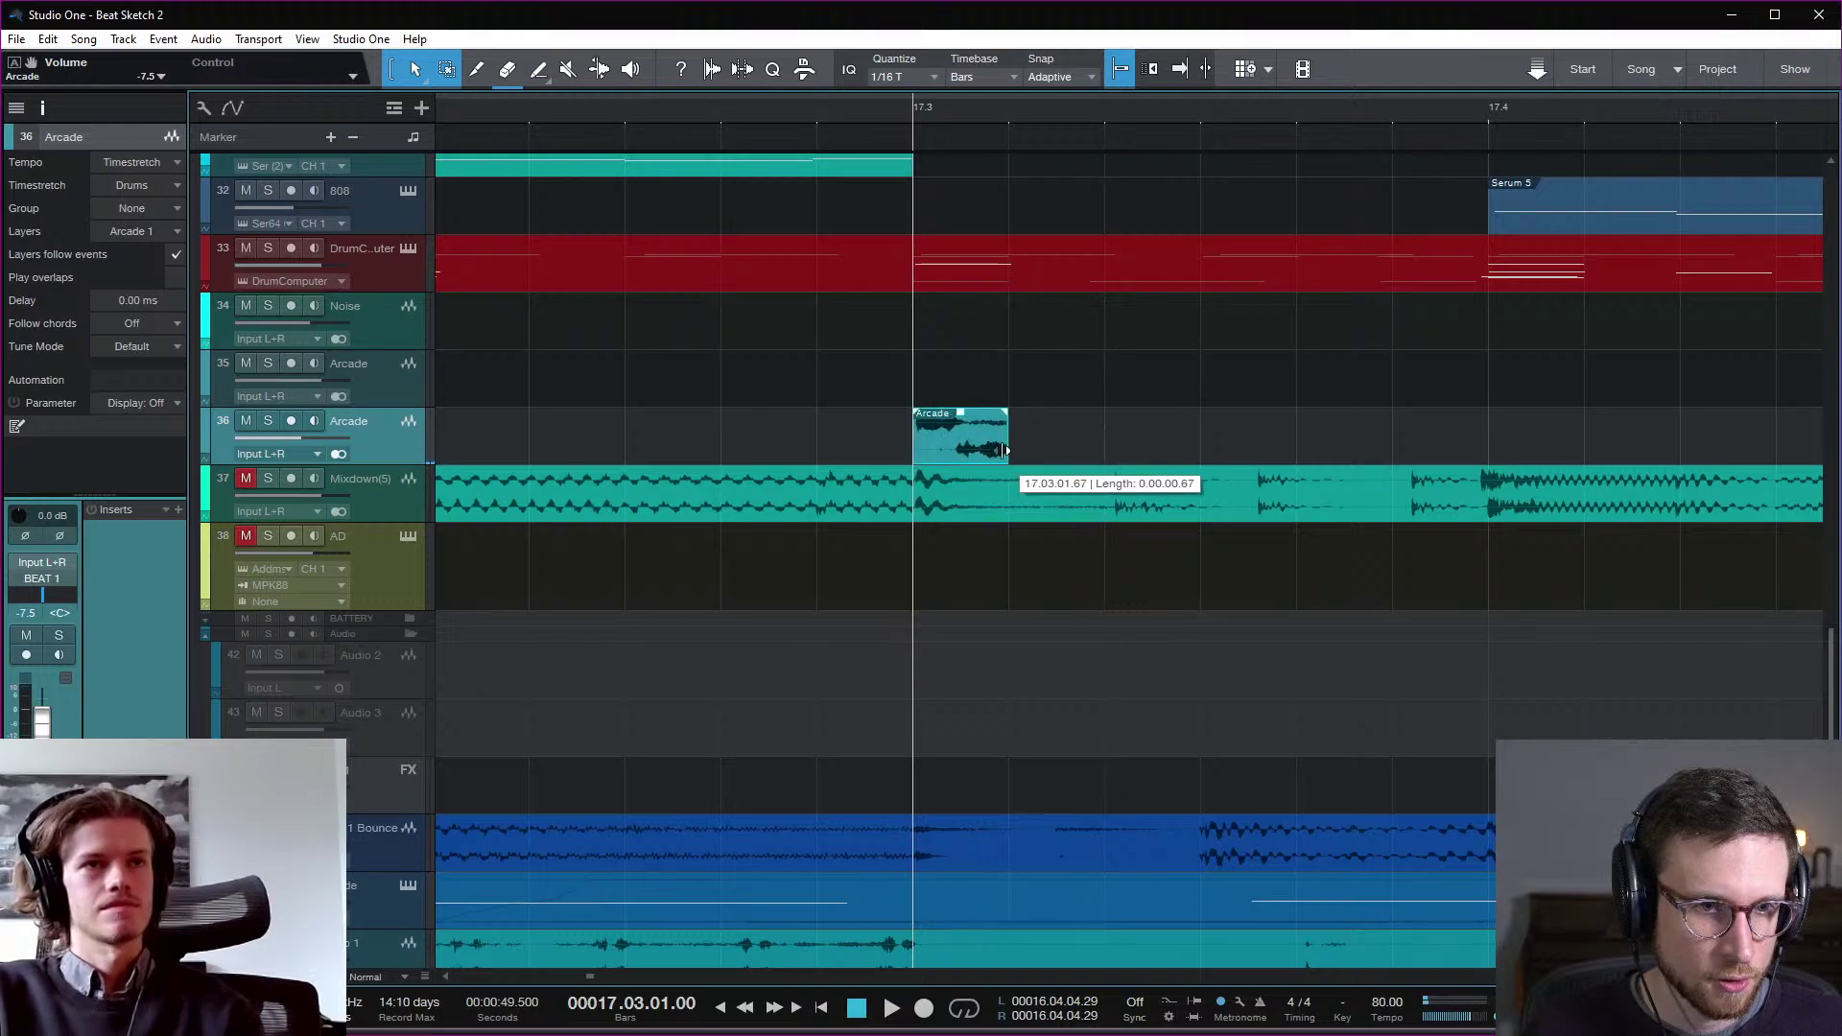
pyautogui.hotkey('ctrl', 'd')
pyautogui.hotkey('ctrl', 'd')
pyautogui.press('space')
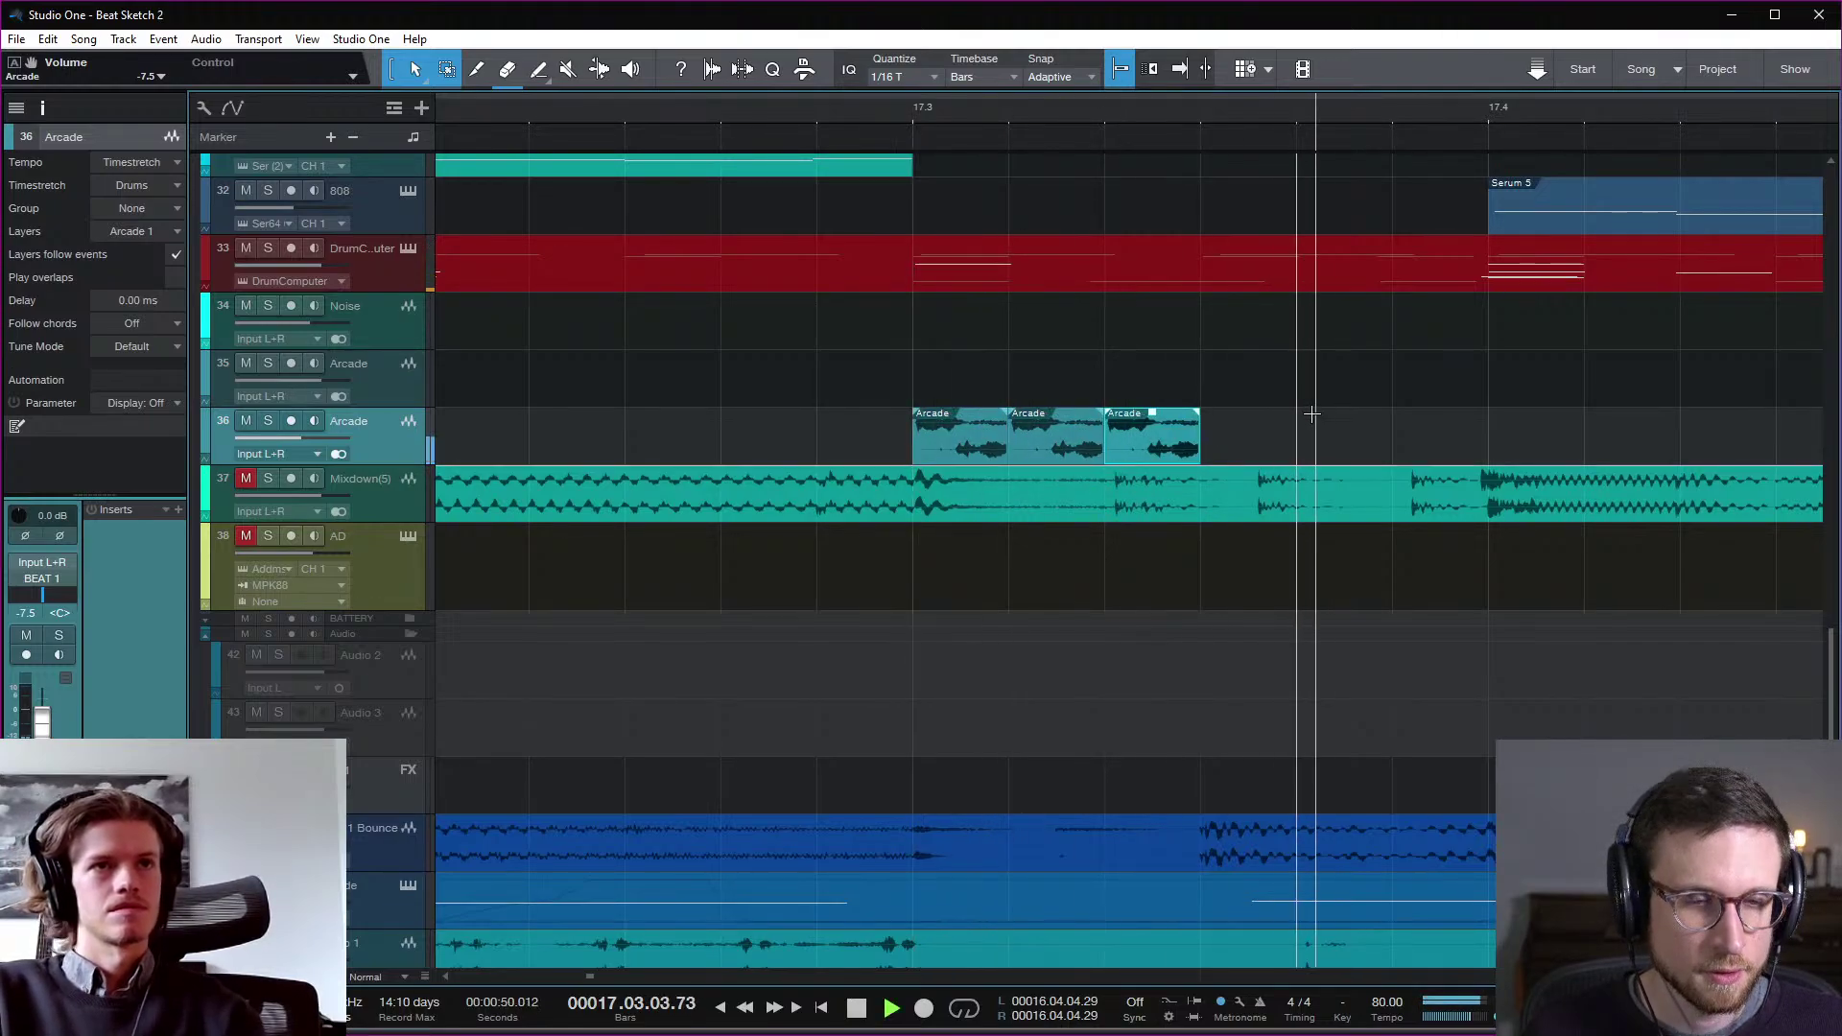
pyautogui.press('space')
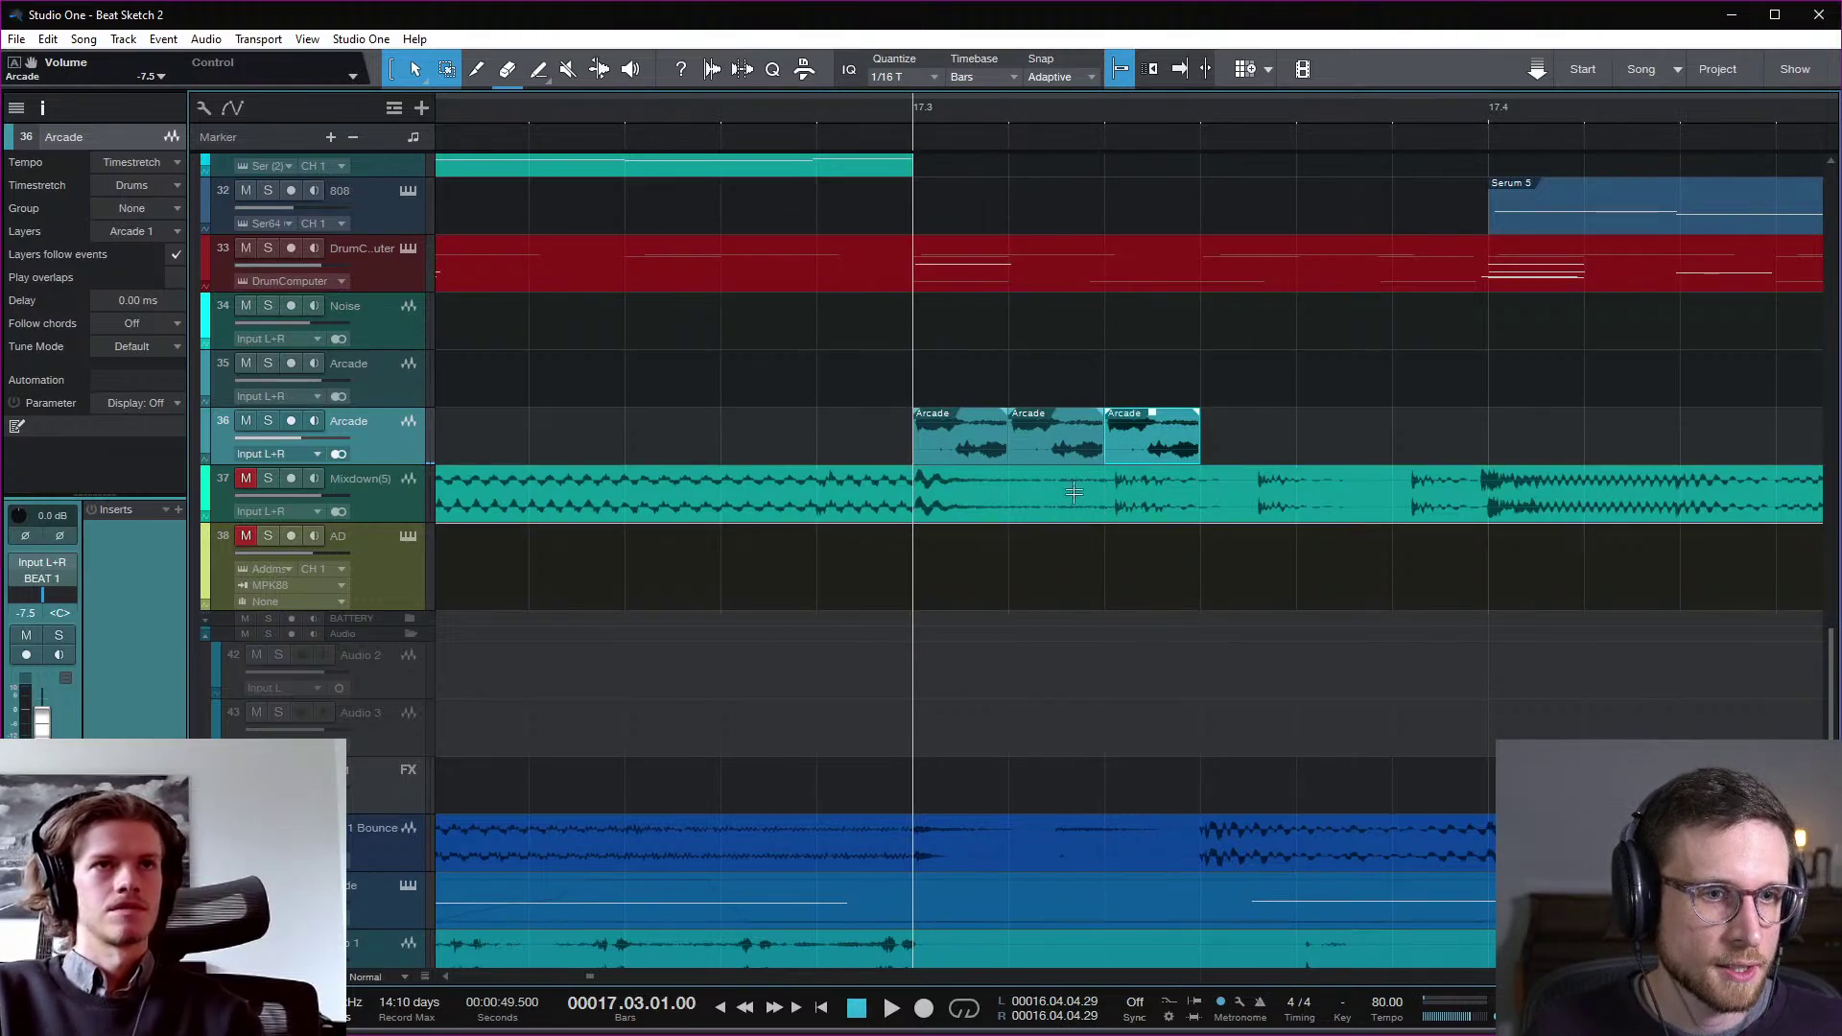
# Step: Set the quantize grid to 1/32 T, shorten the first Arcade chop to one grid unit, and delete the other chops
pyautogui.click(916, 84)
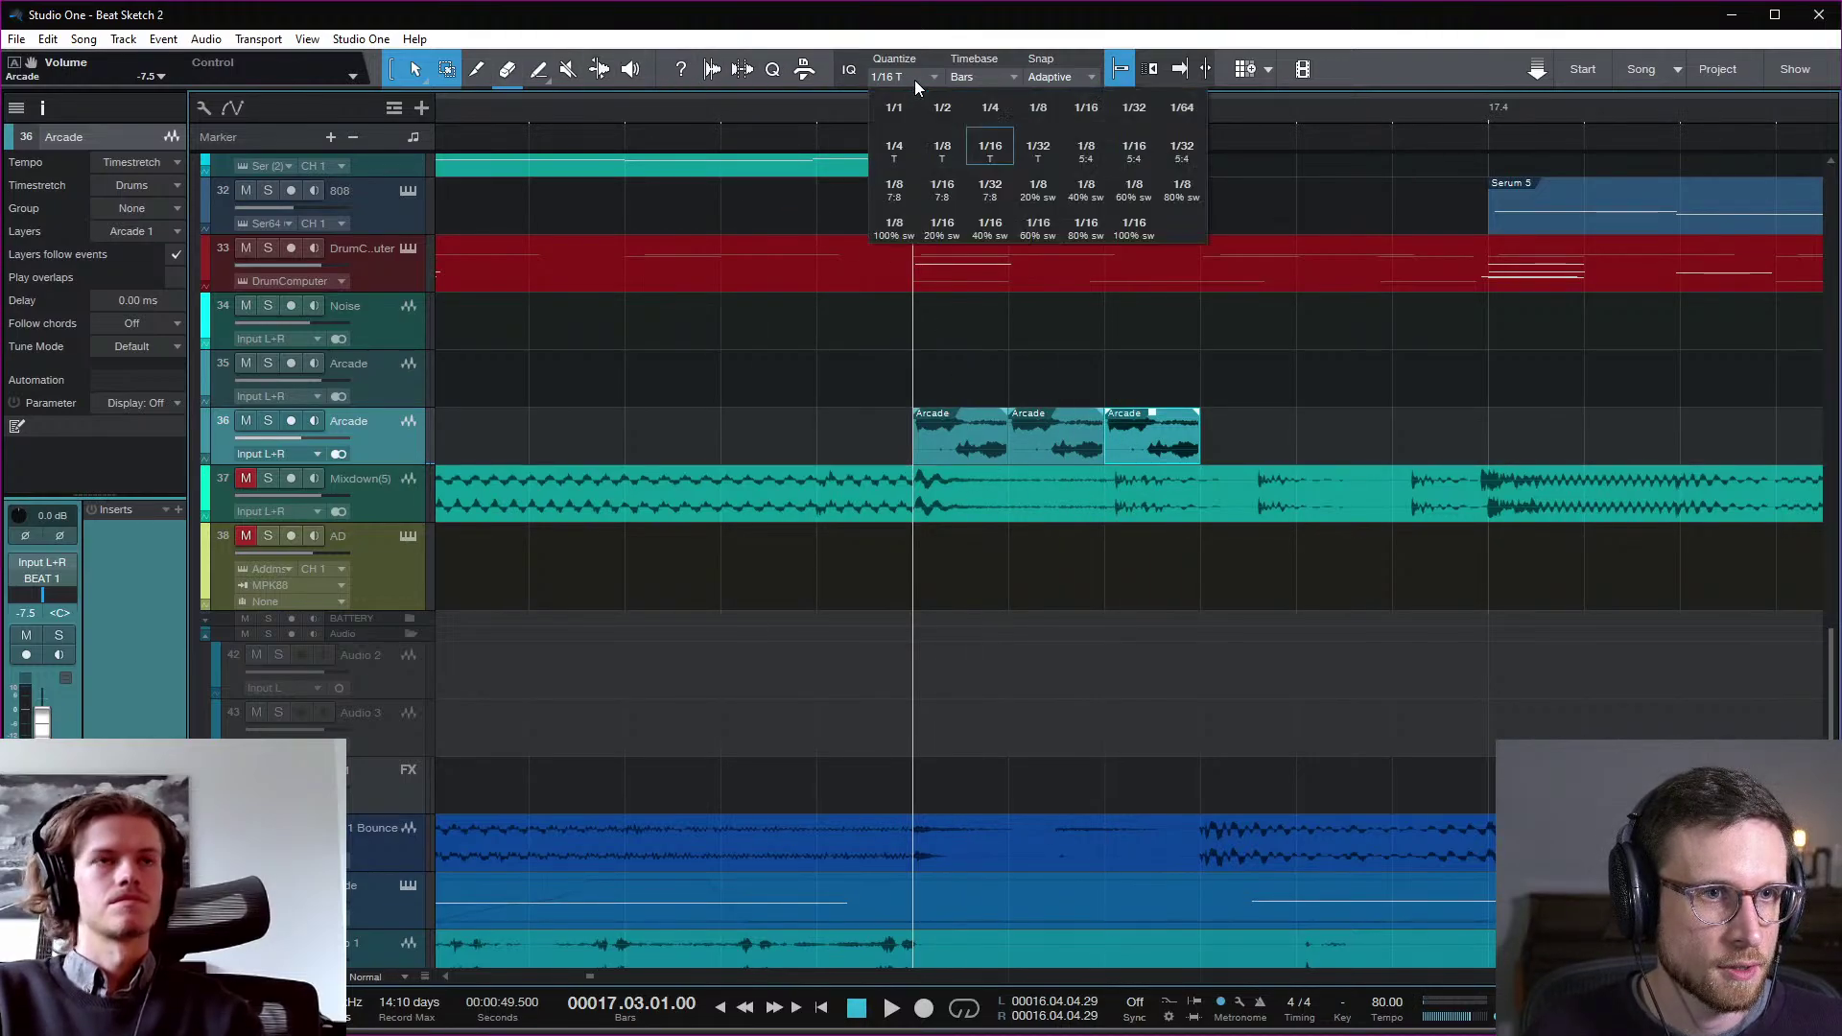
pyautogui.click(1024, 153)
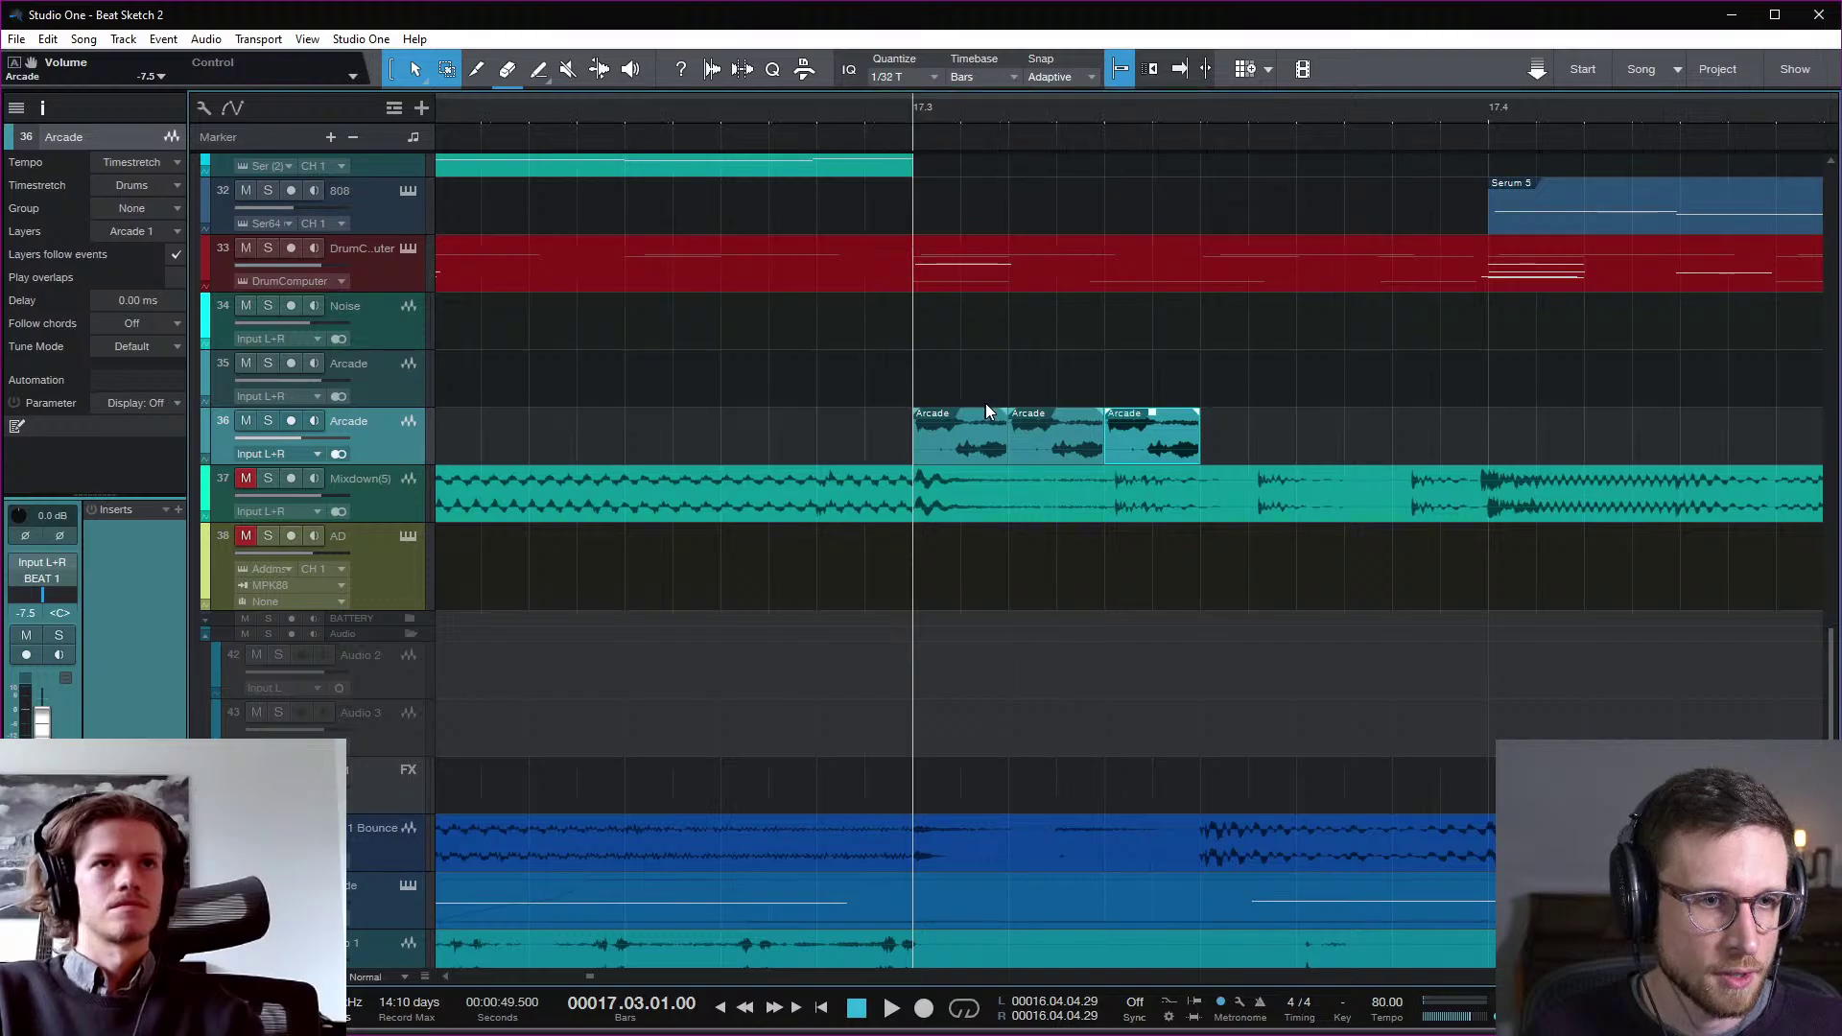
pyautogui.click(989, 458)
pyautogui.moveTo(990, 457); pyautogui.dragTo(1193, 445)
pyautogui.press('Delete')
pyautogui.click(933, 447)
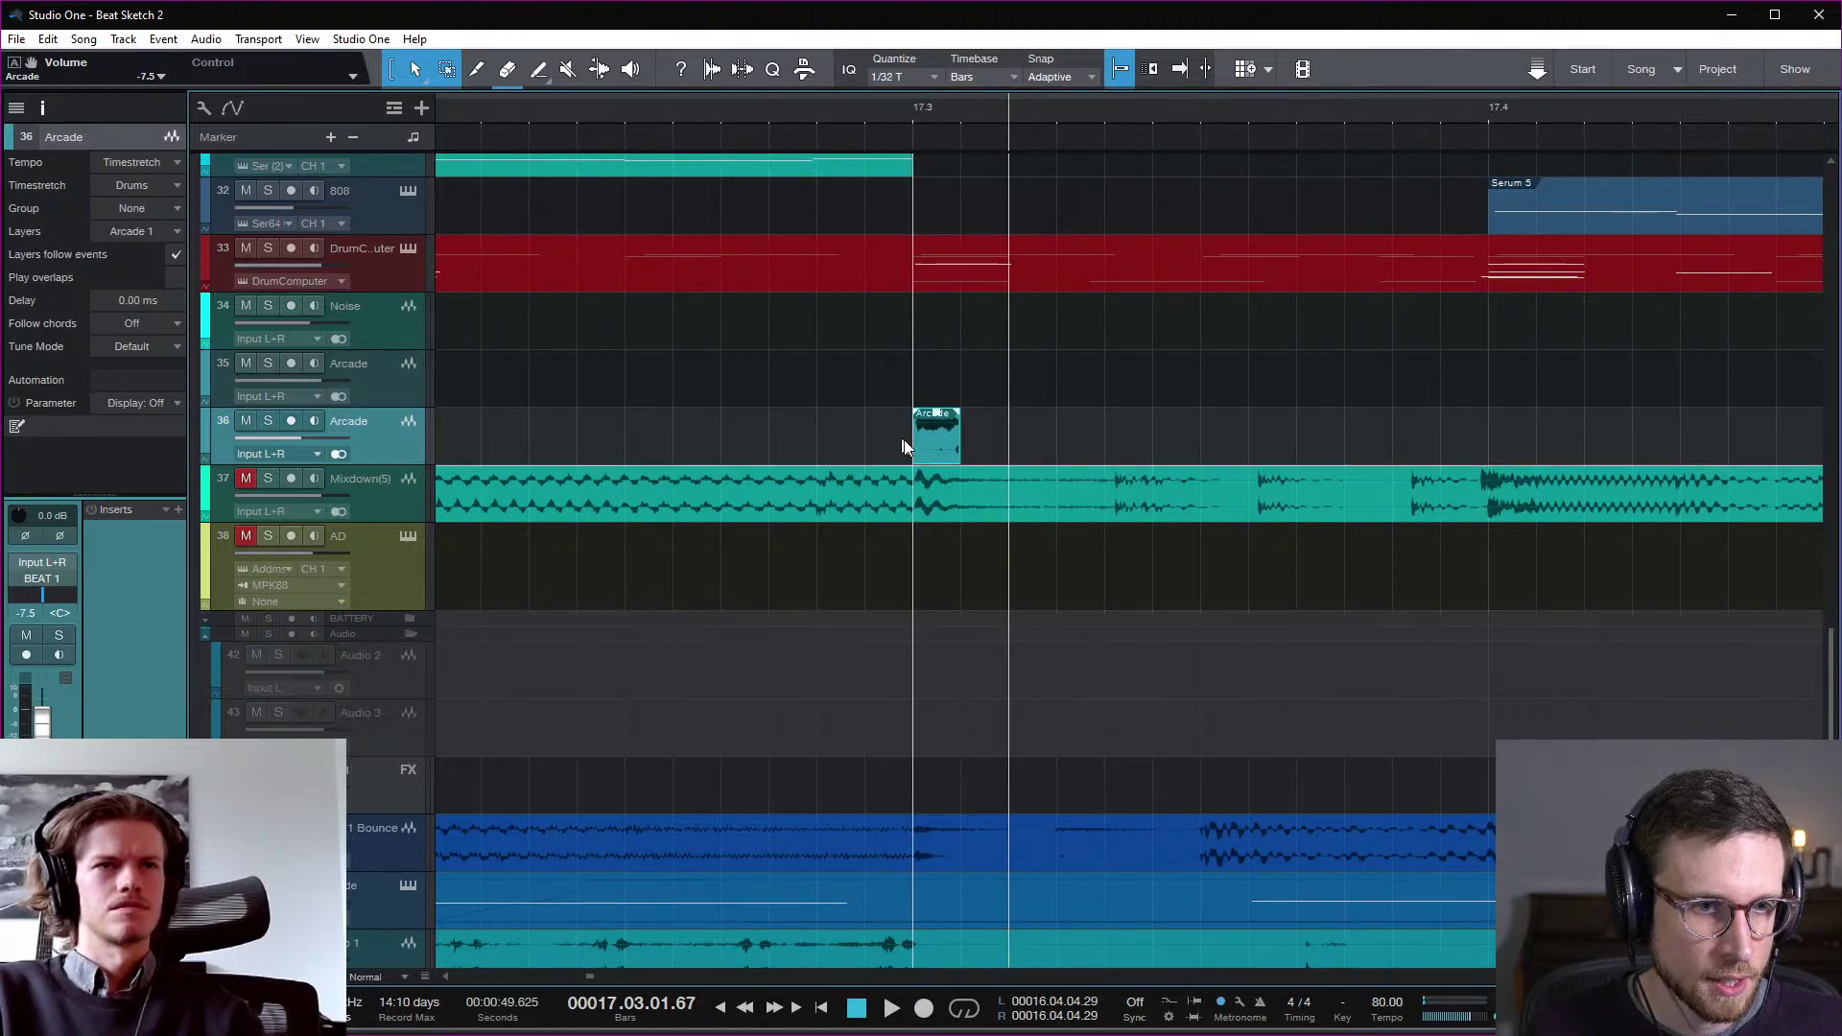
# Step: Duplicate the shortened Arcade chop four times from 17.3 and play back the roll
pyautogui.press('d')
pyautogui.press('d')
pyautogui.press('d')
pyautogui.press('d')
pyautogui.press('space')
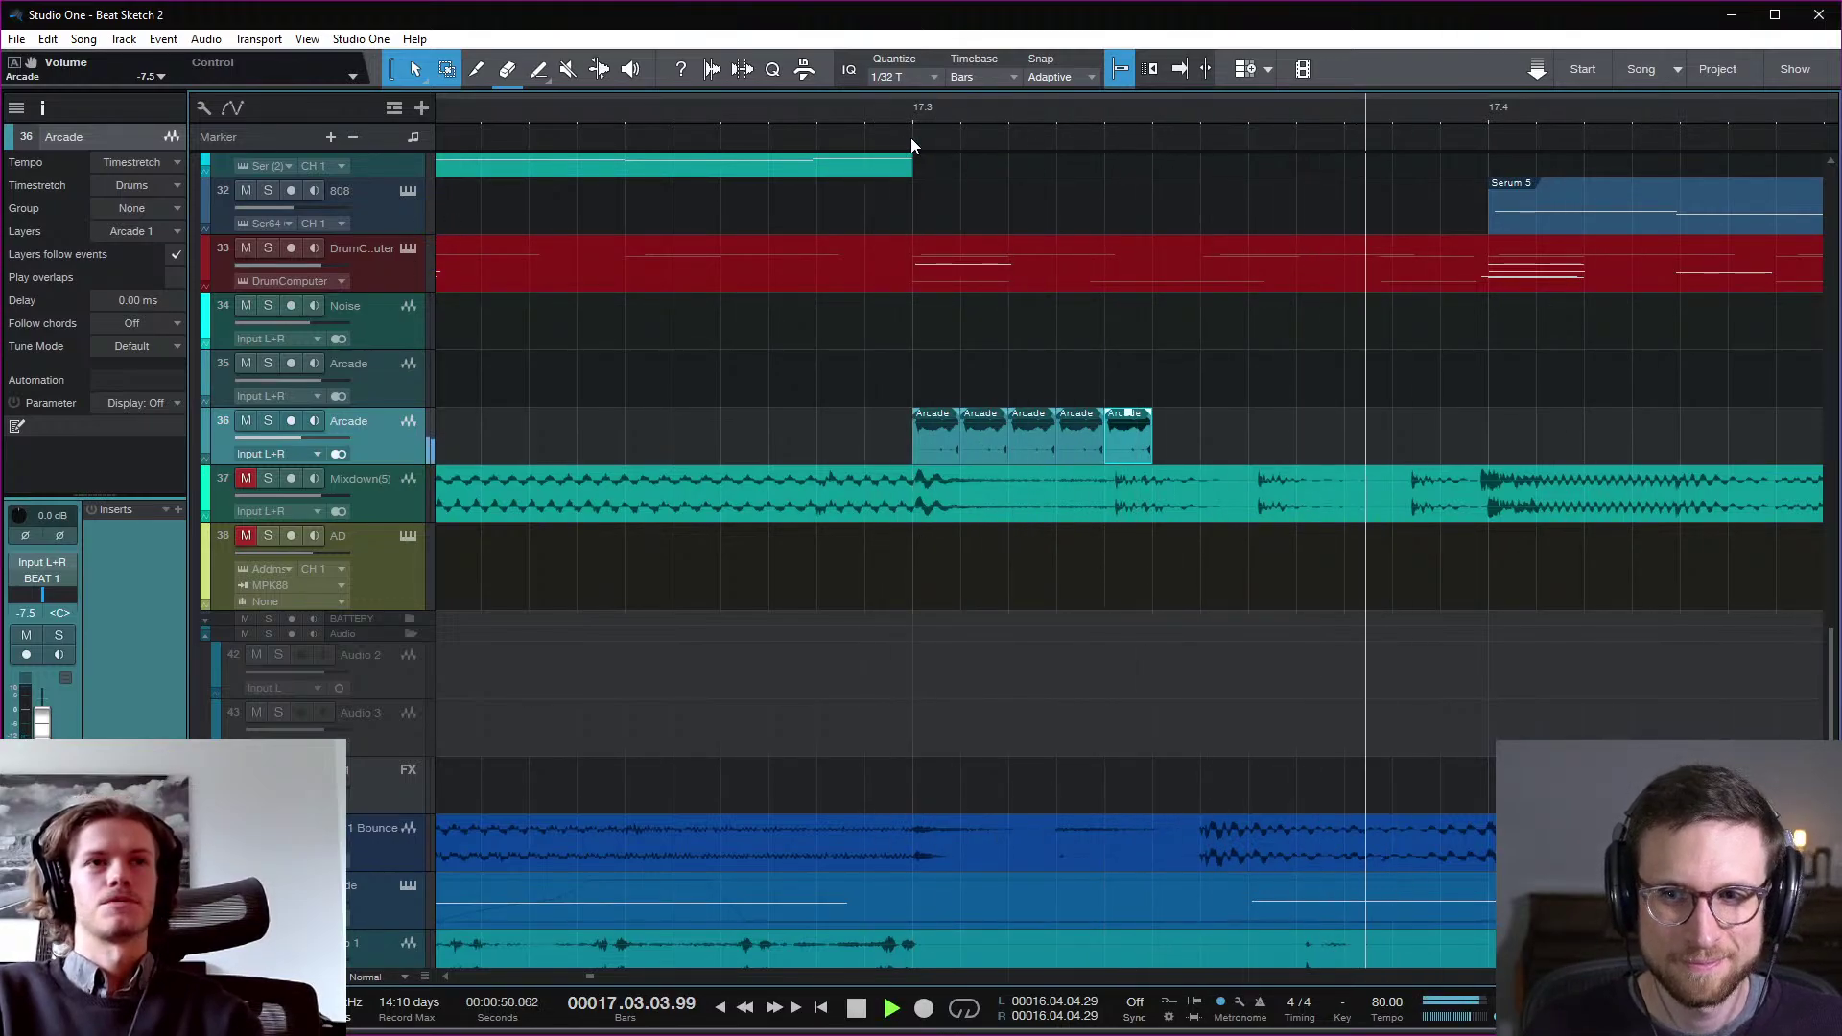
pyautogui.press('space')
# Step: Audition the Arcade roll in the context of the beat from 16.04.02.33
pyautogui.press('w')
pyautogui.press('w')
pyautogui.press('w')
pyautogui.click(677, 122)
pyautogui.press('space')
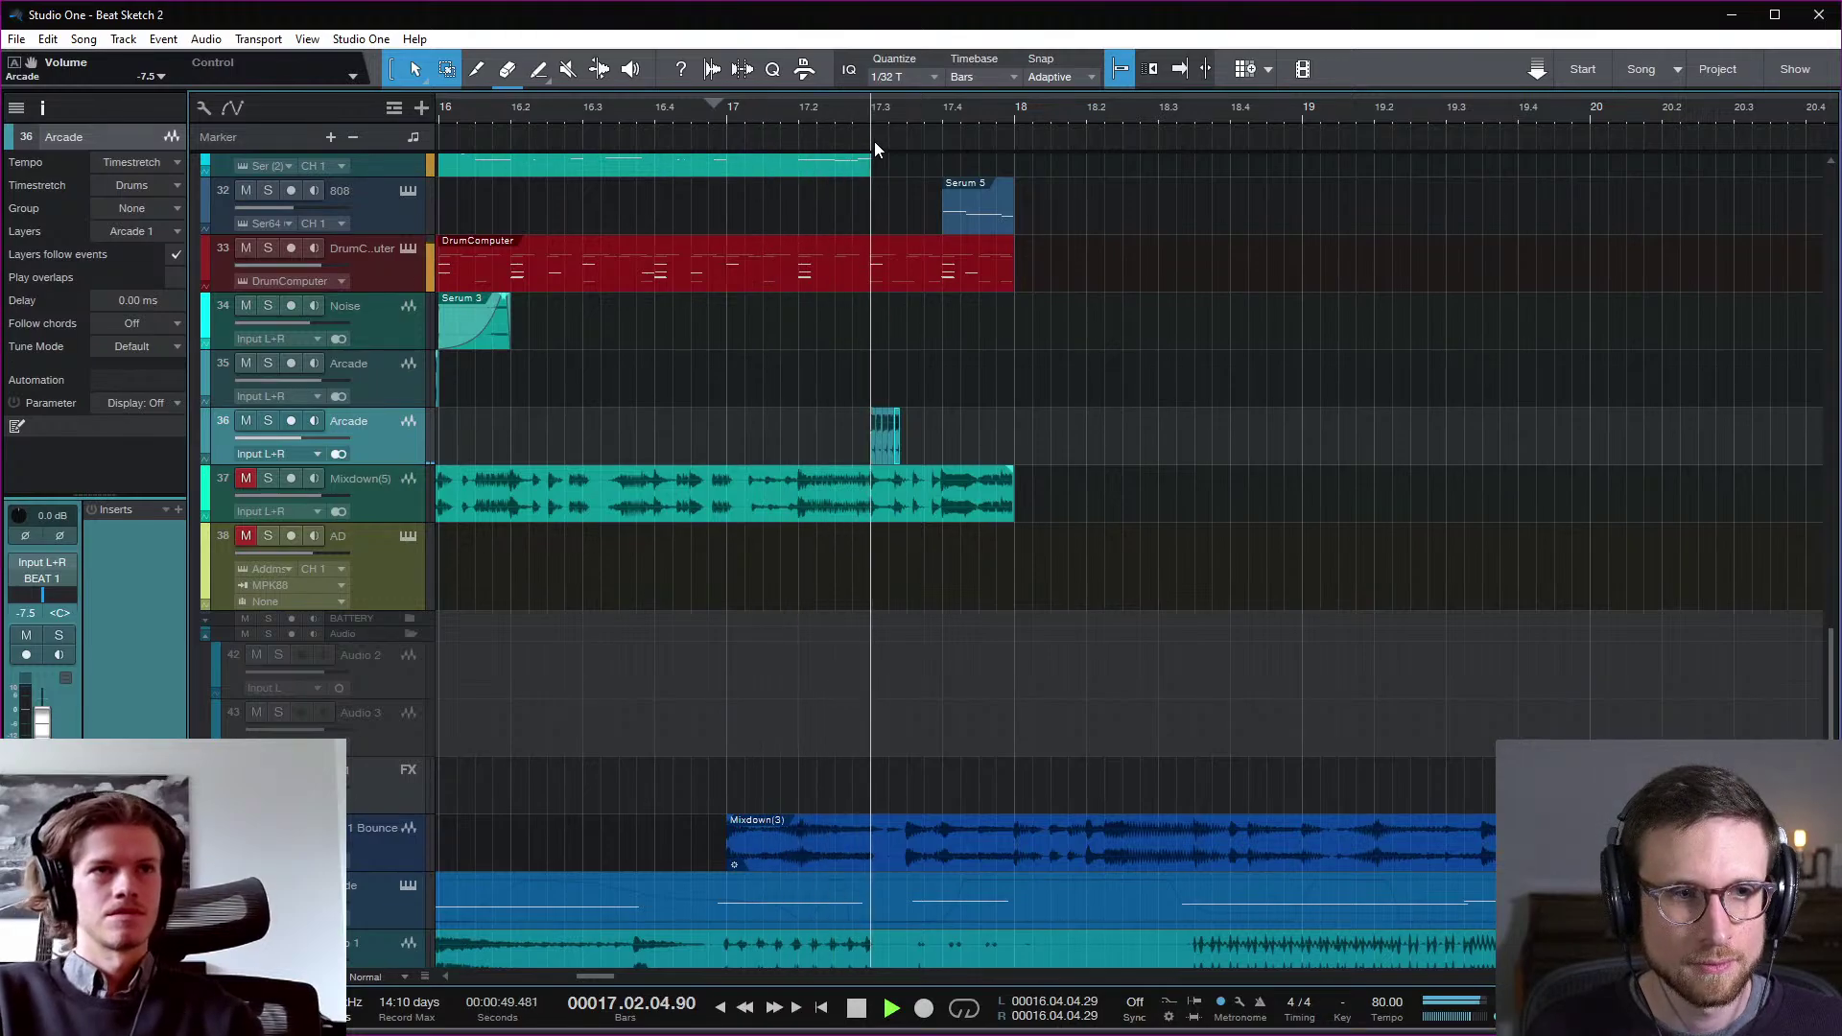
pyautogui.press('space')
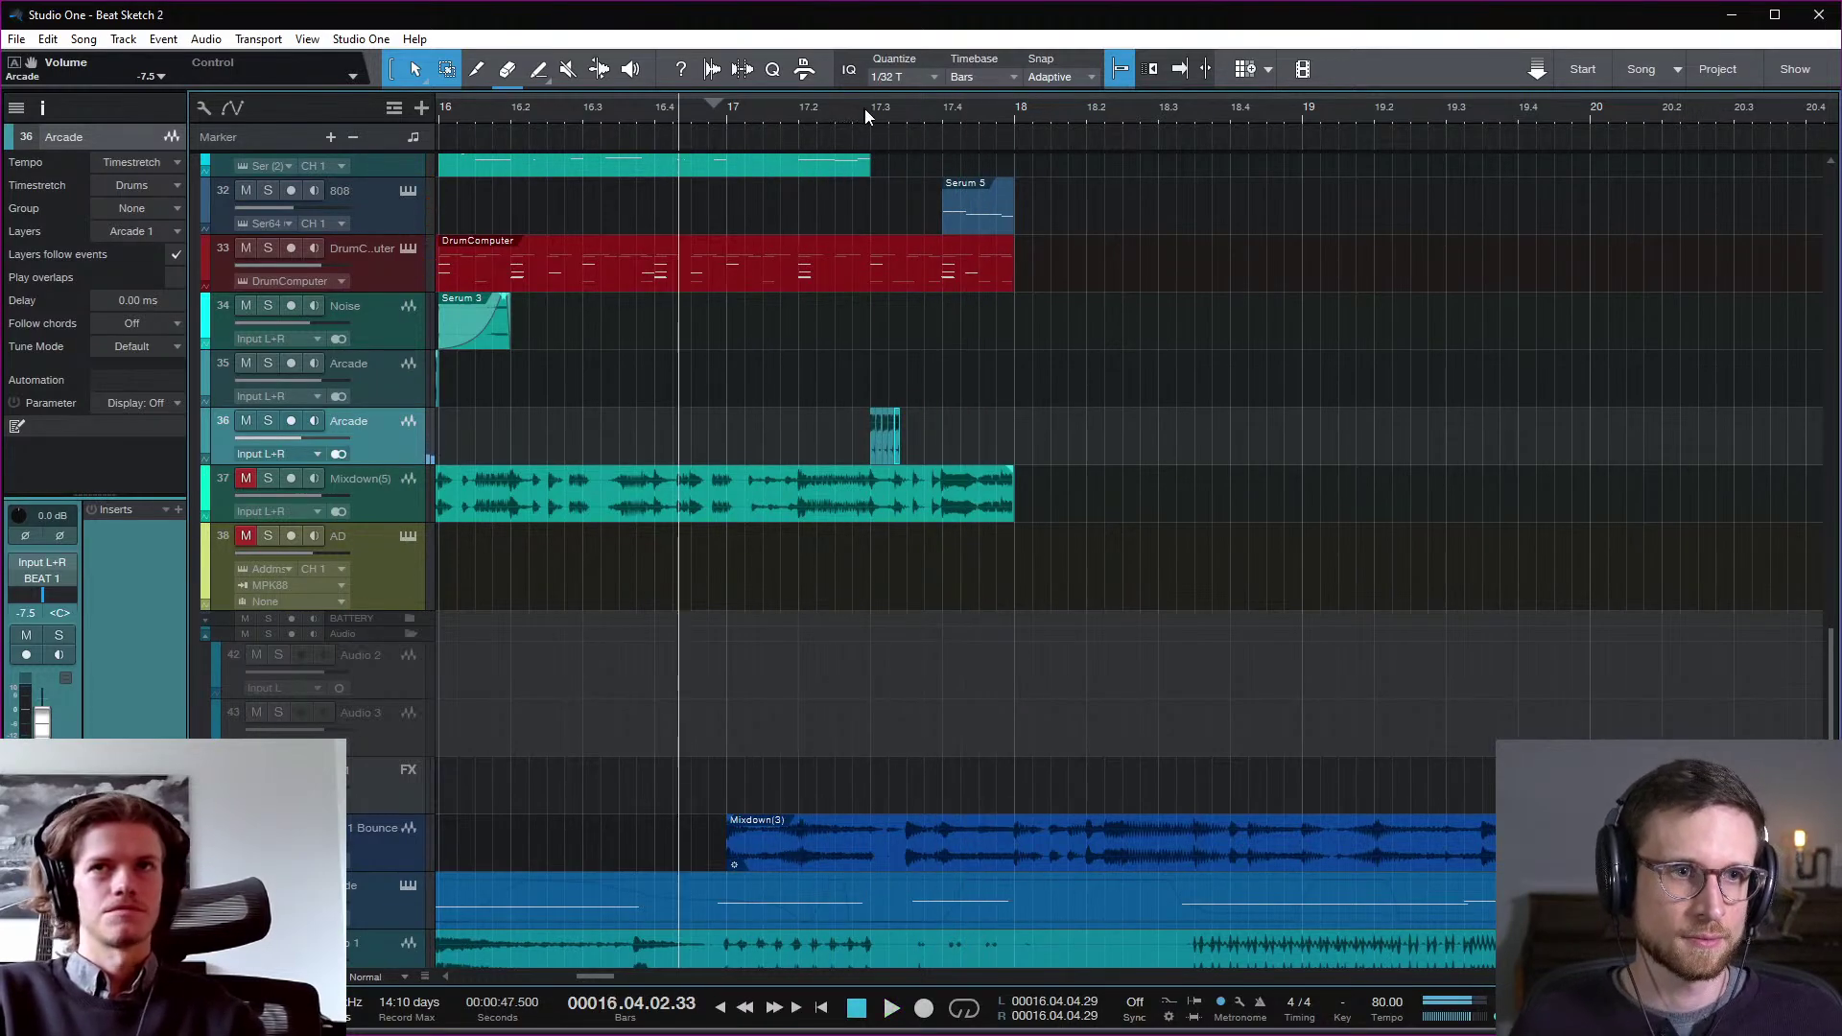
# Step: Delete the first two chops of the Arcade roll and audition the remaining three from just before 17.2
pyautogui.press('e')
pyautogui.press('e')
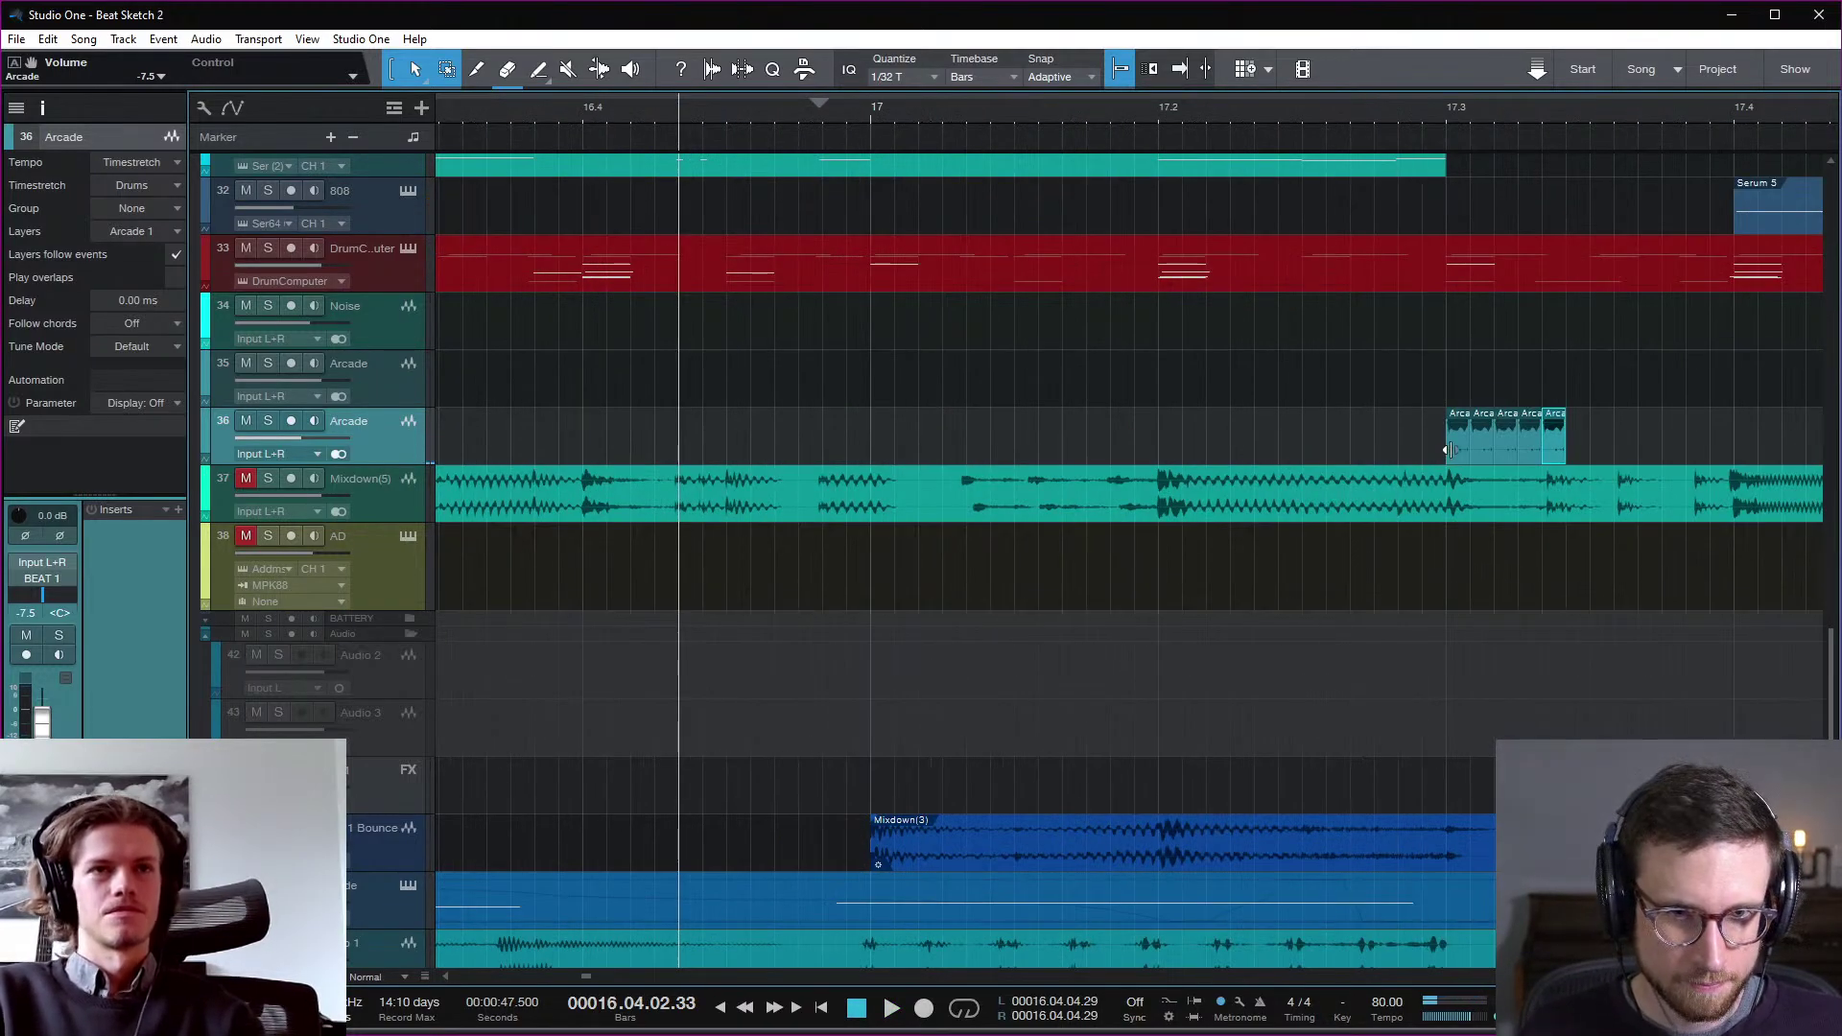
pyautogui.click(1425, 113)
pyautogui.press('space')
pyautogui.press('space')
pyautogui.press('Delete')
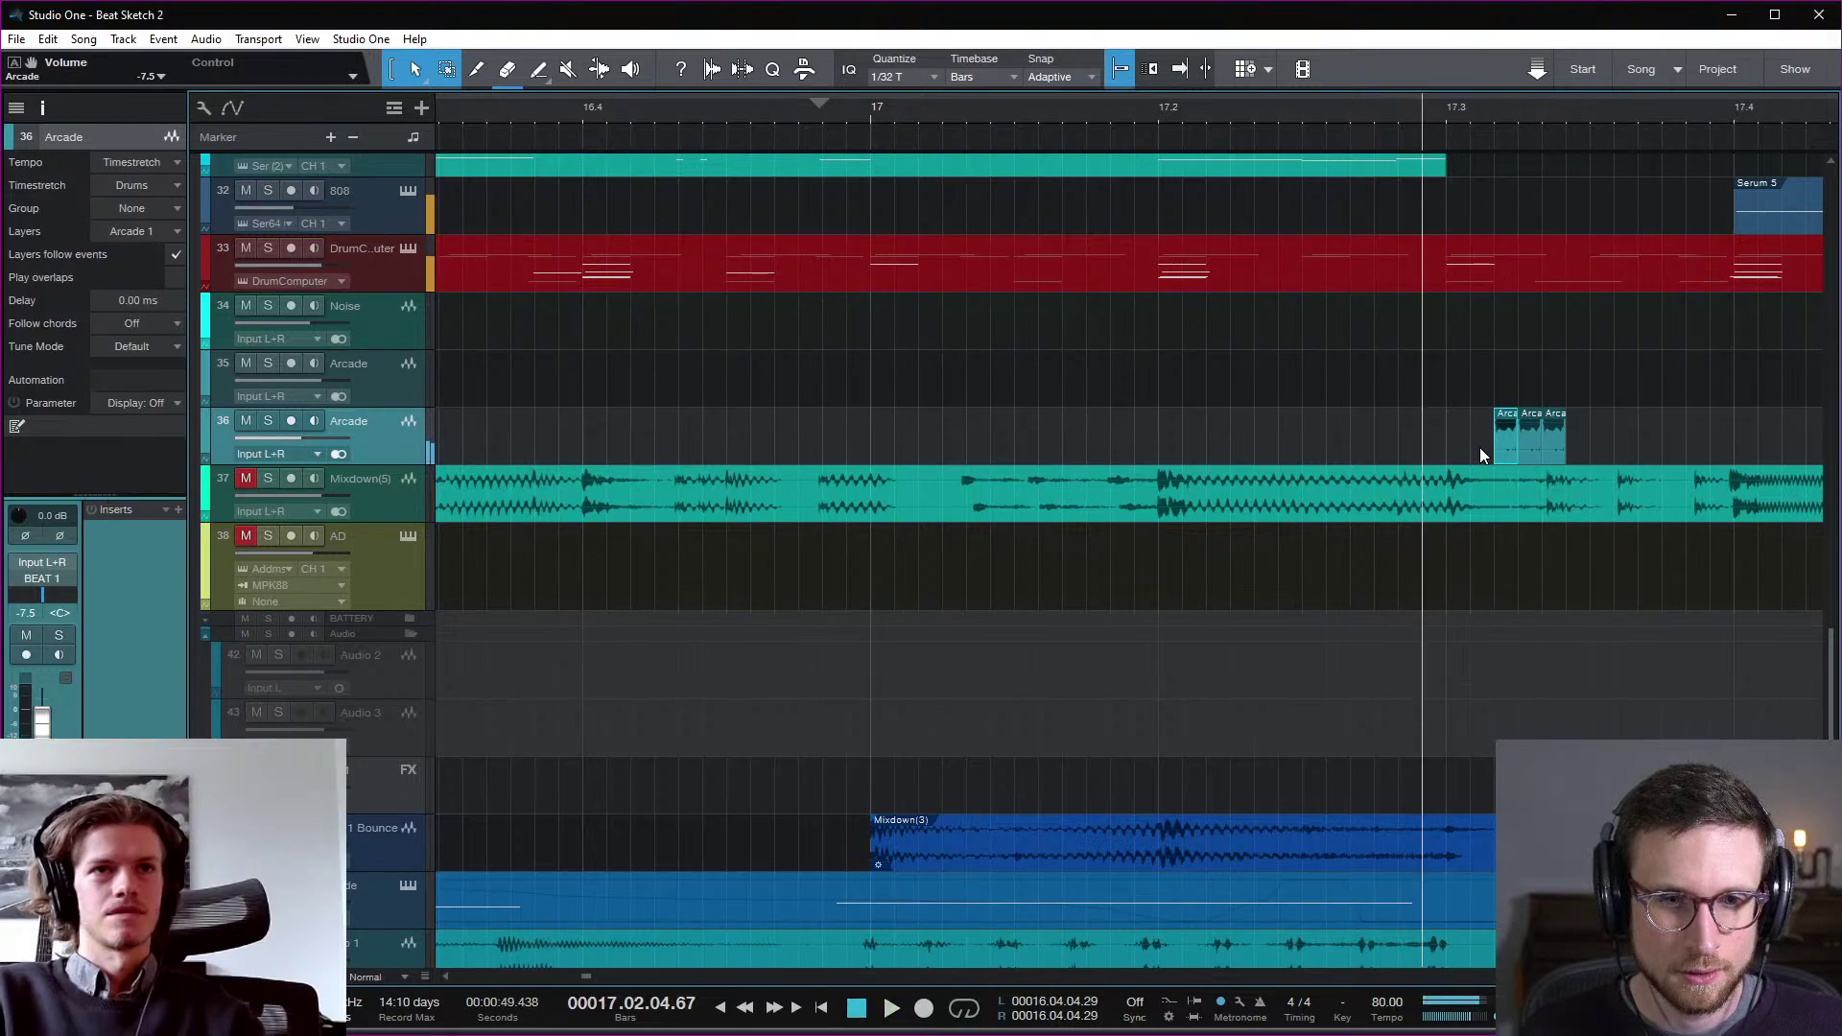
pyautogui.press('space')
pyautogui.click(1160, 117)
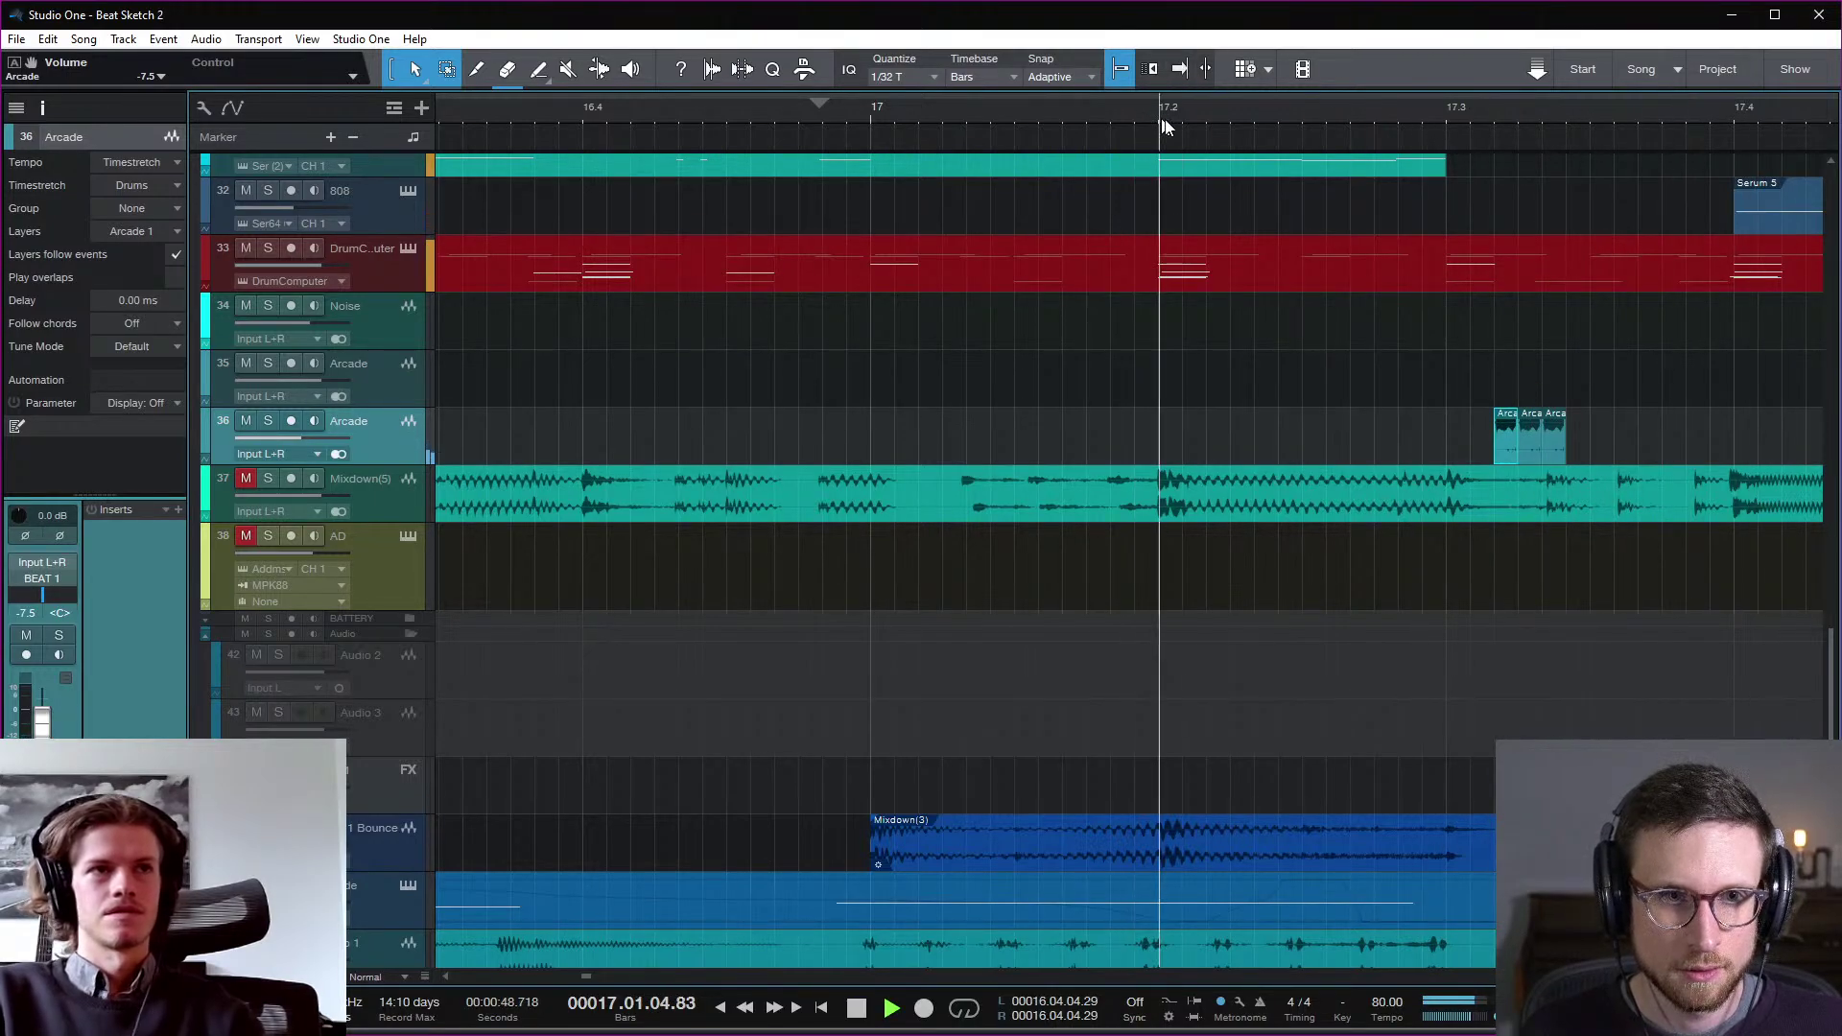
pyautogui.press('space')
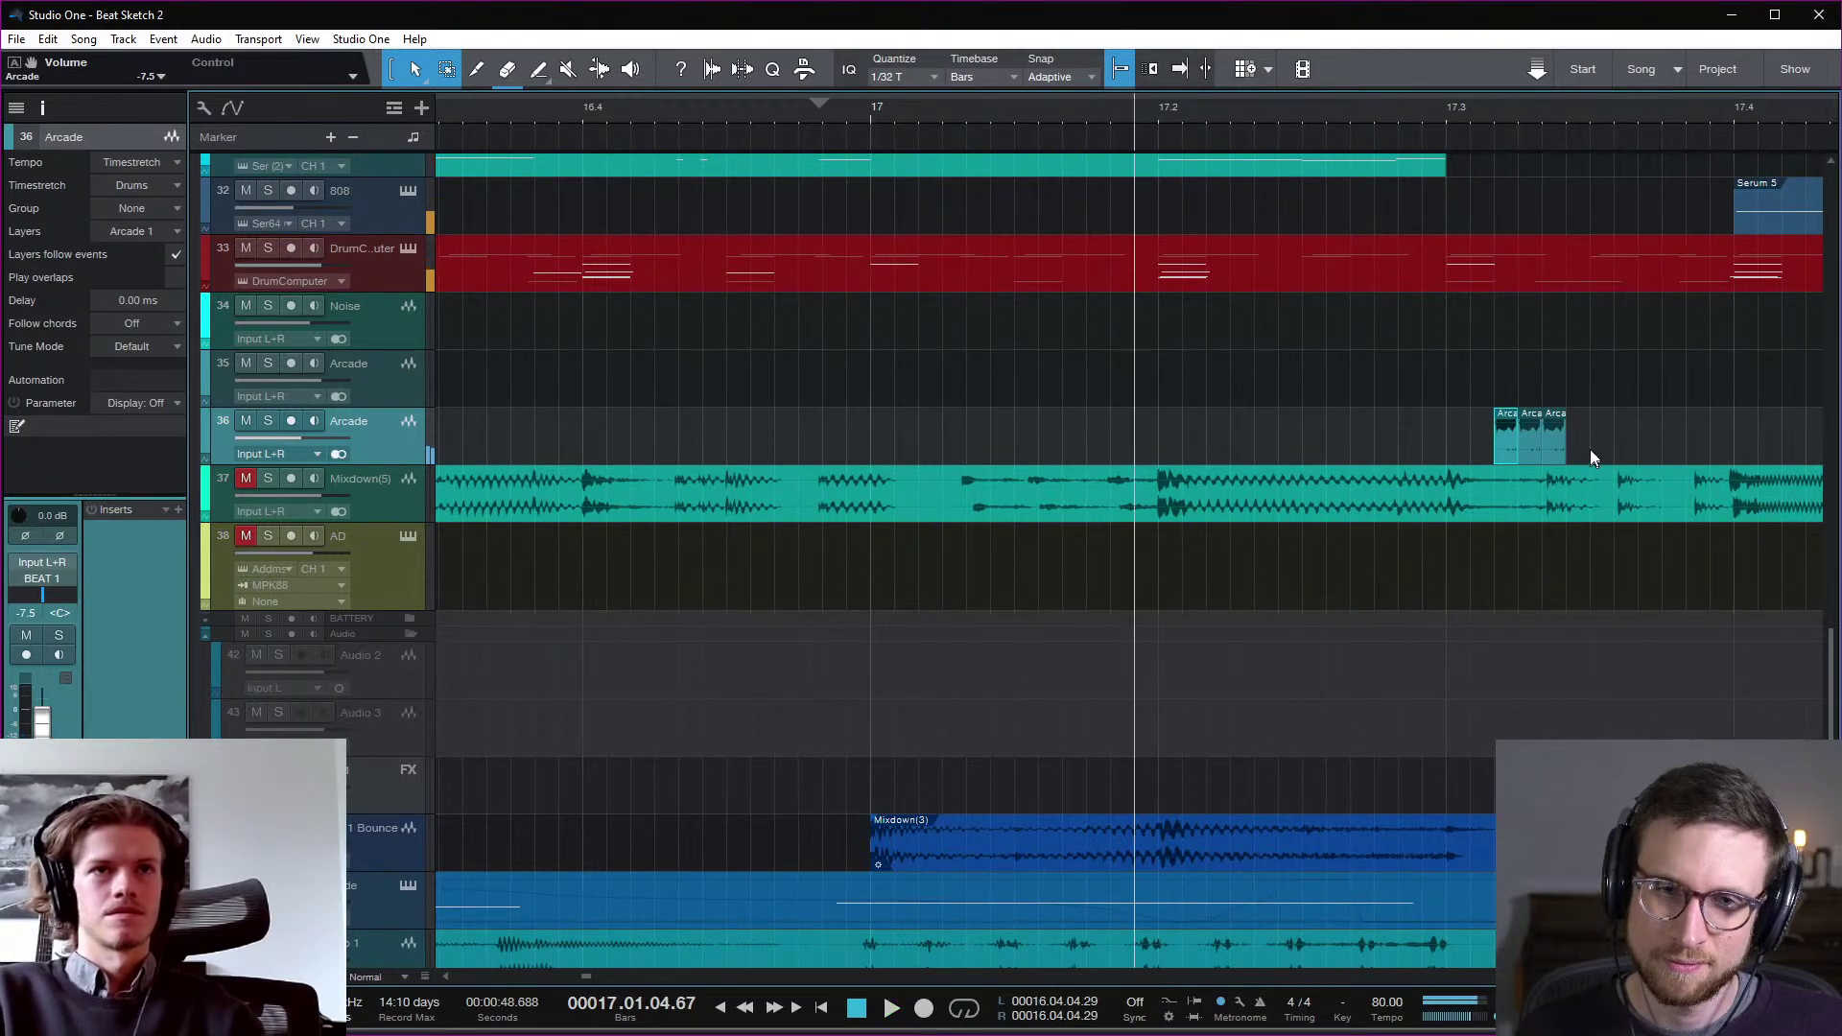
# Step: Delete the remaining Arcade chops after 17.3 on track 36
pyautogui.press('w')
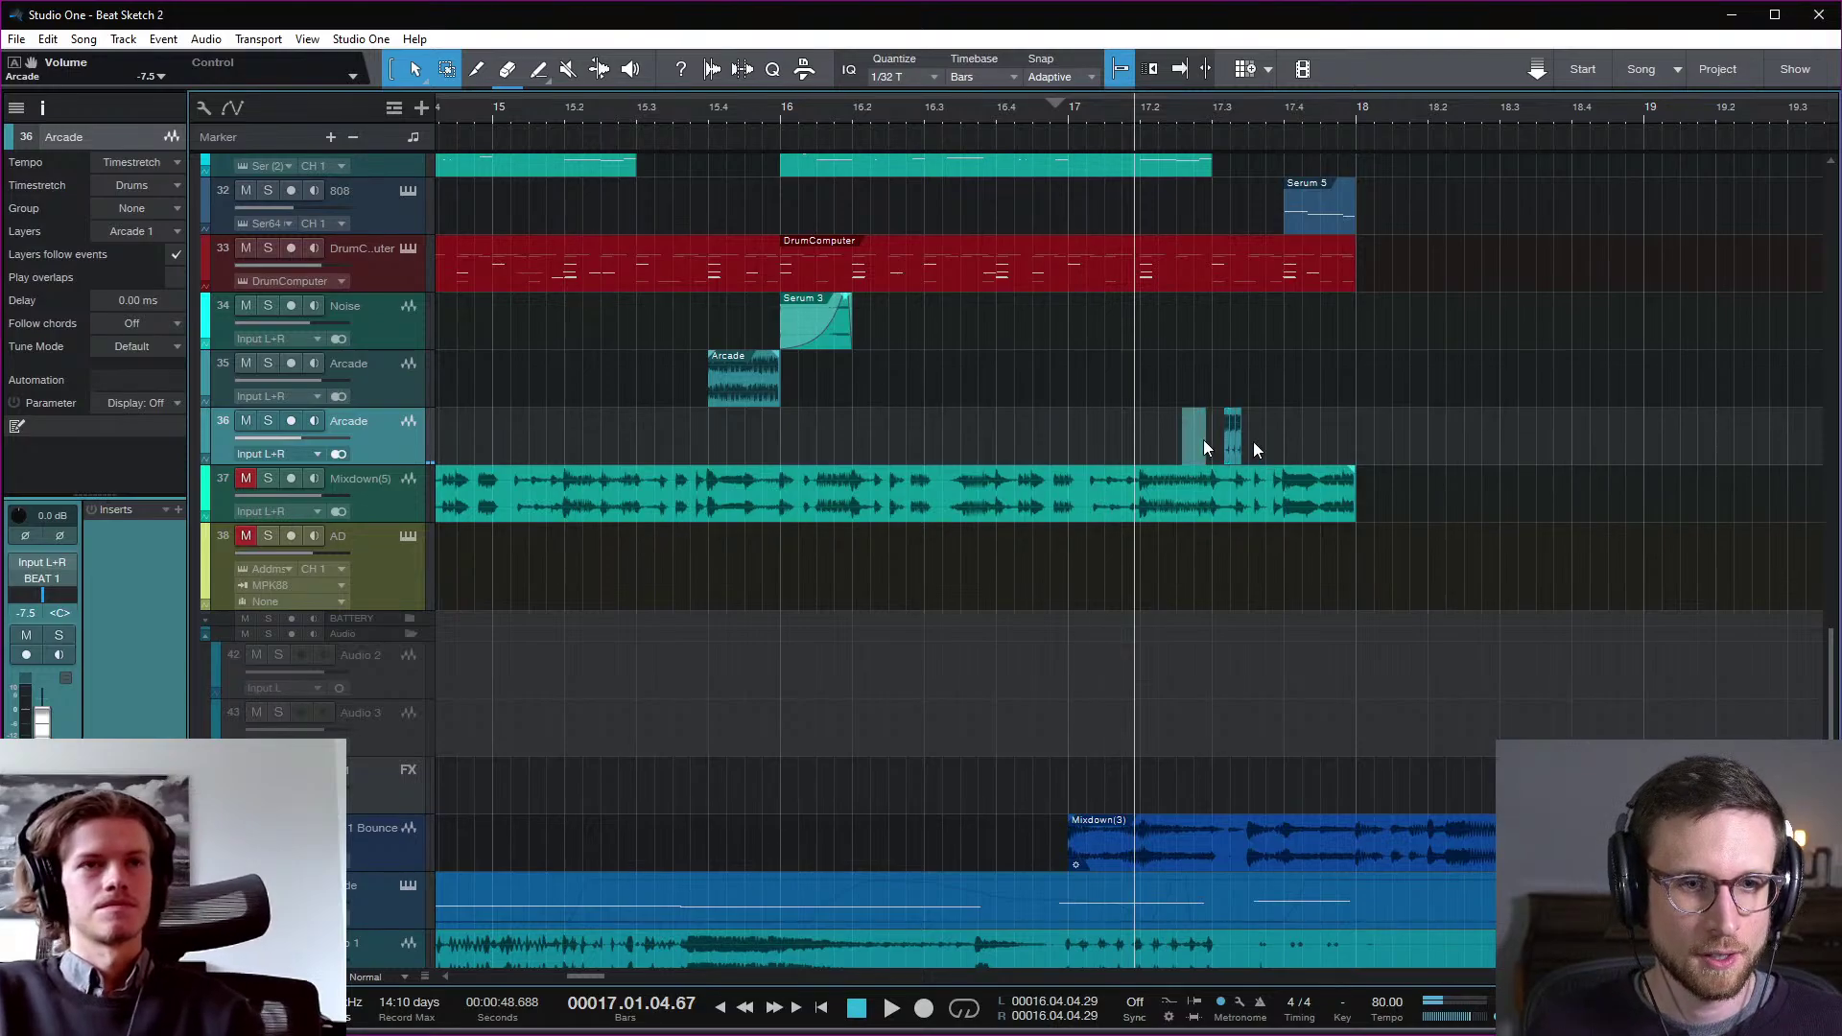
pyautogui.moveTo(1203, 439); pyautogui.dragTo(1253, 442)
pyautogui.press('Delete')
# Step: Play the soloed Audio 1 recording through bars 19 to 23 to find another sound for the gap
pyautogui.press('w')
pyautogui.scroll(-1, 1382, 552)
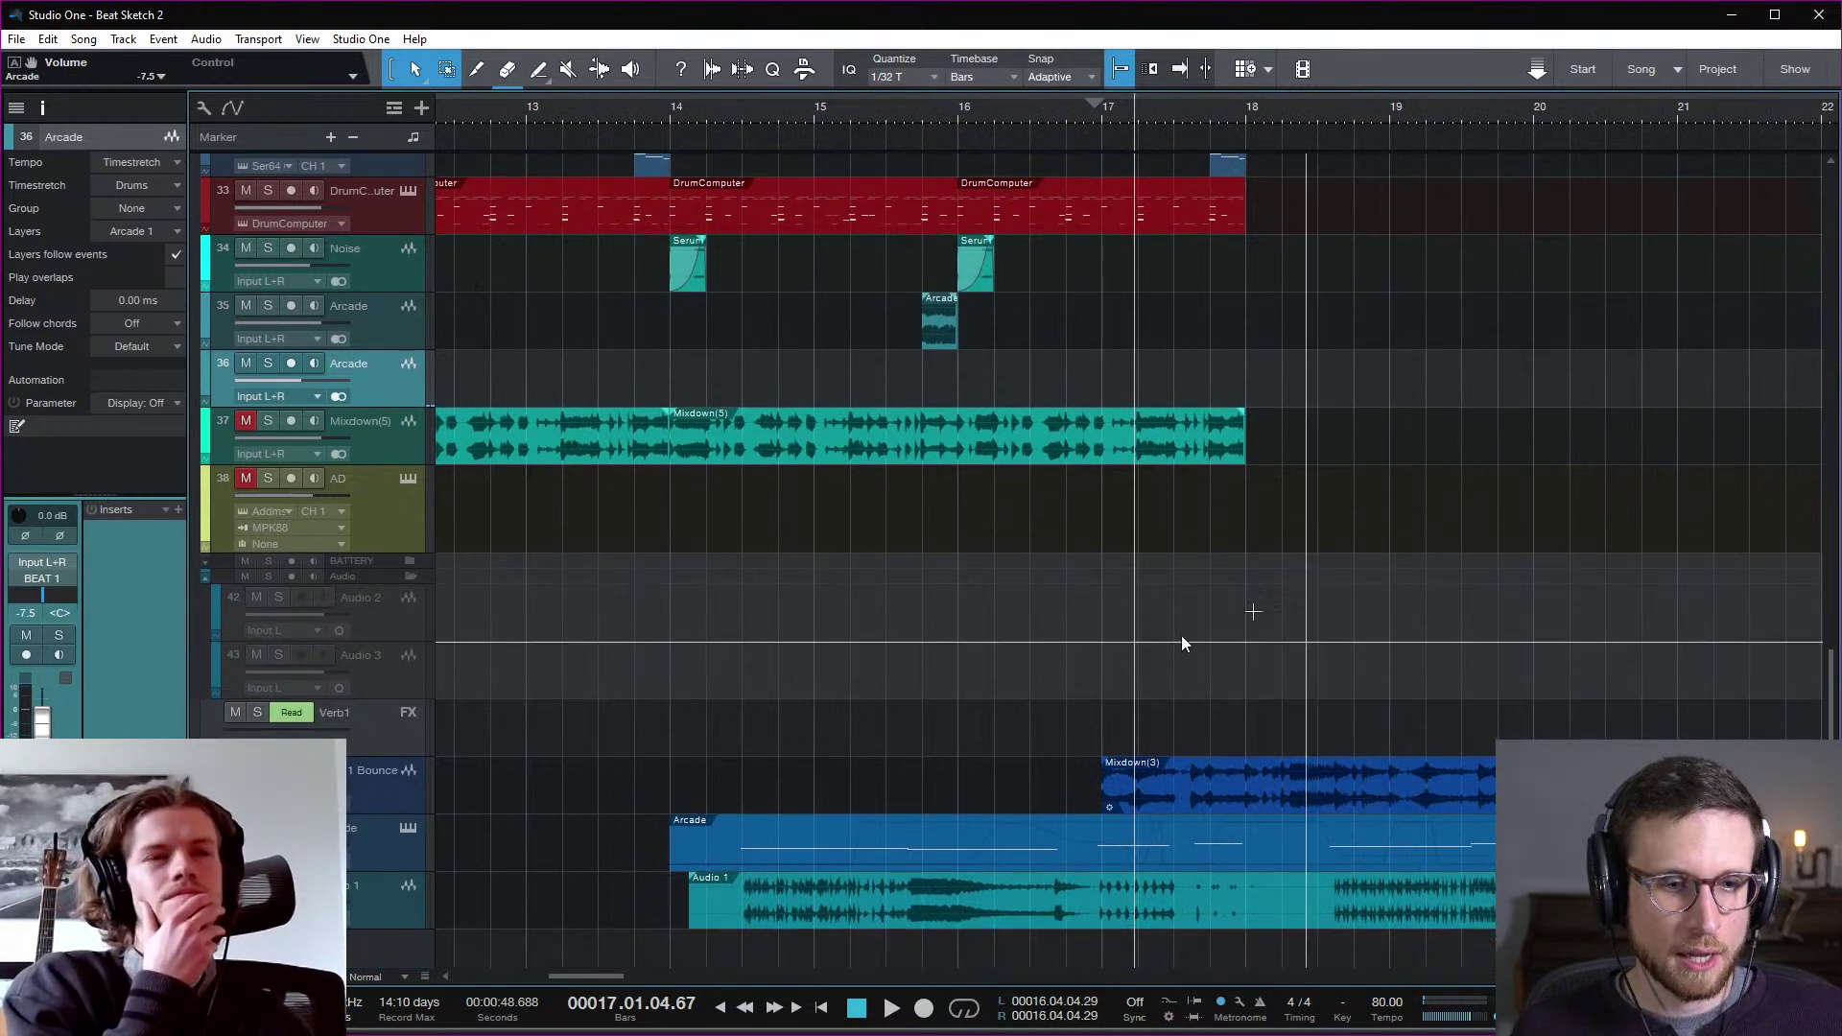
pyautogui.press('space')
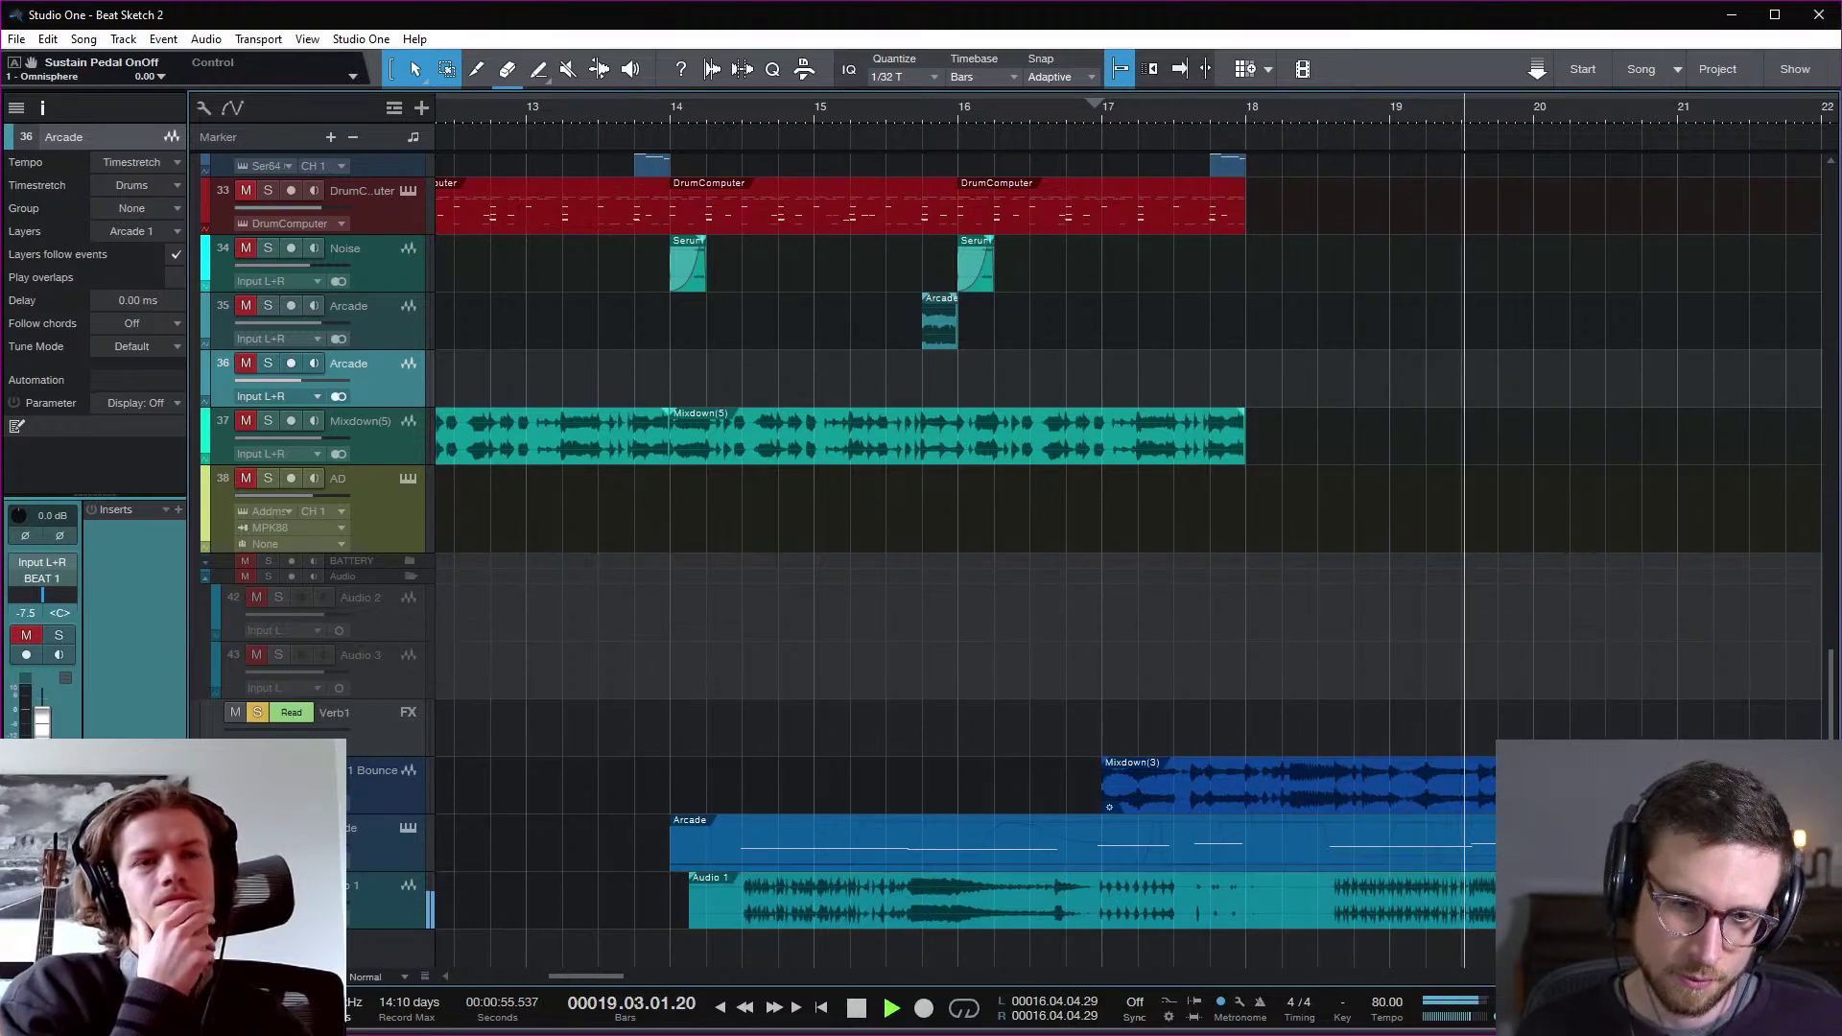
pyautogui.hscroll(4, 1519, 672)
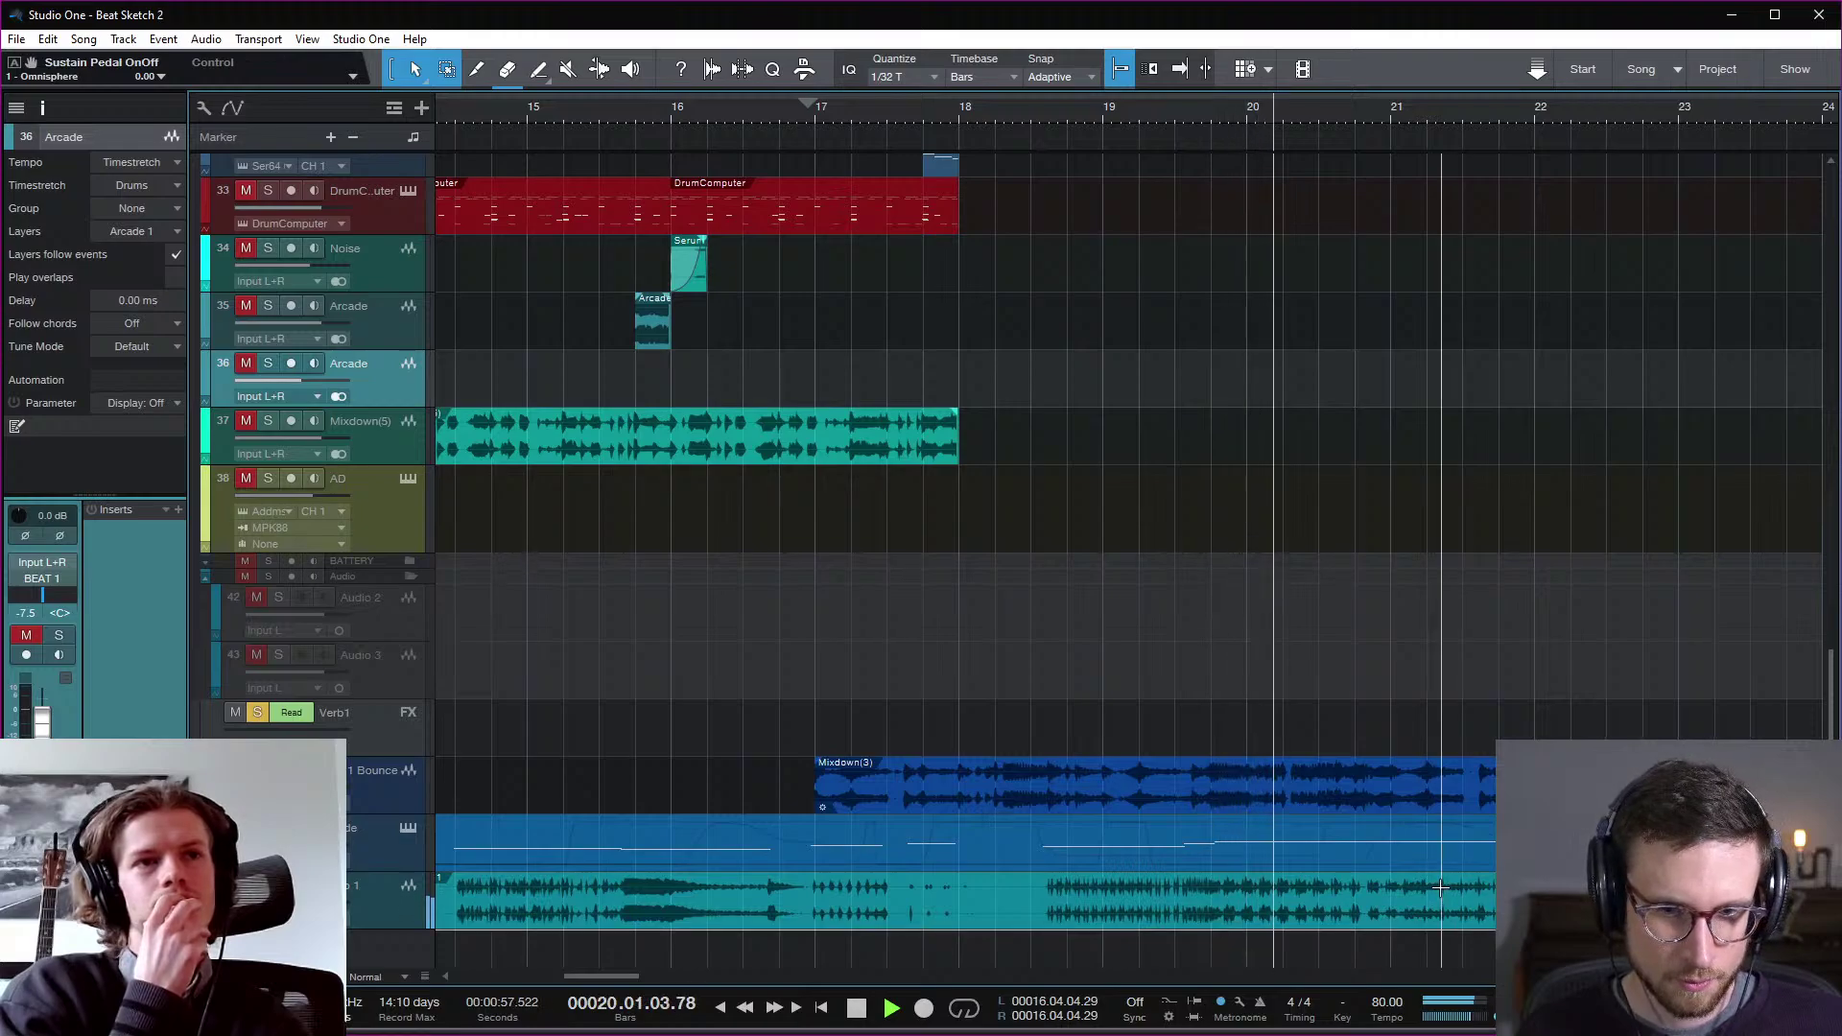
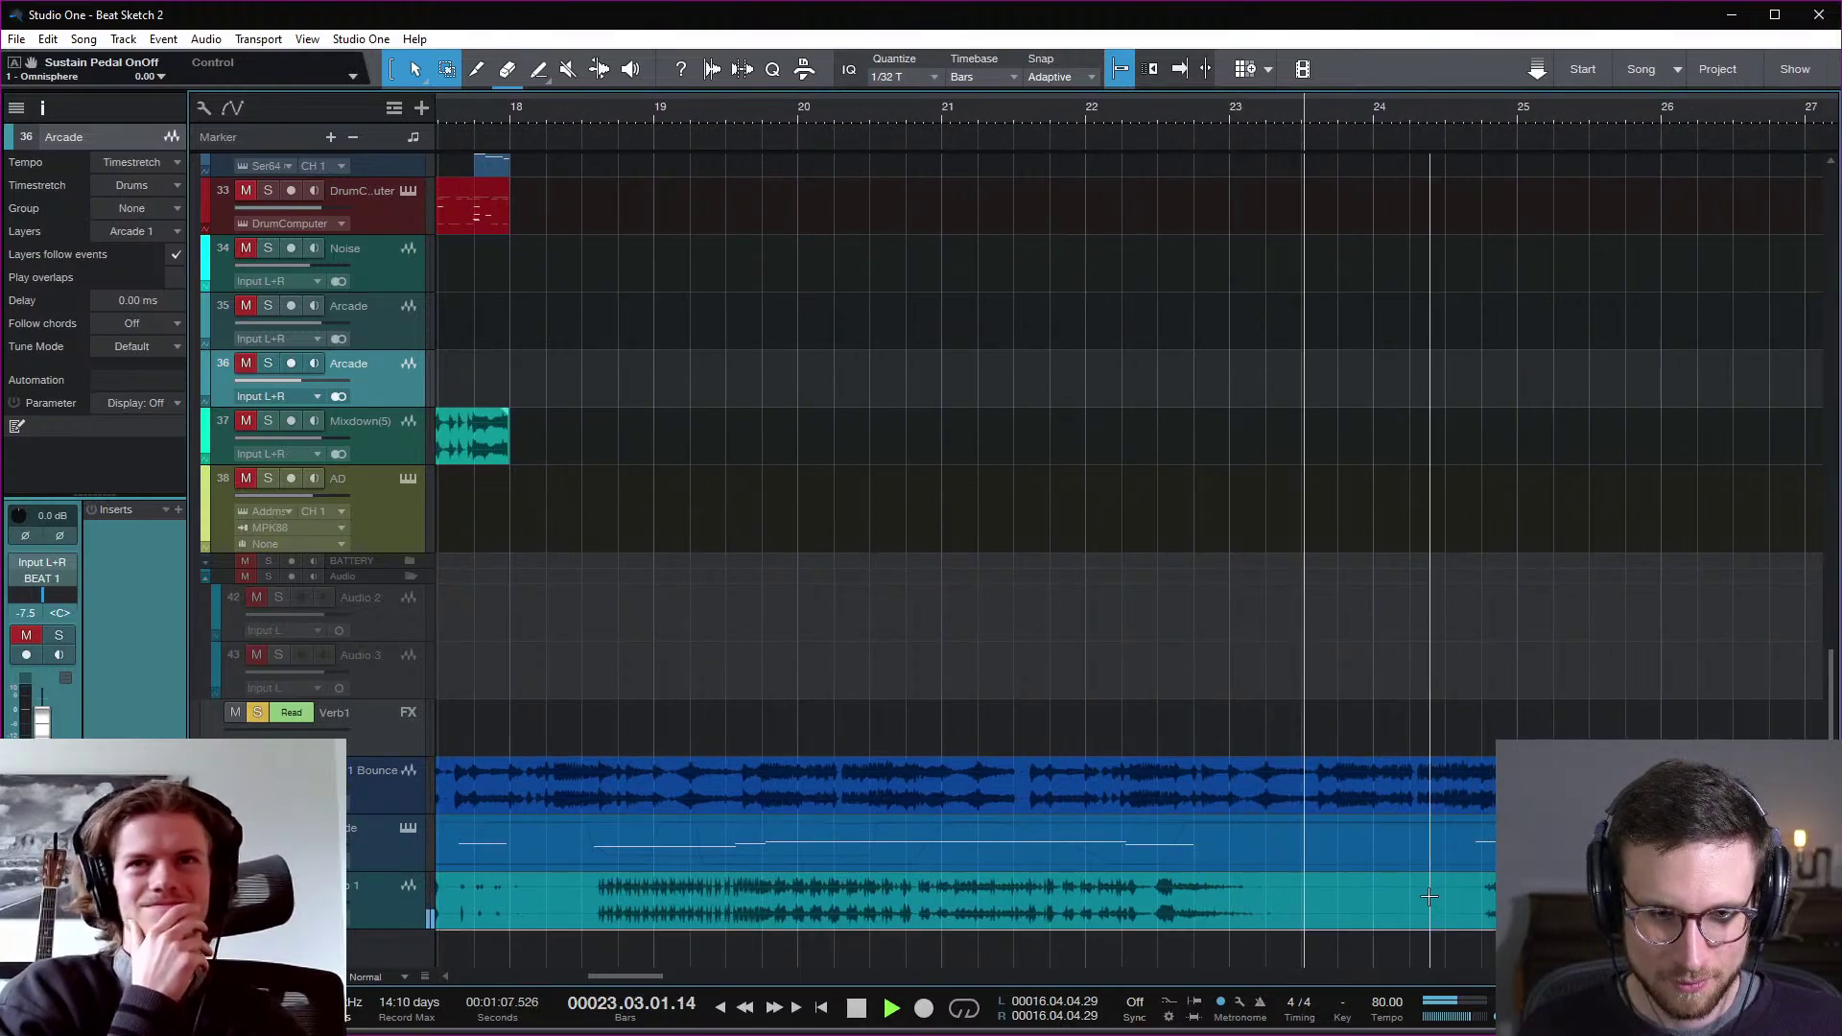
pyautogui.press('space')
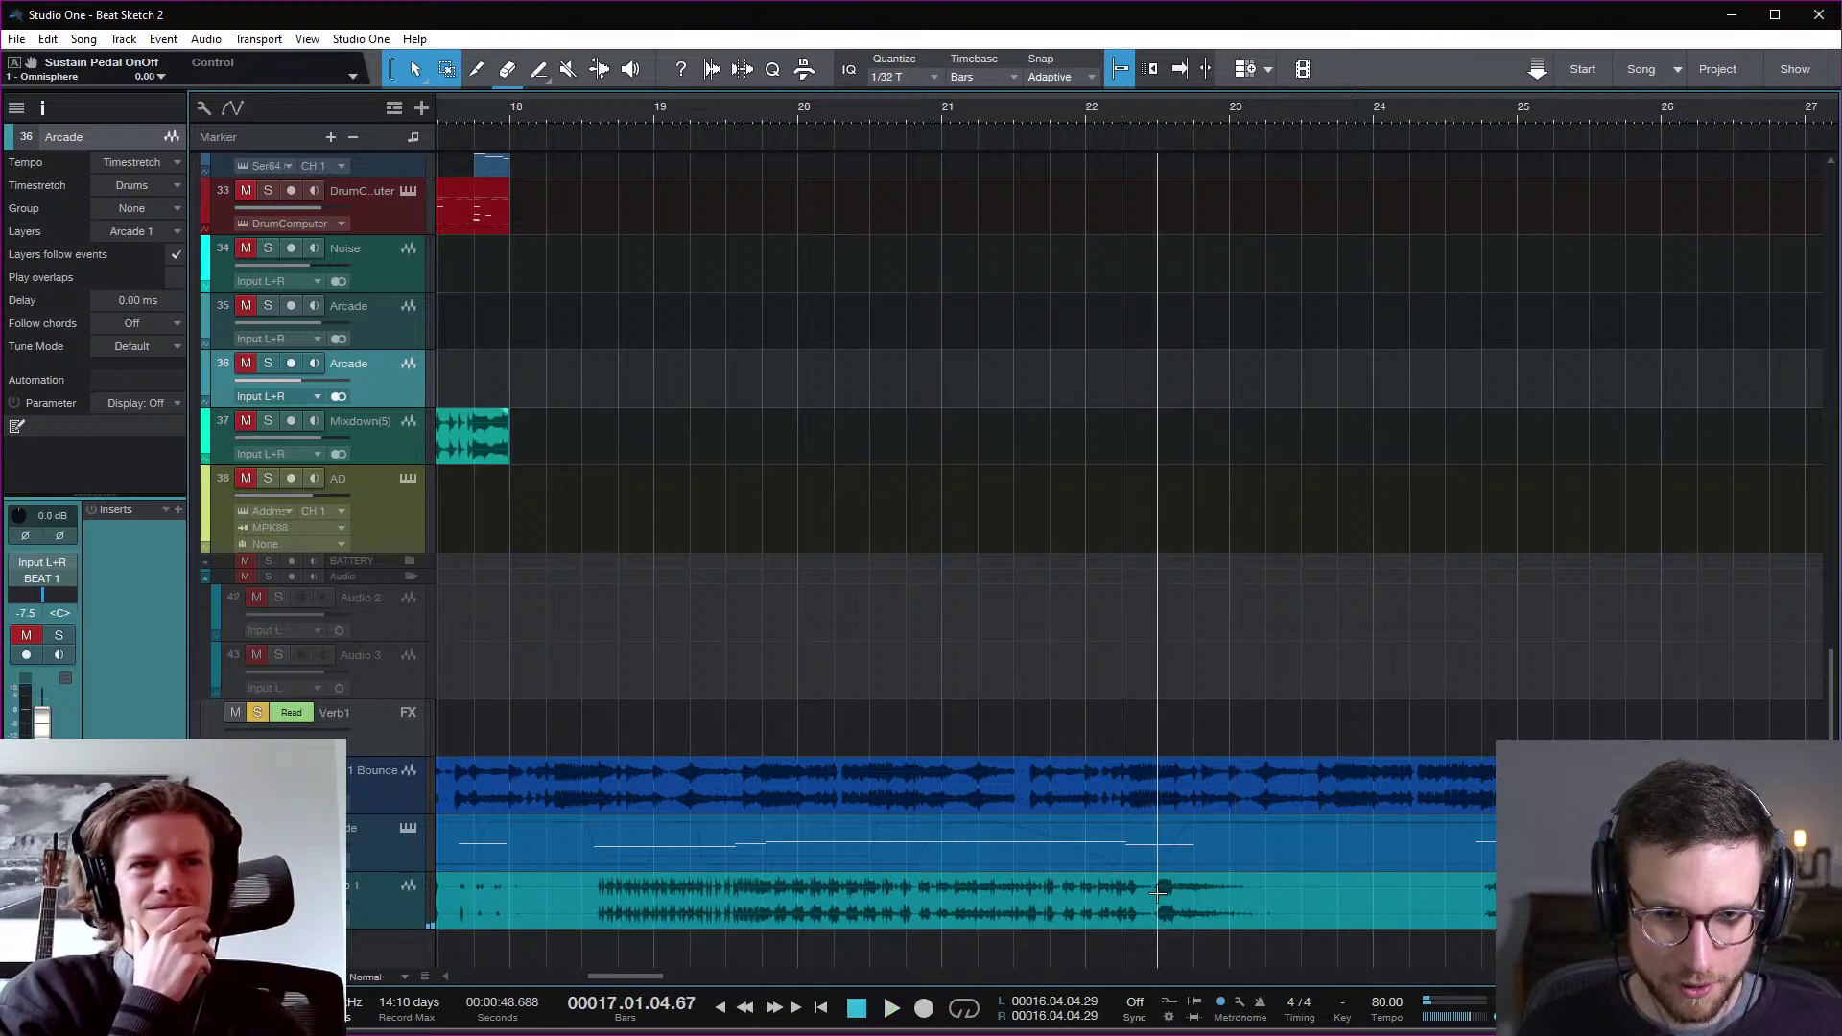
# Step: Split the Audio 1 recording at 22.02.04.67 and 24.1, and place that piece on Arcade track 36 just before bar 18
pyautogui.click(1158, 892)
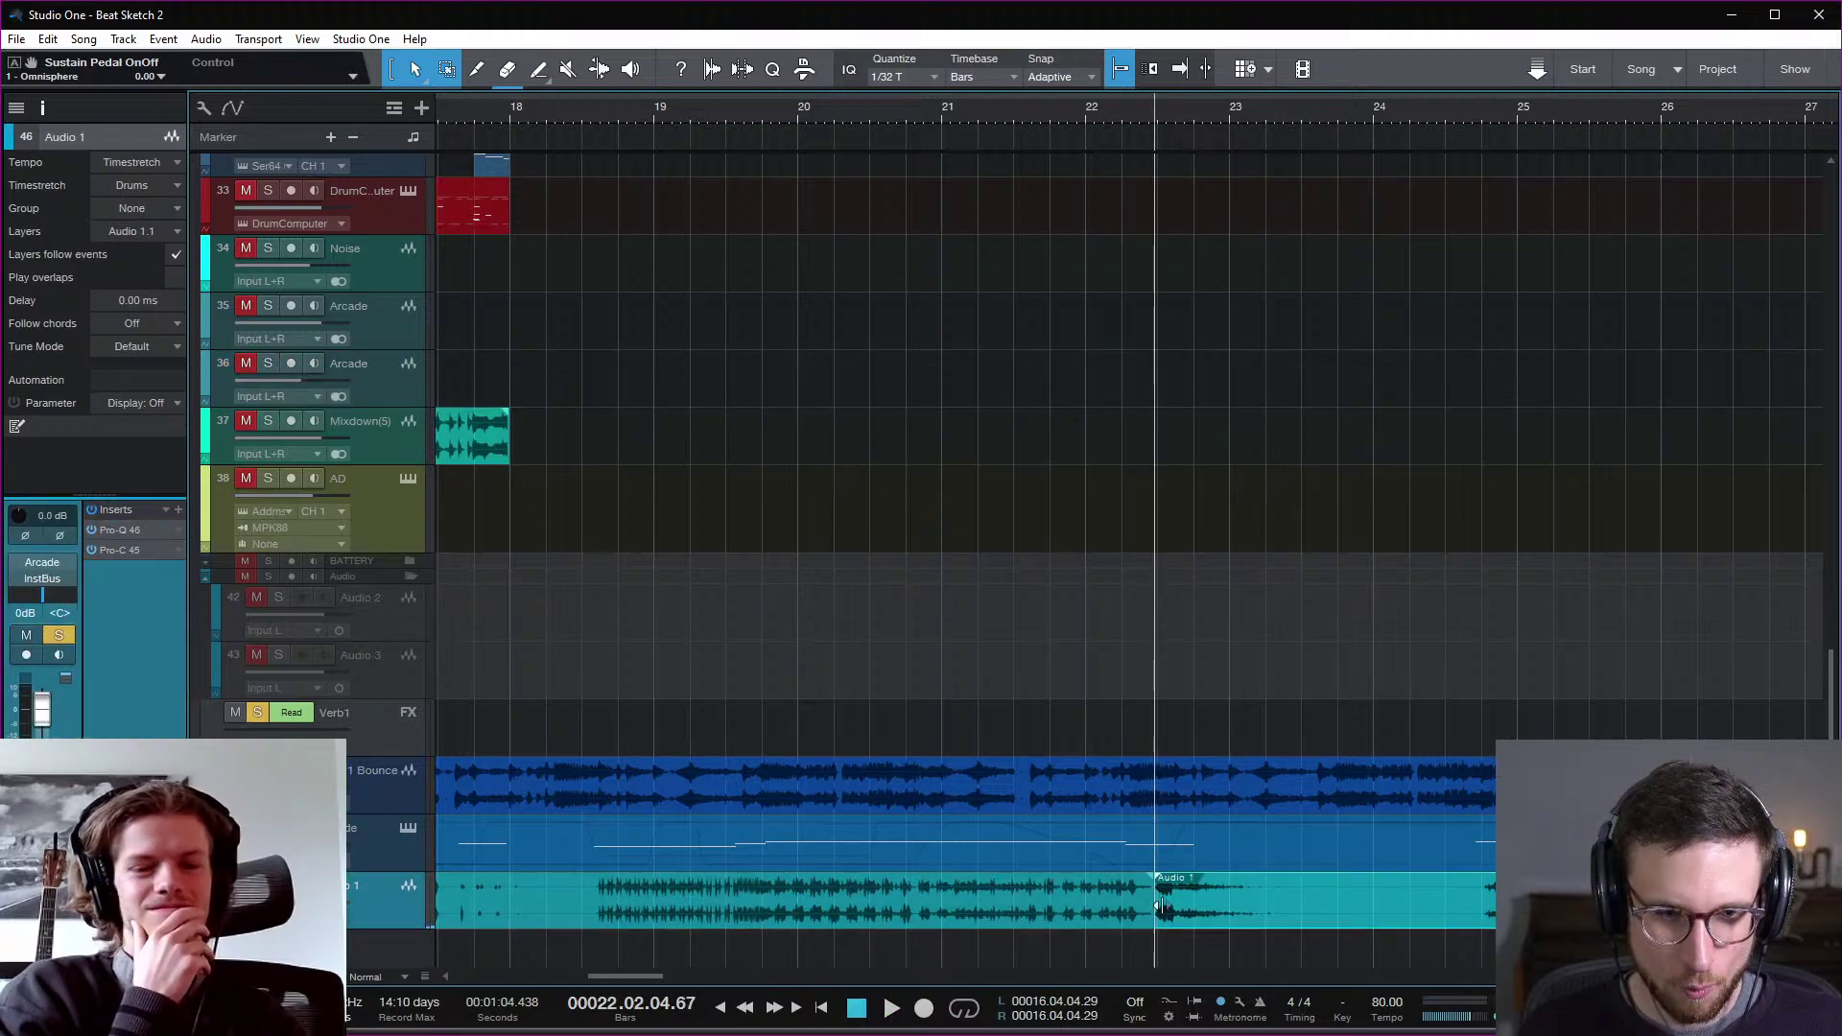
pyautogui.keyDown('alt'); pyautogui.click(1373, 893); pyautogui.keyUp('alt')
pyautogui.moveTo(1284, 924); pyautogui.dragTo(620, 381)
pyautogui.hscroll(-10, 620, 382)
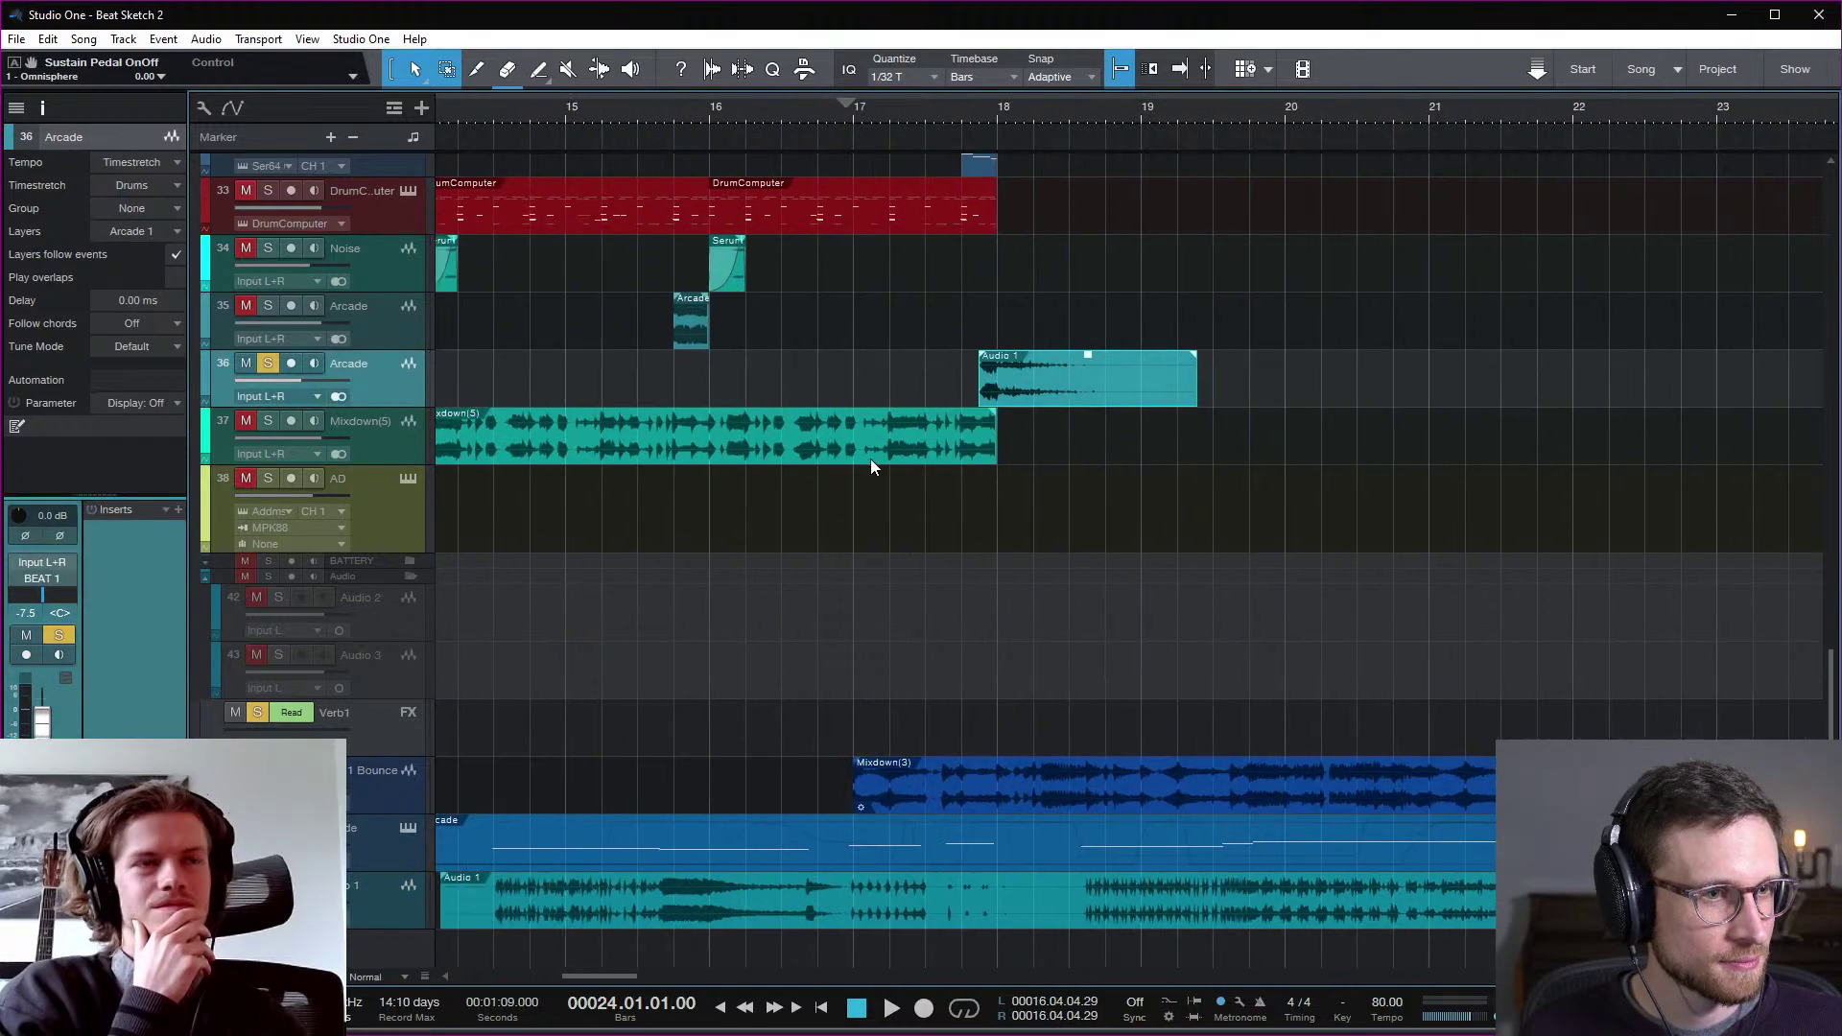
# Step: Turn off the solo and mute the Mixdown(3) clip and the Arcade instrument part
pyautogui.press('s')
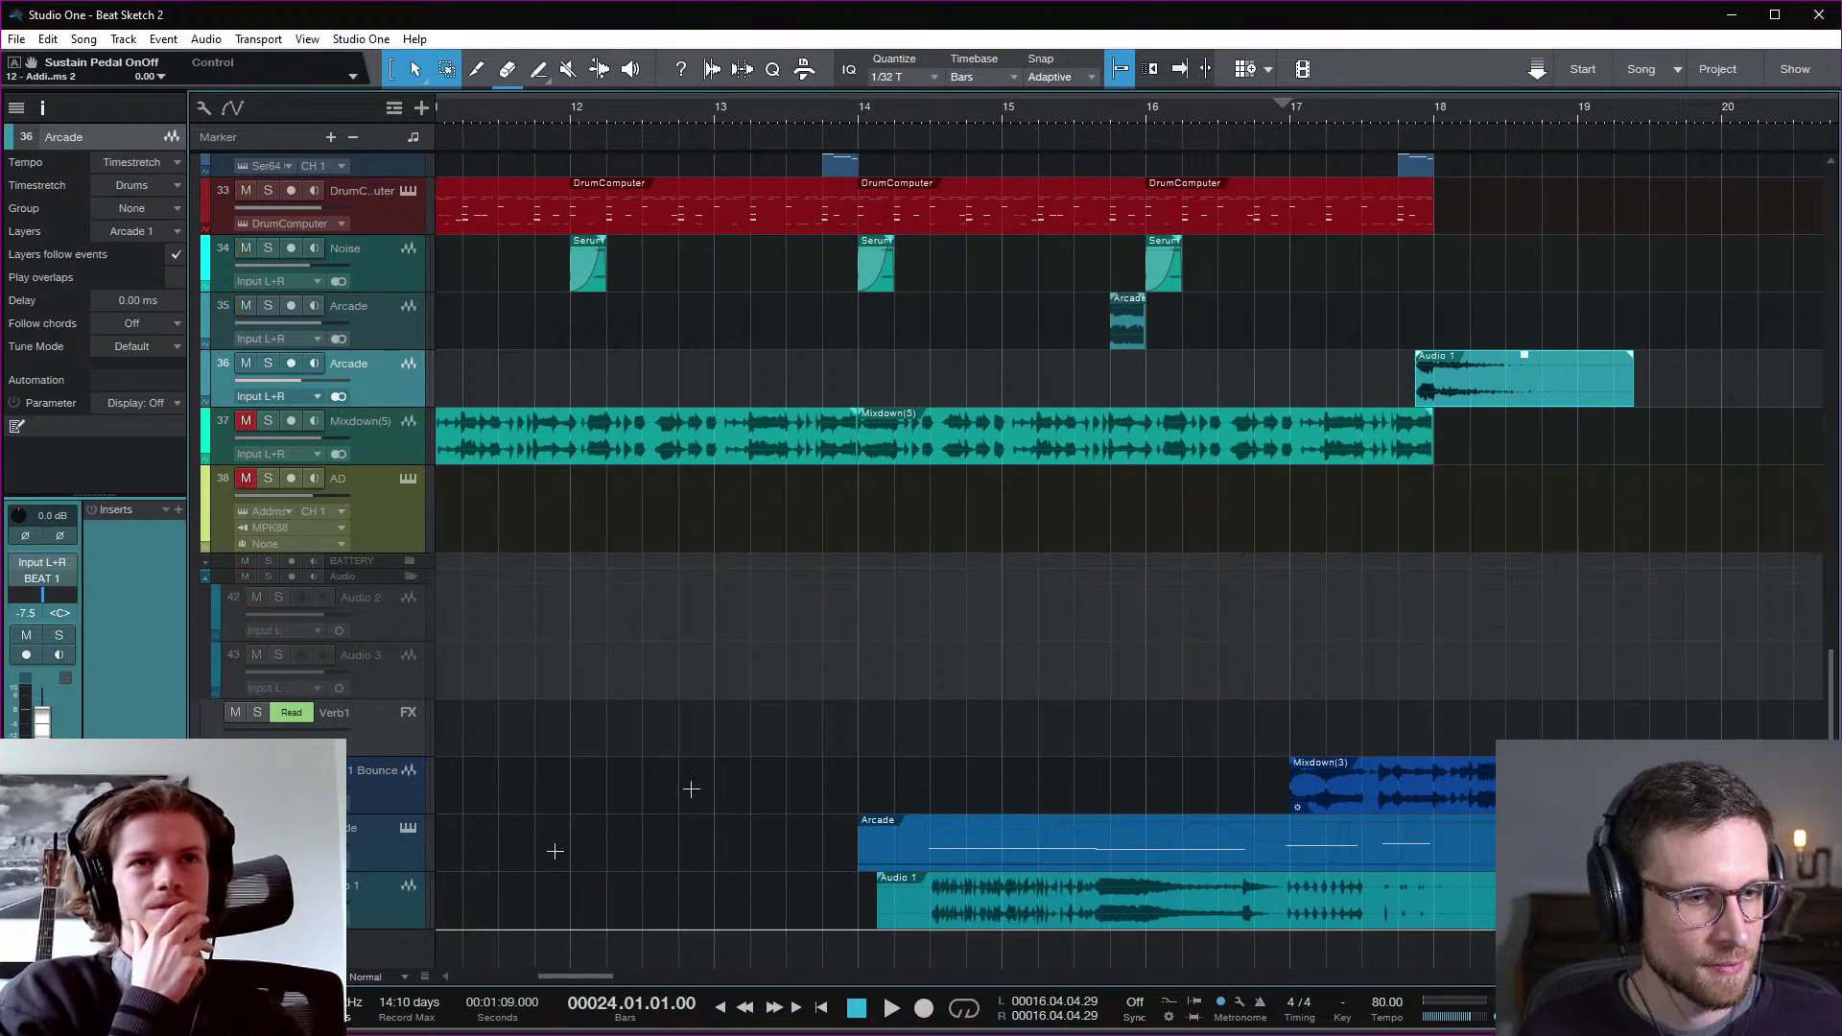
pyautogui.click(1370, 853)
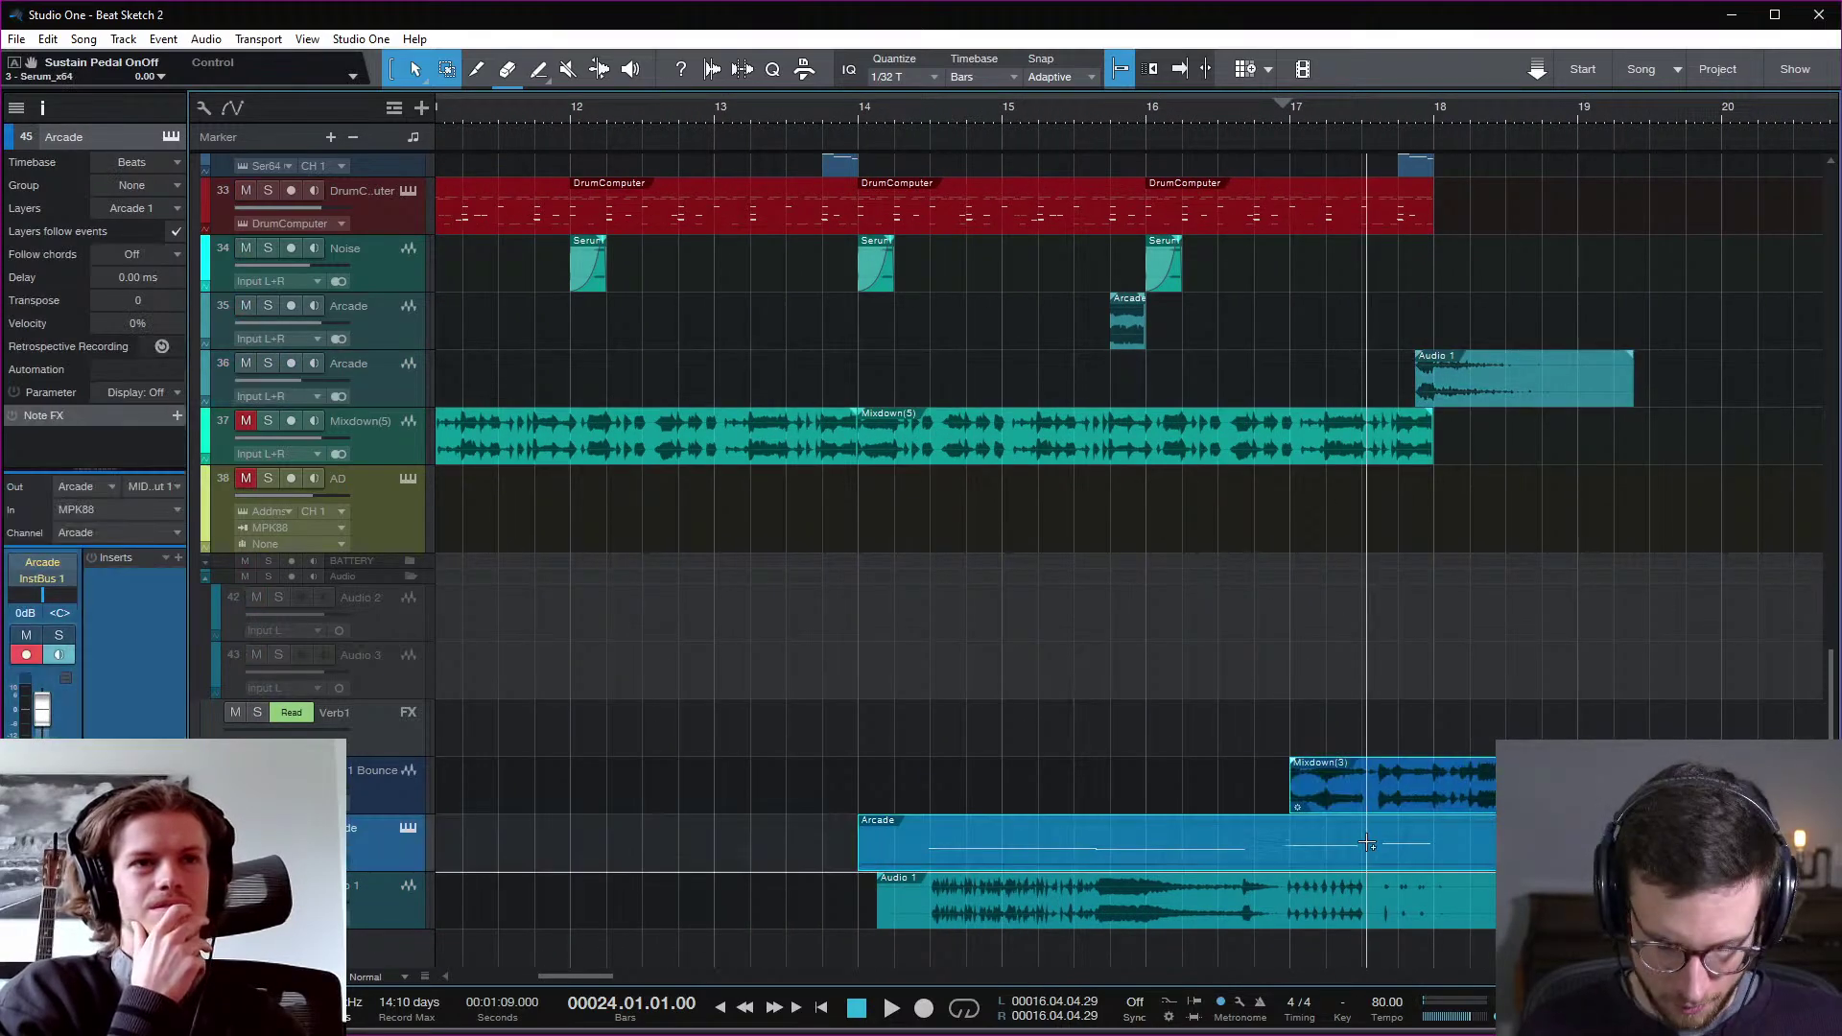
pyautogui.hotkey('shift', 'm')
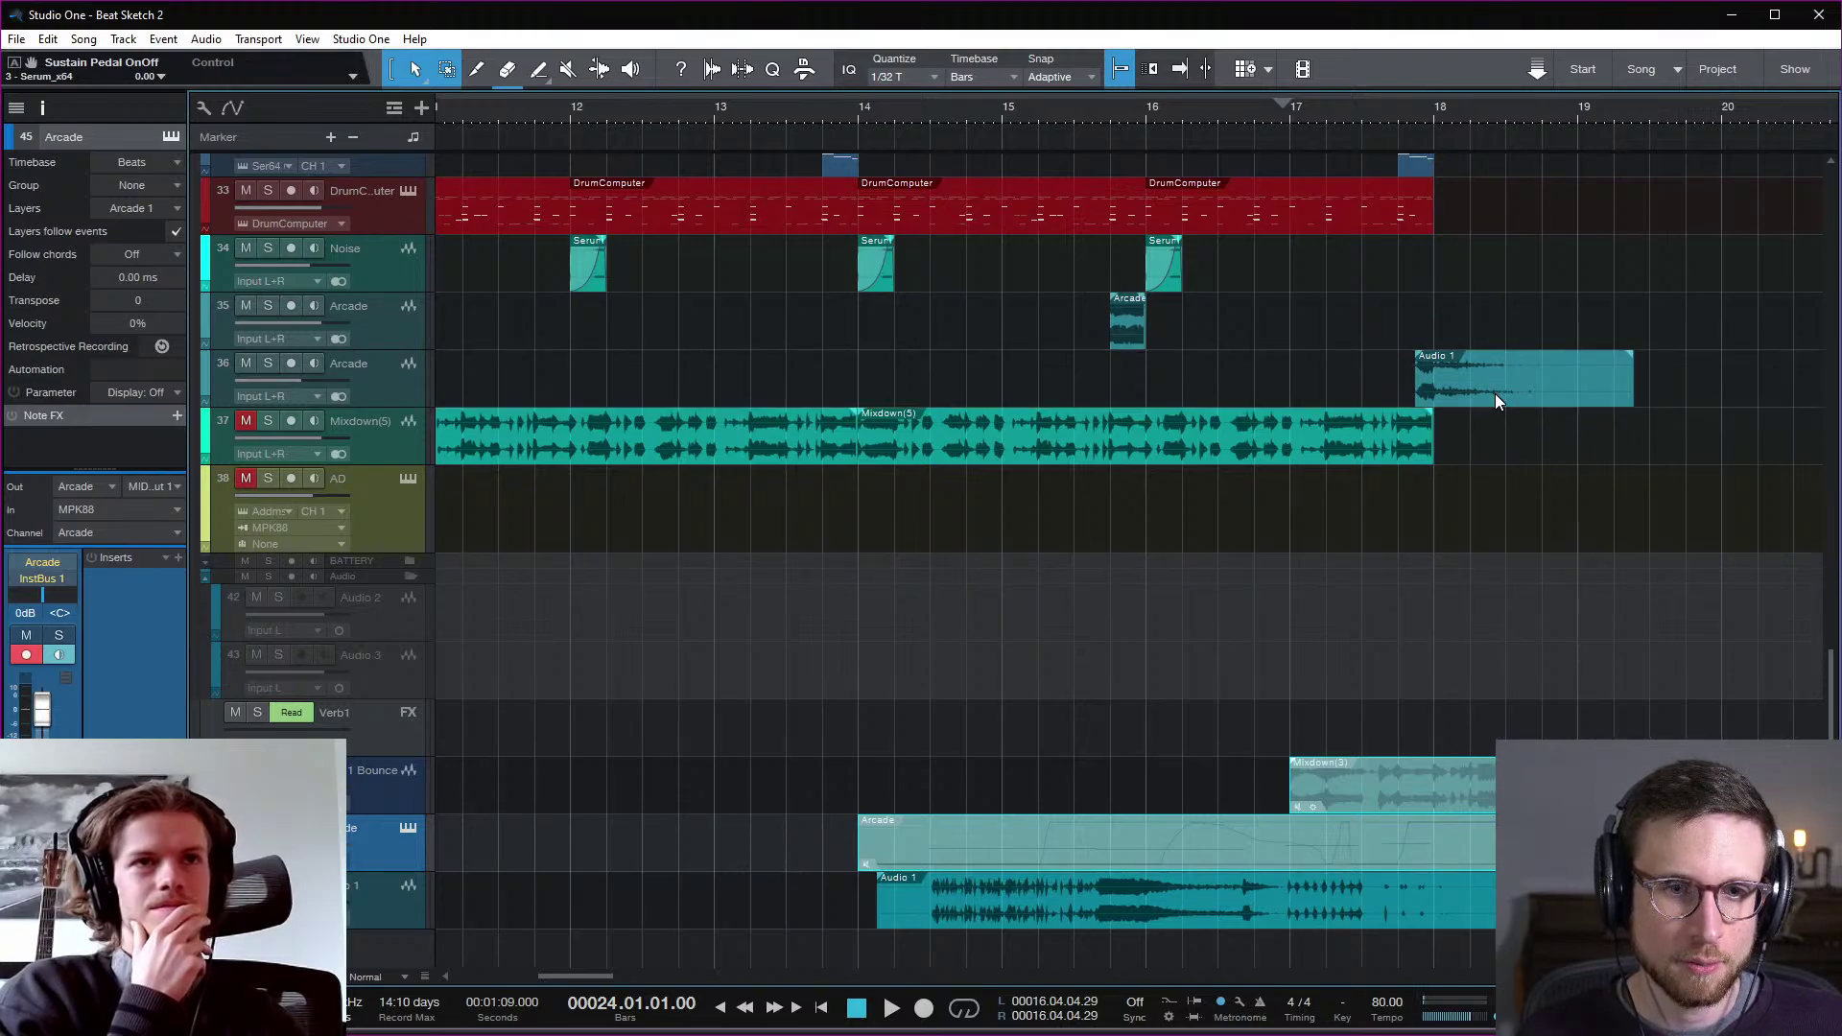
# Step: Move the Audio 1 clip on track 36 to start at 17.2 and audition it from bar 17
pyautogui.moveTo(1500, 401); pyautogui.dragTo(1319, 365)
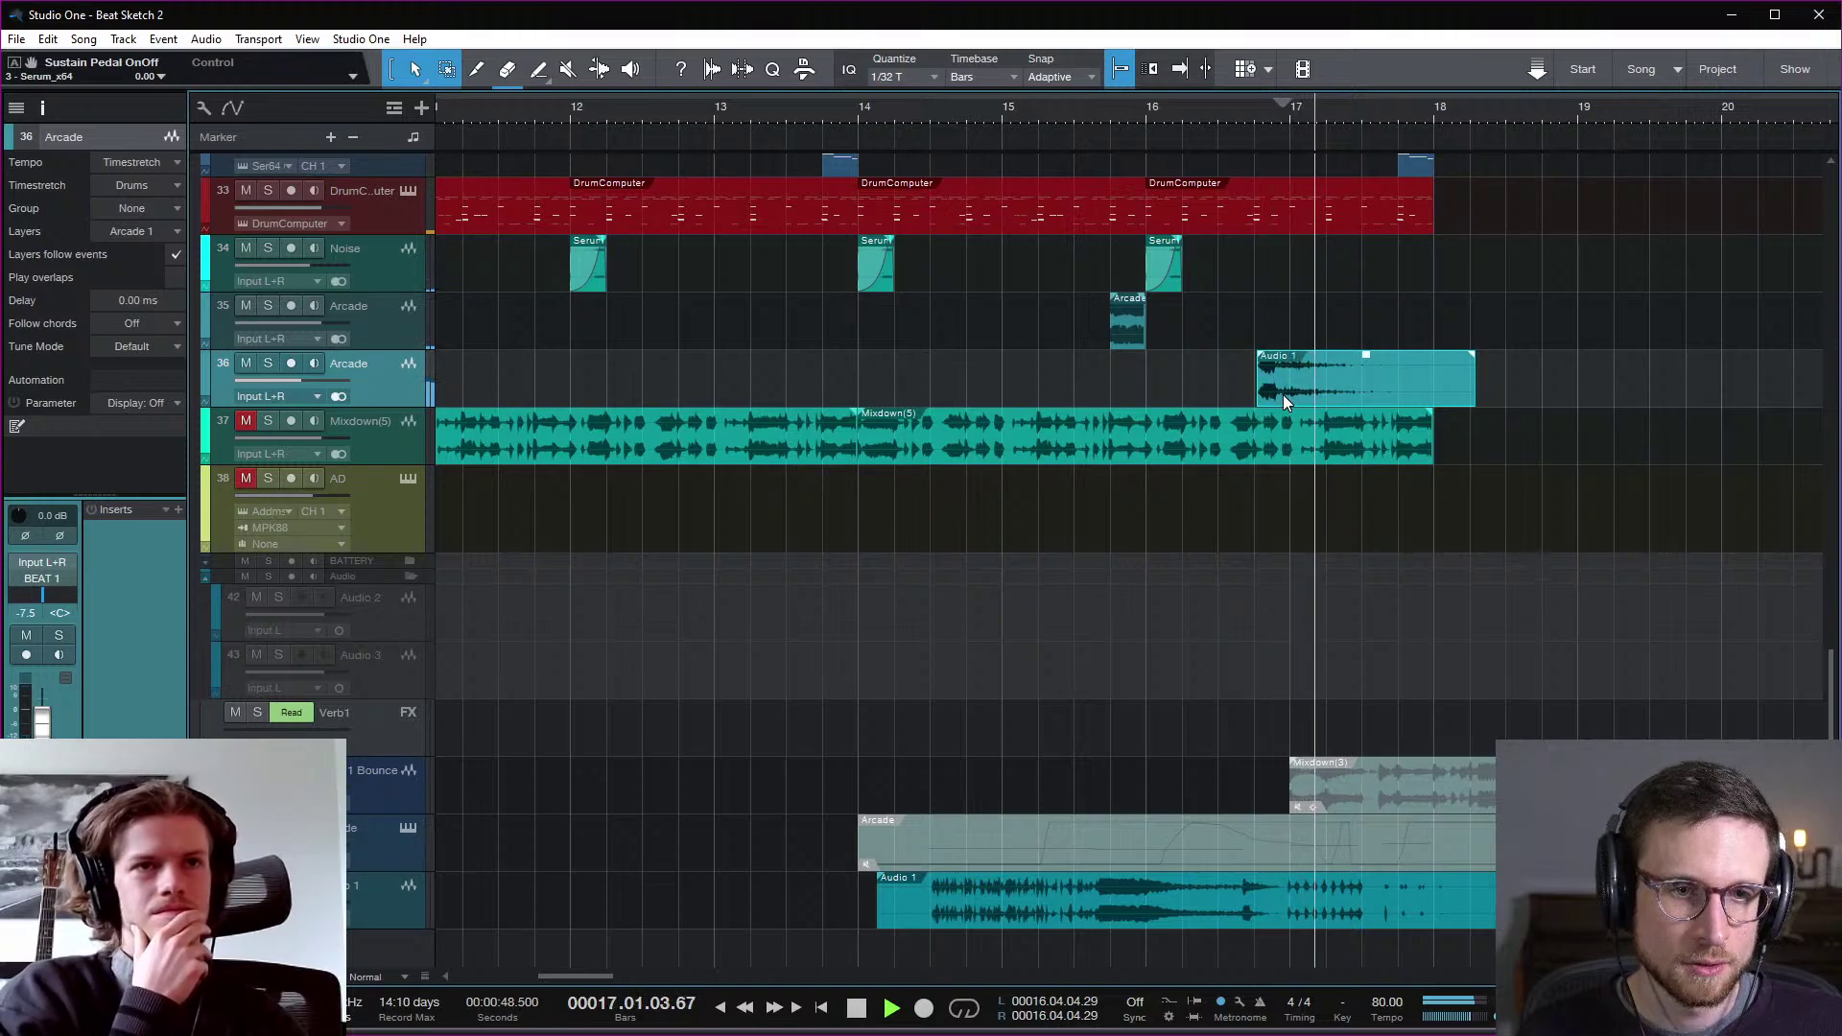
pyautogui.press('space')
pyautogui.moveTo(1284, 401); pyautogui.dragTo(1354, 401)
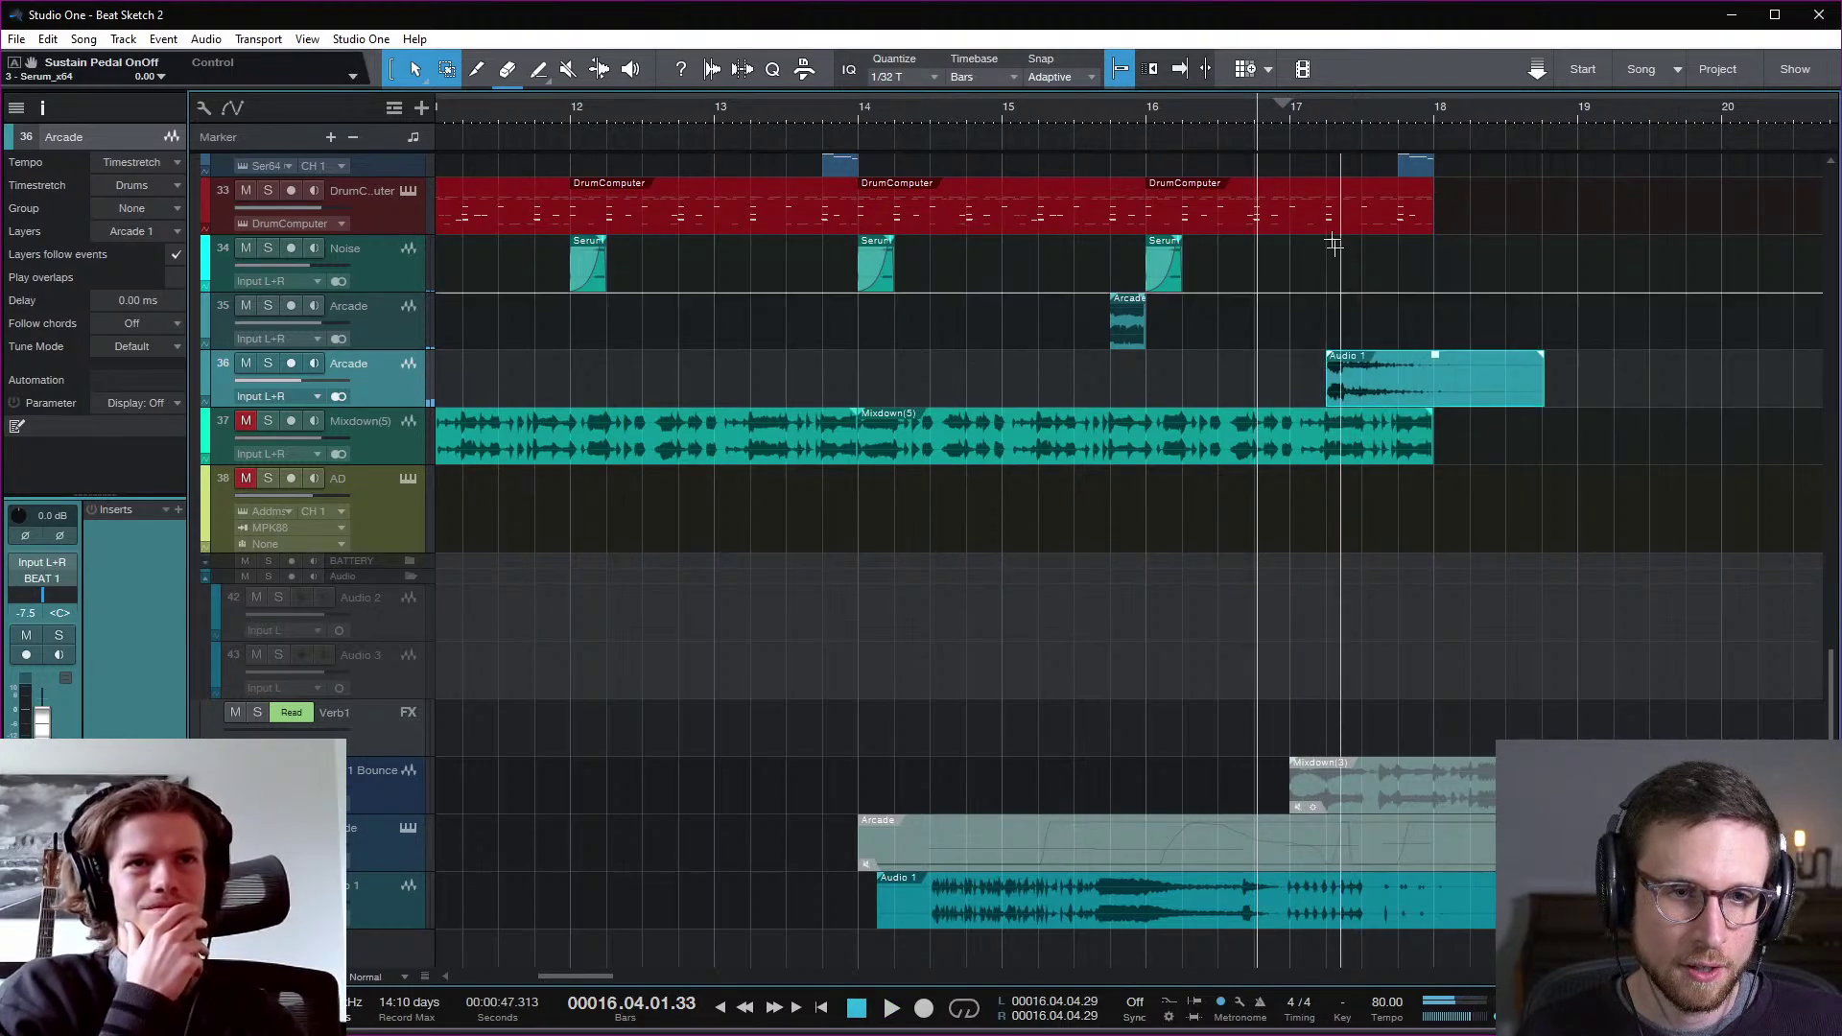
pyautogui.click(1294, 118)
pyautogui.press('space')
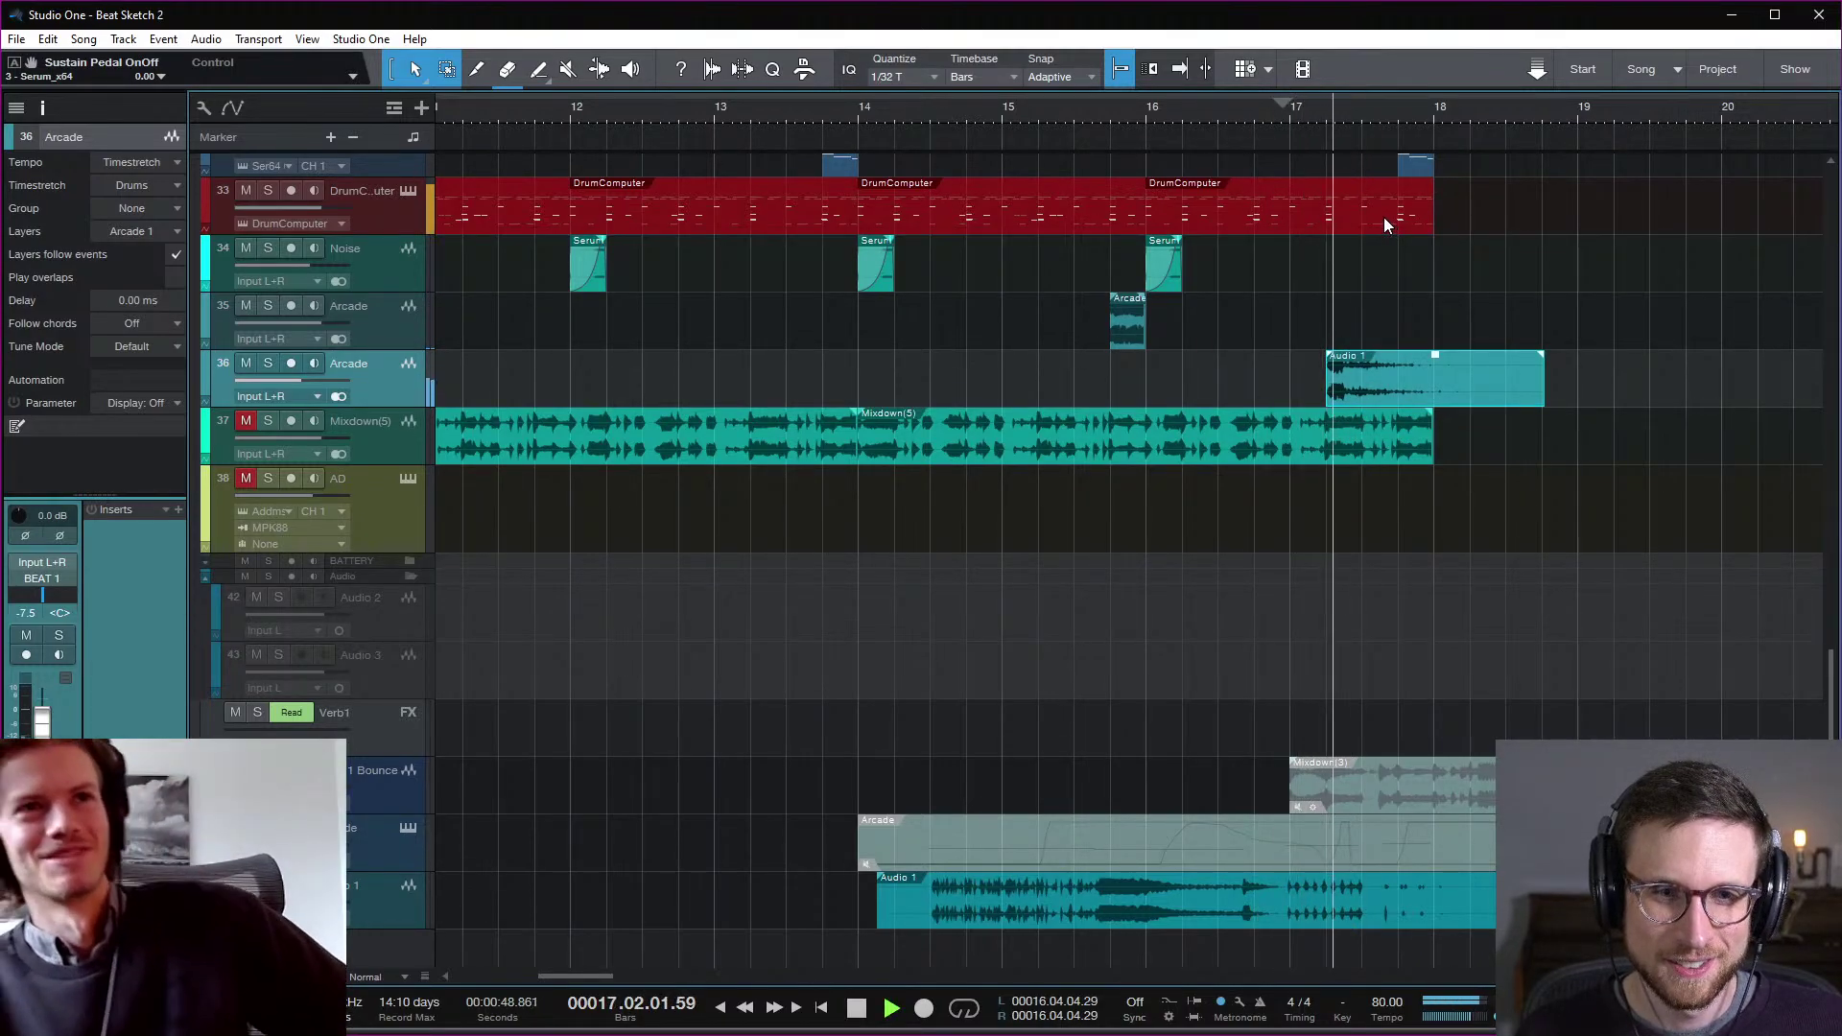
pyautogui.press('space')
# Step: Mute the two MainBassSt clips at 17.2 during playback
pyautogui.scroll(5, 1380, 307)
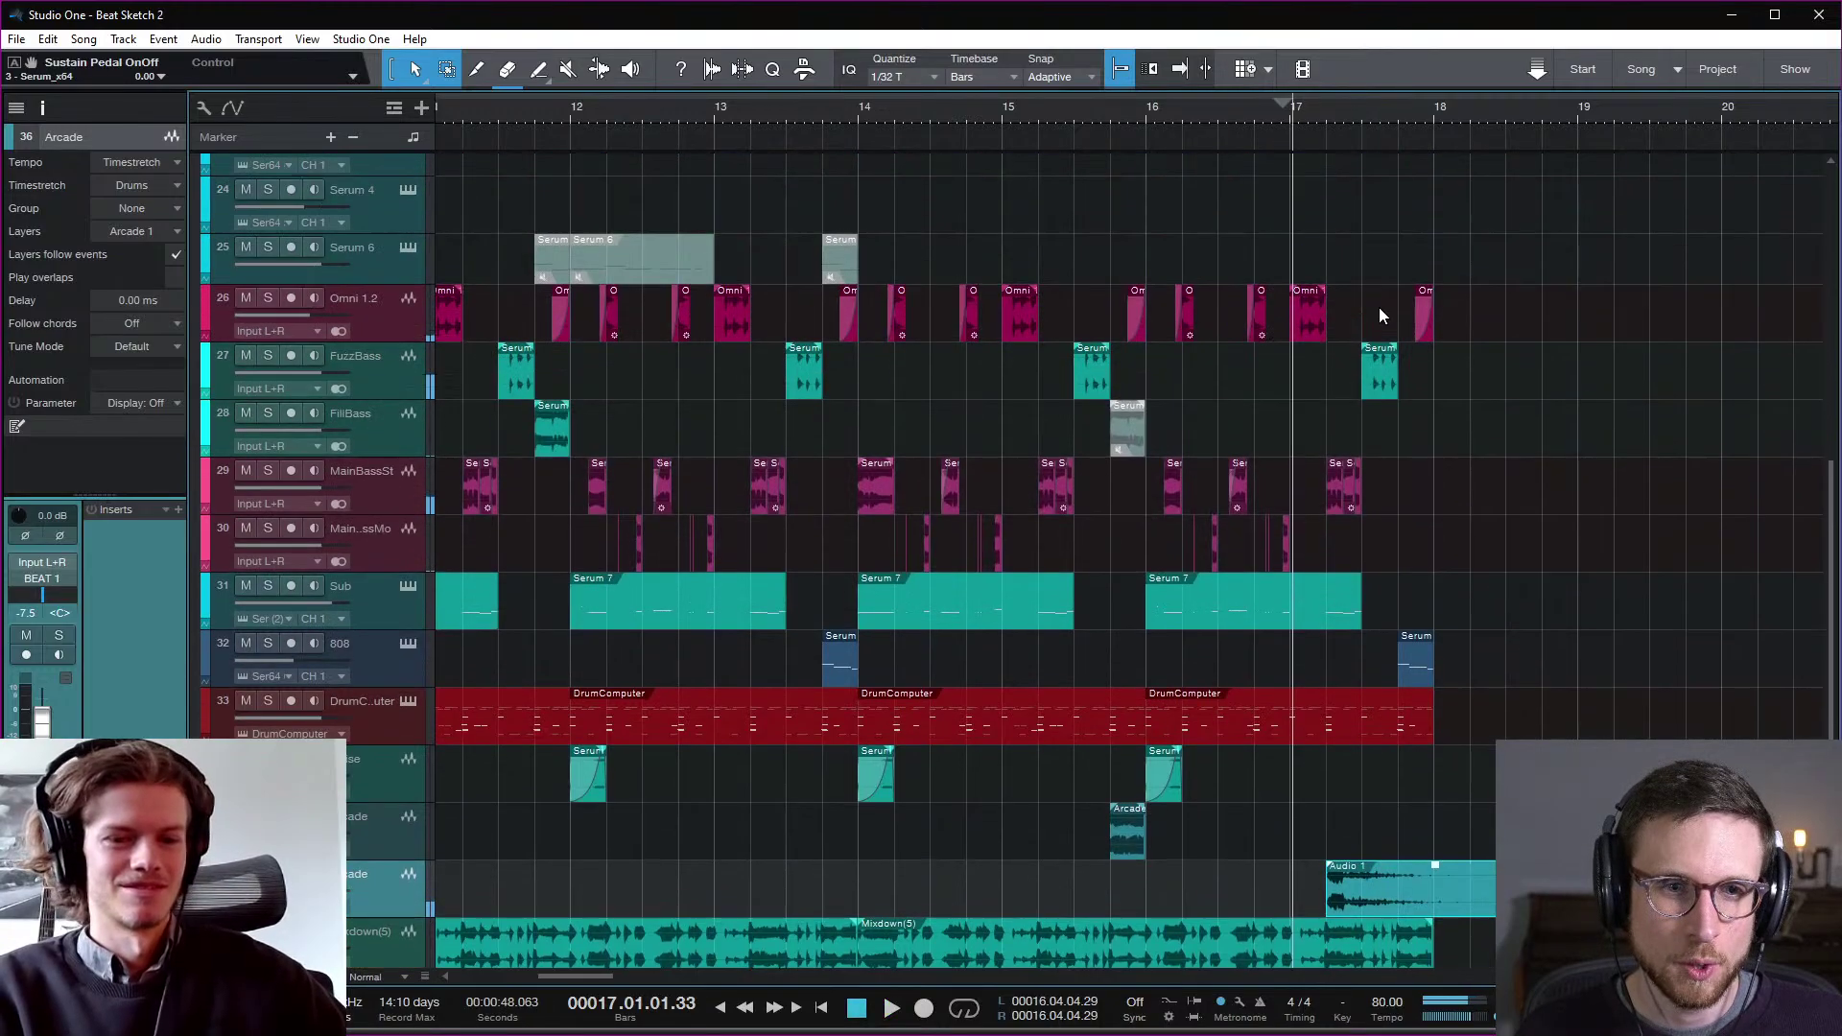
pyautogui.scroll(1, 1379, 307)
pyautogui.moveTo(1397, 549); pyautogui.dragTo(1340, 561)
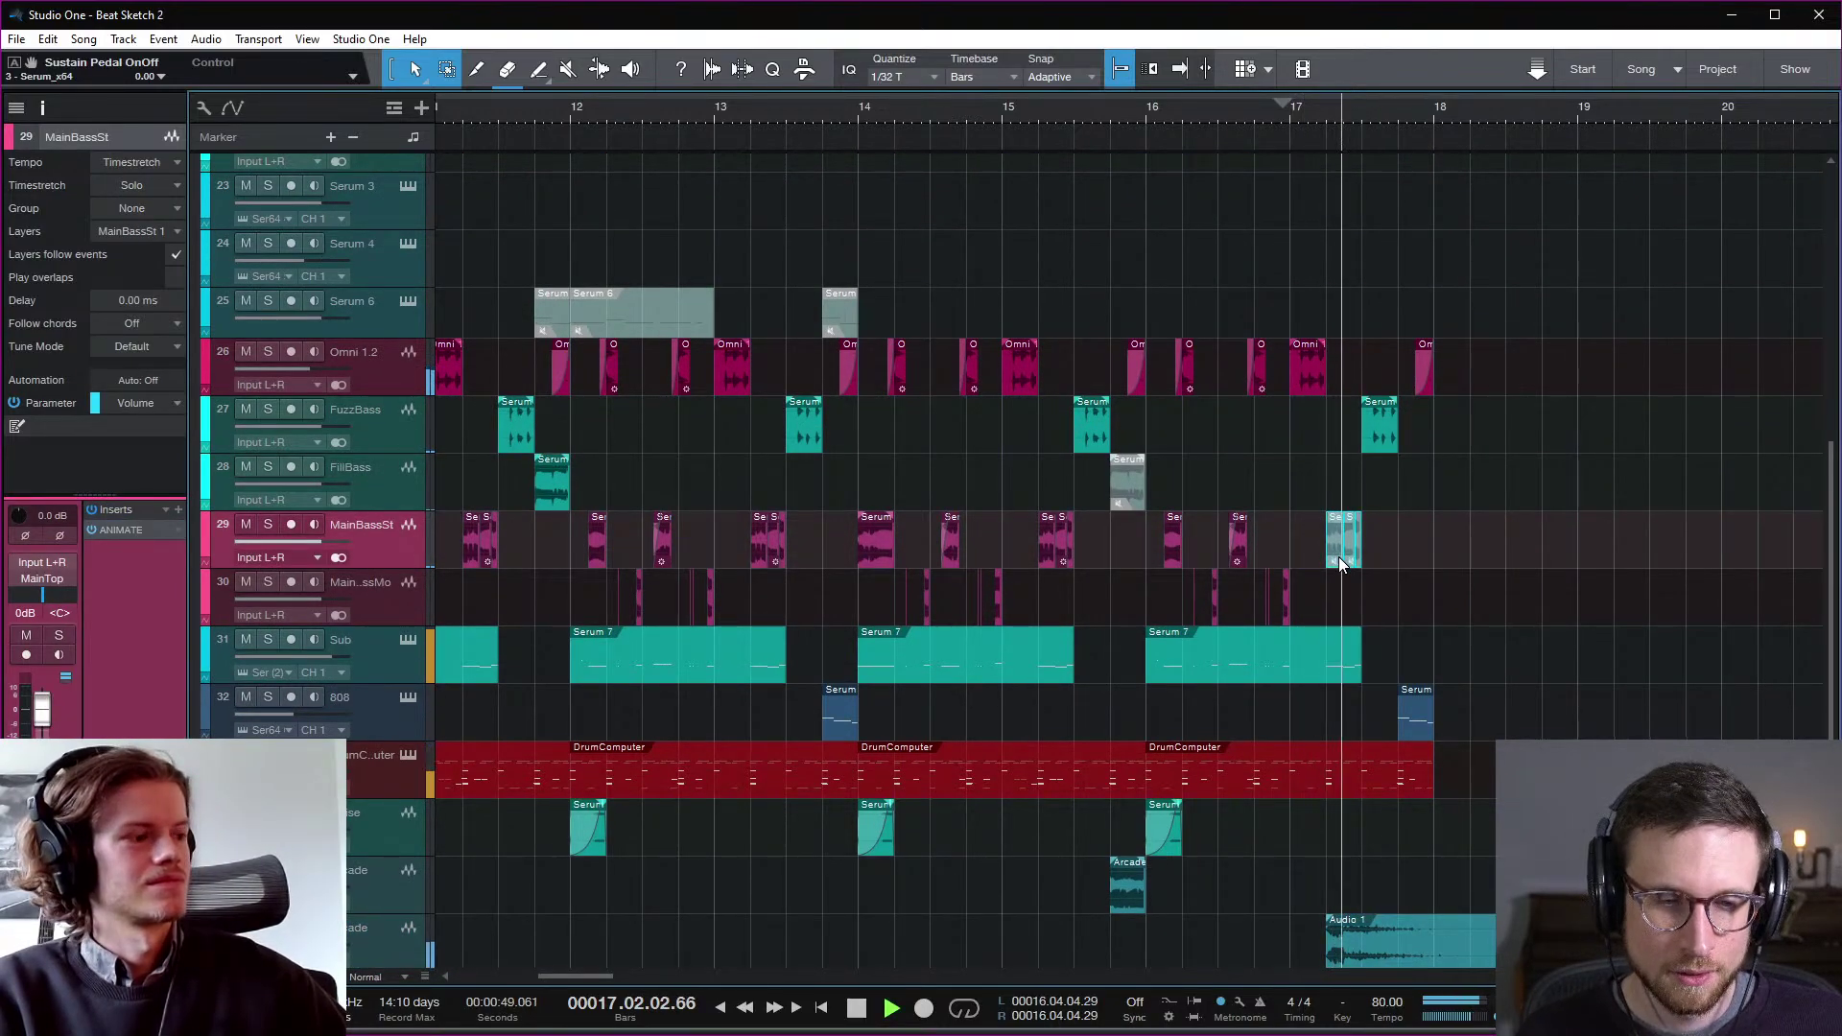
# Step: Set the arrangement's quantize value to 1/16 T
pyautogui.press('space')
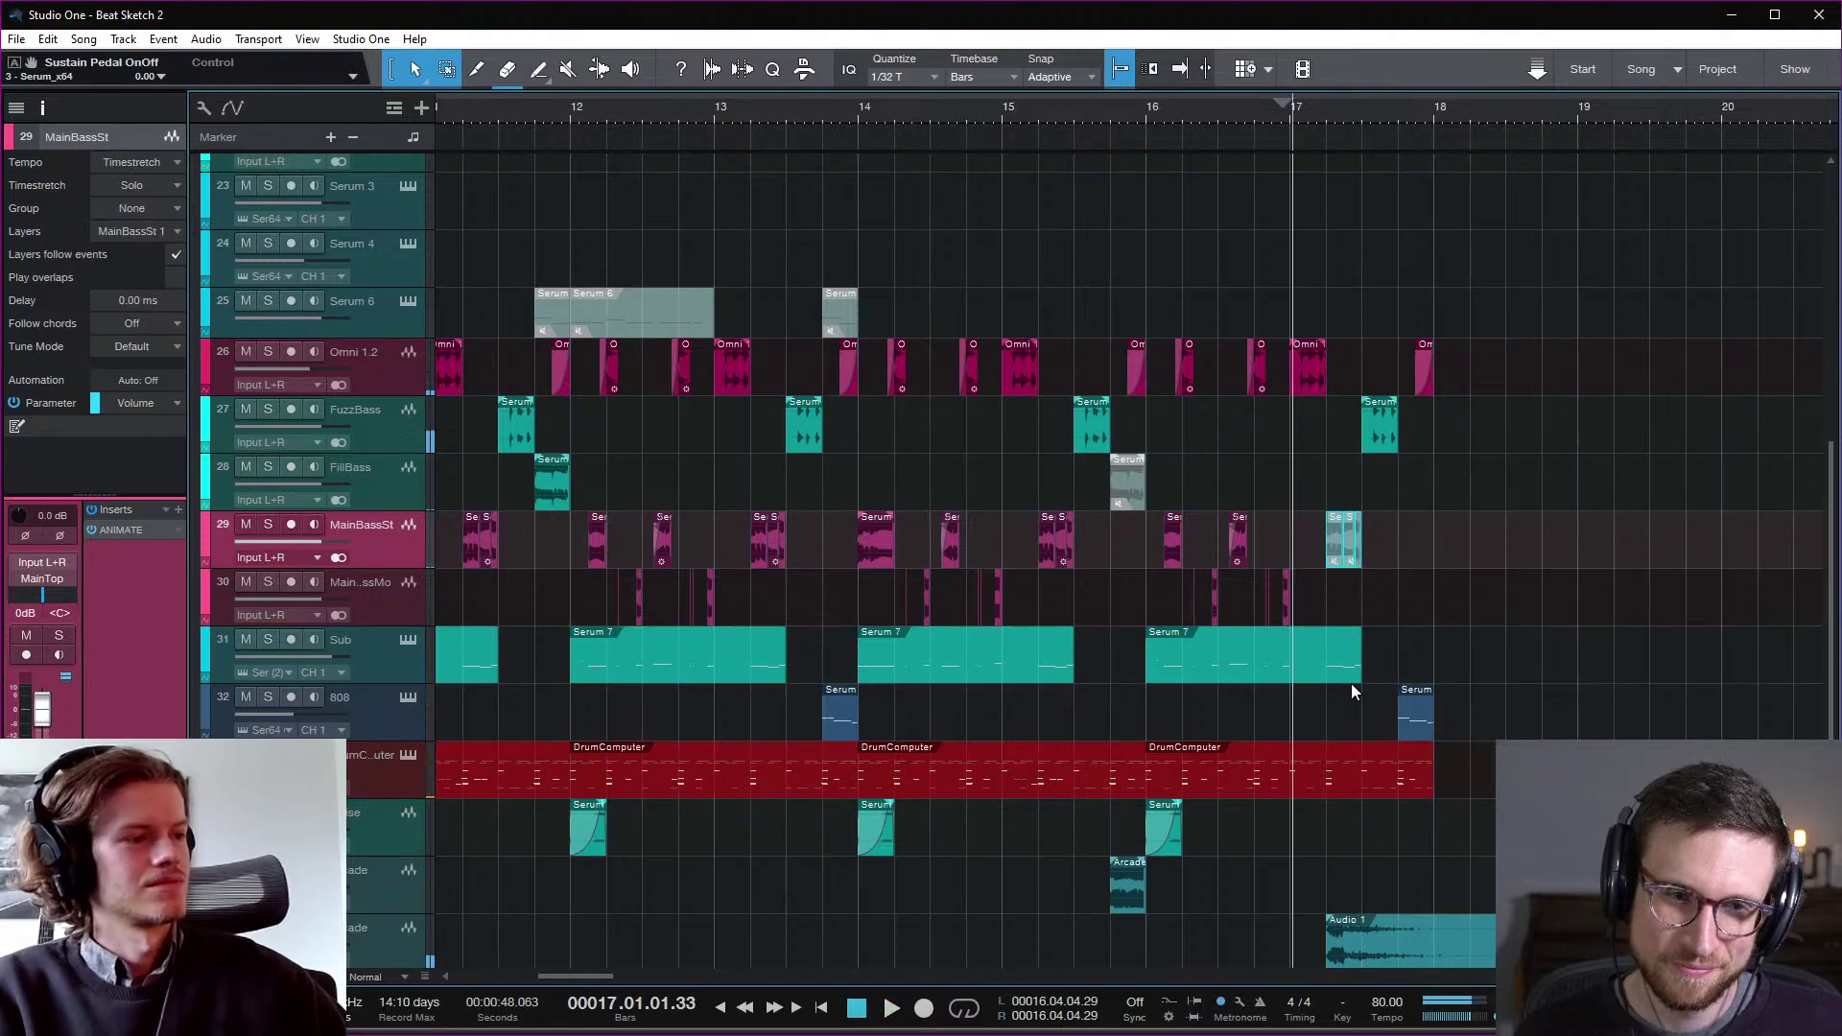
pyautogui.click(1327, 641)
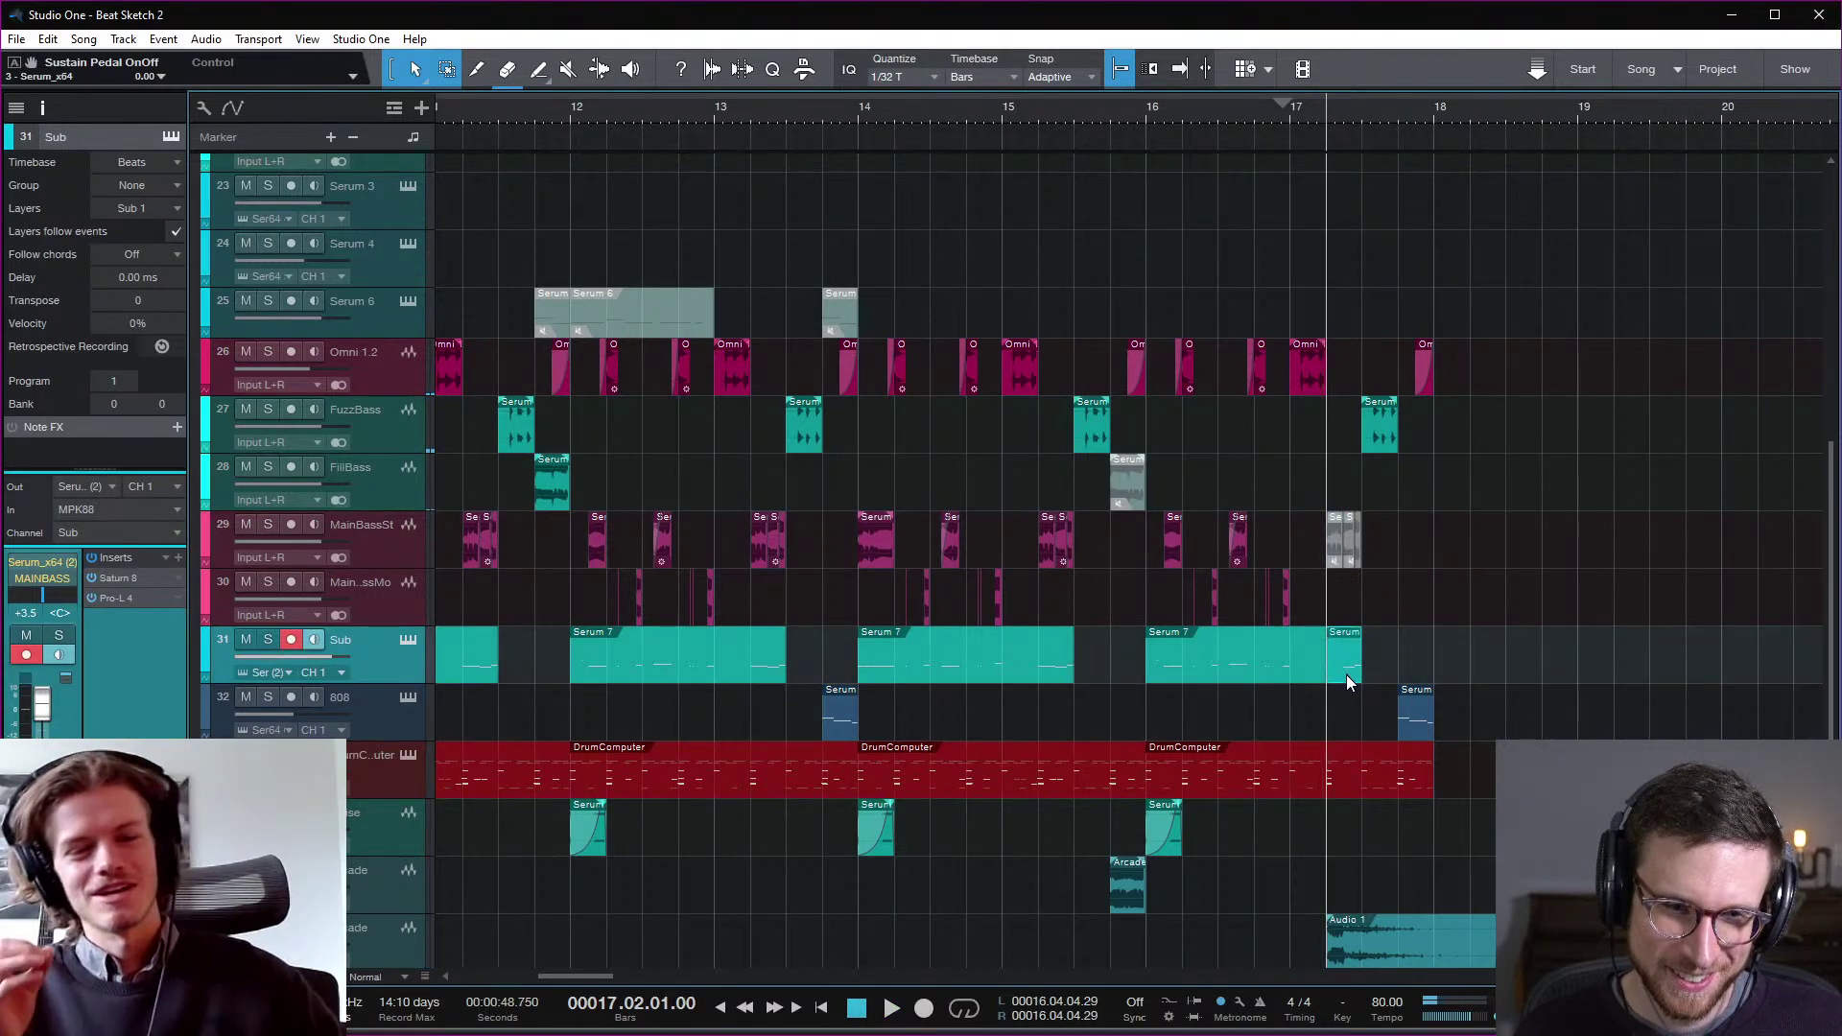
pyautogui.click(921, 79)
pyautogui.click(1001, 149)
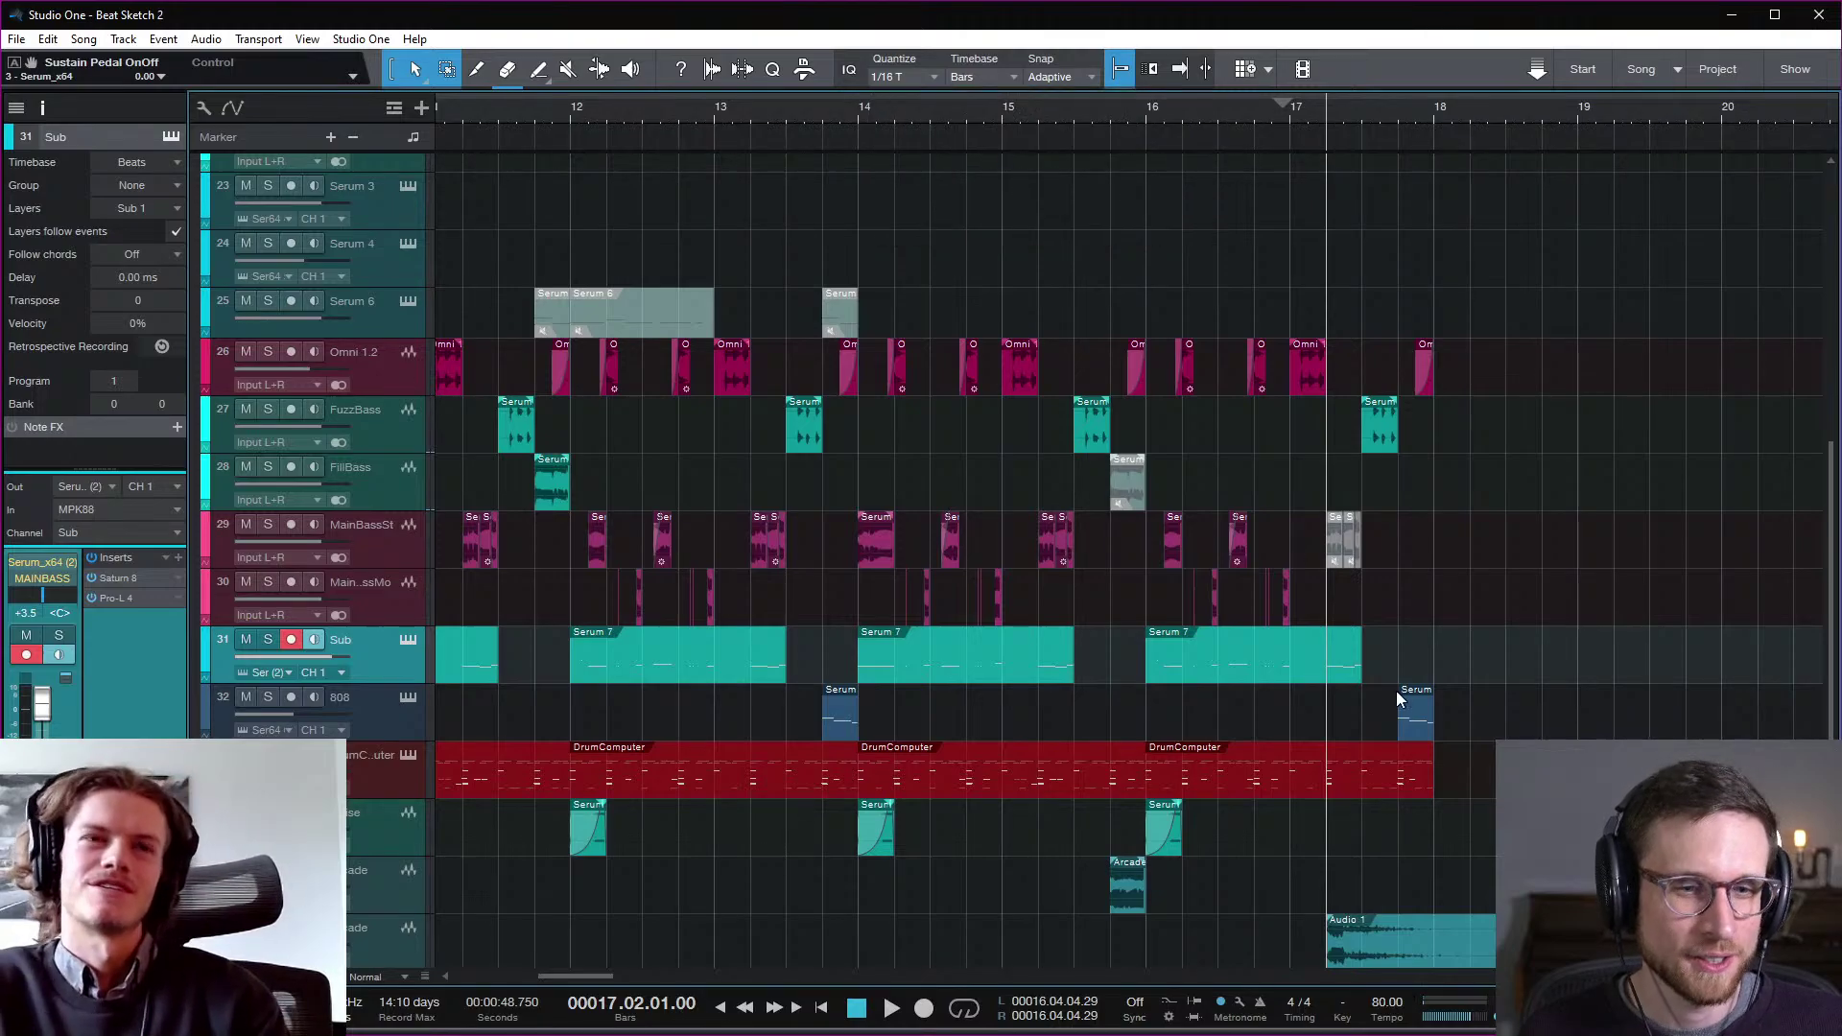
# Step: Open the last Sub part in the note editor and audition the passage around bar 17
pyautogui.doubleClick(1346, 662)
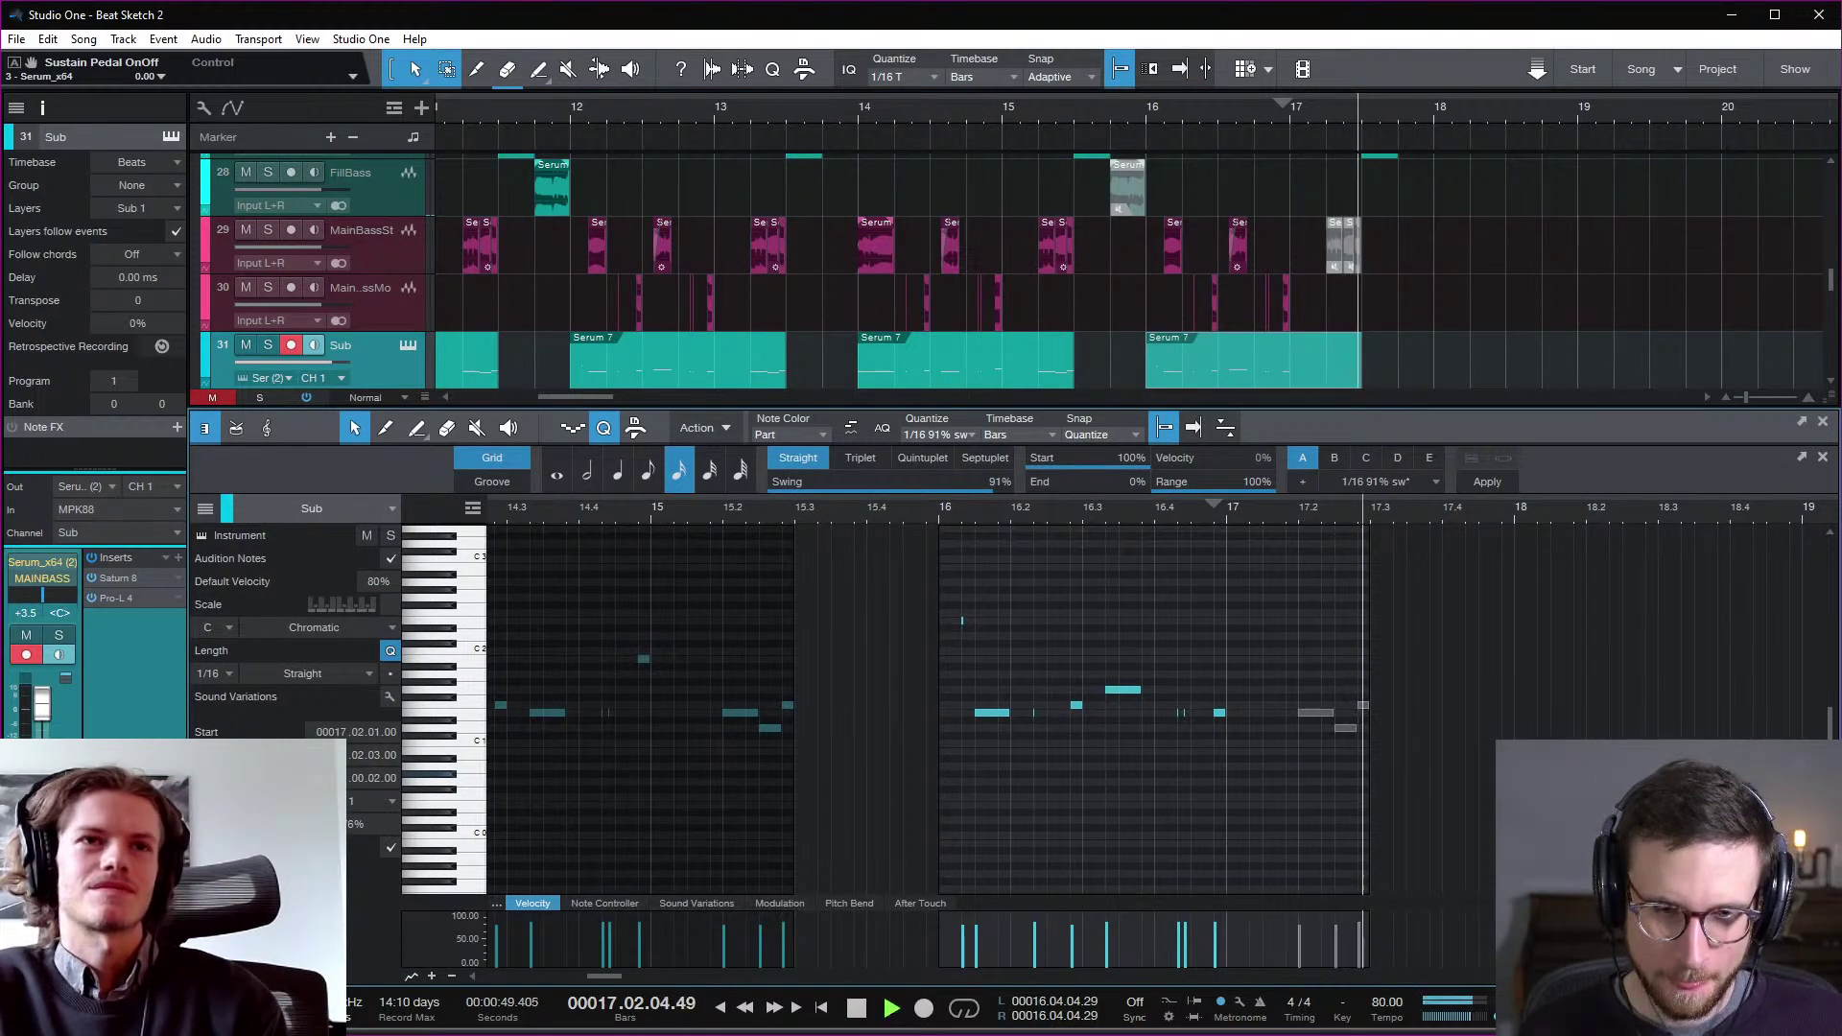
pyautogui.press('space')
pyautogui.press('e')
pyautogui.press('e')
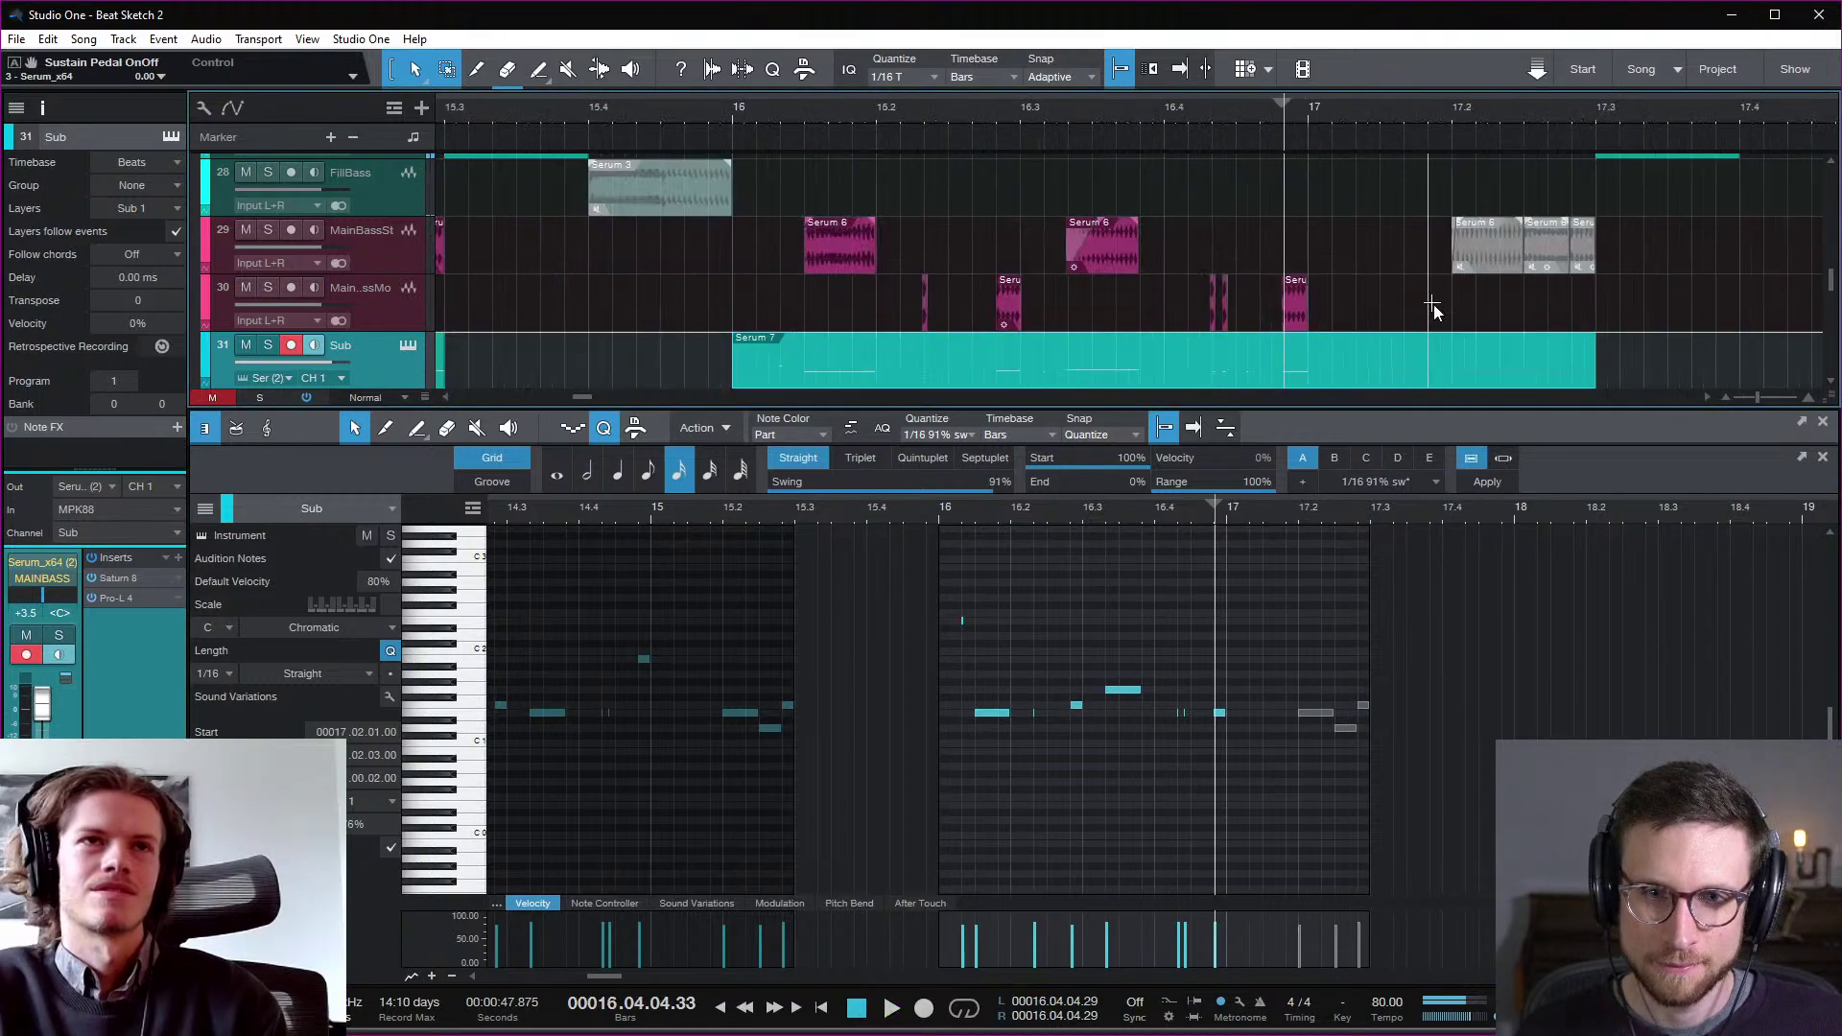
pyautogui.press('e')
pyautogui.scroll(-2, 1438, 307)
pyautogui.scroll(2, 1442, 291)
pyautogui.press('space')
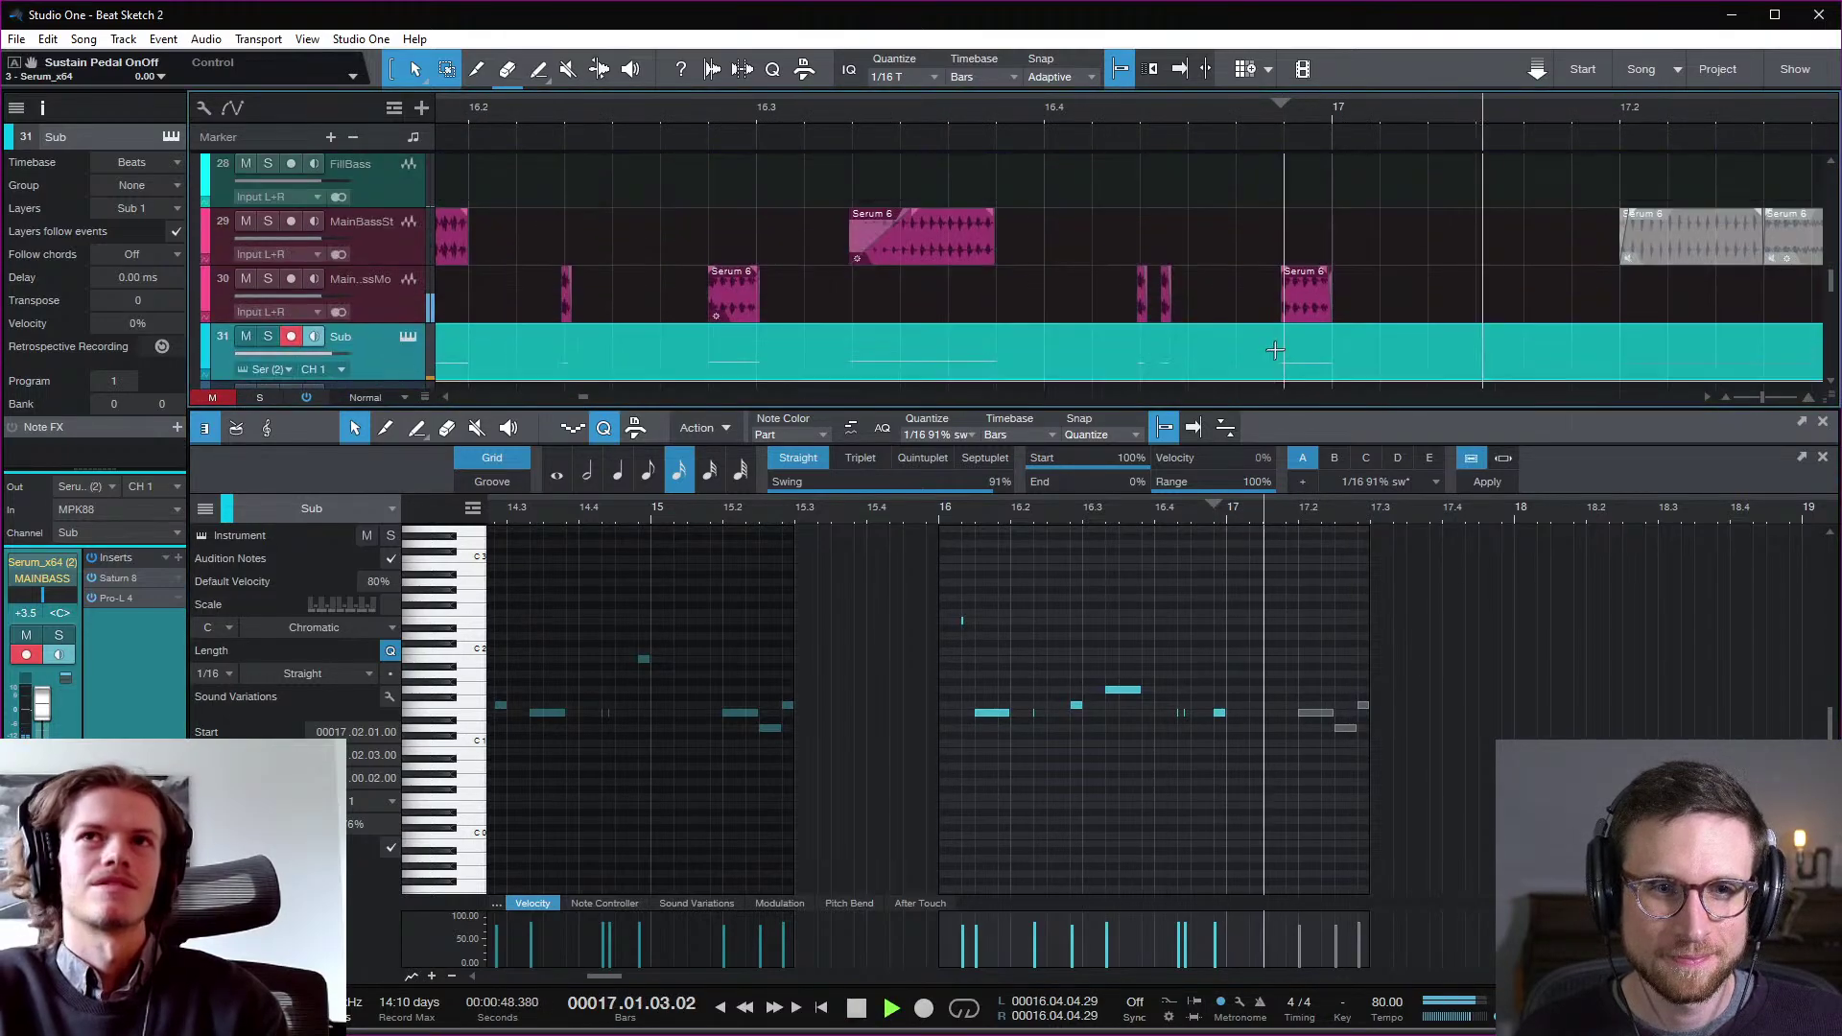
pyautogui.press('space')
# Step: Split the Audio 1 clip on Arcade track 36 at 17.3 and delete the remainder after it
pyautogui.scroll(-5, 1317, 315)
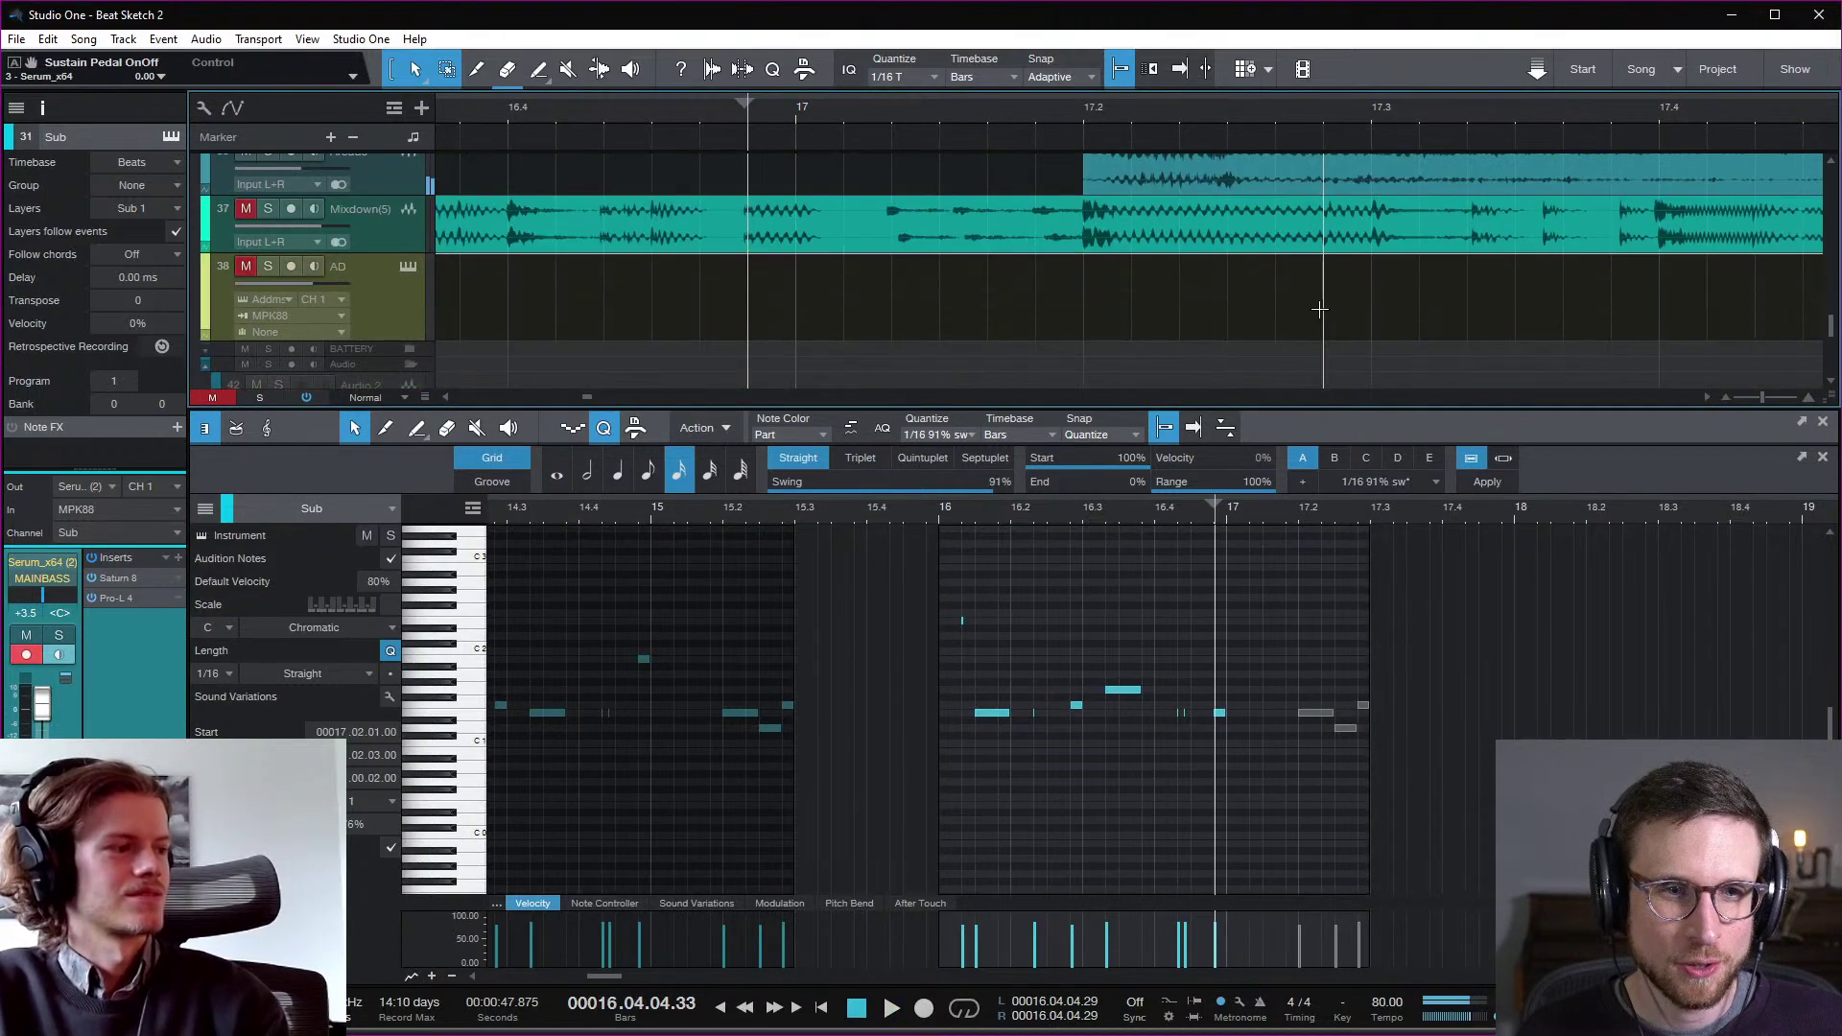
pyautogui.scroll(2, 1319, 309)
pyautogui.click(1209, 254)
pyautogui.press('space')
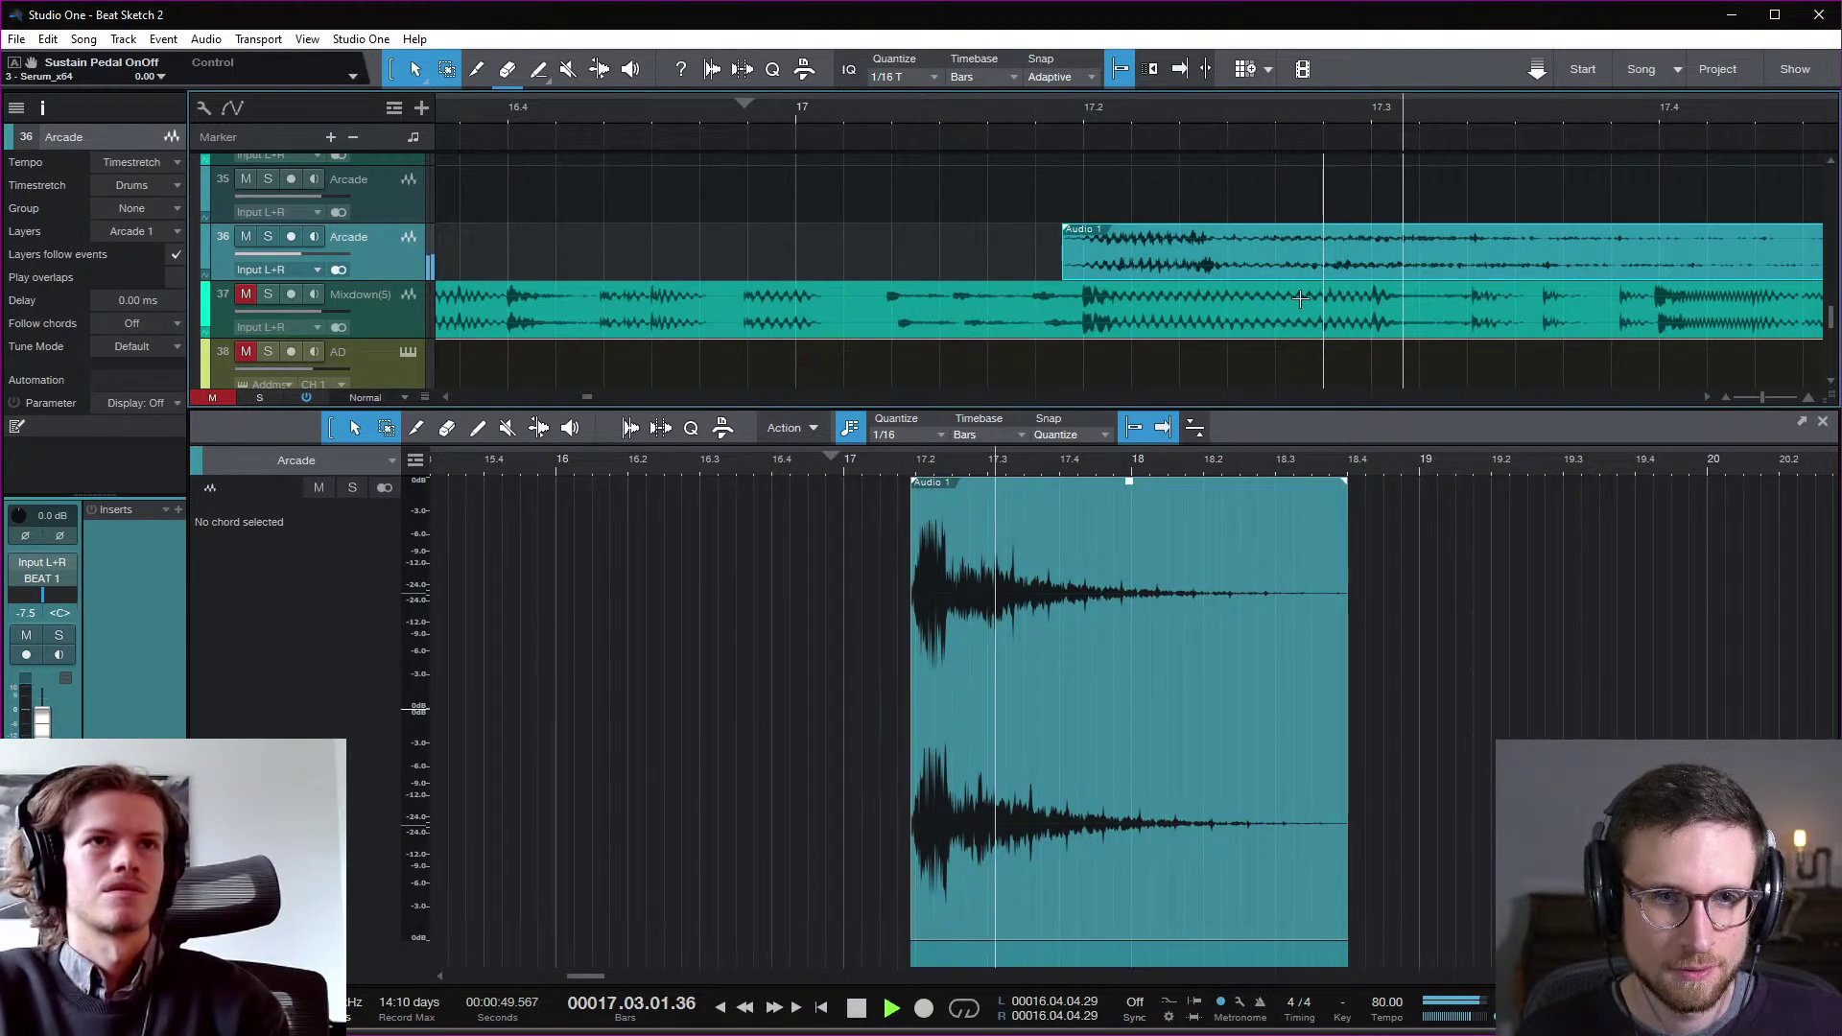
pyautogui.press('space')
pyautogui.keyDown('alt'); pyautogui.click(1370, 239); pyautogui.keyUp('alt')
pyautogui.press('Delete')
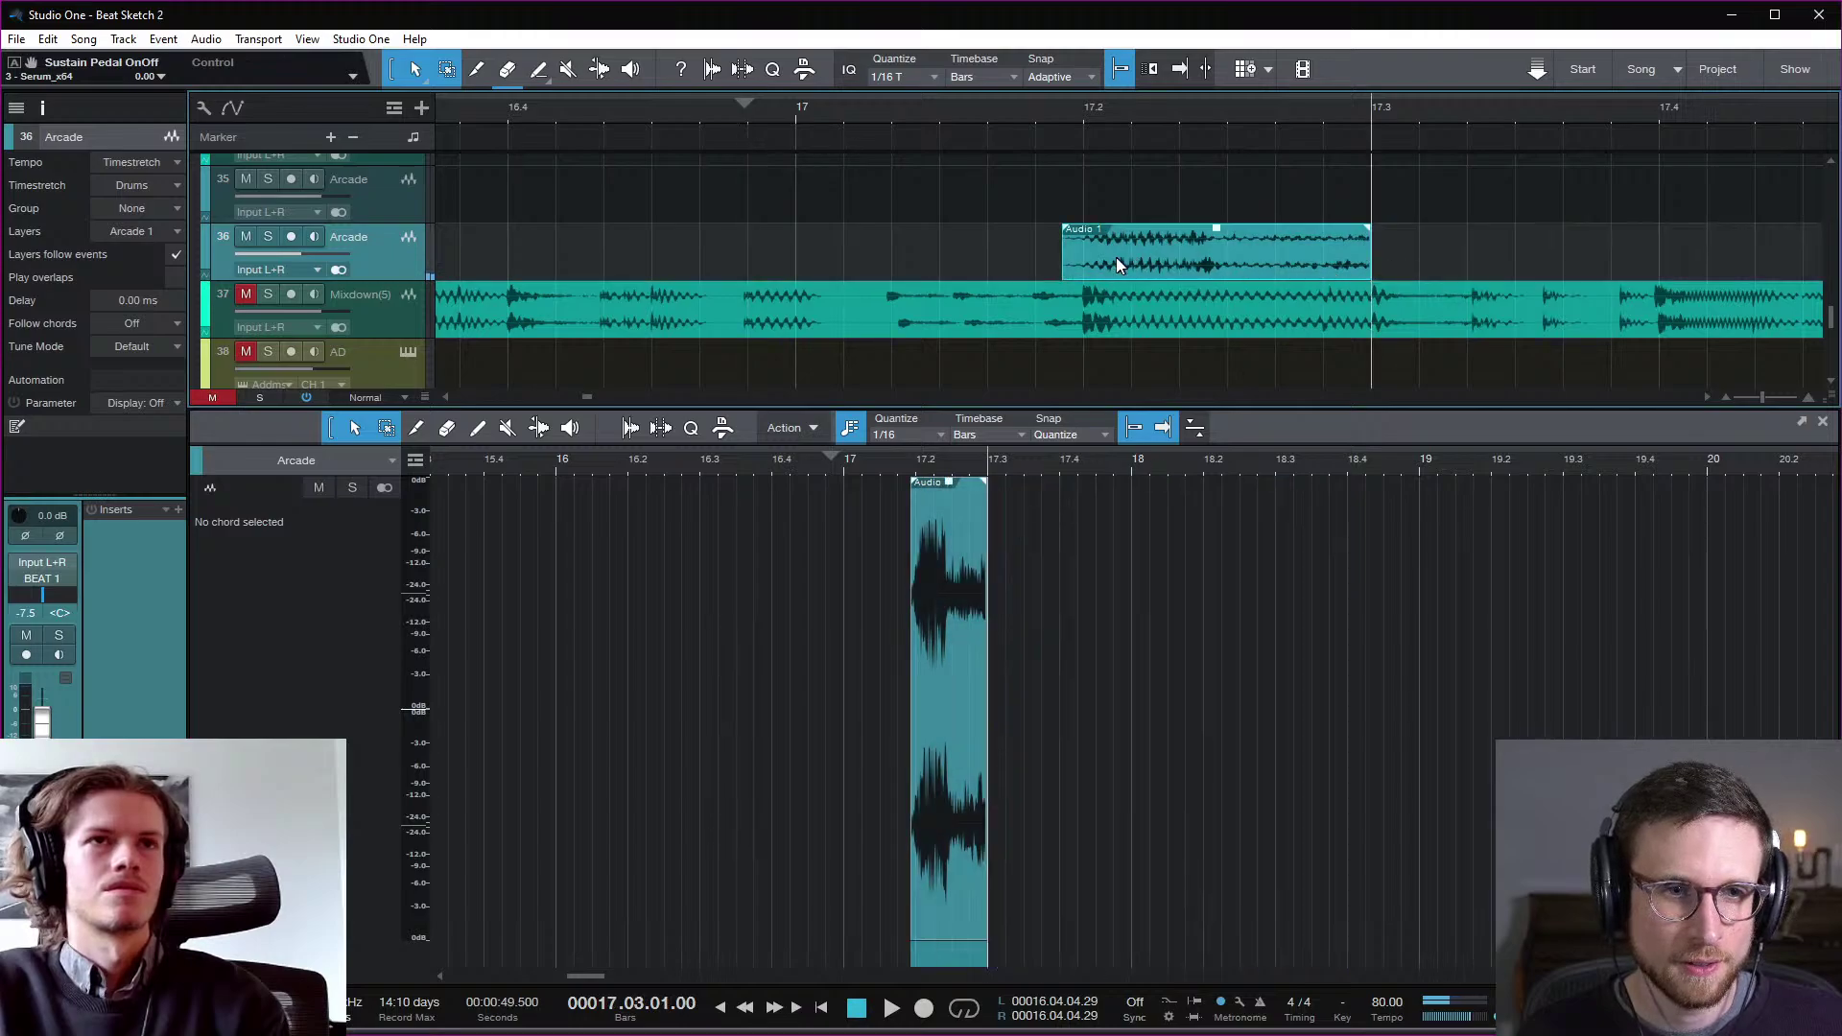
# Step: Trim the start of the Arcade track's Audio 1 clip to 17.2 and audition it
pyautogui.moveTo(1065, 265); pyautogui.dragTo(1083, 265)
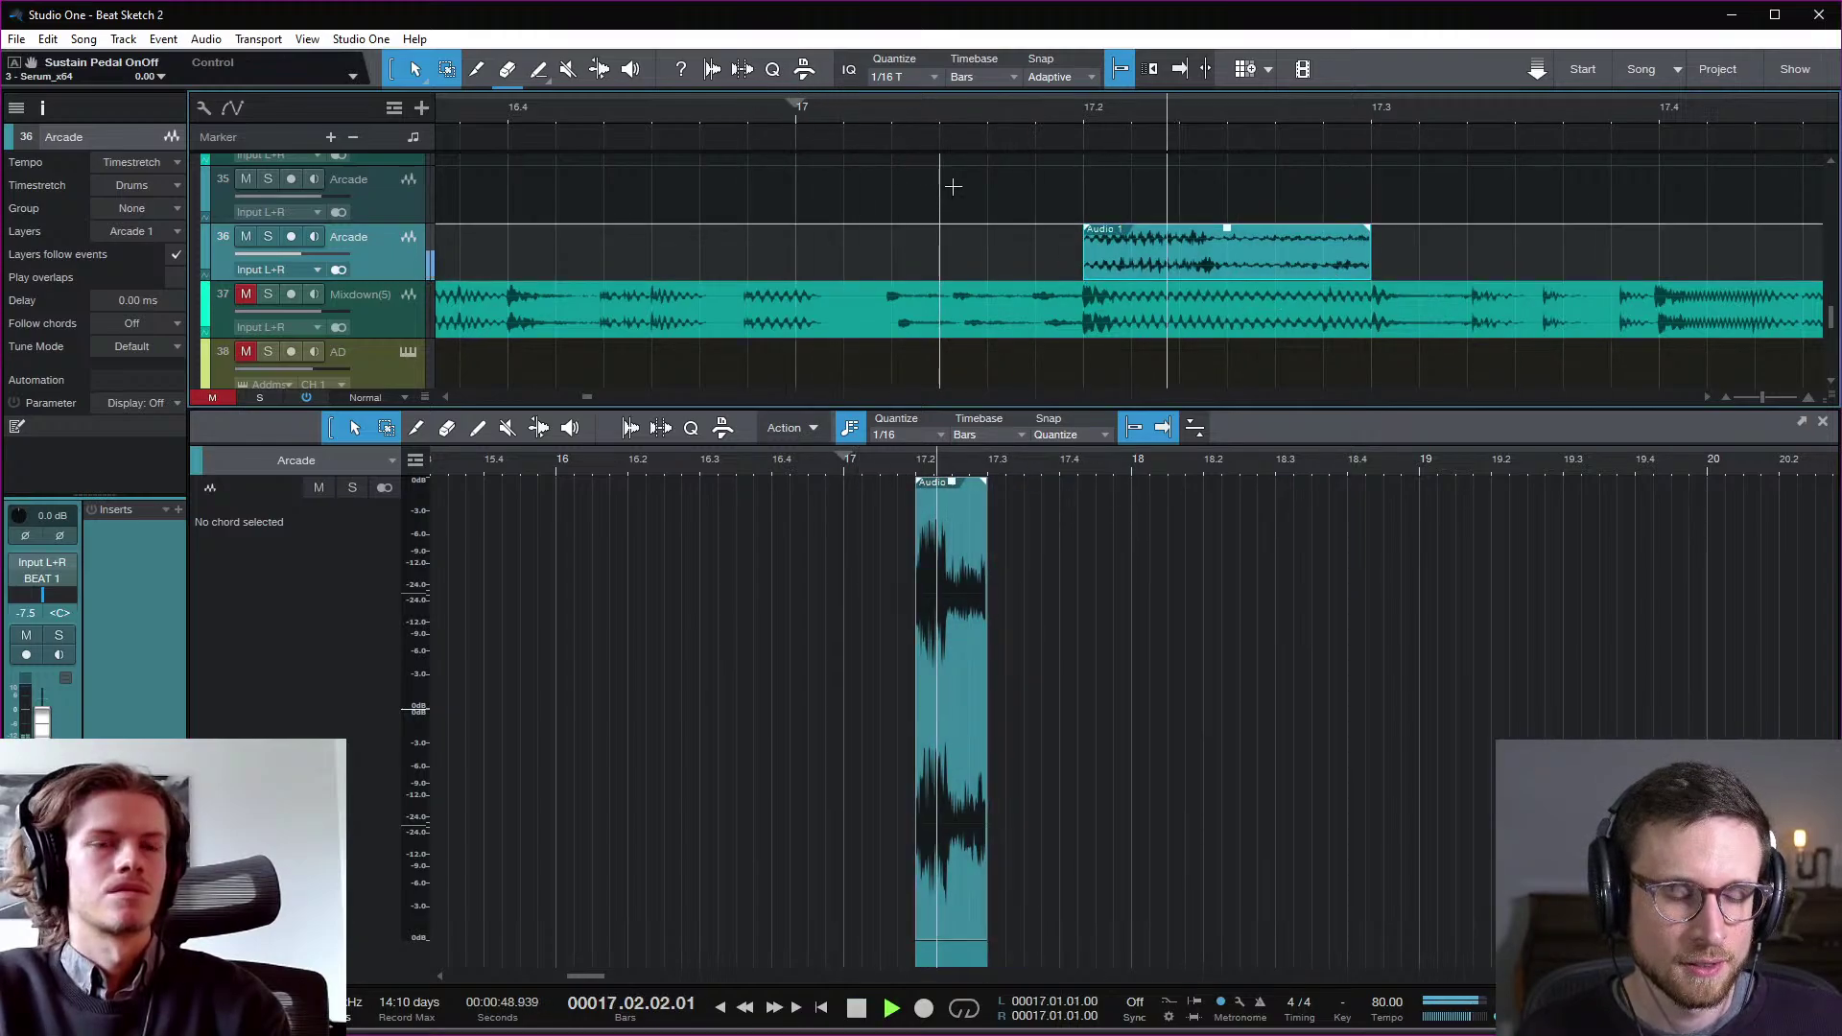
pyautogui.press('space')
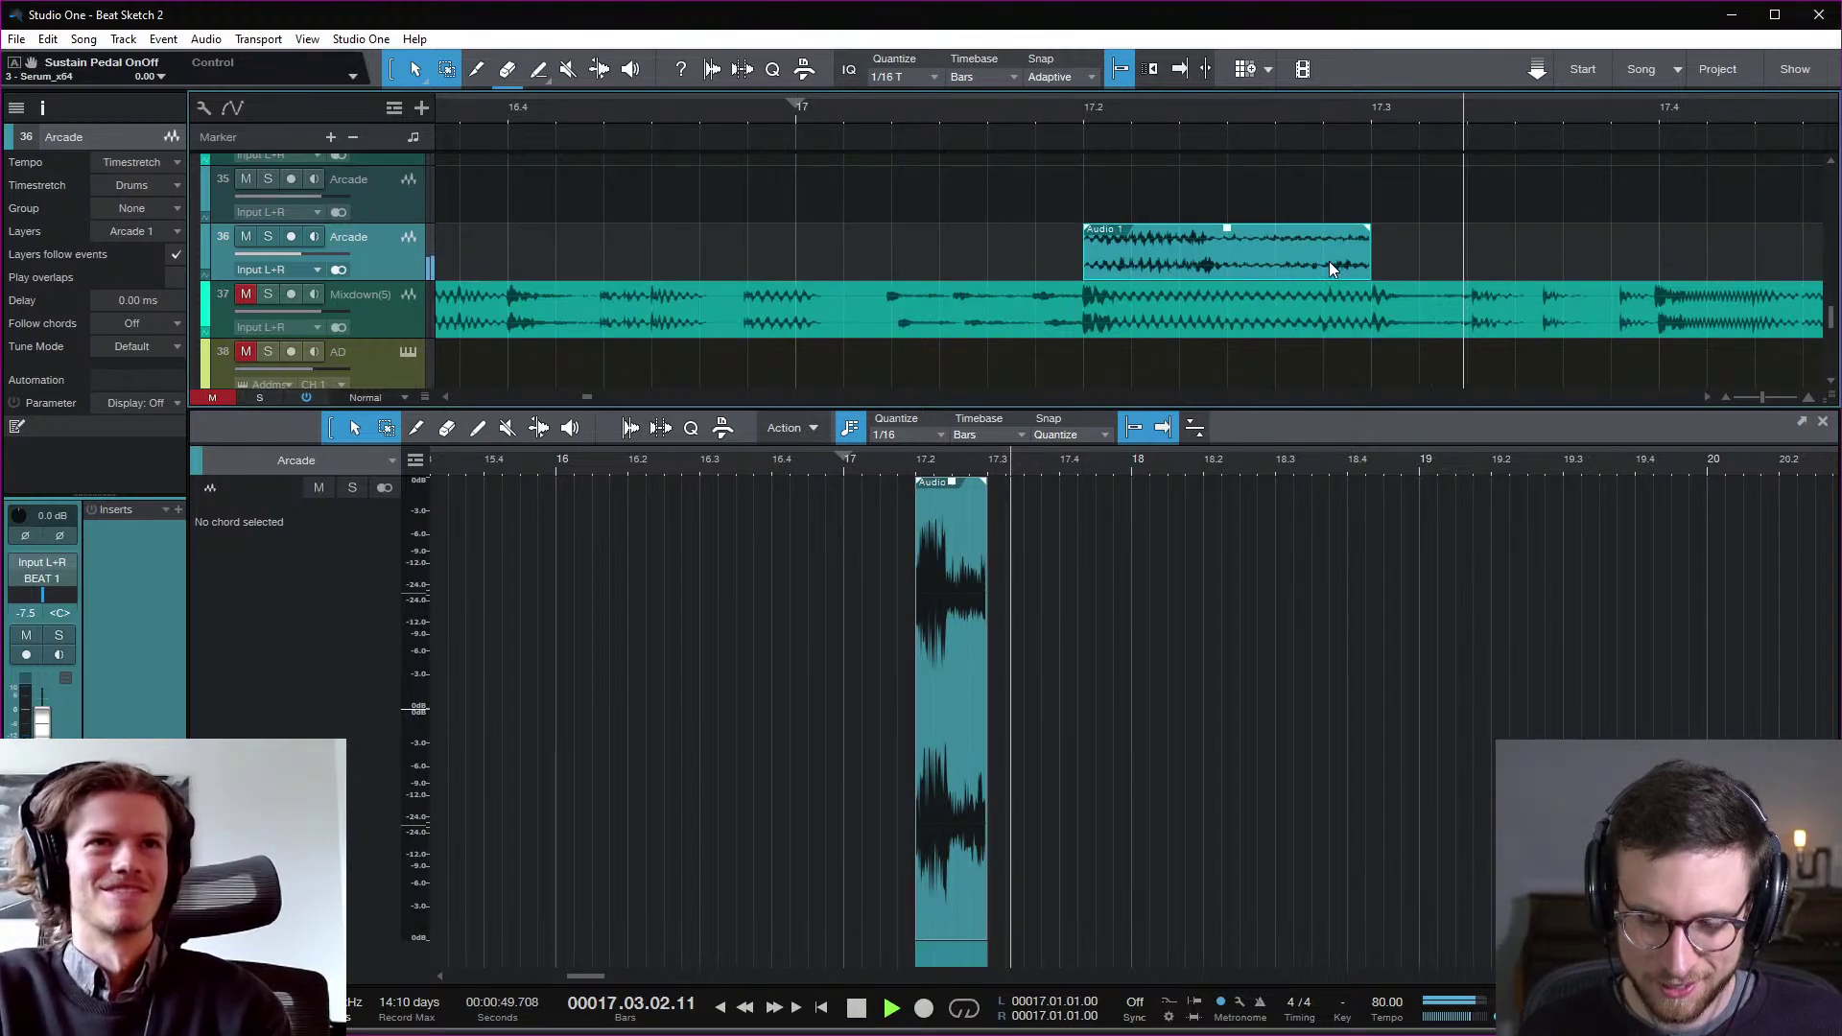
pyautogui.press('w')
pyautogui.press('space')
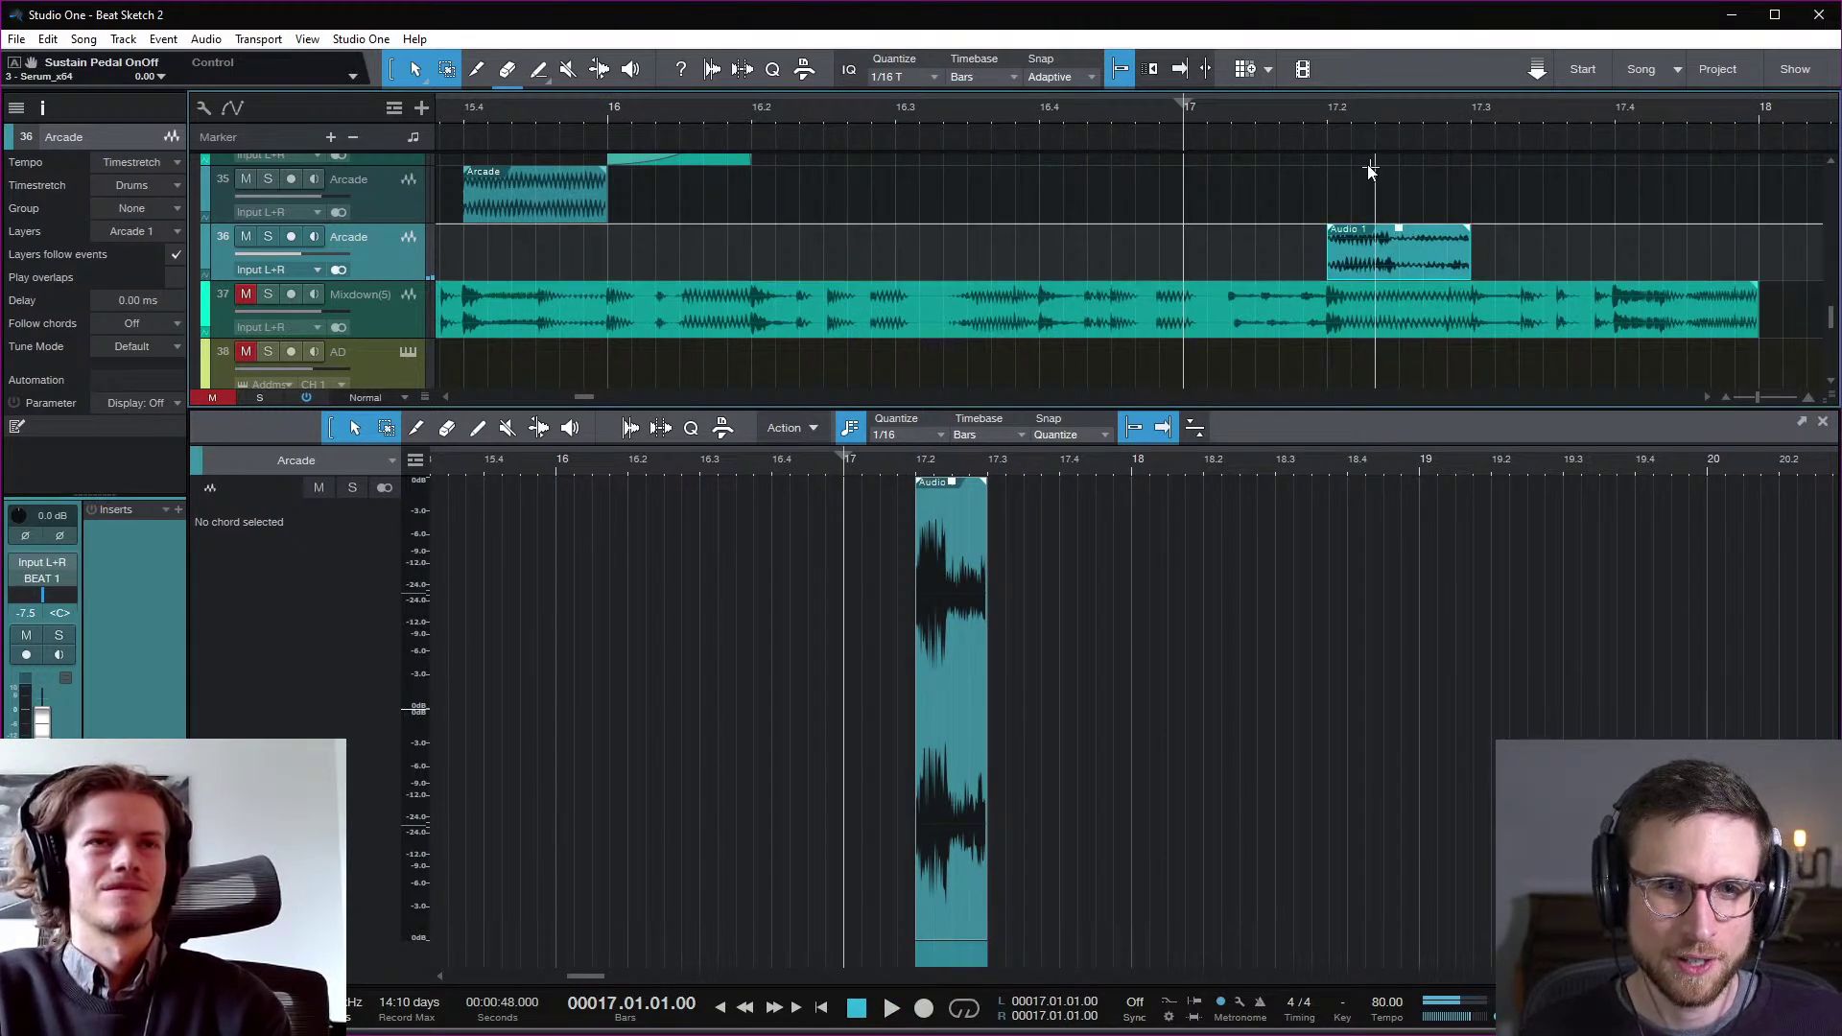
pyautogui.rightClick(1384, 272)
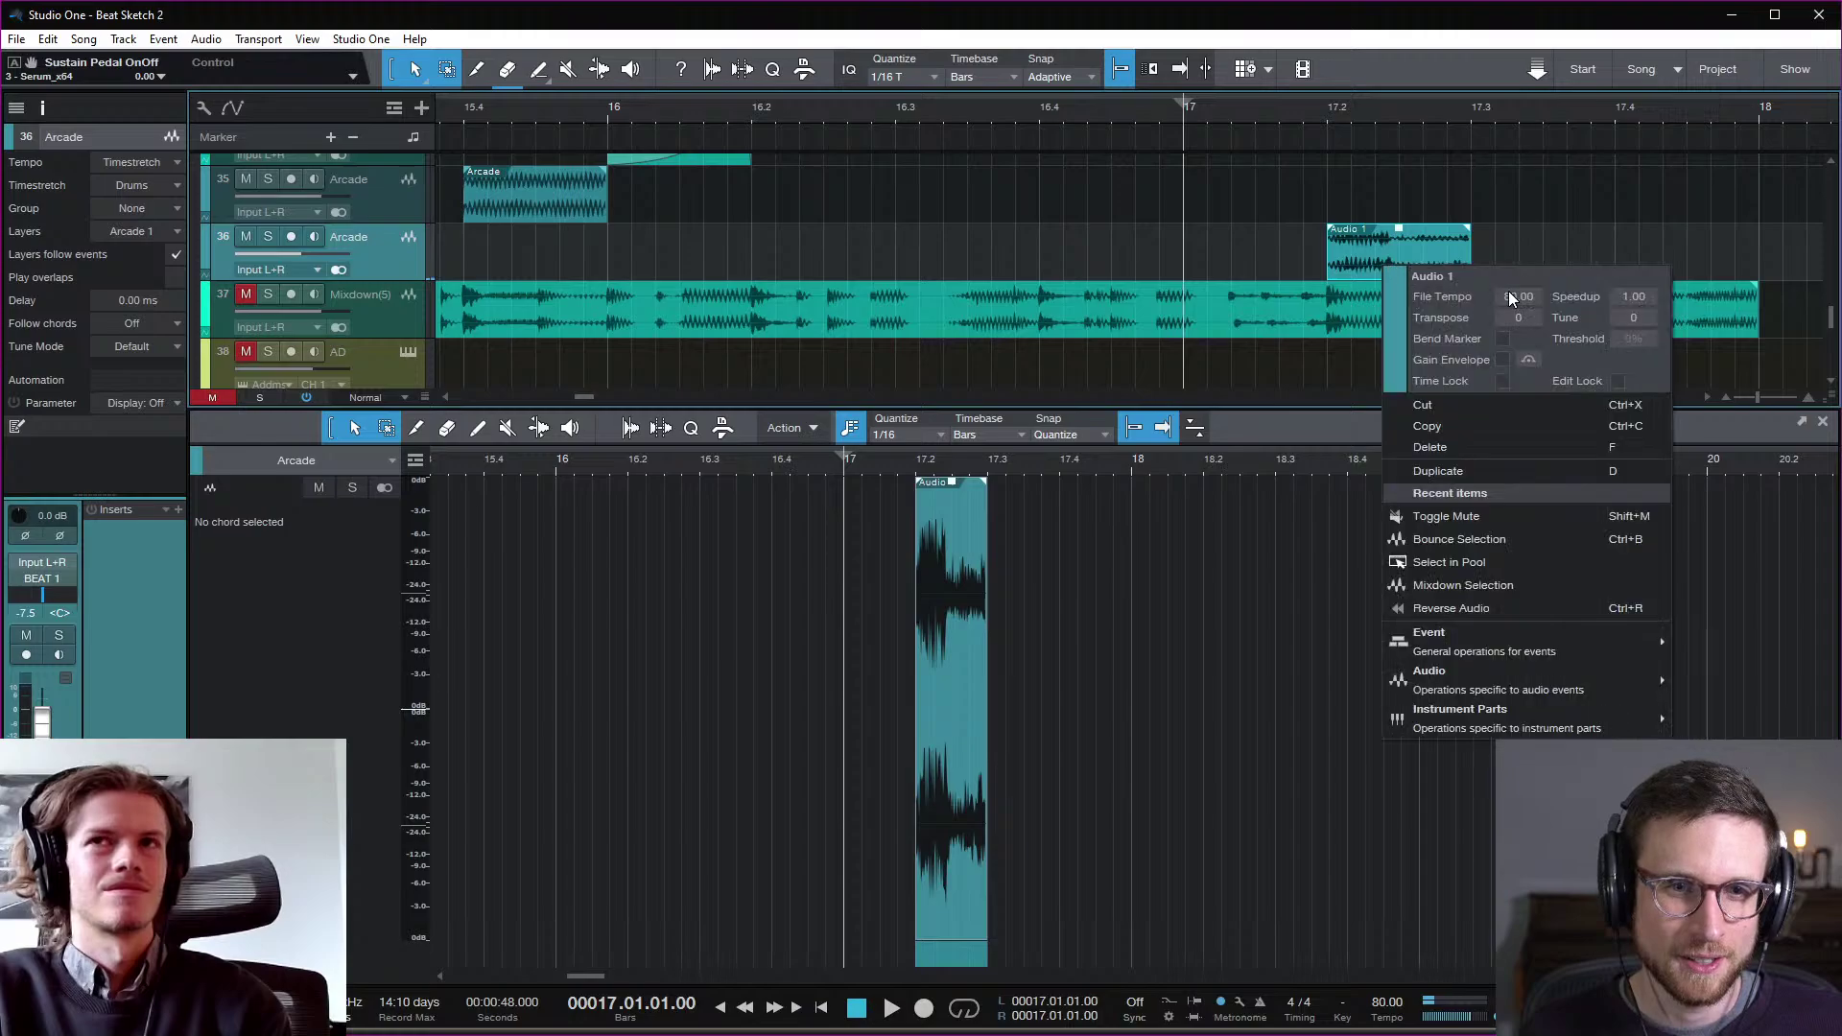
pyautogui.click(1369, 257)
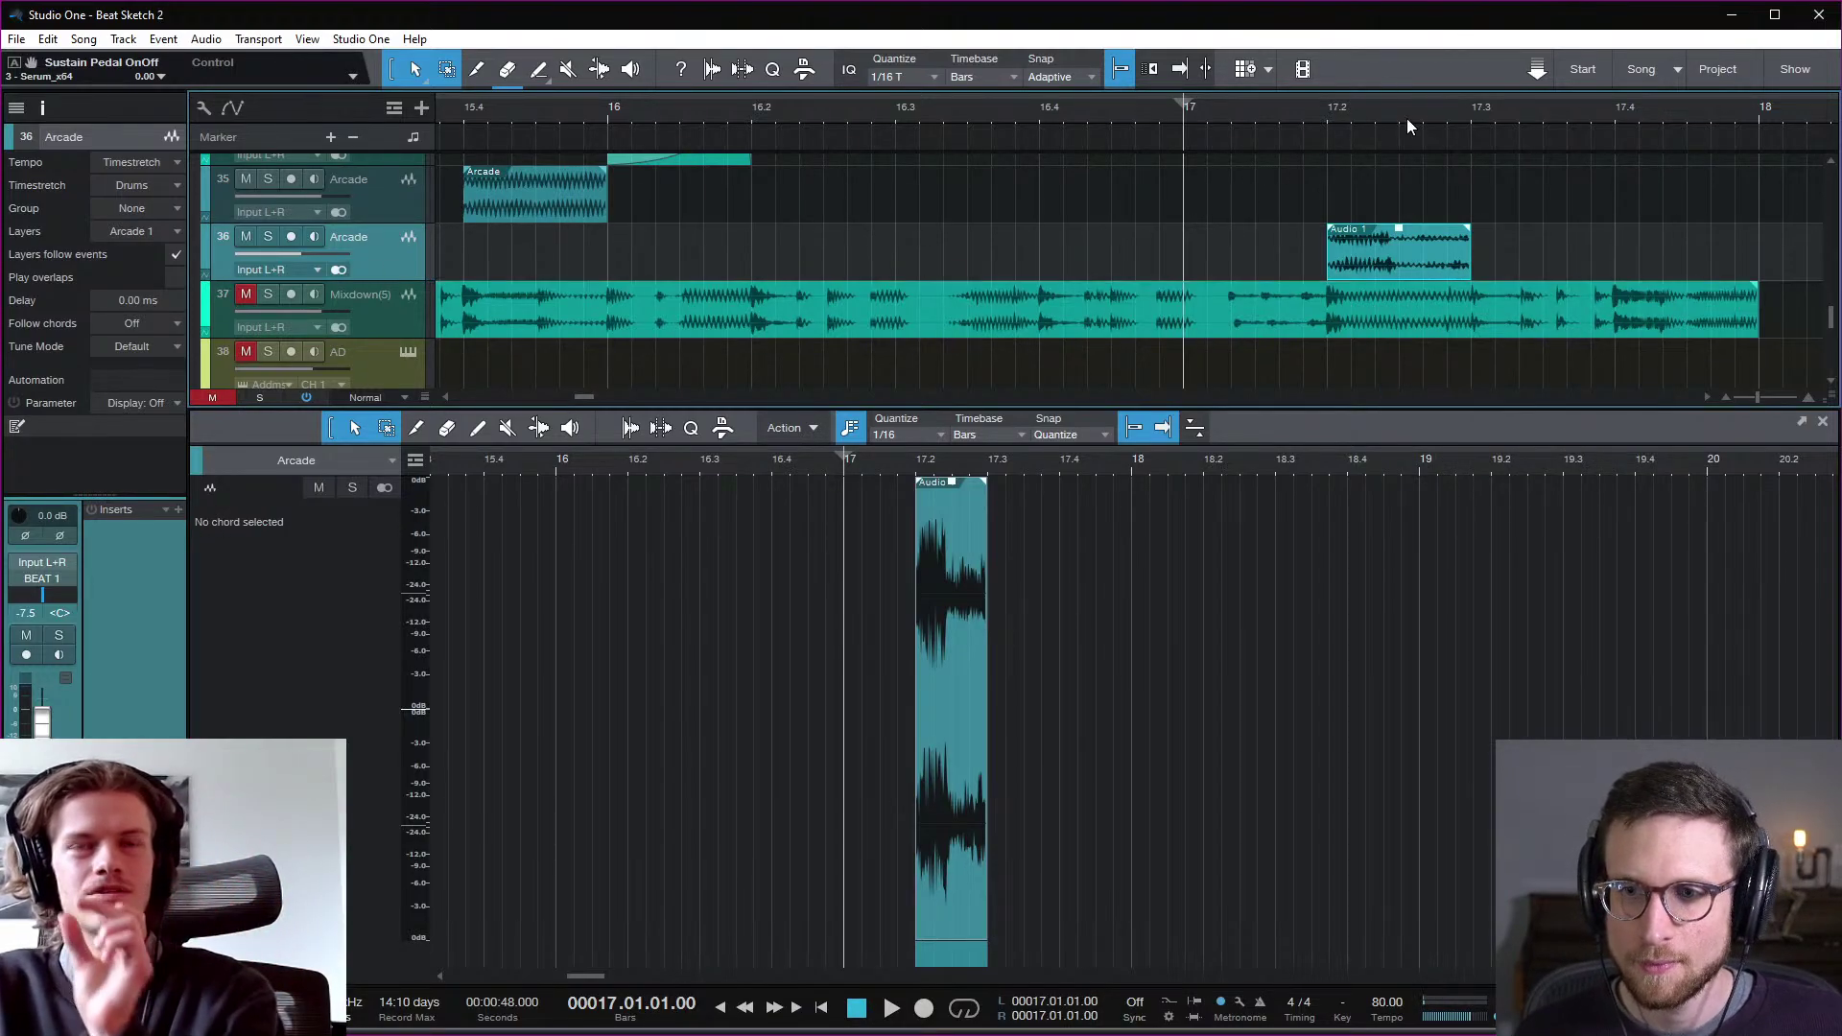
# Step: Set the arrangement's quantize to 1/16 with 95% swing
pyautogui.hscroll(3, 1396, 173)
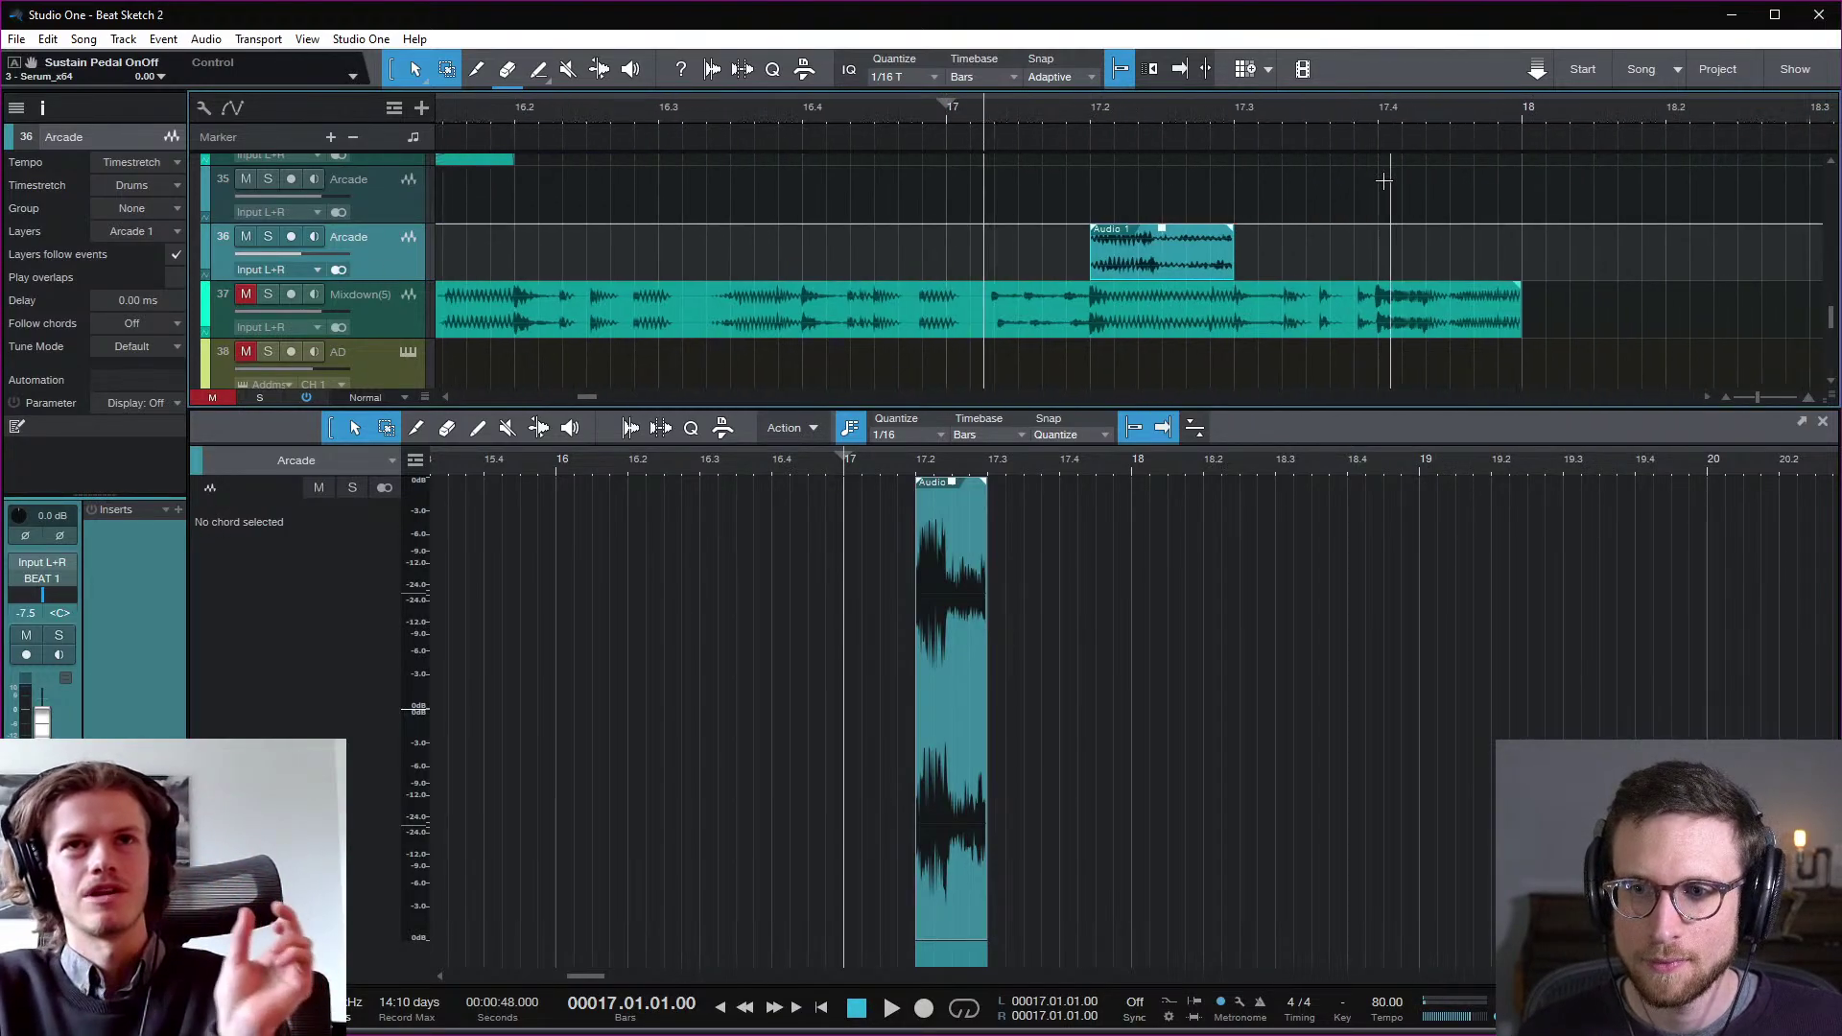
pyautogui.click(1075, 114)
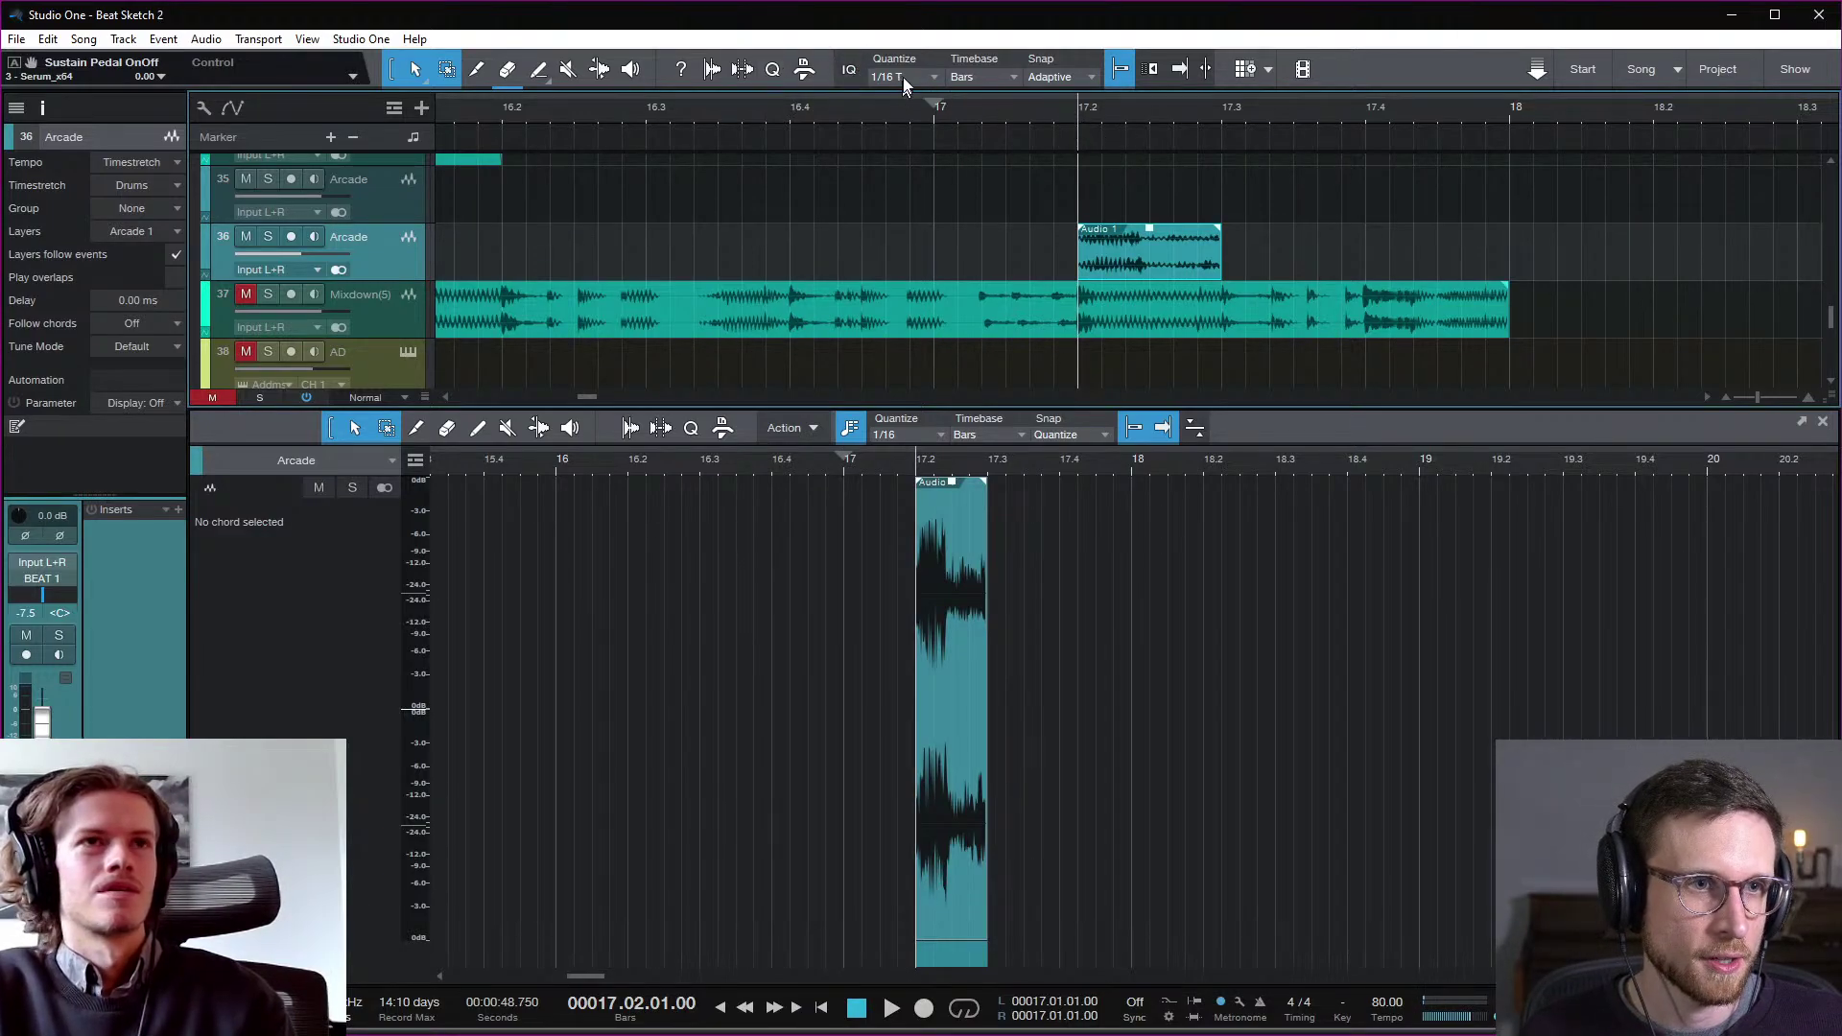
pyautogui.click(903, 80)
pyautogui.click(1101, 111)
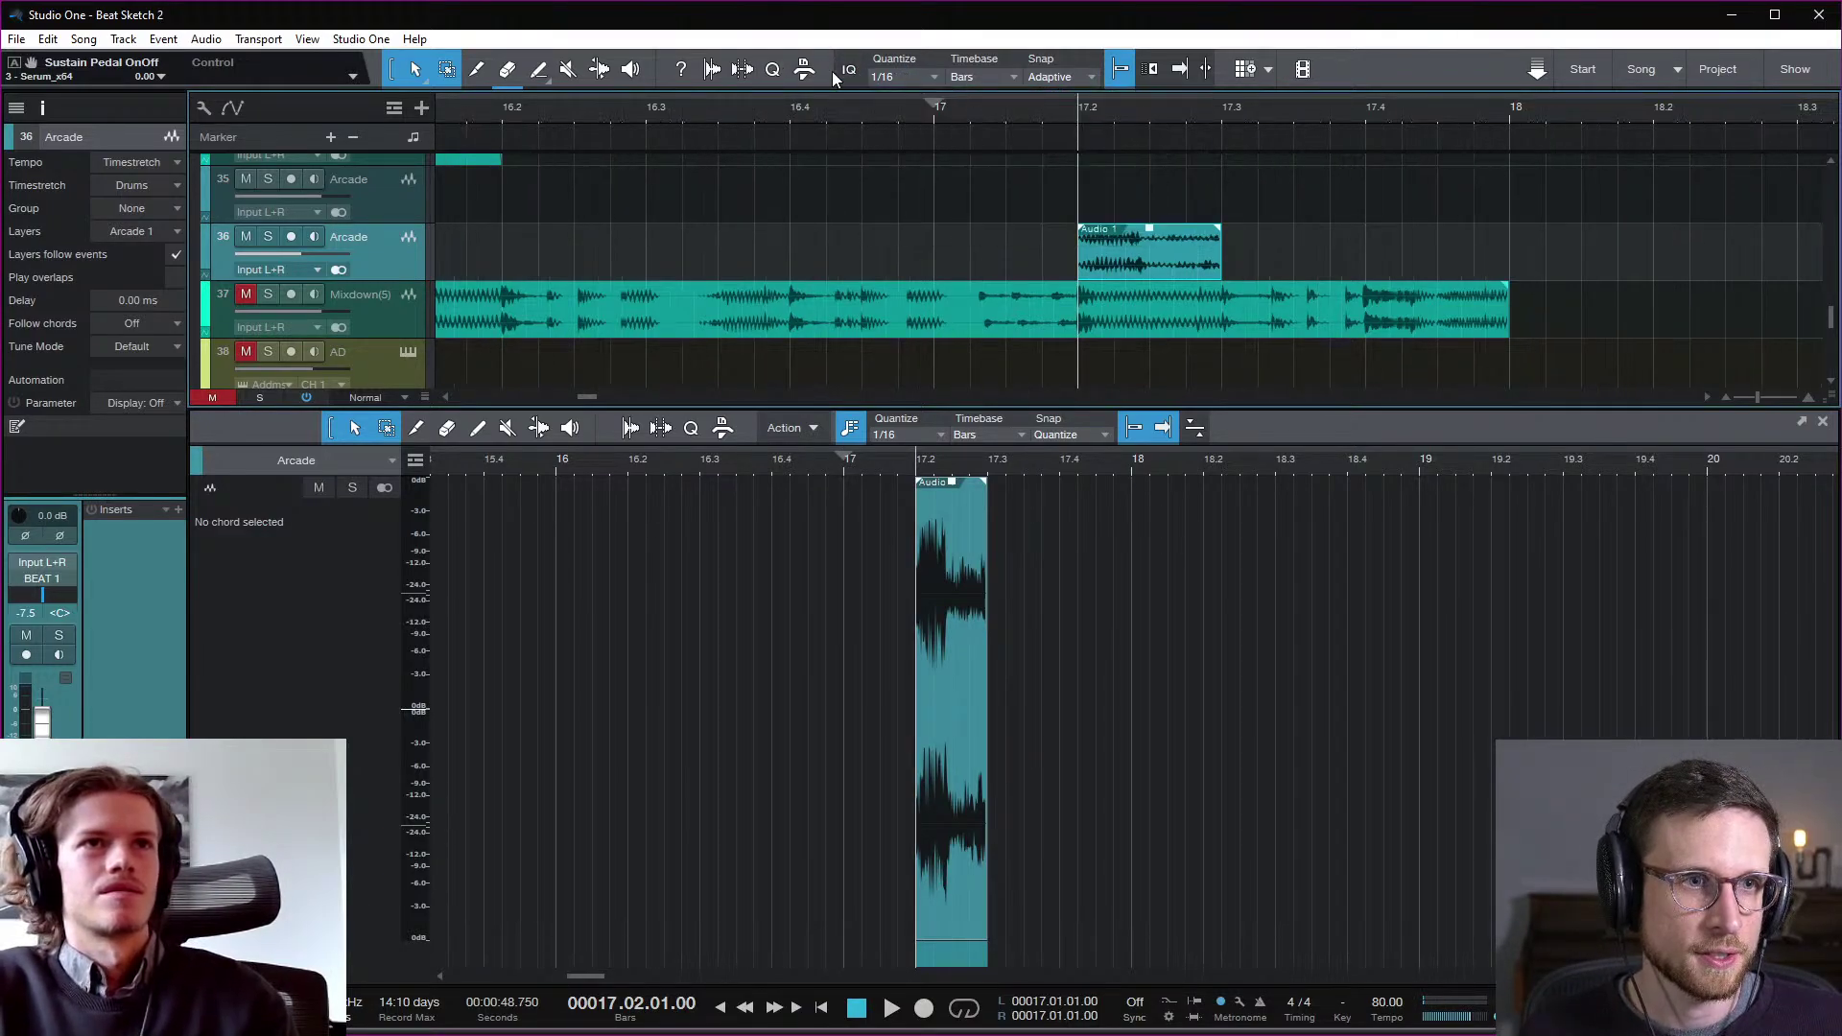
pyautogui.click(772, 69)
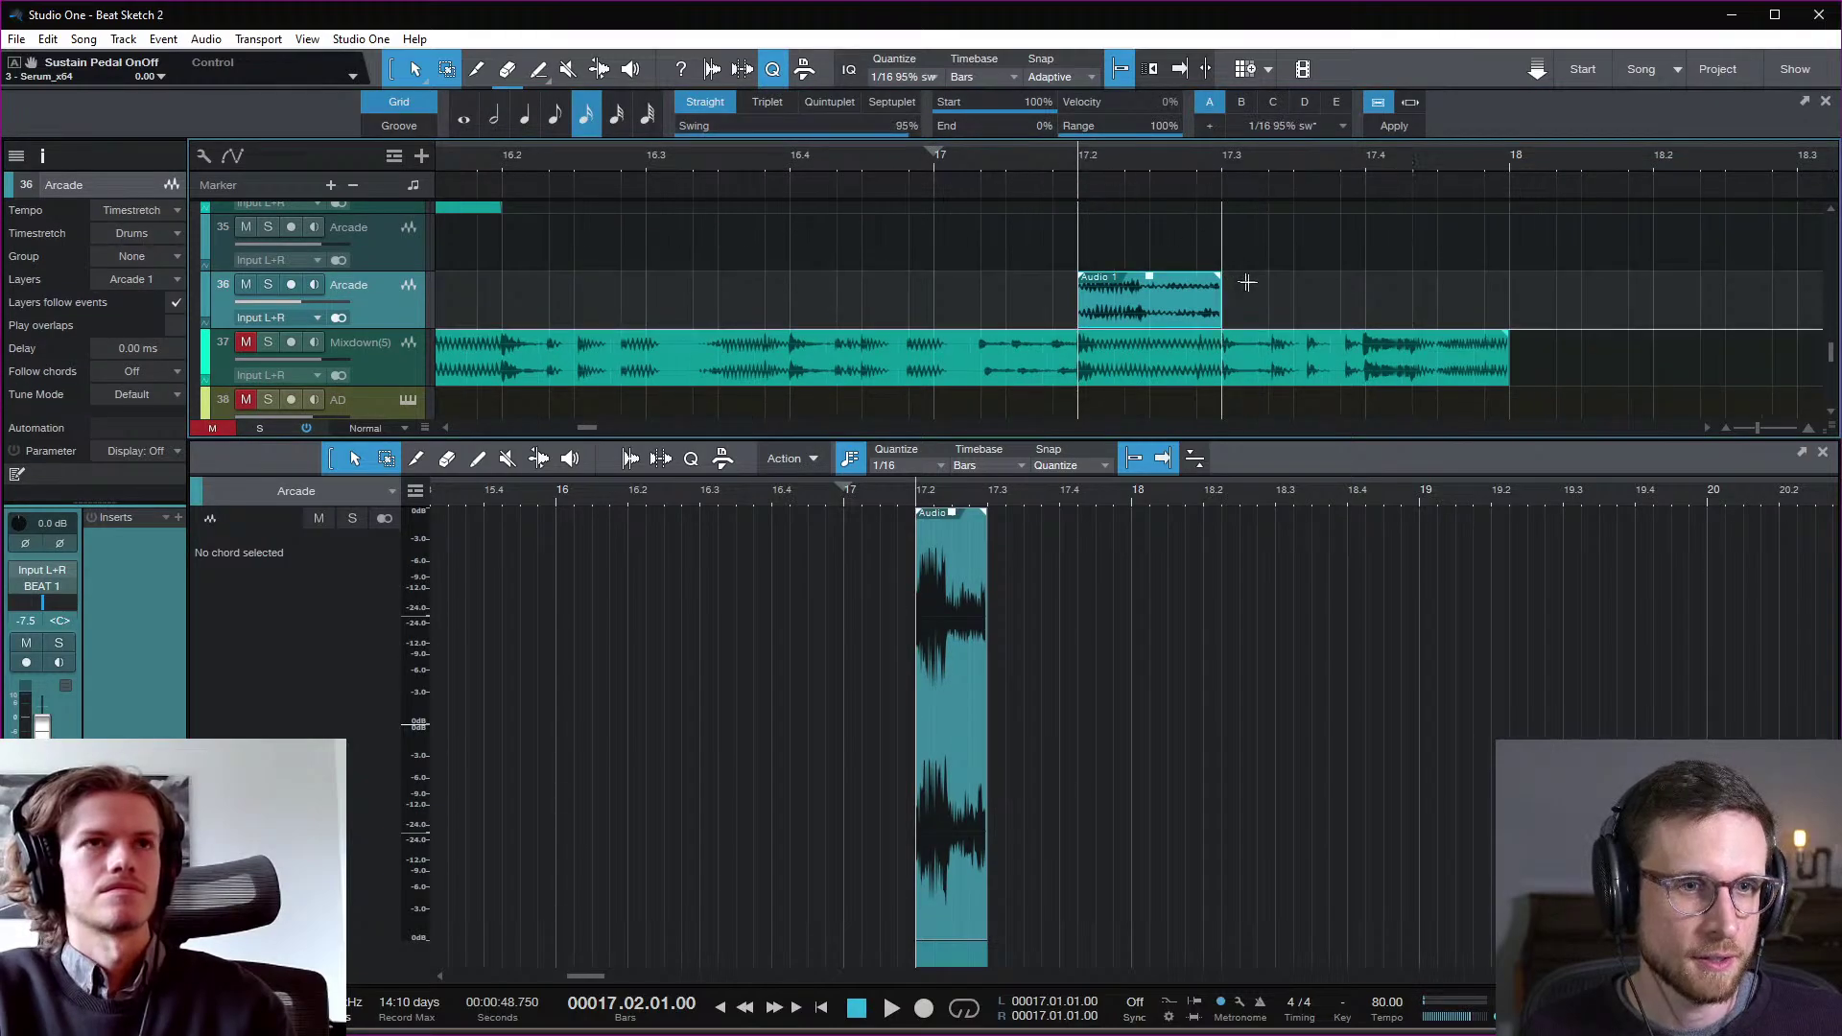
# Step: Try slicing the Audio 1 clip between 17.2 and 17.3 into short pieces with a gap, and audition the chopped rhythm
pyautogui.press('e')
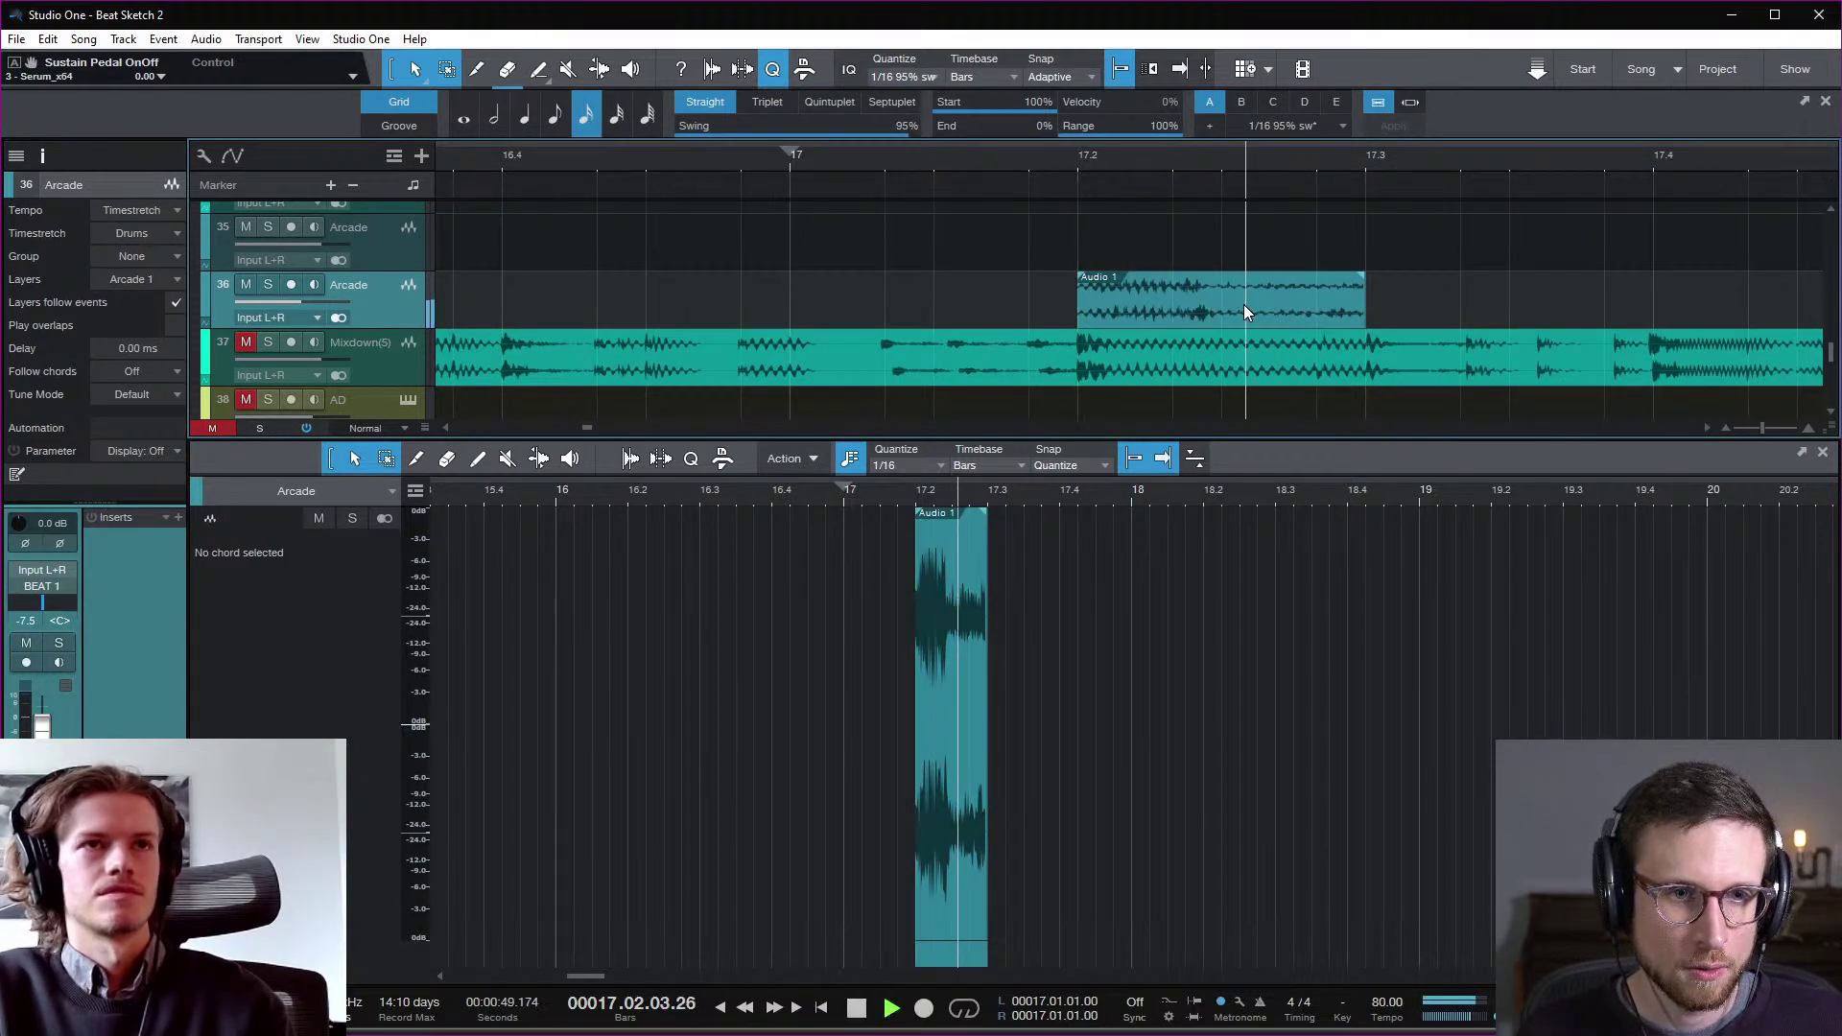
pyautogui.press('space')
pyautogui.click(1173, 288)
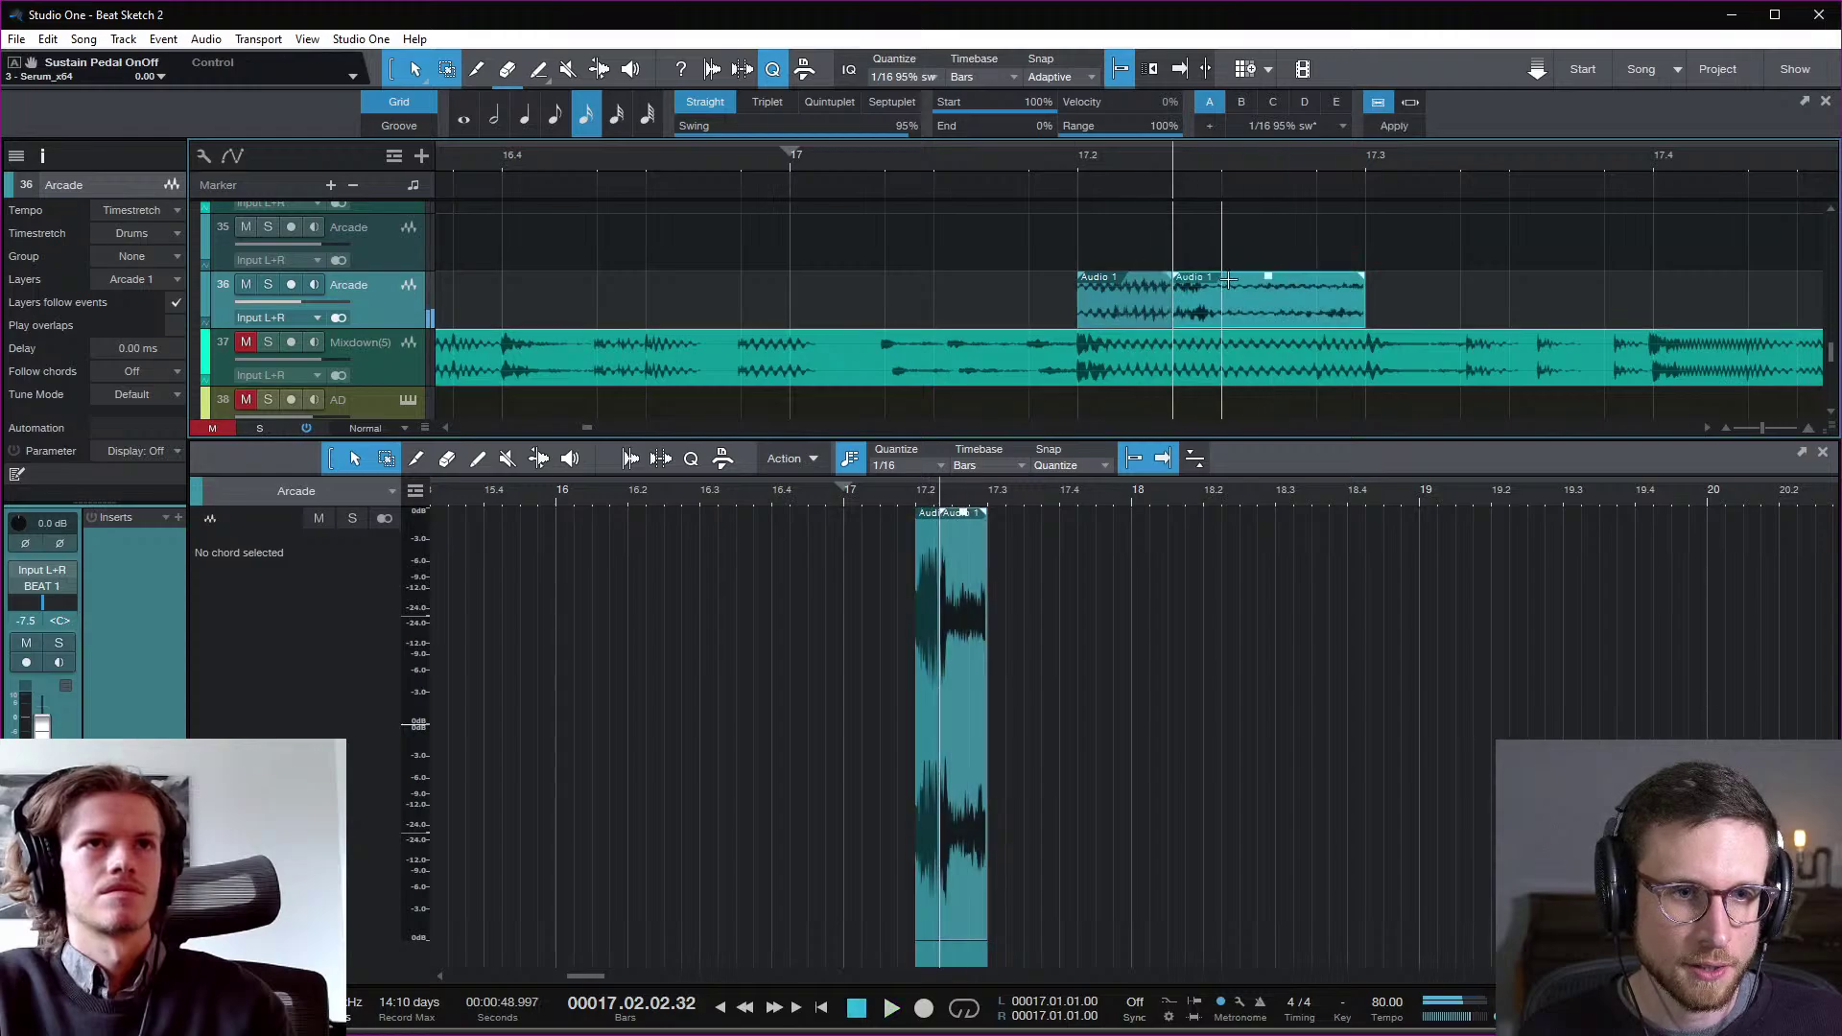
pyautogui.click(1221, 299)
pyautogui.moveTo(1216, 320); pyautogui.dragTo(1341, 313)
pyautogui.press('space')
pyautogui.click(1069, 163)
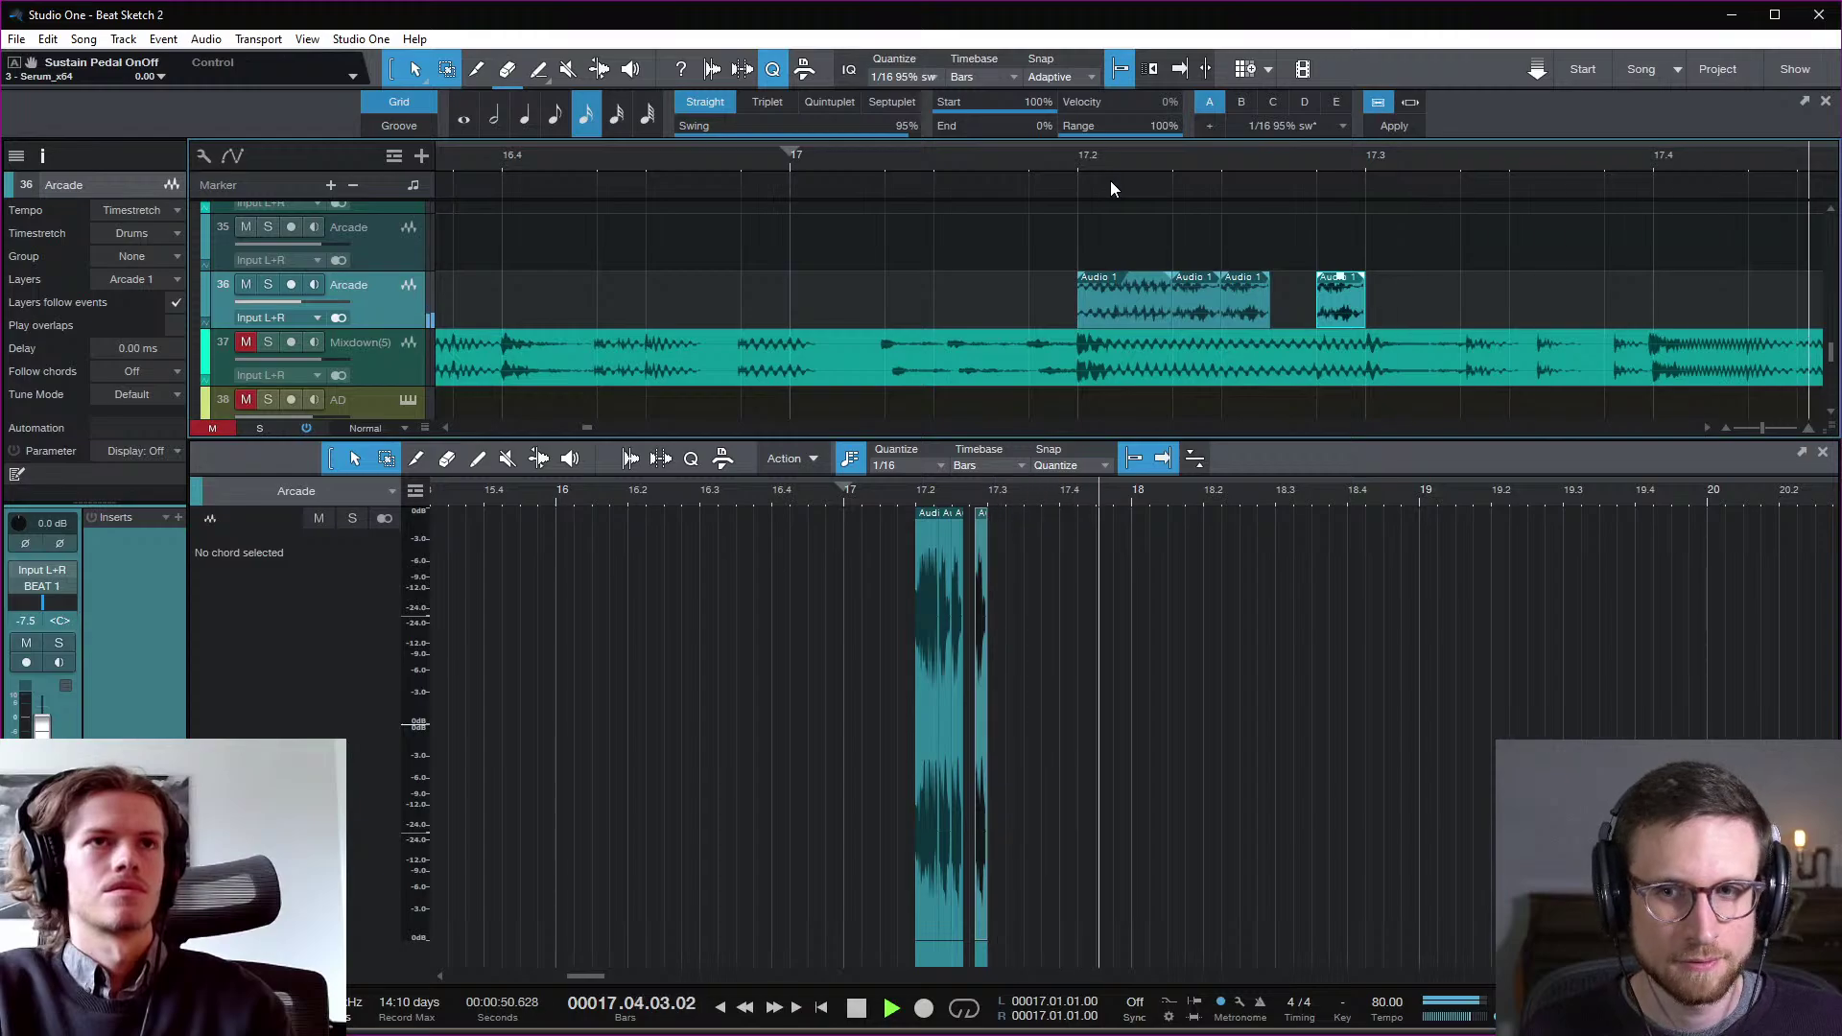
pyautogui.click(1109, 183)
pyautogui.press('space')
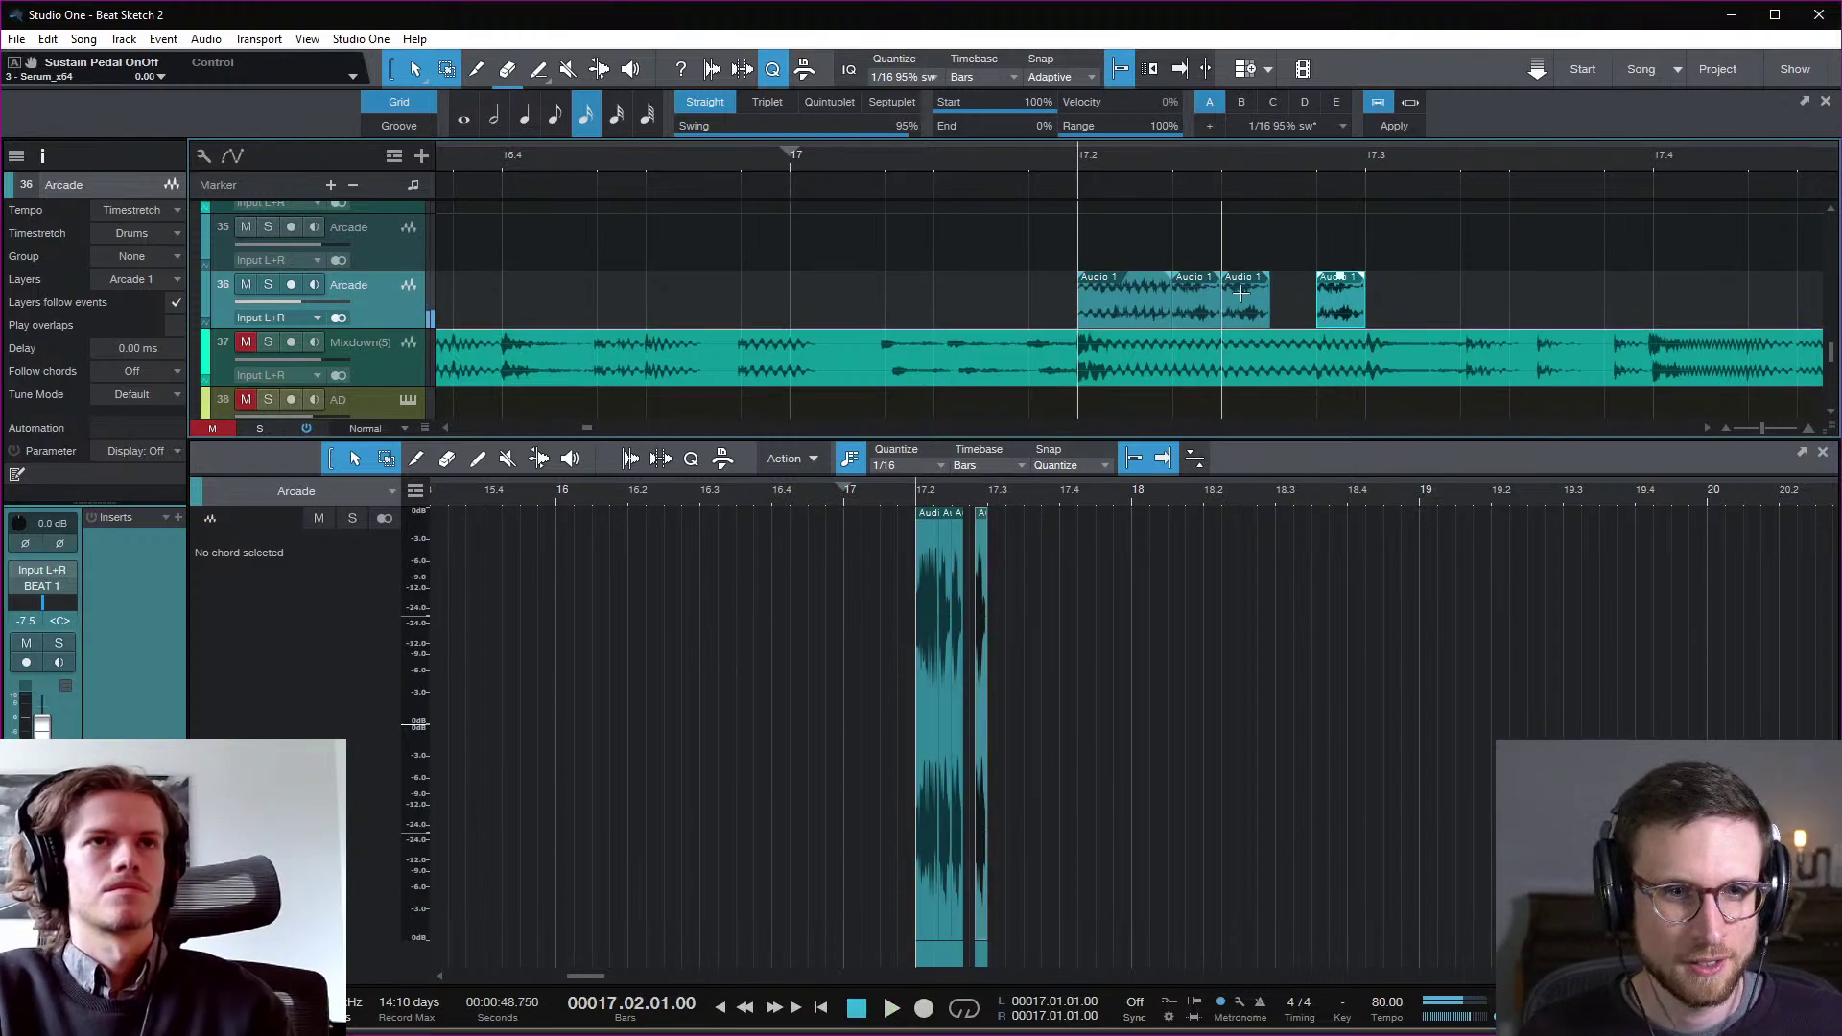
pyautogui.press('g')
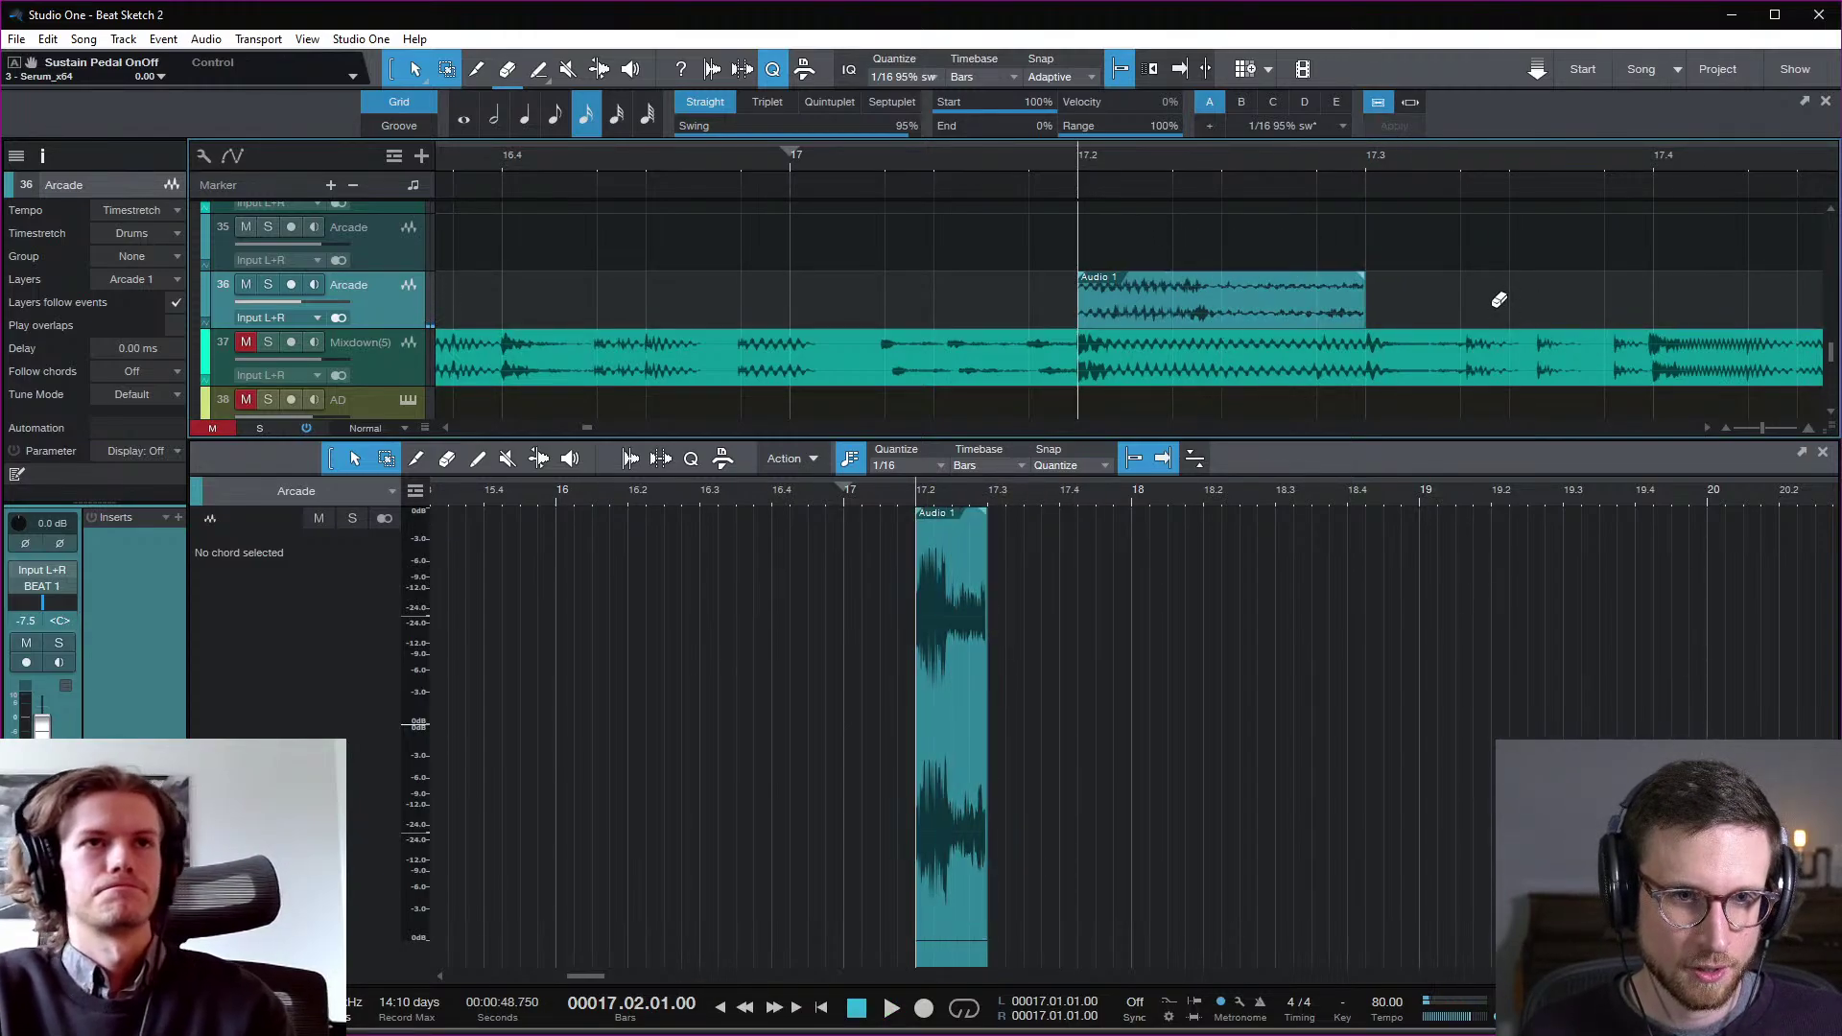
# Step: Insert the Rotor effect on the Arcade track and audition the Audio 1 clip through it
pyautogui.press('space')
pyautogui.press('space')
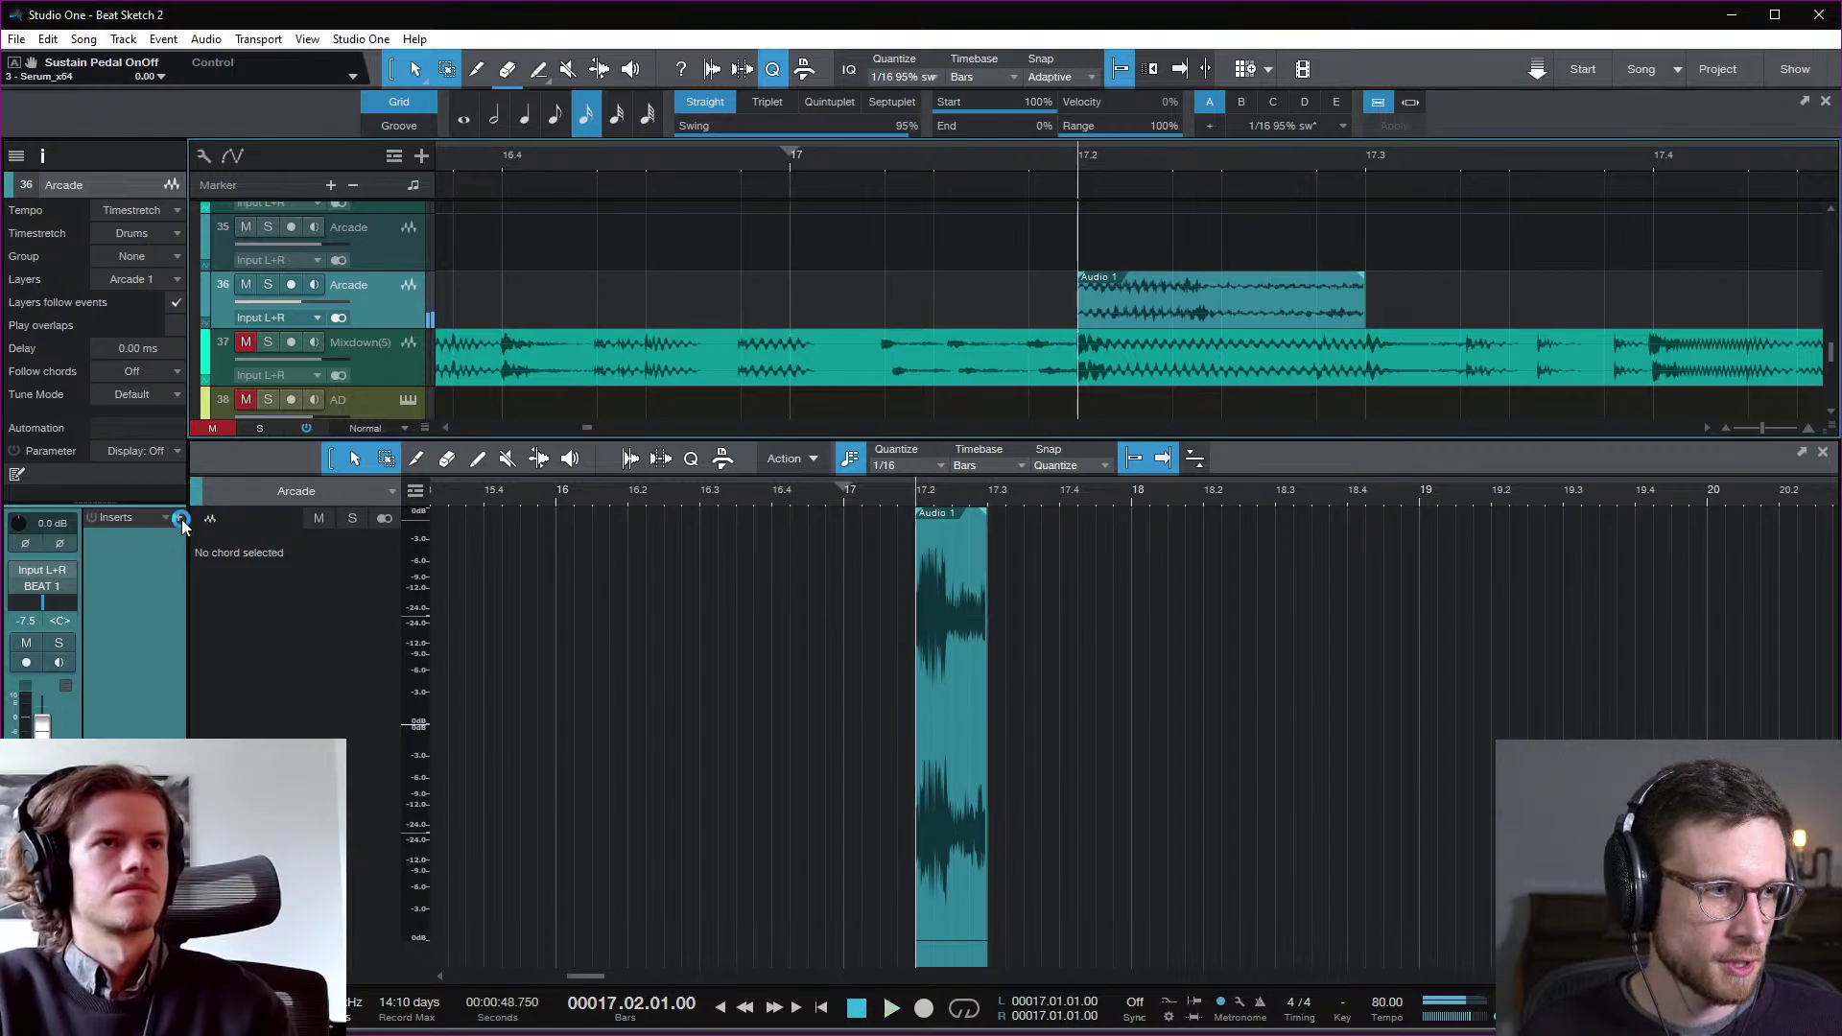
pyautogui.click(181, 520)
pyautogui.write('rotor')
pyautogui.press('Return')
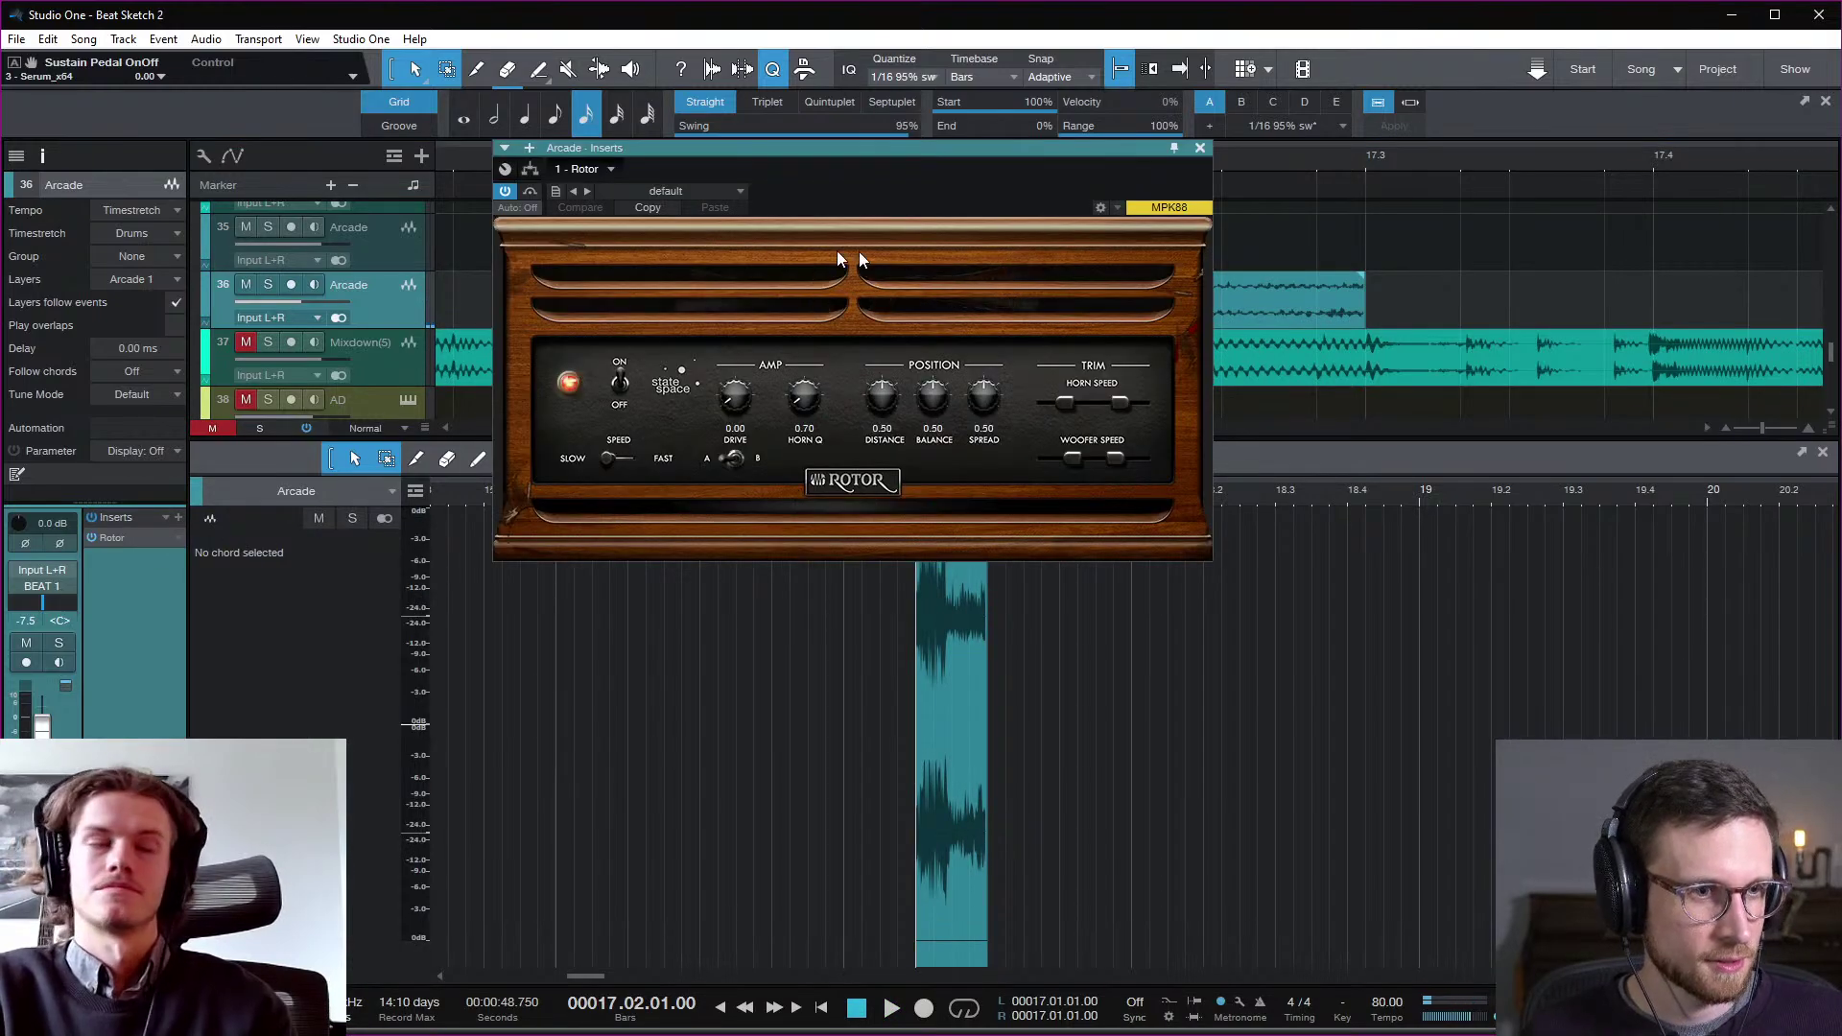
pyautogui.press('space')
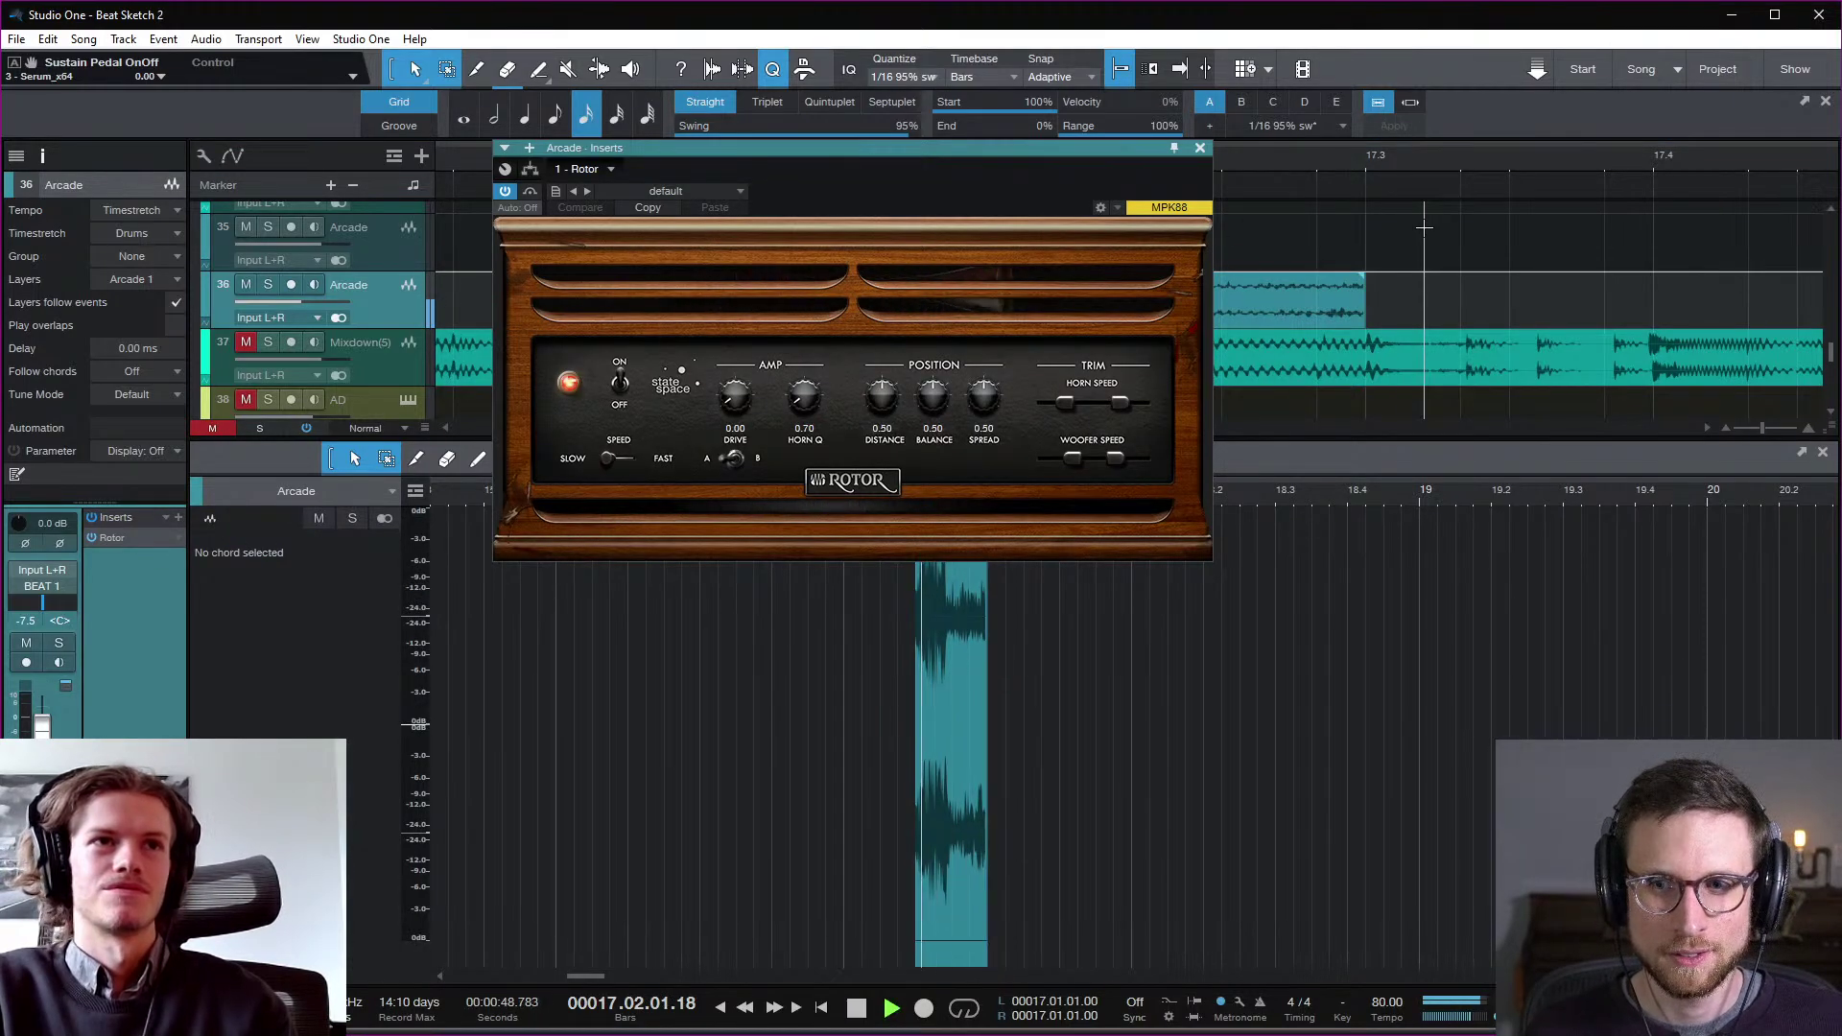
pyautogui.press('space')
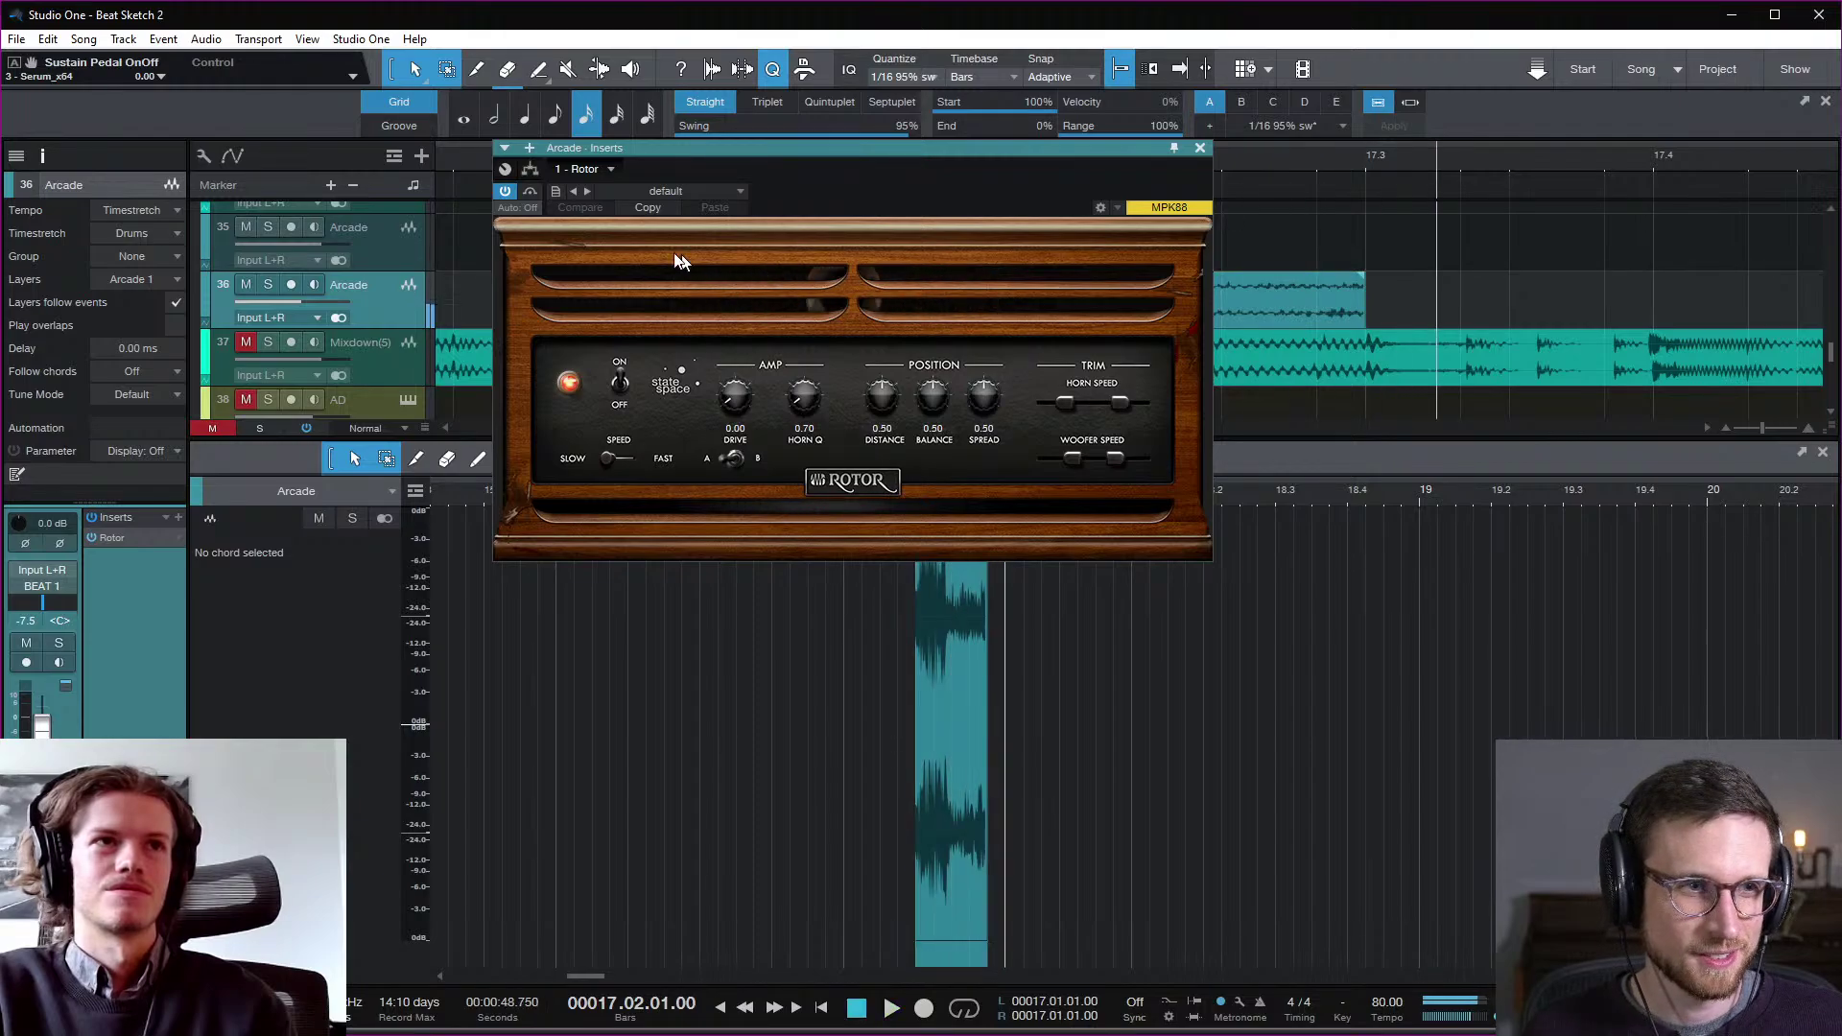
# Step: Replace the Rotor insert on the Arcade track with OTT and audition the clip from bar 17
pyautogui.click(178, 537)
pyautogui.click(216, 732)
pyautogui.click(178, 518)
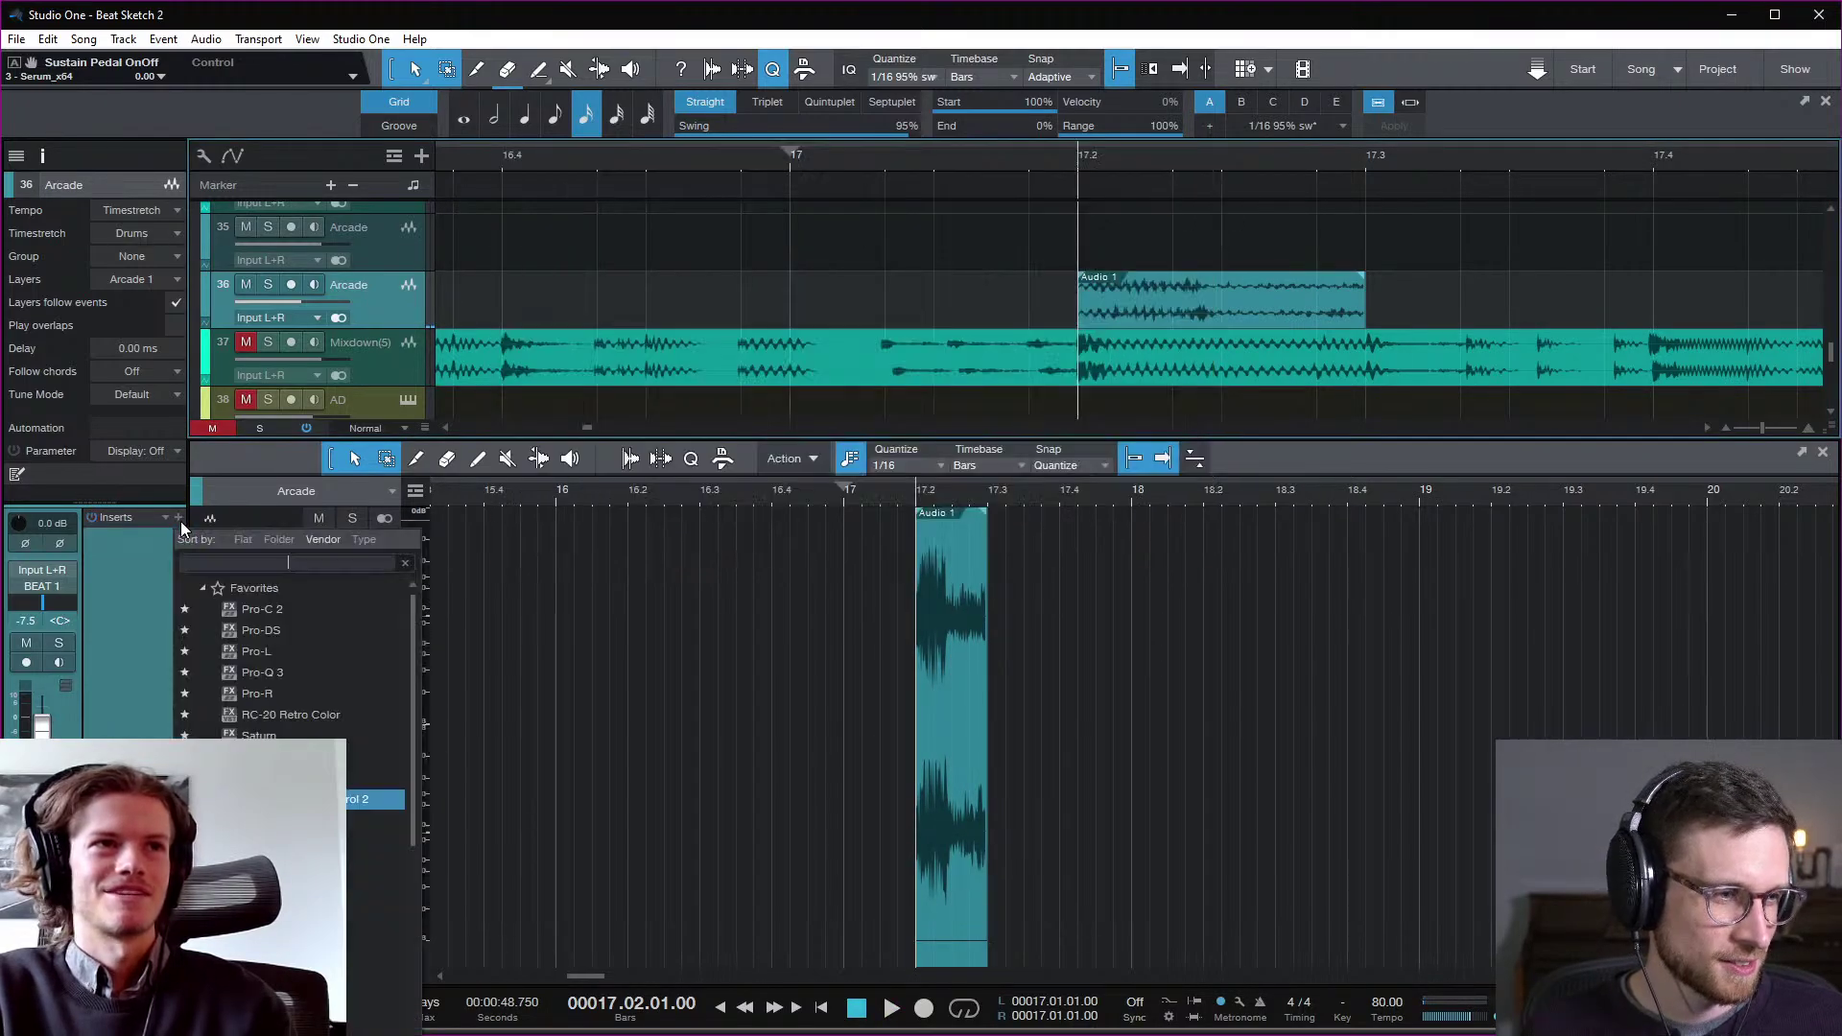
pyautogui.write('ott')
pyautogui.press('Return')
pyautogui.press('space')
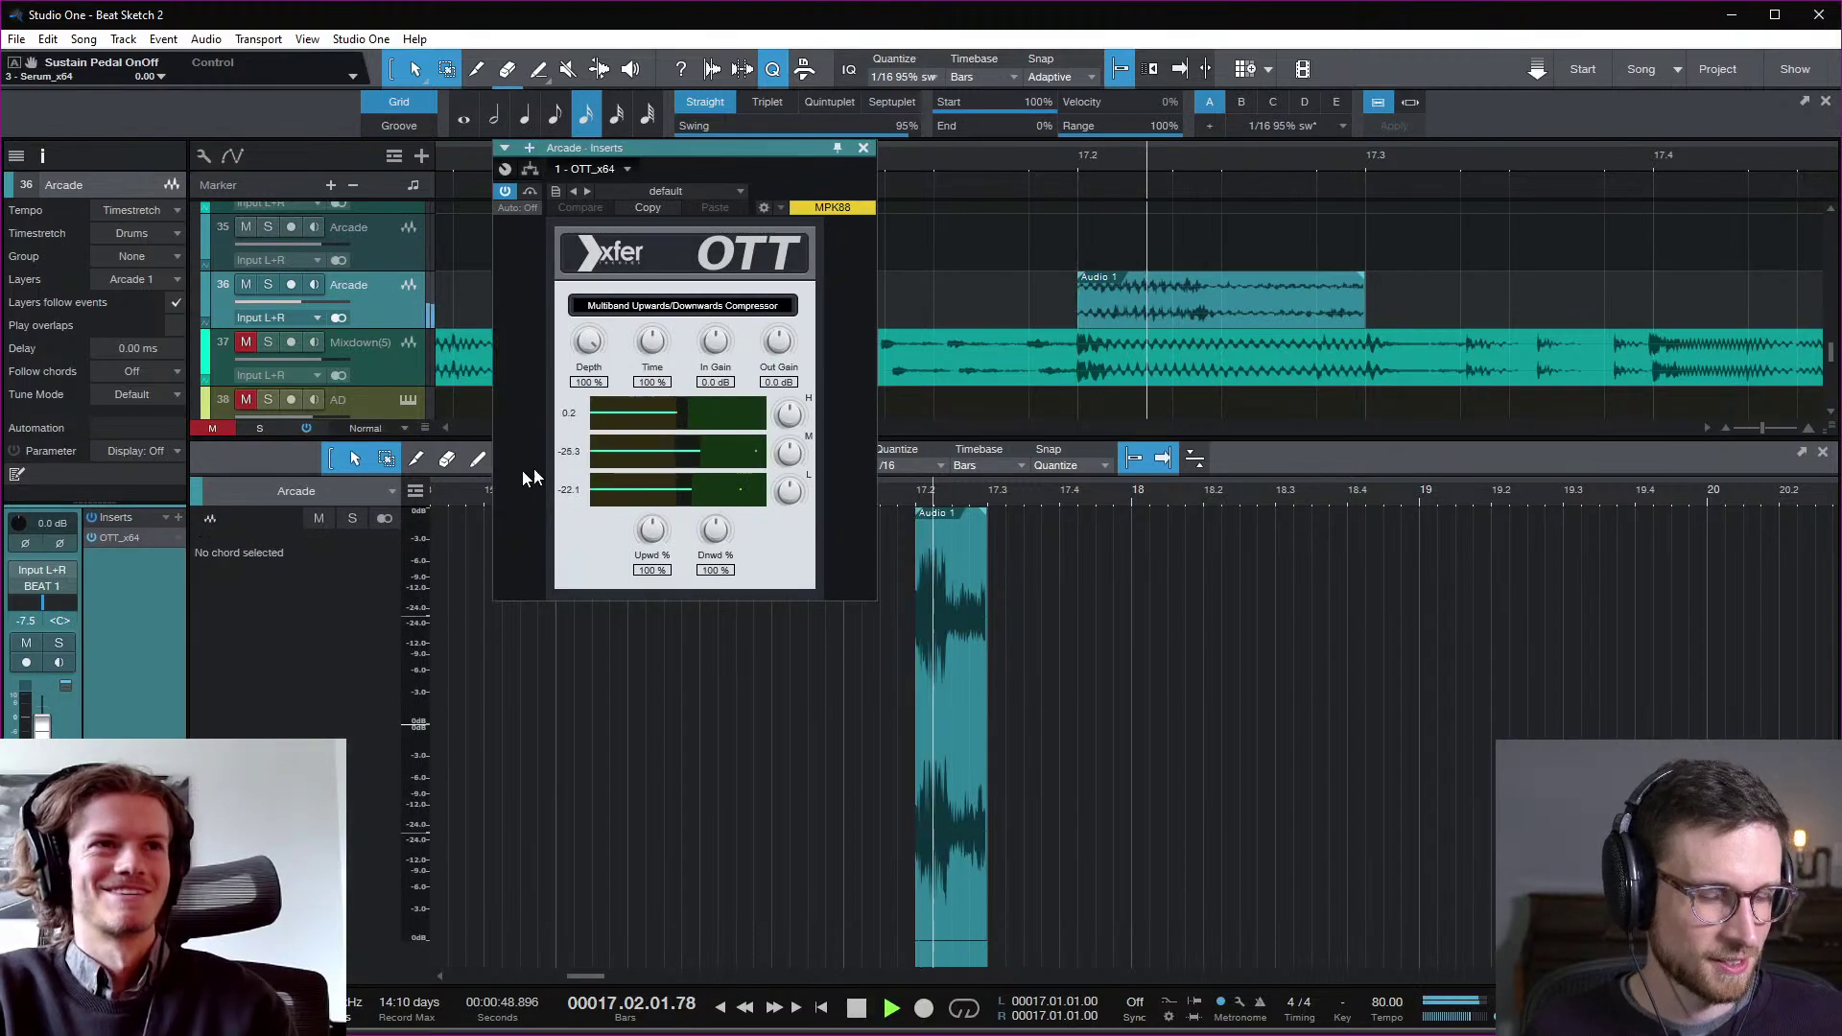
pyautogui.press('space')
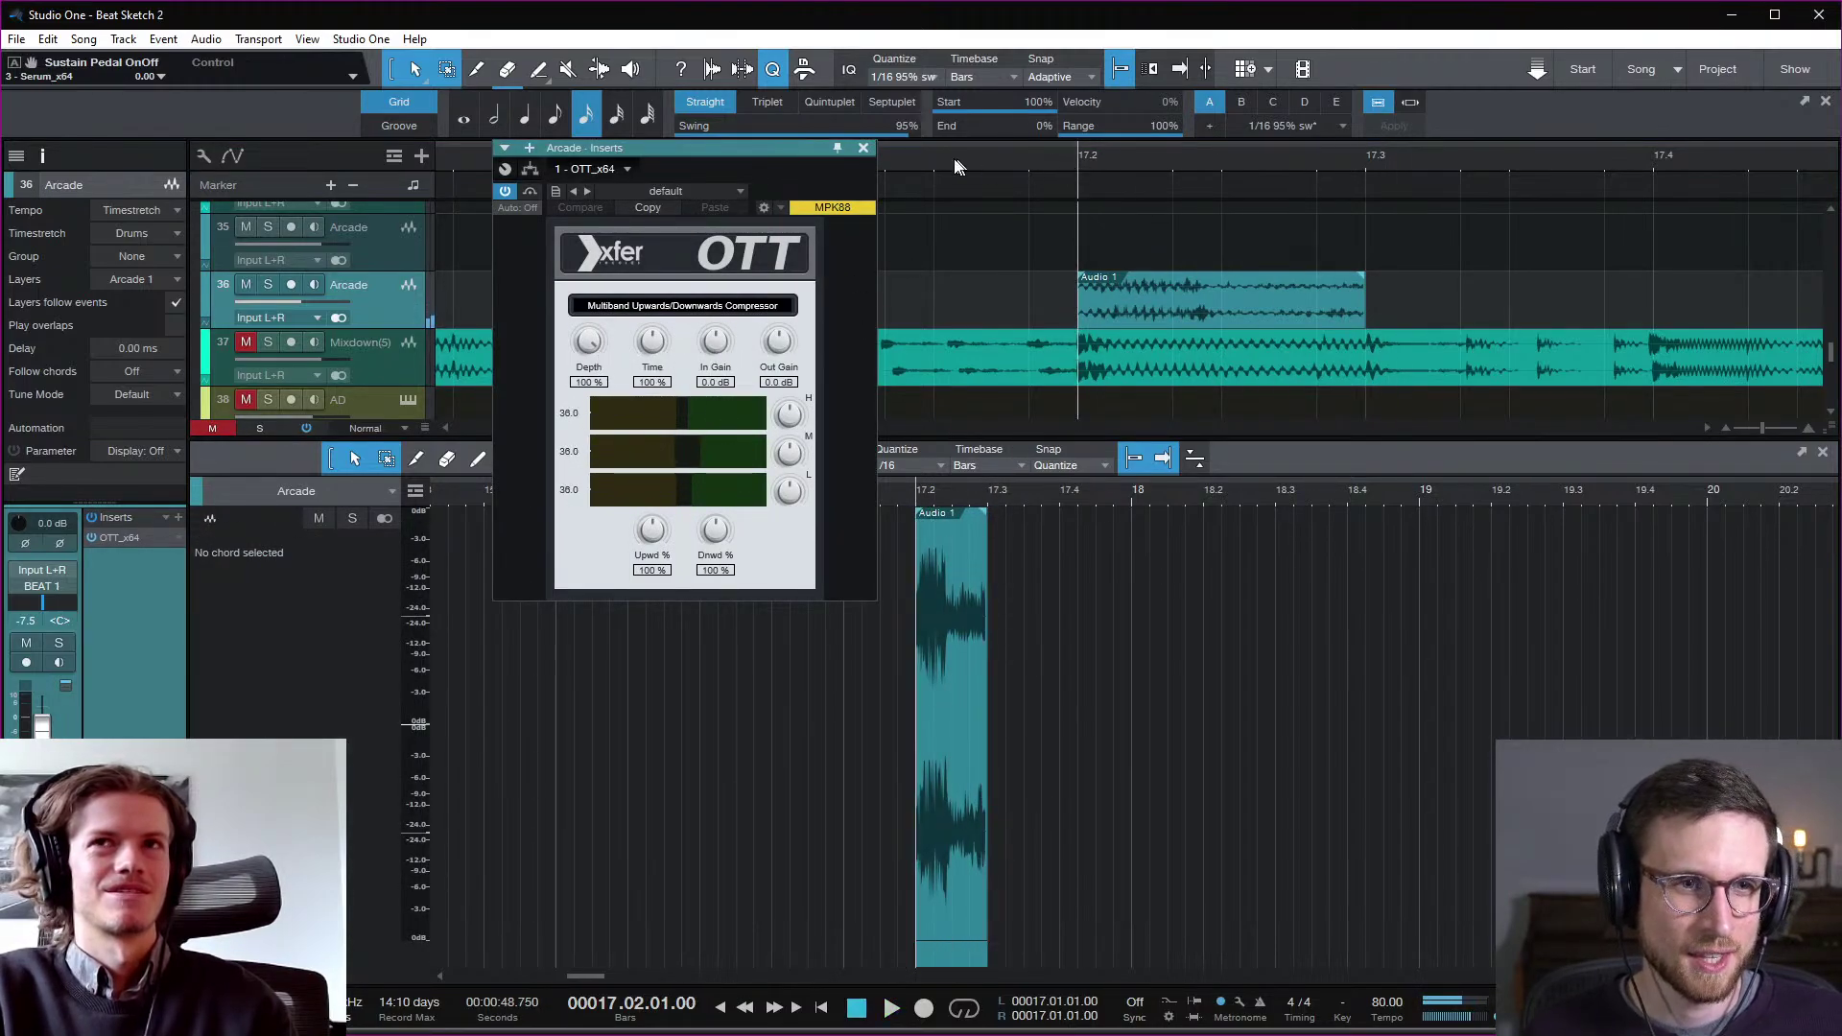
pyautogui.click(902, 163)
pyautogui.press('space')
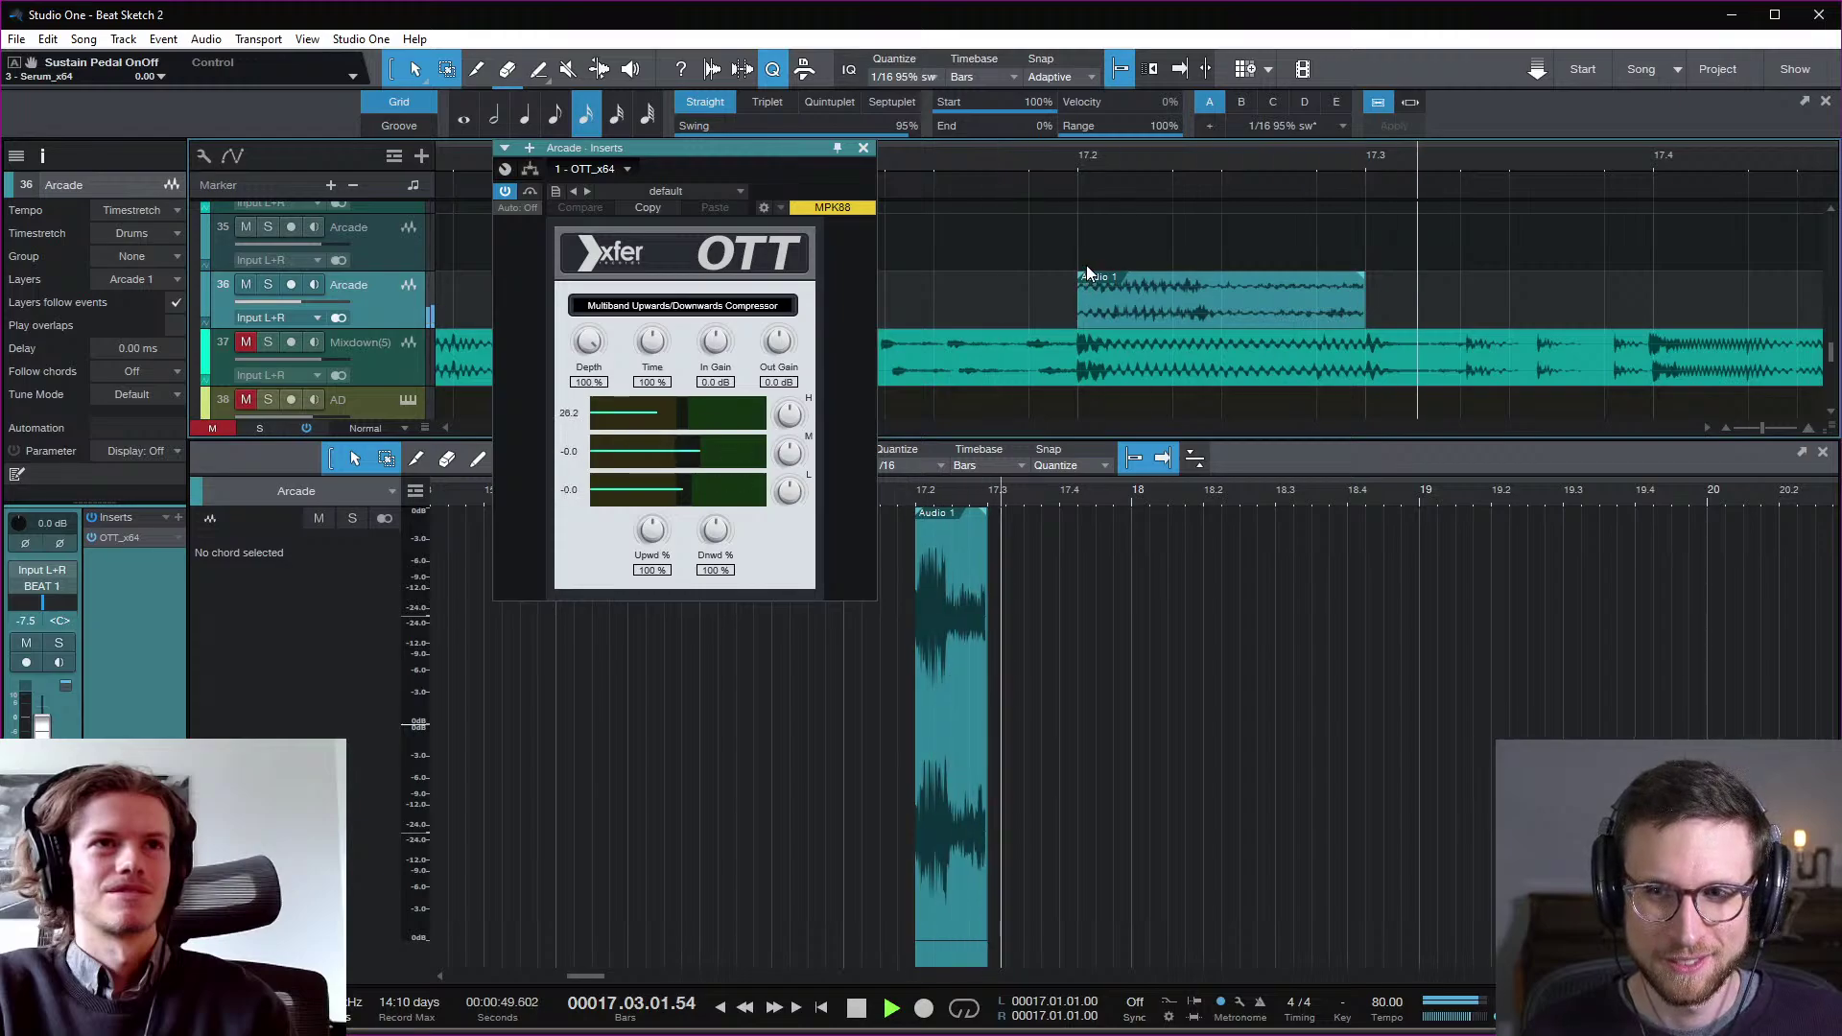
# Step: Delete the Audio 1 clip from Arcade track 36 and close the OTT plug-in window
pyautogui.moveTo(1177, 307); pyautogui.dragTo(1195, 318)
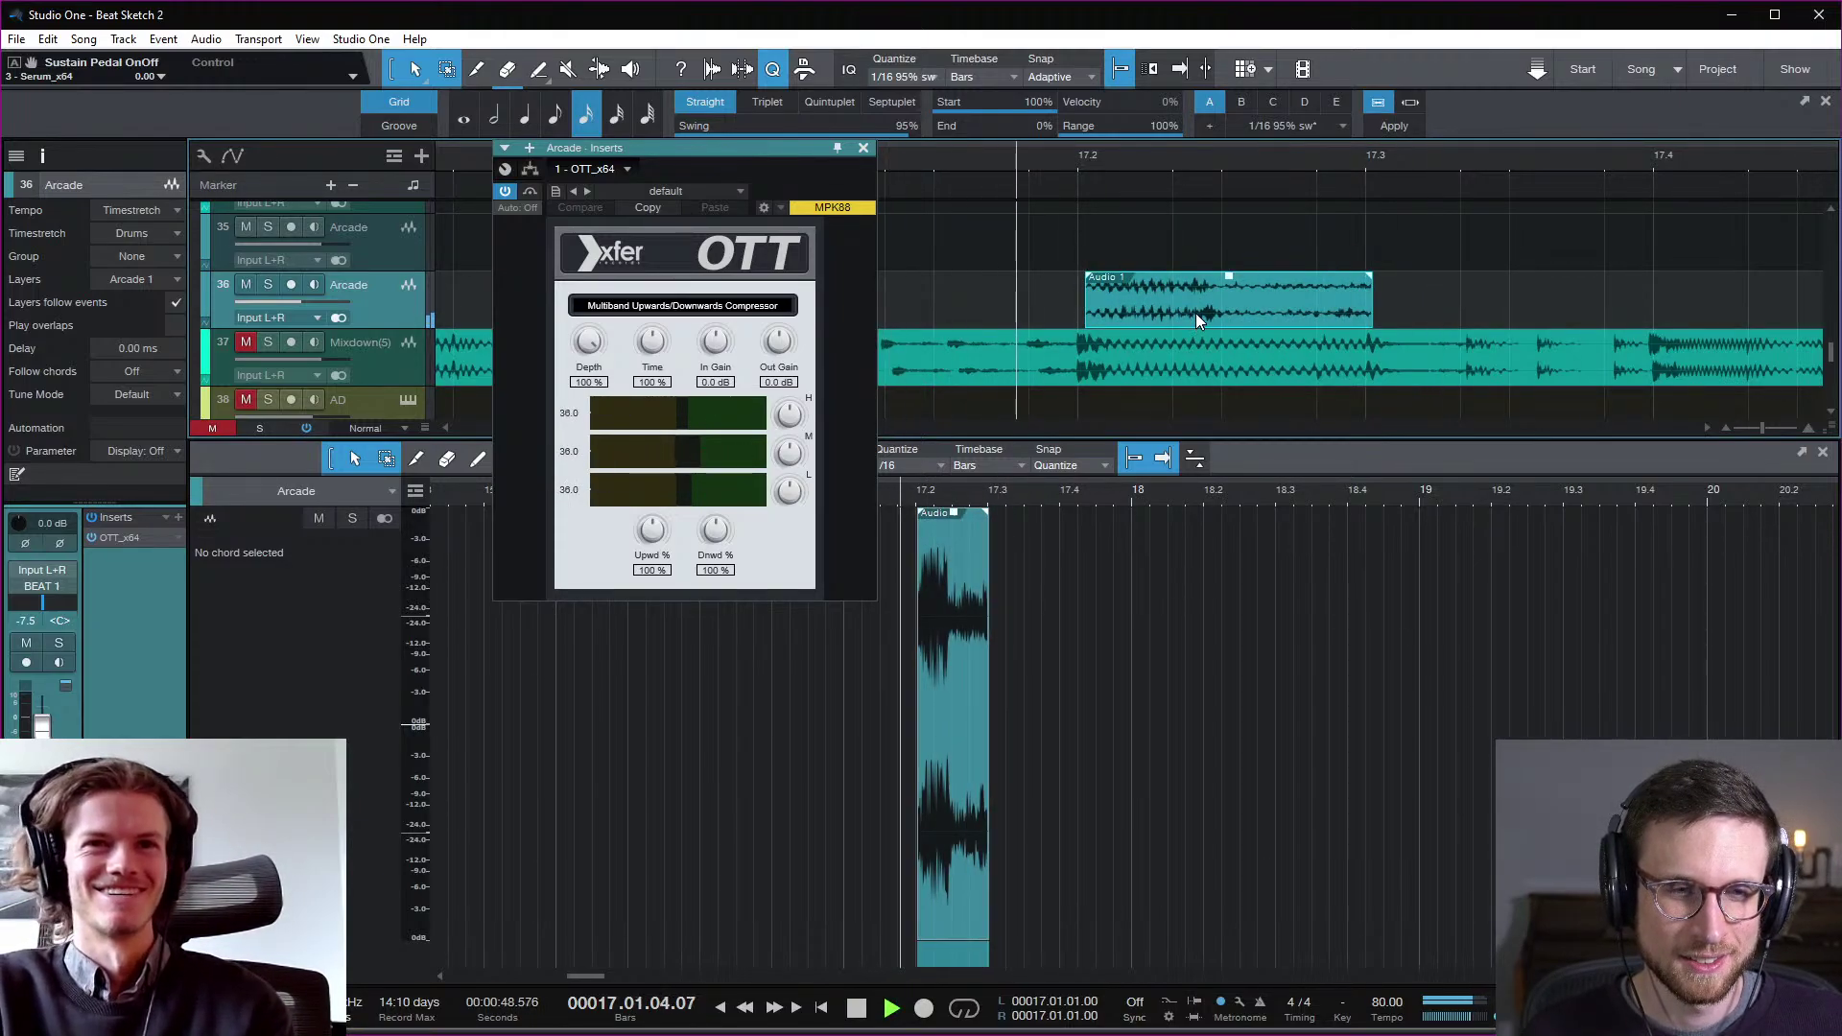
pyautogui.press('Delete')
pyautogui.press('space')
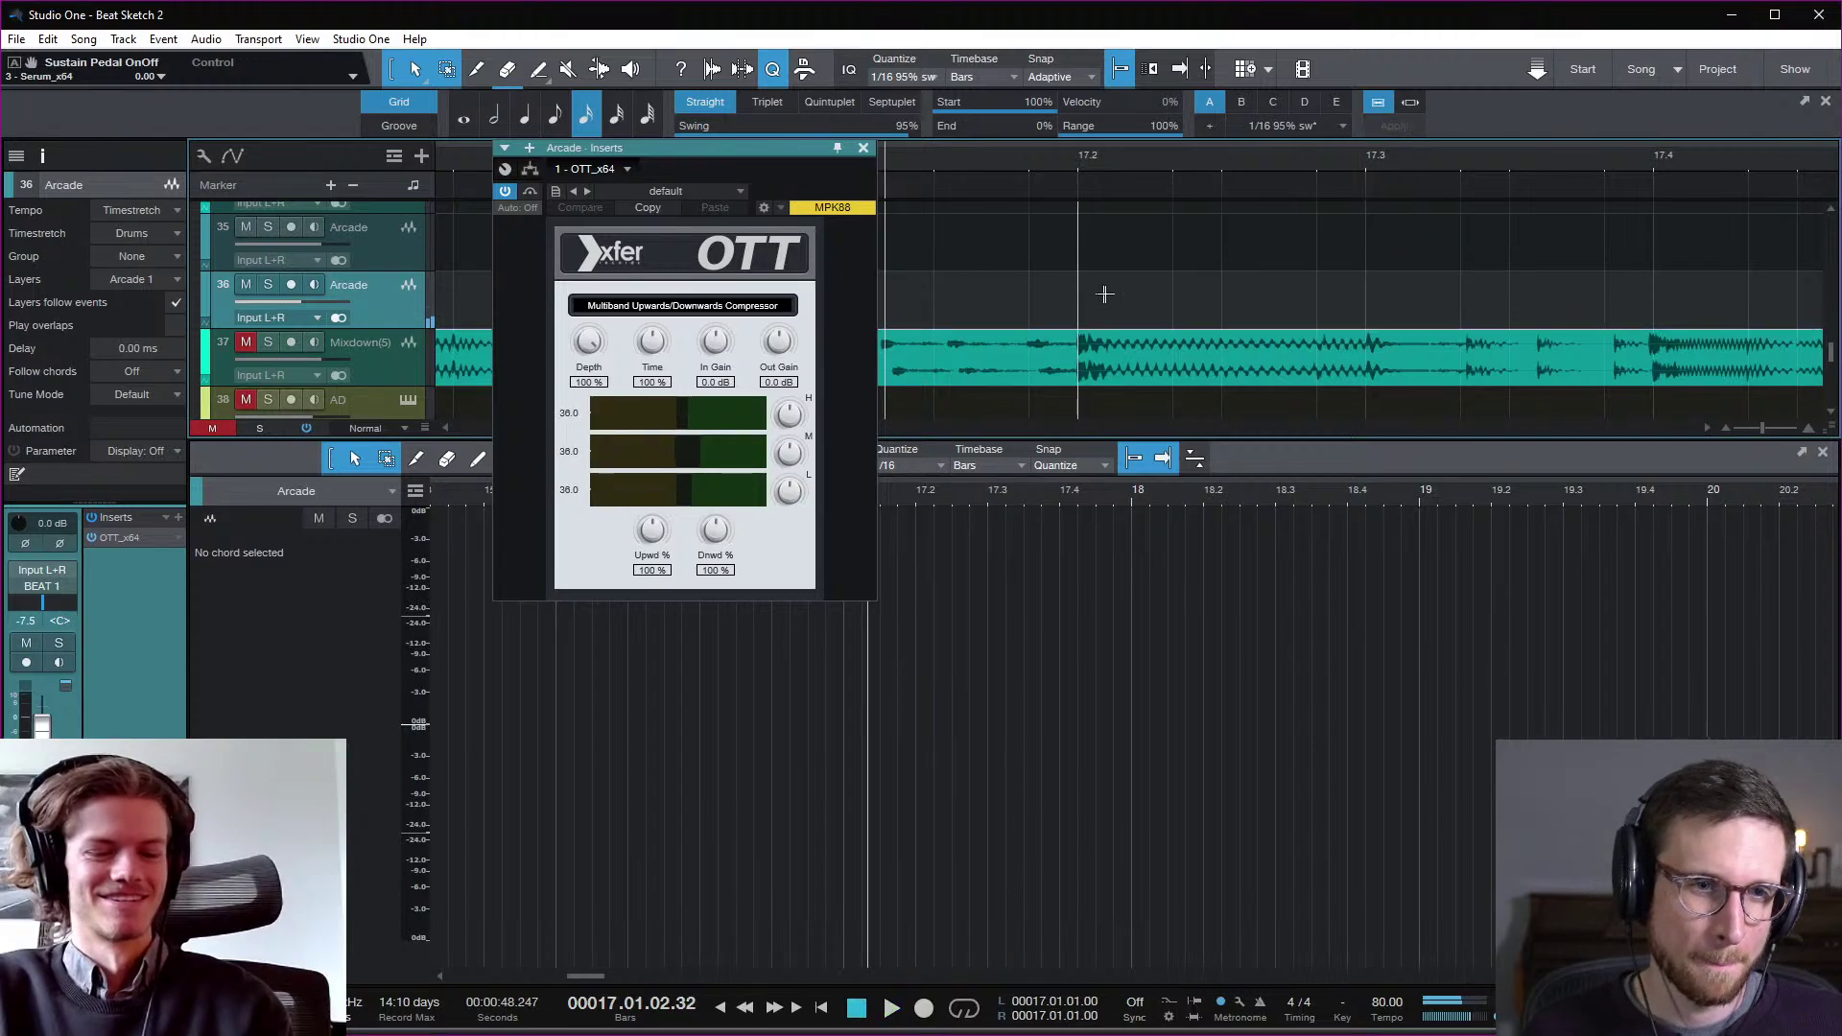
pyautogui.scroll(-3, 1148, 321)
pyautogui.click(864, 148)
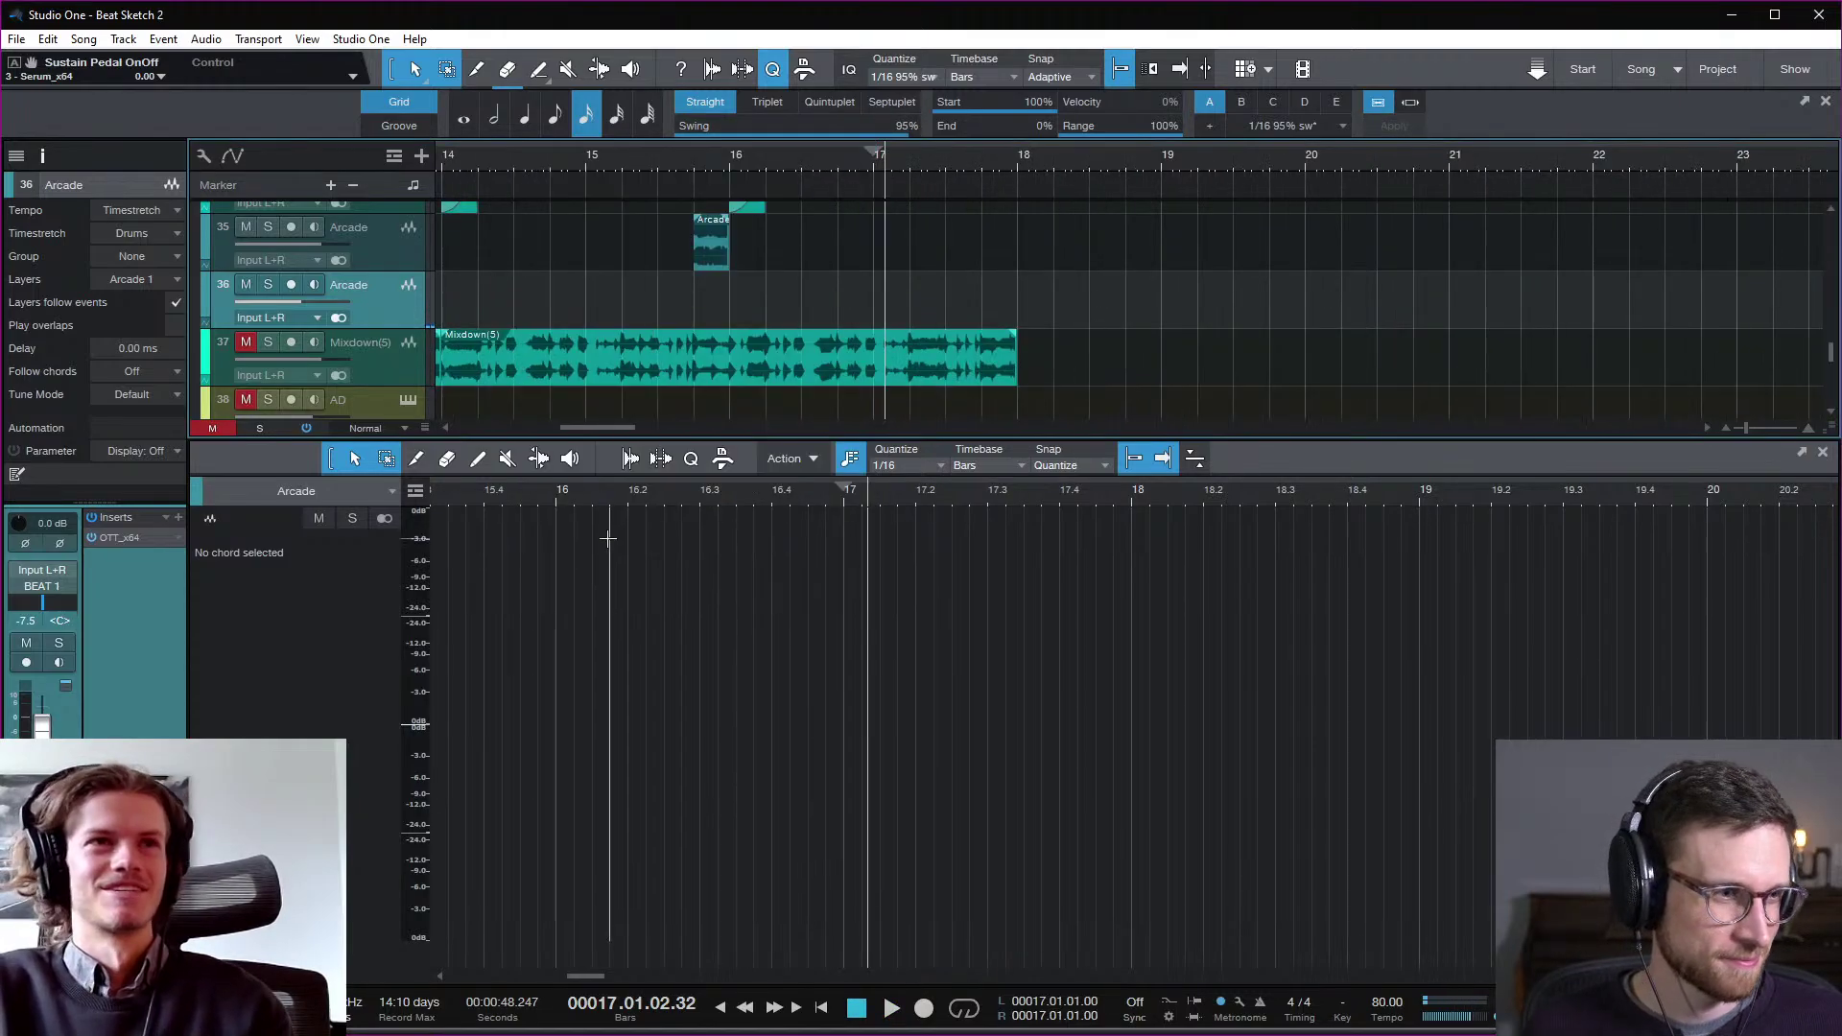
pyautogui.scroll(-3, 883, 250)
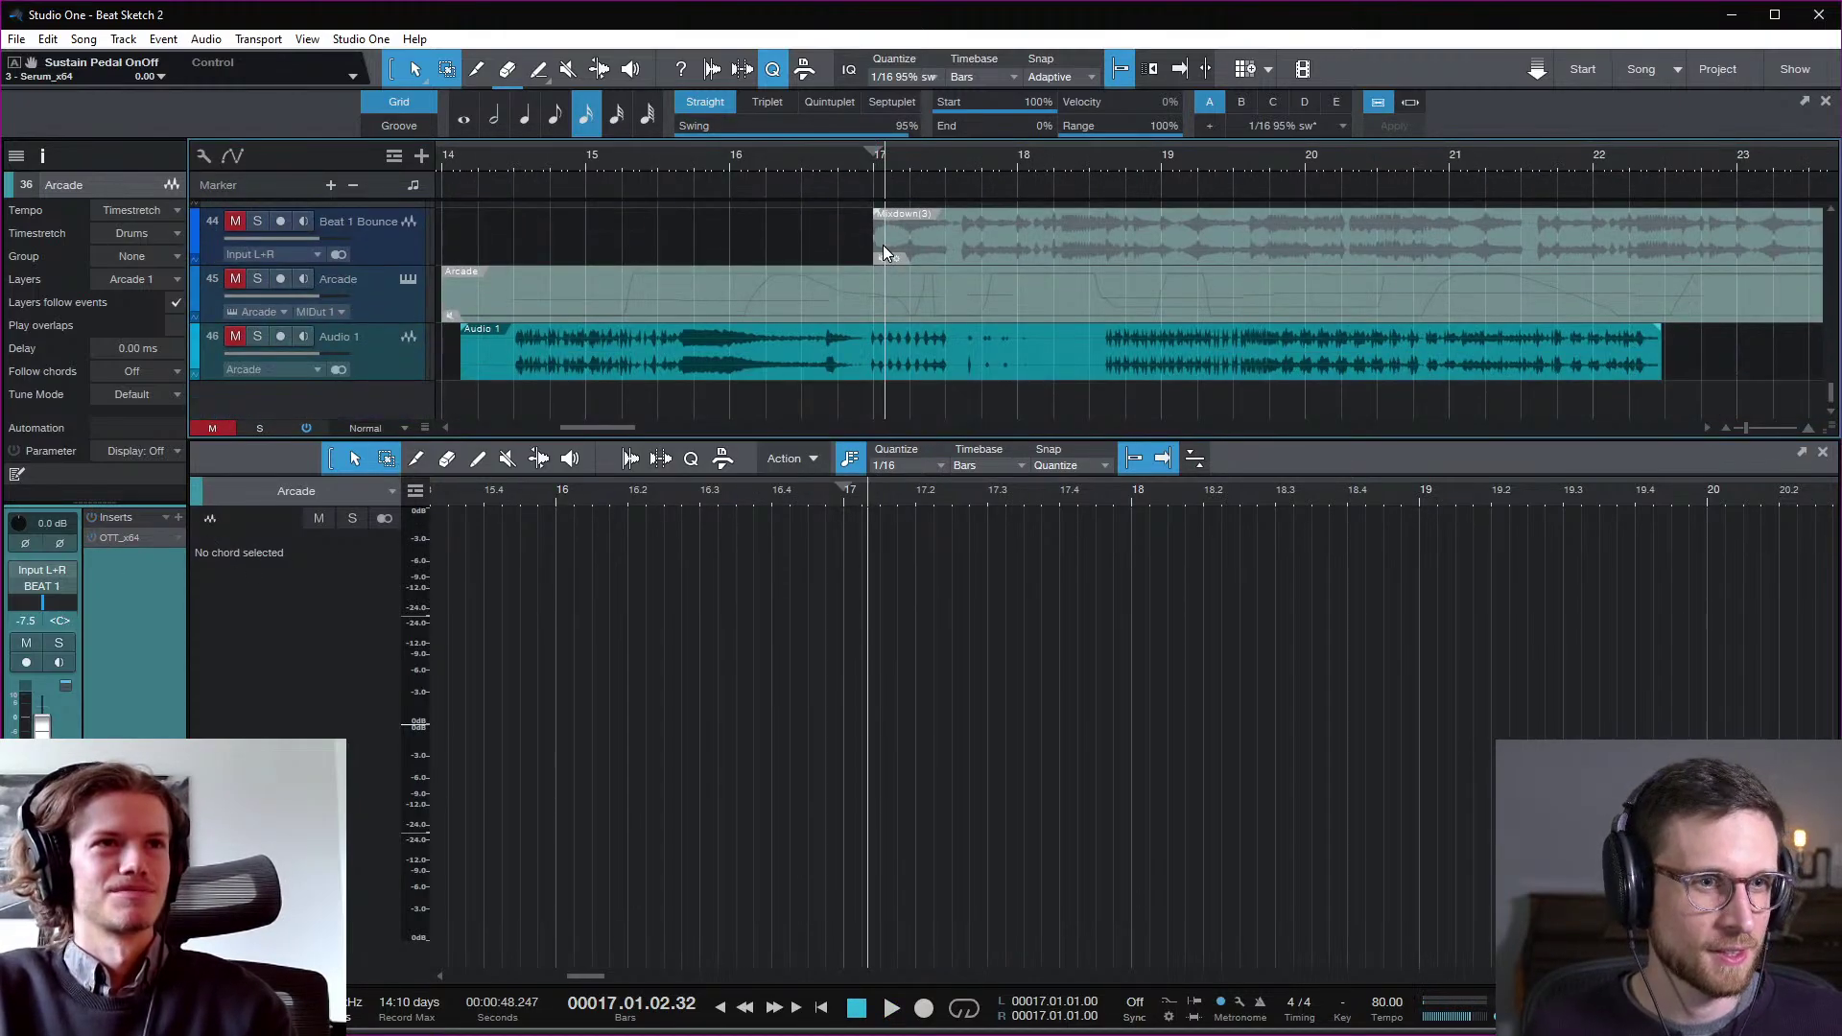
# Step: Solo the Audio 1 track 46 and audition its recording from about bar 18 through bar 29 for a usable sound
pyautogui.click(1095, 165)
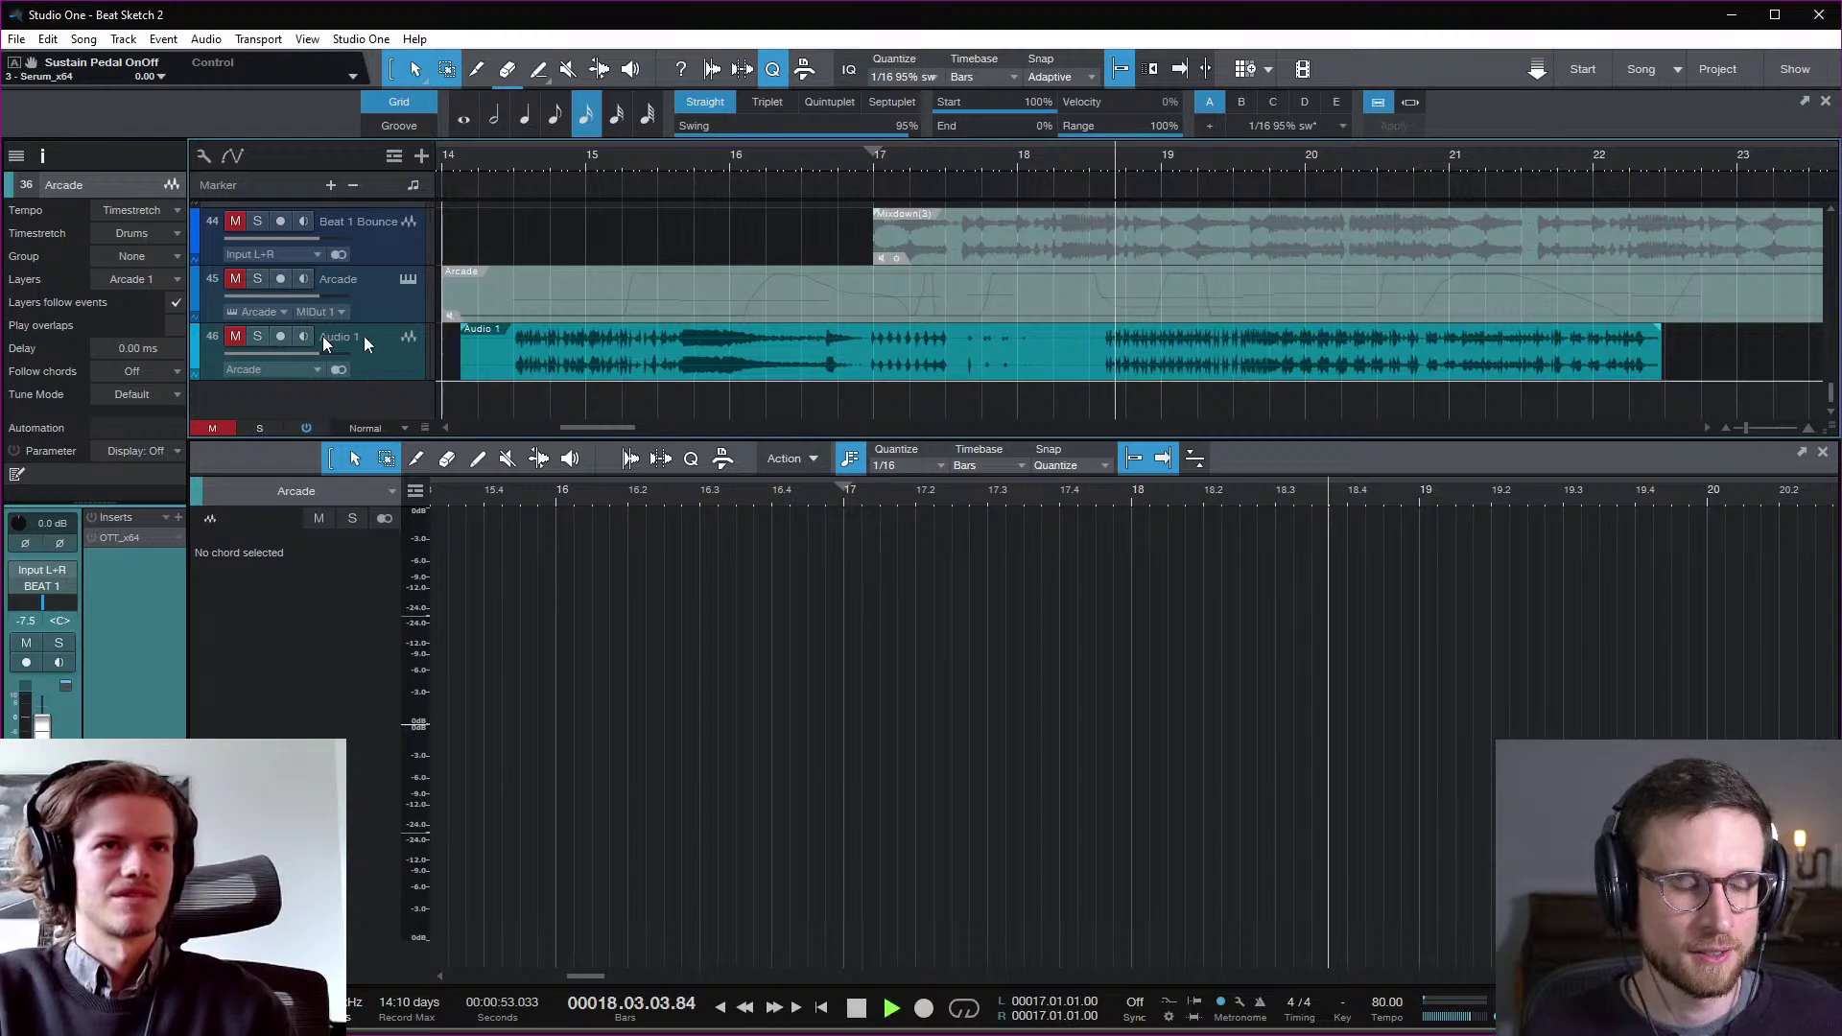
pyautogui.click(256, 336)
pyautogui.press('space')
pyautogui.press('space')
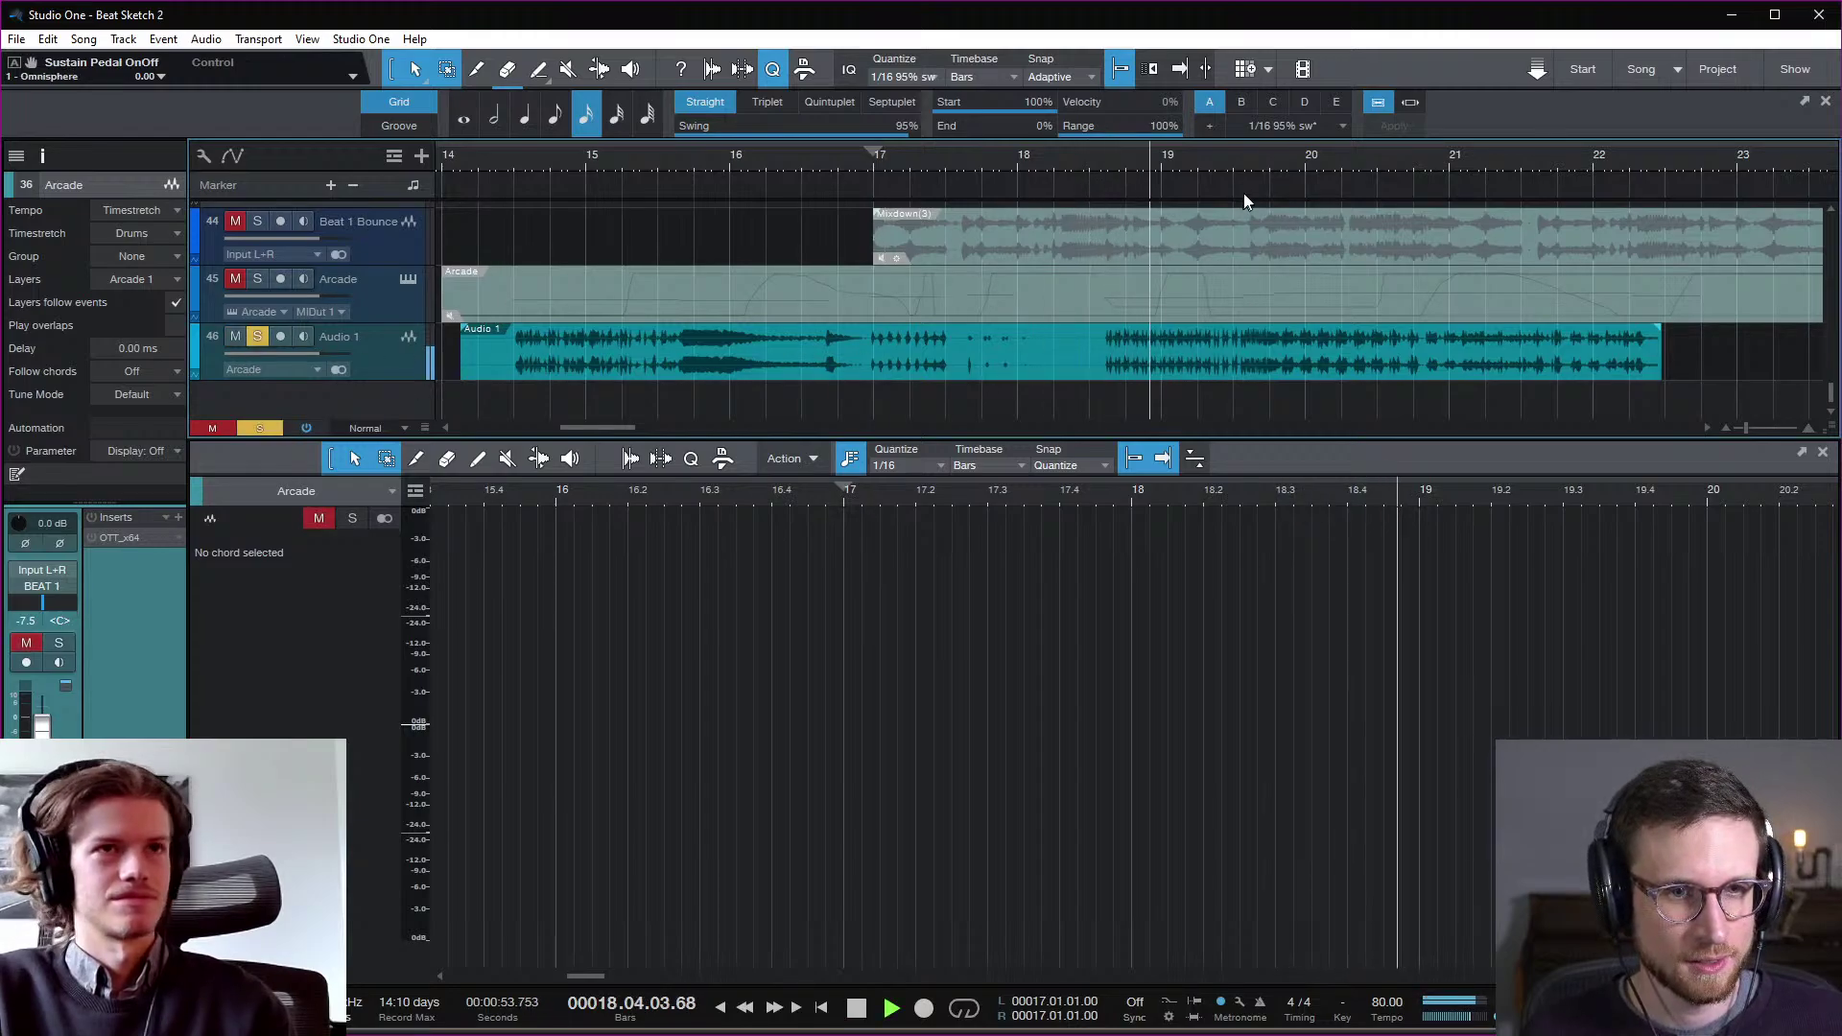
pyautogui.hscroll(4, 1392, 288)
pyautogui.click(1512, 140)
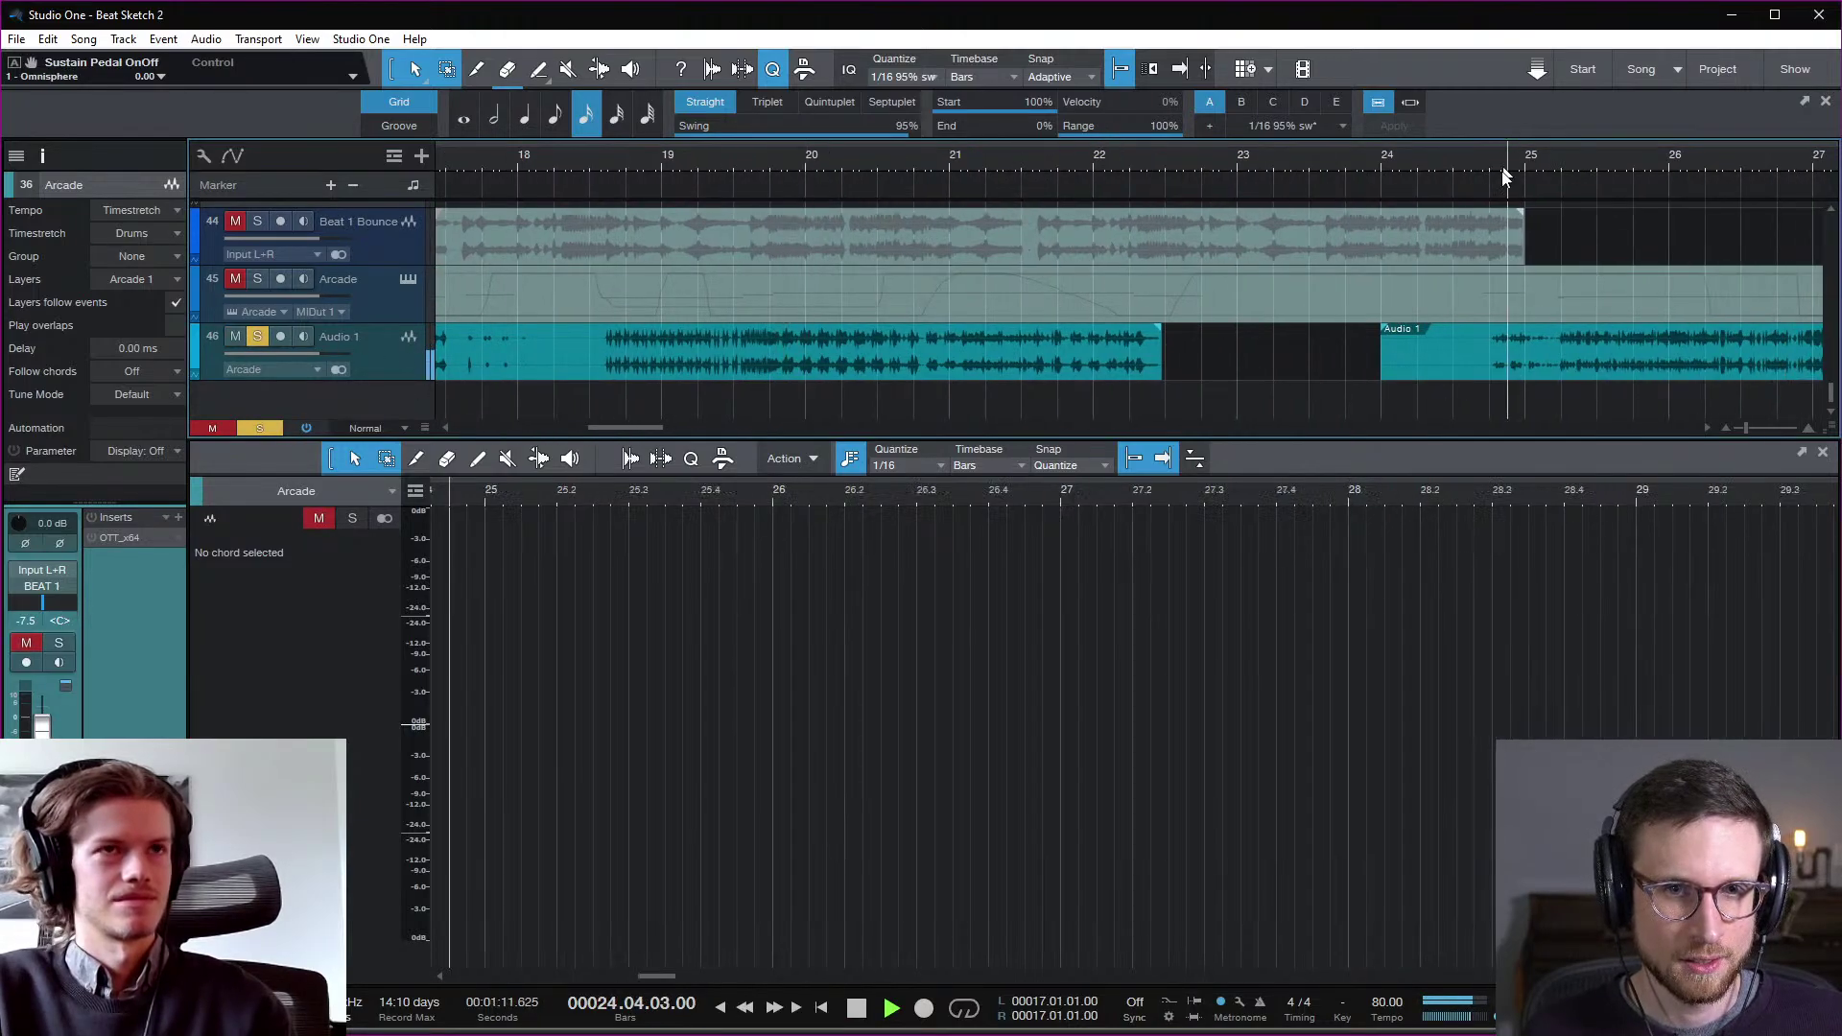
pyautogui.hscroll(4, 1465, 315)
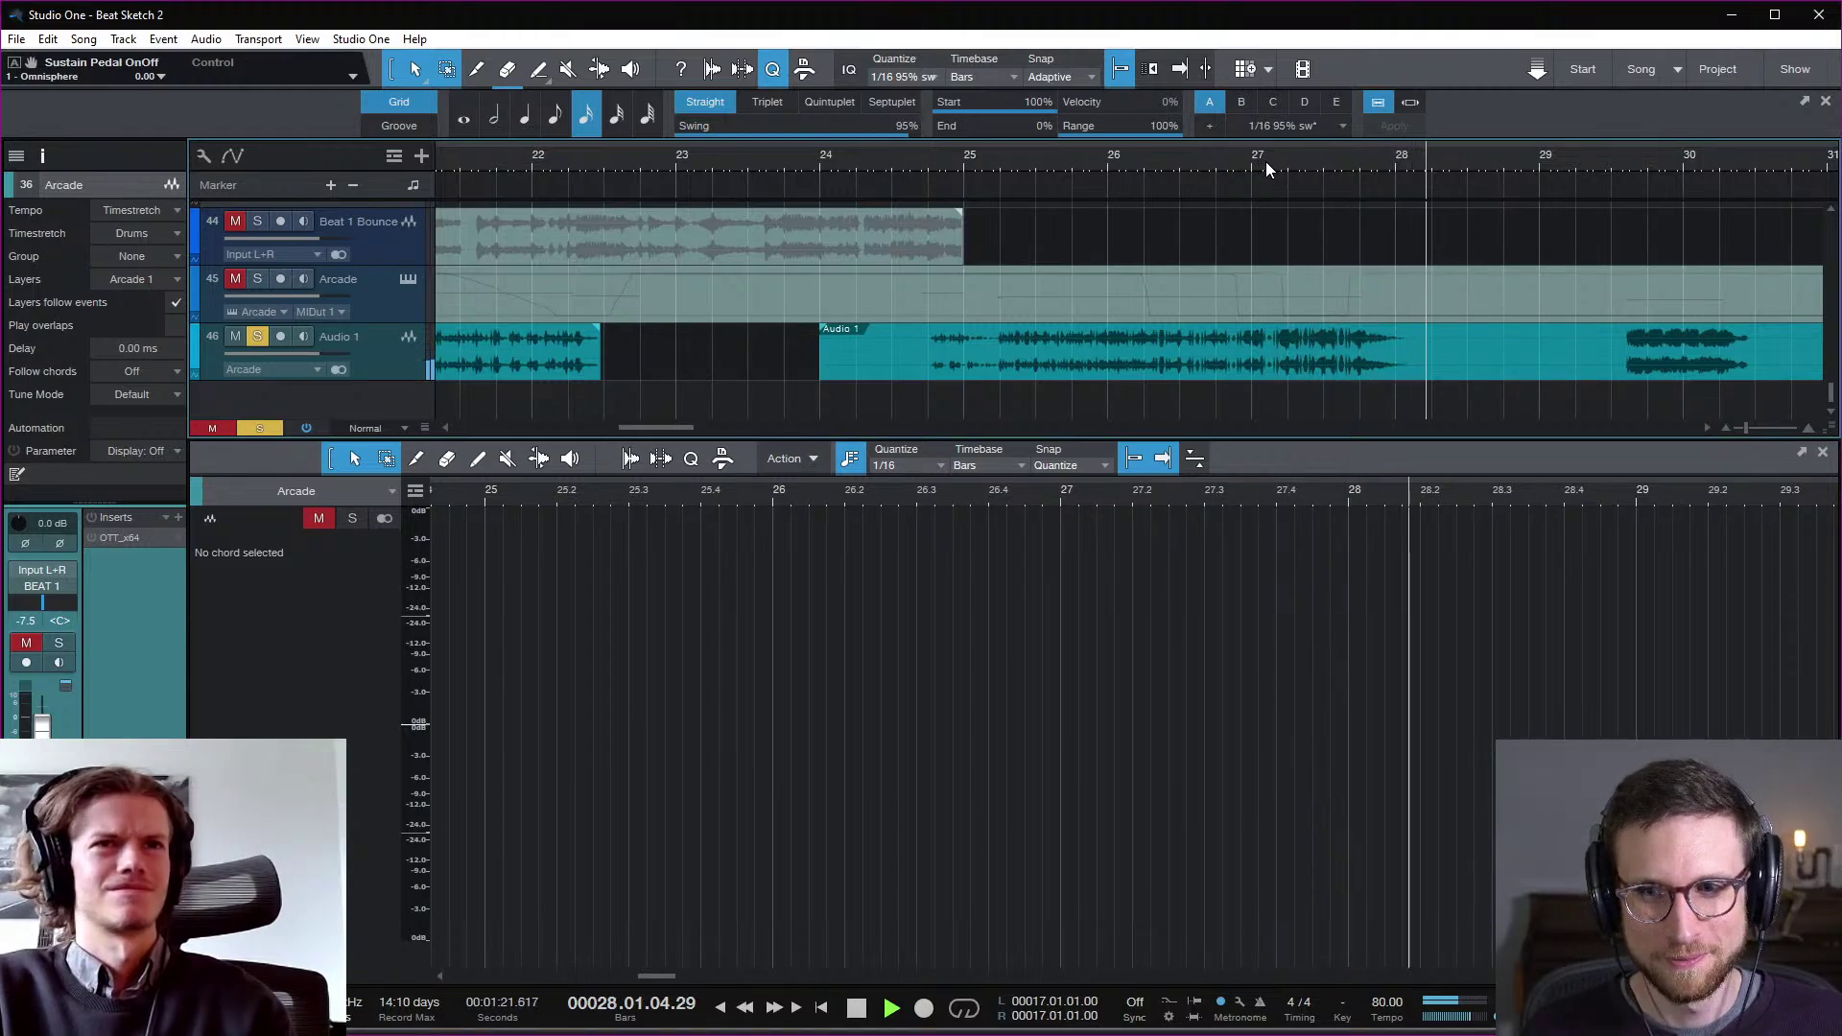
pyautogui.click(1612, 165)
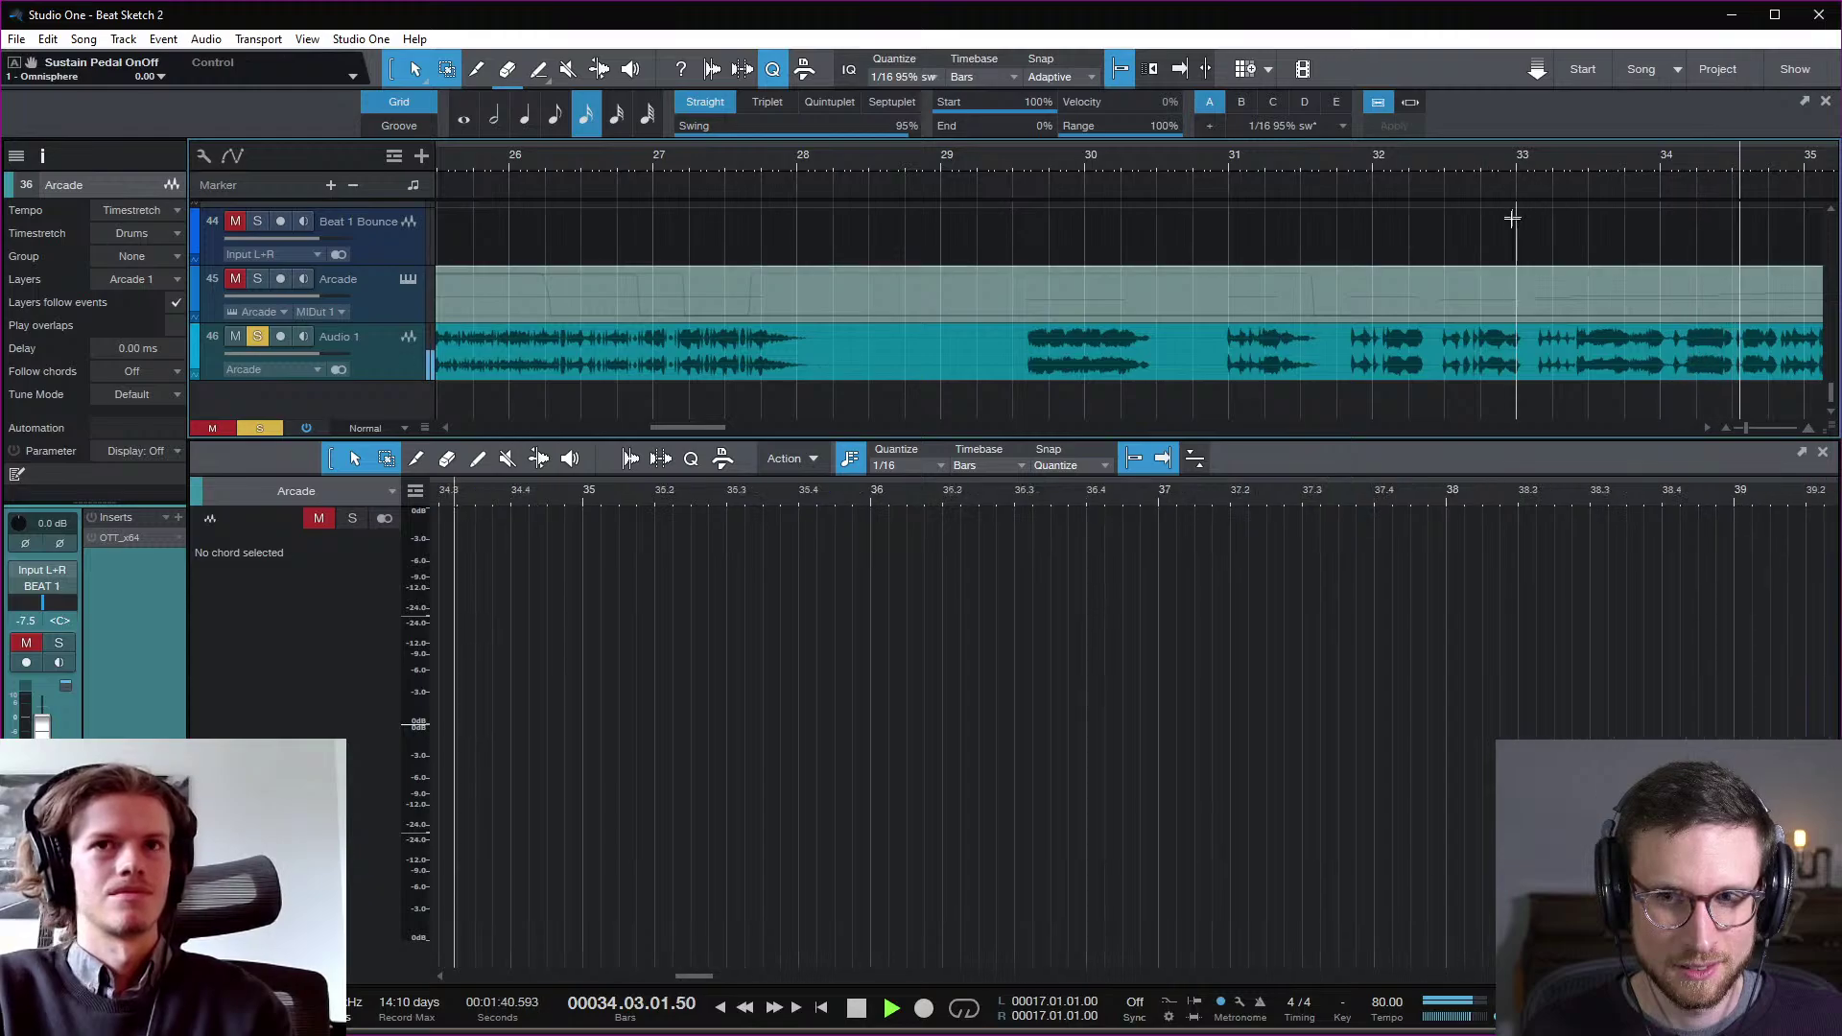
# Step: Continue auditioning the soloed Audio 1 recording between bars 34 and 48, replaying the passage around 44.4
pyautogui.hscroll(4, 1487, 244)
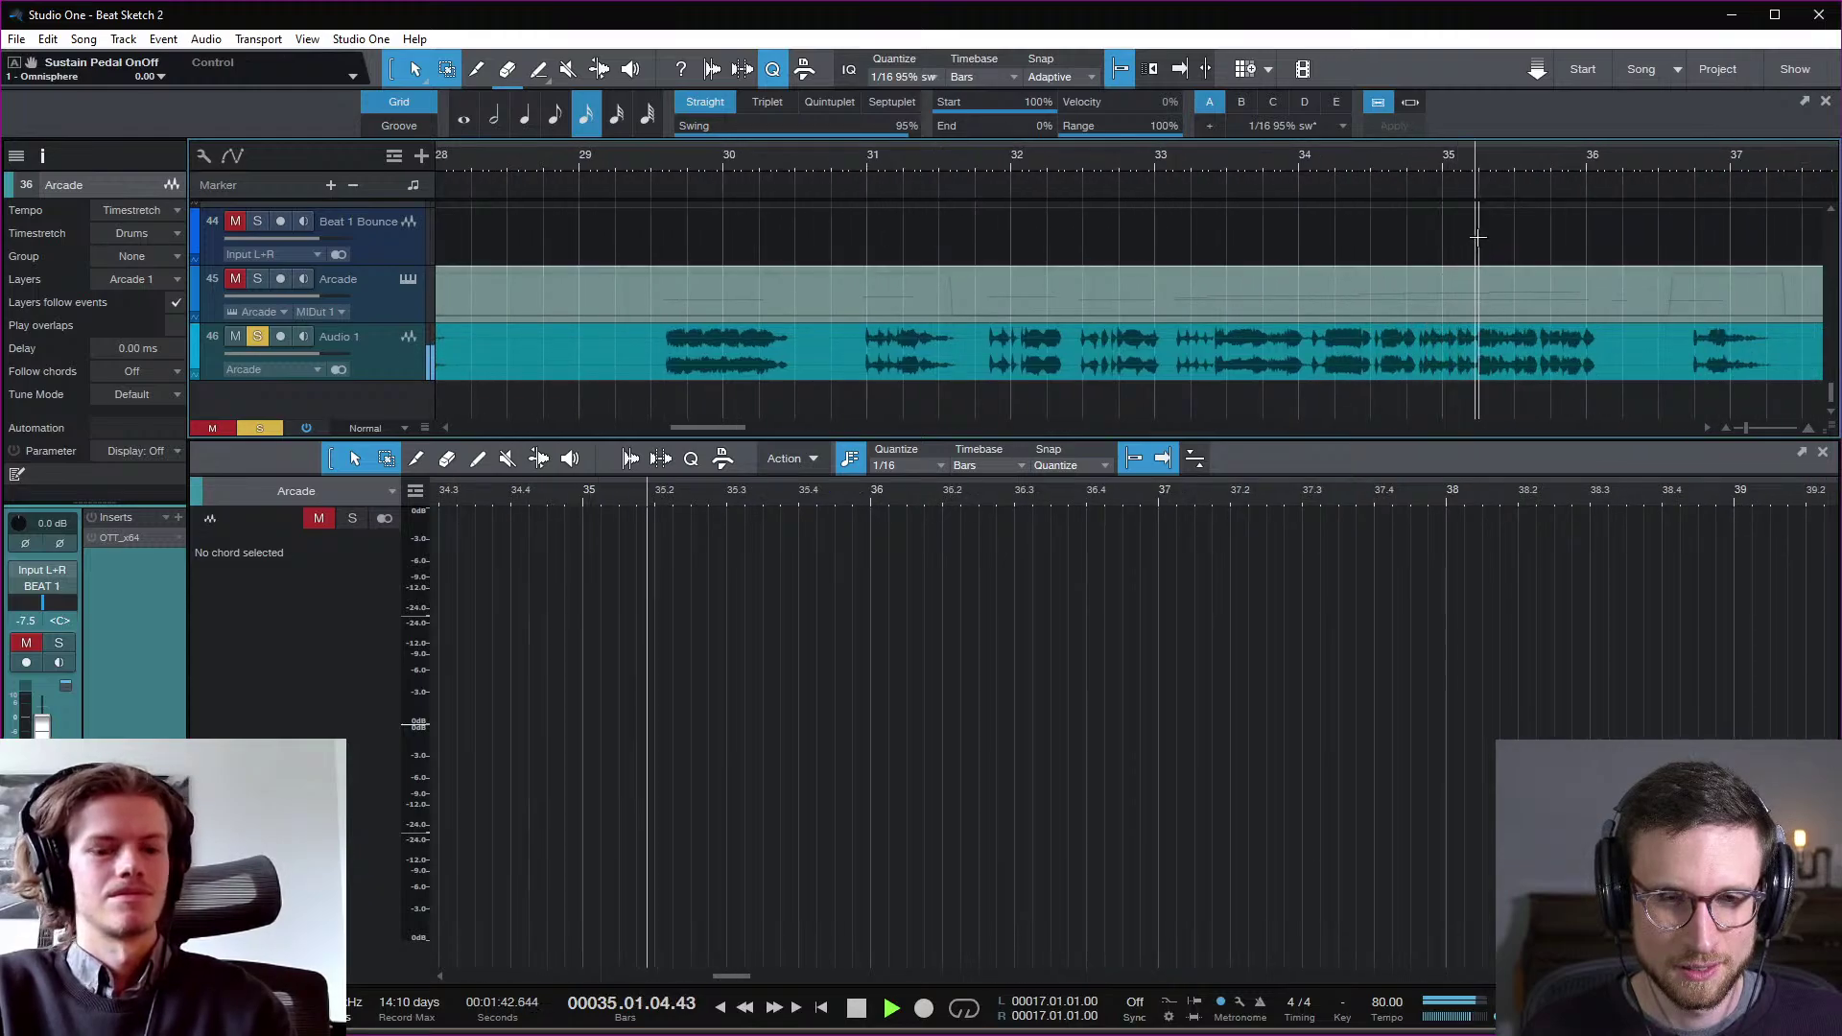
pyautogui.hscroll(2, 1478, 238)
pyautogui.hscroll(3, 1478, 237)
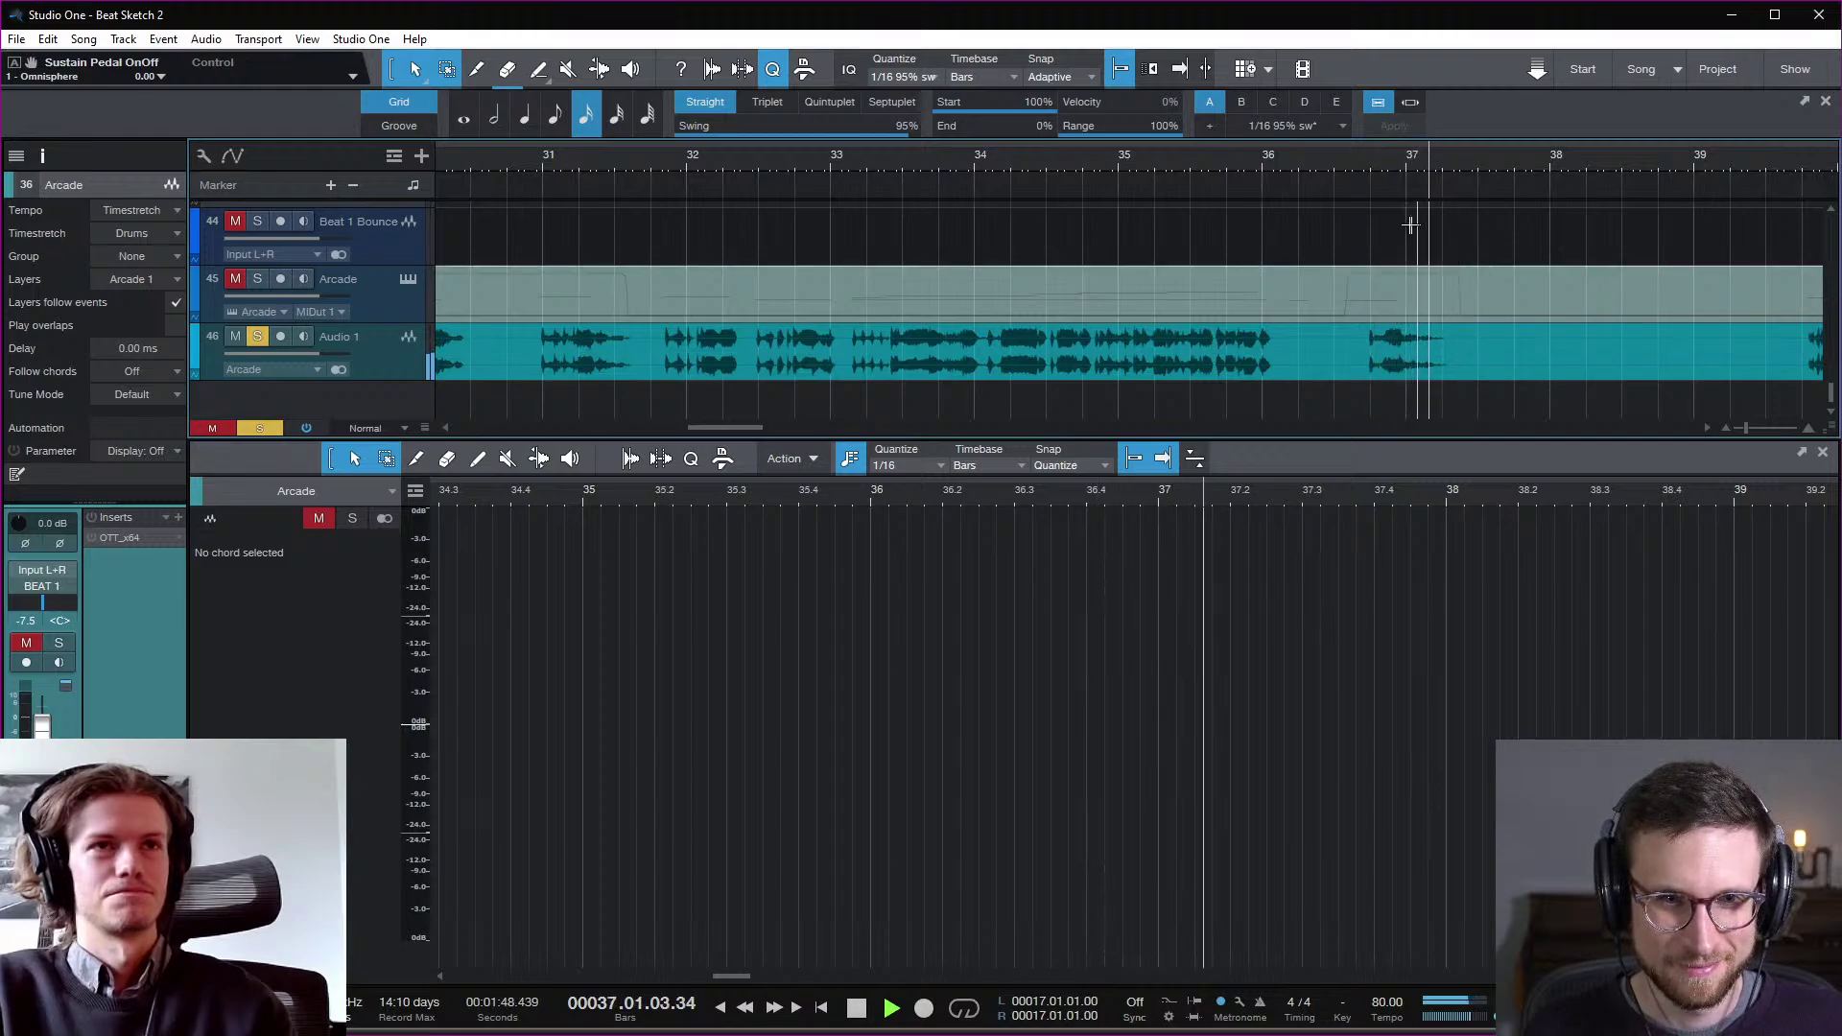
pyautogui.click(1367, 157)
pyautogui.hscroll(3, 1395, 203)
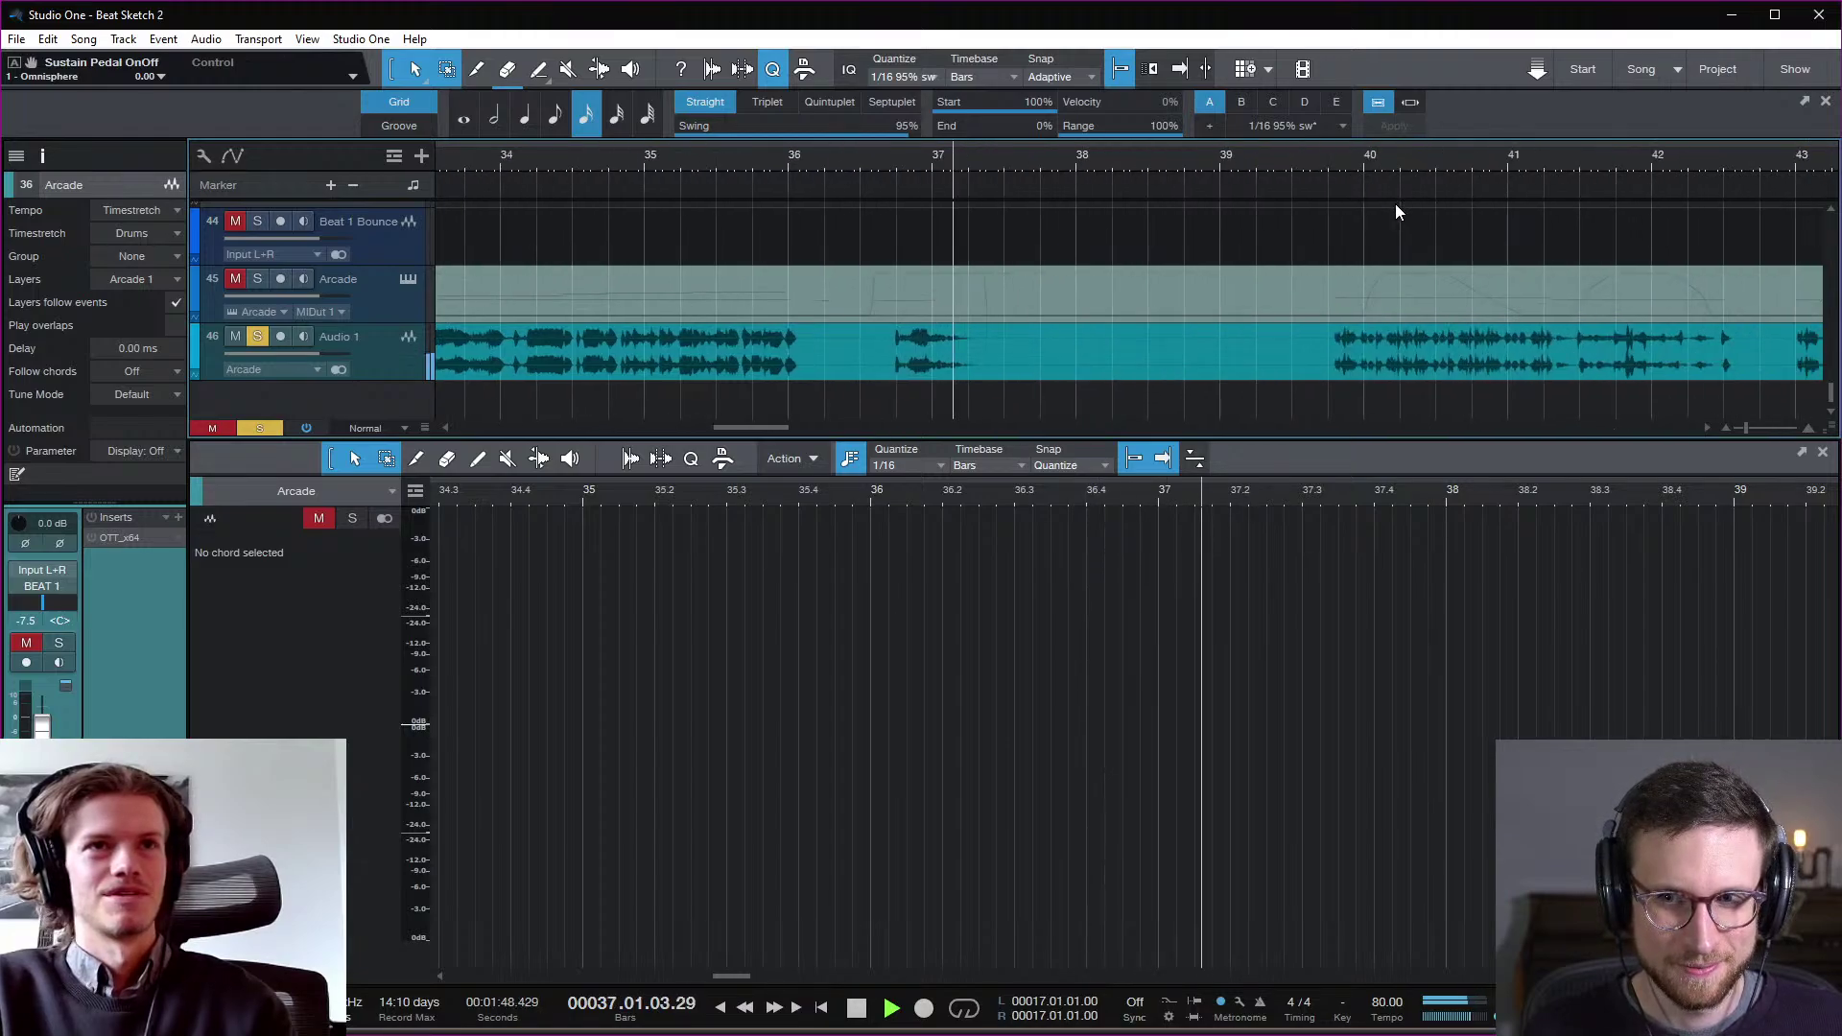
pyautogui.click(1322, 159)
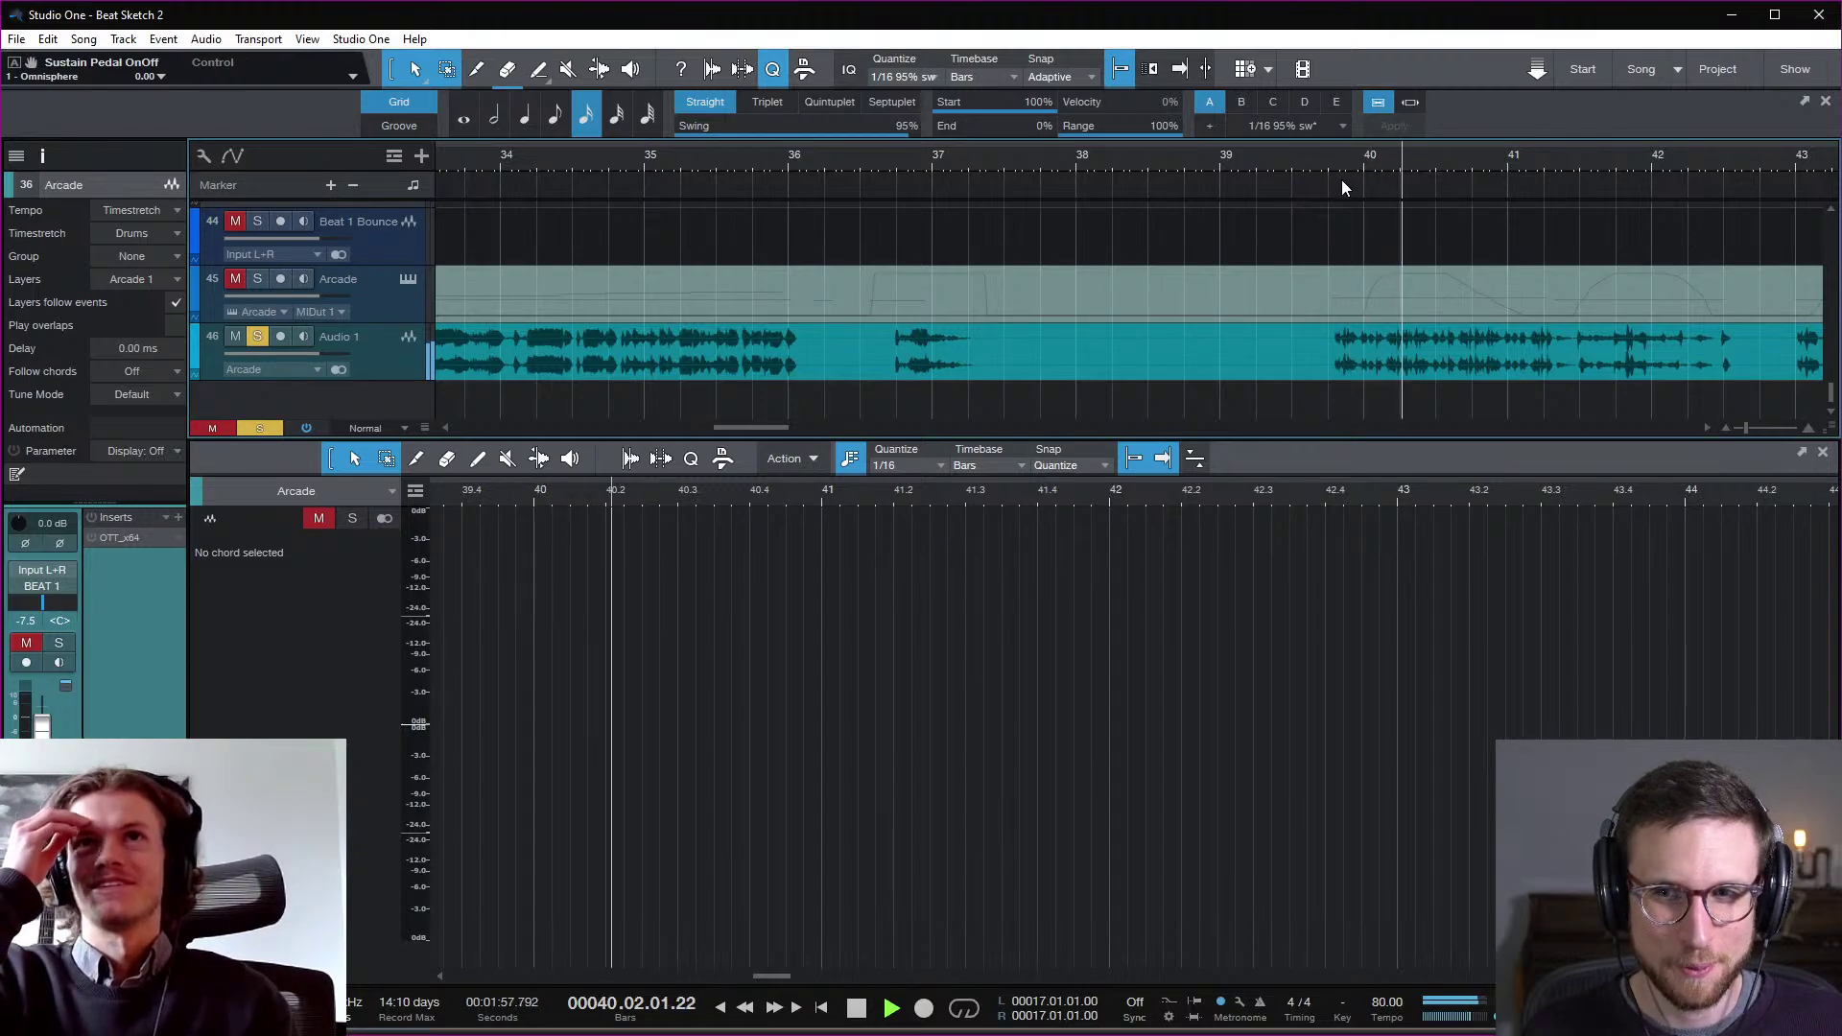
pyautogui.hscroll(2, 1460, 235)
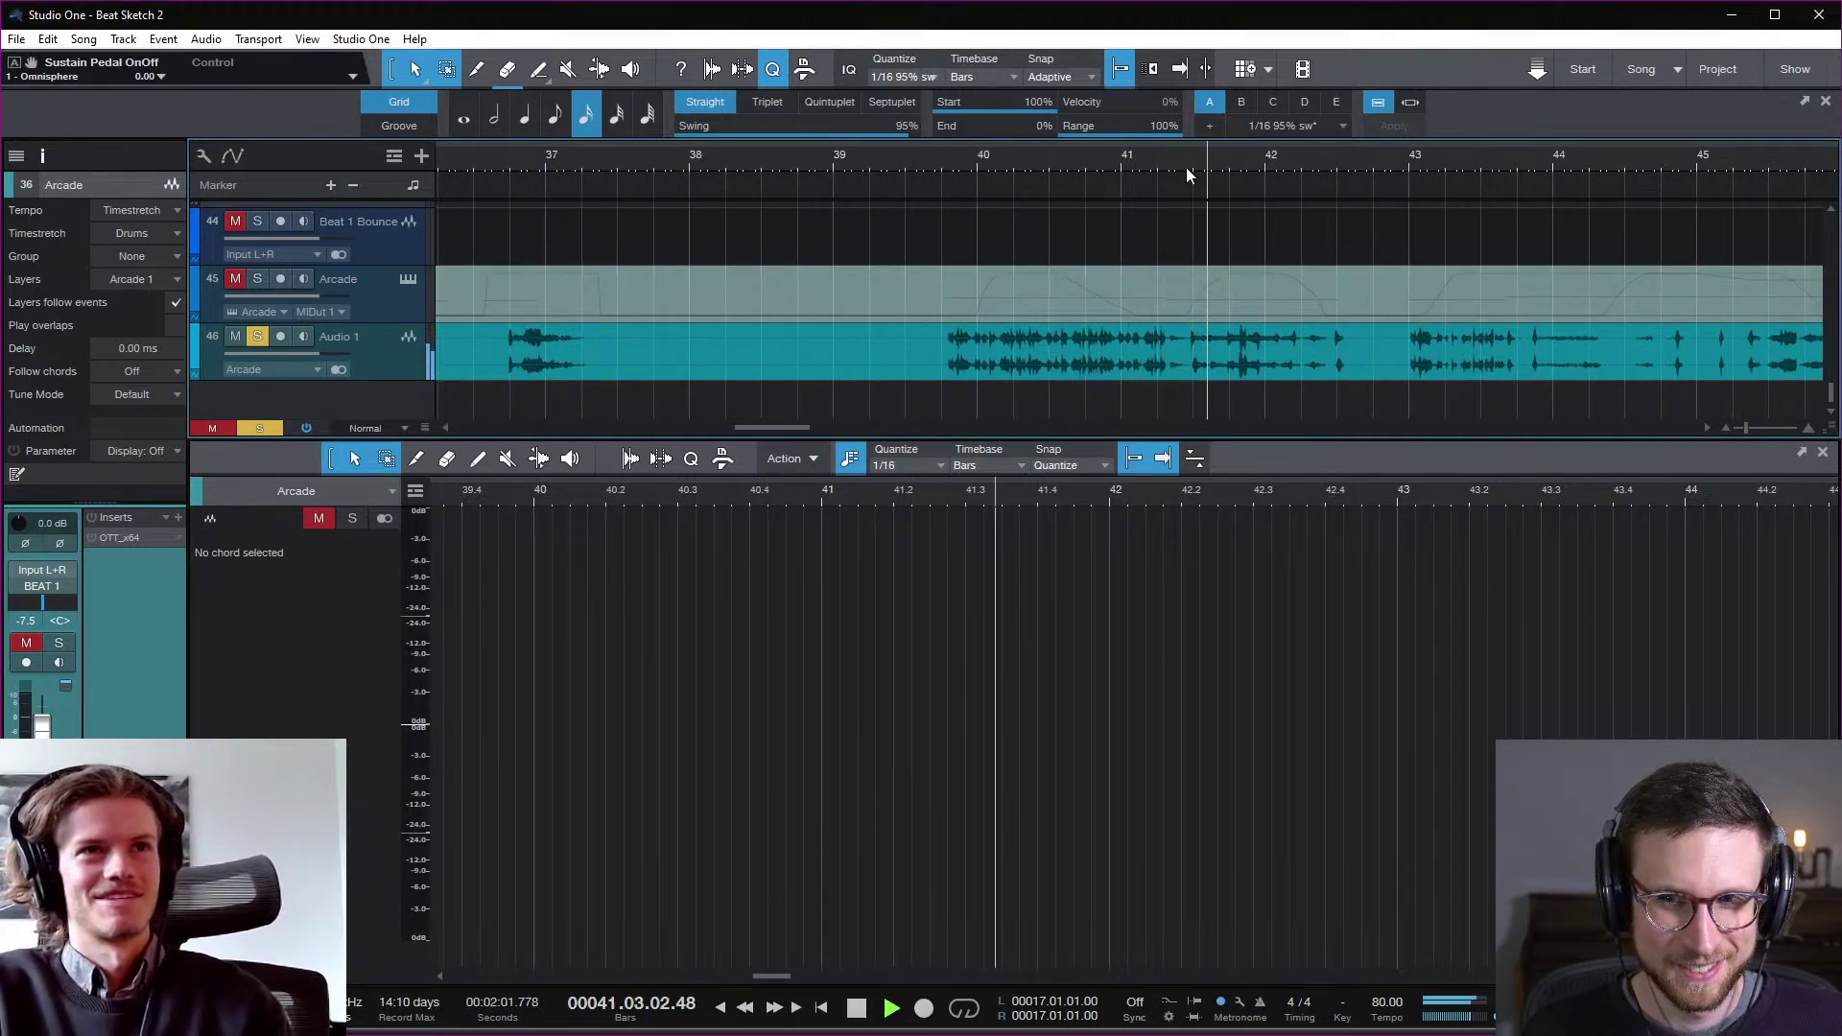
pyautogui.click(1403, 163)
pyautogui.click(1531, 173)
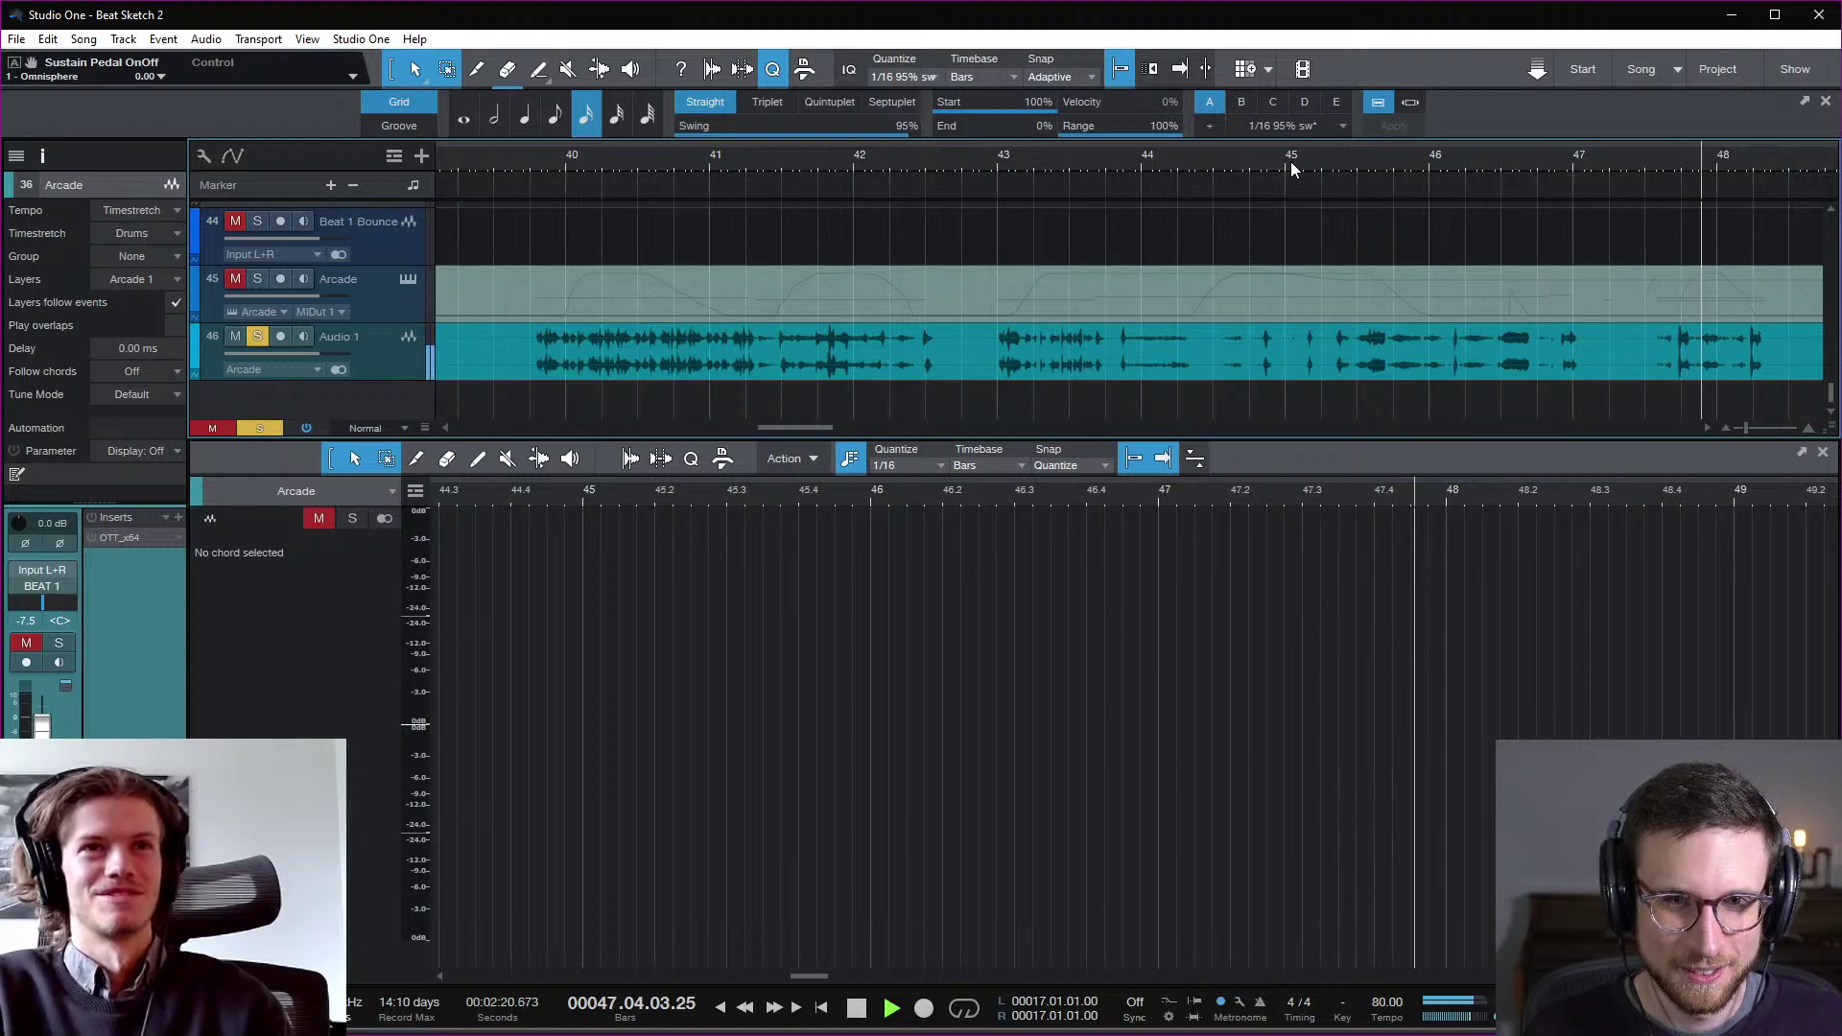
pyautogui.press('space')
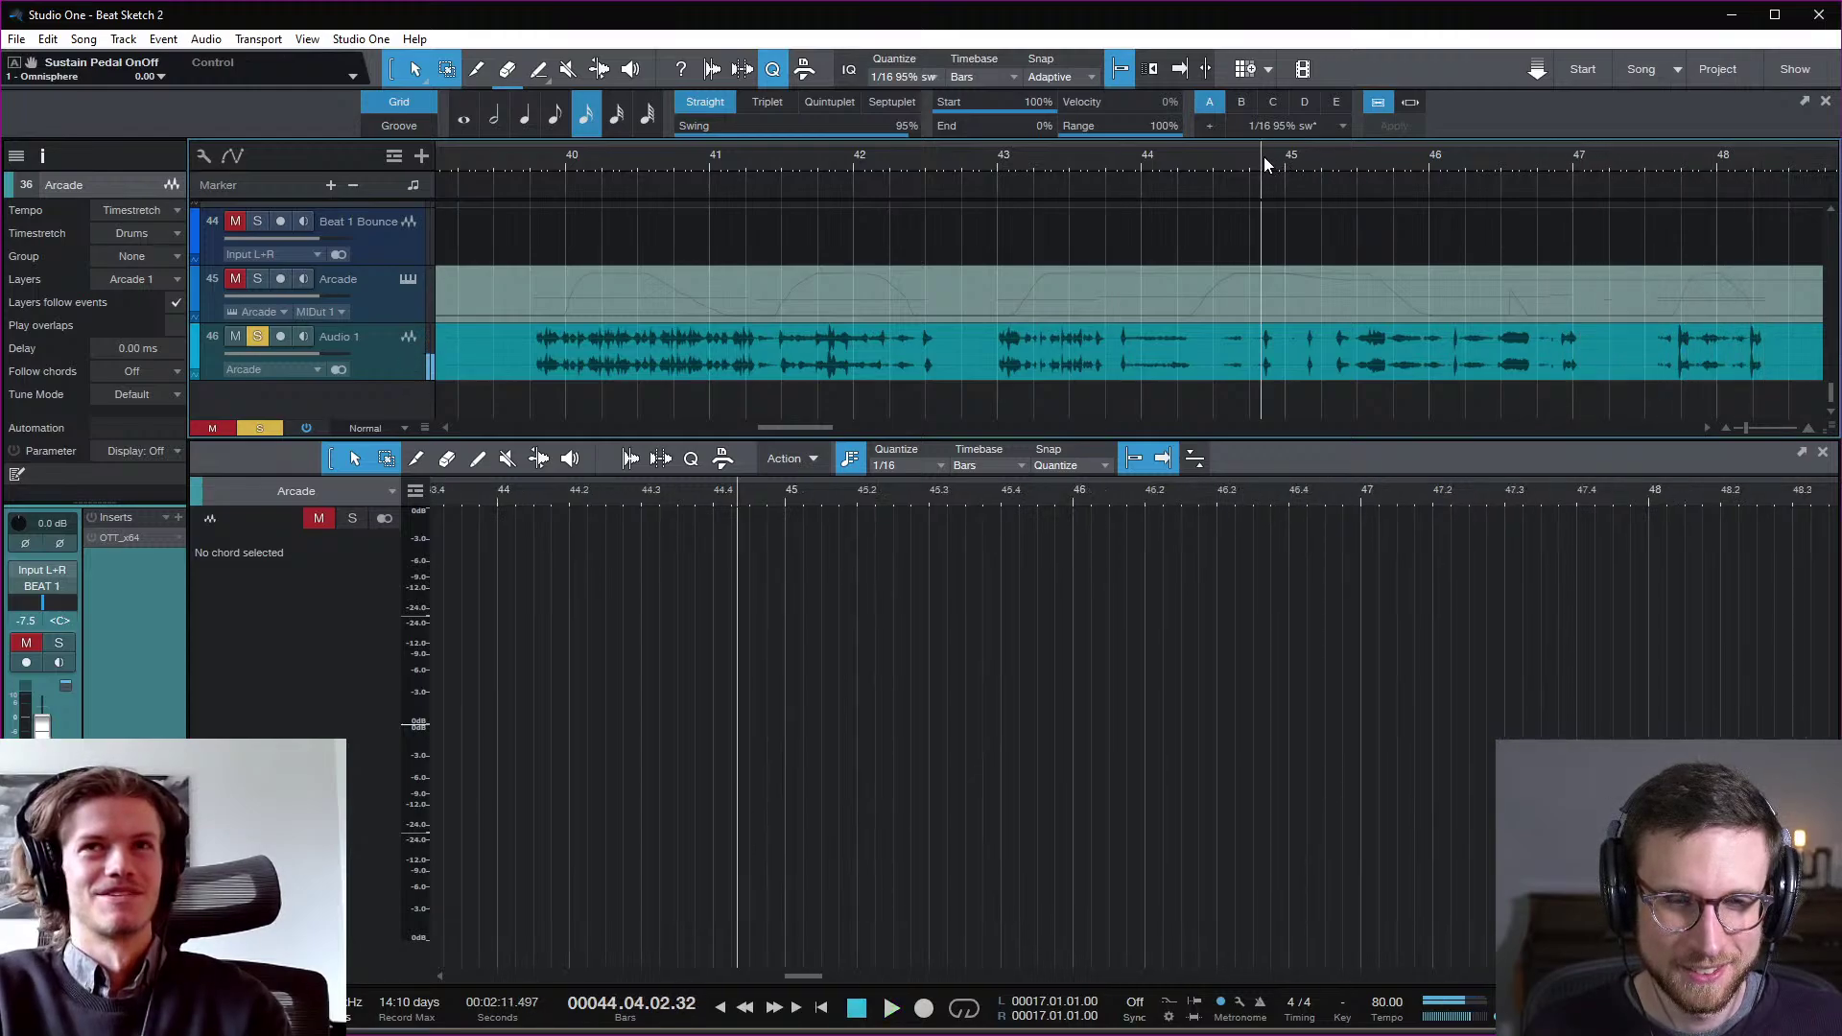
pyautogui.press('space')
pyautogui.press('space')
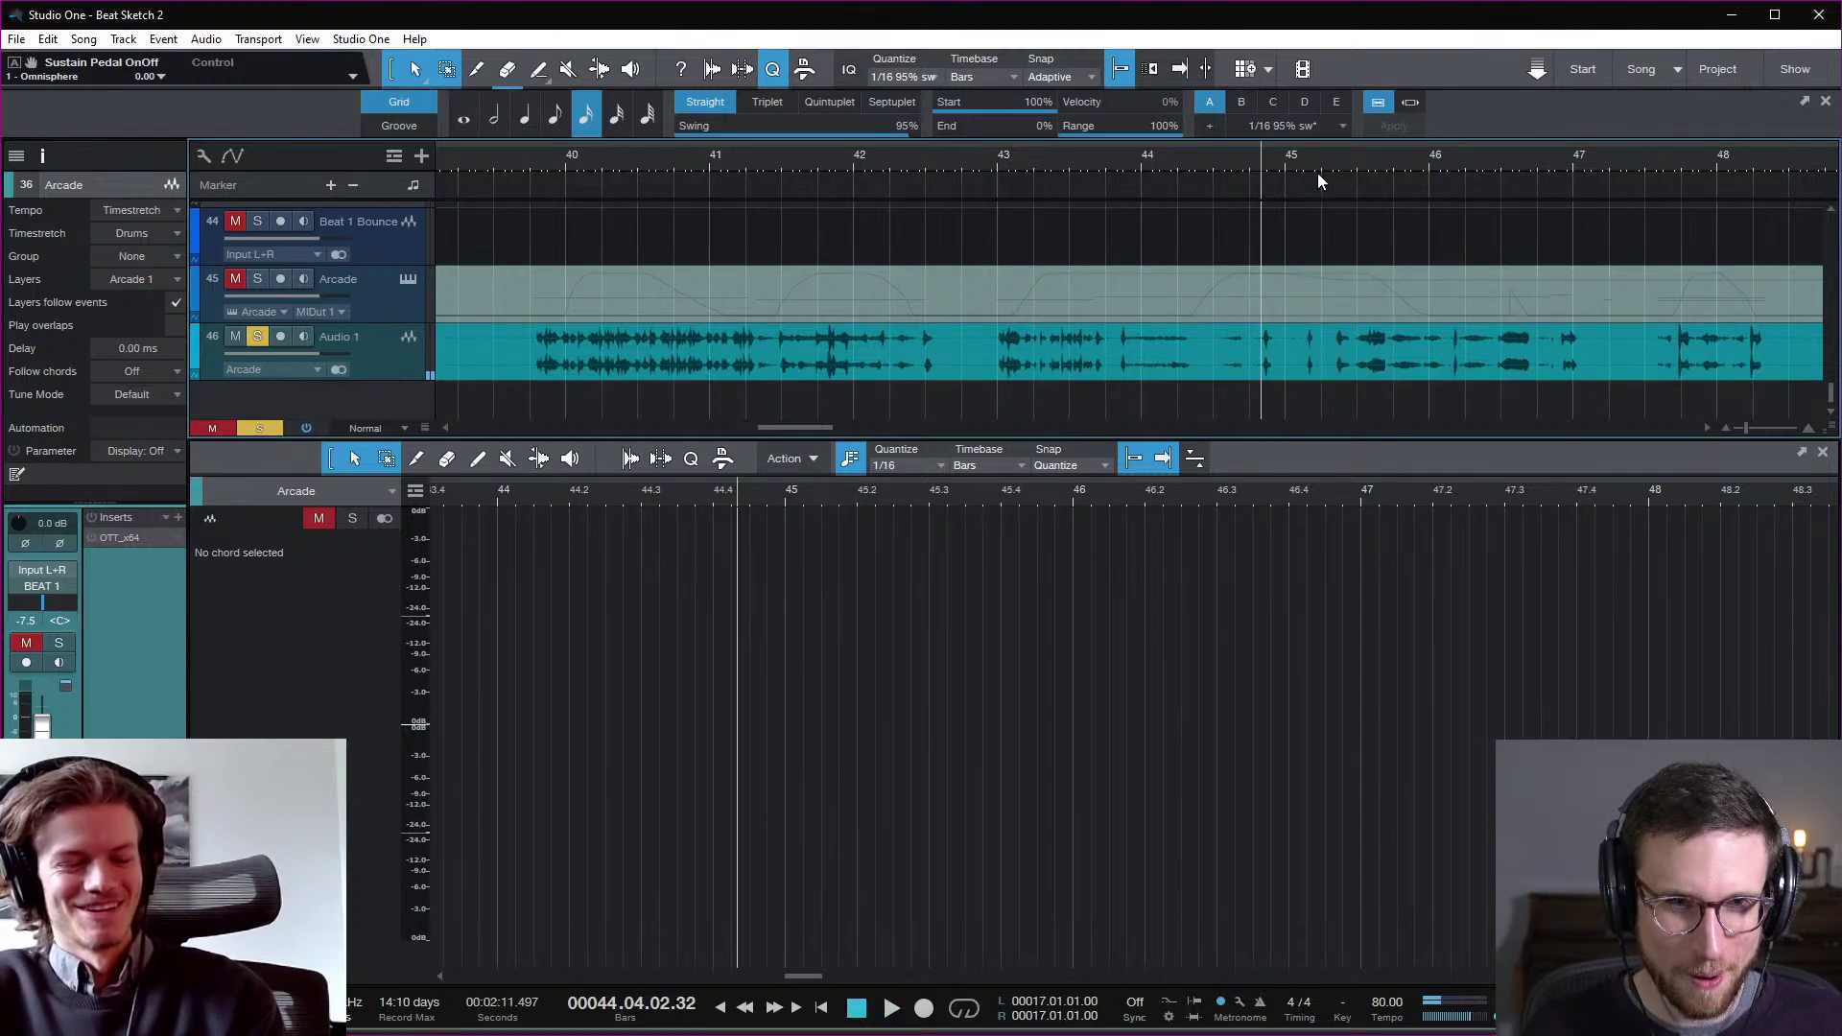
# Step: Cut the short hit out of the Audio 1 clip on track 46 by splitting it at 45.1.3 and 45.2
pyautogui.moveTo(1311, 160); pyautogui.dragTo(1065, 281)
pyautogui.click(941, 339)
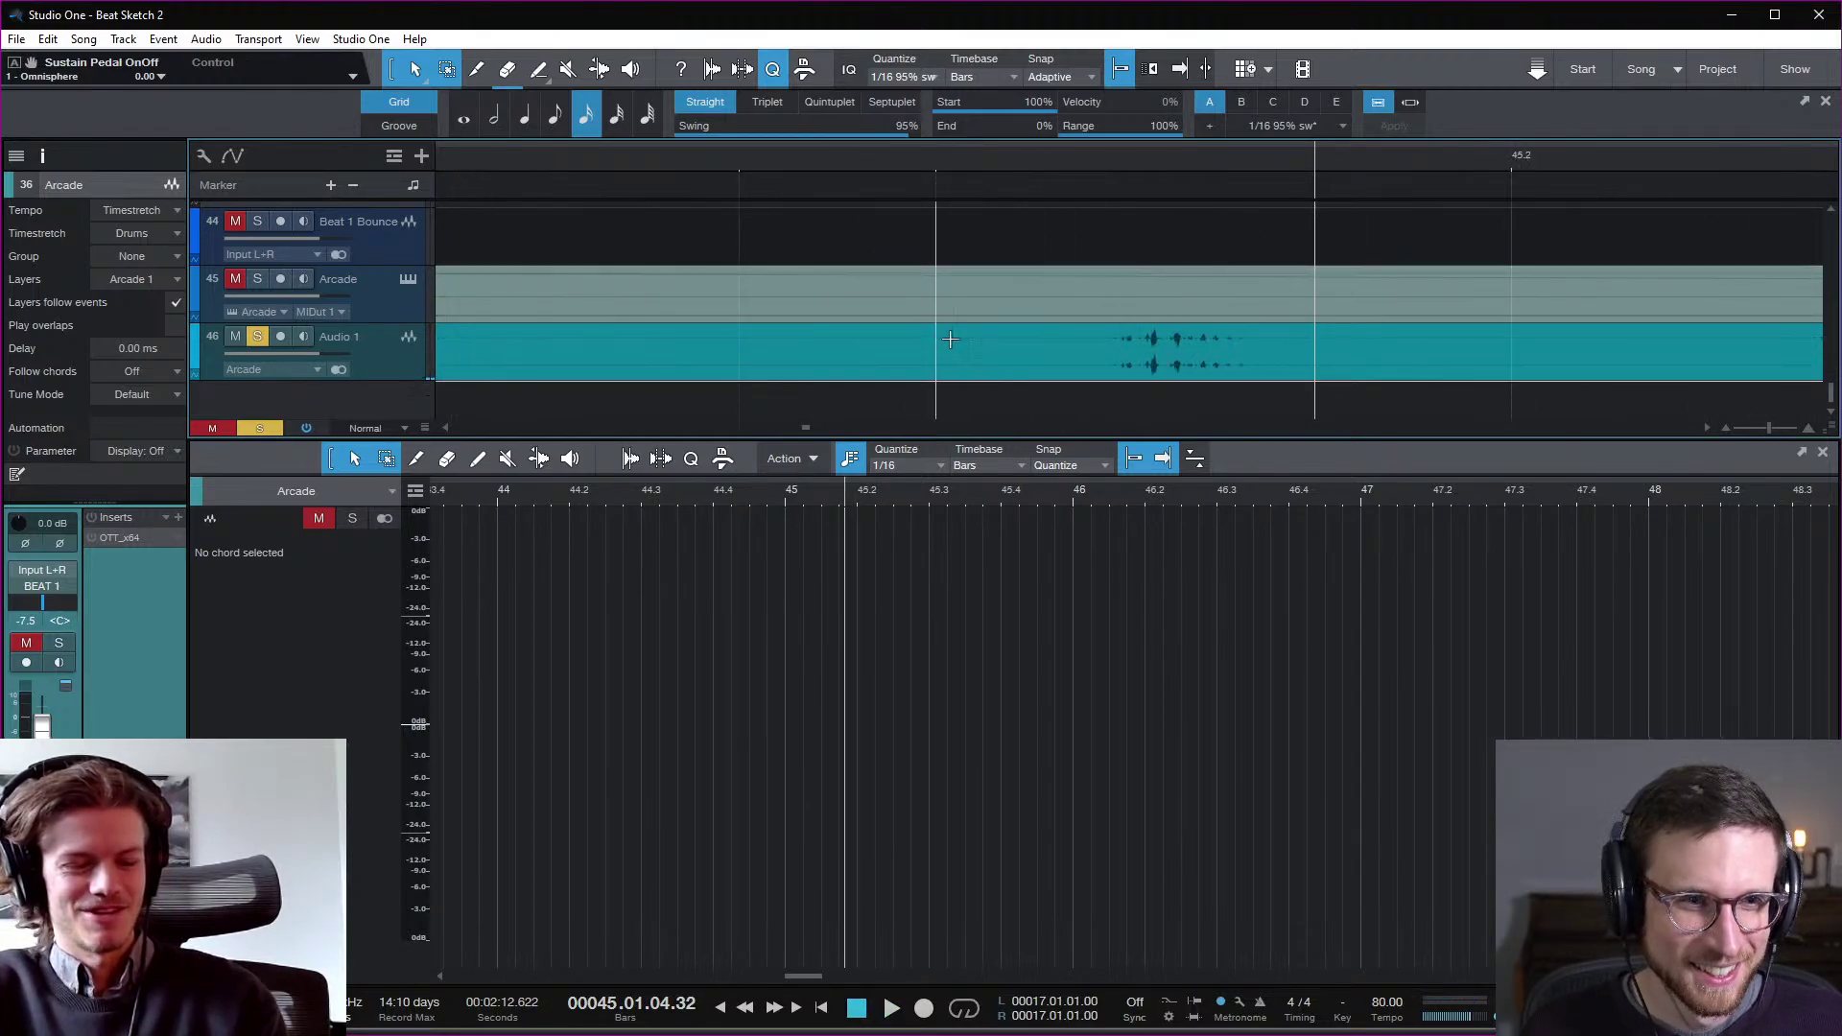
pyautogui.click(1513, 356)
pyautogui.click(936, 350)
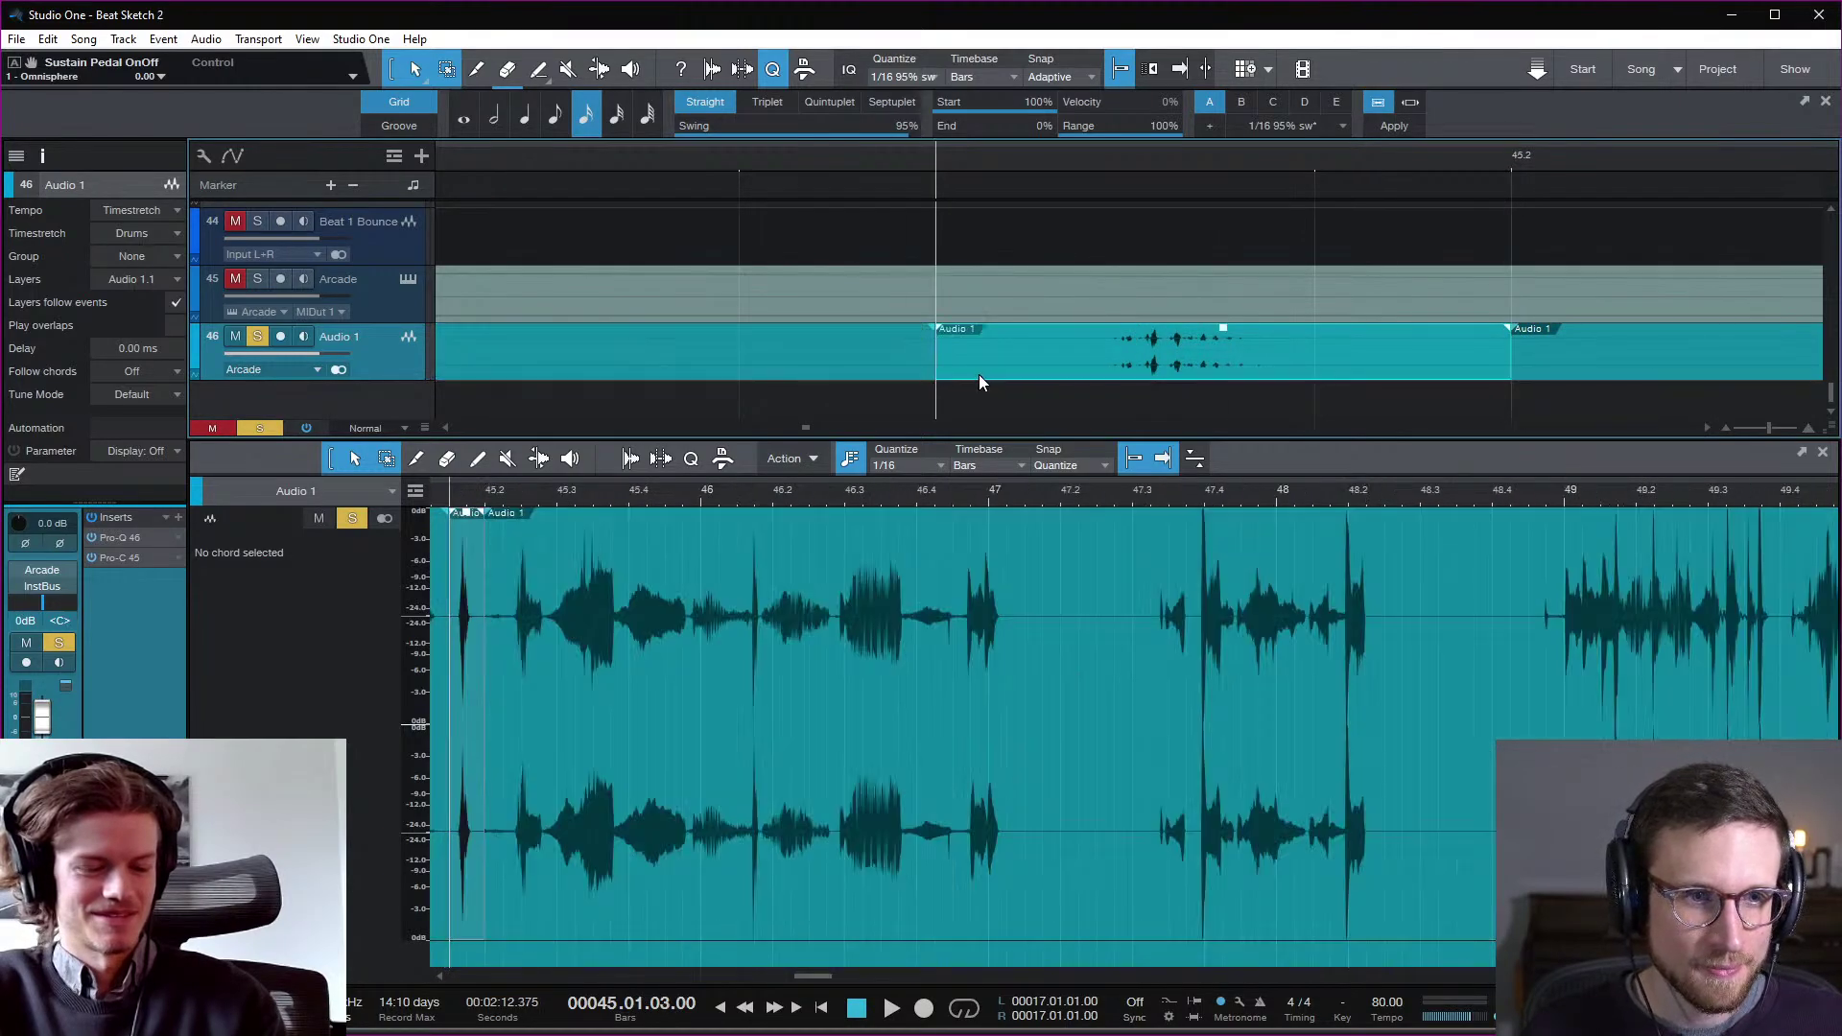
# Step: Move the cut Audio 1 slice up to Arcade track 36, keeping it at bar 45
pyautogui.press('w')
pyautogui.press('w')
pyautogui.press('w')
pyautogui.press('w')
pyautogui.press('w')
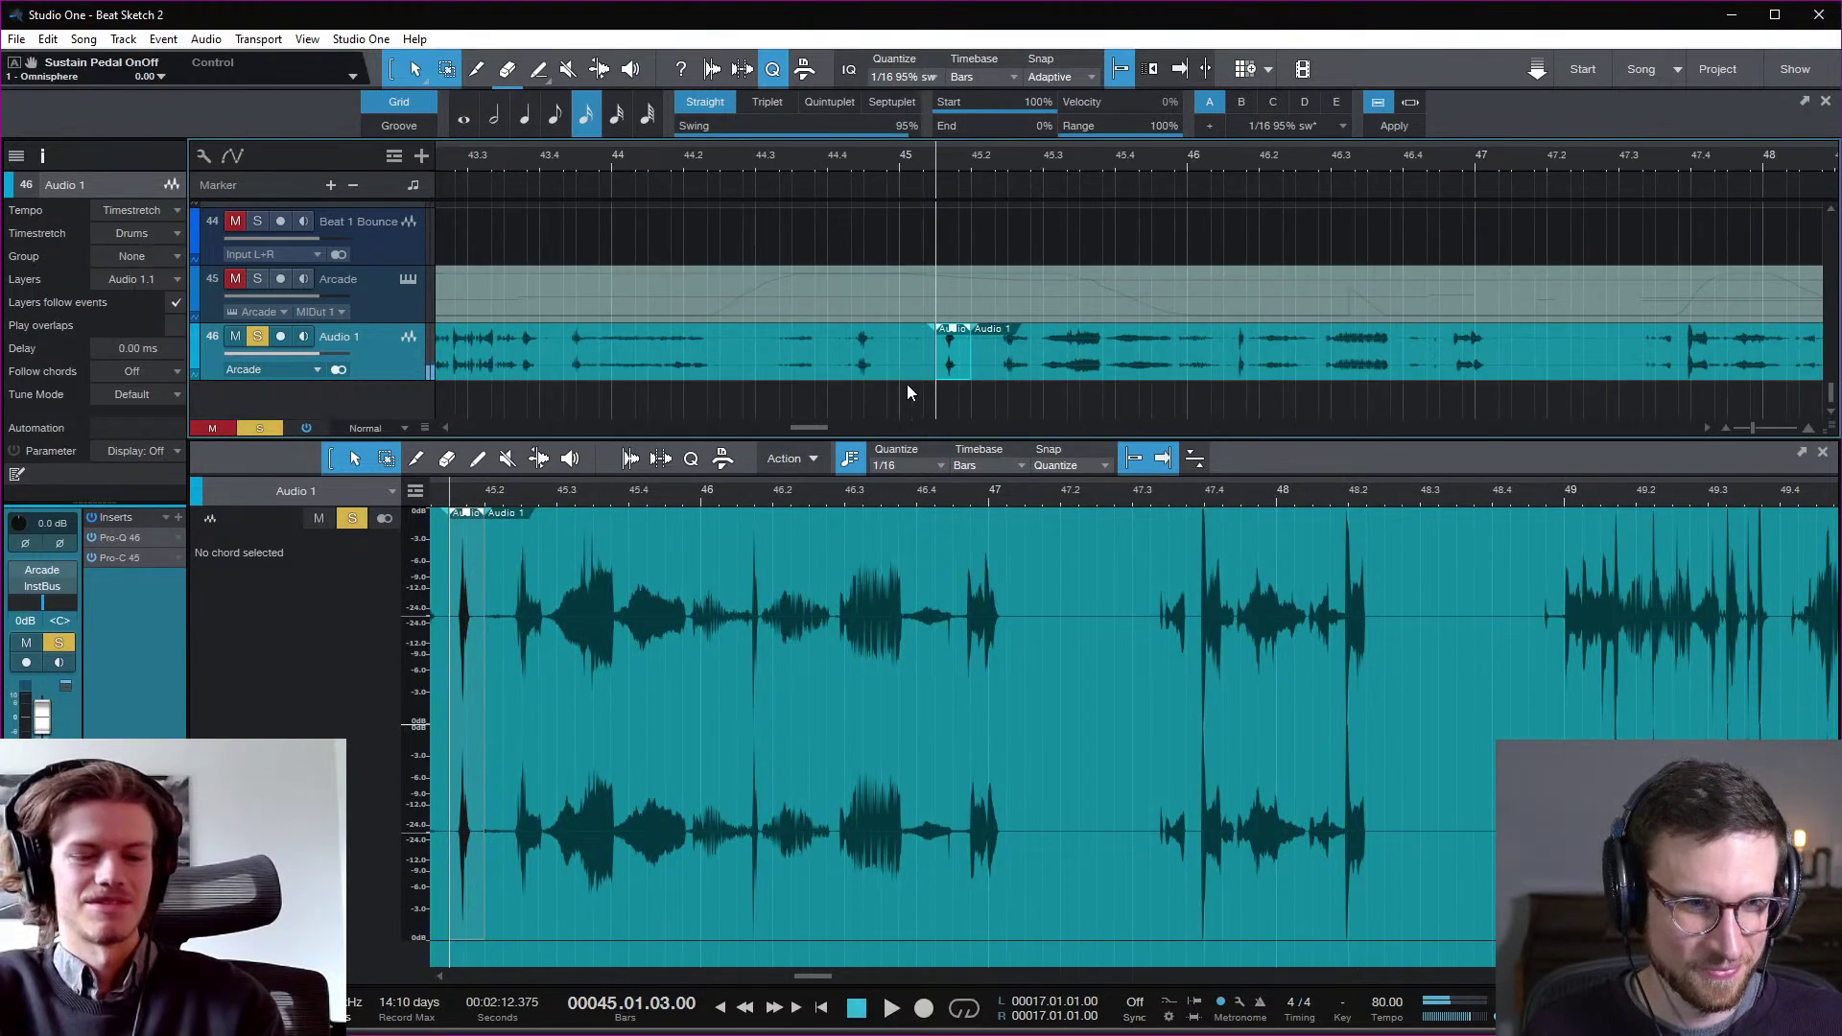
pyautogui.scroll(3, 947, 365)
pyautogui.scroll(-1, 947, 366)
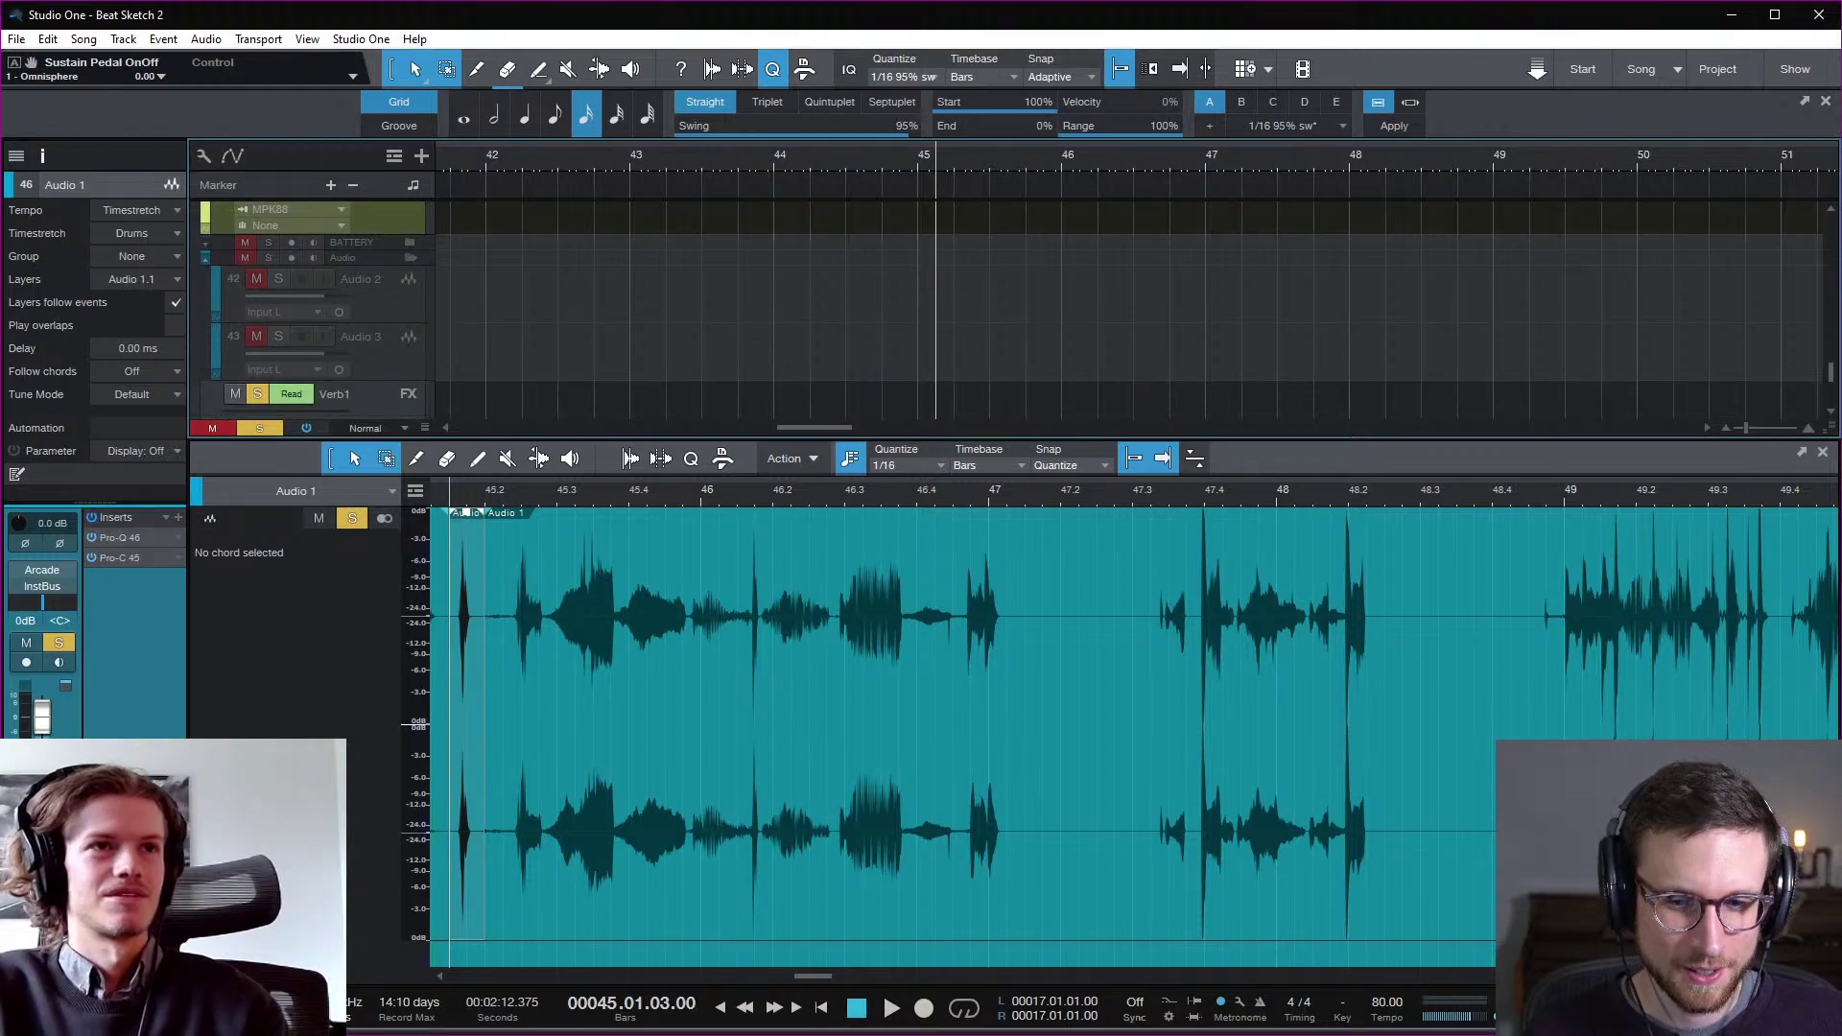
pyautogui.press('F2')
pyautogui.moveTo(941, 877); pyautogui.dragTo(881, 363)
pyautogui.hscroll(-4, 1121, 410)
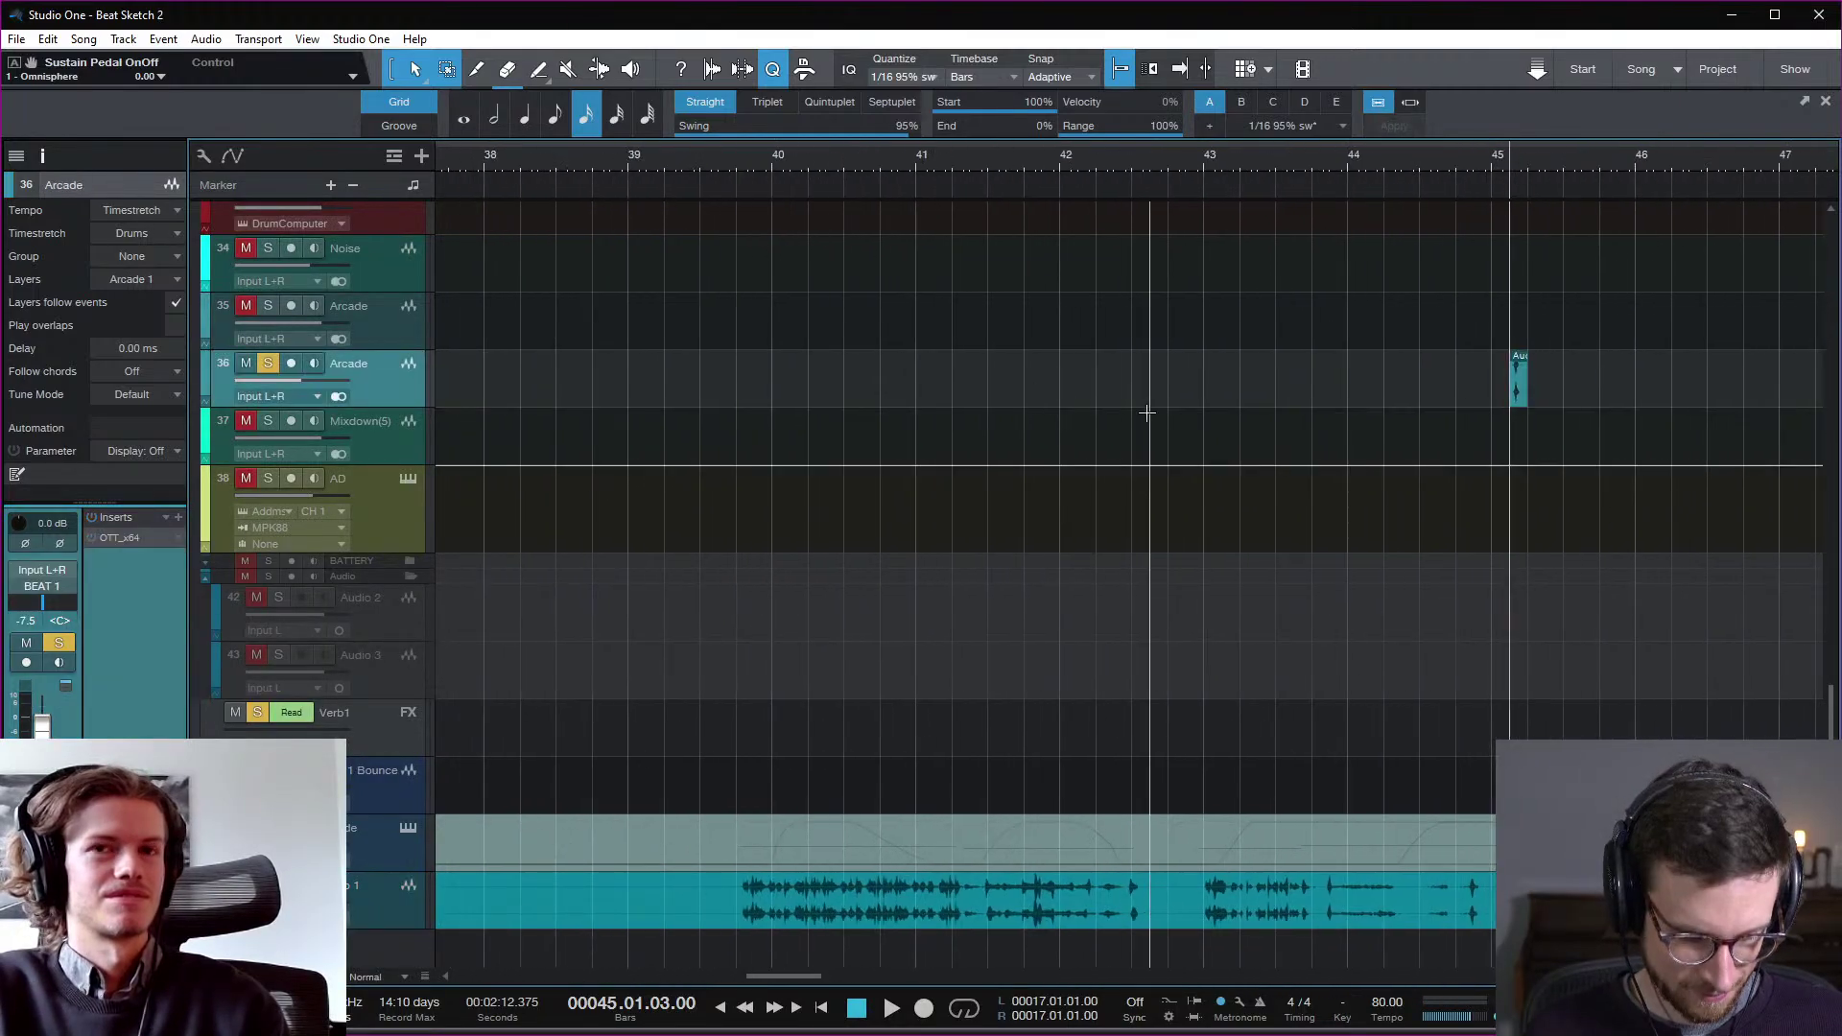
# Step: Move the slice back along Arcade track 36 to about 14.3 within the beat section
pyautogui.press('w')
pyautogui.press('w')
pyautogui.press('w')
pyautogui.press('e')
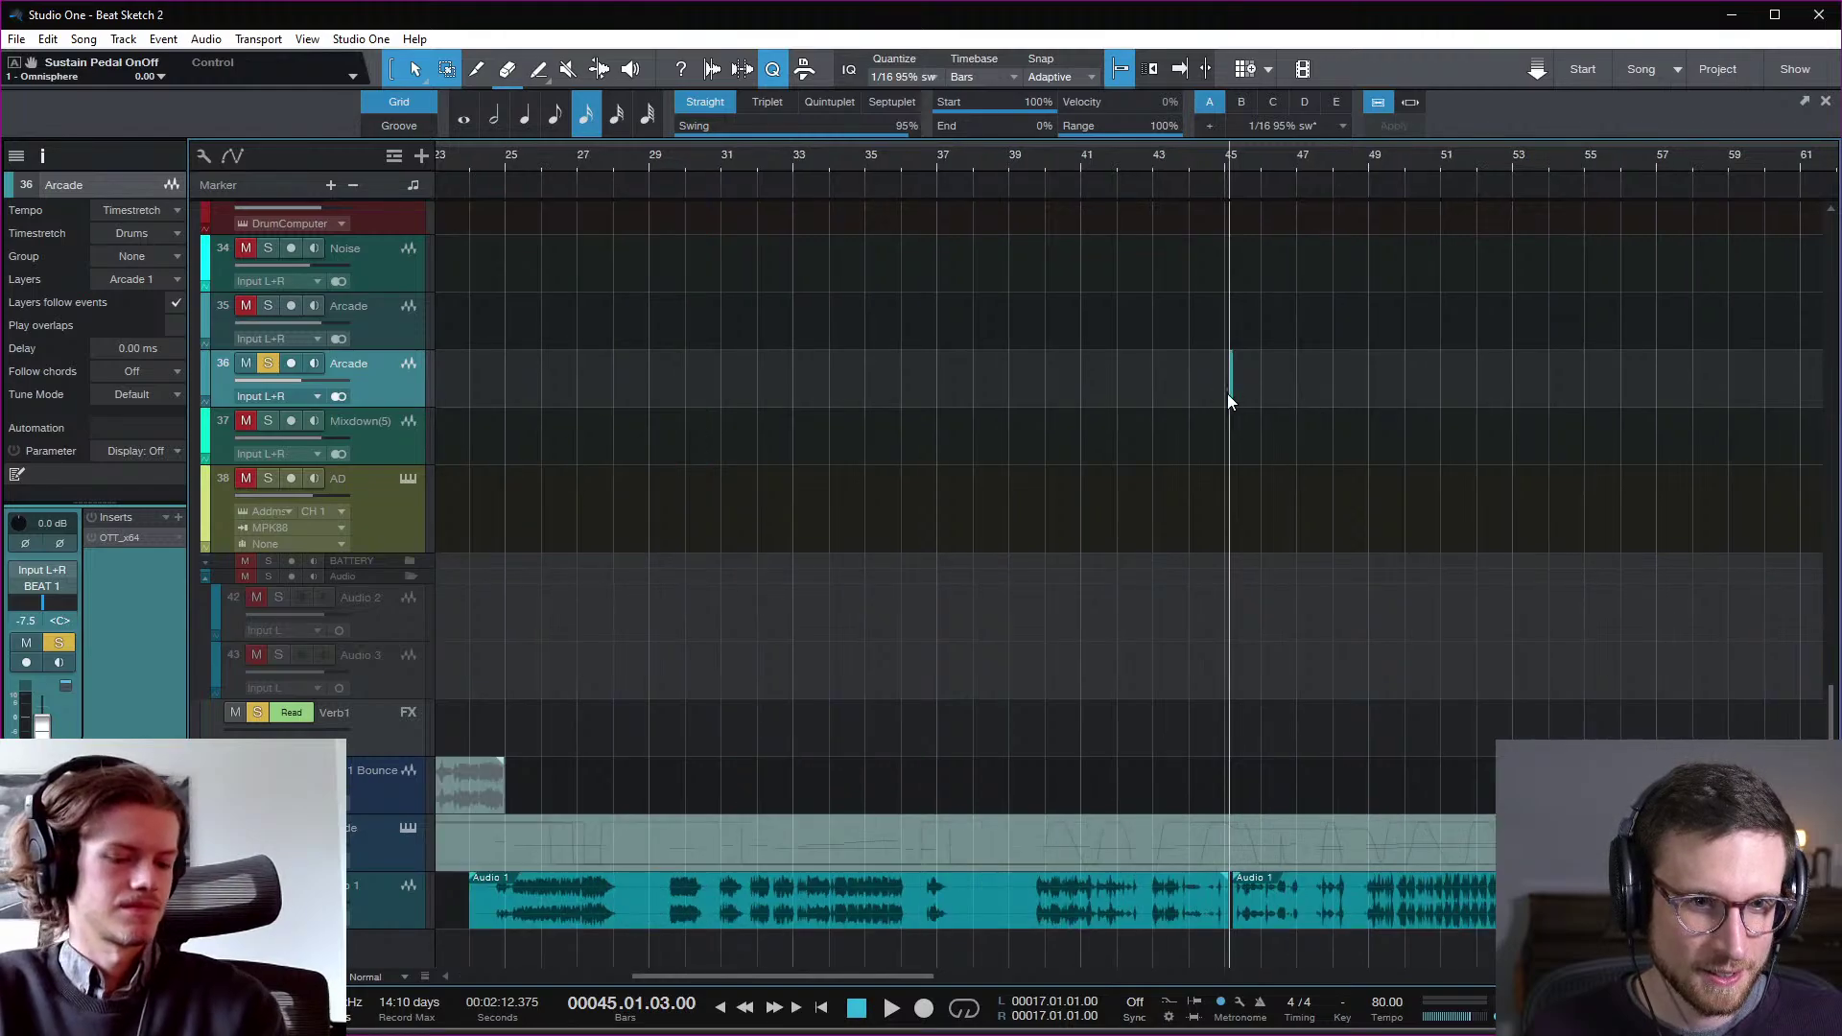
pyautogui.moveTo(1232, 390); pyautogui.dragTo(497, 388)
pyautogui.hscroll(-10, 1117, 434)
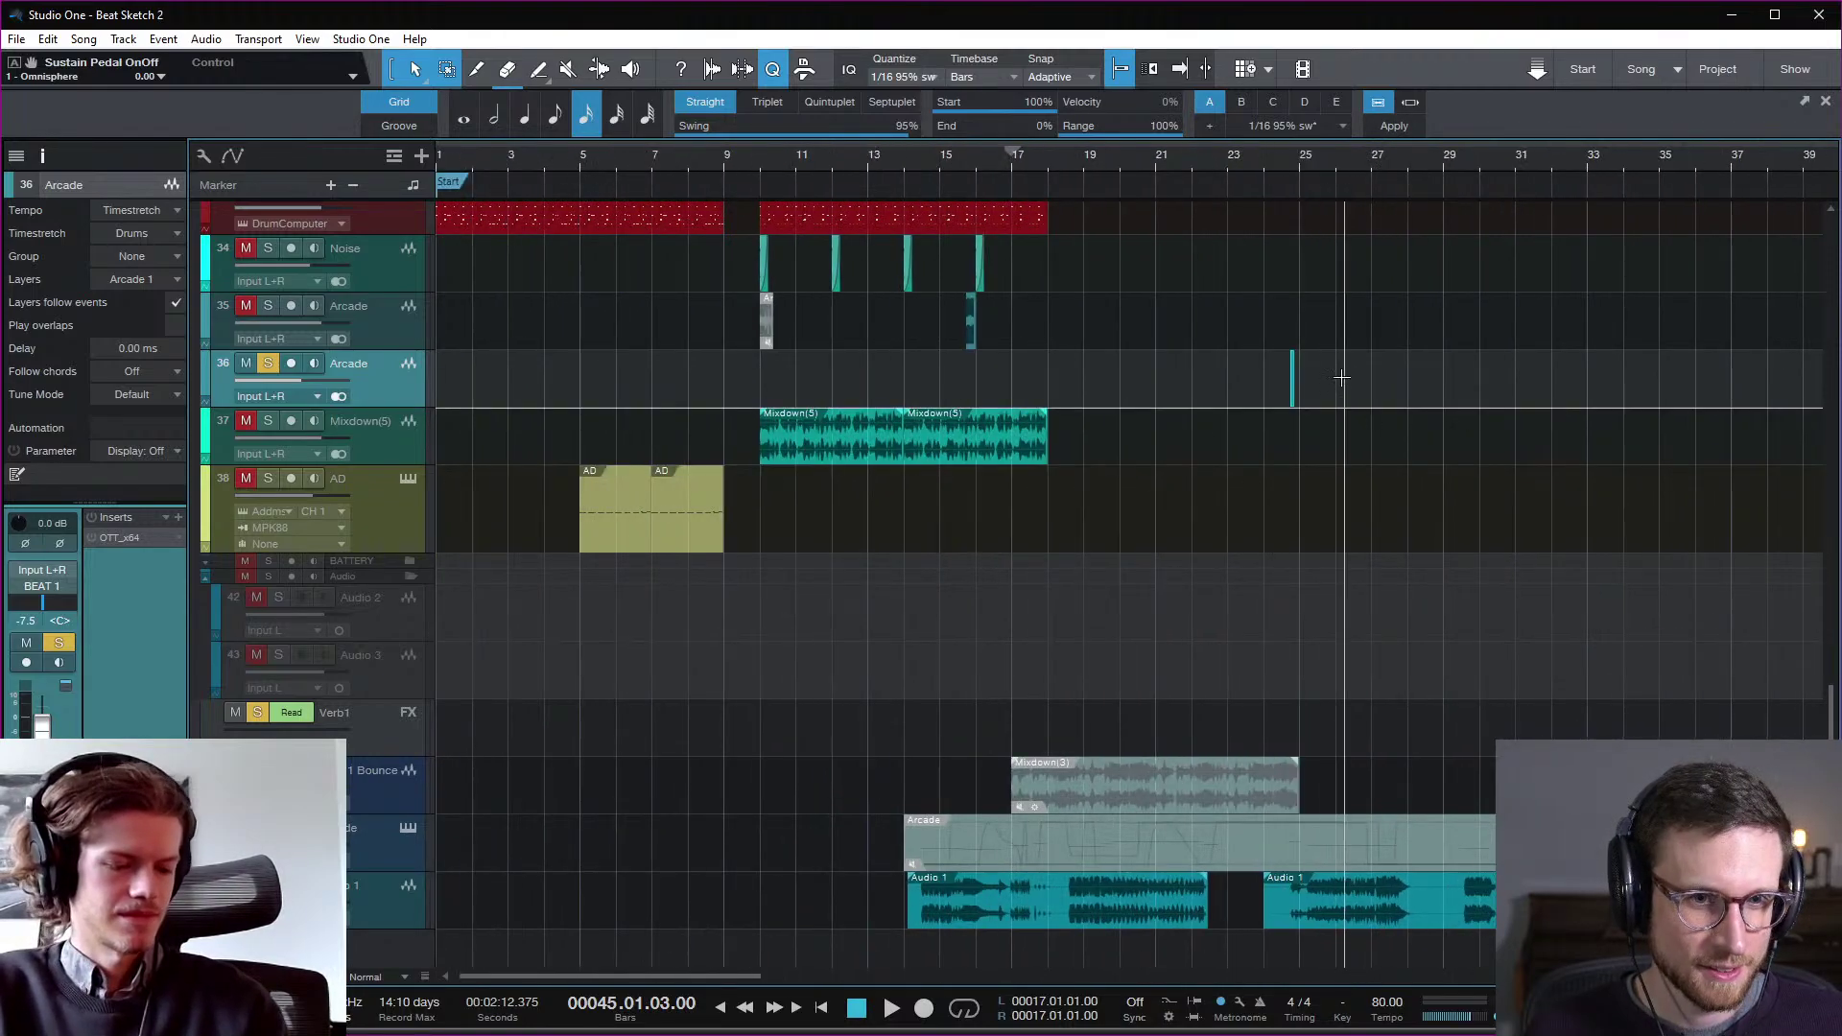
pyautogui.moveTo(1292, 384); pyautogui.dragTo(925, 372)
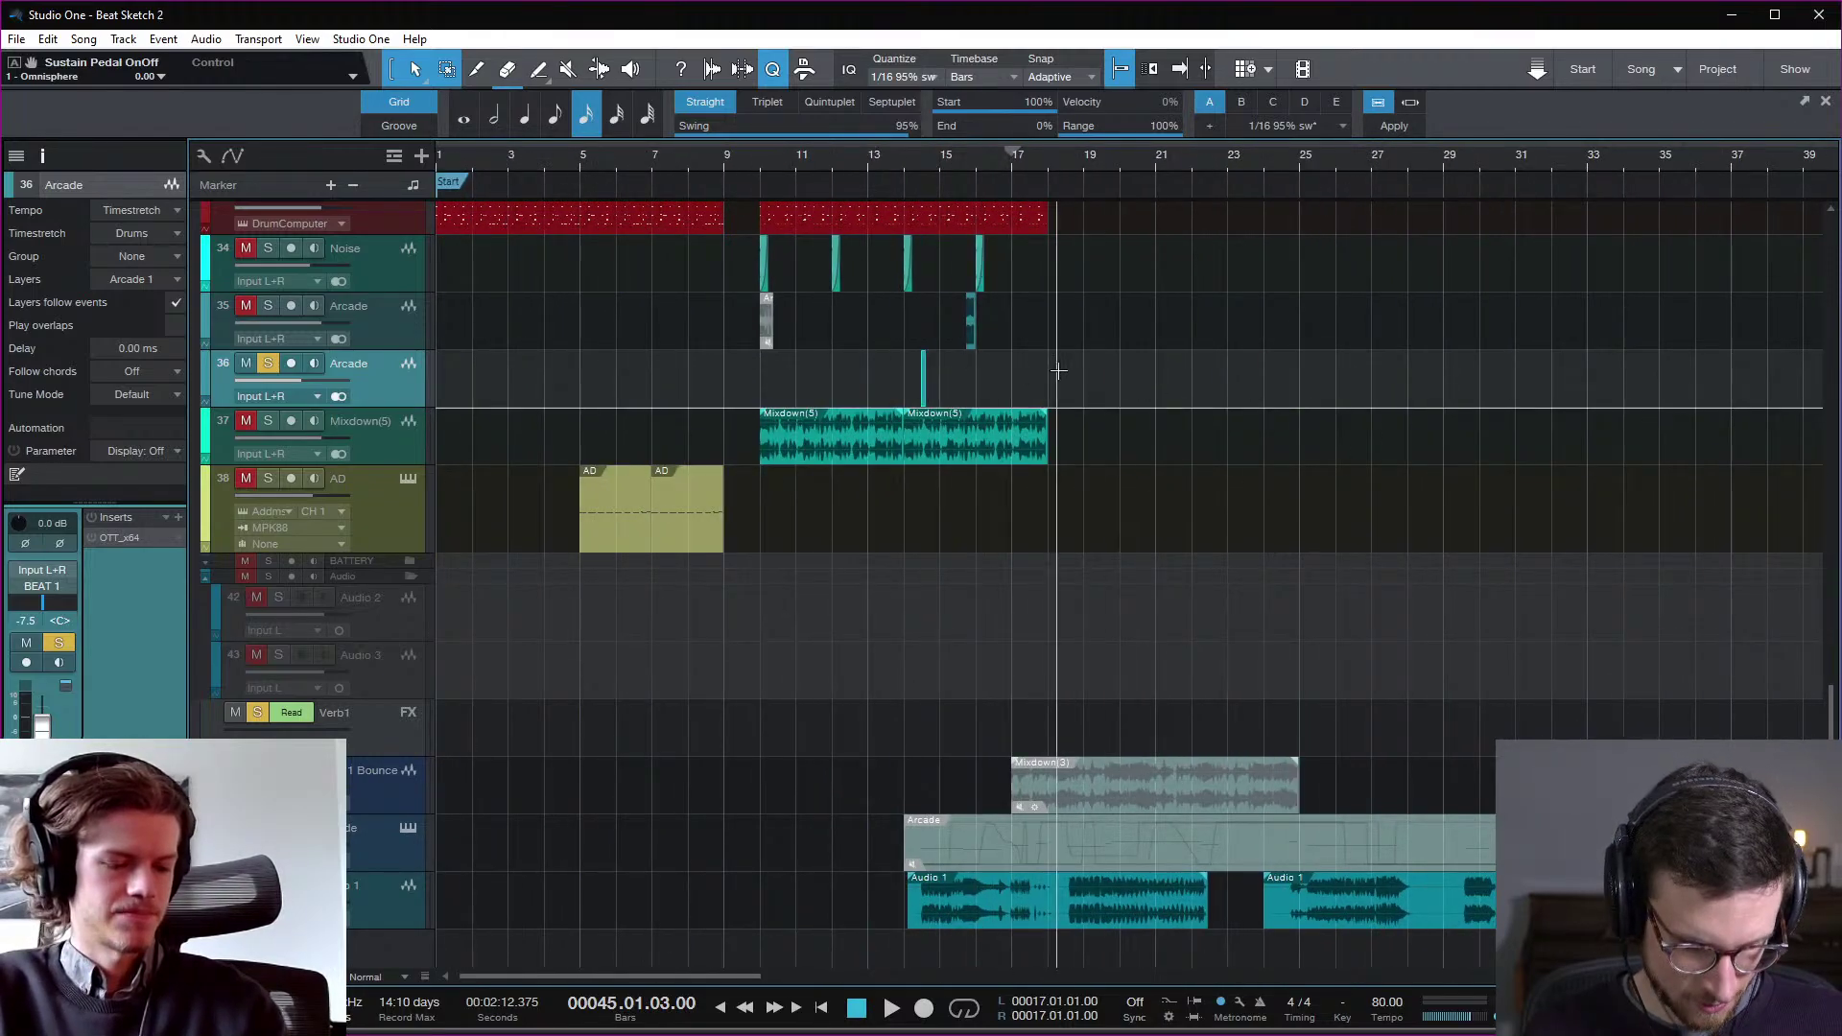
pyautogui.press('e')
pyautogui.press('e')
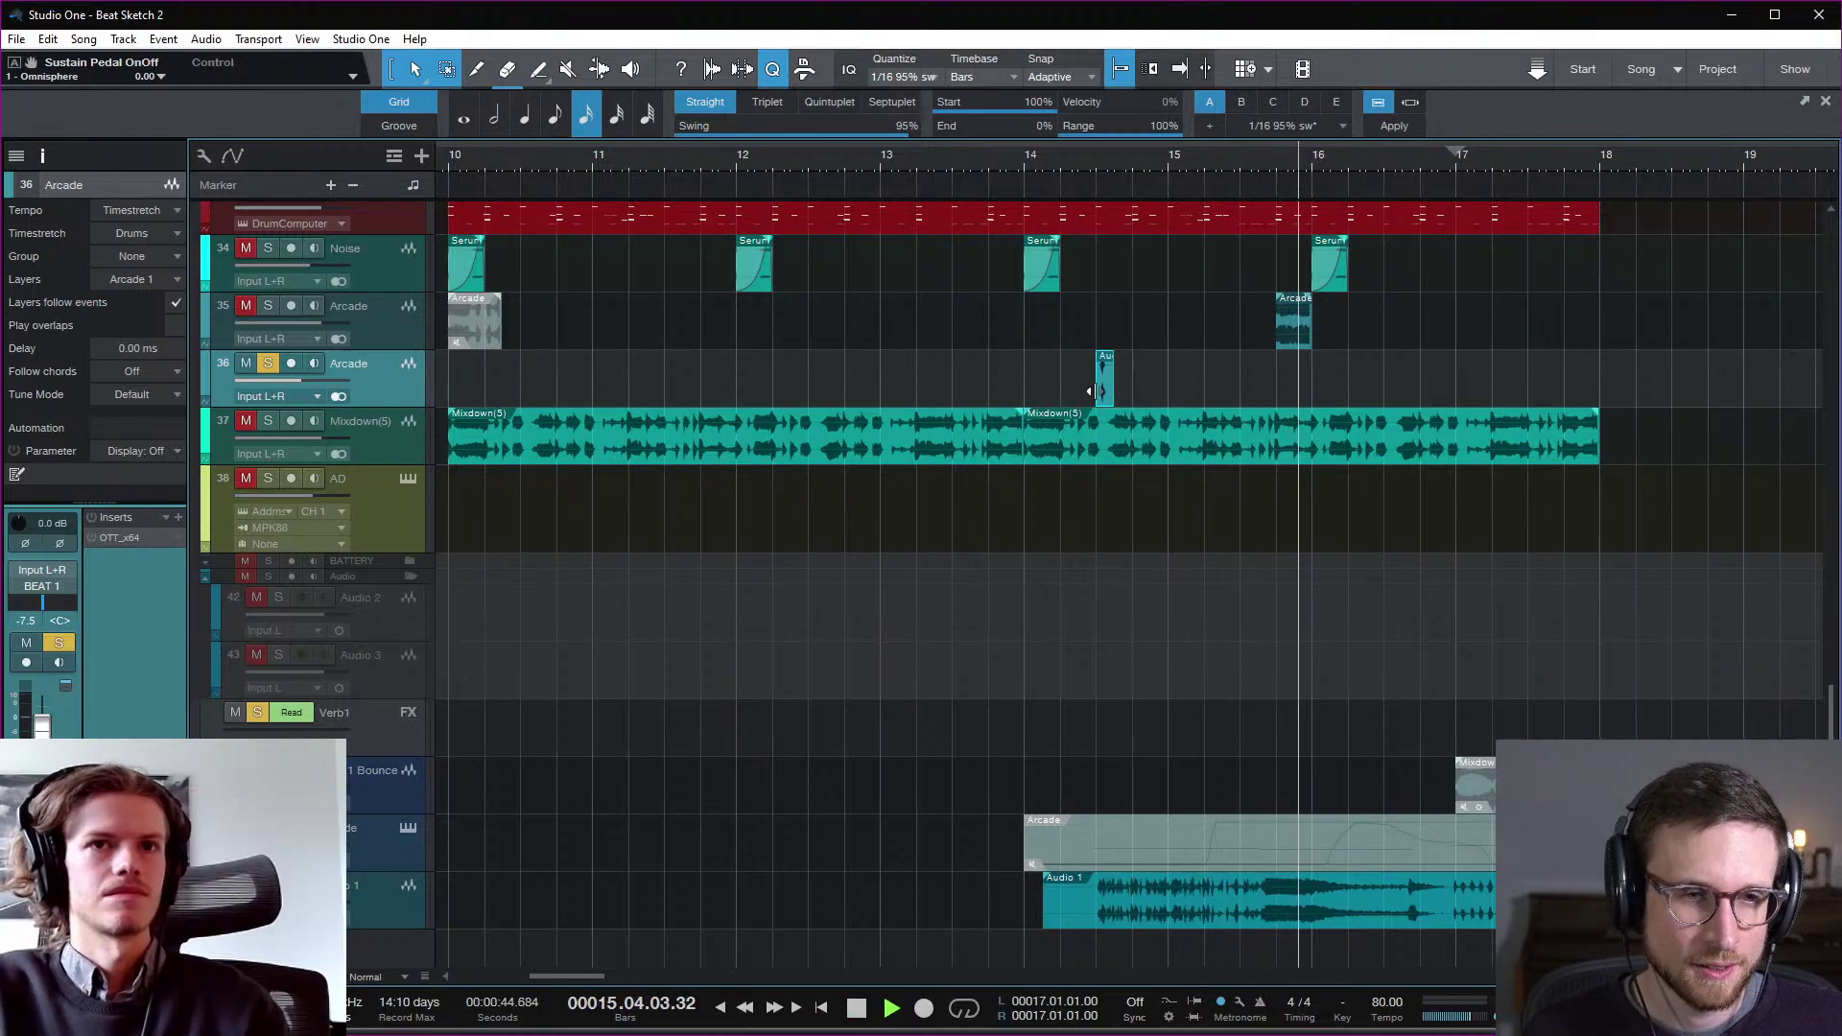
# Step: Turn off the solo, move the slice on Arcade track 36 to about 17.2, and audition it with the beat
pyautogui.press('space')
pyautogui.press('space')
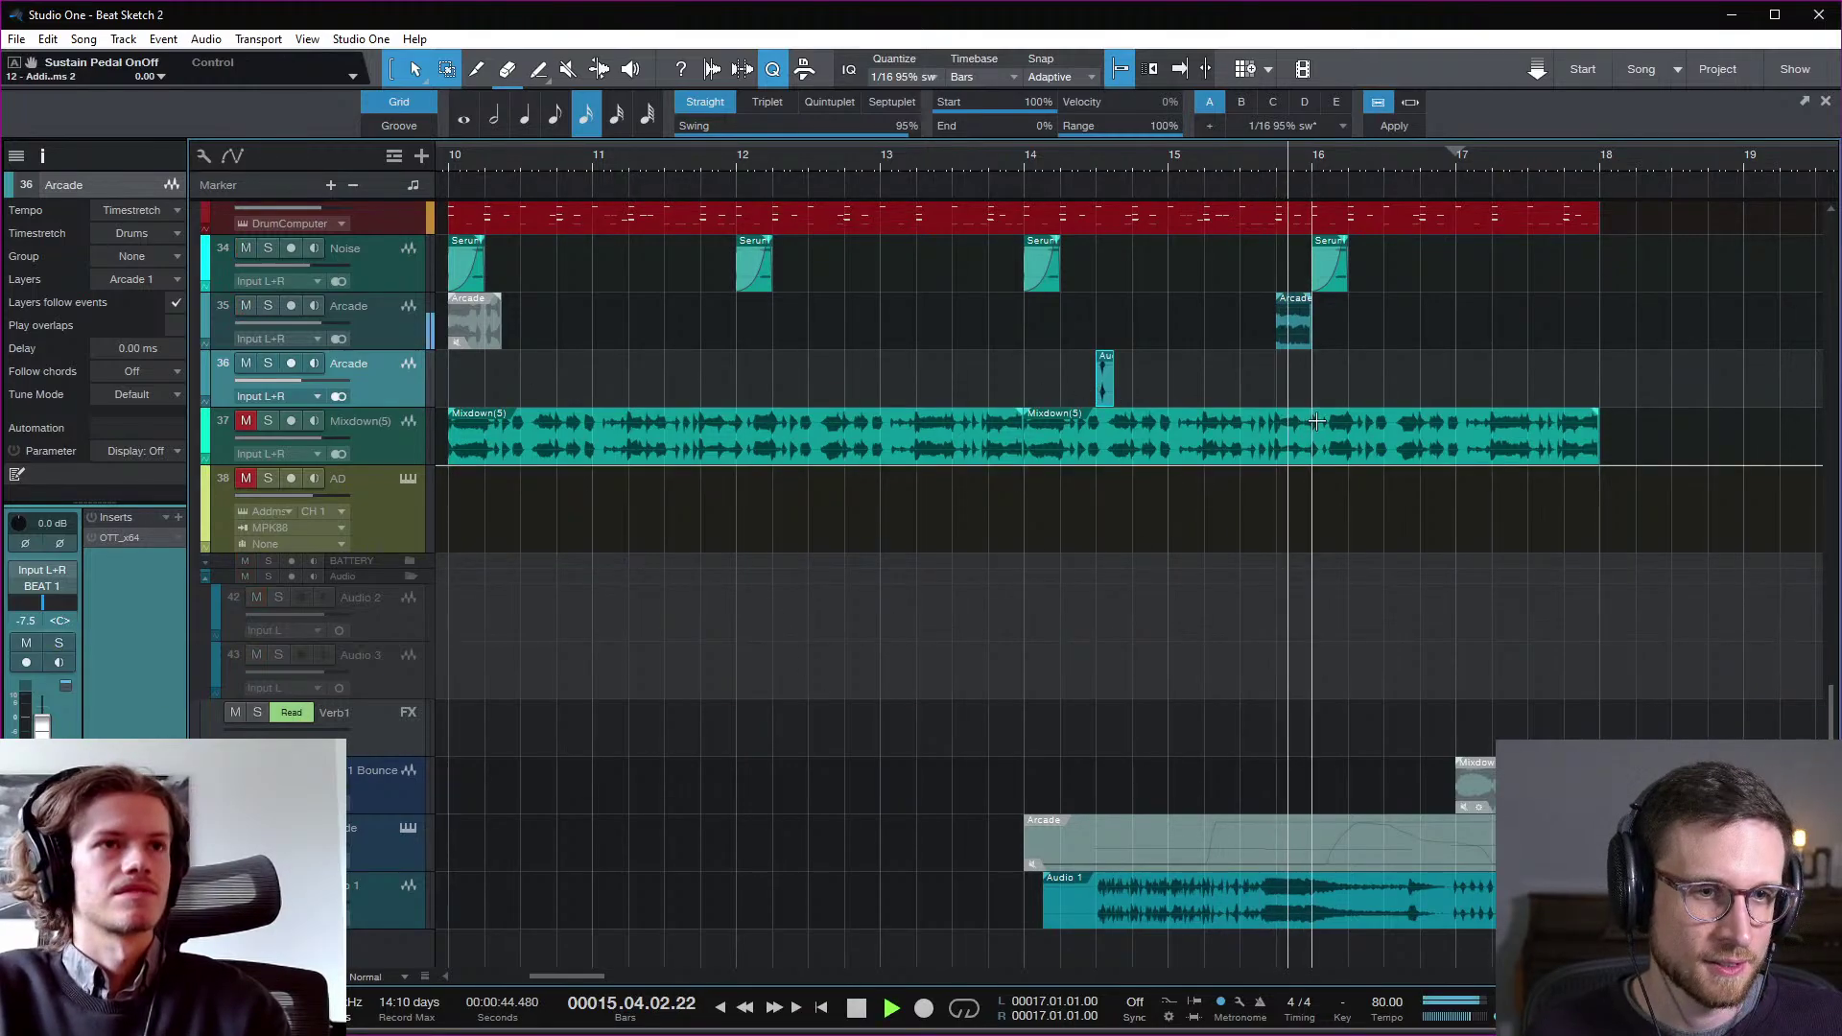
pyautogui.moveTo(1105, 392); pyautogui.dragTo(1493, 393)
pyautogui.press('space')
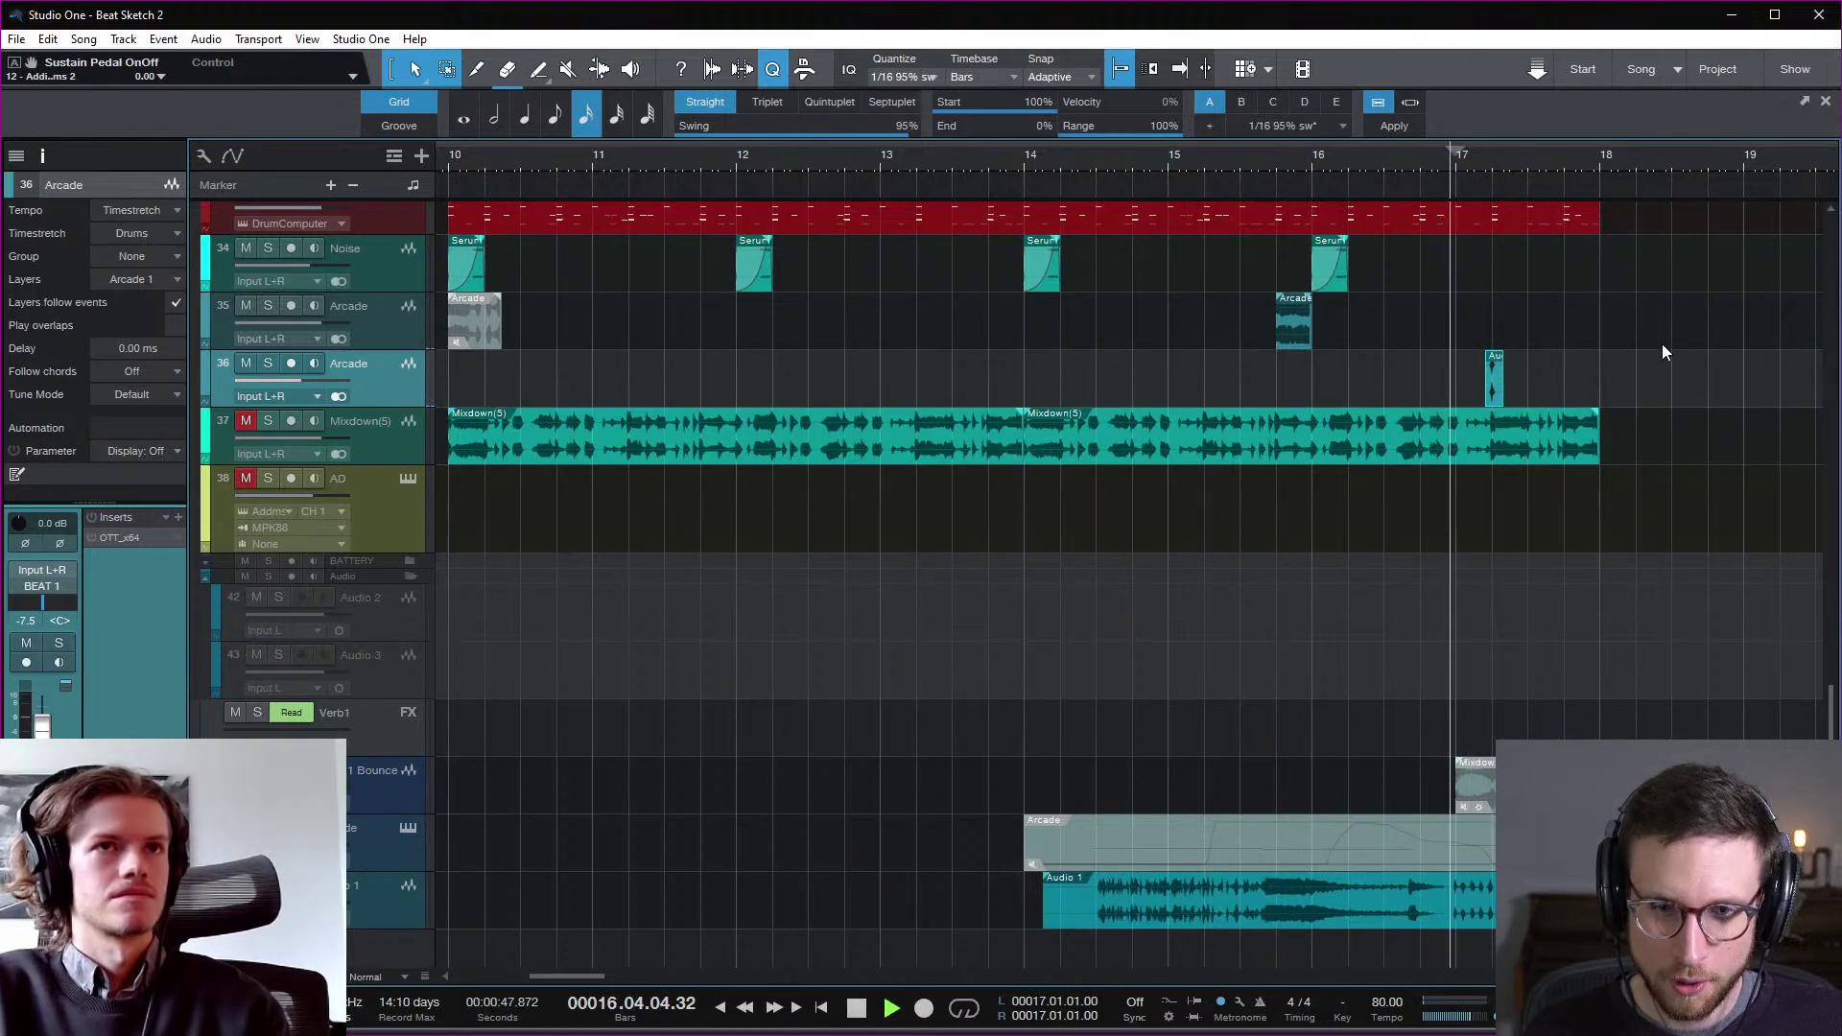
pyautogui.press('space')
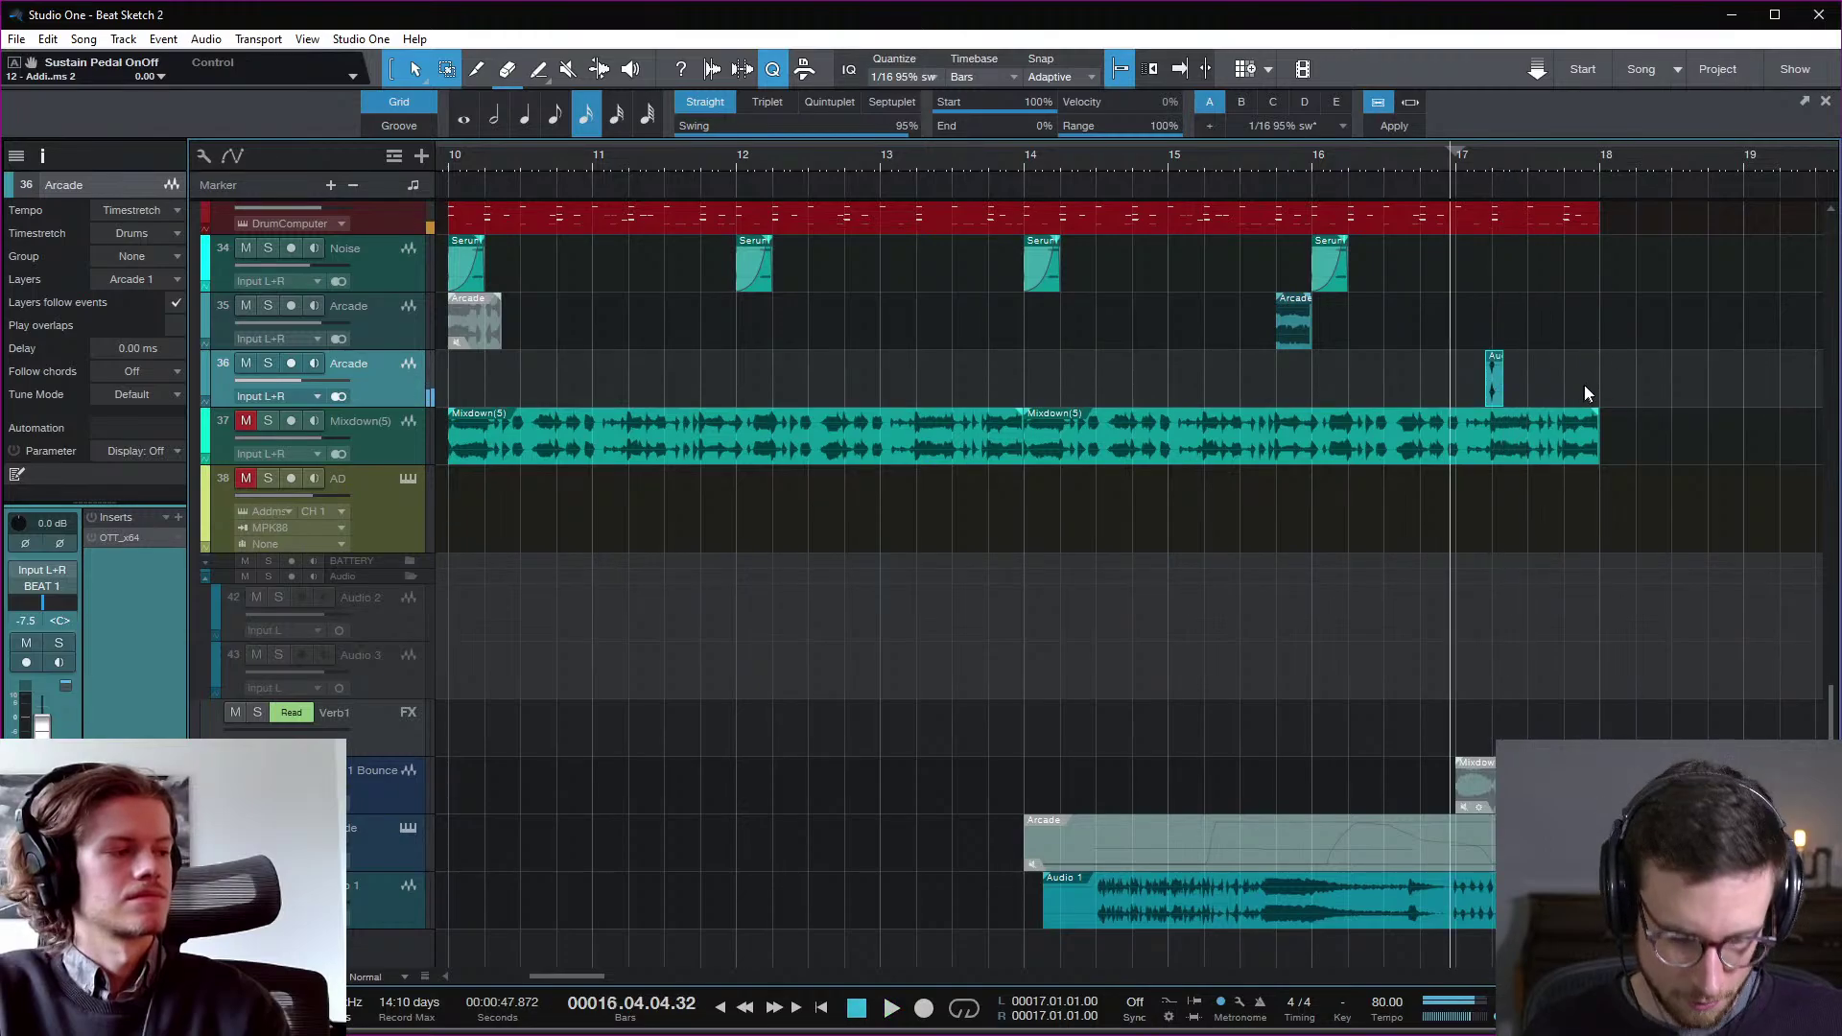
# Step: Shift the slice slightly so it starts just after 17.2 and audition the new timing
pyautogui.scroll(5, 1585, 394)
pyautogui.moveTo(1183, 389); pyautogui.dragTo(1230, 401)
pyautogui.press('space')
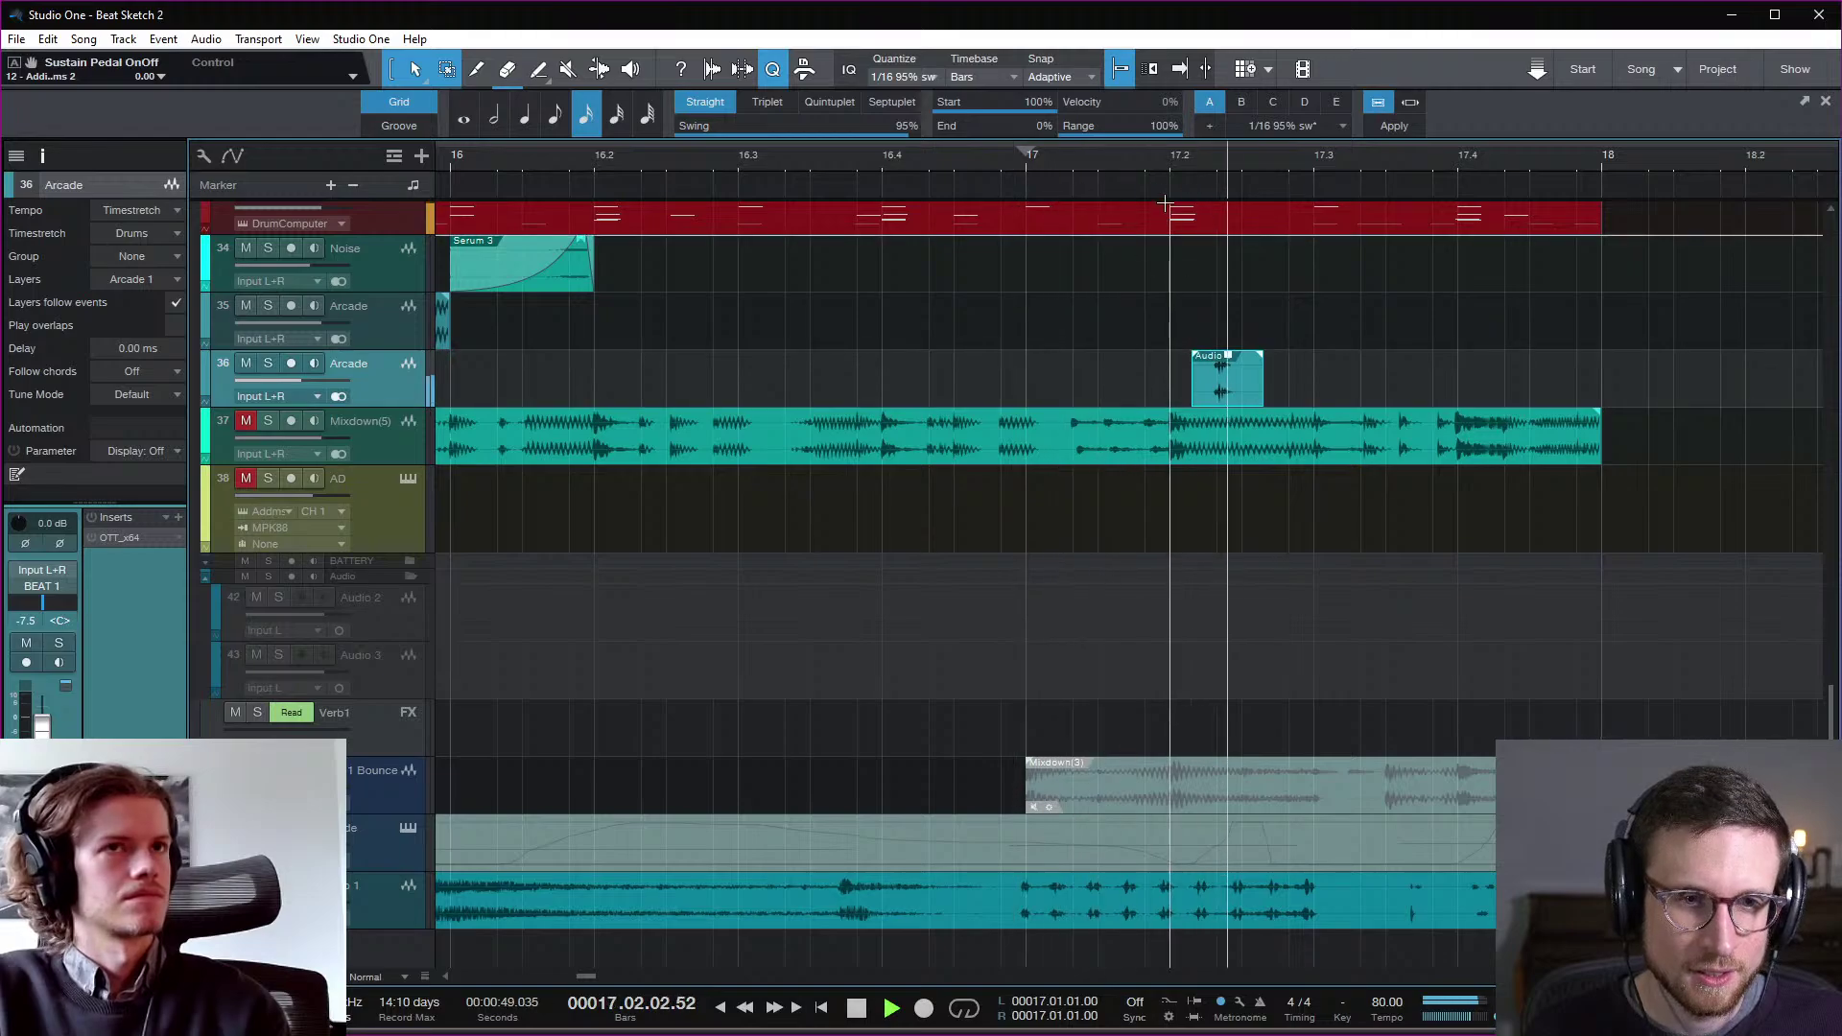
pyautogui.press('space')
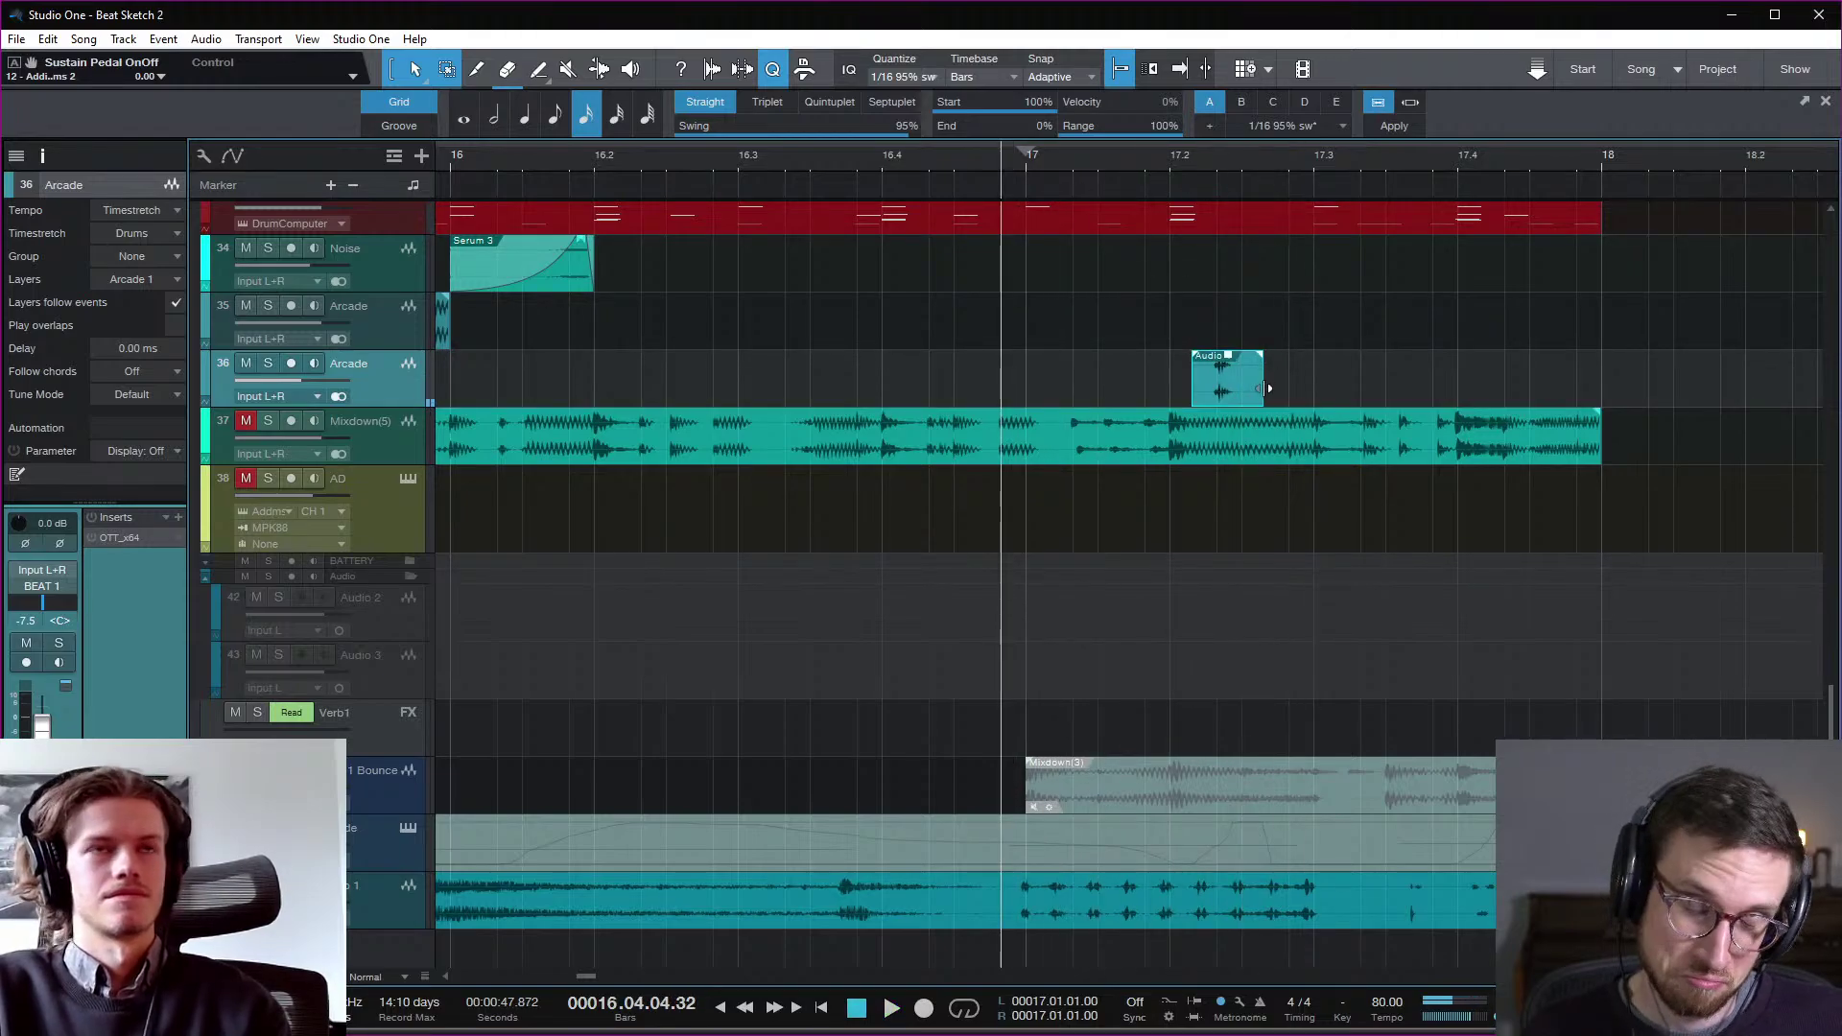
# Step: Shorten the slice's end, place an overlapping copy after it, and trim the copy's start to expose both hits
pyautogui.scroll(4, 1268, 389)
pyautogui.hscroll(3, 1016, 377)
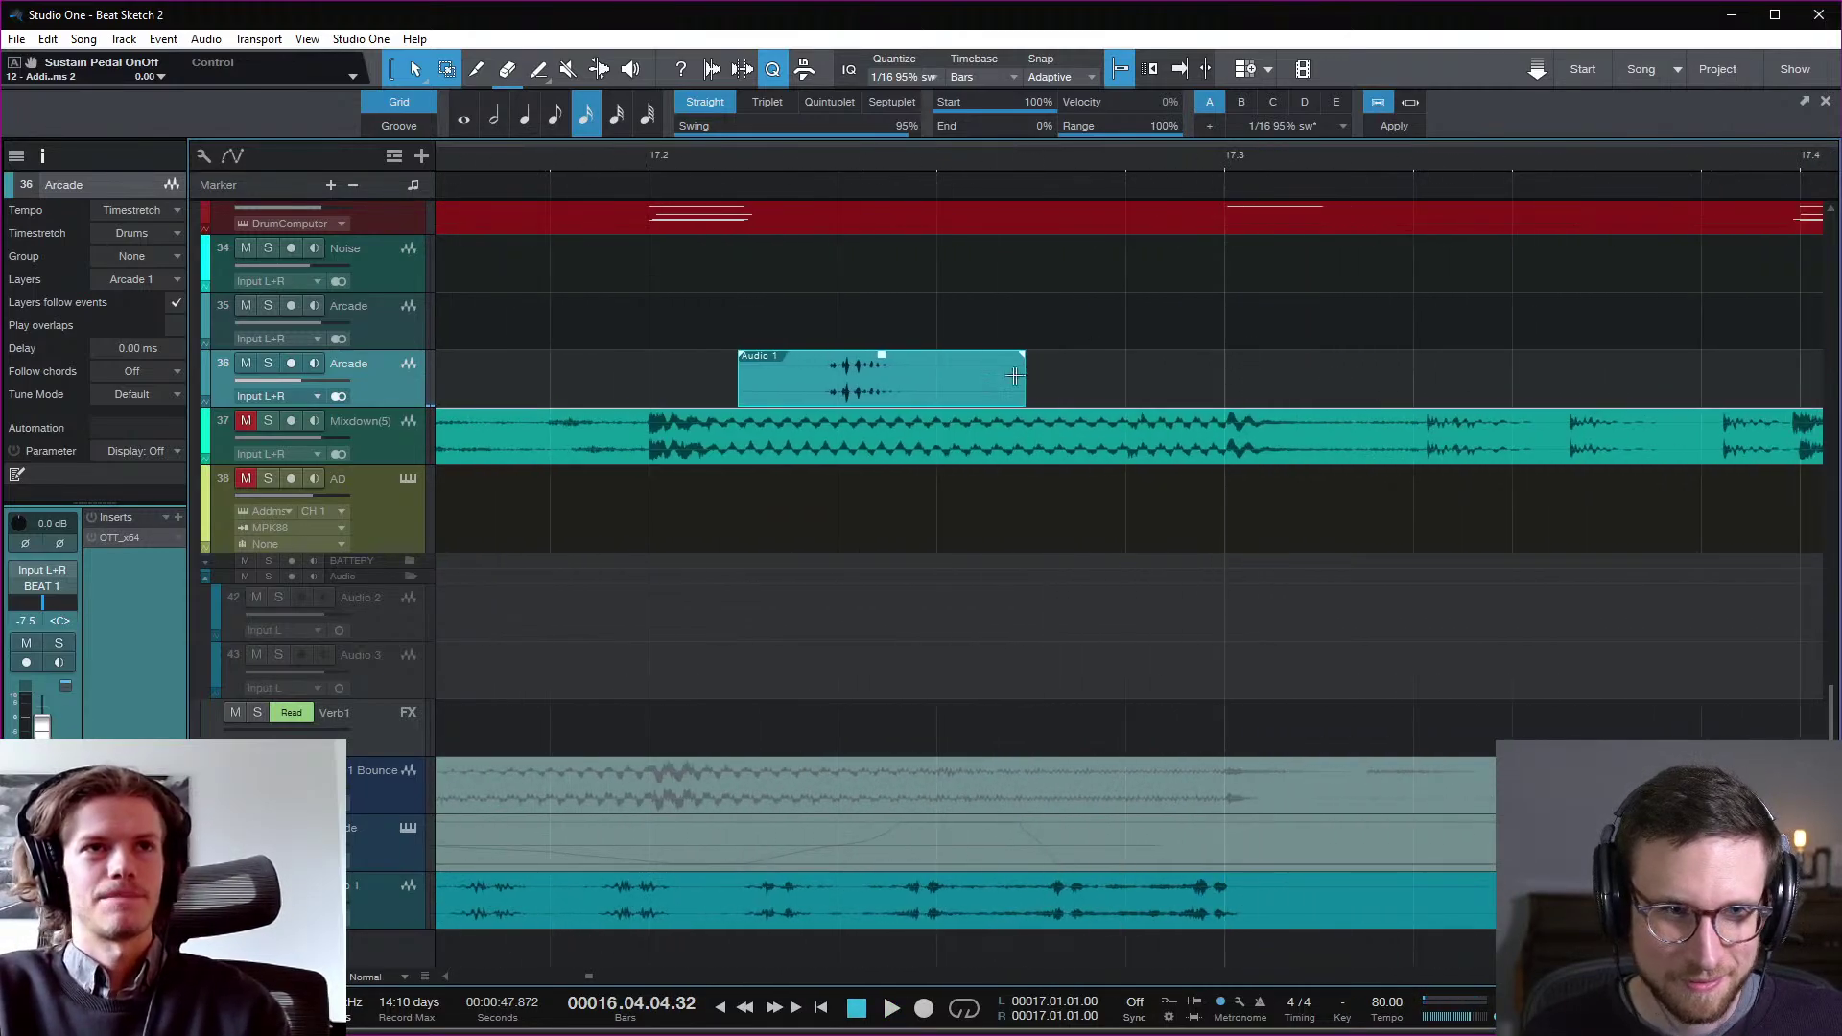
pyautogui.moveTo(1021, 401); pyautogui.dragTo(960, 402)
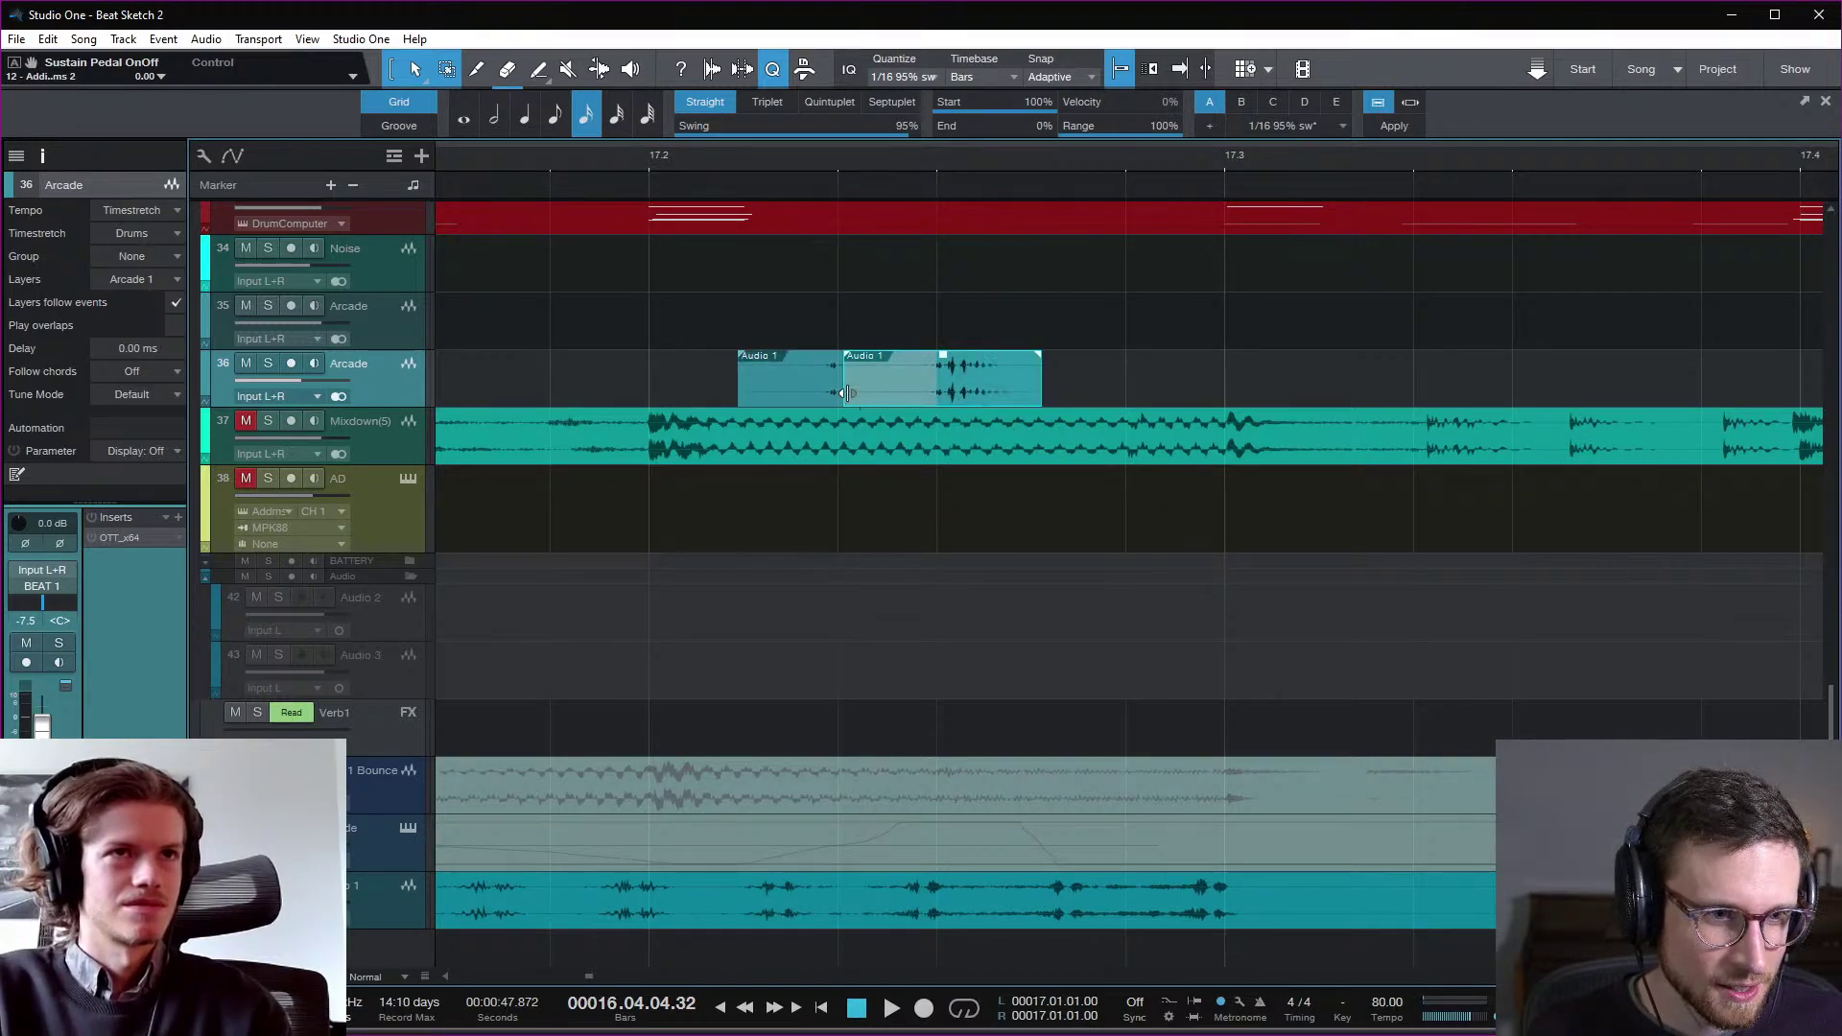
pyautogui.moveTo(847, 393); pyautogui.dragTo(937, 396)
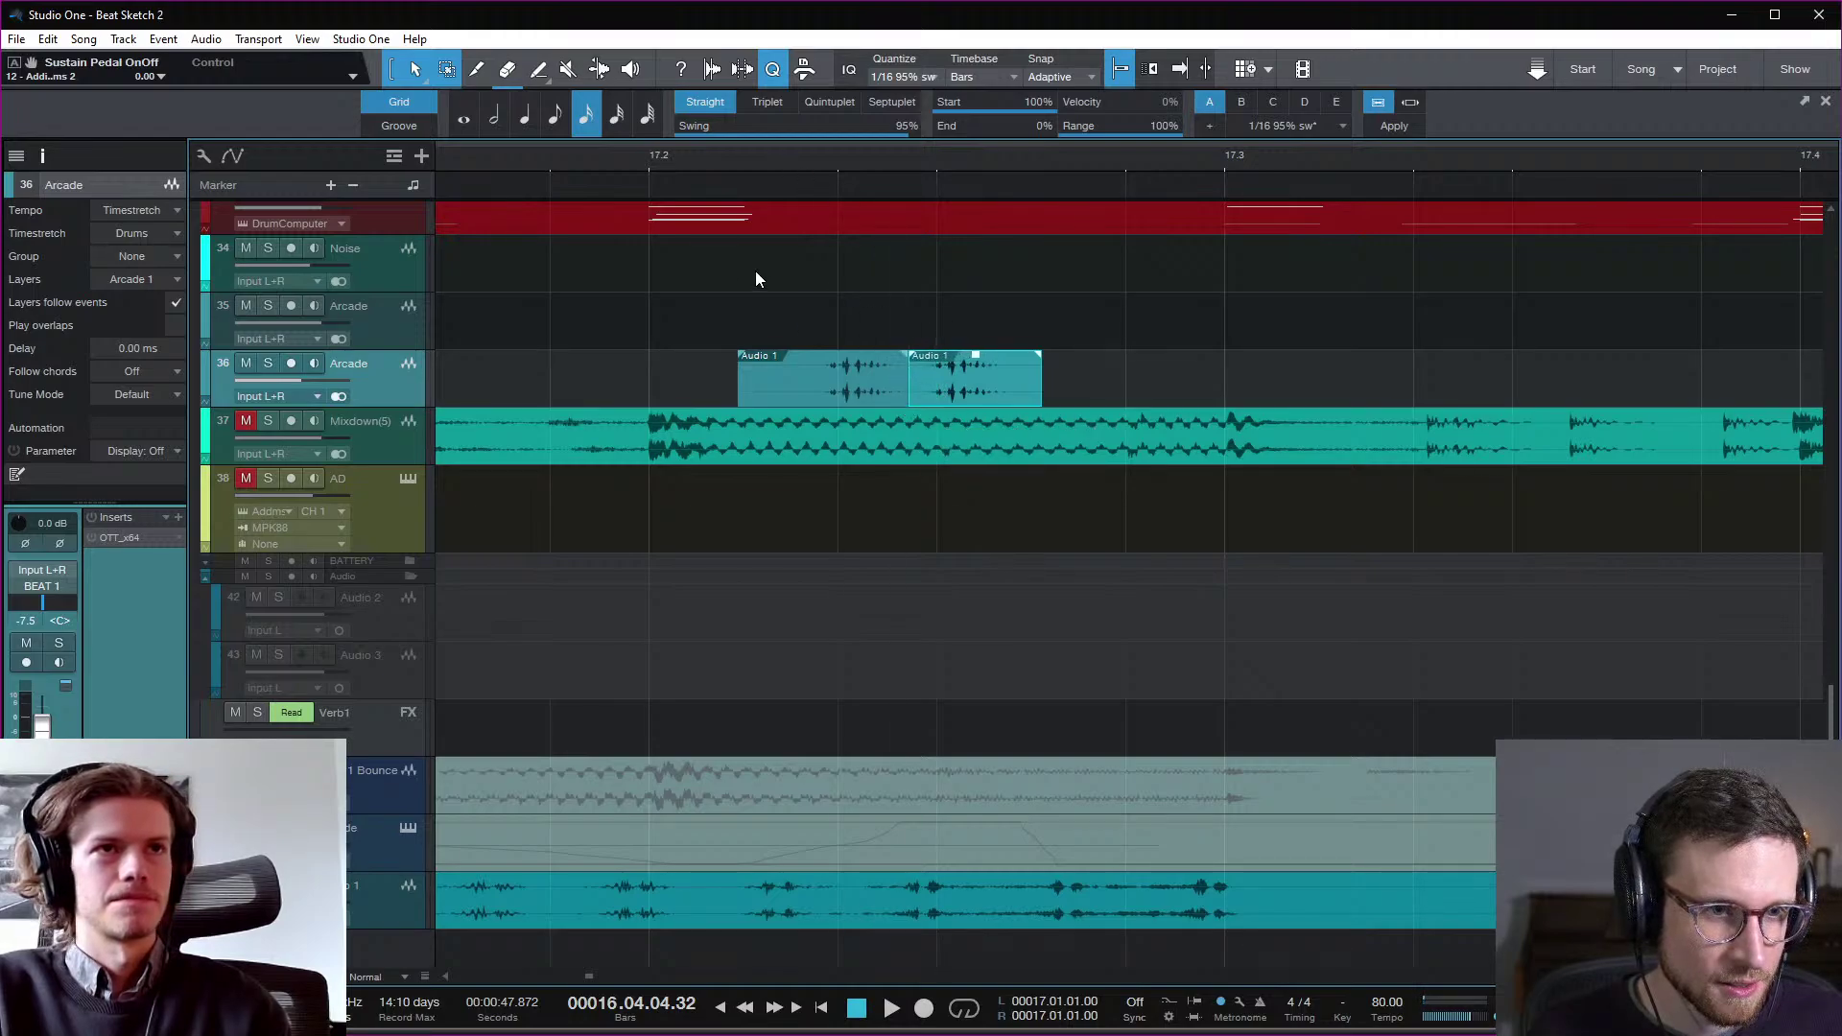
# Step: Audition the doubled hit, move the second slice to just before 17.3, and play the section again
pyautogui.click(687, 154)
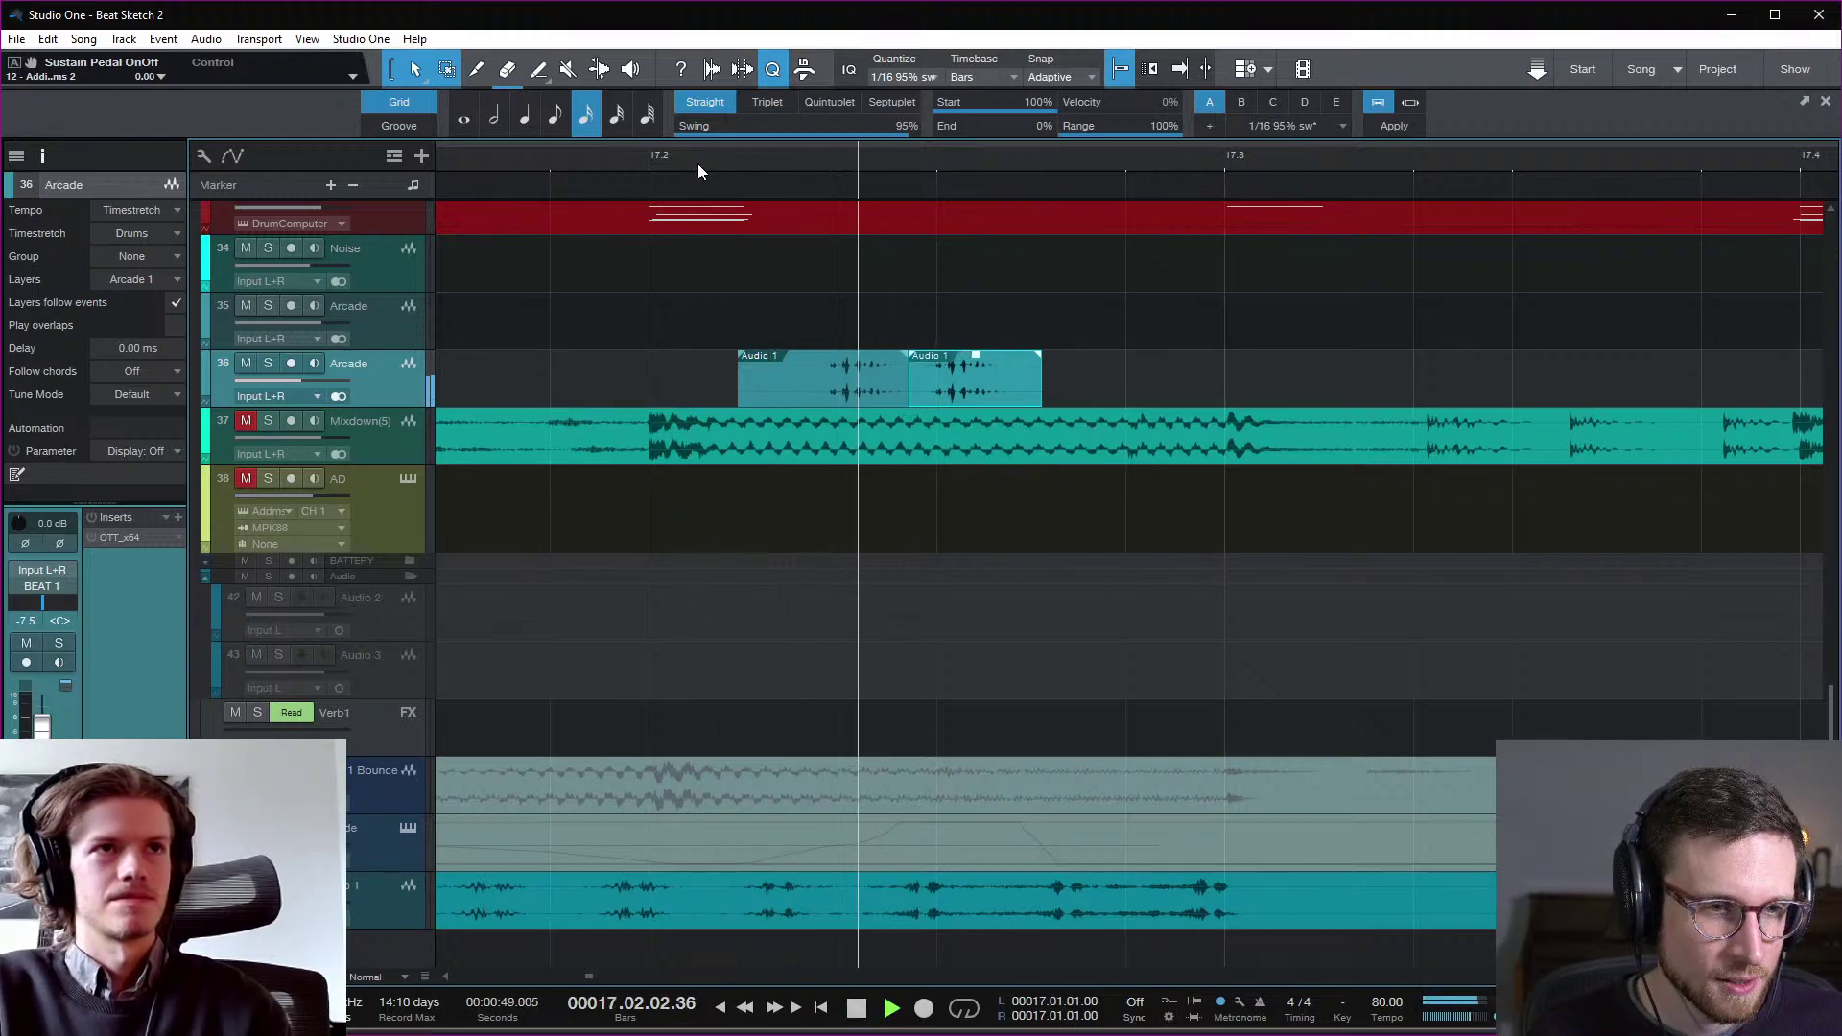
pyautogui.click(515, 161)
pyautogui.press('space')
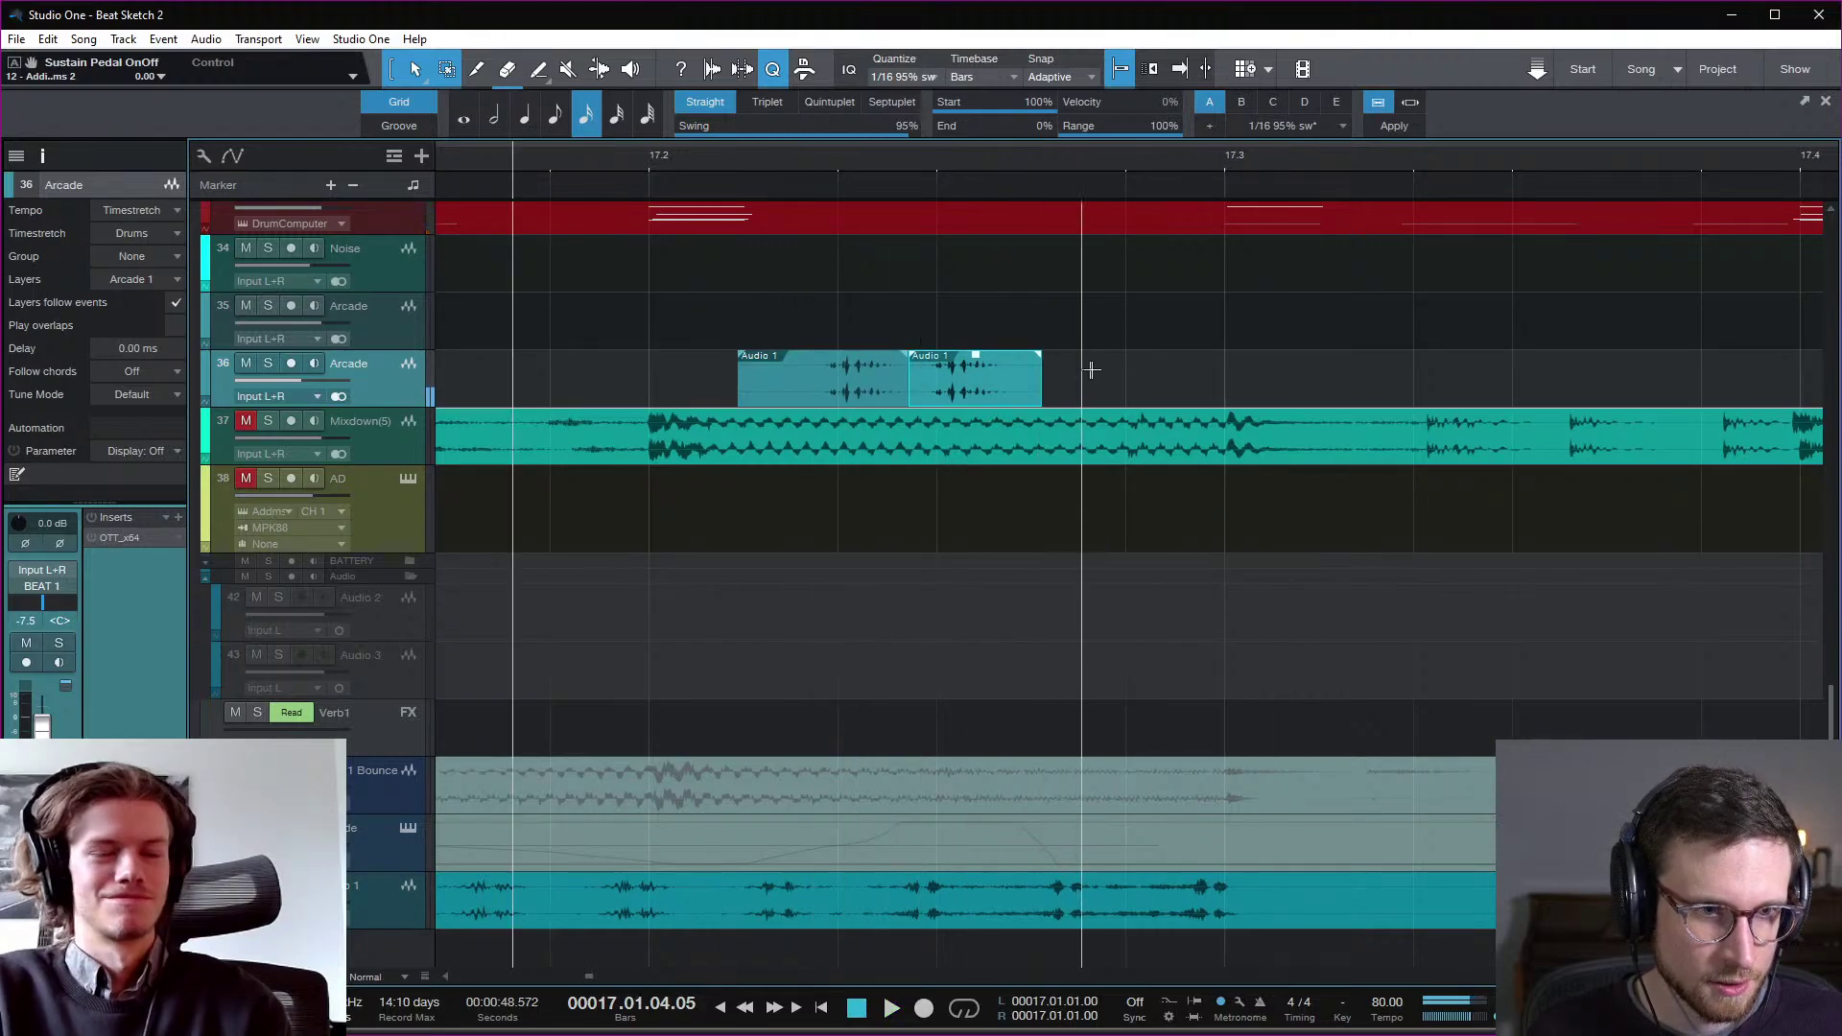
pyautogui.click(1092, 369)
pyautogui.moveTo(1053, 399); pyautogui.dragTo(1144, 400)
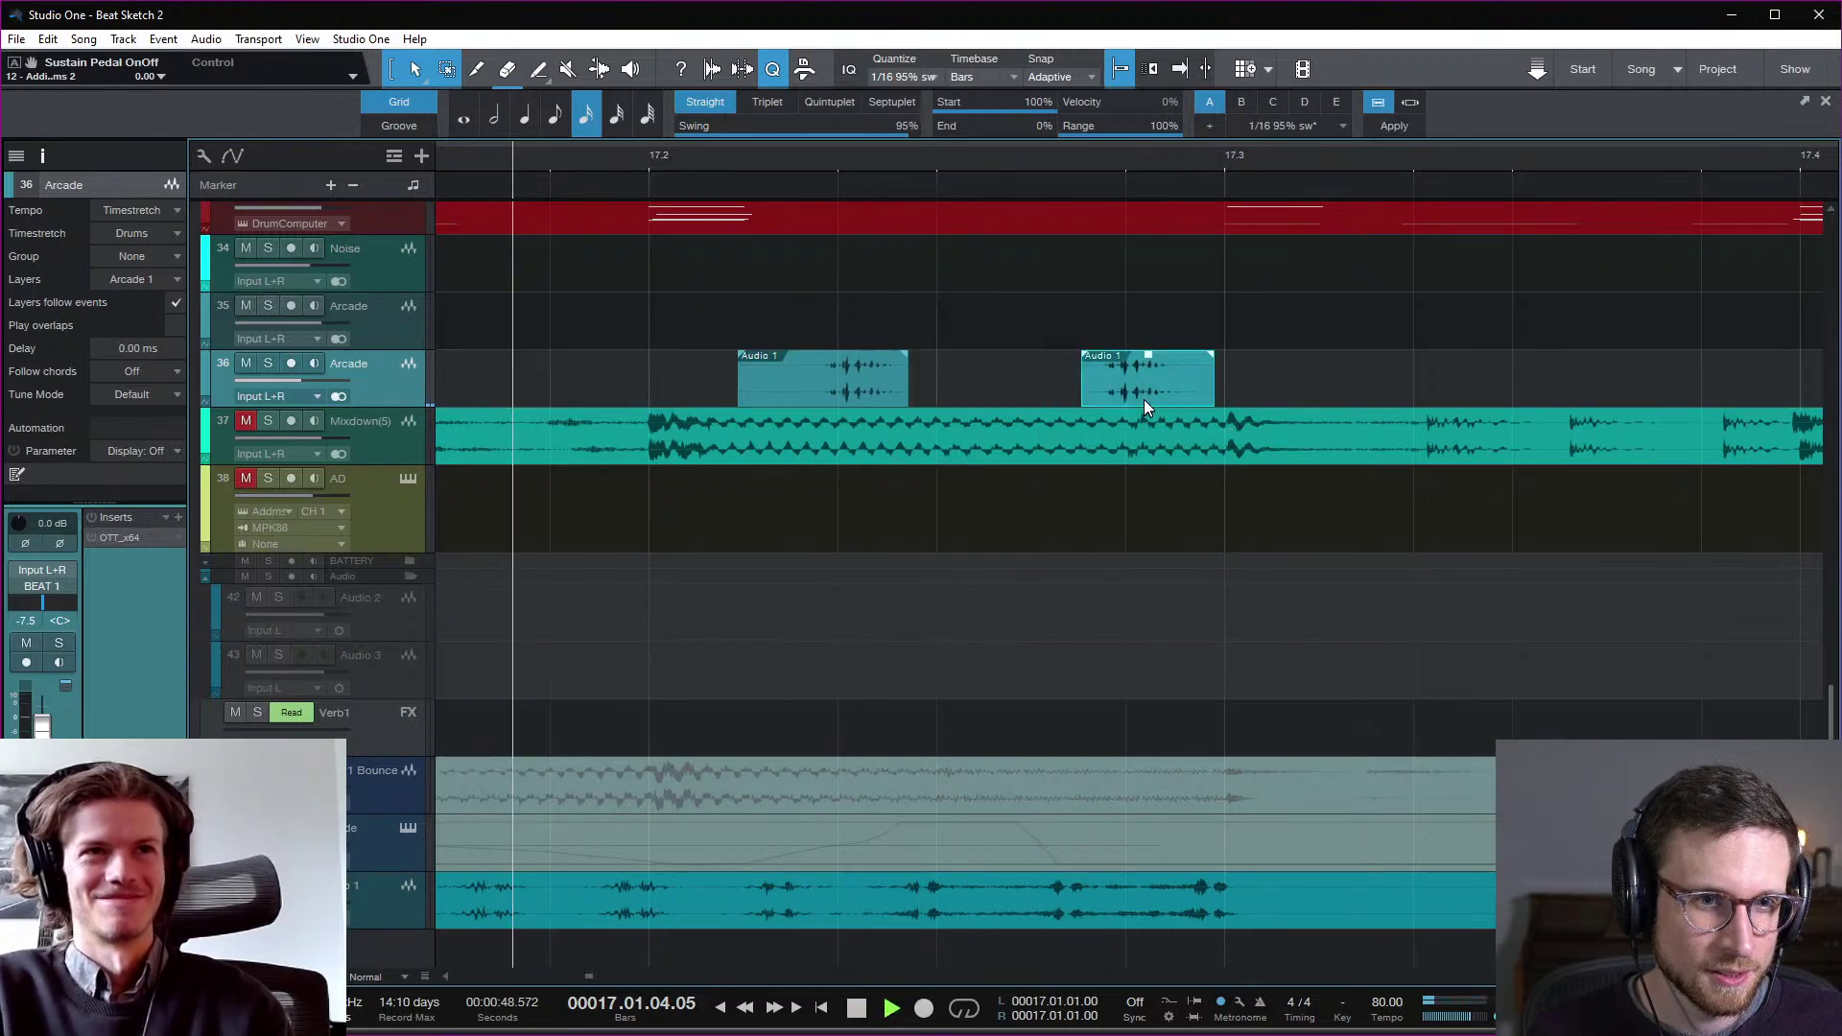
pyautogui.press('space')
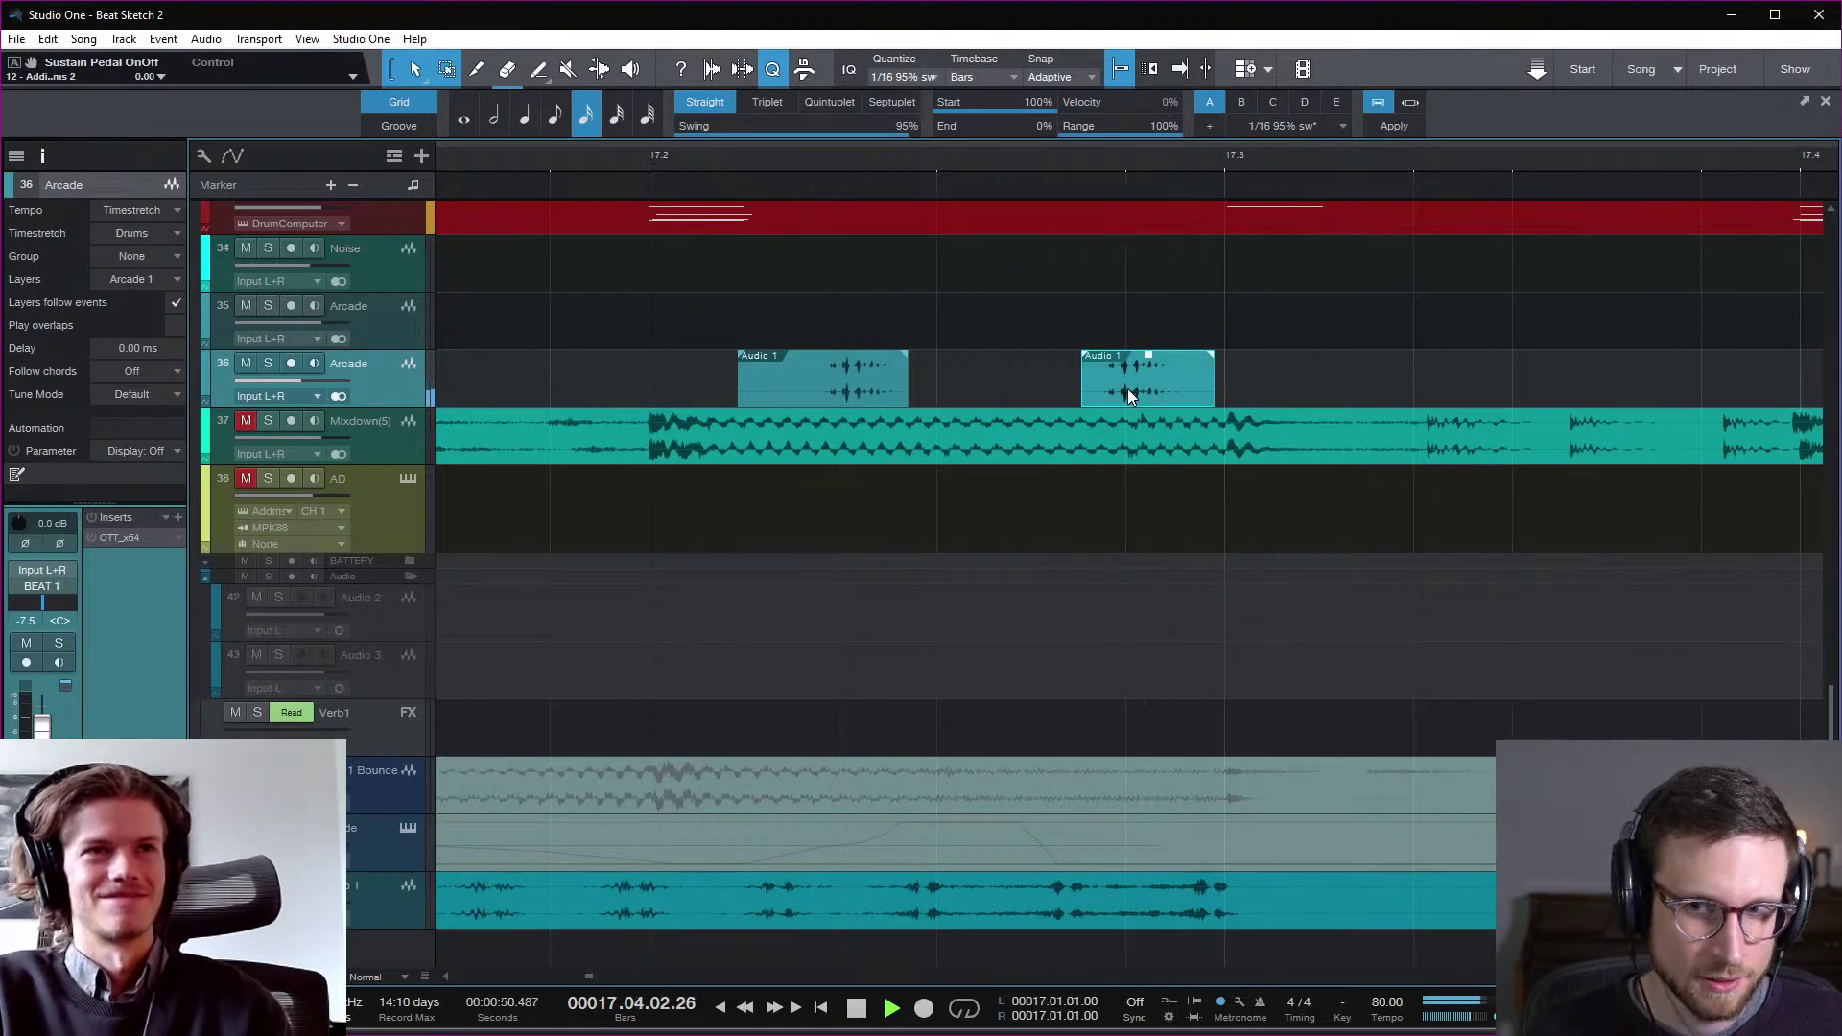
pyautogui.scroll(-5, 1120, 390)
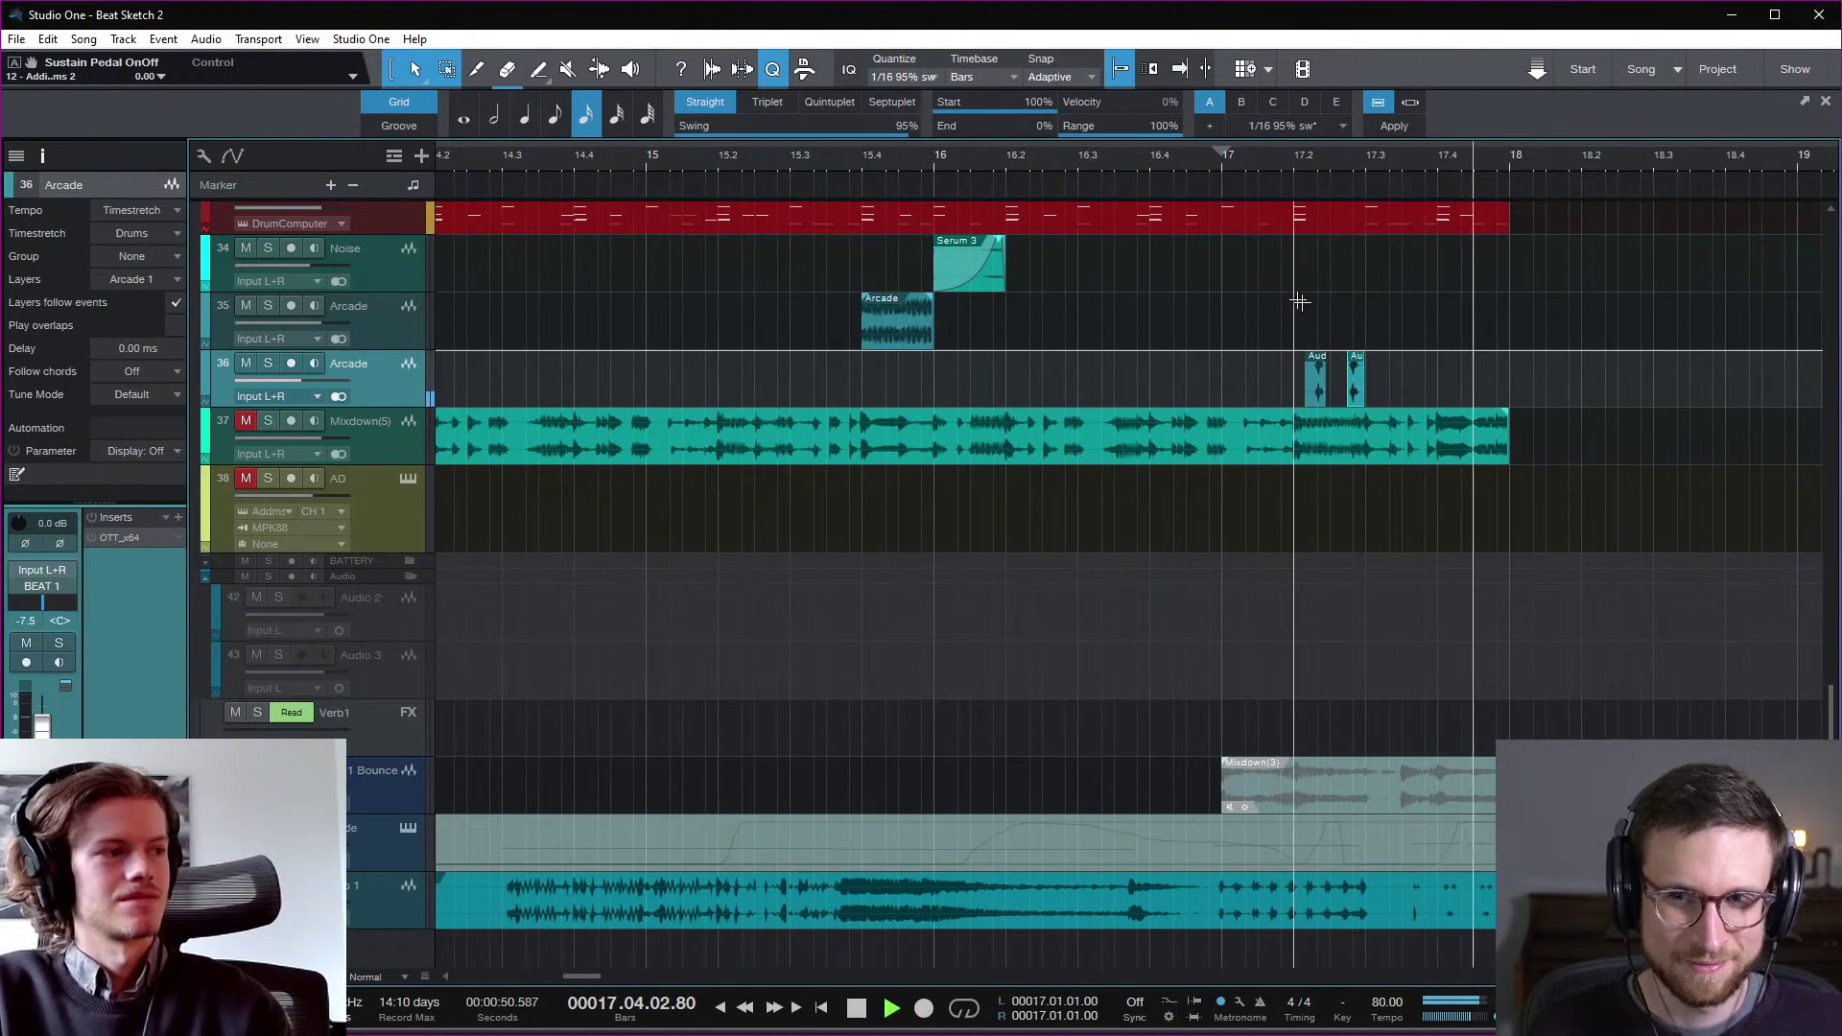
# Step: Split the first Arcade slice on track 36 at its hit just after 17.2 and lengthen the new second part slightly
pyautogui.press('space')
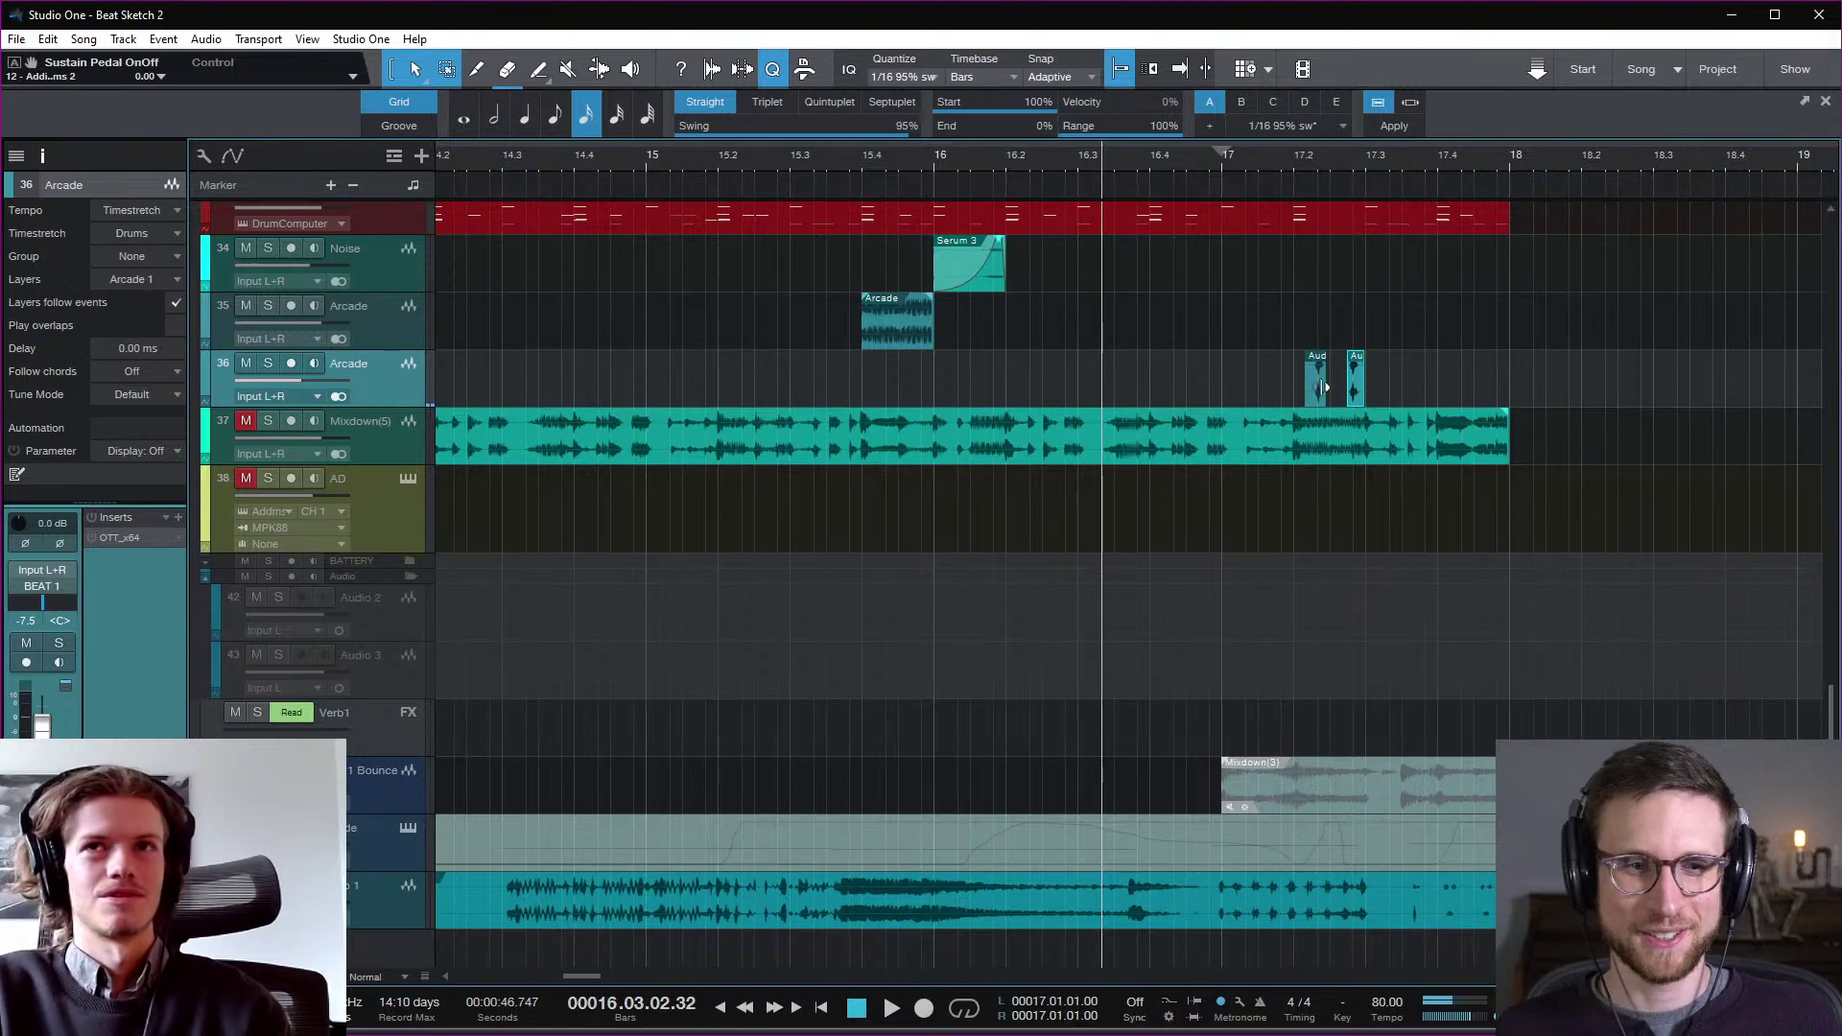
pyautogui.press('e')
pyautogui.press('e')
pyautogui.hscroll(5, 1479, 356)
pyautogui.hscroll(1, 1479, 356)
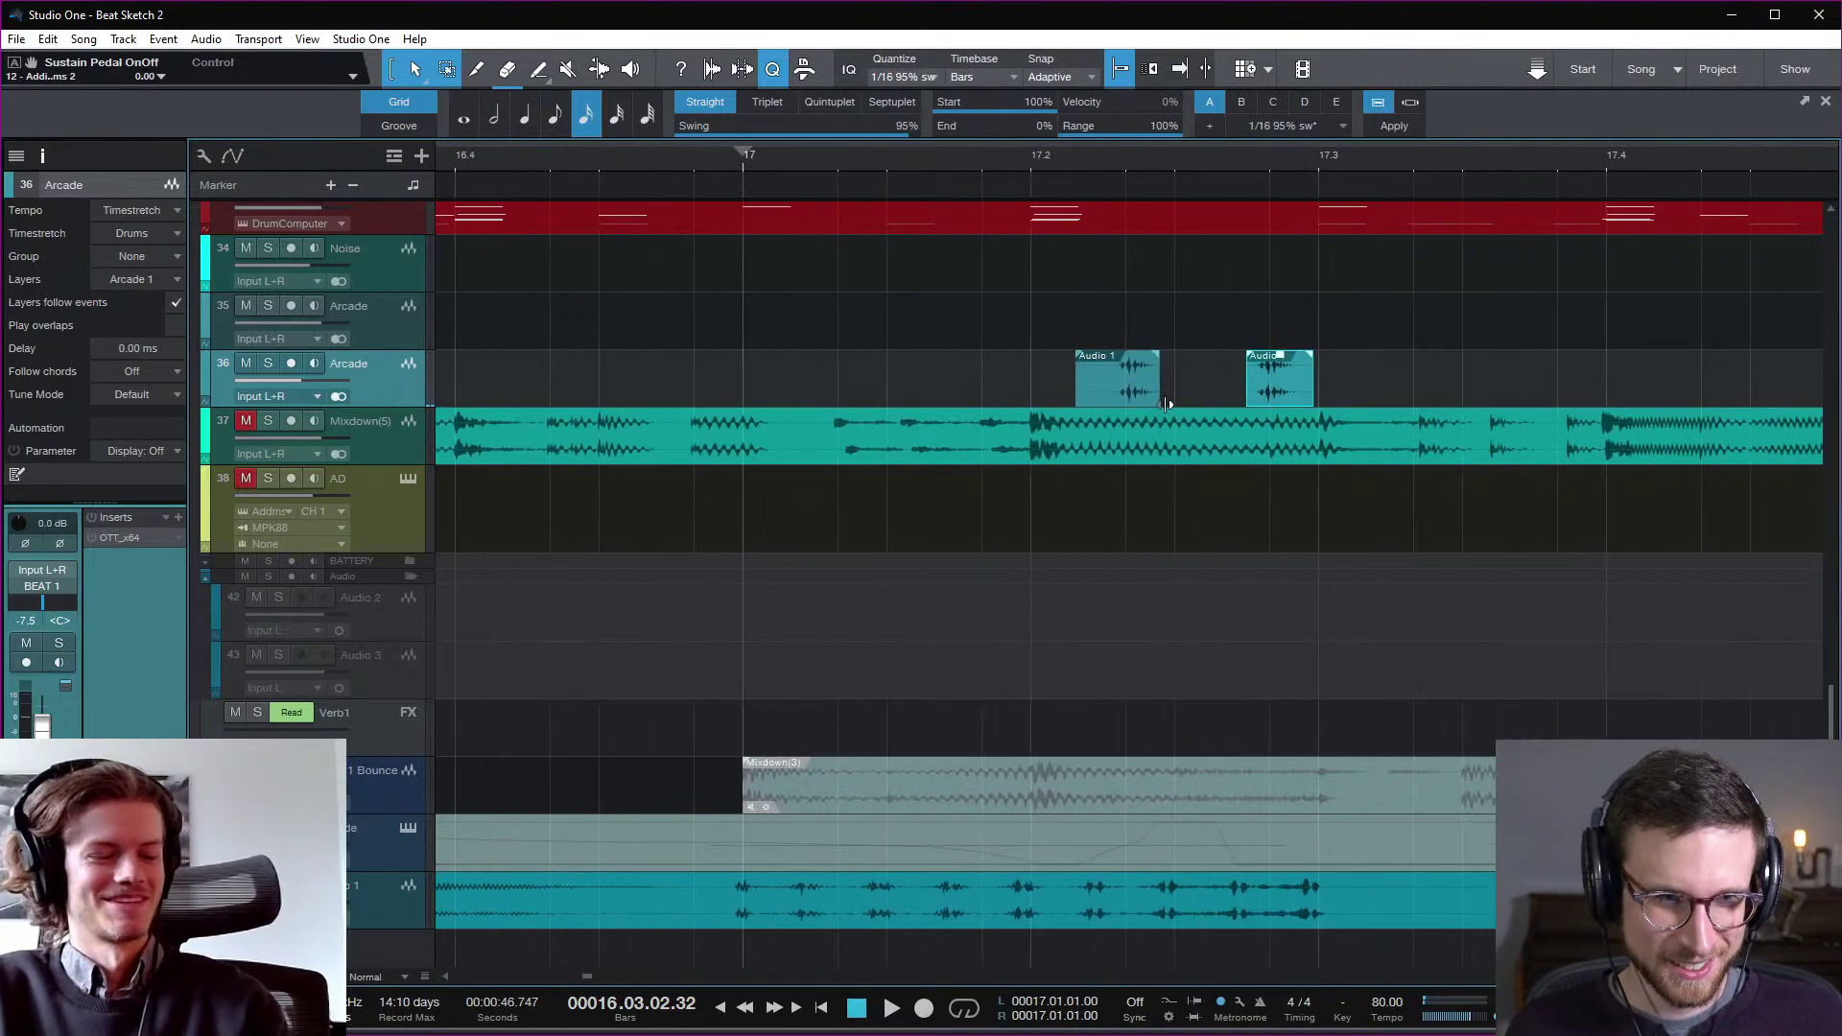
pyautogui.moveTo(1159, 401); pyautogui.dragTo(1145, 402)
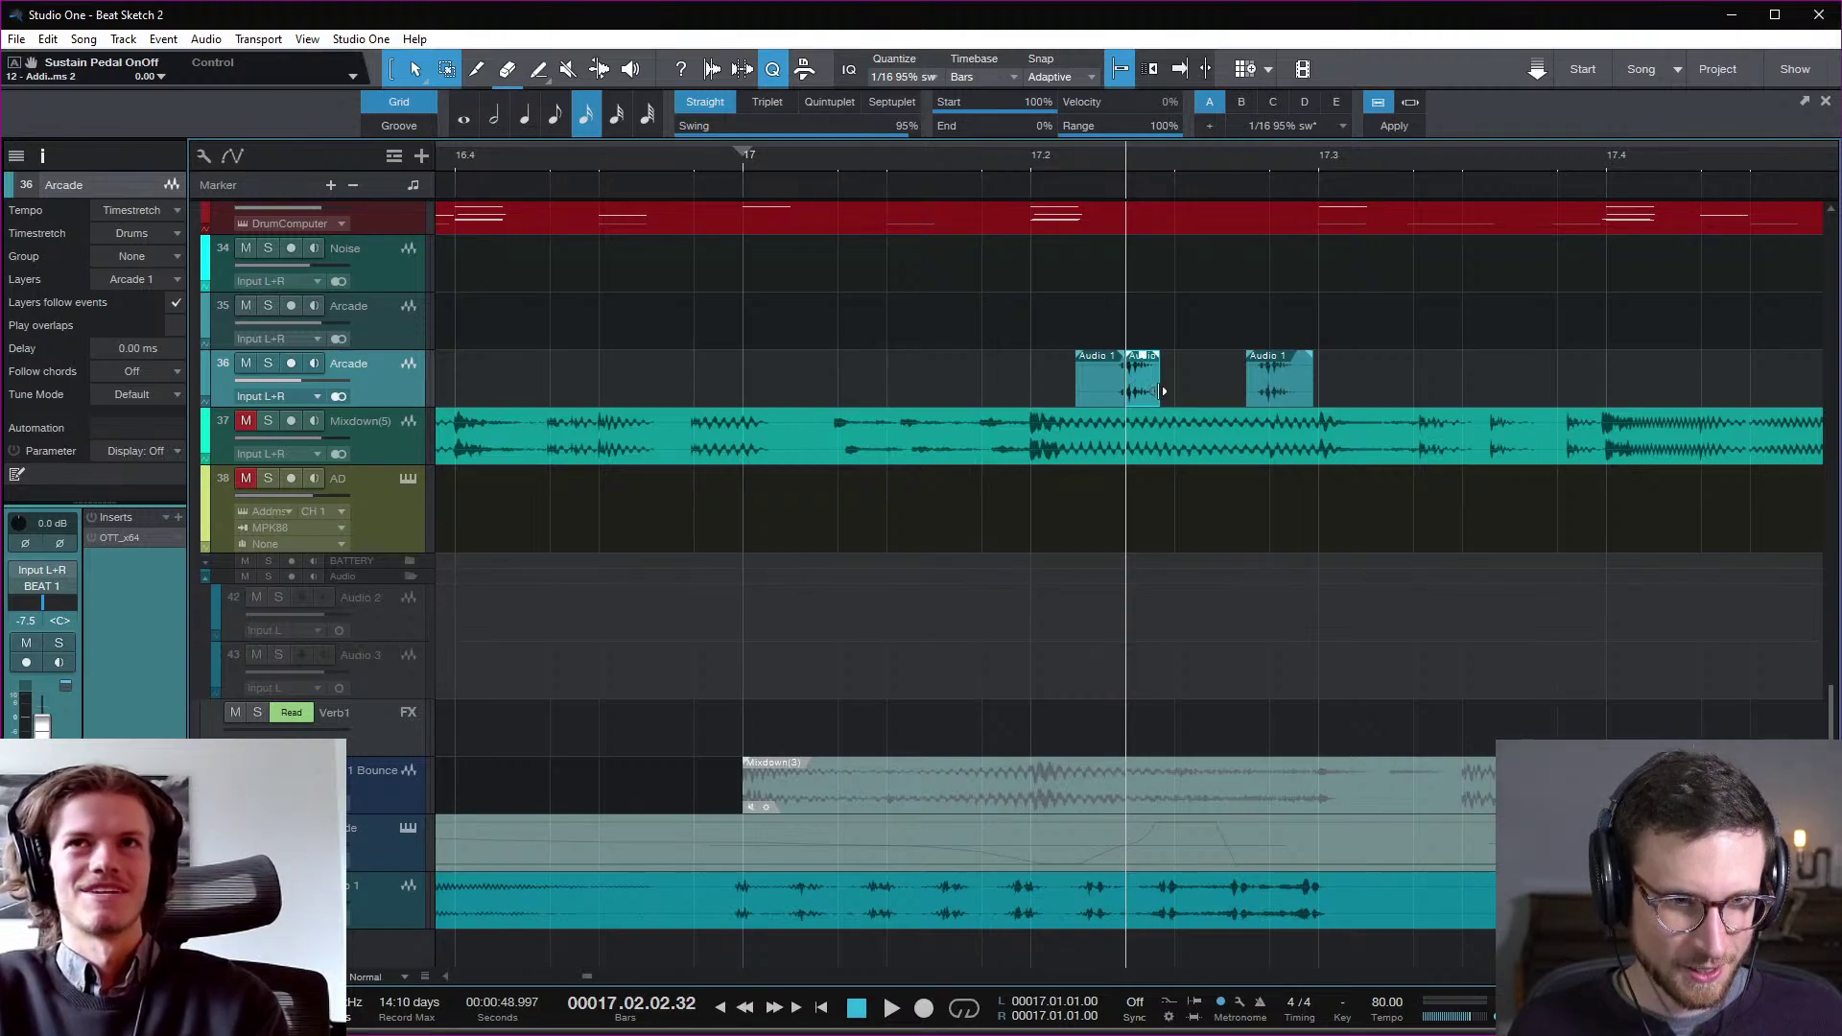
pyautogui.moveTo(1163, 391)
pyautogui.mouseDown()
pyautogui.moveTo(1139, 394)
pyautogui.moveTo(1168, 396)
pyautogui.mouseUp()
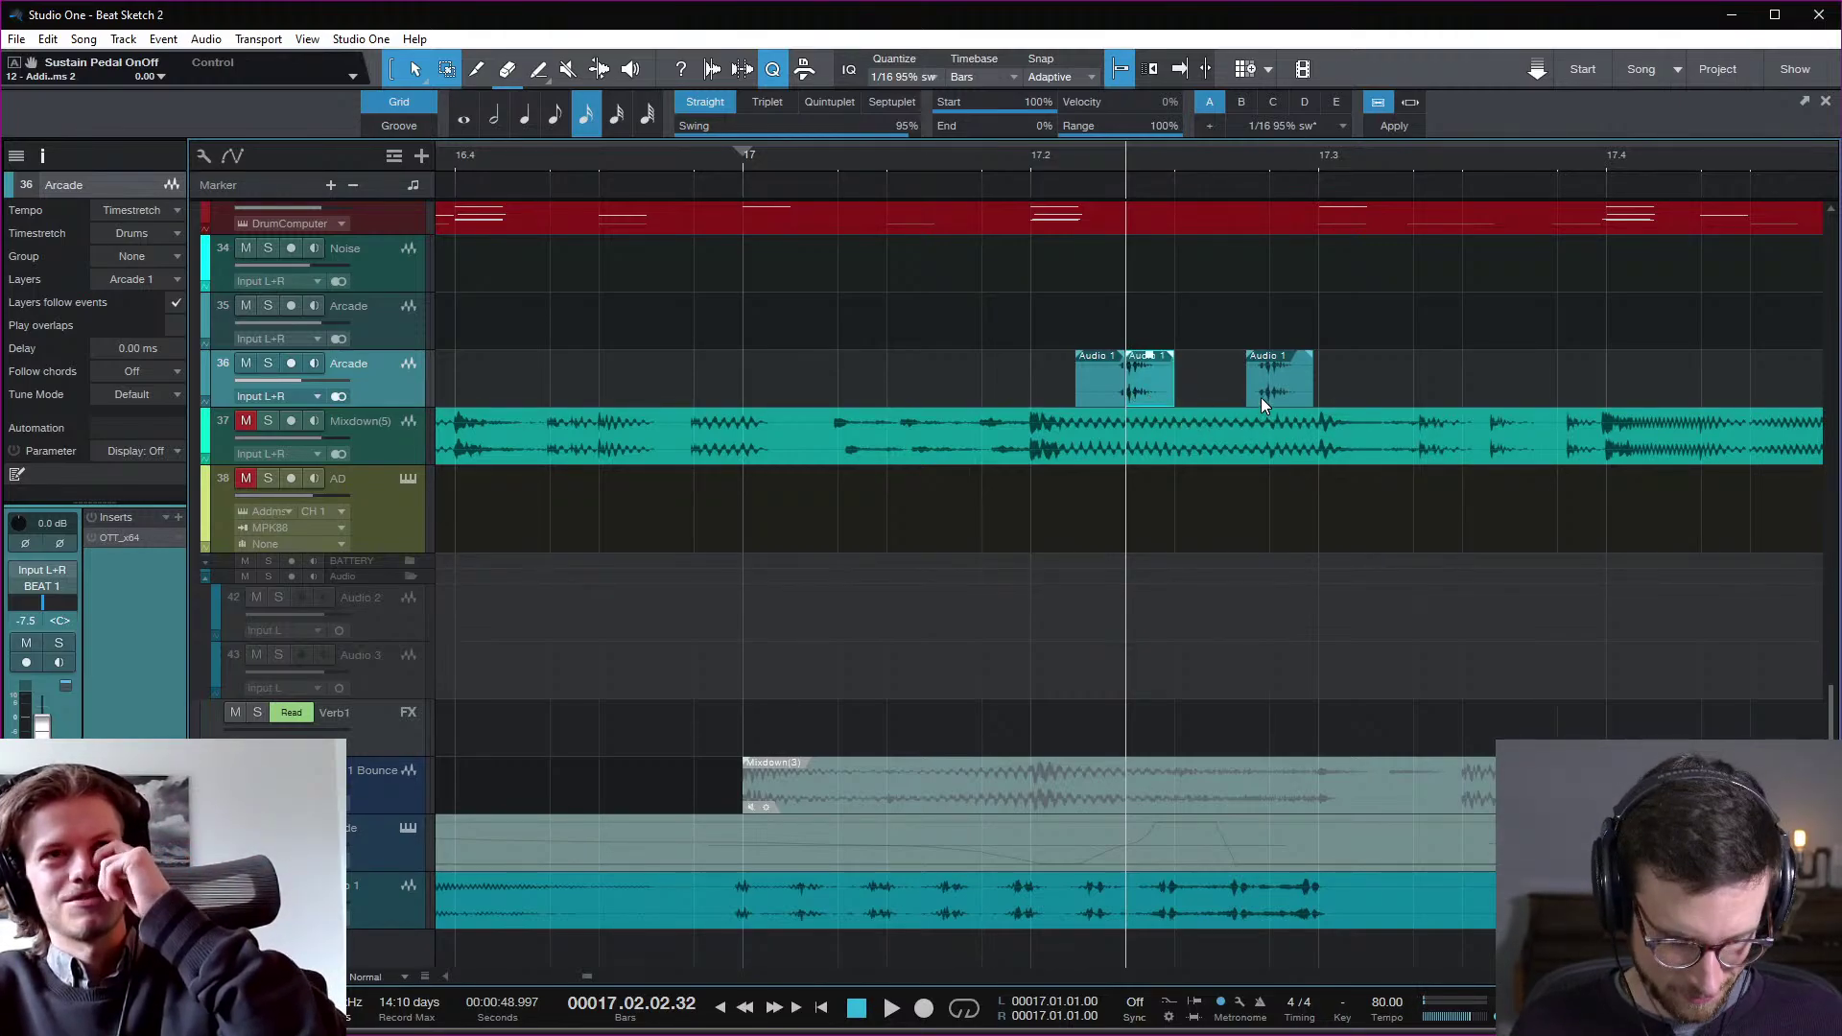
# Step: Shorten the split-off part to a tiny piece and repeat it as a rapid stutter ending about midway between 17.2 and 17.3
pyautogui.press('d')
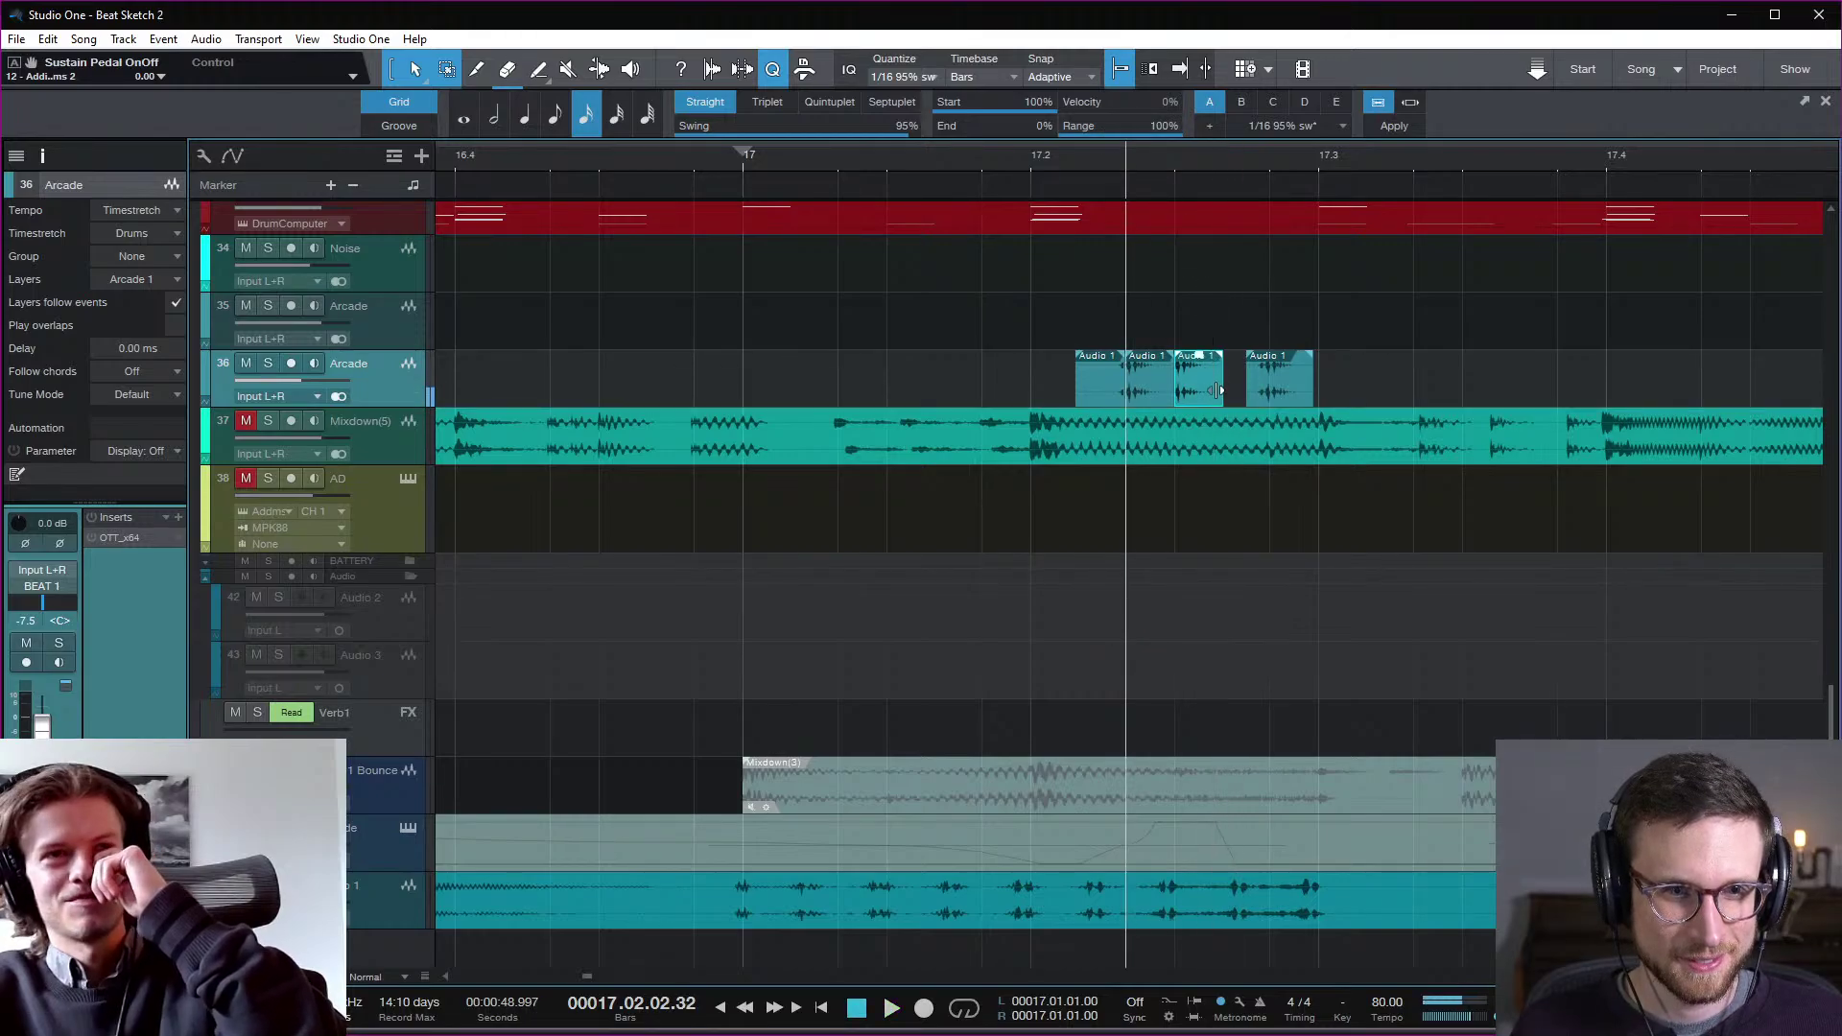
pyautogui.press('Delete')
pyautogui.moveTo(1169, 392); pyautogui.dragTo(1142, 401)
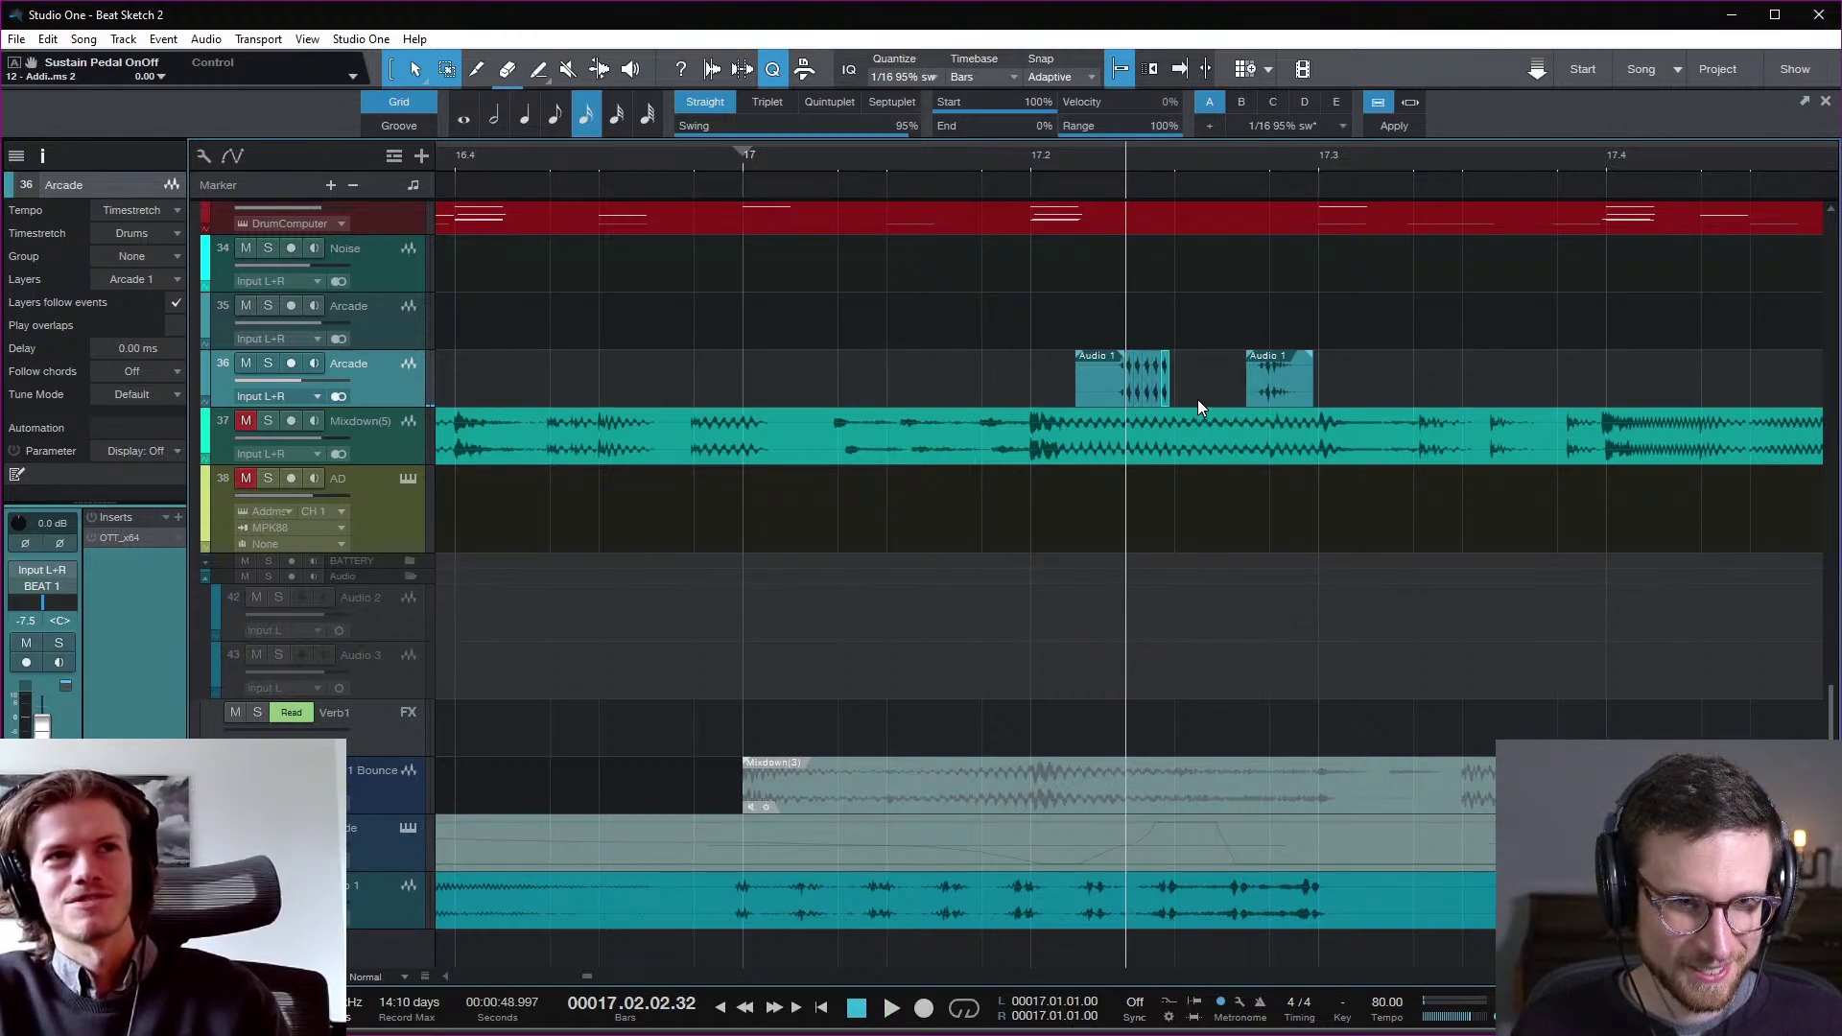
# Step: Start playback shortly before 17.2 and audition the stutter fill with the beat
pyautogui.press('space')
pyautogui.press('space')
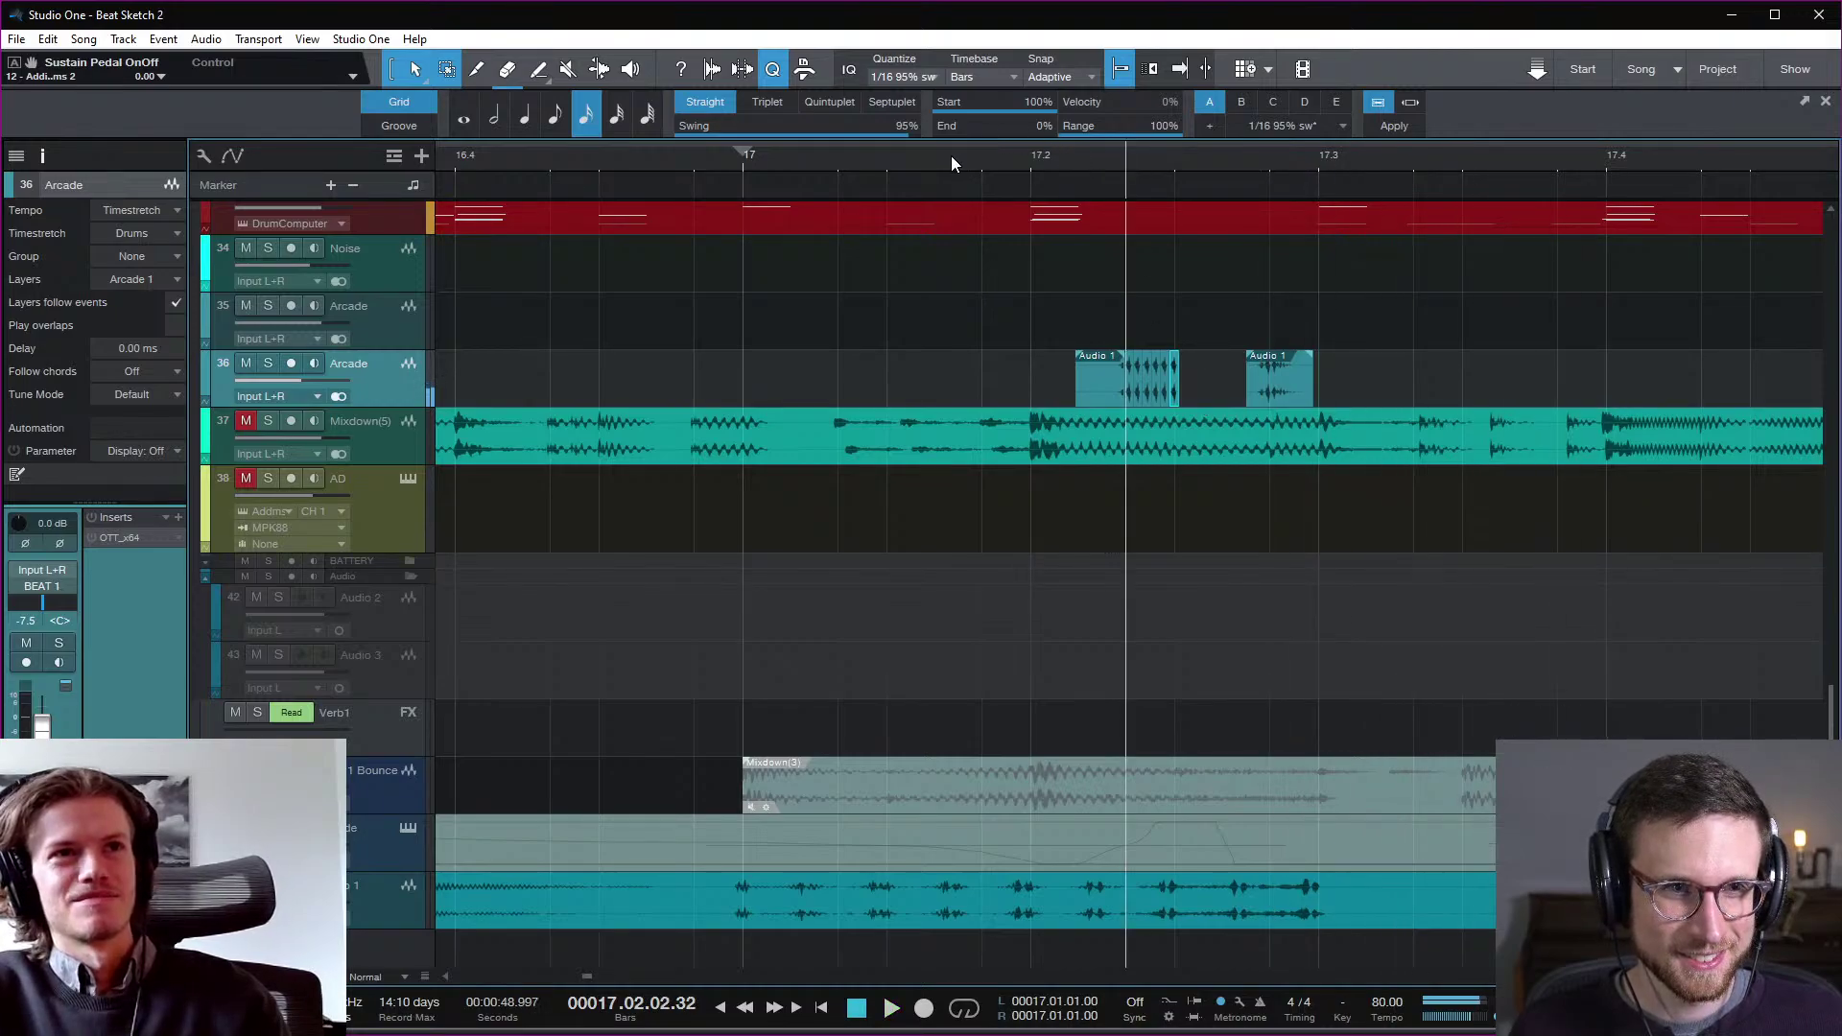
pyautogui.click(952, 156)
pyautogui.press('space')
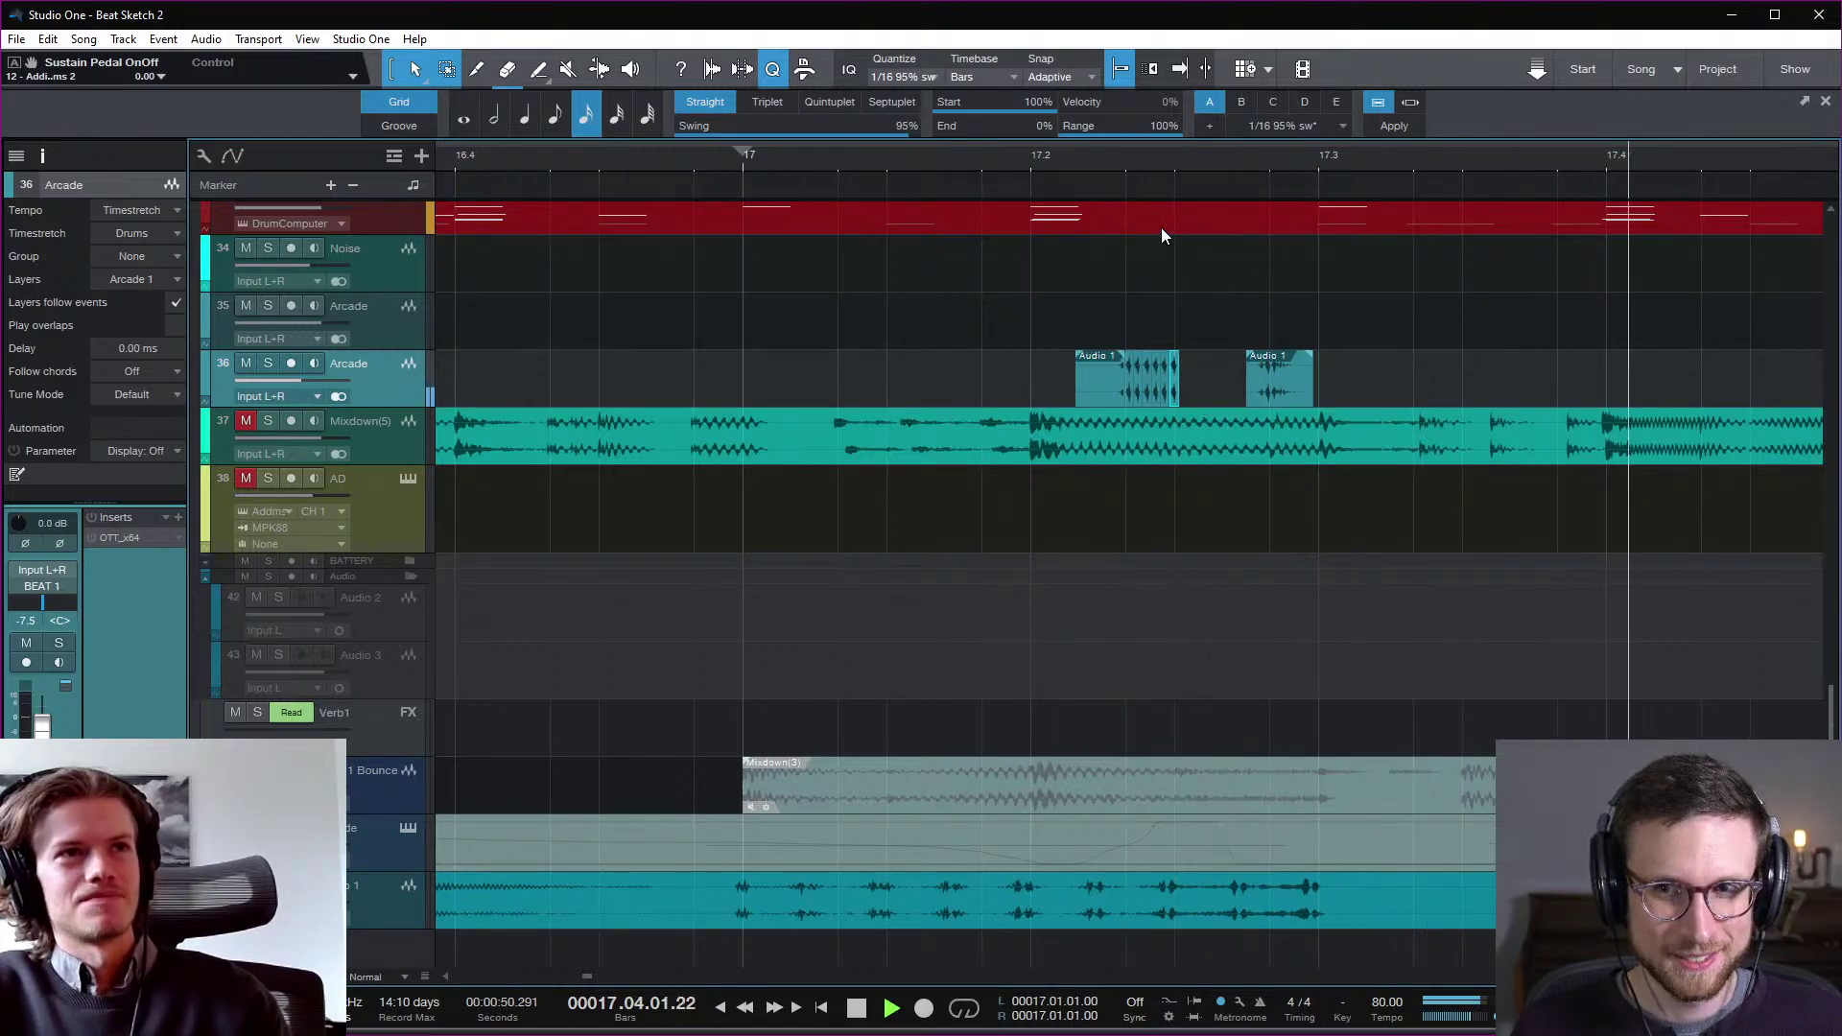
pyautogui.press('space')
pyautogui.press('space')
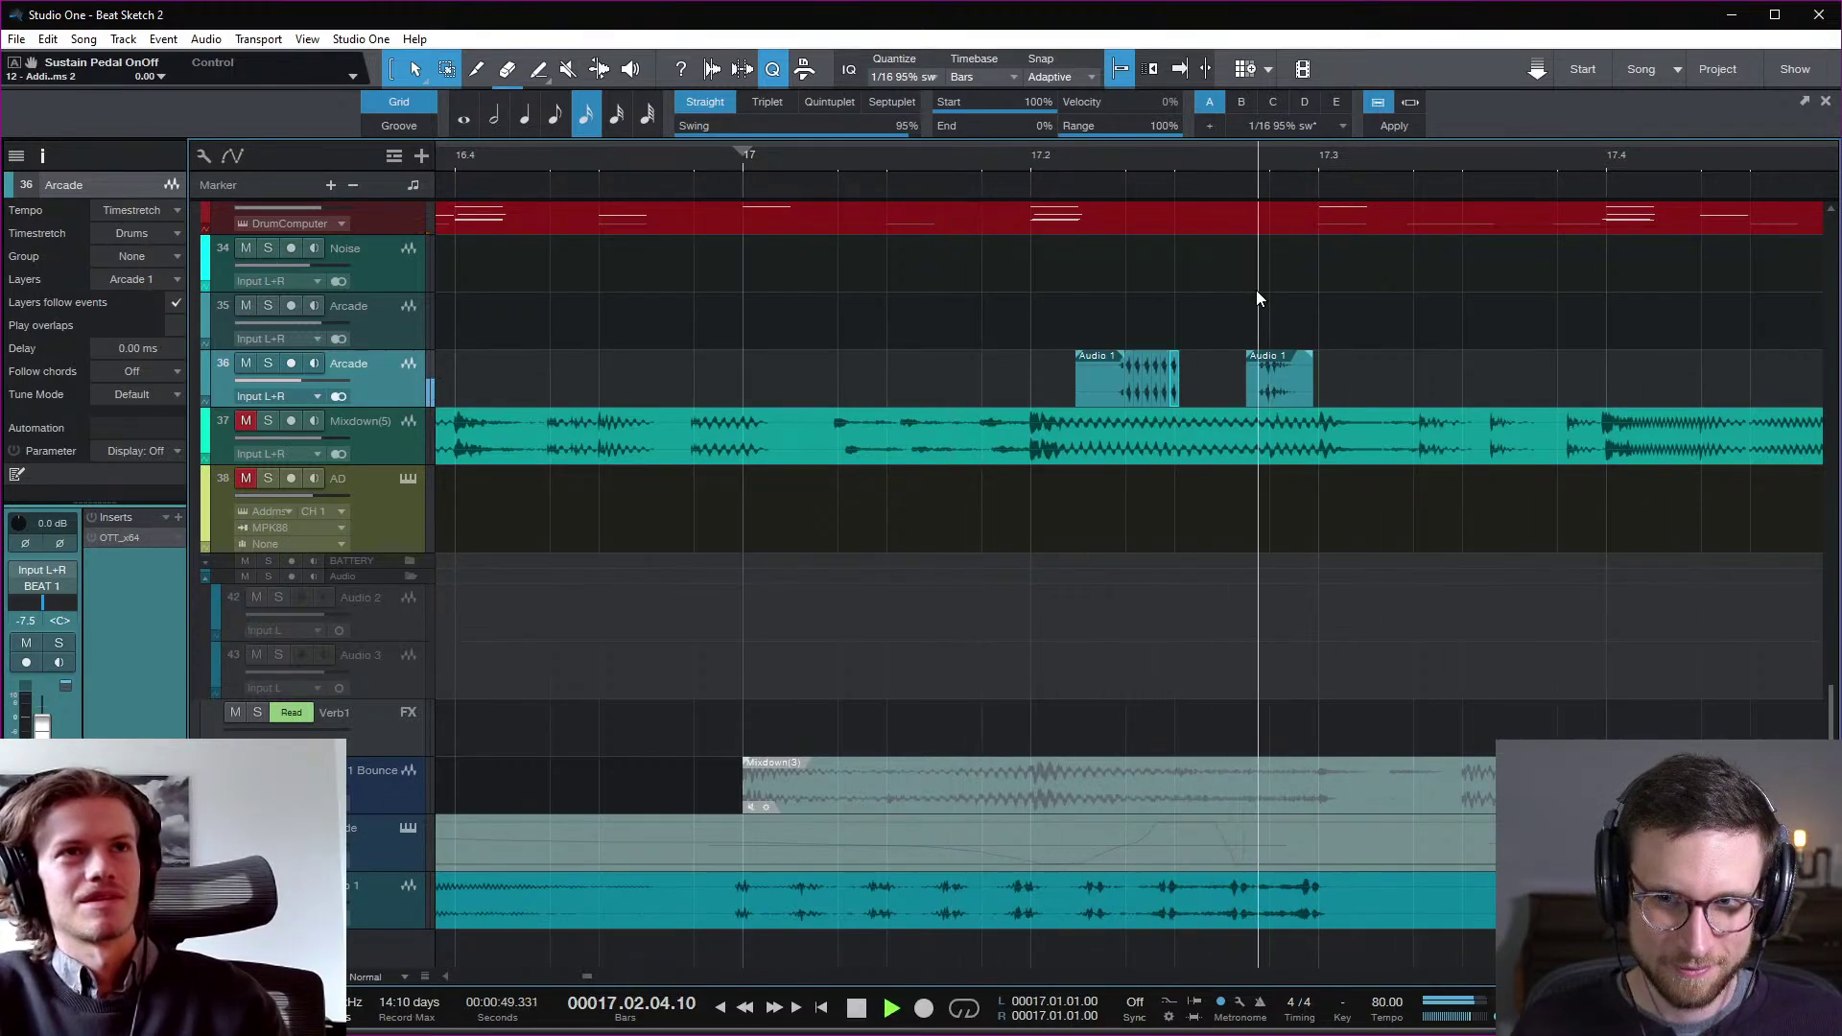
pyautogui.press('space')
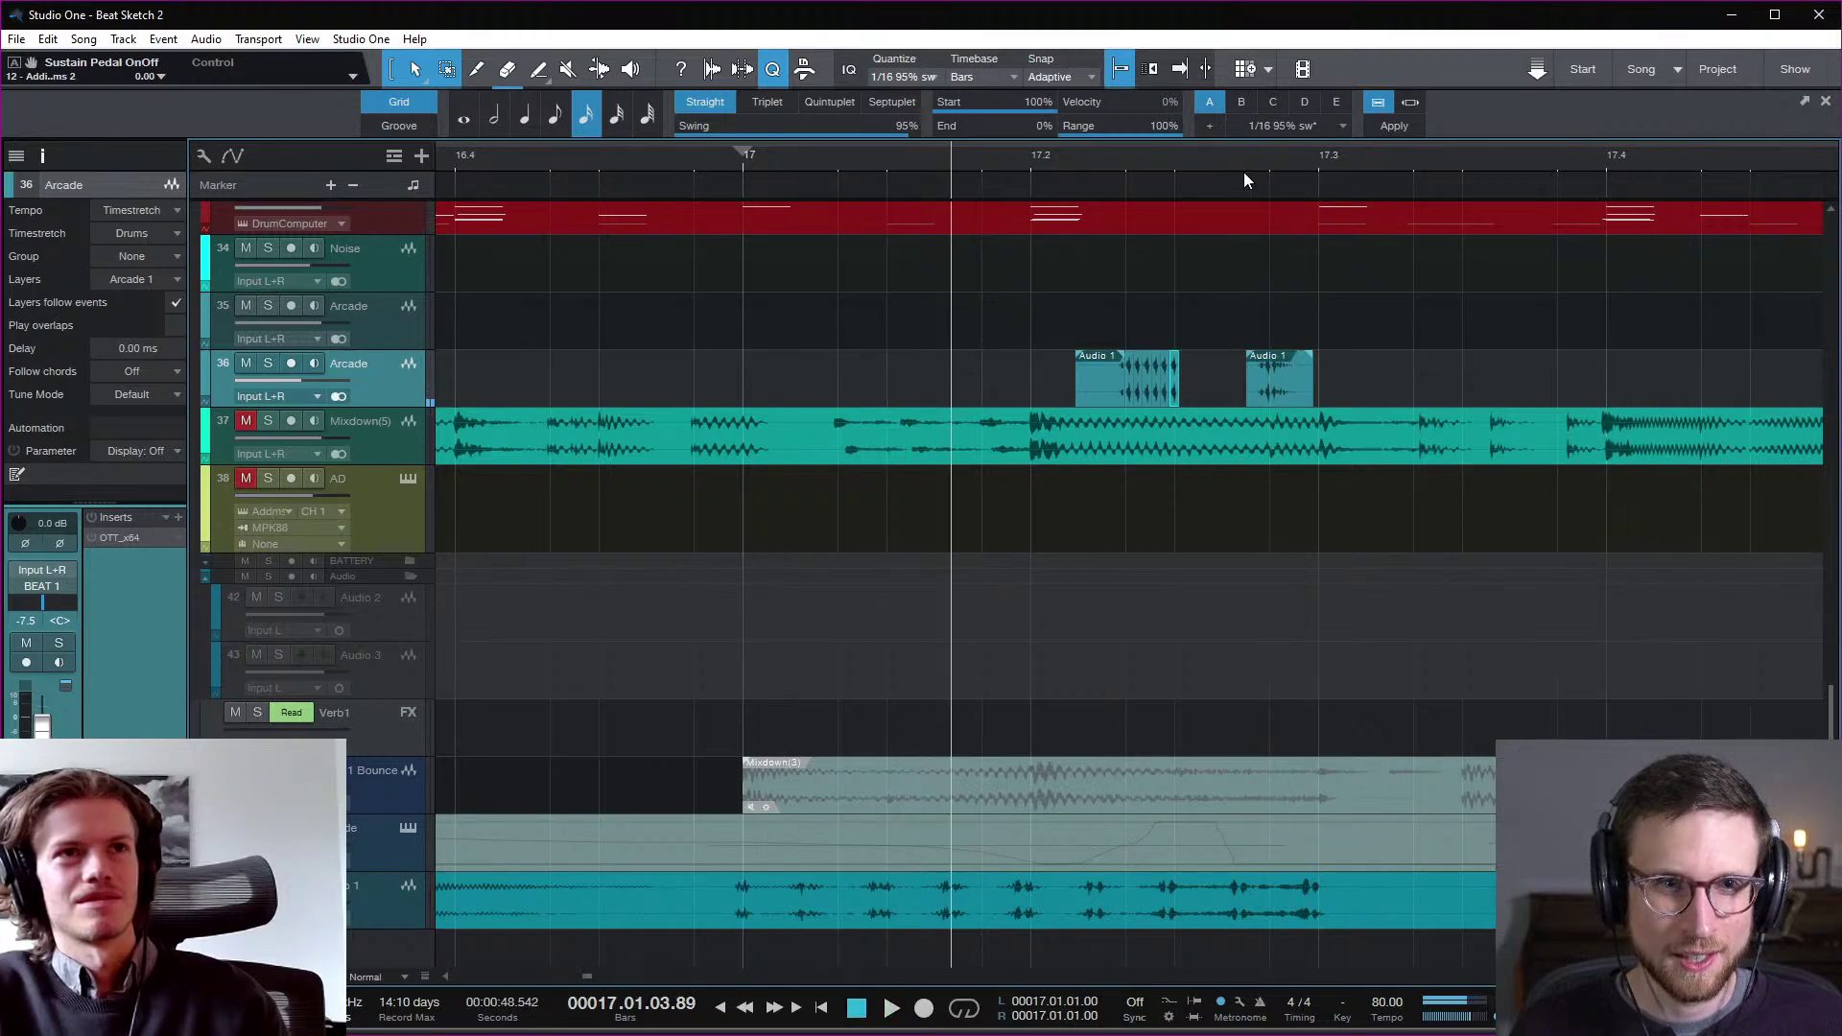
# Step: Extend the second slice's end to about a third of a beat past 17.3 and audition it with the beat
pyautogui.moveTo(1320, 390); pyautogui.dragTo(1464, 390)
pyautogui.press('space')
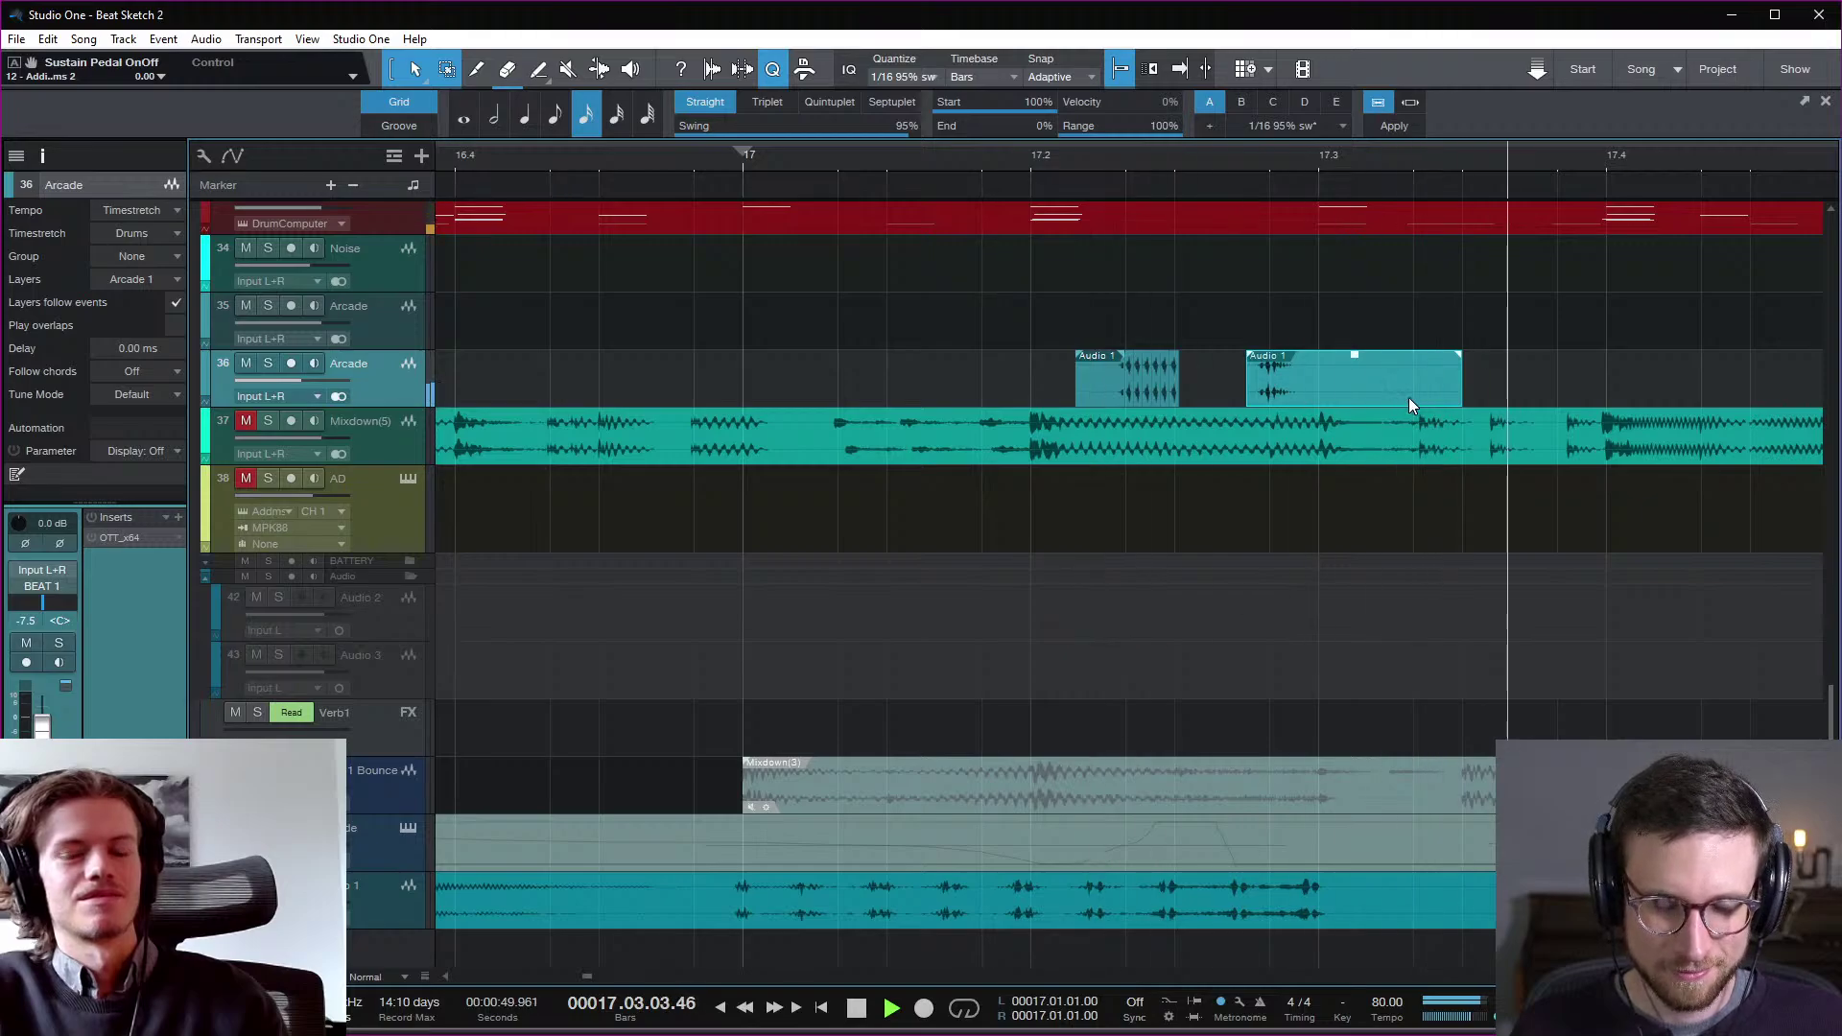
pyautogui.press('space')
pyautogui.moveTo(1463, 382); pyautogui.dragTo(1412, 382)
pyautogui.press('space')
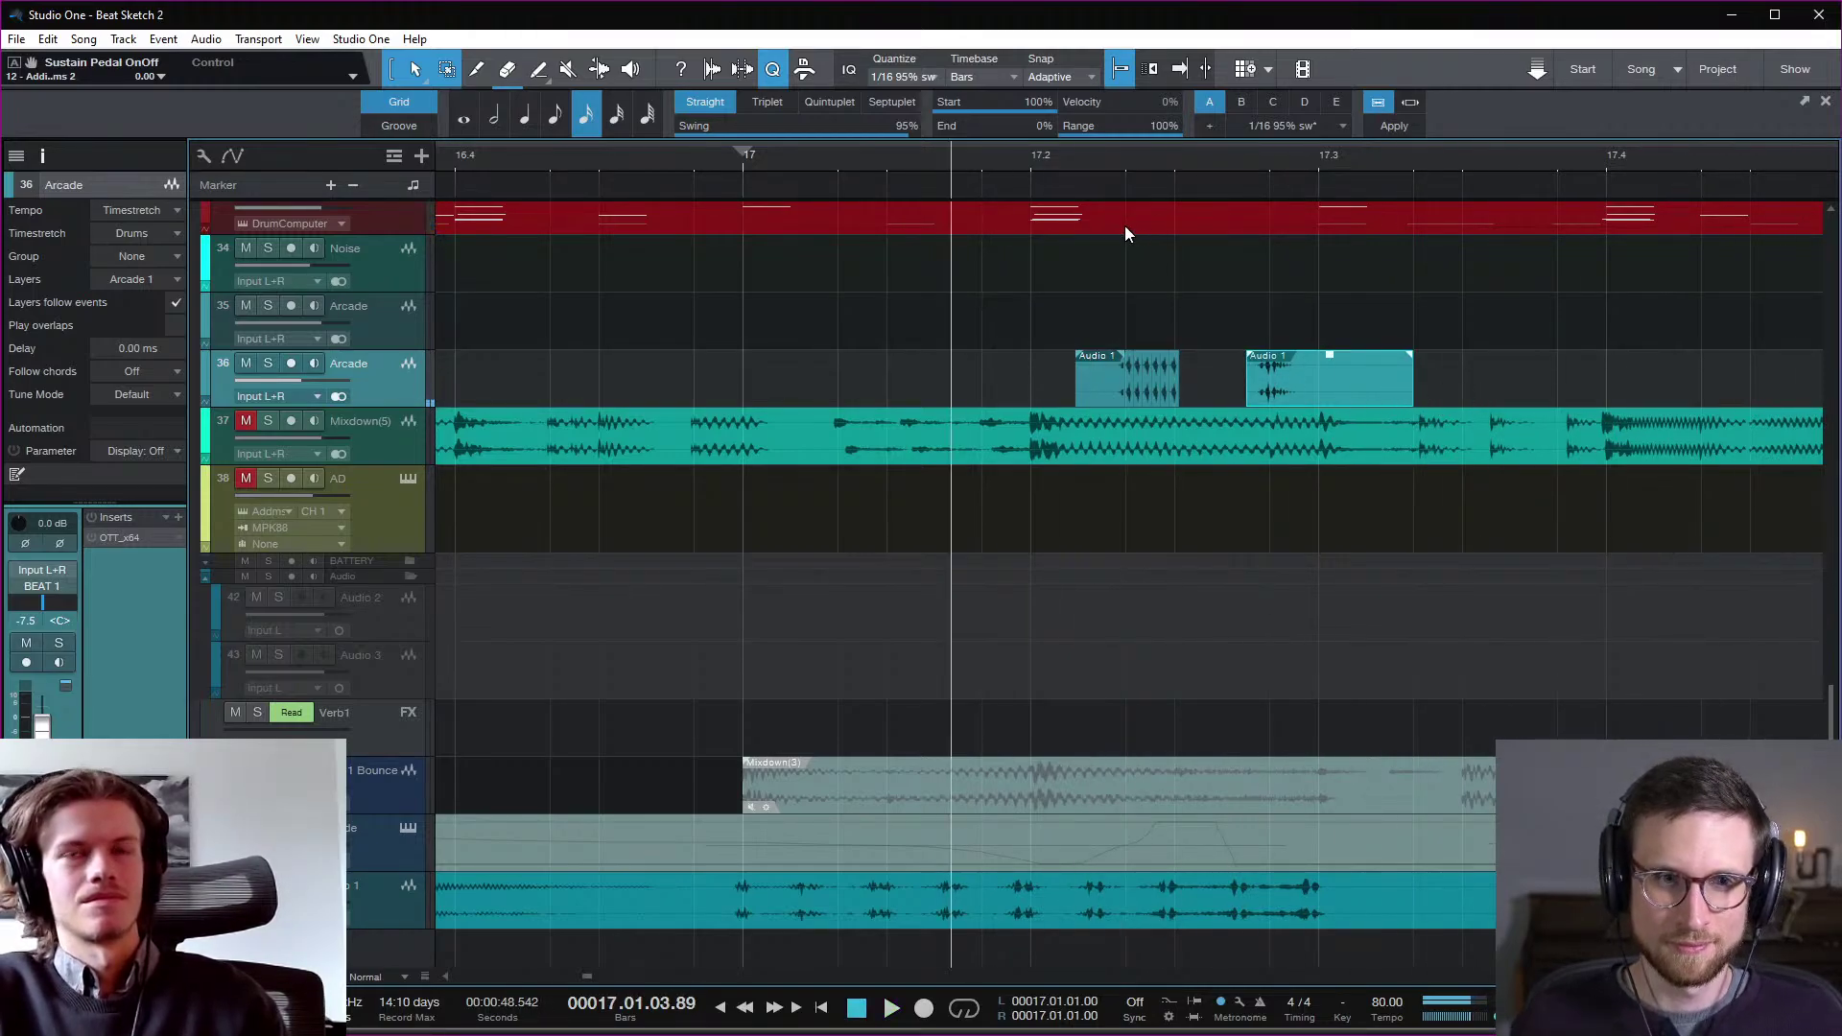
pyautogui.press('space')
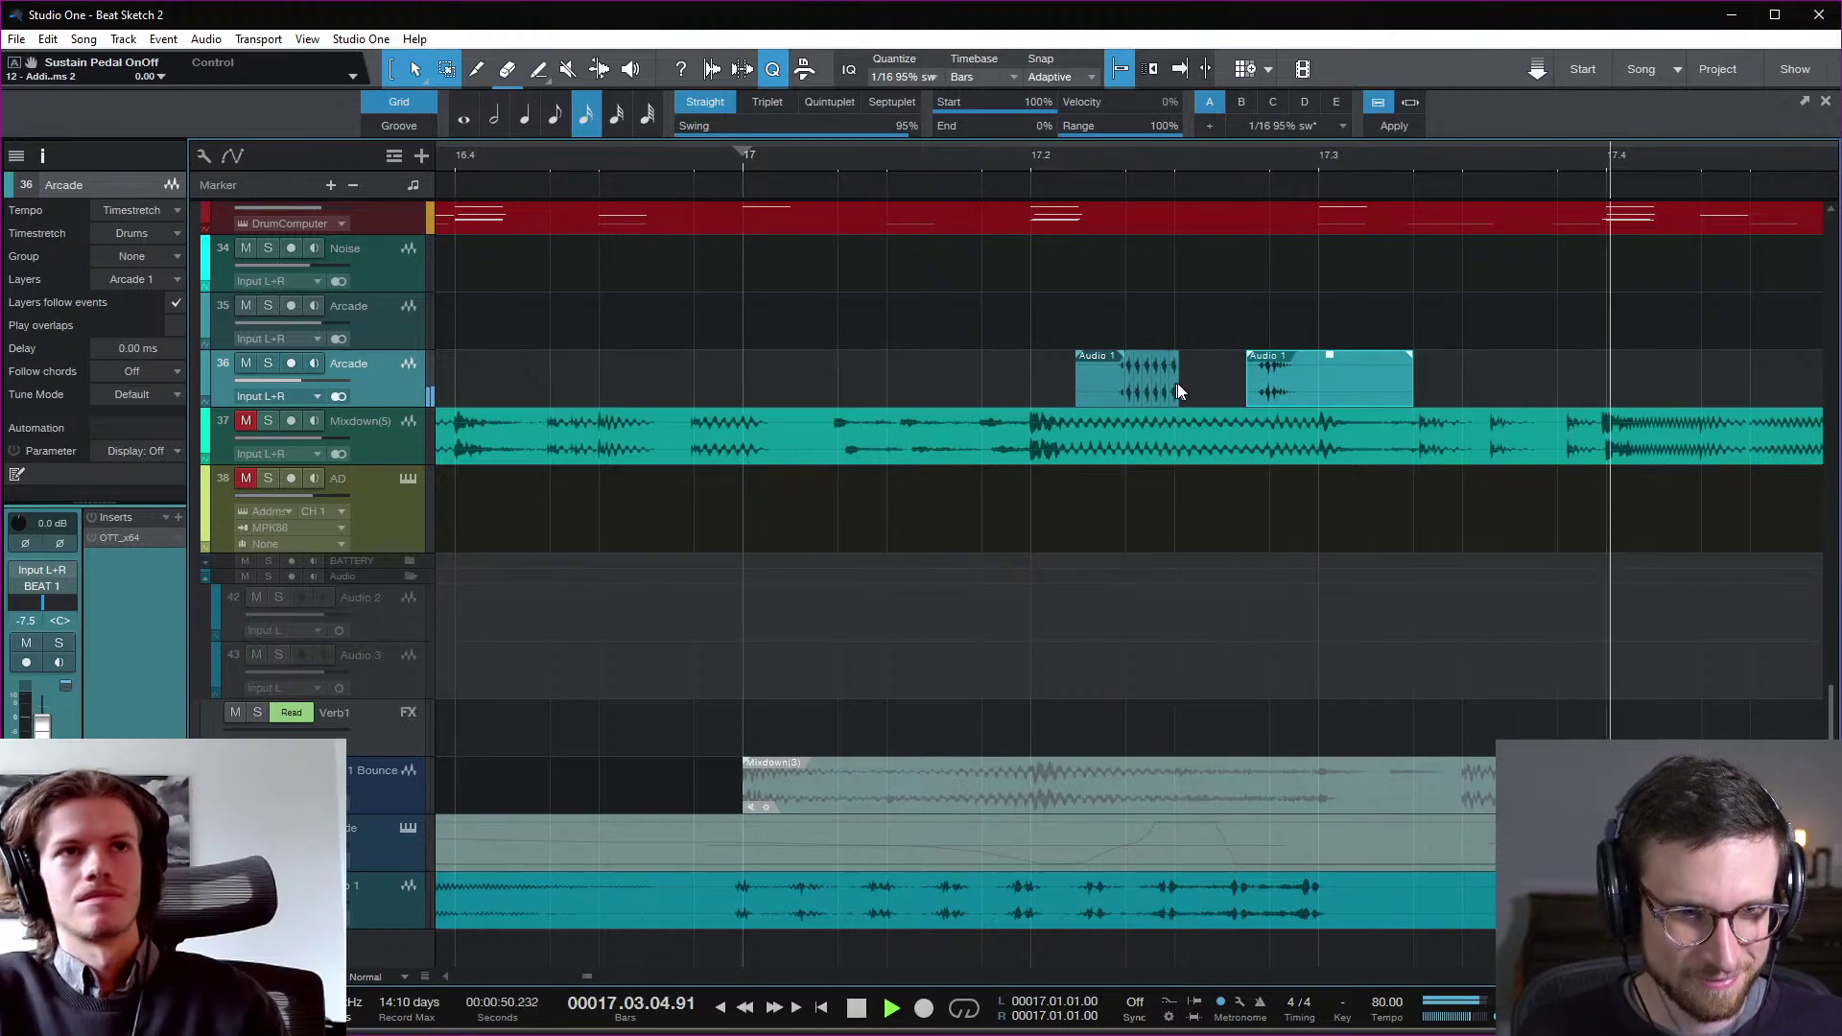
pyautogui.press('space')
# Step: Enable the OTT insert on Arcade track 36 and audition the fill through it
pyautogui.click(92, 537)
pyautogui.press('space')
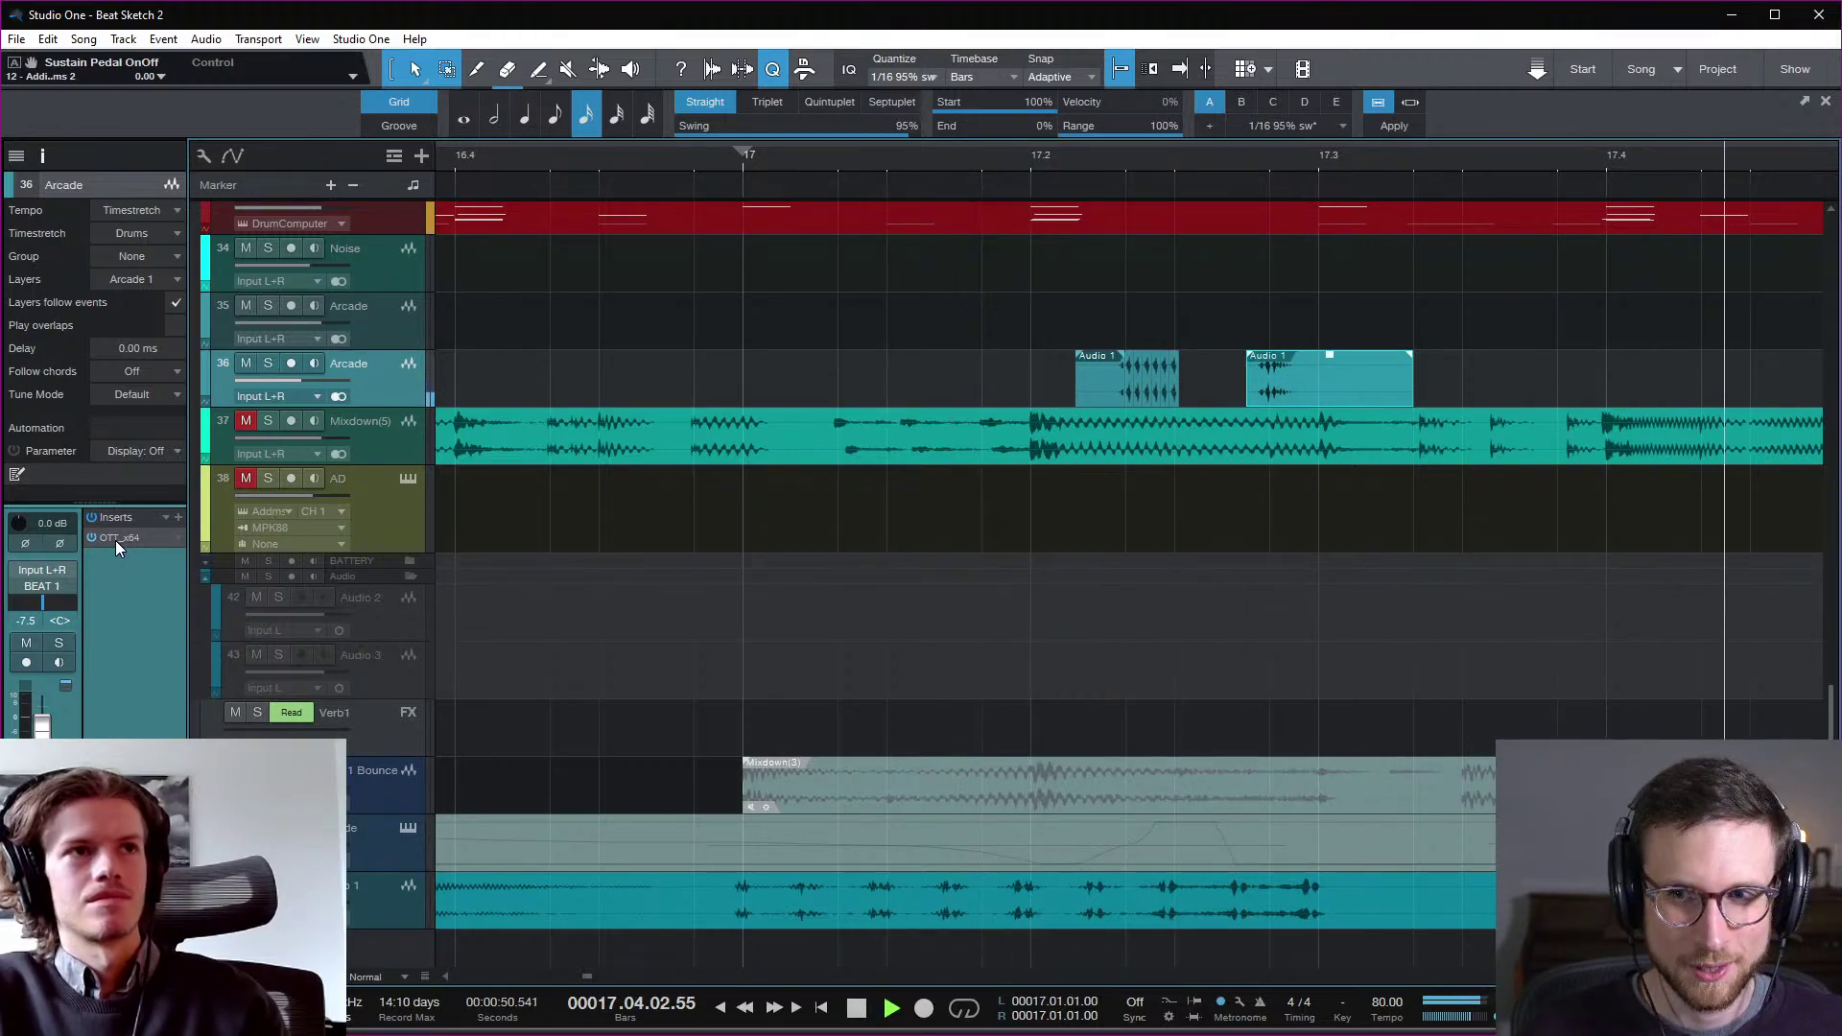
pyautogui.press('space')
pyautogui.press('space')
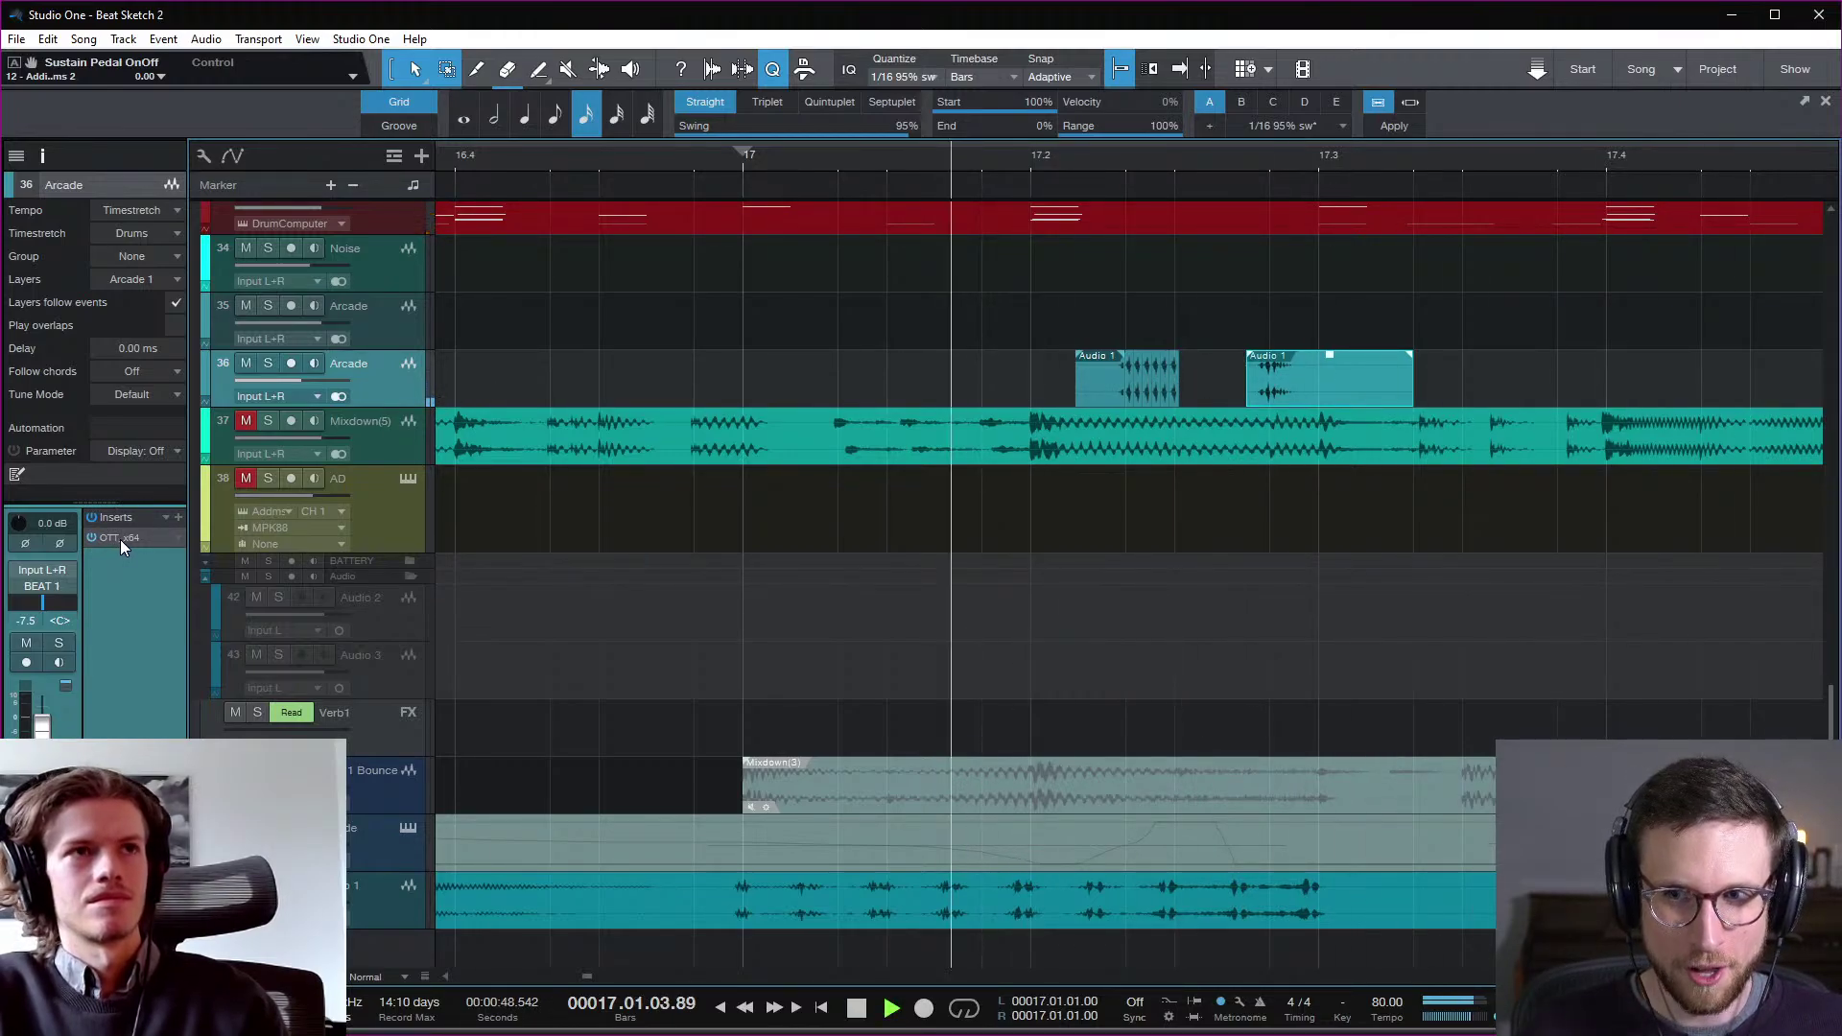
pyautogui.press('space')
# Step: Add the ANIMATE plug-in after OTT in the inserts of Arcade track 36
pyautogui.click(176, 517)
pyautogui.write('anim')
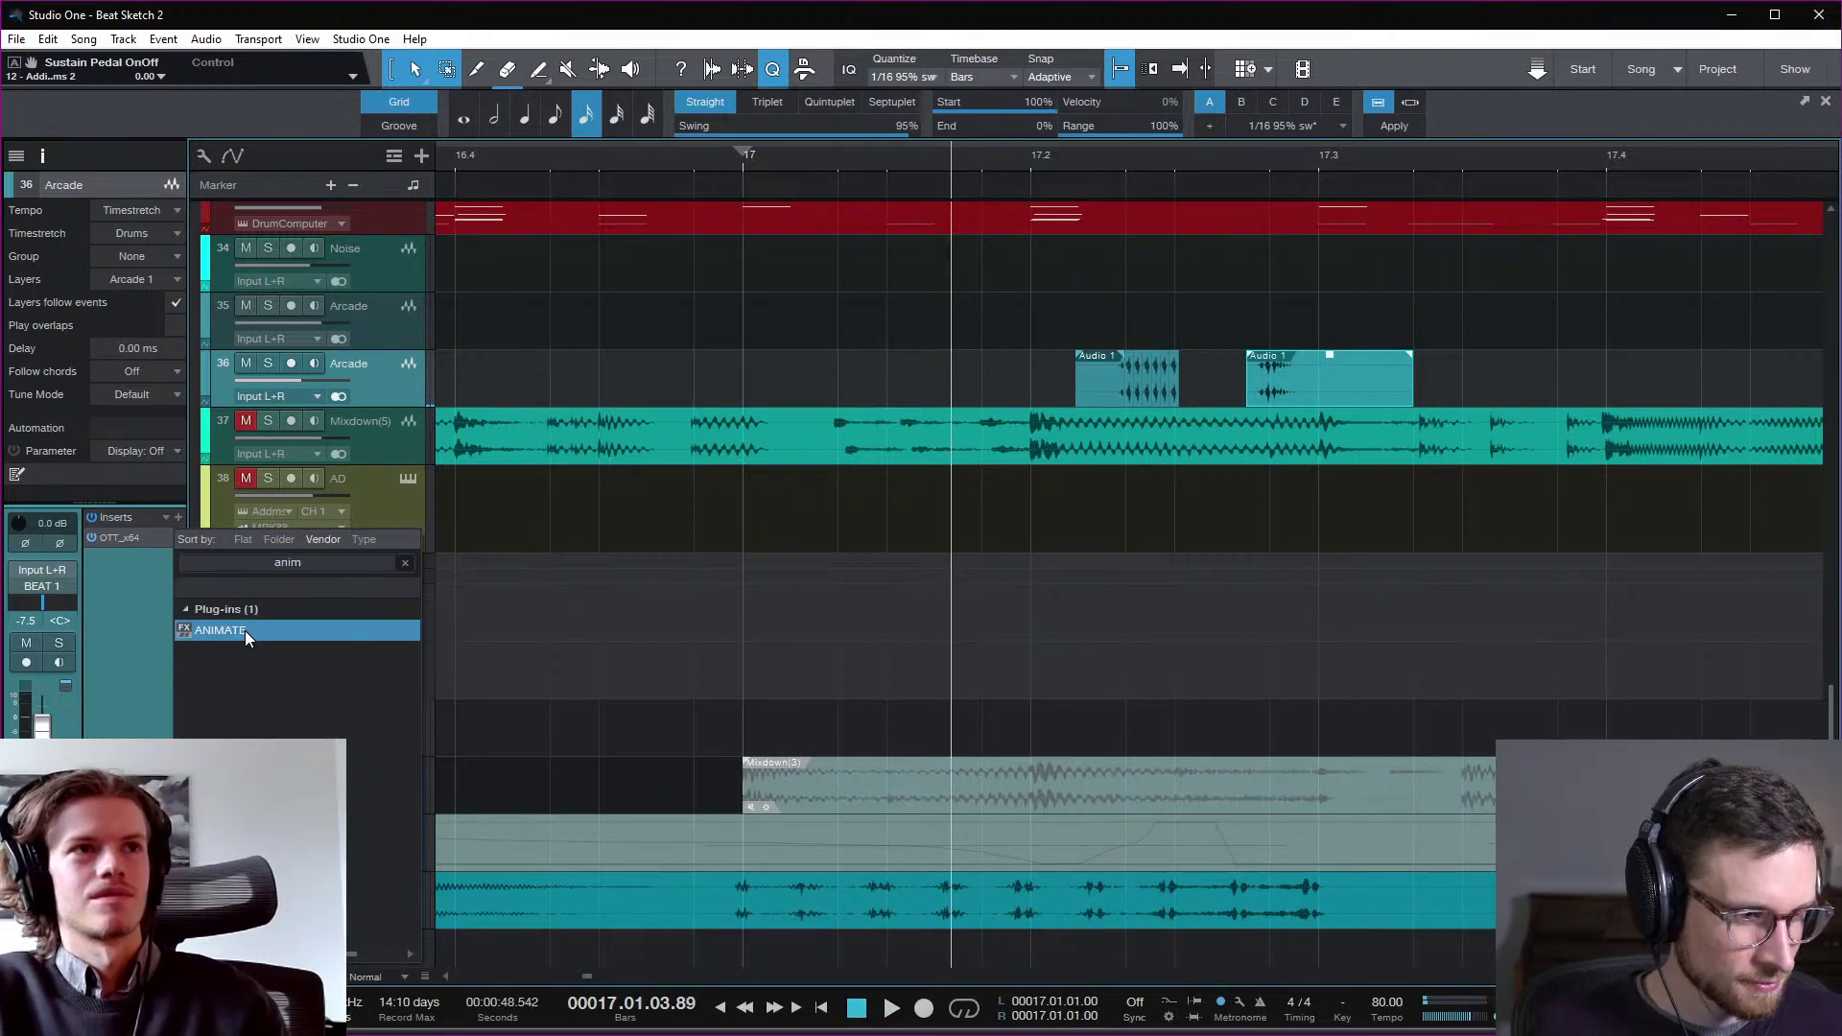
pyautogui.doubleClick(245, 630)
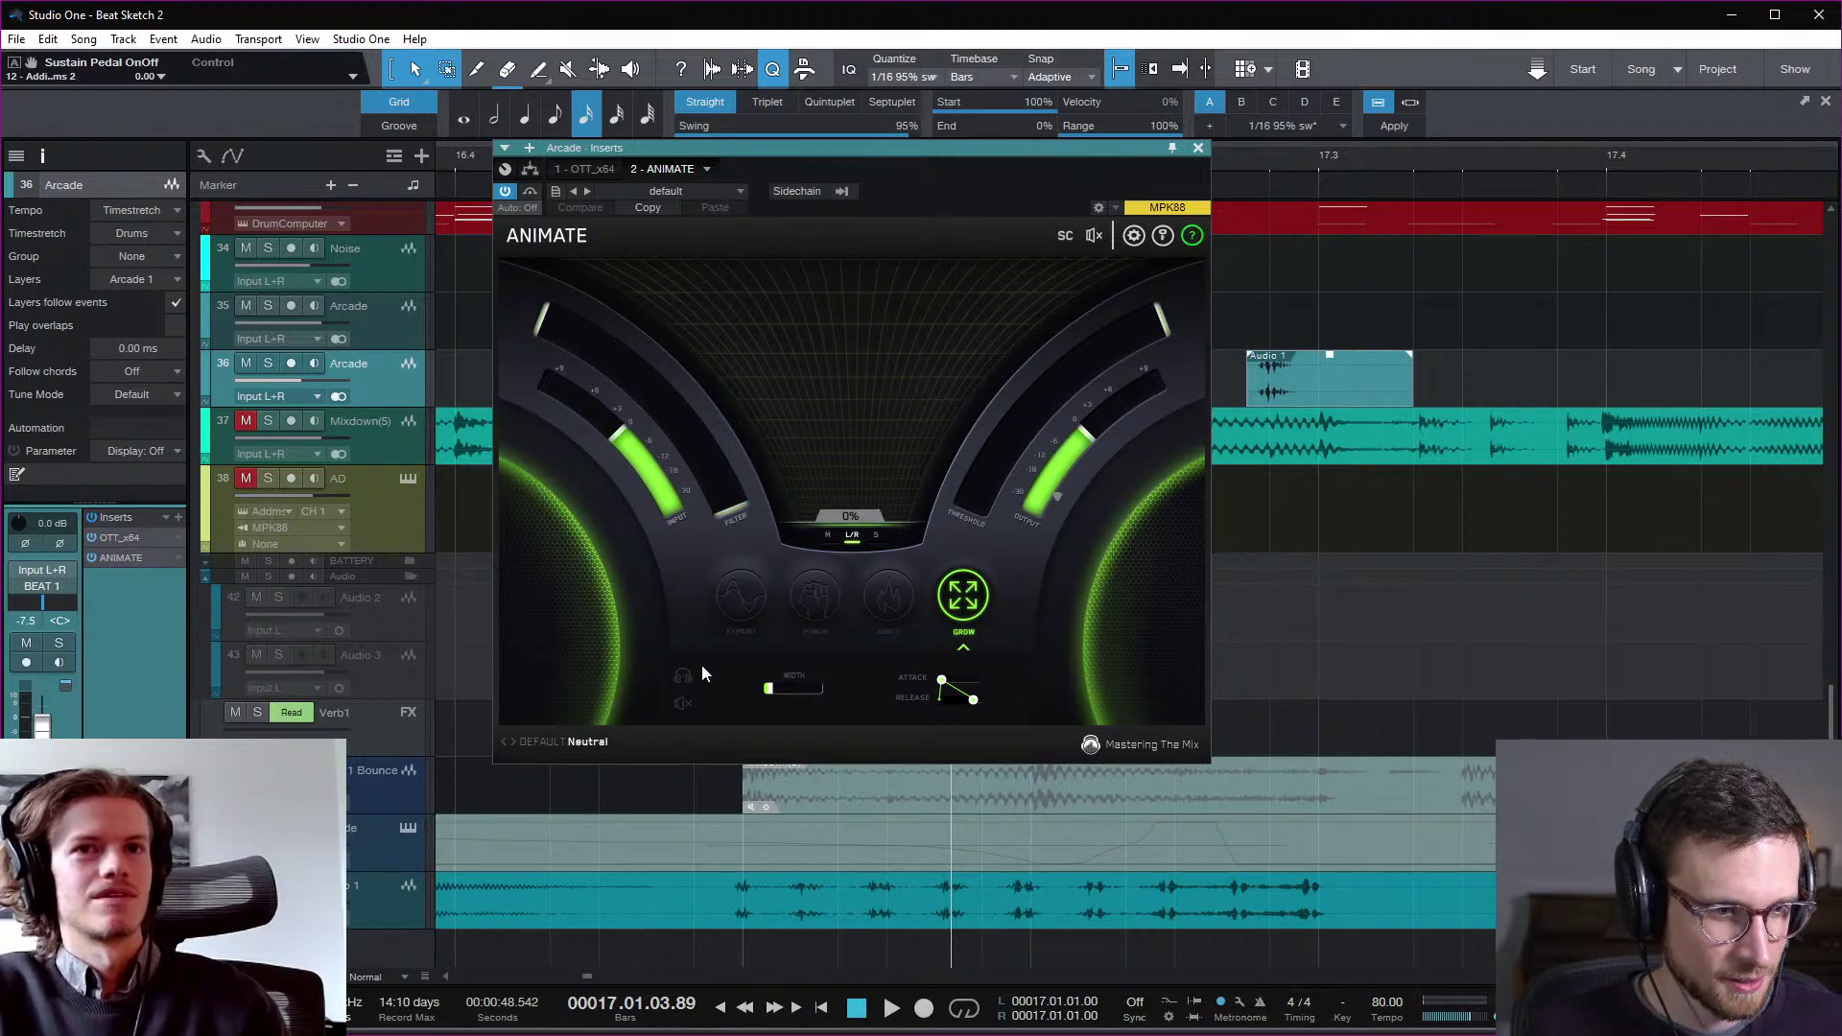
# Step: Load ANIMATE's Super-Wide preset from the Width category, audition the fill, and close the plug-in window
pyautogui.click(585, 743)
pyautogui.moveTo(615, 1034)
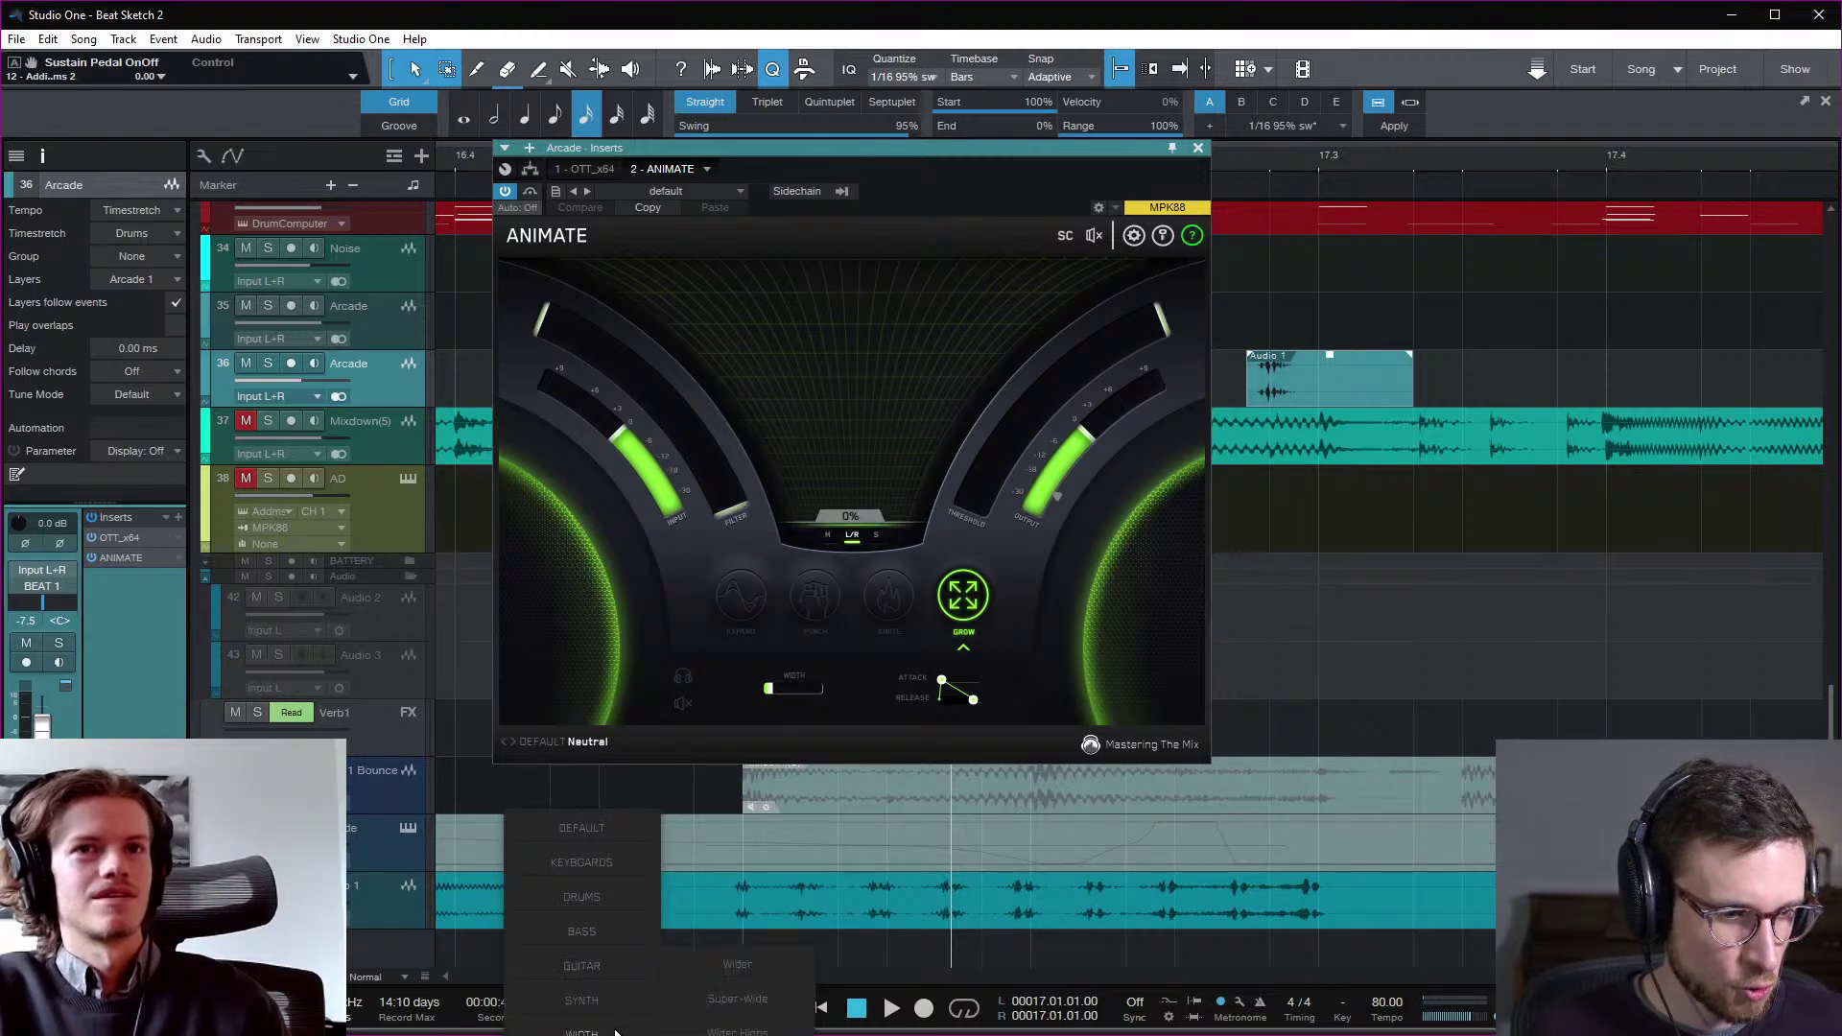
pyautogui.click(737, 999)
pyautogui.press('space')
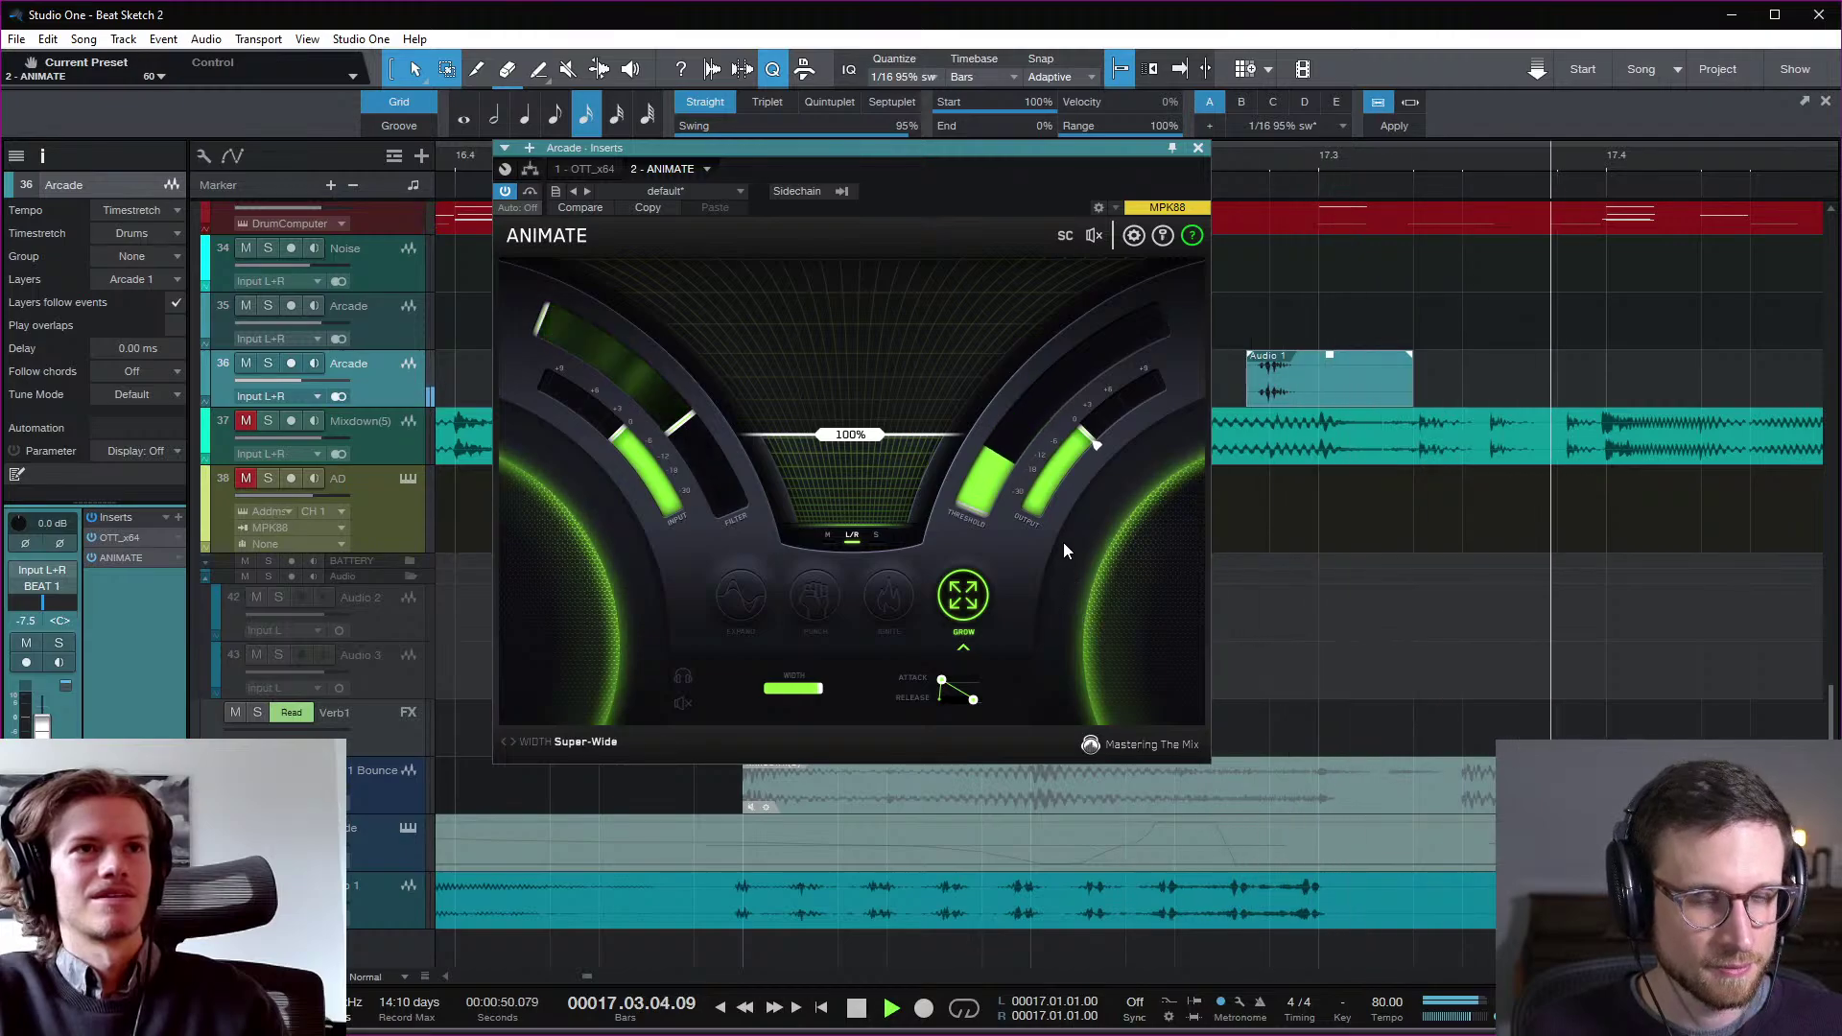
pyautogui.click(1197, 148)
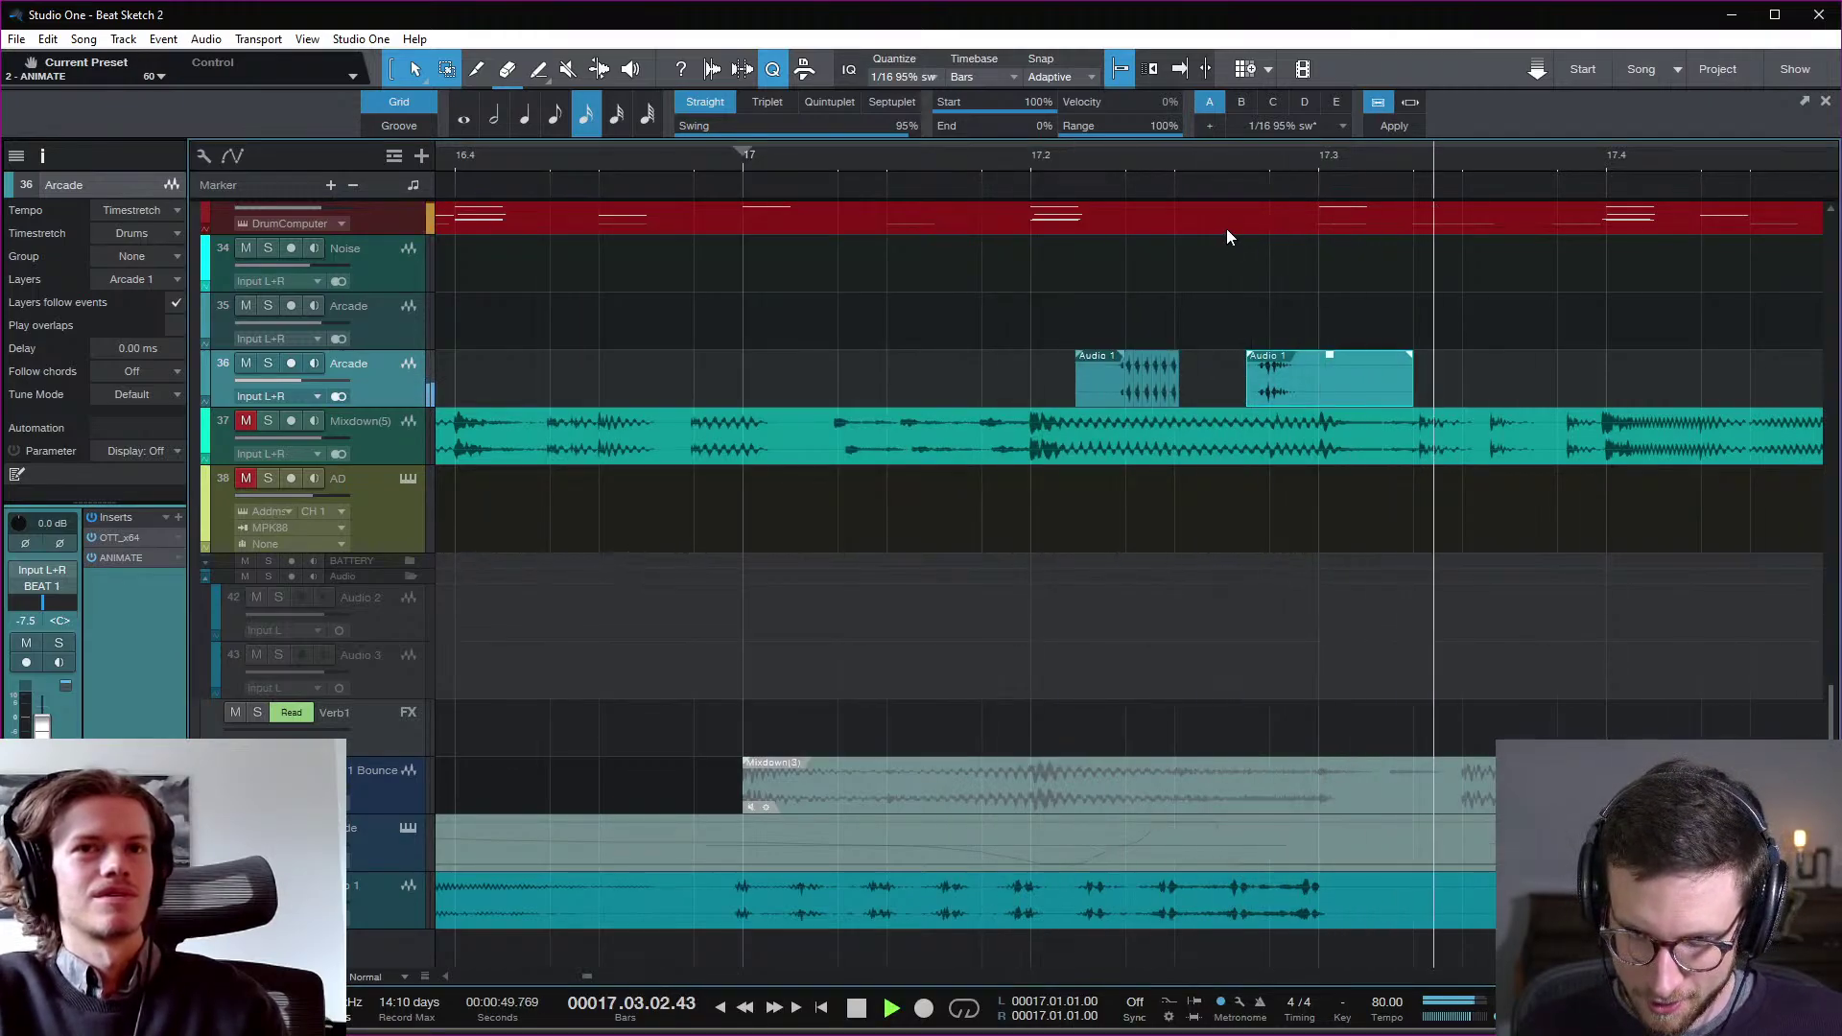
pyautogui.press('space')
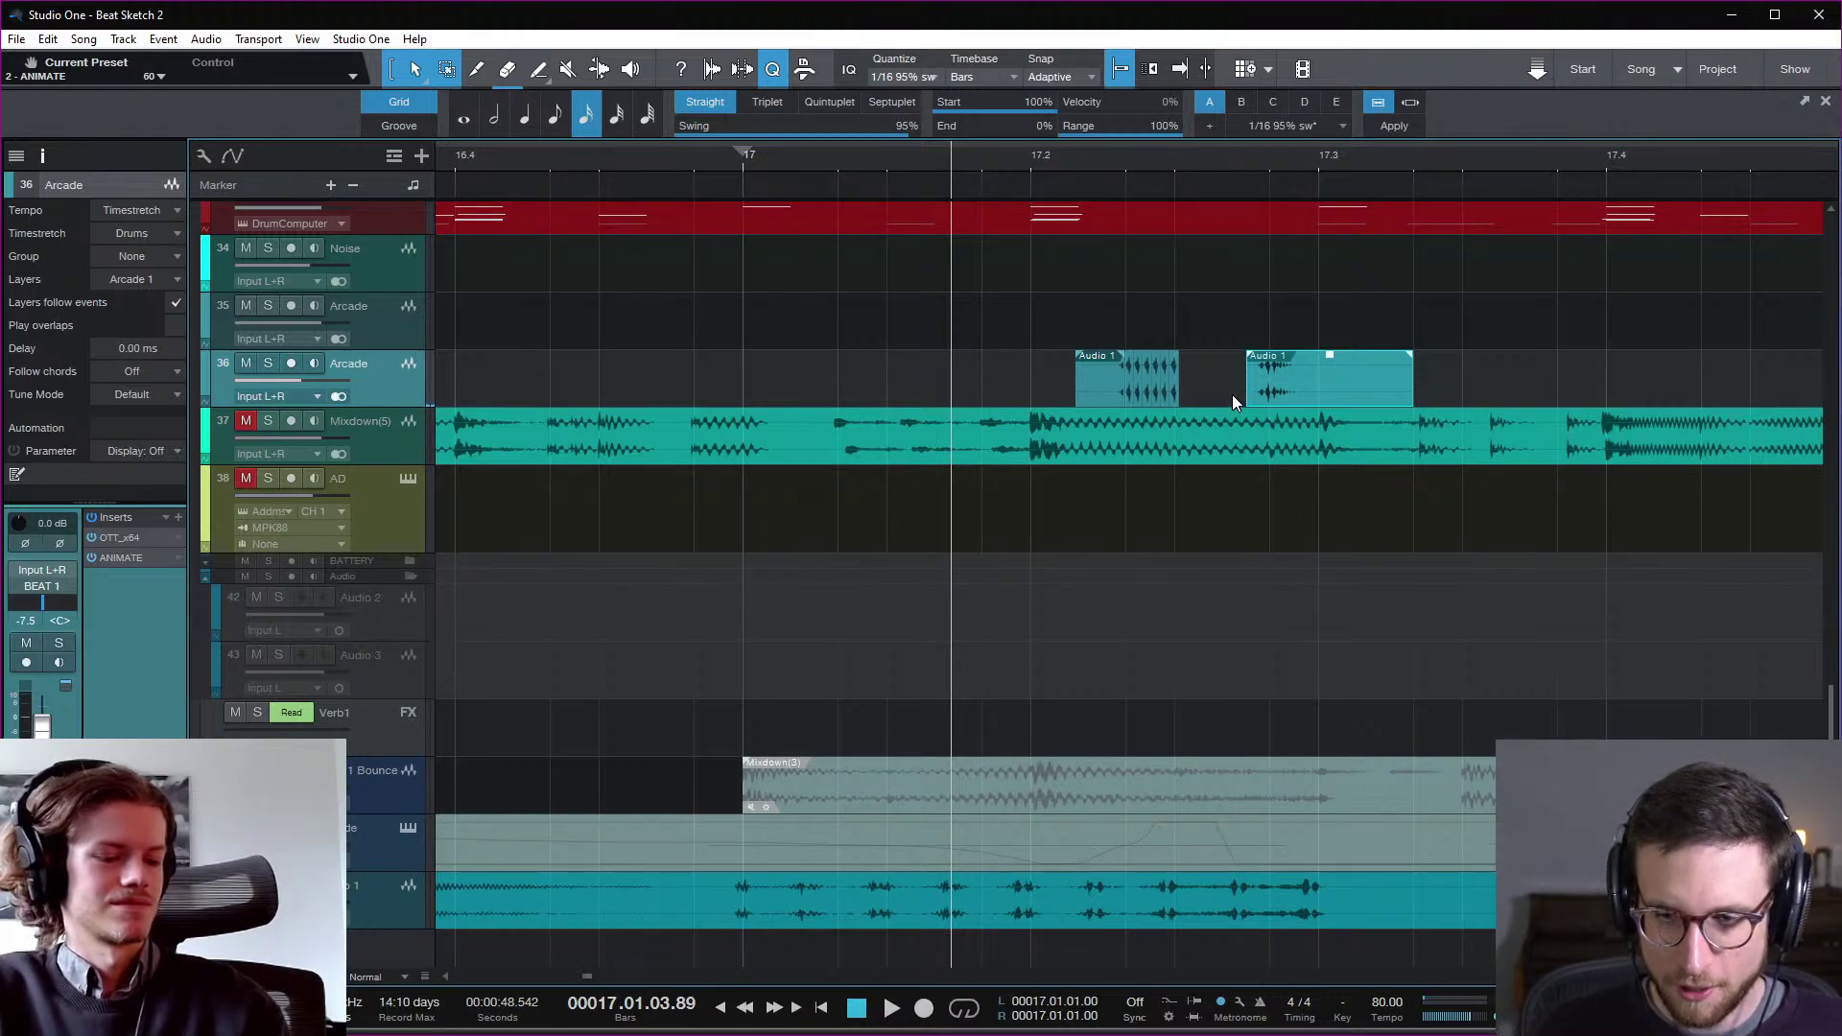
# Step: Play the arrangement from bar 10 to hear the fill in context
pyautogui.press('w')
pyautogui.press('w')
pyautogui.press('w')
pyautogui.press('w')
pyautogui.press('w')
pyautogui.press('w')
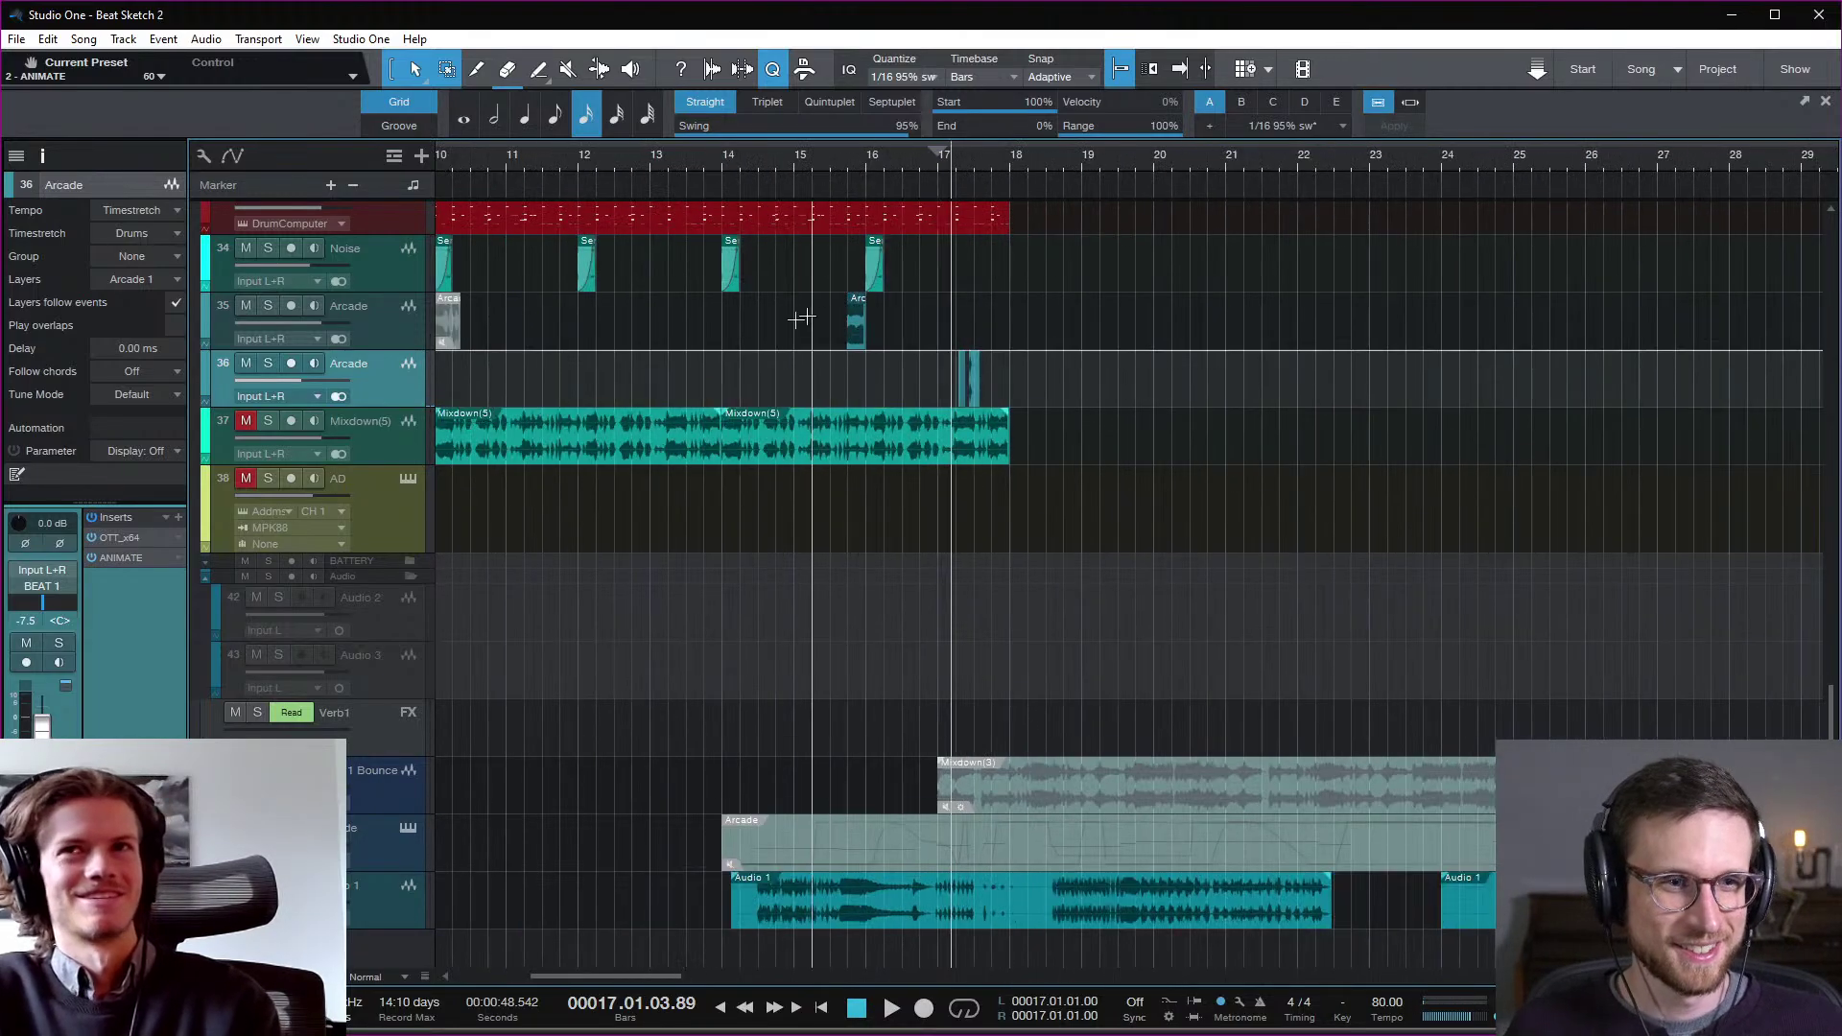
pyautogui.hscroll(-7, 801, 318)
pyautogui.click(971, 158)
pyautogui.press('space')
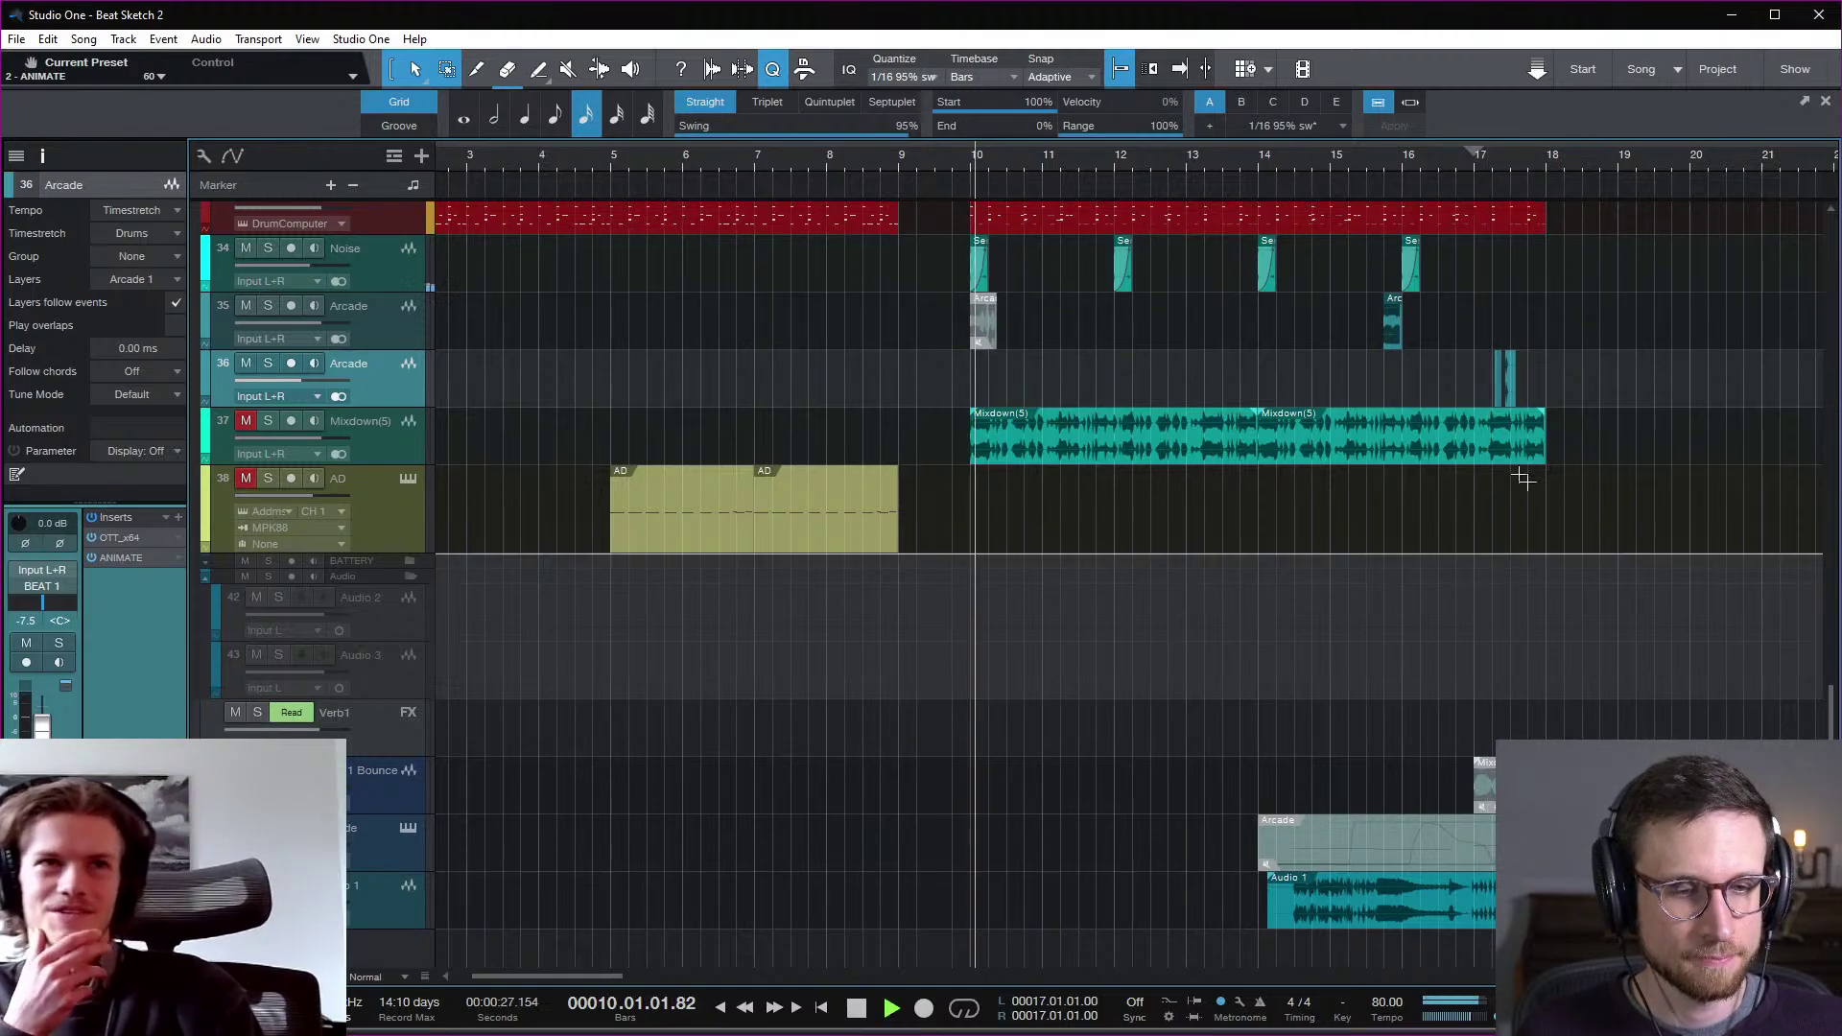
# Step: Show the automation envelopes on the arrangement tracks and bring the Verb1 volume envelope into view
pyautogui.scroll(9, 1524, 477)
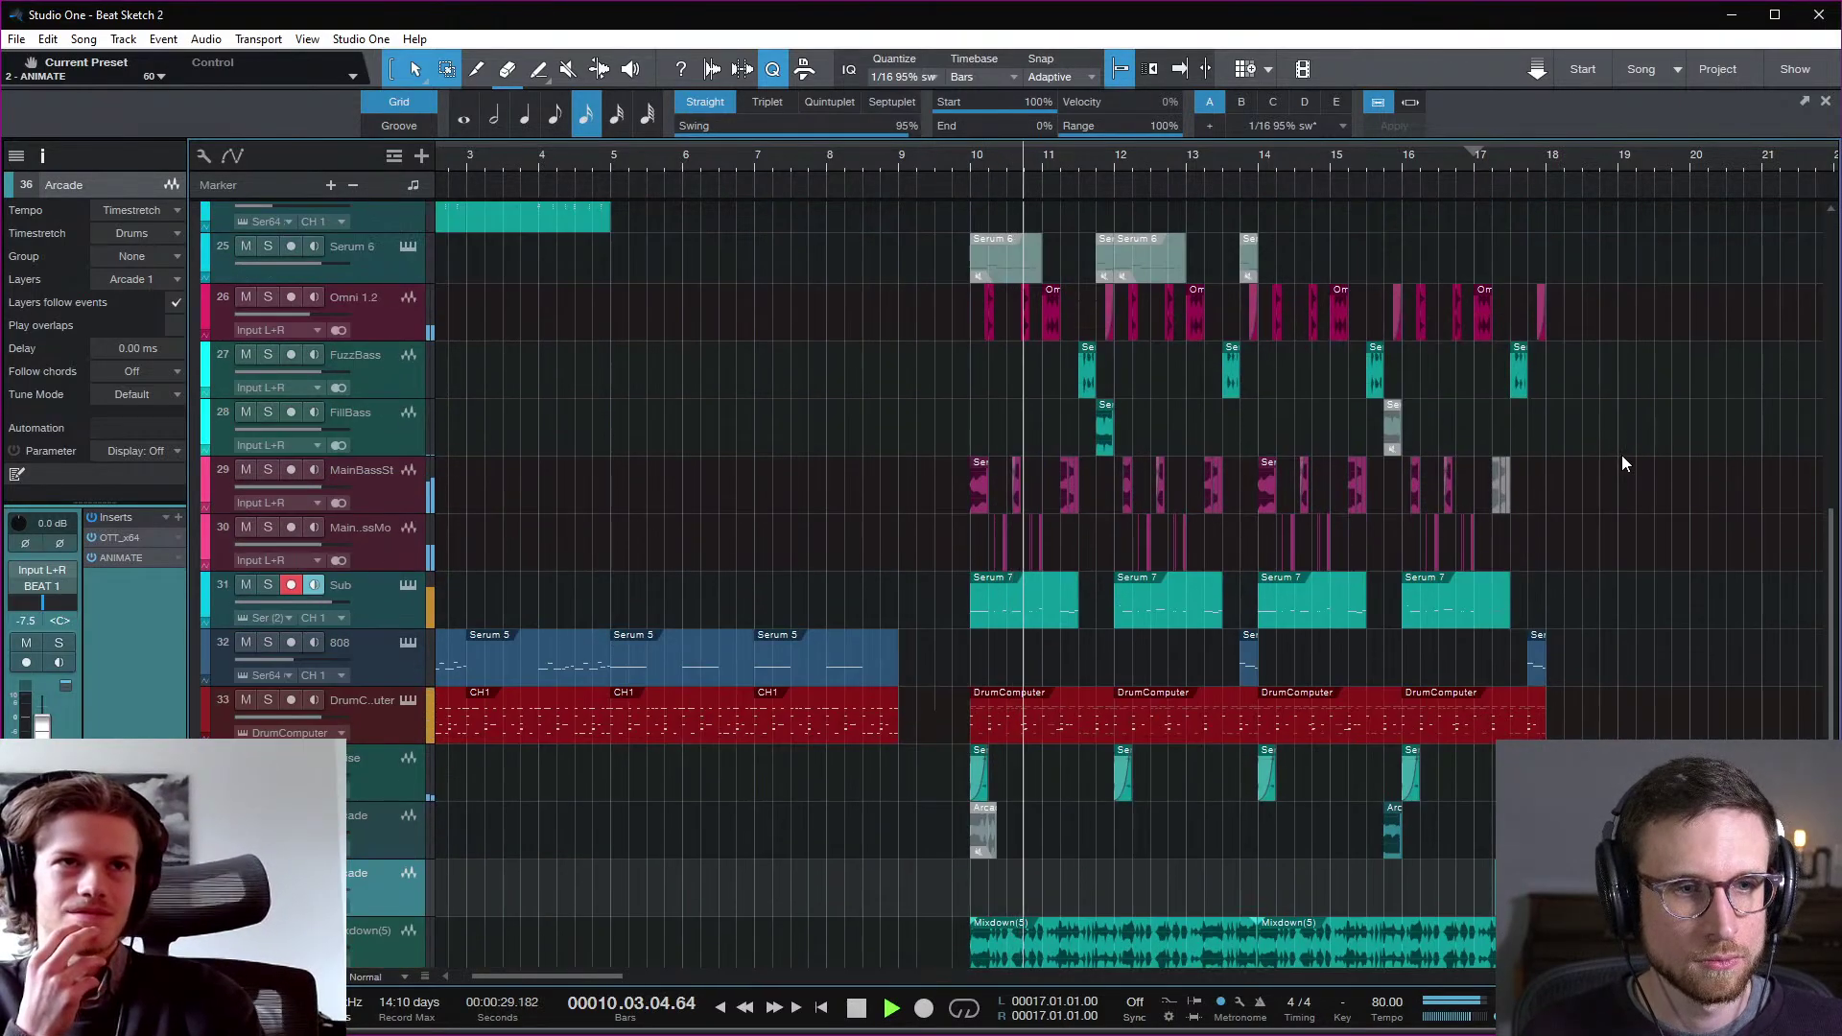
pyautogui.press('a')
pyautogui.scroll(-6, 1583, 457)
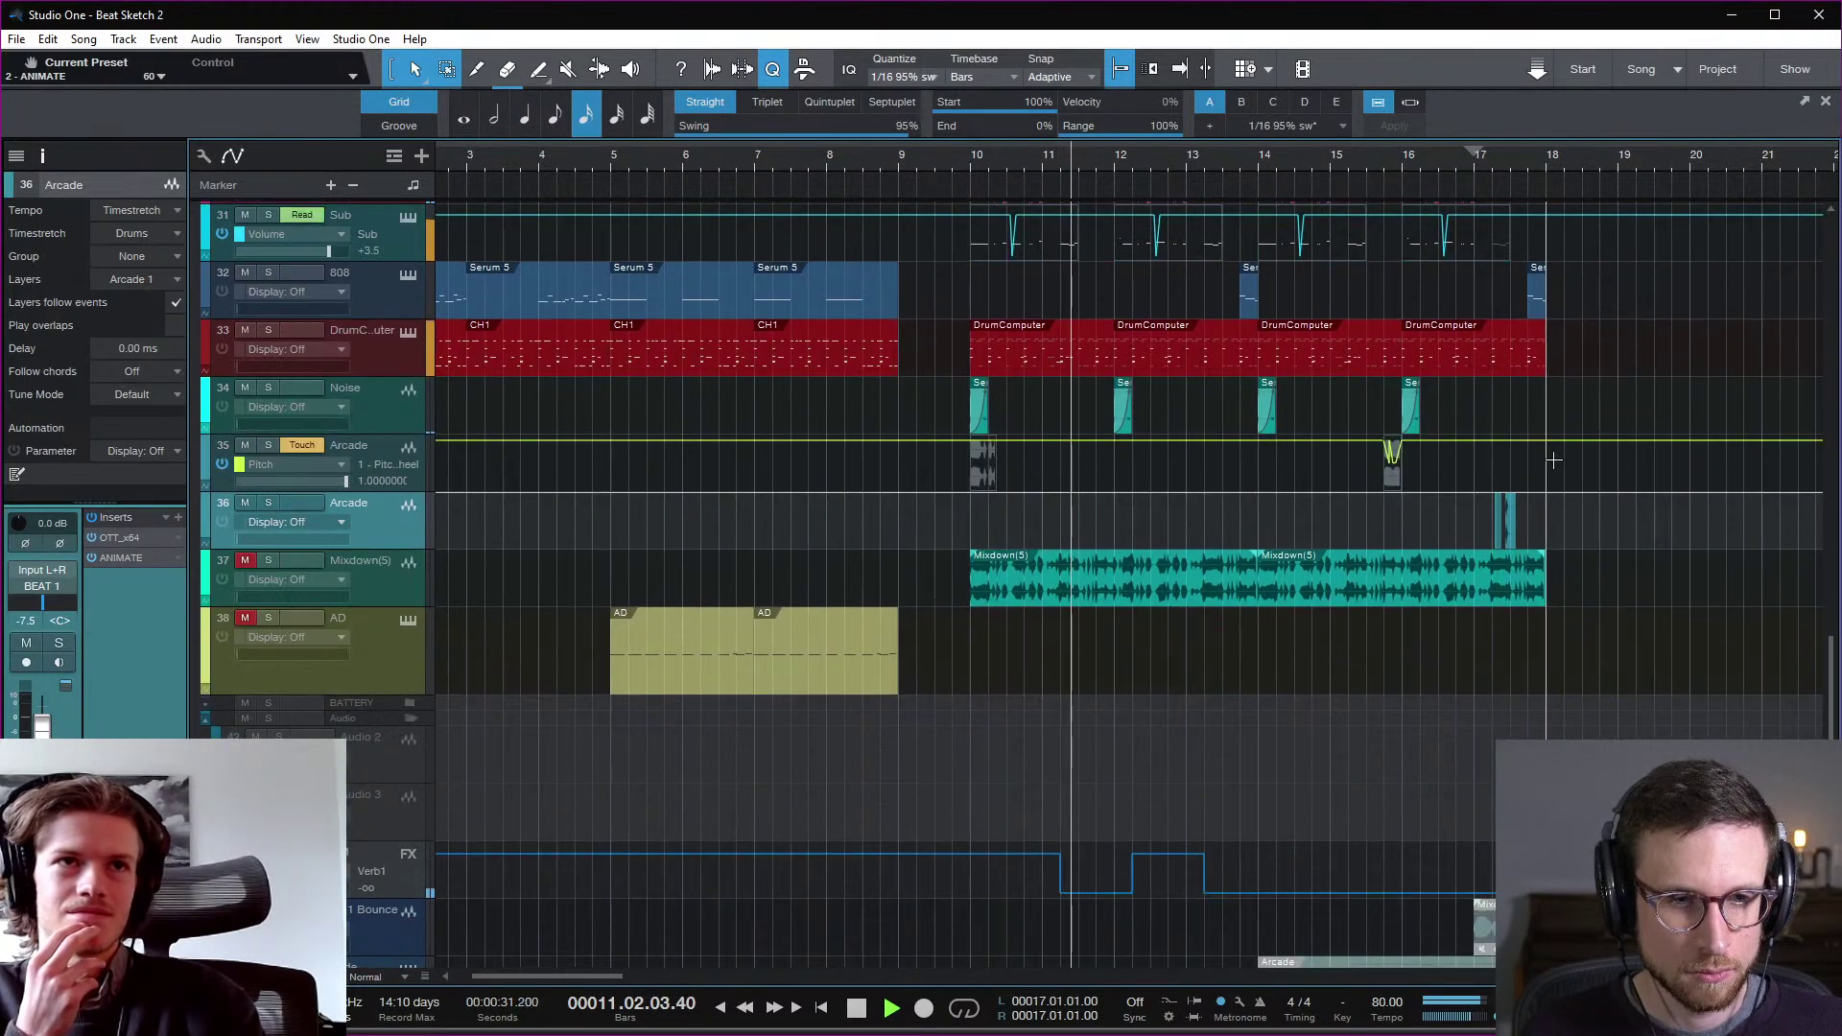
# Step: Duplicate the Verb1 volume automation points spanning about bars 10 to 13 and move the copies to start at bar 14
pyautogui.click(1042, 861)
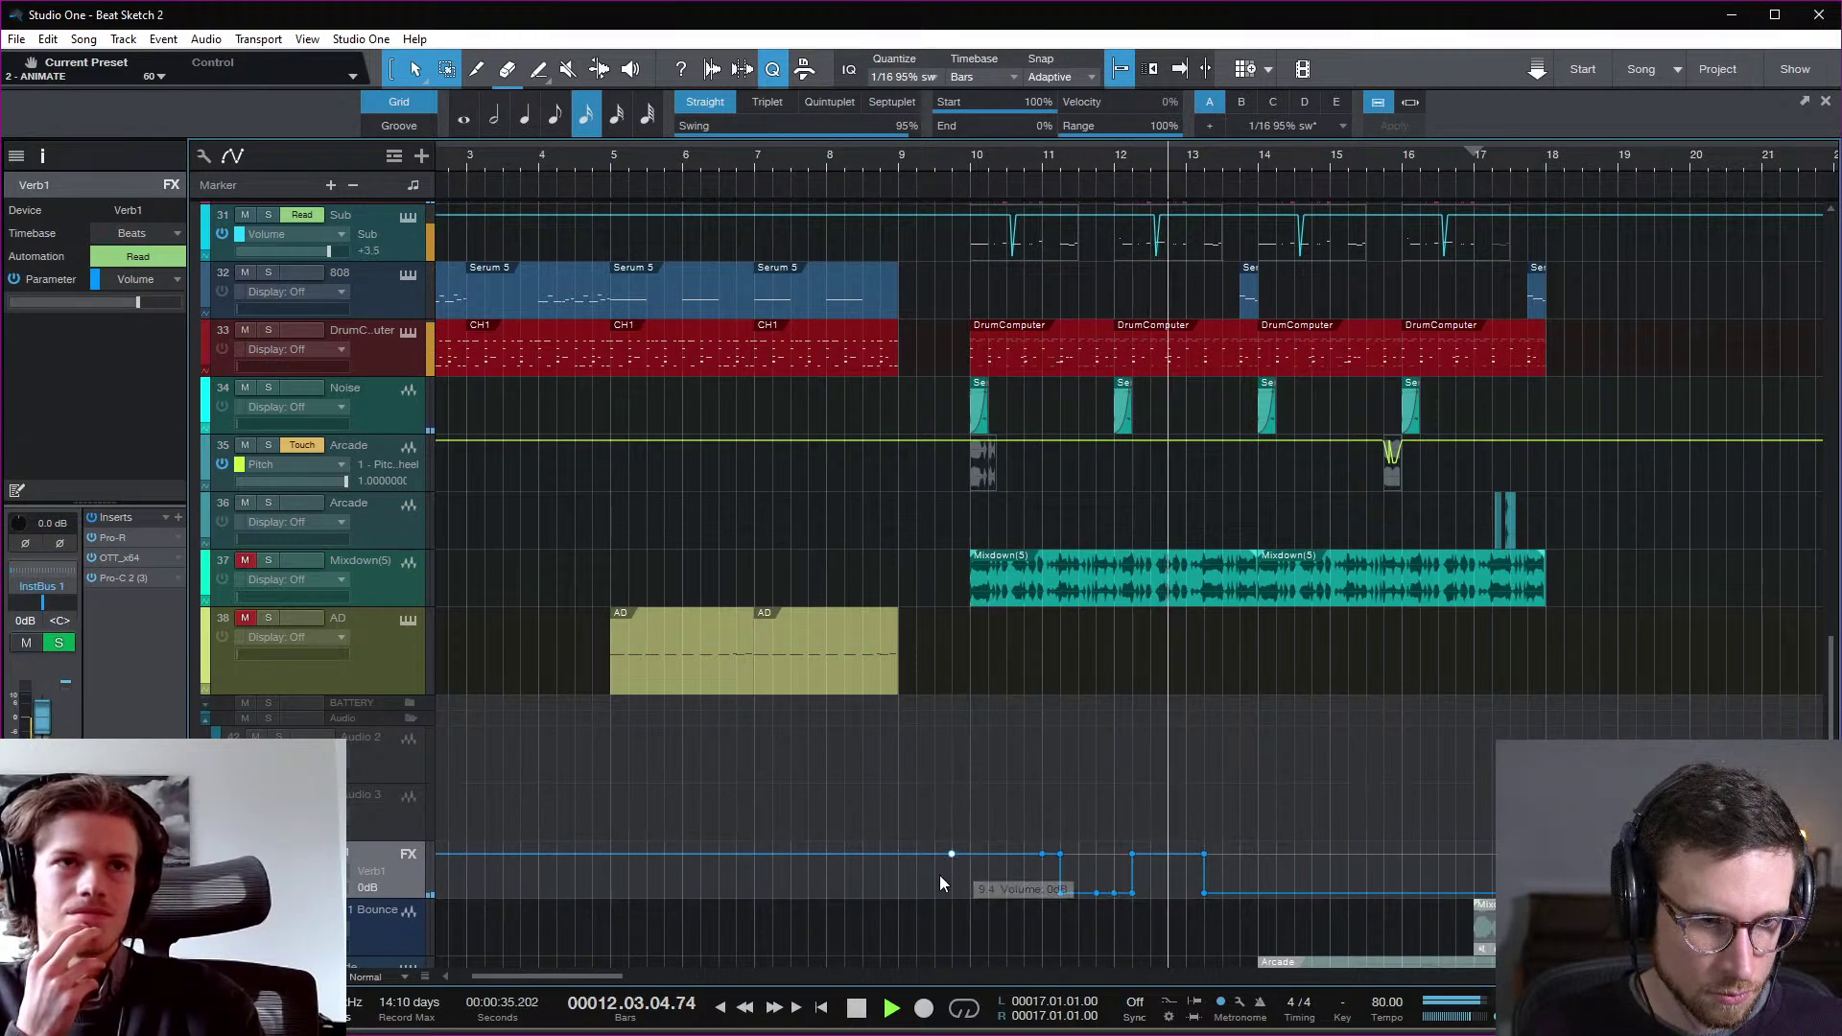
pyautogui.moveTo(940, 878); pyautogui.dragTo(1276, 888)
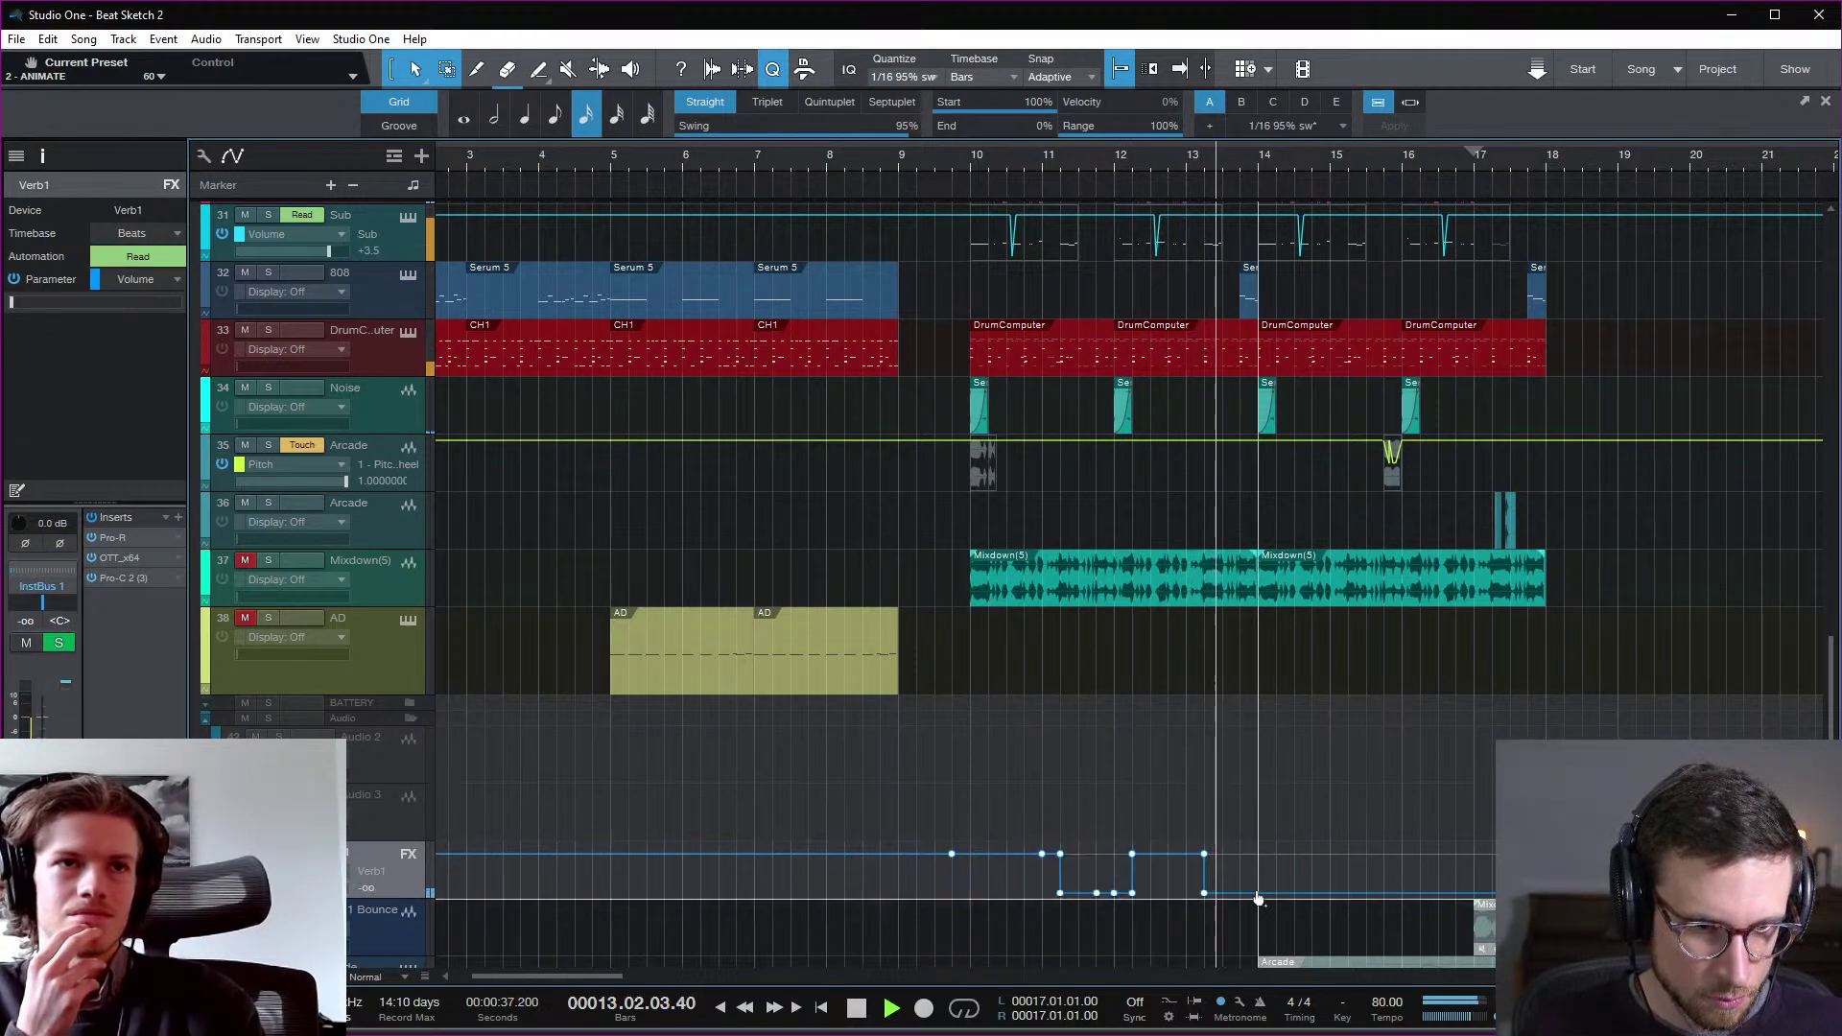
pyautogui.moveTo(952, 854)
pyautogui.mouseDown()
pyautogui.moveTo(974, 854)
pyautogui.moveTo(951, 857)
pyautogui.mouseUp()
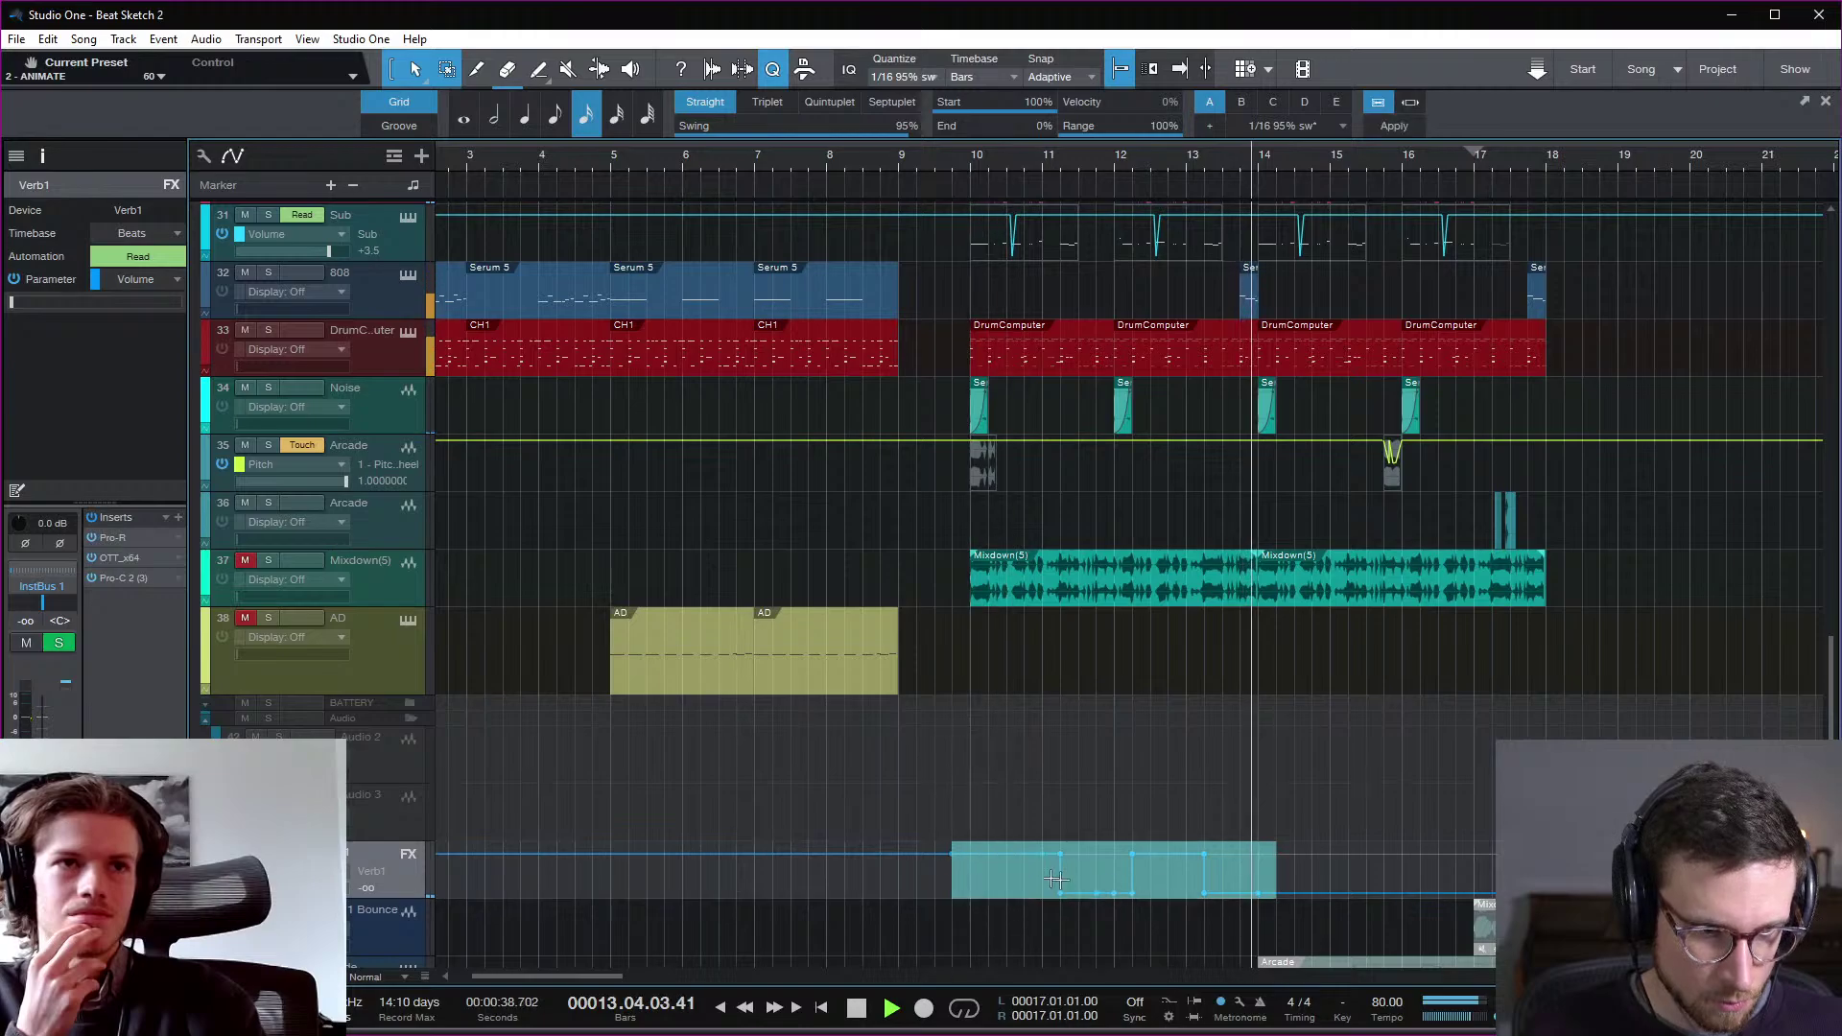
pyautogui.click(1273, 888)
pyautogui.moveTo(1290, 889); pyautogui.dragTo(932, 879)
pyautogui.press('d')
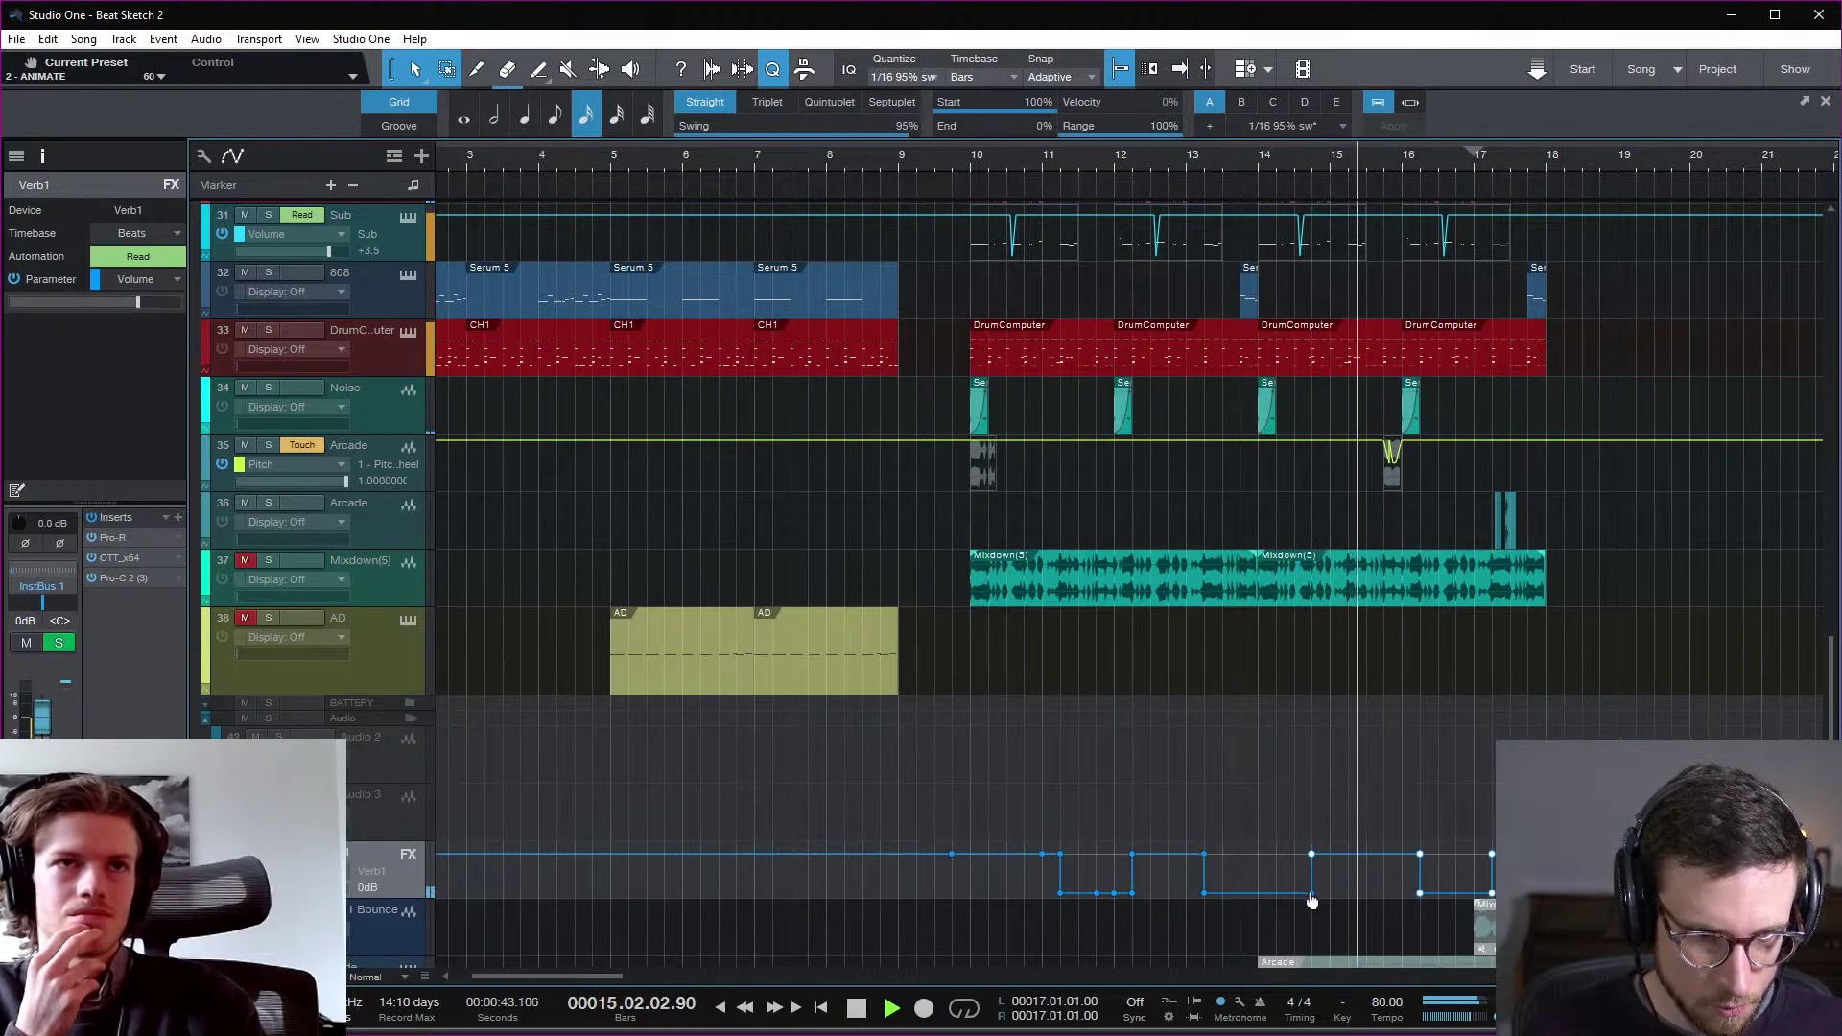
pyautogui.moveTo(1313, 893); pyautogui.dragTo(1252, 905)
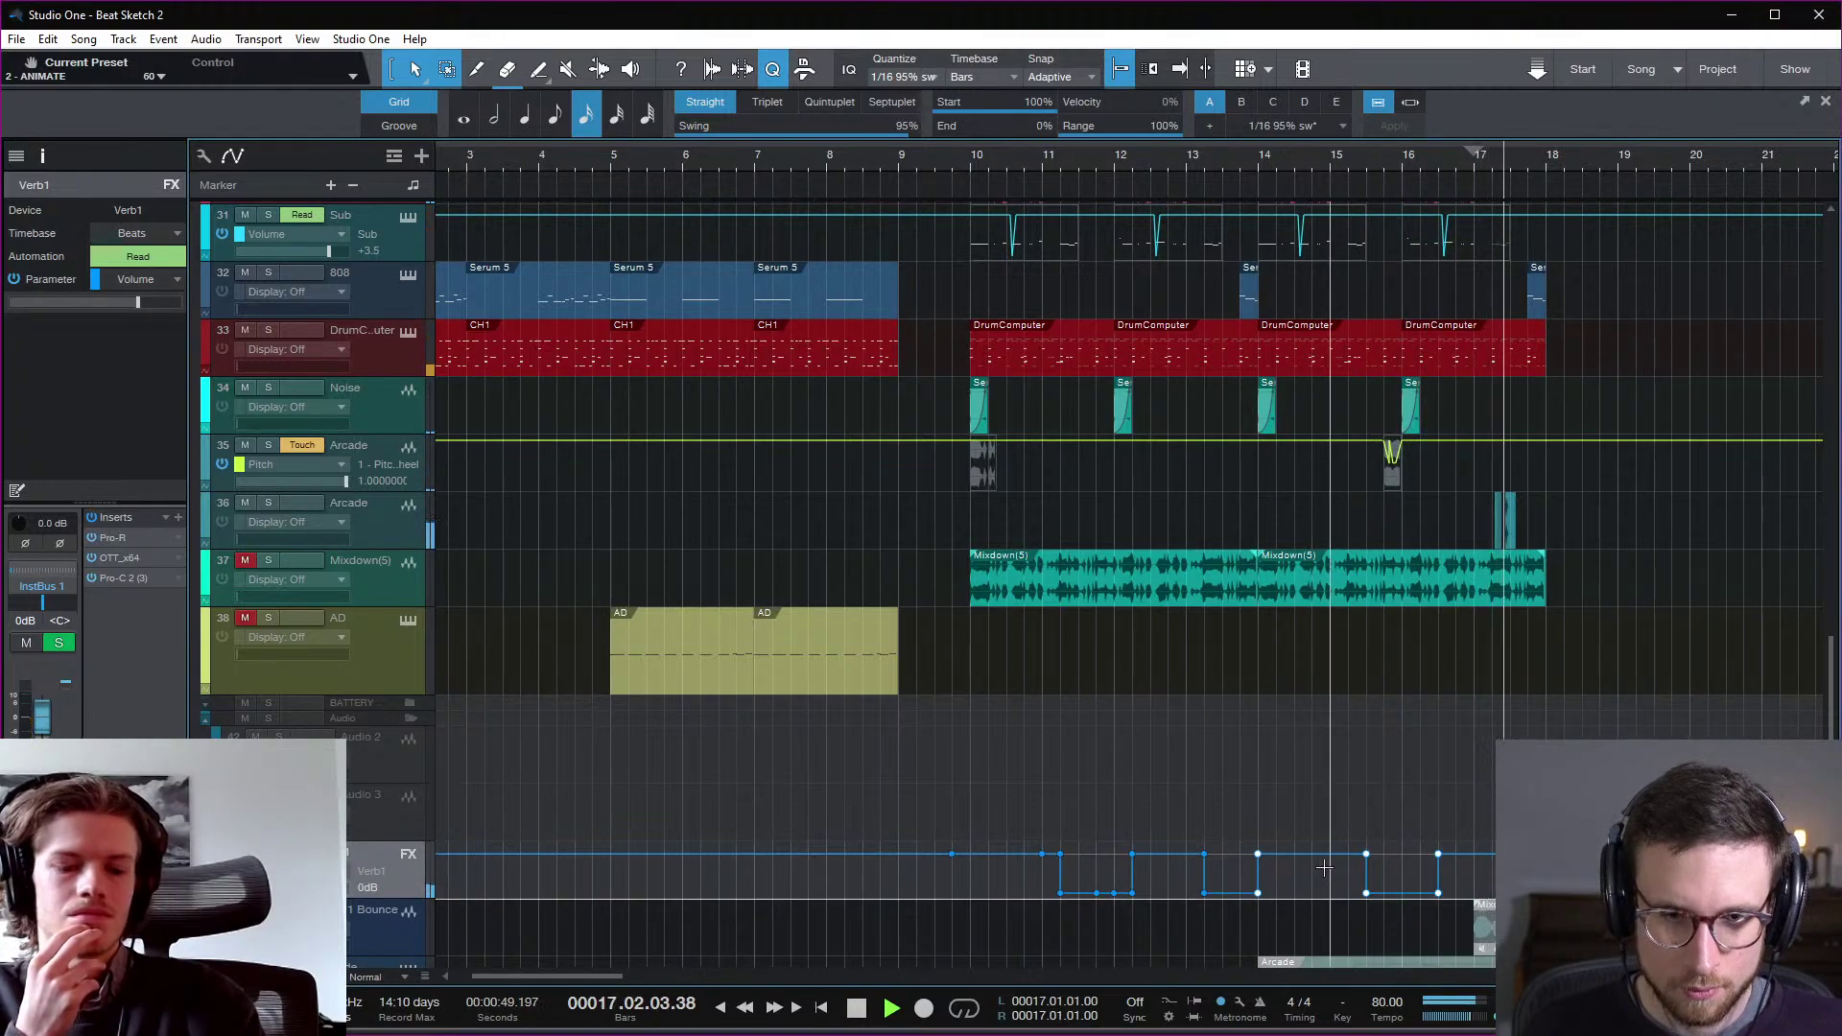
# Step: Replay the beat from about bar 17 to check the ending with the copied reverb automation
pyautogui.press('space')
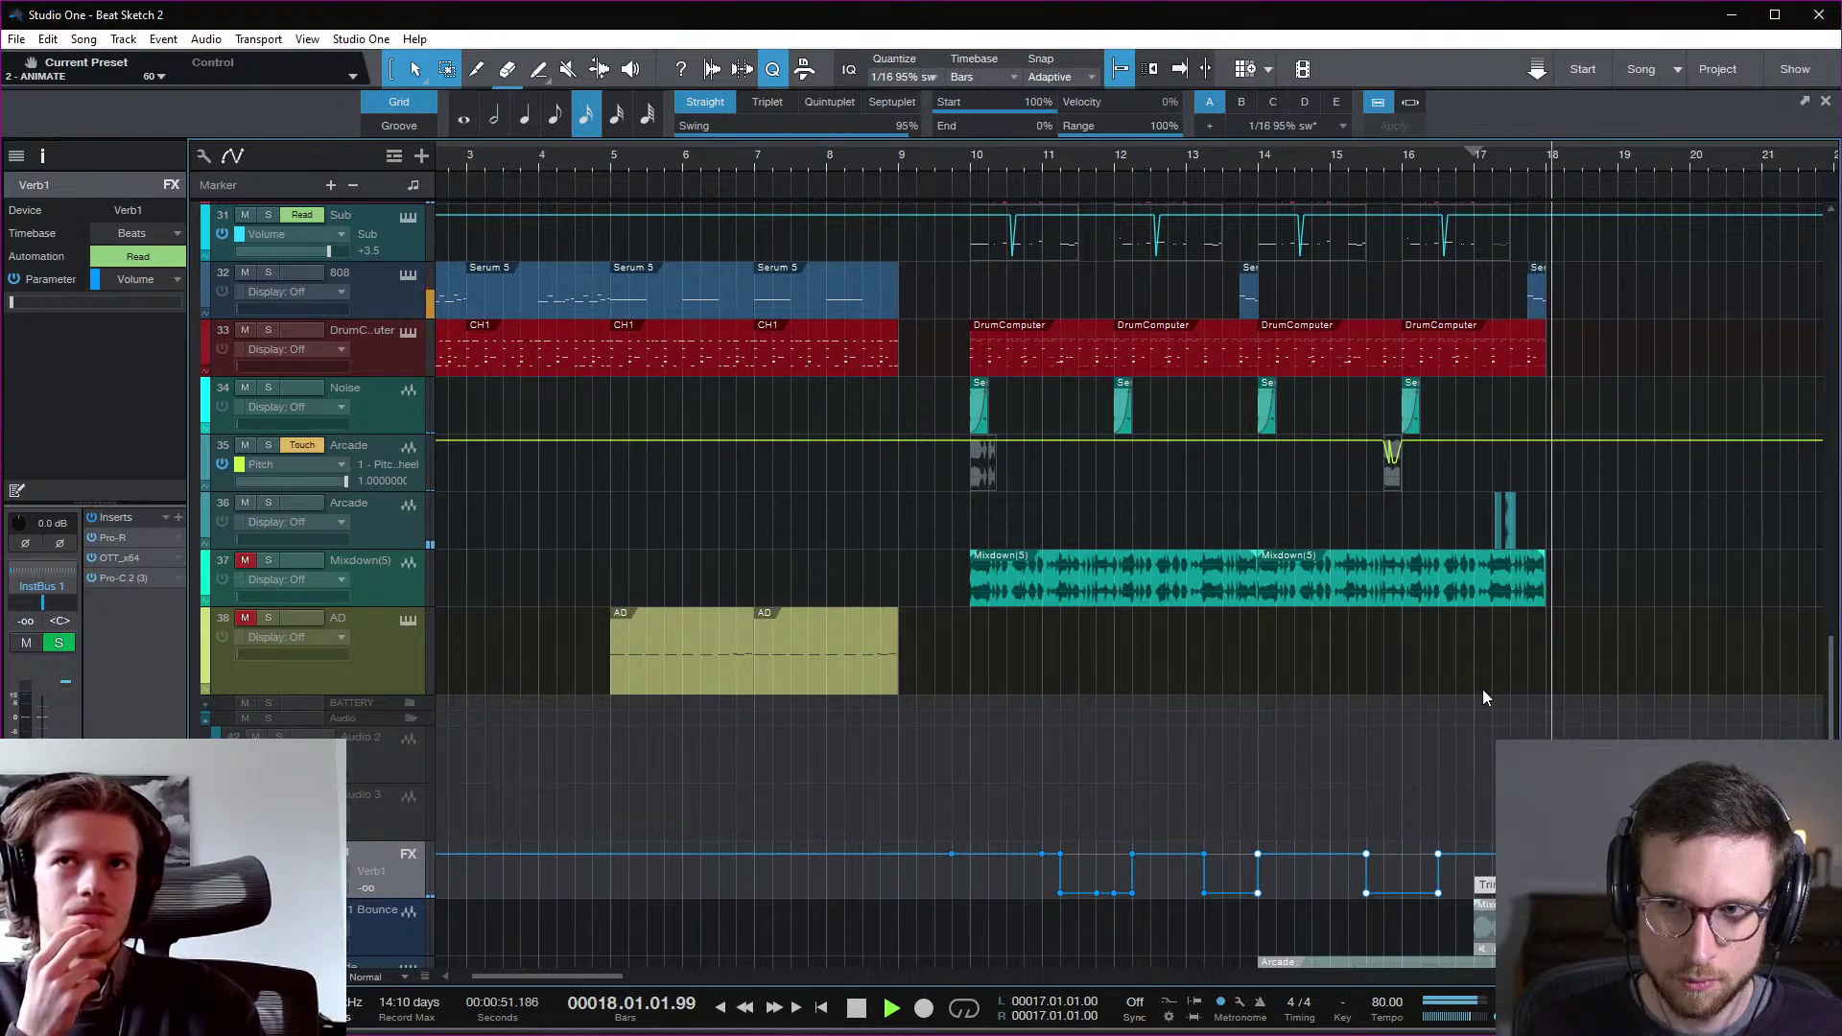
pyautogui.click(1483, 186)
pyautogui.press('space')
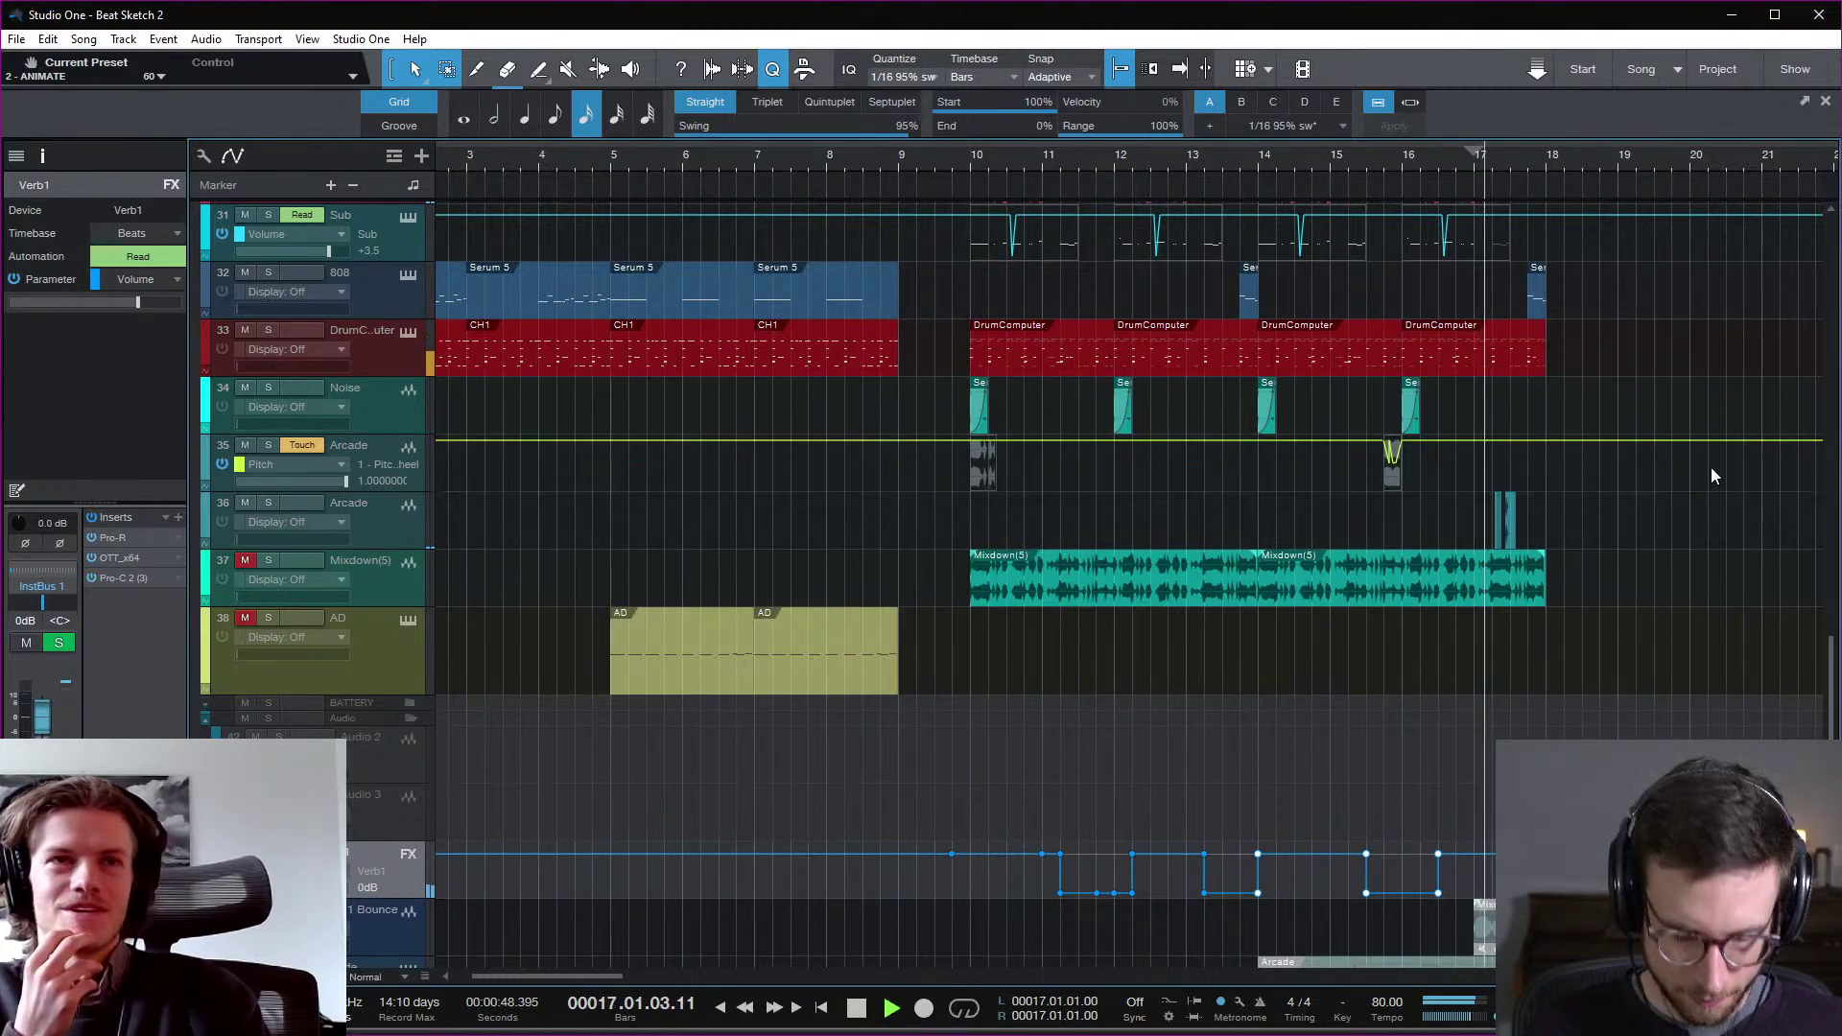
pyautogui.press('space')
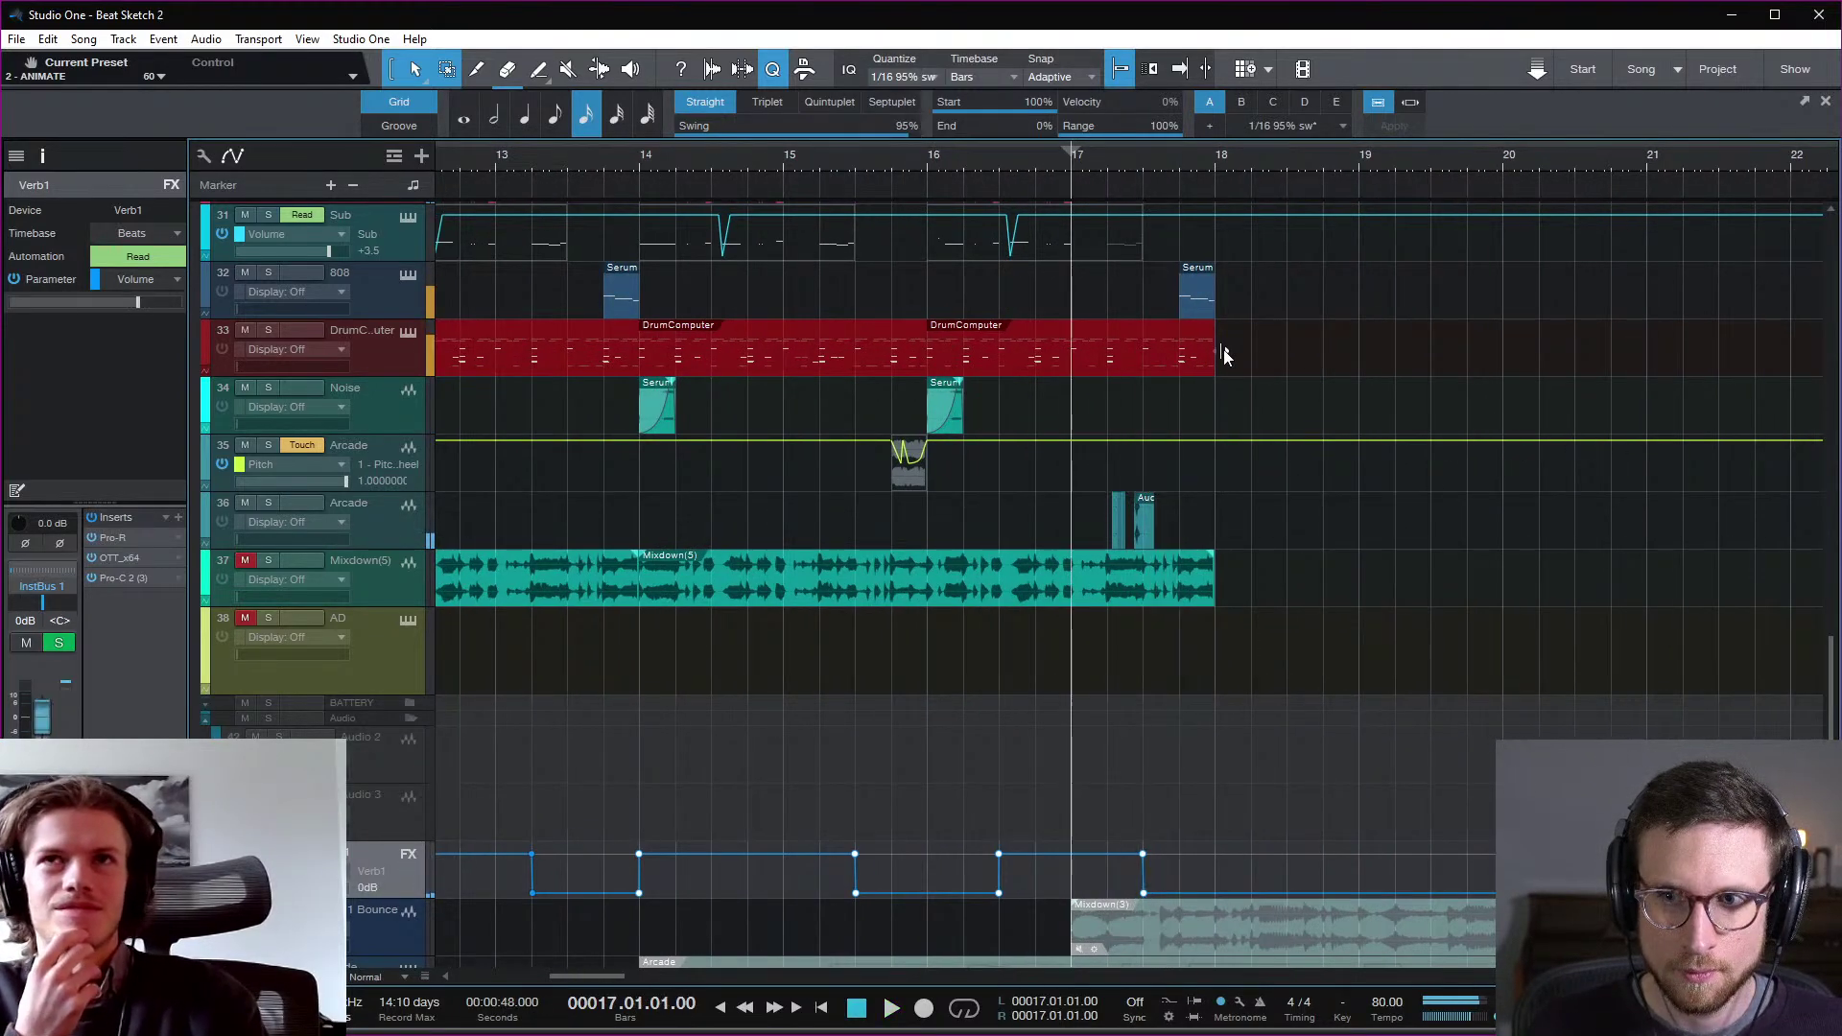
# Step: Hide the automation envelopes and play the ending from about the middle of bar 16
pyautogui.click(996, 164)
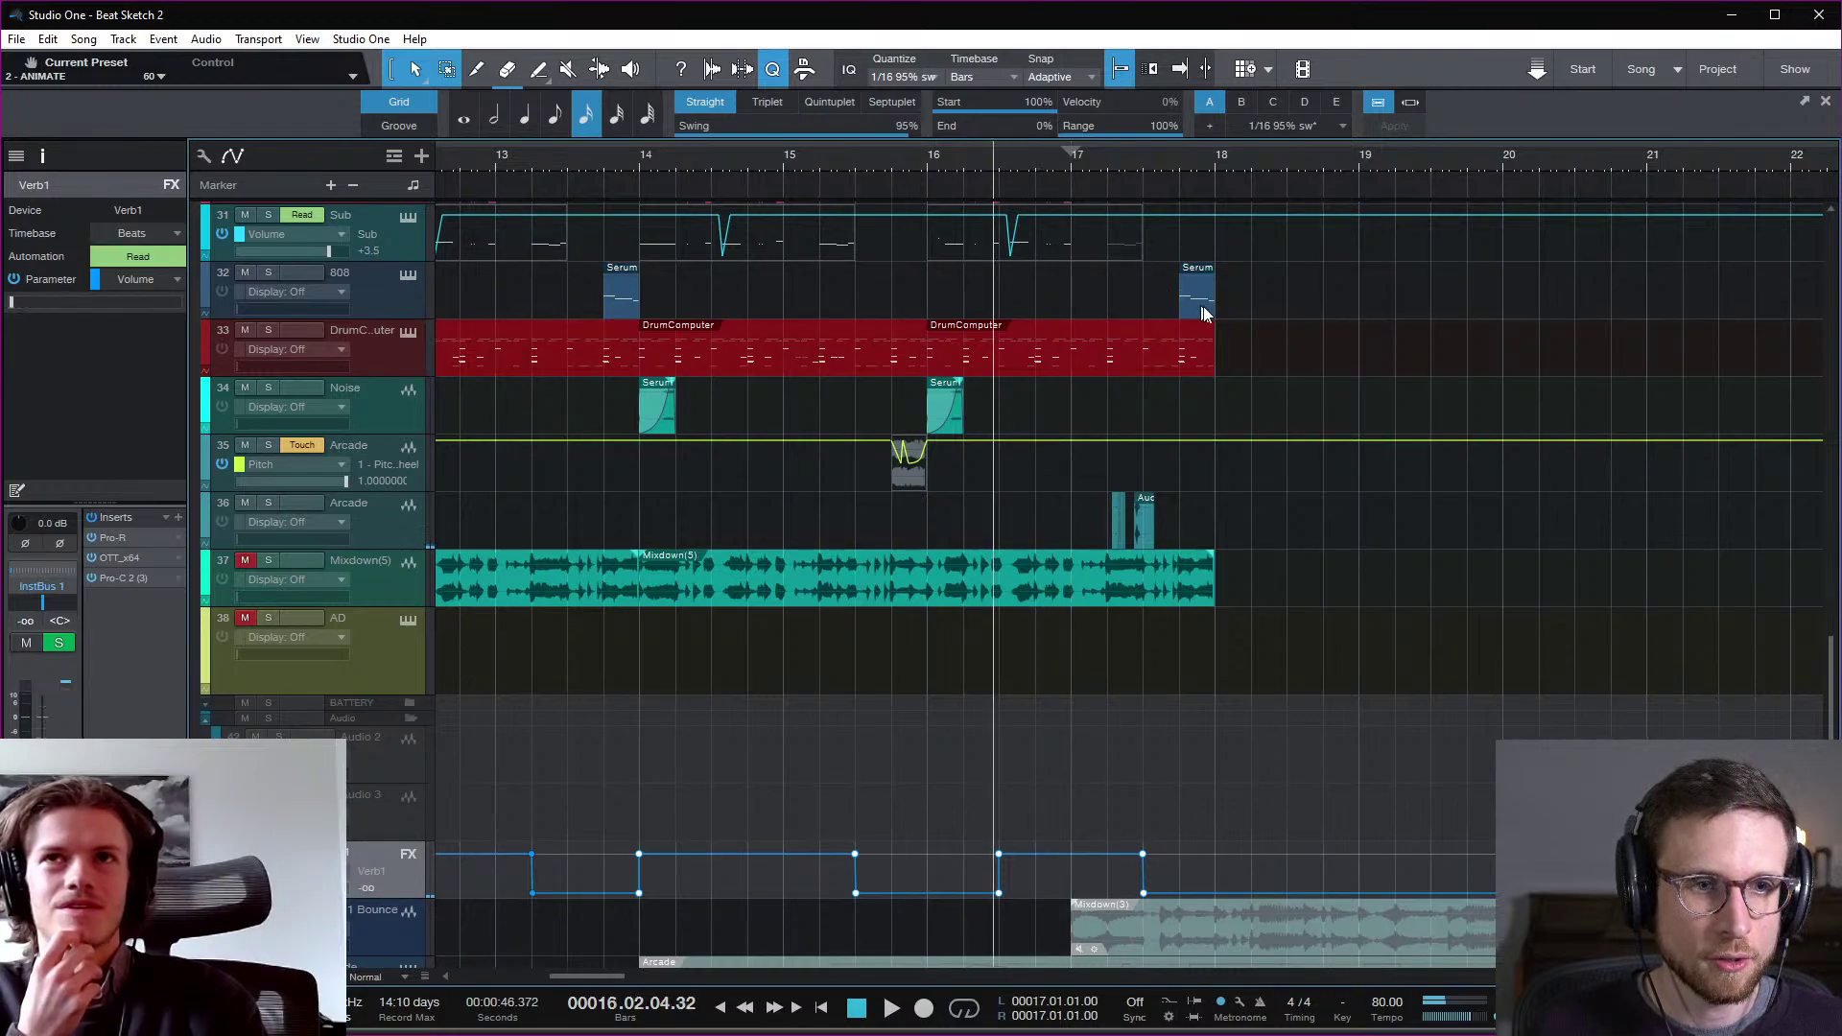
pyautogui.press('a')
pyautogui.press('space')
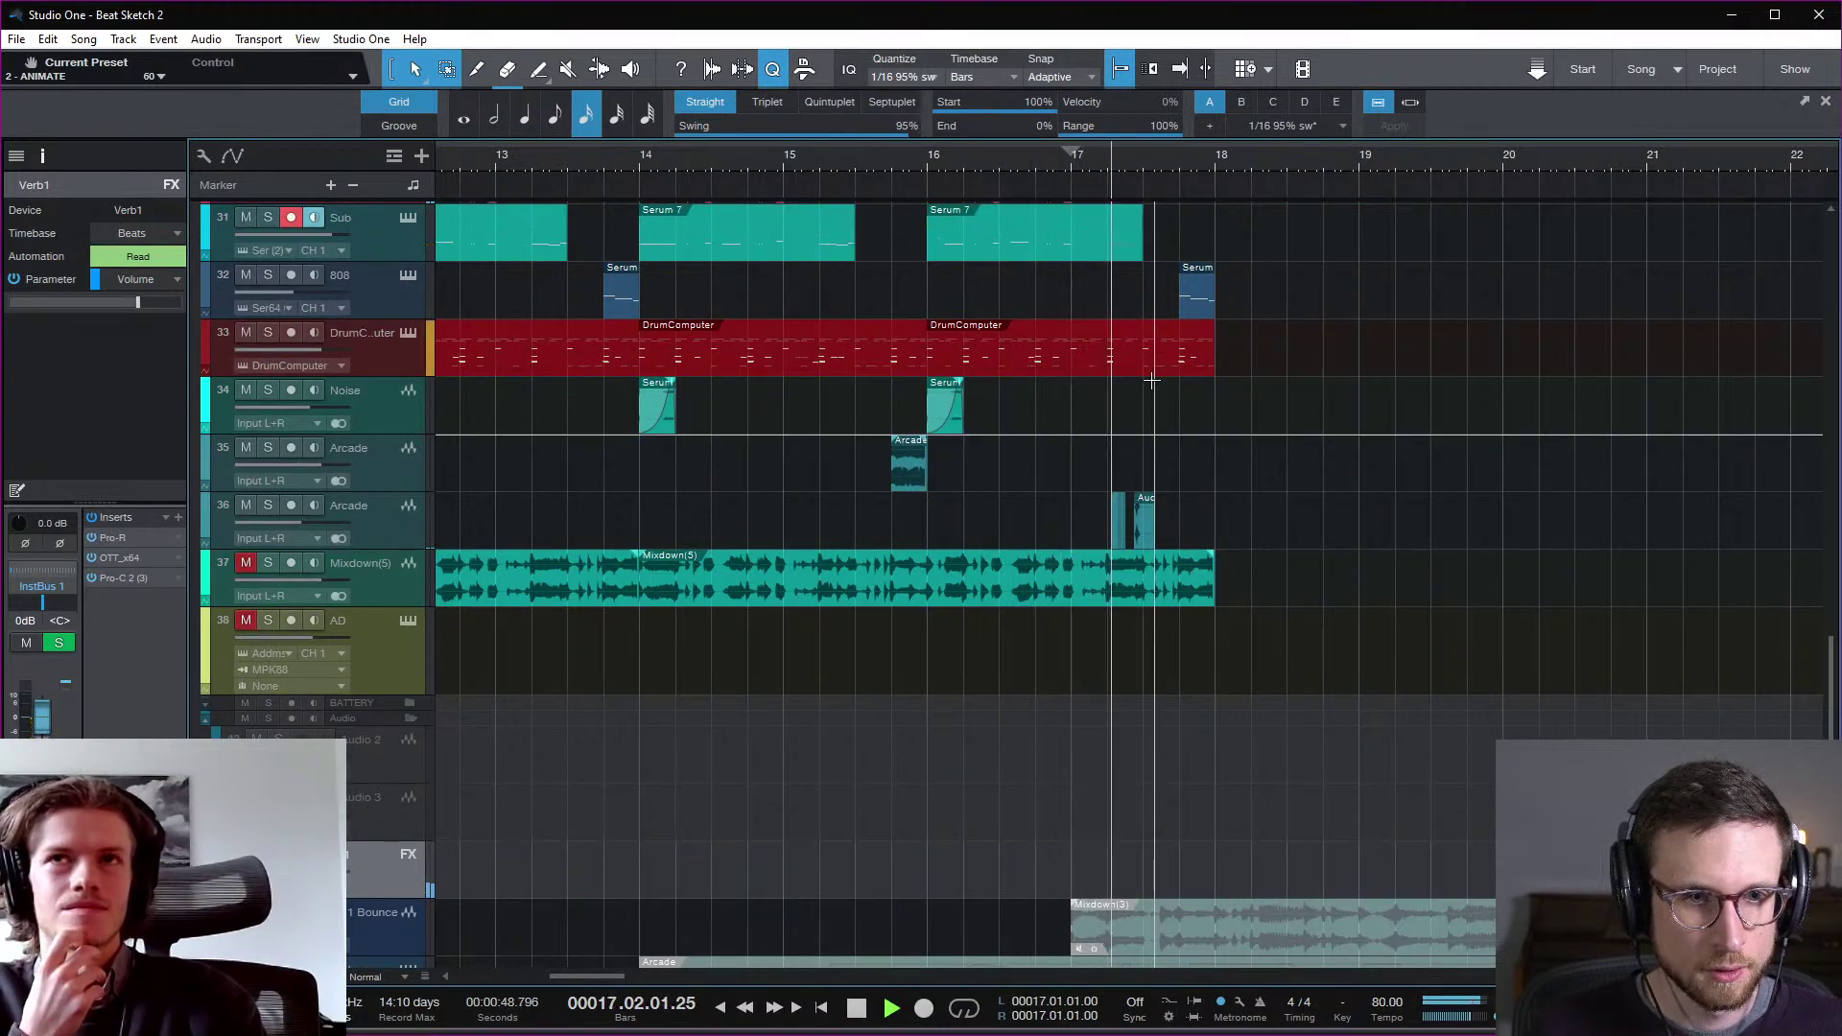
# Step: Move the playback start to 17.2 and play the ending from there
pyautogui.press('space')
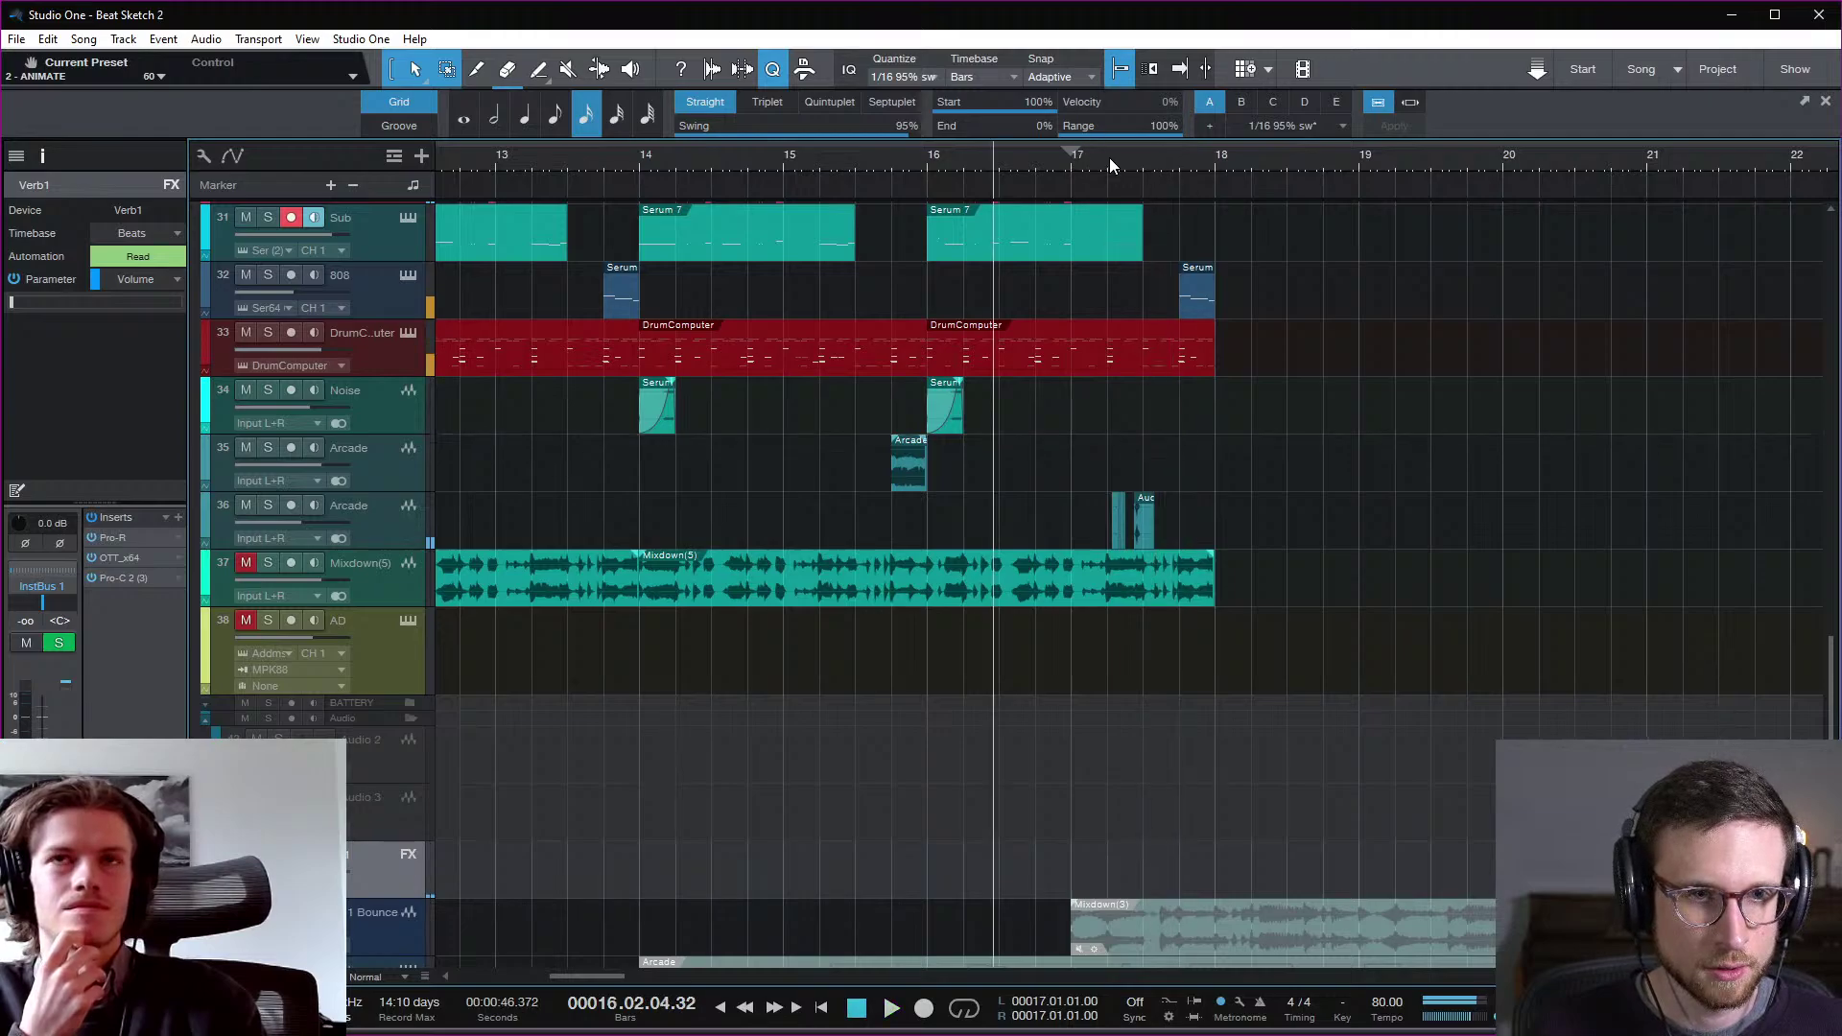
pyautogui.click(1105, 159)
pyautogui.press('space')
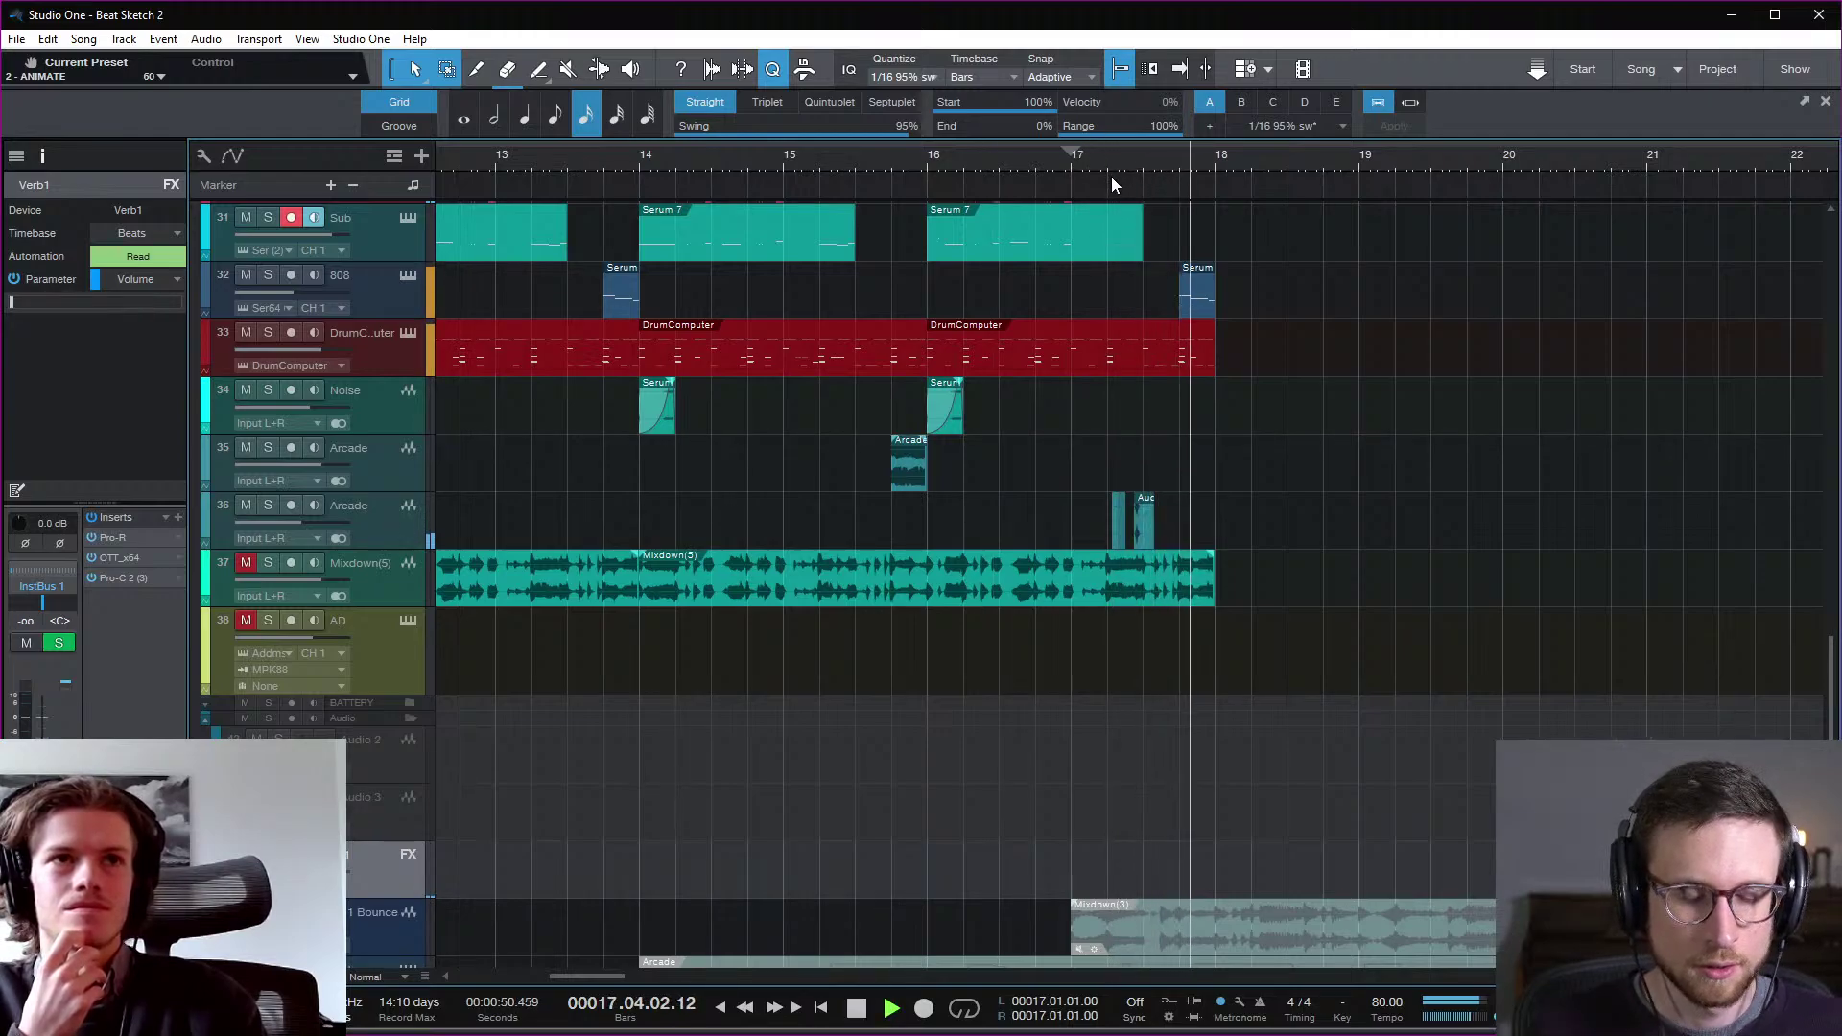
pyautogui.press('space')
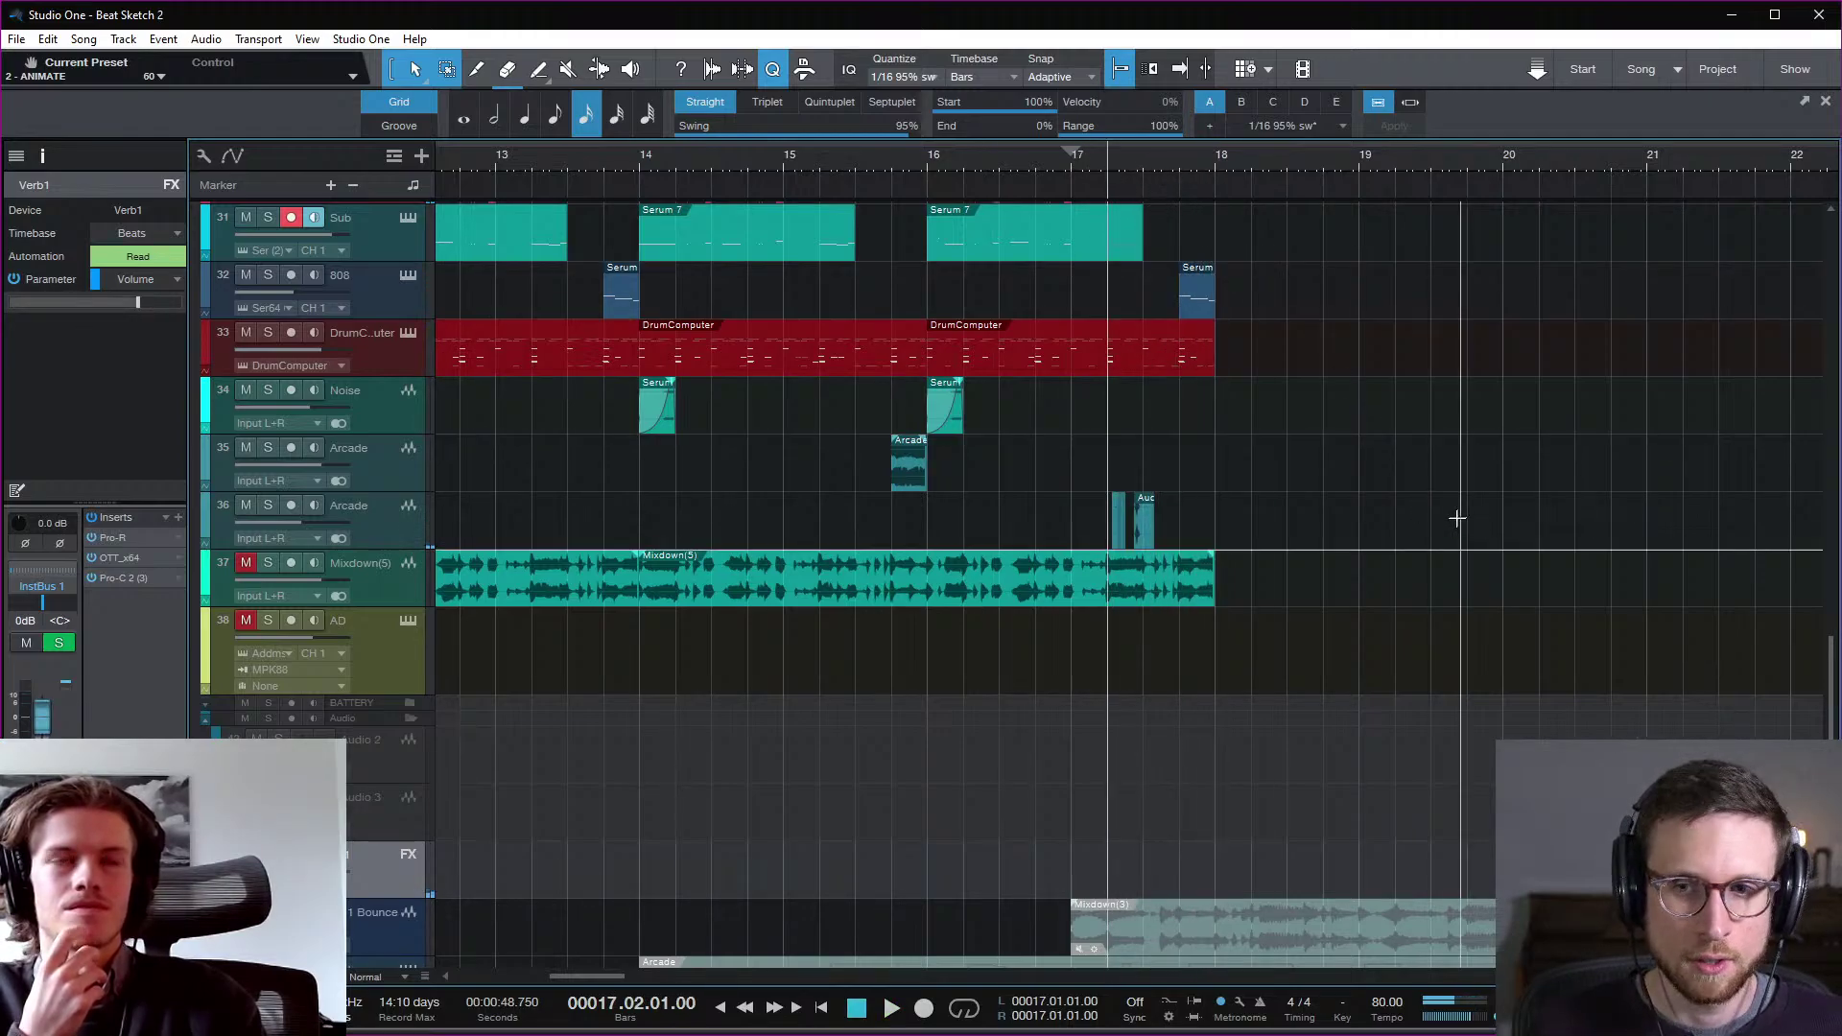
# Step: Select the DrumComputer track so its channel inserts are shown
pyautogui.press('w')
pyautogui.scroll(-3, 1265, 555)
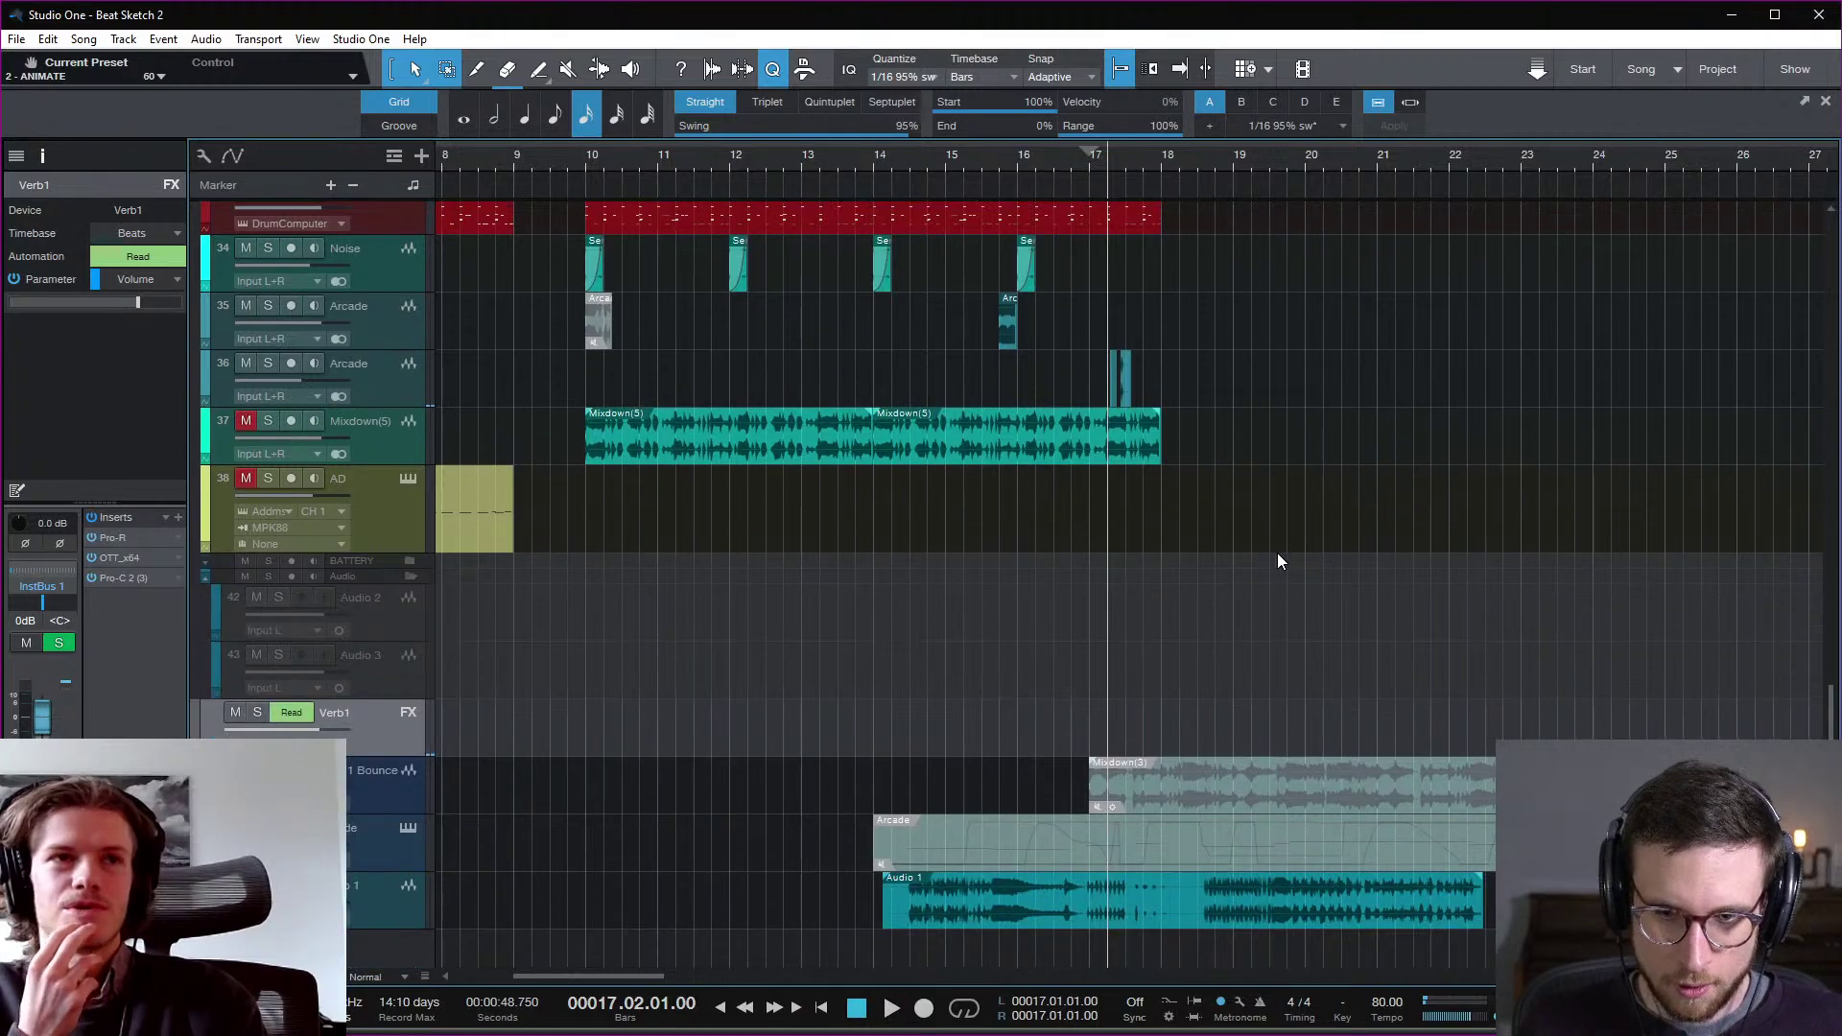
pyautogui.press('w')
pyautogui.scroll(3, 1135, 404)
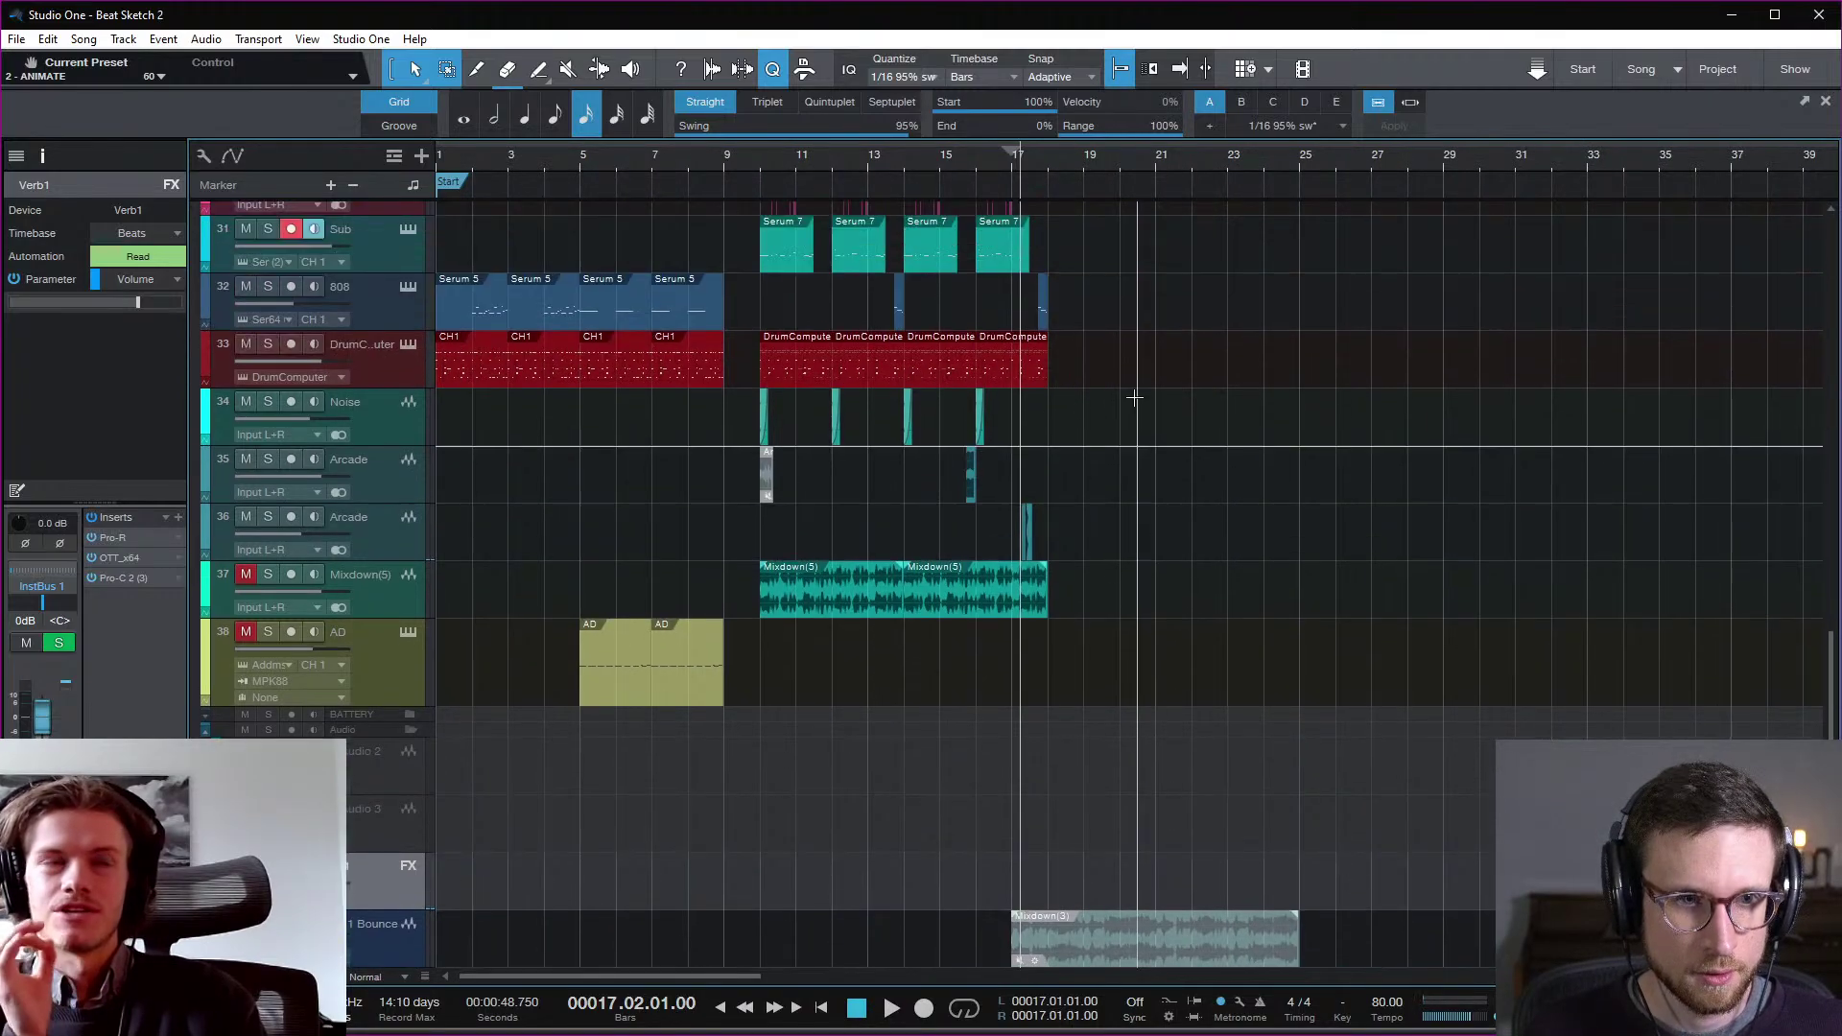
pyautogui.scroll(-3, 1135, 403)
pyautogui.scroll(2, 1135, 403)
pyautogui.press('e')
pyautogui.scroll(4, 1135, 404)
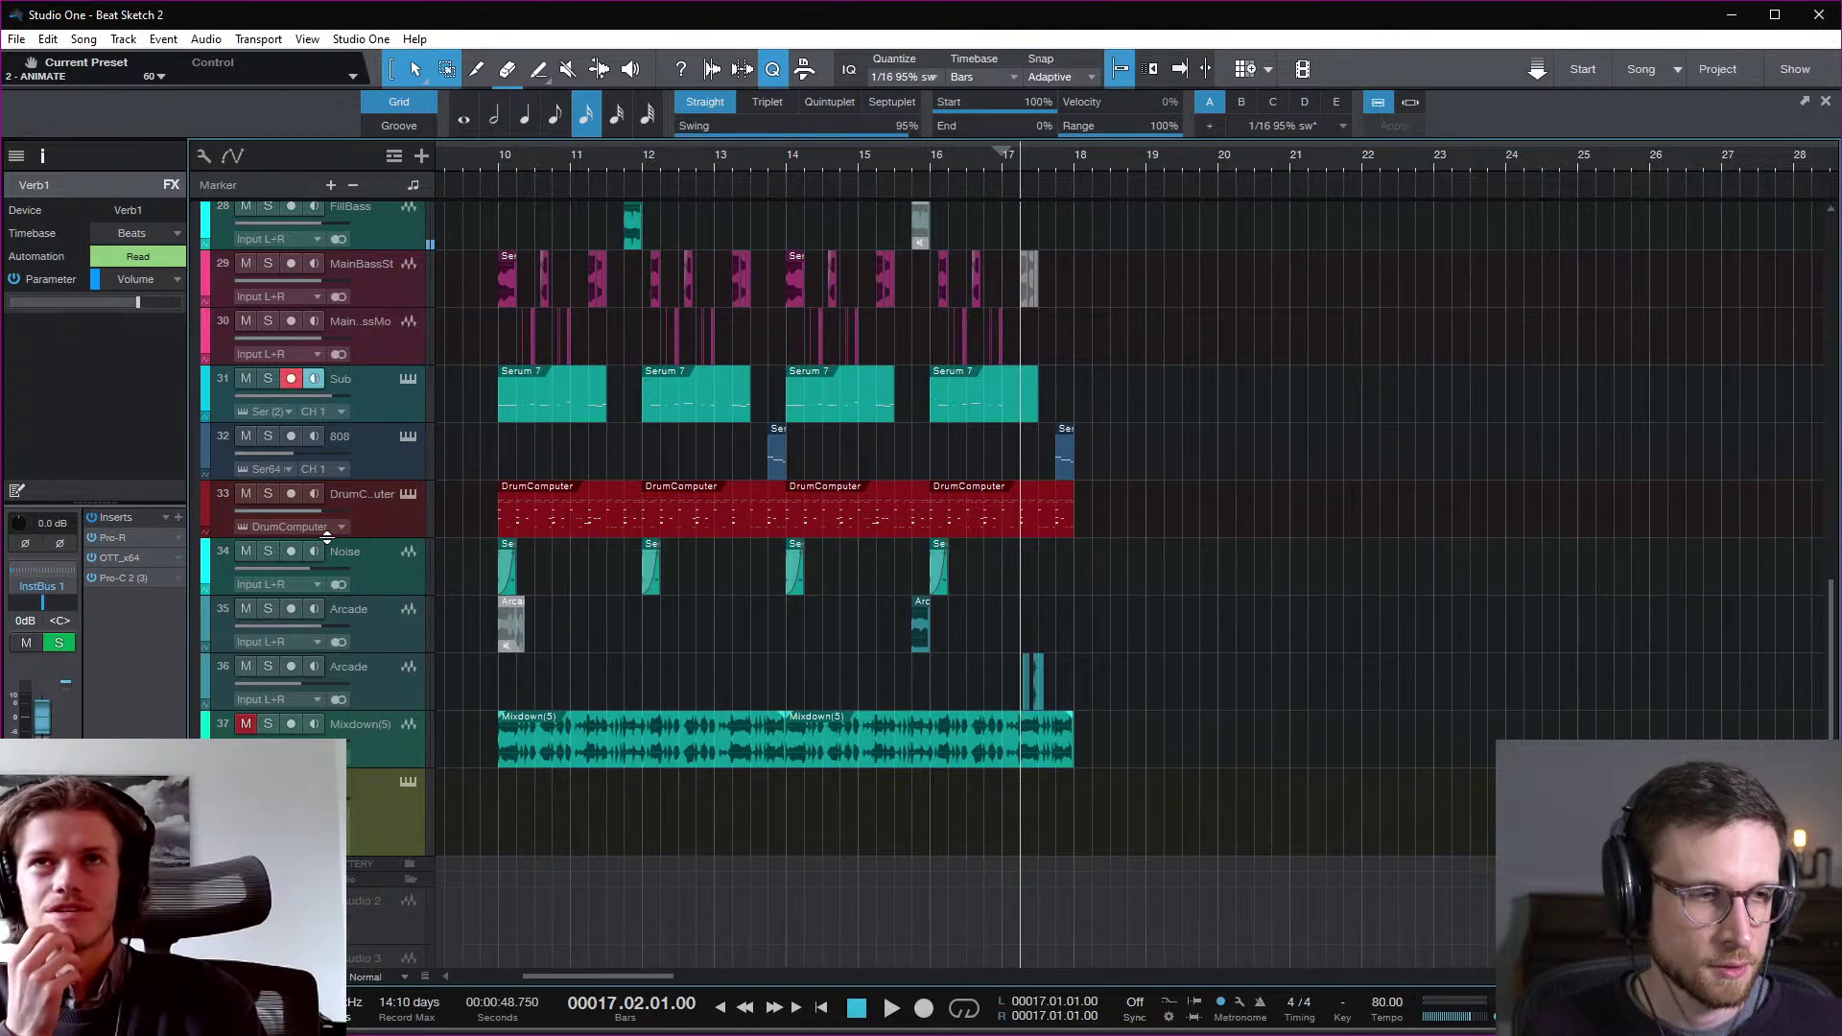
pyautogui.click(418, 528)
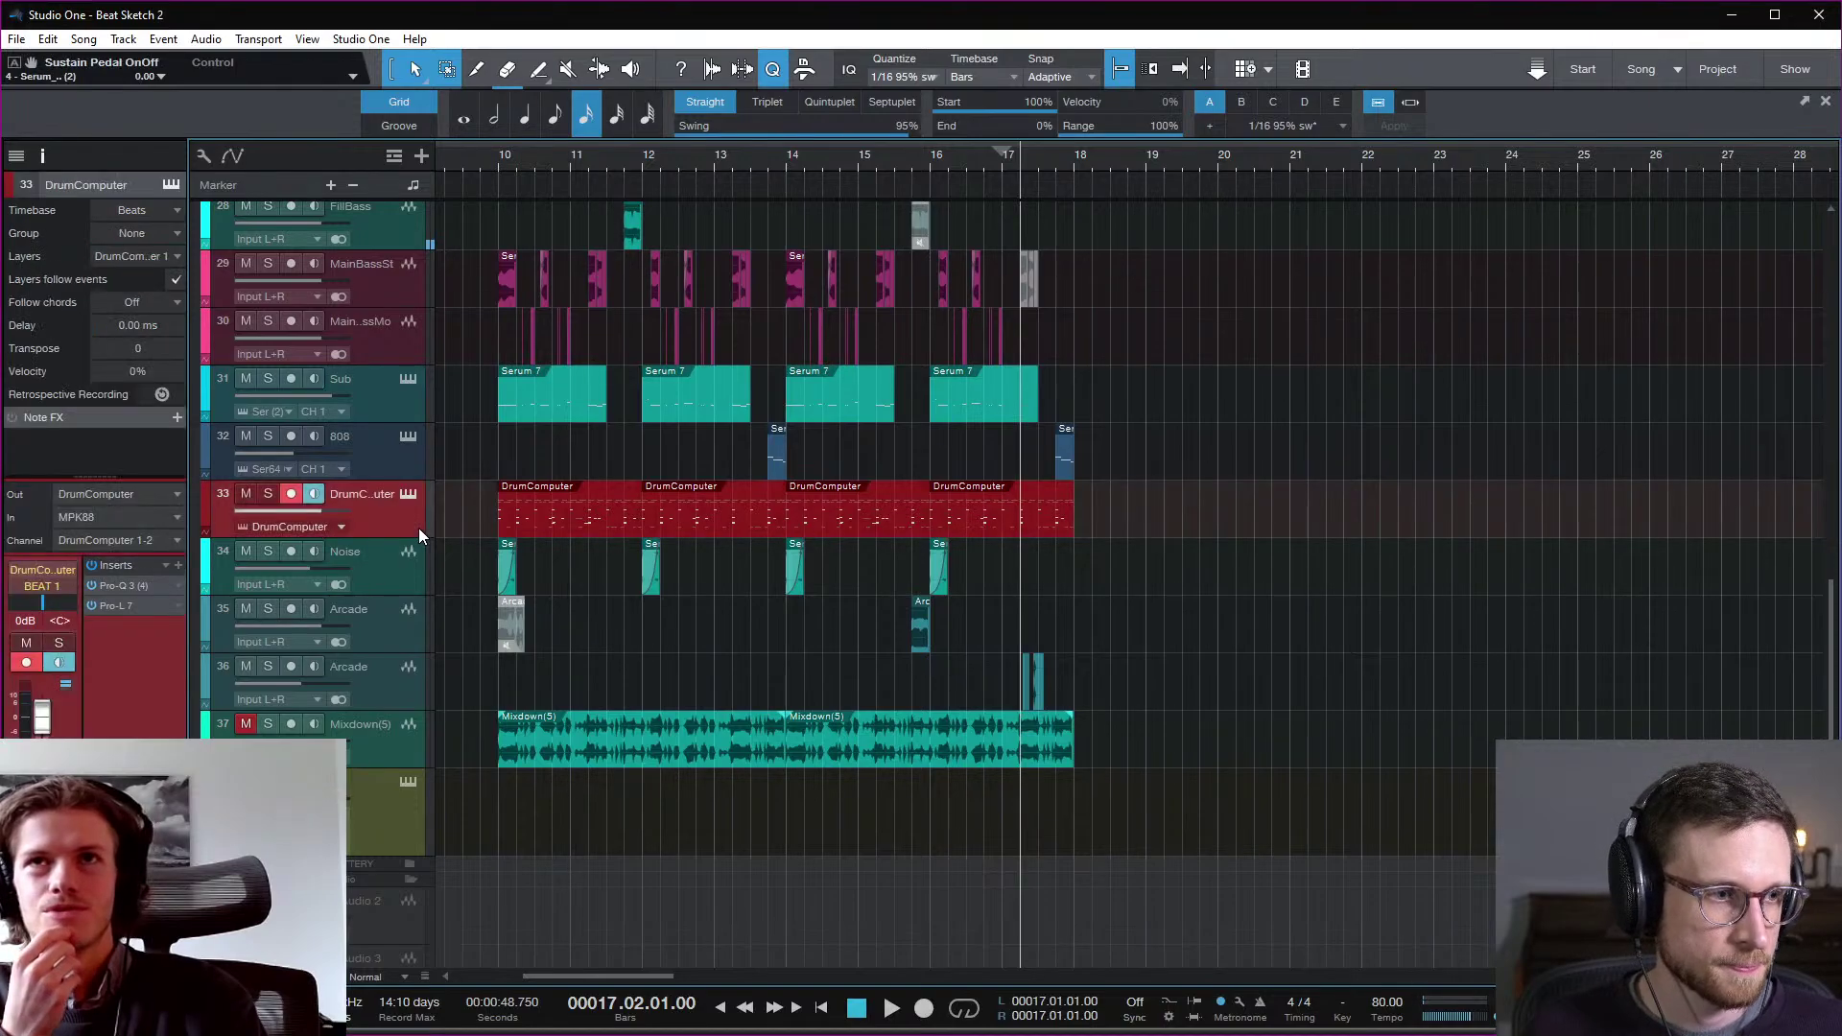
# Step: Find the Thermal plug-in and insert it on the DrumComputer channel between Pro-Q 3 and Pro-L
pyautogui.click(178, 566)
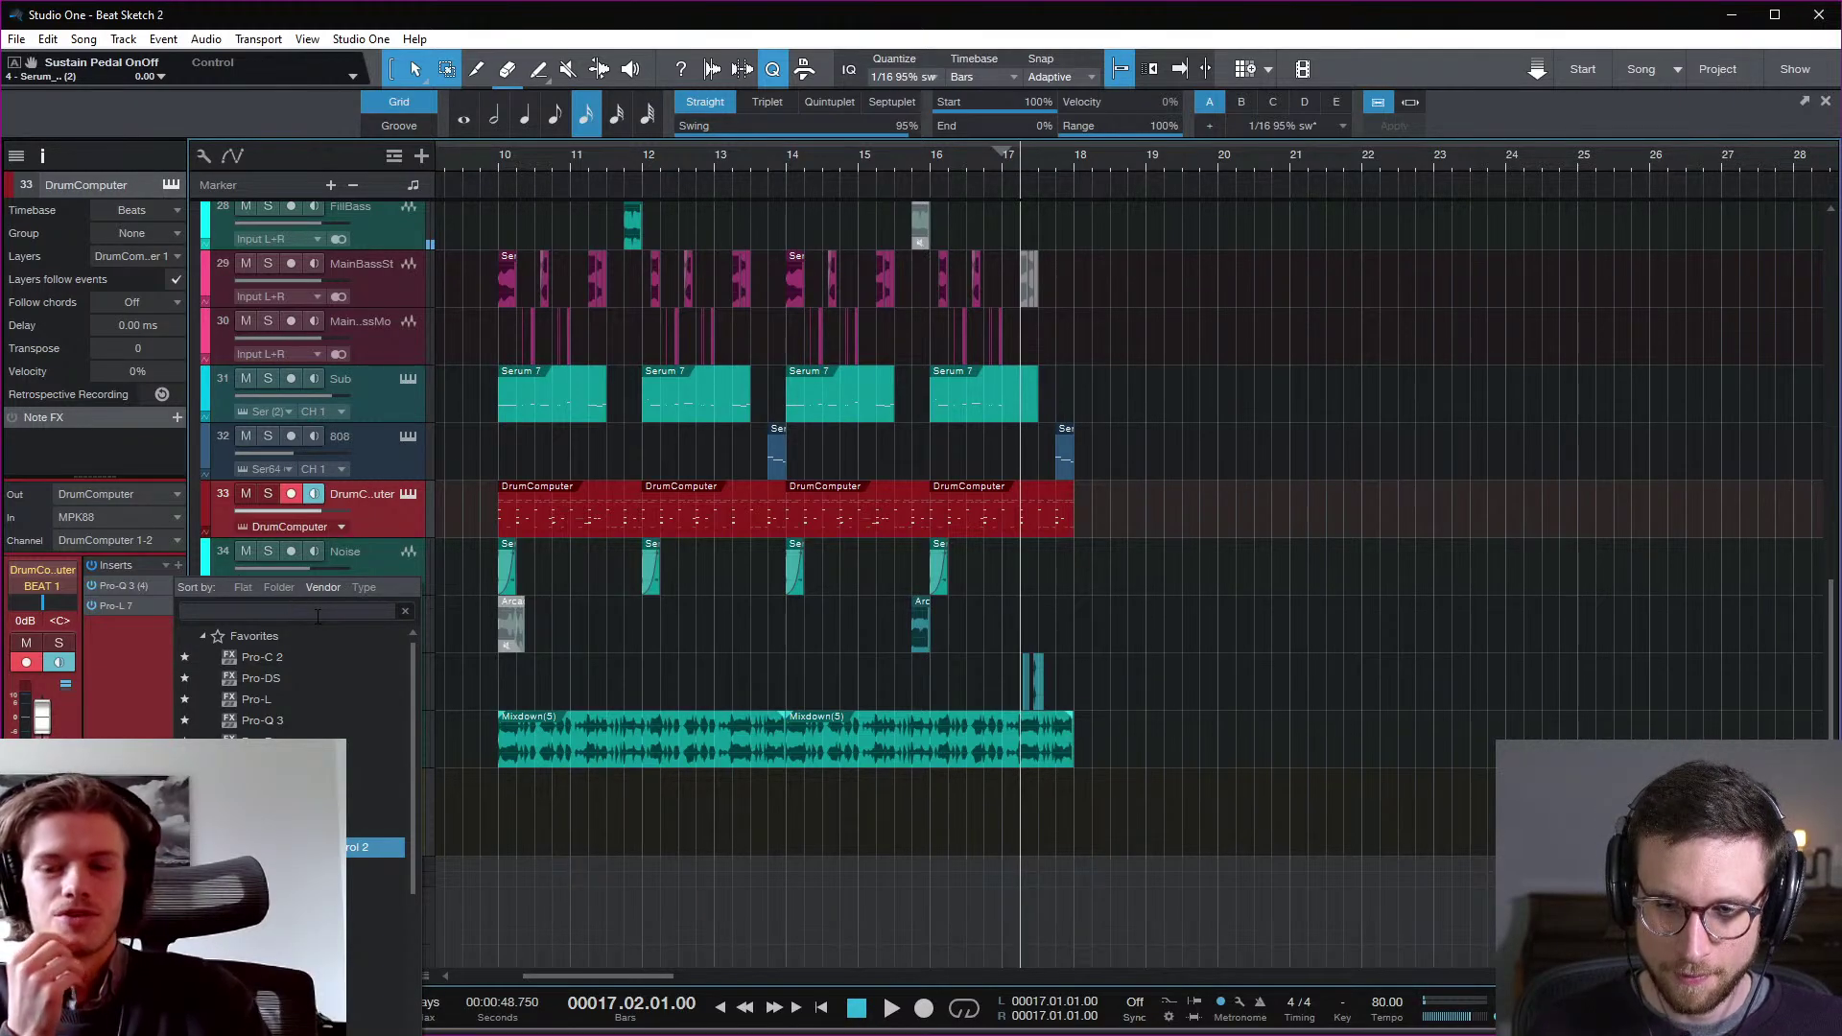
pyautogui.write('them')
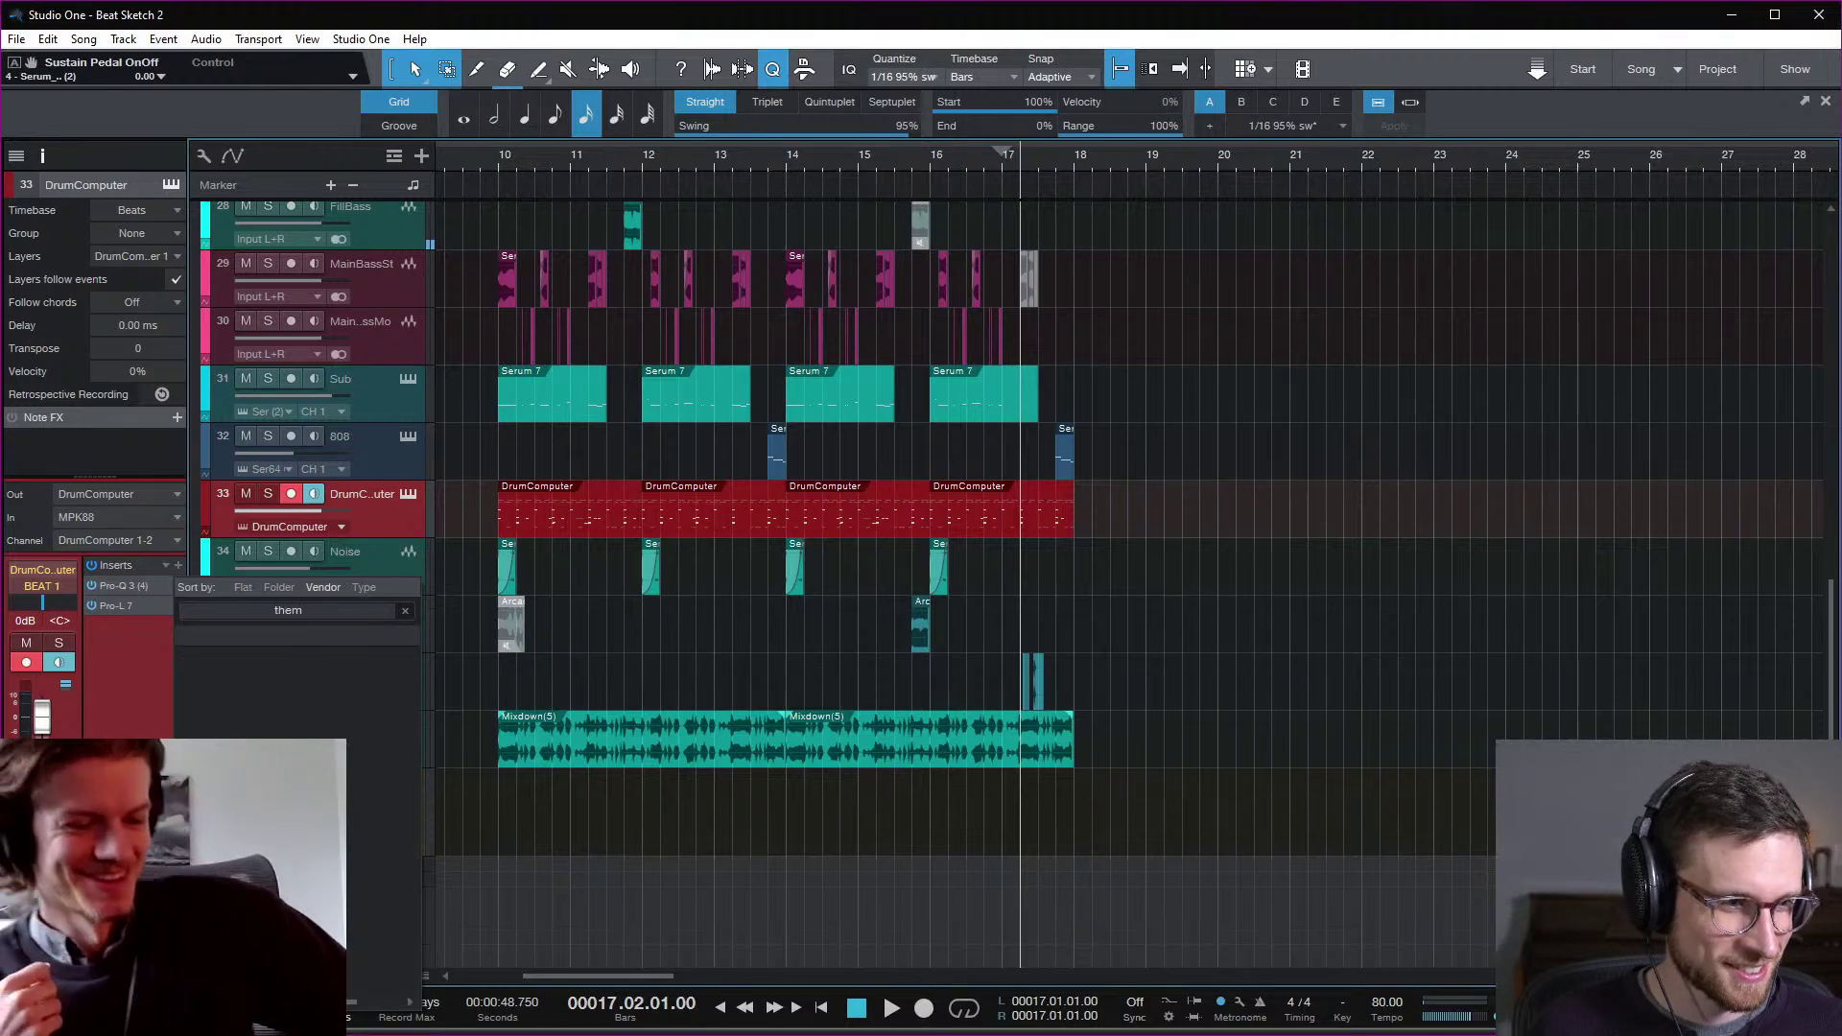
pyautogui.press('BackSpace')
pyautogui.press('BackSpace')
pyautogui.write('r')
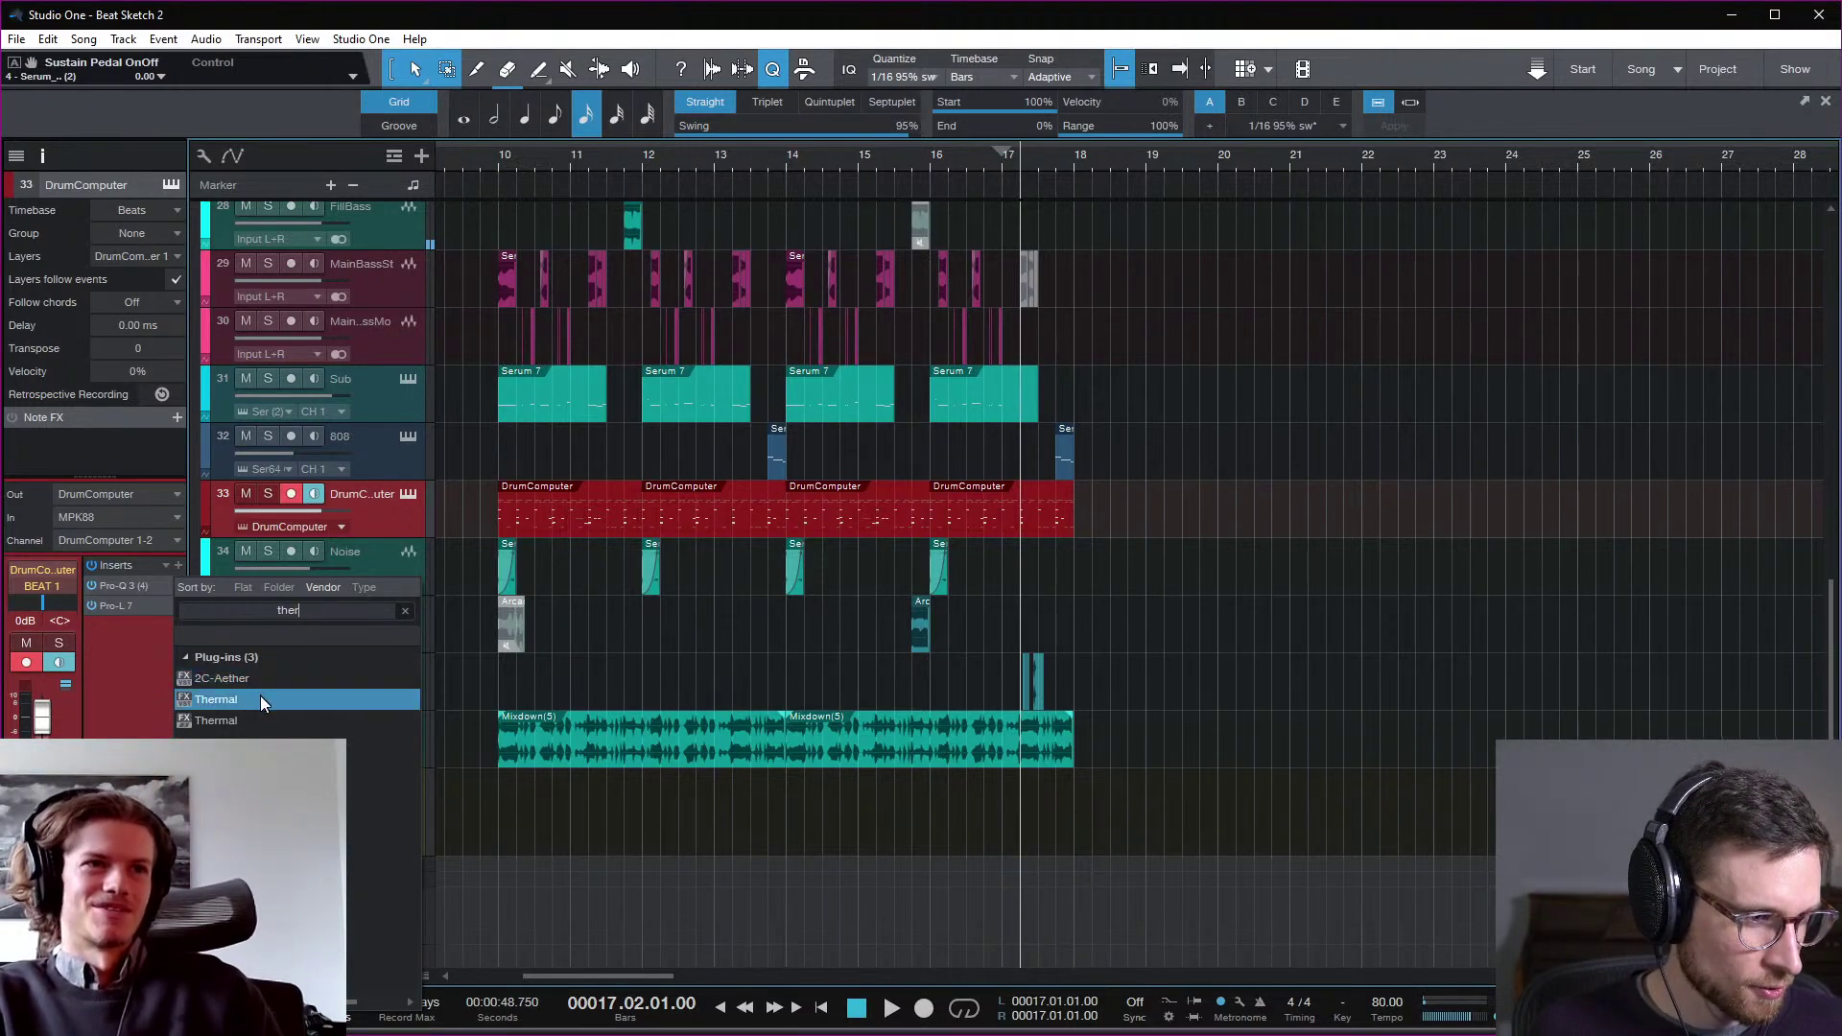
pyautogui.click(255, 714)
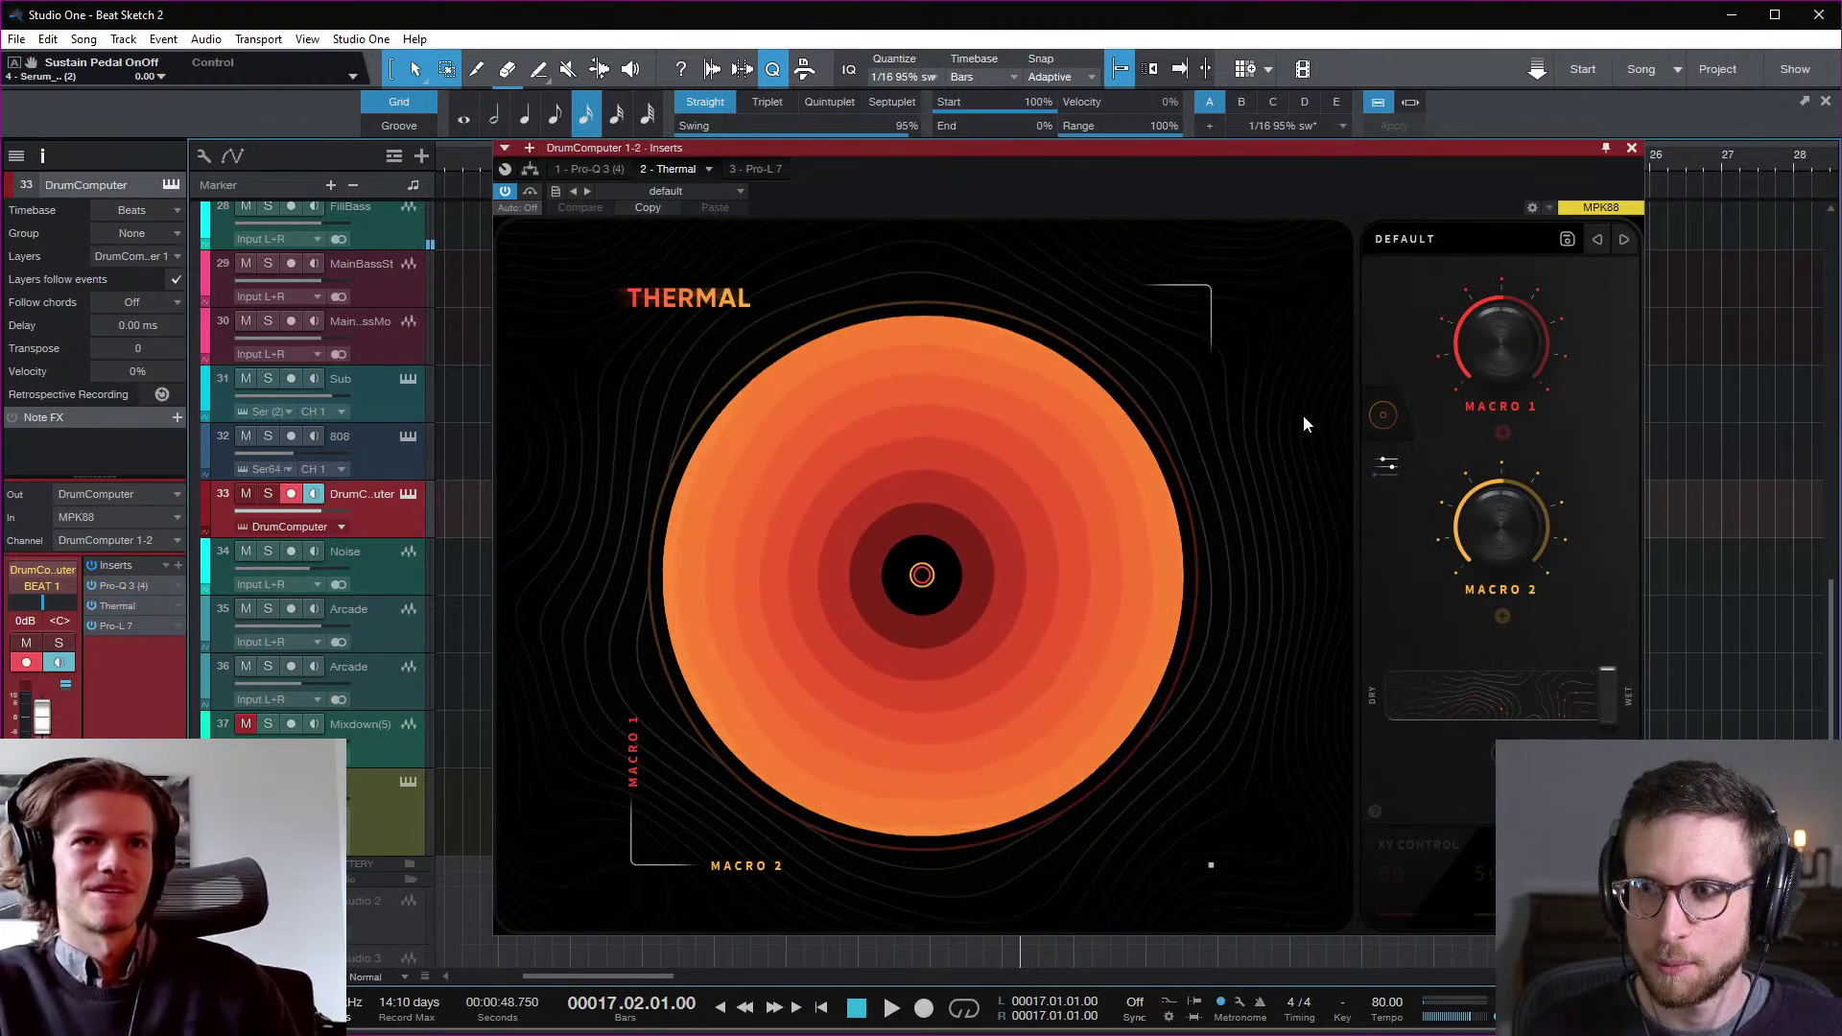
# Step: Audition Thermal's Drums presets during playback, including Drum Machine, Digital Kick, Floor Shaker, Overhead Artifactor, Crunchy Buss and Snare Shaper
pyautogui.click(1419, 245)
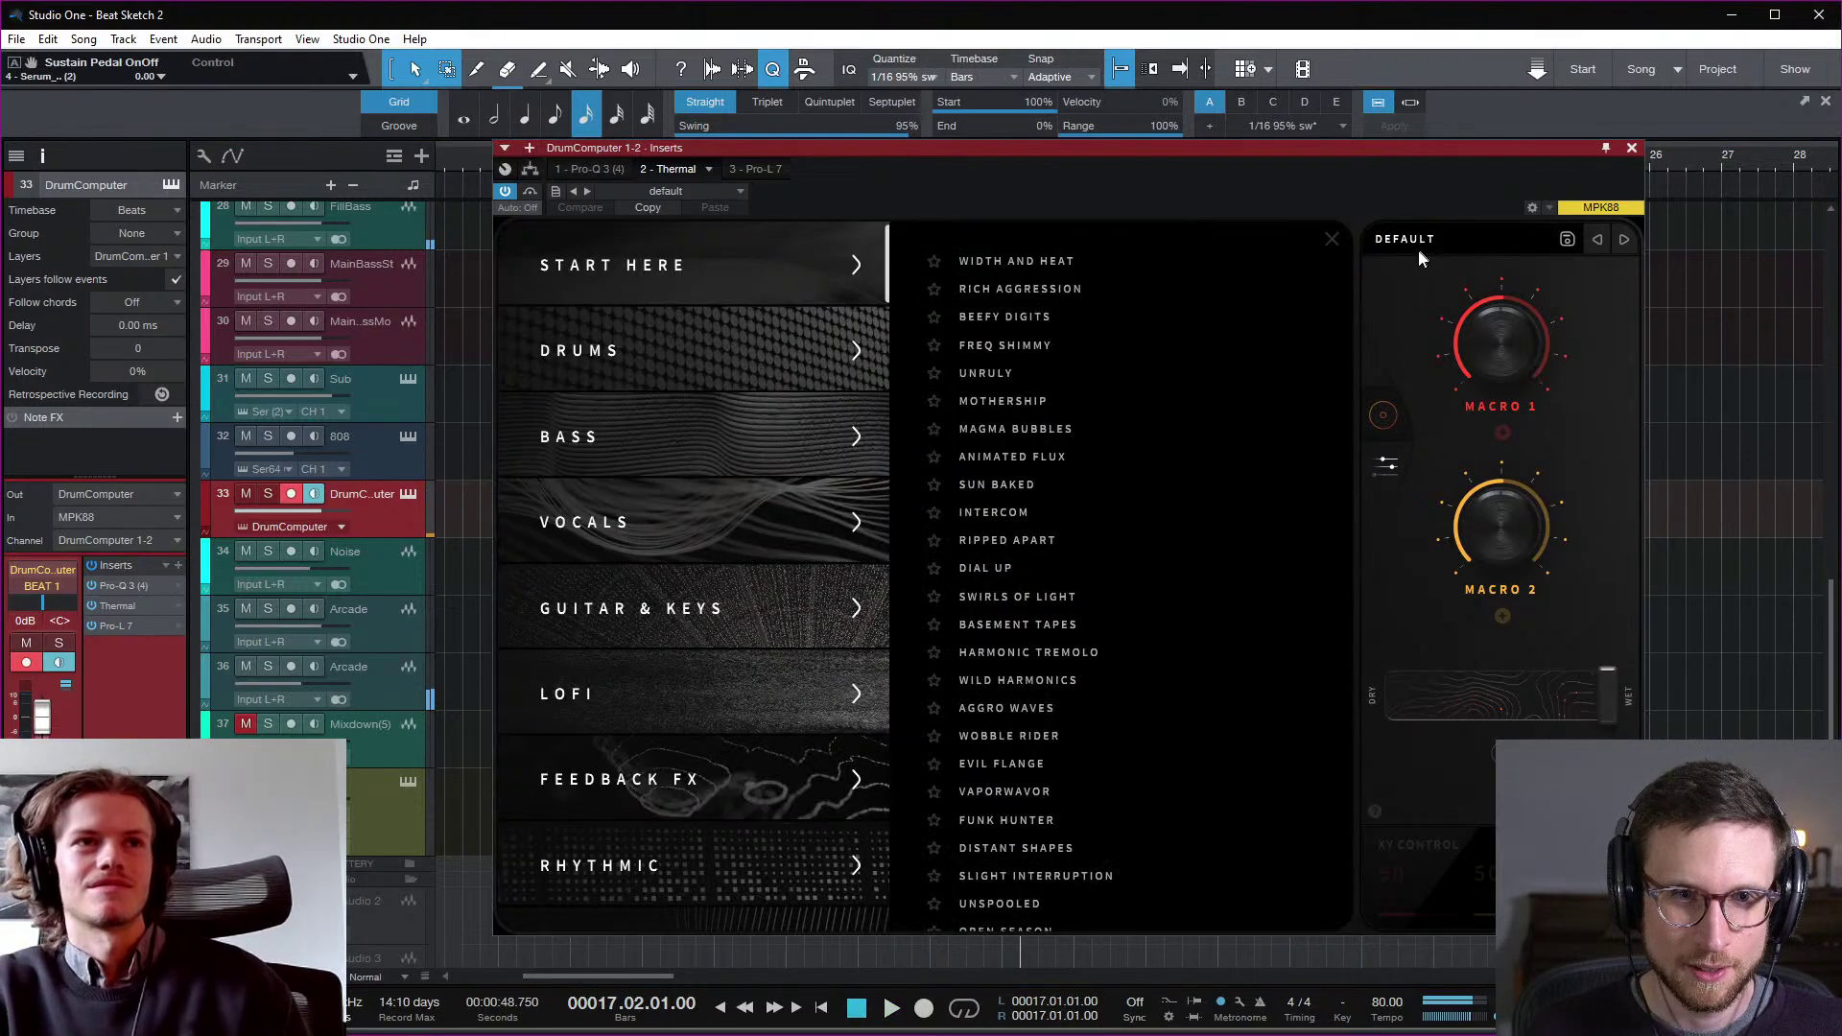
pyautogui.click(723, 355)
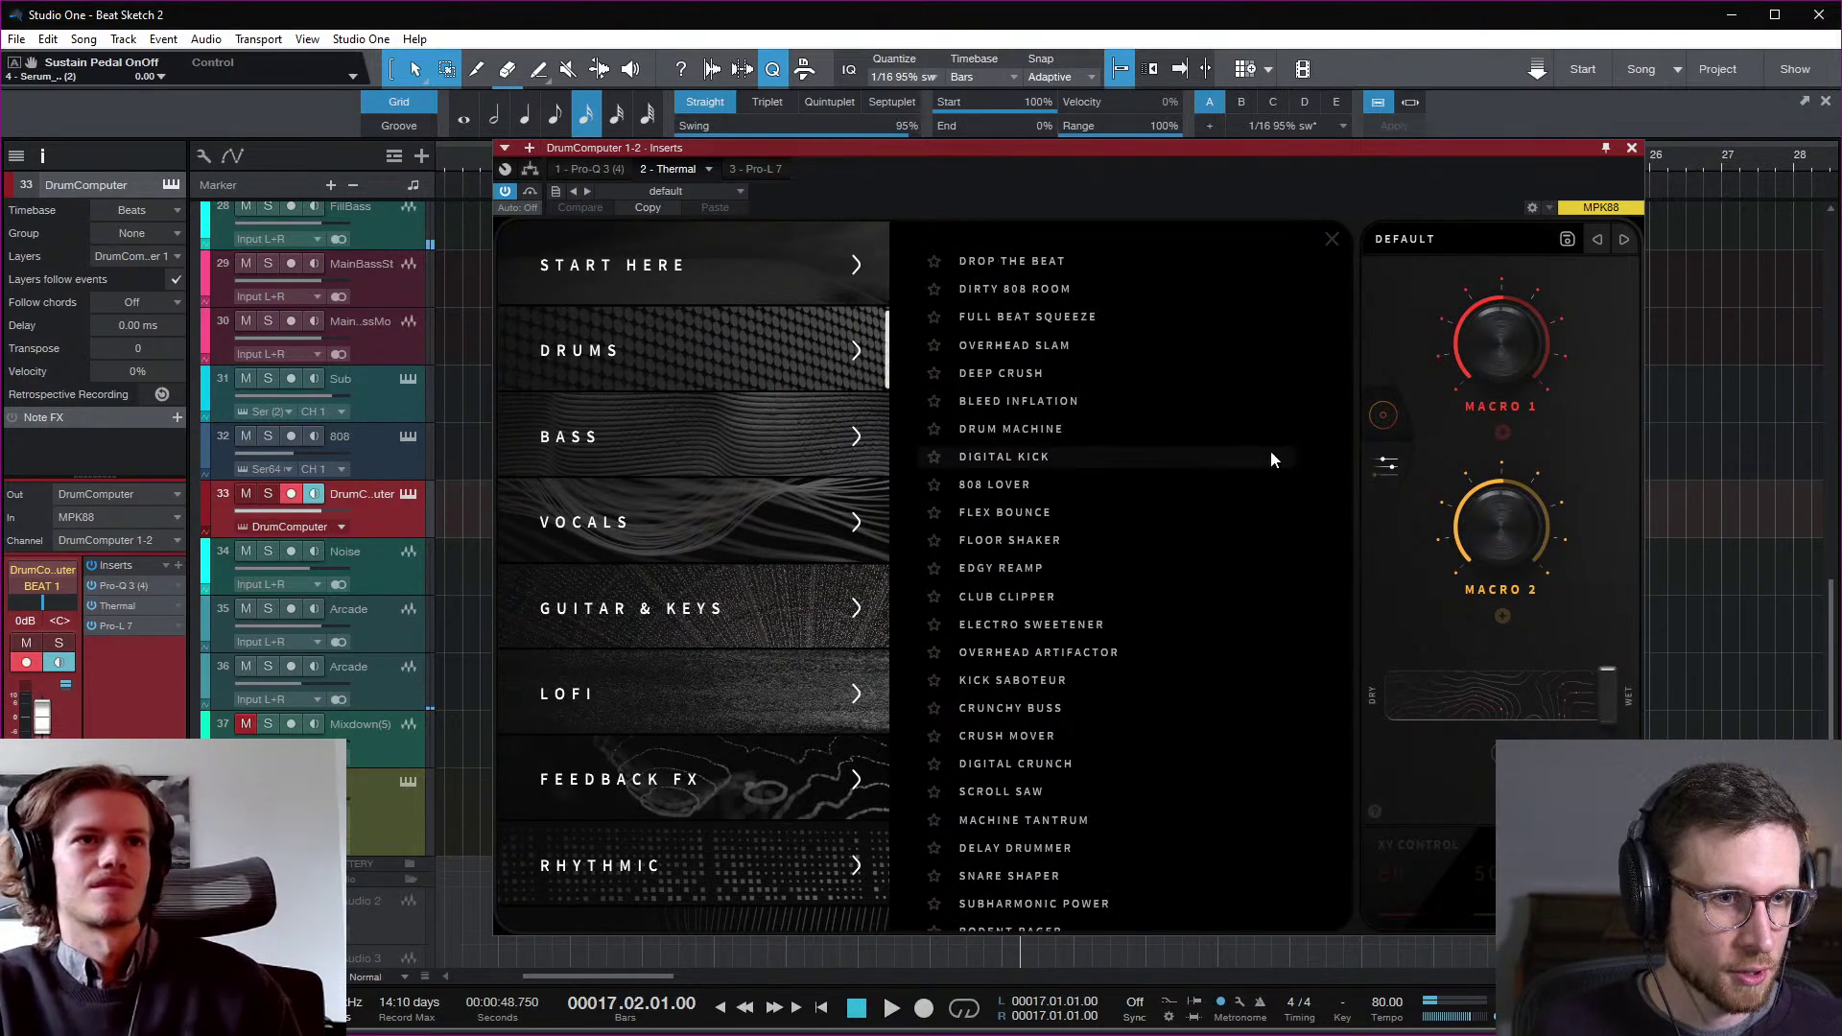
pyautogui.click(1070, 441)
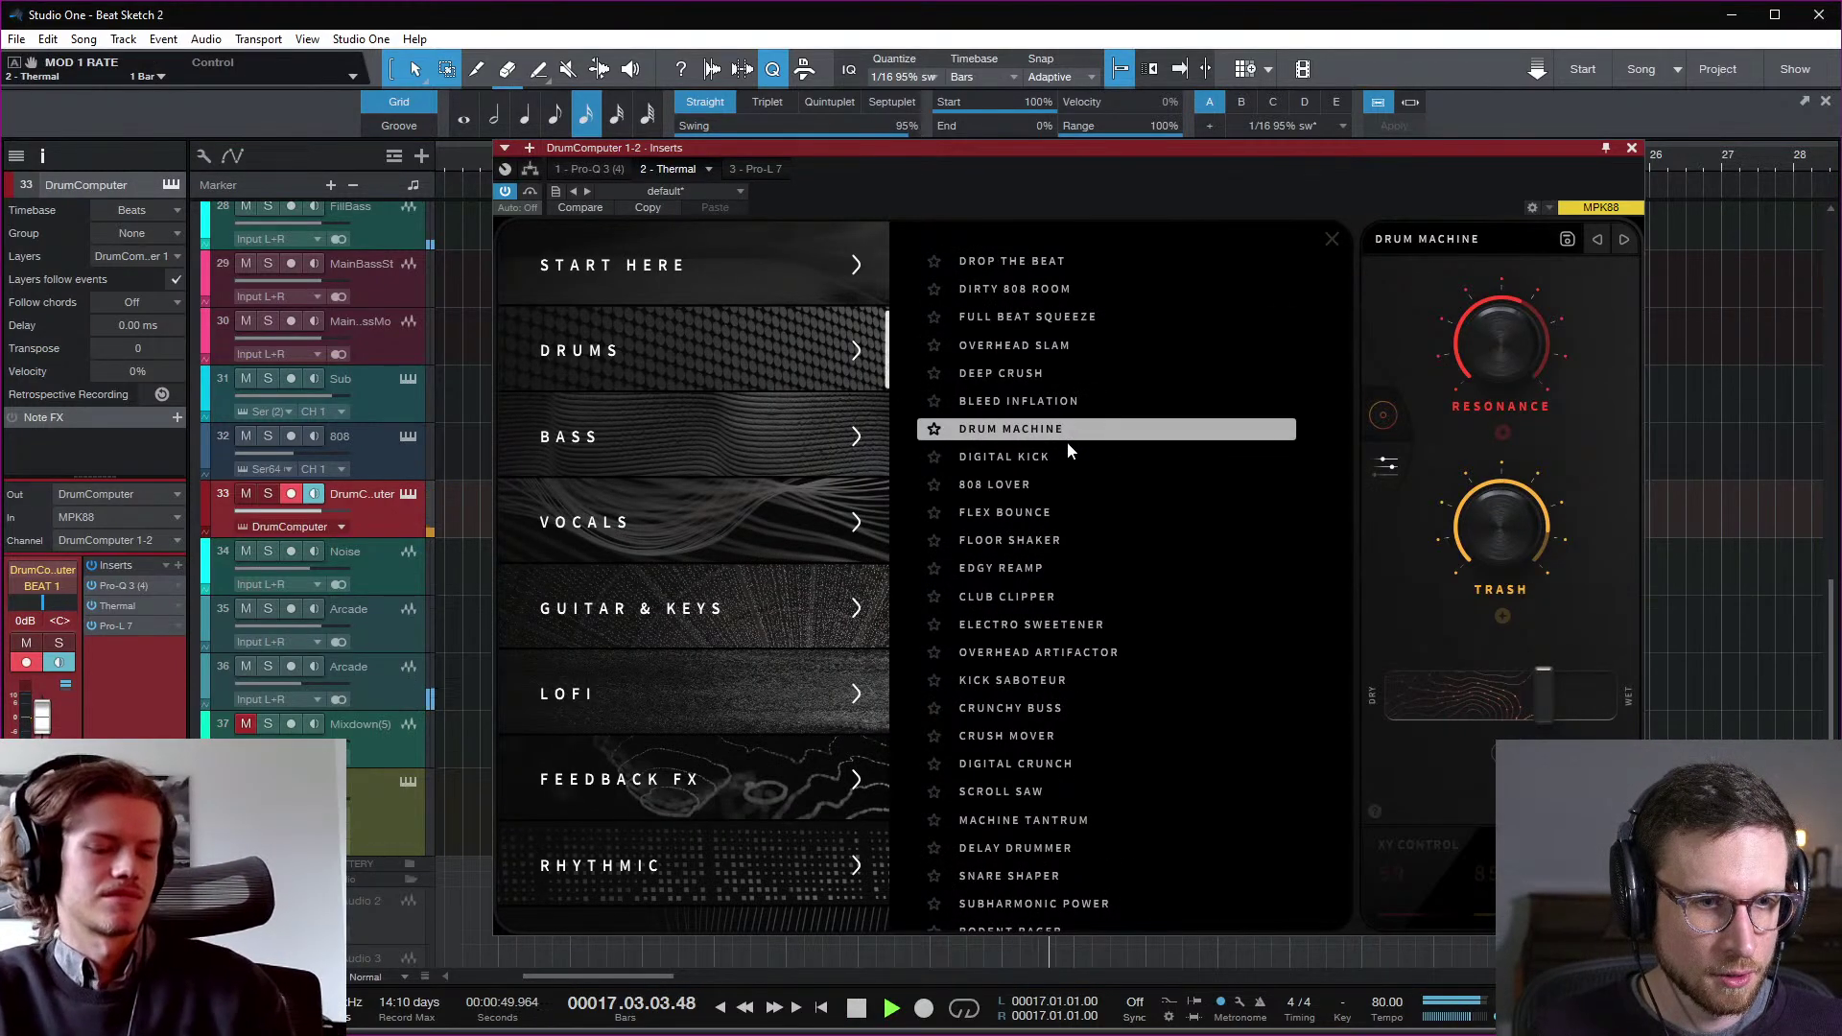
pyautogui.click(1058, 460)
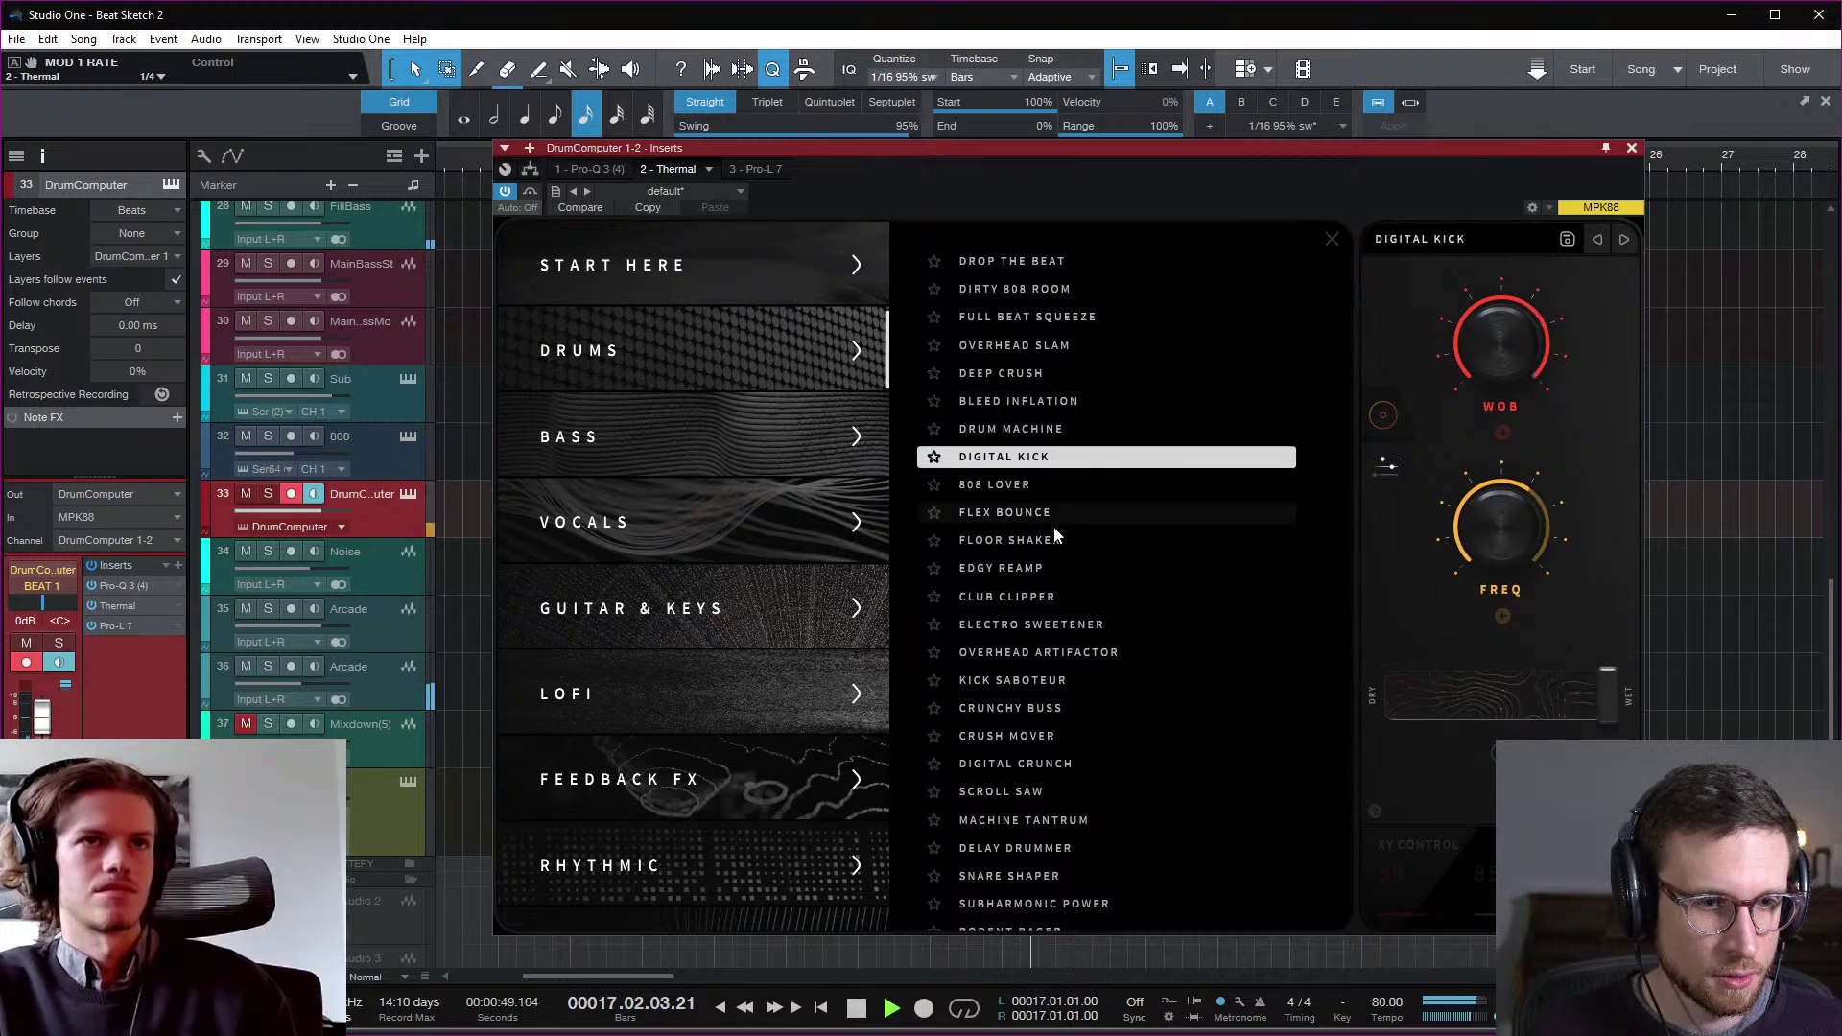
pyautogui.click(1062, 543)
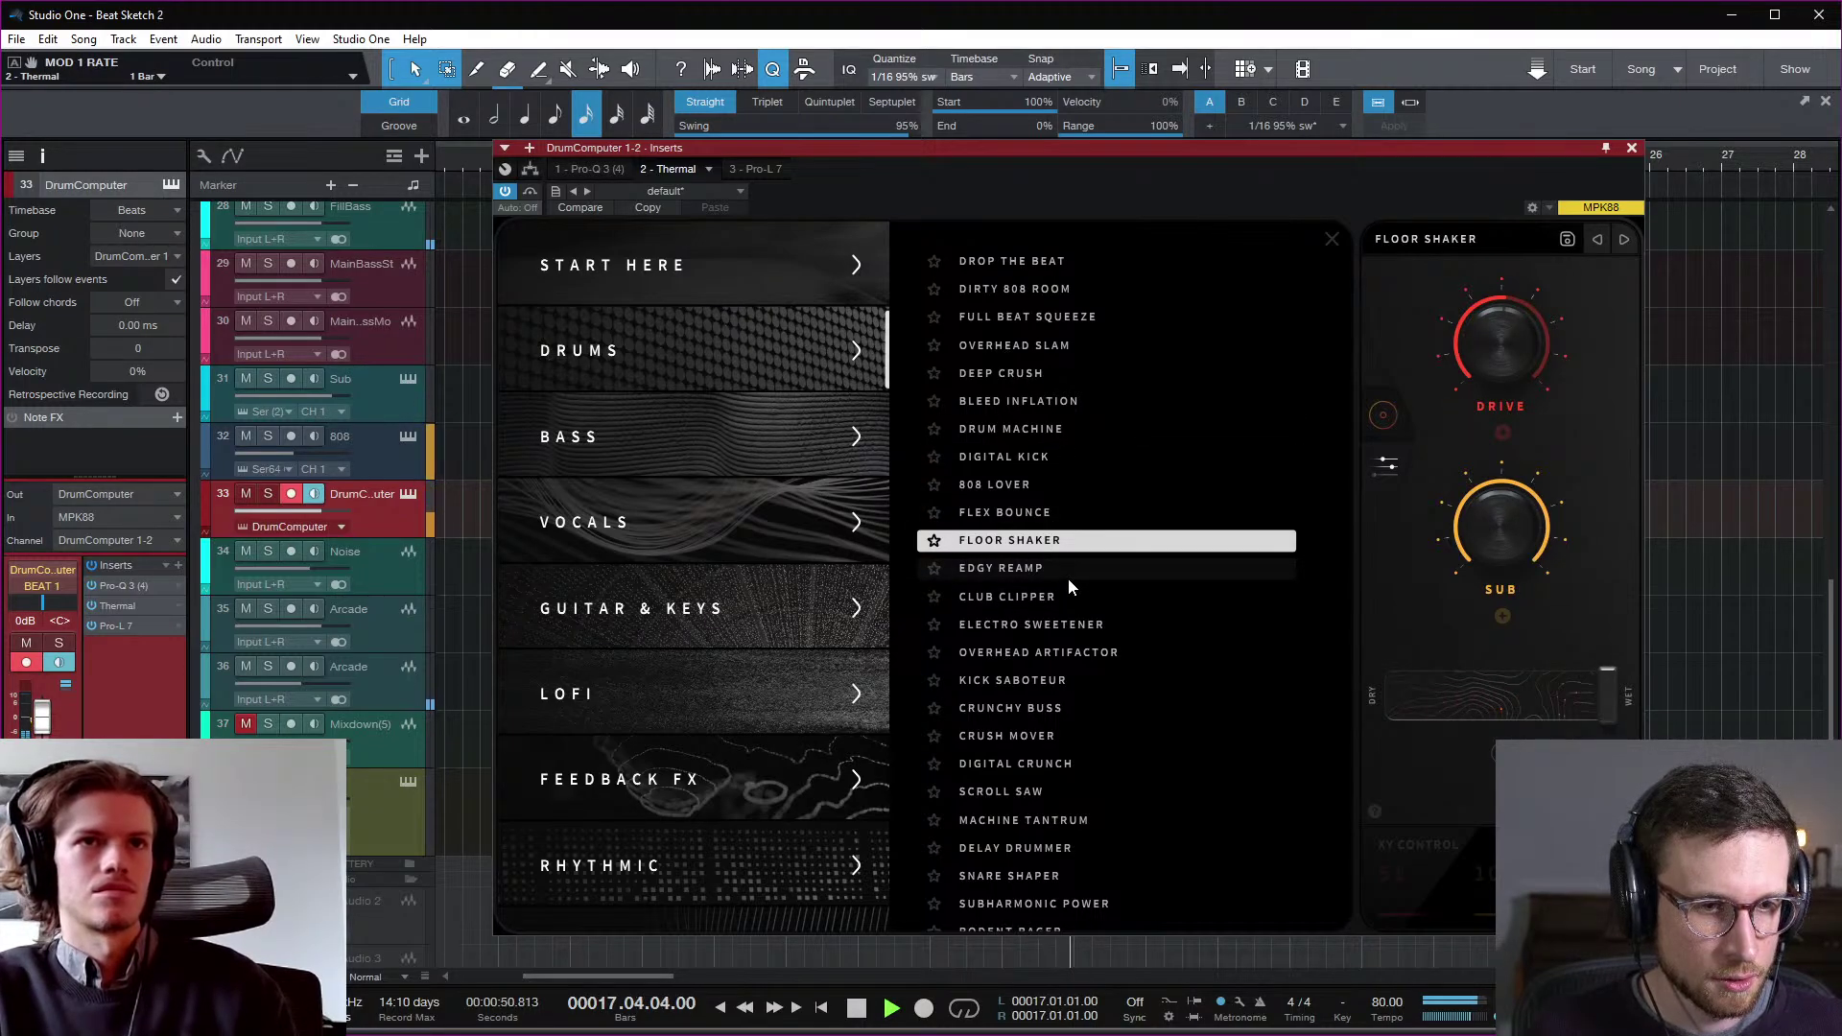
pyautogui.click(1052, 655)
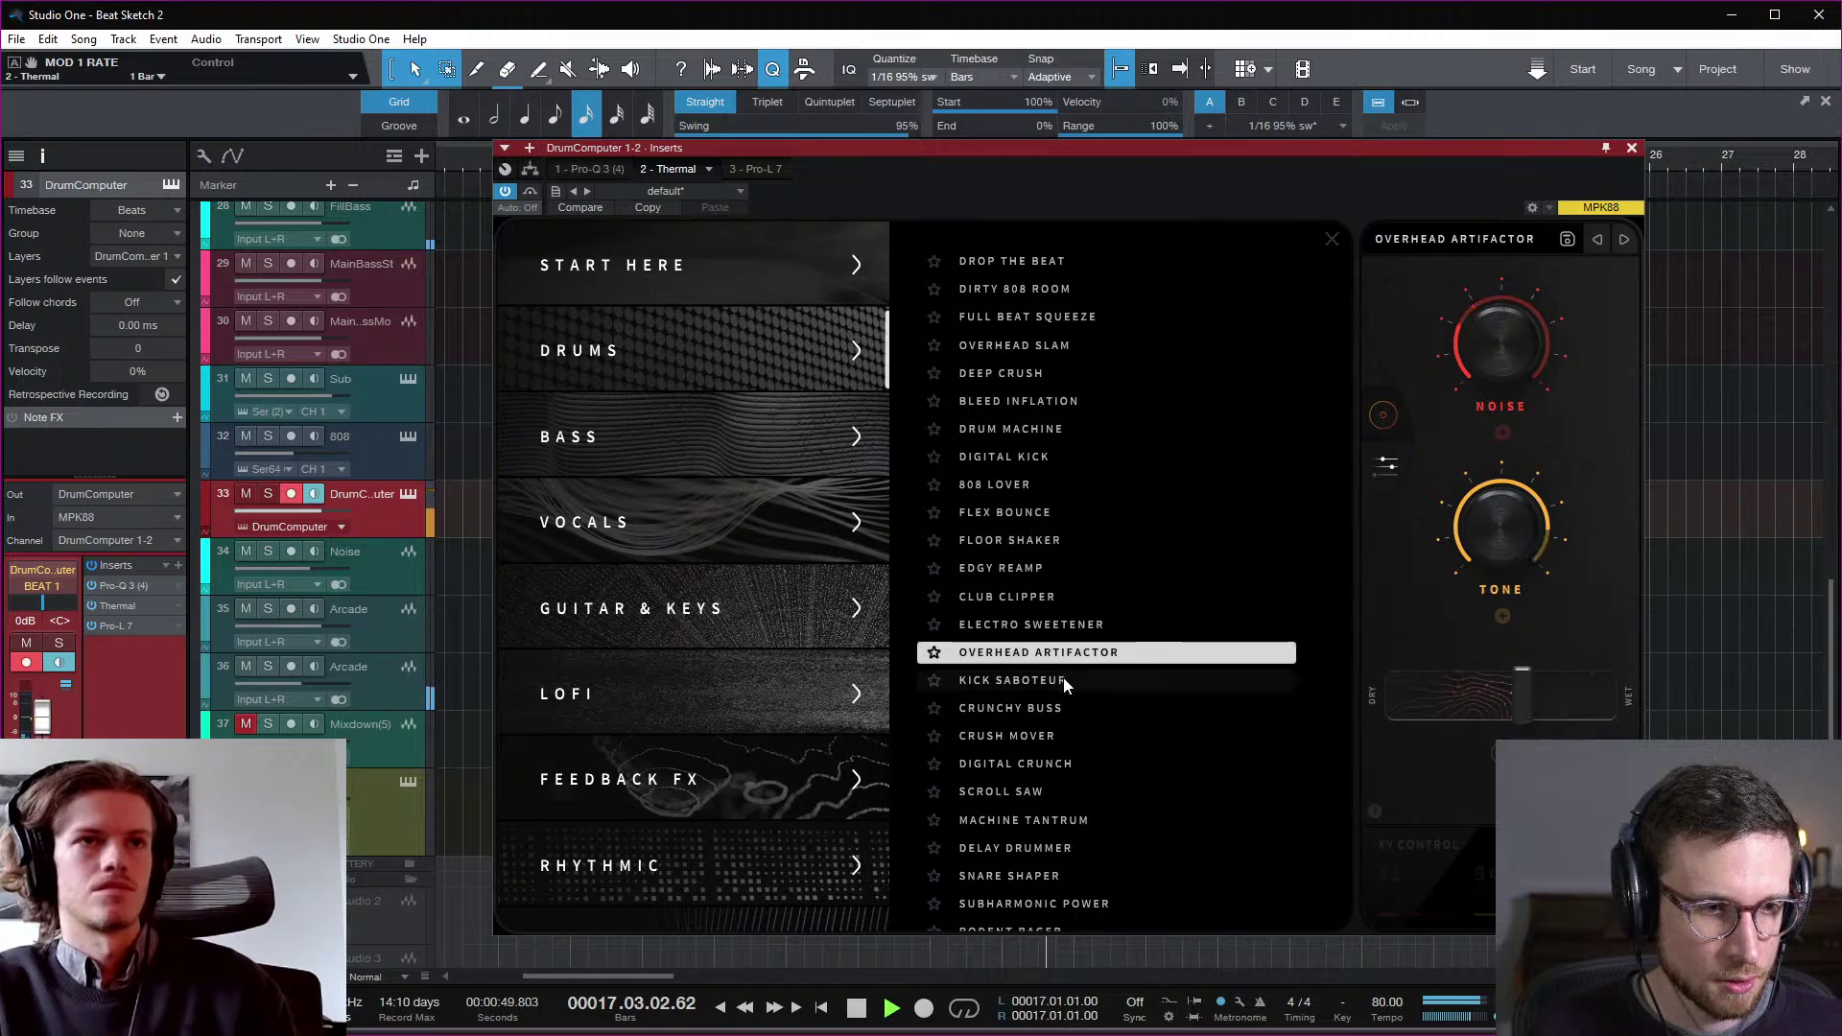
pyautogui.click(1073, 710)
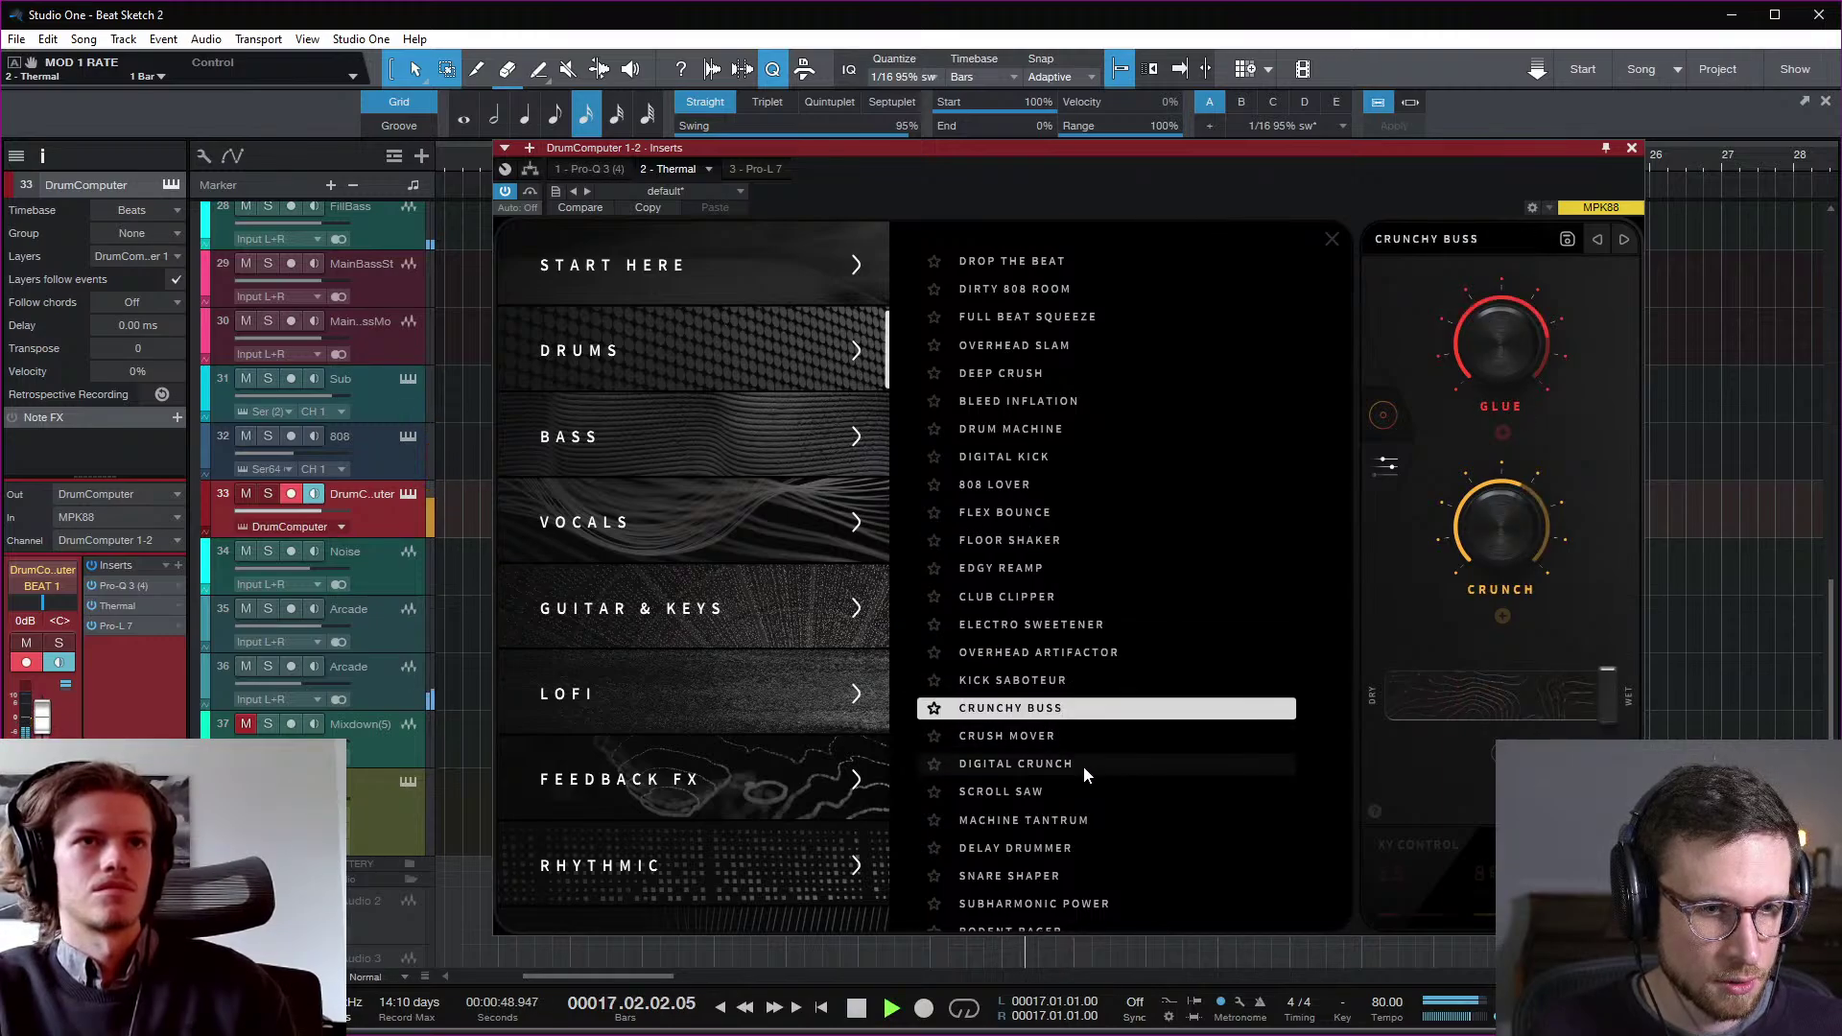
pyautogui.scroll(-1, 1085, 782)
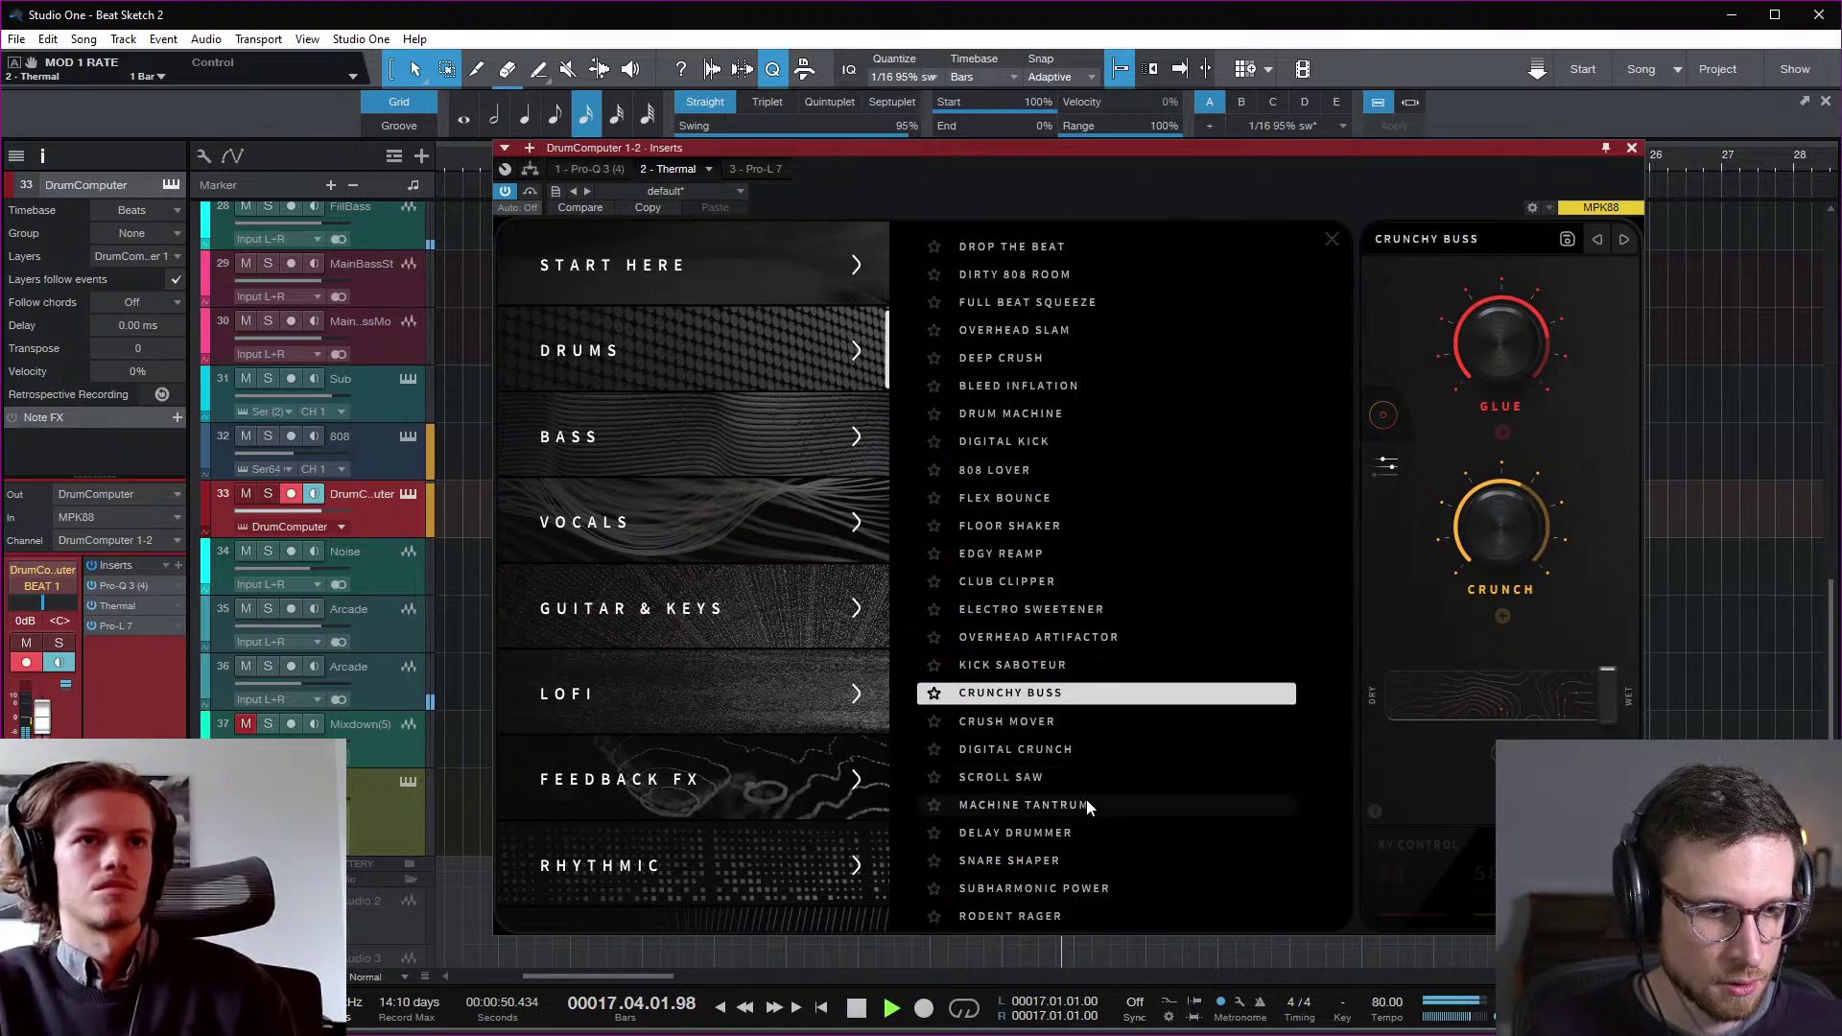
pyautogui.click(1091, 861)
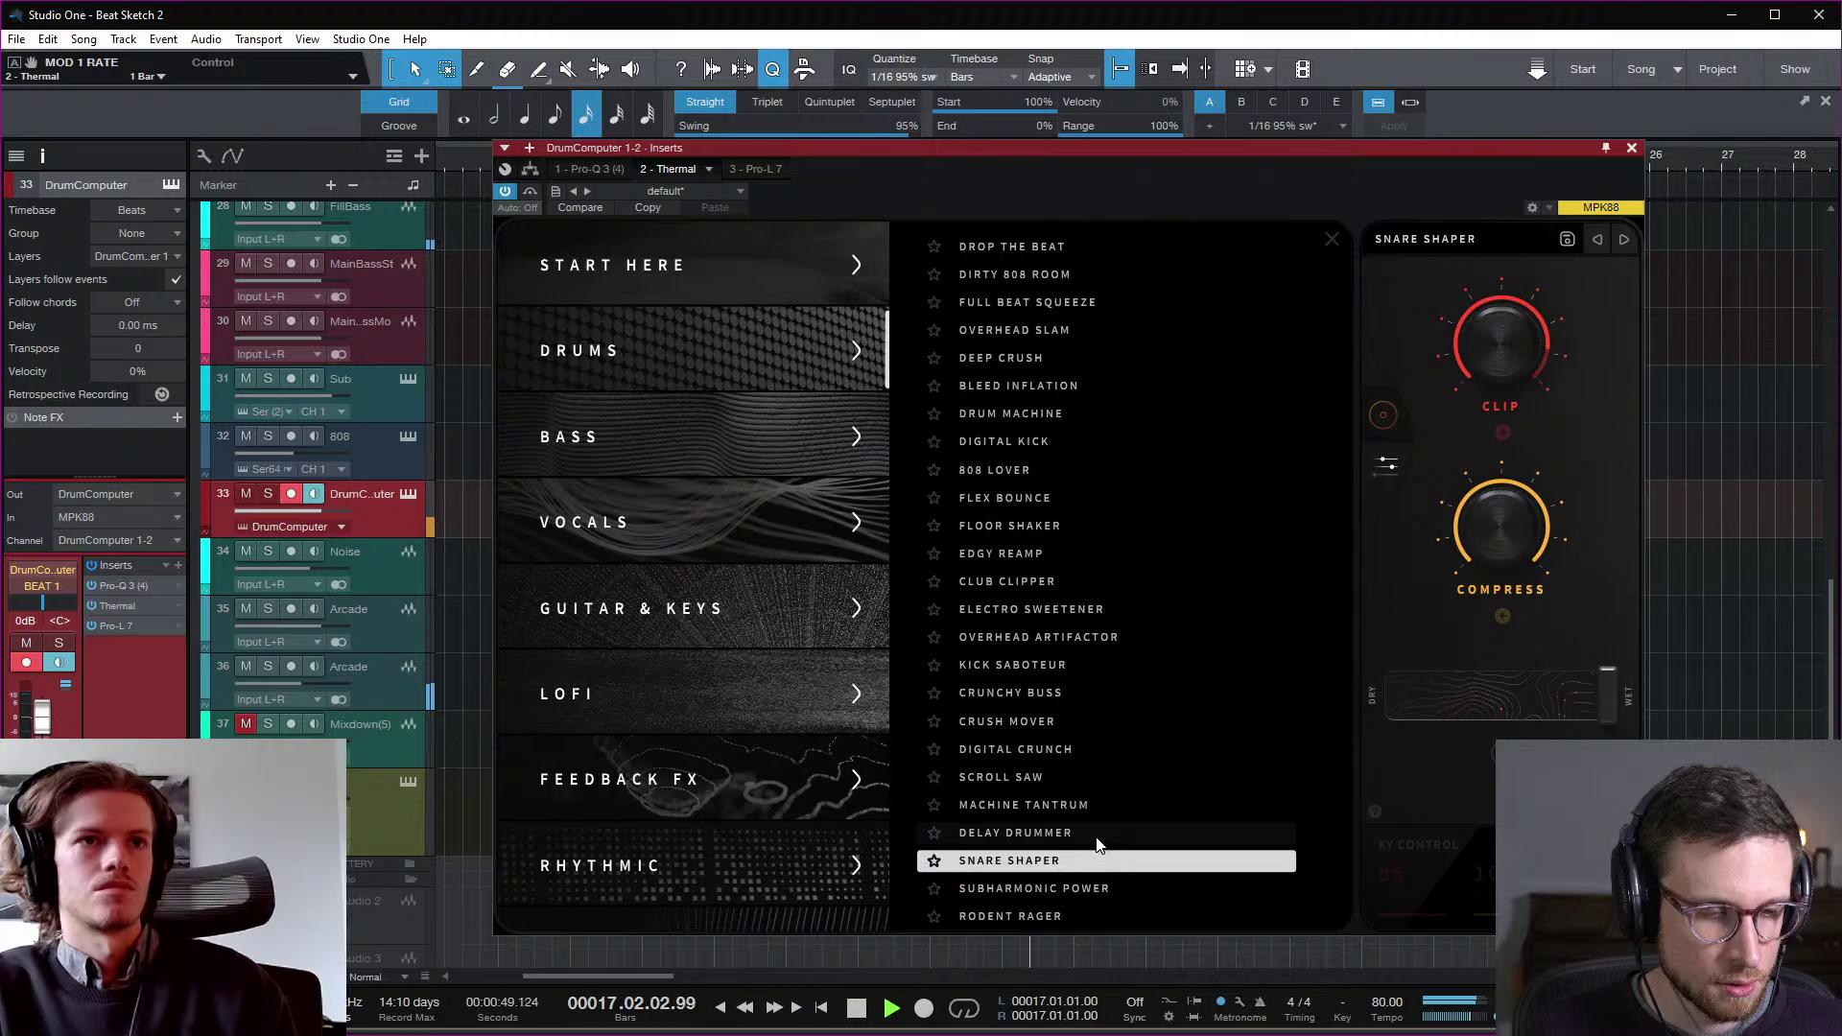
# Step: Load Thermal's Subharmonic Power preset, listen to it on the drums and close the plug-in window
pyautogui.click(1104, 890)
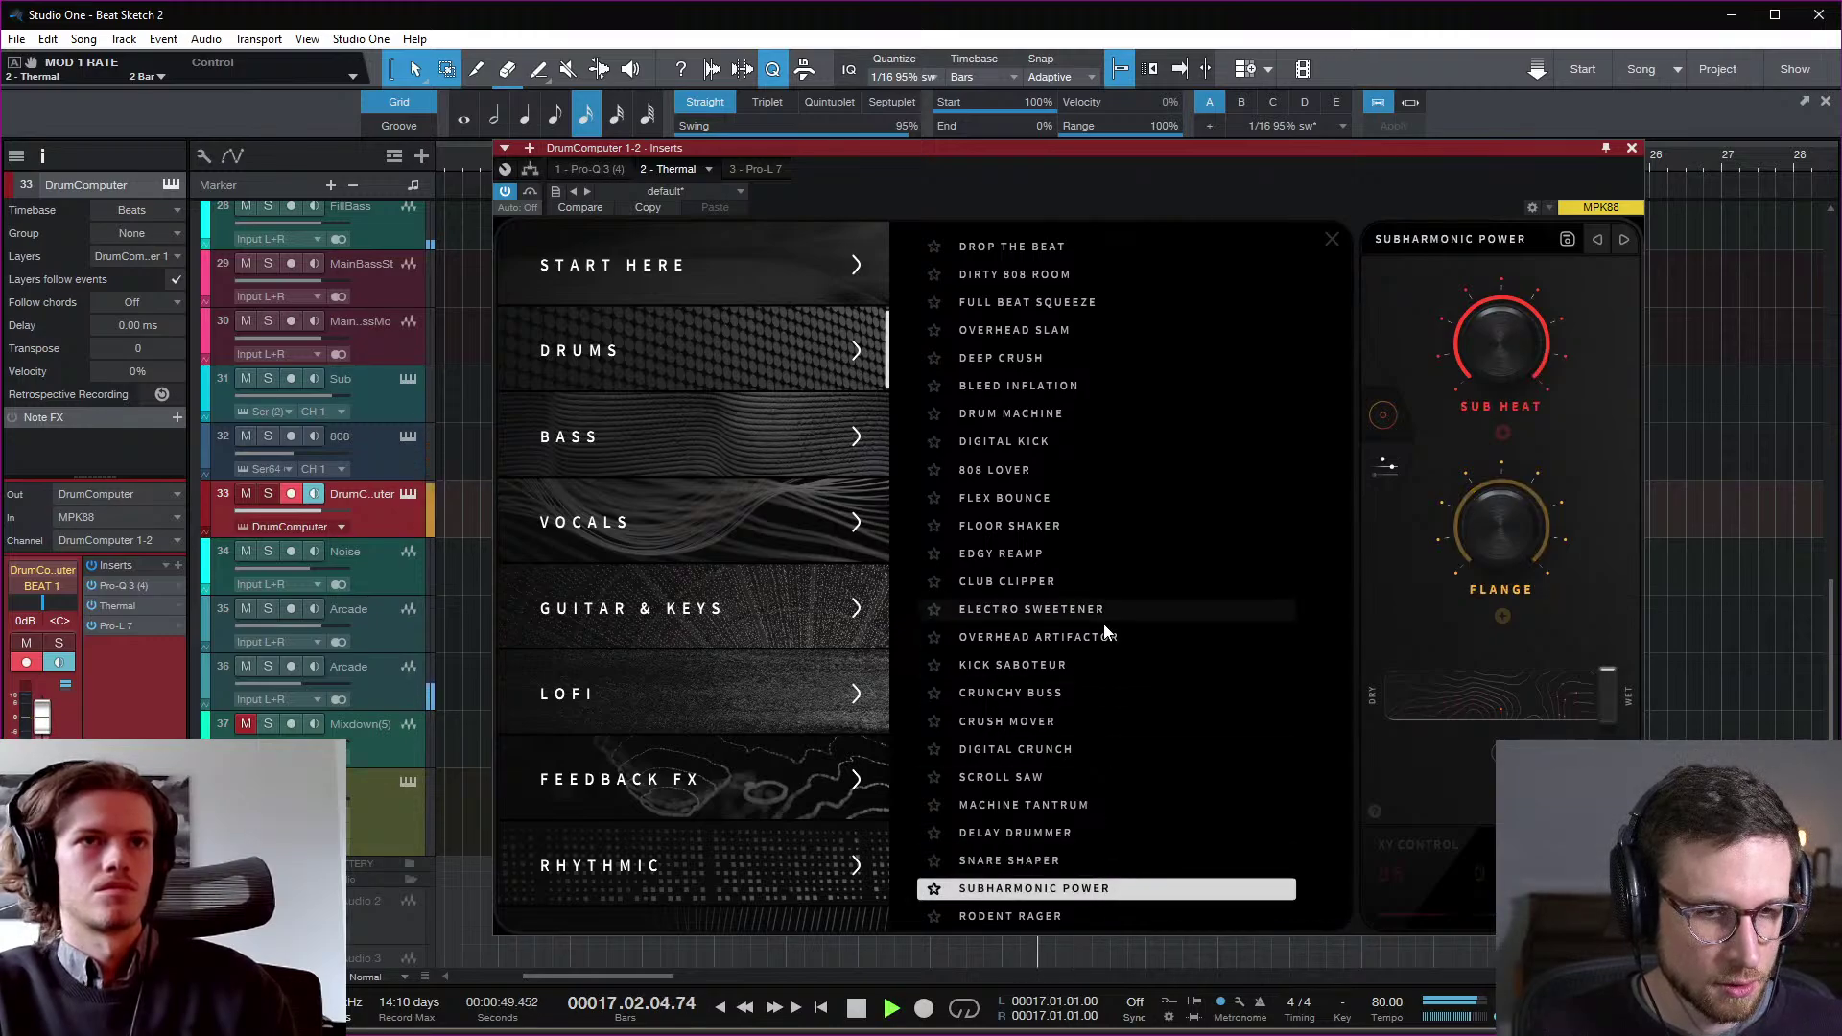
pyautogui.press('space')
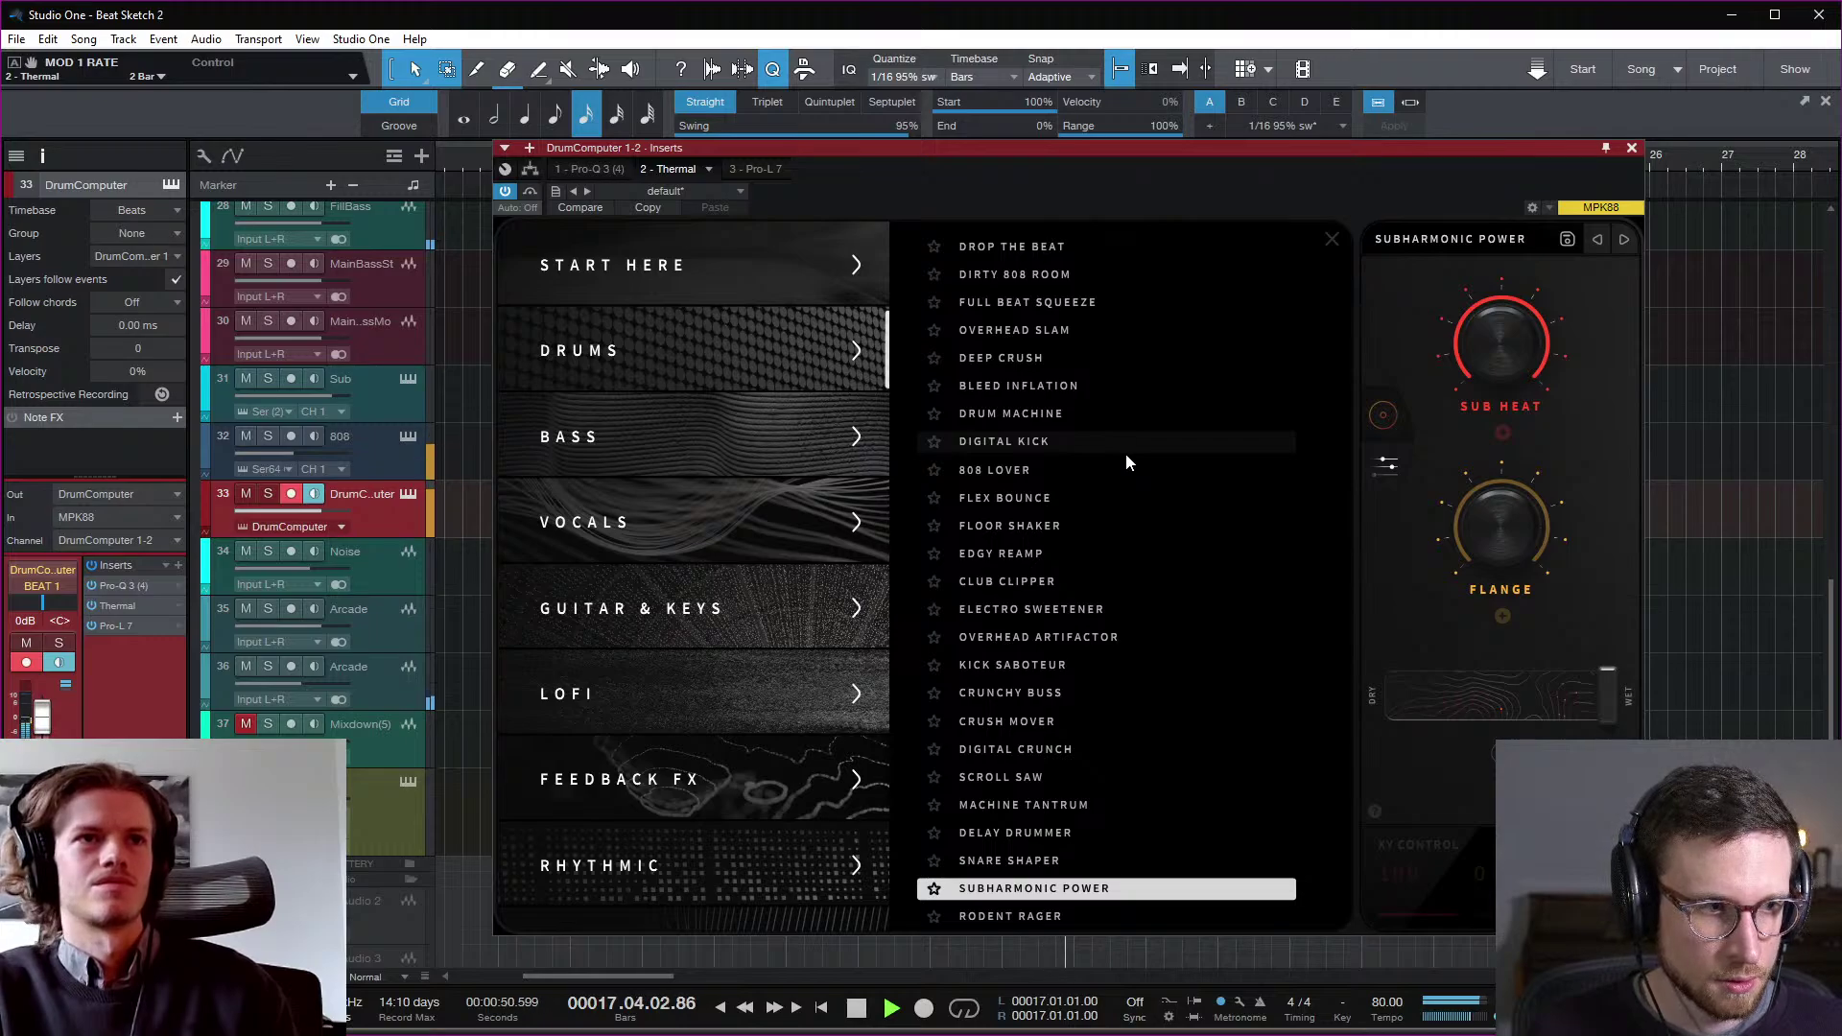
pyautogui.press('space')
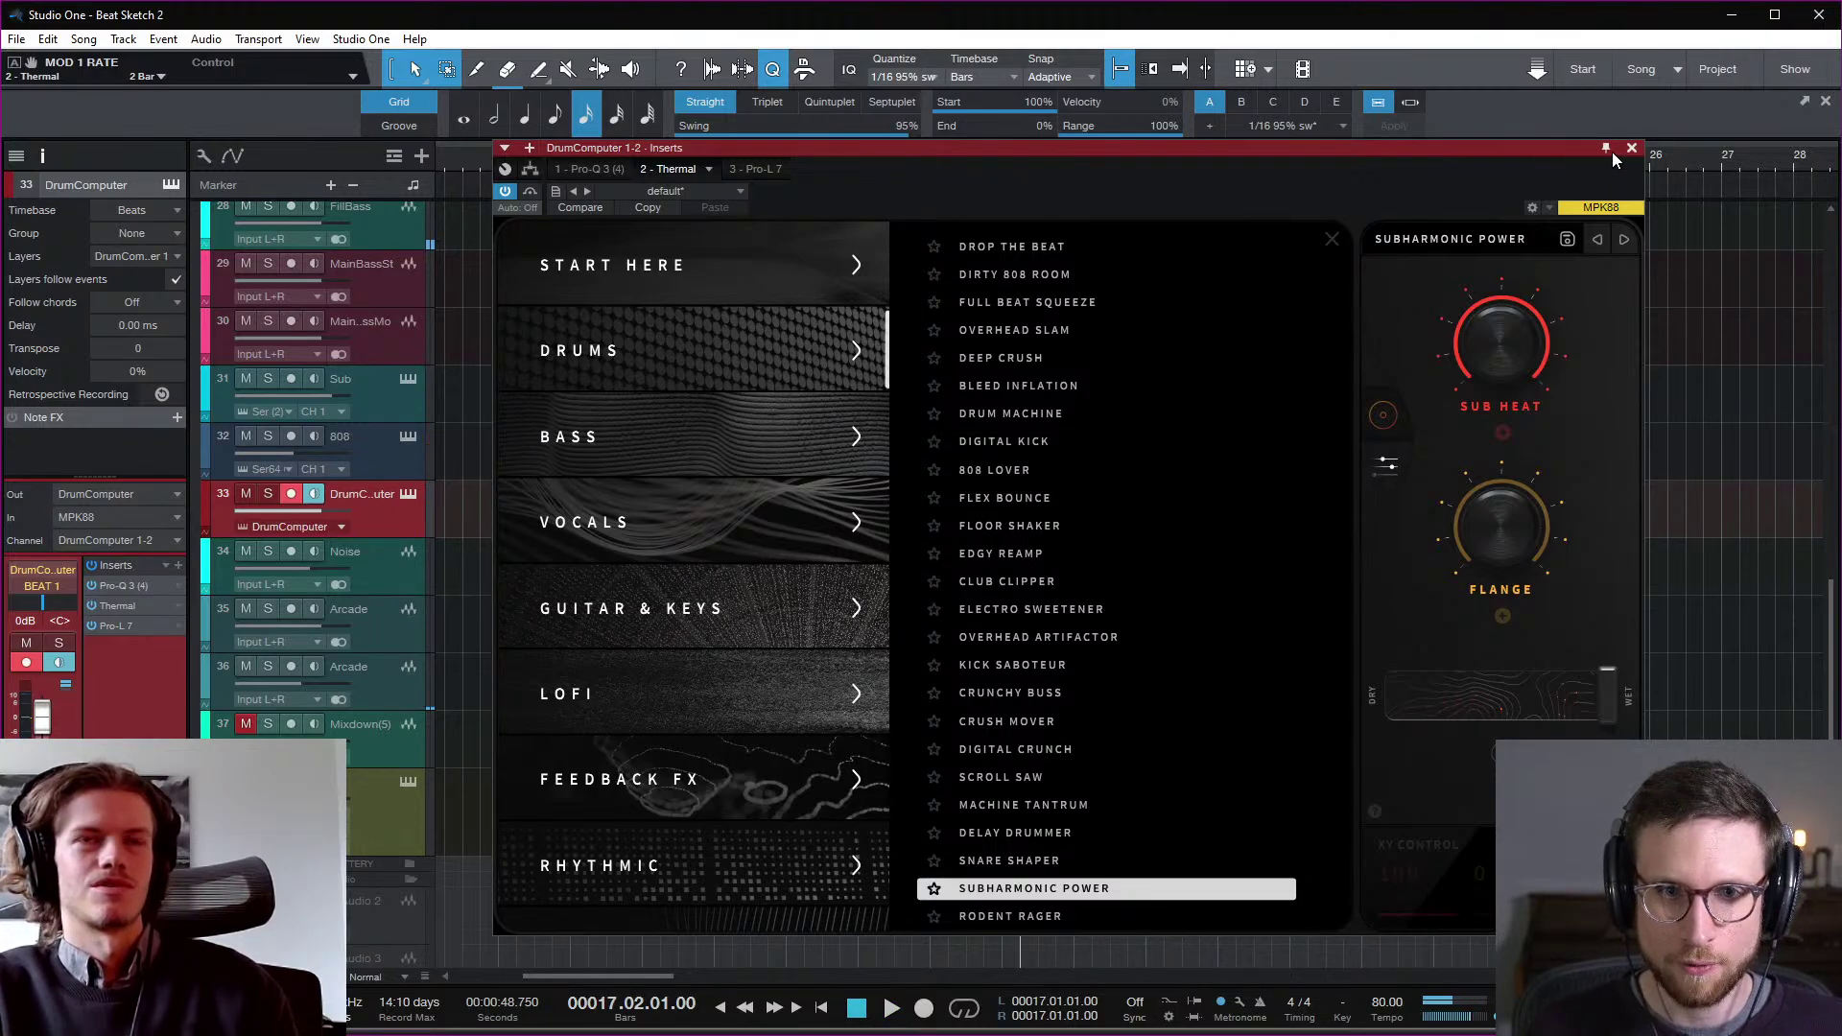
pyautogui.click(1632, 149)
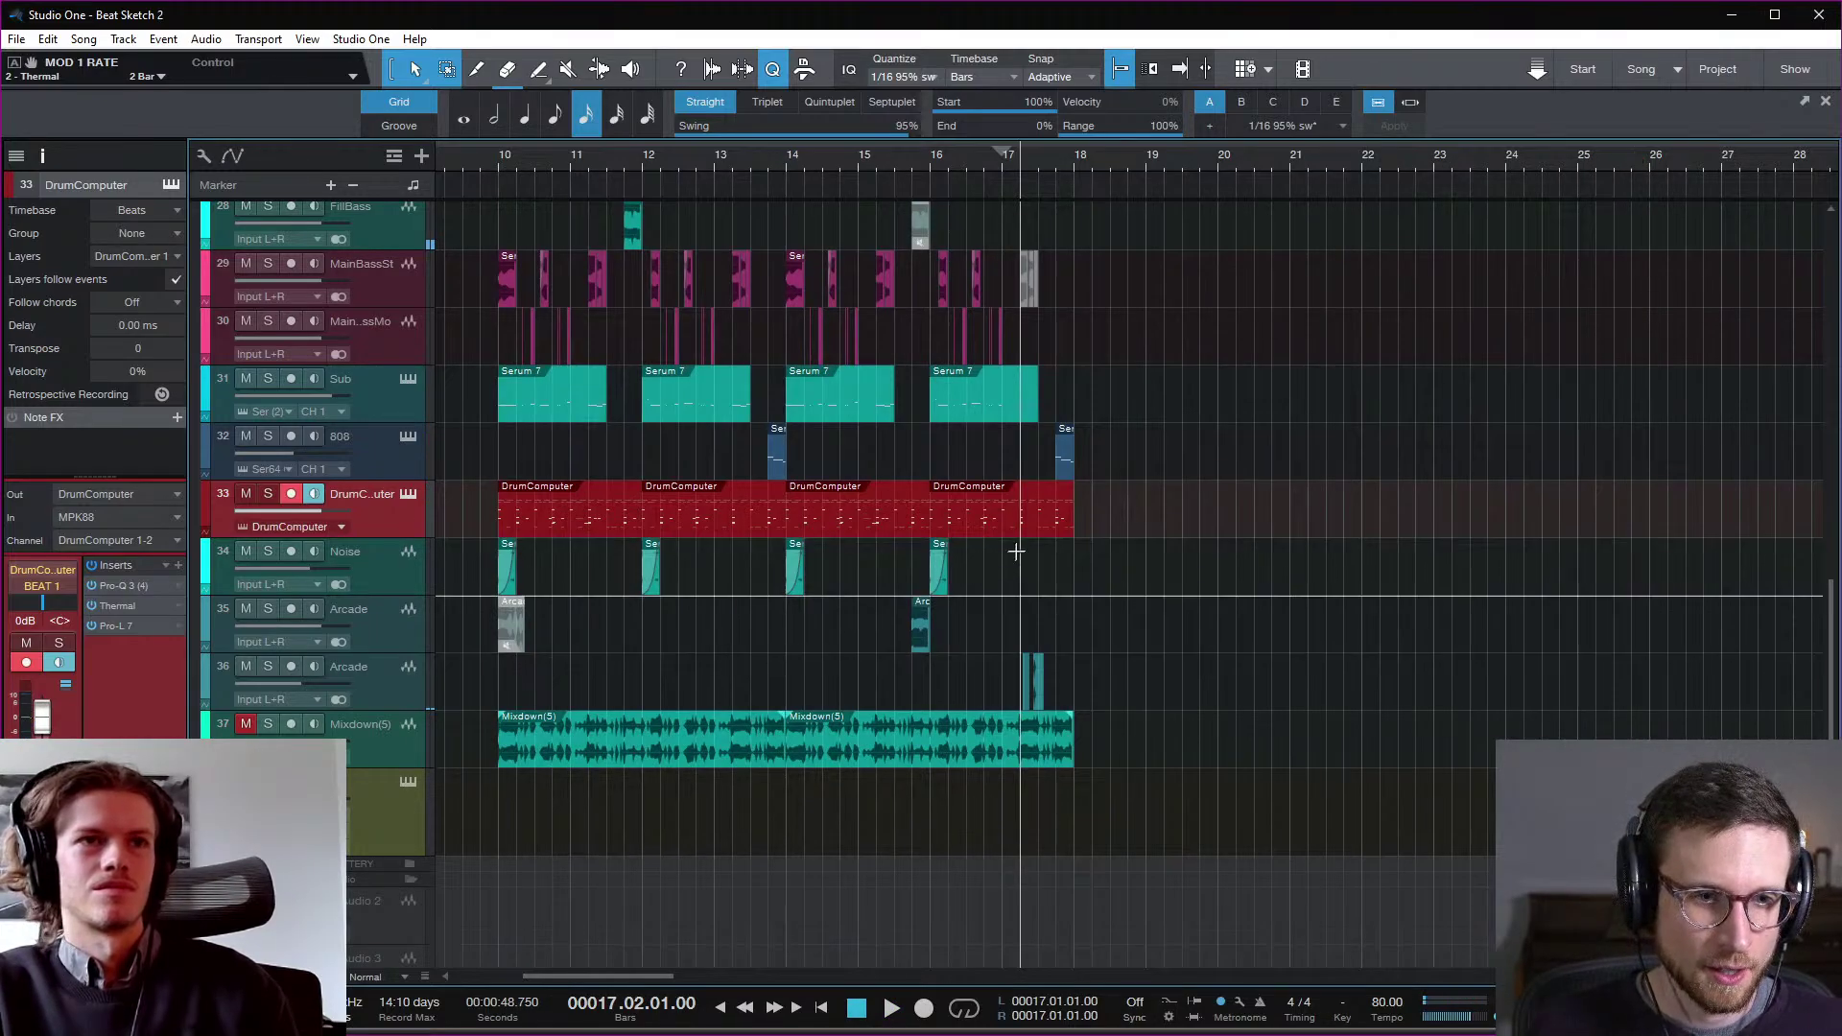
# Step: Reopen Thermal, set its automation mode to Touch and record a Master Dry/Wet move down to 0 percent
pyautogui.click(127, 602)
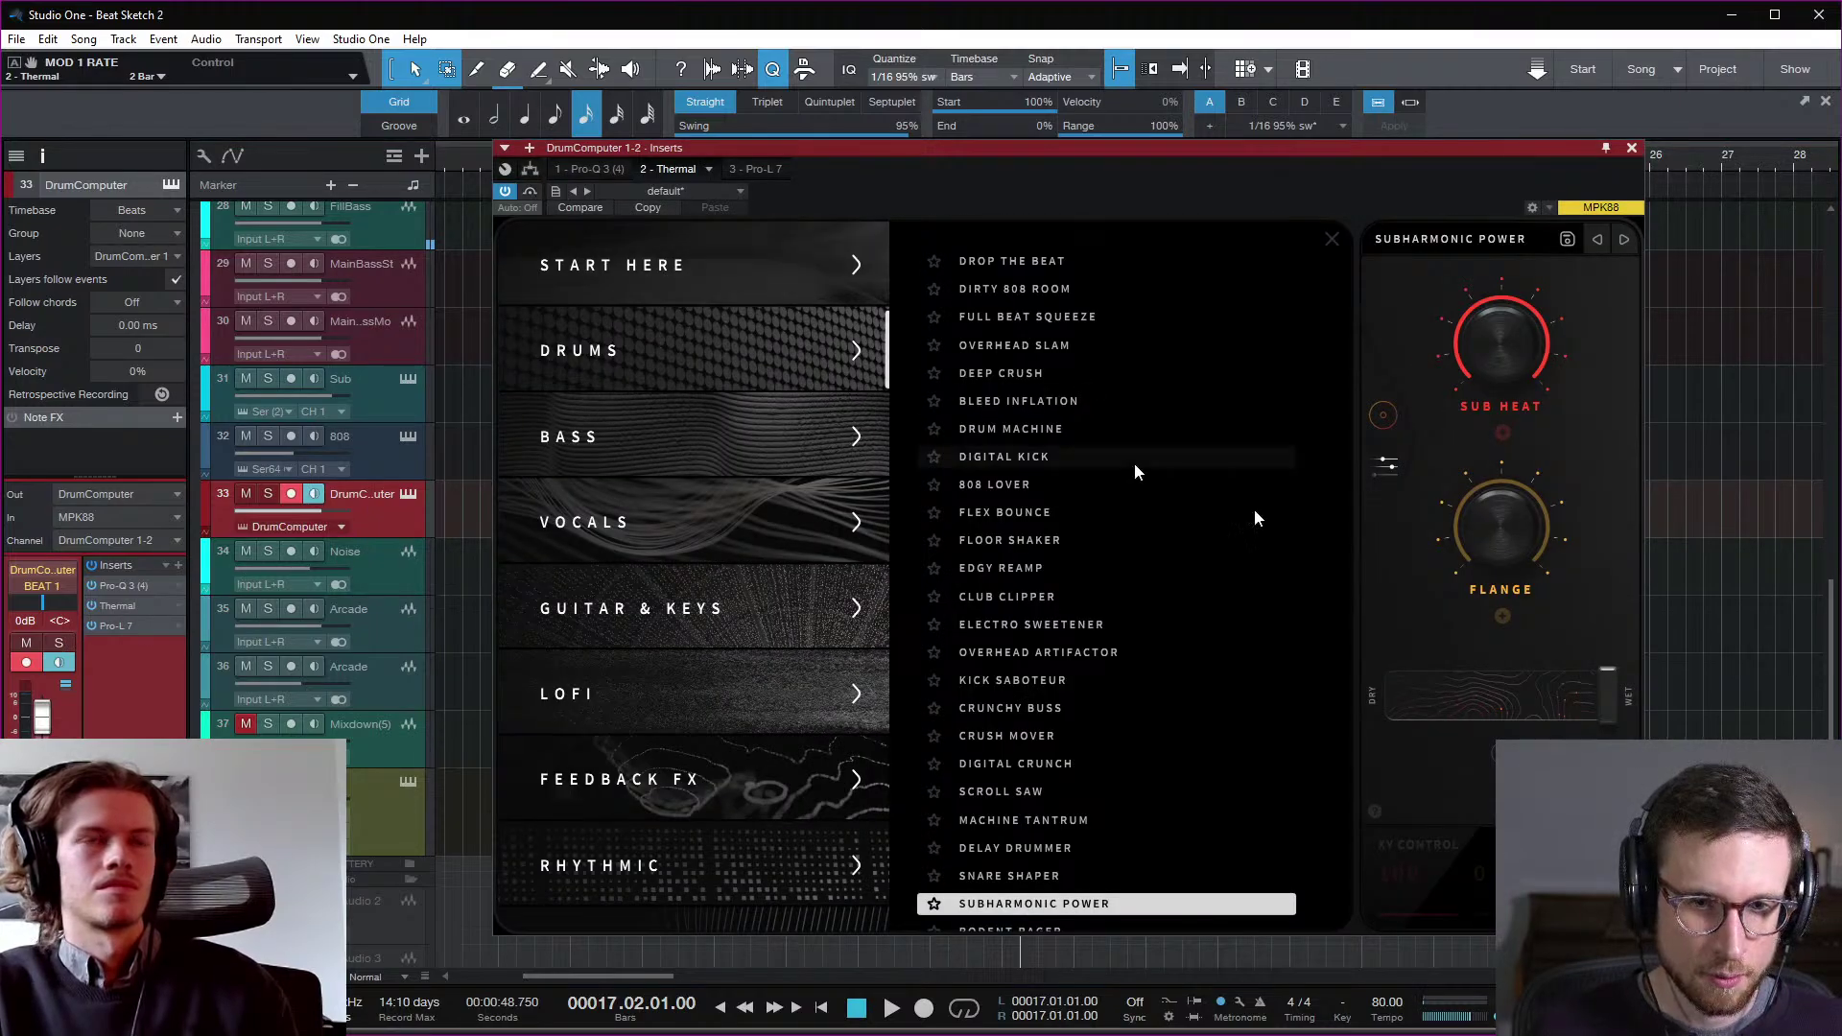
pyautogui.rightClick(1608, 699)
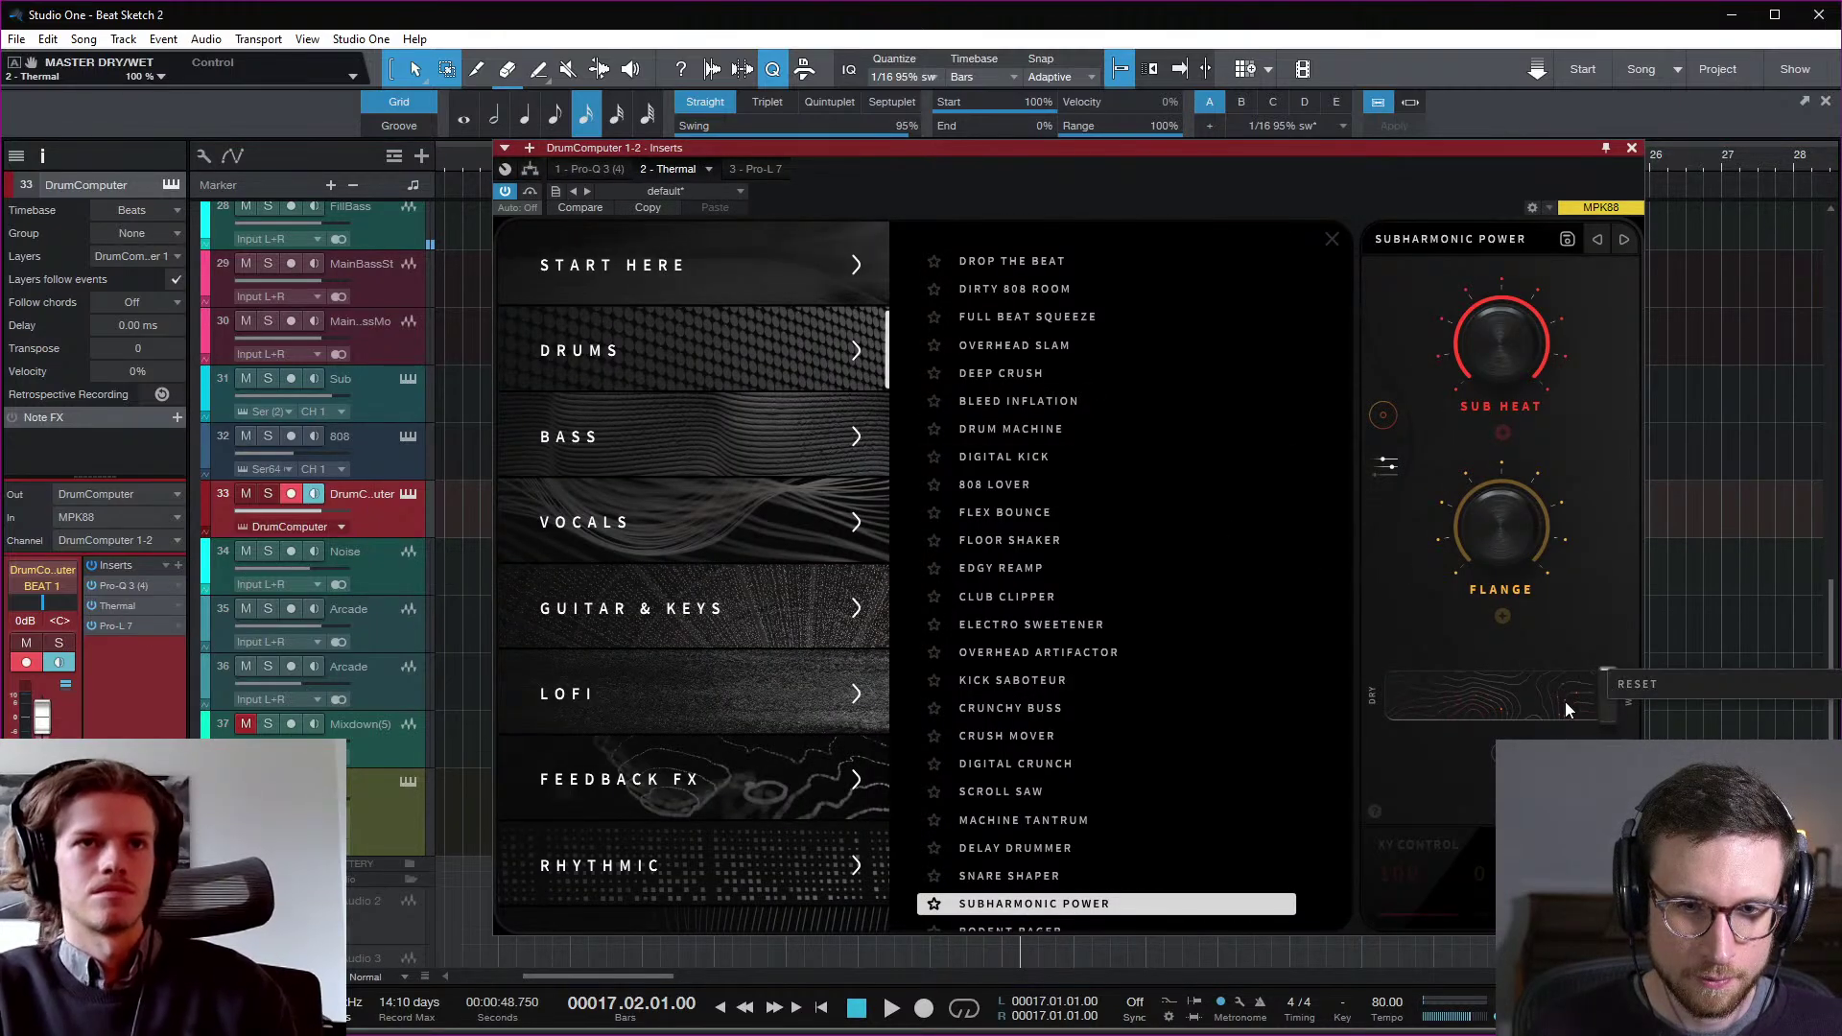
pyautogui.click(532, 209)
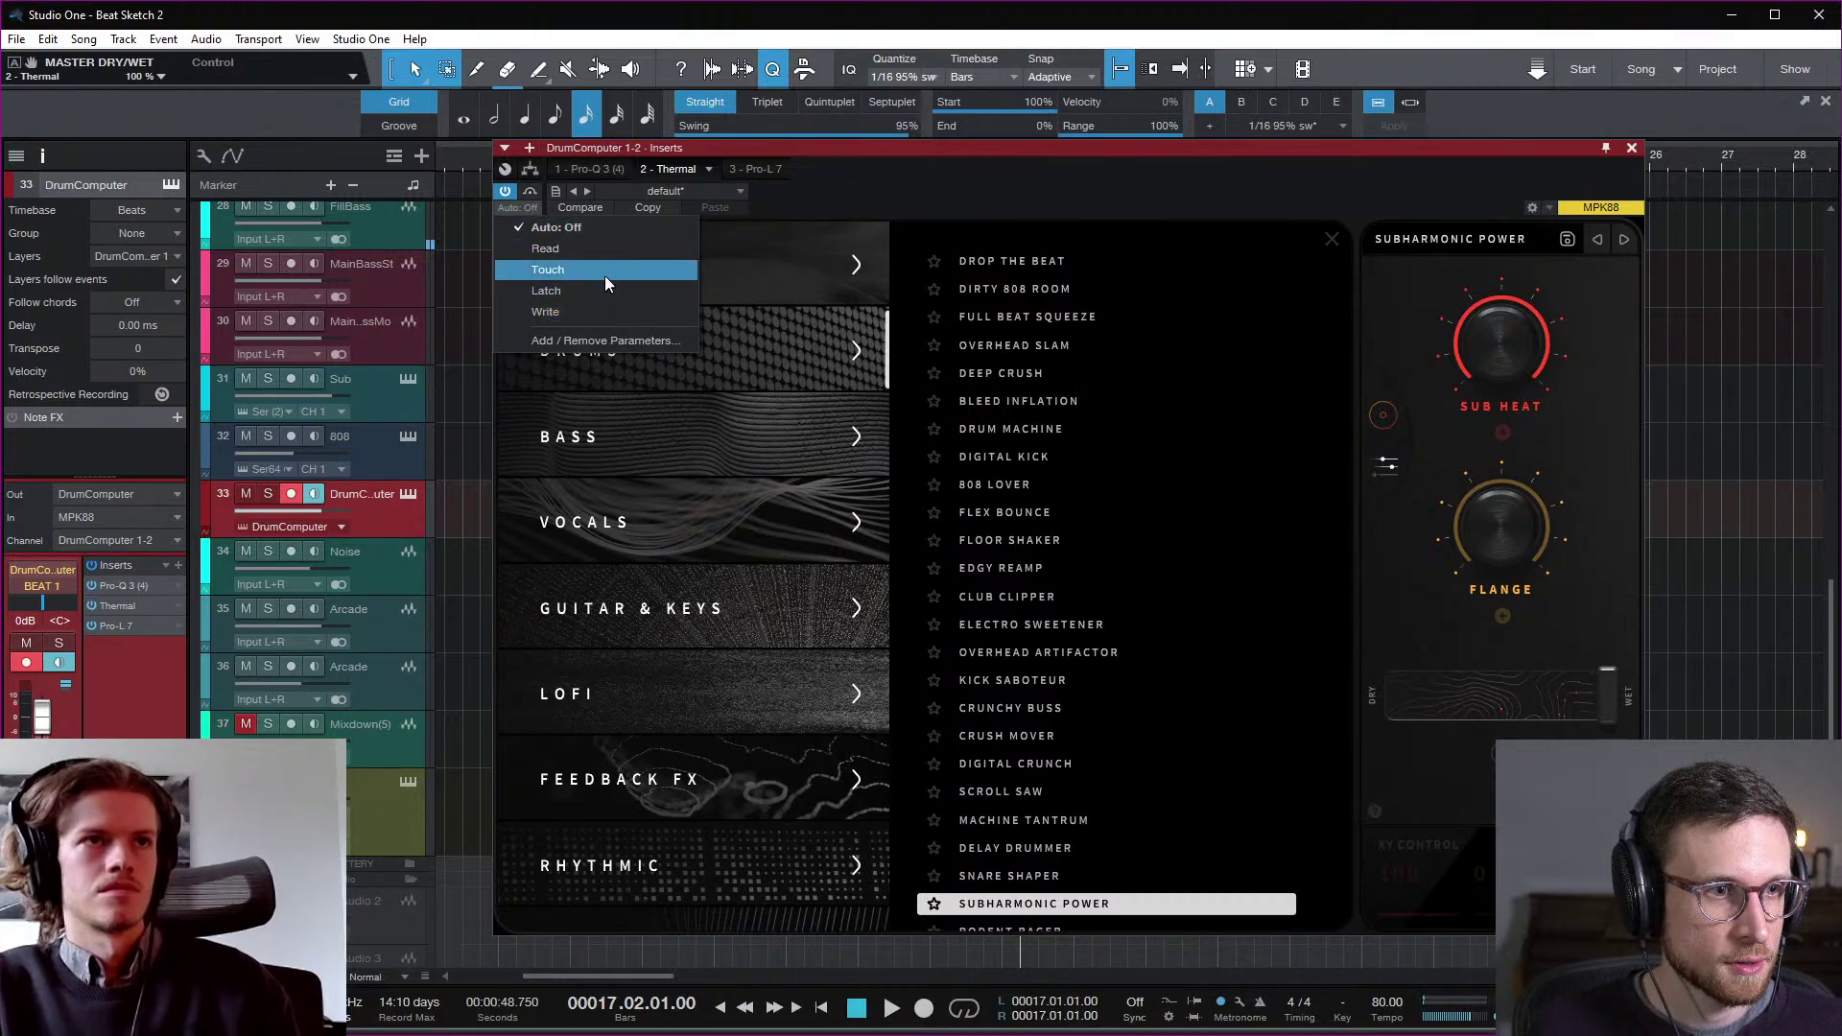
pyautogui.click(604, 274)
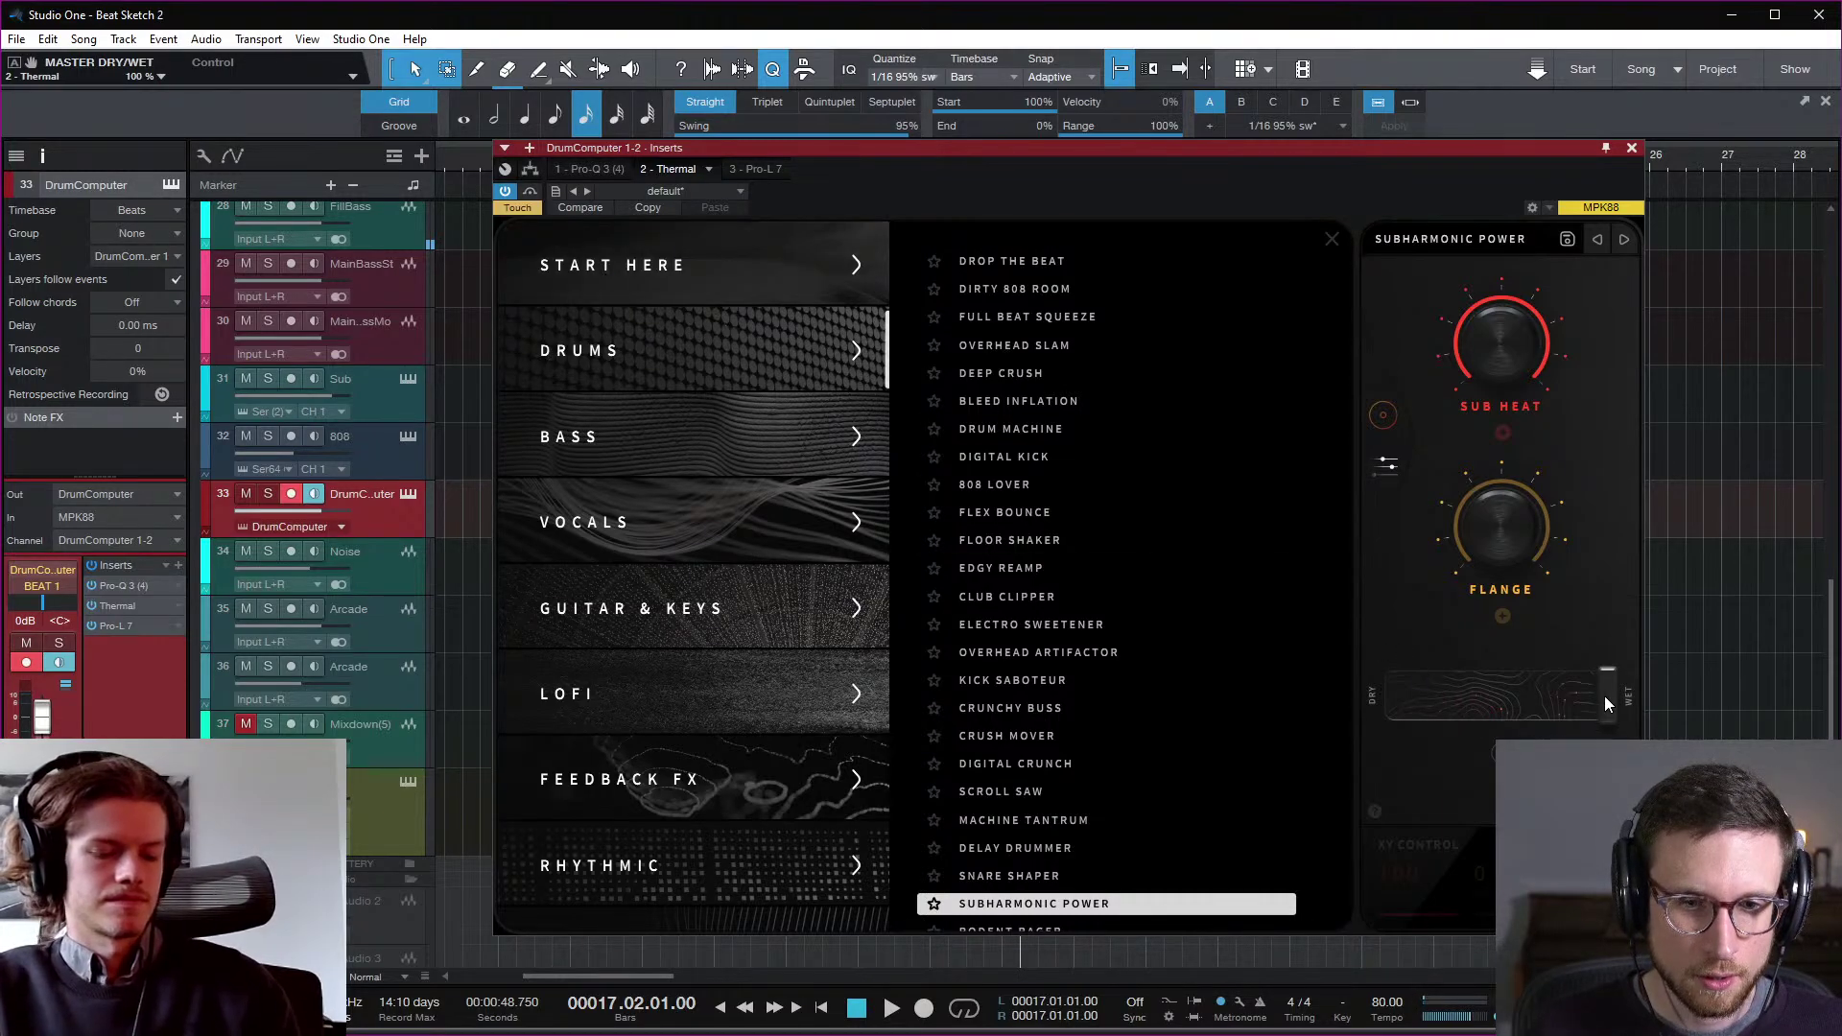
pyautogui.moveTo(1608, 703); pyautogui.dragTo(1368, 706)
pyautogui.press('space')
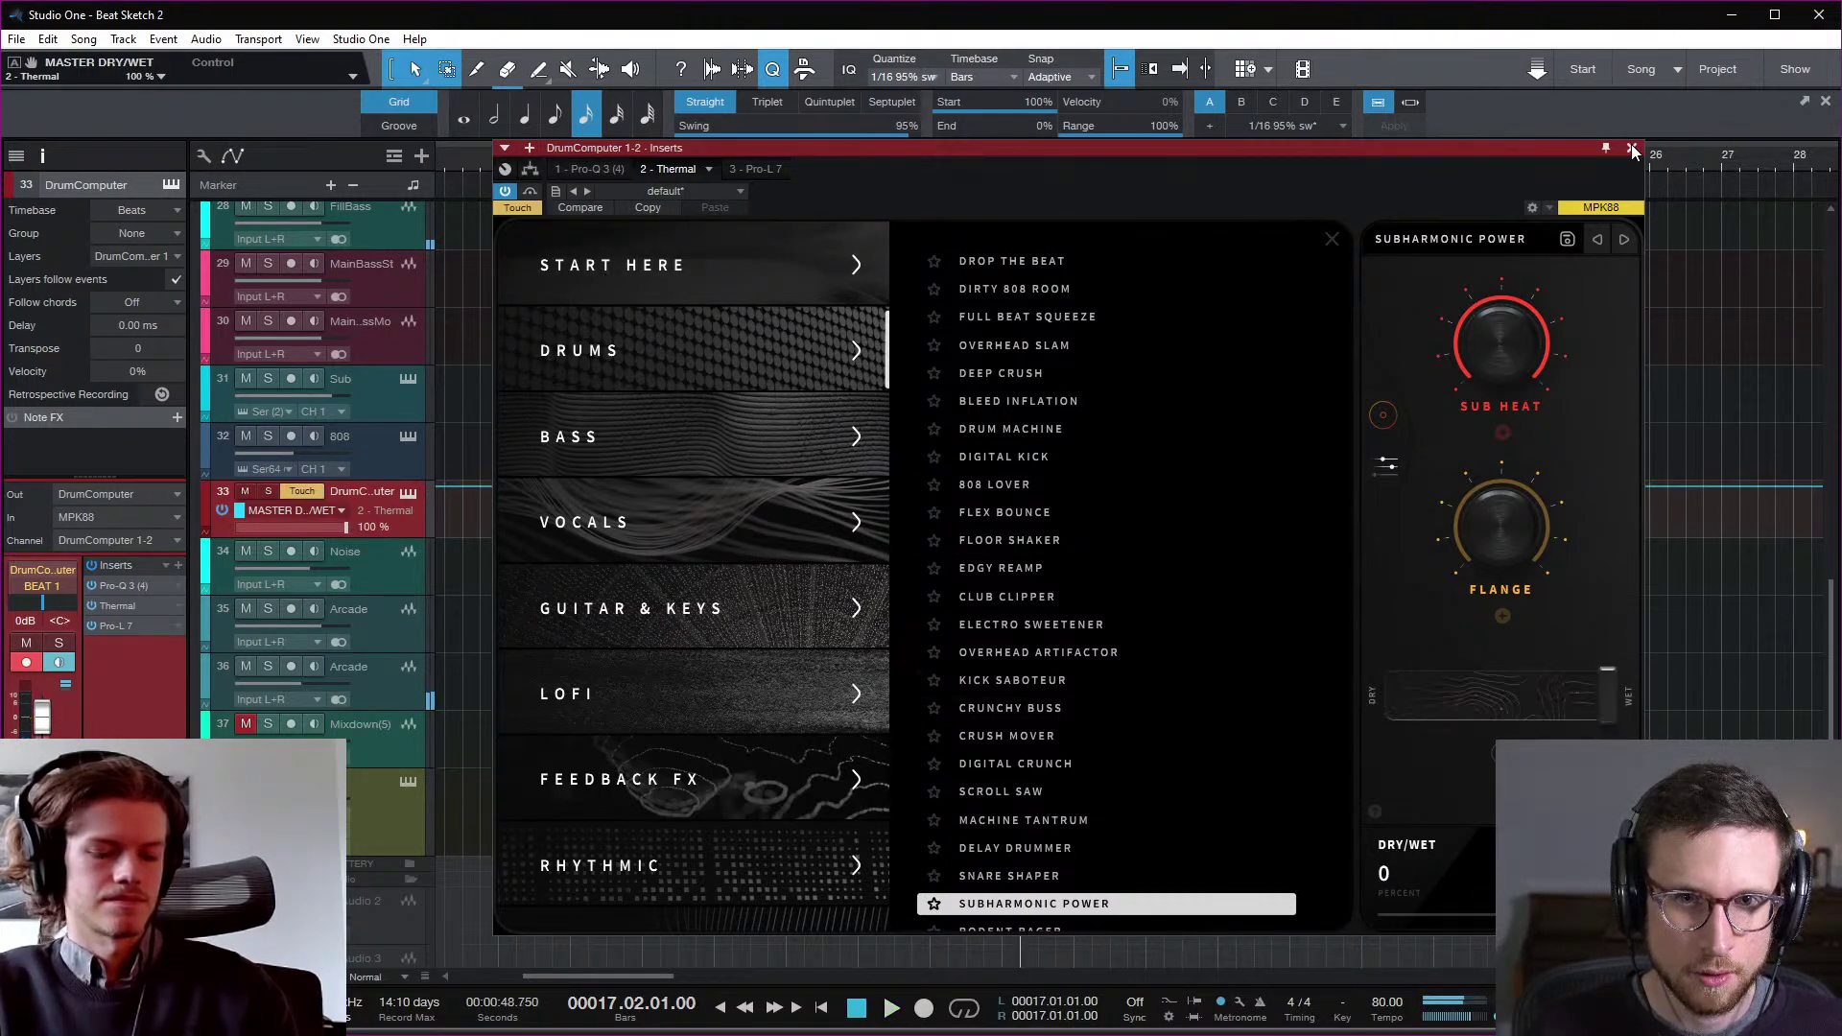
# Step: Reshape the DrumComputer track's Master Dry/Wet envelope to stay at 0% until just before the middle of beat 17.2, then rise to 100%
pyautogui.click(1634, 151)
pyautogui.press('e')
pyautogui.press('e')
pyautogui.press('e')
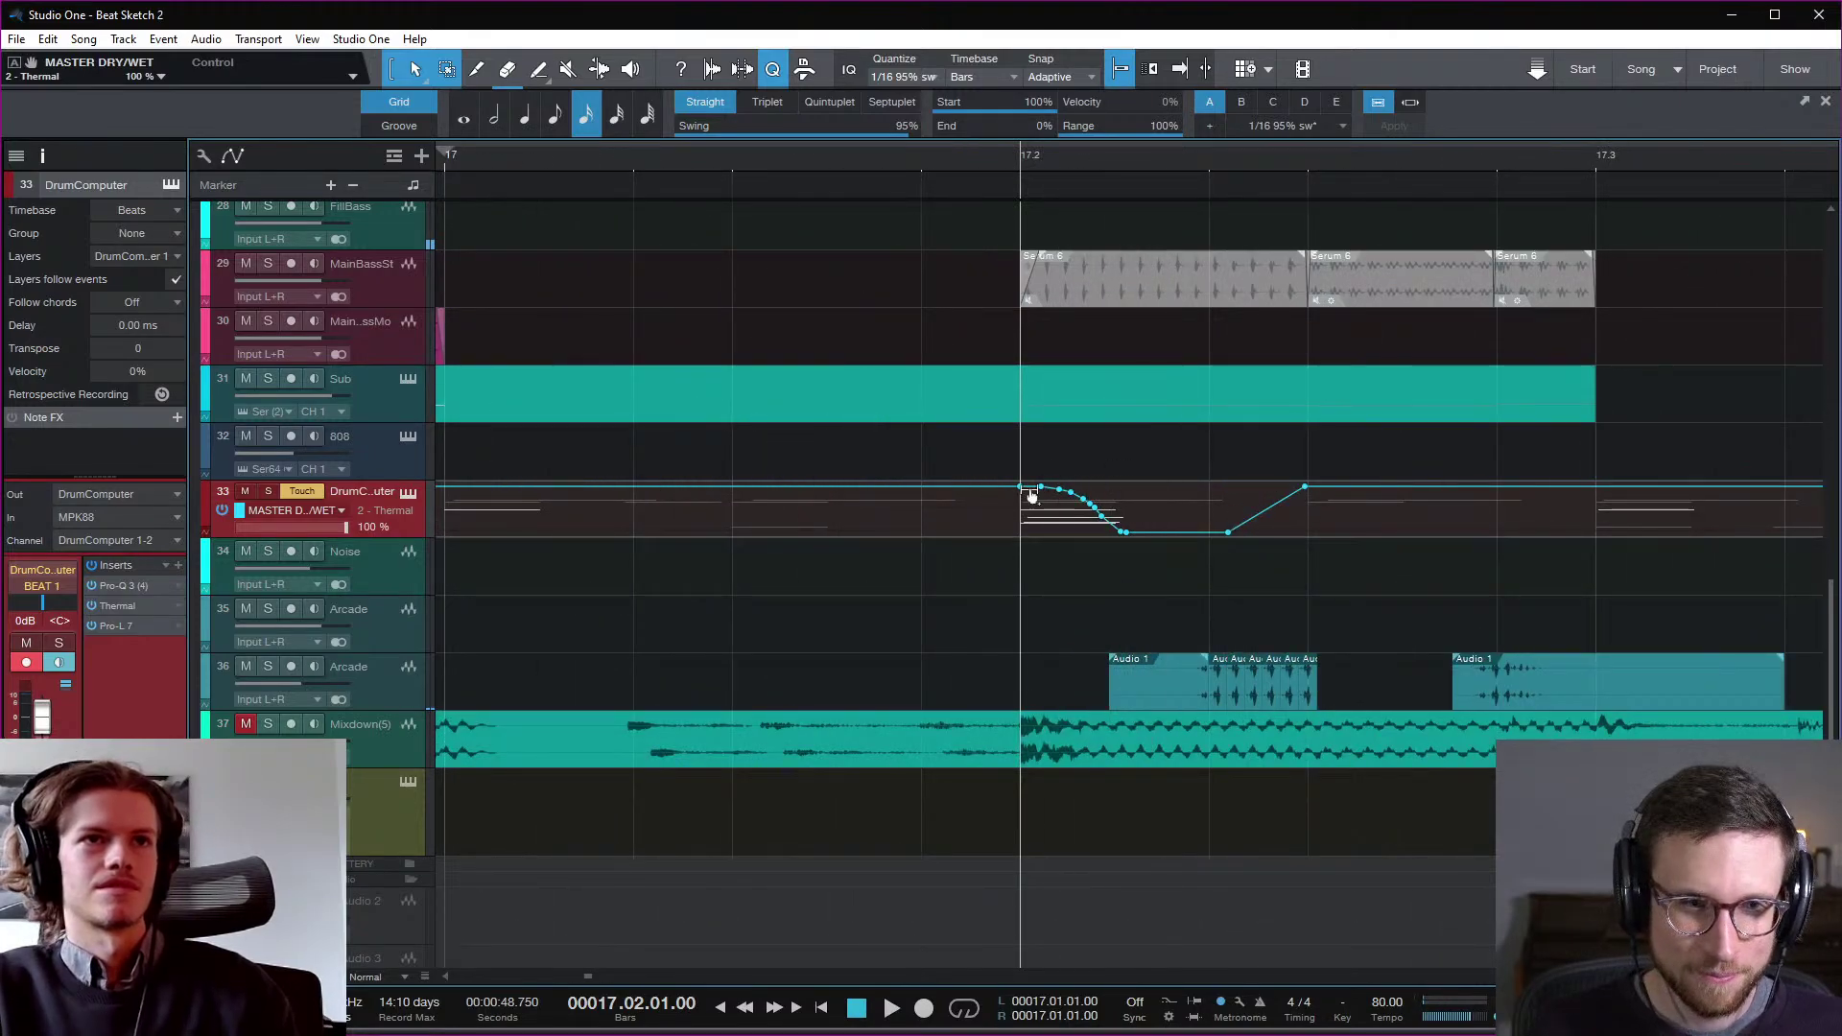
pyautogui.moveTo(1022, 492); pyautogui.dragTo(1269, 530)
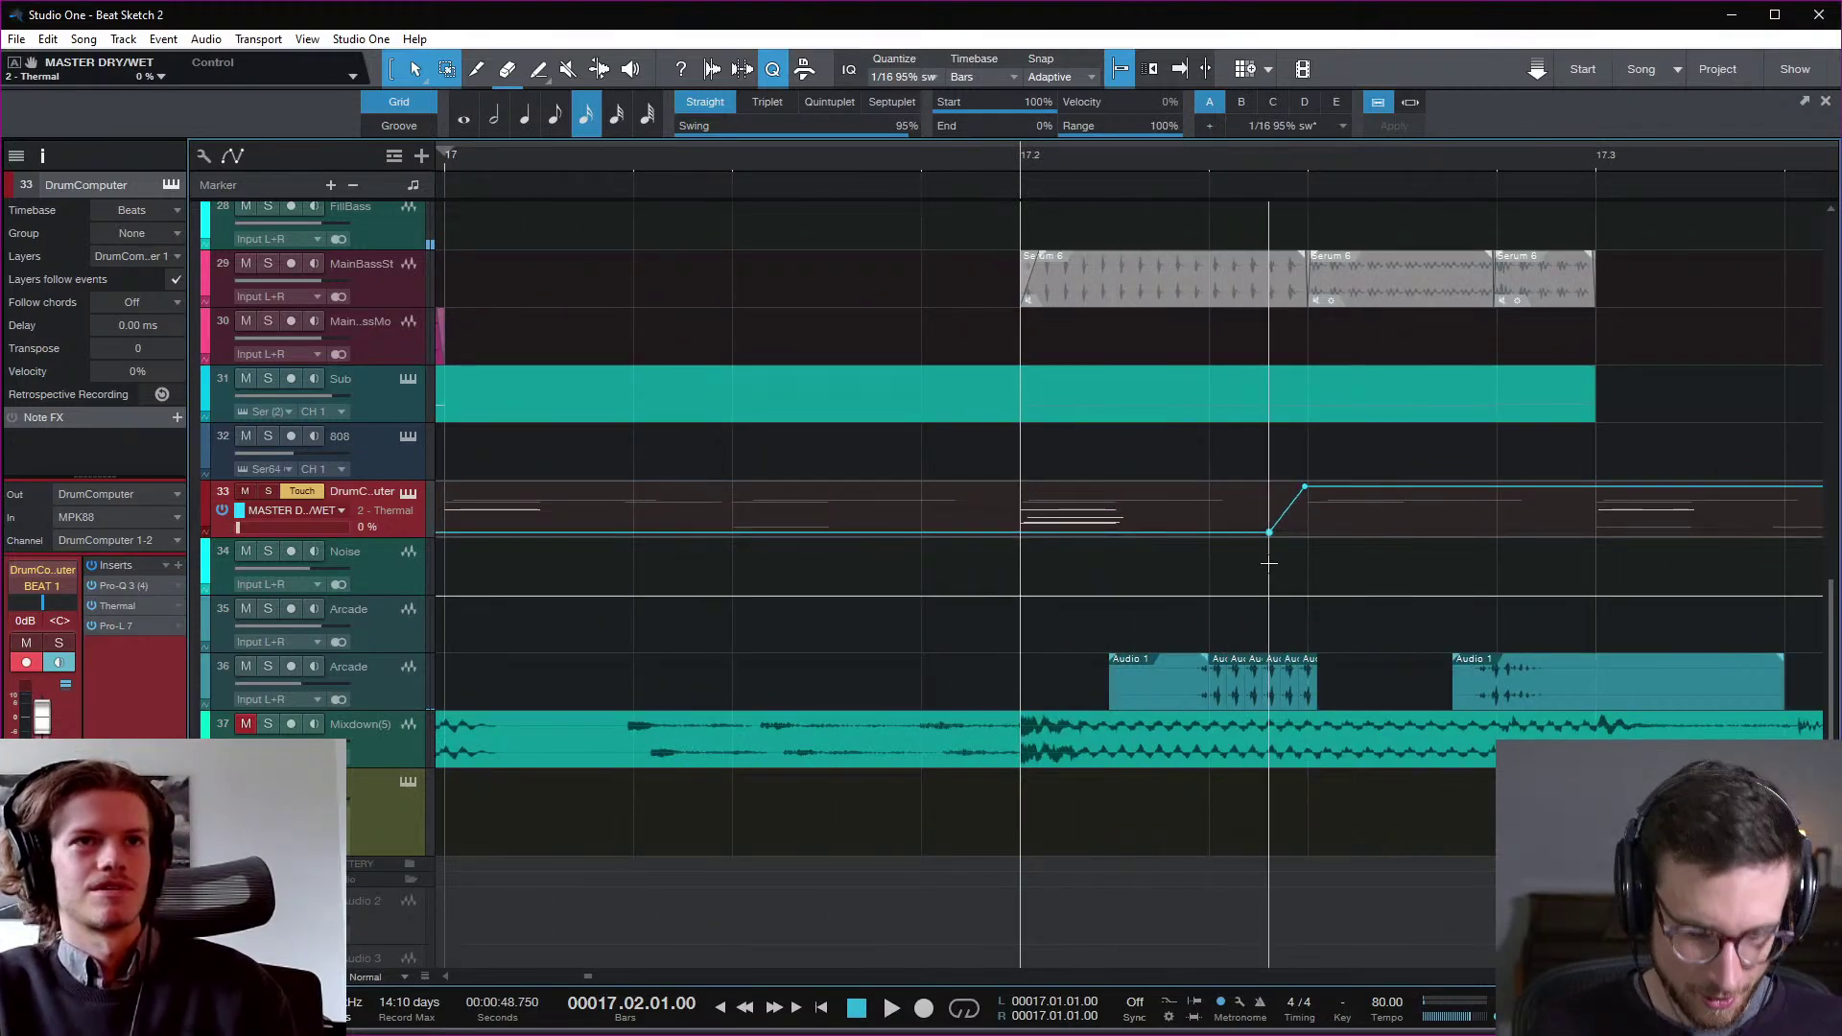
pyautogui.press('w')
pyautogui.press('w')
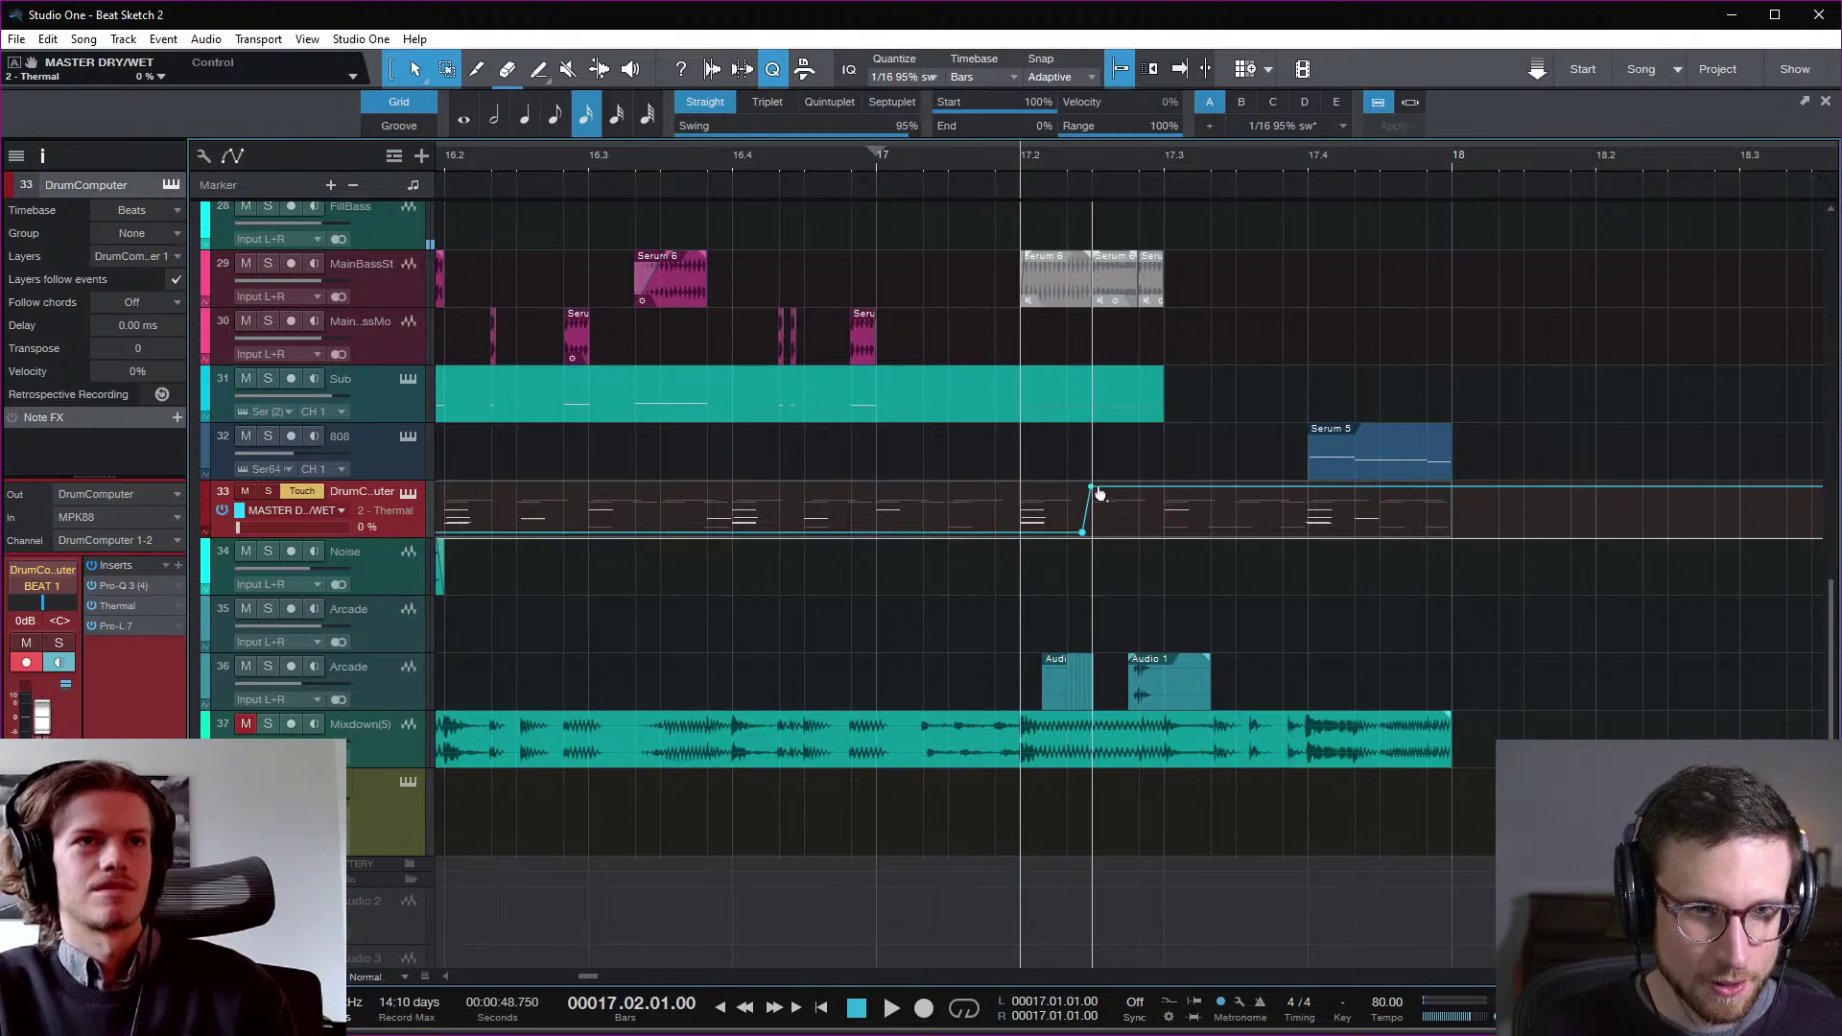
# Step: Play the ending from 17.2 twice to check the automated Thermal effect on the drums
pyautogui.press('space')
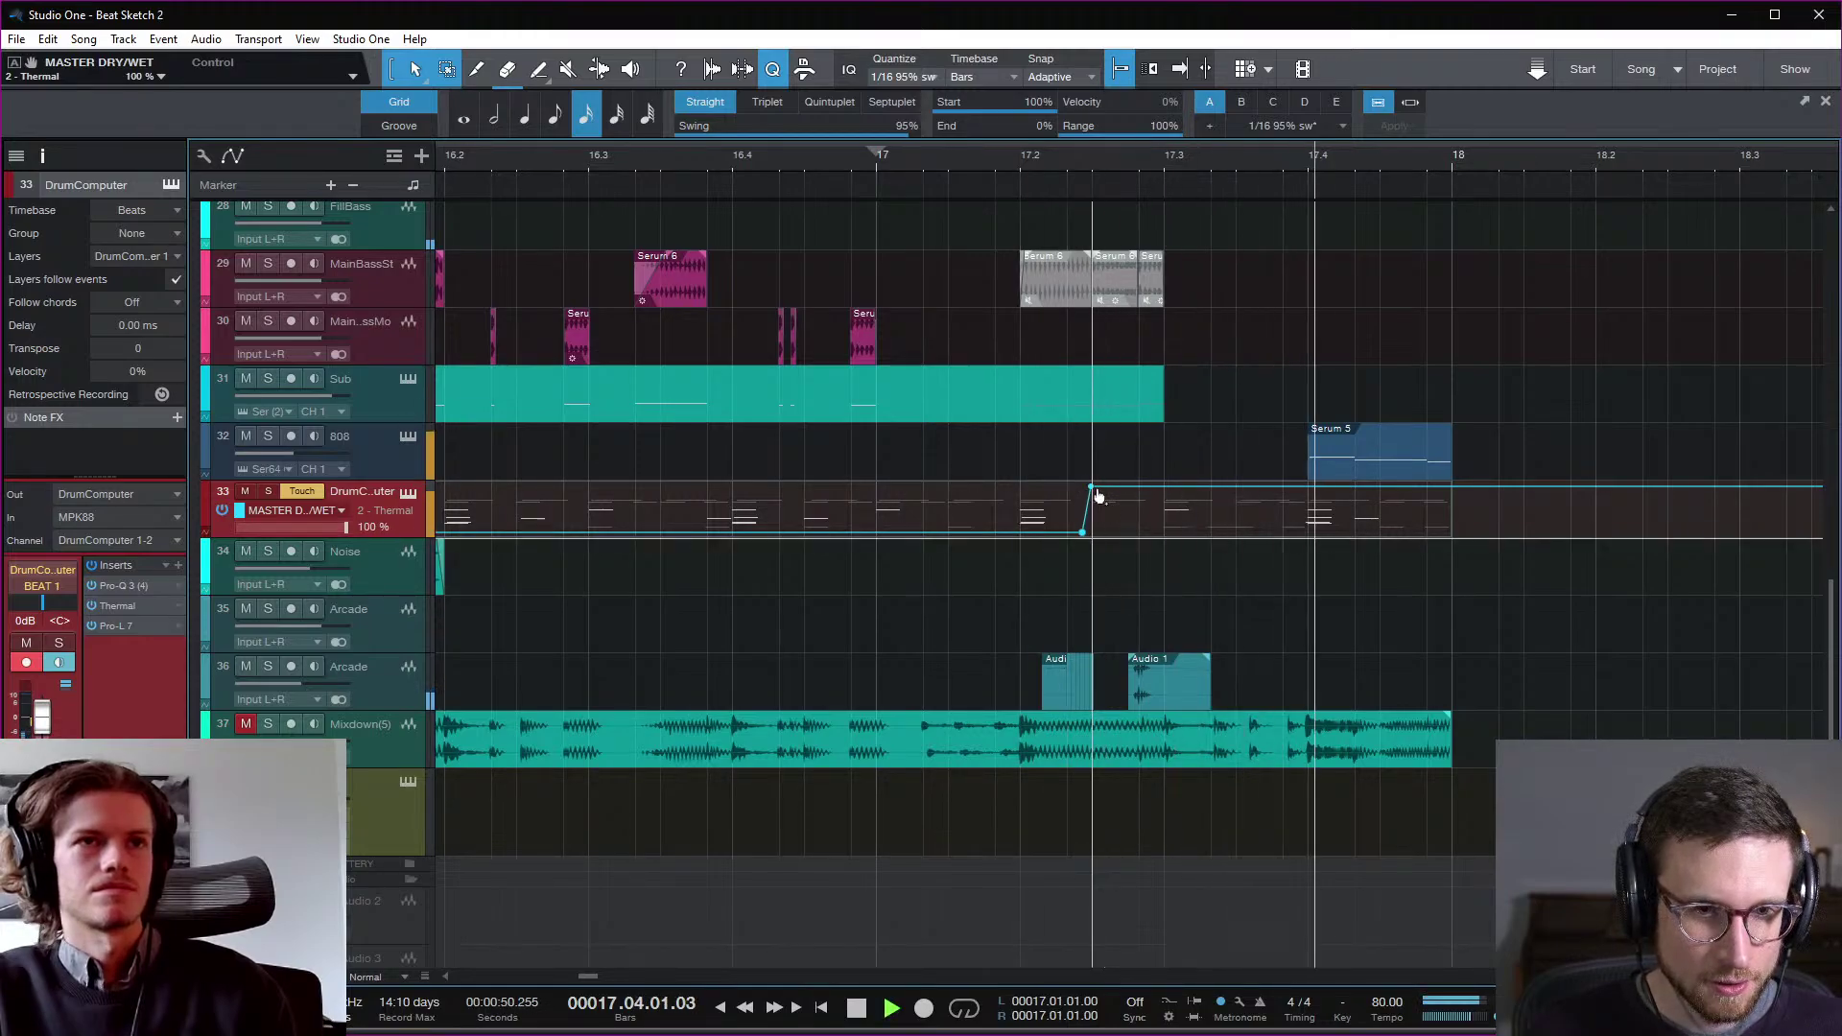
pyautogui.press('space')
pyautogui.press('space')
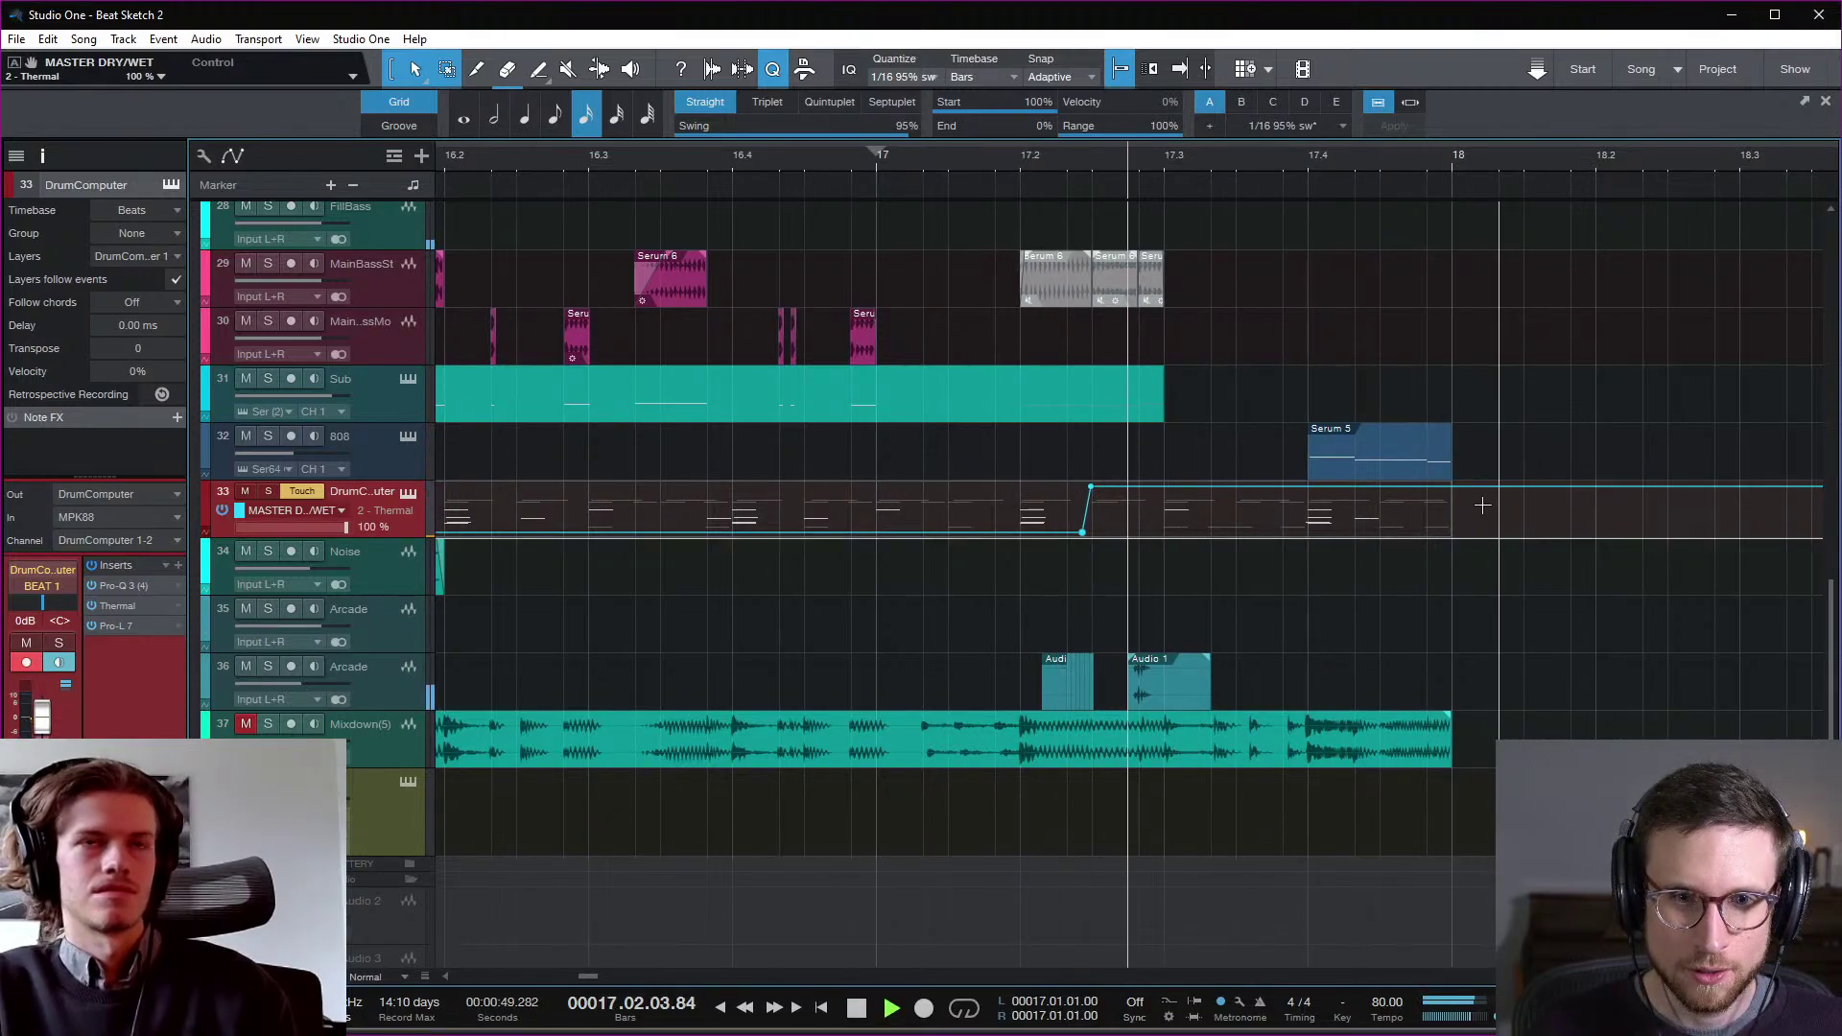
pyautogui.press('space')
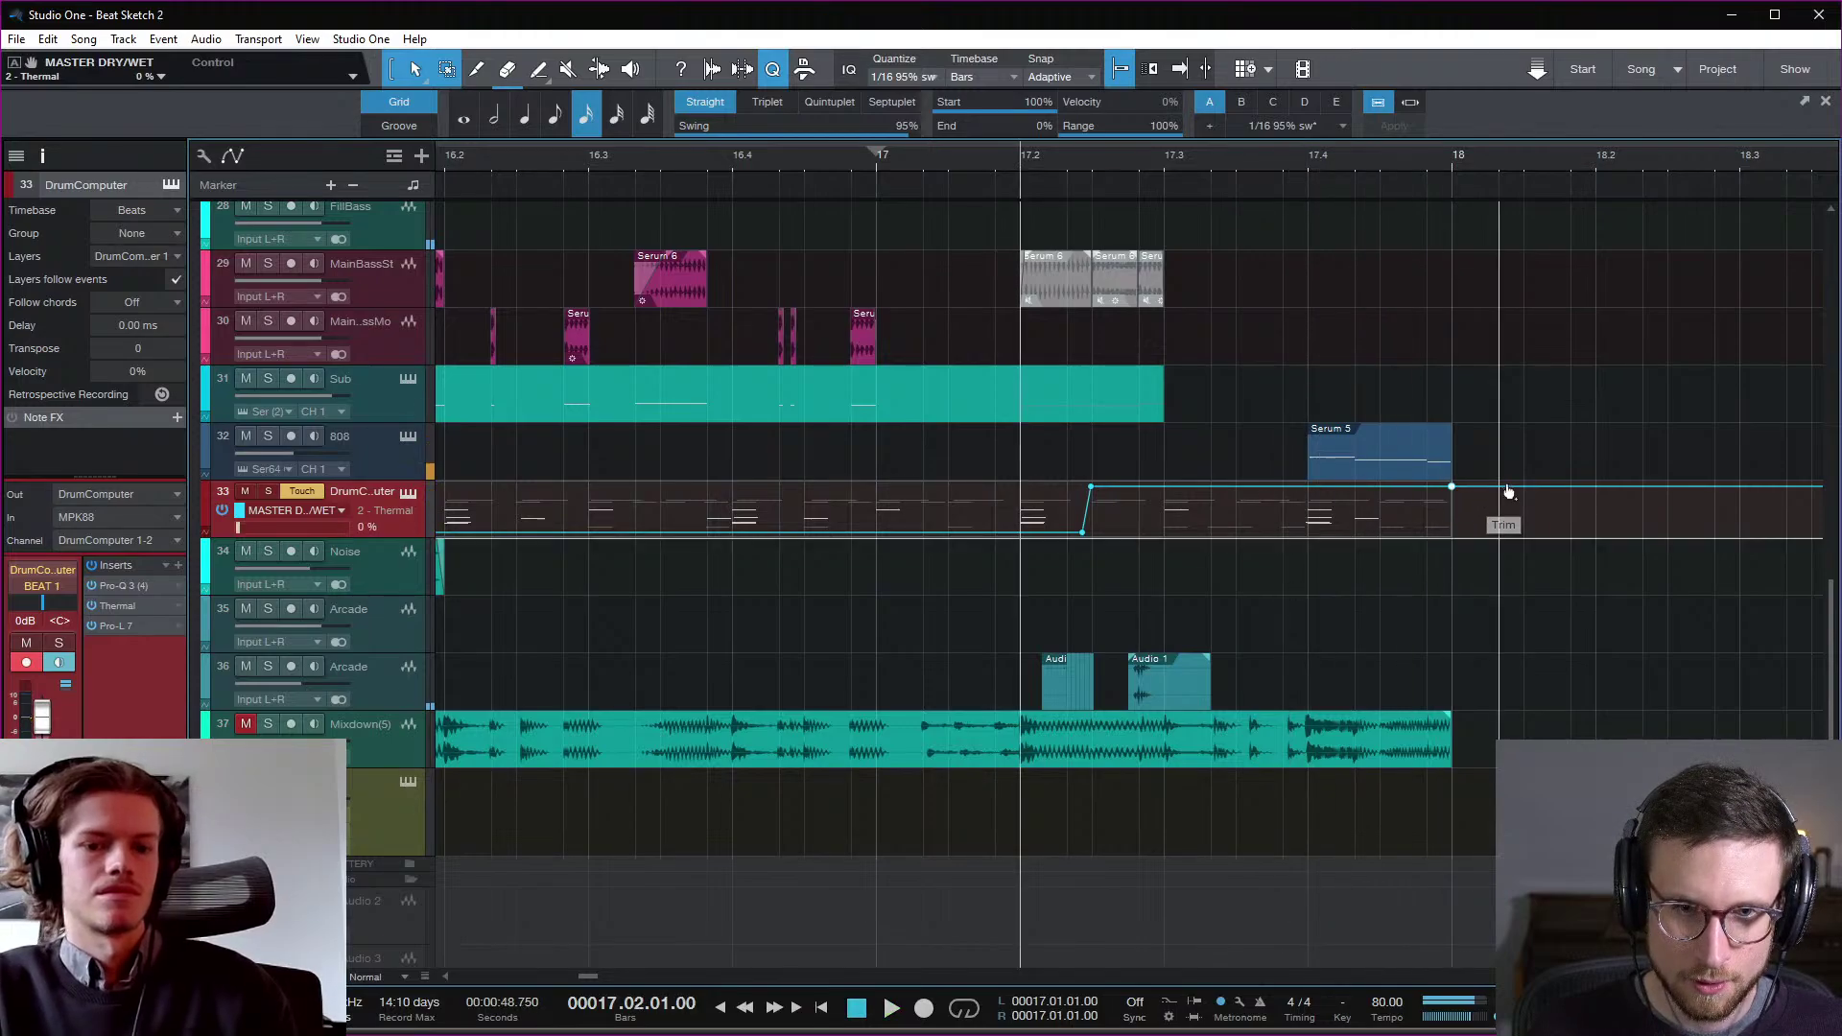
# Step: Drop the DrumComputer track's Master Dry/Wet envelope back to 0% at bar 18
pyautogui.moveTo(1462, 493); pyautogui.dragTo(1466, 549)
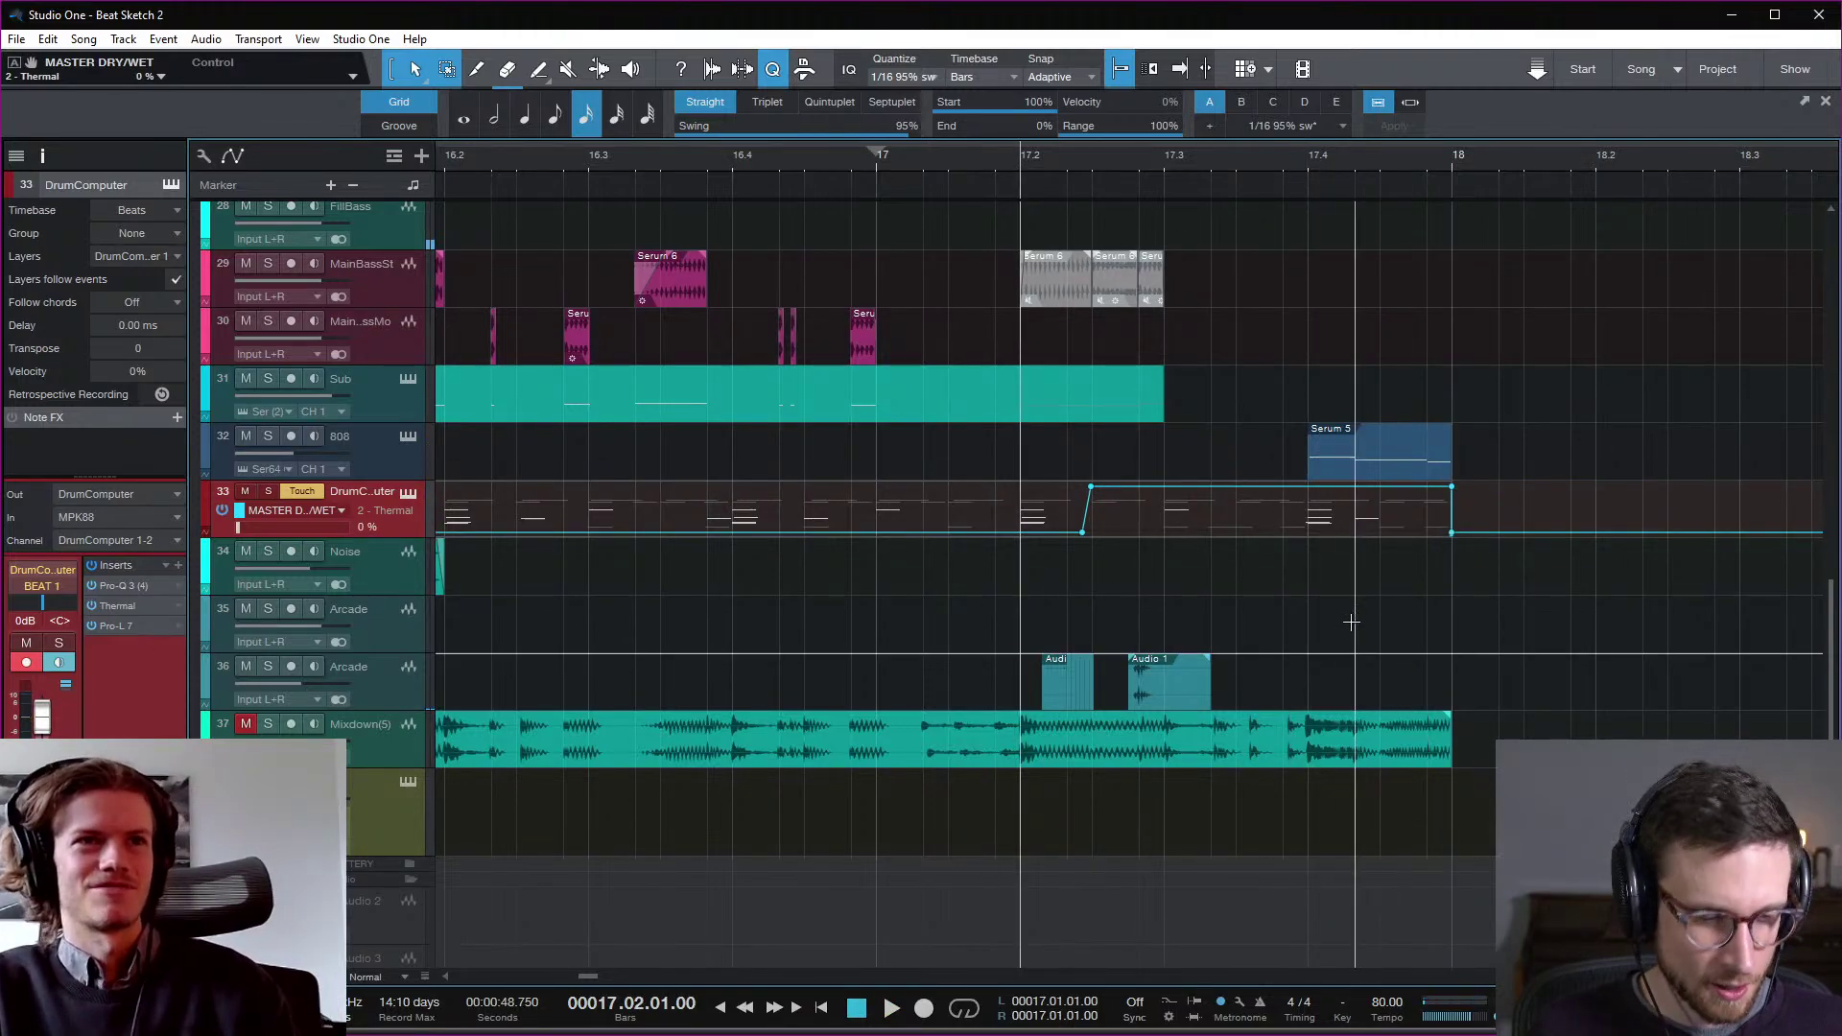
# Step: Copy the Noise event at bar 10 to beat 17.4 so it ends at bar 18, and play briefly from bar 10
pyautogui.press('w')
pyautogui.press('w')
pyautogui.press('w')
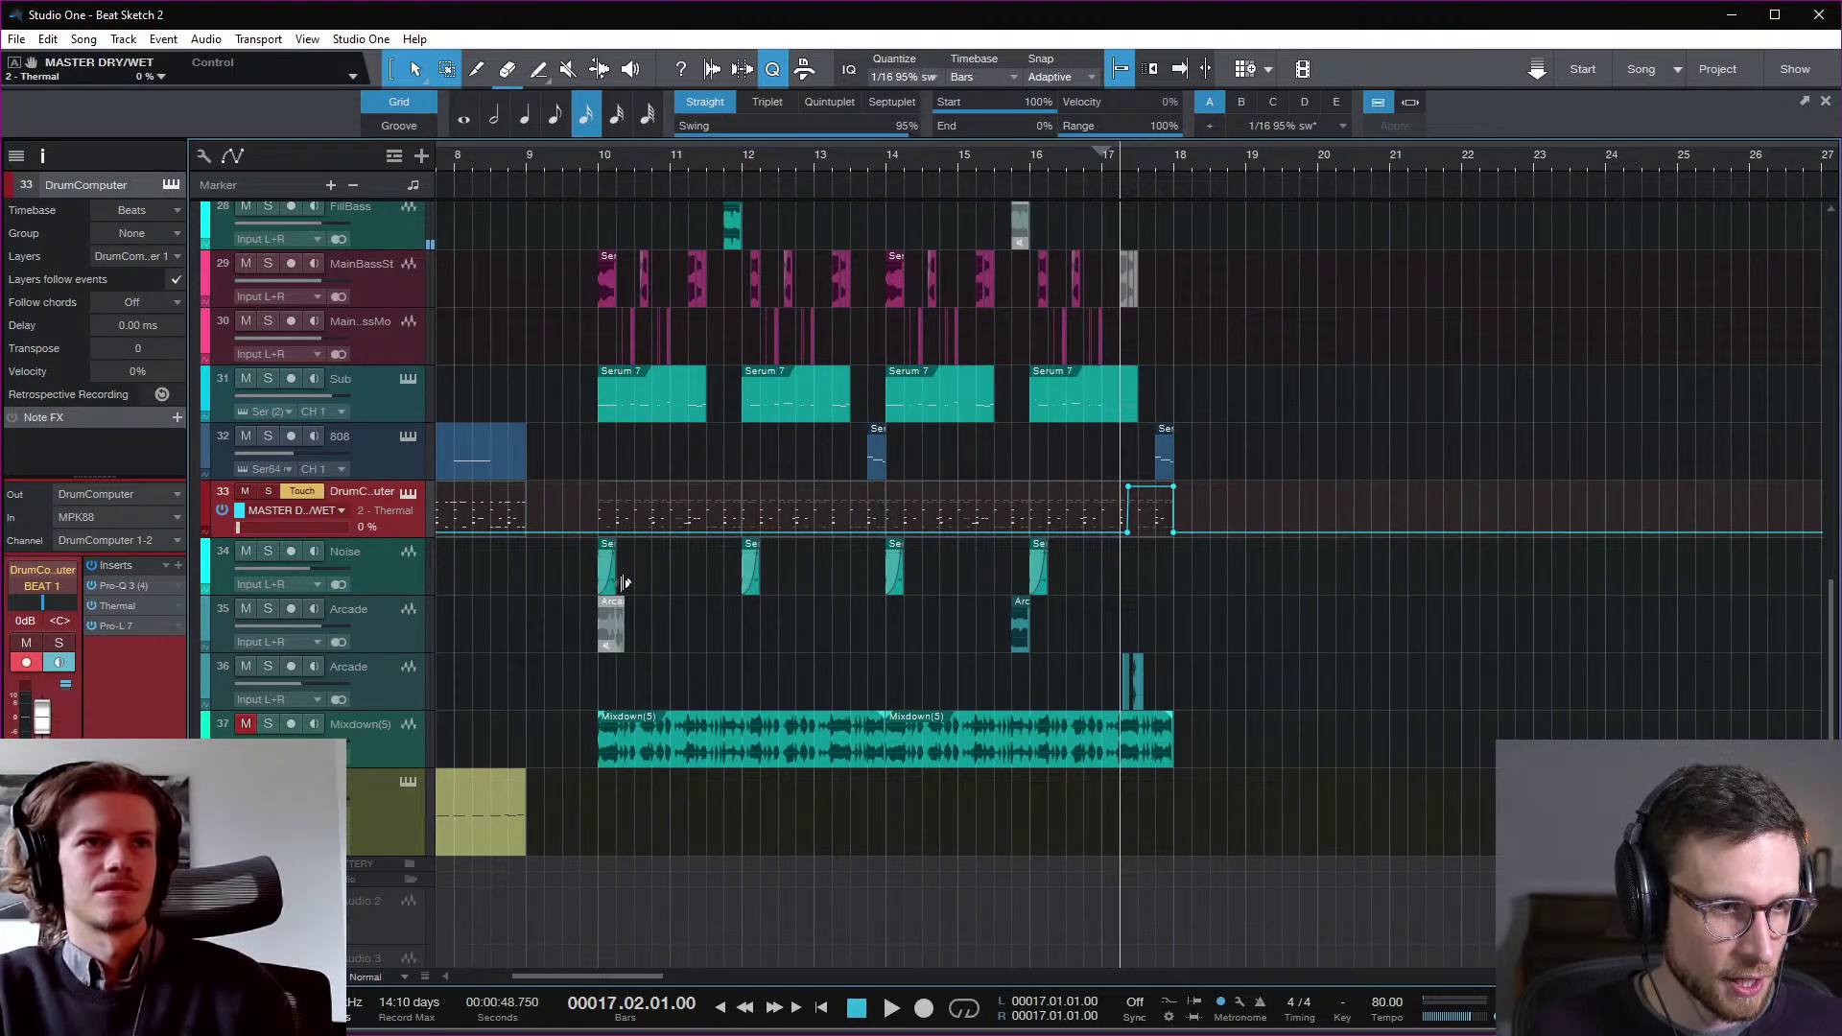
pyautogui.moveTo(615, 587); pyautogui.dragTo(1167, 592)
pyautogui.click(595, 154)
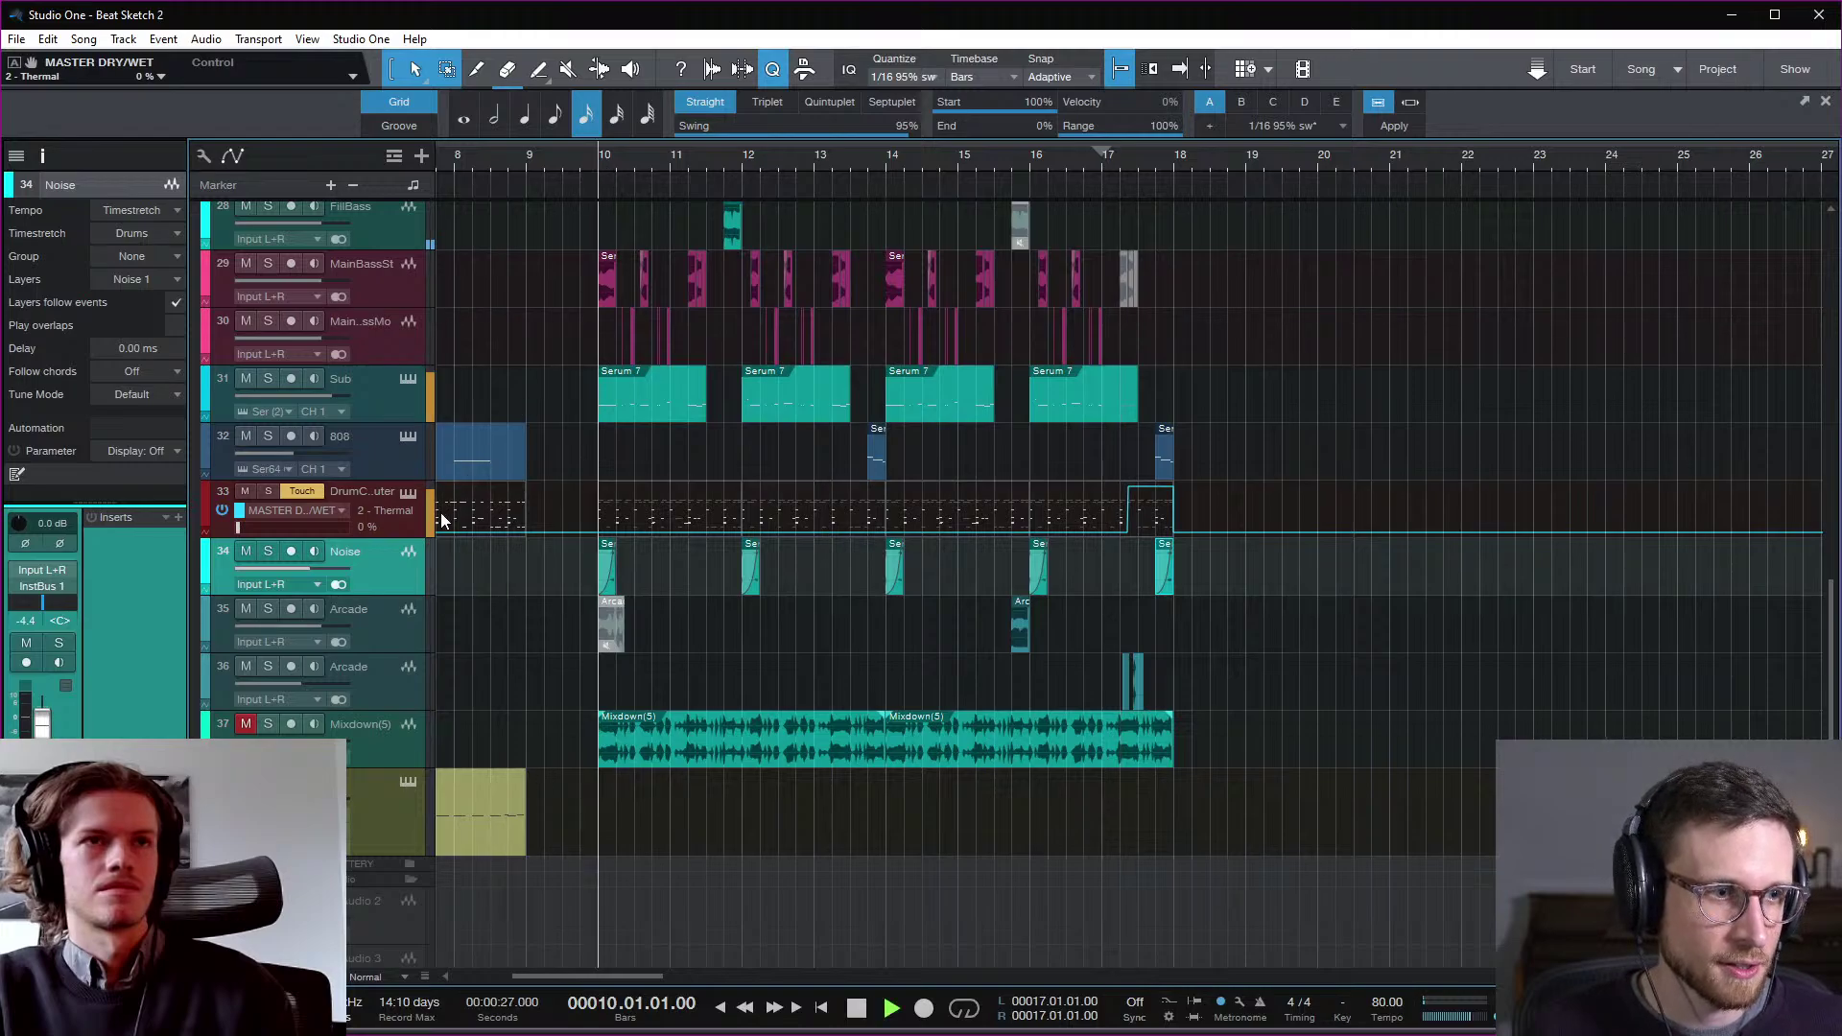
pyautogui.press('space')
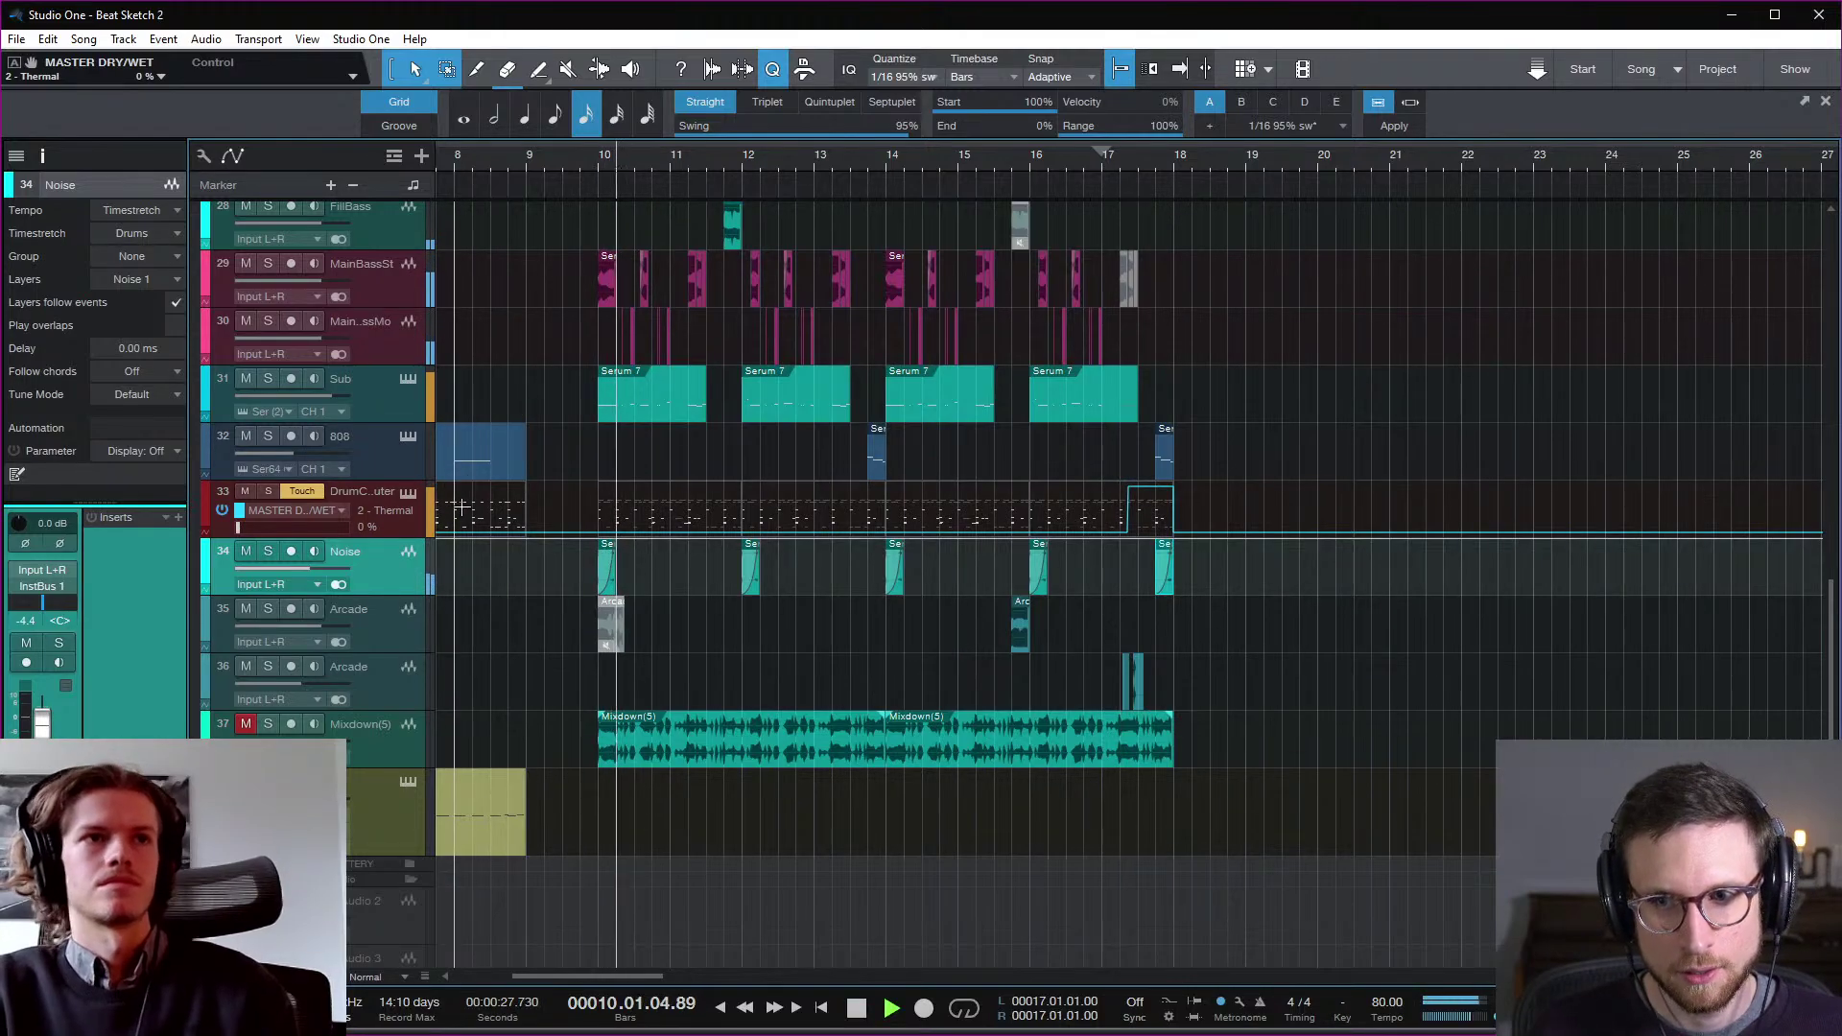
pyautogui.press('space')
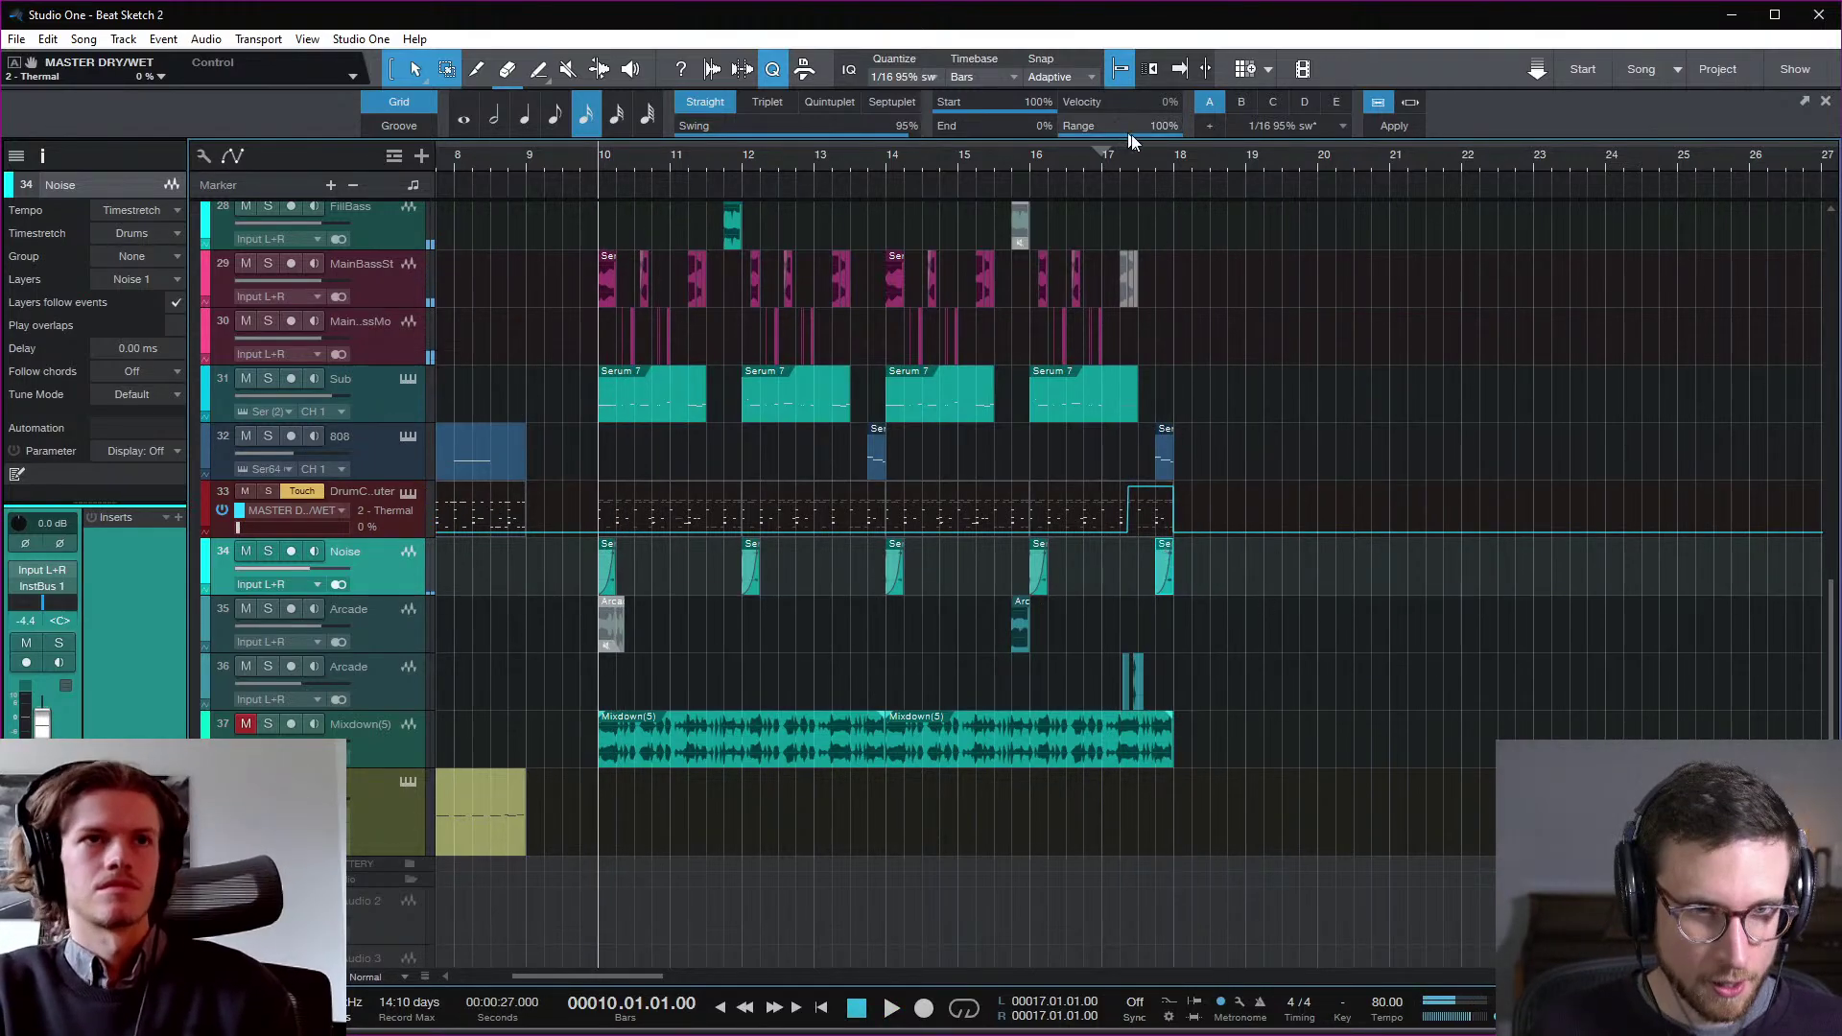
# Step: Remove the fade-in from the Noise event at 17.4 and play from 17.3 to check it
pyautogui.moveTo(1132, 168); pyautogui.dragTo(1241, 288)
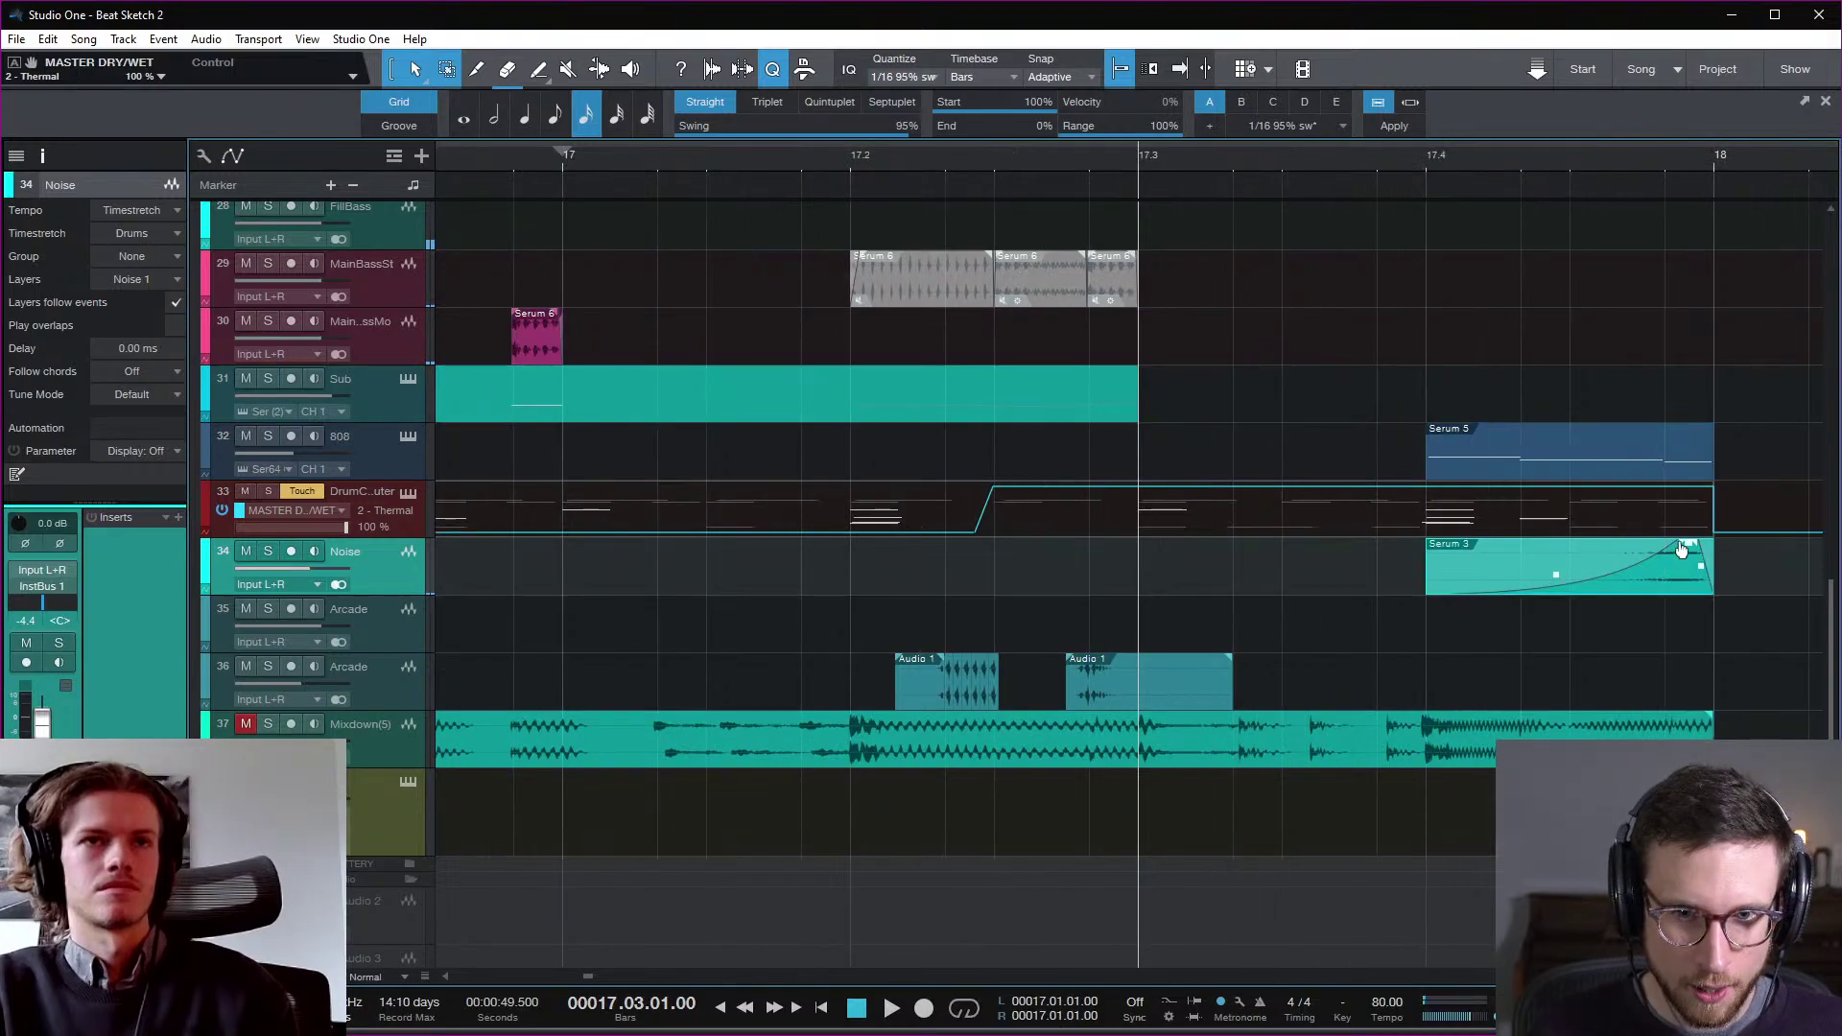
pyautogui.moveTo(1680, 544); pyautogui.dragTo(1420, 551)
pyautogui.press('space')
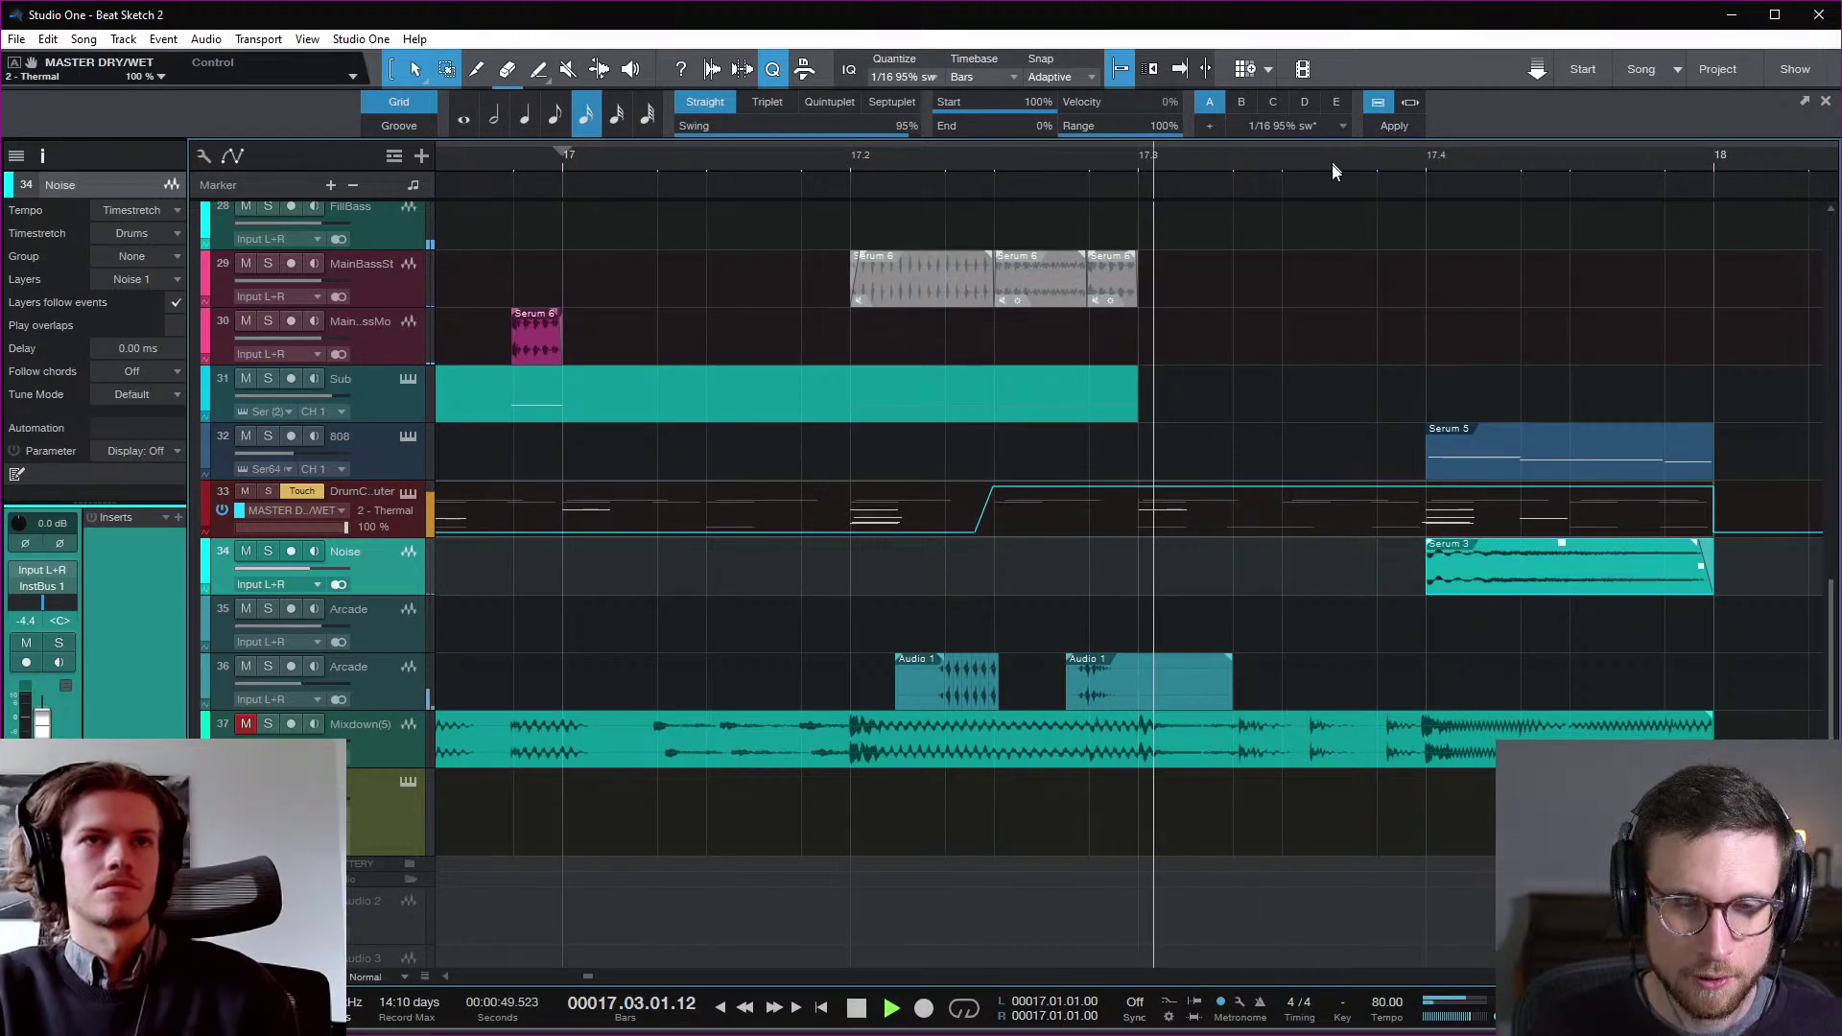
pyautogui.press('space')
pyautogui.press('space')
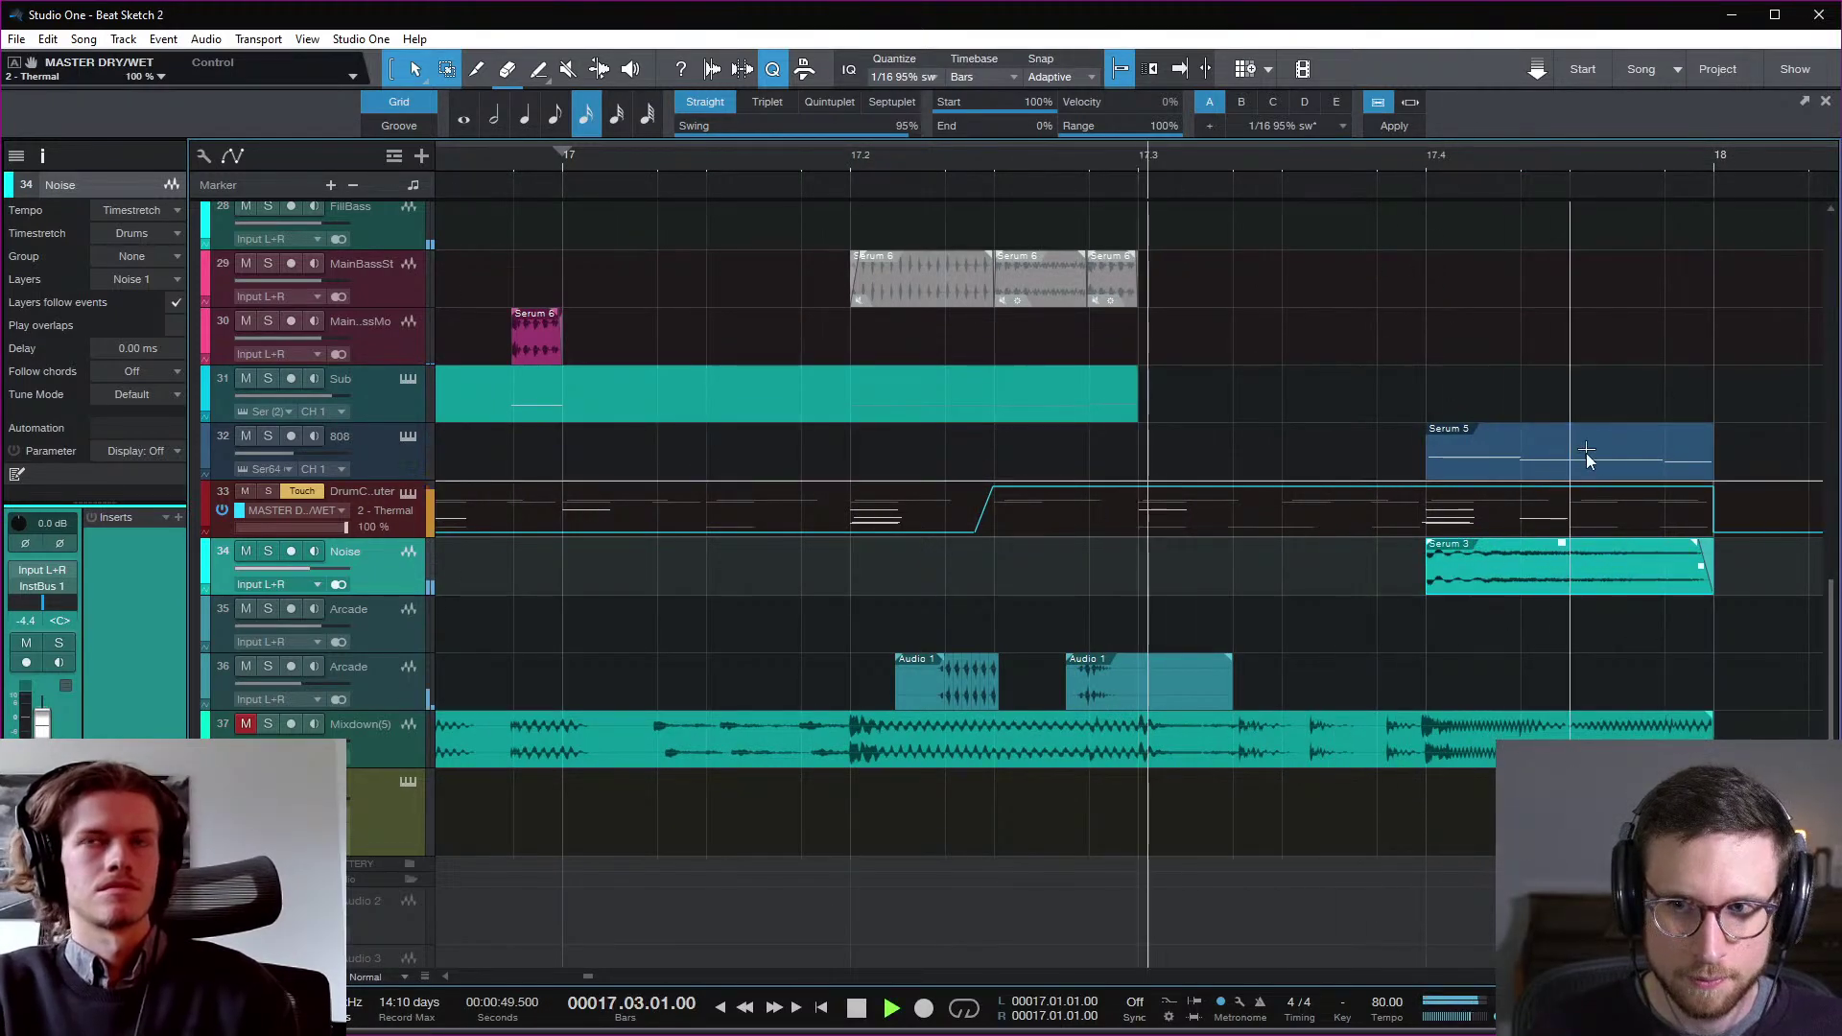
pyautogui.press('space')
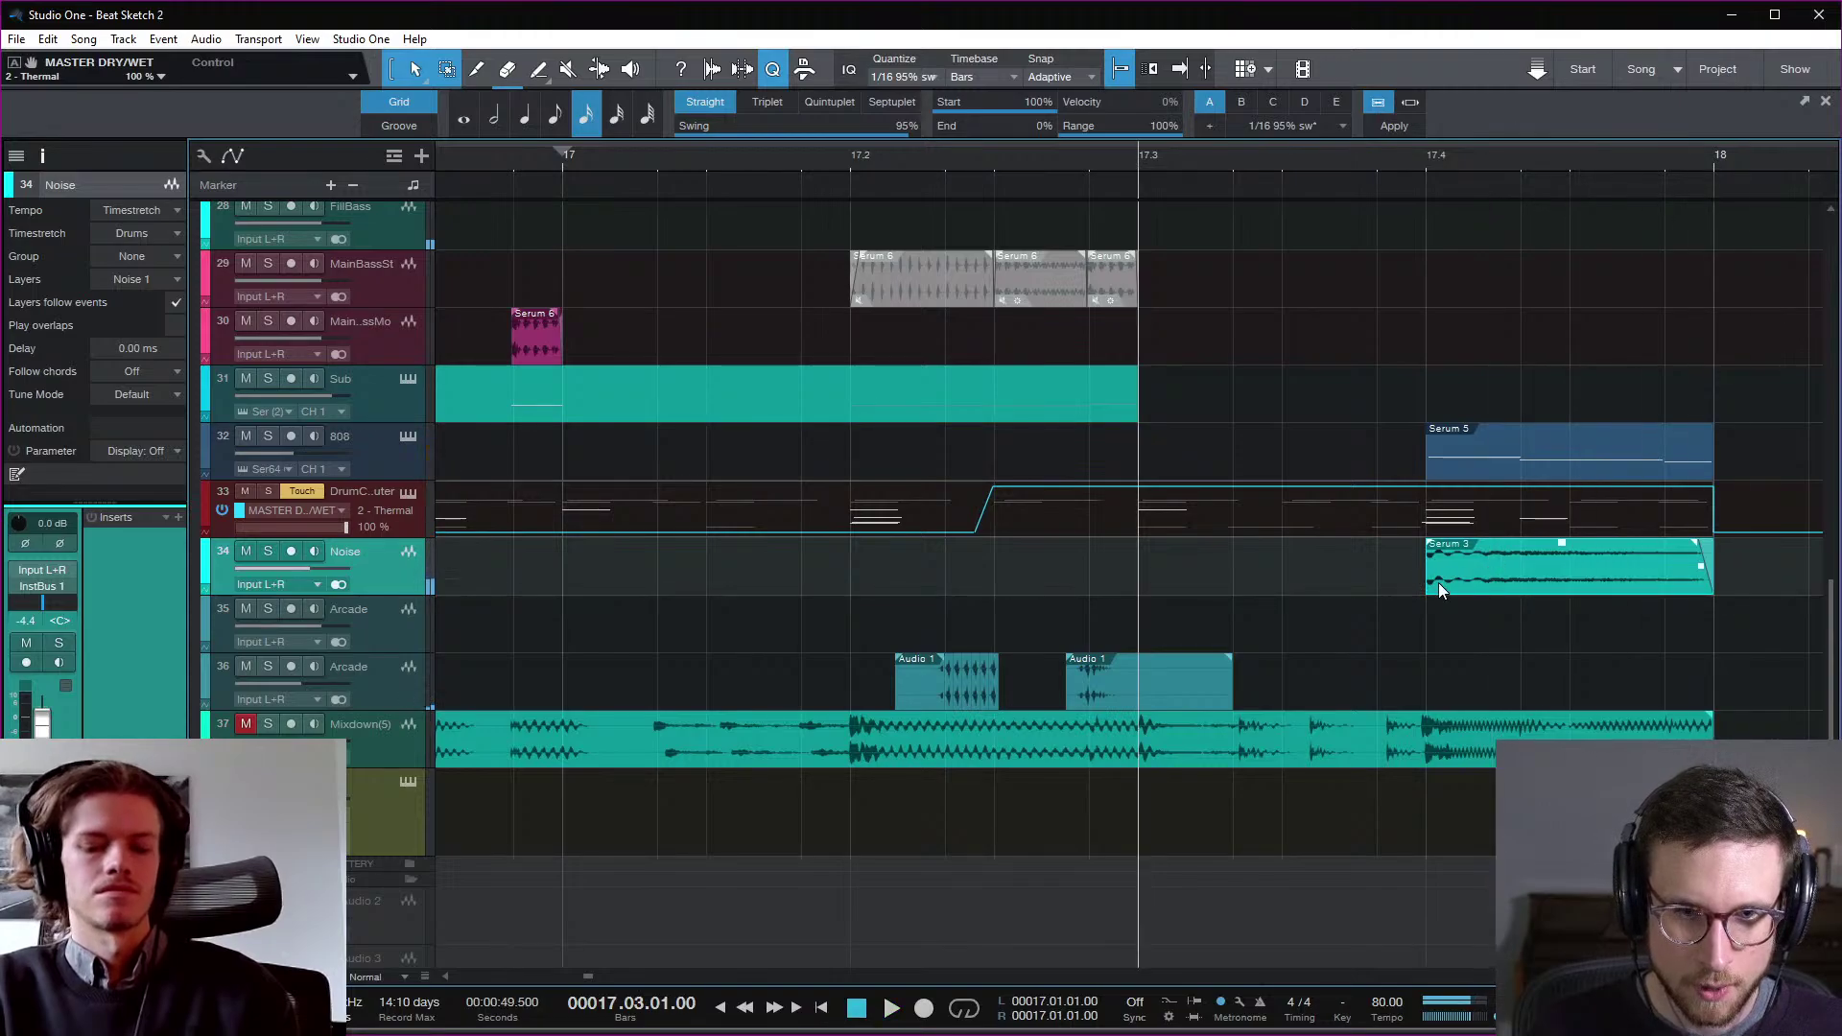
# Step: Trim the start of the last Noise event to the second swung sixteenth of beat 17.4 and listen from 17.3
pyautogui.moveTo(1427, 587); pyautogui.dragTo(1521, 601)
pyautogui.press('space')
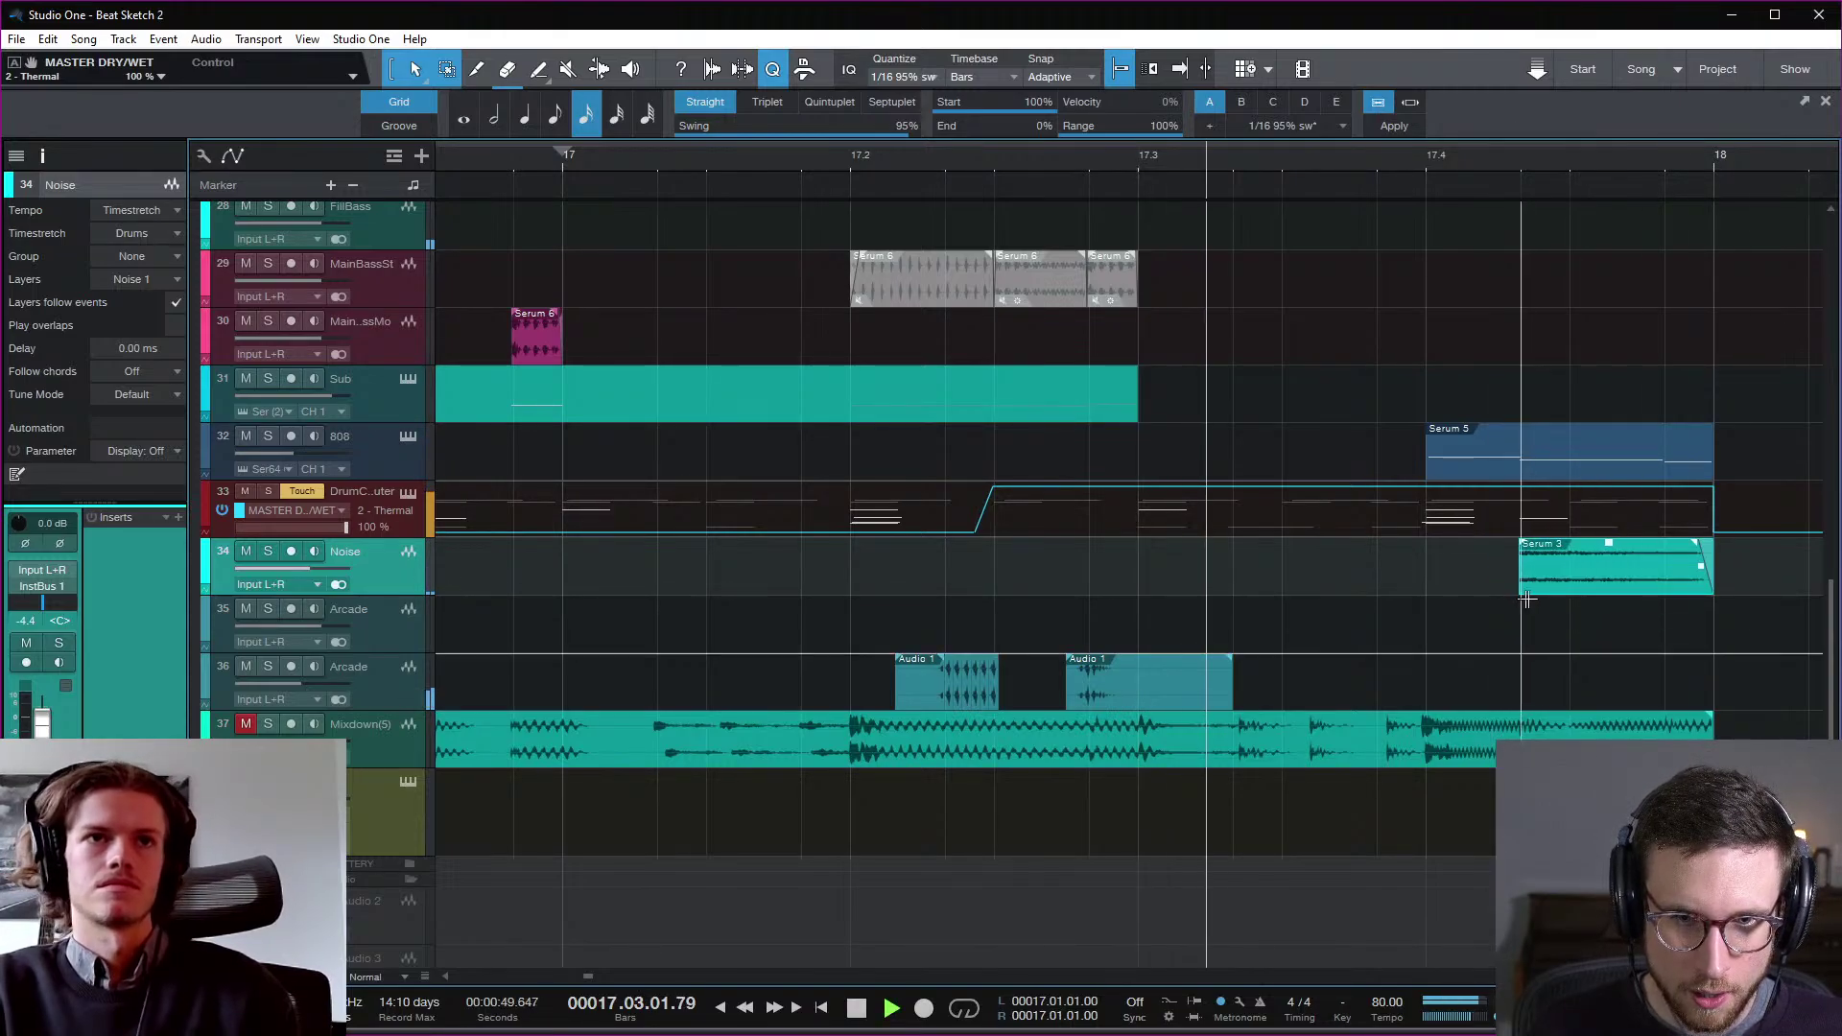
pyautogui.press('space')
pyautogui.press('space')
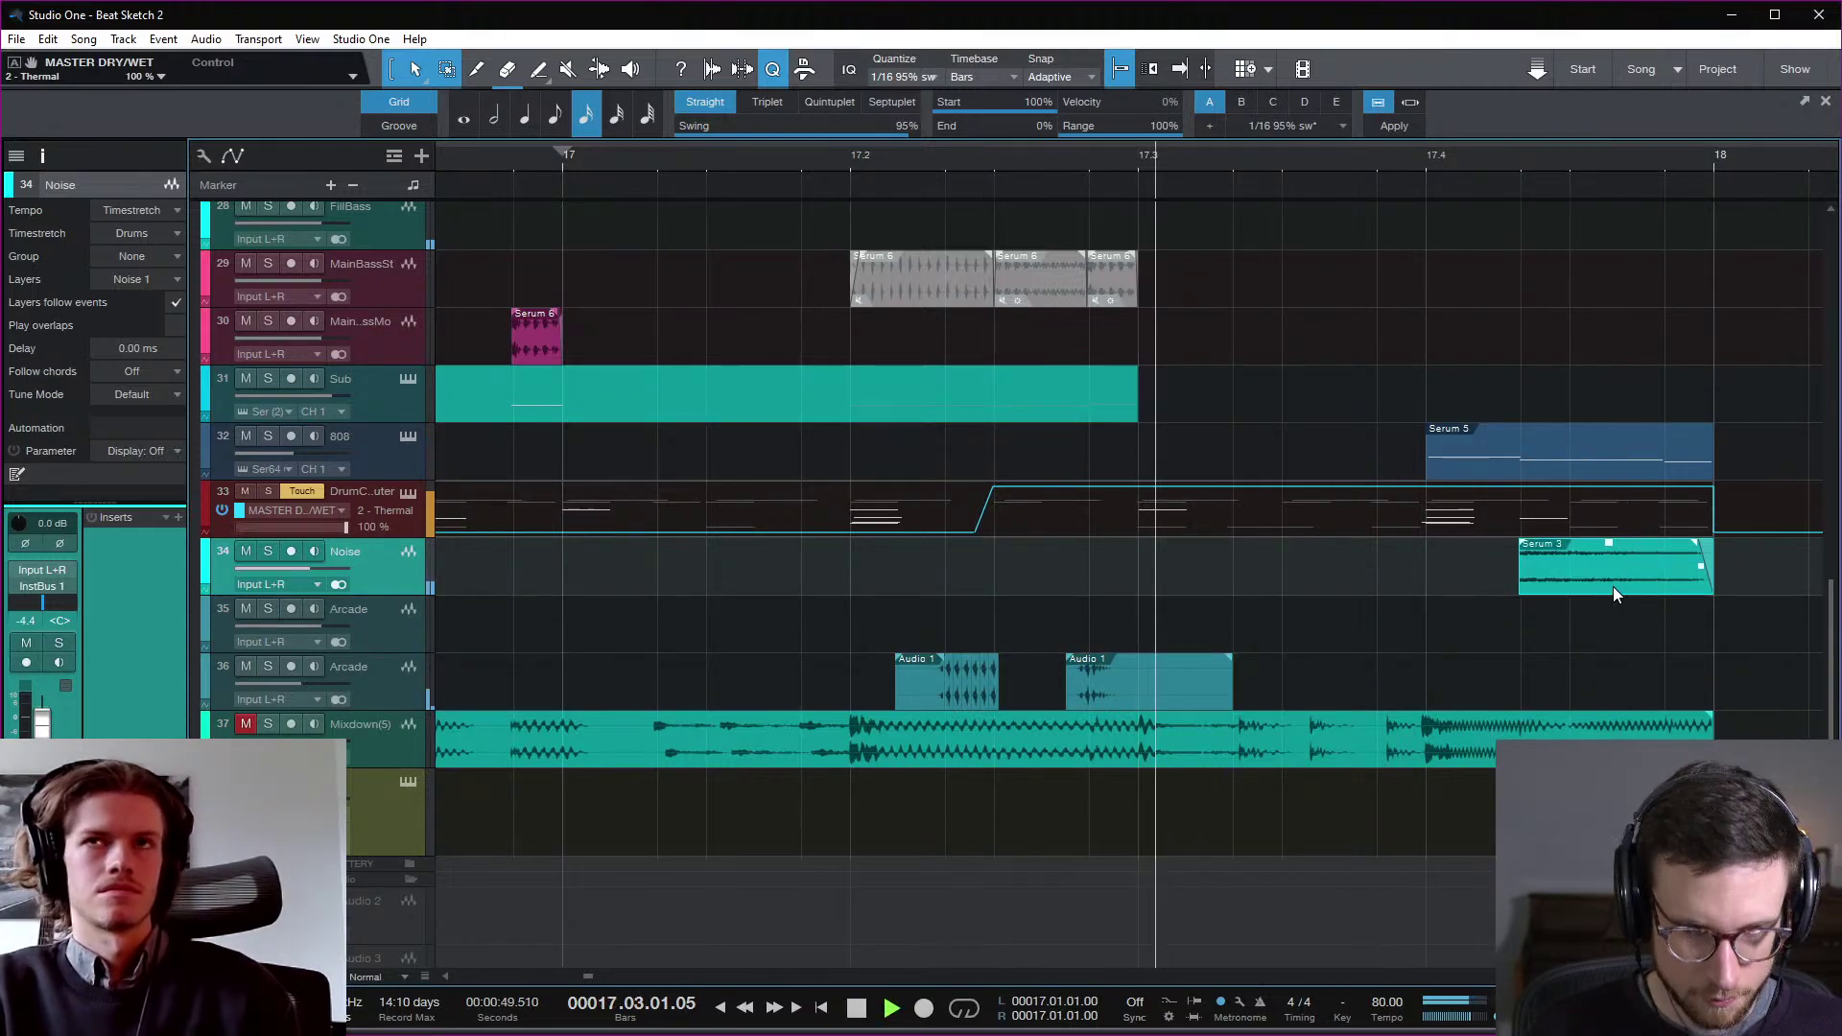
pyautogui.press('space')
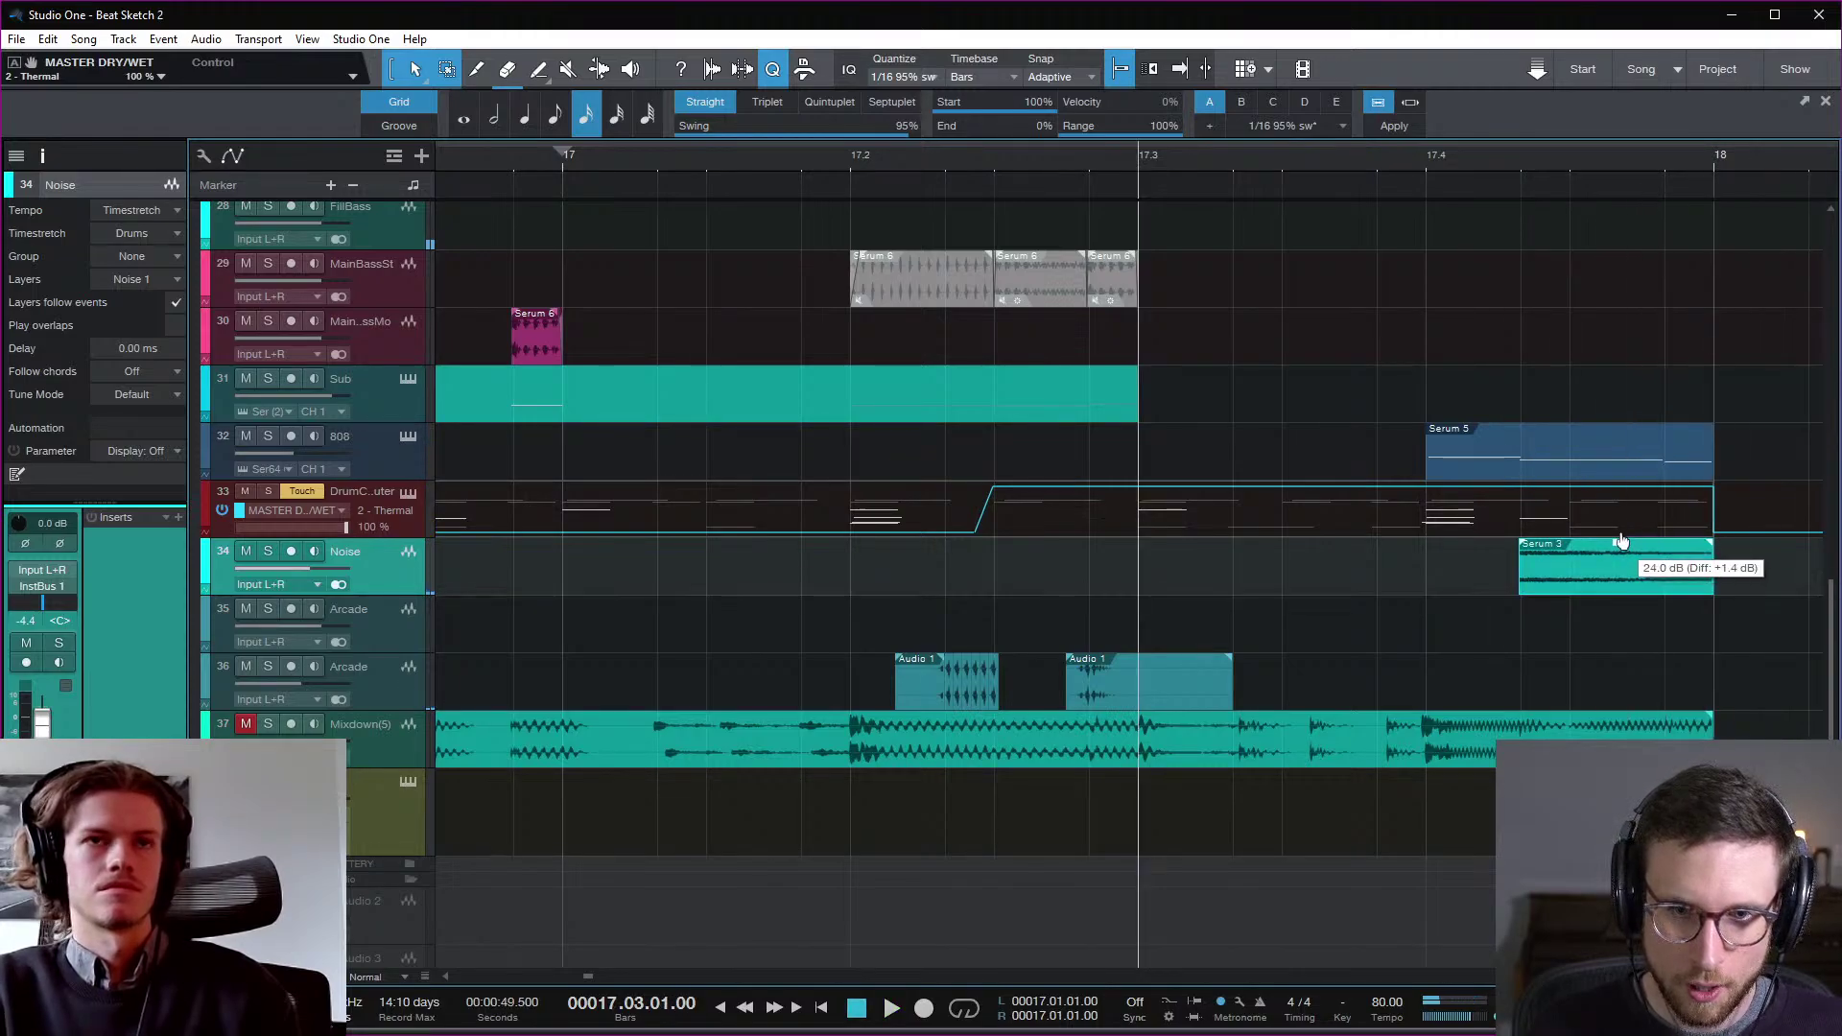
# Step: Raise the last Noise event's gain to about 24 dB and play the ending from 17.3 to check the level
pyautogui.moveTo(1622, 542); pyautogui.dragTo(1616, 549)
pyautogui.press('space')
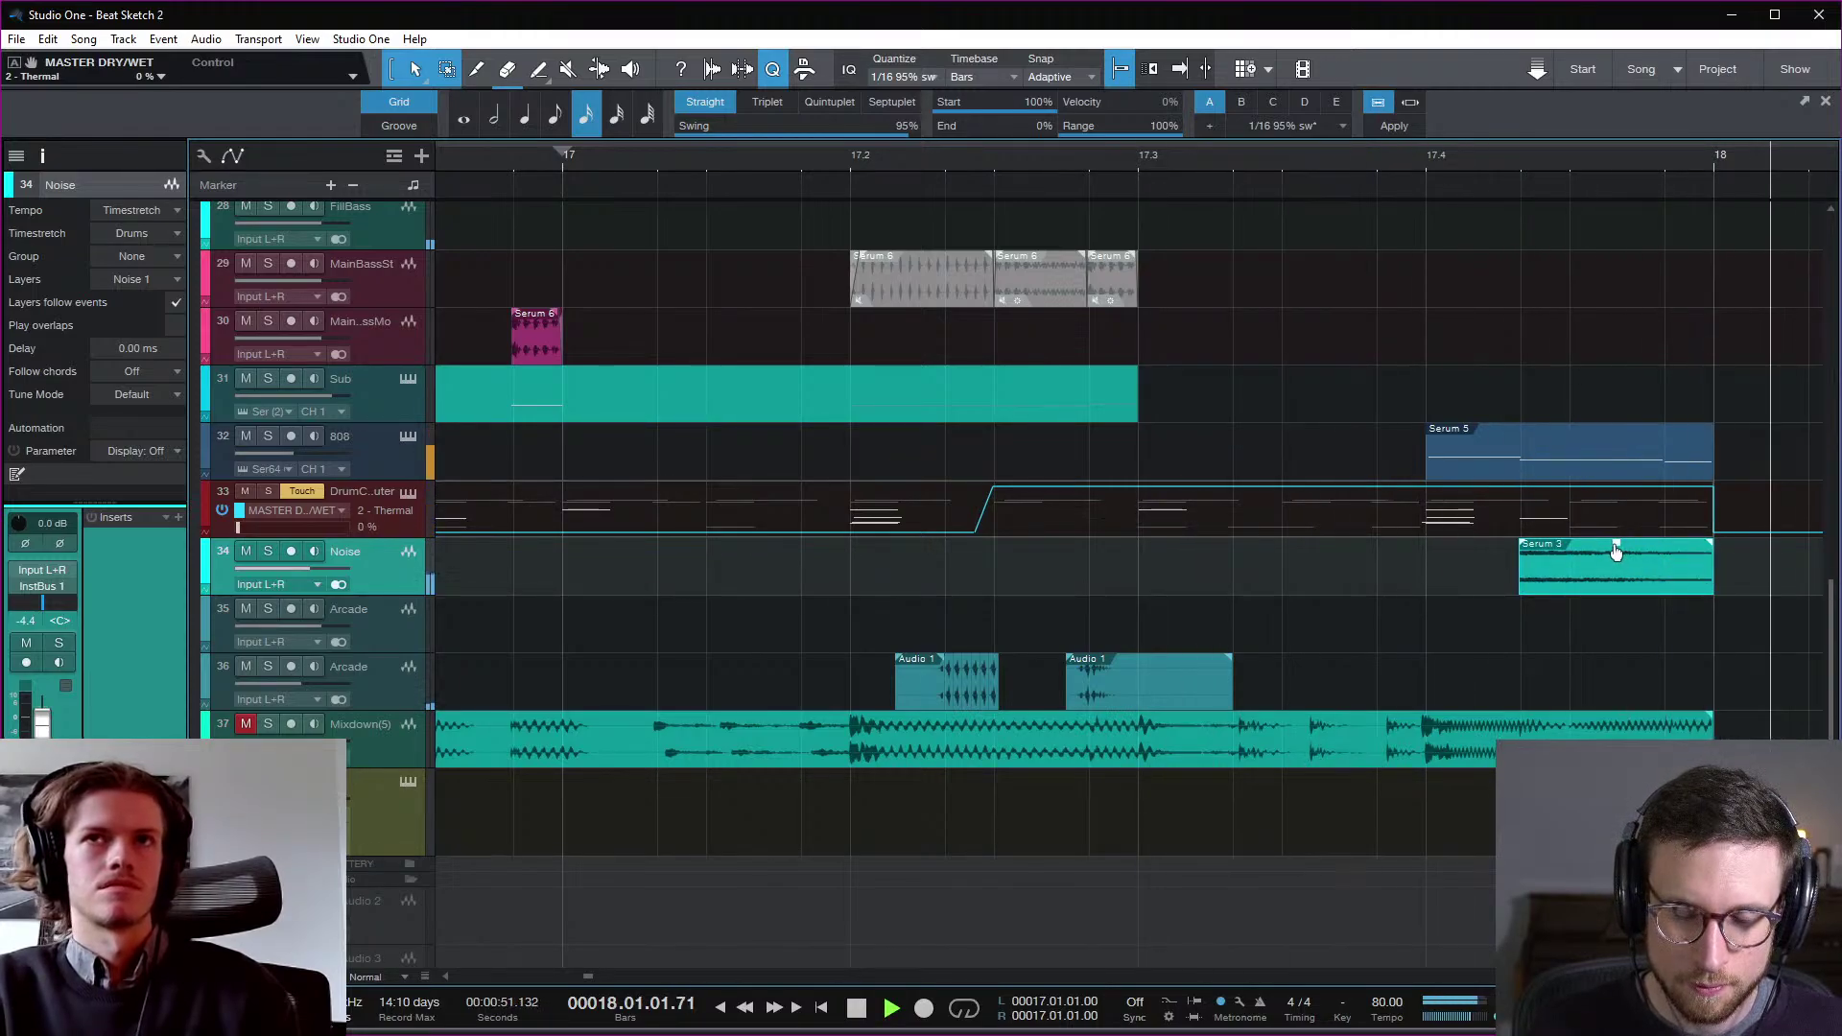
pyautogui.press('space')
pyautogui.press('space')
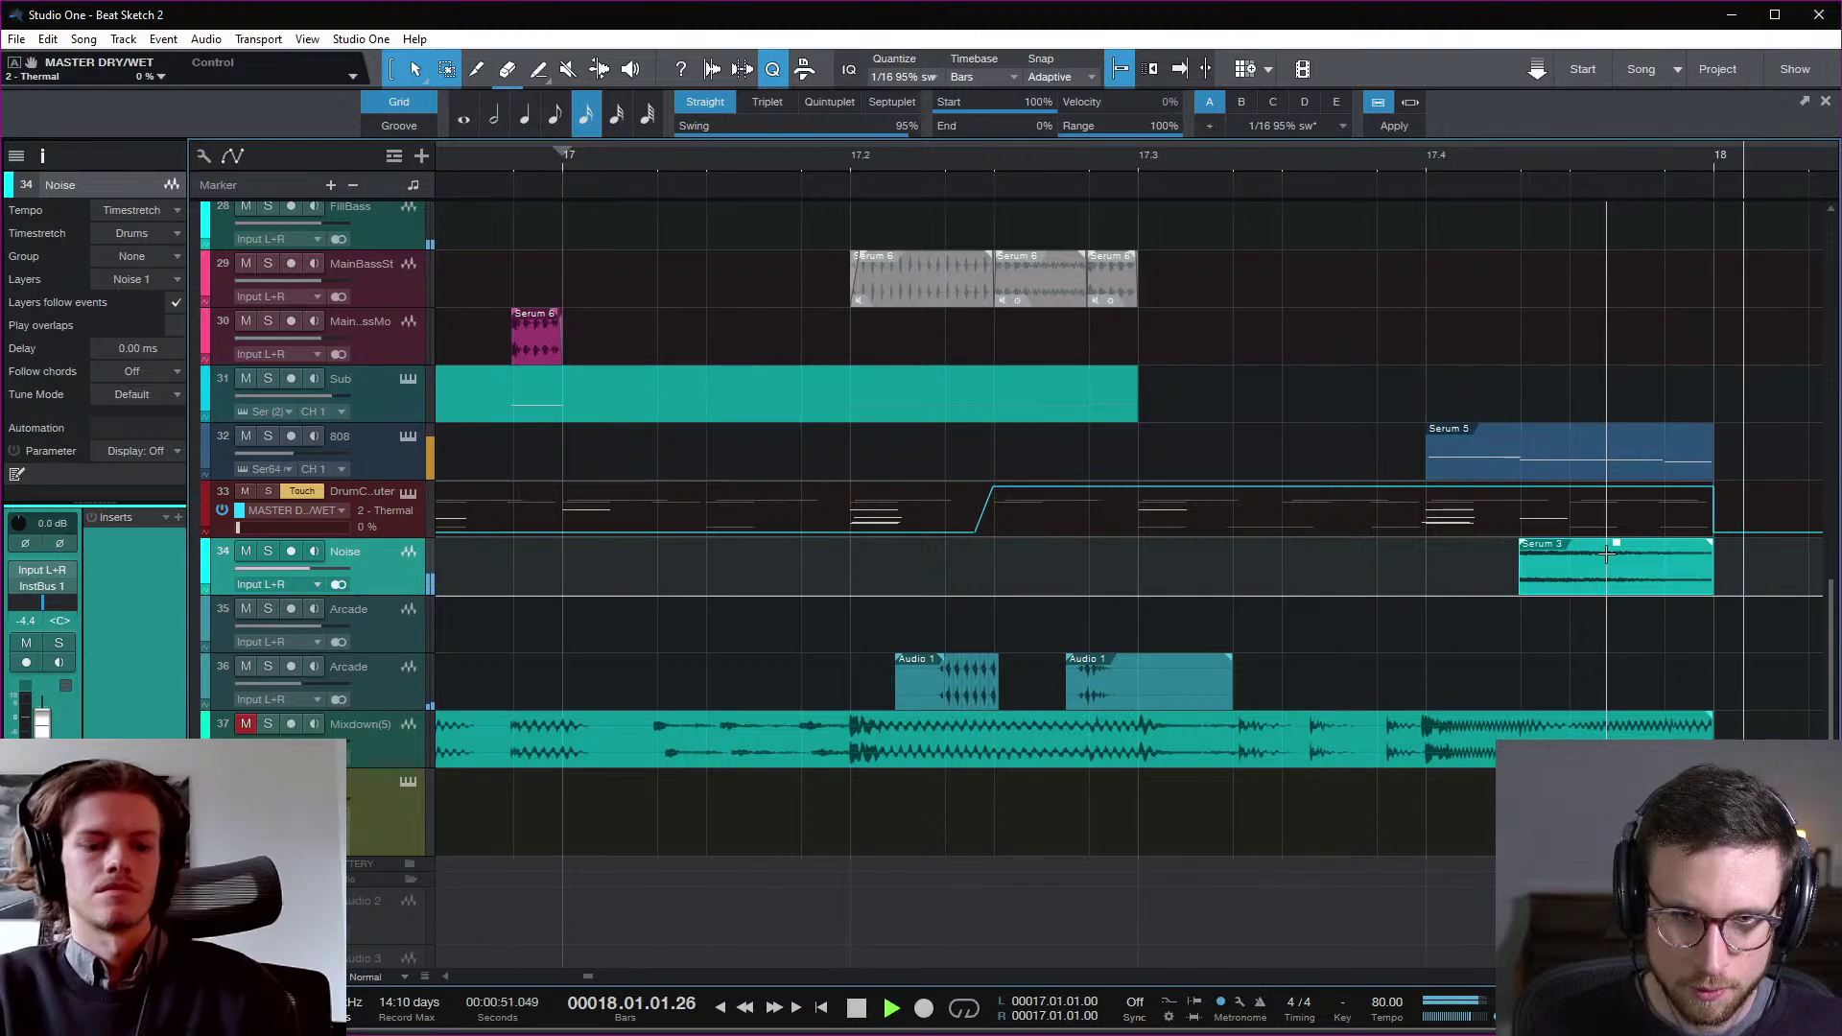
pyautogui.press('space')
# Step: Hide the automation envelopes so the arrangement shows the DrumComputer track's events again
pyautogui.press('w')
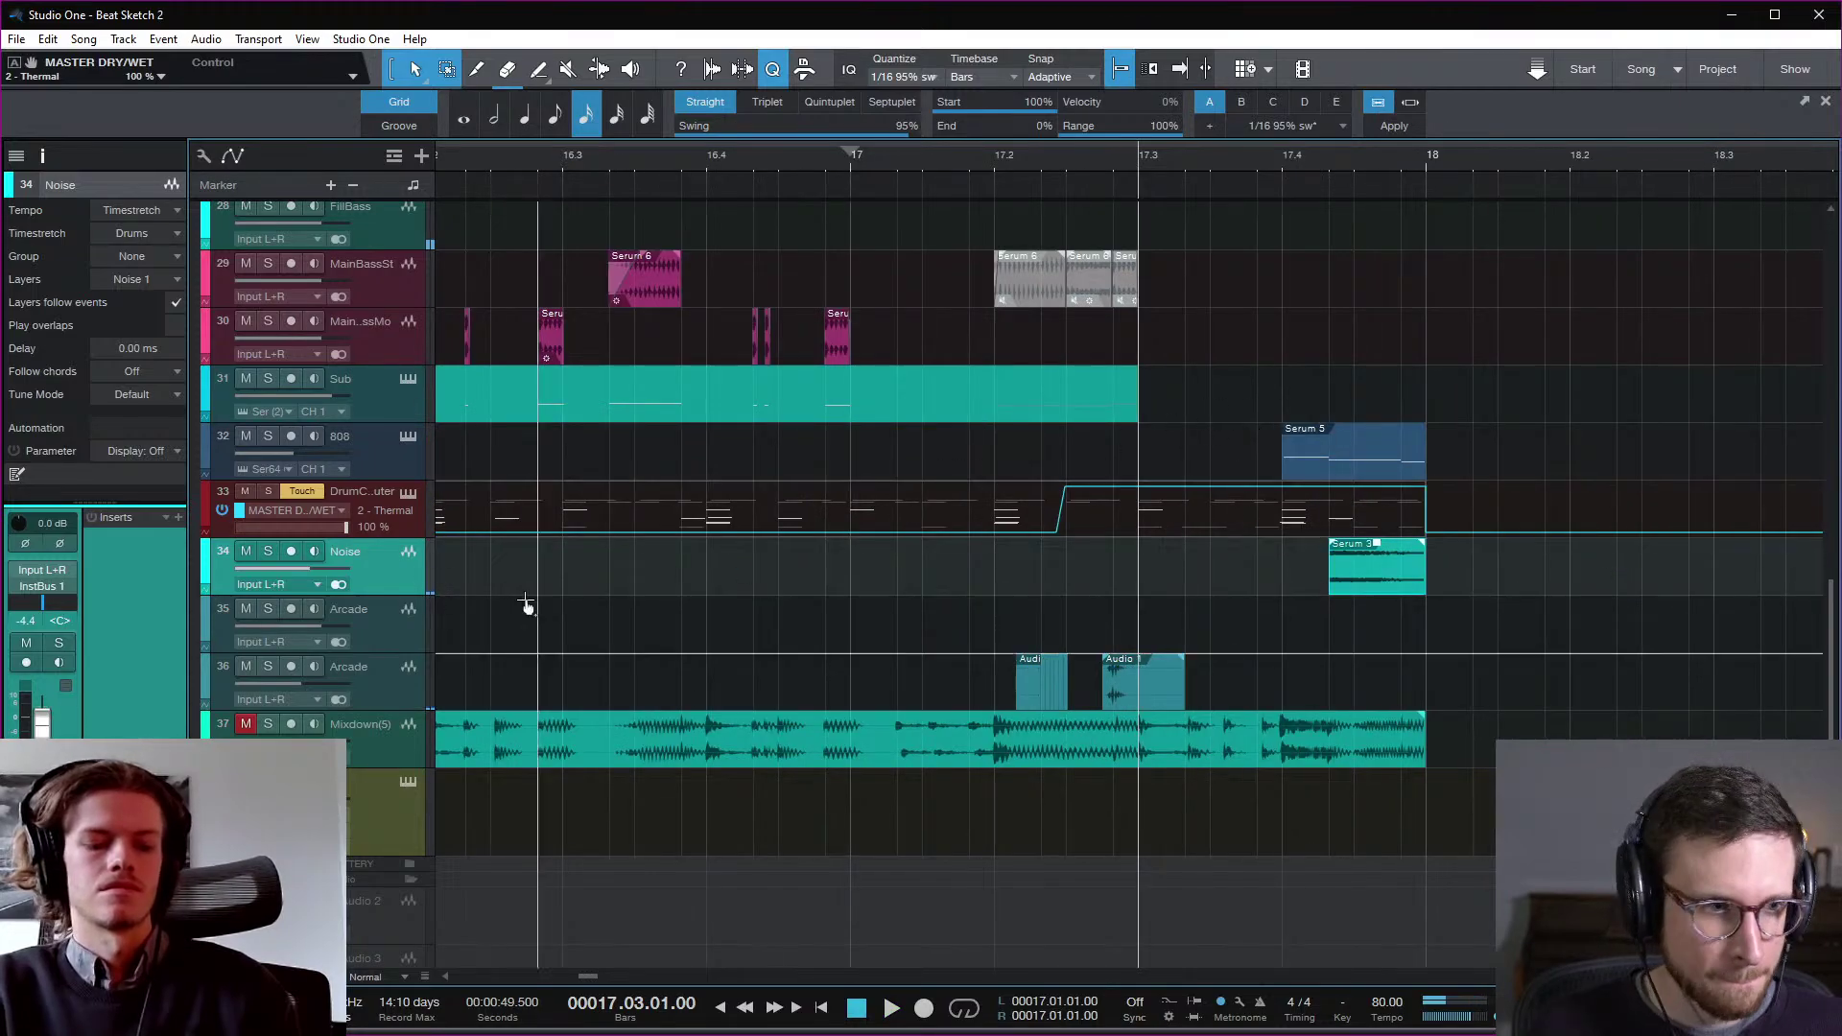
pyautogui.press('a')
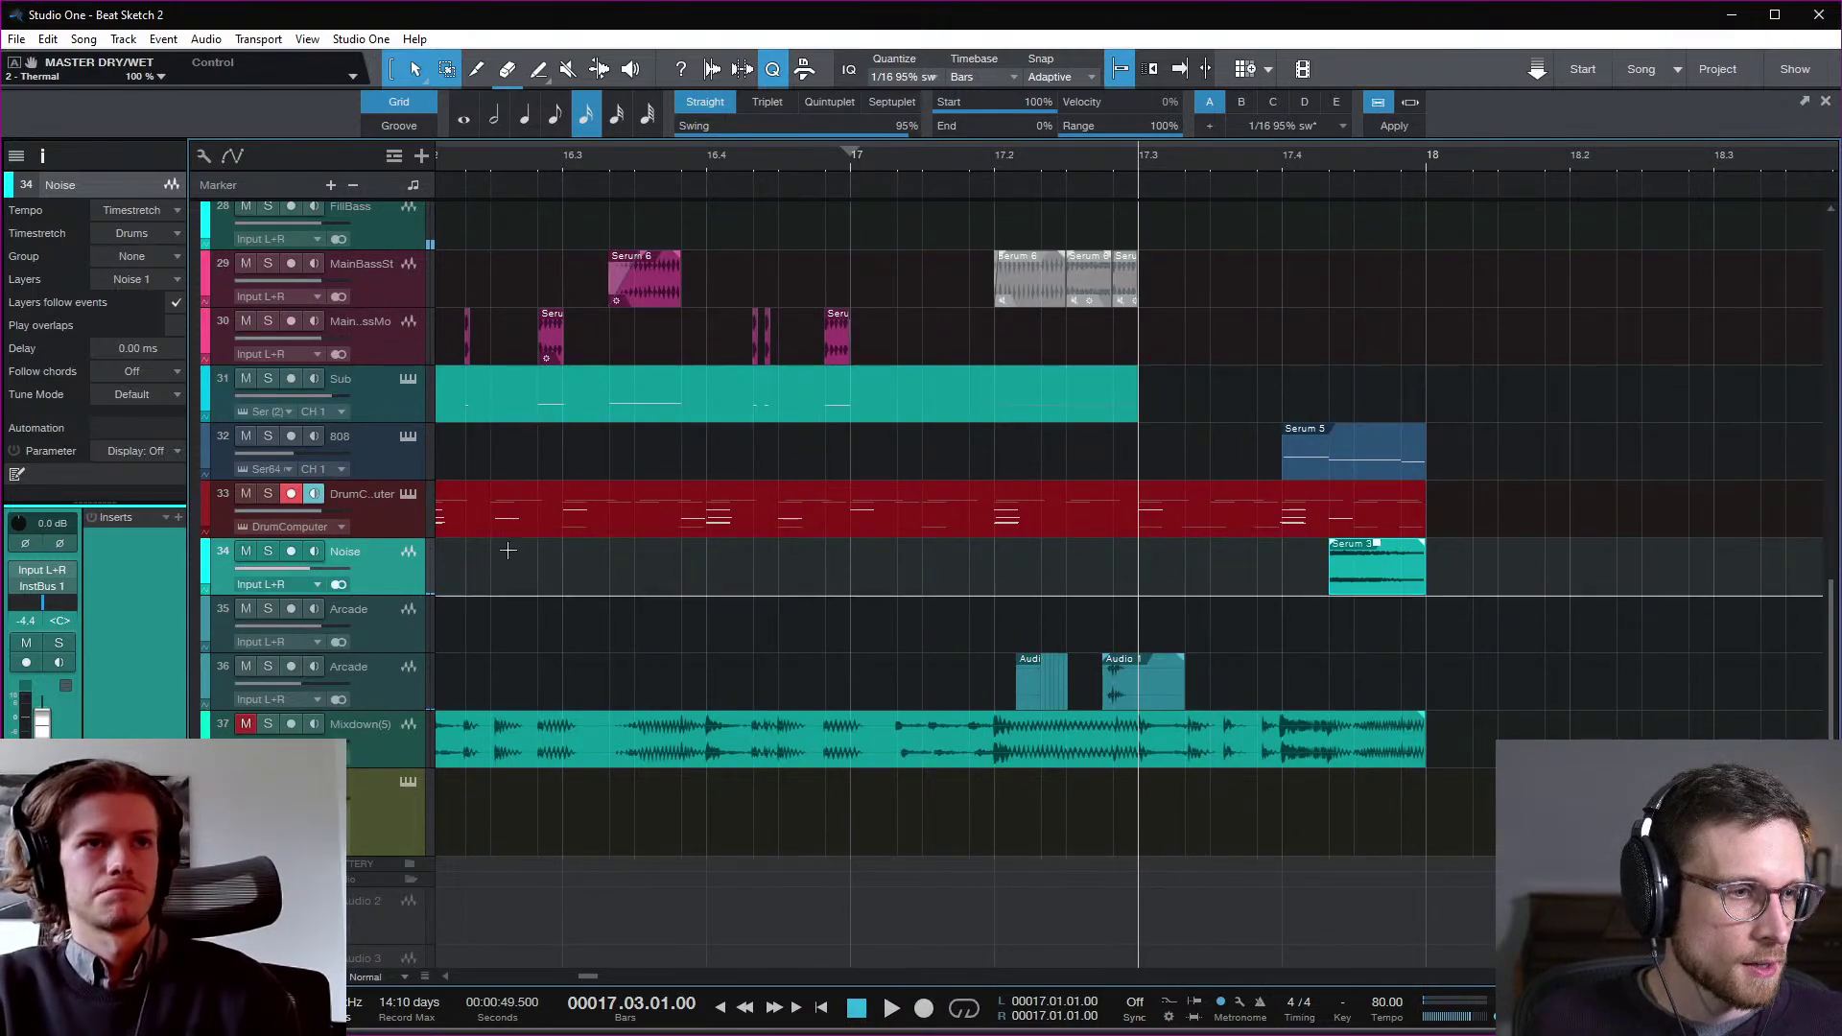
pyautogui.press('a')
pyautogui.press('a')
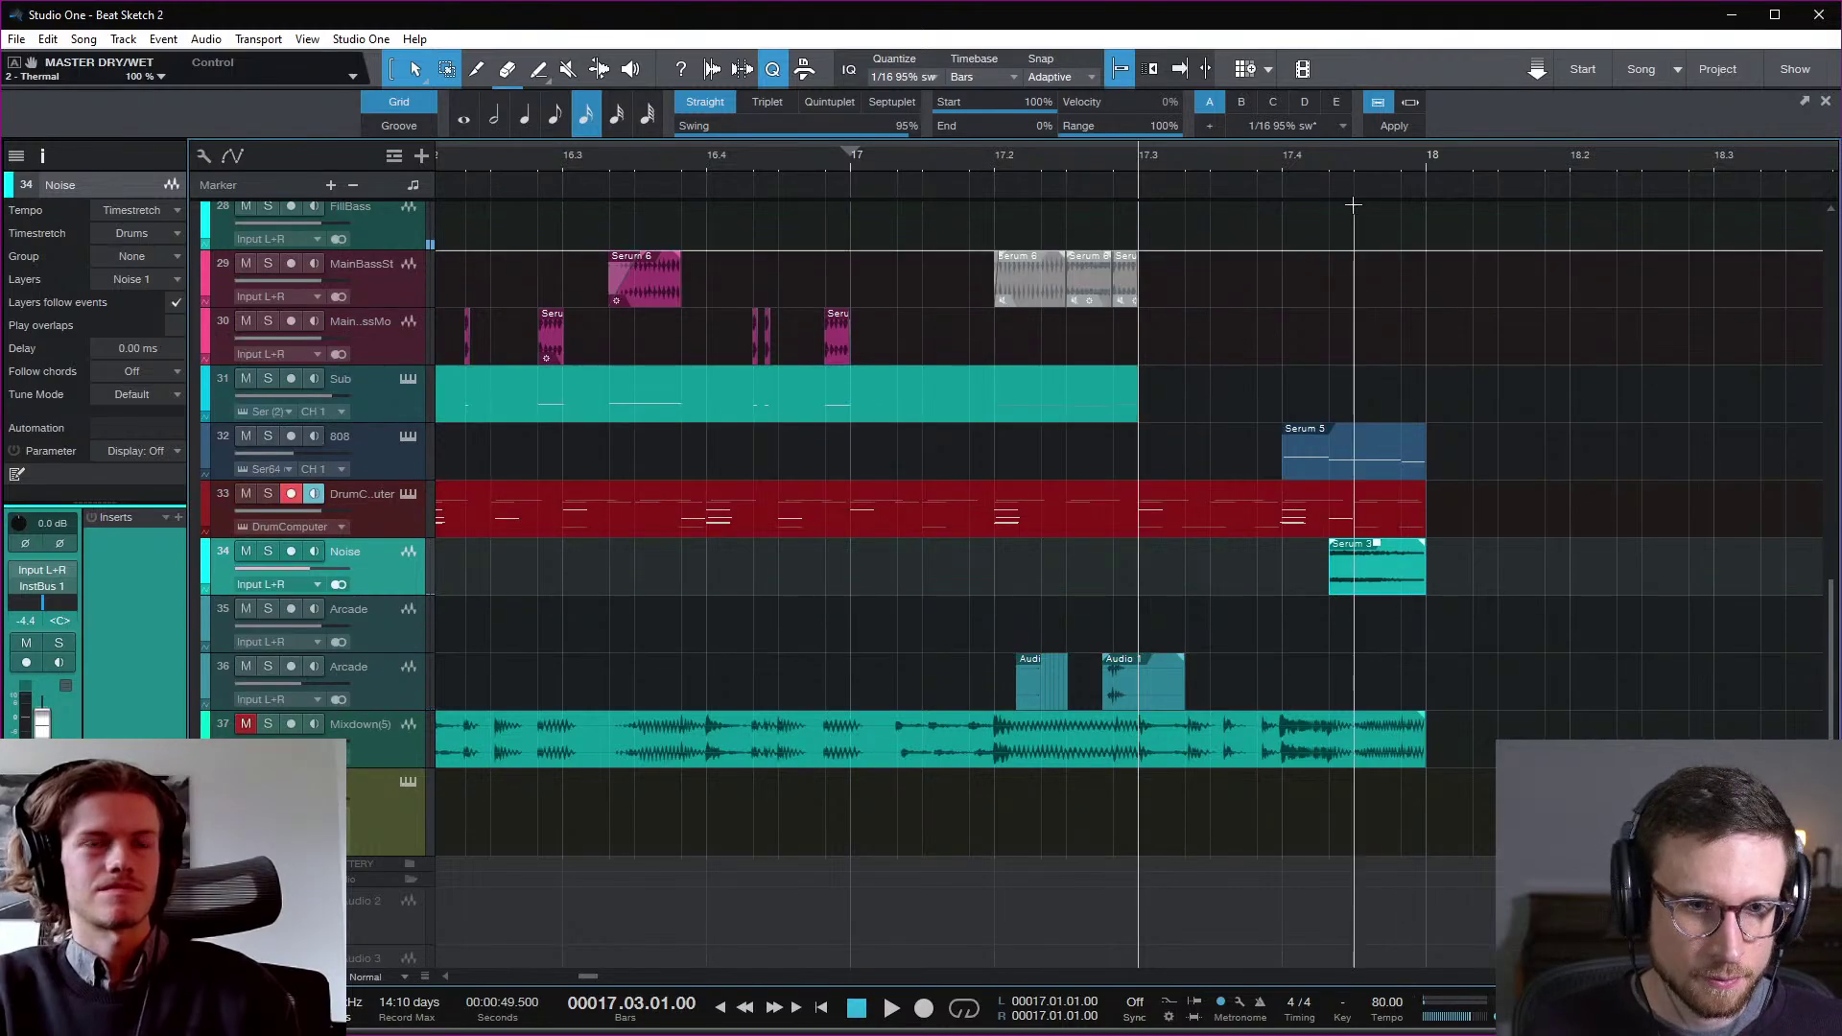
# Step: Try adding extra Kick notes after the last kick in beat 17.4 of the DrumComputer part with snapping off, then close the editor
pyautogui.click(1281, 153)
pyautogui.doubleClick(1286, 509)
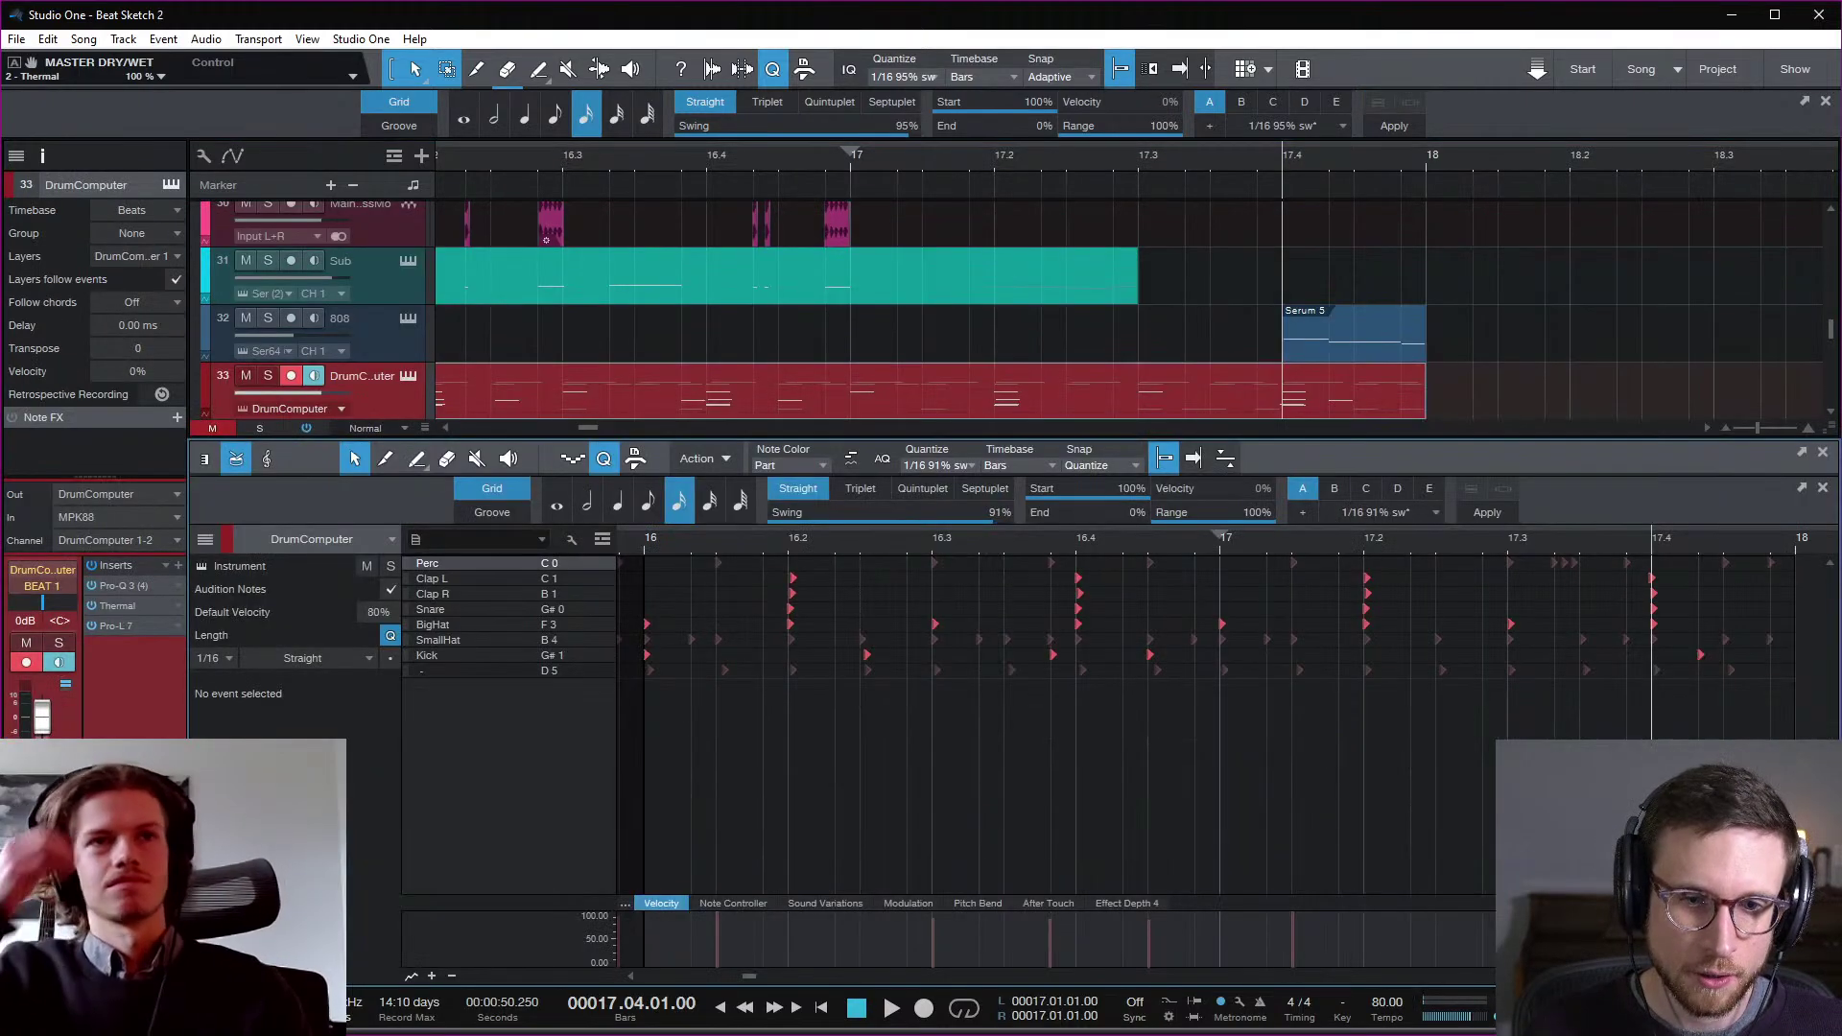
pyautogui.click(1710, 660)
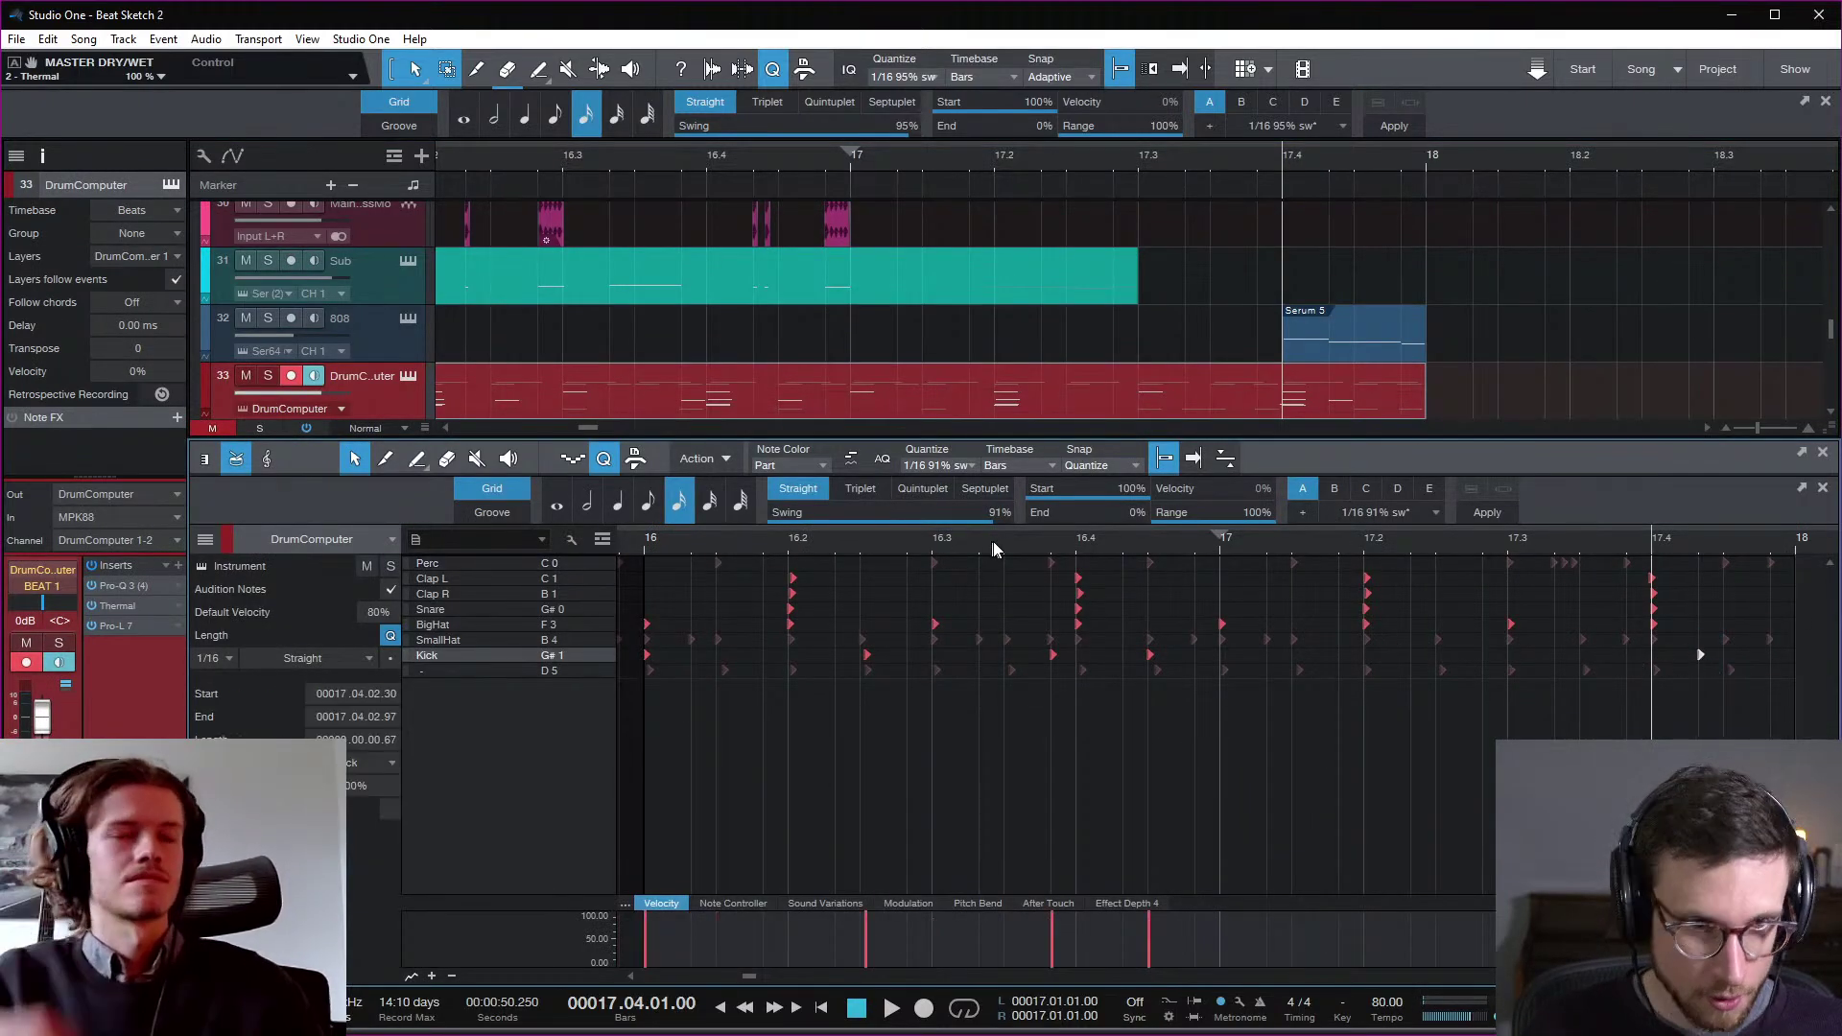
pyautogui.press('n')
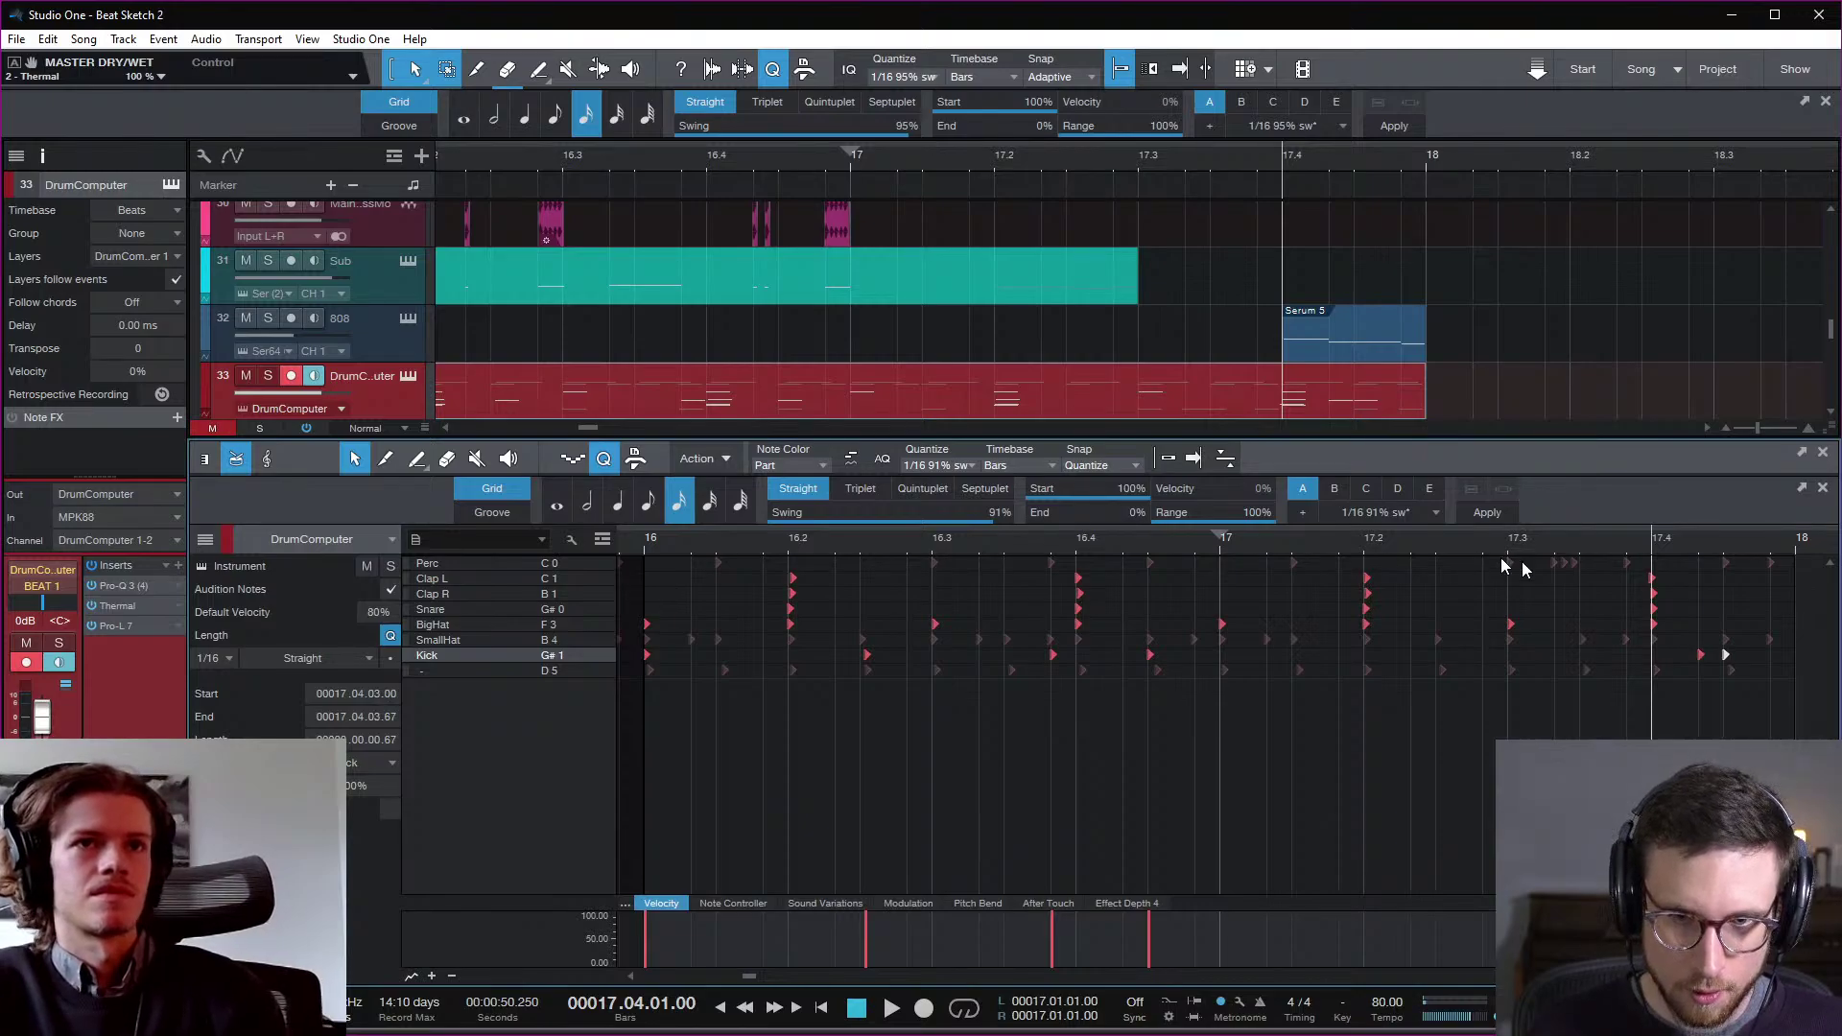
pyautogui.click(1726, 658)
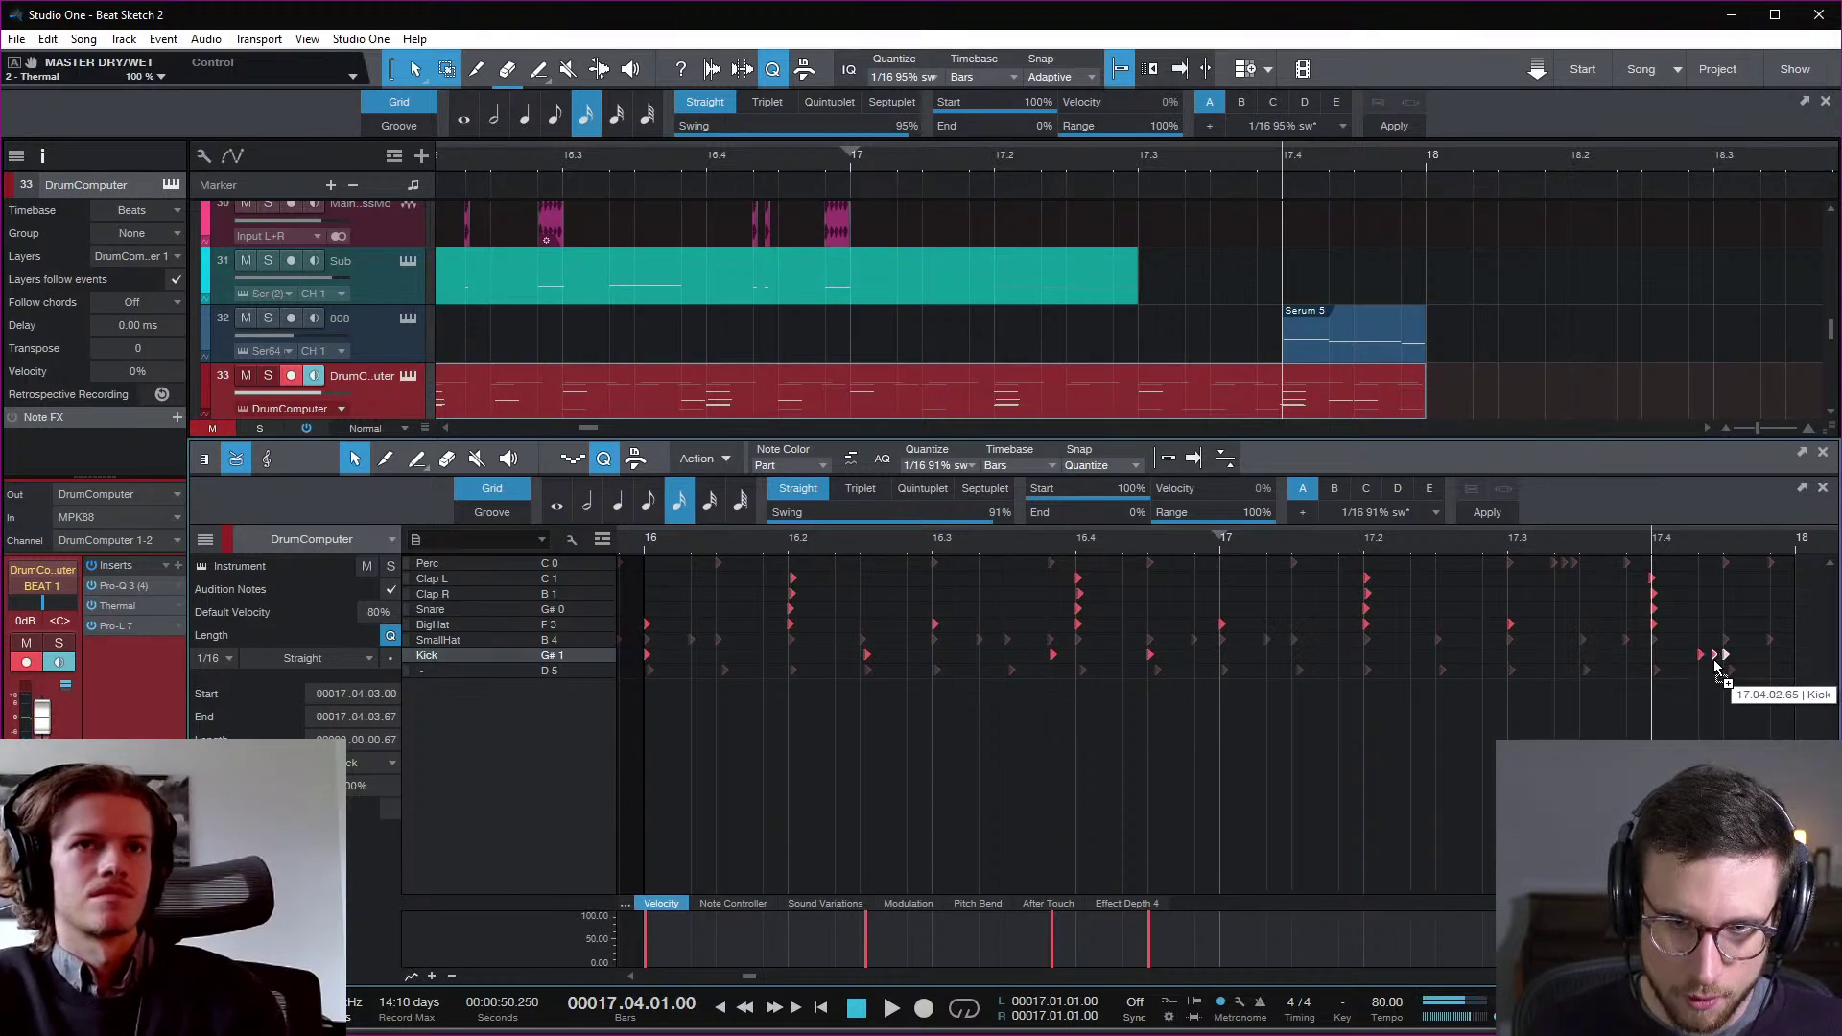
pyautogui.press('d')
pyautogui.moveTo(1773, 658); pyautogui.dragTo(1739, 658)
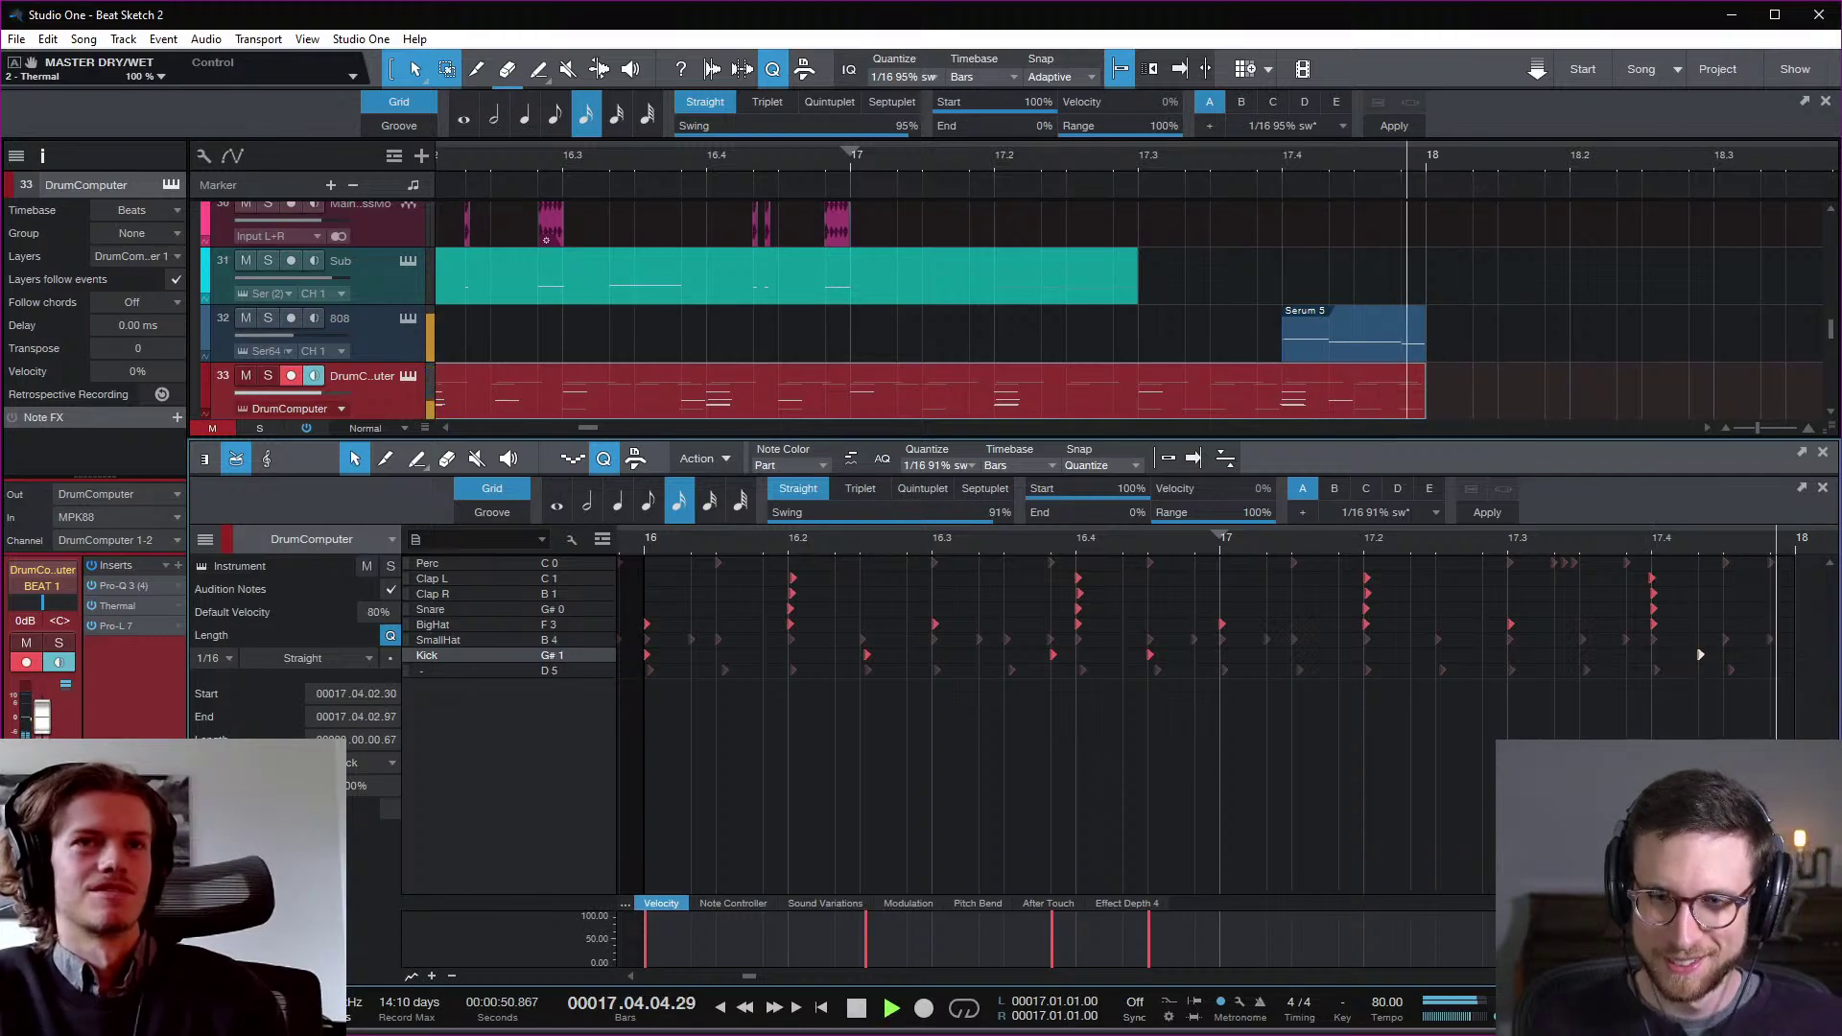
pyautogui.press('F2')
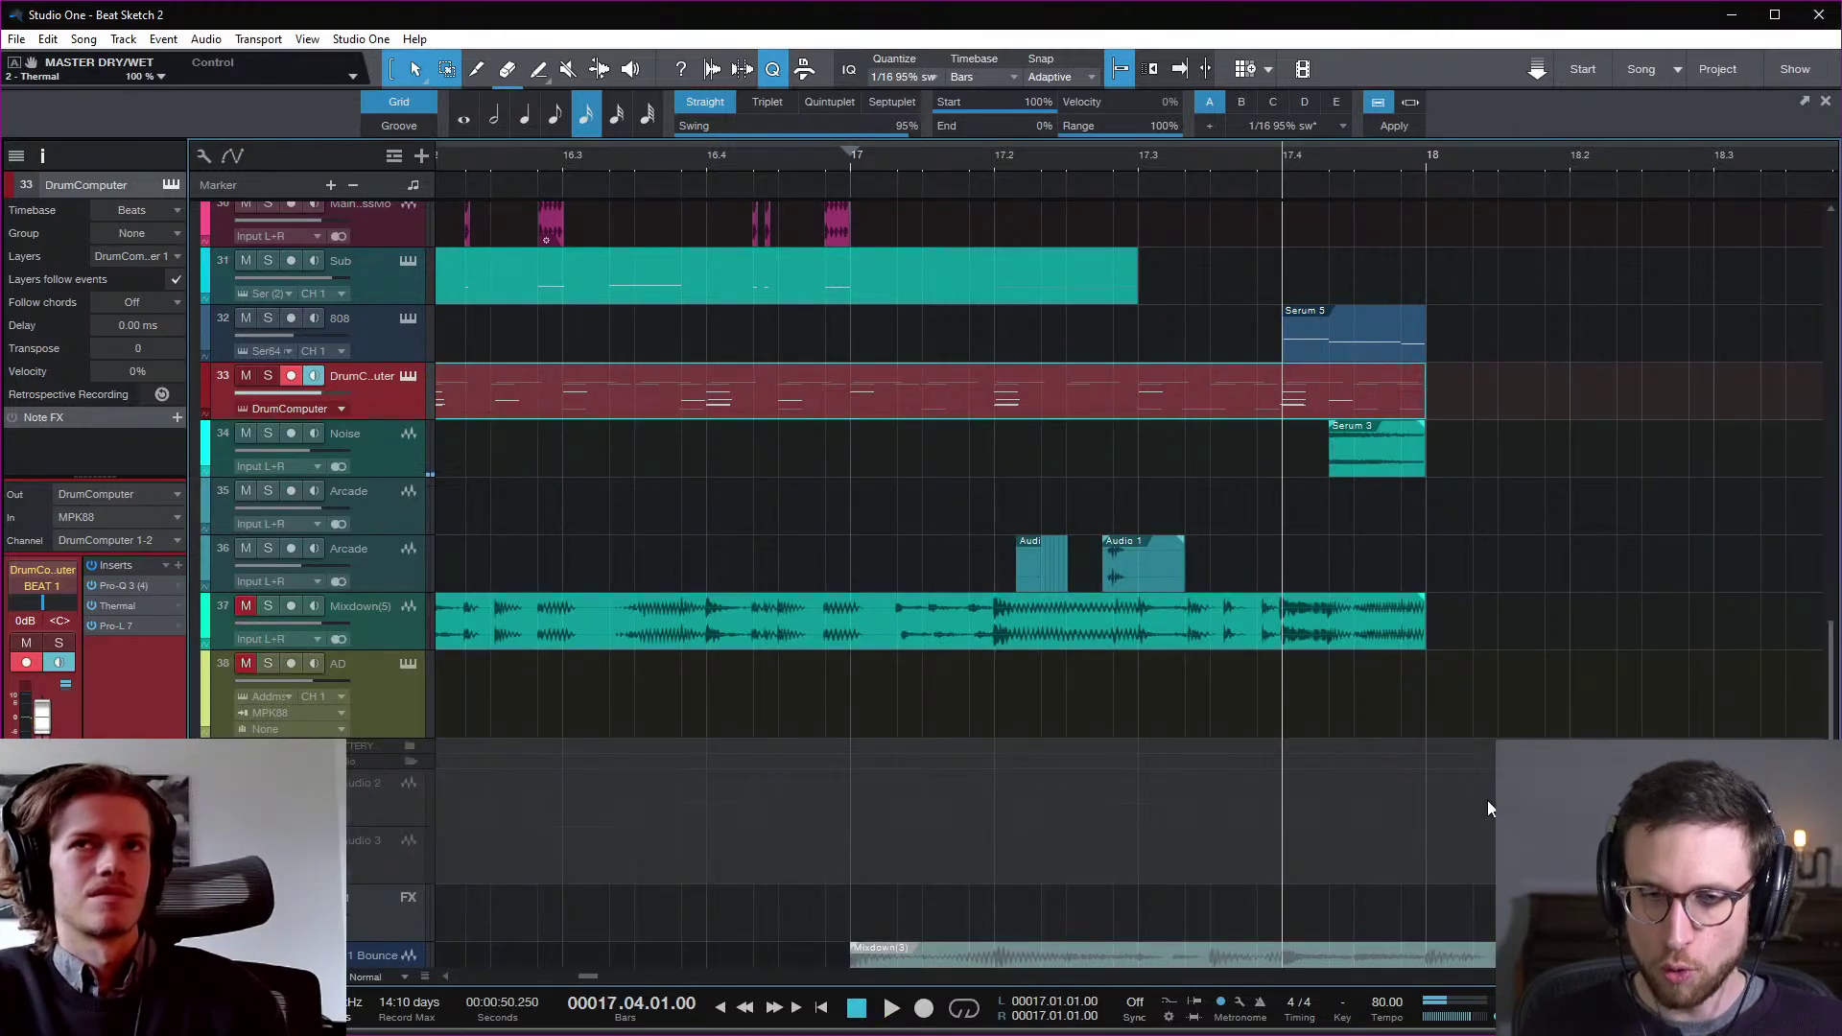
# Step: Play the whole second half from bar 10 to bar 18 to review the arrangement
pyautogui.press('z')
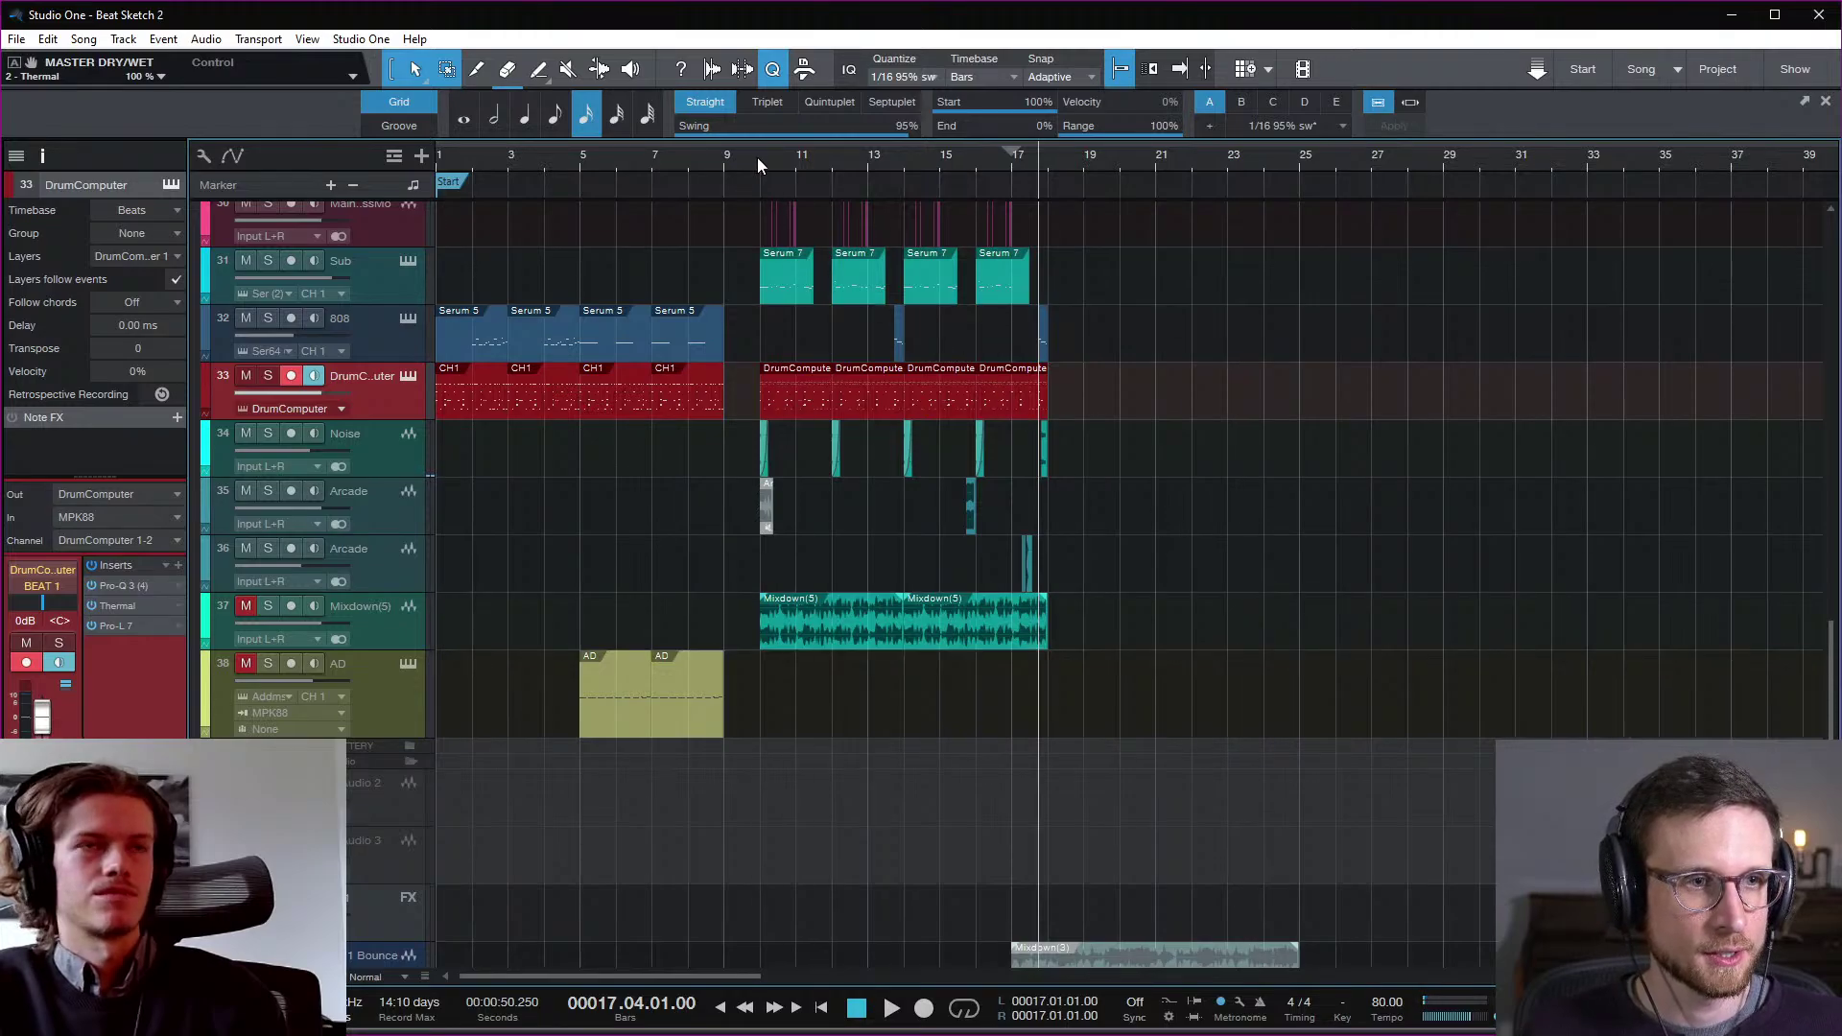
pyautogui.click(757, 158)
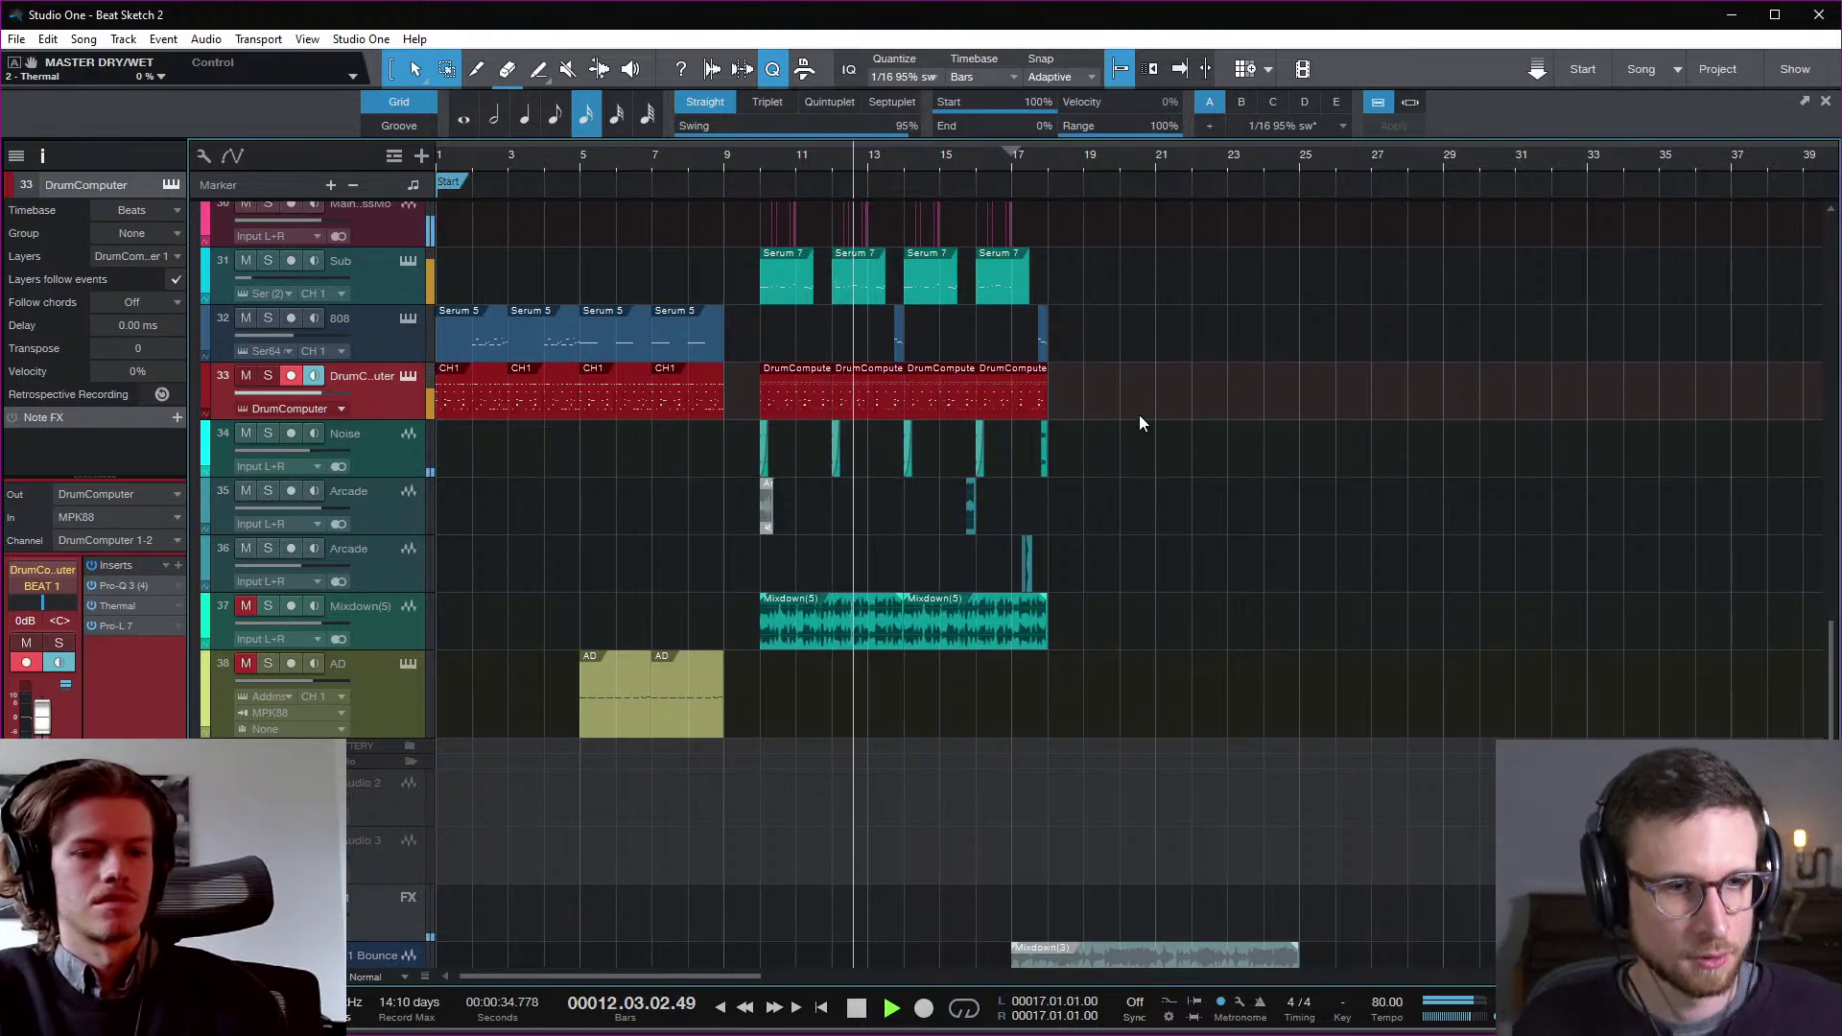
pyautogui.scroll(-1, 1140, 420)
pyautogui.scroll(1, 1149, 416)
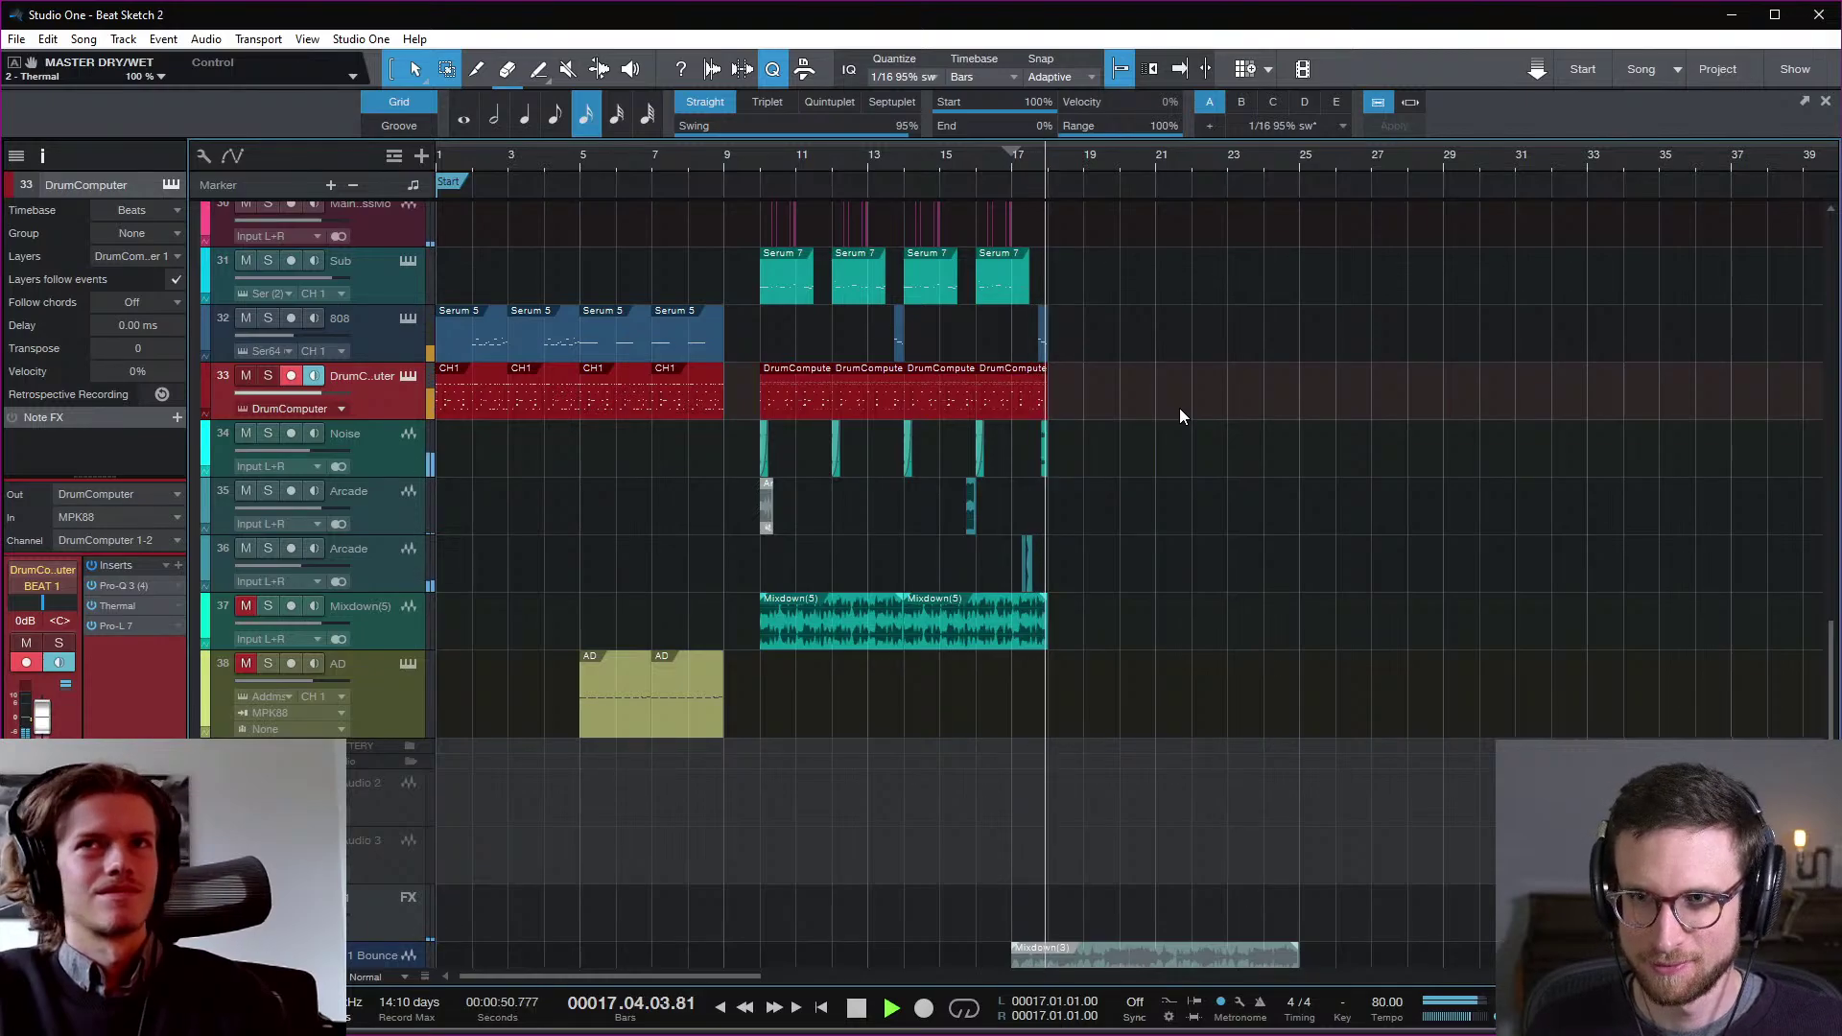
pyautogui.press('space')
# Step: Play the ending from 17.1.3 to listen closely to the drums and fill around 17.3
pyautogui.click(979, 171)
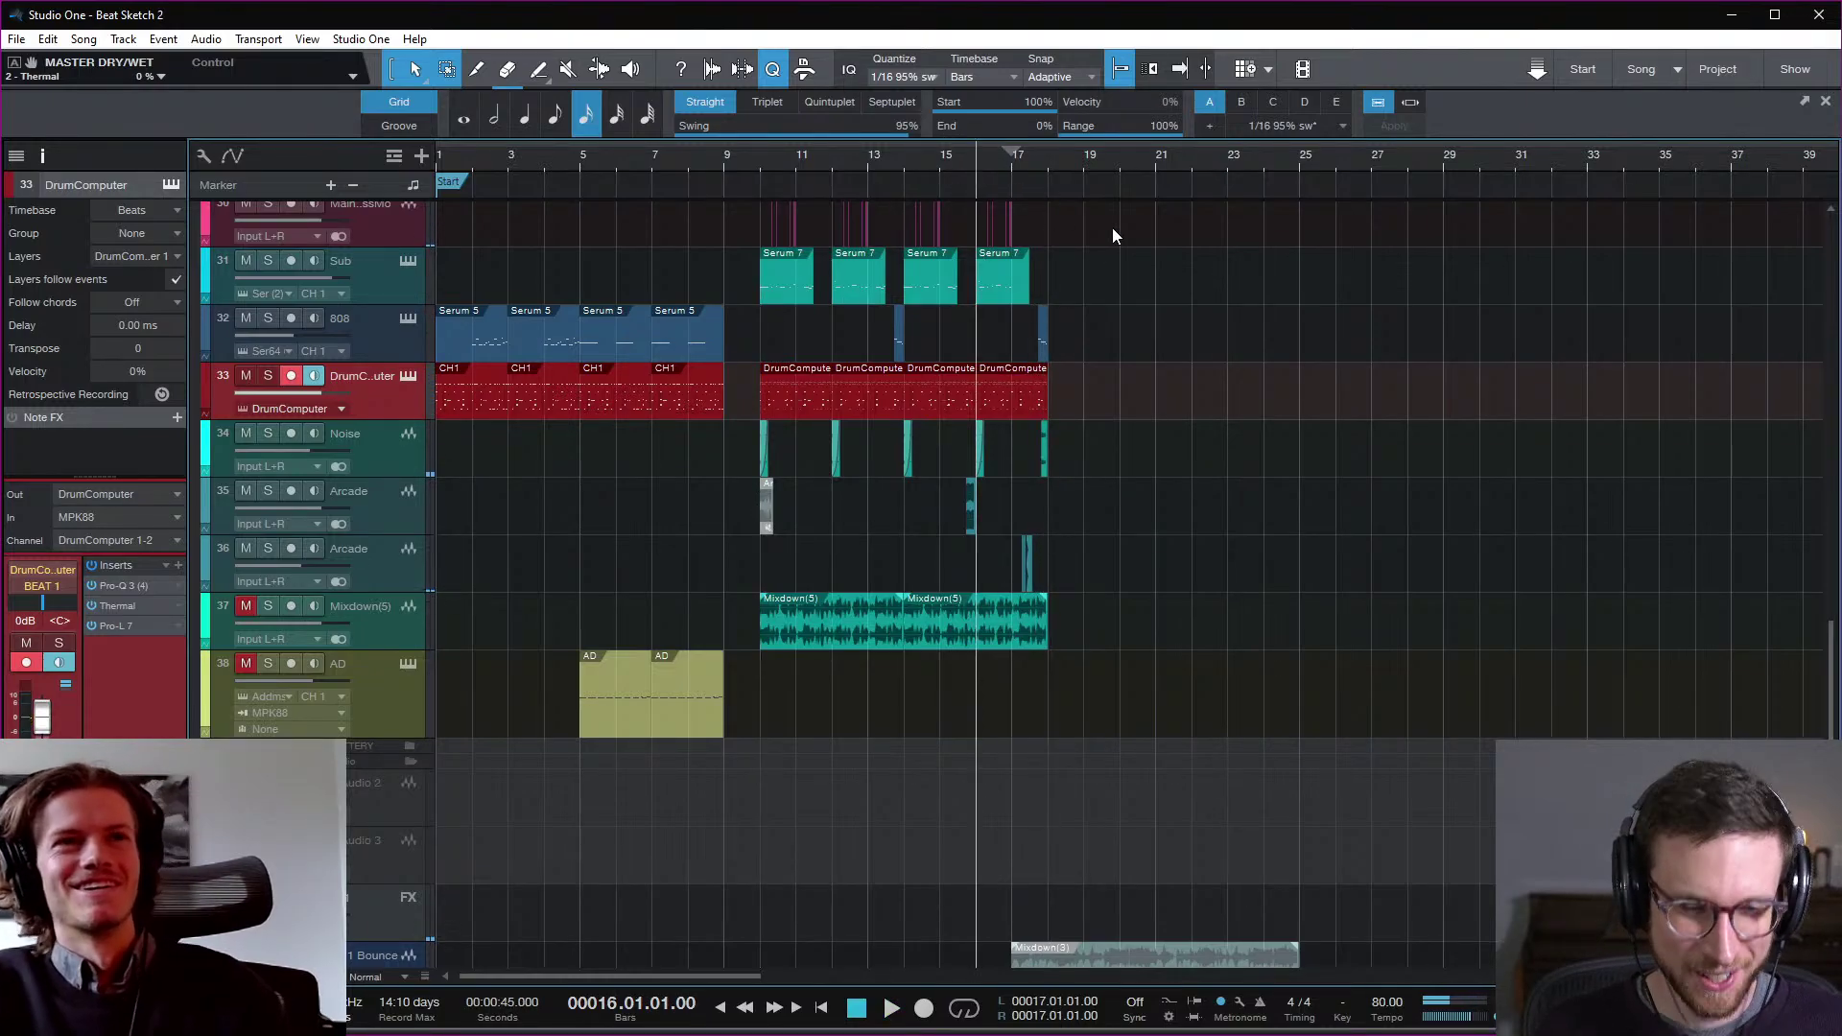
pyautogui.press('e')
pyautogui.press('e')
pyautogui.press('e')
pyautogui.press('e')
pyautogui.press('e')
pyautogui.press('e')
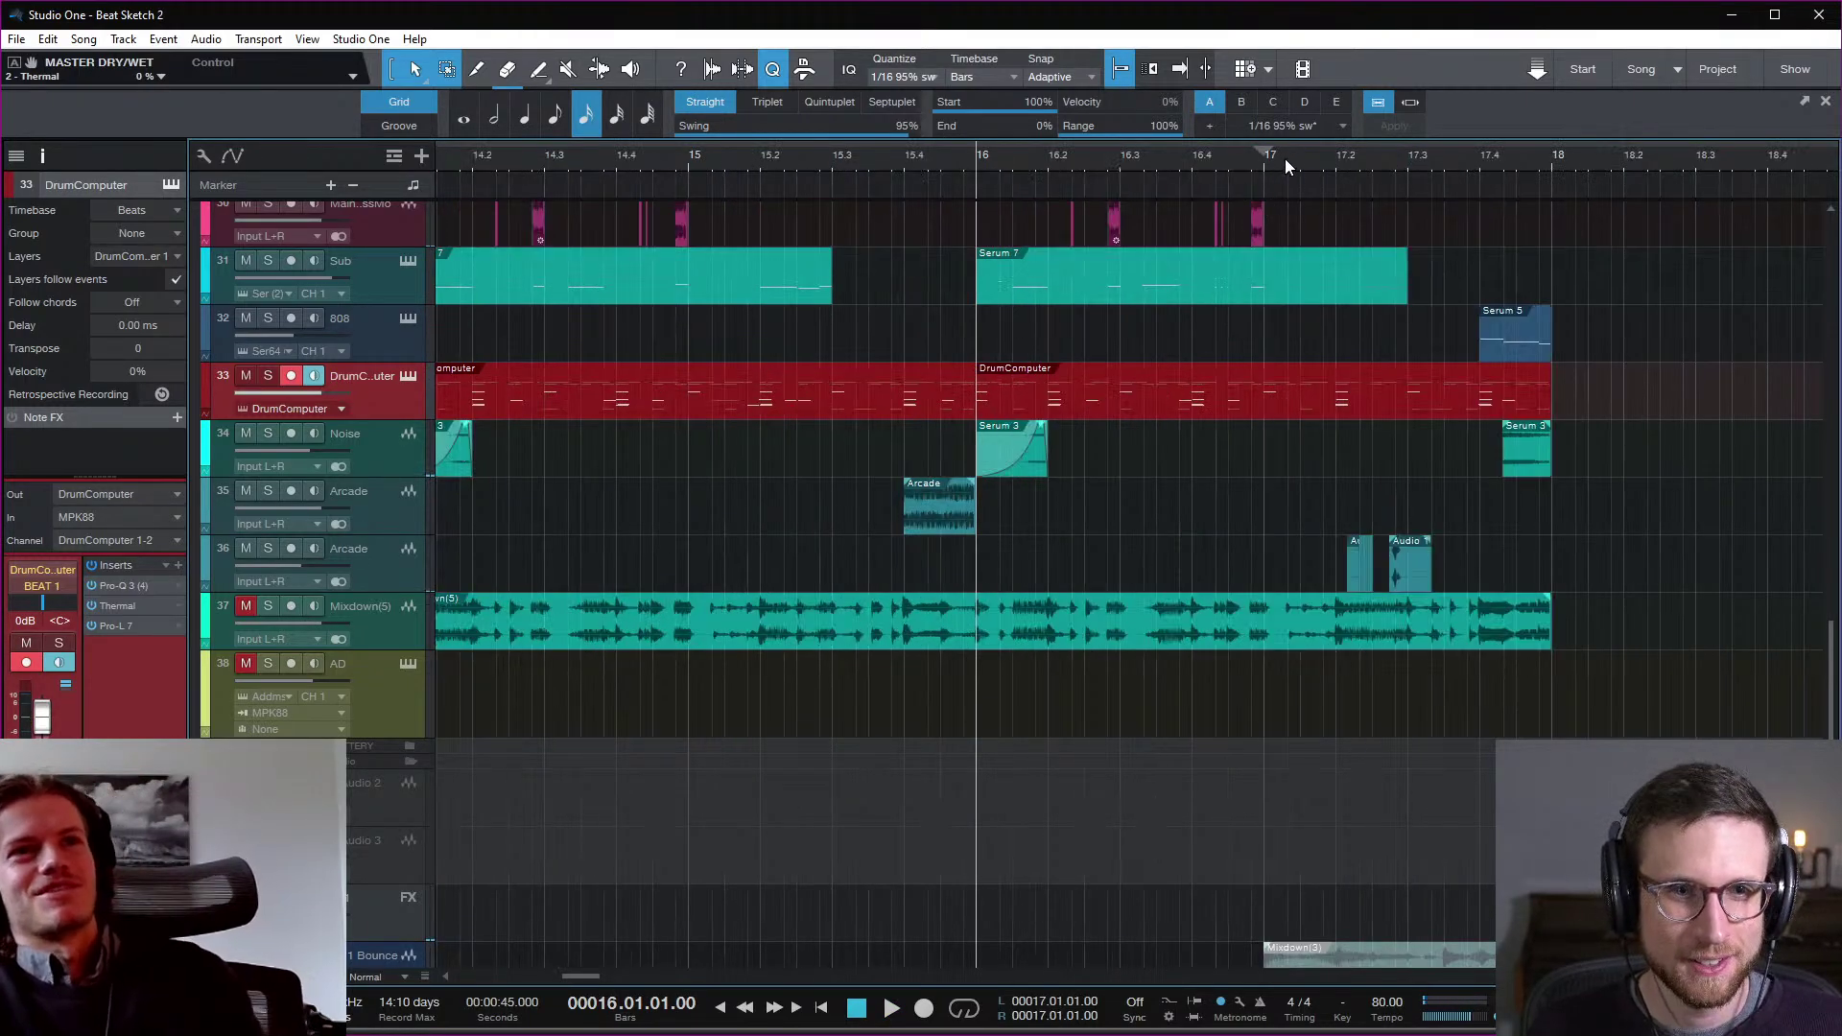
pyautogui.click(1291, 162)
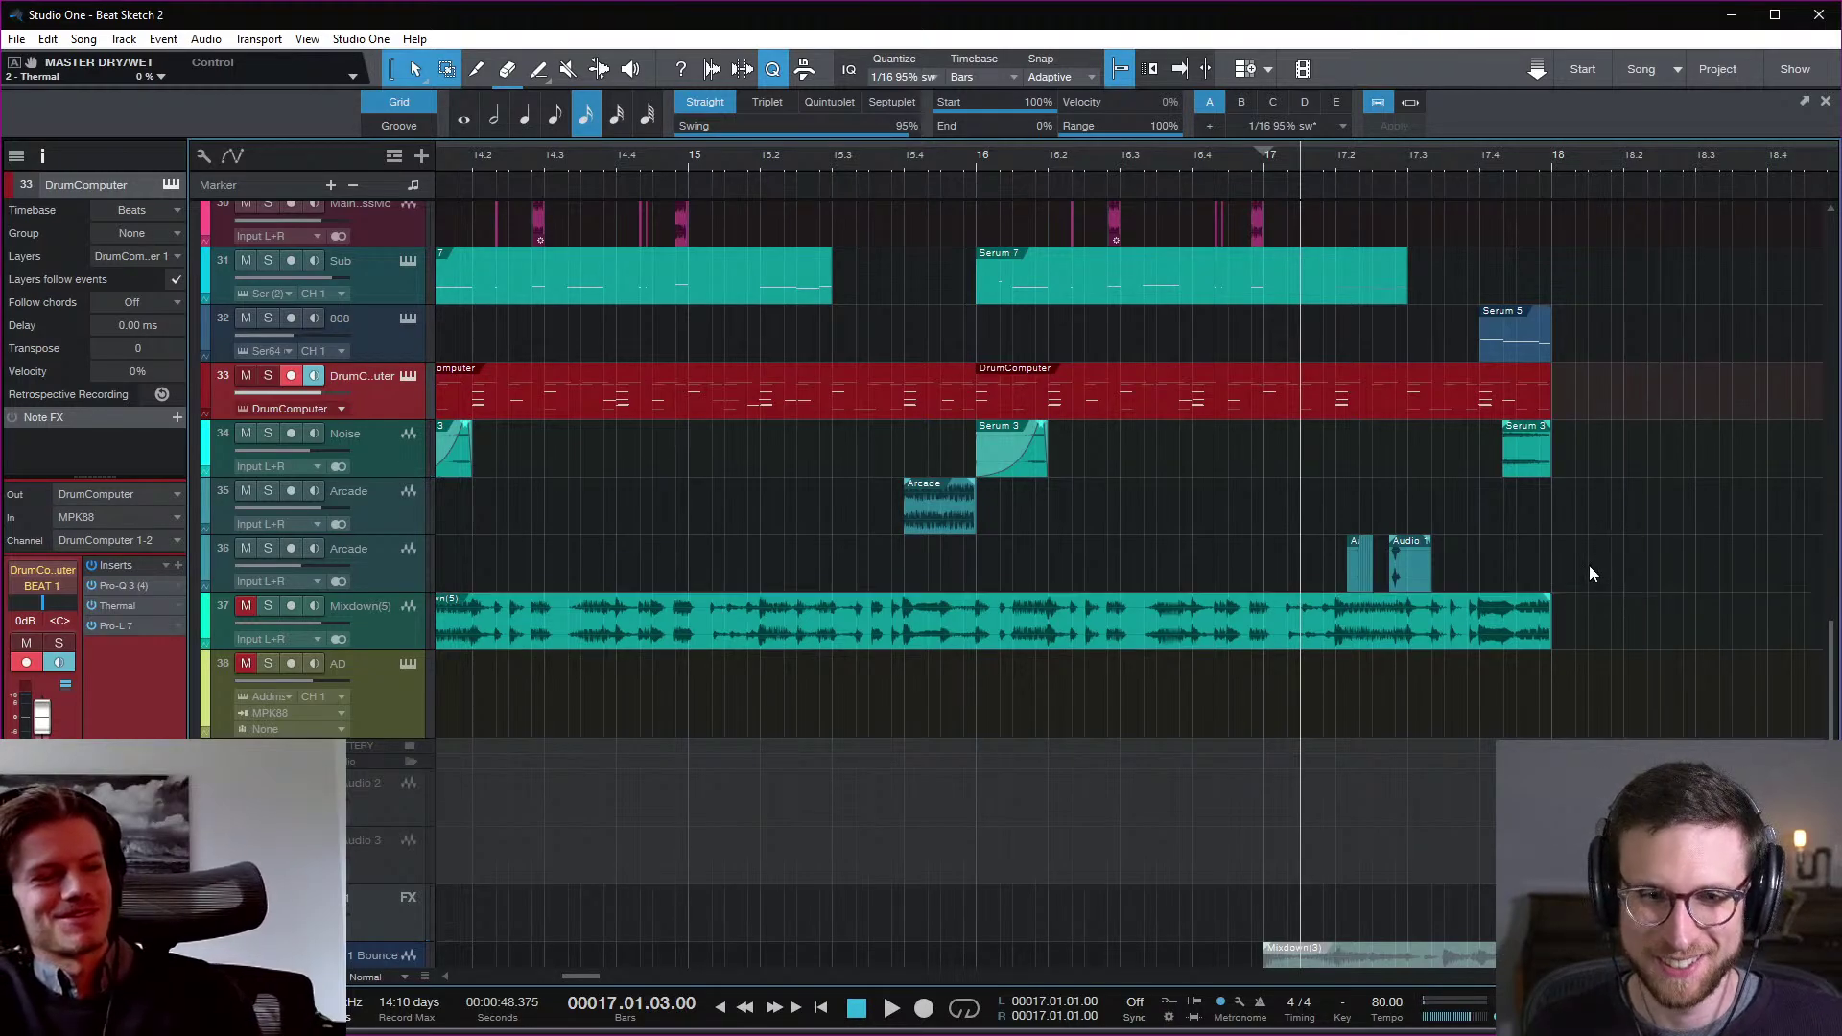
pyautogui.press('space')
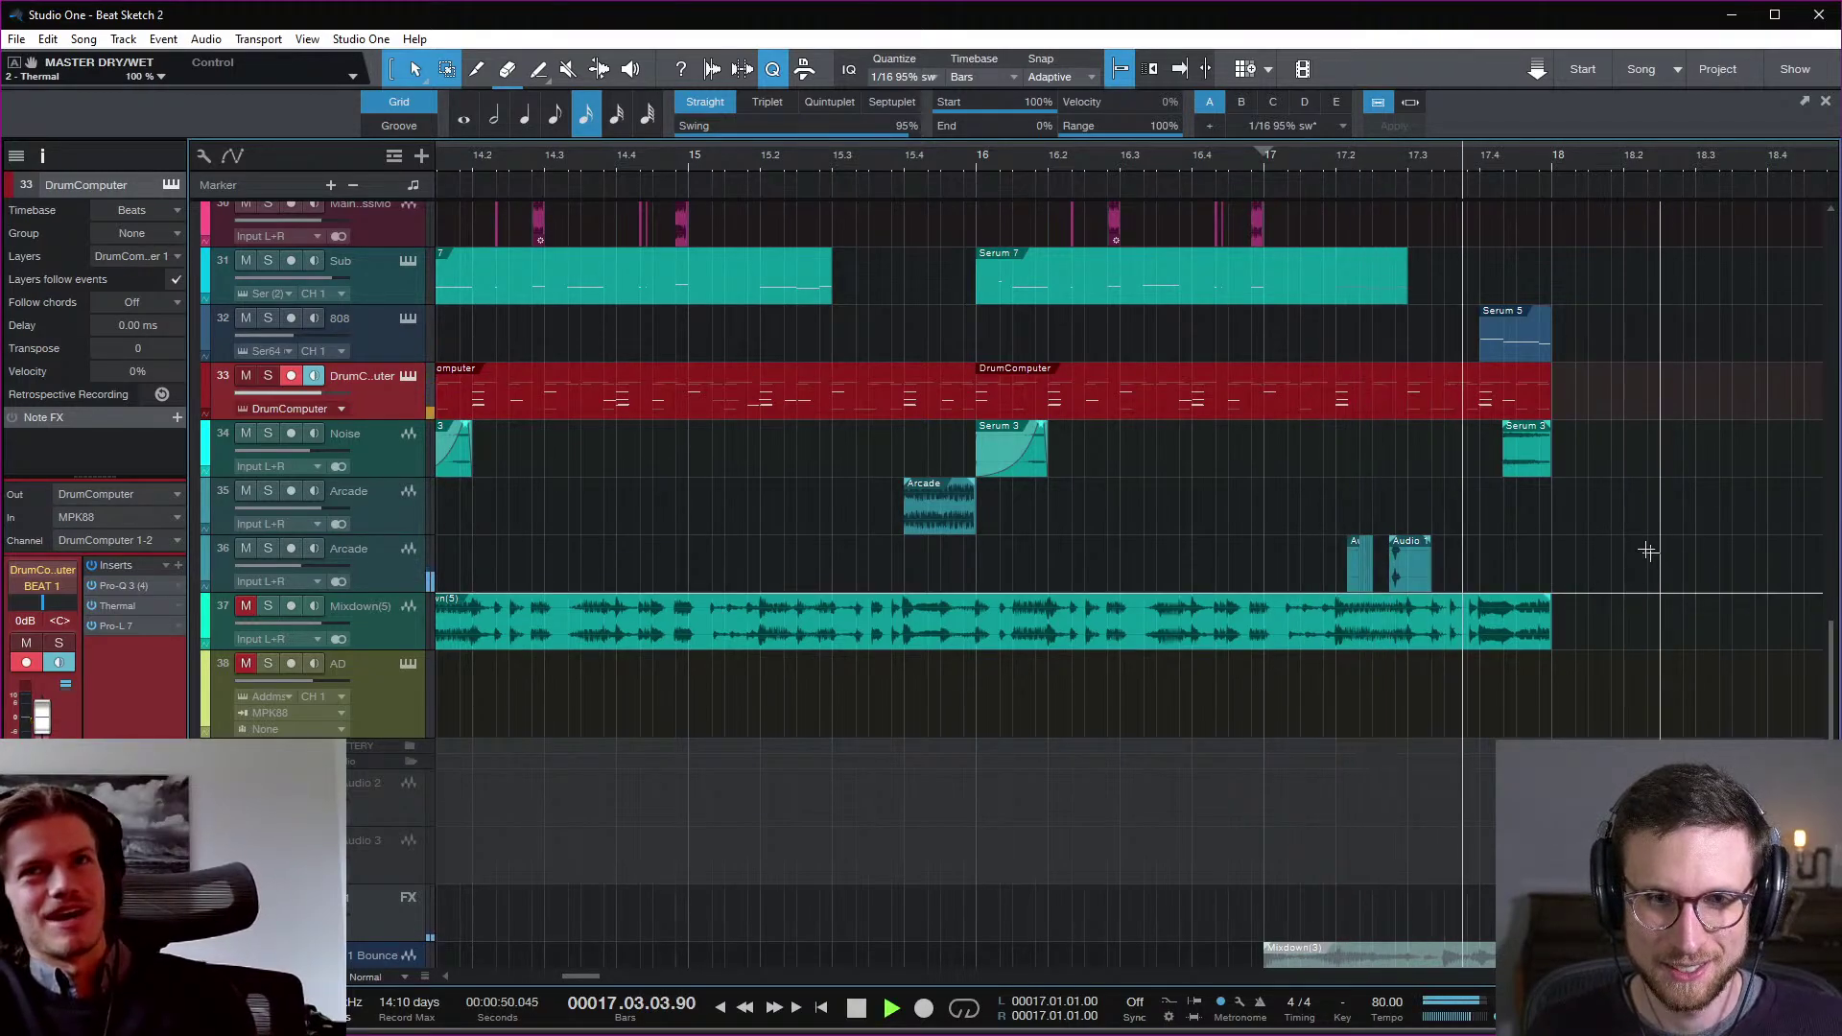
pyautogui.press('space')
# Step: Mute the BigHat note at 17.3 in the last DrumComputer part, play the ending to check it and close the editor
pyautogui.doubleClick(1426, 411)
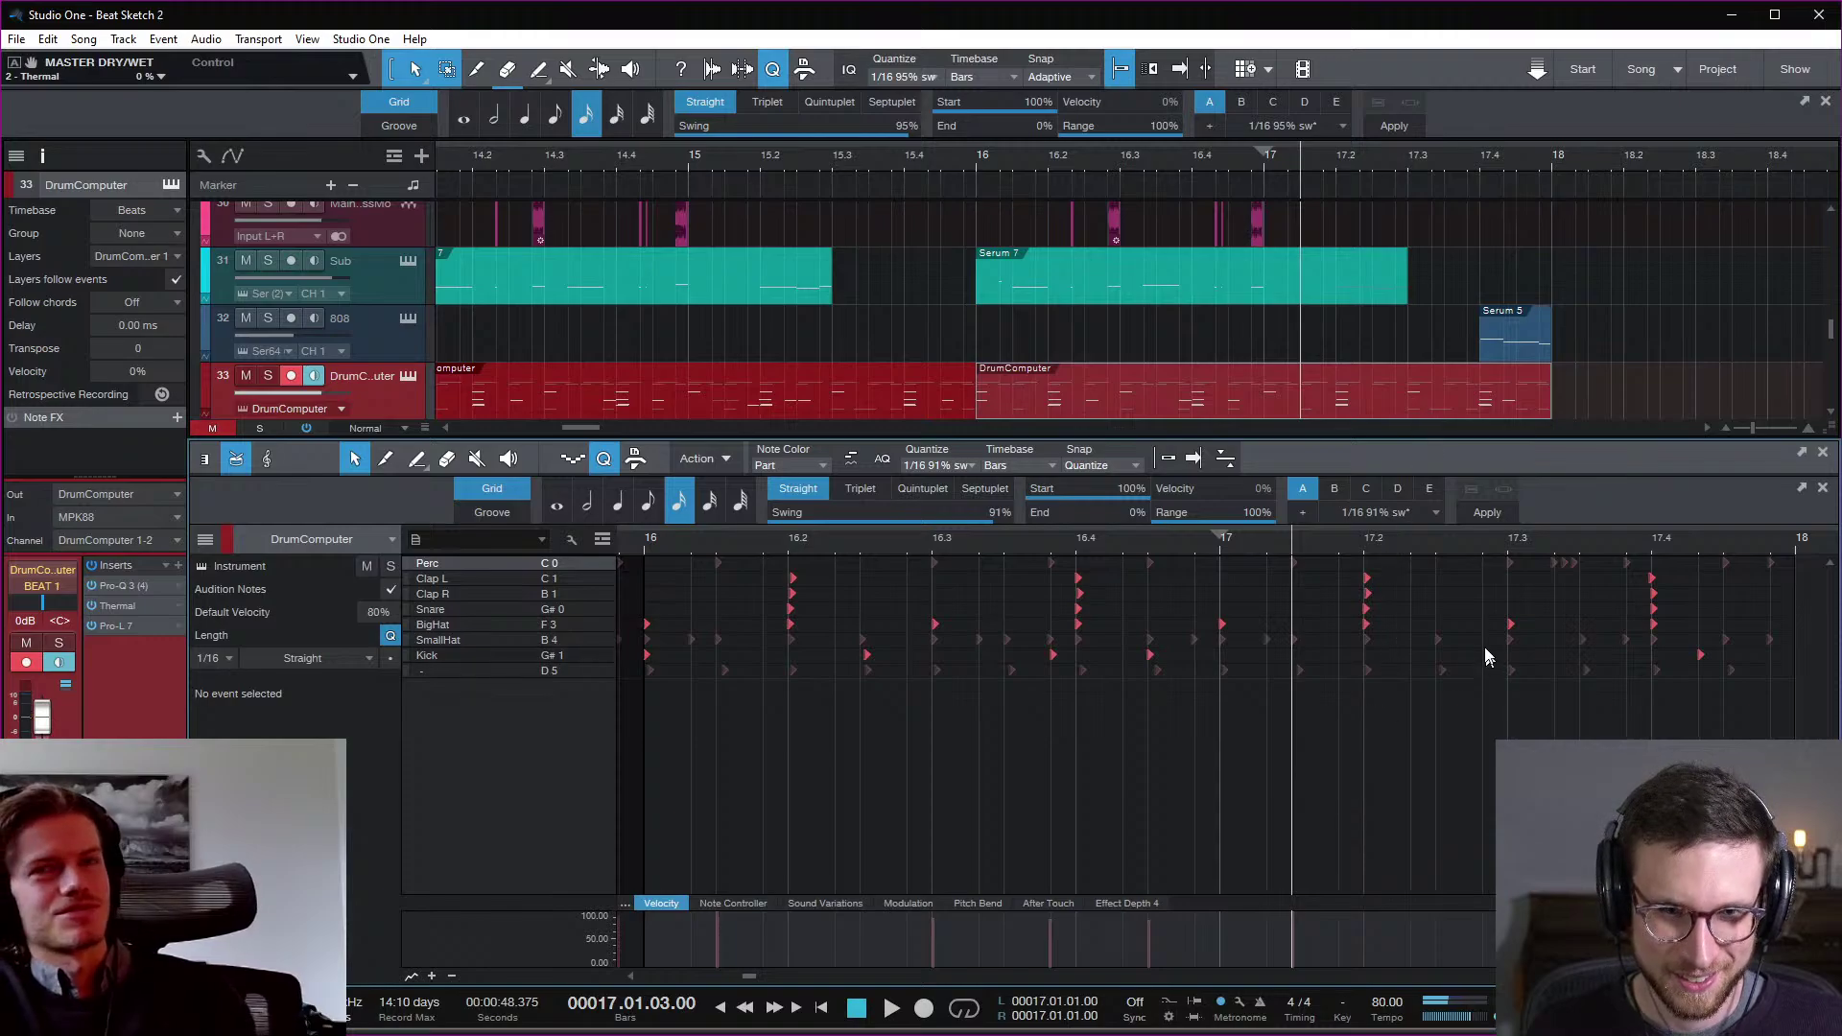
pyautogui.moveTo(1482, 607); pyautogui.dragTo(1556, 621)
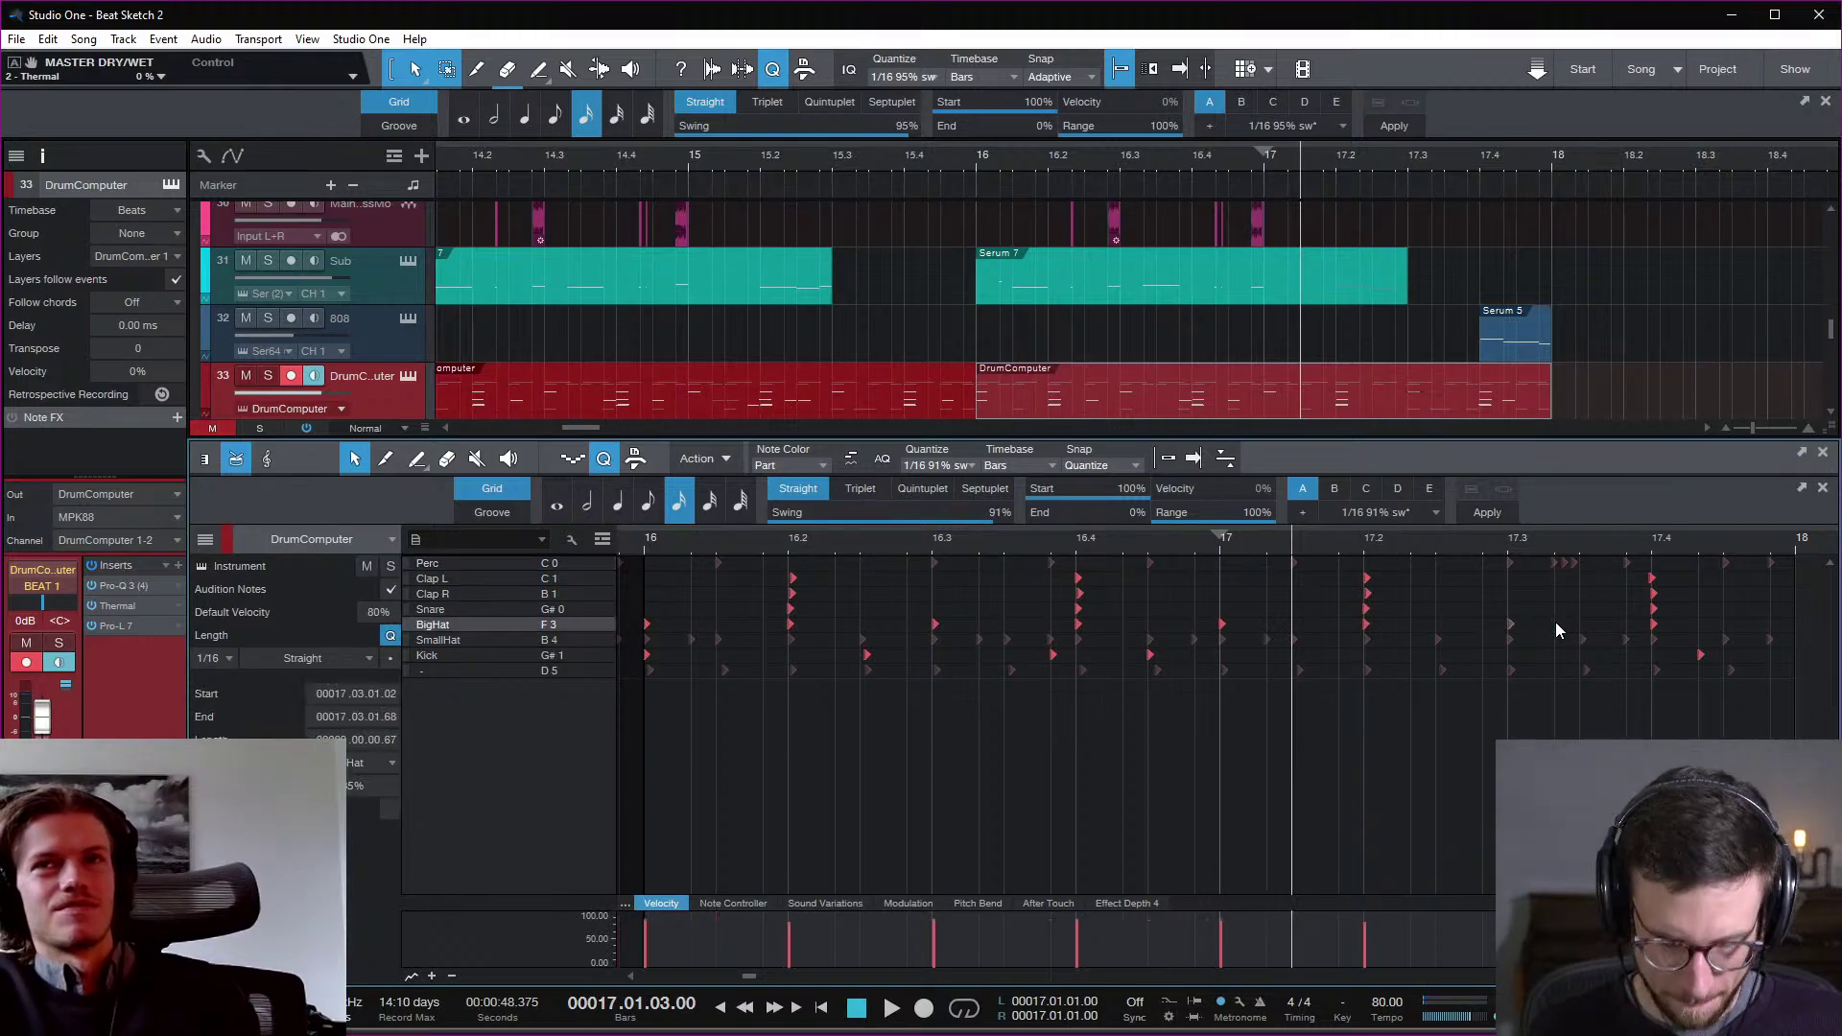
pyautogui.press('space')
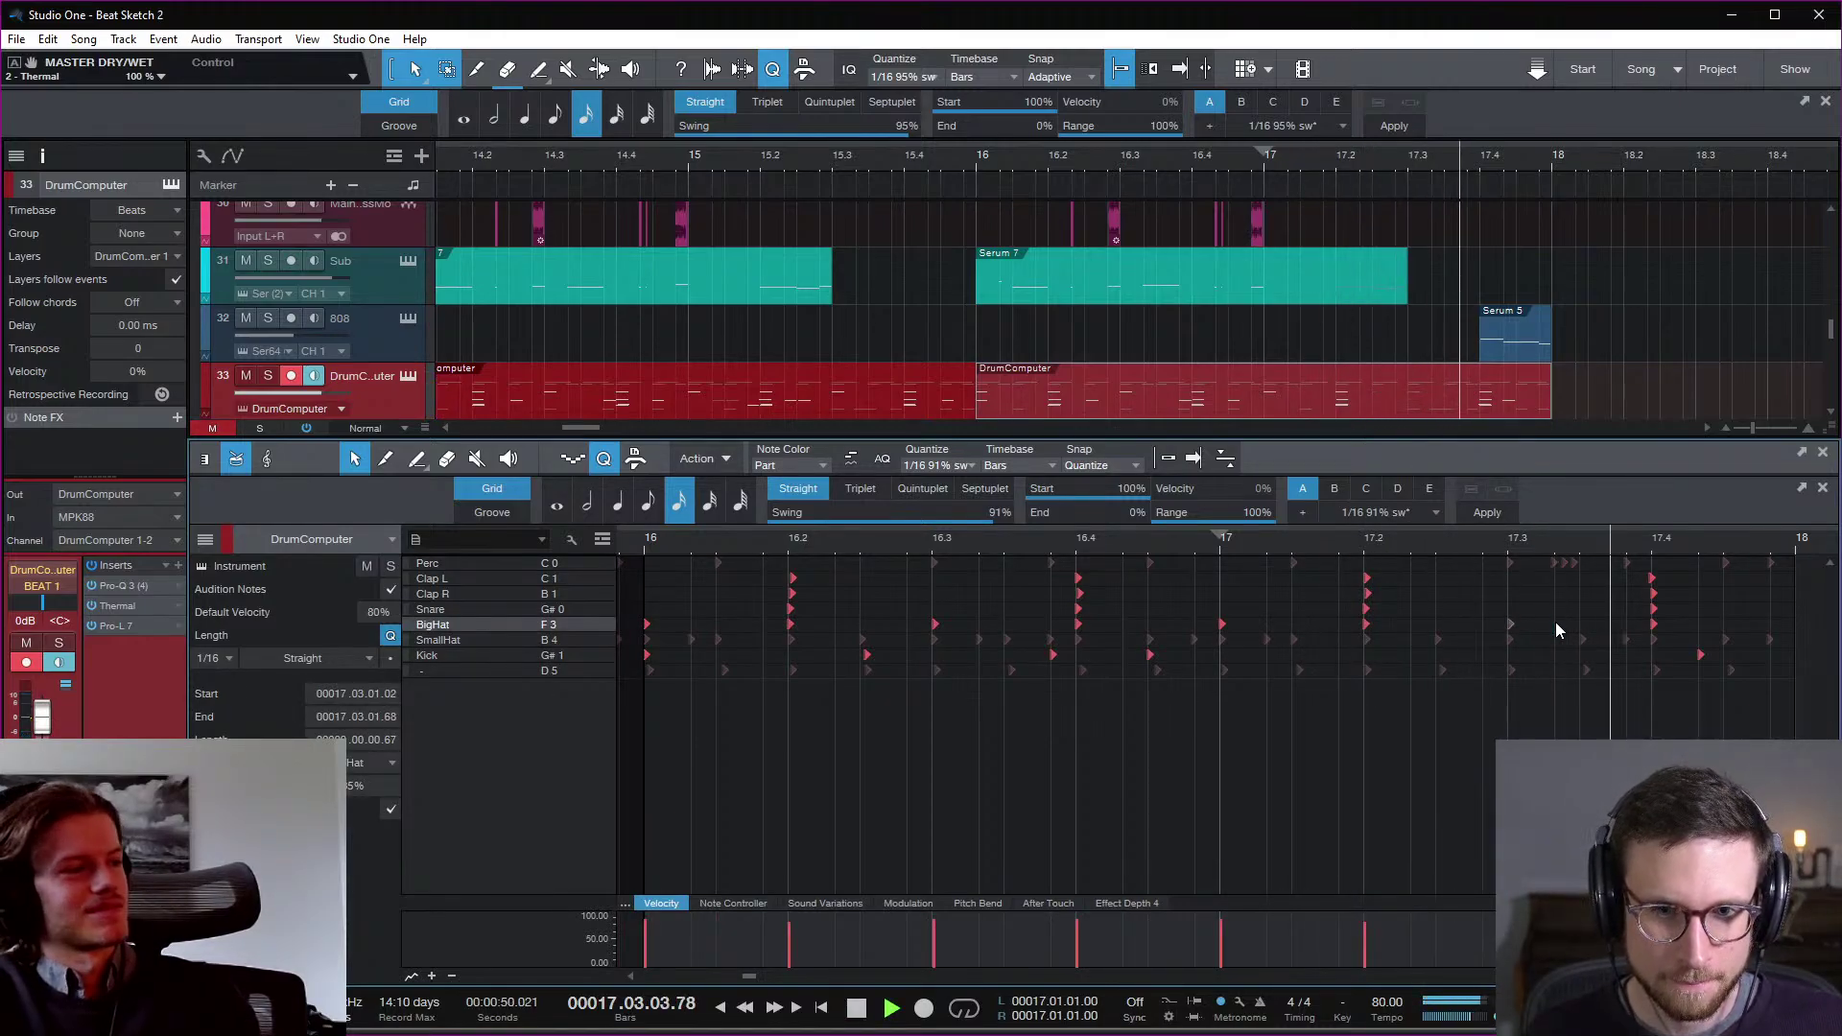
pyautogui.press('space')
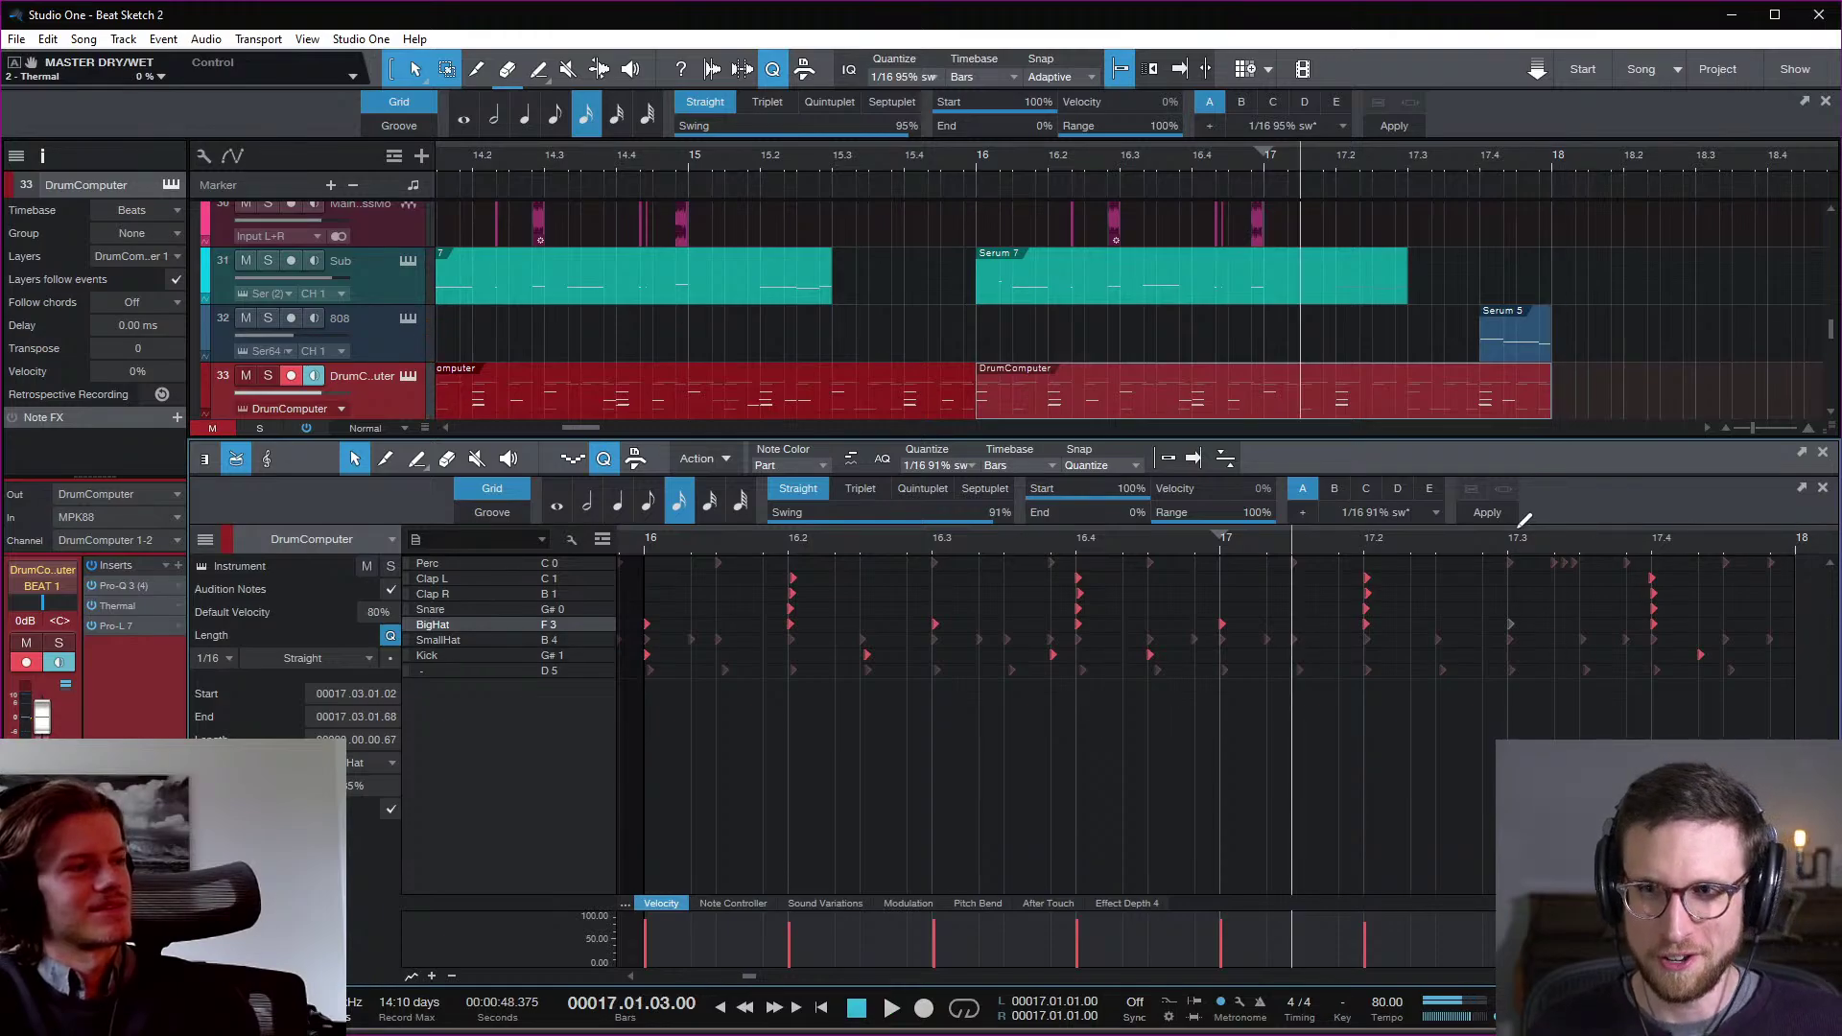
pyautogui.press('F2')
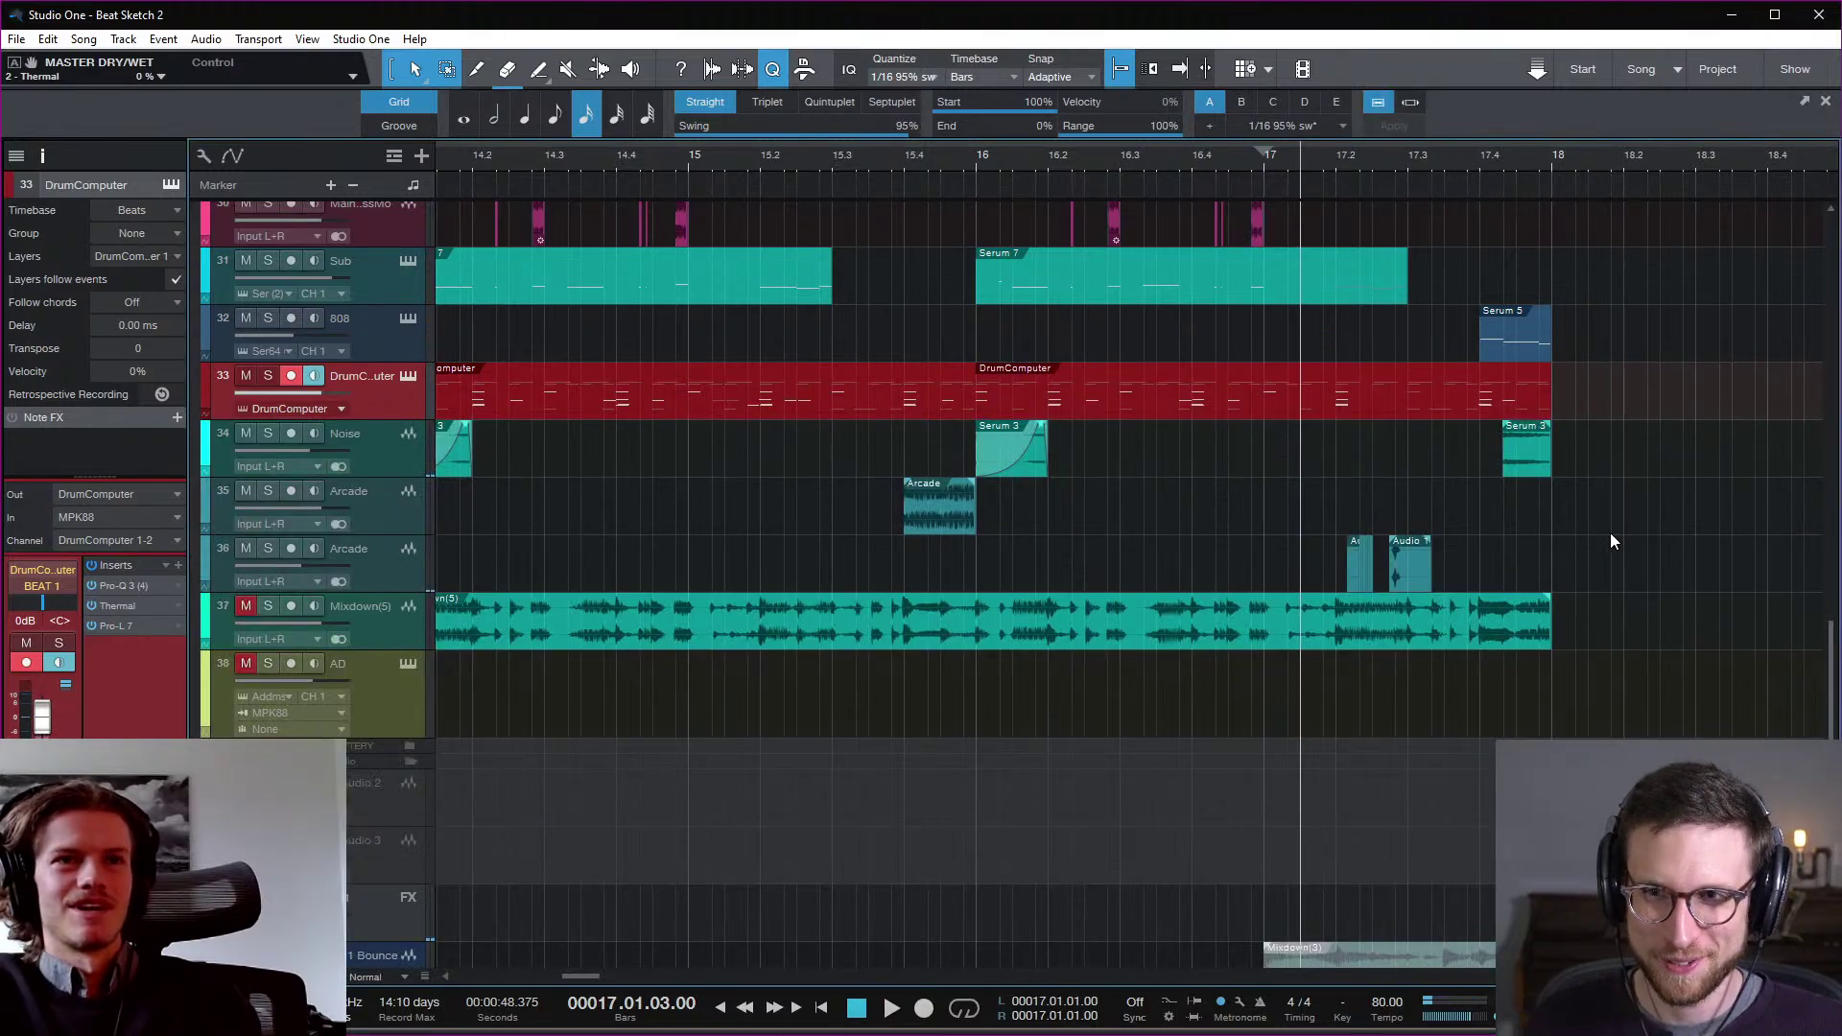
# Step: Play the ending from 17.1.3 once more and save the song
pyautogui.press('w')
pyautogui.scroll(3, 1412, 570)
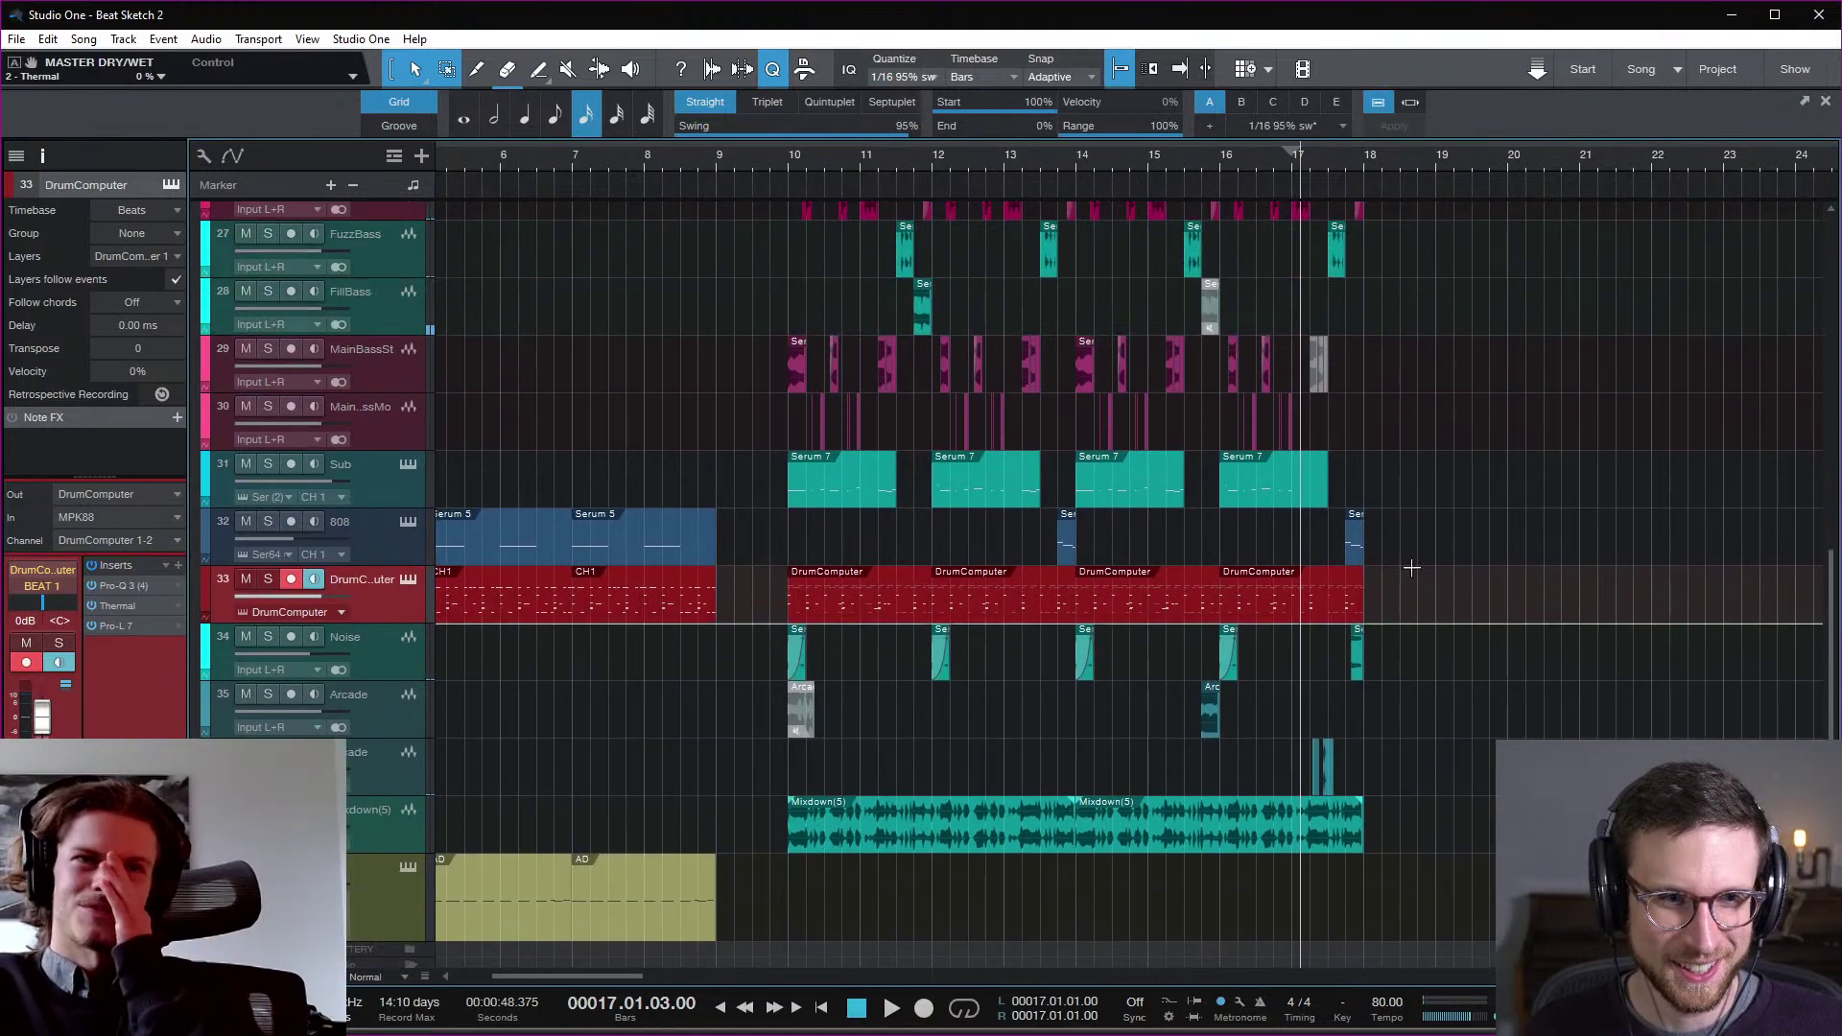
pyautogui.scroll(3, 1412, 570)
pyautogui.scroll(-4, 1407, 608)
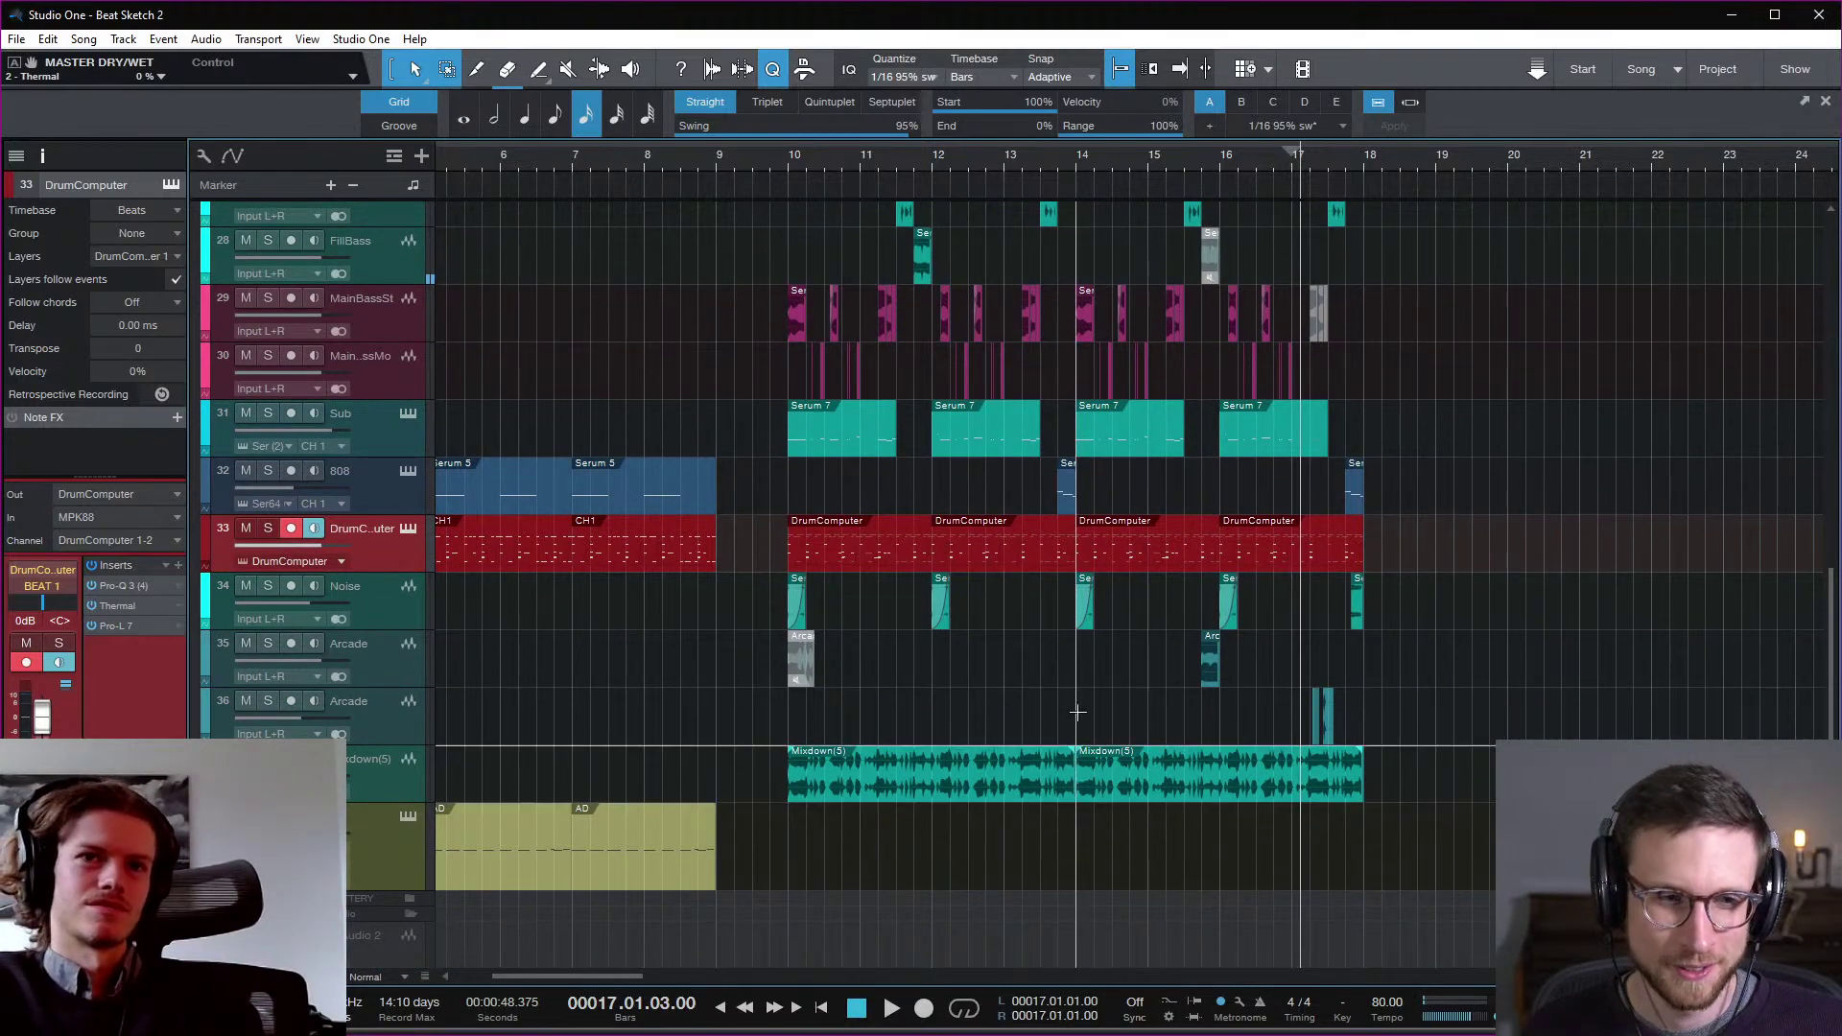
pyautogui.press('space')
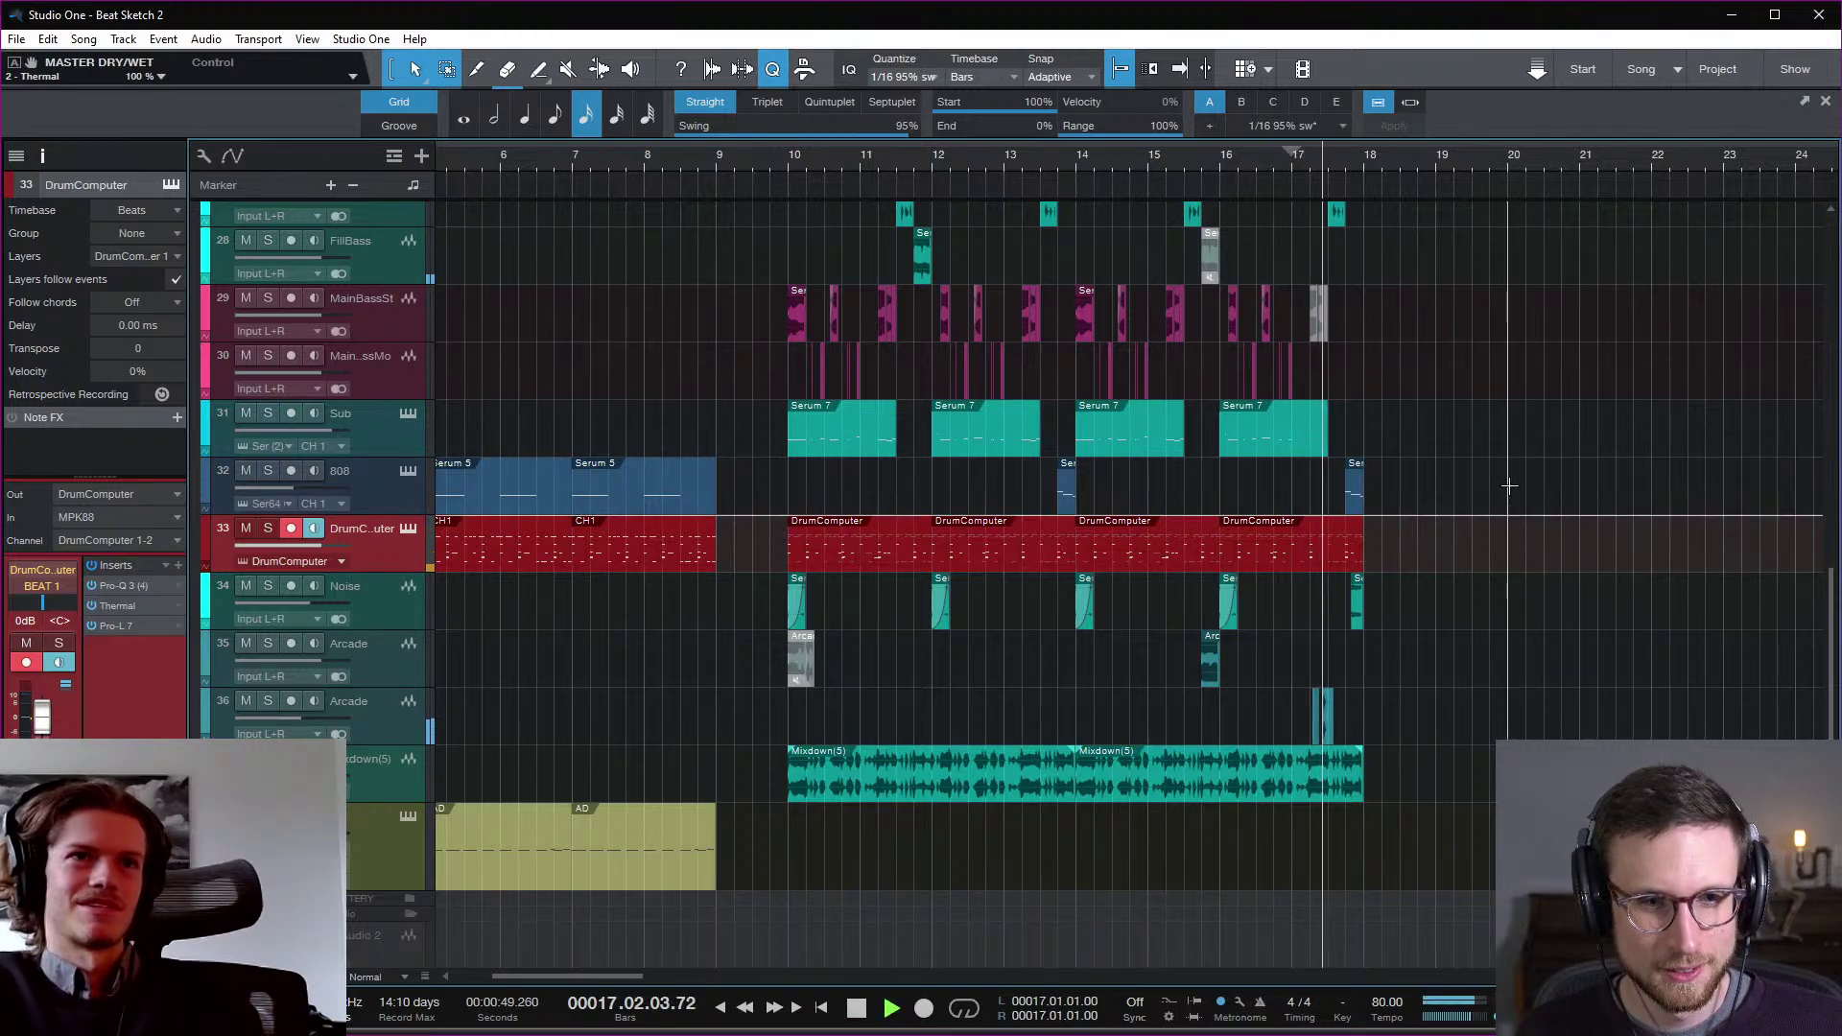
pyautogui.press('space')
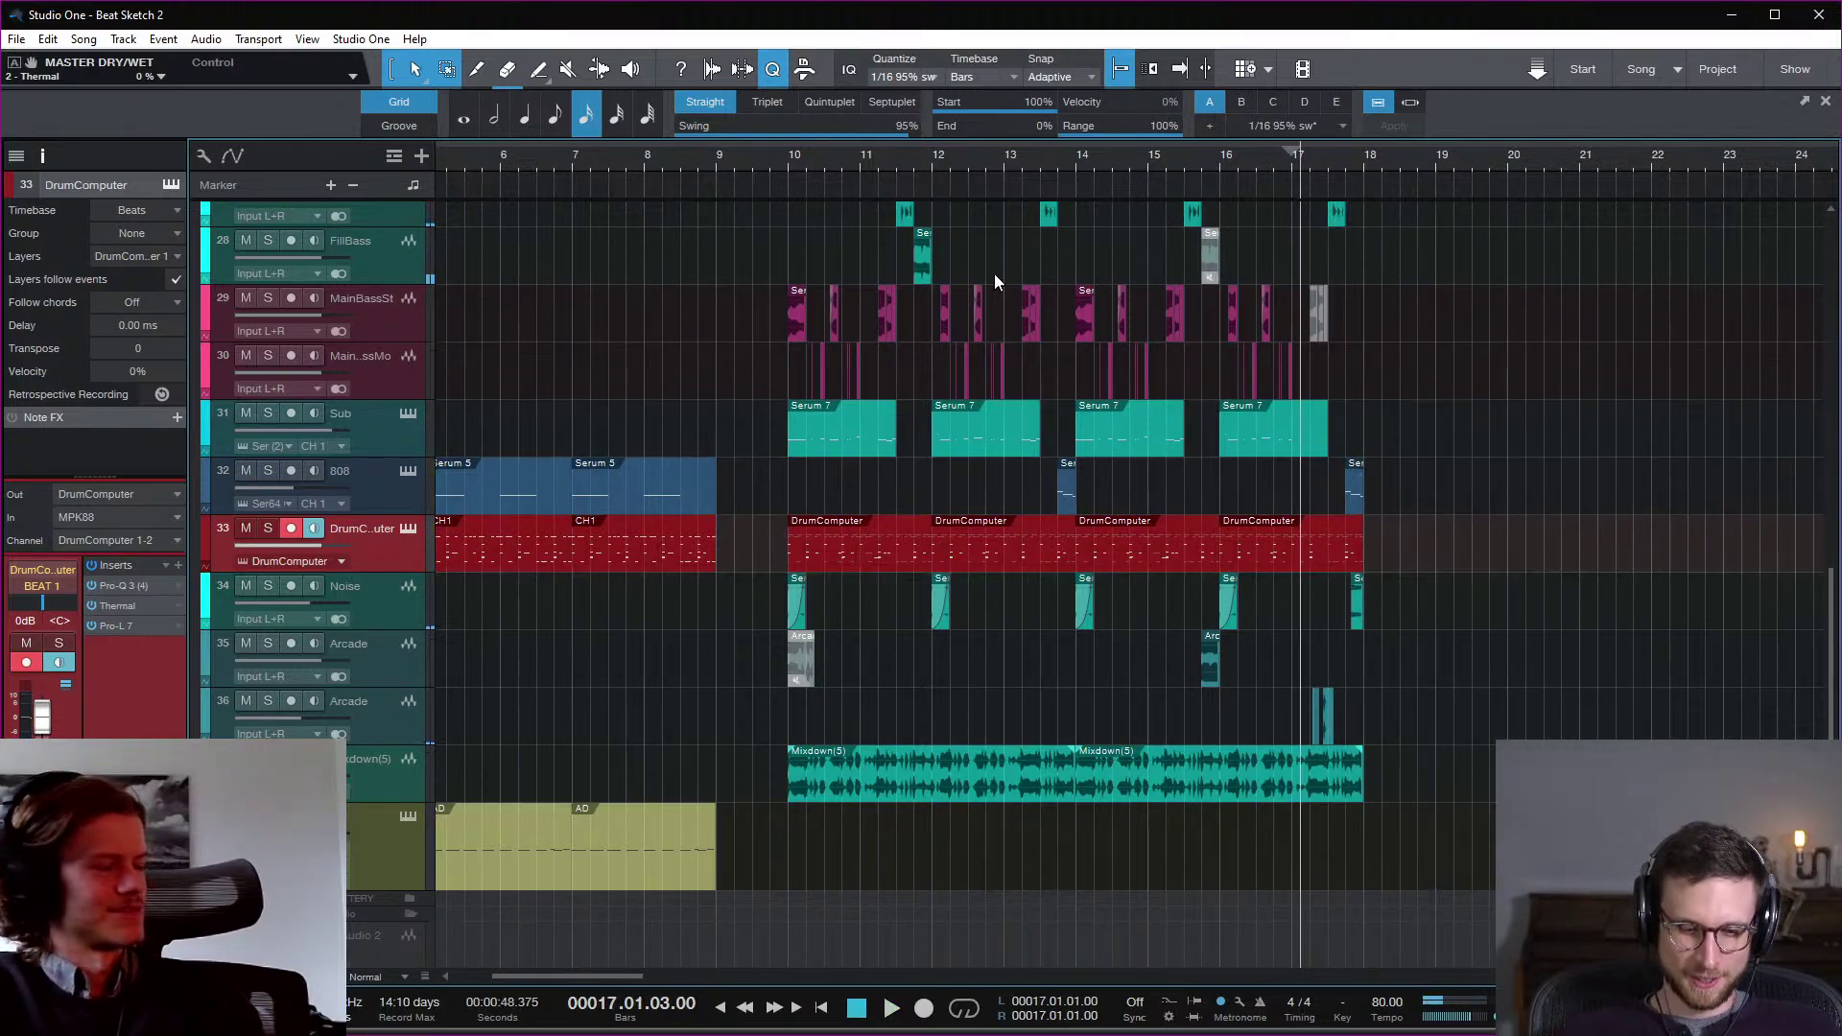
pyautogui.hotkey('ctrl', 's')
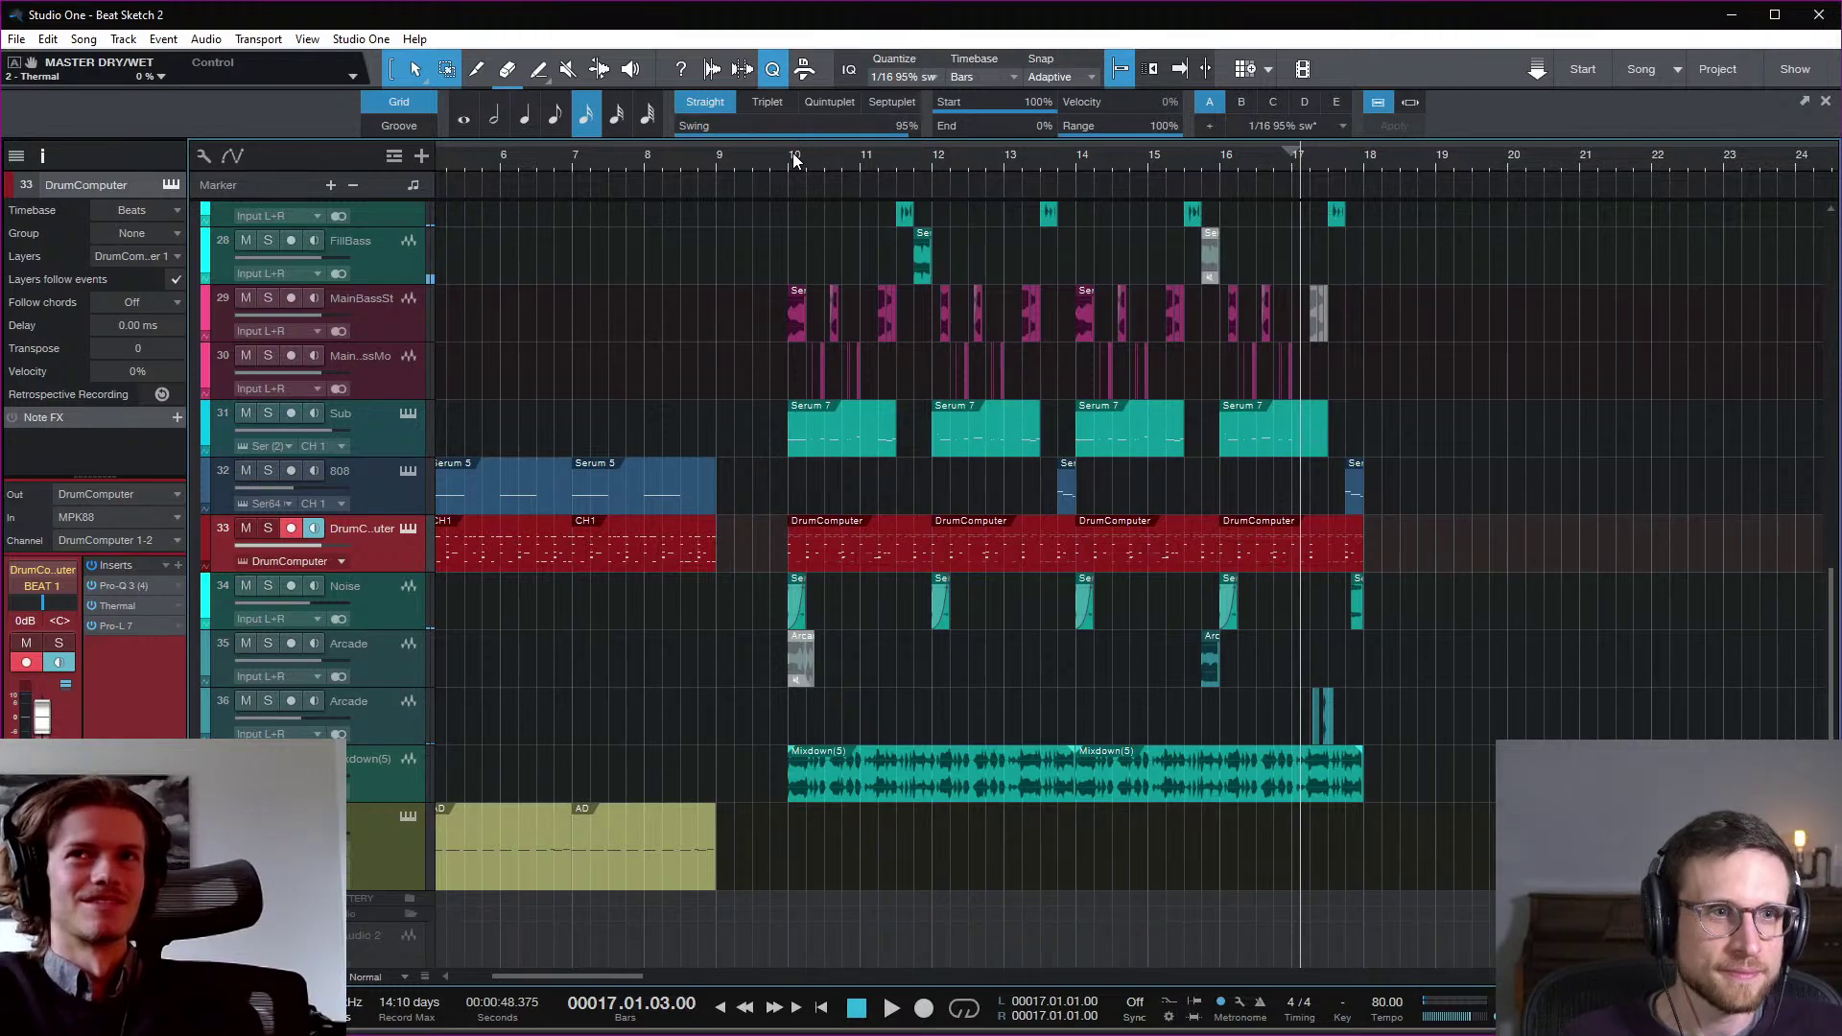
# Step: Enable the disabled Audio 2 track and arm it for recording
pyautogui.click(789, 157)
pyautogui.scroll(-3, 1631, 564)
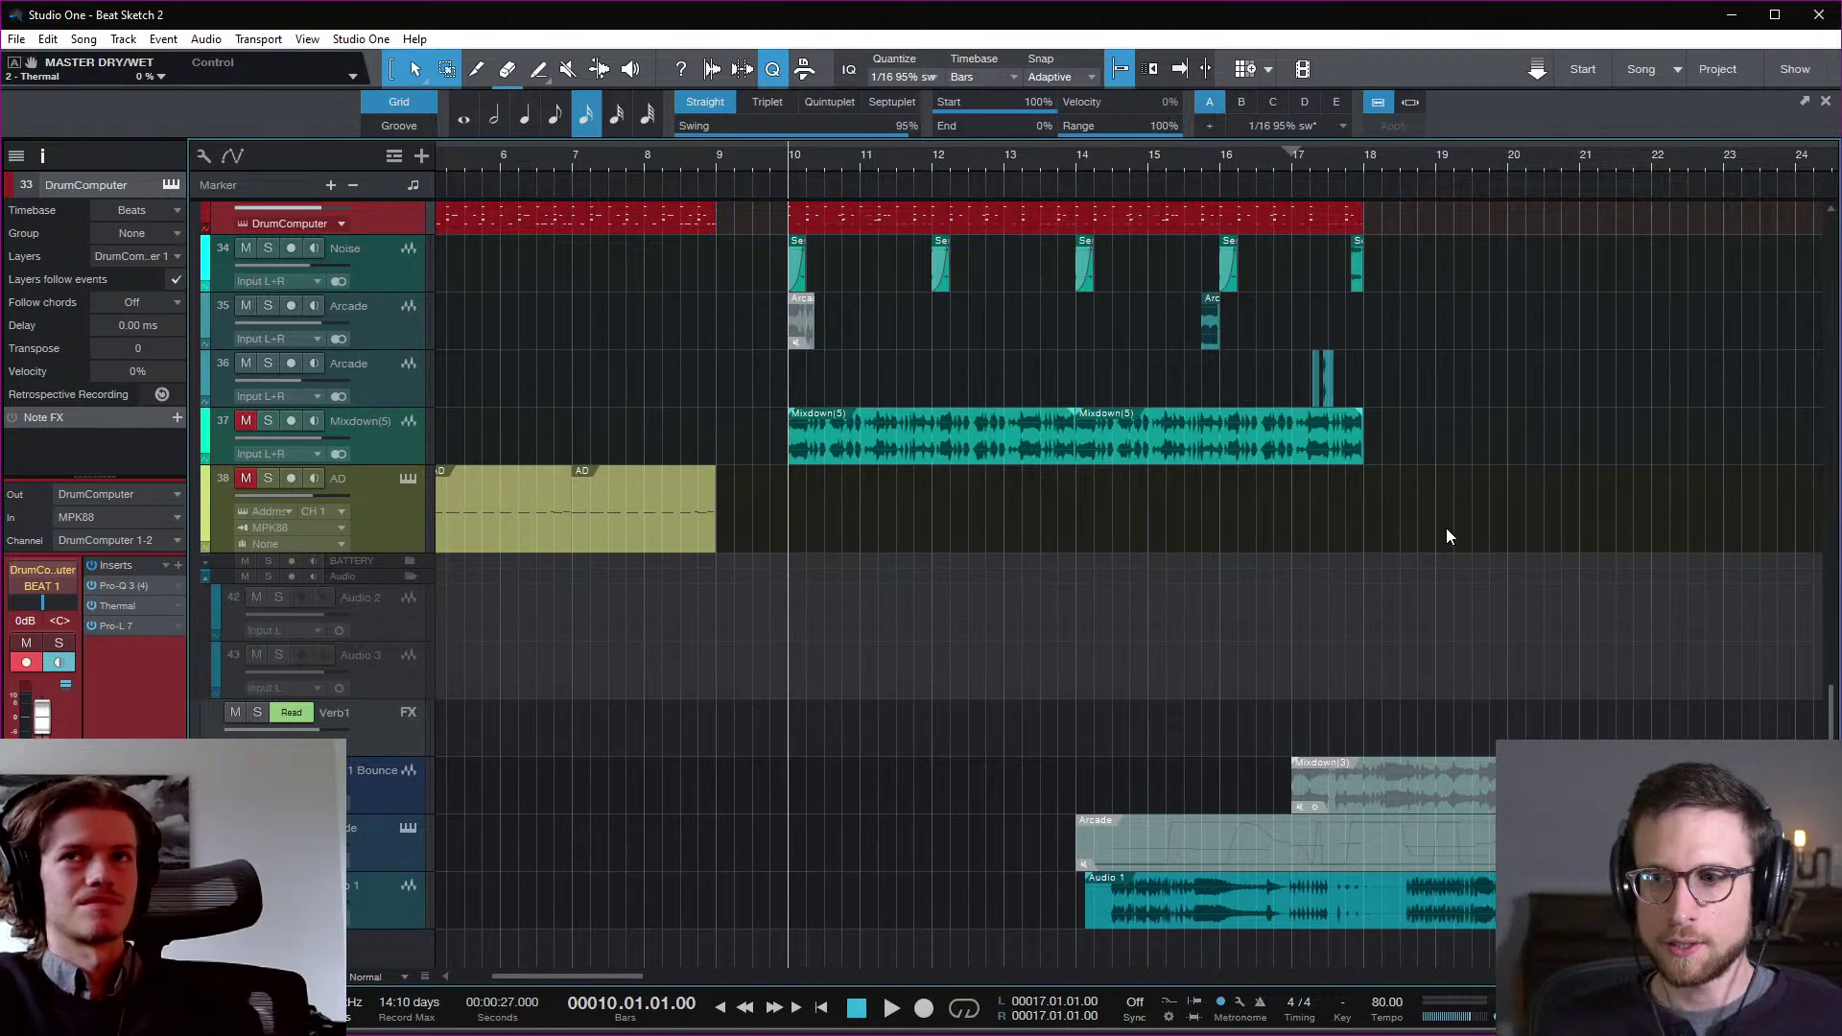
pyautogui.hscroll(1, 1447, 527)
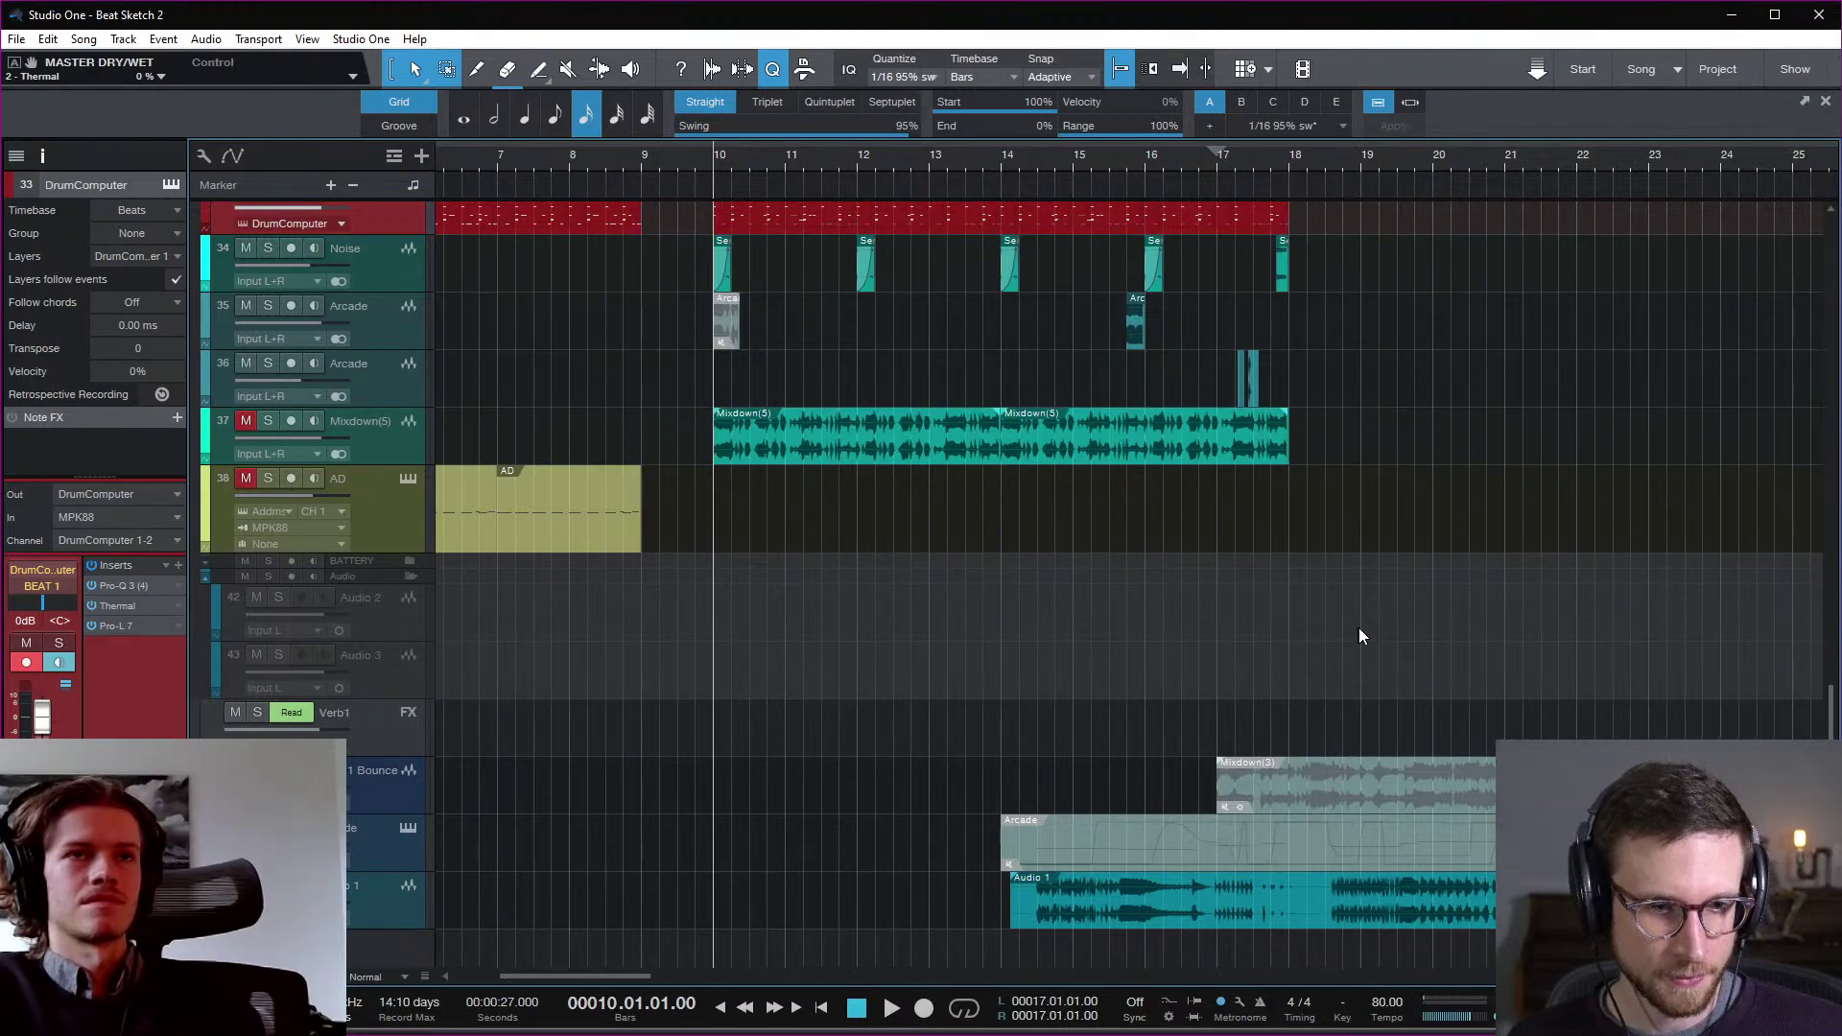
pyautogui.hscroll(5, 1359, 627)
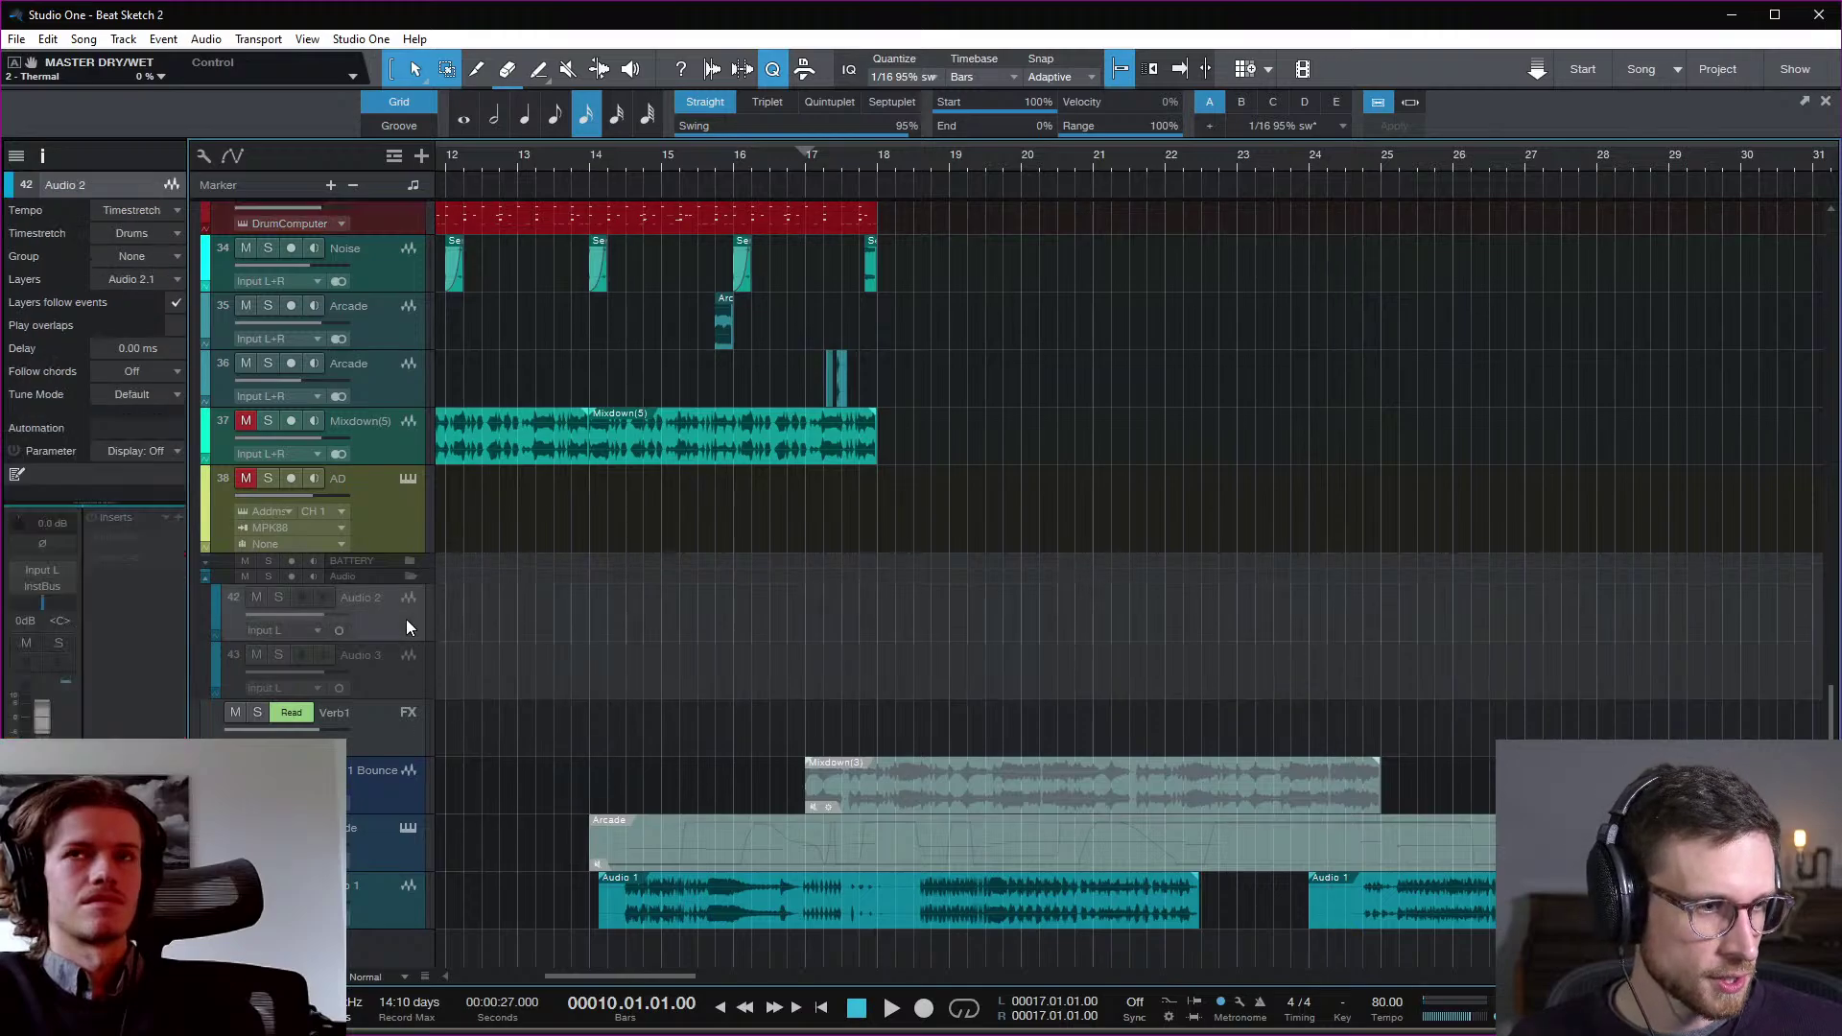
pyautogui.rightClick(406, 619)
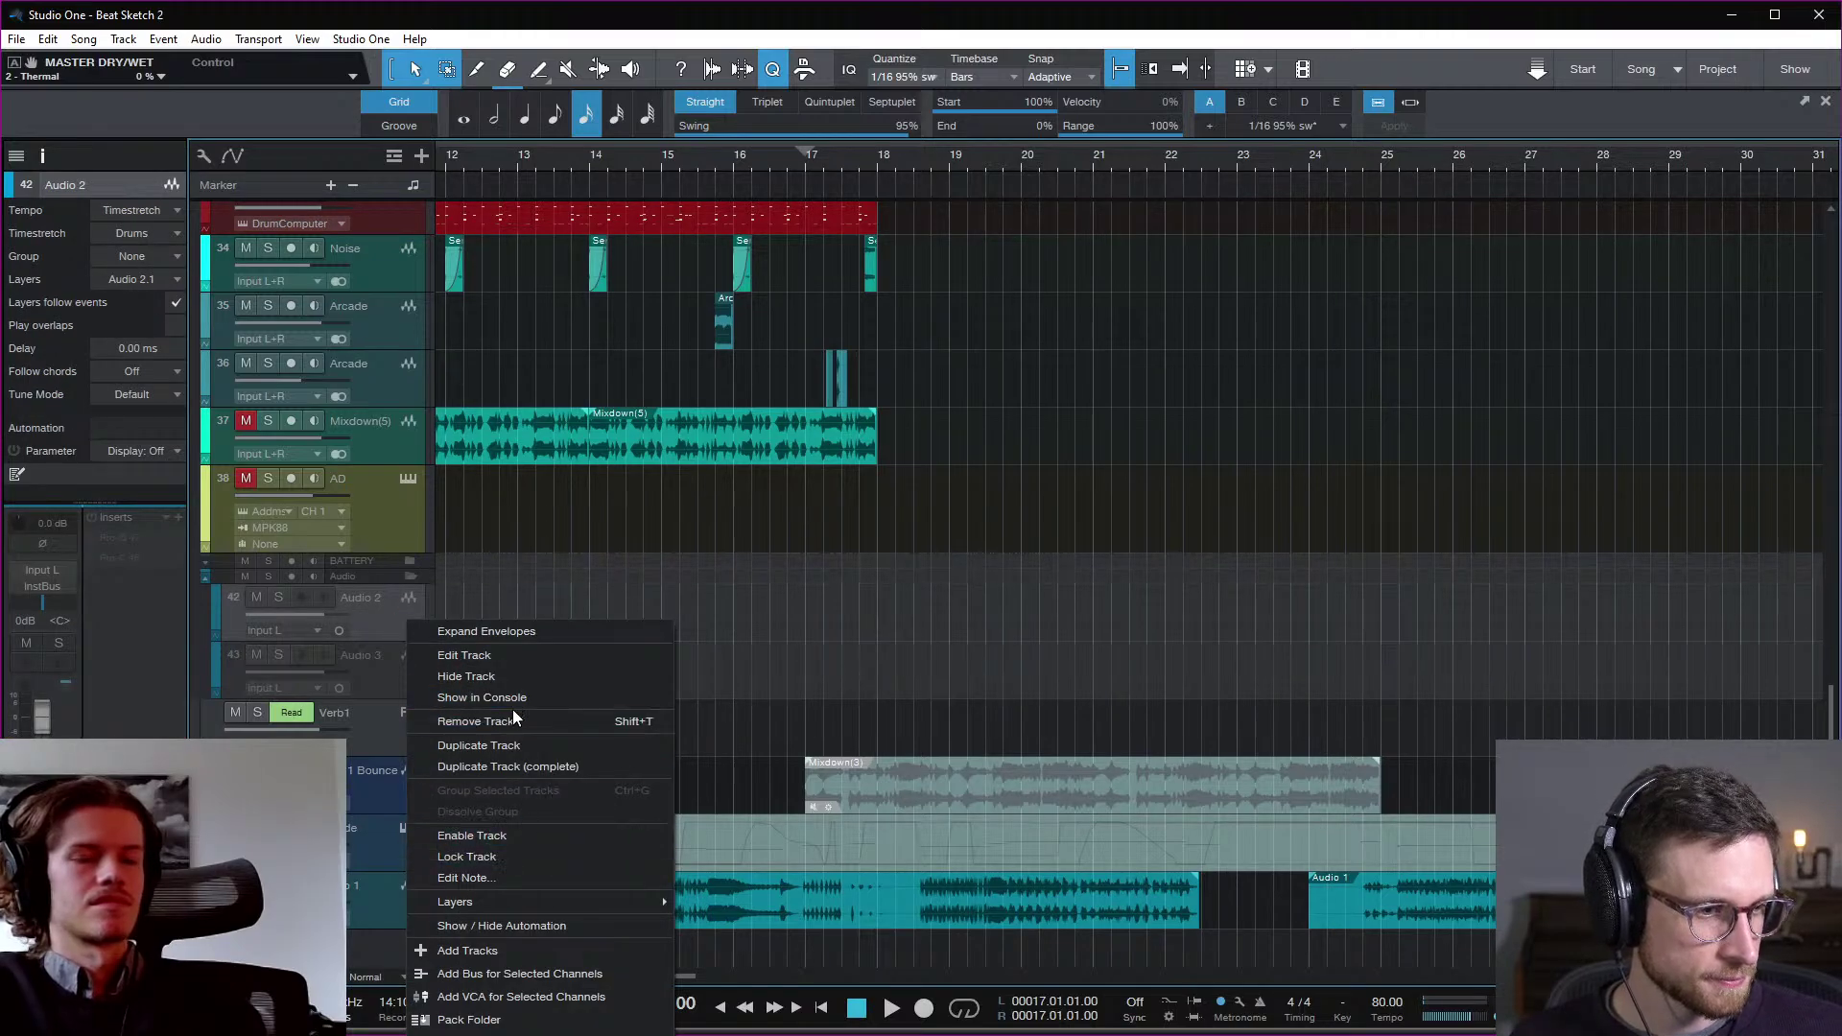
pyautogui.click(545, 835)
pyautogui.click(297, 598)
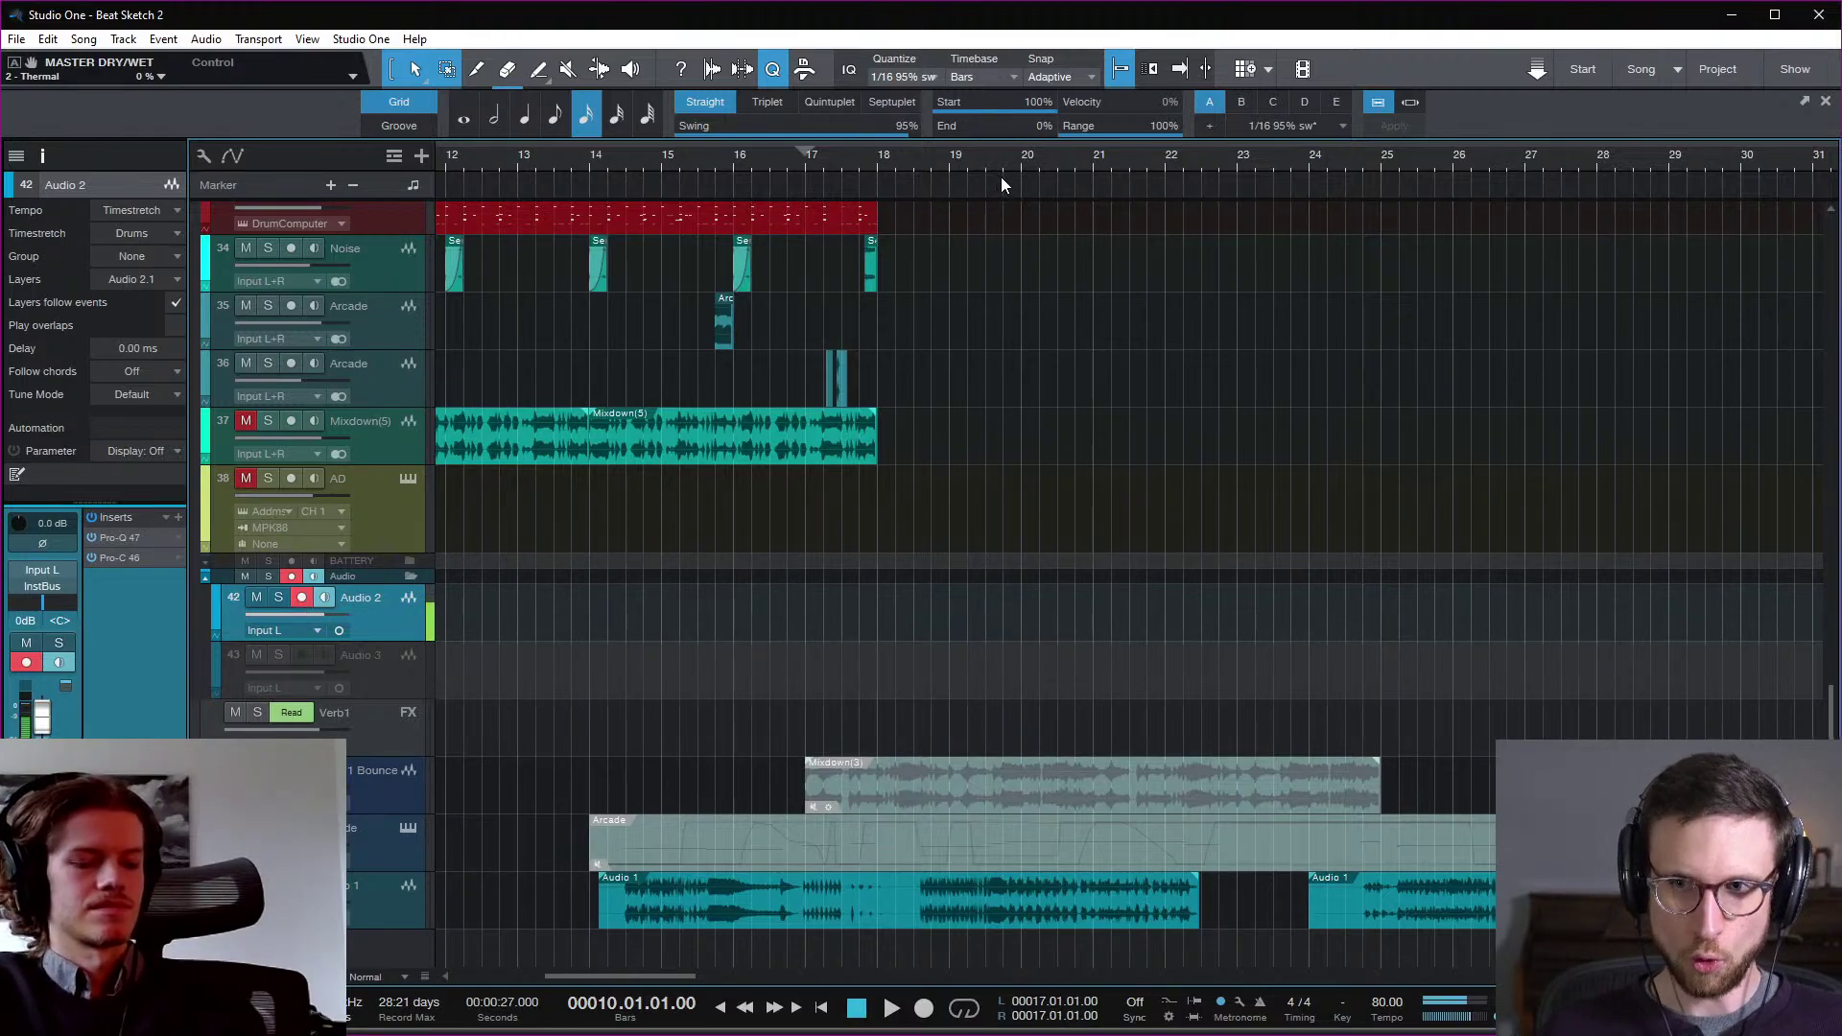
# Step: Record a first take on Audio 2 from bar 19 to about bar 21, with the 808 track also armed
pyautogui.click(946, 157)
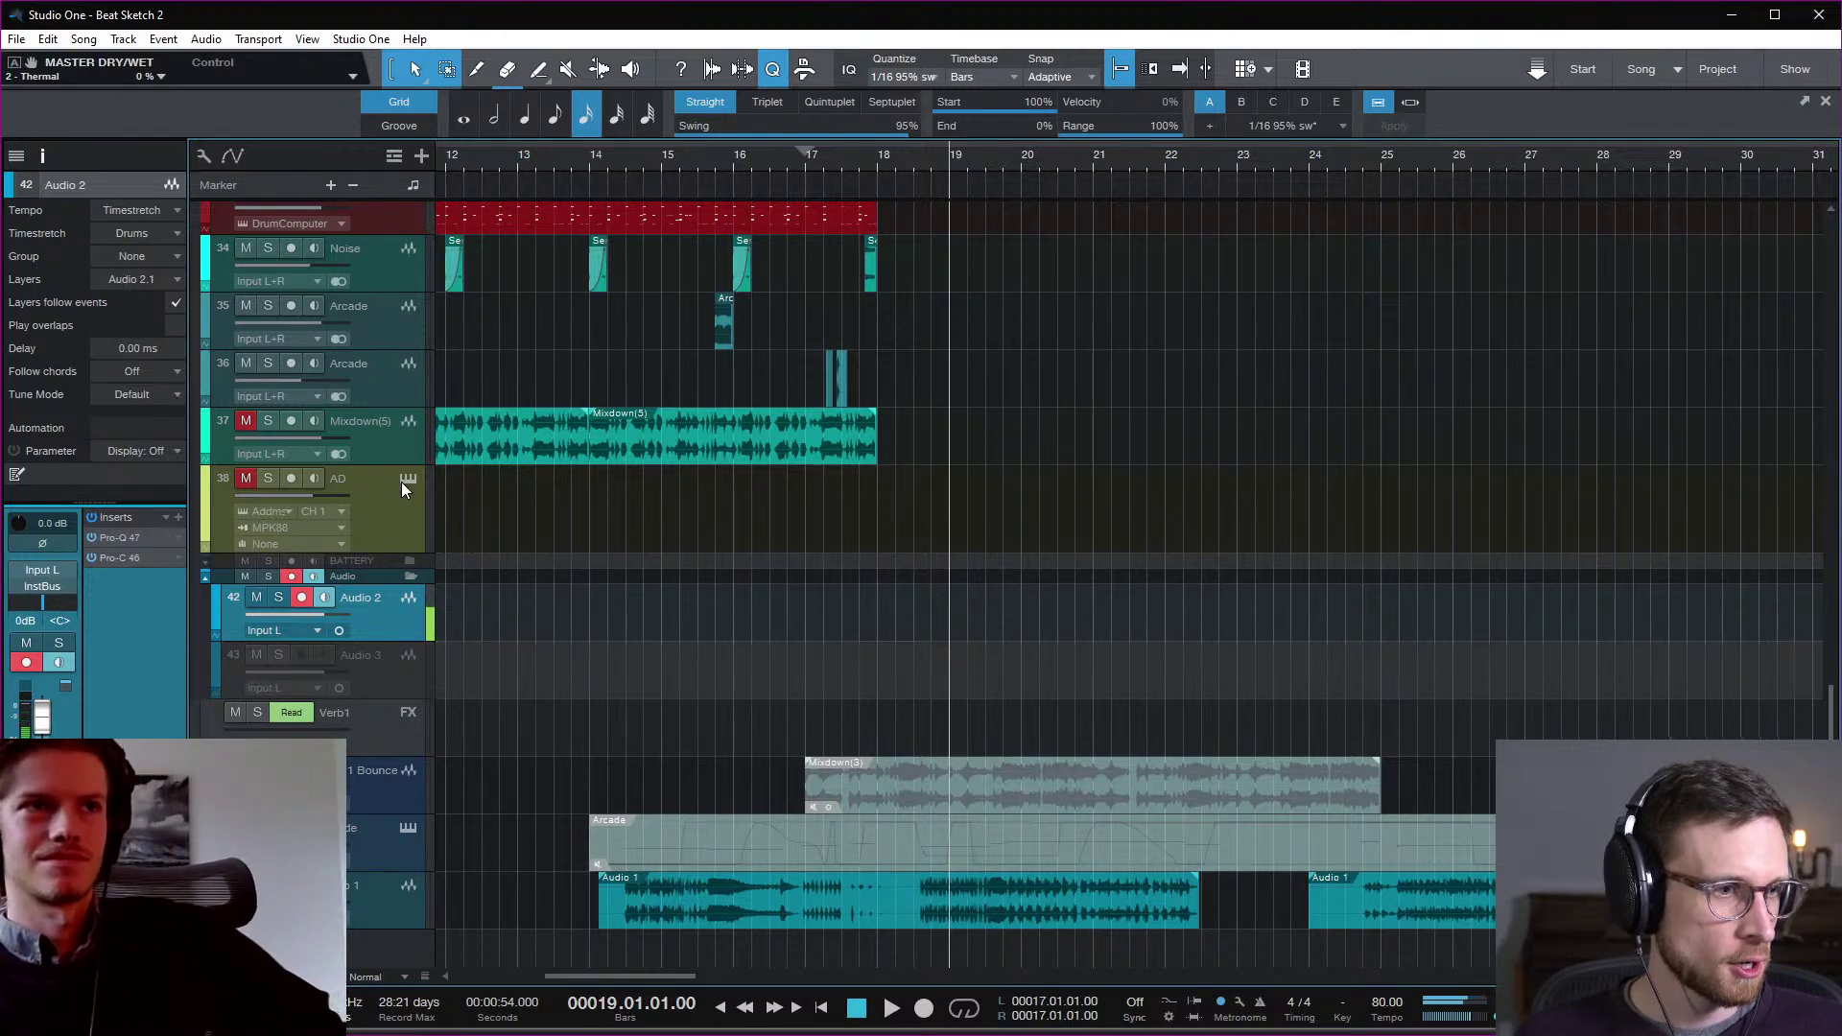
pyautogui.scroll(5, 374, 285)
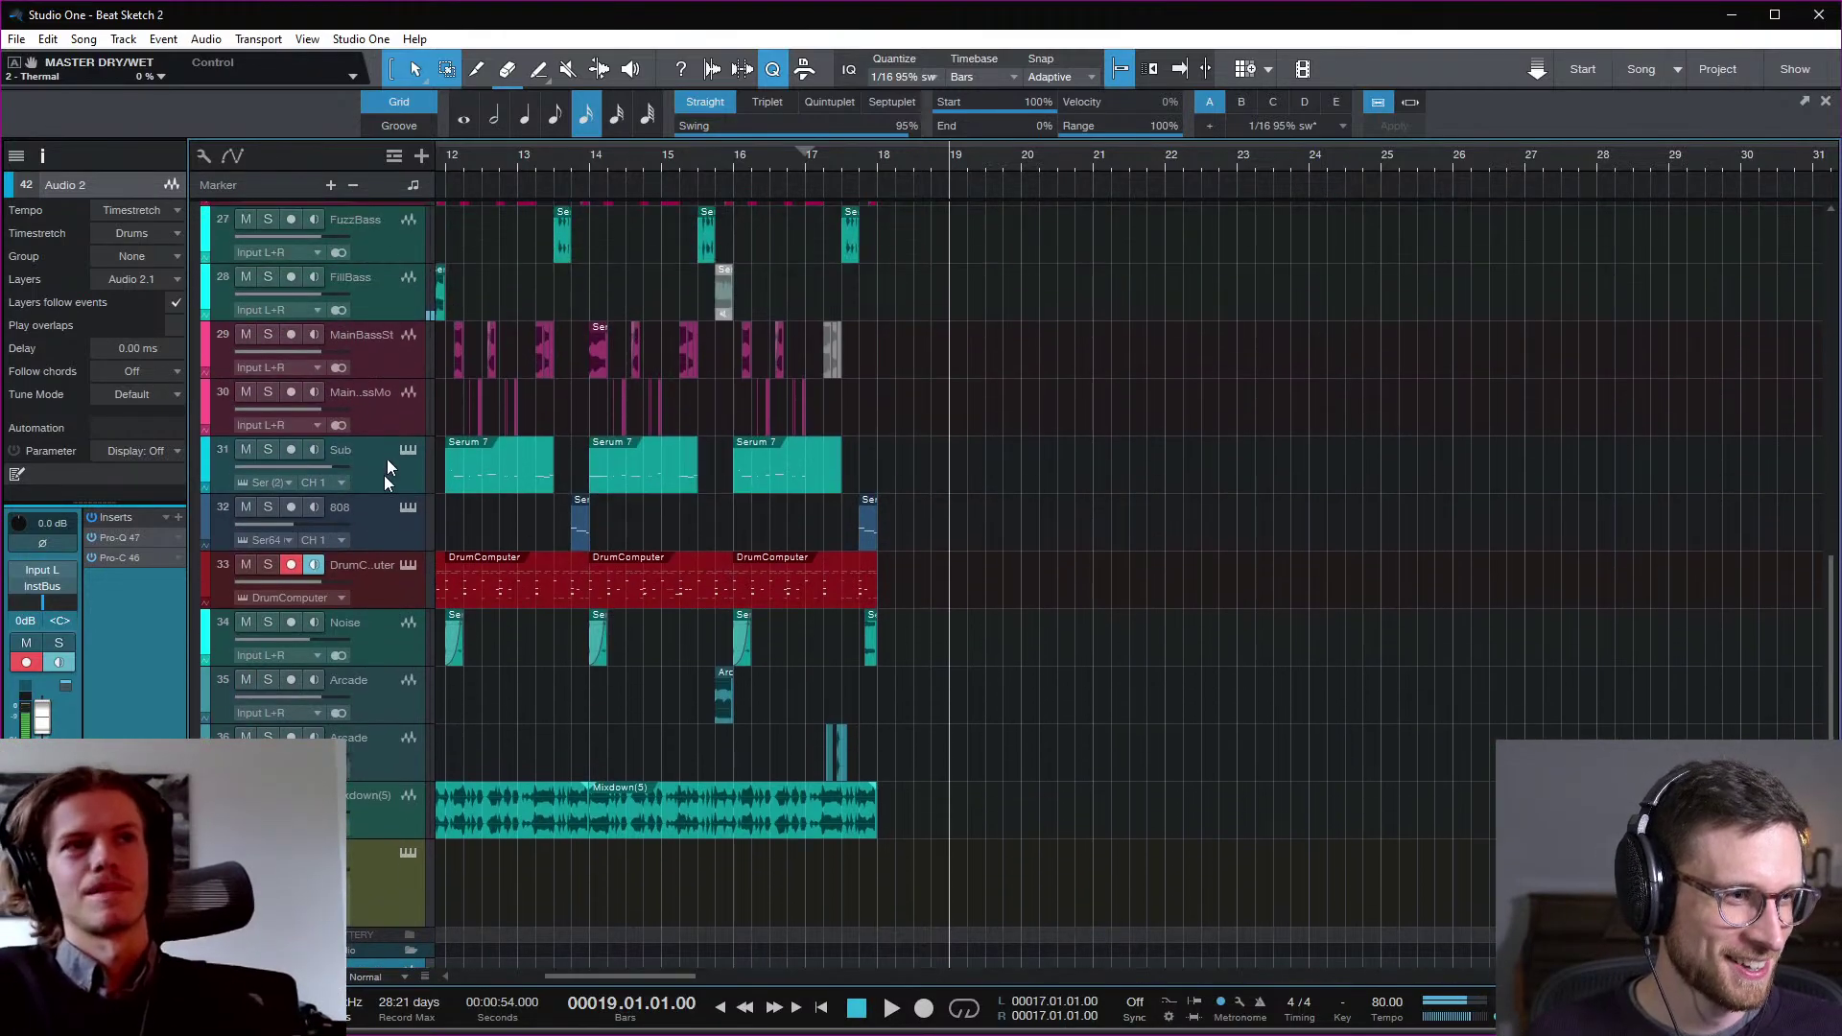
pyautogui.click(395, 527)
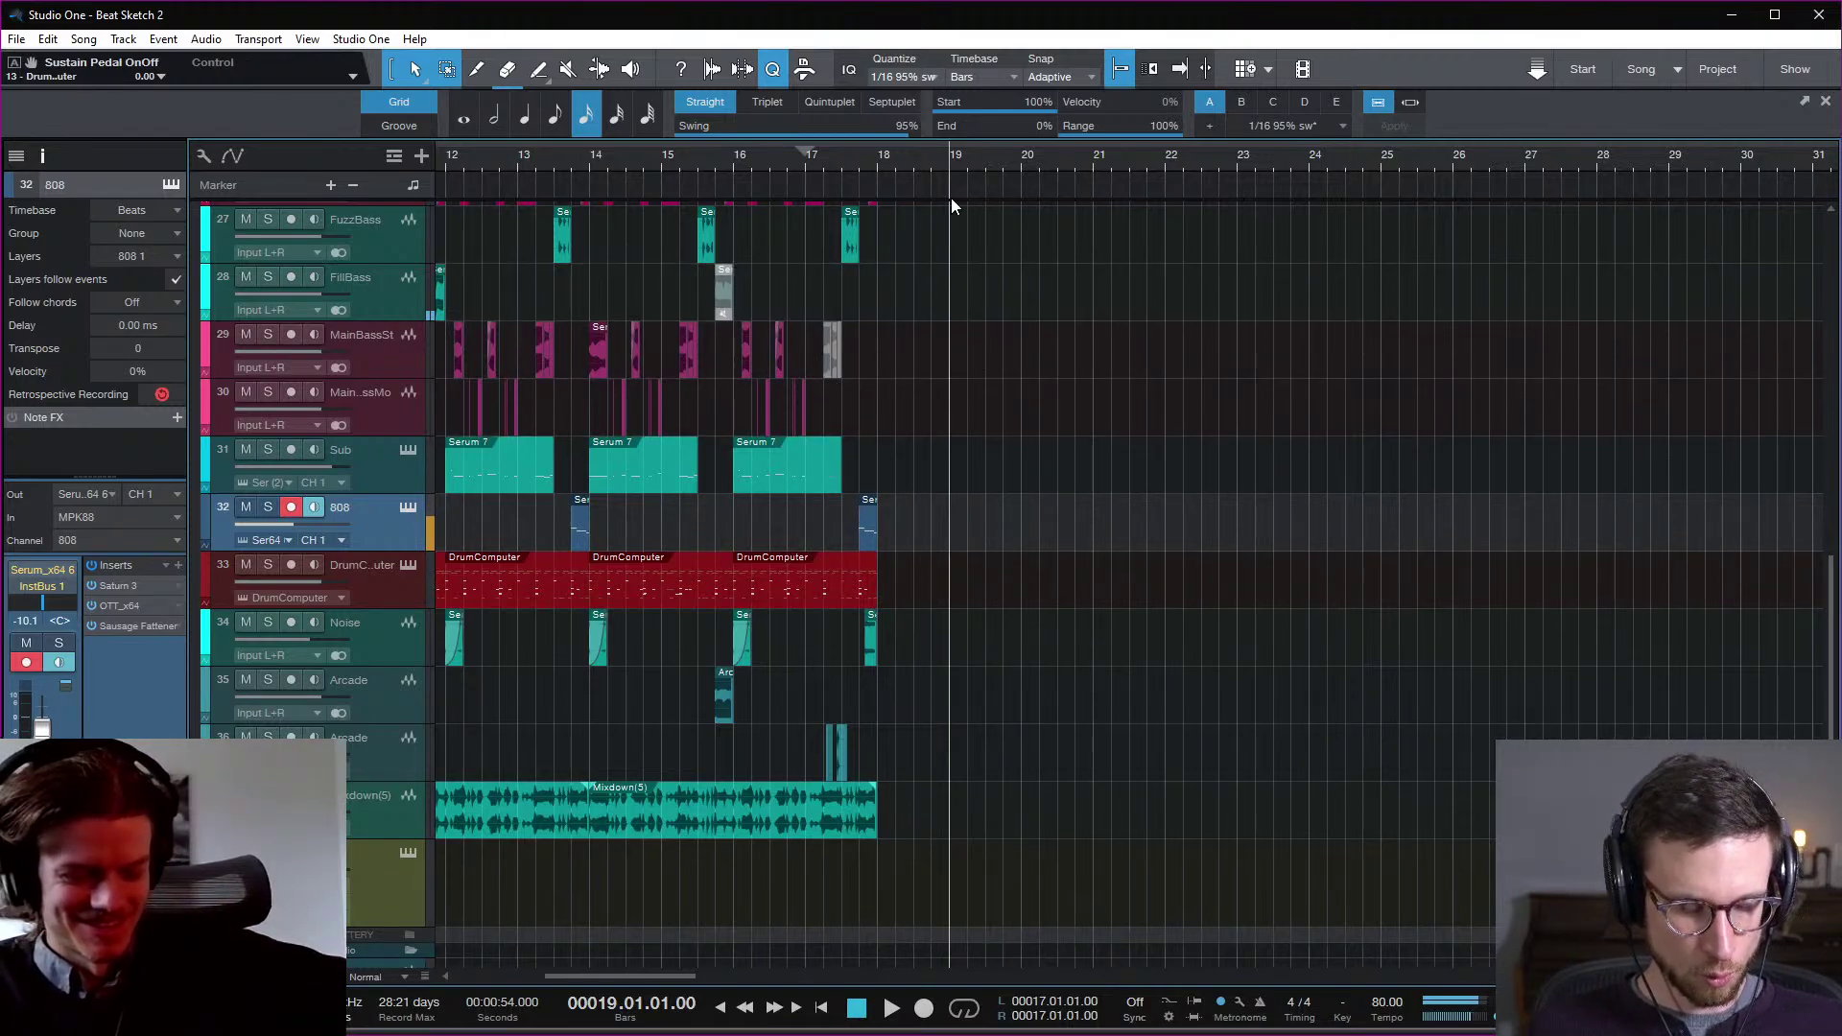
pyautogui.scroll(-4, 499, 820)
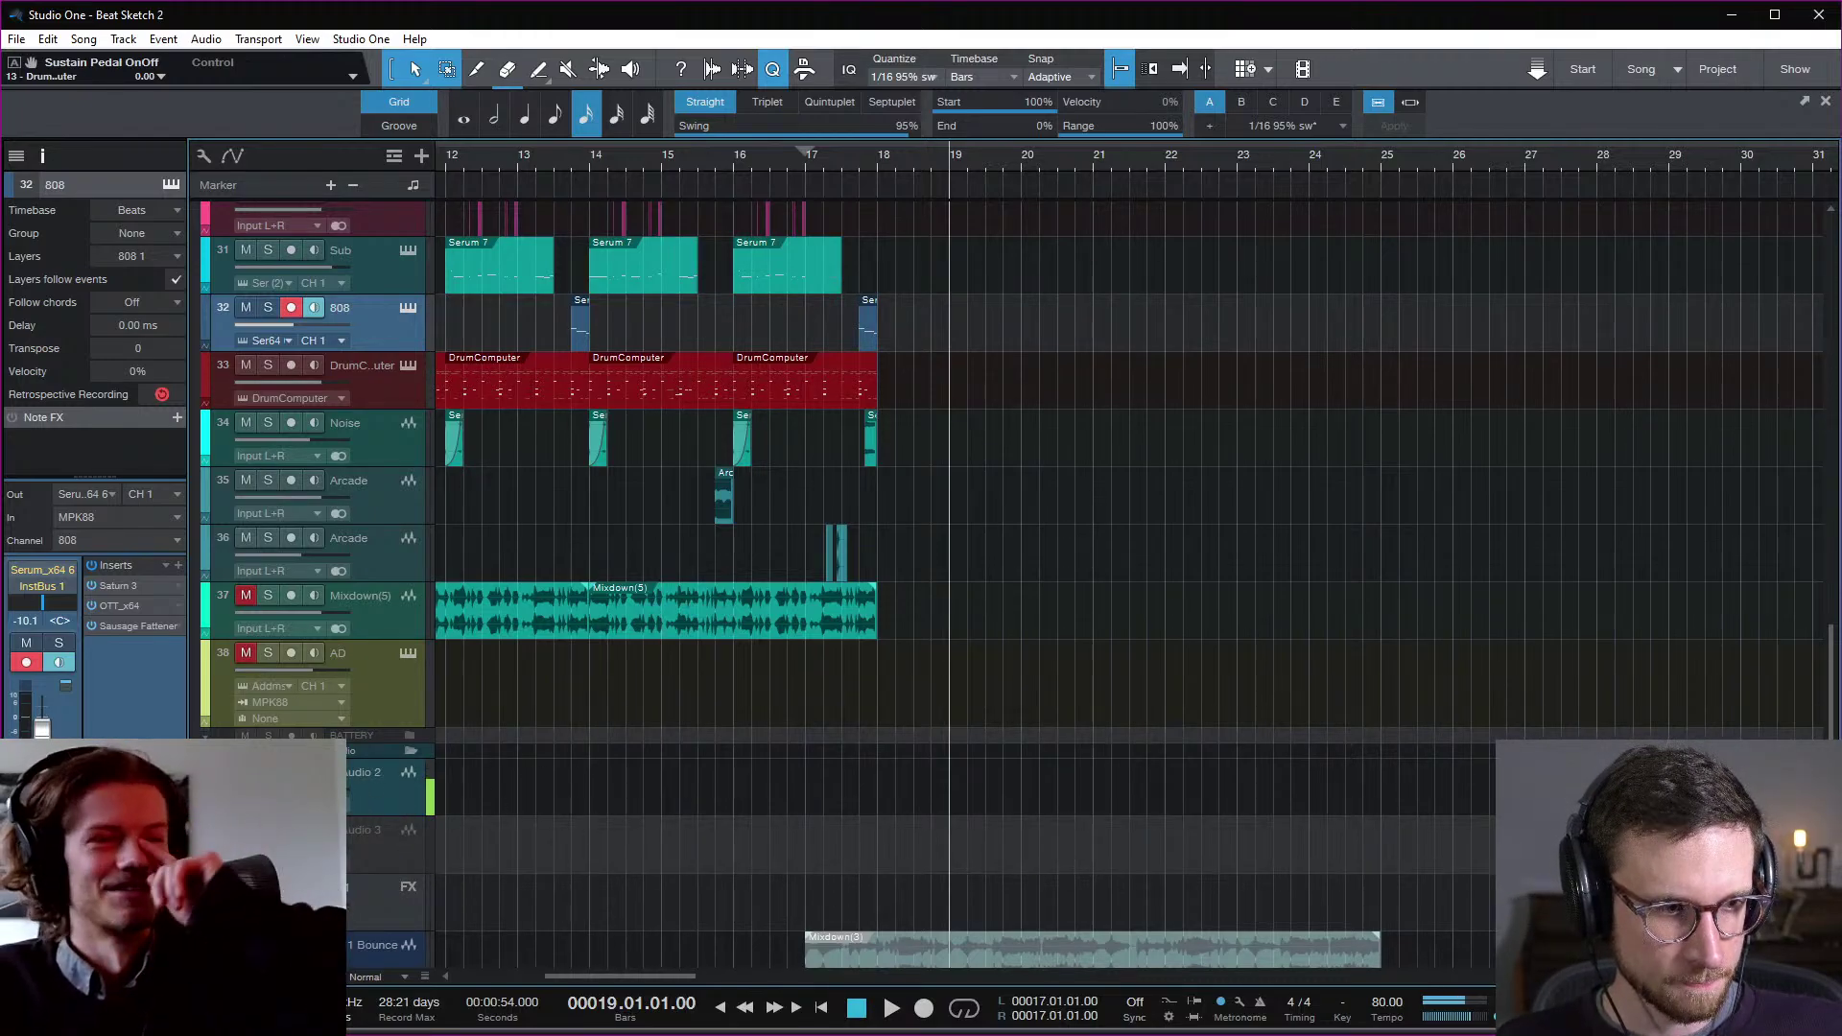
pyautogui.press('KP_Multiply')
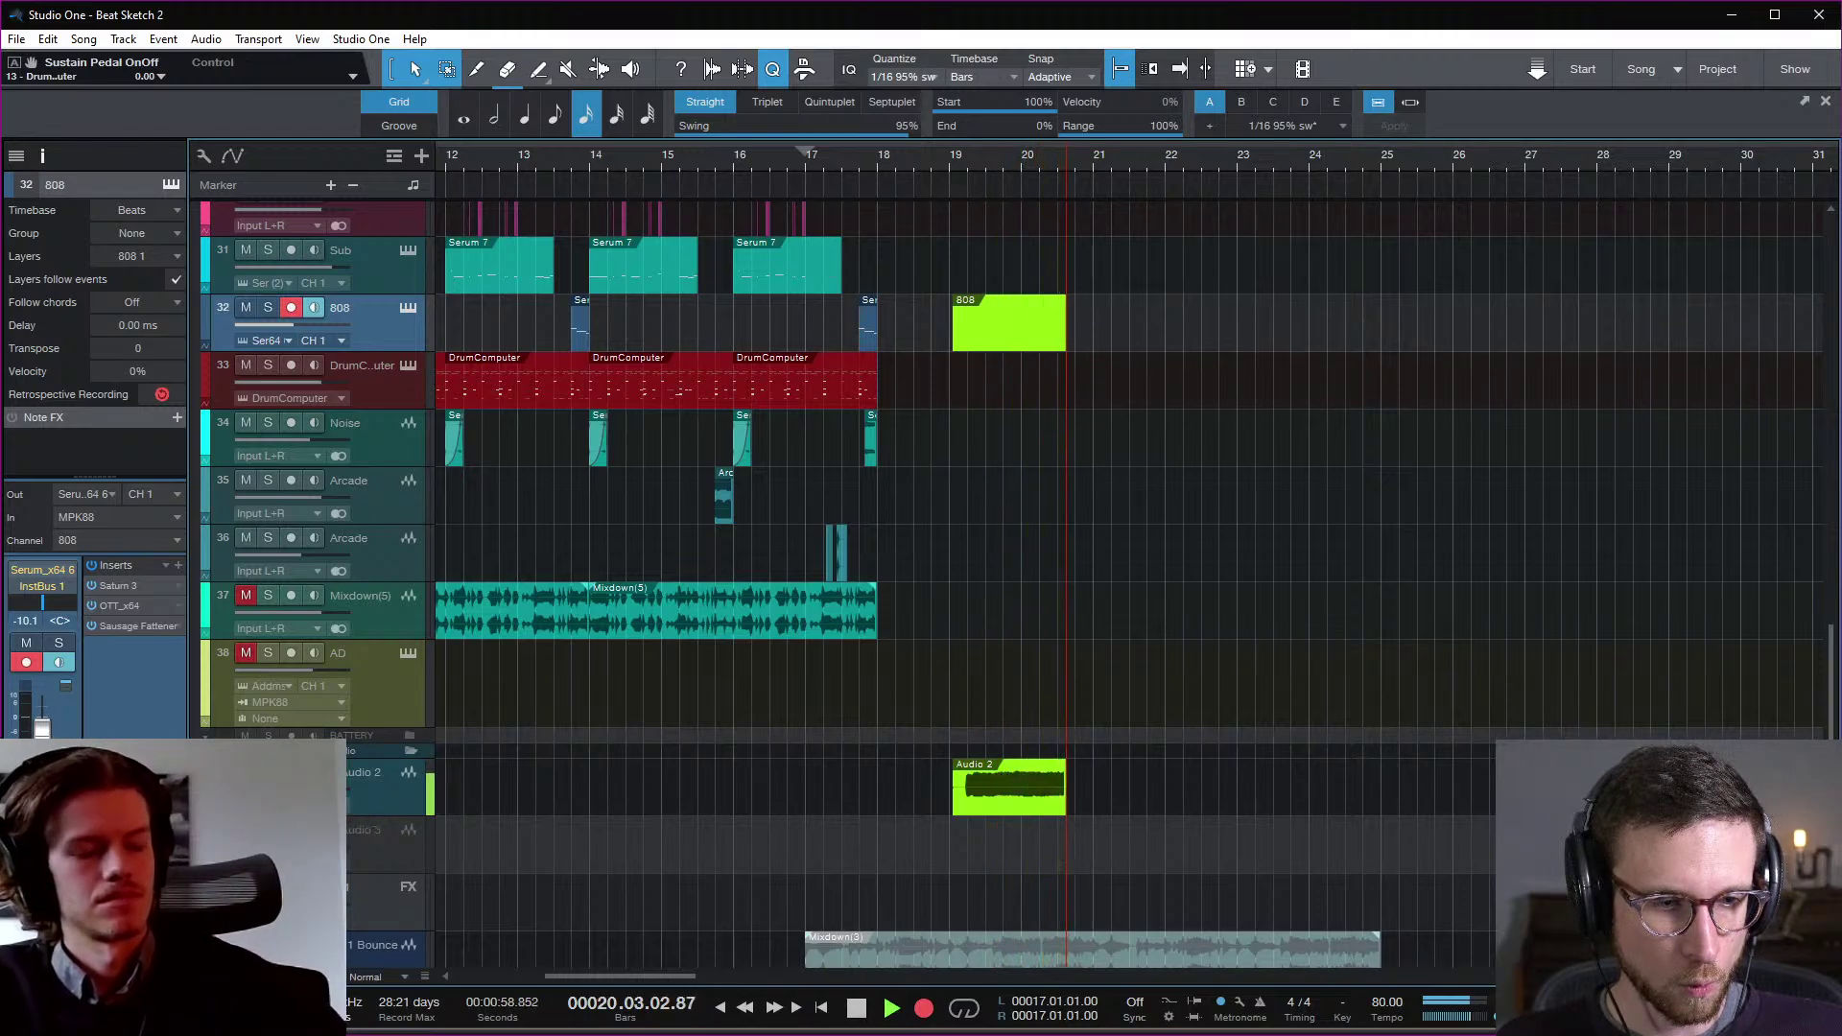
pyautogui.press('space')
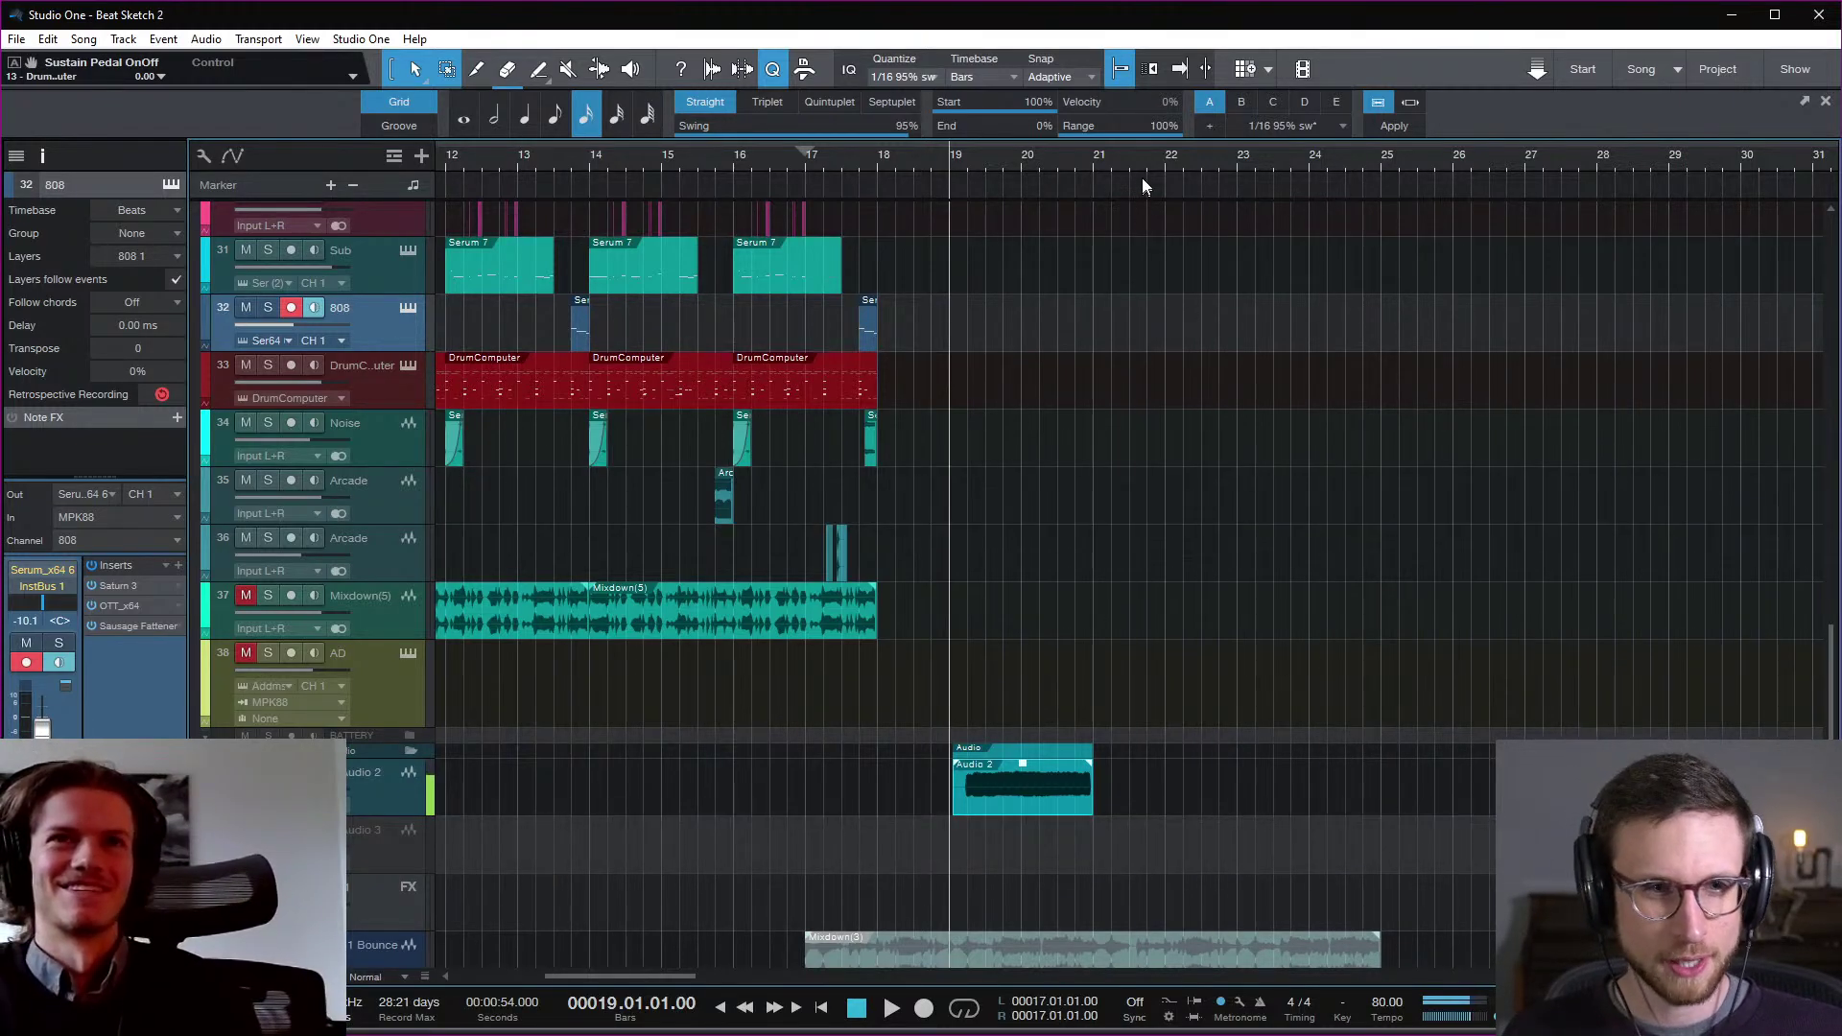
# Step: Record a second take on Audio 2 from bar 22 to nearly bar 24
pyautogui.click(1167, 164)
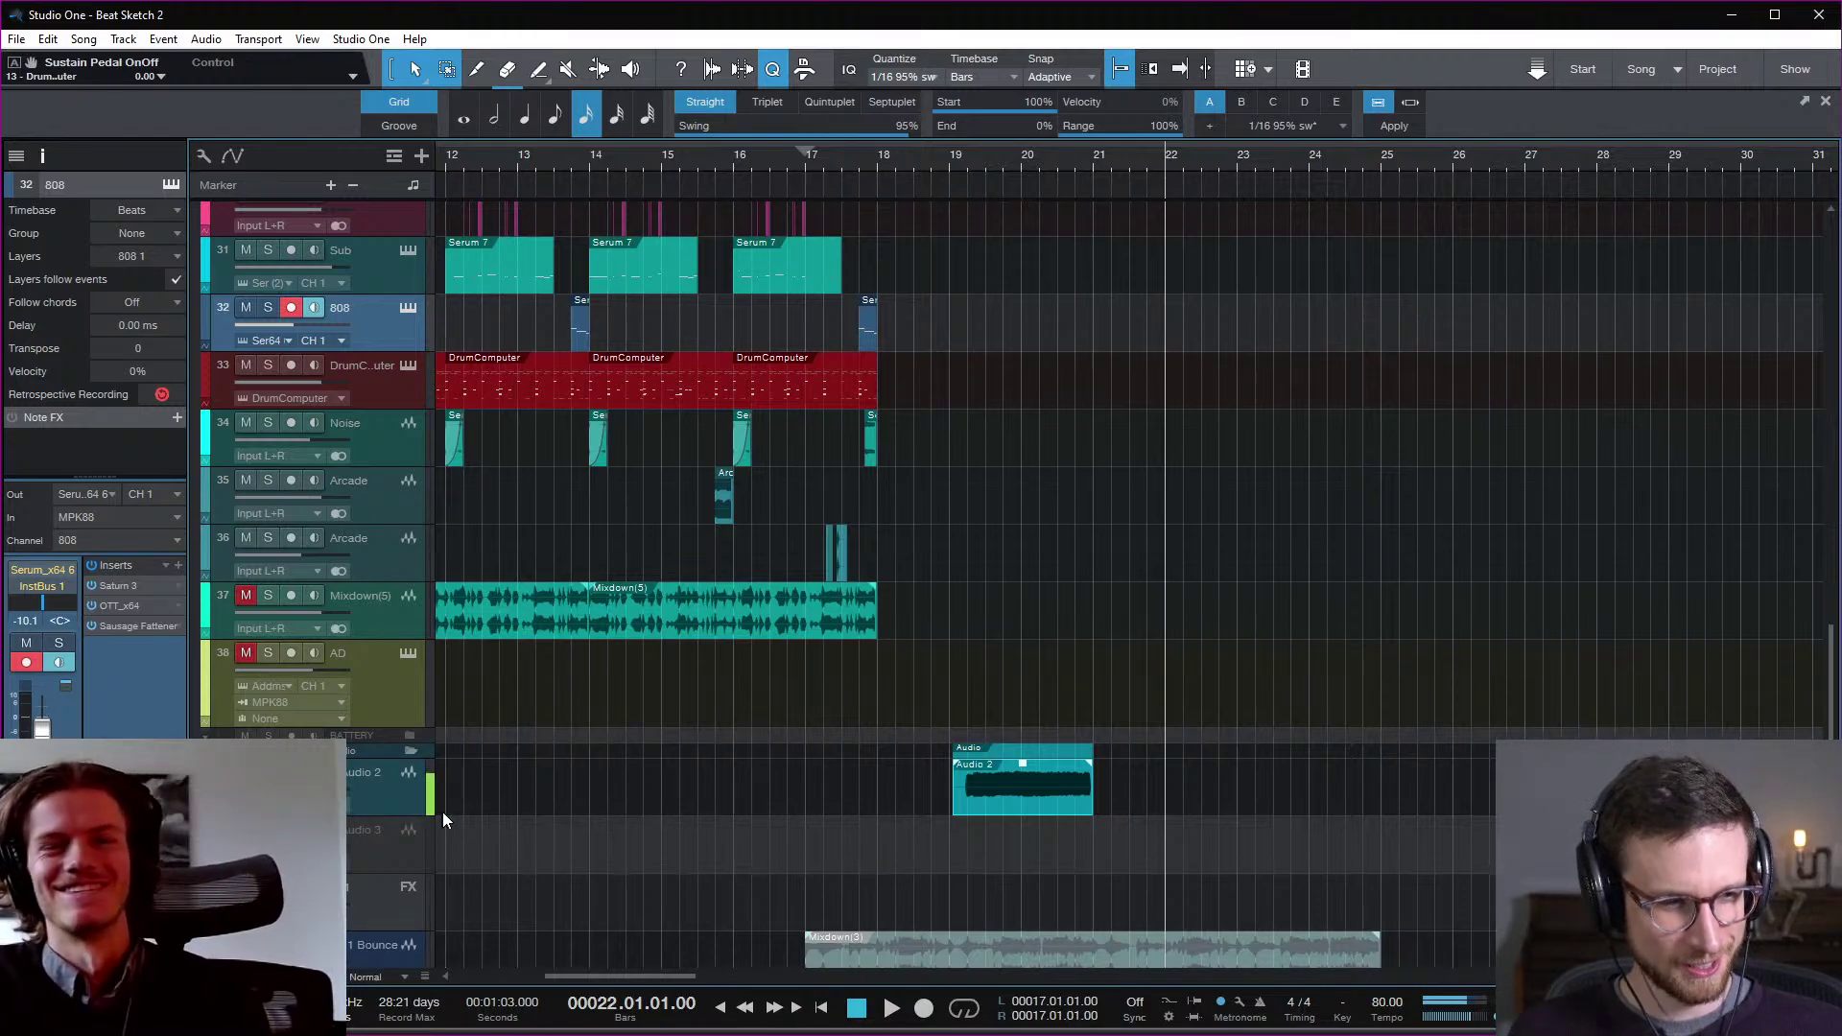
pyautogui.press('KP_Multiply')
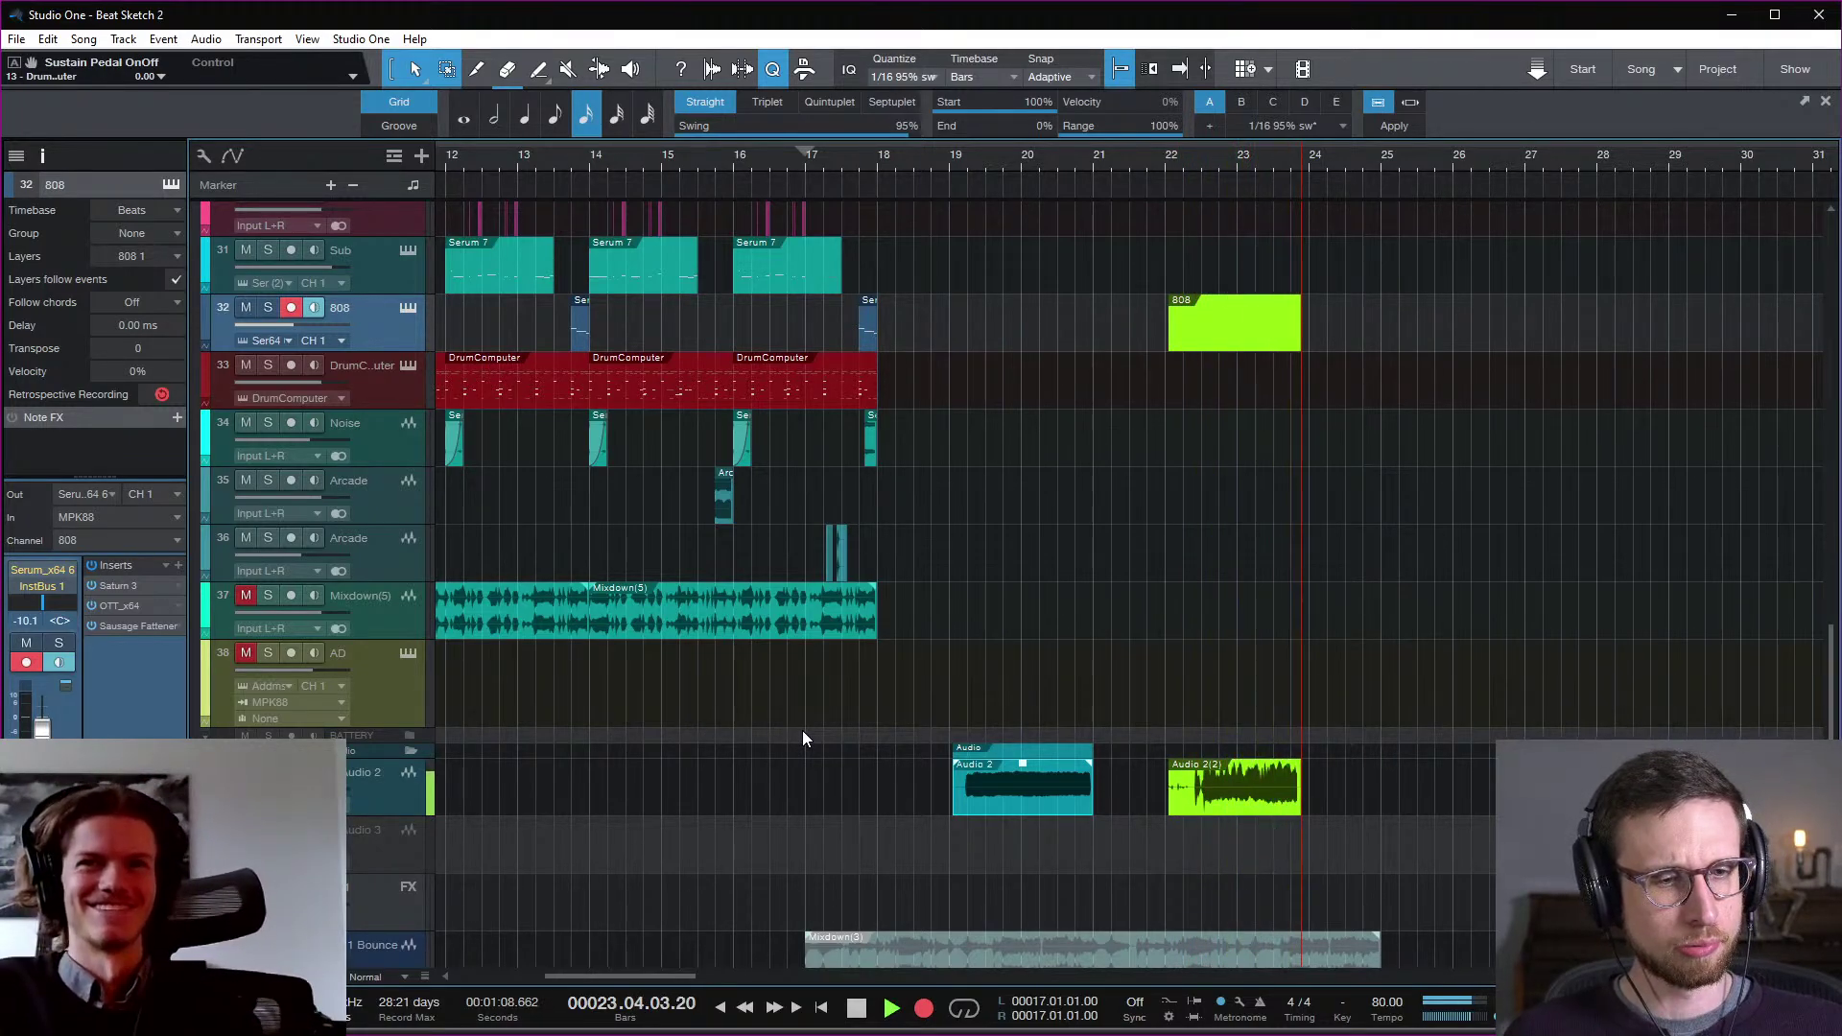
pyautogui.press('space')
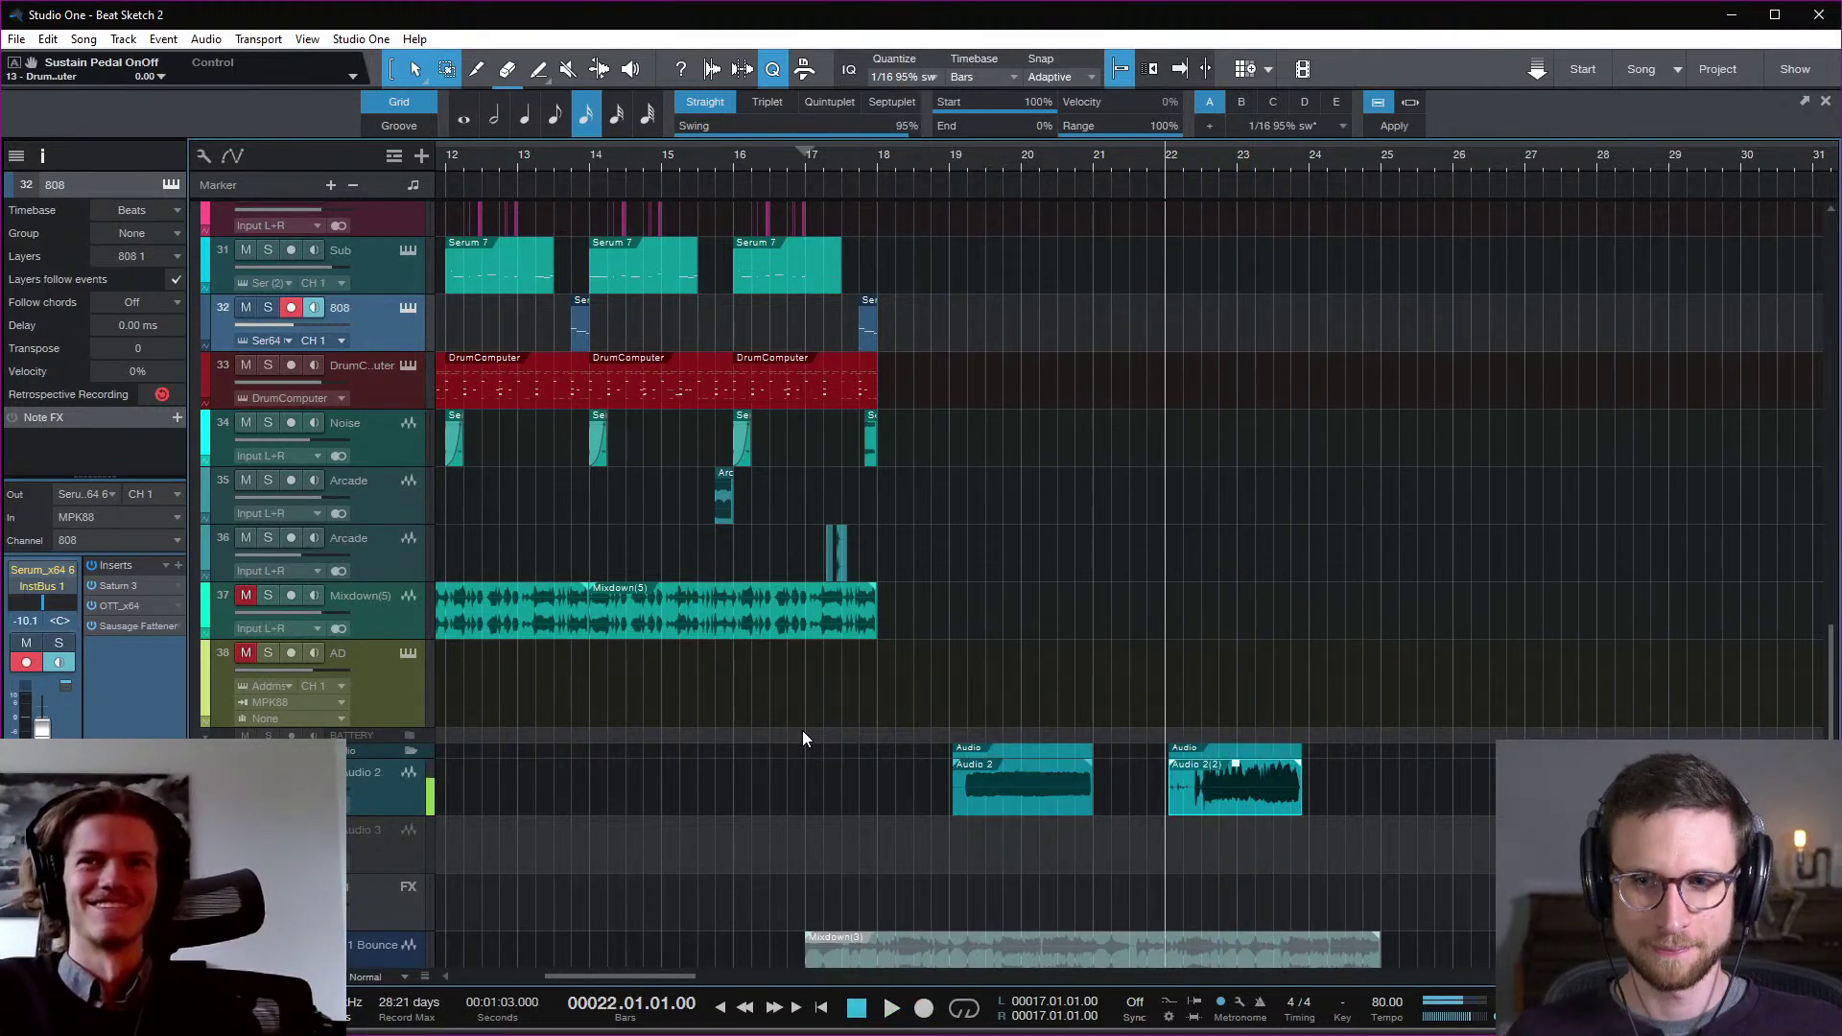
# Step: Trim the start of the second Audio 2 take to about 23.2 and audition it from 23.3
pyautogui.click(1280, 167)
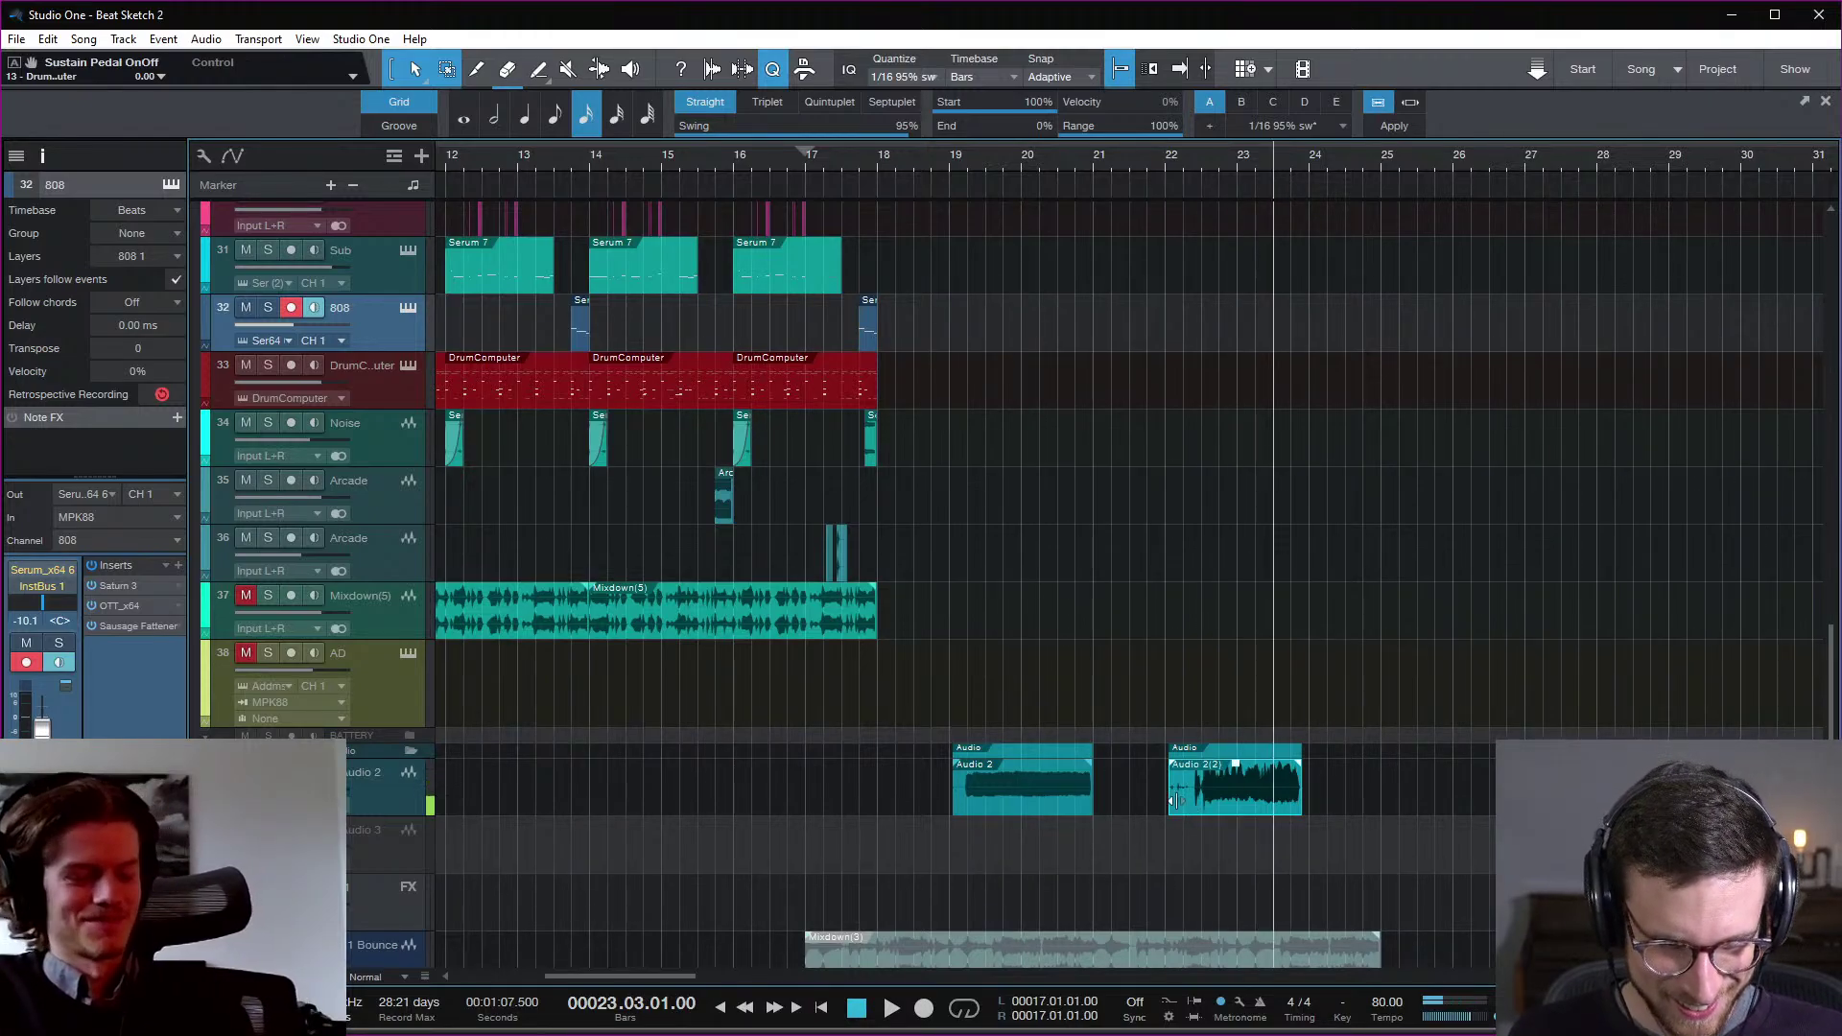
pyautogui.moveTo(1175, 802); pyautogui.dragTo(1267, 813)
pyautogui.press('space')
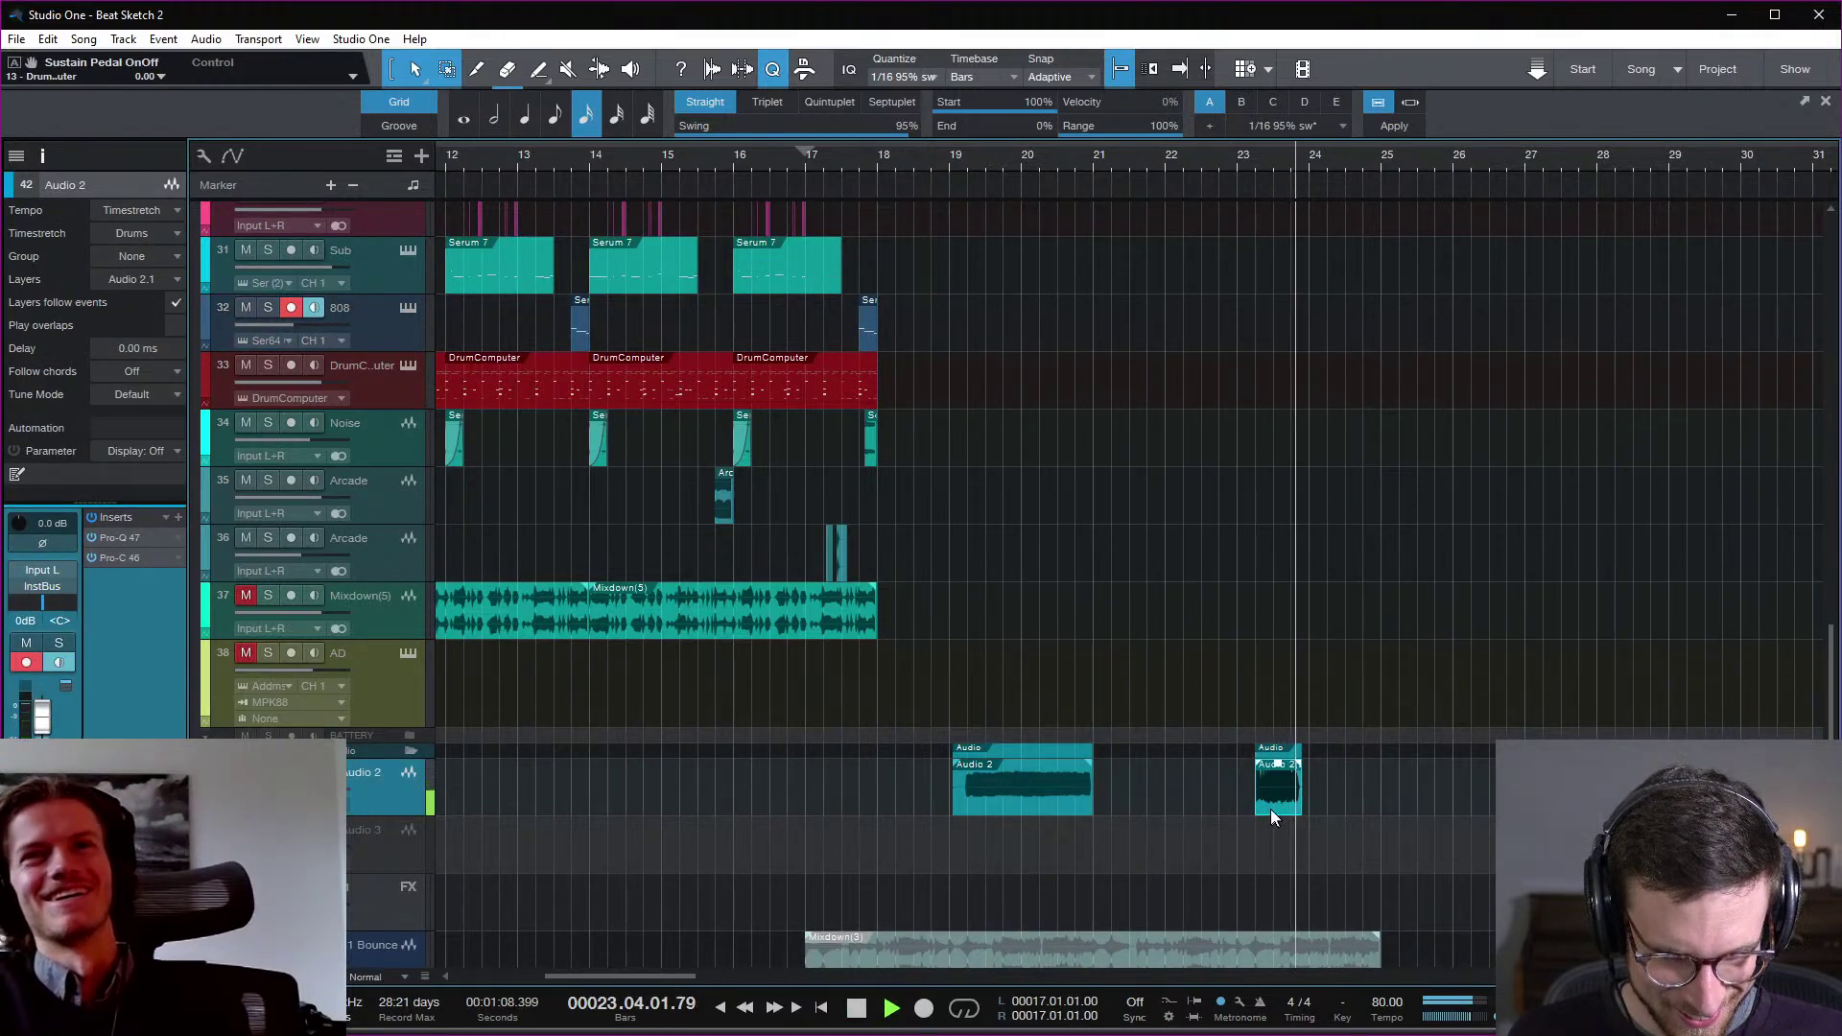
pyautogui.press('space')
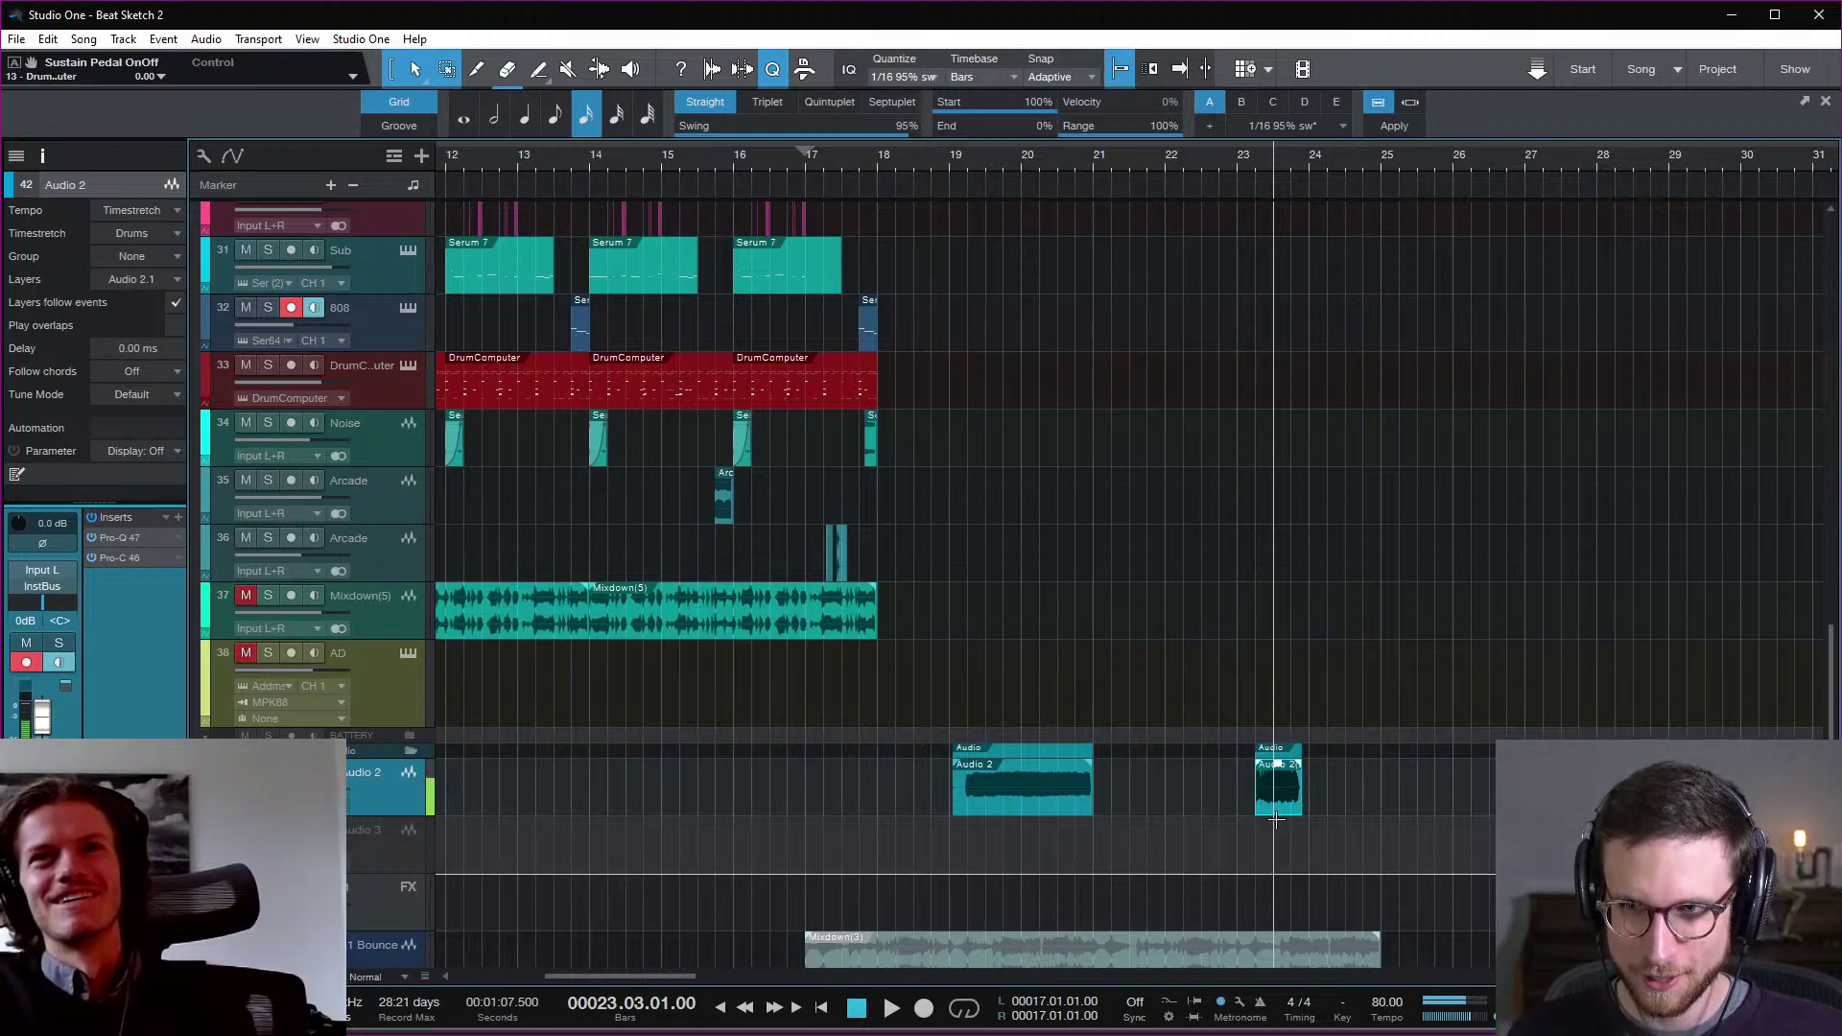
pyautogui.press('space')
pyautogui.press('space')
pyautogui.press('space')
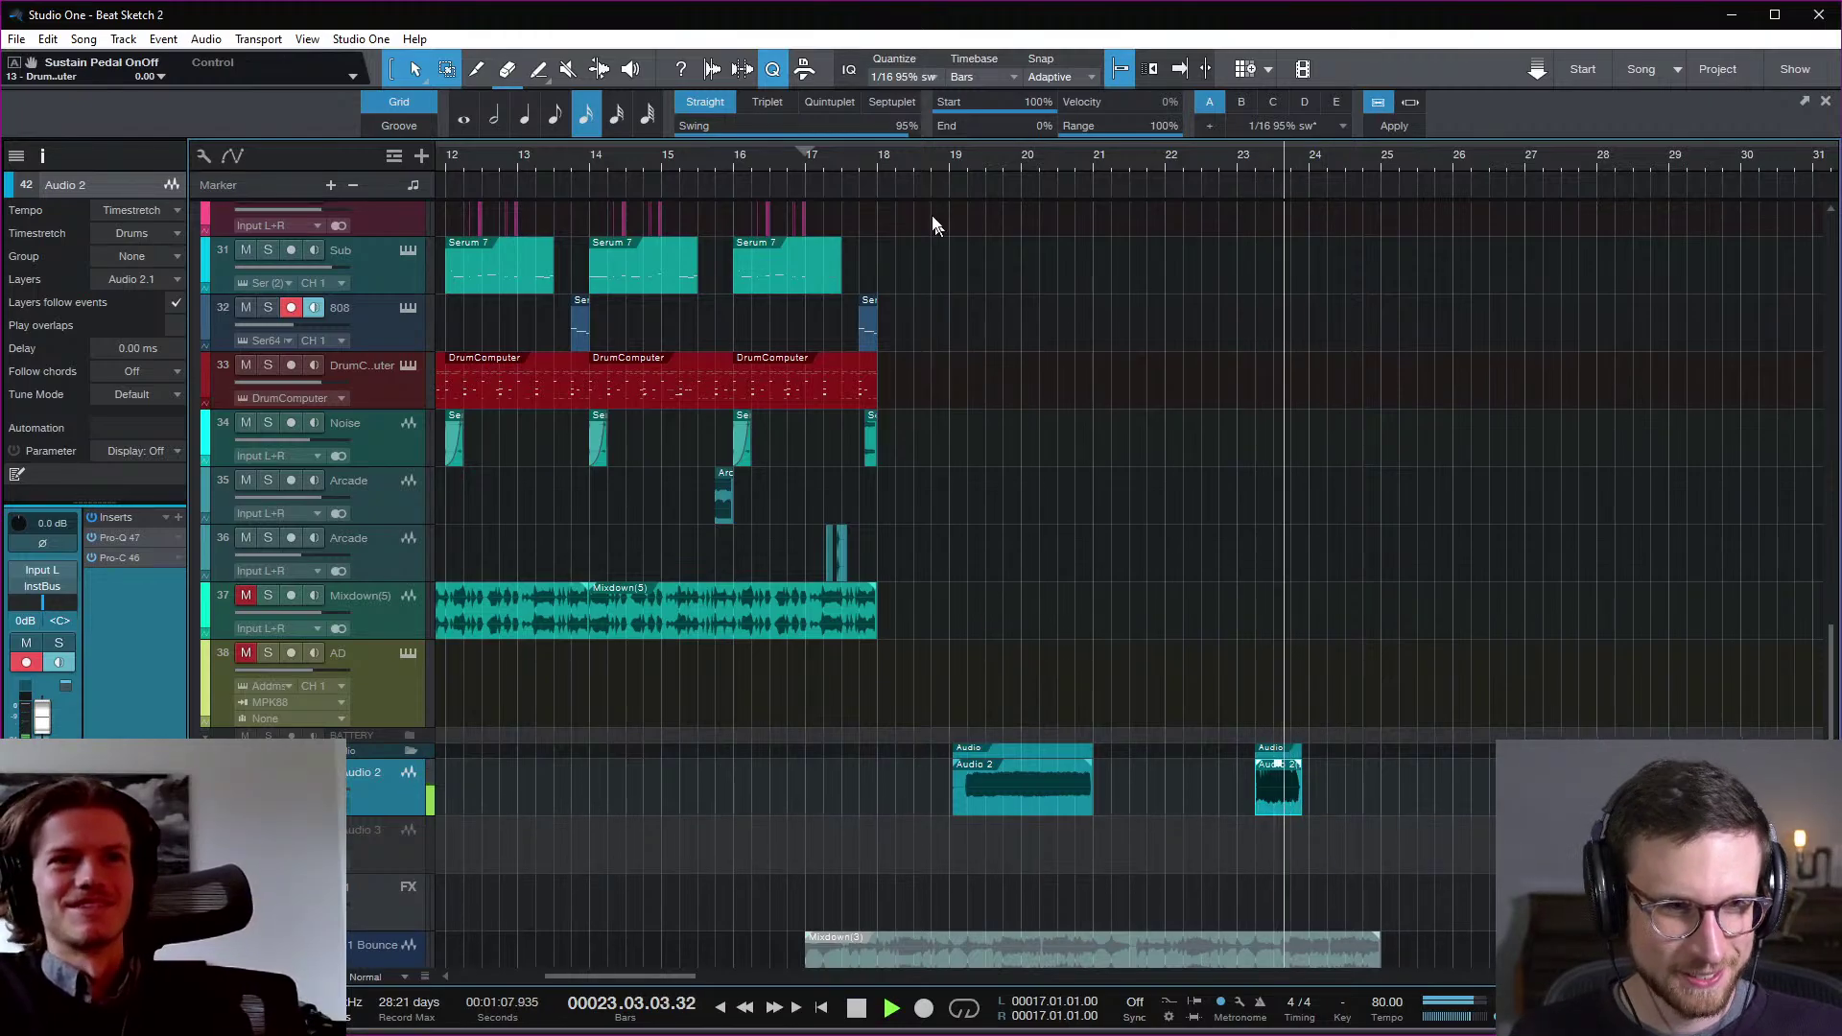
pyautogui.press('space')
# Step: Play the first Audio 2 take from 19.2 and trim its start to that point
pyautogui.click(970, 159)
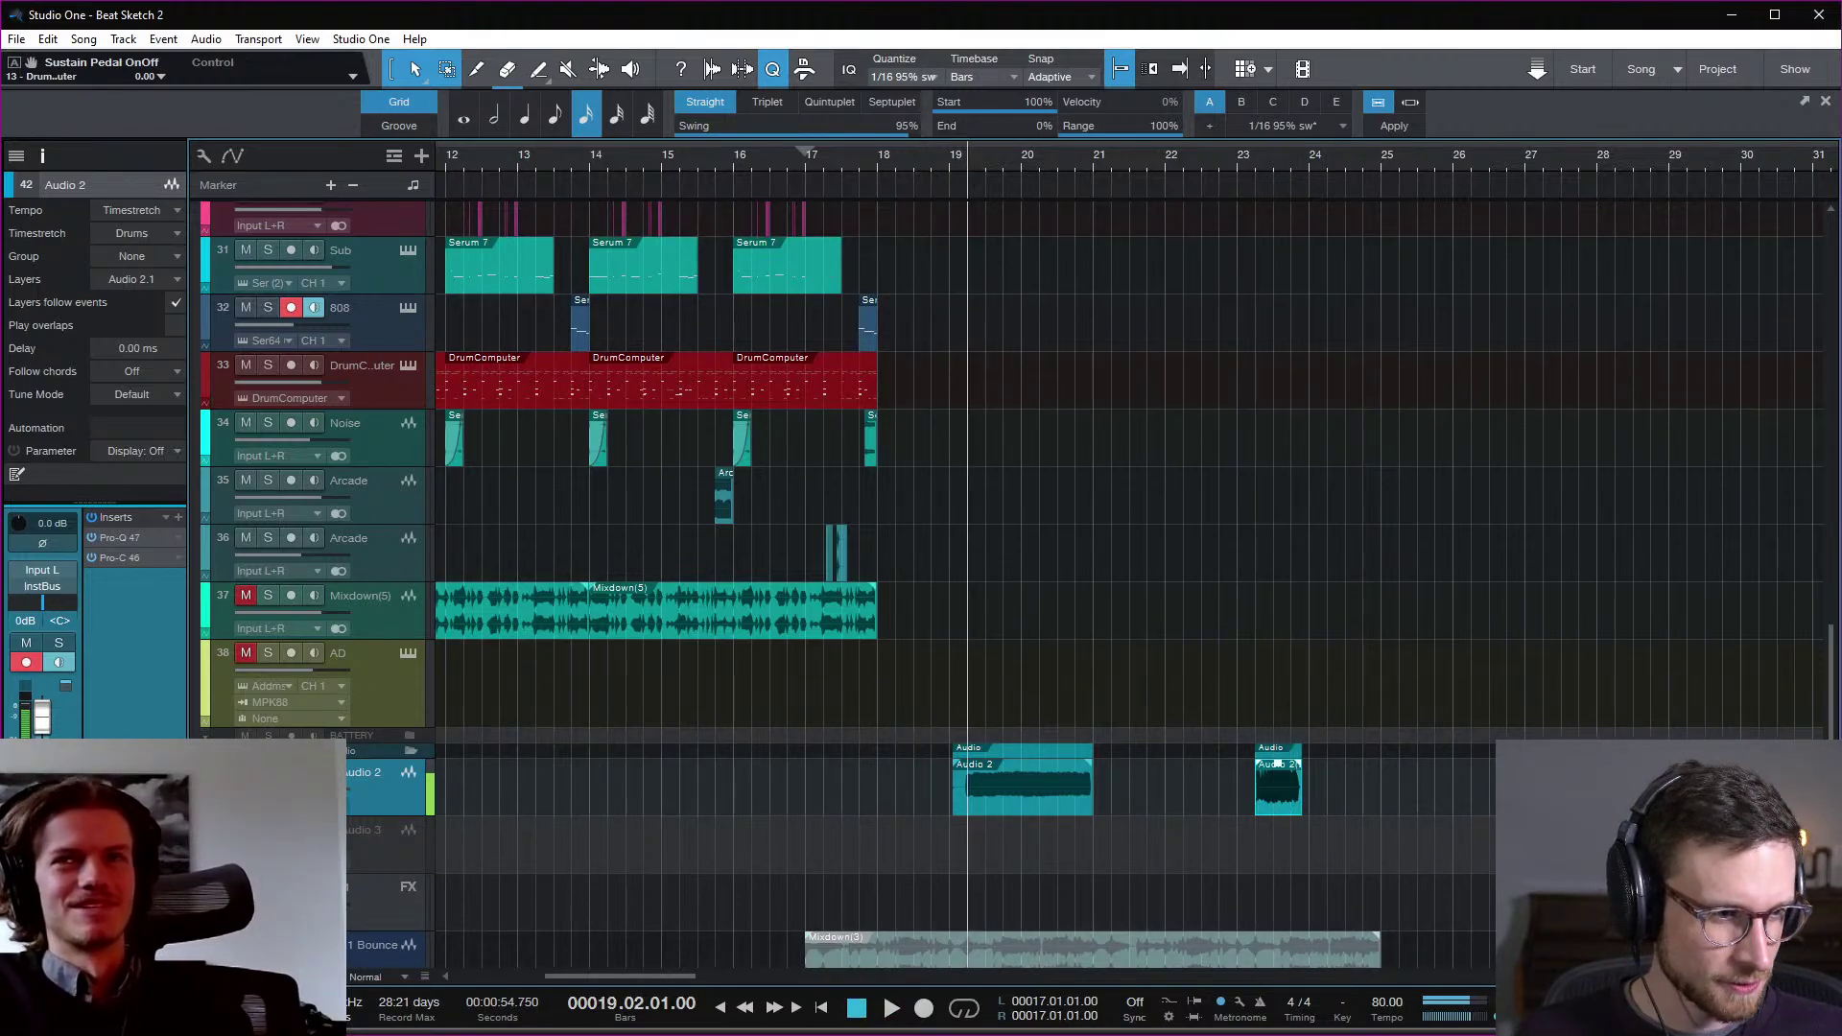
pyautogui.press('space')
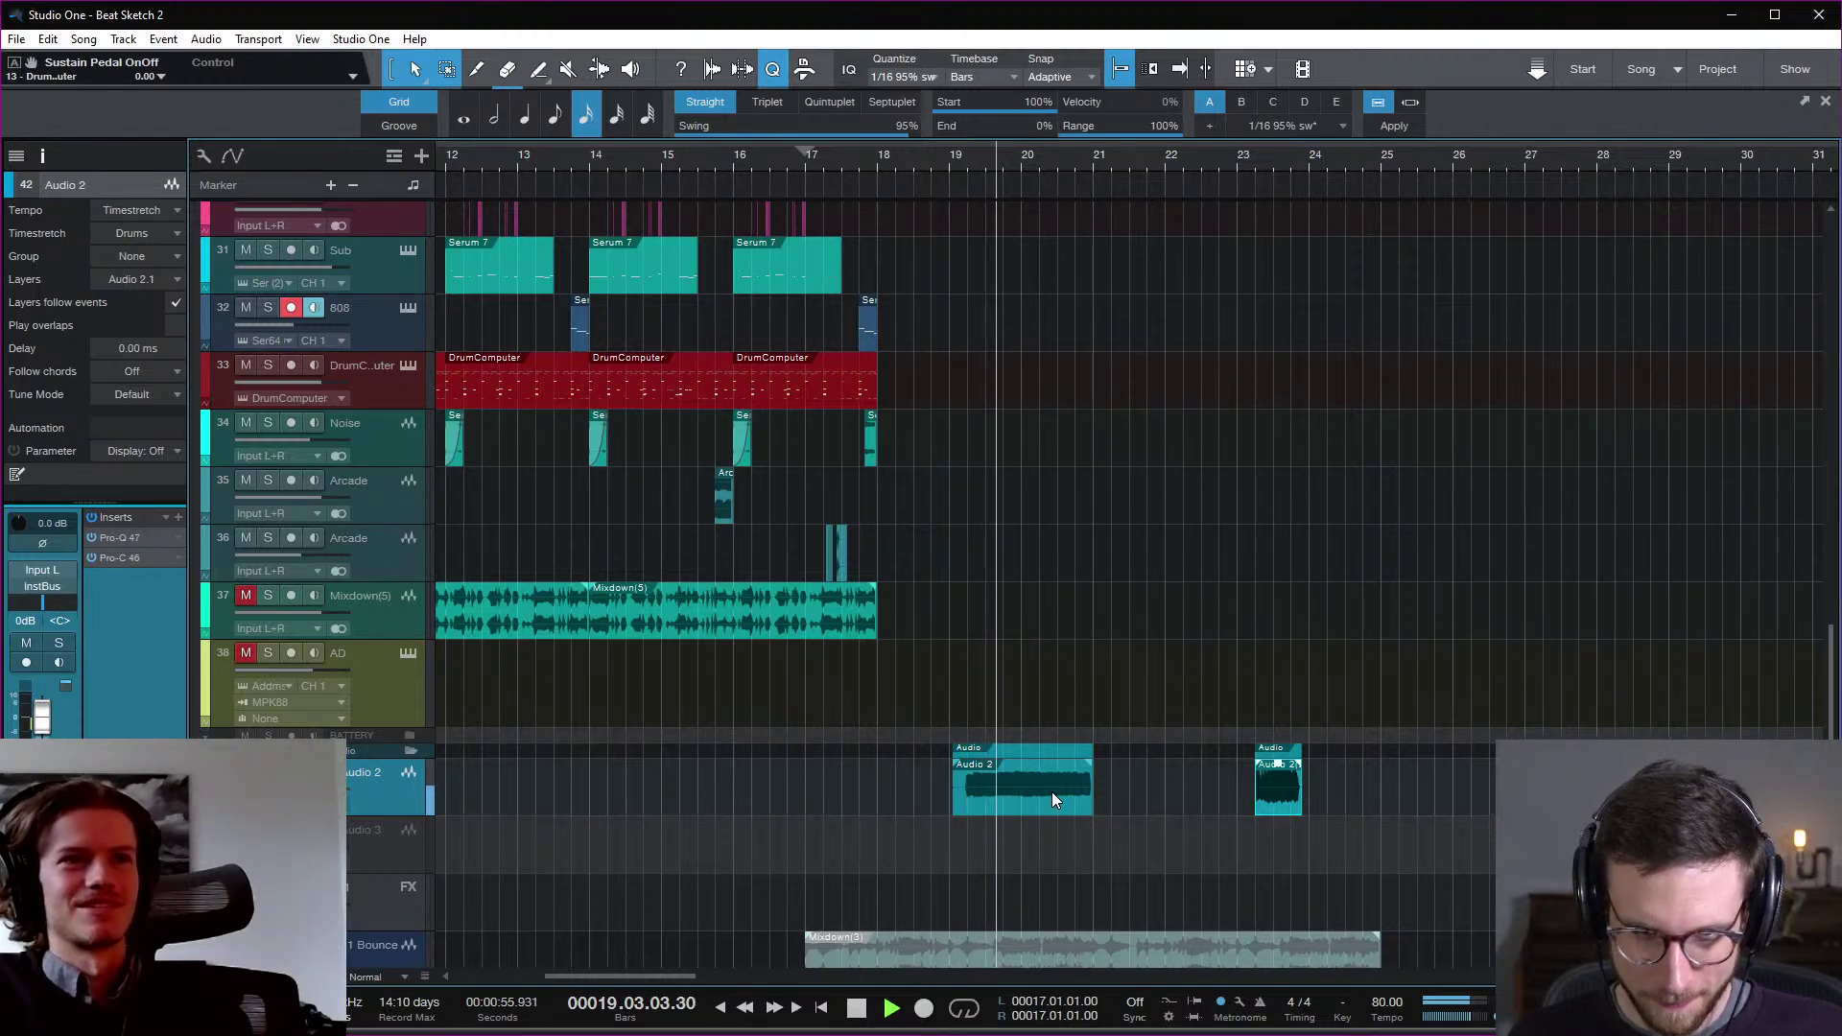
pyautogui.press('space')
pyautogui.moveTo(954, 793); pyautogui.dragTo(969, 804)
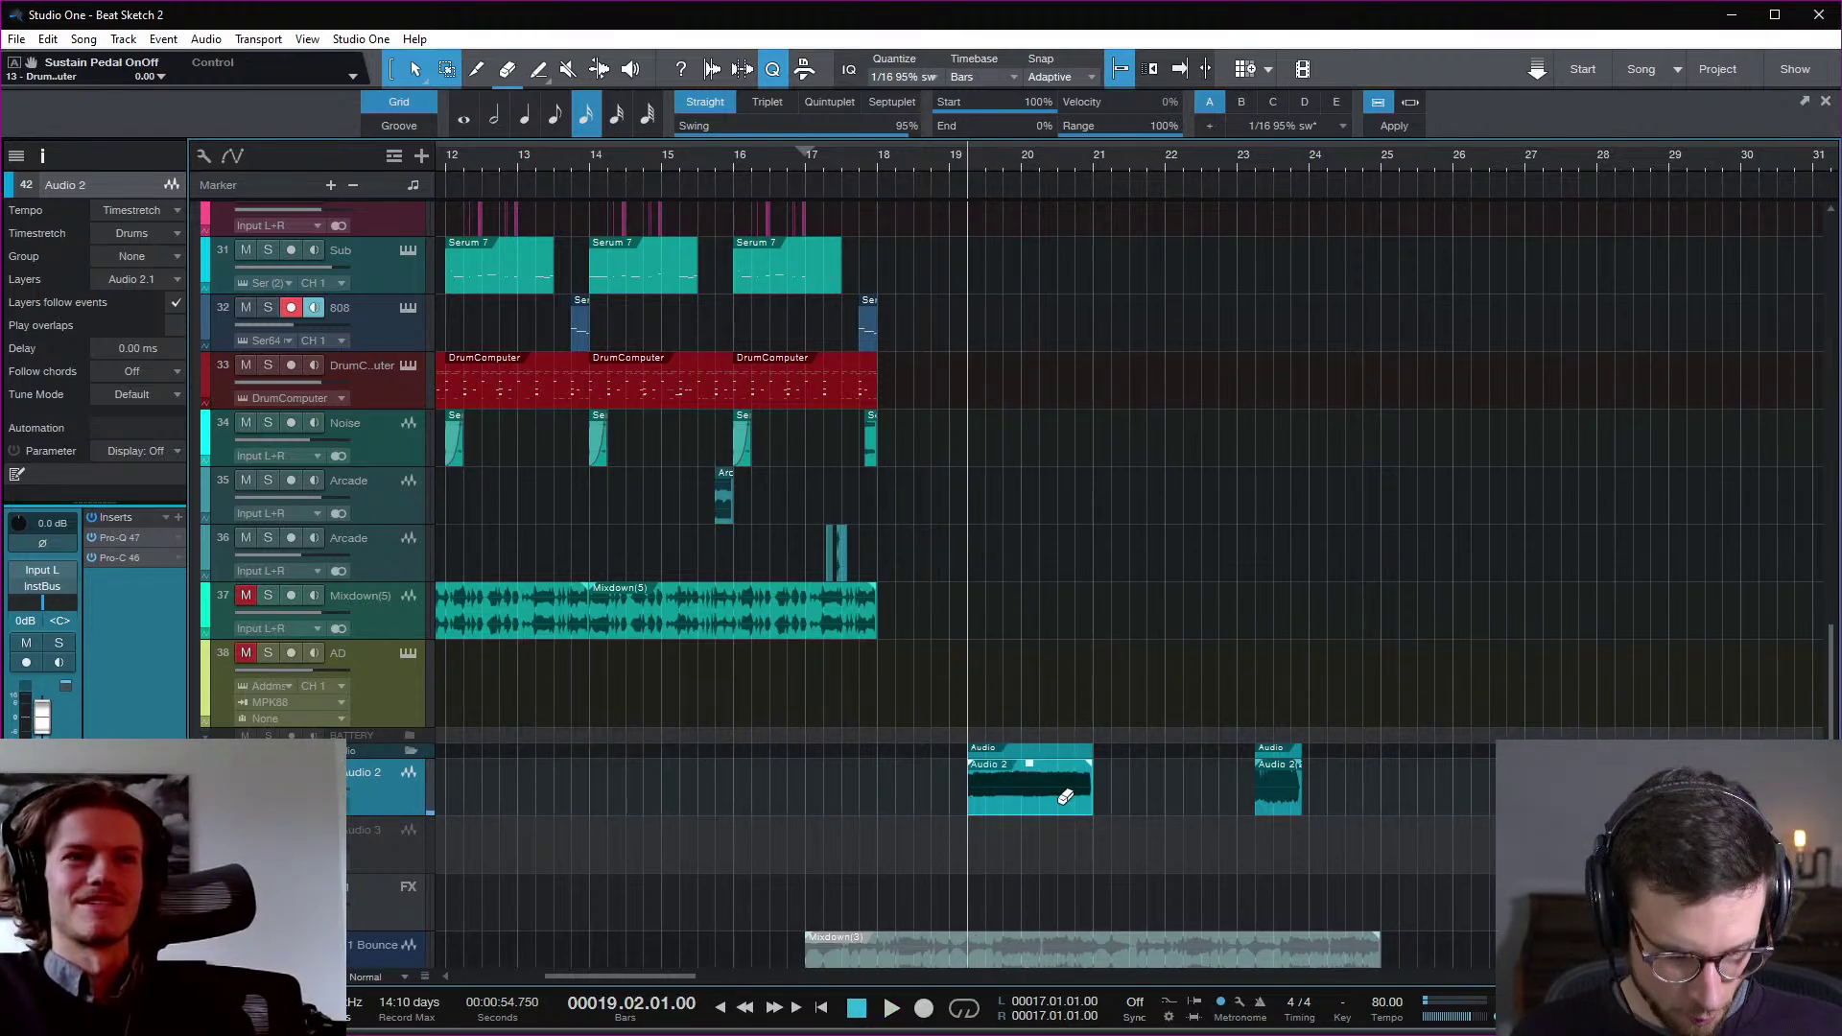
# Step: Loop the first take with Audio 2 soloed and add the OTT compressor to the track's inserts
pyautogui.press('p')
pyautogui.press('/')
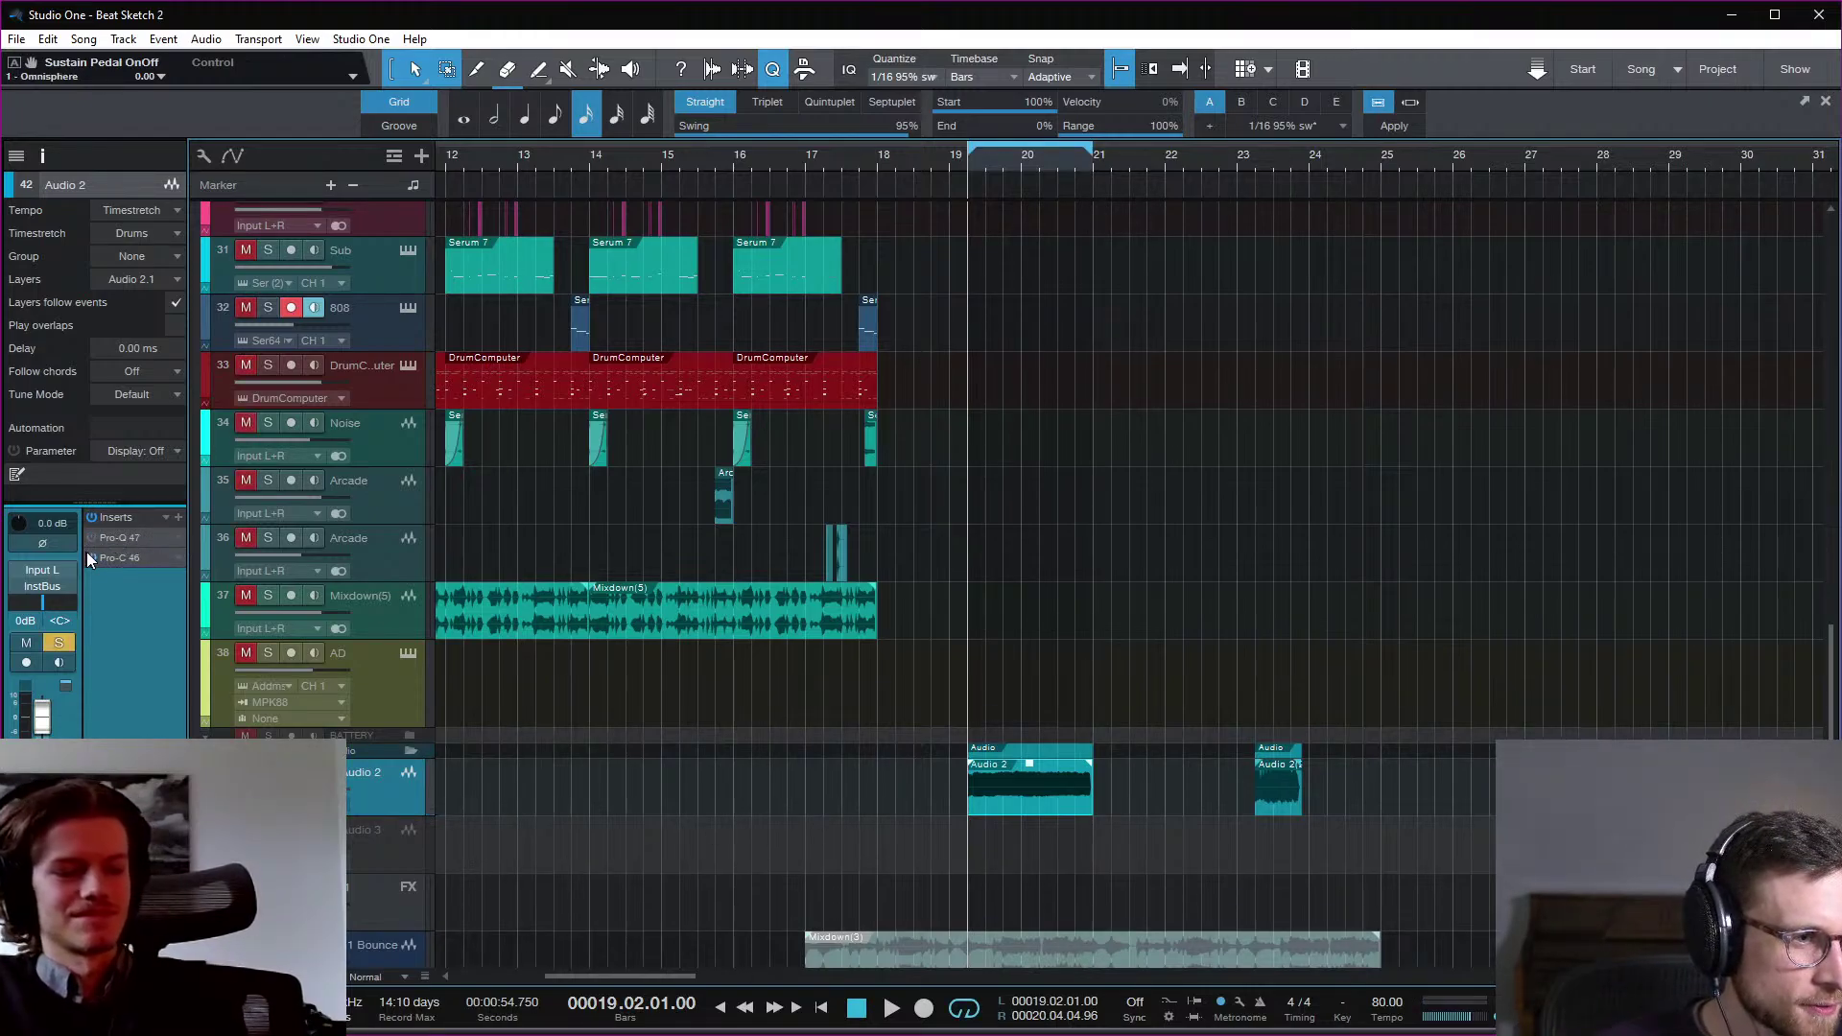
pyautogui.click(177, 518)
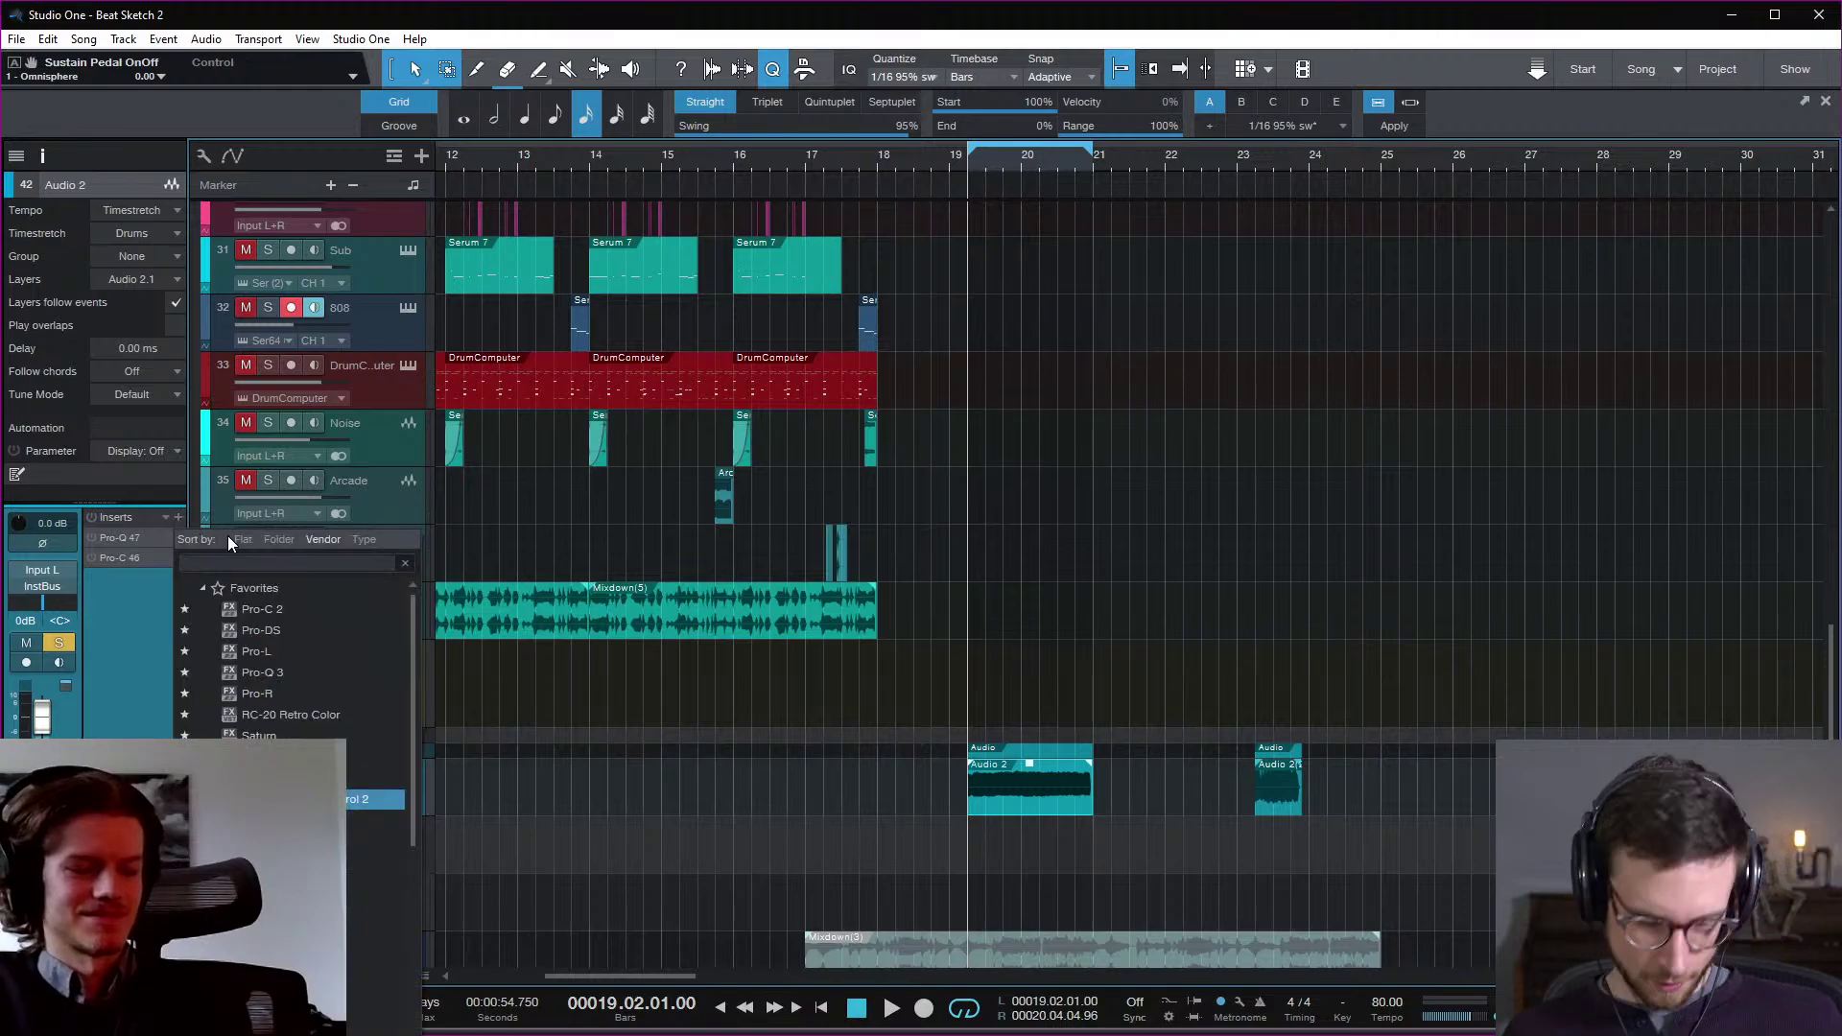
pyautogui.write('ott')
pyautogui.press('Return')
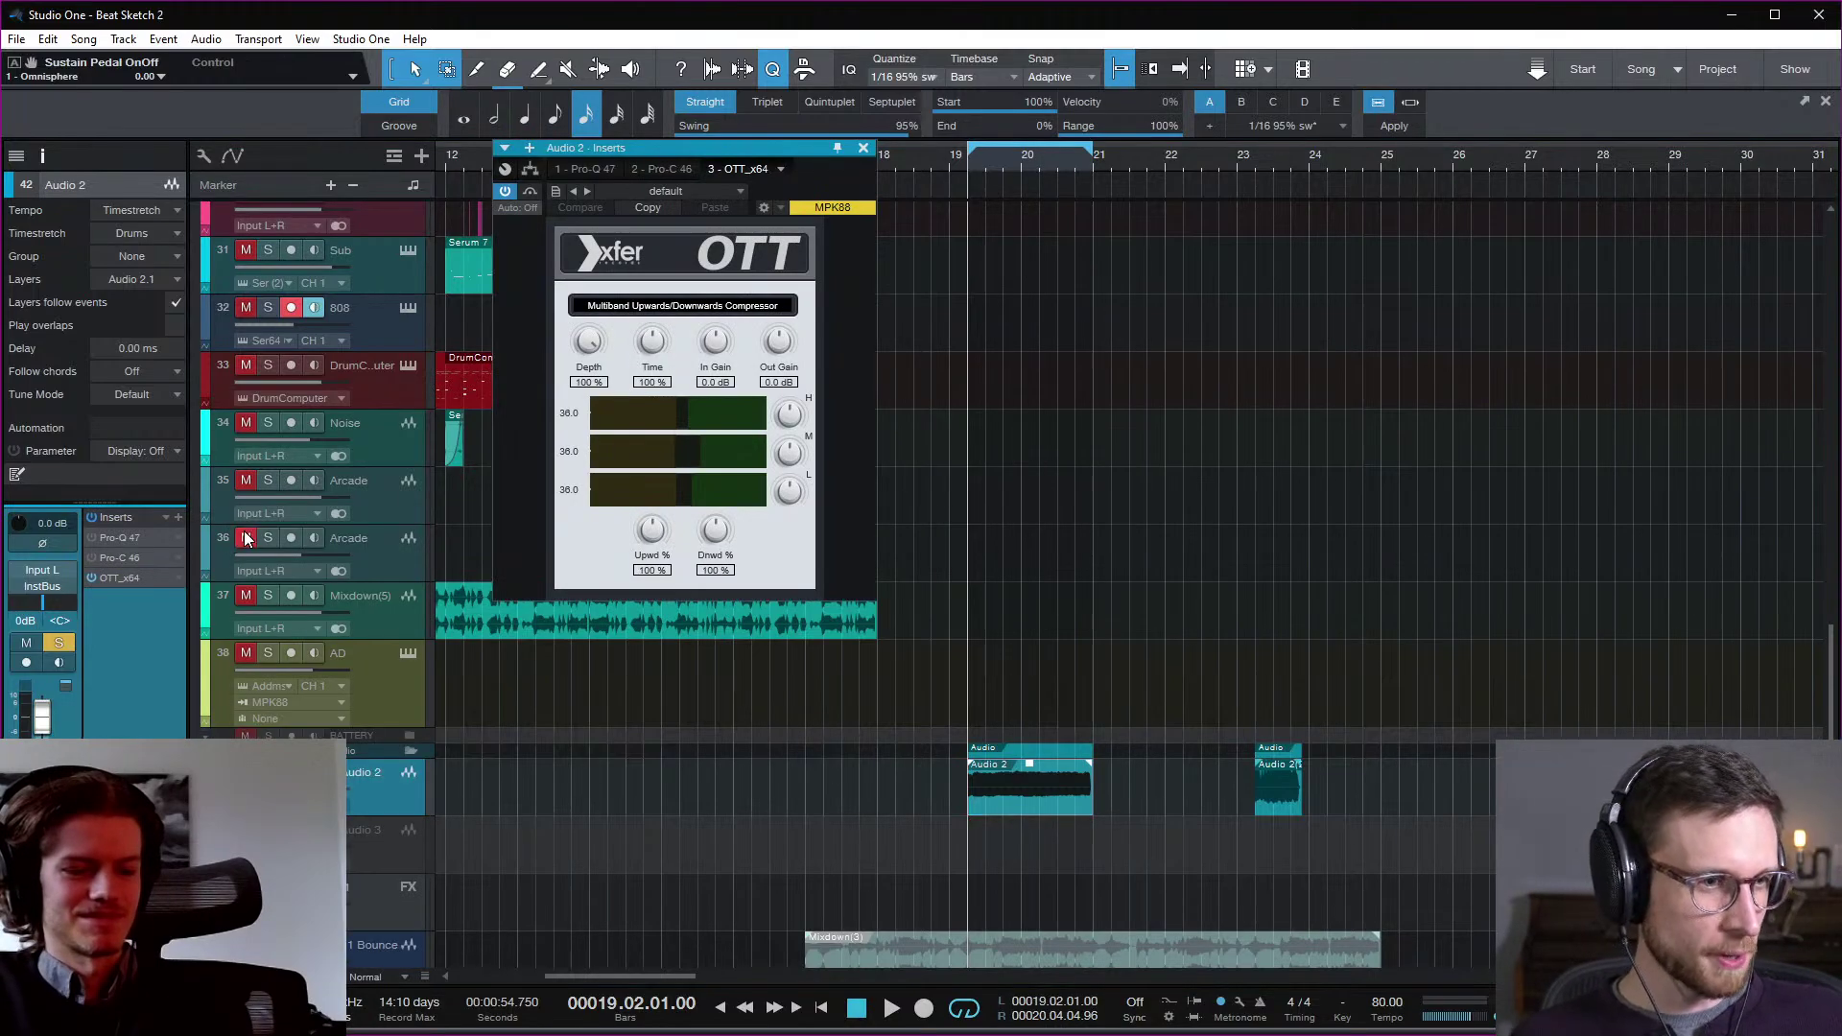
pyautogui.moveTo(758, 148); pyautogui.dragTo(1253, 173)
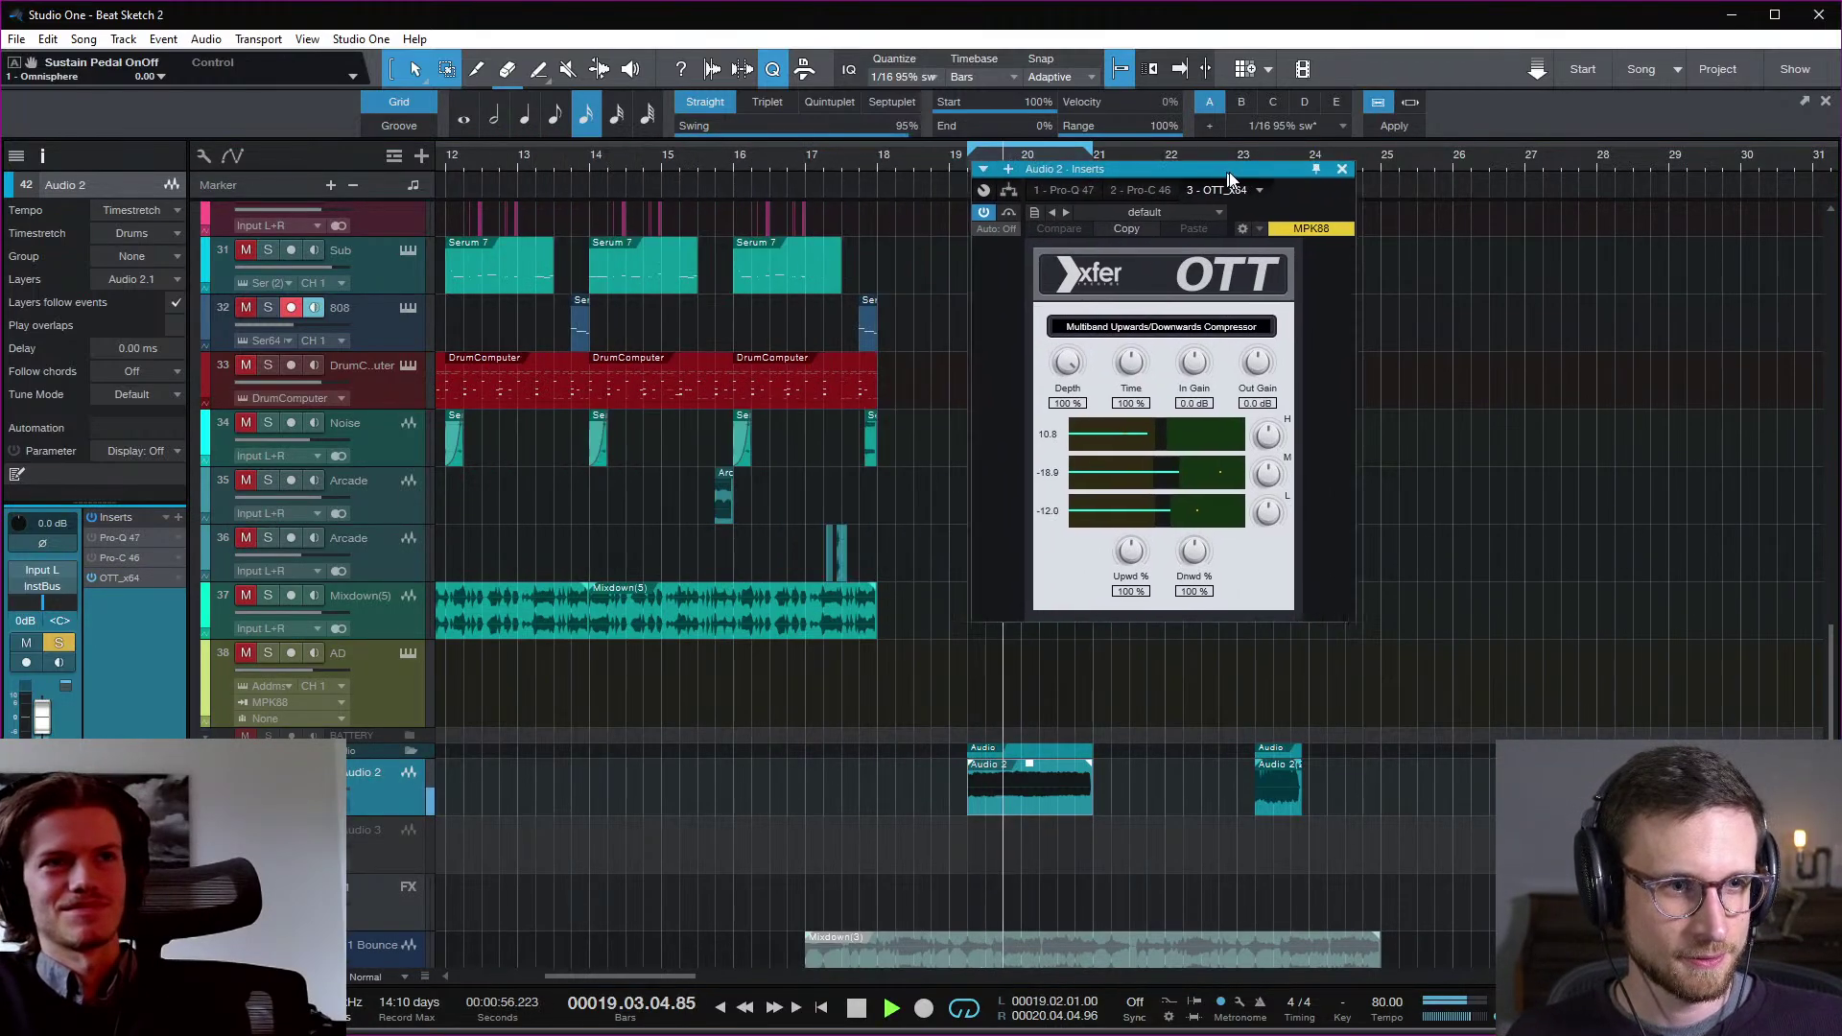
# Step: Set OTT's Time to 71% and try a stronger high-band gain before settling on 103% while the take loops
pyautogui.moveTo(1134, 411); pyautogui.dragTo(1151, 558)
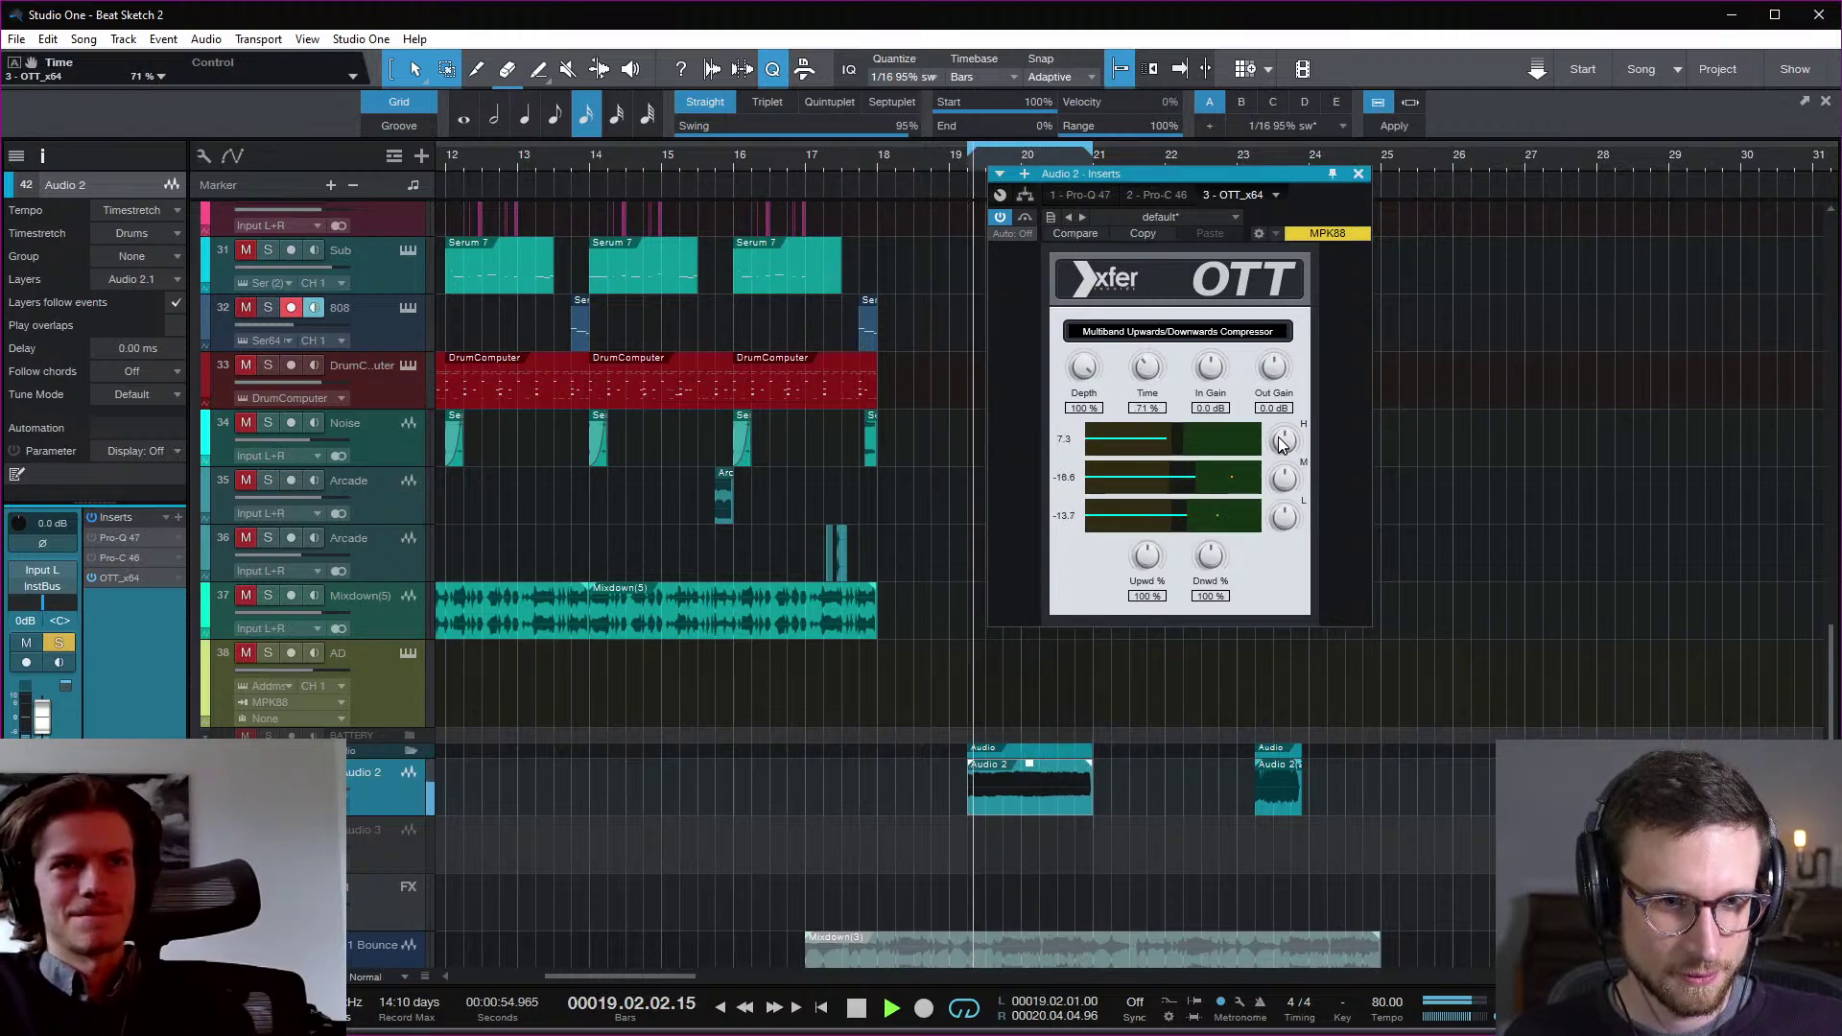
pyautogui.moveTo(1283, 439); pyautogui.dragTo(1298, 554)
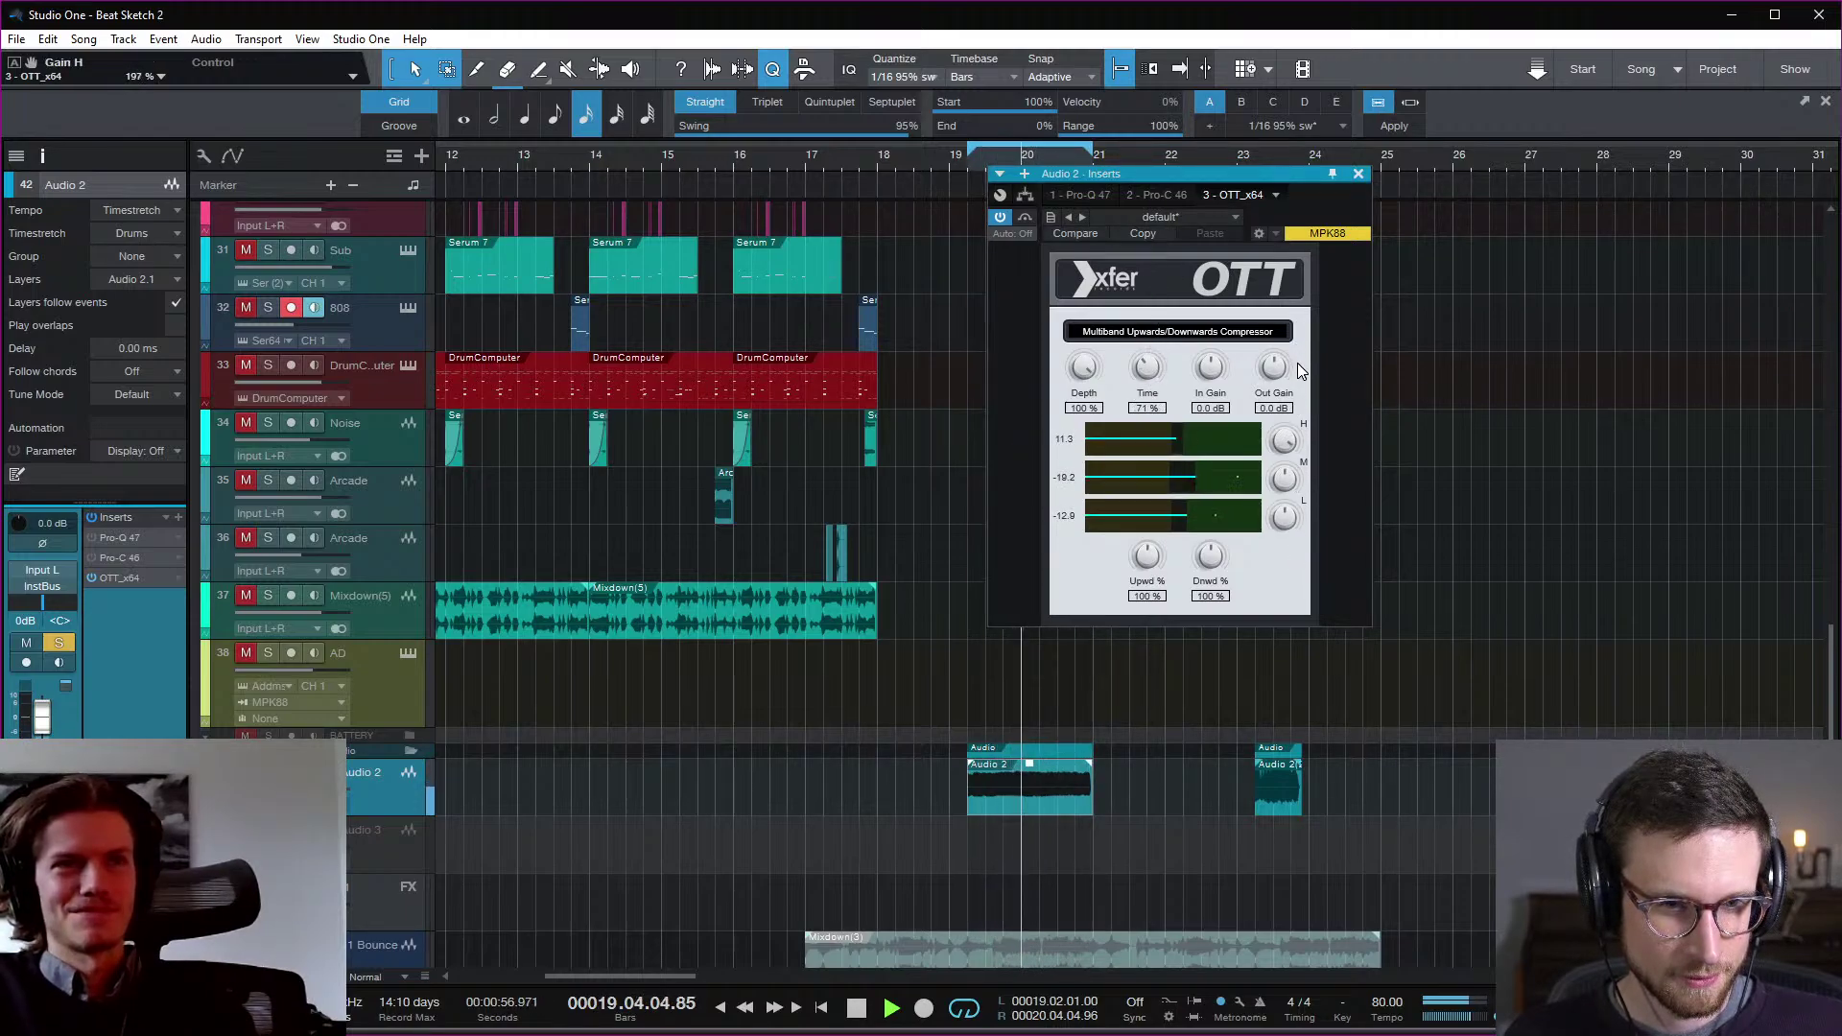
pyautogui.moveTo(1299, 447); pyautogui.dragTo(1278, 479)
pyautogui.press('space')
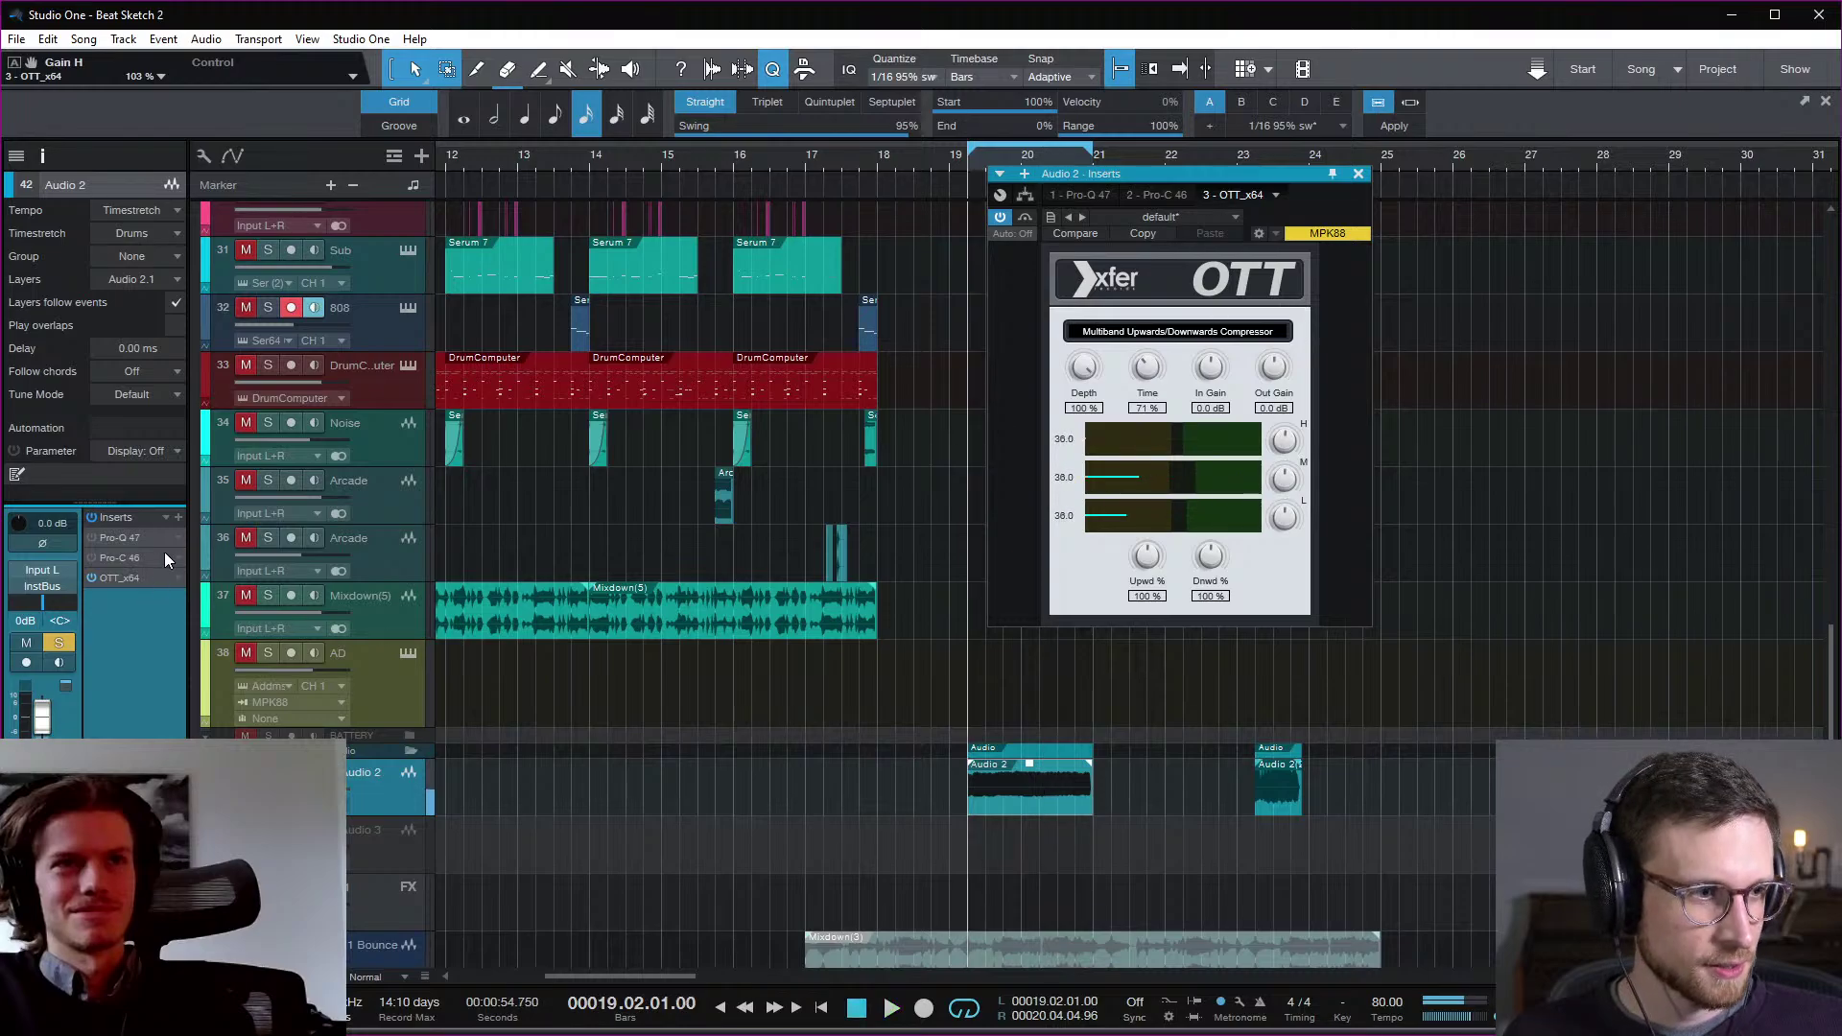
# Step: Insert the FabFilter Saturn distortion after OTT on the Audio 2 track
pyautogui.click(177, 518)
pyautogui.write('saturn')
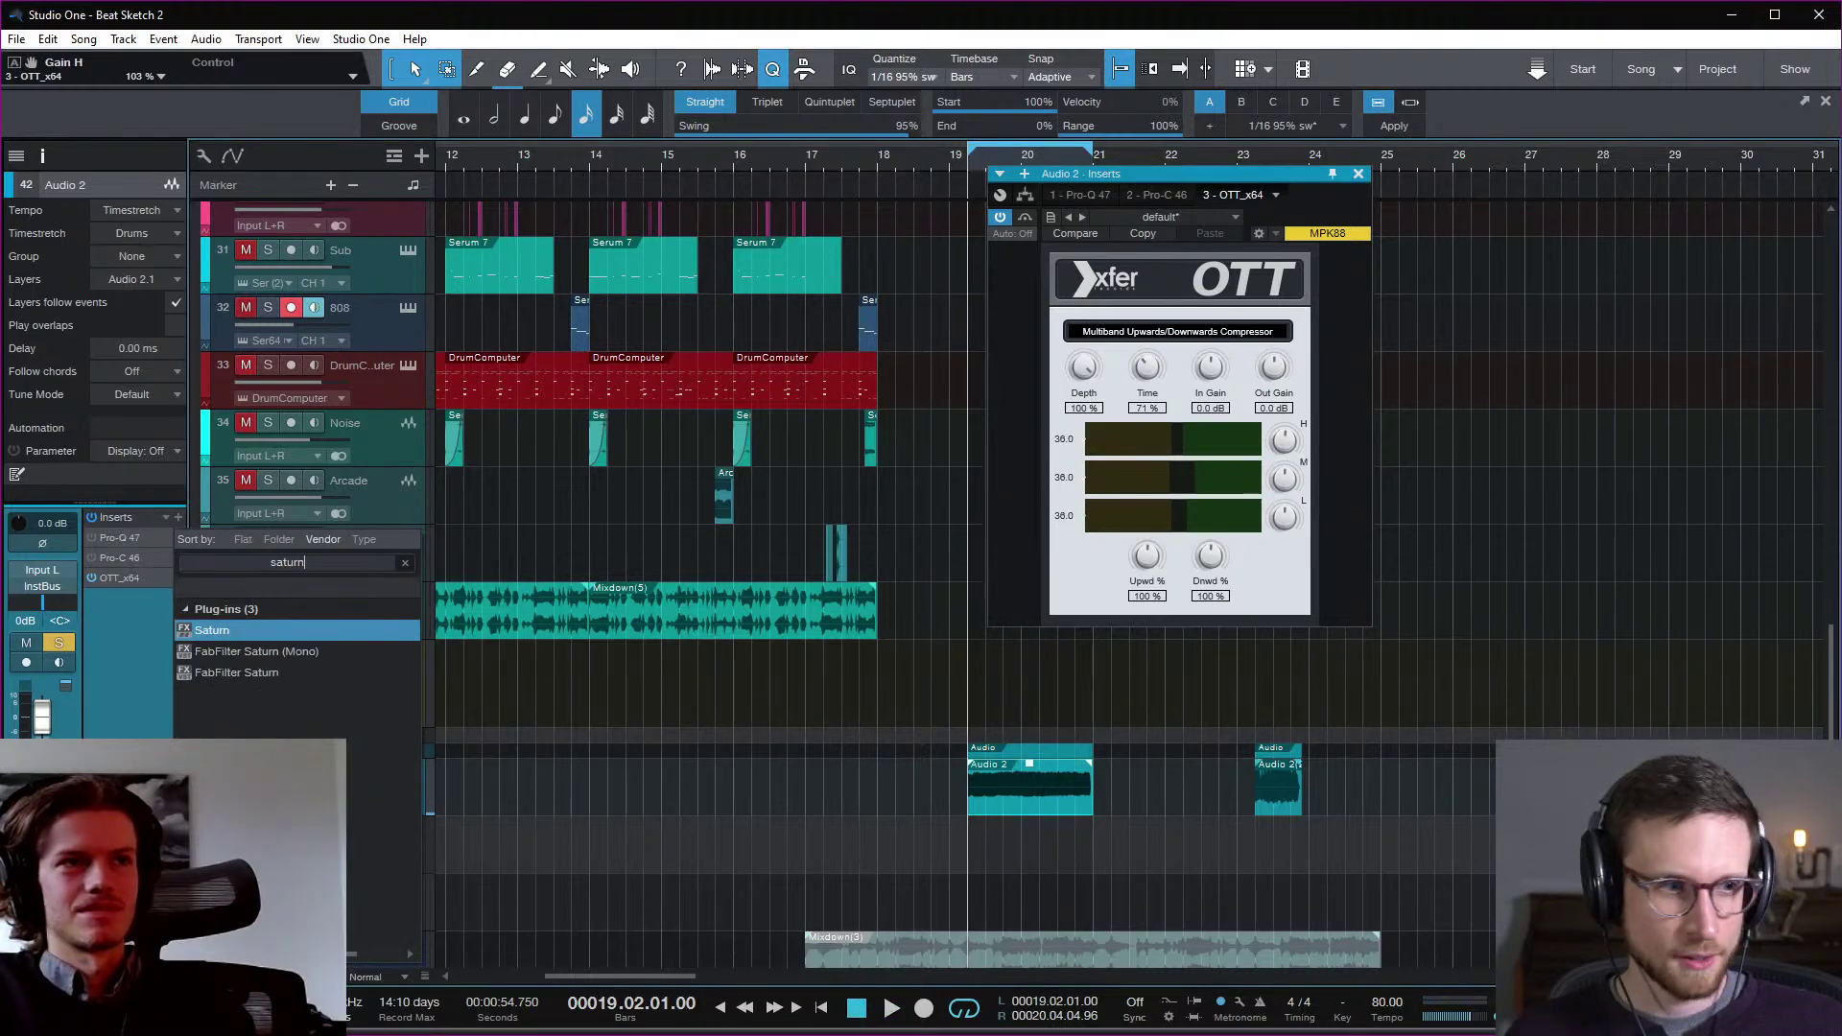
pyautogui.press('Return')
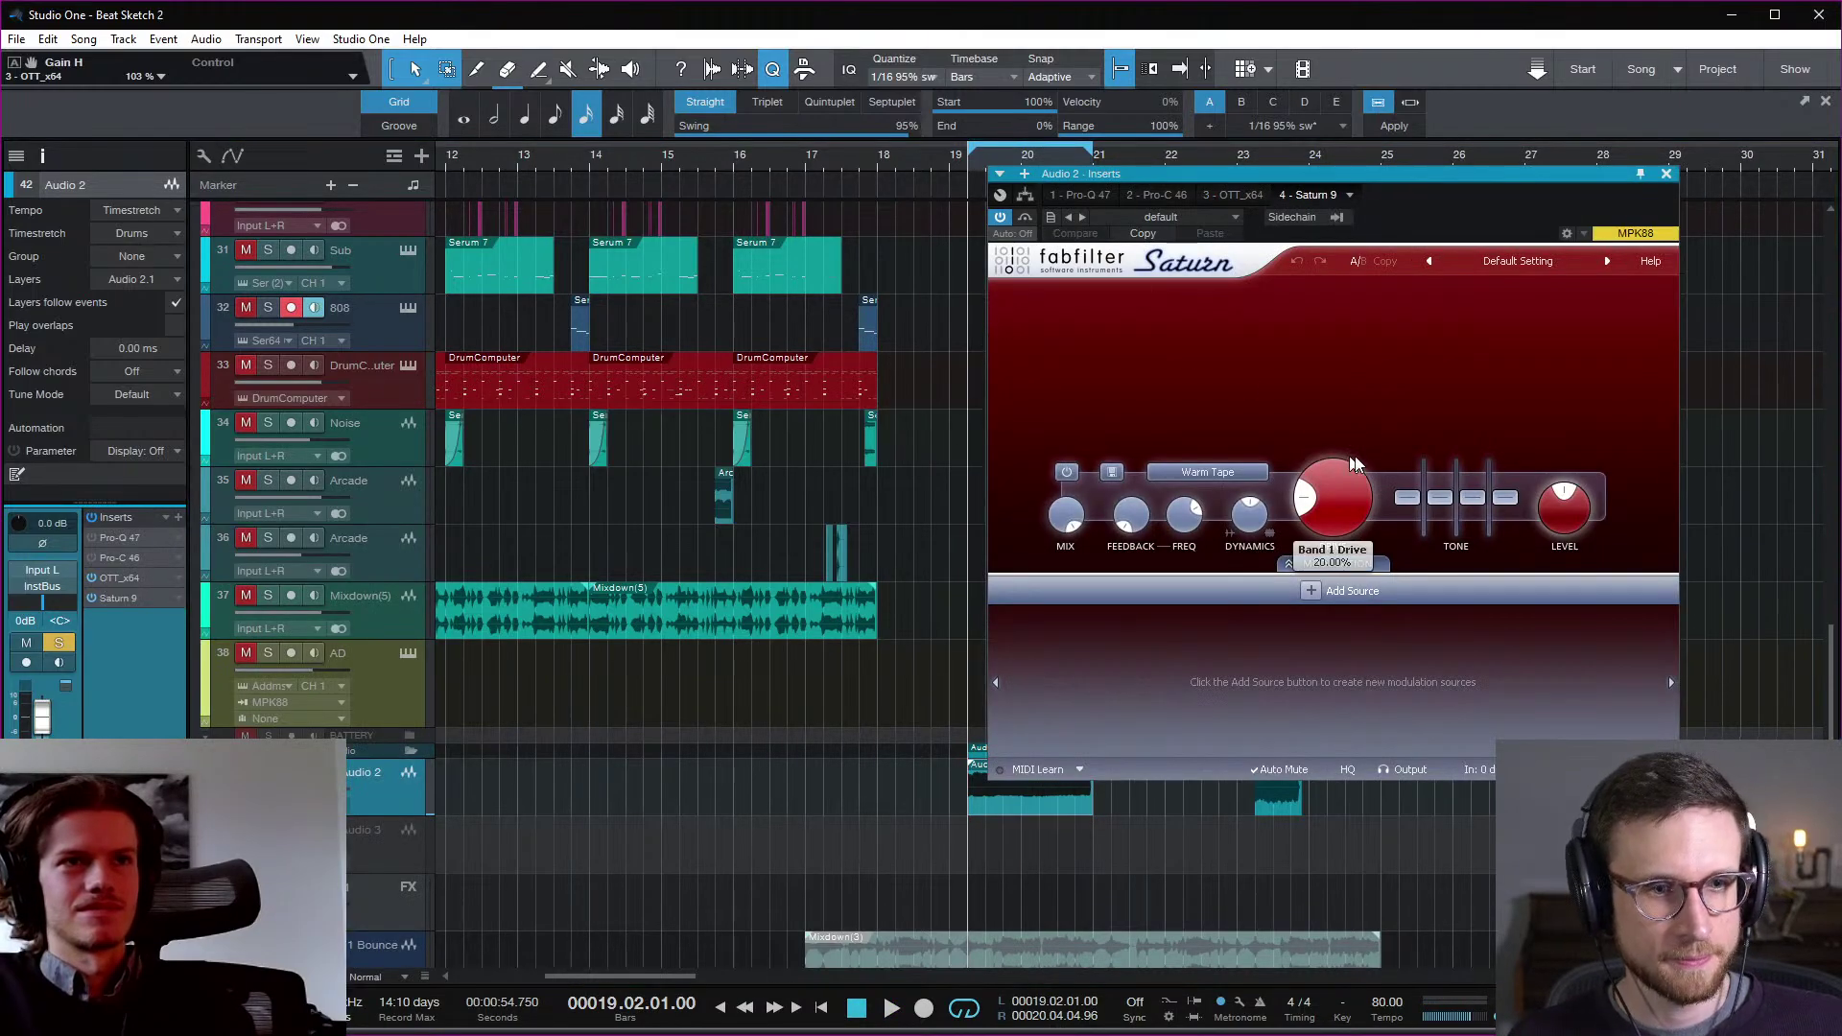
# Step: Try driving Saturn's Warm Tape band up to about 85% while the Audio 2 take loops
pyautogui.moveTo(1328, 170); pyautogui.dragTo(854, 175)
pyautogui.press('space')
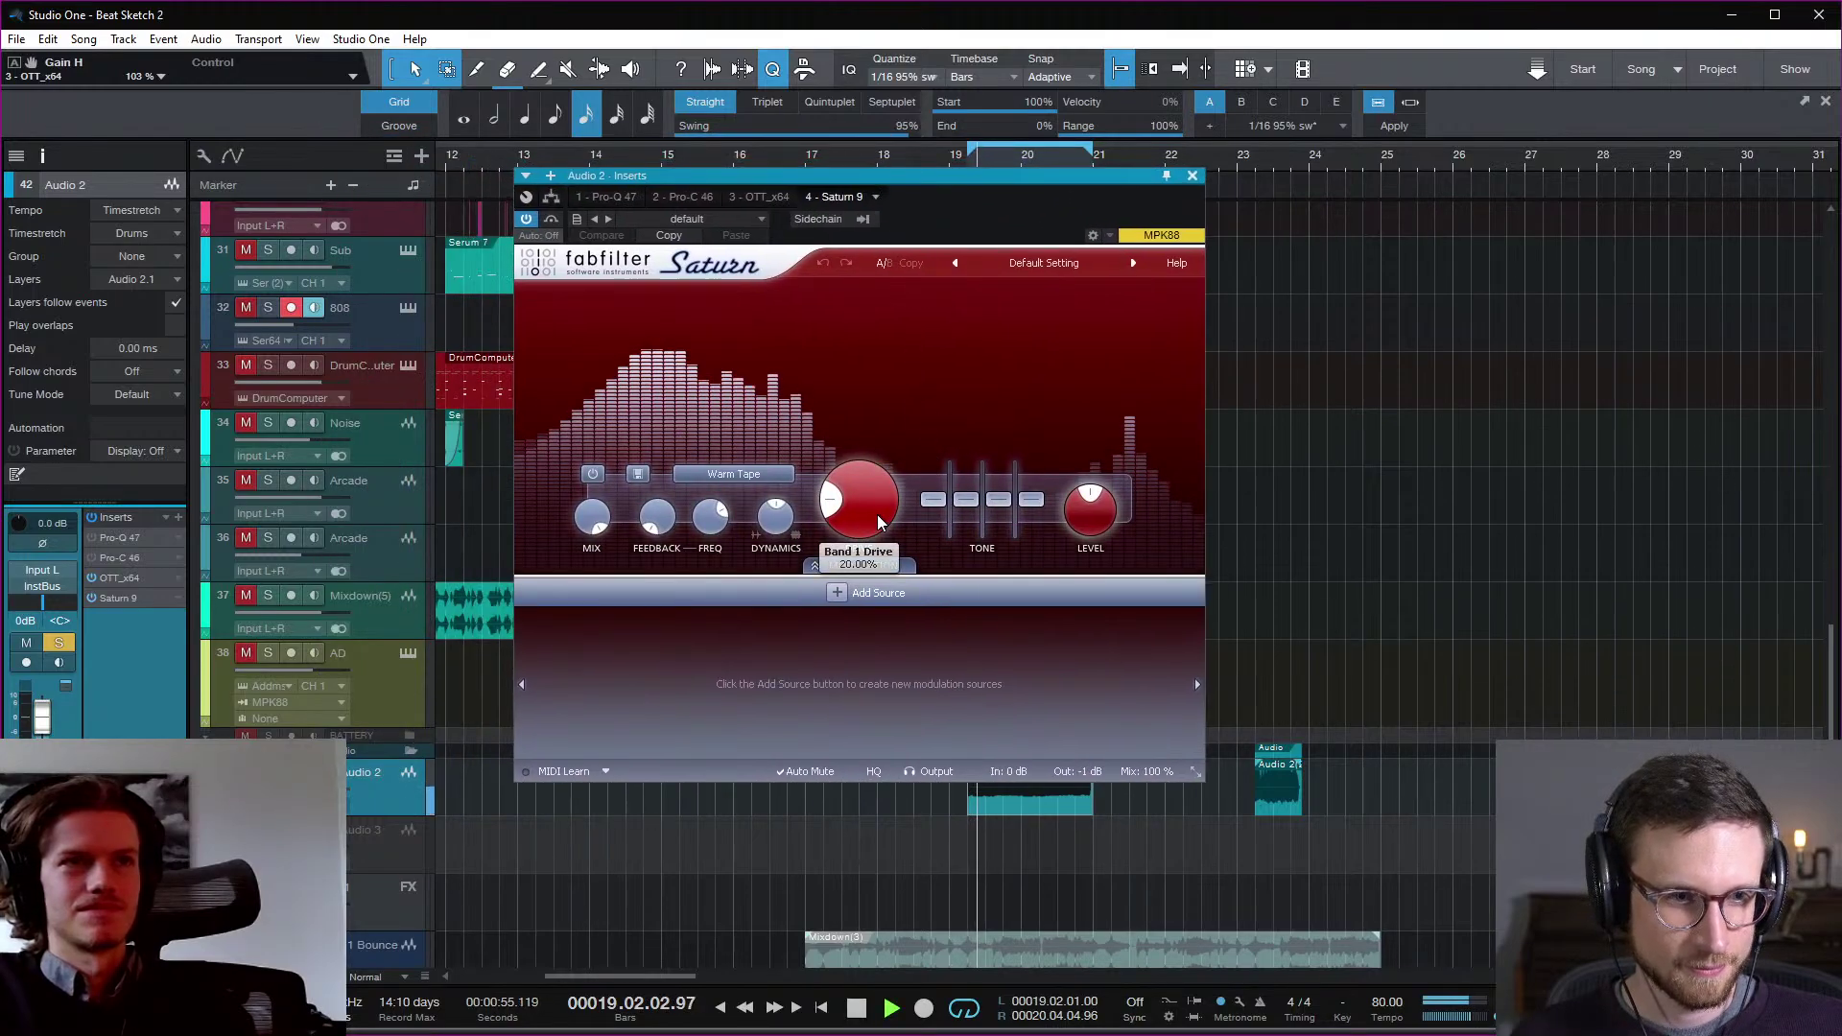
pyautogui.moveTo(877, 514)
pyautogui.mouseDown()
pyautogui.moveTo(892, 359)
pyautogui.moveTo(875, 500)
pyautogui.mouseUp()
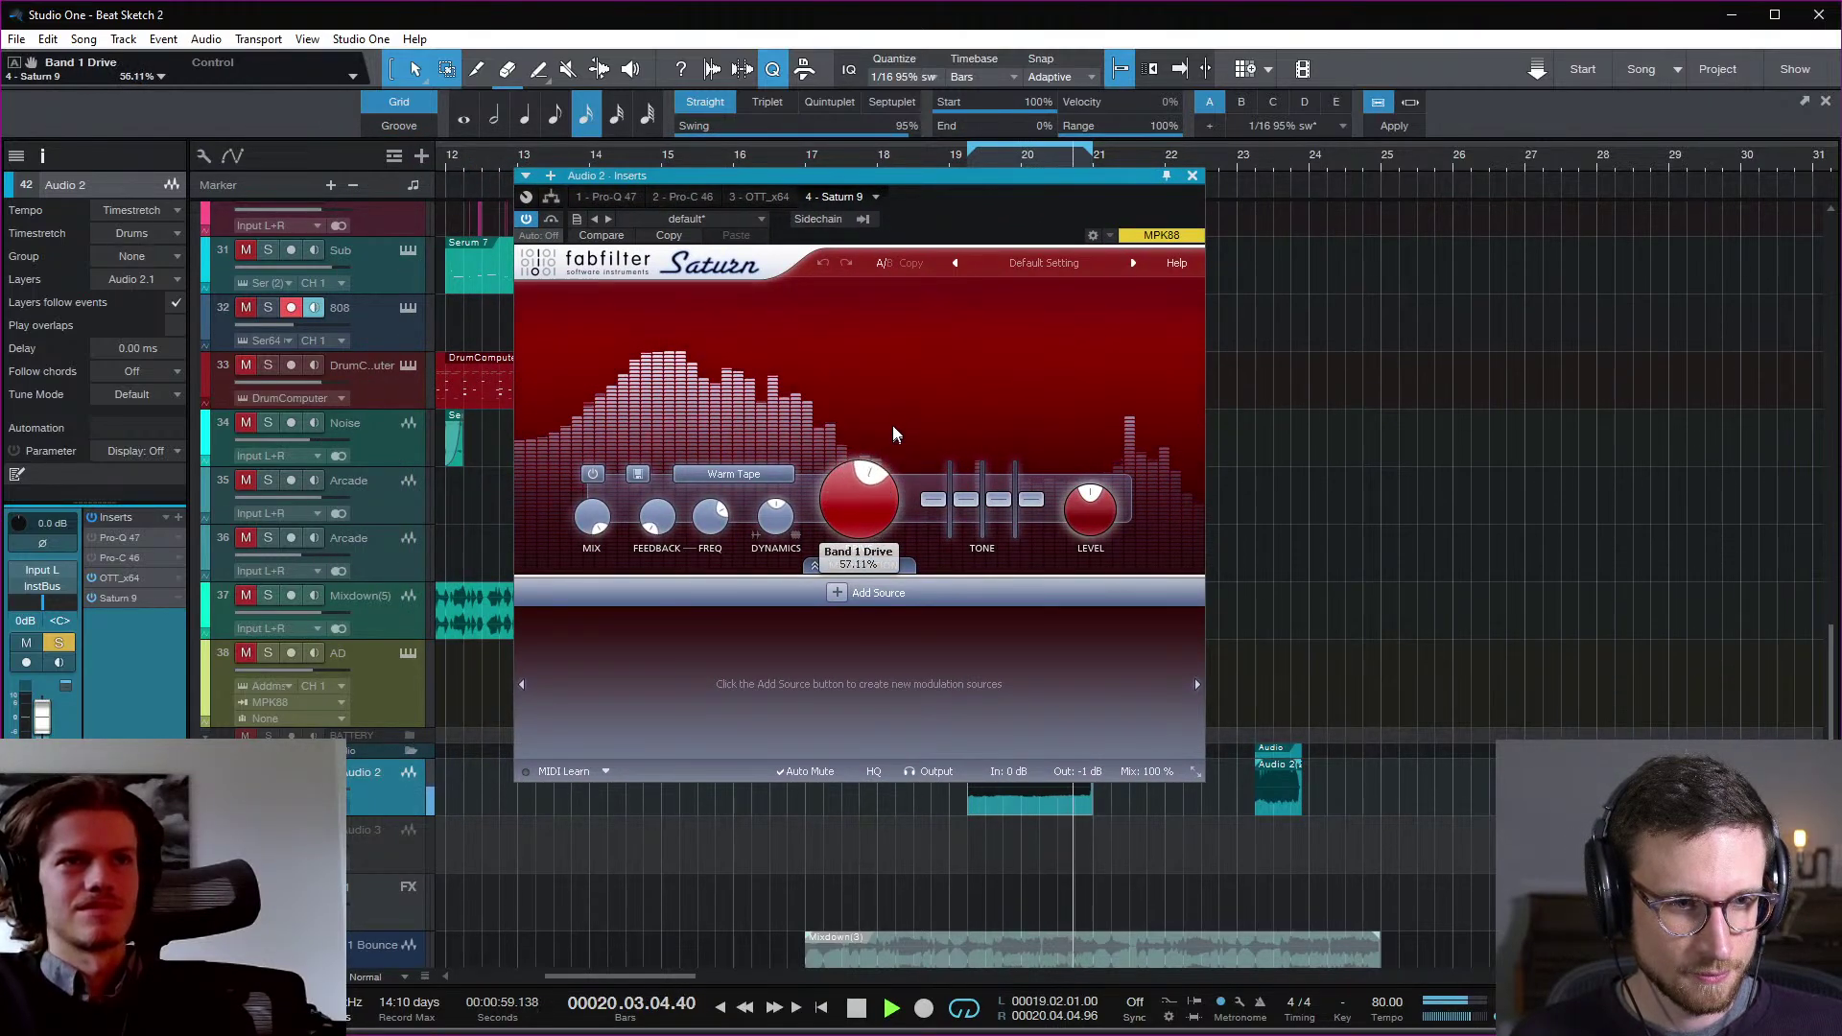
pyautogui.moveTo(892, 433); pyautogui.dragTo(912, 343)
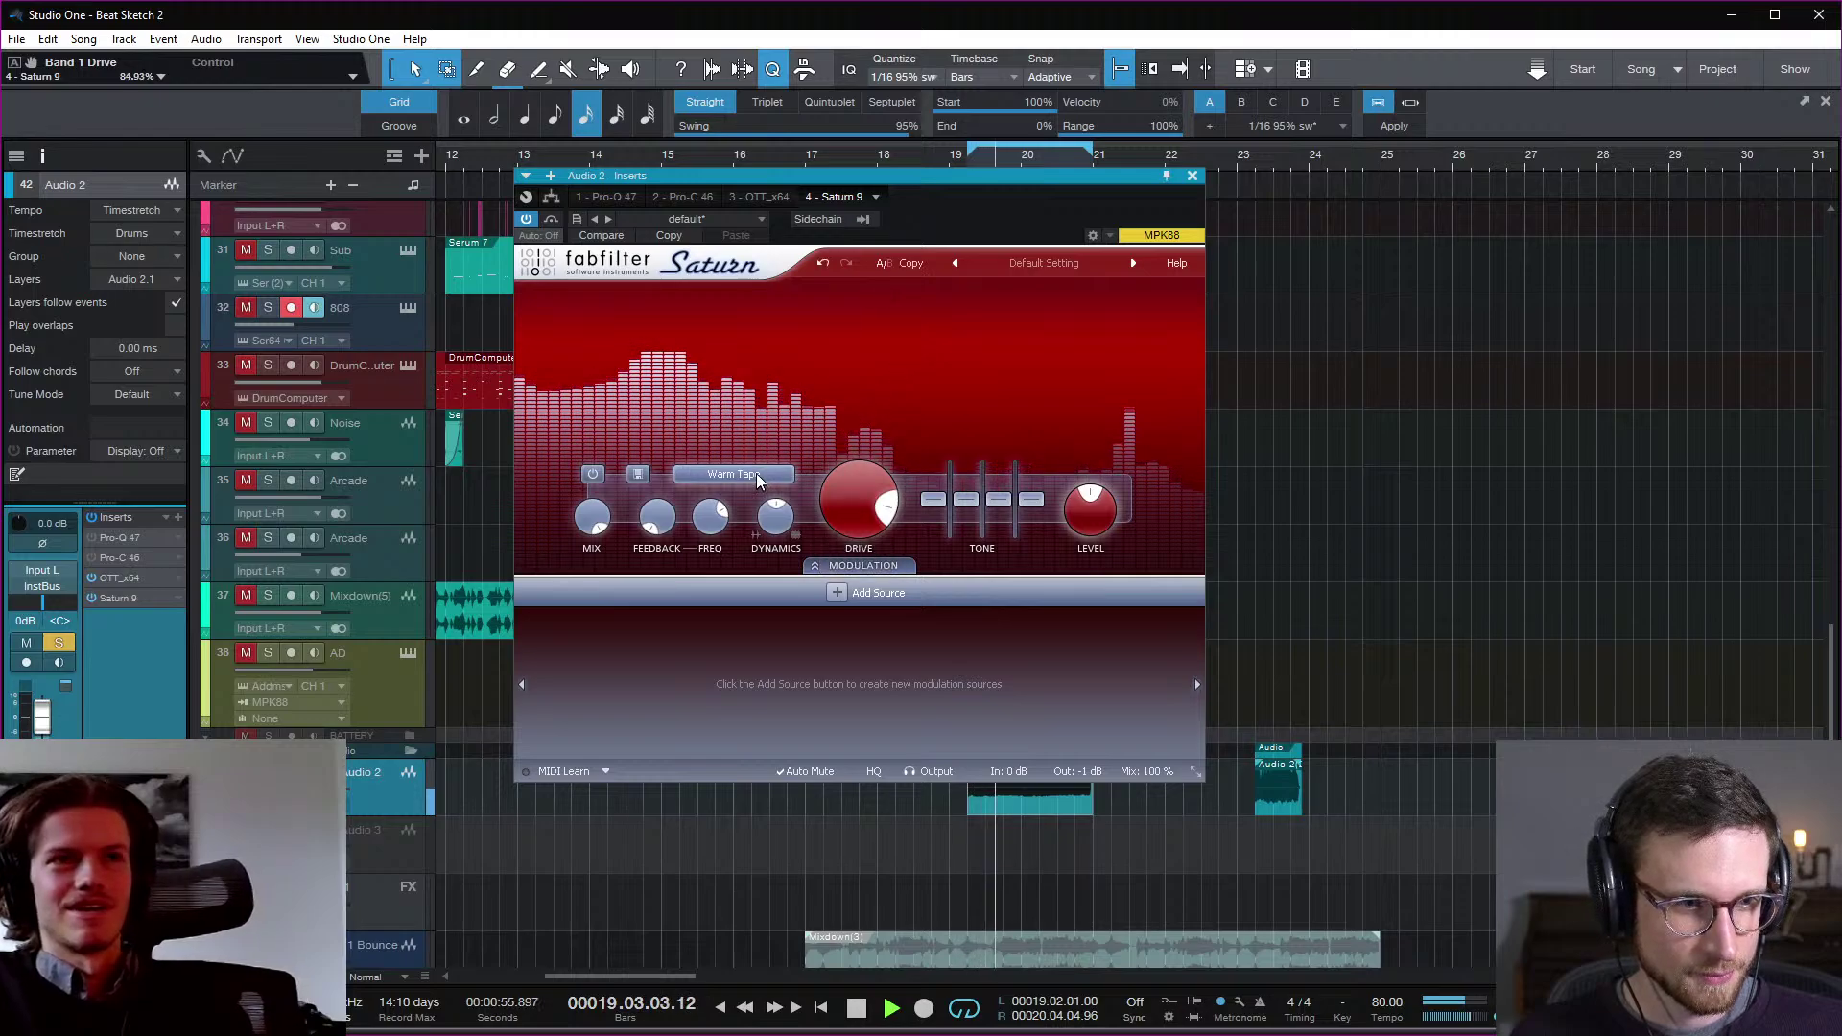
pyautogui.press('space')
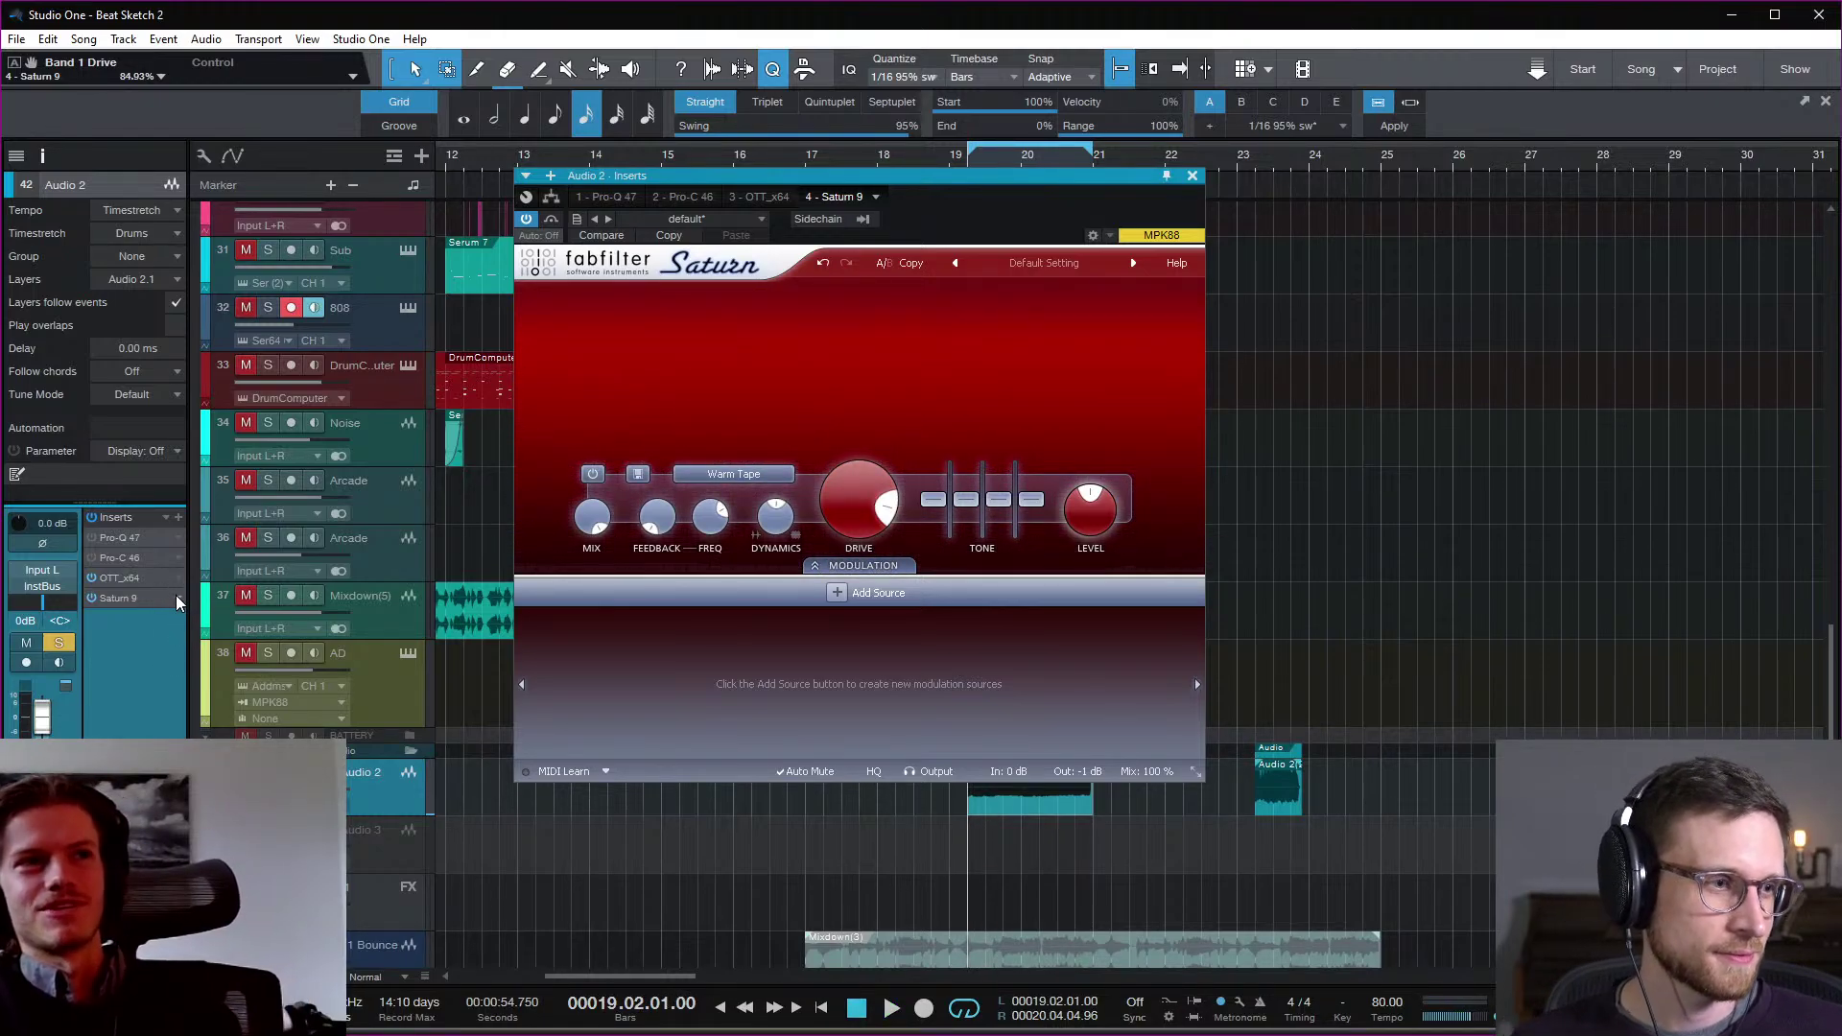
# Step: Remove Saturn from the Audio 2 inserts and add DevilLocDeluxe after OTT in its place
pyautogui.rightClick(175, 596)
pyautogui.click(230, 739)
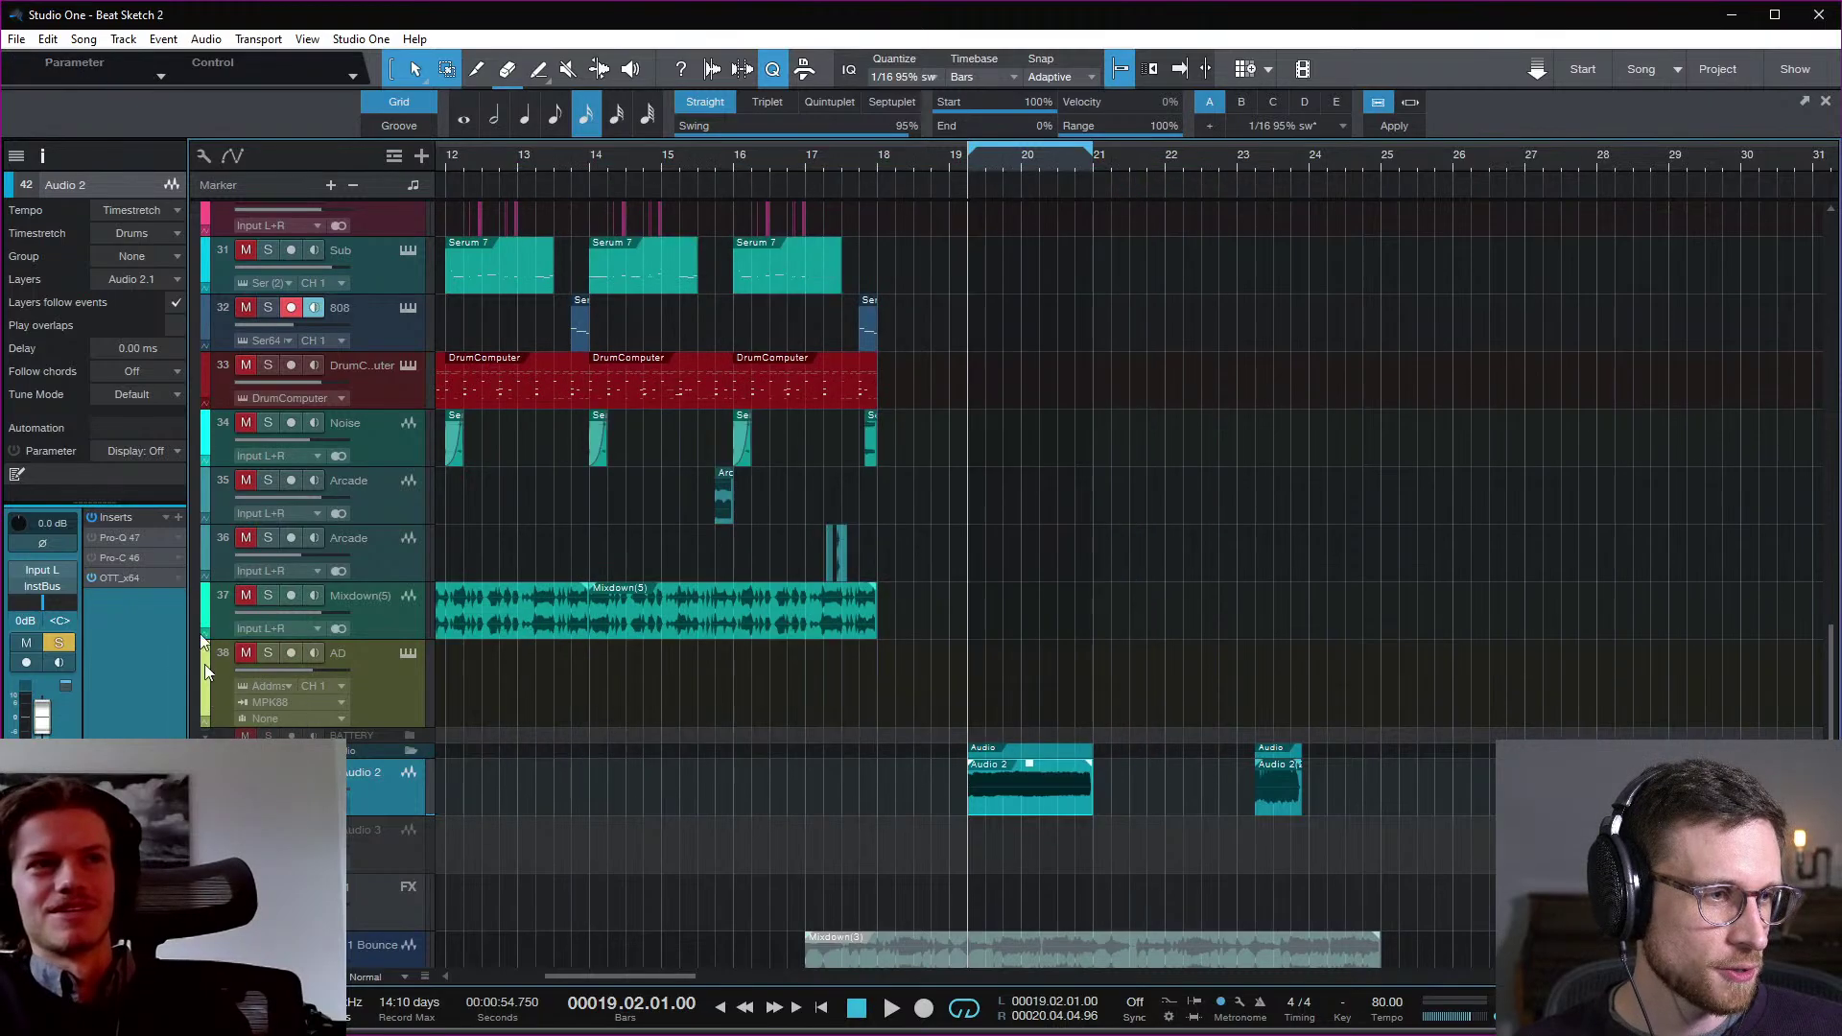
pyautogui.click(176, 514)
pyautogui.click(305, 589)
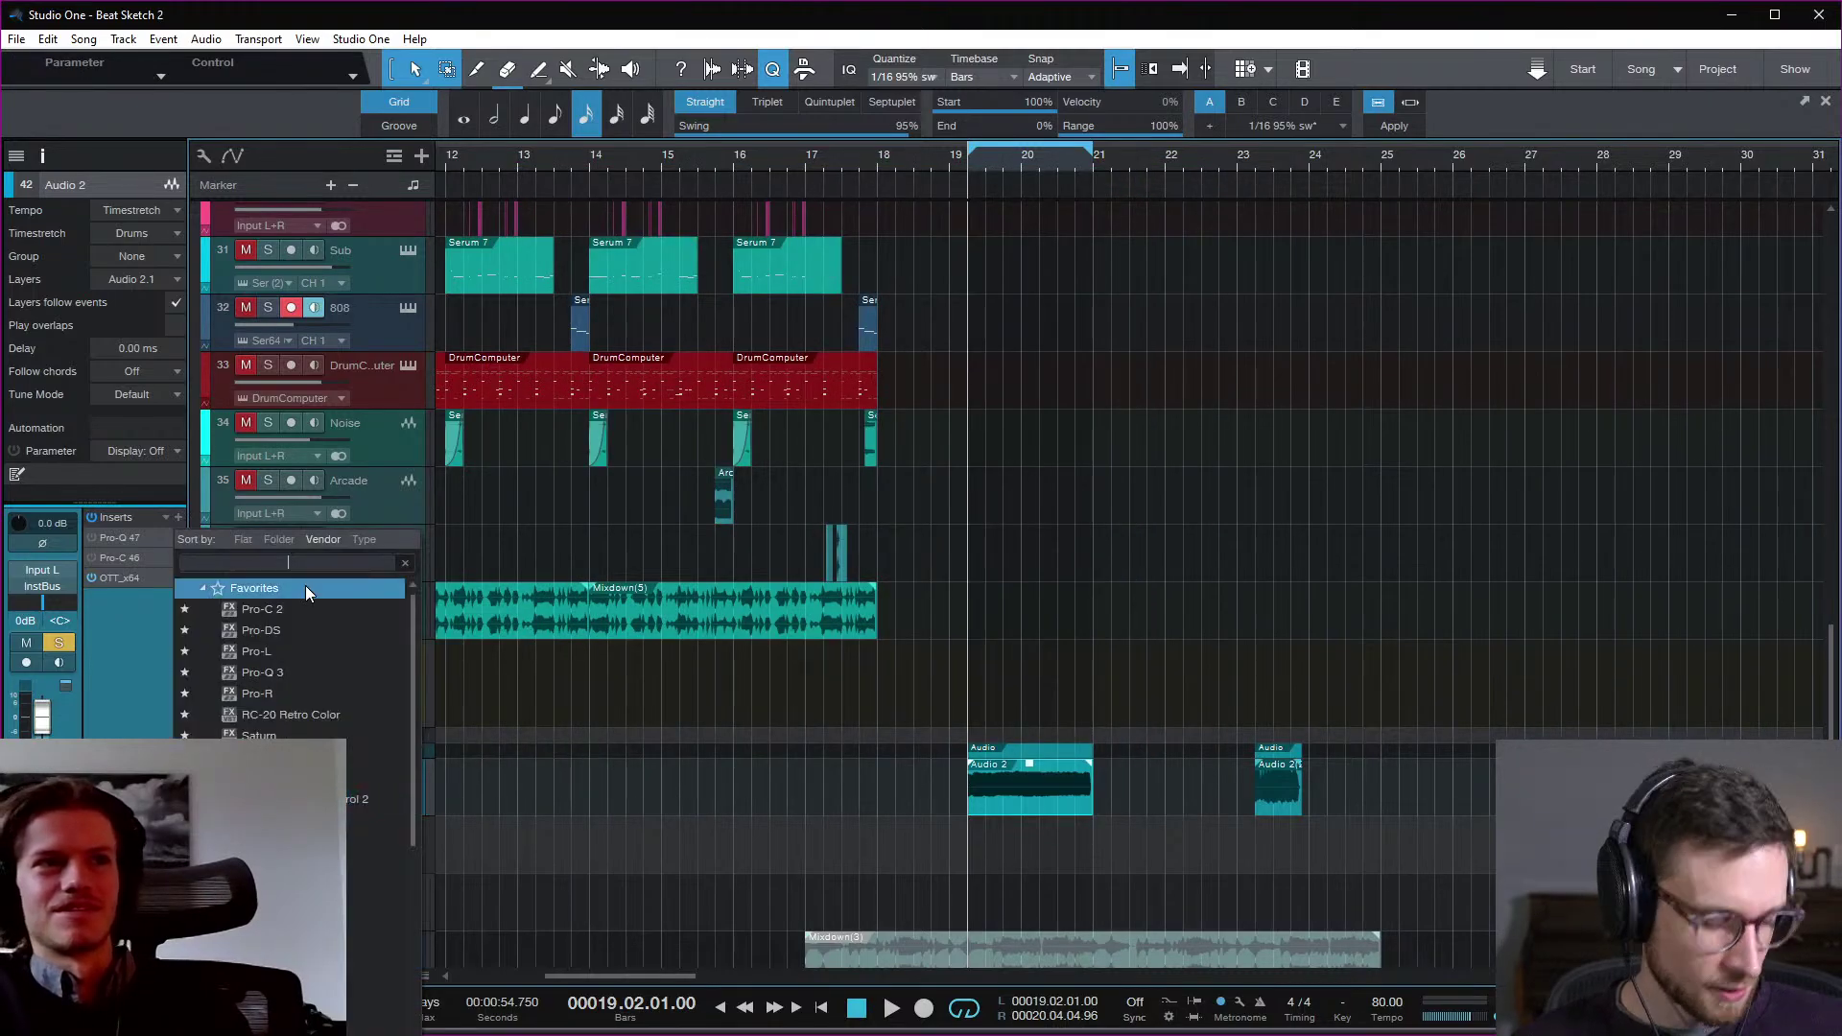
pyautogui.write('devil')
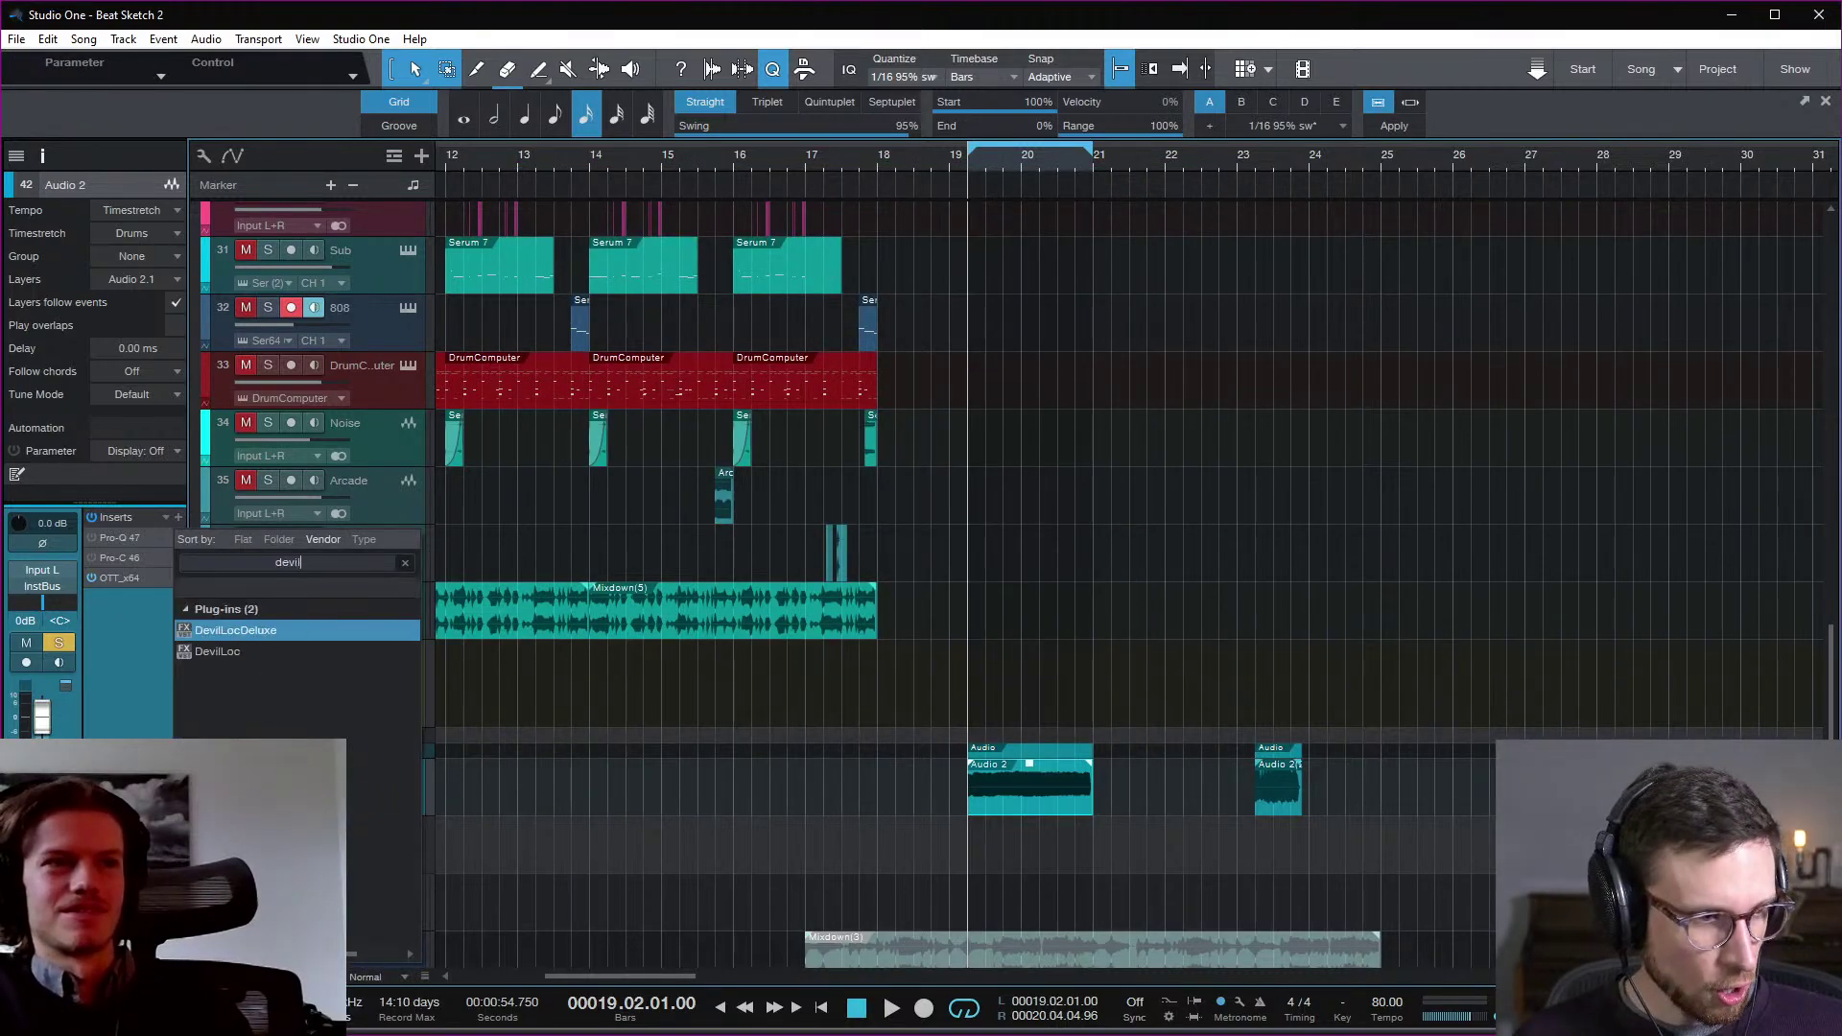
pyautogui.doubleClick(296, 635)
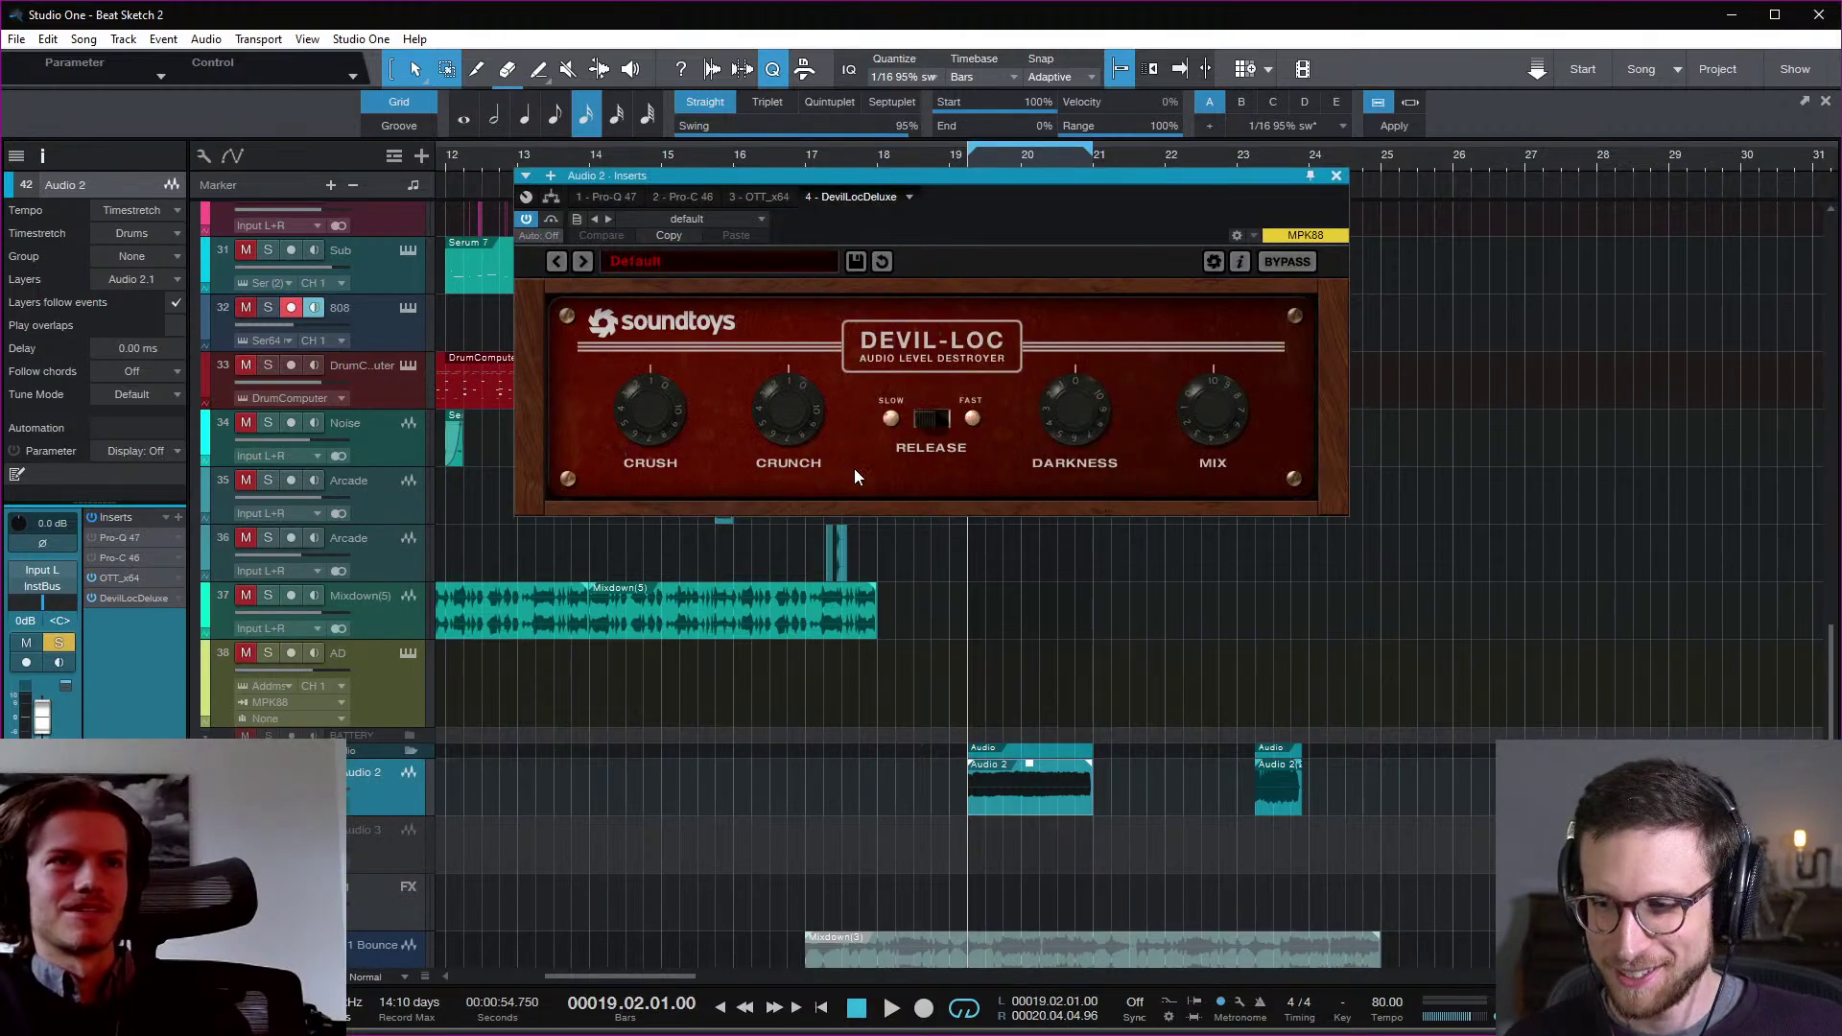
# Step: Adjust Devil-Loc's Crunch and toggle its Release while the take loops, then set Darkness to about 1329 Hz
pyautogui.moveTo(1017, 201); pyautogui.dragTo(873, 246)
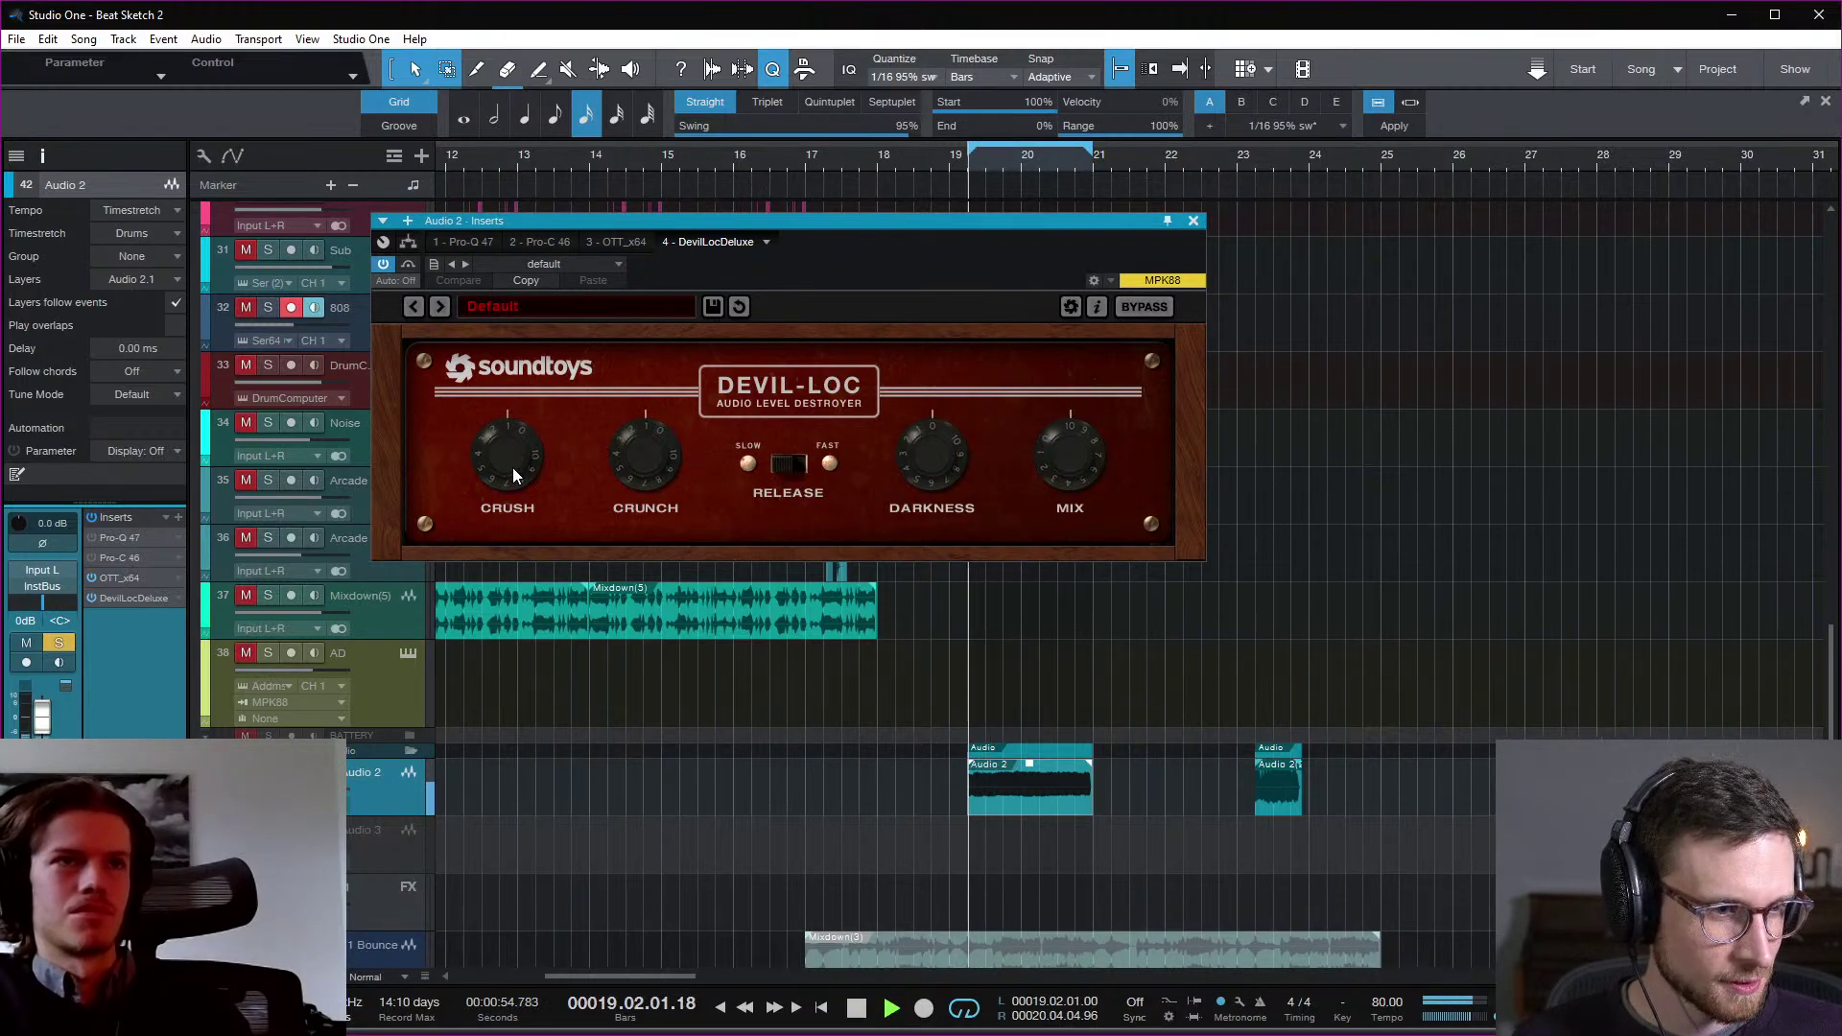
pyautogui.moveTo(642, 471); pyautogui.dragTo(655, 424)
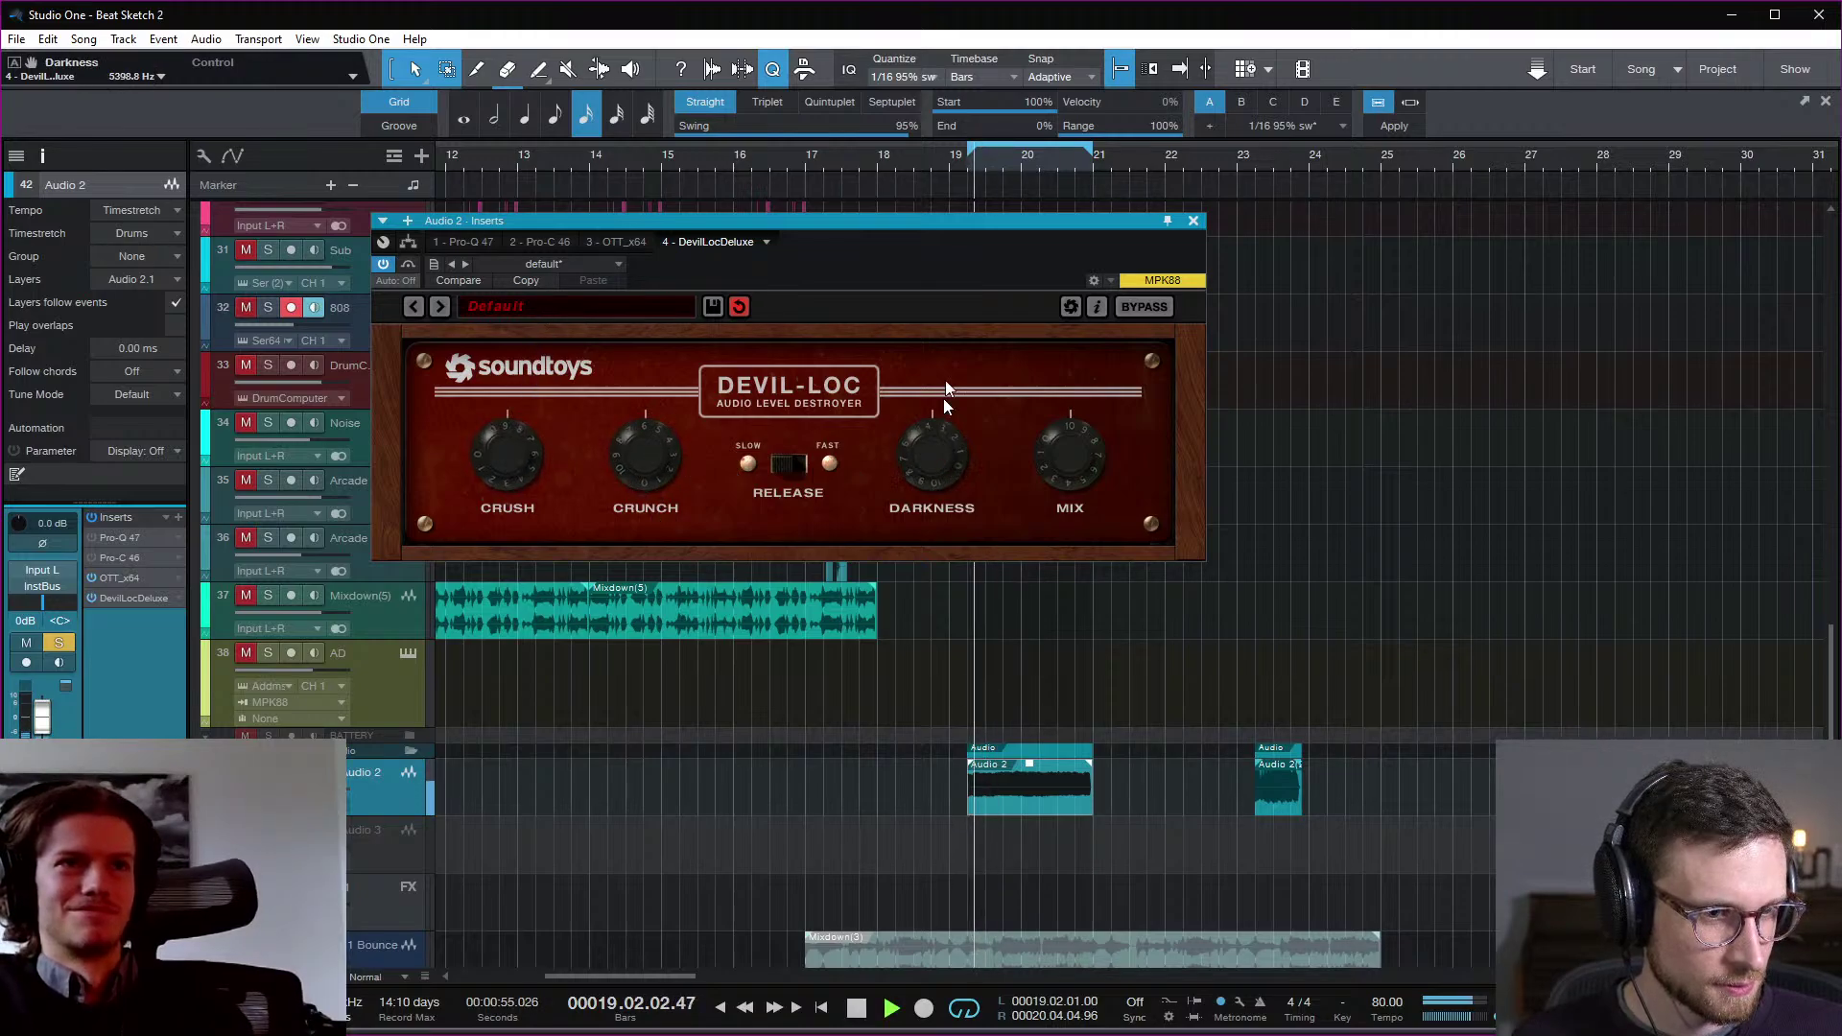
pyautogui.click(795, 470)
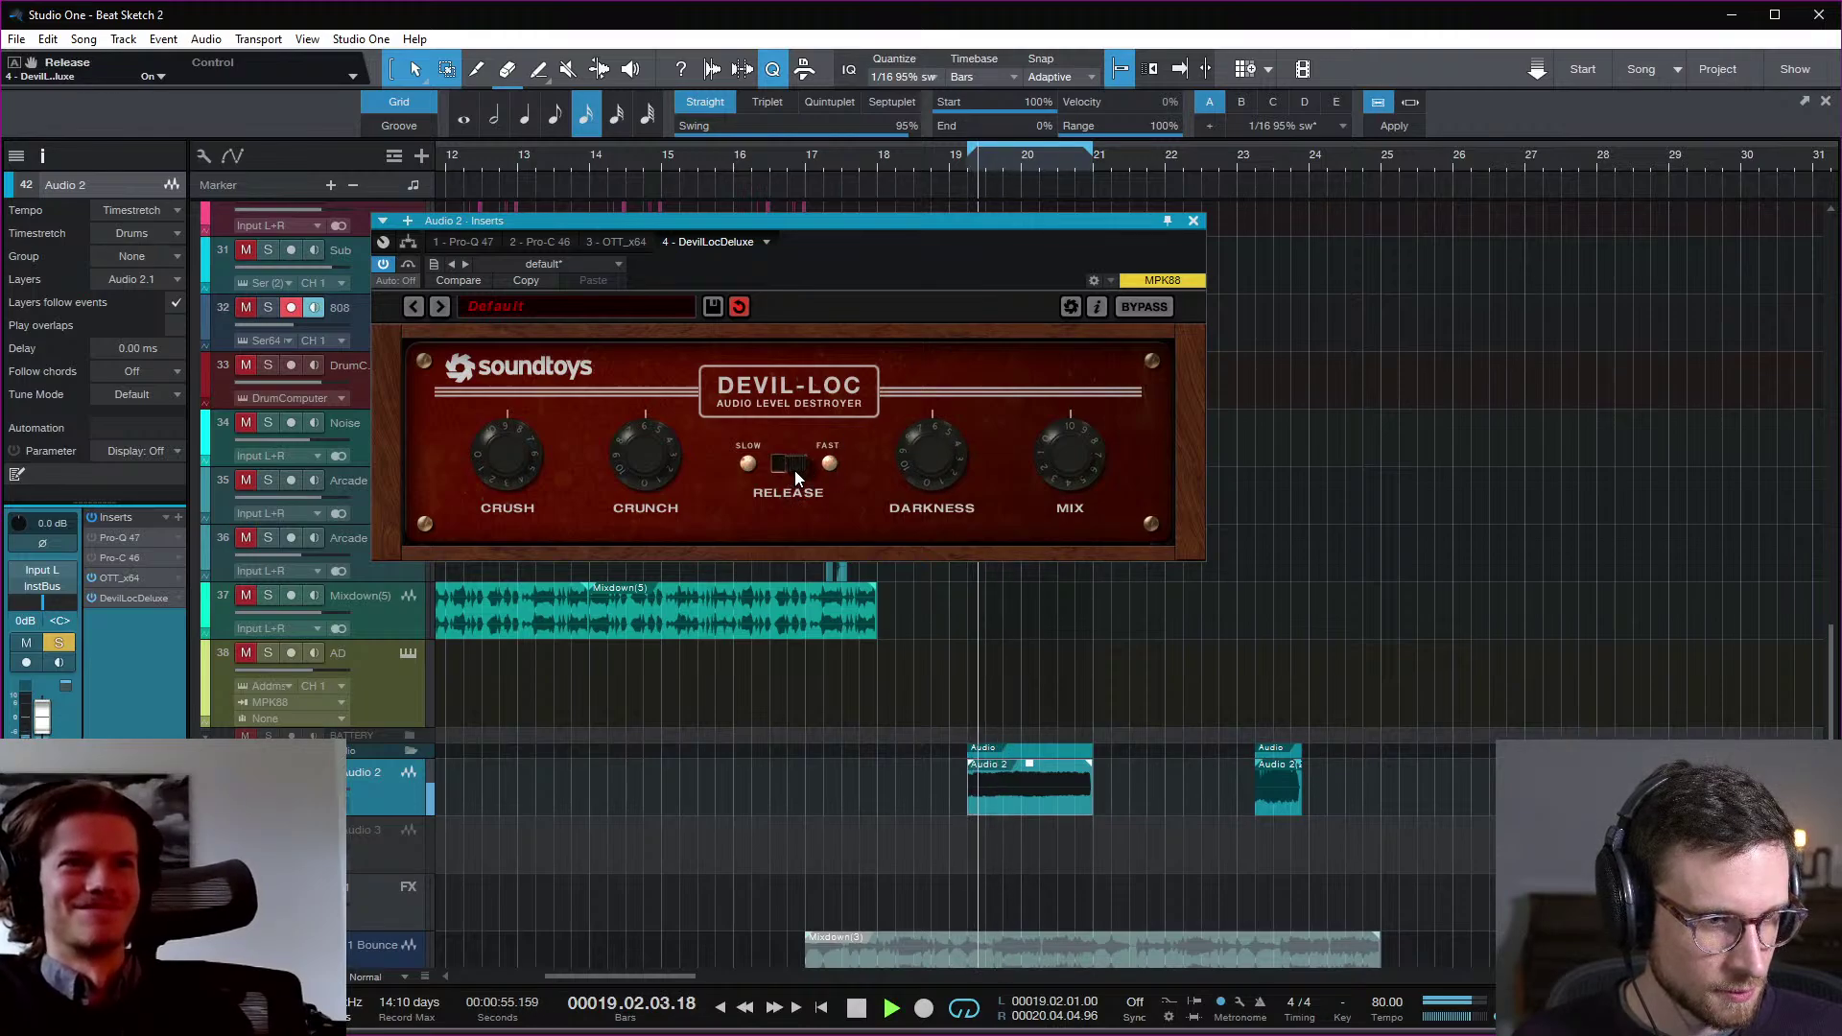
pyautogui.press('space')
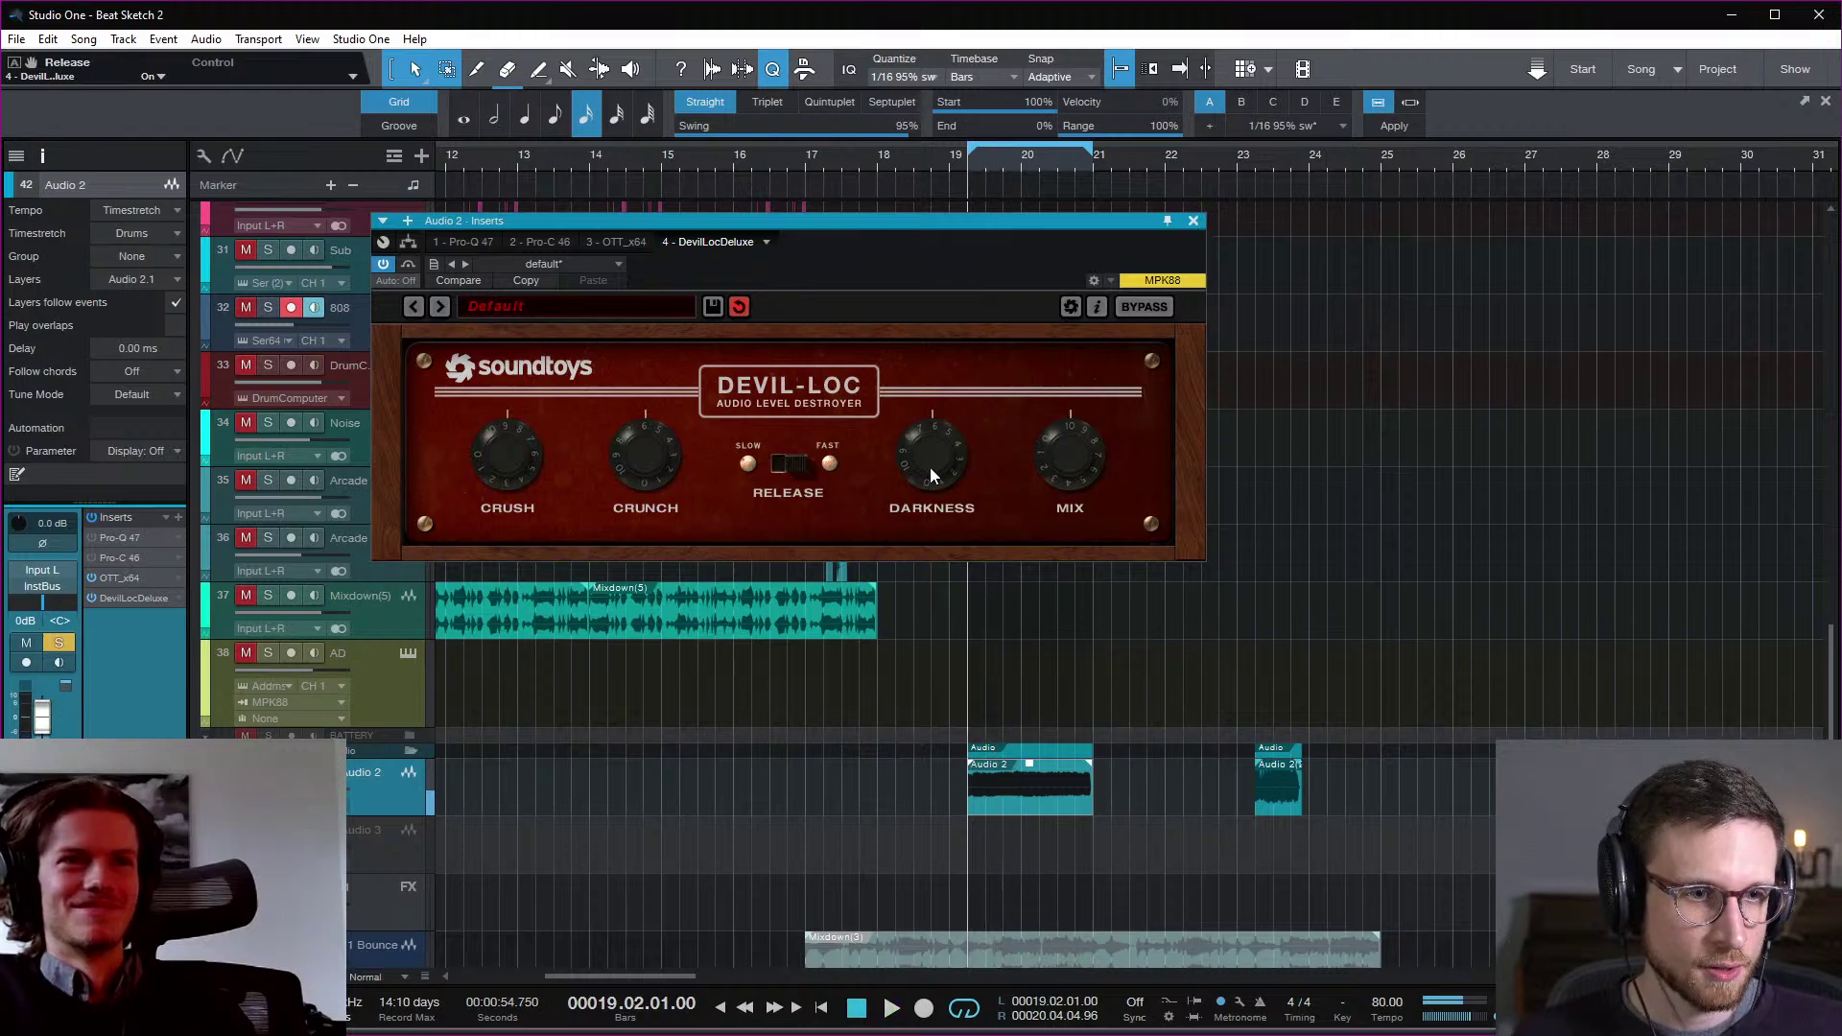
pyautogui.moveTo(941, 432); pyautogui.dragTo(929, 516)
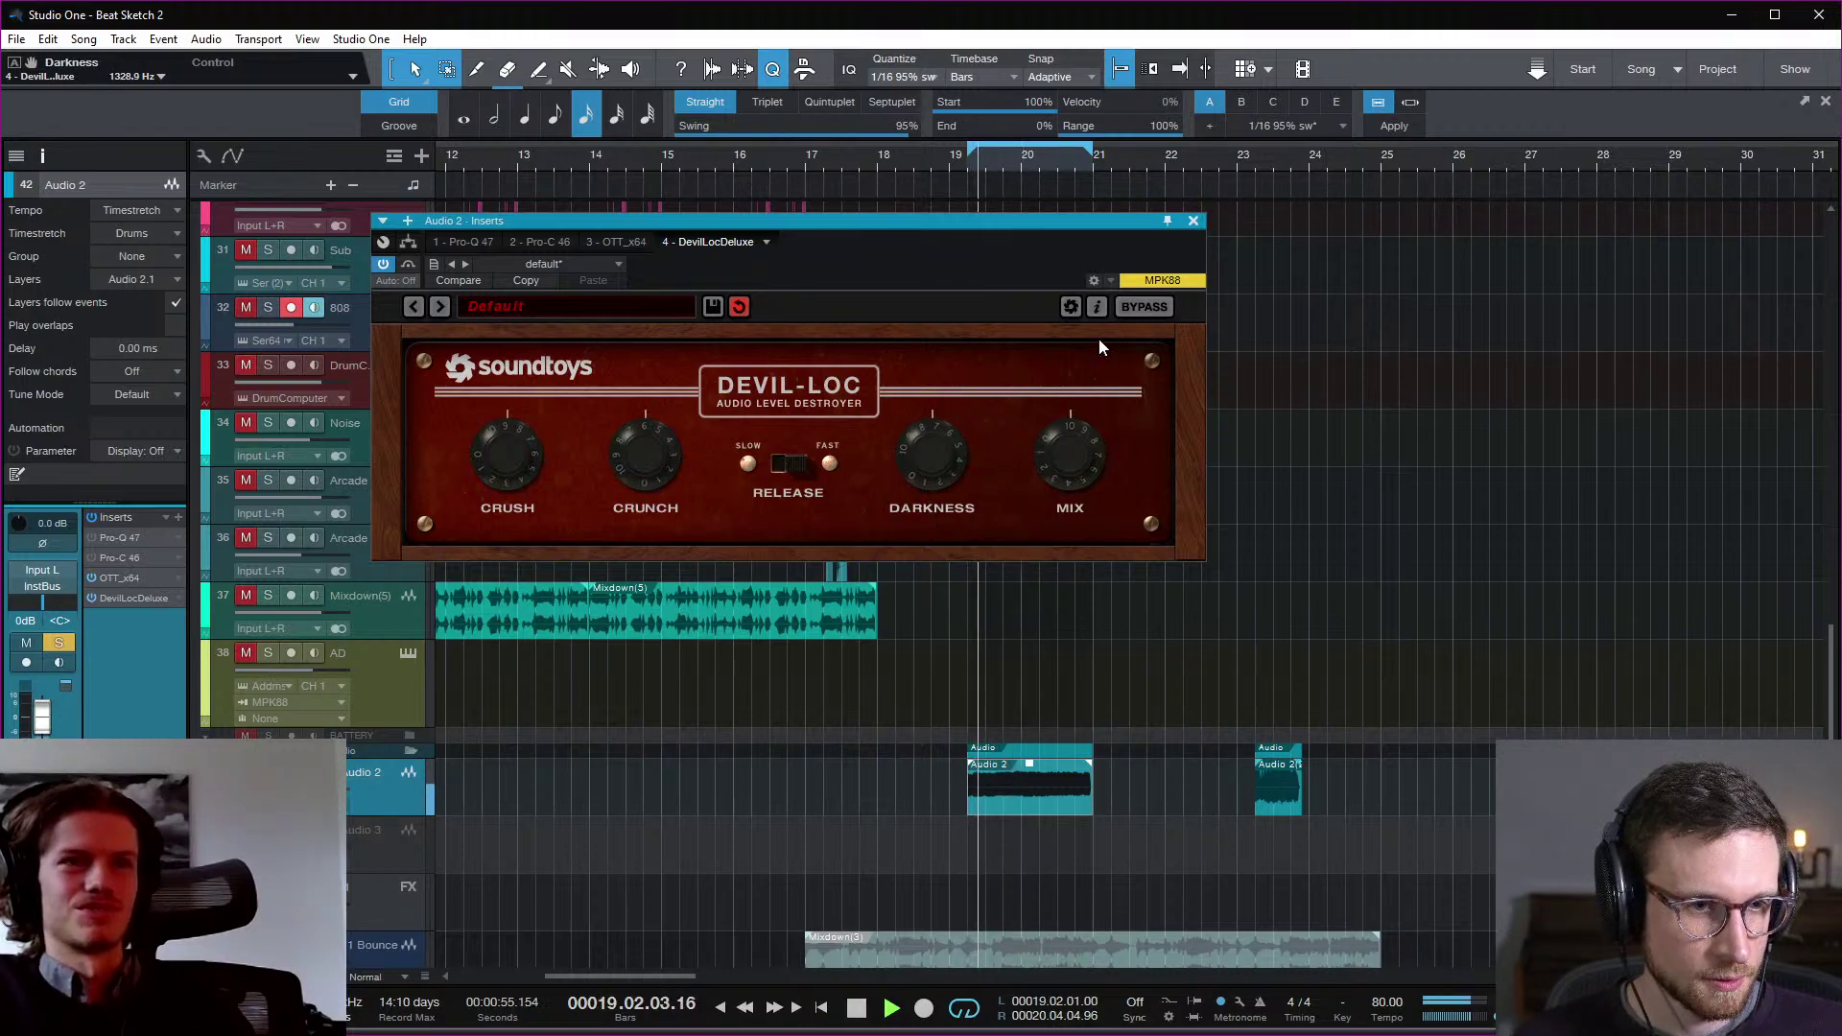
pyautogui.click(1193, 222)
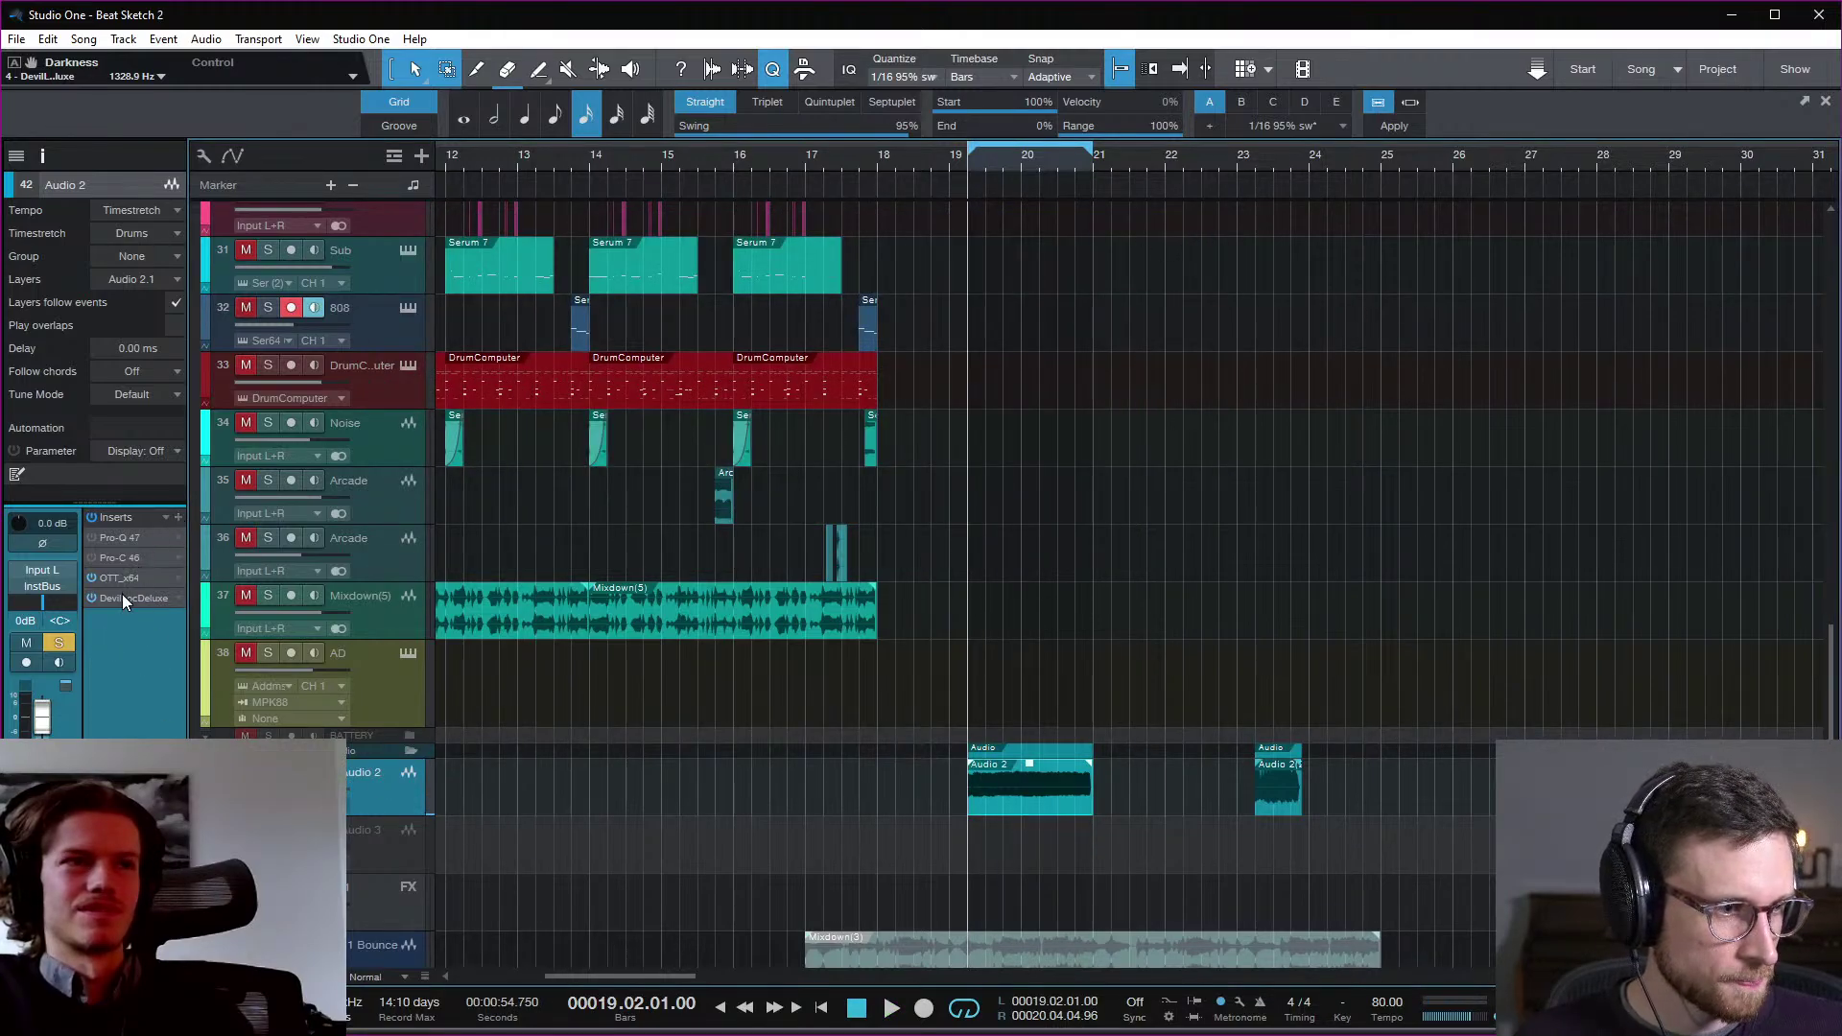
# Step: Copy the OTT compressor to the slot after Devil-Loc and play the take through the chain
pyautogui.moveTo(127, 579); pyautogui.dragTo(135, 623)
pyautogui.press('space')
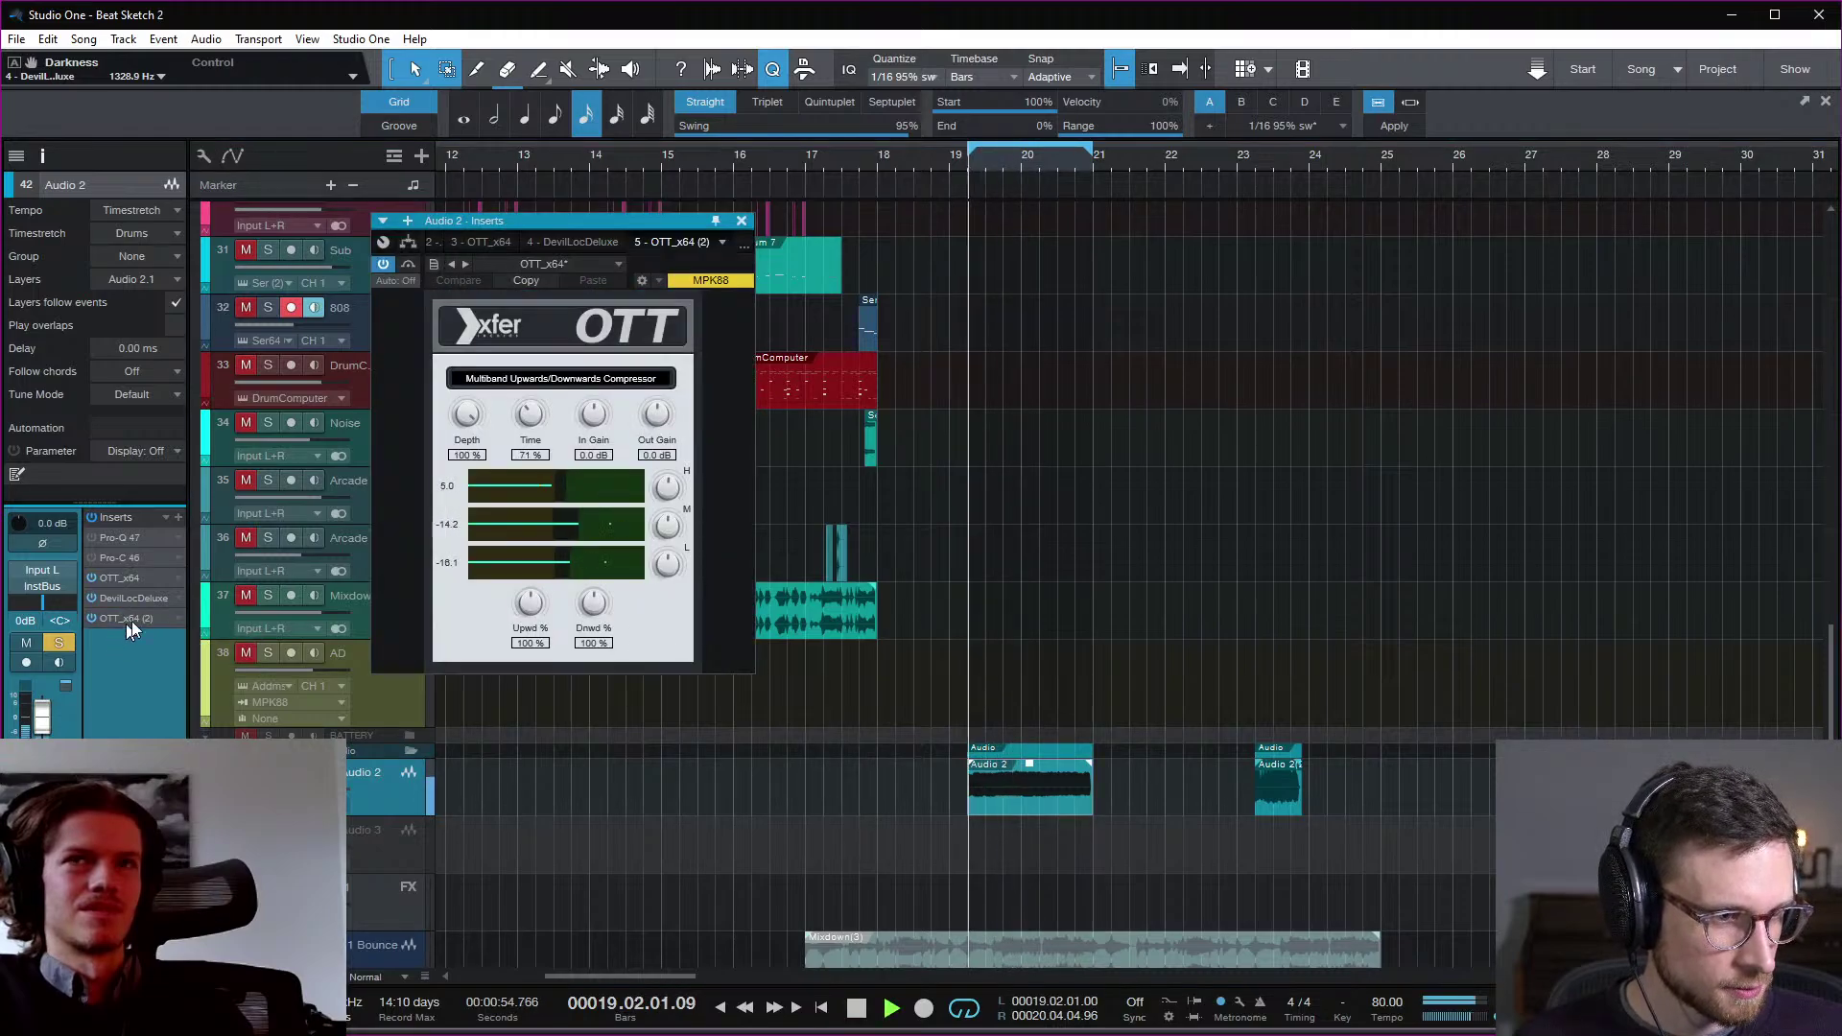
pyautogui.press('space')
# Step: Add the Pitchwheel plug-in at the end of the Audio 2 inserts
pyautogui.rightClick(1039, 802)
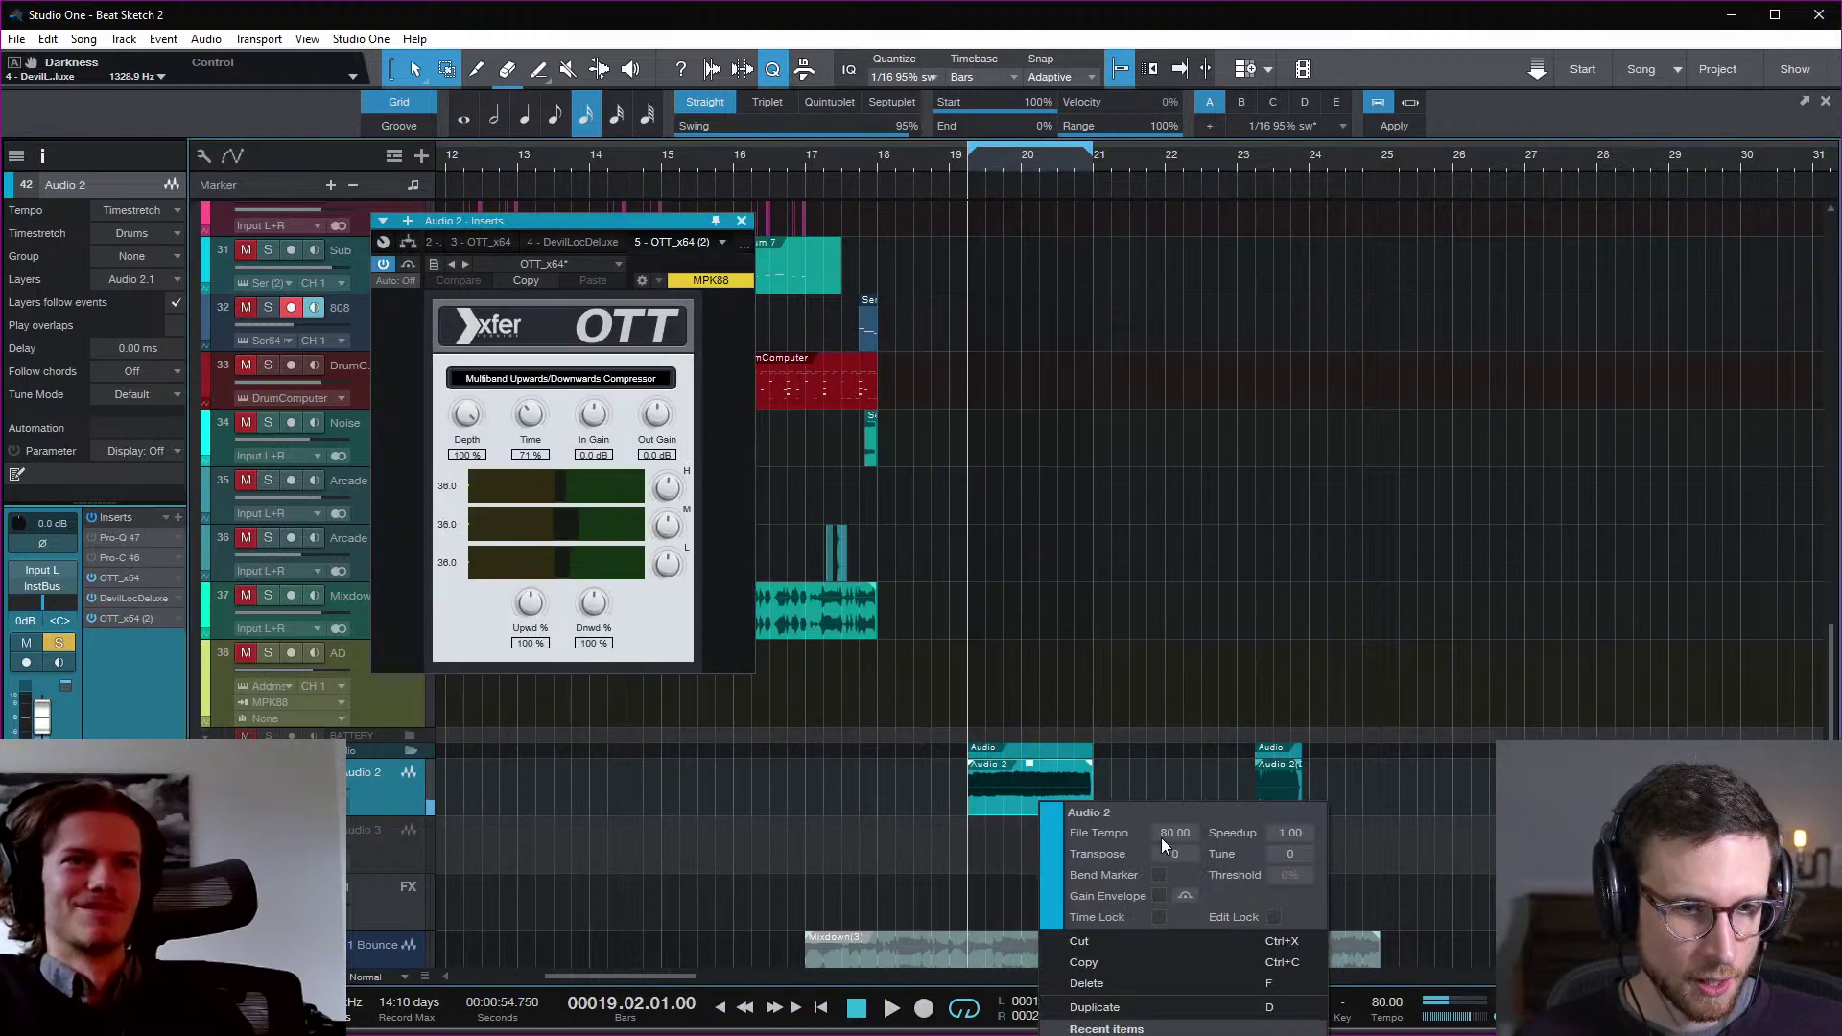
pyautogui.click(1091, 666)
pyautogui.click(176, 520)
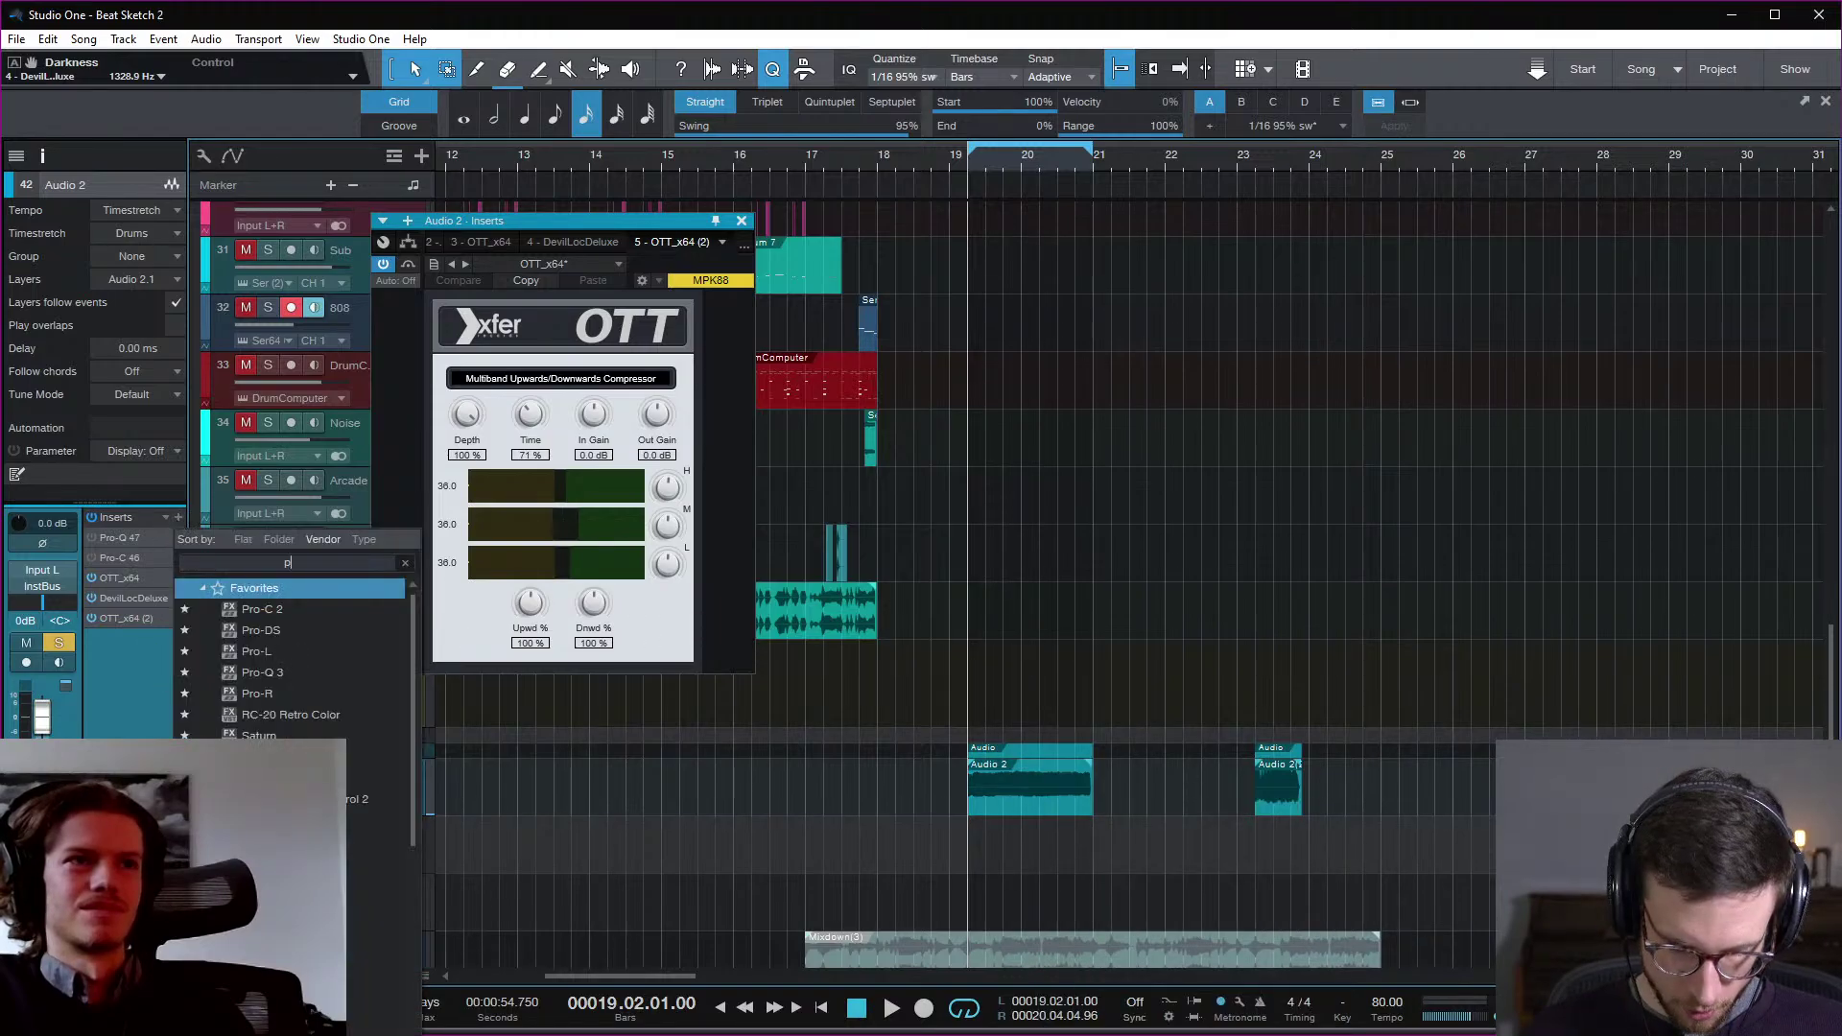
pyautogui.click(177, 519)
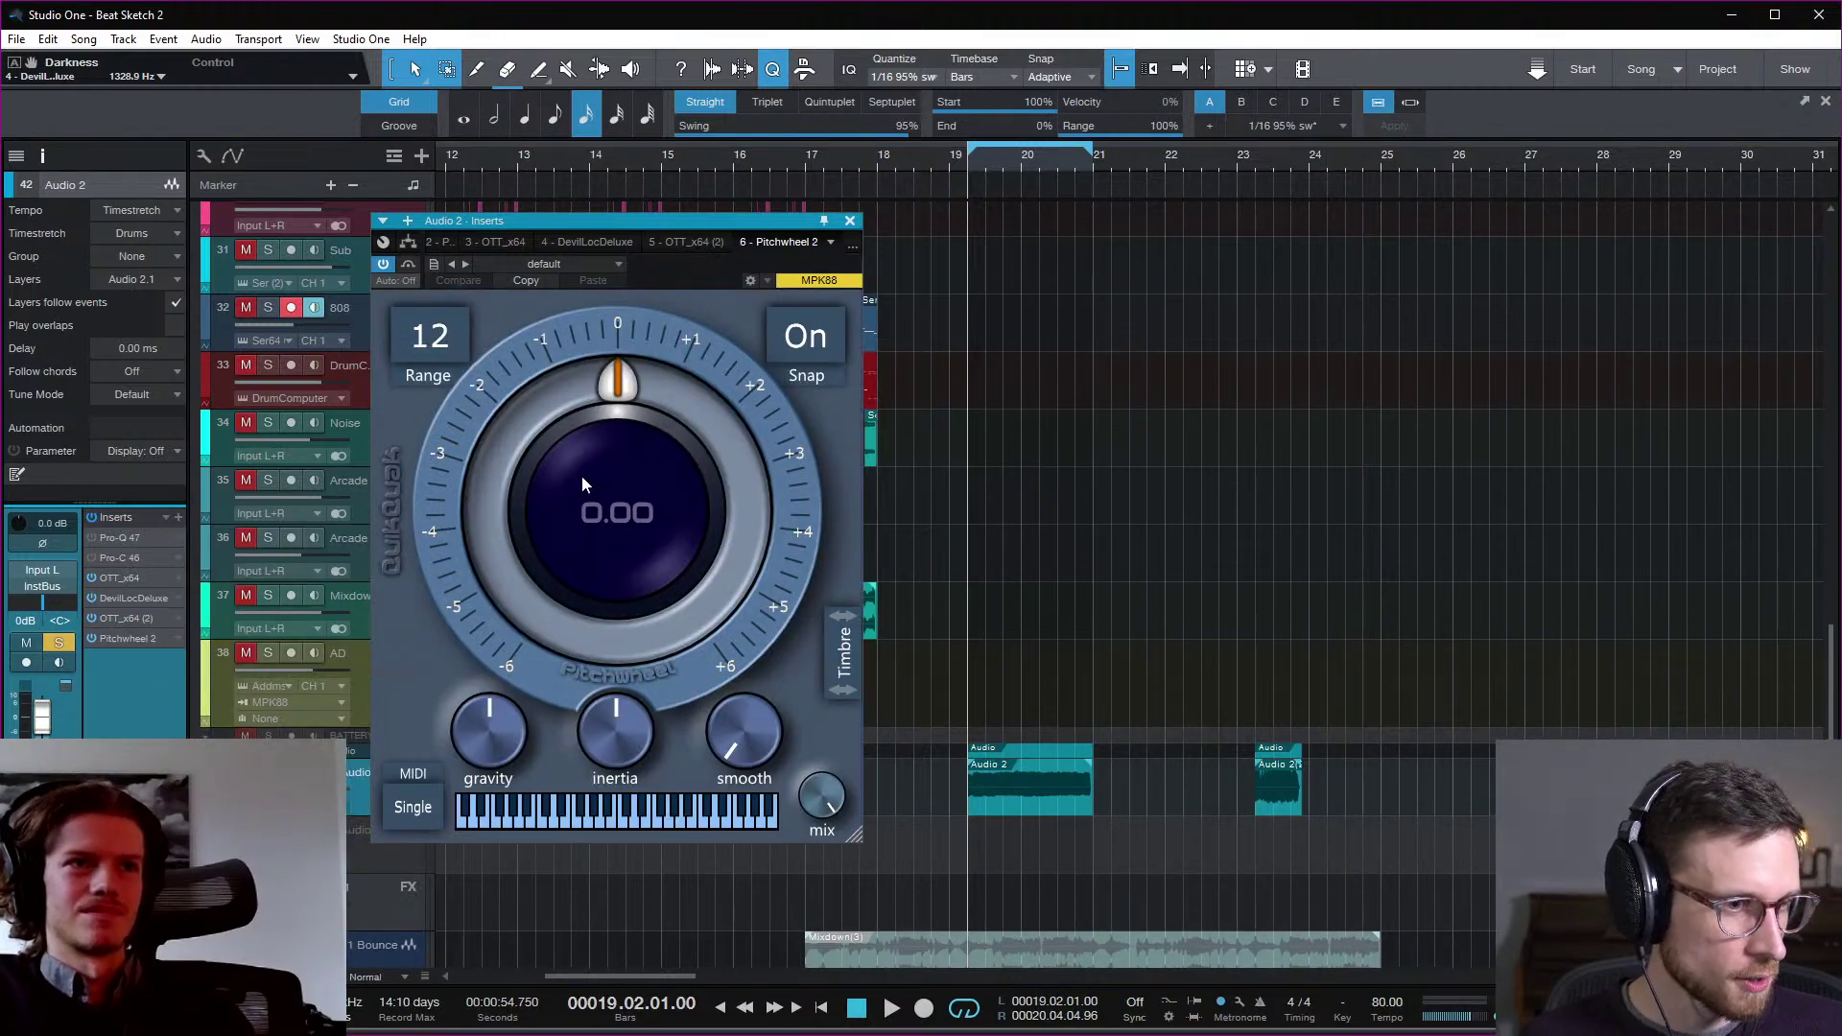
# Step: Turn Pitchwheel fully down and set its Range to 24, lowering the looping take by 12 semitones
pyautogui.moveTo(616, 384); pyautogui.dragTo(541, 614)
pyautogui.press('space')
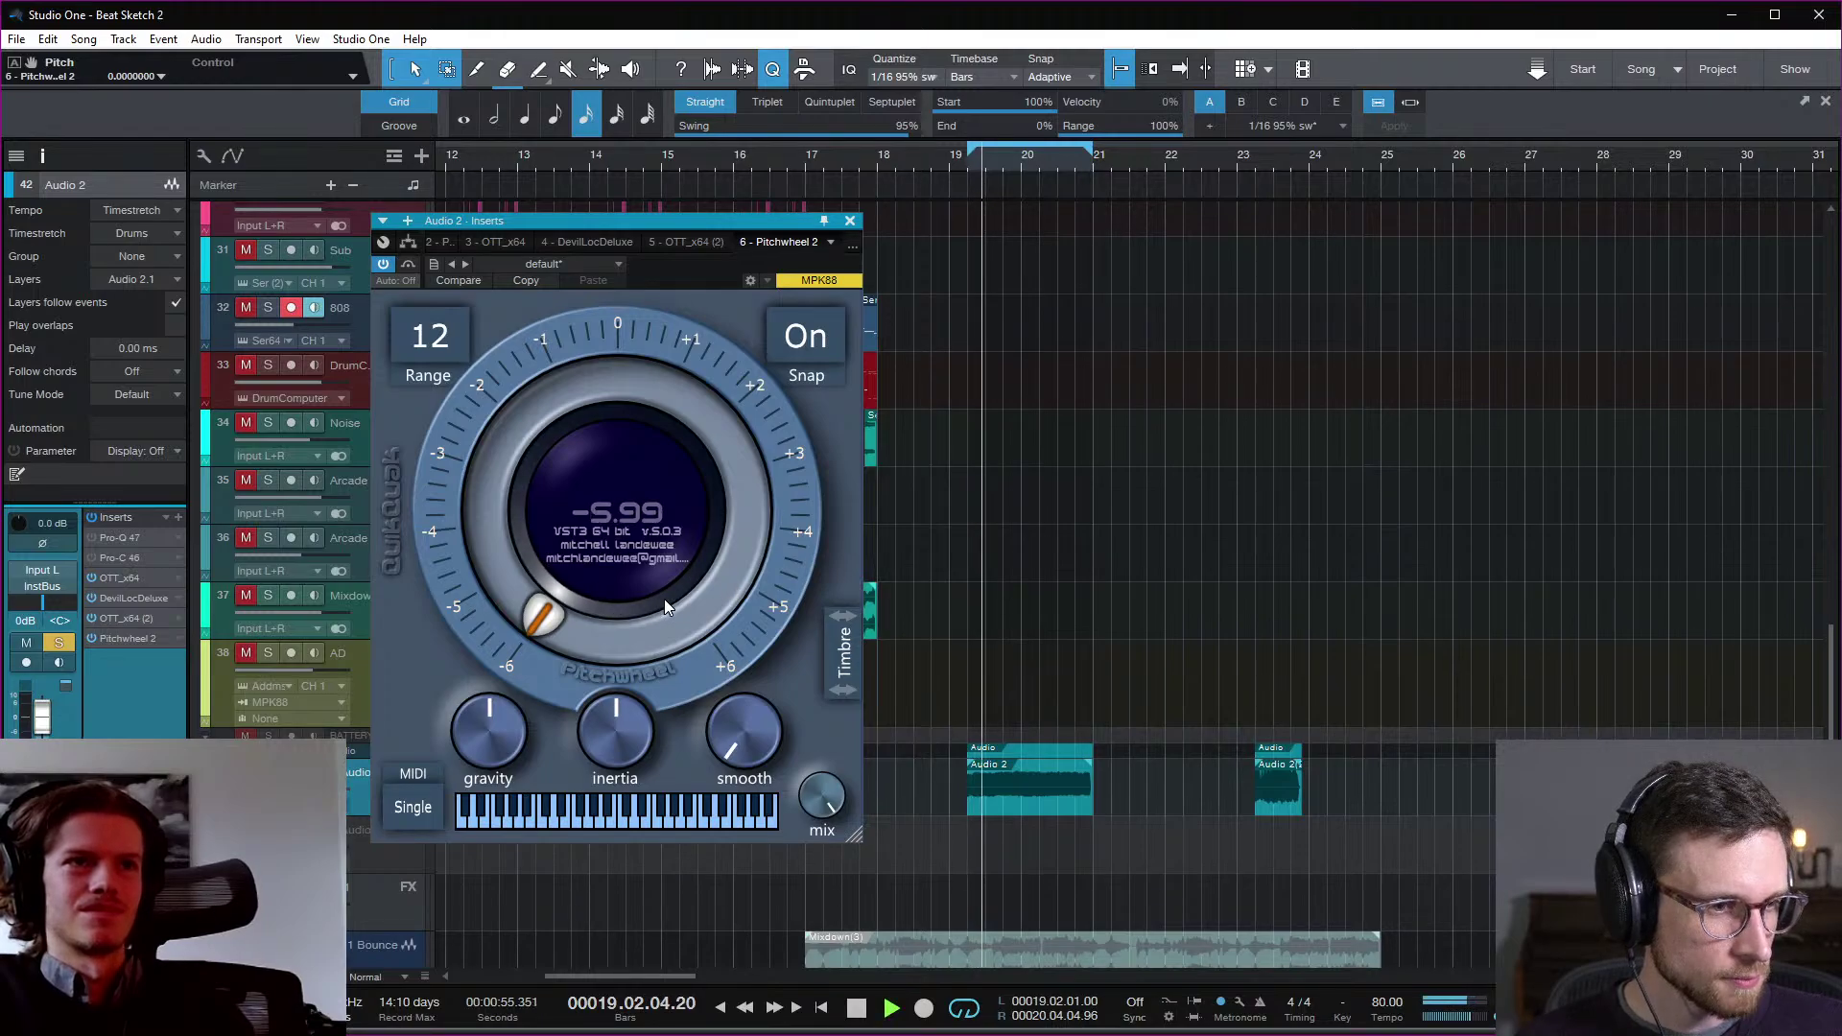
pyautogui.press('space')
pyautogui.click(430, 344)
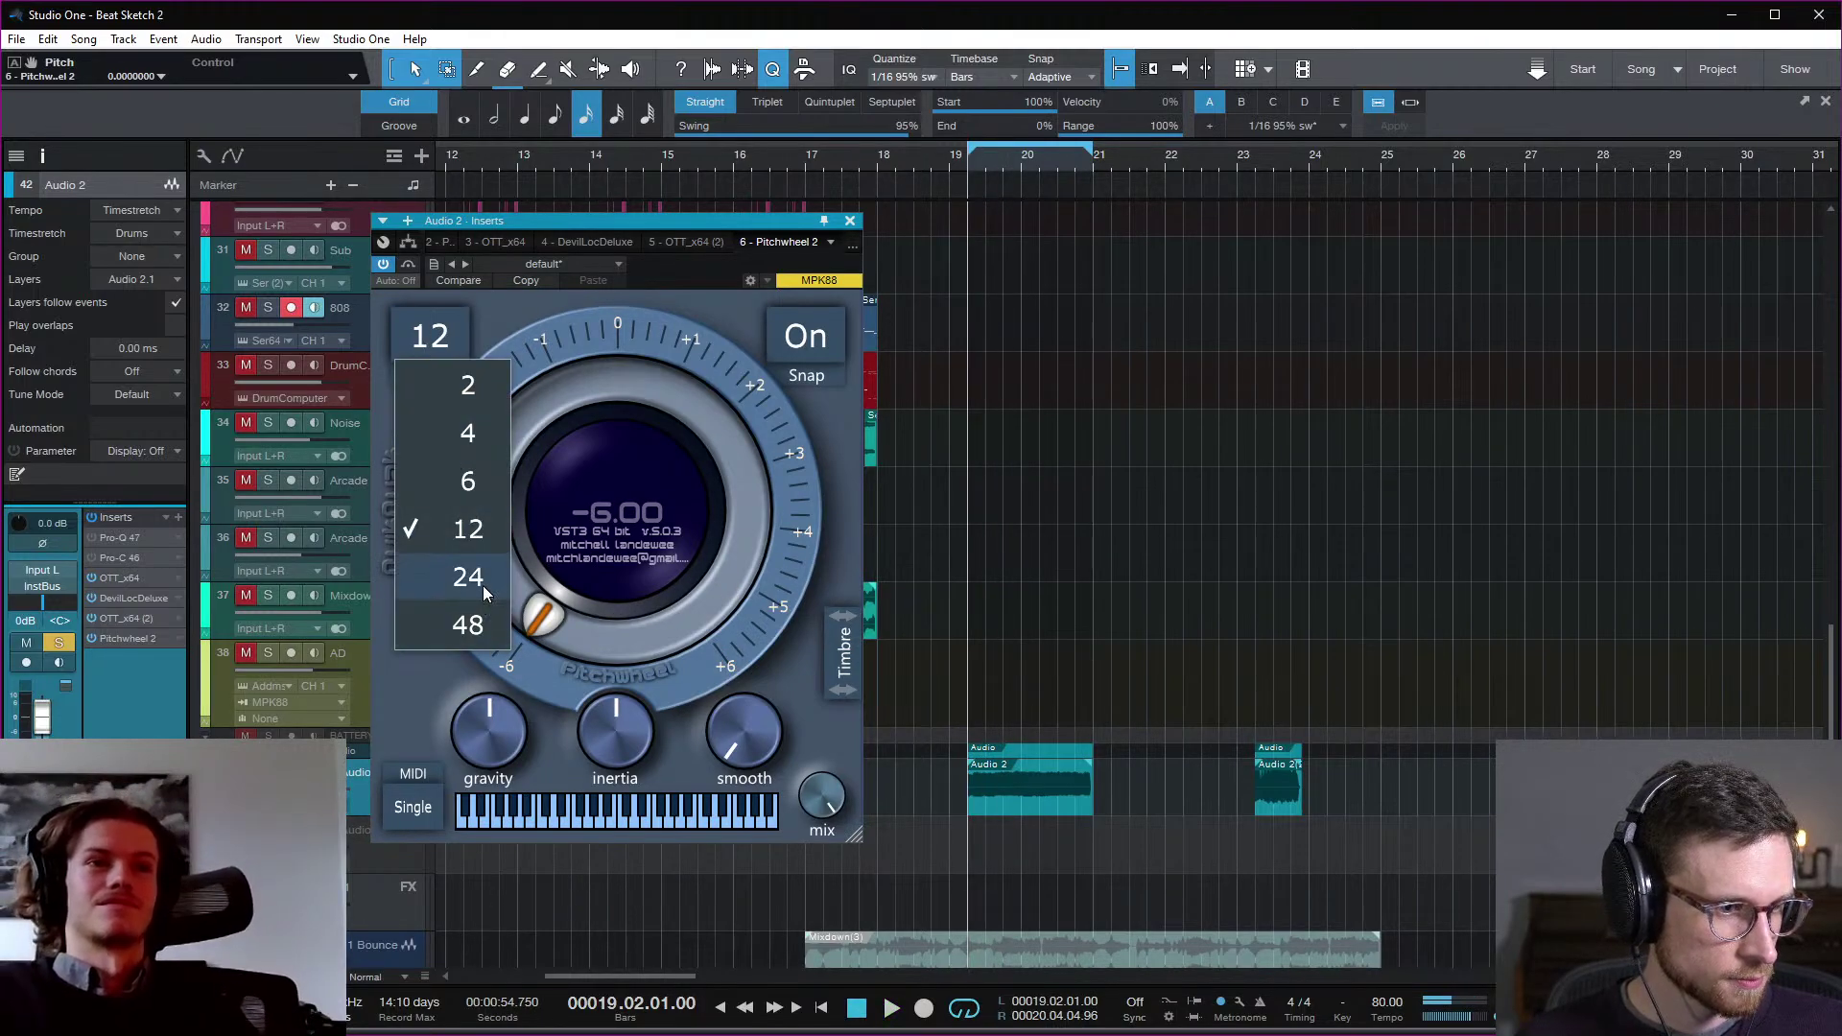
pyautogui.click(485, 592)
pyautogui.press('space')
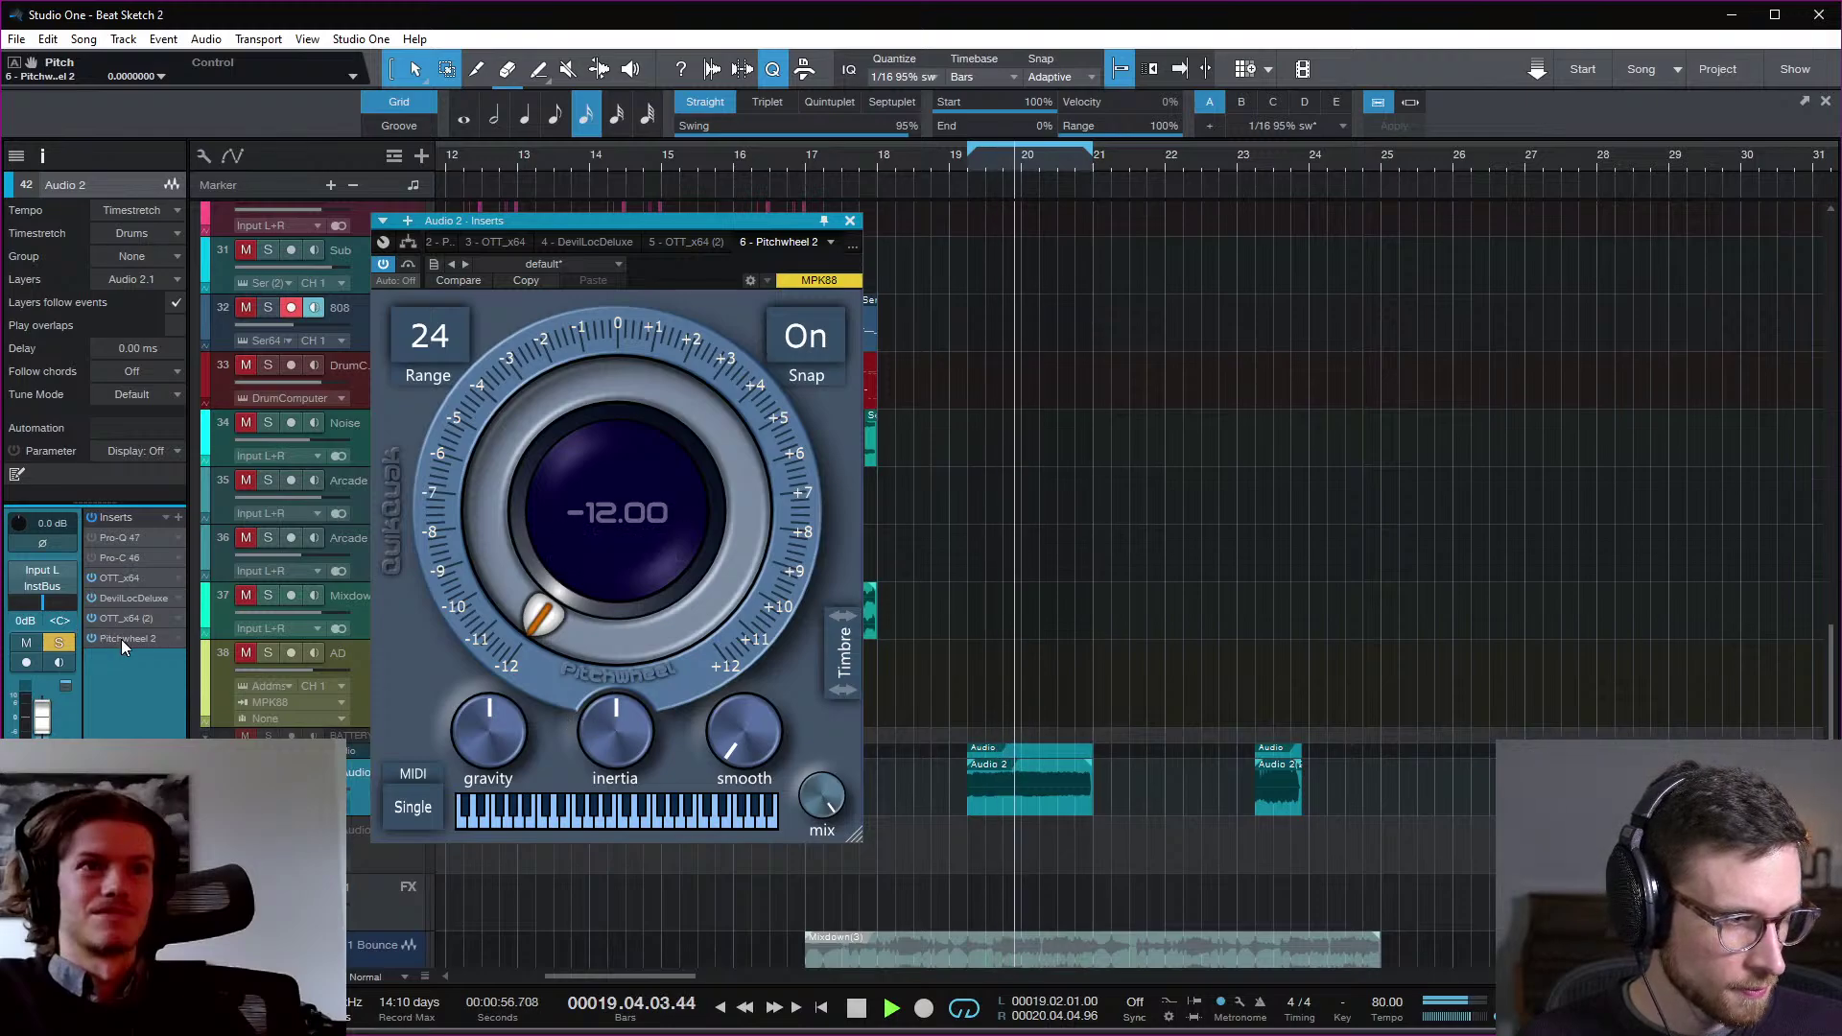
# Step: Move Pitchwheel up the insert chain so it sits directly before the first OTT
pyautogui.moveTo(121, 639); pyautogui.dragTo(140, 603)
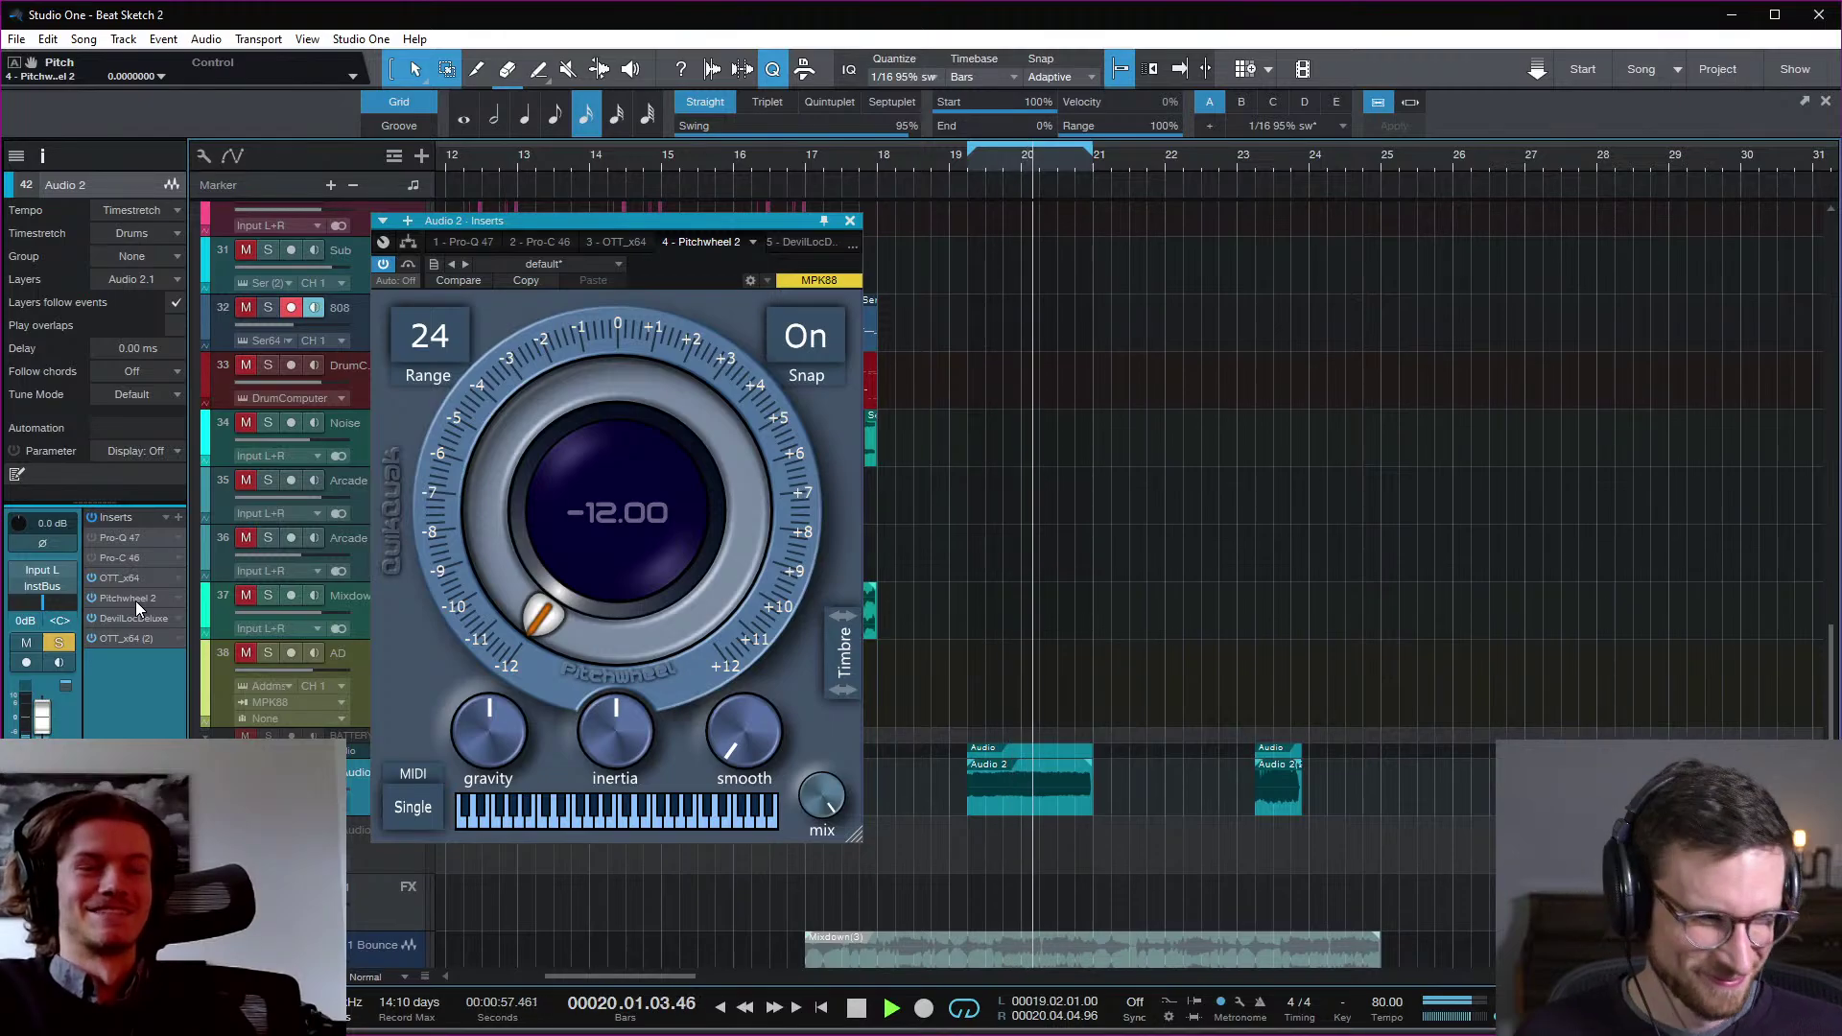
pyautogui.moveTo(135, 602)
pyautogui.mouseDown()
pyautogui.moveTo(136, 620)
pyautogui.moveTo(131, 572)
pyautogui.mouseUp()
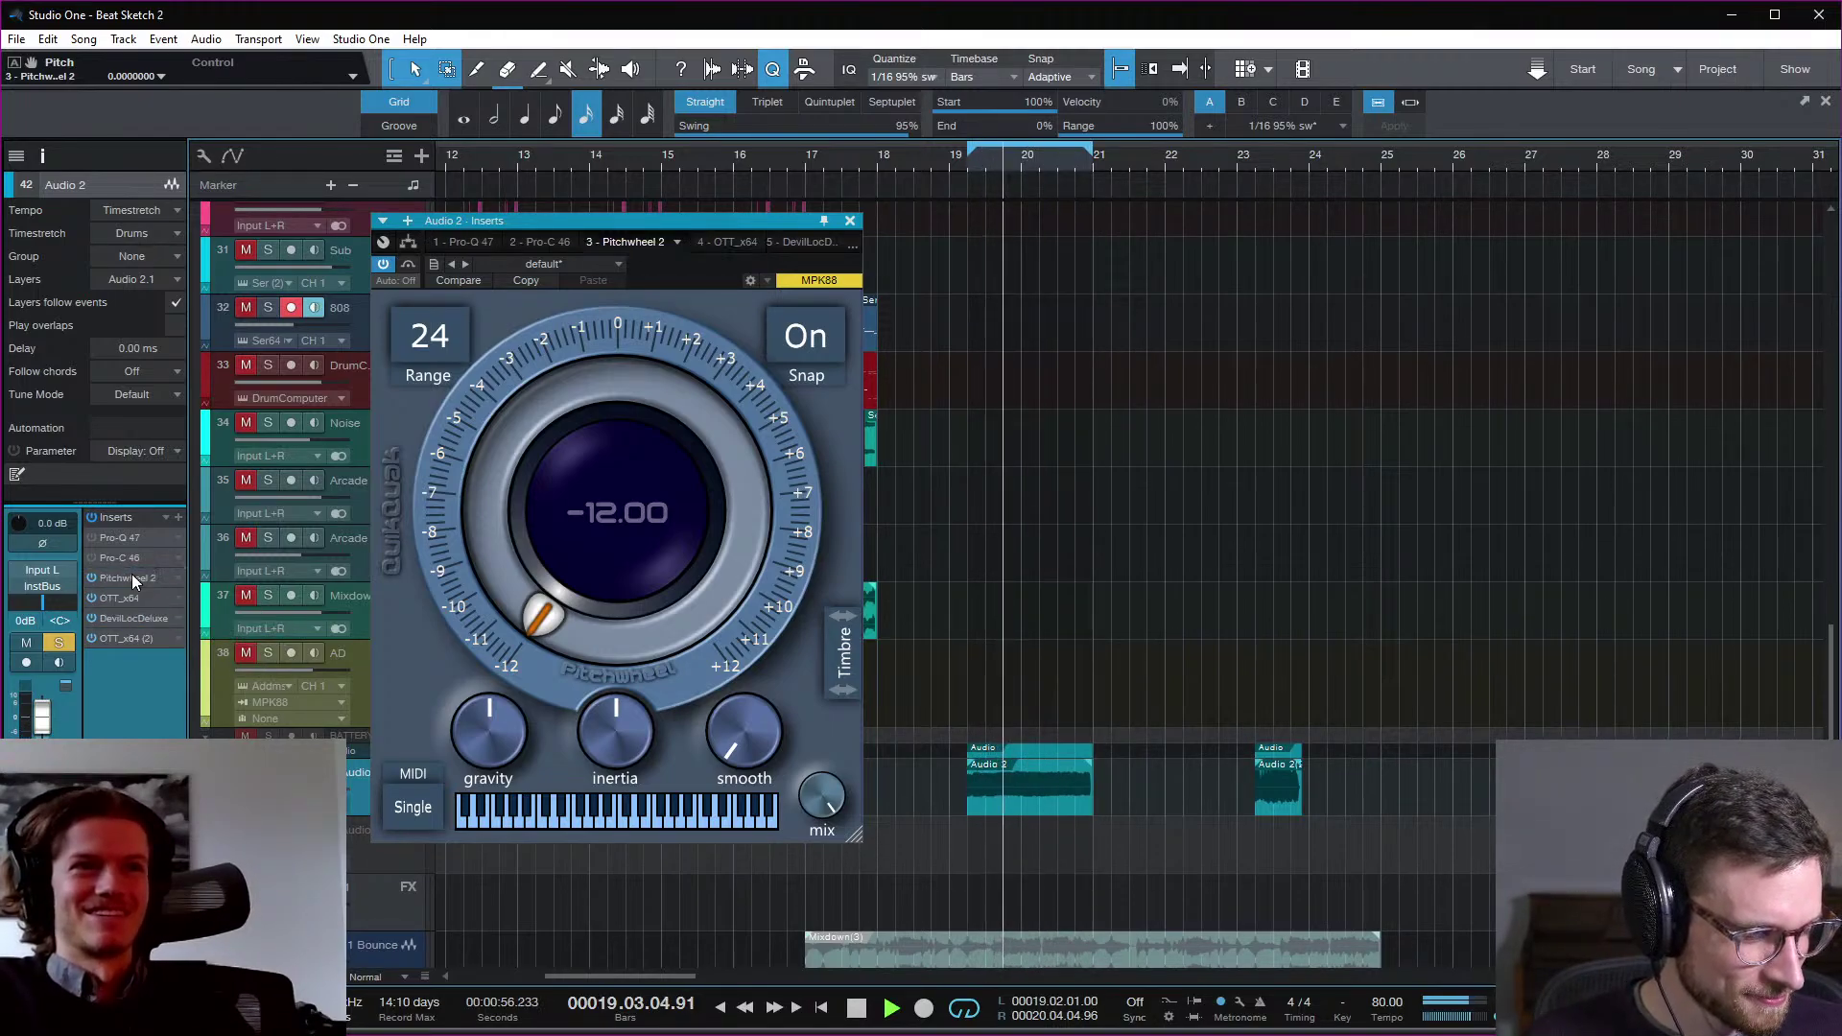
pyautogui.press('space')
pyautogui.click(850, 222)
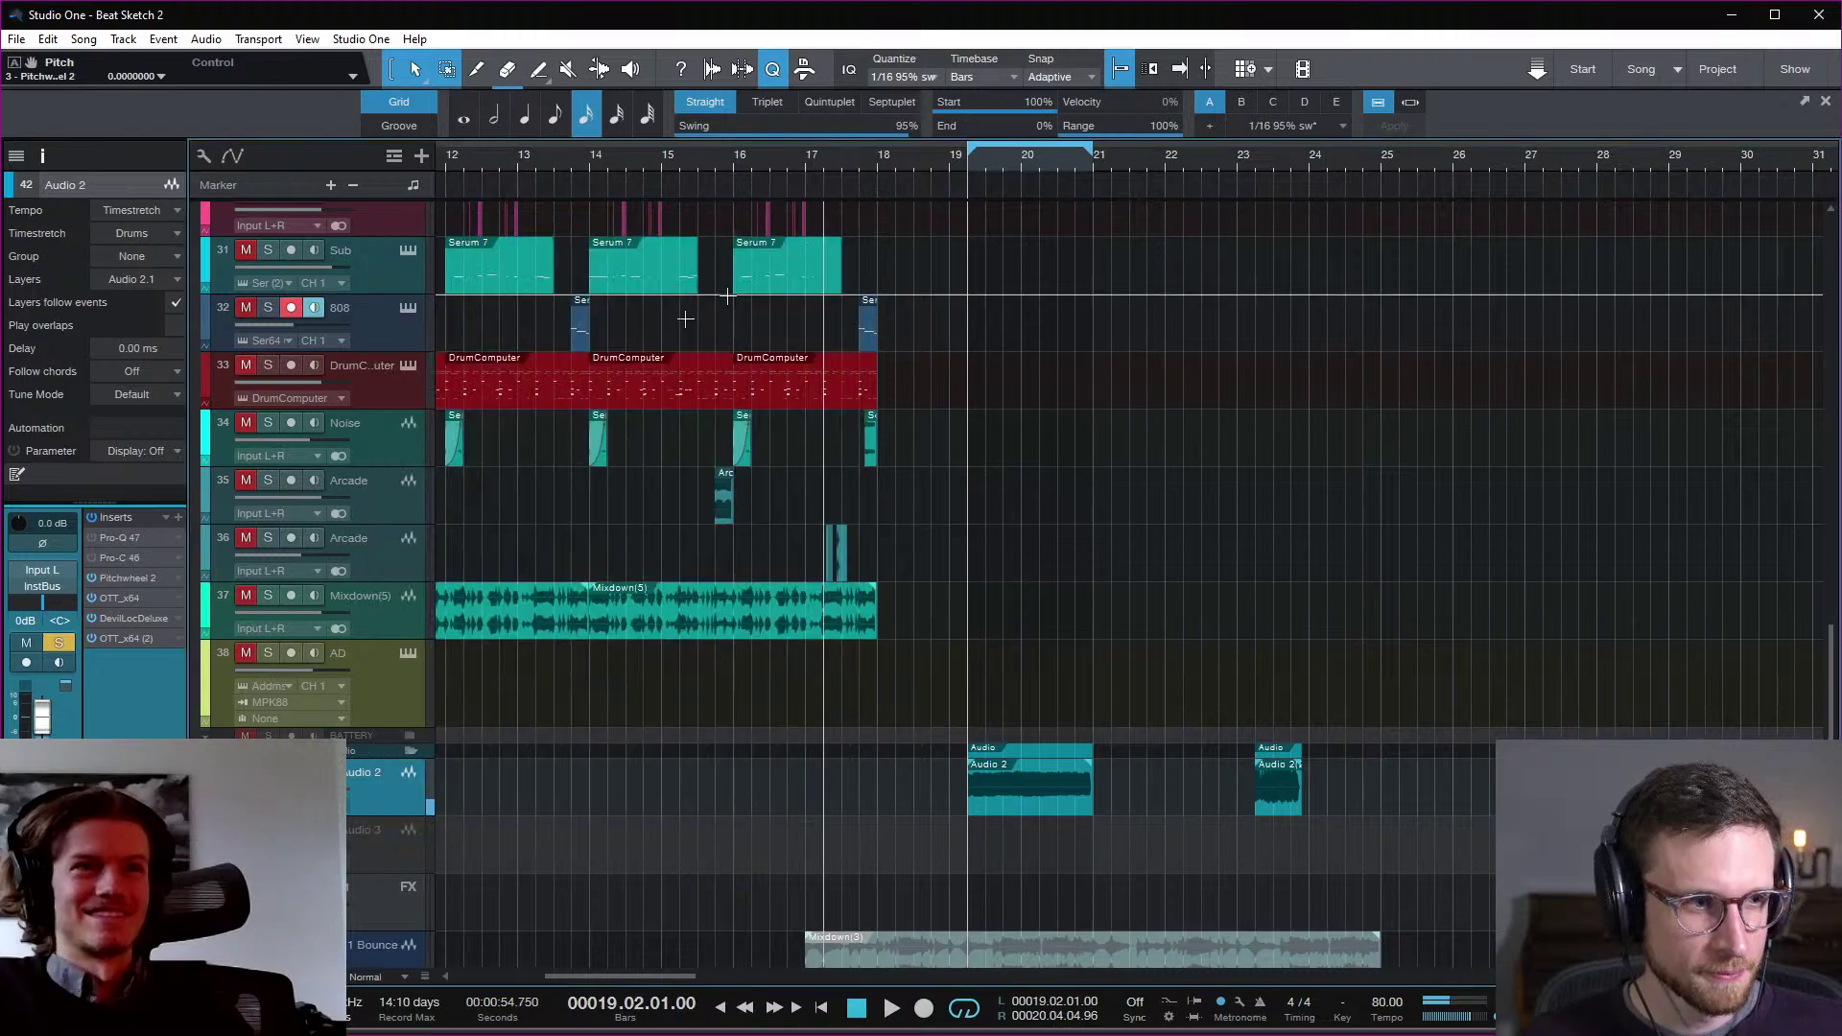
# Step: Readjust Devil-Loc's Crush and Crunch by ear on the pitched-down take, settling Crunch at 5.8
pyautogui.doubleClick(130, 619)
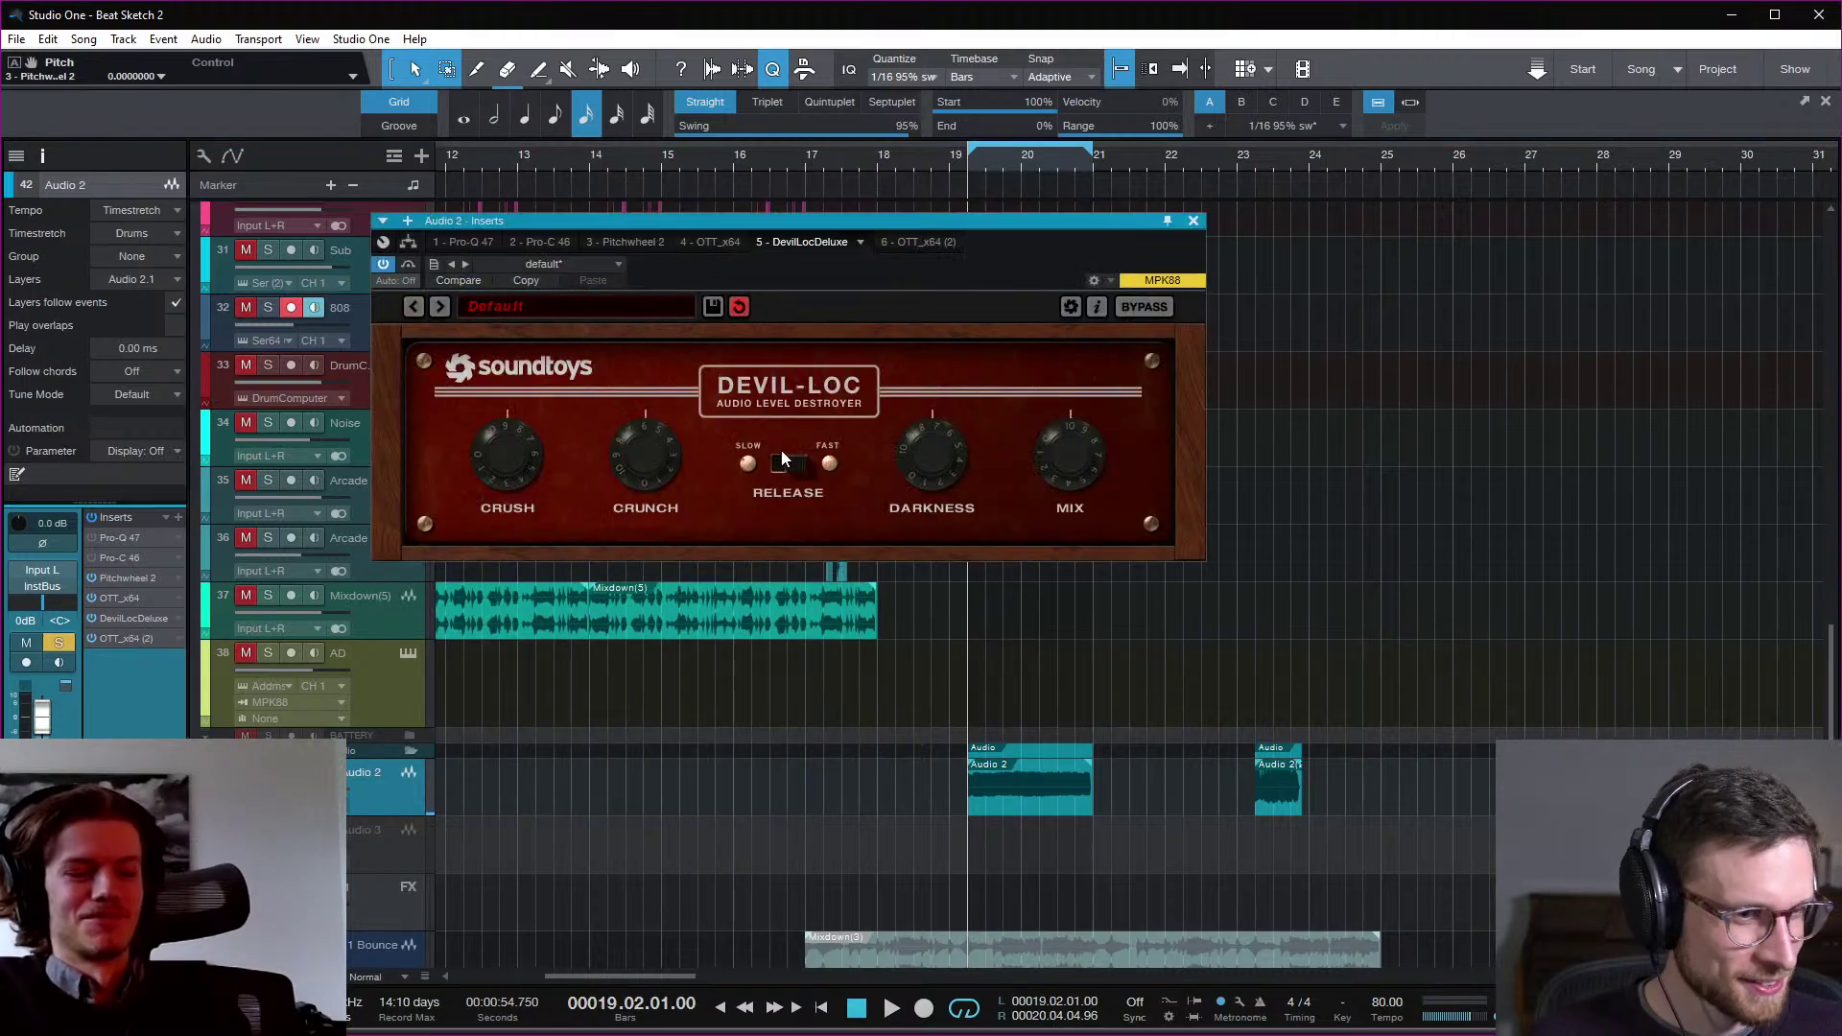
pyautogui.moveTo(643, 530); pyautogui.dragTo(658, 622)
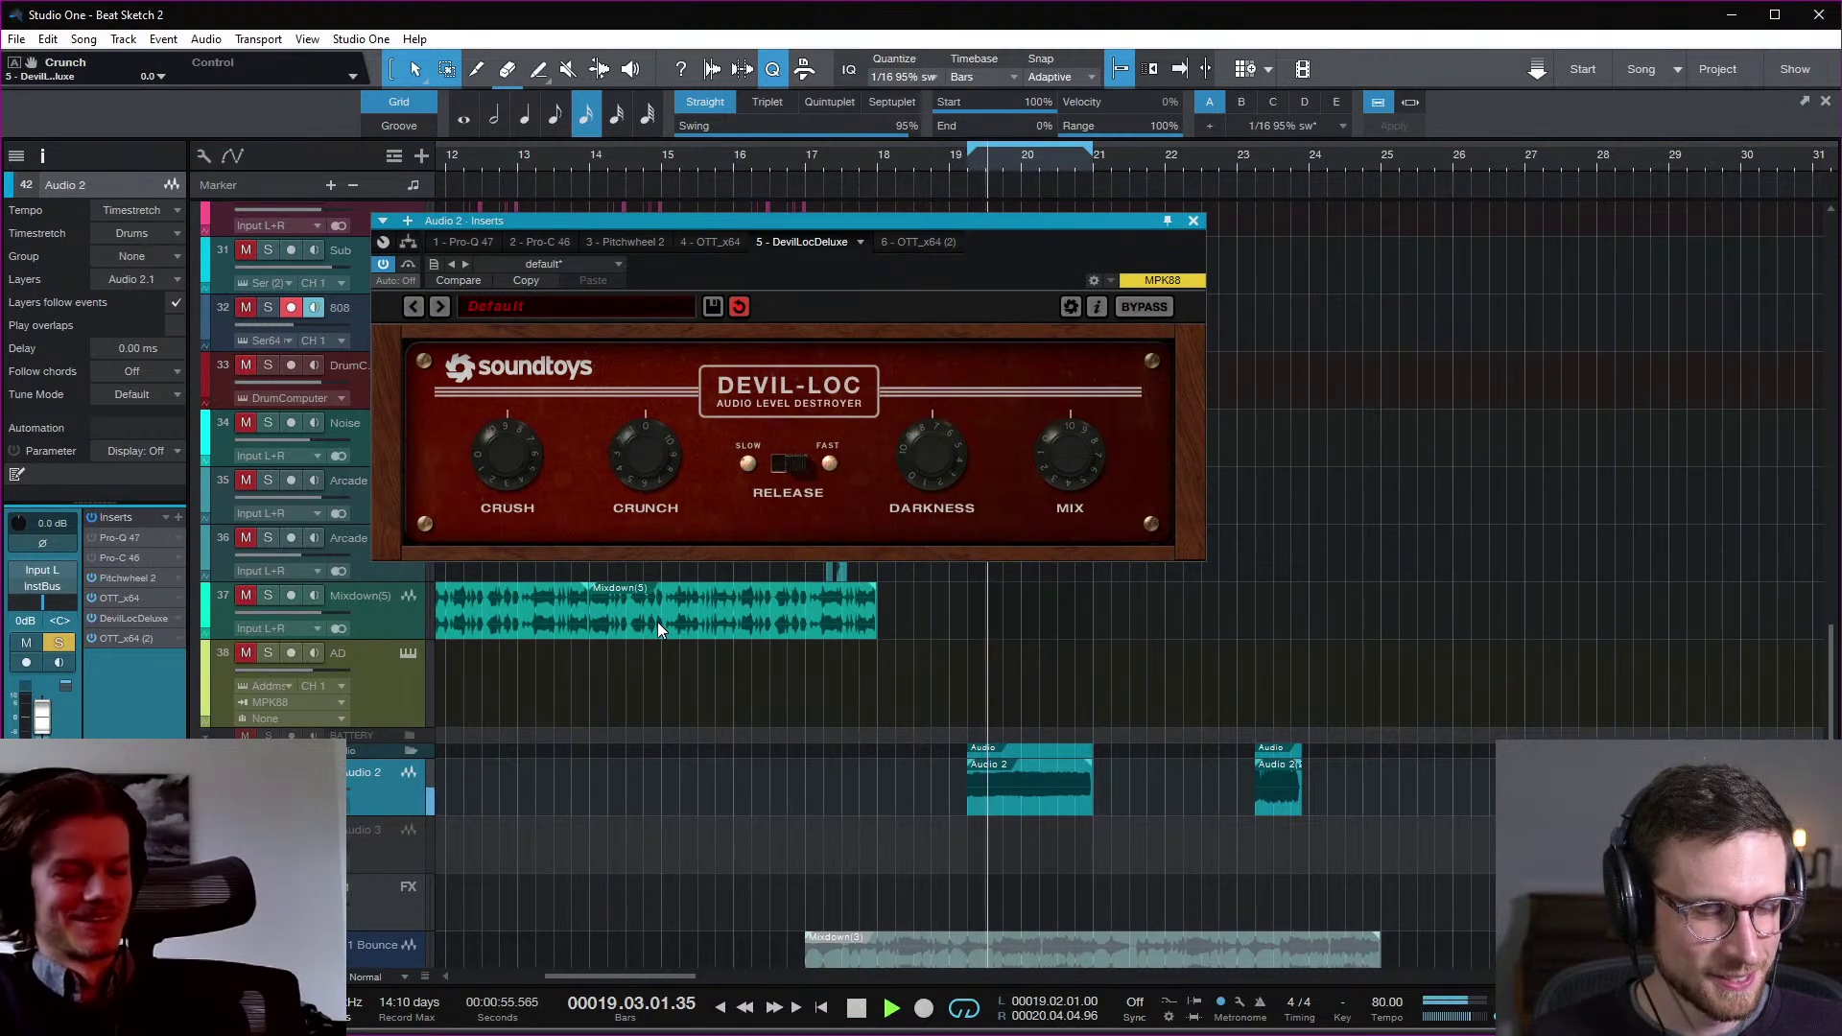
pyautogui.moveTo(507, 459); pyautogui.dragTo(539, 722)
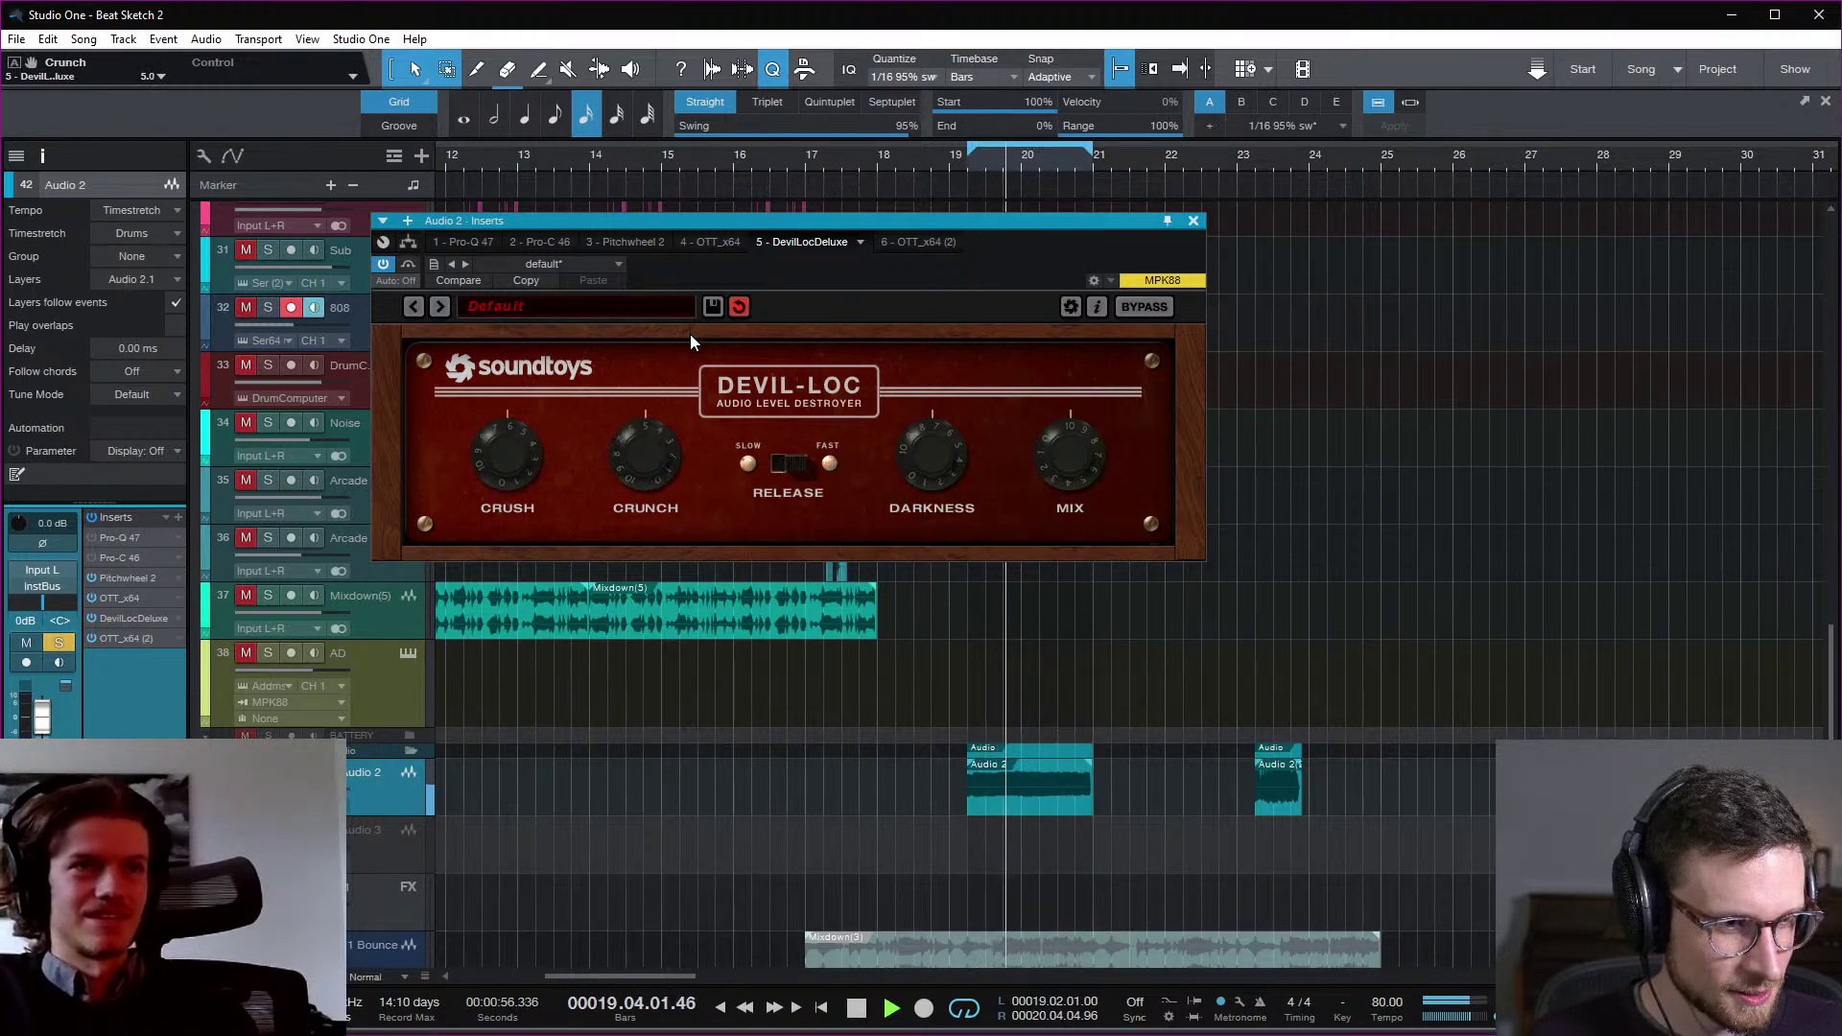
pyautogui.click(1193, 221)
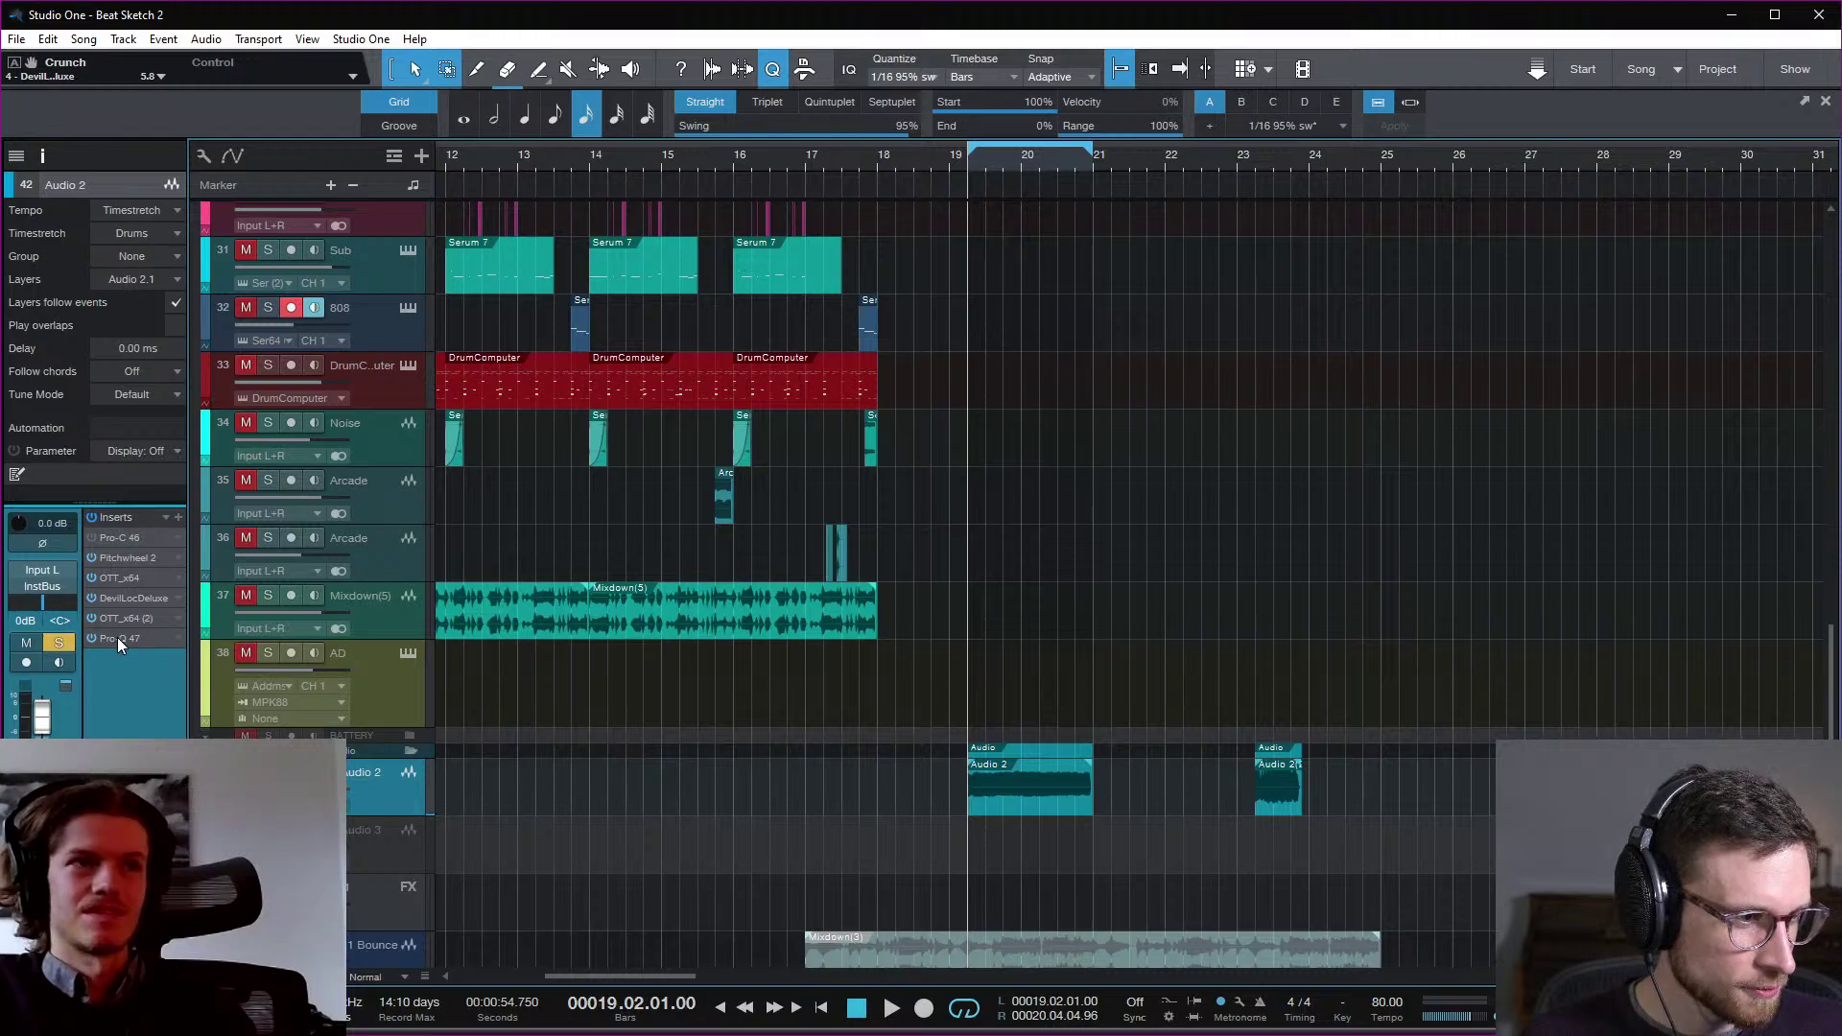
# Step: In the Pro-Q at the end of the chain, cut a bell band by 30 dB at about 4122 Hz with a Q of 3.956
pyautogui.click(117, 641)
pyautogui.press('space')
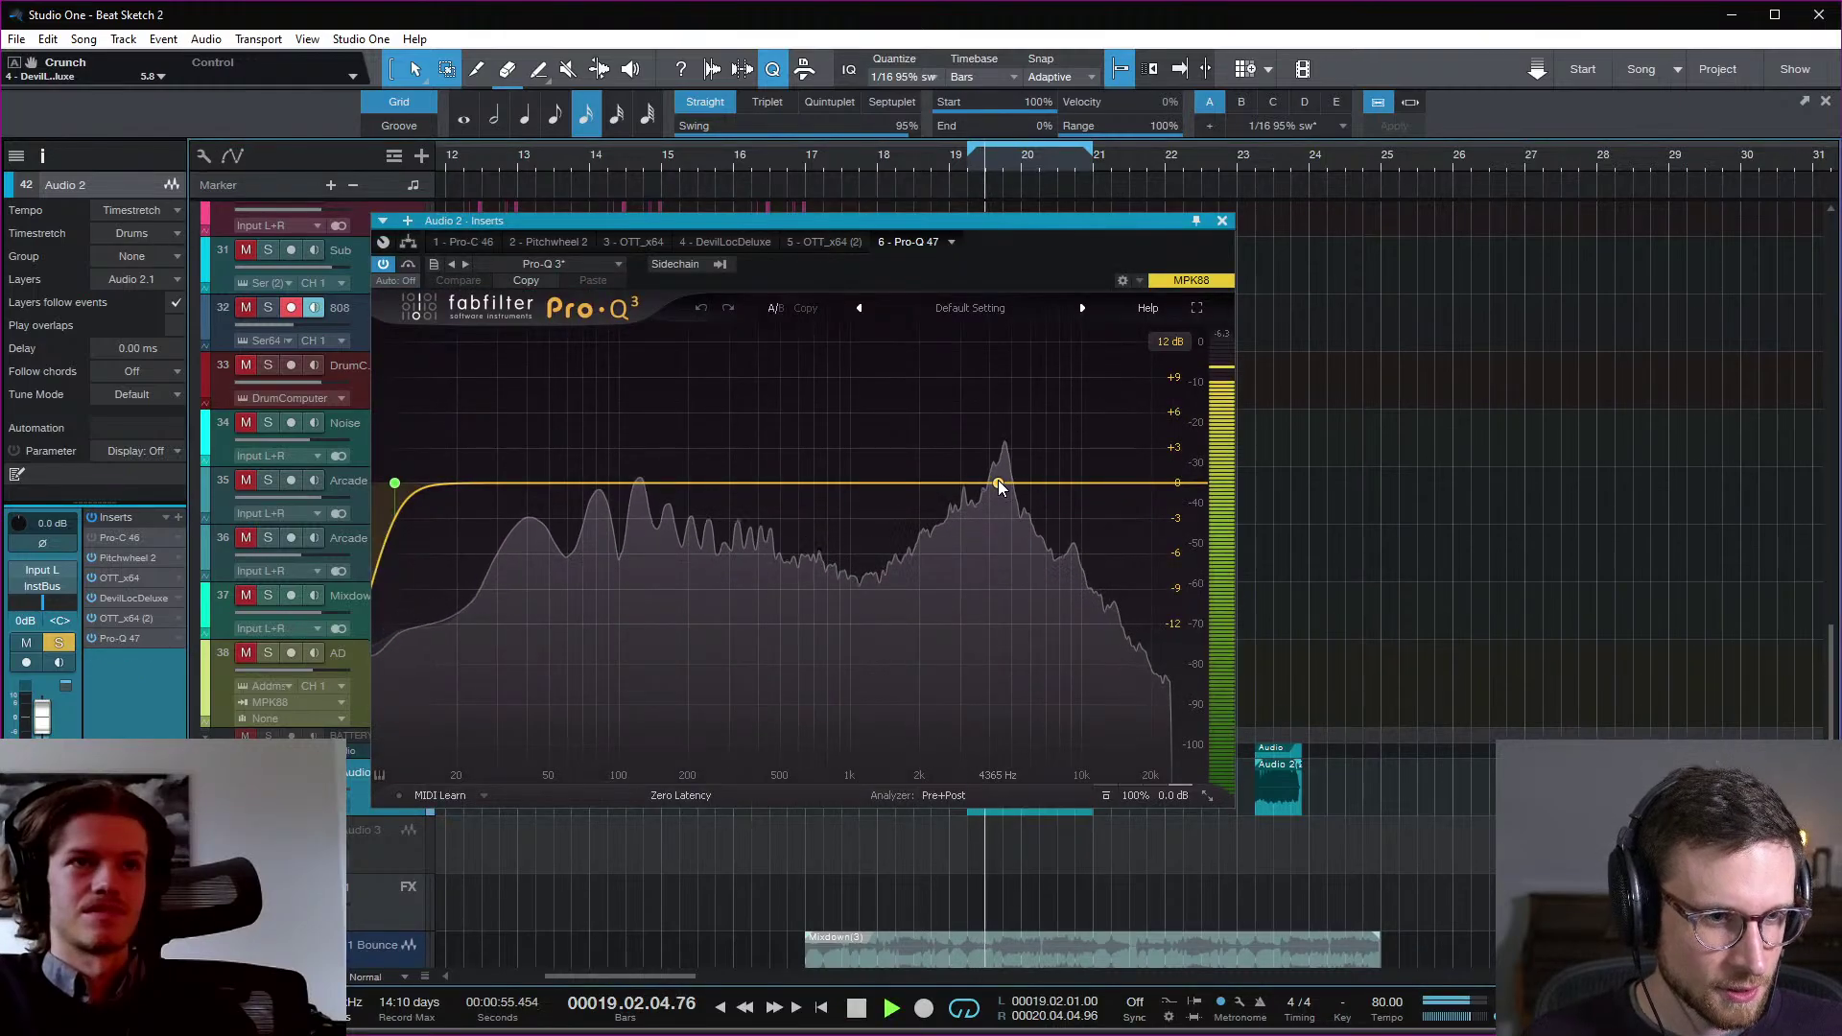
pyautogui.moveTo(998, 487); pyautogui.dragTo(999, 508)
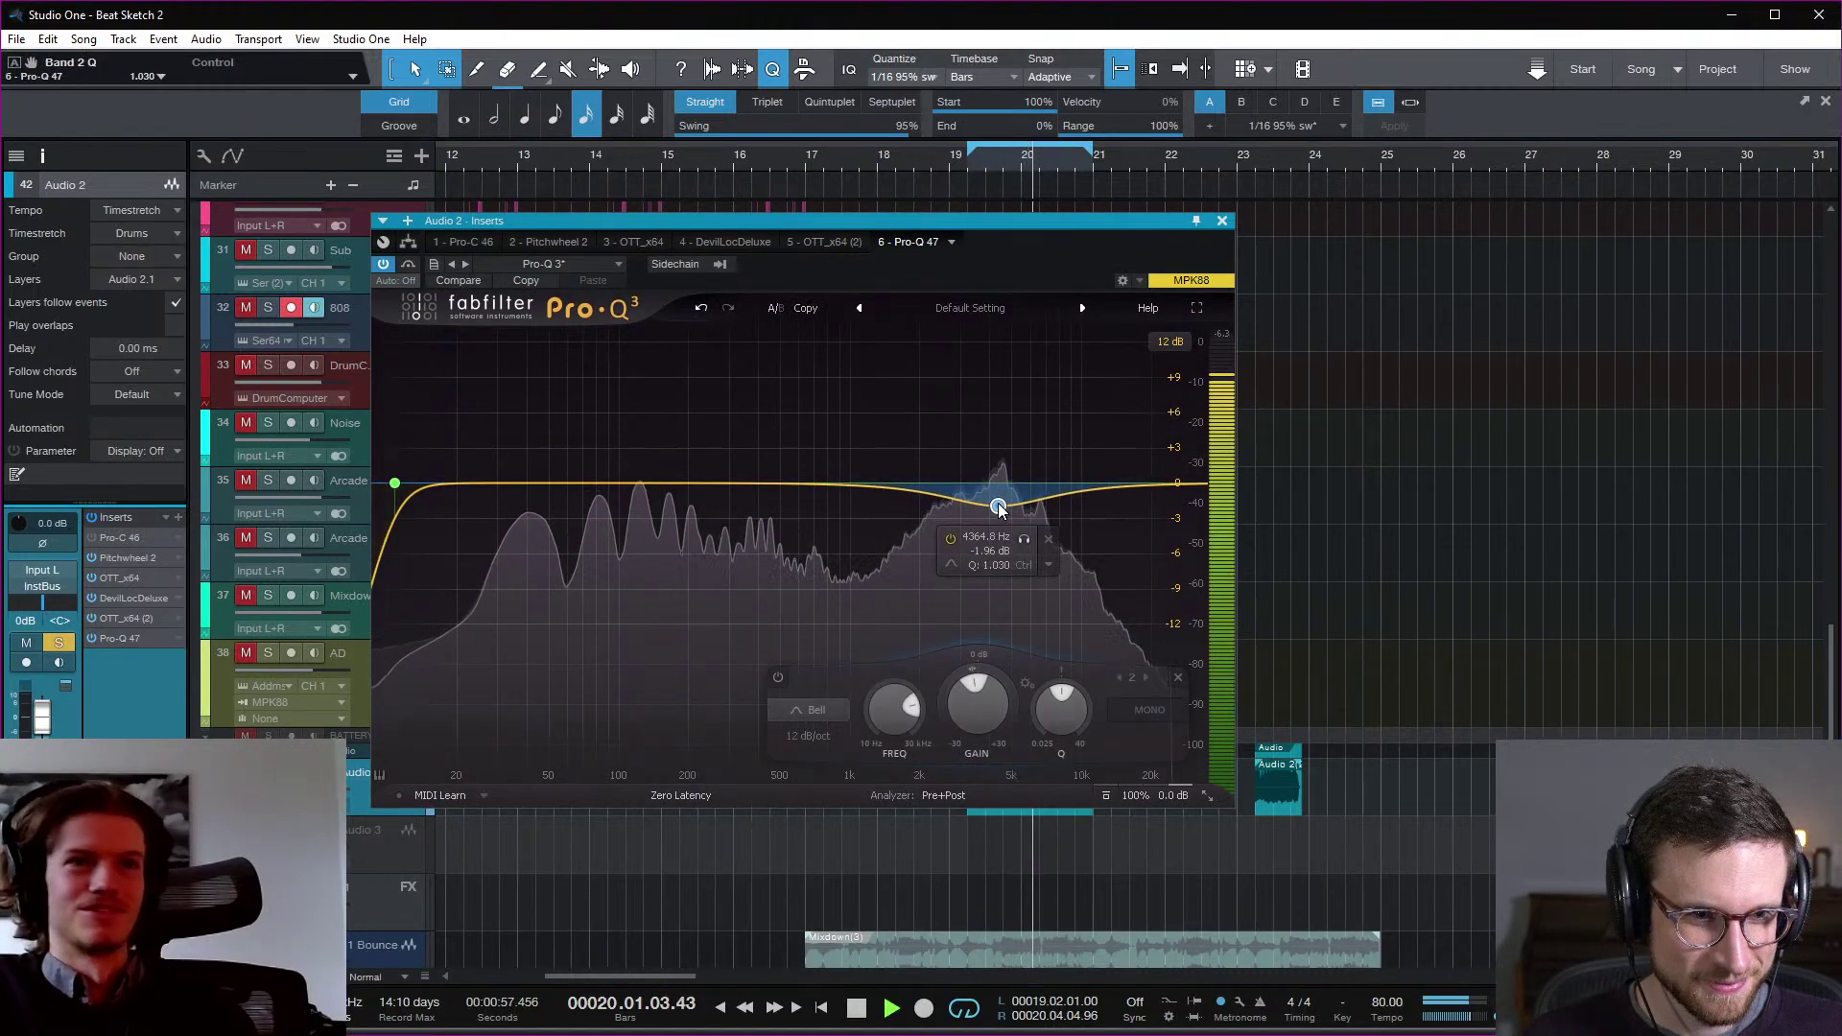
pyautogui.scroll(15, 999, 509)
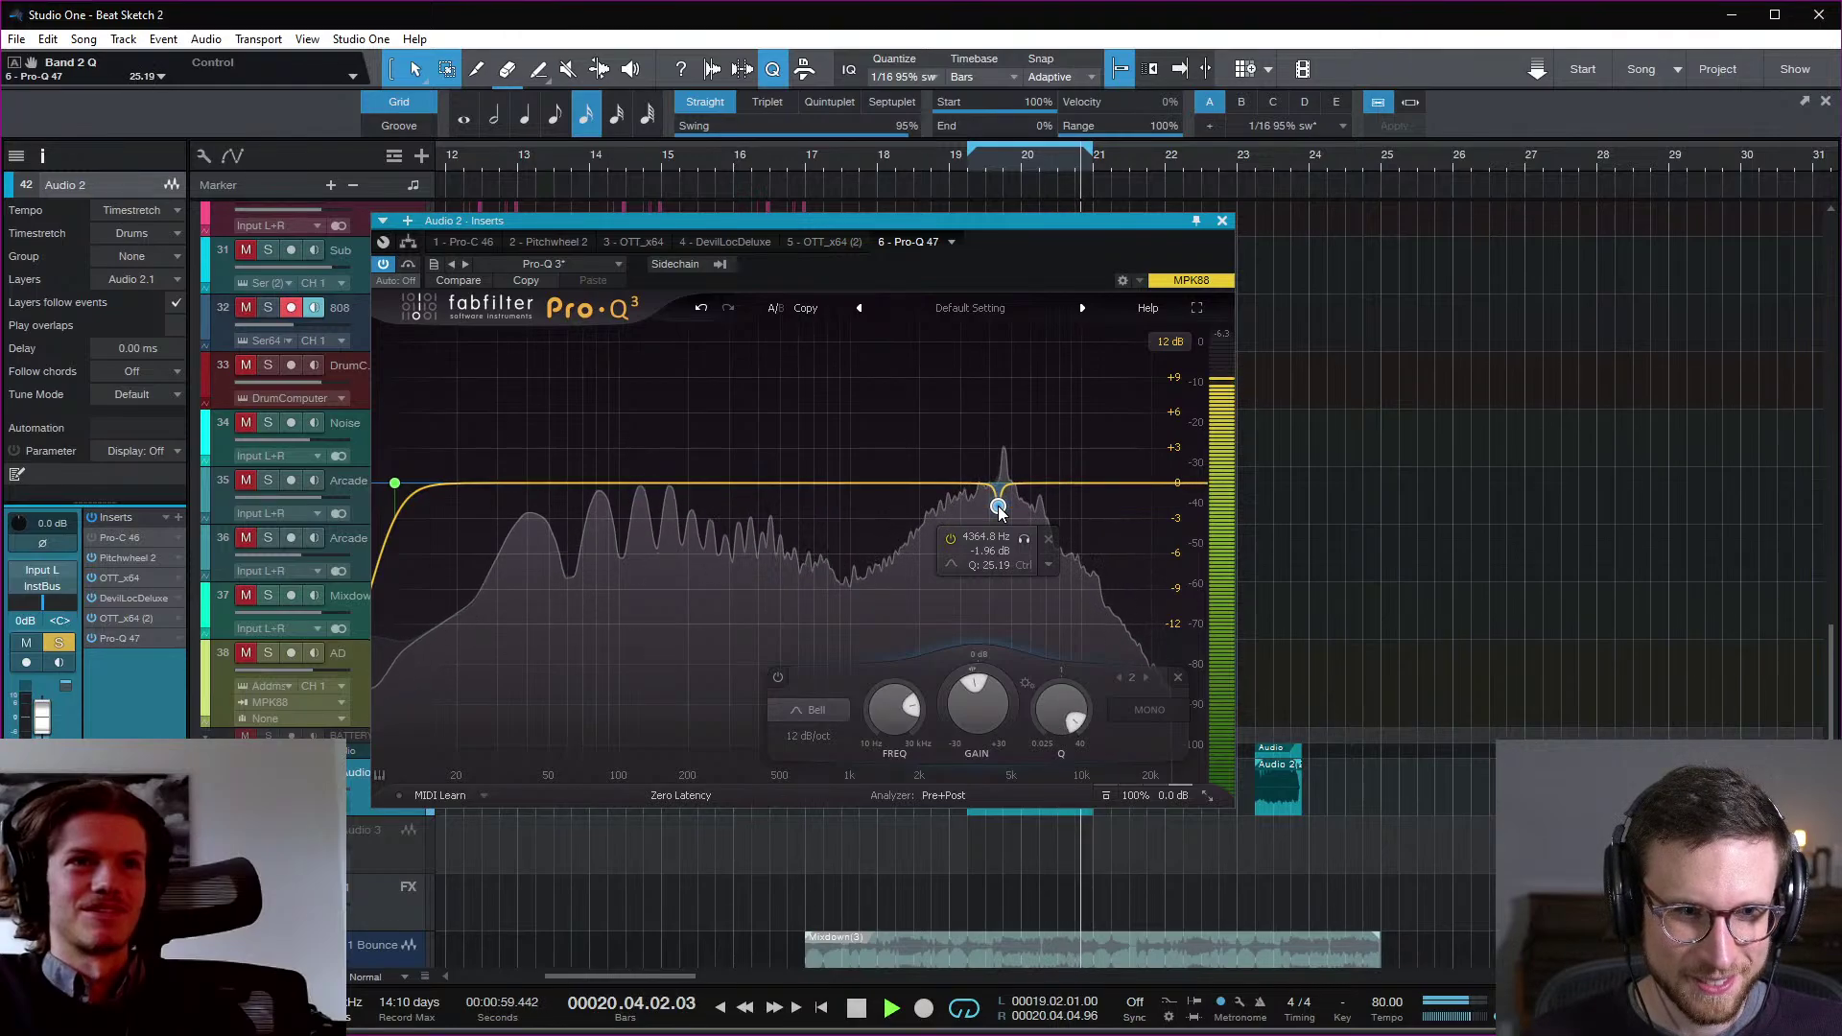
pyautogui.scroll(-9, 999, 508)
pyautogui.moveTo(999, 508); pyautogui.dragTo(1010, 670)
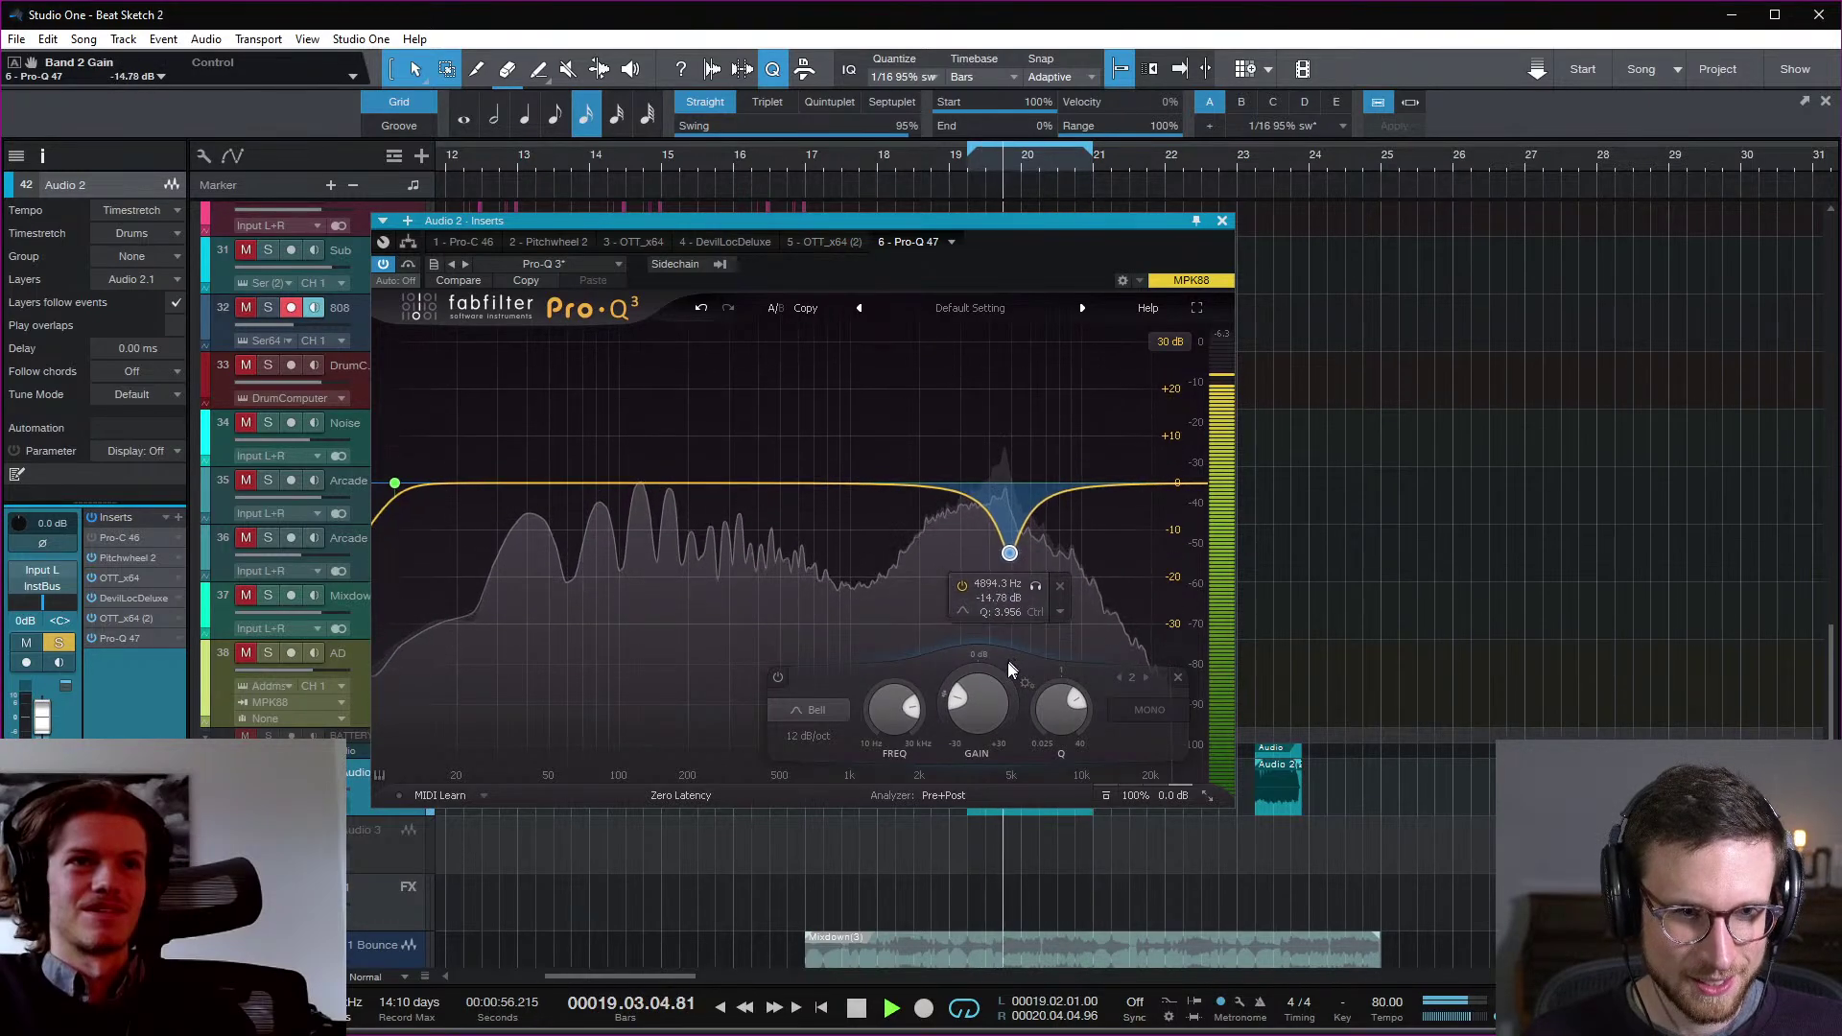
pyautogui.moveTo(1010, 554); pyautogui.dragTo(995, 612)
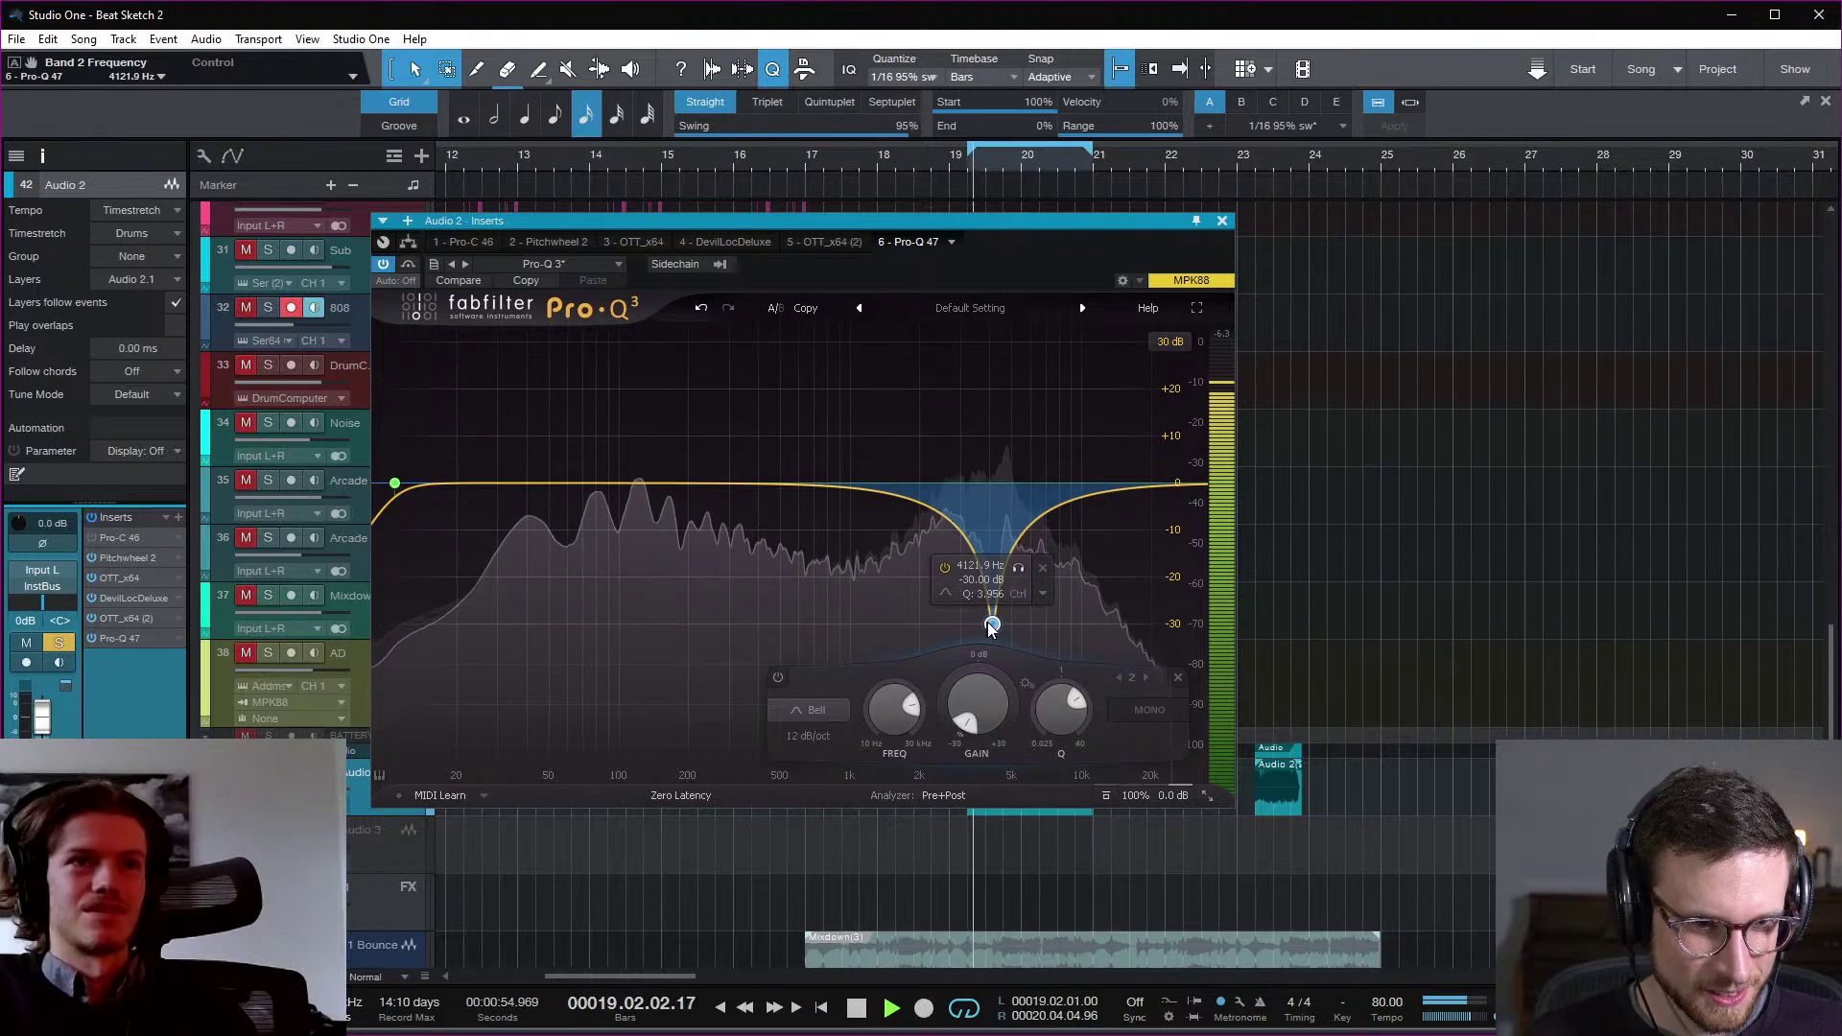
# Step: Steepen the deep Pro-Q bell cut to a 48 dB/oct slope, widen its Q to 1.105 and move it to about 3711 Hz
pyautogui.press('space')
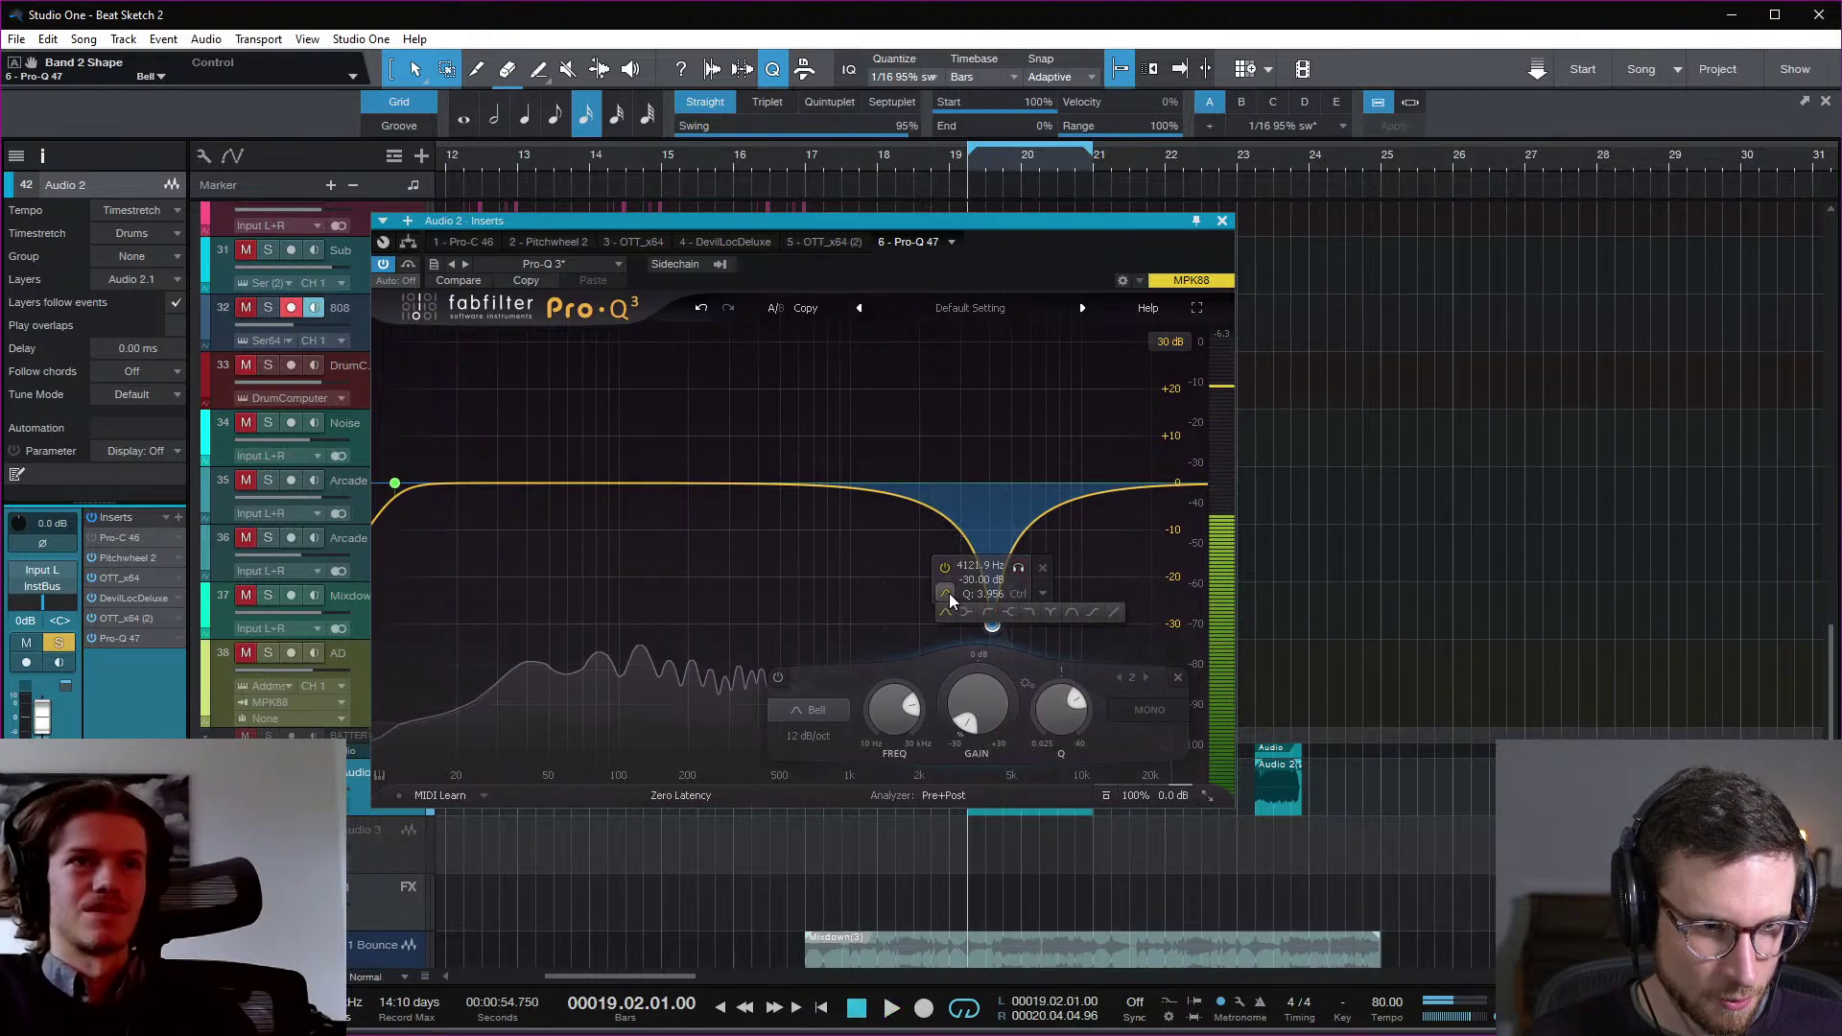
pyautogui.click(1043, 592)
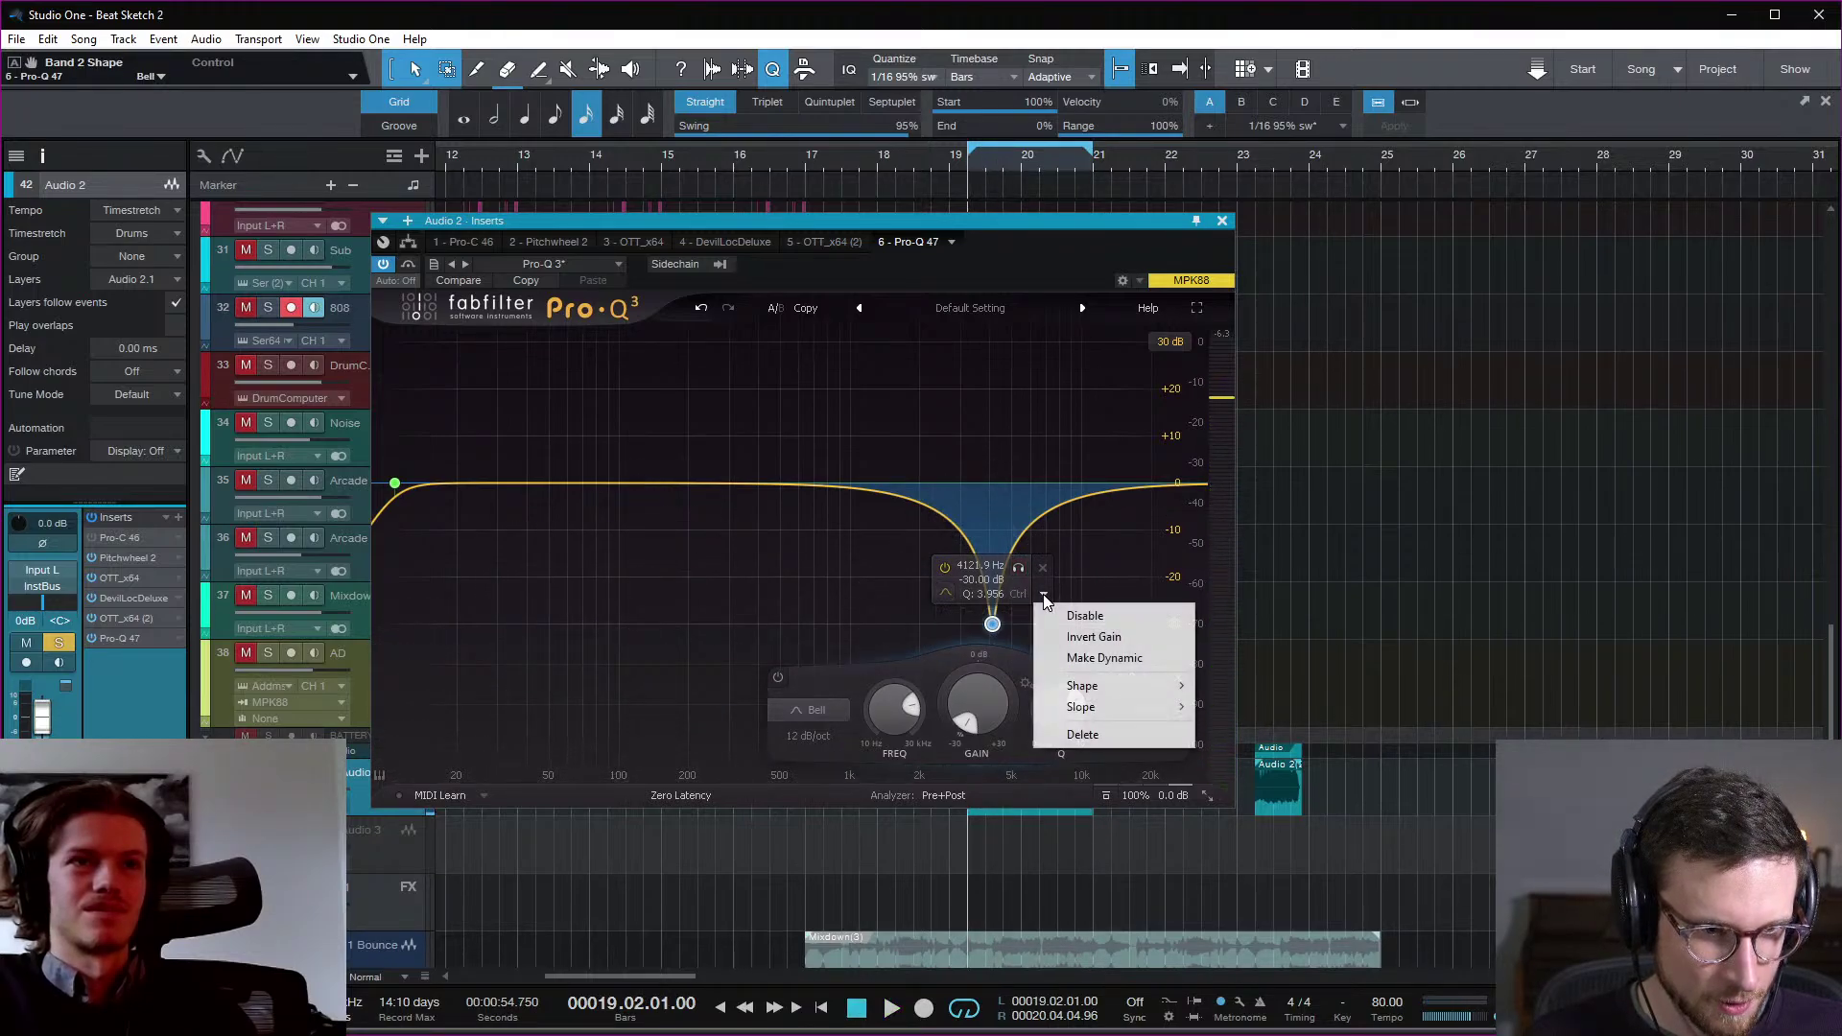
pyautogui.moveTo(1152, 710)
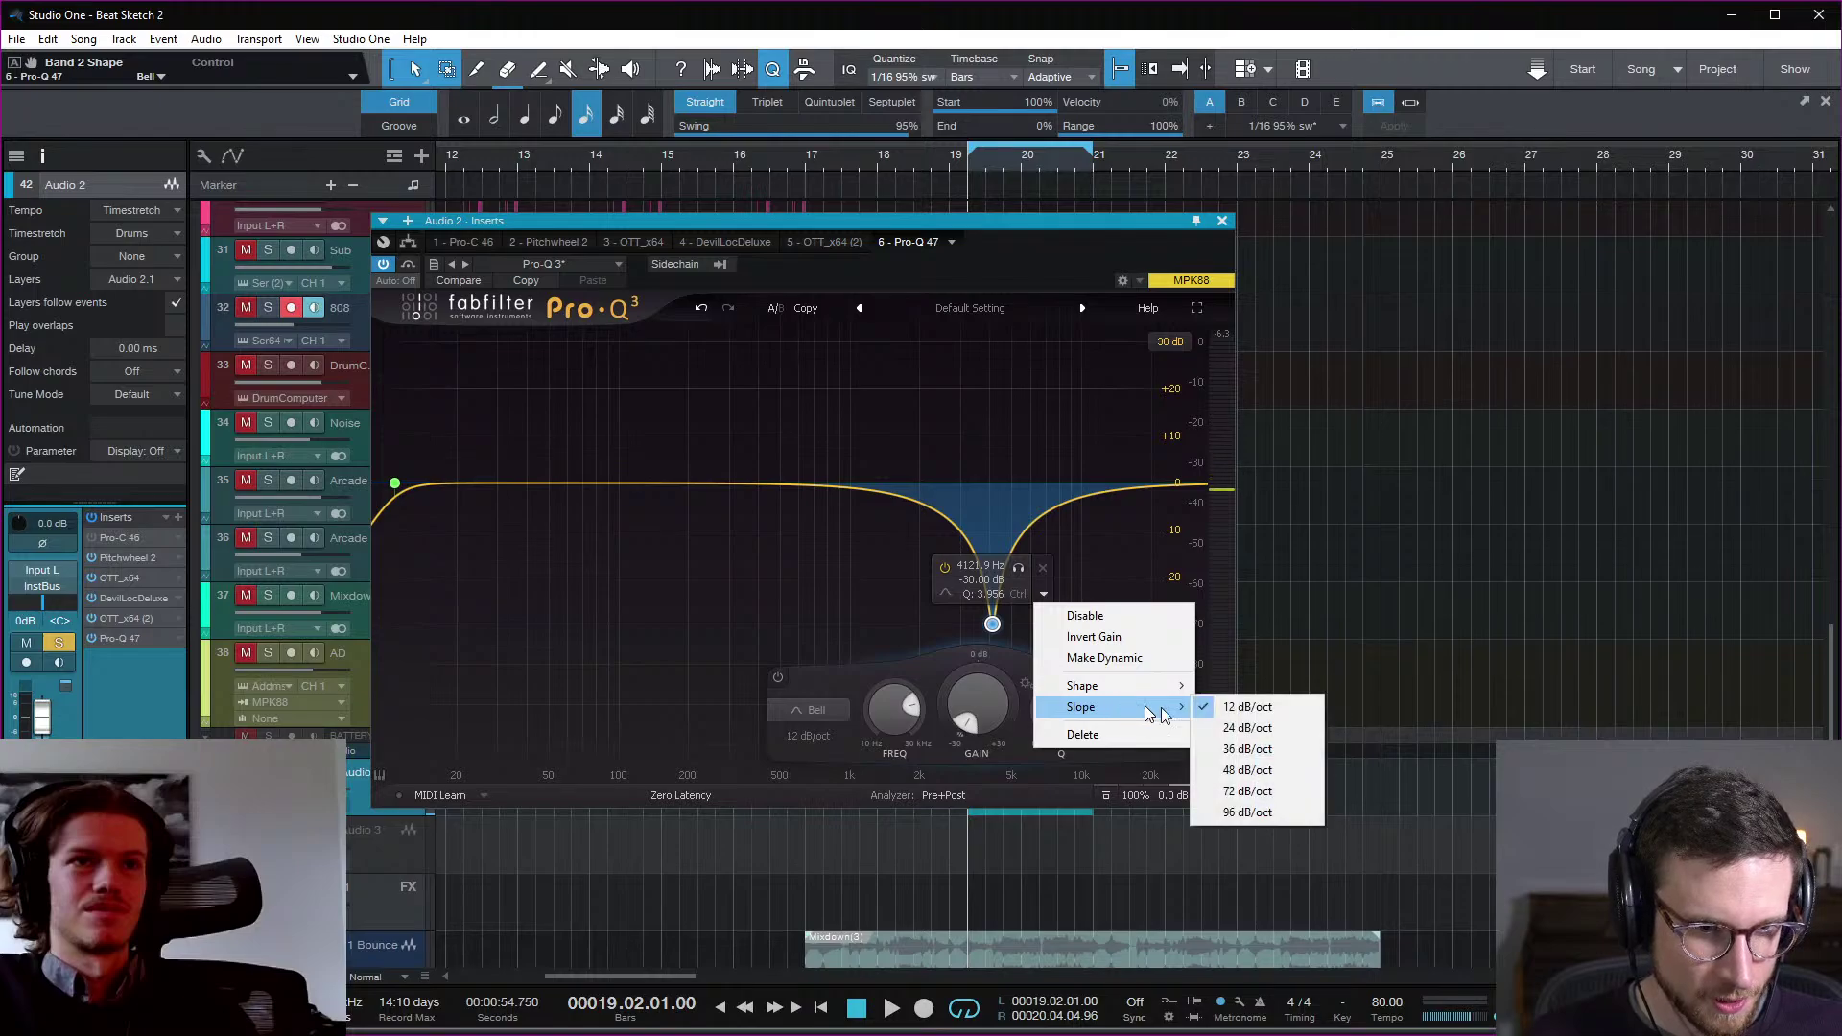
pyautogui.click(1247, 770)
pyautogui.scroll(-8, 993, 628)
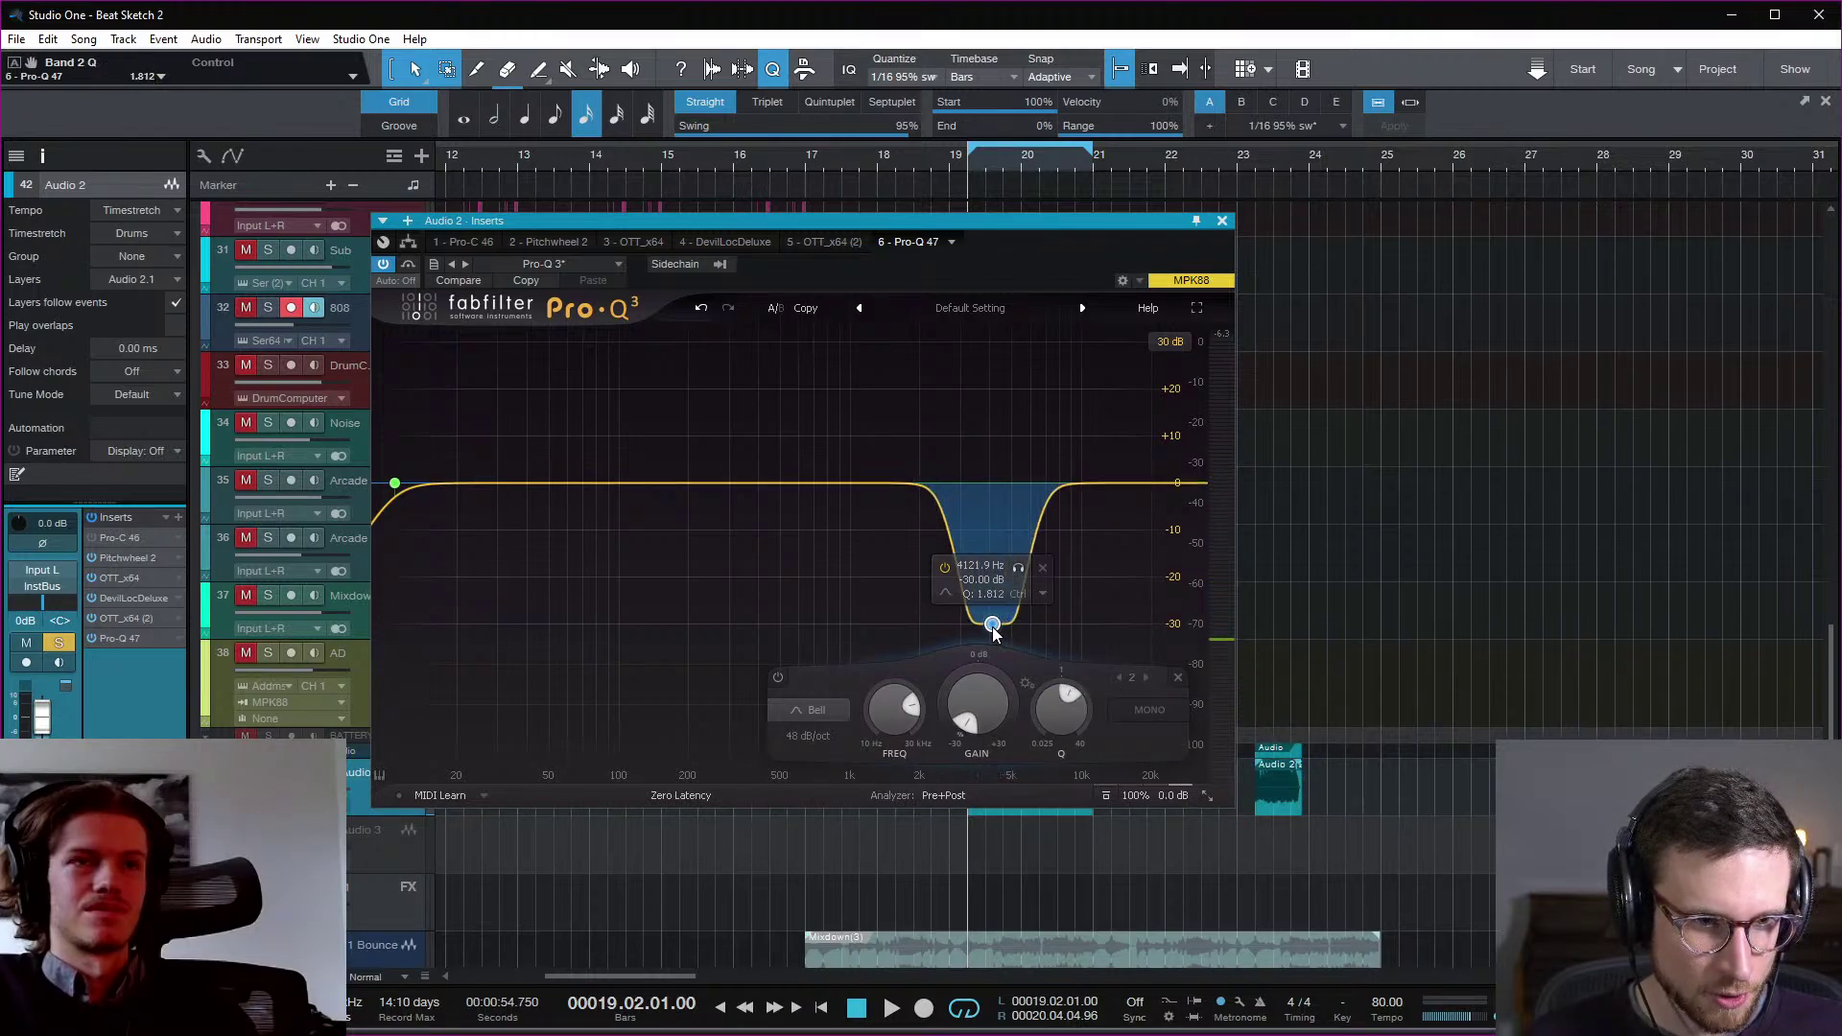
pyautogui.press('space')
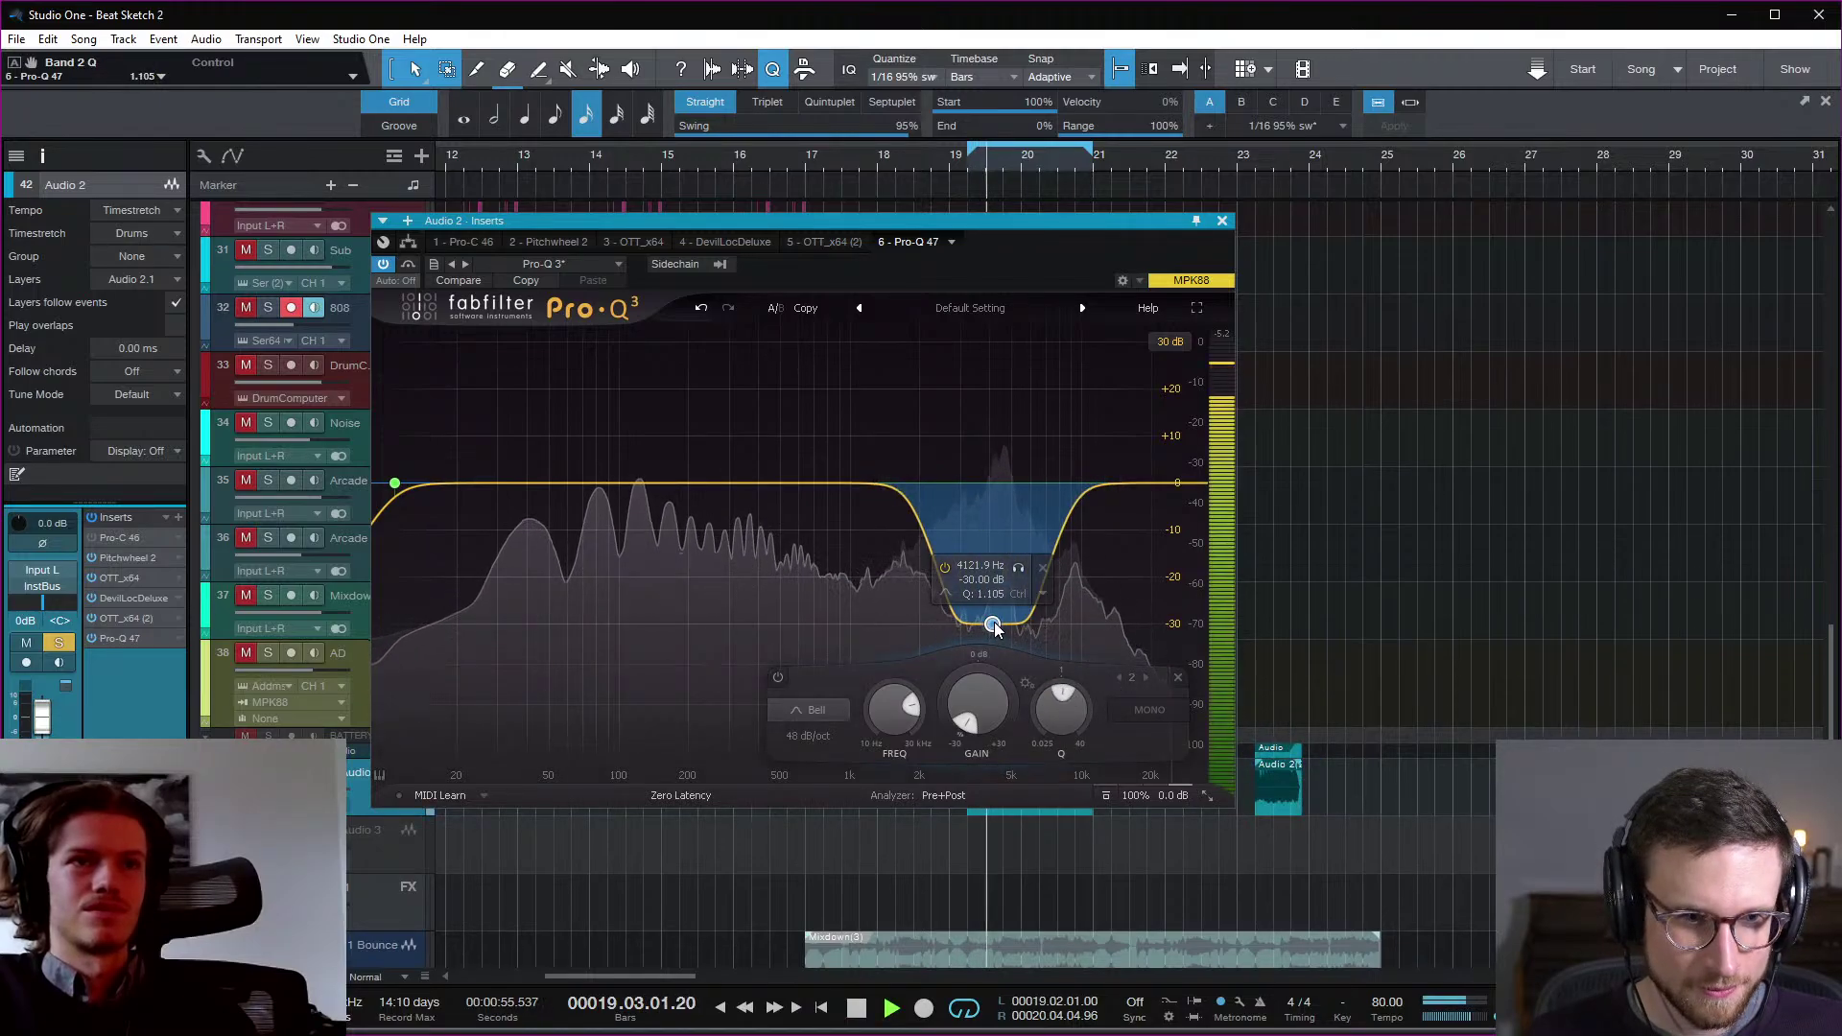
pyautogui.moveTo(994, 625); pyautogui.dragTo(987, 664)
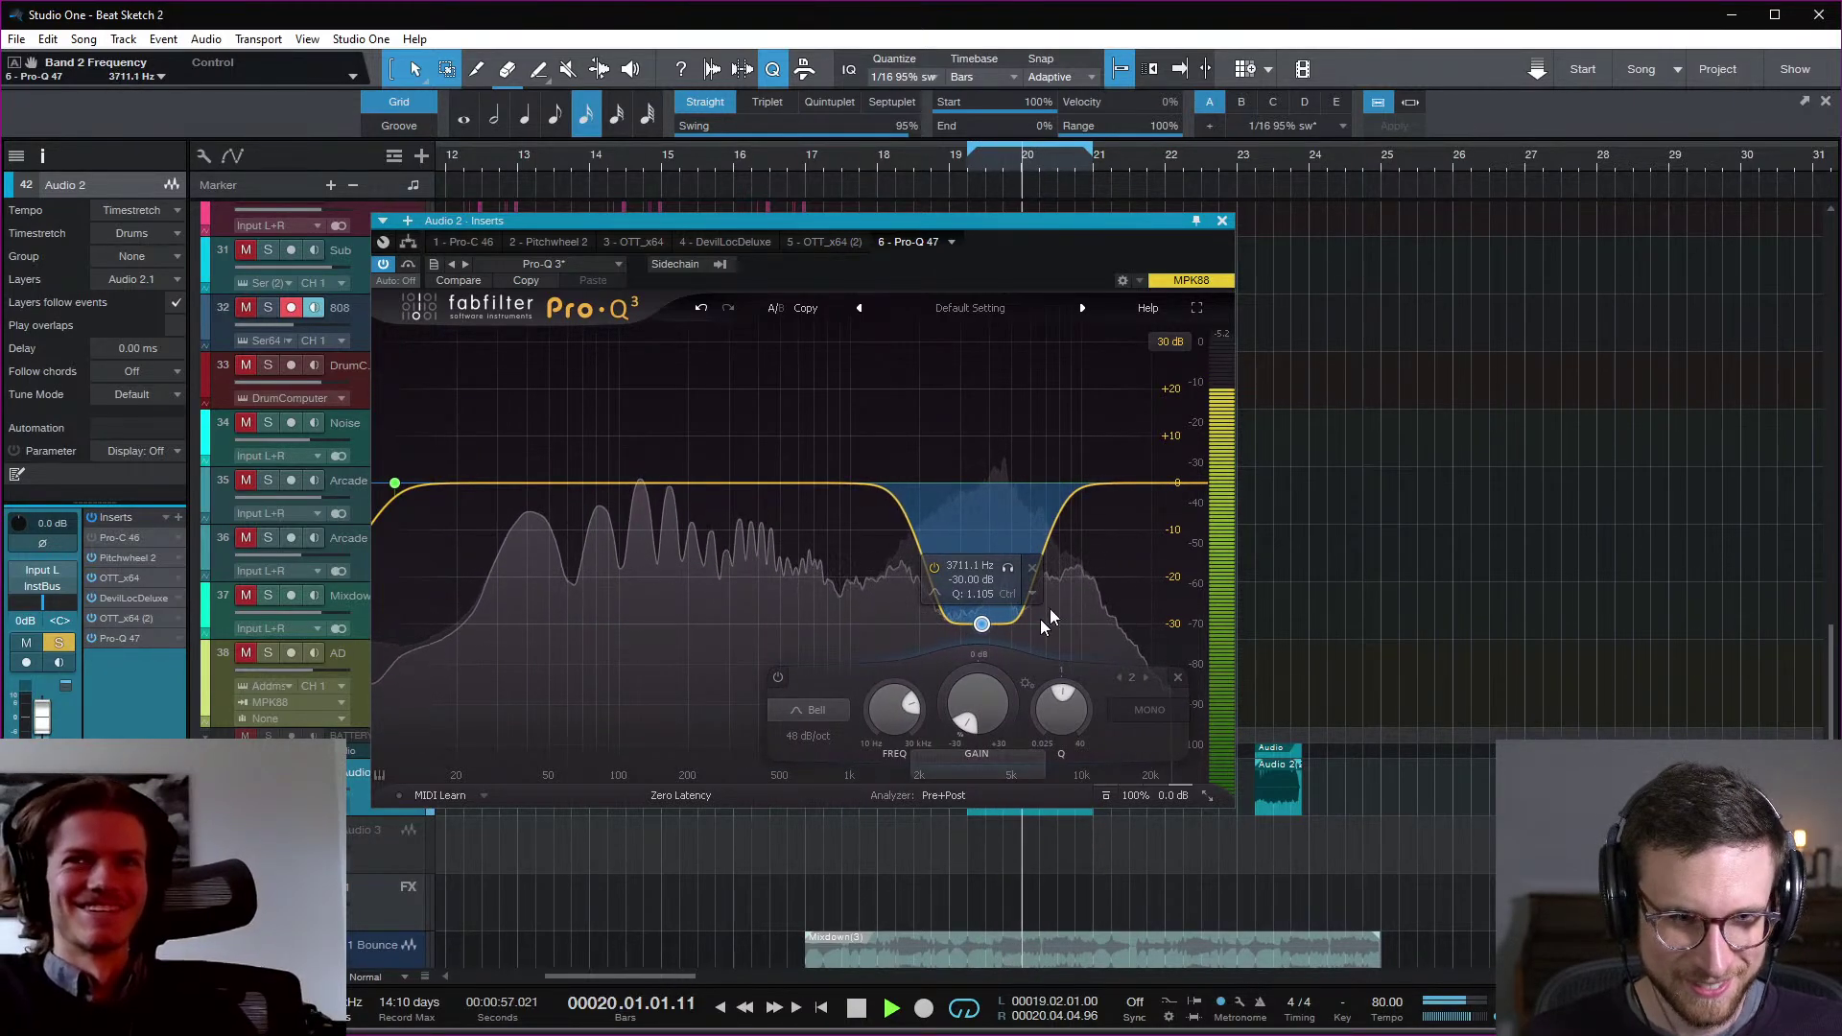
# Step: Add a high shelf band to the Pro-Q at about 8594 Hz with 17.14 dB of boost and a Q of 4.211
pyautogui.moveTo(1159, 484); pyautogui.dragTo(1066, 444)
pyautogui.scroll(4, 1023, 480)
pyautogui.scroll(4, 1094, 441)
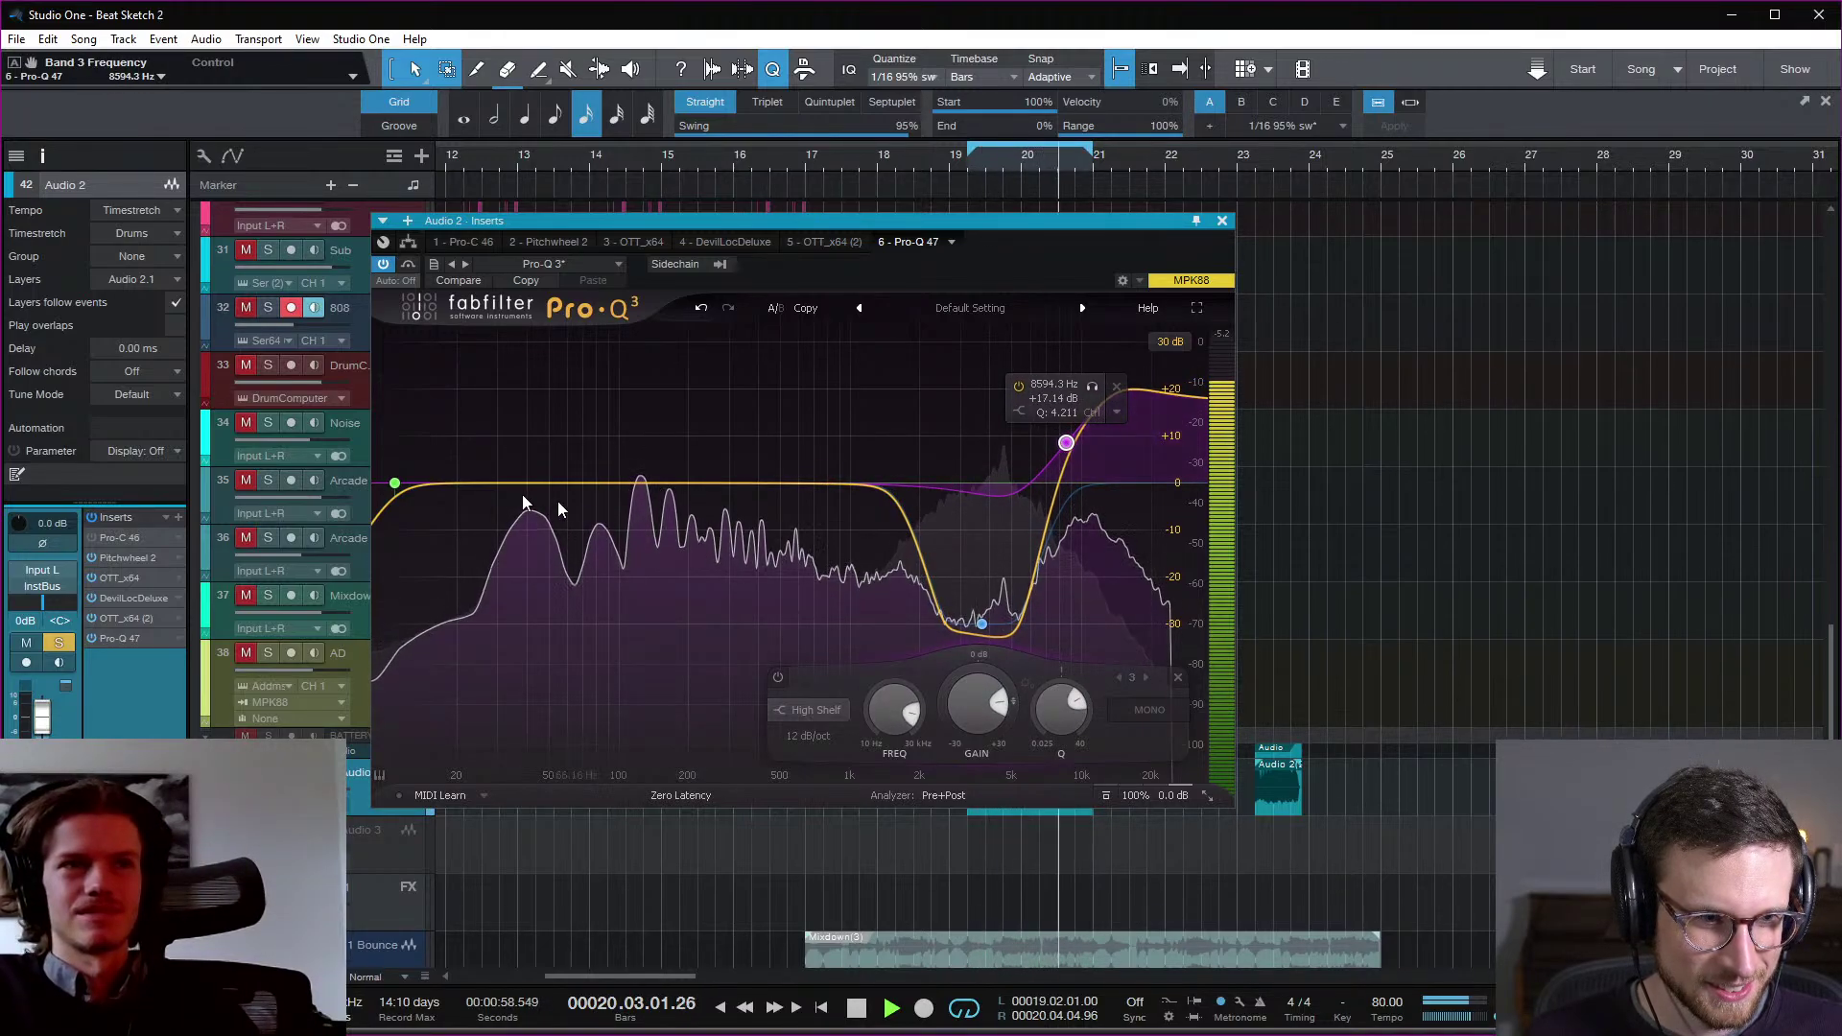
# Step: Raise the Pro-Q's 72 dB/oct low cut to about 86.4 Hz and lower its Q to 0.191
pyautogui.moveTo(395, 482); pyautogui.dragTo(479, 480)
pyautogui.moveTo(481, 479); pyautogui.dragTo(600, 540)
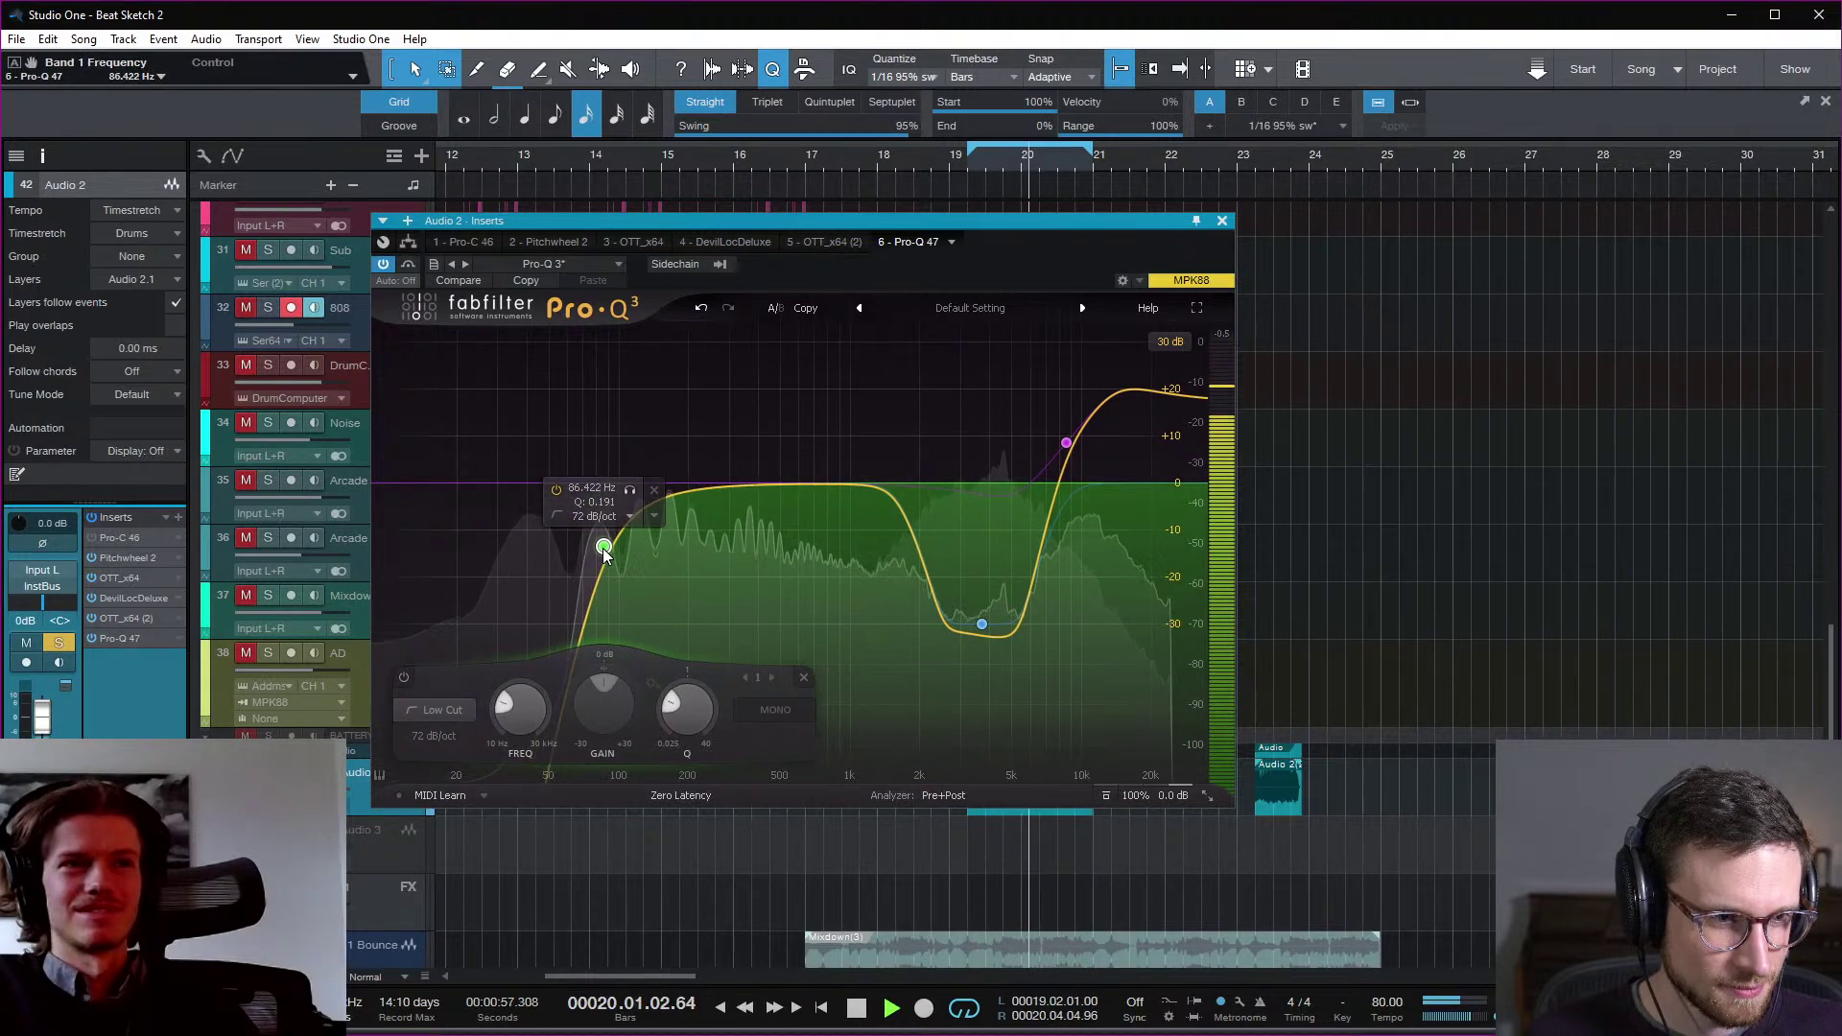
pyautogui.moveTo(772, 485); pyautogui.dragTo(720, 493)
pyautogui.scroll(4, 773, 428)
pyautogui.scroll(2, 774, 431)
pyautogui.scroll(-2, 796, 603)
pyautogui.scroll(-2, 729, 458)
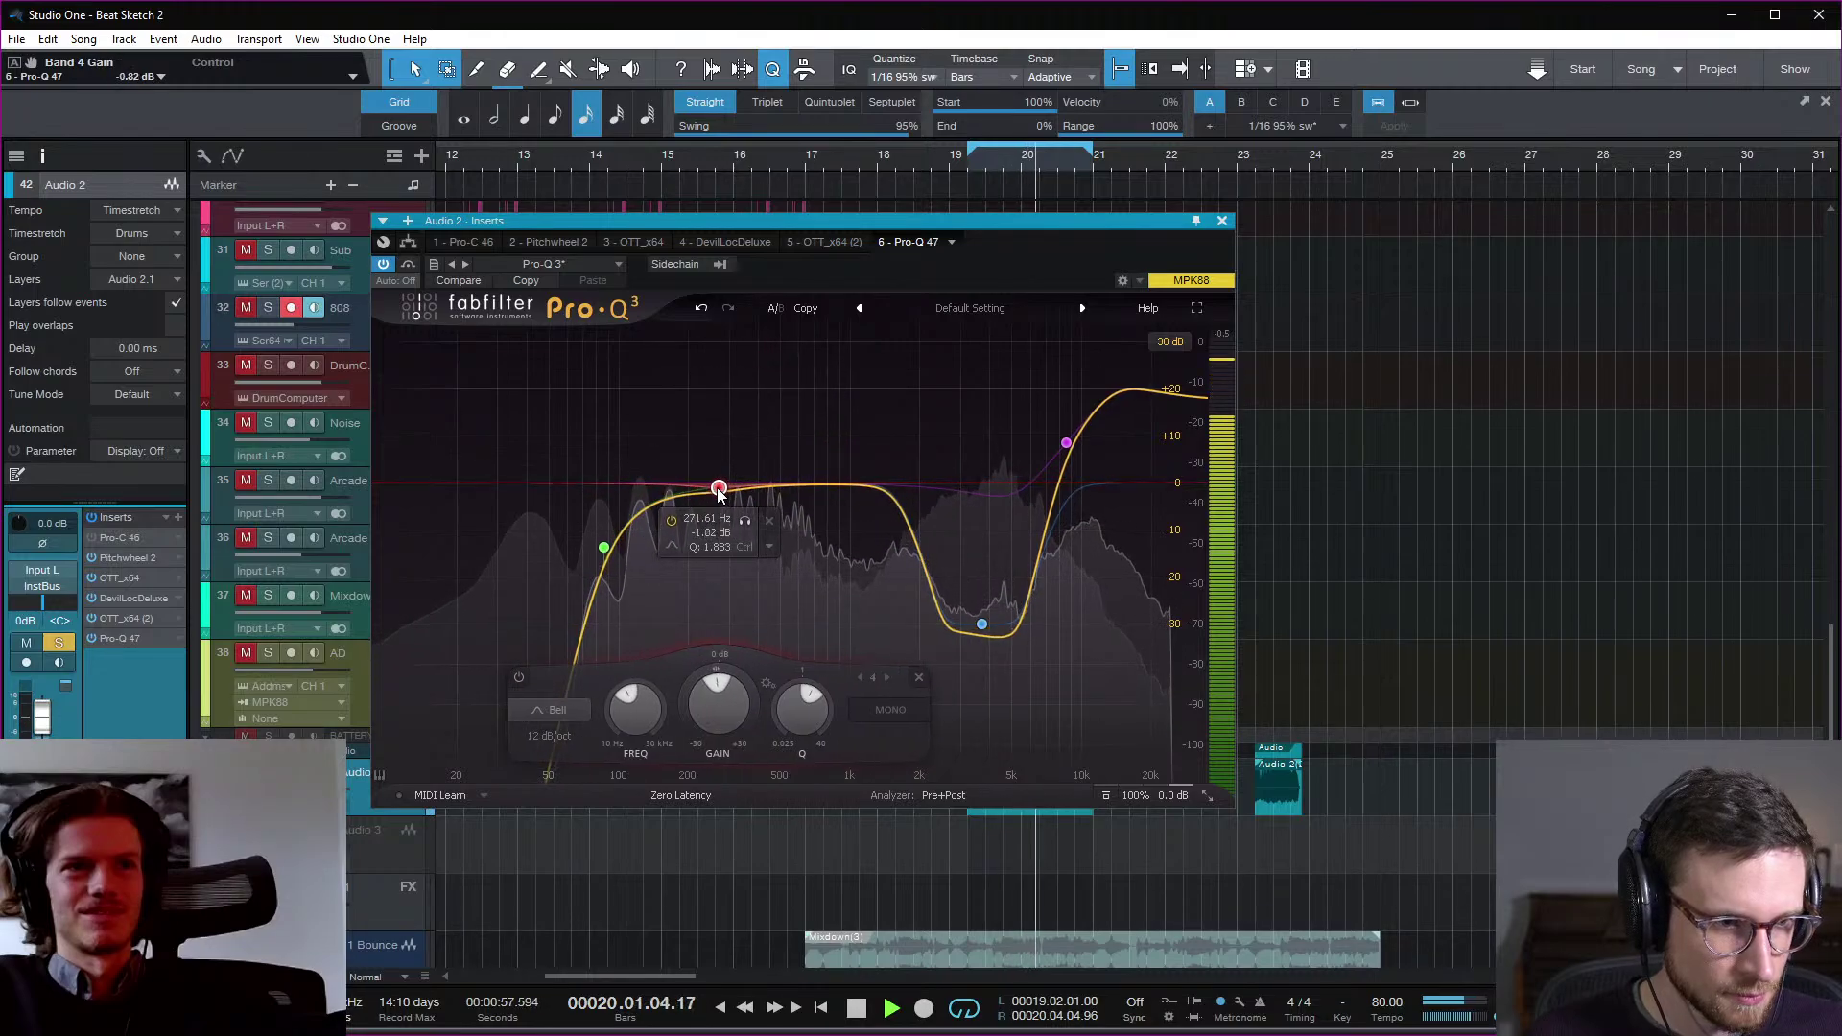
pyautogui.click(918, 678)
pyautogui.press('space')
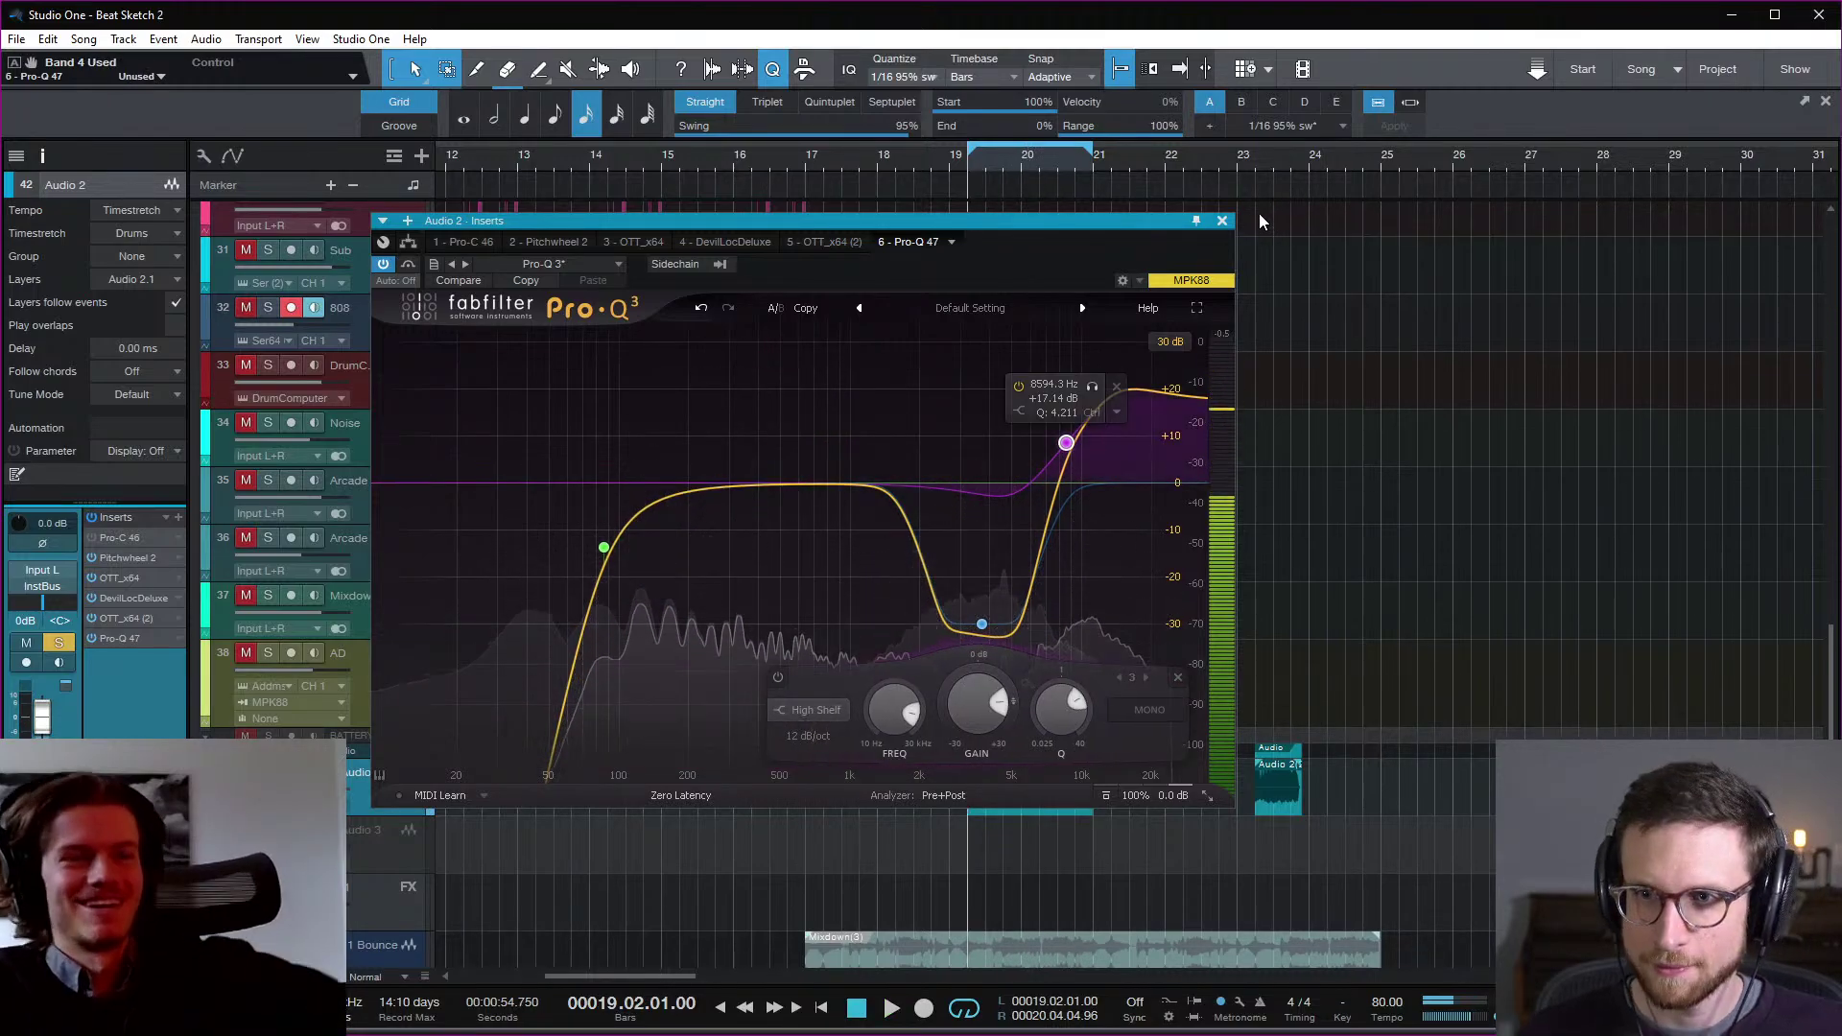
# Step: Insert FabFilter Simplon after the Pro-Q on the Audio 2 track
pyautogui.click(123, 639)
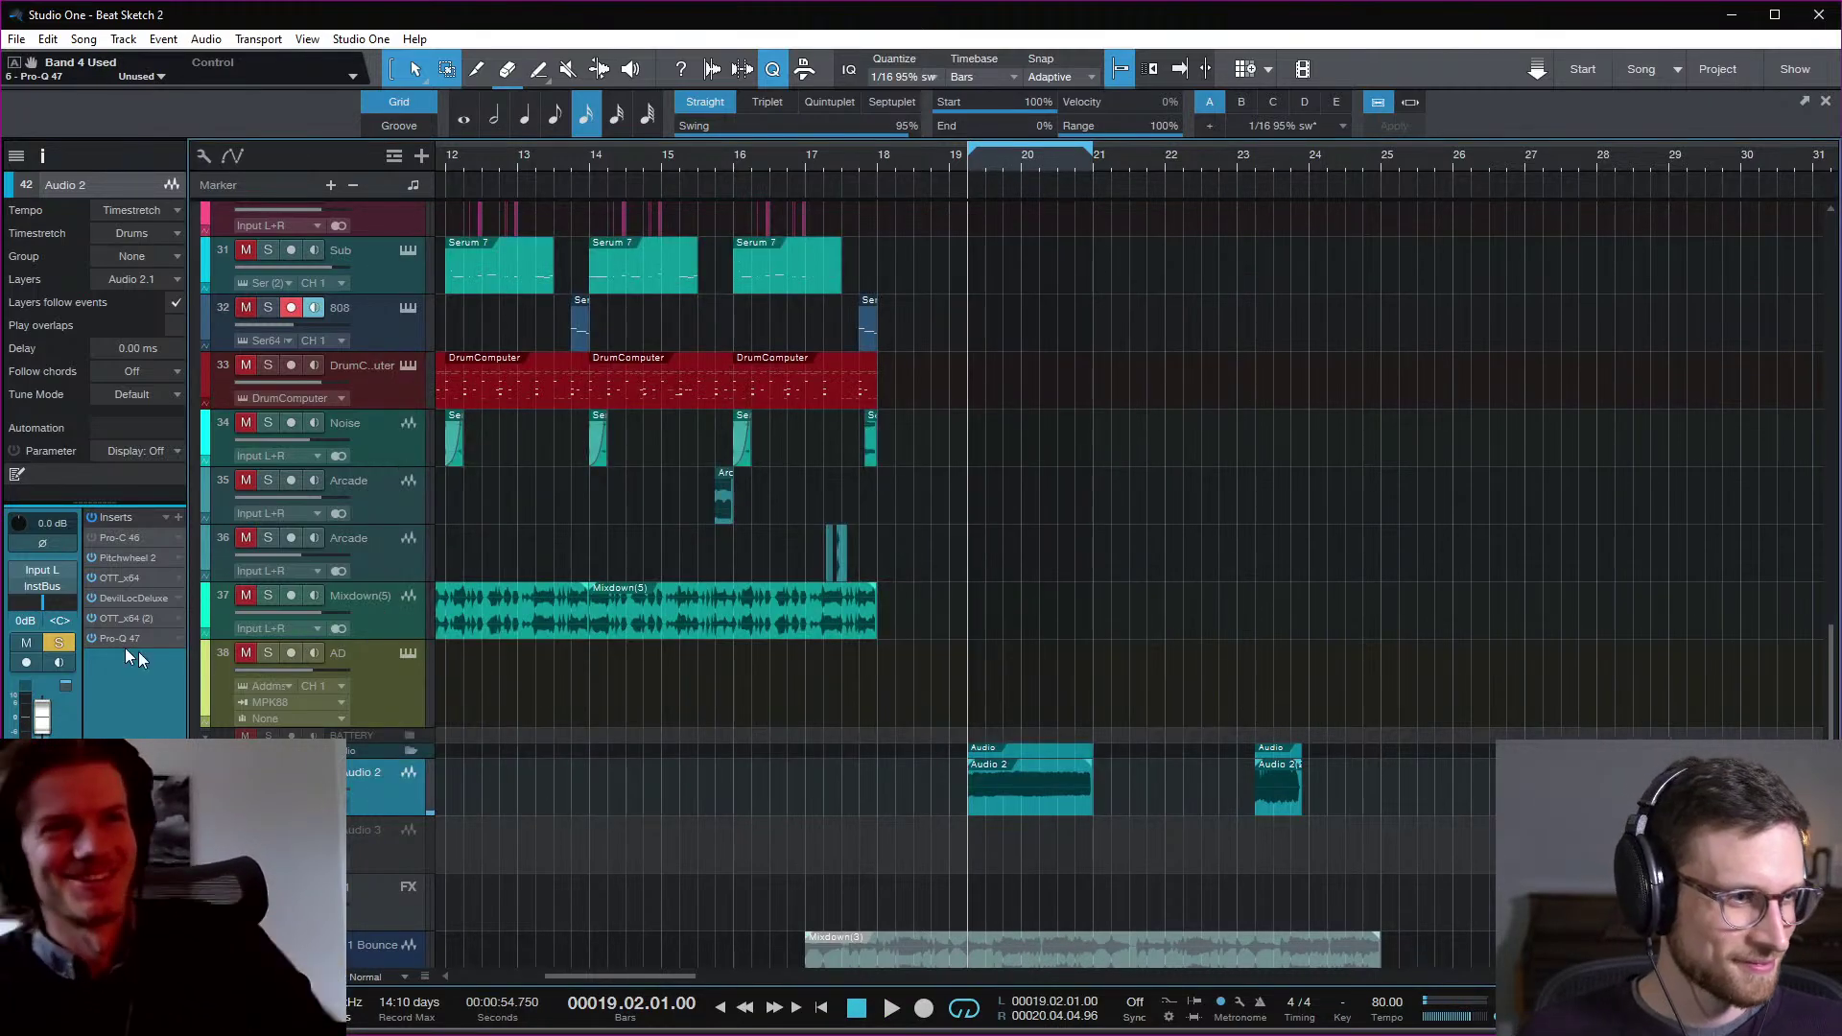
pyautogui.click(177, 517)
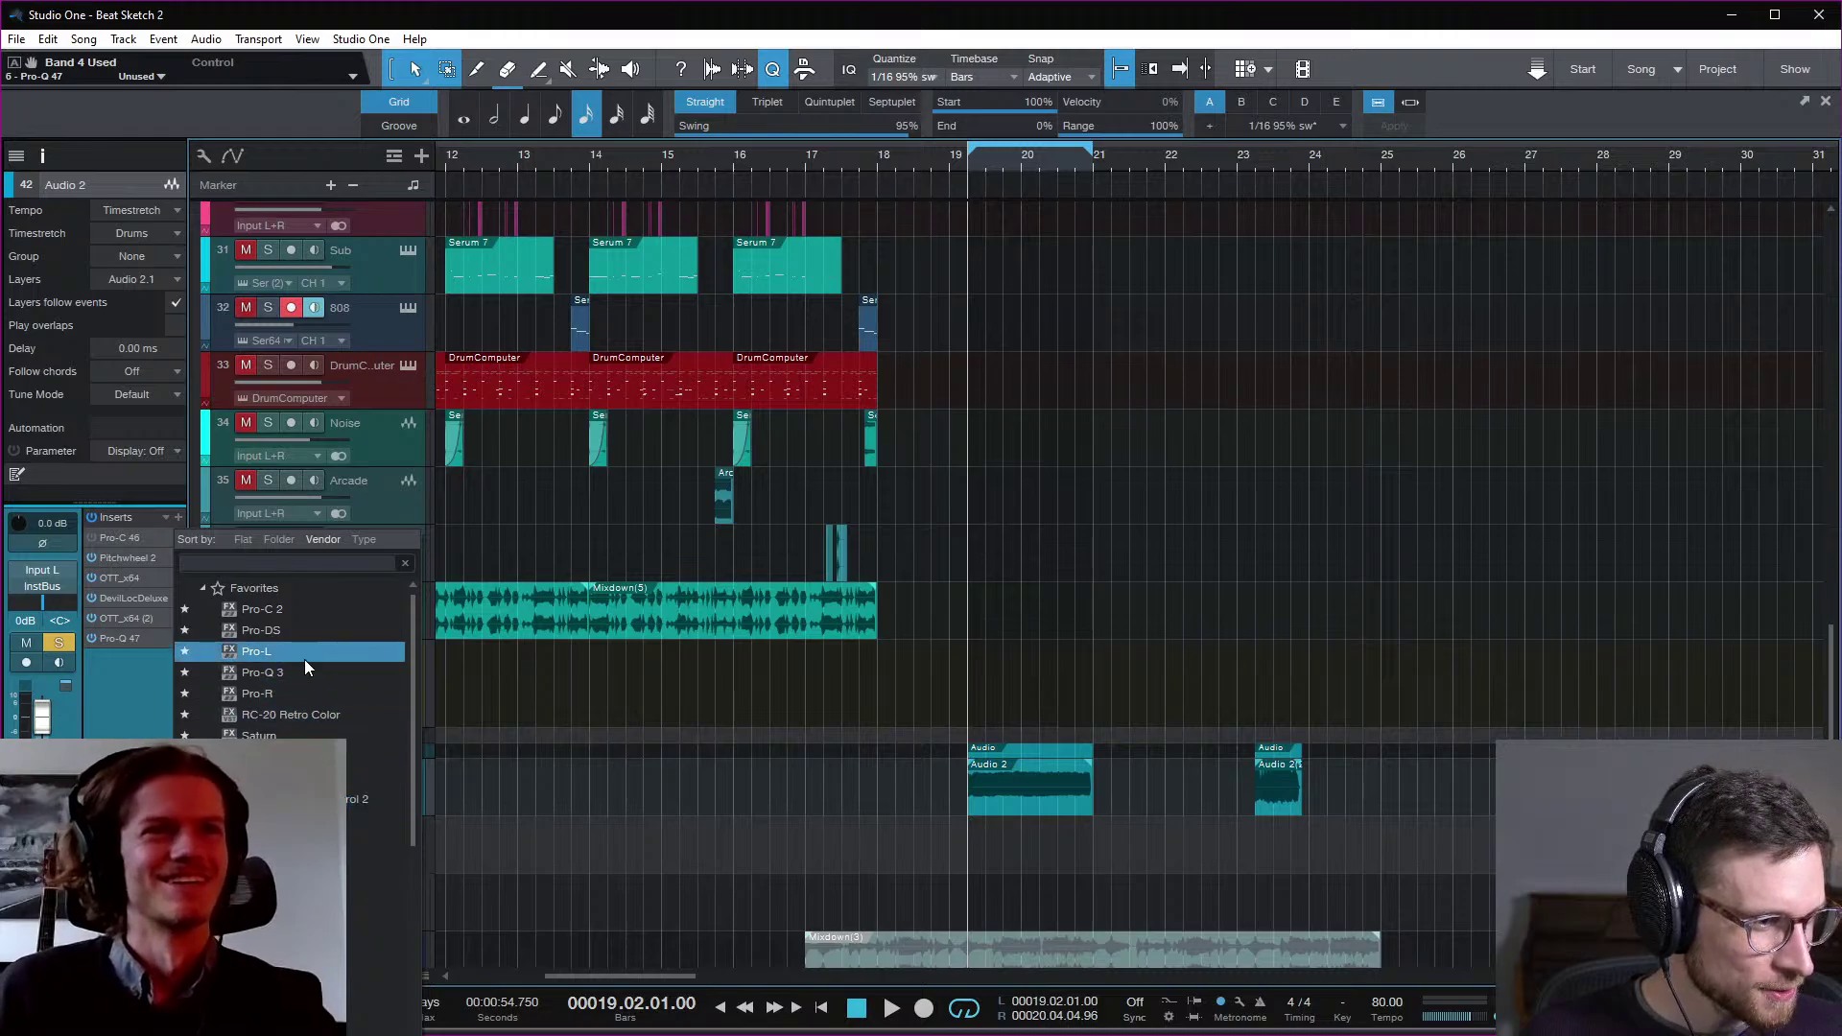
pyautogui.press('Escape')
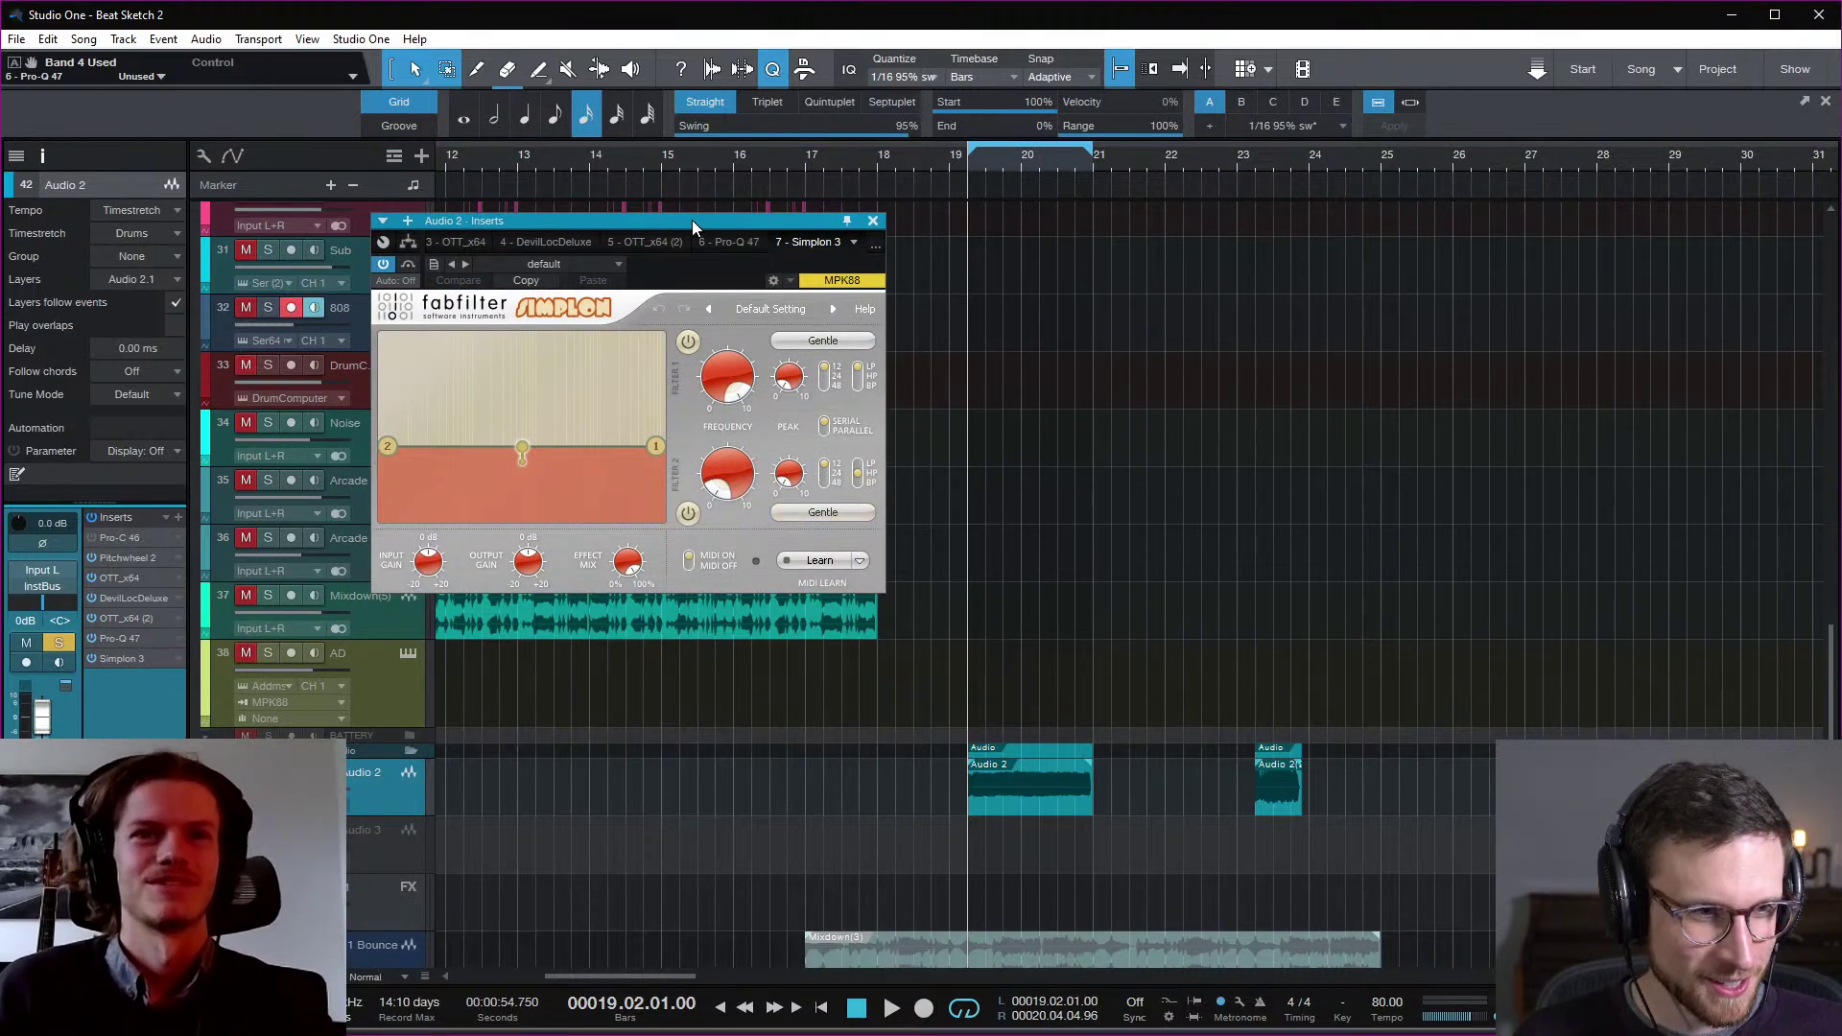
pyautogui.moveTo(693, 226); pyautogui.dragTo(985, 227)
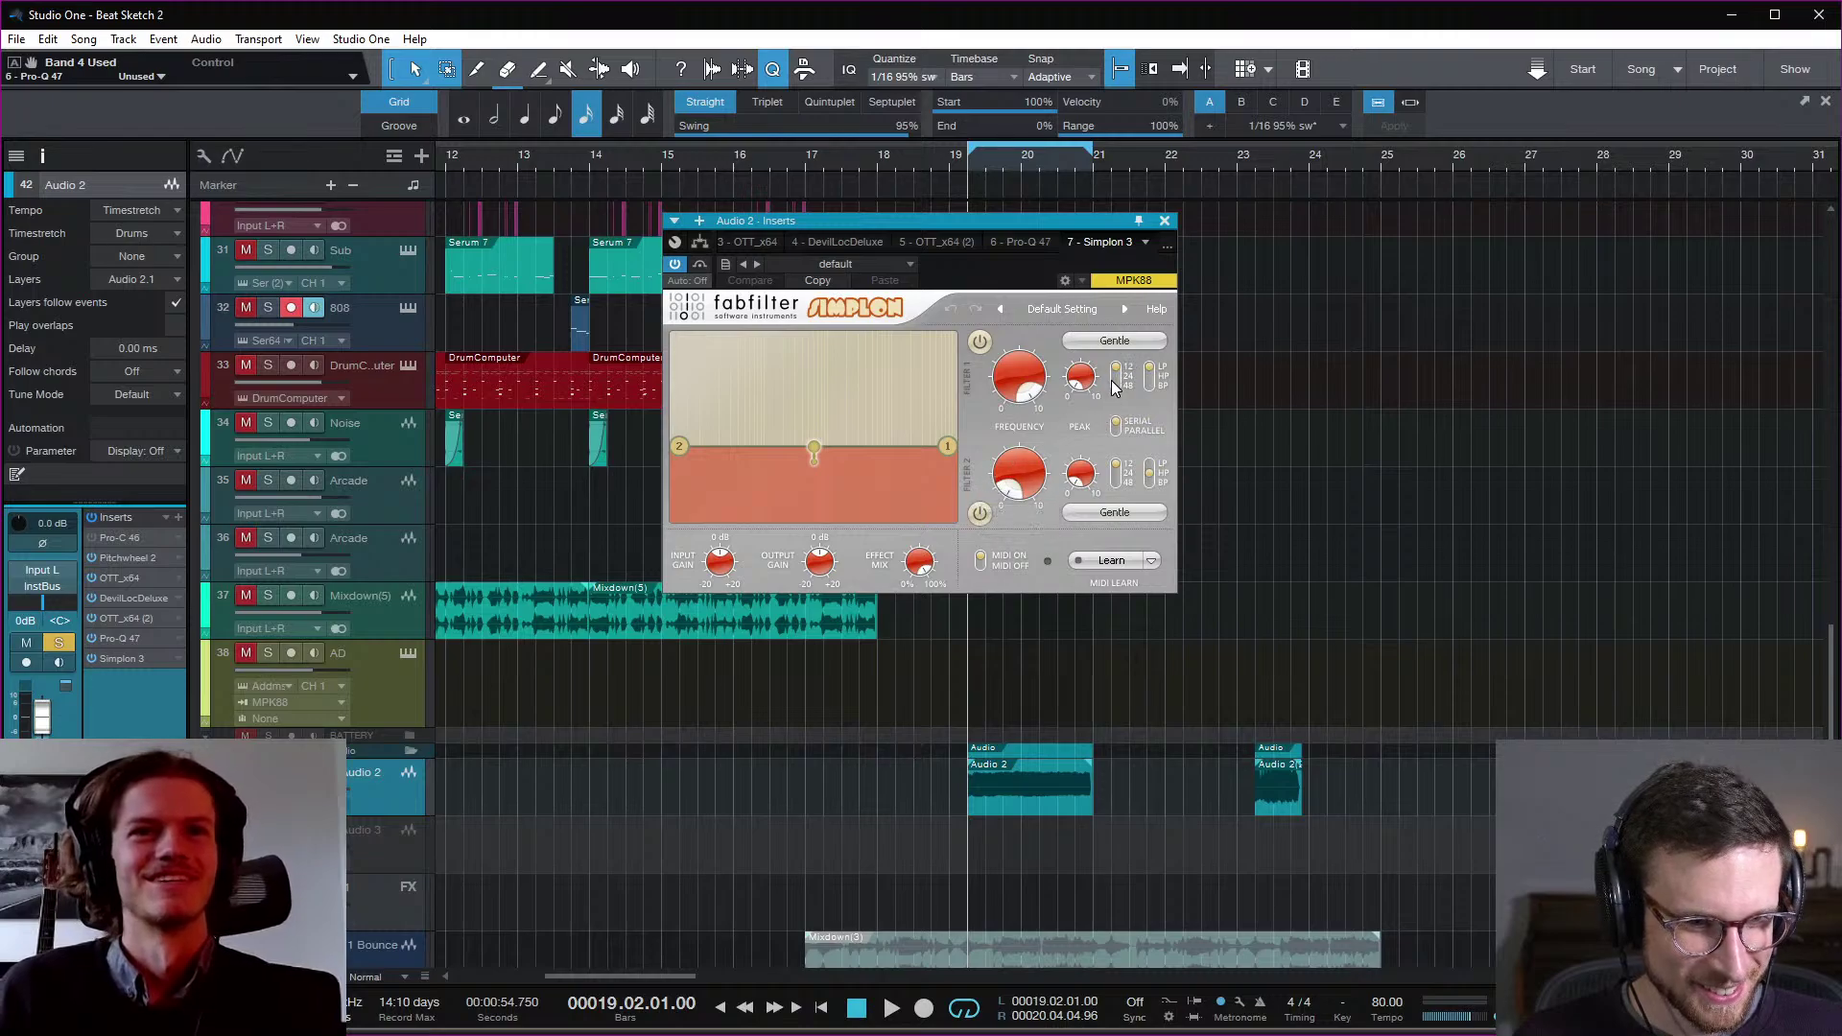
# Step: In Simplon, set Filter 1 to the Raw characteristic in band-pass mode and disable Filter 2
pyautogui.click(1114, 341)
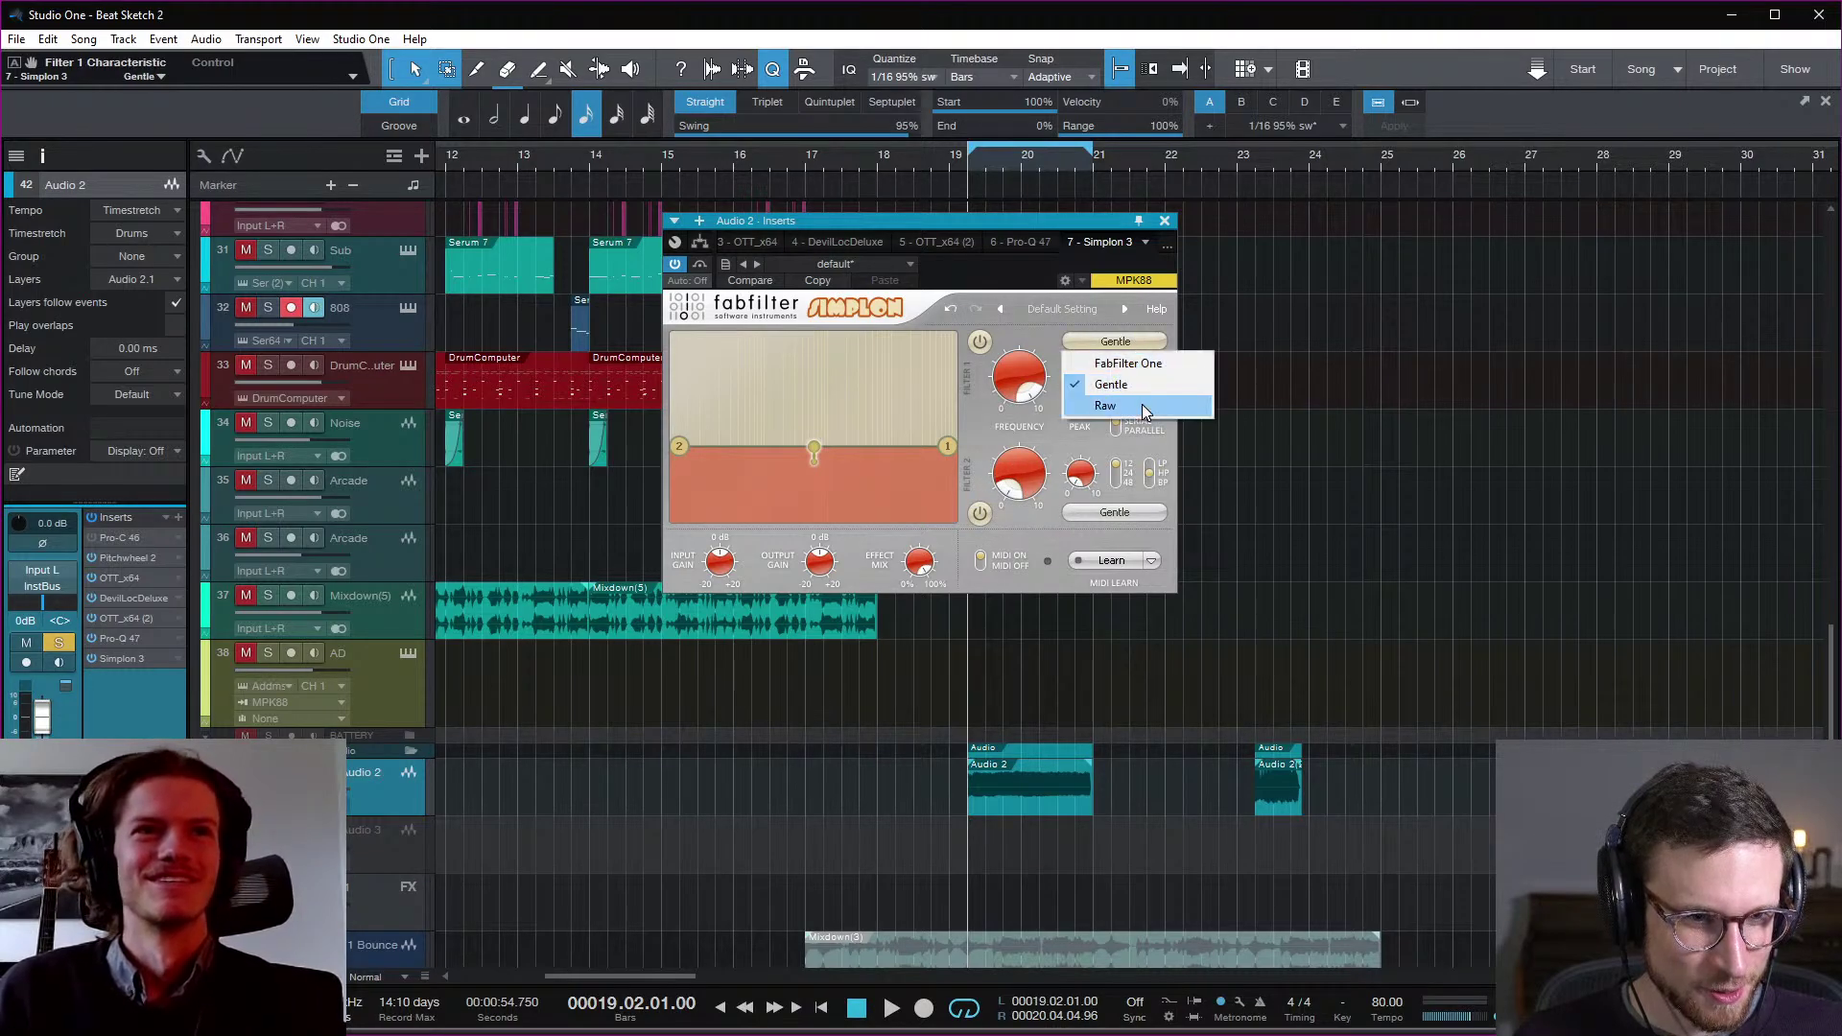
pyautogui.click(1103, 402)
pyautogui.click(978, 514)
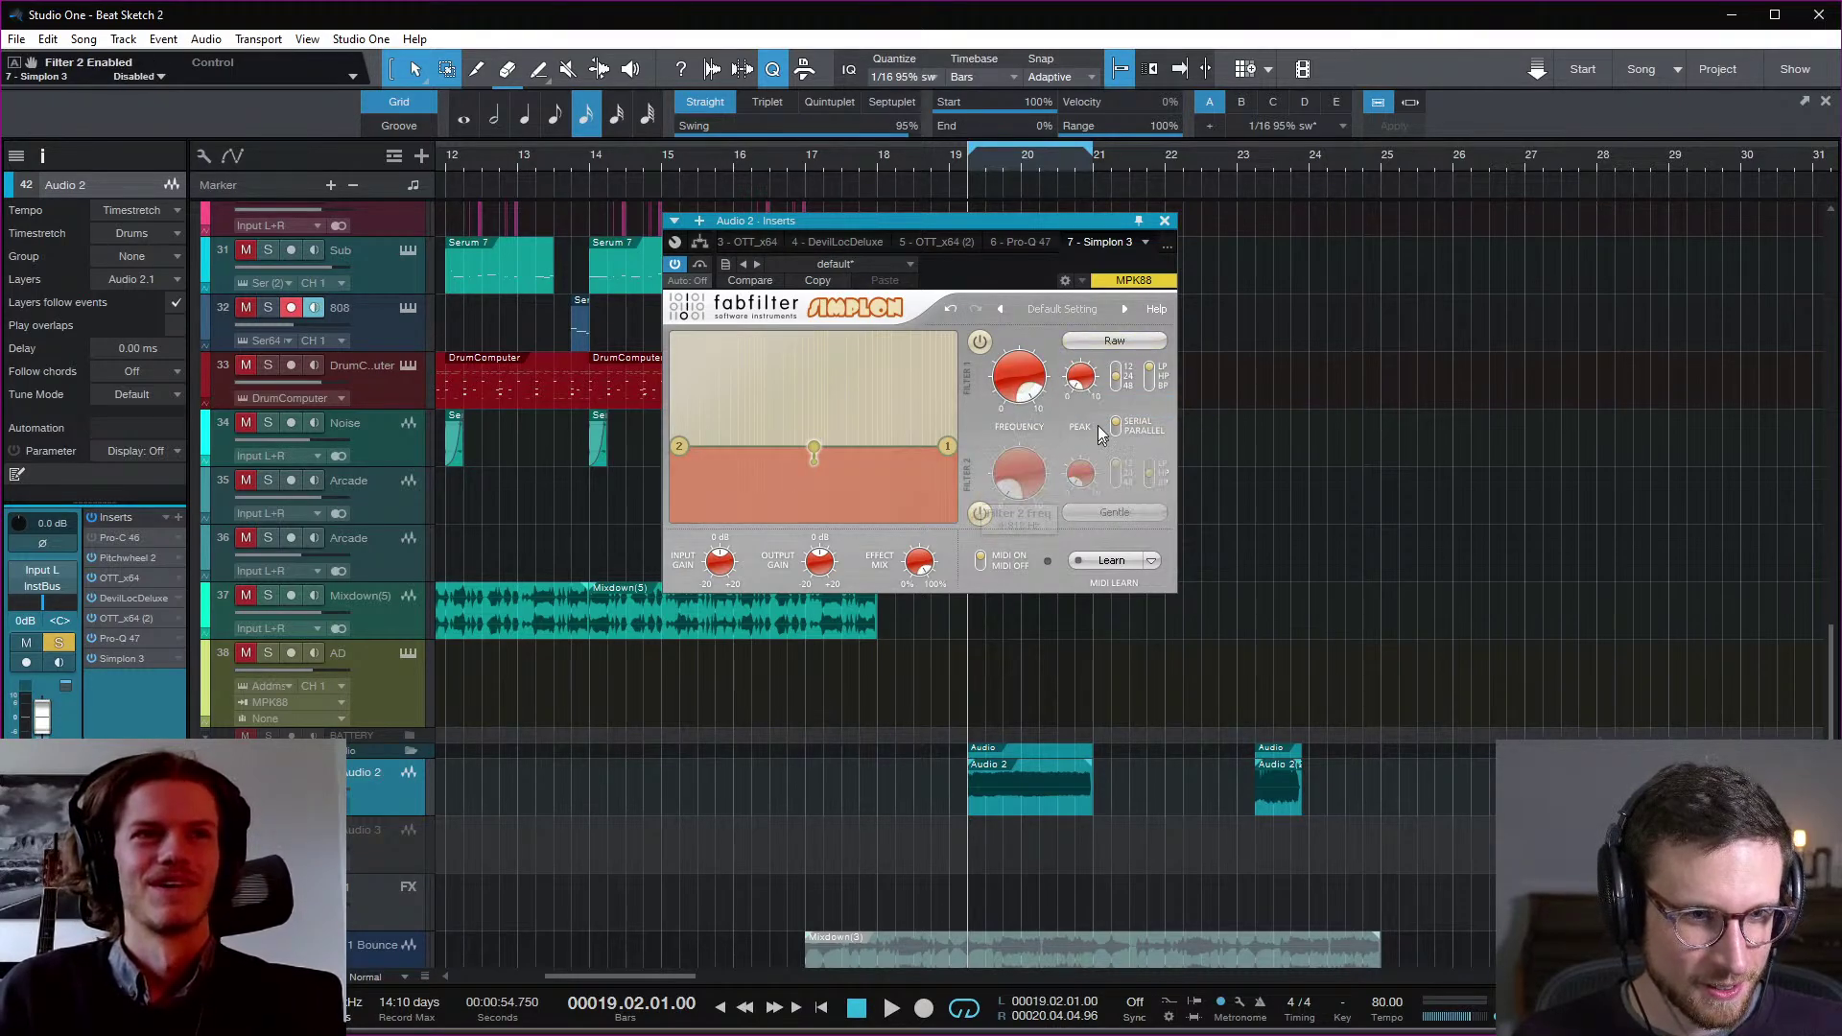
pyautogui.click(1147, 386)
# Step: Raise Simplon's Filter 1 peak, boost the input level by 10.57 dB and sweep the frequency by ear to about 564 Hz
pyautogui.press('space')
pyautogui.moveTo(1019, 377); pyautogui.dragTo(998, 490)
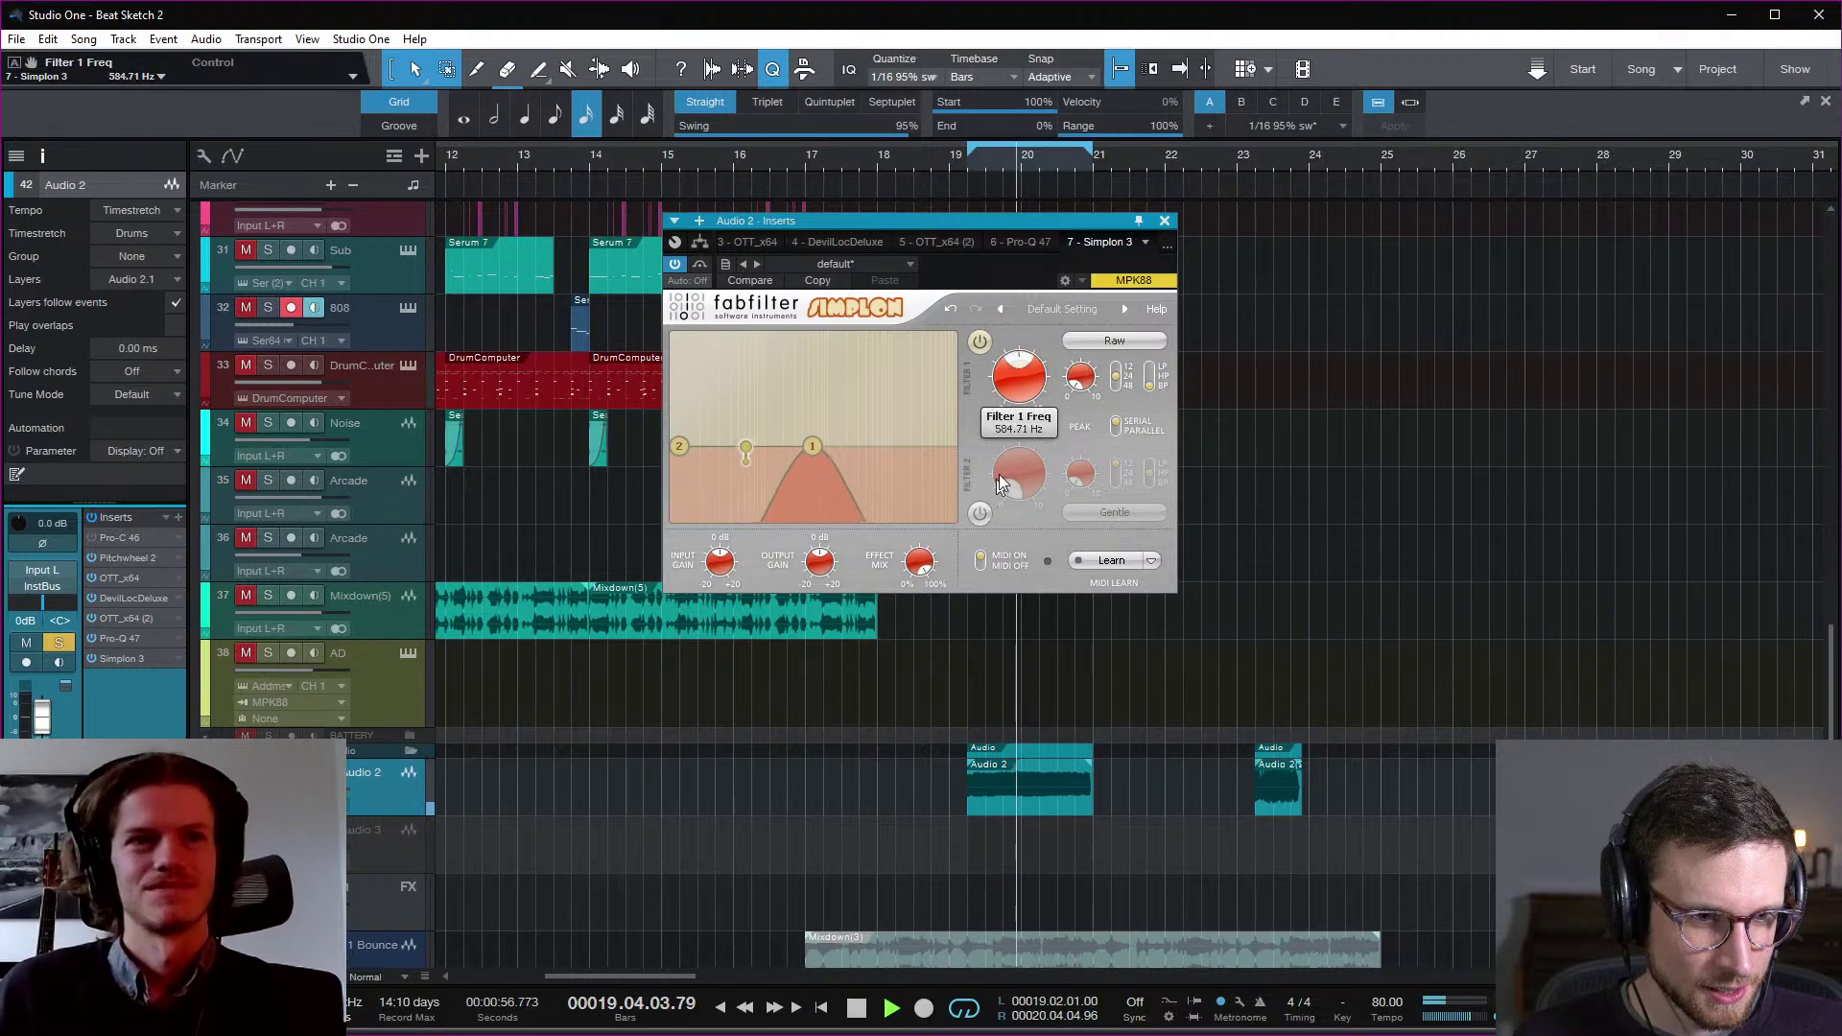
pyautogui.moveTo(1081, 382); pyautogui.dragTo(1019, 346)
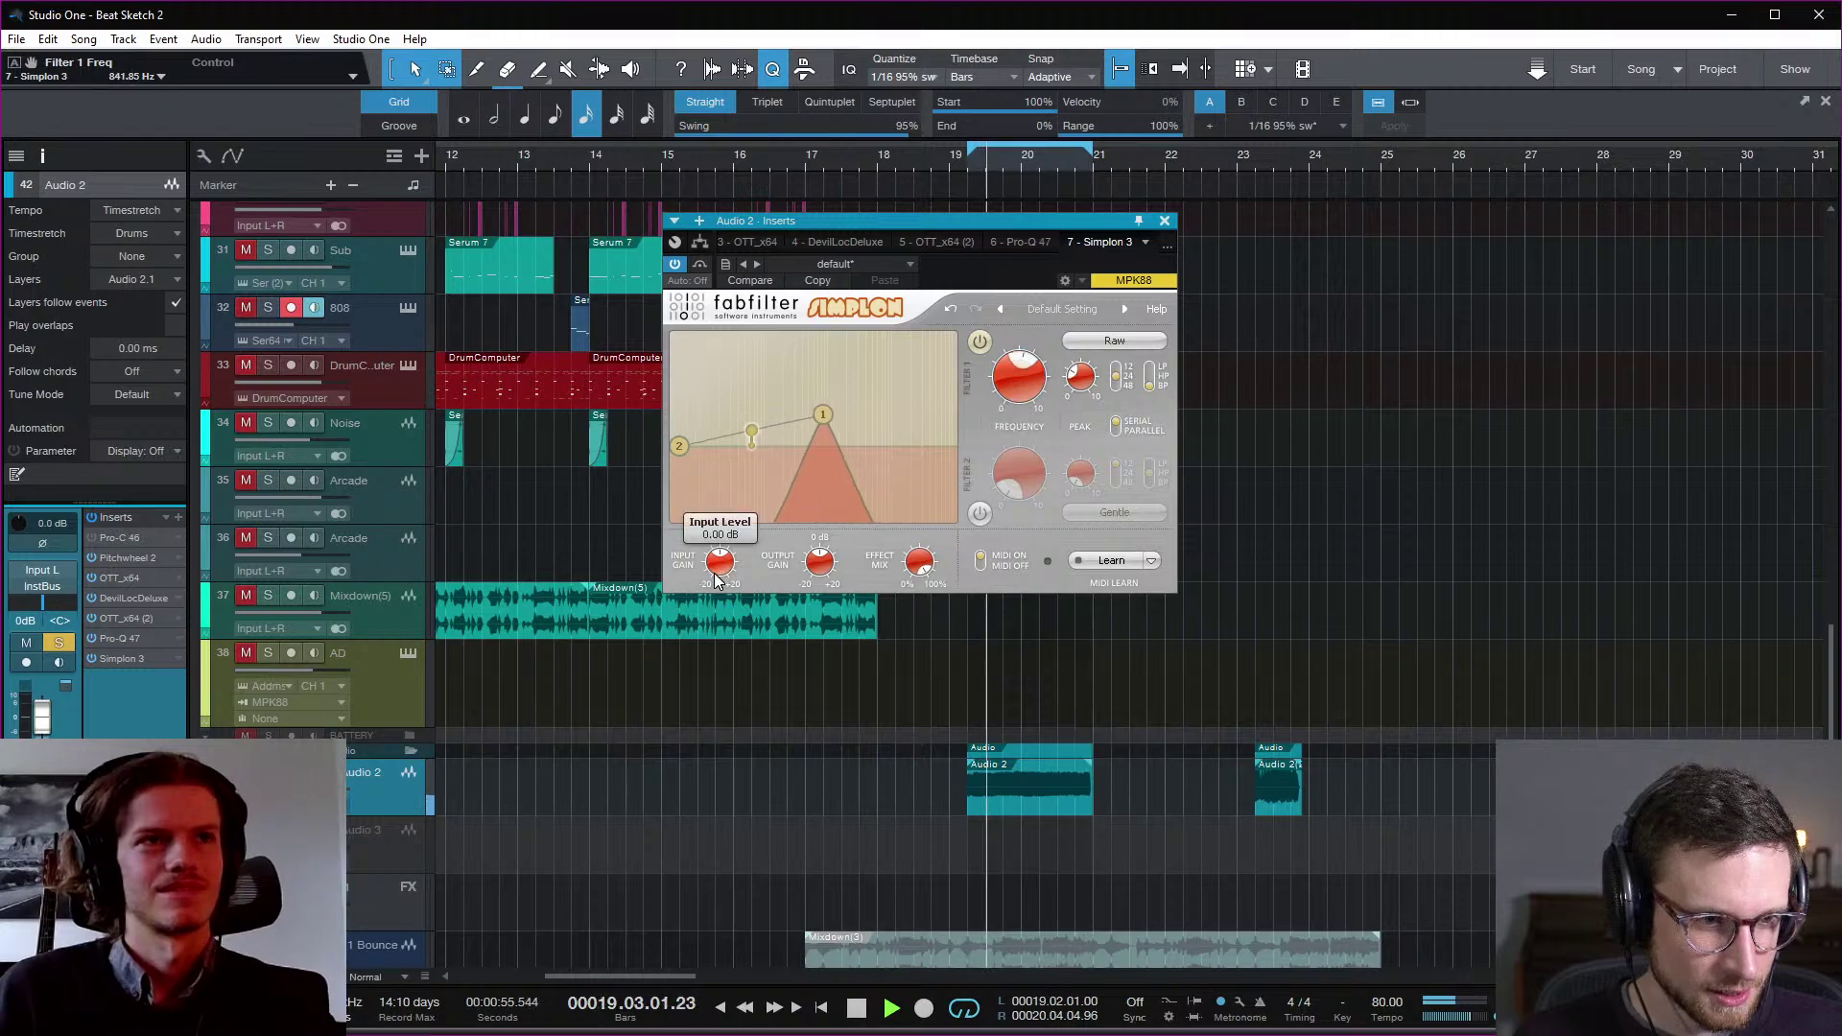
pyautogui.moveTo(714, 579); pyautogui.dragTo(718, 514)
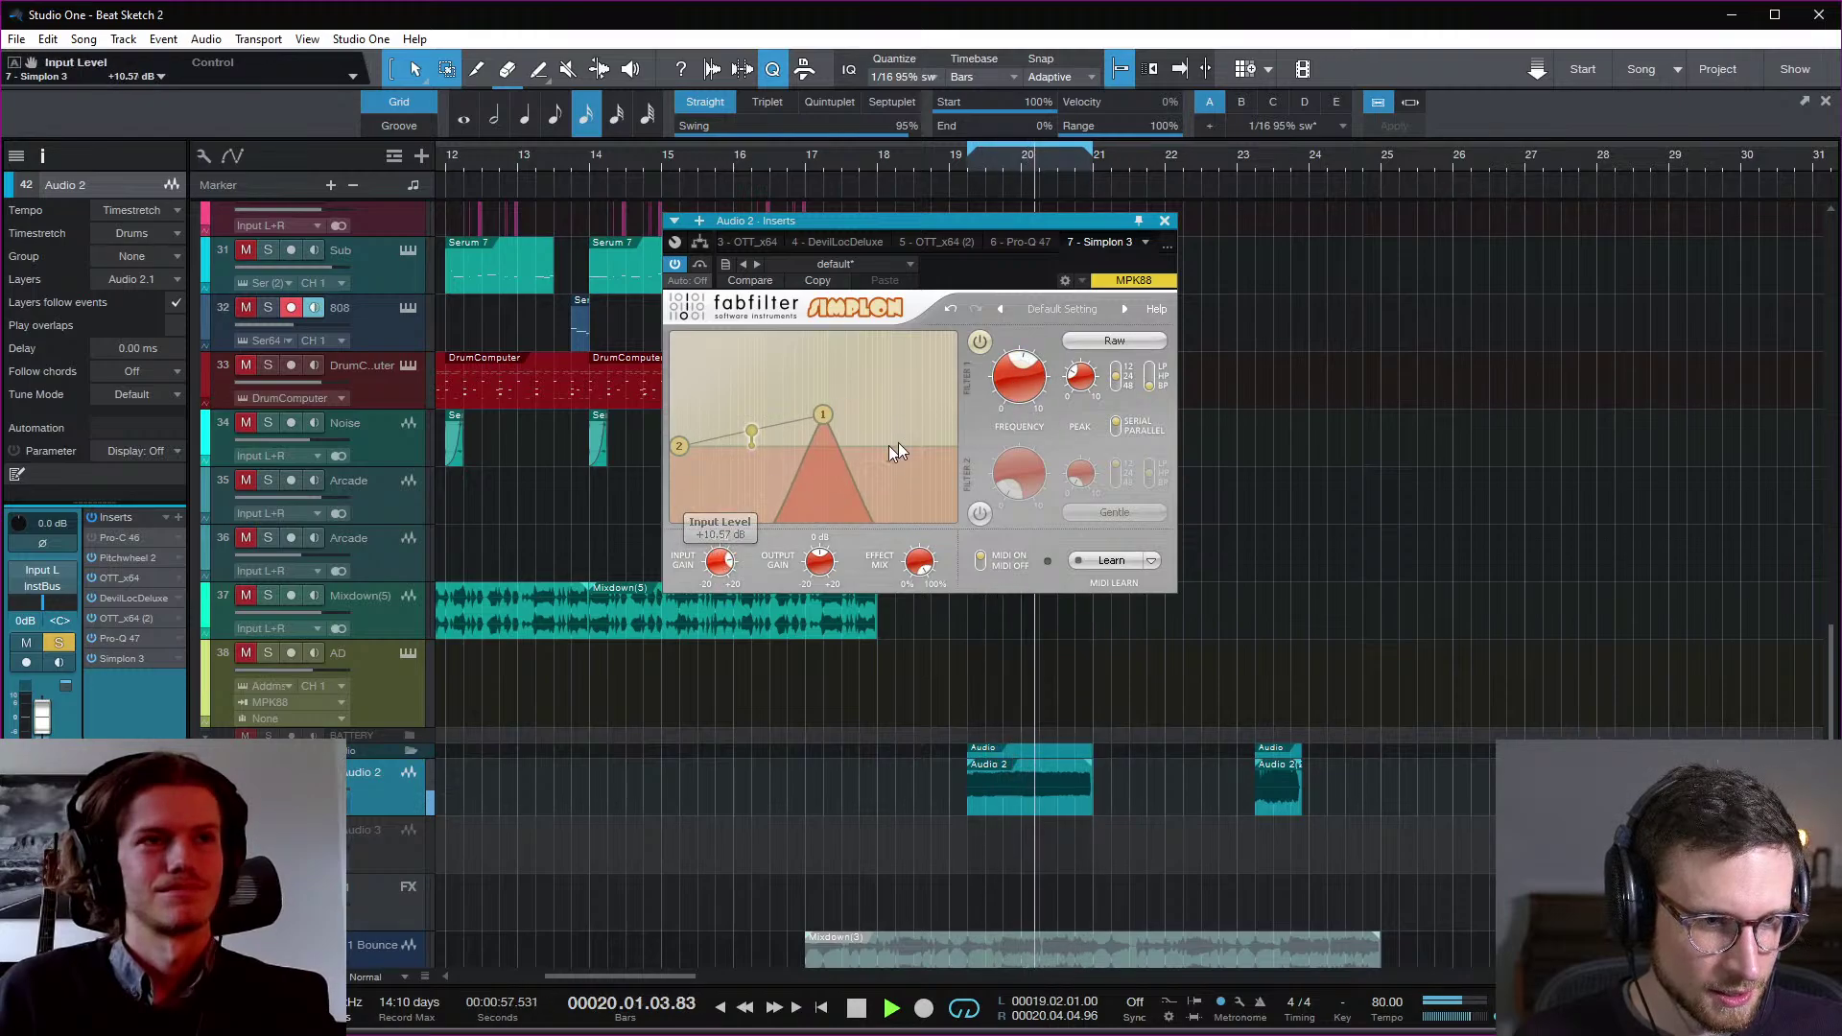
pyautogui.moveTo(1019, 380)
pyautogui.mouseDown()
pyautogui.moveTo(1010, 452)
pyautogui.moveTo(1021, 388)
pyautogui.moveTo(1025, 407)
pyautogui.mouseUp()
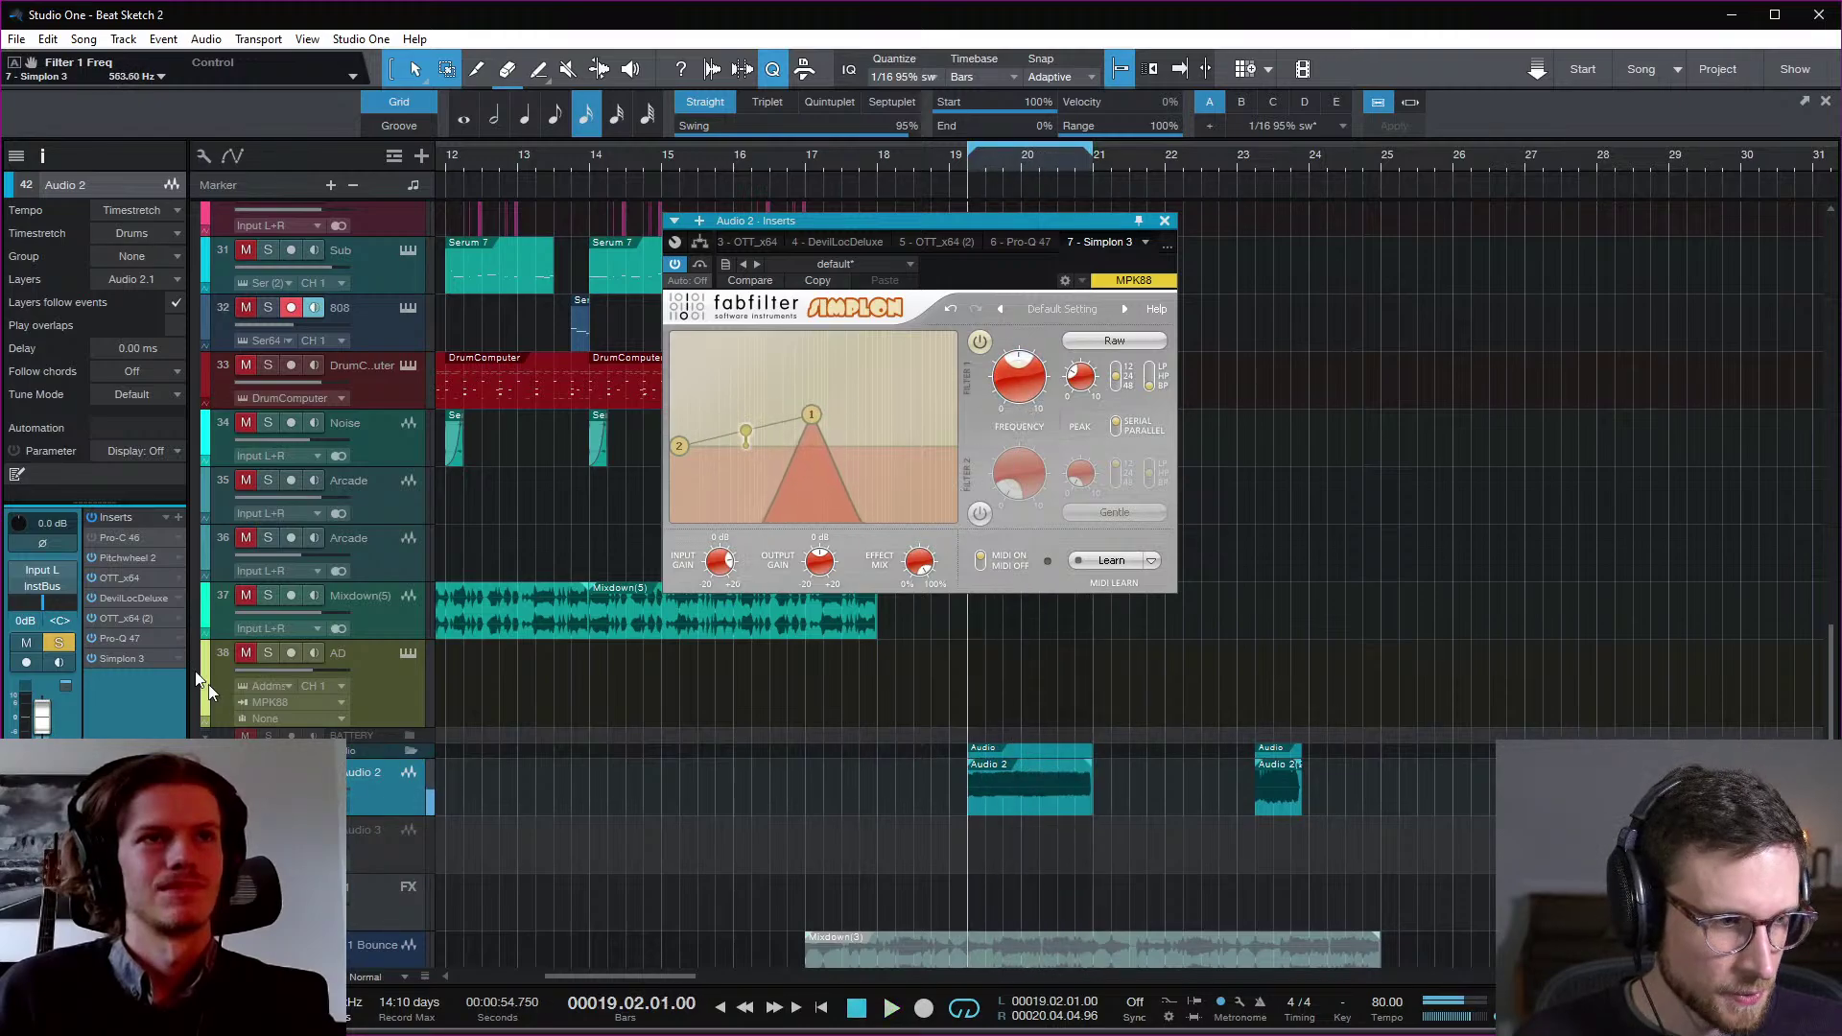
# Step: Insert a Chorus at the end of the Audio 2 chain and switch its mode to Doubler
pyautogui.click(178, 517)
pyautogui.write('choru')
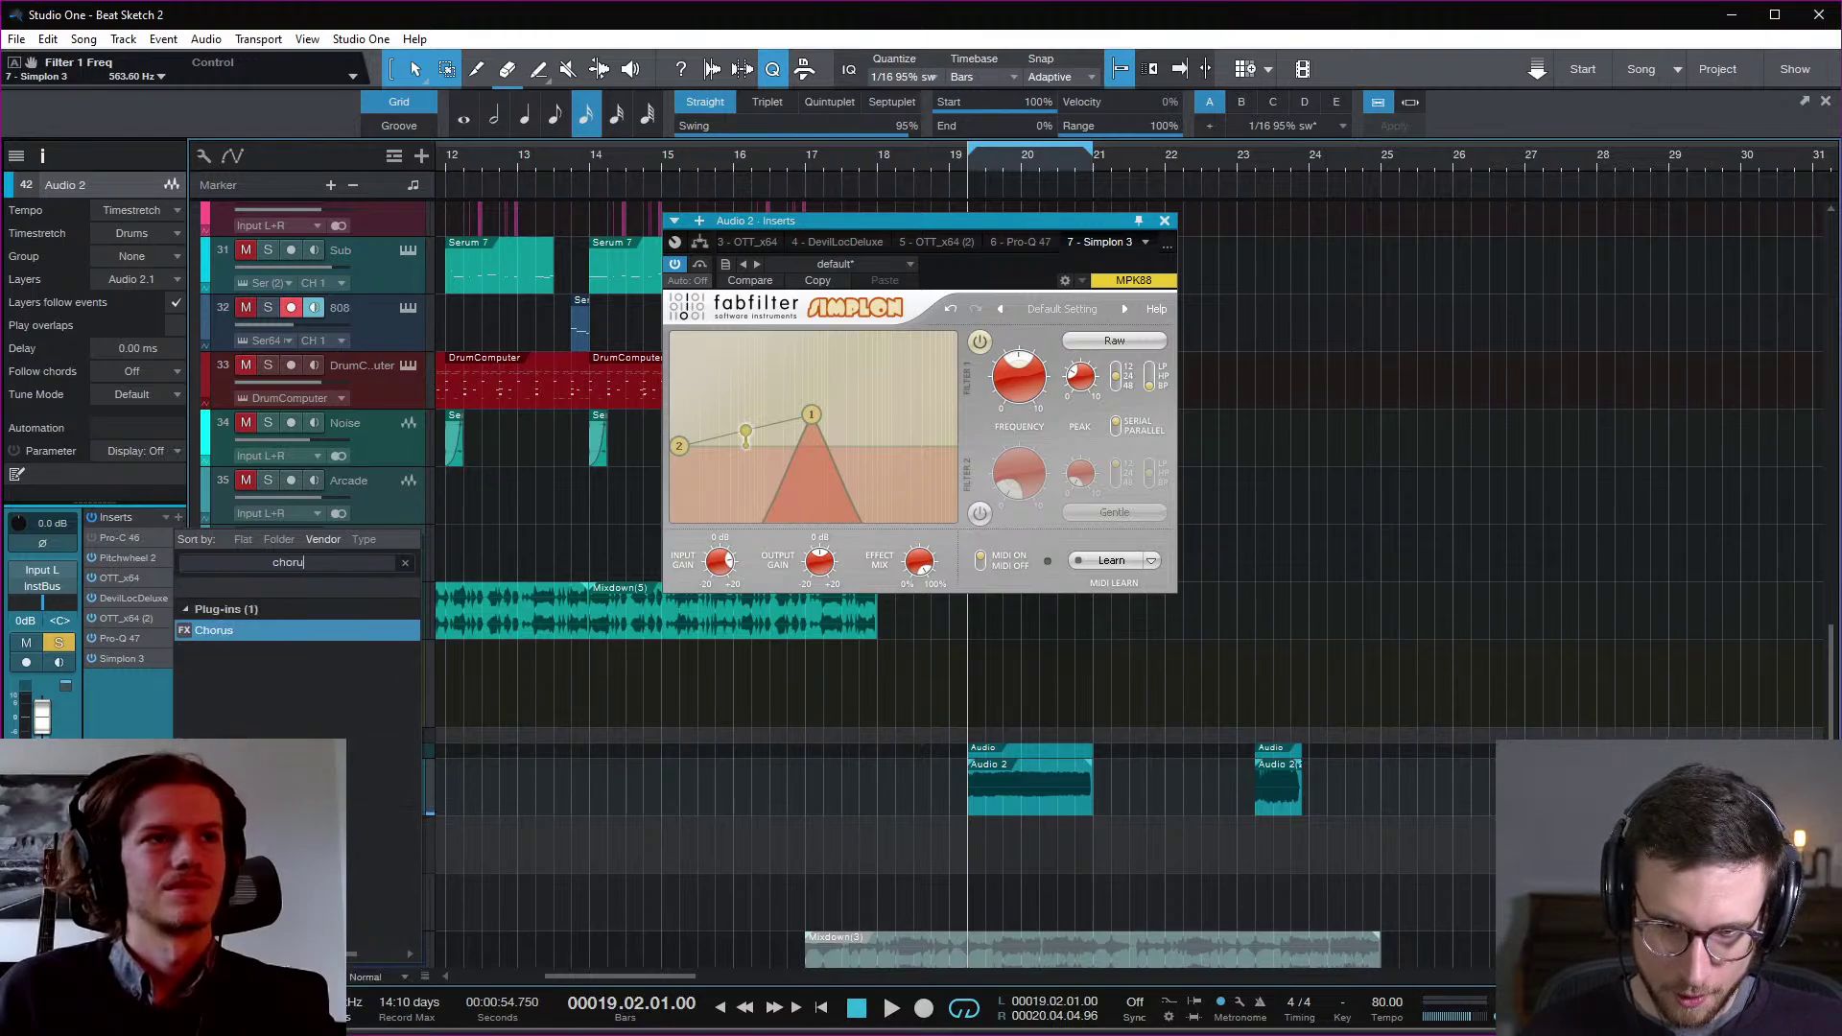
pyautogui.press('Return')
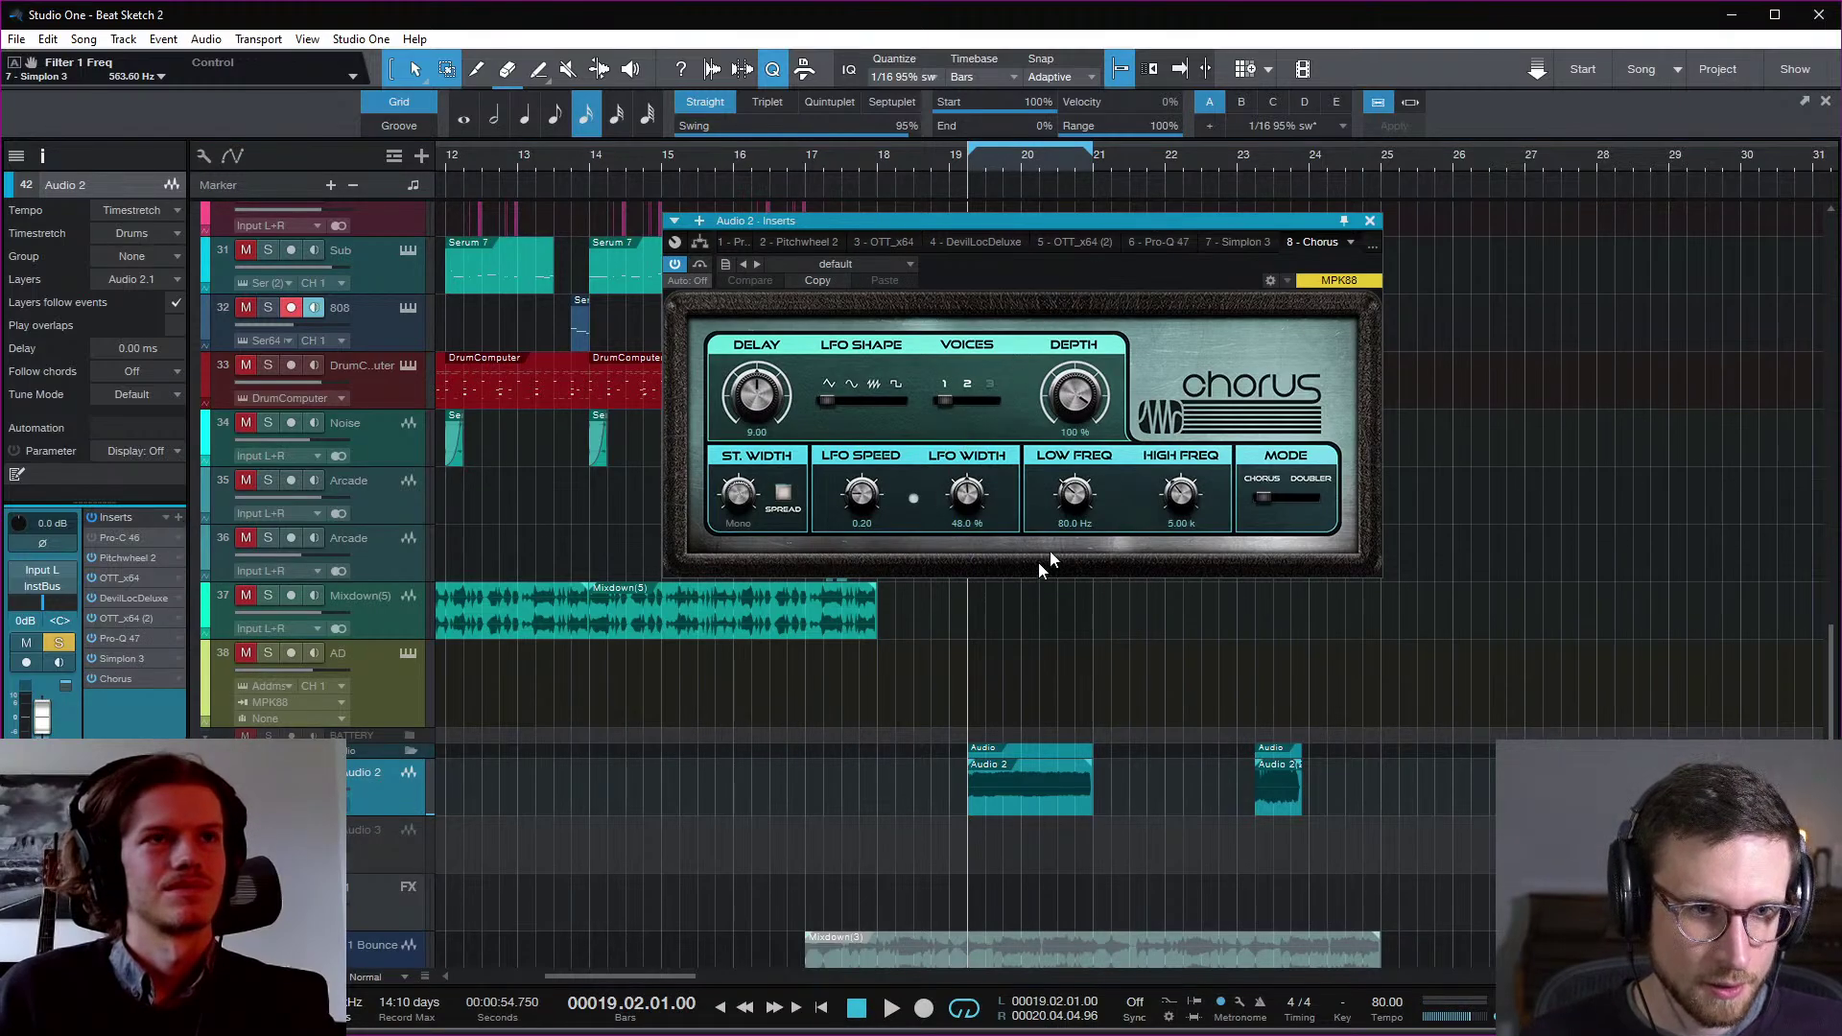
pyautogui.click(1272, 491)
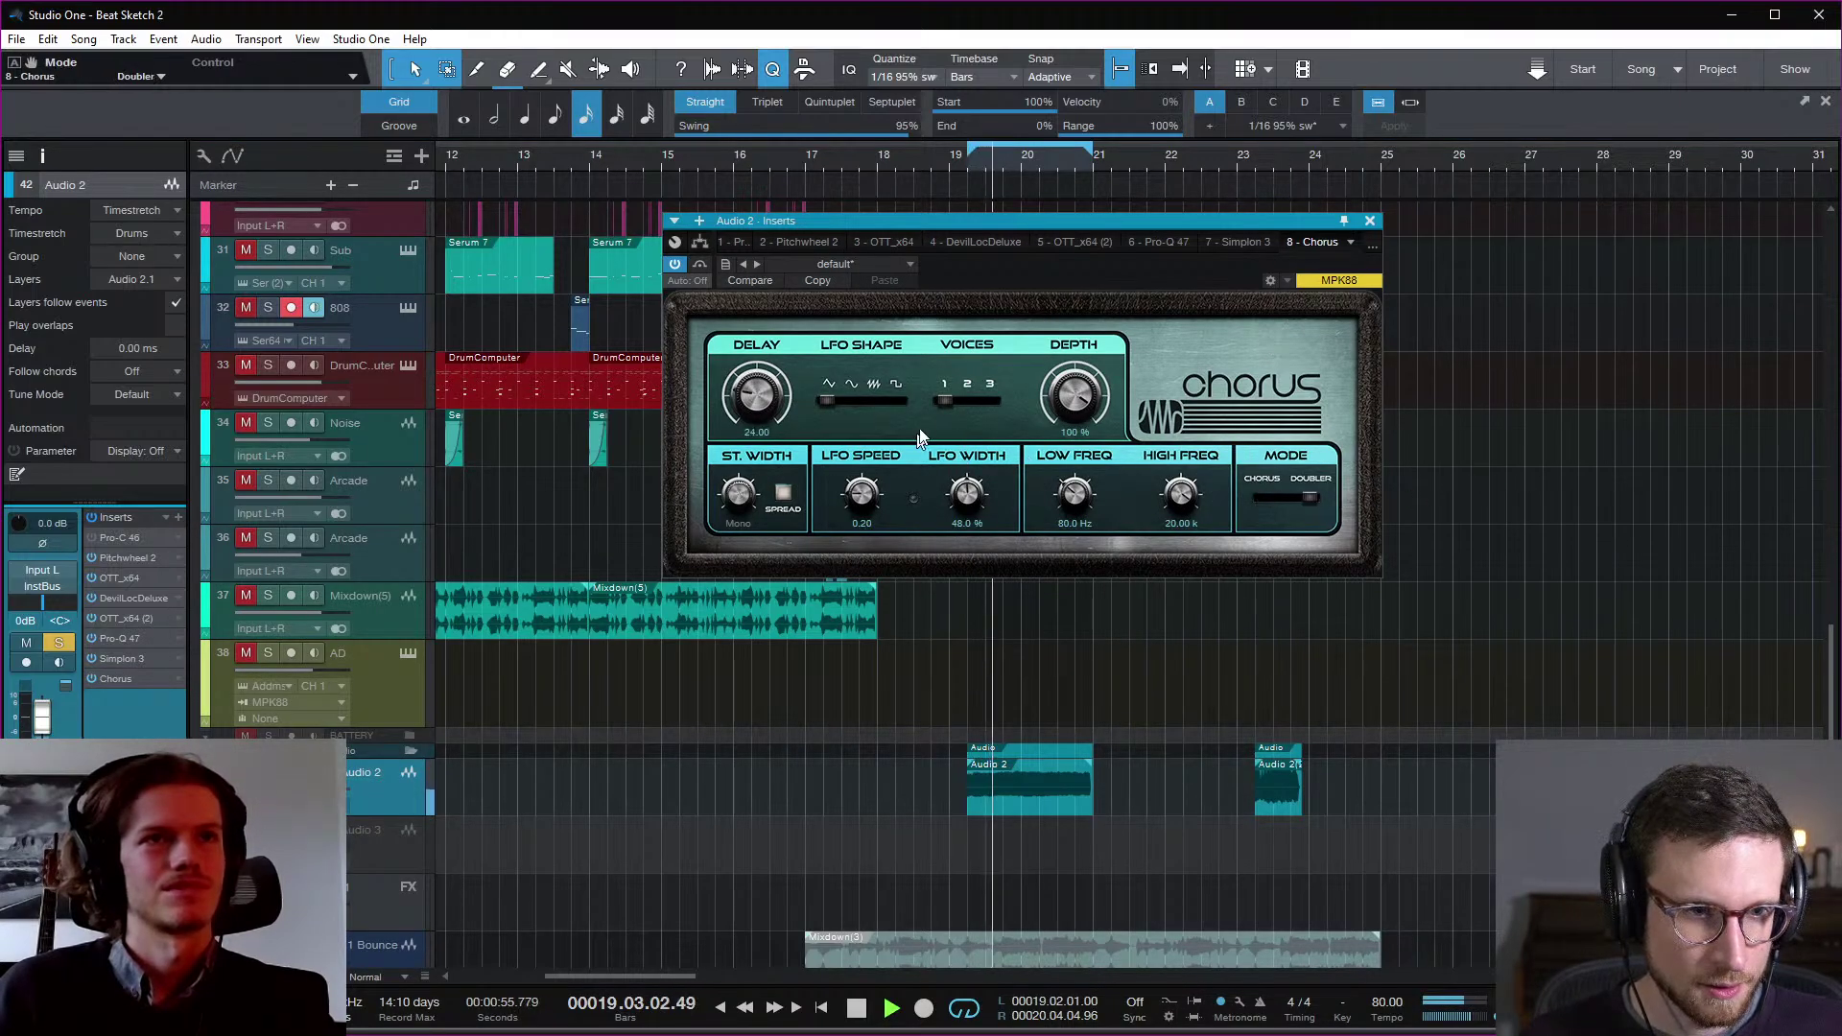
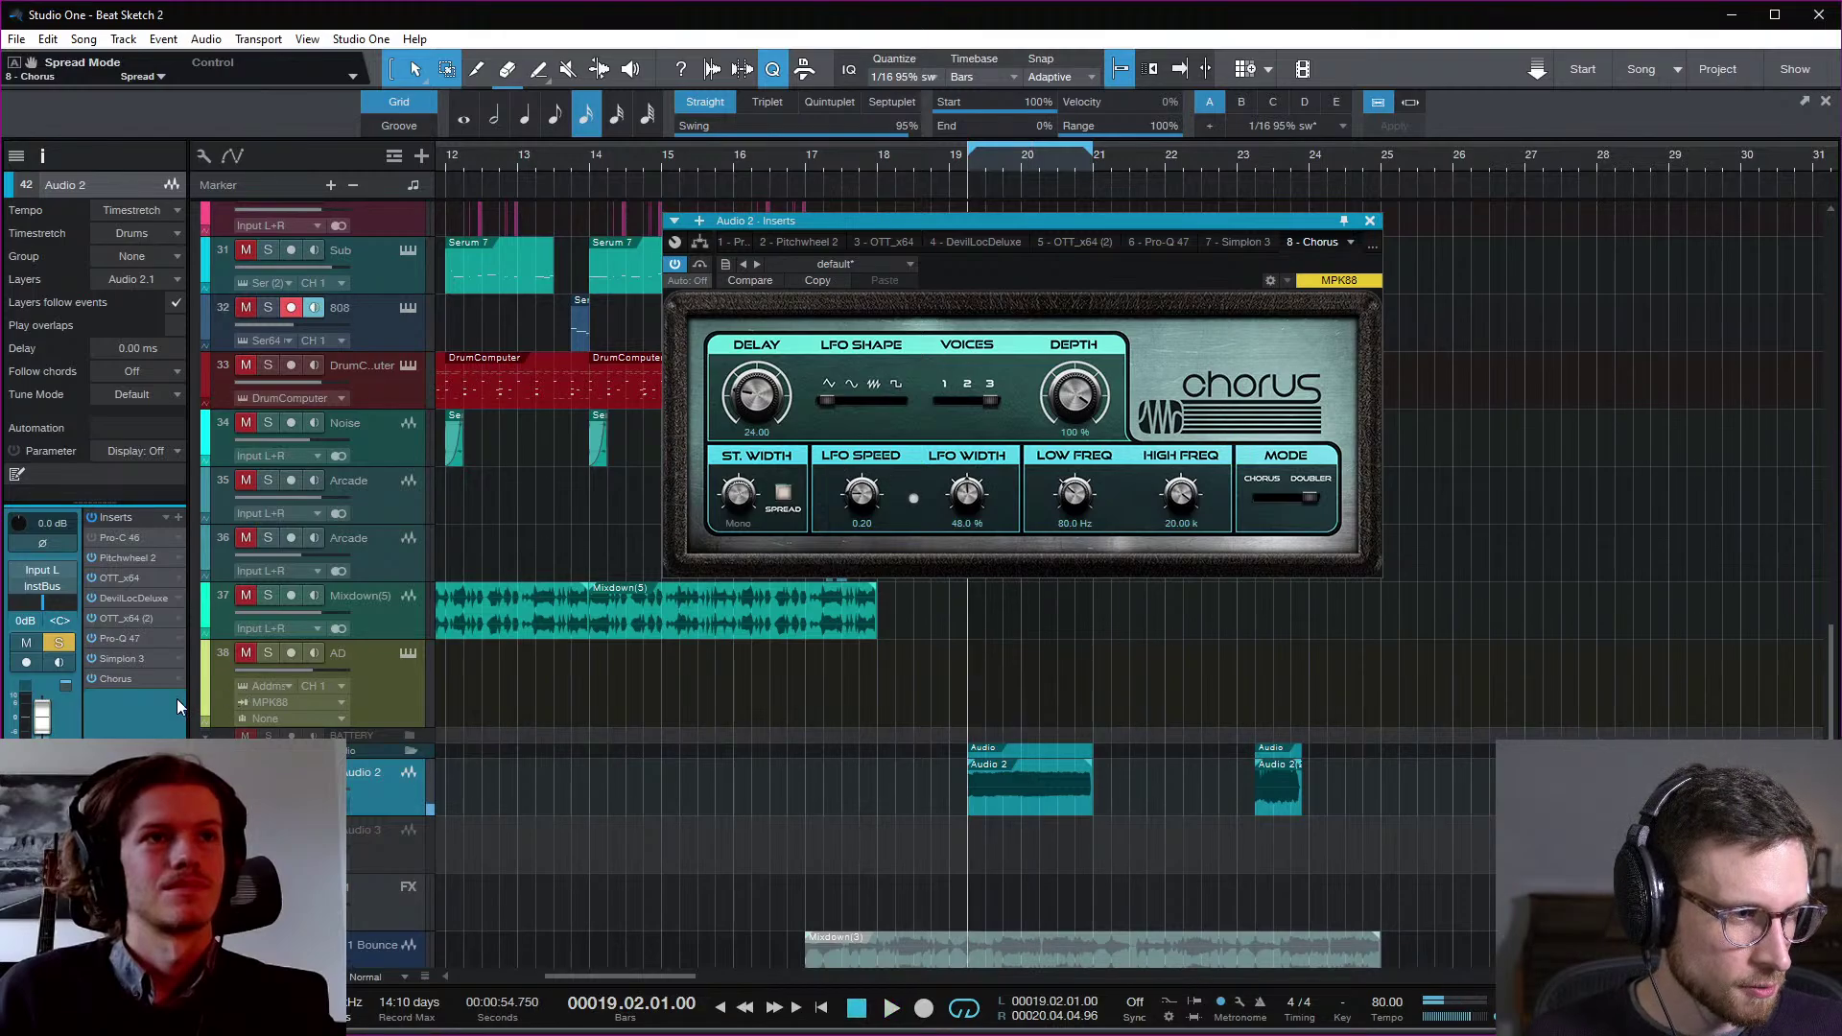
# Step: Switch Audio 2 to the stereo Input L+R and set the Chorus to two voices in Spread mode, auditioning the loop
pyautogui.press('space')
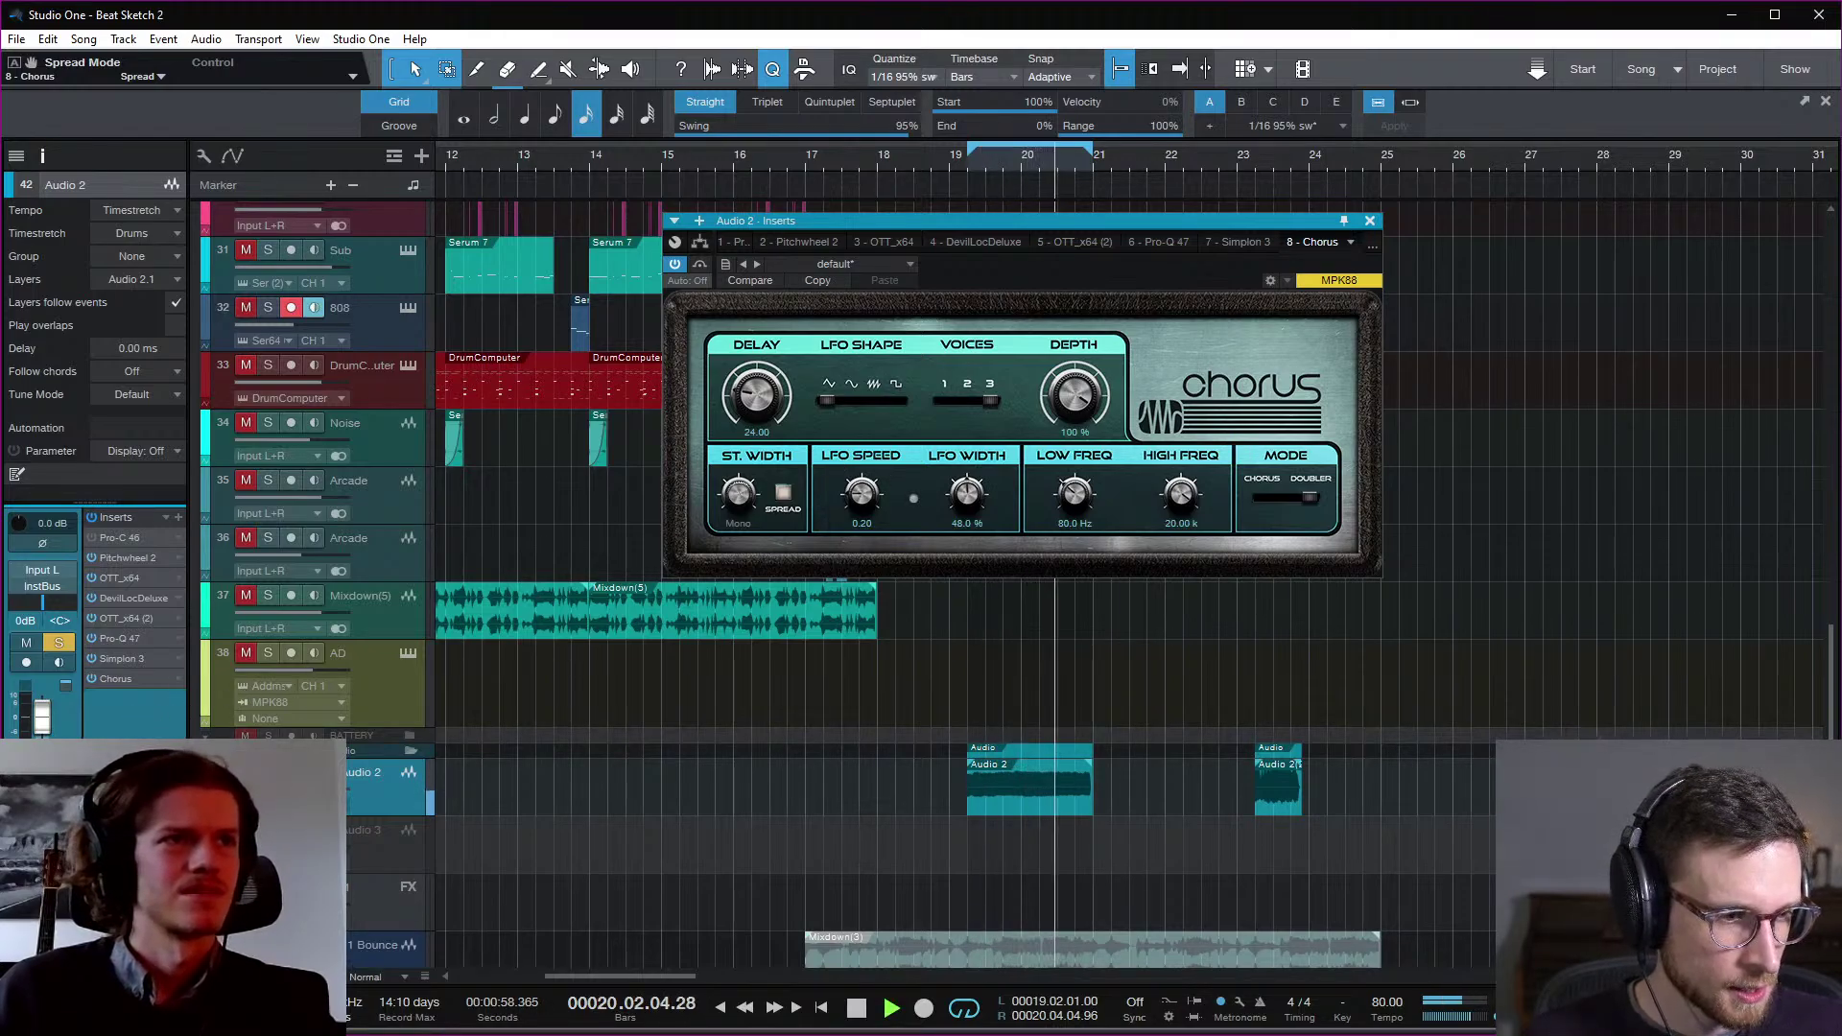
pyautogui.press('space')
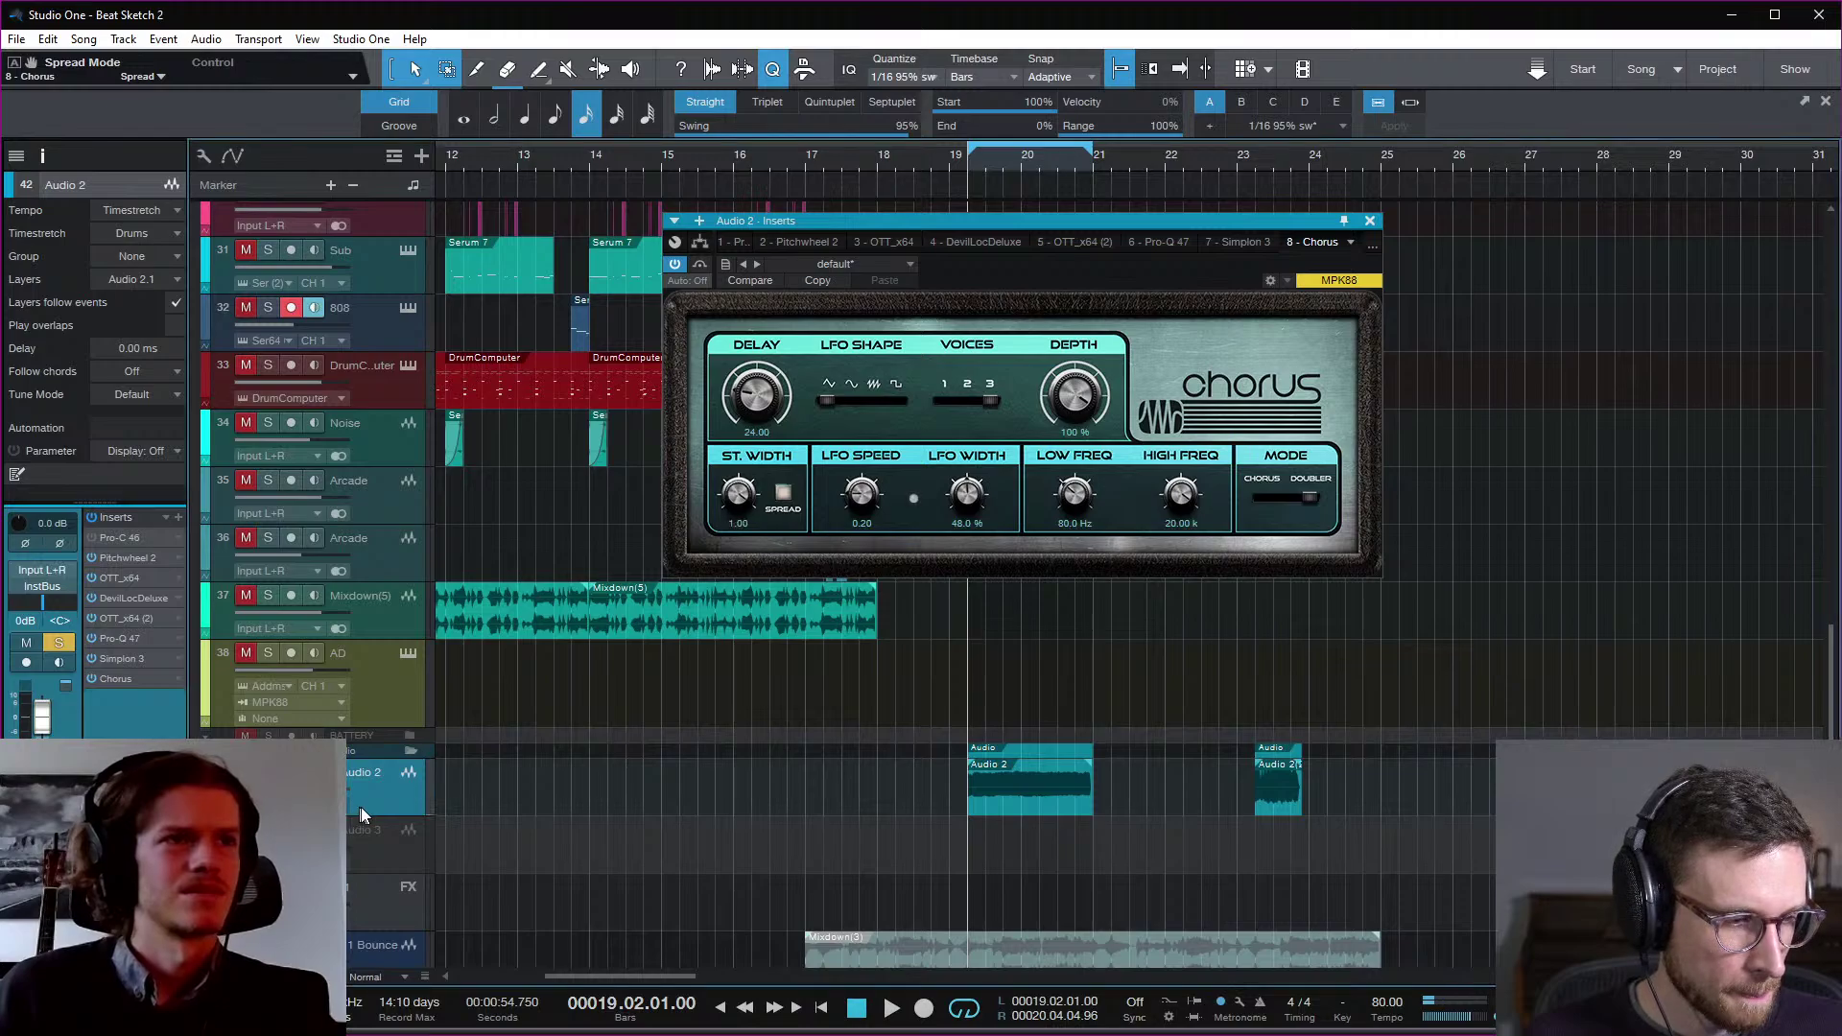
pyautogui.press('space')
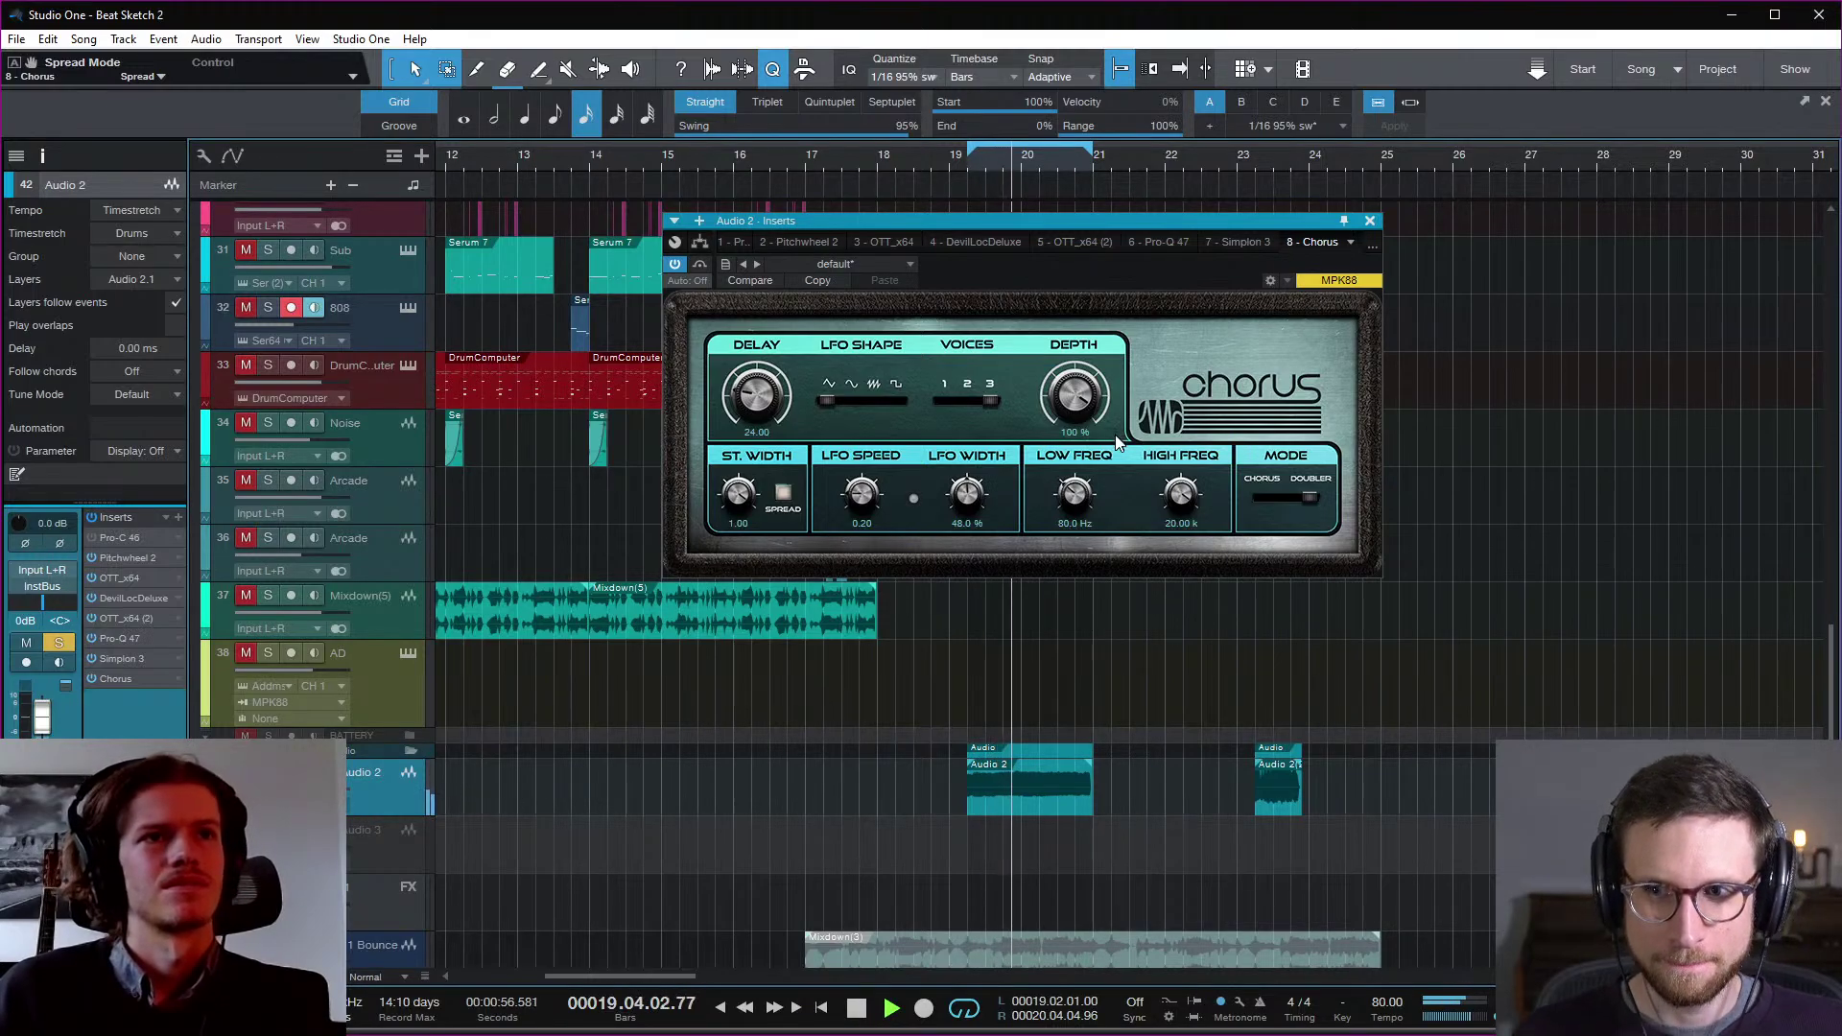
pyautogui.click(967, 402)
pyautogui.click(783, 493)
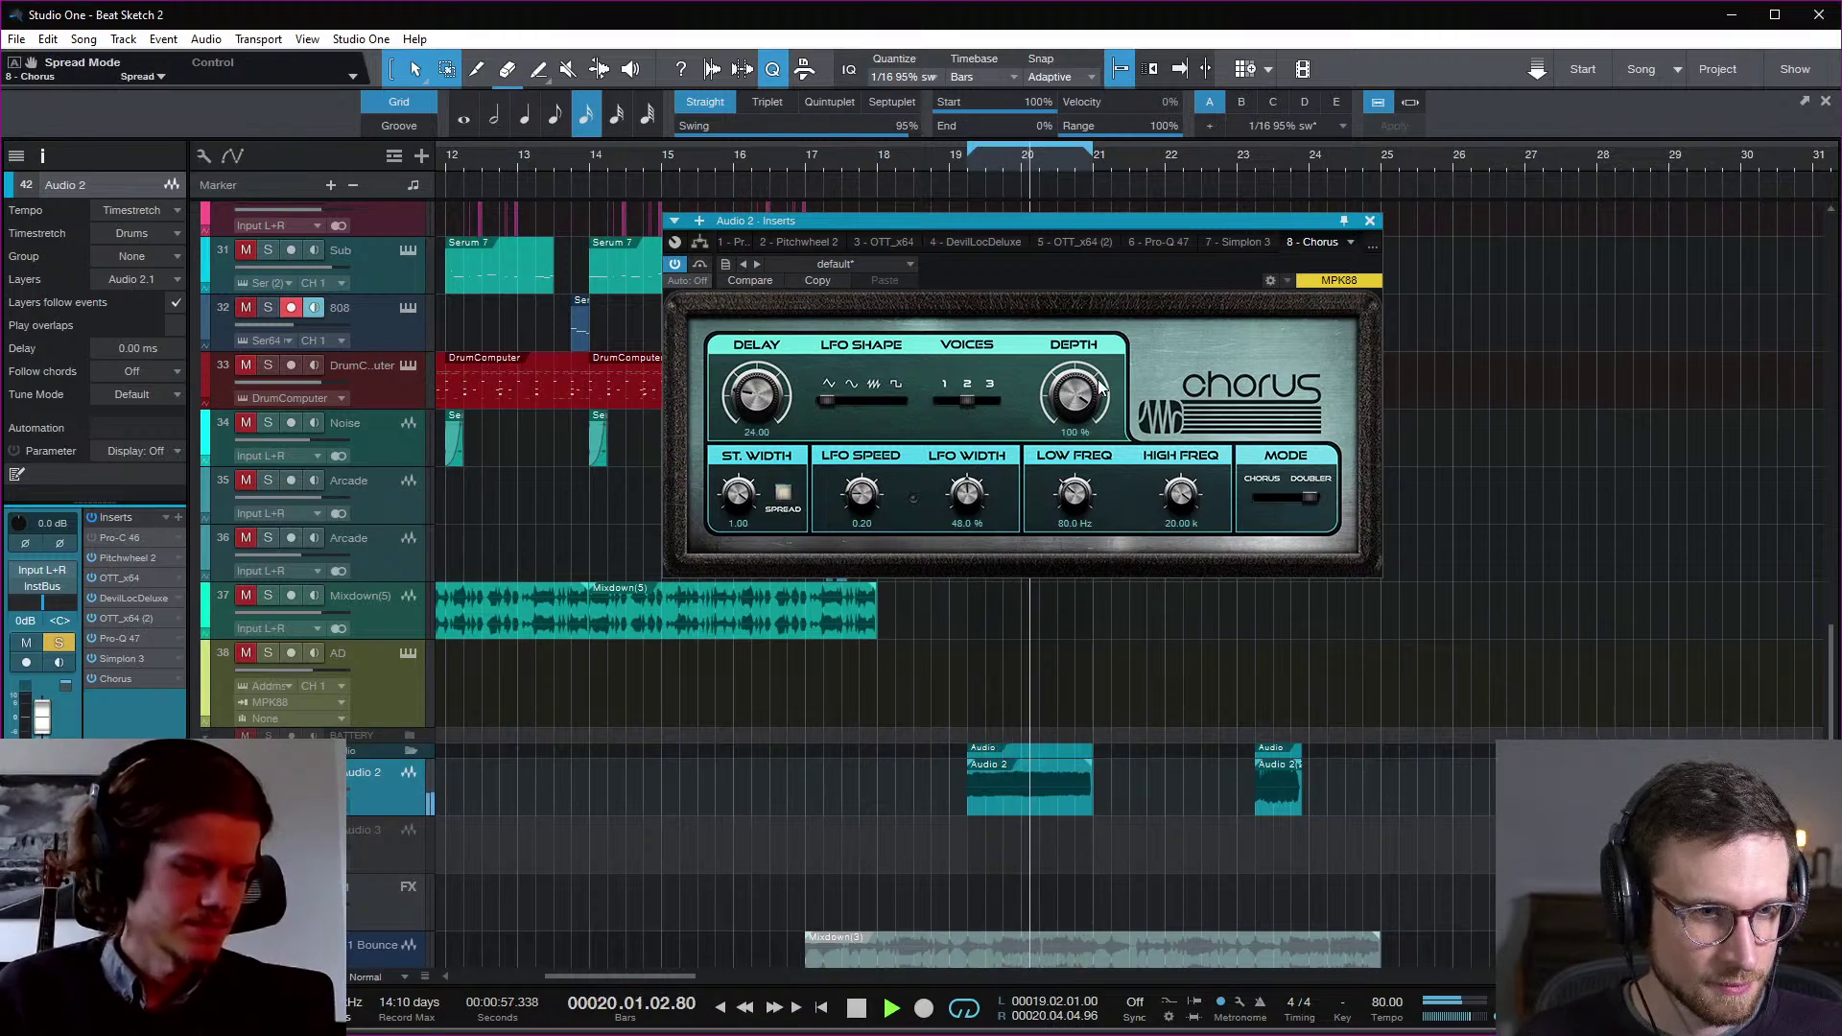
pyautogui.click(1371, 220)
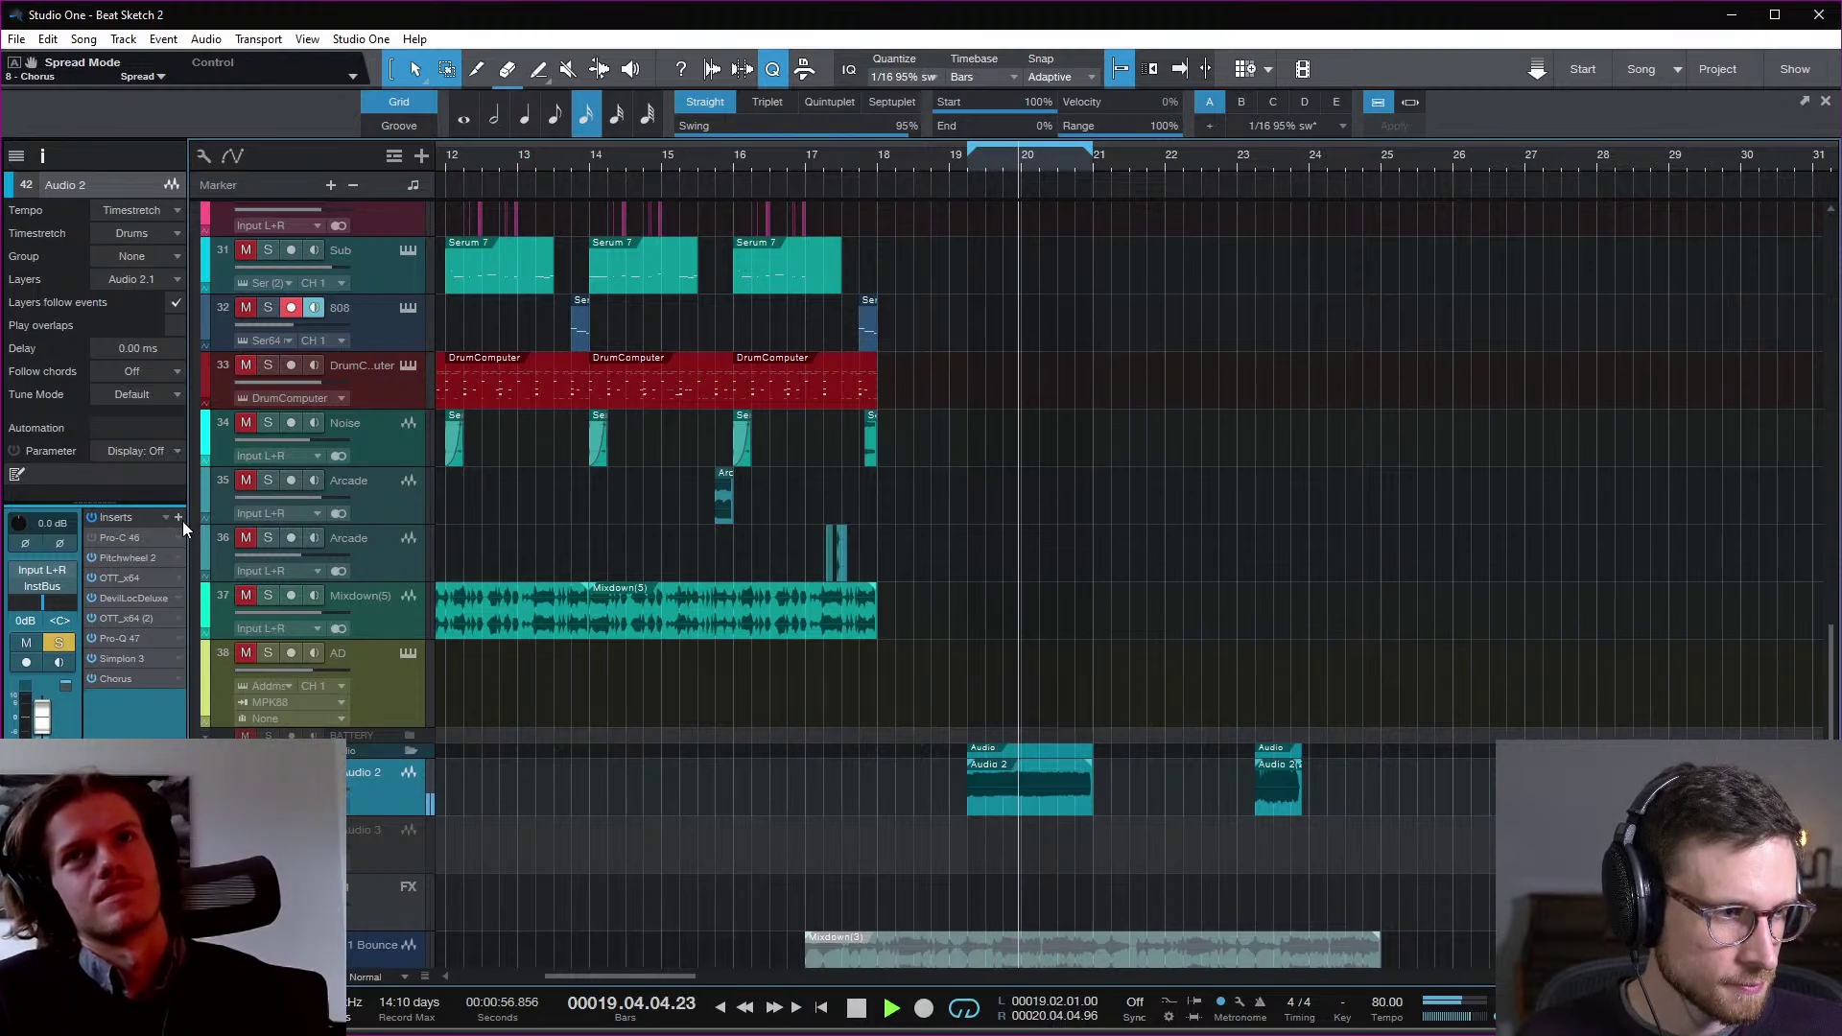
# Step: Copy an OTT to the end of the chain after the Chorus, setting its mid gain to 102% and low gain to 119%
pyautogui.press('space')
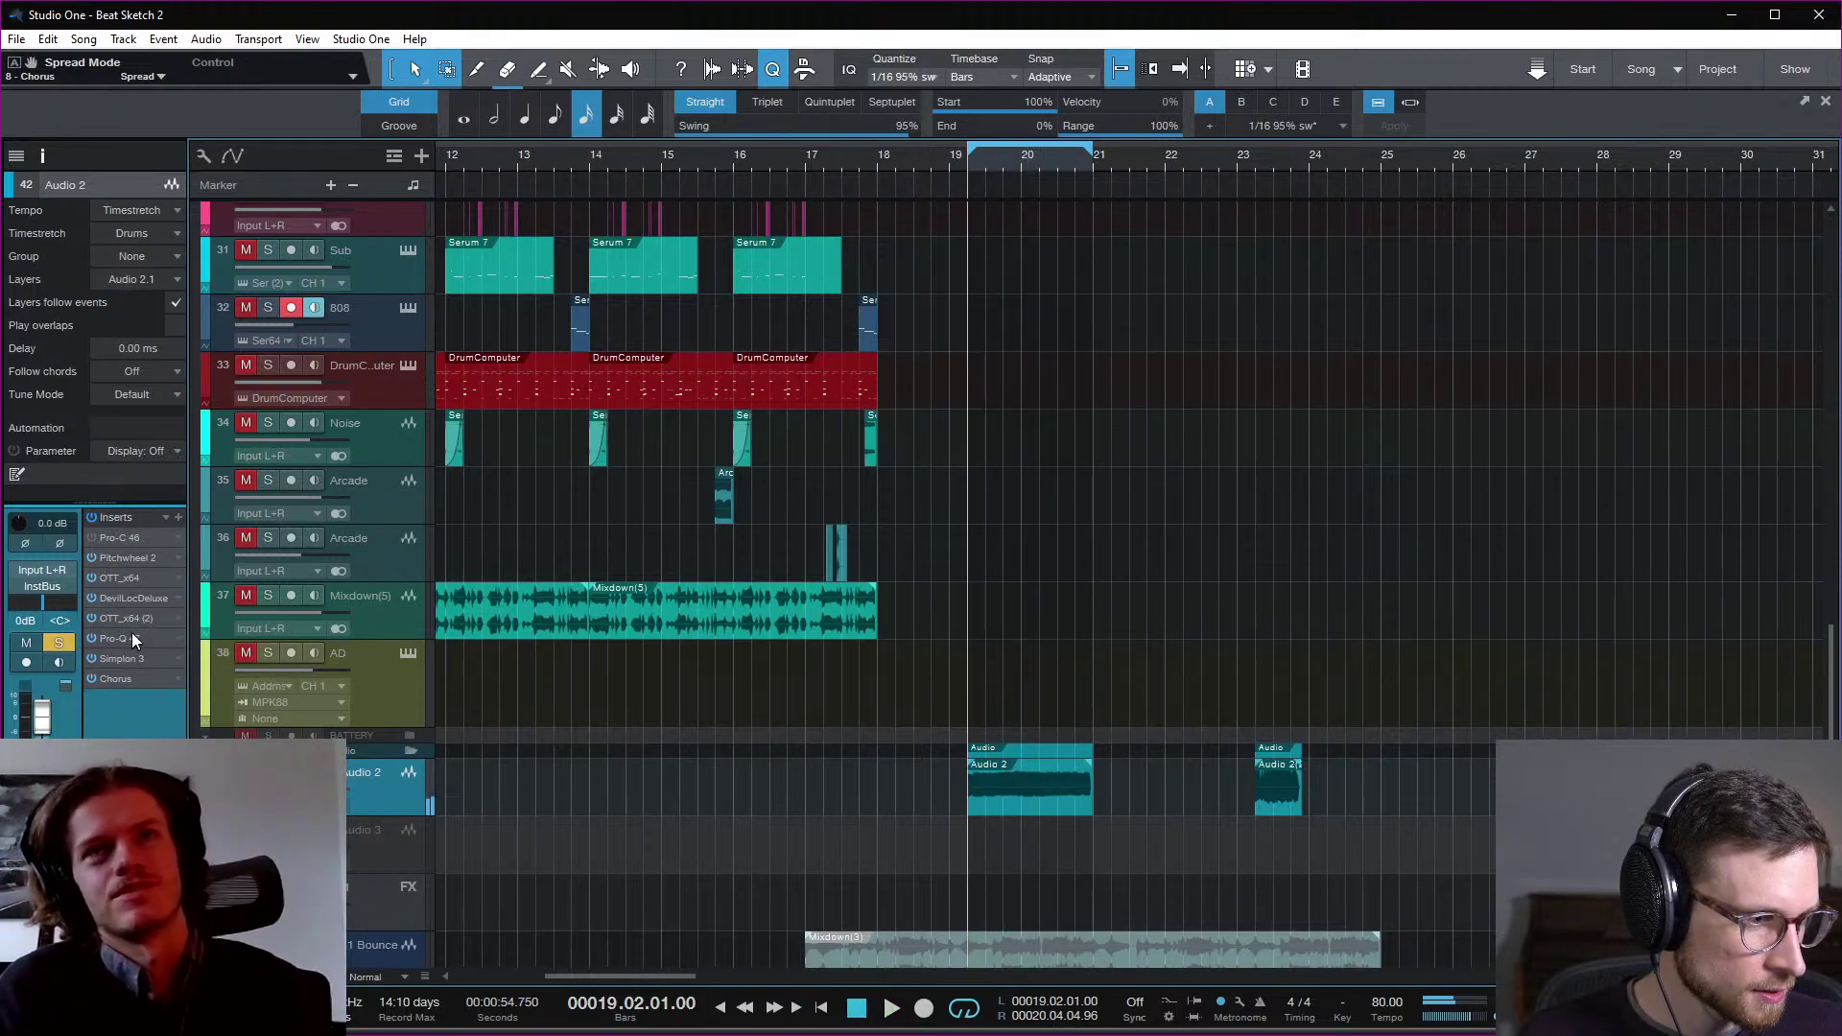
pyautogui.moveTo(139, 677); pyautogui.dragTo(134, 695)
pyautogui.press('space')
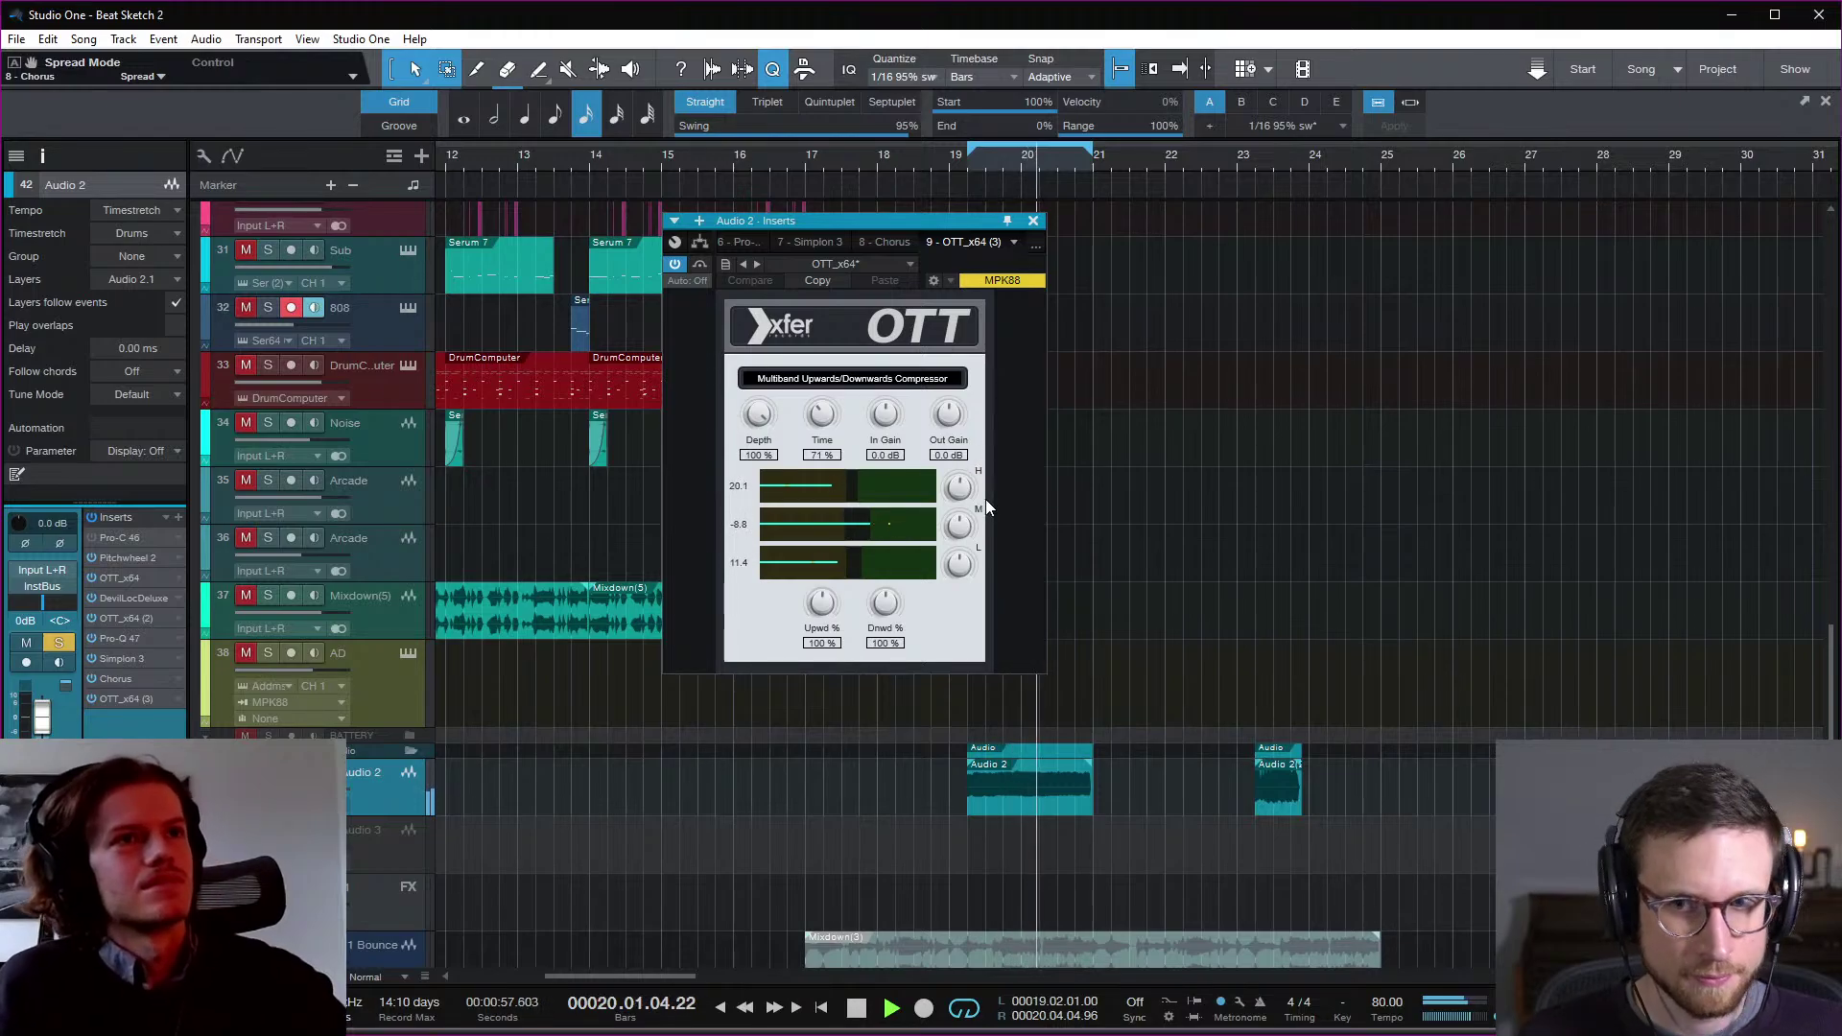
pyautogui.moveTo(977, 518)
pyautogui.mouseDown()
pyautogui.moveTo(980, 442)
pyautogui.moveTo(967, 527)
pyautogui.mouseUp()
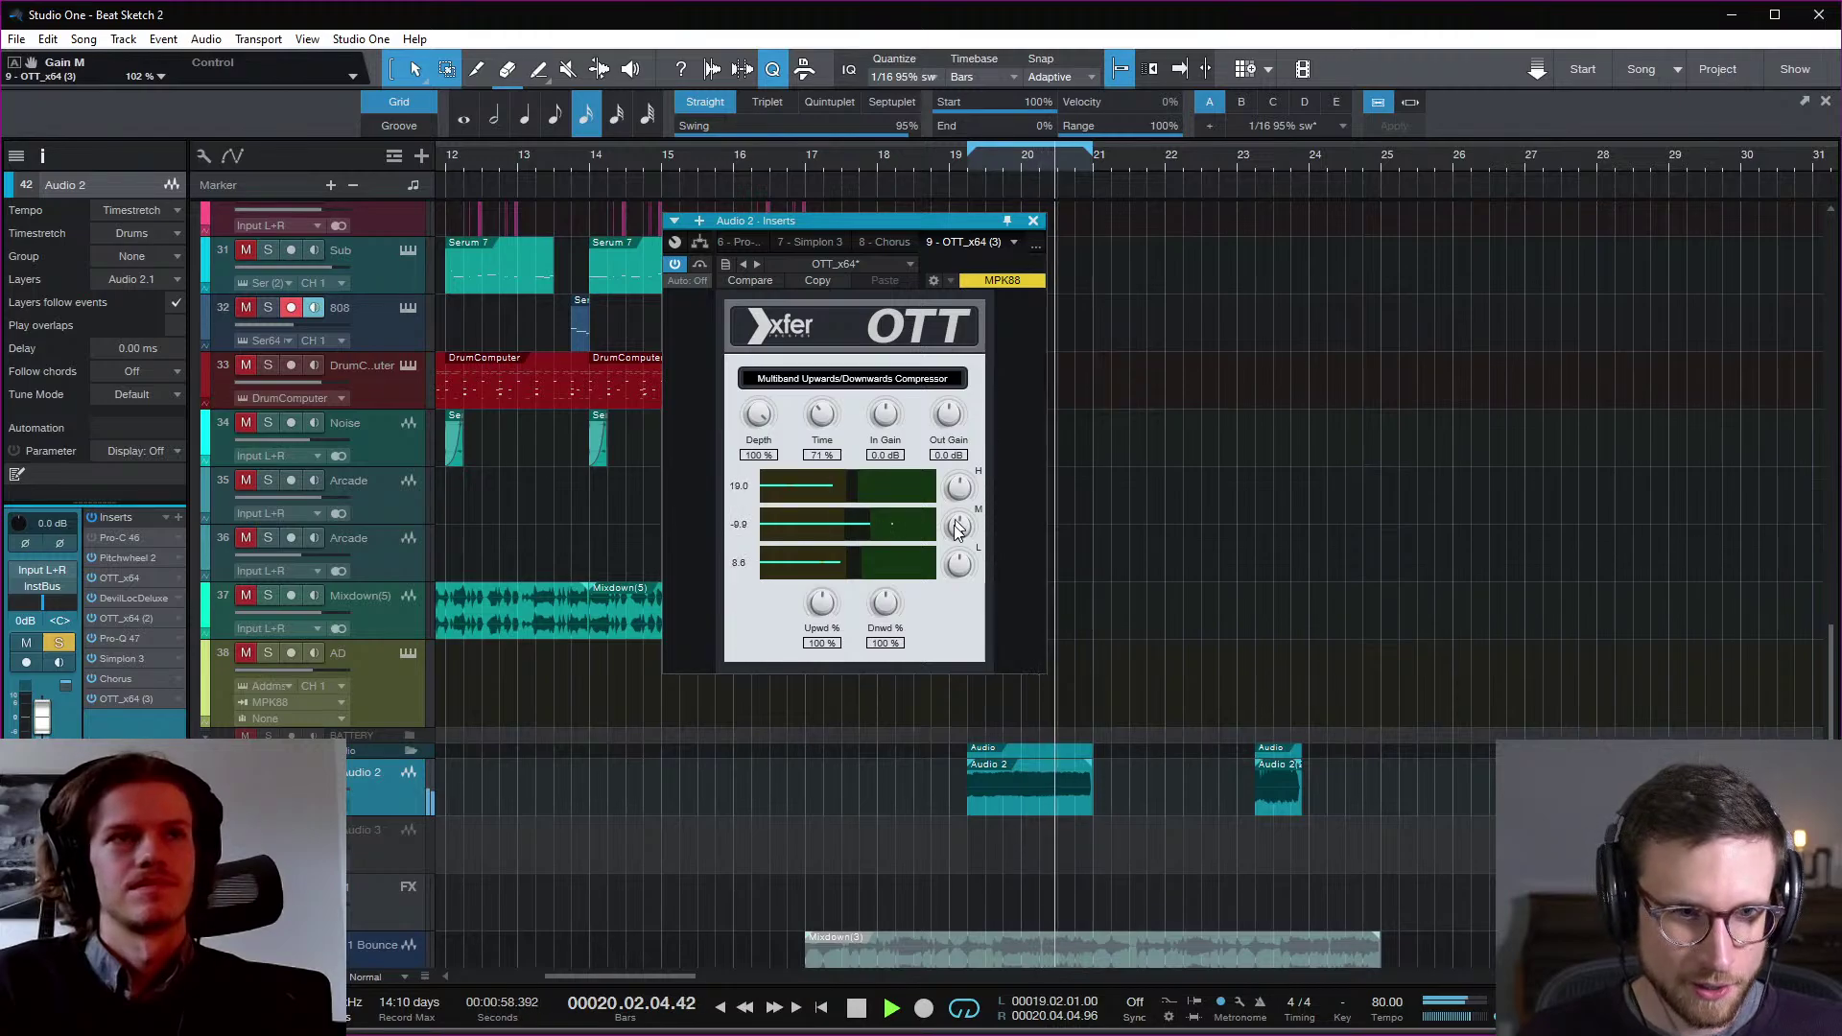
pyautogui.moveTo(955, 574); pyautogui.dragTo(963, 719)
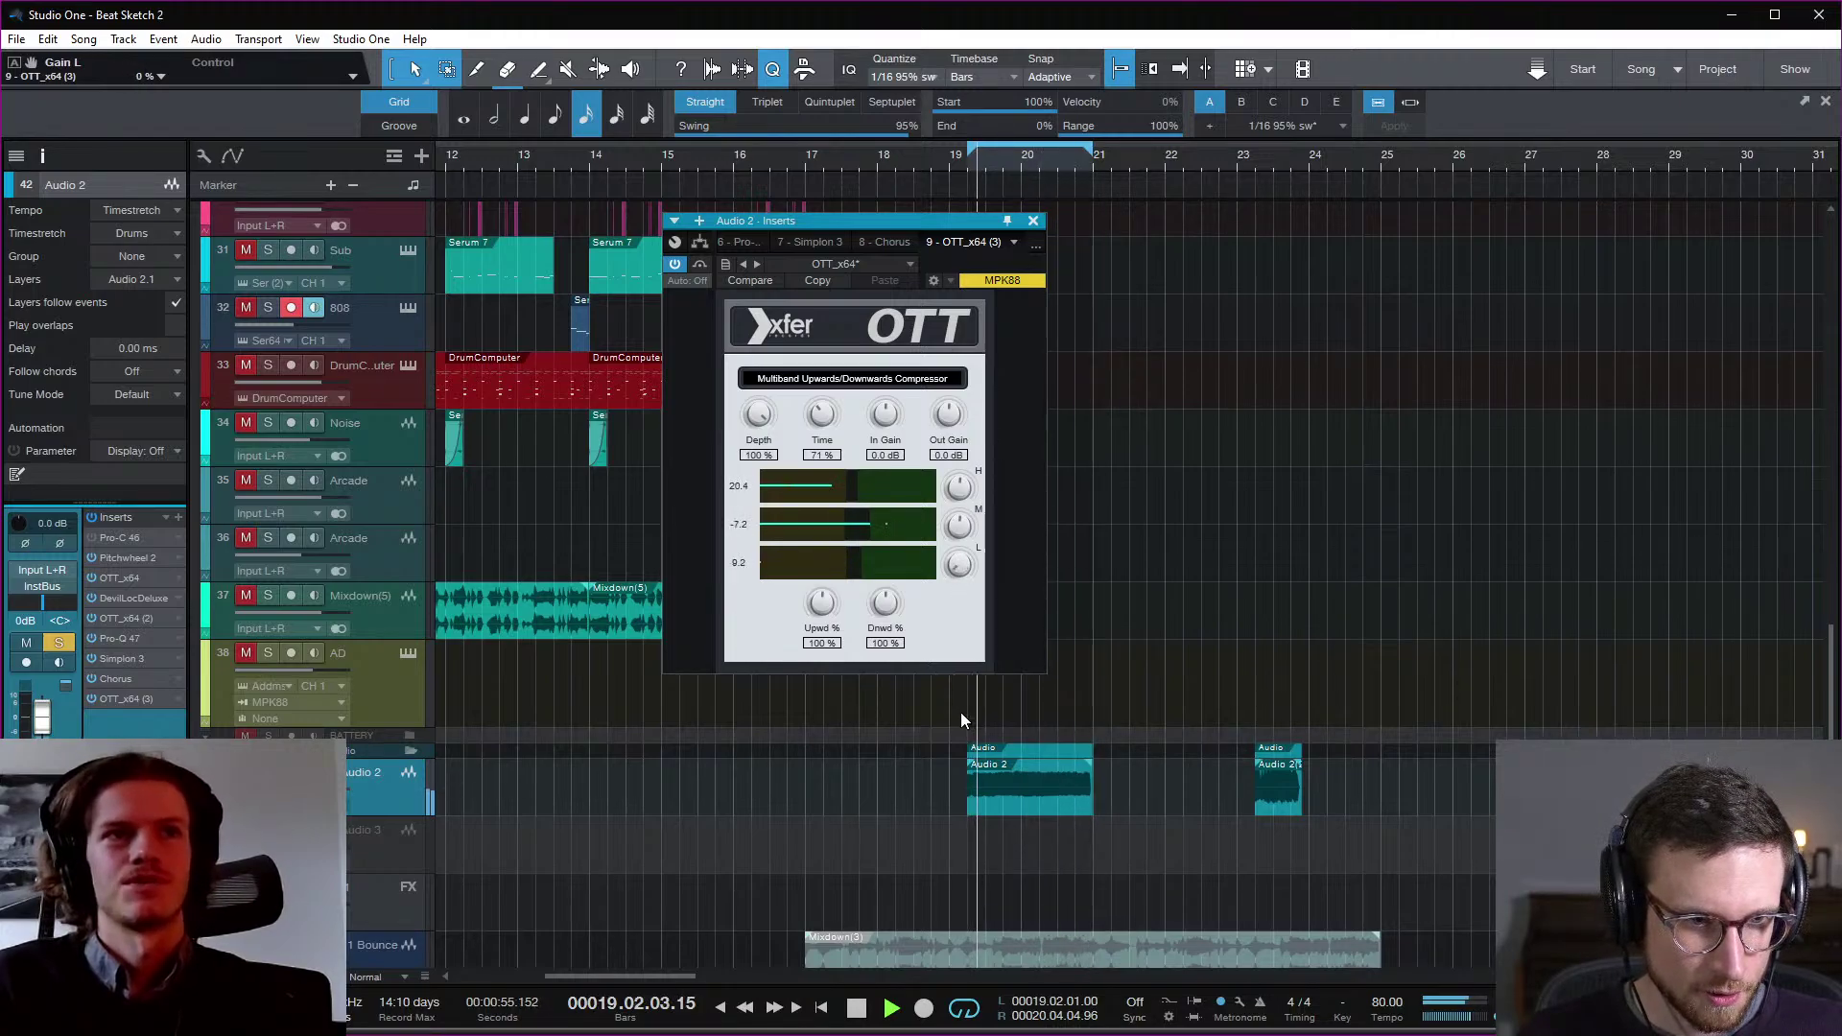
pyautogui.click(1036, 223)
pyautogui.press('space')
pyautogui.rightClick(1029, 793)
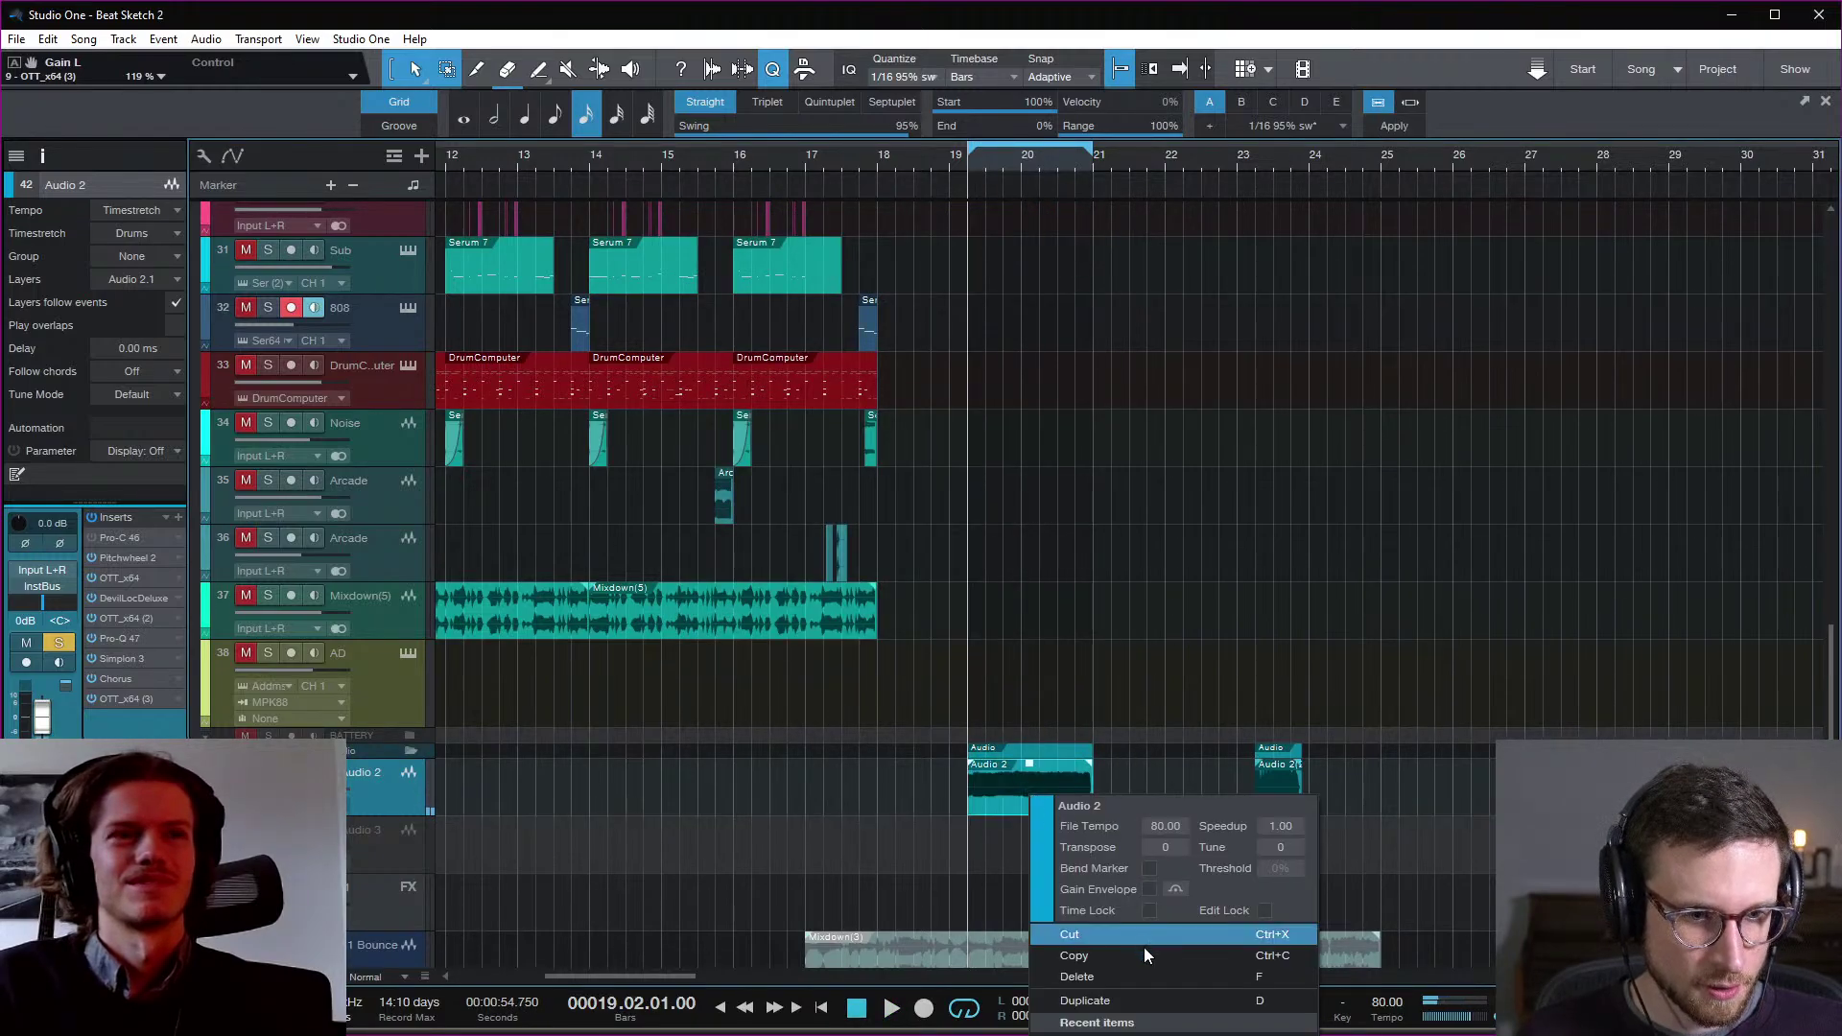
pyautogui.press('Escape')
pyautogui.press('space')
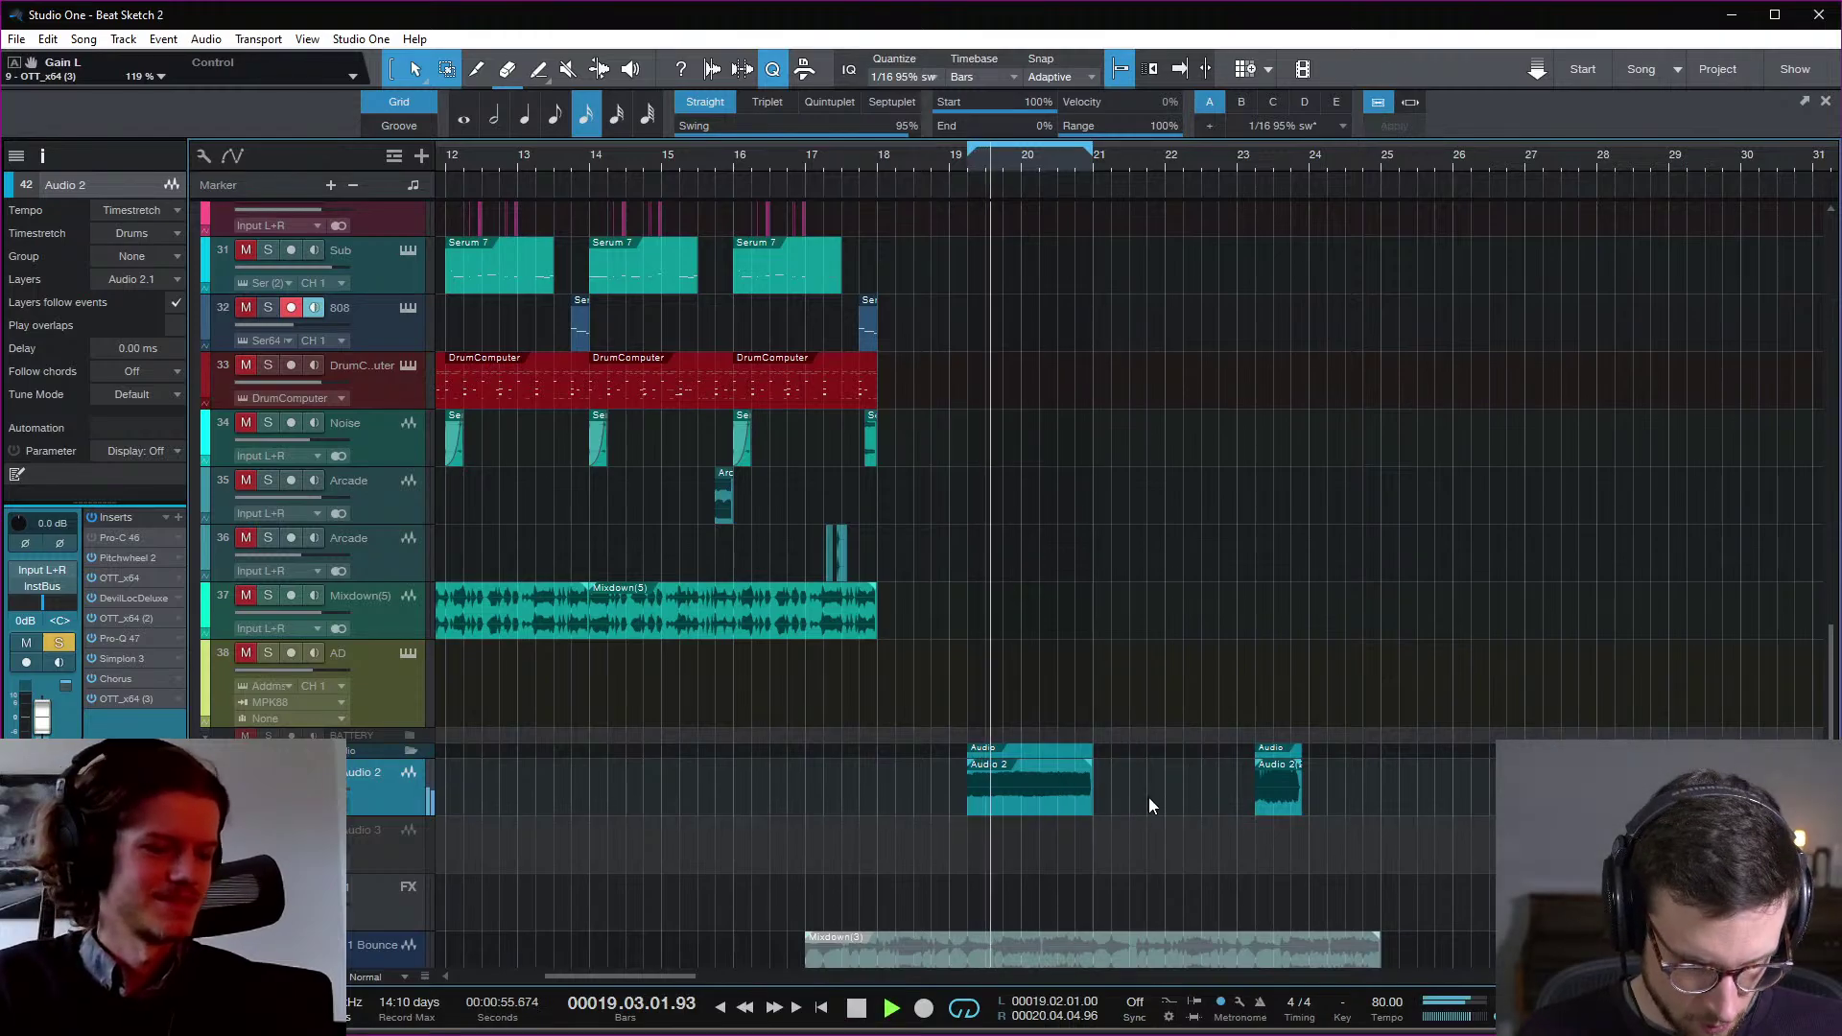
# Step: Bounce the processed long Audio 2 event at bar 19 to a new track and play the result
pyautogui.press('space')
pyautogui.moveTo(969, 802); pyautogui.dragTo(991, 802)
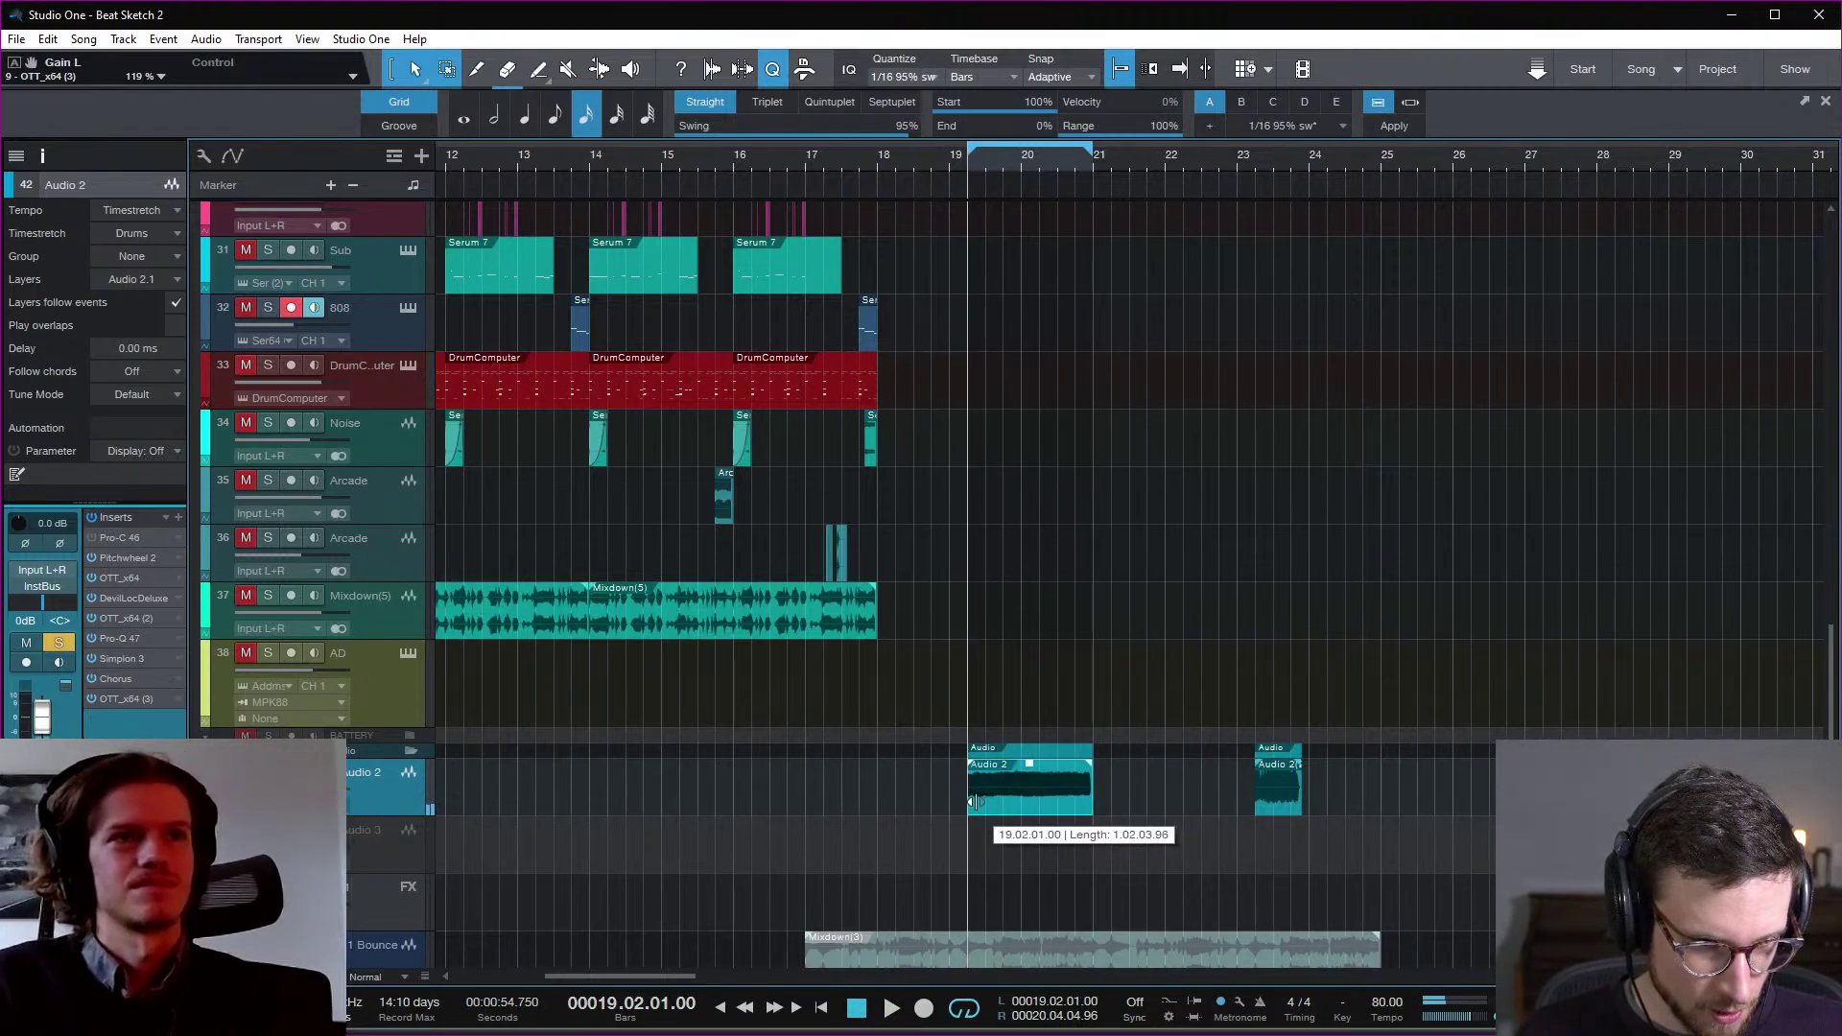
pyautogui.rightClick(1016, 806)
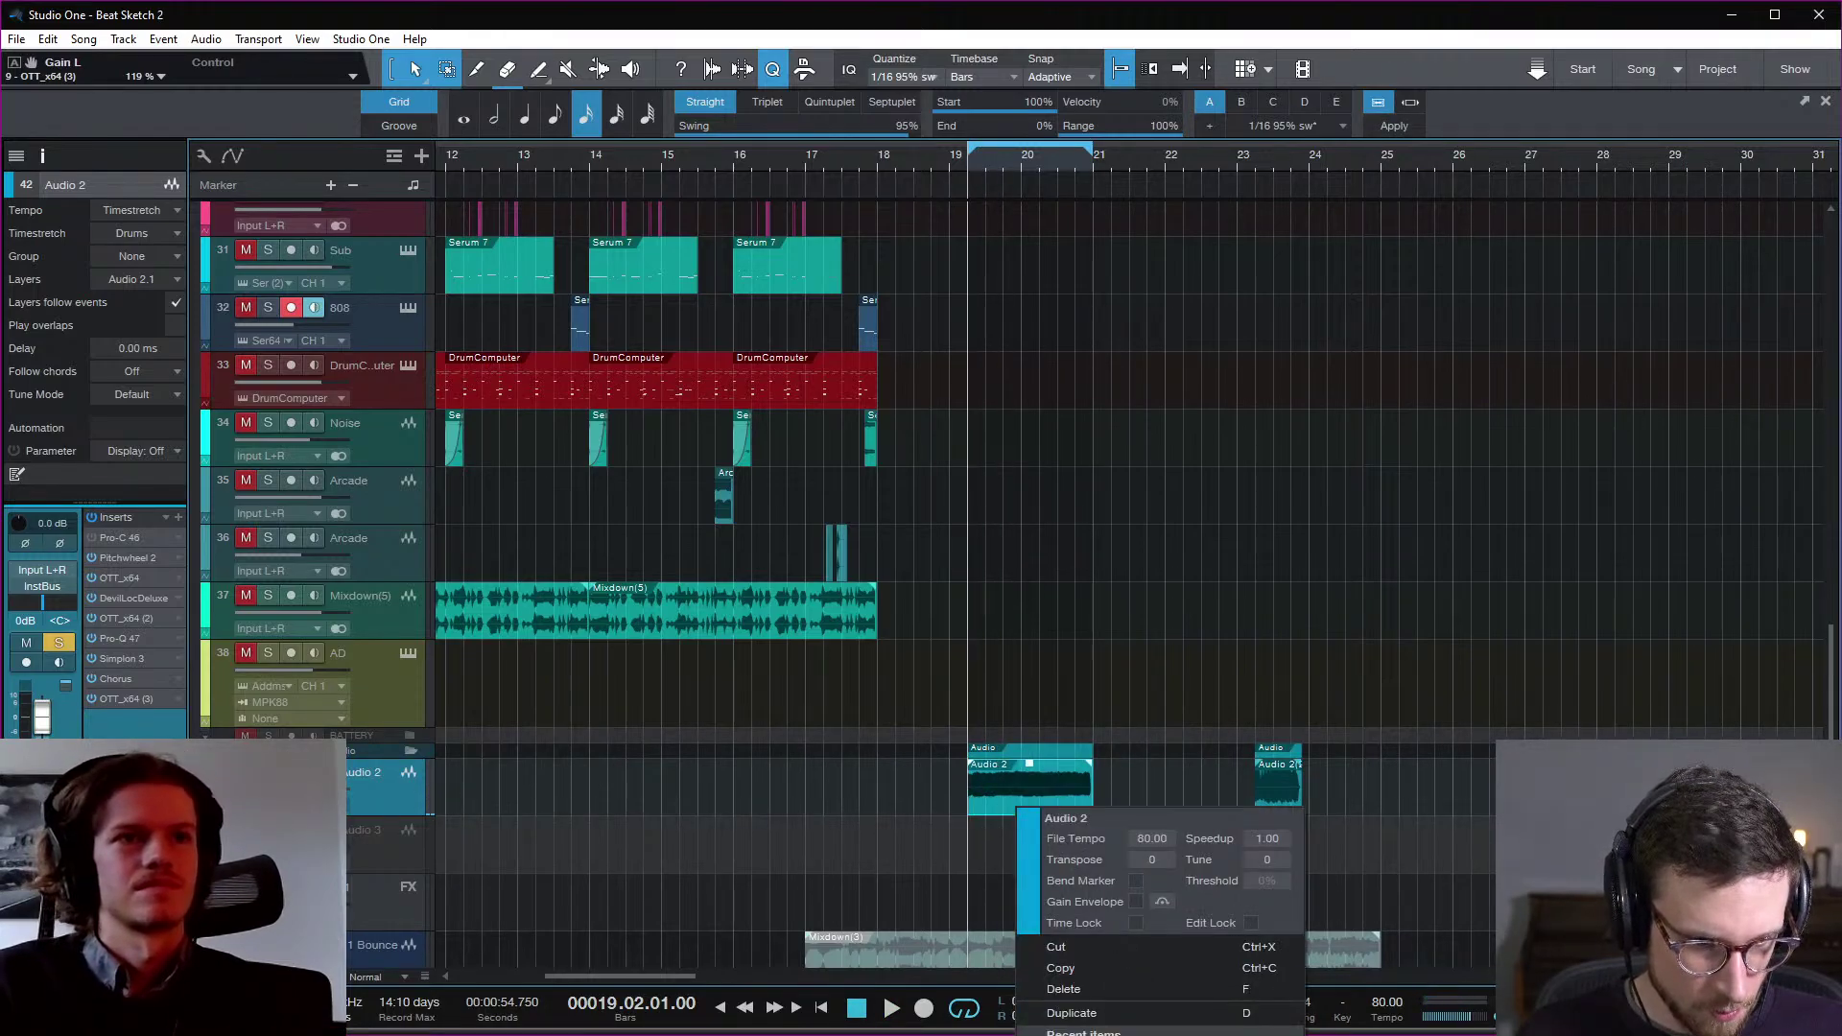
pyautogui.click(1007, 857)
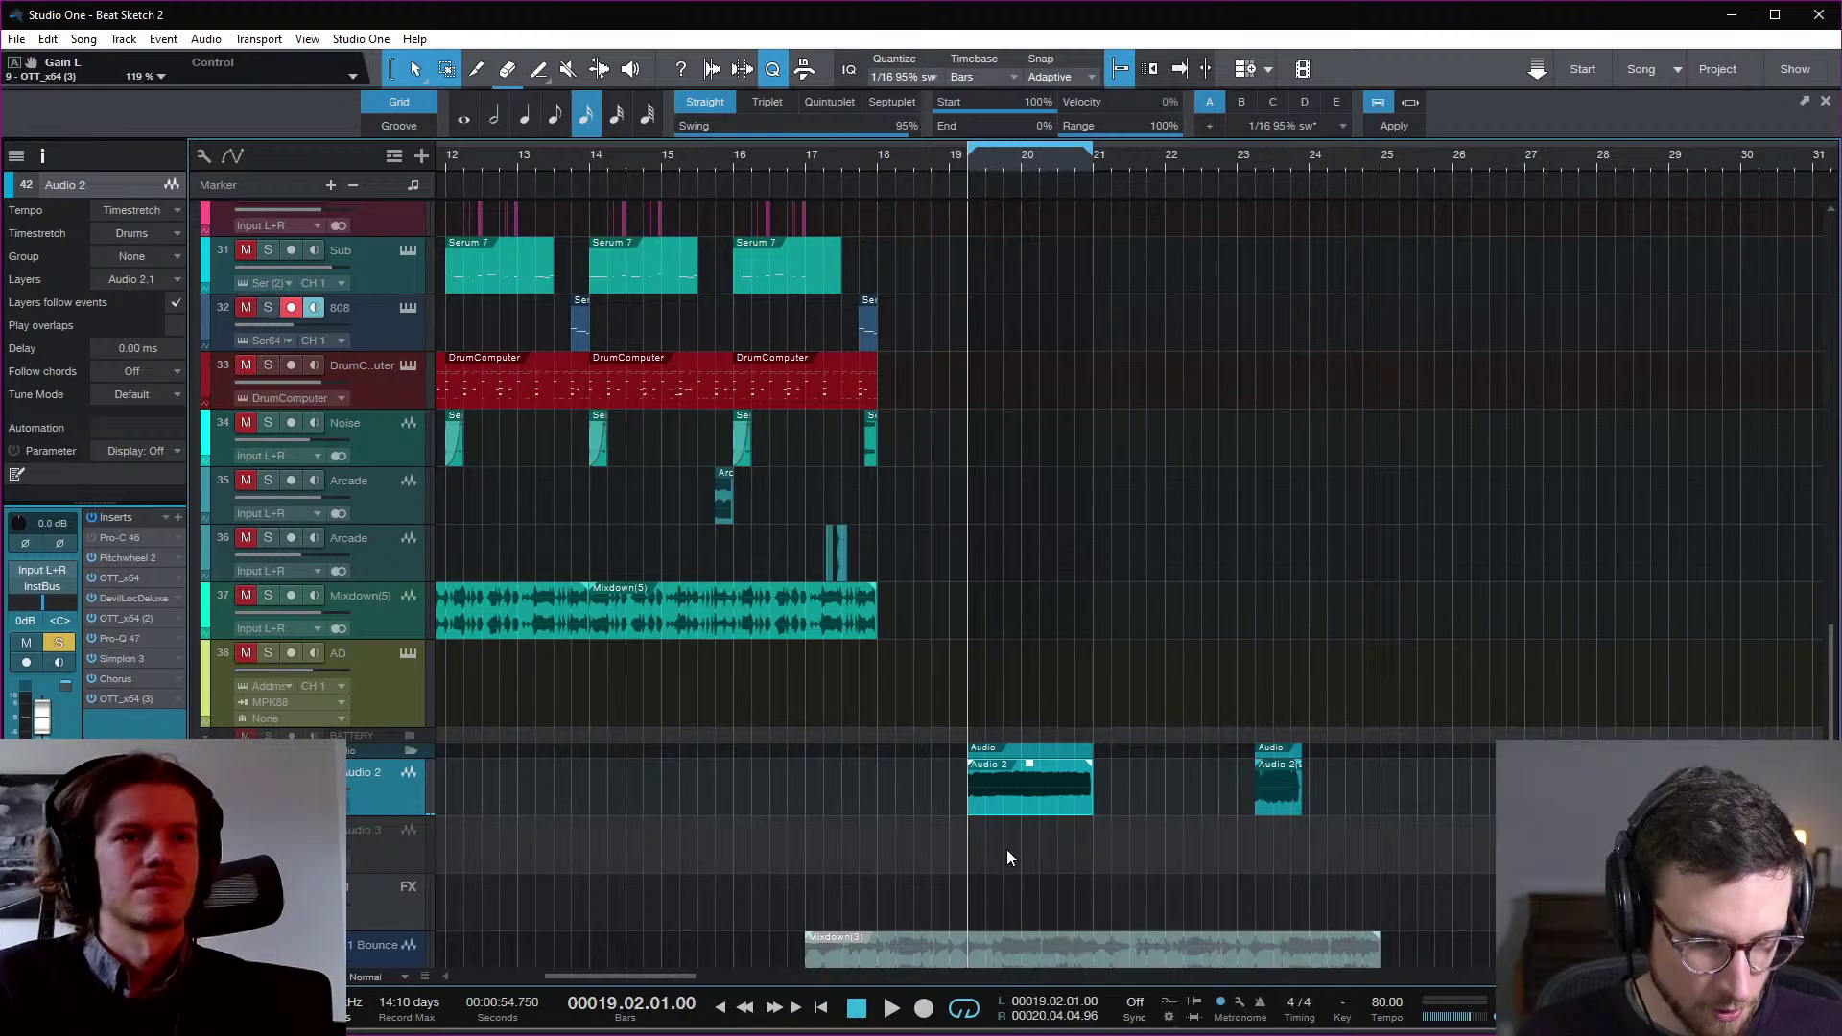
pyautogui.hotkey('ctrl', 'alt', 'b')
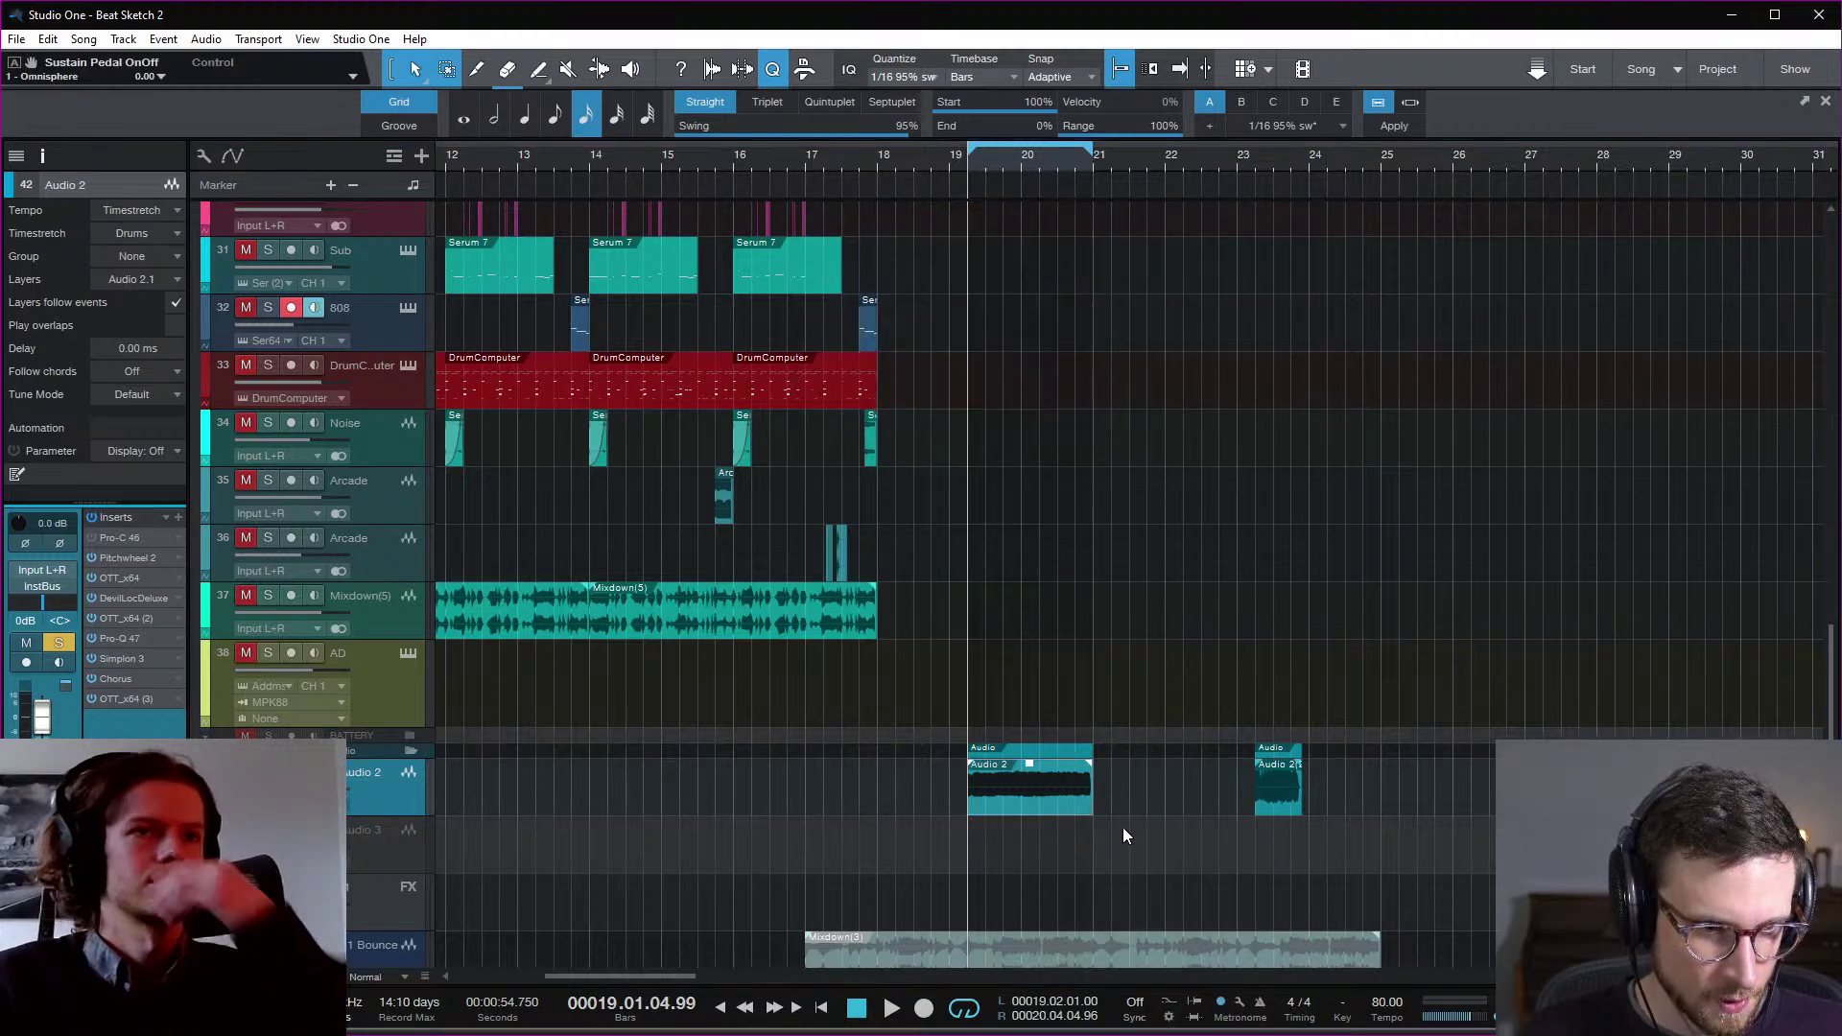
pyautogui.press('space')
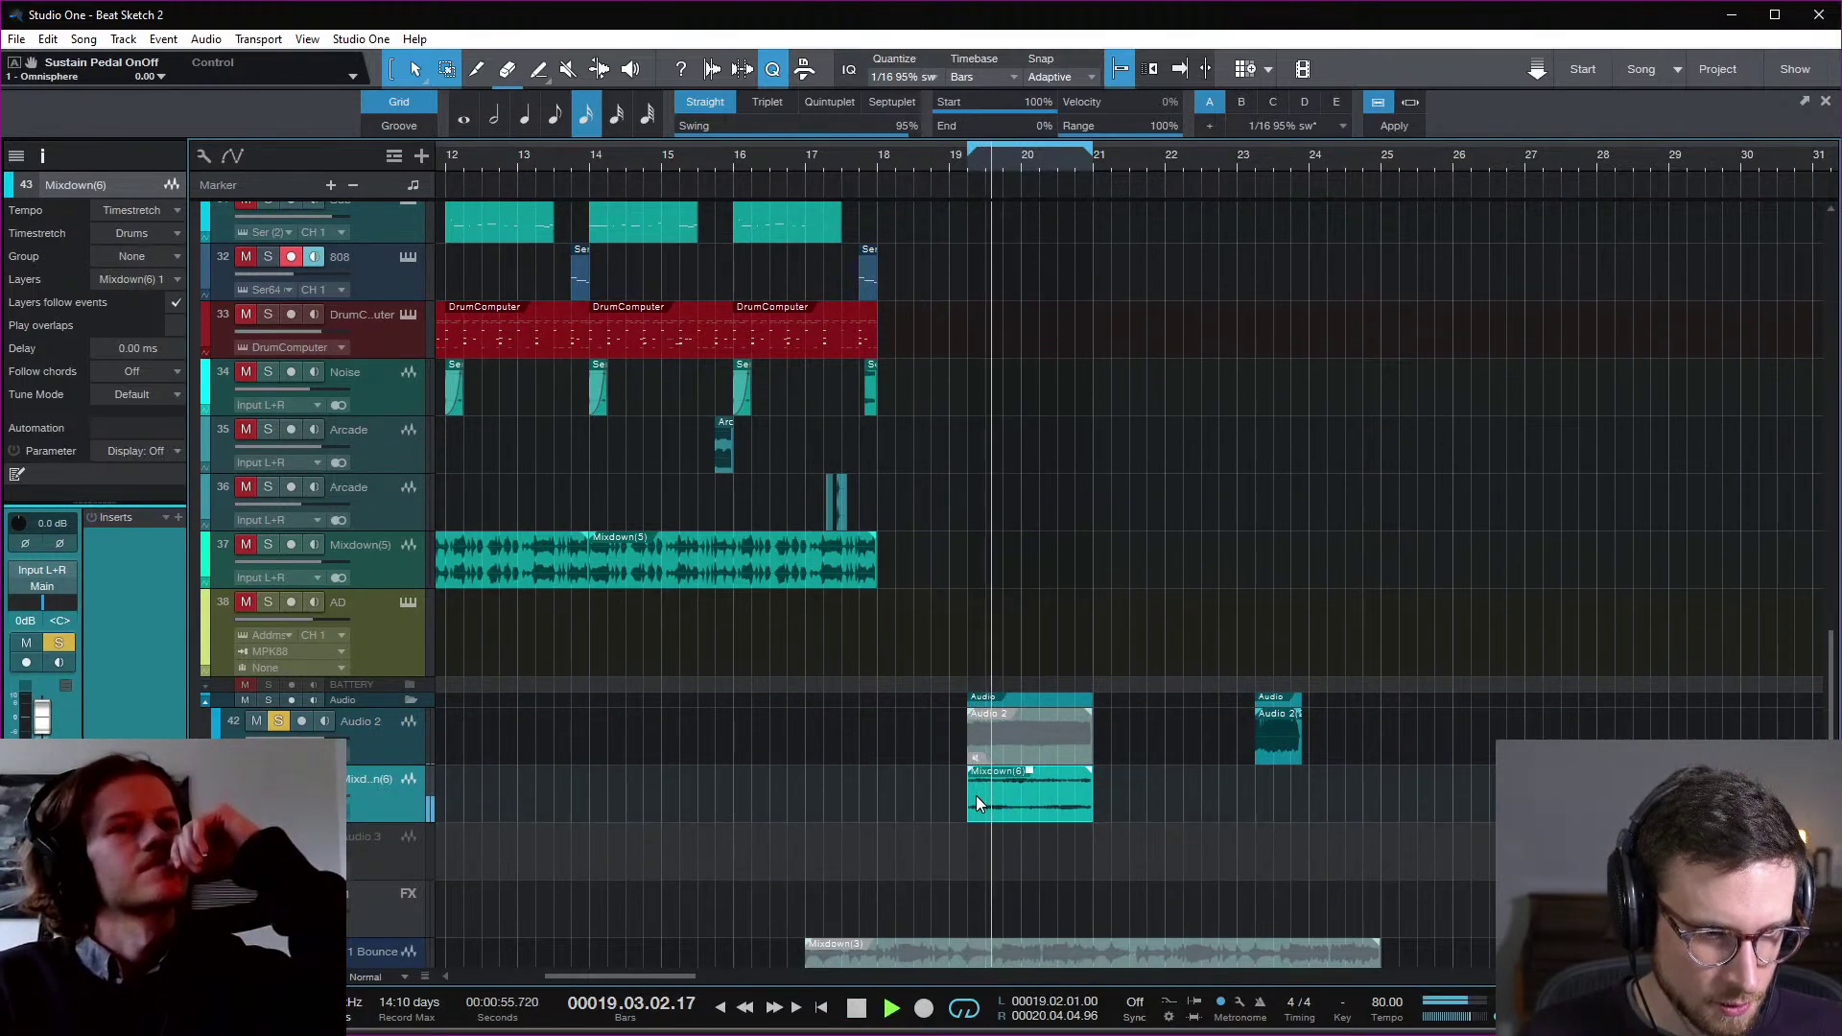
# Step: Trim the start of the bounced event to 19.03.01, auditioning it from there
pyautogui.moveTo(971, 796); pyautogui.dragTo(1003, 801)
pyautogui.press('space')
pyautogui.press('space')
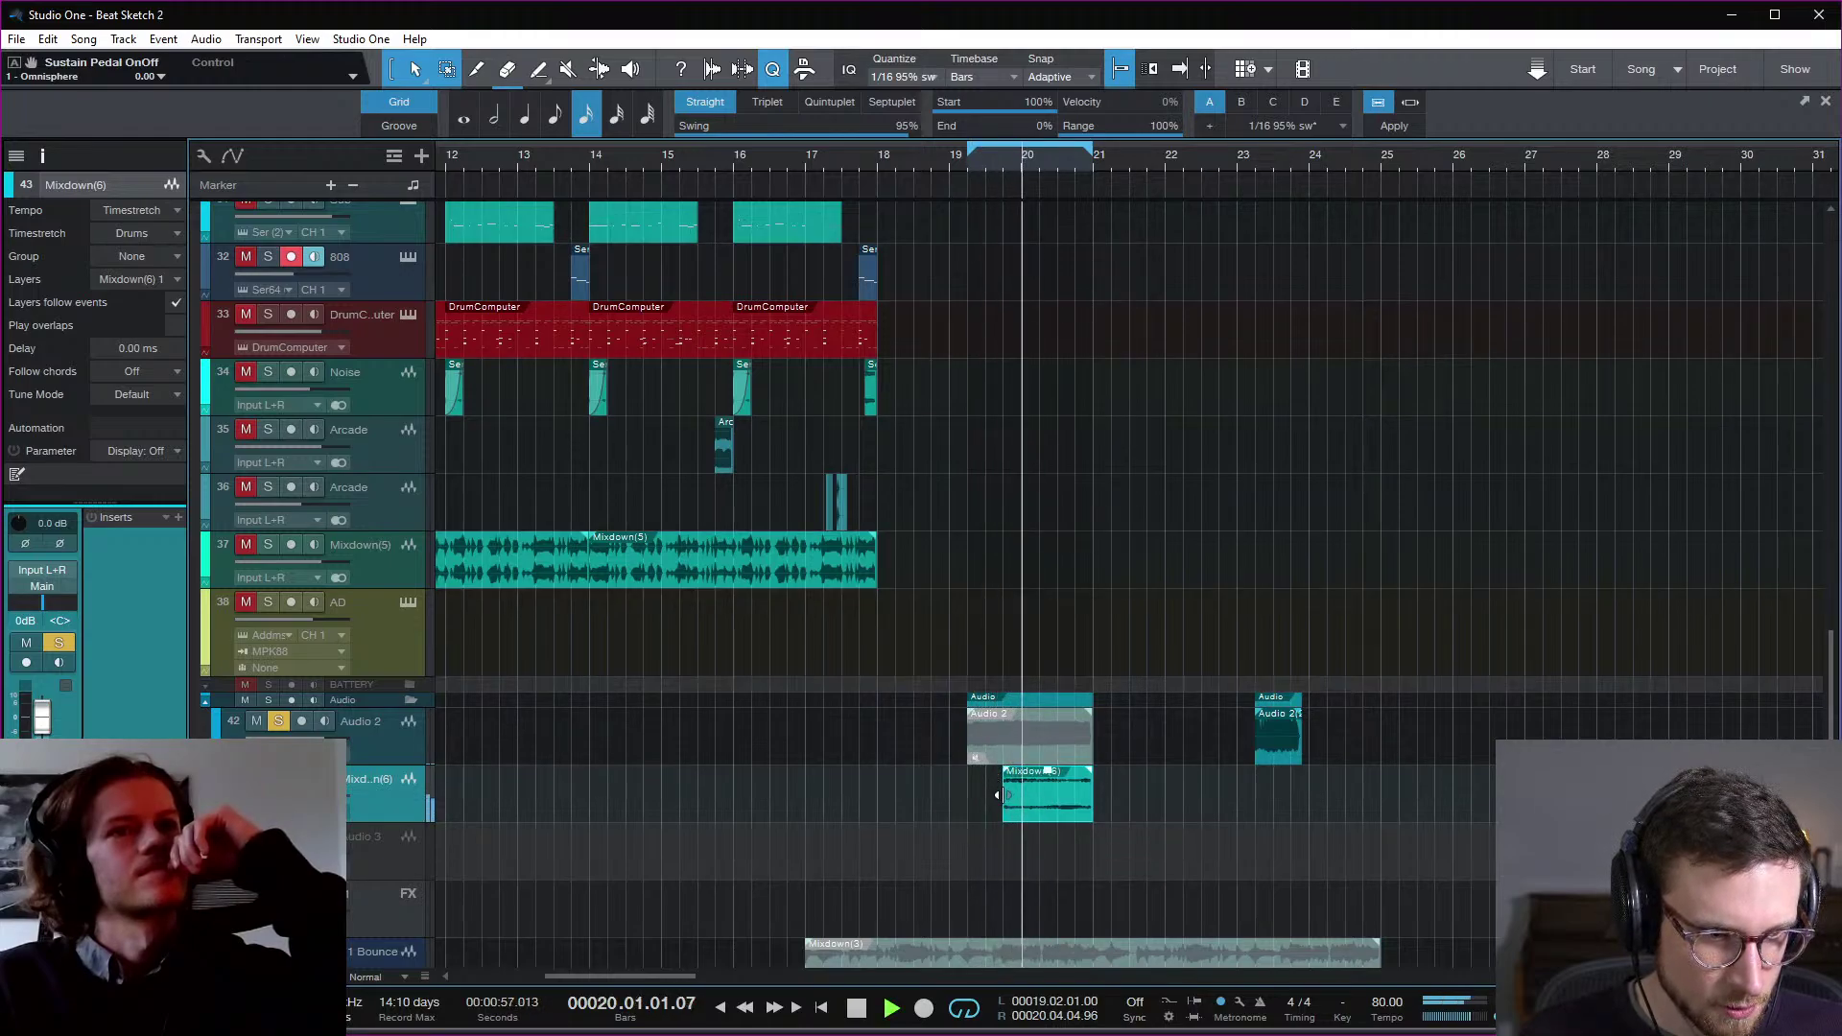
pyautogui.moveTo(1001, 772); pyautogui.dragTo(986, 778)
pyautogui.press('space')
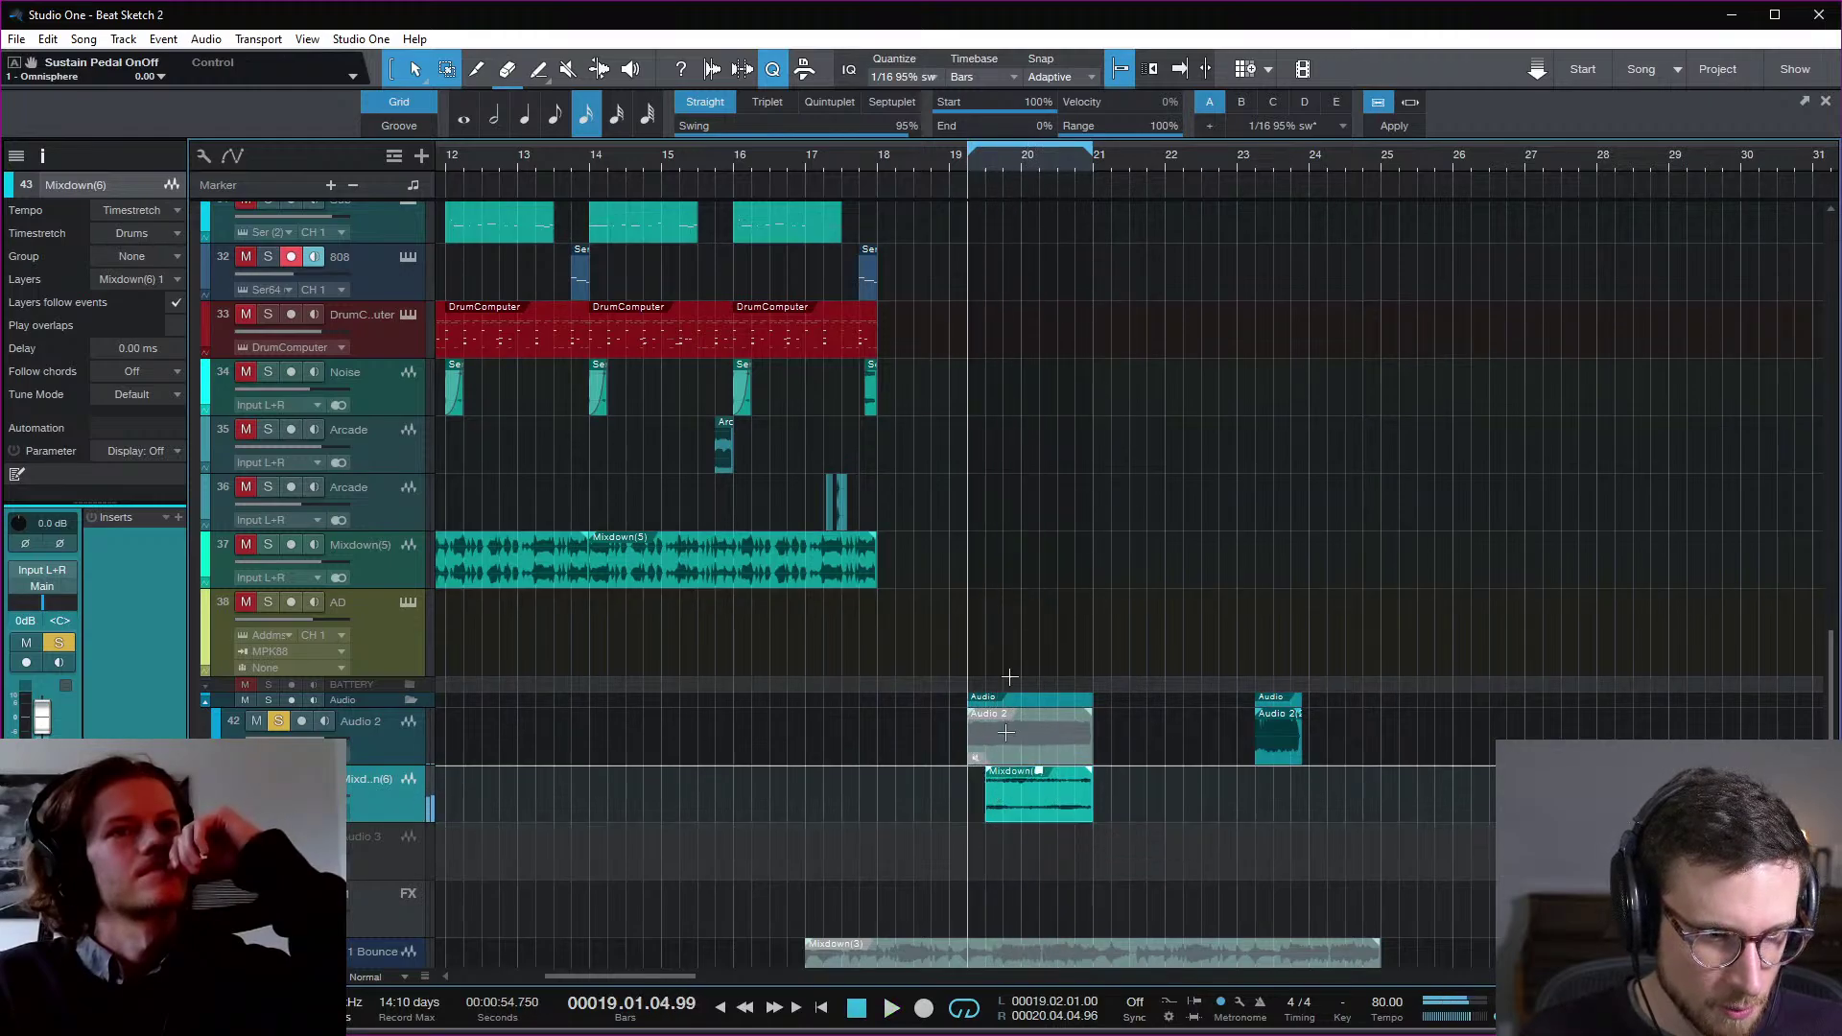
pyautogui.click(987, 169)
pyautogui.press('space')
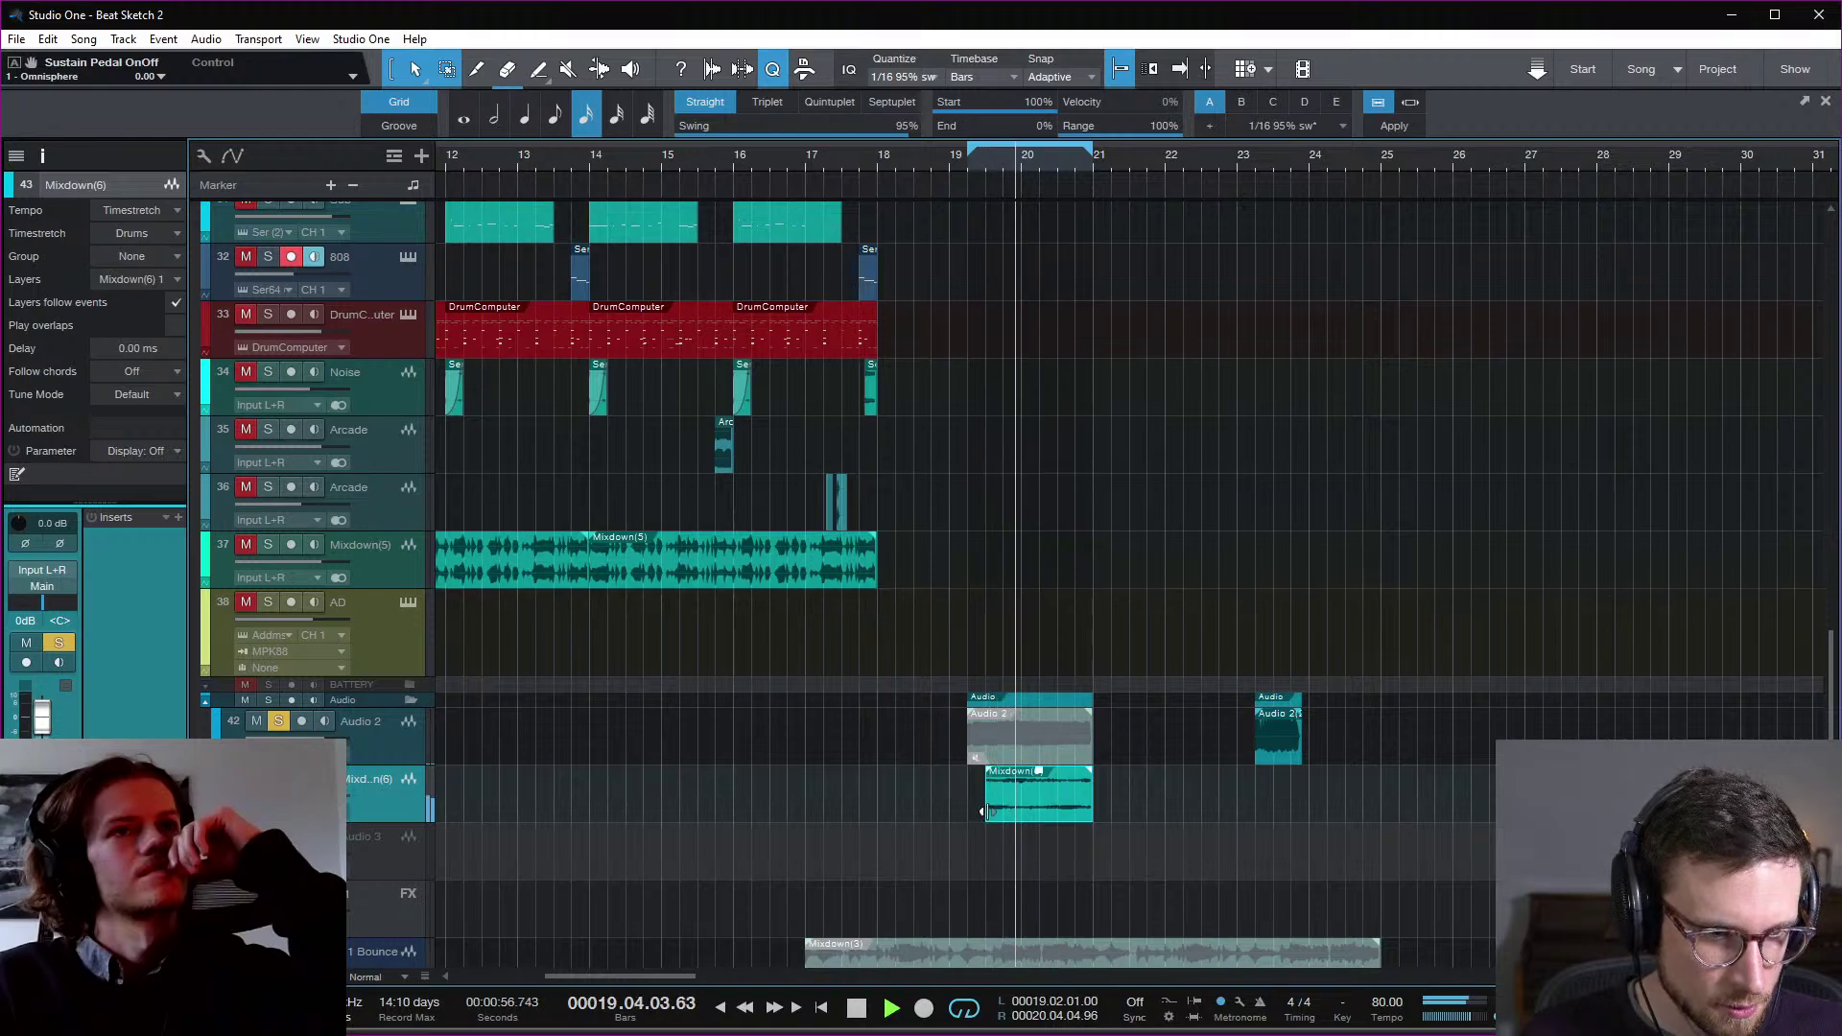
pyautogui.press('space')
pyautogui.press('space')
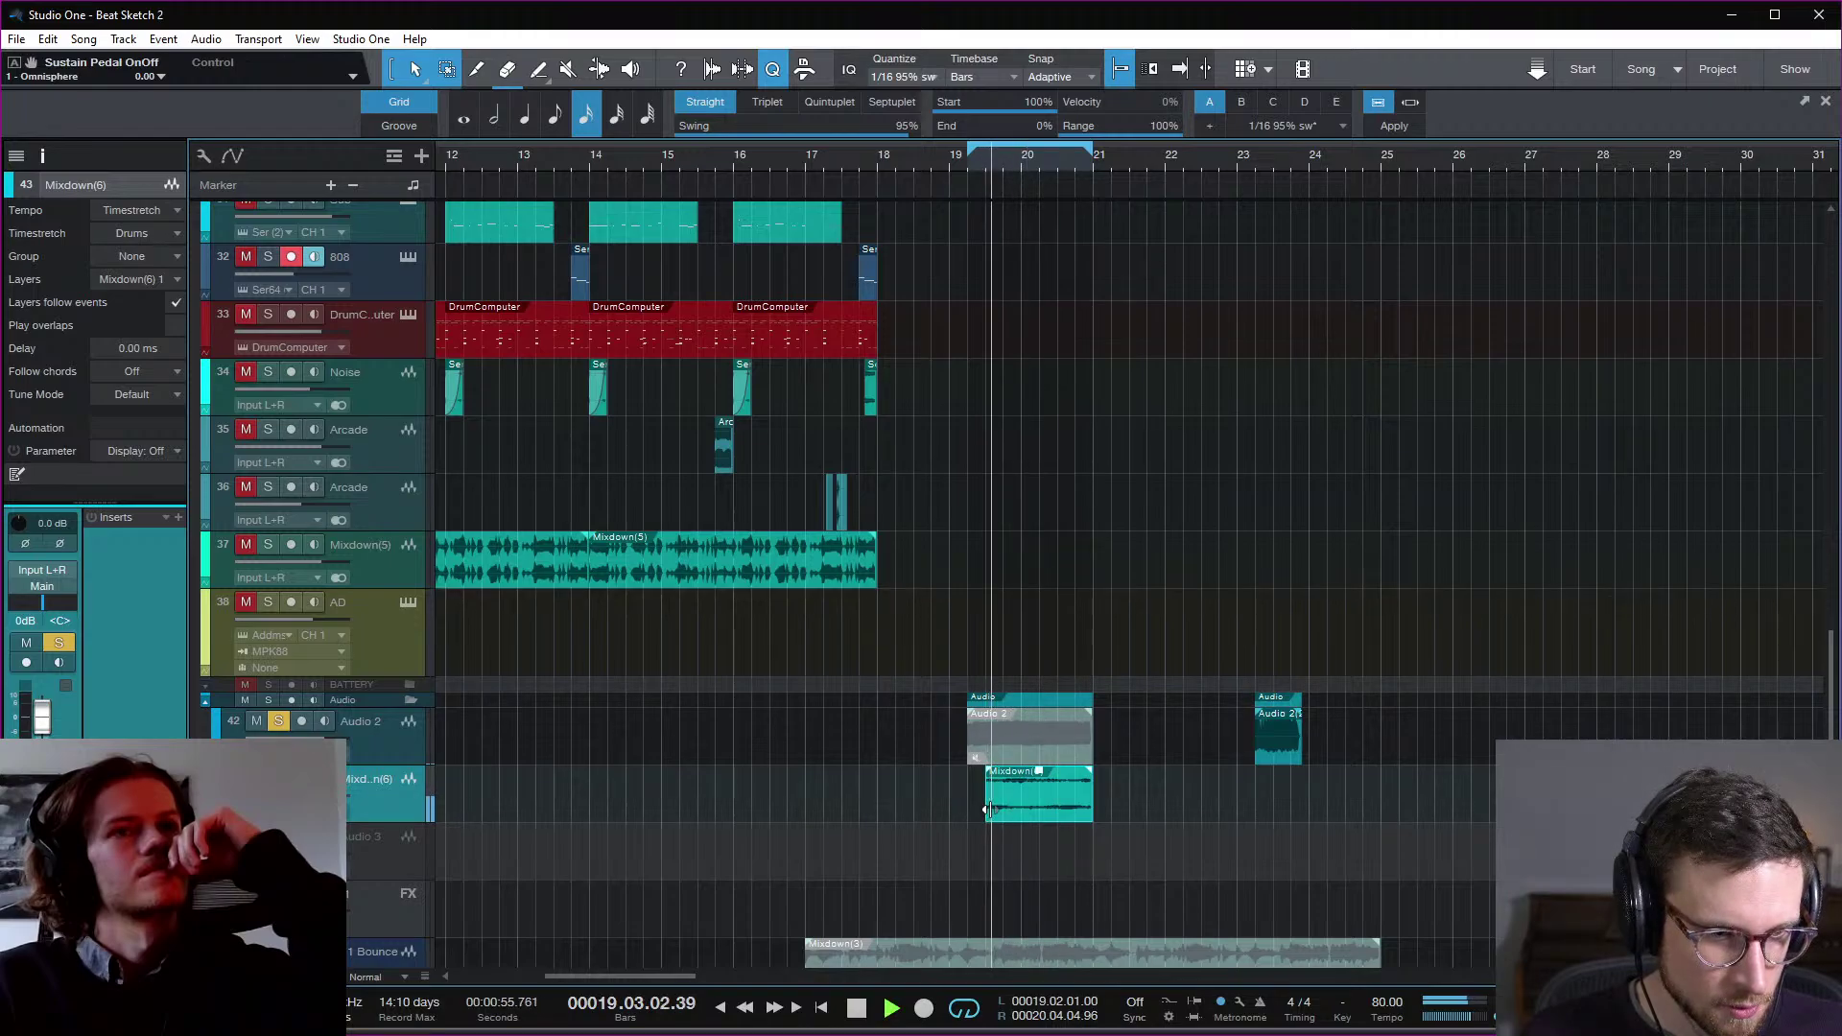
pyautogui.press('space')
# Step: Bounce the trimmed mixdown event in place again and trim the new event's start to 19.03.01
pyautogui.rightClick(1044, 812)
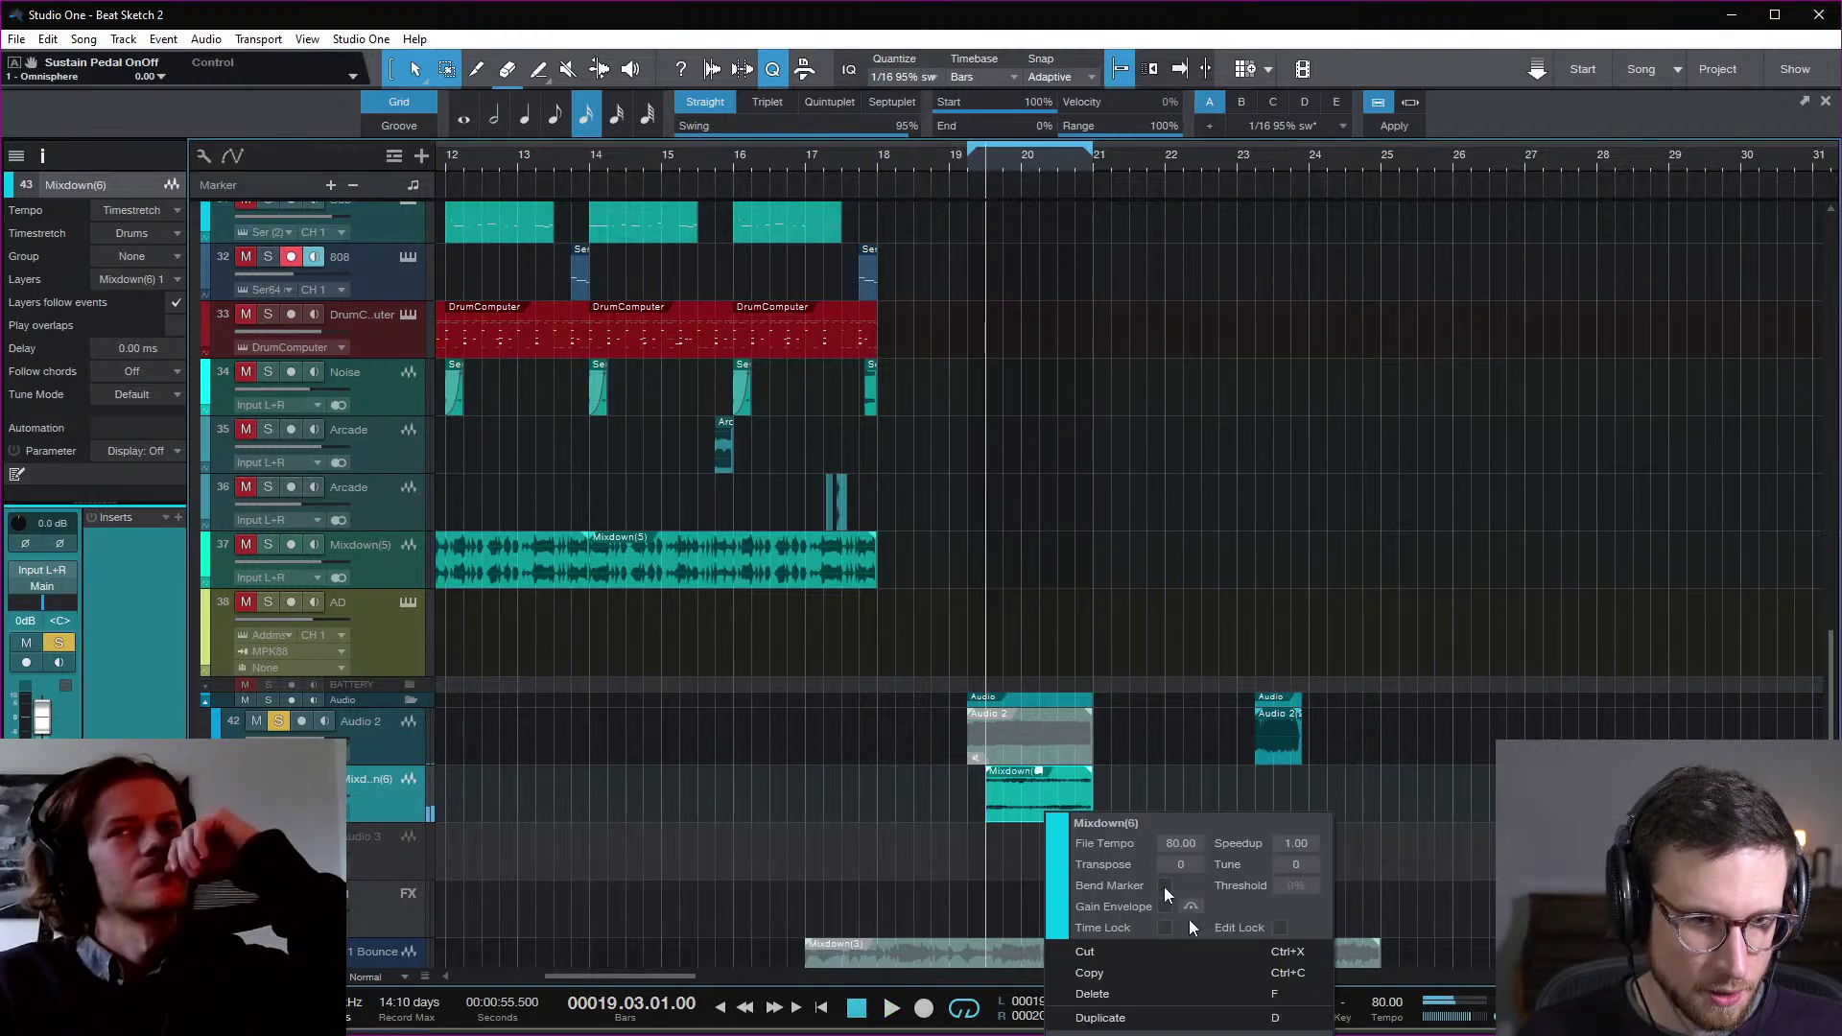
pyautogui.press('space')
pyautogui.click(1028, 812)
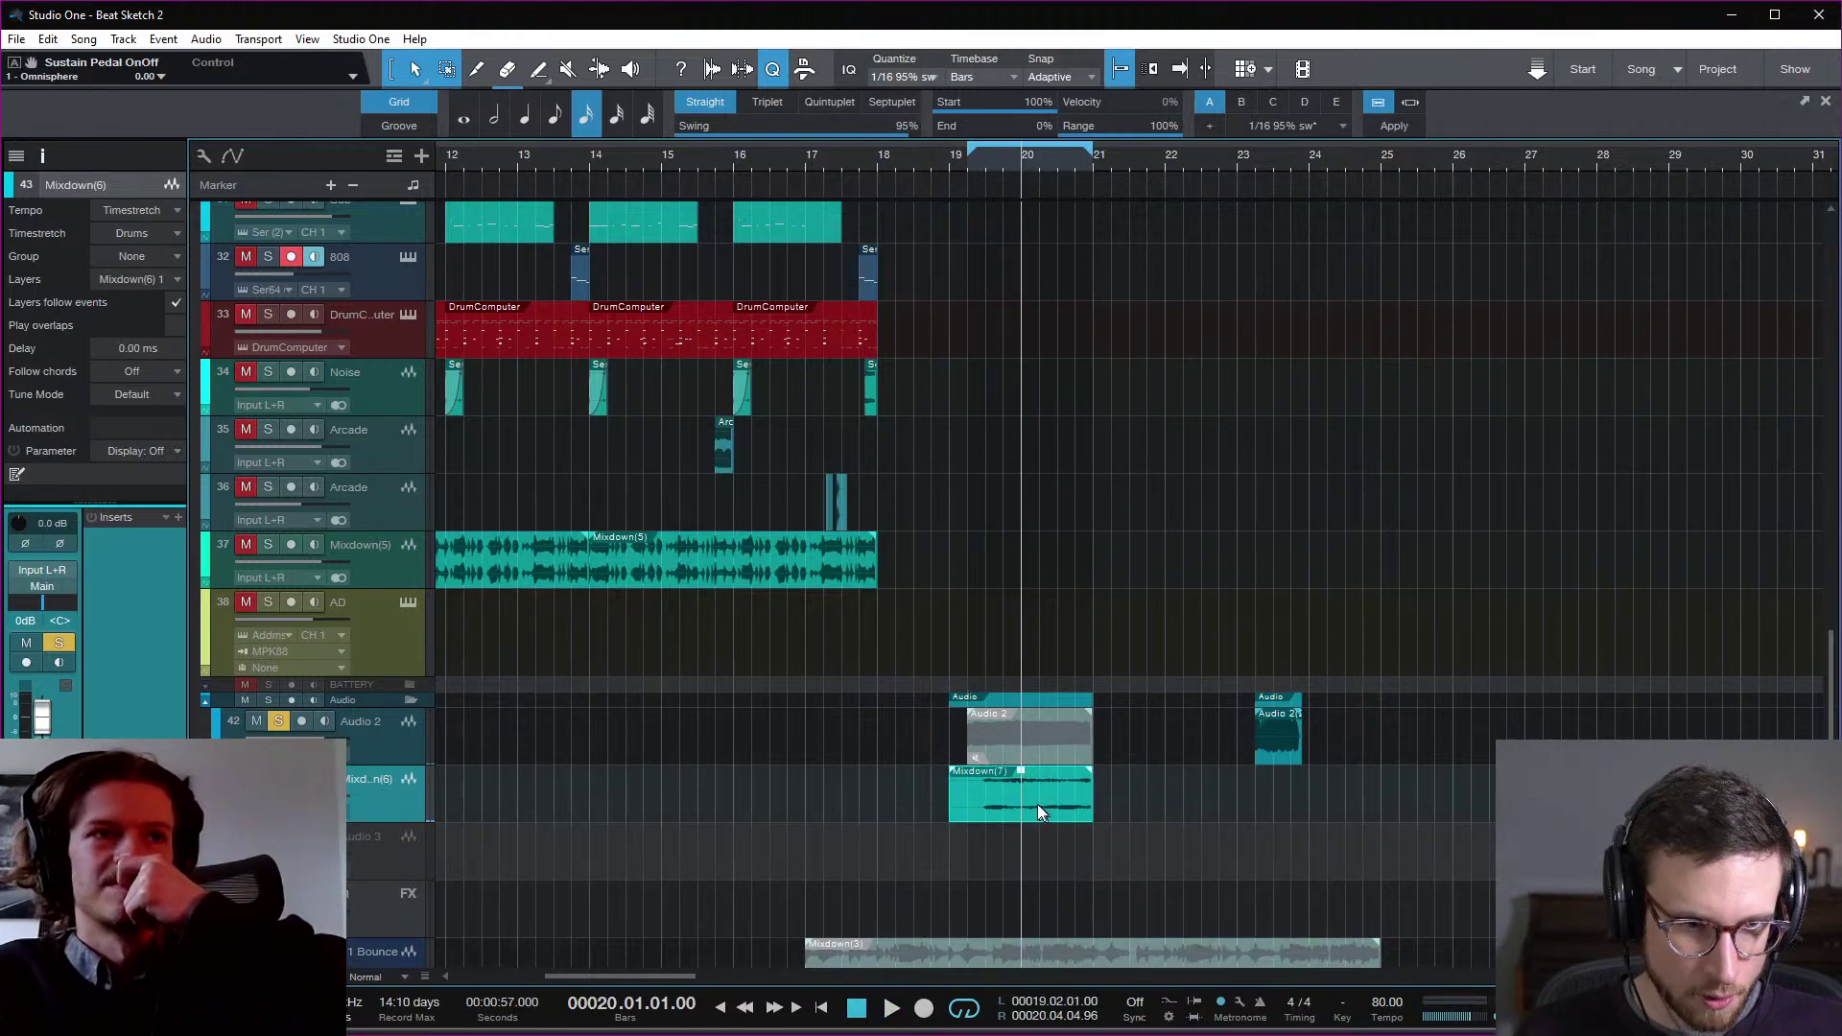
pyautogui.moveTo(950, 811)
pyautogui.mouseDown()
pyautogui.moveTo(1016, 811)
pyautogui.moveTo(986, 811)
pyautogui.mouseUp()
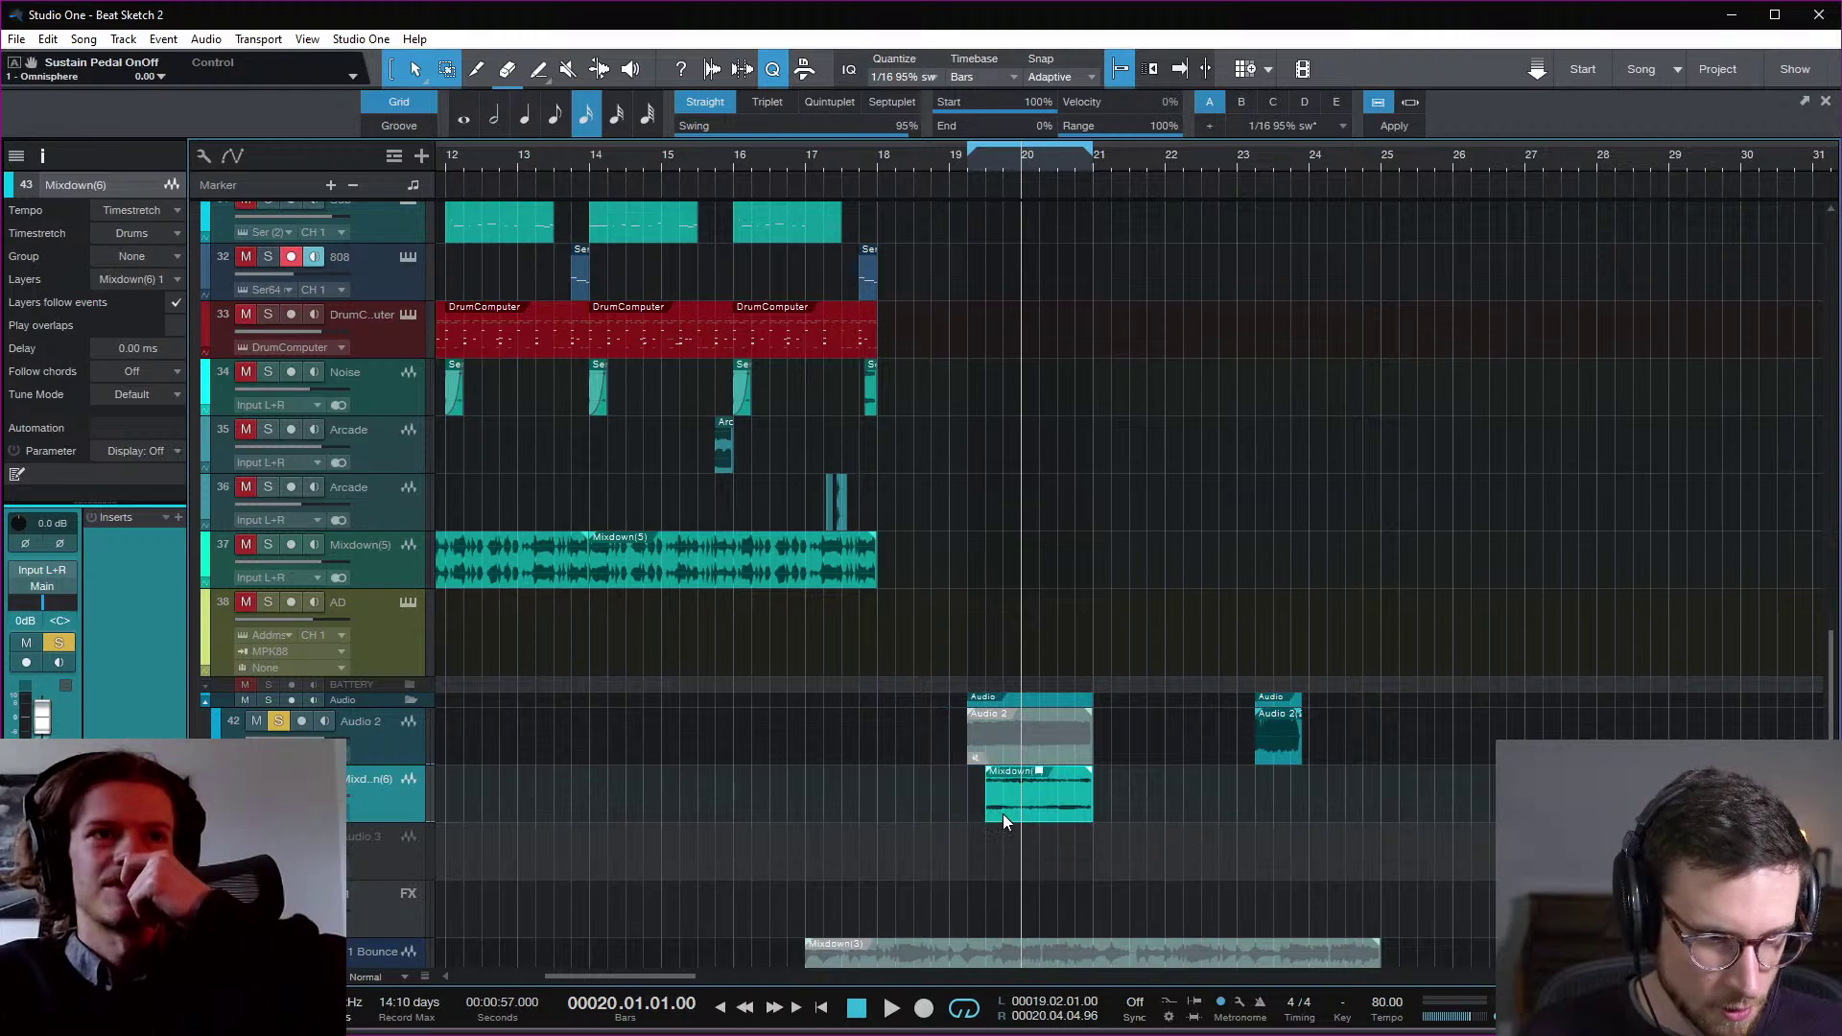
# Step: Send the bounced event to a new SampleOne instrument, enable Mono with Glide, and close the instrument after auditioning
pyautogui.rightClick(1004, 814)
pyautogui.moveTo(1060, 1035)
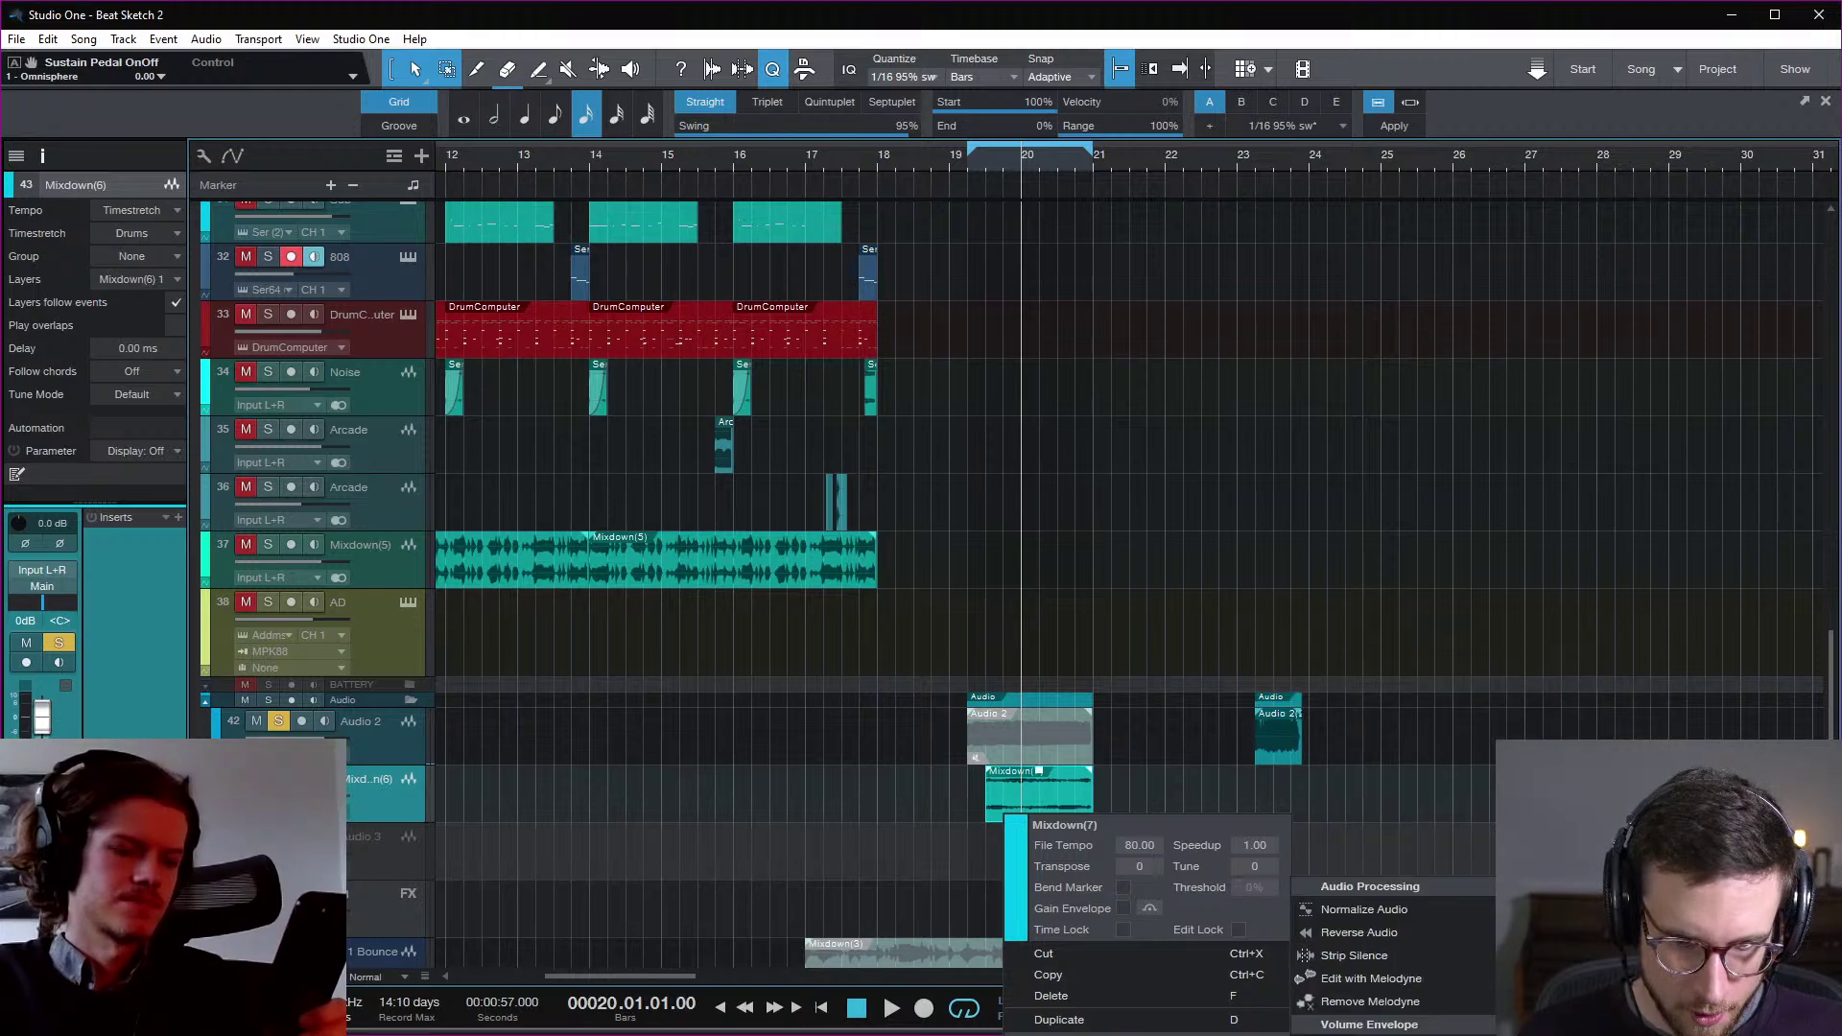
pyautogui.click(1369, 1025)
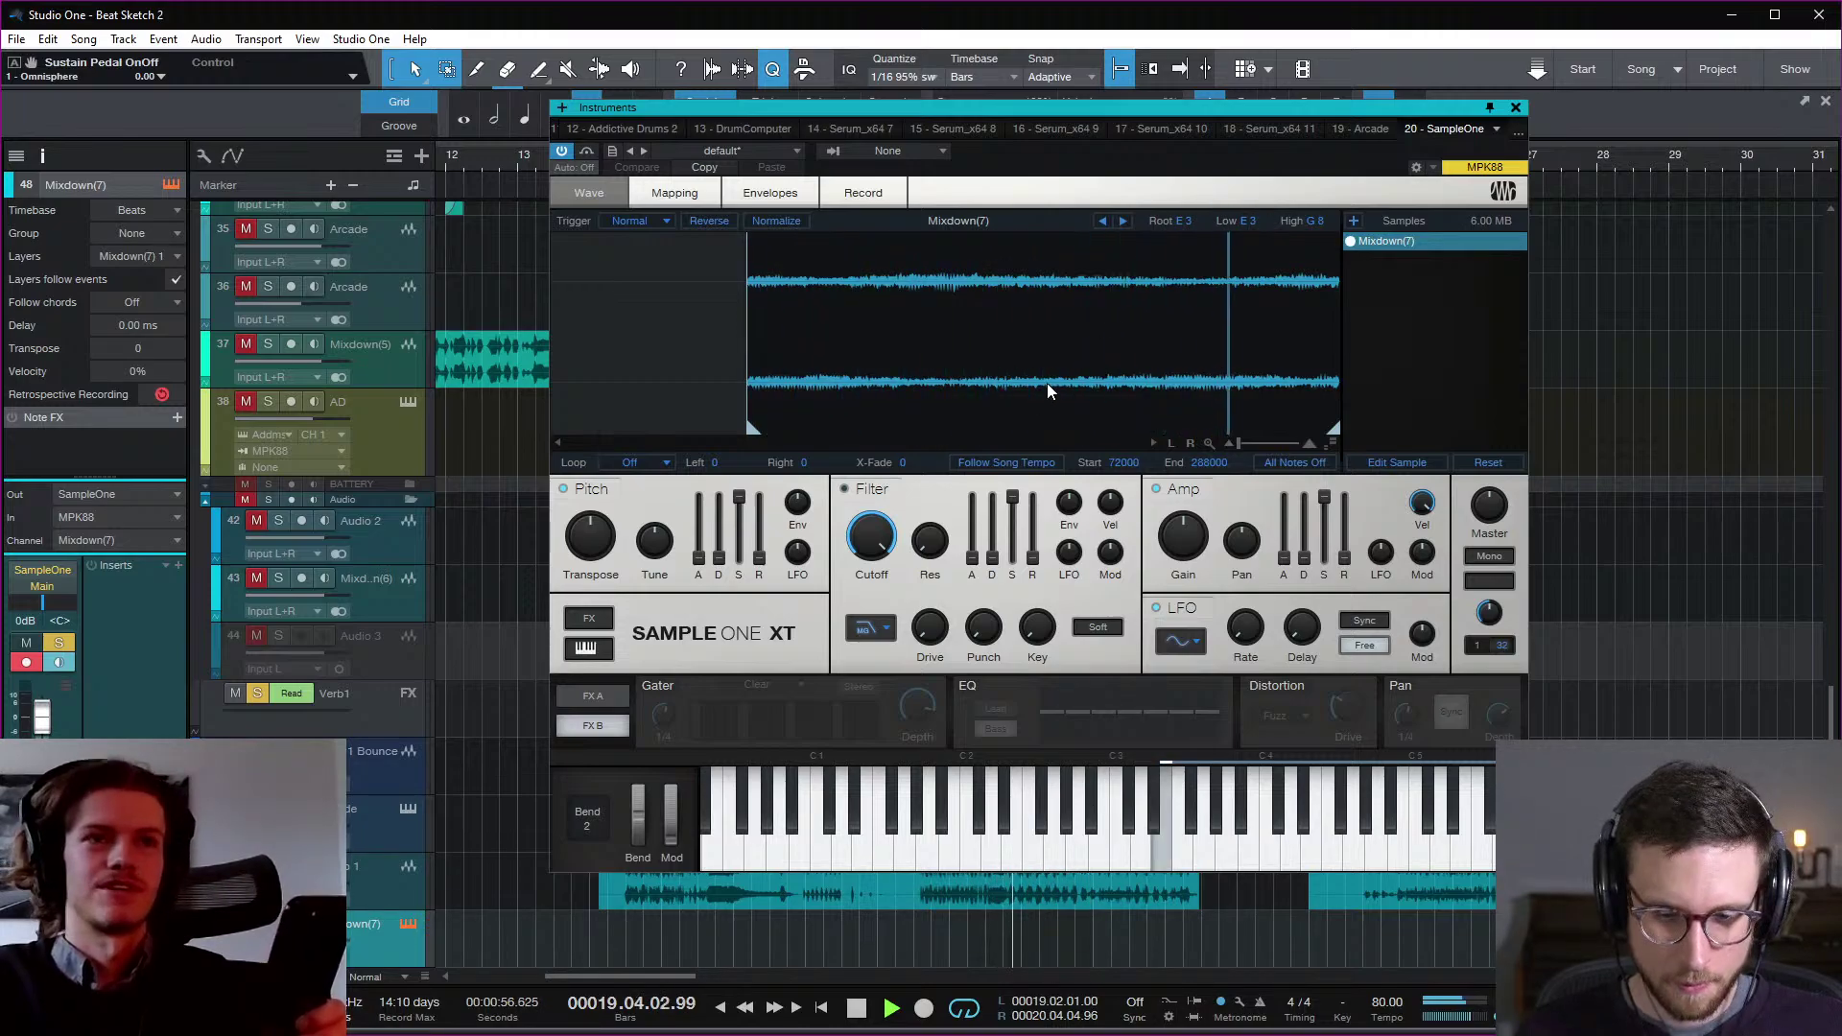
pyautogui.click(1497, 552)
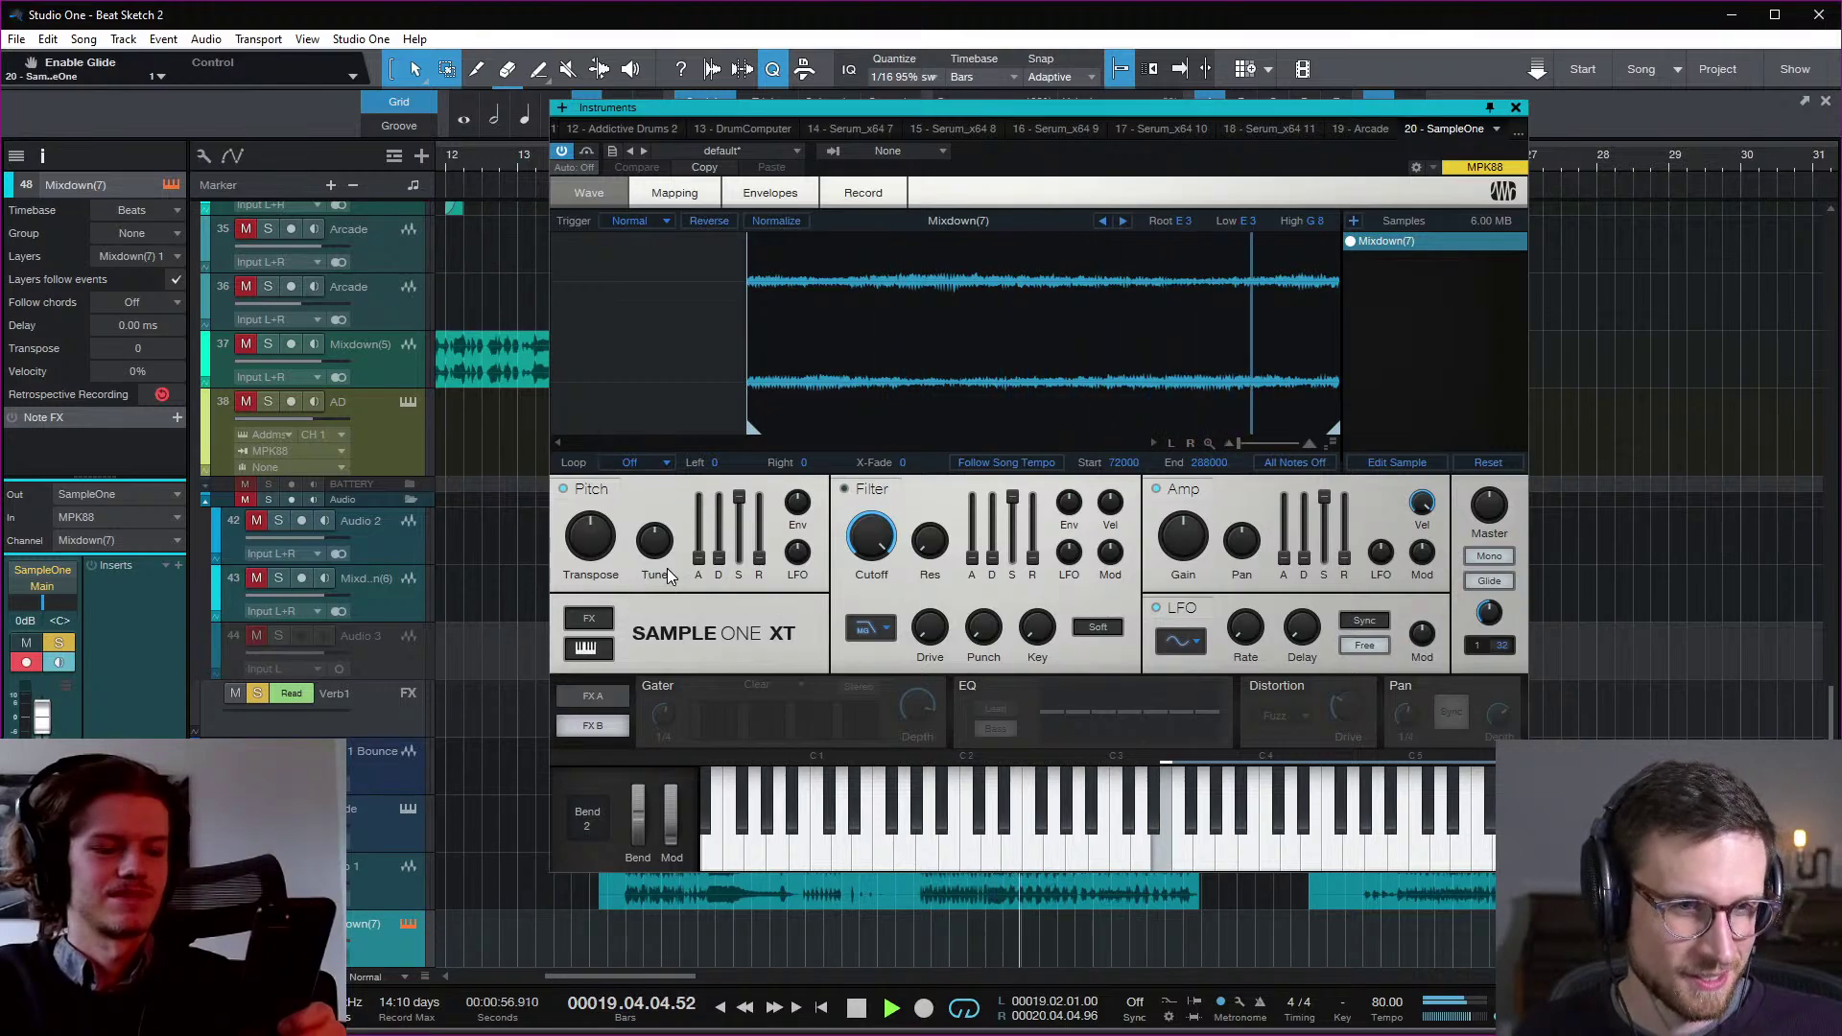
pyautogui.click(1515, 109)
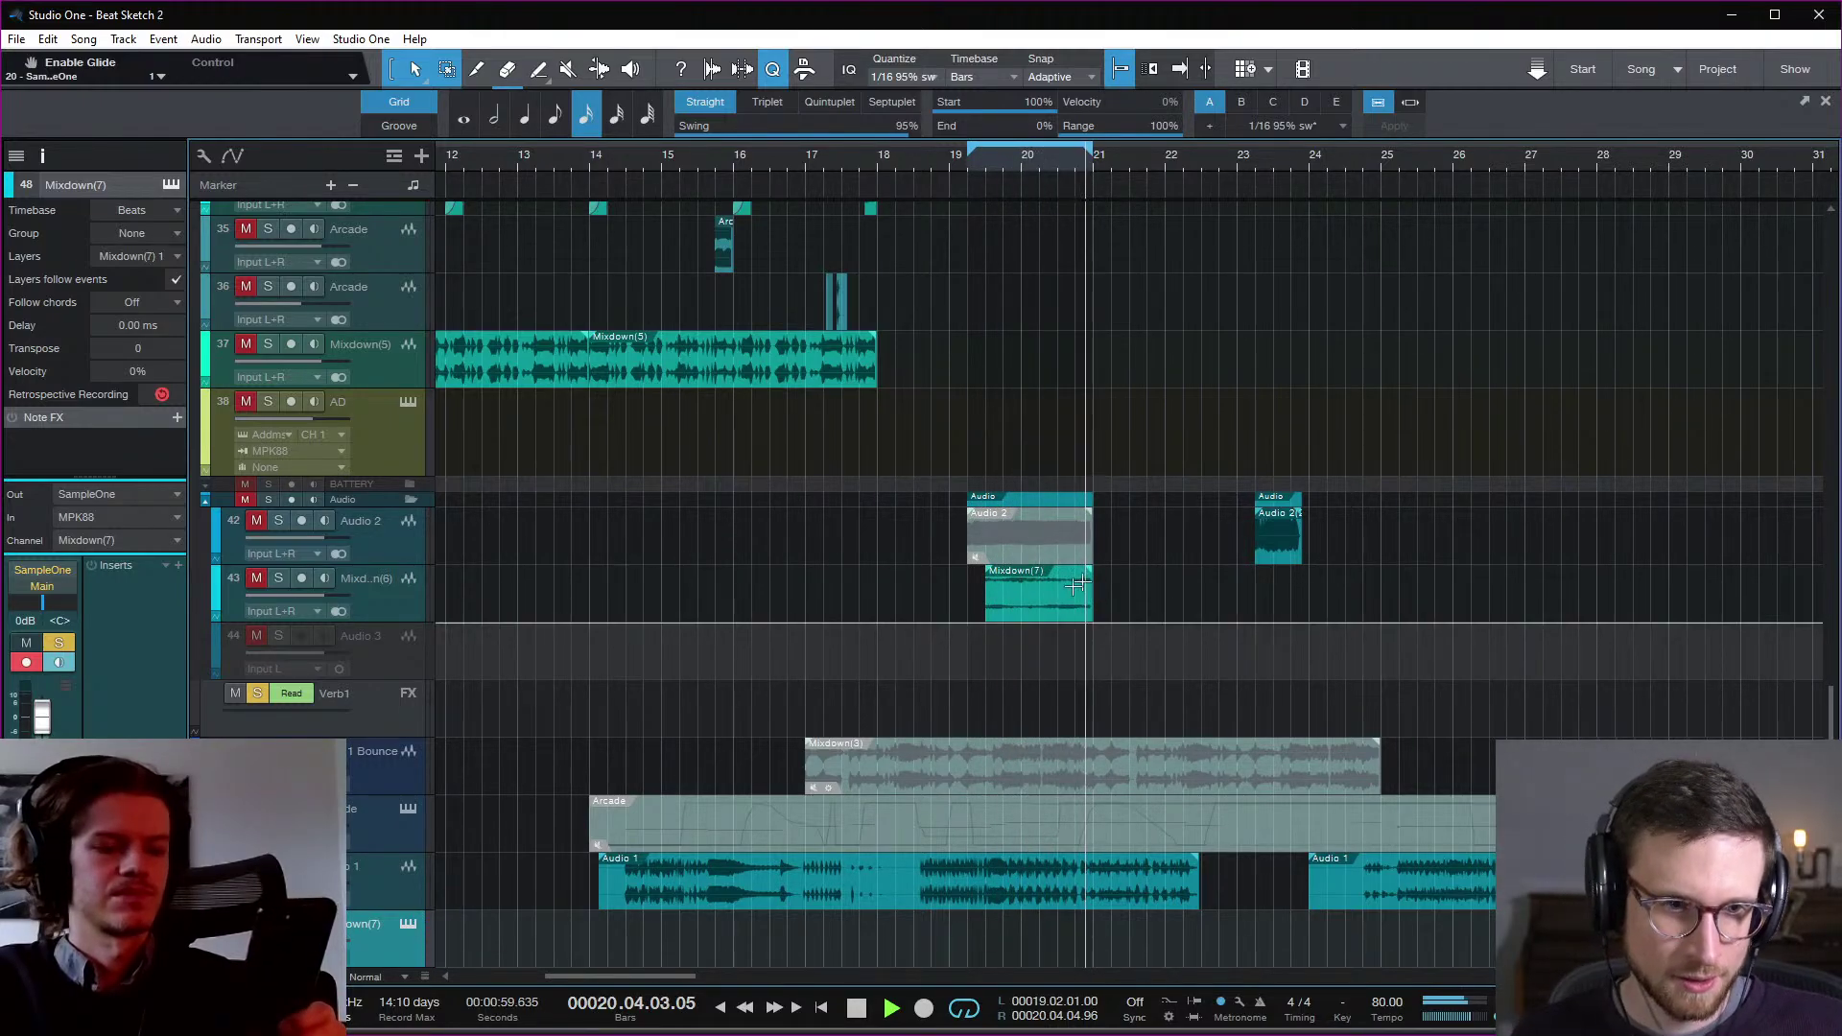
pyautogui.press('space')
# Step: Clear all track solos, audition the short Audio 2 event from bar 23 and set the playback start to 23.02.01
pyautogui.click(1235, 164)
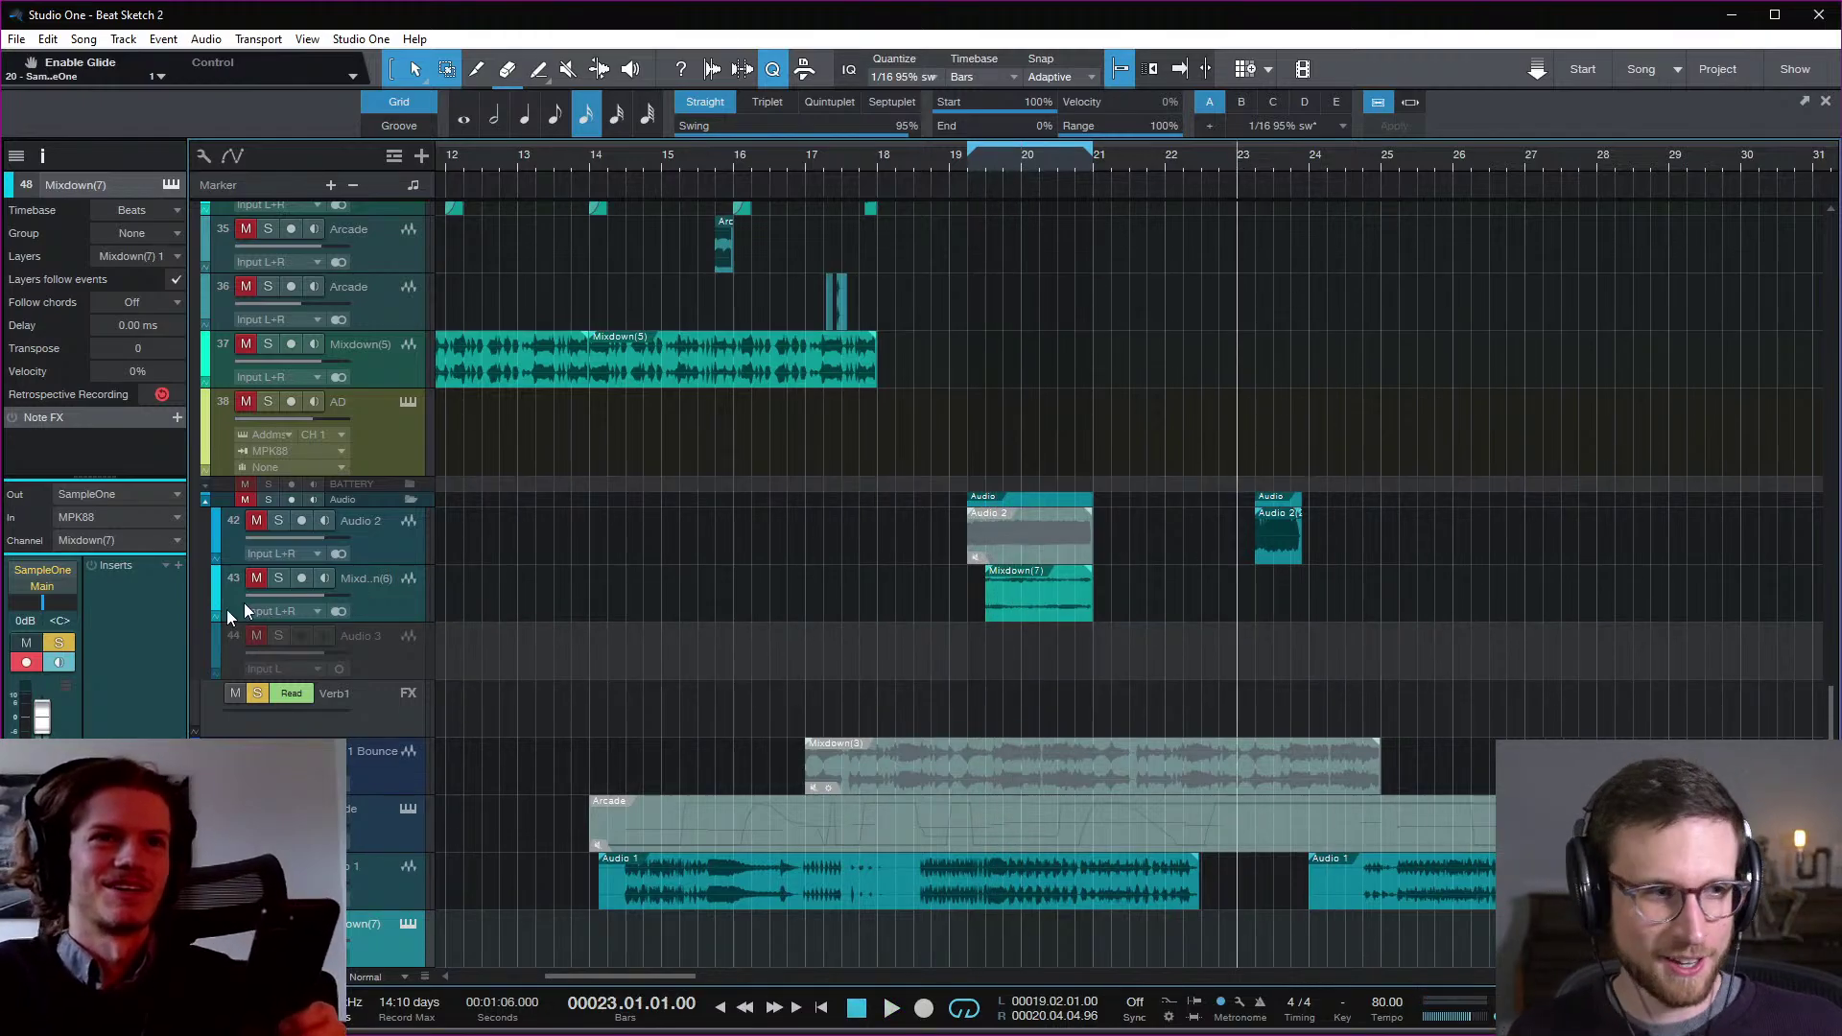
pyautogui.click(257, 924)
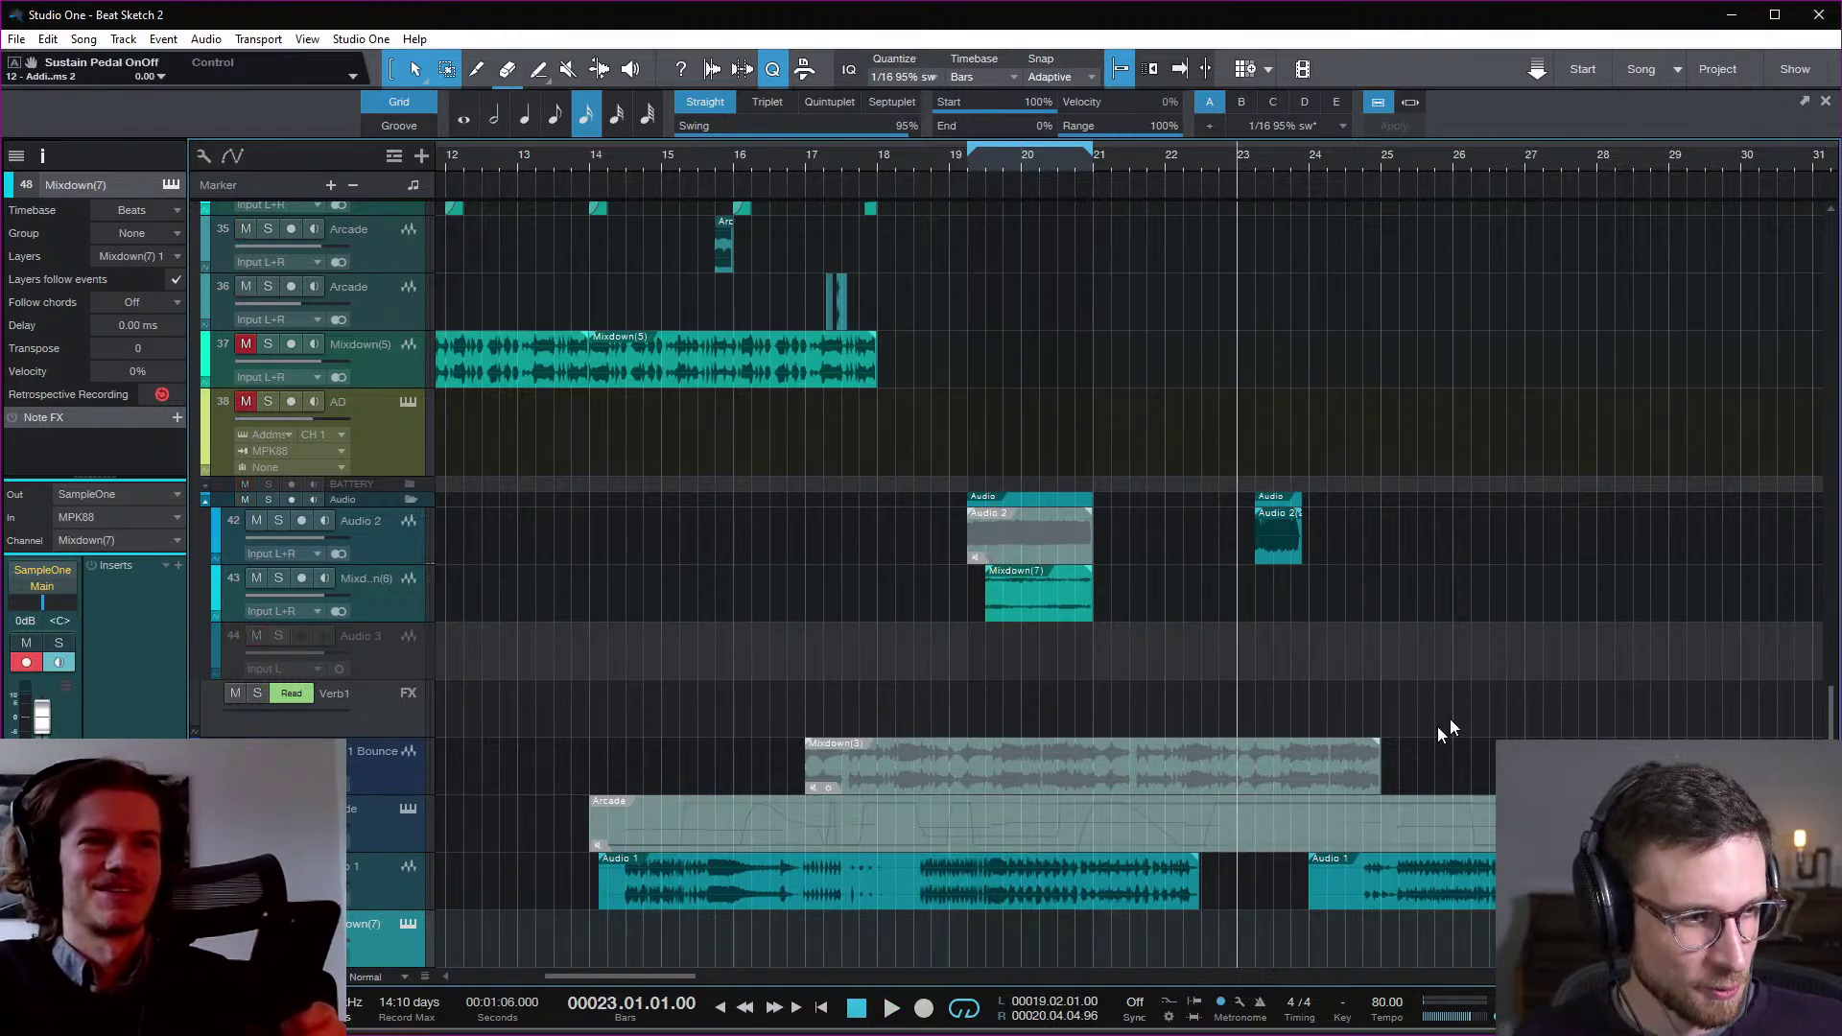
pyautogui.press('space')
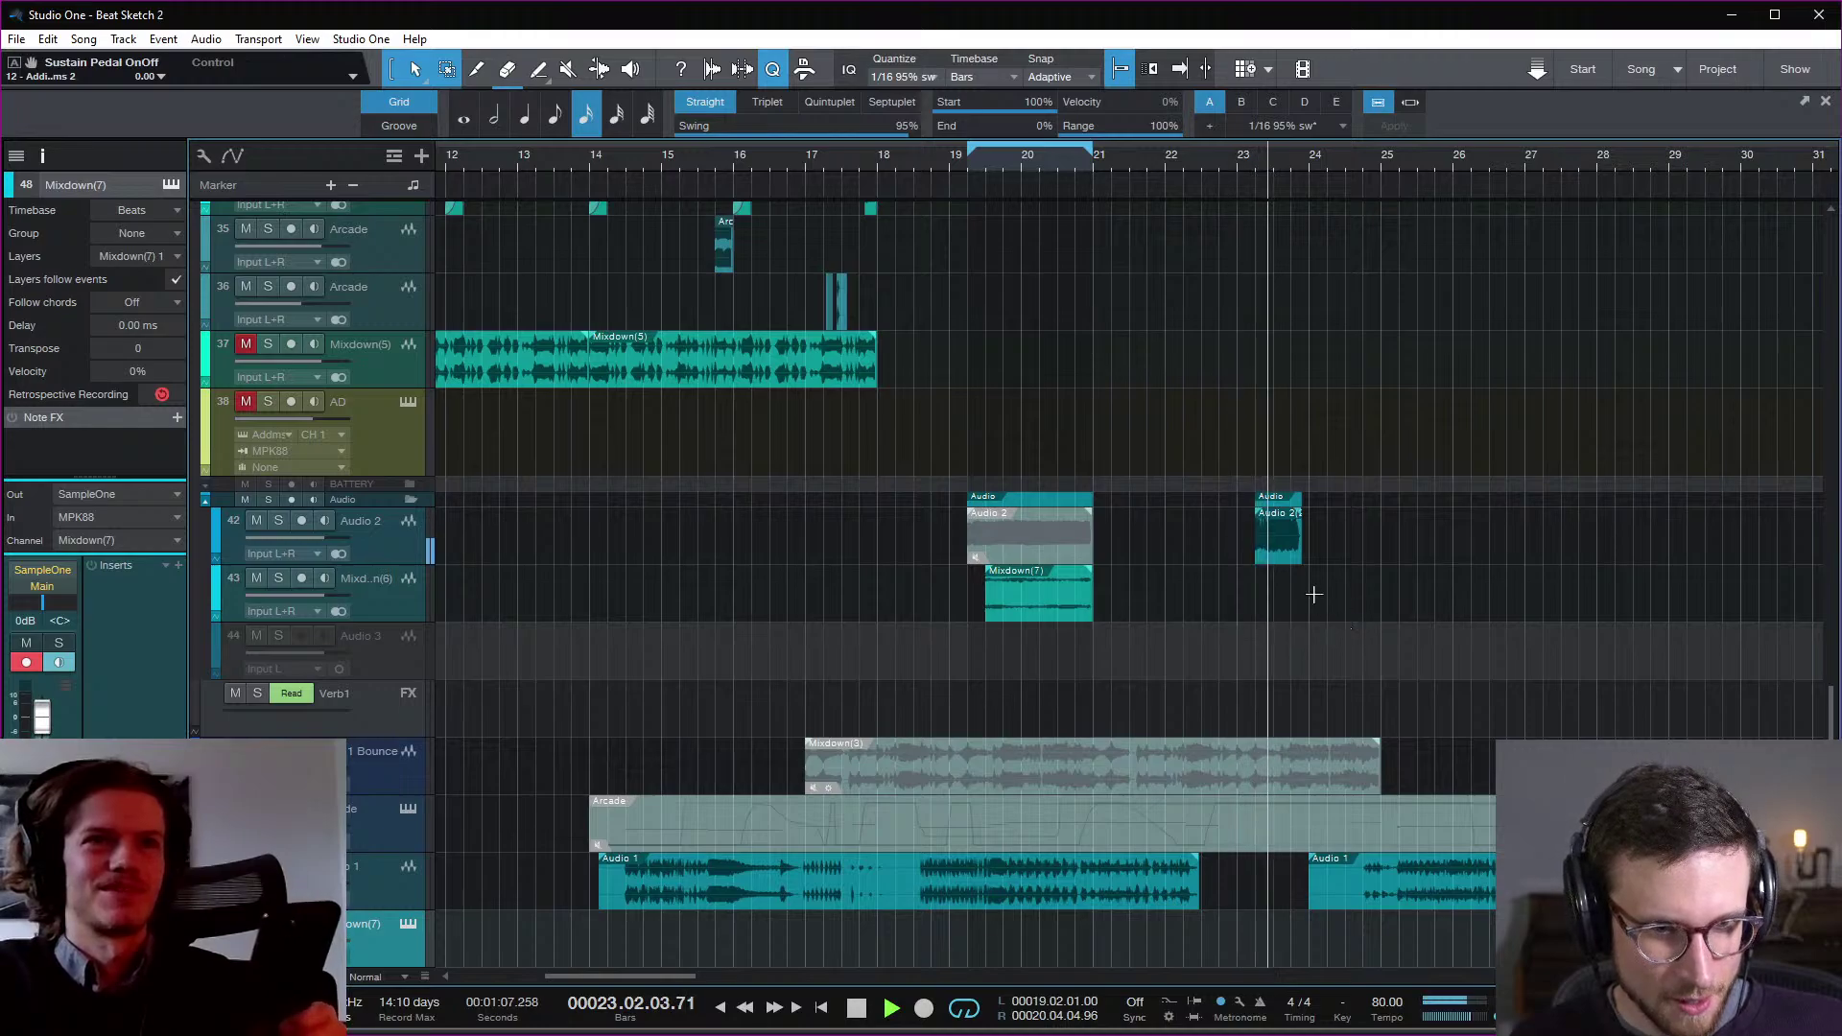
pyautogui.press('space')
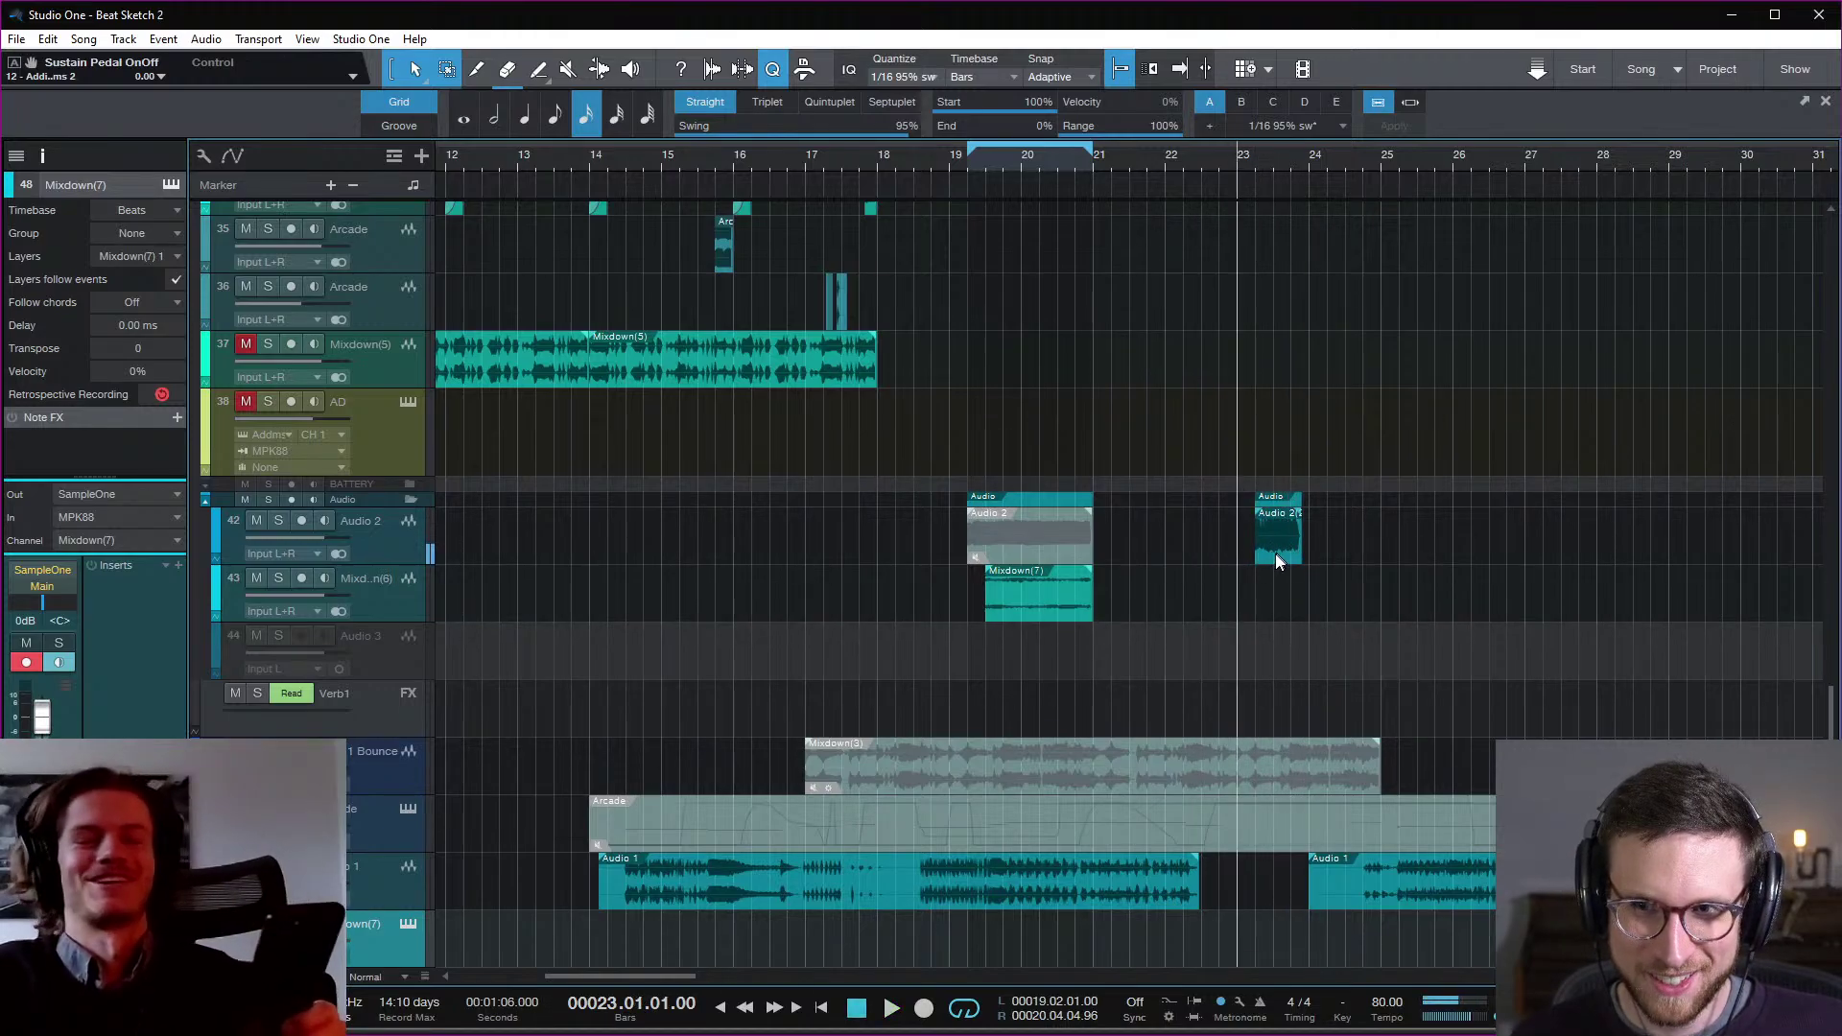
pyautogui.click(1247, 165)
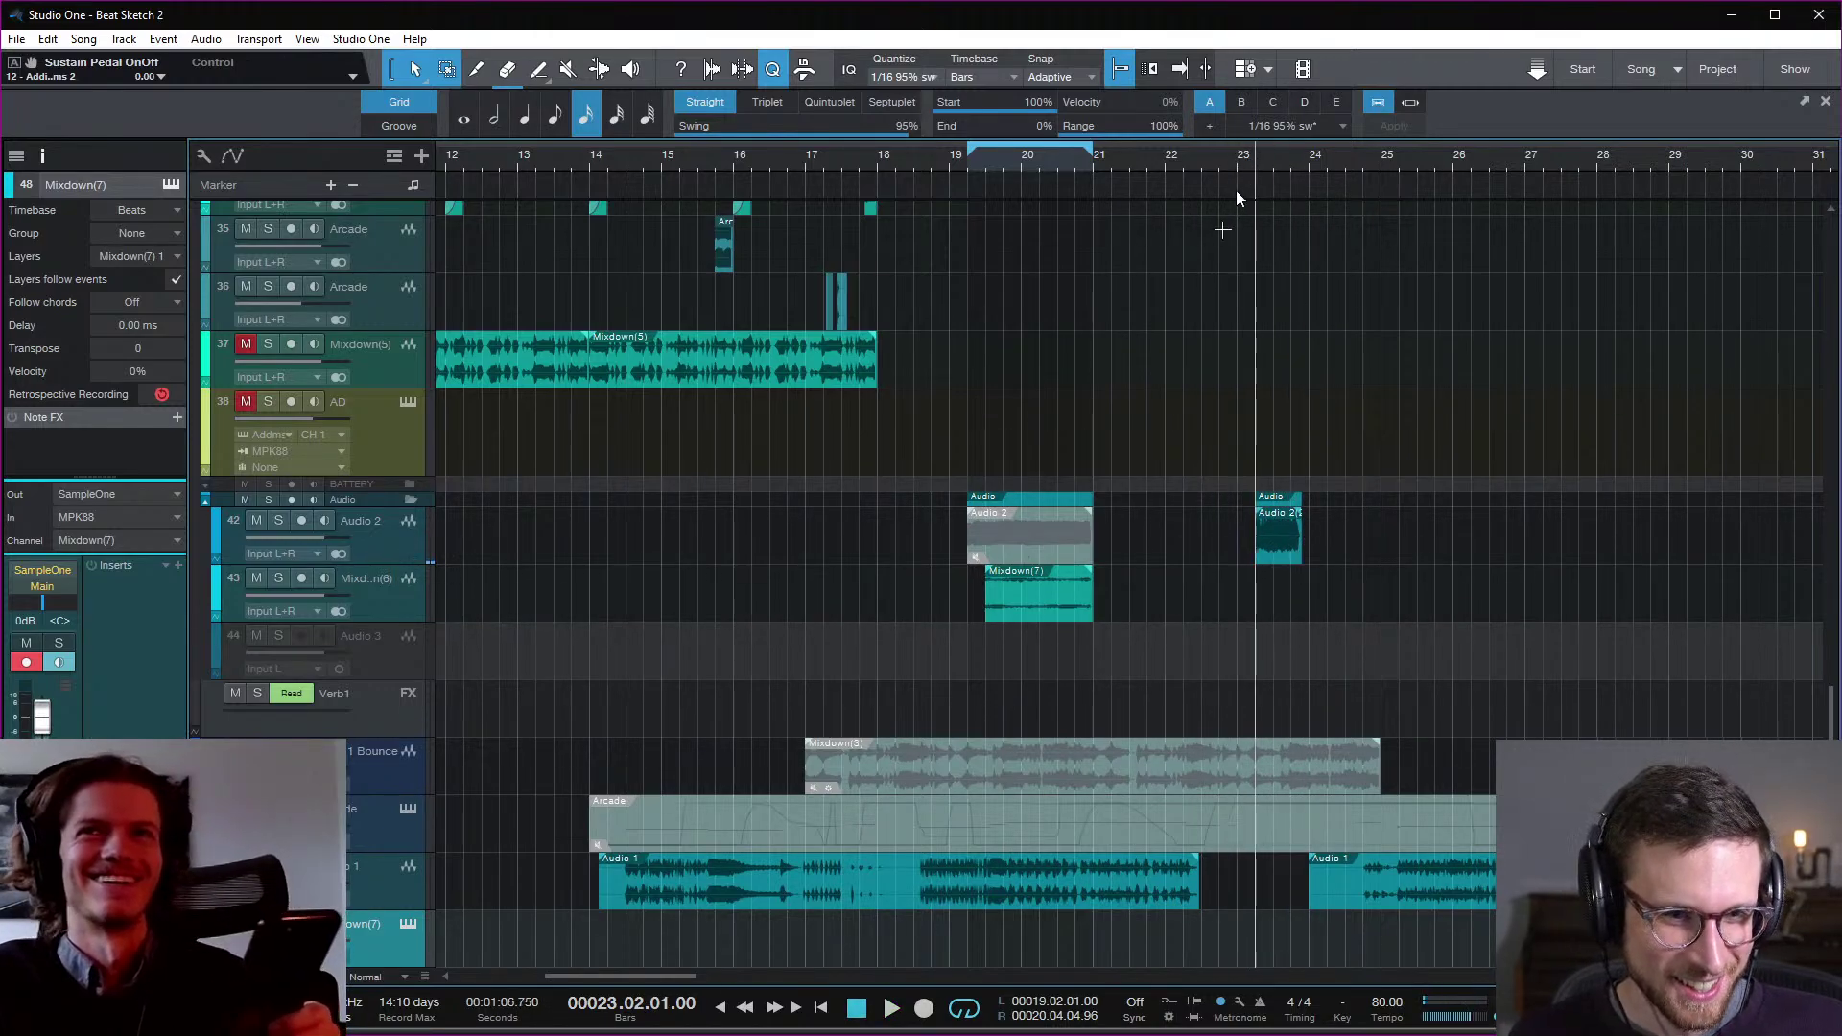
# Step: Bypass all inserts on the Audio 2 track and audition the short event dry
pyautogui.click(399, 557)
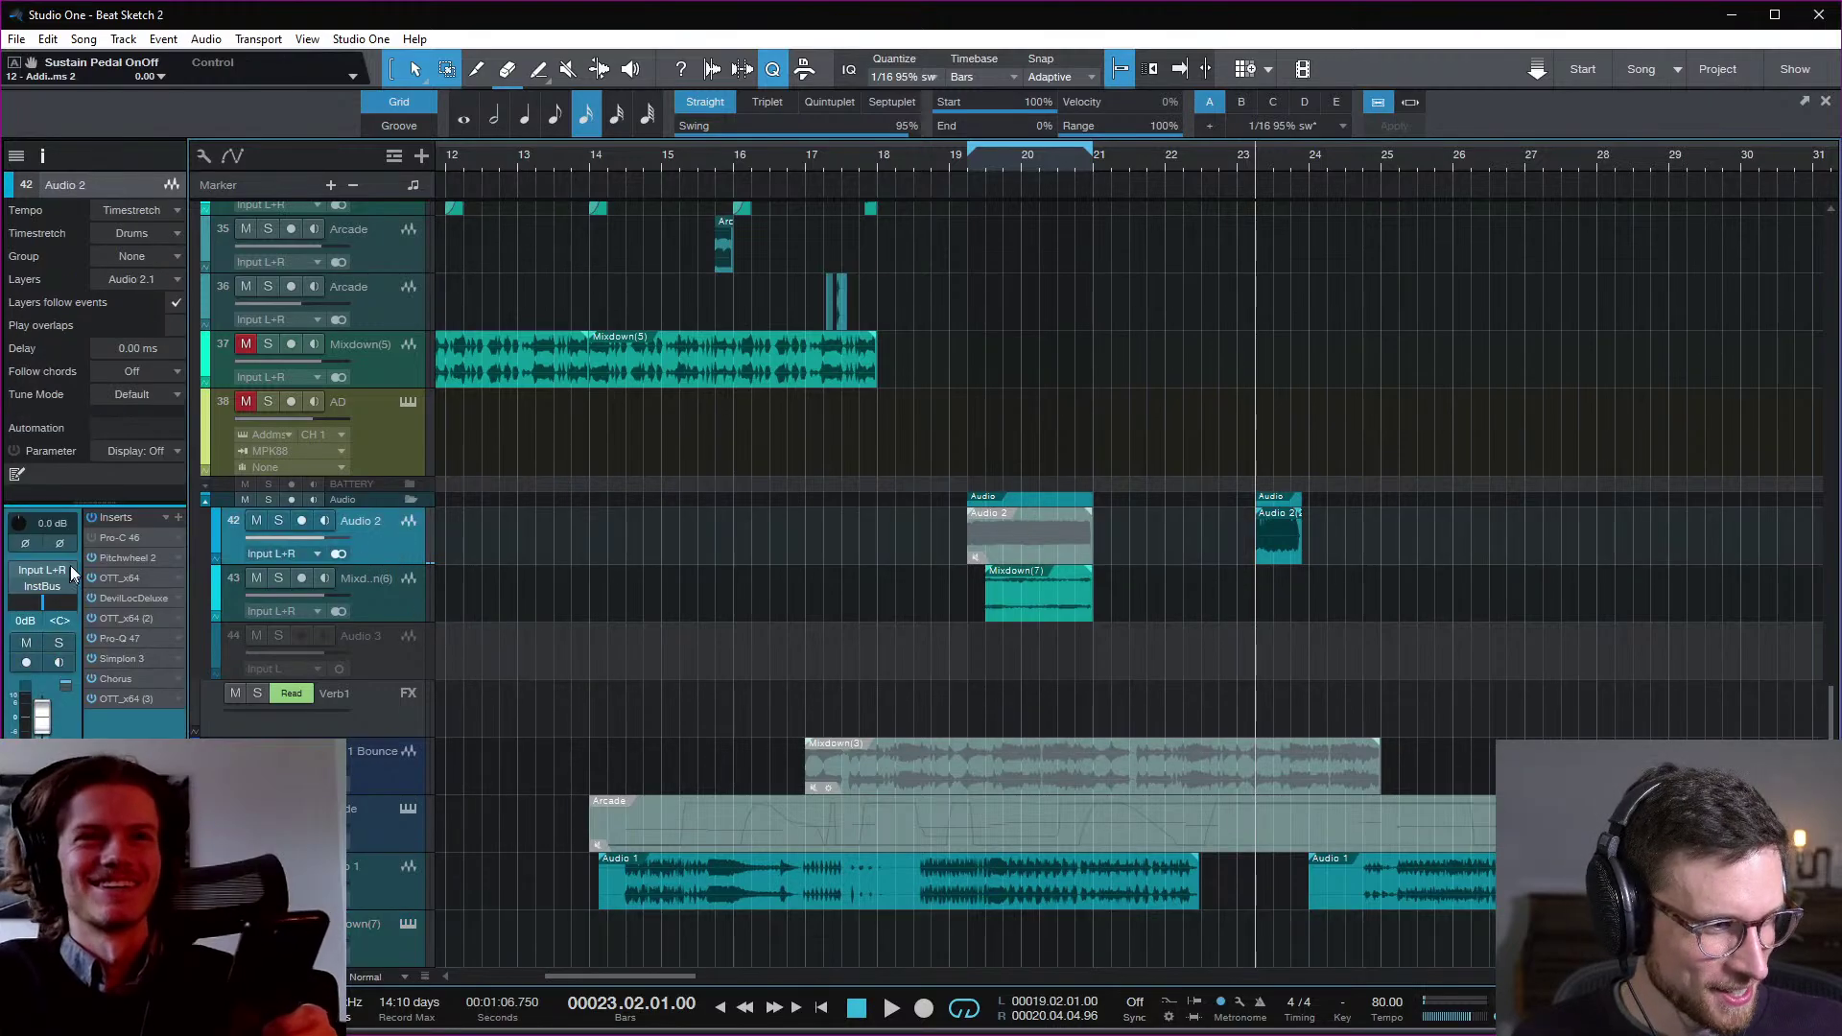
pyautogui.press('space')
pyautogui.press('space')
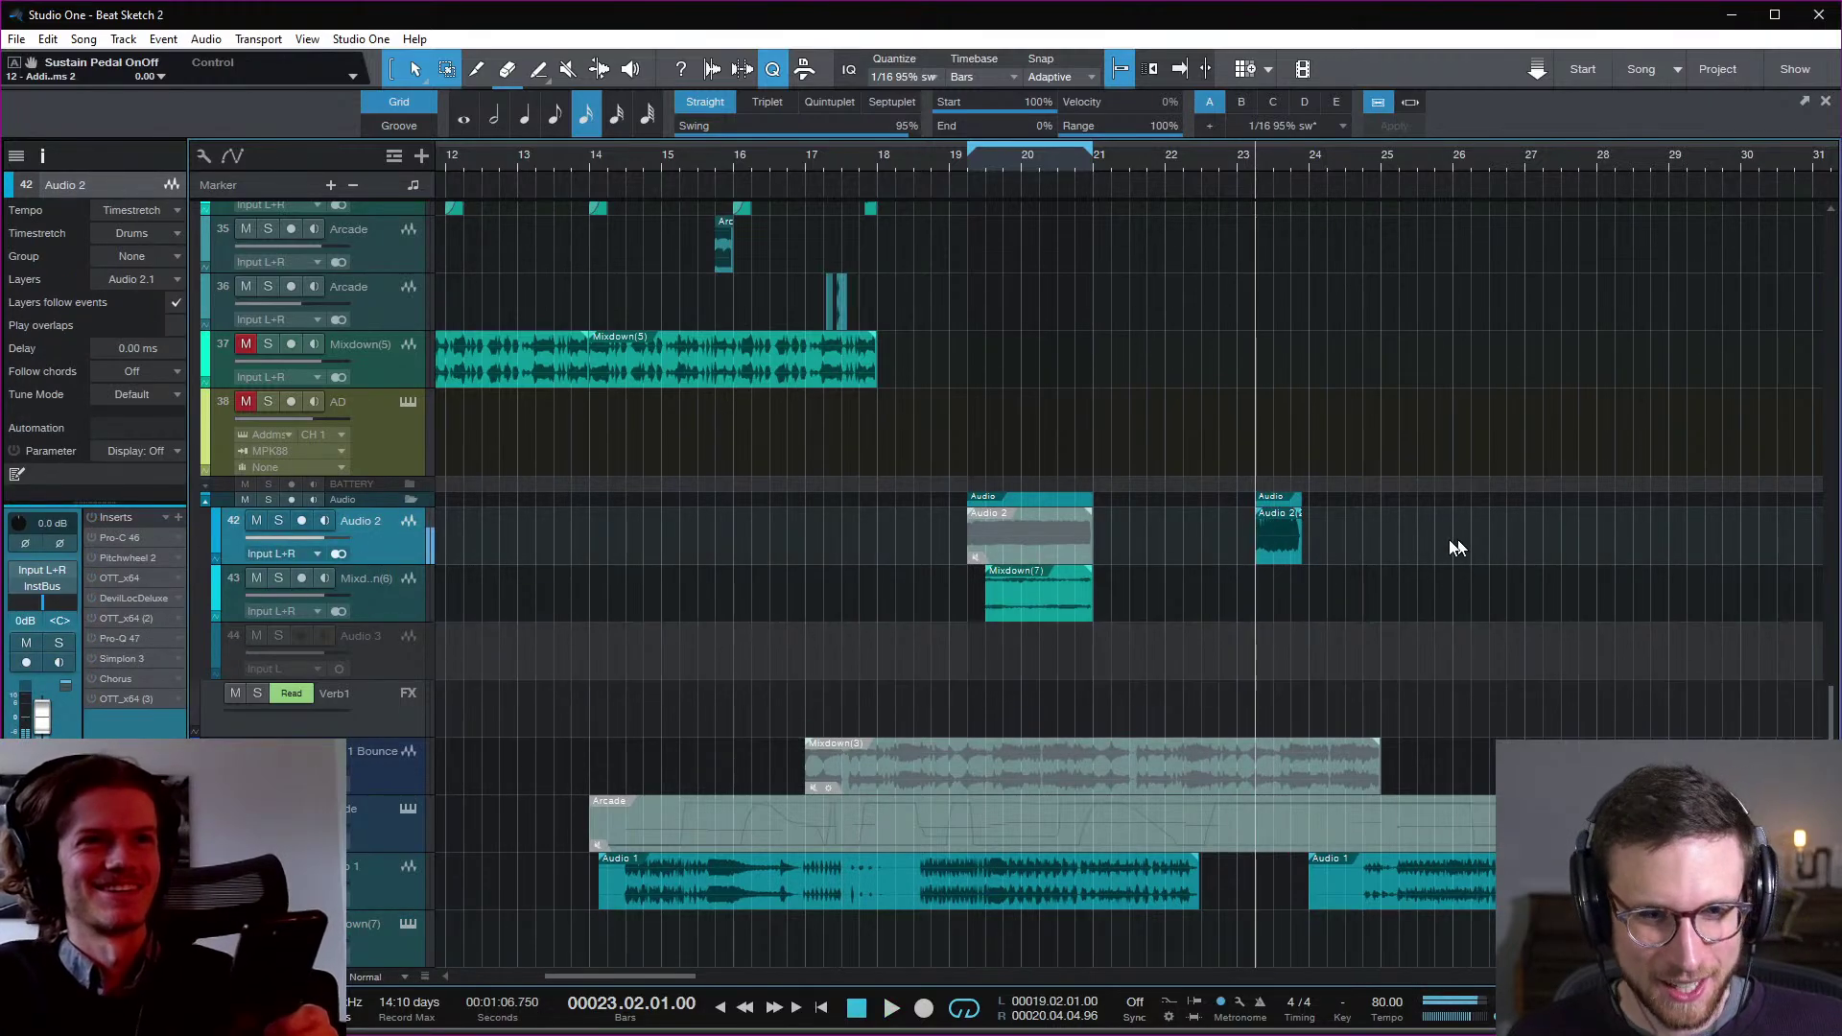
pyautogui.press('space')
# Step: Reactivate only the first OTT on Audio 2, set its Out Gain to -7.5 dB and audition the short event
pyautogui.doubleClick(118, 574)
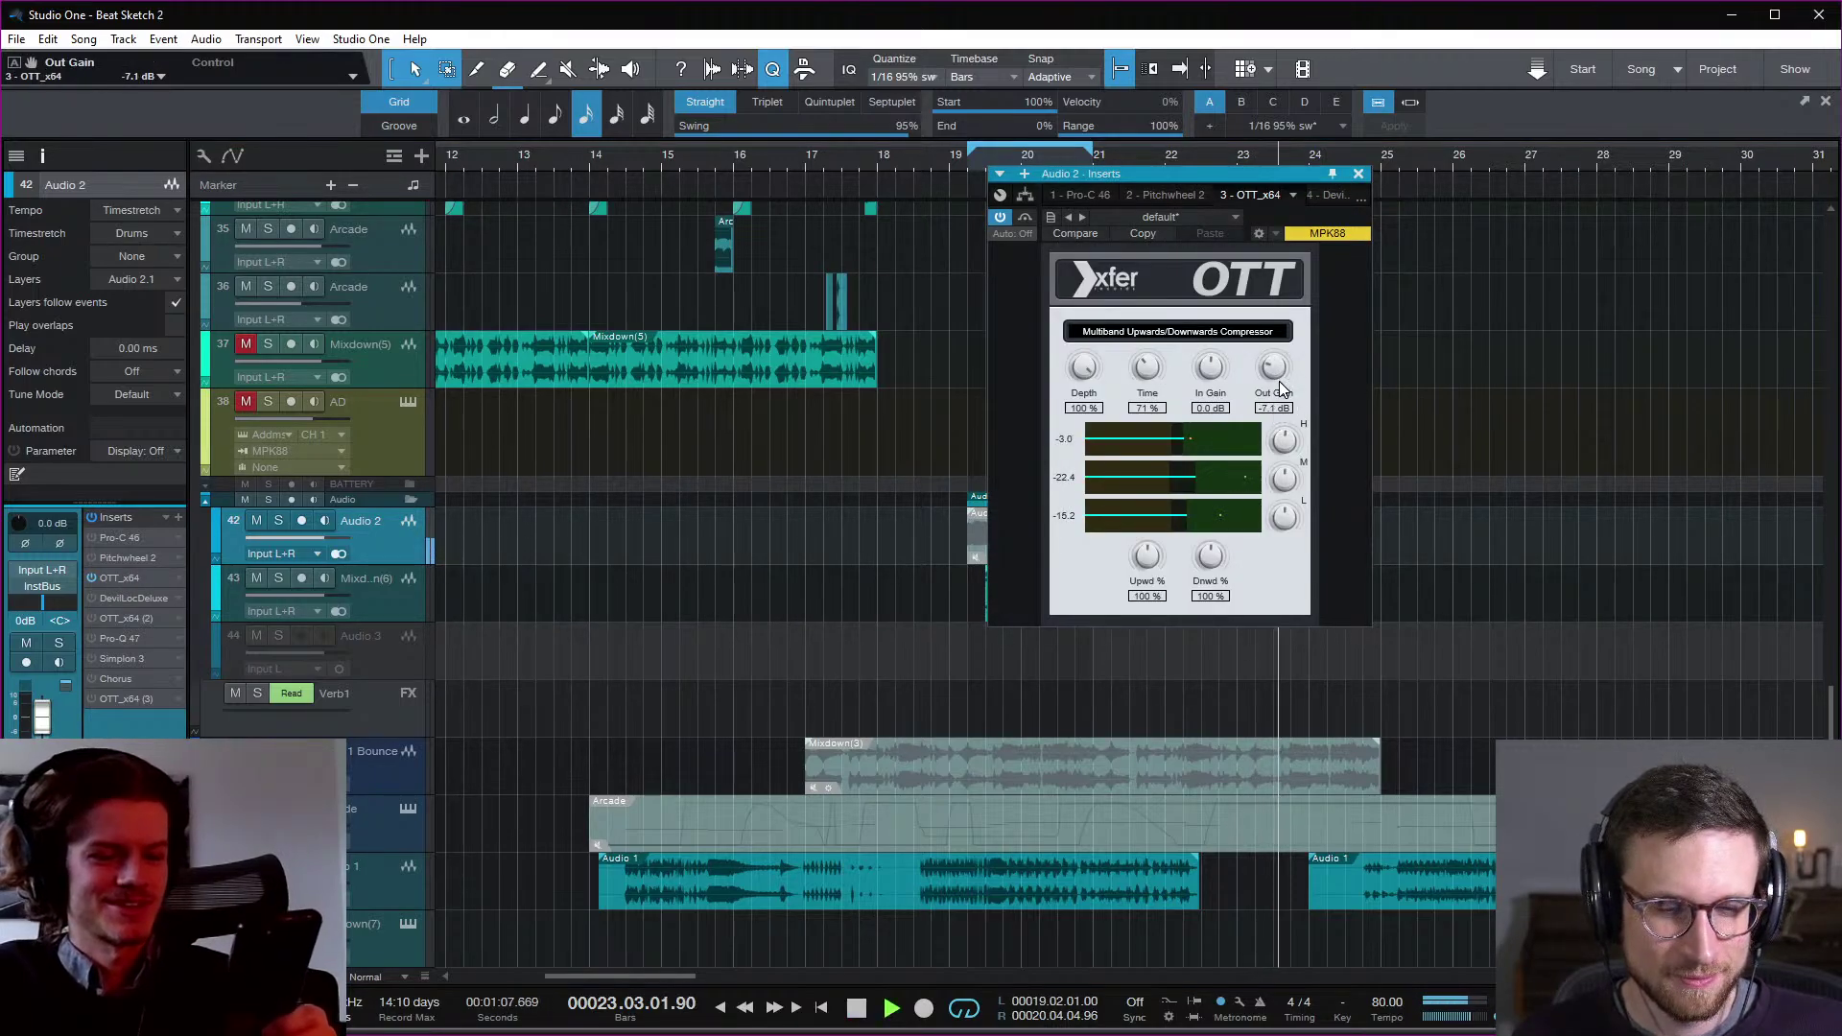
pyautogui.press('space')
pyautogui.press('space')
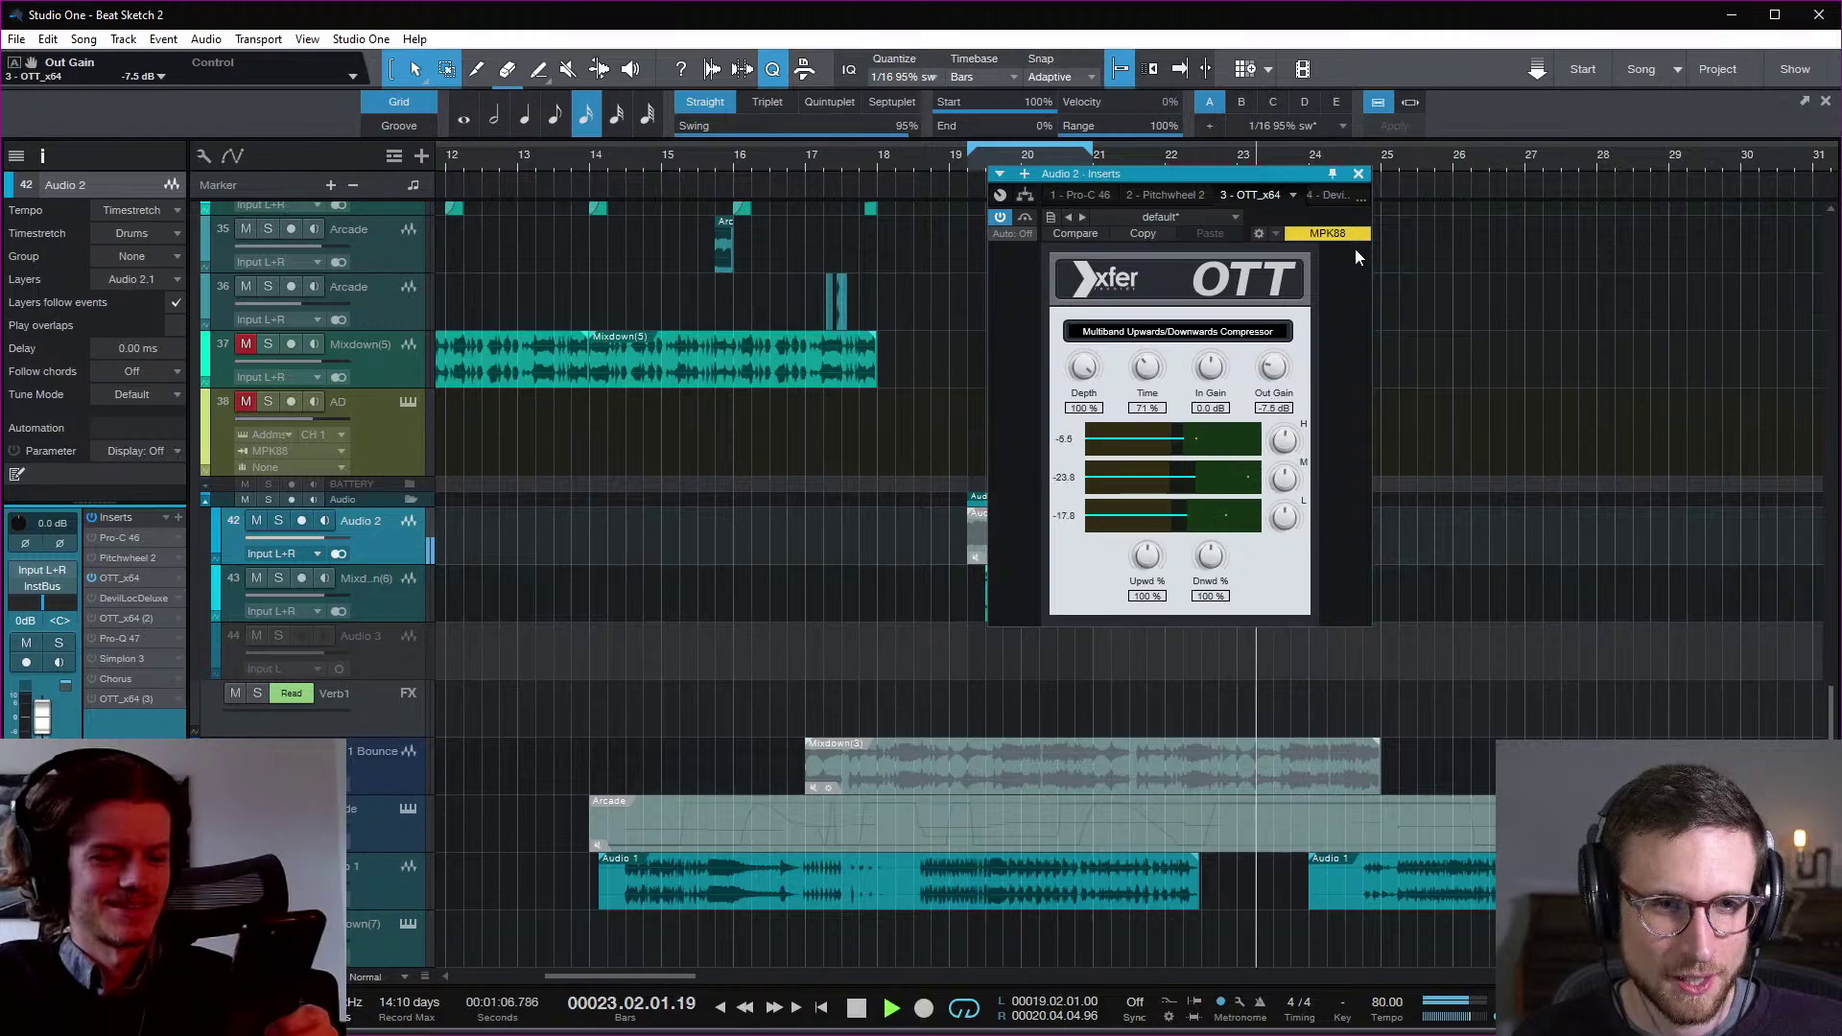
pyautogui.click(1359, 175)
pyautogui.press('space')
pyautogui.press('space')
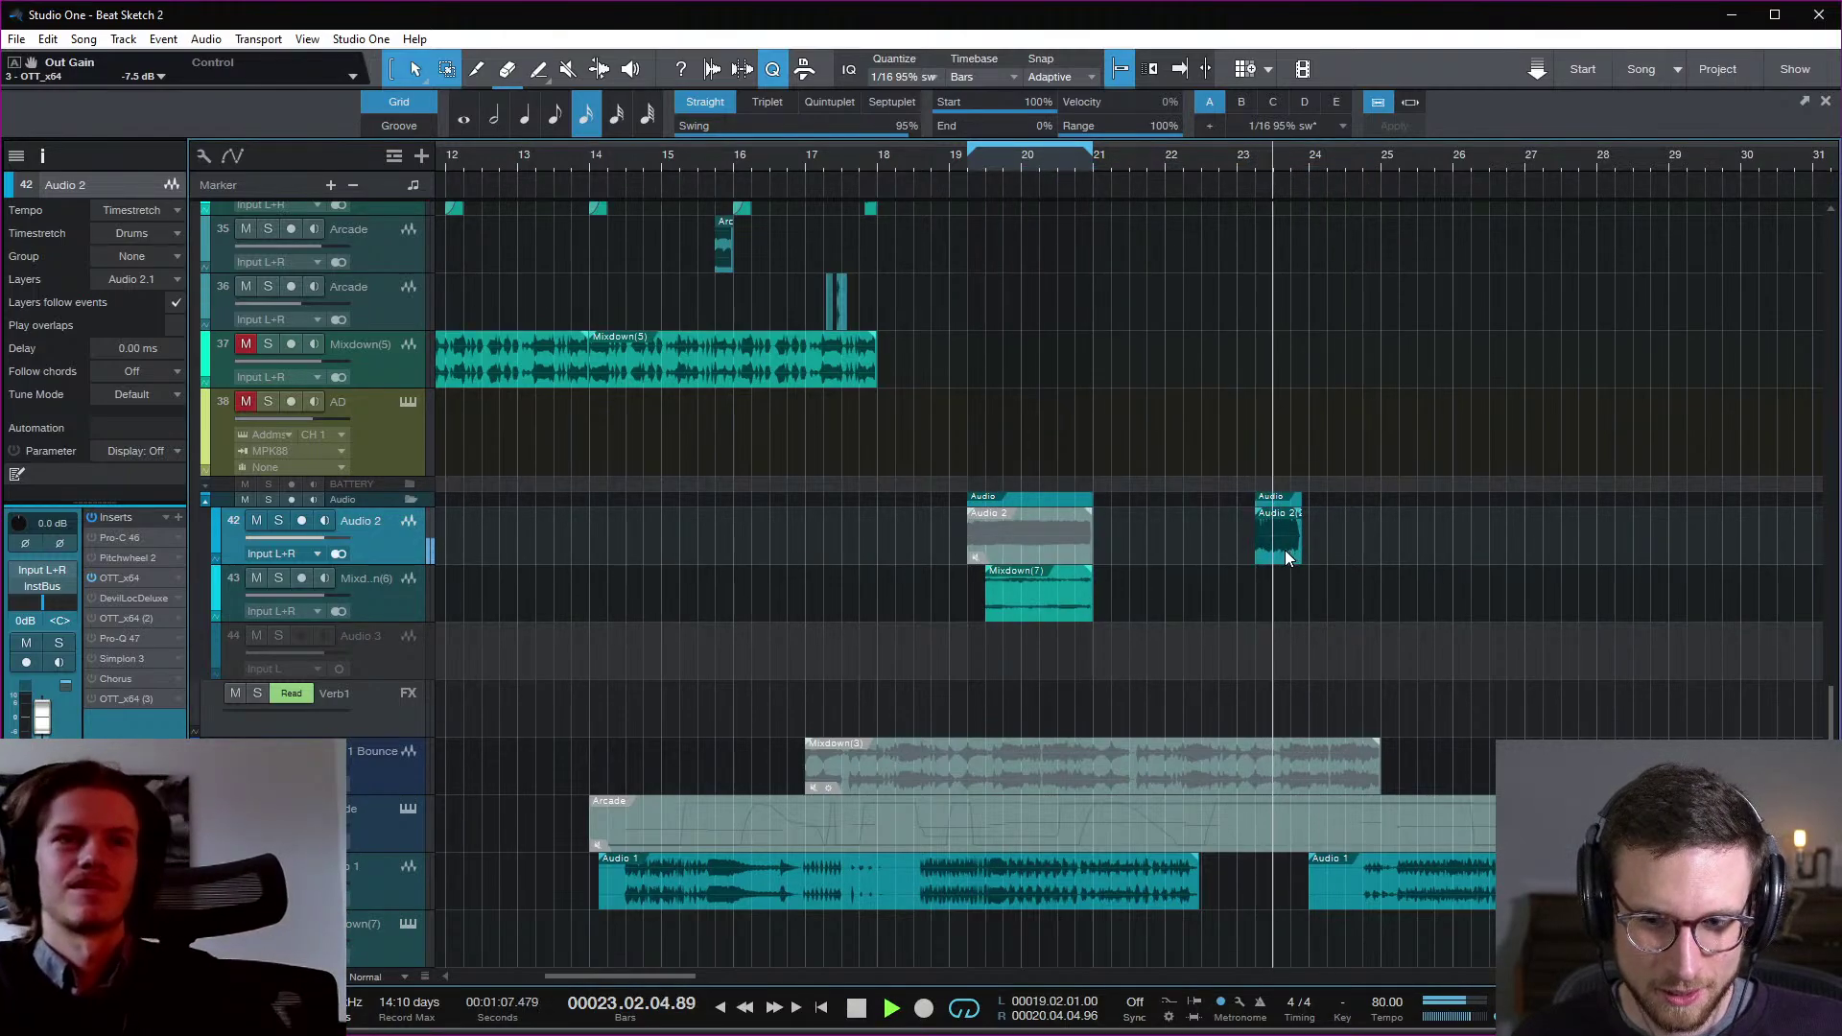
pyautogui.press('space')
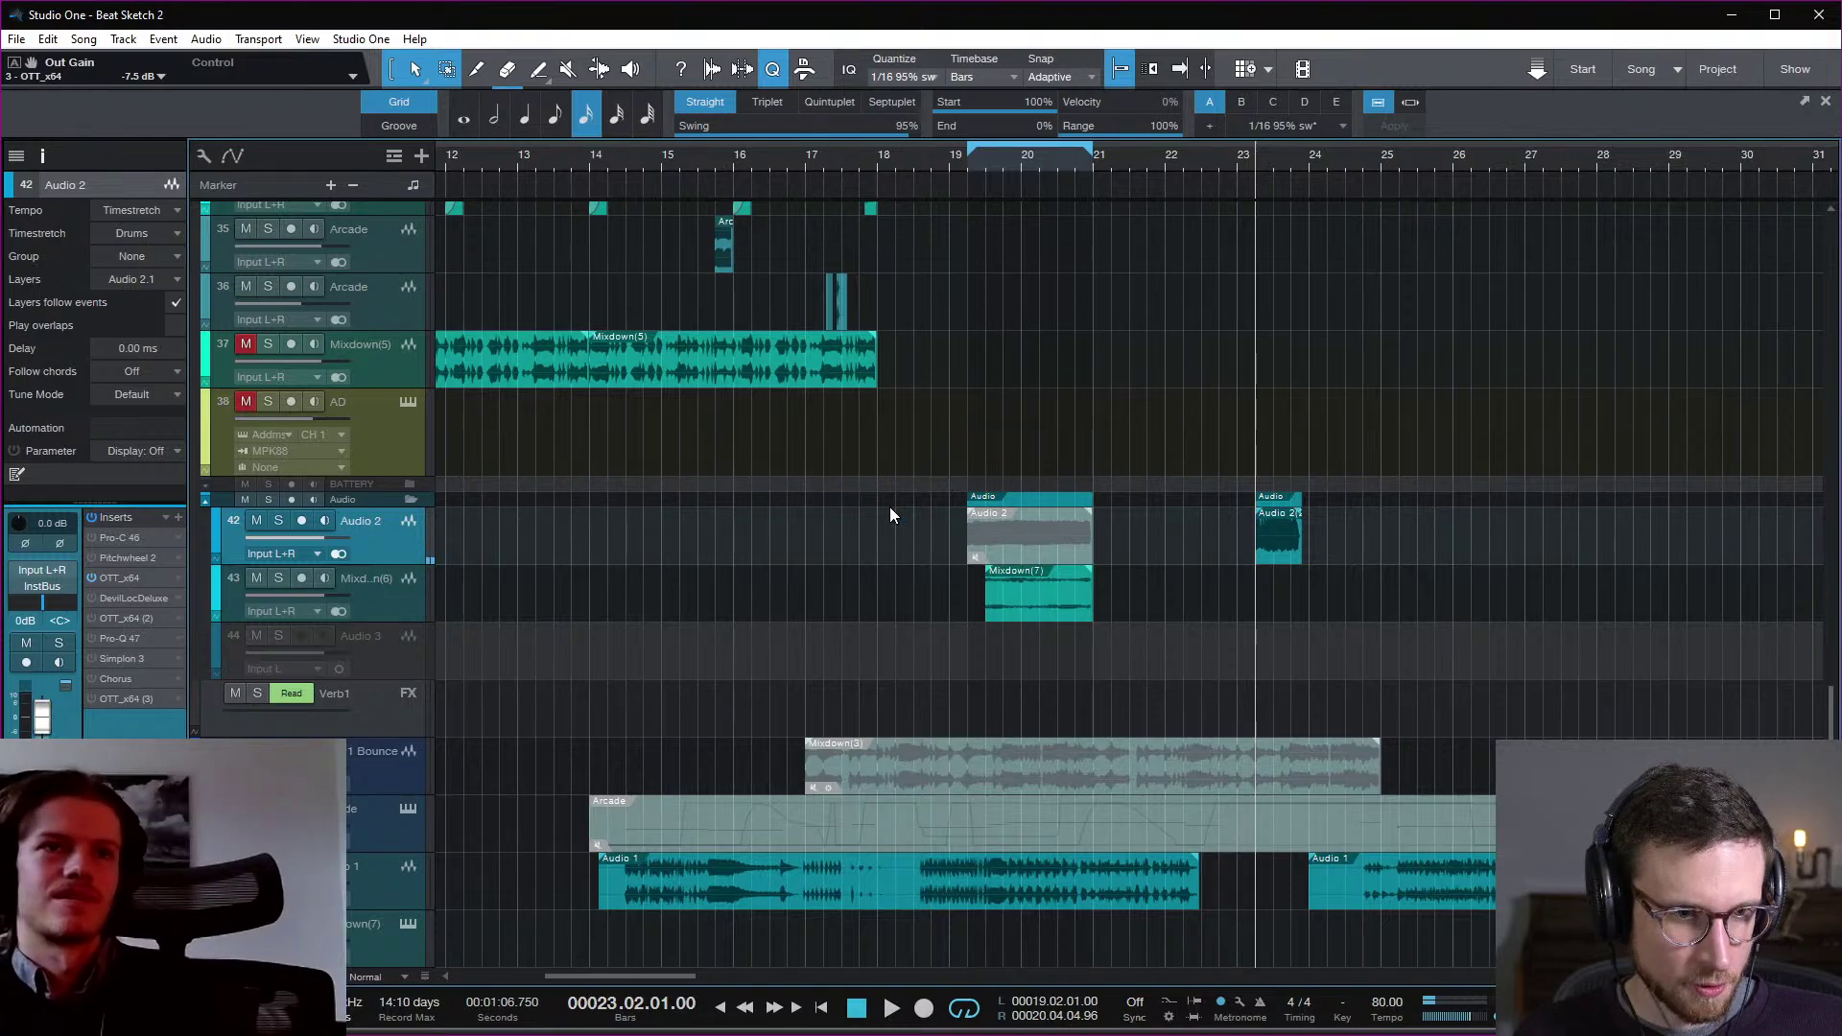
# Step: Play the arrangement's second half from bar 10 through its ending at bar 18
pyautogui.hotkey('shift', 'f')
pyautogui.click(597, 165)
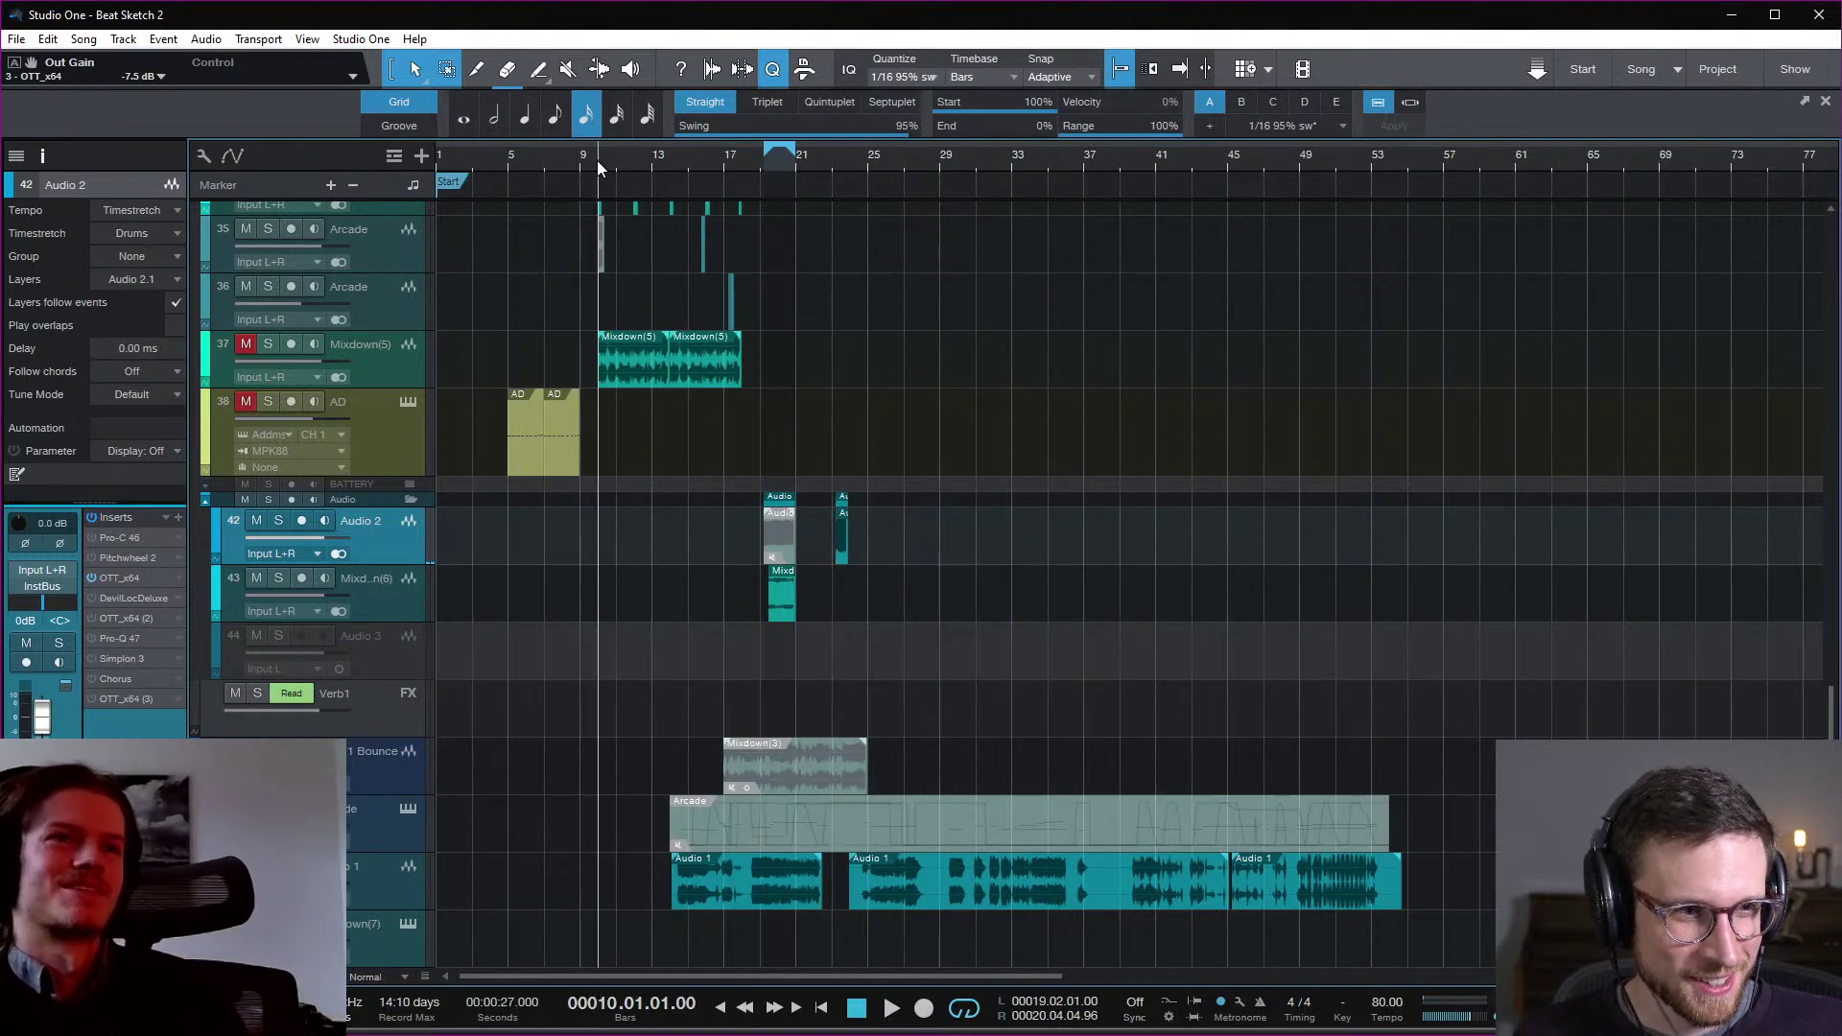
pyautogui.press('e')
pyautogui.press('e')
pyautogui.press('e')
pyautogui.press('e')
pyautogui.press('e')
pyautogui.press('w')
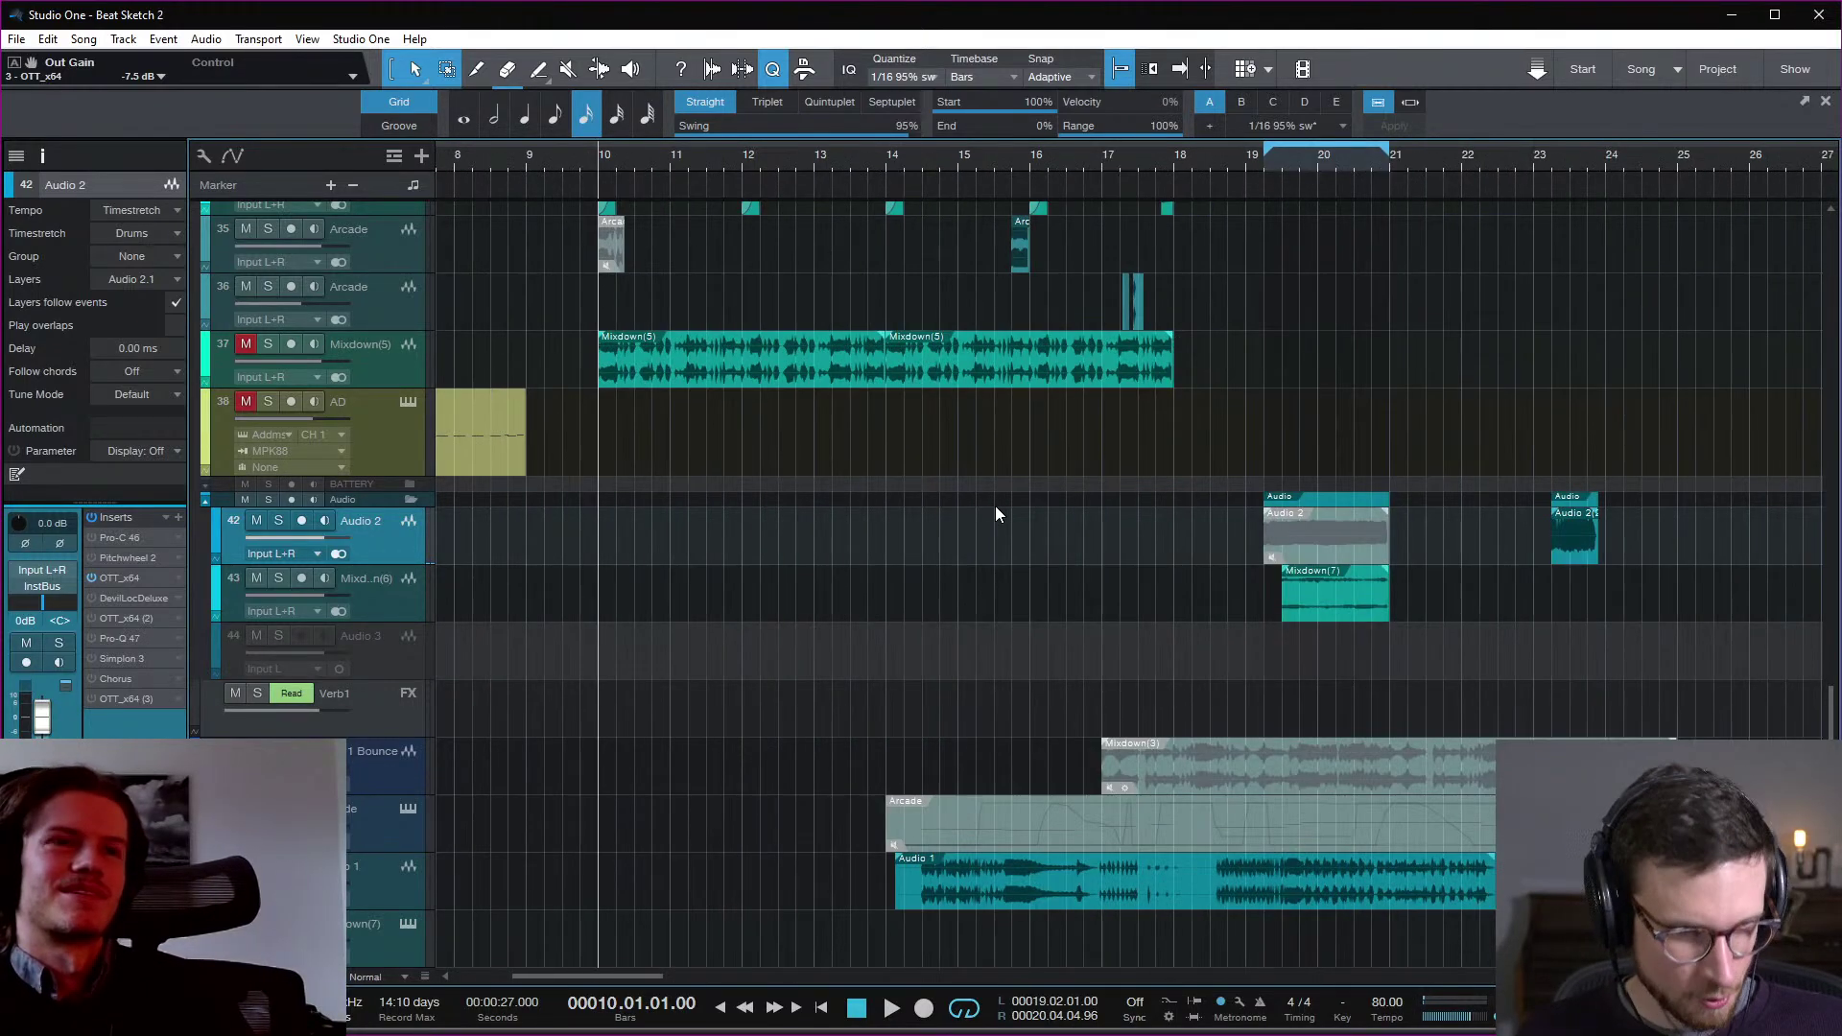
pyautogui.press('space')
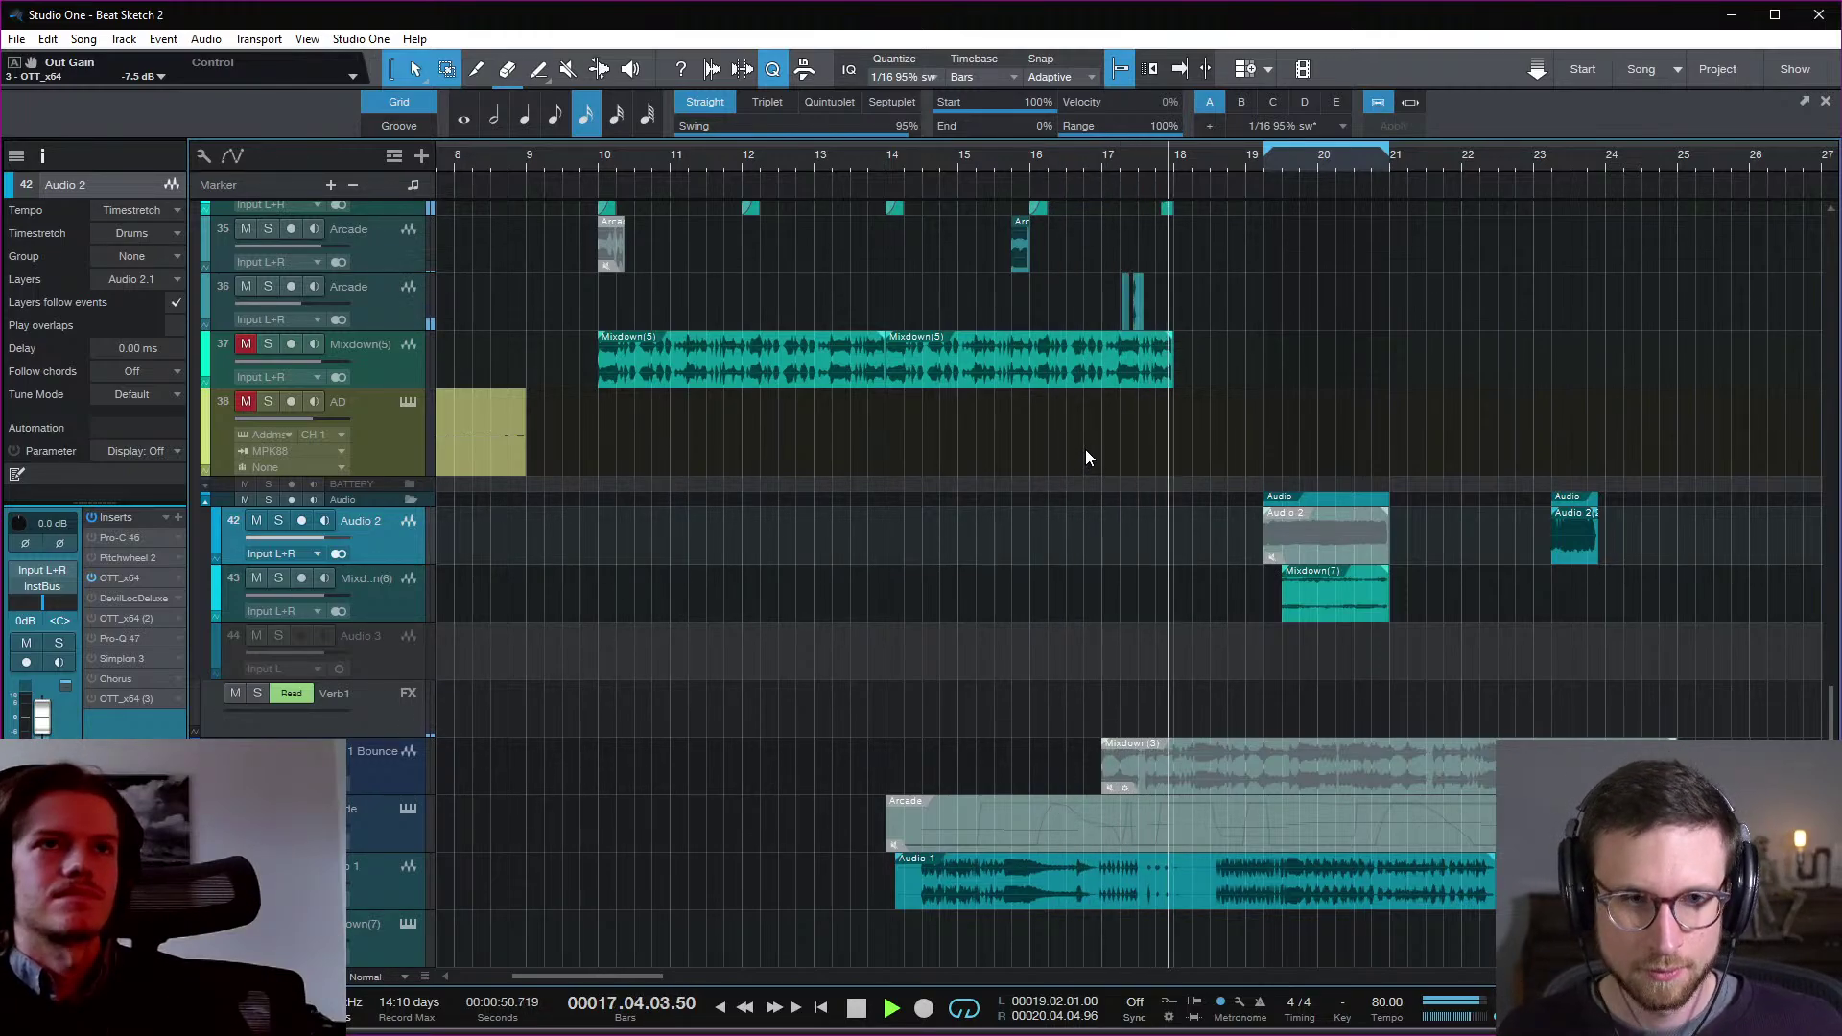
pyautogui.press('space')
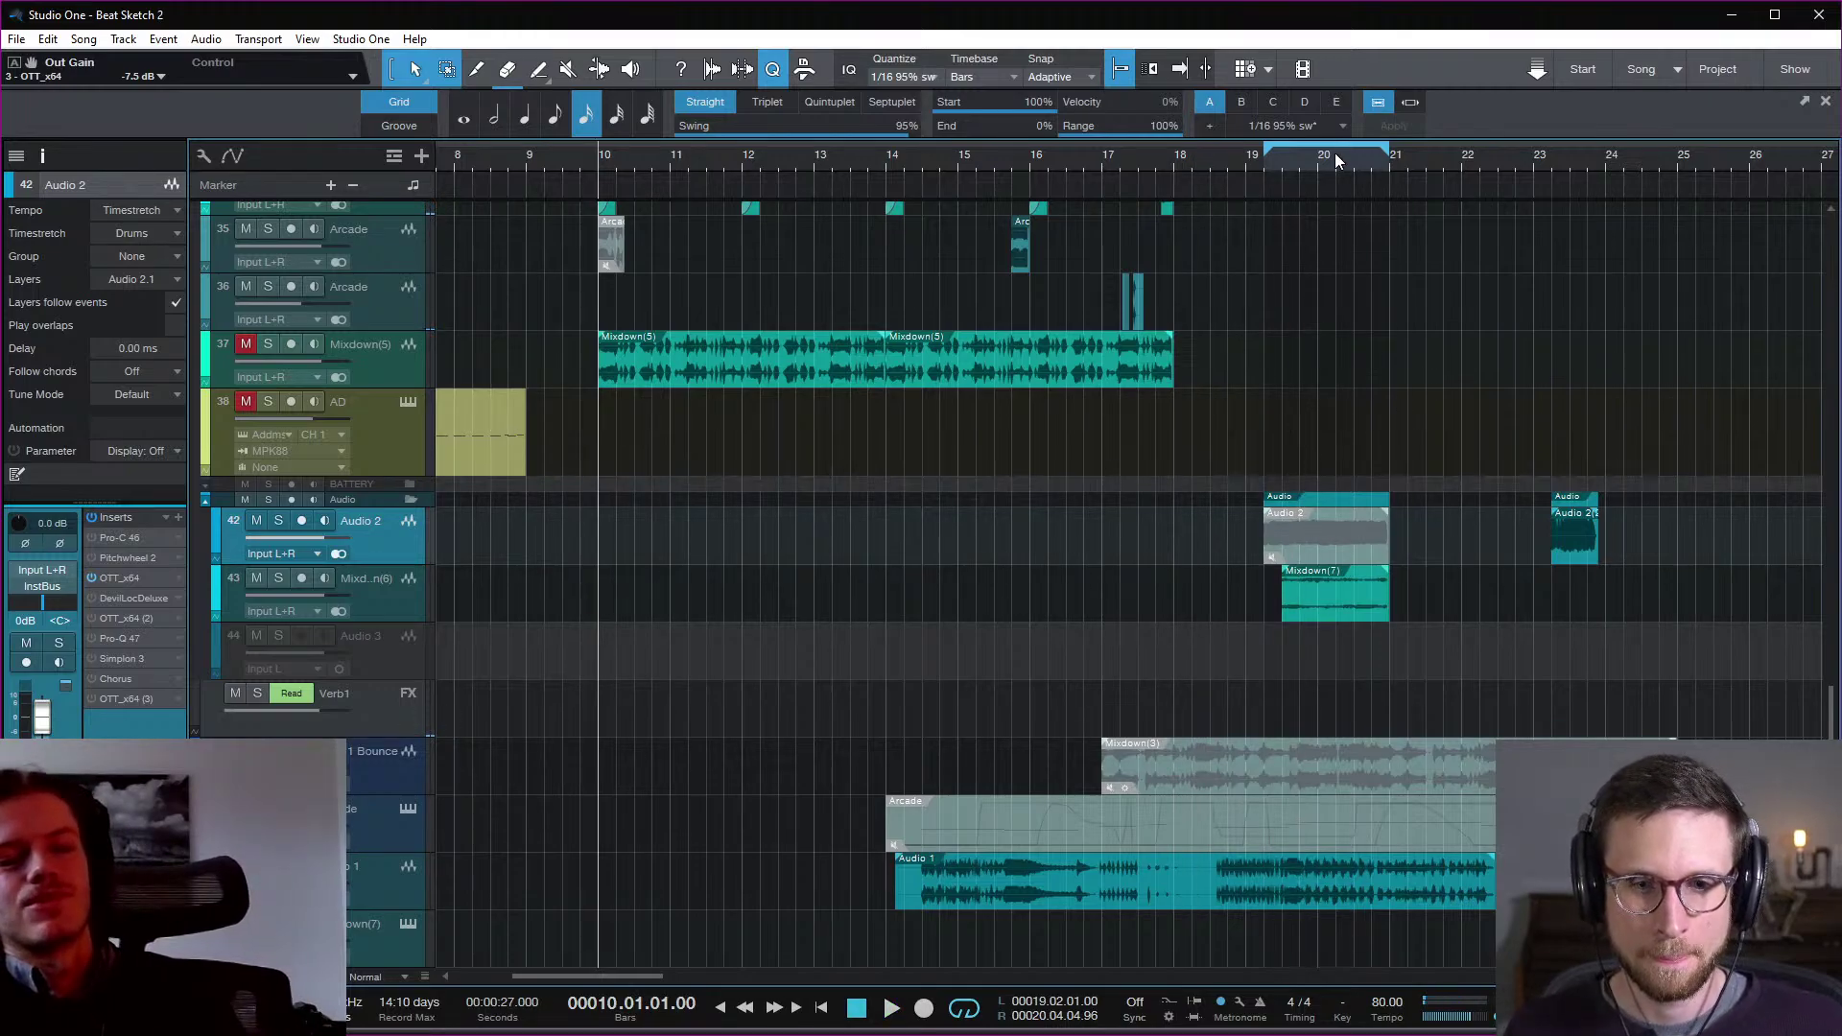
# Step: Delete both Audio 2 events and the bounced mixdown event between bars 19 and 24
pyautogui.click(1533, 164)
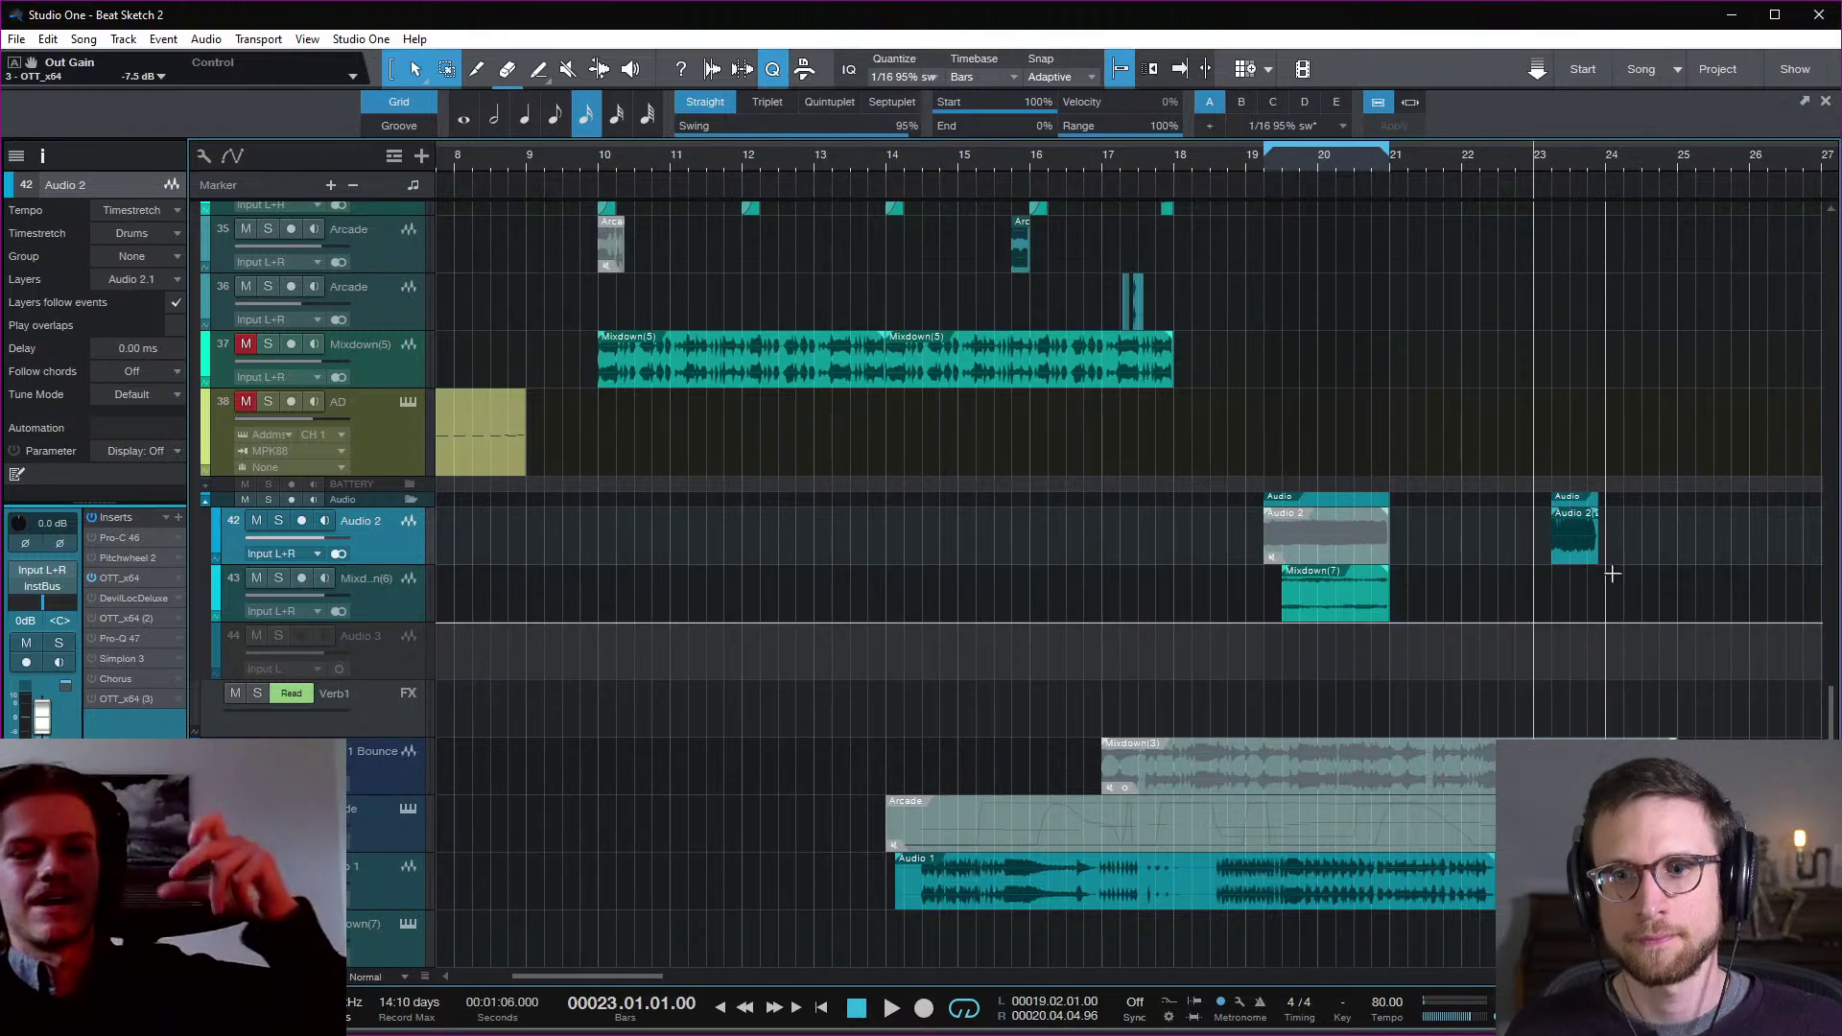
pyautogui.moveTo(1251, 544); pyautogui.dragTo(1608, 592)
pyautogui.press('Delete')
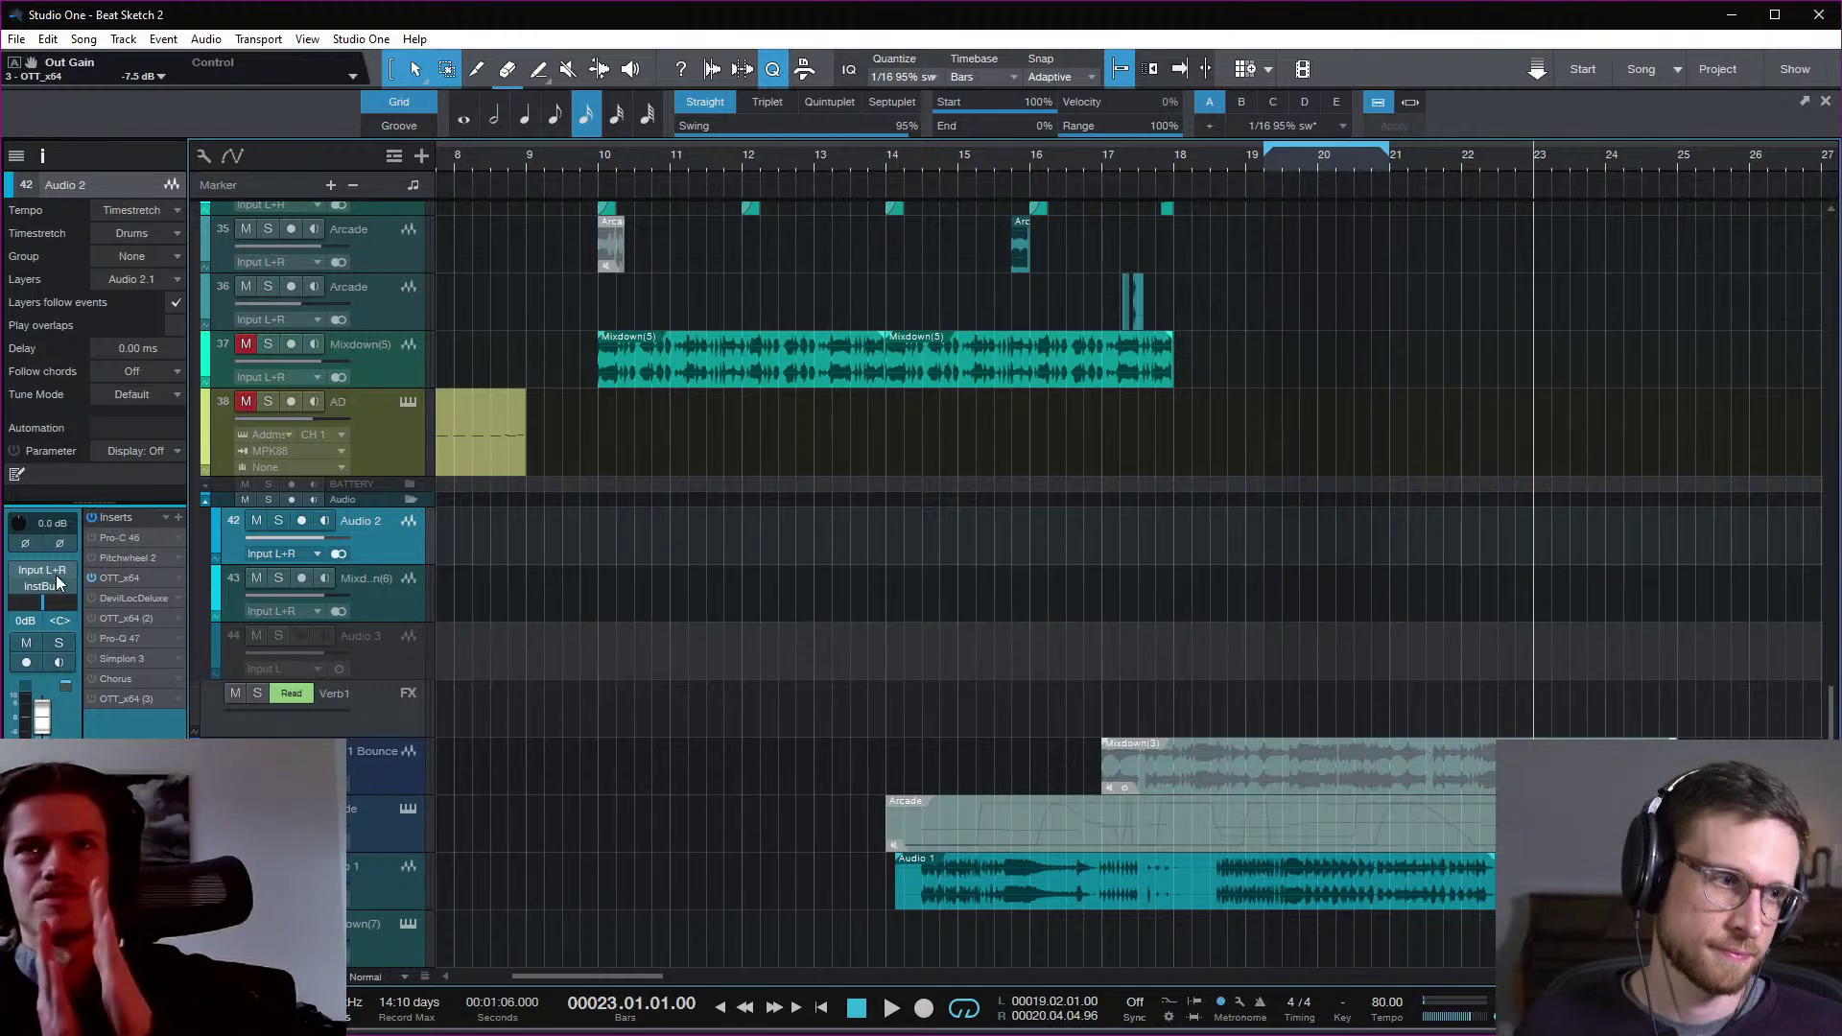
# Step: Remove all insert effects from the Audio 2 track
pyautogui.moveTo(134, 535)
pyautogui.mouseDown()
pyautogui.moveTo(365, 561)
pyautogui.moveTo(385, 597)
pyautogui.moveTo(378, 530)
pyautogui.moveTo(131, 550)
pyautogui.mouseUp()
pyautogui.click(167, 518)
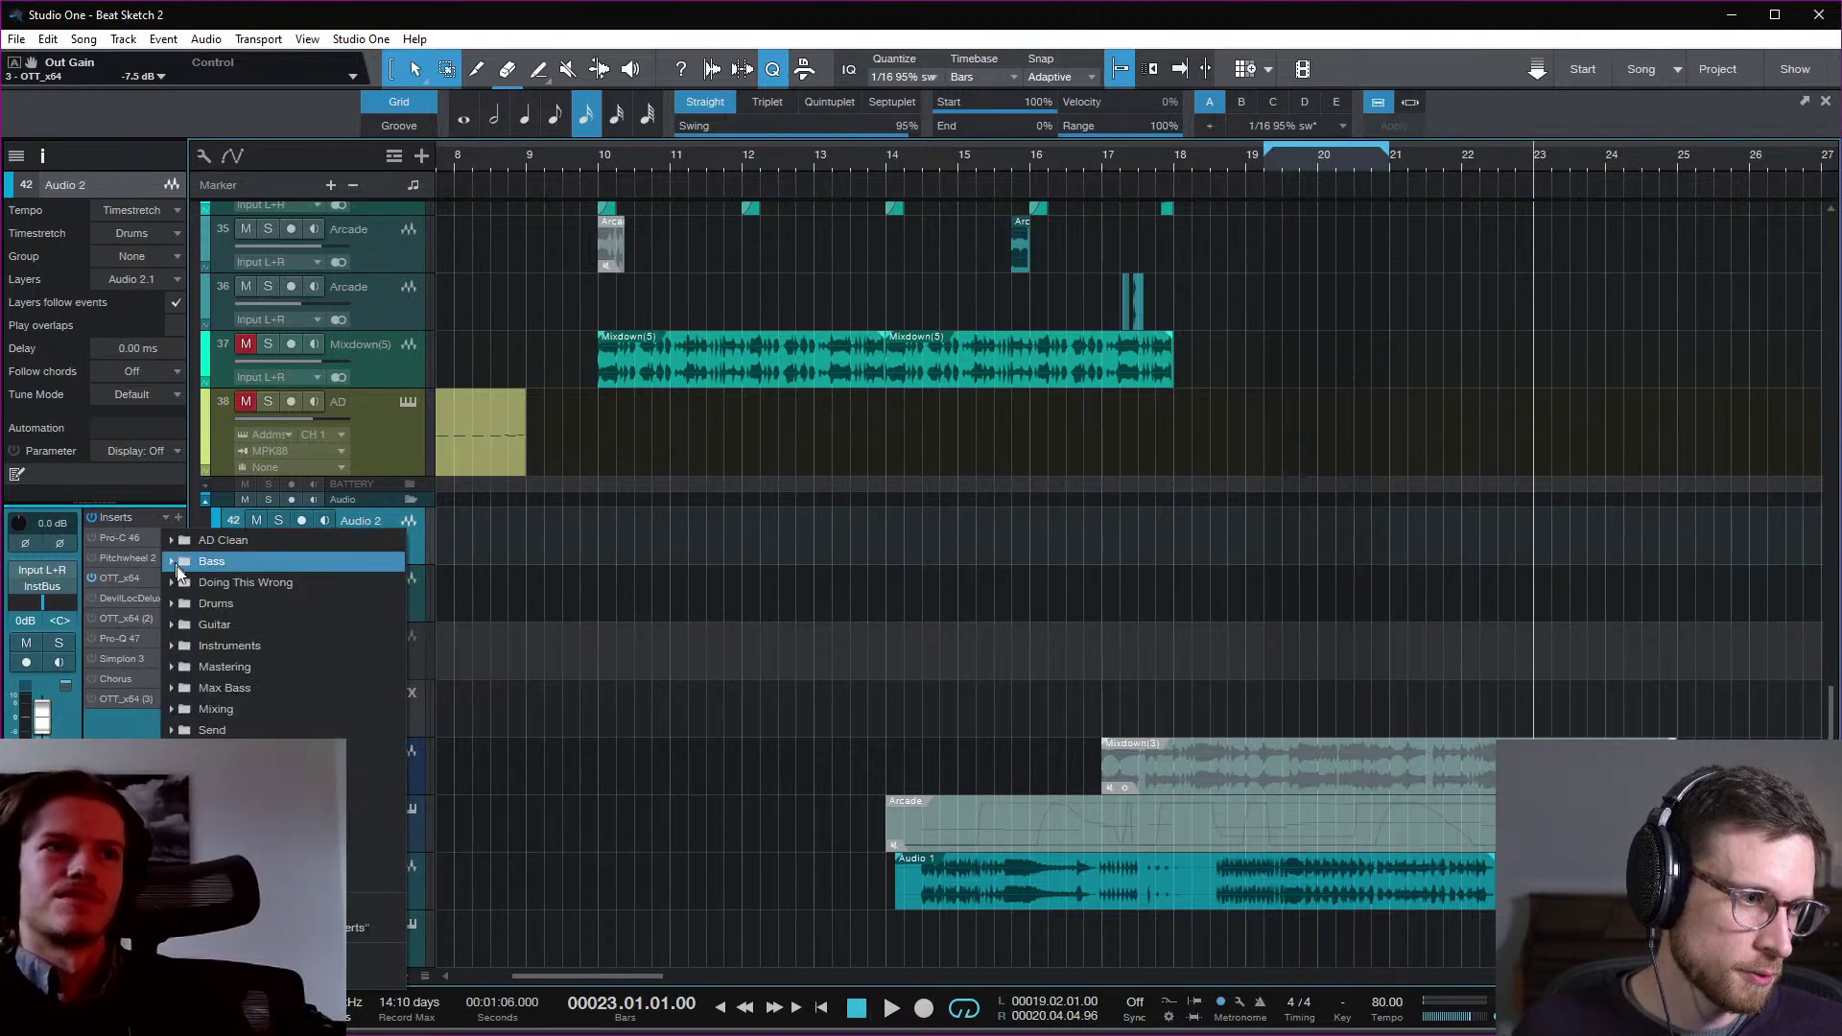
pyautogui.click(245, 563)
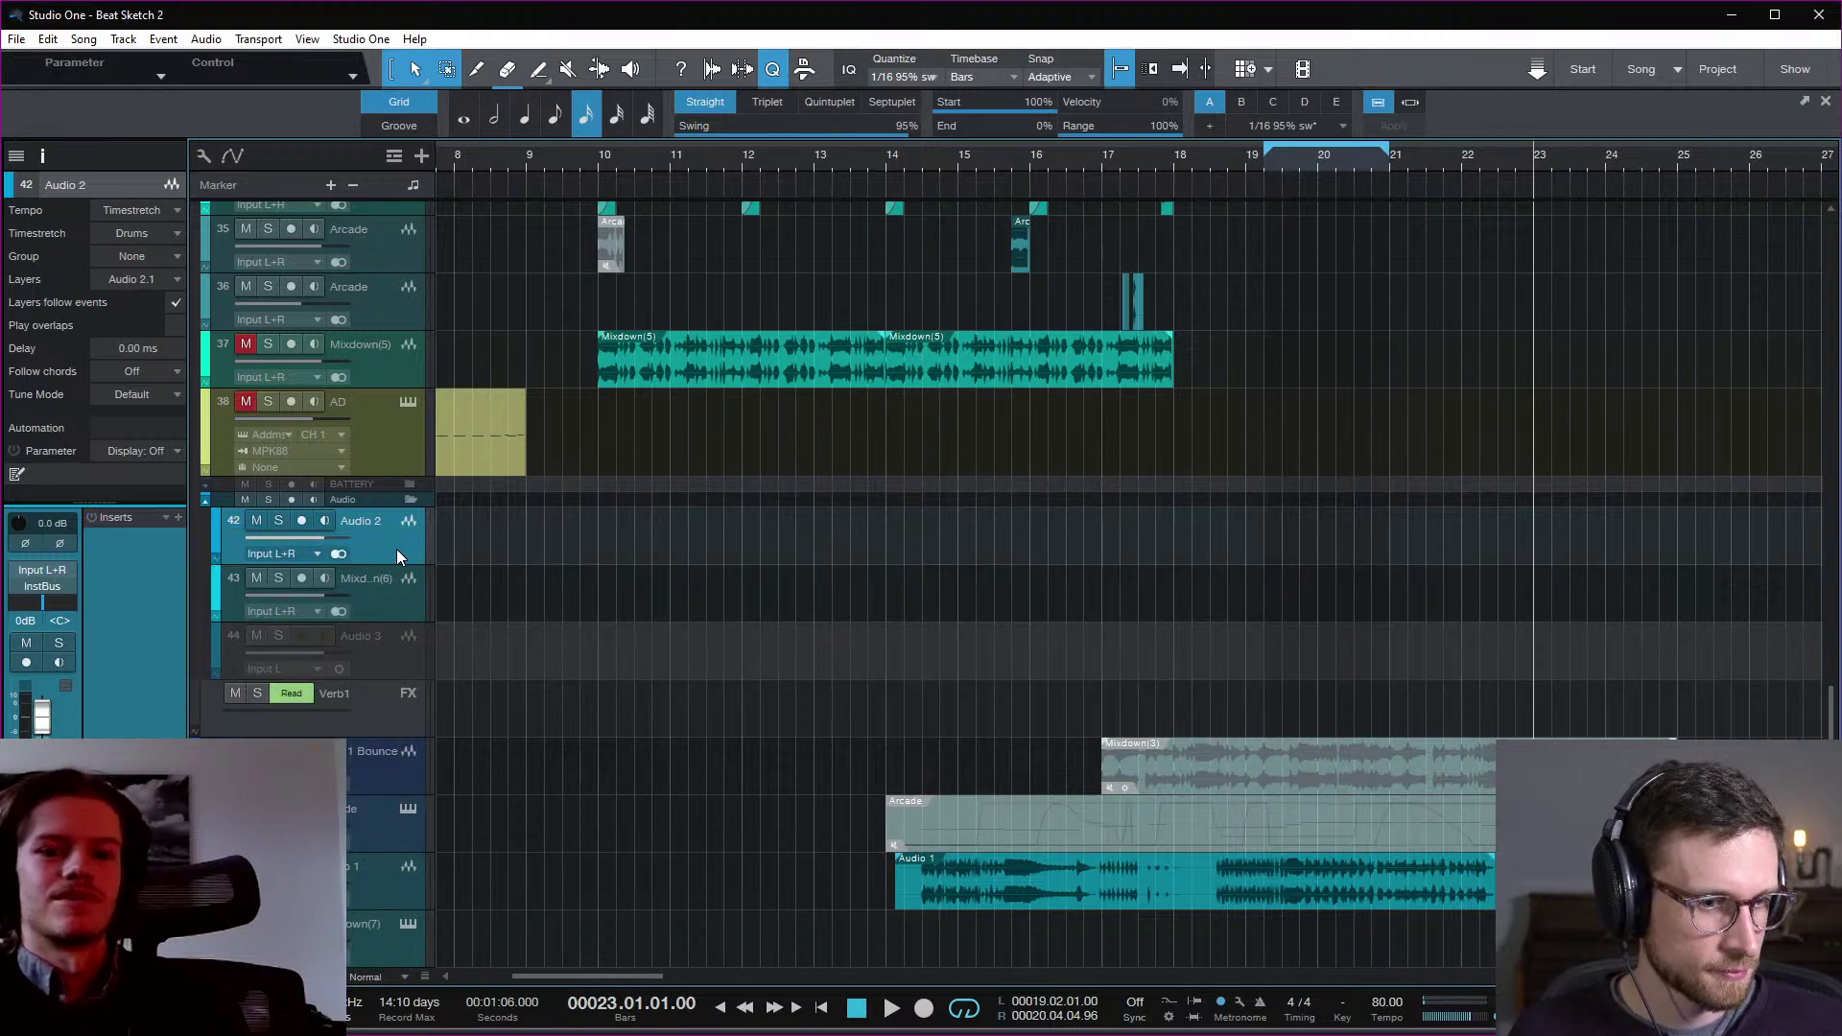
# Step: Arm Audio 2 for recording and switch its input from stereo to mono Input L
pyautogui.click(301, 520)
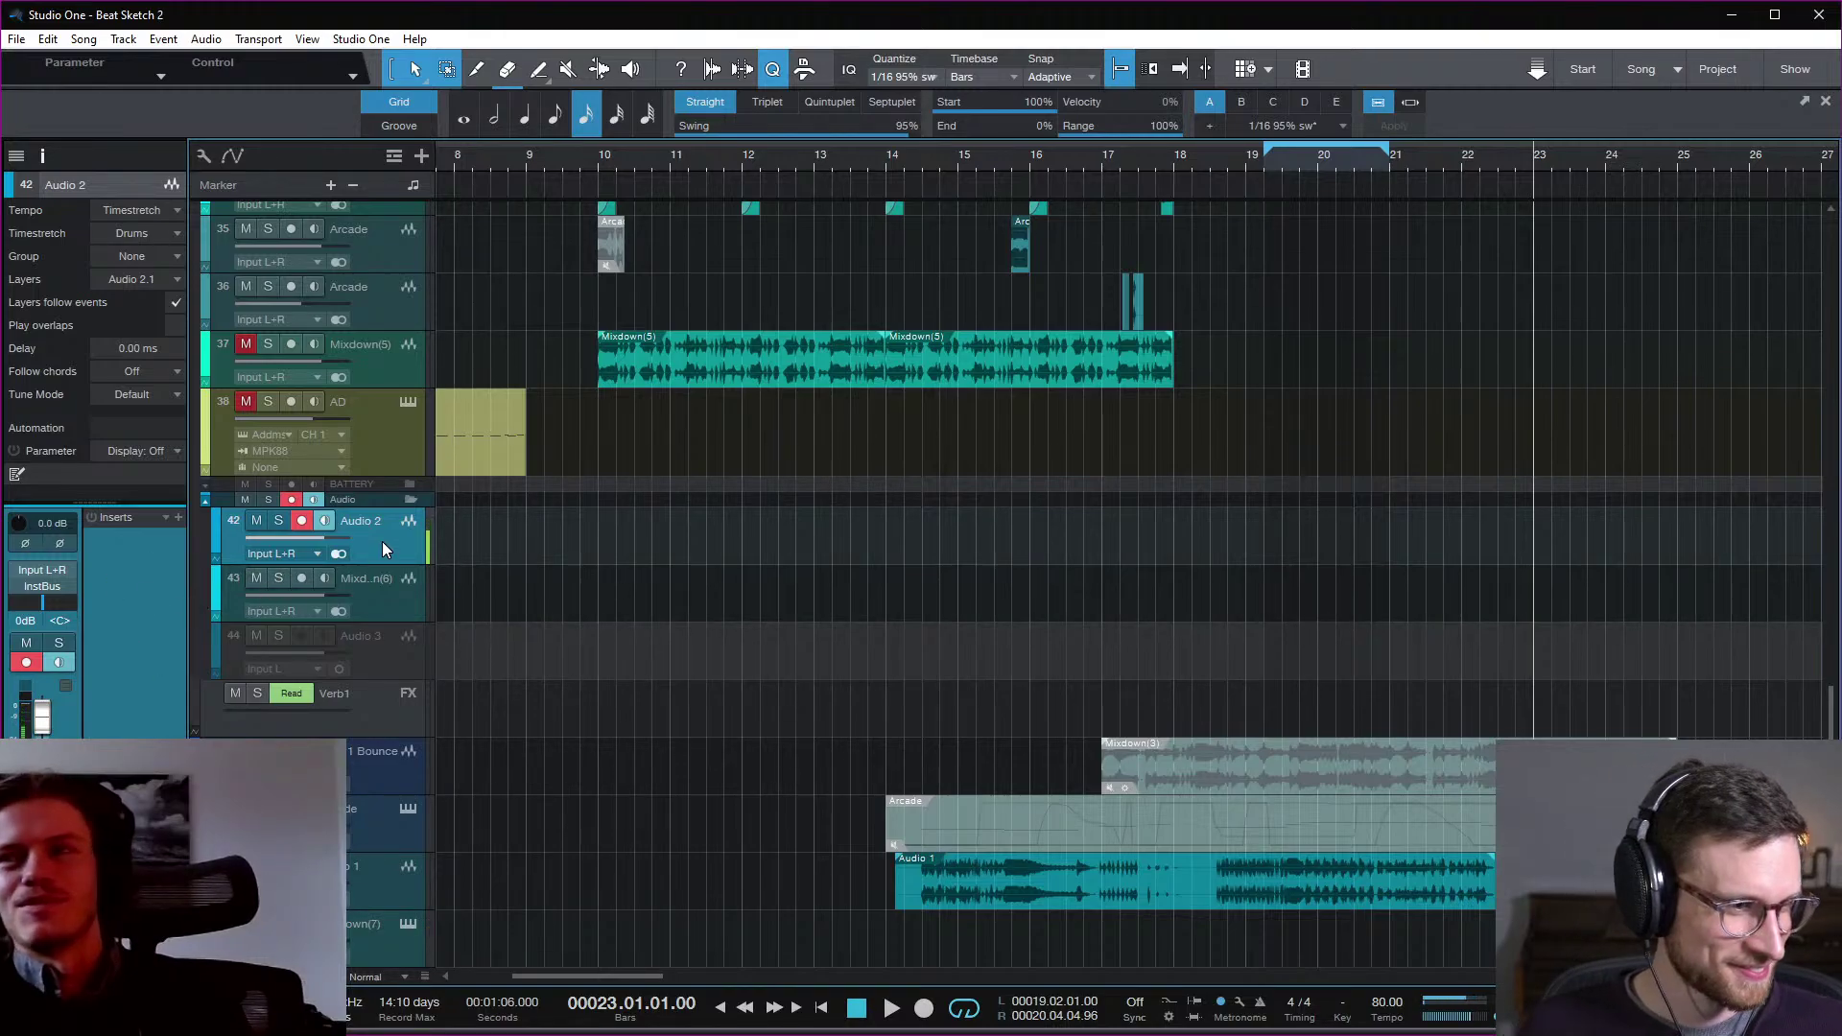
pyautogui.click(339, 553)
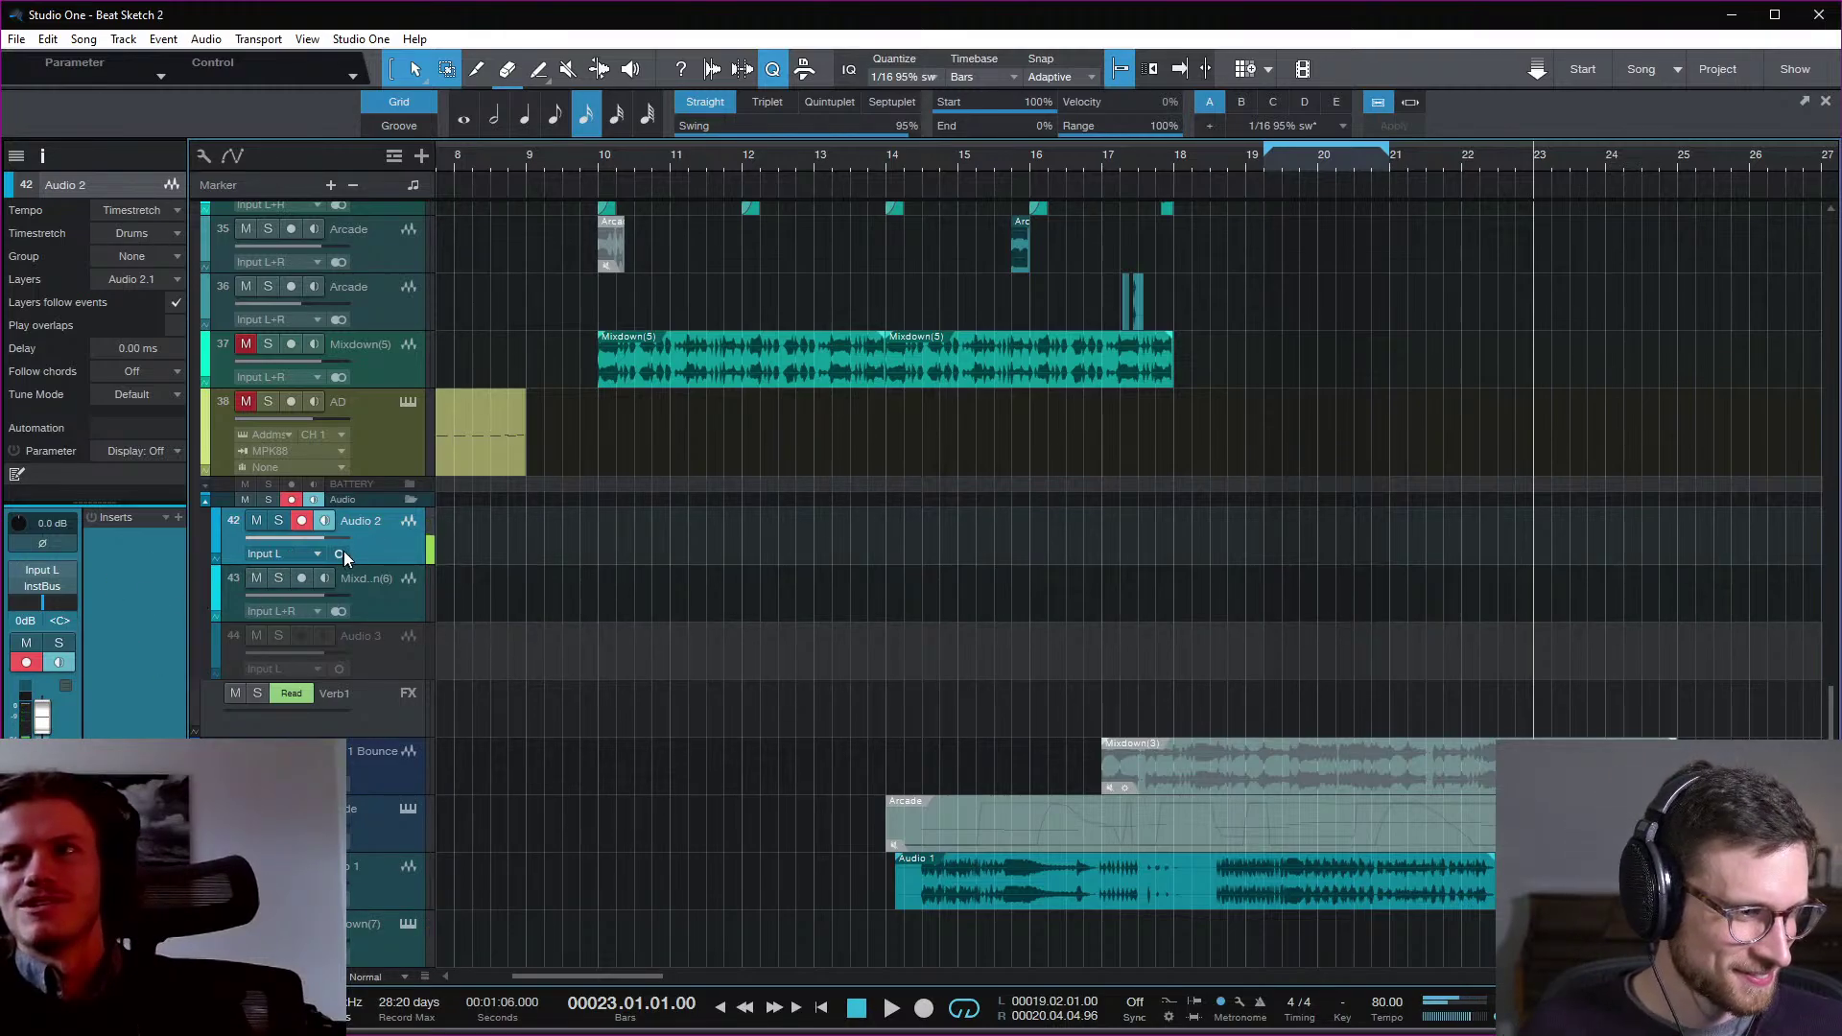
pyautogui.click(1392, 173)
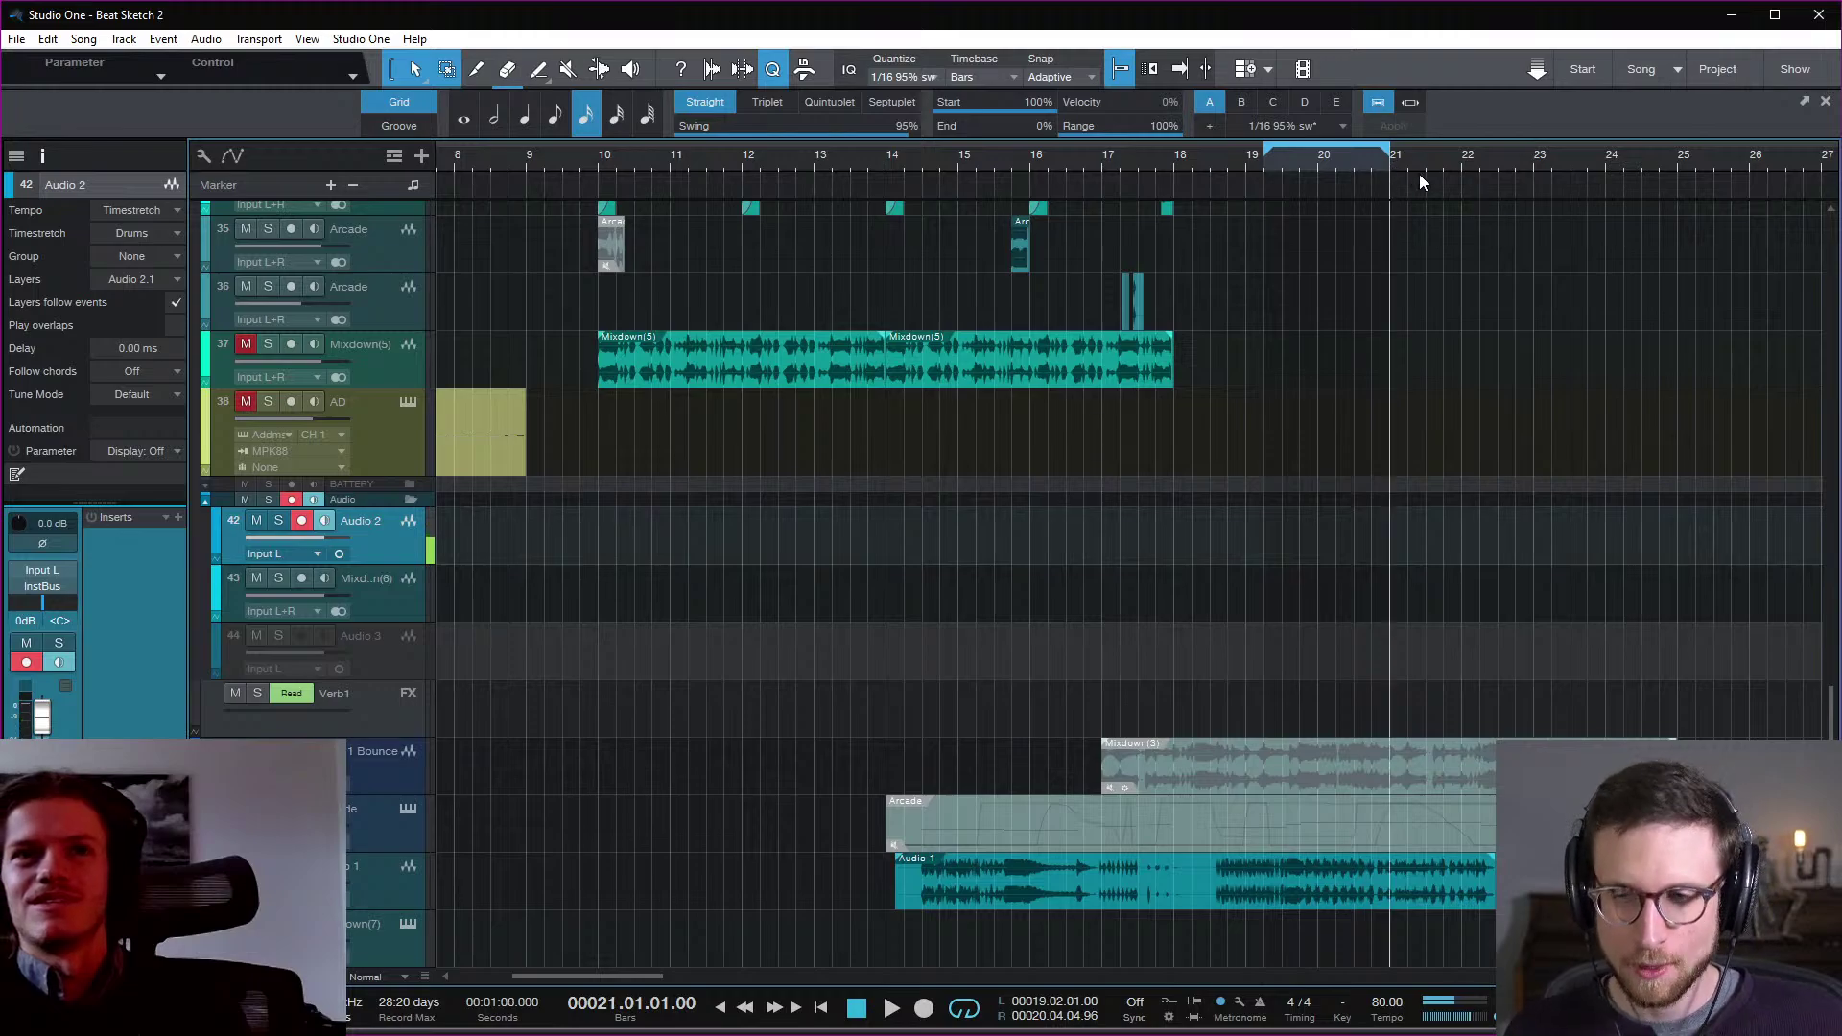
# Step: Disarm Audio 2 and play the arrangement from bar 10 past its ending at bar 18
pyautogui.click(596, 161)
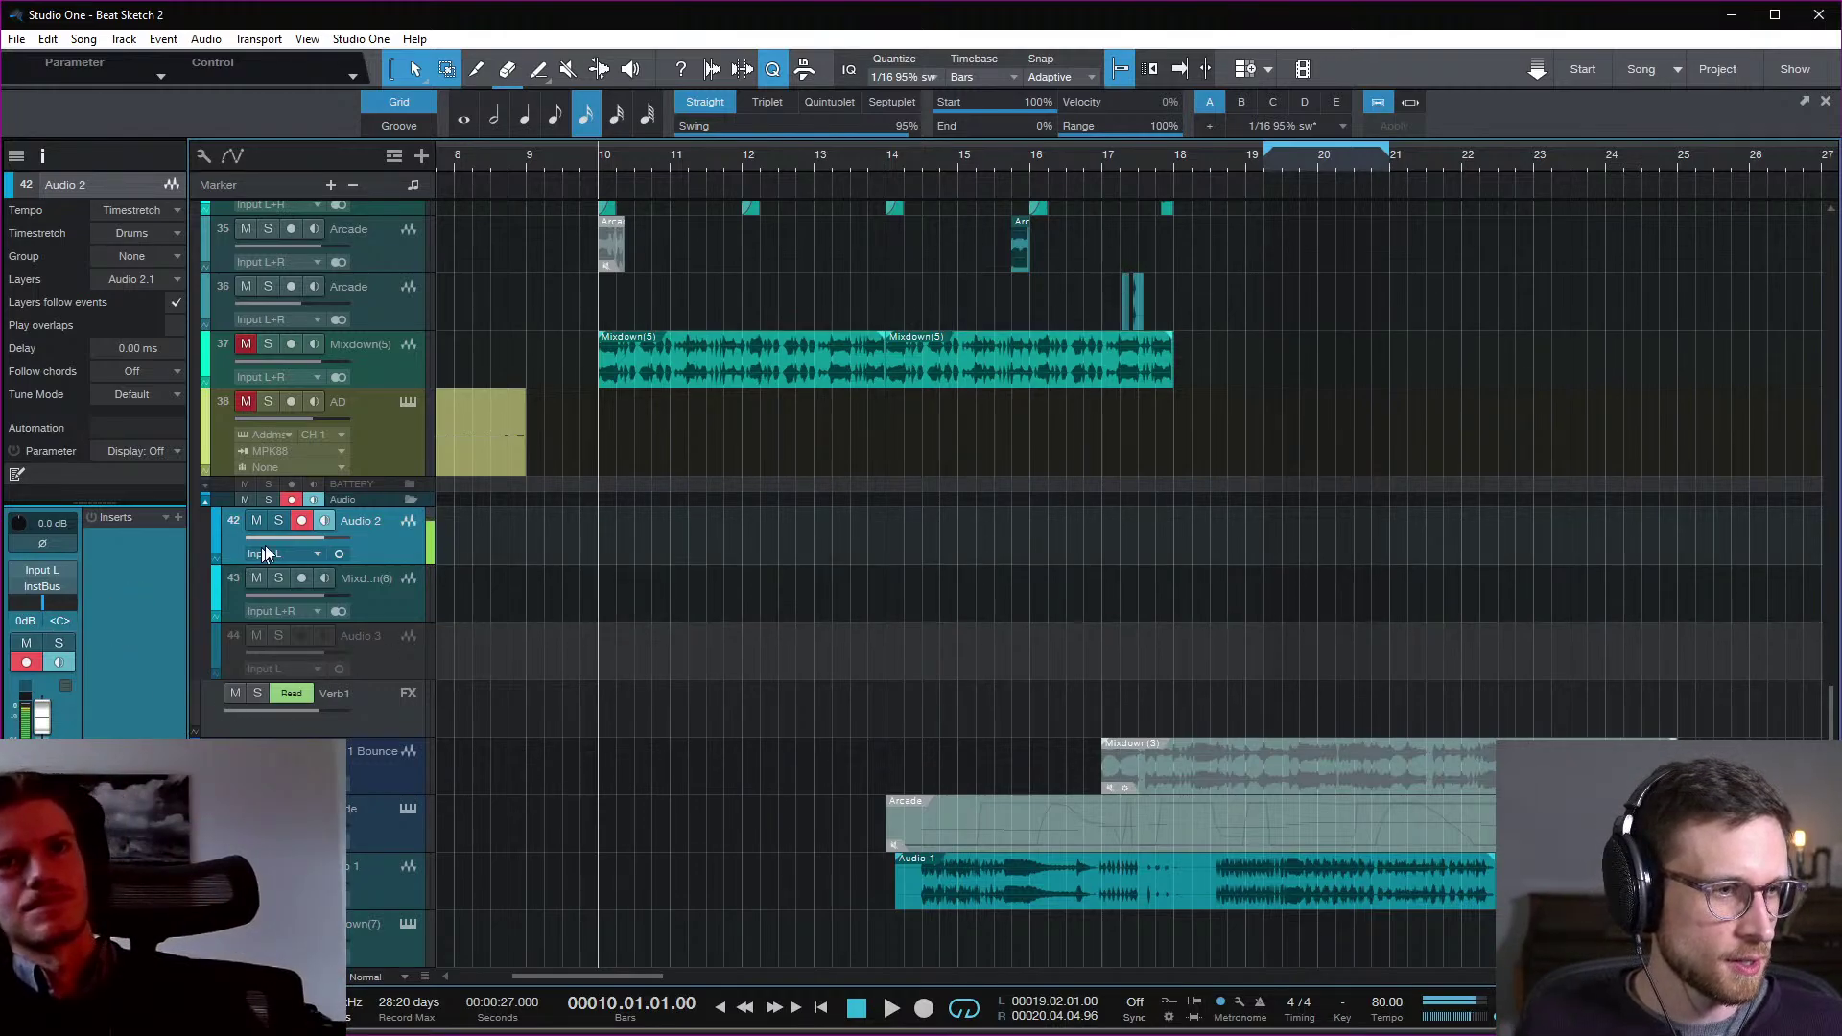
pyautogui.click(301, 521)
pyautogui.press('space')
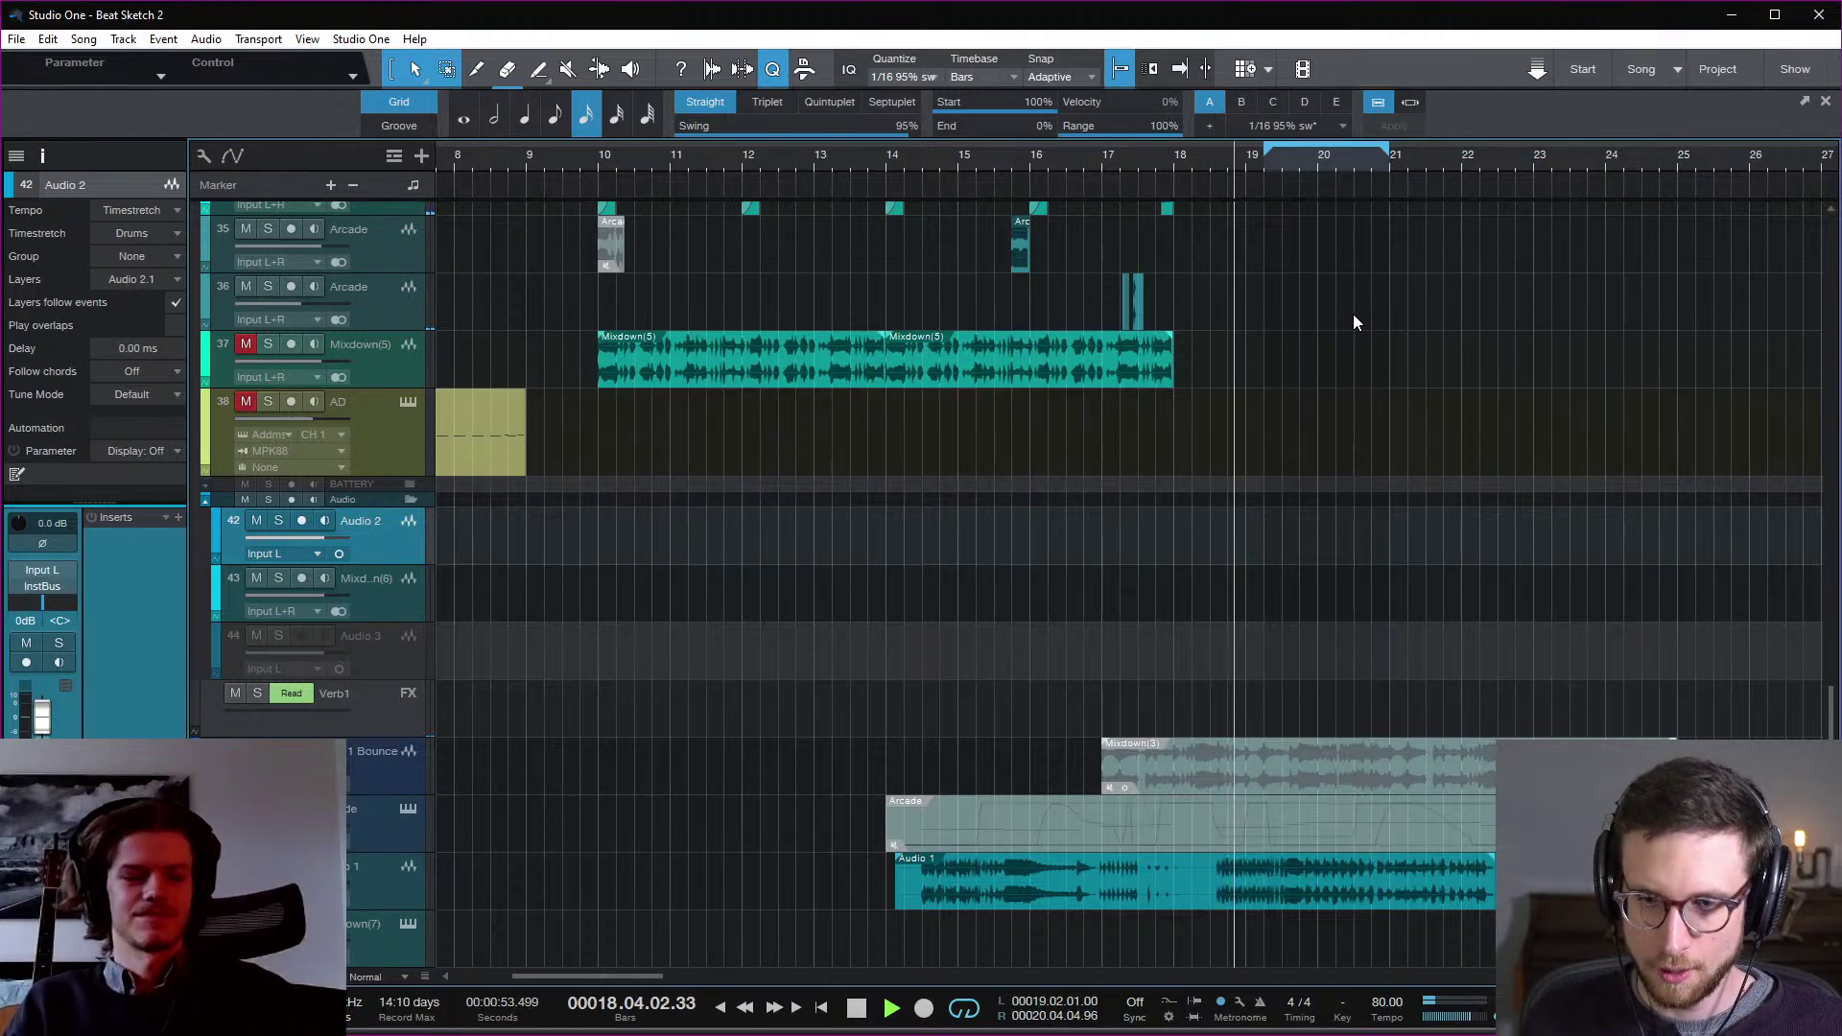
pyautogui.press('space')
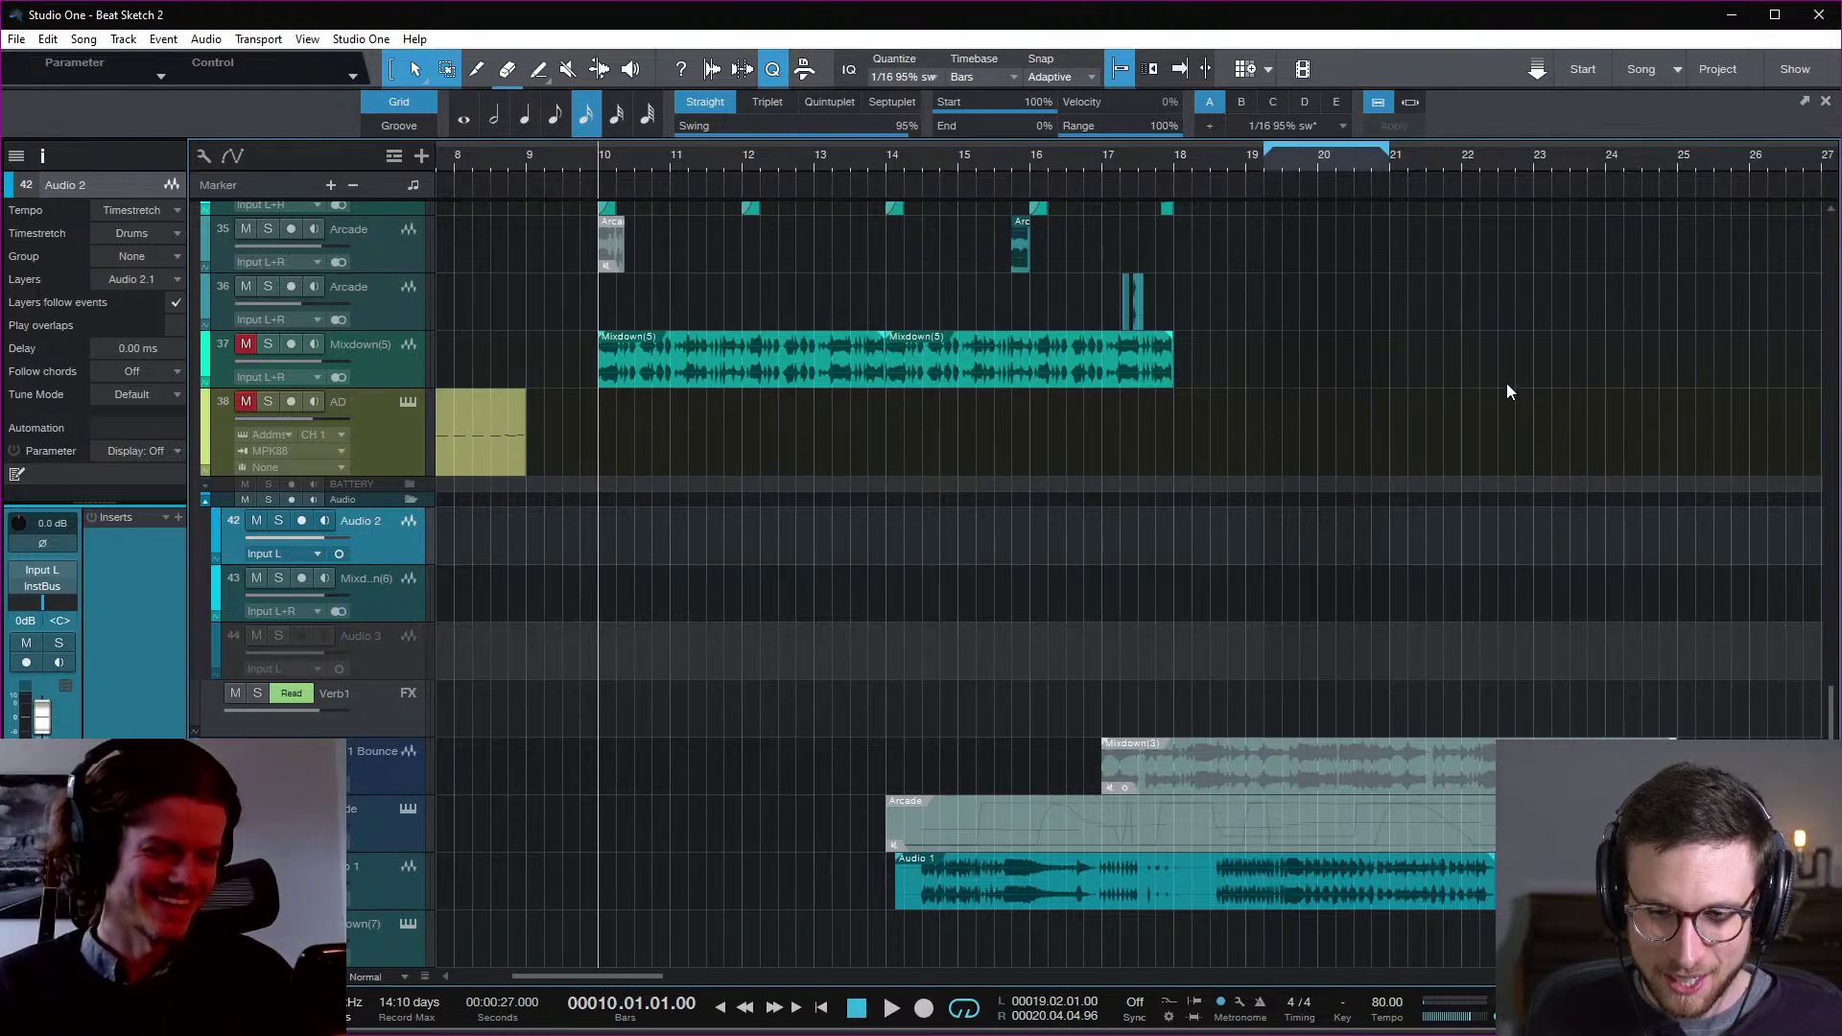
# Step: Rearm Audio 2, record a short take starting from bar 19.2 and audition it from bar 19.3
pyautogui.click(1262, 171)
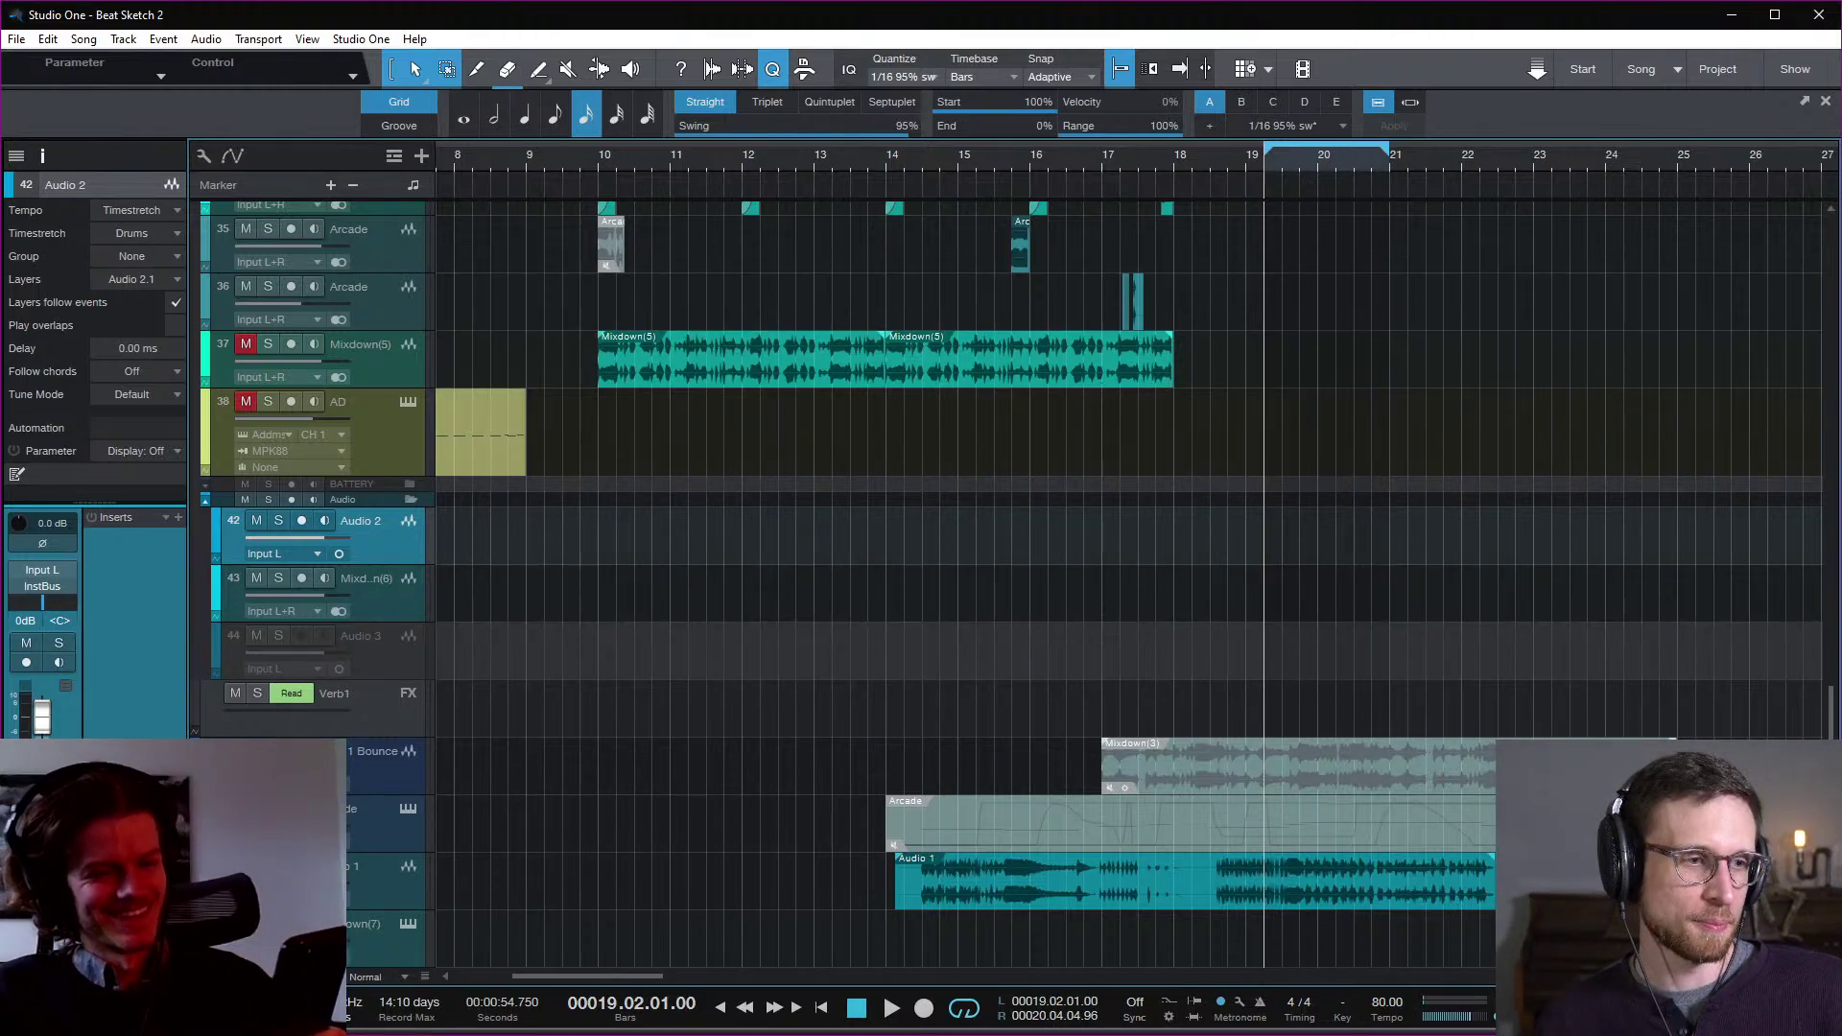
pyautogui.click(298, 521)
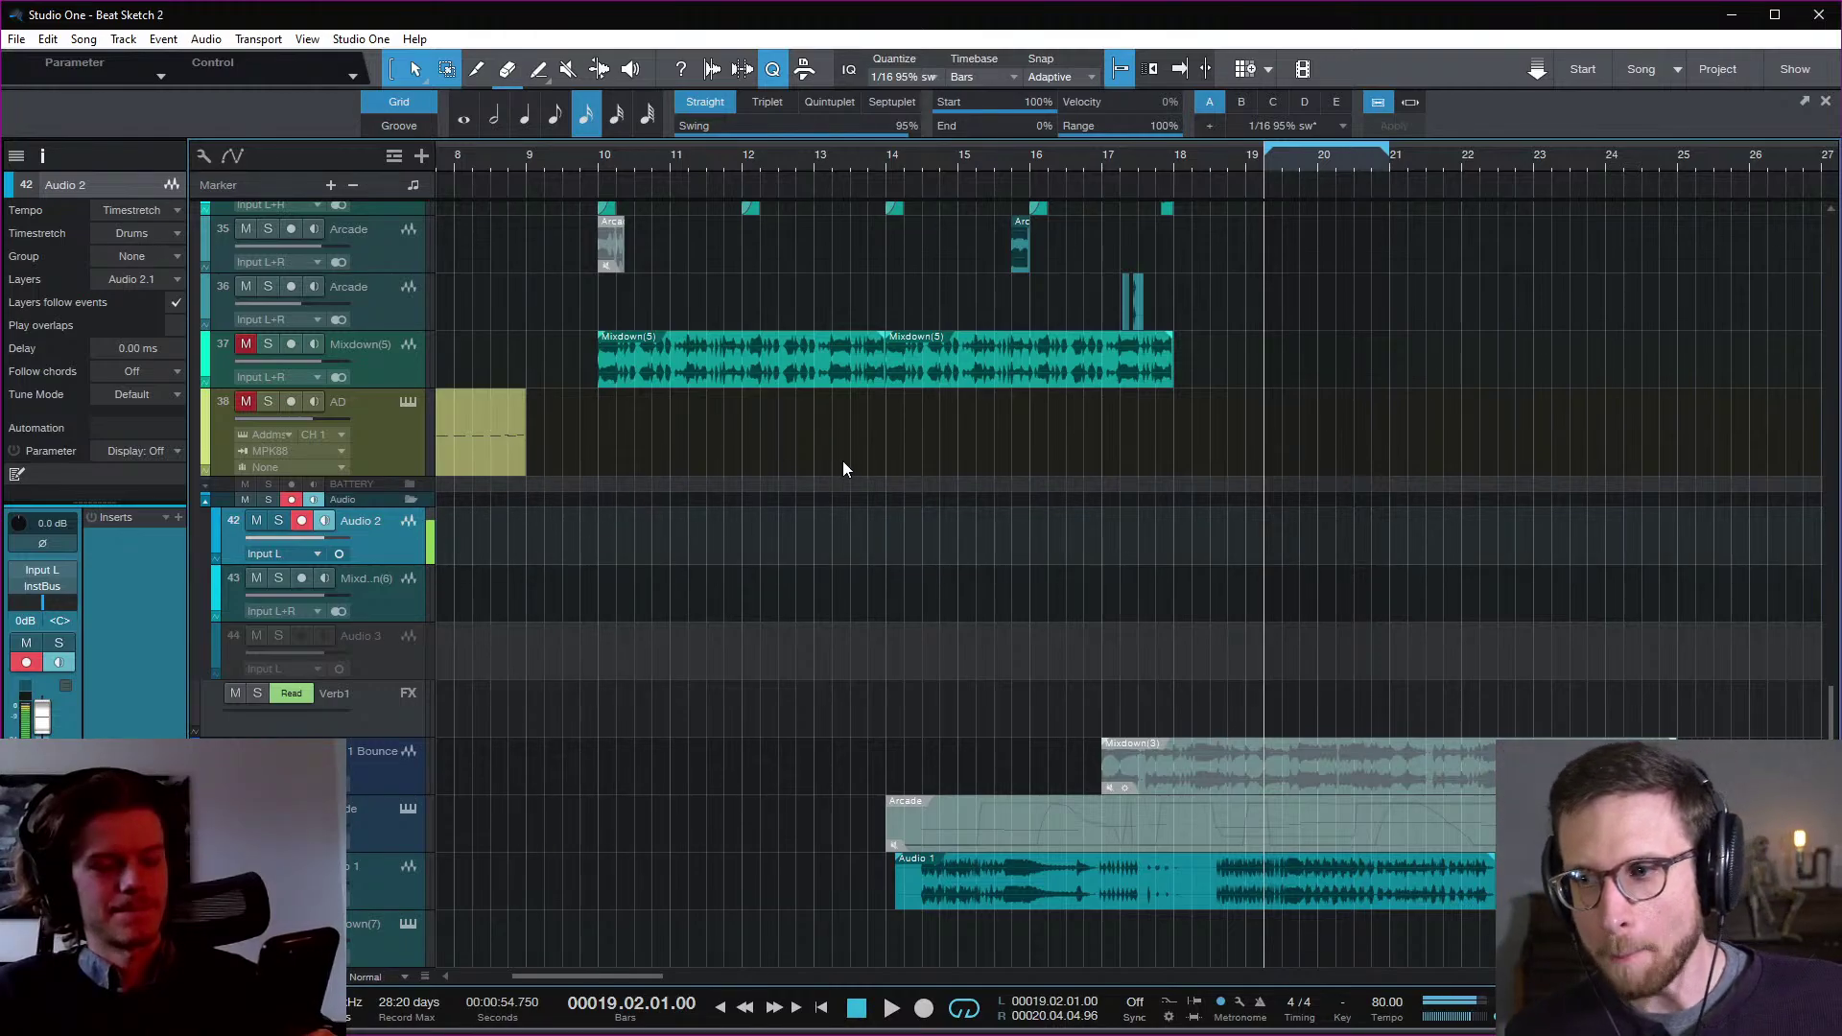
pyautogui.press('KP_Multiply')
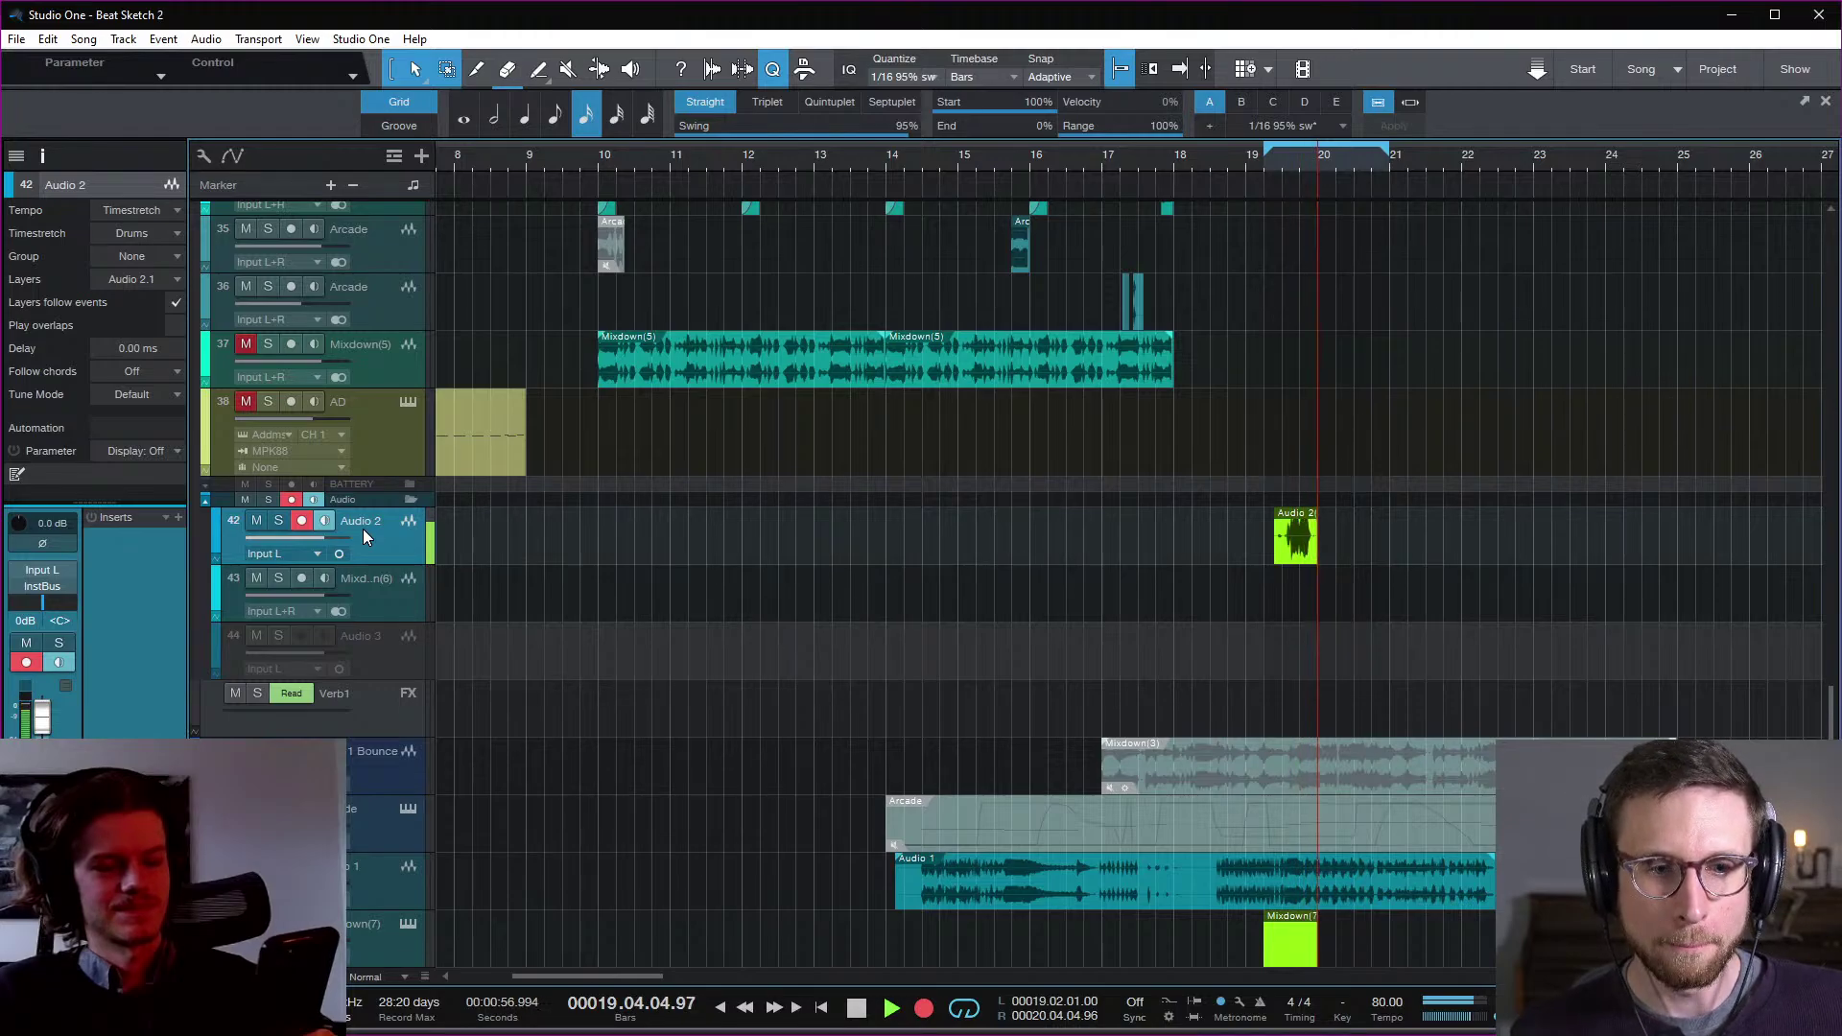
pyautogui.press('space')
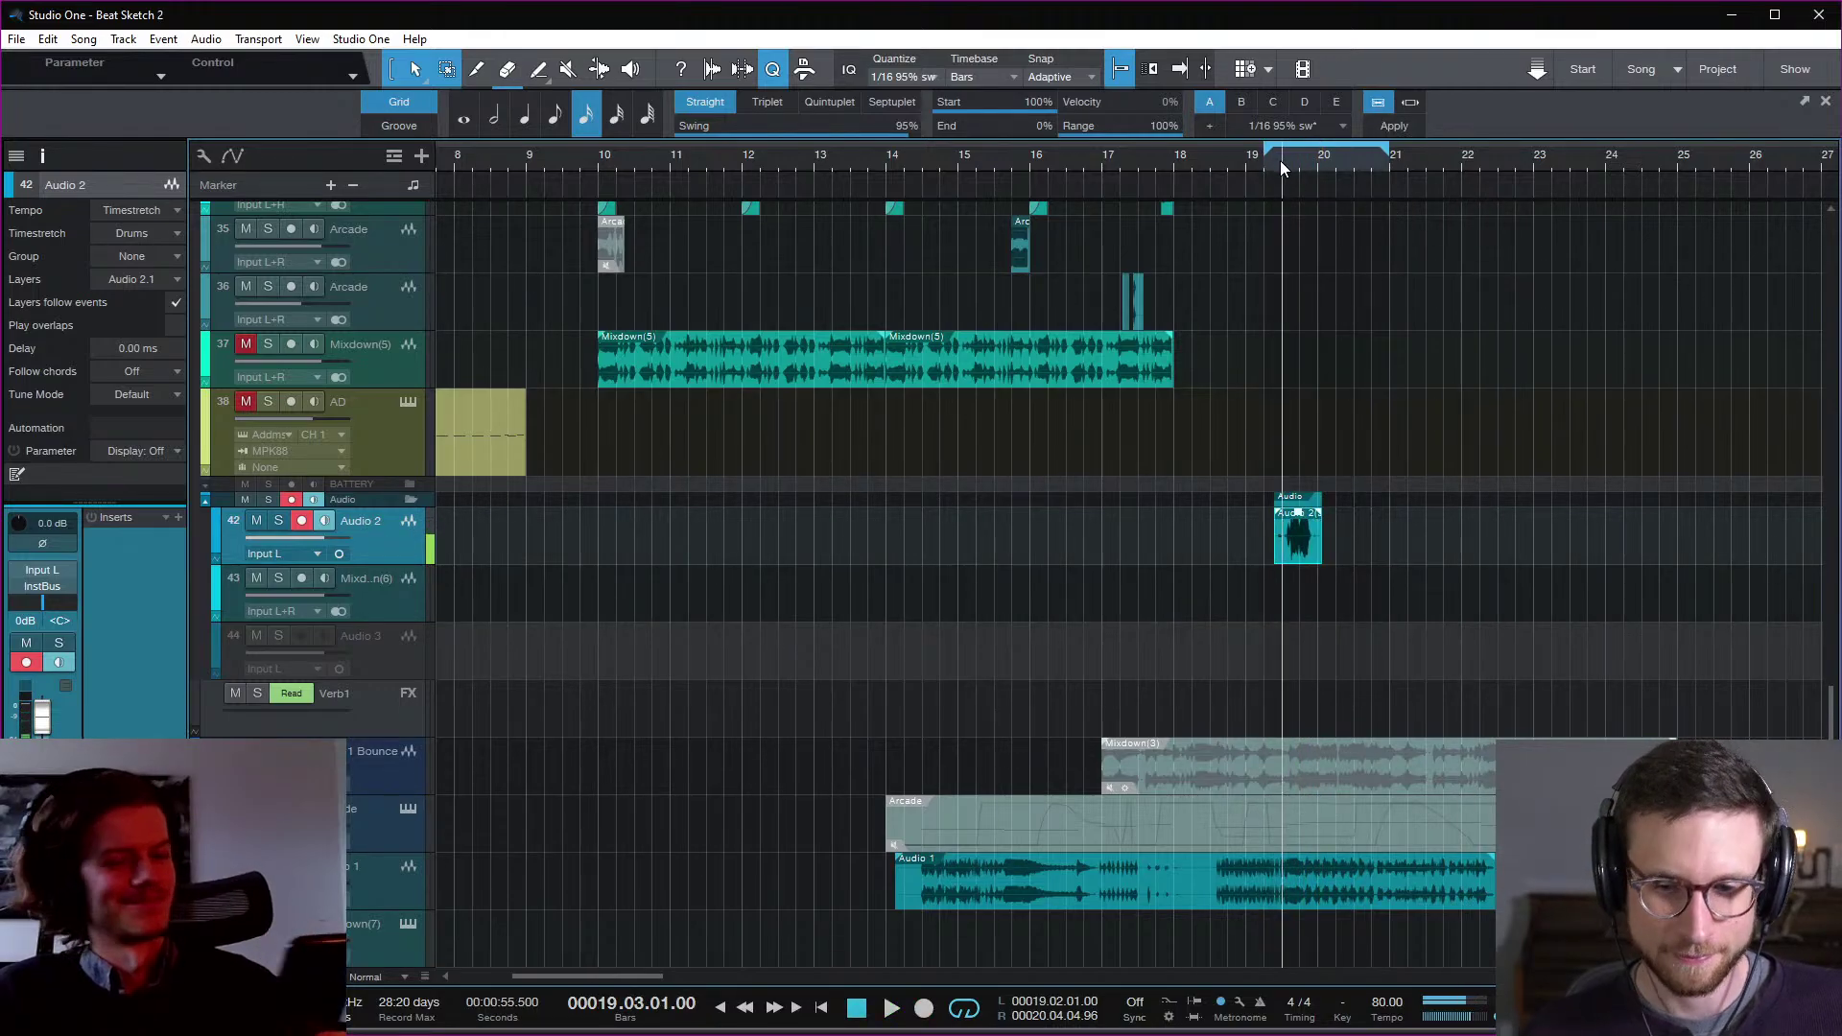
pyautogui.press('space')
pyautogui.press('space')
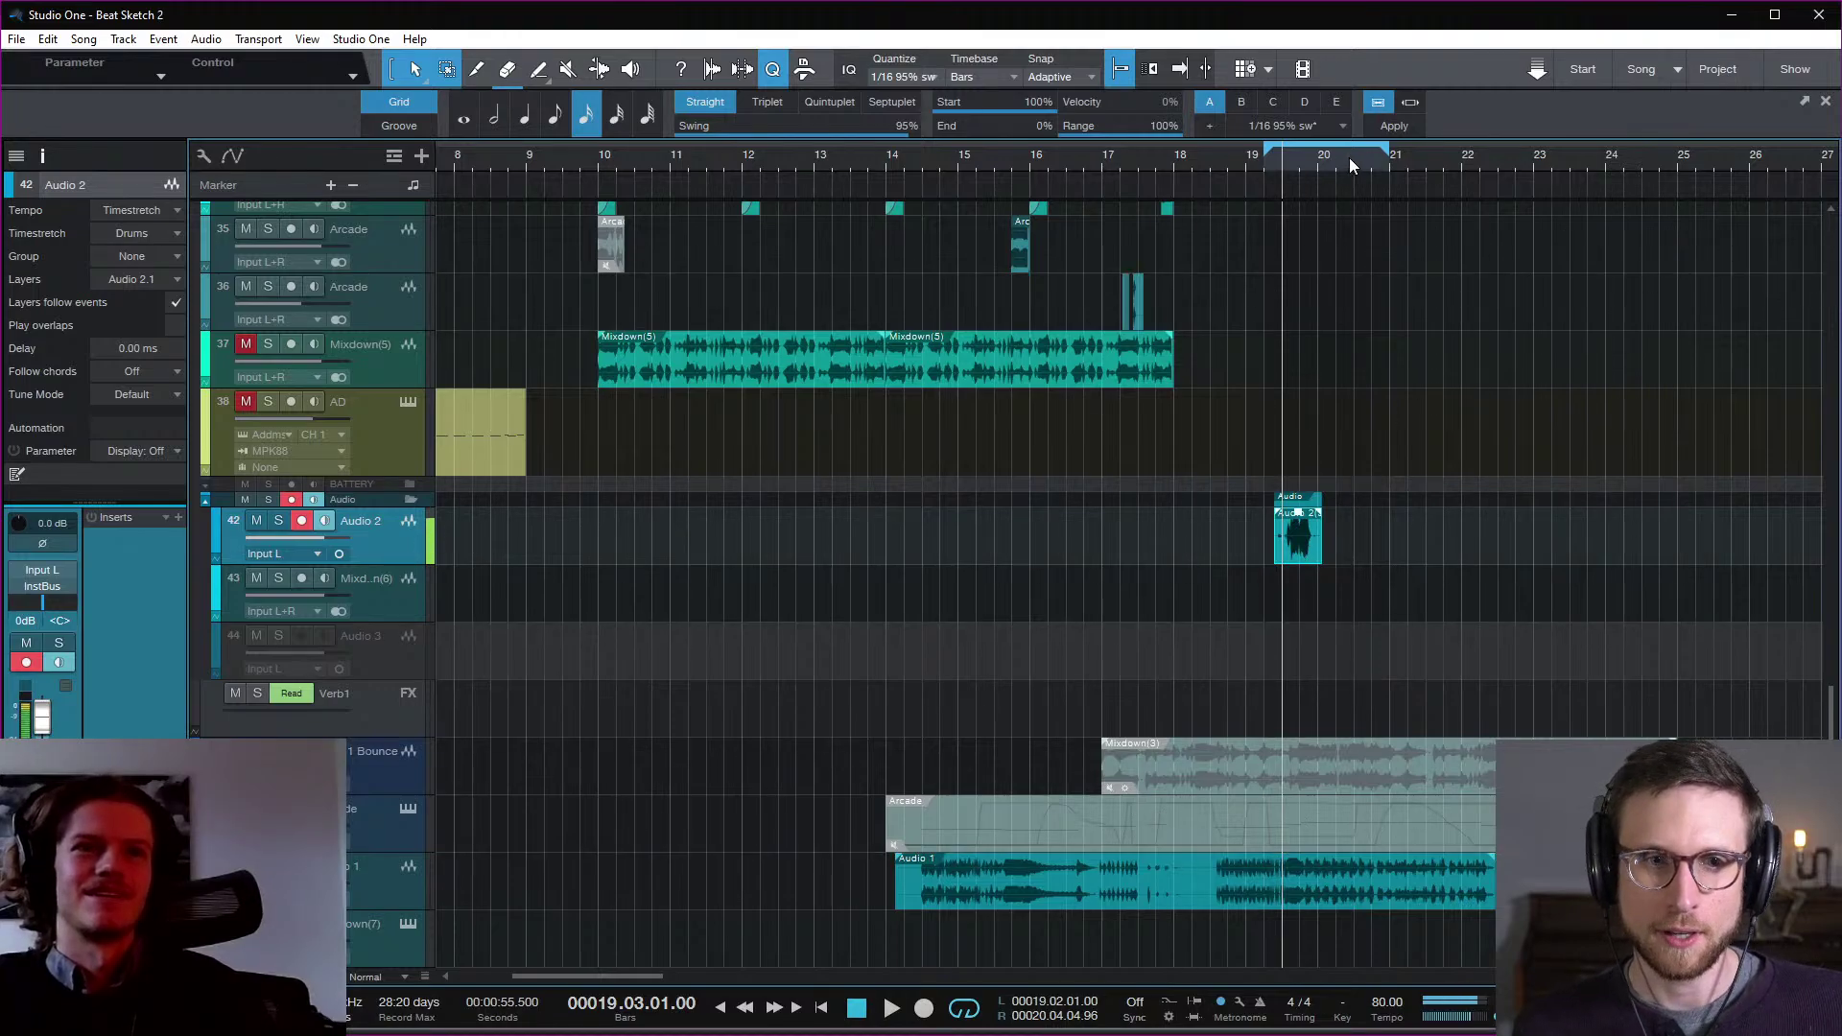
# Step: With looping turned off, record a second short take on Audio 2 from bar 21 and audition it from bar 21.2
pyautogui.click(1391, 170)
pyautogui.press('KP_Divide')
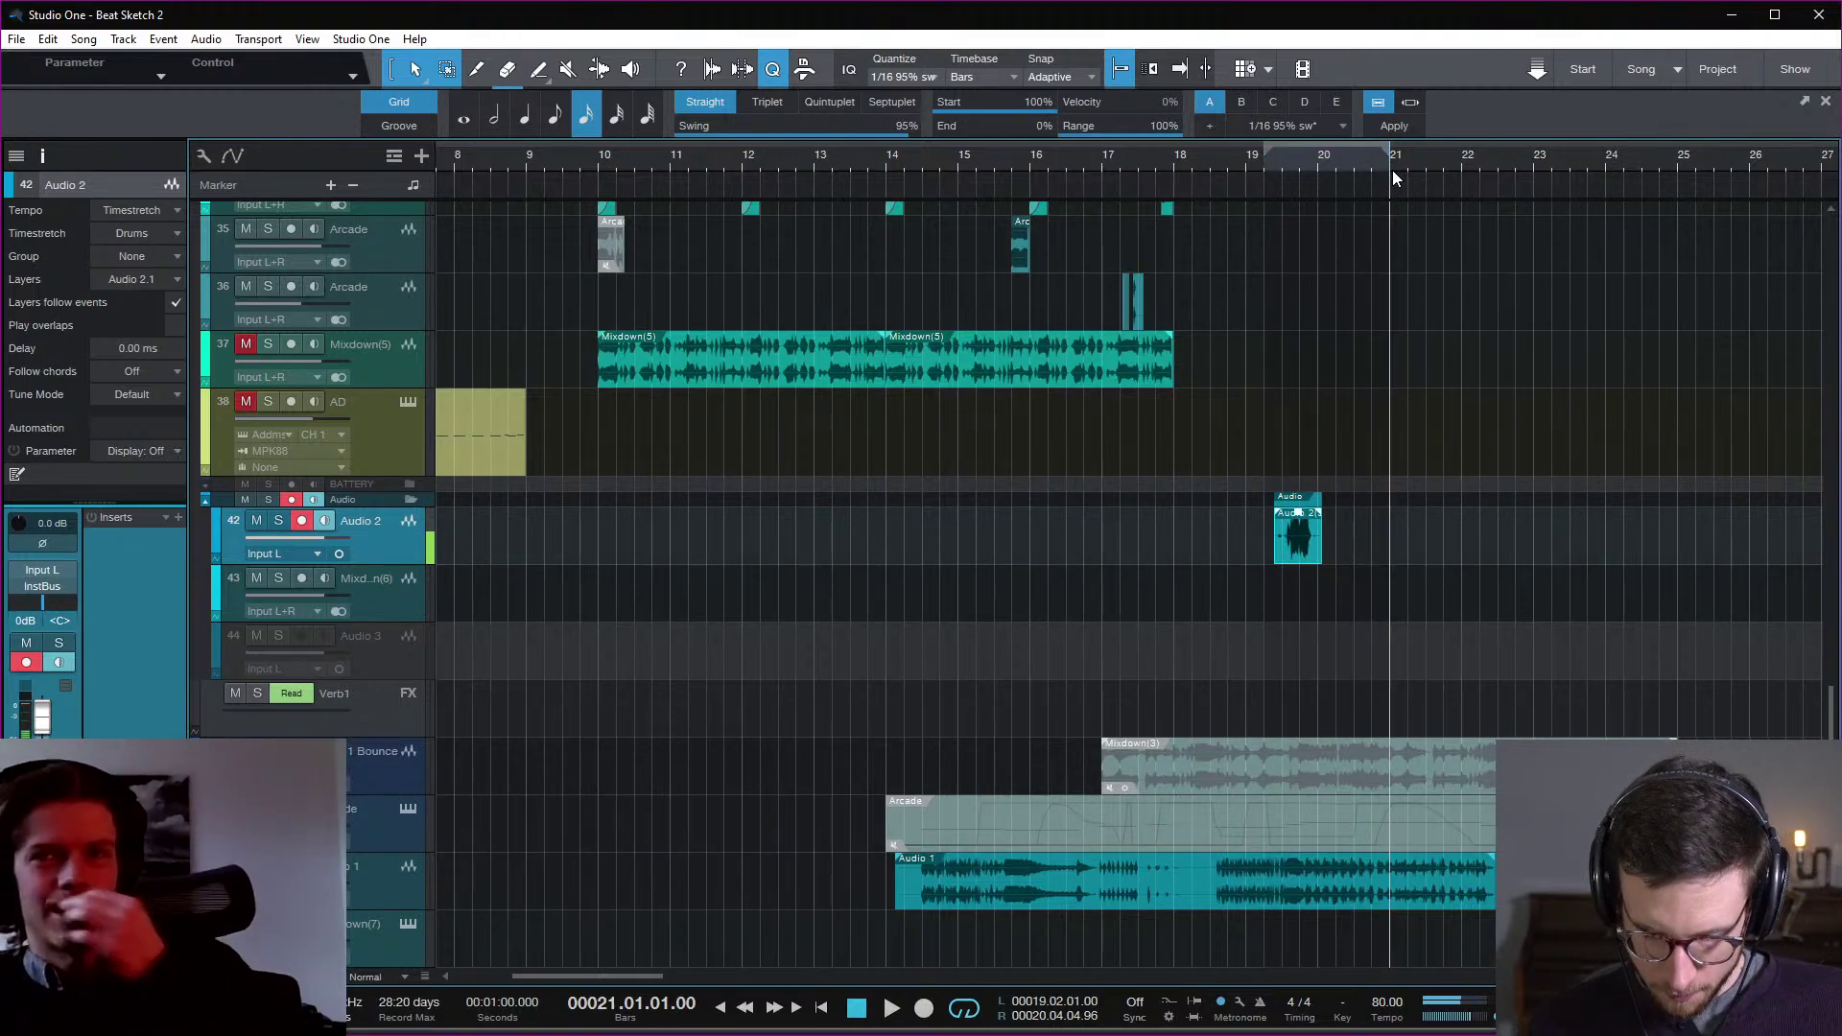
pyautogui.press('KP_Multiply')
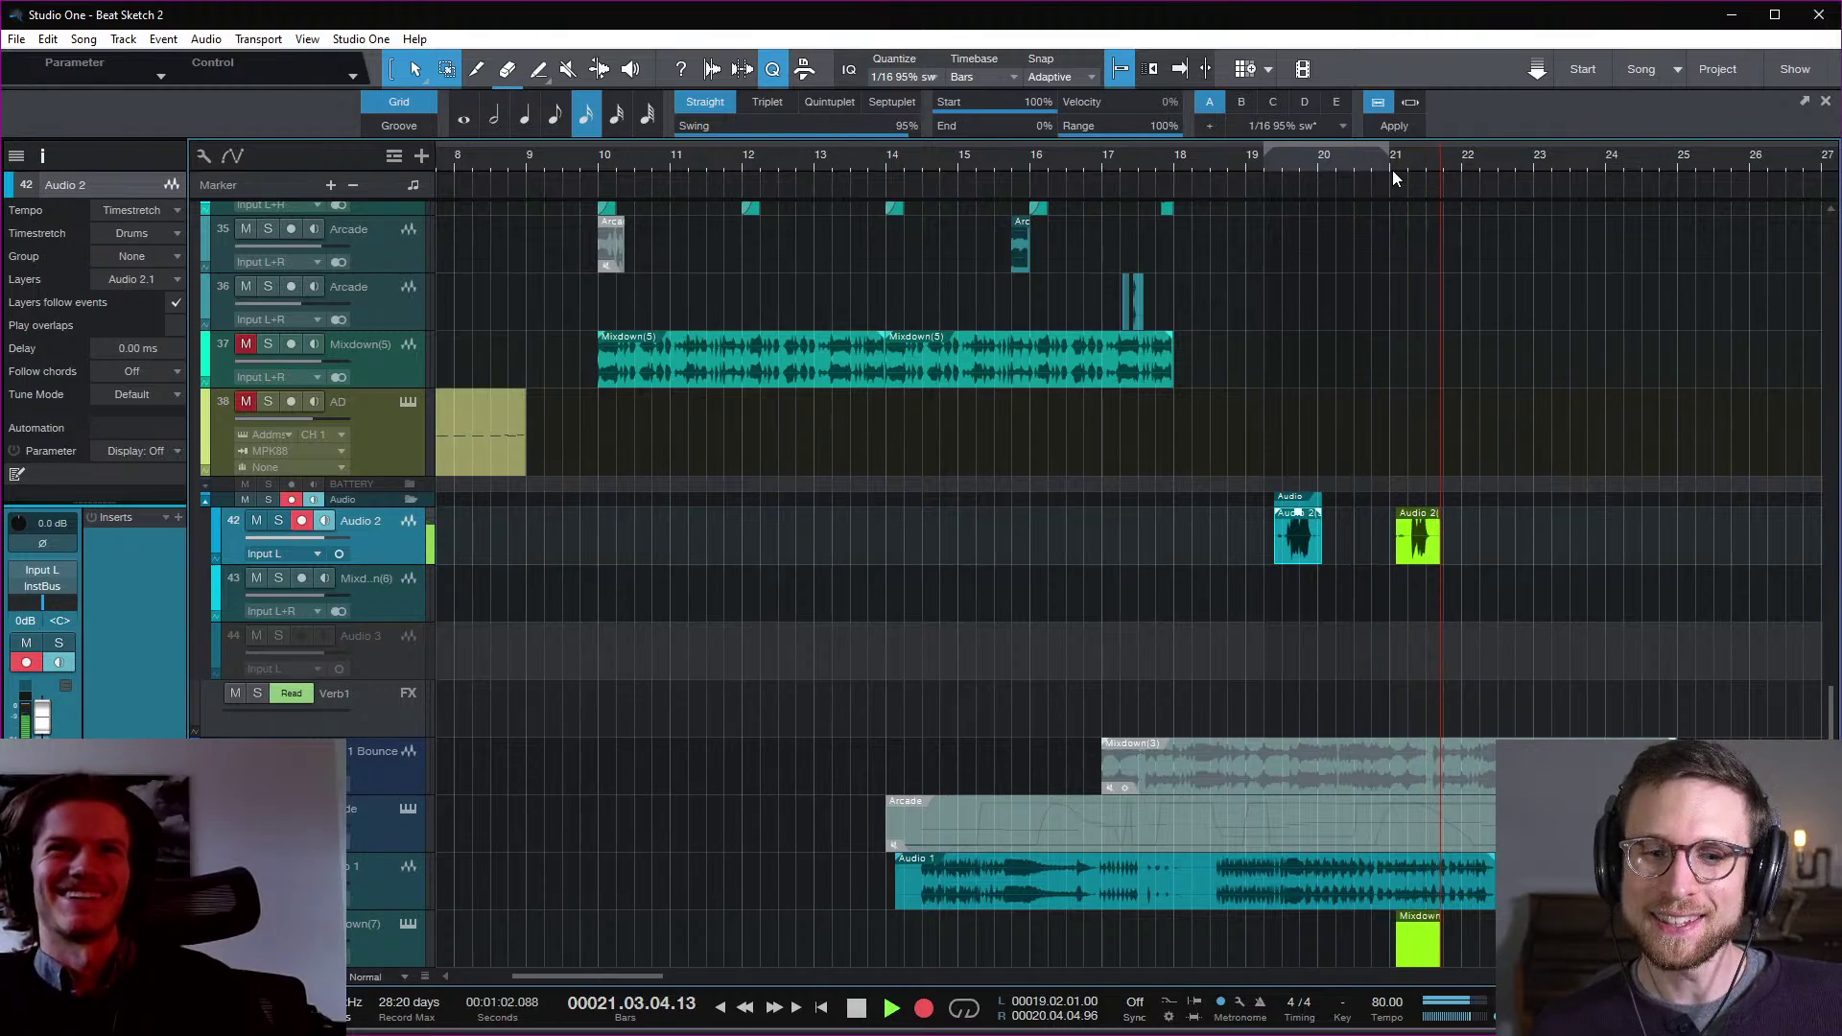
pyautogui.press('space')
pyautogui.click(1407, 161)
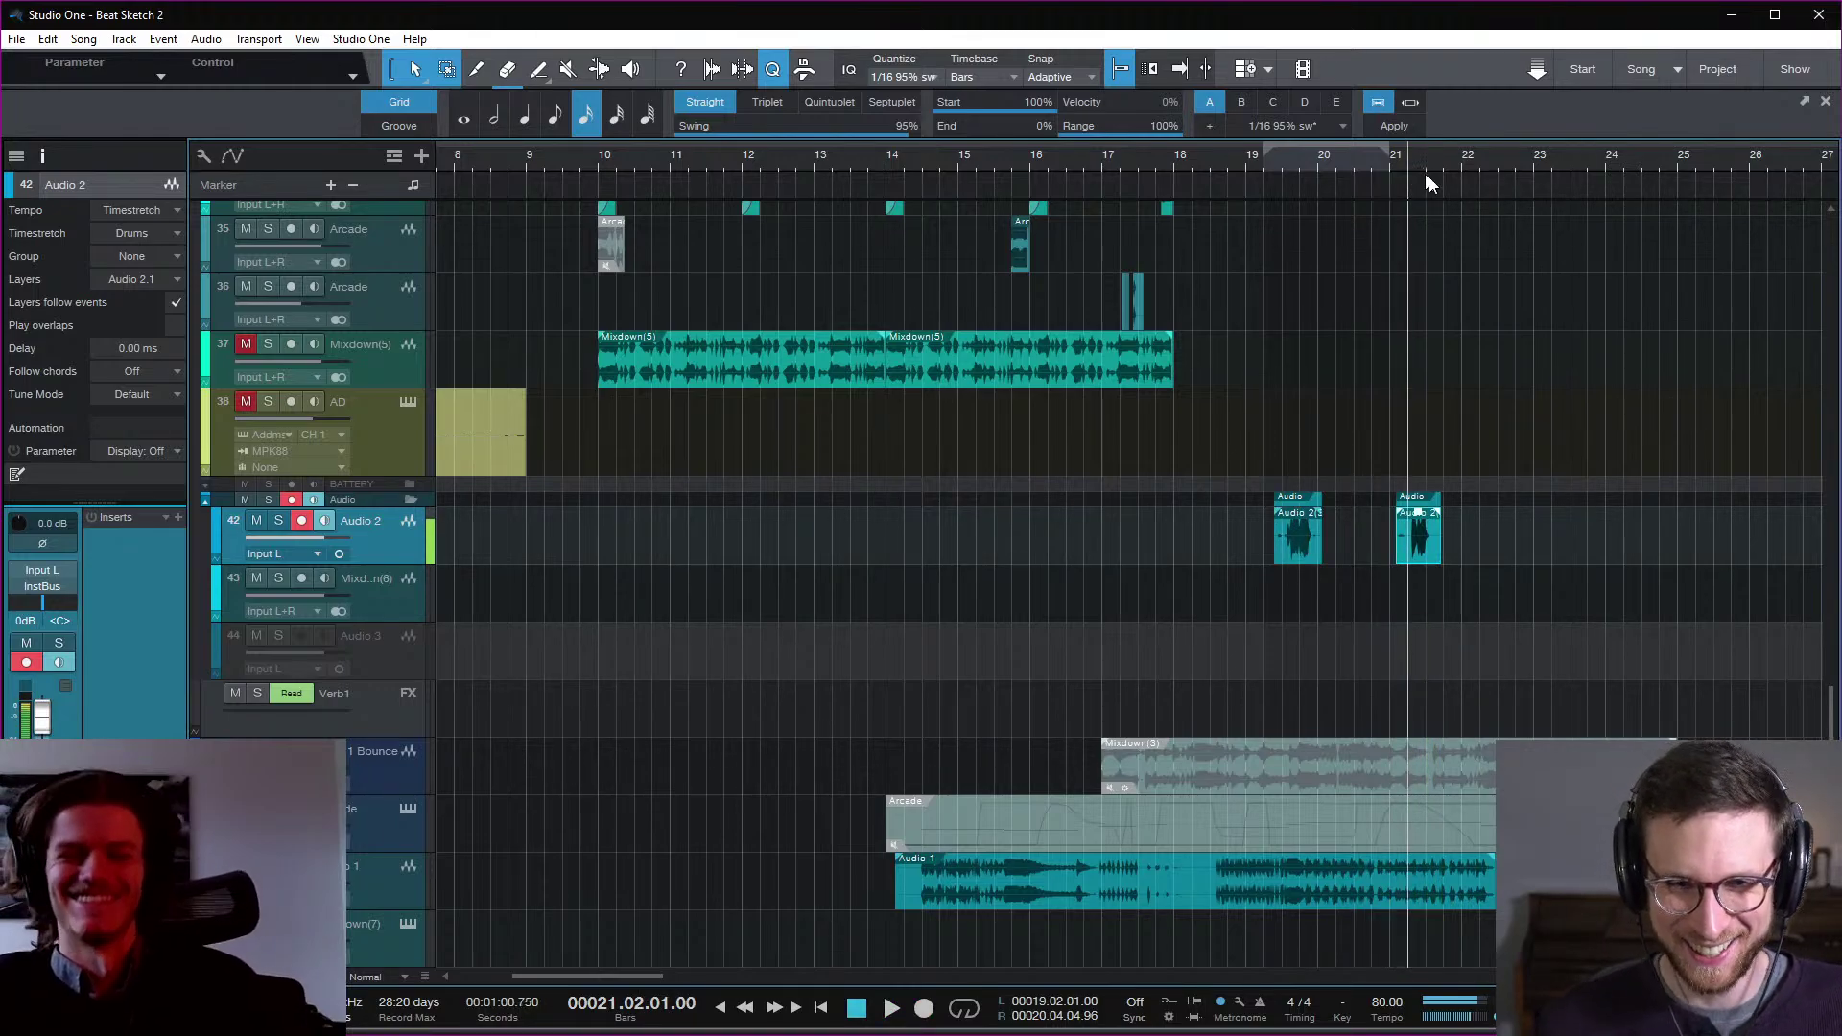
pyautogui.press('space')
pyautogui.press('space')
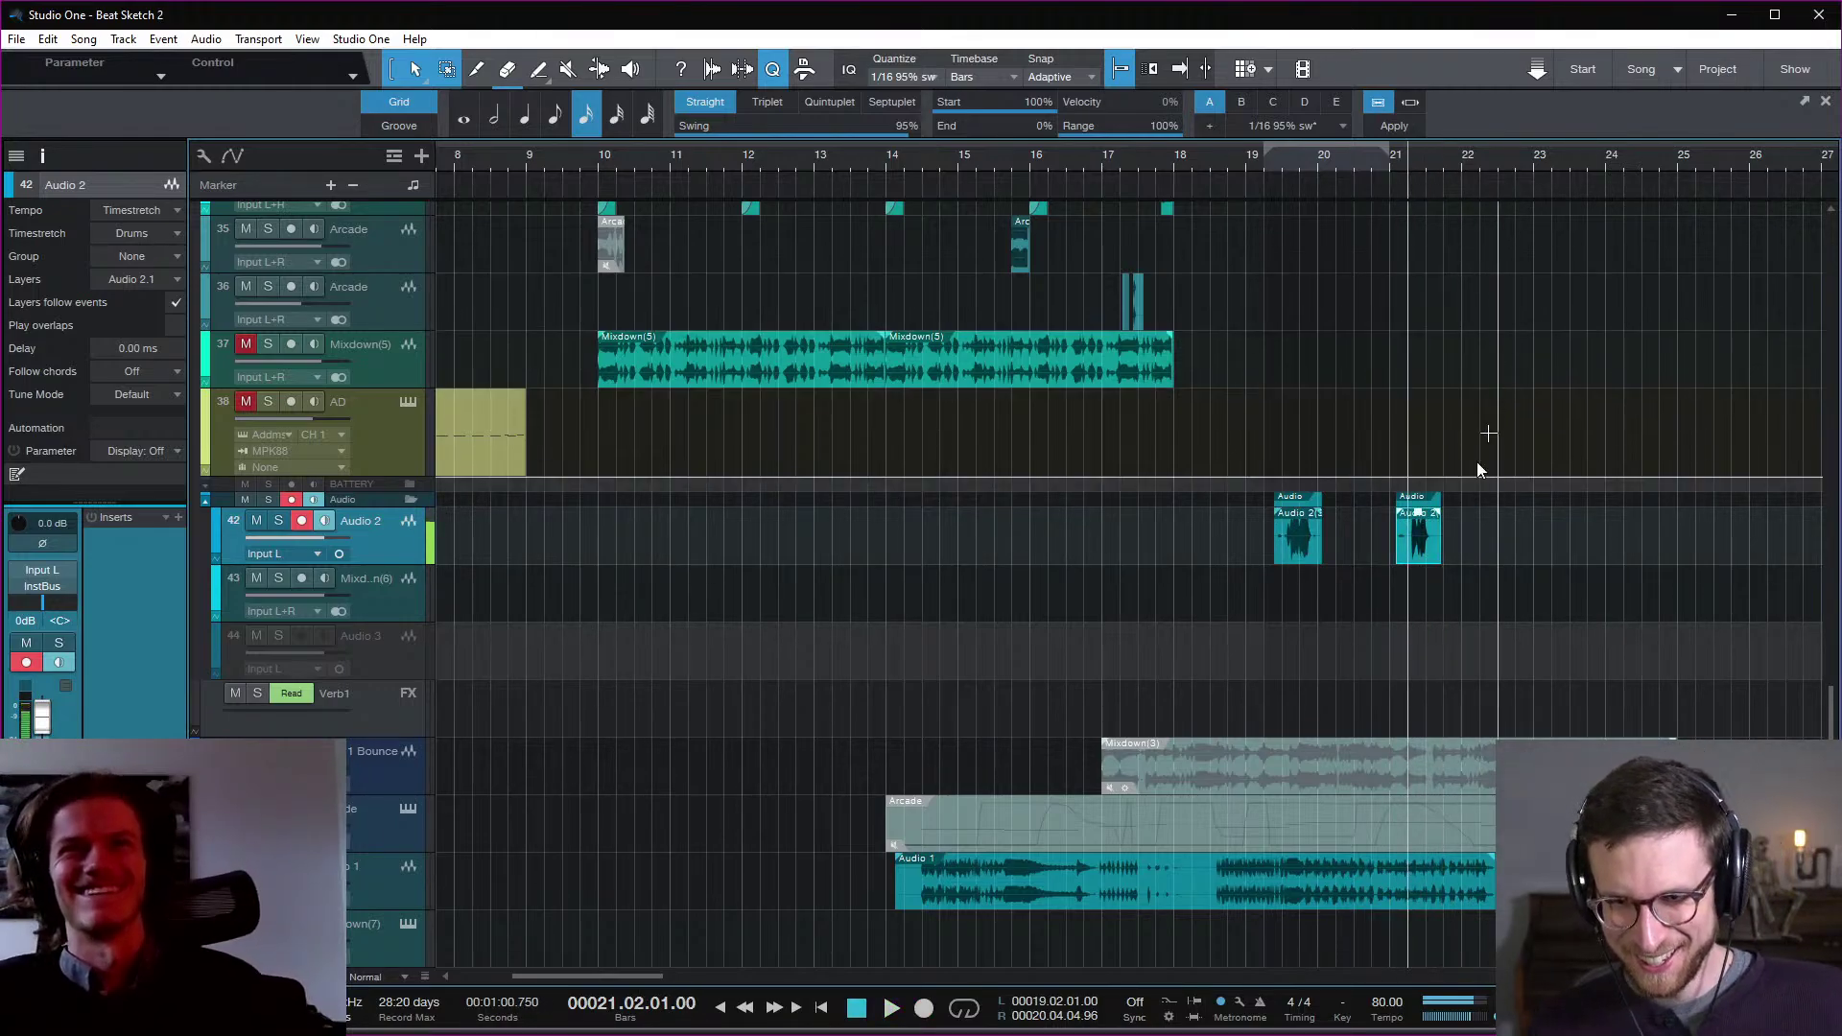
# Step: Trim the silence from both ends of the second Audio 2 take, fade out its end and audition it
pyautogui.press('e')
pyautogui.press('e')
pyautogui.press('e')
pyautogui.press('e')
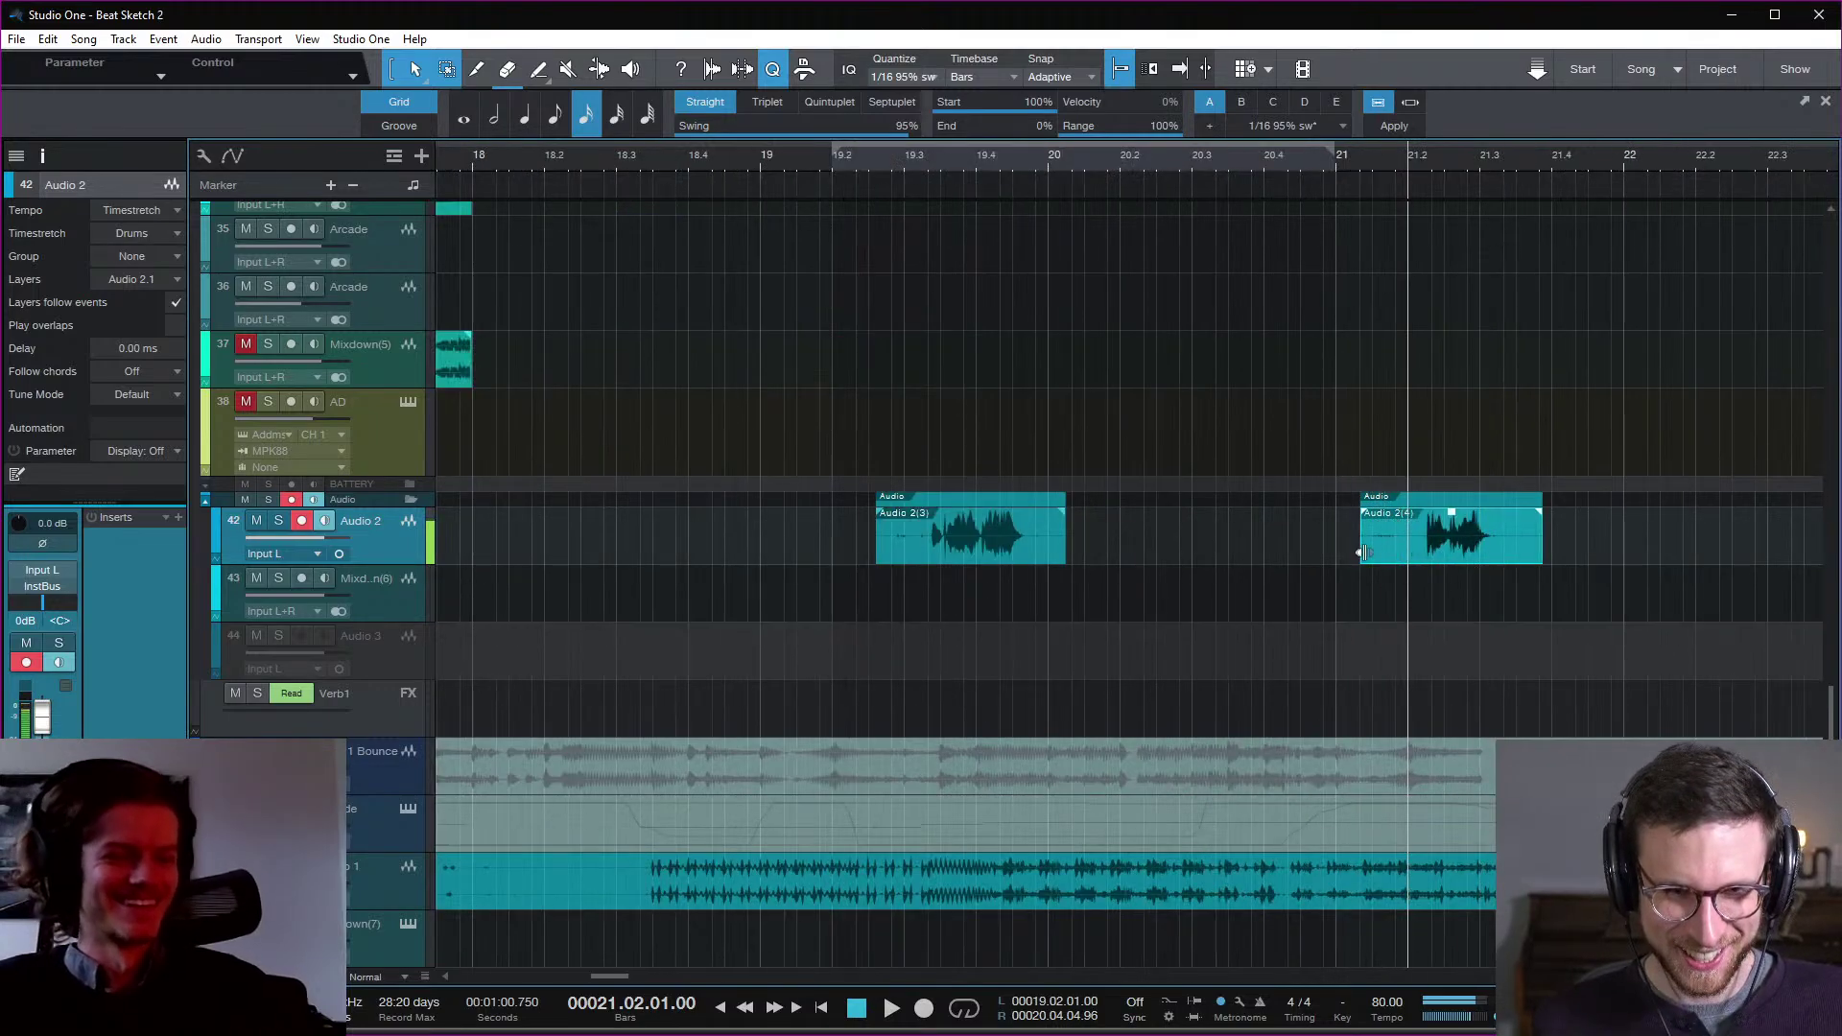
pyautogui.moveTo(1364, 554); pyautogui.dragTo(1421, 518)
pyautogui.moveTo(1536, 553); pyautogui.dragTo(1499, 543)
pyautogui.press('space')
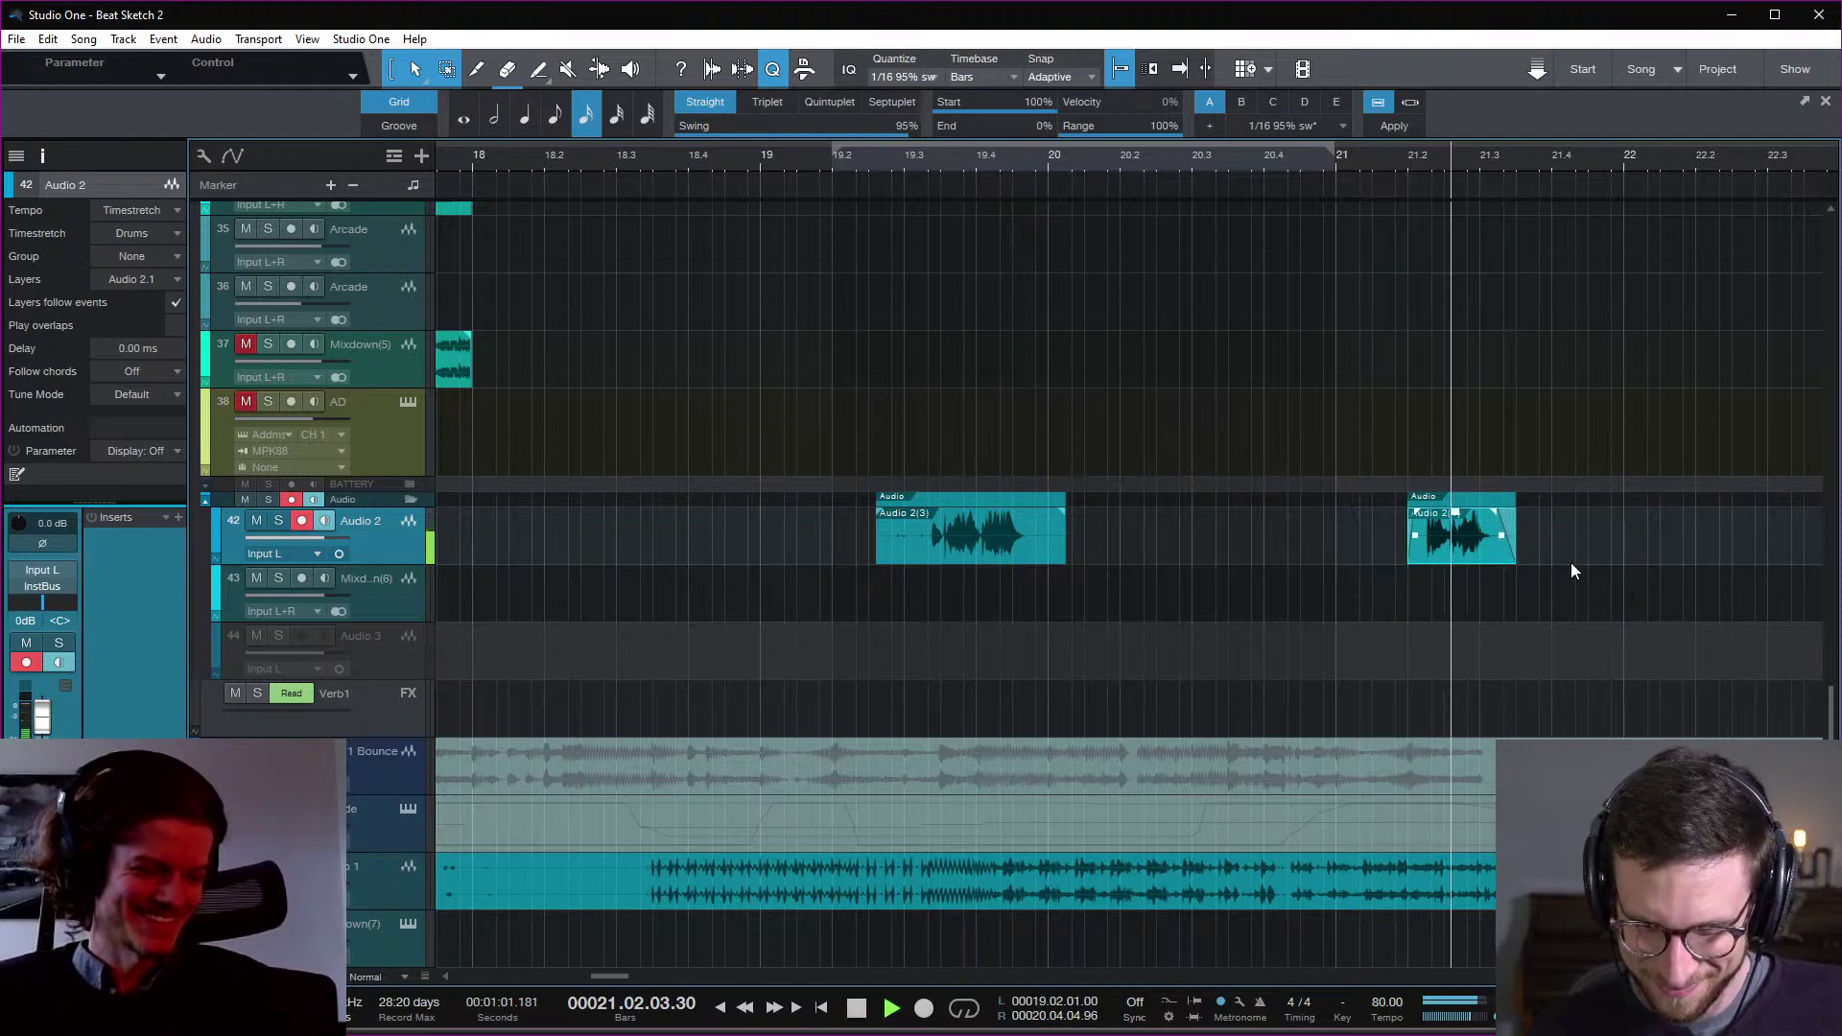
pyautogui.press('space')
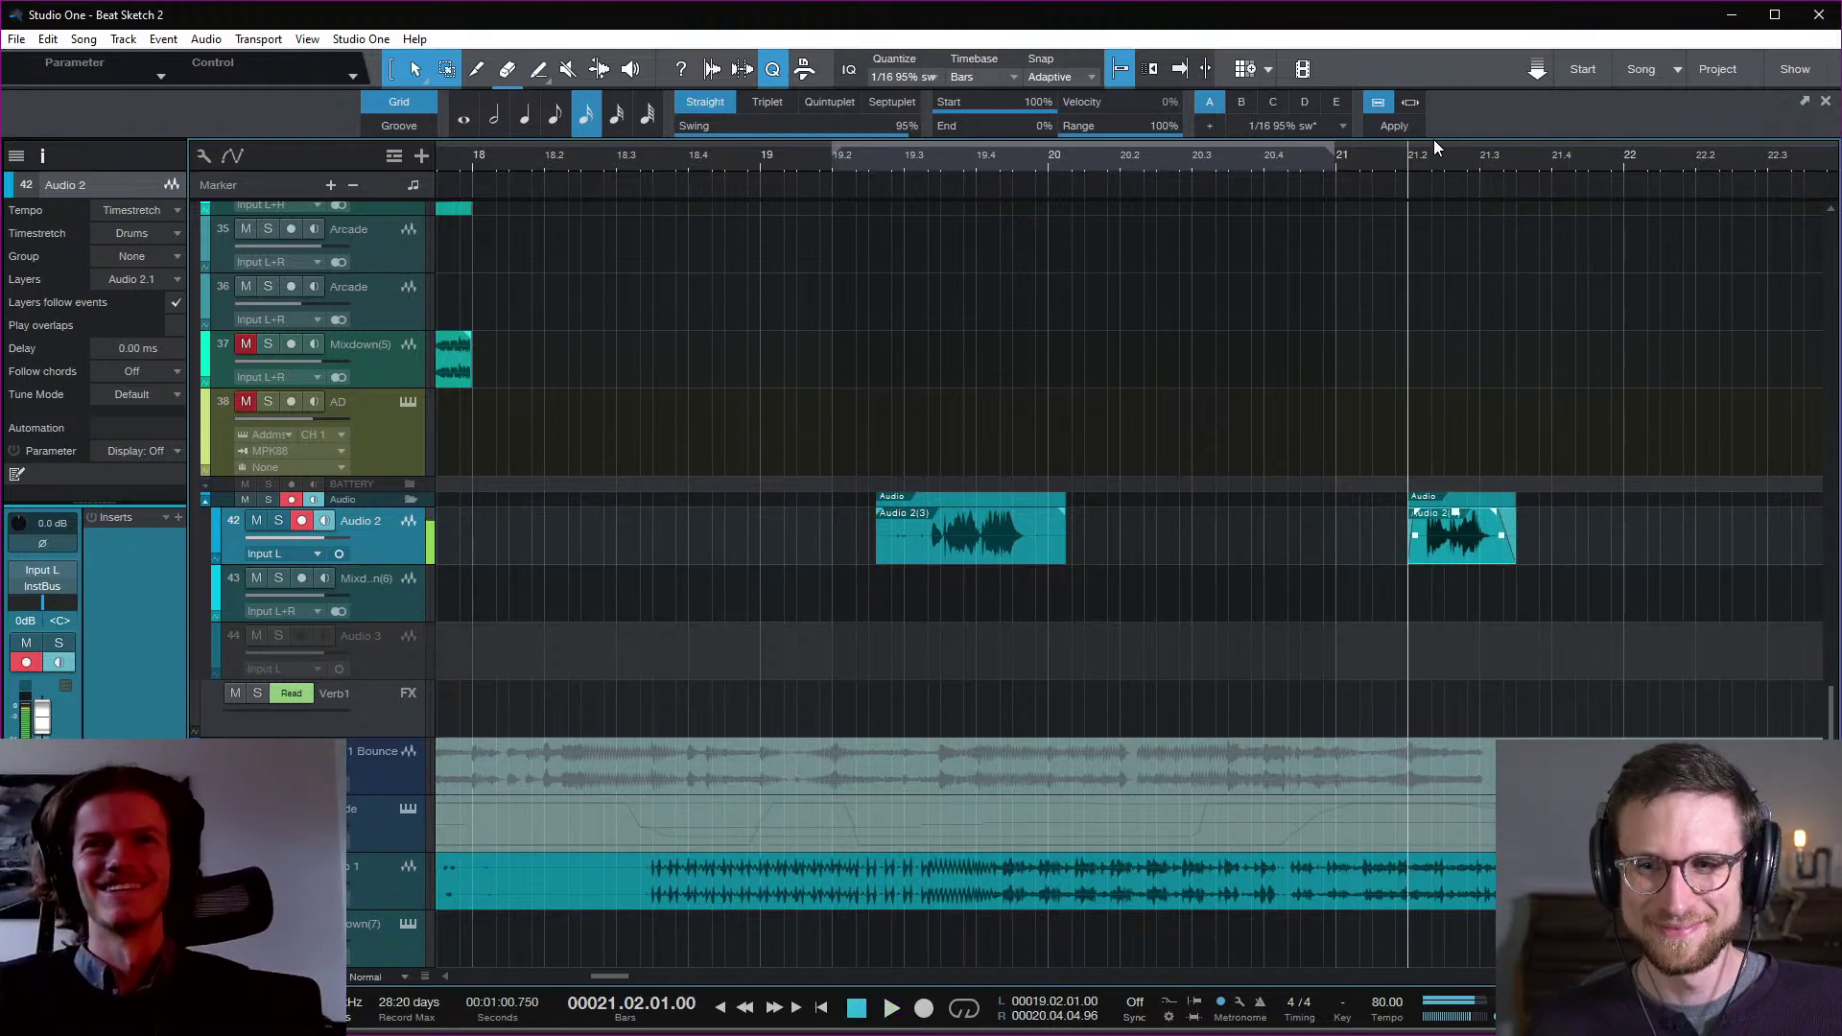
# Step: Record a third short take on Audio 2 from bar 22 and play it back
pyautogui.click(1615, 158)
pyautogui.click(1620, 169)
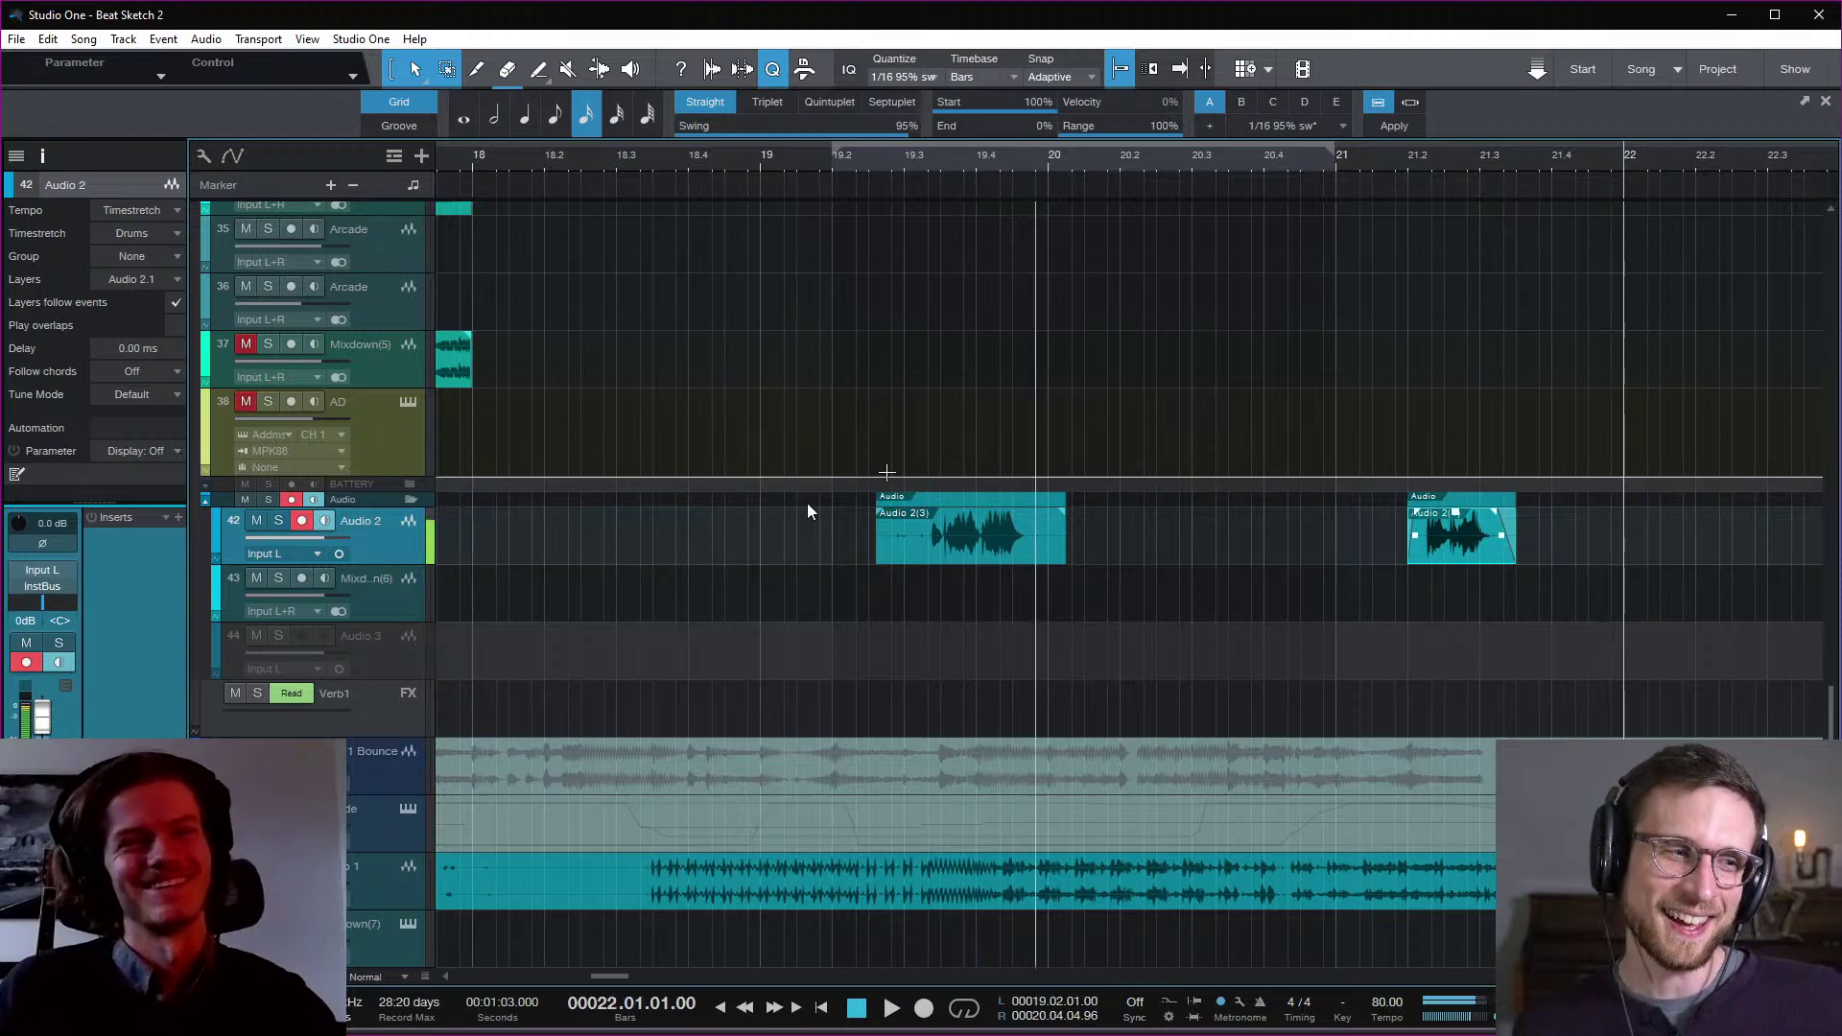
pyautogui.press('KP_Multiply')
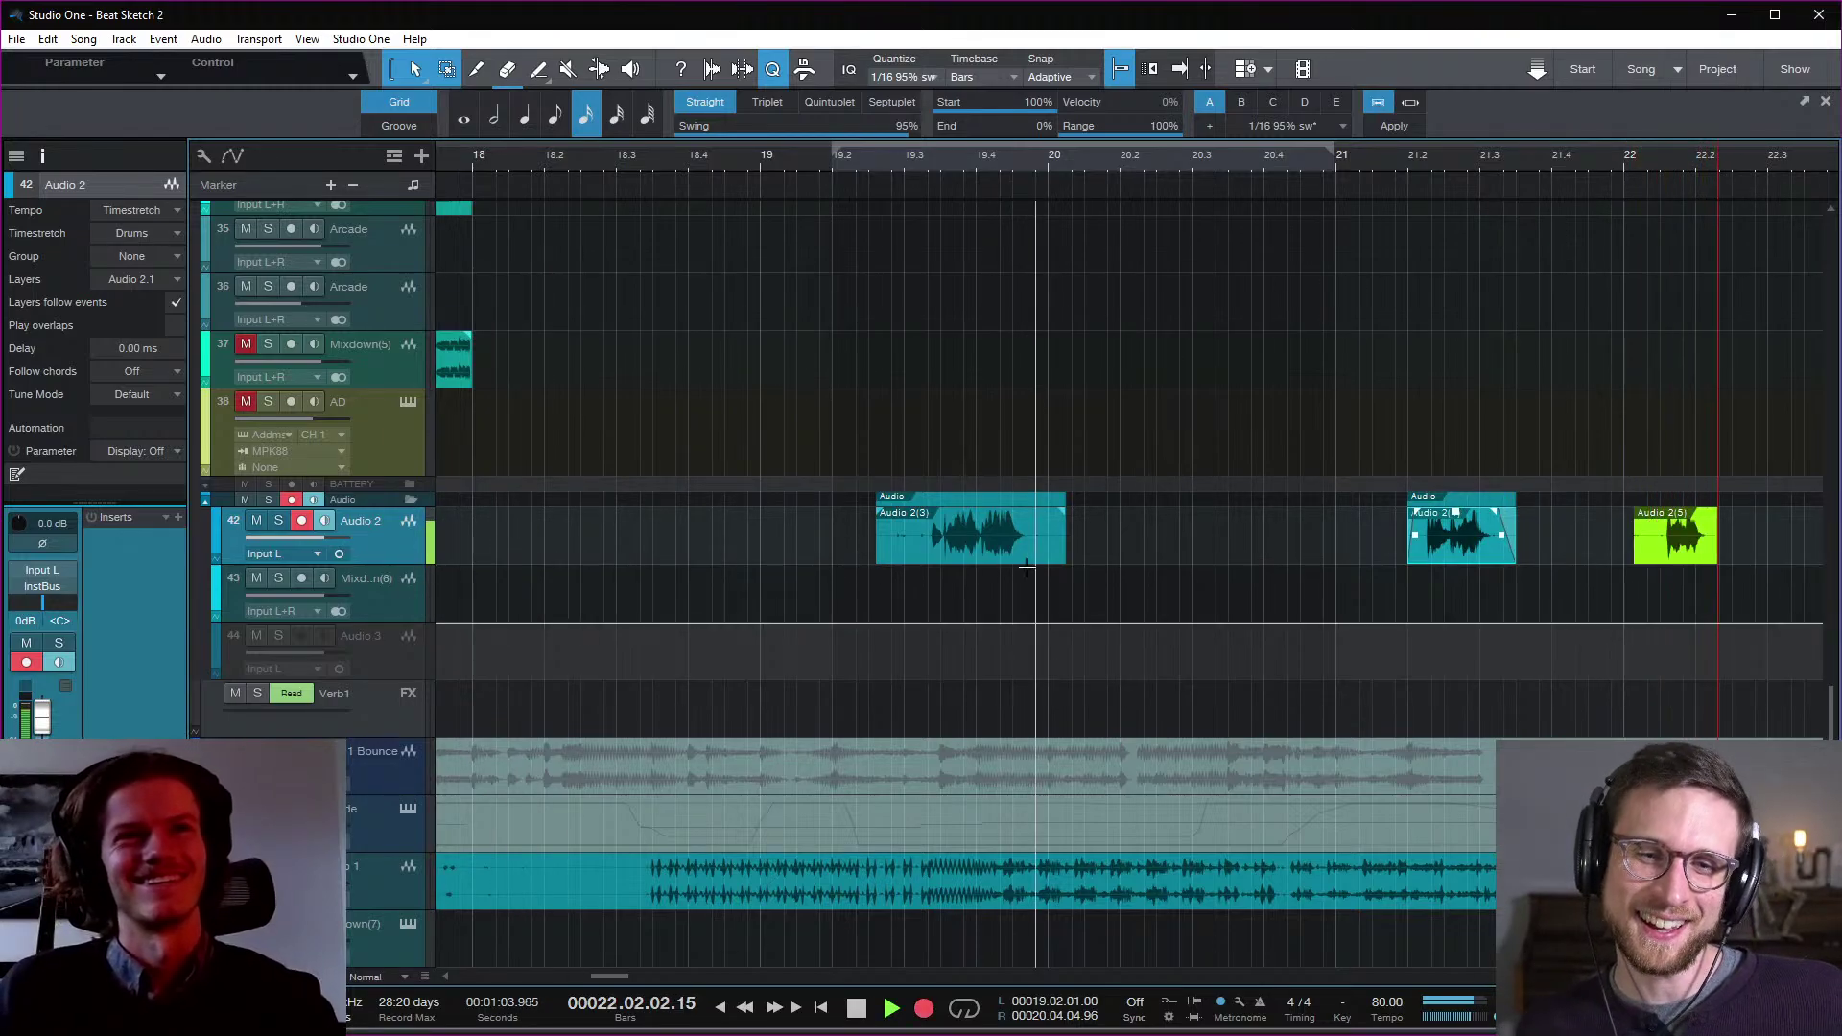
pyautogui.press('space')
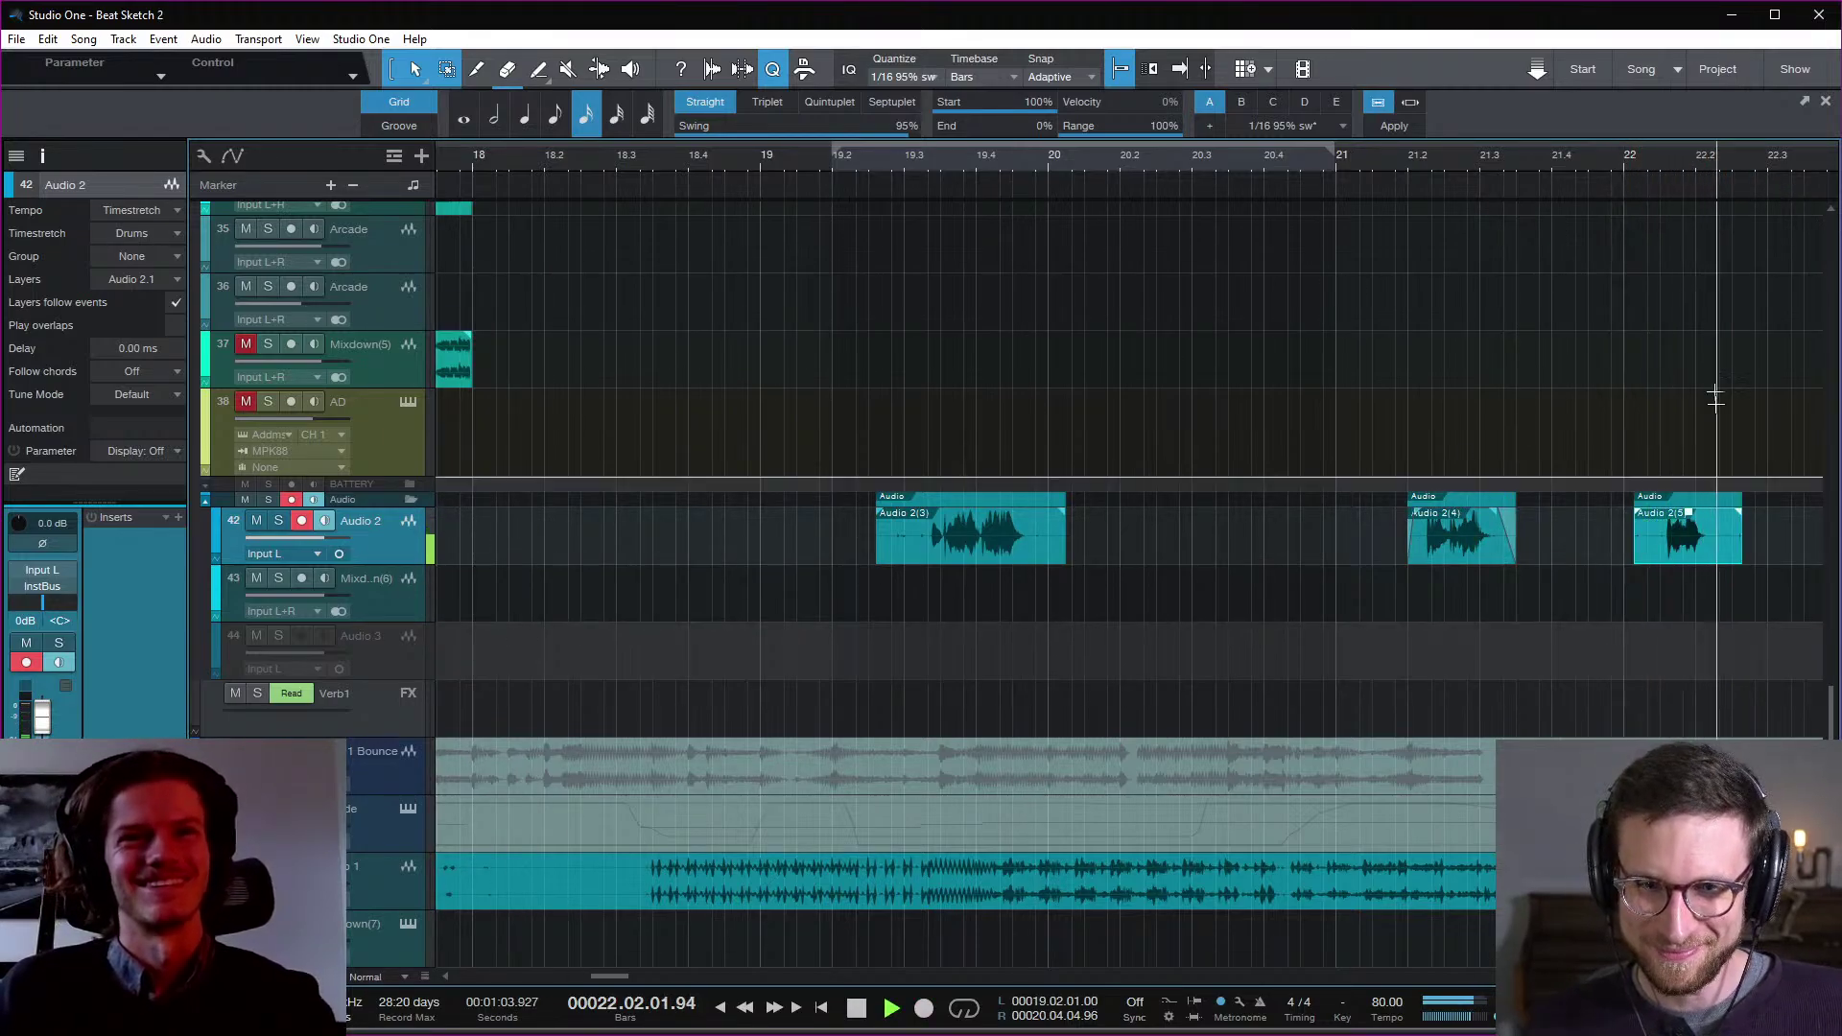
pyautogui.press('space')
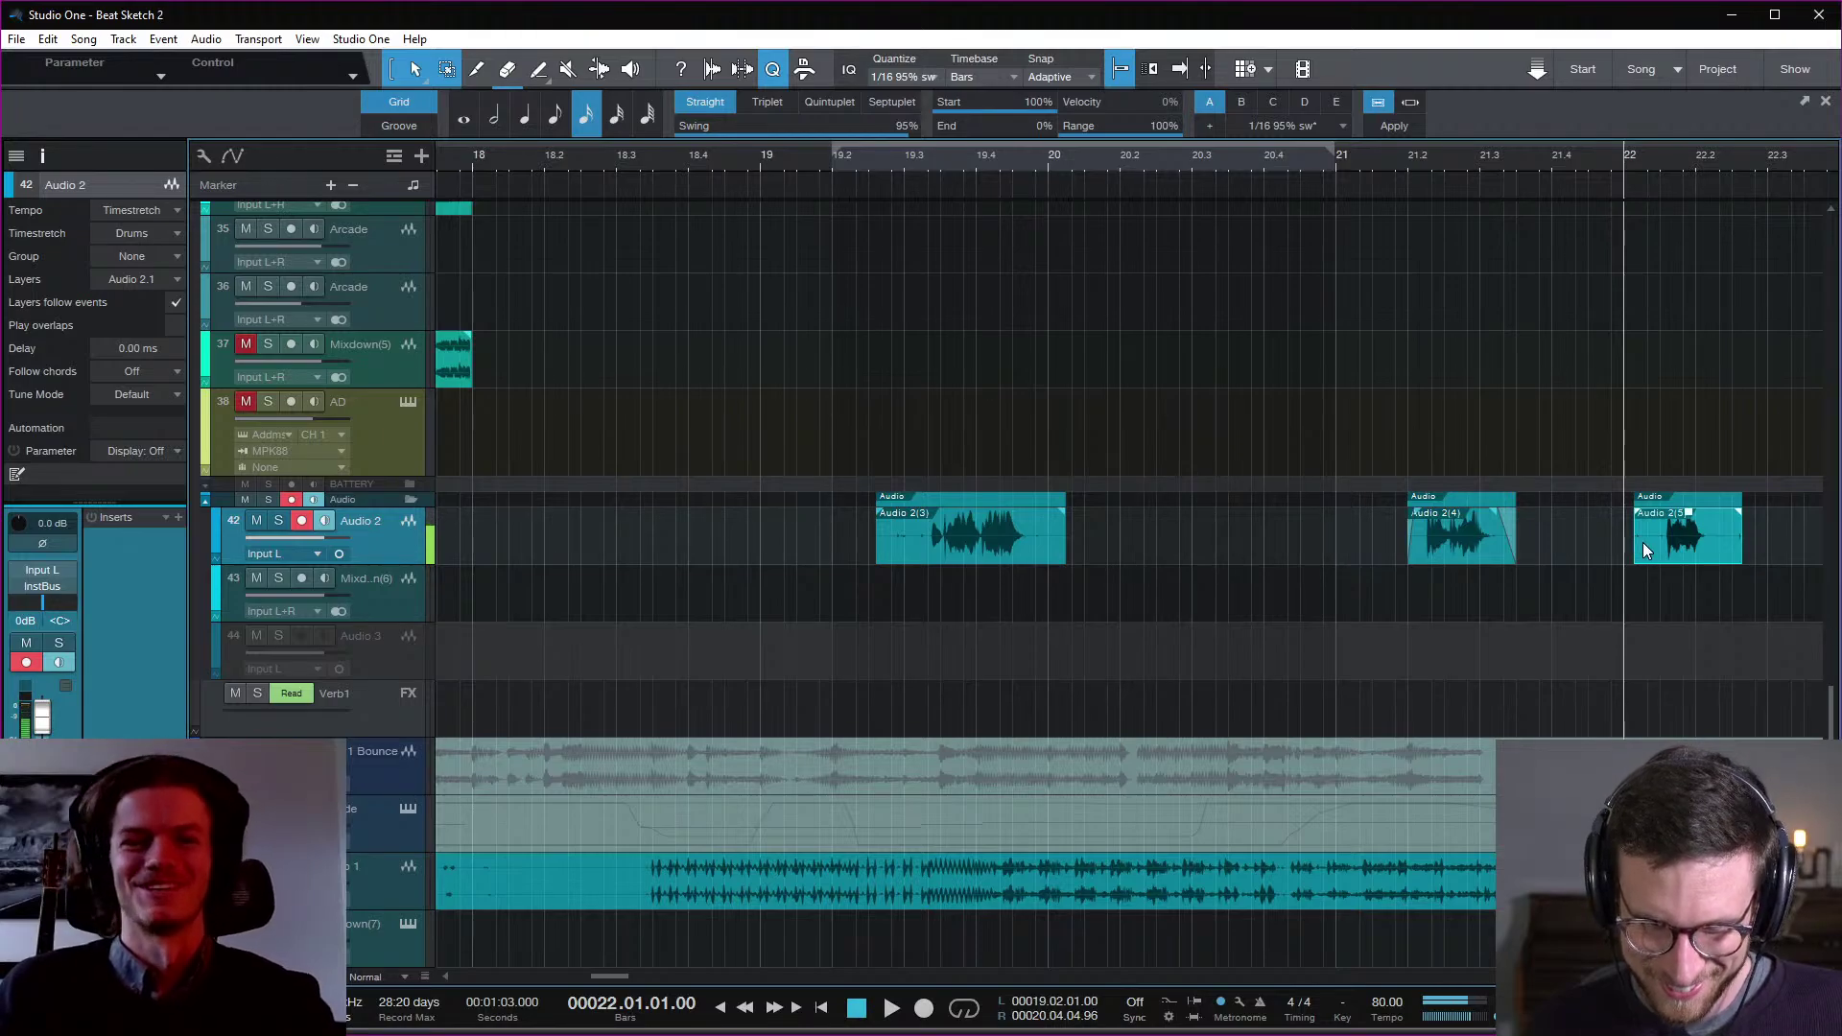
# Step: Trim both ends of the third Audio 2 take, add short fades and audition it from bar 22
pyautogui.moveTo(1636, 545); pyautogui.dragTo(1646, 542)
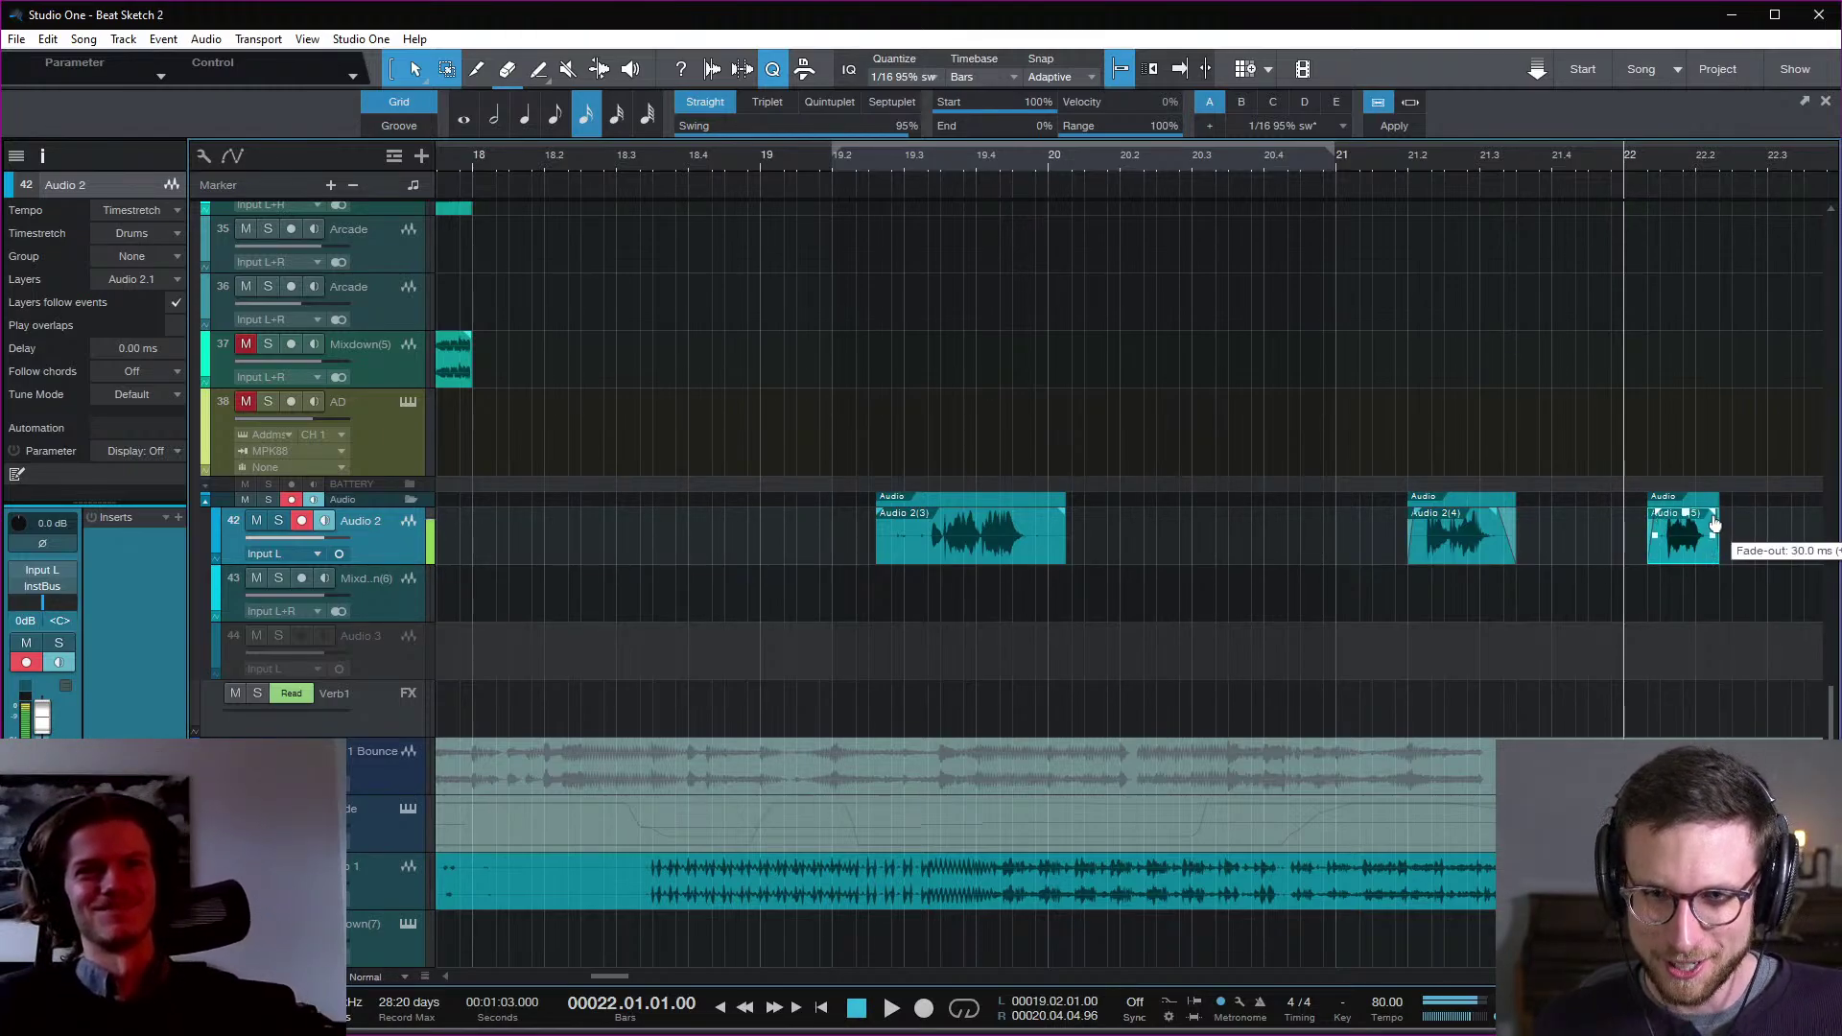
pyautogui.press('space')
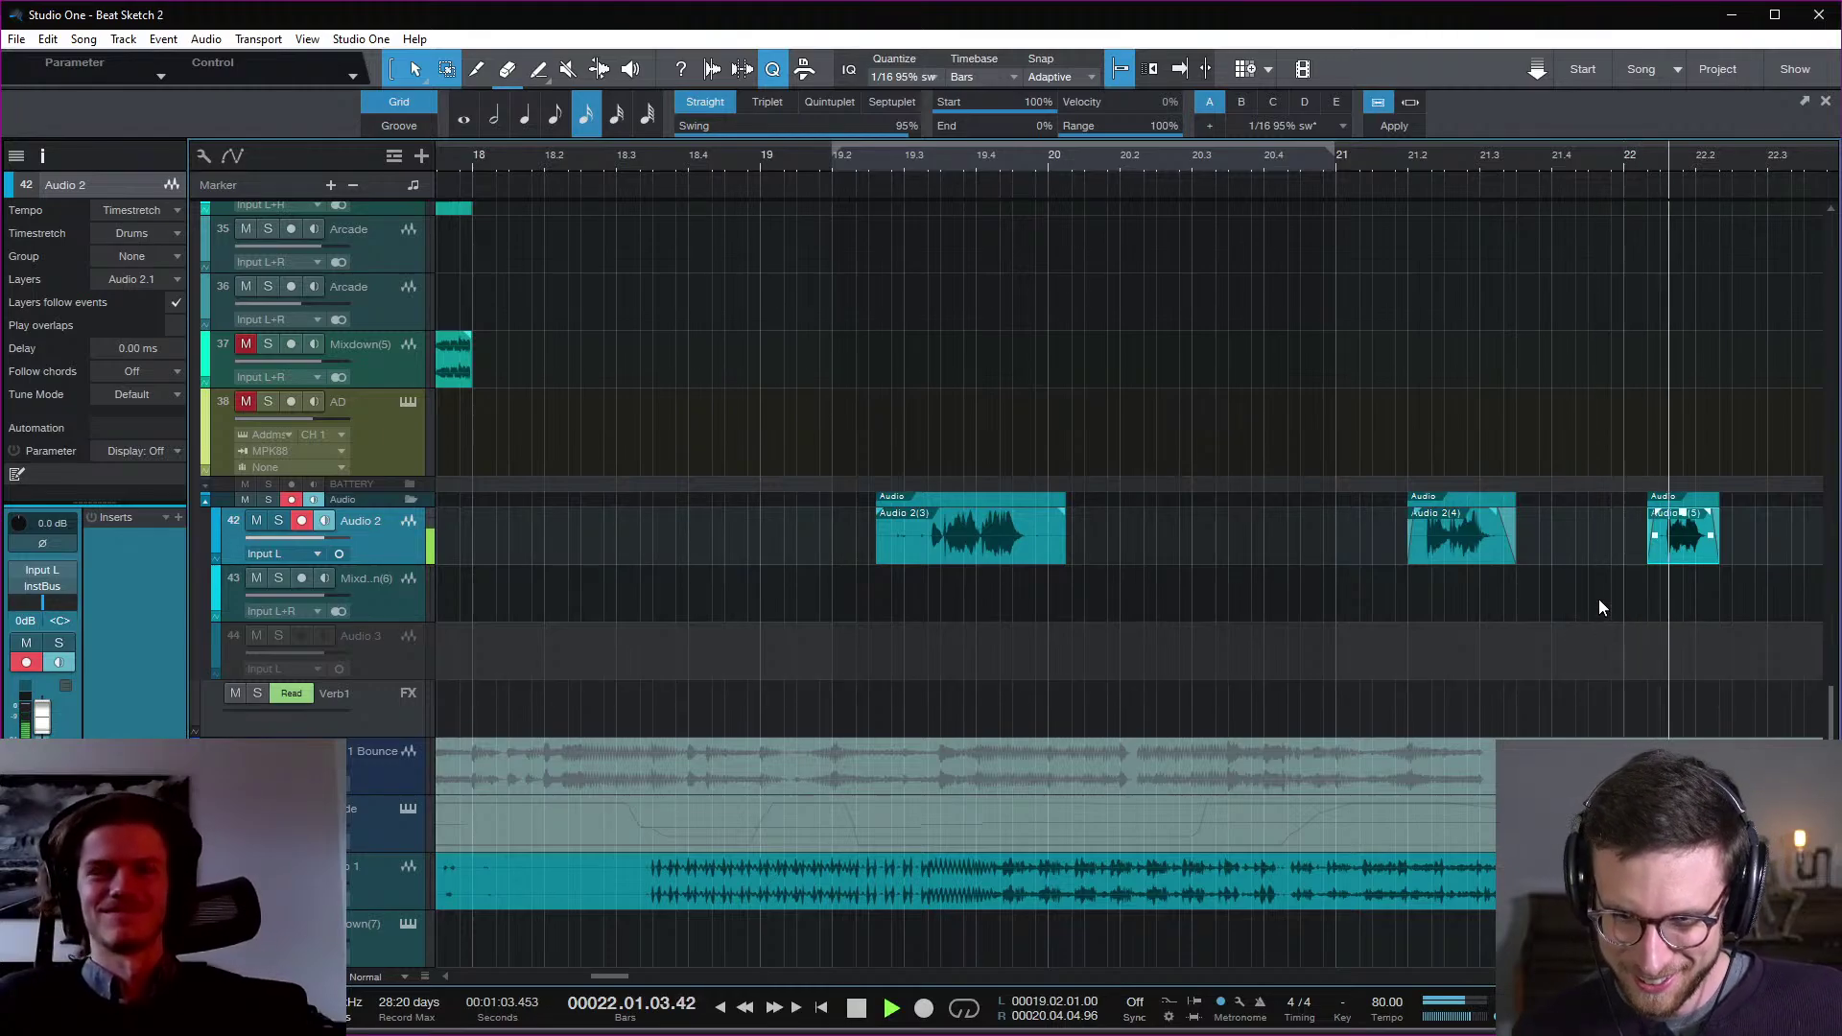
pyautogui.press('space')
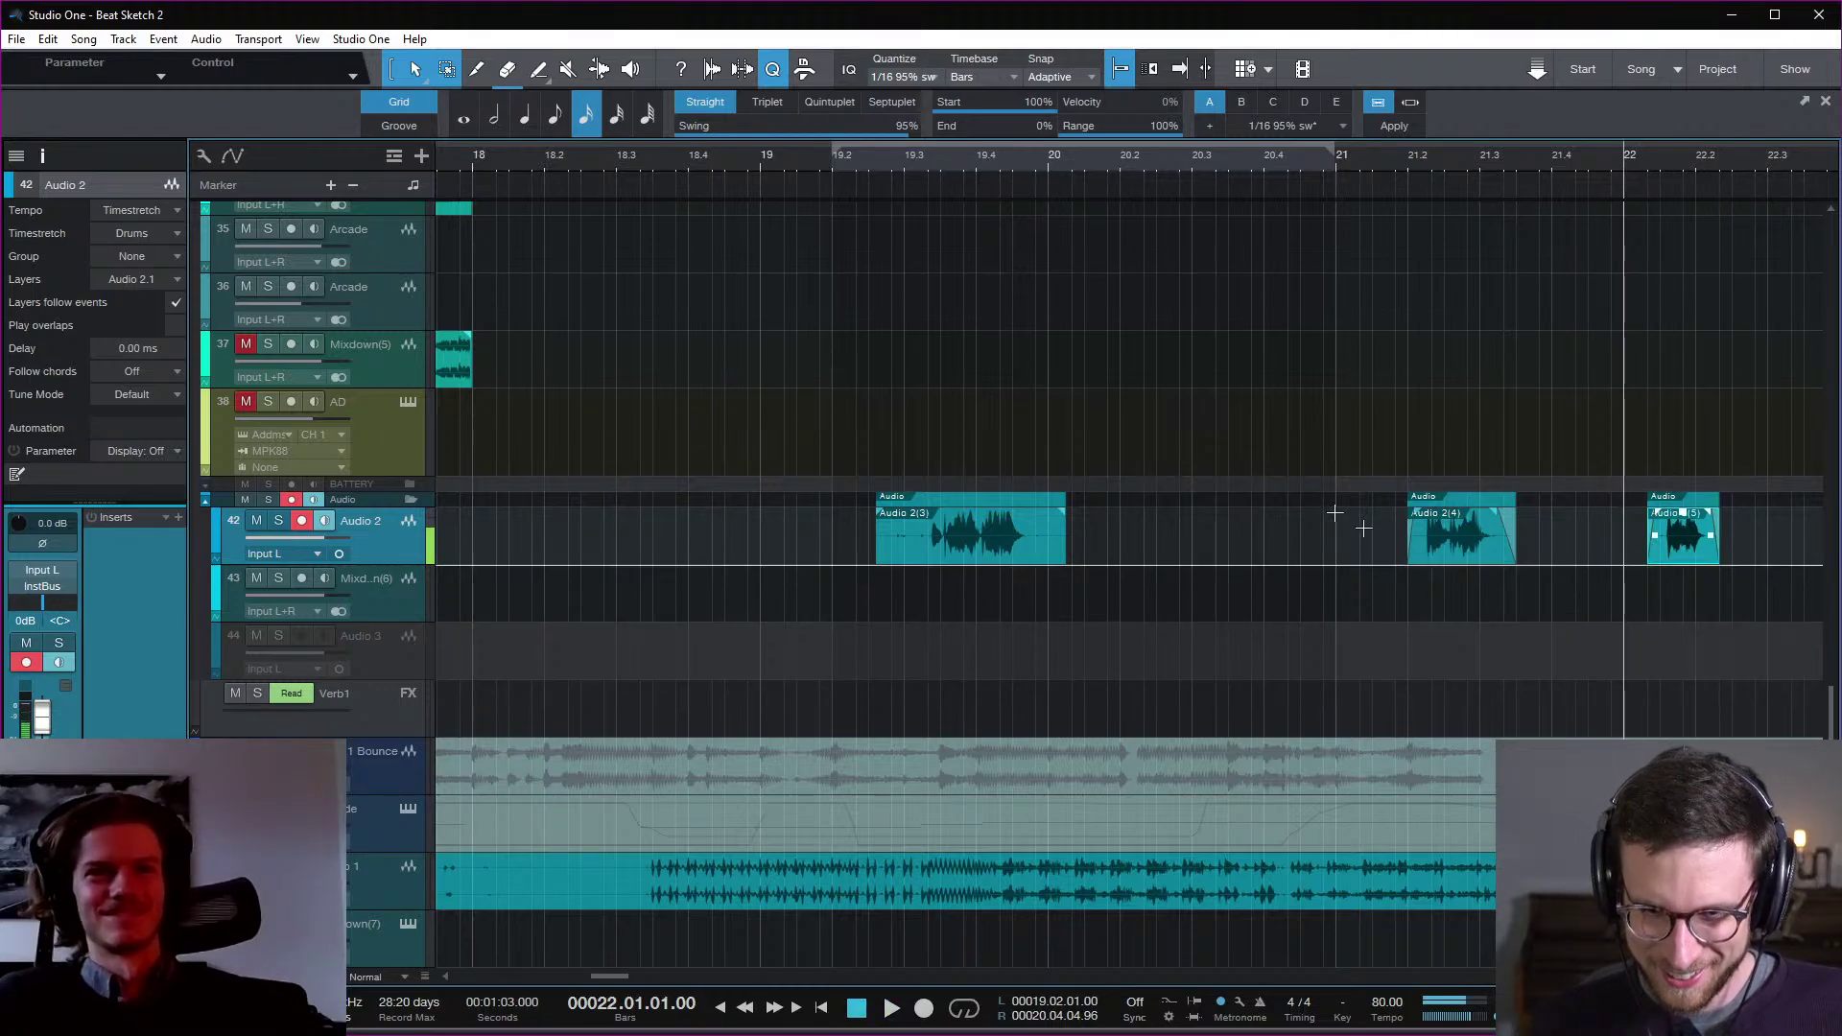
# Step: Audition the first Audio 2 take from bar 19.3 and trim the silence from both of its ends
pyautogui.click(912, 173)
pyautogui.press('space')
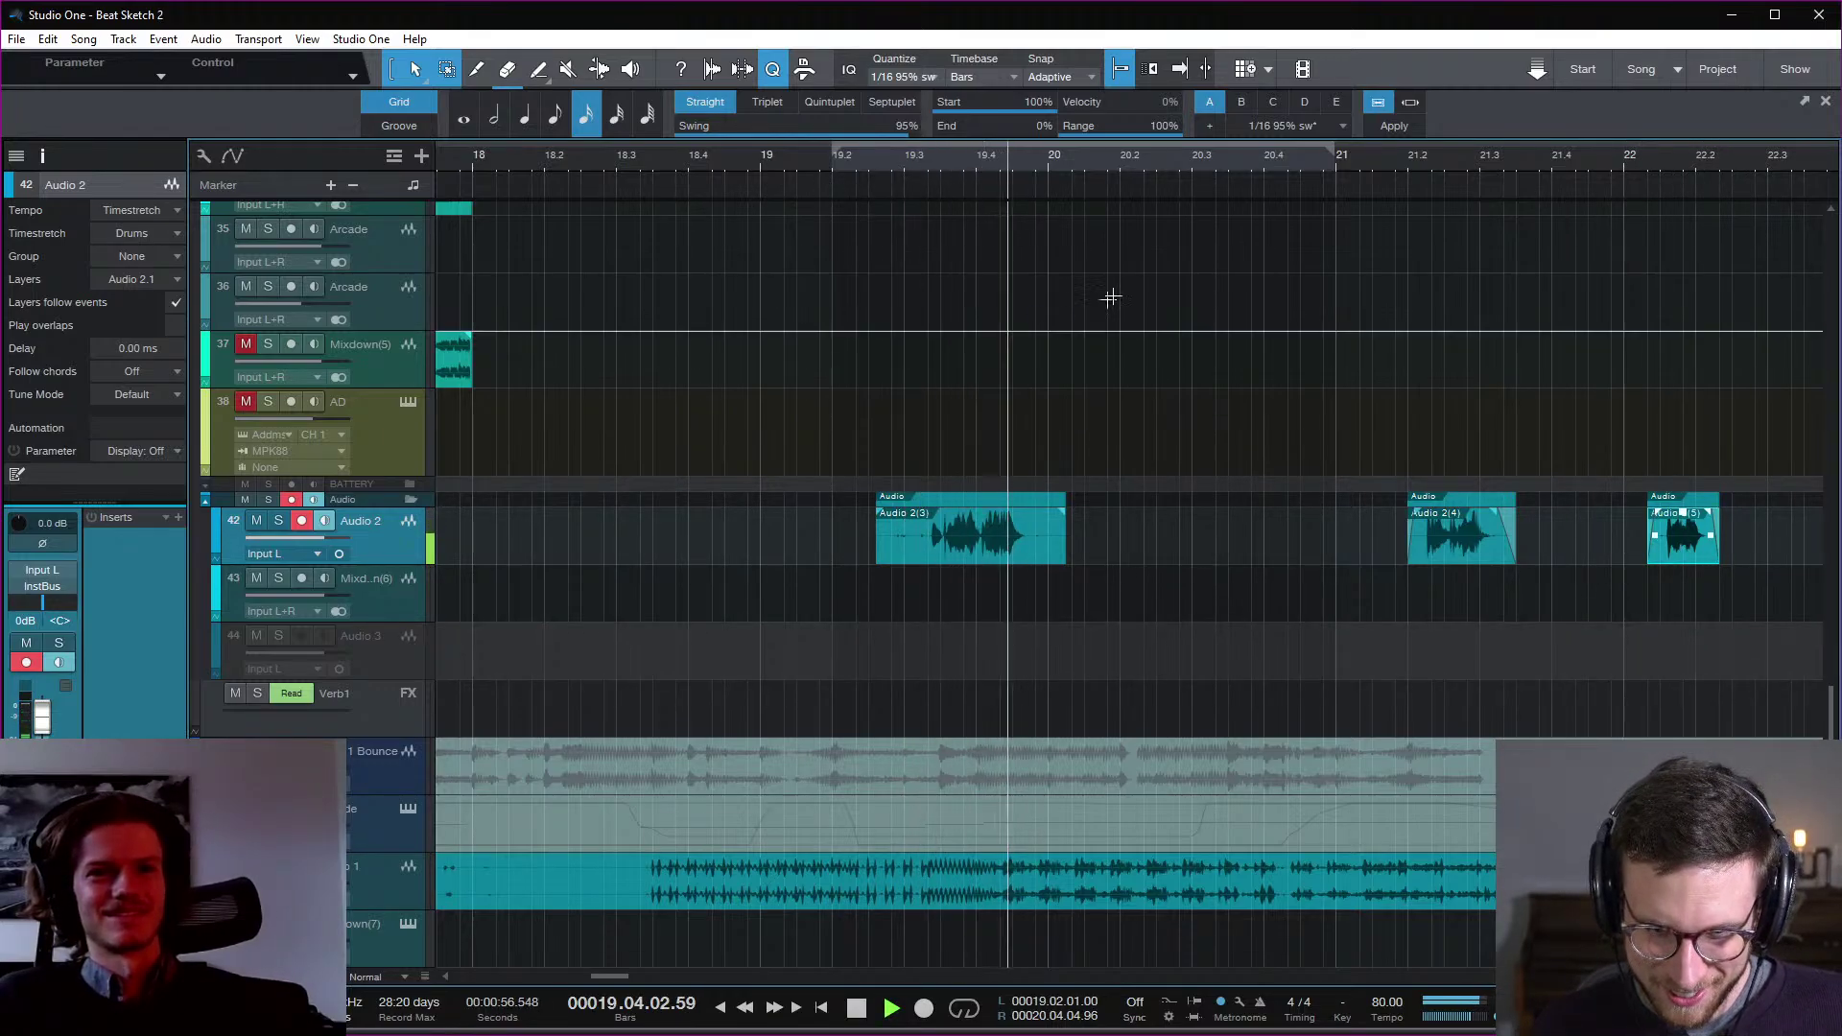
pyautogui.press('space')
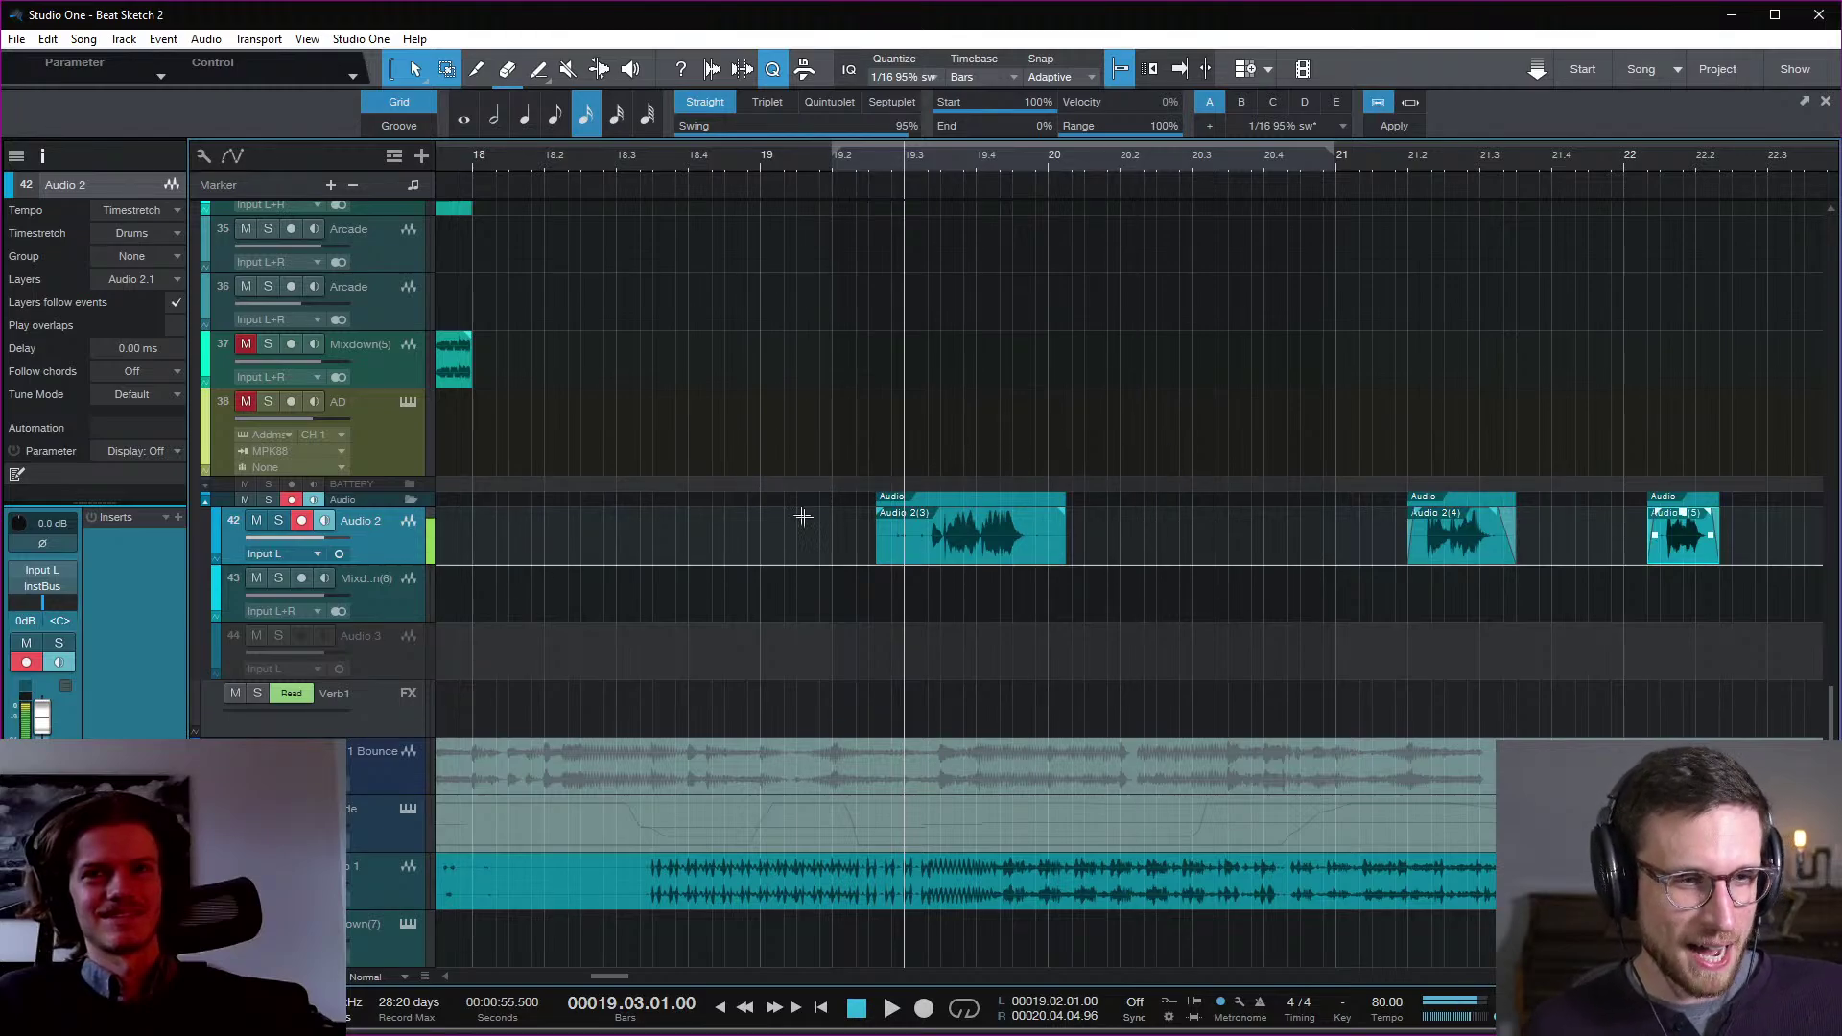
pyautogui.moveTo(879, 548); pyautogui.dragTo(918, 535)
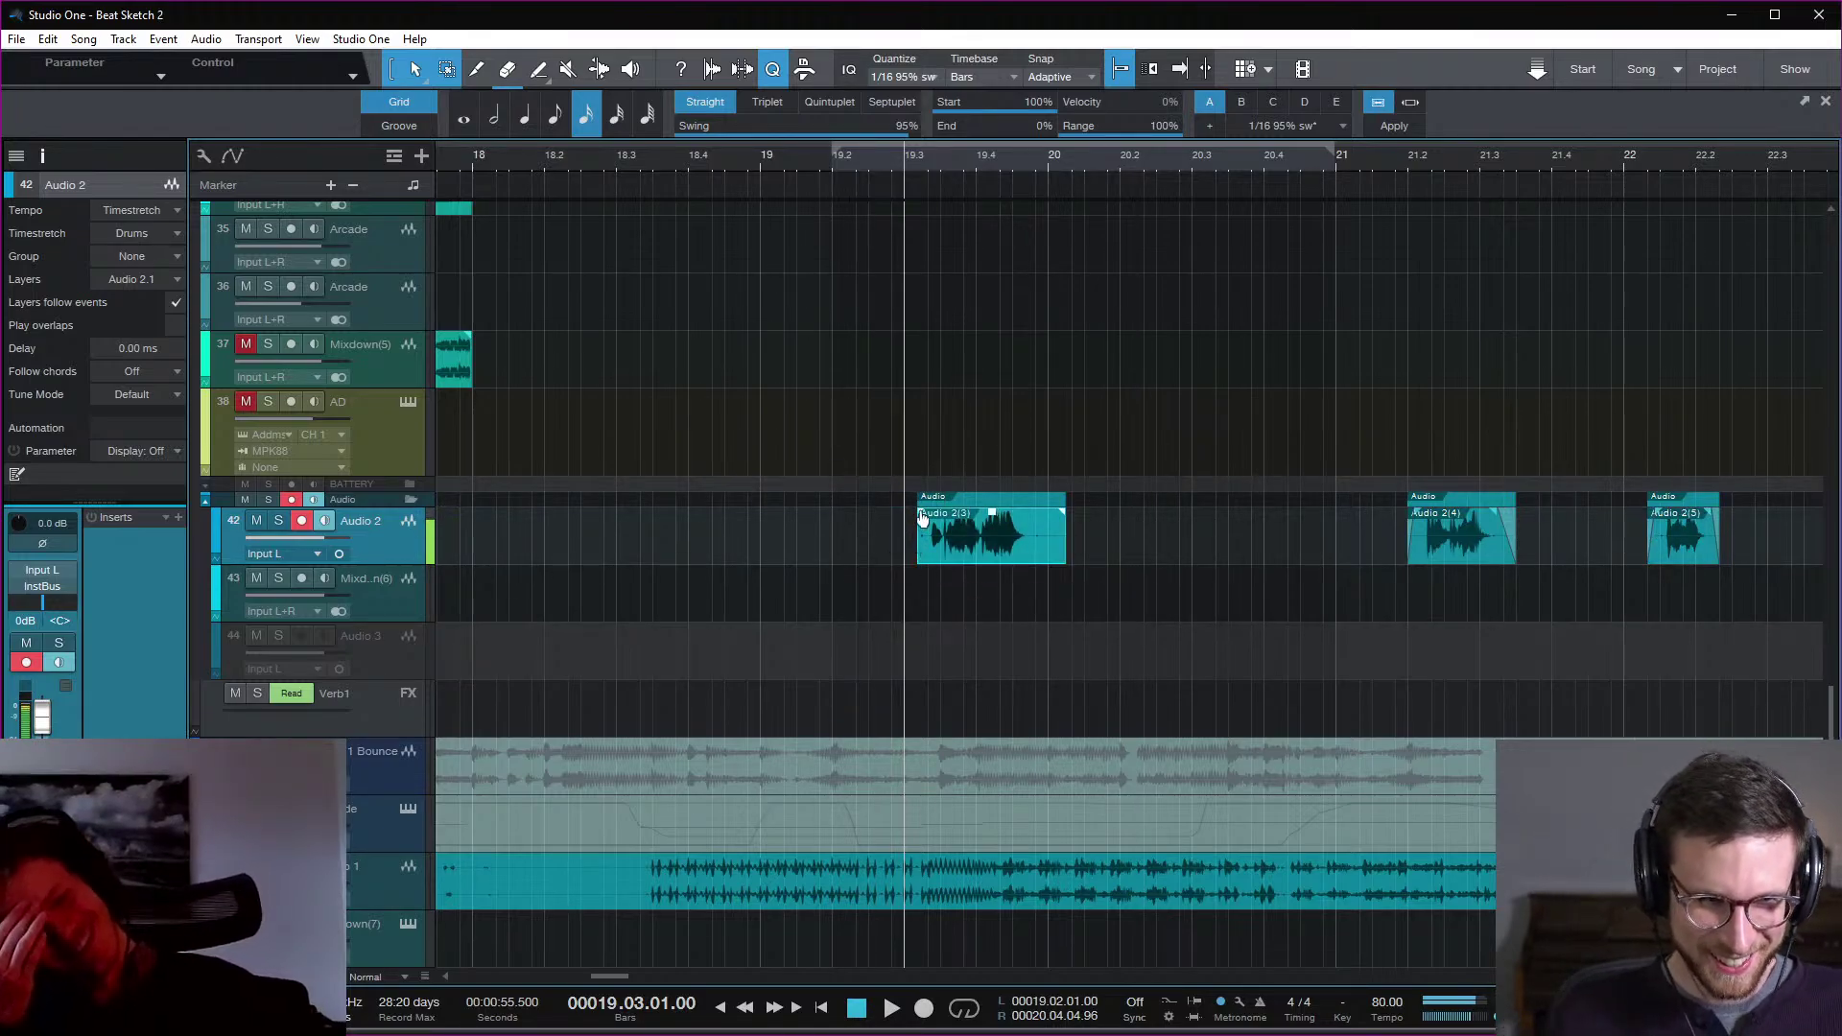
pyautogui.moveTo(1068, 548); pyautogui.dragTo(1043, 547)
pyautogui.press('w')
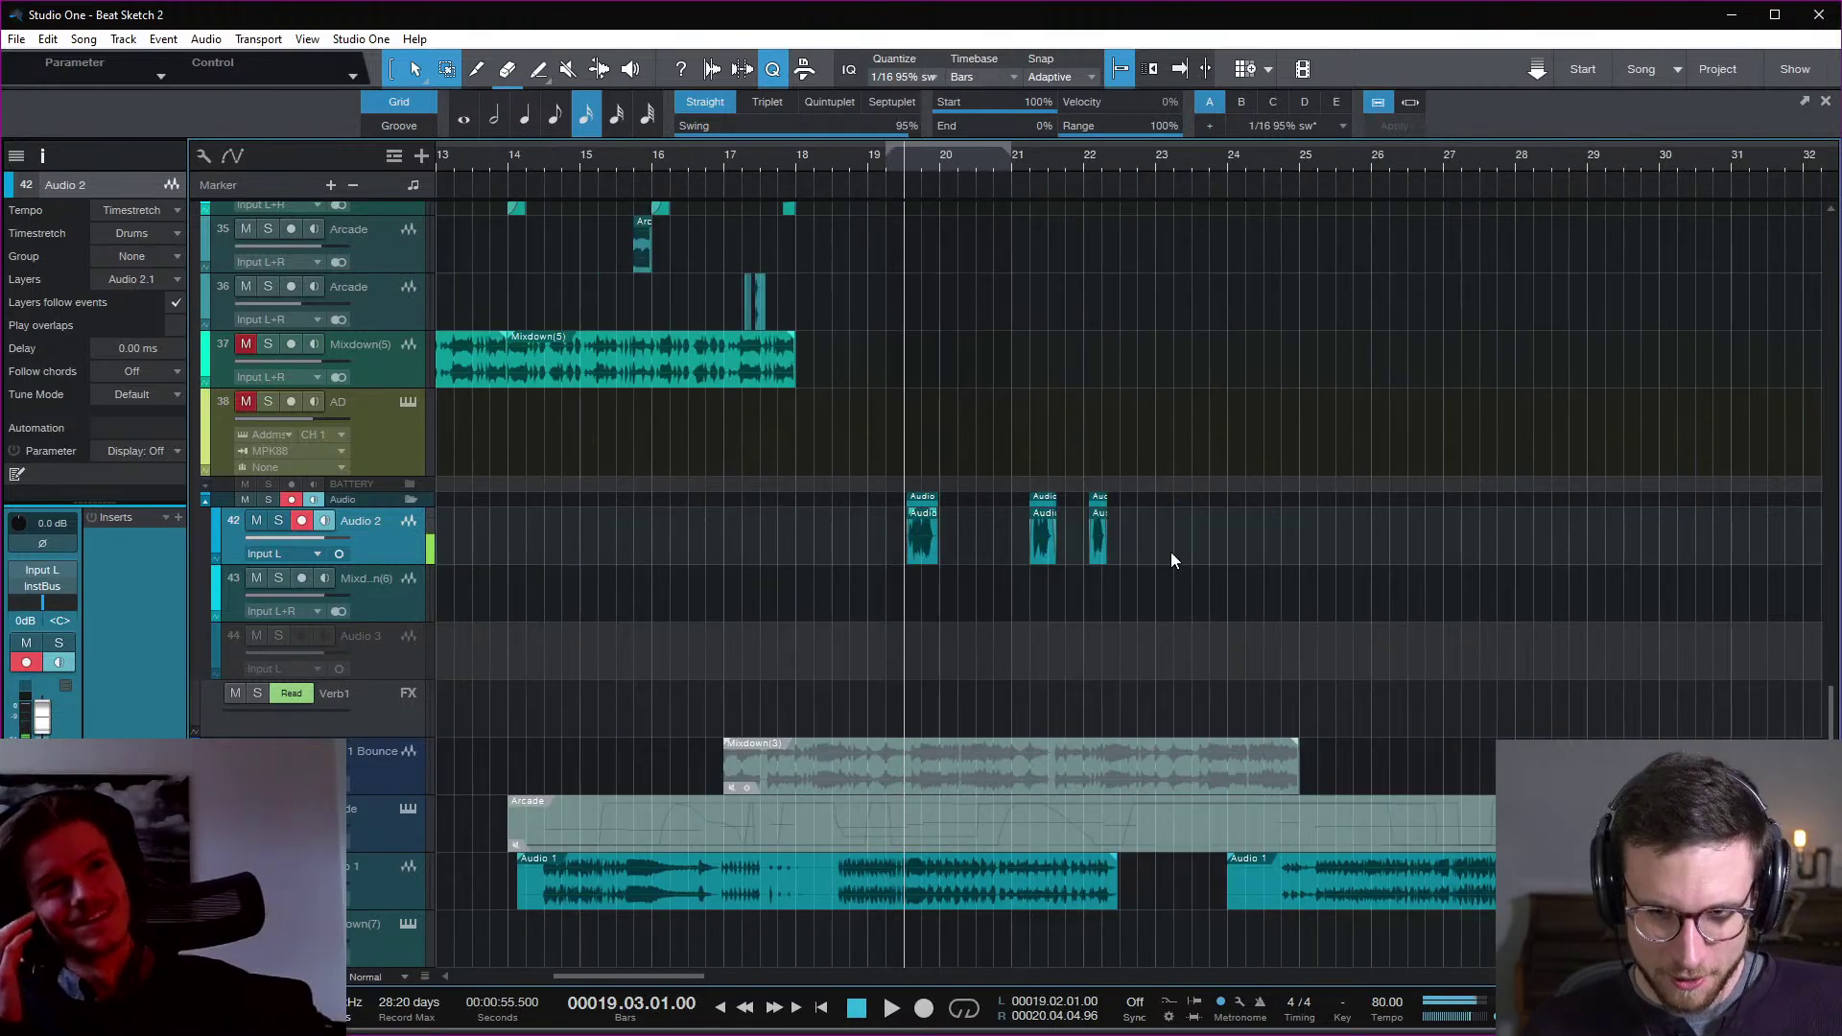
# Step: Disarm Audio 2 and return the playback position to bar 10
pyautogui.click(297, 522)
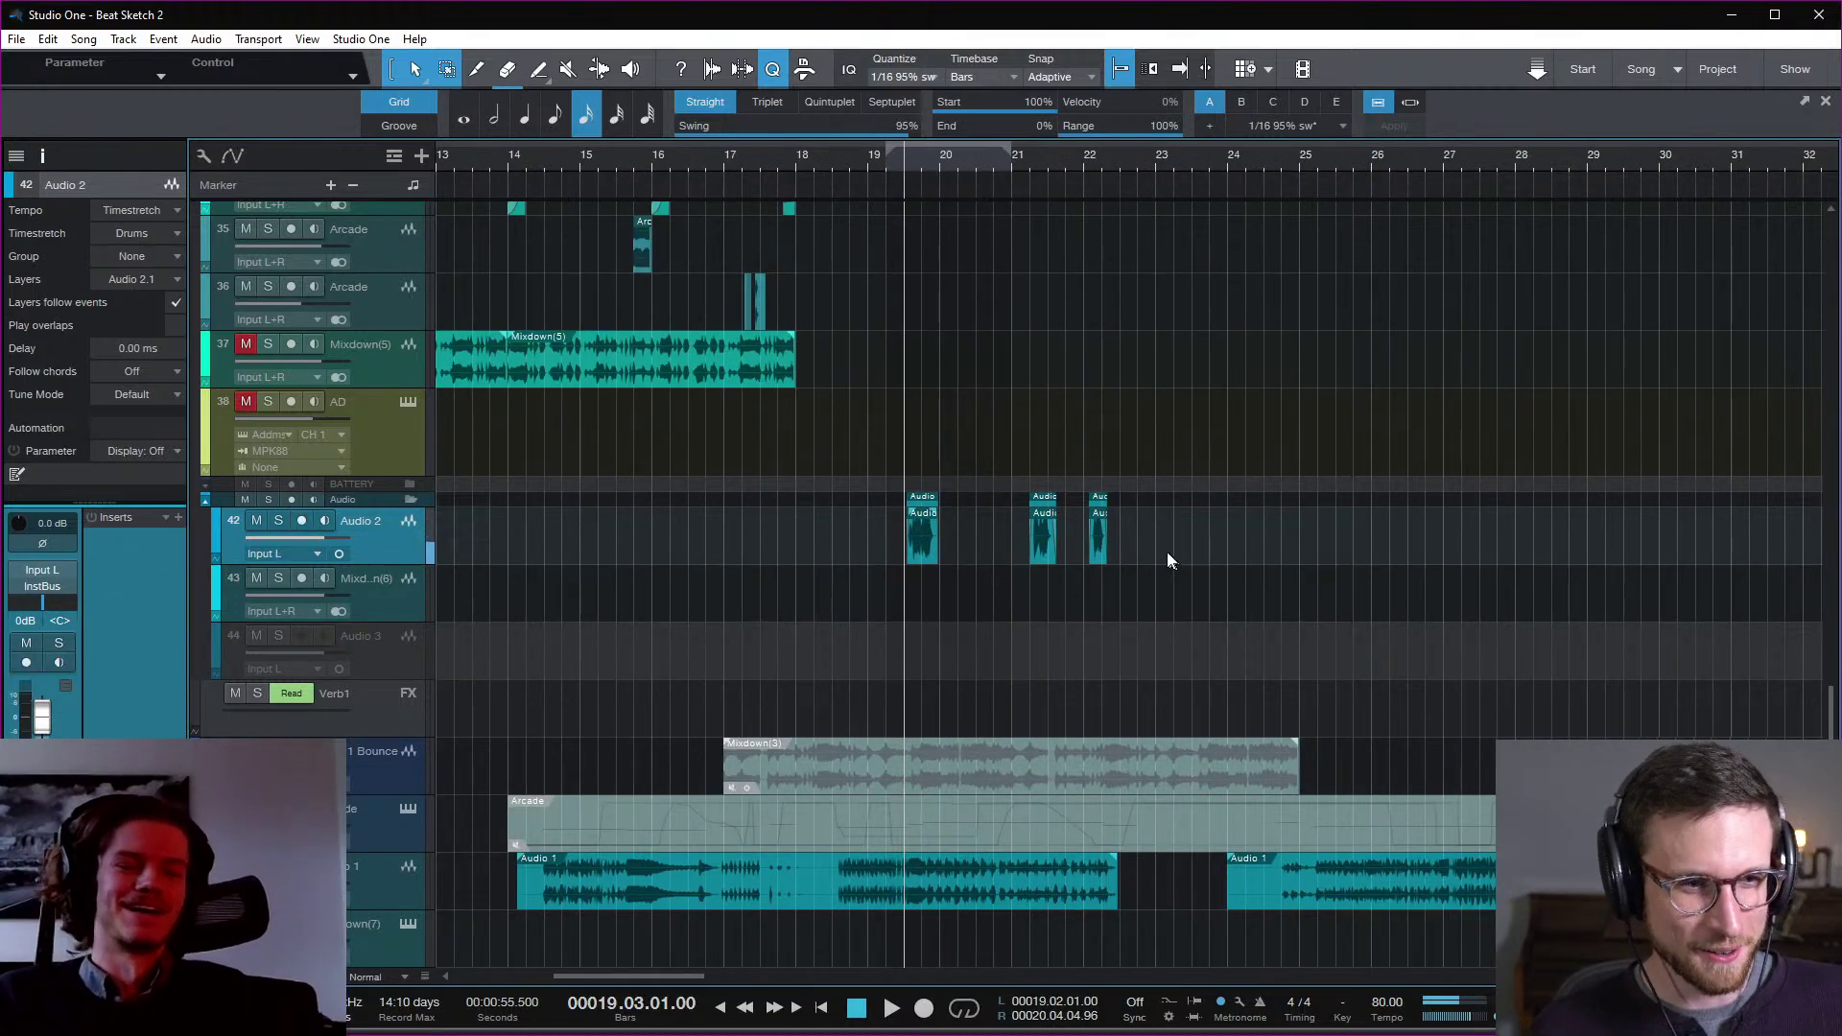
pyautogui.hscroll(-5, 1192, 526)
pyautogui.scroll(2, 1212, 532)
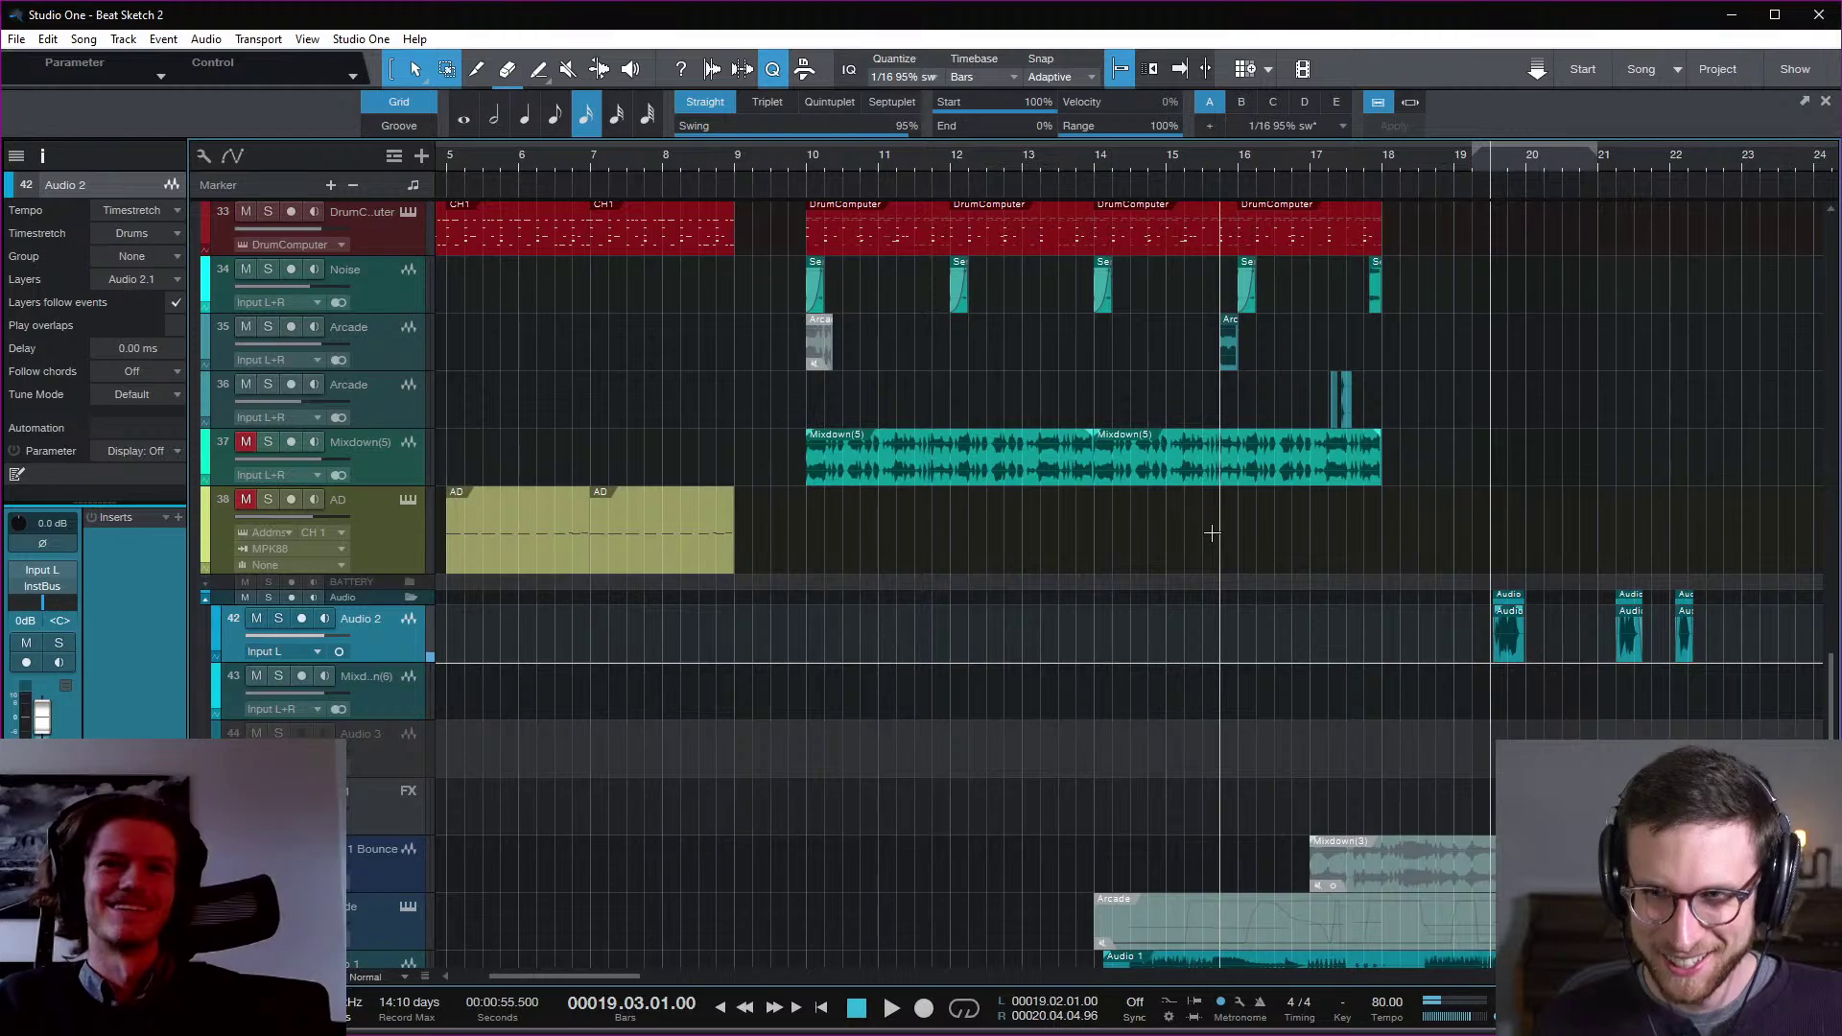
pyautogui.click(808, 163)
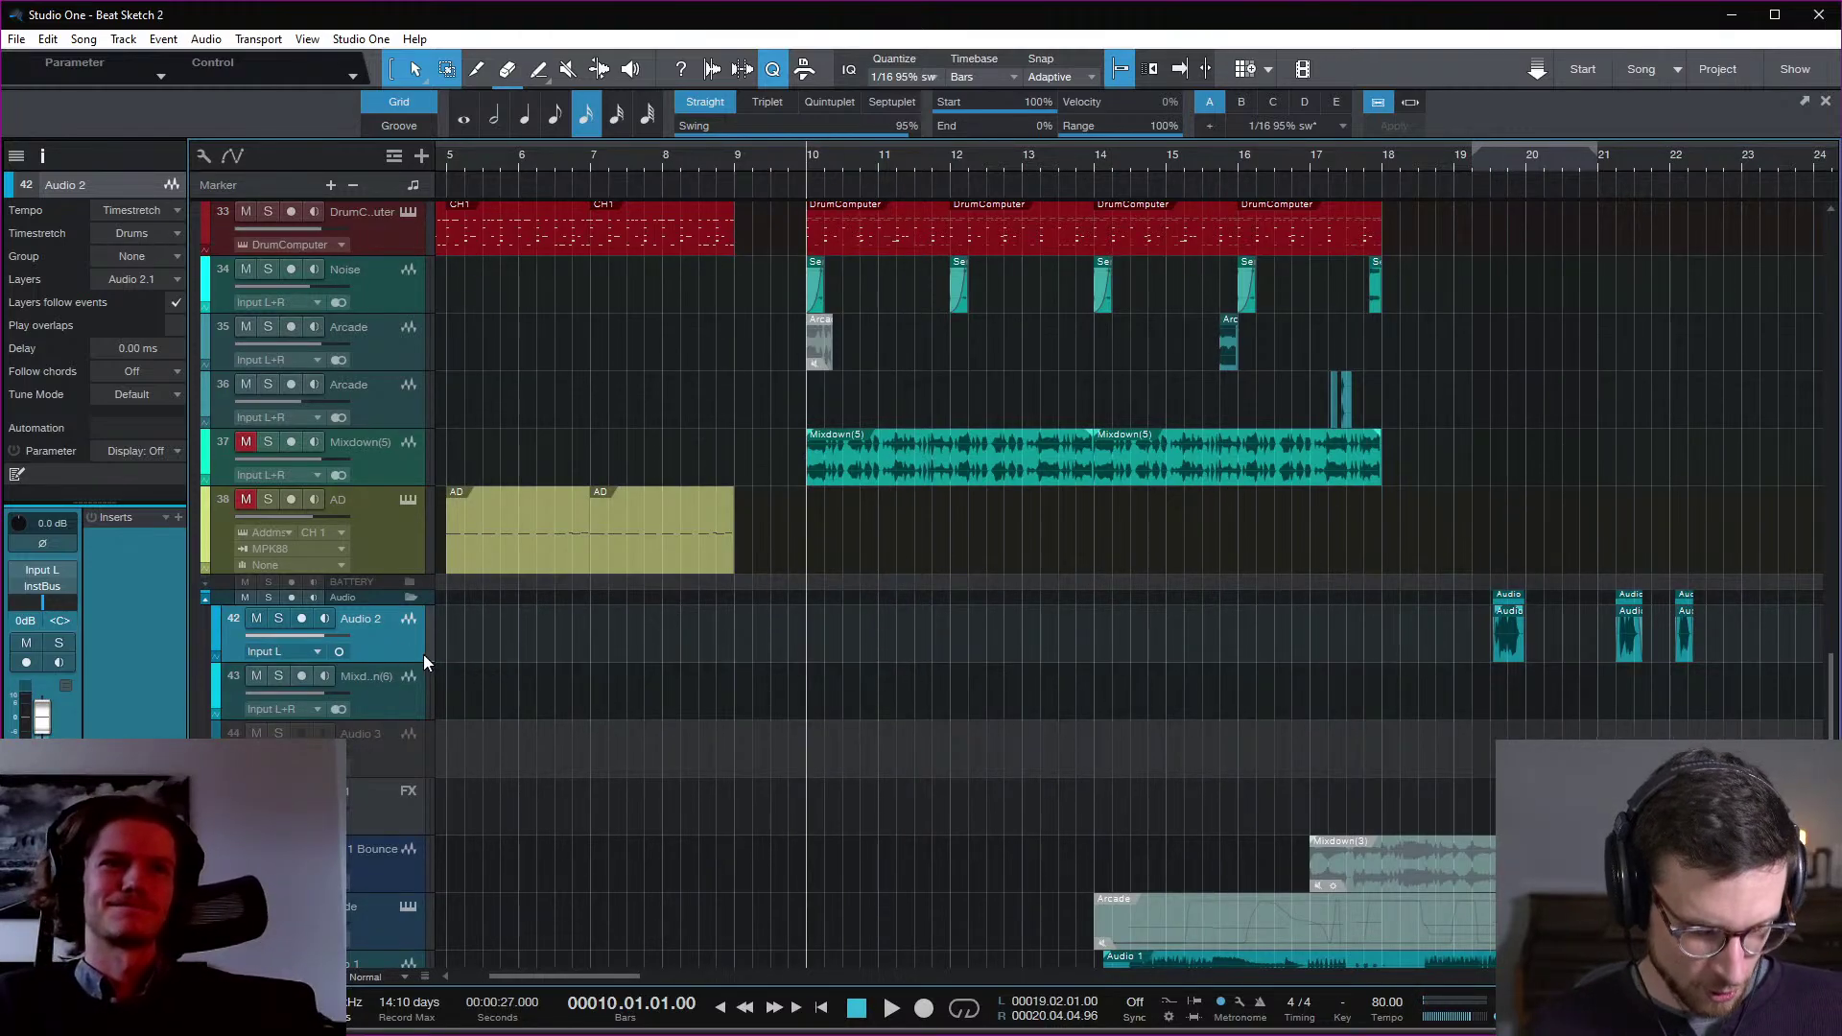
# Step: Move the Audio 2 clip near bar 22 to 13.2 and audition it in the beat from about 12.2
pyautogui.press('space')
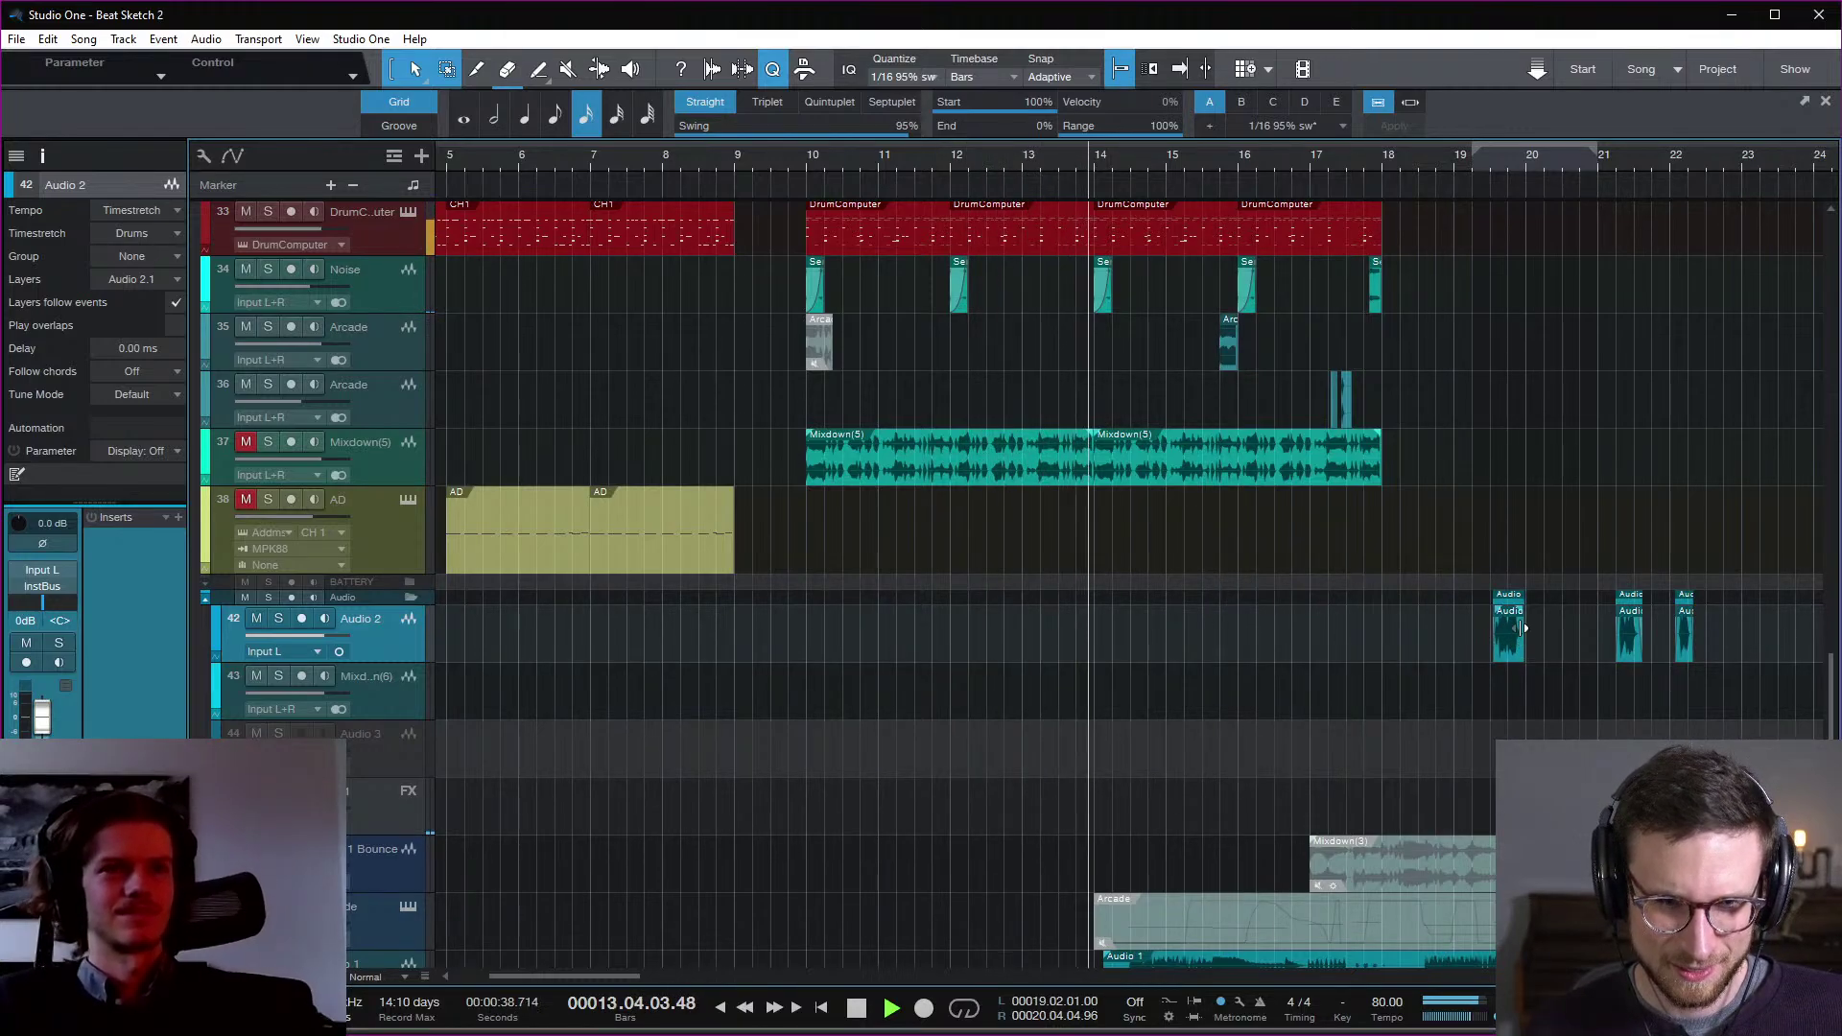
pyautogui.press('space')
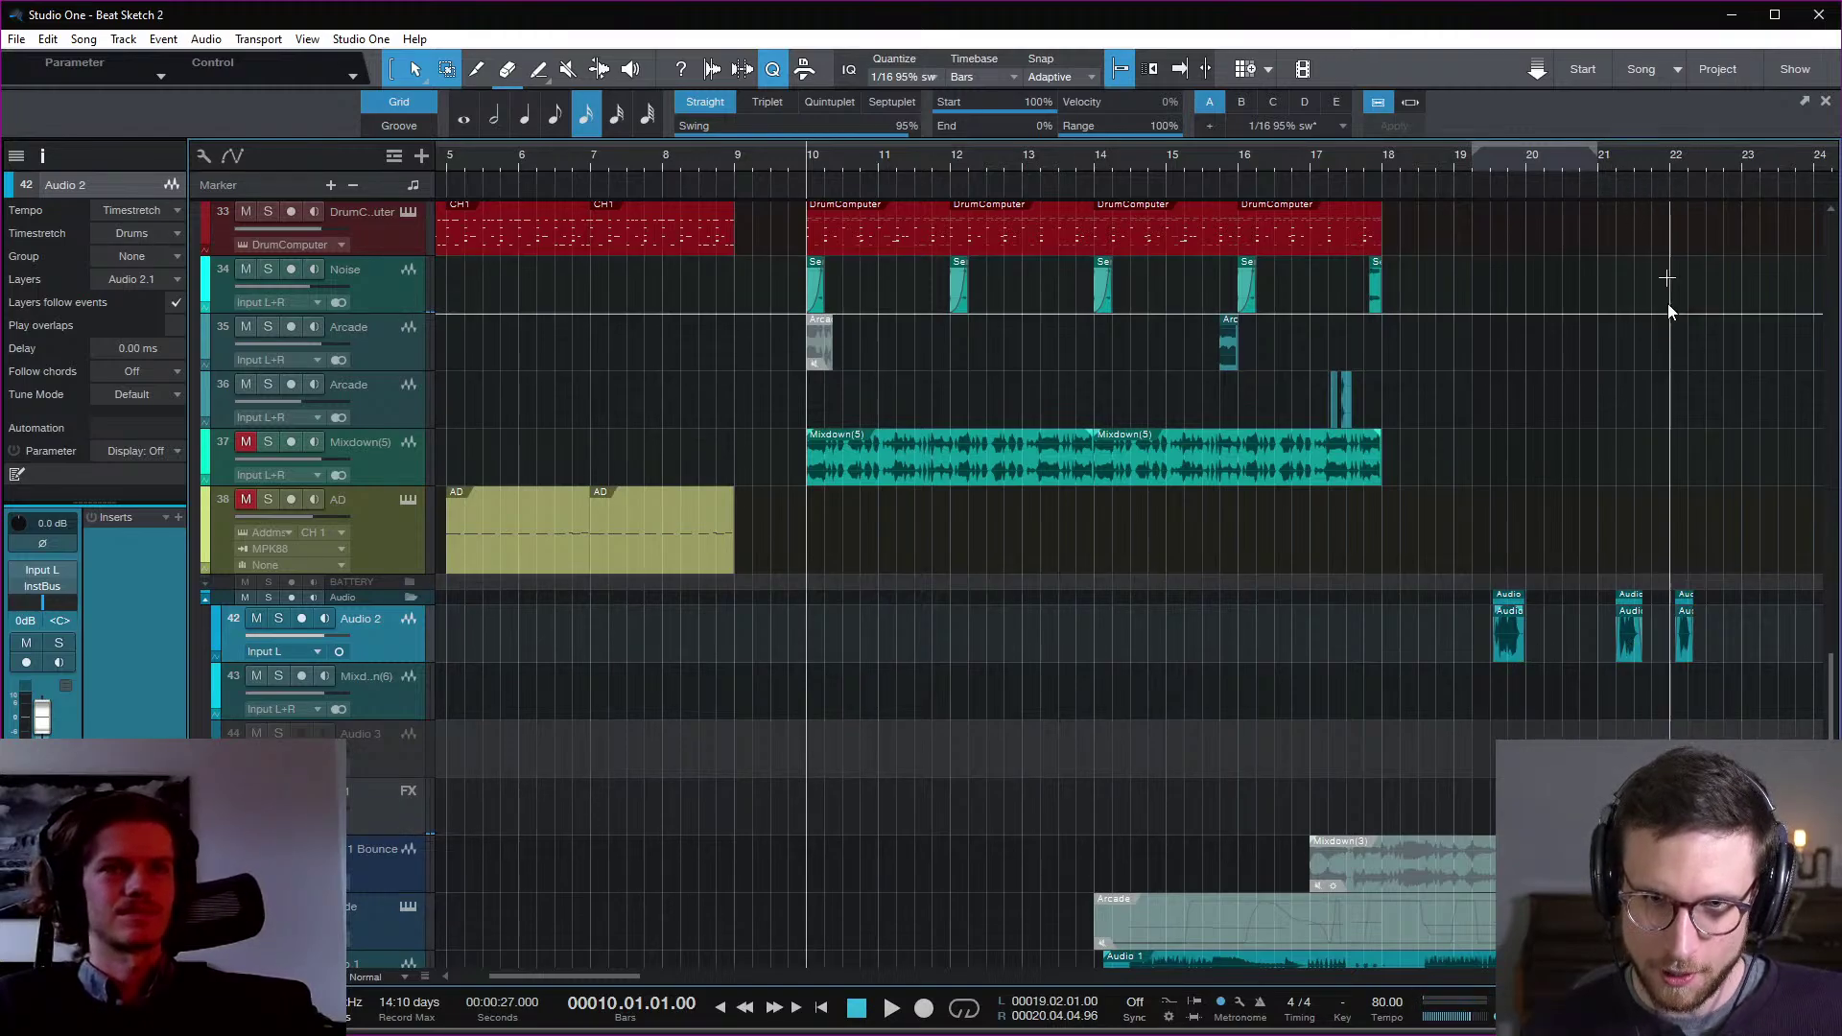
pyautogui.moveTo(1686, 635); pyautogui.dragTo(1056, 634)
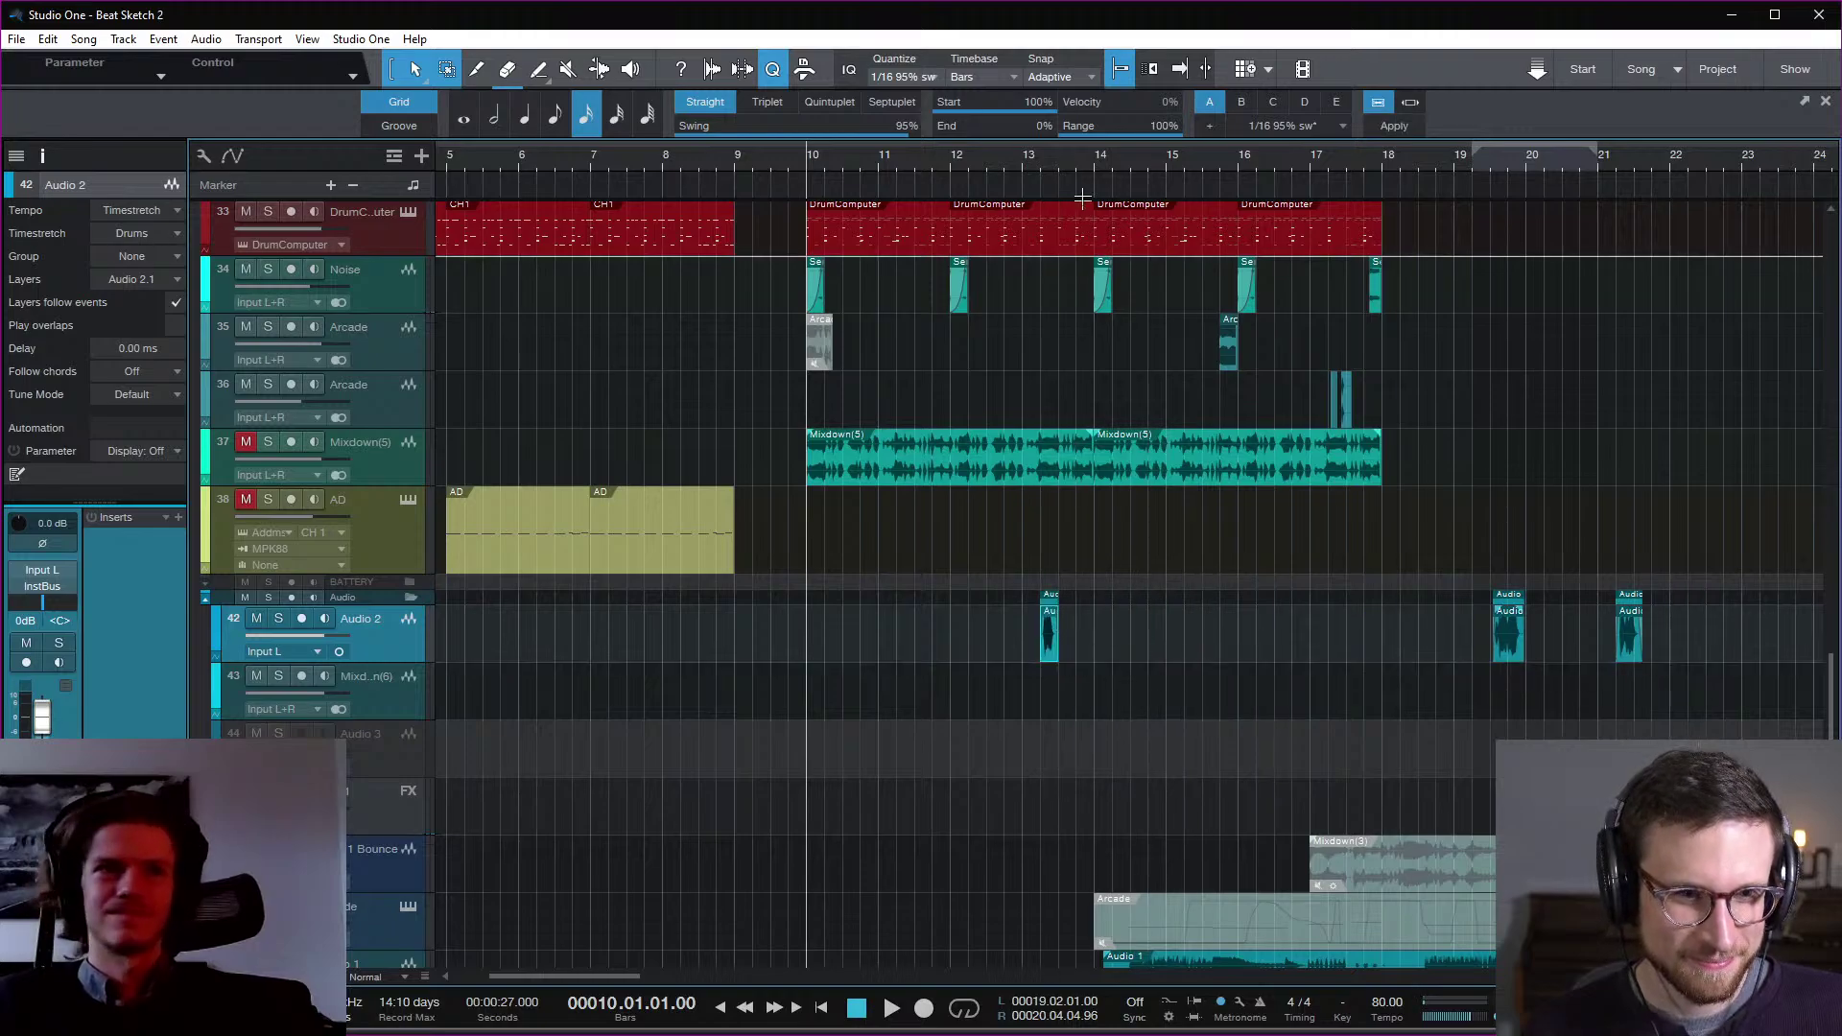
pyautogui.click(973, 153)
pyautogui.press('e')
pyautogui.press('e')
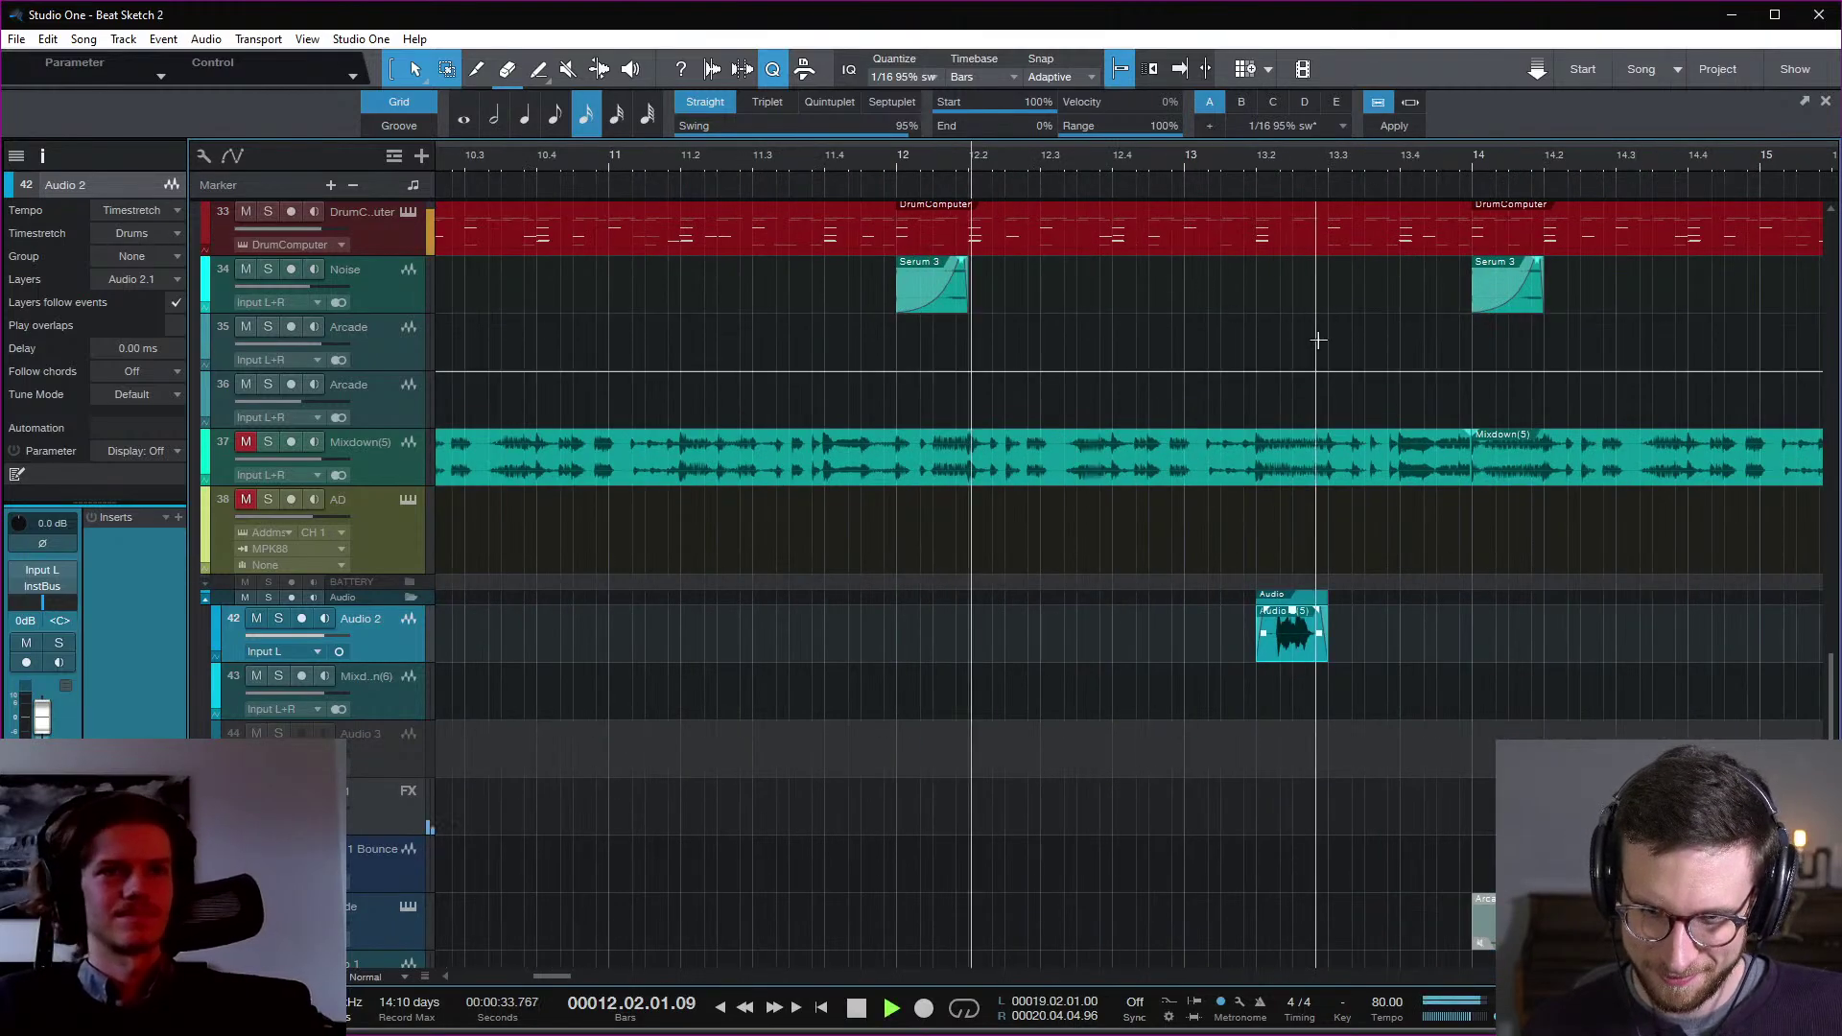
pyautogui.press('space')
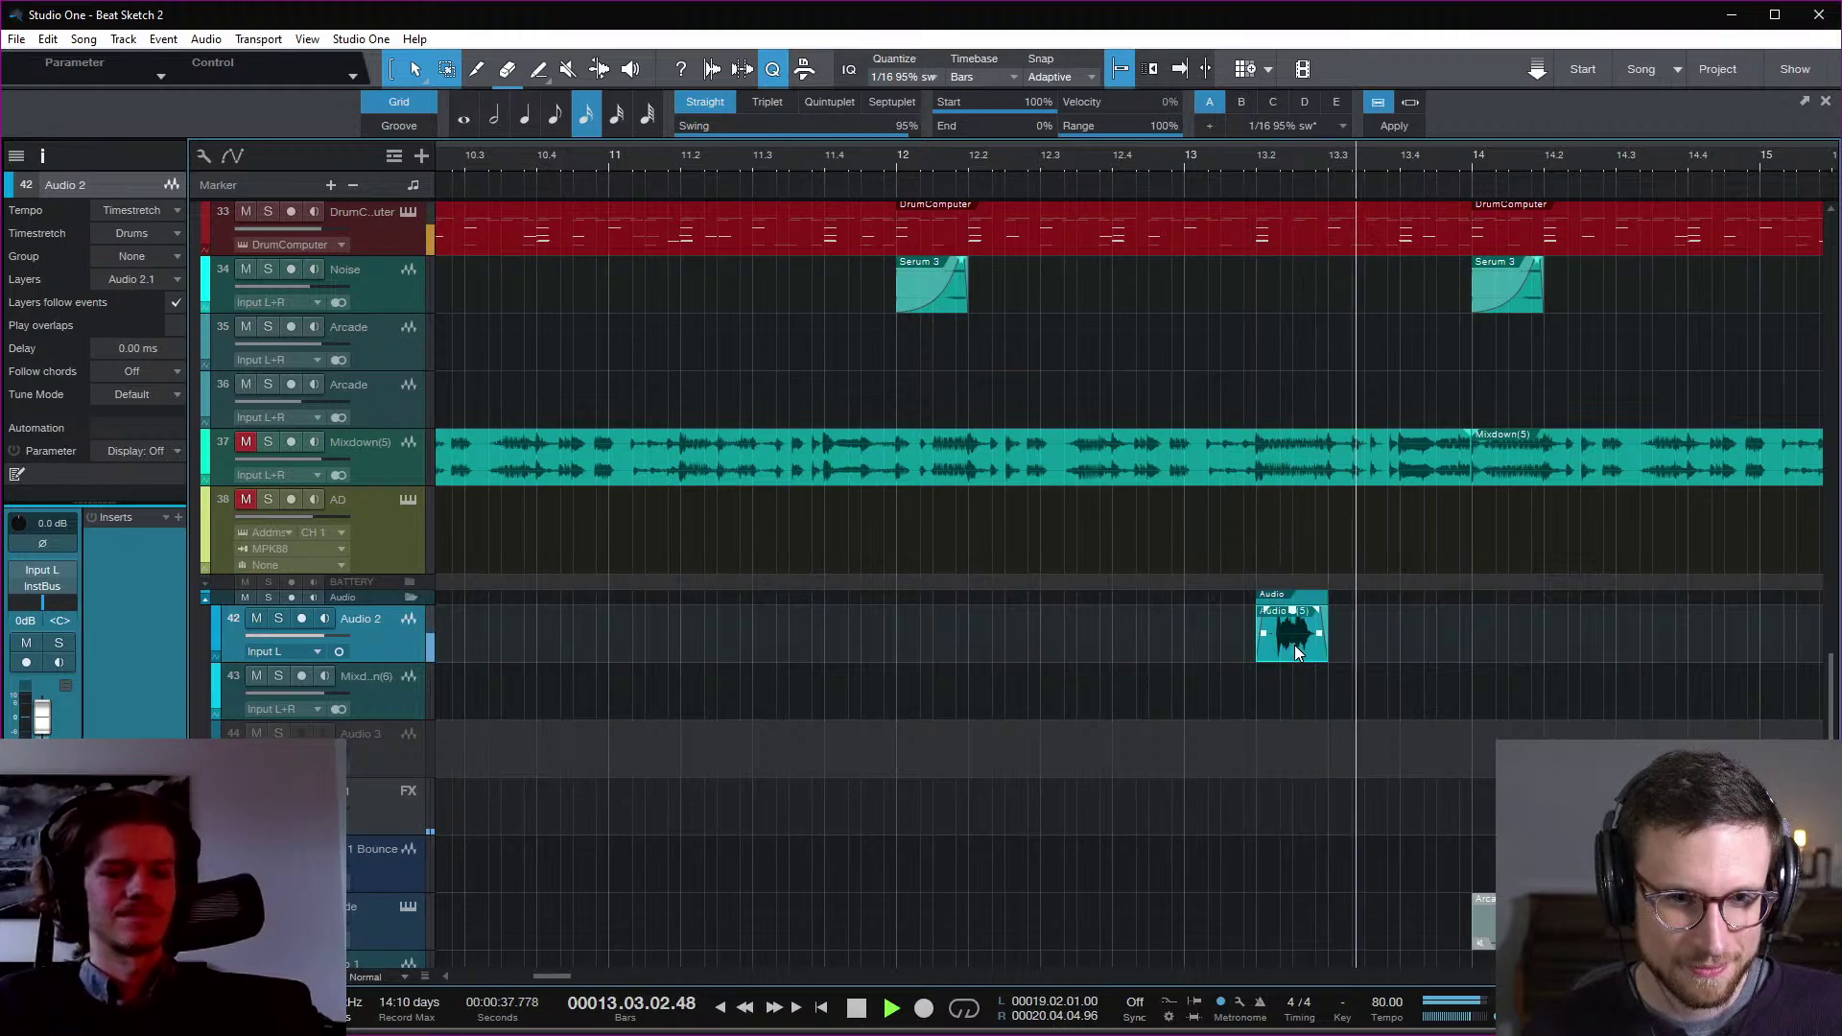
pyautogui.press('space')
# Step: Shift the Audio 2 clip to just after 13.3, checking its timing by playing from just before 13.2
pyautogui.moveTo(1293, 645); pyautogui.dragTo(1352, 642)
pyautogui.click(1236, 169)
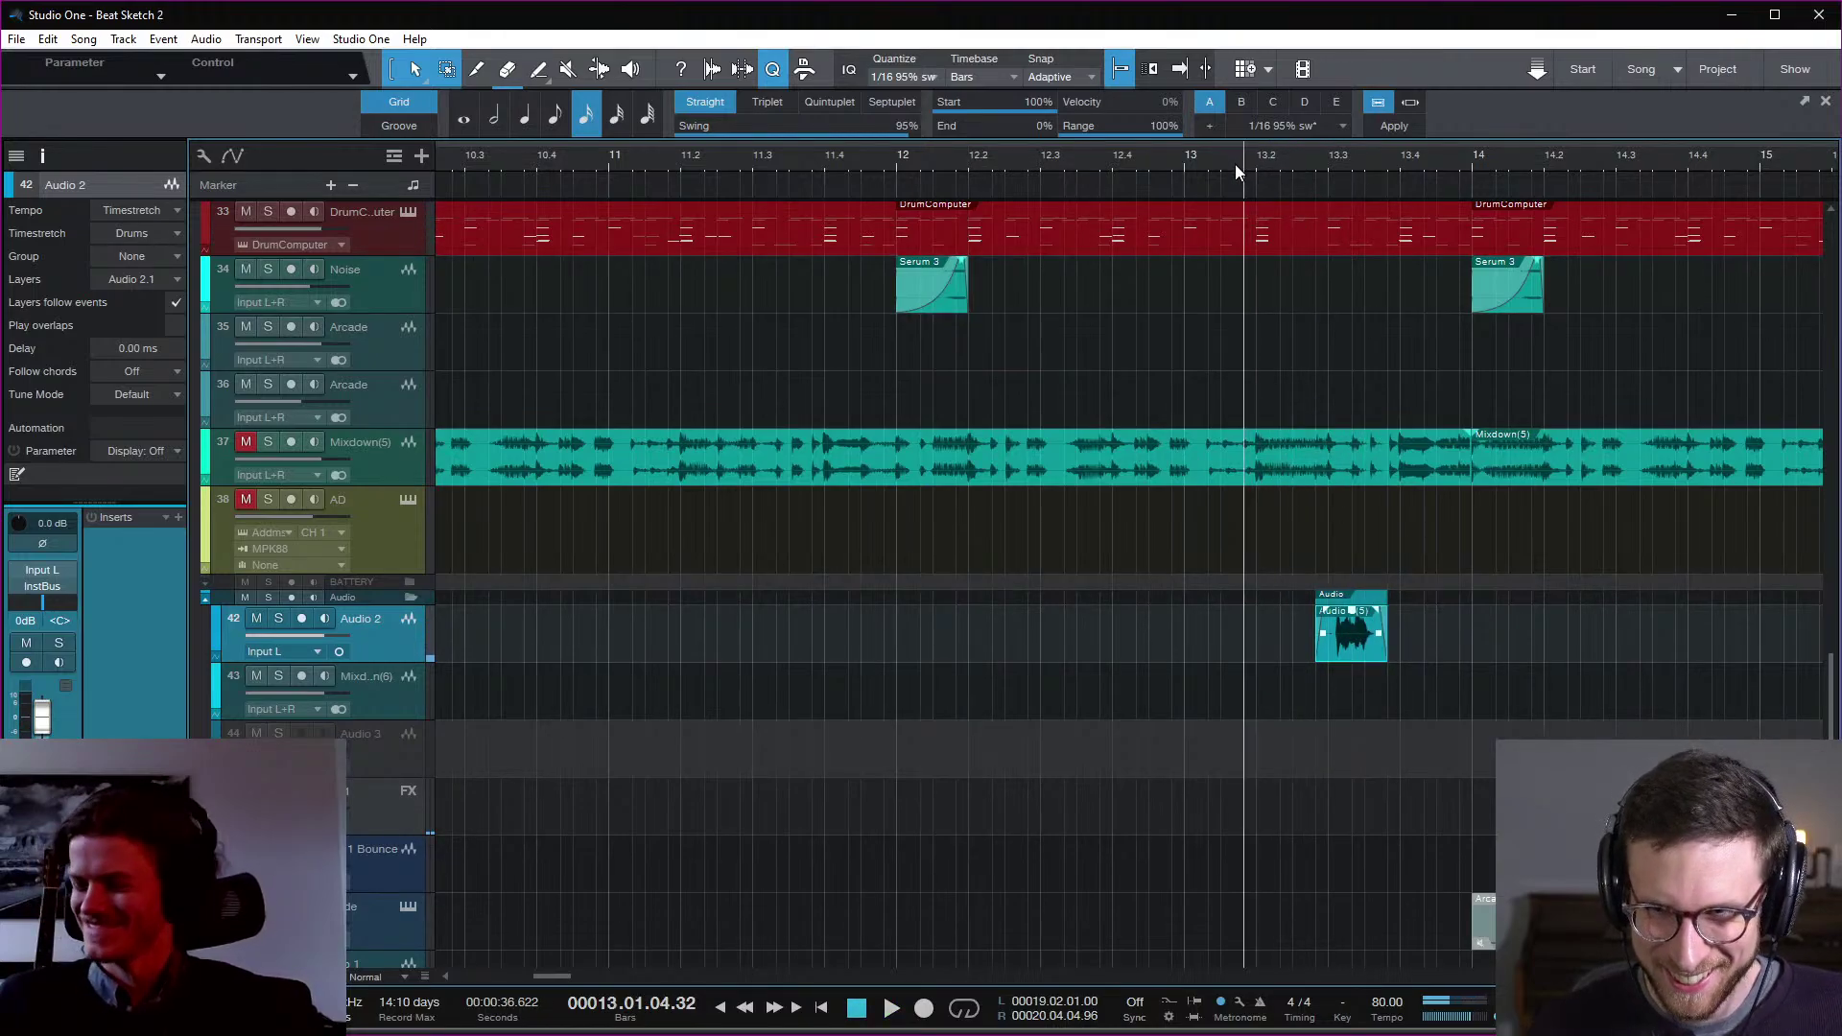
pyautogui.press('space')
pyautogui.press('space')
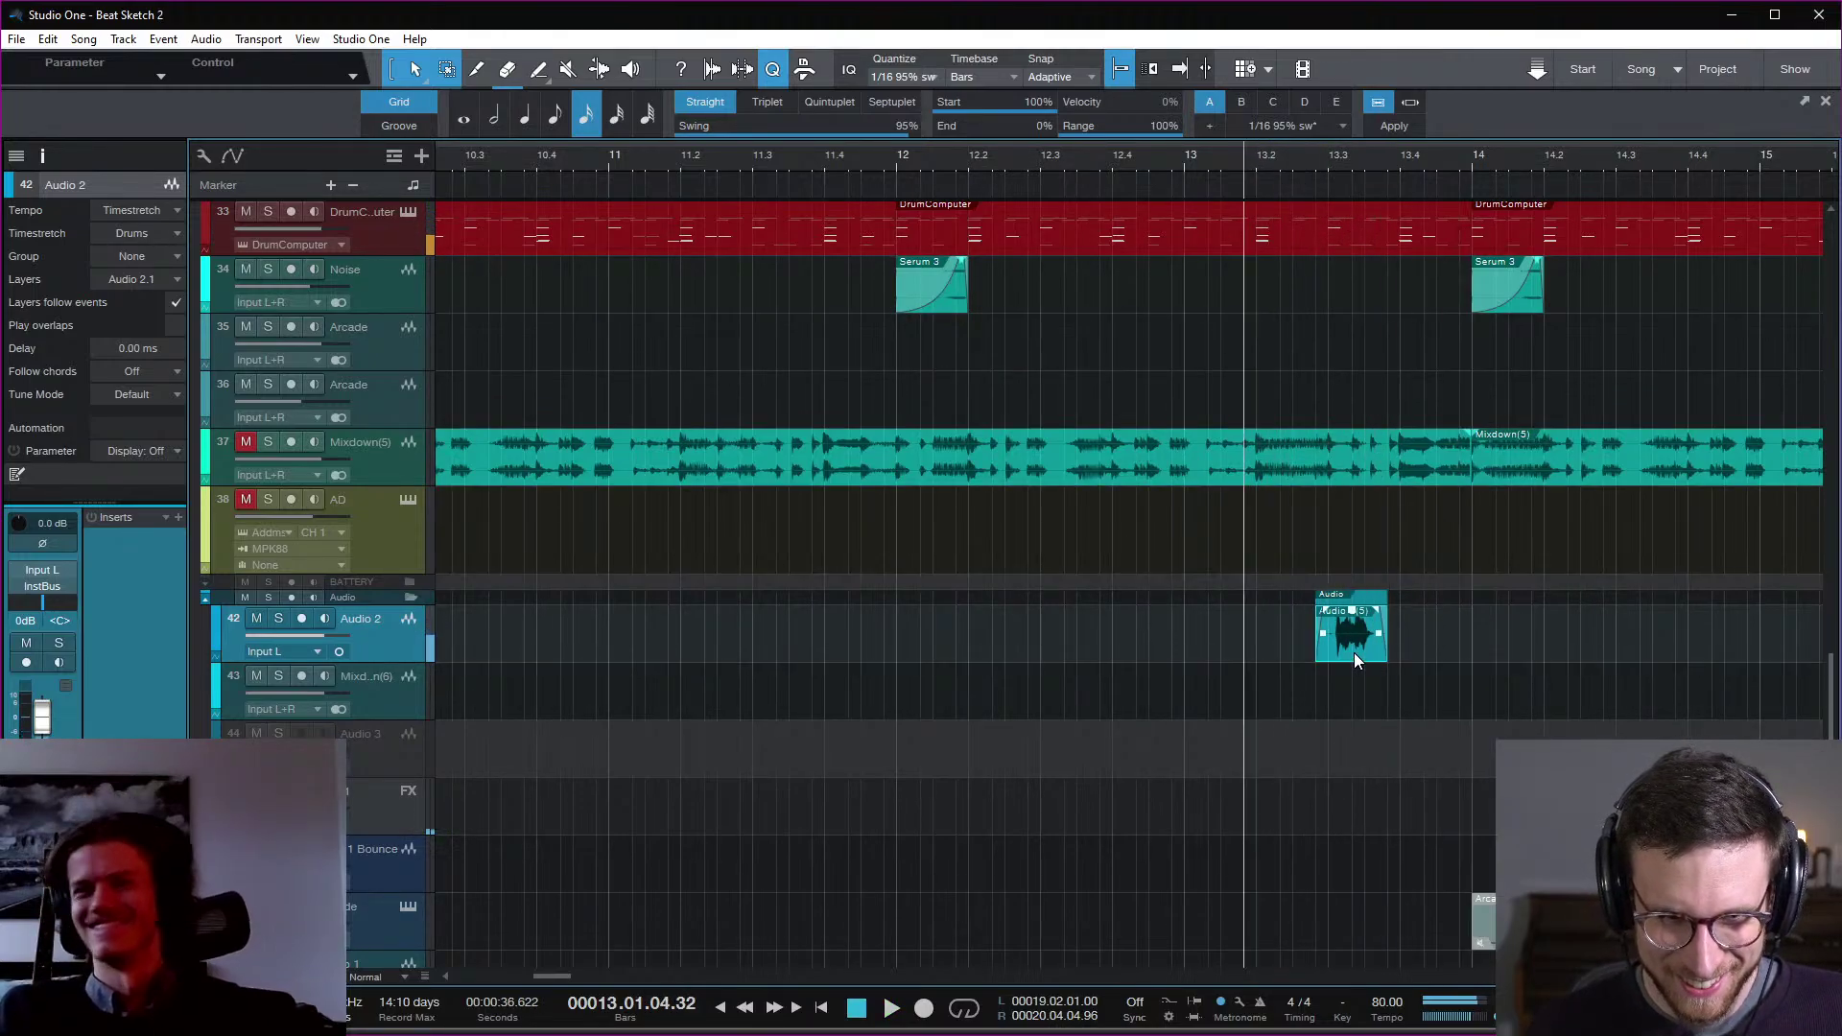
pyautogui.moveTo(1353, 649); pyautogui.dragTo(1370, 660)
pyautogui.press('space')
pyautogui.press('space')
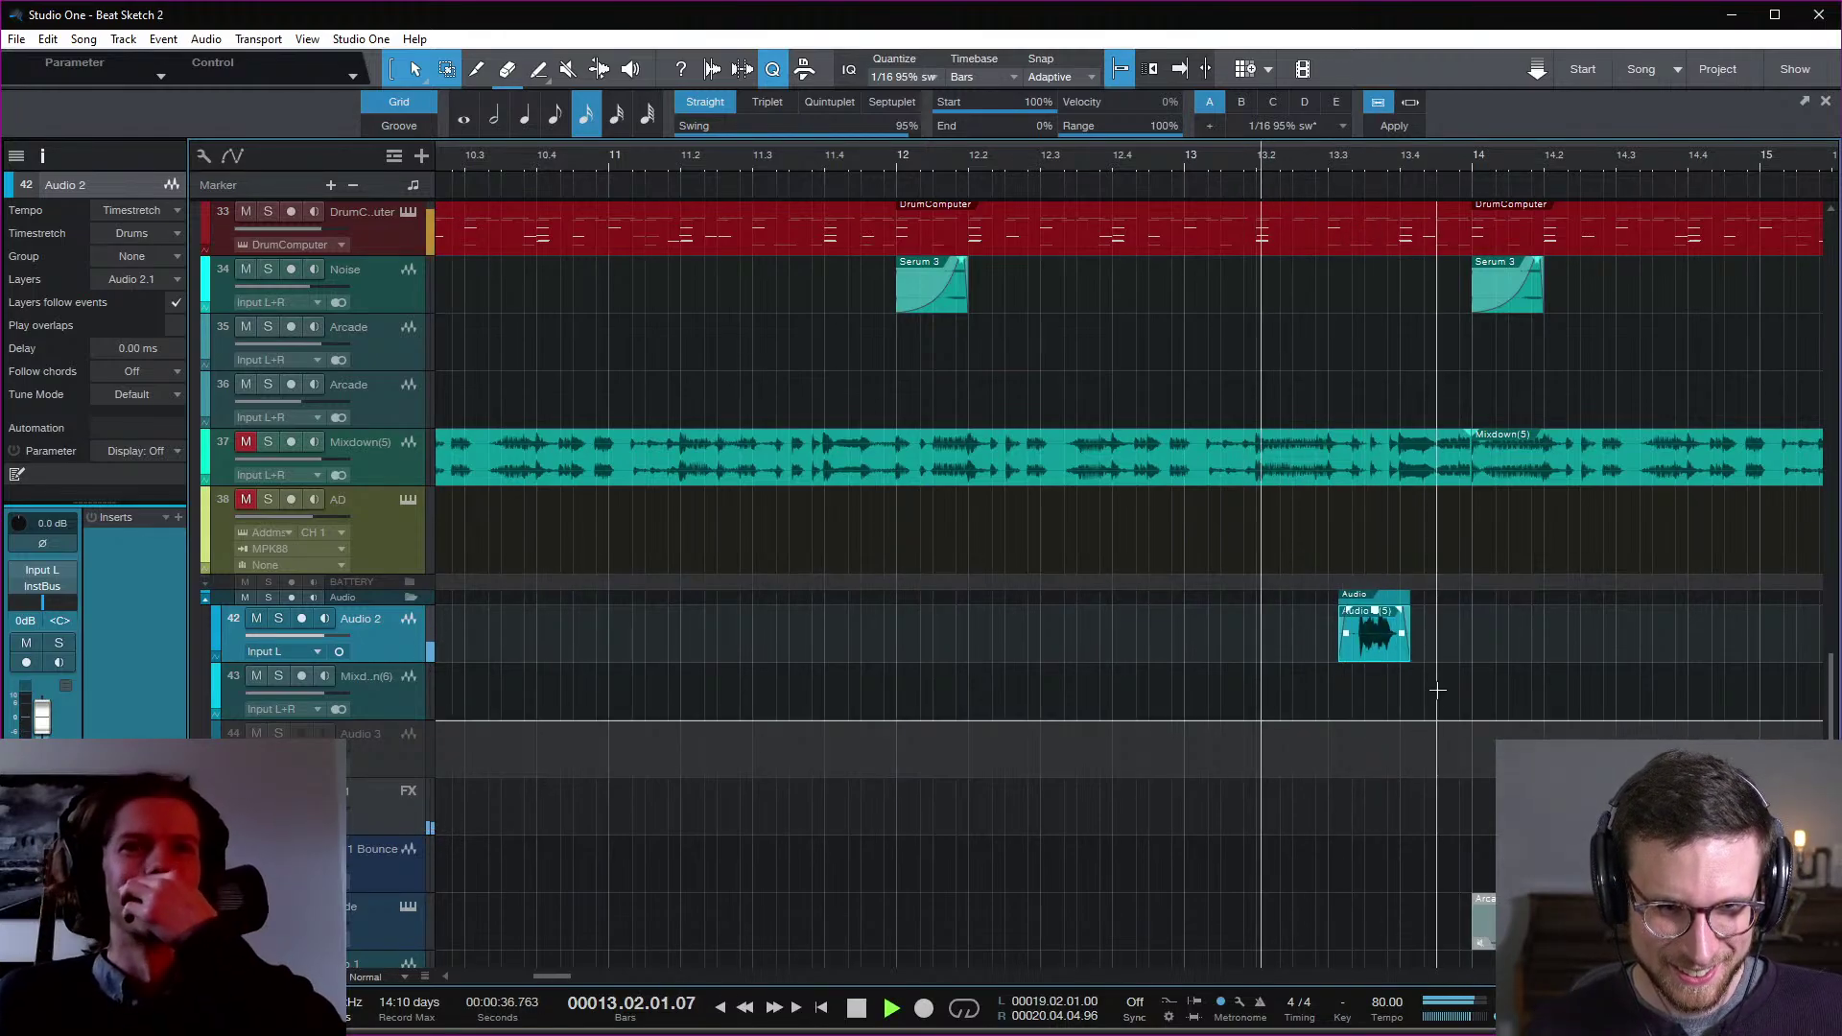
pyautogui.press('space')
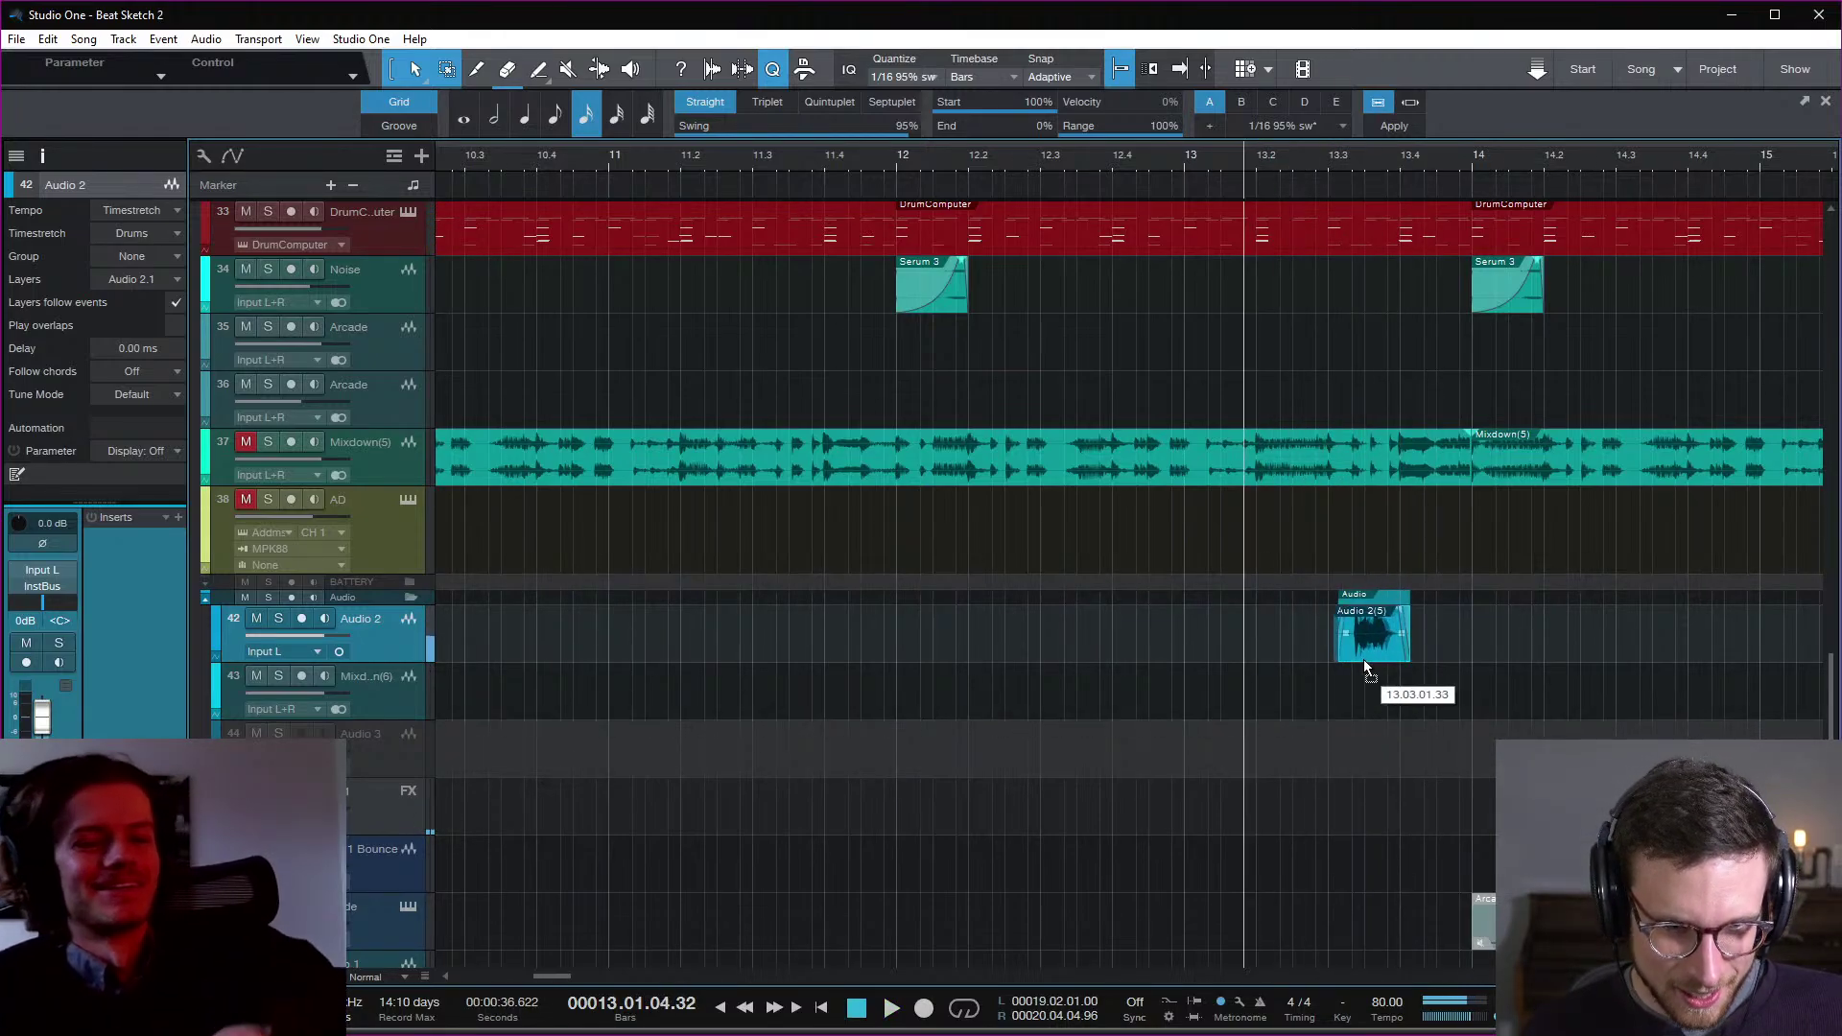
pyautogui.press('e')
pyautogui.press('space')
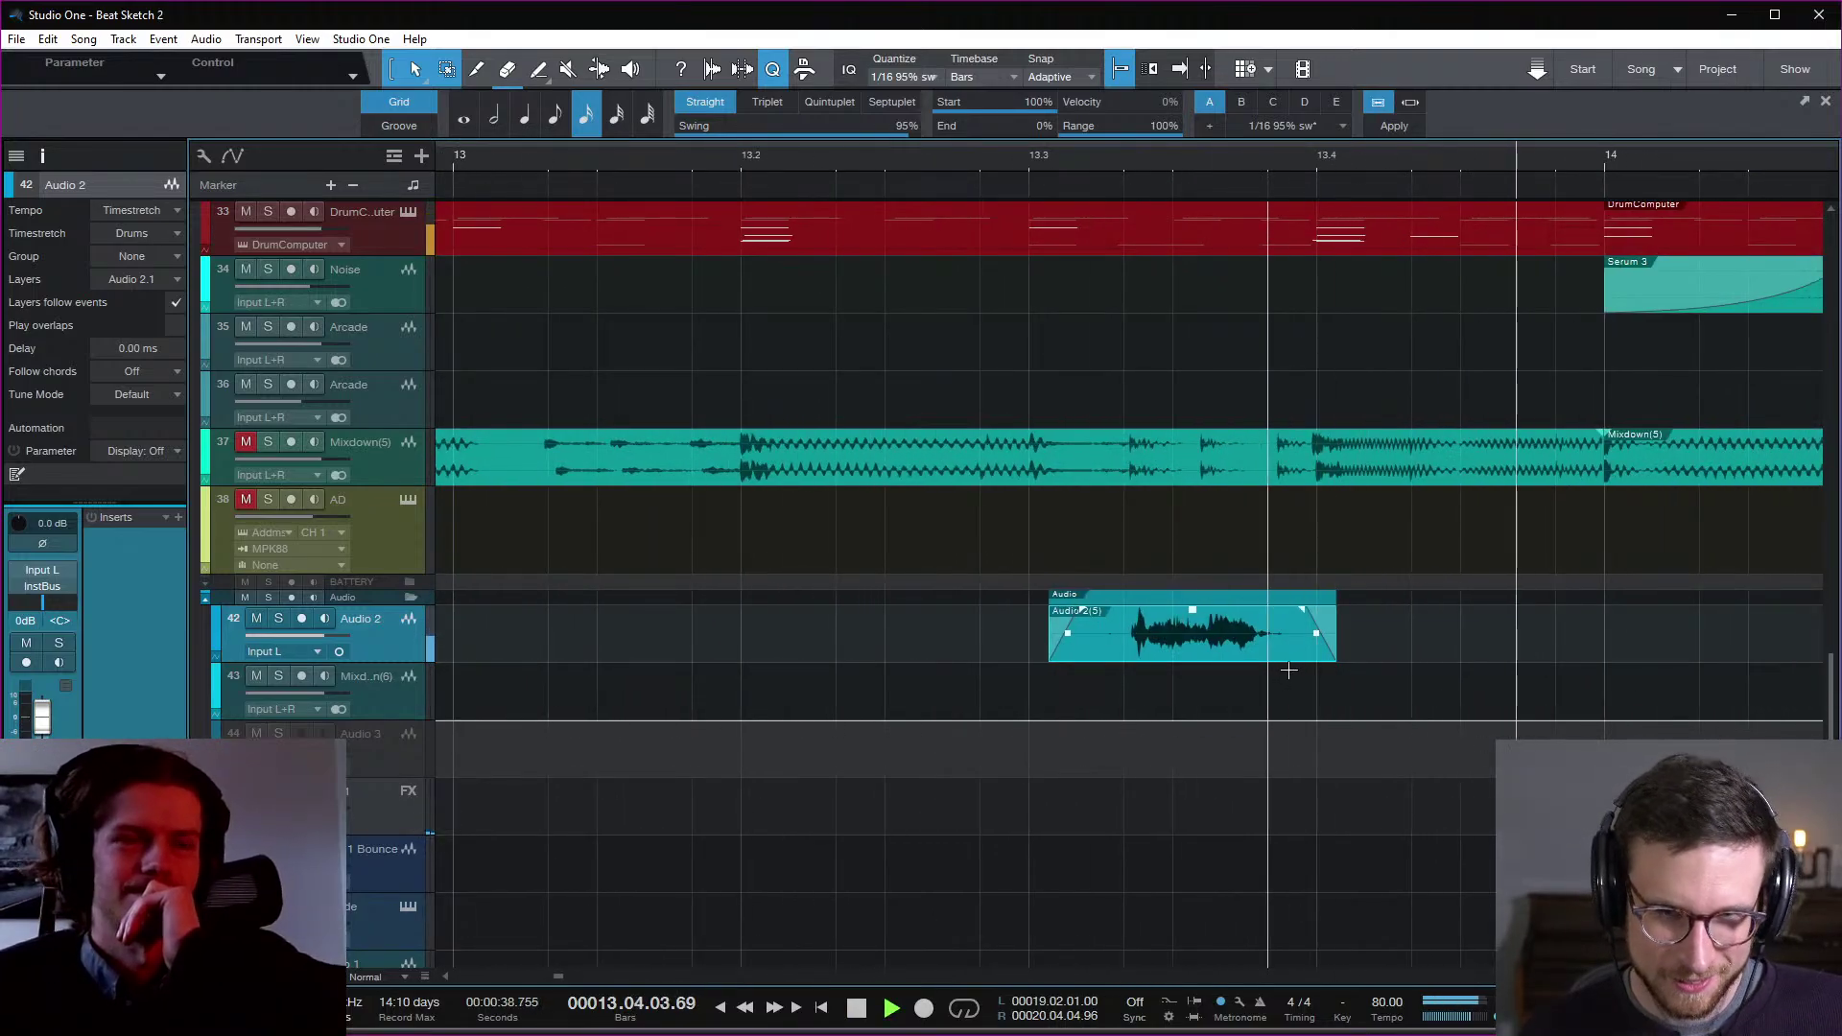
pyautogui.press('space')
# Step: Trim the start of the FuzzBass clip at 13.3 so only its last sixteenth before 13.4 remains, and play the section
pyautogui.press('w')
pyautogui.scroll(10, 1056, 528)
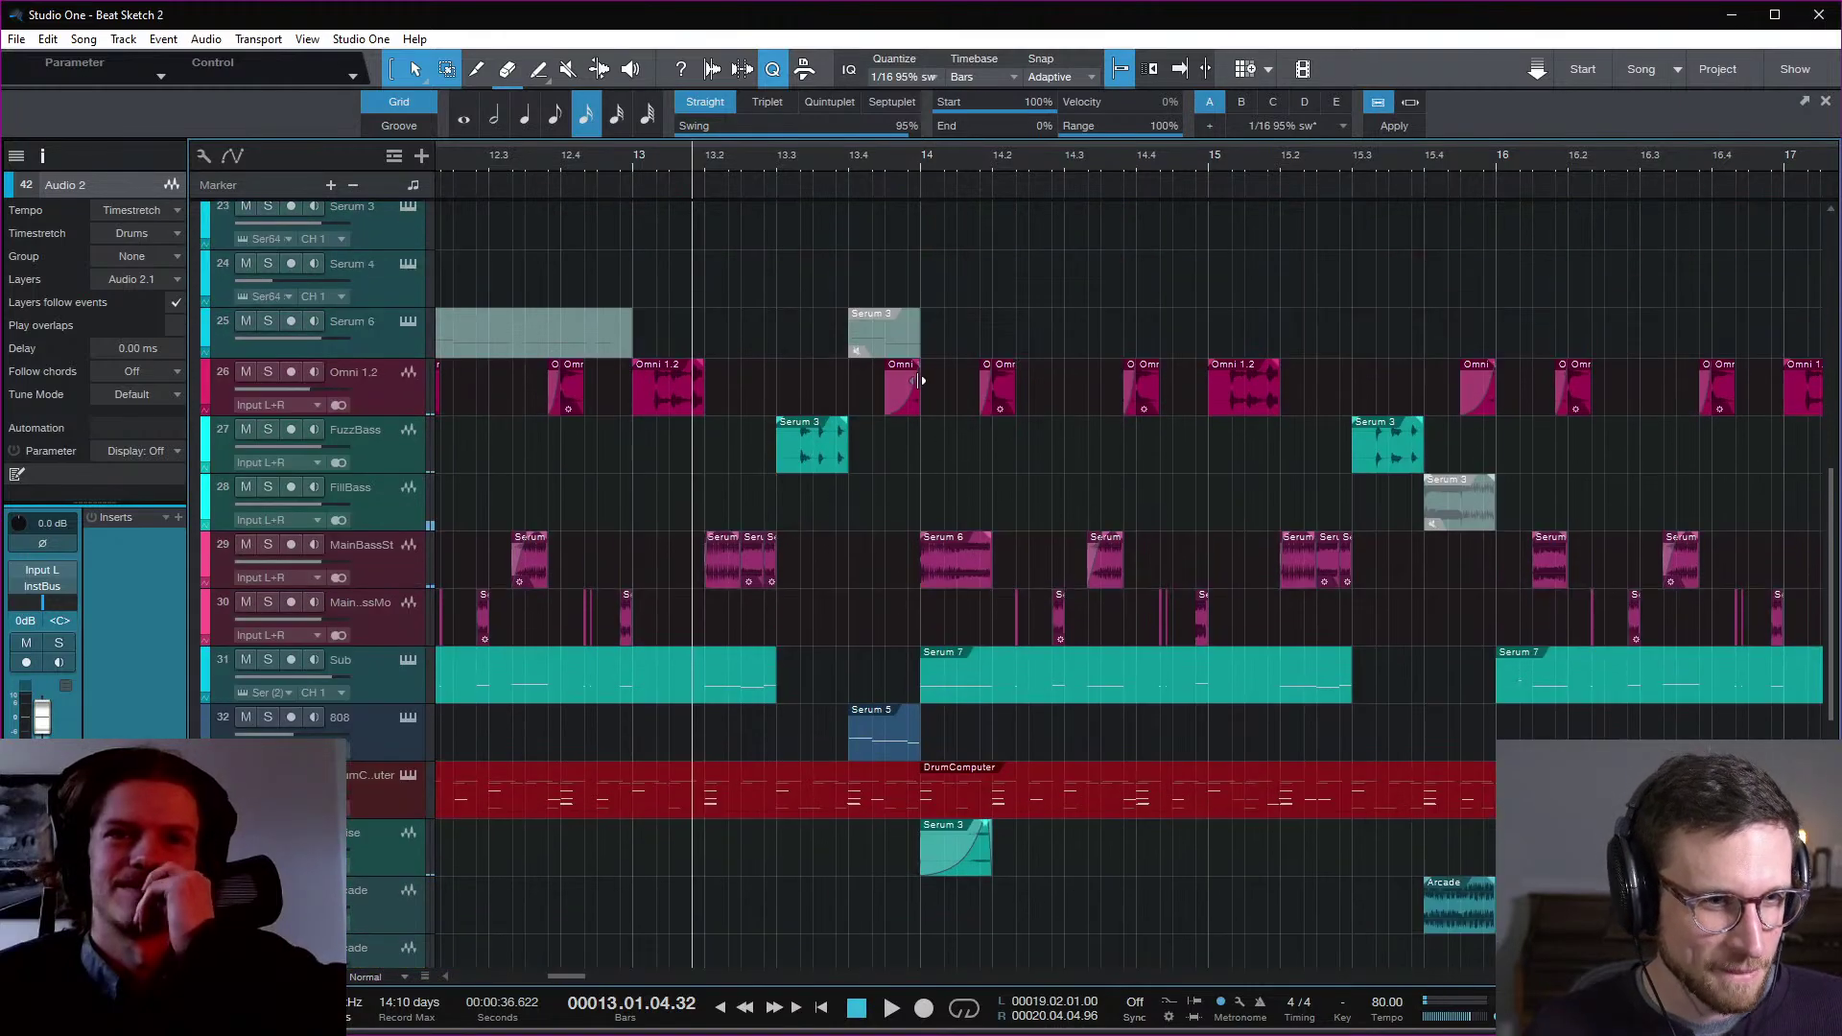
pyautogui.scroll(12, 863, 451)
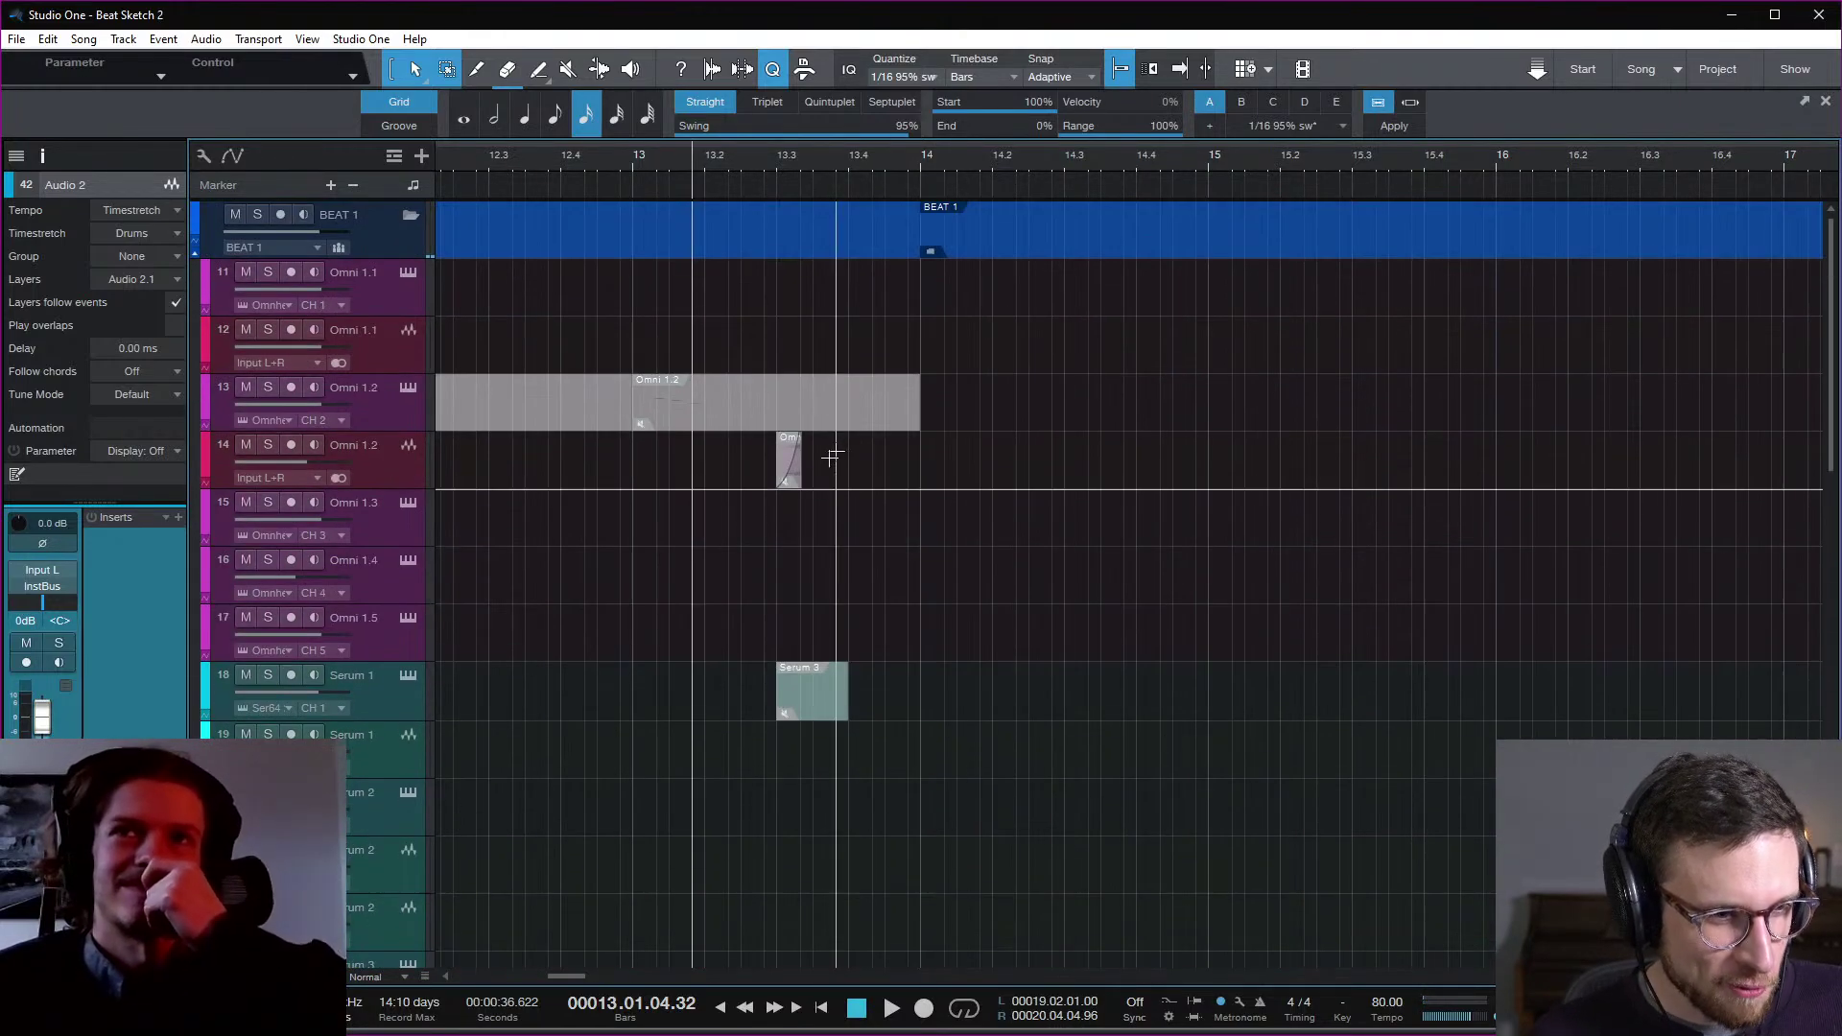
pyautogui.scroll(-10, 835, 460)
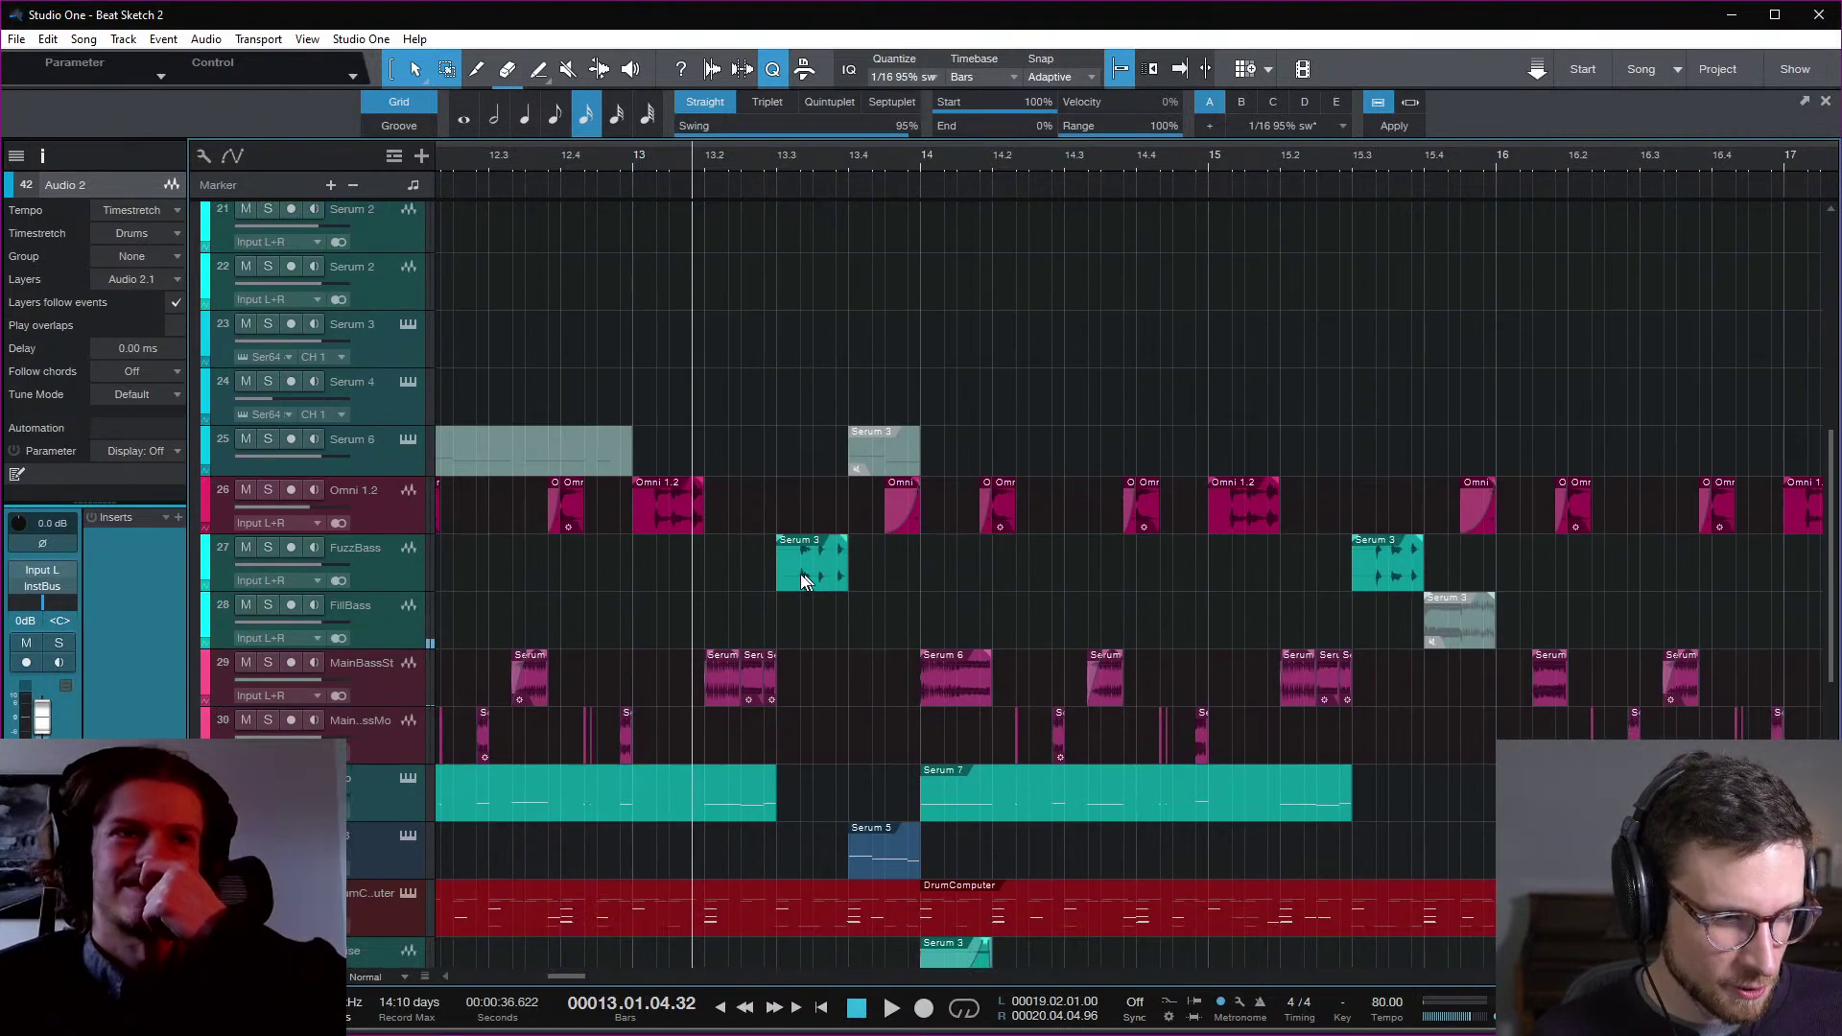
pyautogui.moveTo(784, 583); pyautogui.dragTo(831, 581)
pyautogui.press('space')
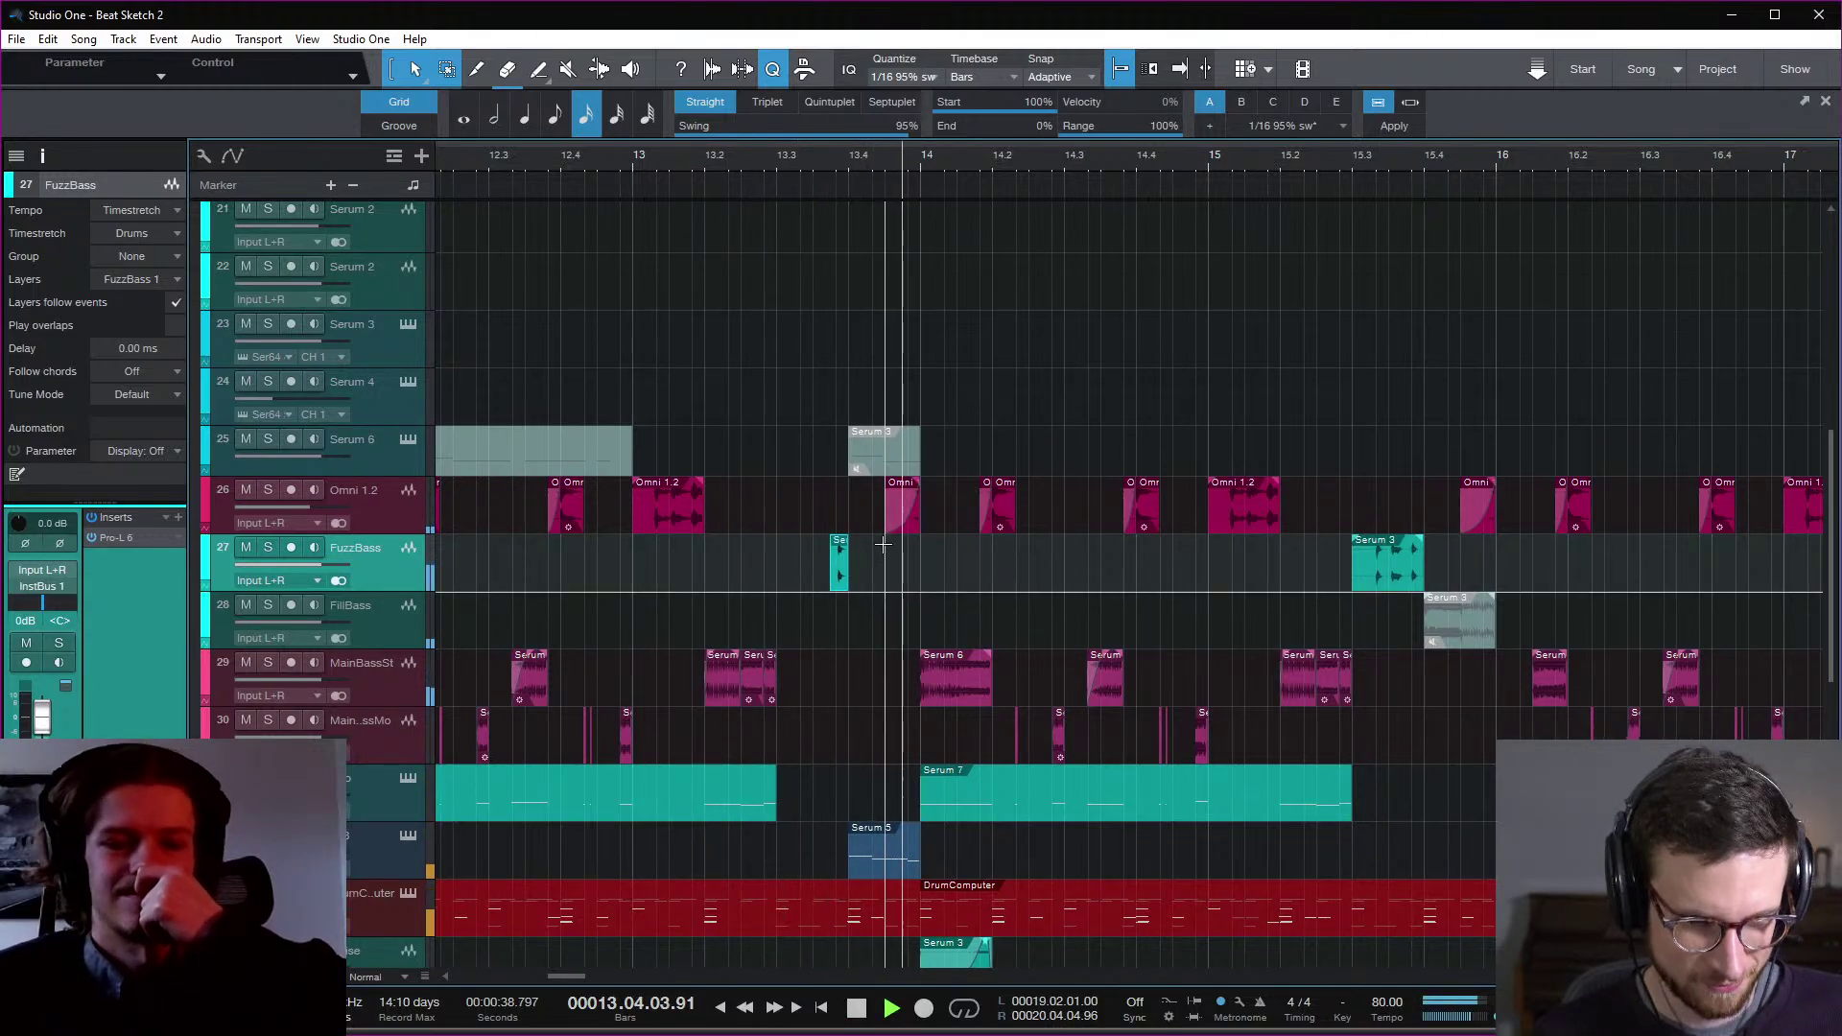
pyautogui.press('space')
pyautogui.press('space')
pyautogui.scroll(-3, 844, 662)
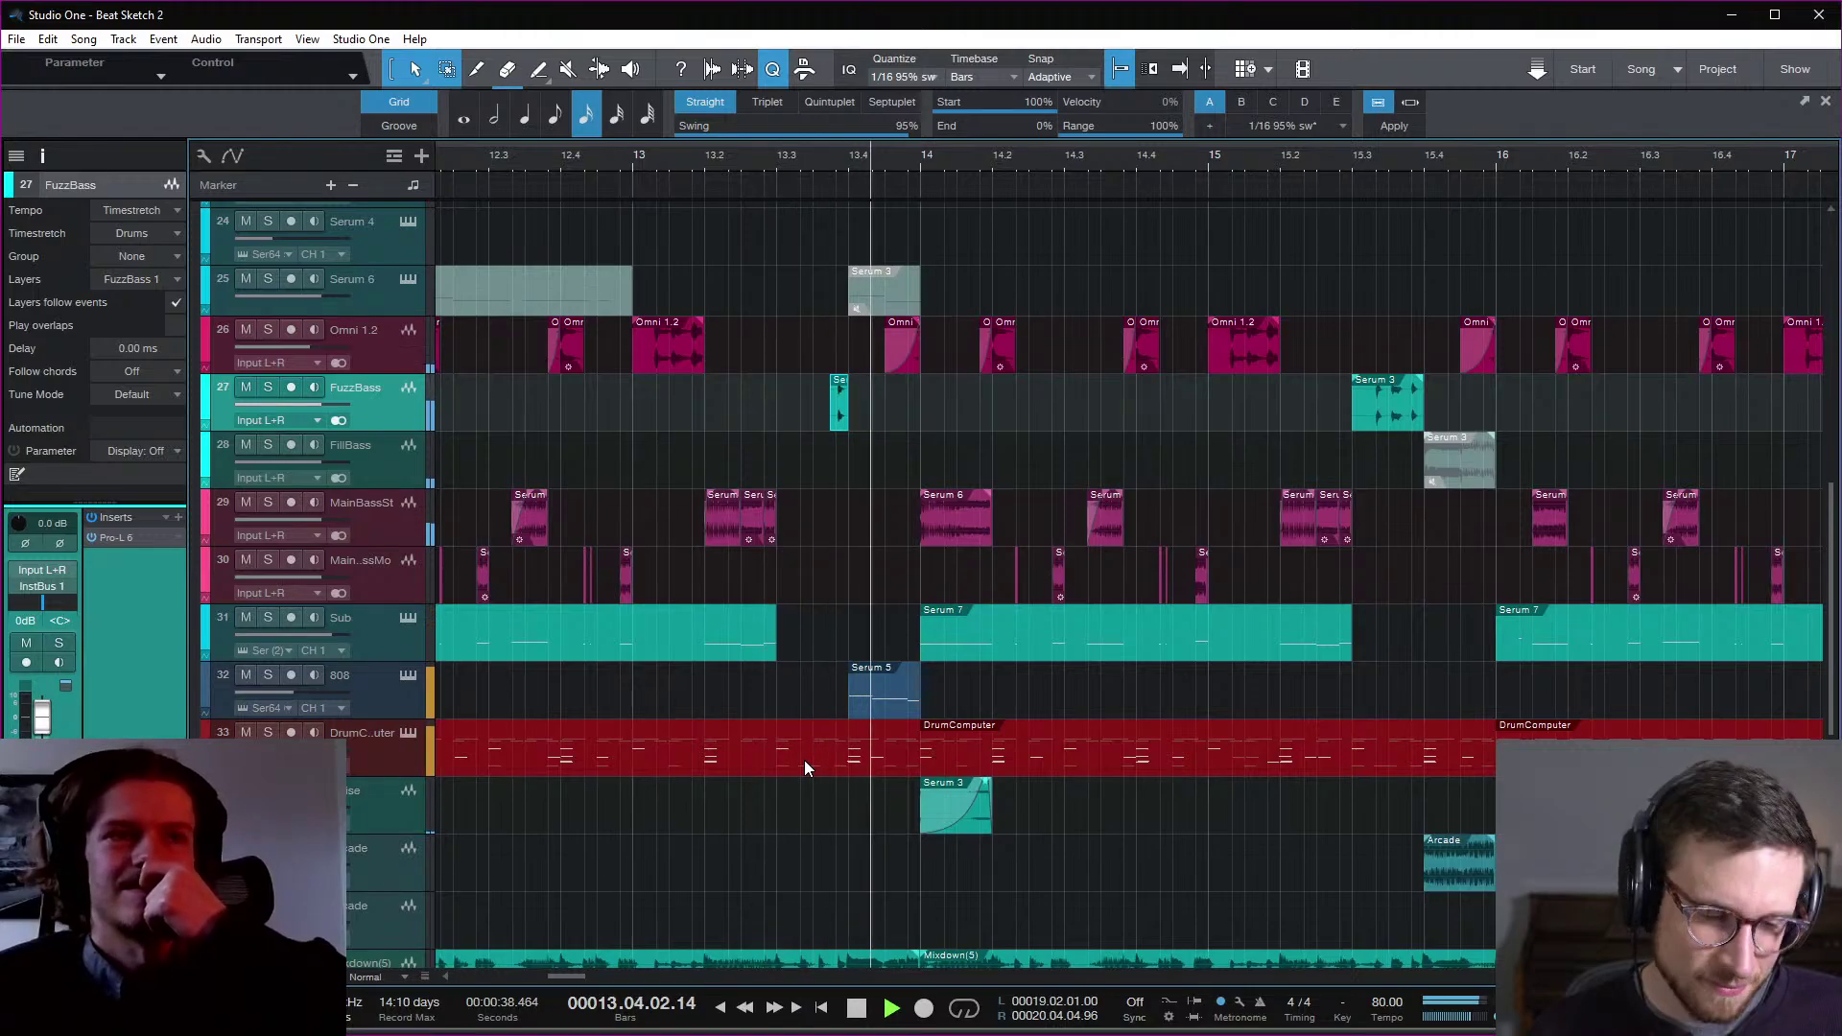
pyautogui.scroll(-3, 816, 744)
pyautogui.scroll(-4, 821, 742)
pyautogui.press('space')
# Step: Insert the OTT plug-in on the Audio 2 track and audition the clip through it
pyautogui.click(821, 742)
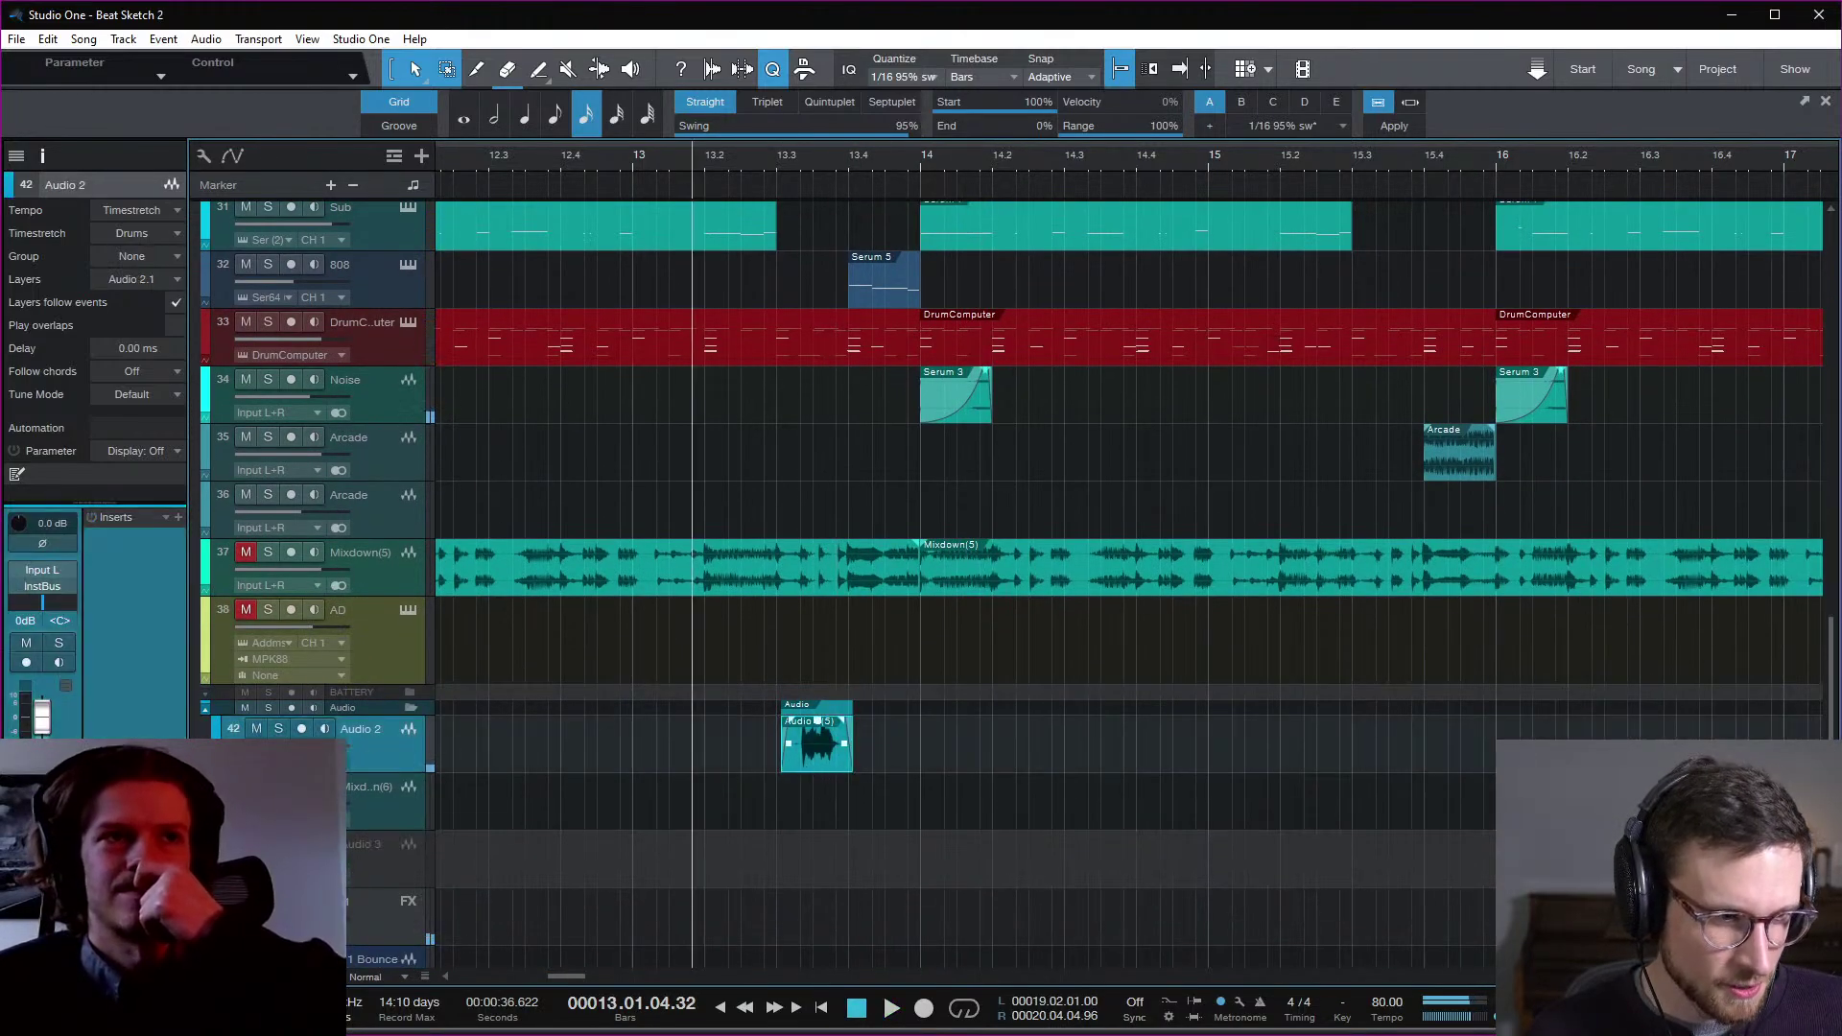
pyautogui.click(179, 519)
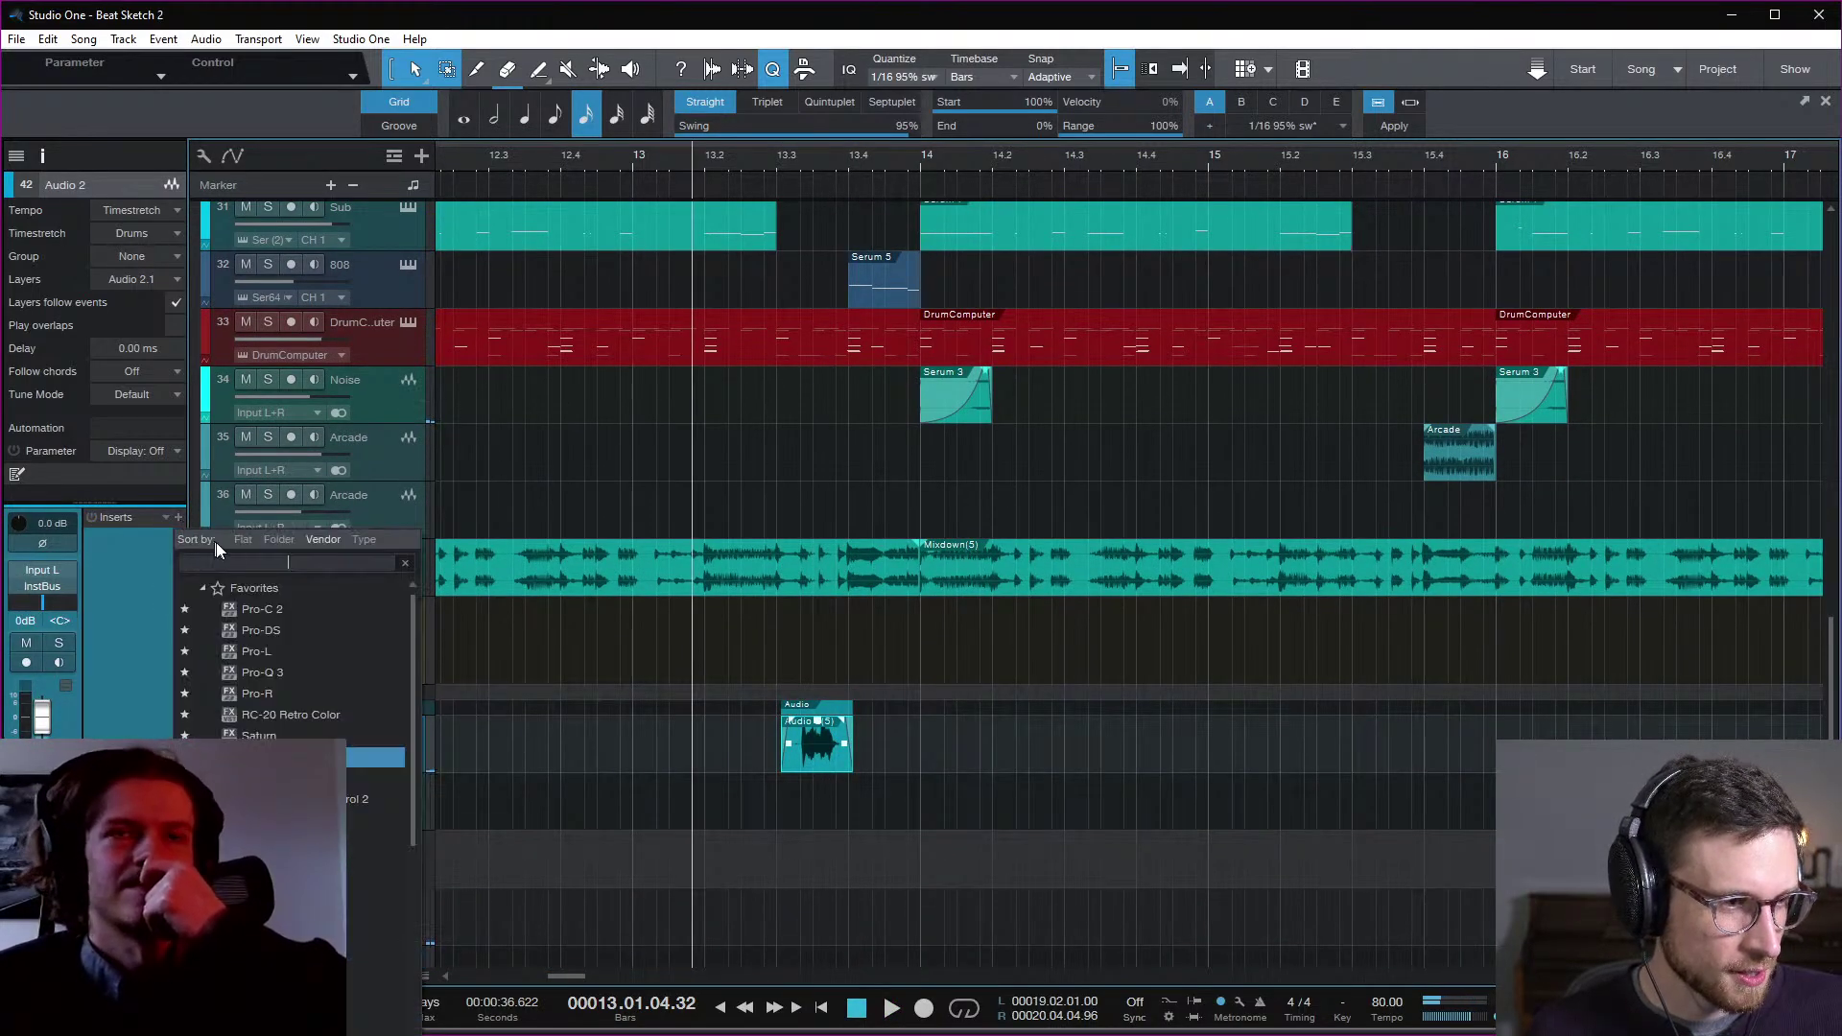
pyautogui.write('ot')
pyautogui.press('Return')
pyautogui.press('space')
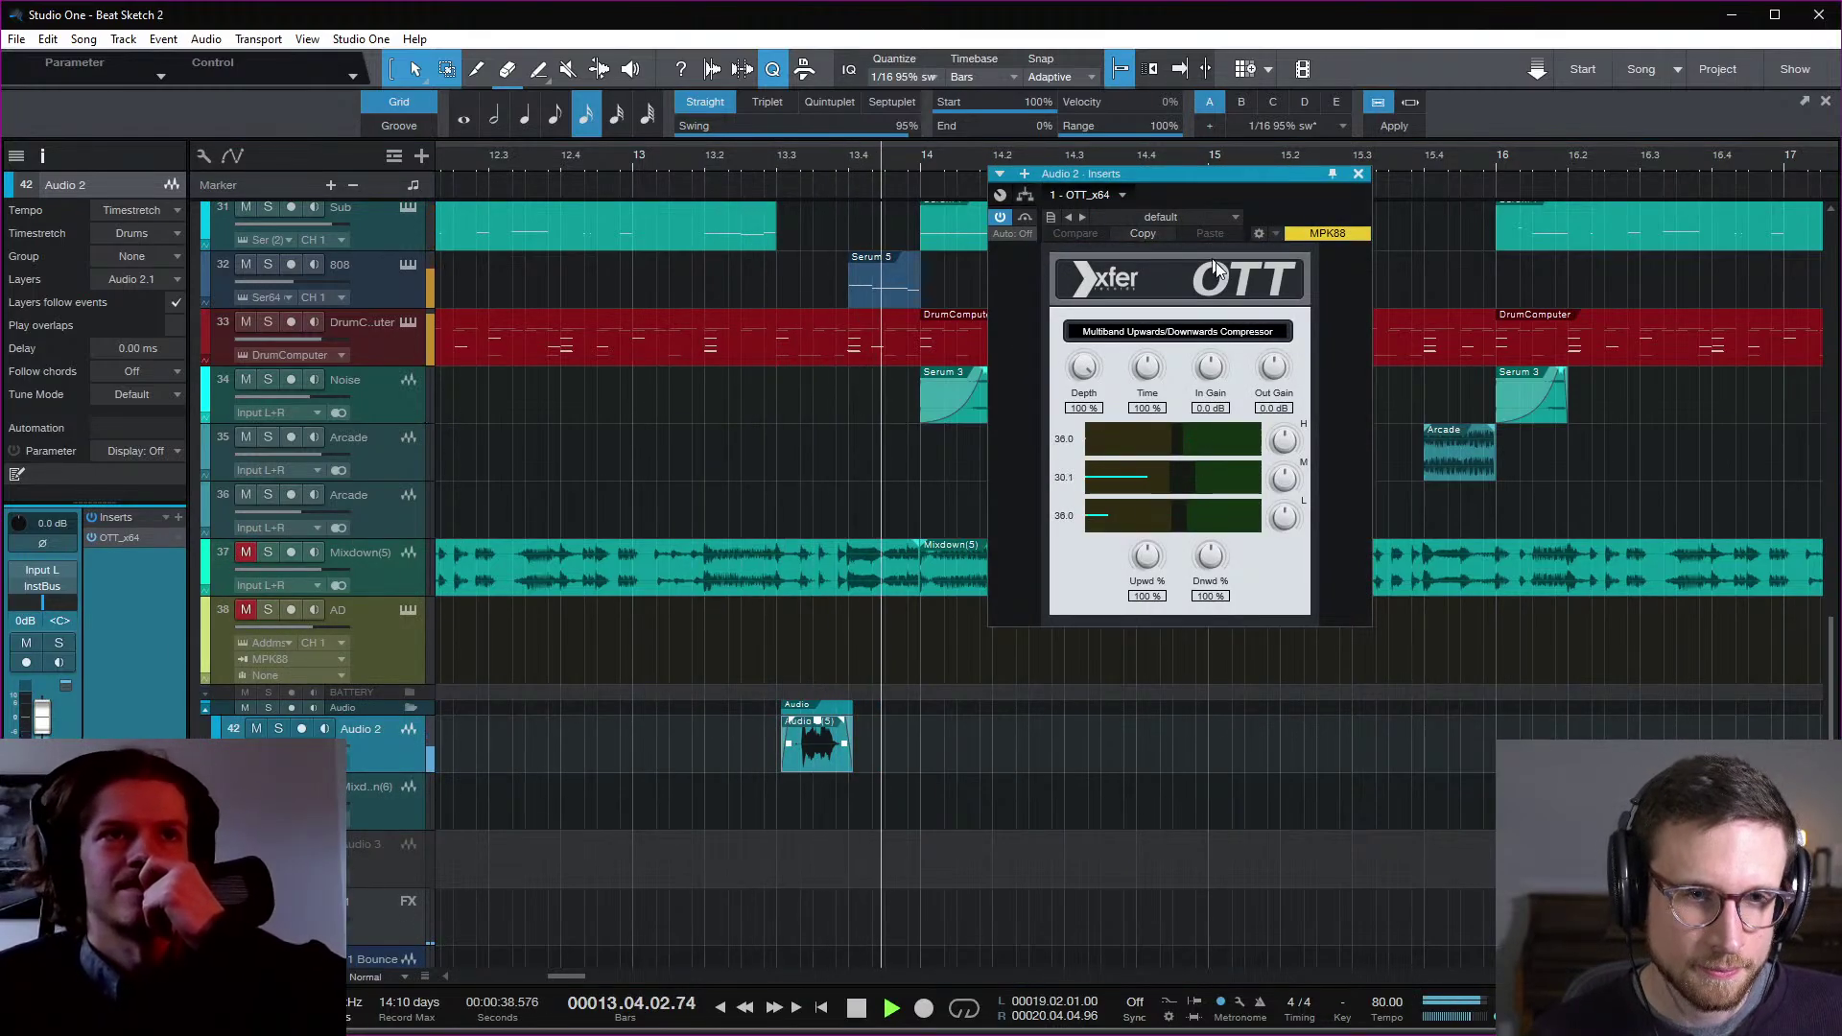
pyautogui.press('space')
# Step: Trim the silence from both ends of the Audio 2 clip with a 35 ms fade-out, and audition it from 13.3
pyautogui.press('e')
pyautogui.press('e')
pyautogui.press('e')
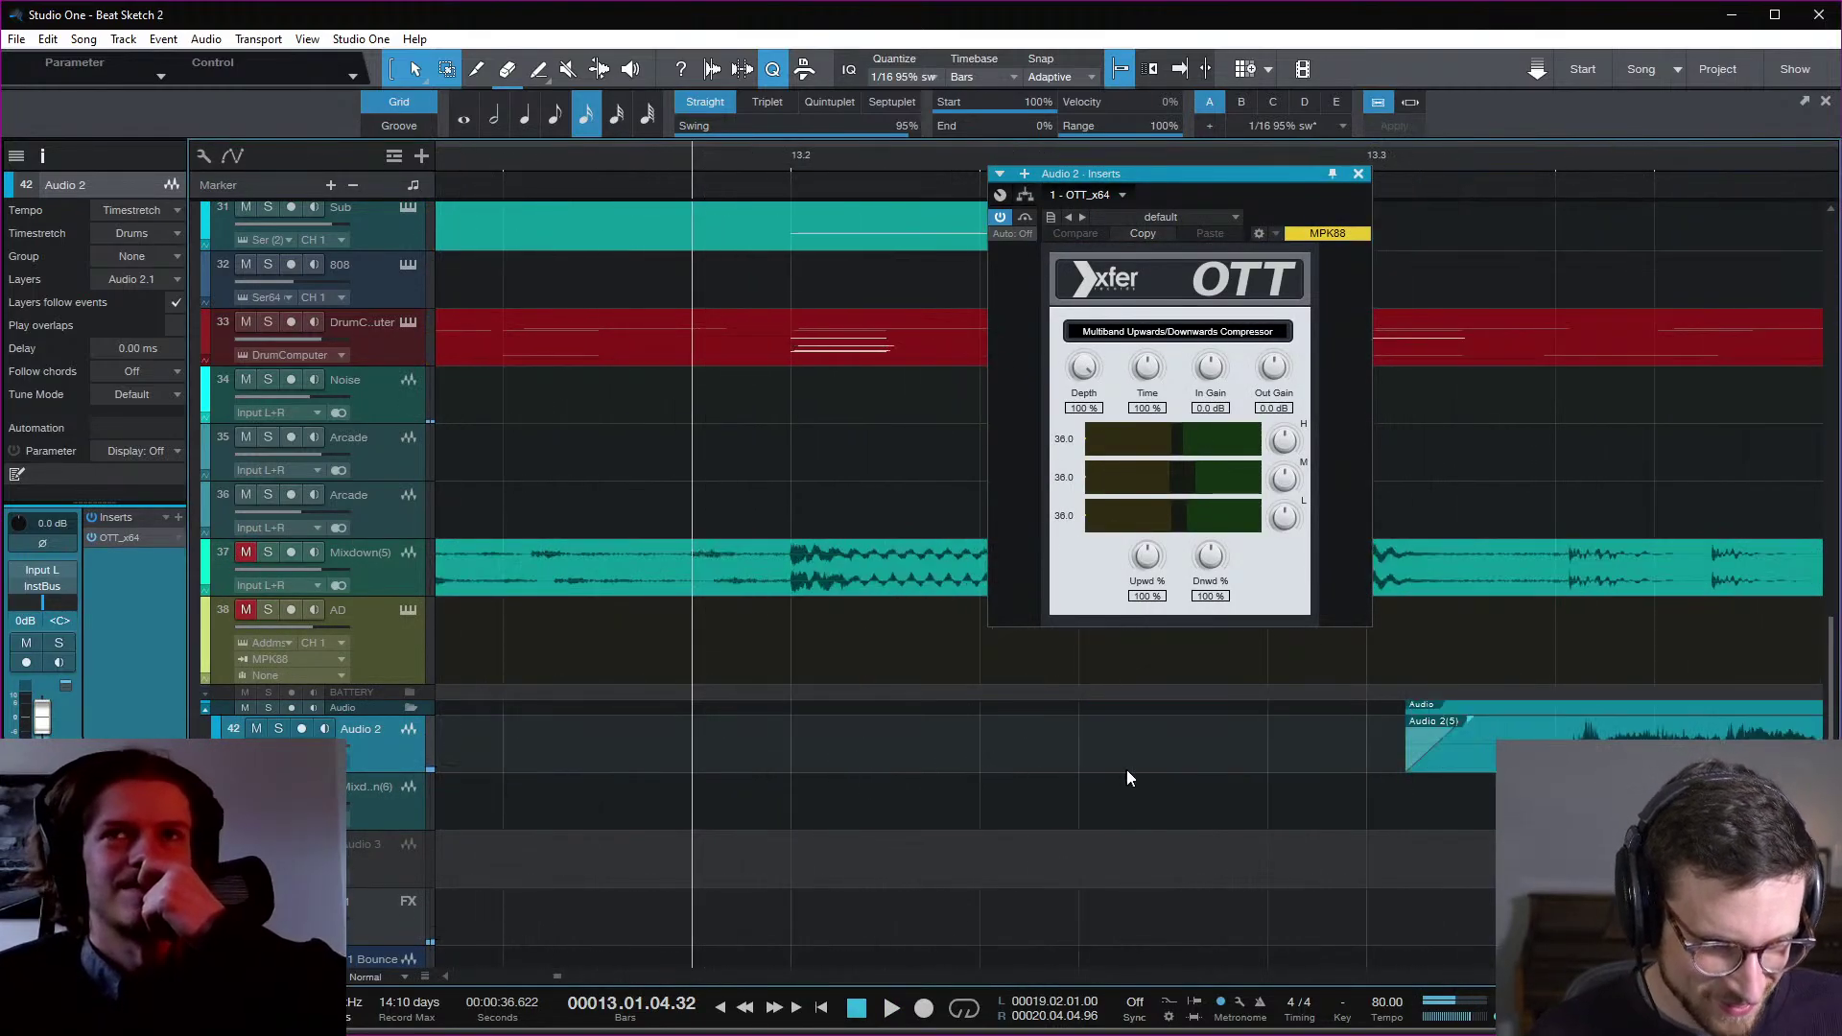
pyautogui.moveTo(1396, 759); pyautogui.dragTo(1486, 764)
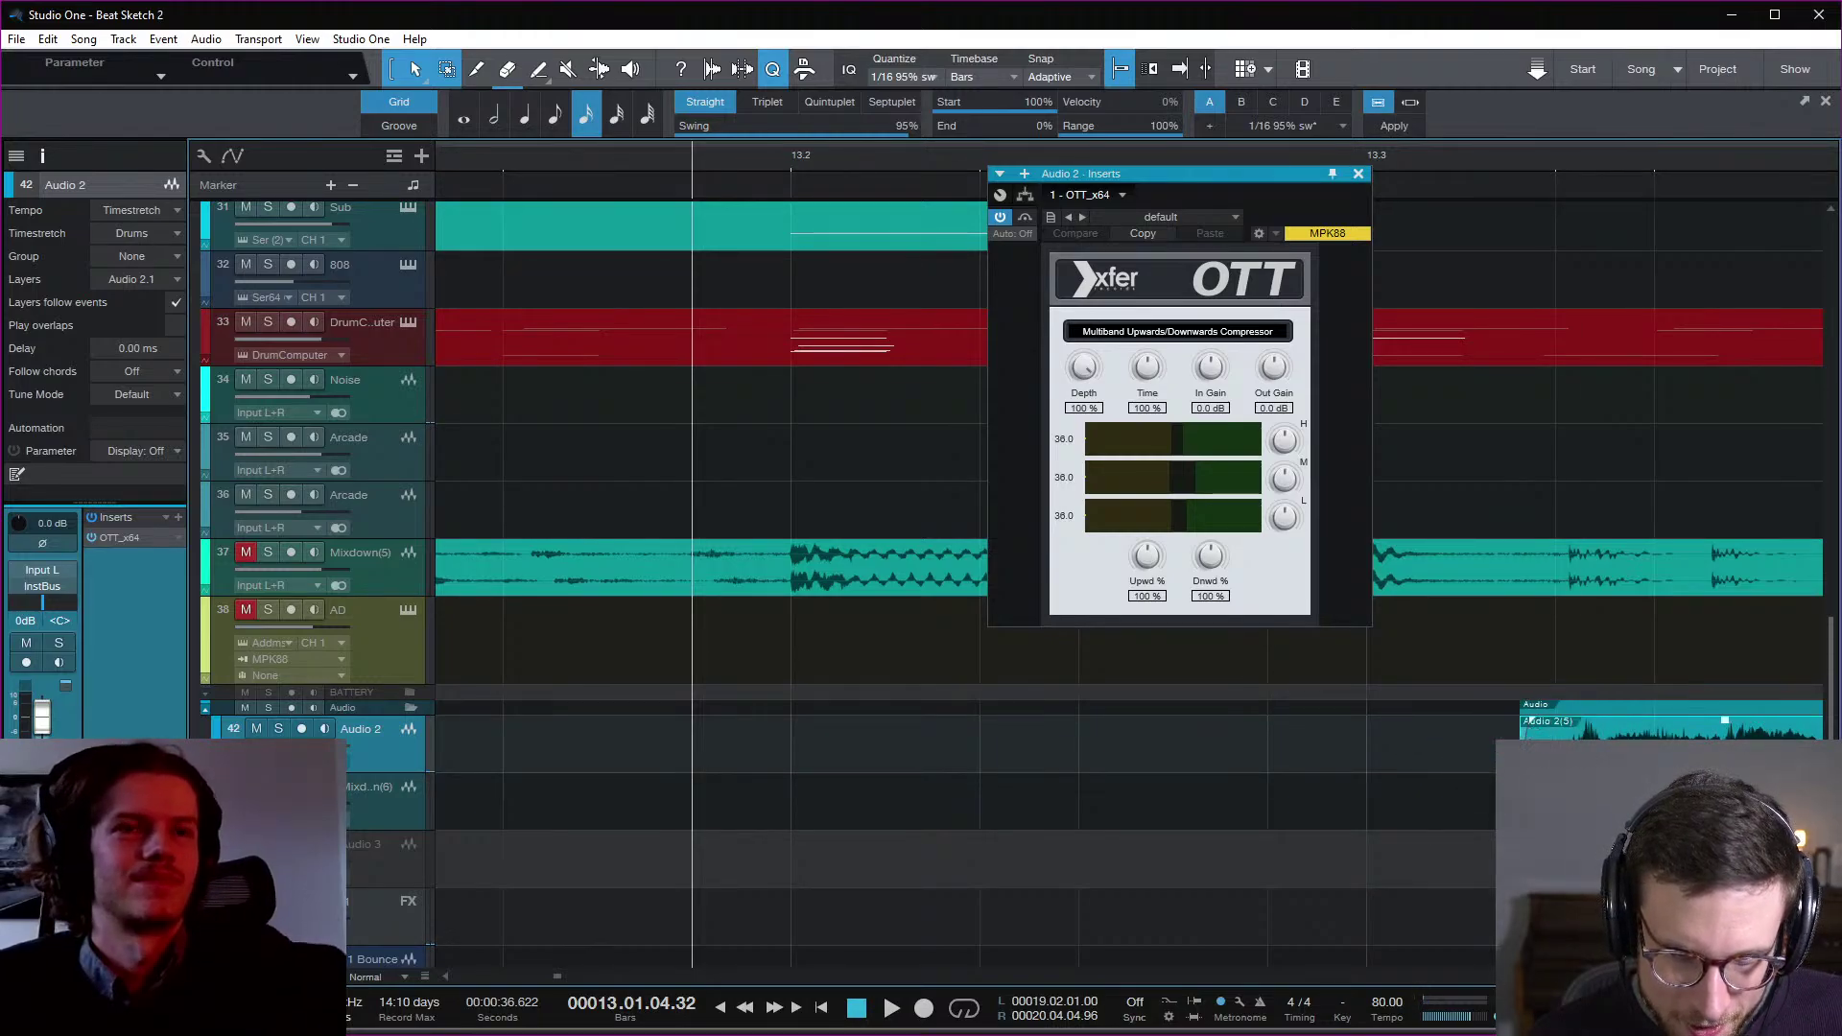
pyautogui.hscroll(3, 1123, 575)
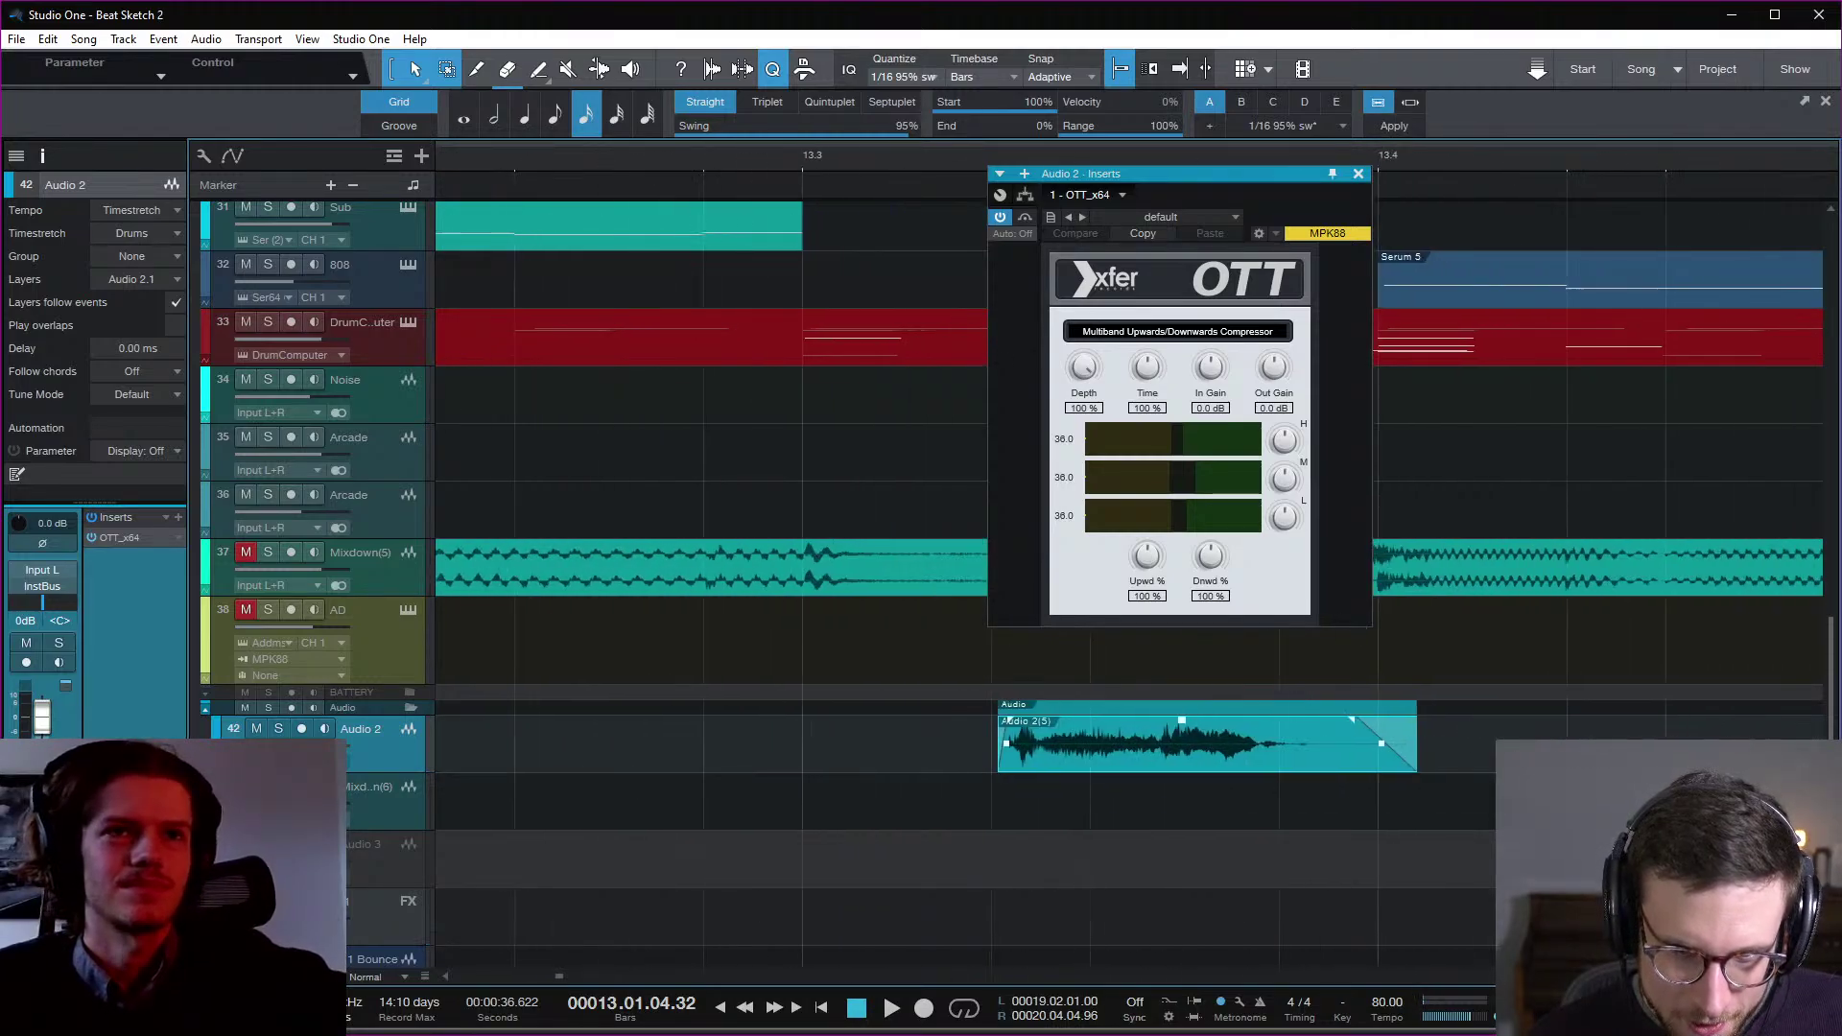
pyautogui.moveTo(1415, 764); pyautogui.dragTo(1301, 723)
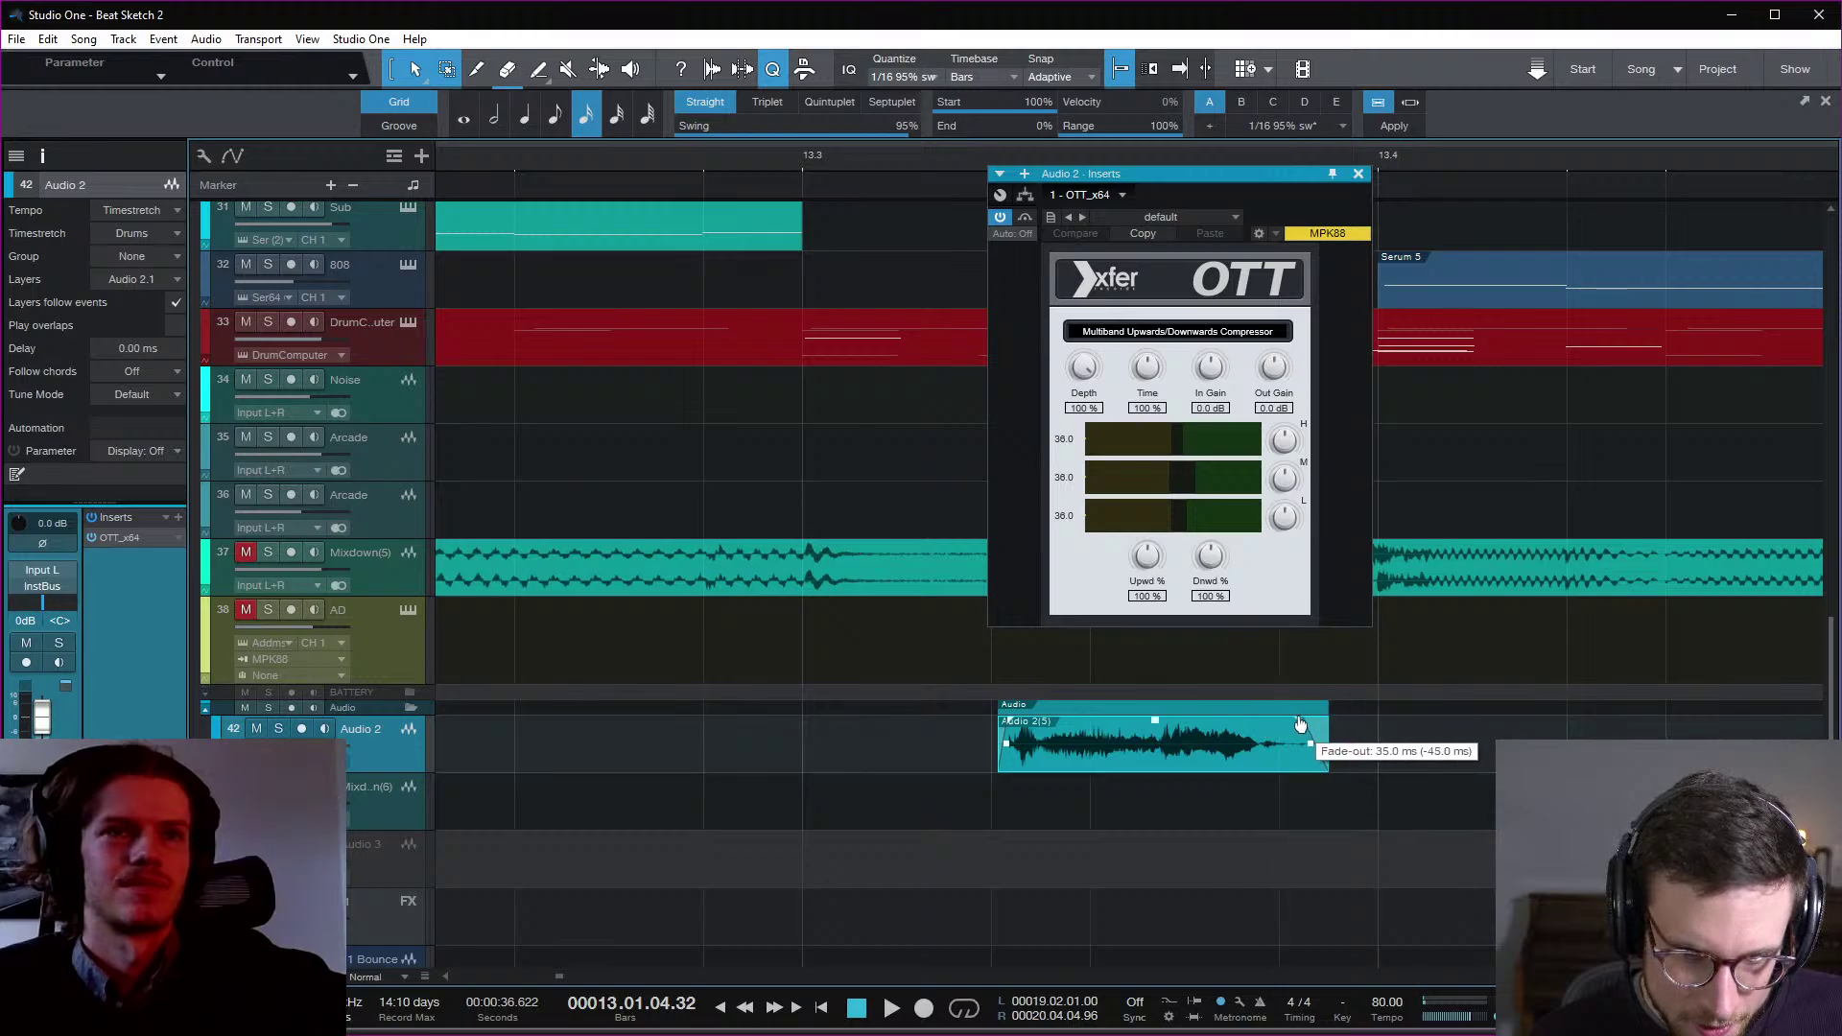
pyautogui.click(804, 154)
pyautogui.press('space')
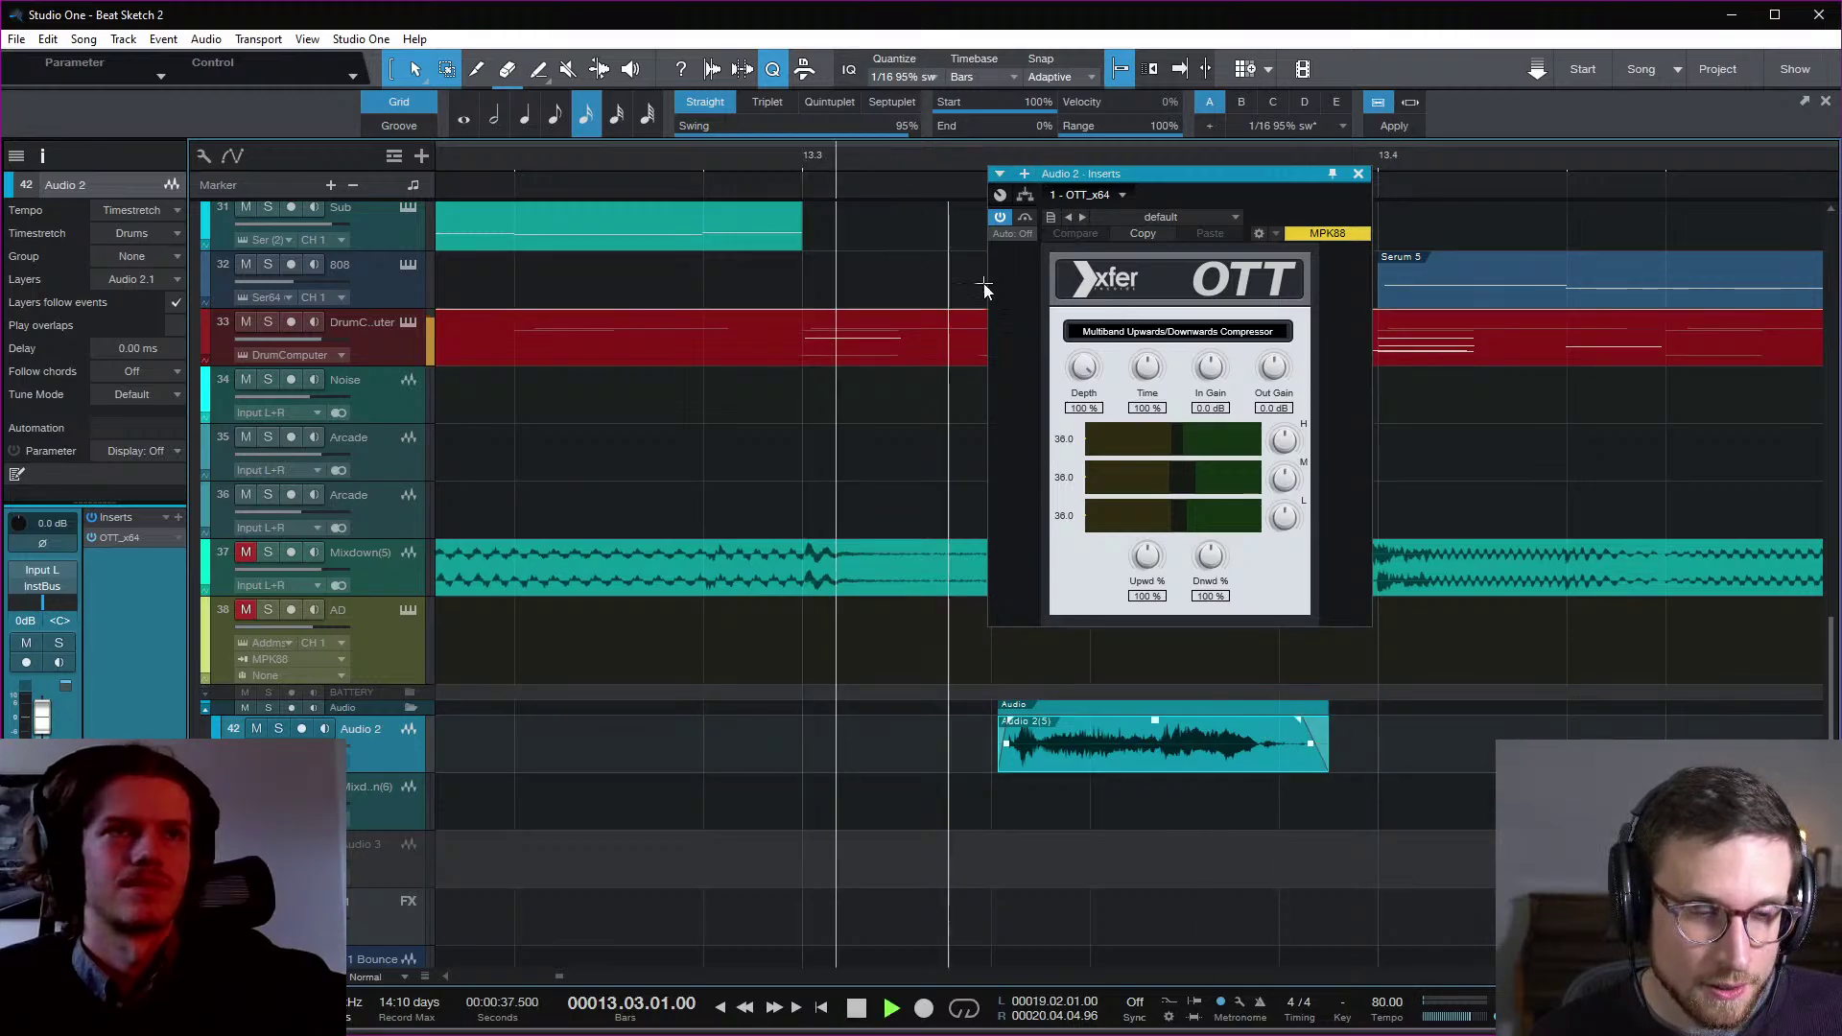
pyautogui.press('space')
pyautogui.press('space')
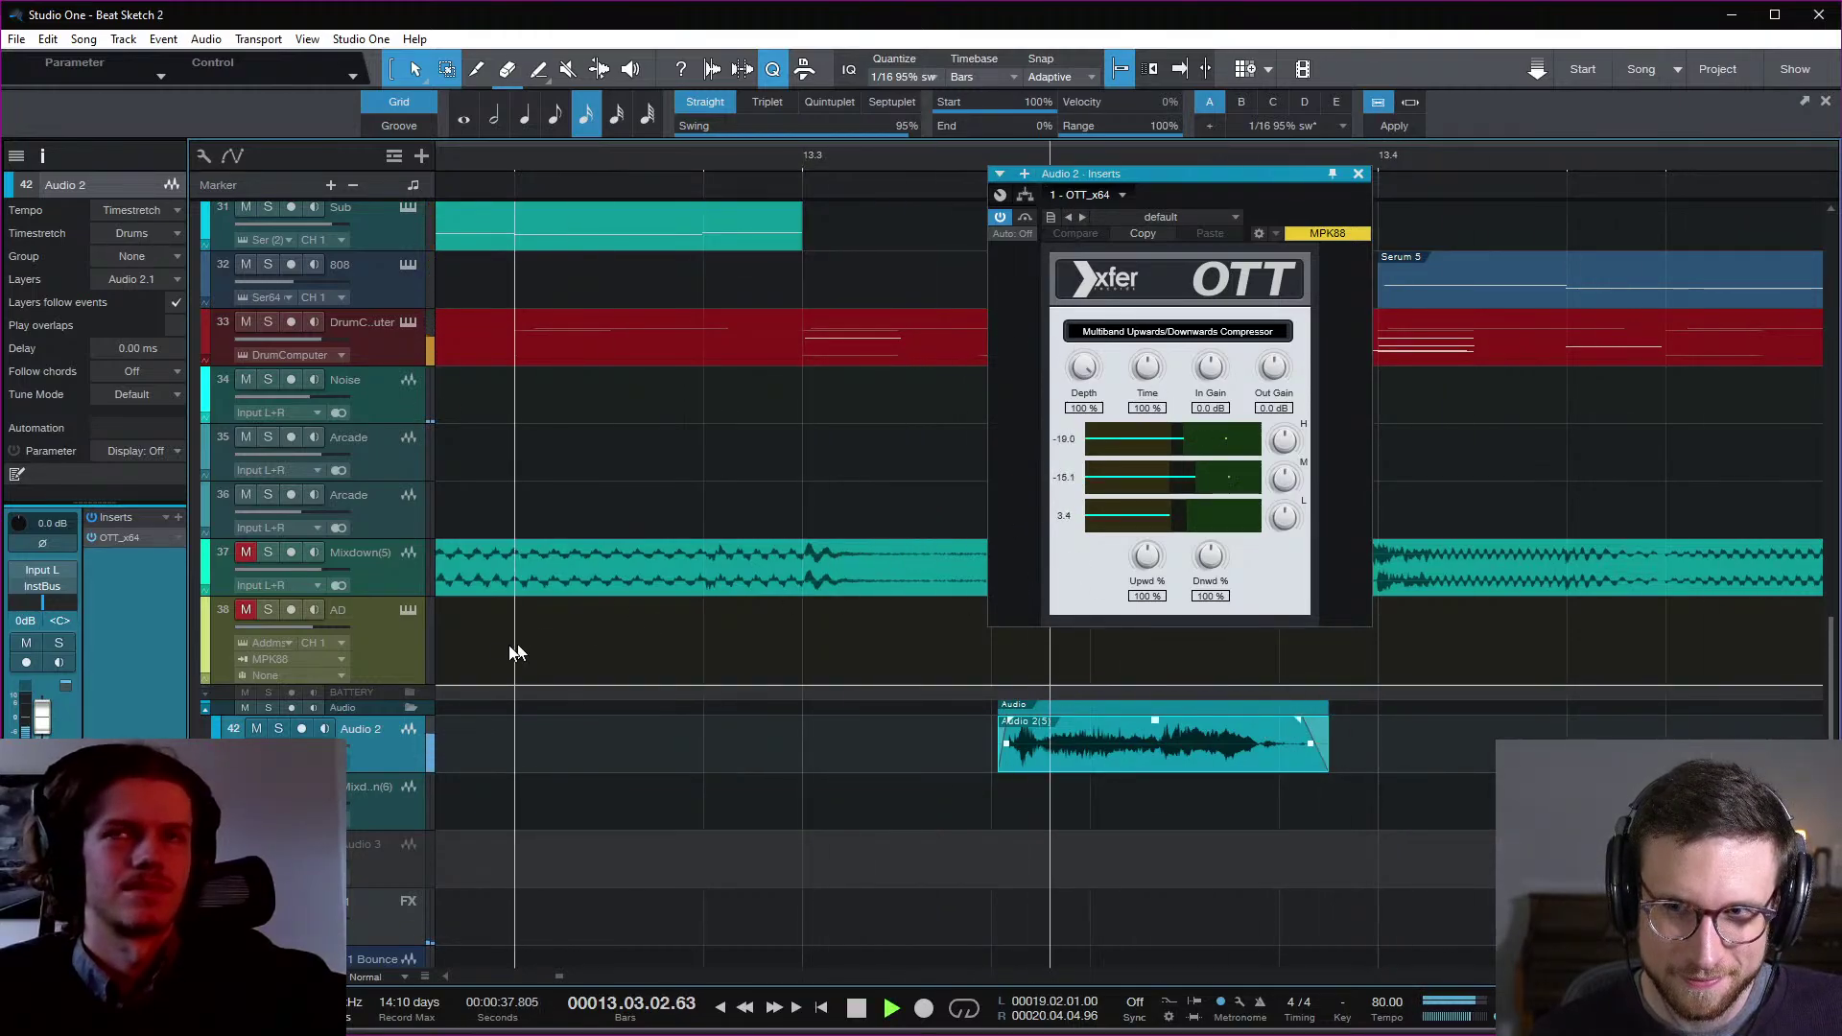
pyautogui.press('space')
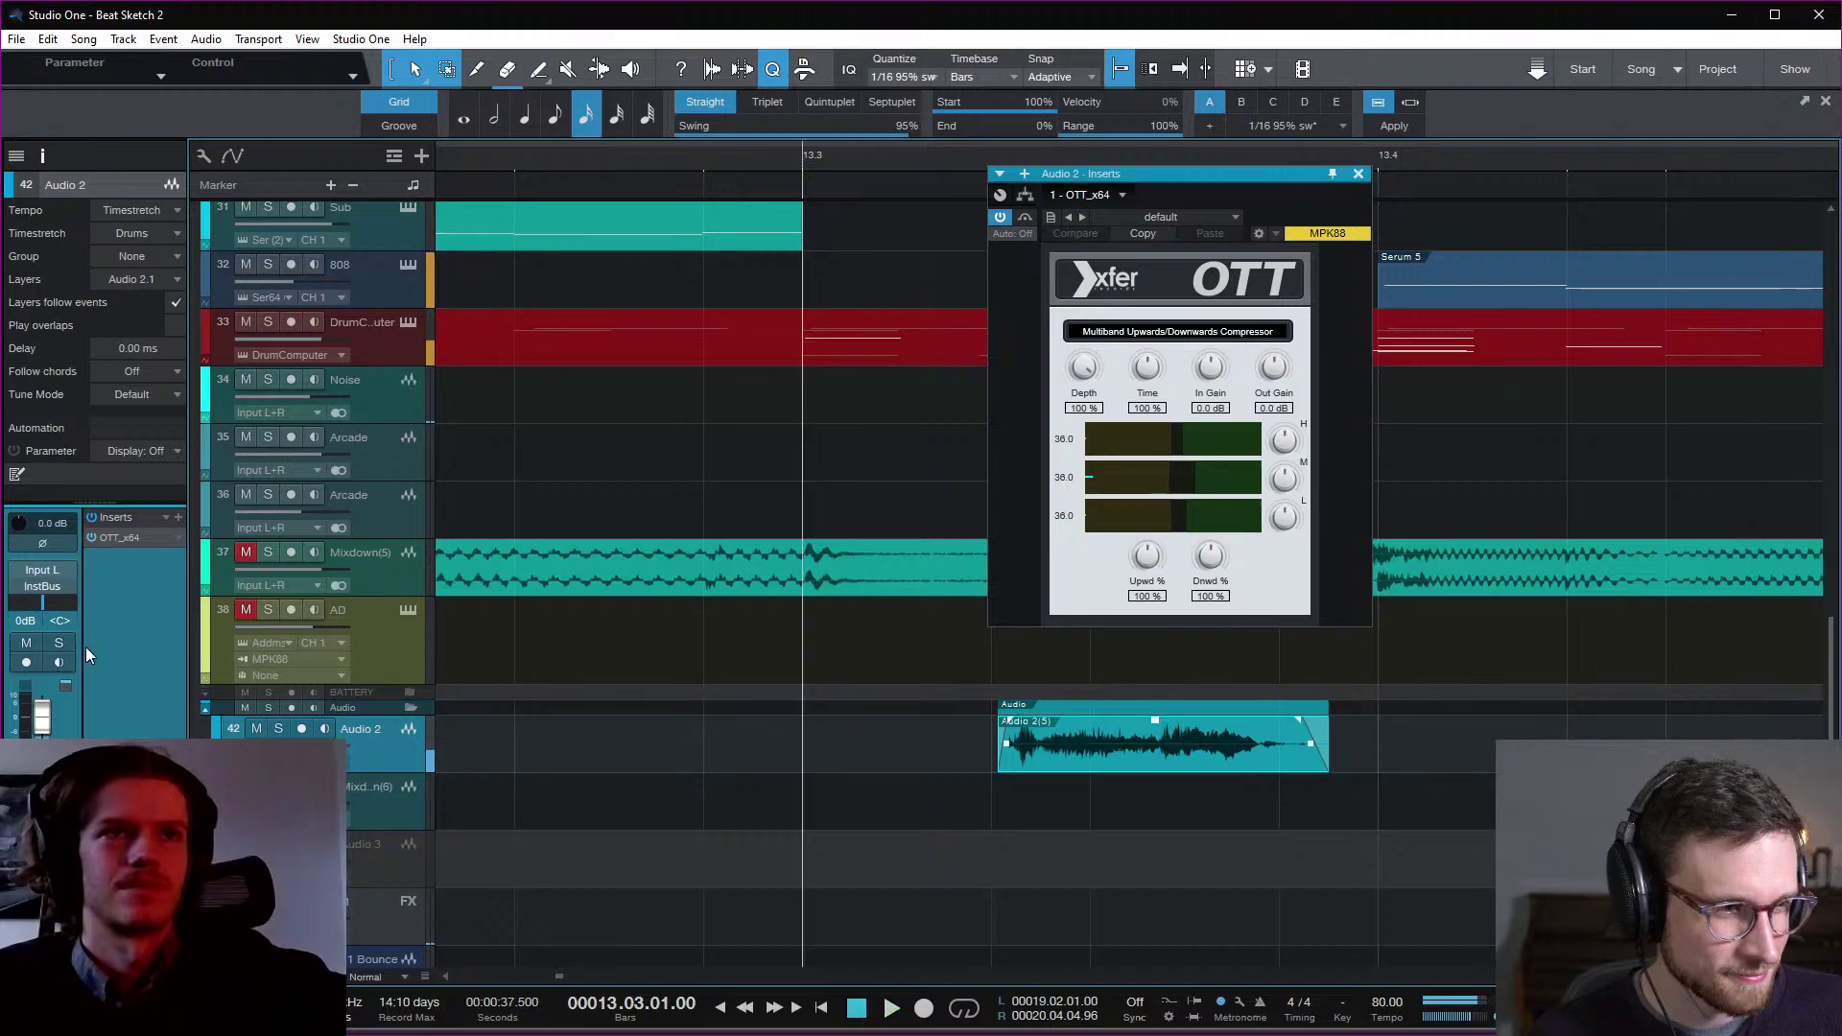
# Step: Insert Pro-Q 3 on the Audio 2 track and place it before OTT in the insert chain
pyautogui.click(176, 516)
pyautogui.click(303, 672)
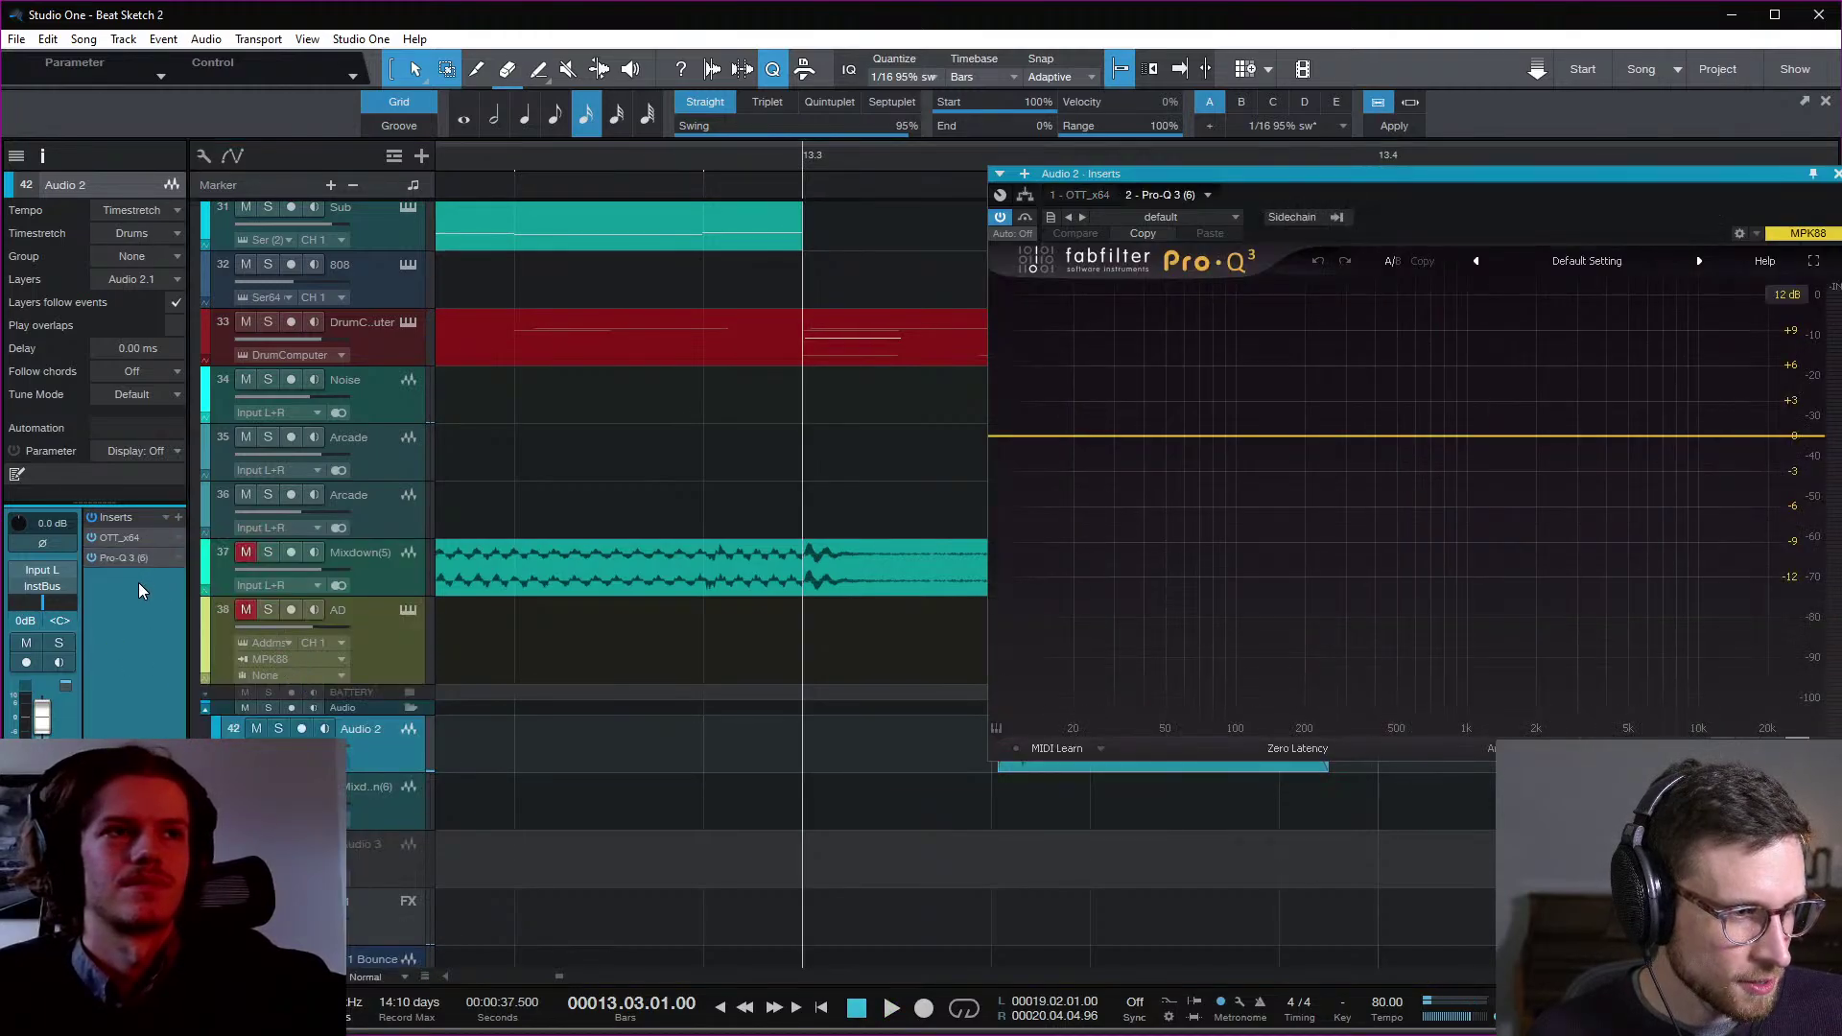
pyautogui.moveTo(128, 555); pyautogui.dragTo(135, 537)
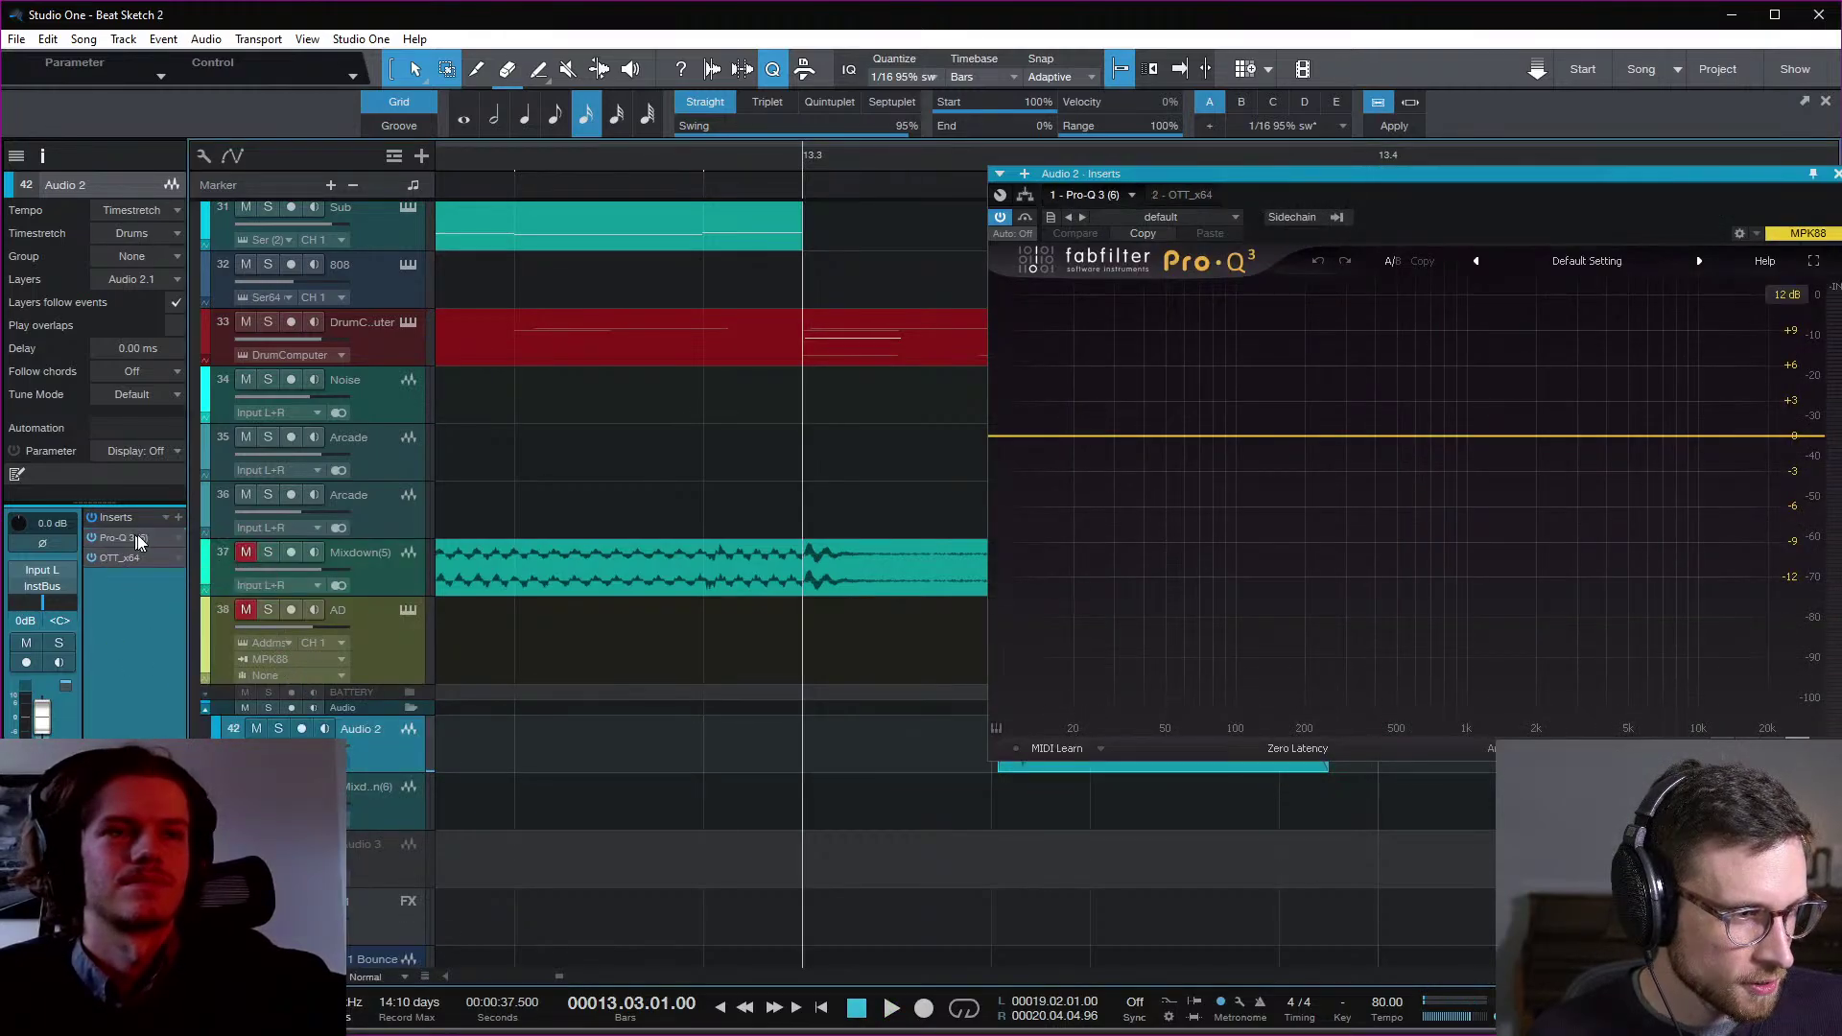
# Step: Add a 36 dB/oct low cut at about 259 Hz in Audio 2's Pro-Q 3, tuning it during playback
pyautogui.doubleClick(1033, 437)
pyautogui.scroll(8, 1033, 437)
pyautogui.press('space')
pyautogui.moveTo(1034, 438); pyautogui.dragTo(1343, 438)
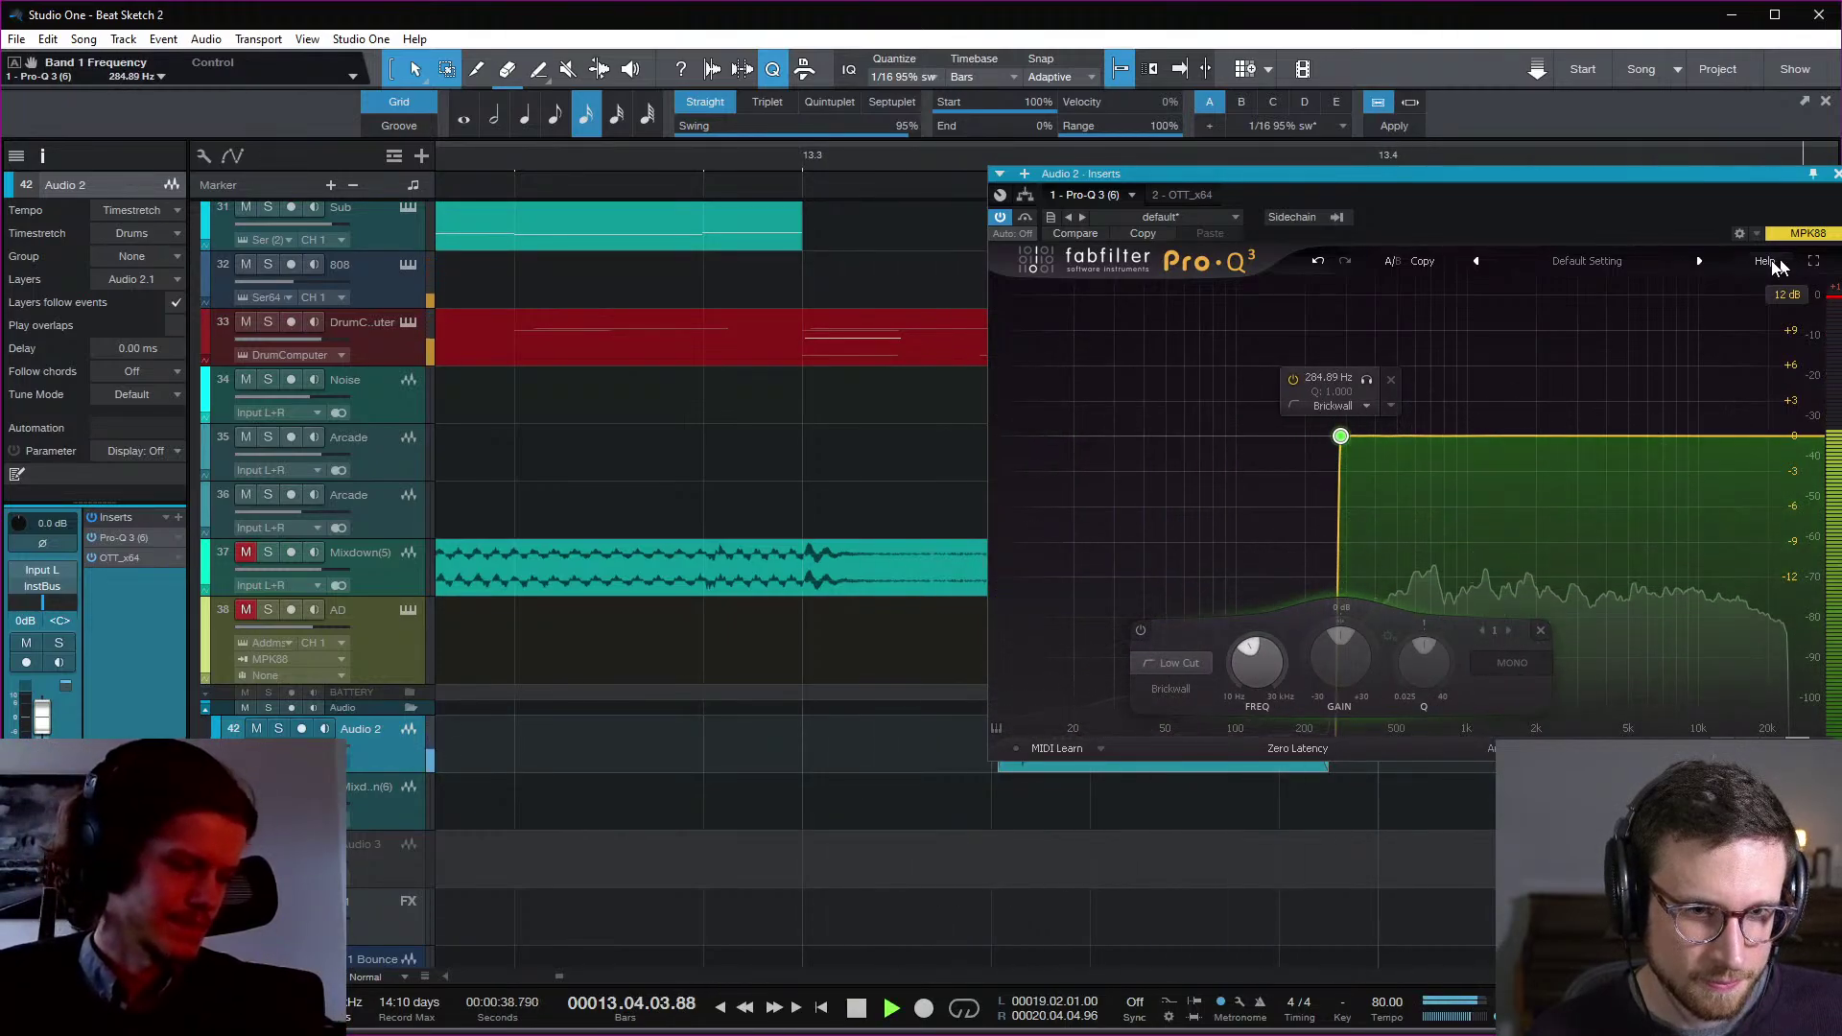
pyautogui.press('space')
pyautogui.scroll(-3, 1342, 439)
pyautogui.scroll(-1, 1343, 438)
pyautogui.press('space')
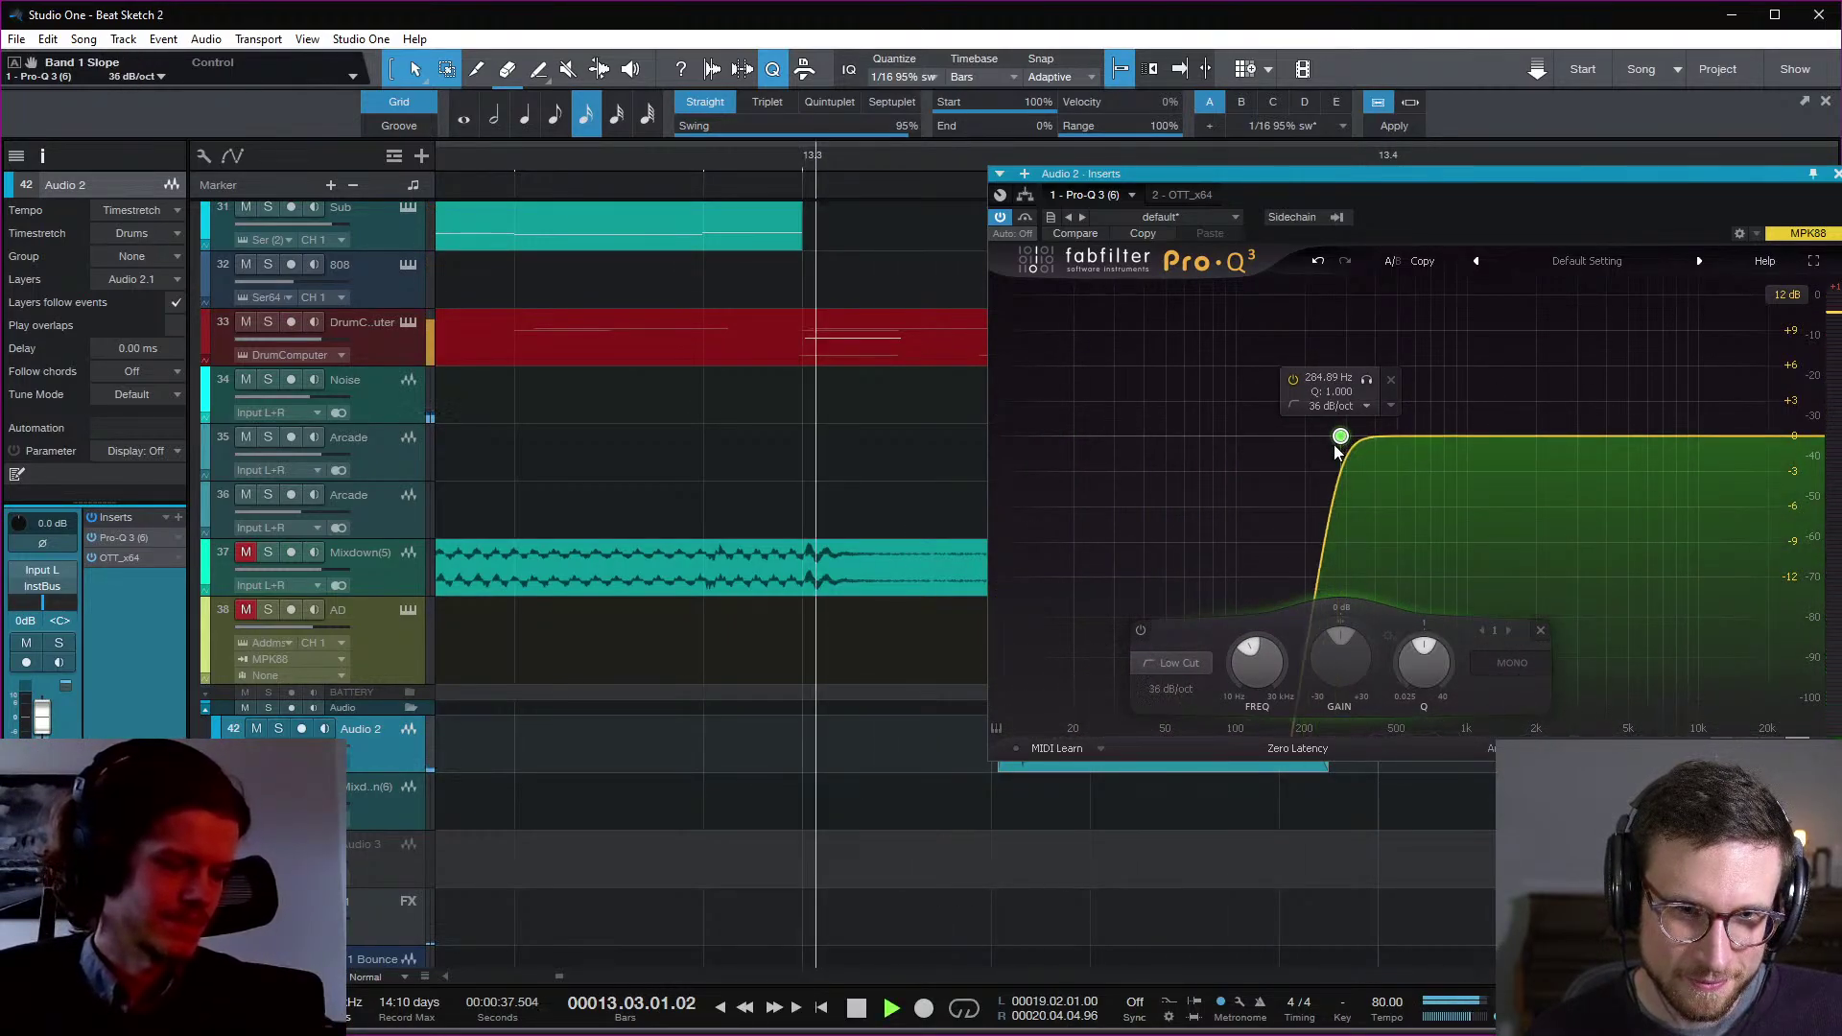
pyautogui.moveTo(1342, 439); pyautogui.dragTo(1330, 437)
pyautogui.press('space')
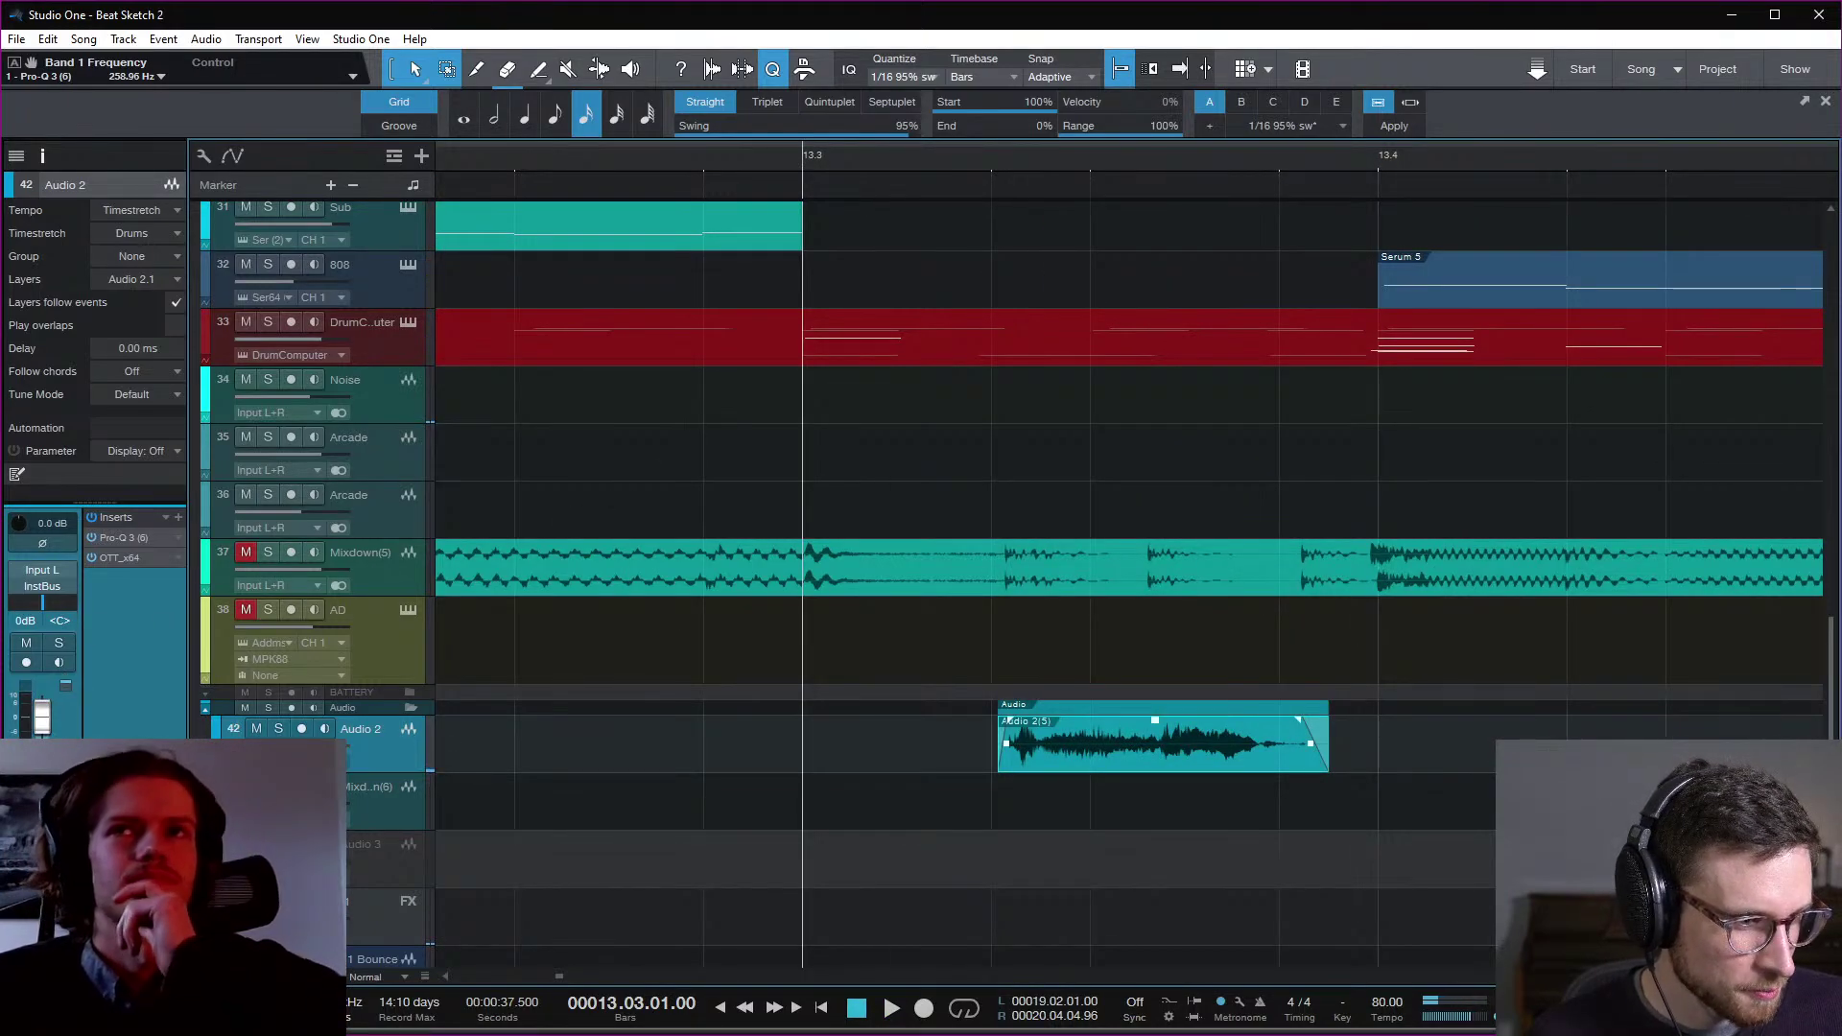
# Step: Audition the filtered Audio 2 clip from 13.3 and insert the ANIMATE plug-in after OTT
pyautogui.press('space')
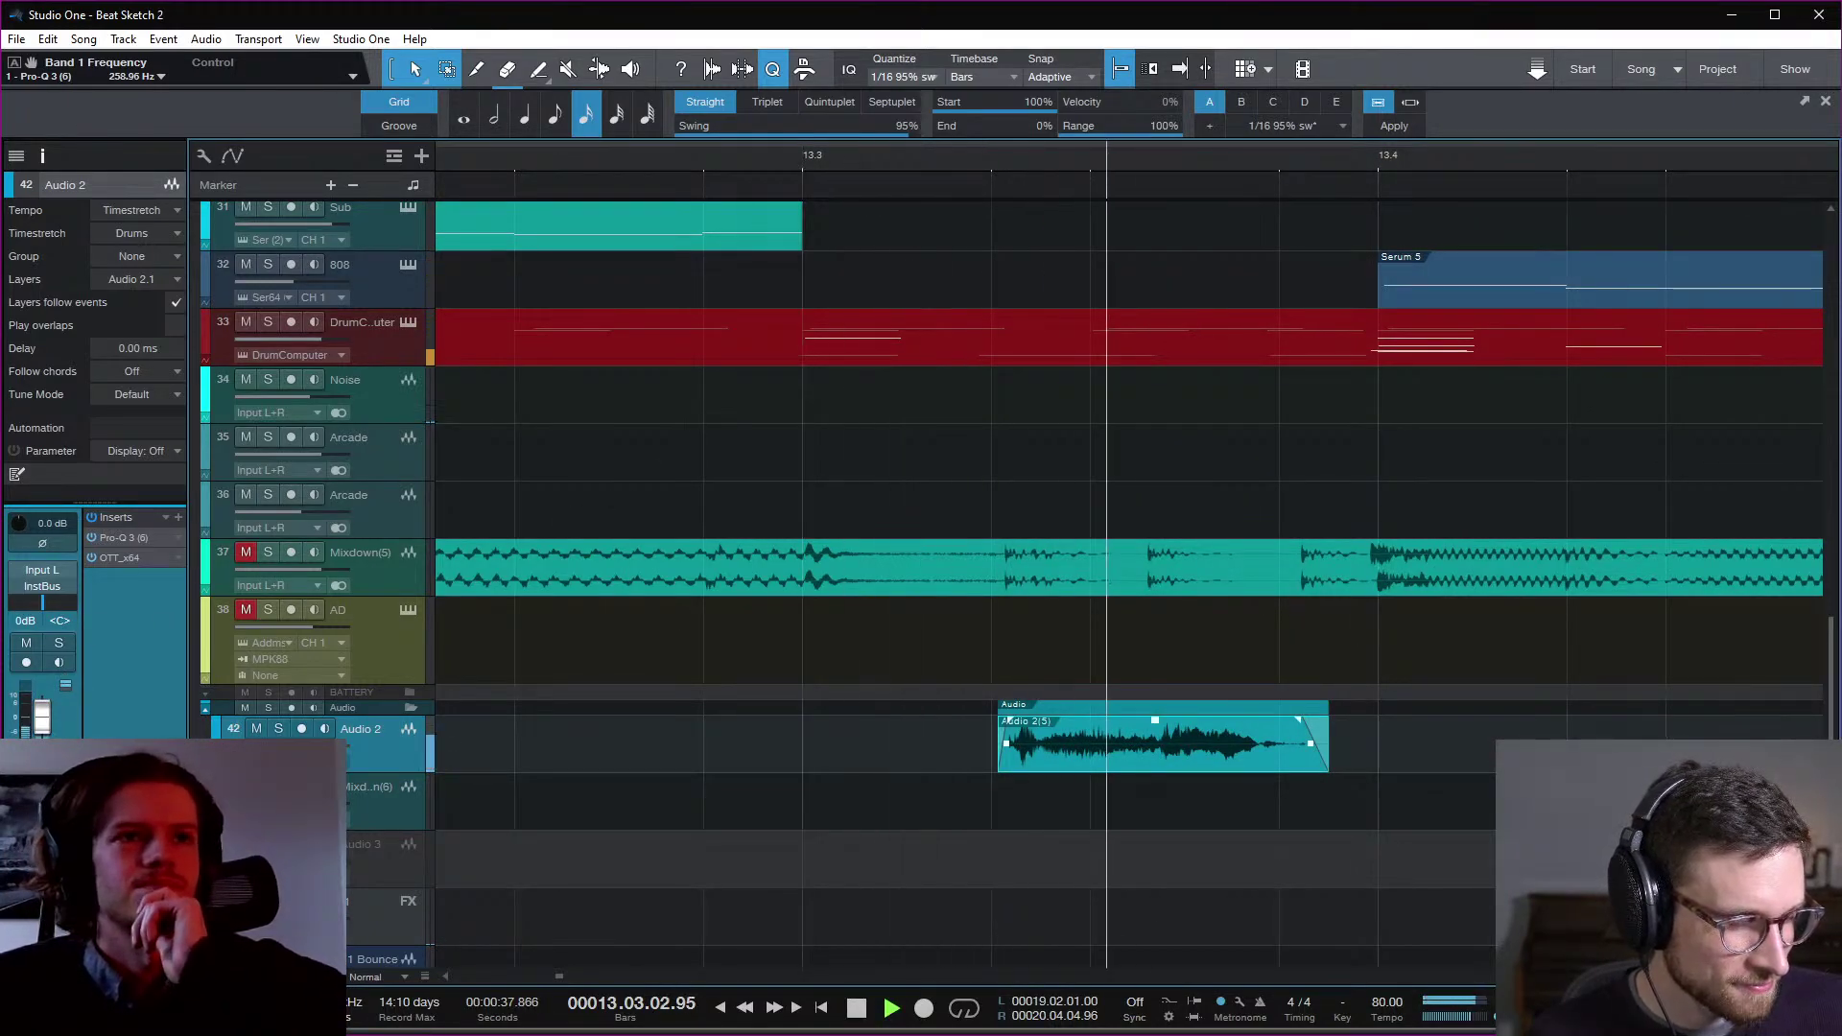
pyautogui.press('space')
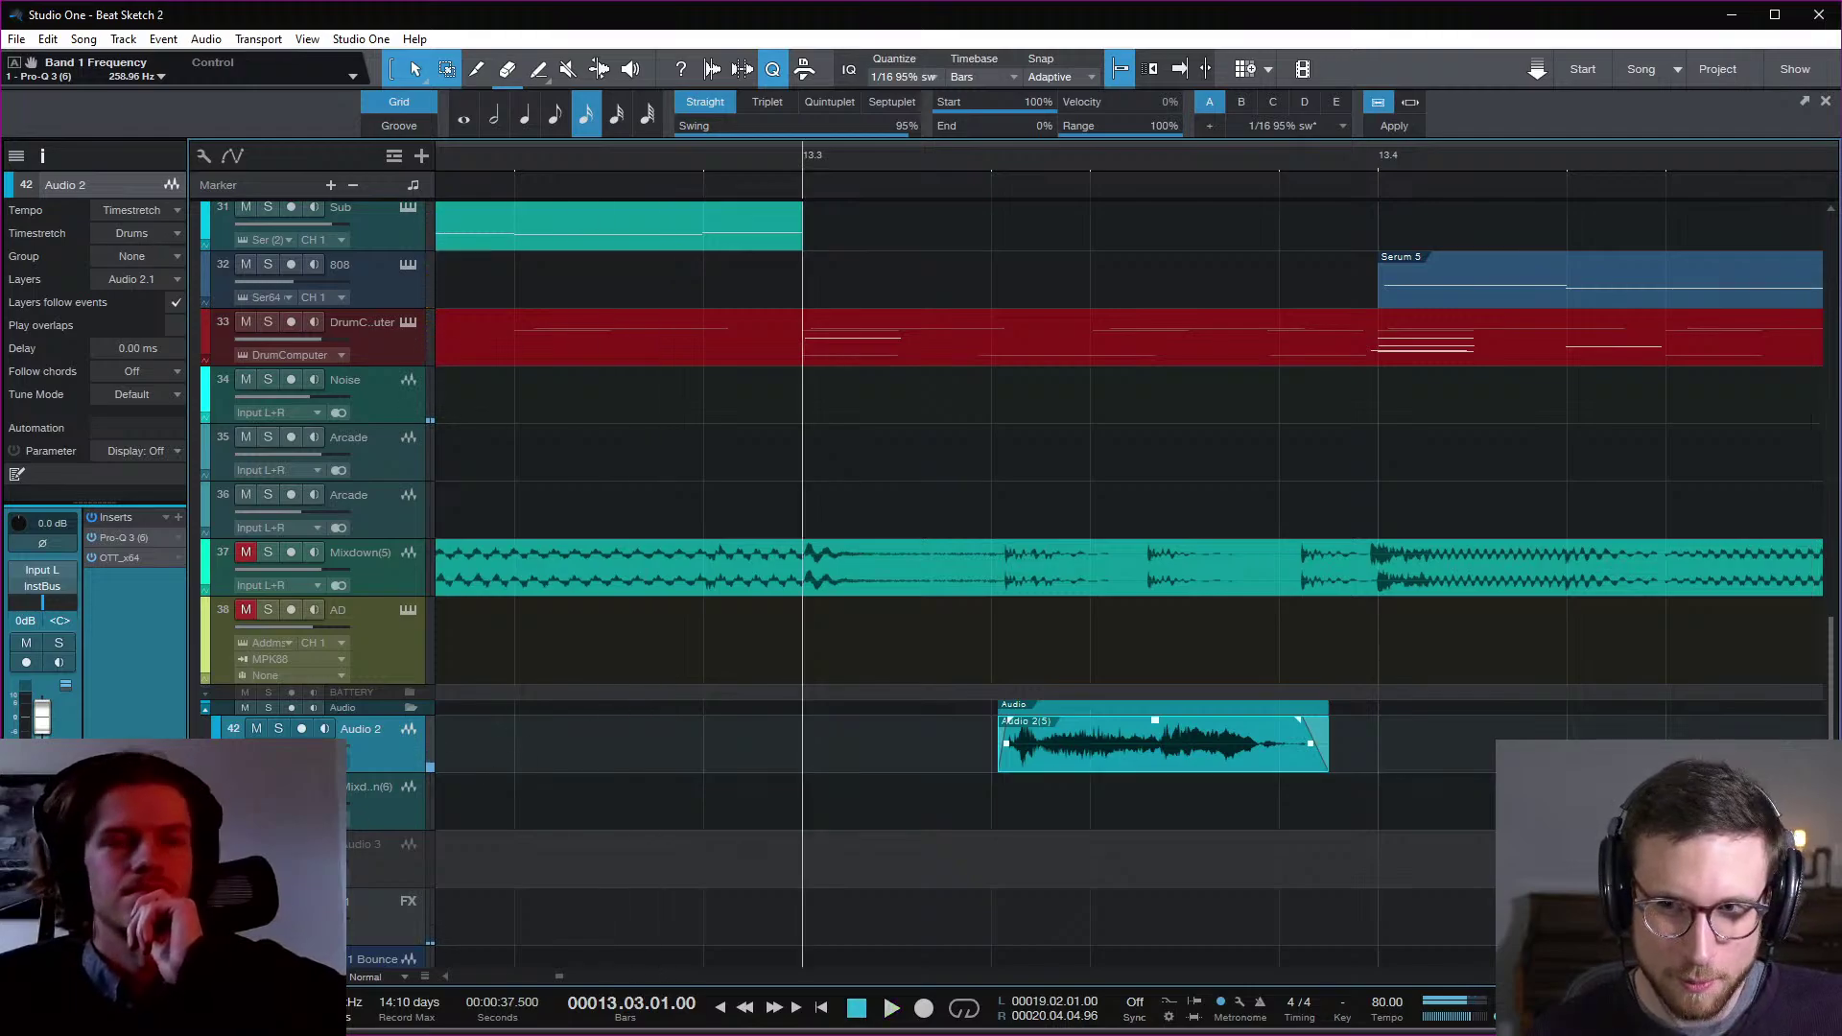
pyautogui.press('space')
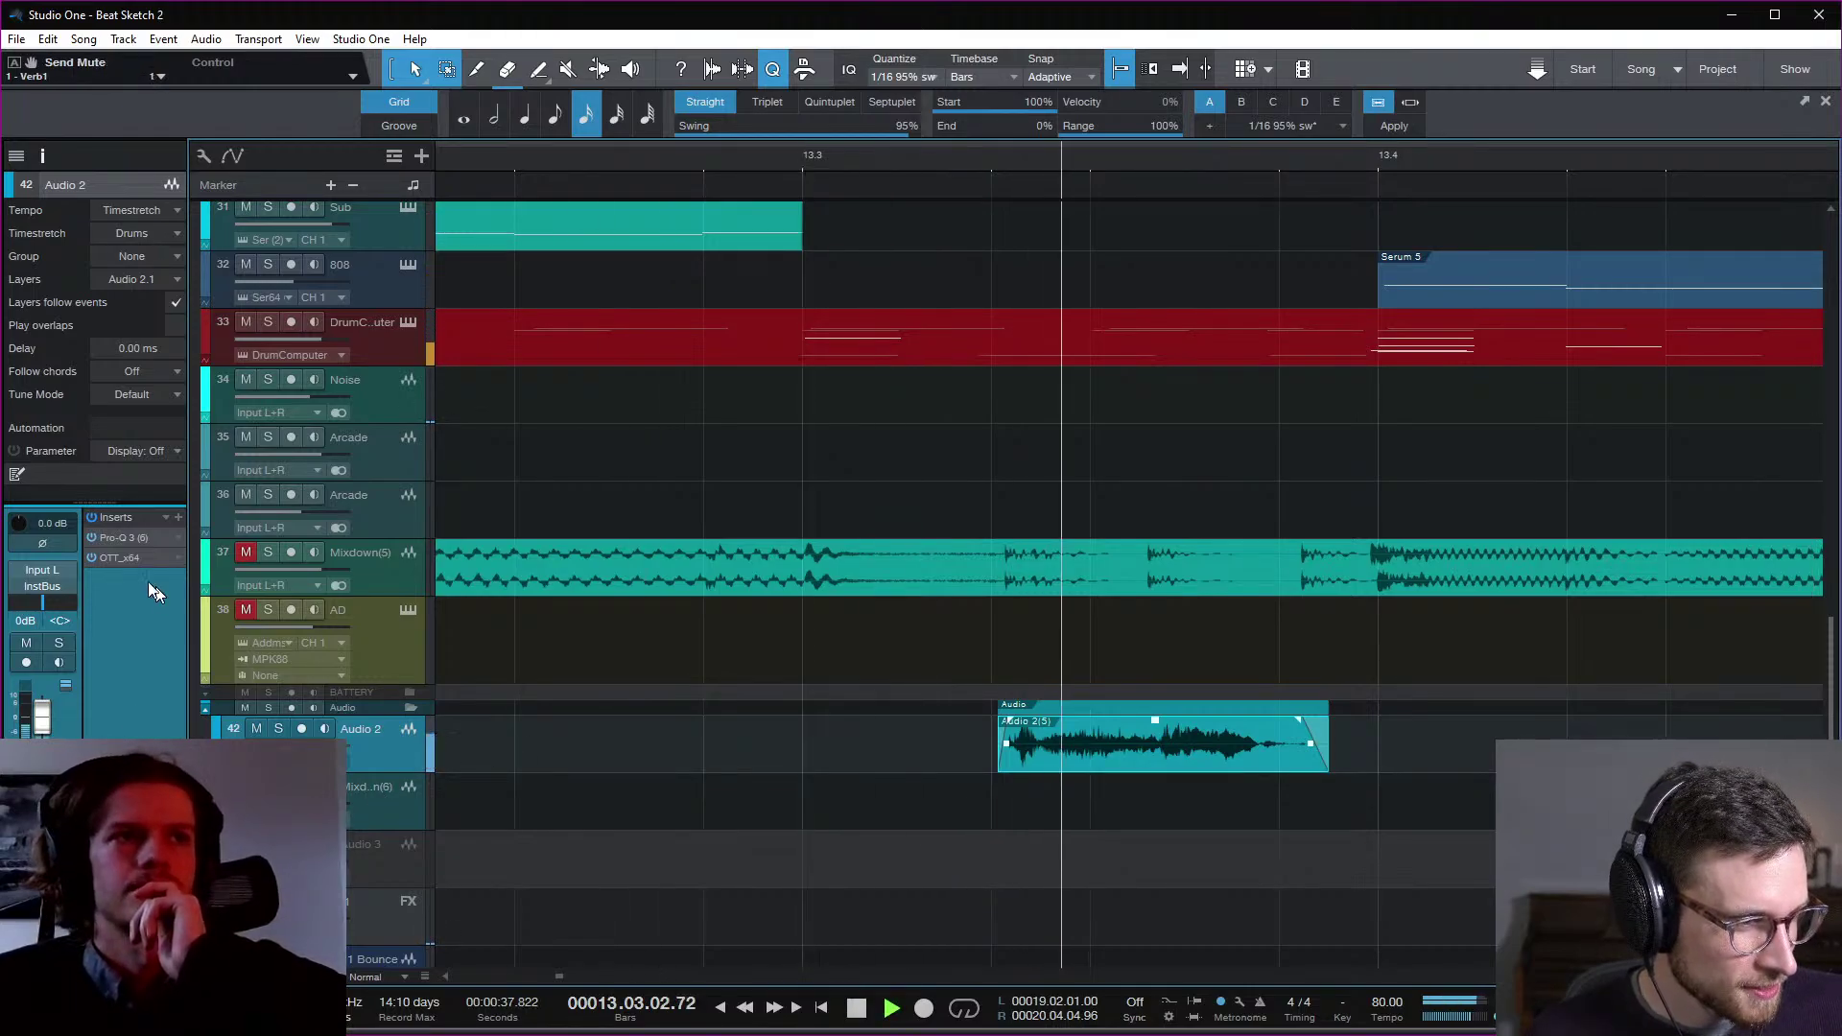
pyautogui.press('space')
pyautogui.click(178, 518)
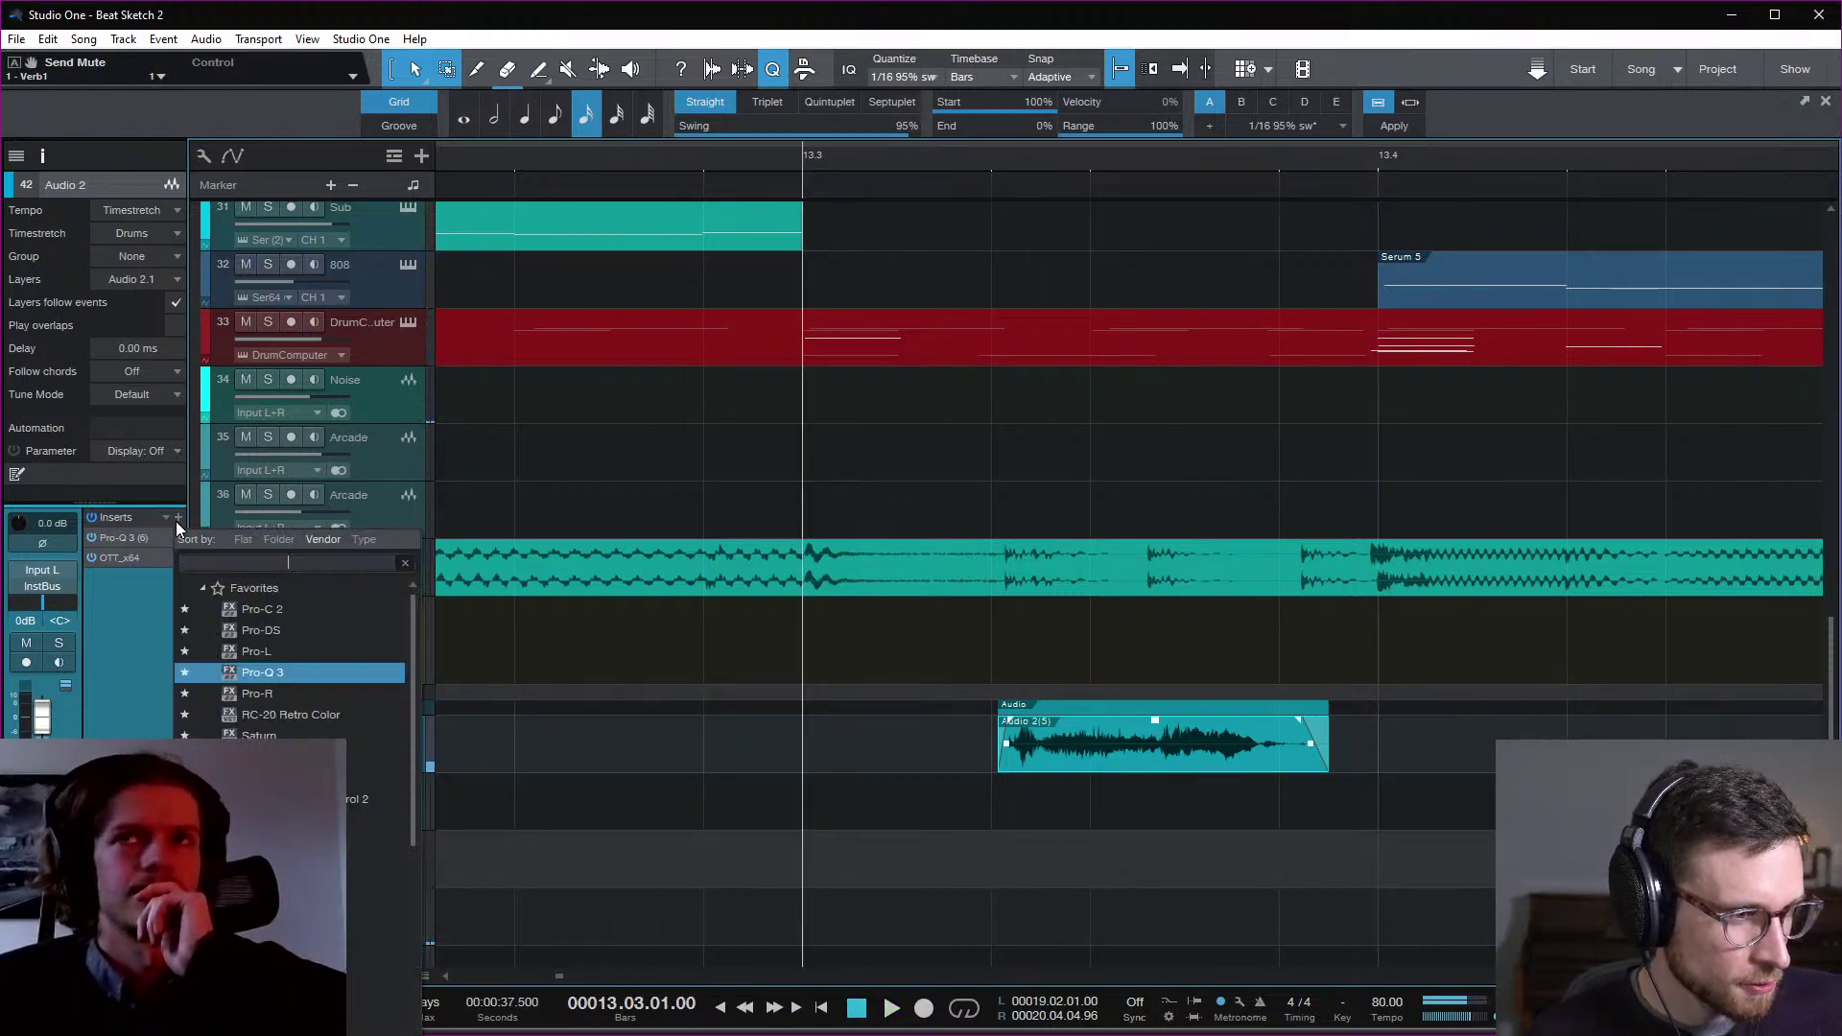
pyautogui.write('anim')
pyautogui.press('Return')
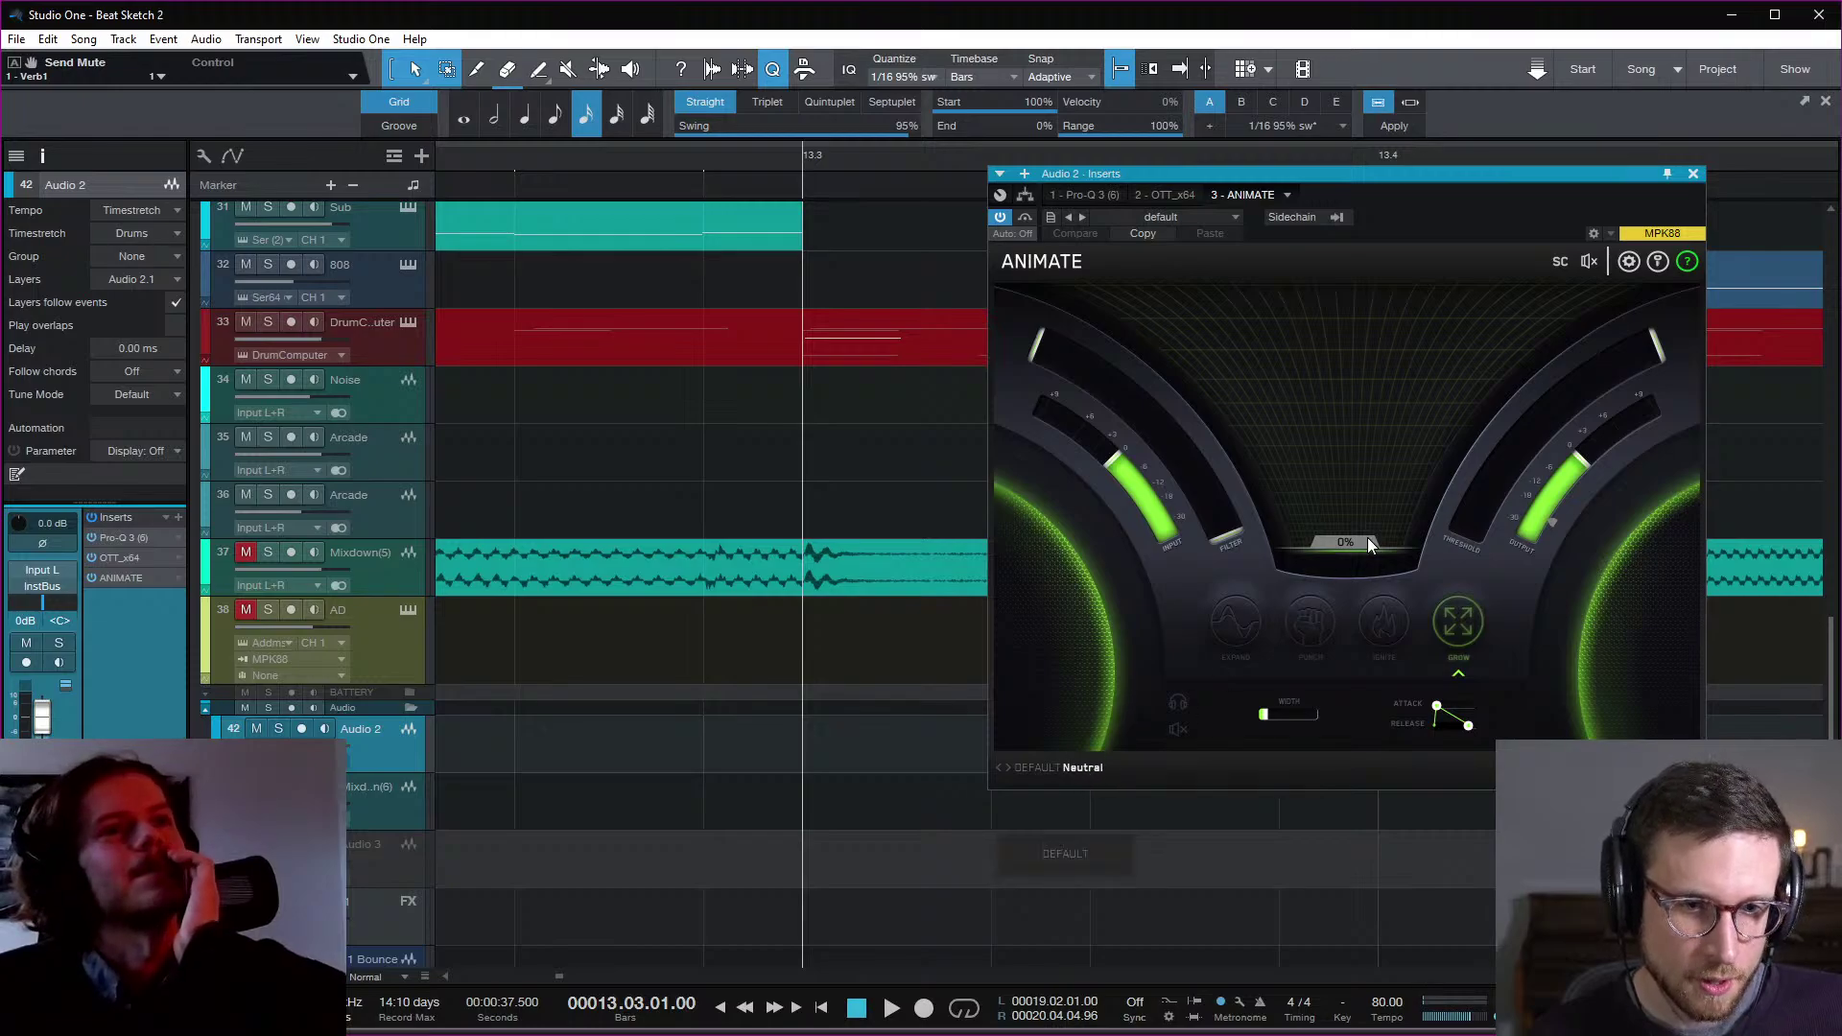
# Step: Set ANIMATE's Grow amount to 100% on the Audio 2 track and audition the clip from 13.3
pyautogui.click(1694, 175)
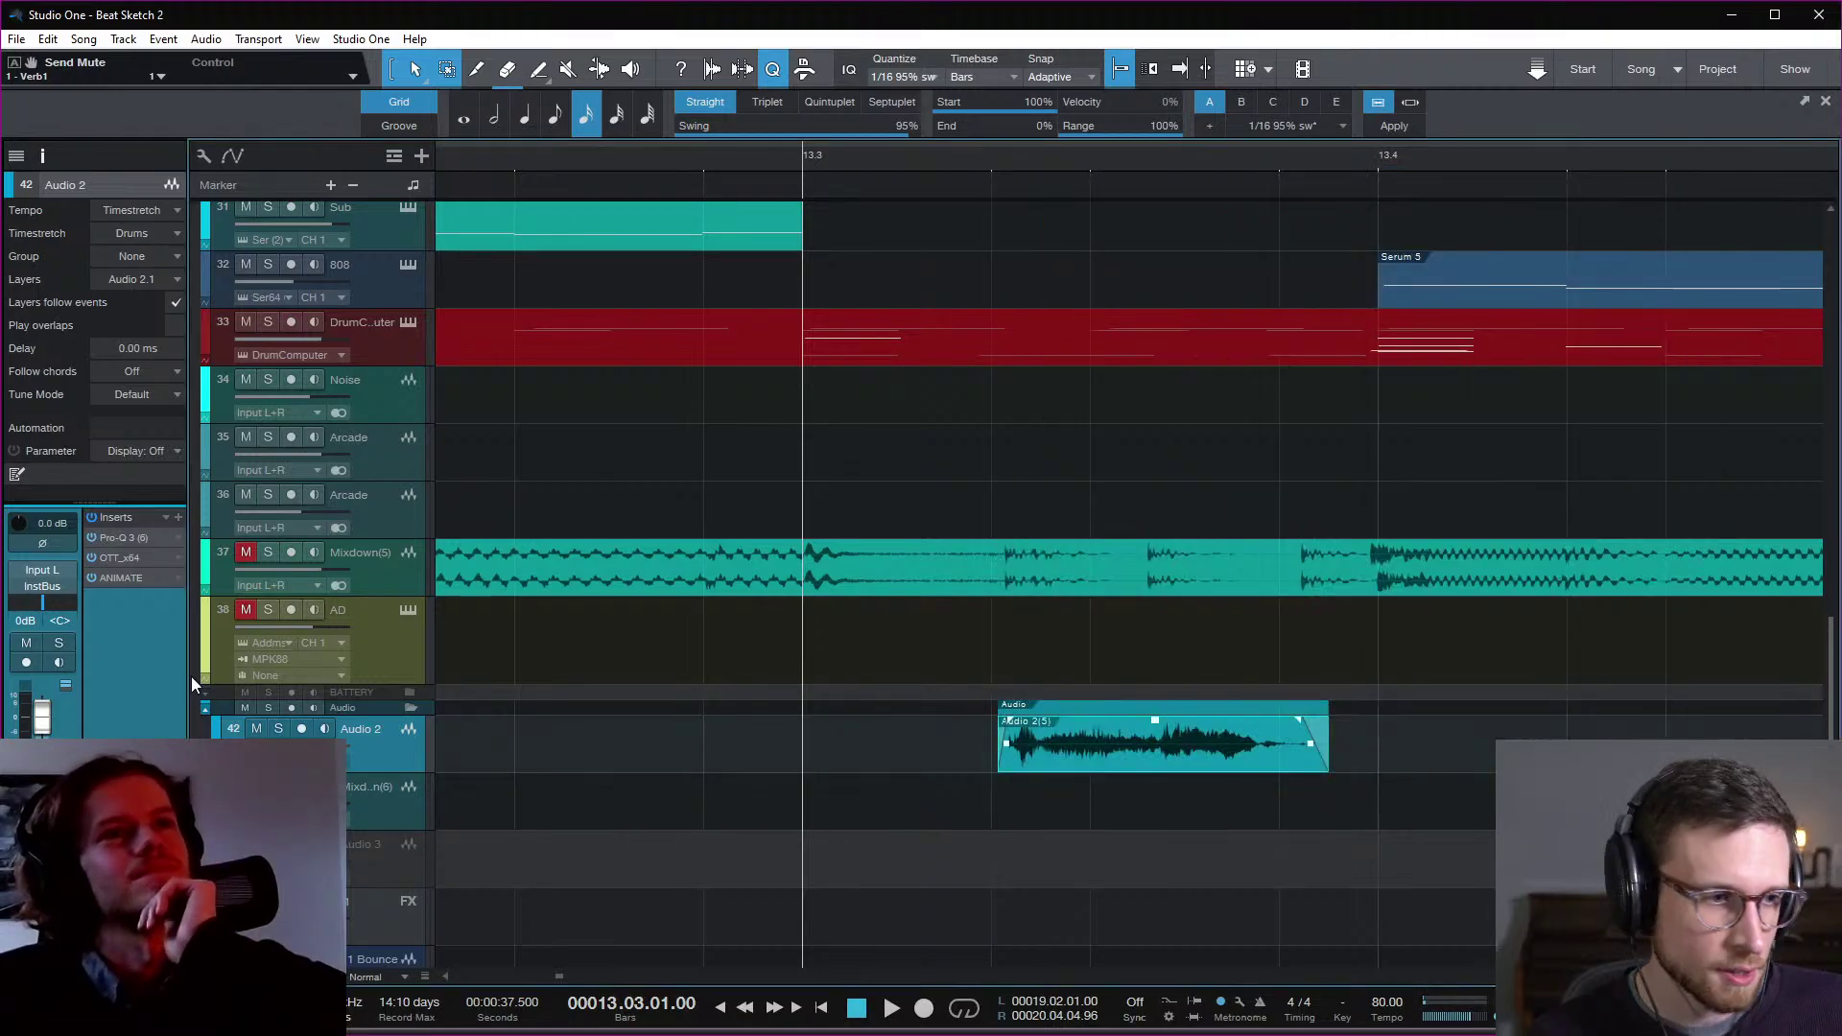
pyautogui.click(135, 577)
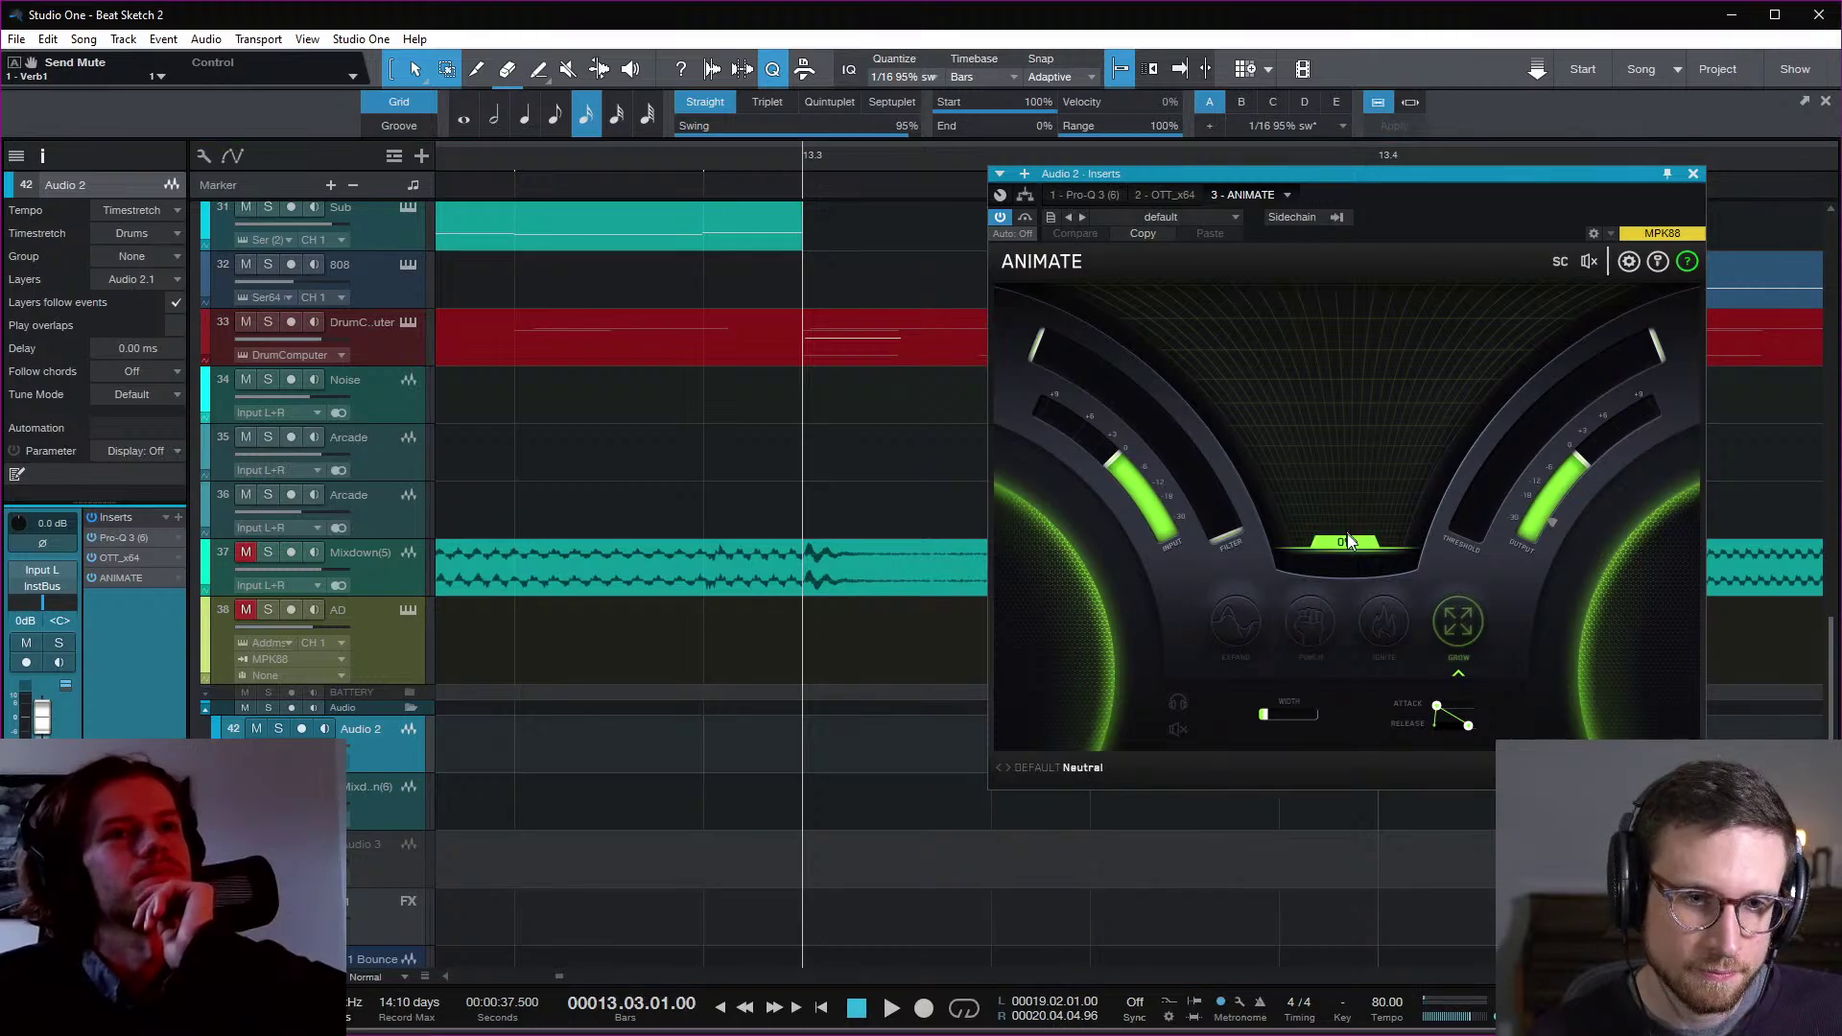
pyautogui.moveTo(1348, 543); pyautogui.dragTo(1365, 461)
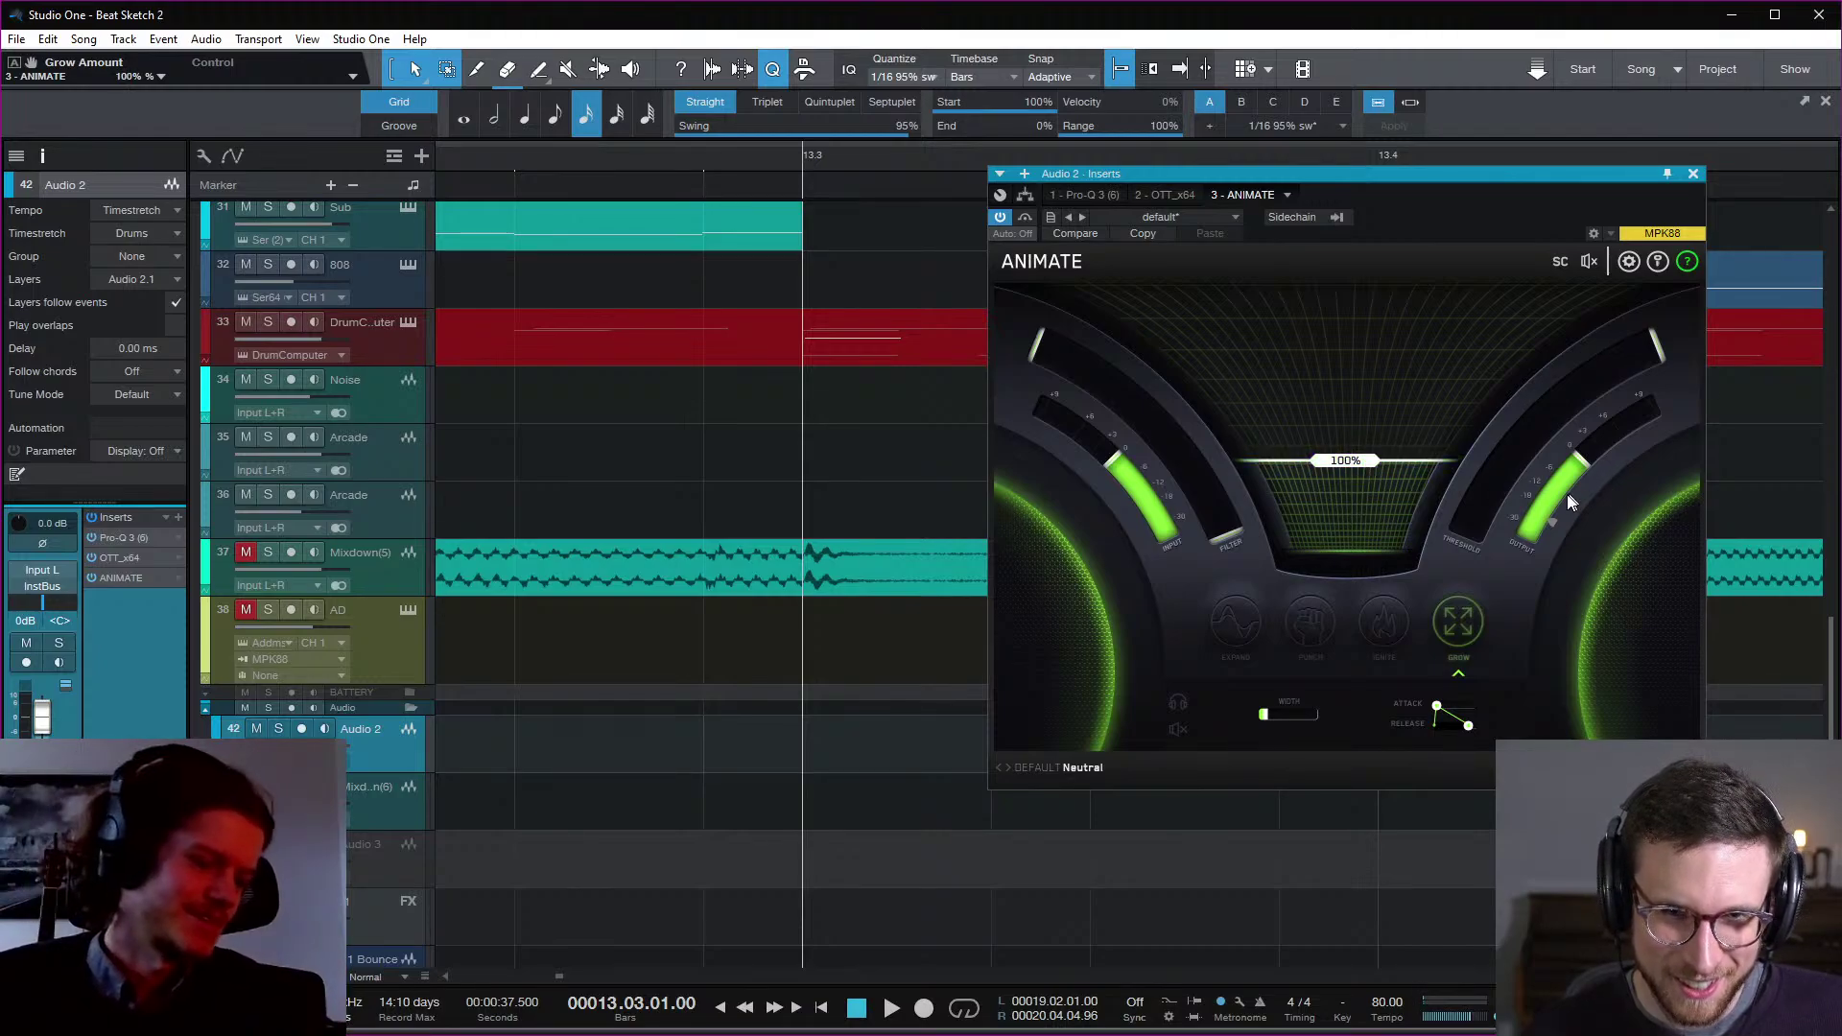
pyautogui.press('space')
pyautogui.press('space')
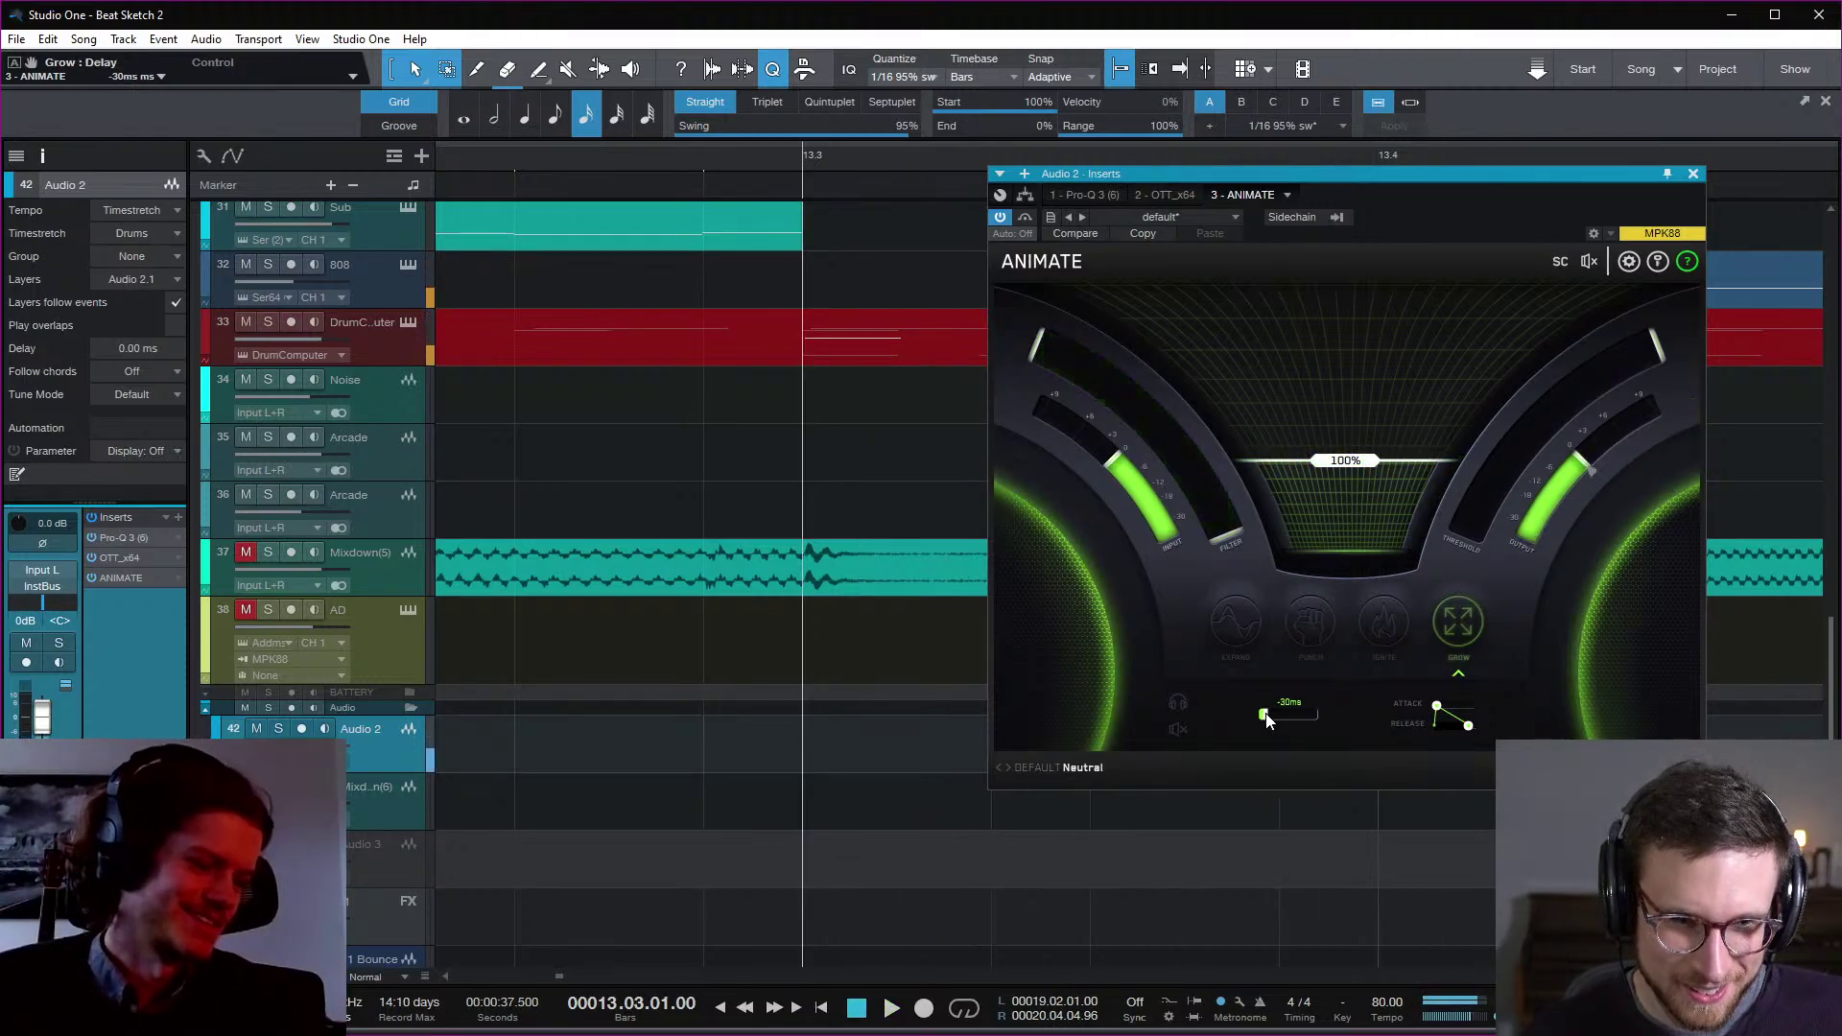
# Step: Set ANIMATE's Grow width delay to -25 ms and replay the Audio 2 clip from 13.3
pyautogui.press('space')
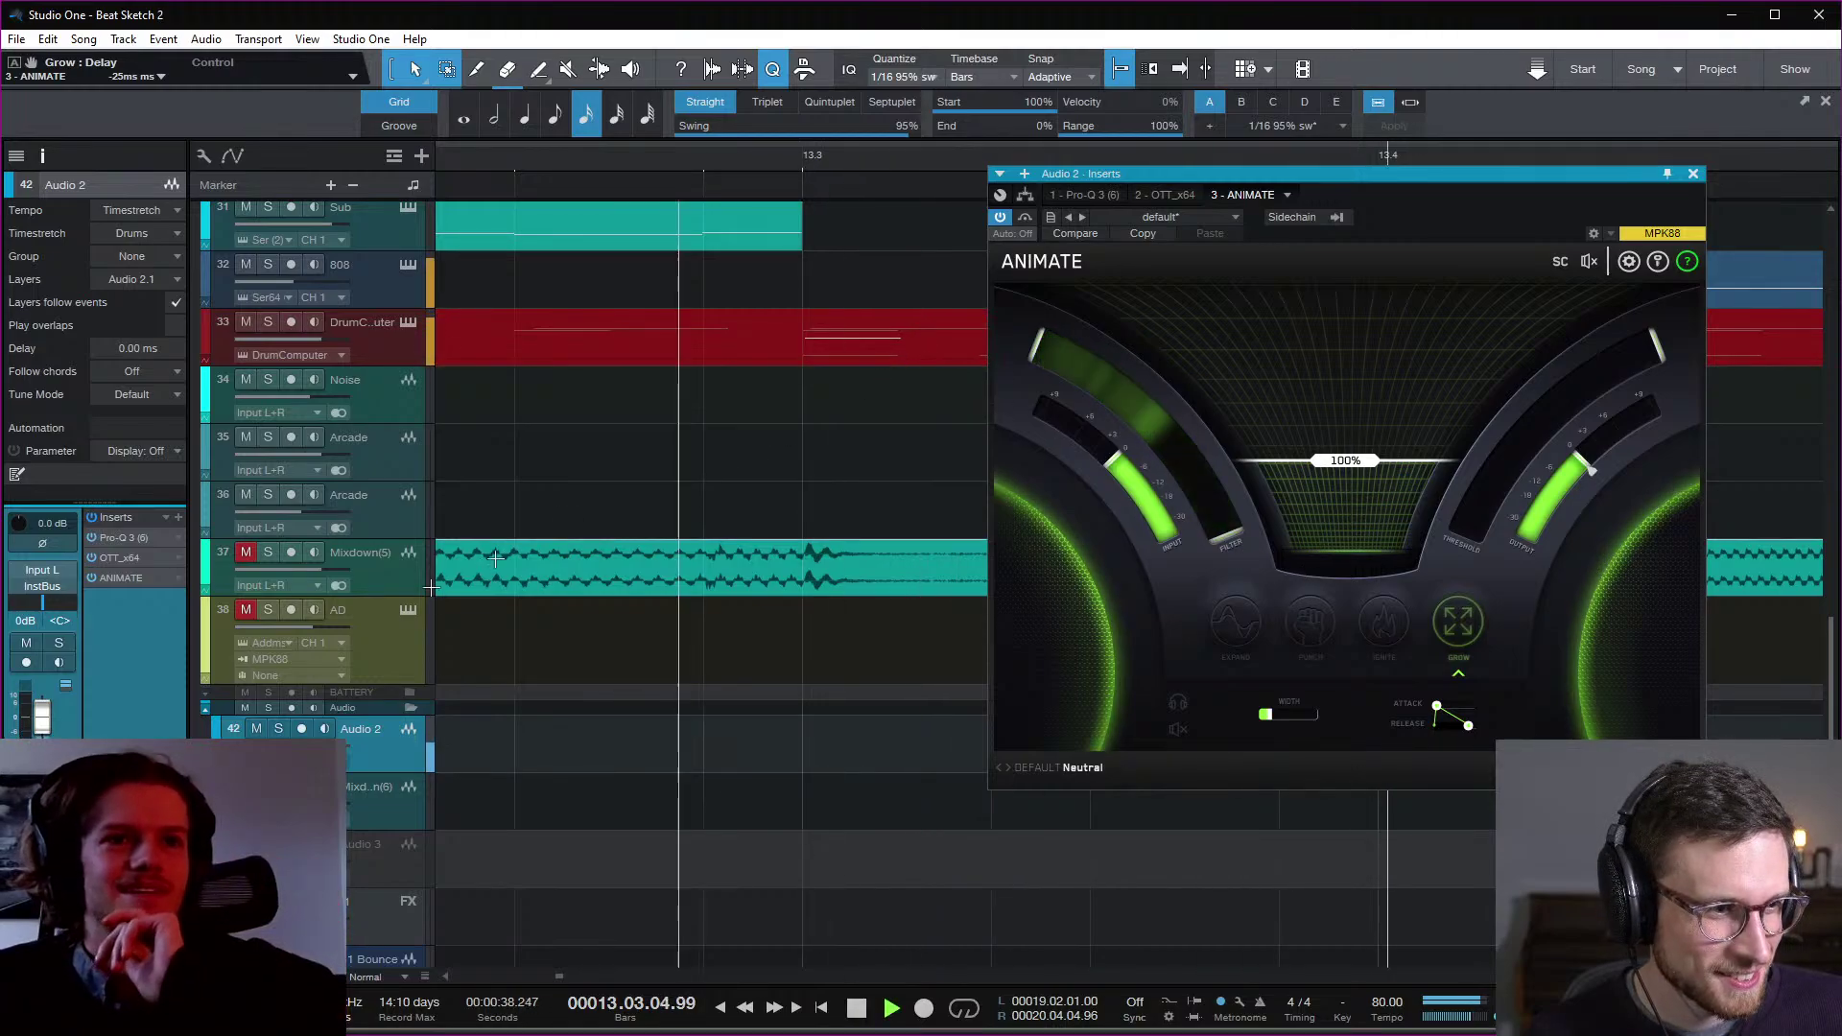
pyautogui.press('space')
pyautogui.press('space')
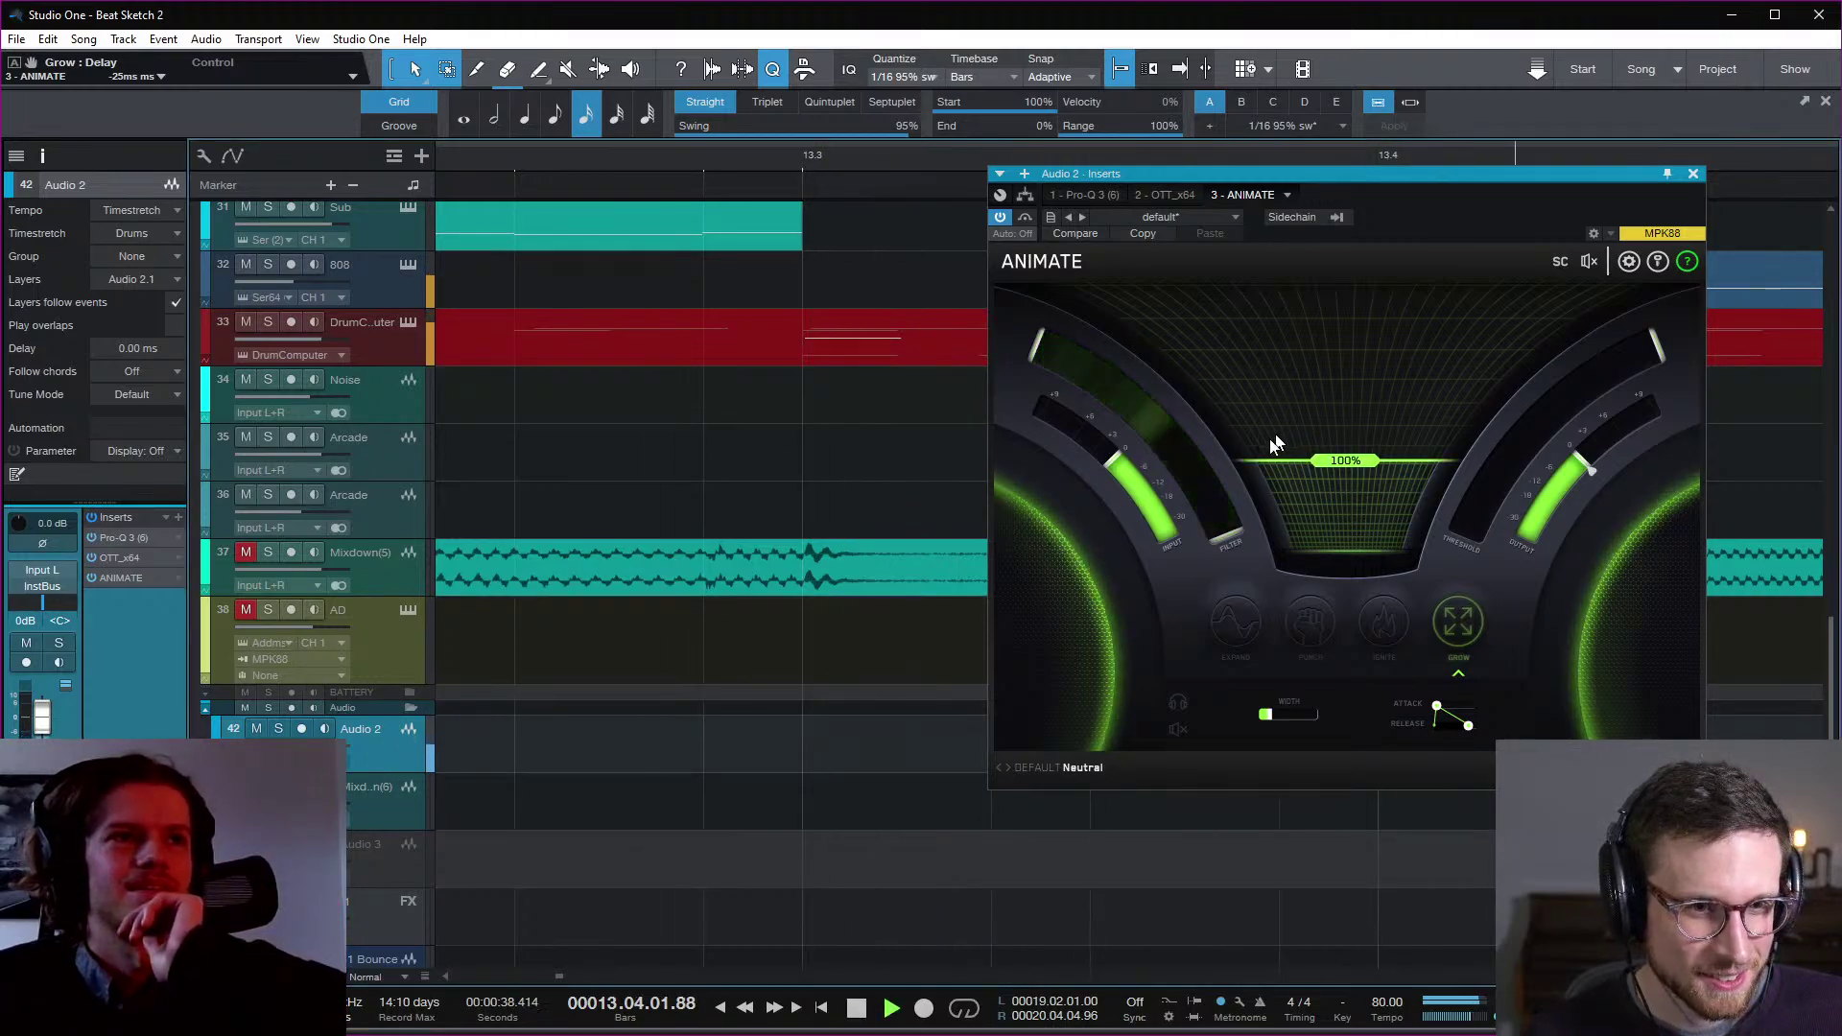
pyautogui.press('space')
pyautogui.press('space')
pyautogui.press('space')
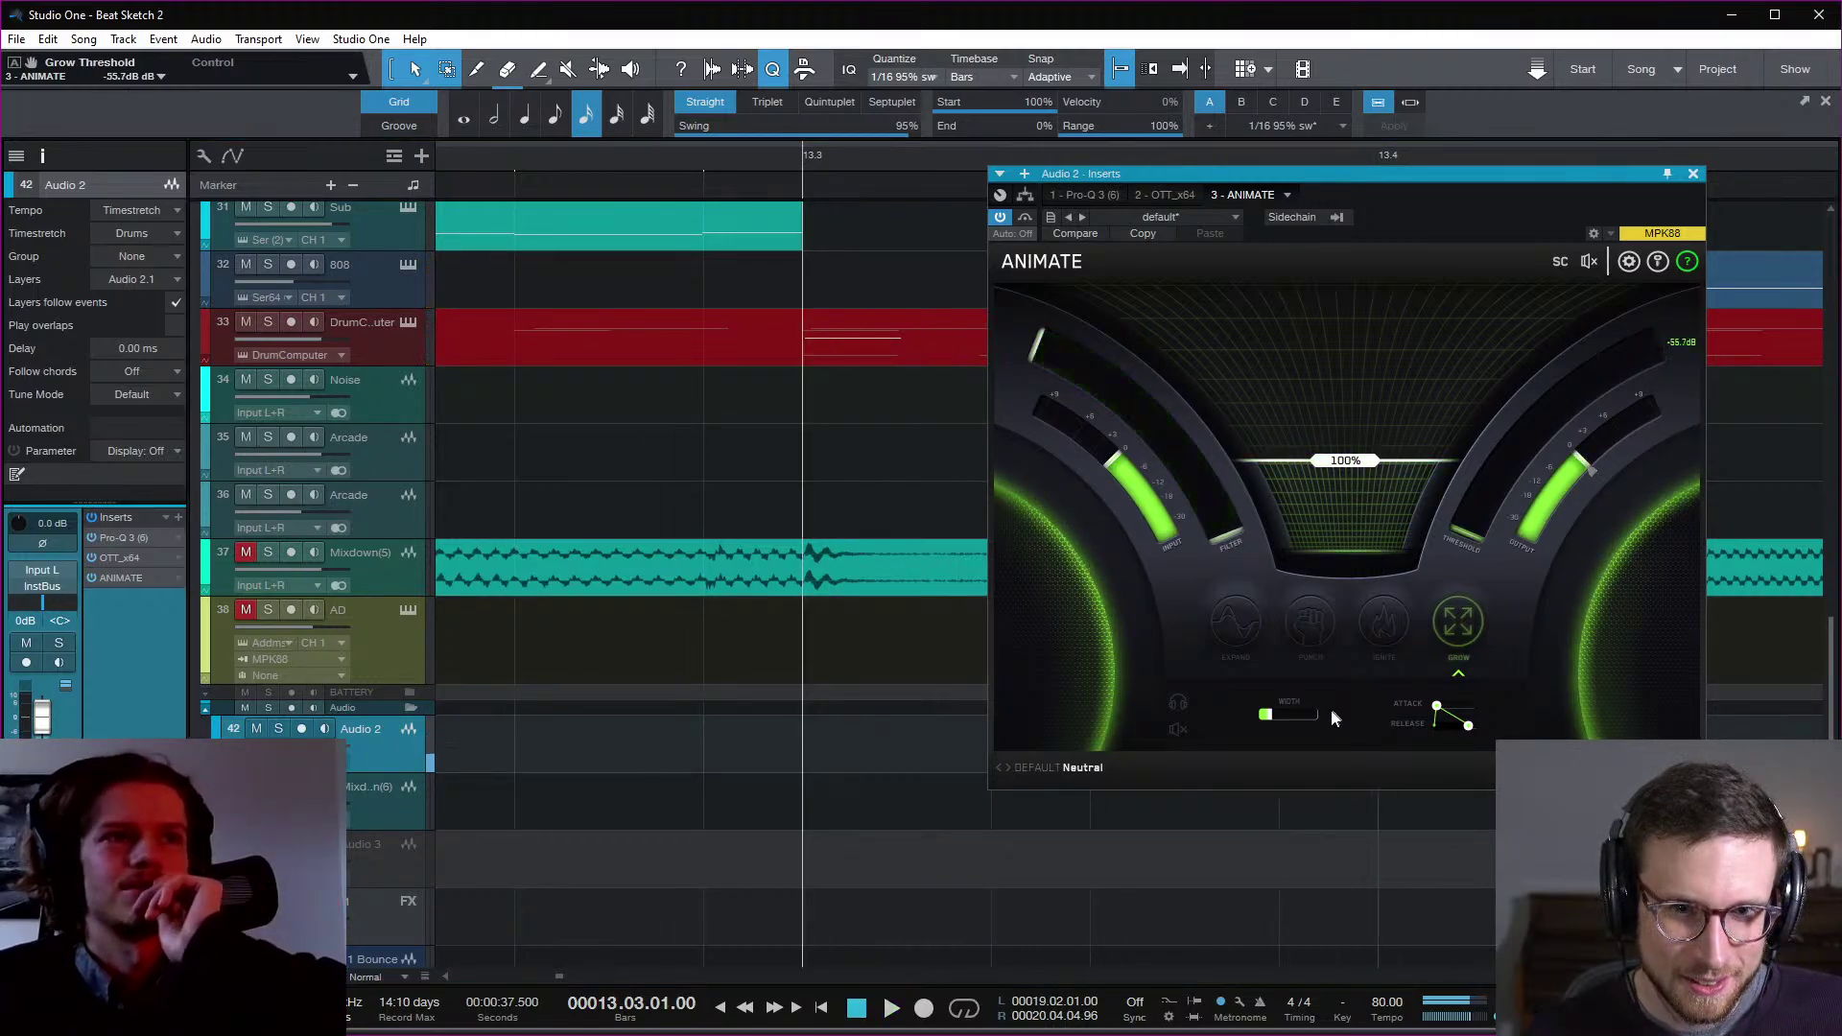
# Step: Try ANIMATE's Grow threshold at about -55.7 dB and its low filter at 27 Hz, auditioning each change from 13.3
pyautogui.press('space')
pyautogui.moveTo(1429, 554); pyautogui.dragTo(1457, 534)
pyautogui.press('space')
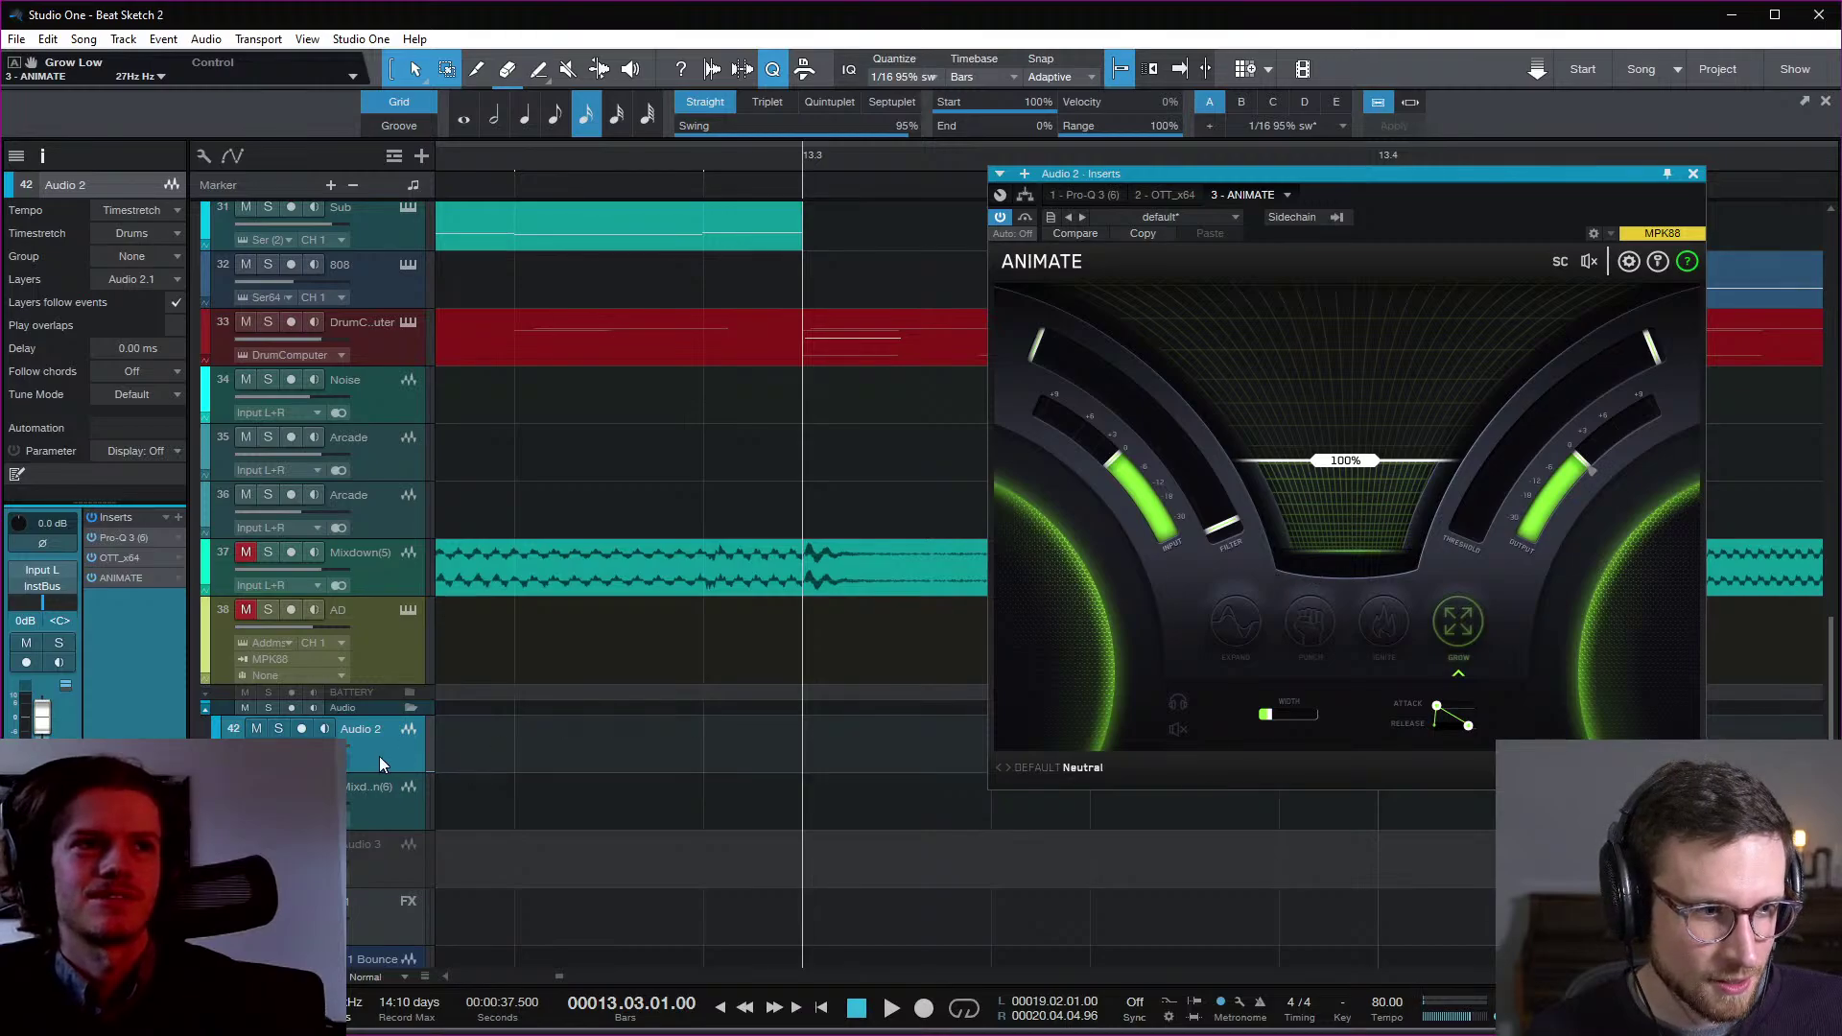
pyautogui.press('space')
pyautogui.press('space')
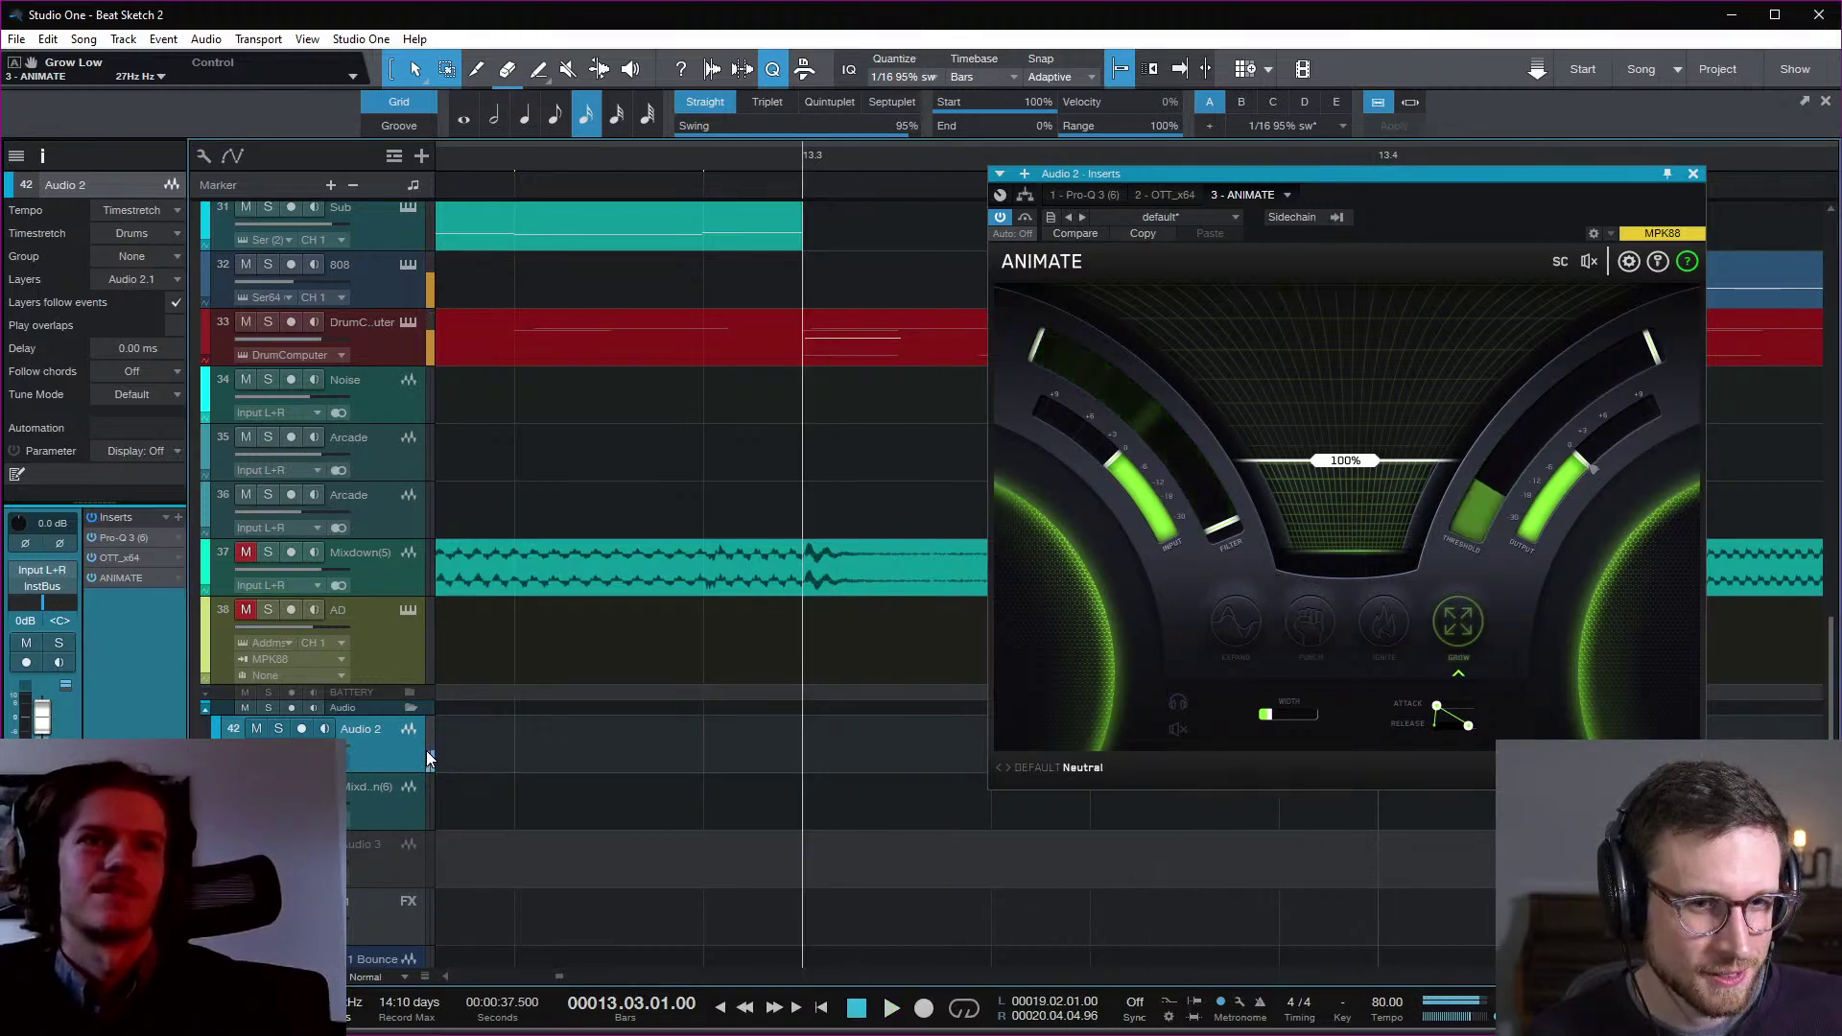
pyautogui.press('space')
pyautogui.press('space')
# Step: Load ANIMATE's Super-Wide preset from the Width category, audition it from 13.3, and close the plug-in window
pyautogui.click(1062, 768)
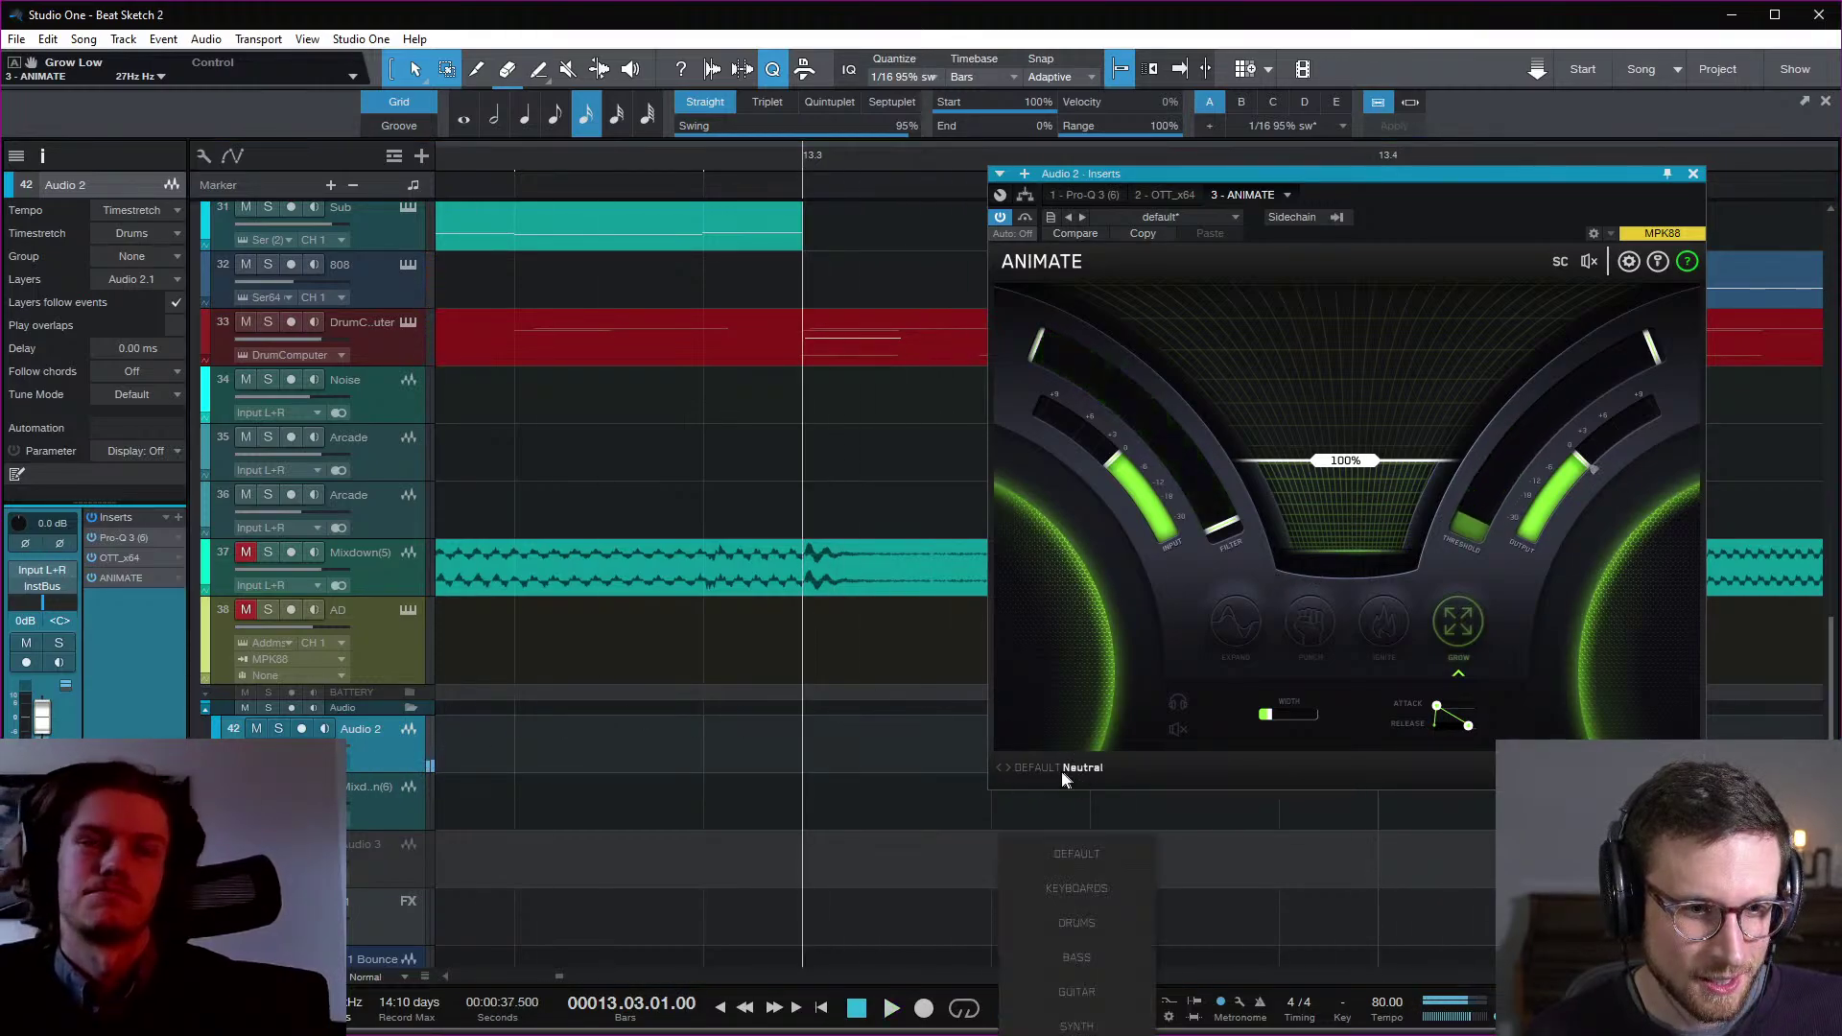
pyautogui.moveTo(1108, 1026)
pyautogui.click(1233, 1025)
pyautogui.press('space')
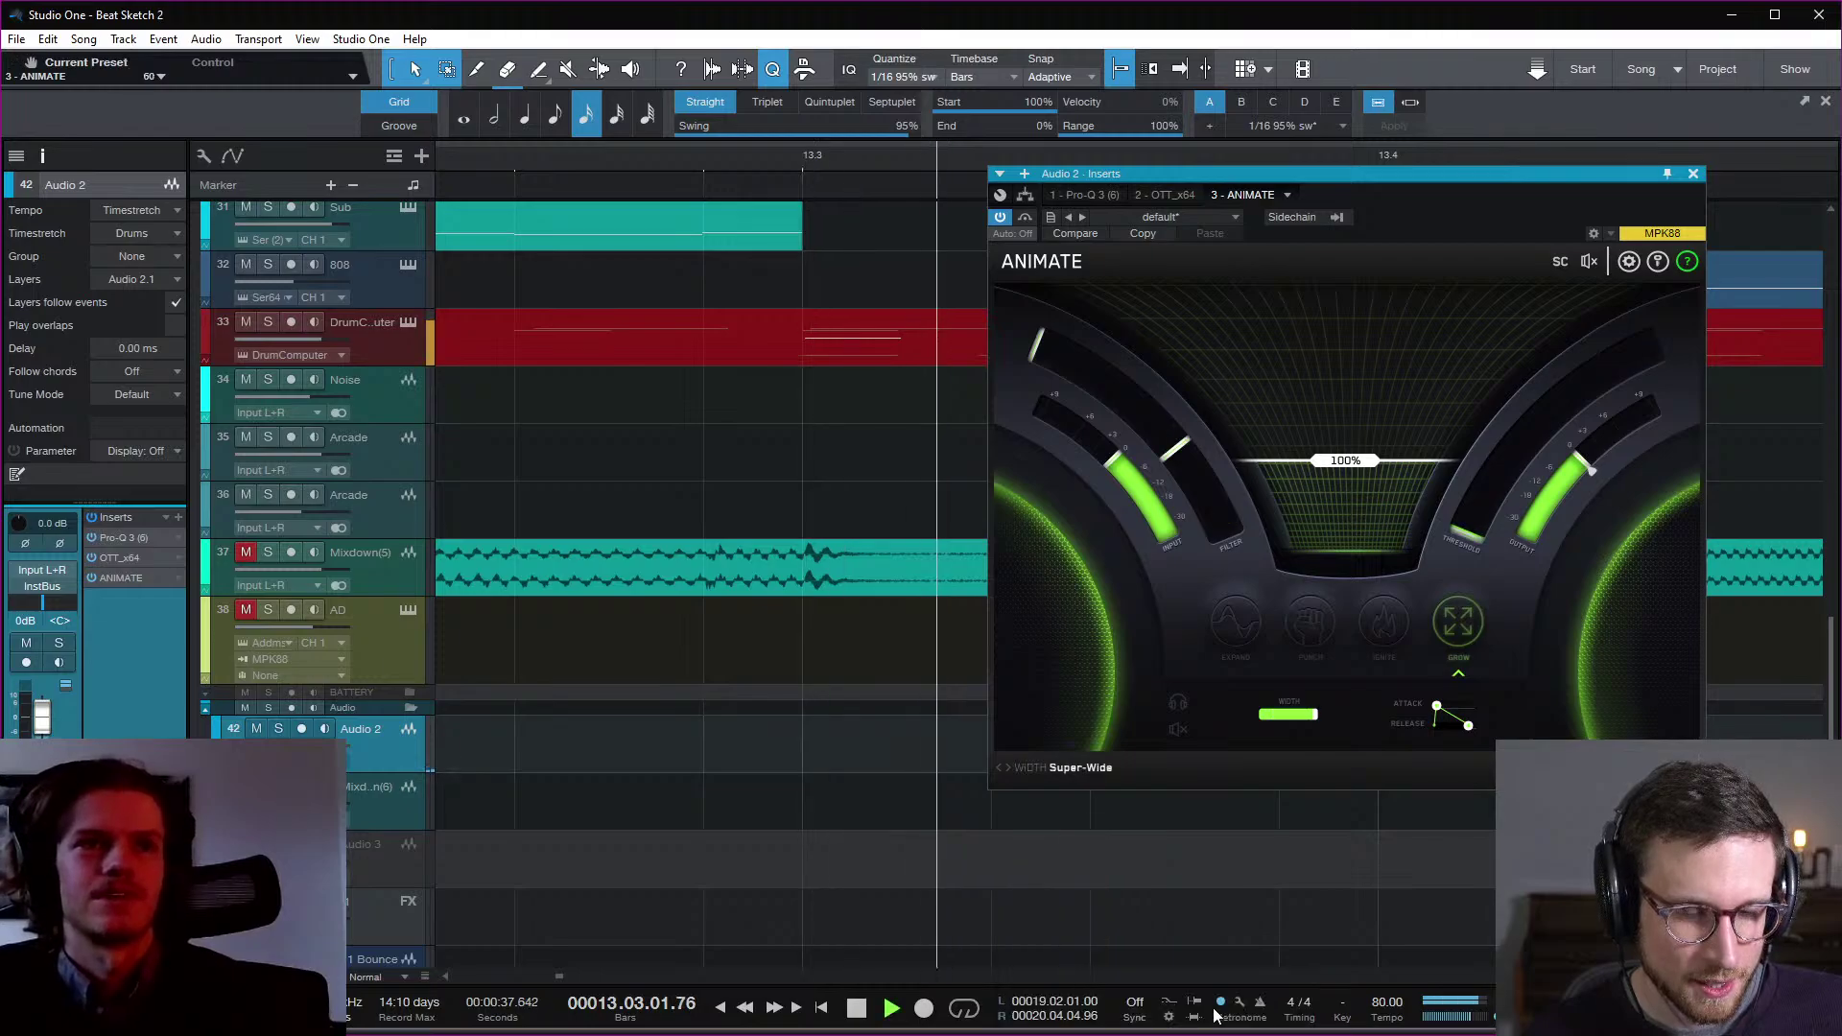
pyautogui.press('space')
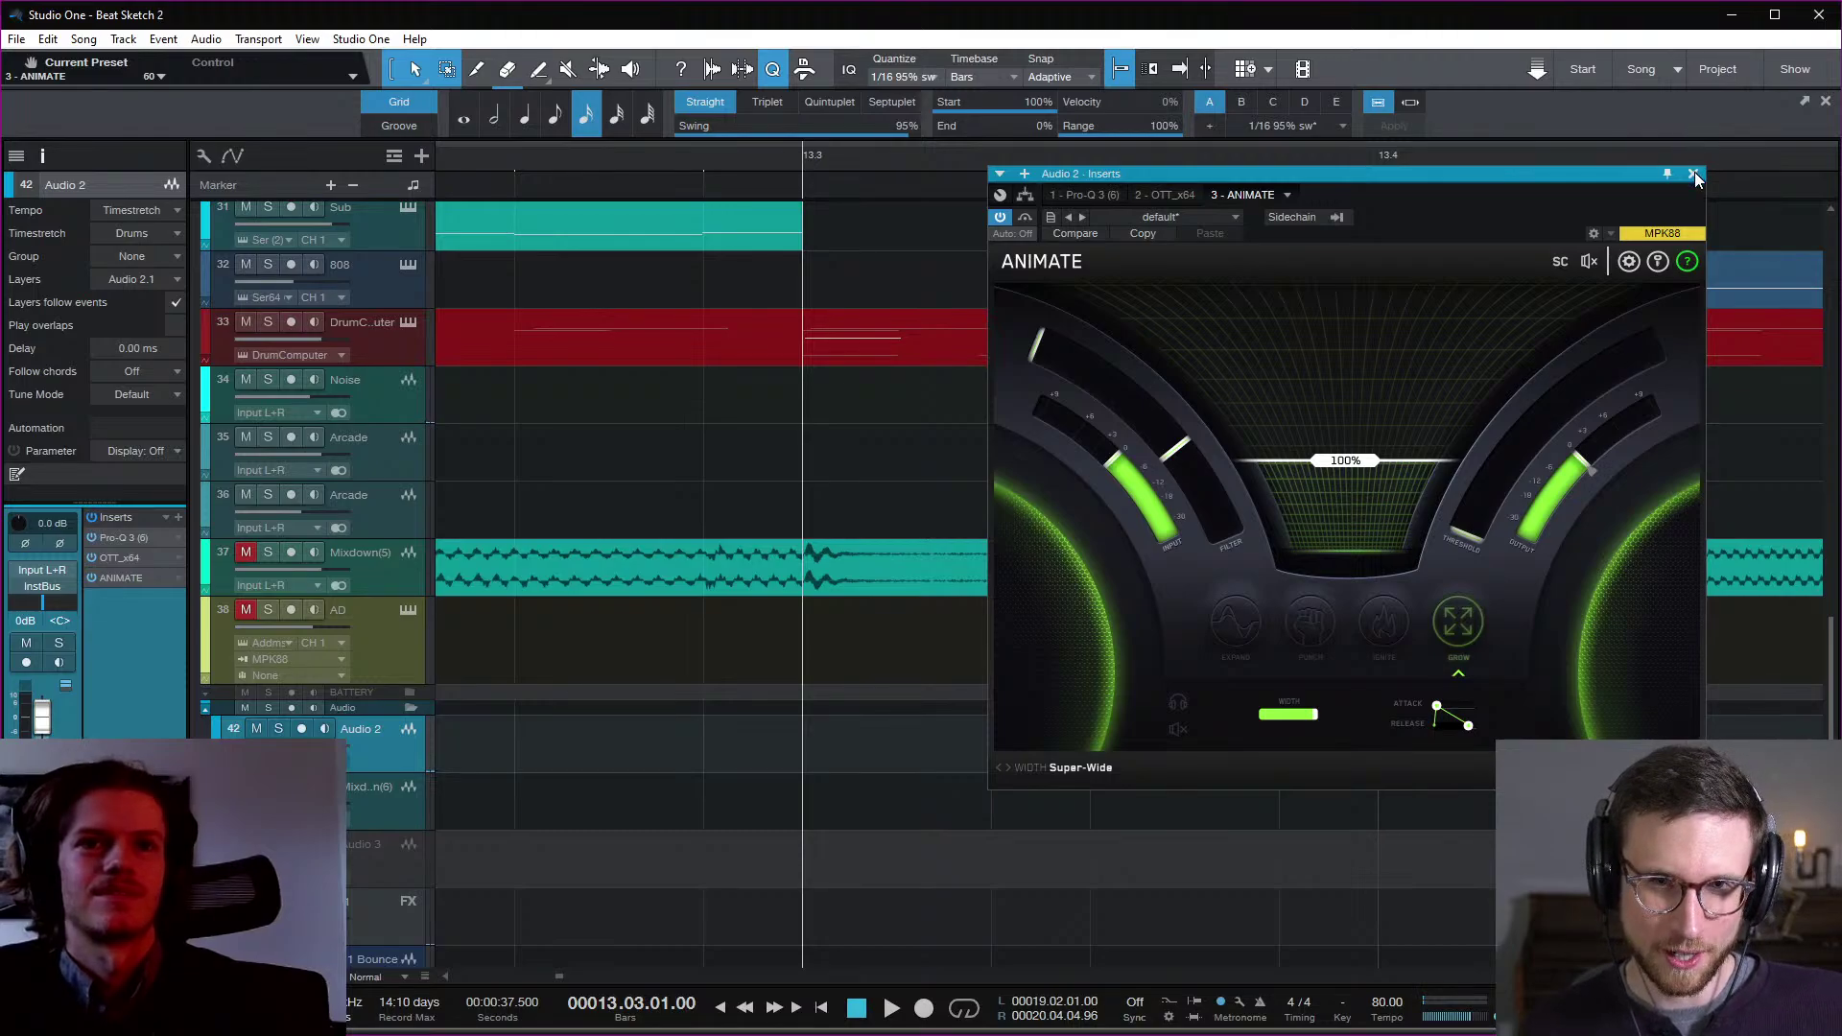
pyautogui.click(1693, 174)
# Step: Transpose the Audio 2 clip after 13.3 down and audition it in the beat from 13.3
pyautogui.press('w')
pyautogui.press('w')
pyautogui.press('w')
pyautogui.press('w')
pyautogui.press('w')
pyautogui.press('w')
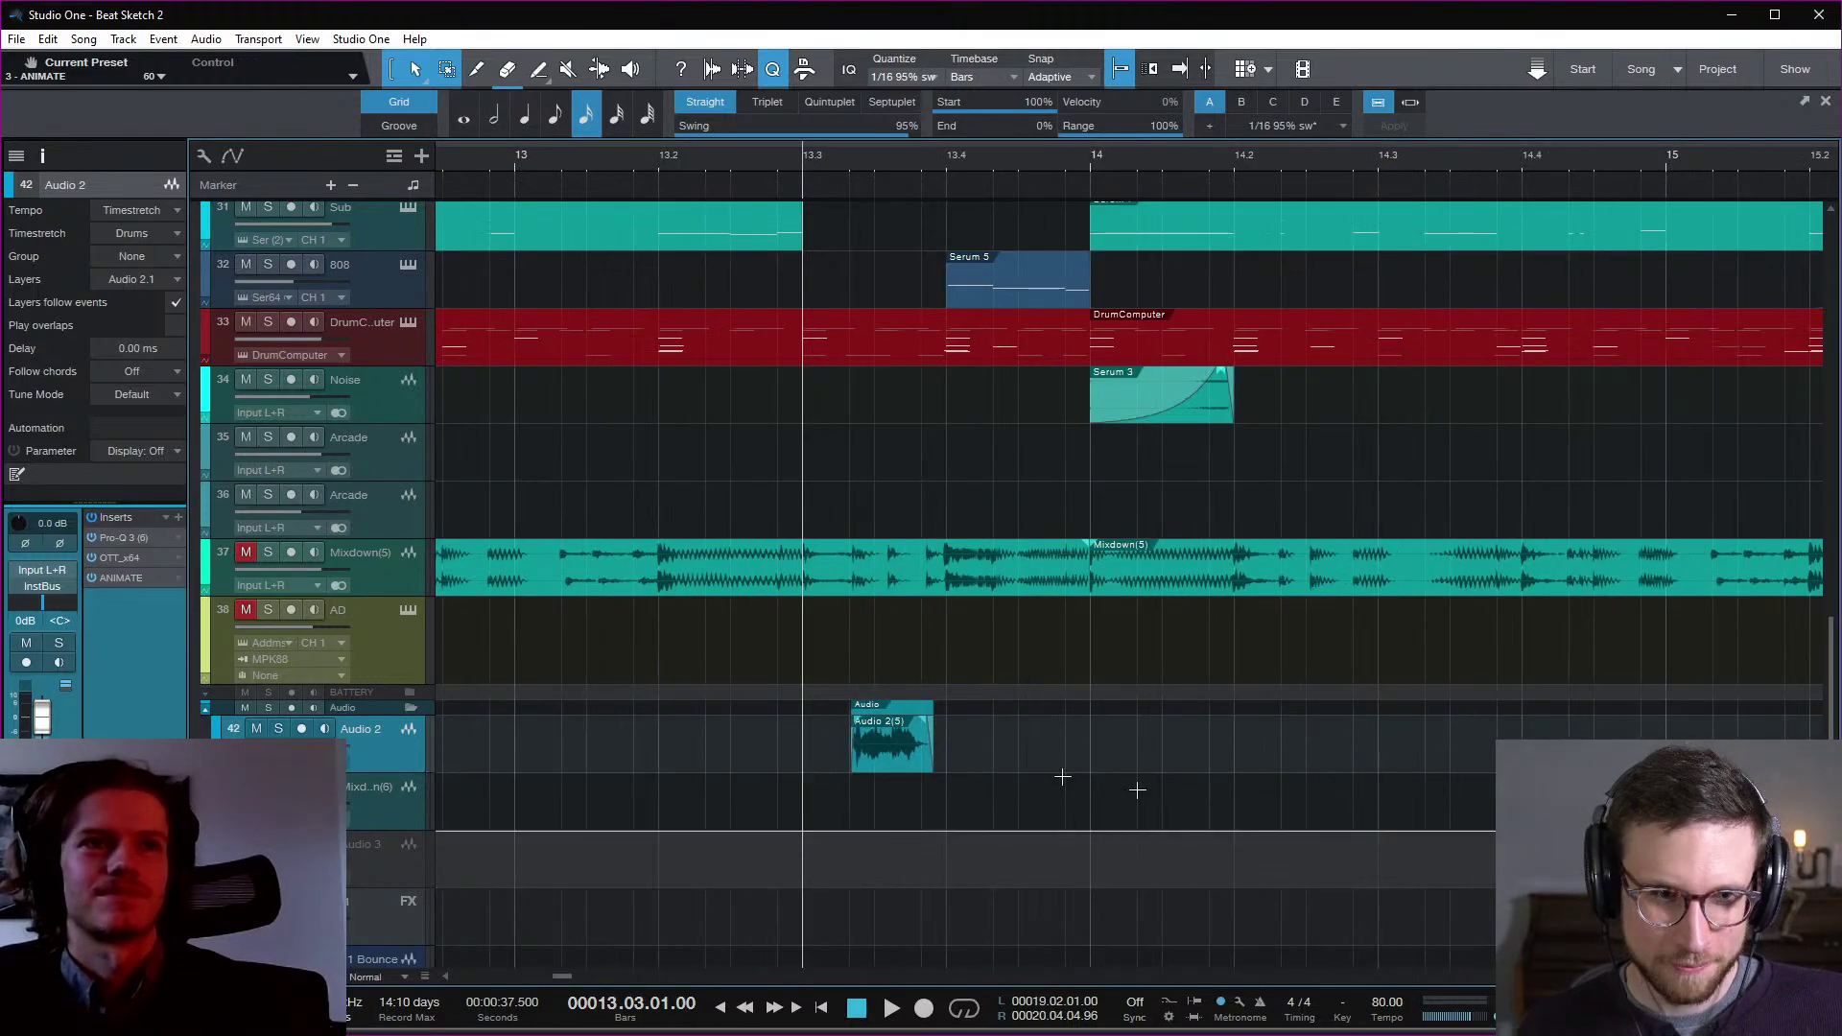
pyautogui.rightClick(853, 767)
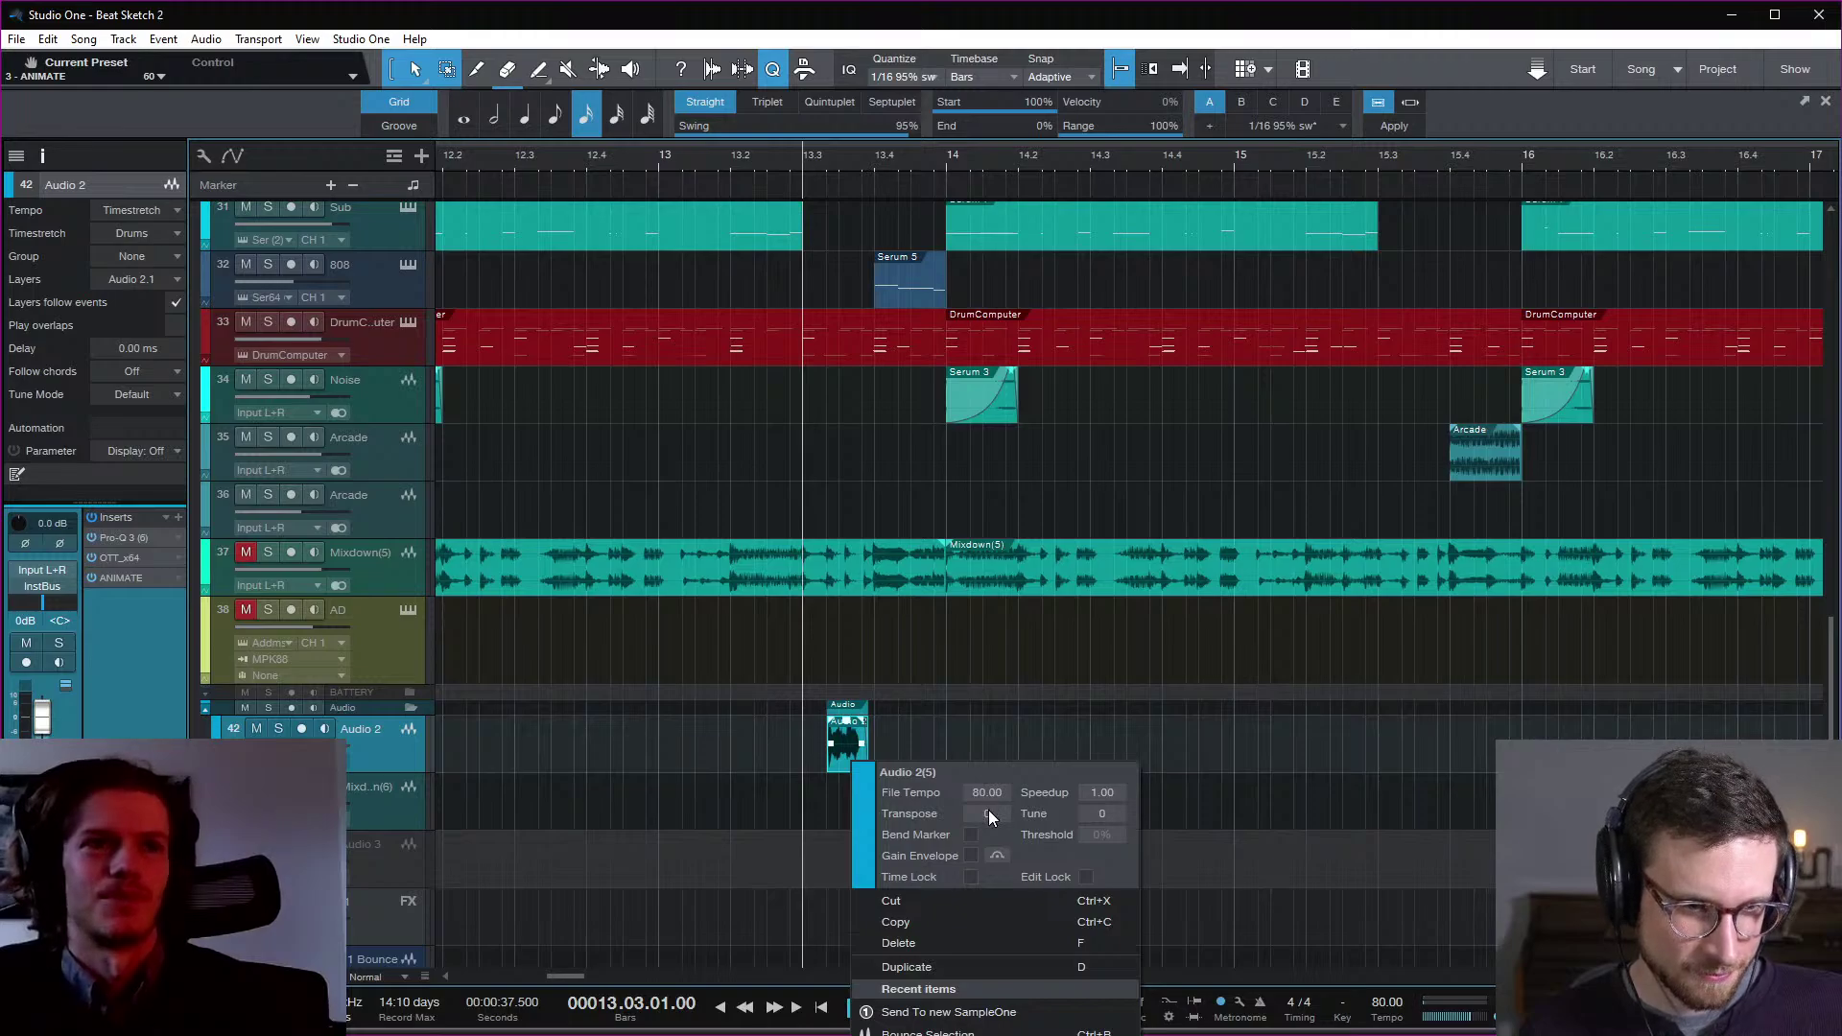
pyautogui.click(988, 814)
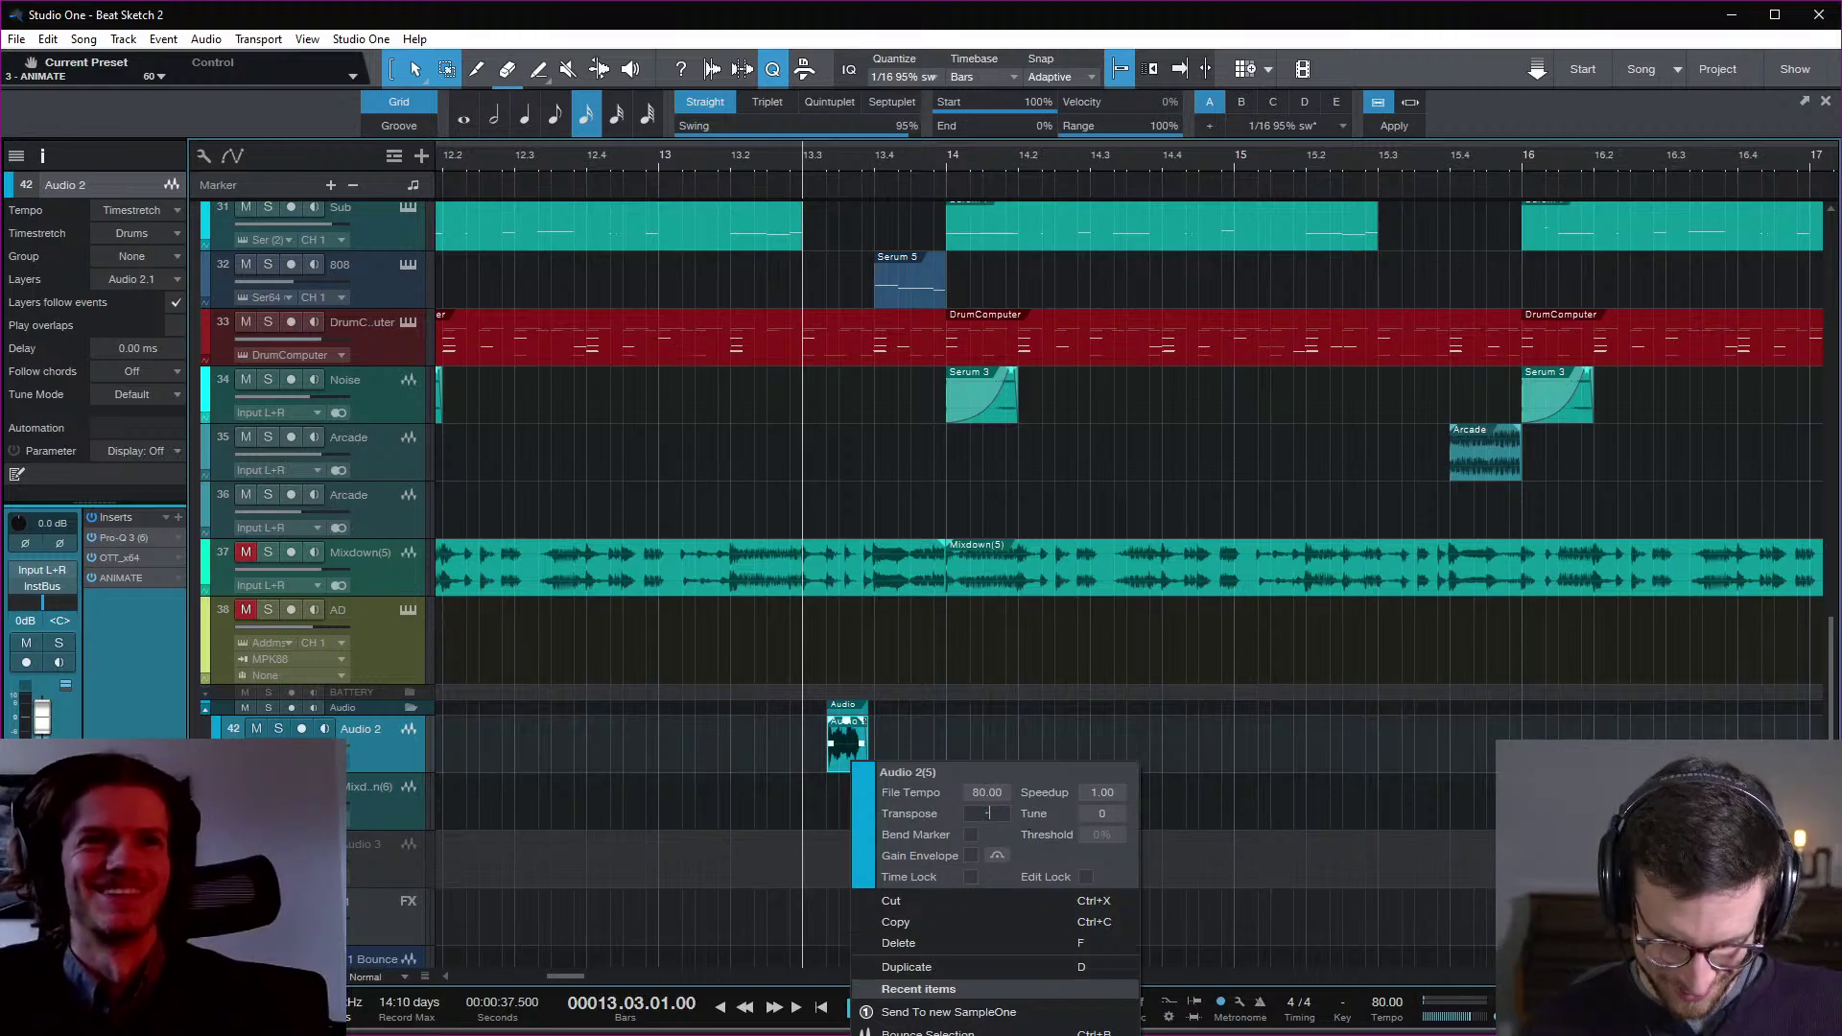
pyautogui.click(1252, 806)
pyautogui.press('space')
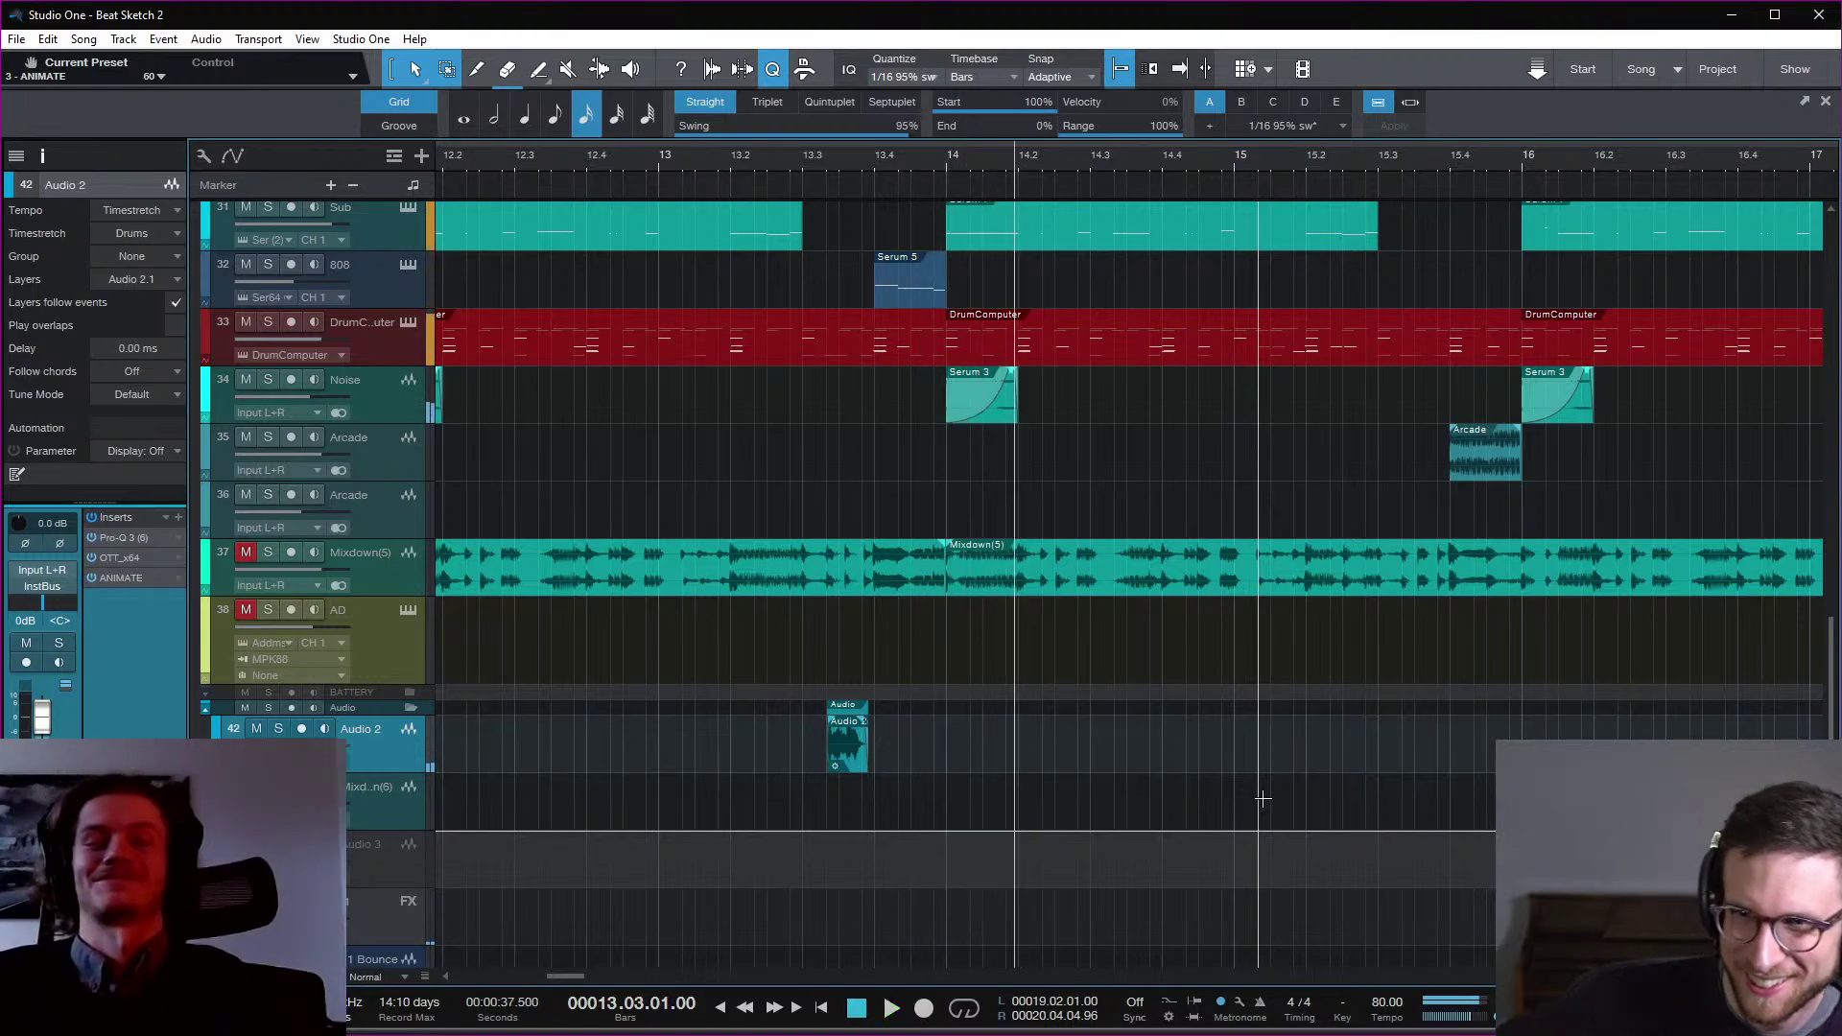
pyautogui.press('space')
pyautogui.press('space')
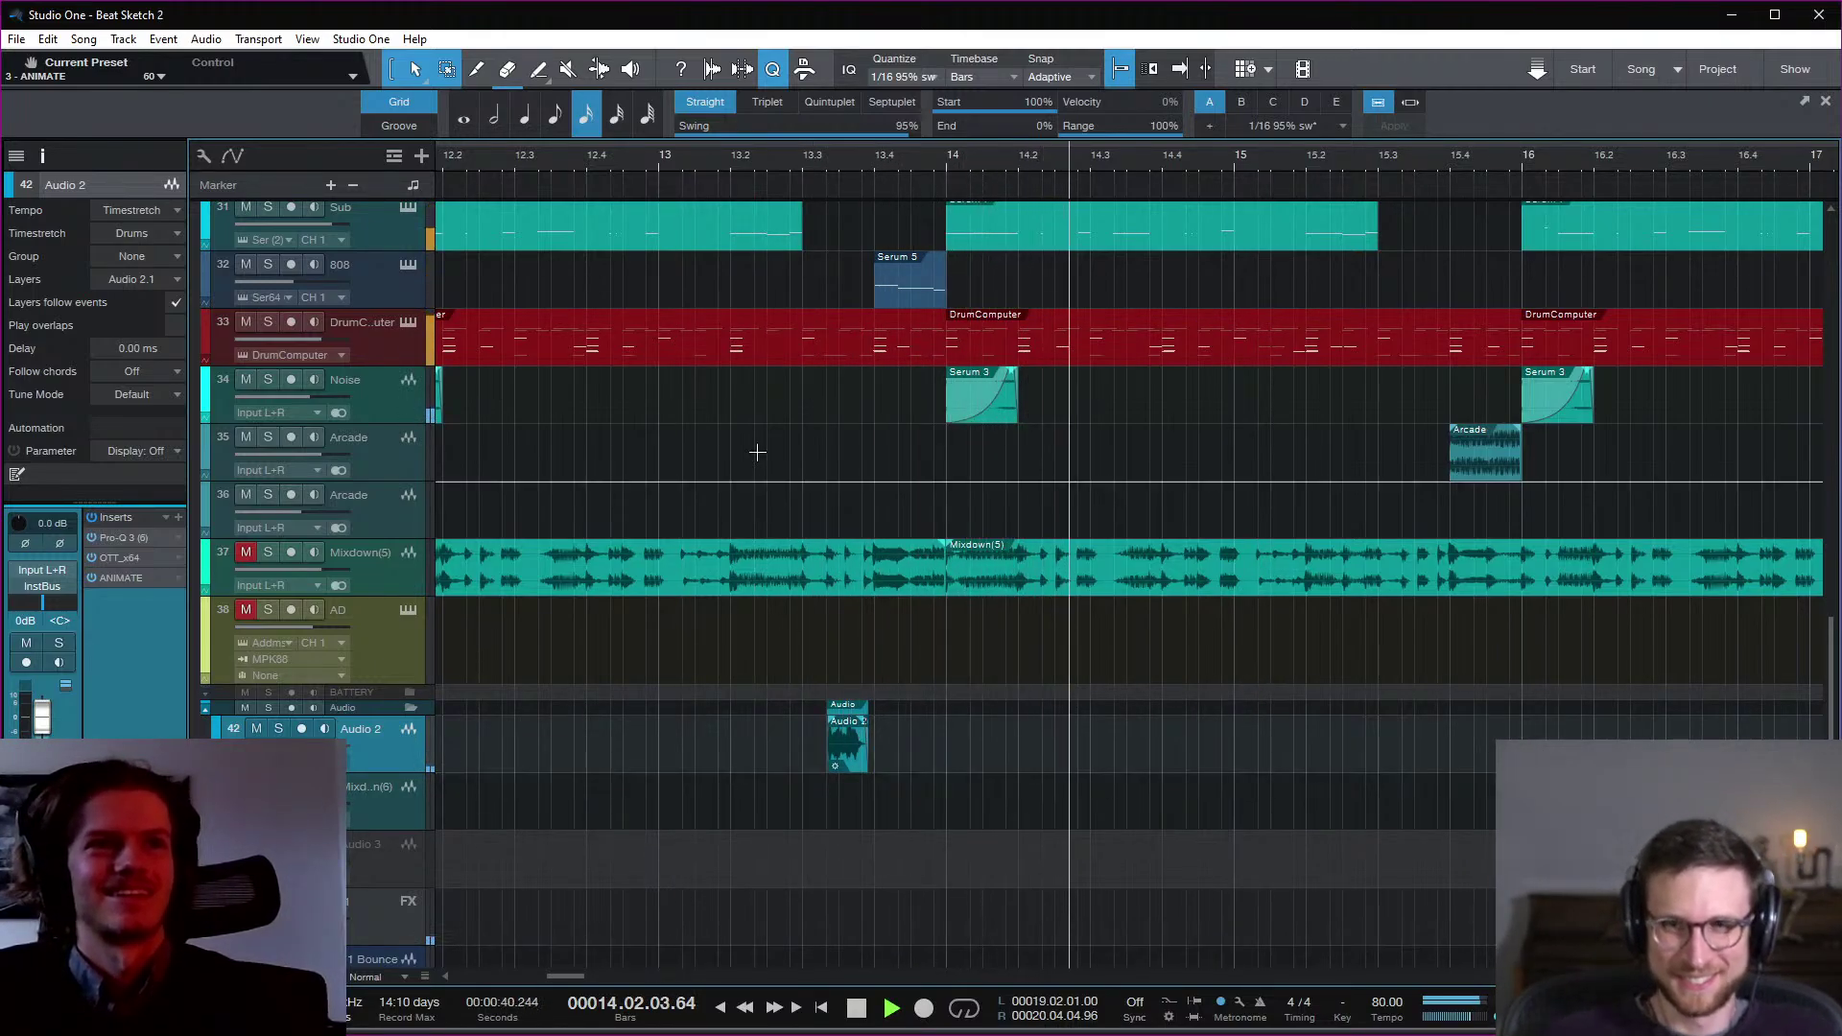
pyautogui.press('space')
# Step: Audition the two spare Audio 2 clips, playing from about bar 19 and from bar 21
pyautogui.press('w')
pyautogui.press('w')
pyautogui.press('w')
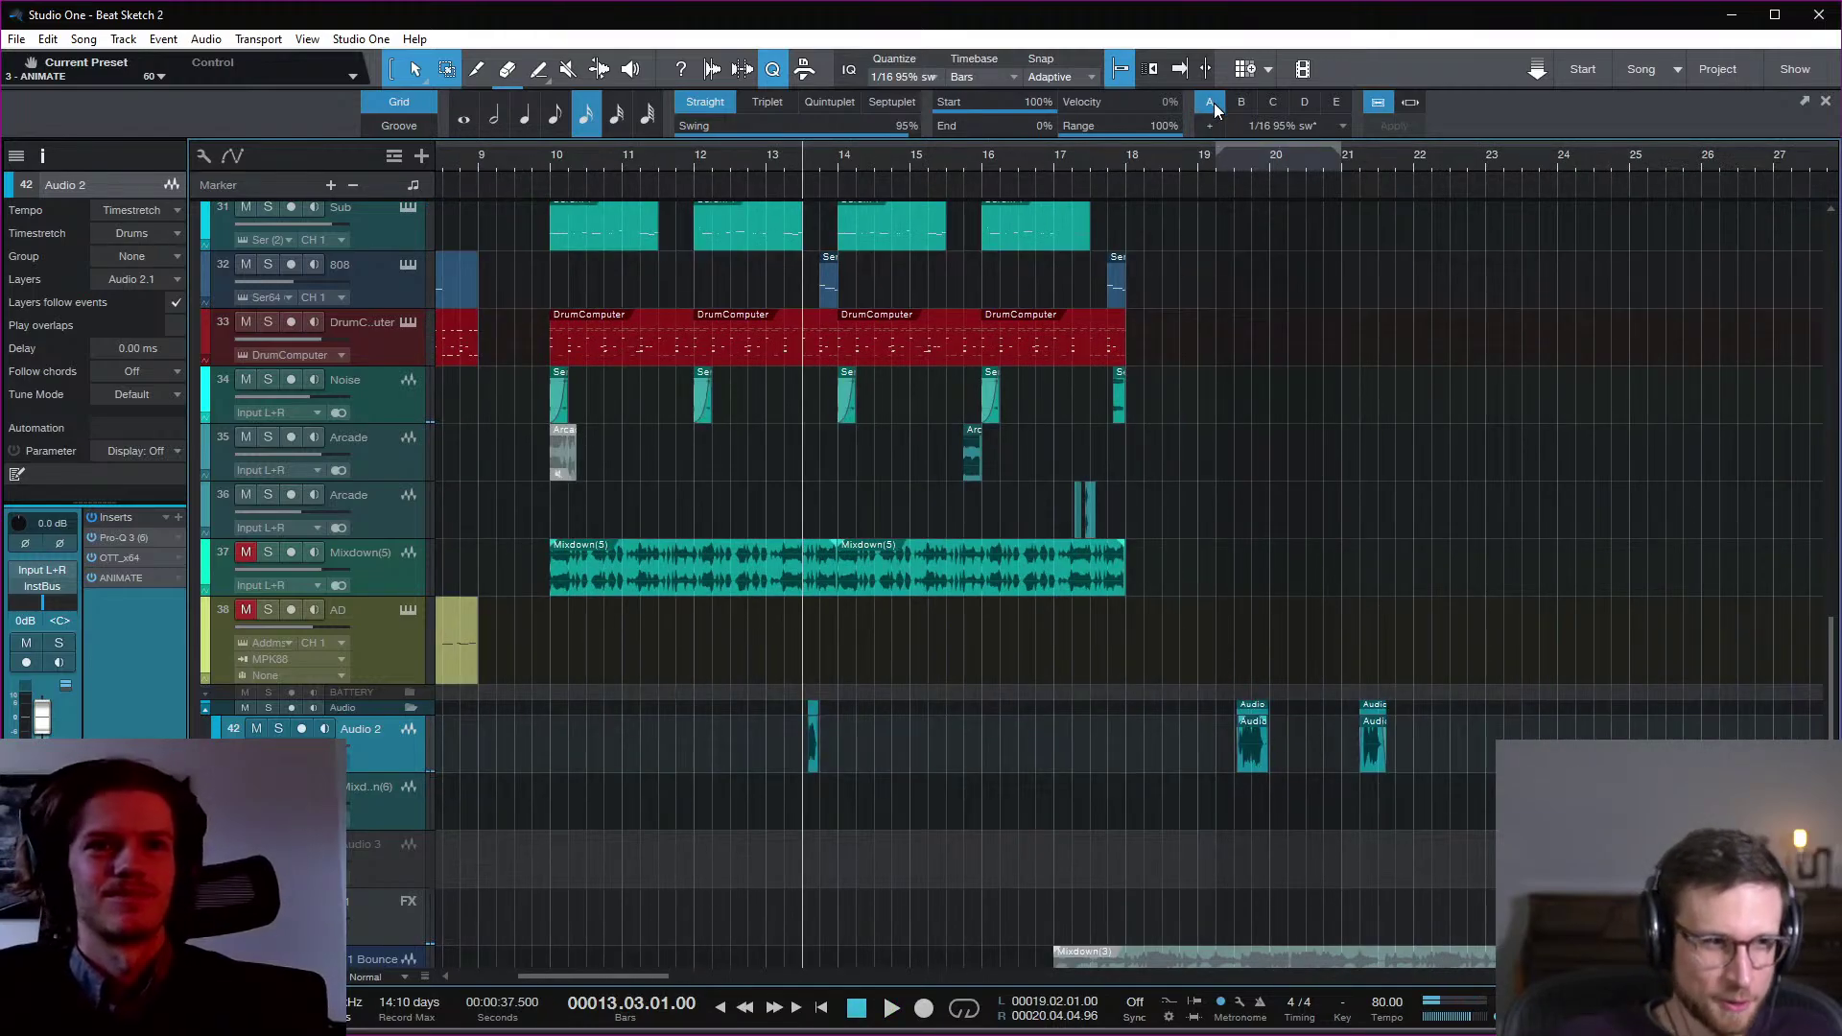
pyautogui.click(1218, 186)
pyautogui.press('space')
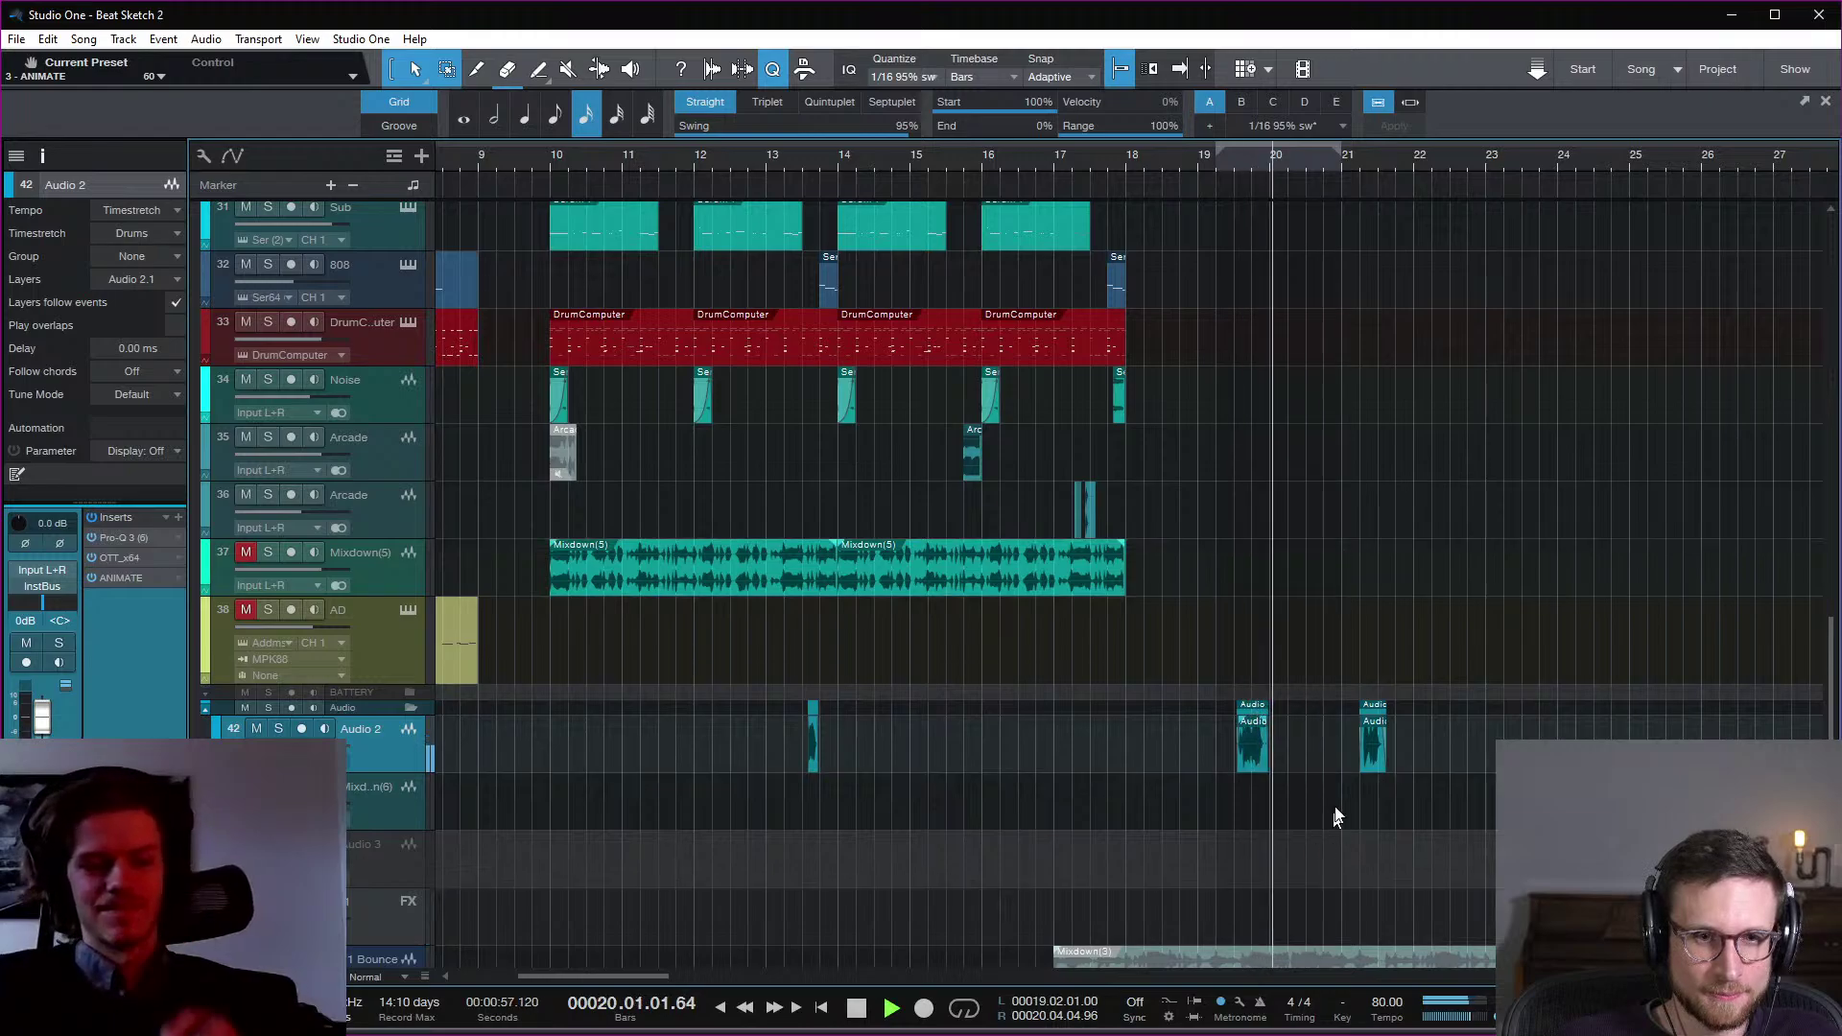
pyautogui.press('space')
pyautogui.click(1389, 157)
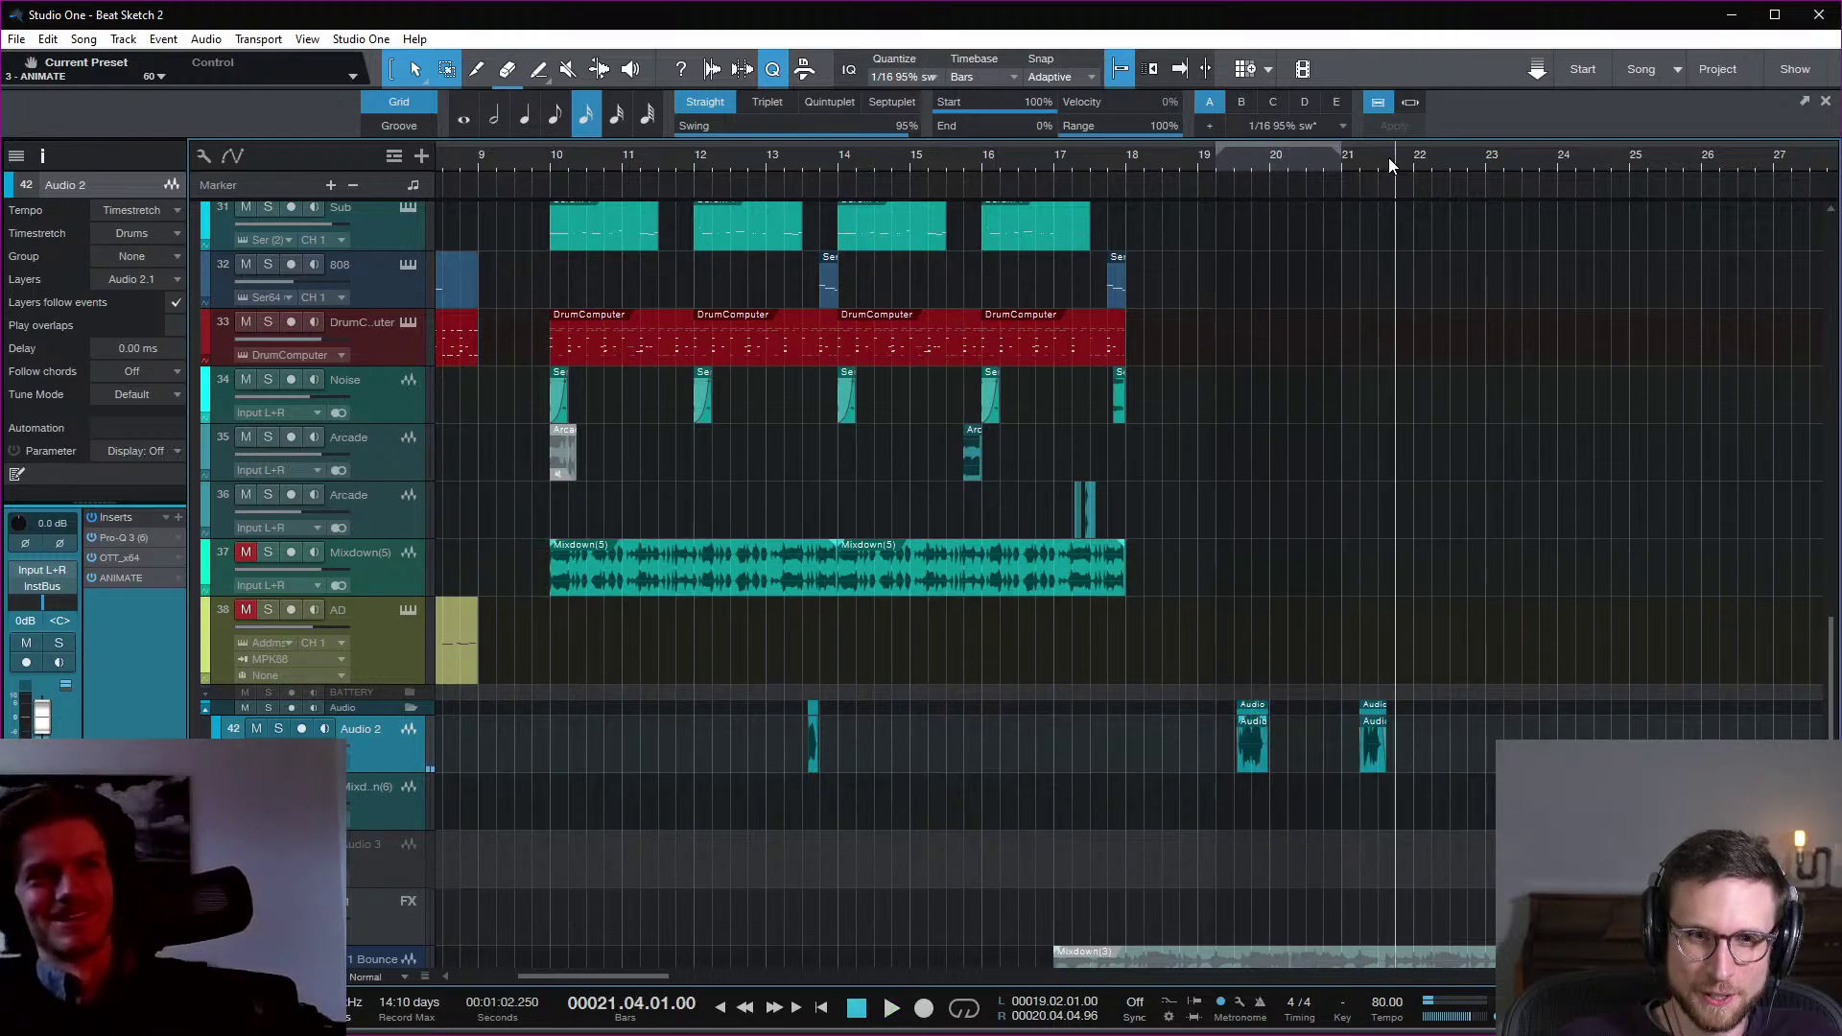
pyautogui.click(1369, 163)
pyautogui.click(1357, 160)
pyautogui.click(1350, 160)
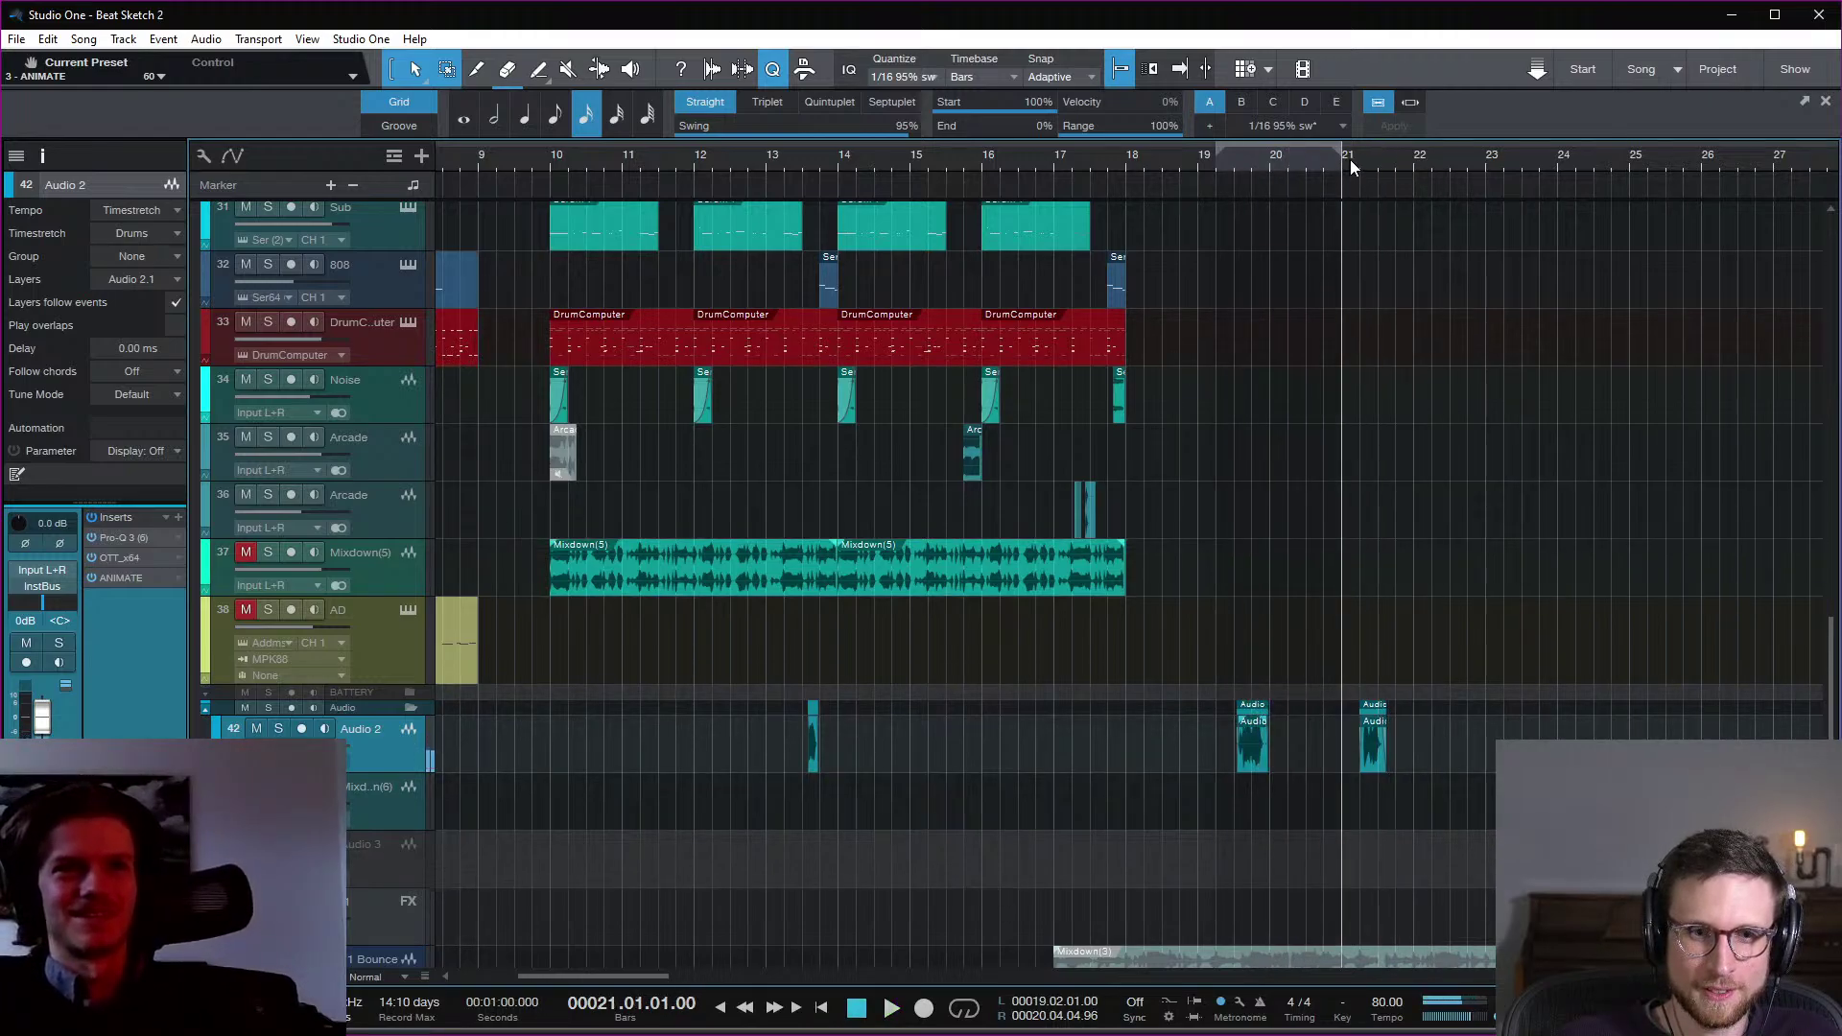
pyautogui.press('space')
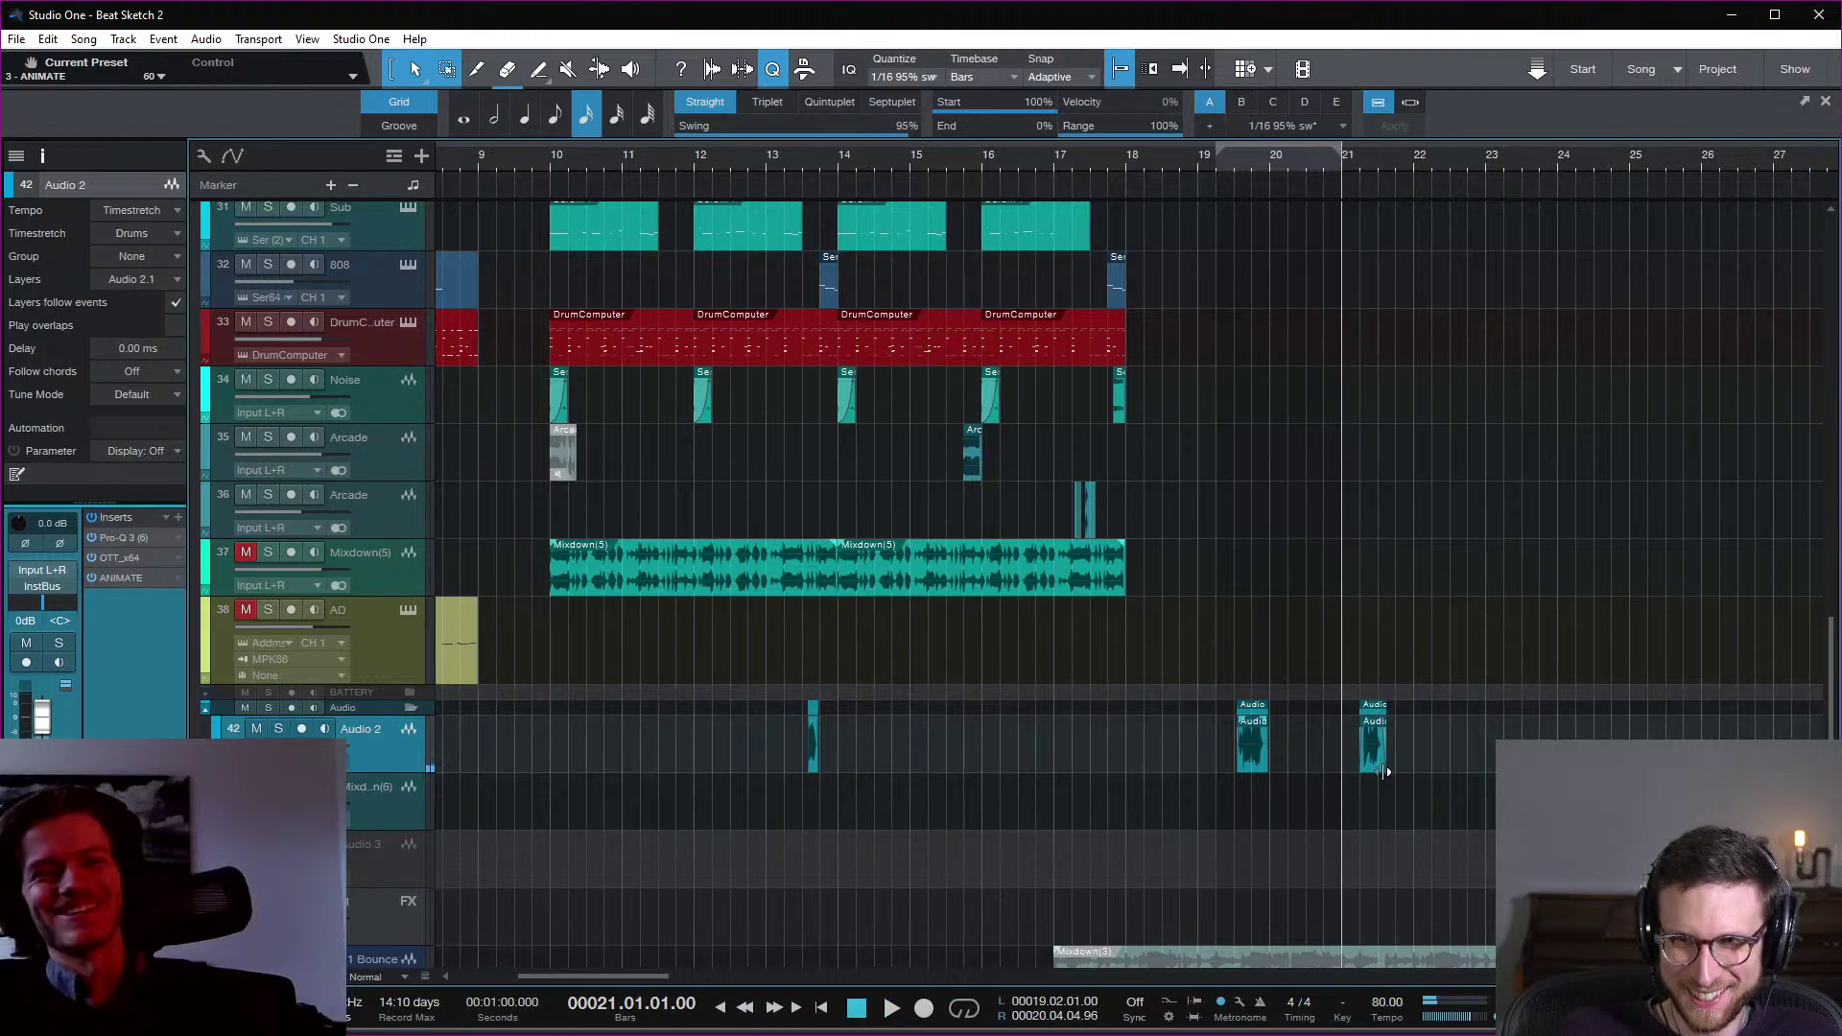
# Step: Trim the spare Audio 2 clip near 21.2 so it ends just after 21.3, and audition it from bar 21
pyautogui.press('e')
pyautogui.press('e')
pyautogui.press('e')
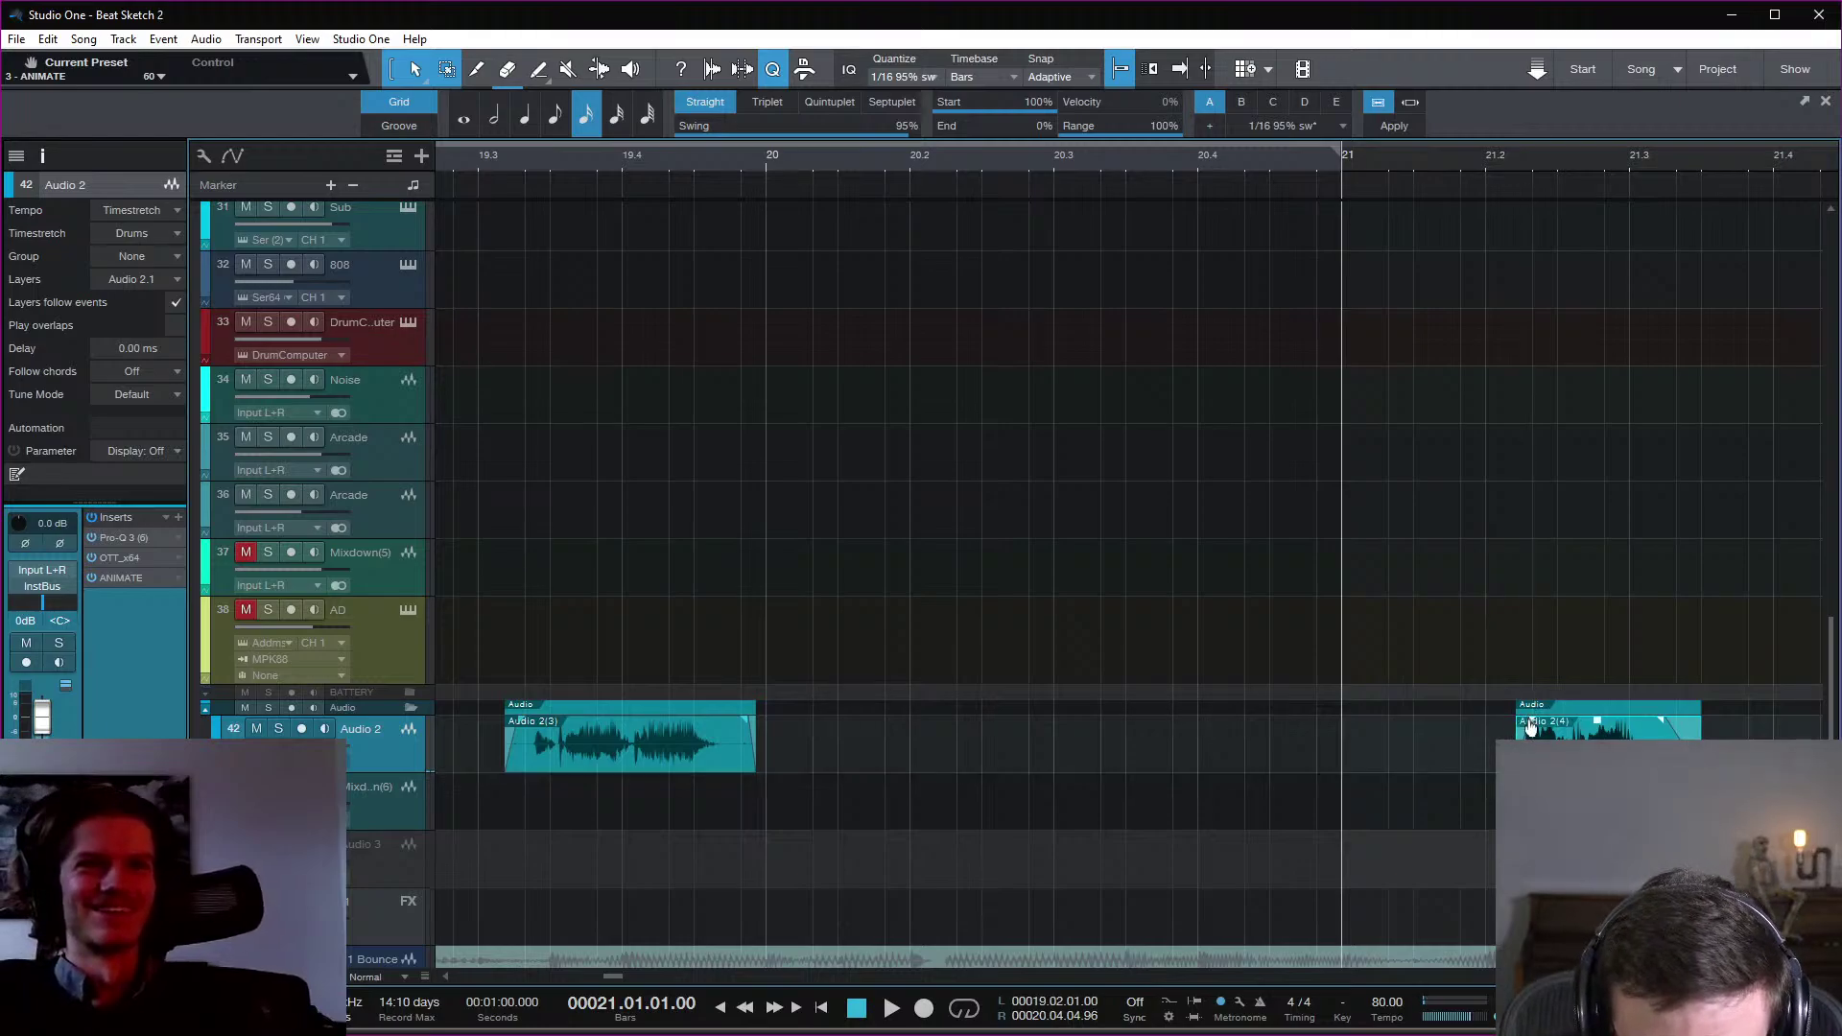
pyautogui.press('space')
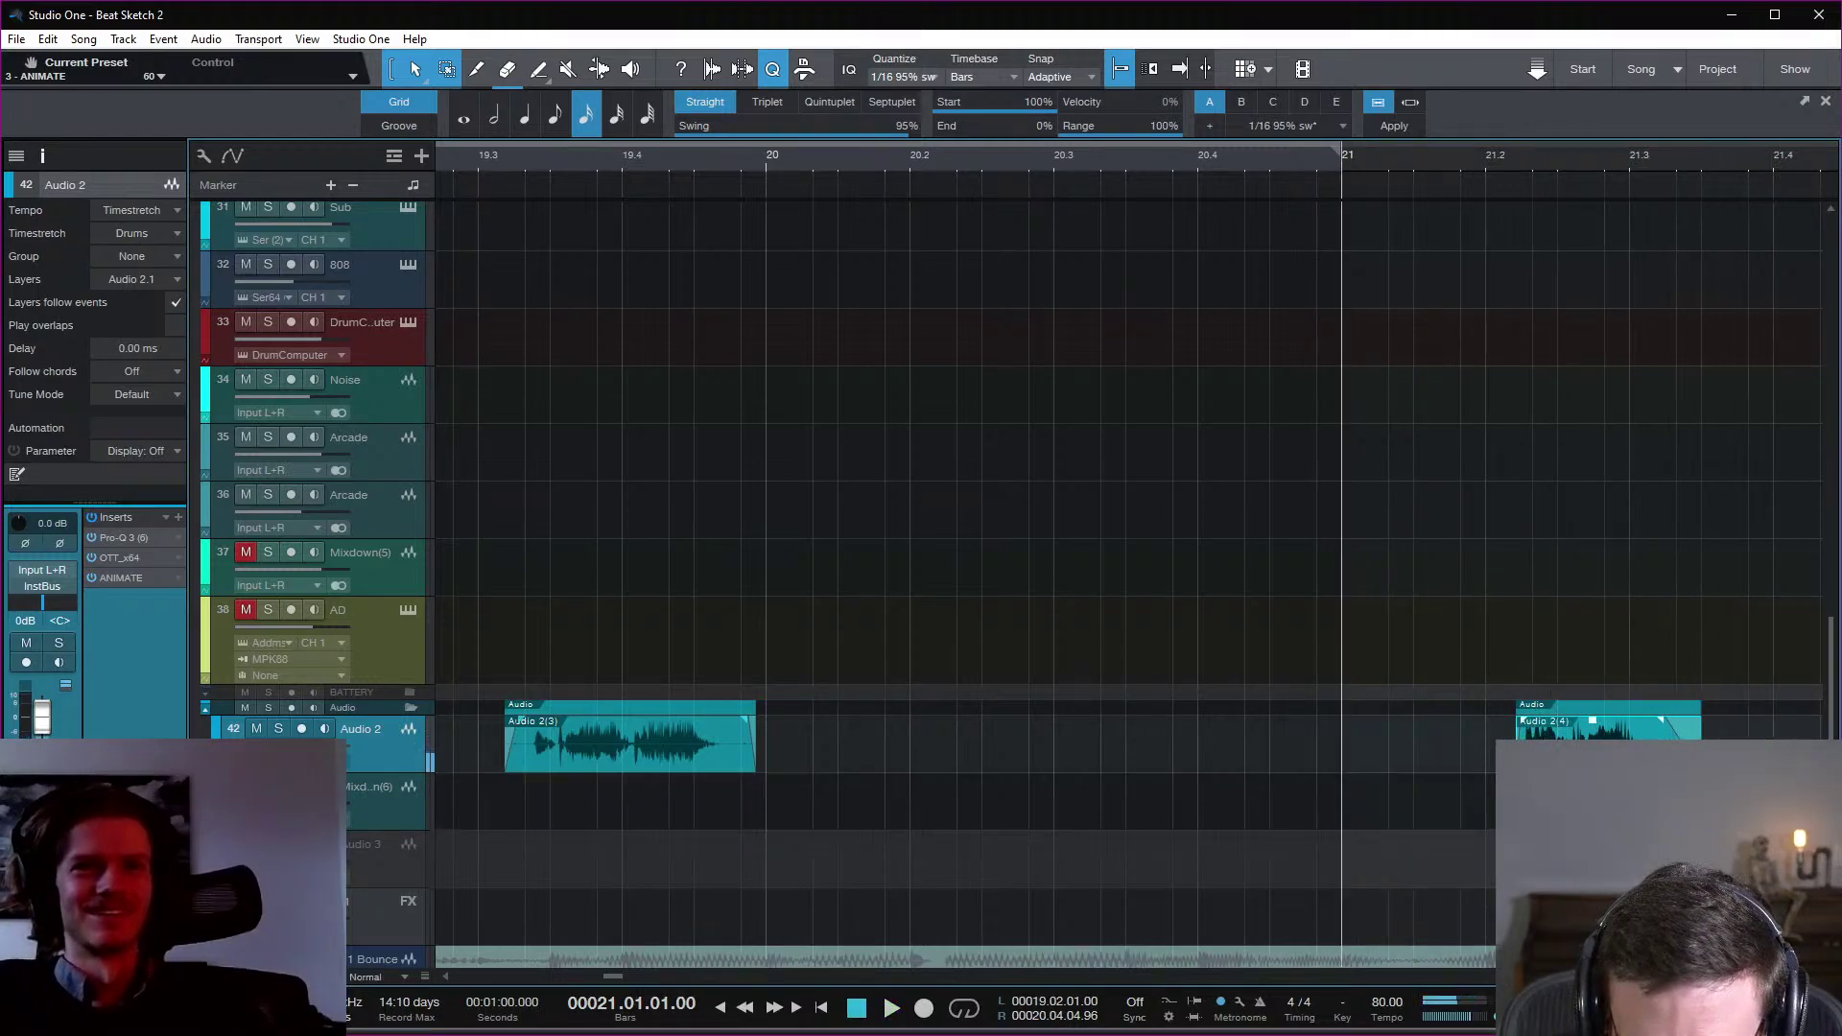
pyautogui.moveTo(1662, 754); pyautogui.dragTo(1661, 754)
pyautogui.press('space')
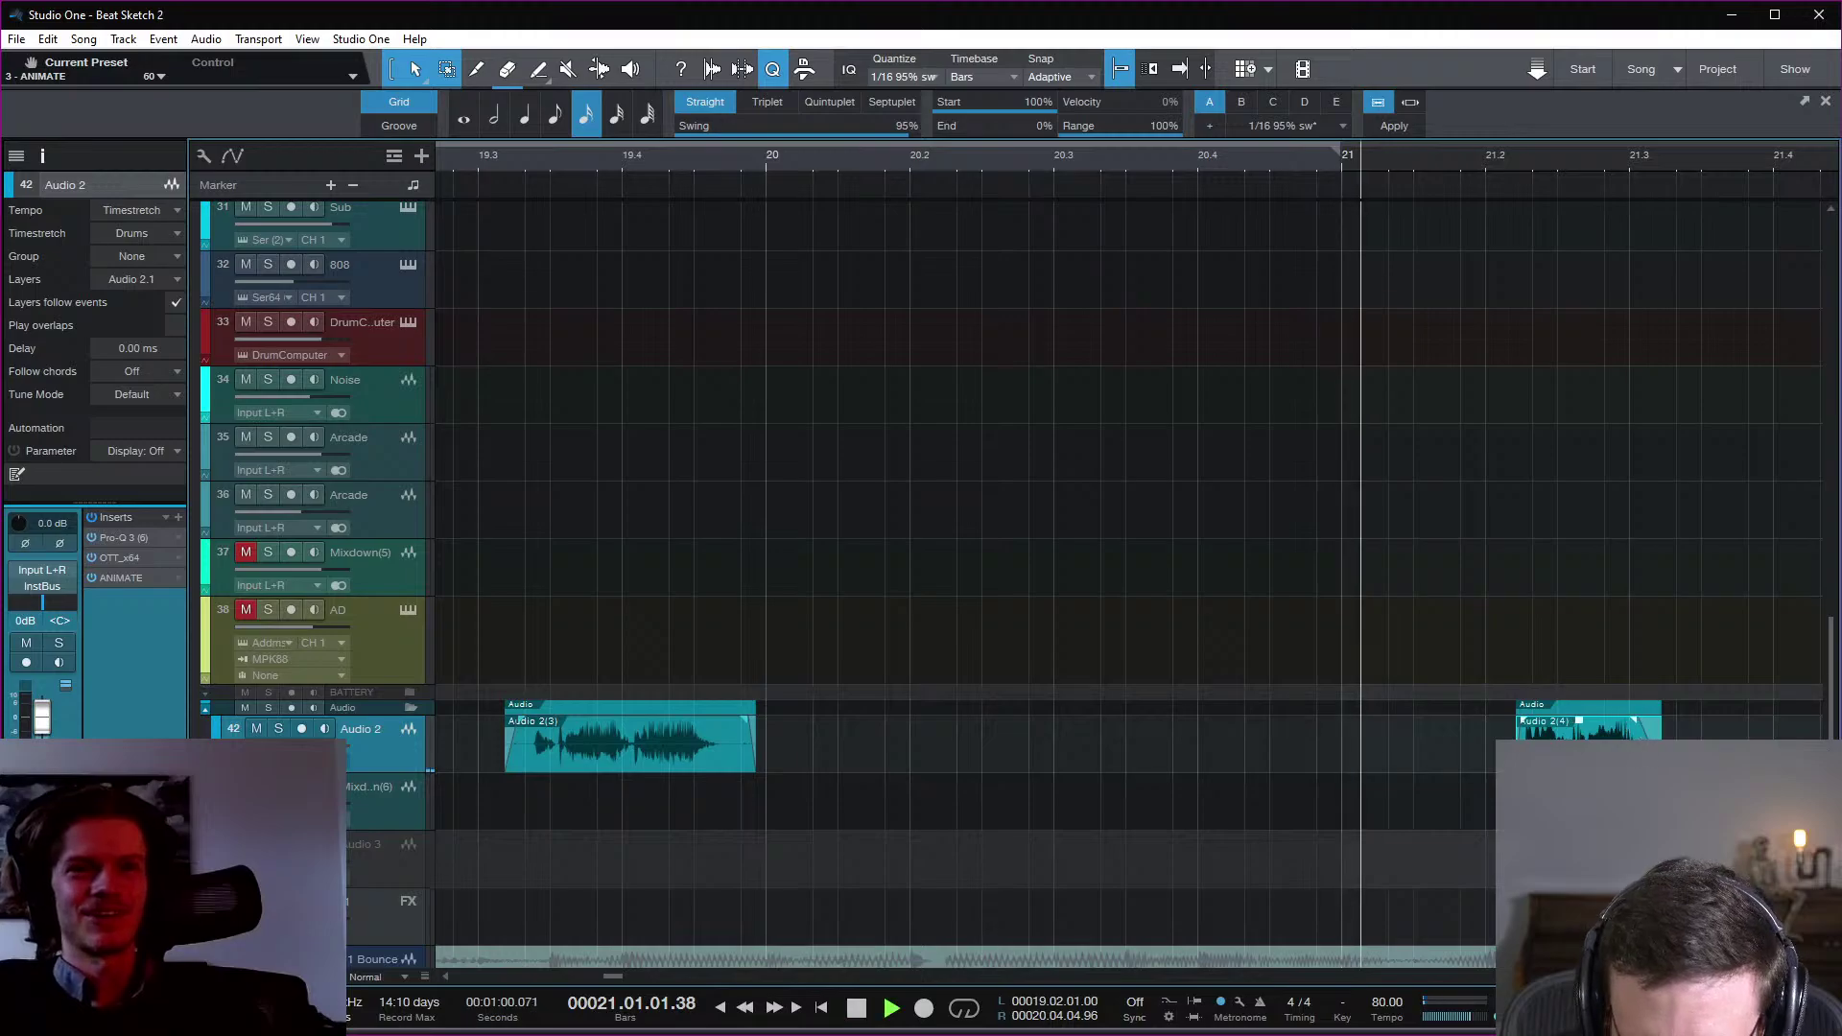
pyautogui.press('space')
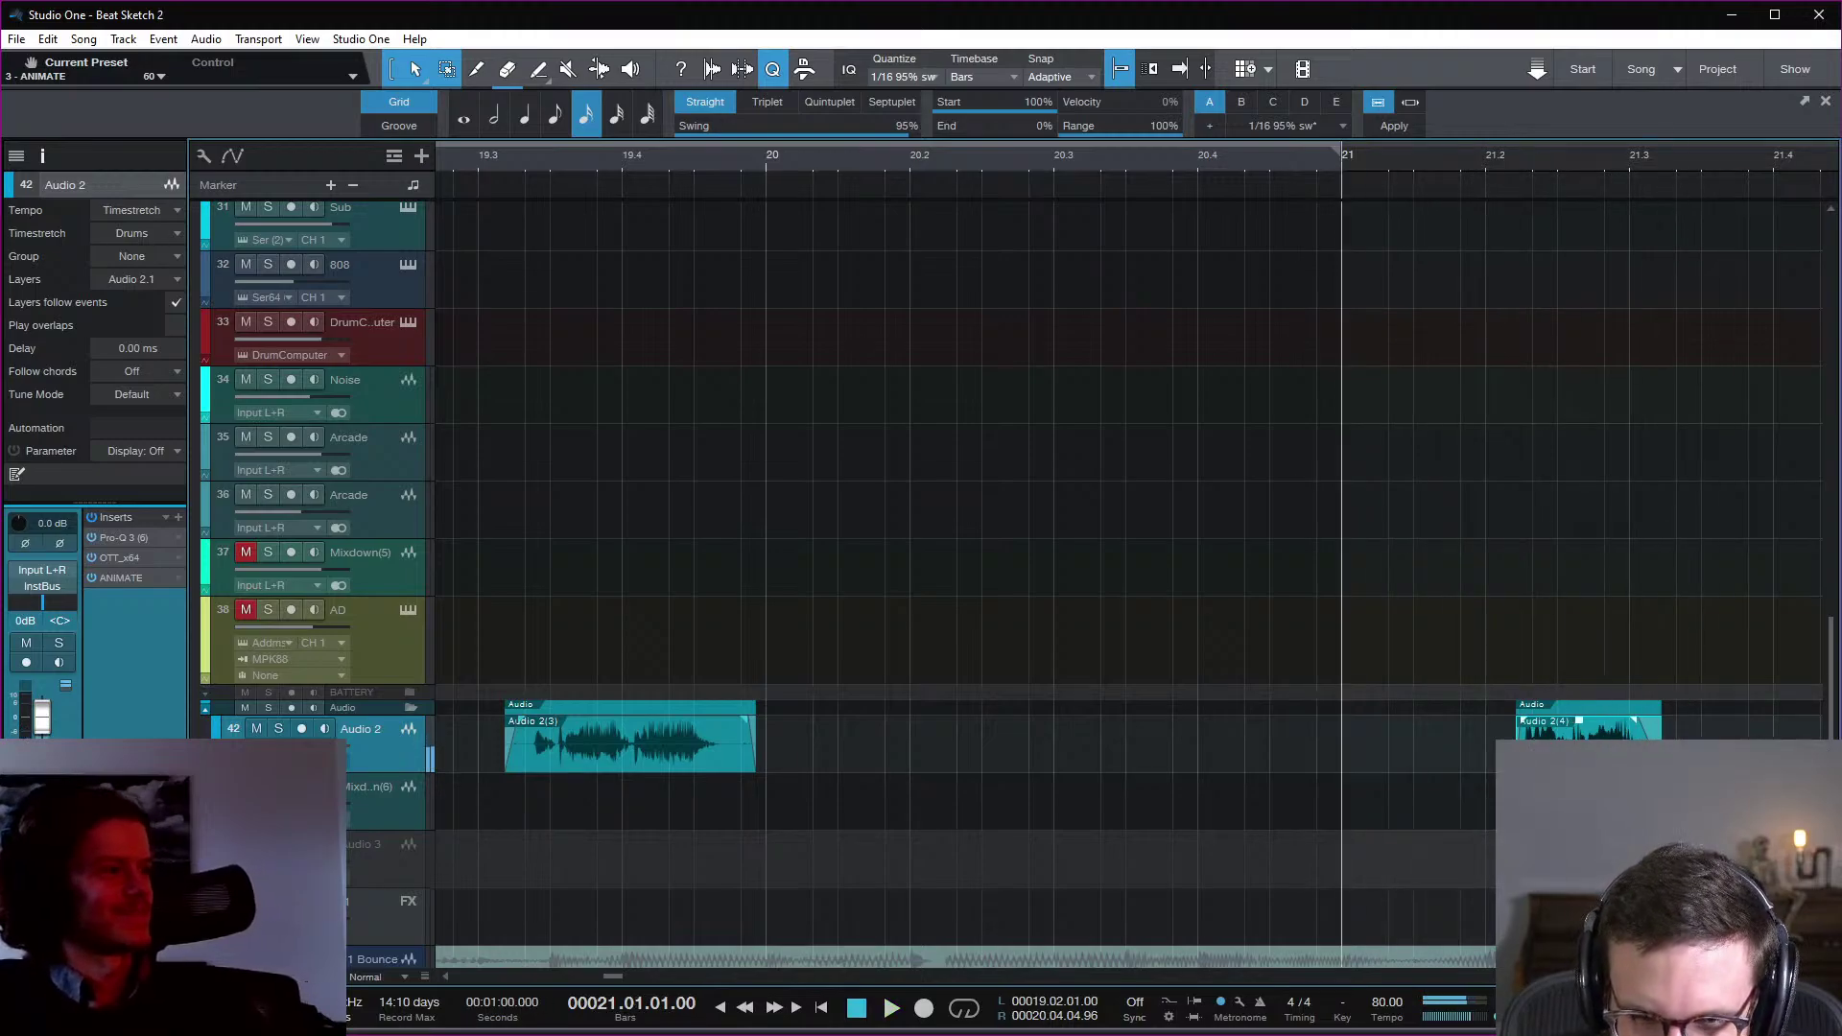
# Step: Move the trimmed clip from bar 21 to 17.3 and audition it from 16.3 and 17.3
pyautogui.press('w')
pyautogui.press('w')
pyautogui.press('w')
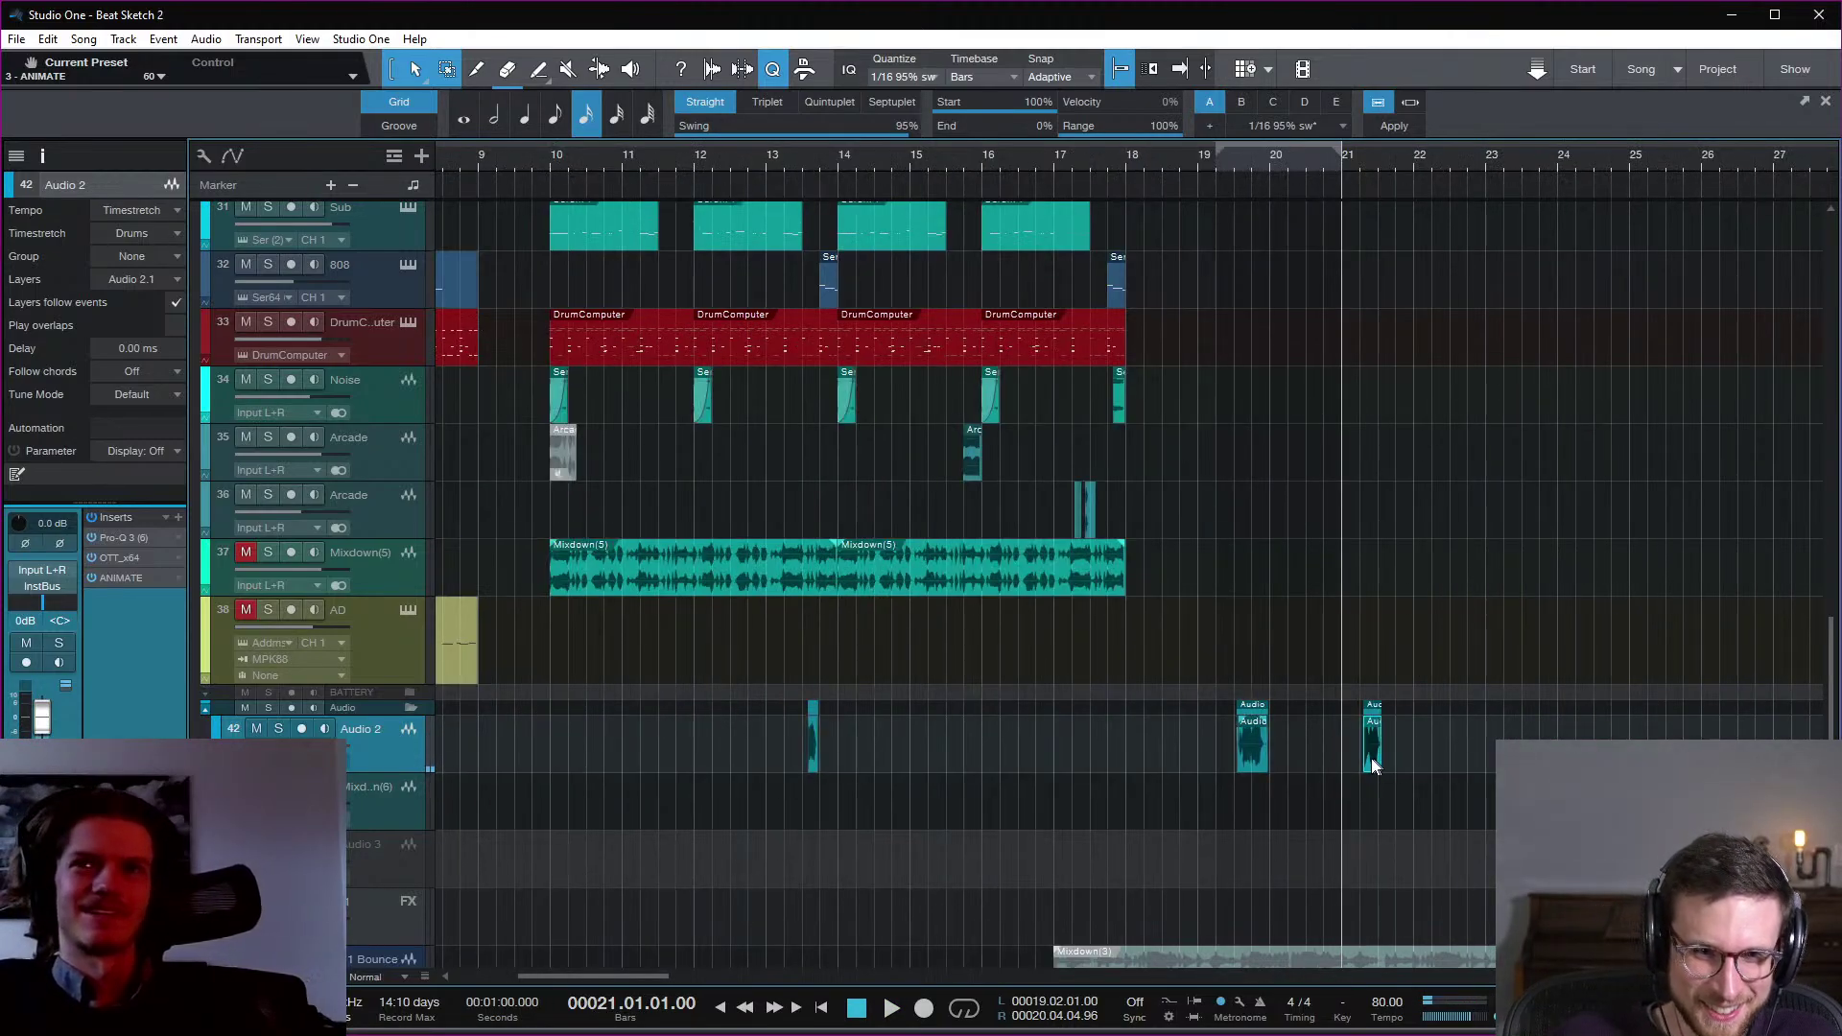
pyautogui.moveTo(1372, 765); pyautogui.dragTo(1100, 753)
pyautogui.click(1022, 158)
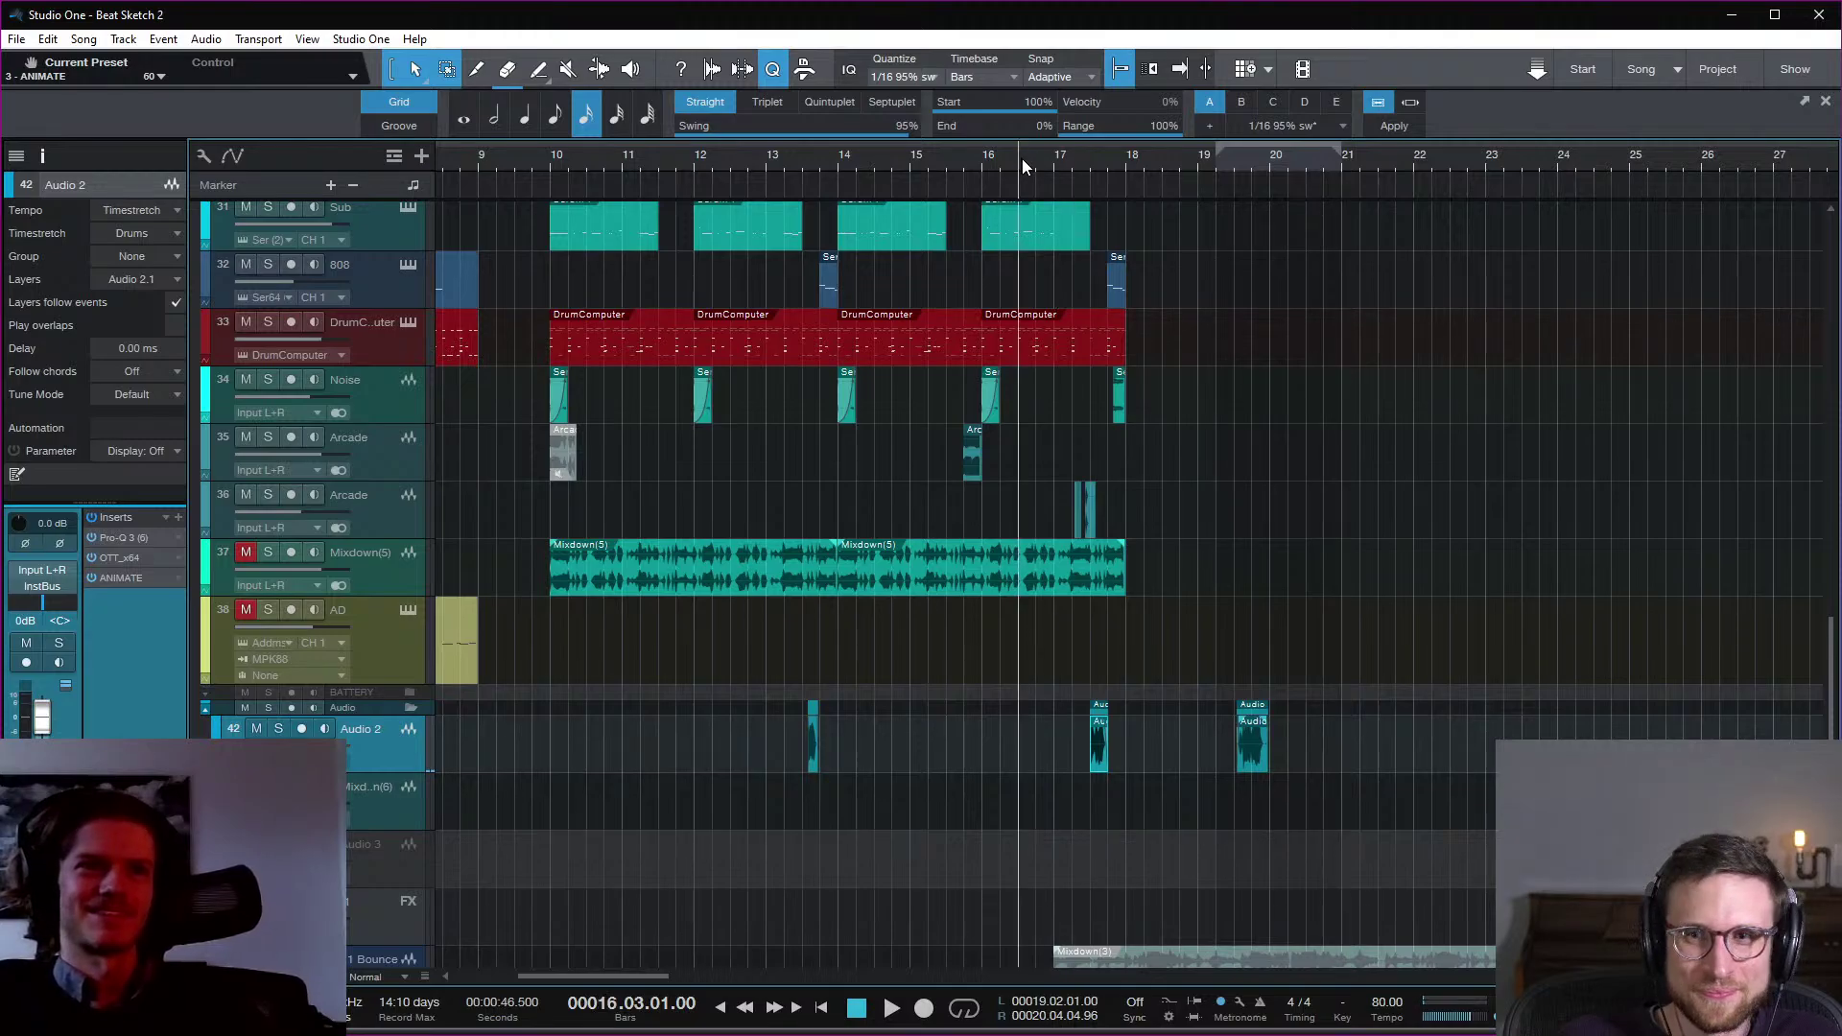
pyautogui.press('space')
pyautogui.press('e')
pyautogui.press('e')
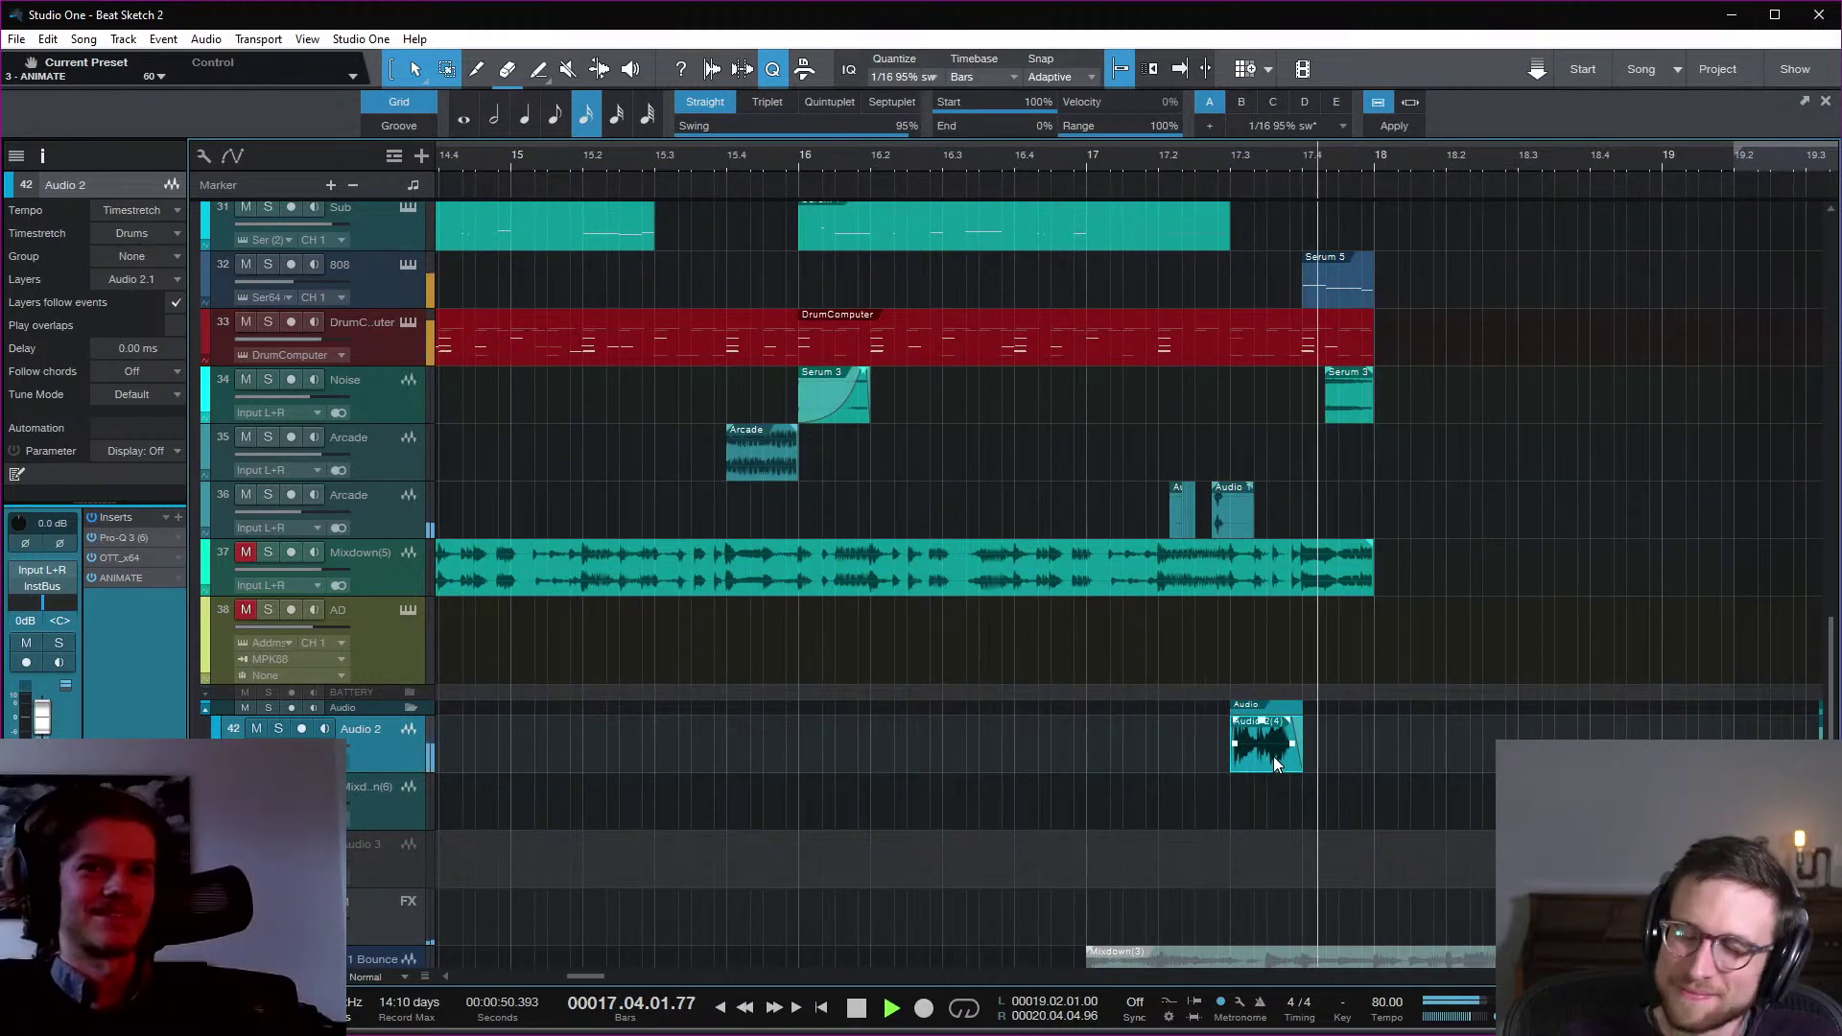
pyautogui.press('space')
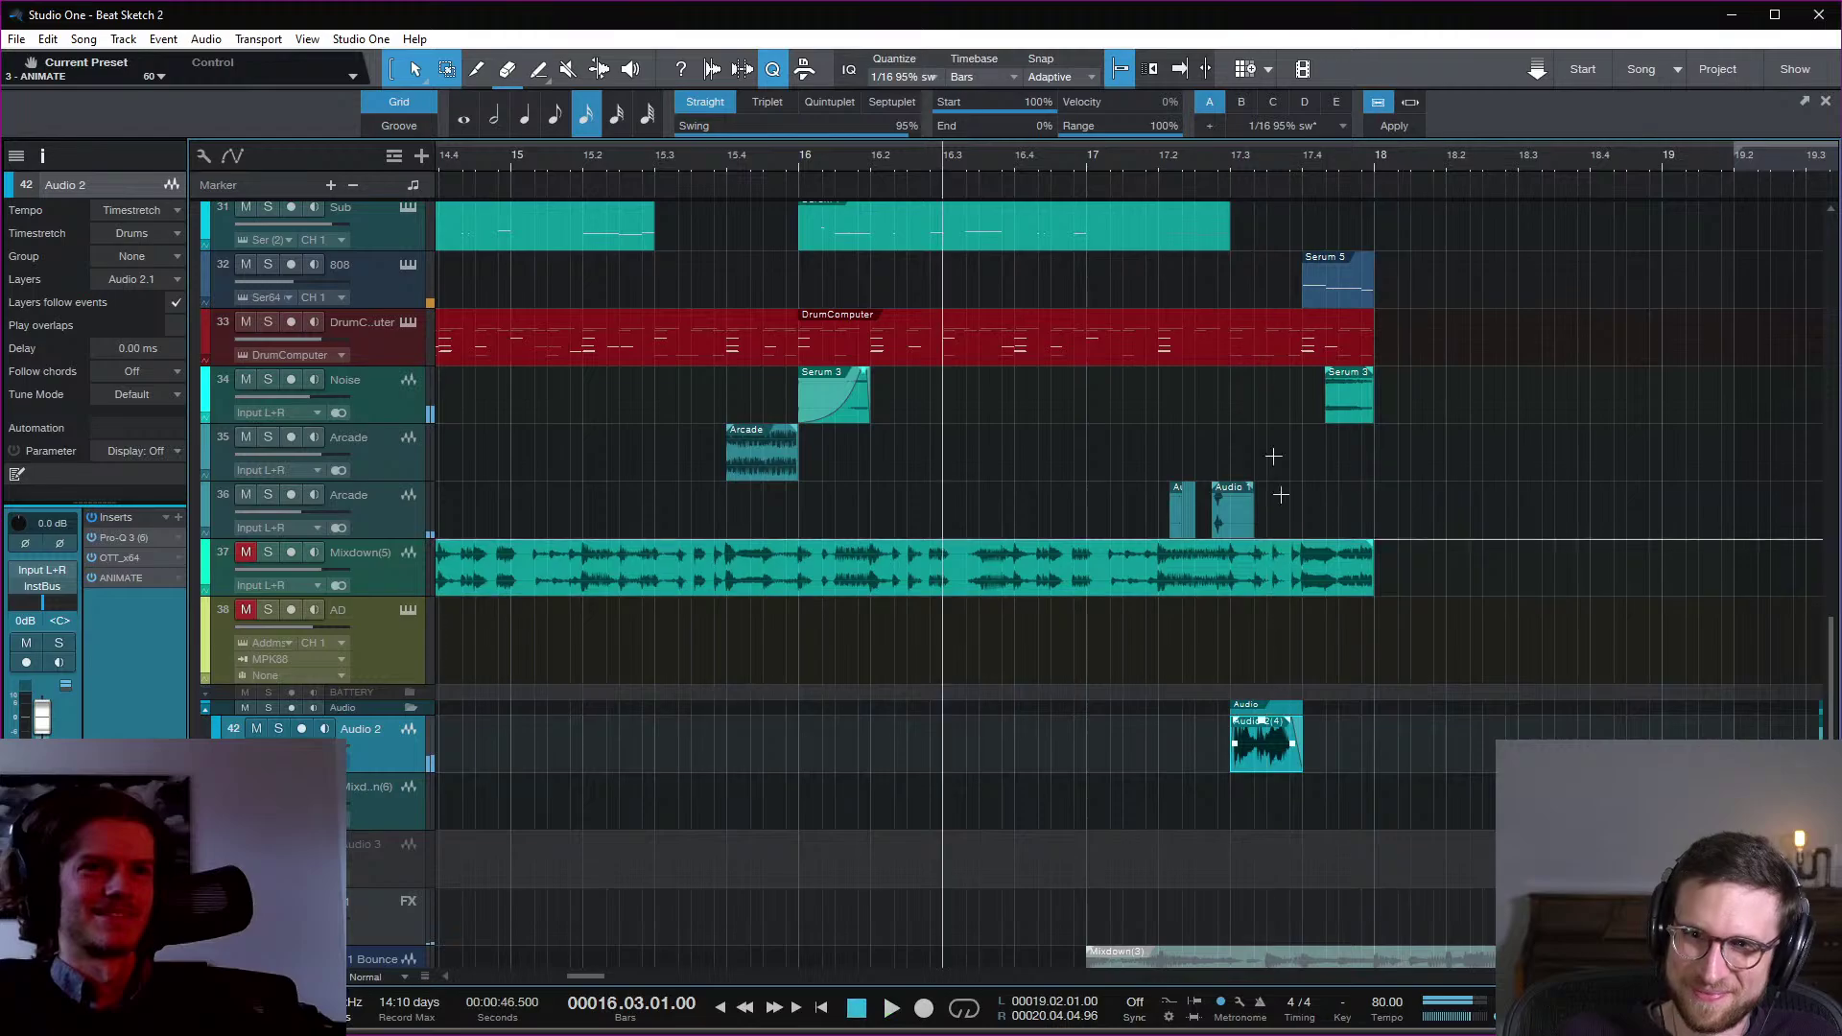
pyautogui.click(1237, 165)
pyautogui.press('space')
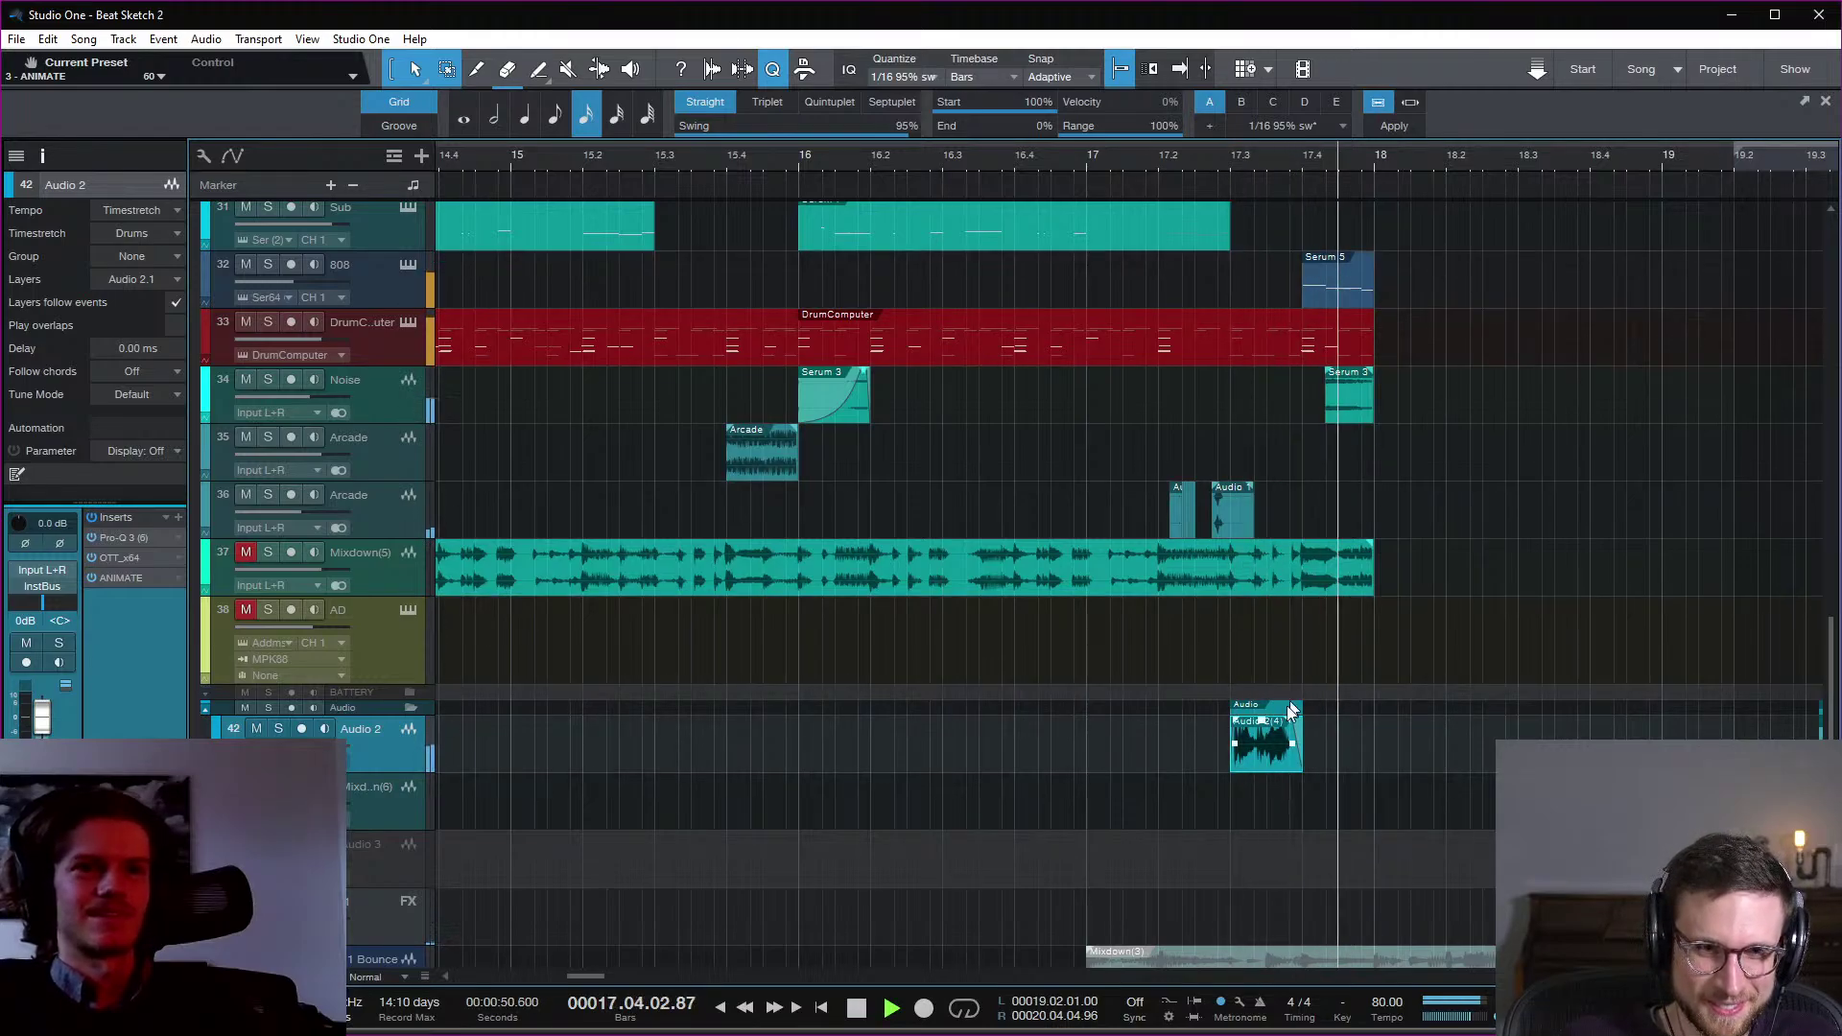
pyautogui.press('space')
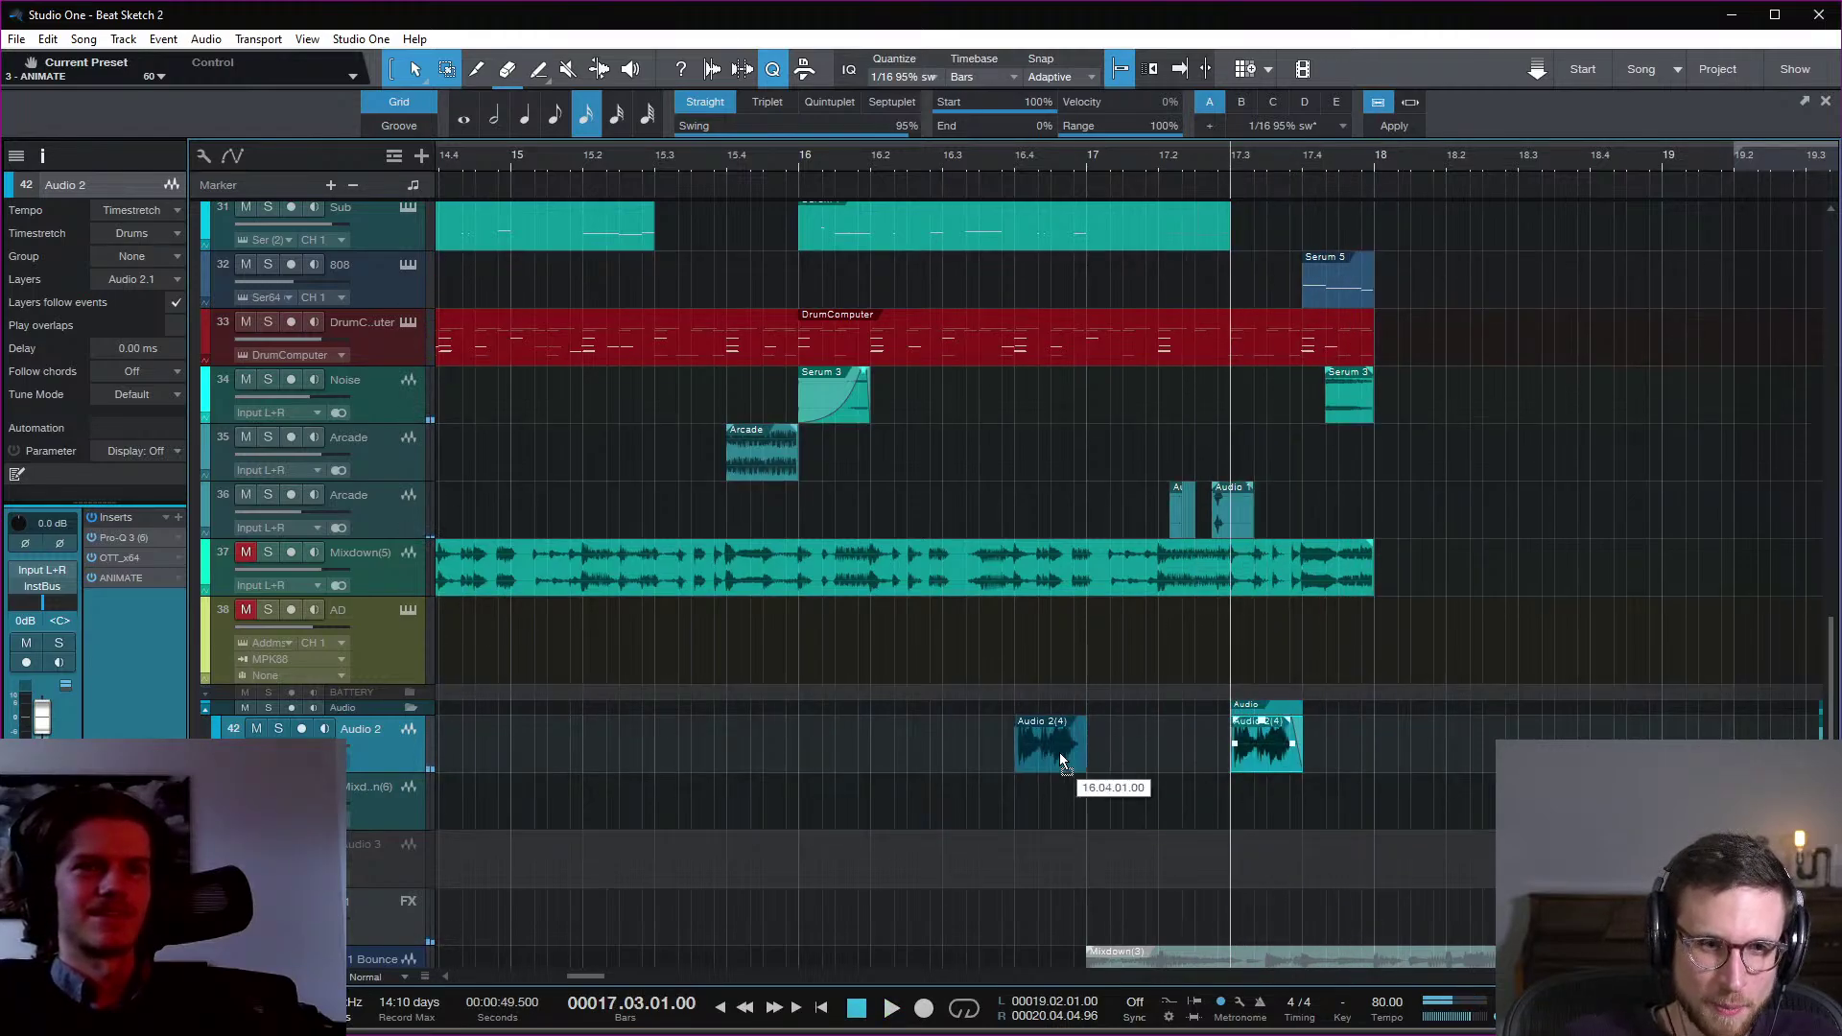
# Step: Move the clip from 17.3 to 16.4 and audition it from just before bar 16
pyautogui.moveTo(1060, 753); pyautogui.dragTo(1059, 752)
pyautogui.click(792, 157)
pyautogui.press('space')
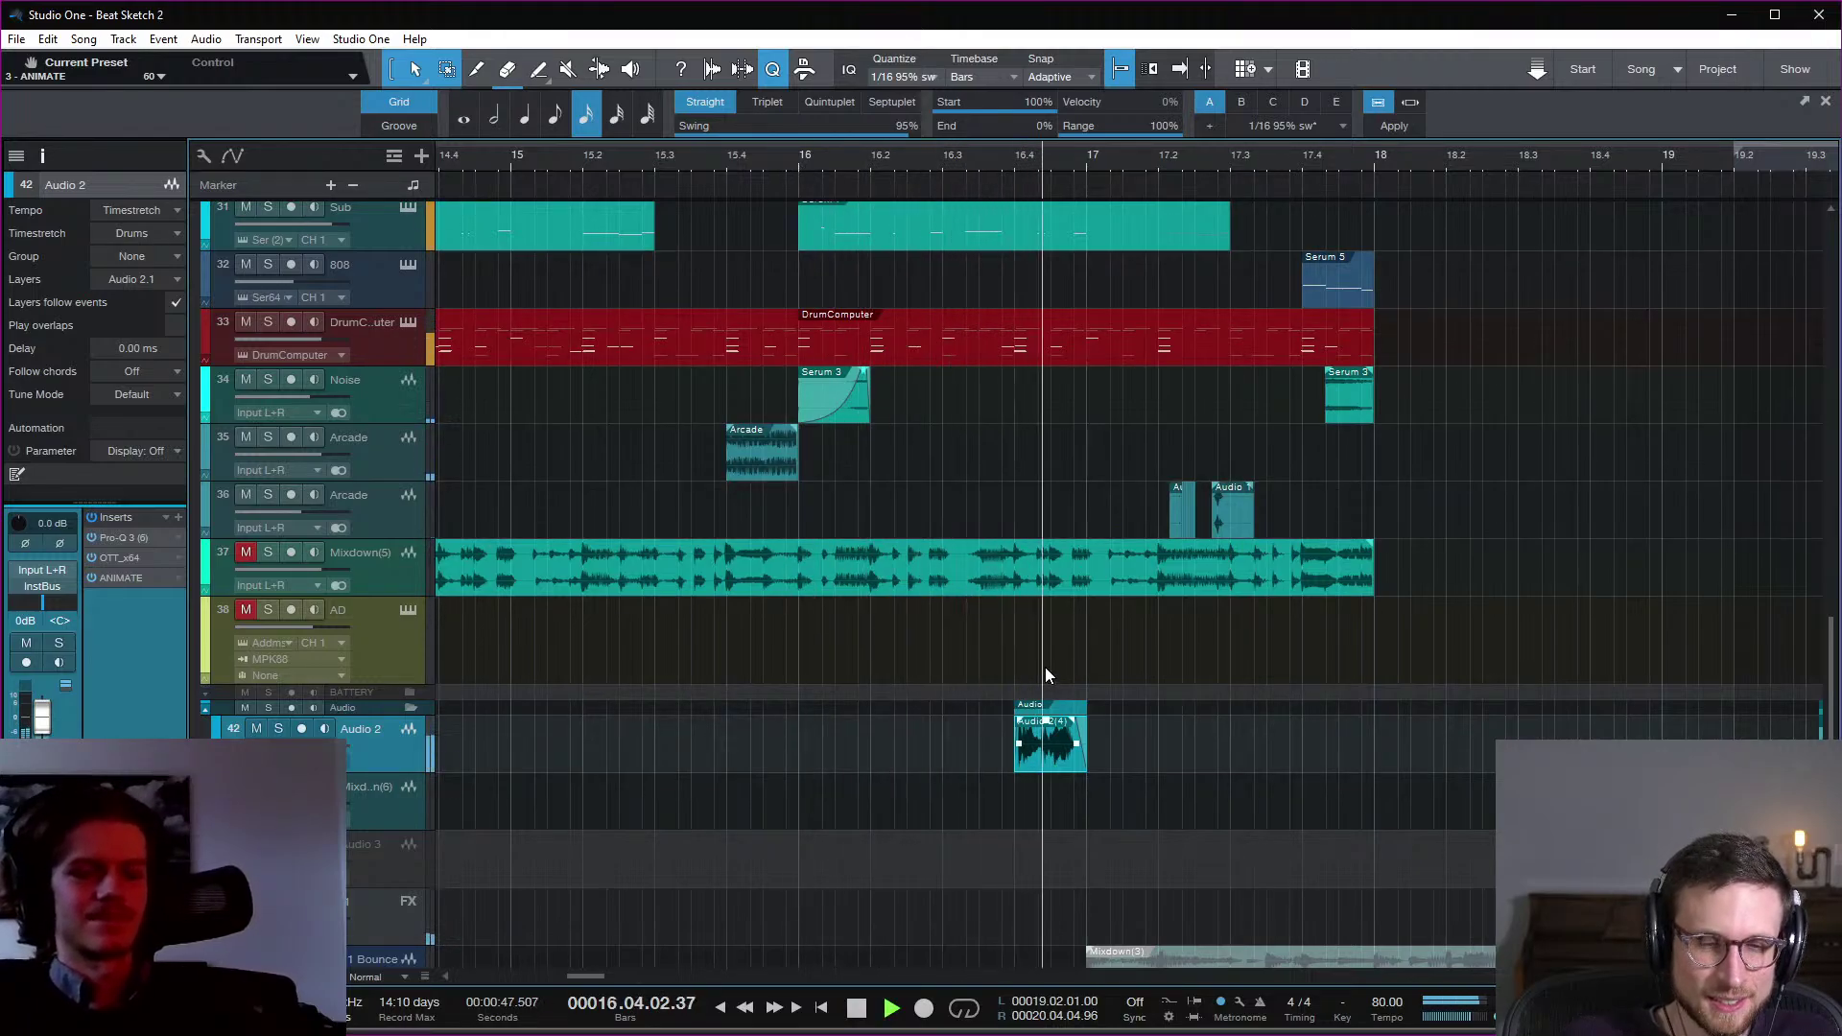
pyautogui.press('space')
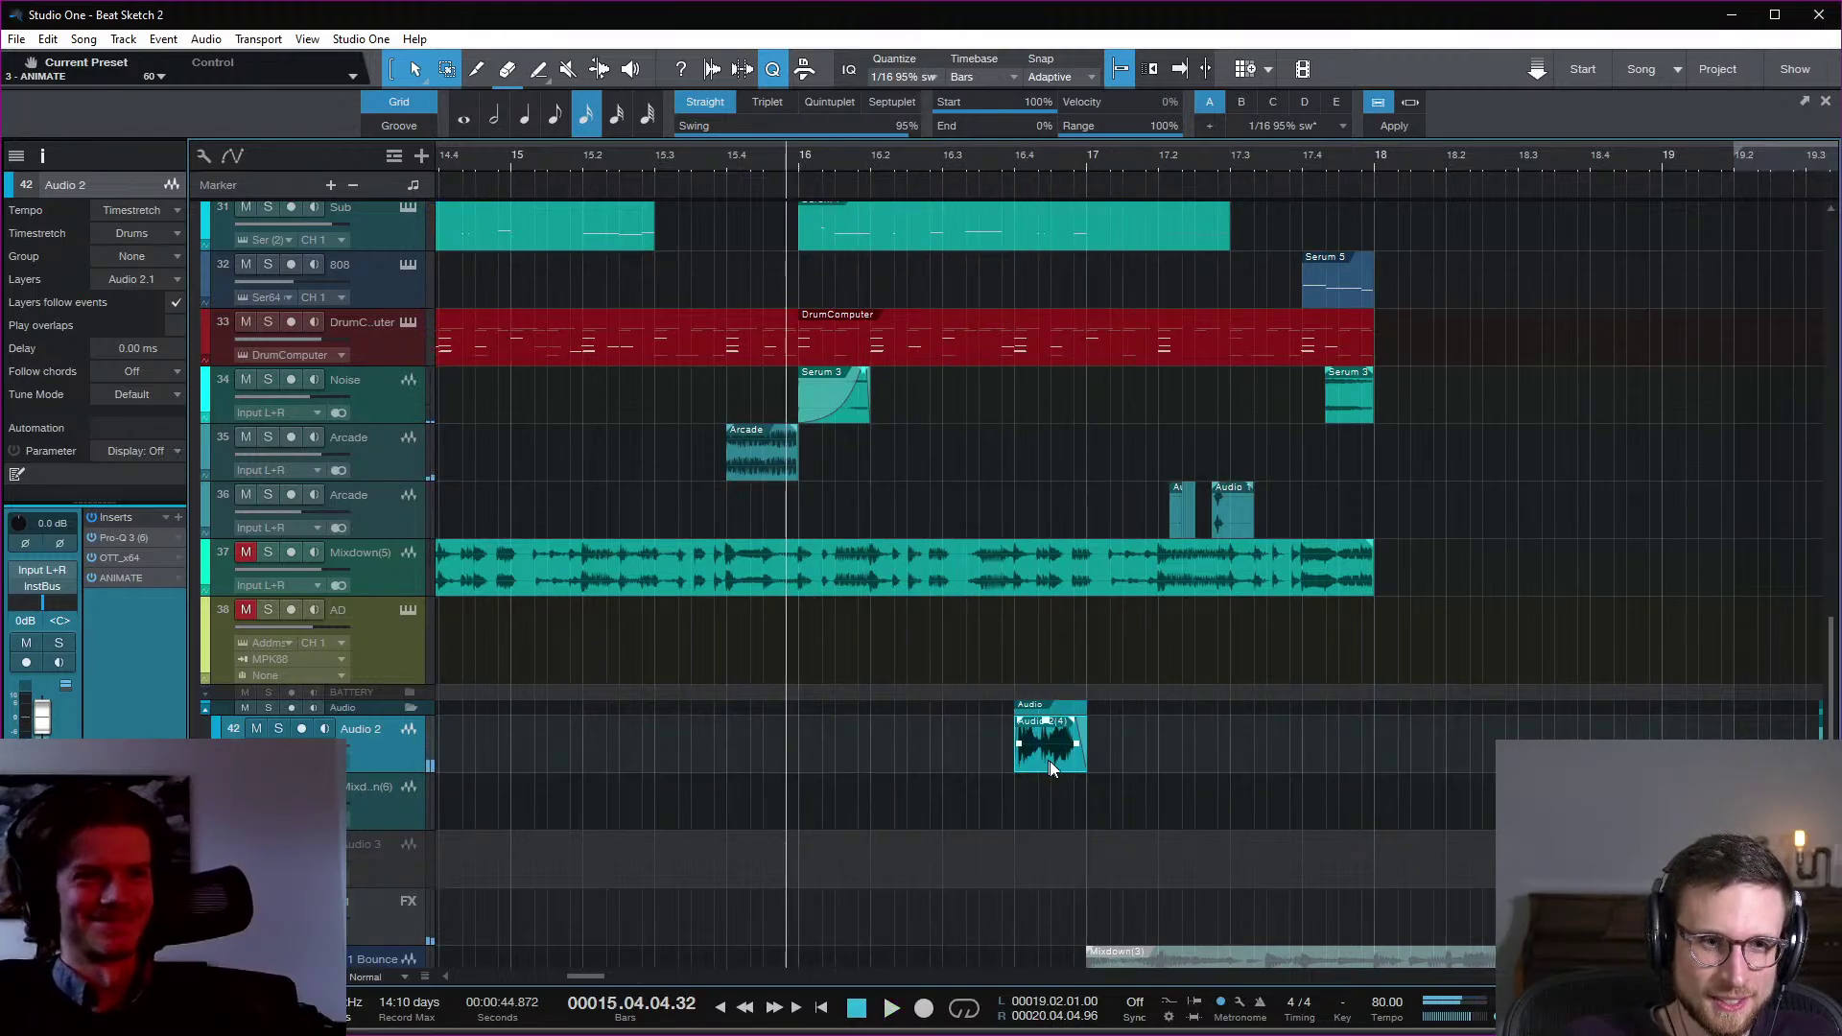
# Step: Move the clip from 16.4 to the start of bar 17 and audition it from just before that bar
pyautogui.moveTo(1116, 764); pyautogui.dragTo(1116, 764)
pyautogui.click(1067, 156)
pyautogui.press('space')
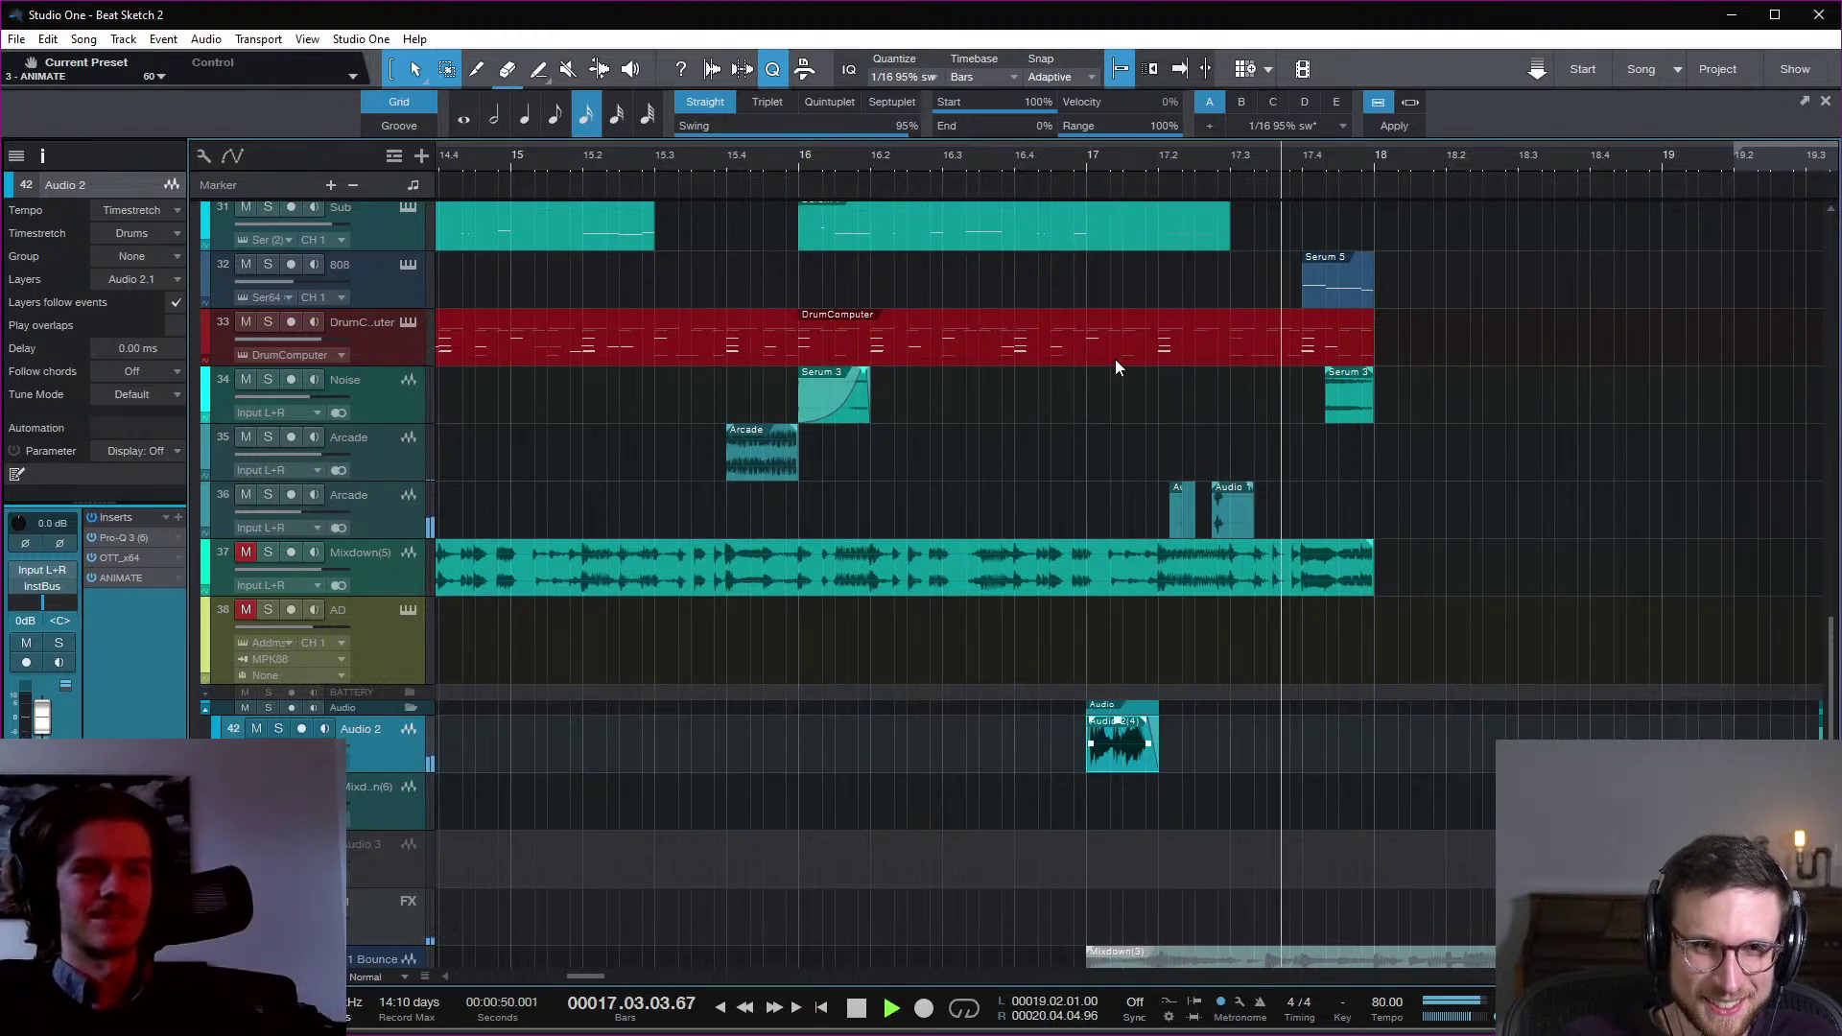
# Step: Mute the Omni 1.2 clip at the start of bar 17 and audition the fill from just before that bar
pyautogui.press('space')
pyautogui.scroll(1, 1115, 359)
pyautogui.scroll(12, 1133, 458)
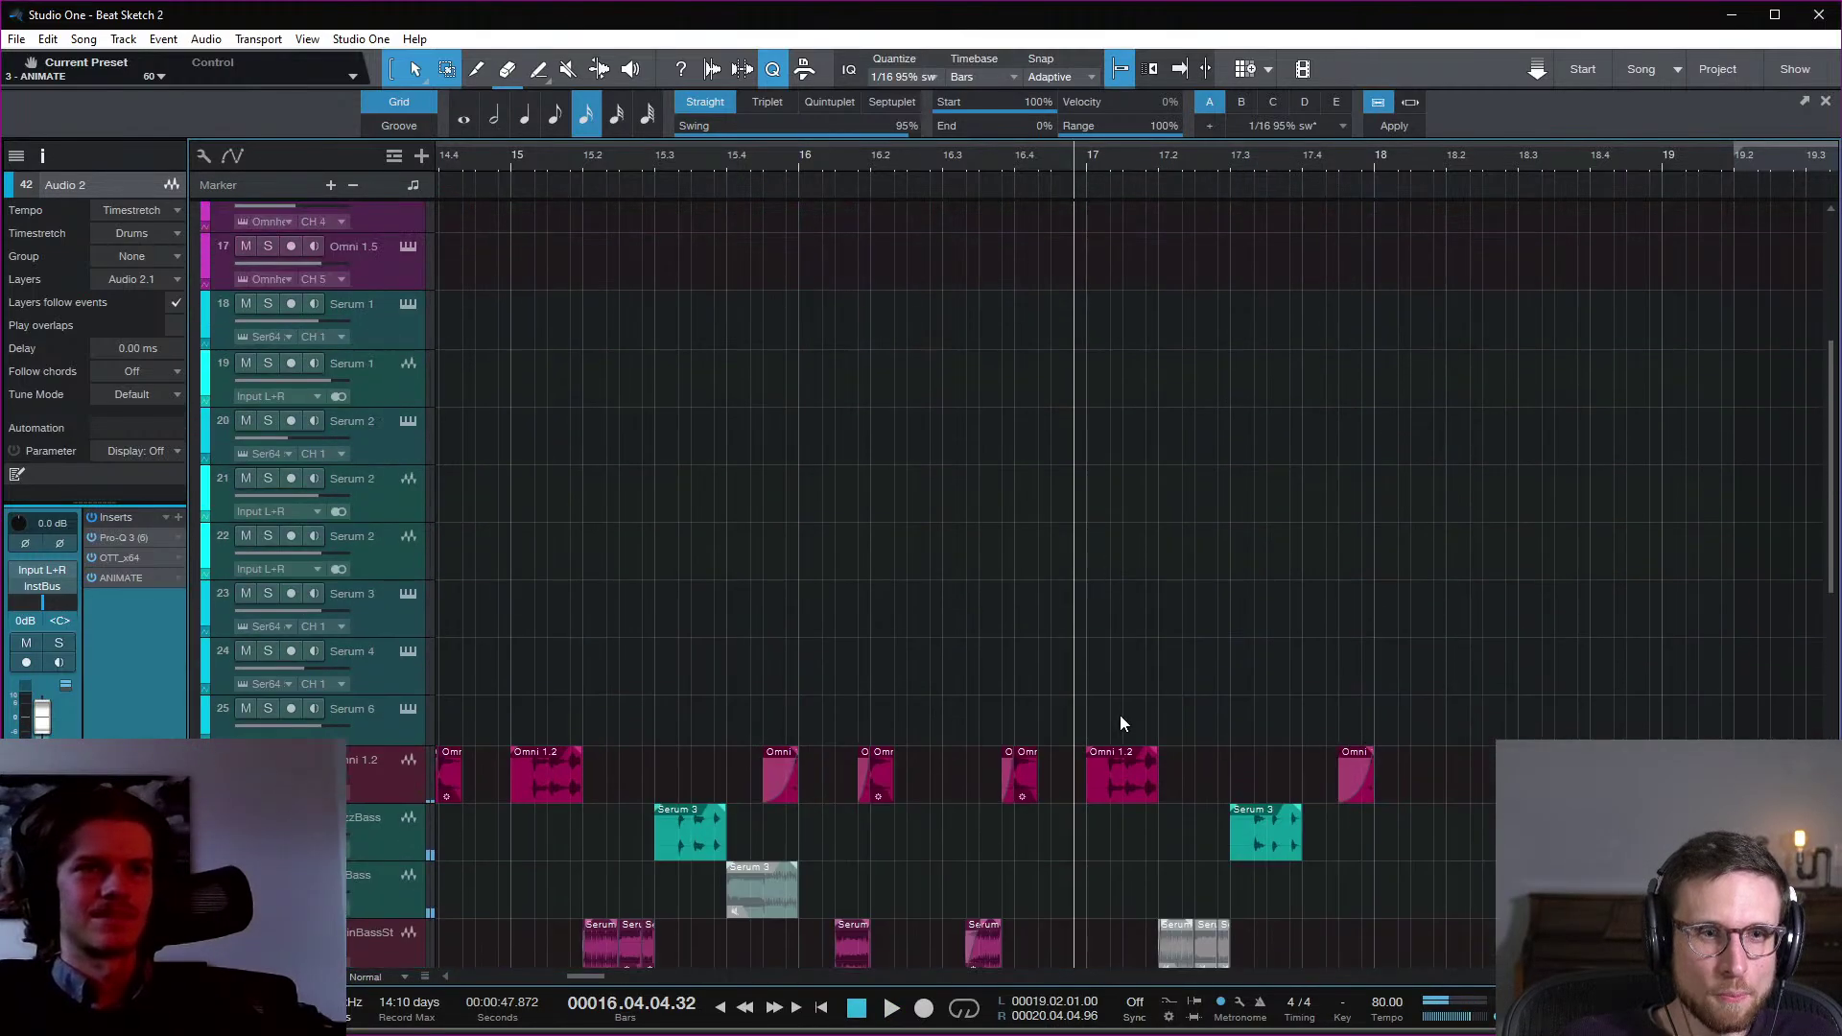
pyautogui.click(1123, 781)
pyautogui.press('space')
pyautogui.scroll(-12, 1247, 671)
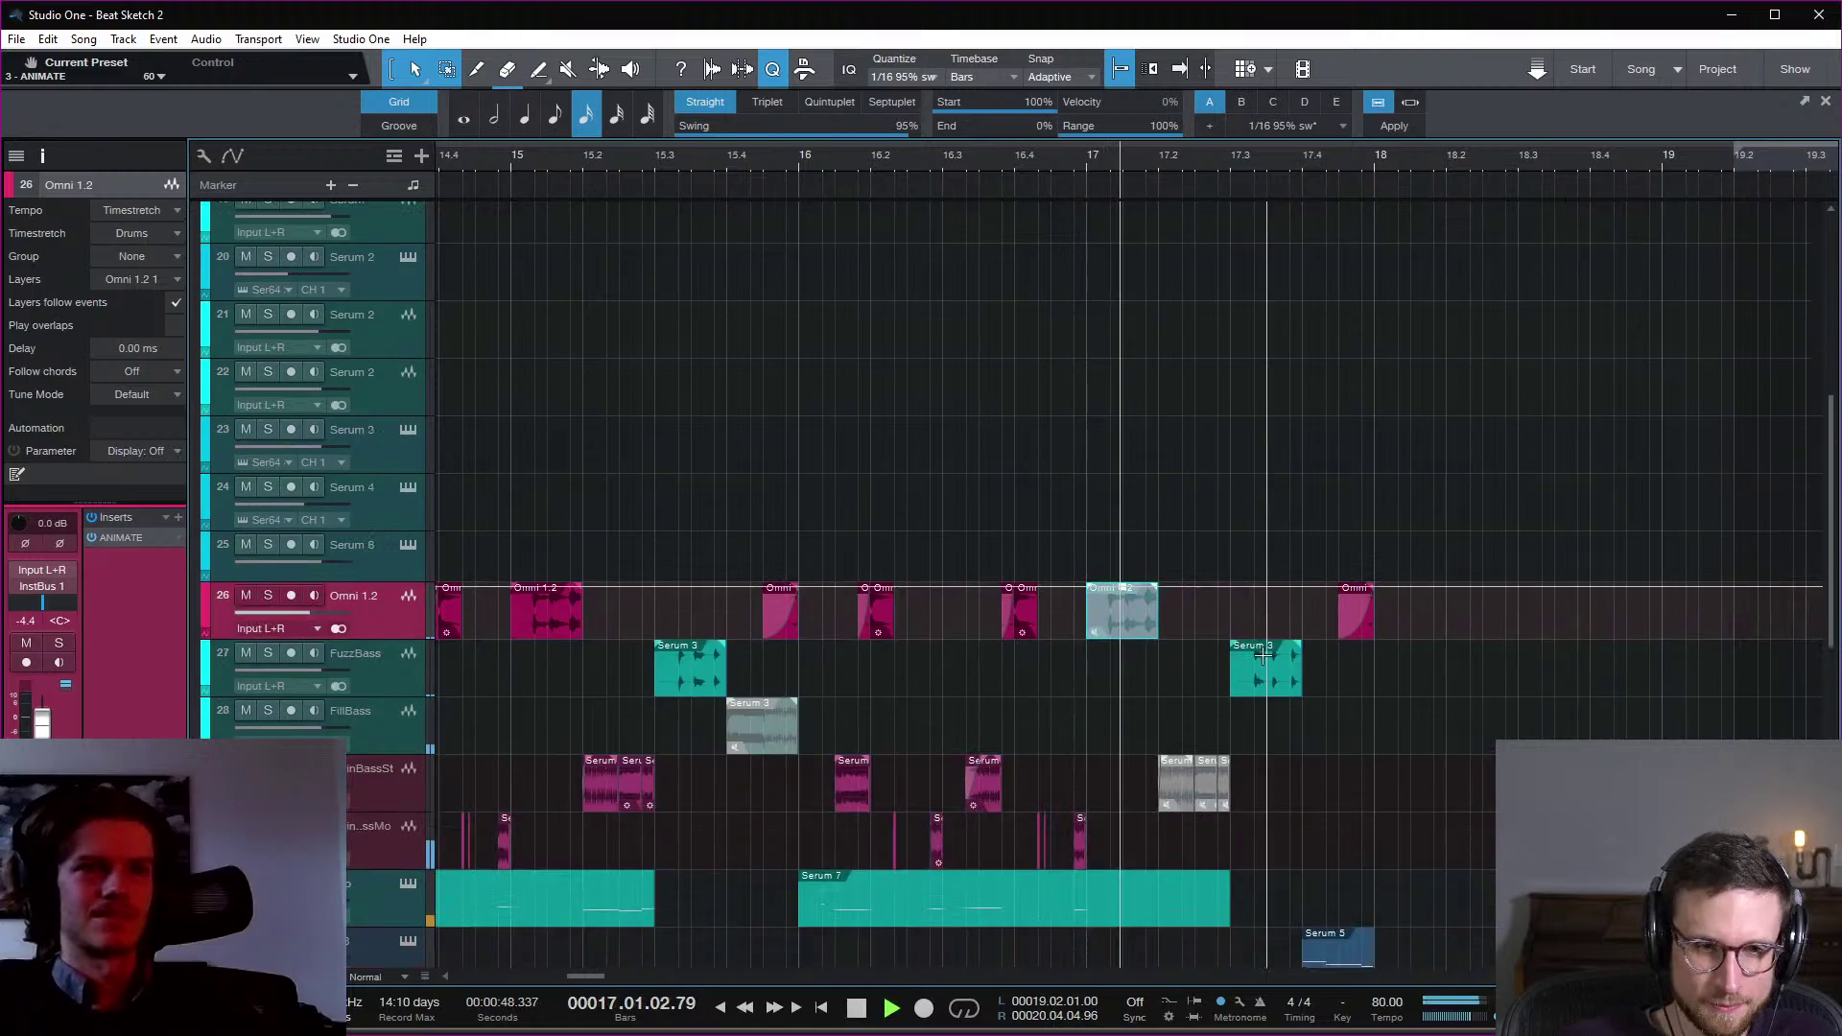
pyautogui.scroll(-2, 1268, 639)
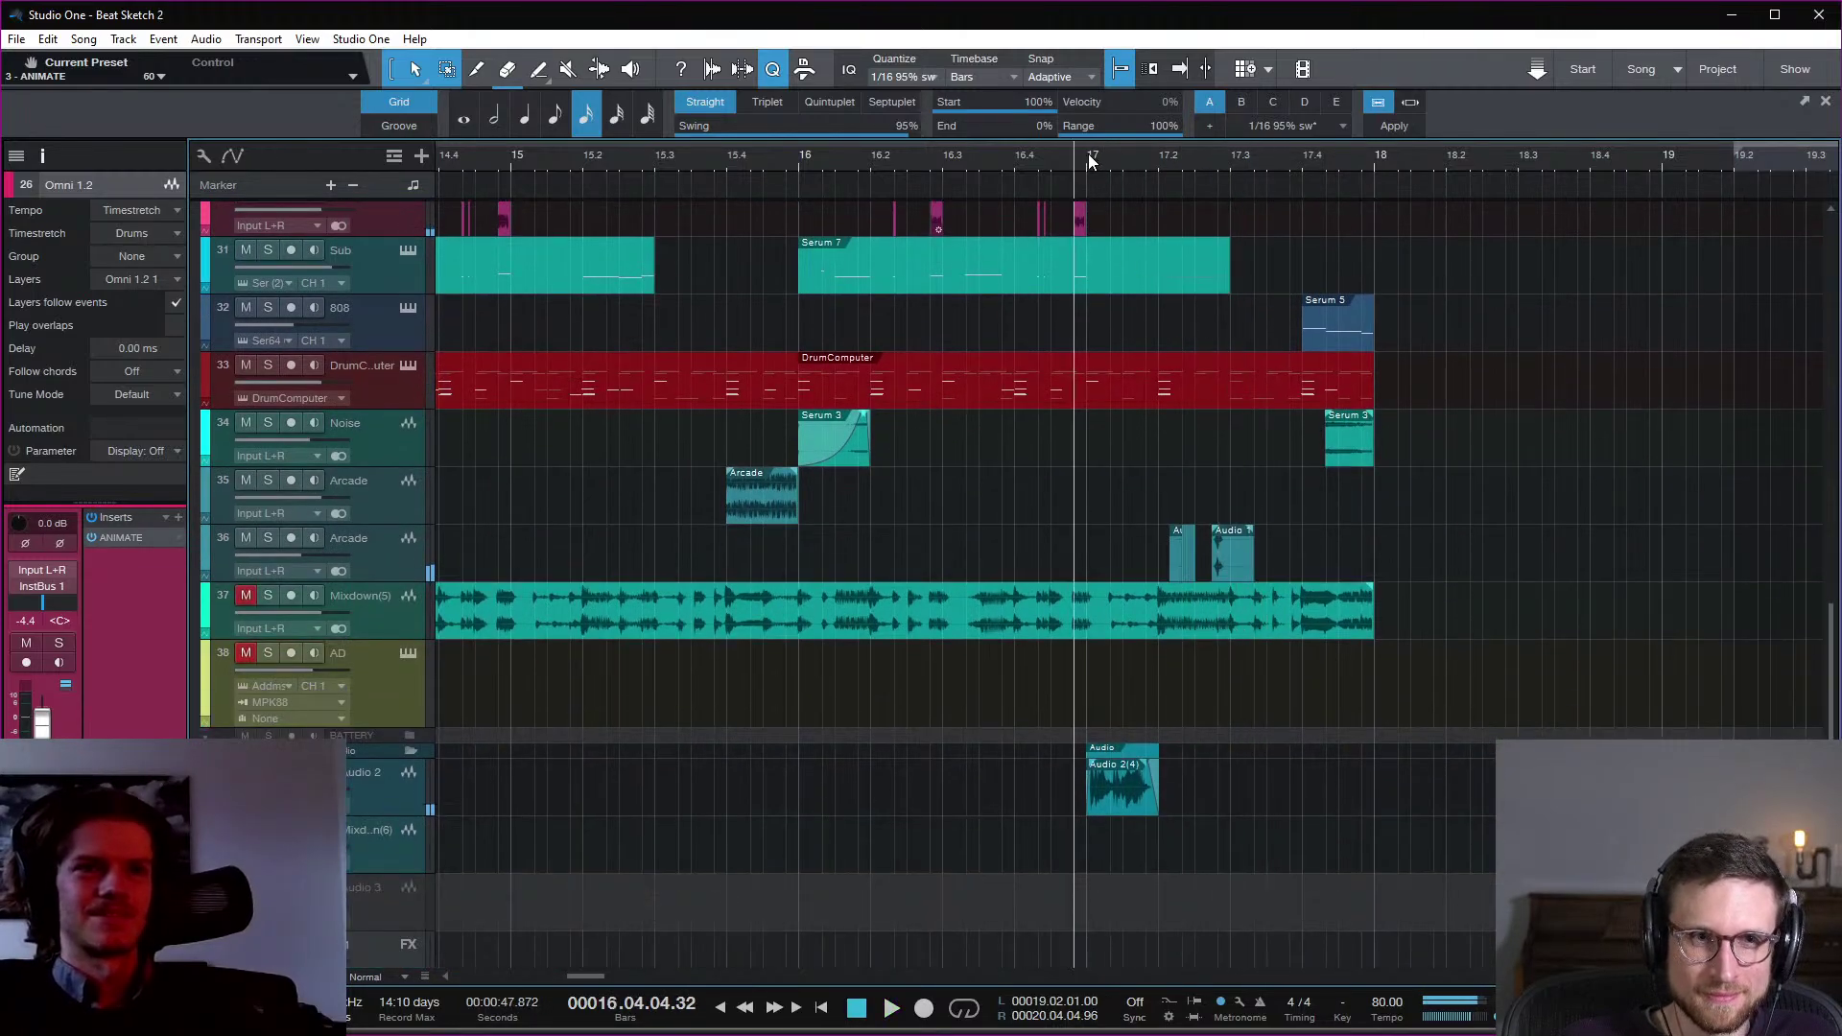
pyautogui.press('space')
# Step: Nudge the Audio 2 clip at bar 17 slightly earlier so its first transient lands on the bar line, and audition it
pyautogui.press('e')
pyautogui.moveTo(1166, 804)
pyautogui.mouseDown()
pyautogui.moveTo(1297, 808)
pyautogui.moveTo(1228, 823)
pyautogui.moveTo(1170, 799)
pyautogui.mouseUp()
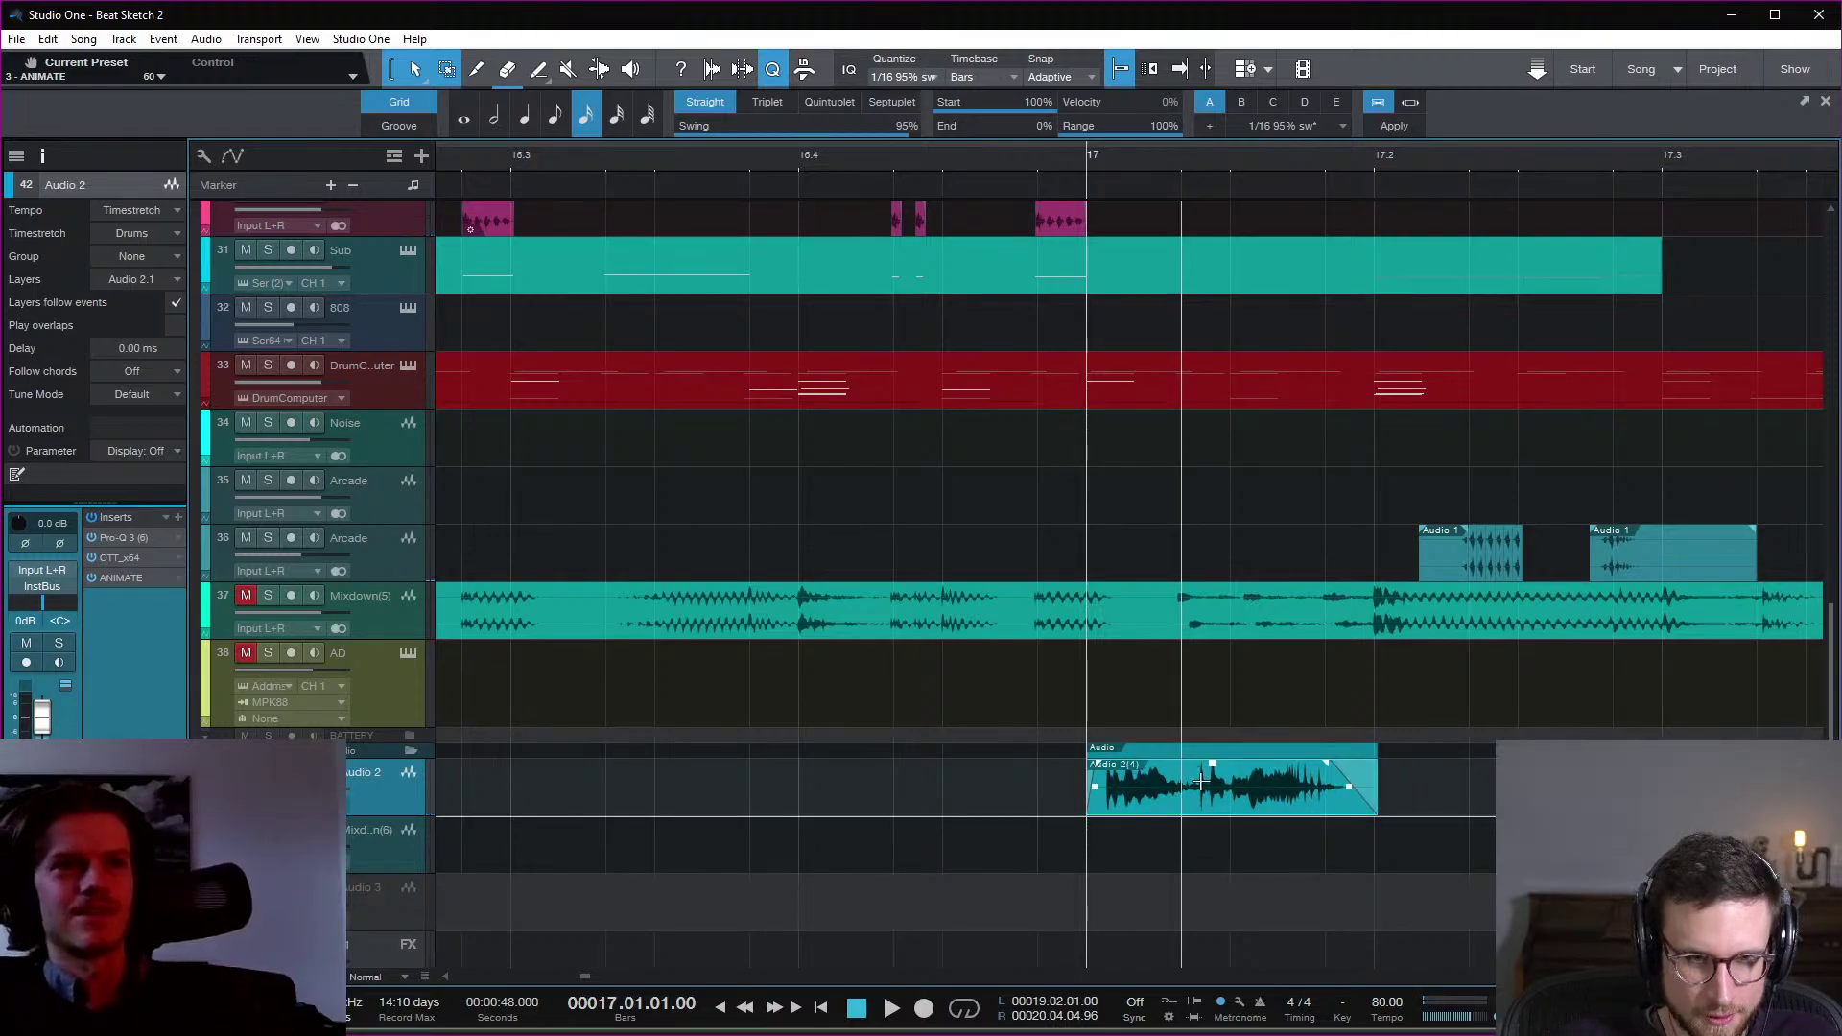
pyautogui.moveTo(1177, 804)
pyautogui.mouseDown()
pyautogui.moveTo(1320, 804)
pyautogui.moveTo(1155, 804)
pyautogui.mouseUp()
pyautogui.press('space')
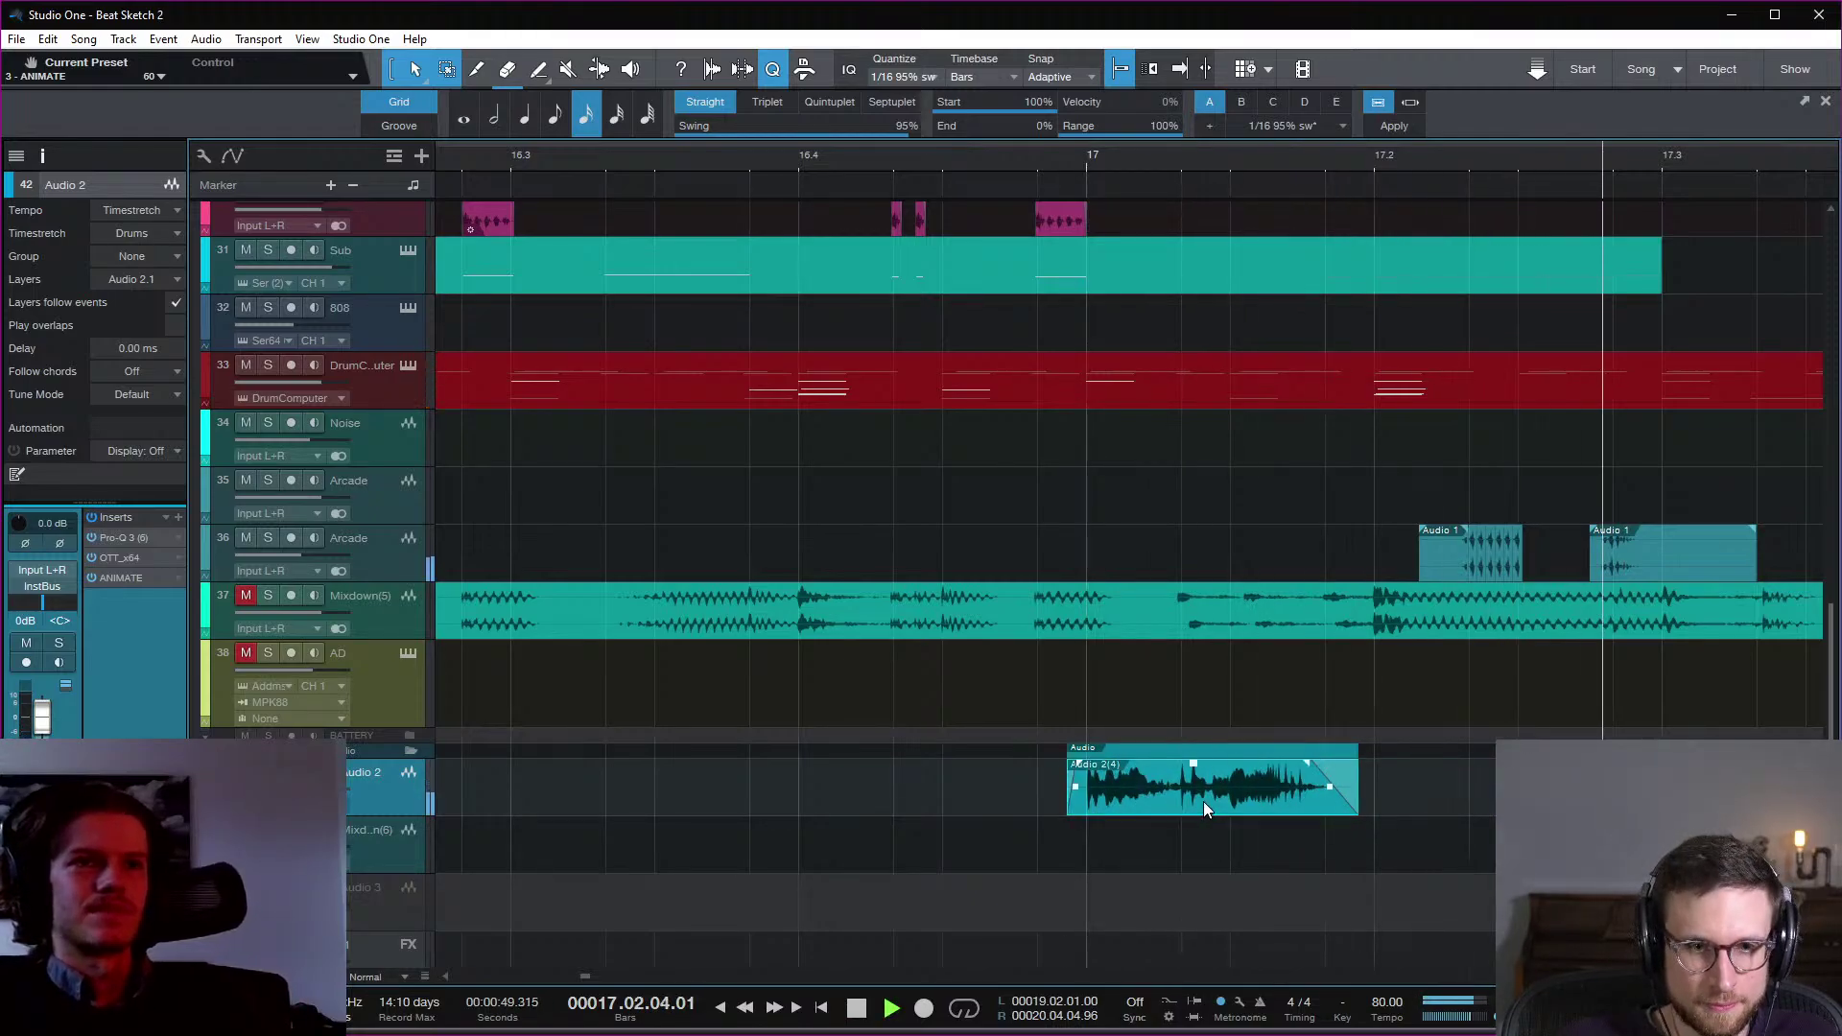
pyautogui.press('space')
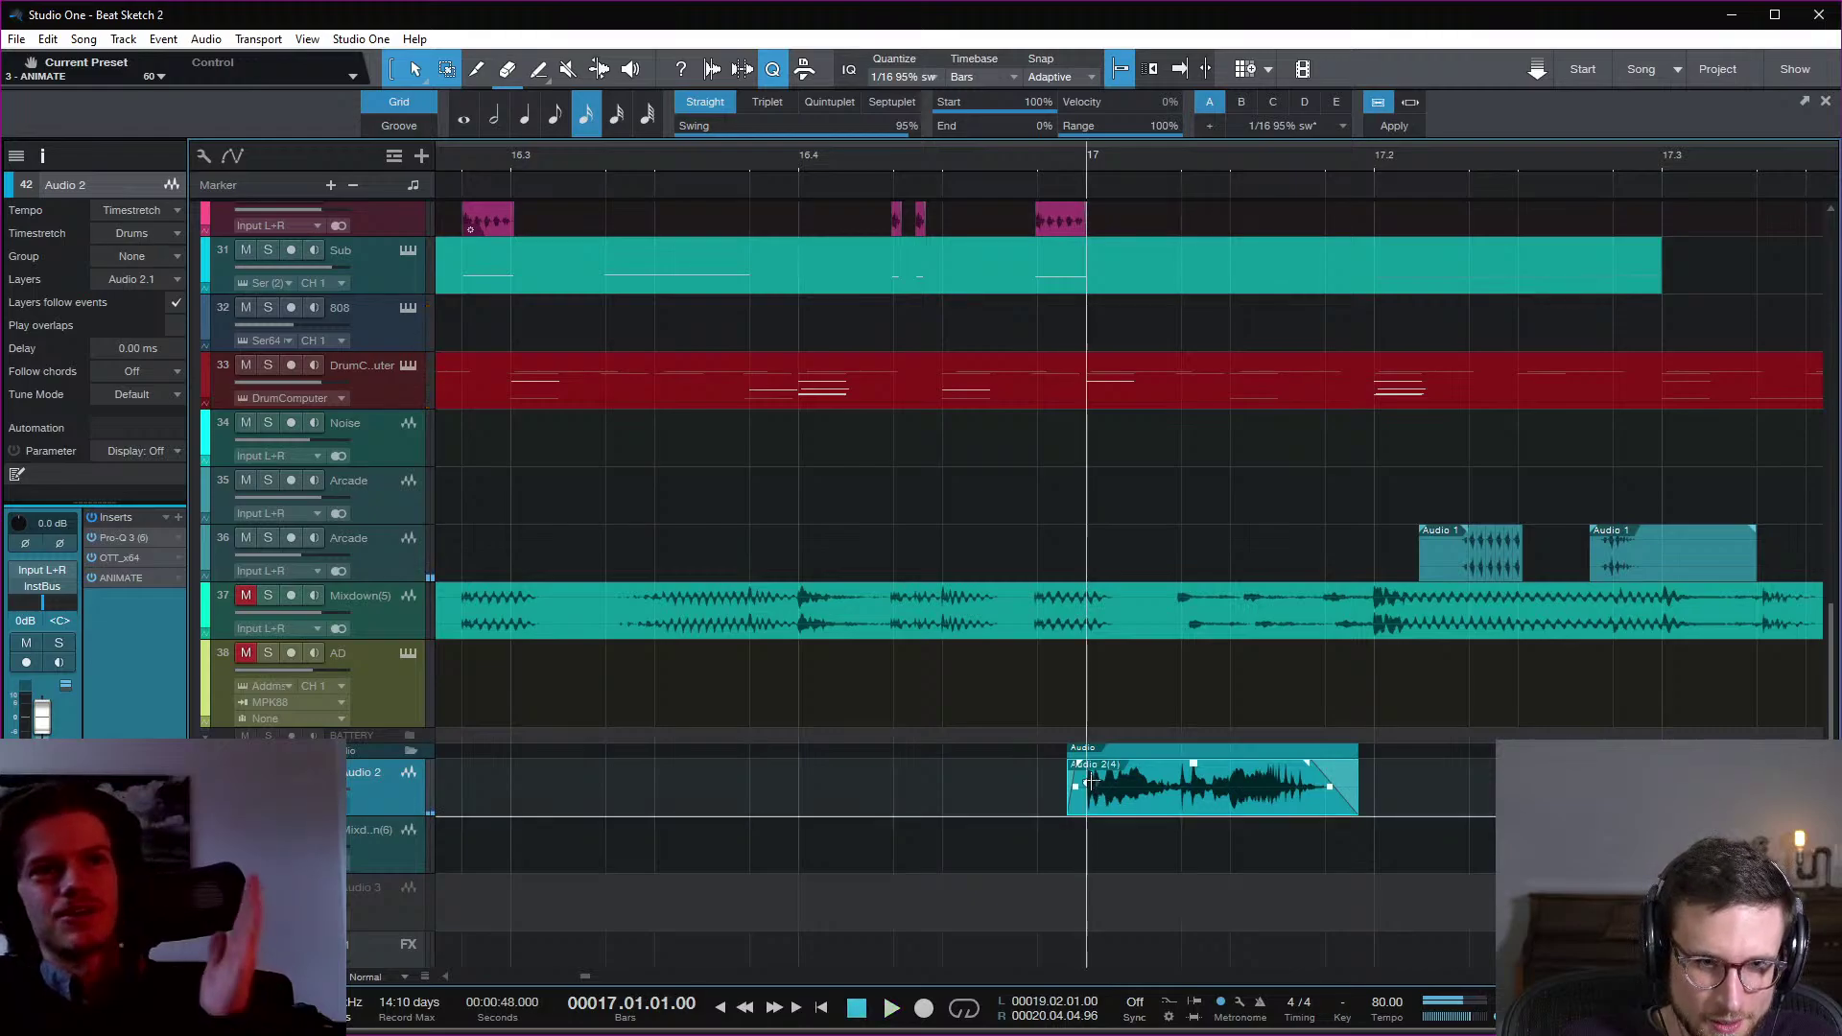
# Step: Split the nudged Audio 2 clip at bar 17 and again at 17.1.1.65, and remove the sliver before bar 17
pyautogui.moveTo(1091, 782); pyautogui.dragTo(1134, 768)
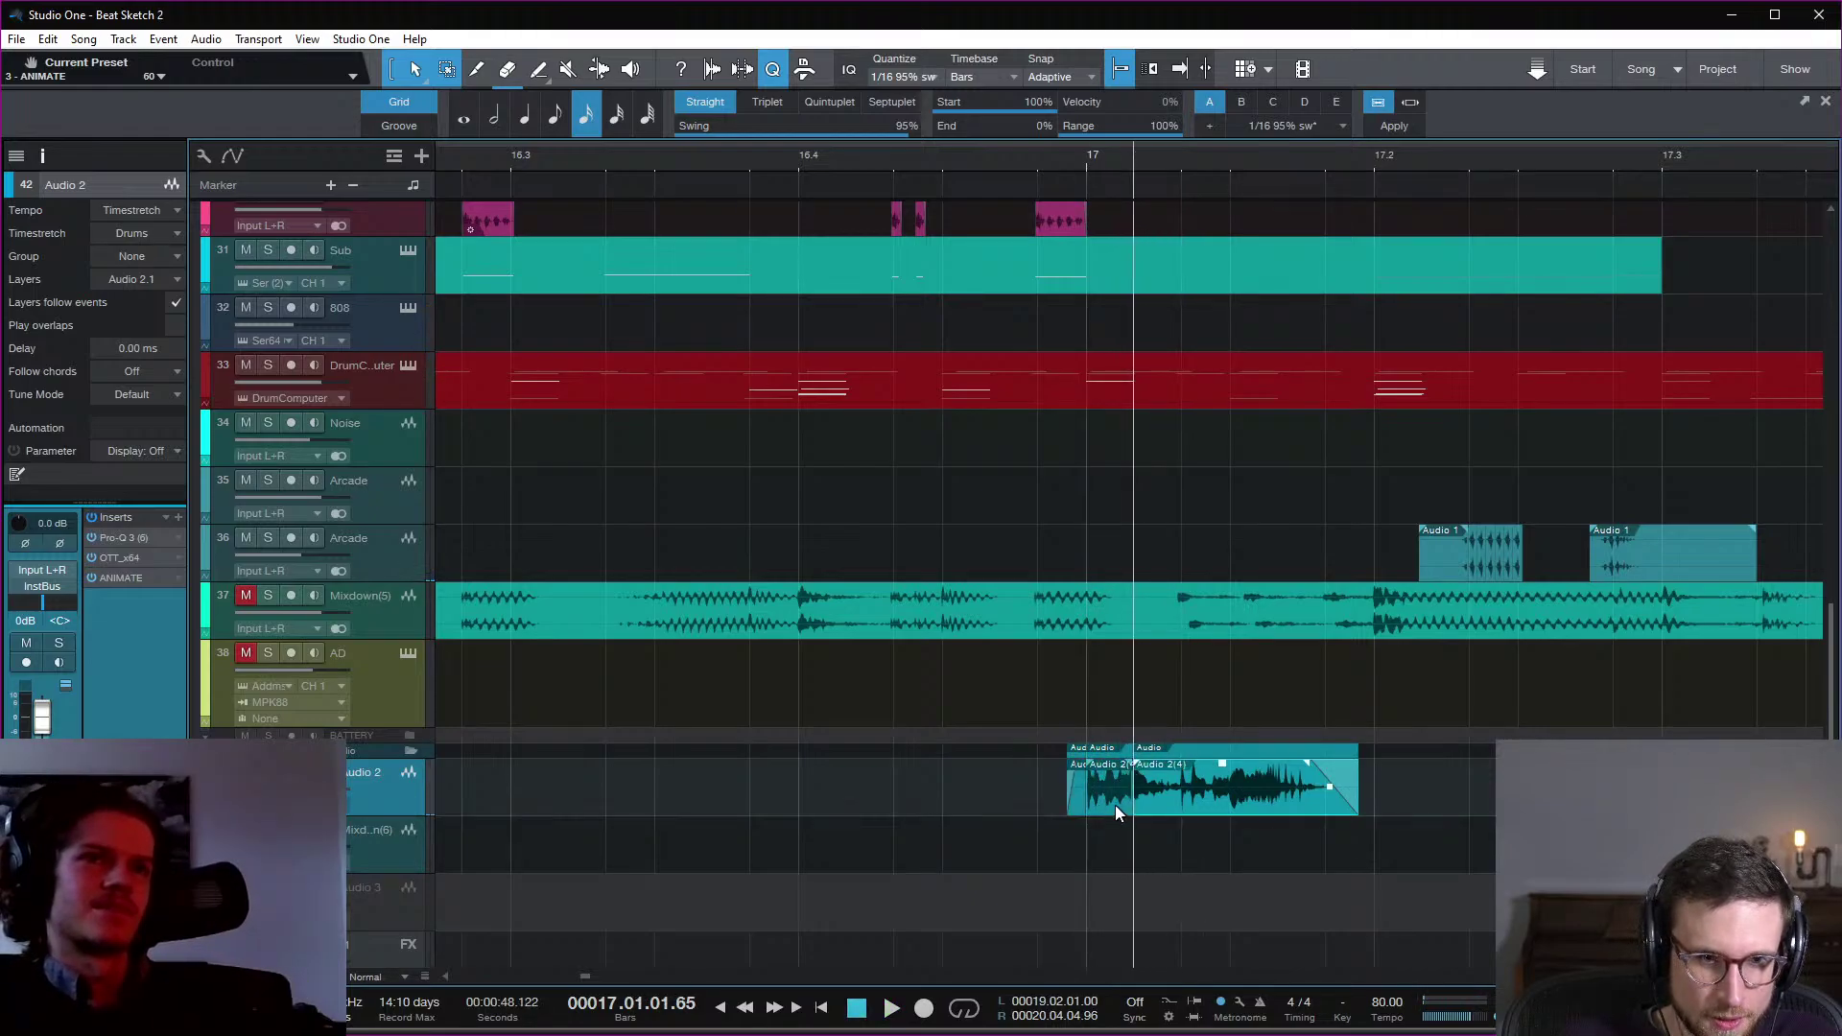
pyautogui.click(1082, 808)
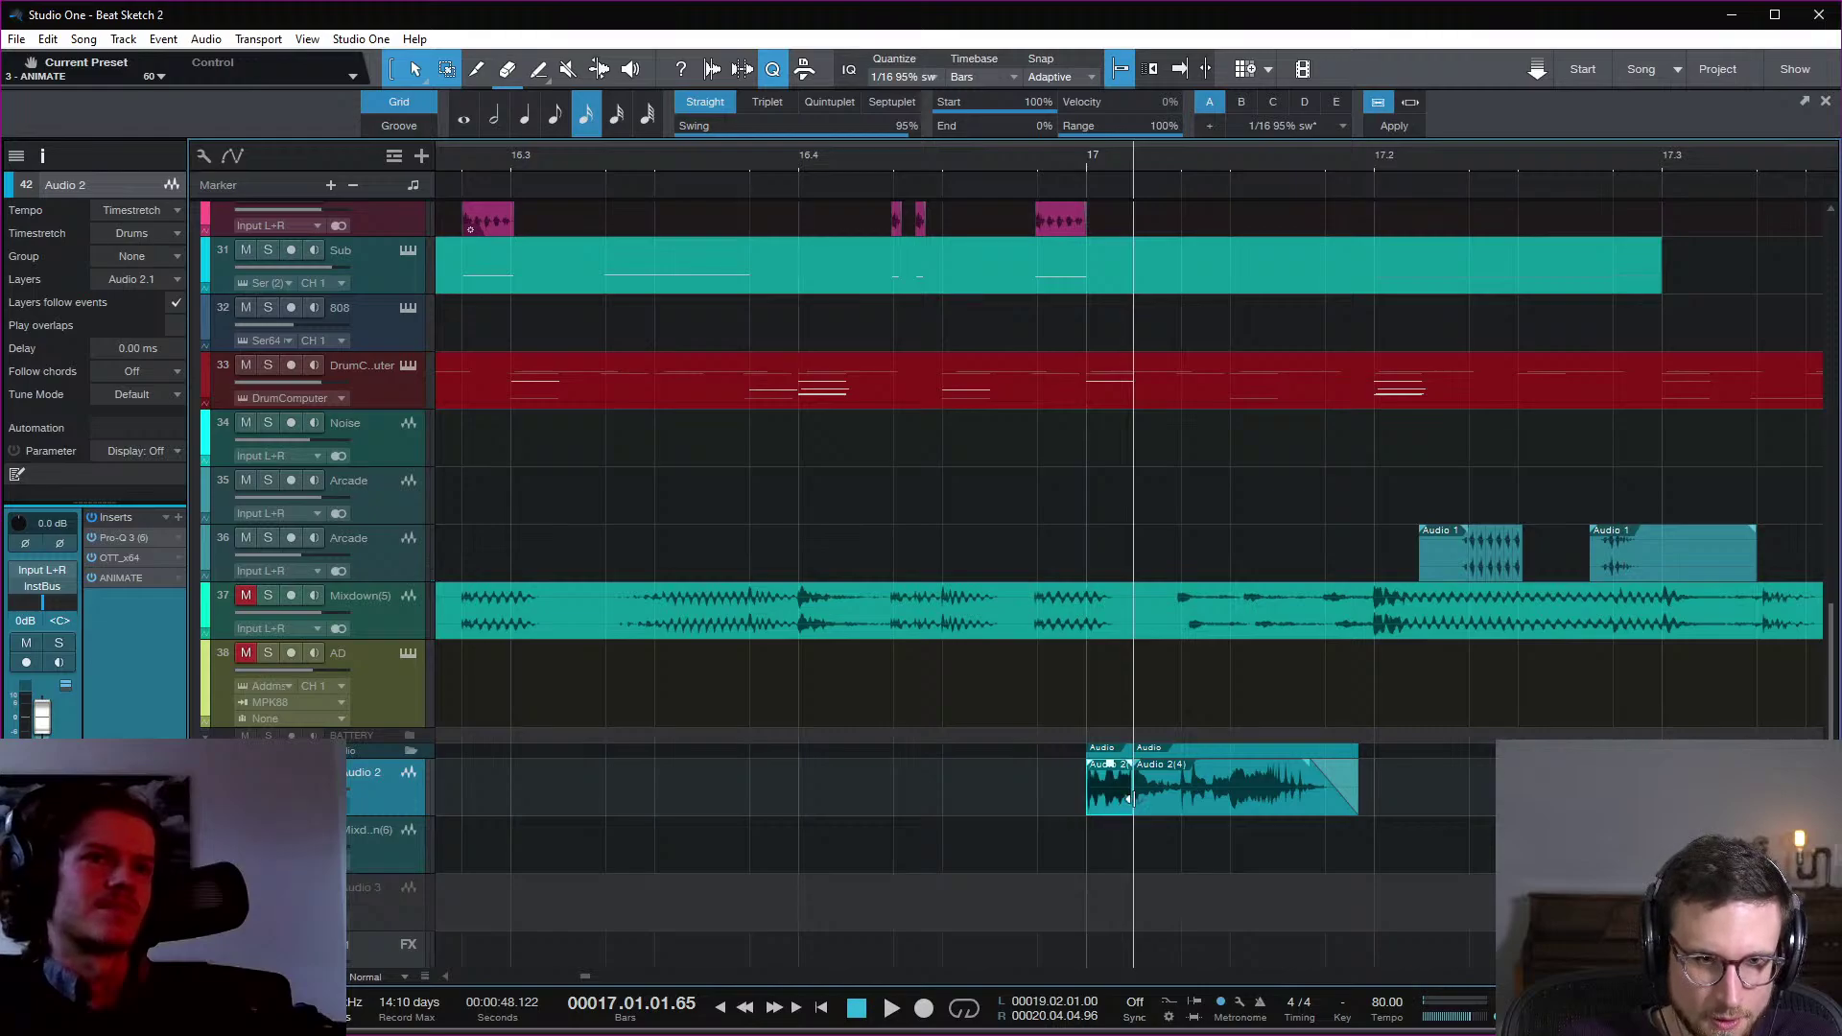
# Step: Place a shortened copy of the clip's first slice at 16.4.4, just before bar 17, and audition it within the fill
pyautogui.moveTo(1065, 811); pyautogui.dragTo(1071, 811)
pyautogui.click(982, 148)
pyautogui.press('space')
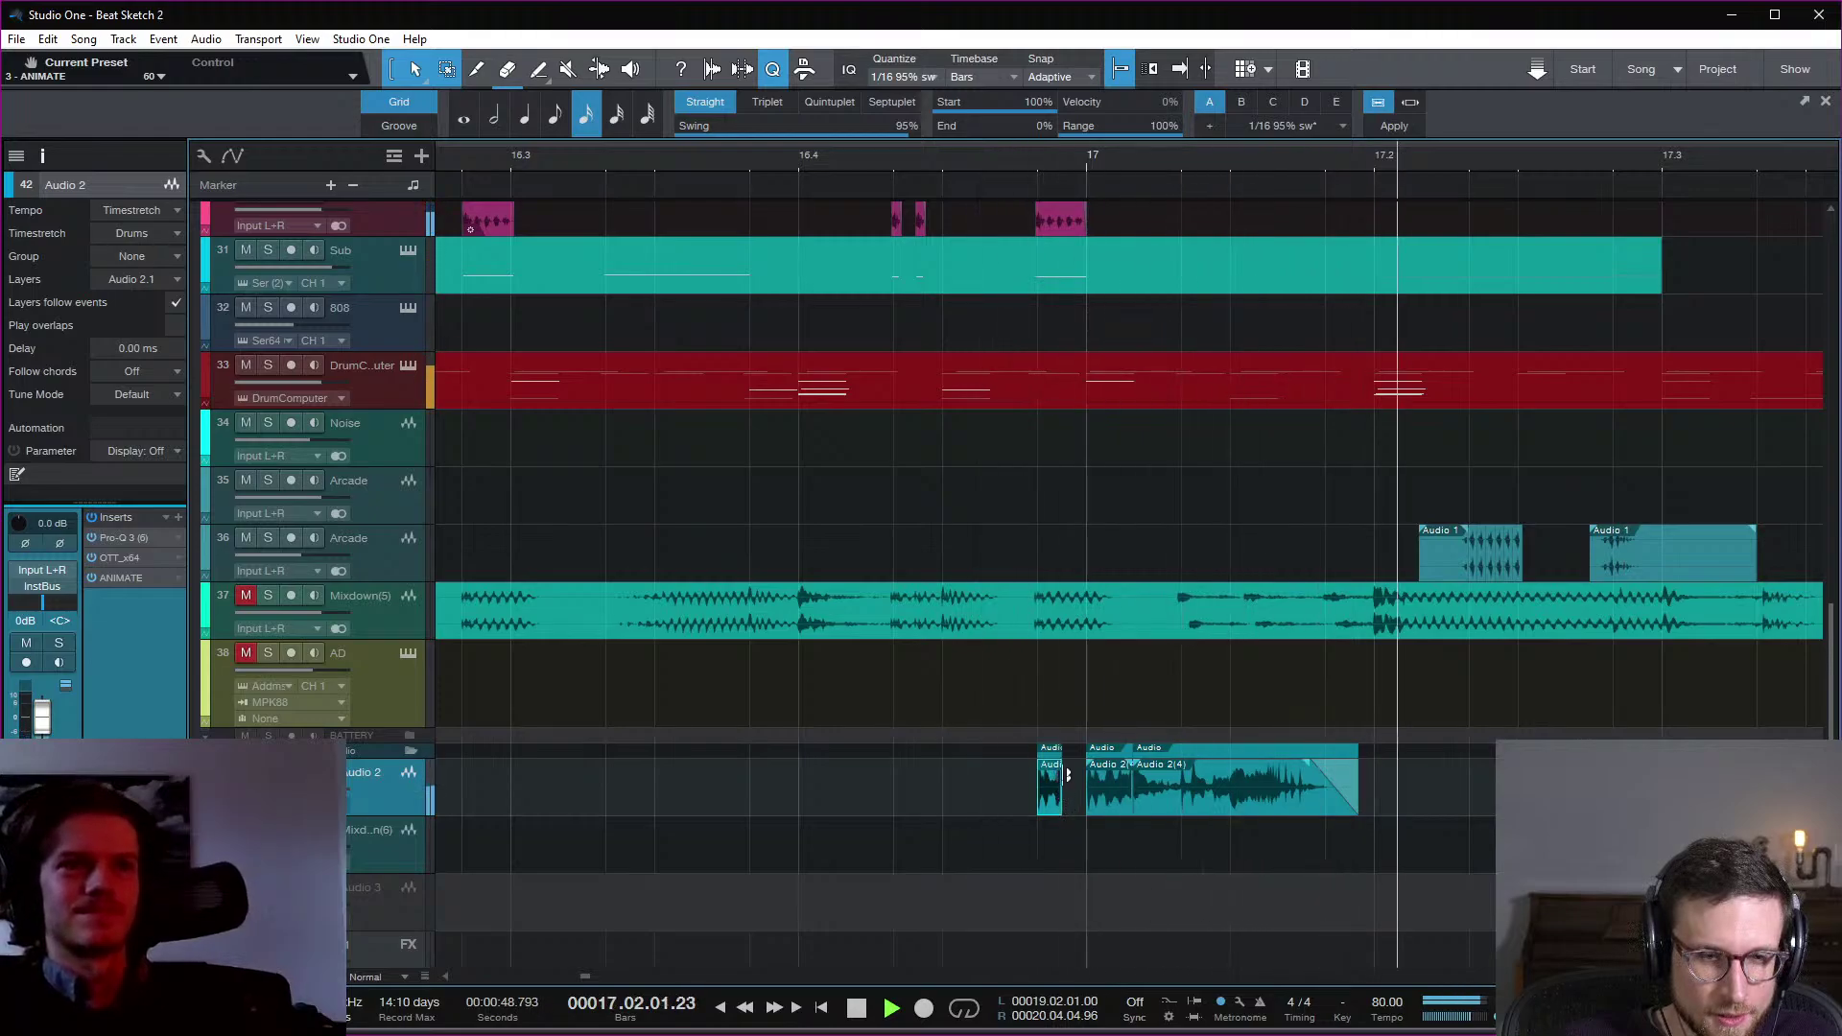
pyautogui.press('space')
pyautogui.click(730, 159)
pyautogui.press('space')
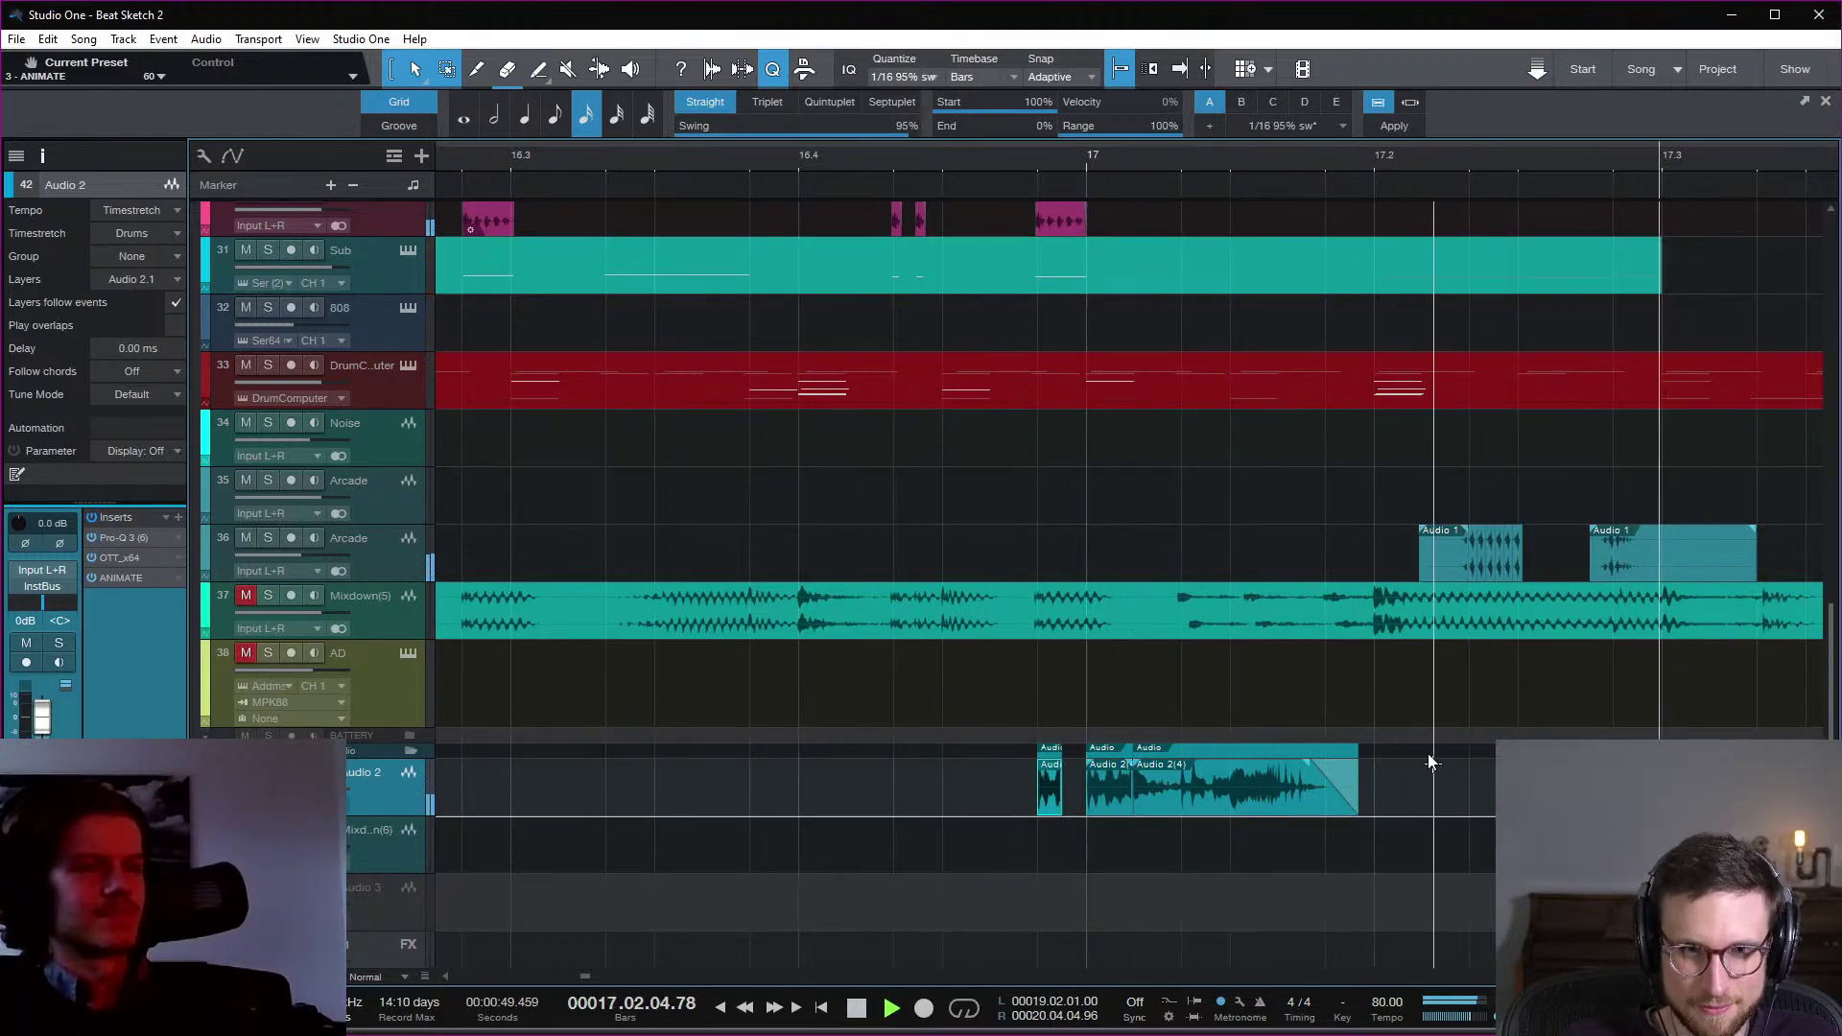
pyautogui.press('space')
pyautogui.press('space')
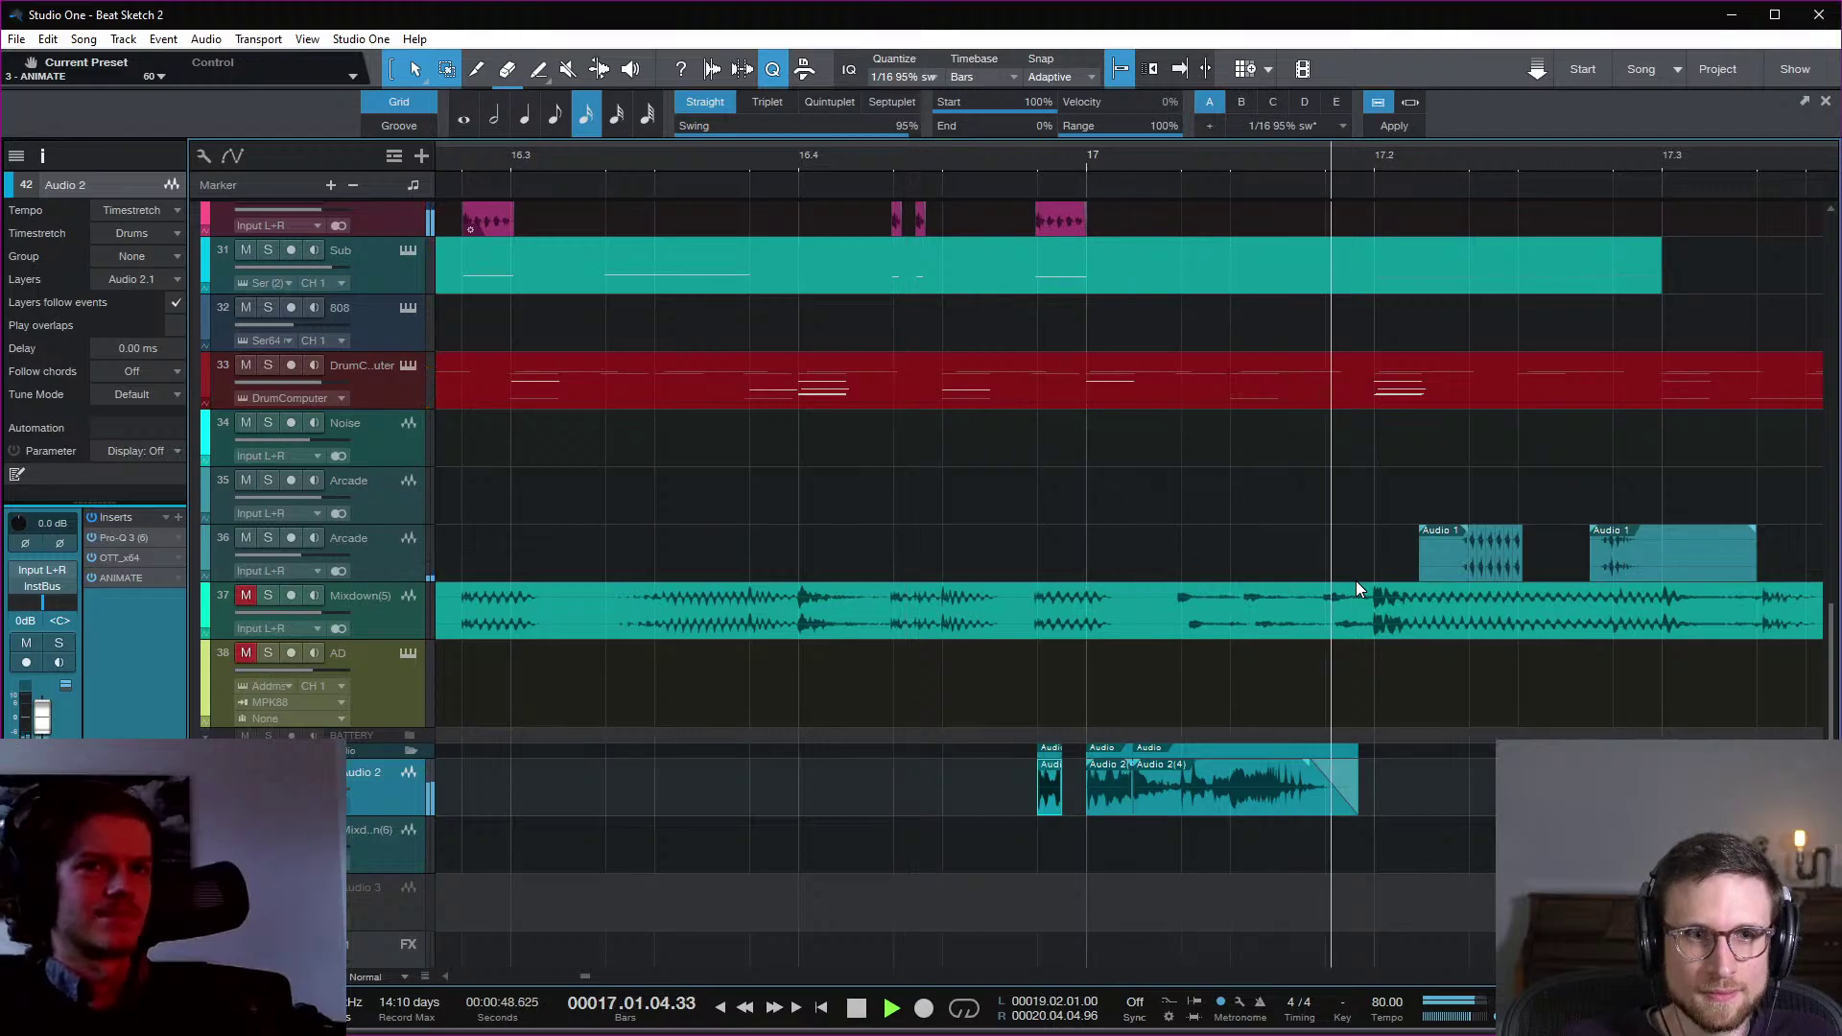
pyautogui.press('space')
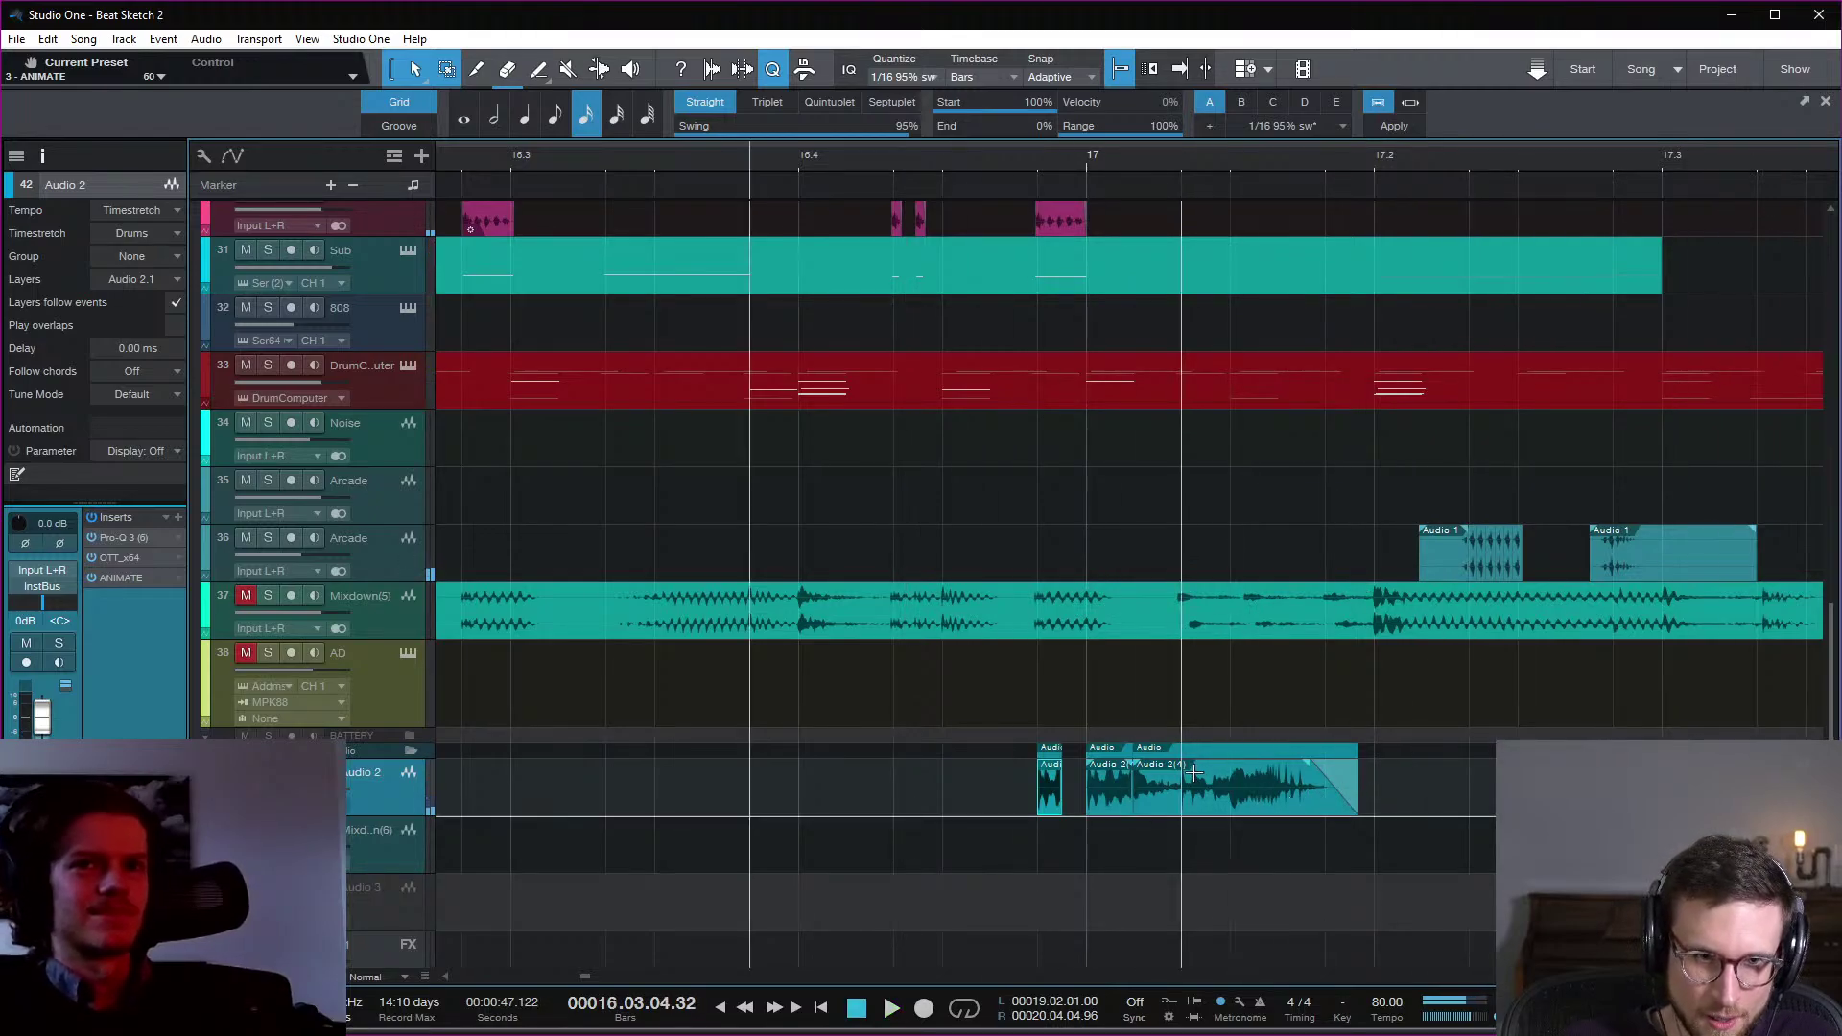
# Step: Split the clip at 17.1.3, time-stretch its last slice to end just after 17.2, and audition the result
pyautogui.click(1238, 770)
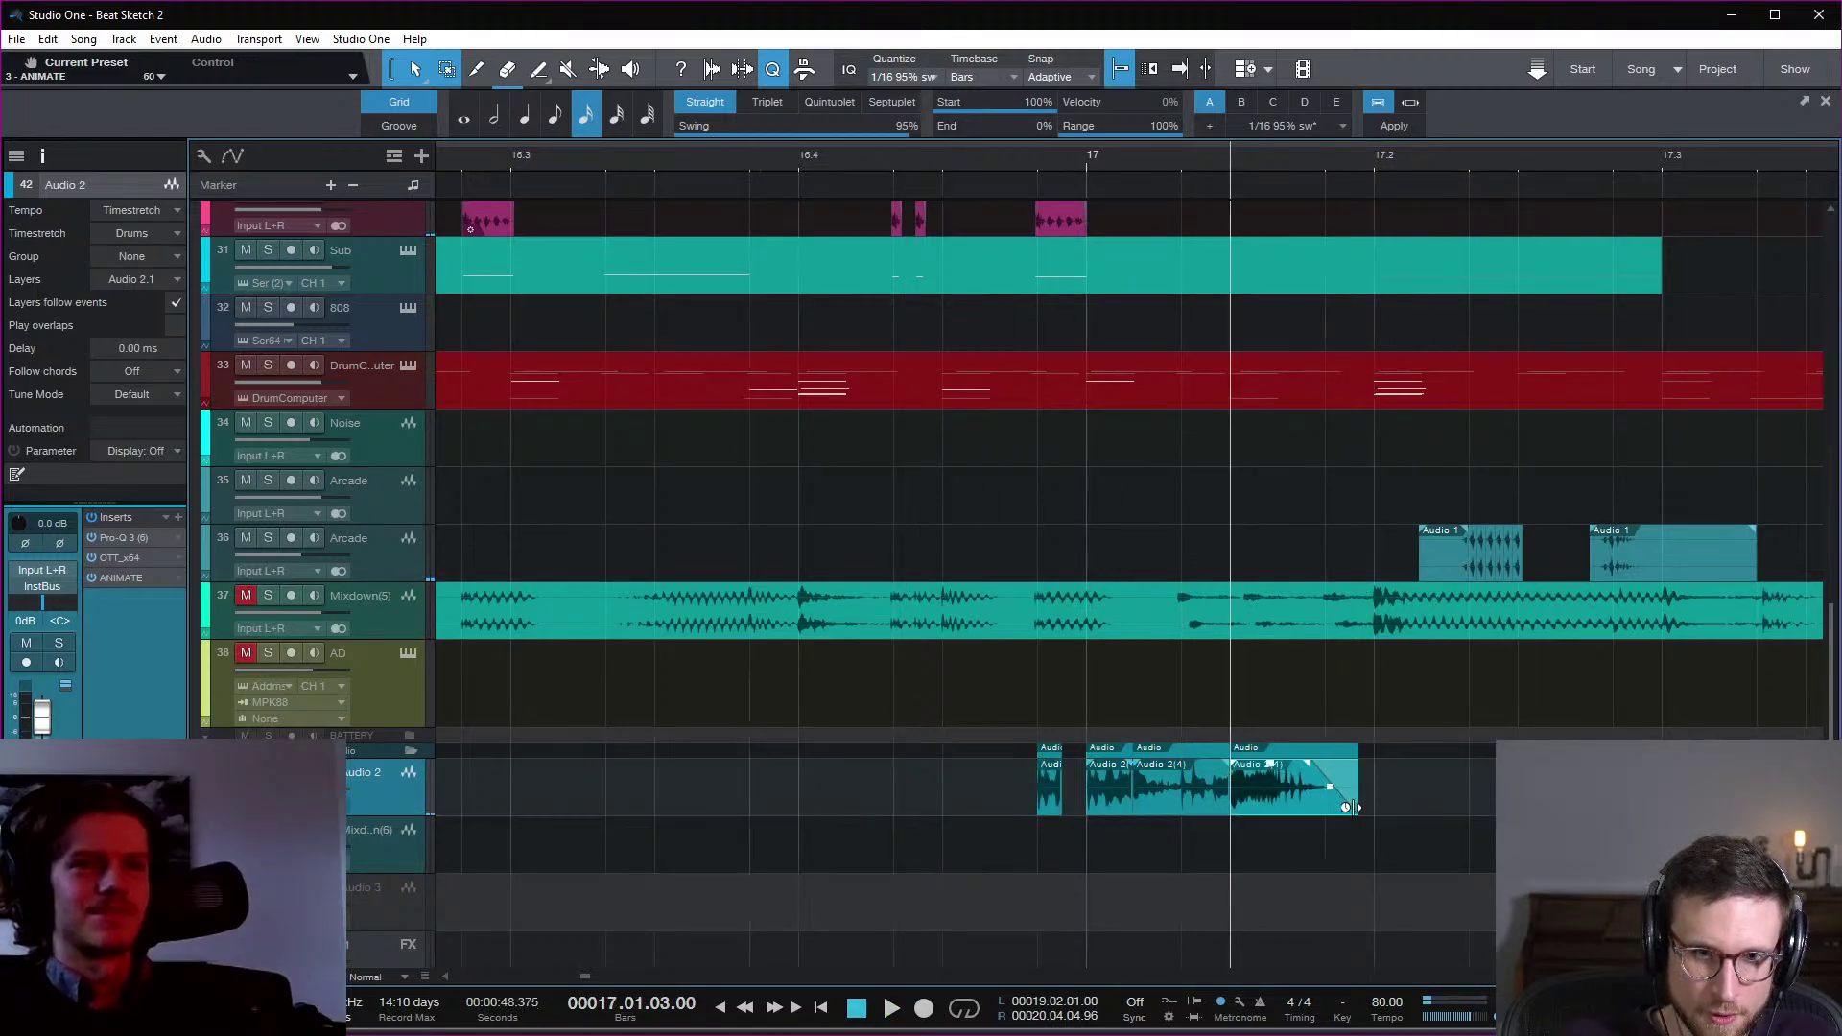
pyautogui.moveTo(1348, 807); pyautogui.dragTo(1444, 812)
pyautogui.press('space')
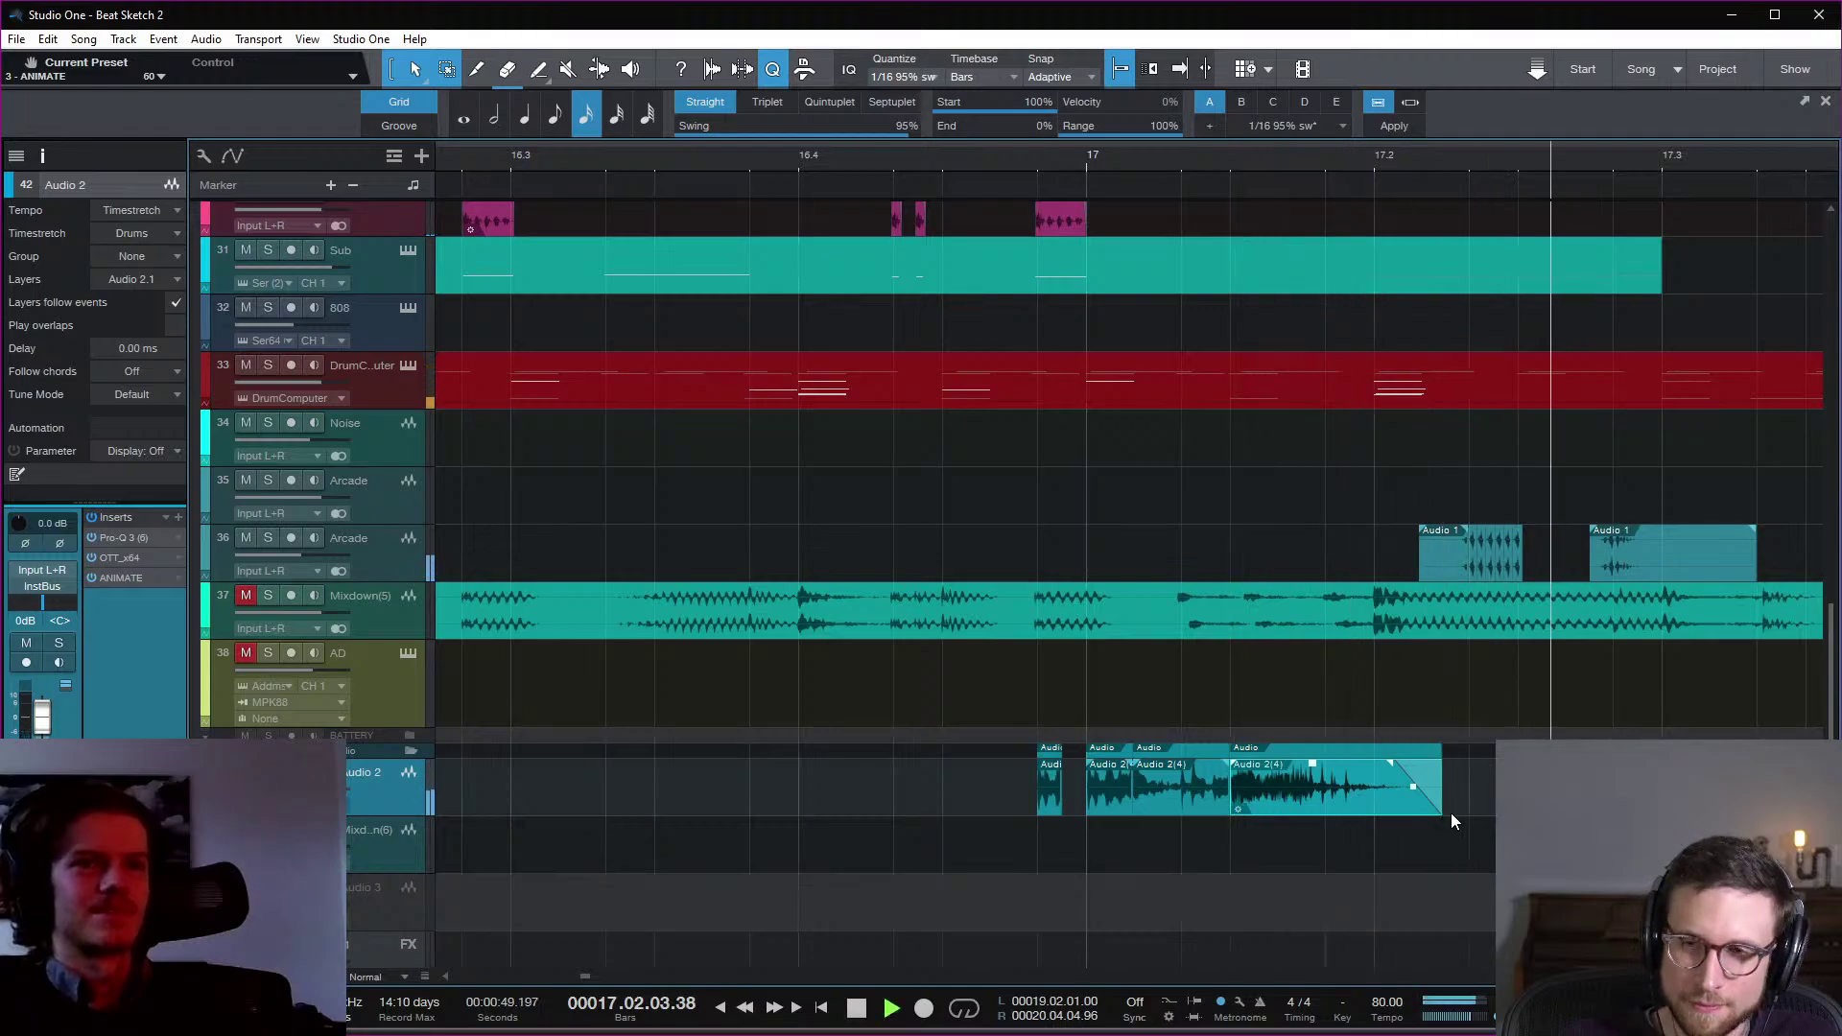
pyautogui.press('space')
pyautogui.press('space')
pyautogui.press('space')
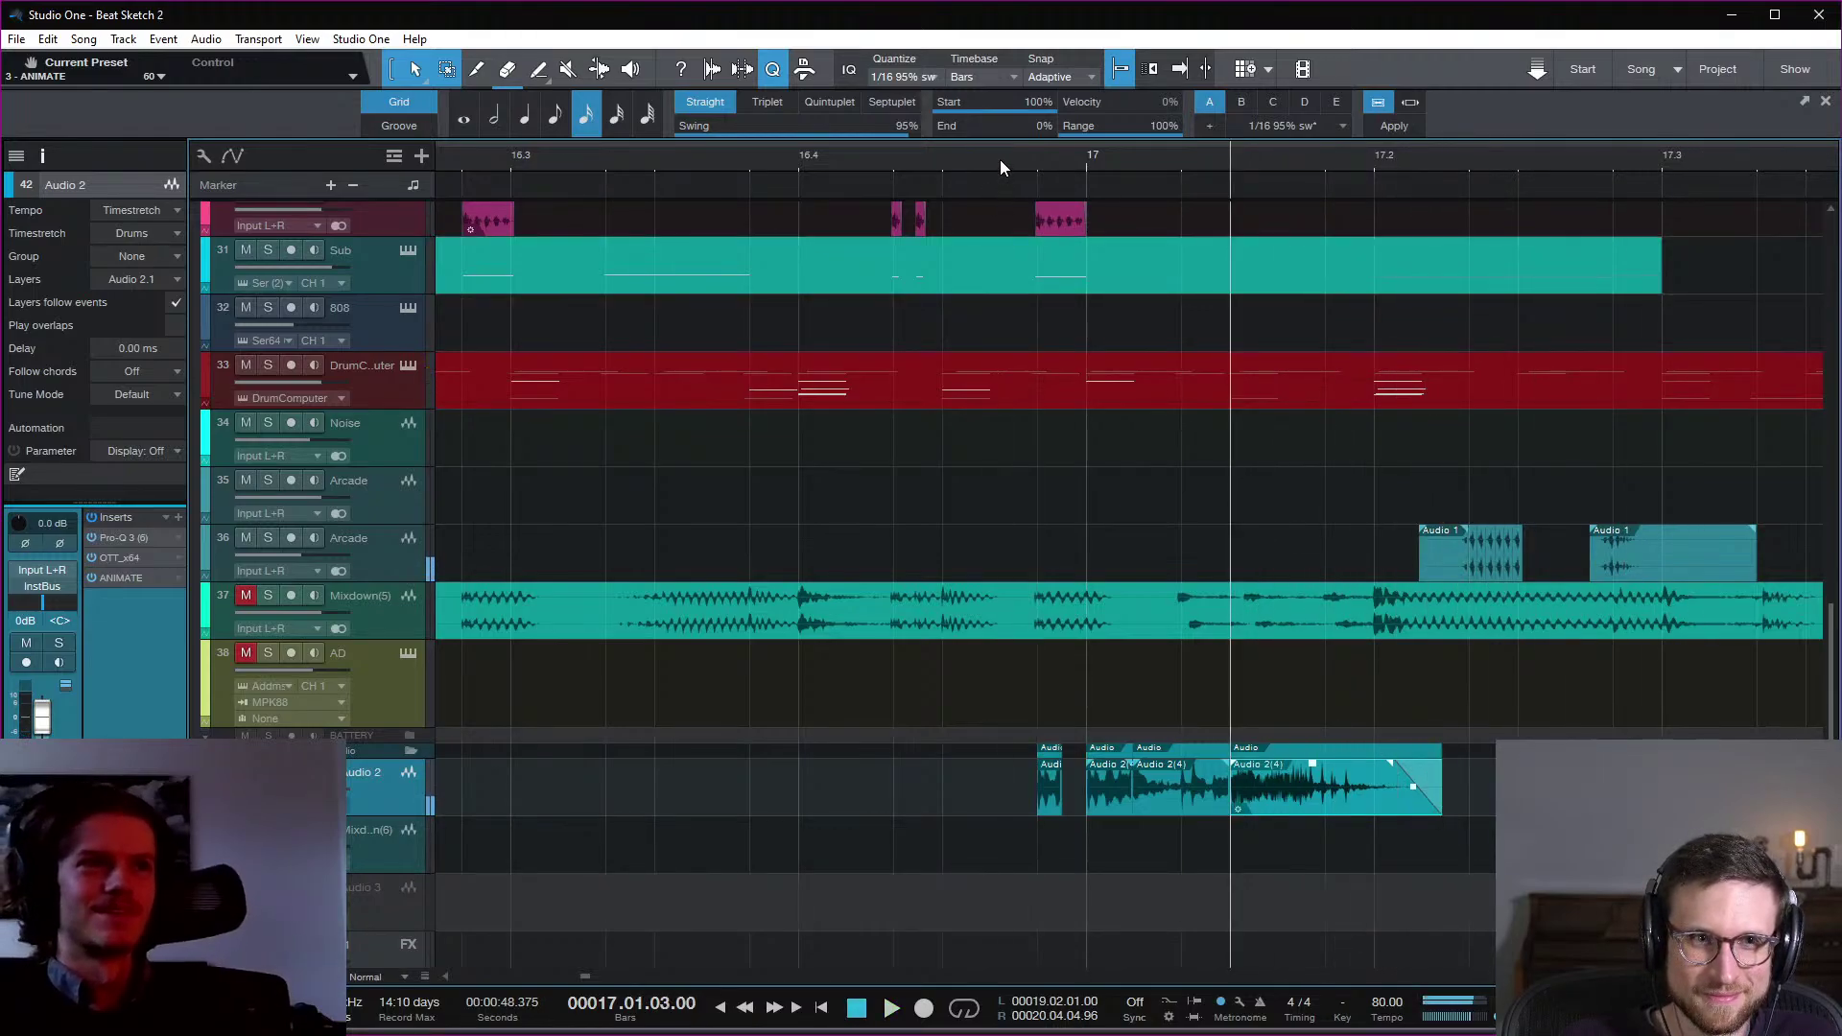
pyautogui.click(1000, 159)
pyautogui.press('space')
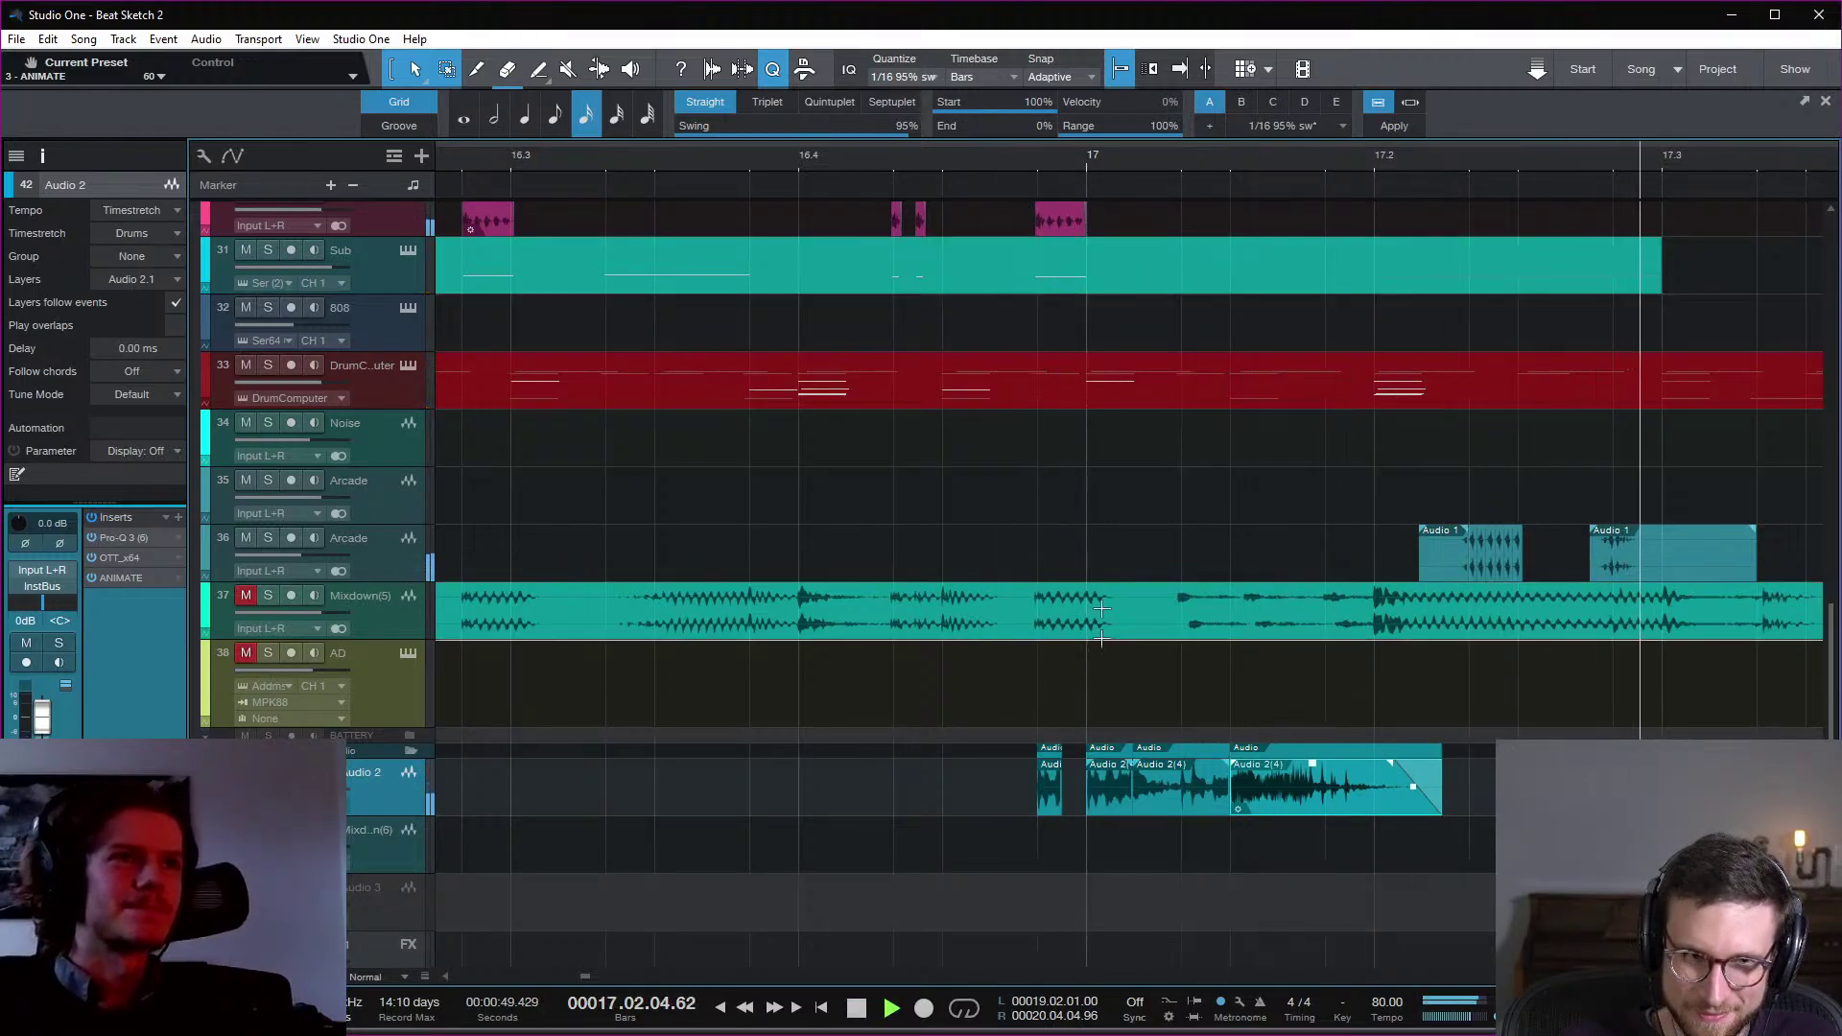
pyautogui.press('space')
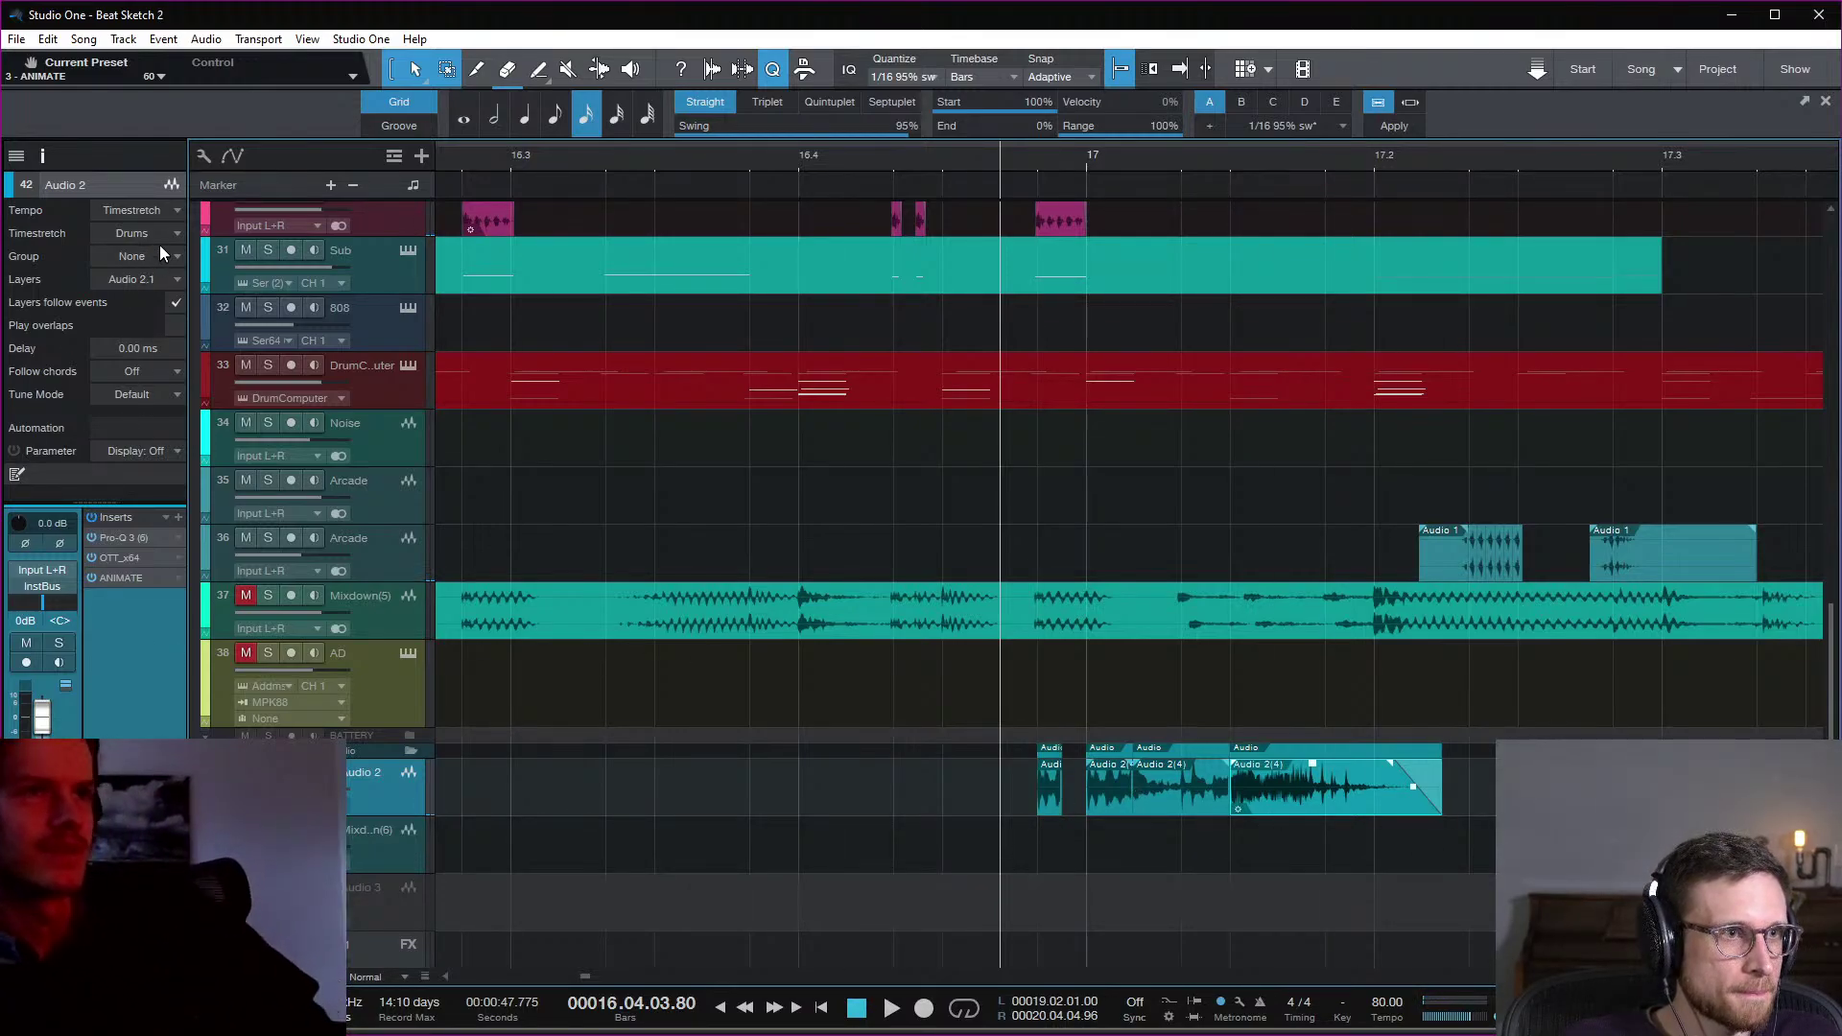
# Step: Try to duplicate the Audio 2 track without its clips
pyautogui.press('w')
pyautogui.press('w')
pyautogui.press('w')
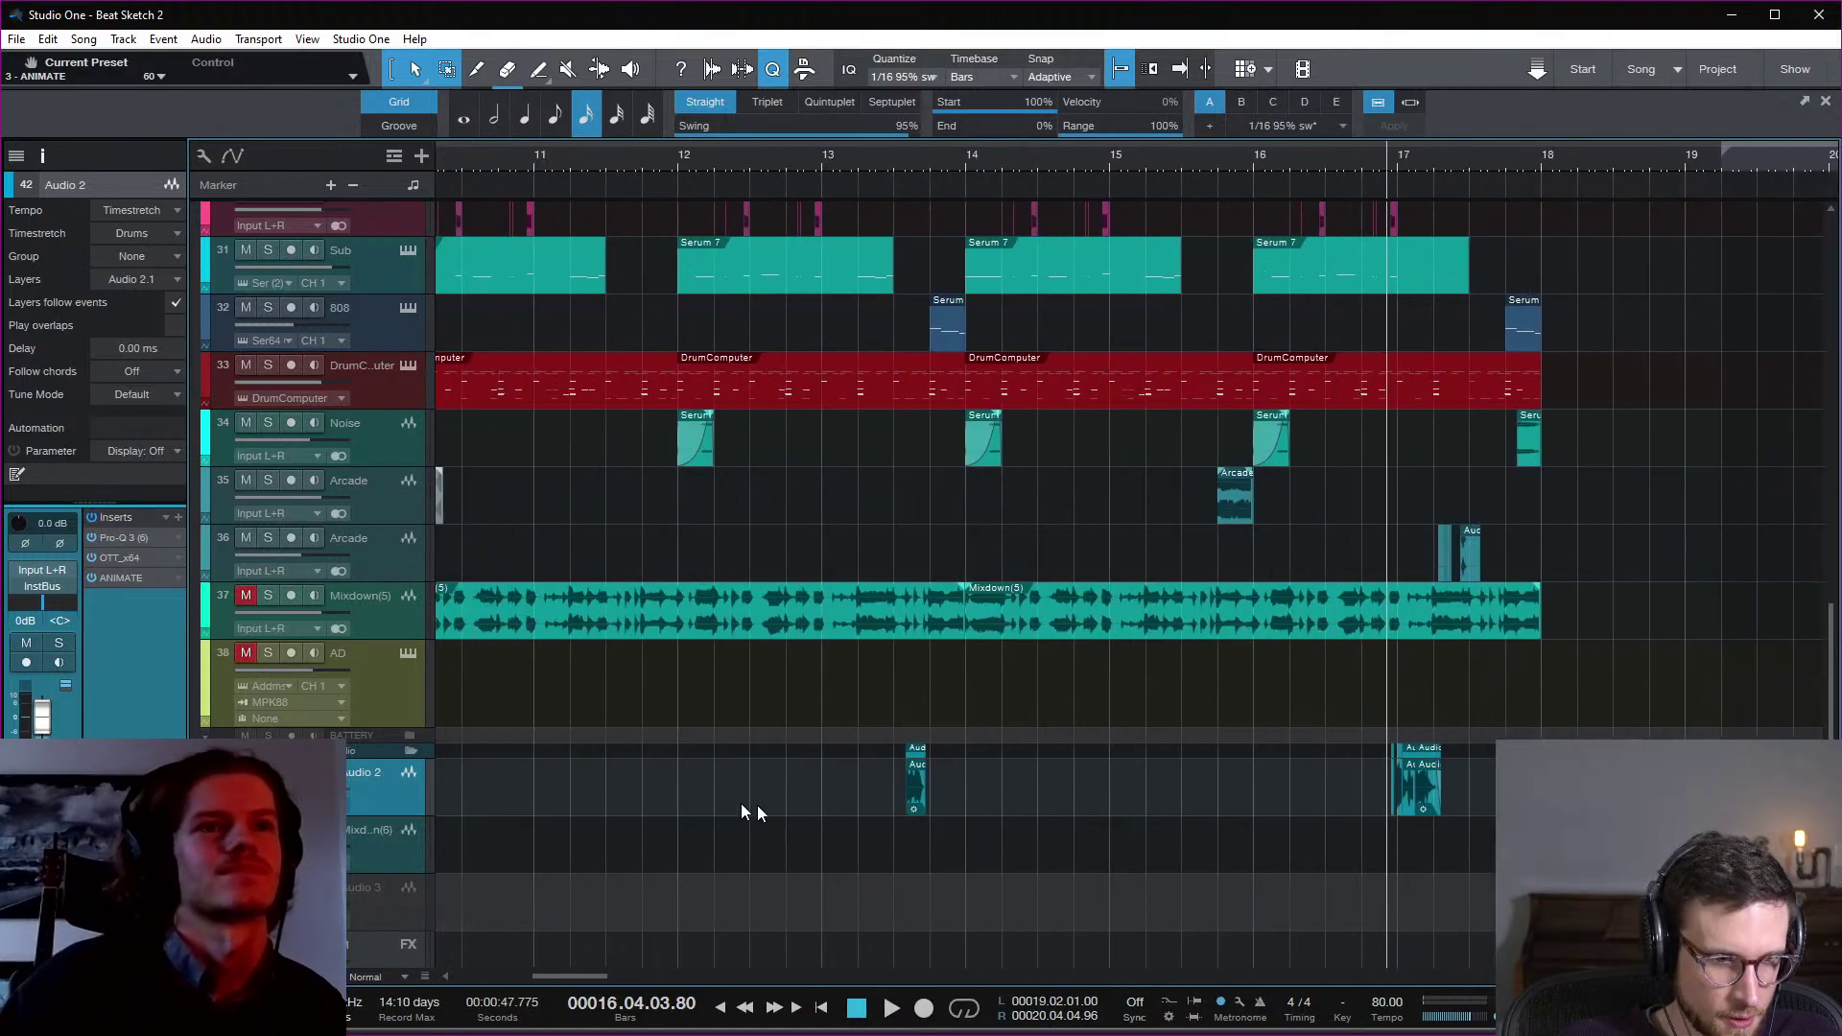
pyautogui.hscroll(5, 741, 803)
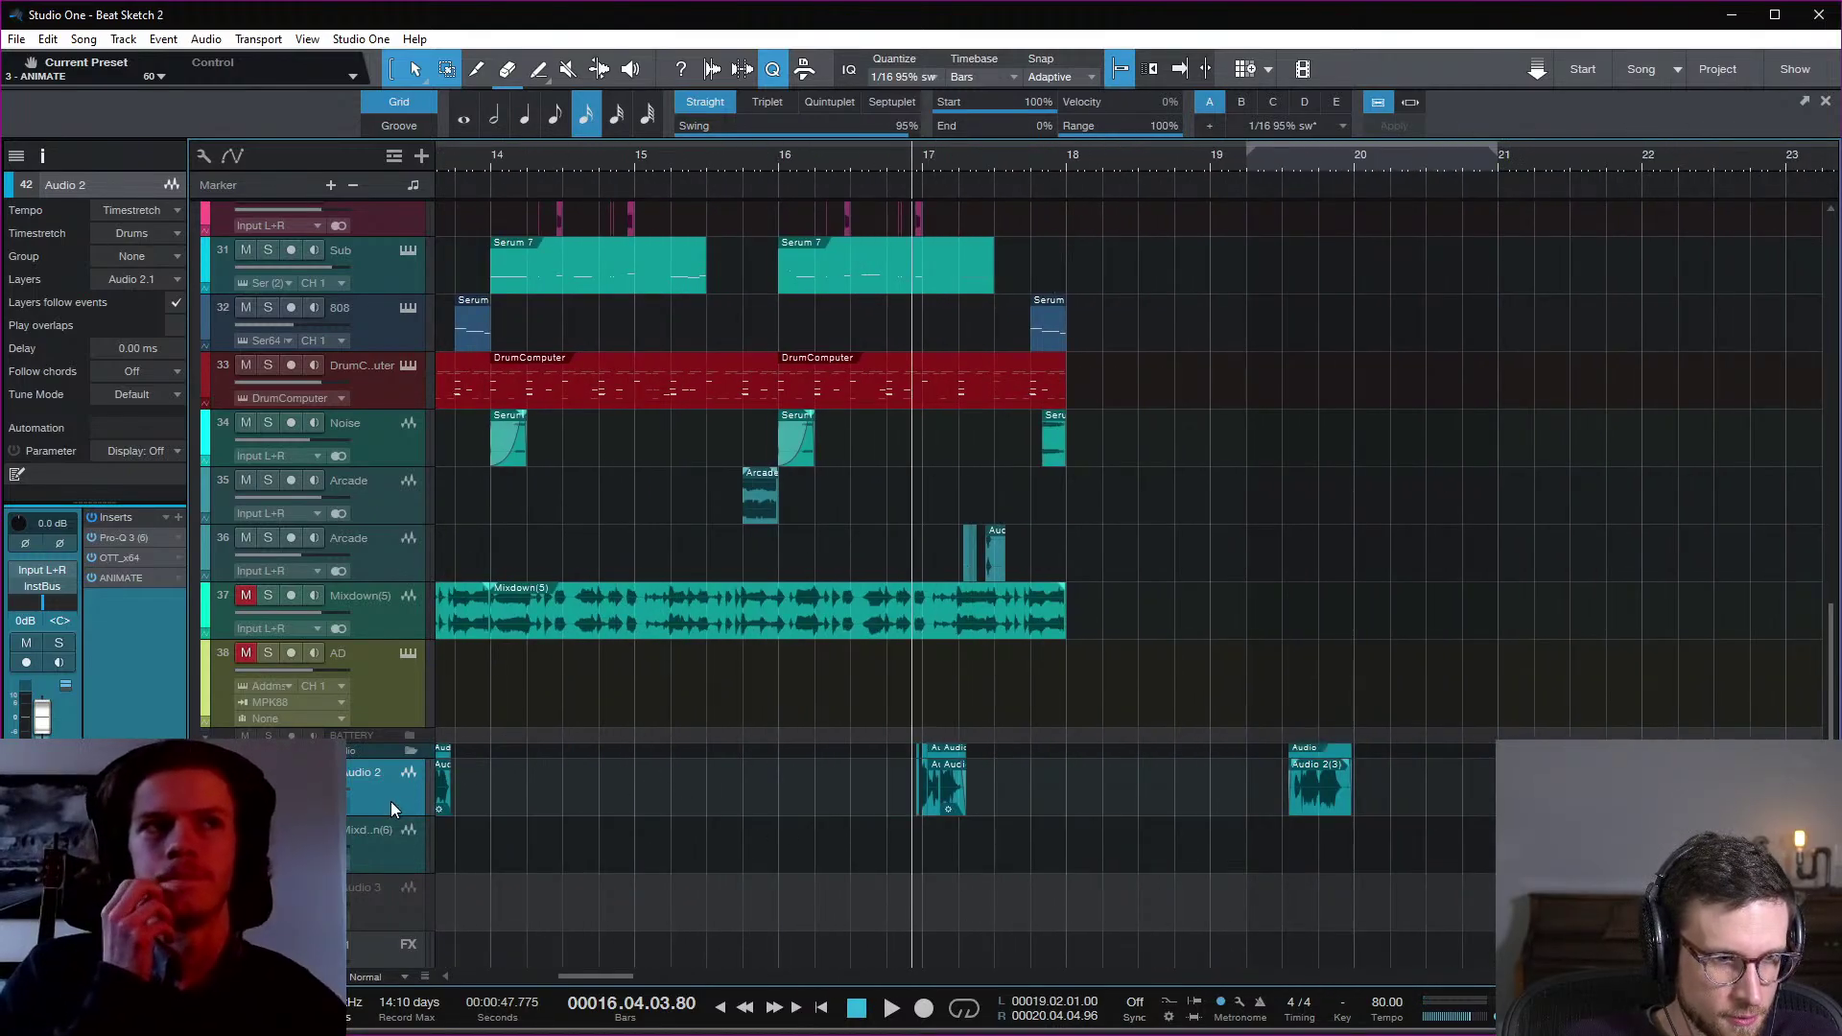
pyautogui.rightClick(390, 802)
pyautogui.click(531, 923)
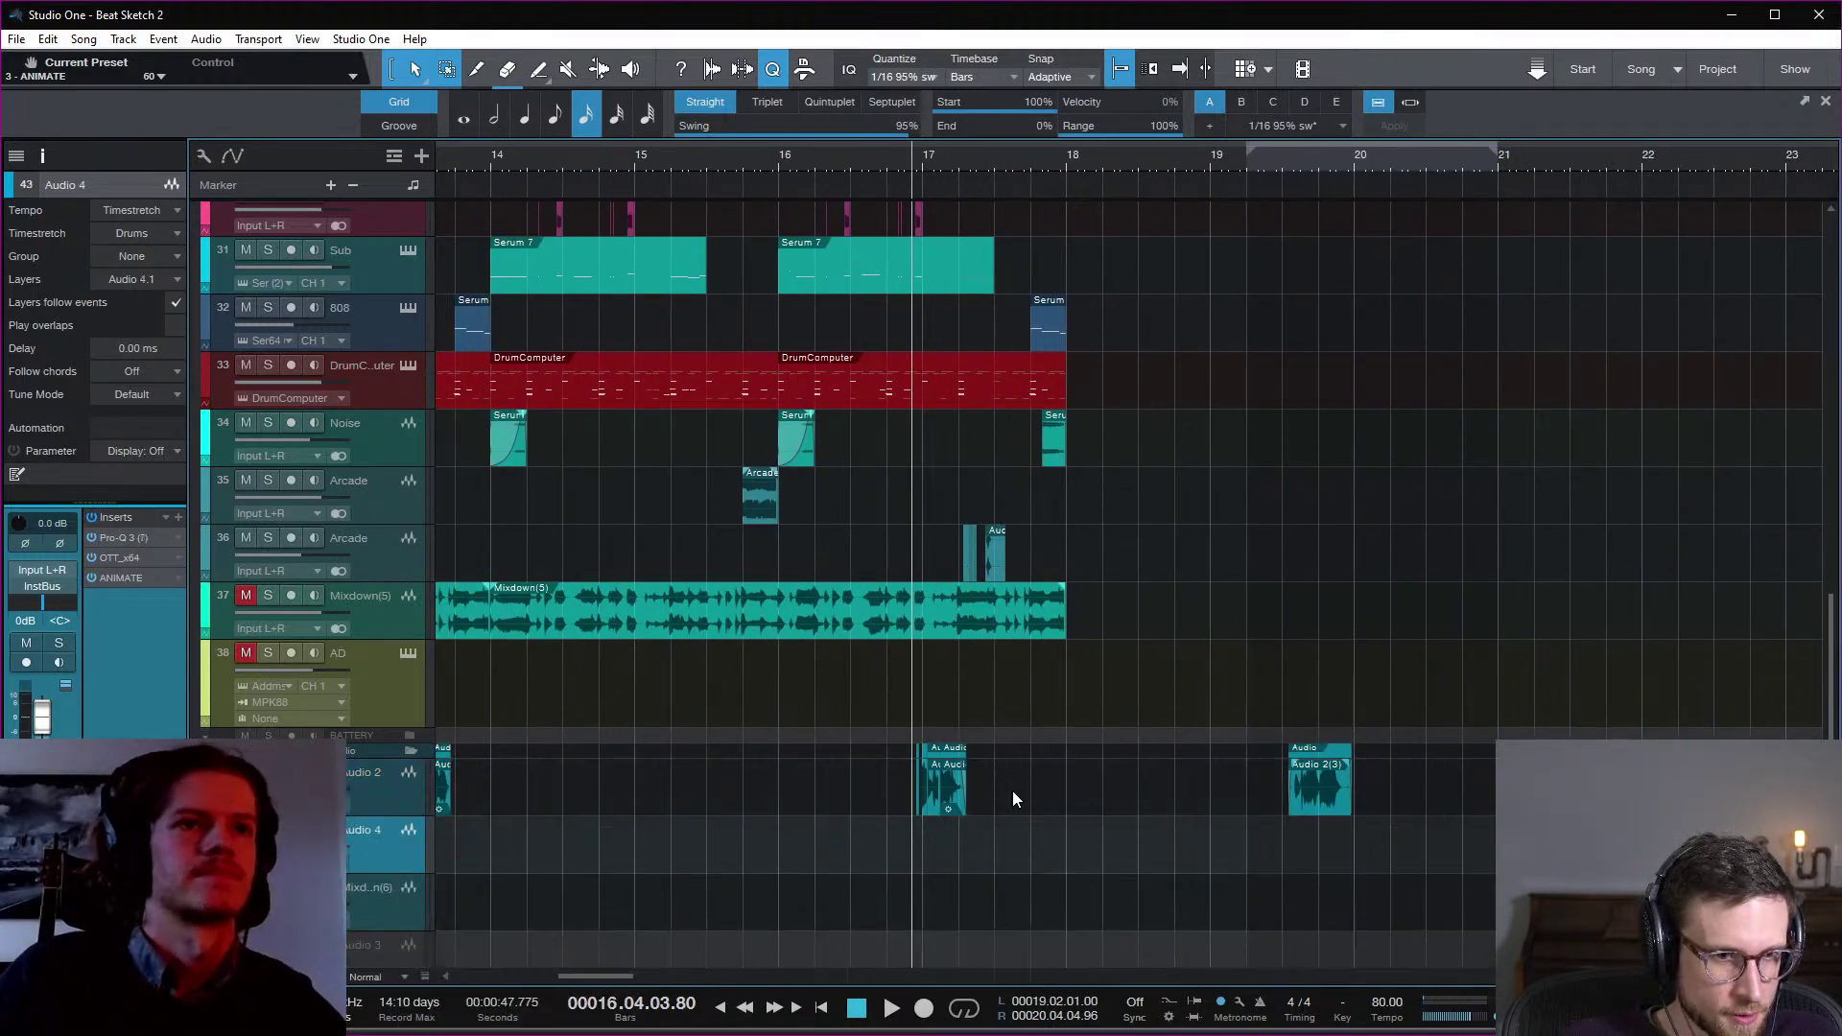
pyautogui.click(962, 802)
pyautogui.hotkey('ctrl', 'z')
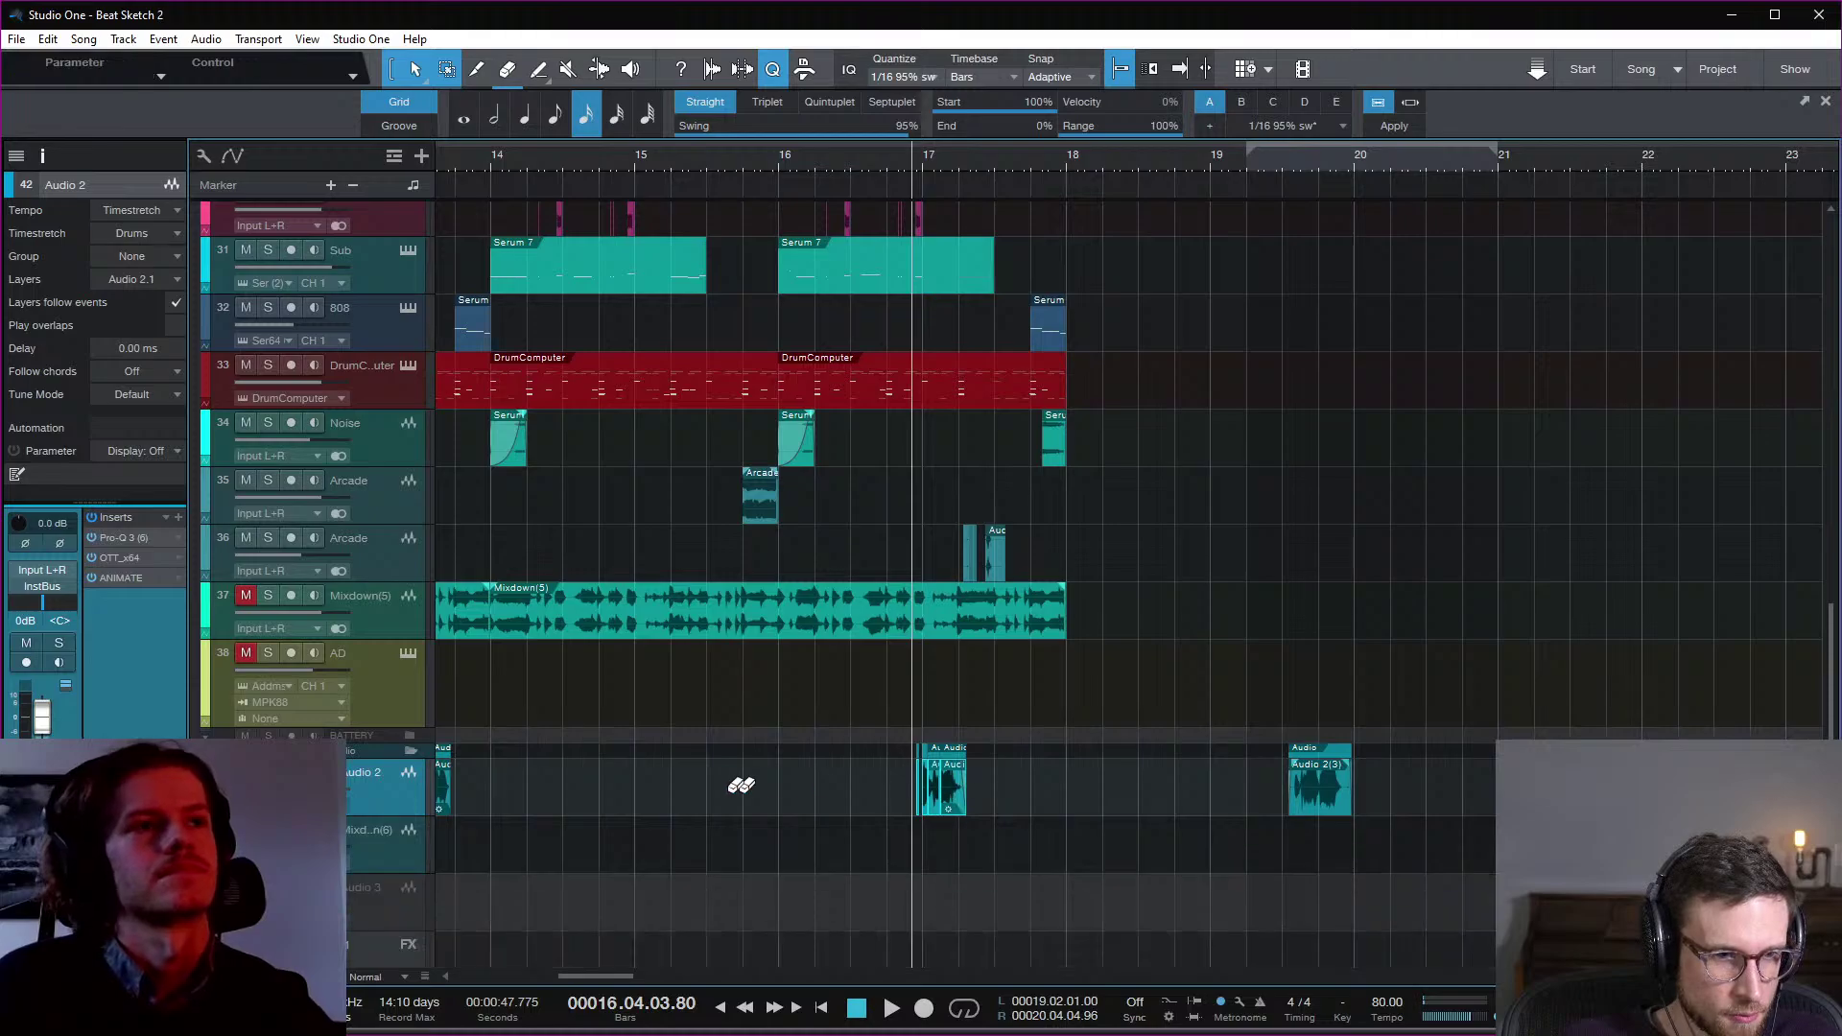
# Step: Duplicate the Audio 2 track with its clips, deleting the bar 17 clips from the original and the bar 13 clip from the duplicate
pyautogui.rightClick(386, 791)
pyautogui.click(532, 939)
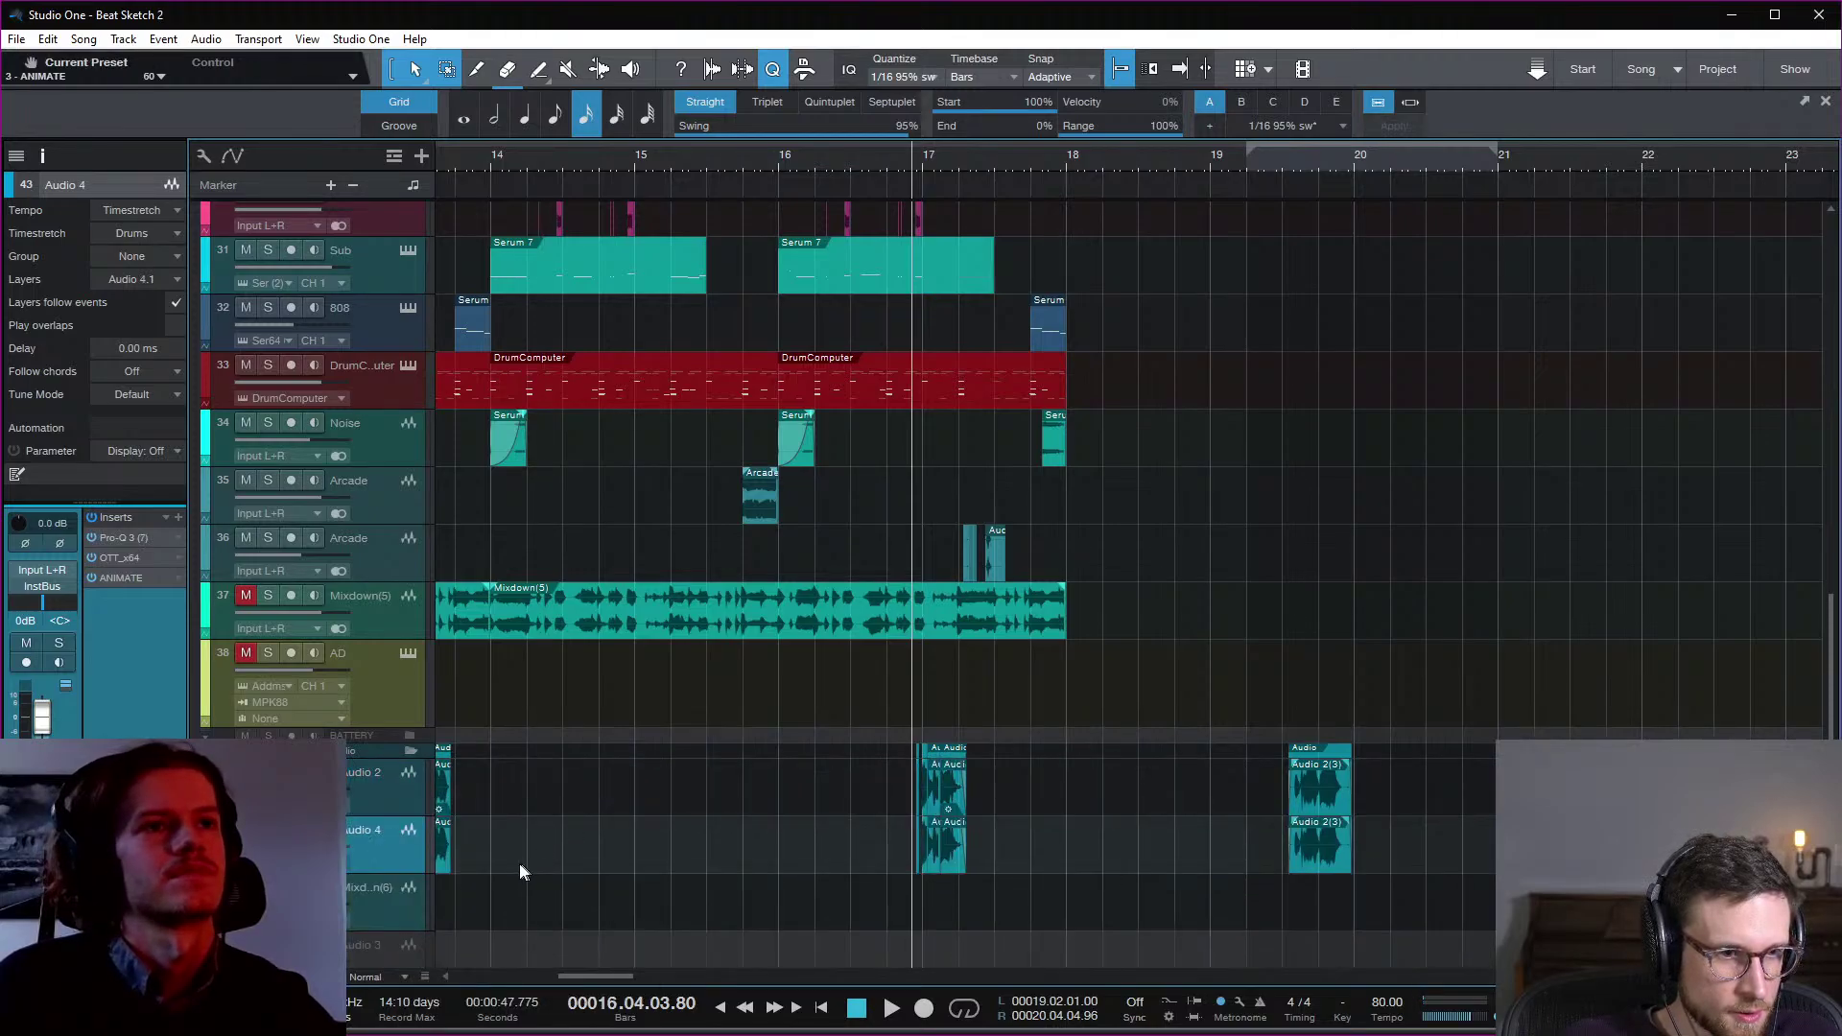
pyautogui.moveTo(1002, 793); pyautogui.dragTo(914, 788)
pyautogui.press('Delete')
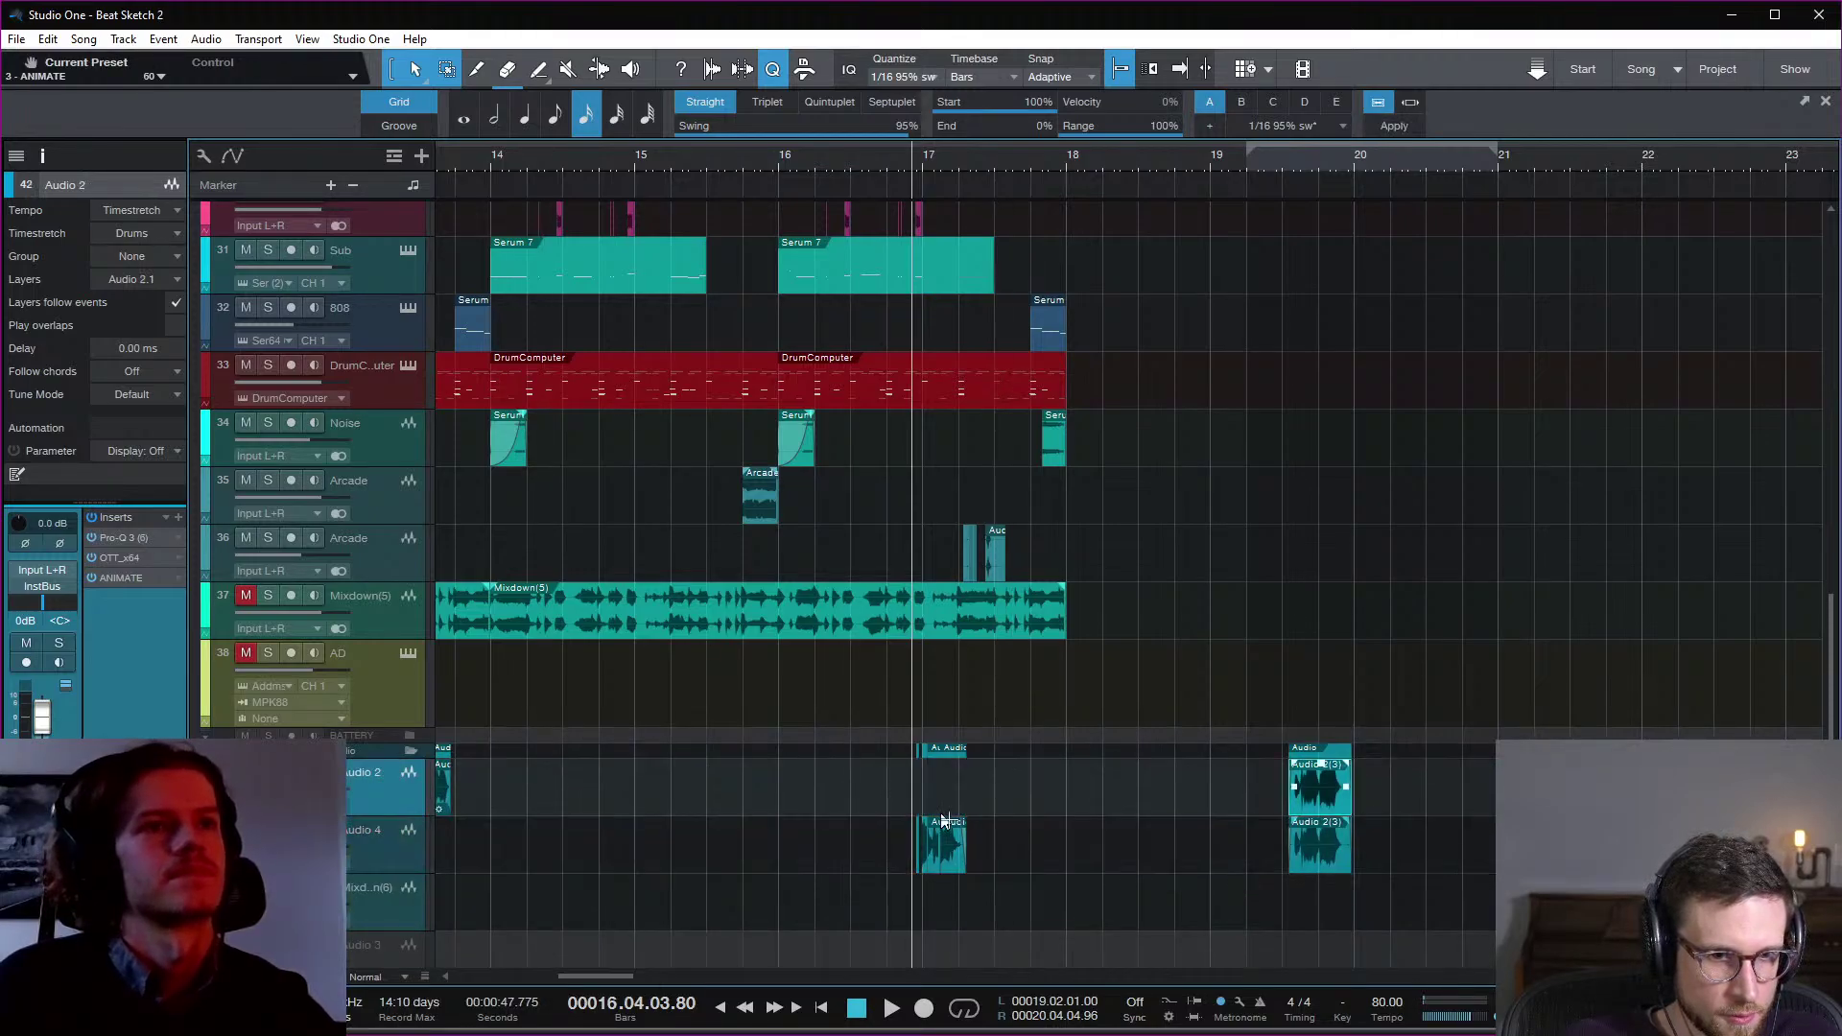
# Step: Set the Audio 4 track's timestretch mode to Tape - Resampler and audition the bar 17 fill several times
pyautogui.press('space')
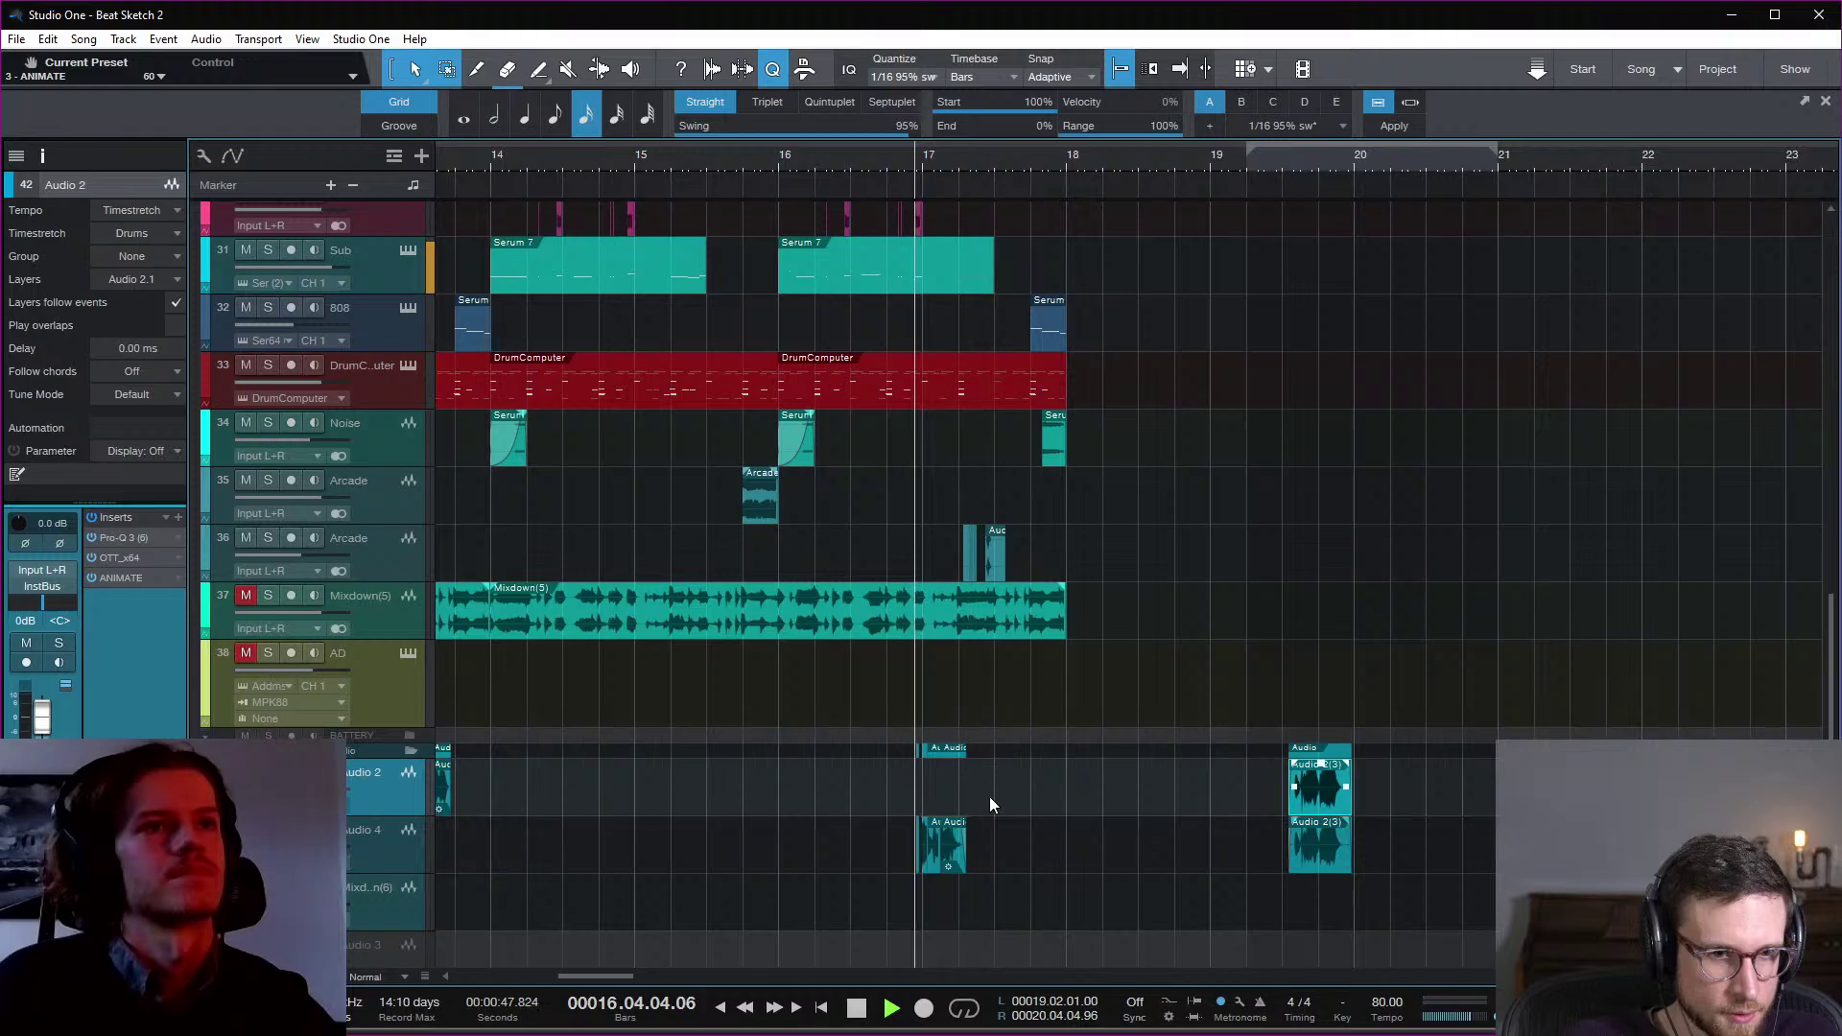
pyautogui.click(397, 849)
pyautogui.press('space')
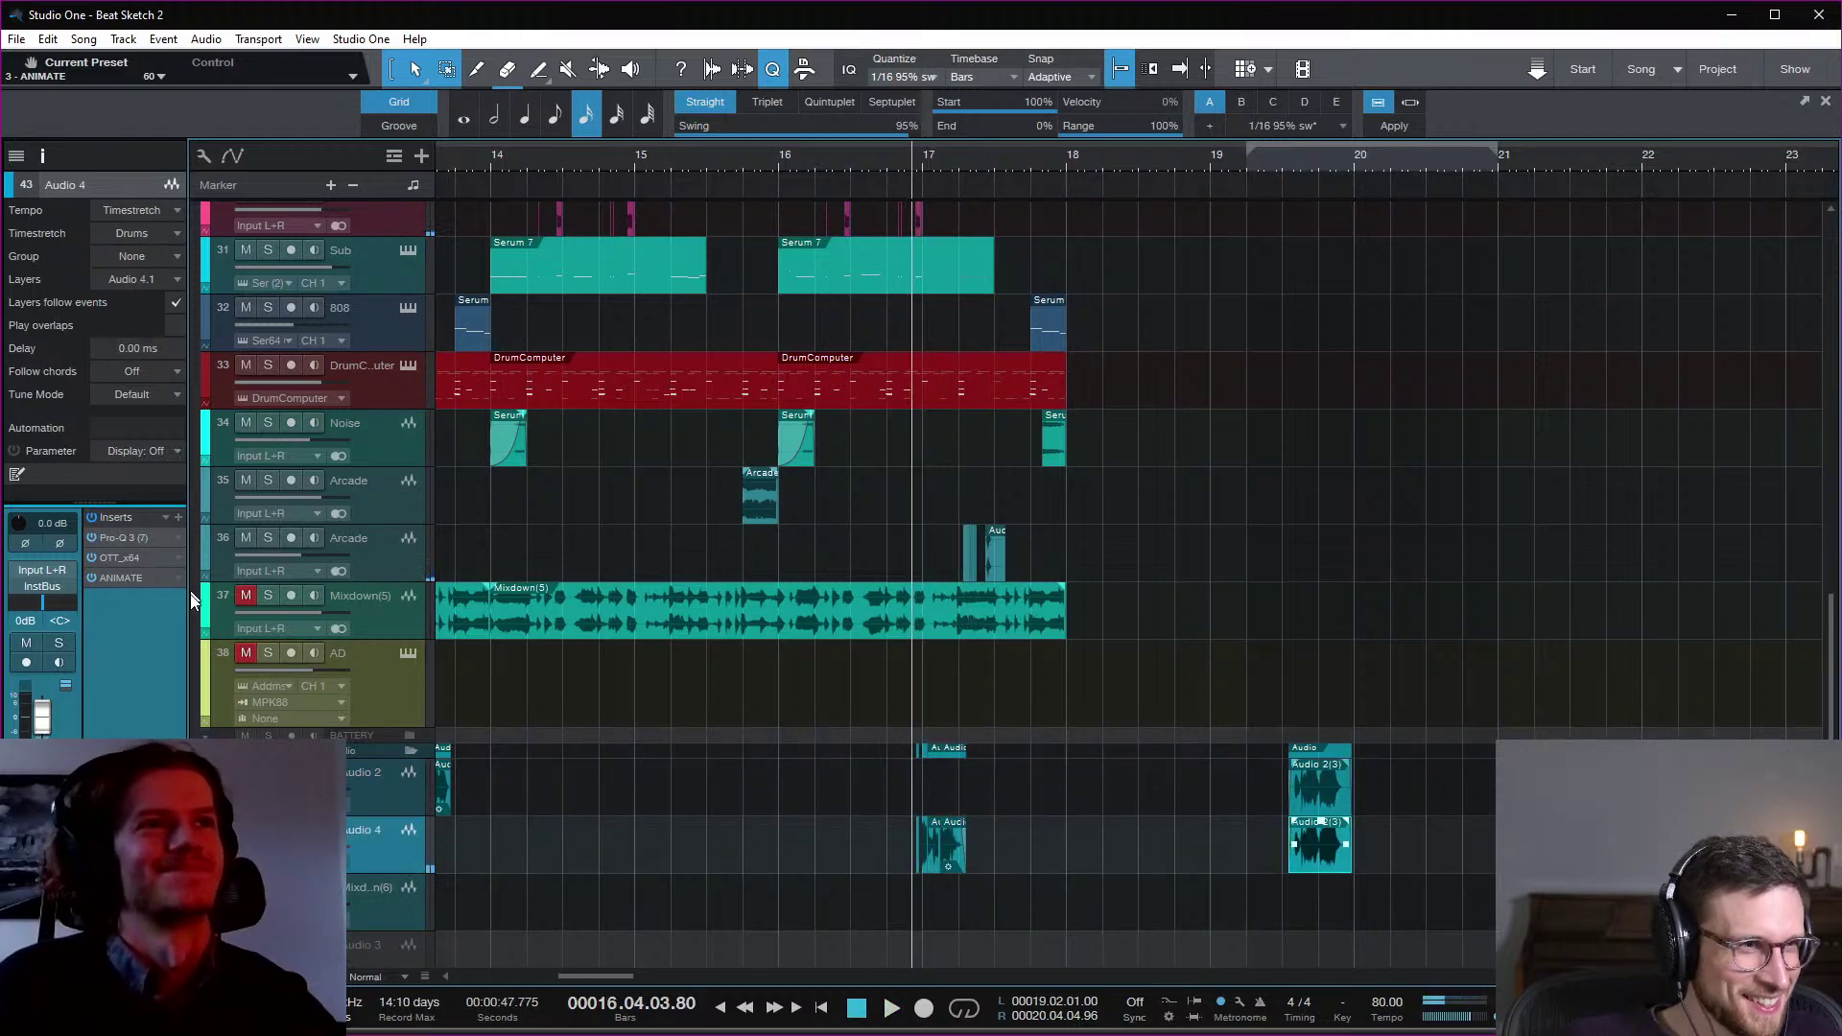
pyautogui.click(163, 232)
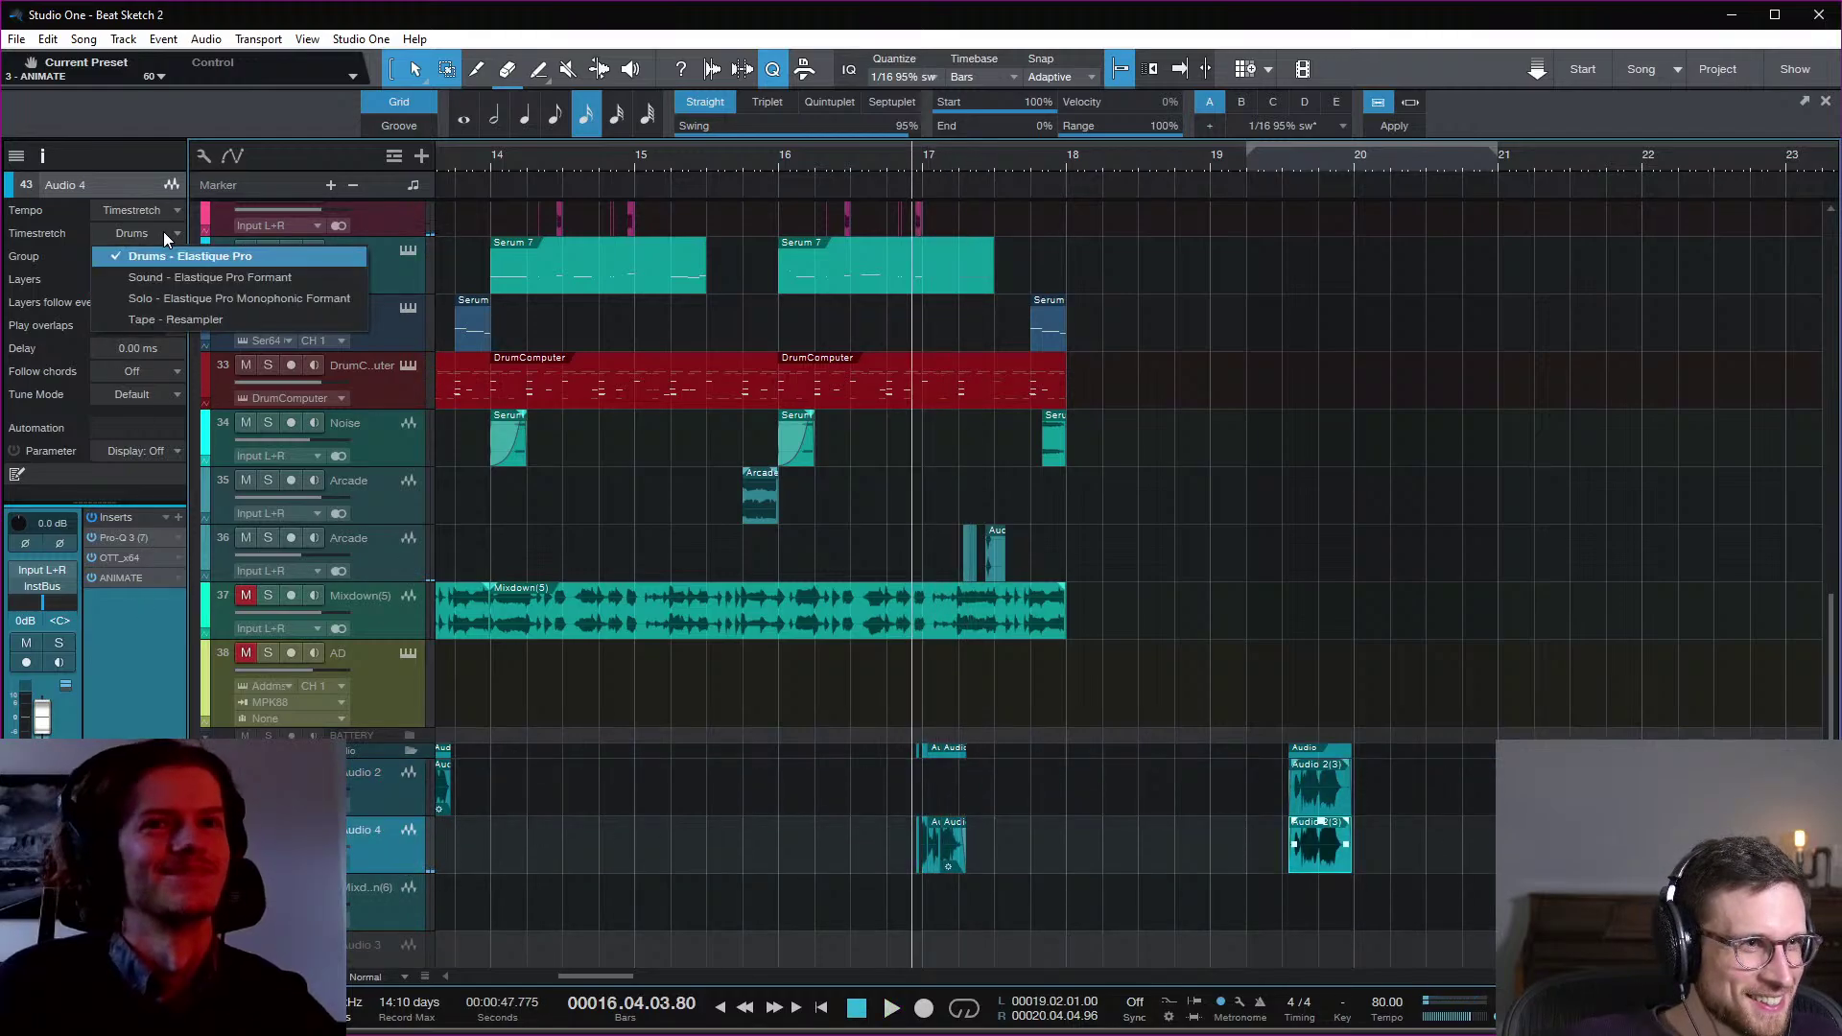
pyautogui.click(217, 319)
pyautogui.press('space')
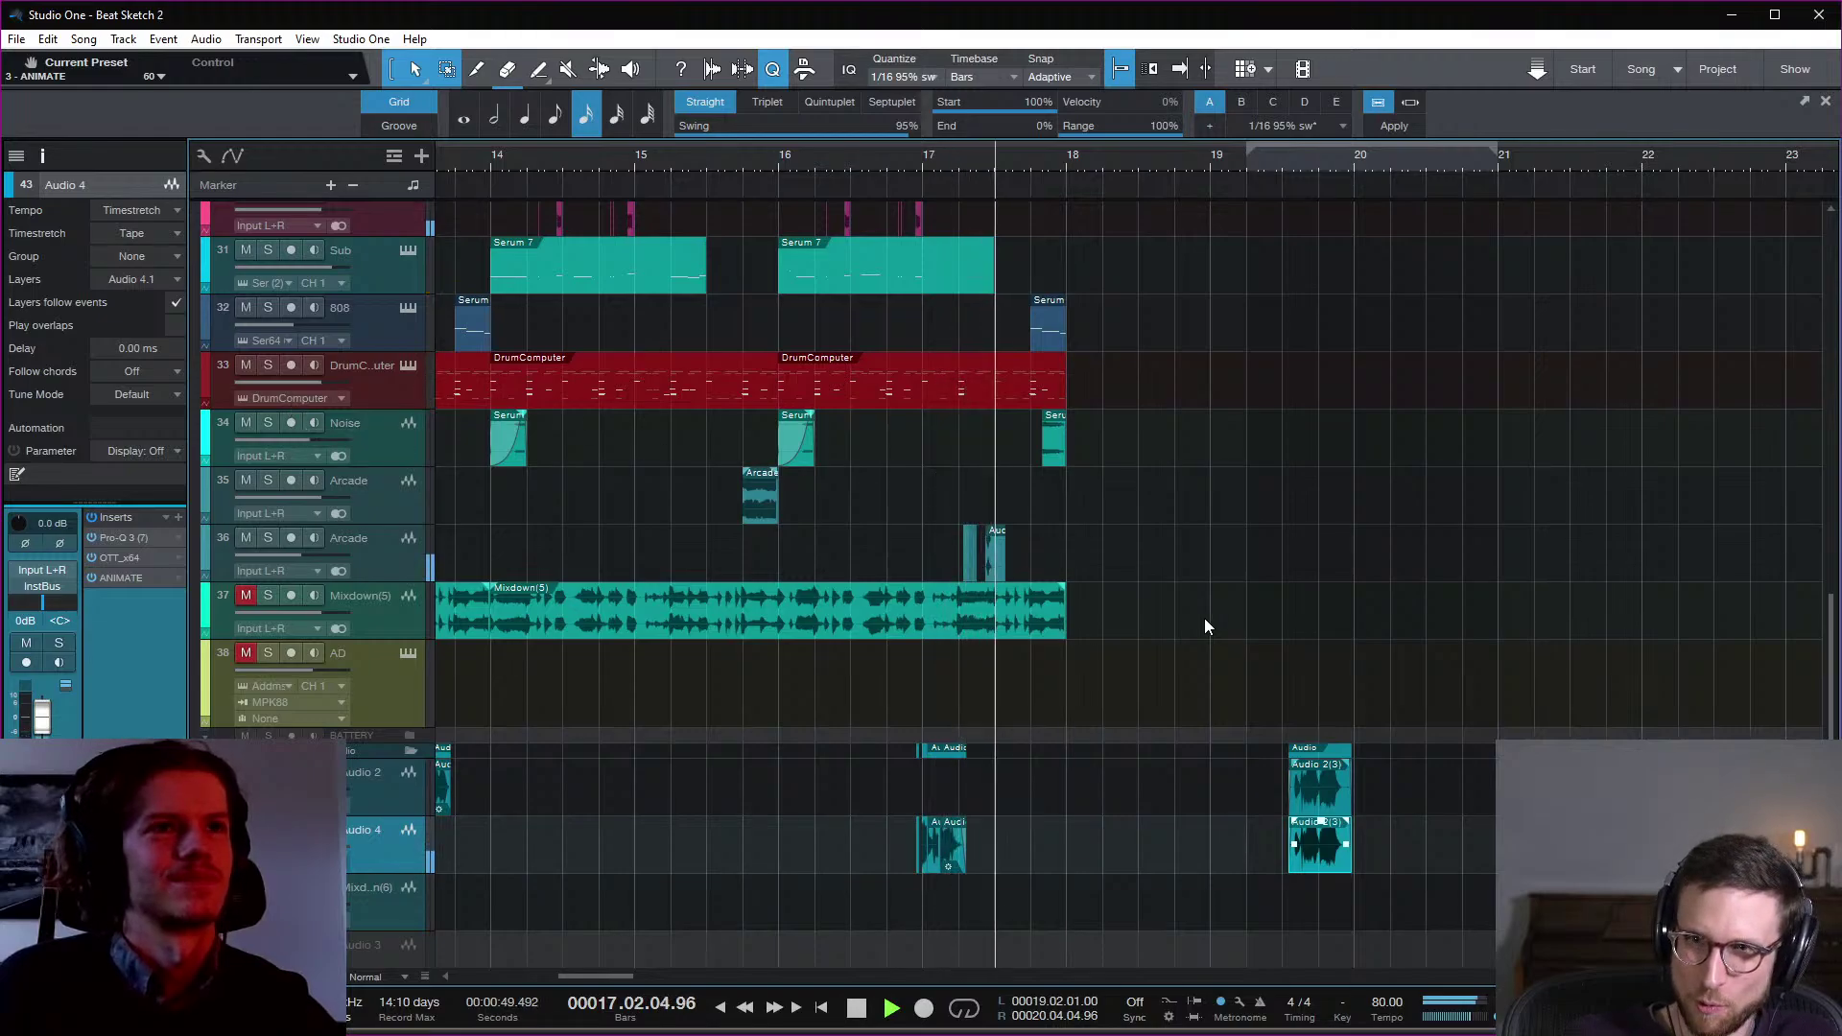
pyautogui.press('space')
pyautogui.press('space')
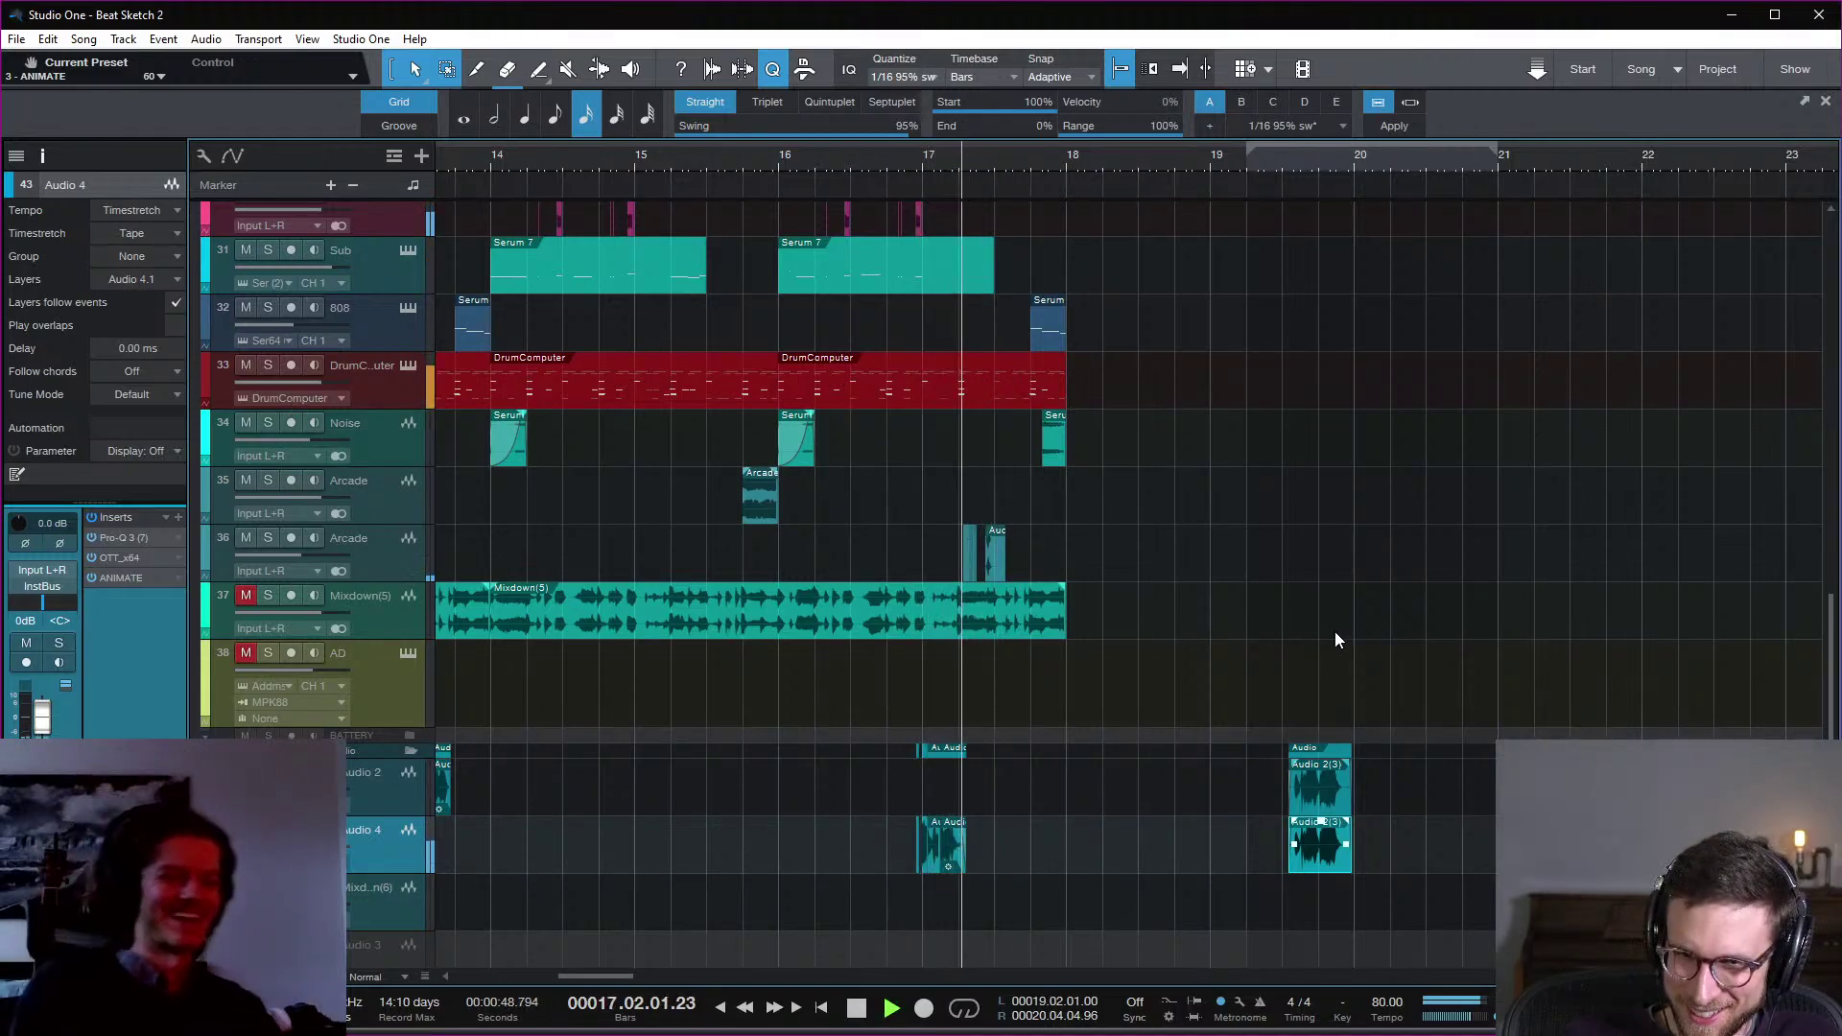
pyautogui.press('space')
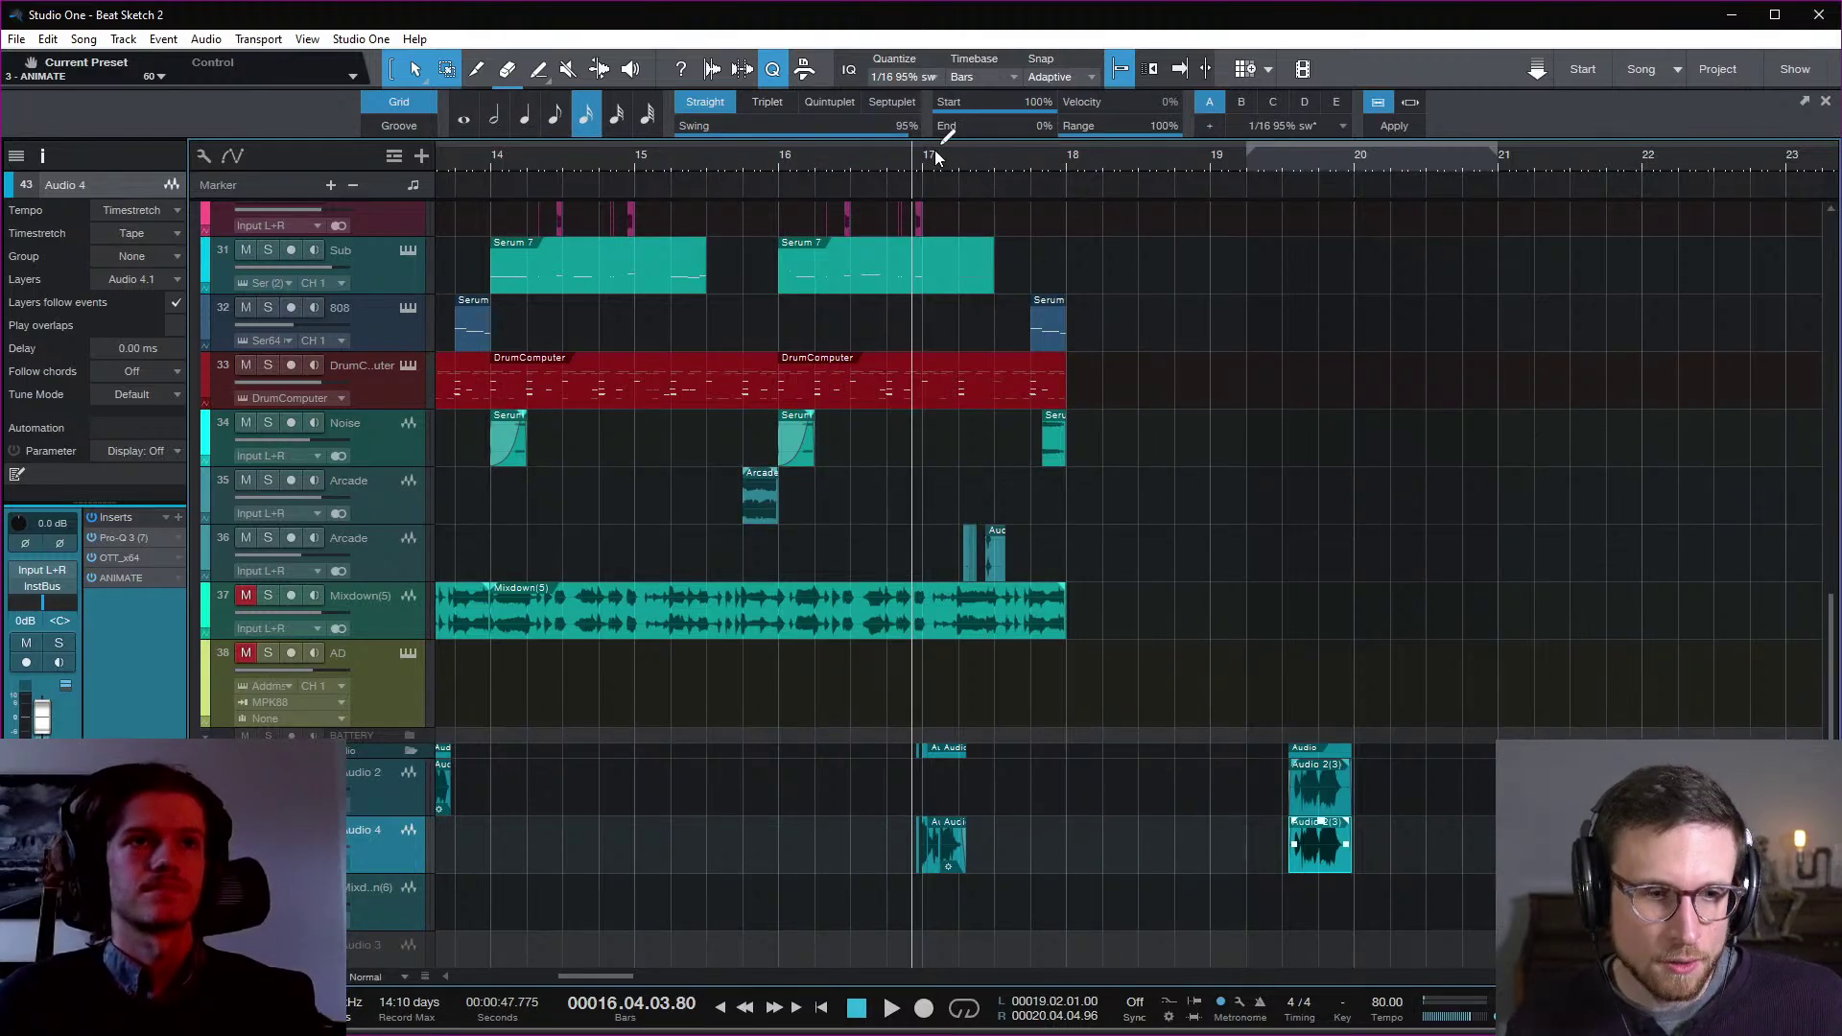
pyautogui.press('space')
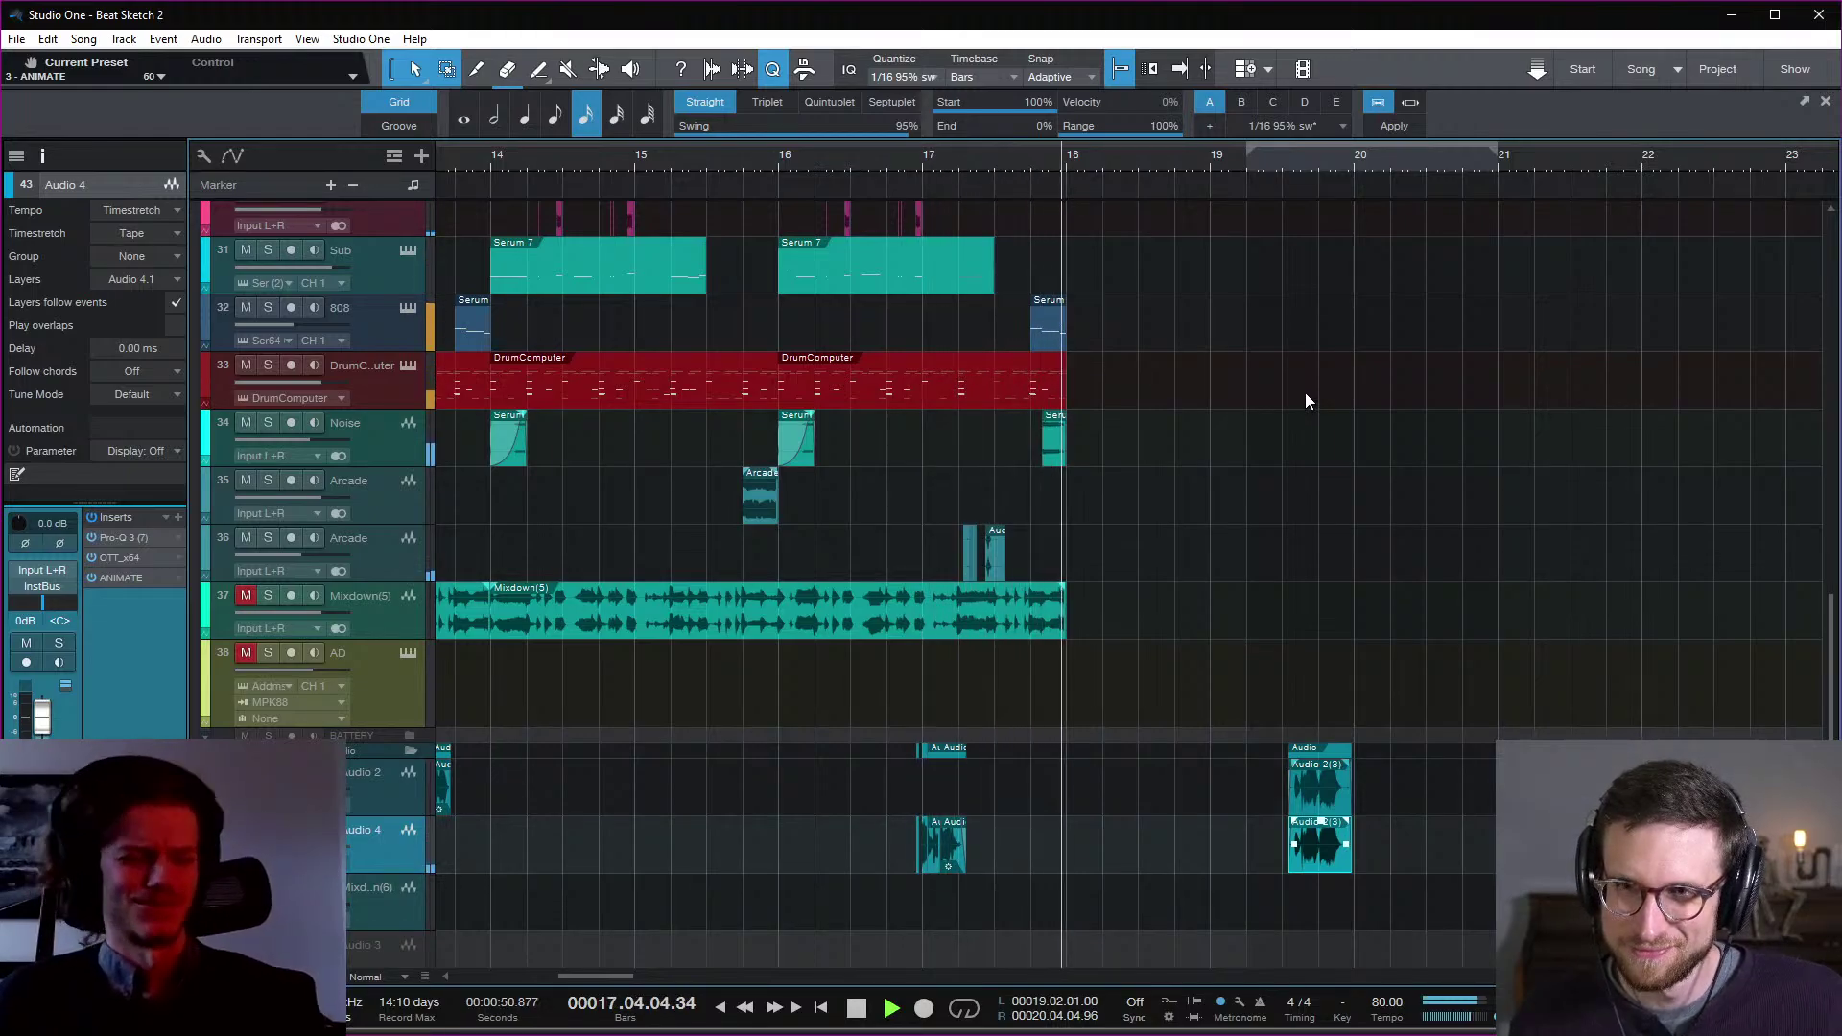
pyautogui.press('space')
# Step: Play the arrangement from bar 10 through the fill in bar 17 to check the clips in context
pyautogui.scroll(-6, 1316, 393)
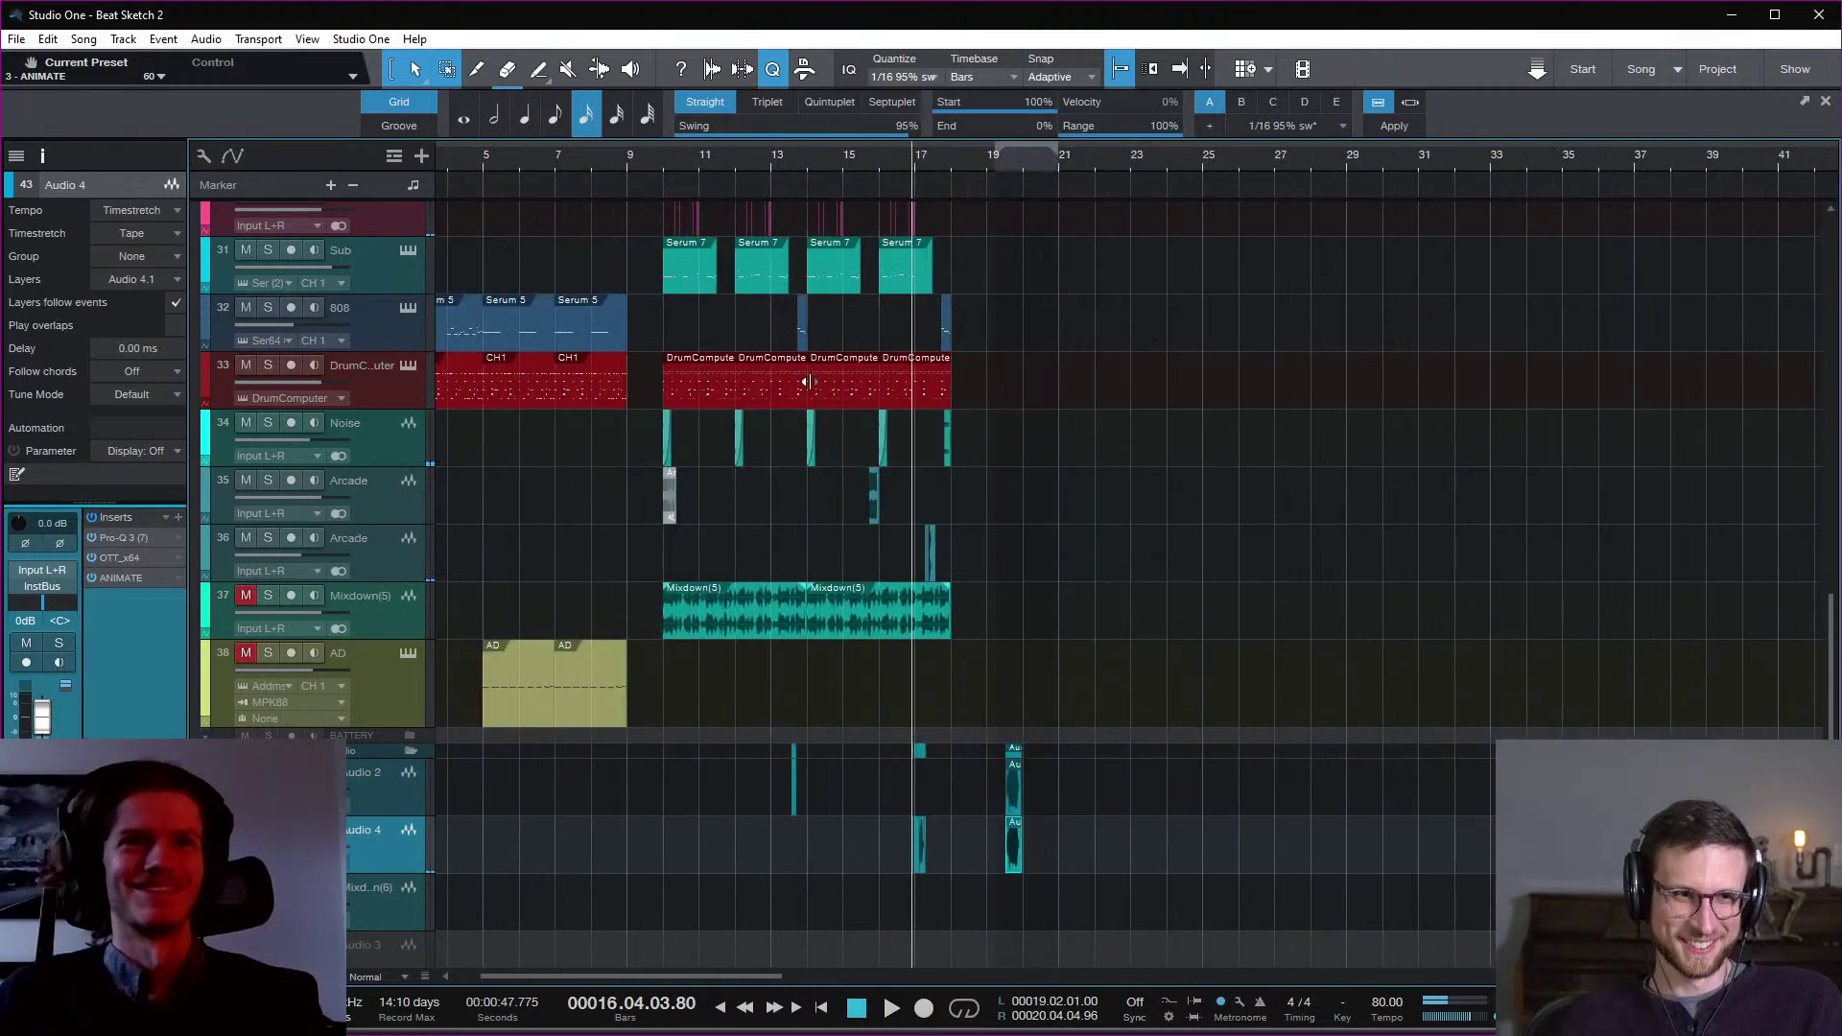
pyautogui.click(733, 157)
pyautogui.press('space')
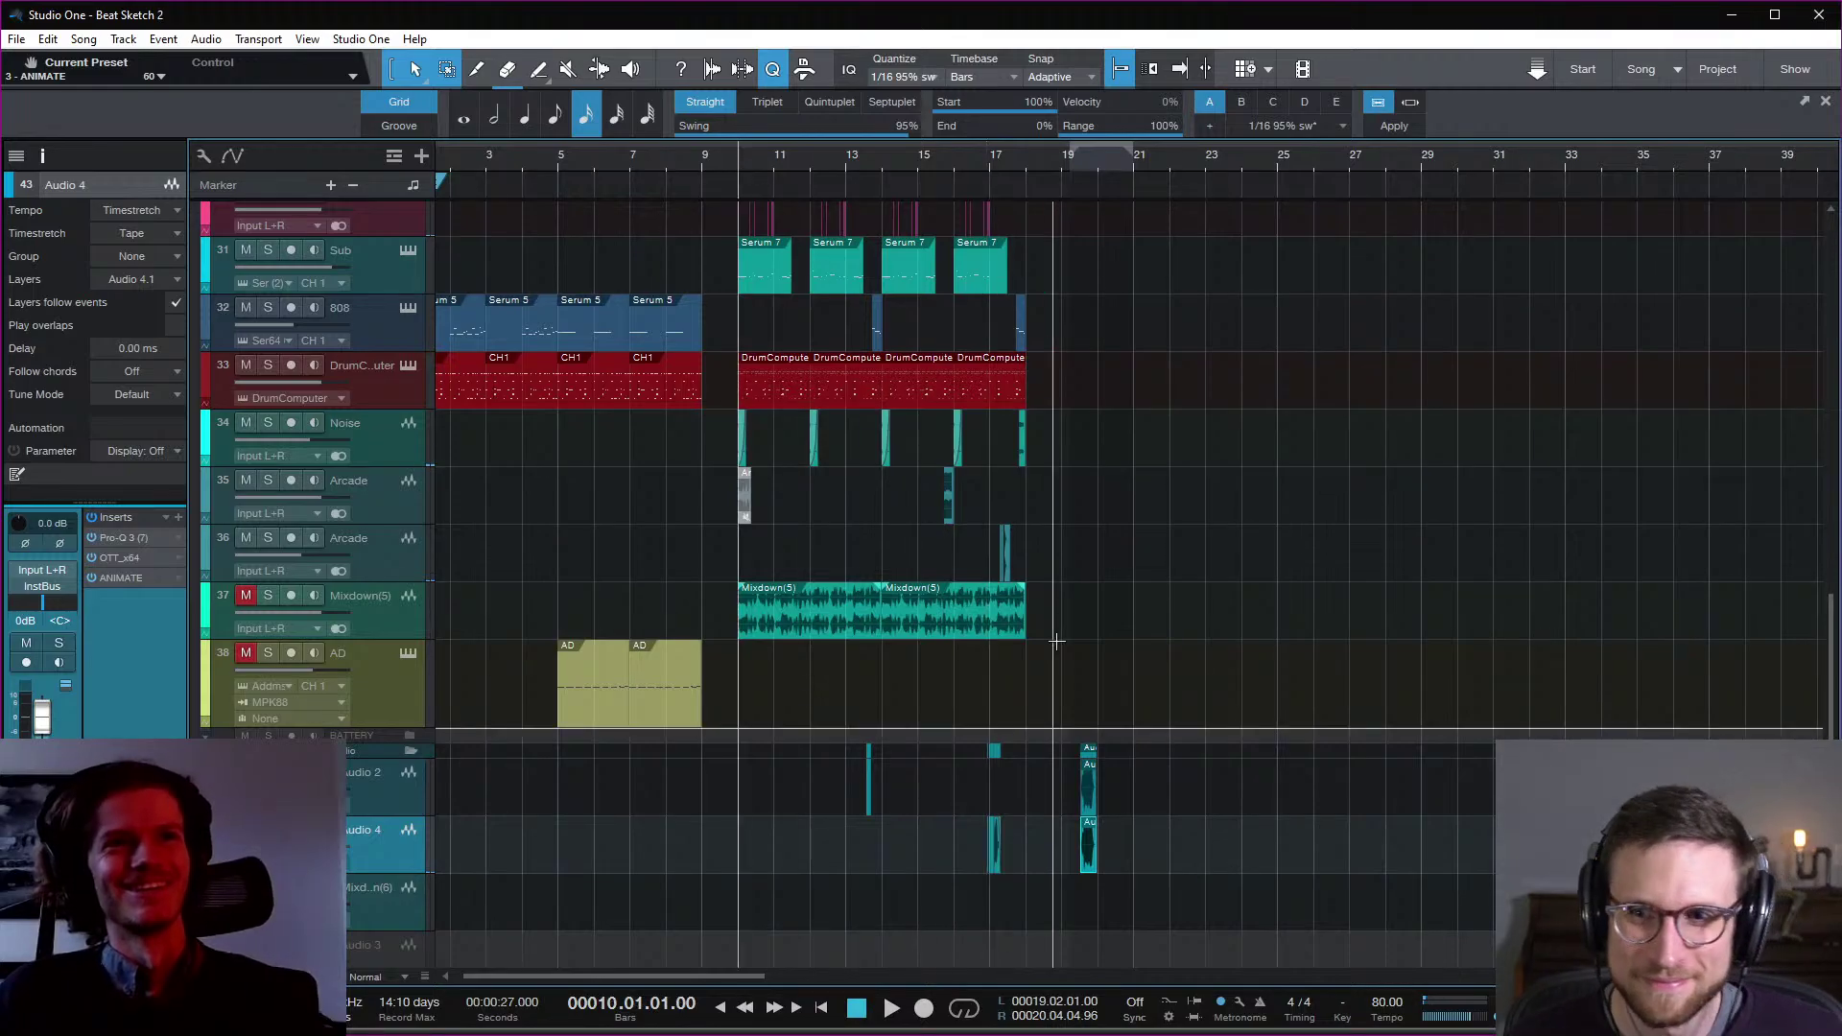
pyautogui.scroll(-4, 1139, 739)
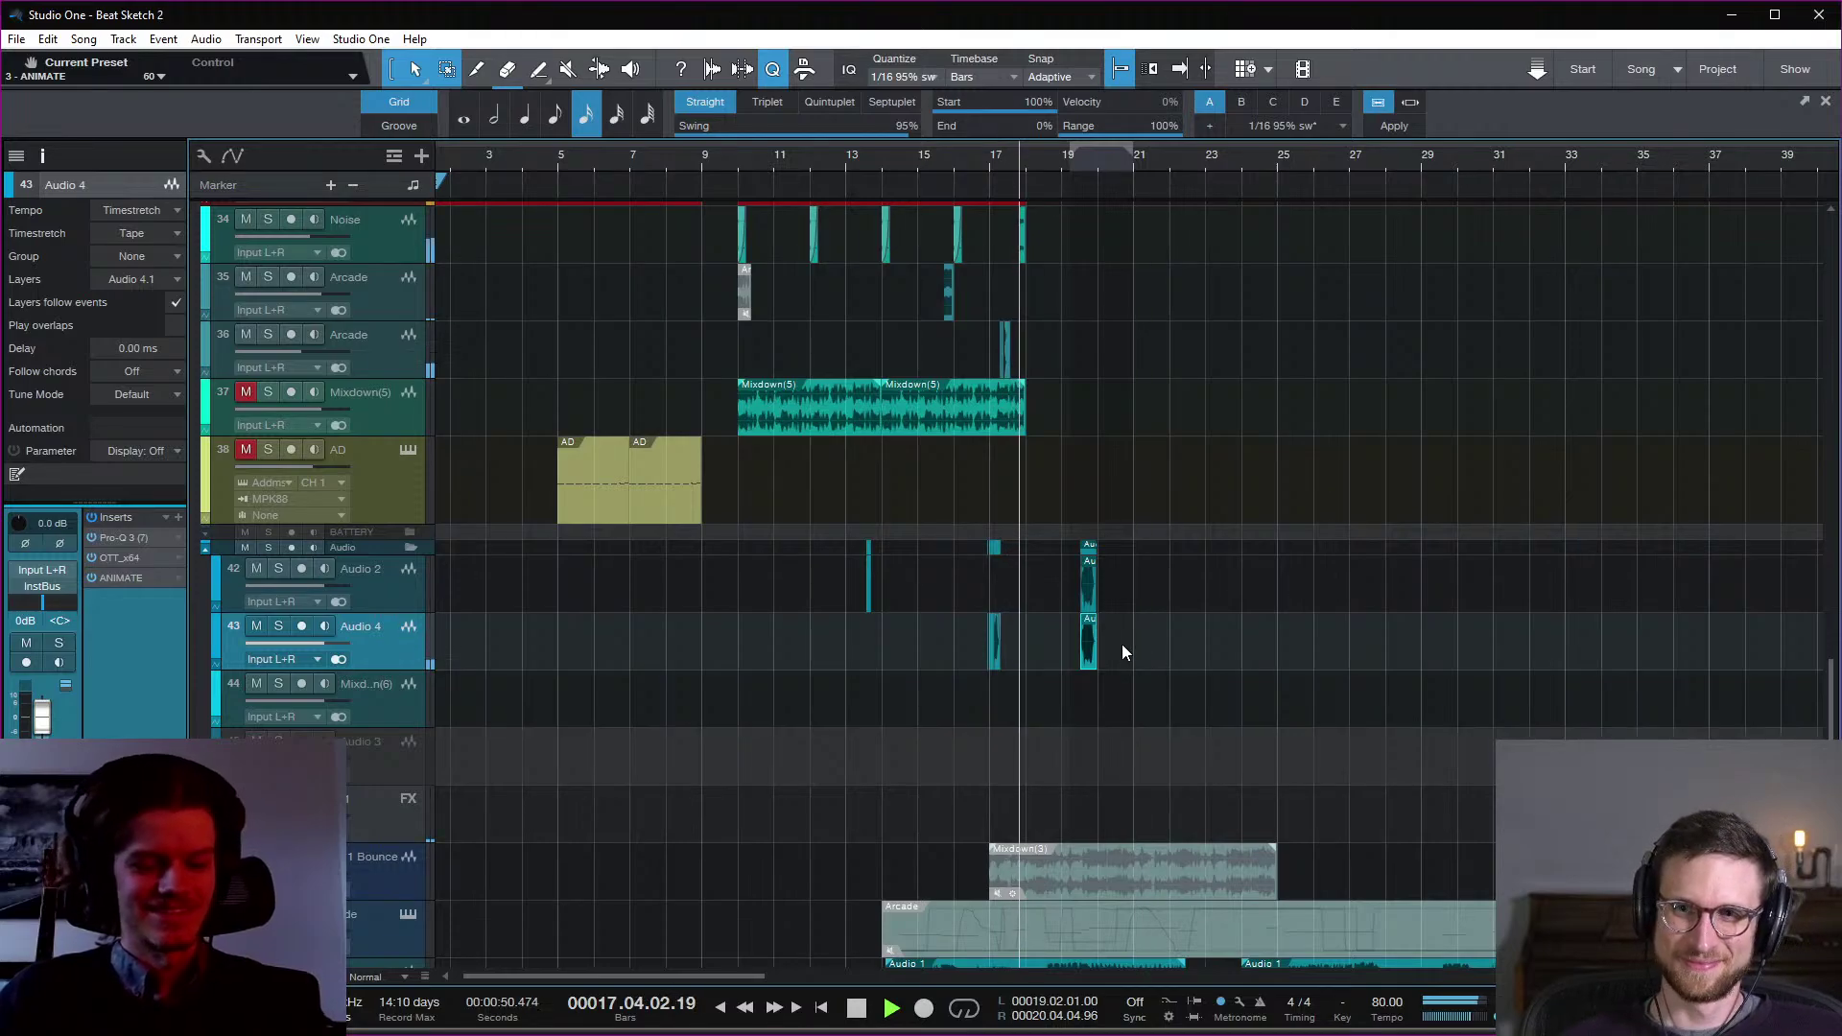
pyautogui.press('space')
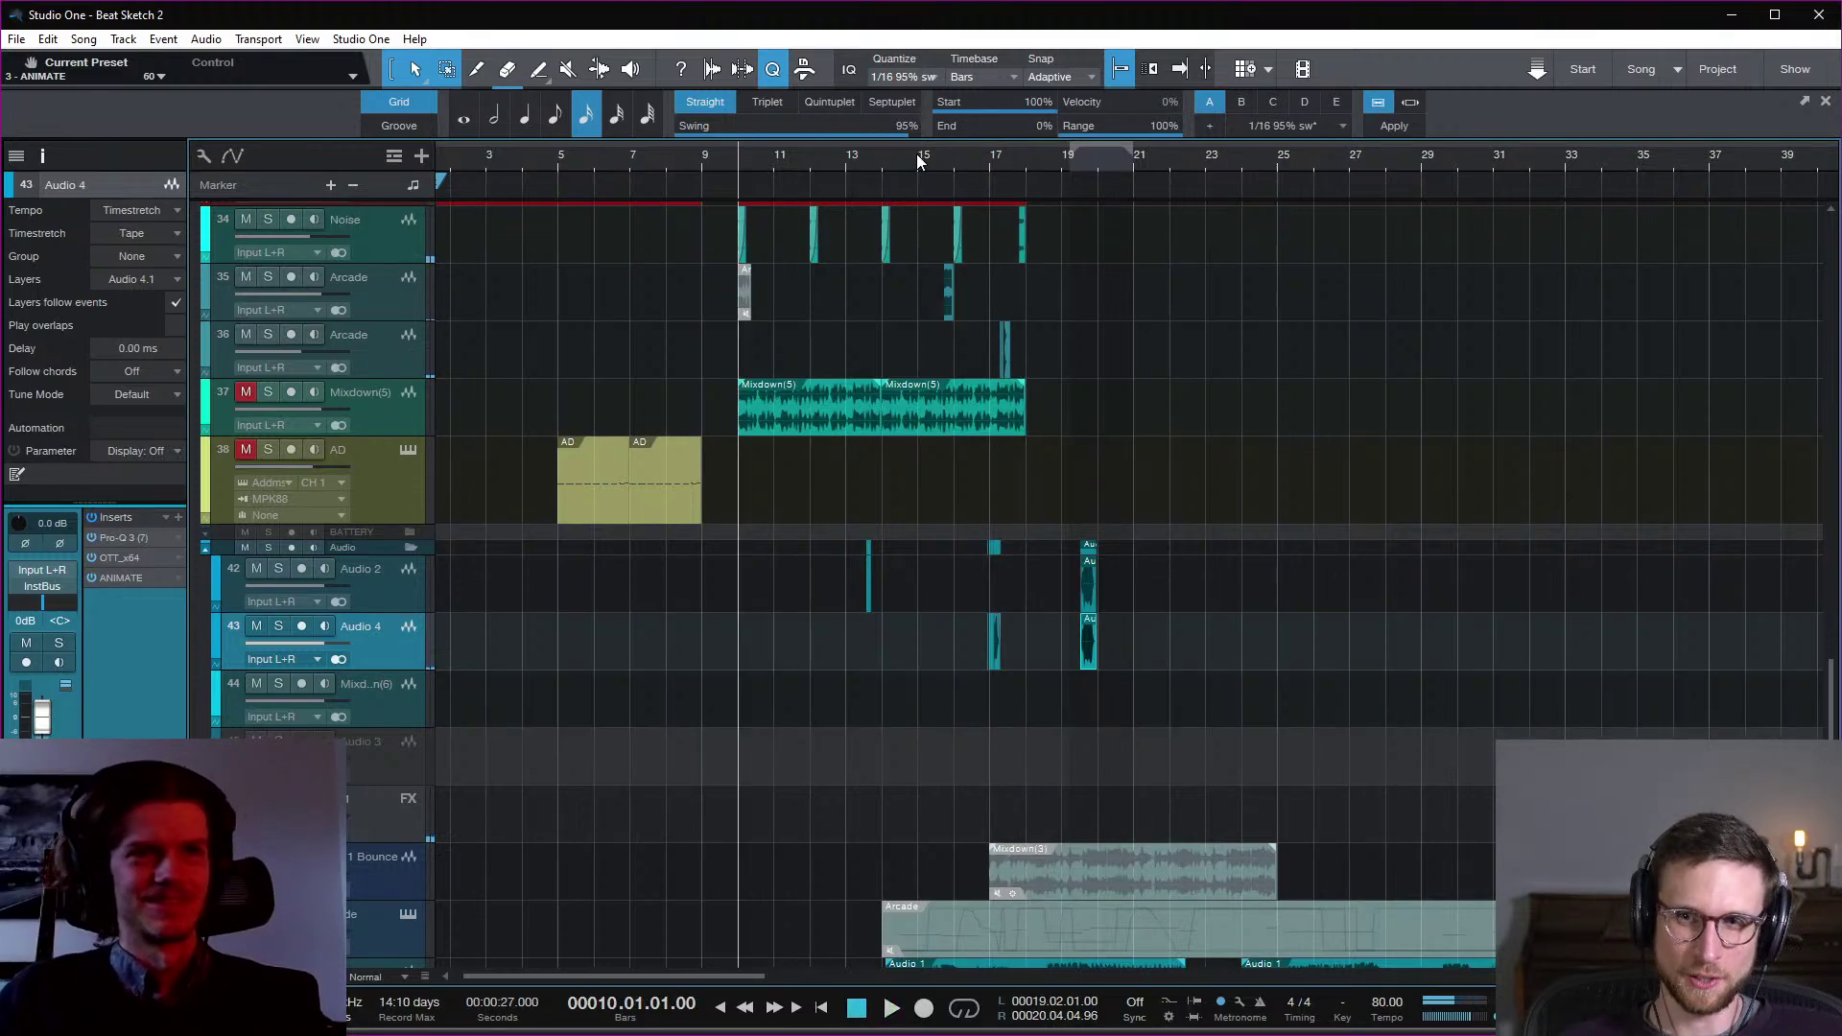
# Step: Place the playhead at bar 15 and show track automation across bars 10 to 18
pyautogui.click(920, 157)
pyautogui.press('e')
pyautogui.press('a')
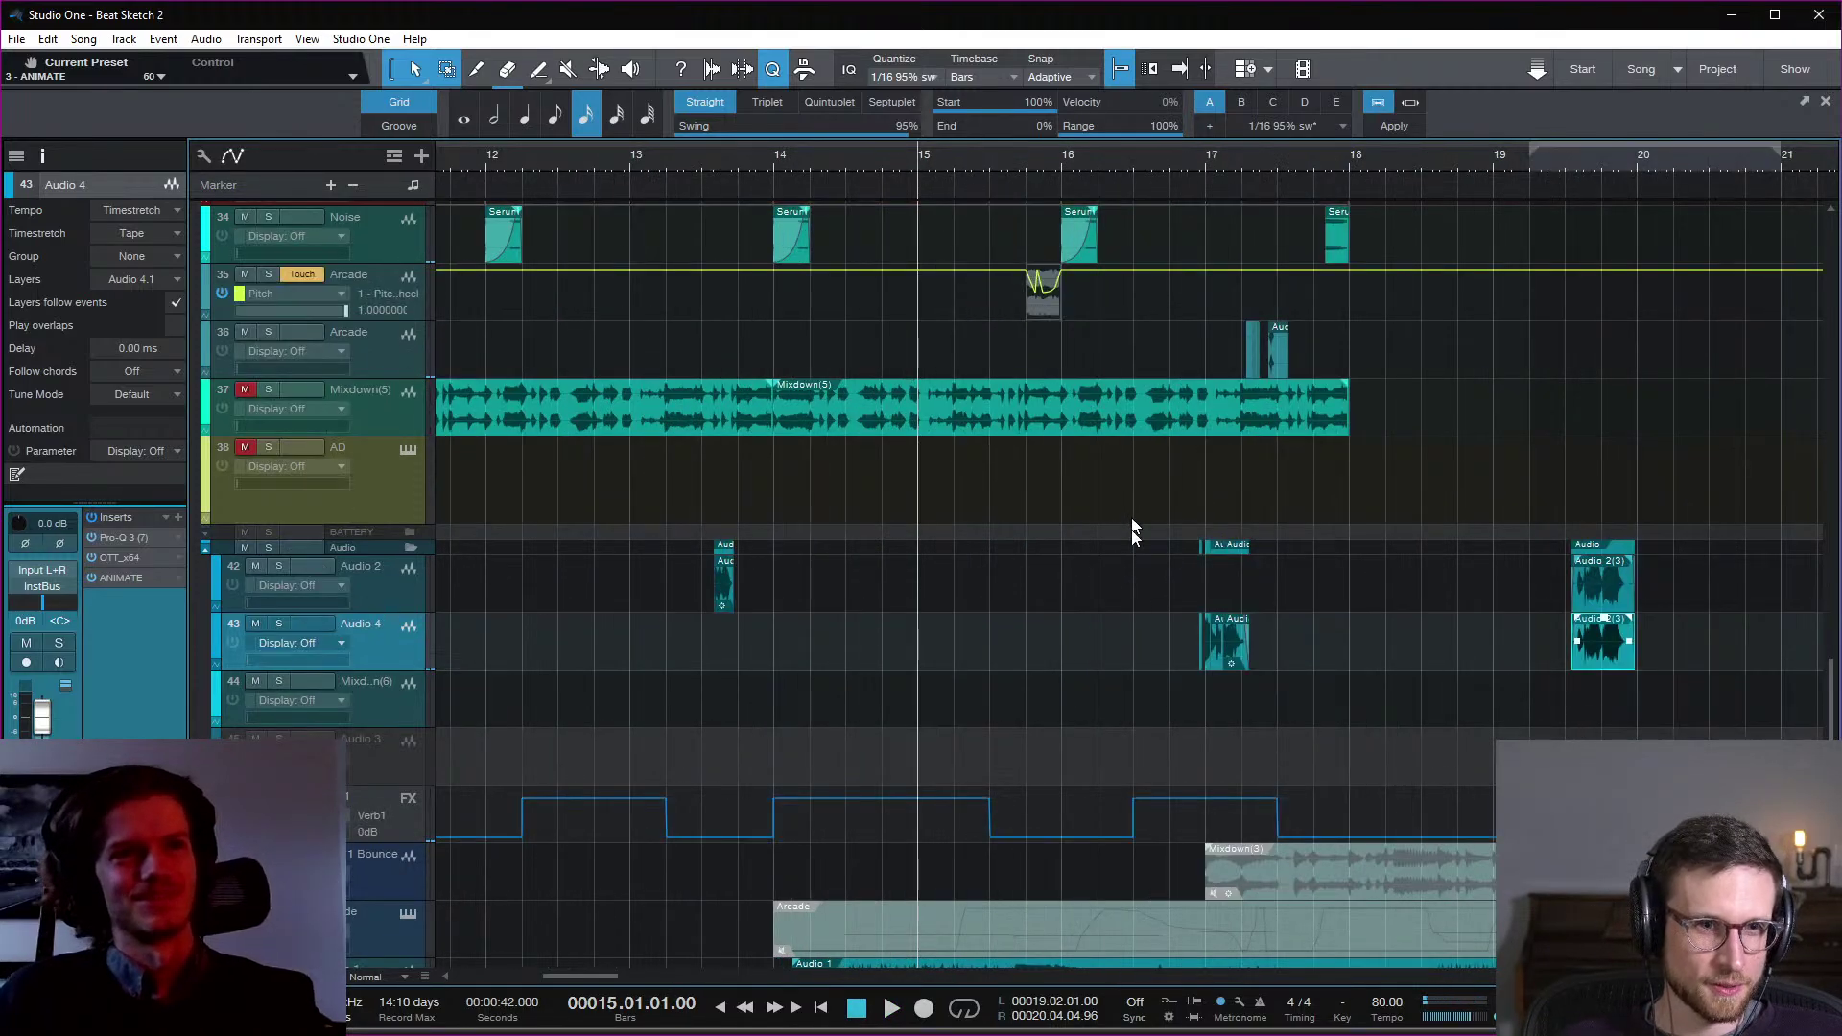
pyautogui.hscroll(-5, 919, 187)
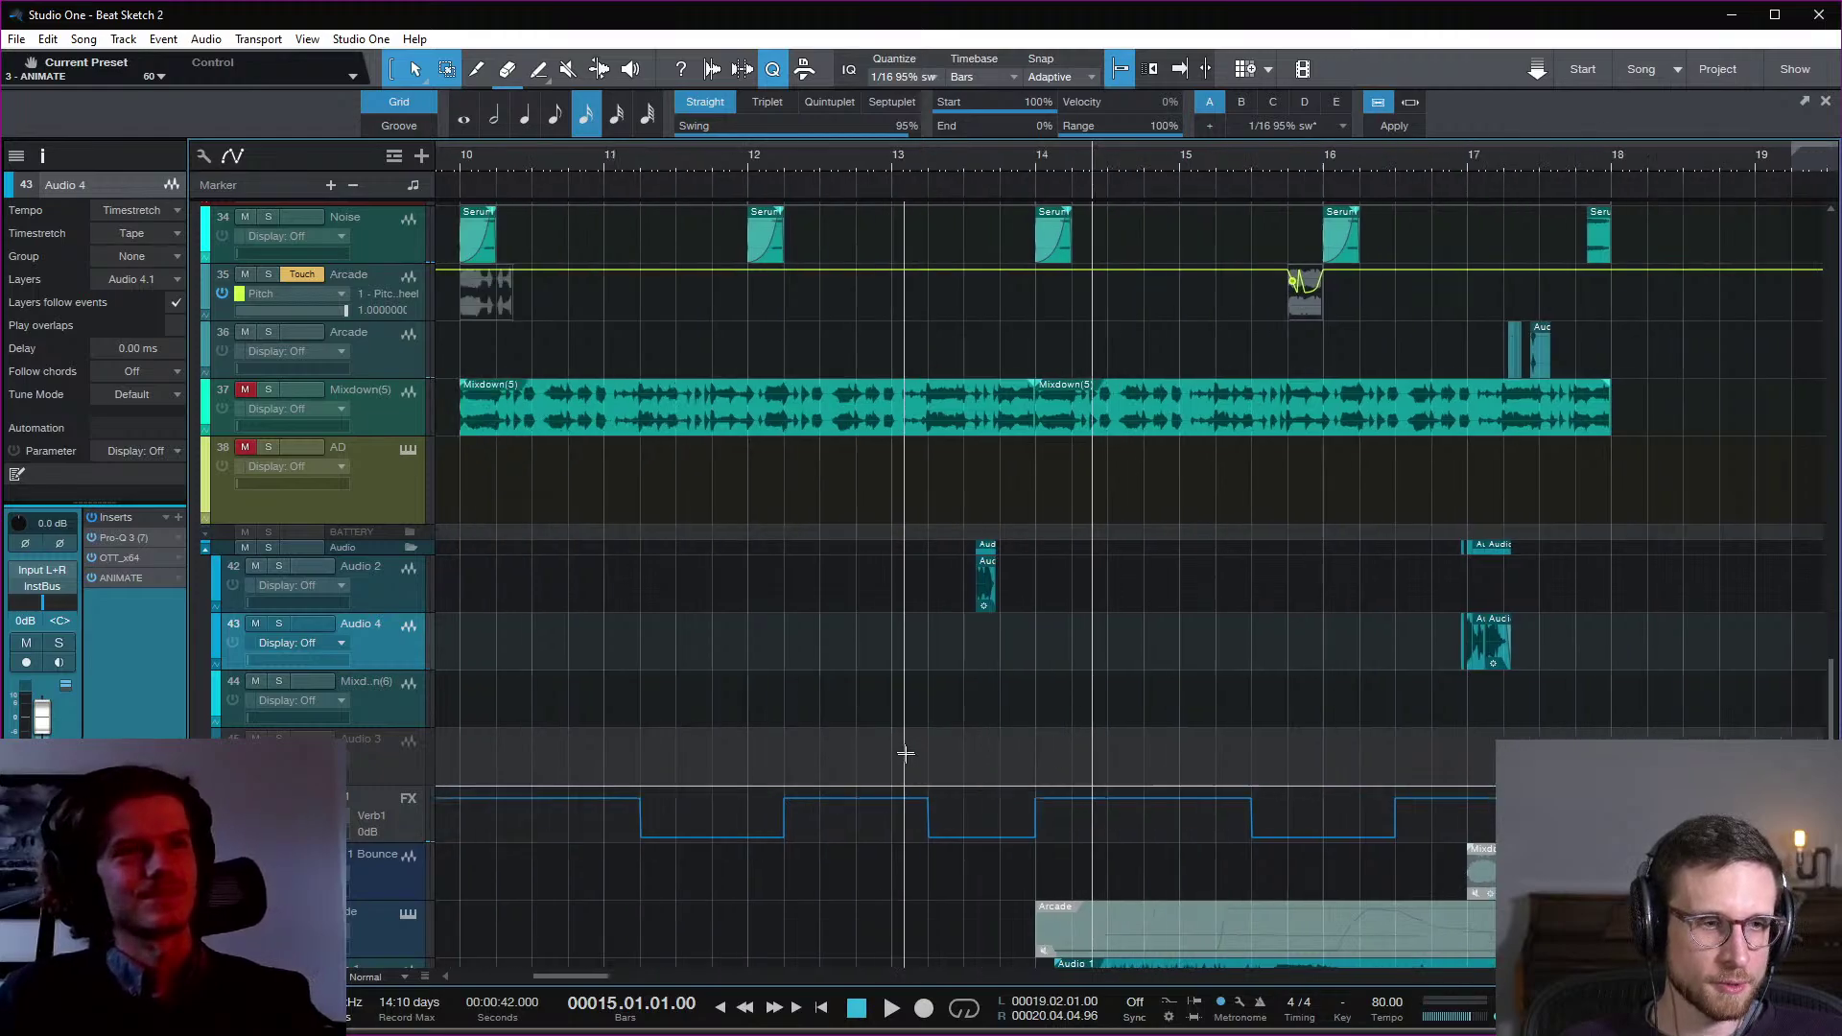
pyautogui.hscroll(3, 1389, 701)
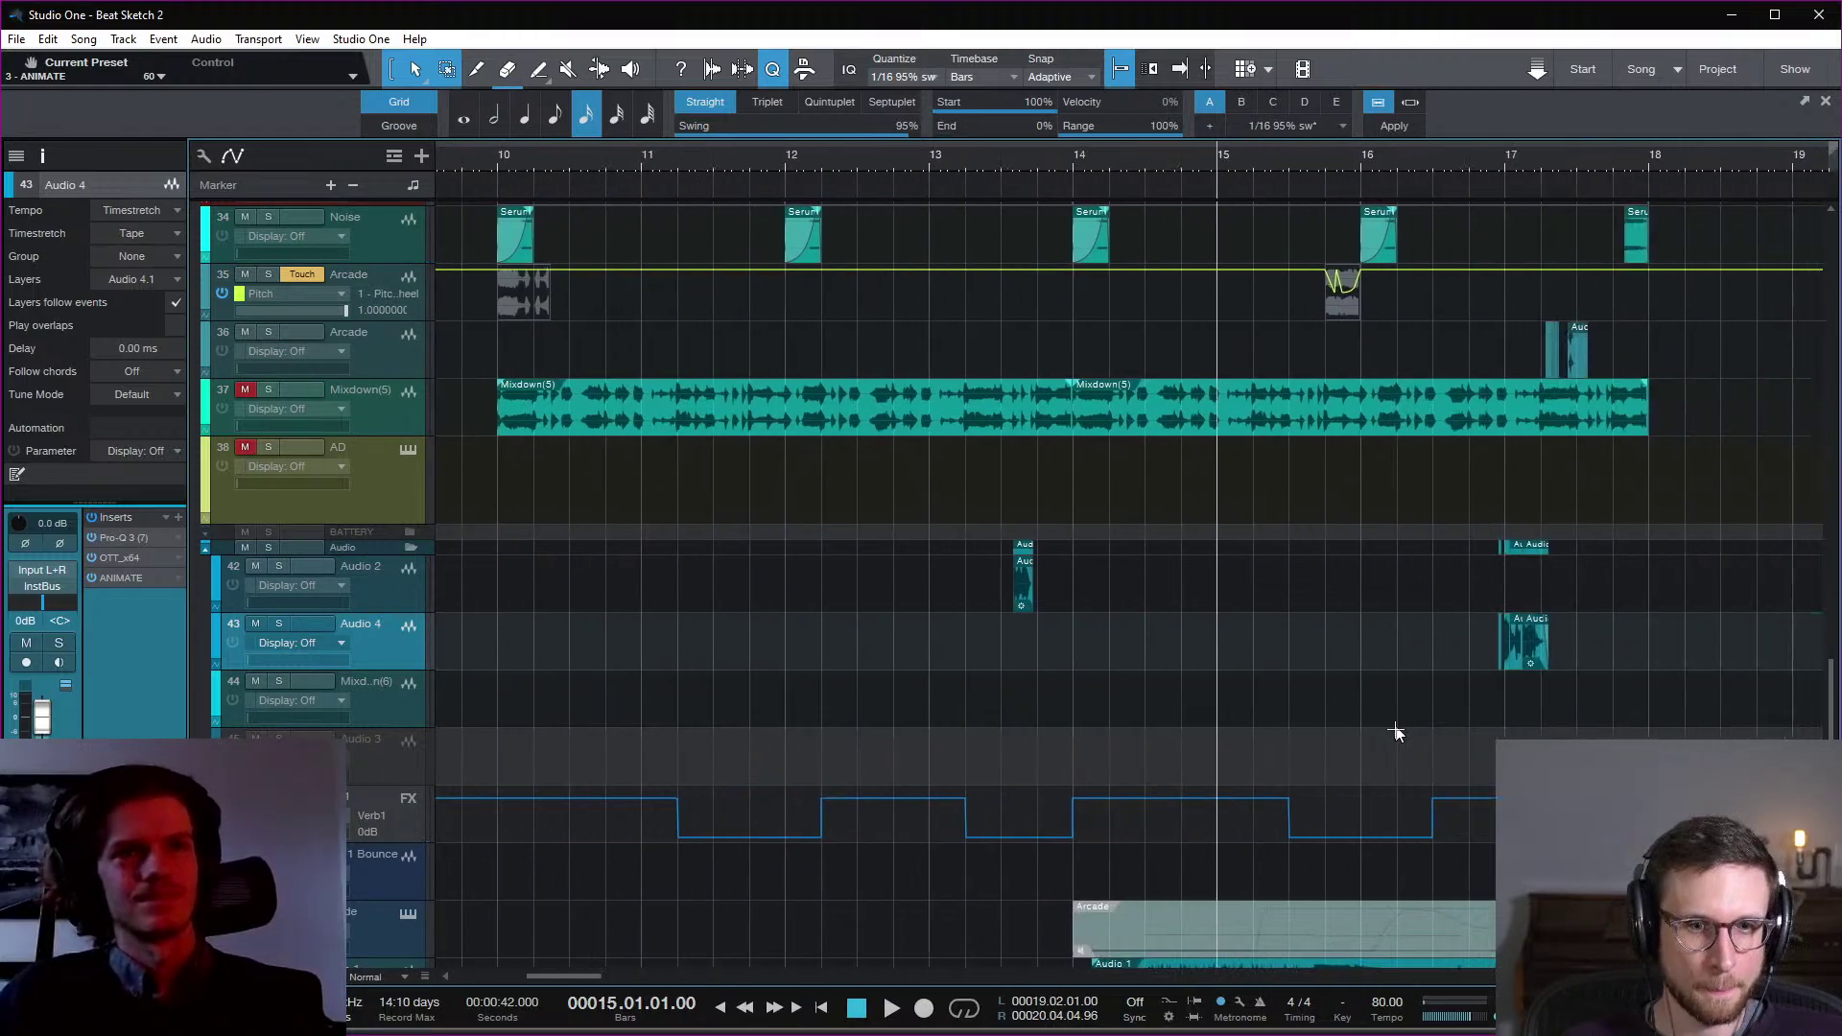
# Step: Try shifting Verb1's volume automation drop after bar 15 to about beat 16.2 and about beat 15.4, playing from bar 15
pyautogui.click(1249, 844)
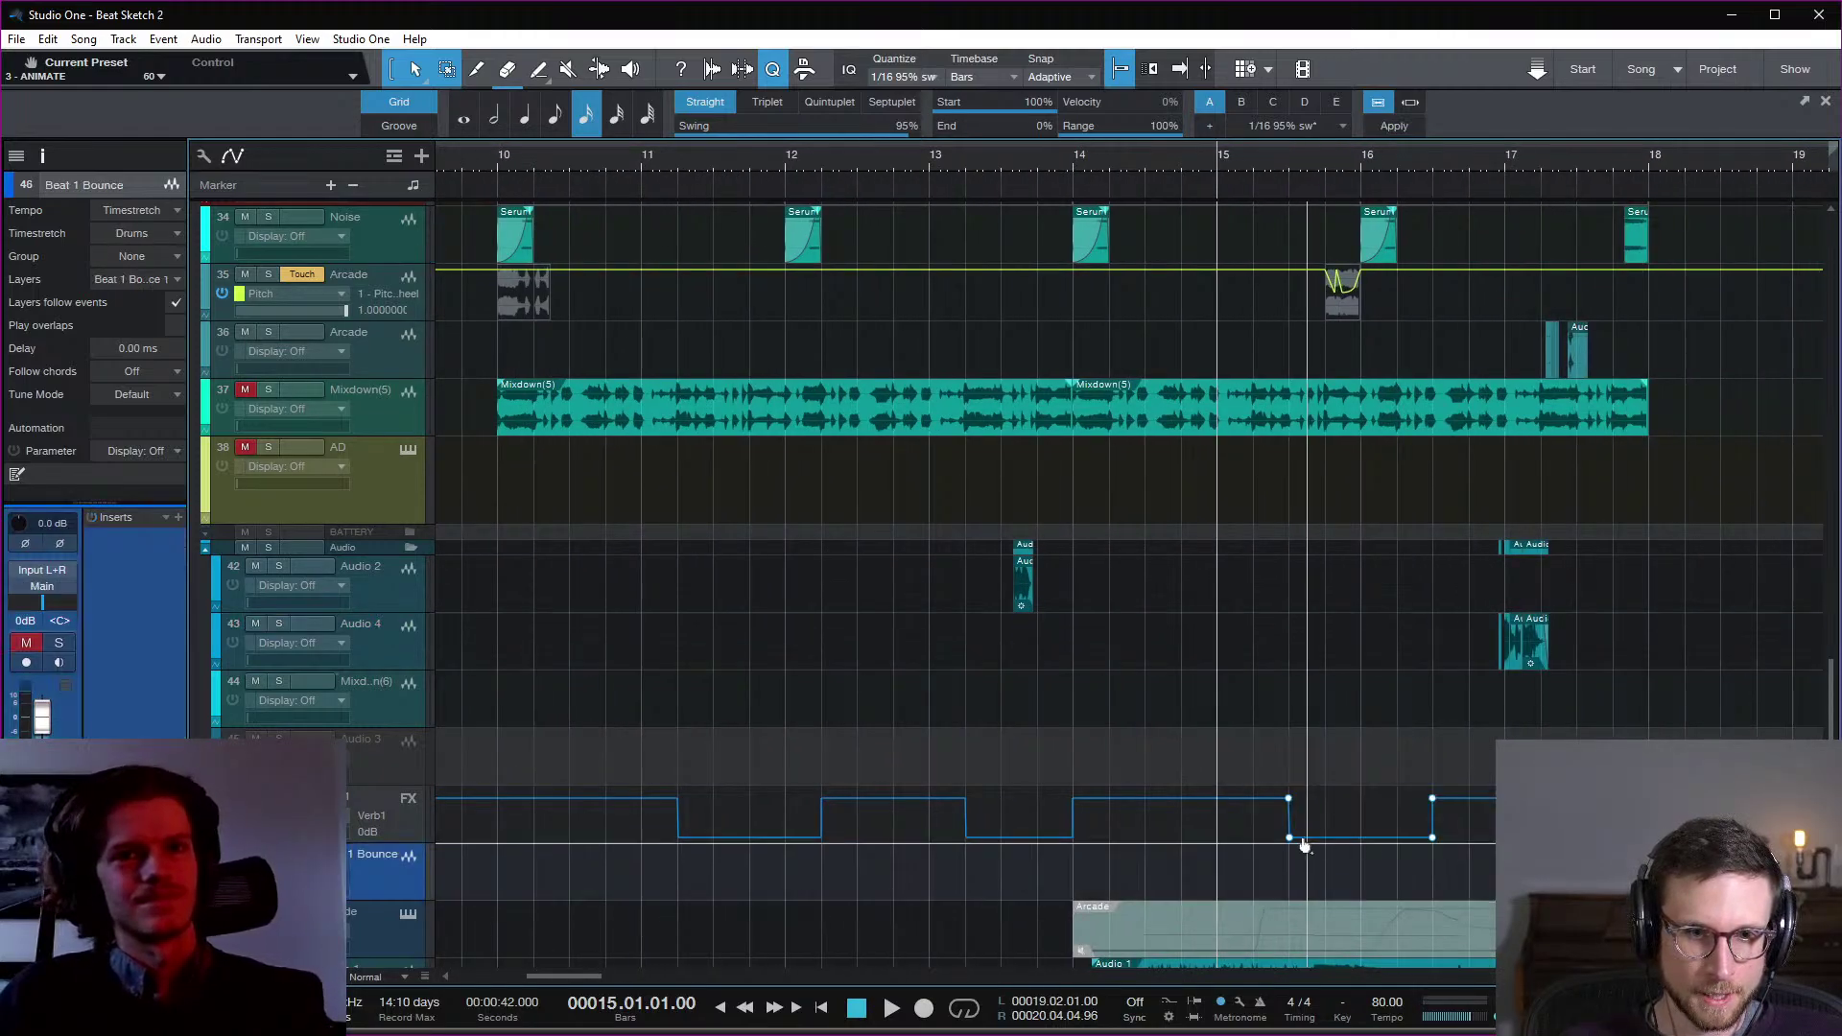
pyautogui.moveTo(1288, 838); pyautogui.dragTo(1400, 847)
pyautogui.press('space')
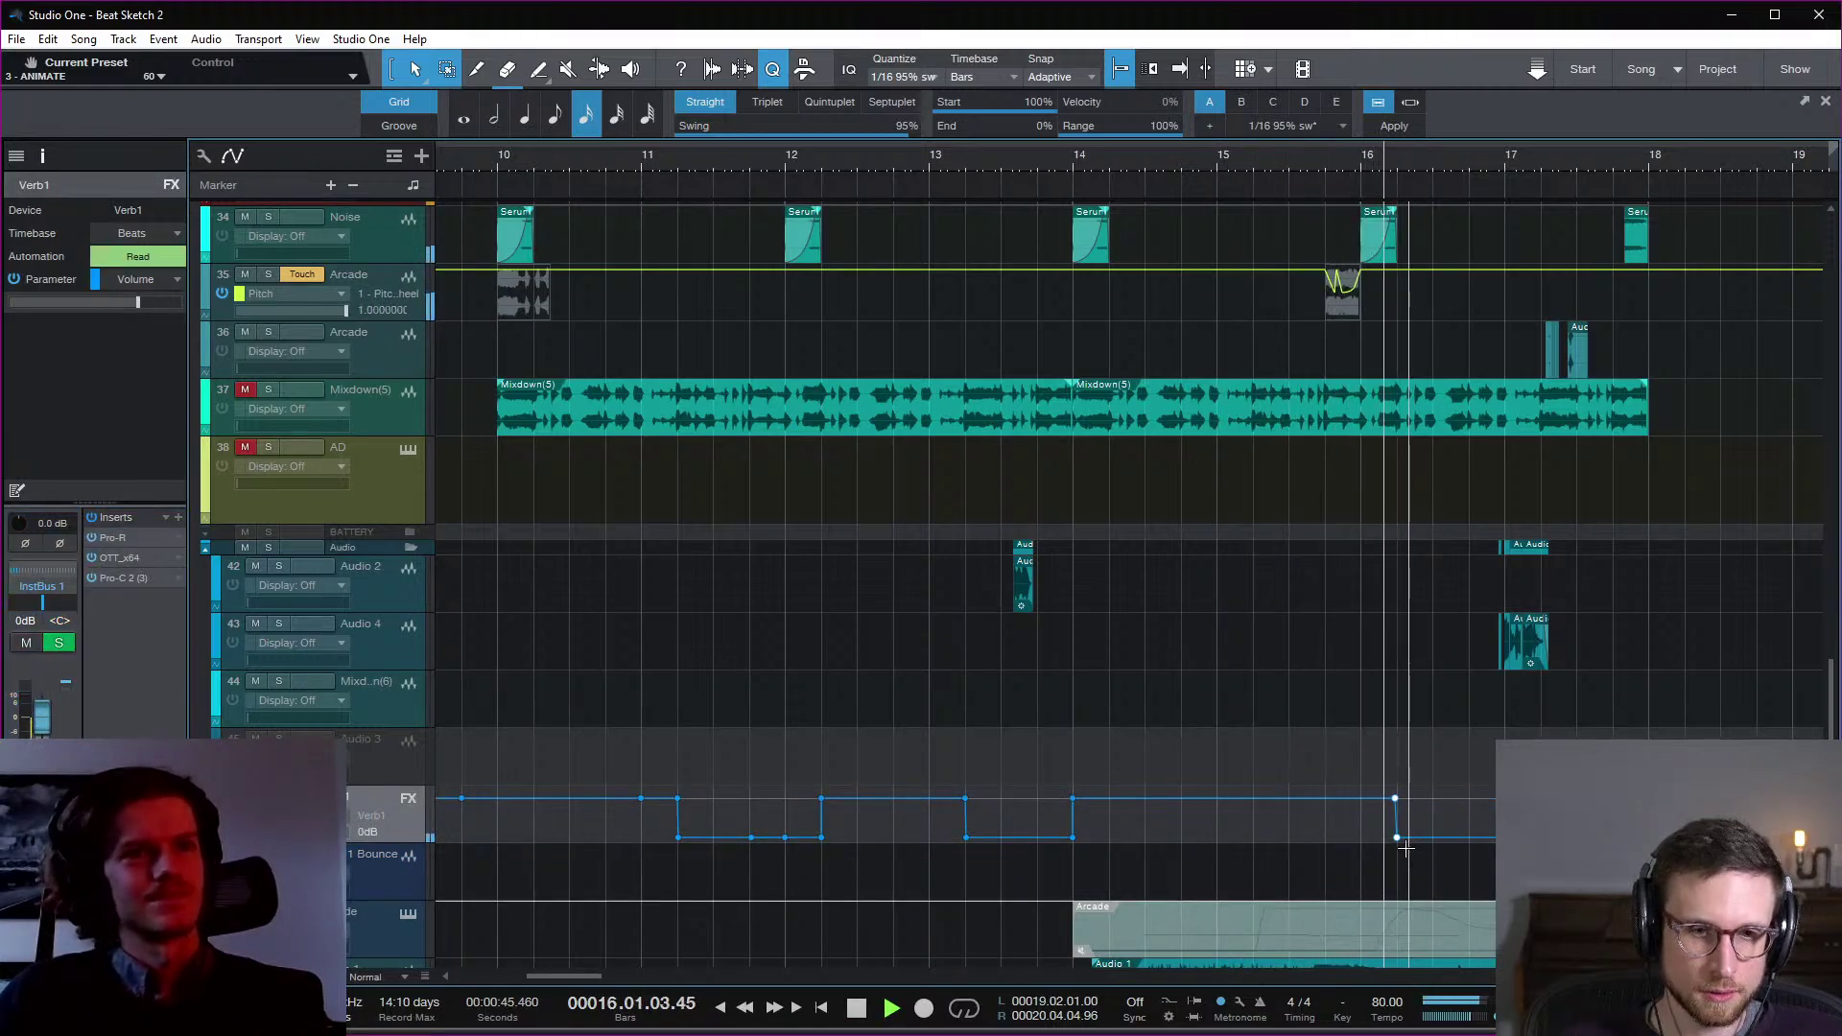
pyautogui.press('space')
pyautogui.moveTo(1399, 842); pyautogui.dragTo(1327, 857)
pyautogui.press('space')
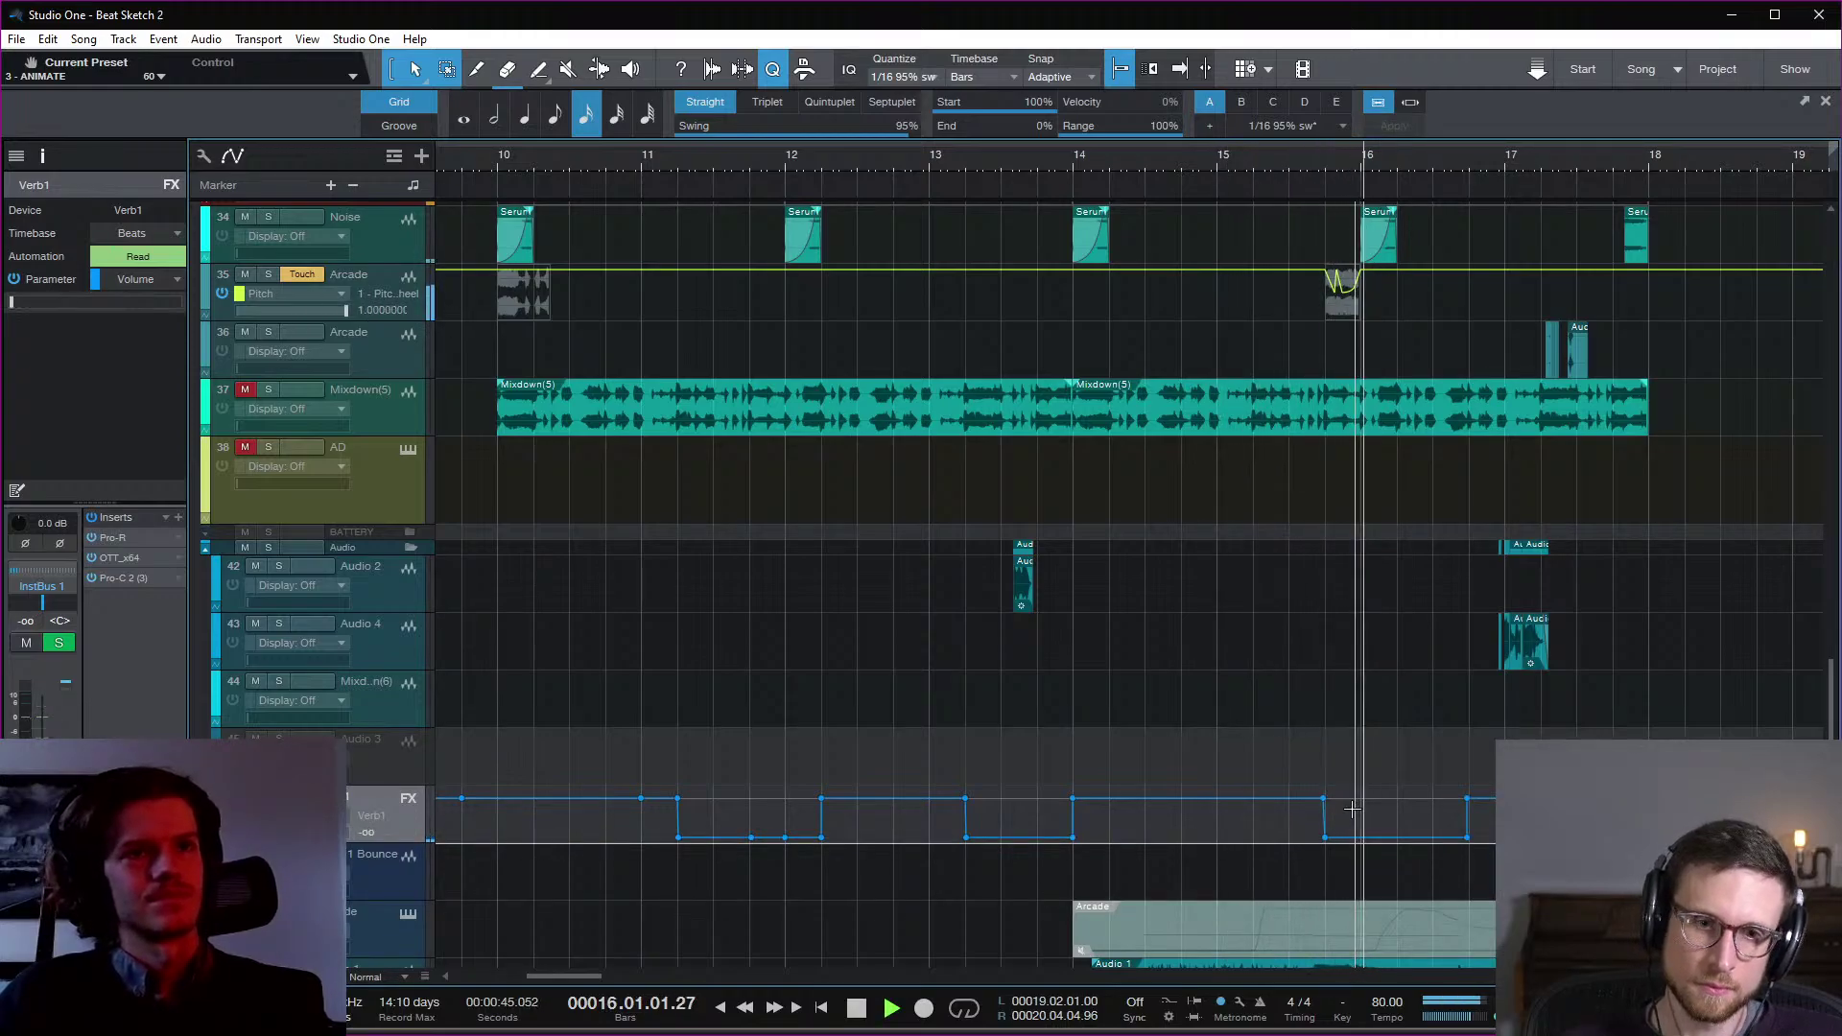
pyautogui.press('space')
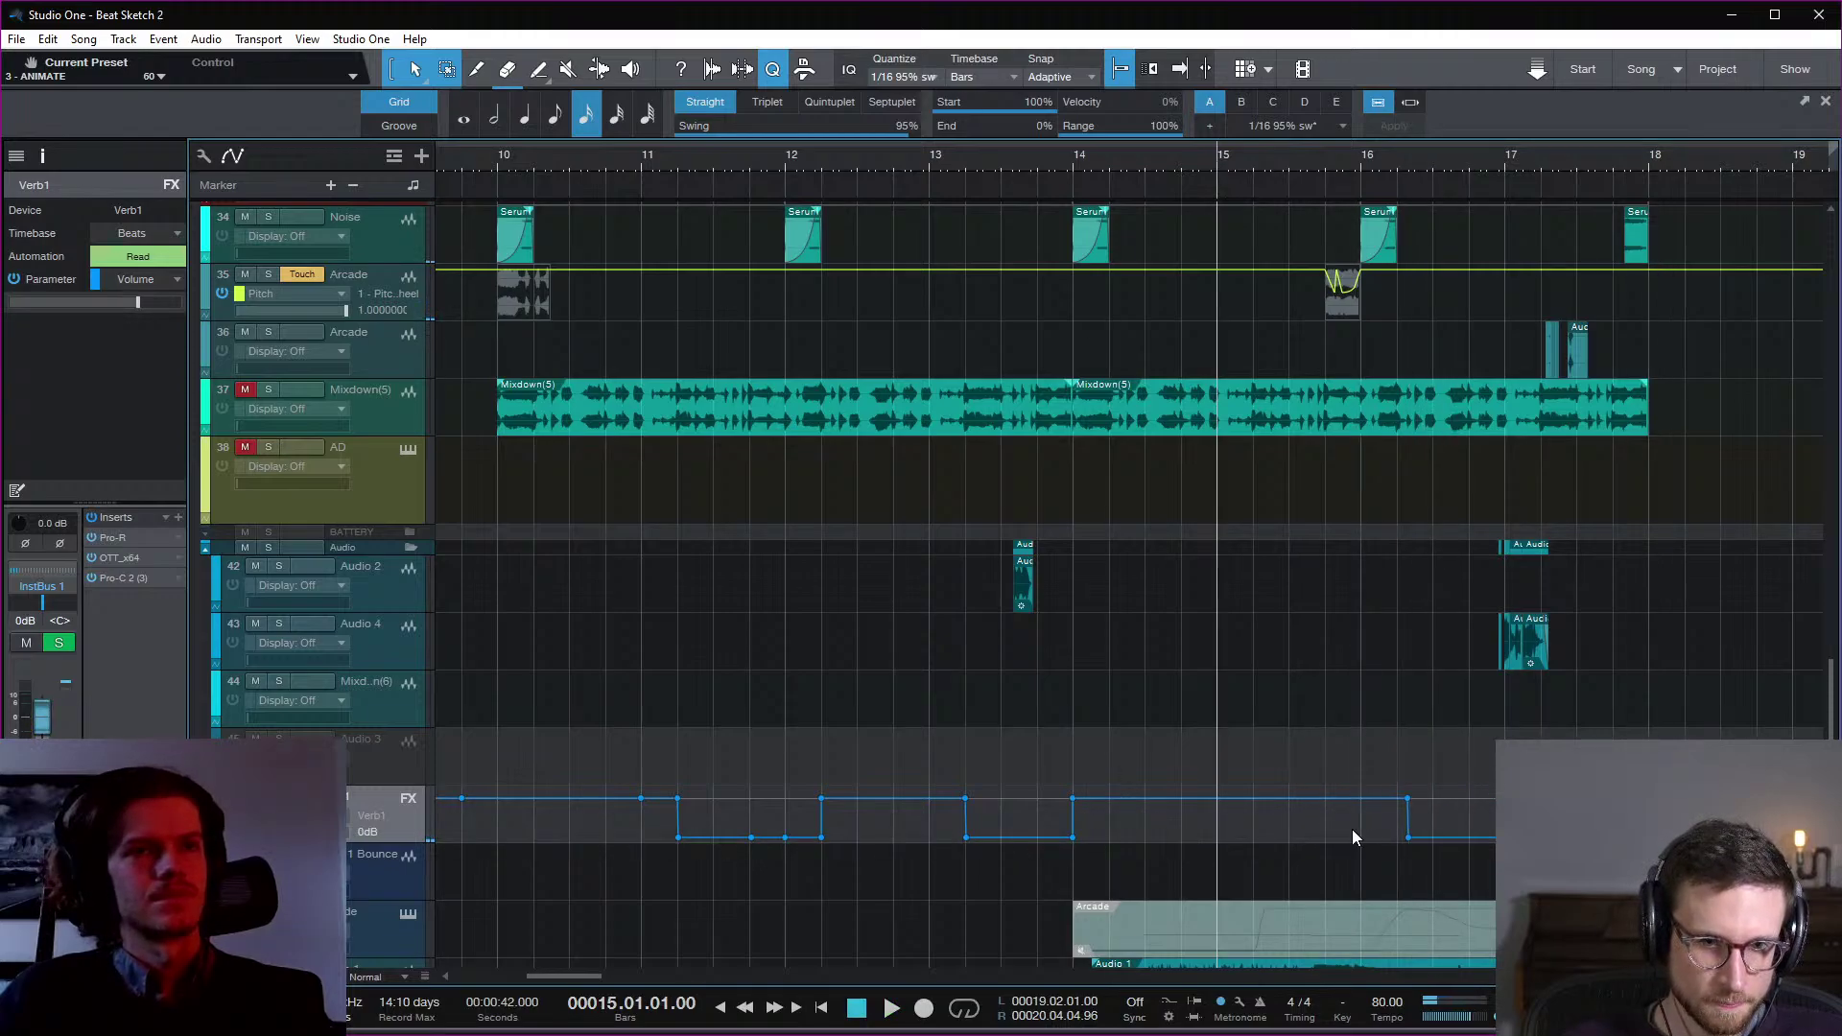
# Step: Play the arrangement around bars 11 and 15 to check the Verb1 reverb automation in context
pyautogui.hscroll(-5, 1347, 831)
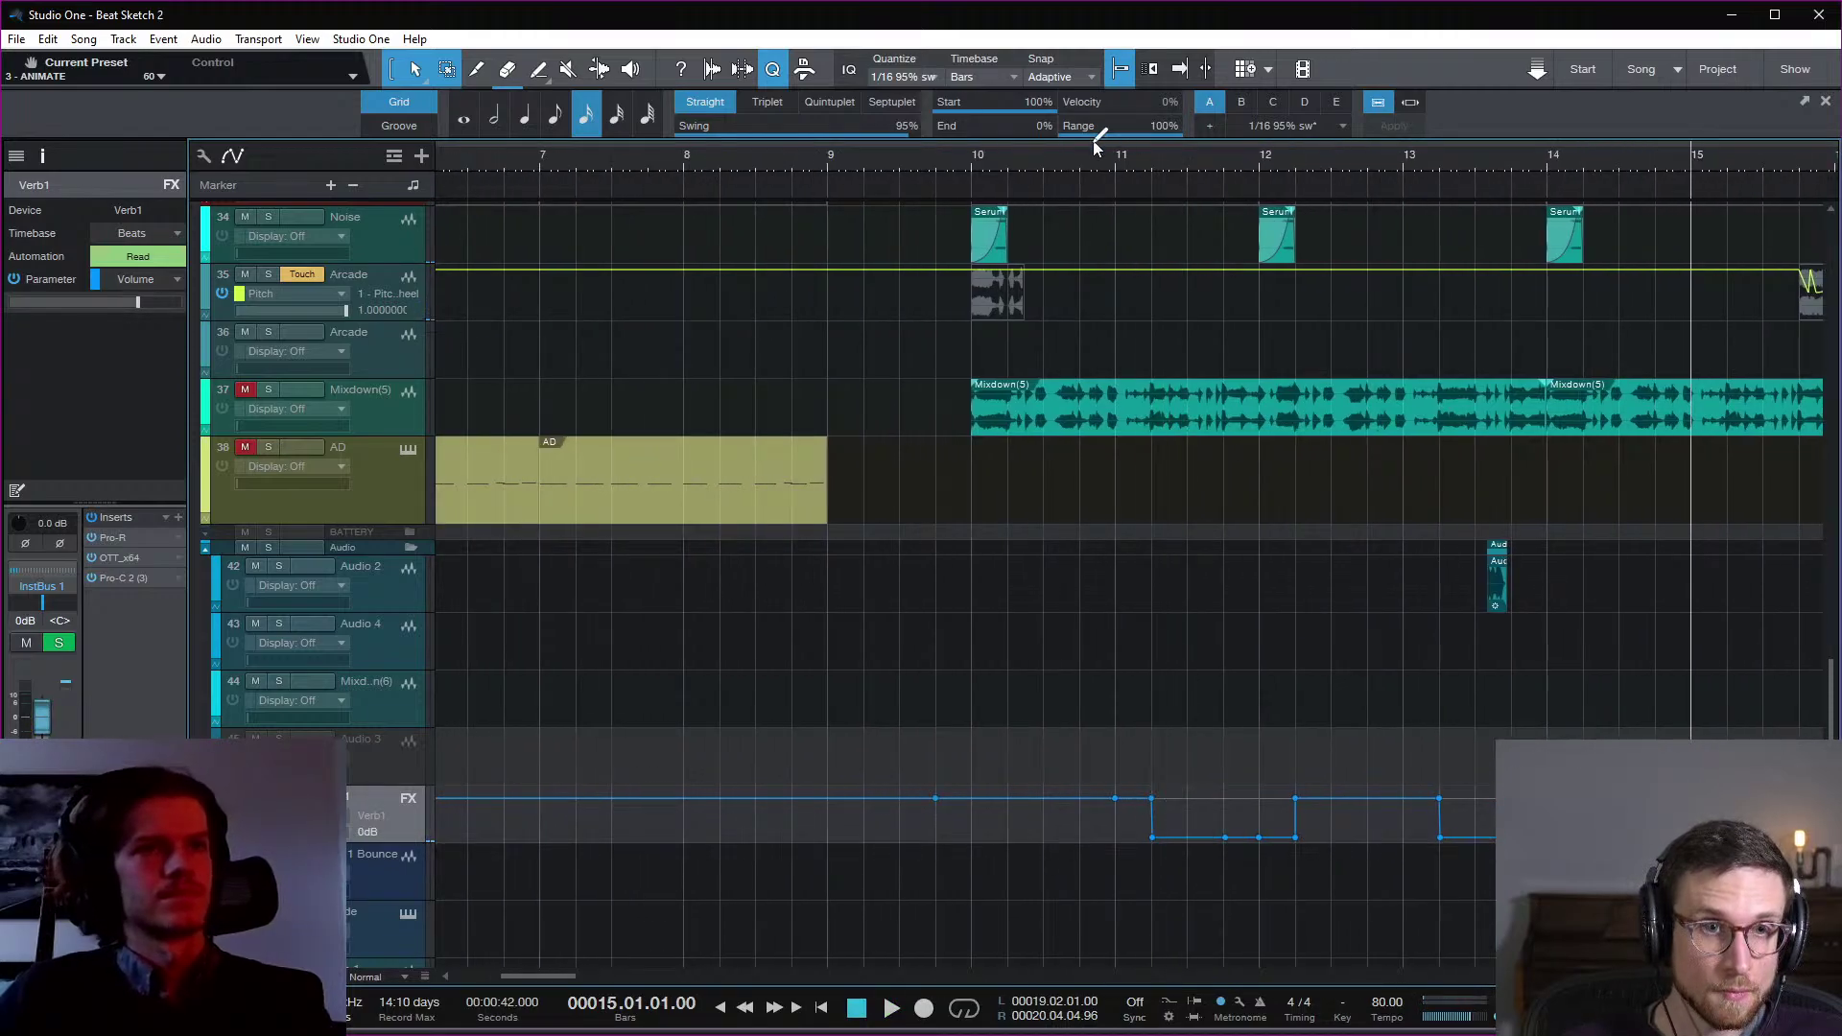
pyautogui.press('space')
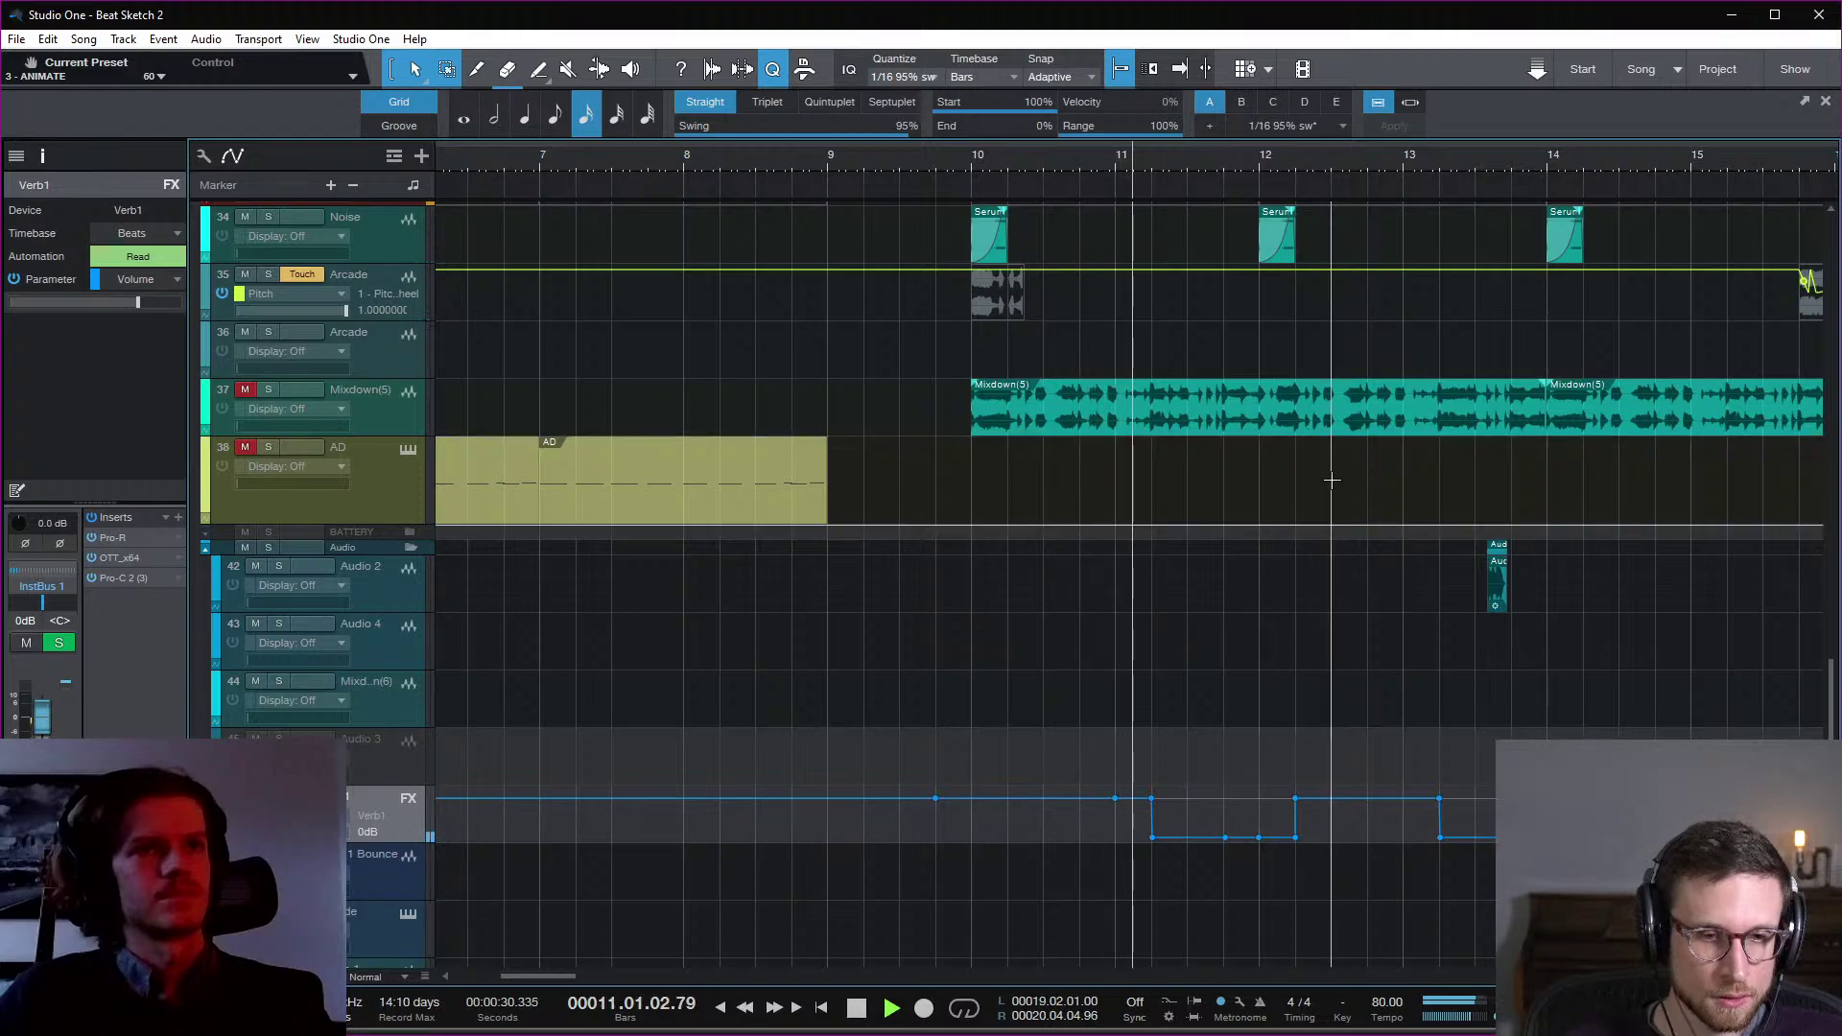
pyautogui.hscroll(10, 1344, 514)
pyautogui.press('space')
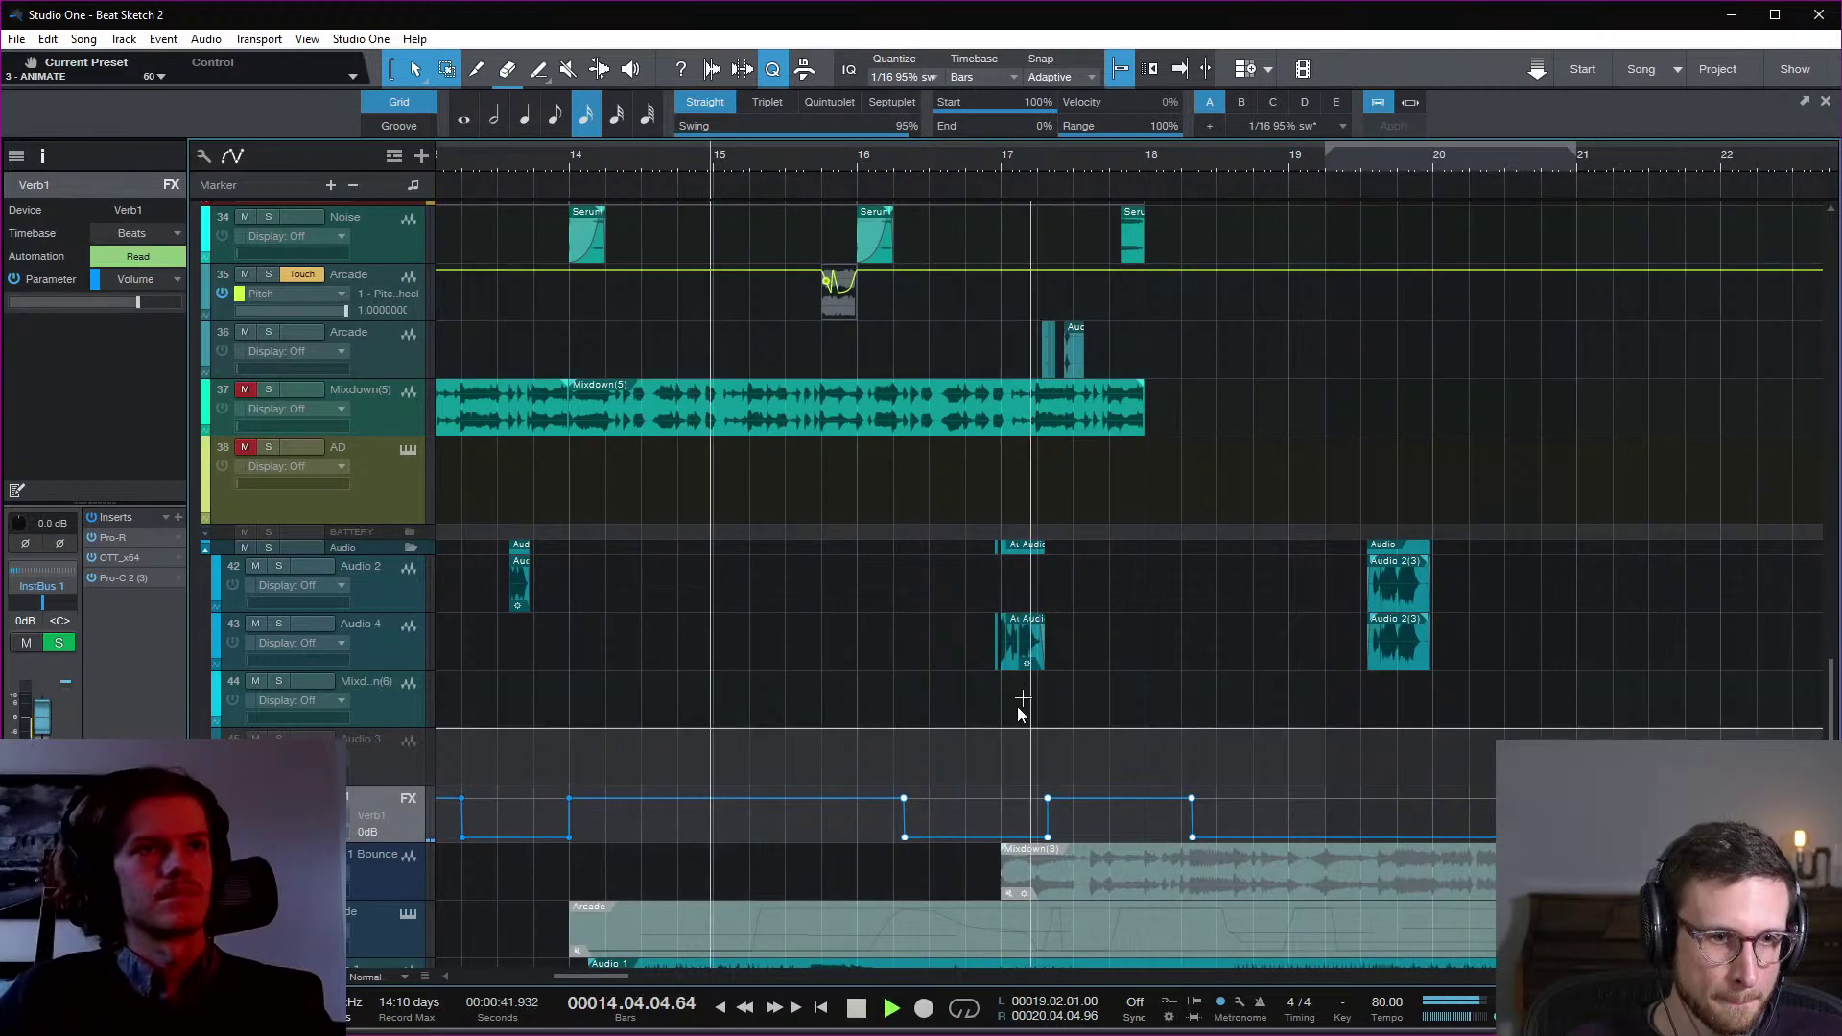
pyautogui.press('space')
# Step: Shift Verb1's volume automation earlier so it drops around beat 15.2 and rises around beat 16.2, and play through the bar 17 fill
pyautogui.moveTo(902, 838); pyautogui.dragTo(774, 831)
pyautogui.press('space')
pyautogui.press('space')
pyautogui.press('space')
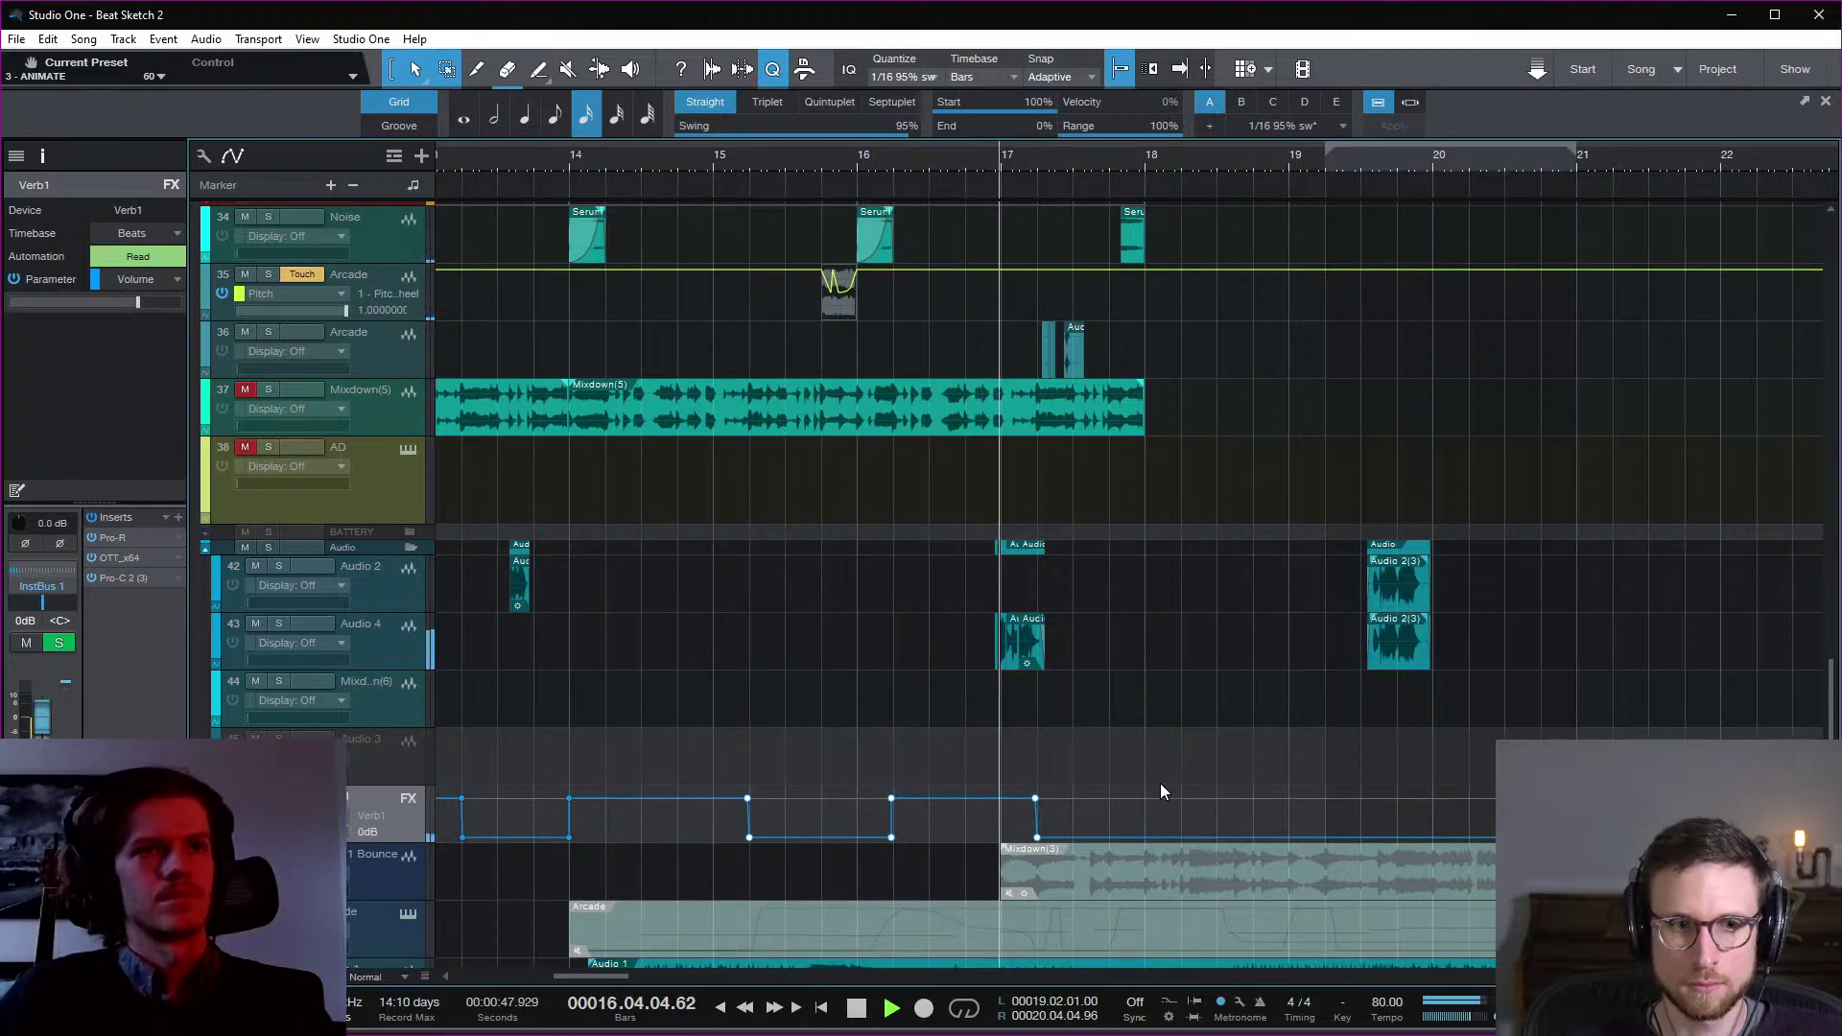
pyautogui.press('space')
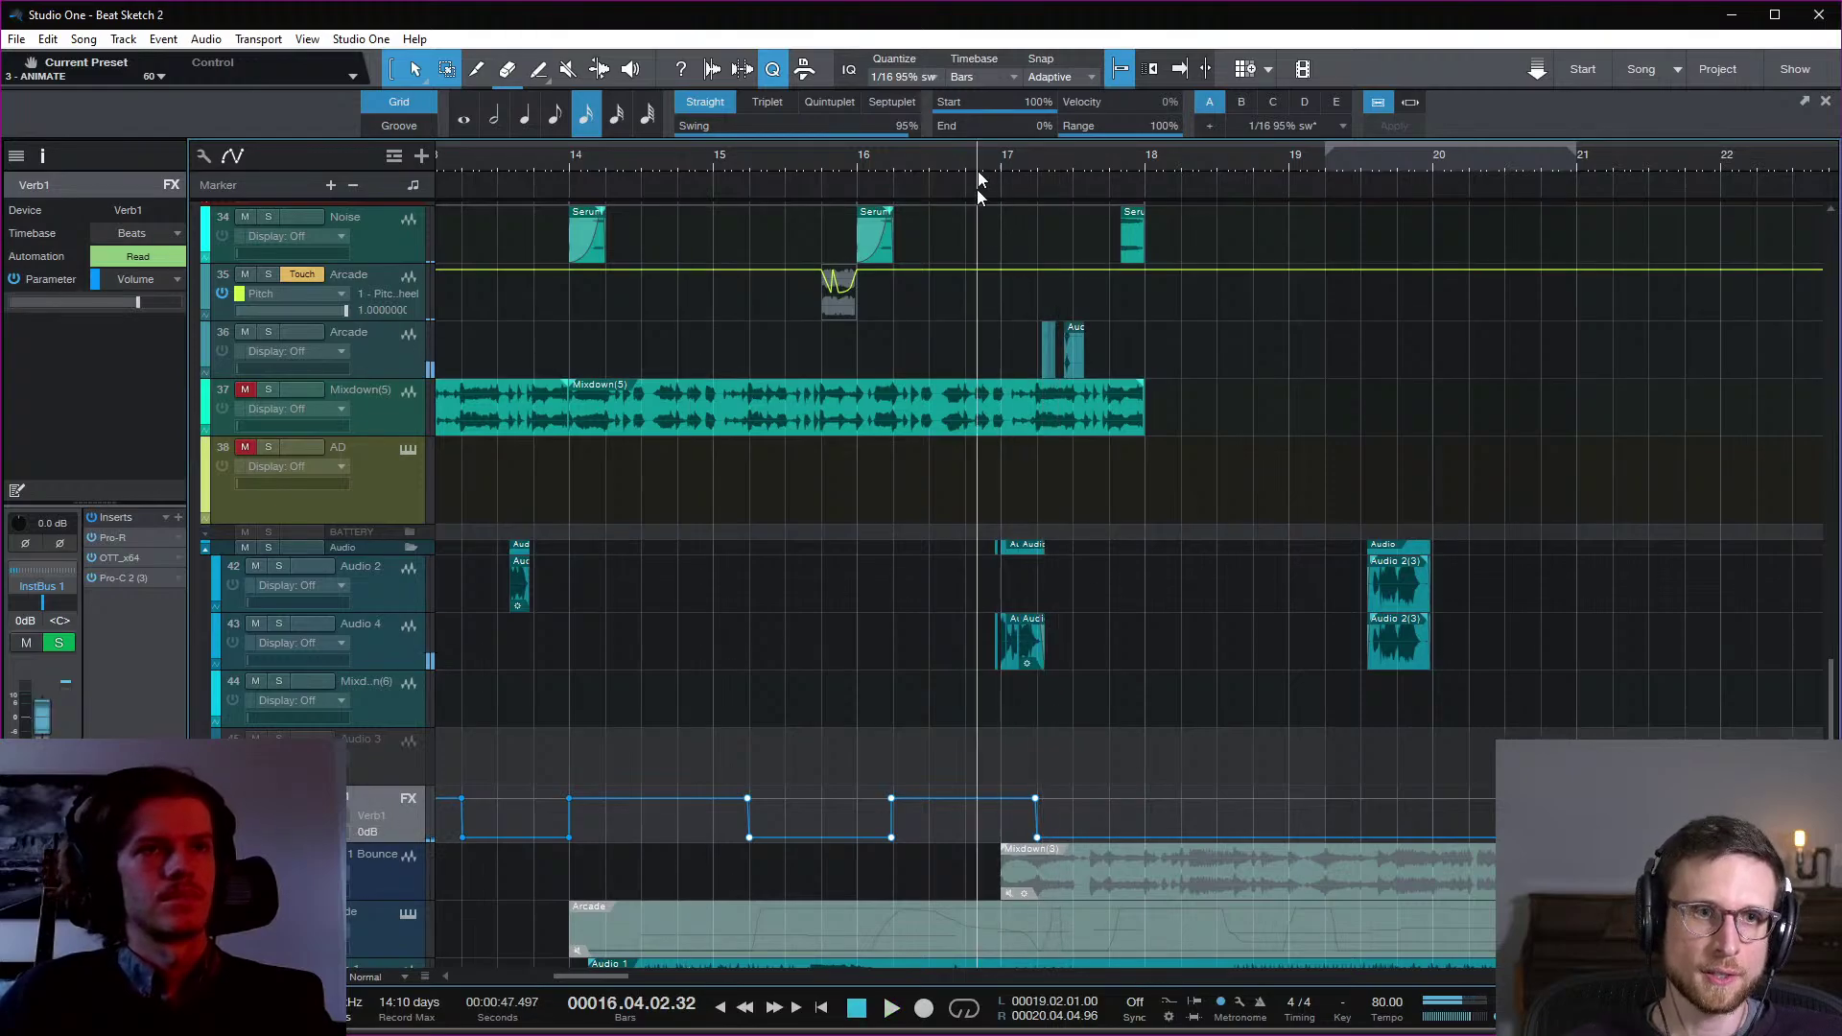
# Step: Open the DrumComputer part covering bars 16 and 17 for note editing and play it into bar 17 to check the drum hits
pyautogui.press('a')
pyautogui.scroll(2, 1159, 412)
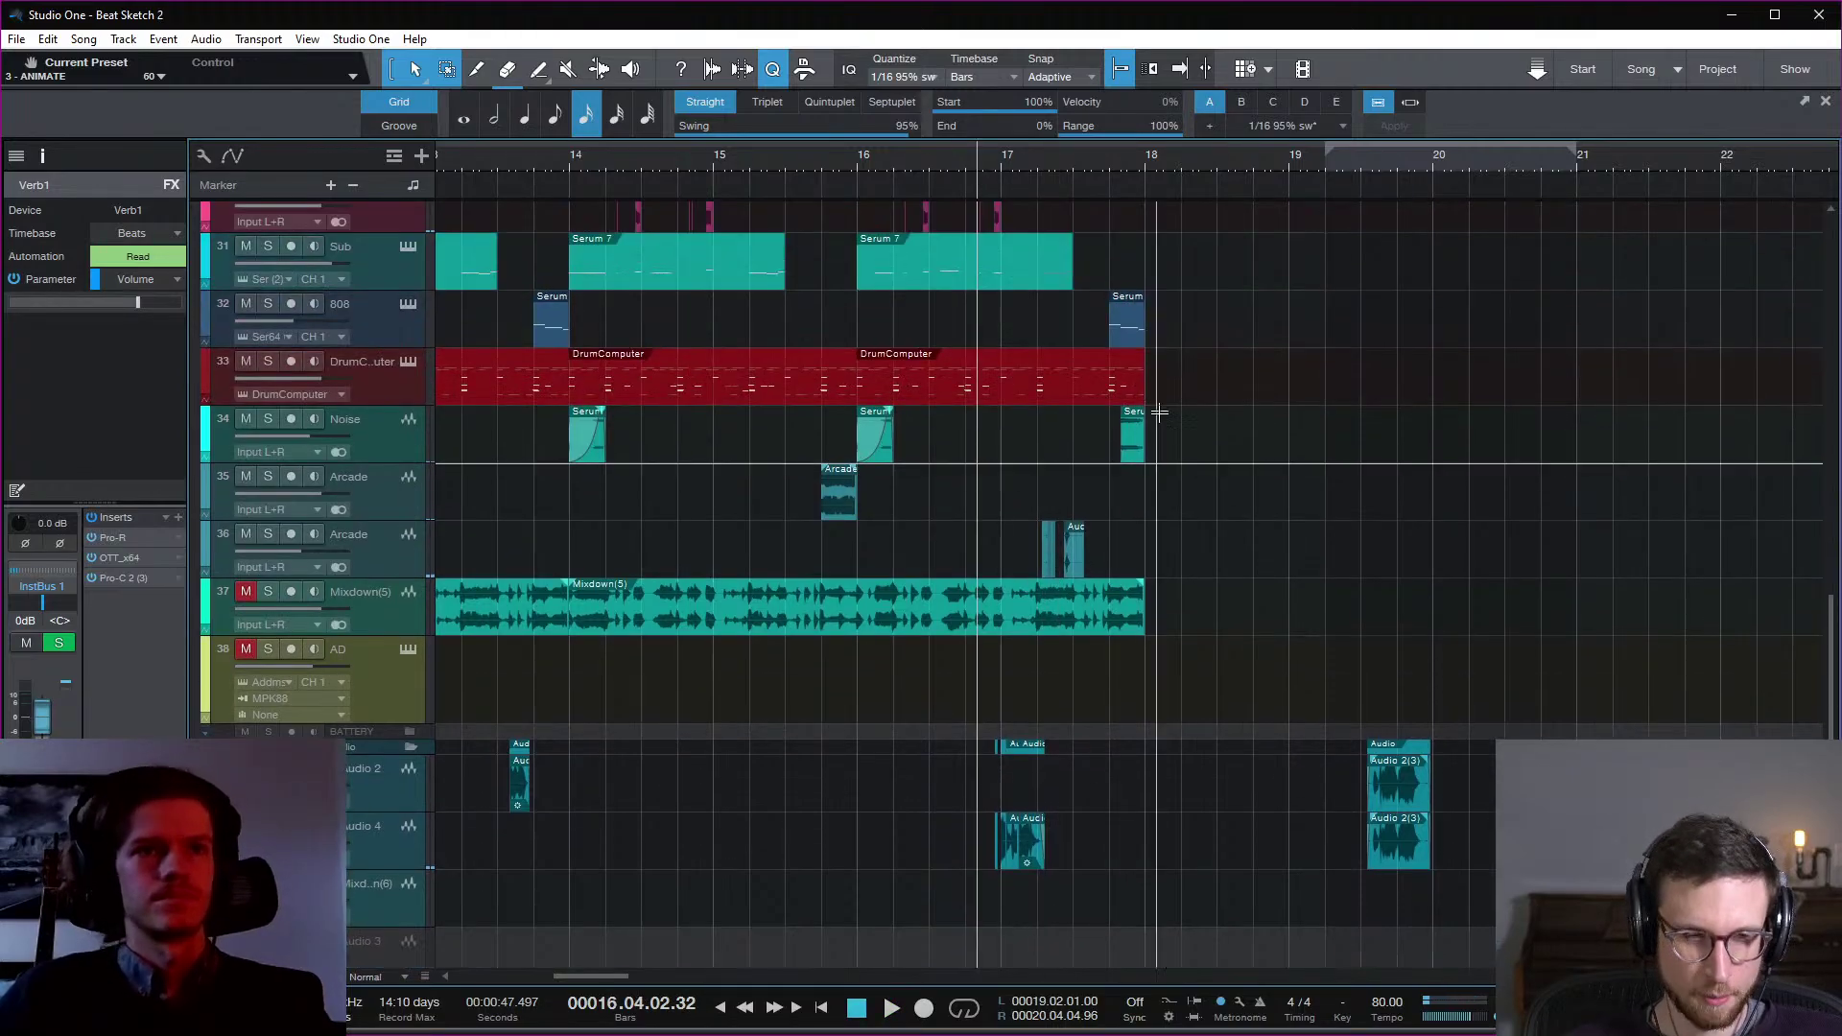
pyautogui.scroll(1, 1190, 470)
pyautogui.press('e')
pyautogui.press('e')
pyautogui.press('e')
pyautogui.press('e')
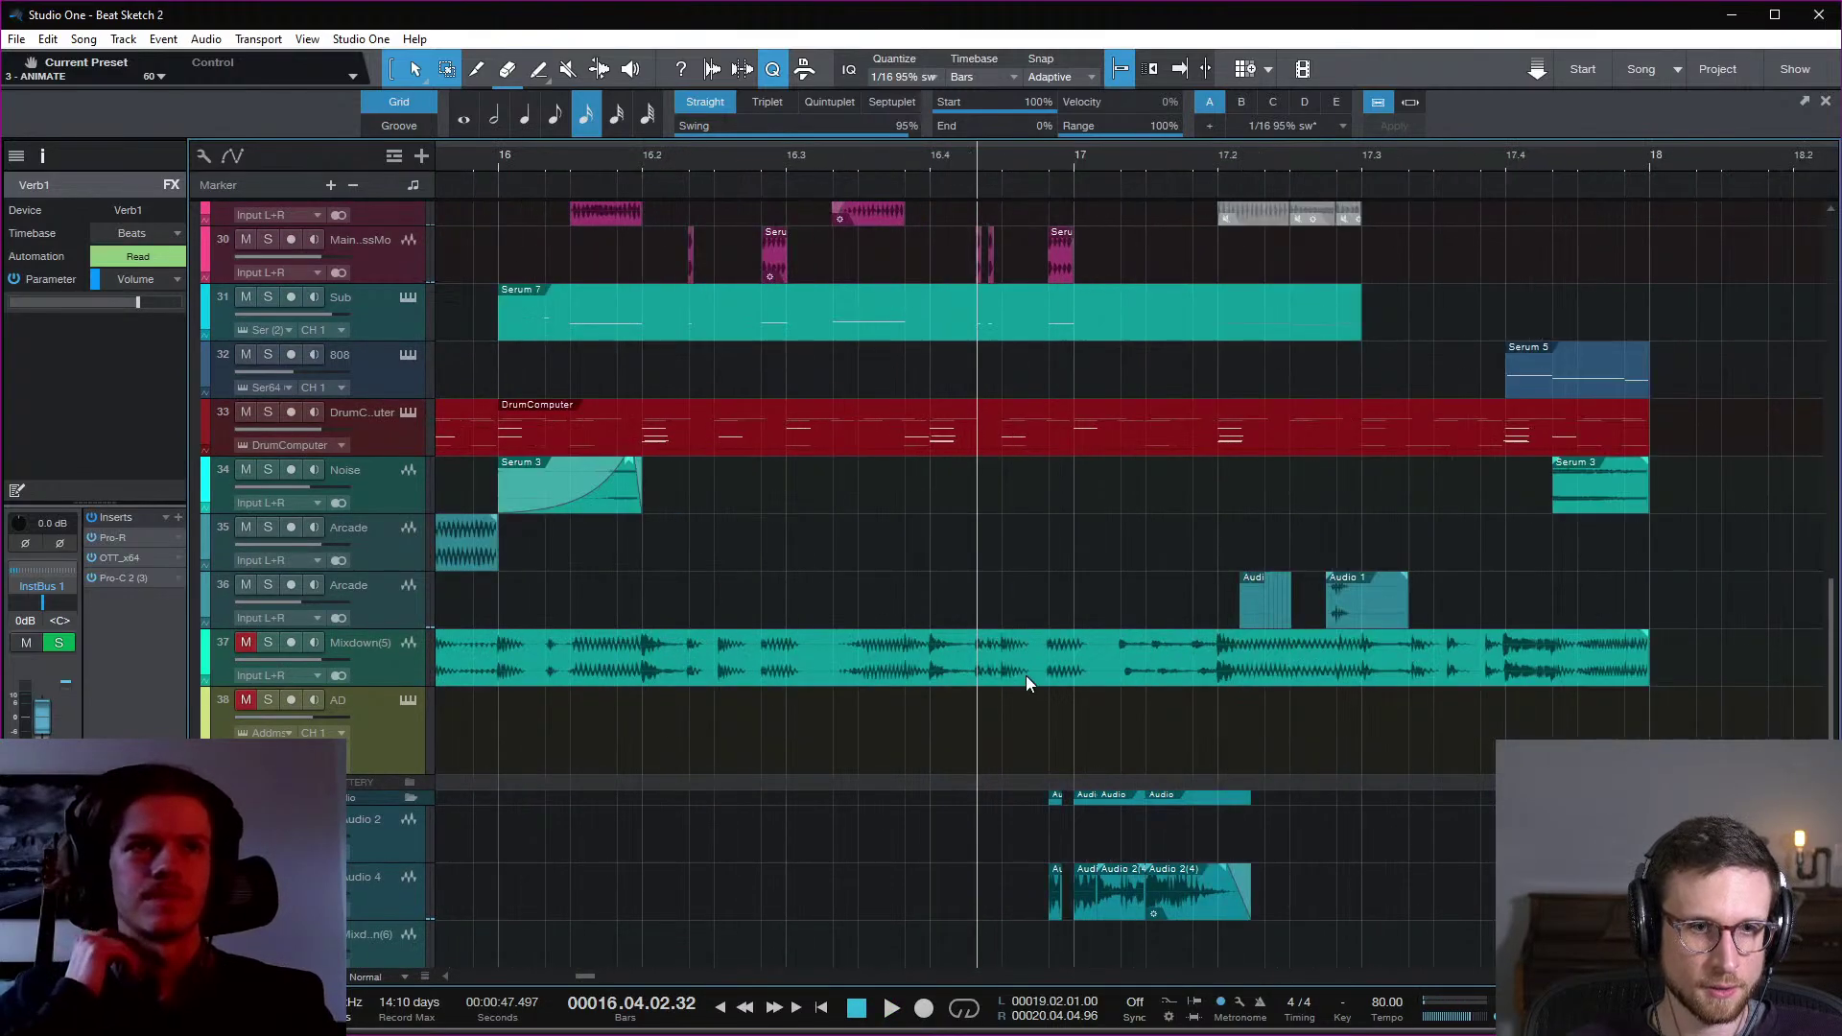
pyautogui.scroll(3, 1057, 613)
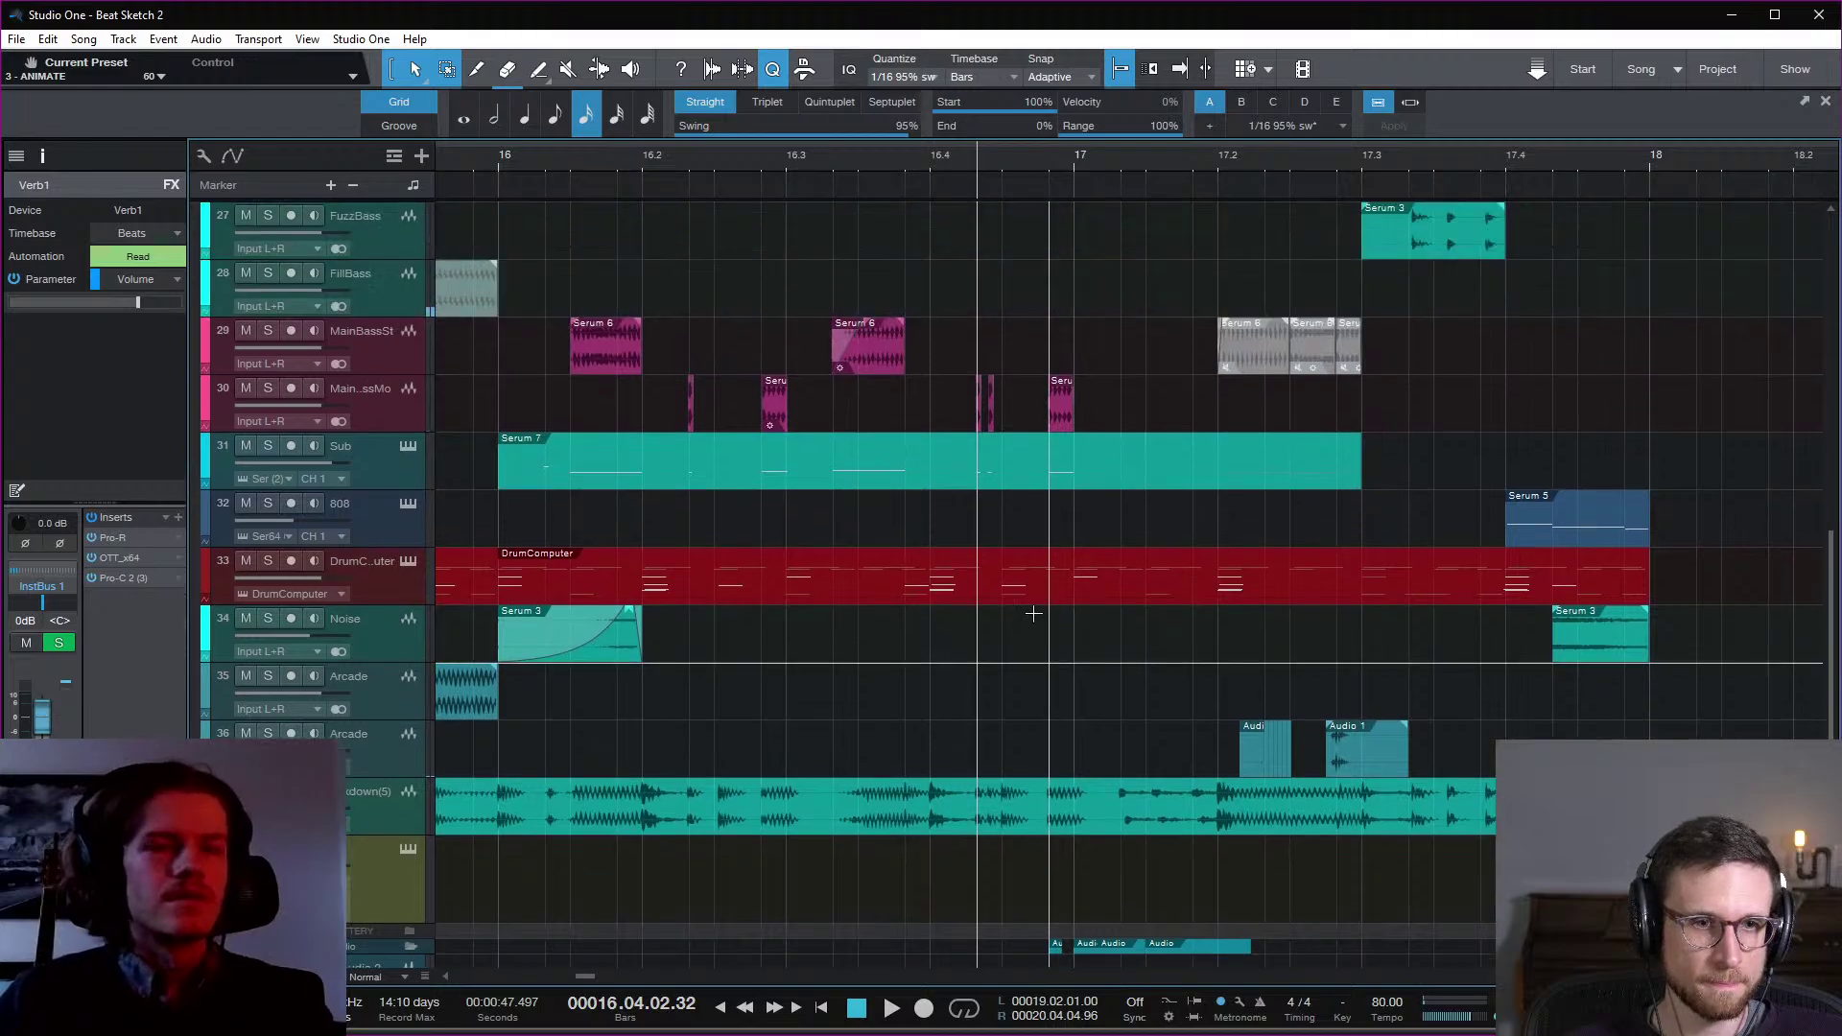
pyautogui.click(1024, 584)
pyautogui.doubleClick(1021, 588)
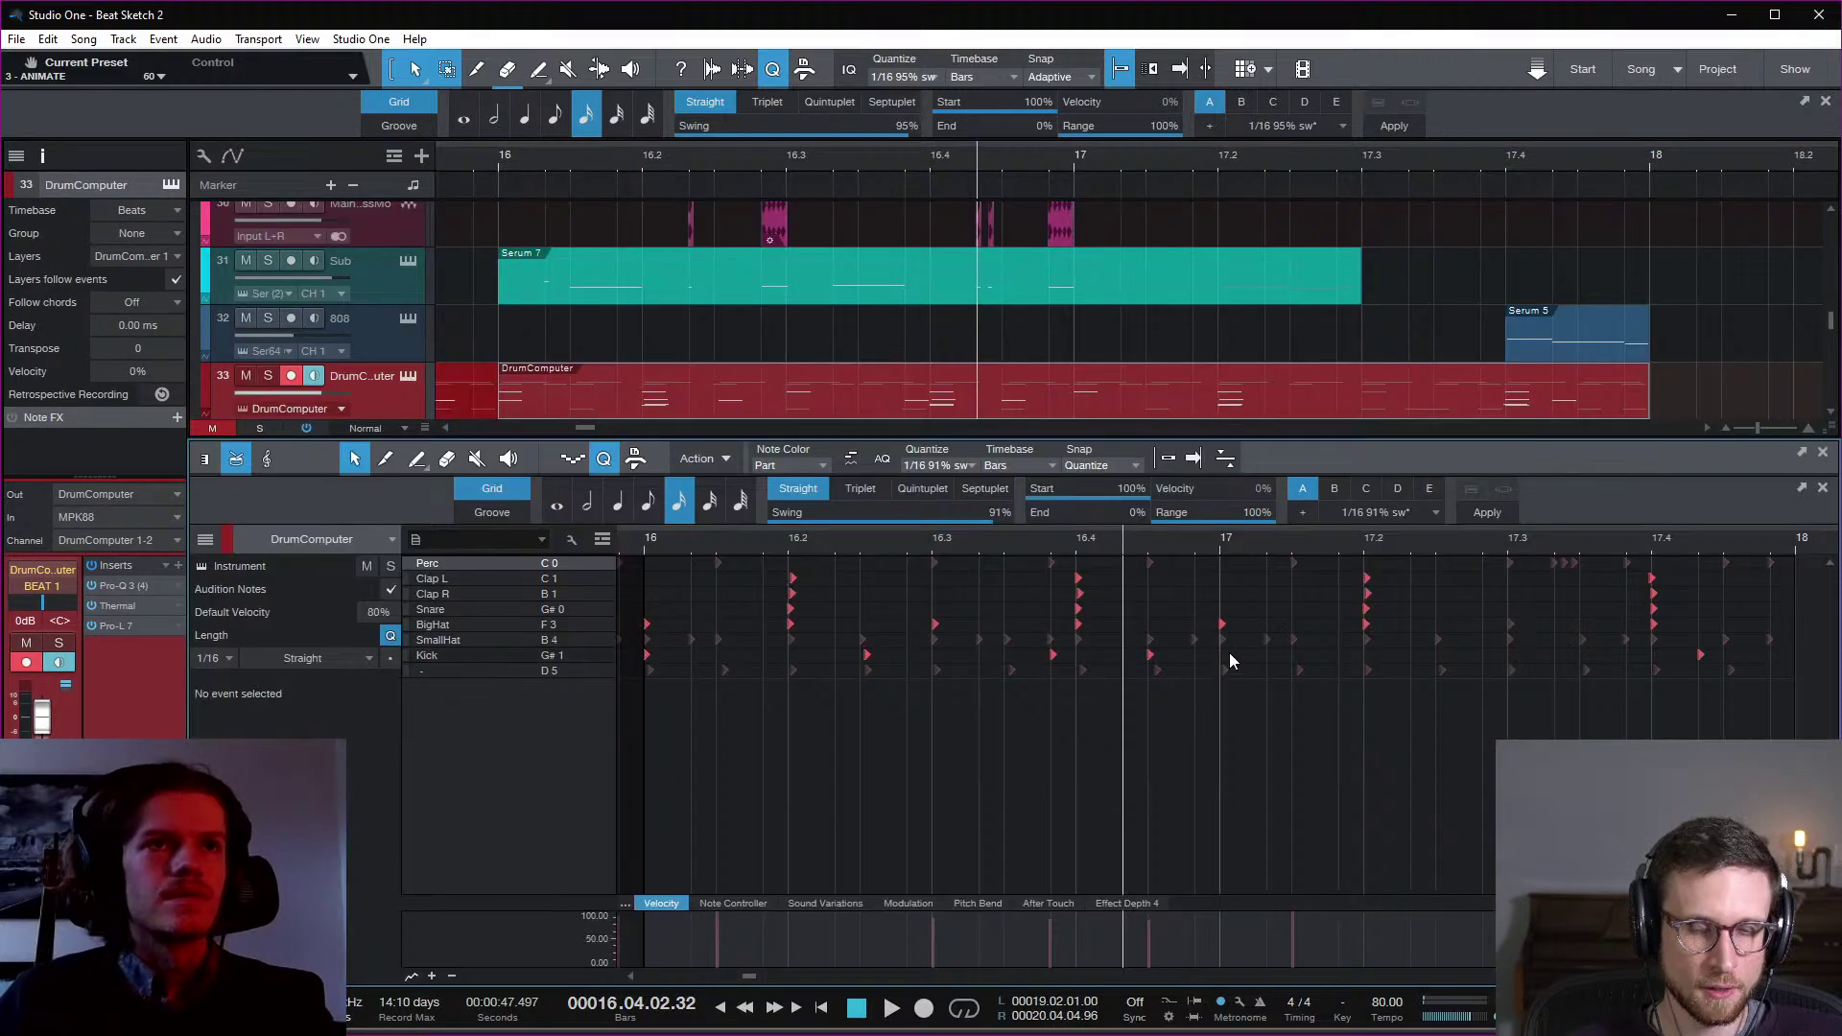
pyautogui.press('space')
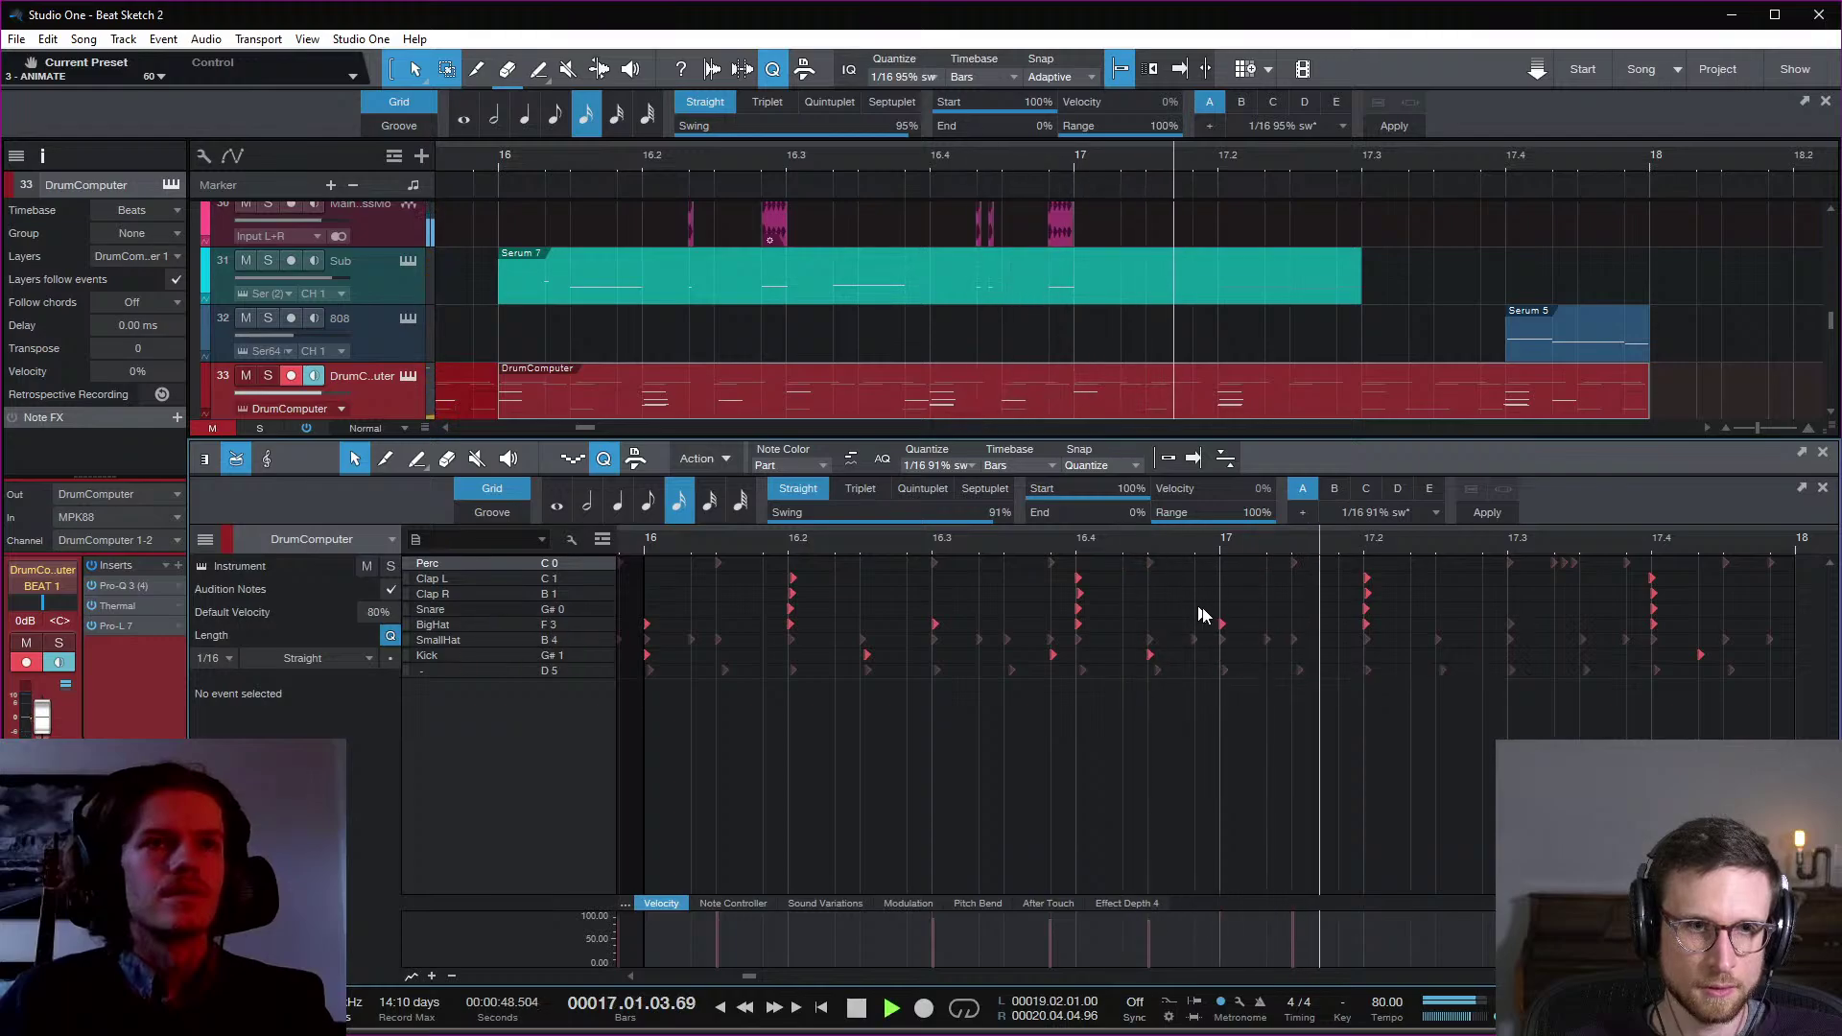
pyautogui.press('space')
pyautogui.press('F2')
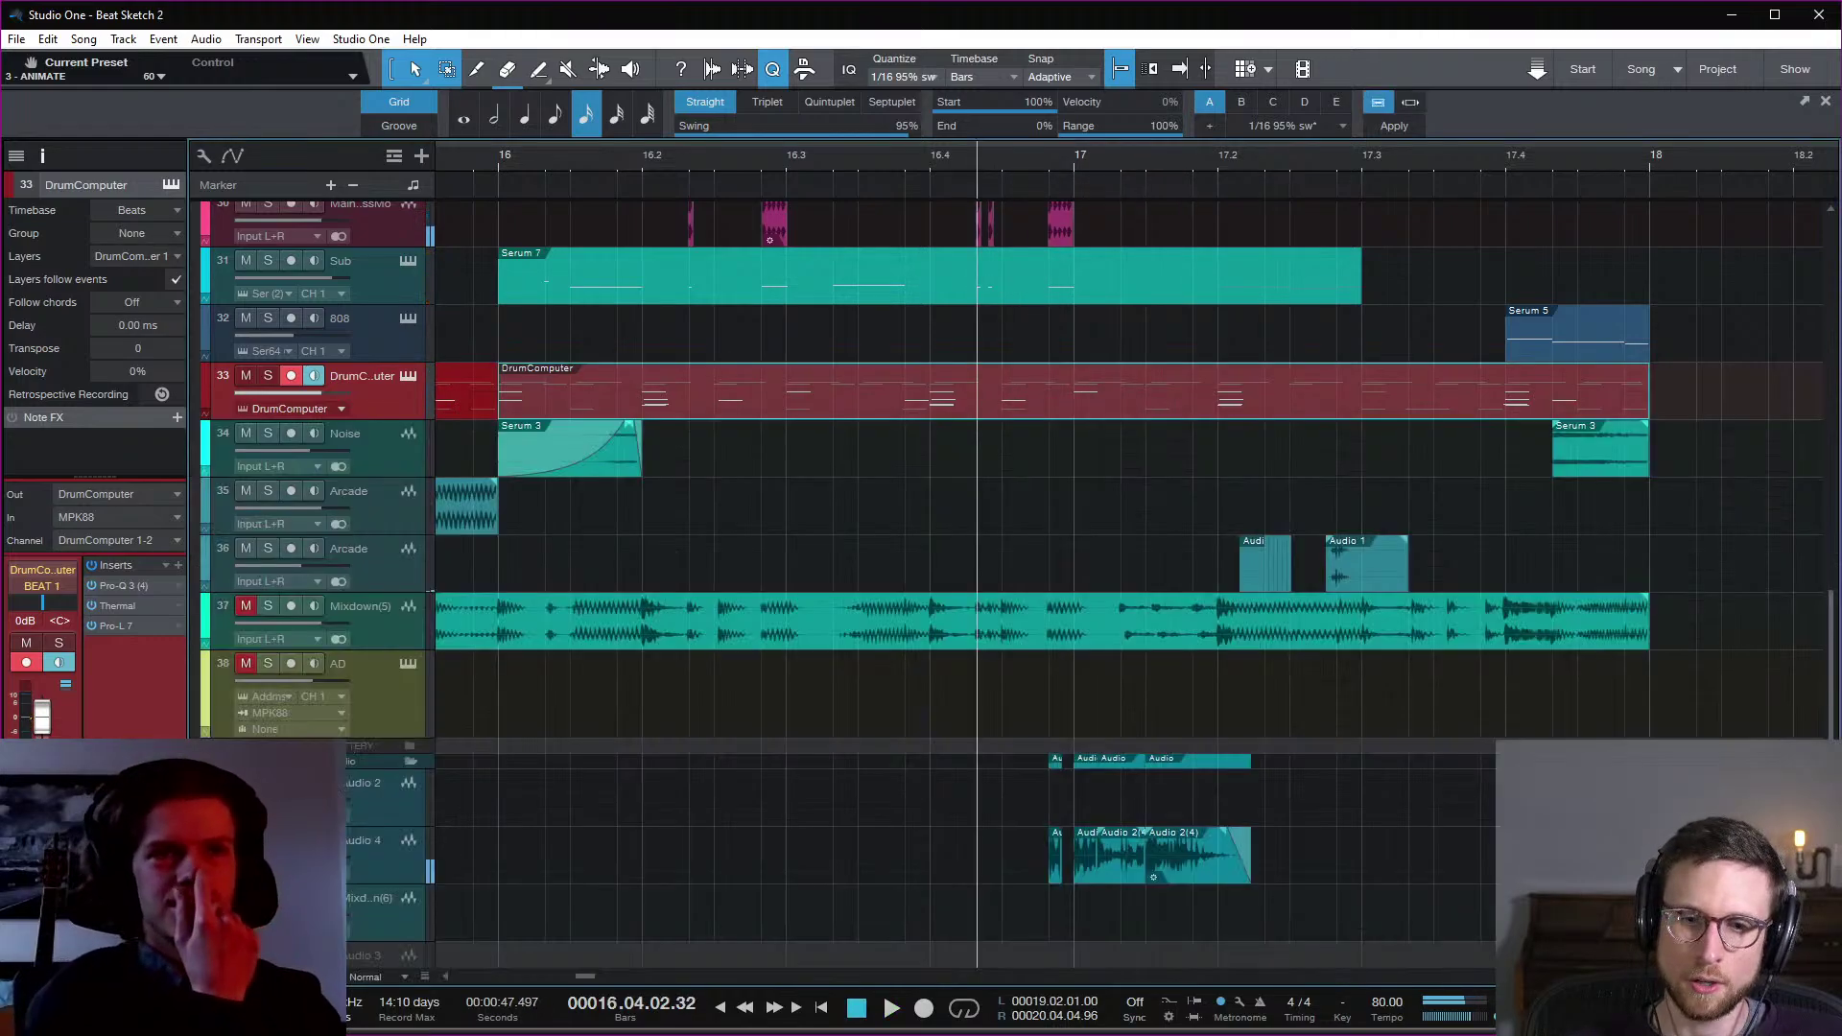
# Step: Mute the MainBassMono clip just before bar 17 and play the fill
pyautogui.scroll(1, 1129, 317)
pyautogui.click(1061, 388)
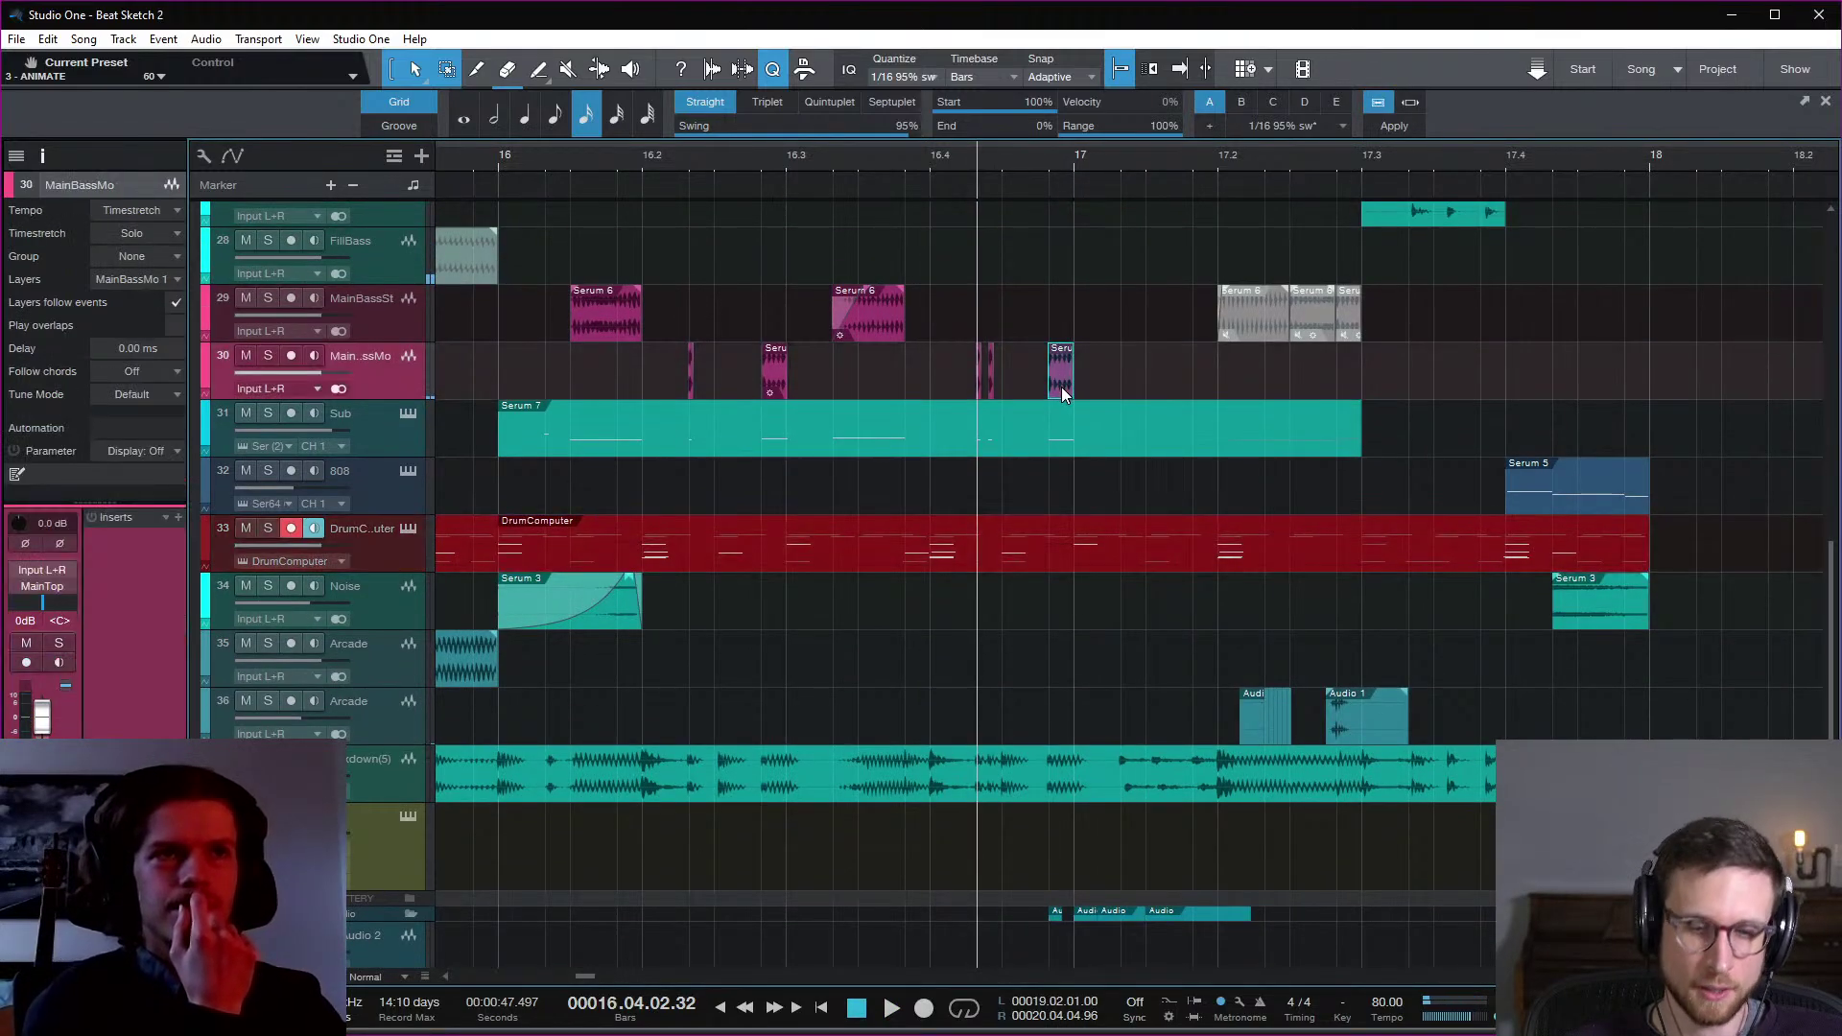
pyautogui.press('space')
pyautogui.press('space')
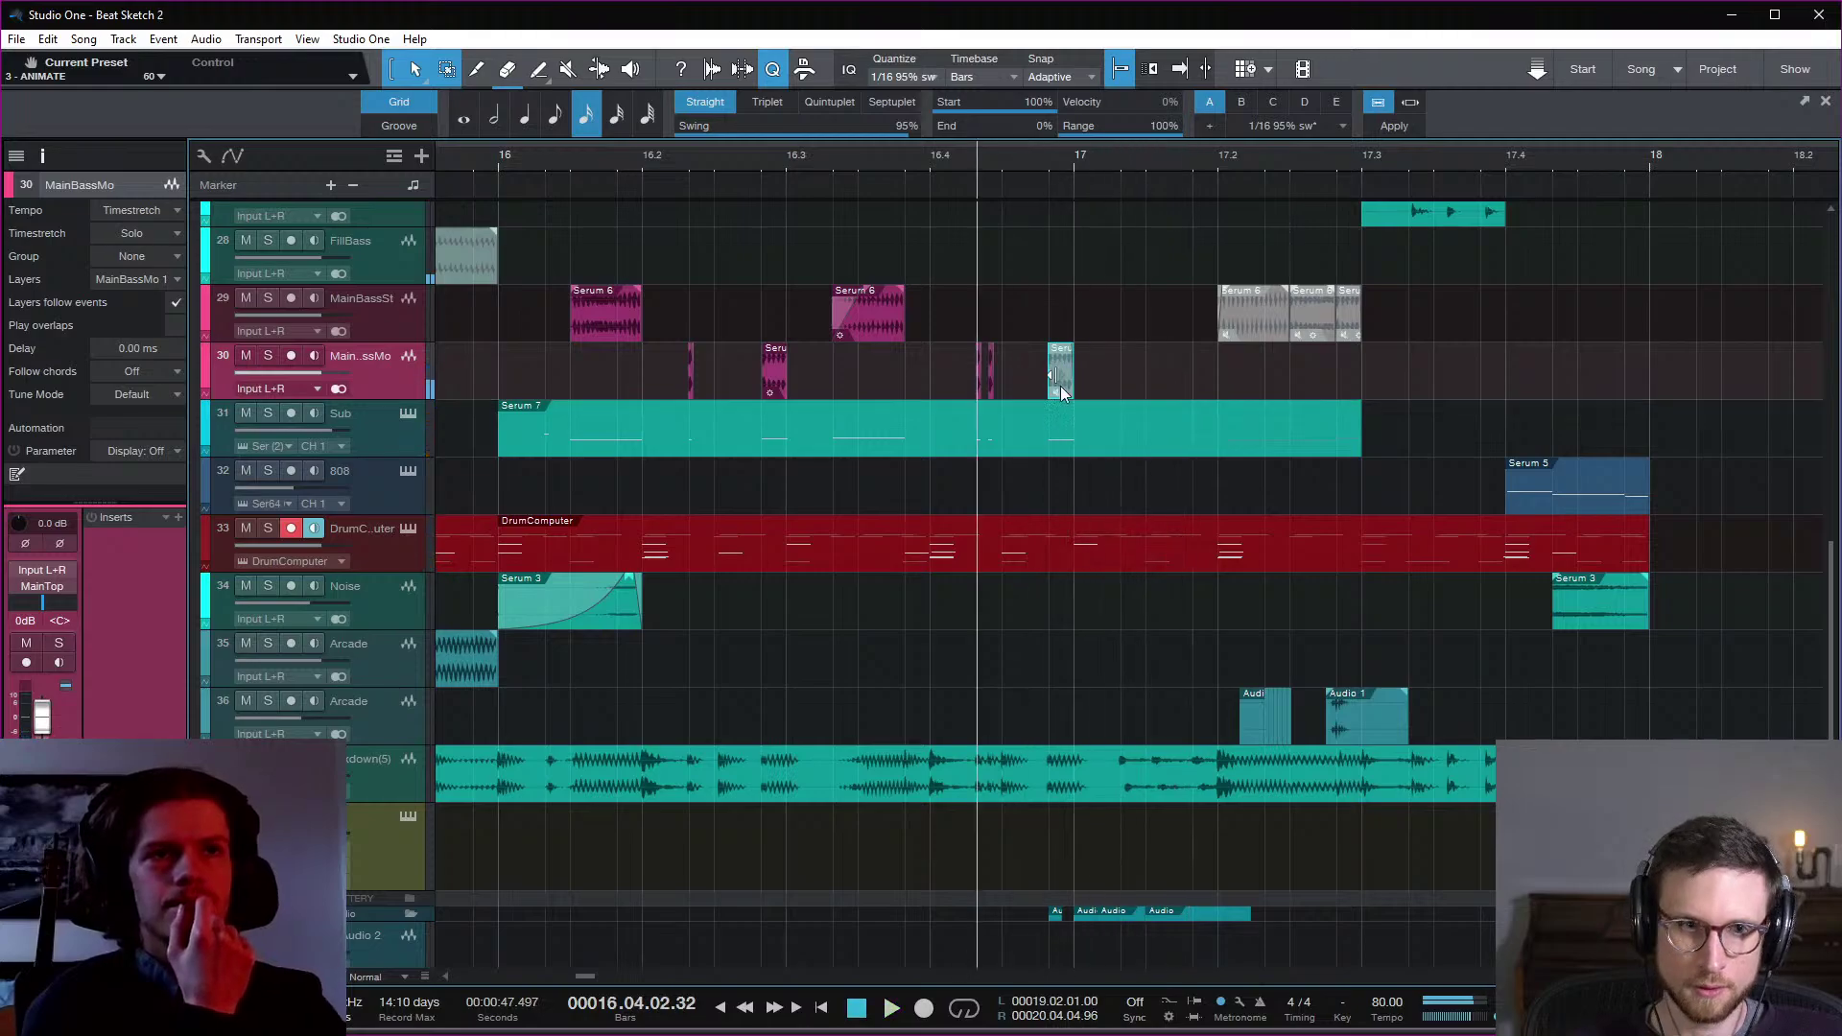
# Step: Split the Sub clip at 16.4.4, delete the part after the split, and audition the fill from 16.3.3
pyautogui.click(1063, 427)
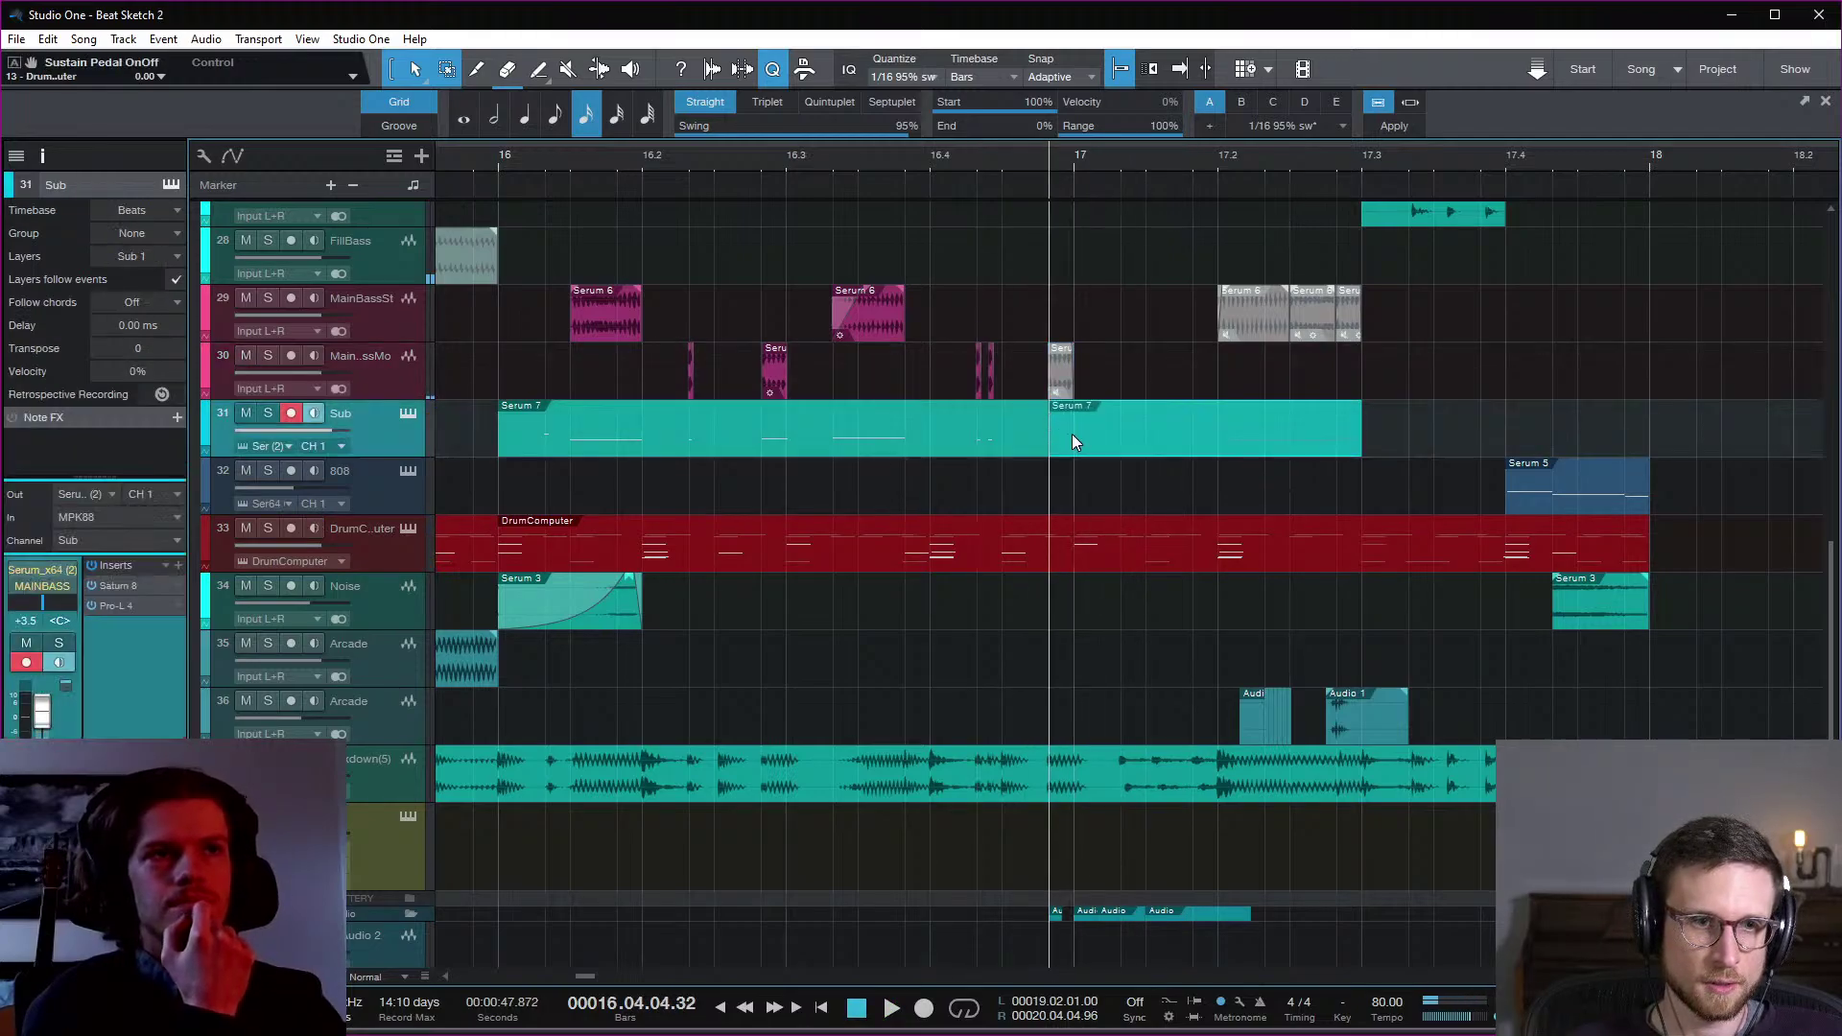
pyautogui.press('Delete')
pyautogui.press('space')
pyautogui.click(858, 169)
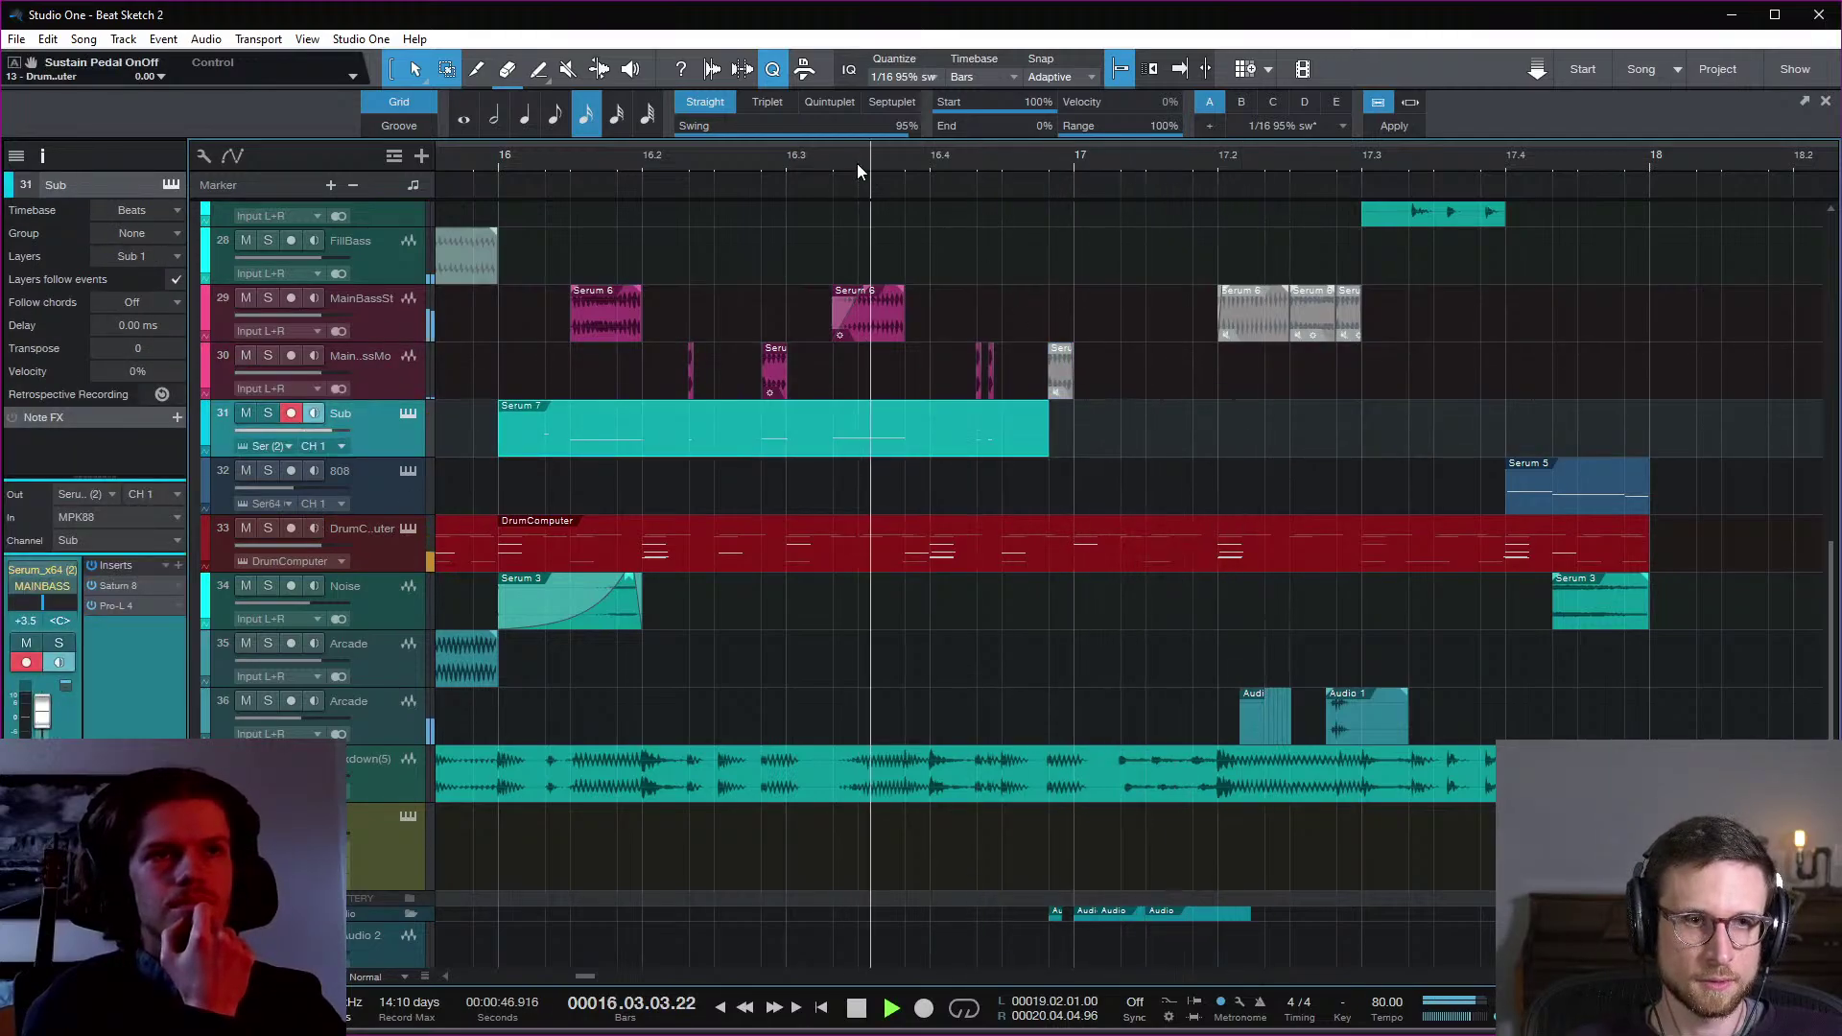
pyautogui.press('space')
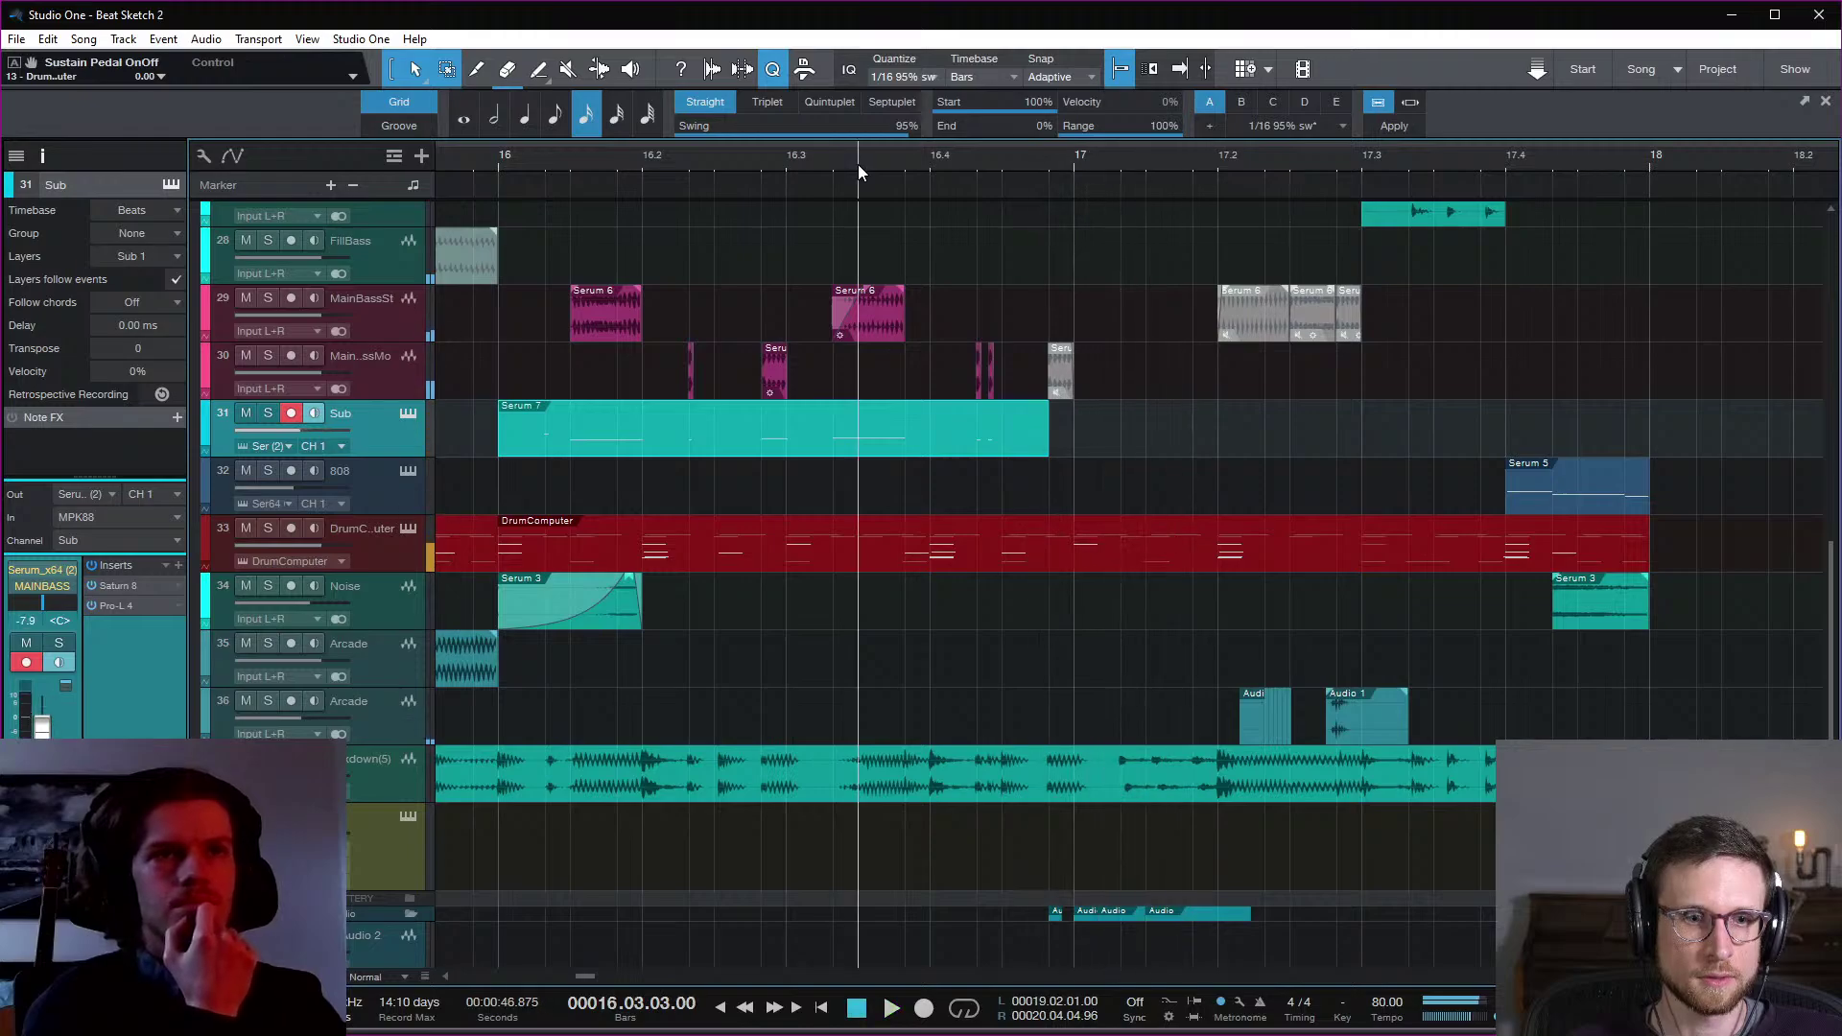
pyautogui.press('space')
pyautogui.press('space')
# Step: Remove the BigHat hit at the start of bar 17 from the DrumComputer part and play the fill
pyautogui.click(1090, 560)
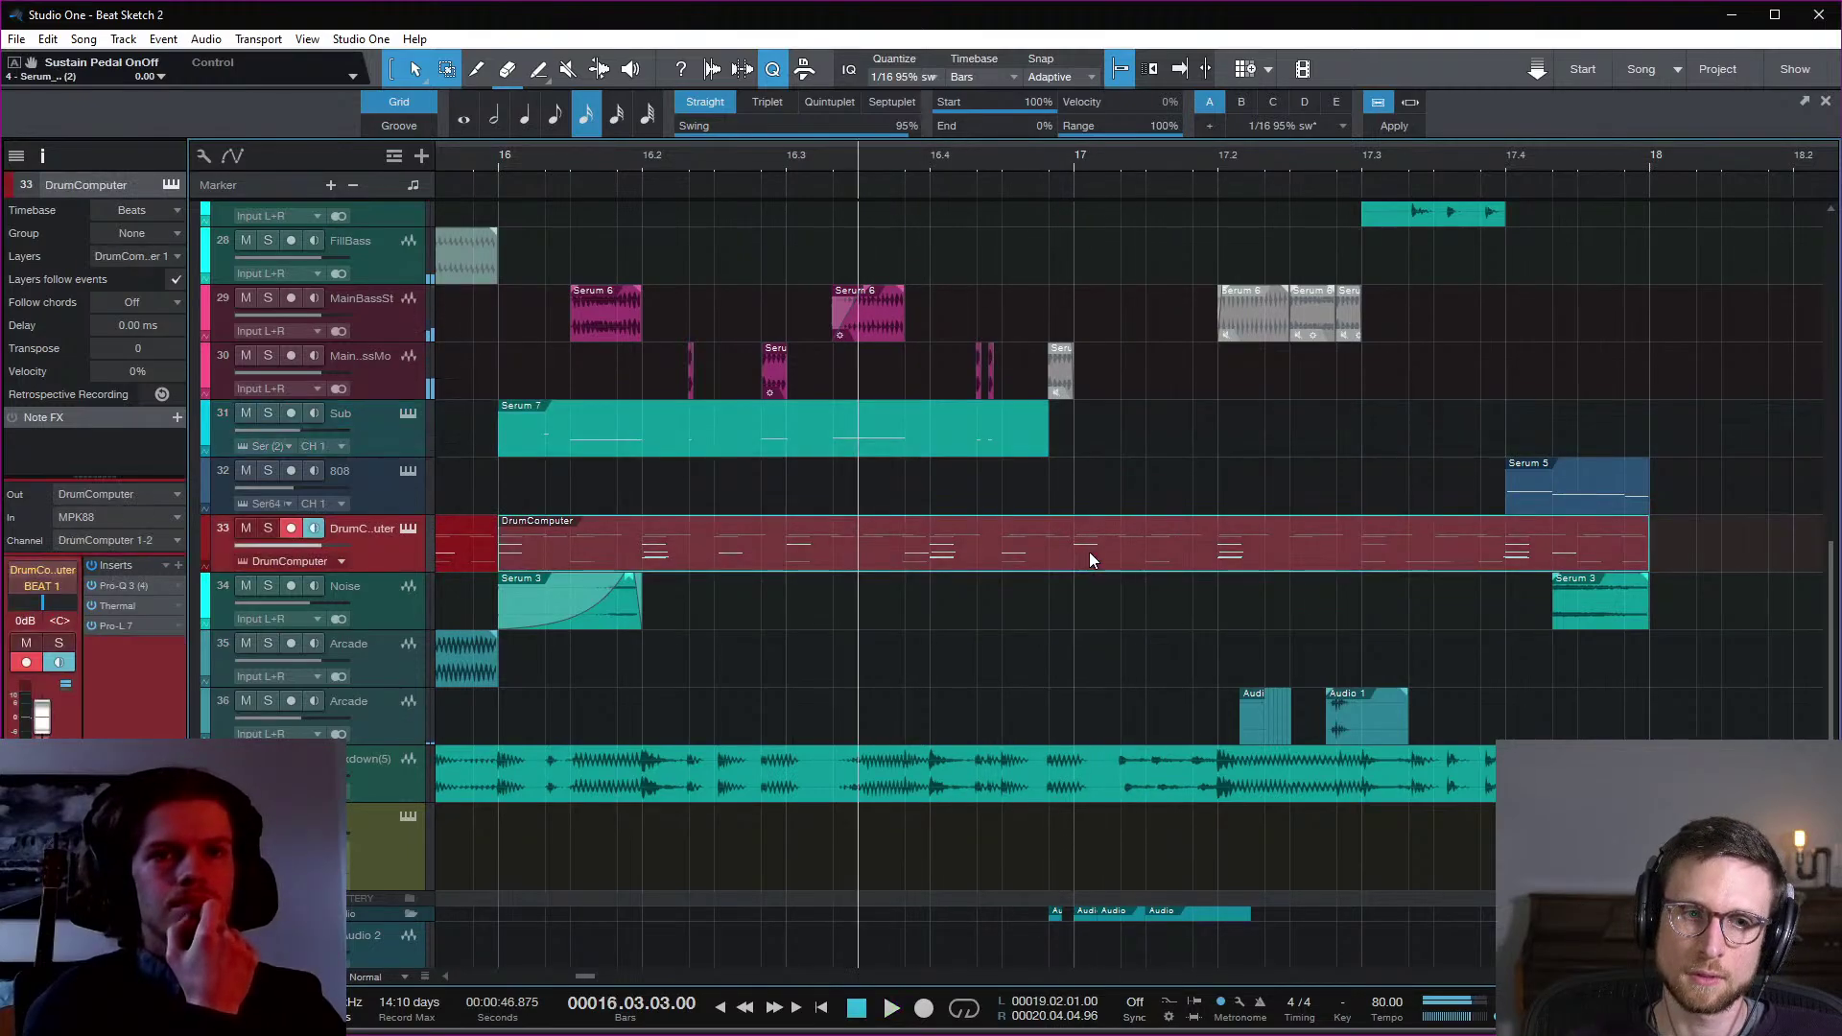
pyautogui.doubleClick(1090, 554)
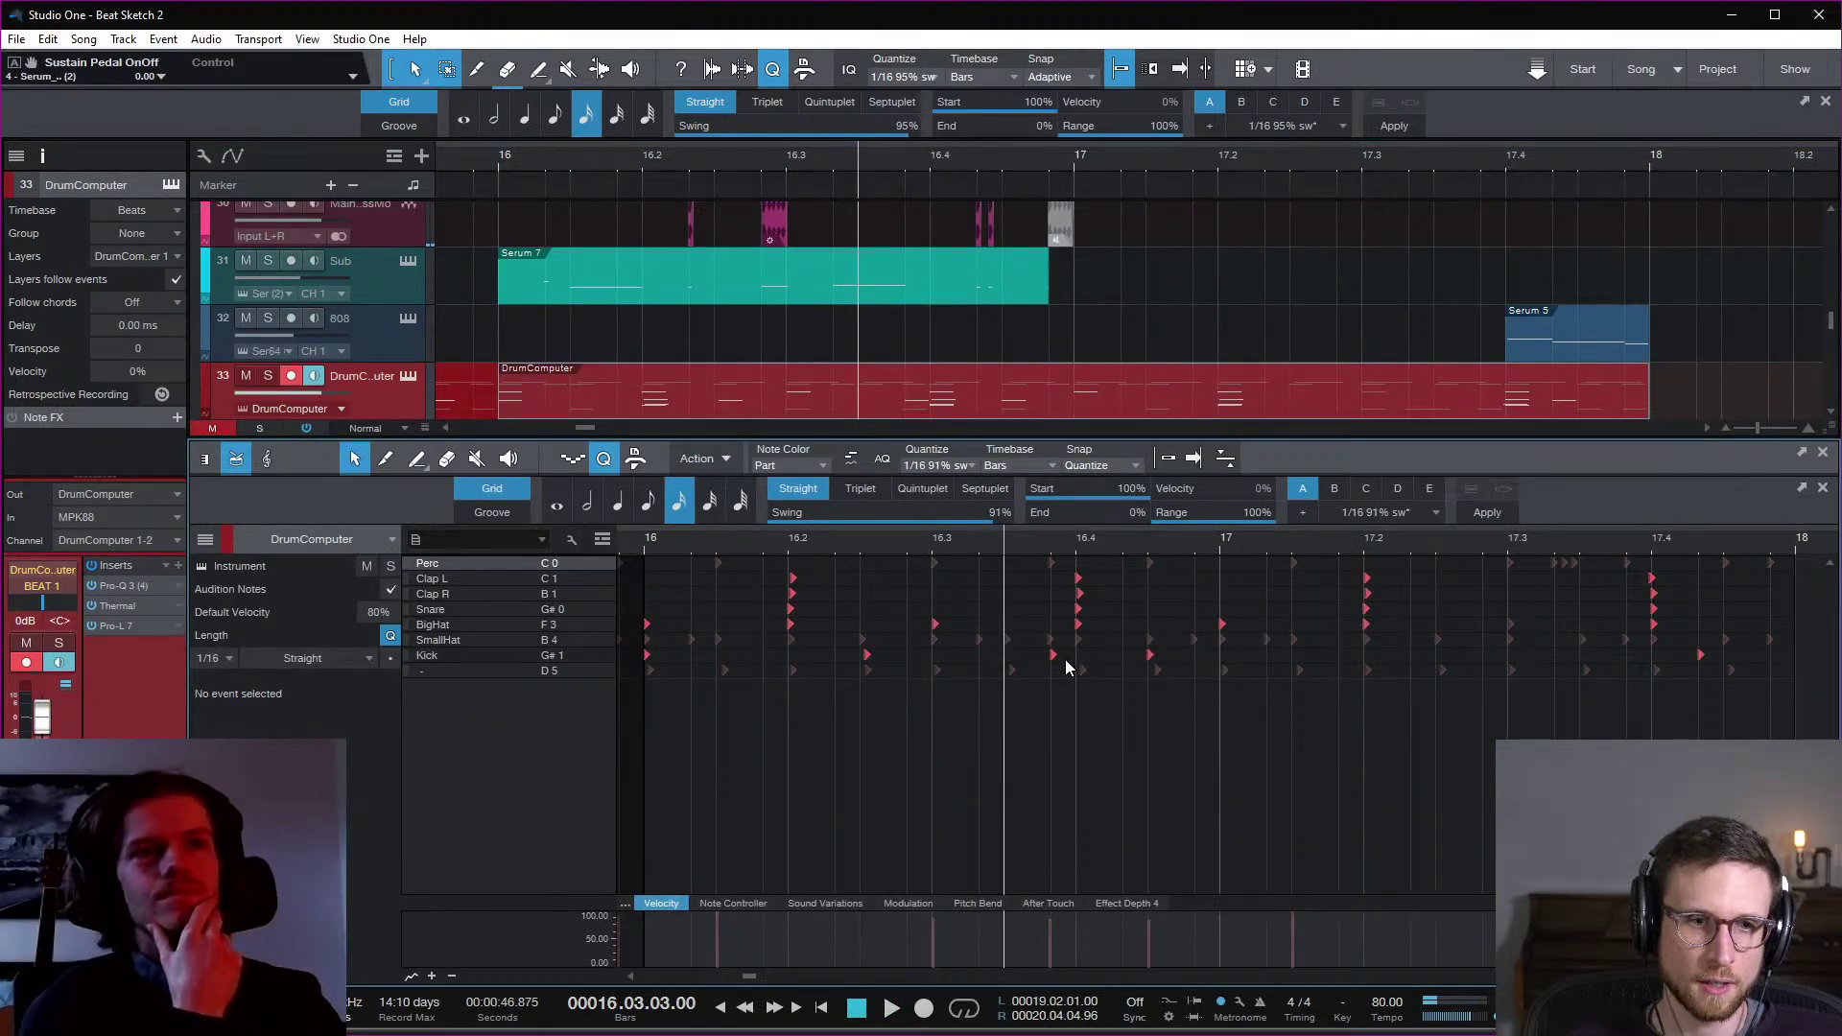
pyautogui.click(1222, 624)
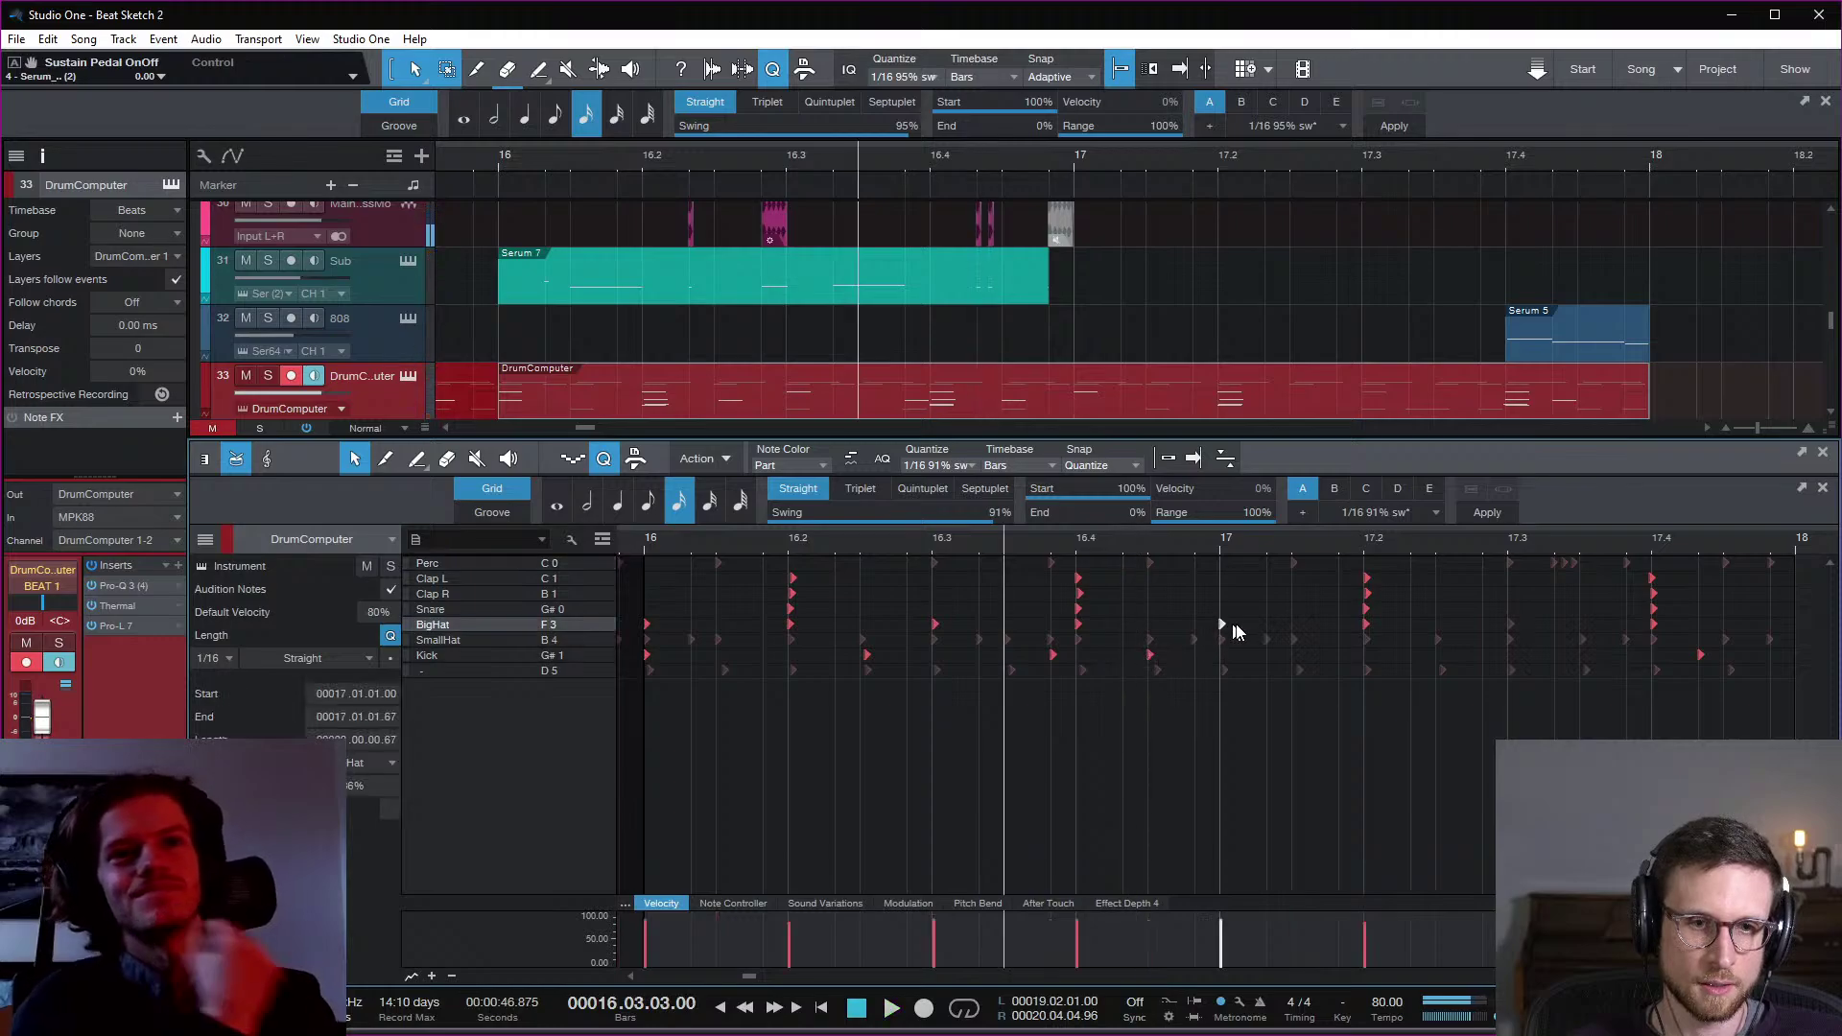
pyautogui.click(1236, 637)
pyautogui.press('space')
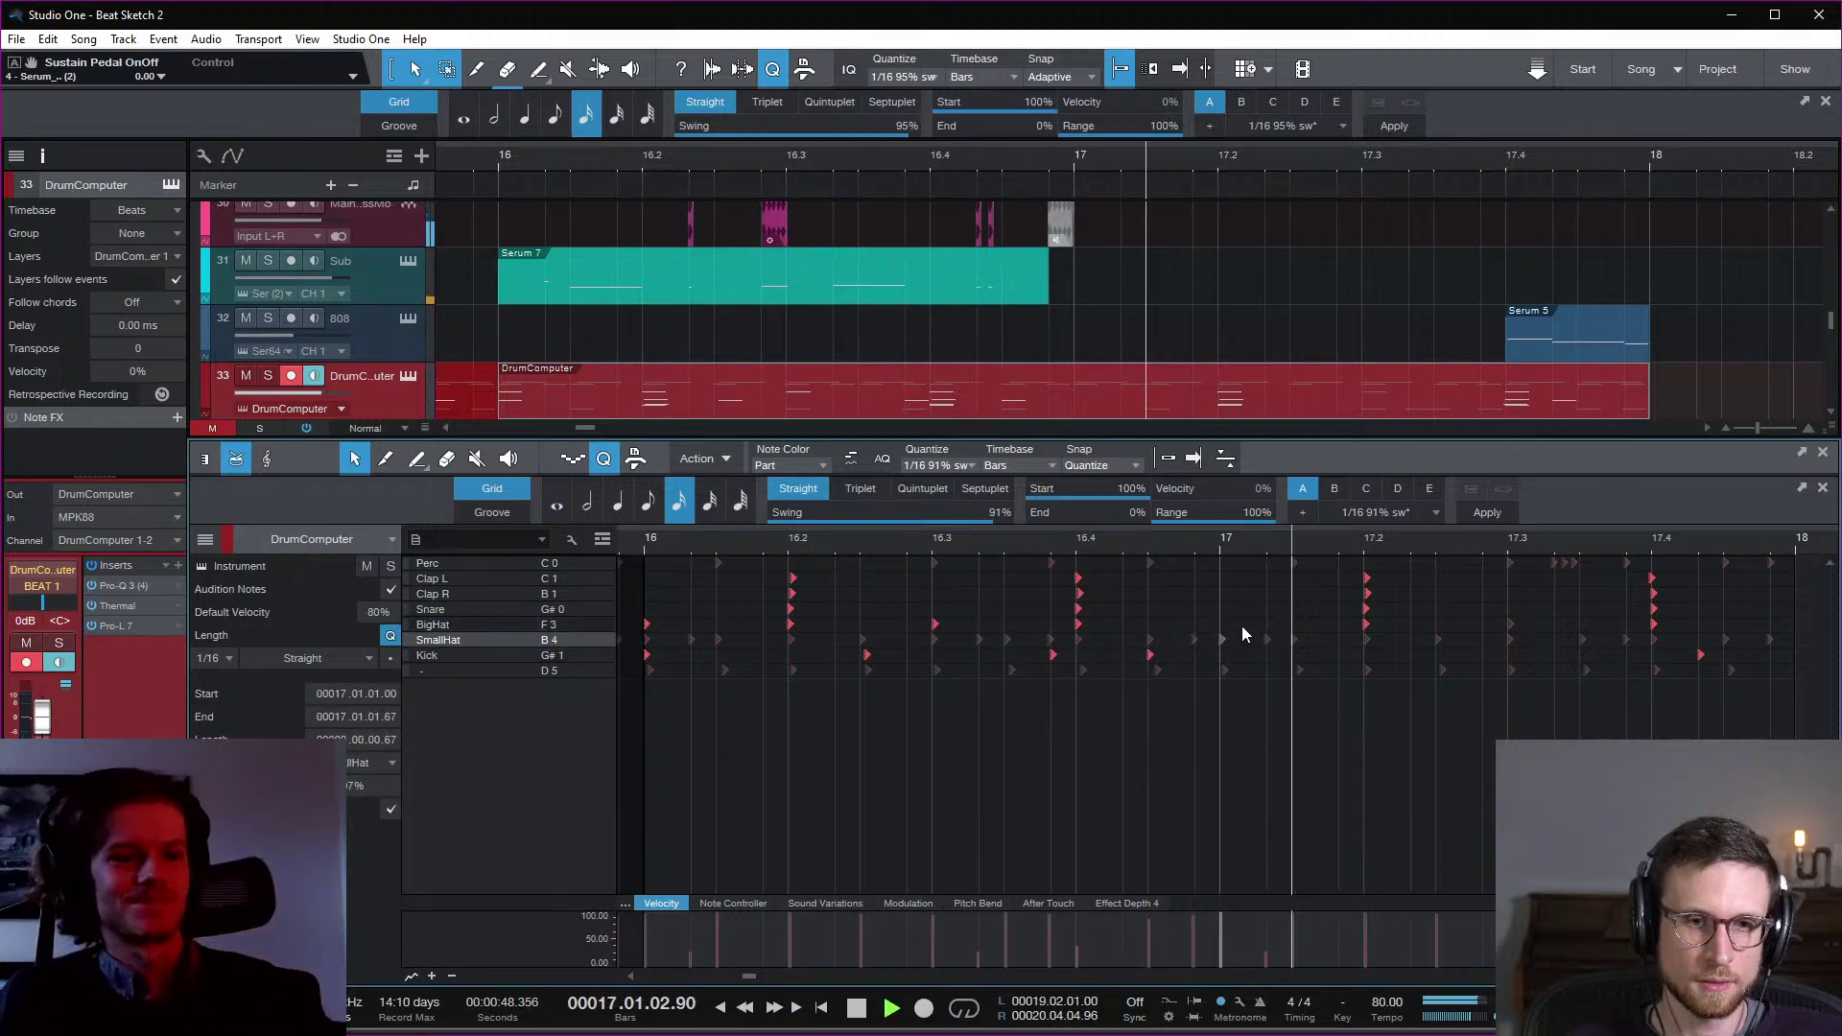
pyautogui.press('space')
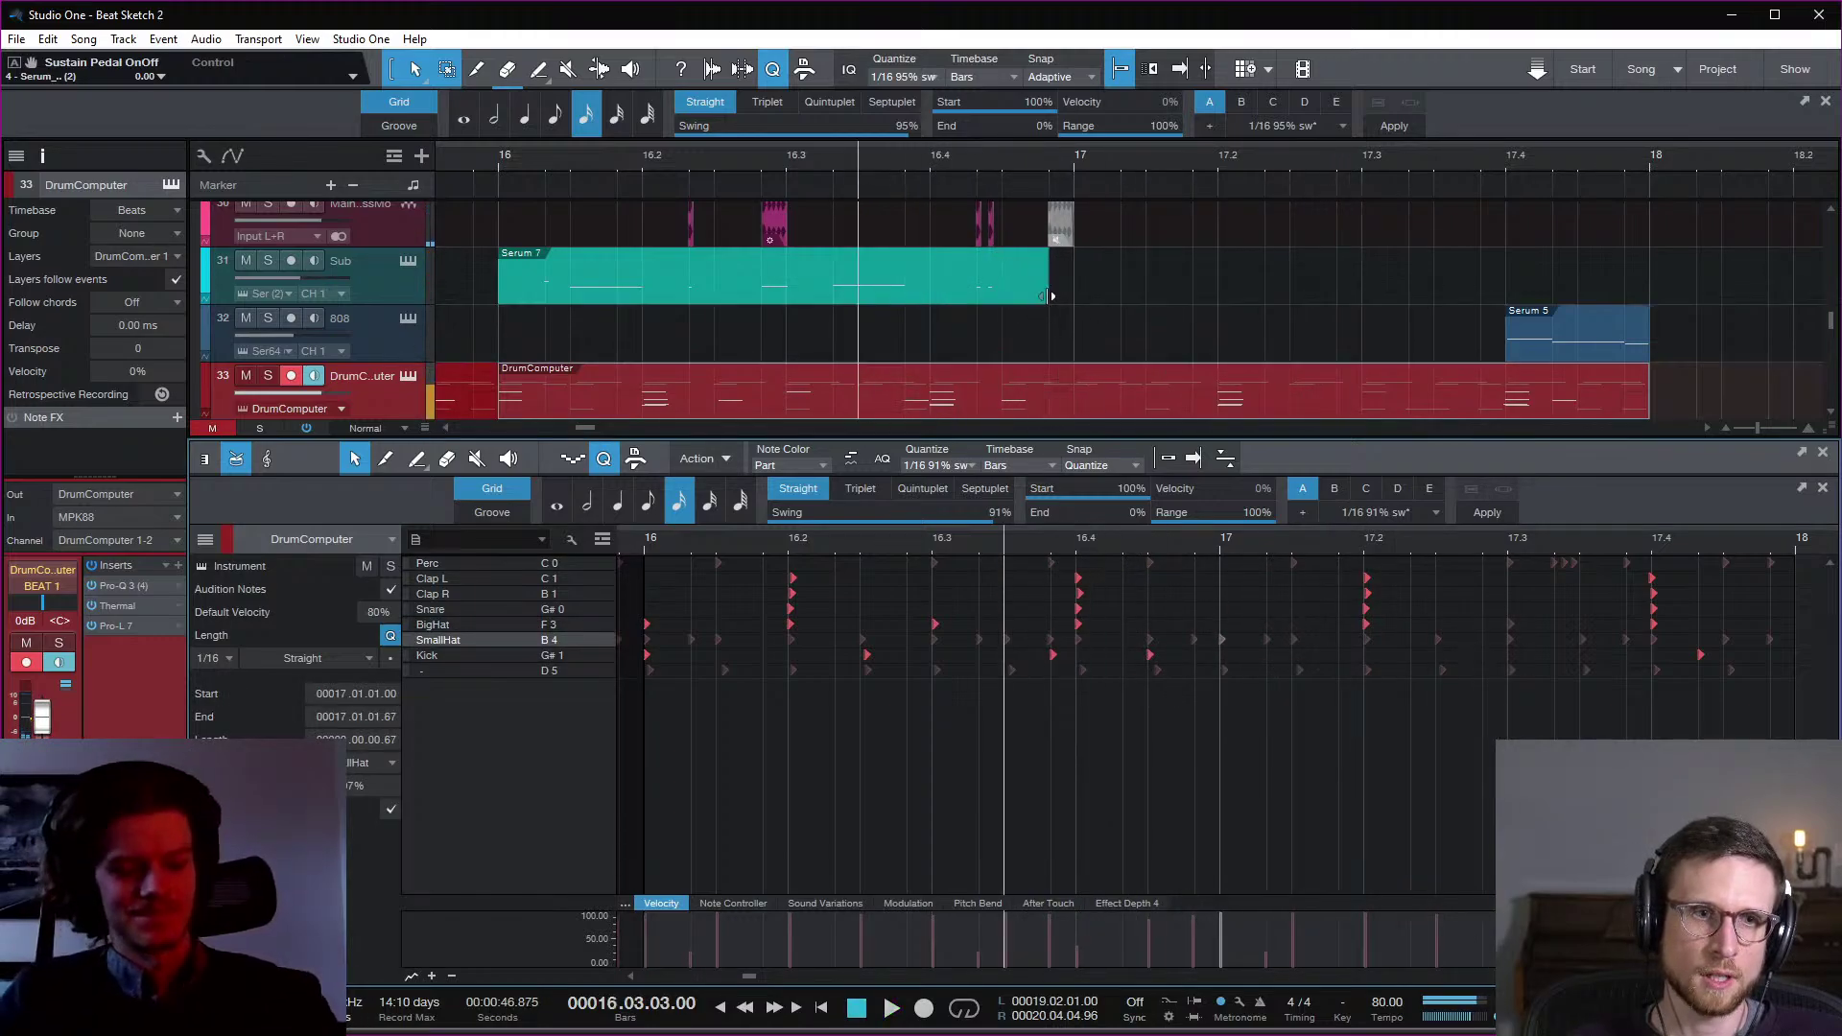
# Step: Shorten the Sub clip's end to about 16.4.3 and play the fill
pyautogui.moveTo(1052, 296); pyautogui.dragTo(1002, 297)
pyautogui.press('space')
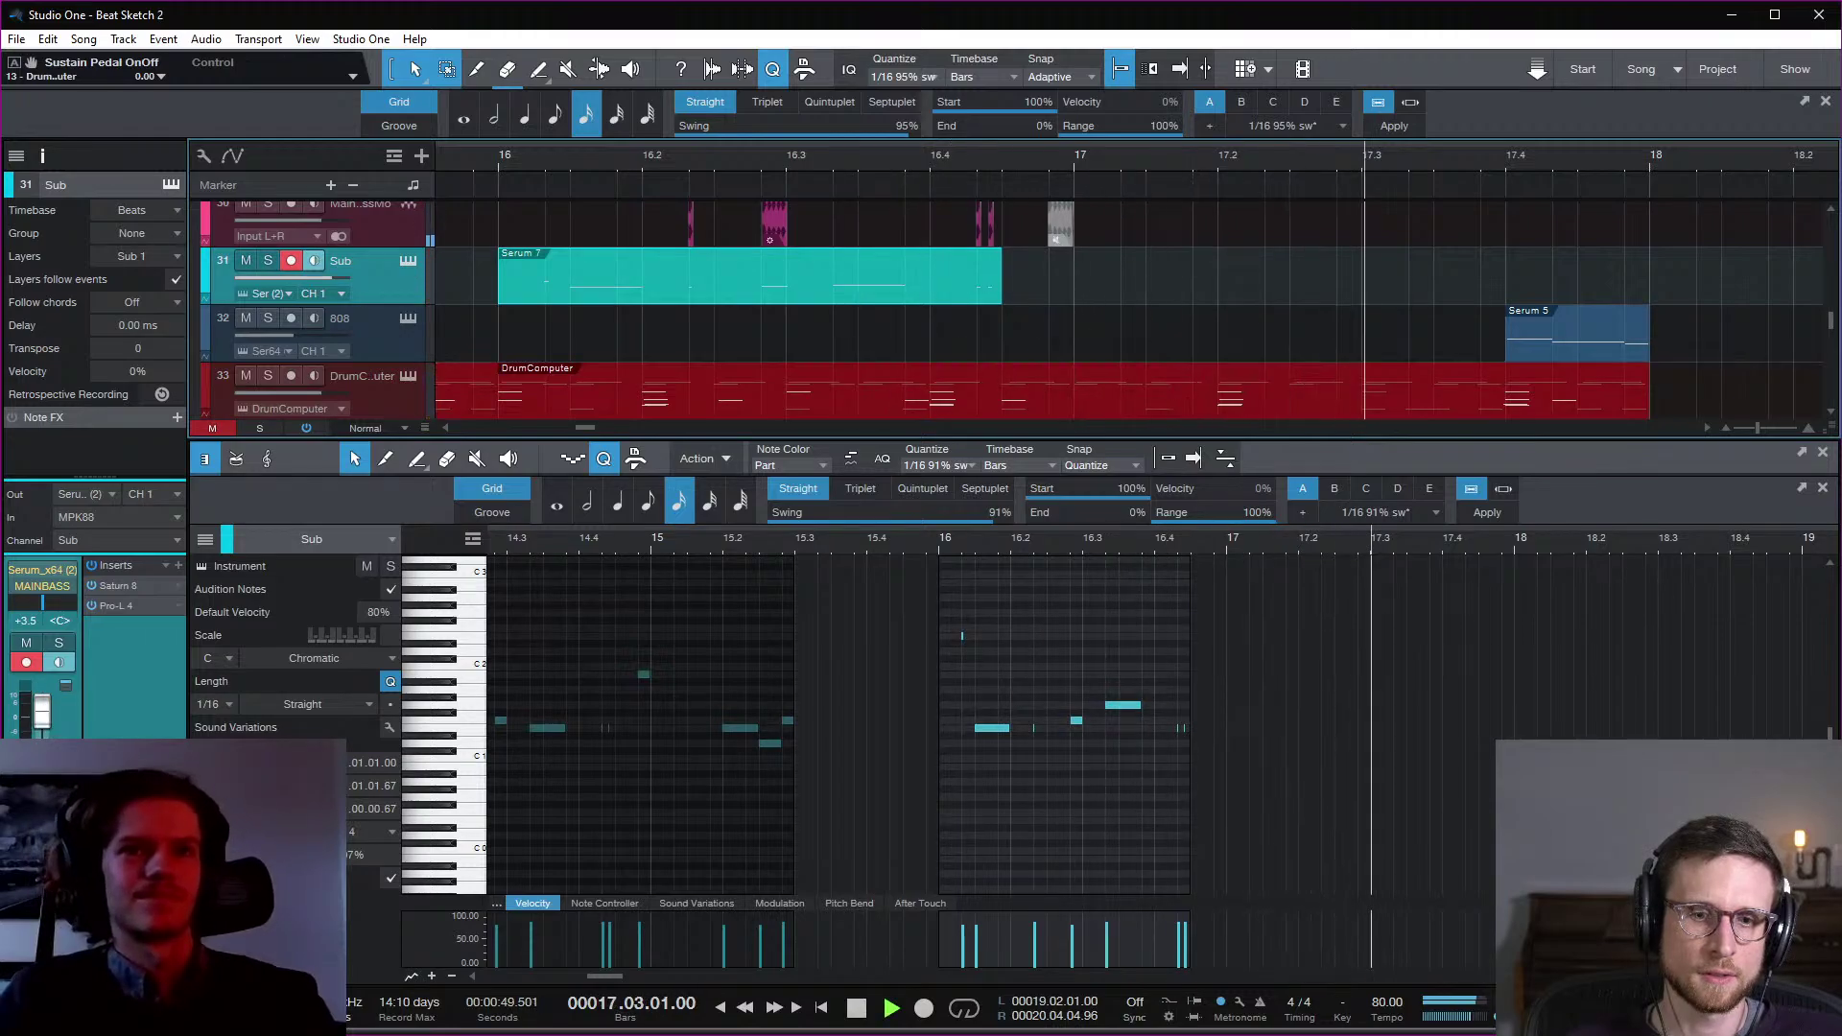
pyautogui.press('space')
pyautogui.press('F2')
# Step: Drop Verb1's volume automation to −∞ just before bar 17 at 16.4.4, save the song, and play the fill from 16.3.3
pyautogui.press('a')
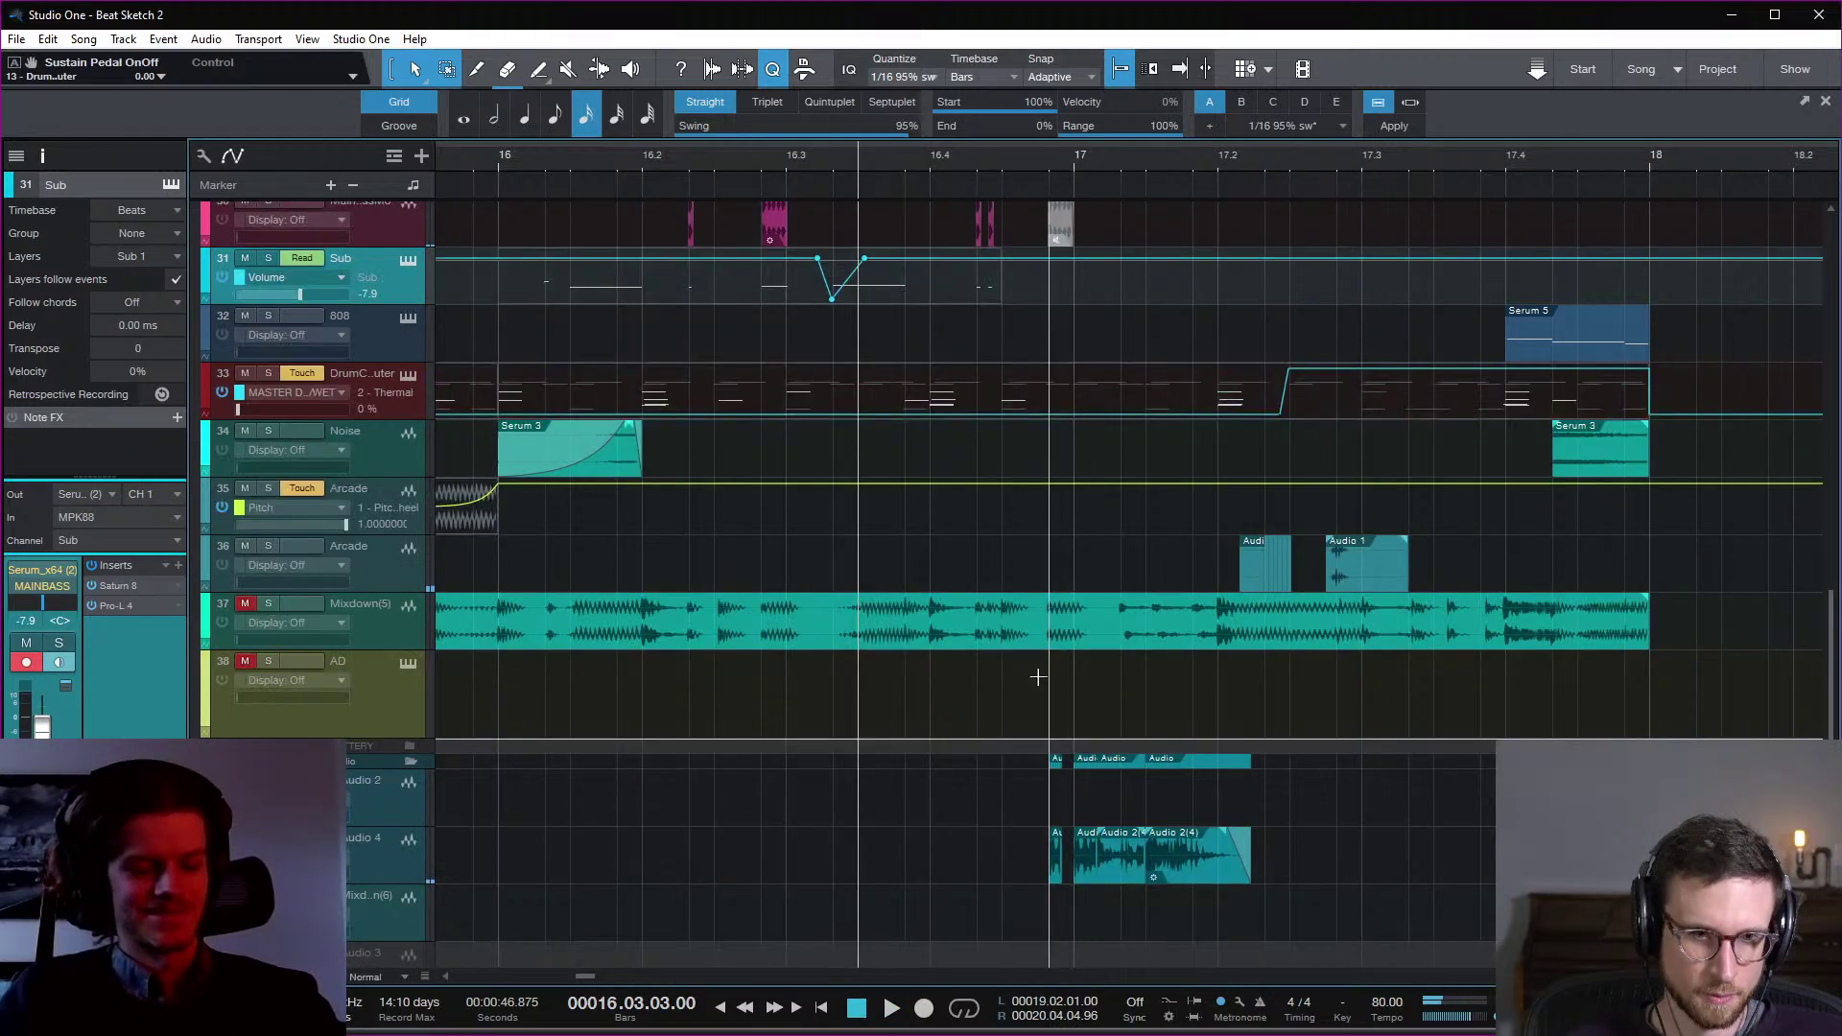
pyautogui.scroll(-6, 1035, 665)
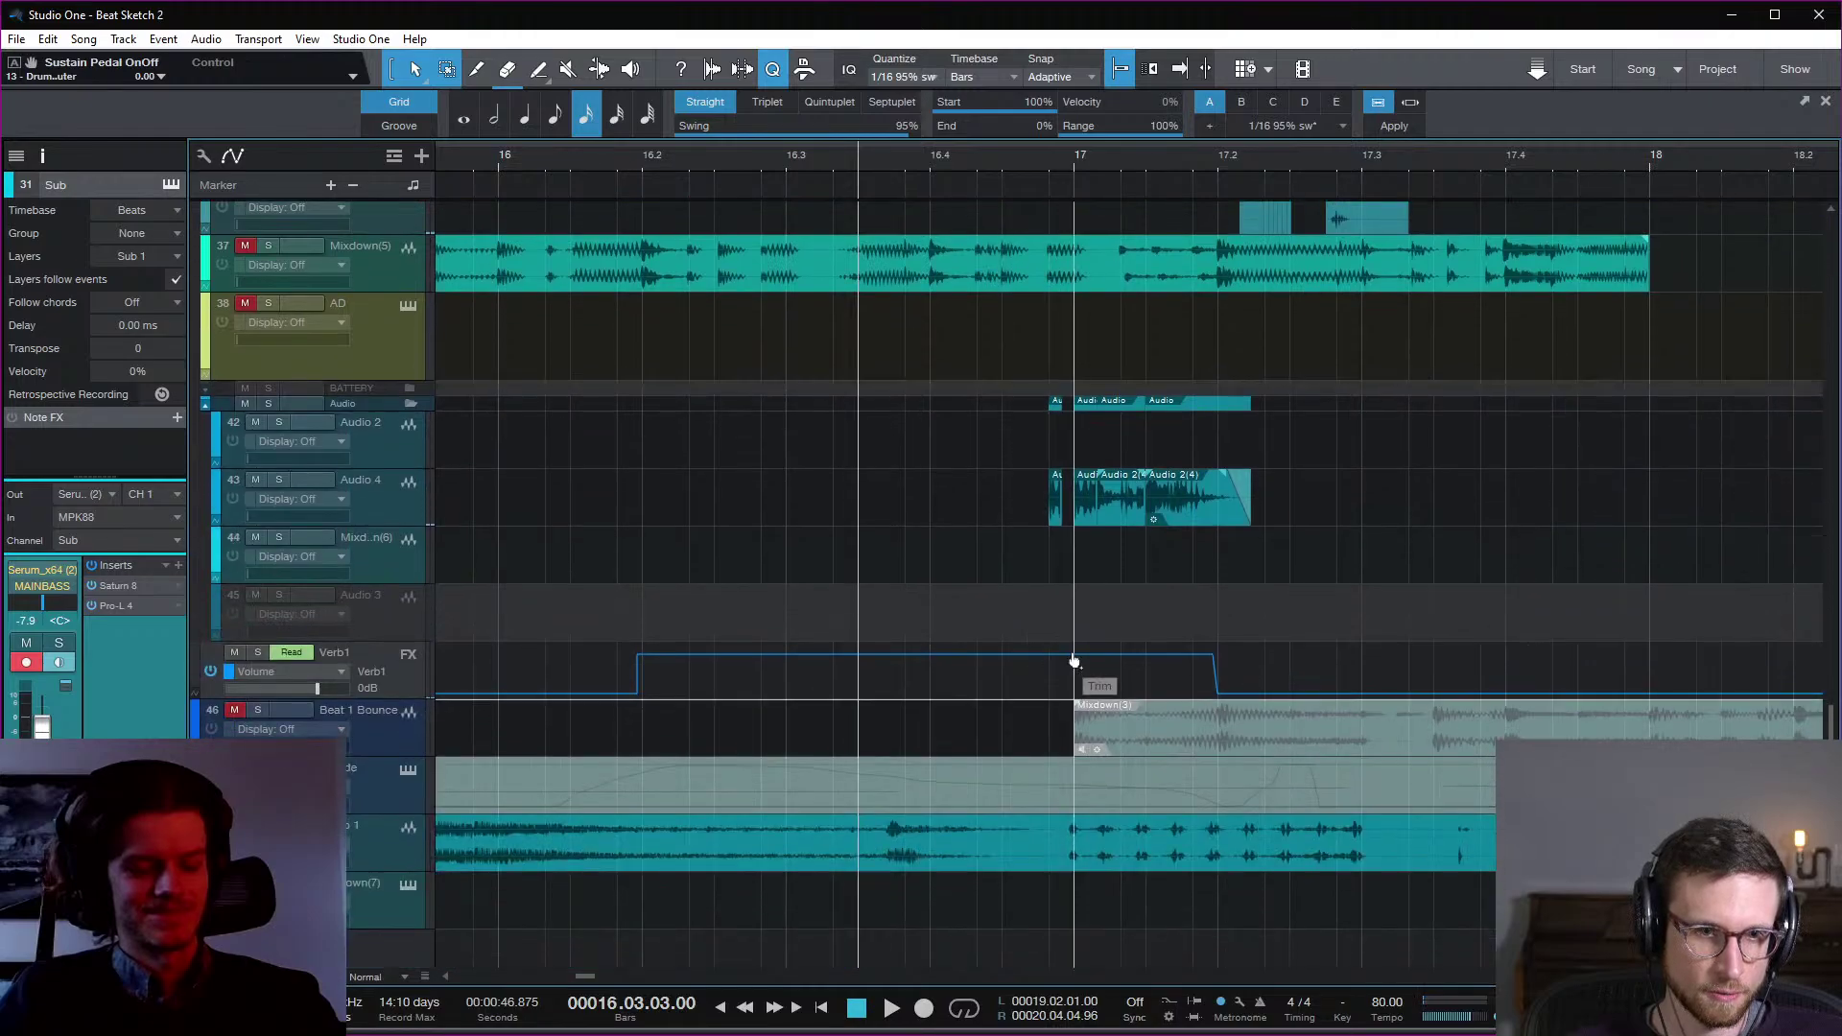
pyautogui.click(1053, 658)
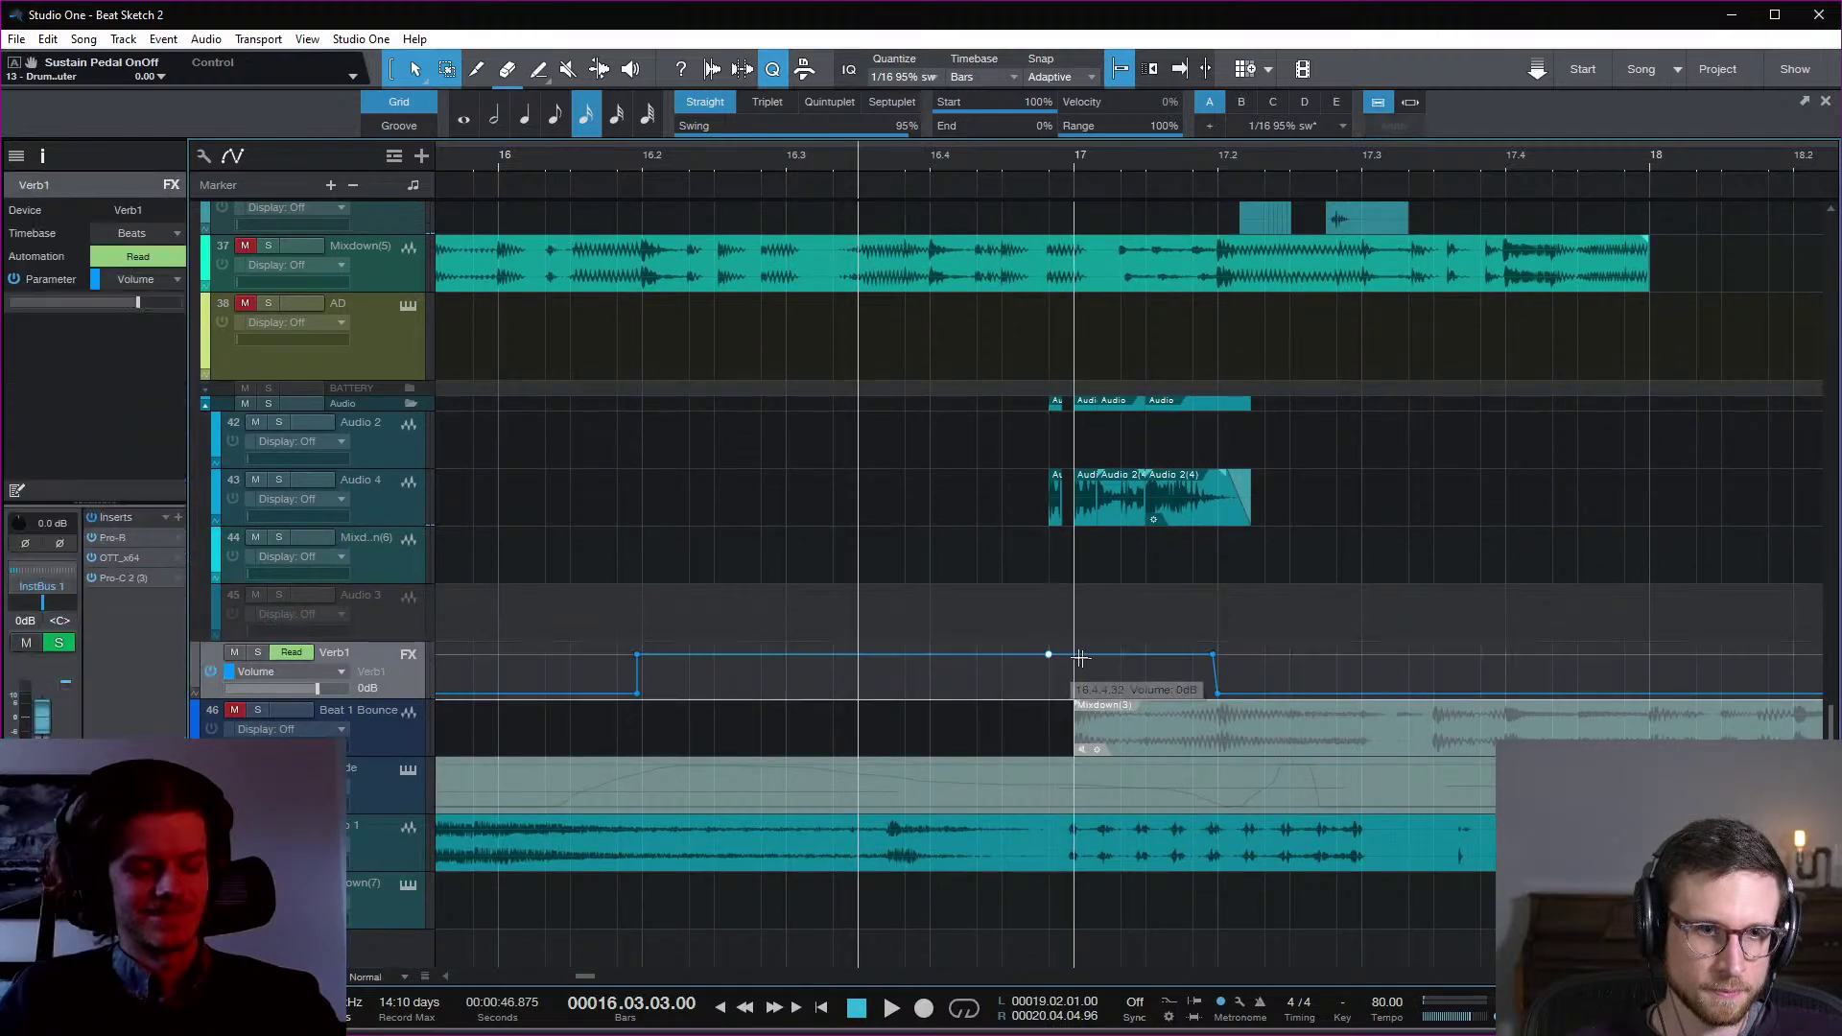
pyautogui.moveTo(1214, 656); pyautogui.dragTo(1050, 695)
pyautogui.press('space')
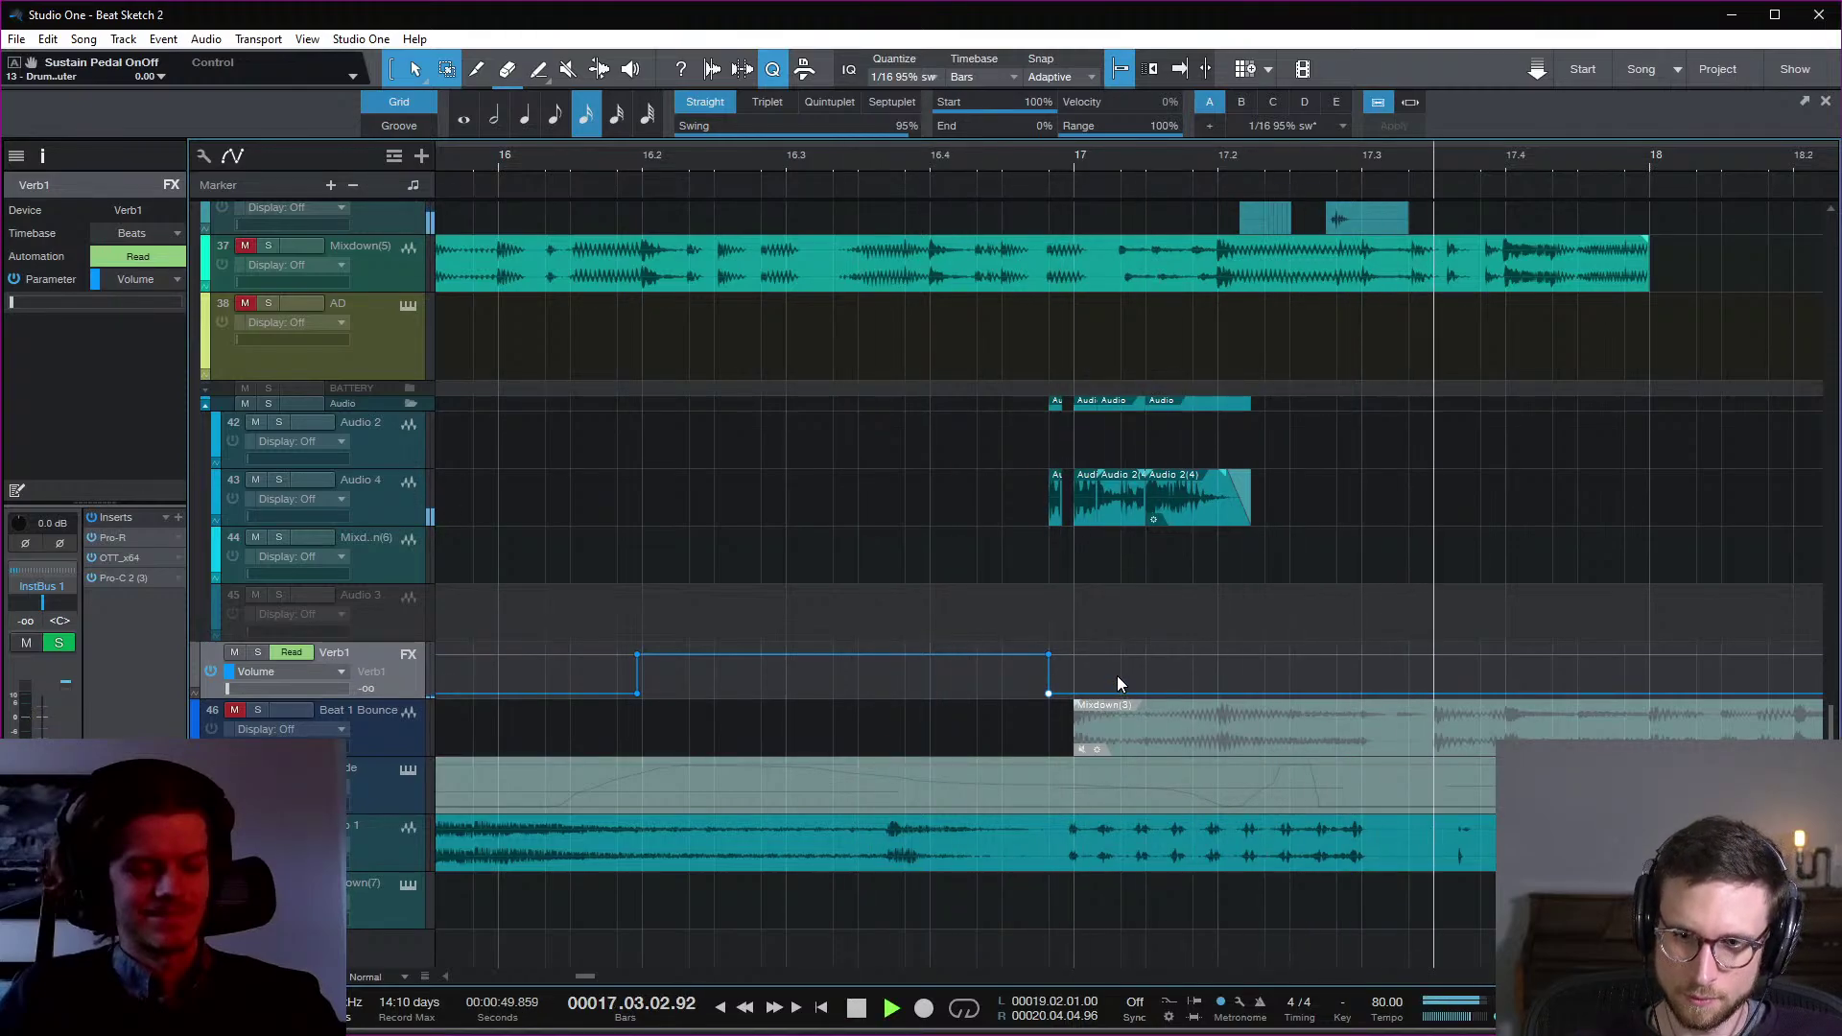
pyautogui.press('space')
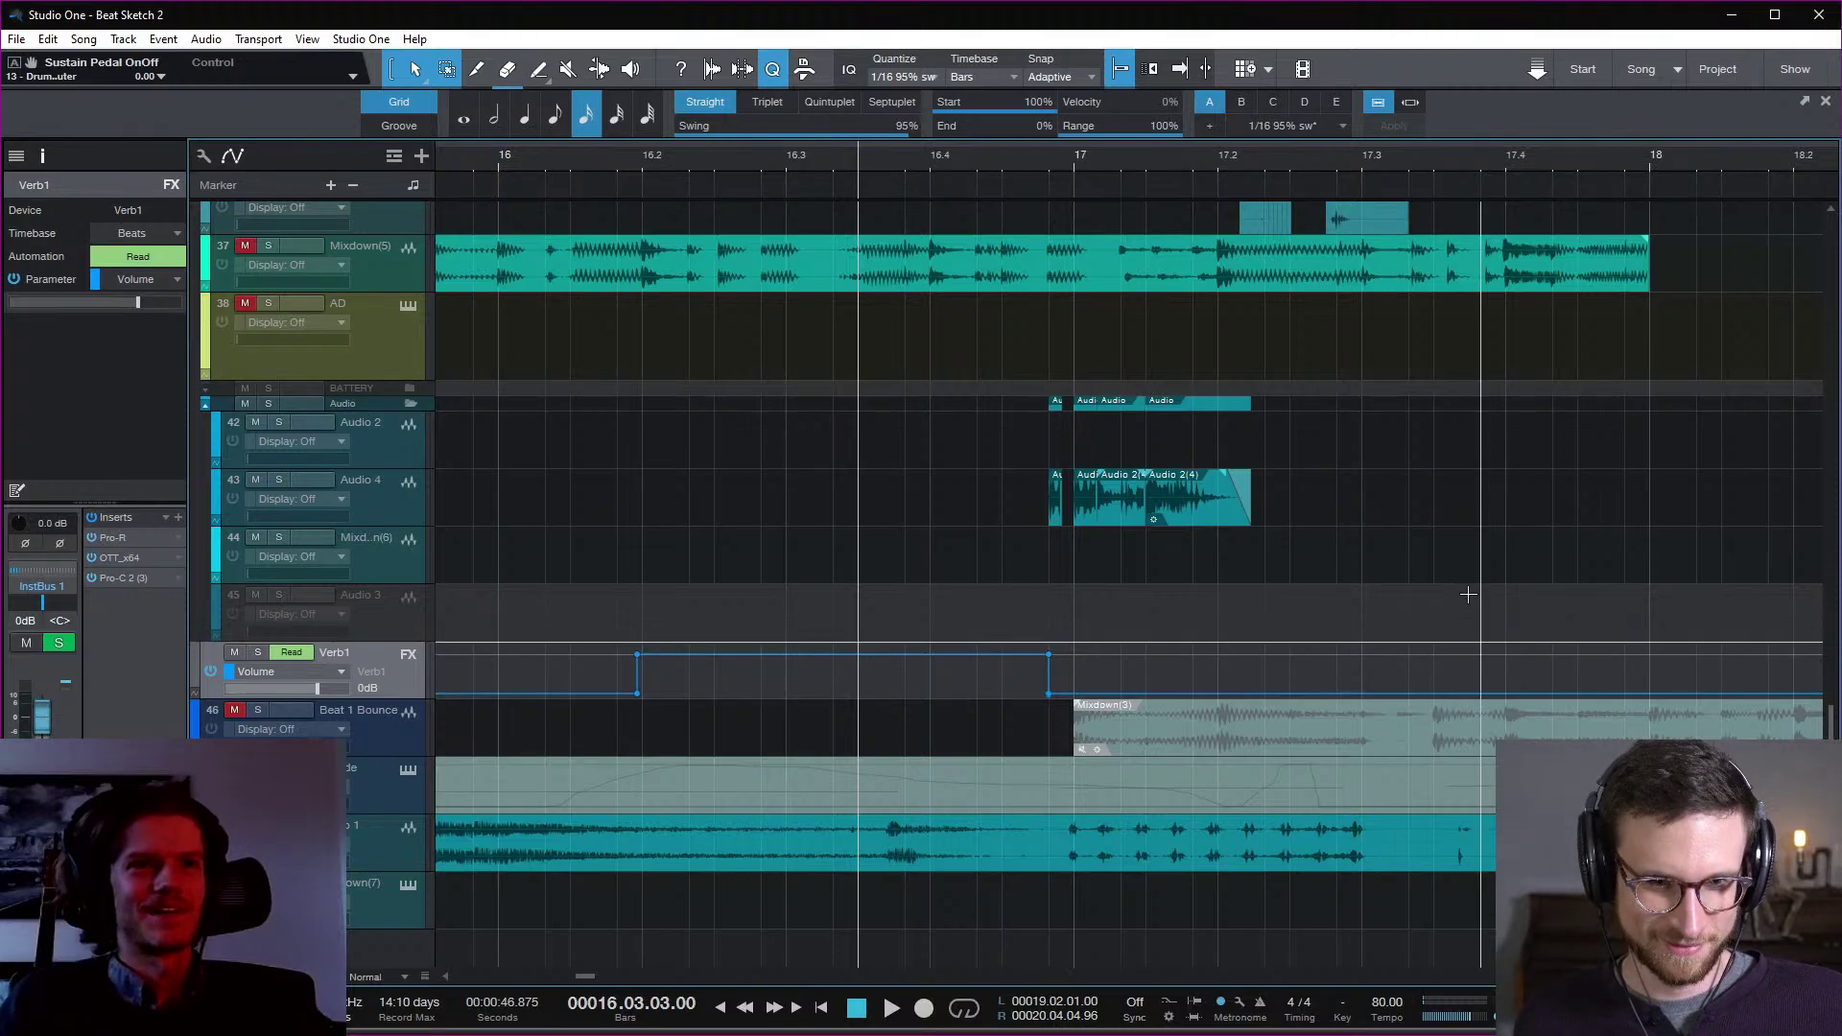
pyautogui.hotkey('ctrl', 's')
pyautogui.press('space')
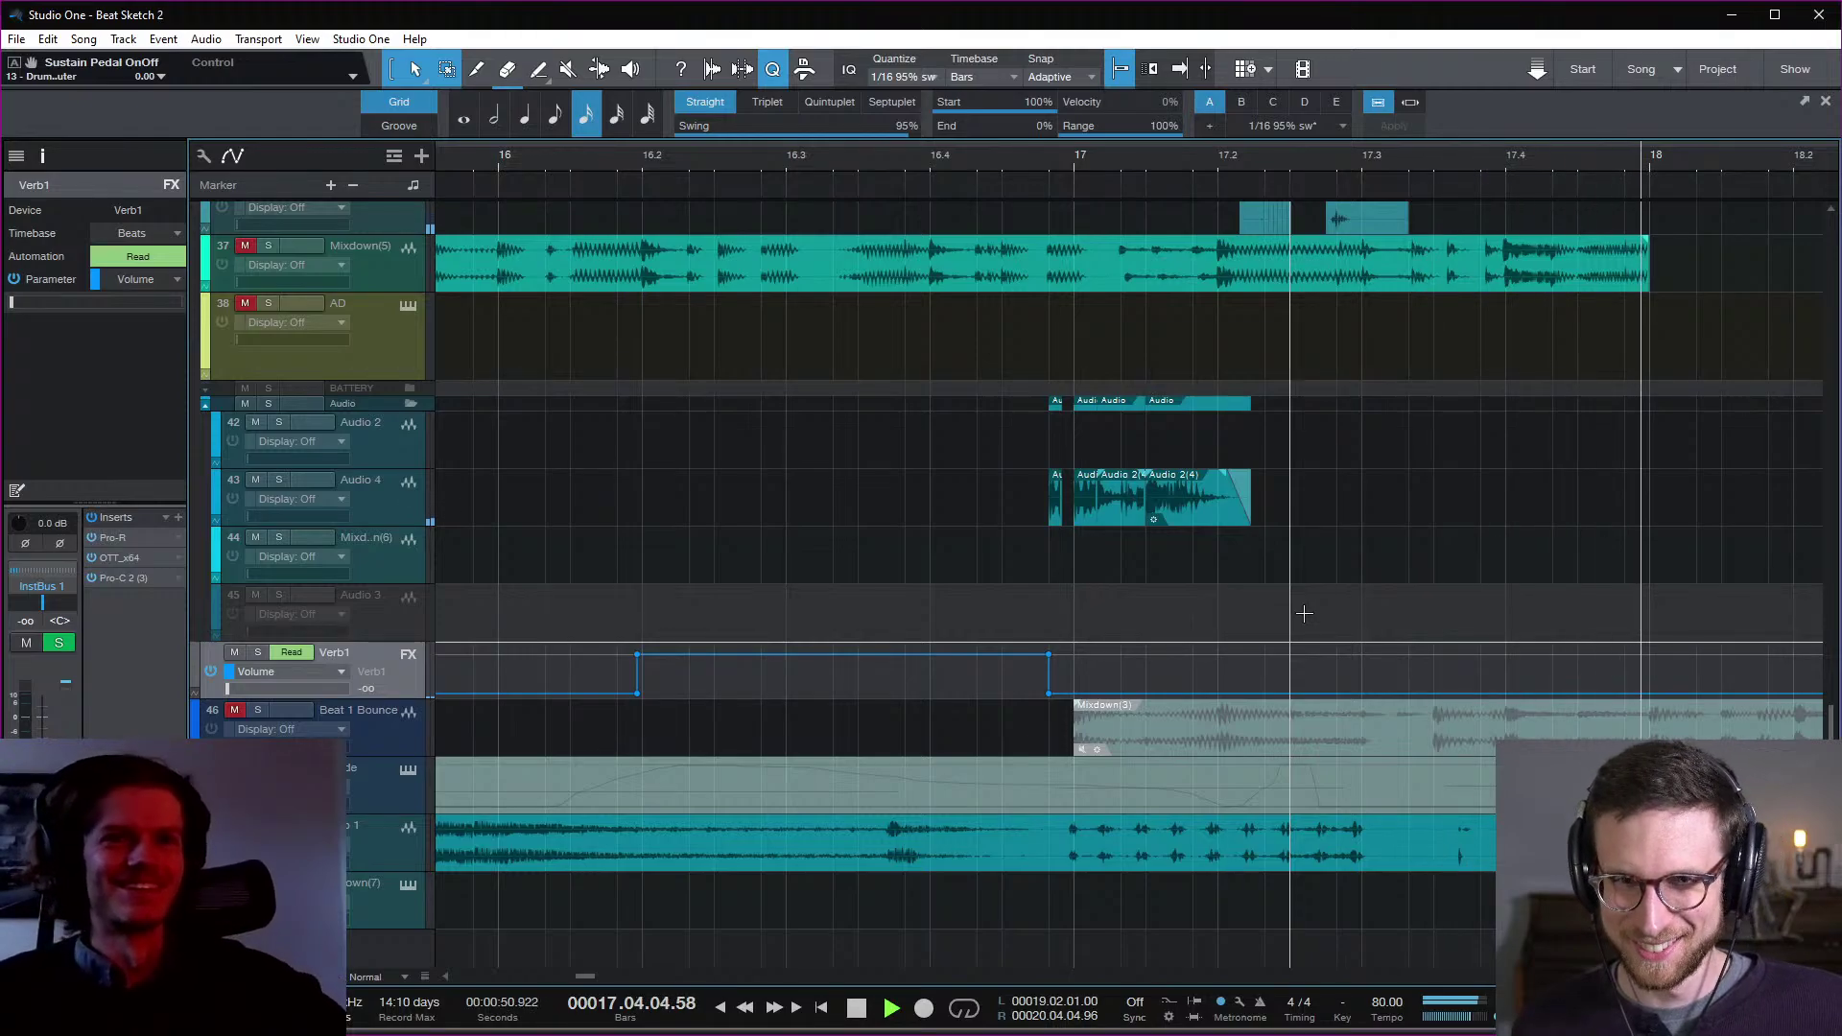
# Step: Play the leftover audio clips from 19.3.1 and delete the copy on the Audio 4 track
pyautogui.press('space')
pyautogui.press('w')
pyautogui.press('w')
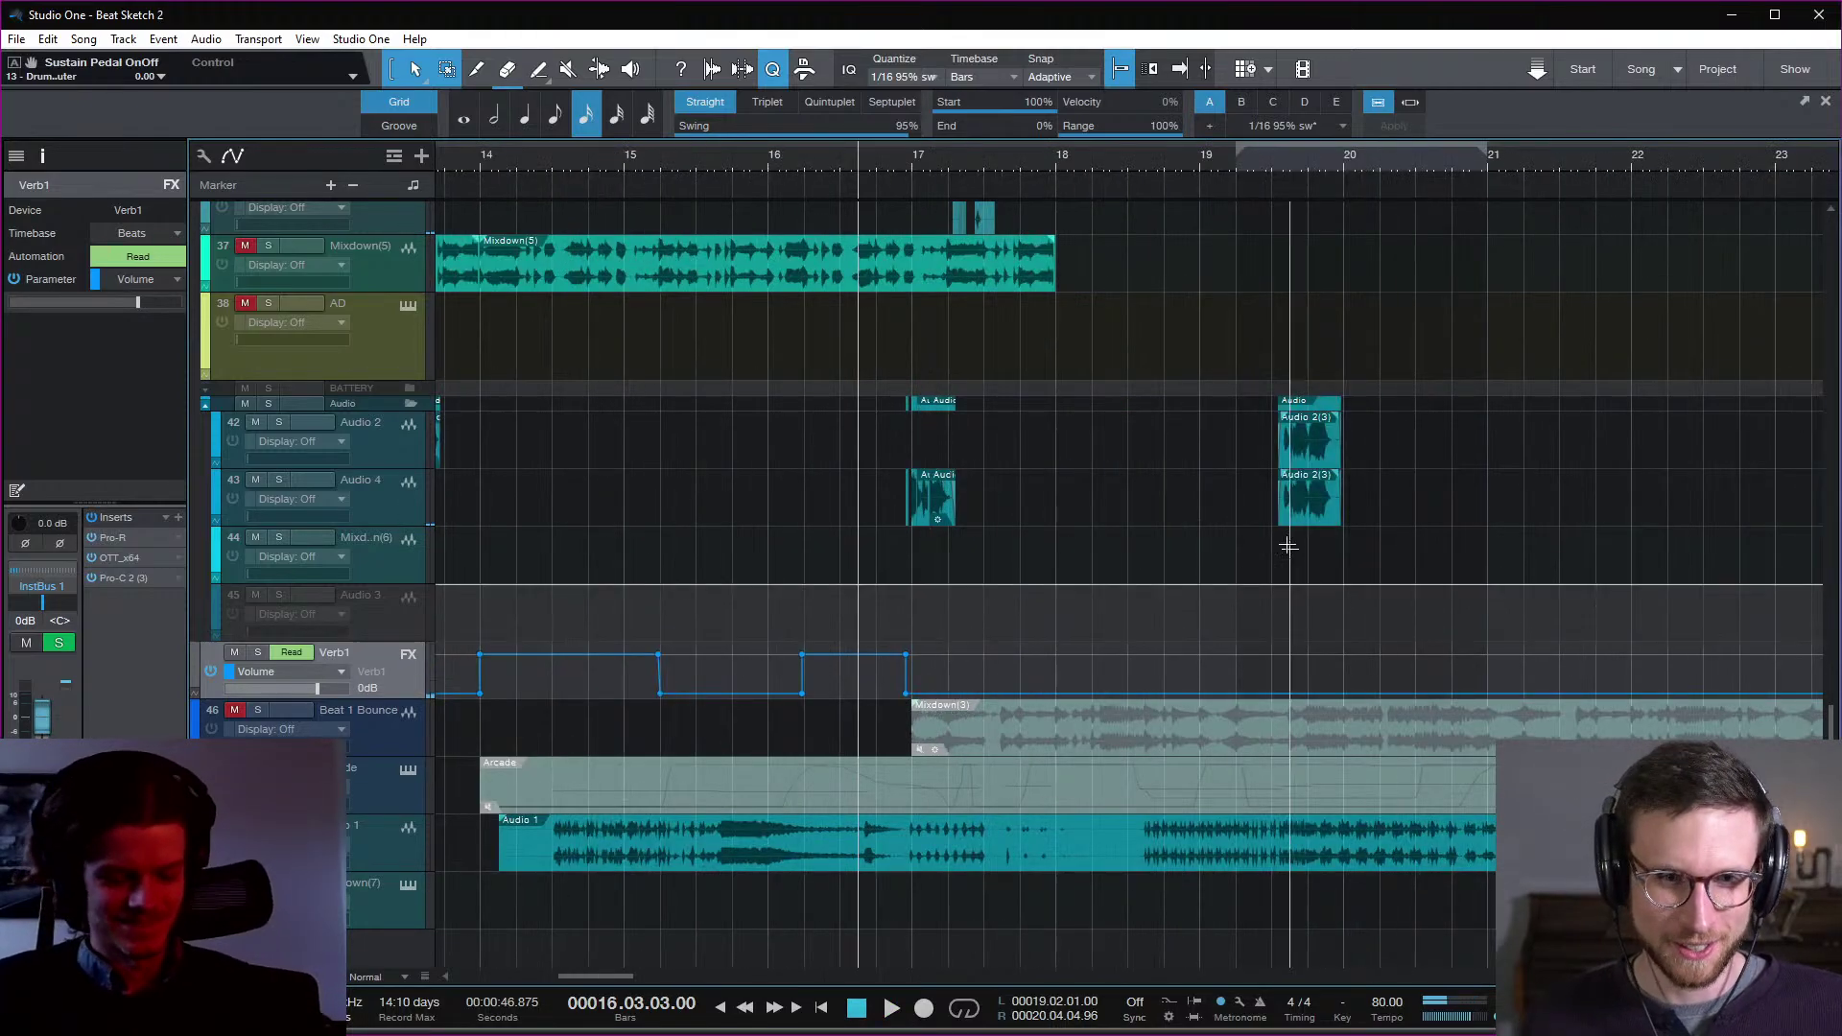
pyautogui.click(1272, 169)
pyautogui.press('space')
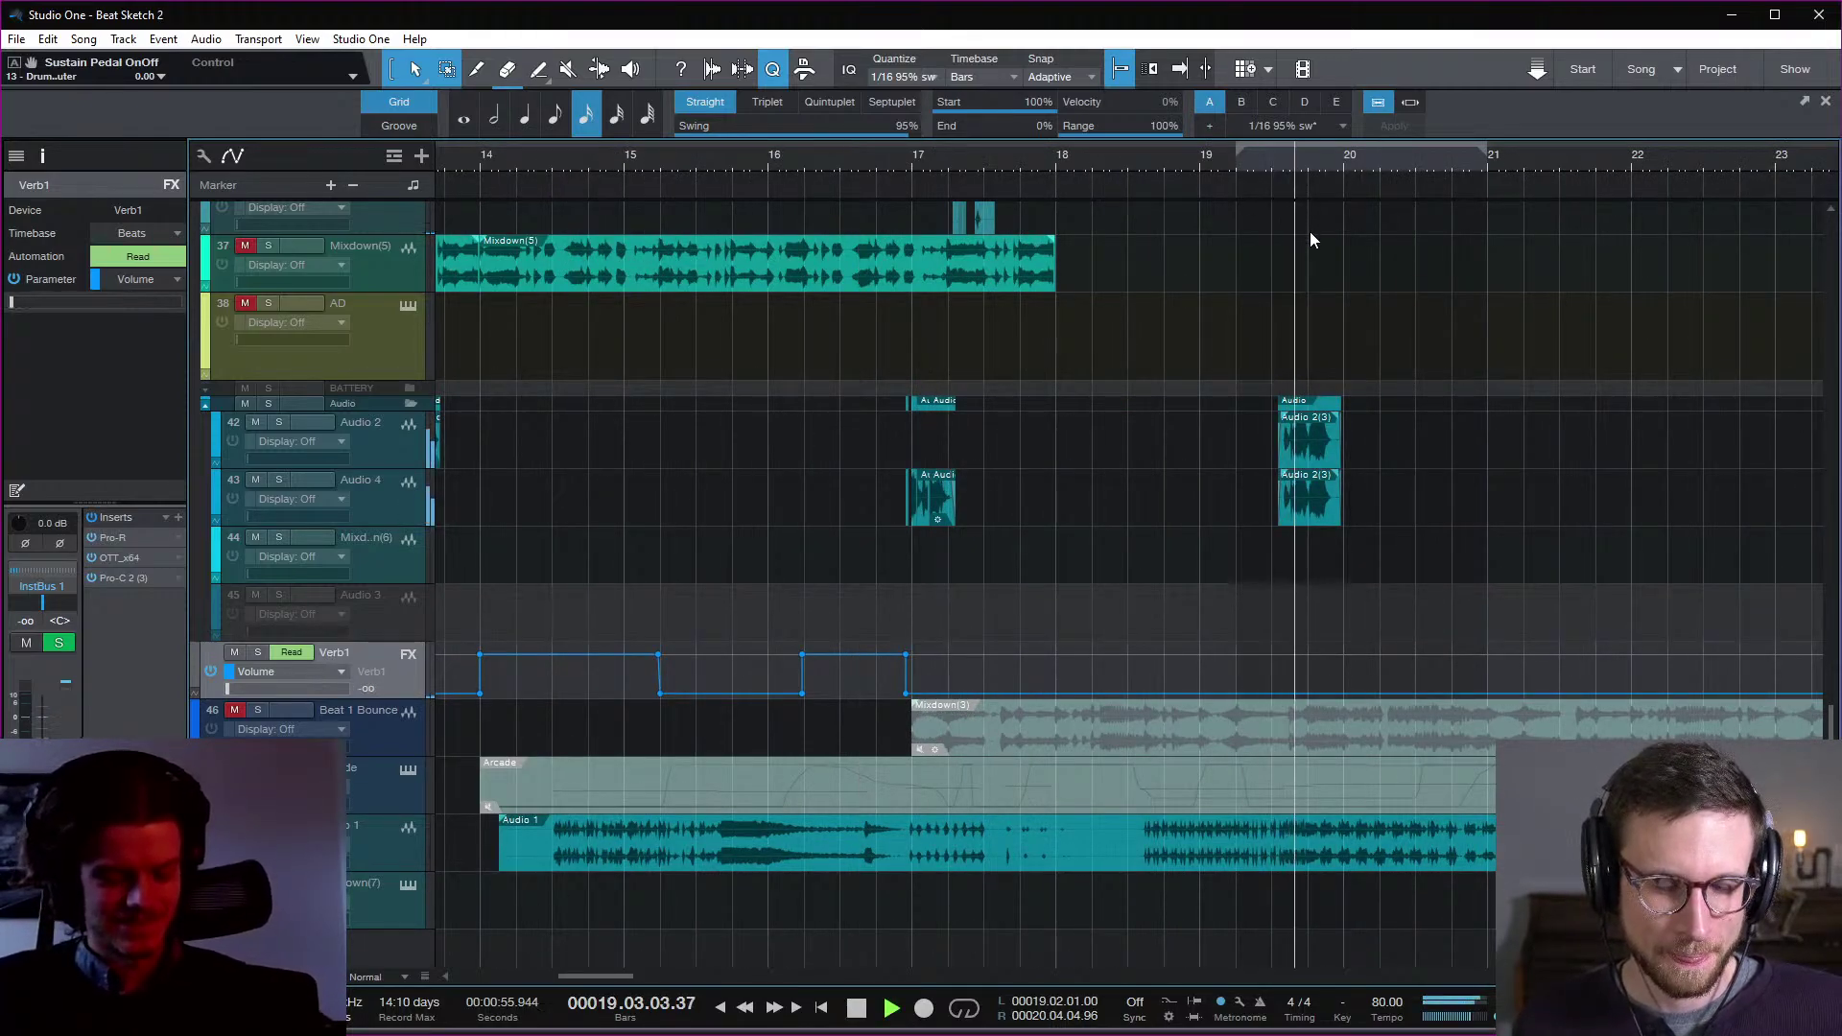
pyautogui.press('space')
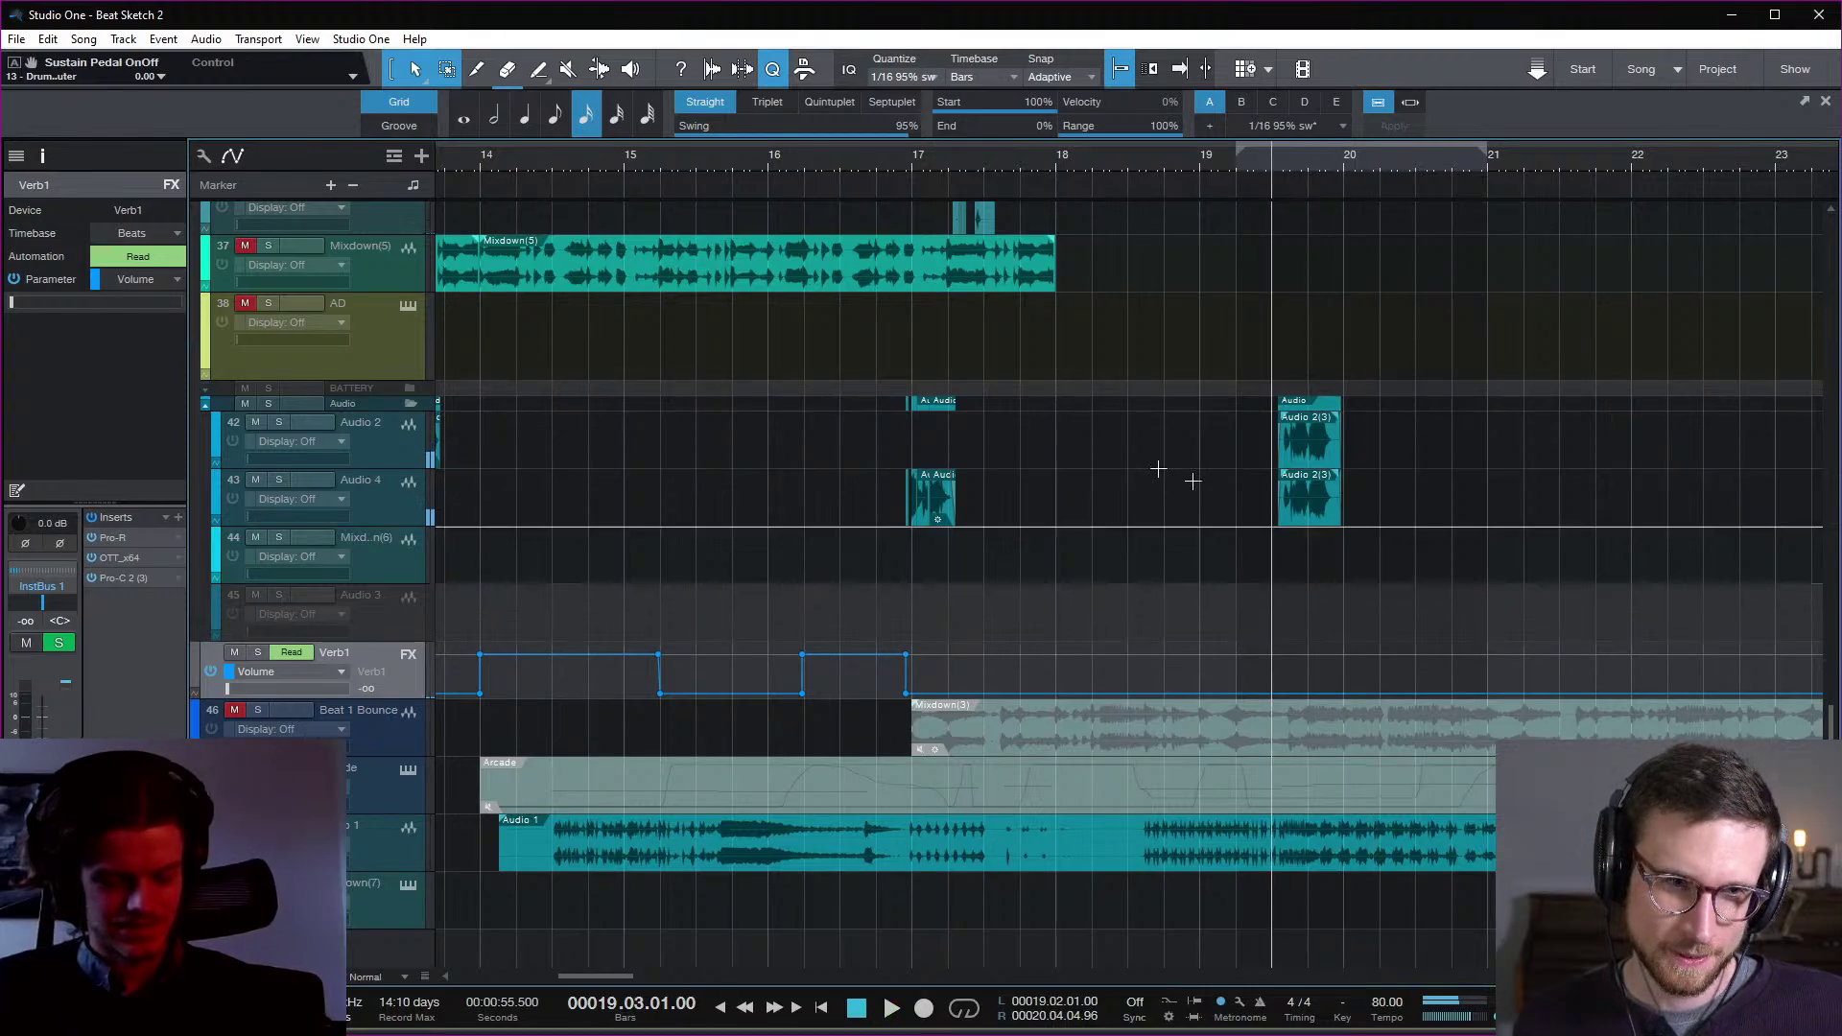
pyautogui.hscroll(-5, 1225, 518)
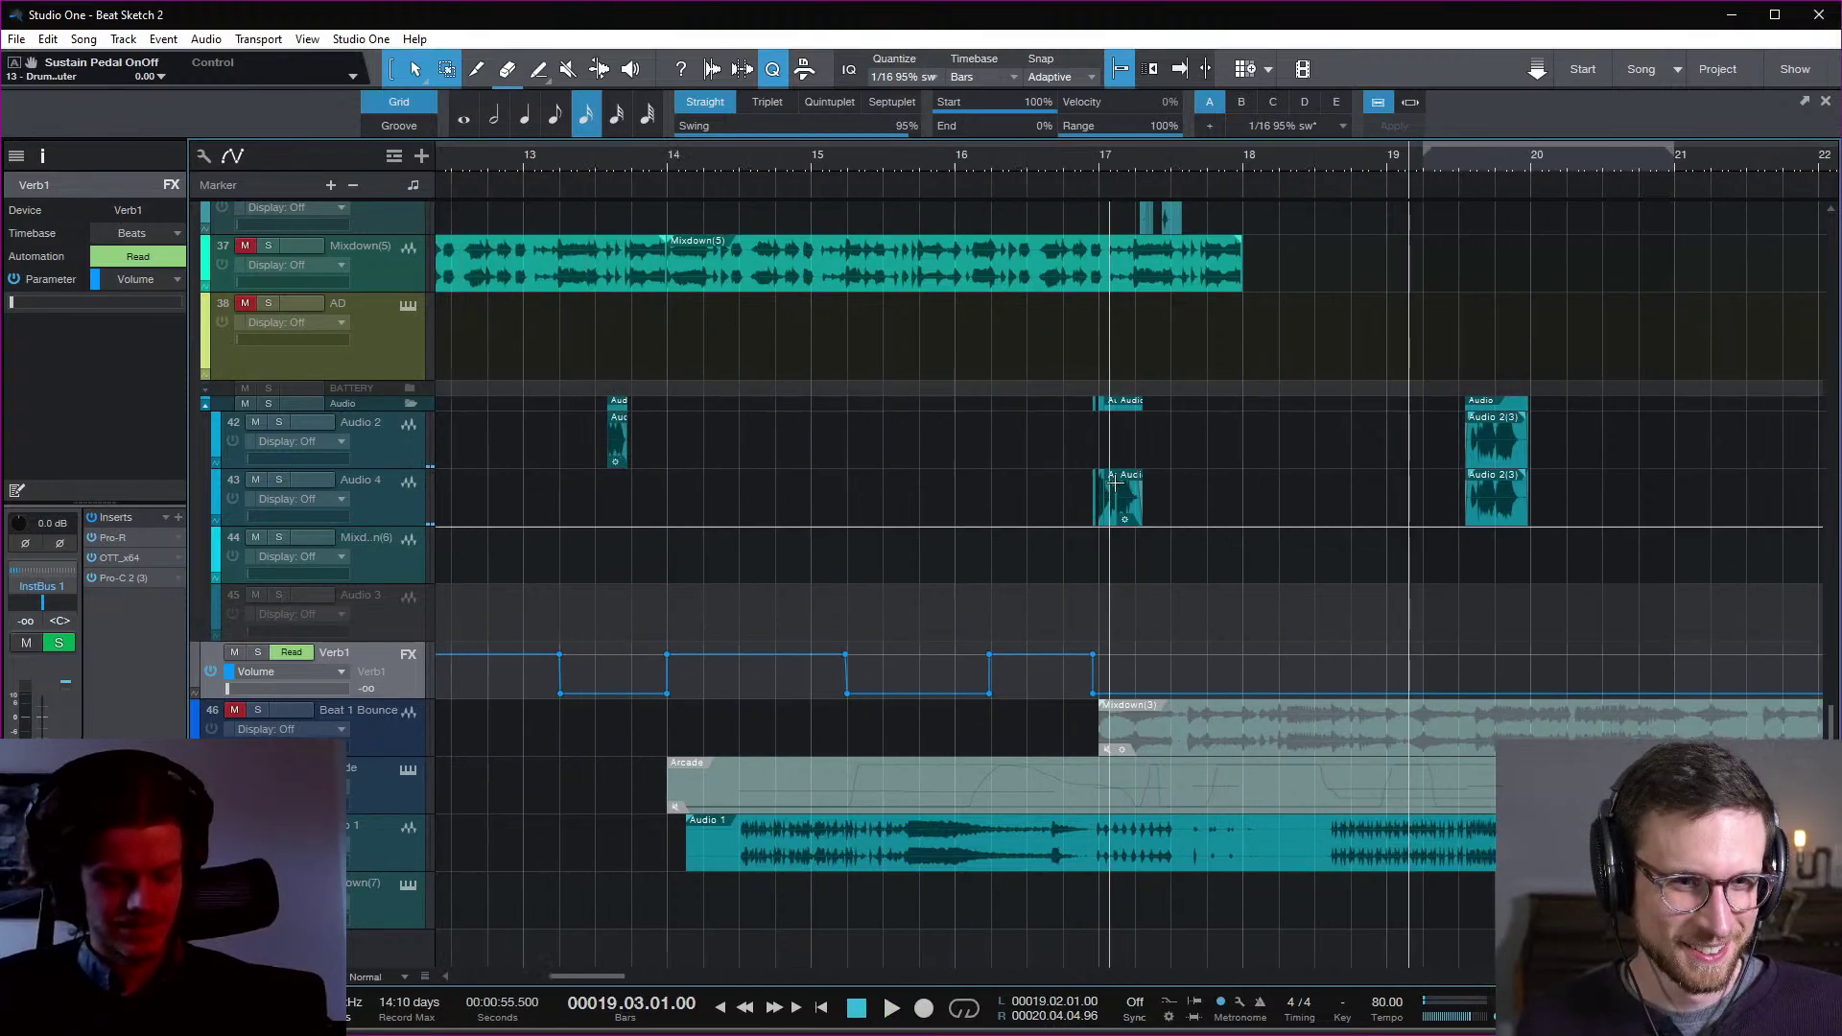
pyautogui.hscroll(3, 1102, 477)
pyautogui.click(1512, 516)
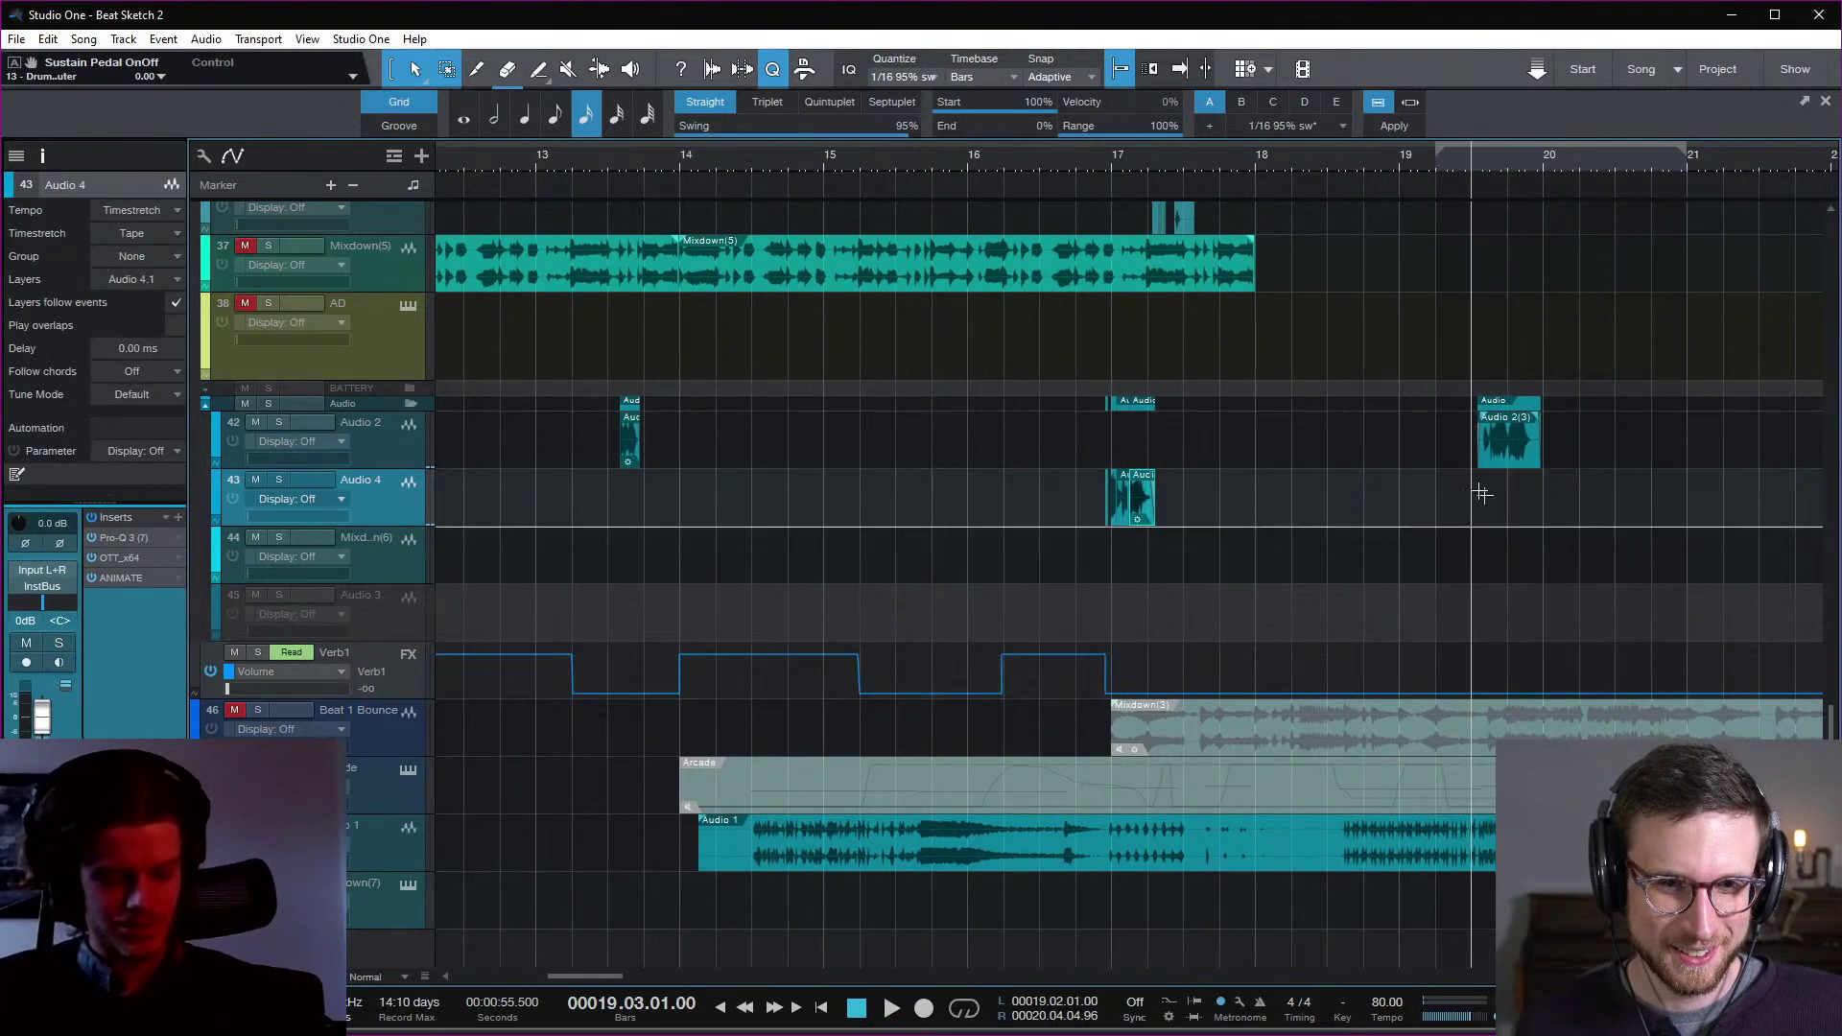
# Step: Duplicate the four DrumComputer parts spanning bars 10 to 18 so the drums continue from bar 18 to bar 26
pyautogui.hscroll(-3, 1073, 355)
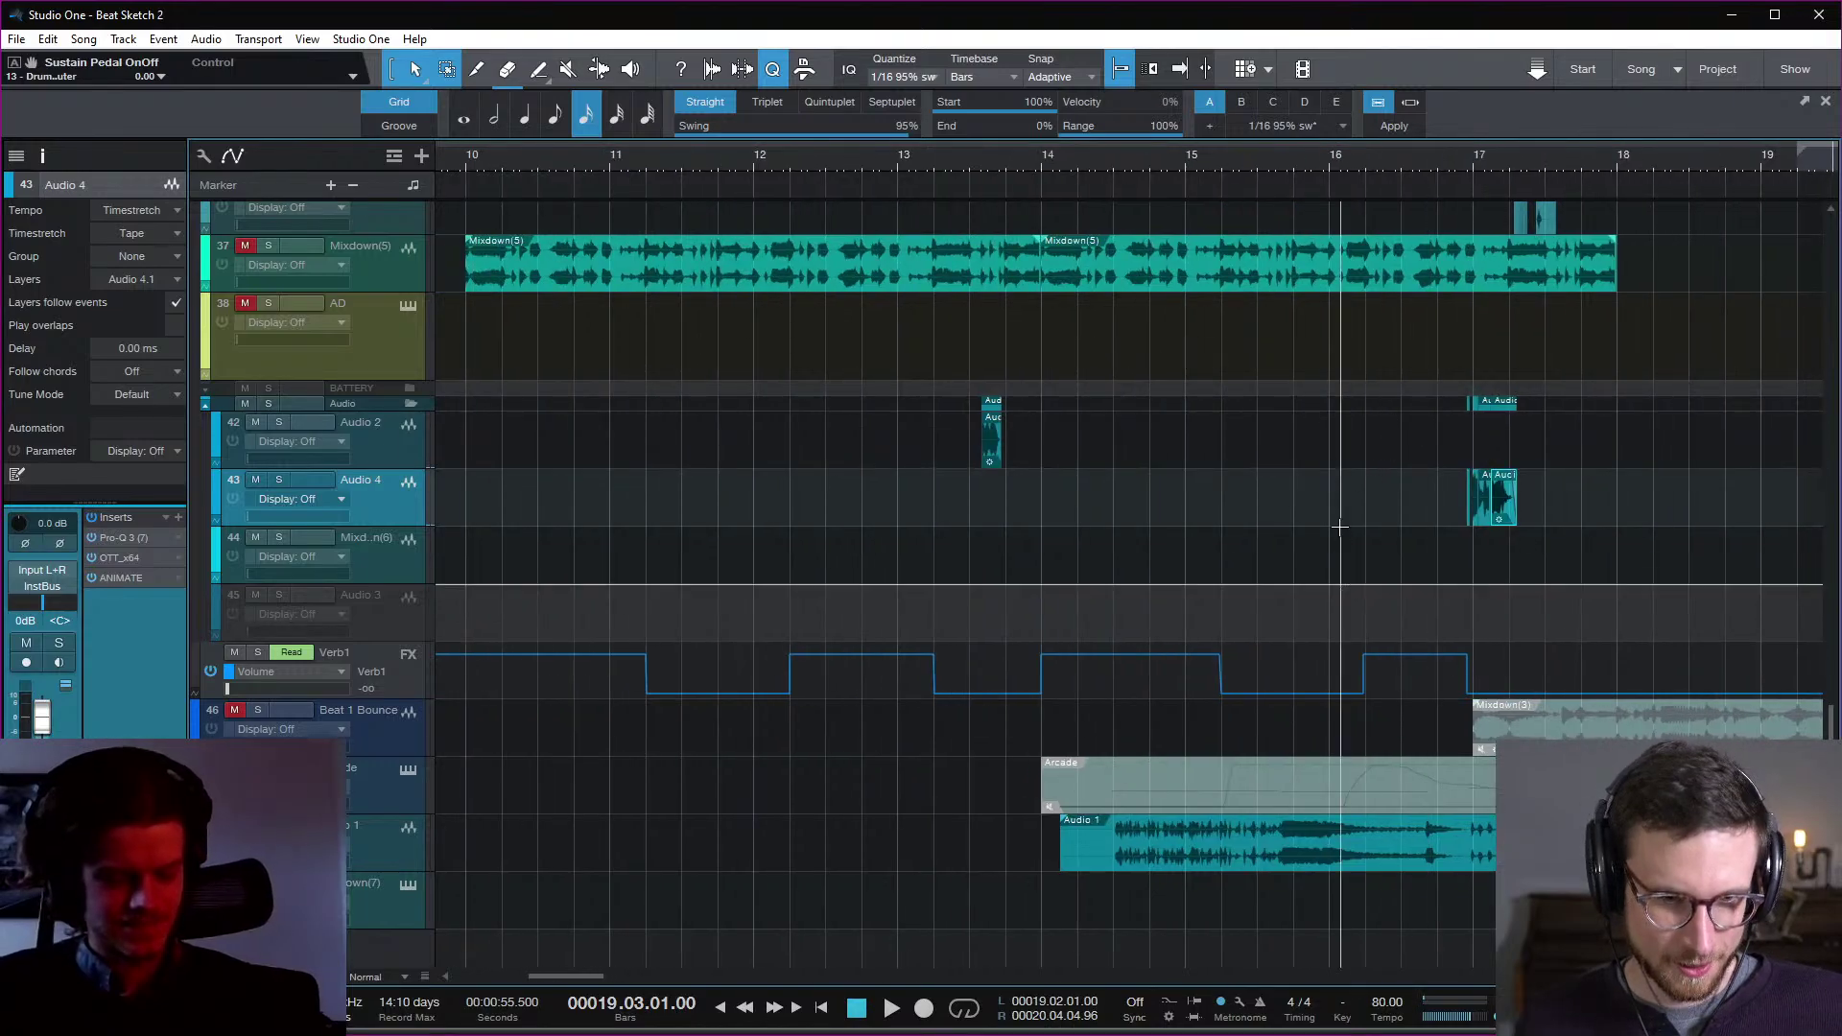
pyautogui.press('a')
pyautogui.scroll(2, 1359, 531)
pyautogui.press('w')
pyautogui.press('w')
pyautogui.scroll(4, 1343, 497)
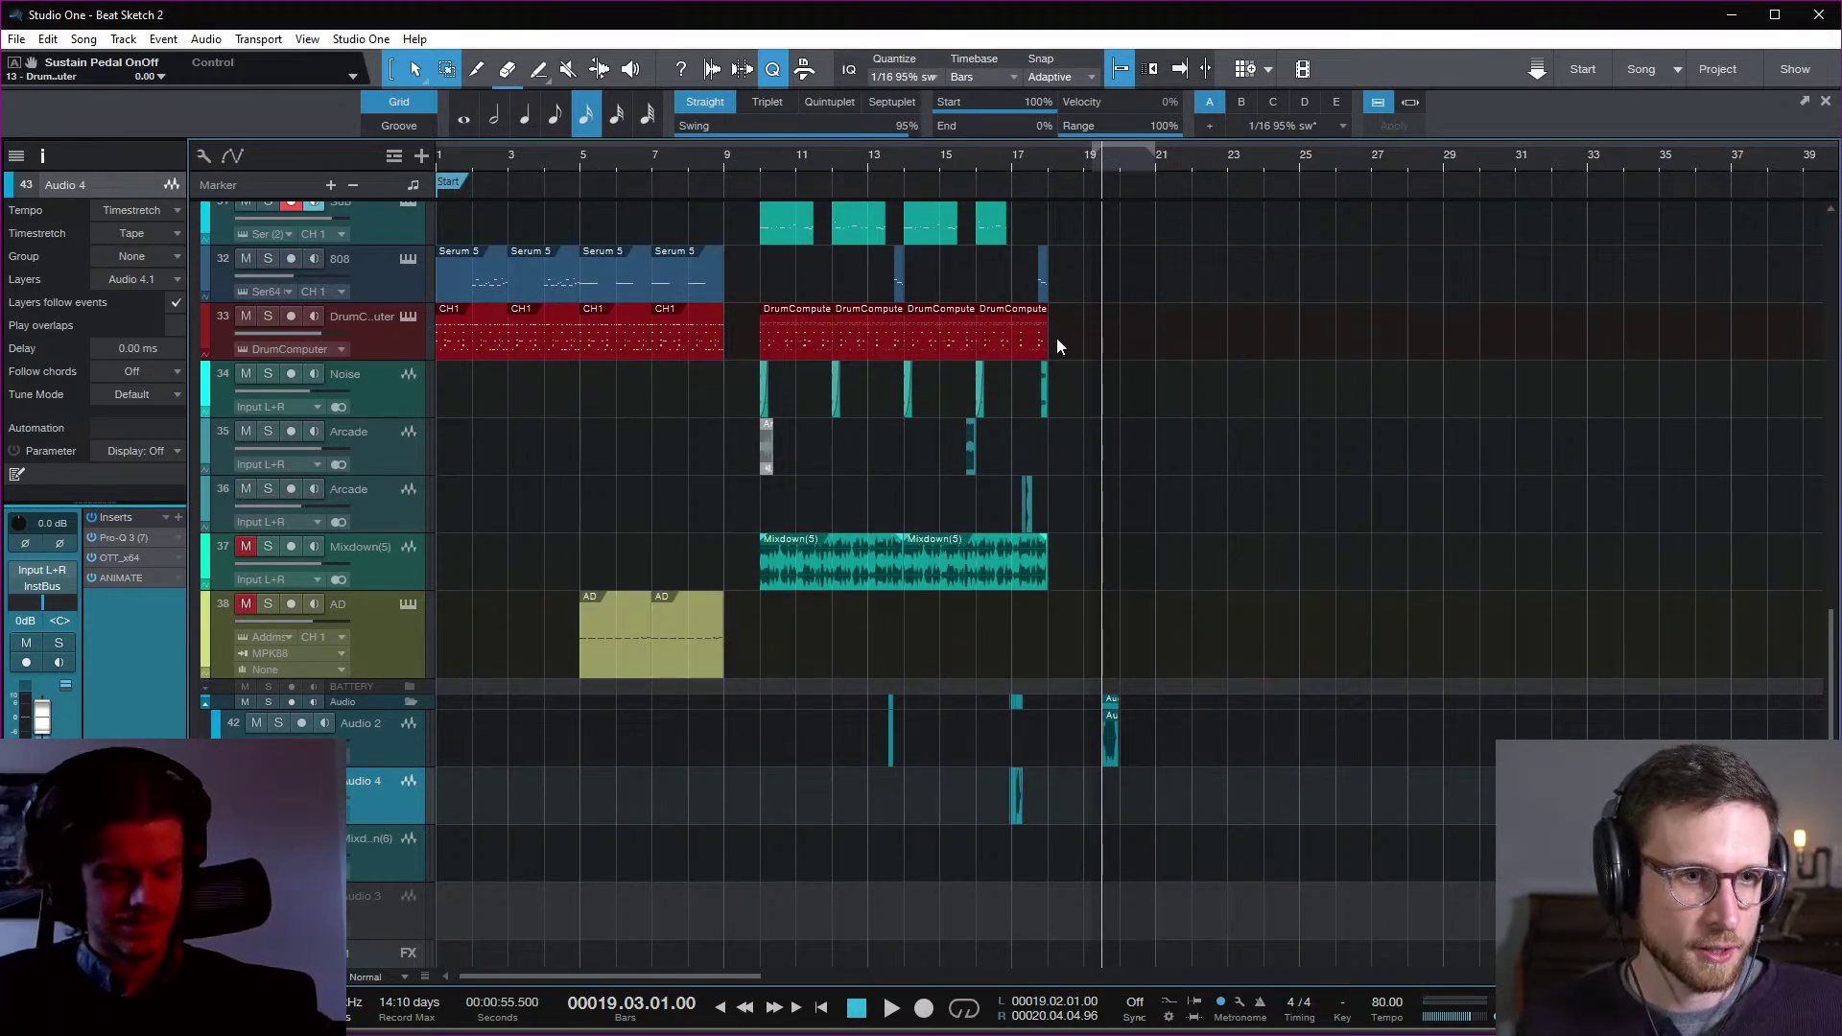
pyautogui.moveTo(1056, 337); pyautogui.dragTo(760, 355)
pyautogui.press('d')
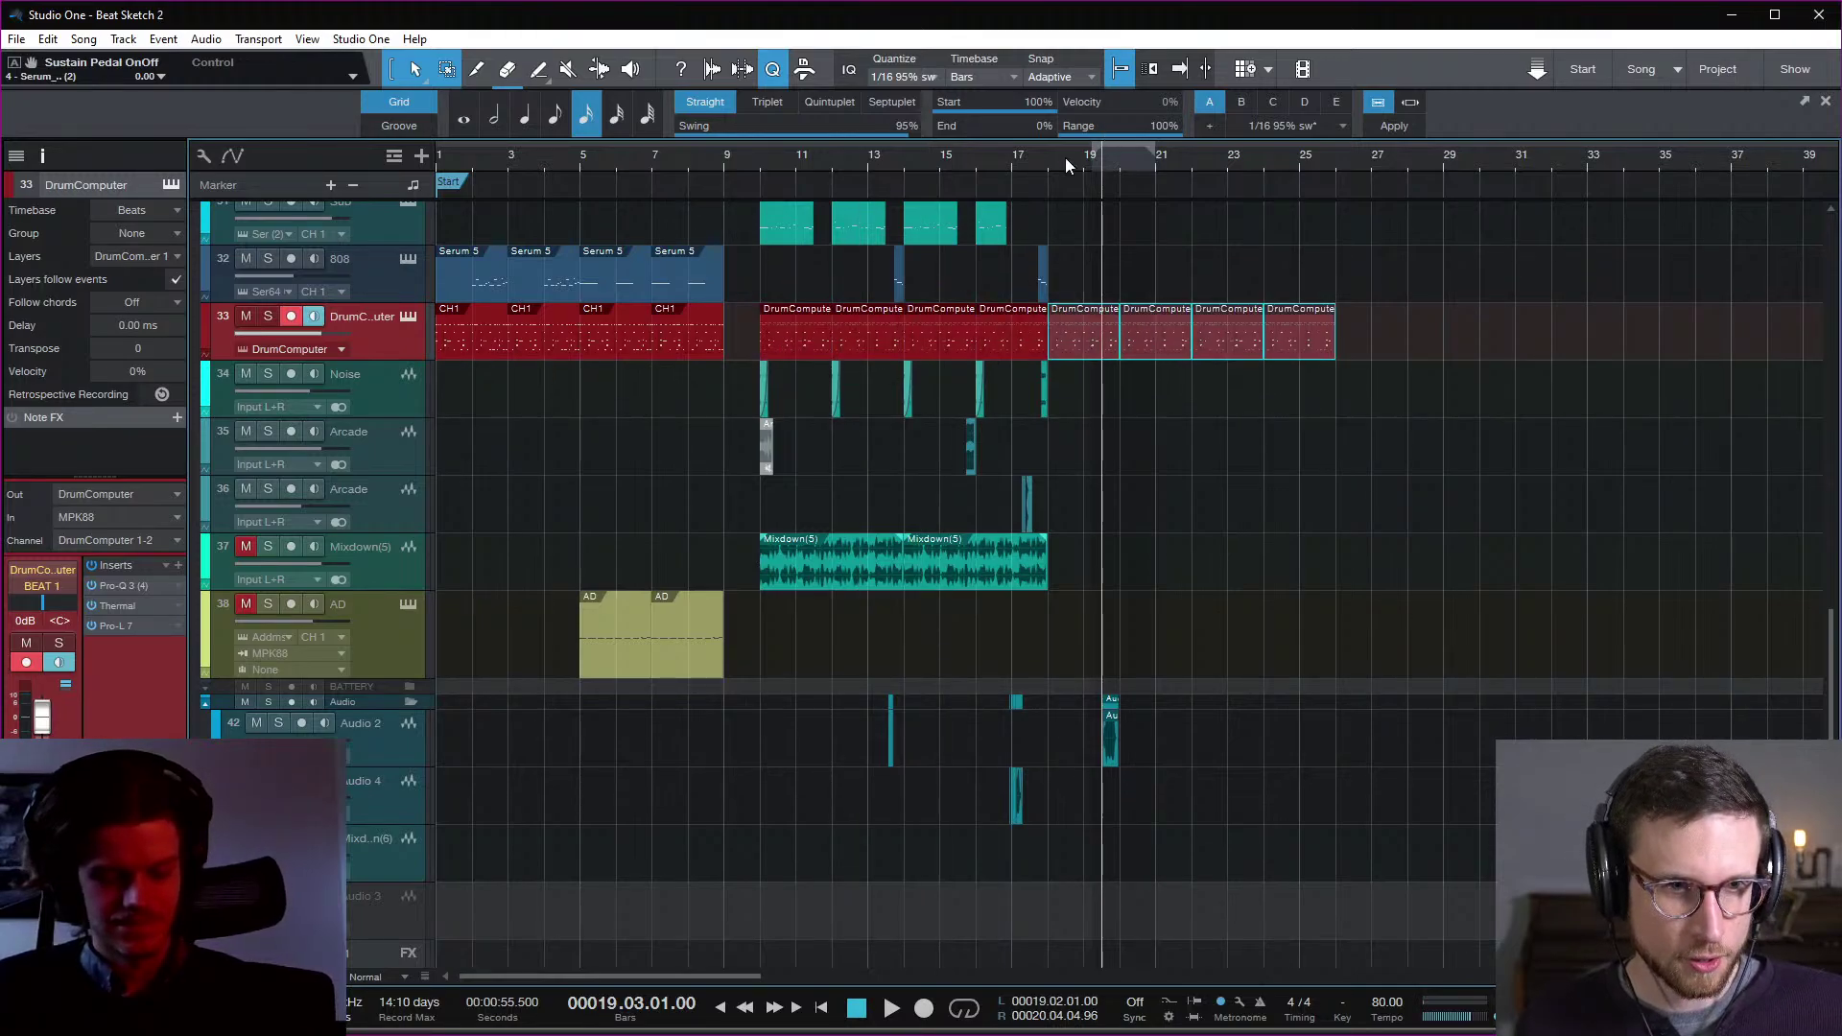
pyautogui.click(1021, 160)
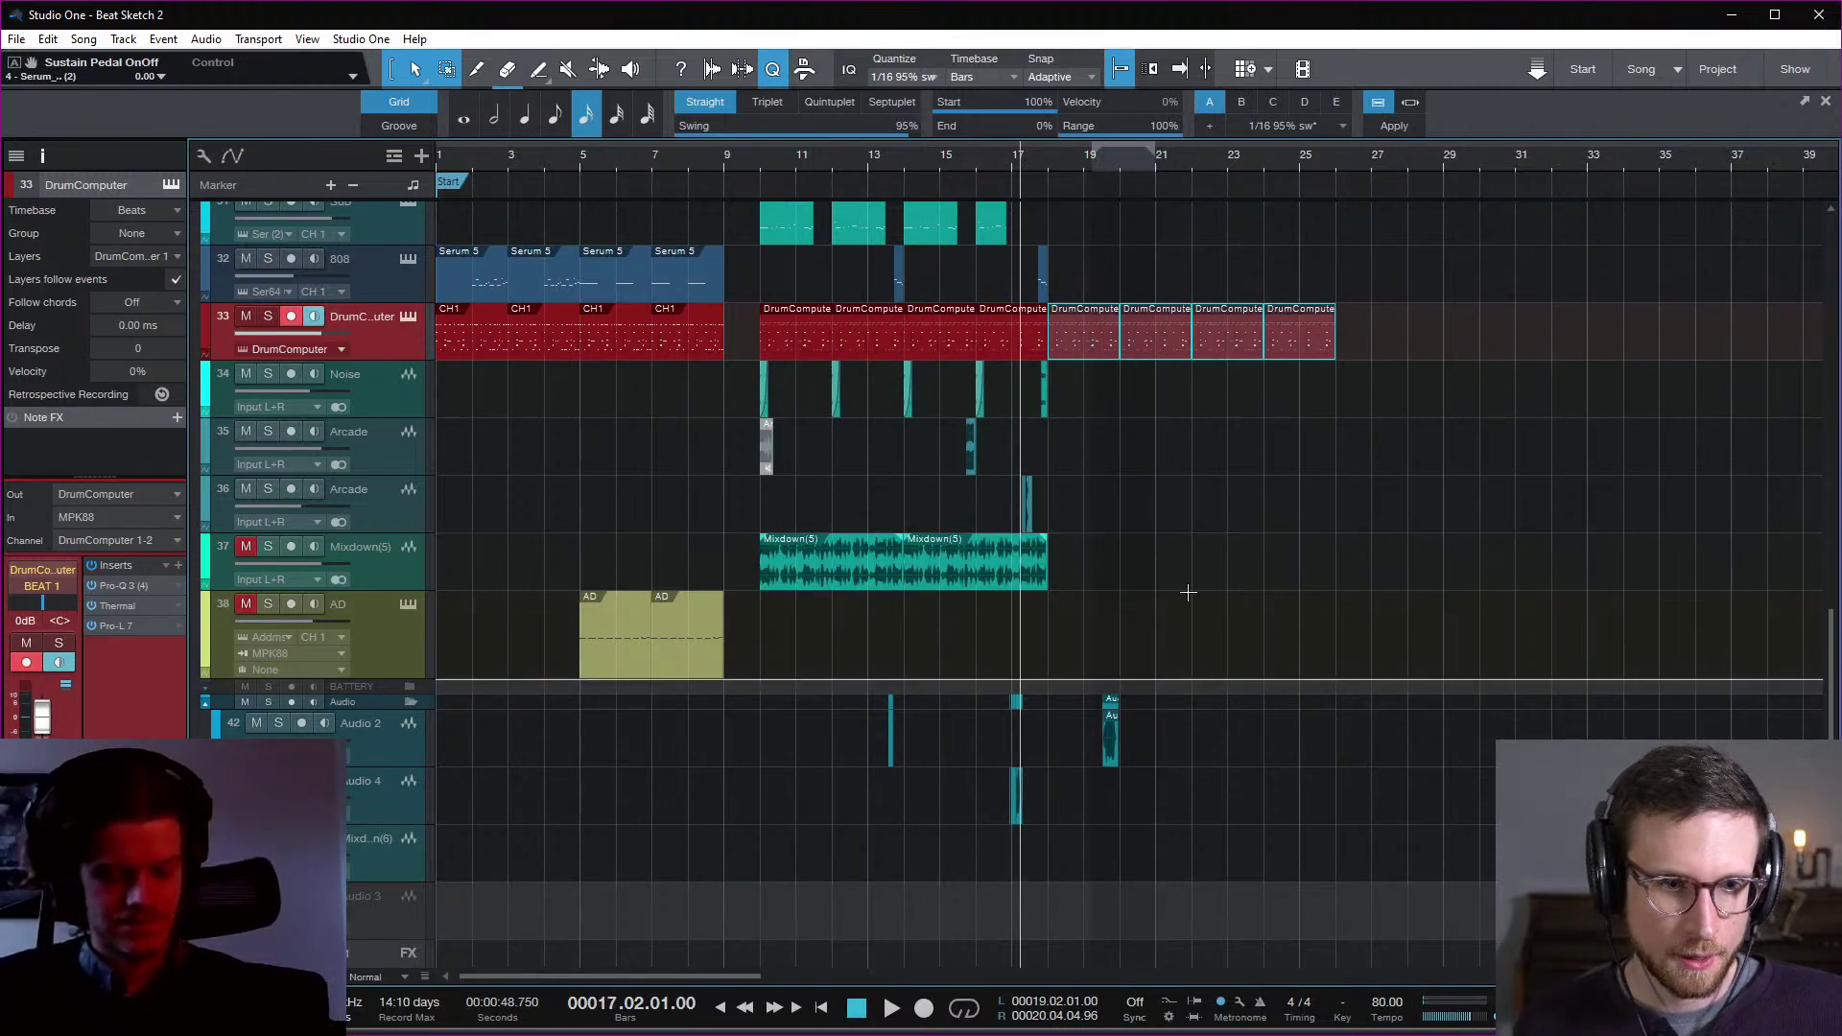
pyautogui.click(1138, 644)
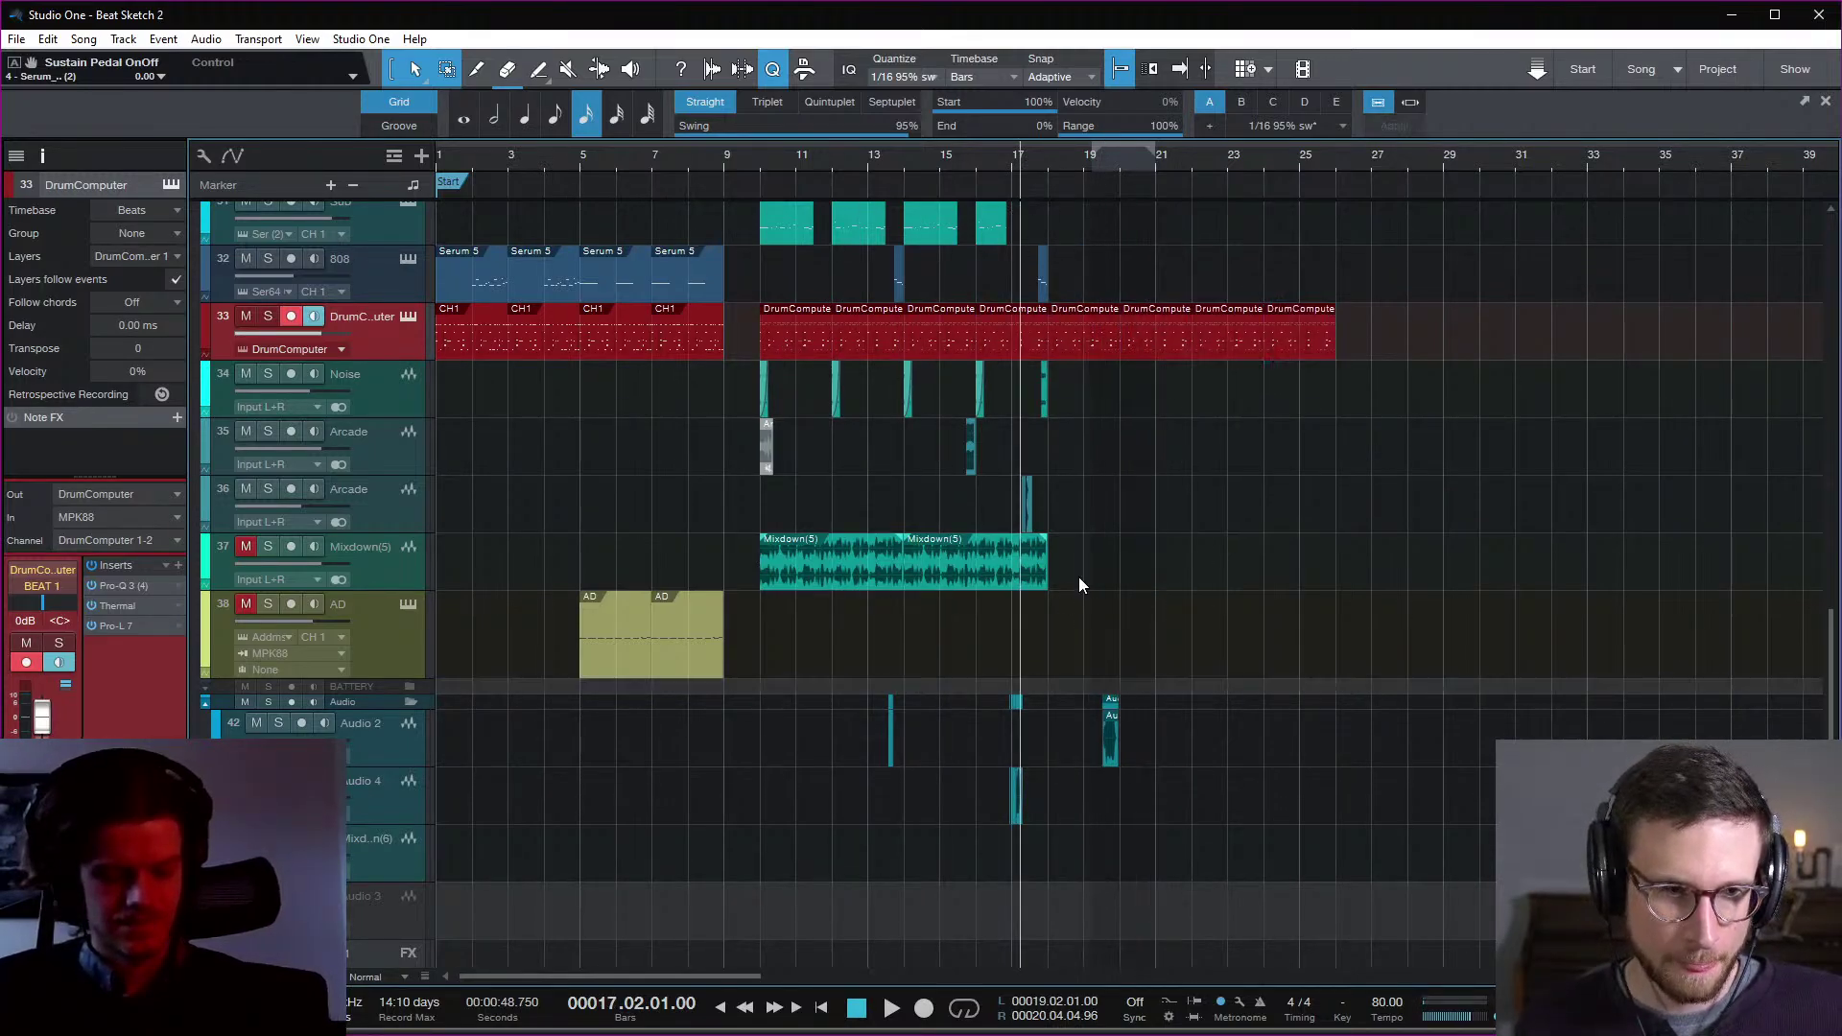
# Step: Copy the two short MainBassMo clips from bar 16 to the first beat of bar 18 and play from 18.1.1
pyautogui.scroll(5, 1079, 576)
pyautogui.press('e')
pyautogui.press('e')
pyautogui.press('e')
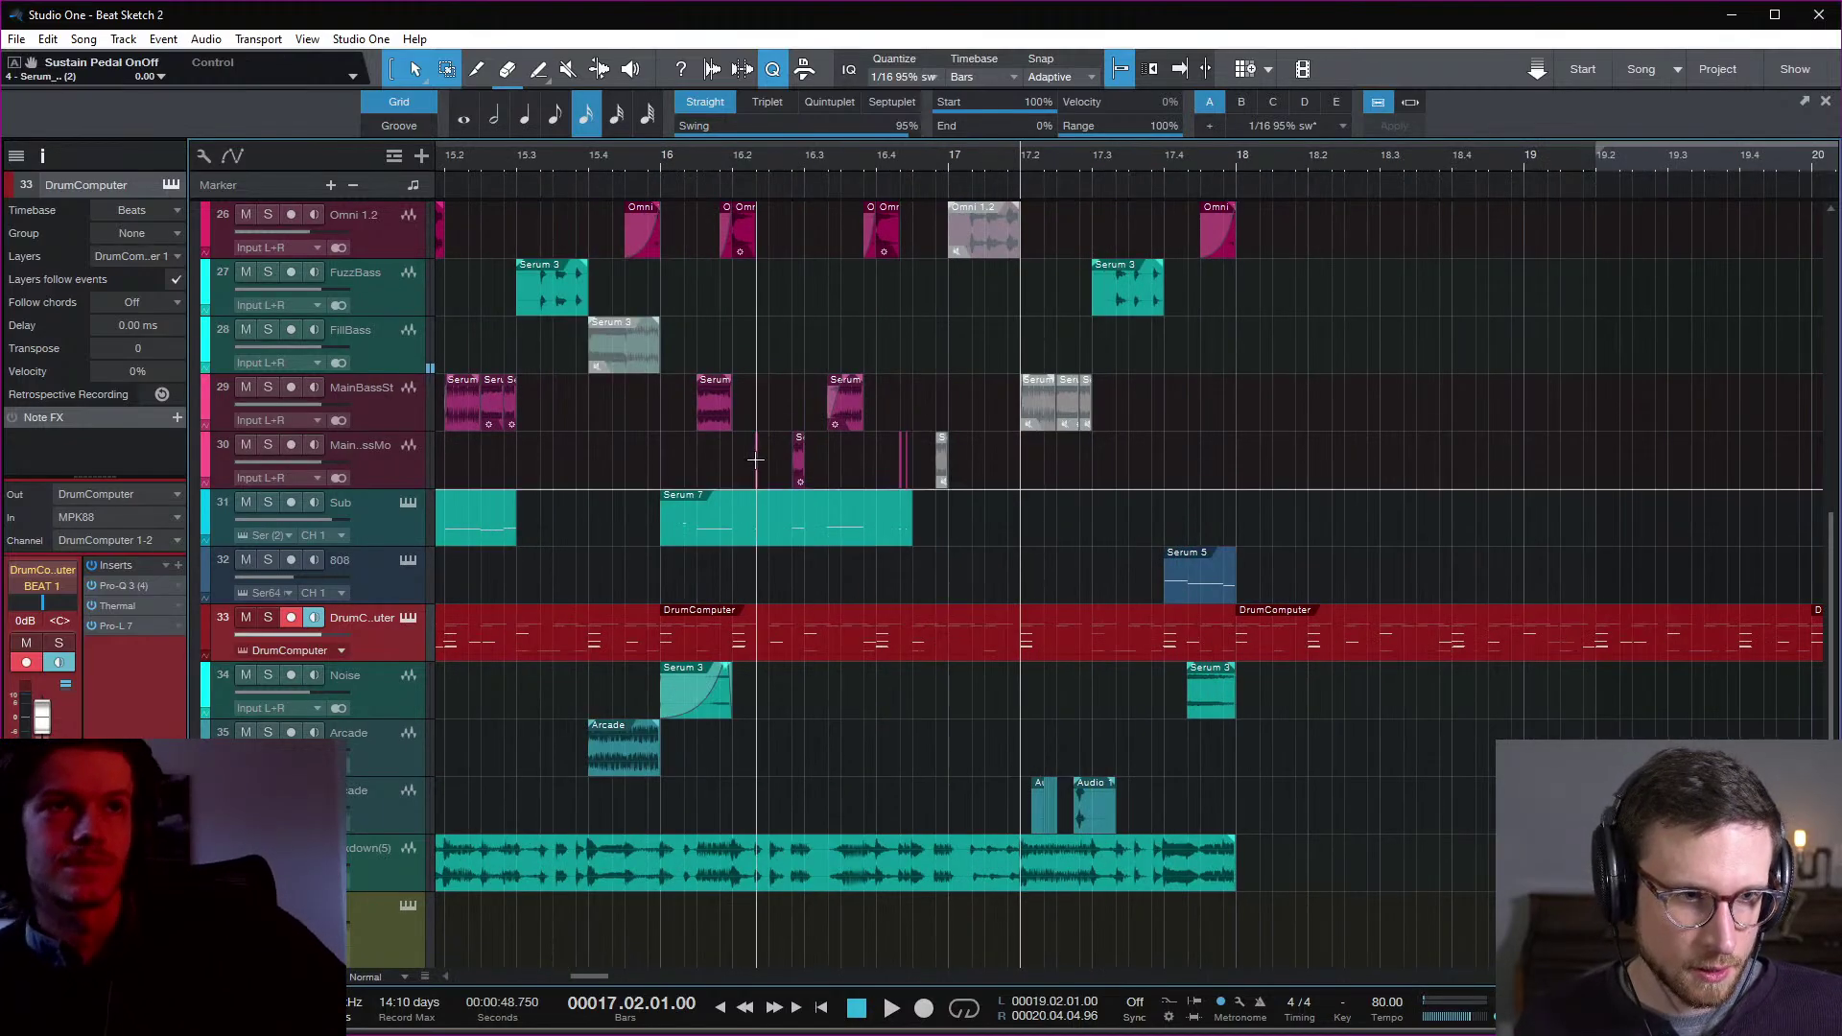
pyautogui.hscroll(-6, 744, 428)
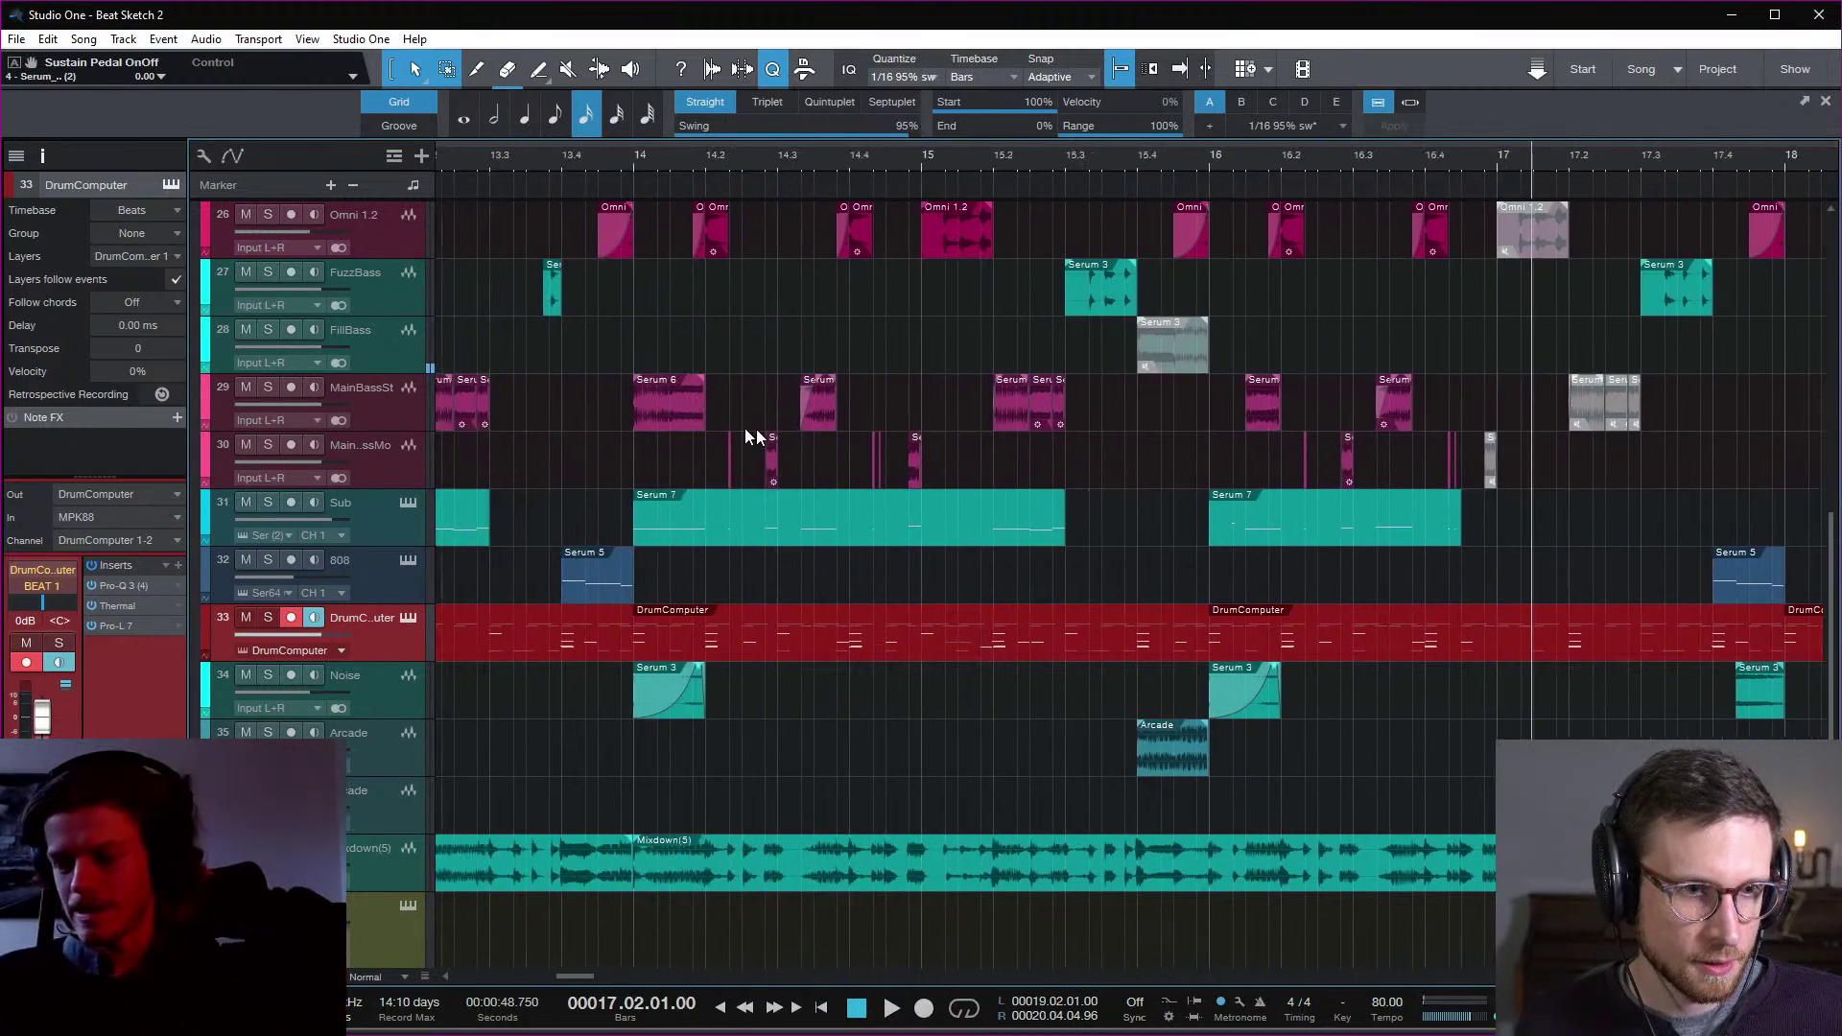
pyautogui.hscroll(4, 786, 430)
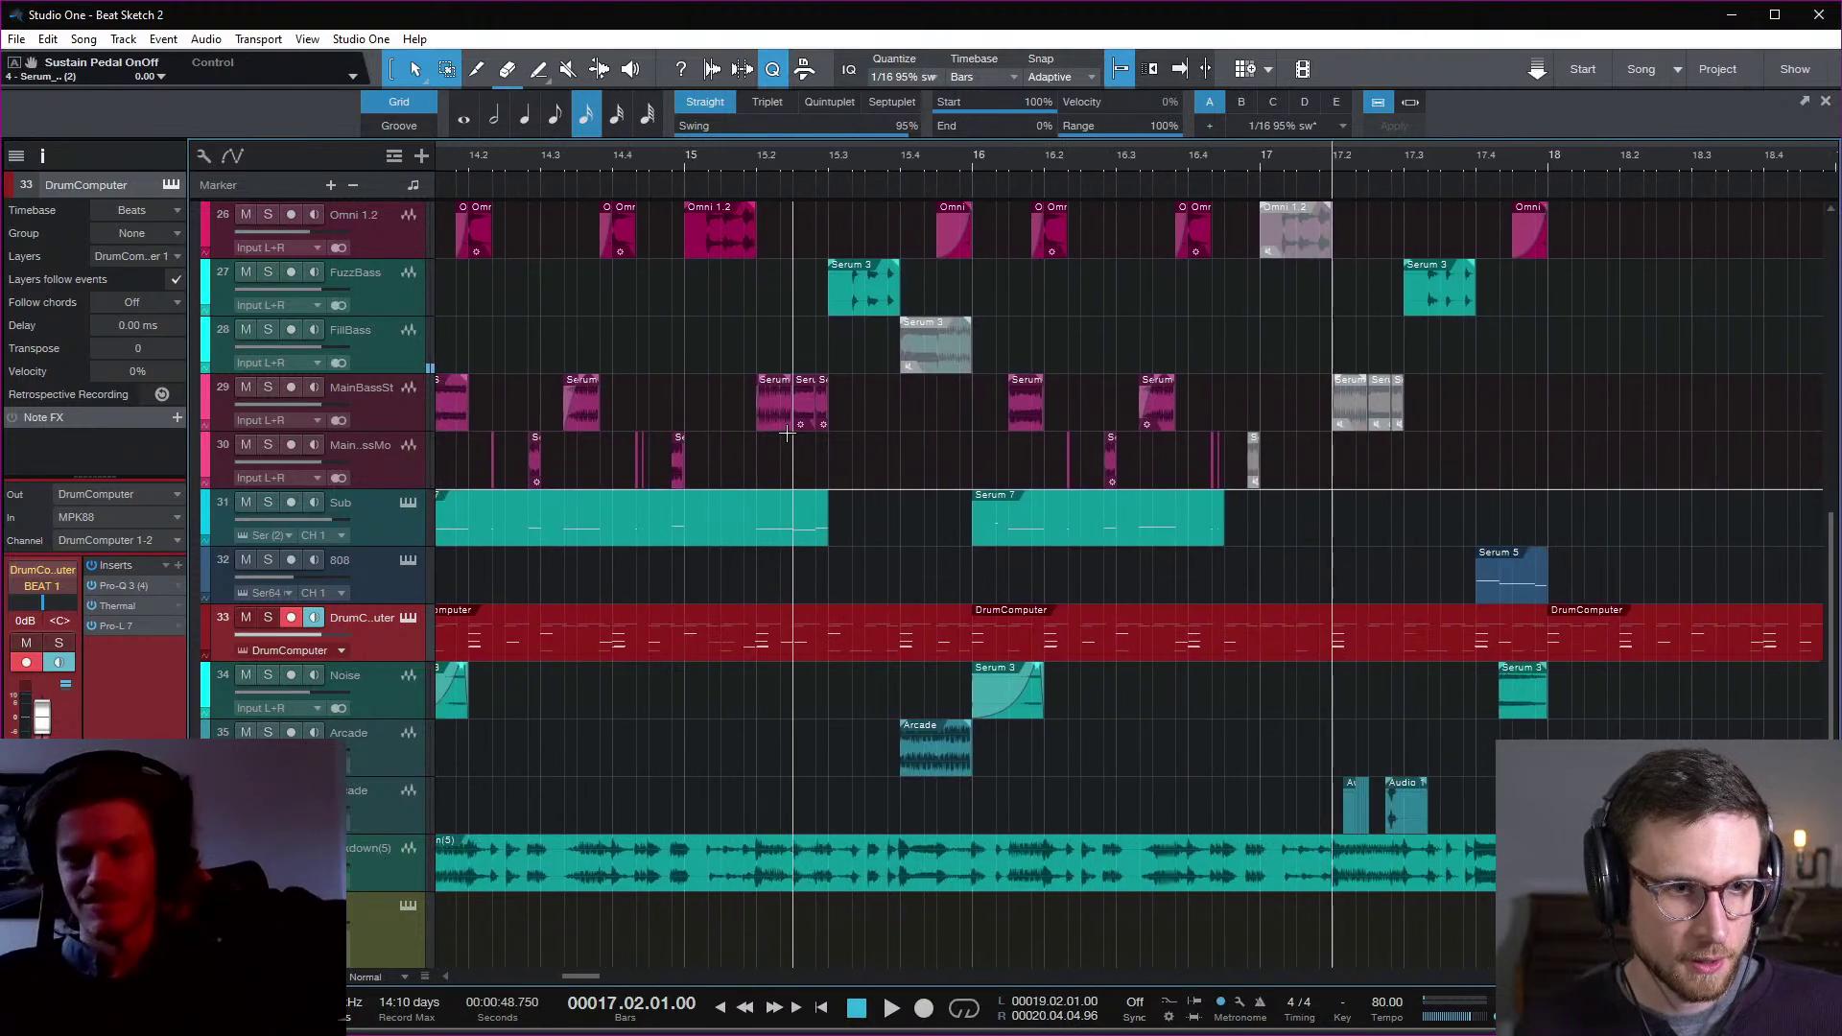
pyautogui.moveTo(1111, 462); pyautogui.dragTo(1549, 473)
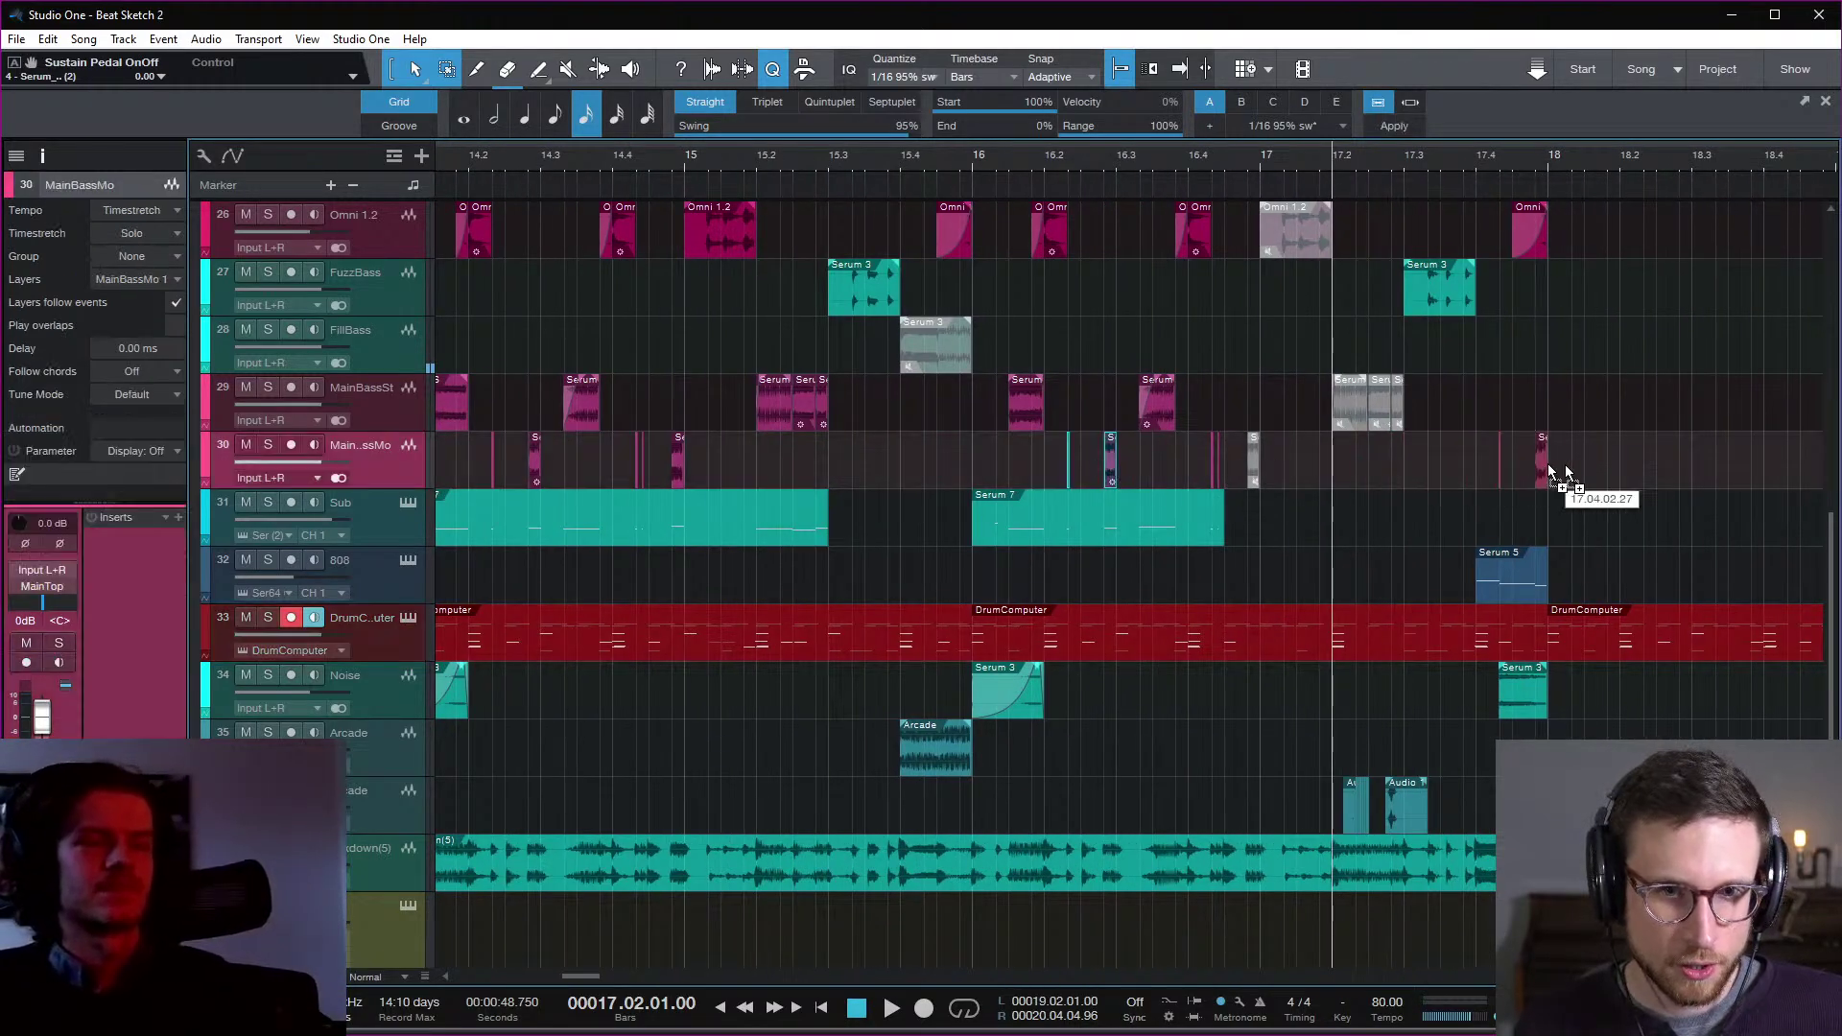
pyautogui.click(1545, 163)
pyautogui.press('space')
pyautogui.press('space')
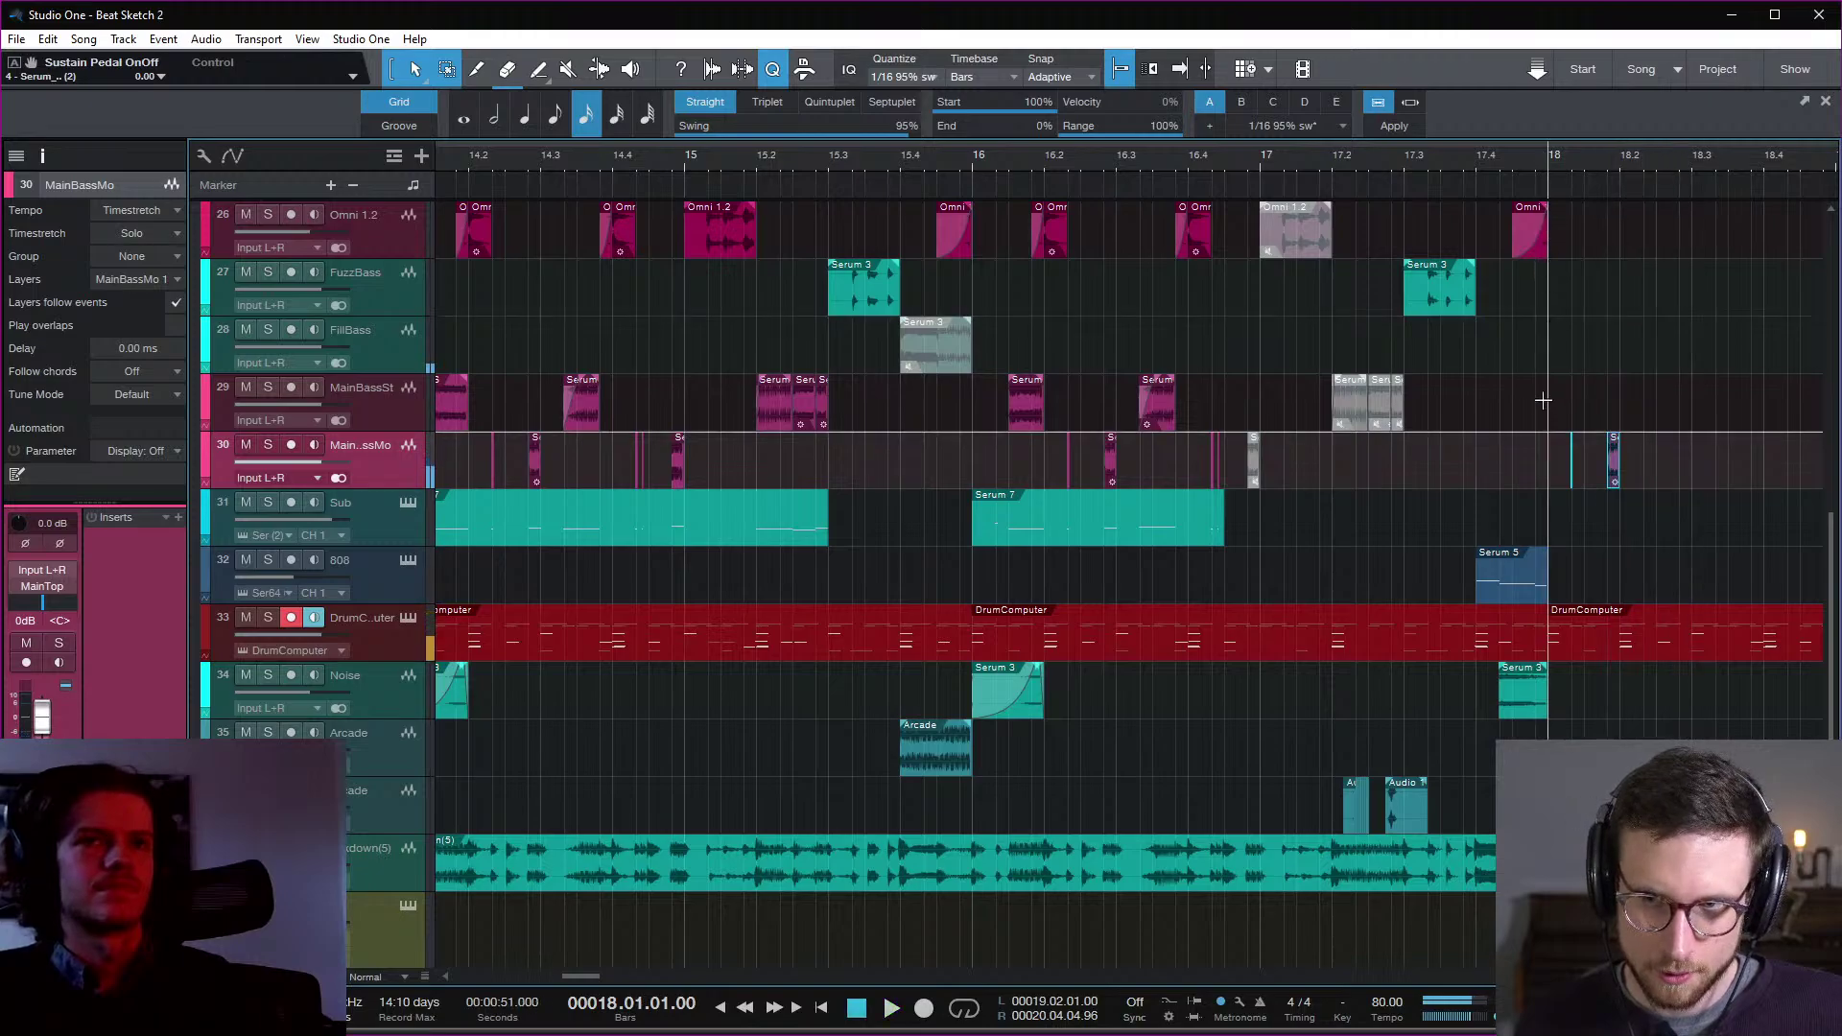
# Step: Copy the thin MainBassMo hit from the first beat of bar 18 to 18.2.2 and play the bass hits from 18.1.1
pyautogui.hscroll(3, 1447, 435)
pyautogui.press('e')
pyautogui.press('space')
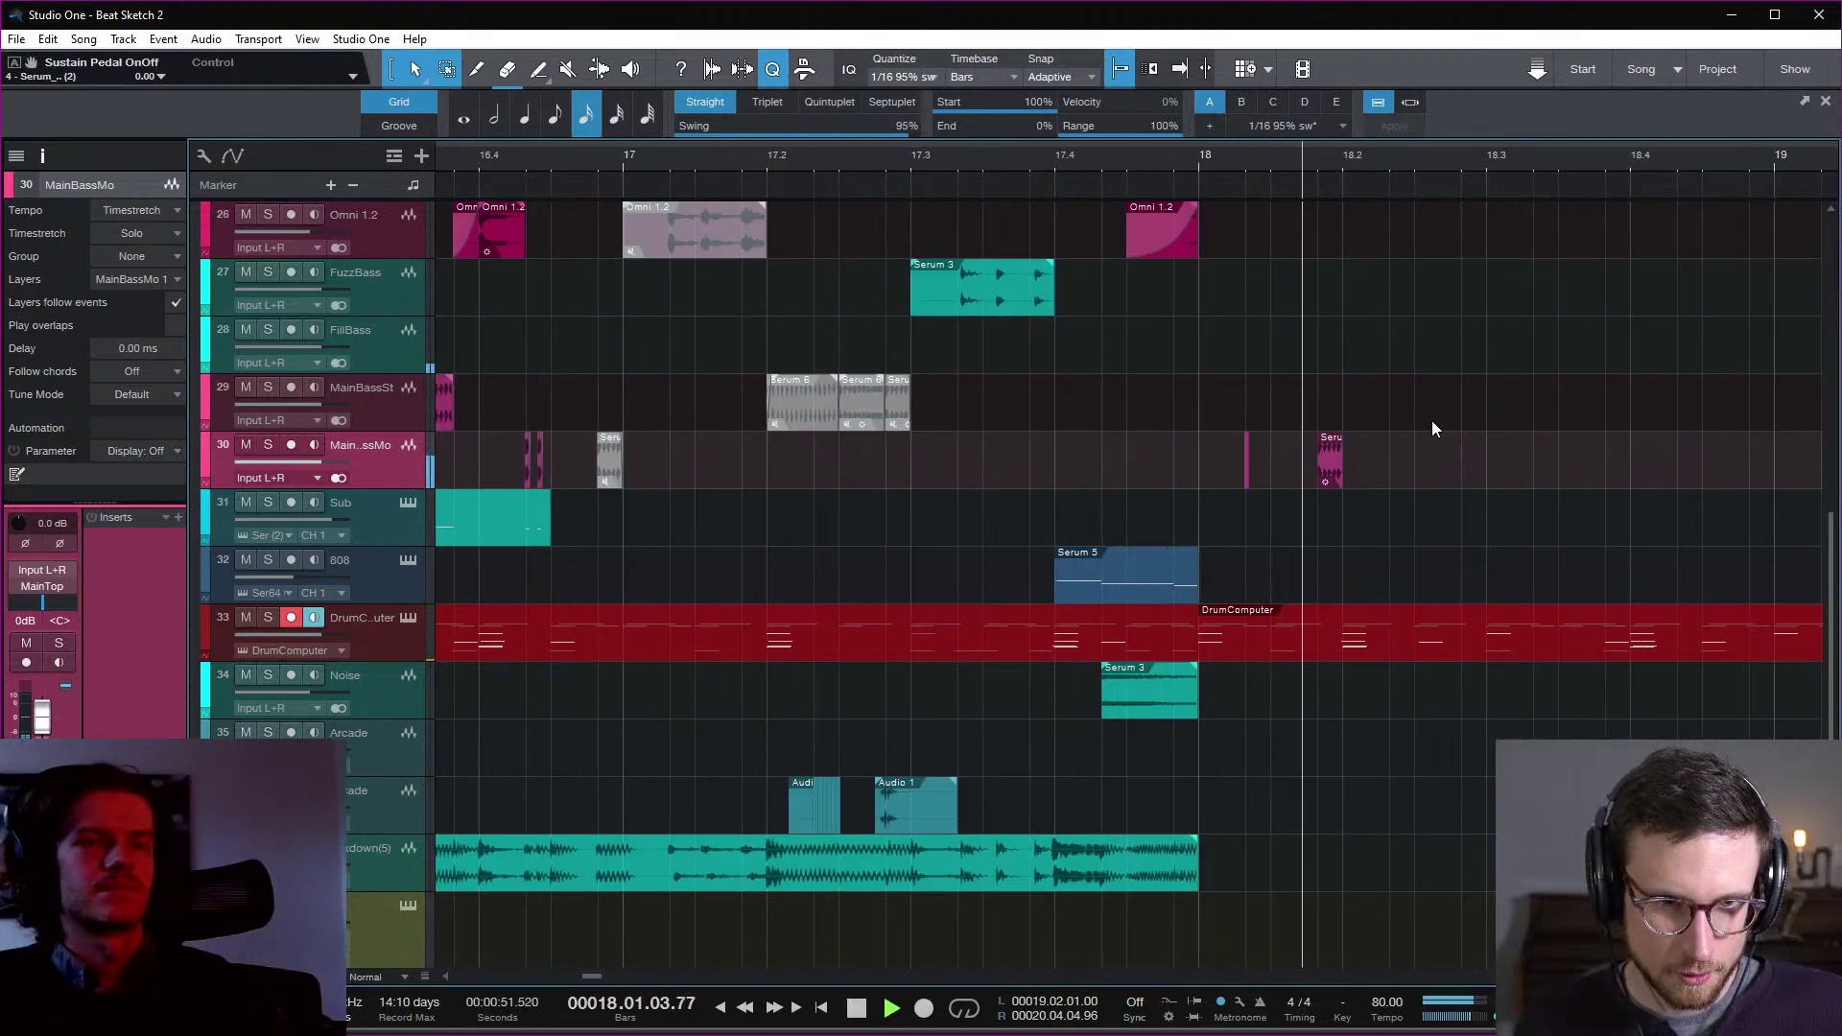
pyautogui.press('space')
pyautogui.moveTo(1248, 475); pyautogui.dragTo(1392, 485)
pyautogui.press('space')
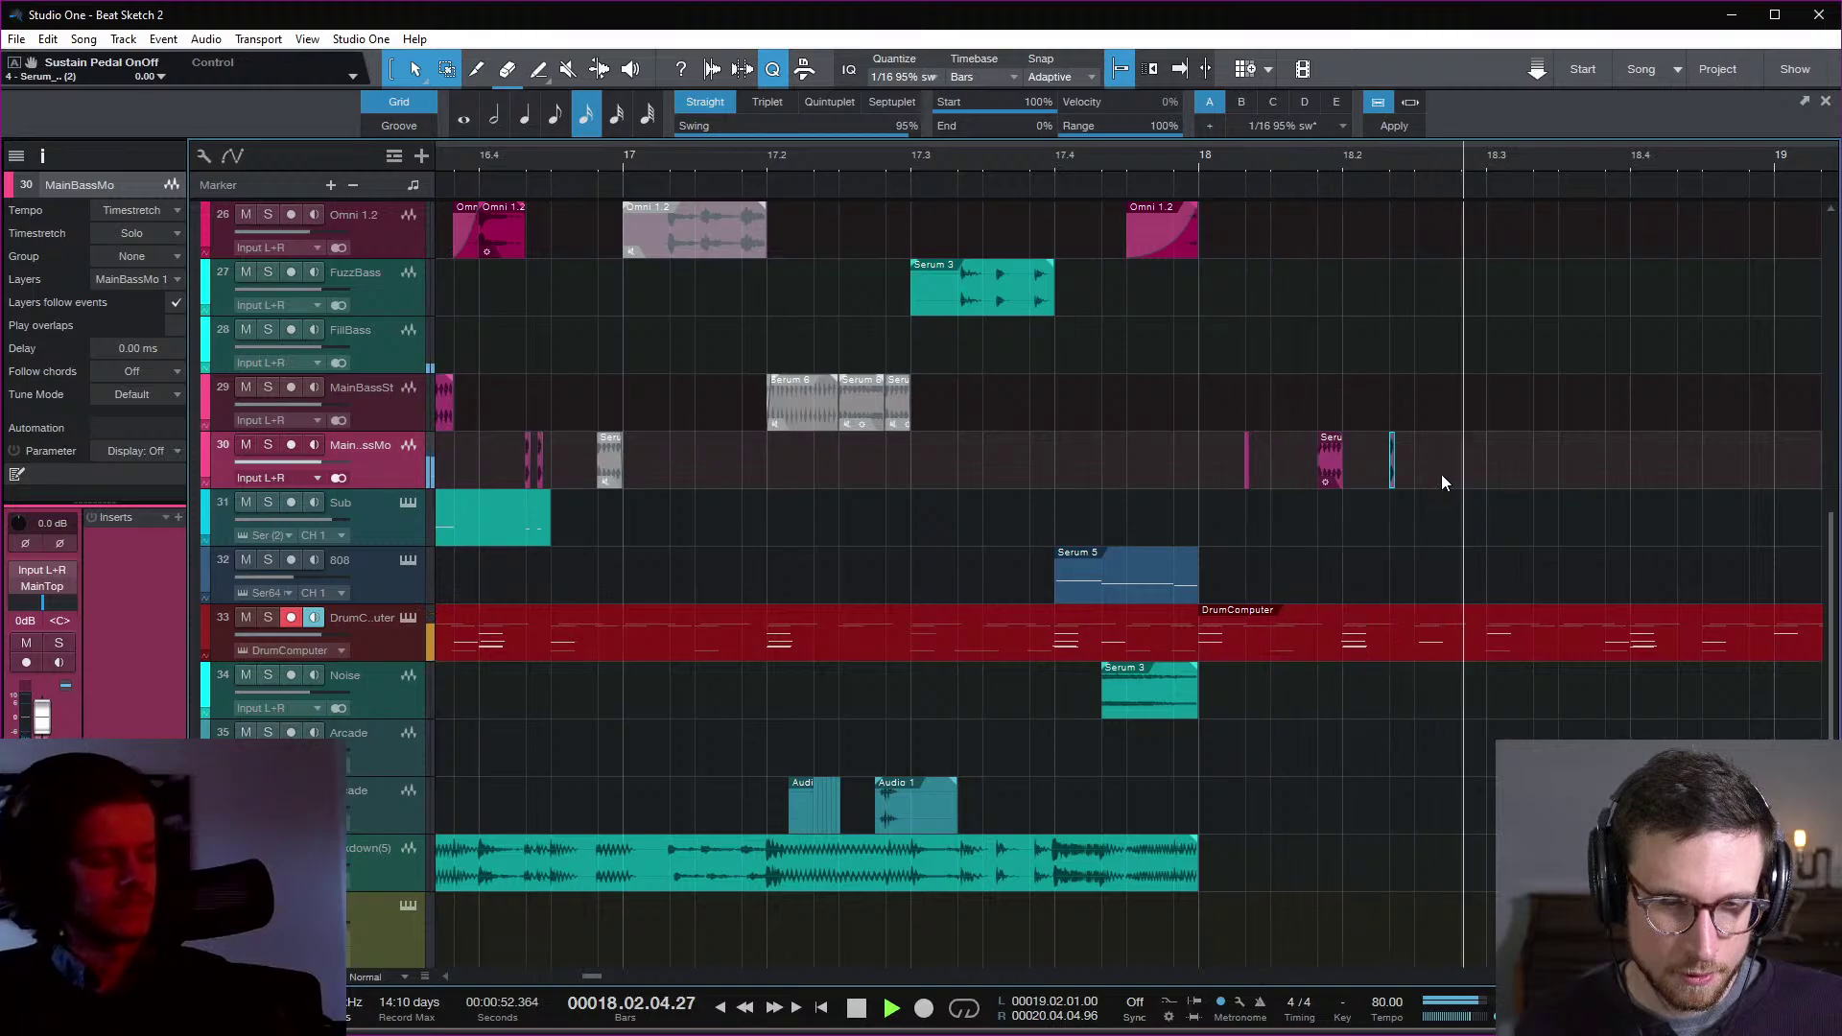
pyautogui.press('space')
pyautogui.press('space')
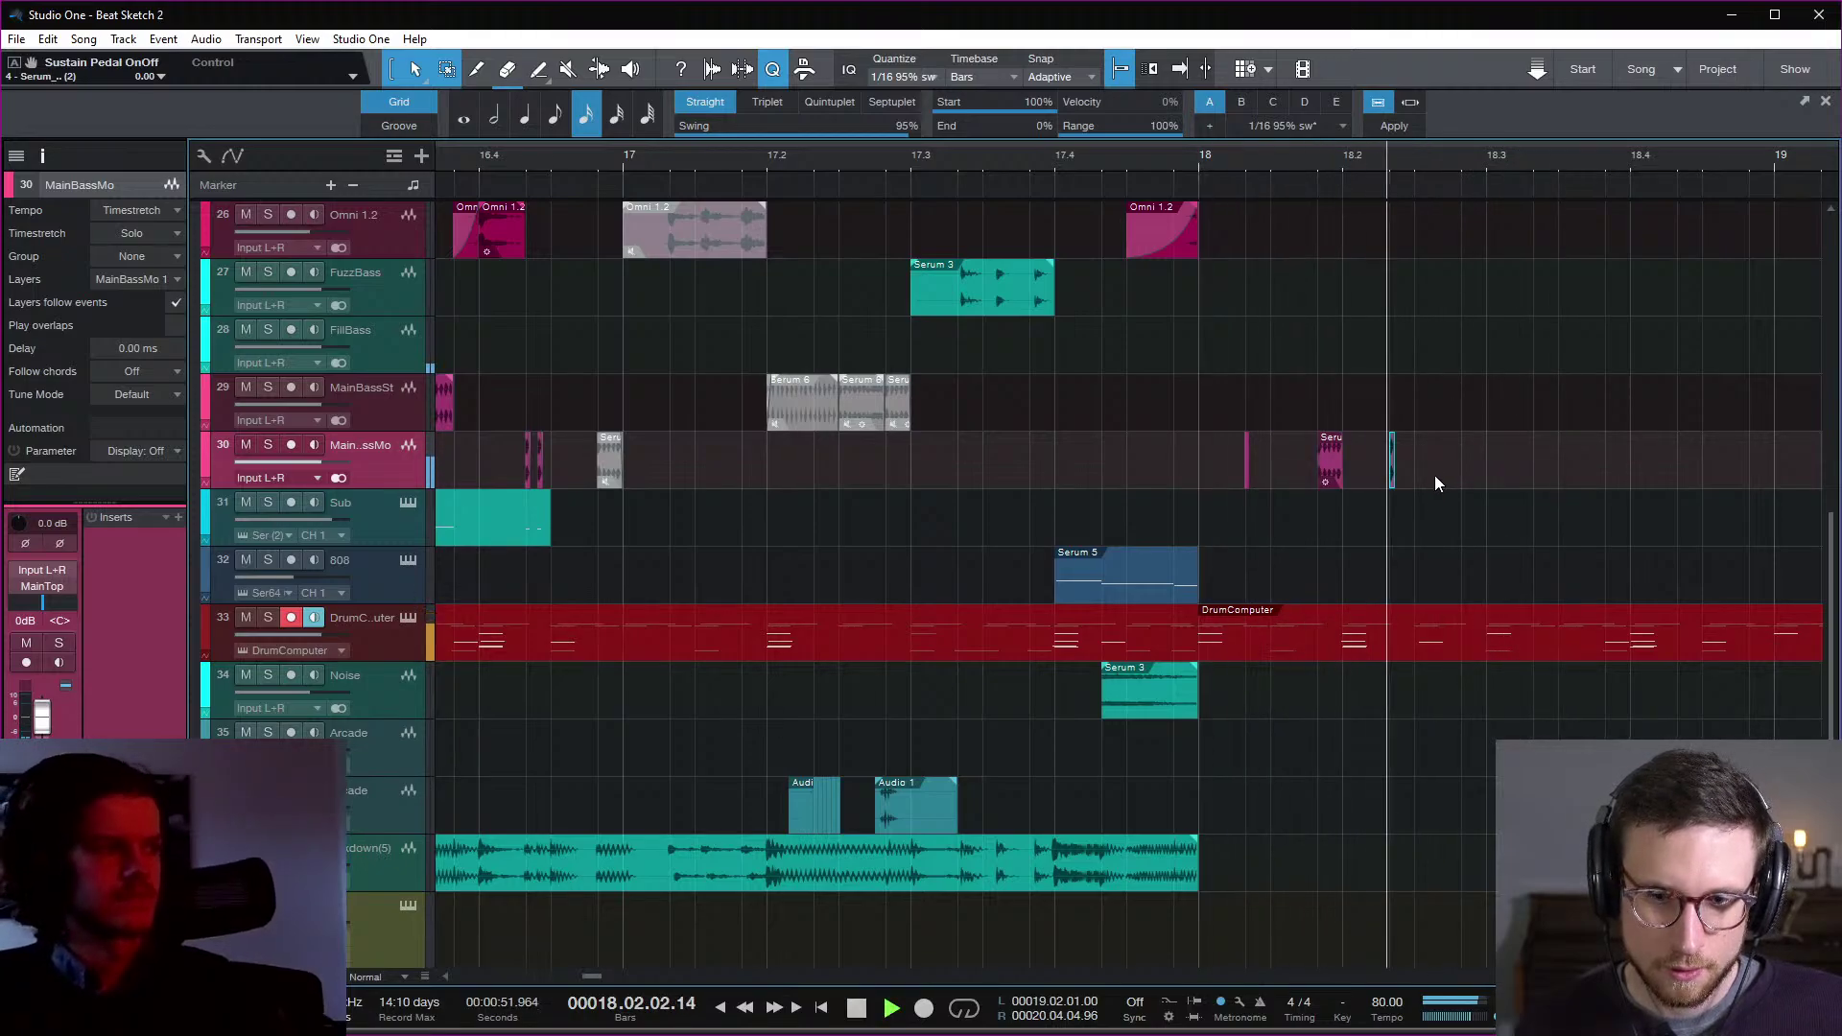
pyautogui.press('space')
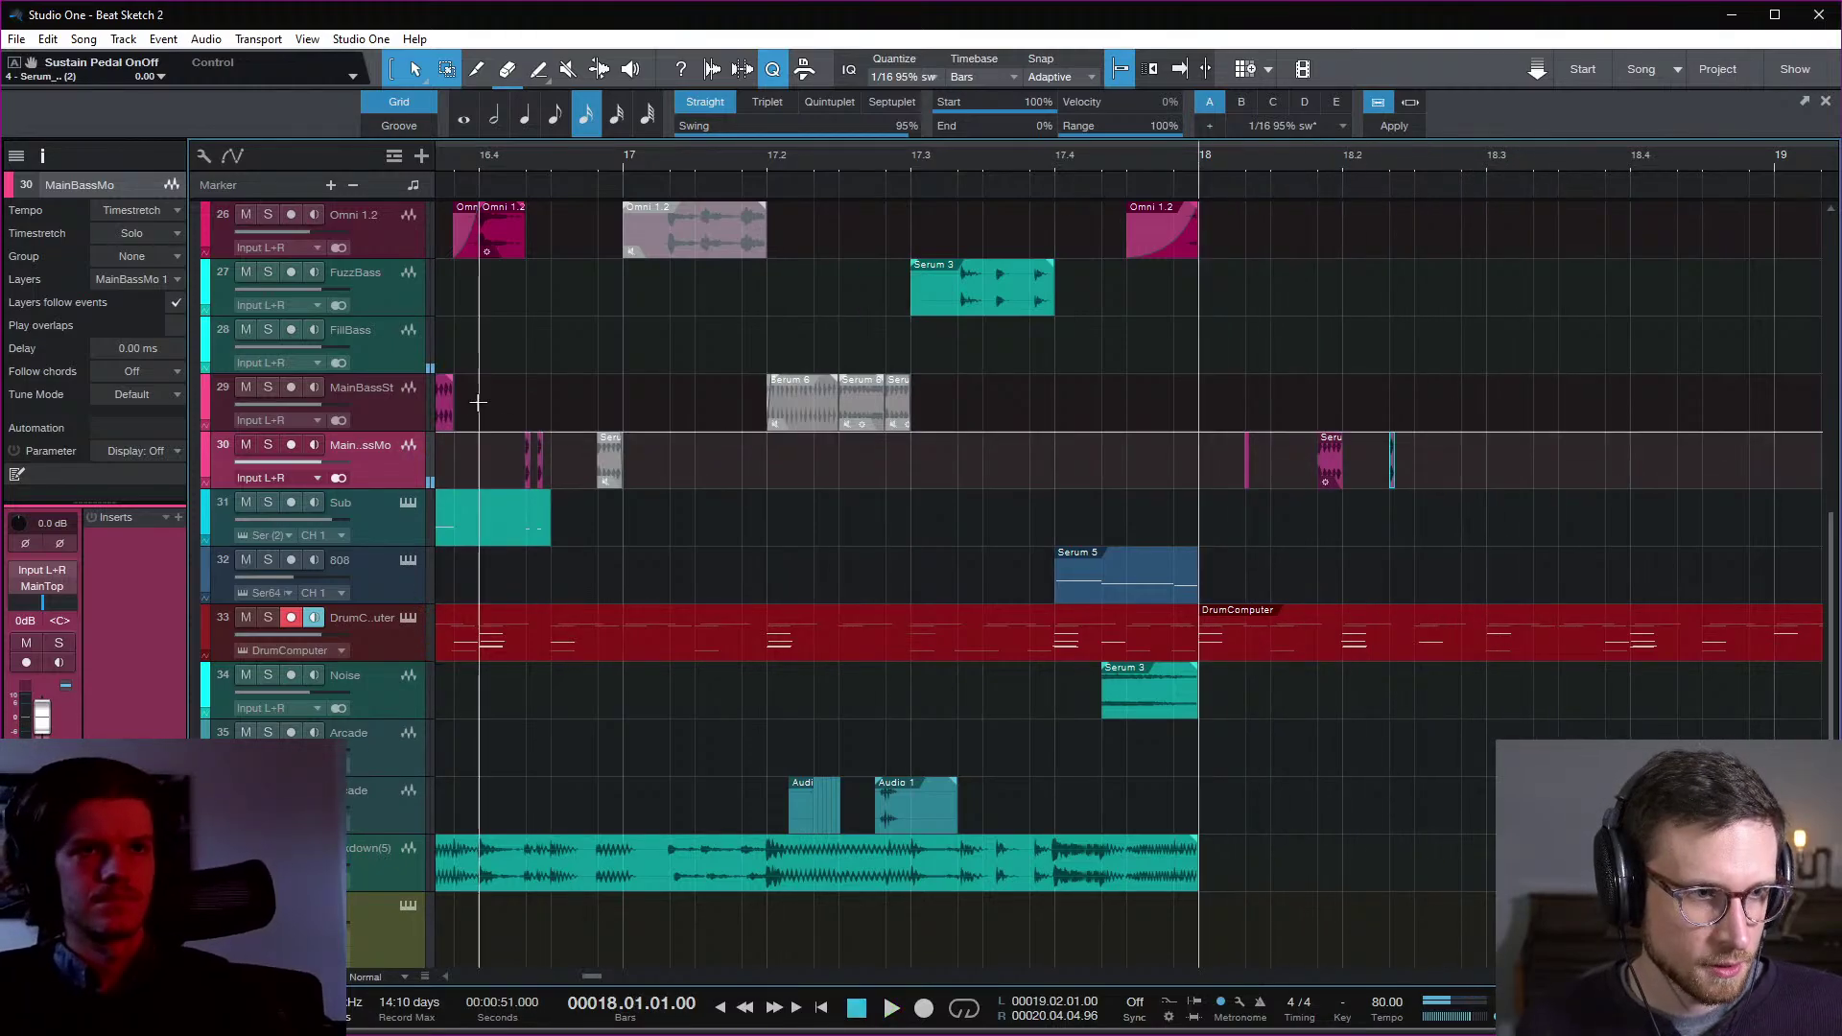
# Step: Record an 808 note into bar 18, open the recorded part for note editing, and play it from 18.1.1
pyautogui.hscroll(-5, 478, 403)
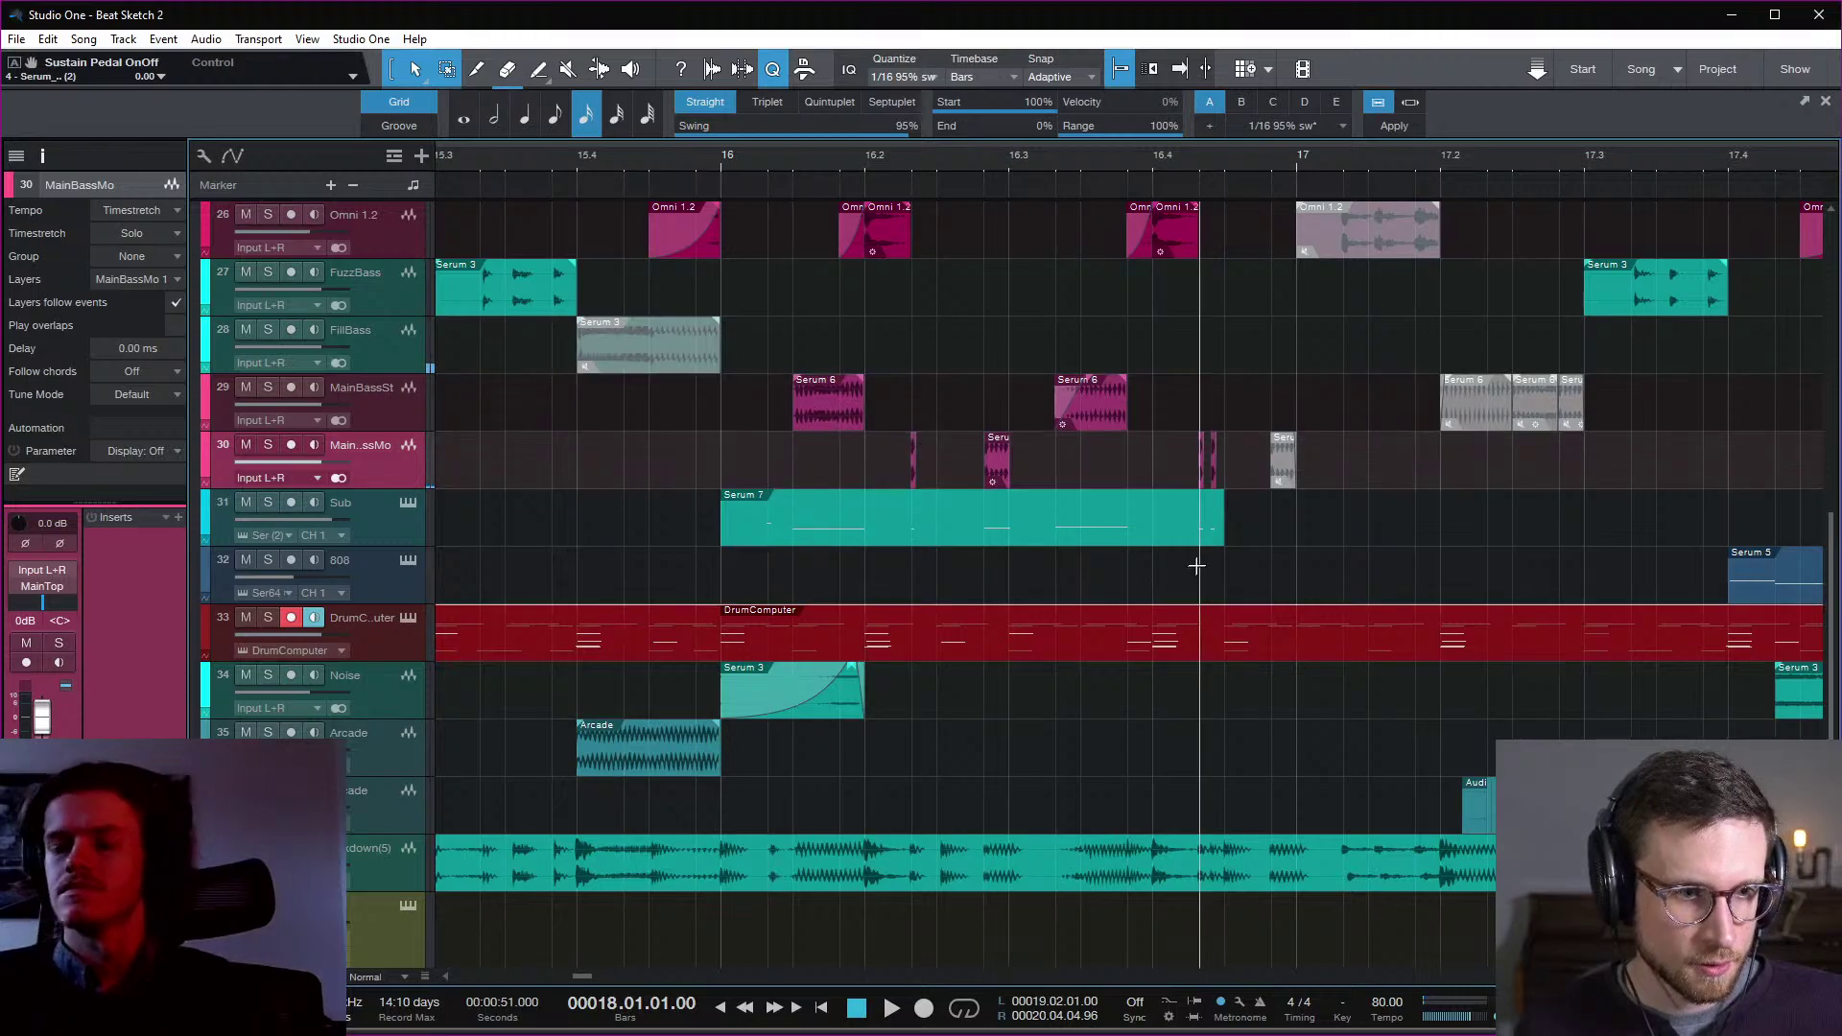
pyautogui.hscroll(6, 872, 568)
pyautogui.click(405, 593)
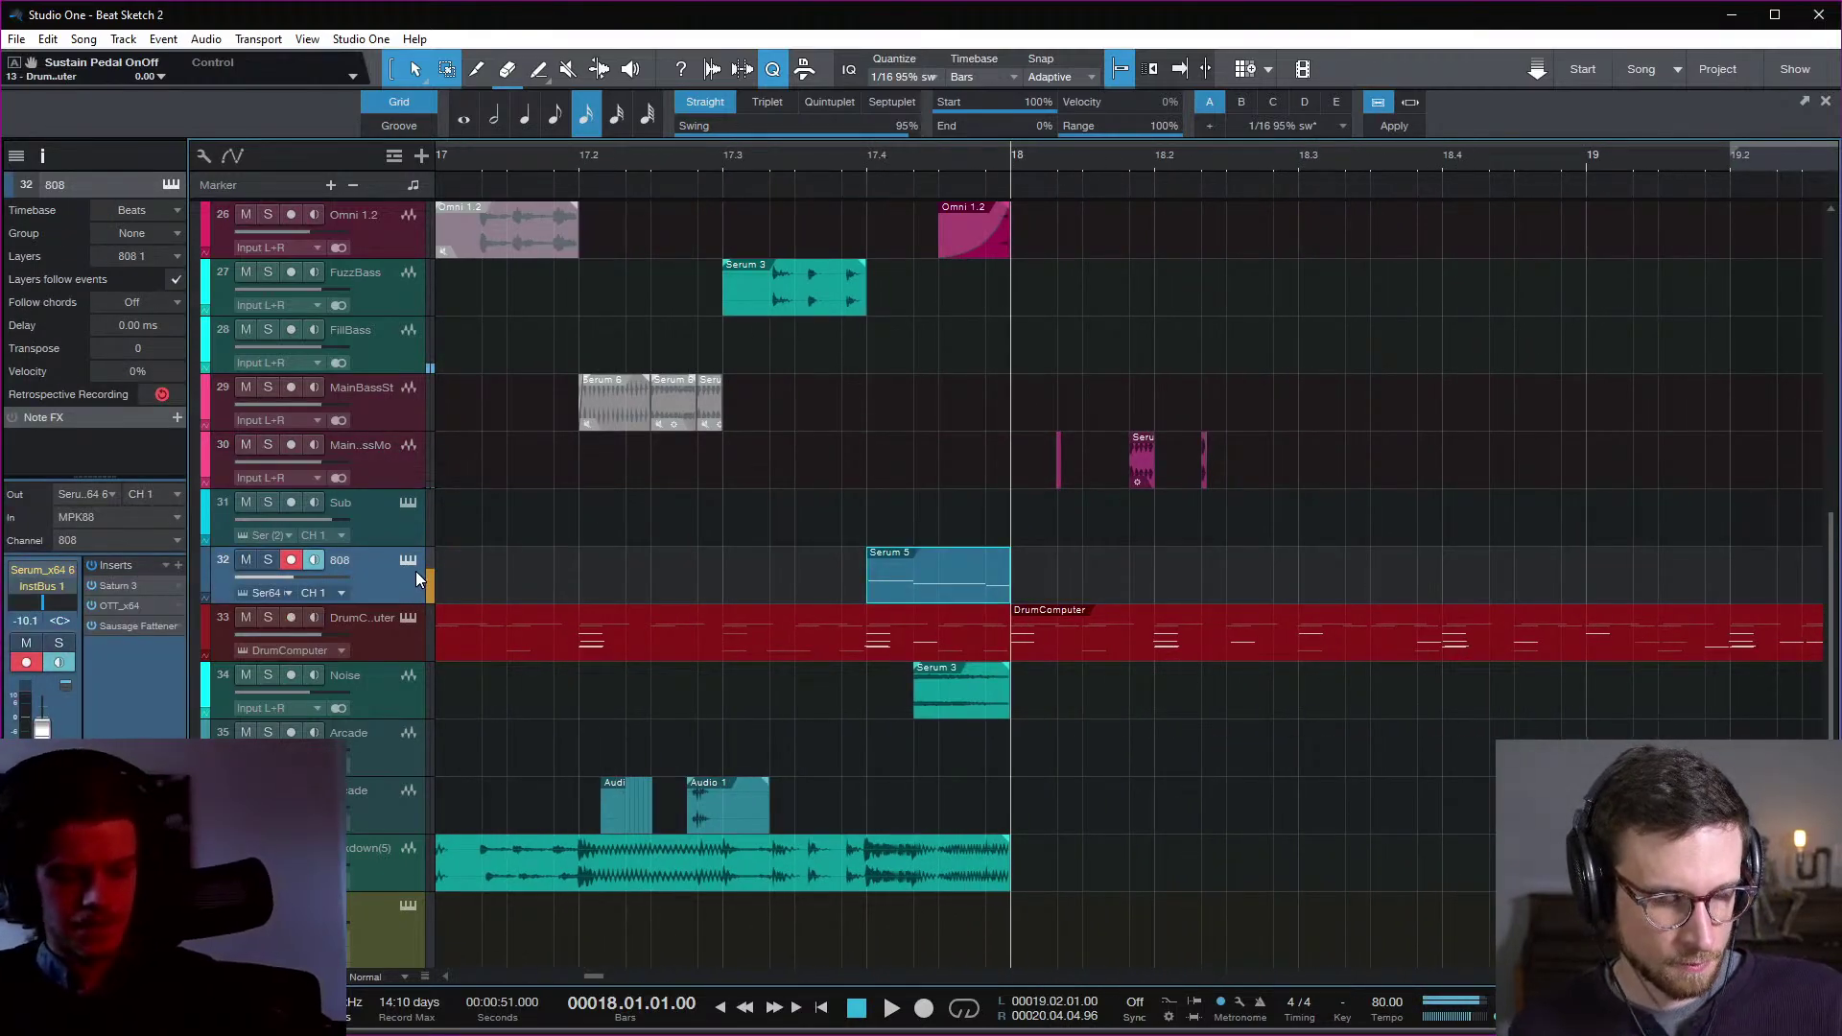
pyautogui.press('KP_Multiply')
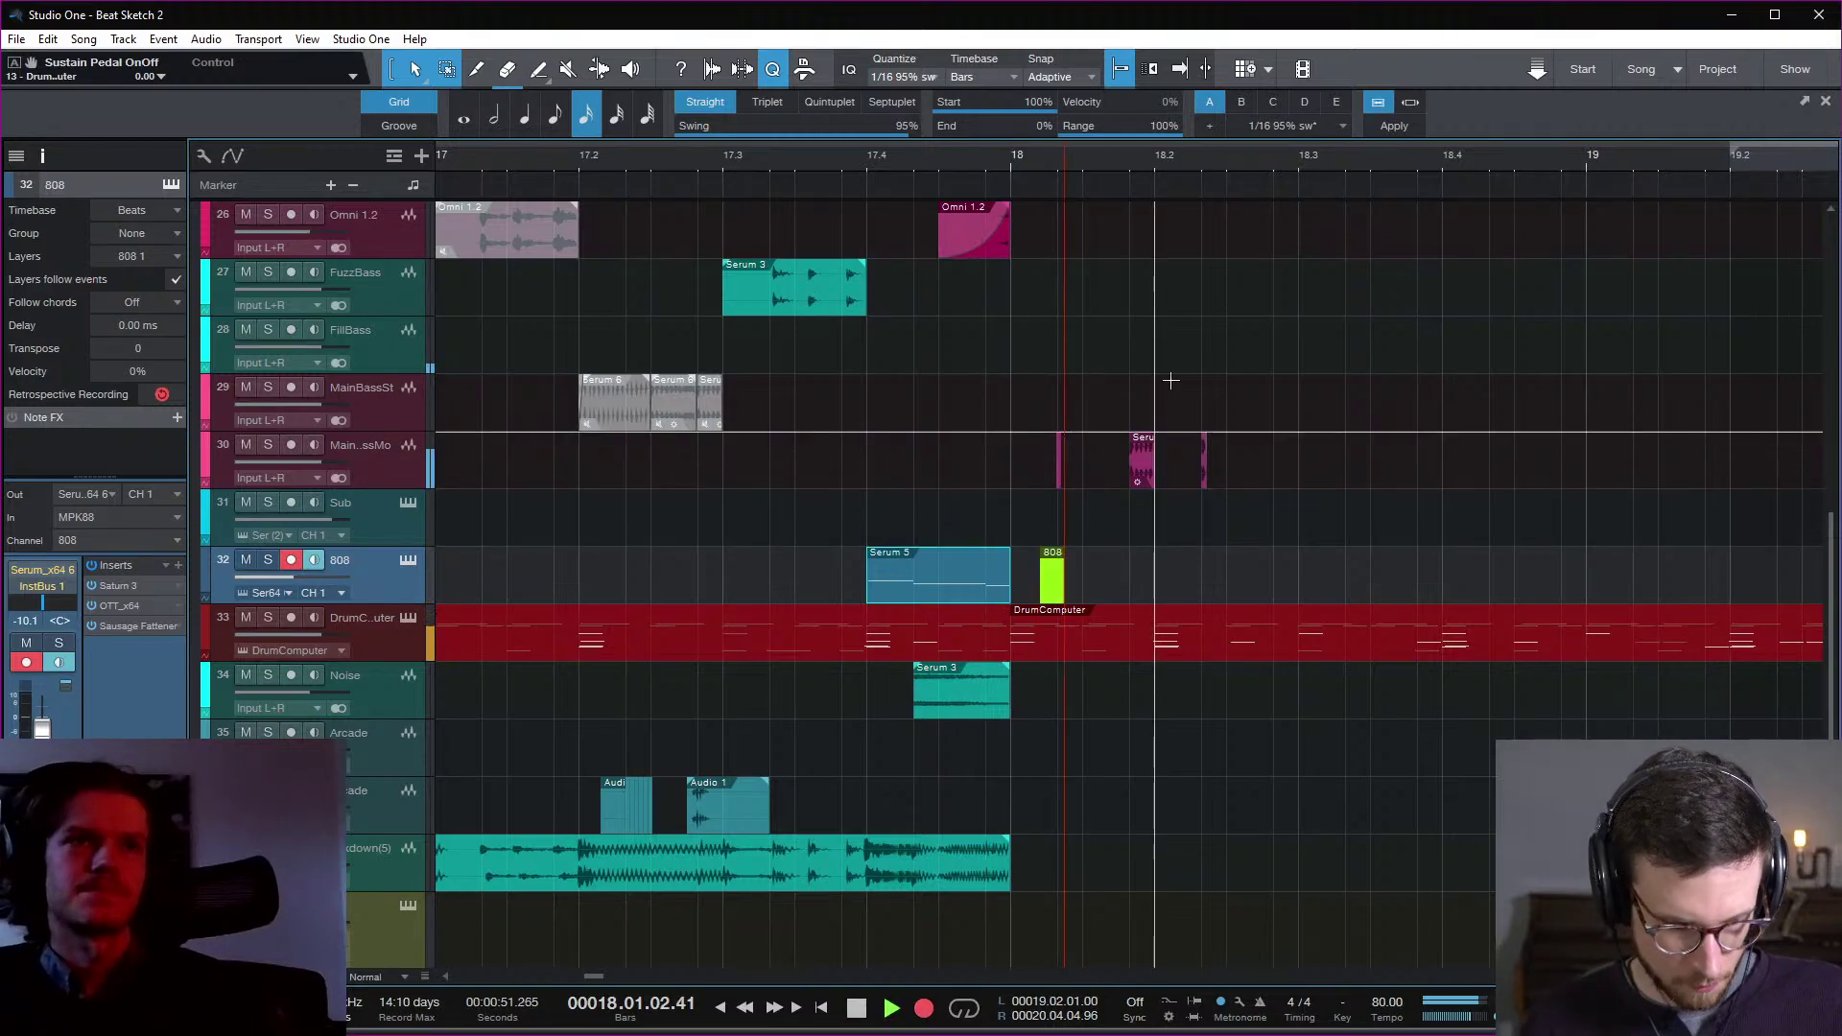
pyautogui.press('space')
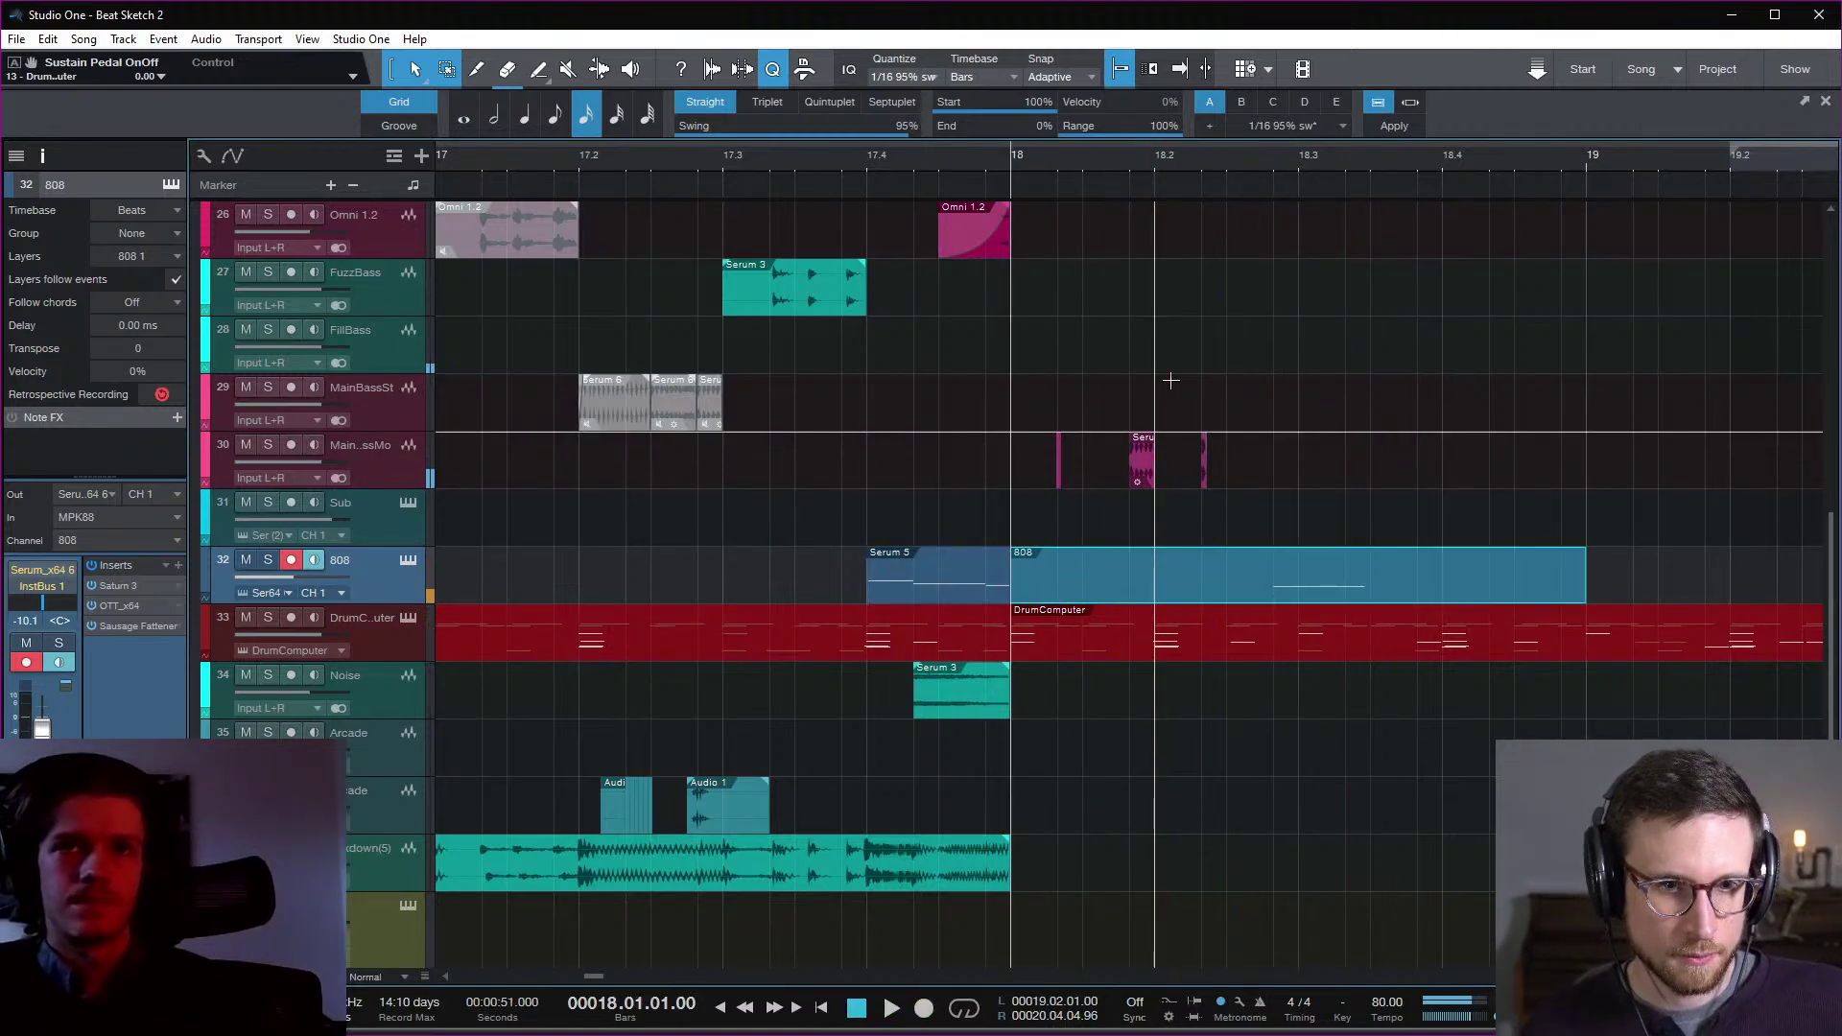
pyautogui.doubleClick(1320, 591)
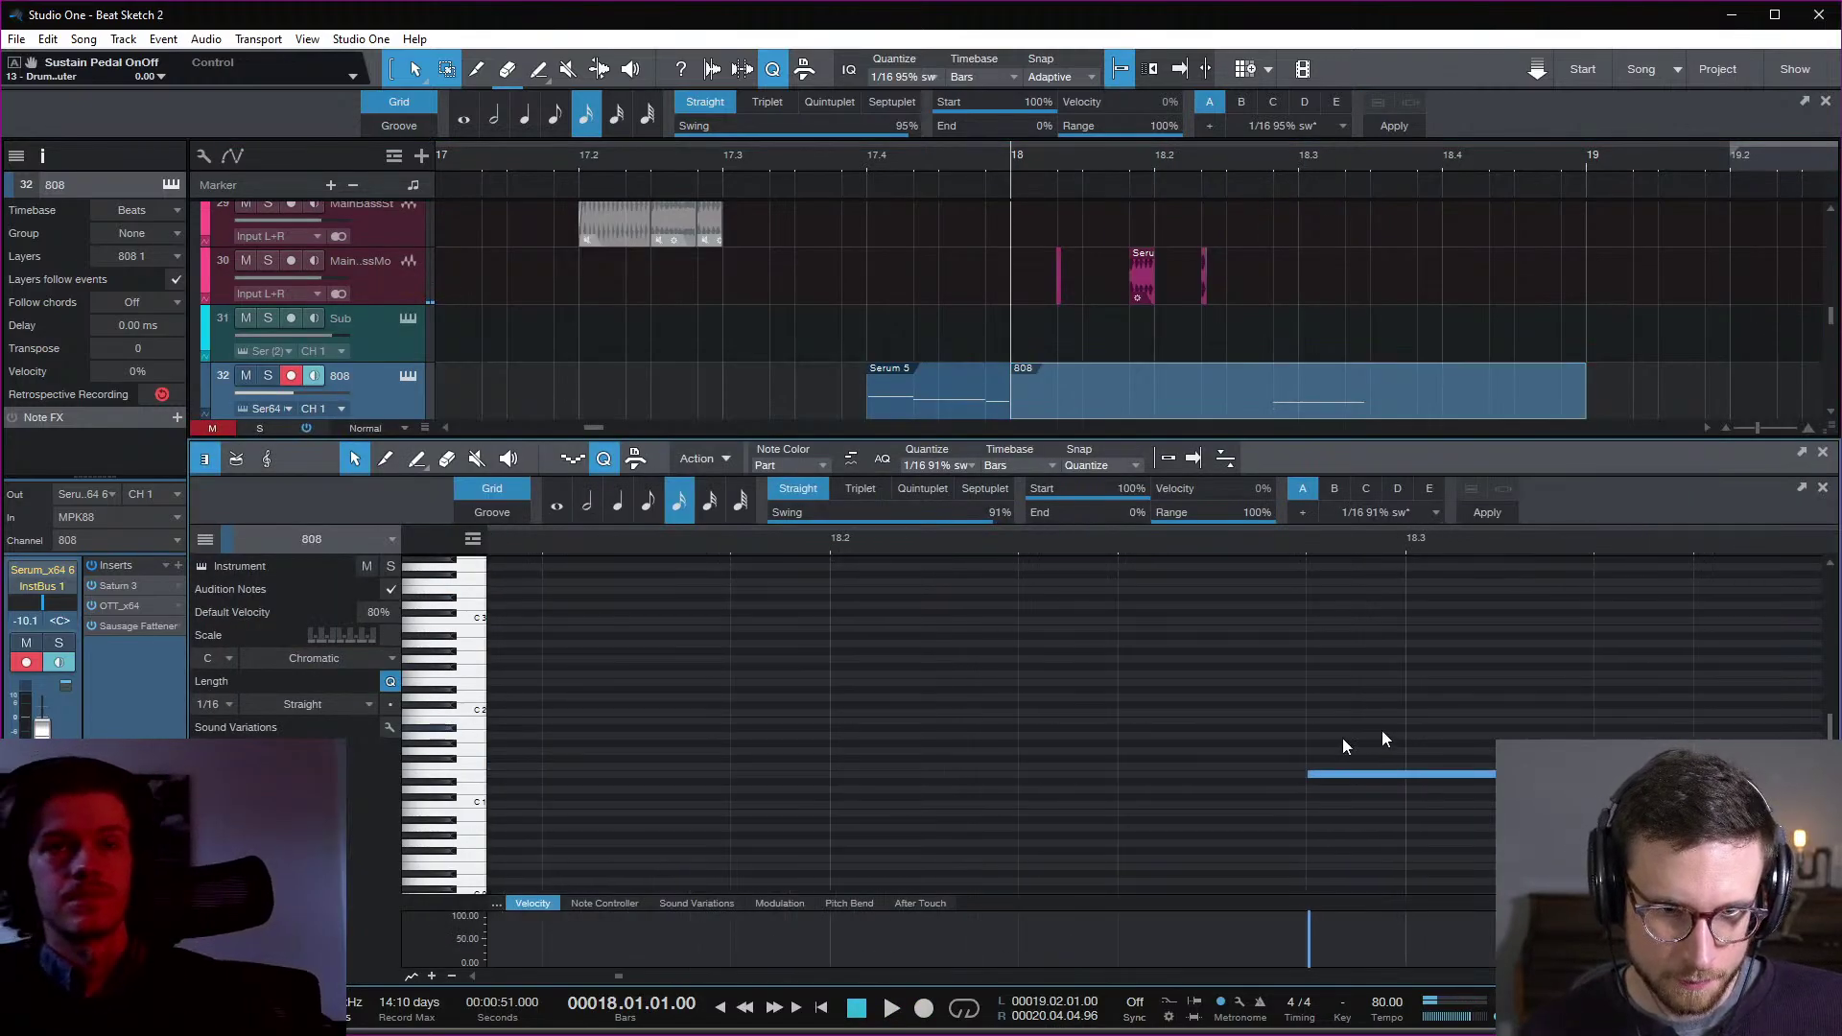
pyautogui.press('space')
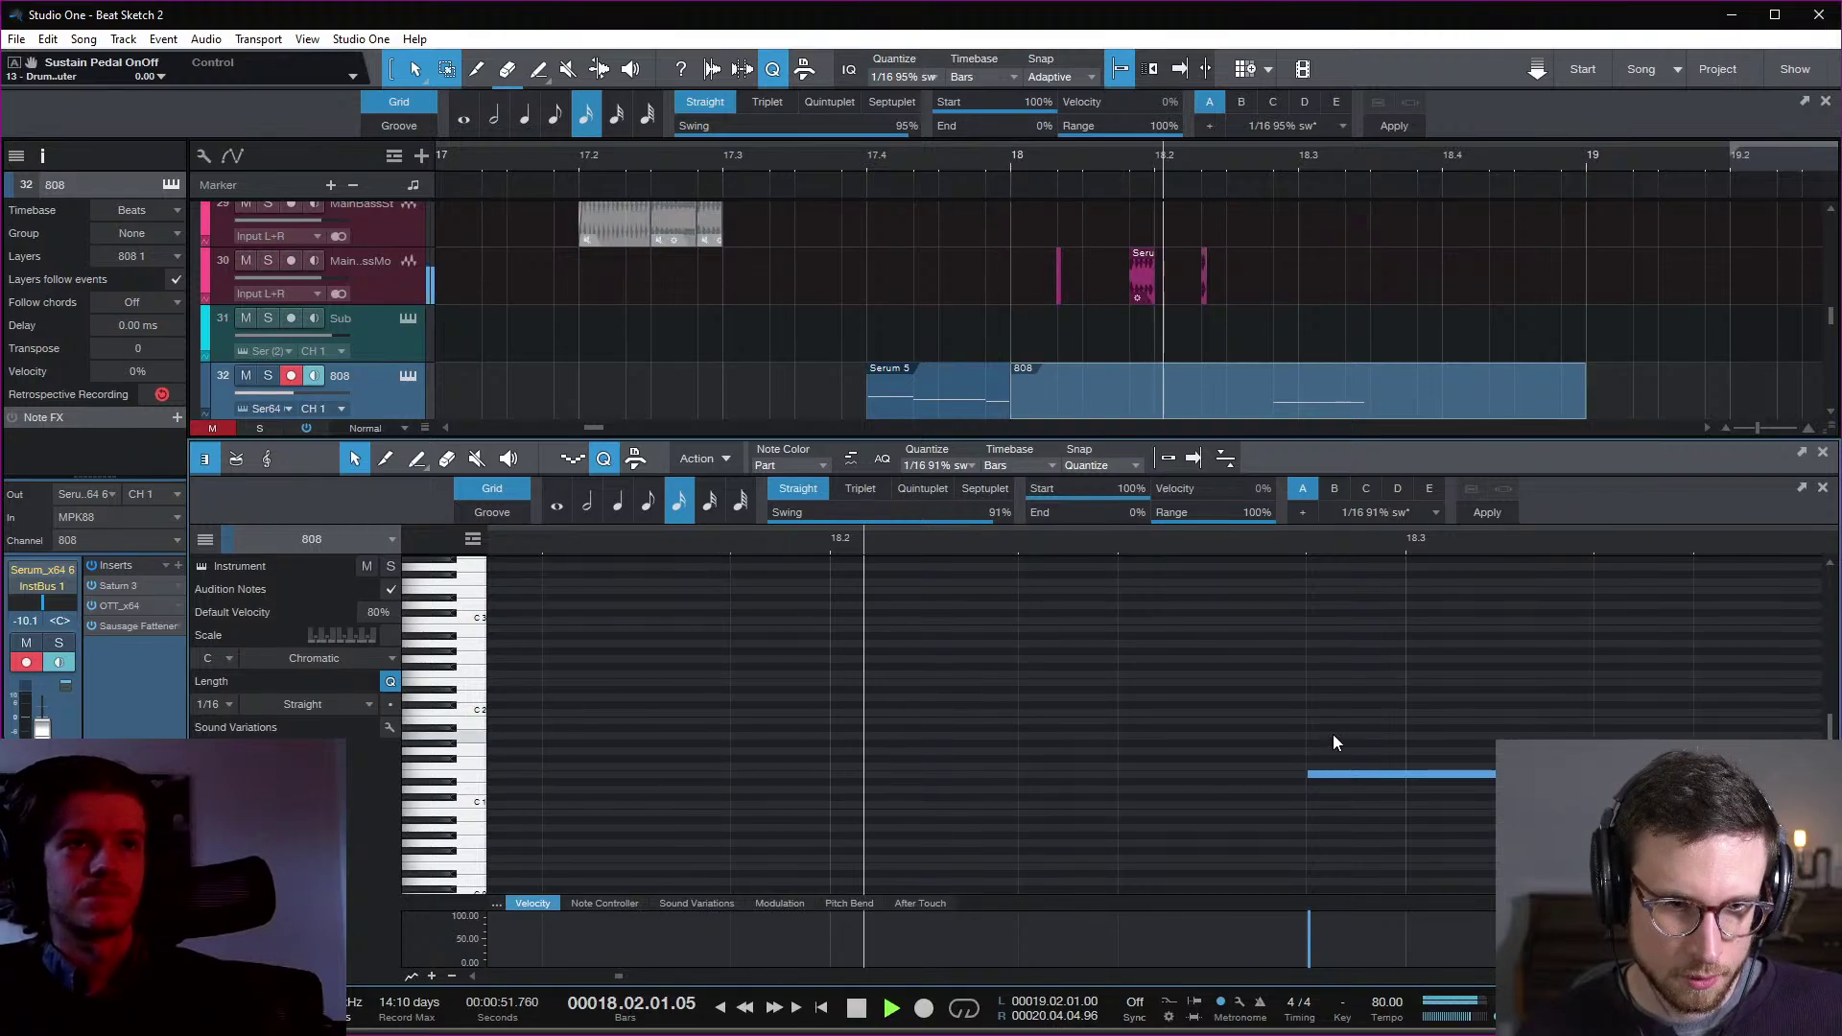
pyautogui.press('space')
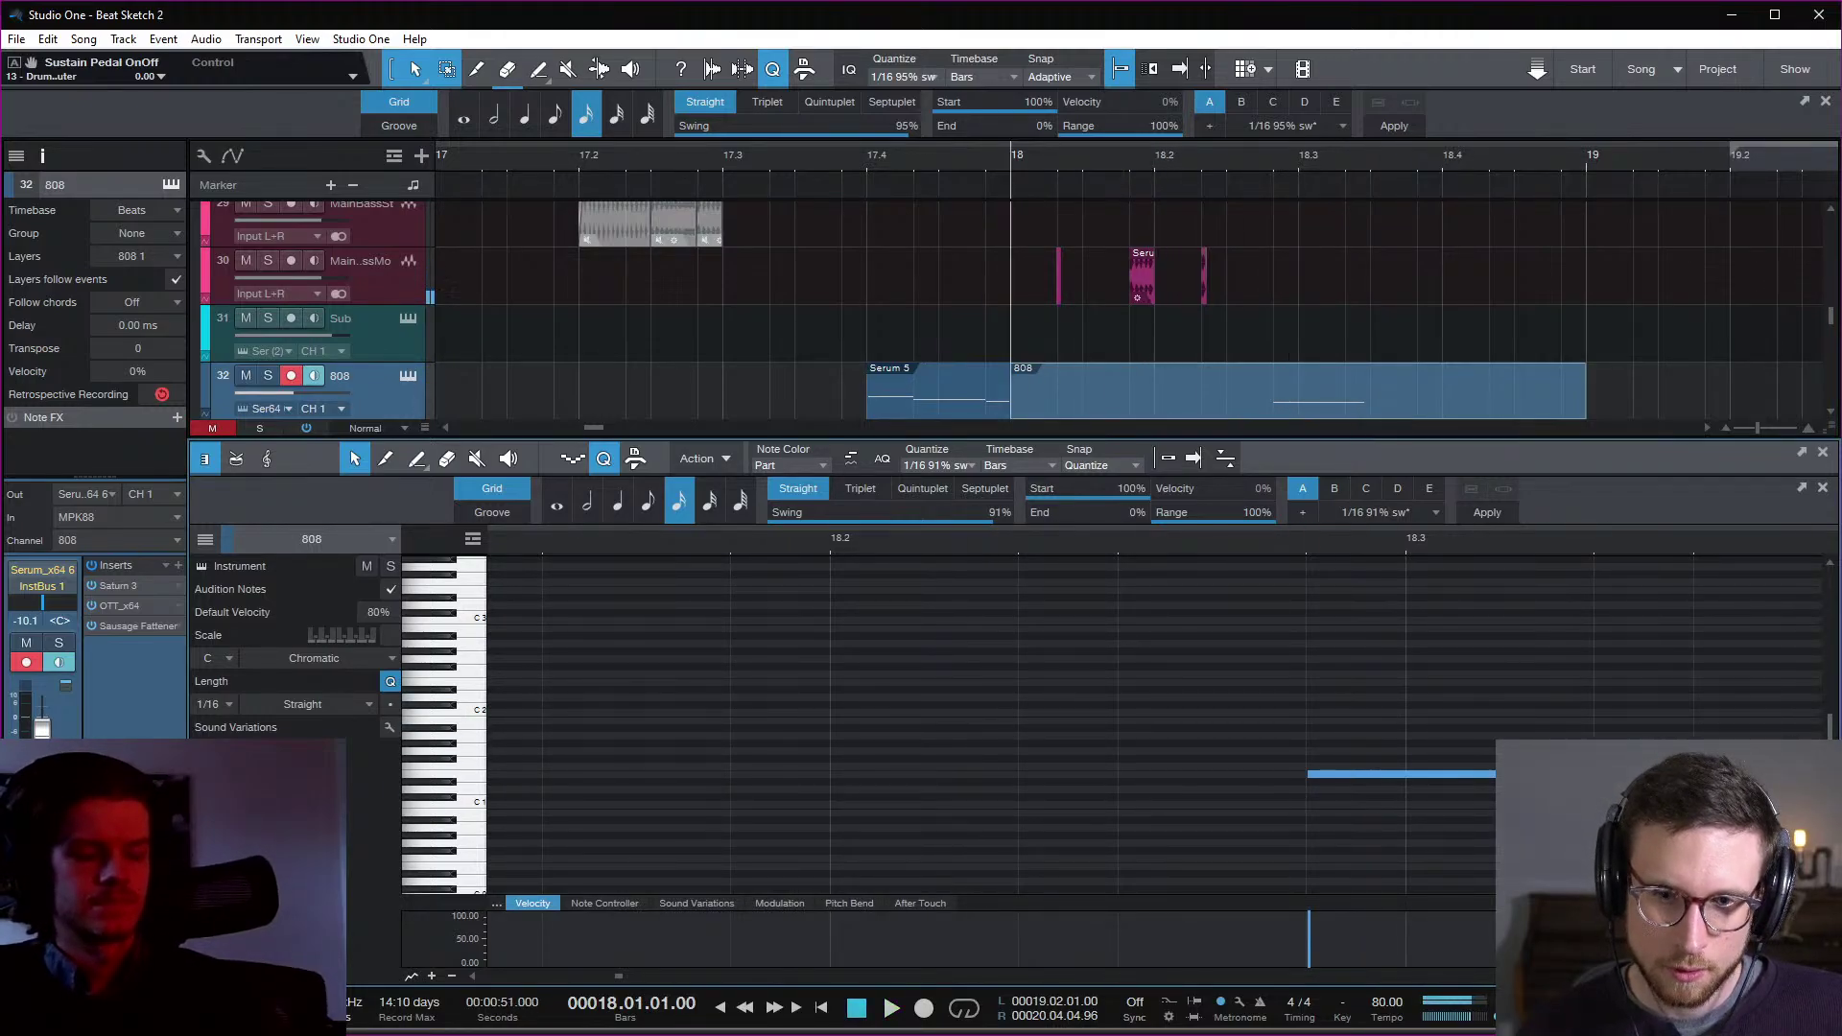
# Step: Open the DrumComputer part at bar 18, move the kick at 18.3.4 back to 18.3.3.25, and play from 18.1.1
pyautogui.press('F2')
pyautogui.doubleClick(1311, 470)
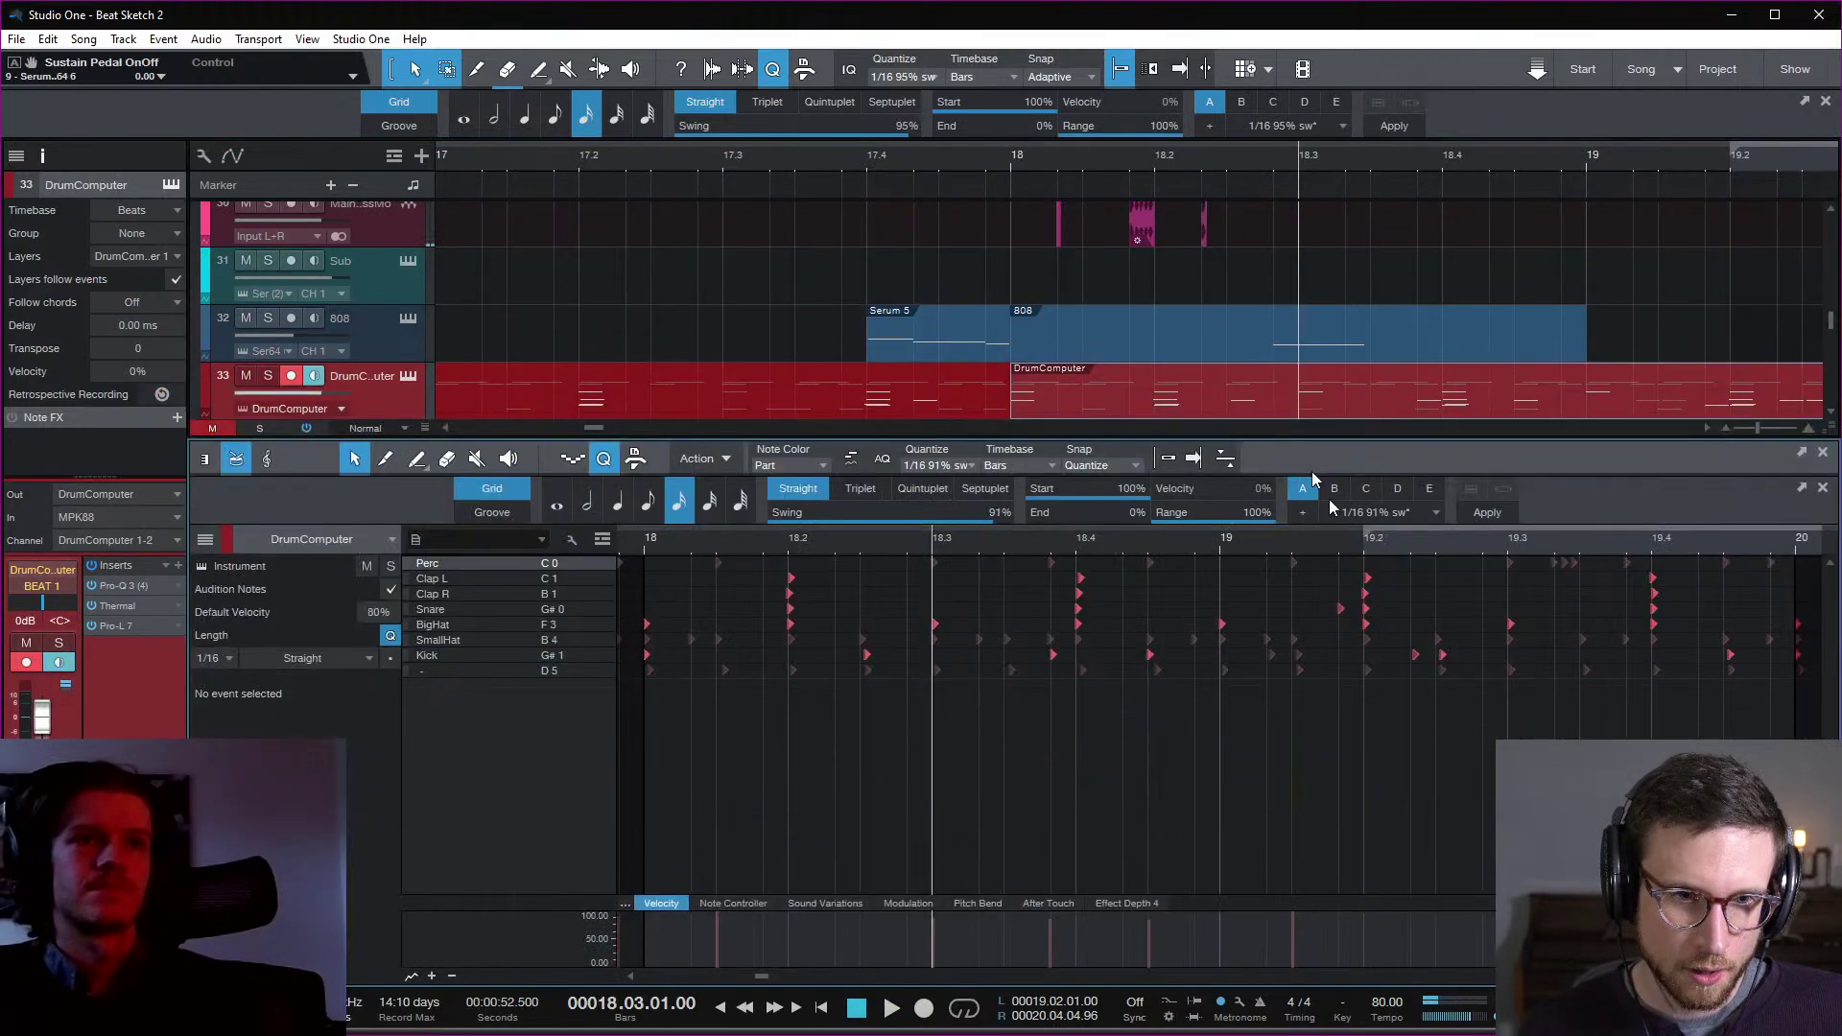
pyautogui.press('space')
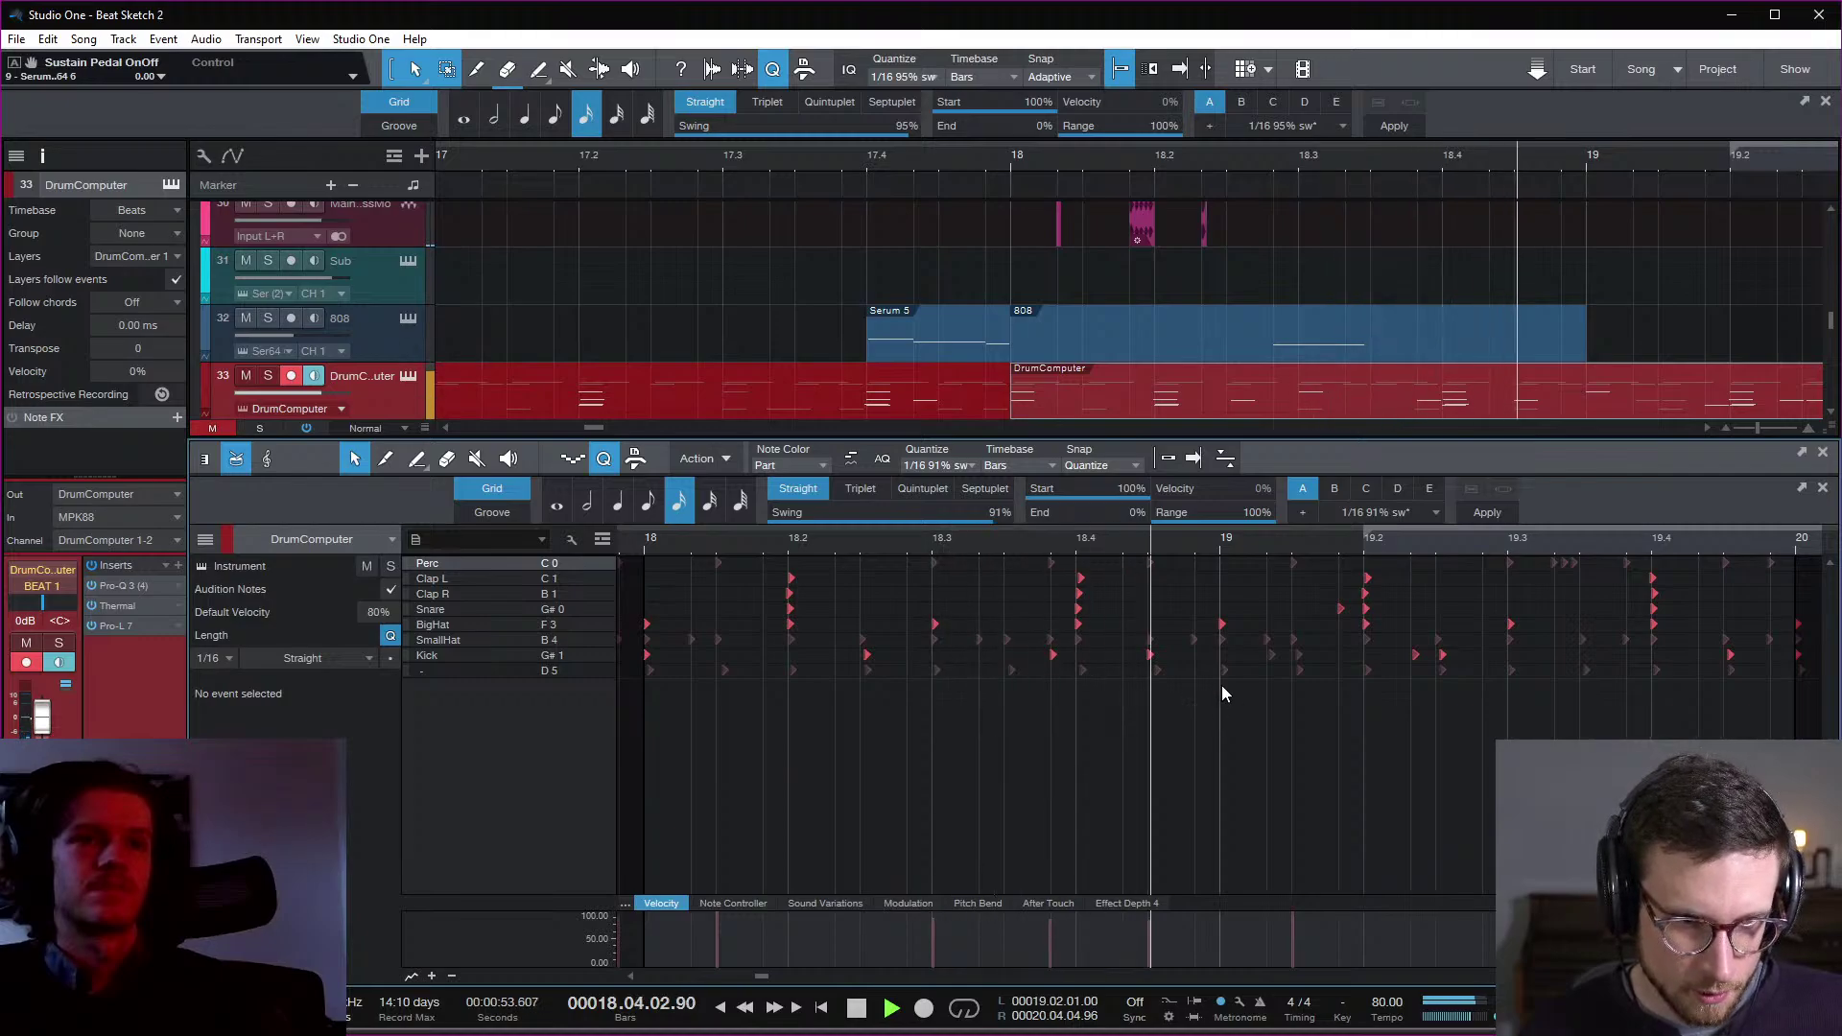
pyautogui.press('space')
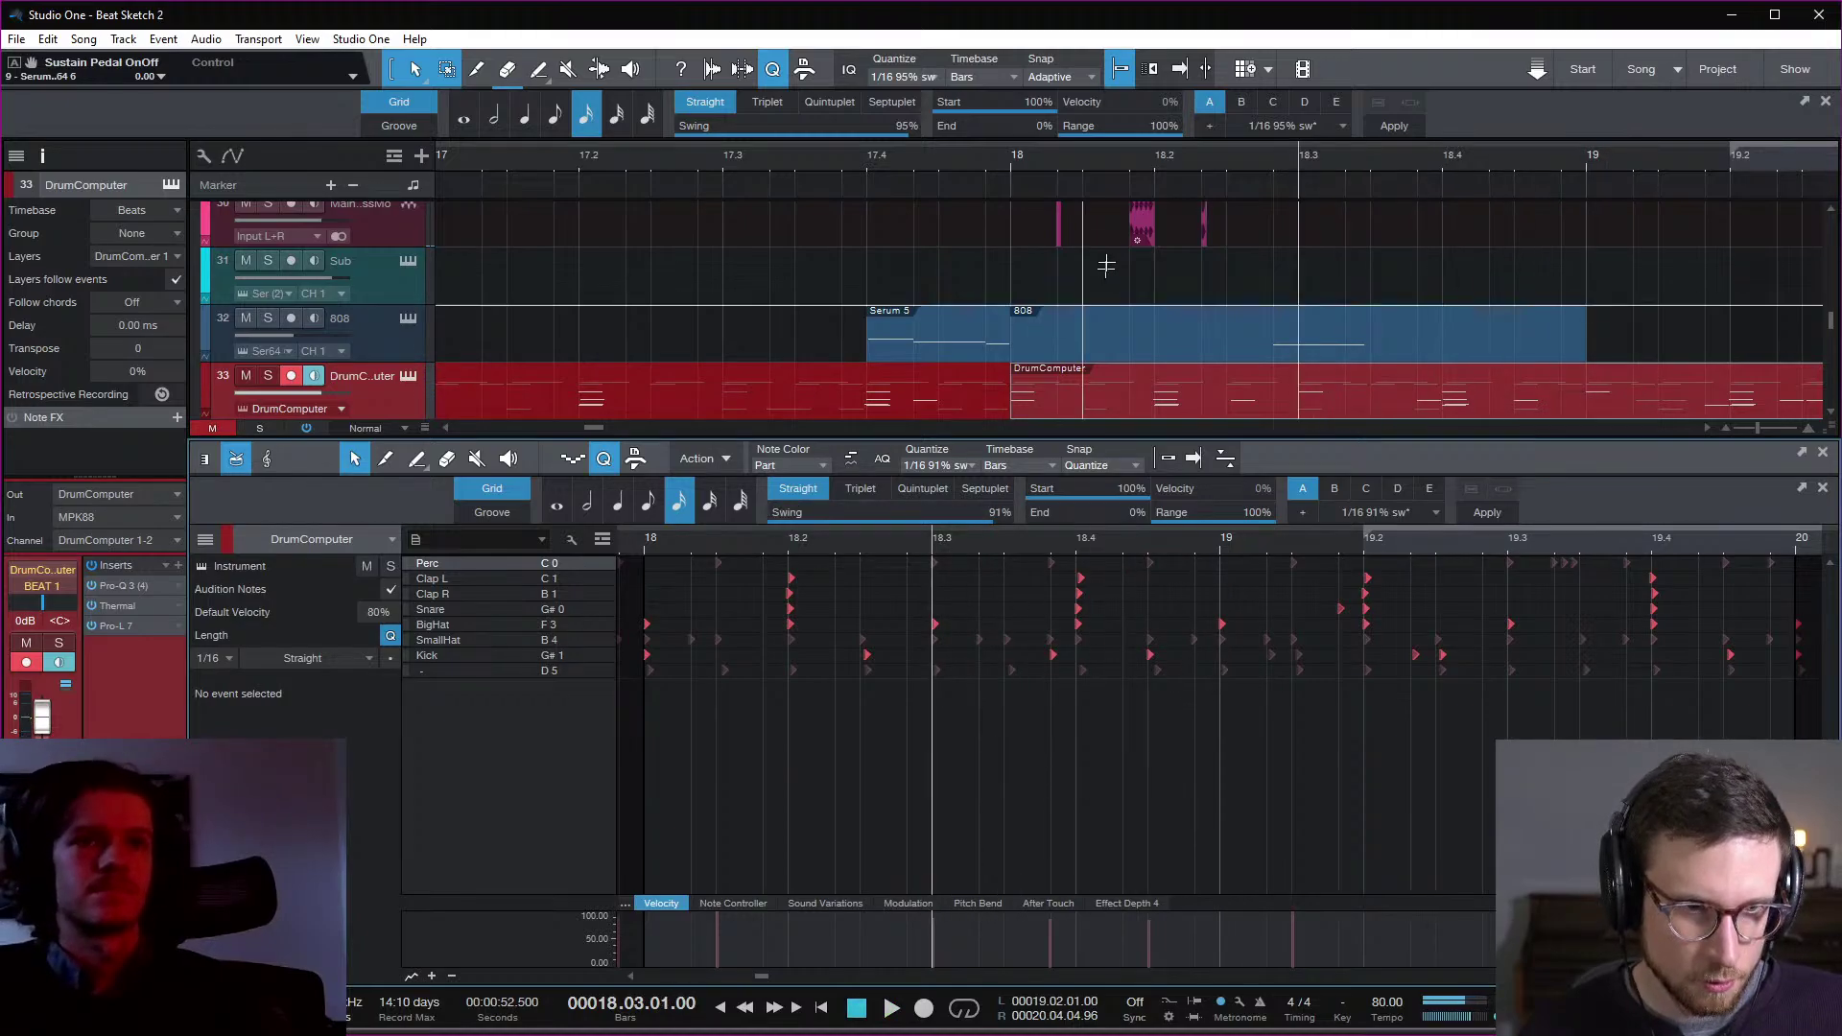
pyautogui.click(1009, 161)
pyautogui.press('space')
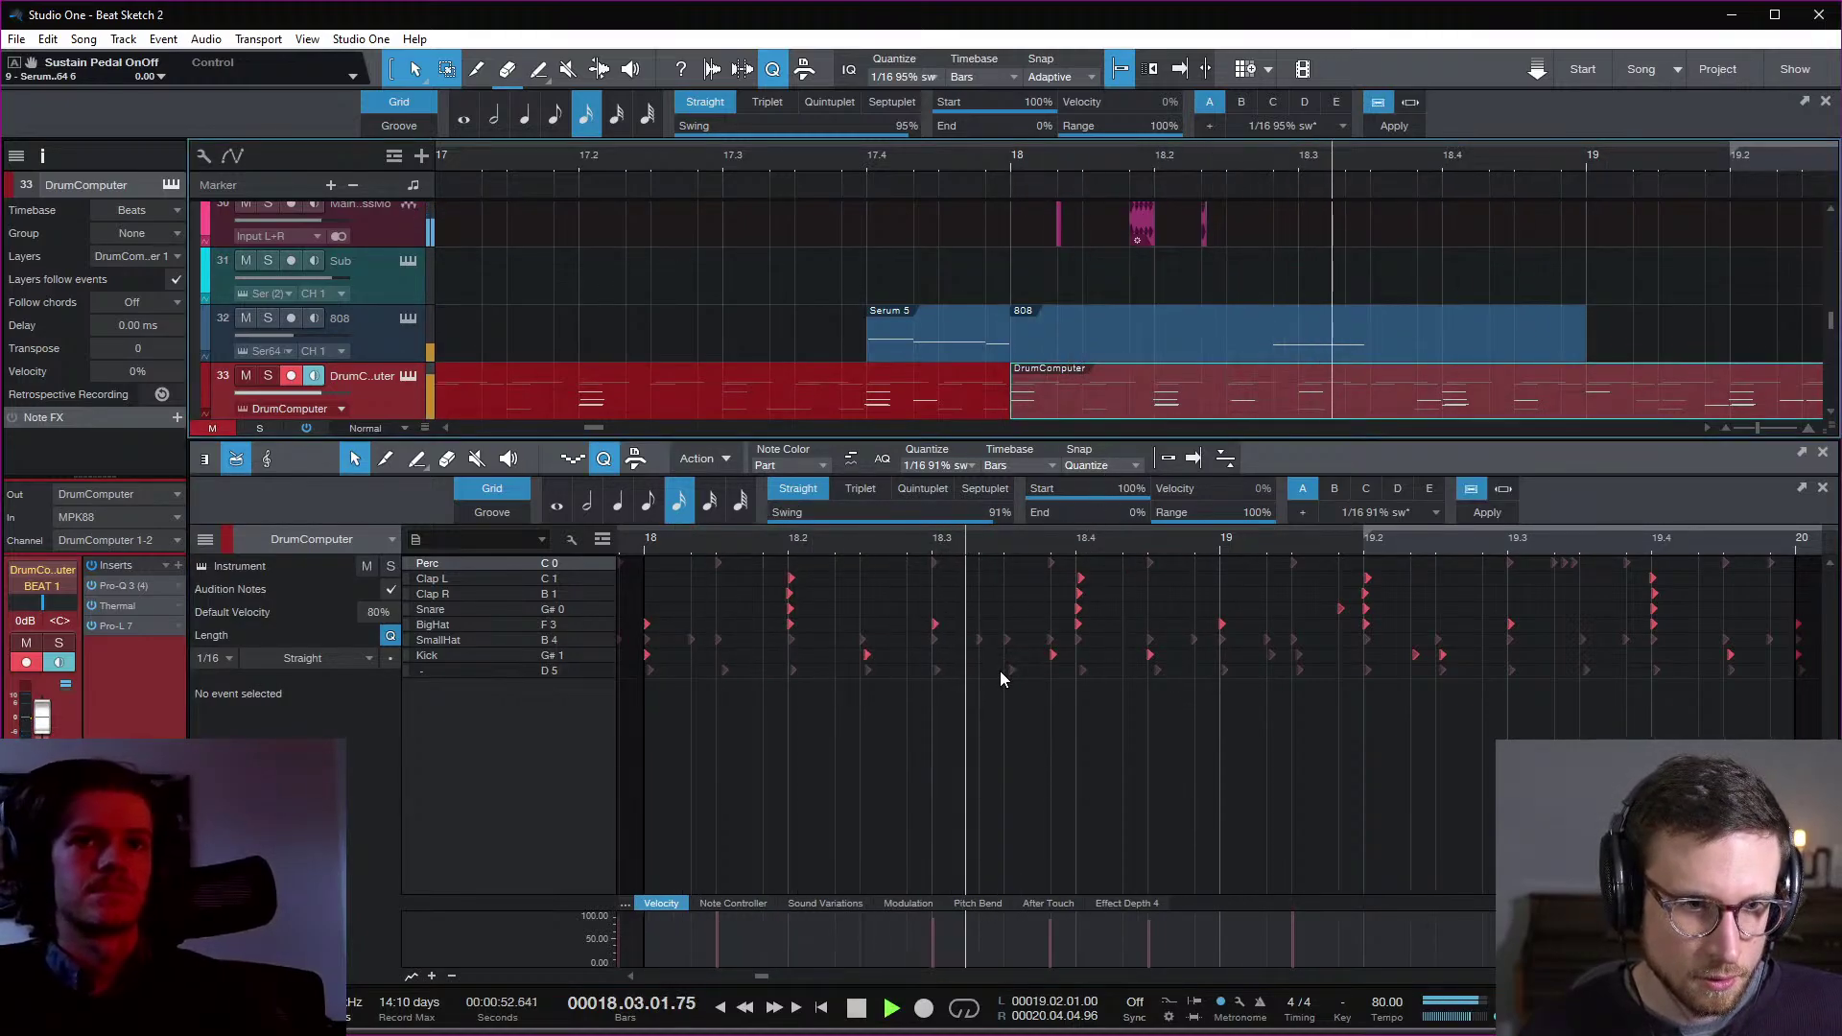
pyautogui.press('space')
pyautogui.moveTo(1053, 656); pyautogui.dragTo(1028, 662)
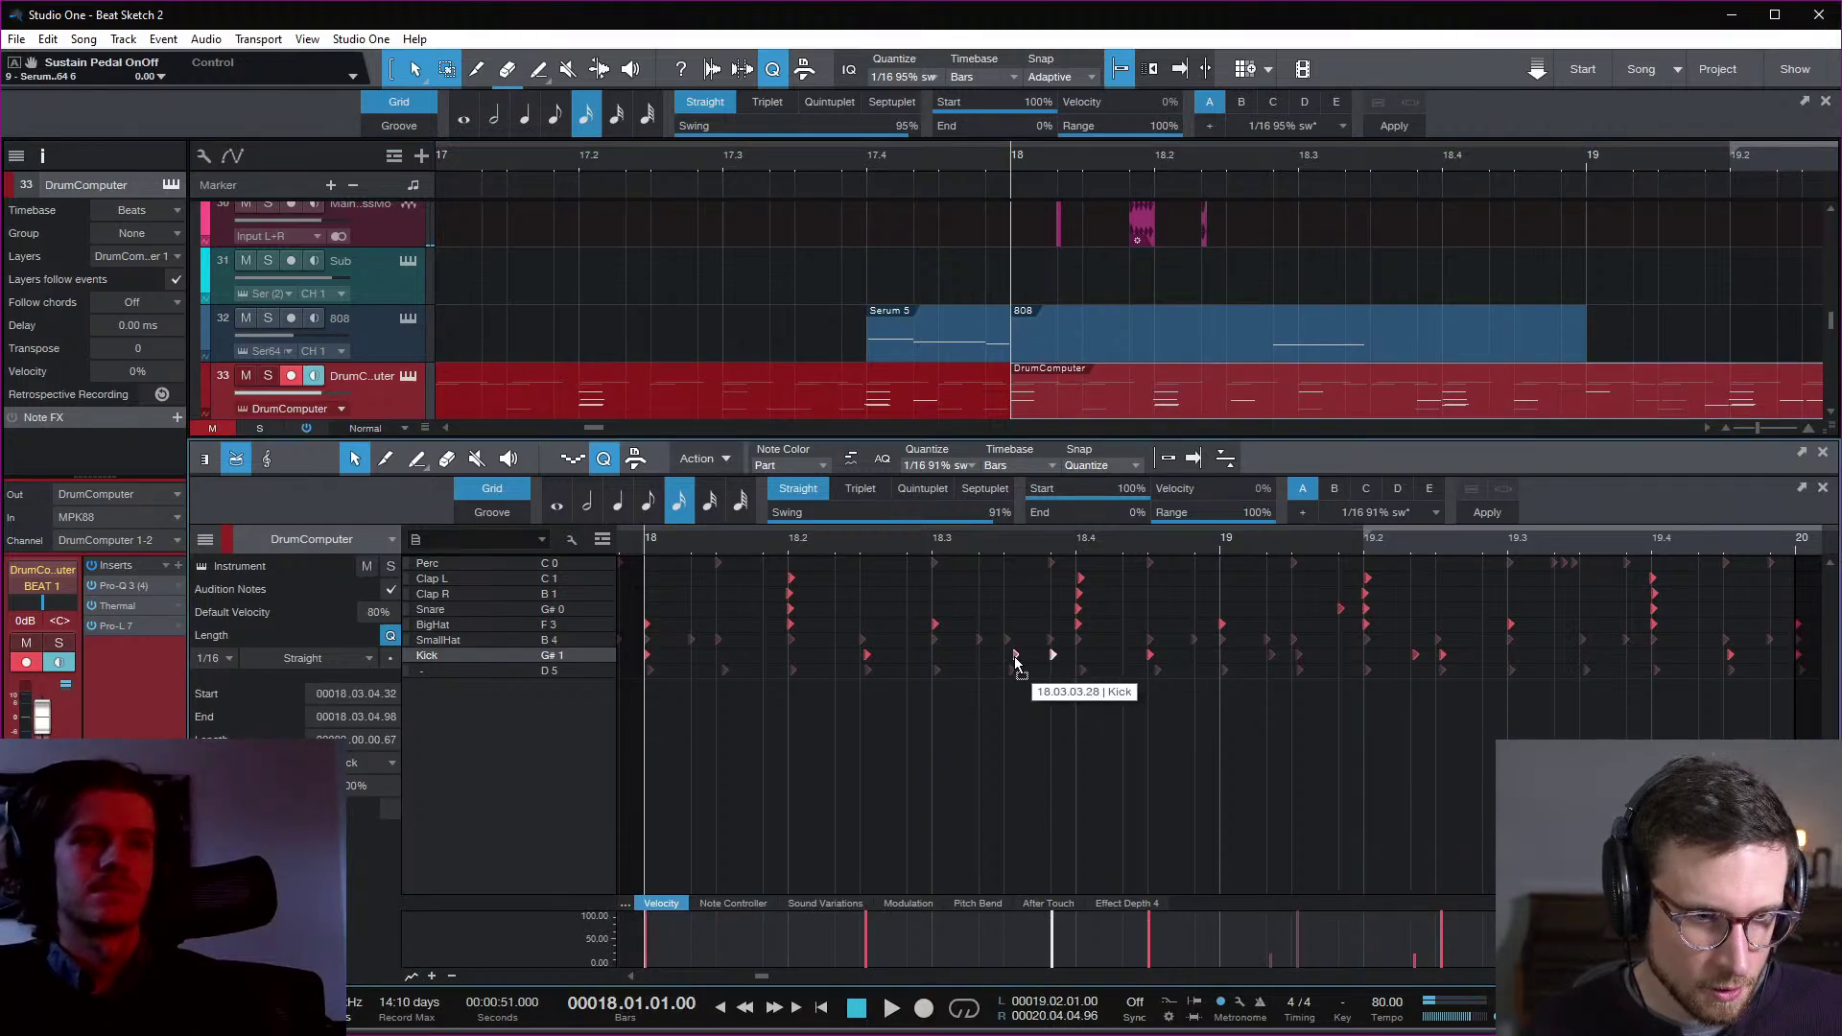
pyautogui.moveTo(1016, 659); pyautogui.dragTo(1014, 659)
pyautogui.press('space')
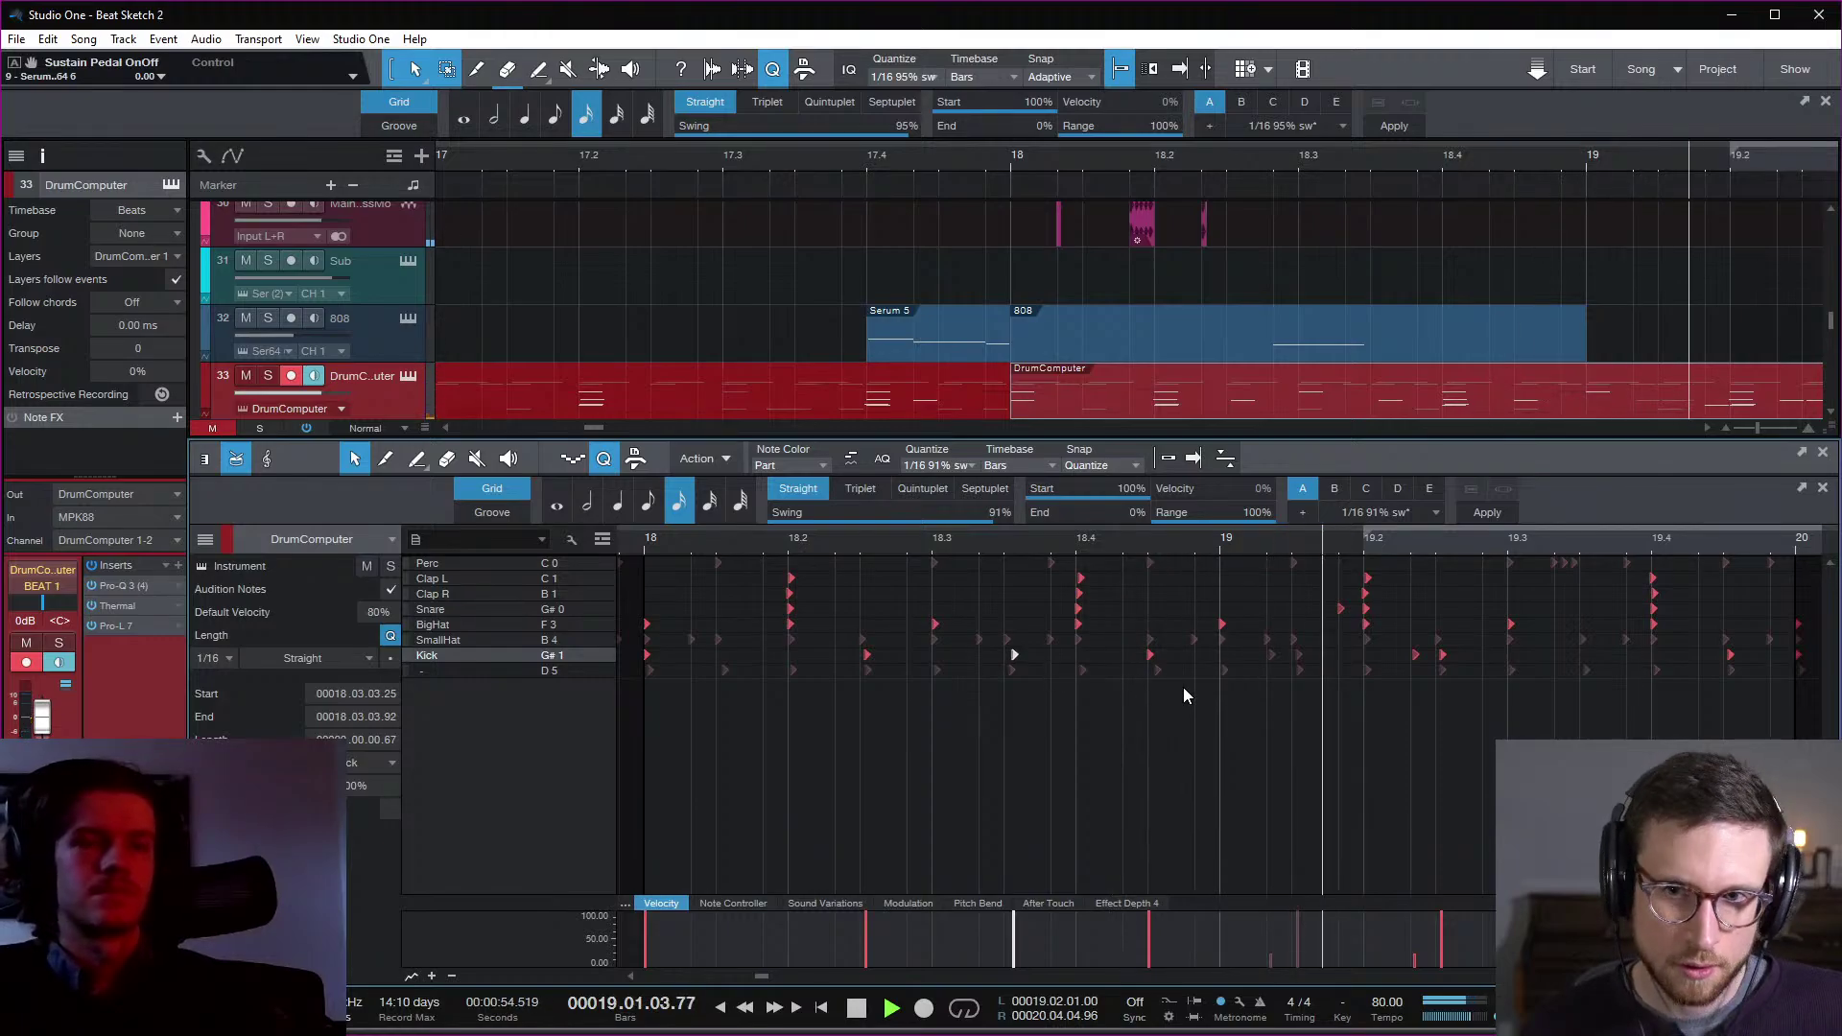
# Step: Close the note editor, play the transition into bar 18, and set the playback position to 17.4.1
pyautogui.press('F2')
pyautogui.click(1123, 582)
pyautogui.press('w')
pyautogui.press('w')
pyautogui.press('w')
pyautogui.press('w')
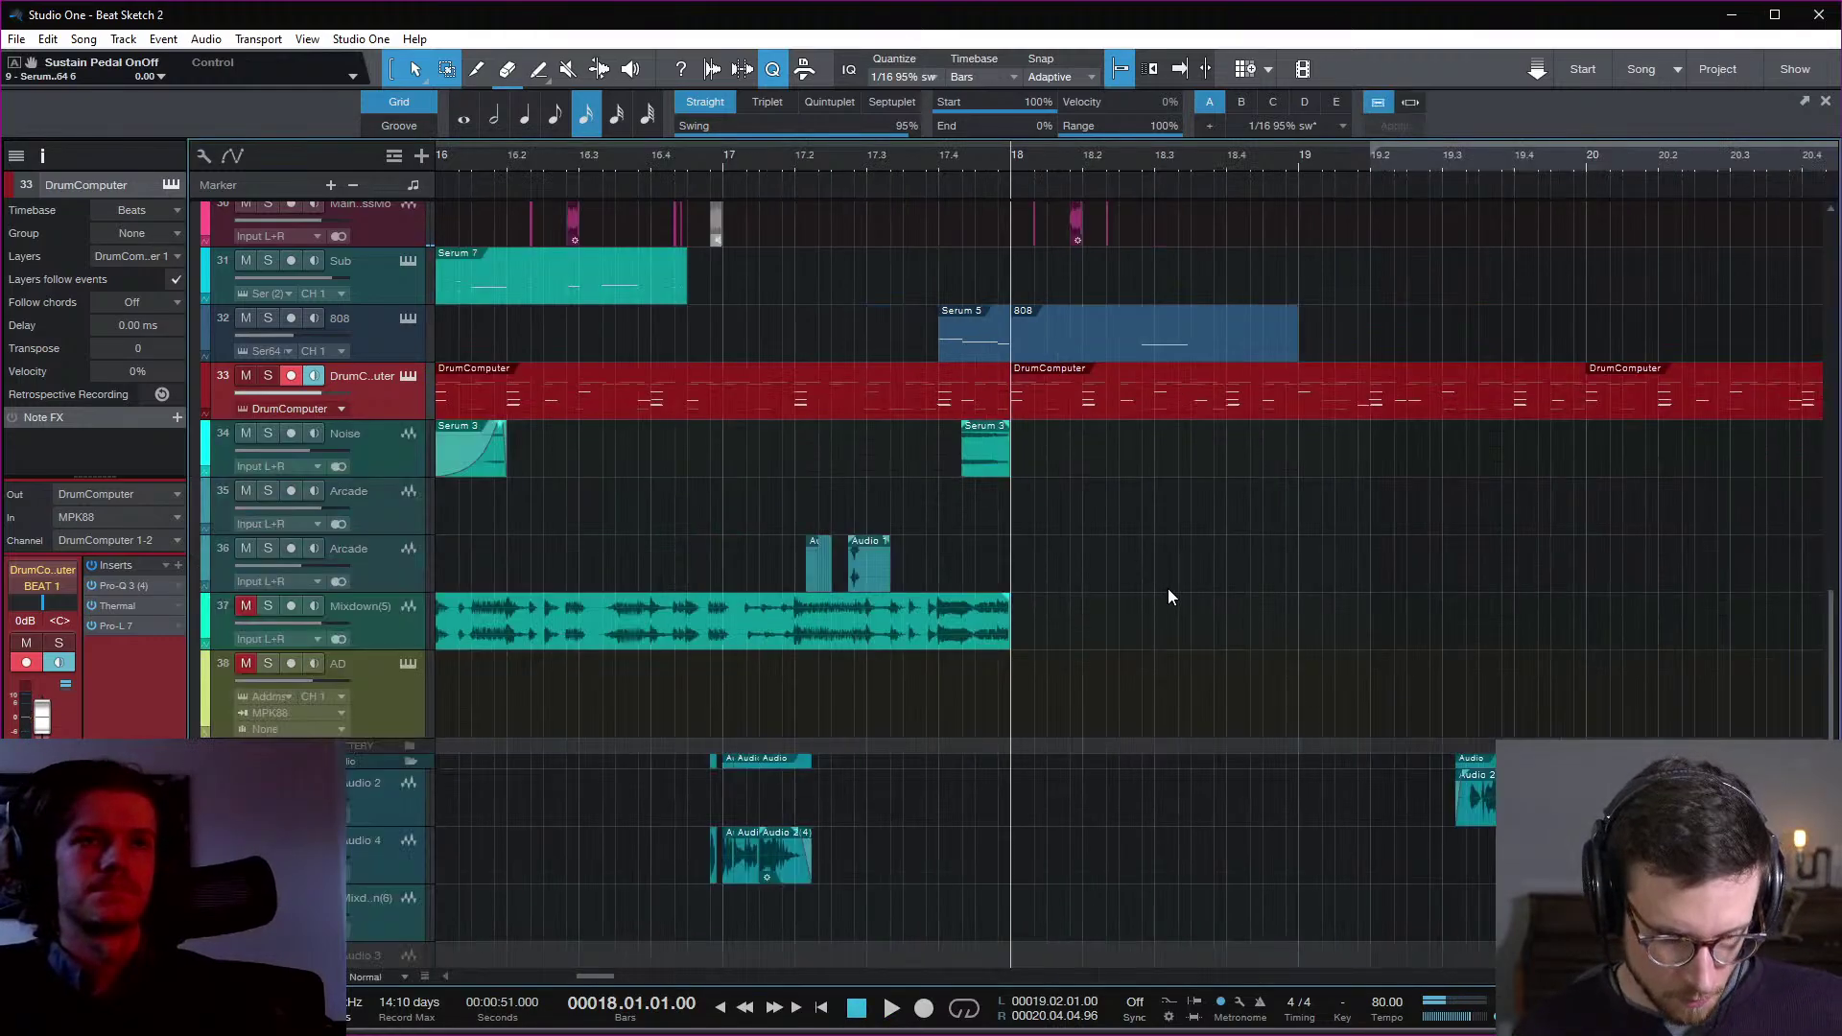
pyautogui.click(998, 158)
pyautogui.press('space')
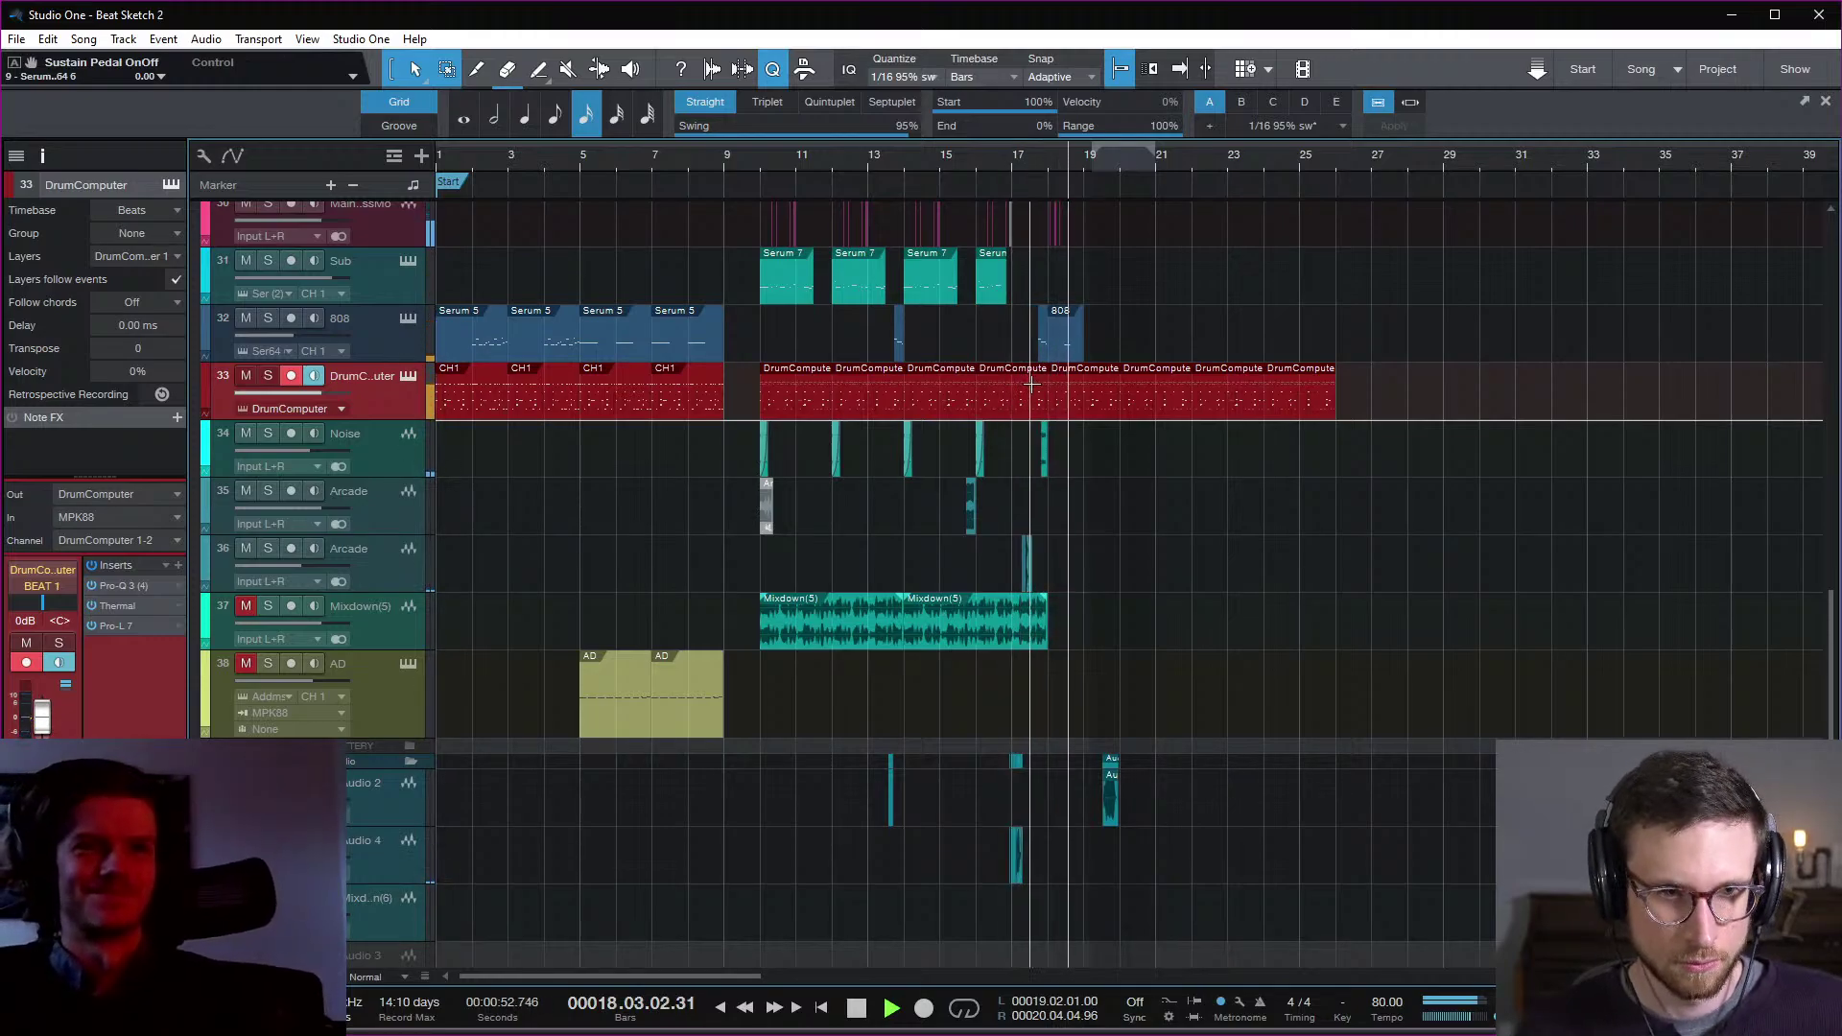
pyautogui.press('space')
pyautogui.click(1044, 161)
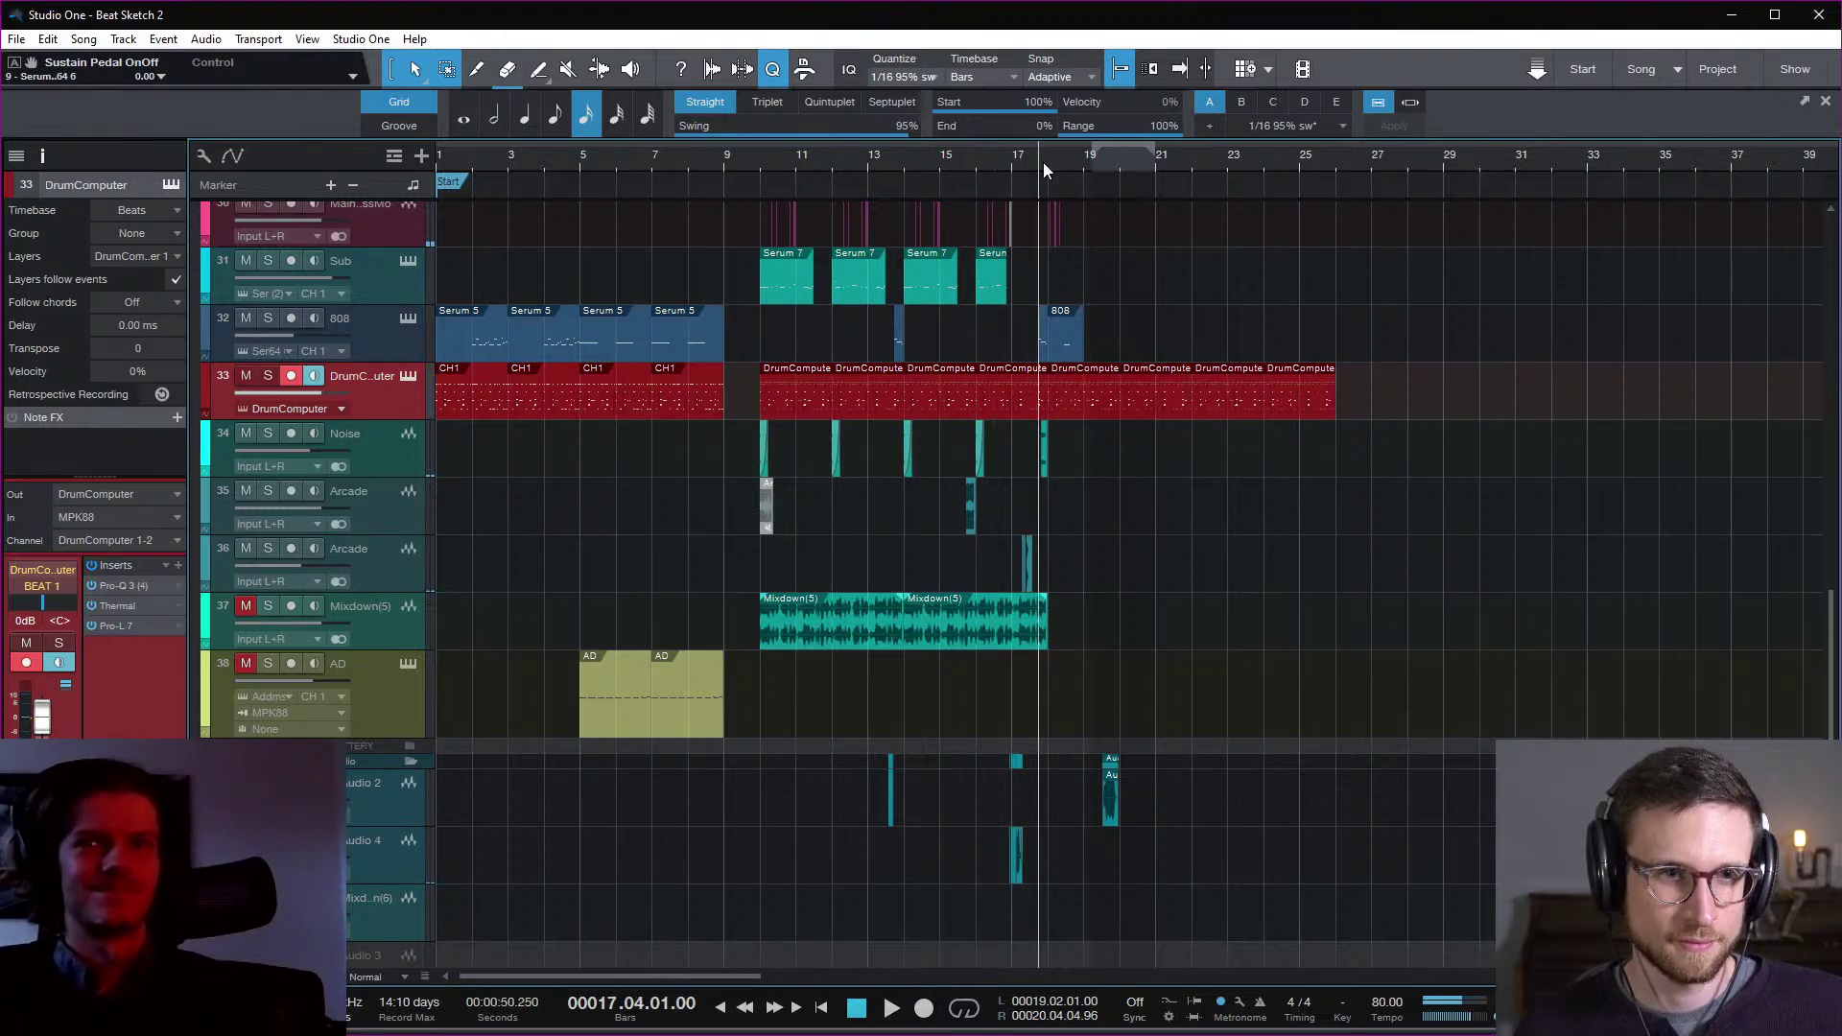
# Step: Open the 808 part at bar 18 for note editing, duplicate its note to 18.3.3, and play it back
pyautogui.press('e')
pyautogui.press('e')
pyautogui.press('e')
pyautogui.doubleClick(1292, 347)
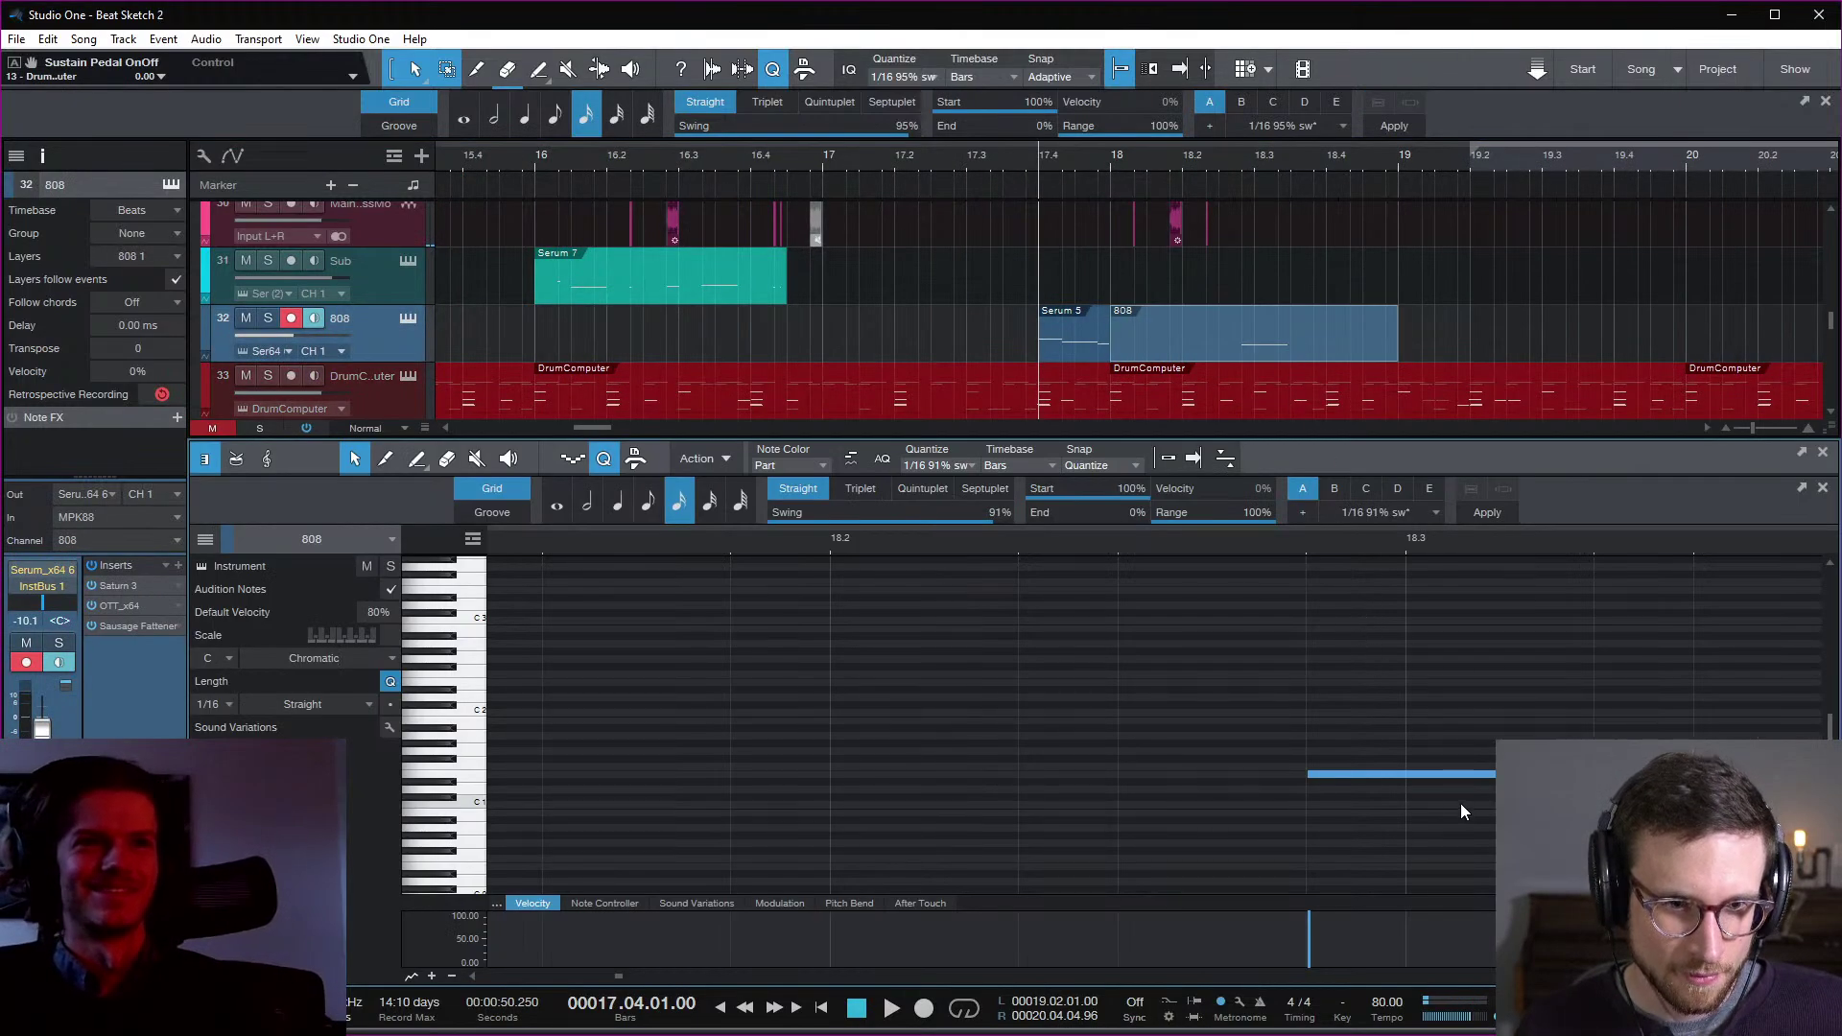
pyautogui.moveTo(1189, 783); pyautogui.dragTo(1327, 801)
pyautogui.press('space')
pyautogui.press('space')
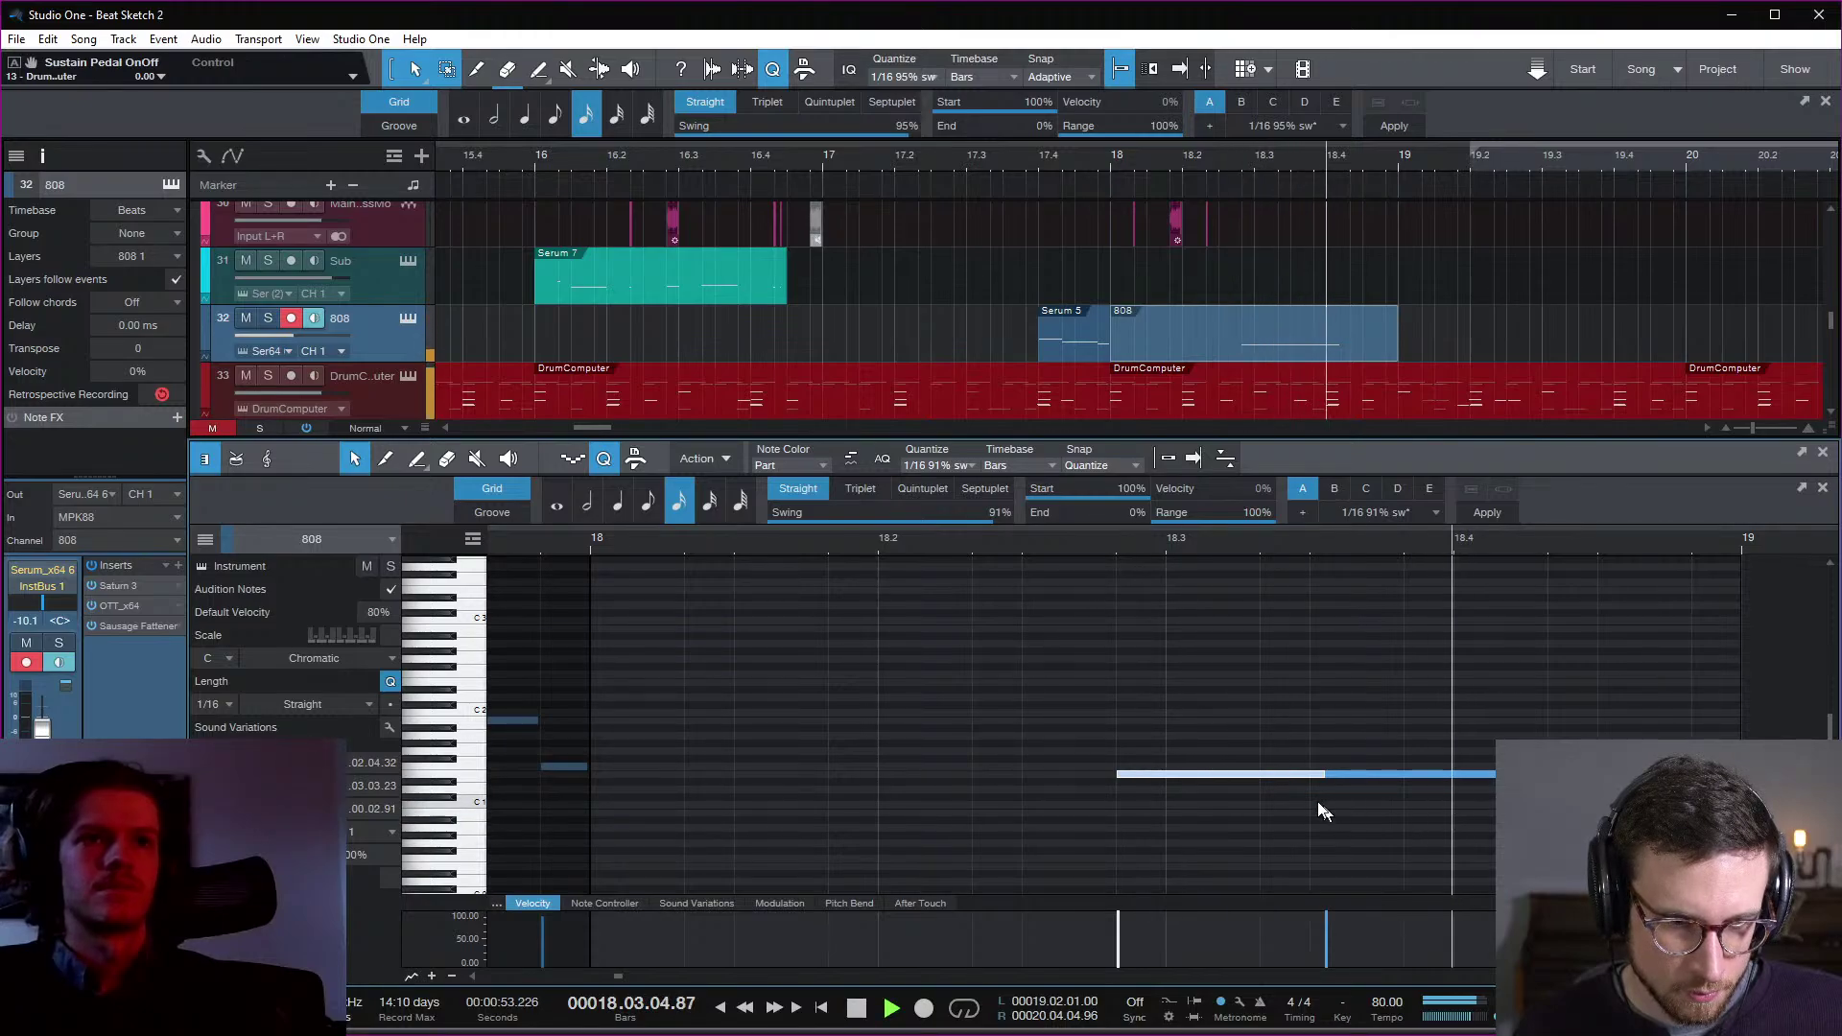
pyautogui.press('space')
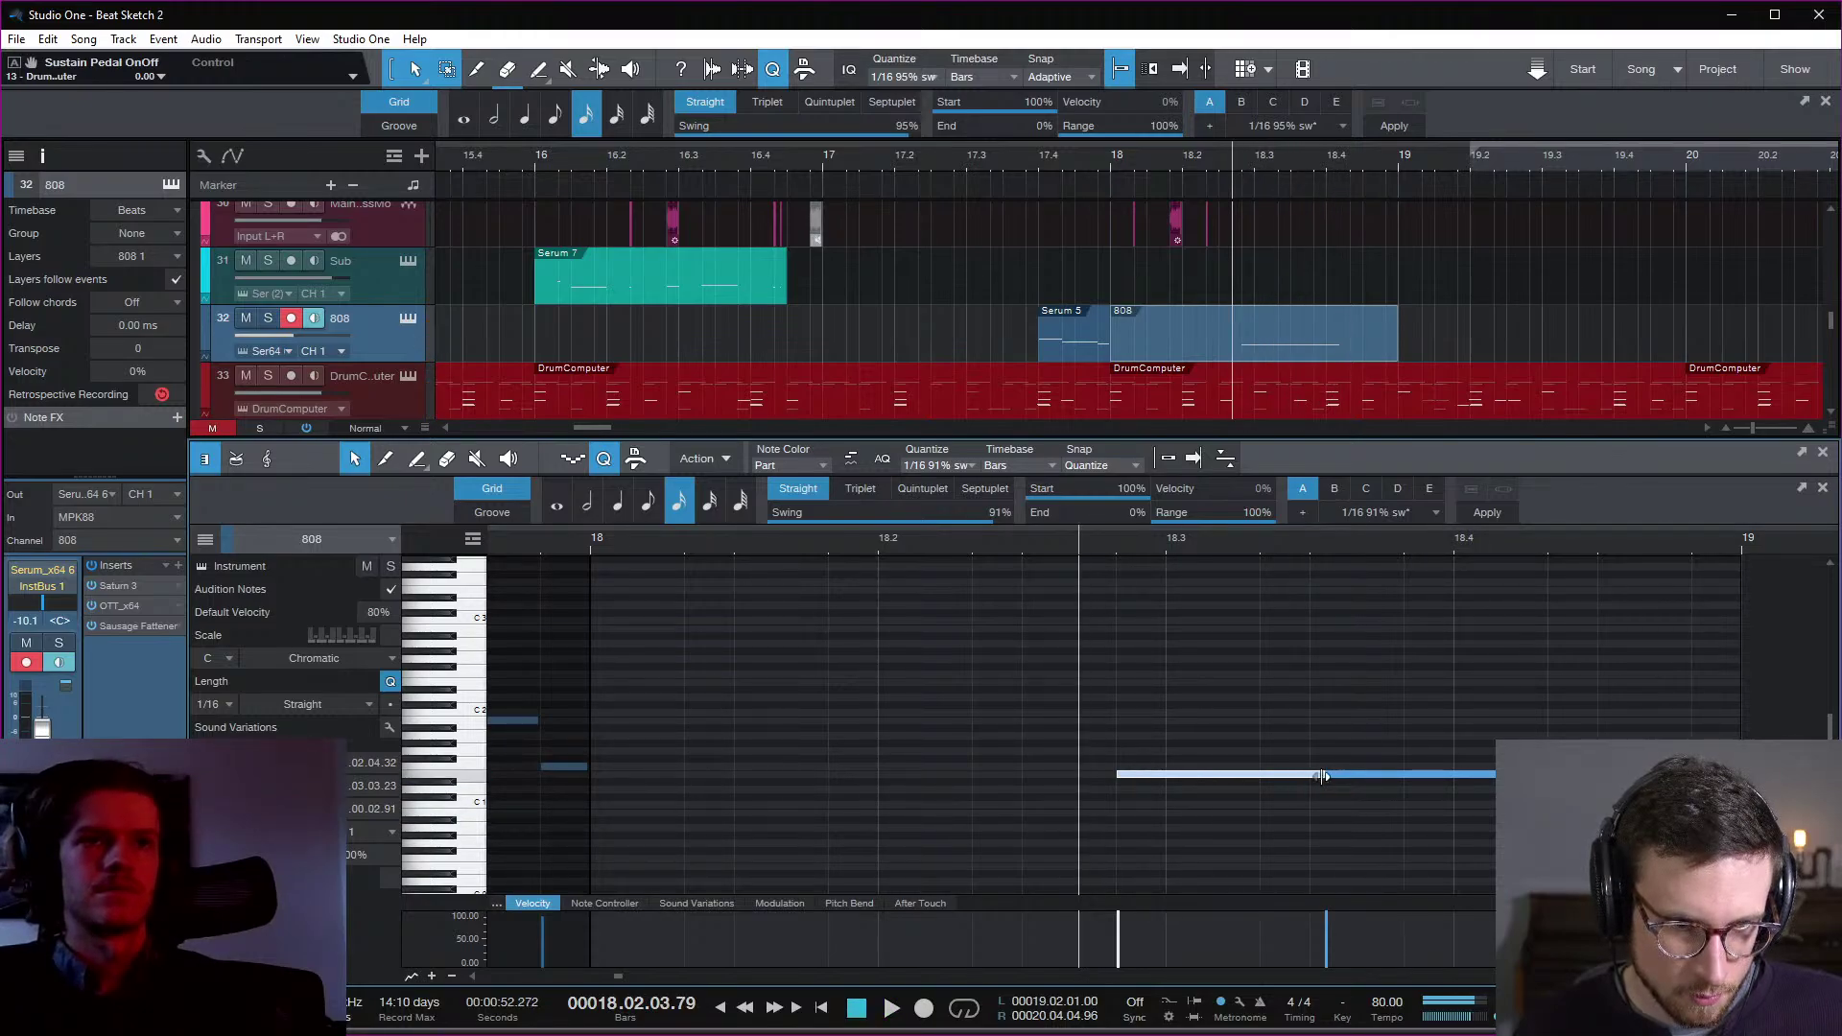
# Step: Shorten the first 808 note, add a short note one octave higher between the two notes, and close the note editor
pyautogui.moveTo(1270, 788); pyautogui.dragTo(1264, 765)
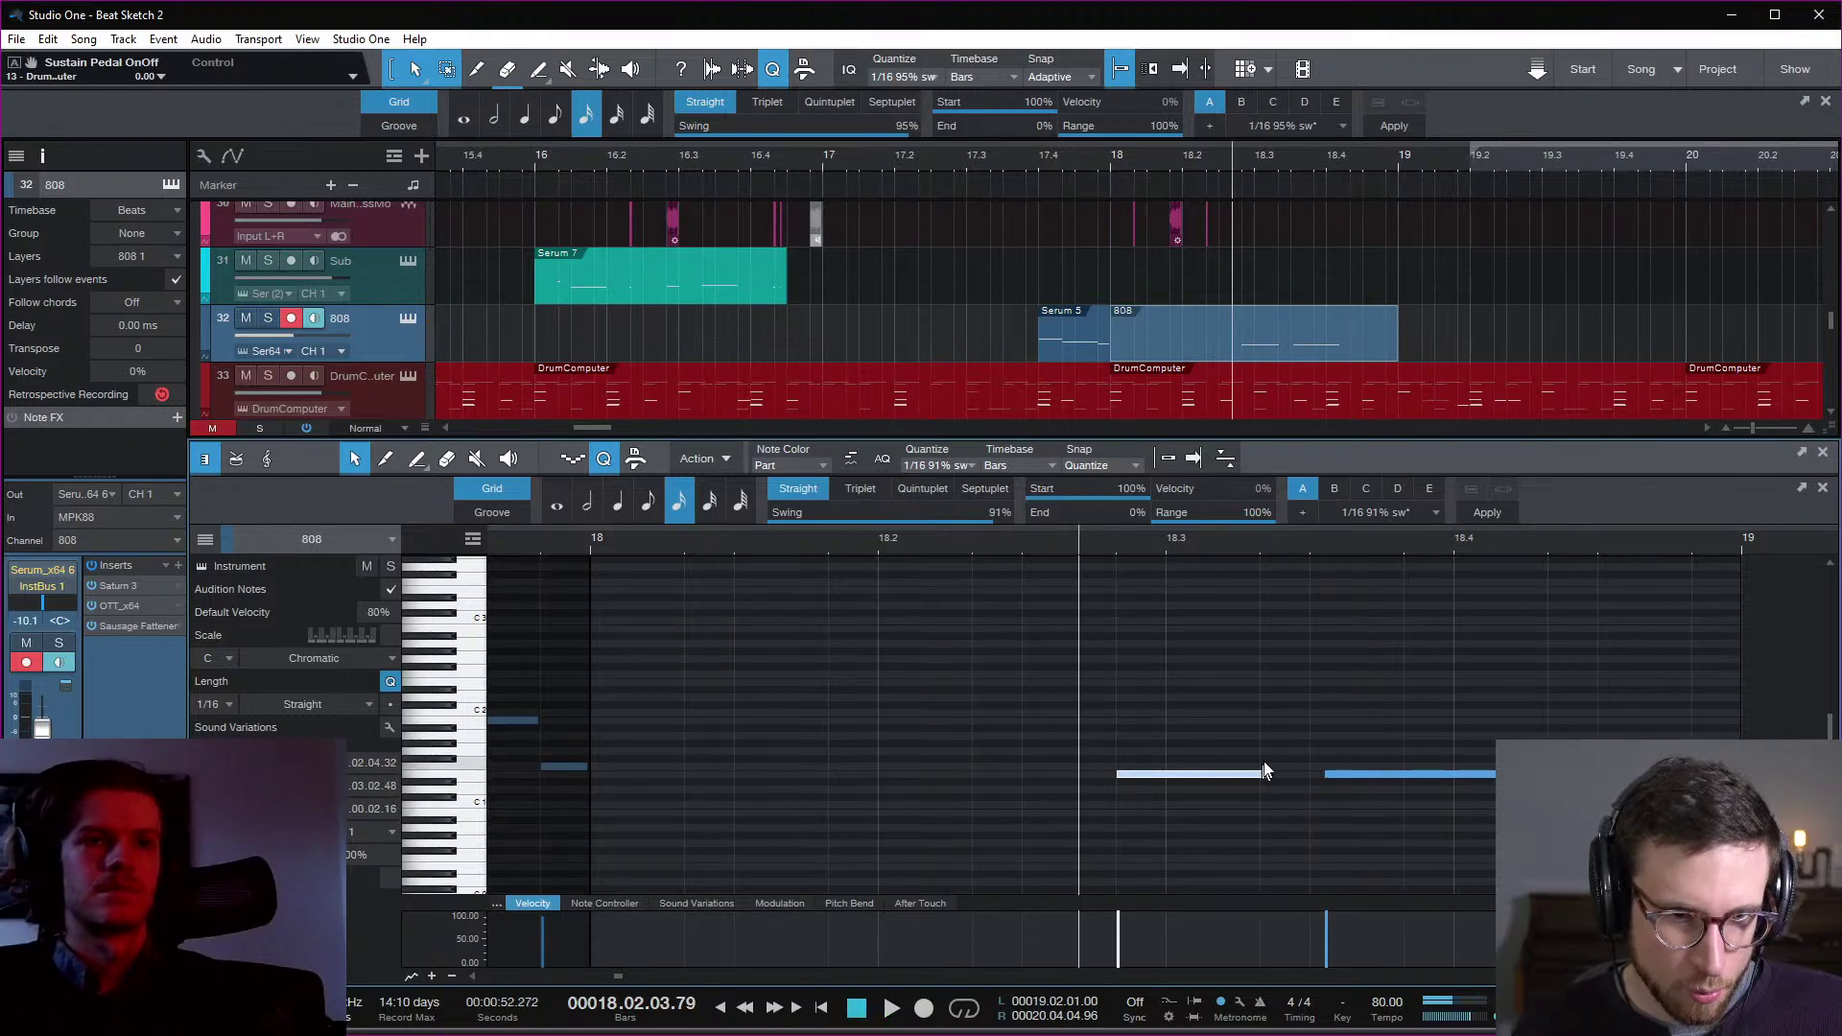
pyautogui.click(1276, 685)
pyautogui.moveTo(1288, 691); pyautogui.dragTo(1325, 688)
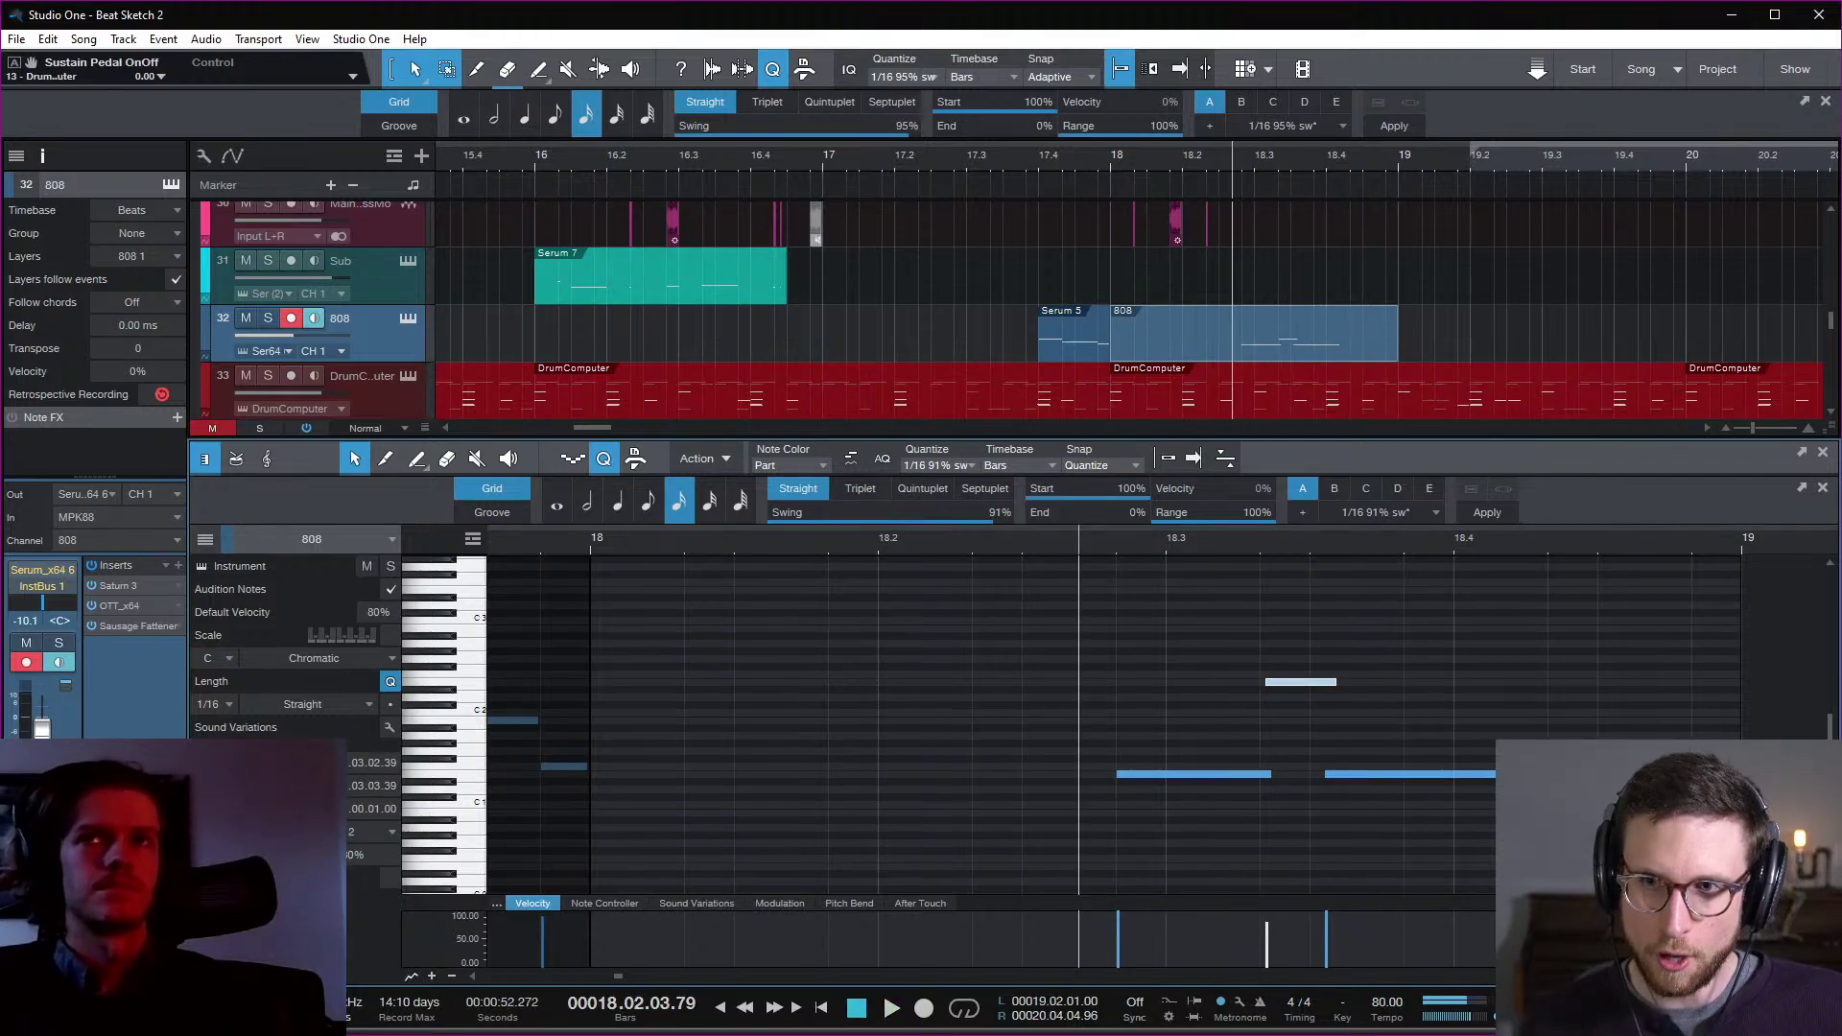
pyautogui.press('F2')
# Step: Play the arrangement from 10.1.1 into the new section, then replay the section from 18.1.1
pyautogui.press('w')
pyautogui.press('w')
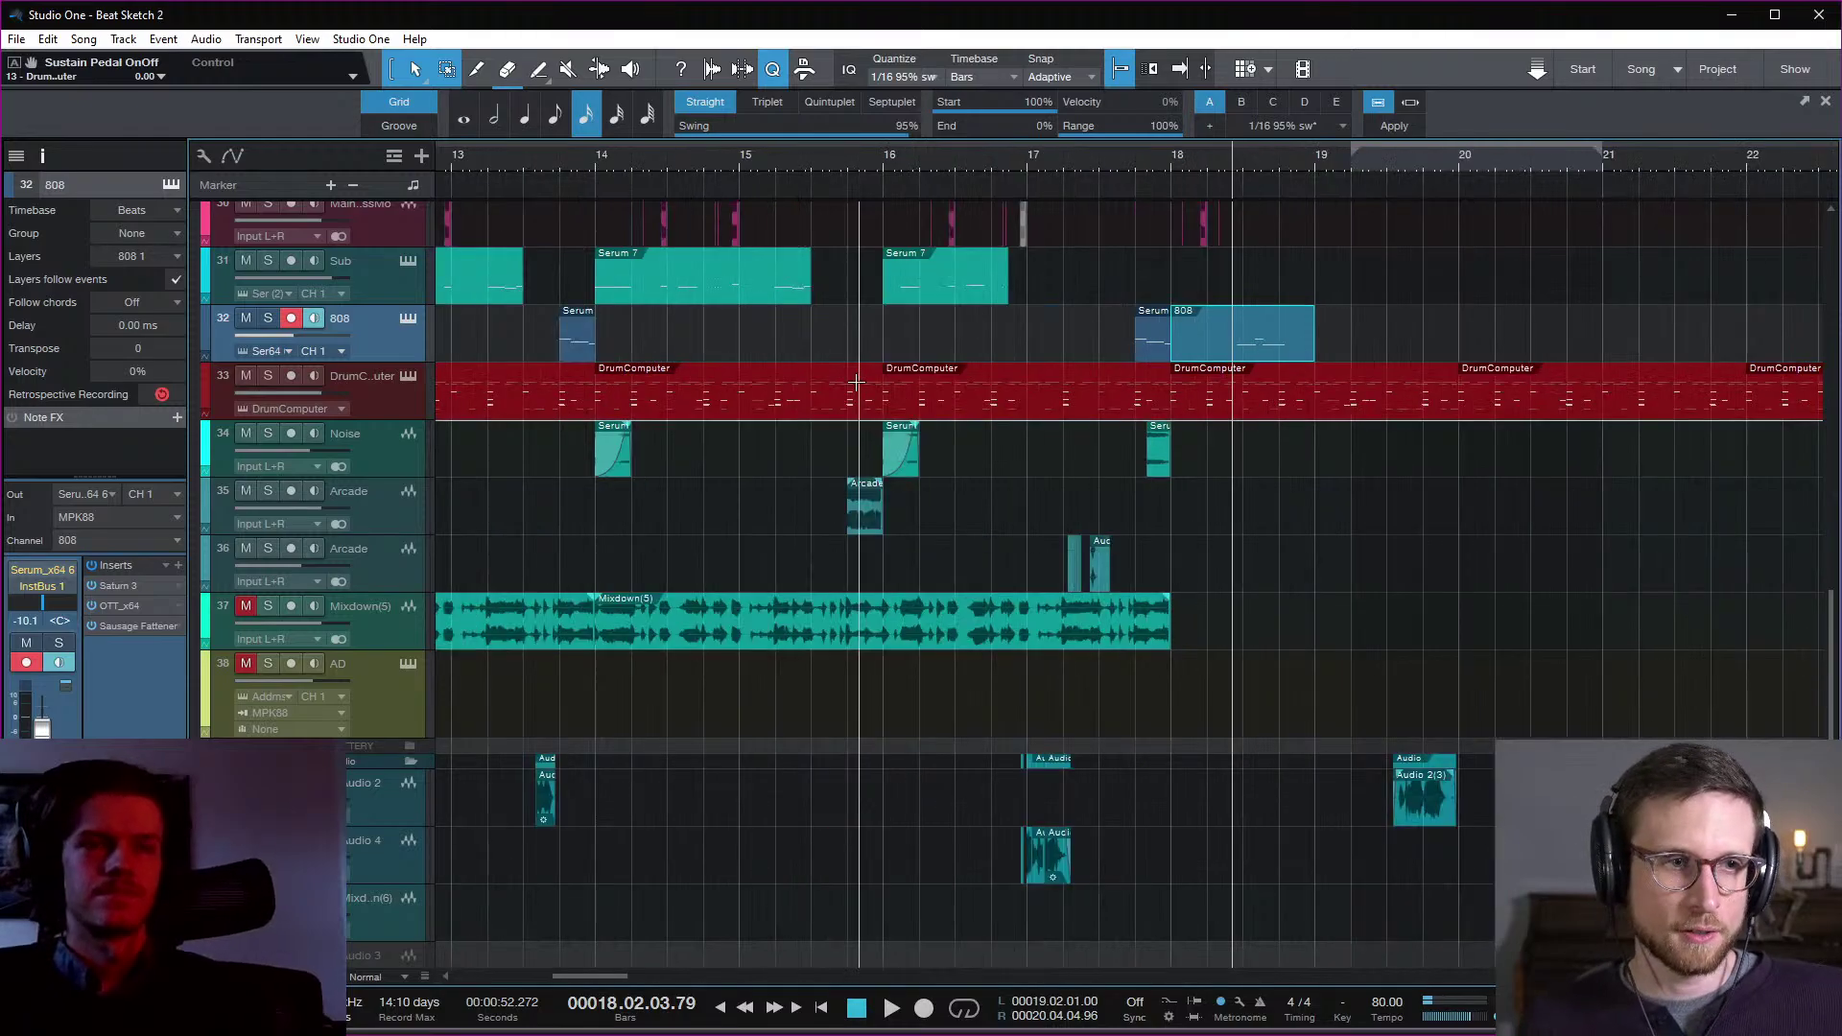
pyautogui.click(628, 163)
pyautogui.press('space')
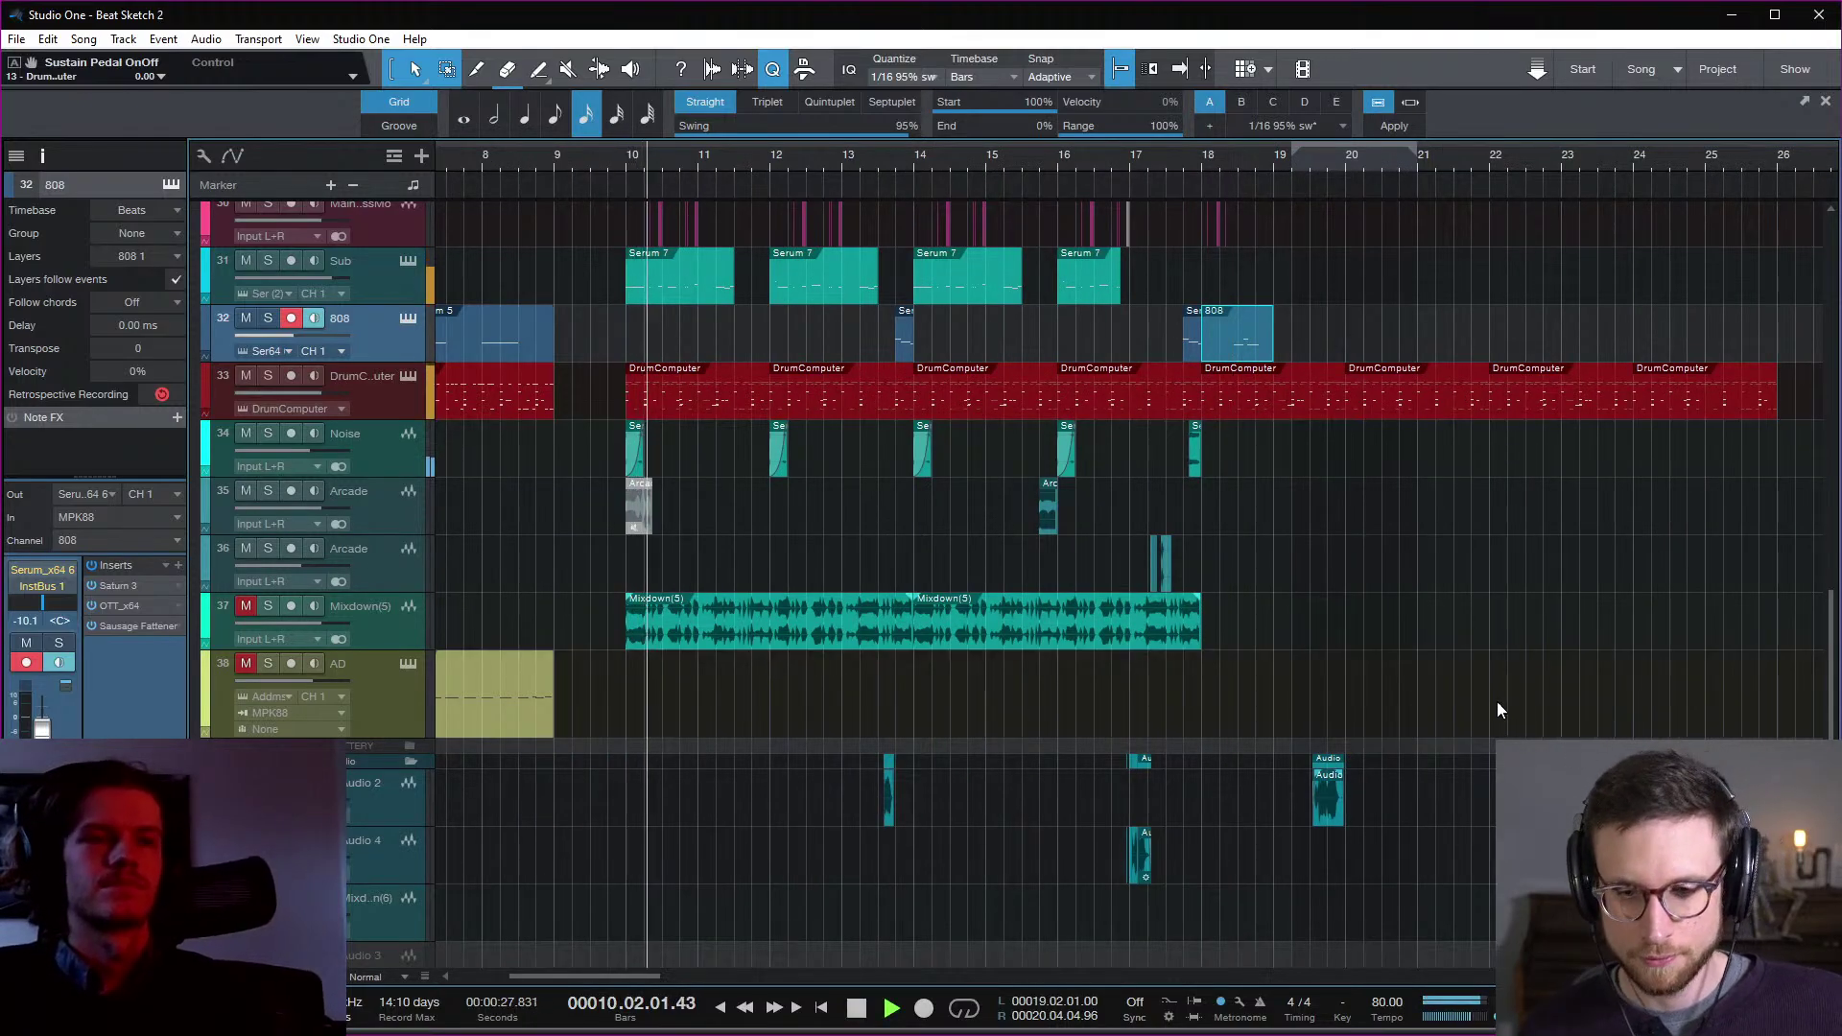
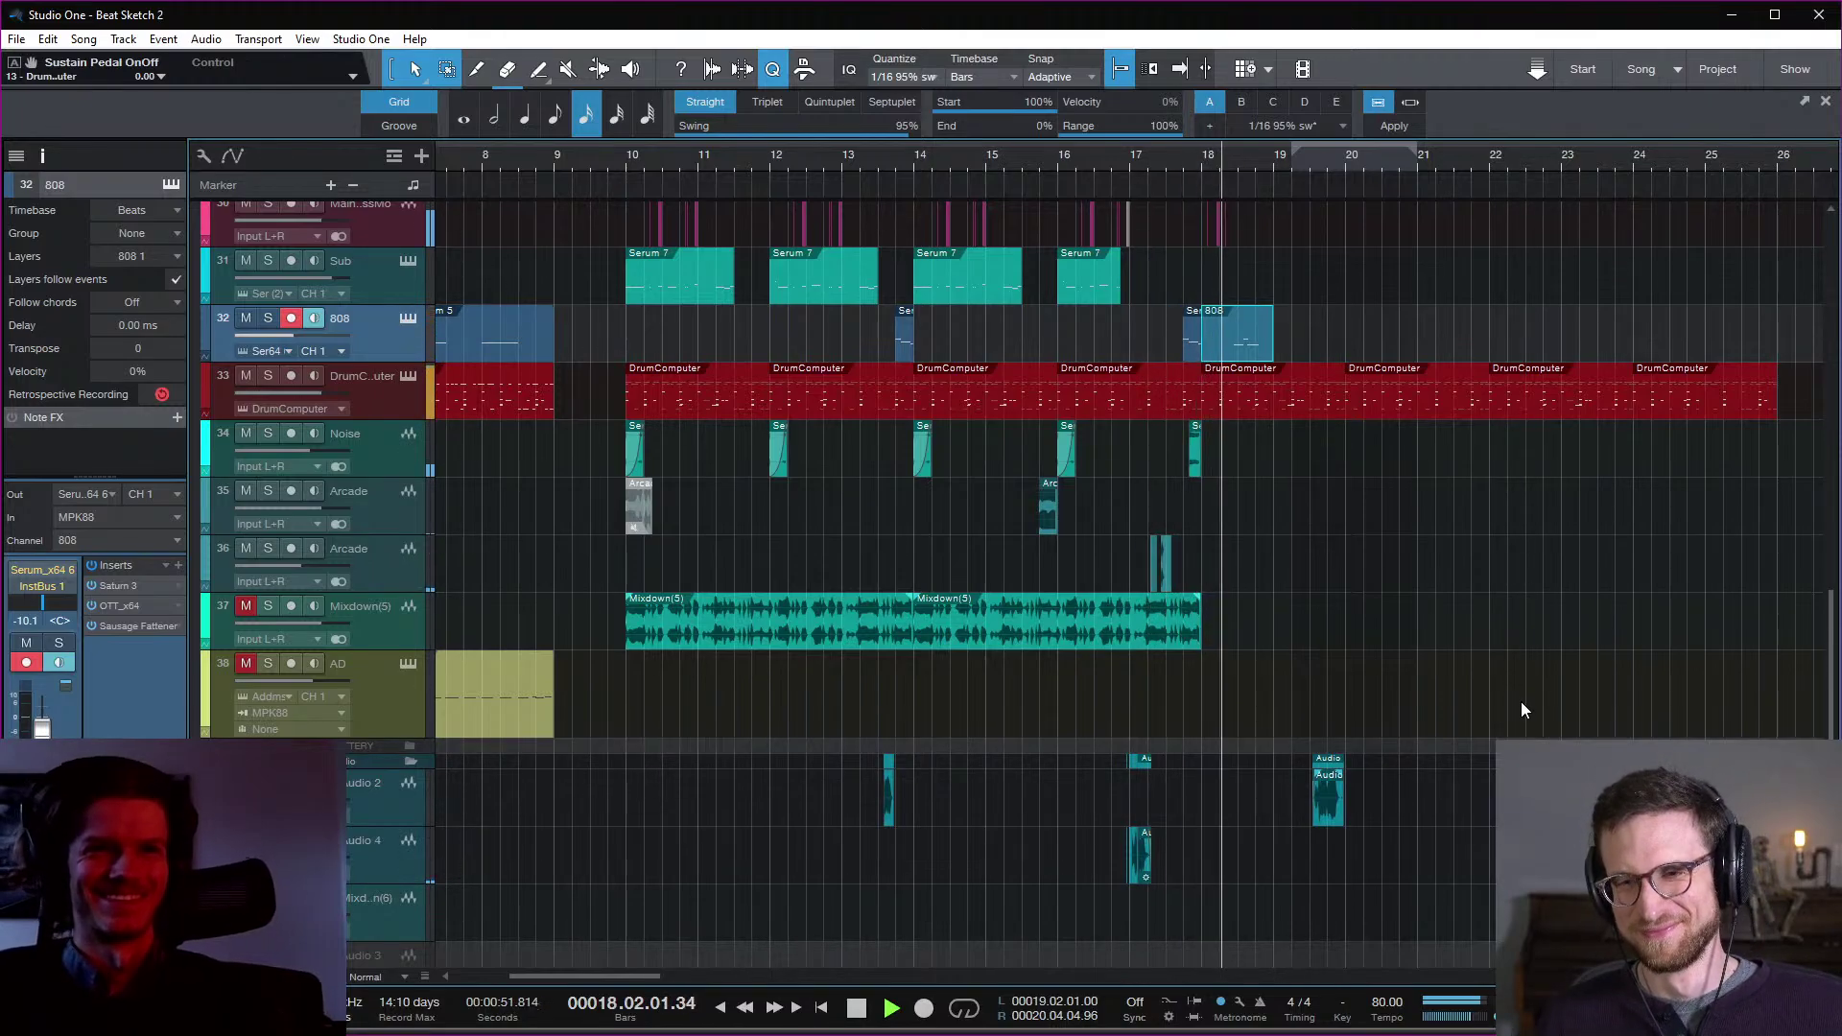
pyautogui.press('space')
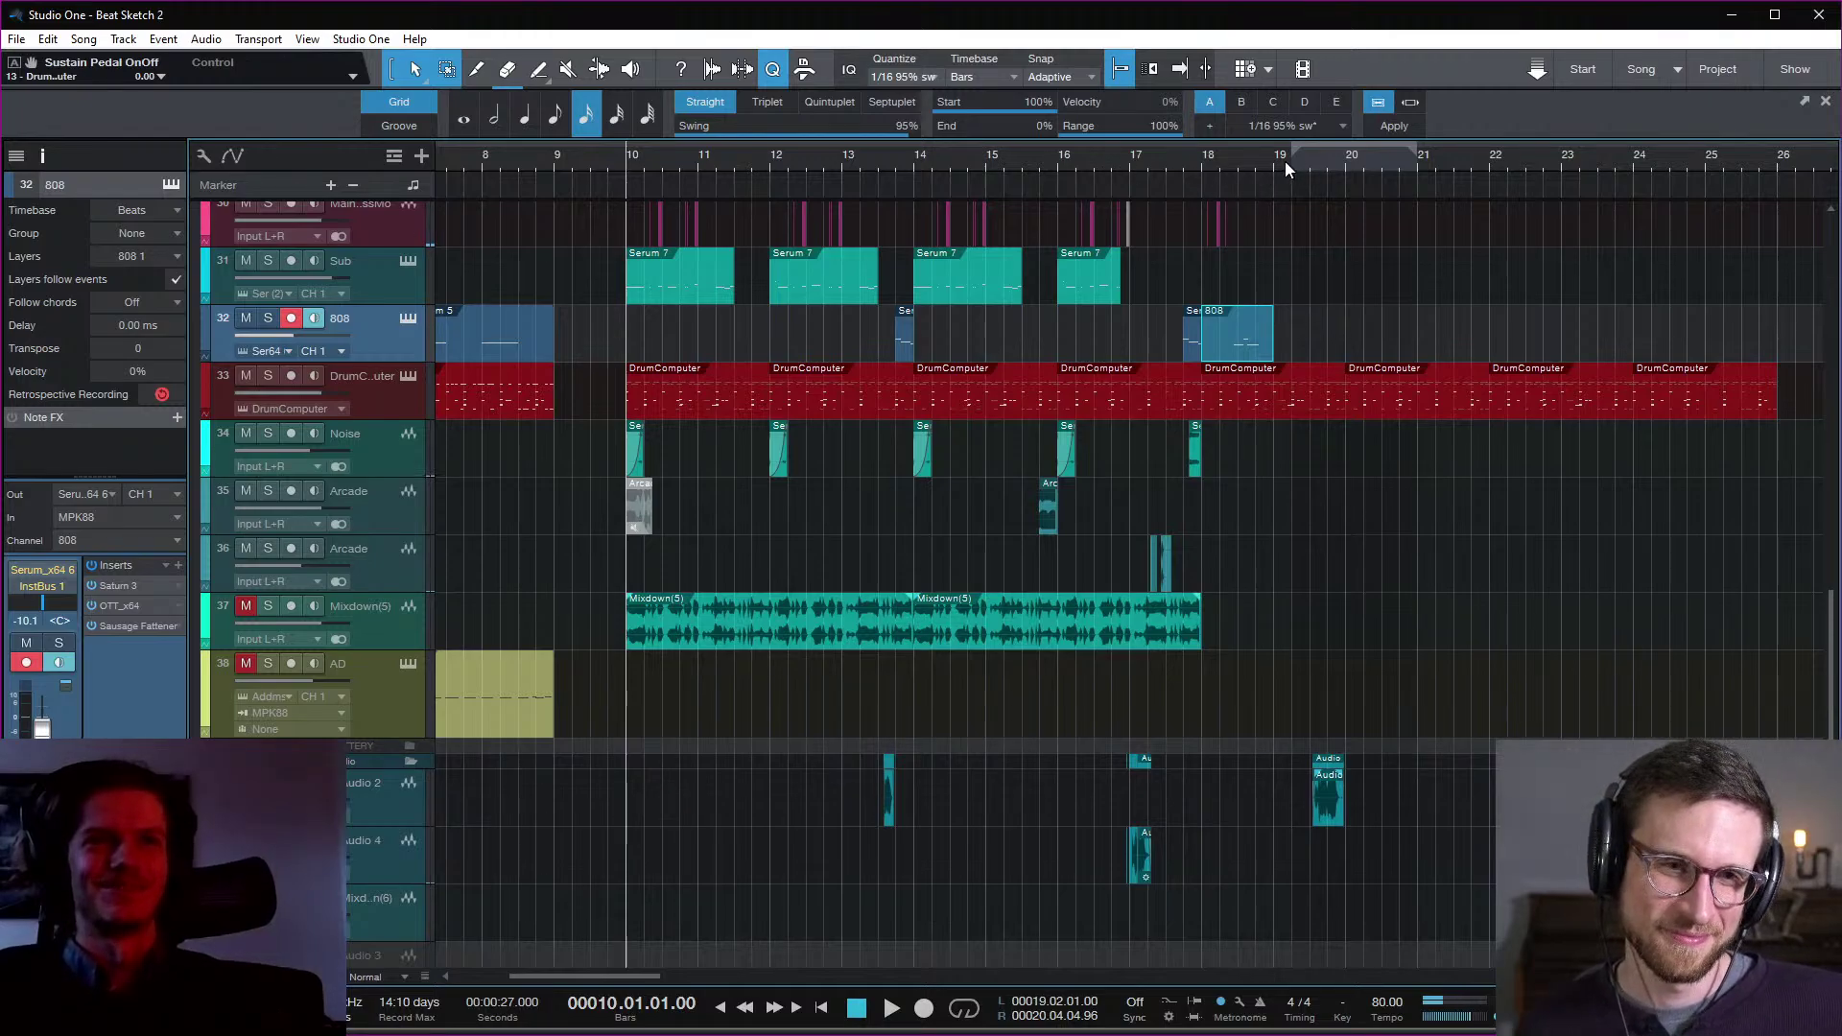
pyautogui.click(1204, 163)
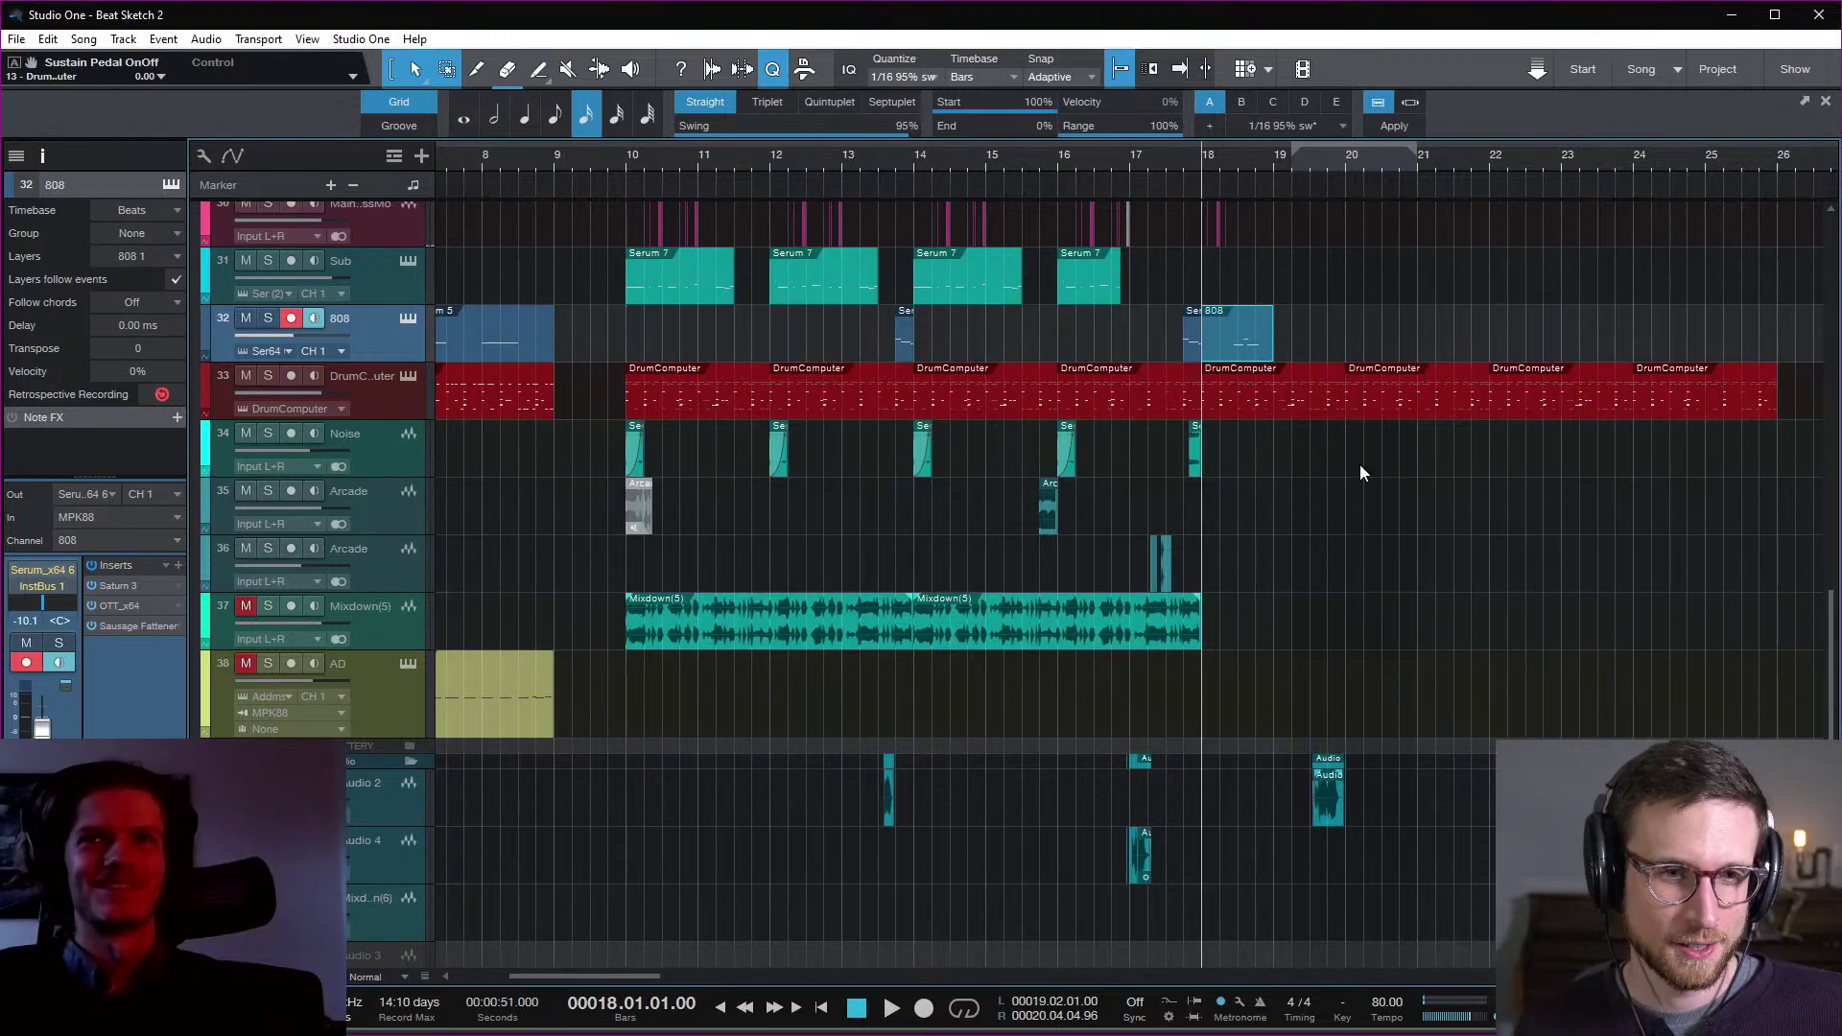
pyautogui.press('space')
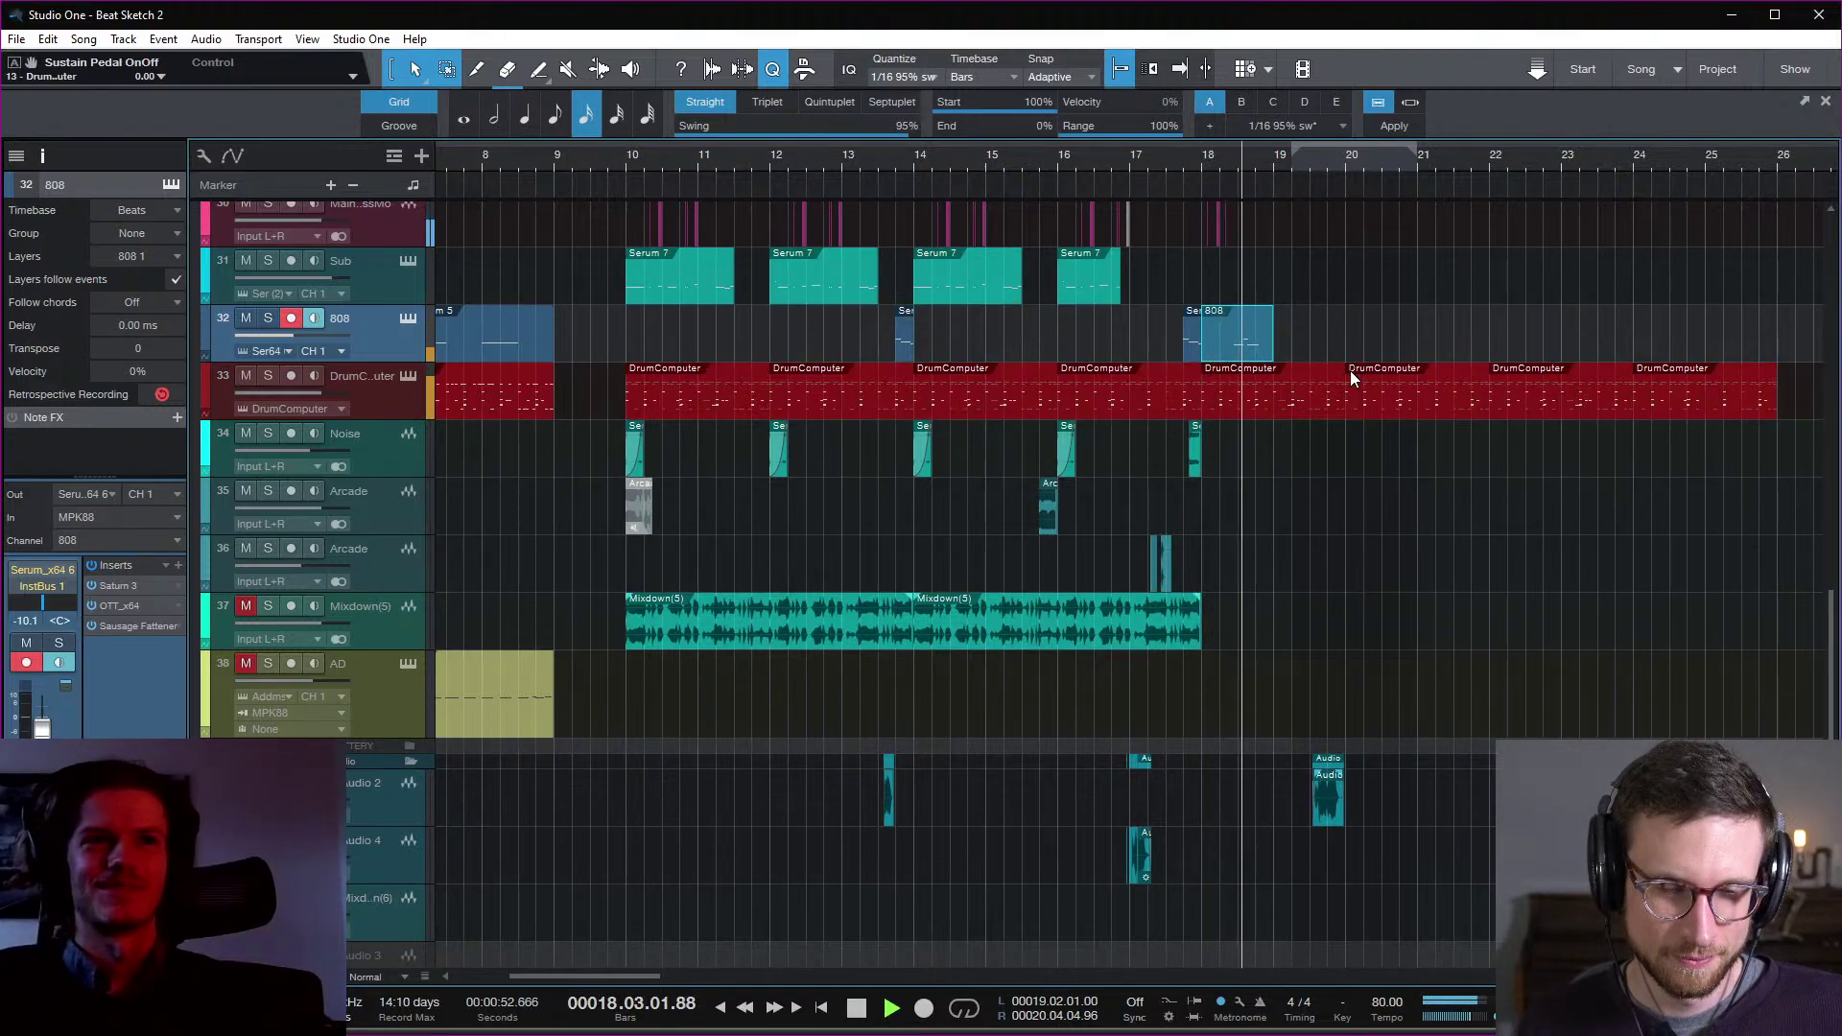
pyautogui.press('space')
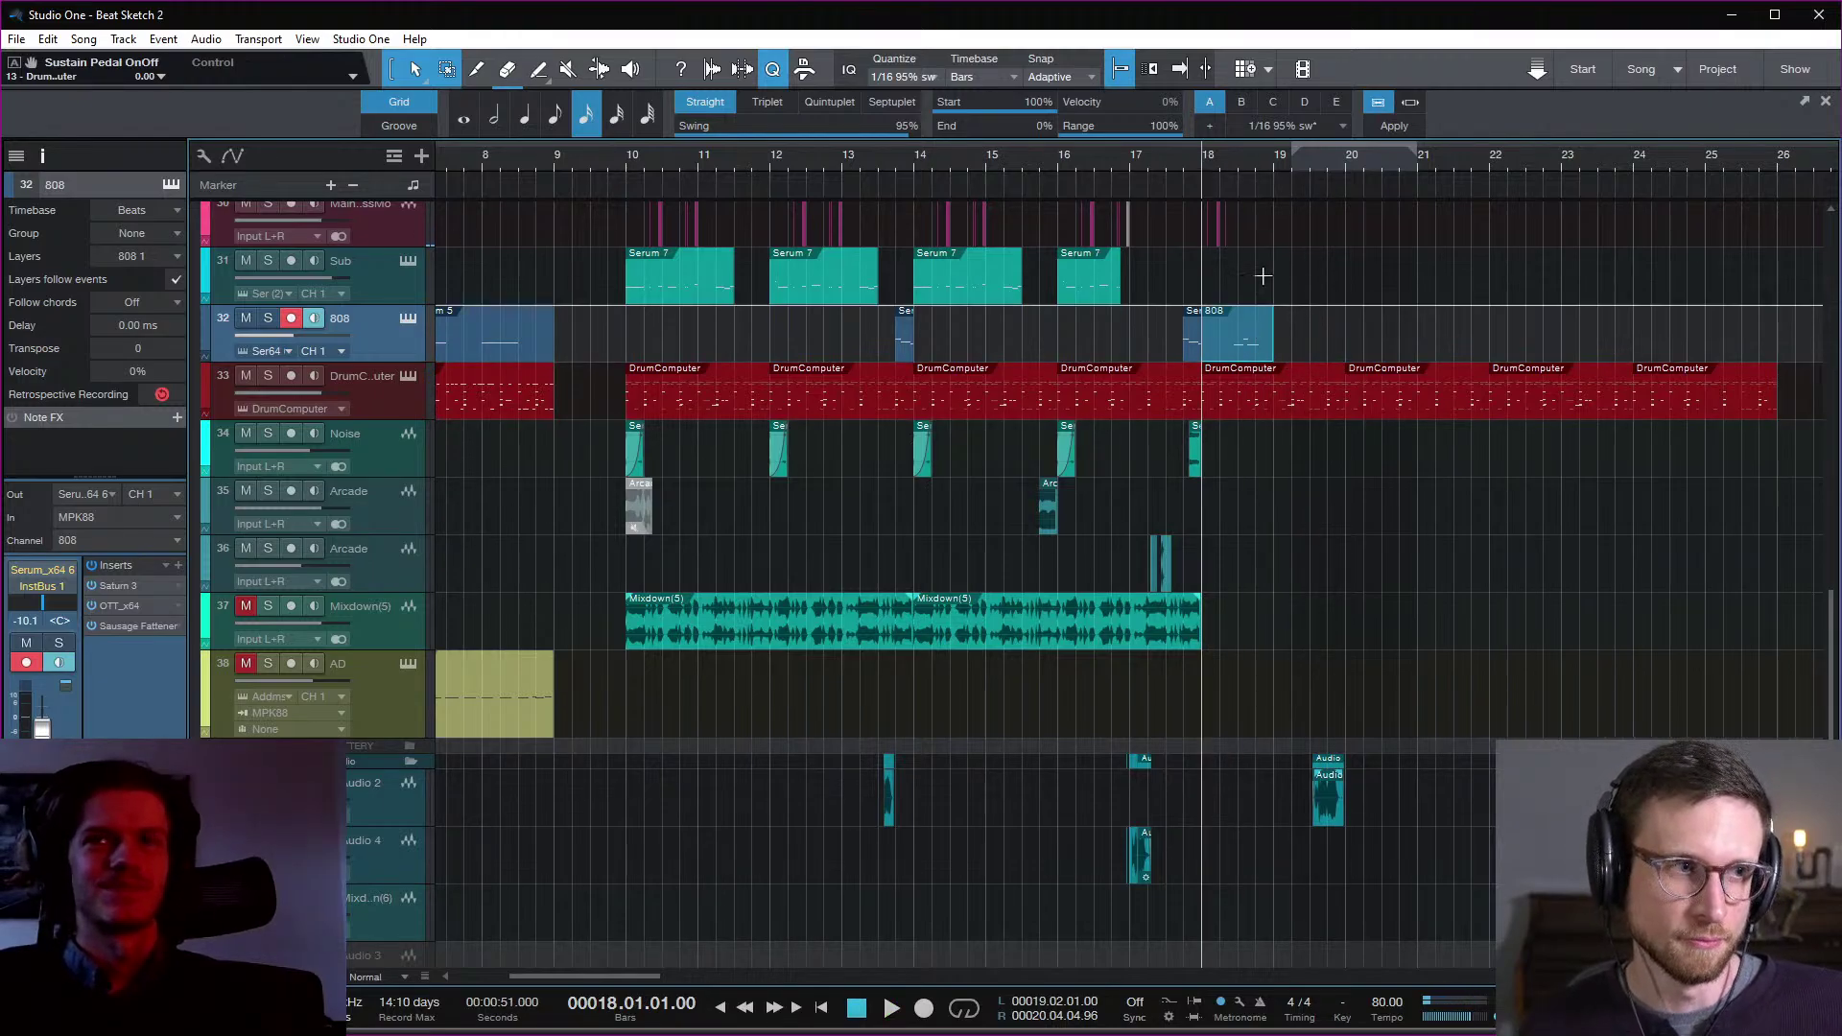
# Step: Listen to the Audio 2 clip from 19.2.1, then play the drums and 808 from 18.1.1
pyautogui.scroll(3, 1228, 577)
pyautogui.scroll(1, 1228, 578)
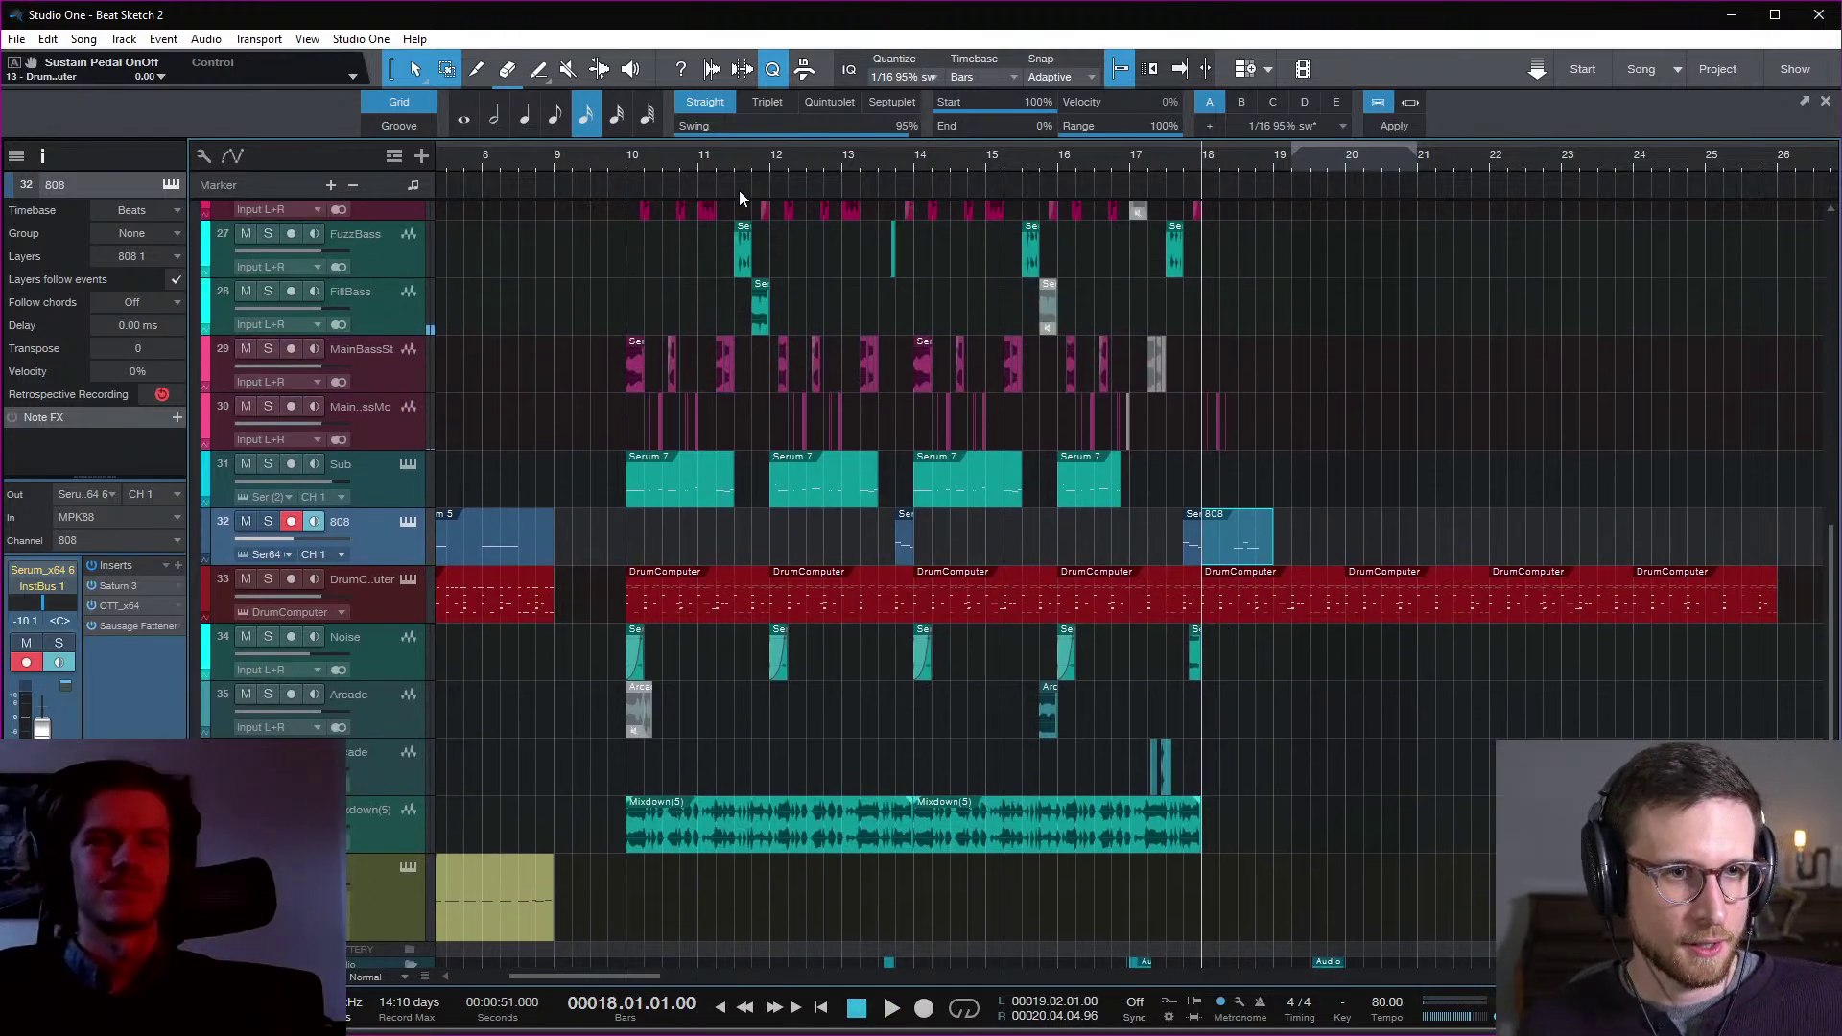
pyautogui.click(630, 161)
pyautogui.scroll(-5, 1438, 658)
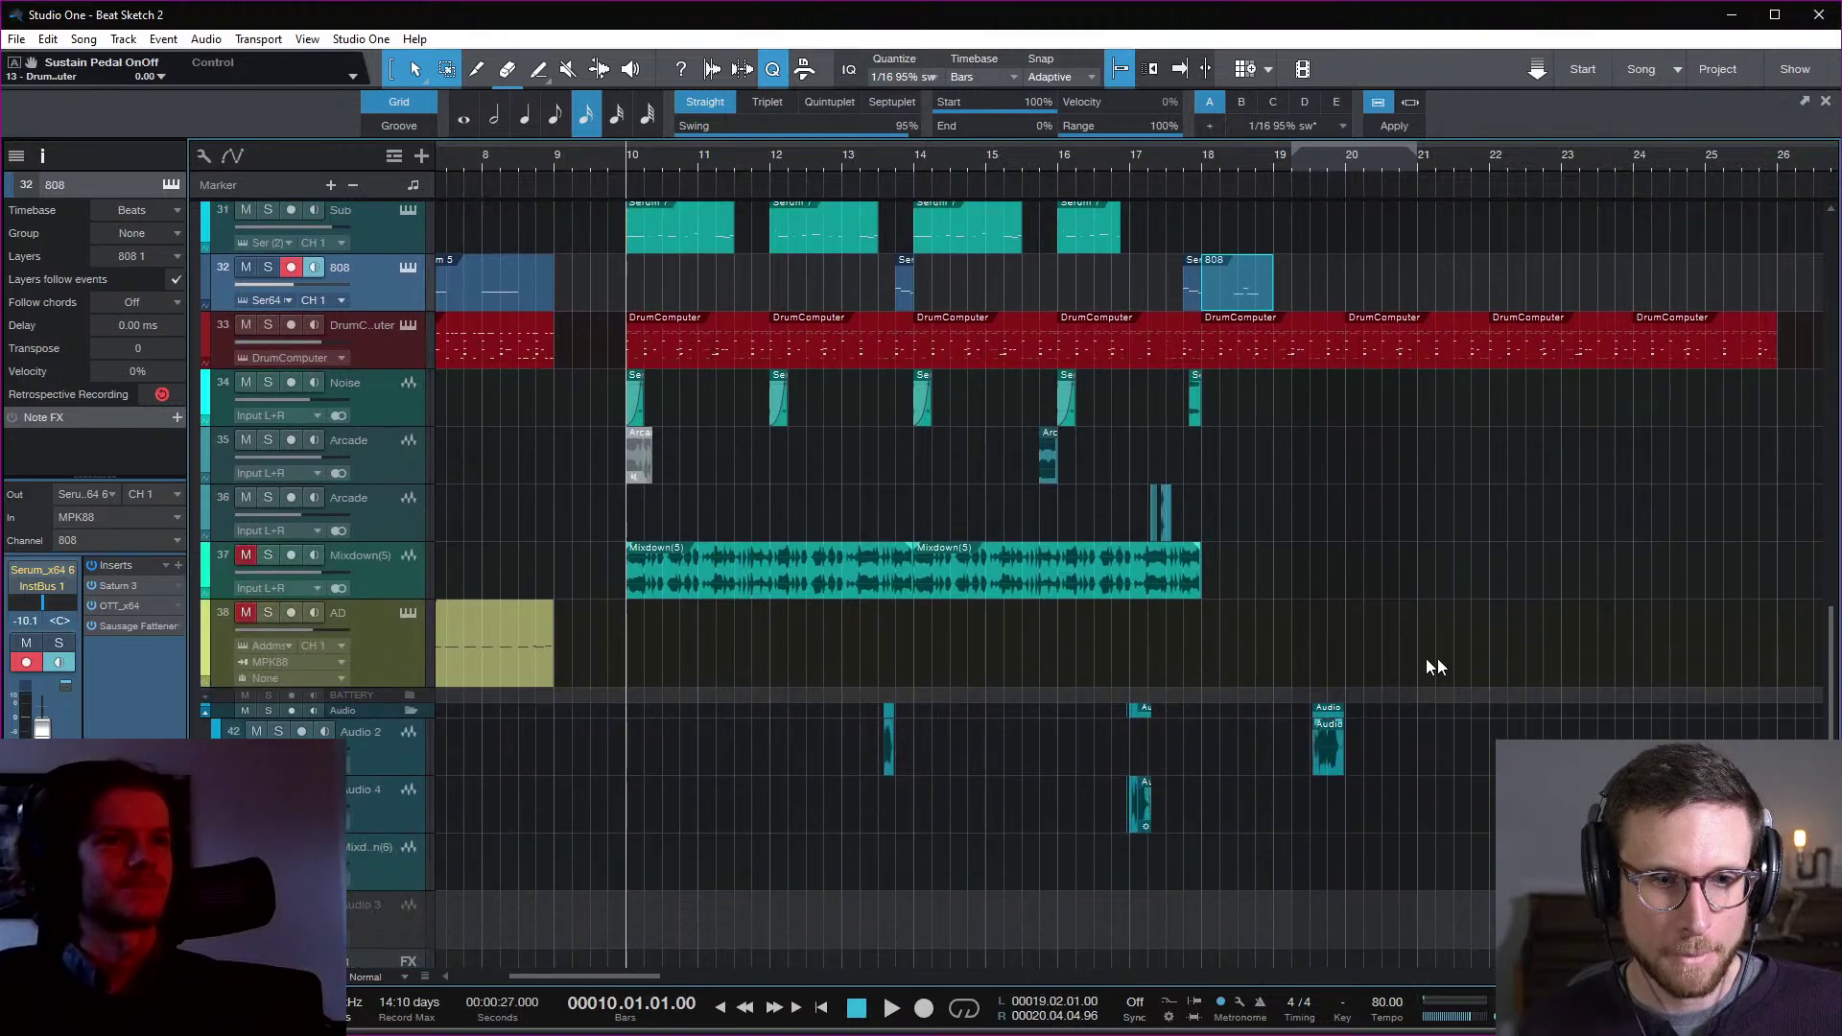
pyautogui.click(1295, 164)
pyautogui.press('space')
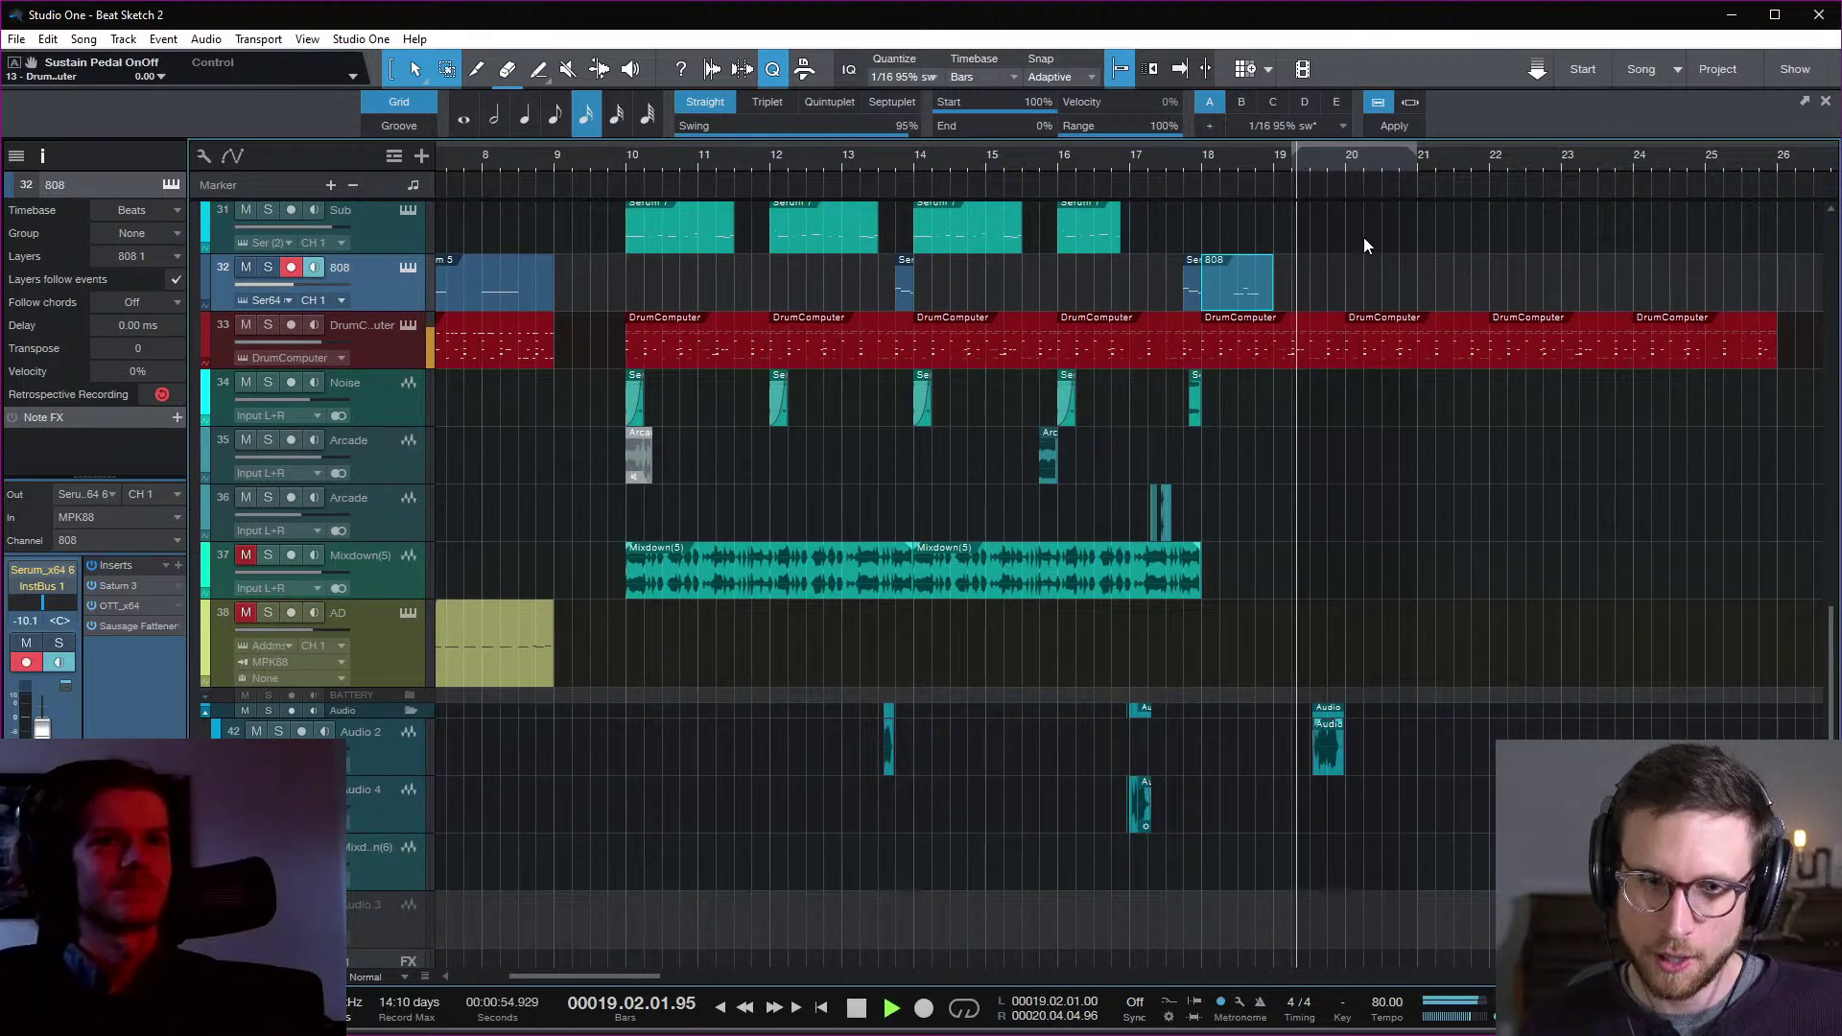
pyautogui.press('space')
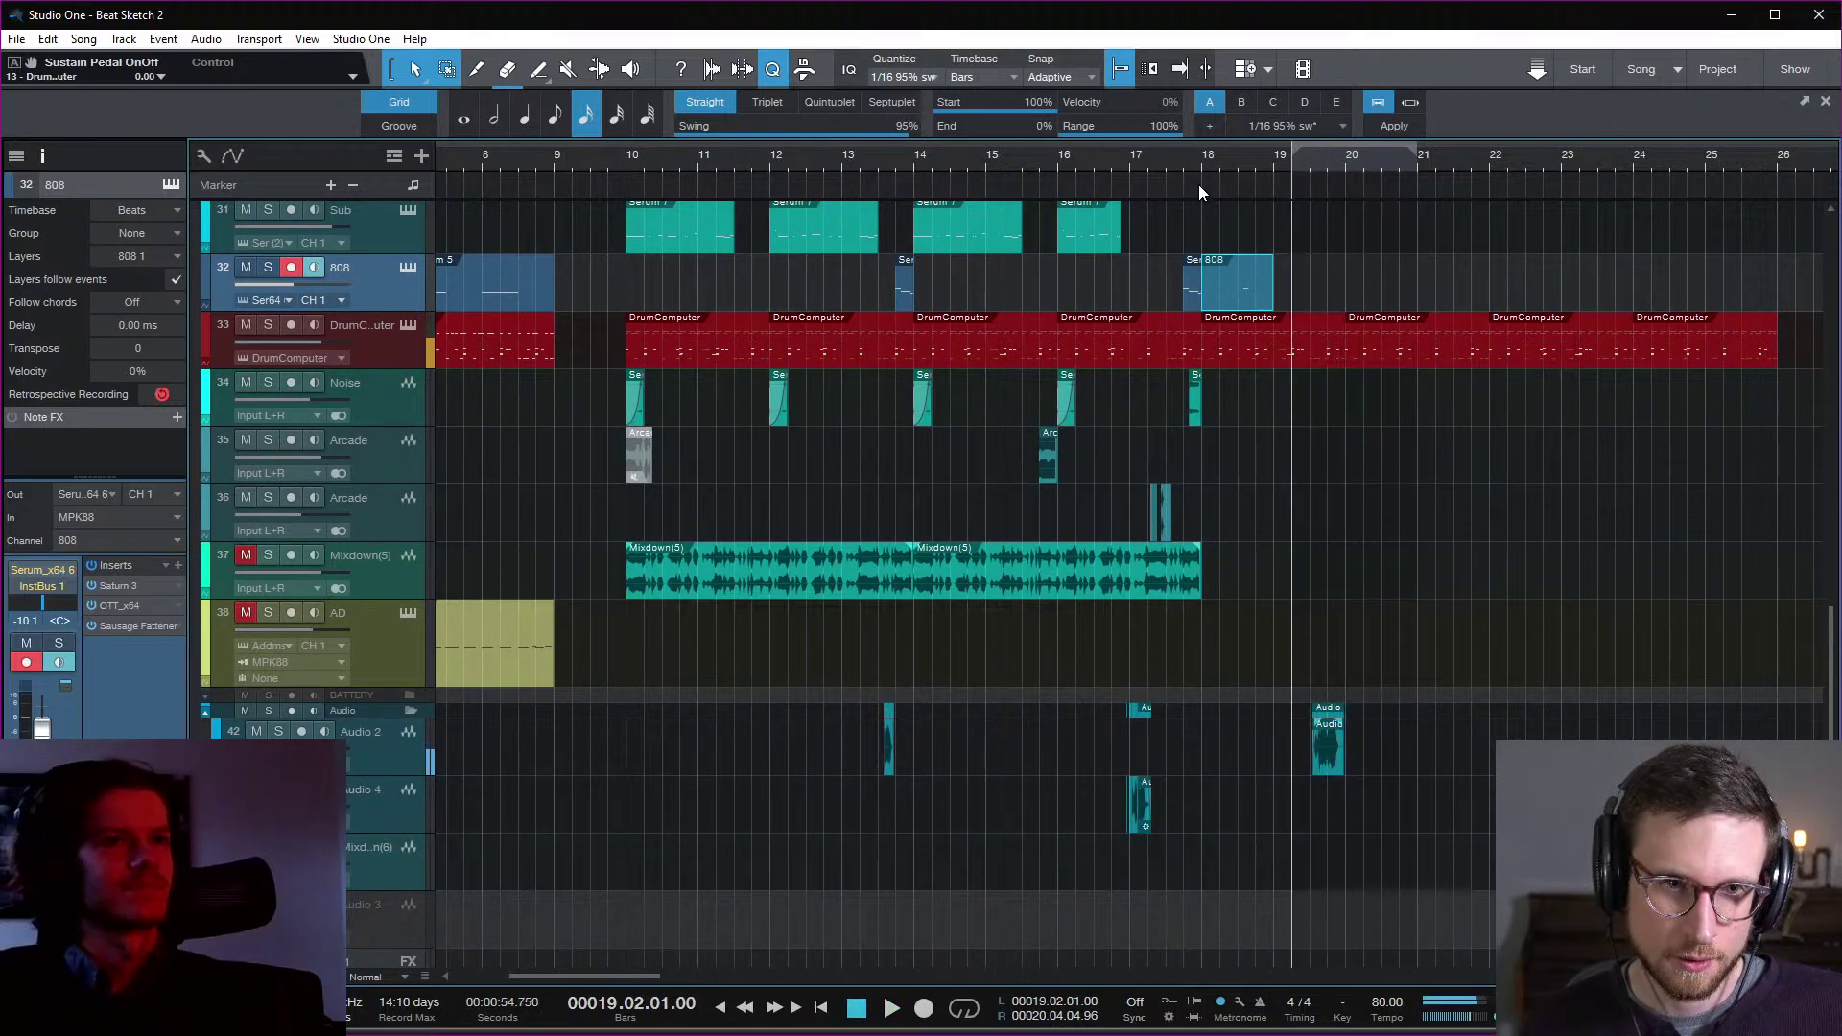
pyautogui.click(1201, 164)
pyautogui.press('space')
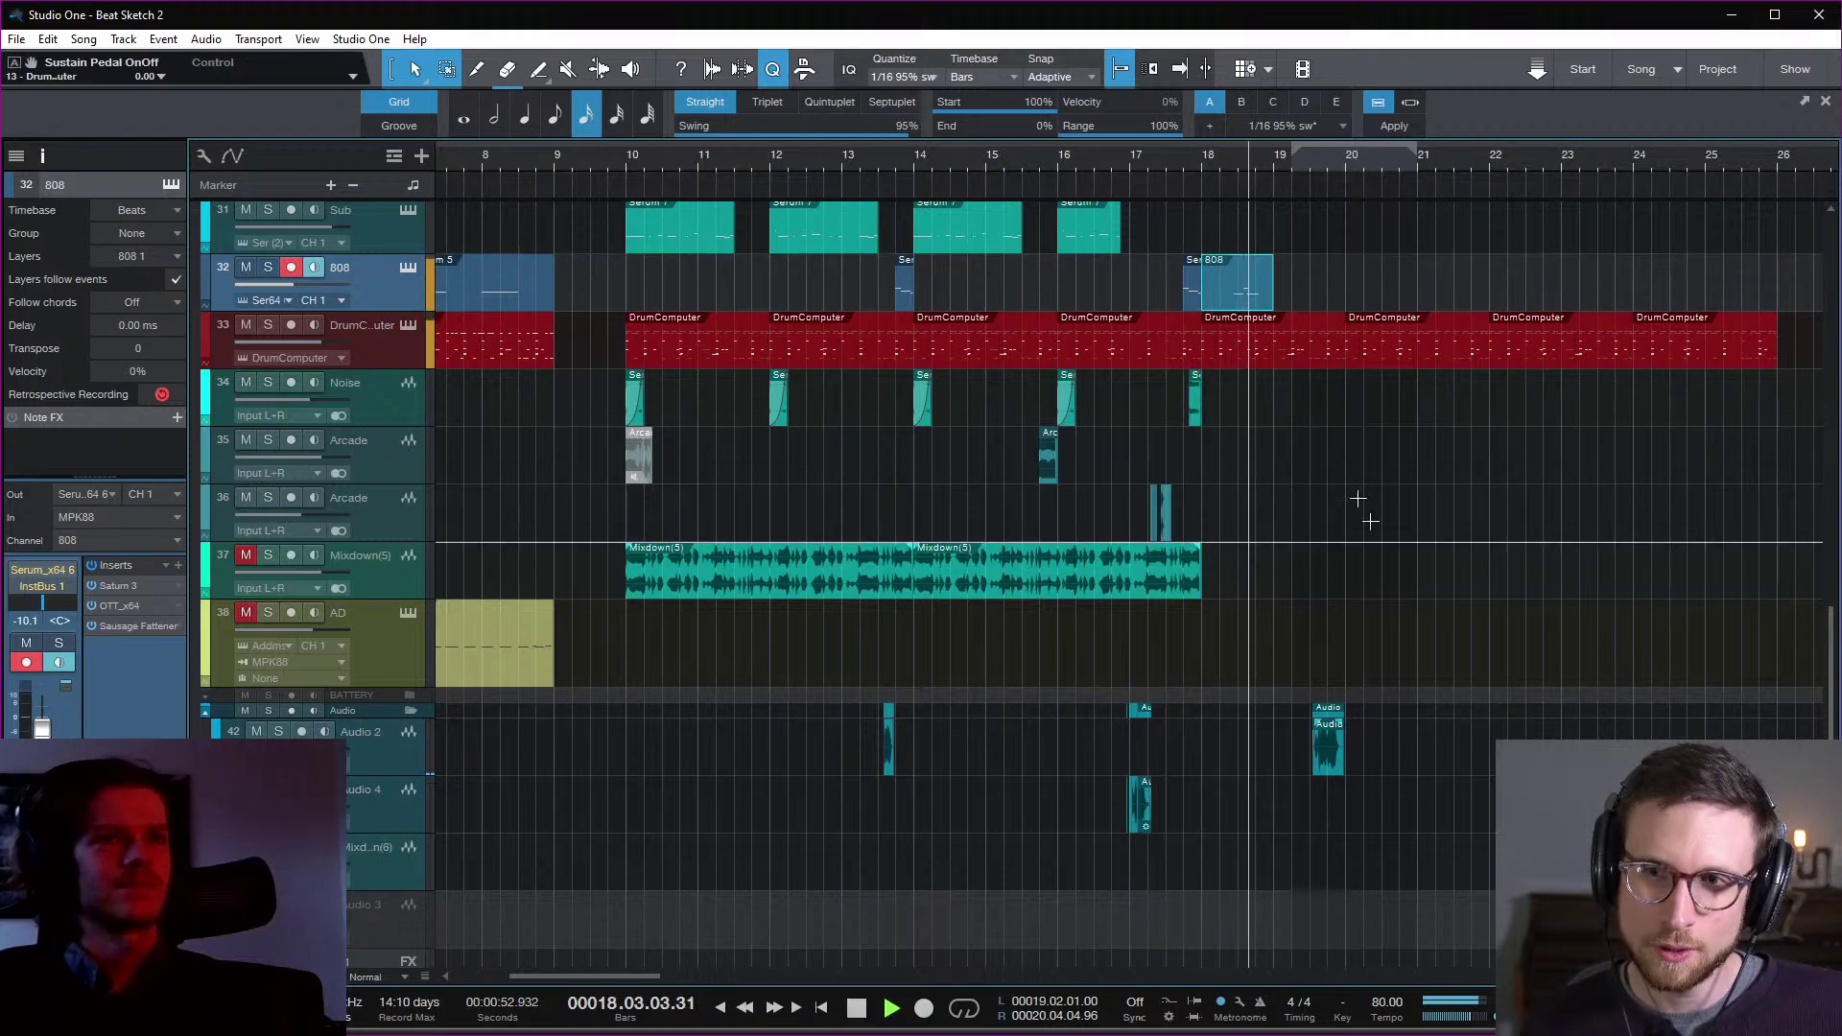
pyautogui.press('space')
# Step: Move the Audio 2 clip after 19.2 back to 18.1.1 and play it
pyautogui.moveTo(1328, 762); pyautogui.dragTo(1223, 760)
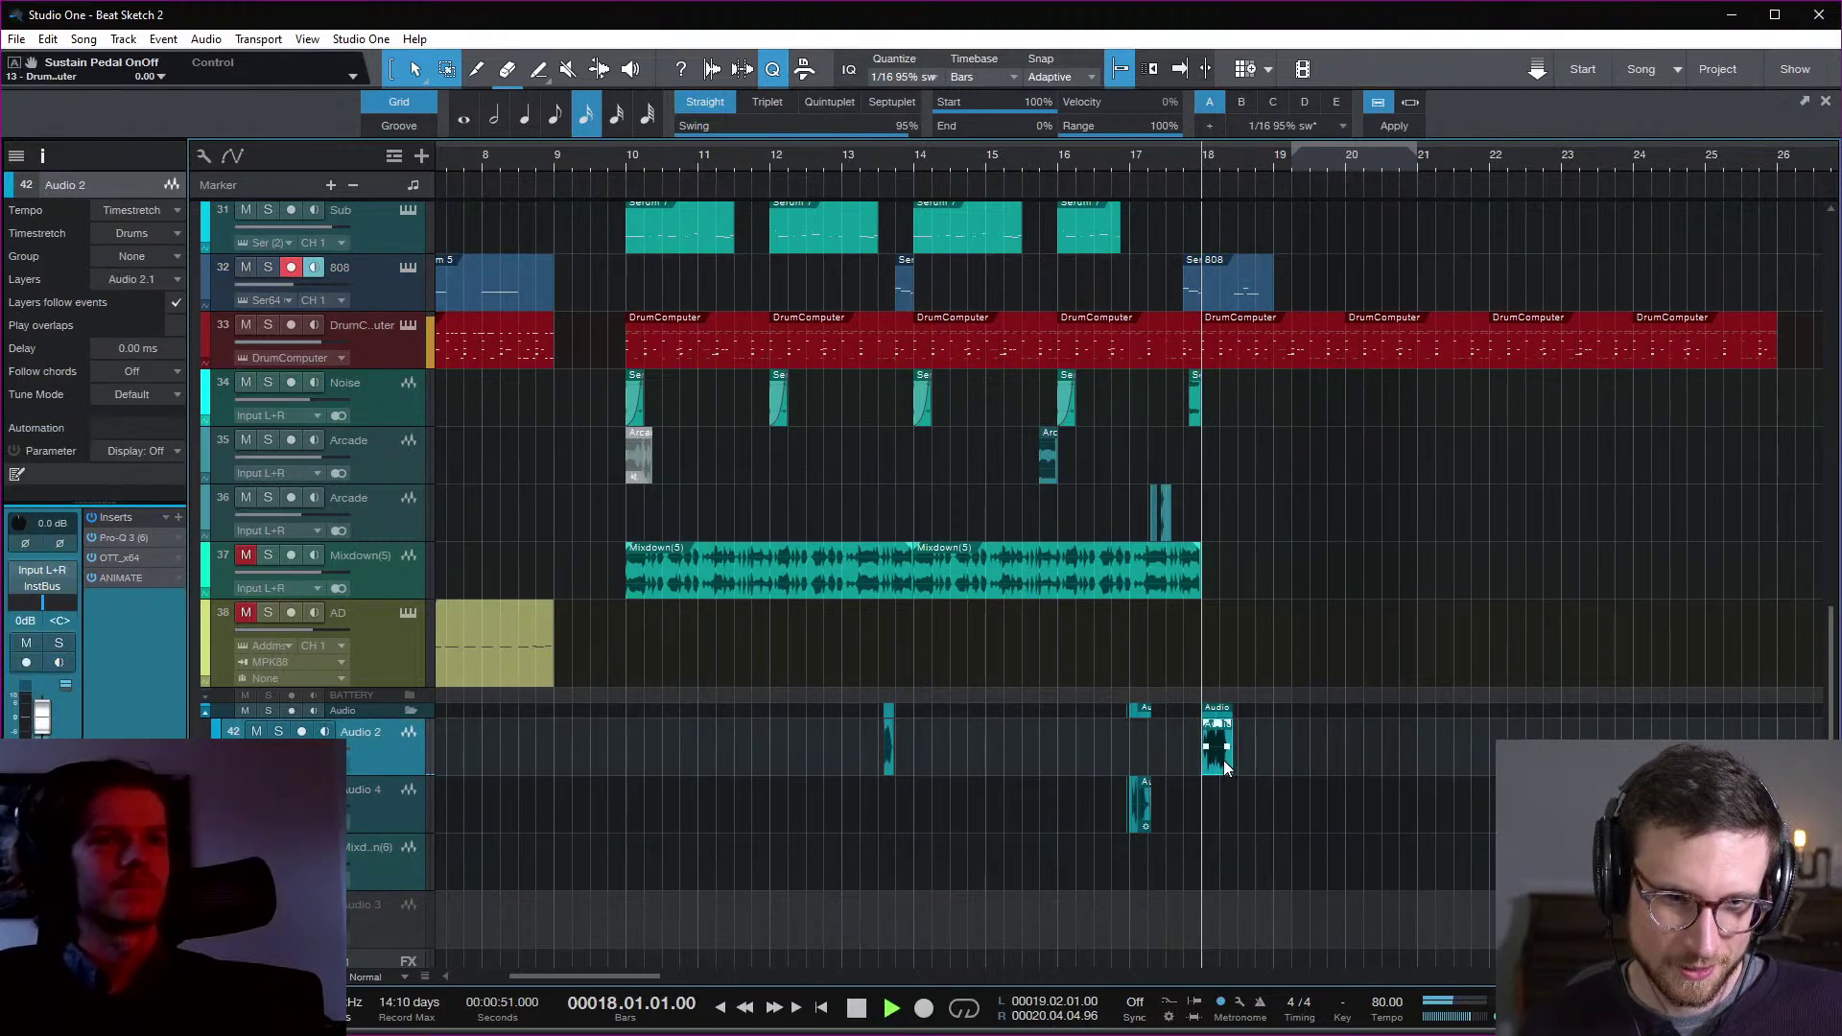
pyautogui.press('space')
pyautogui.press('space')
pyautogui.press('e')
pyautogui.press('e')
pyautogui.press('e')
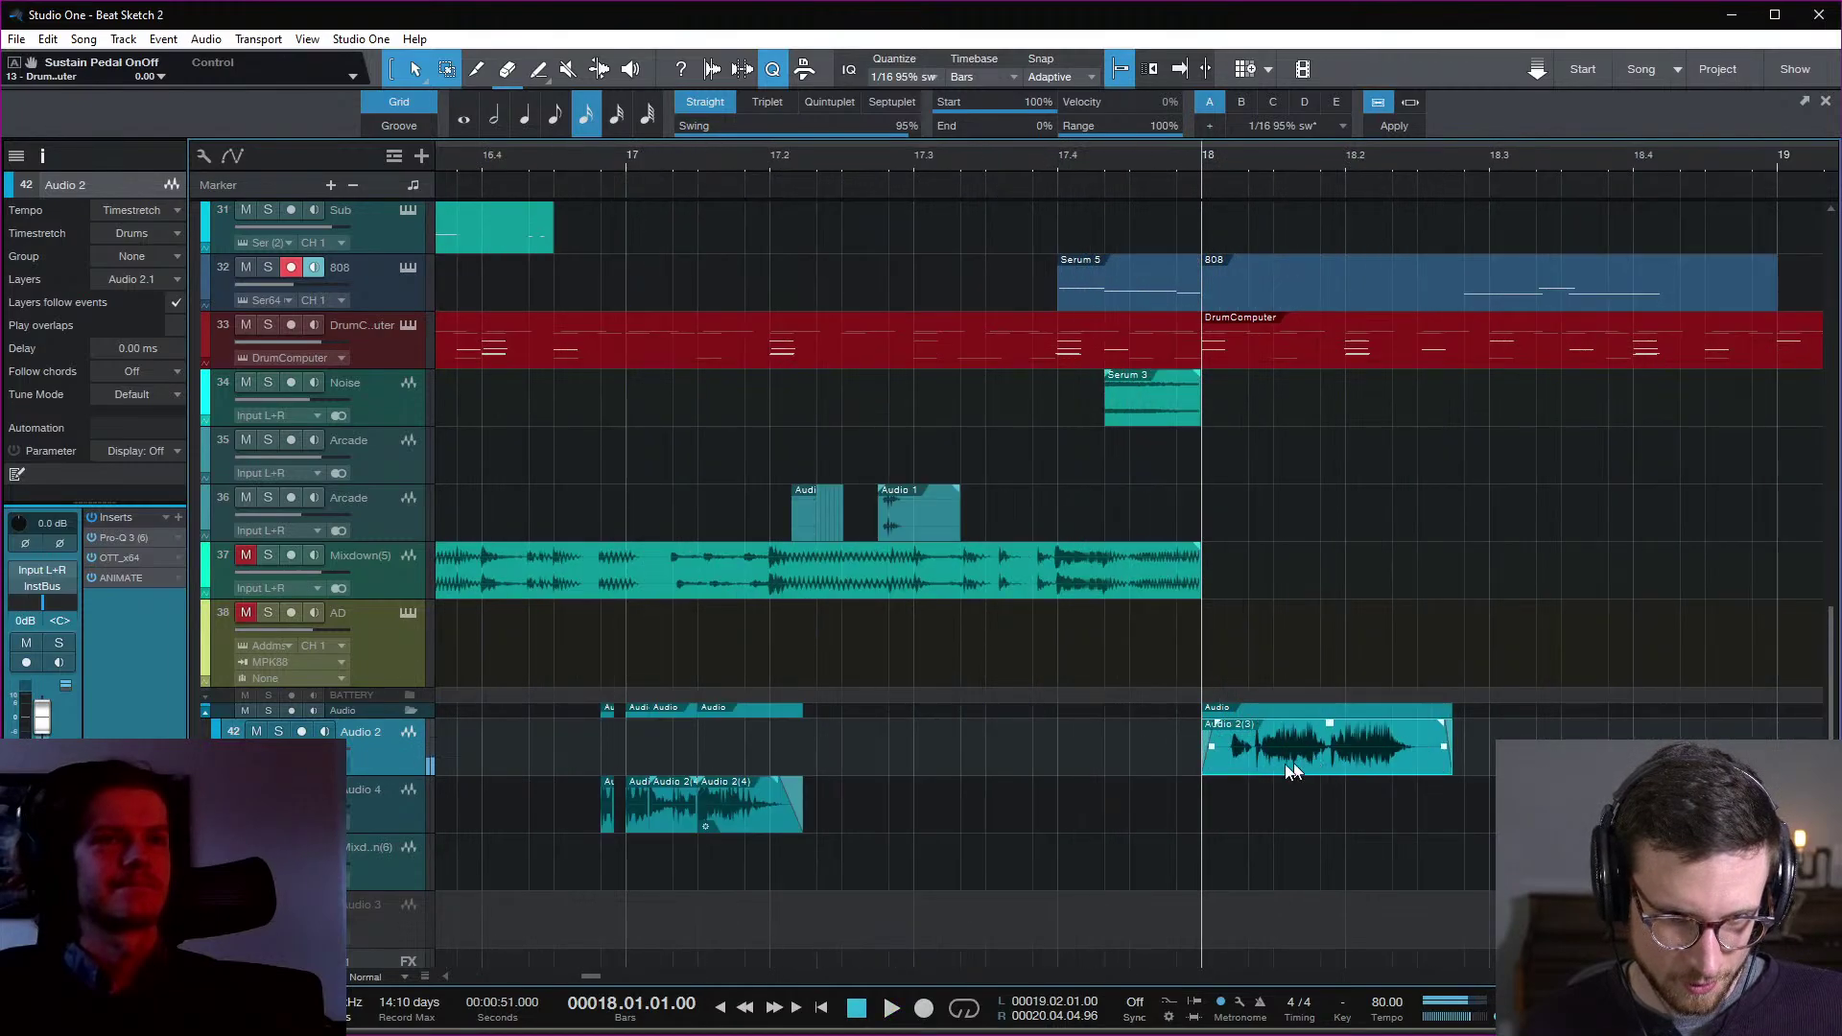
# Step: Shift the Audio 2 clip slightly later so it starts just after 18.1.1, and play it against the beat
pyautogui.moveTo(1309, 764); pyautogui.dragTo(1297, 758)
pyautogui.hotkey('ctrl', 'z')
pyautogui.press('space')
pyautogui.press('space')
pyautogui.press('space')
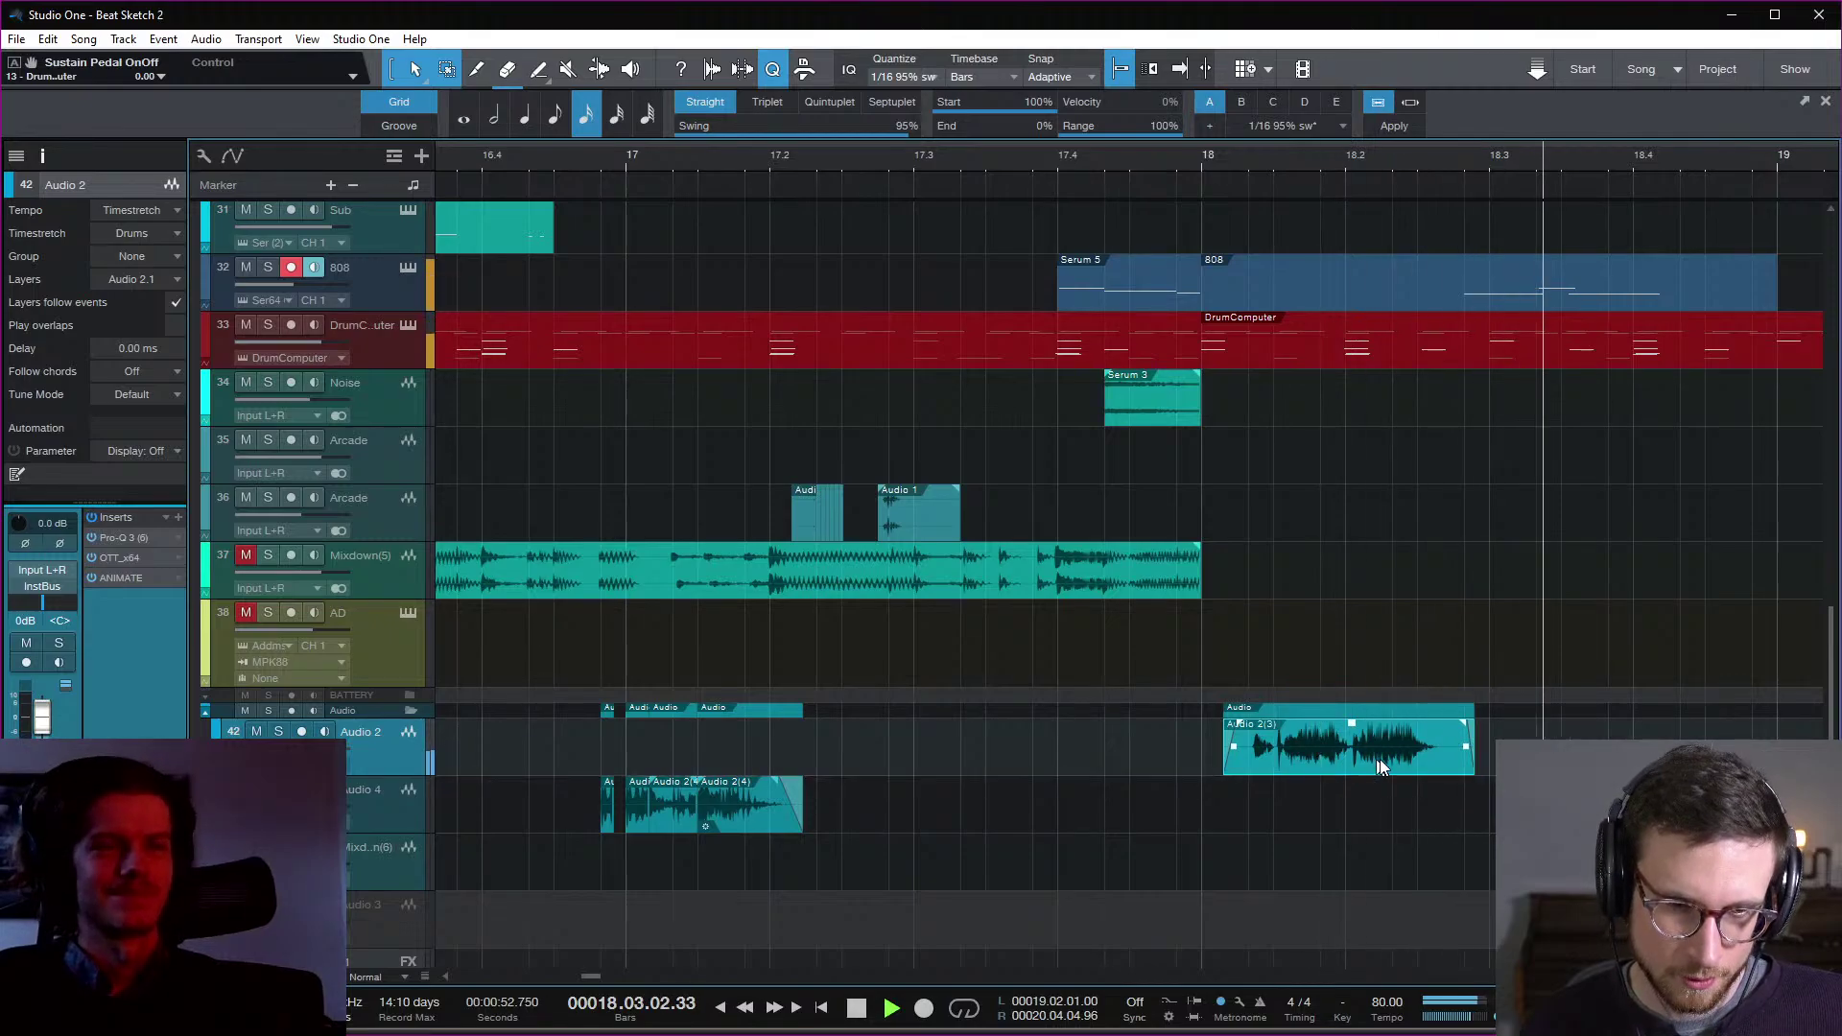
pyautogui.press('space')
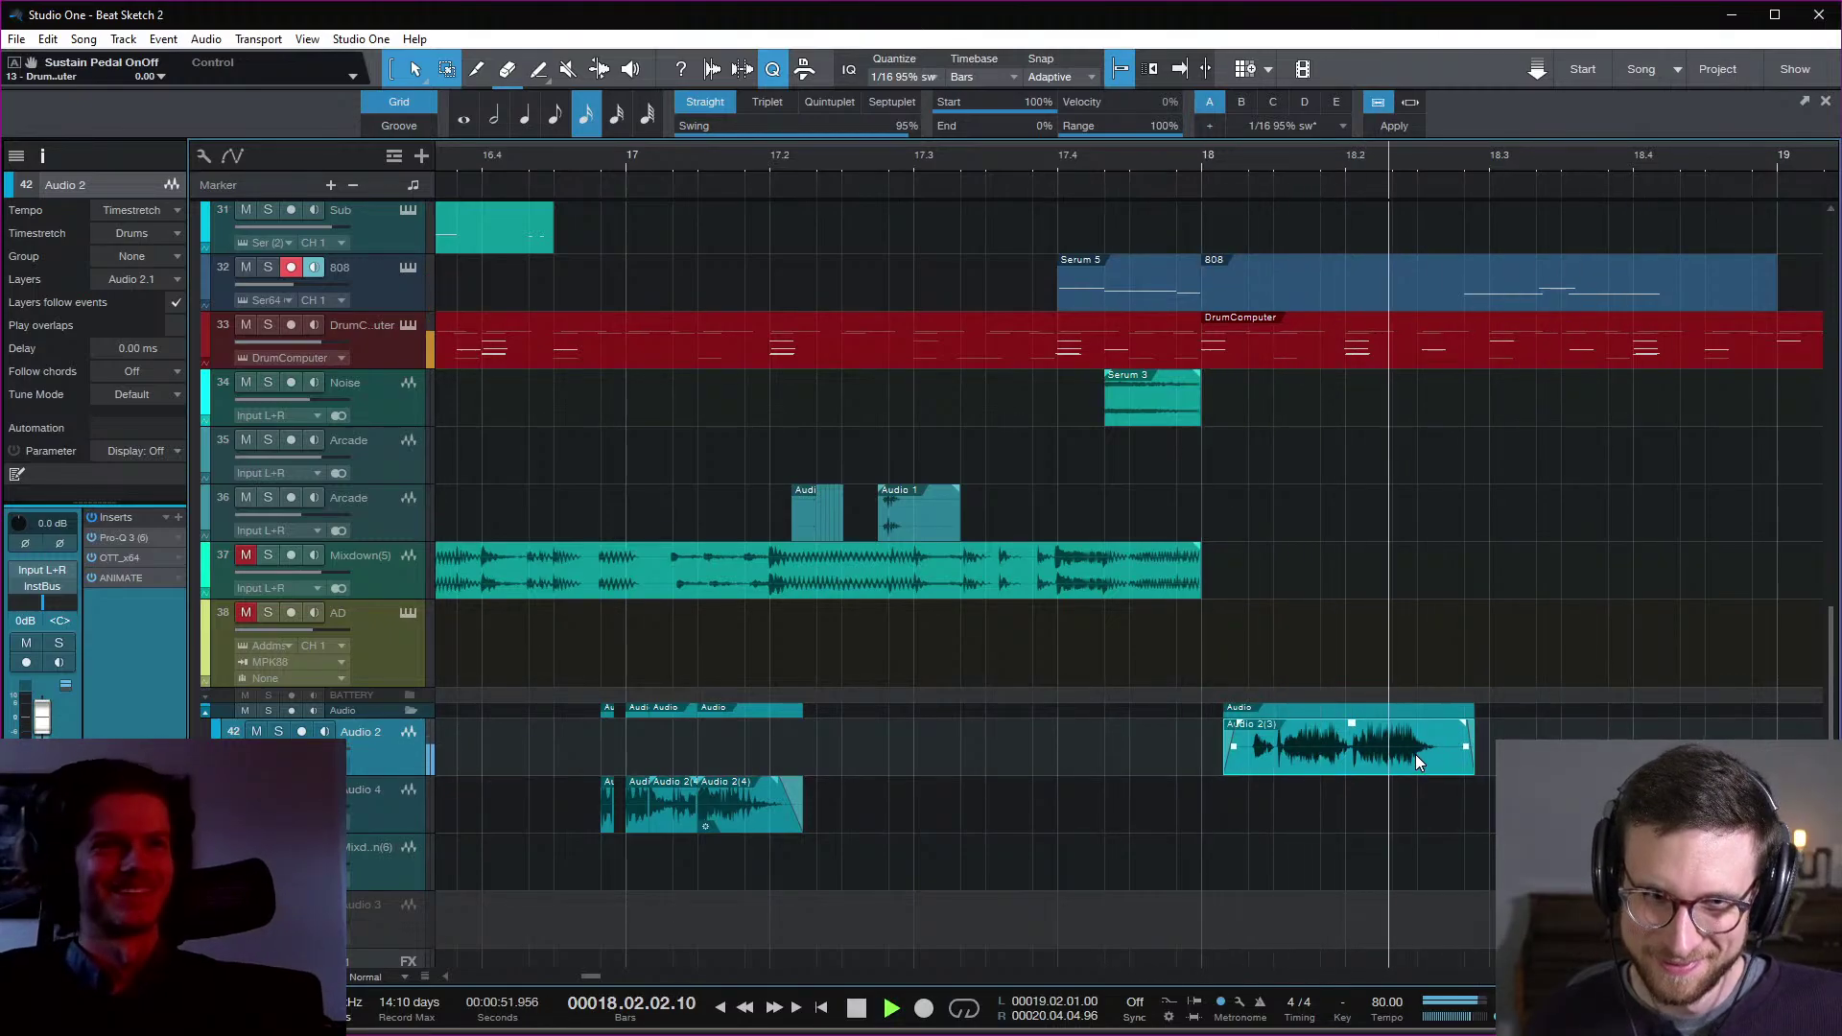
pyautogui.press('space')
# Step: Trim the start and end of the Audio 2 clip in bar 18 and play it from 18.1.1
pyautogui.moveTo(1224, 758); pyautogui.dragTo(1244, 758)
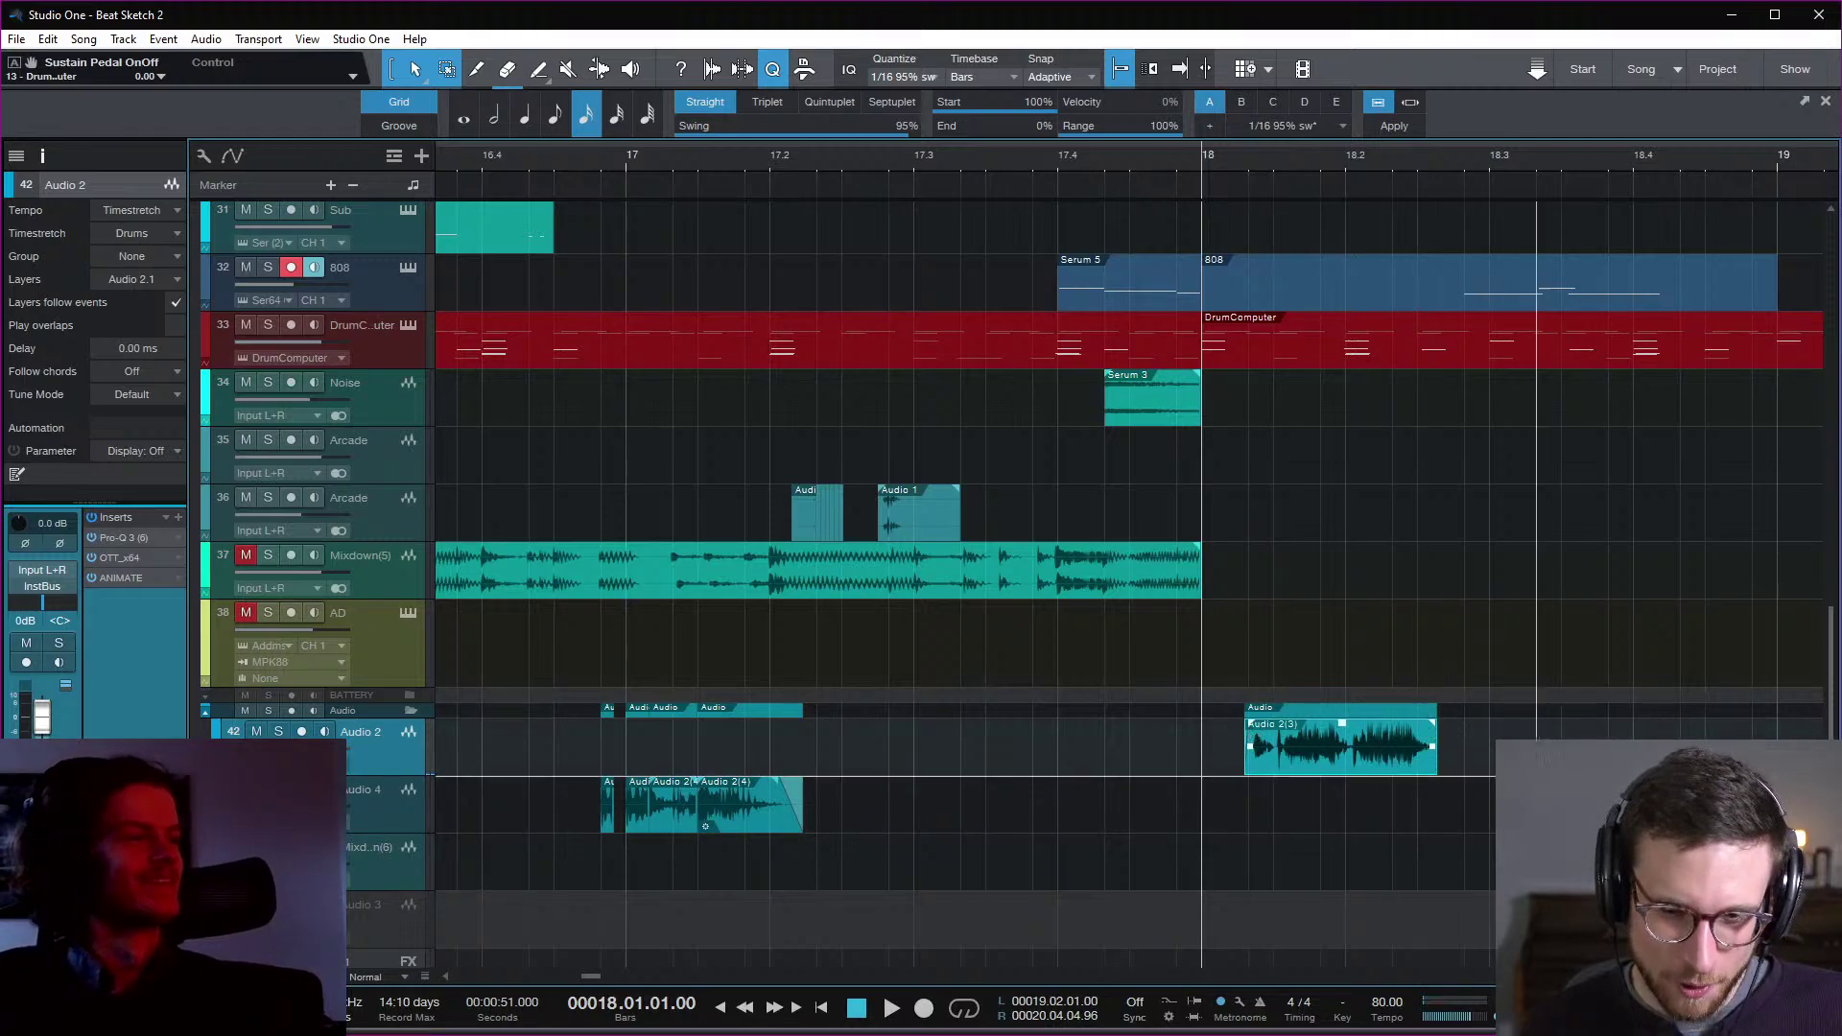
pyautogui.press('space')
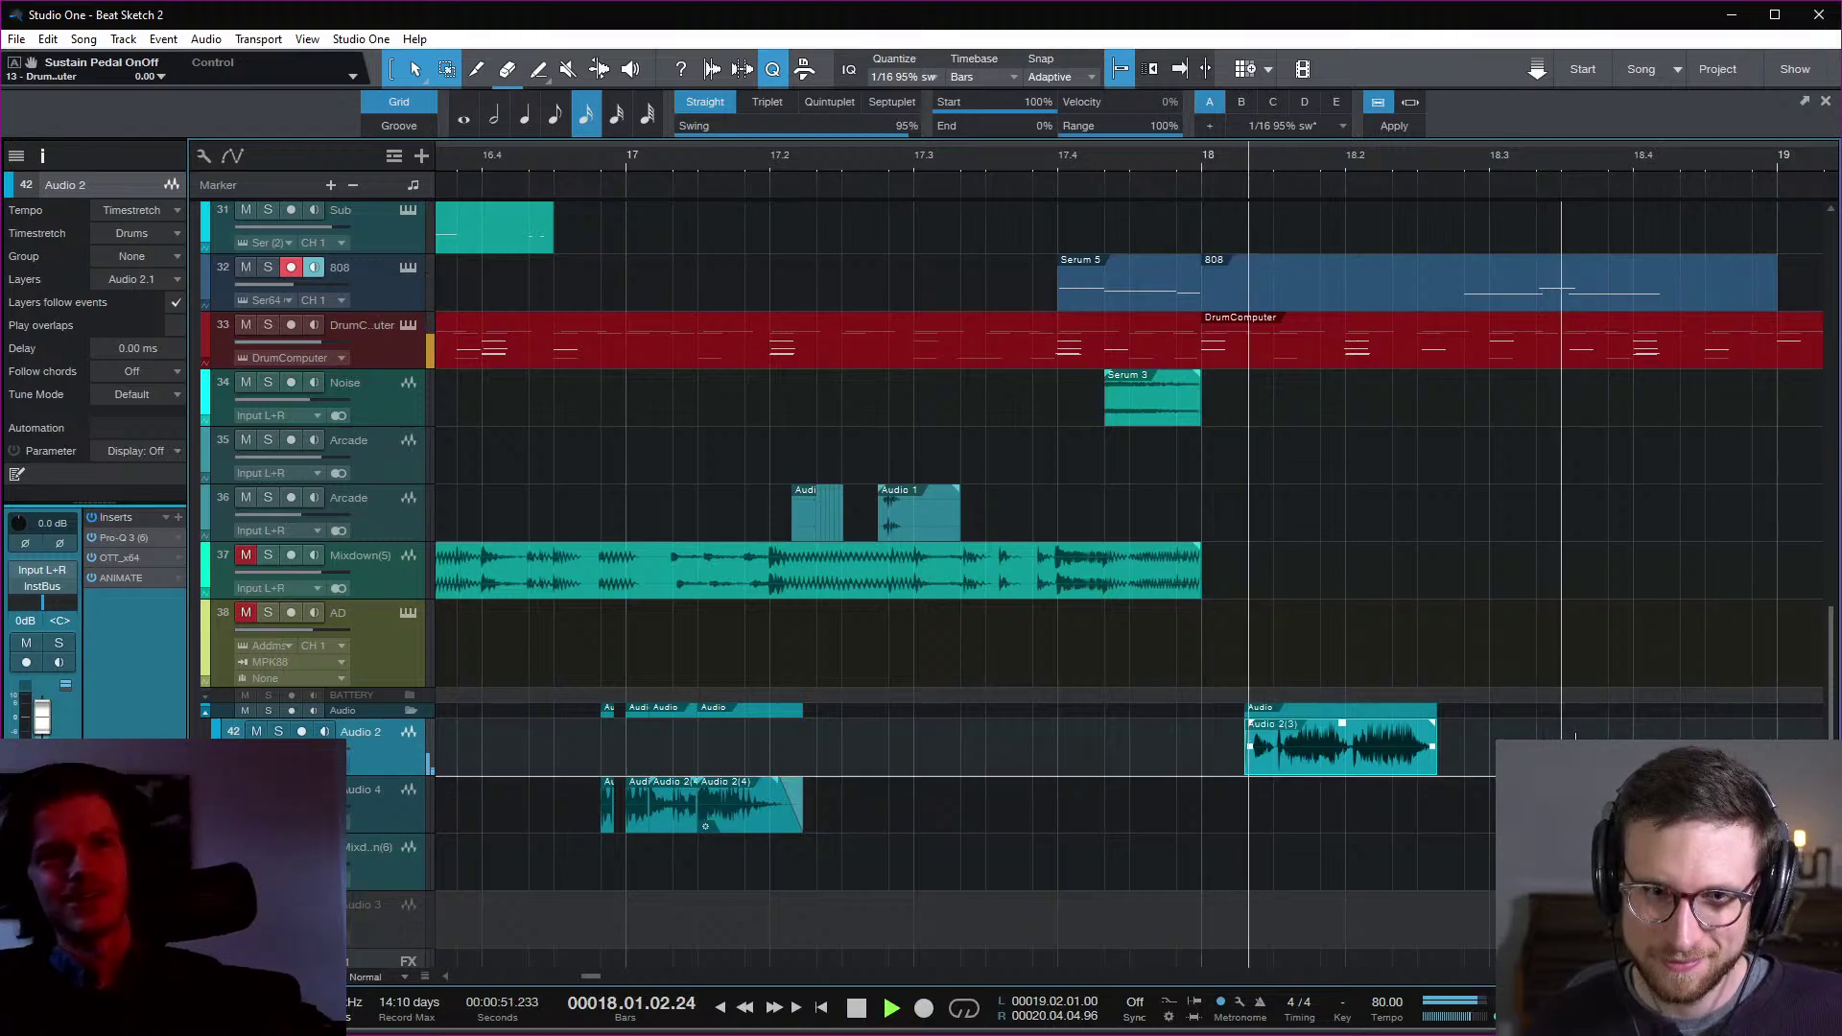
pyautogui.press('space')
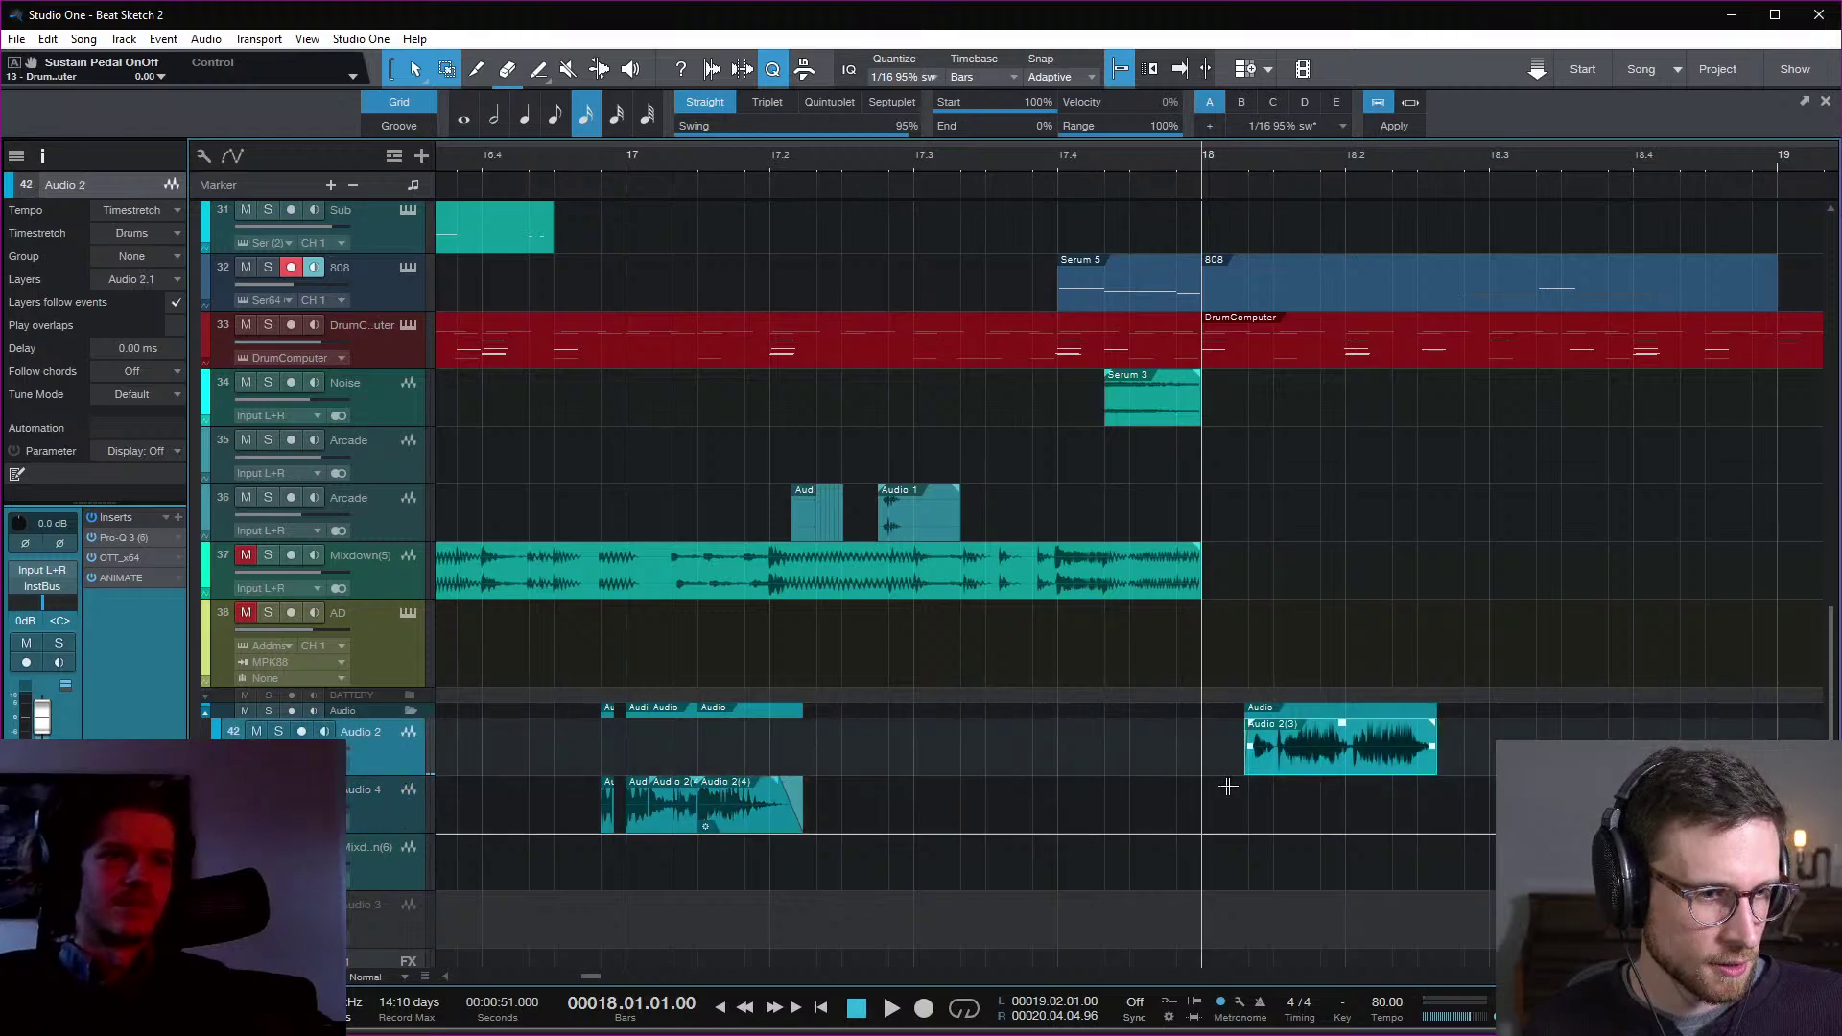
# Step: Transpose the Audio 2 clip in bar 18 by -12 and play it from 18.1.1
pyautogui.rightClick(1306, 768)
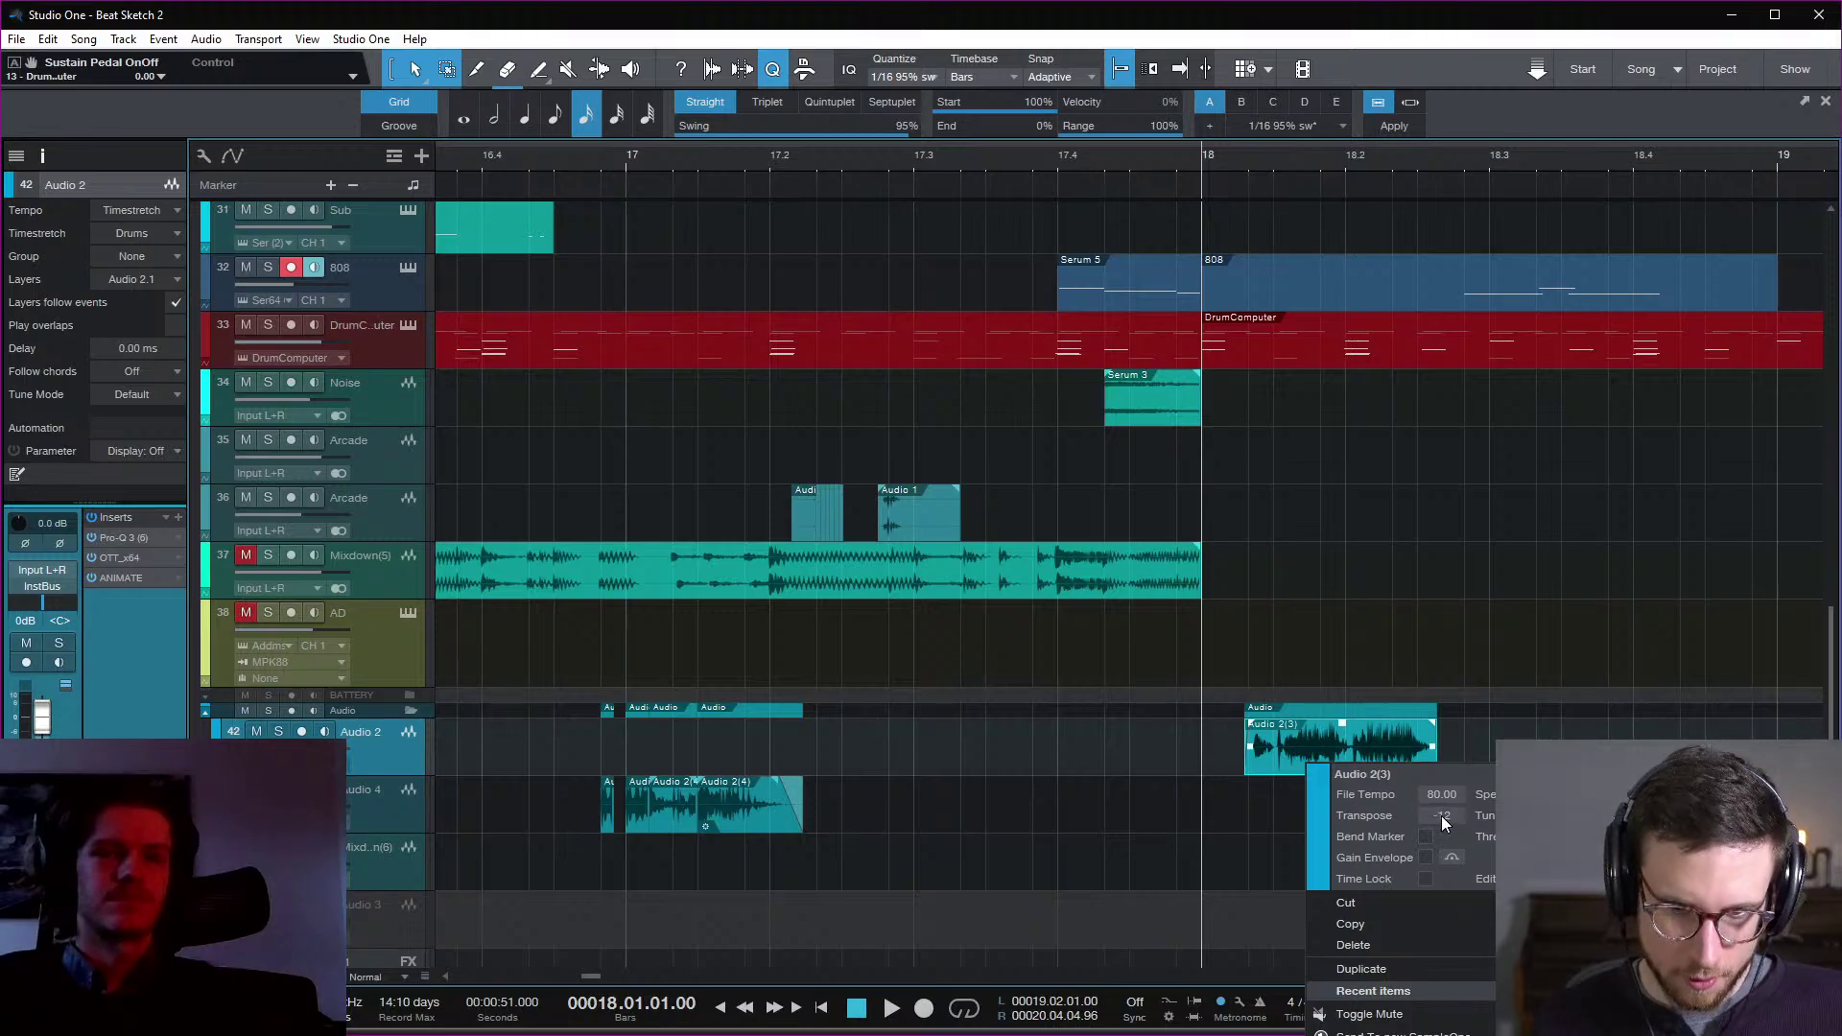
pyautogui.click(1606, 738)
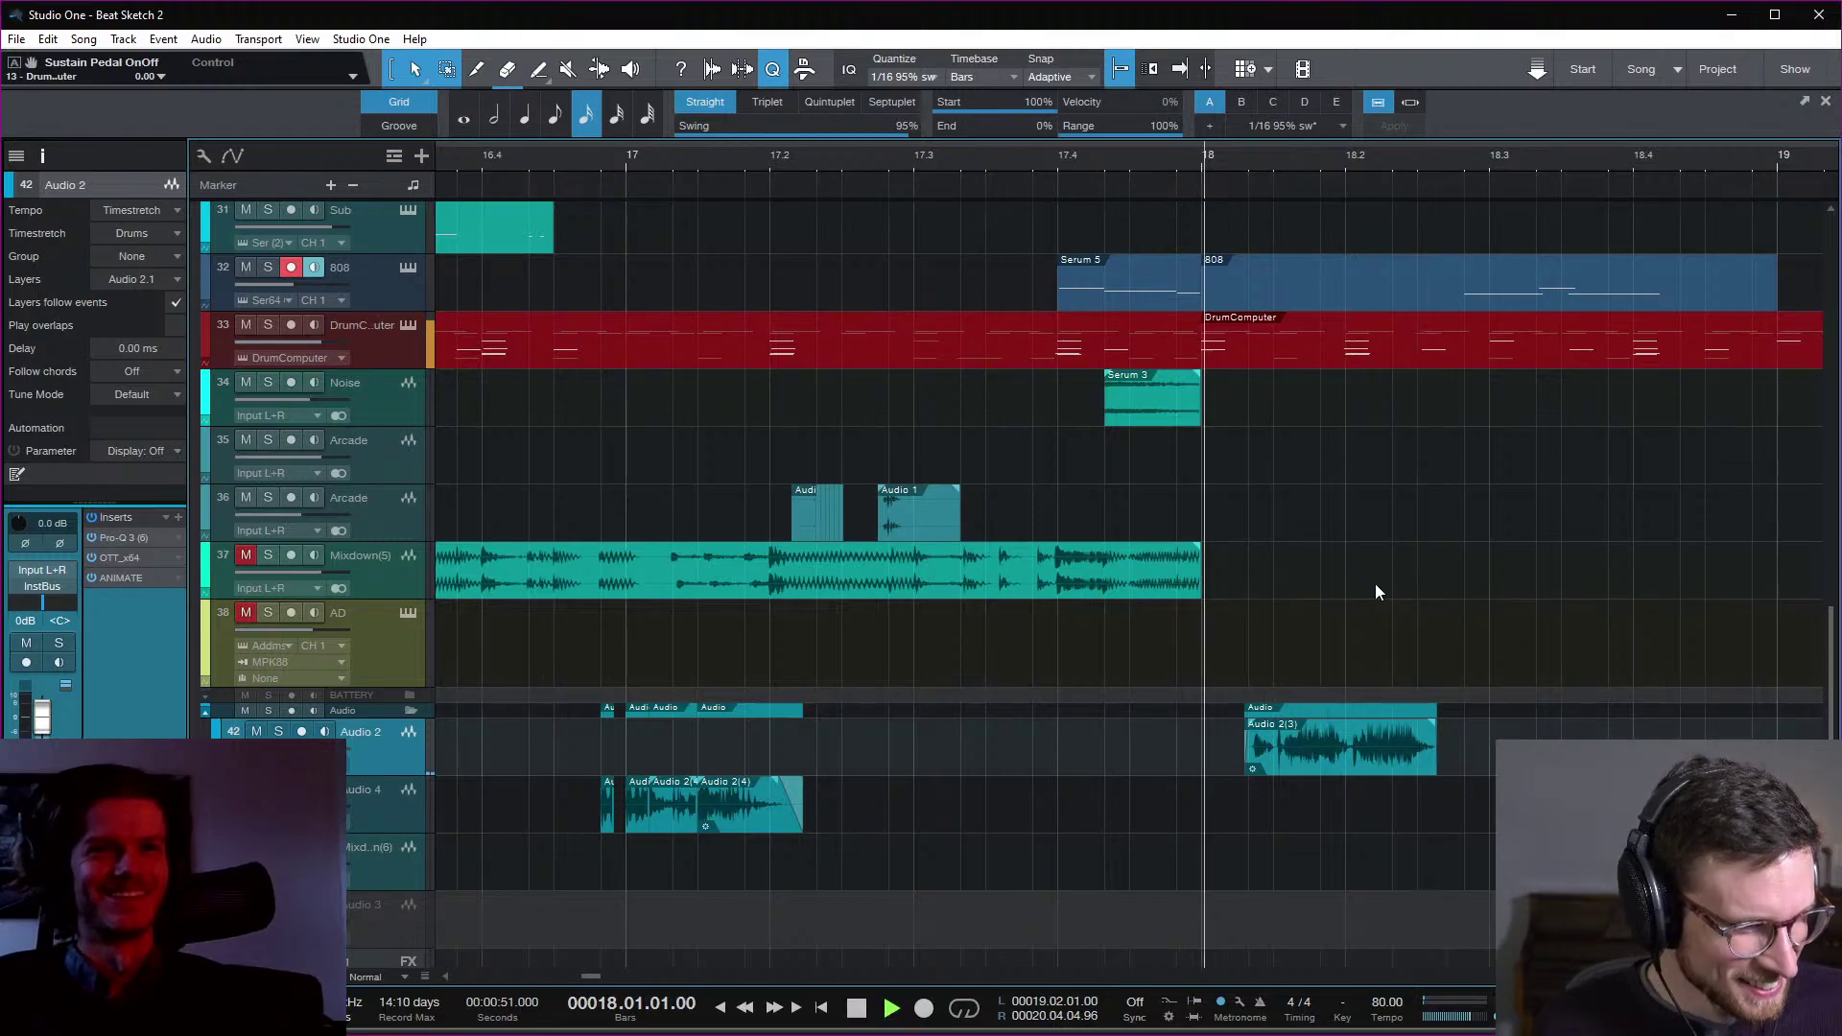
pyautogui.press('space')
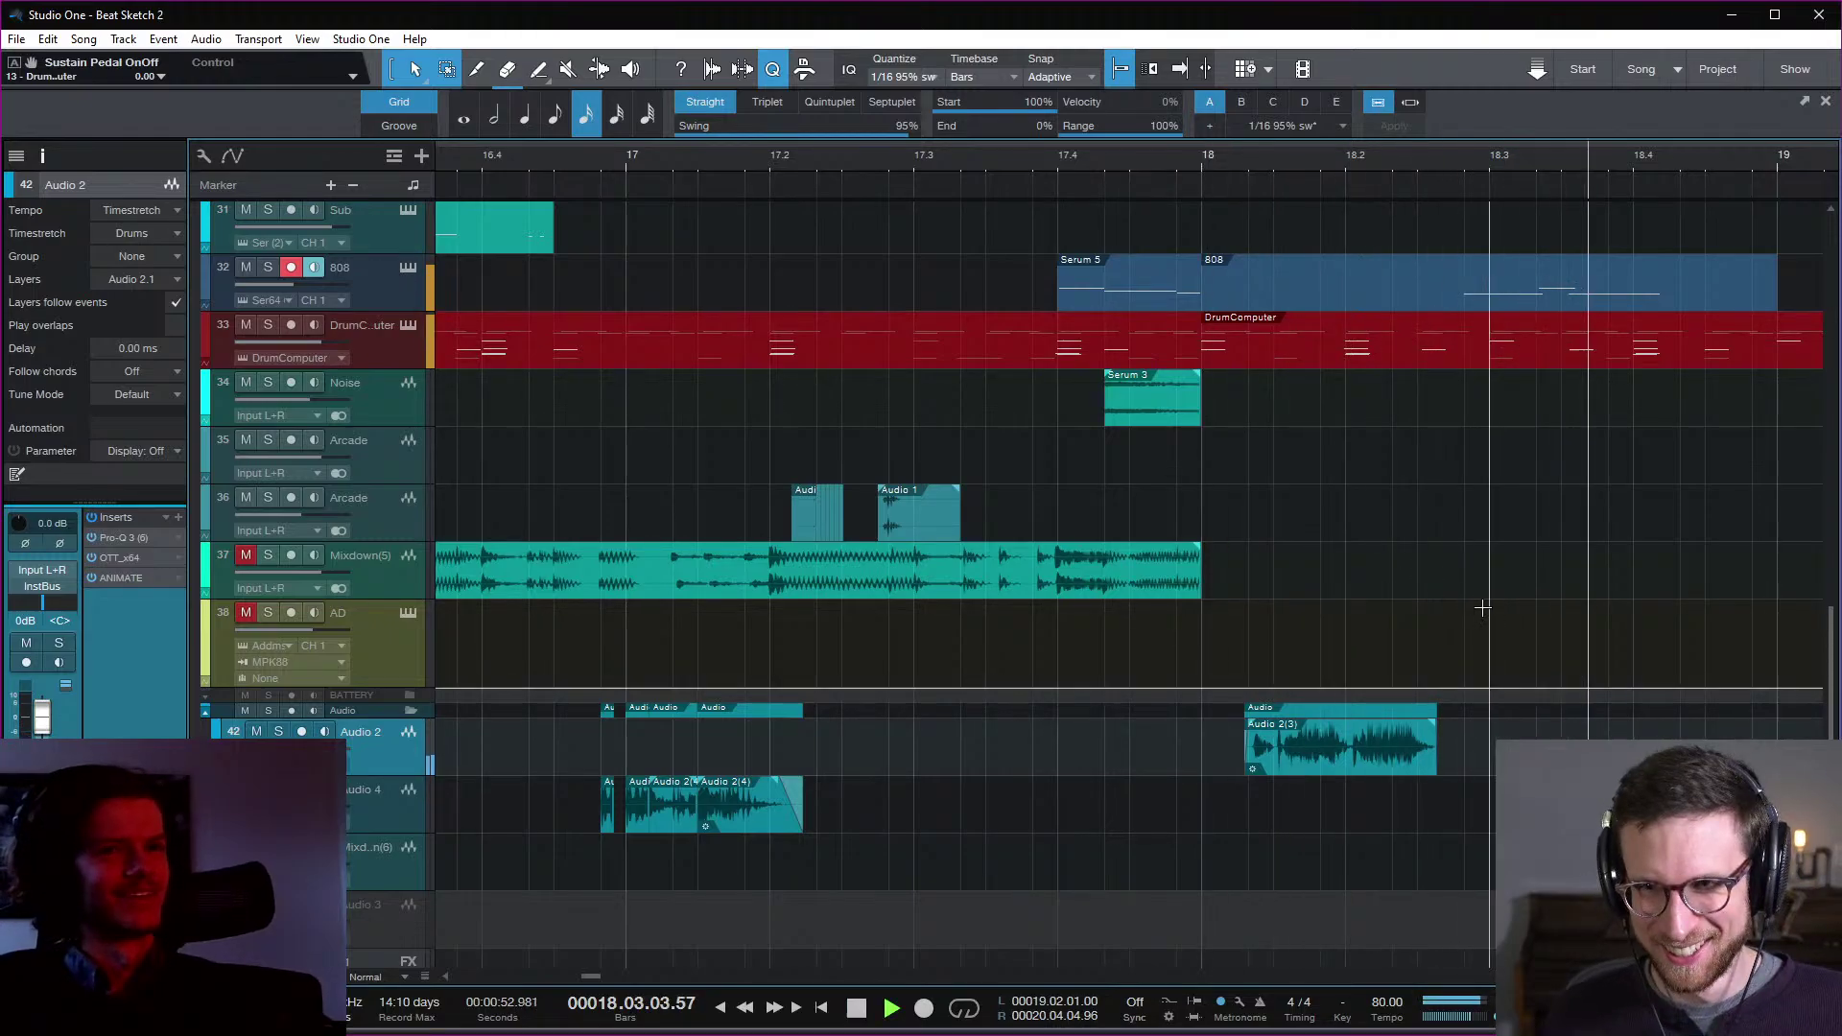
pyautogui.press('space')
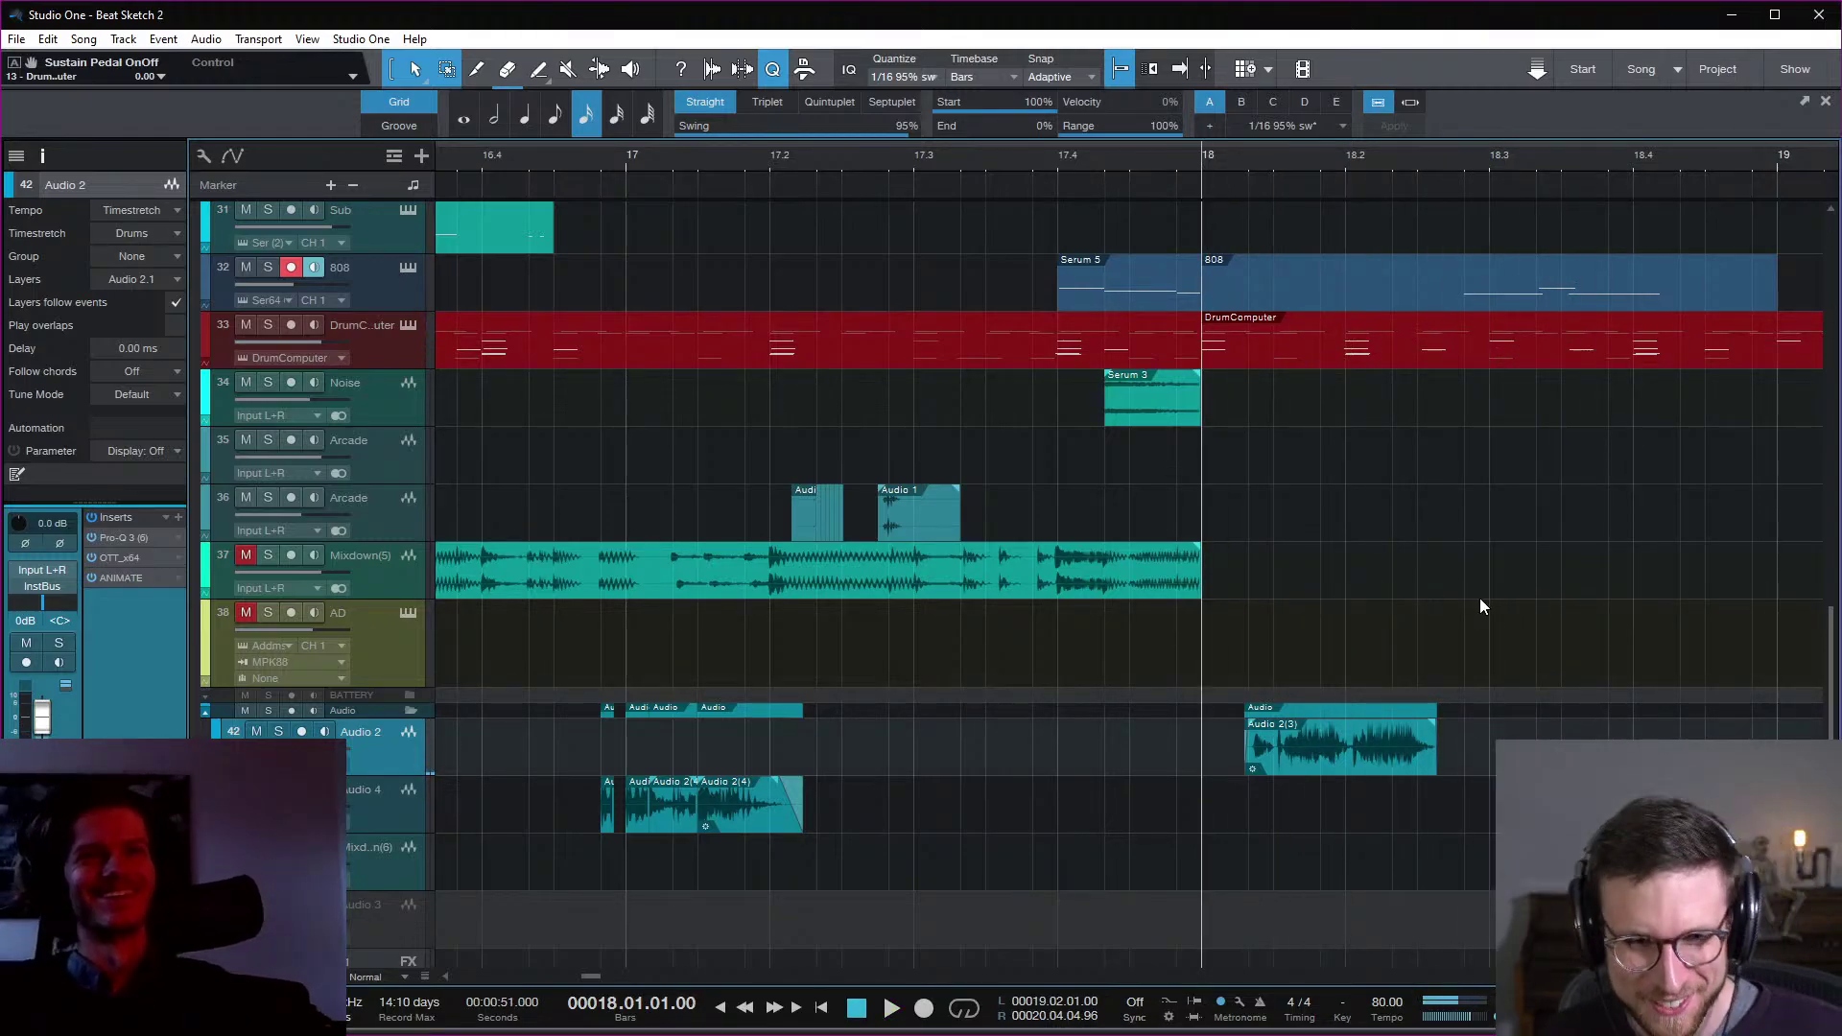
pyautogui.press('space')
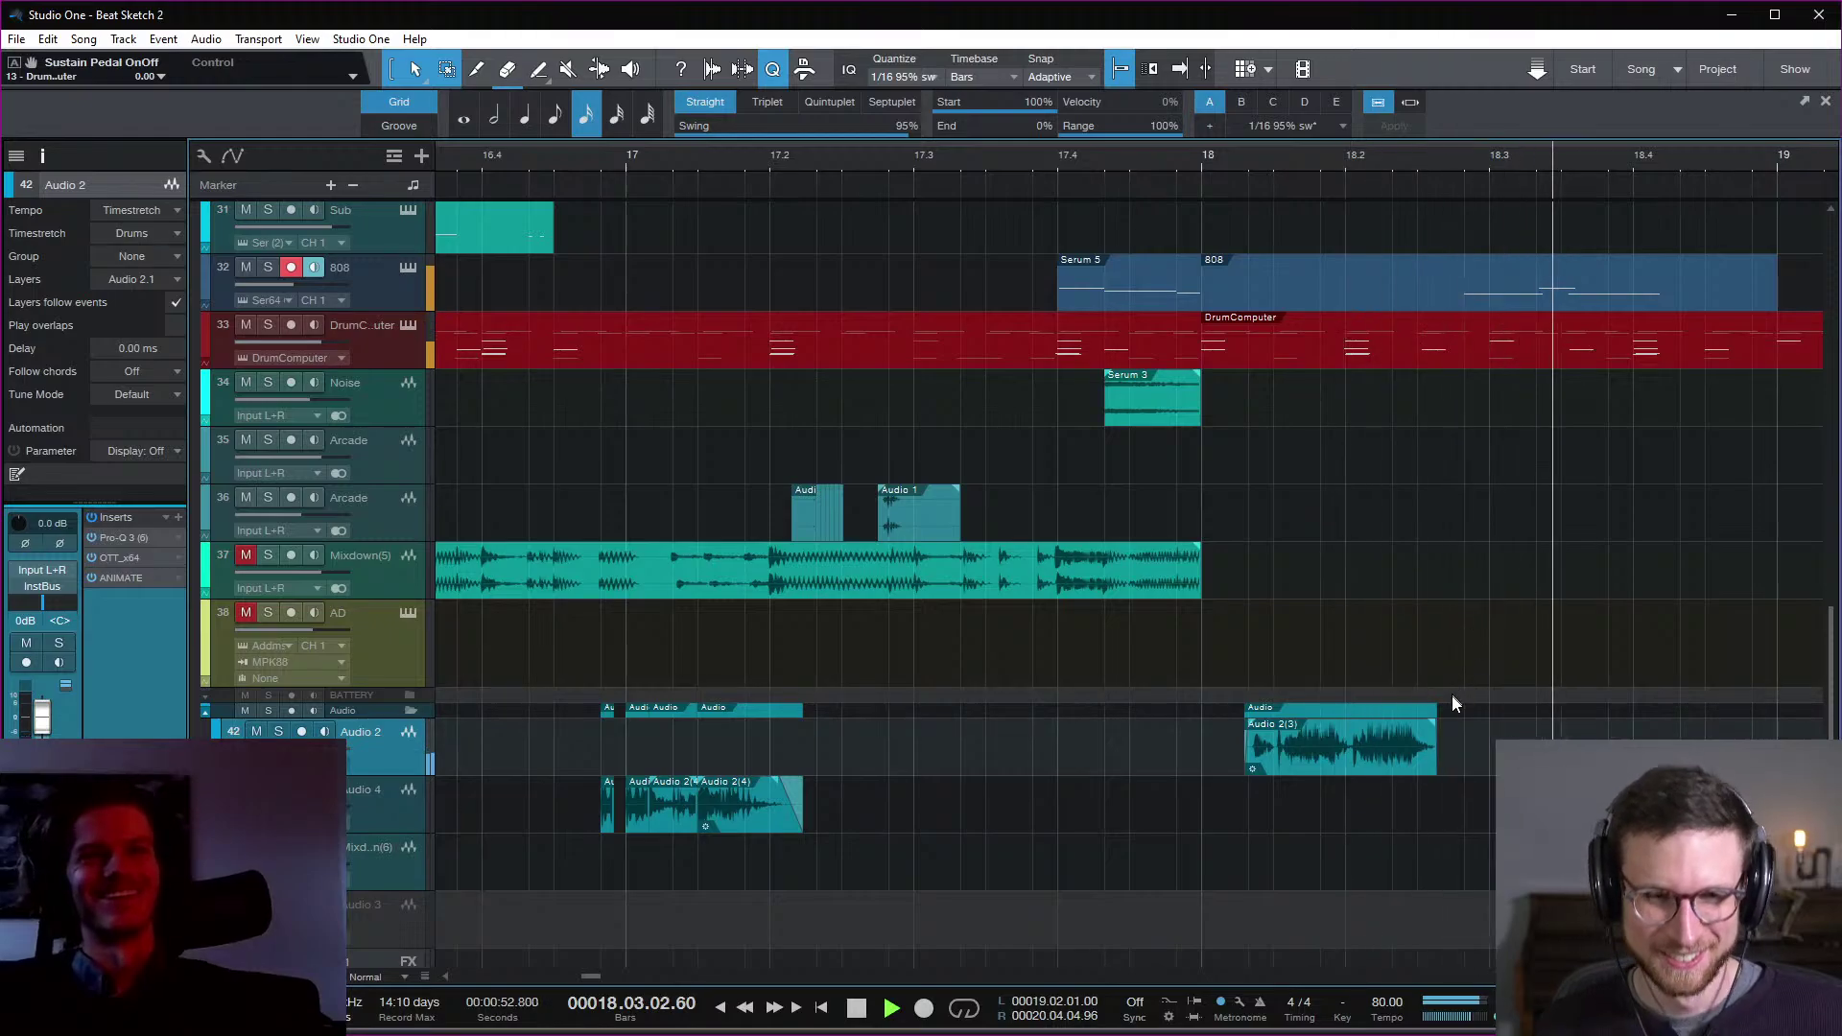
pyautogui.press('space')
# Step: Try the bar 18 clip on the Audio 4 track, play it from 18.1.1, and return it to Audio 2
pyautogui.click(1382, 764)
pyautogui.rightClick(1382, 763)
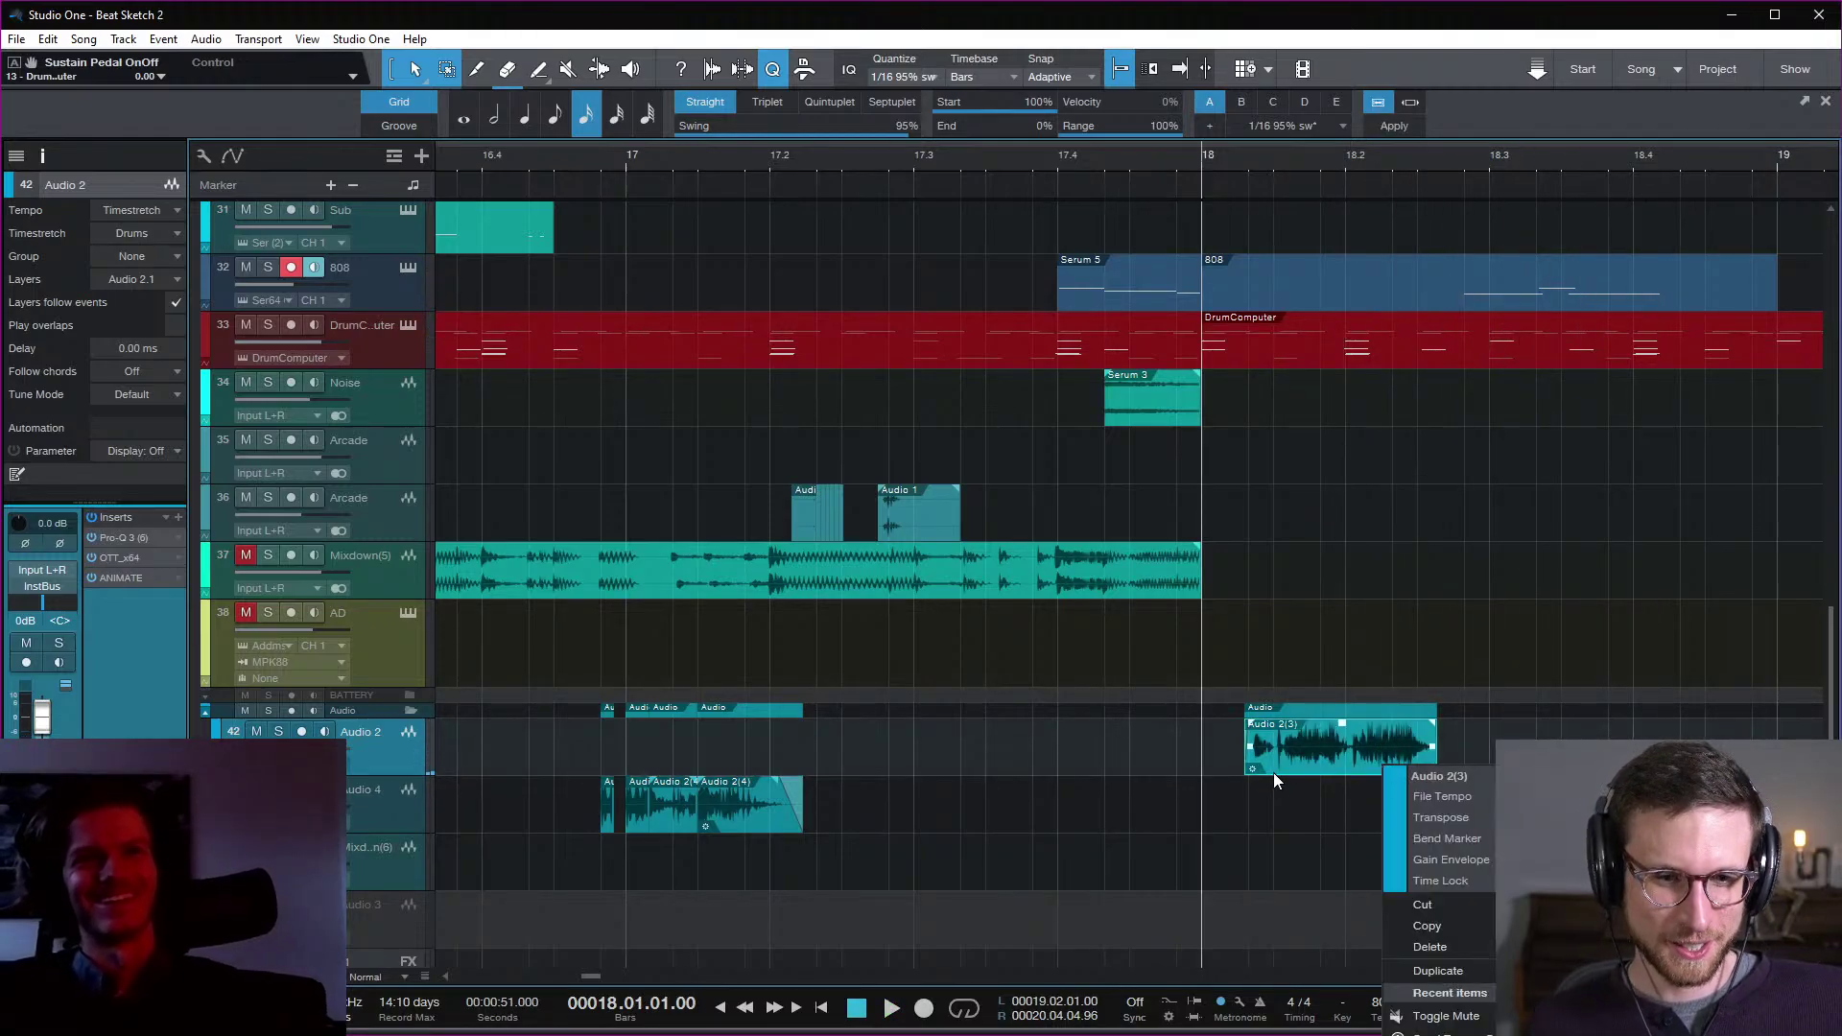
pyautogui.click(1211, 736)
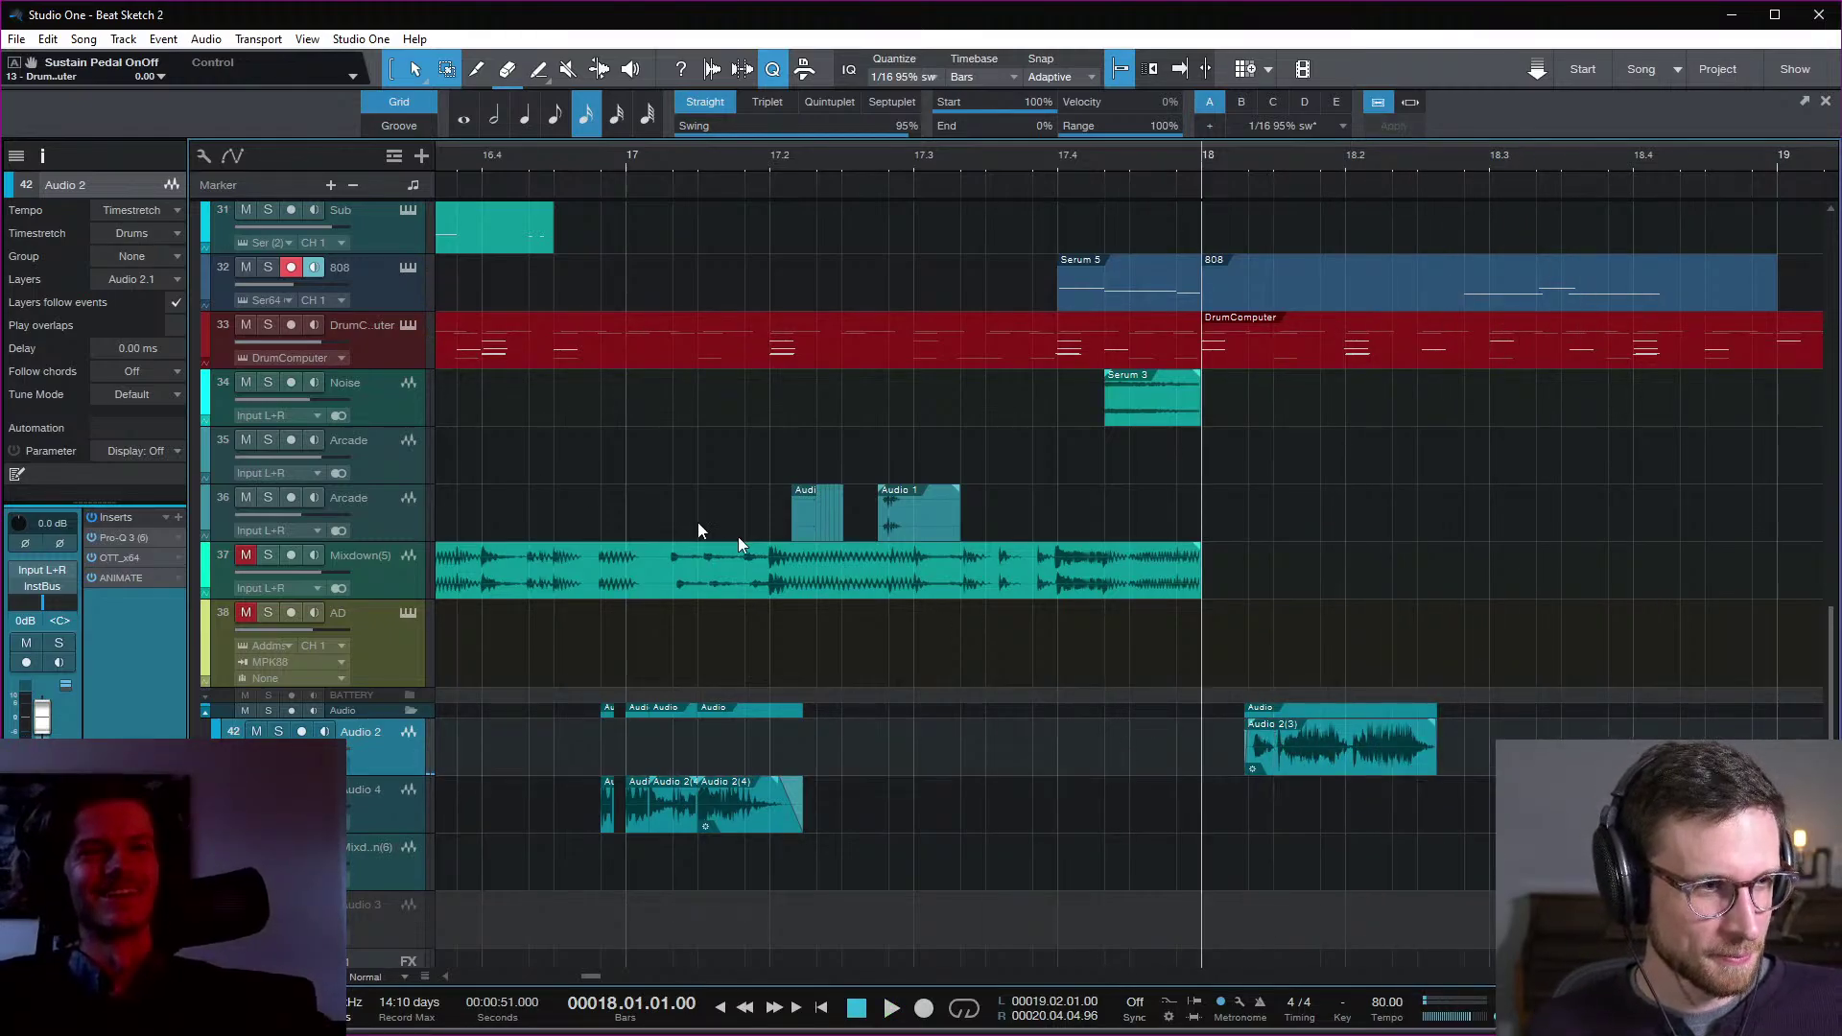
pyautogui.moveTo(1304, 751); pyautogui.dragTo(1307, 798)
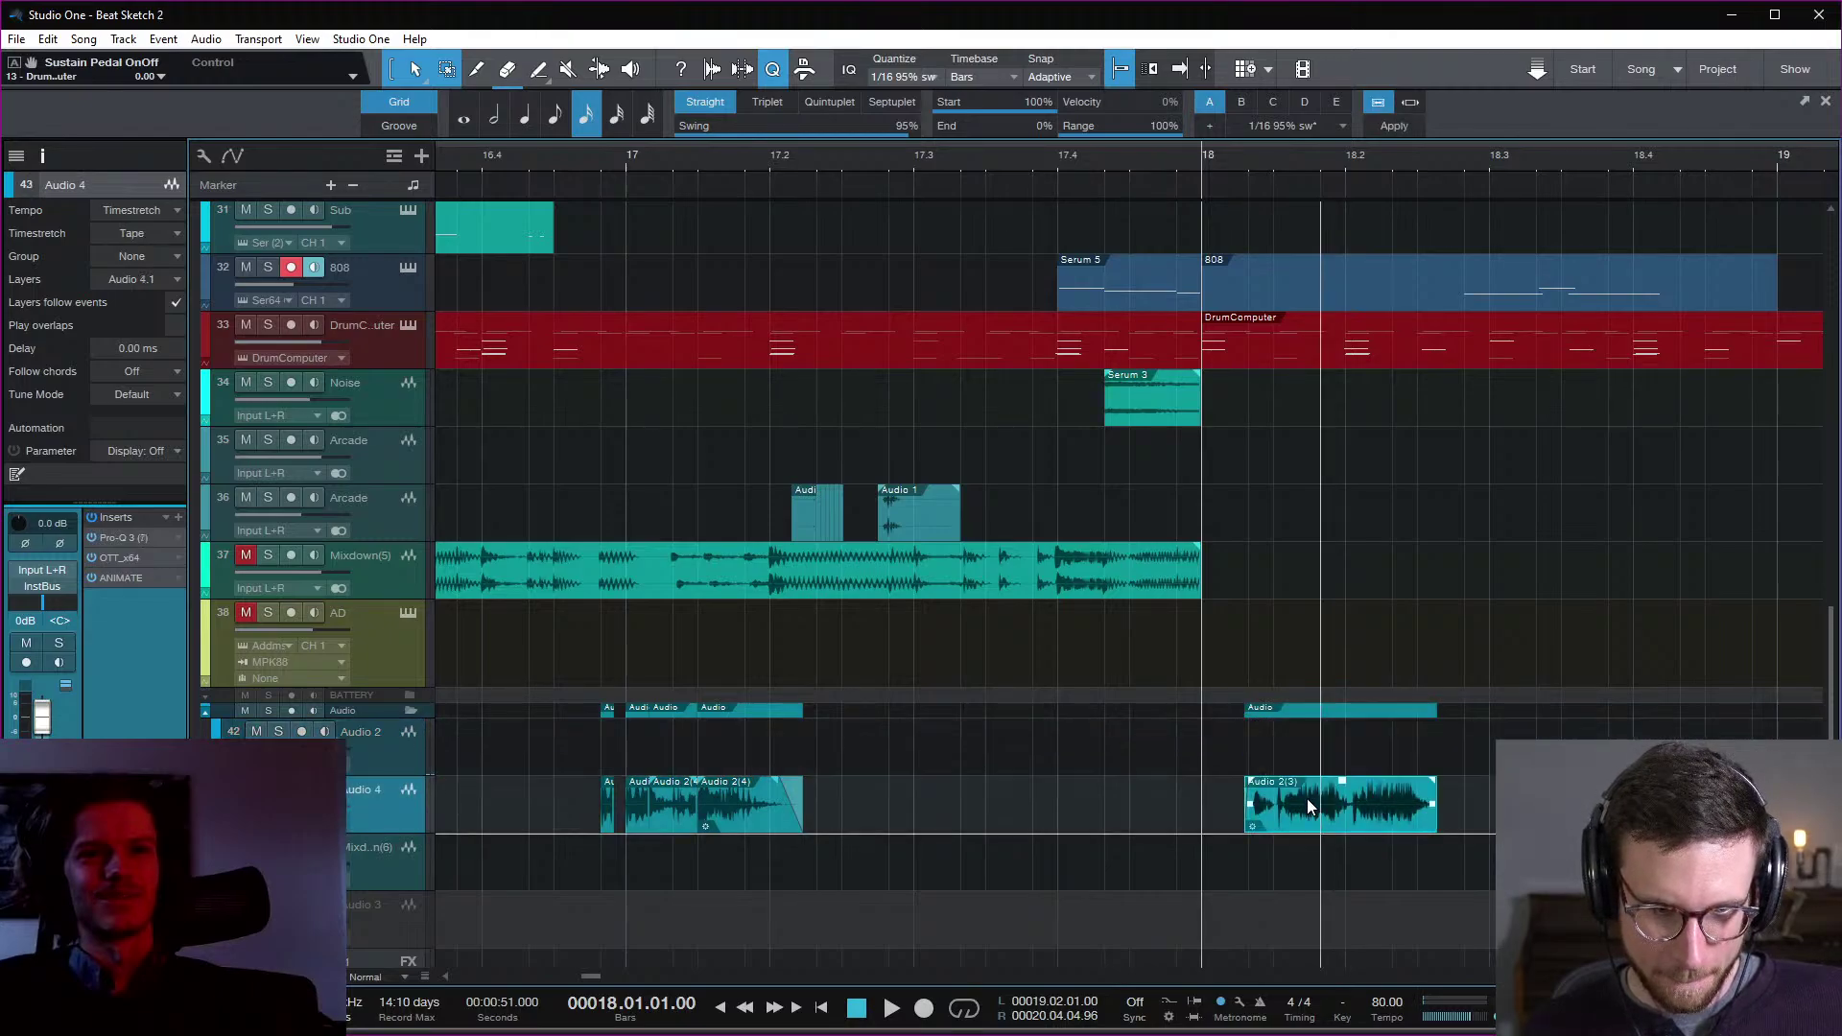
pyautogui.press('space')
pyautogui.press('space')
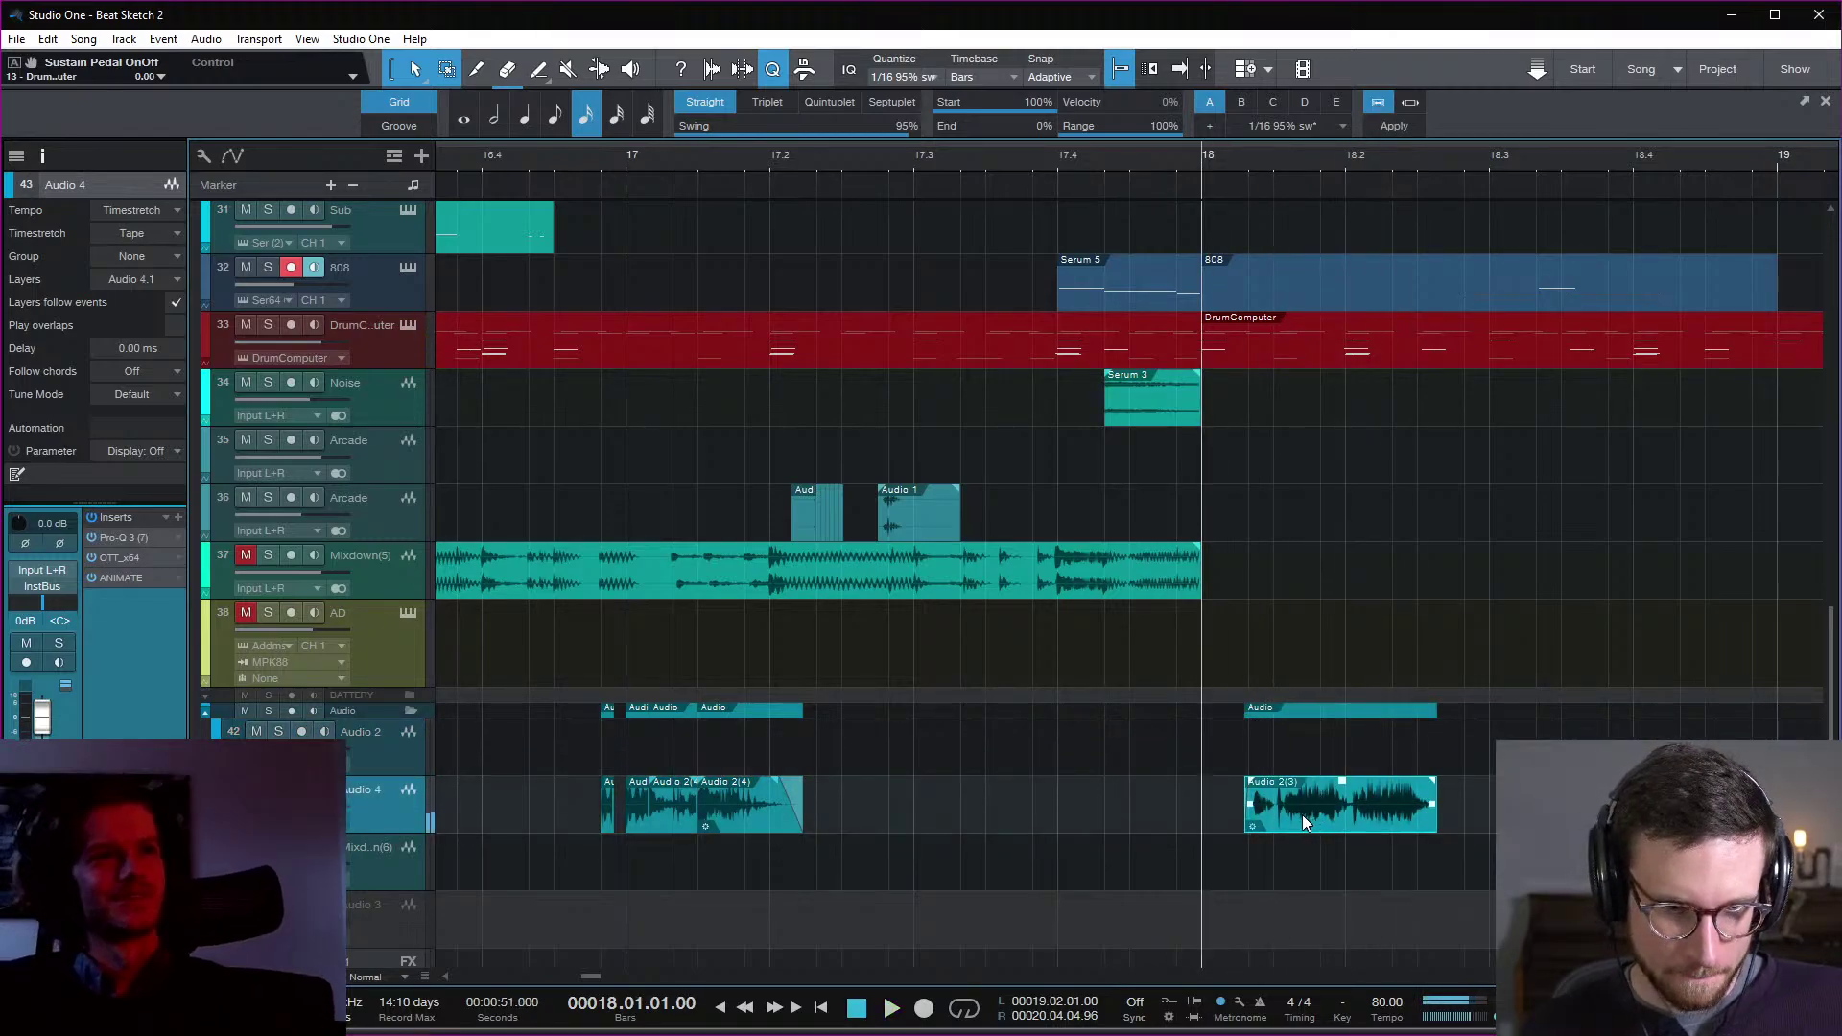
pyautogui.rightClick(1299, 814)
pyautogui.moveTo(1357, 808); pyautogui.dragTo(1360, 768)
# Step: Try transposing the Audio 2 clip in bar 18 by -7 and play it from 18.1.1
pyautogui.rightClick(1299, 768)
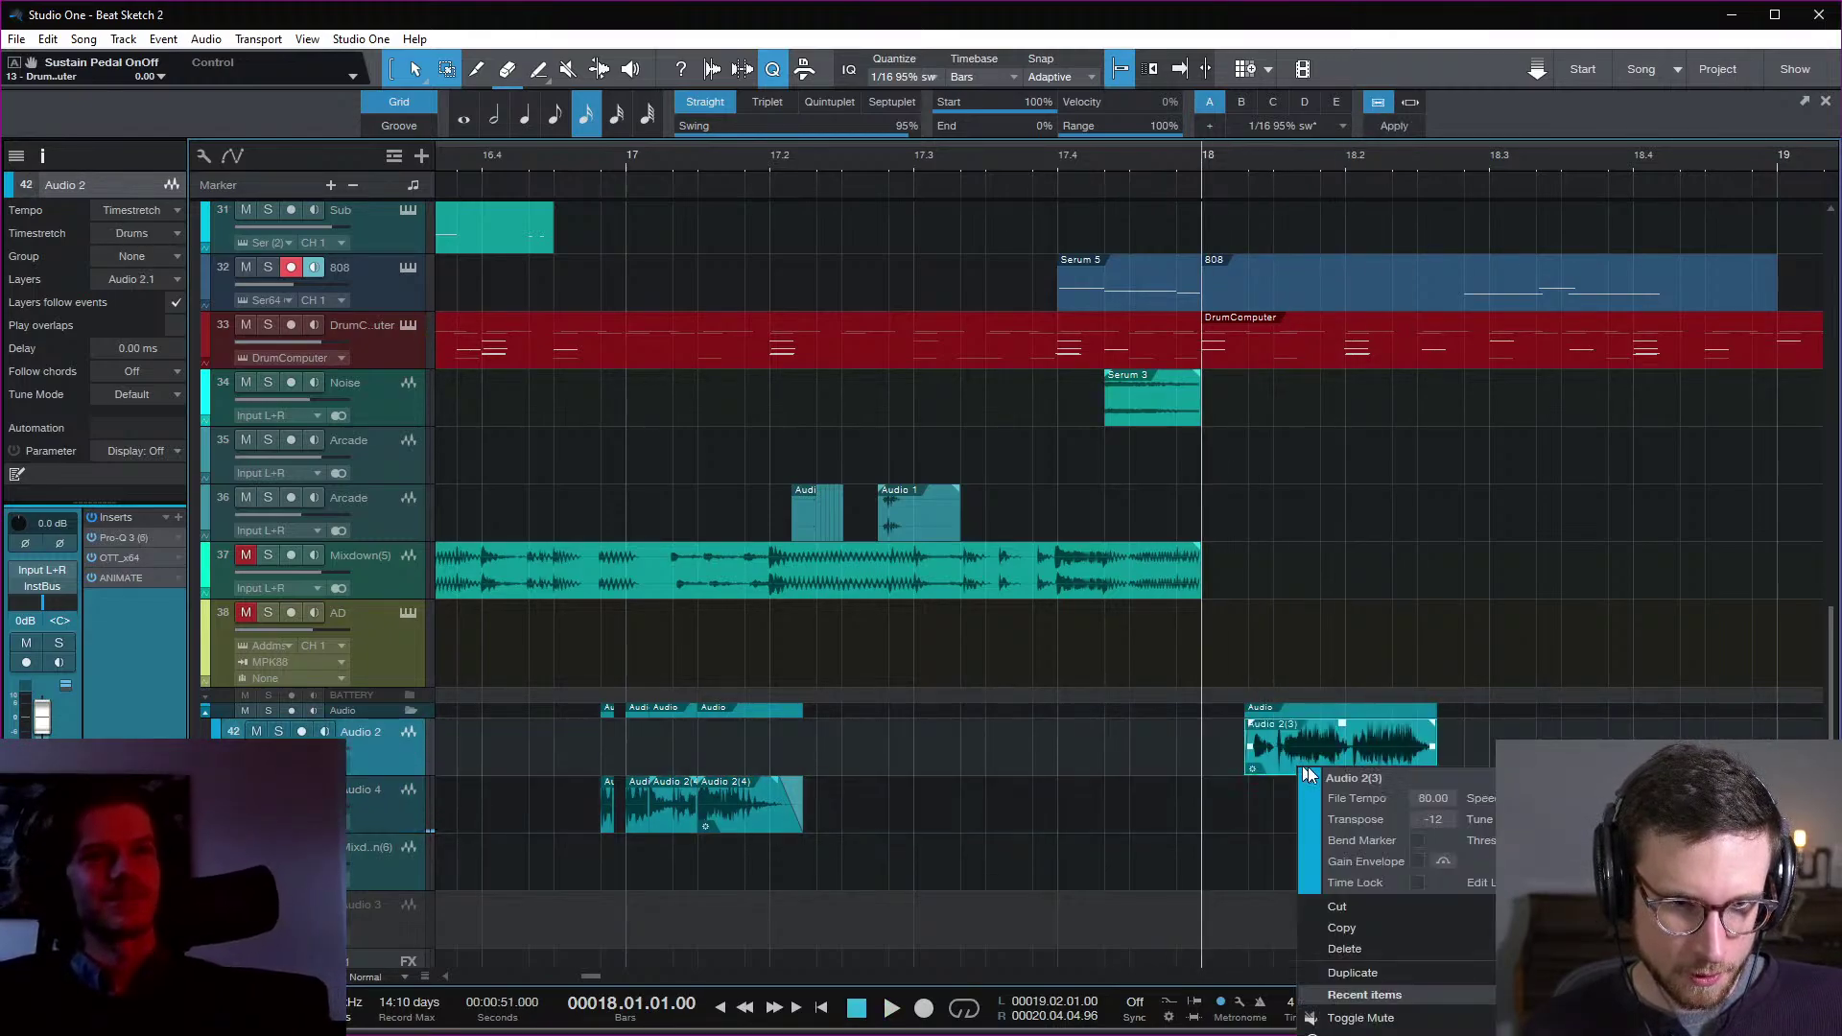
pyautogui.click(1436, 819)
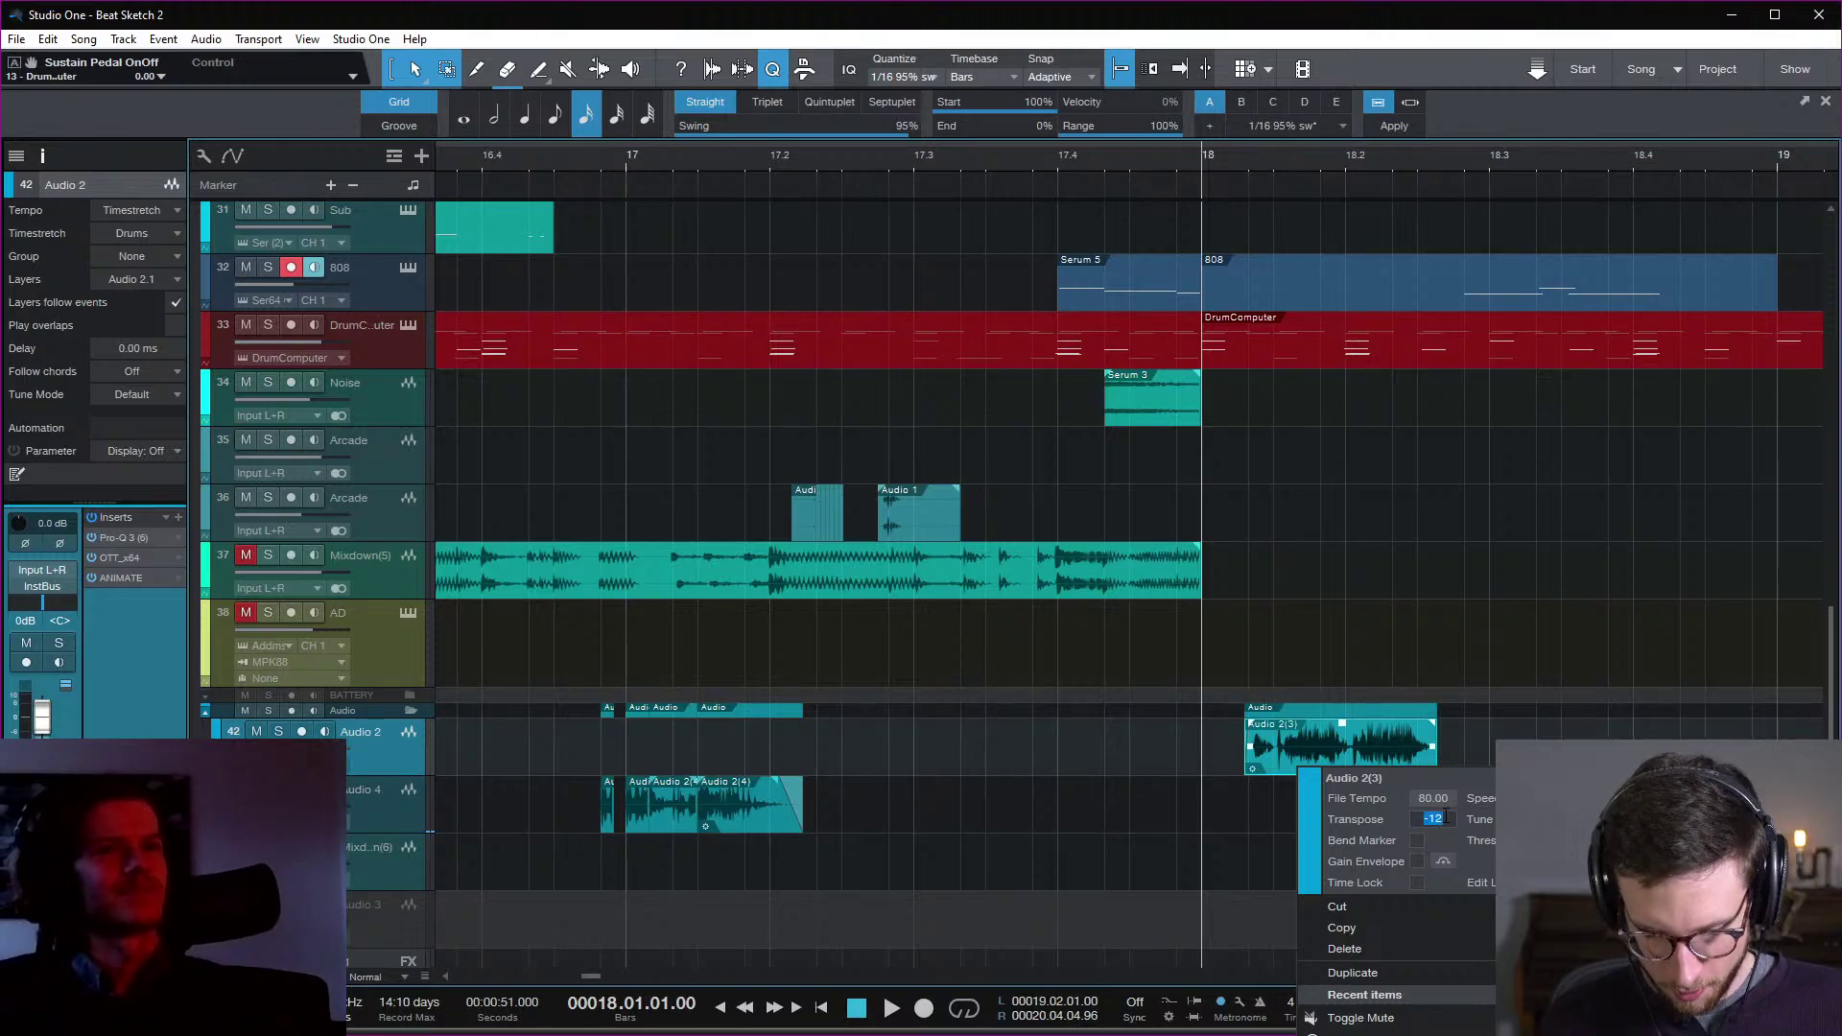
pyautogui.write('-7')
pyautogui.press('Return')
pyautogui.press('space')
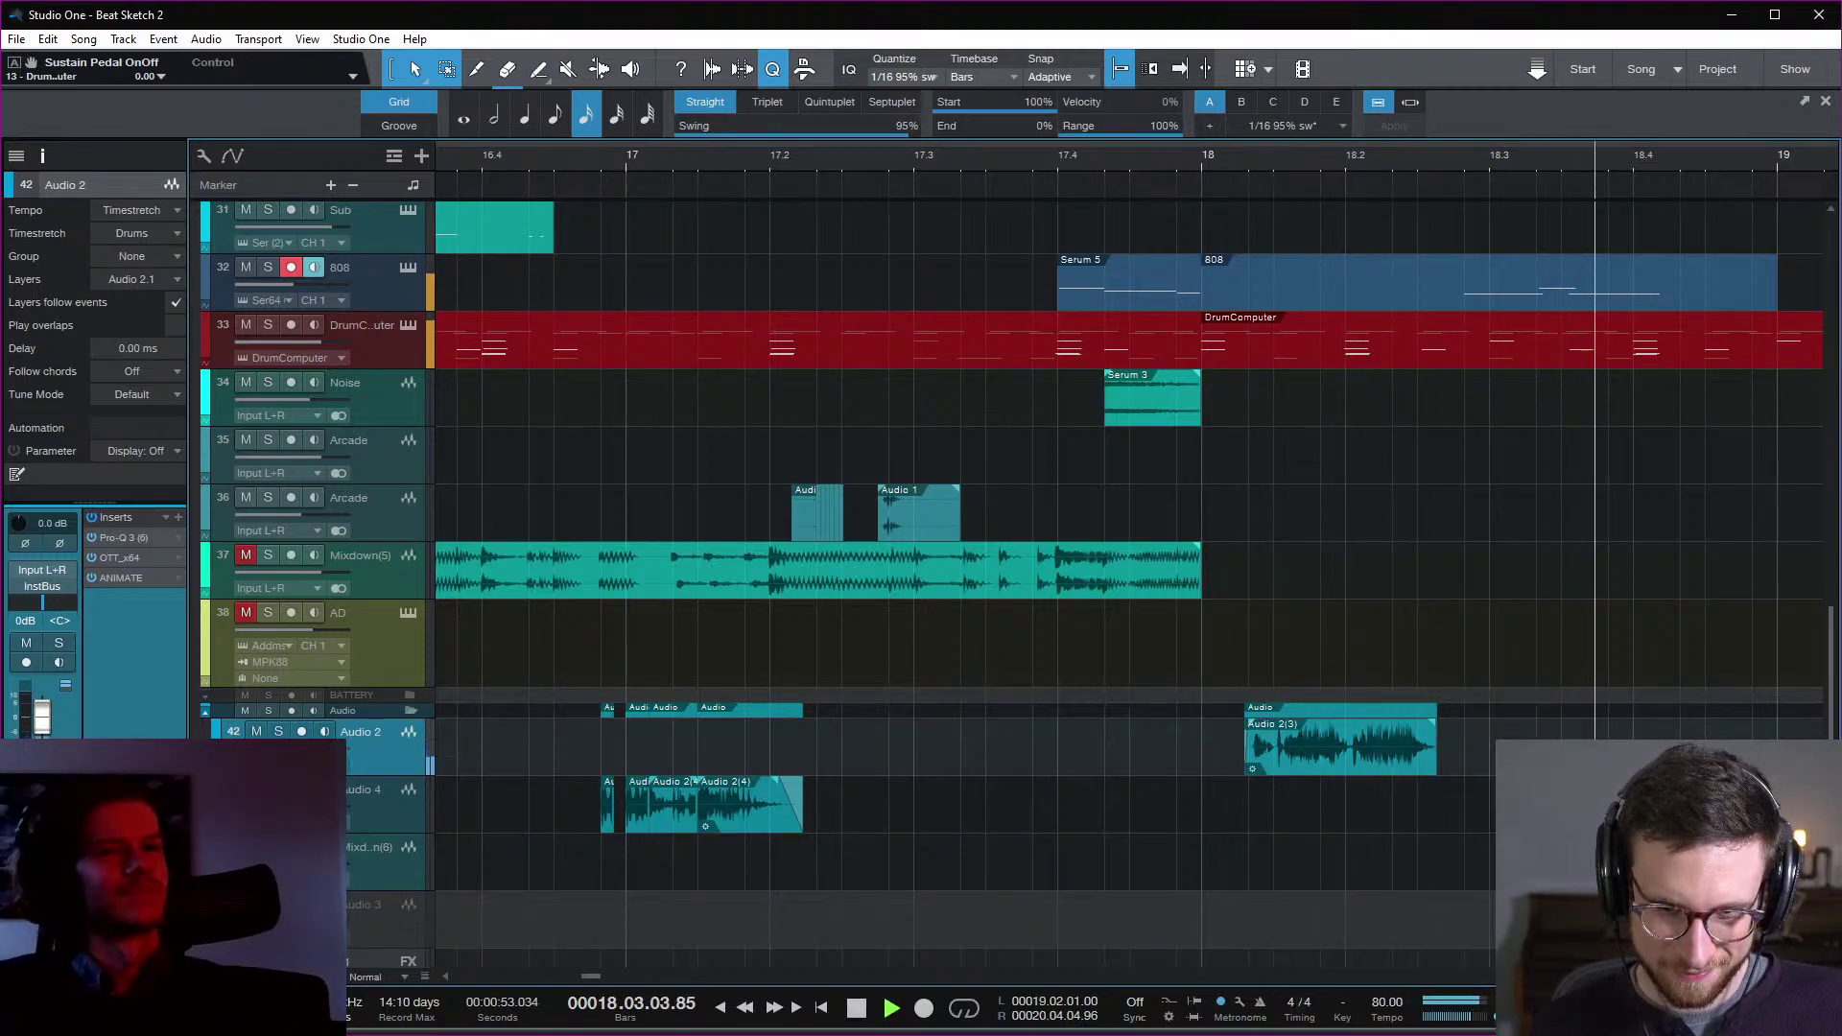
pyautogui.press('space')
pyautogui.press('space')
pyautogui.press('space')
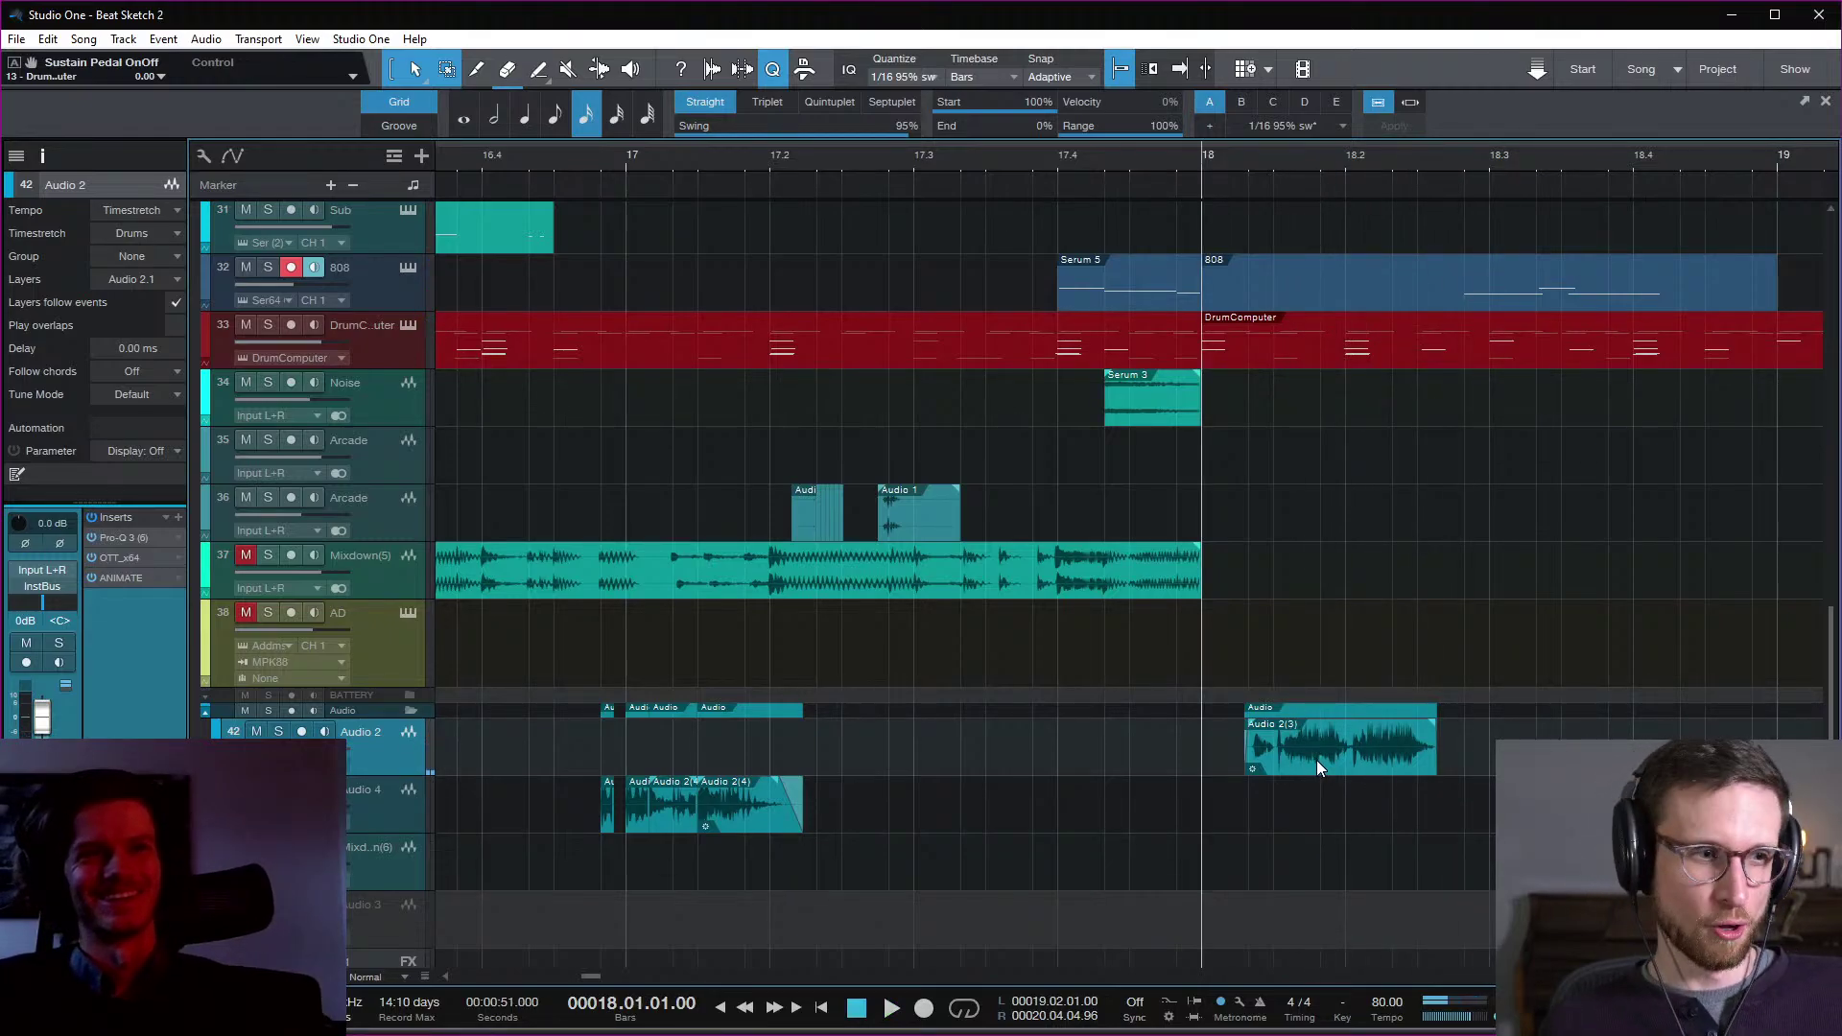
pyautogui.press('space')
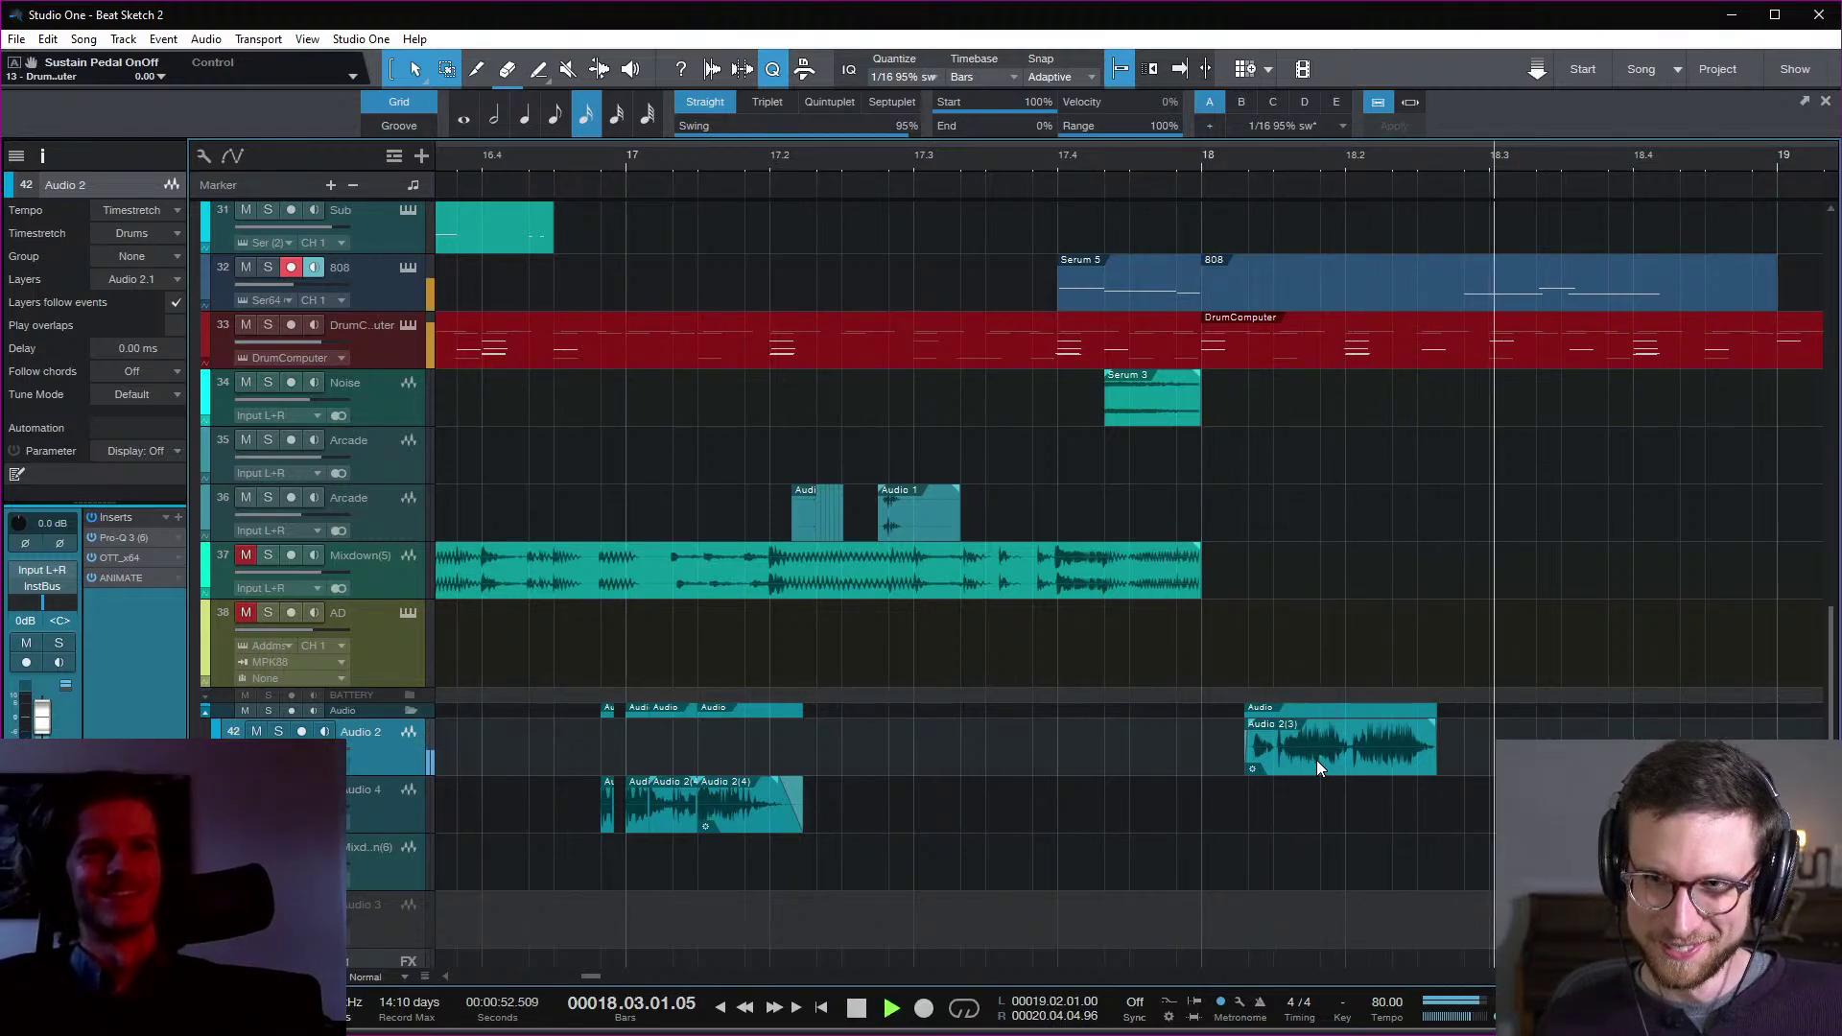
pyautogui.press('space')
# Step: Try transposing the bar 18 clip on Audio 2 by 12 and listen to it against the beat
pyautogui.rightClick(1317, 760)
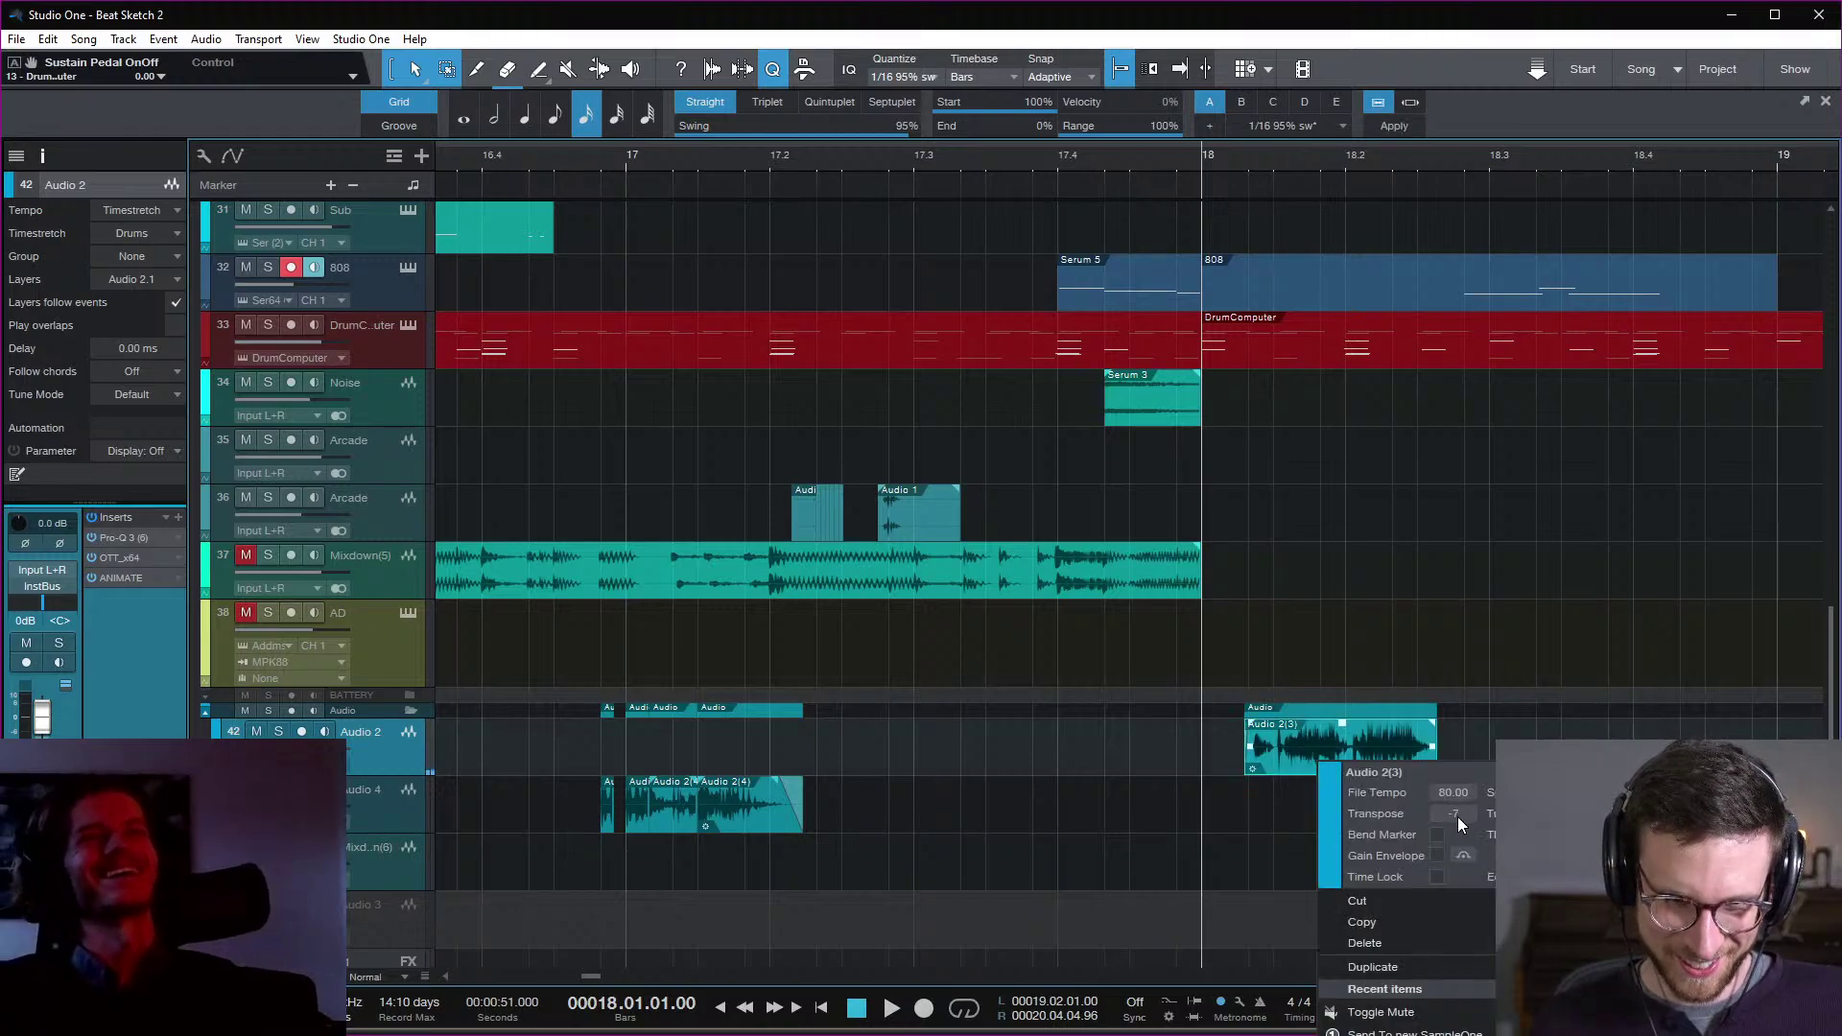
pyautogui.click(1353, 814)
pyautogui.rightClick(1356, 769)
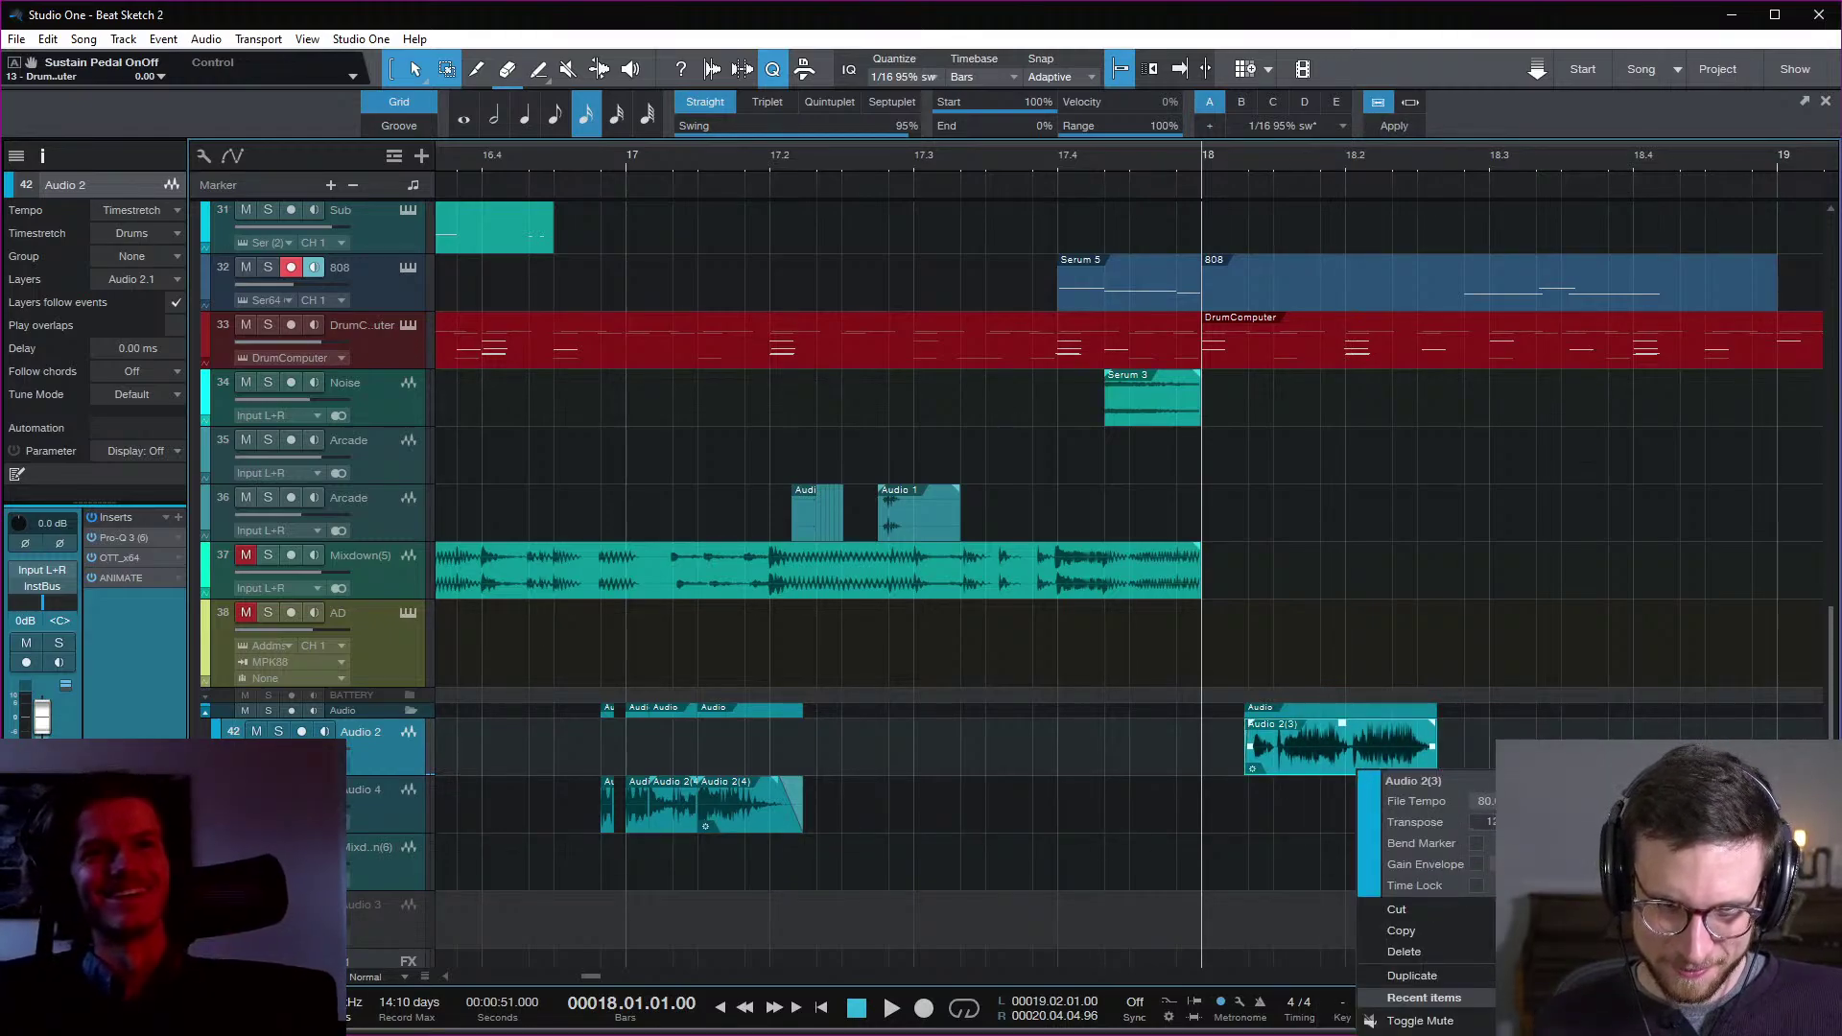
pyautogui.press('Escape')
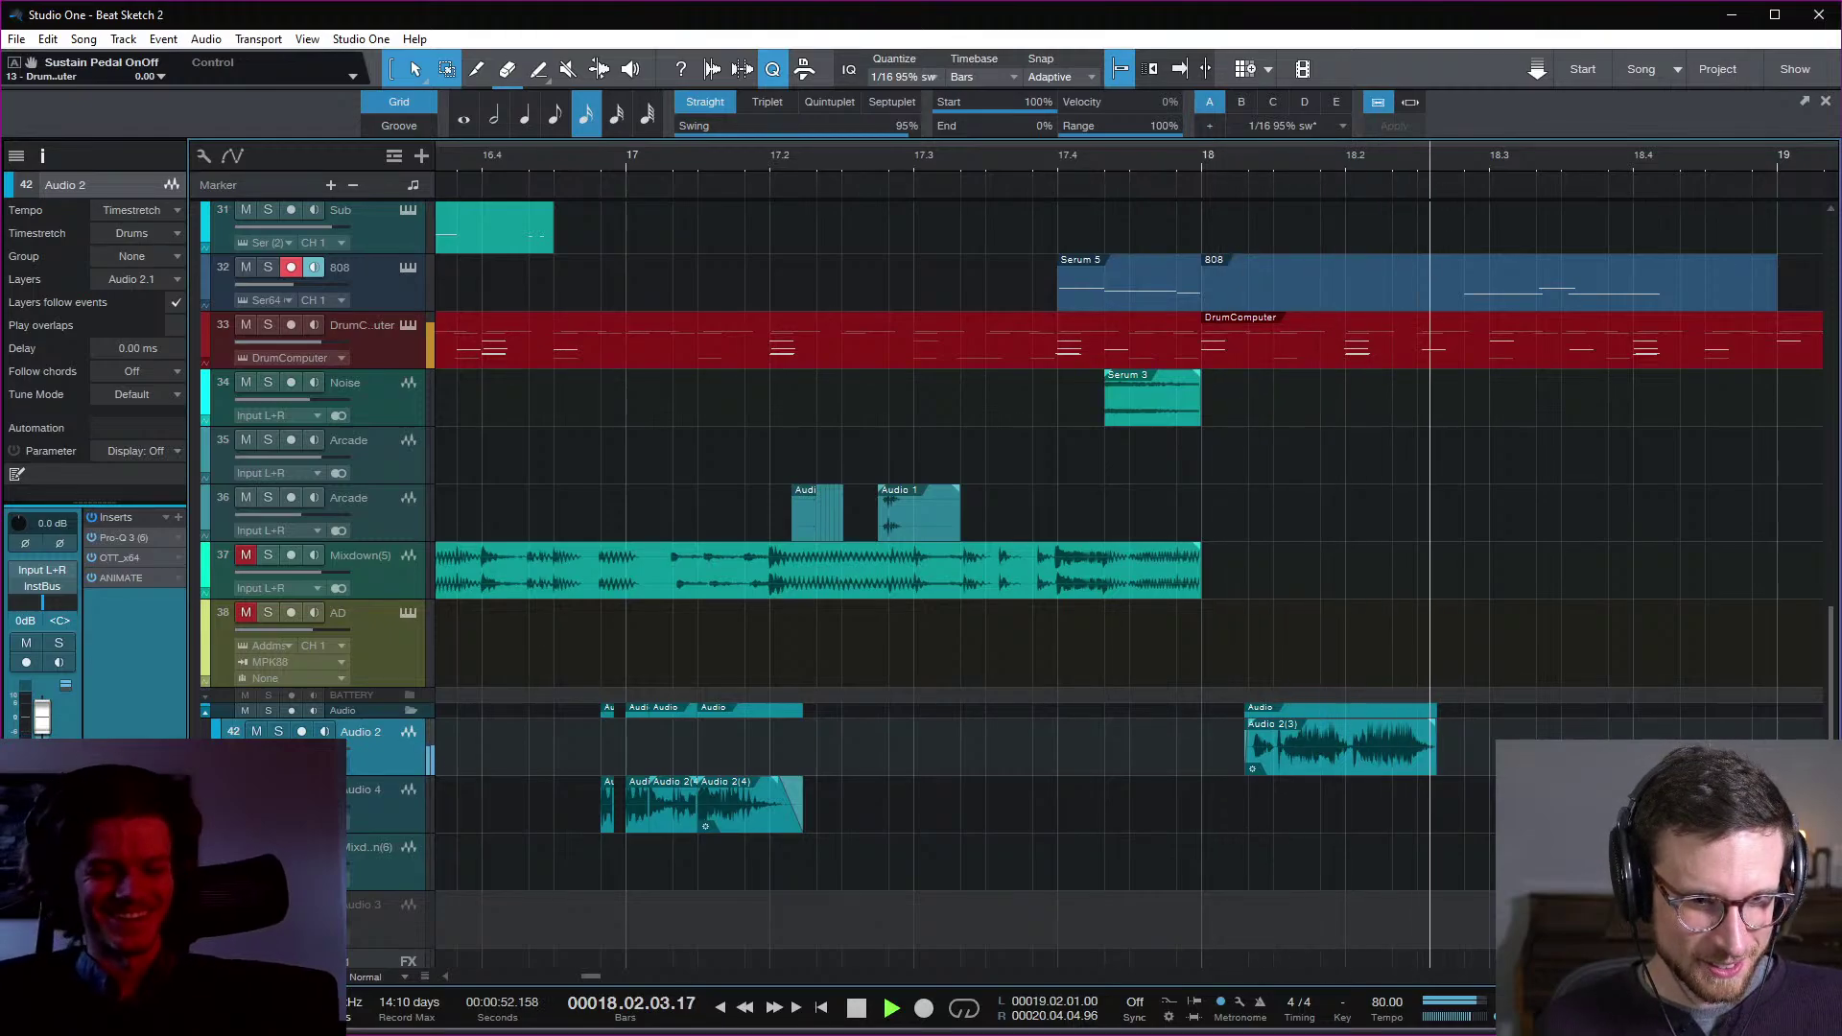
pyautogui.press('space')
pyautogui.press('space')
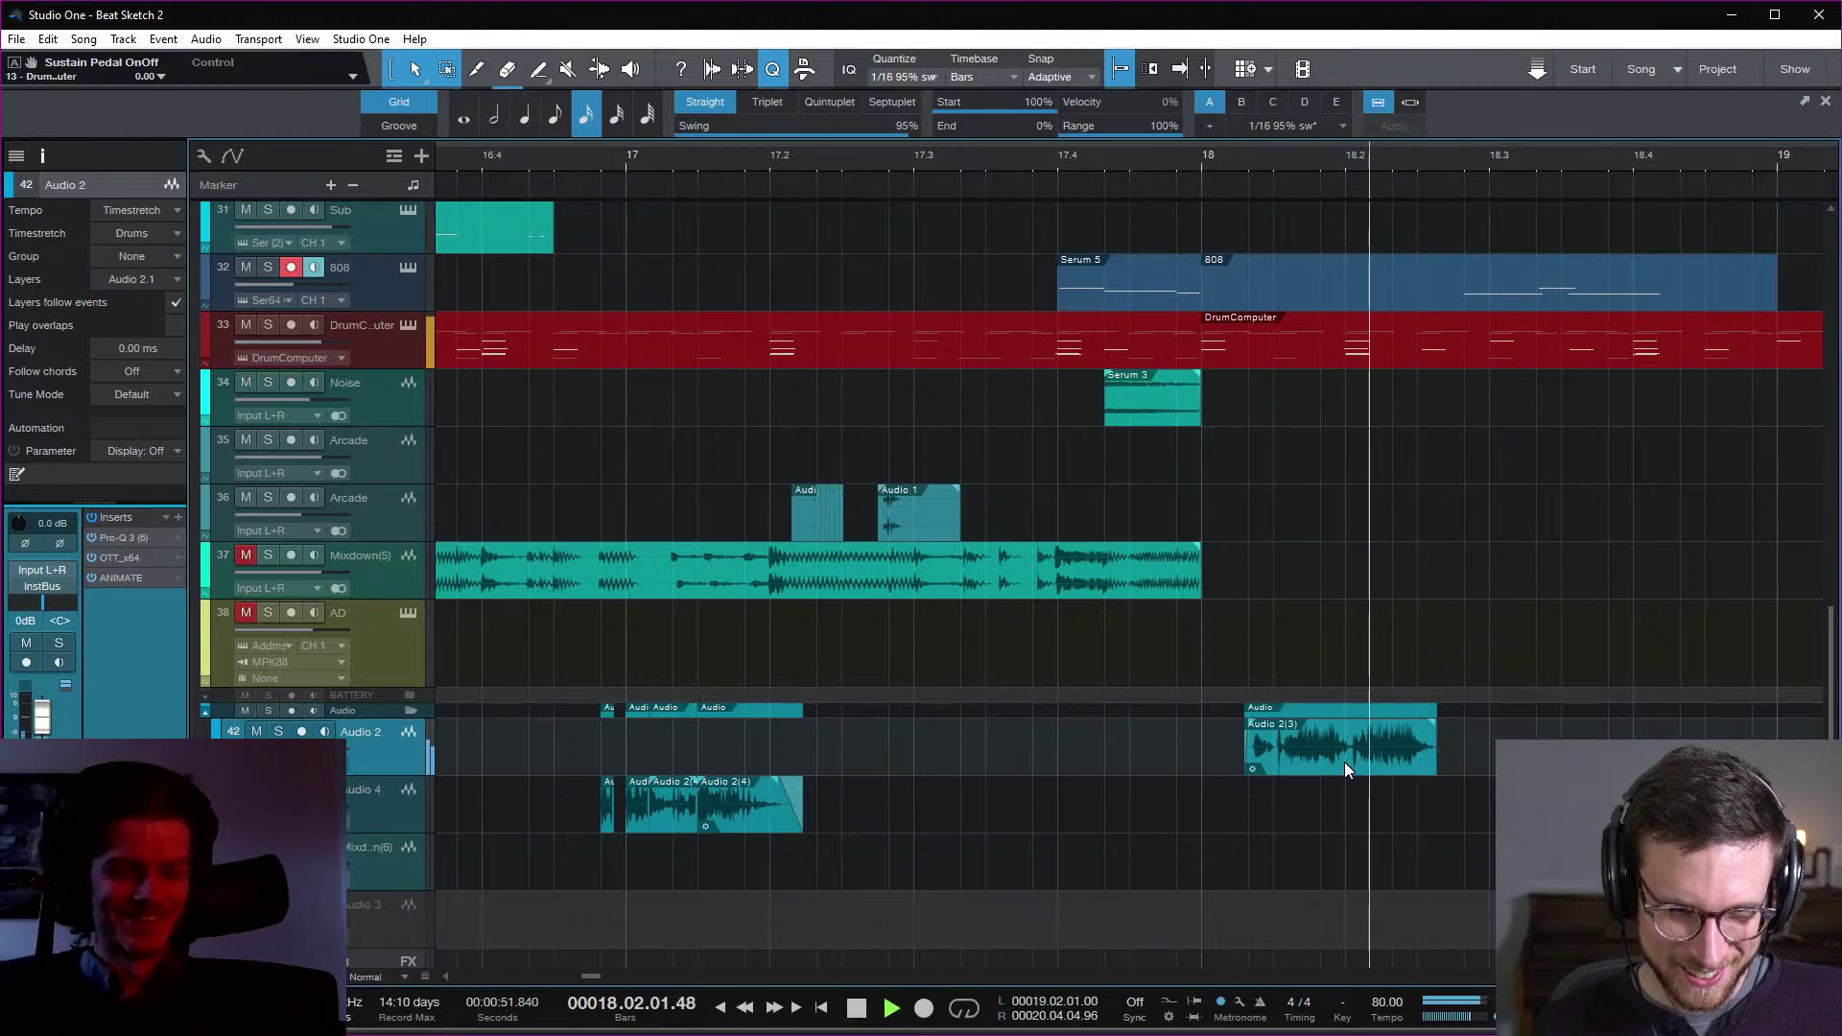
pyautogui.press('space')
# Step: Set the transposition of the bar 18 Audio 2 clip to -12 and replay the section from 18.1.1
pyautogui.rightClick(1344, 761)
pyautogui.click(1483, 811)
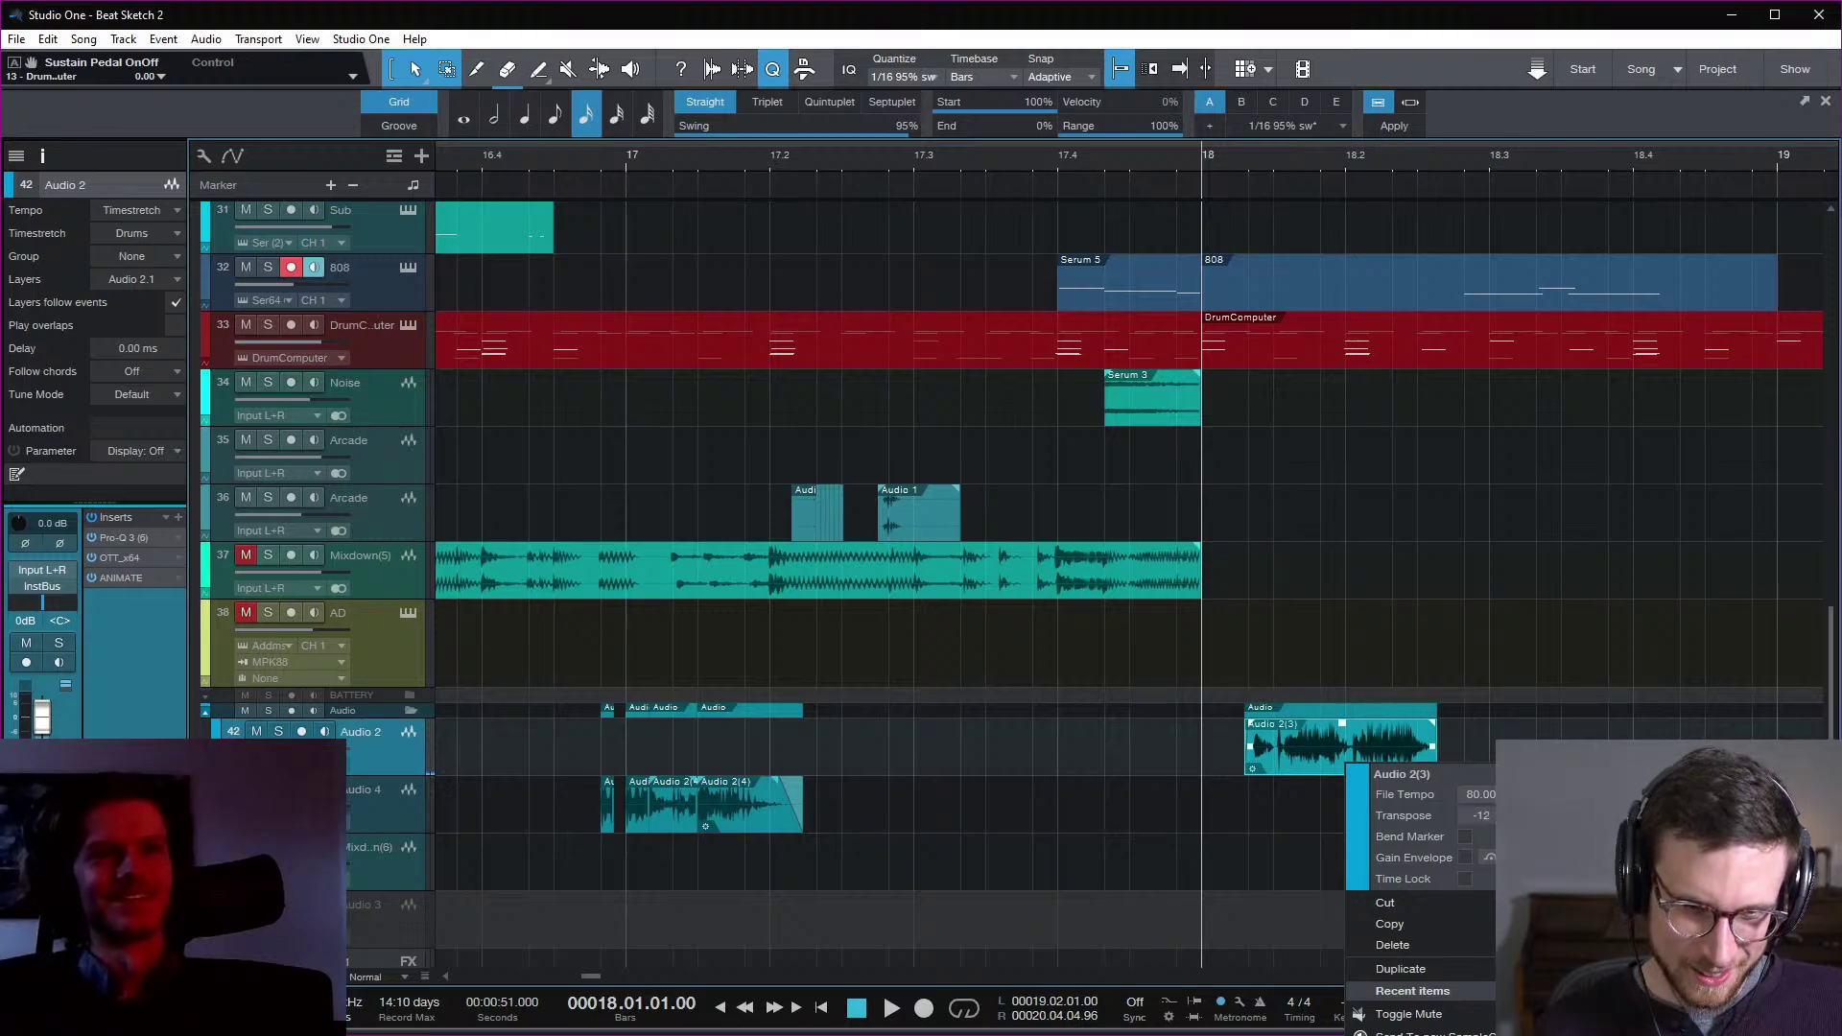
pyautogui.write('-12')
pyautogui.press('Return')
pyautogui.press('space')
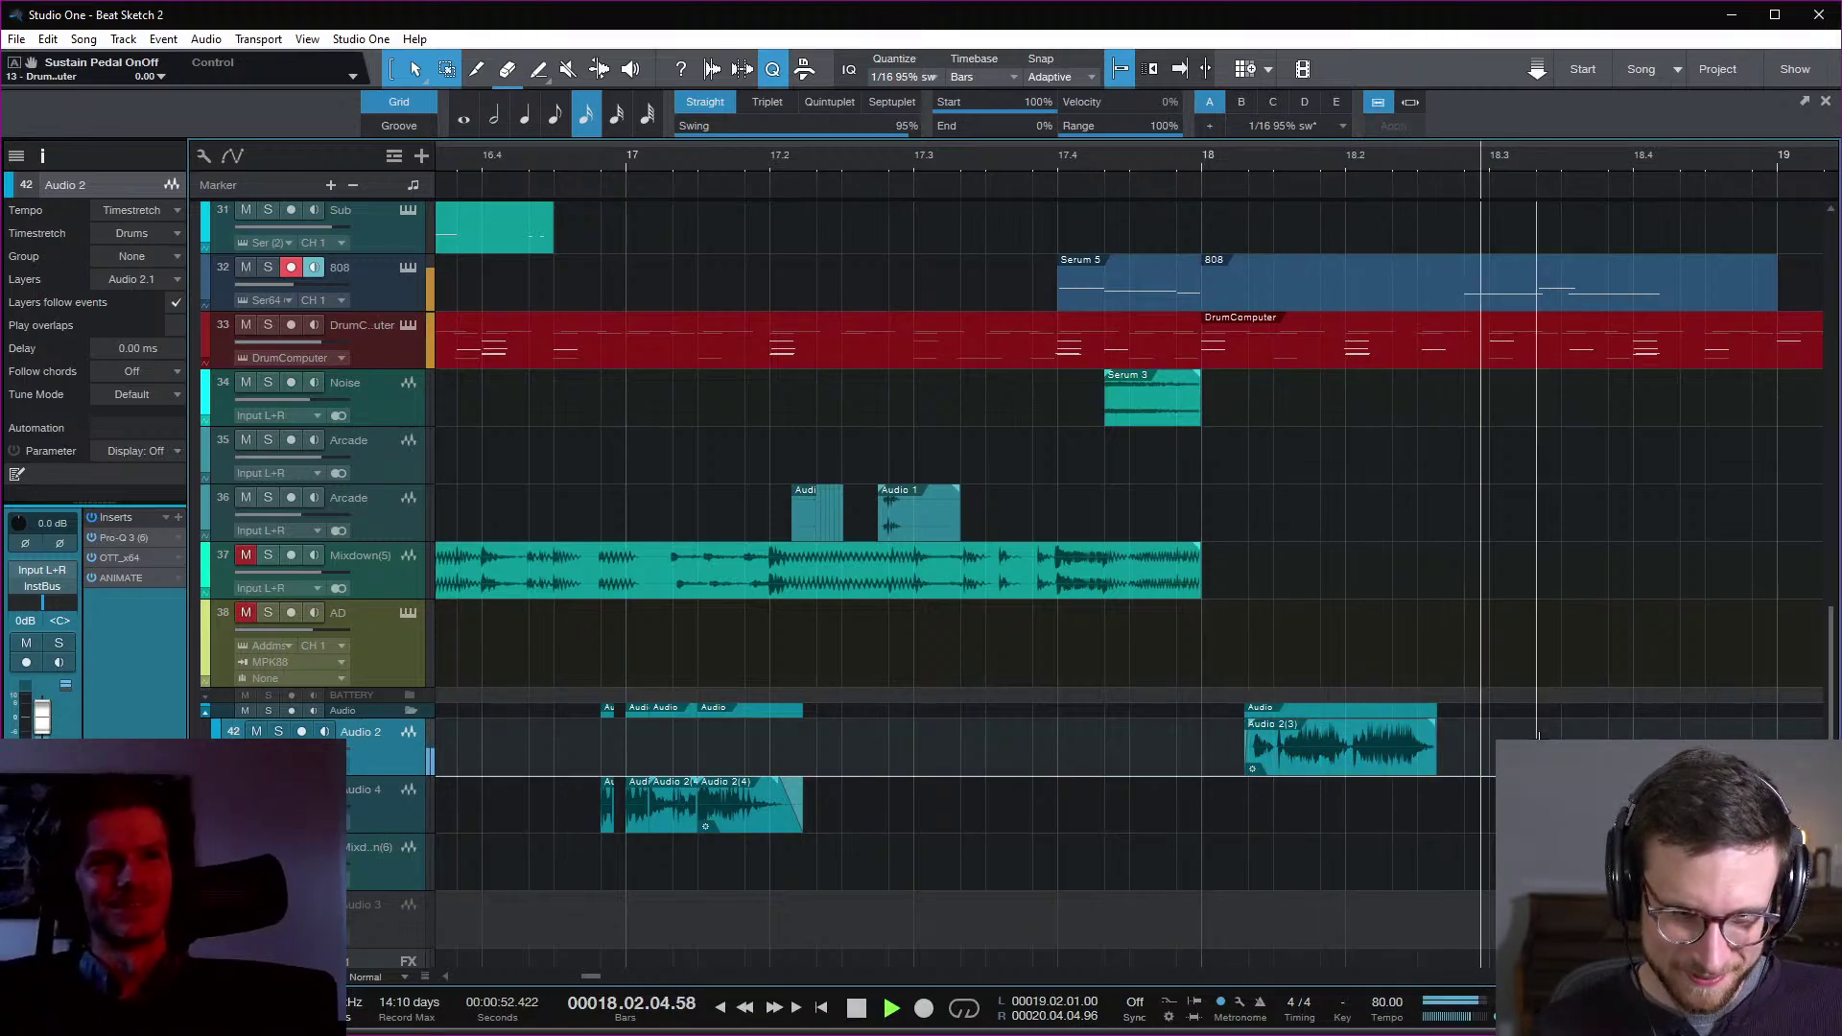
pyautogui.press('space')
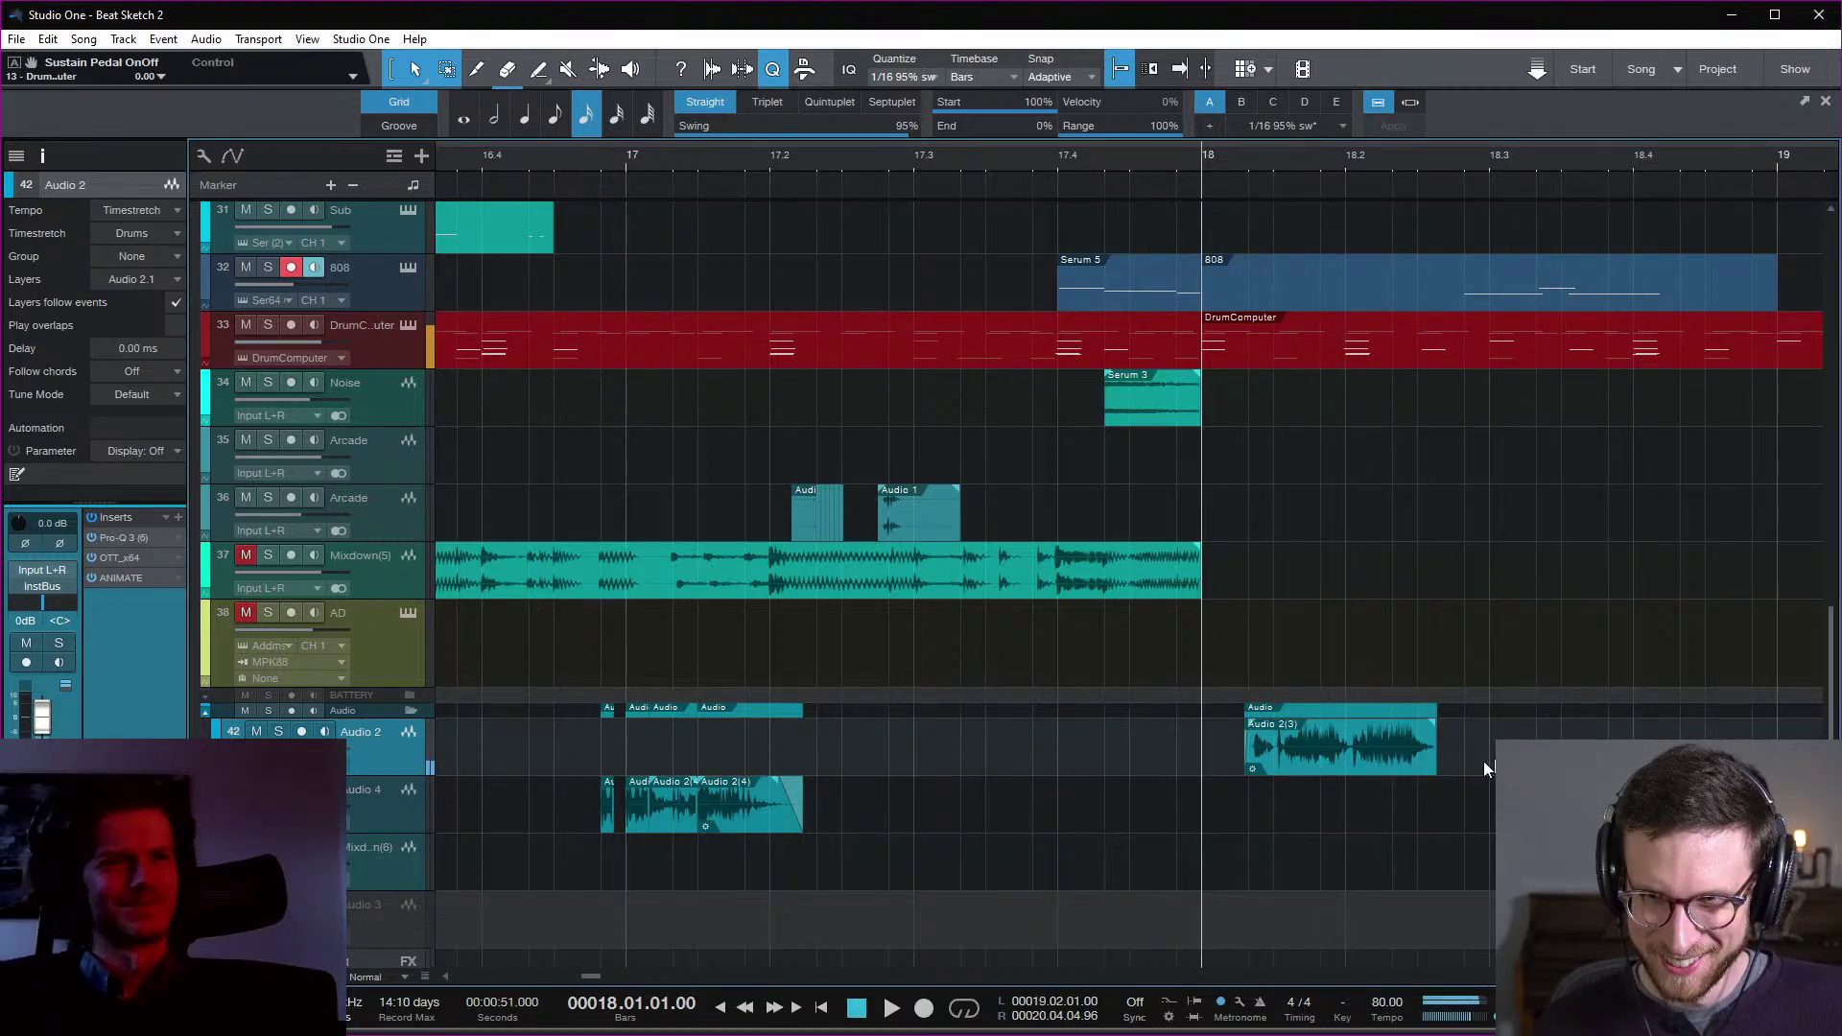
pyautogui.click(1355, 763)
pyautogui.press('space')
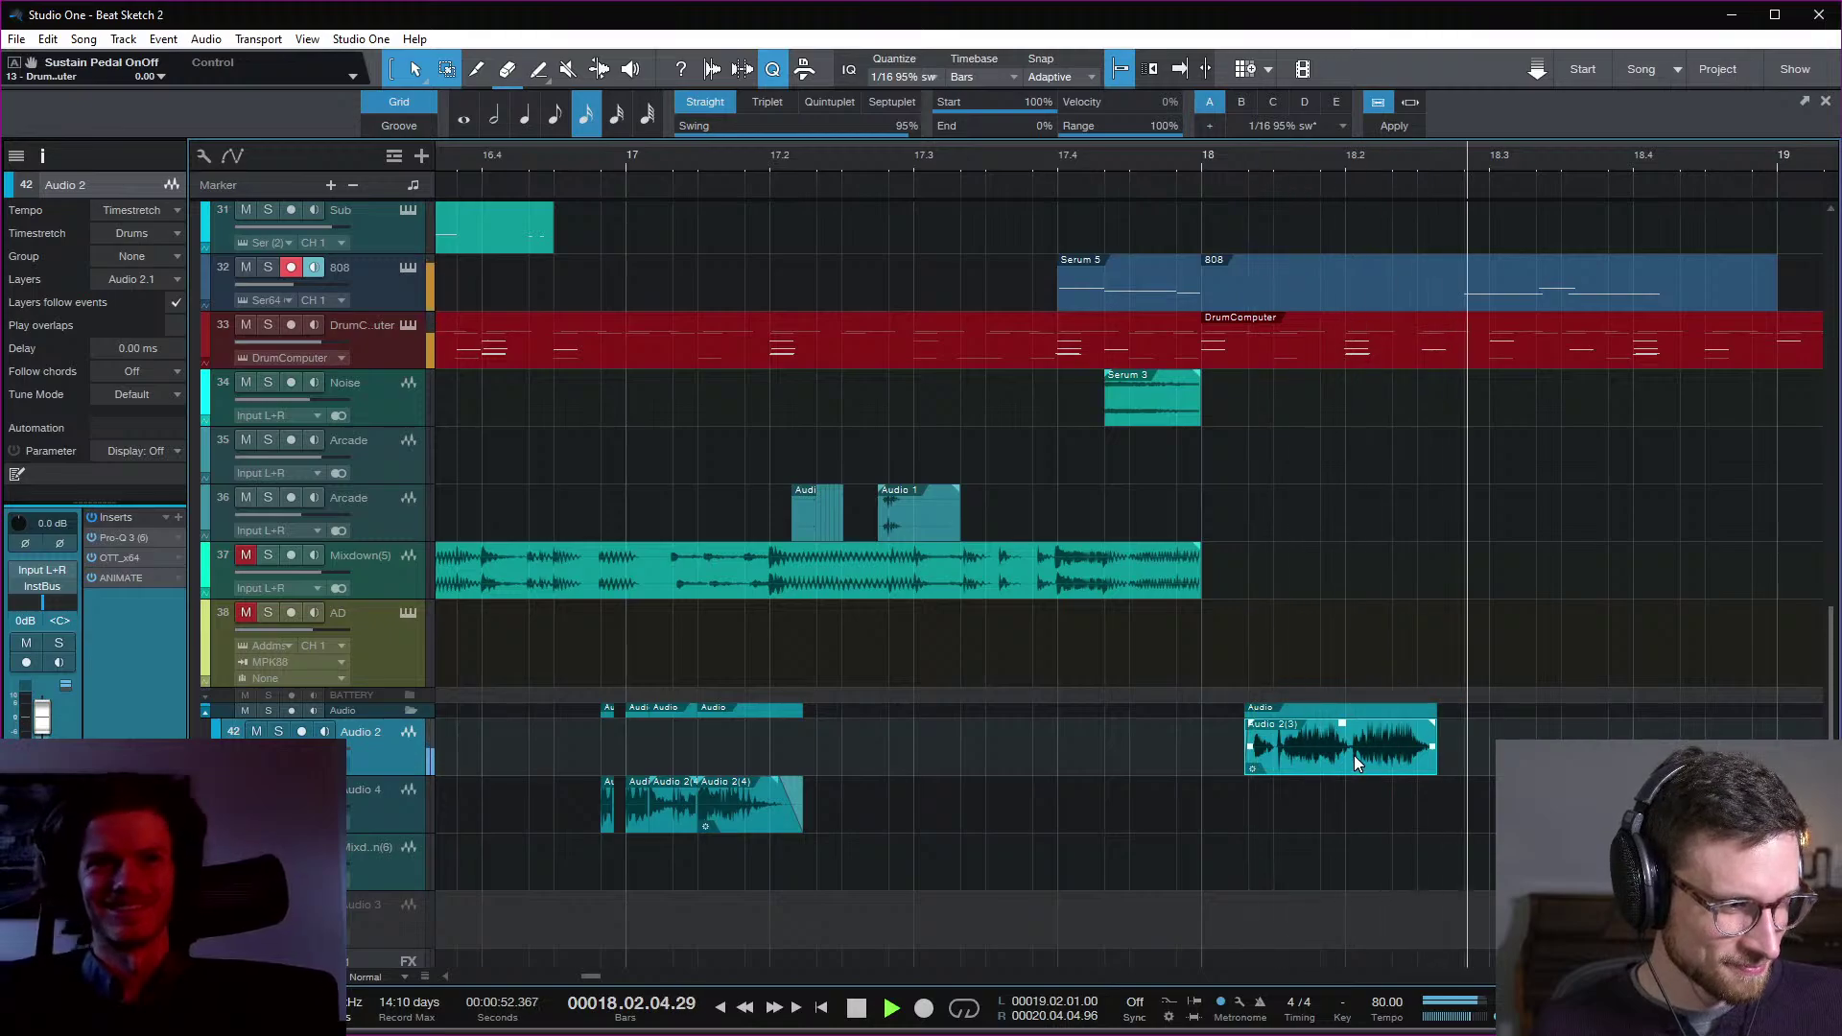
pyautogui.press('space')
pyautogui.press('space')
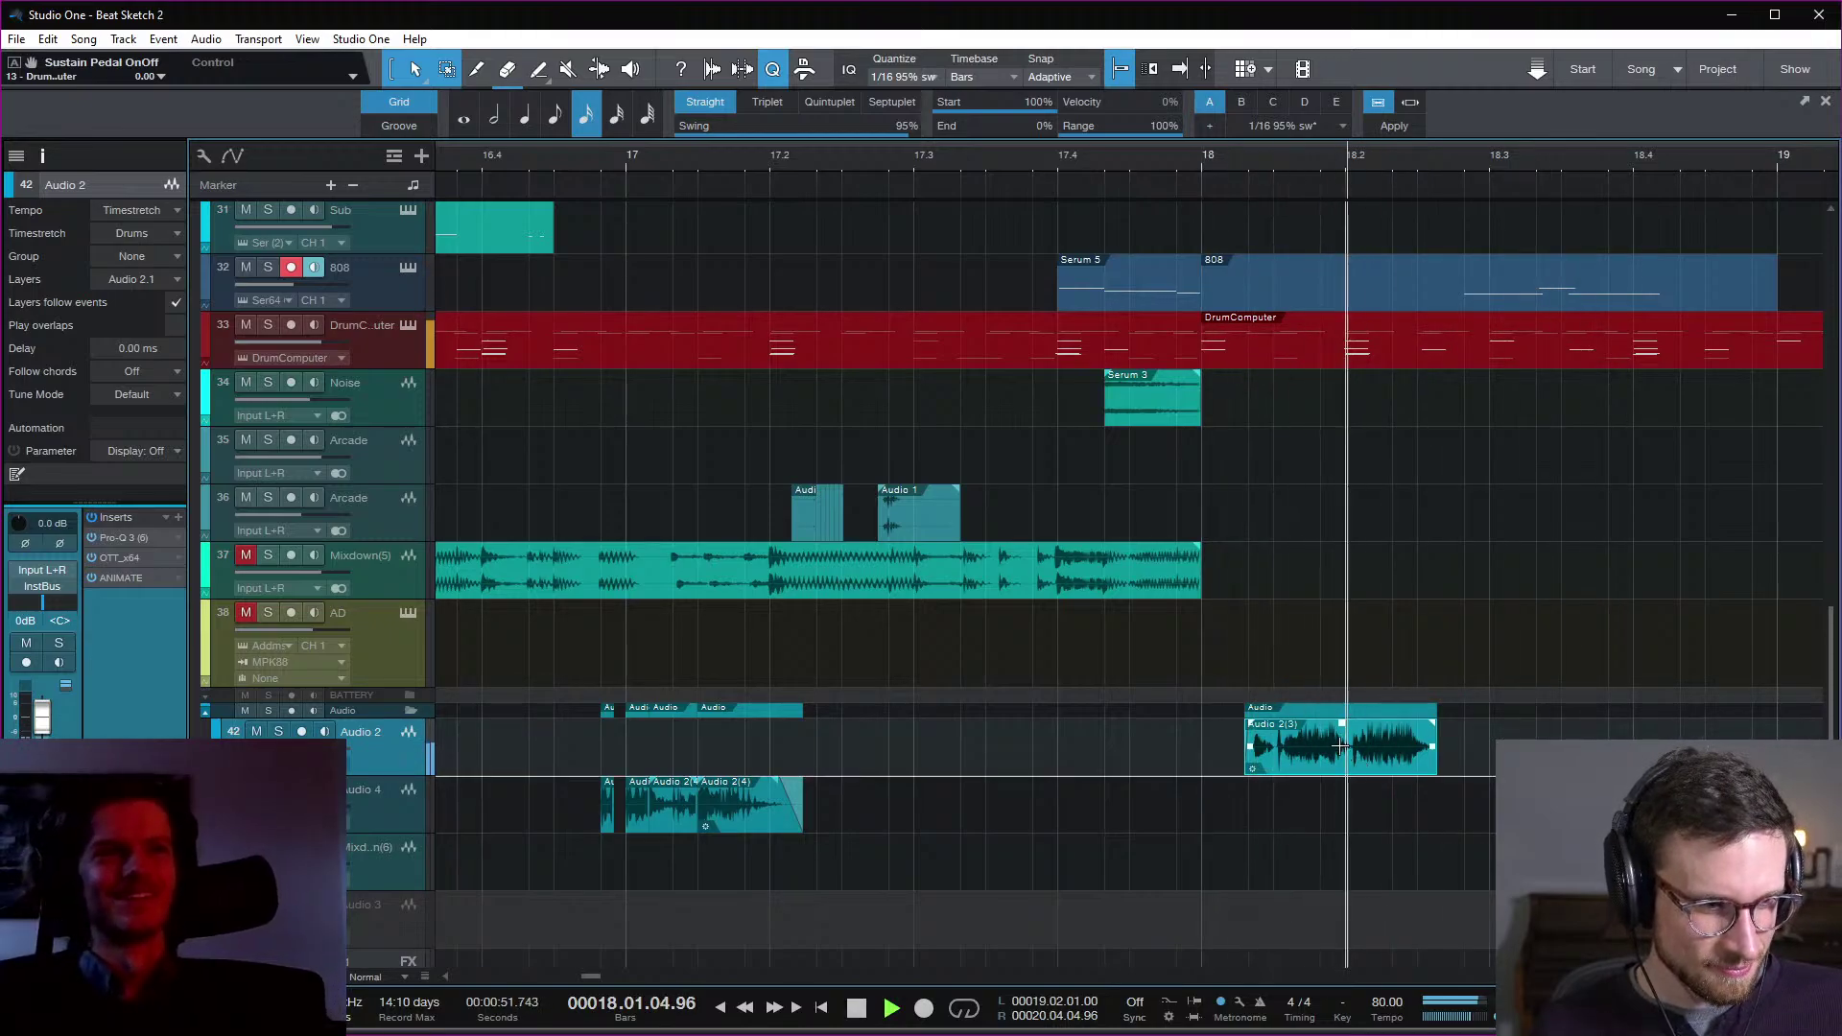
pyautogui.press('space')
# Step: Select the Sub track and audition its sound against the beat, playing repeatedly from 18.1.1
pyautogui.scroll(1, 1284, 640)
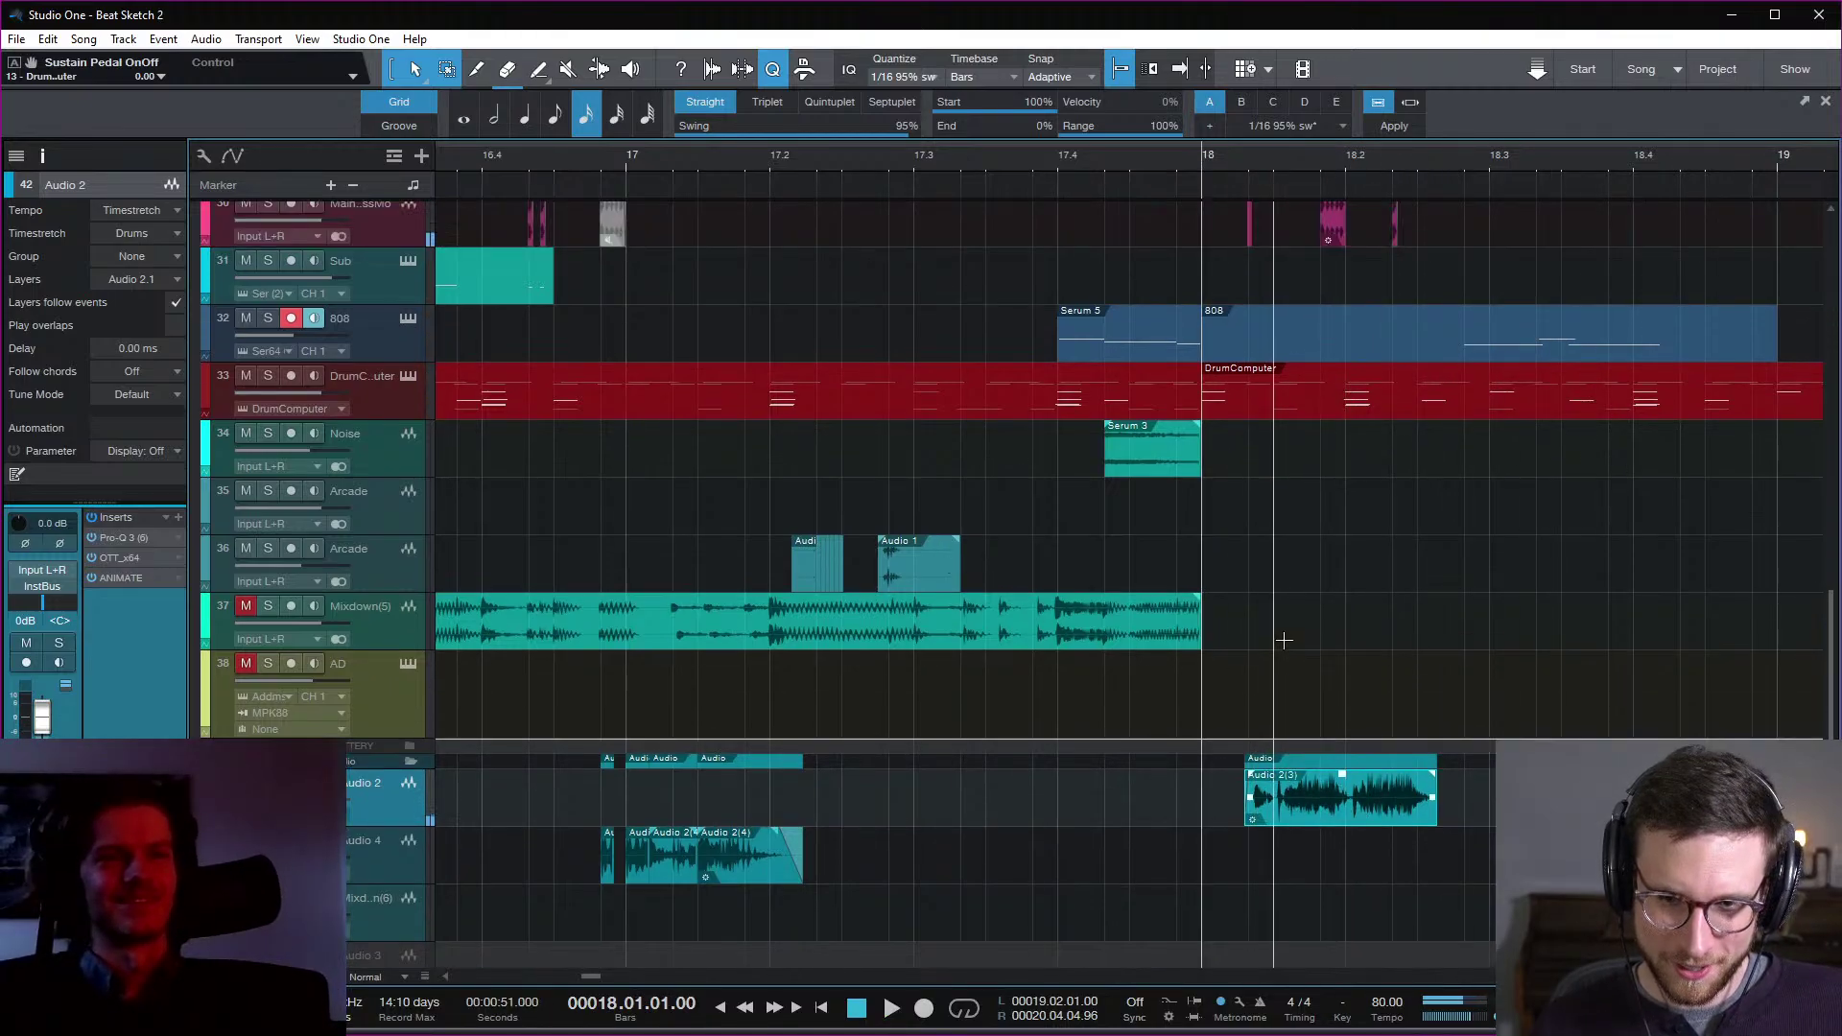
pyautogui.scroll(2, 382, 440)
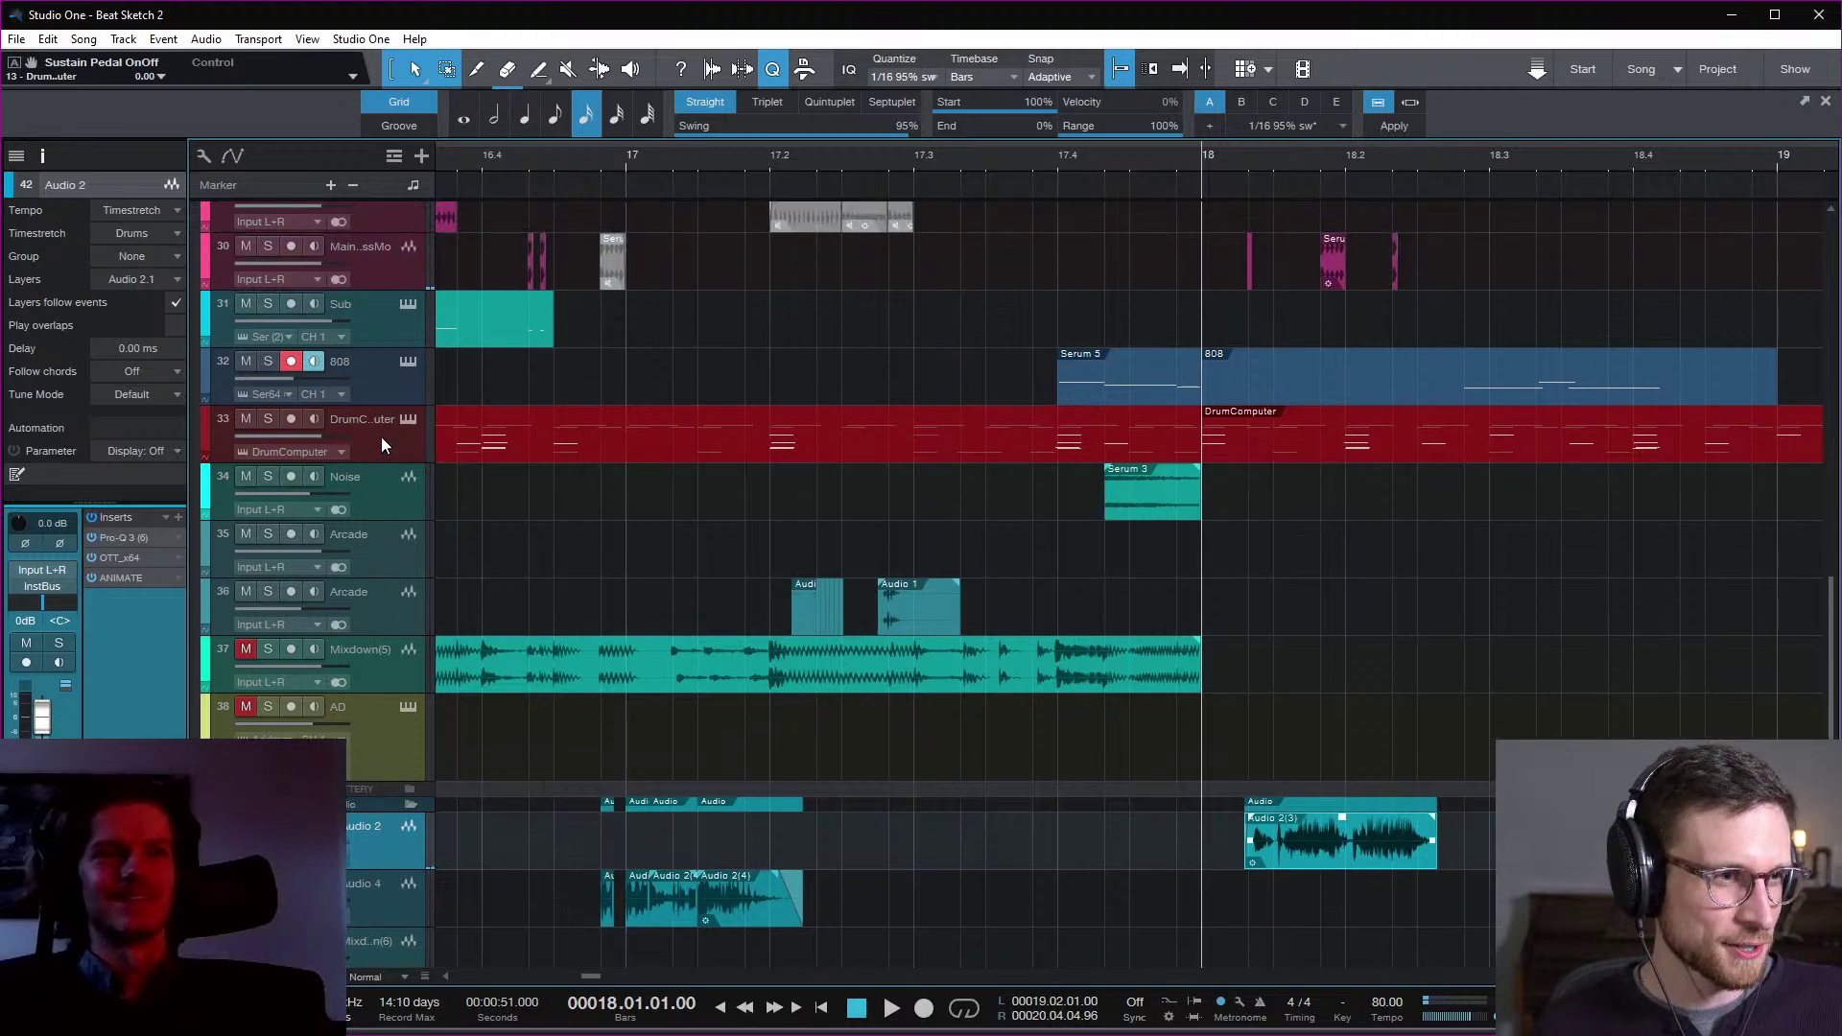
pyautogui.click(388, 363)
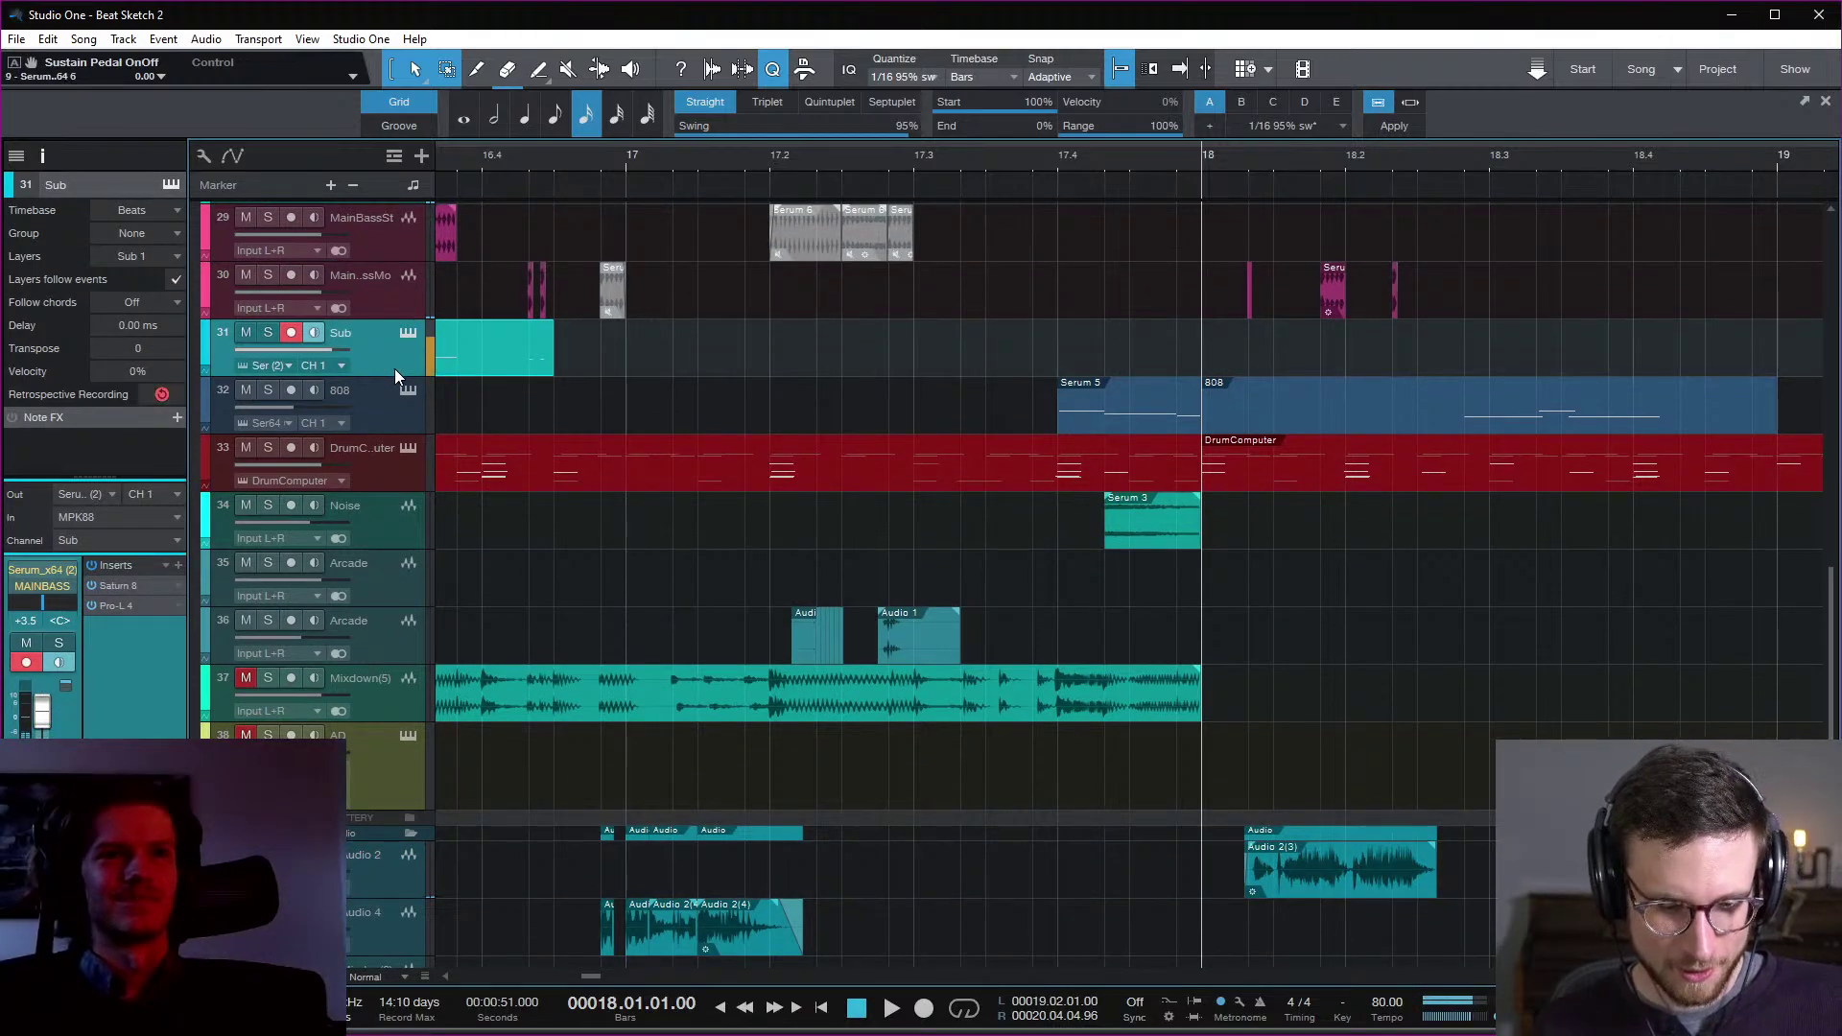
pyautogui.press('space')
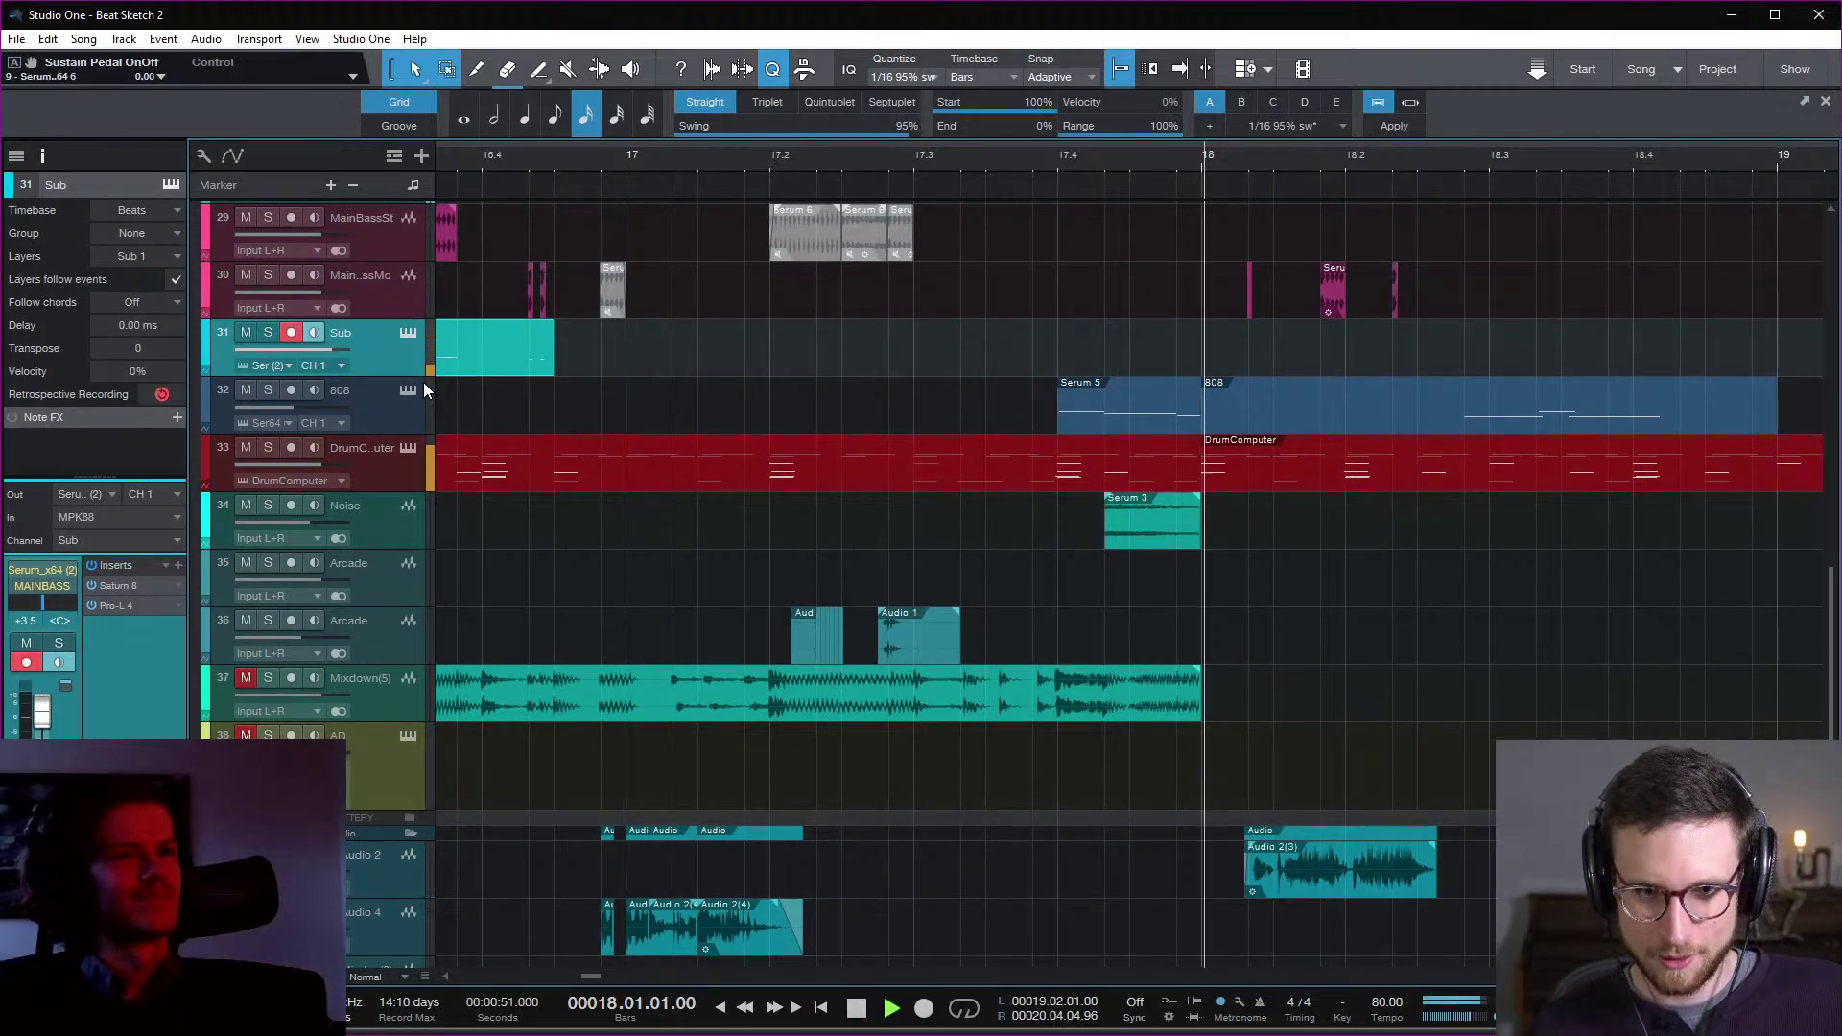
pyautogui.press('space')
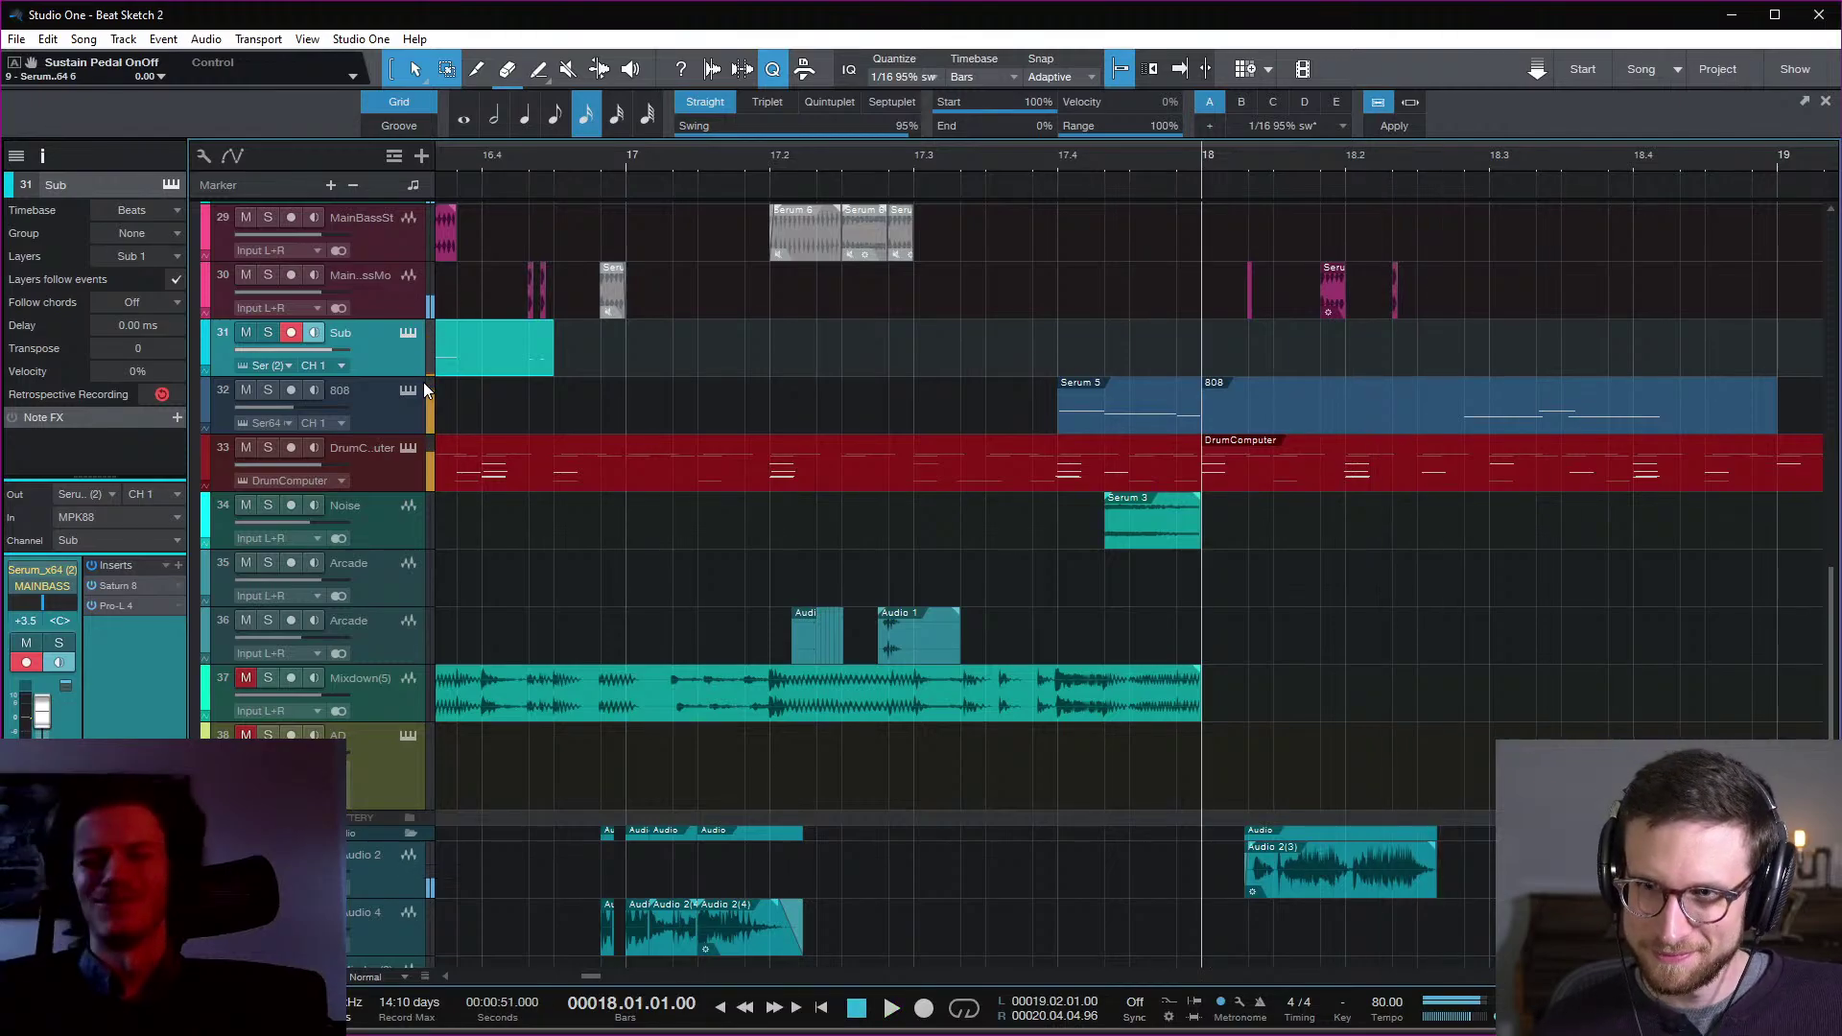
pyautogui.press('space')
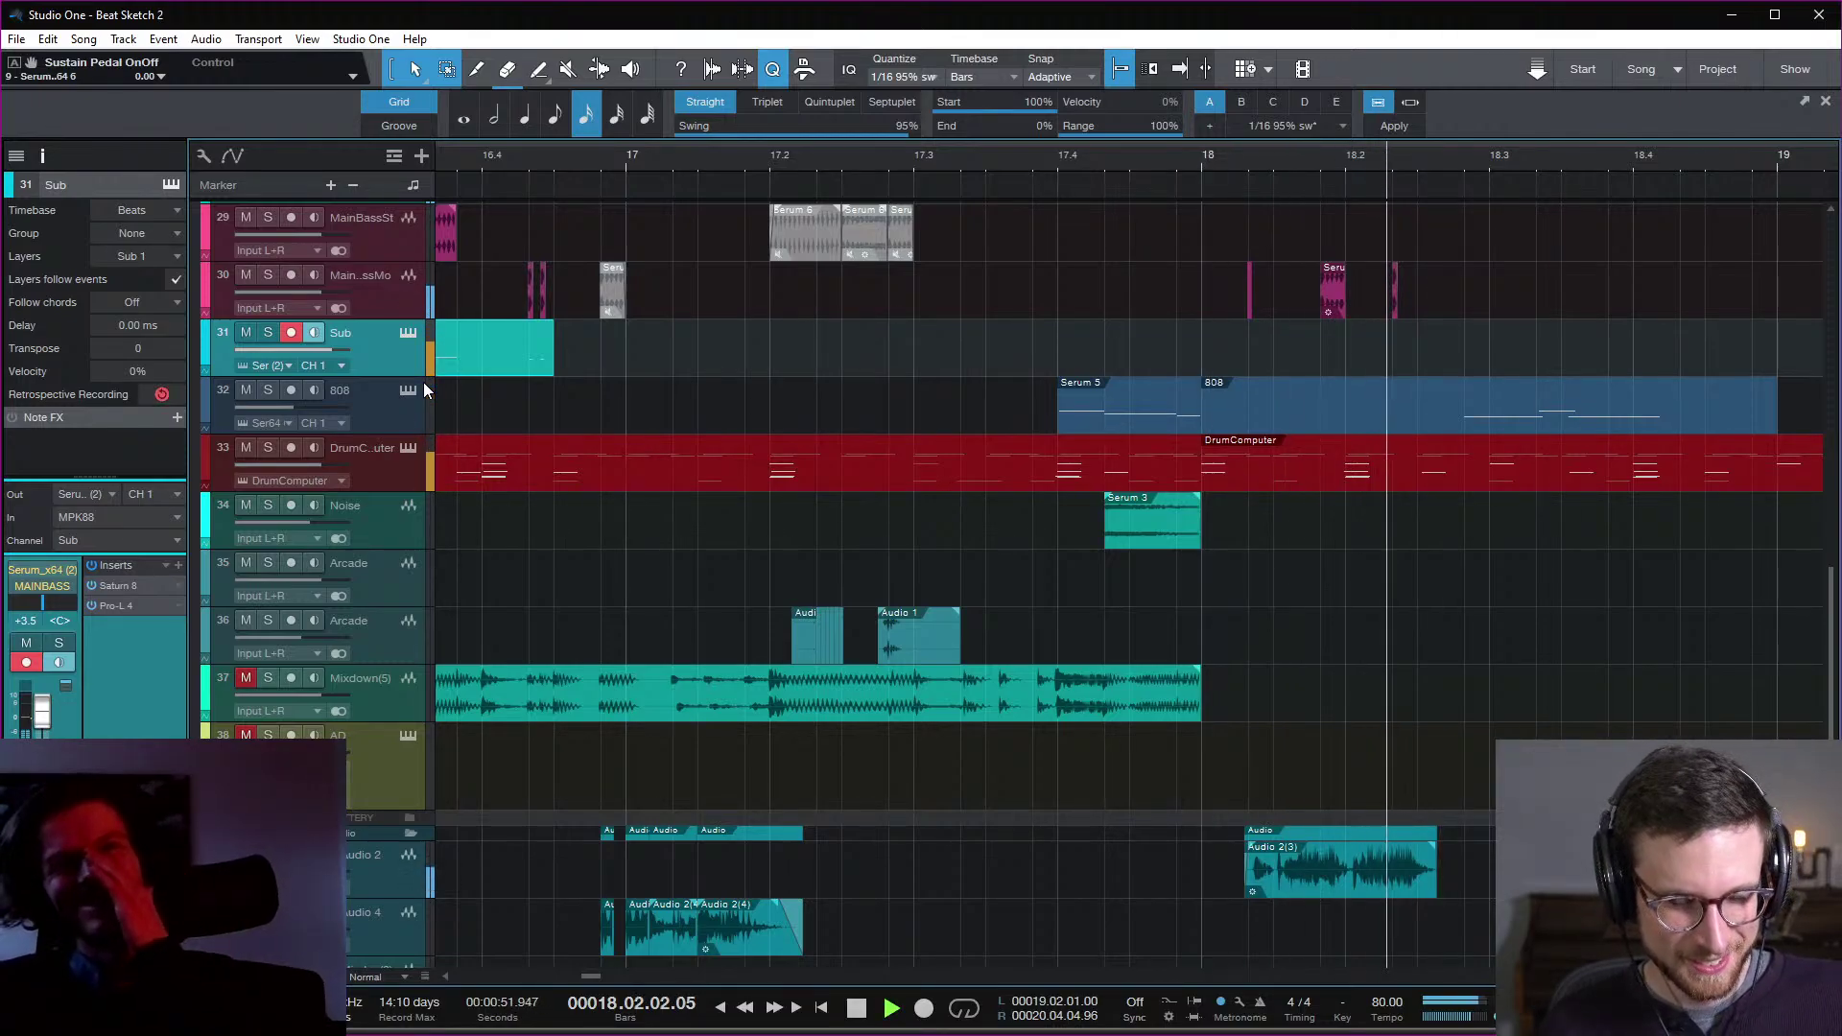
pyautogui.press('space')
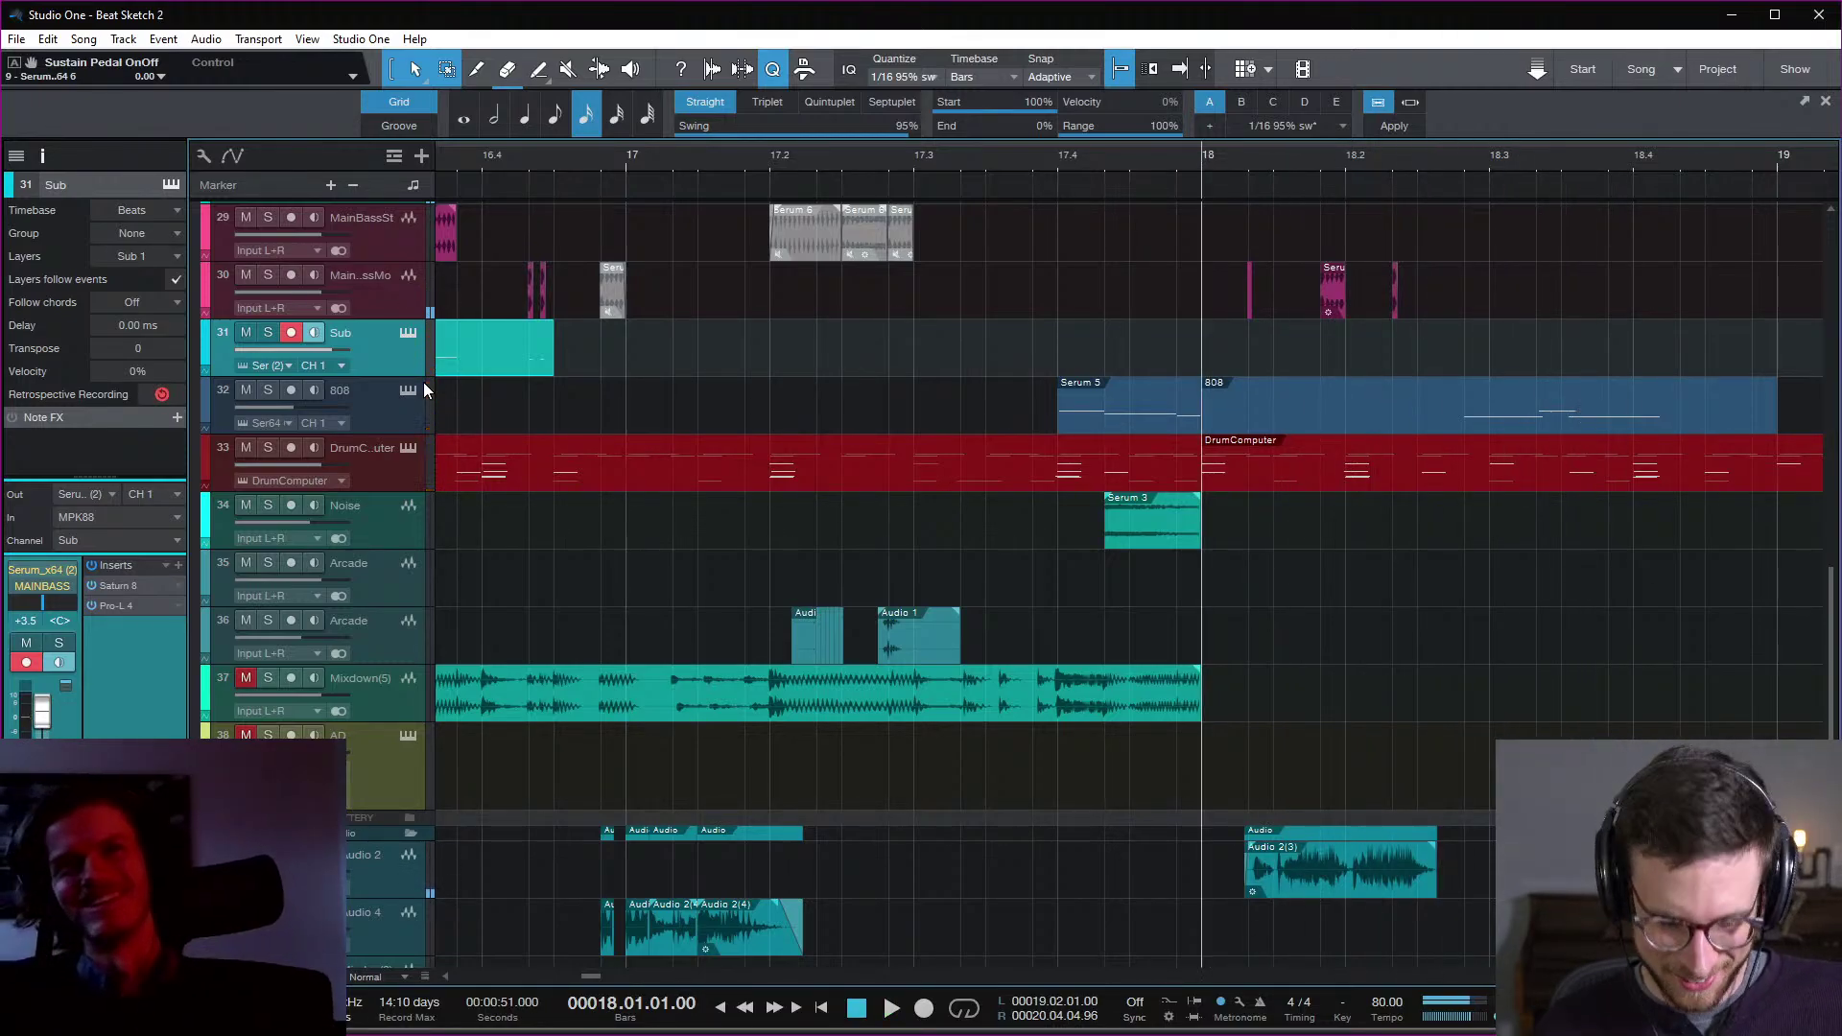
pyautogui.press('space')
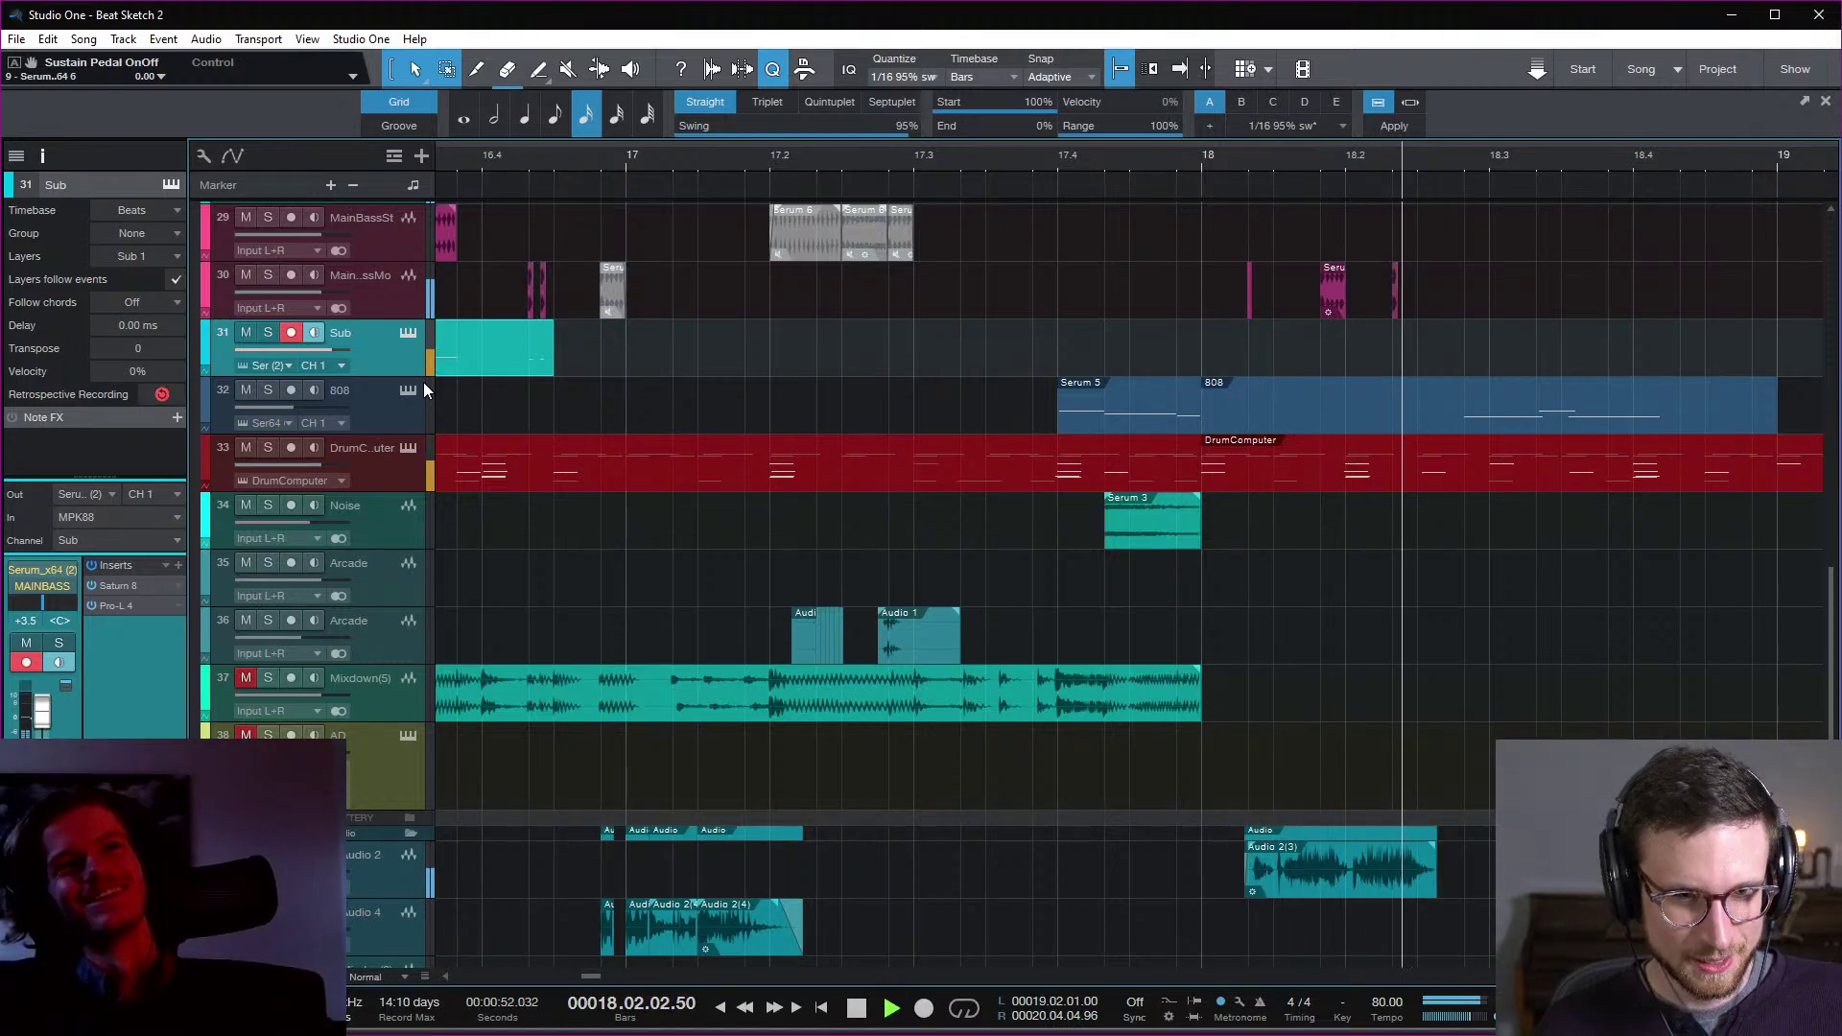
pyautogui.press('space')
pyautogui.press('space')
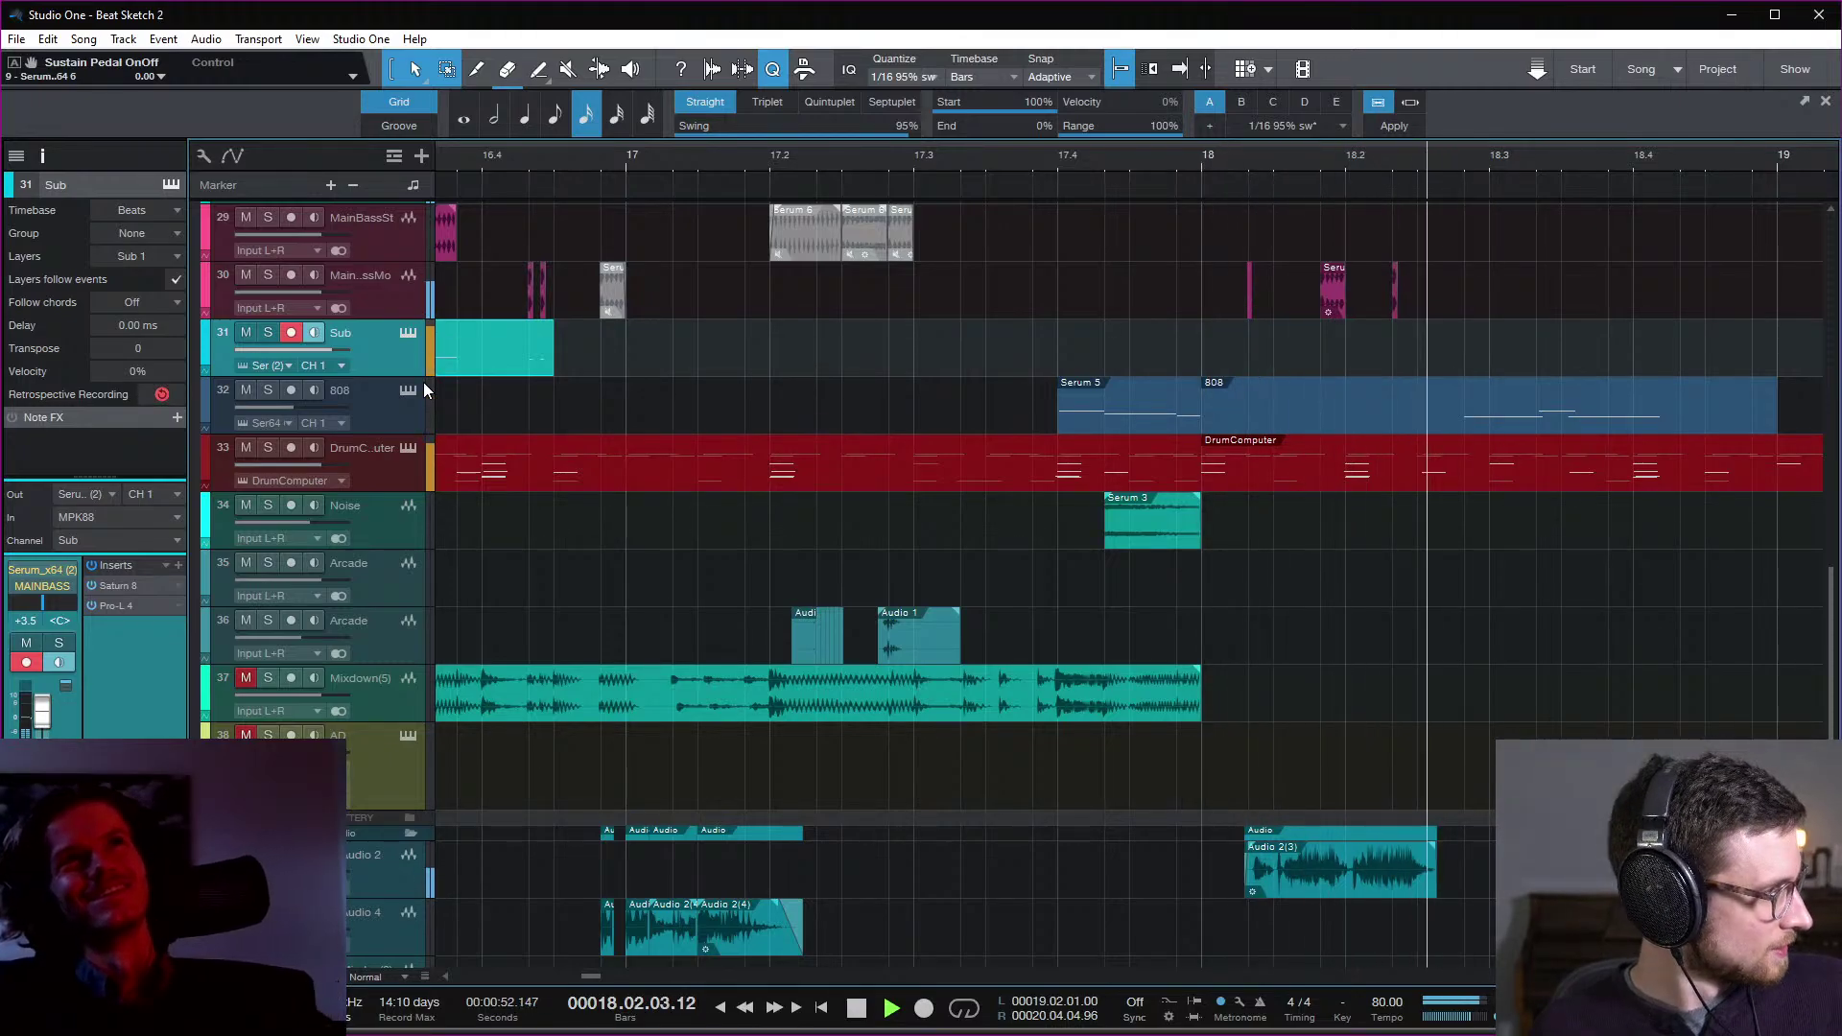
pyautogui.press('space')
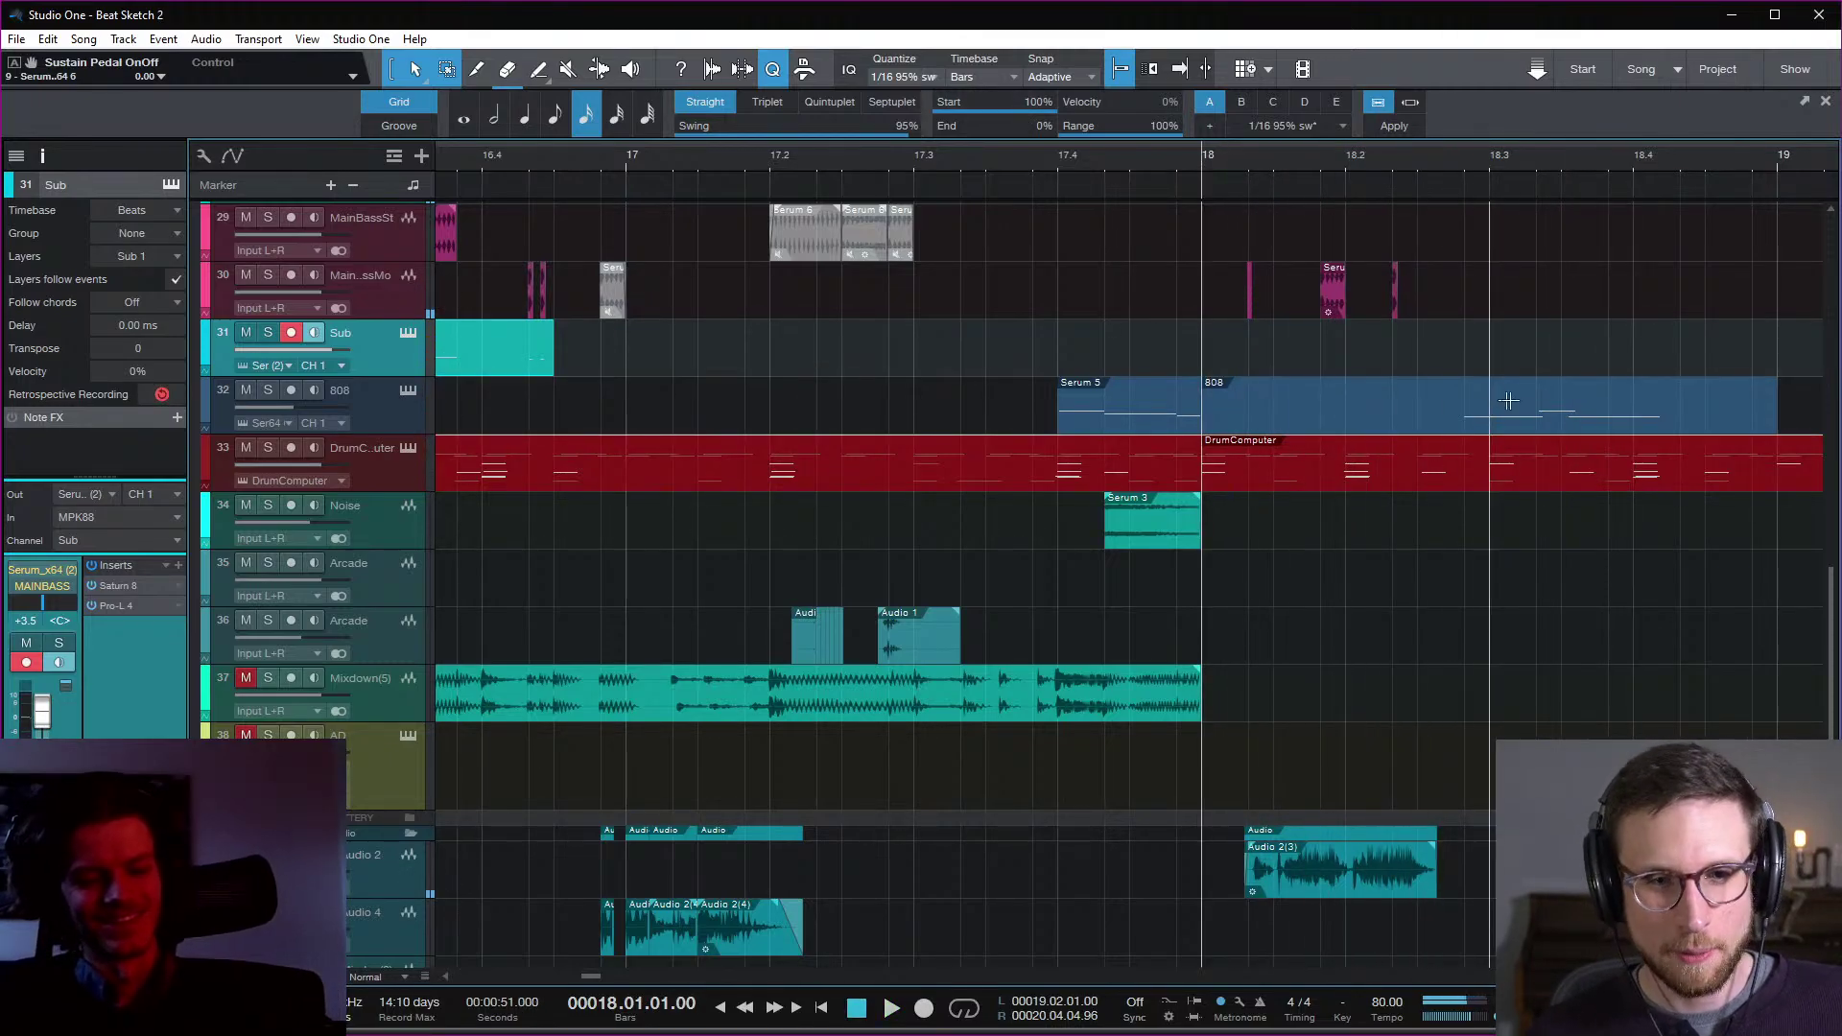
pyautogui.press('space')
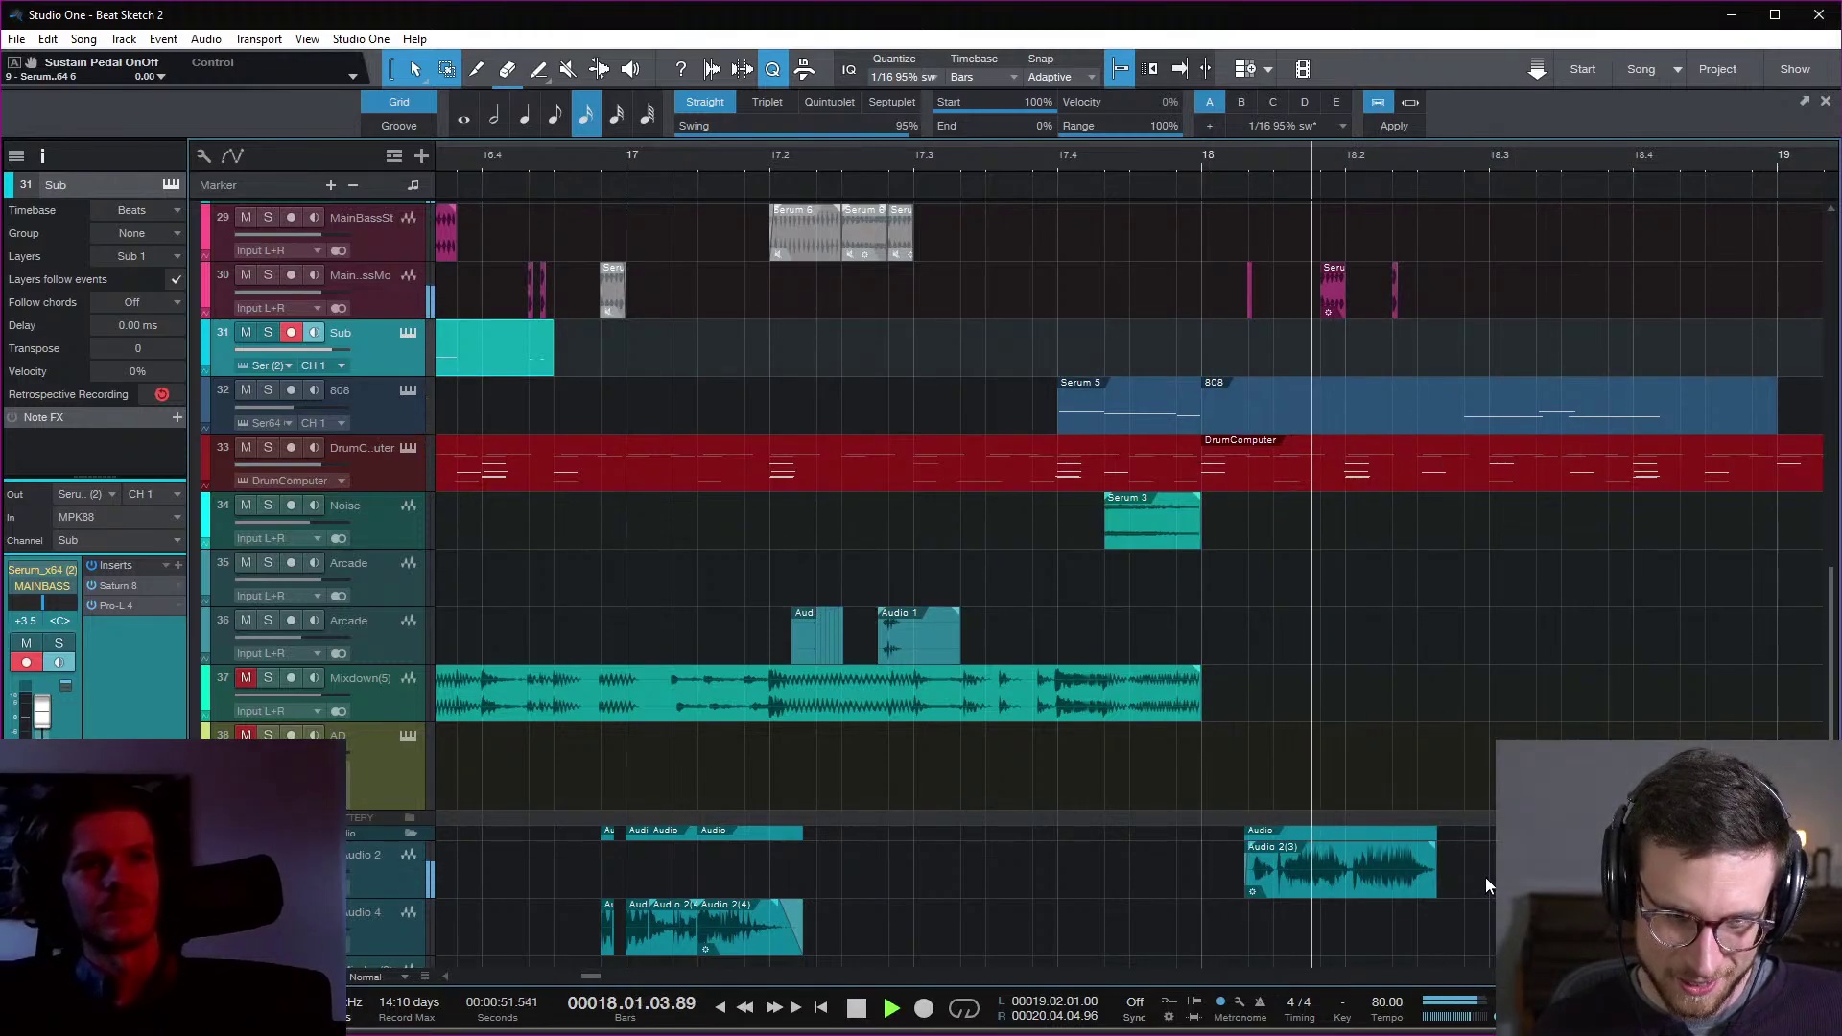
pyautogui.press('space')
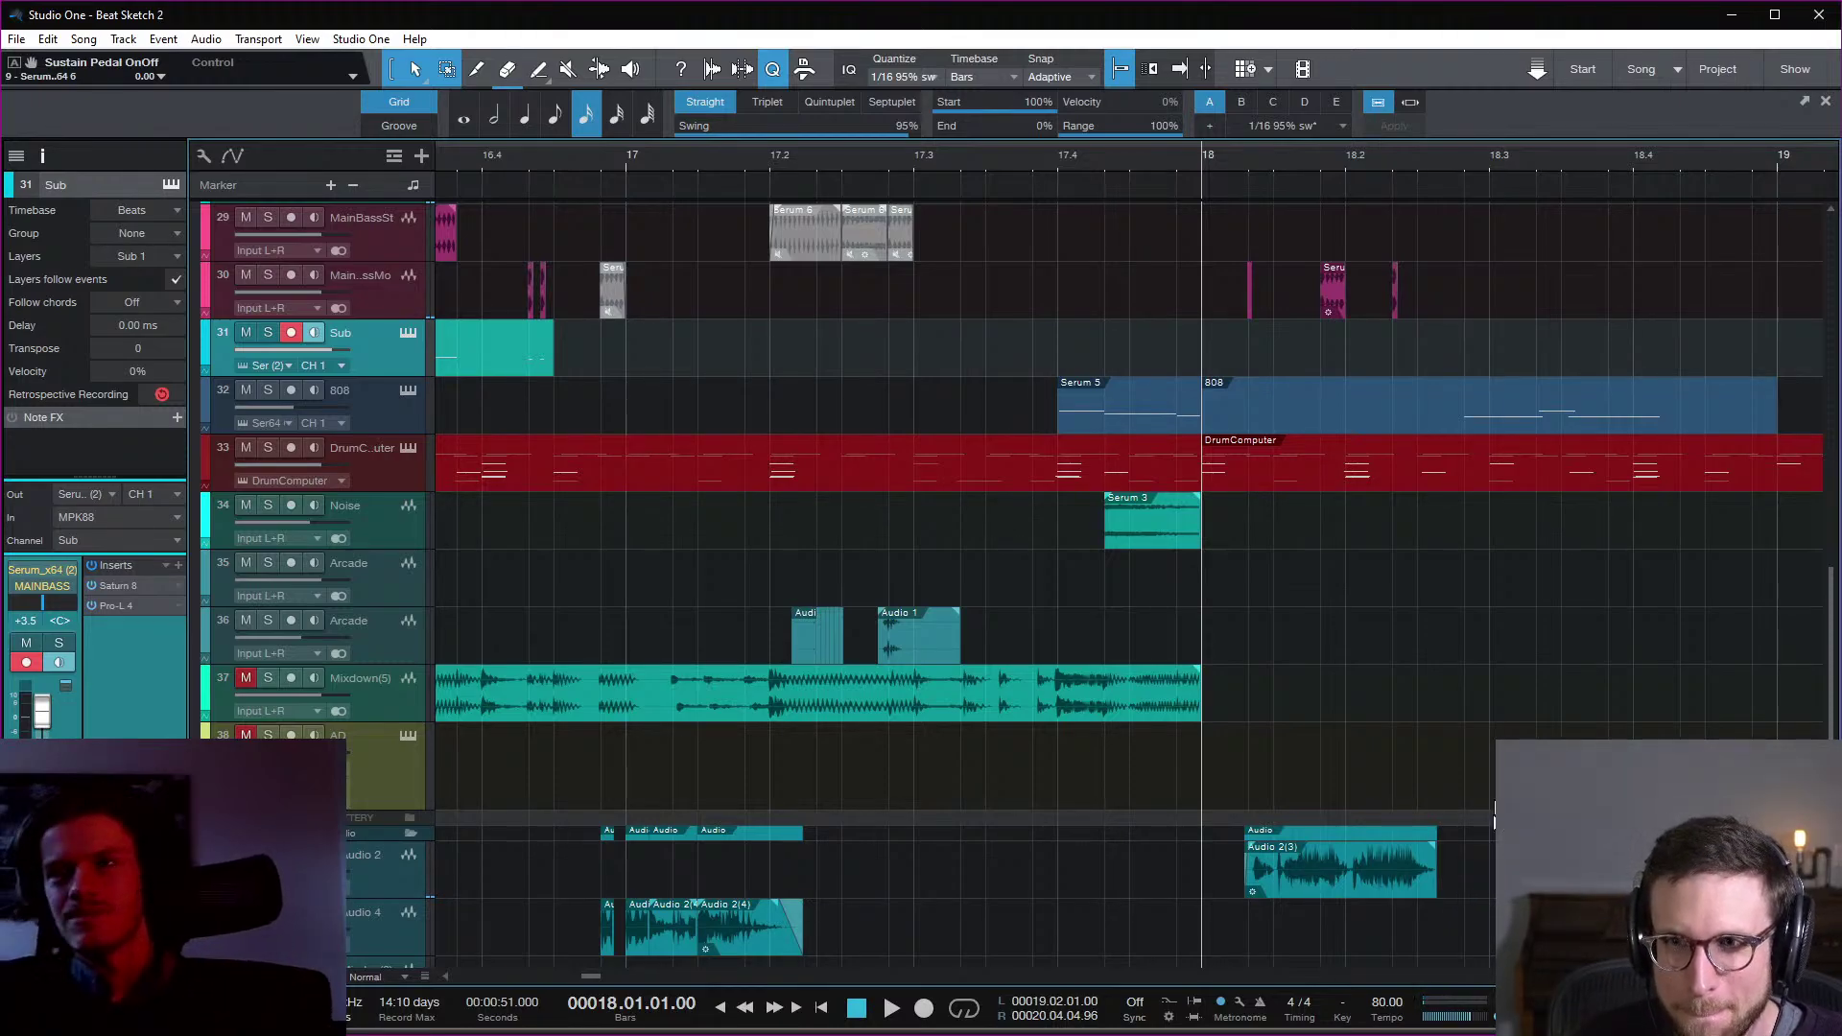
# Step: Check the bass tracks above Sub, select the Serum 6 track, and audition it against the beat from 18.1.1
pyautogui.scroll(2, 897, 543)
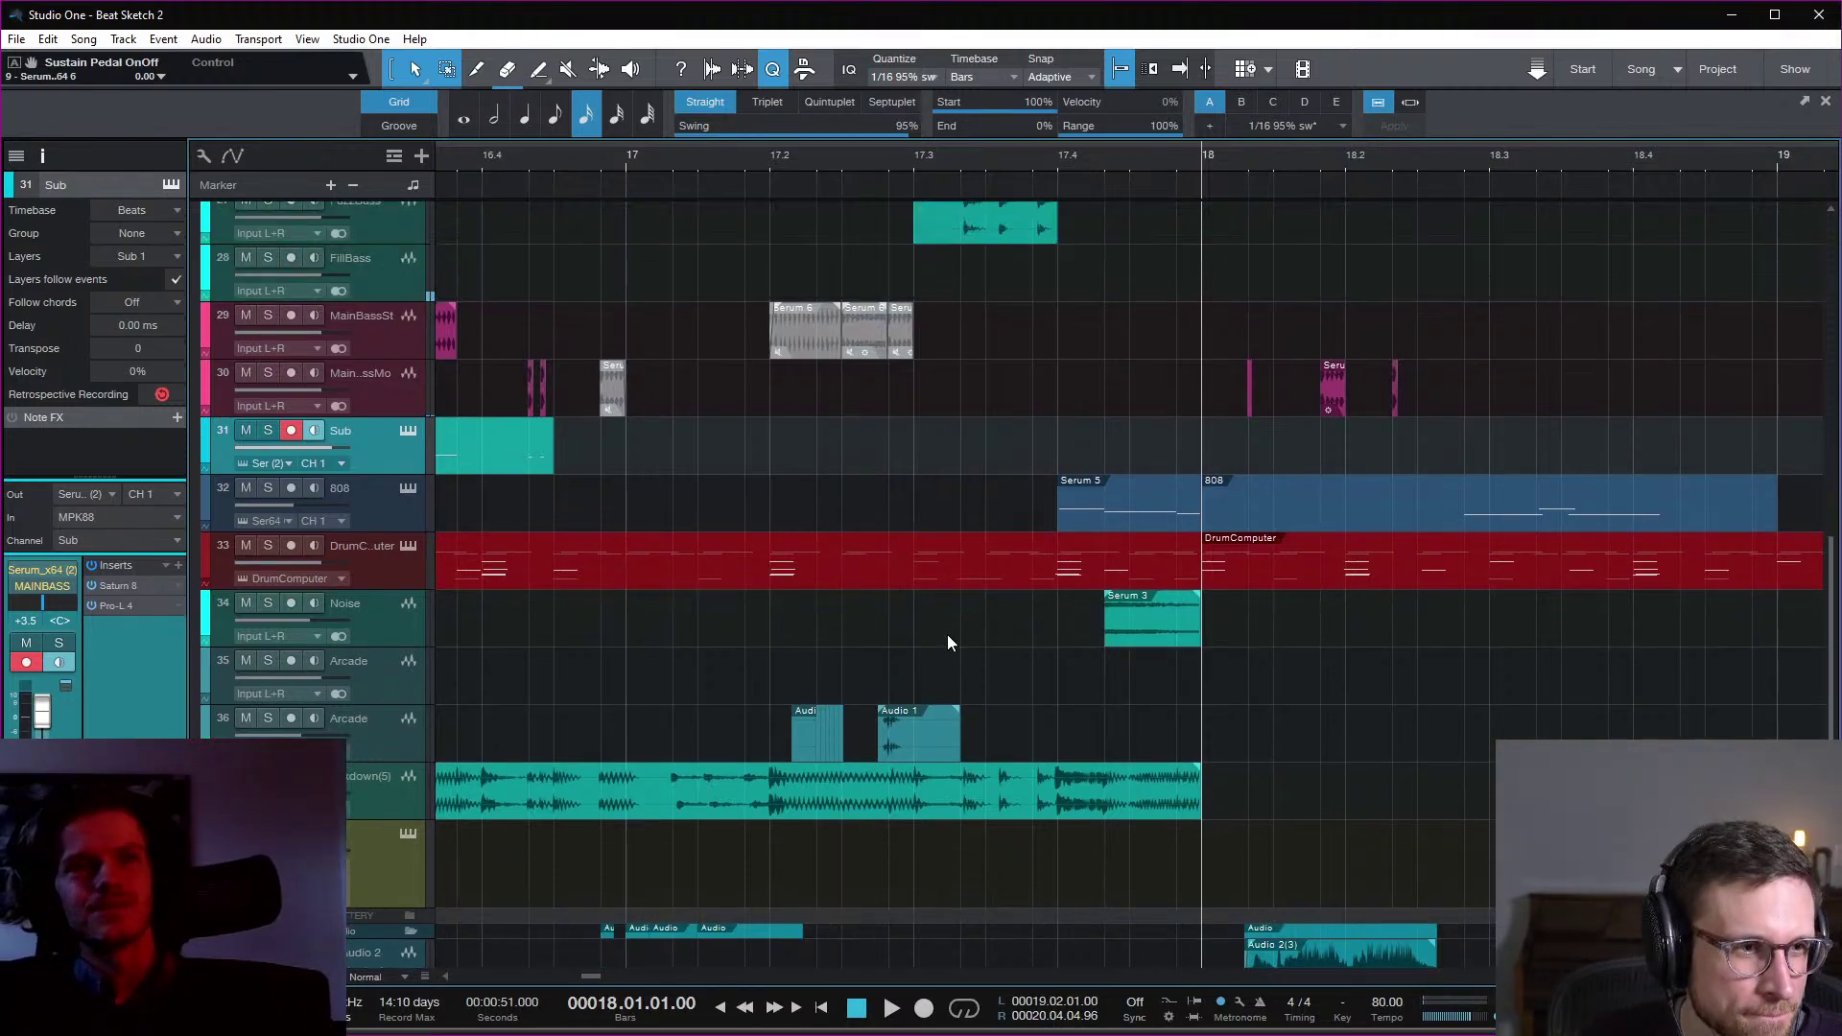
pyautogui.scroll(3, 947, 635)
pyautogui.click(384, 492)
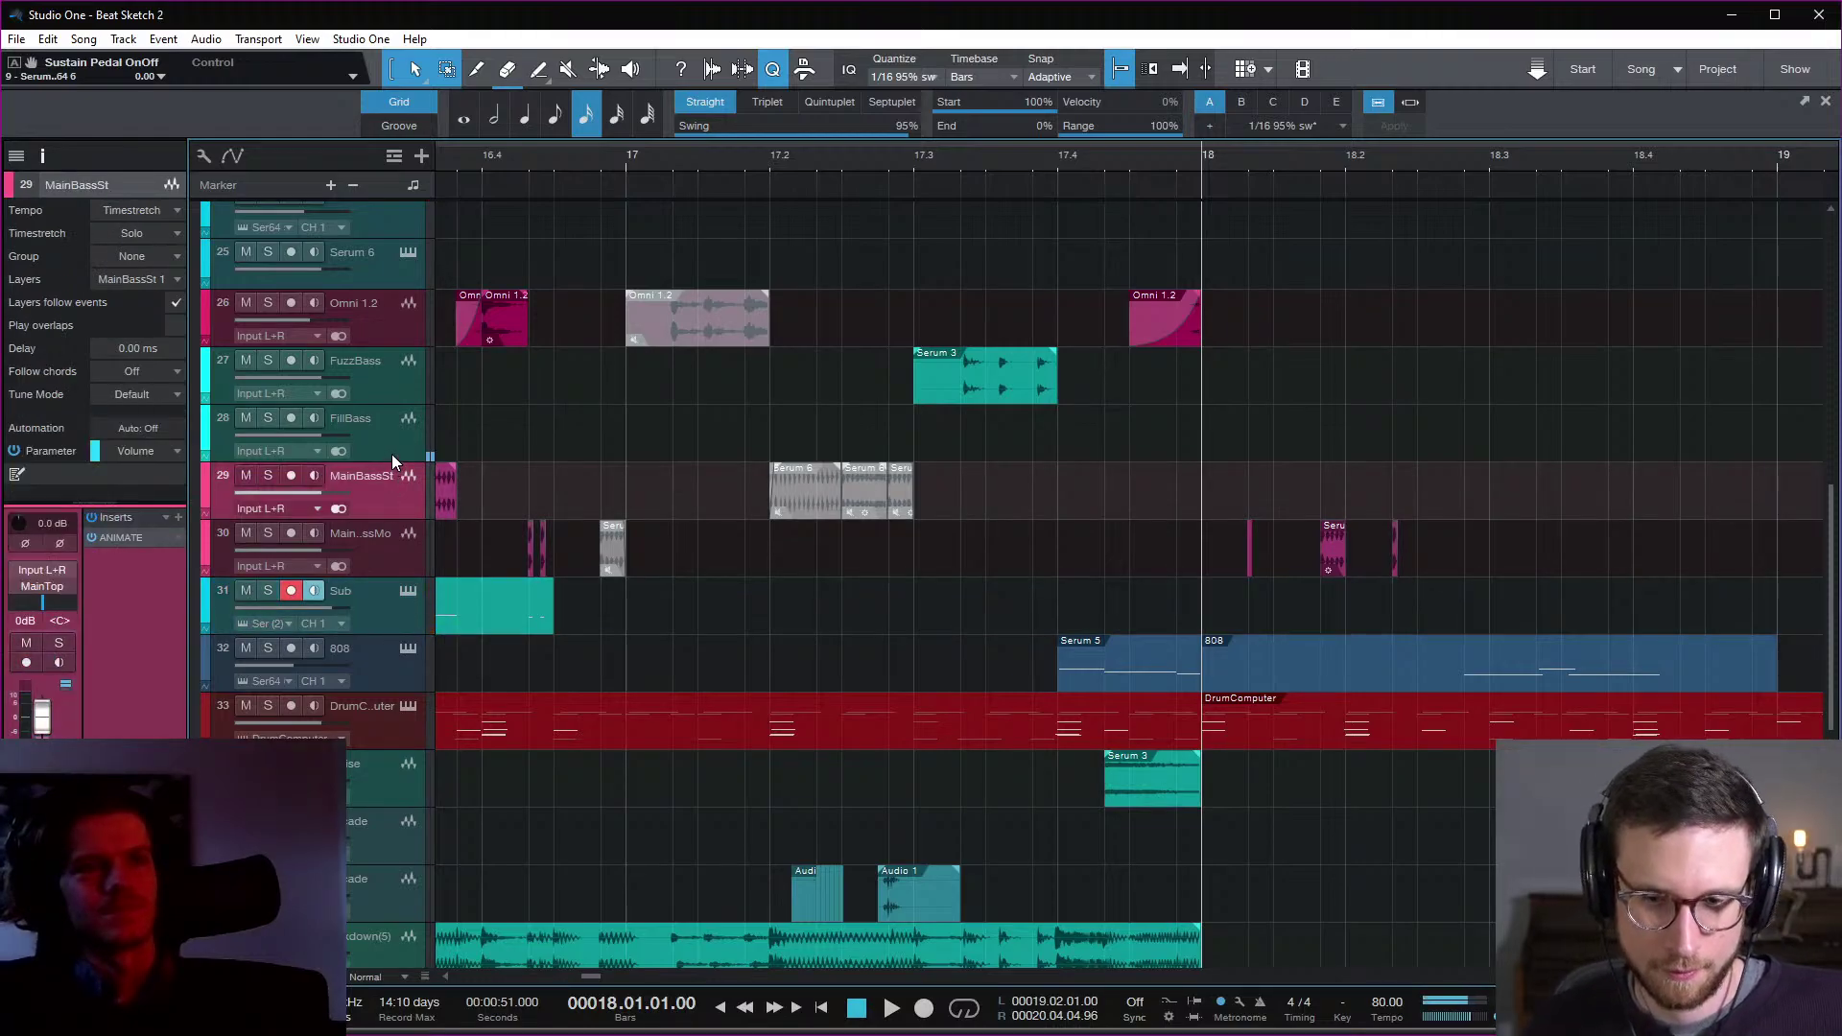
pyautogui.click(405, 434)
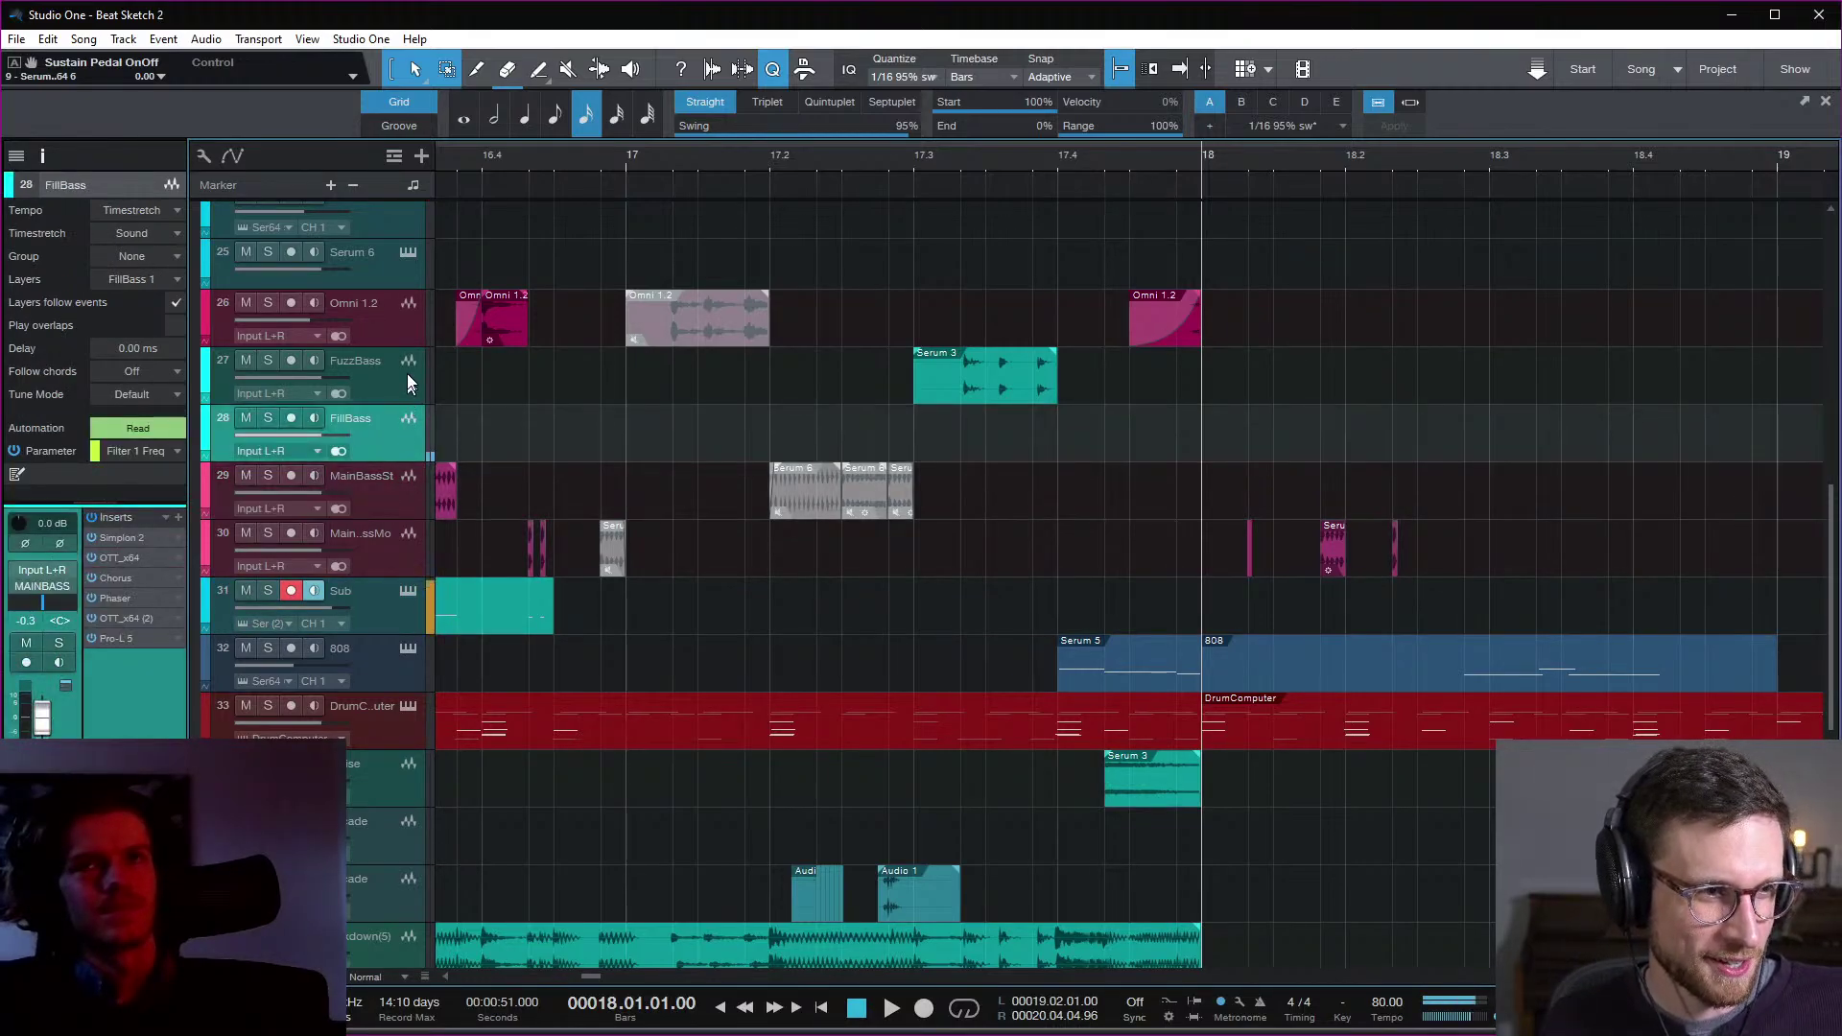
pyautogui.click(400, 305)
pyautogui.click(396, 274)
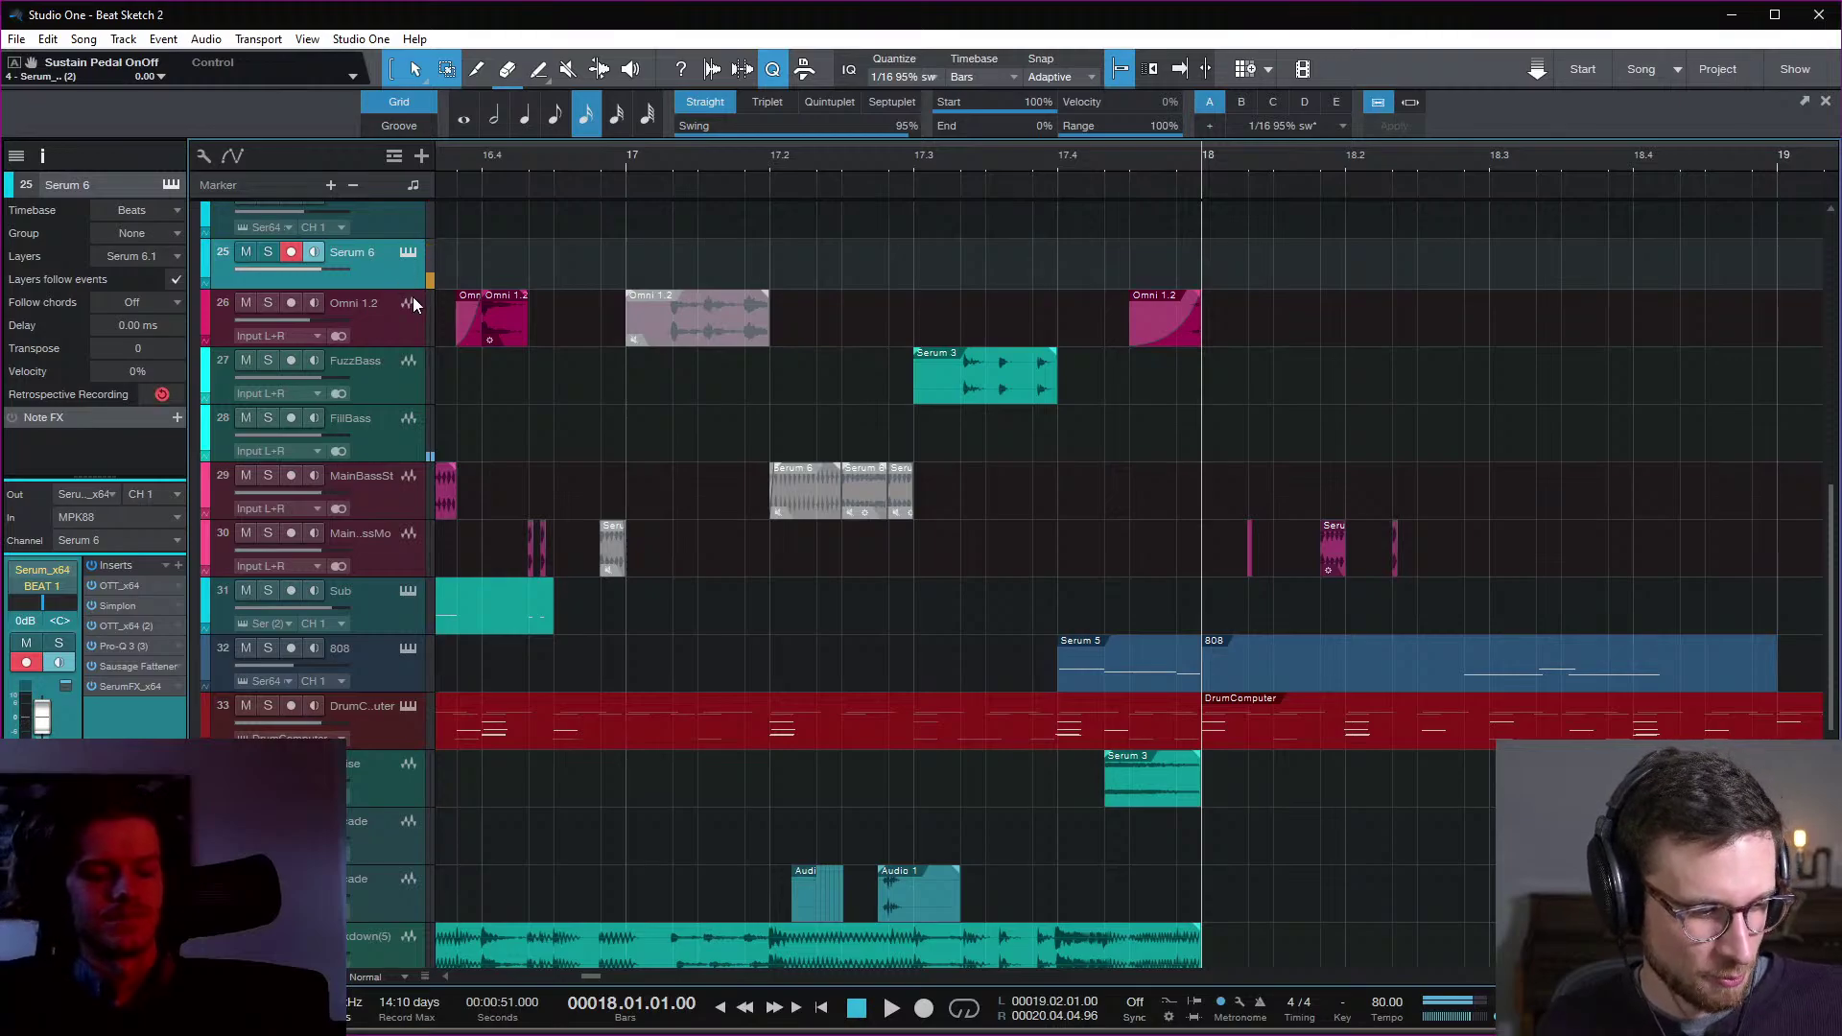
pyautogui.press('space')
pyautogui.press('space')
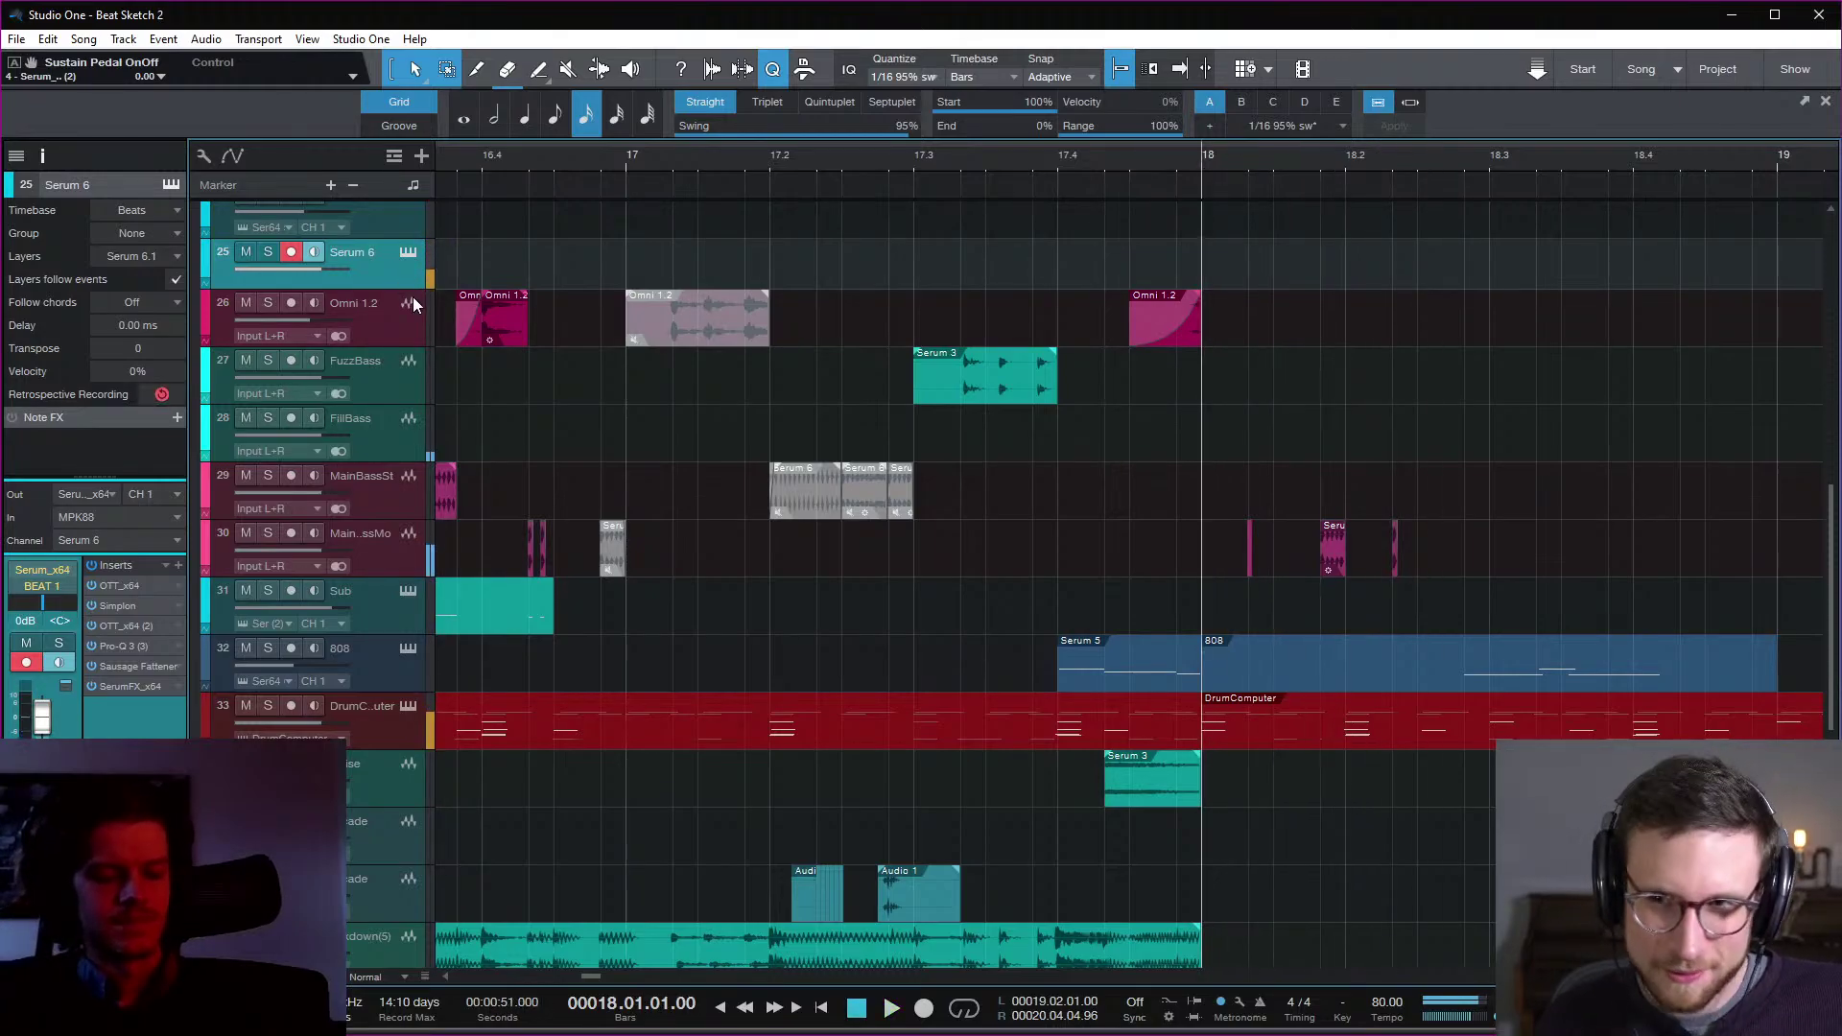
pyautogui.press('space')
pyautogui.press('space')
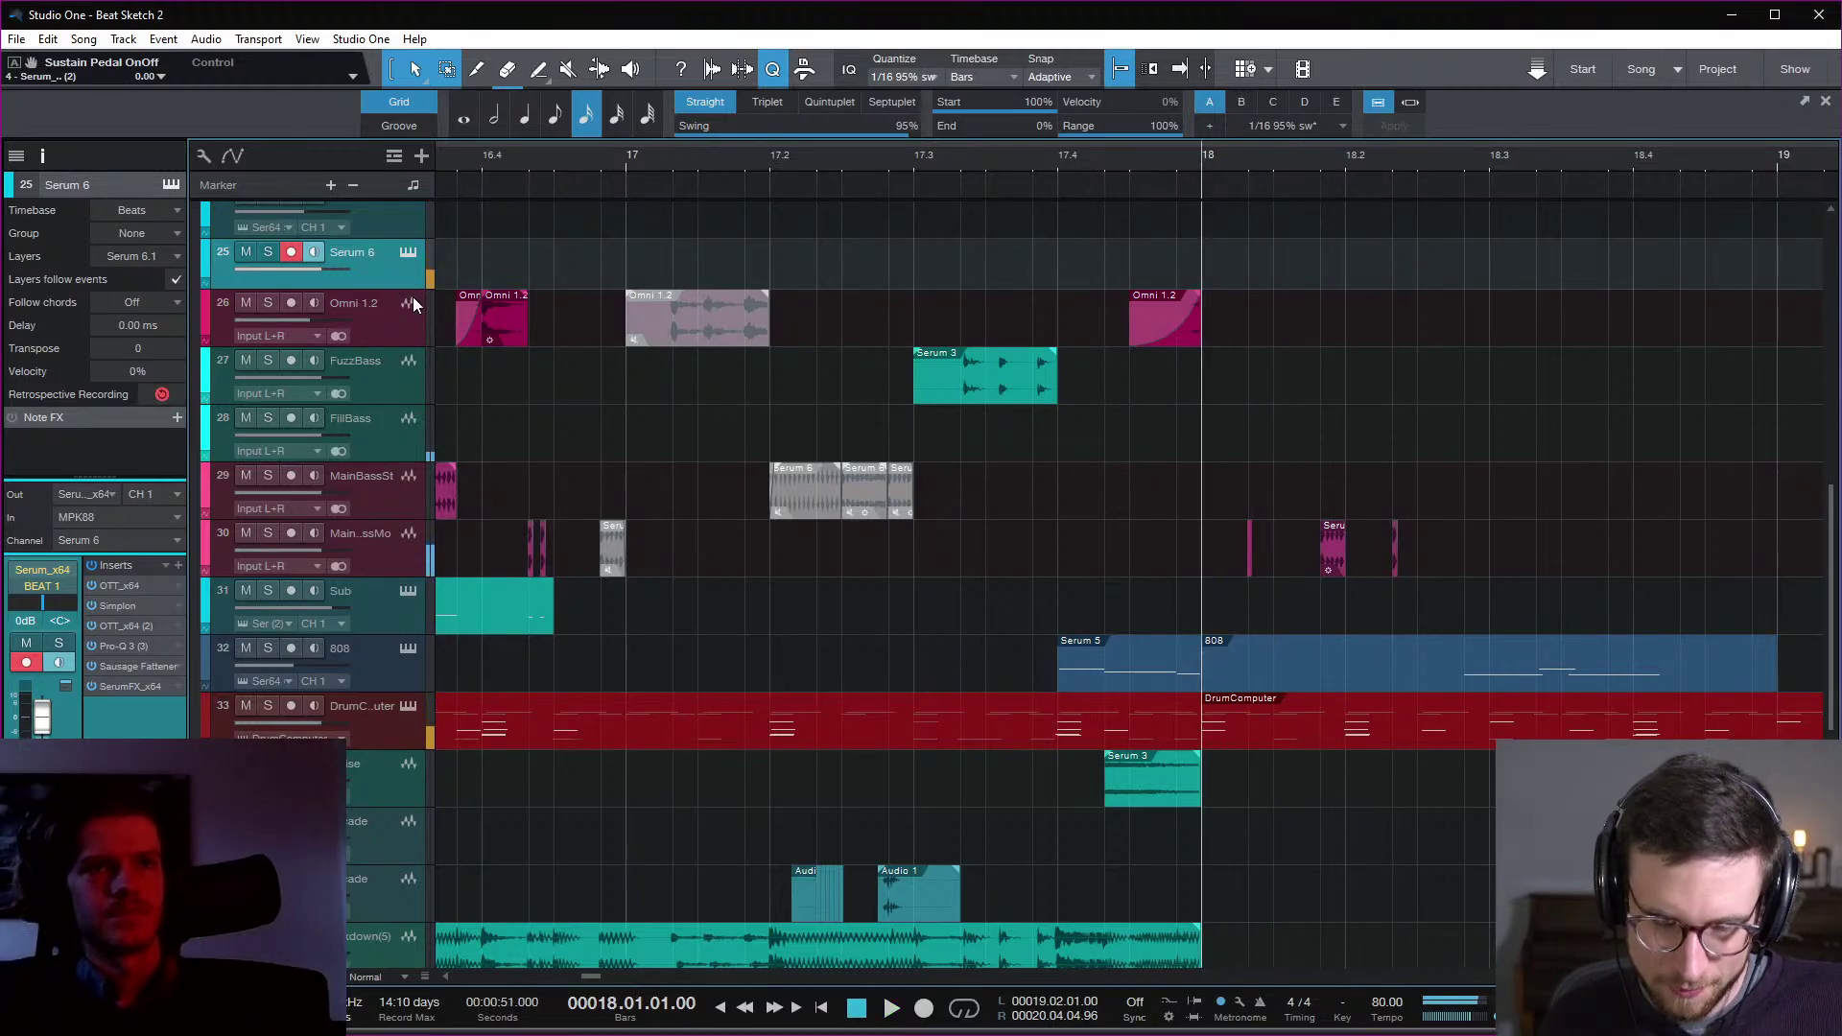
pyautogui.press('space')
pyautogui.press('space')
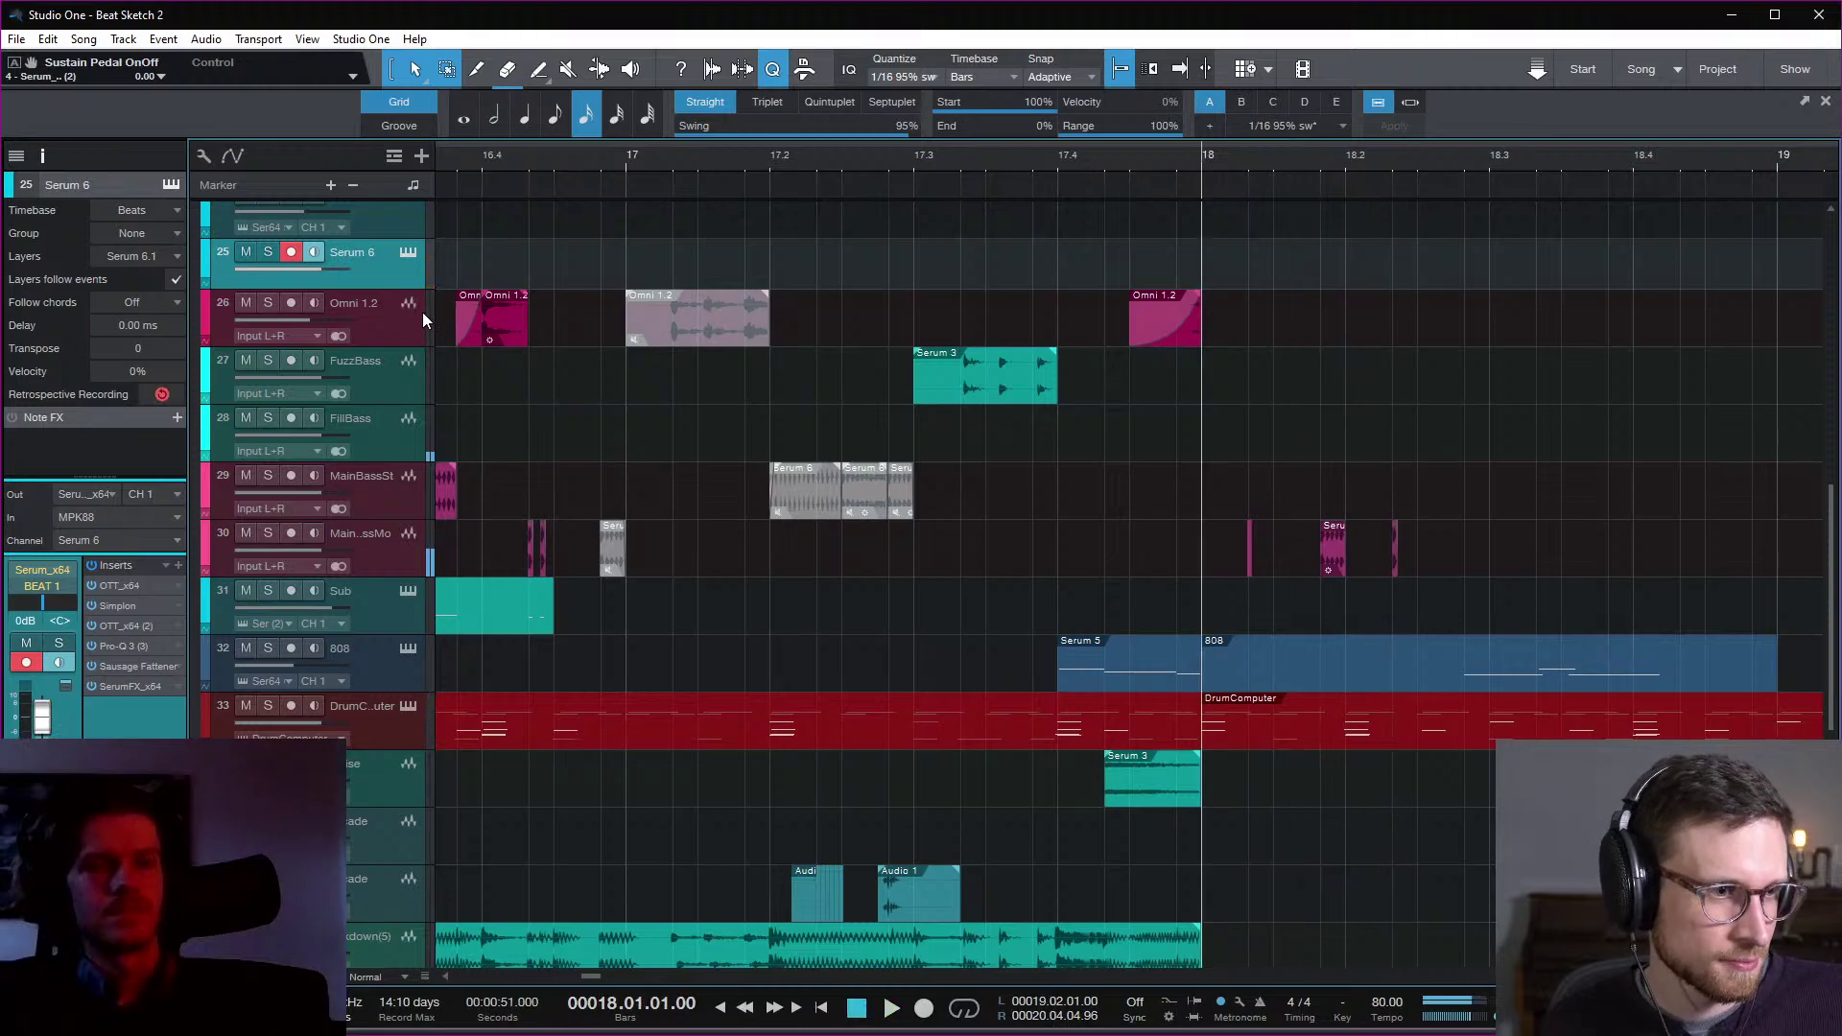
# Step: Check the tracks from FuzzBass down to Noise one by one, including Sub and 808, for a usable sound
pyautogui.click(405, 382)
pyautogui.click(390, 435)
pyautogui.click(388, 496)
pyautogui.click(395, 614)
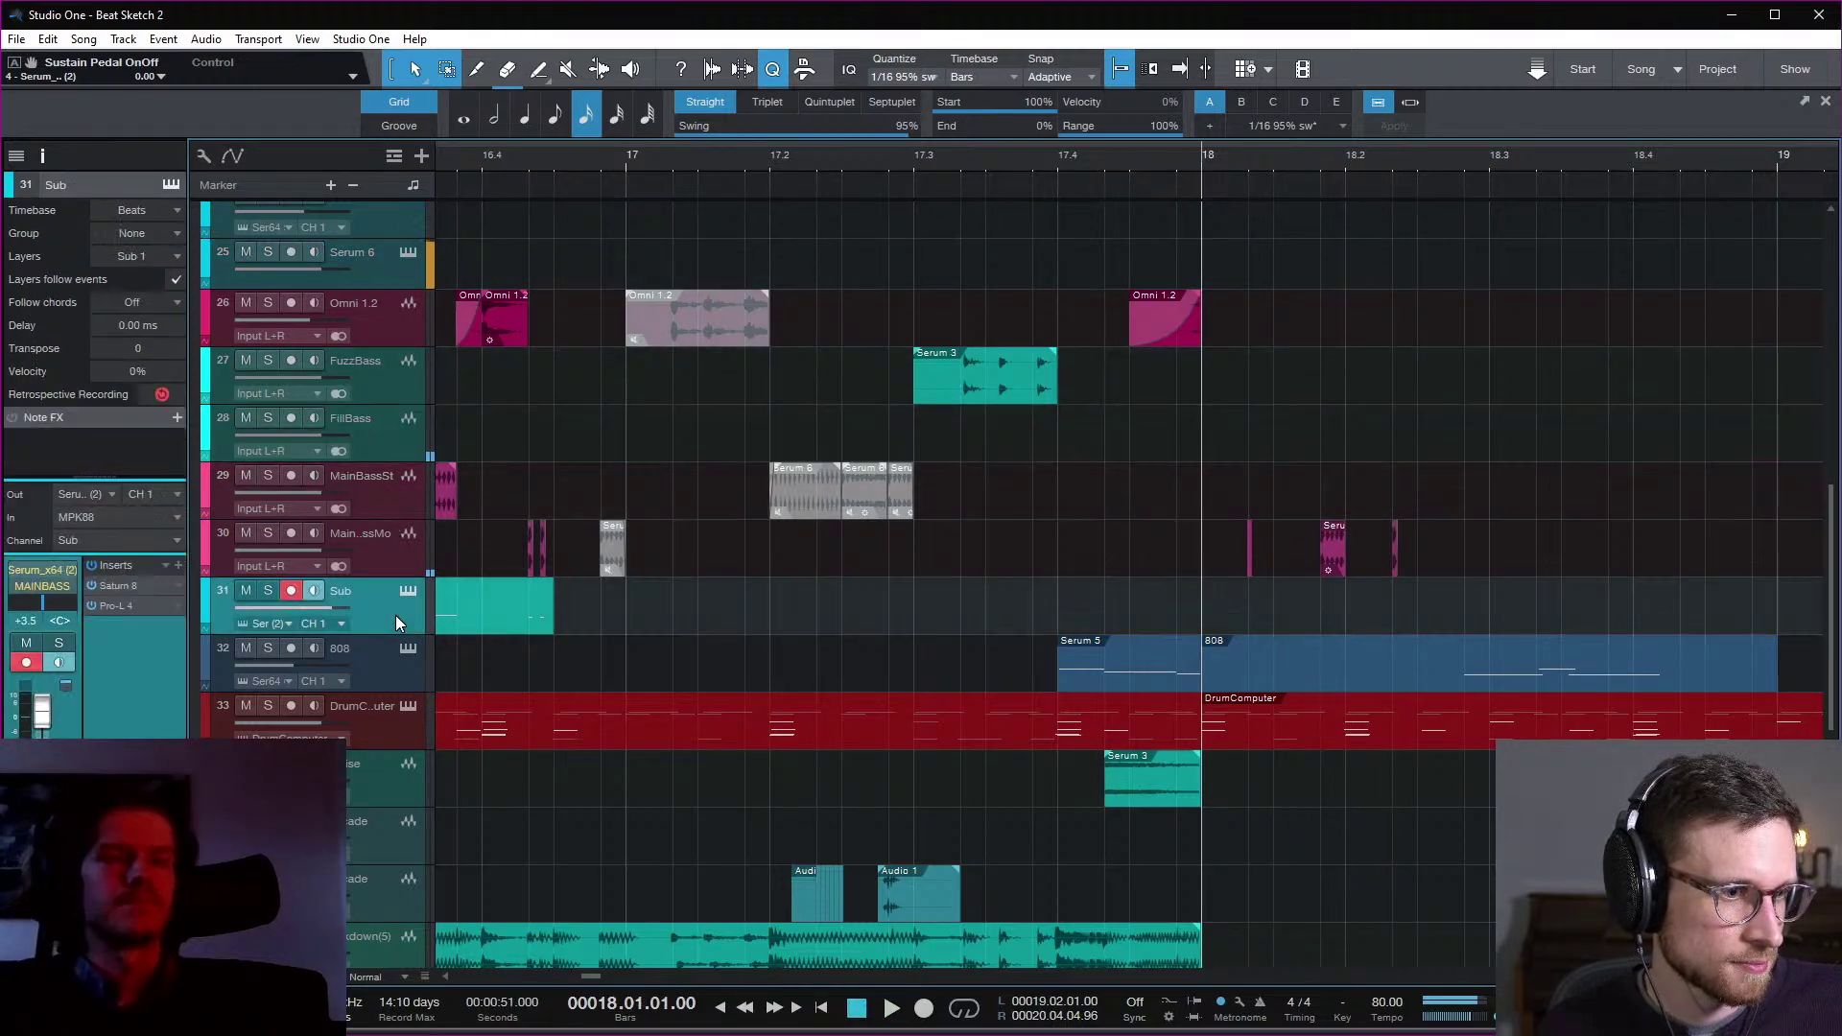
pyautogui.click(409, 670)
pyautogui.click(399, 796)
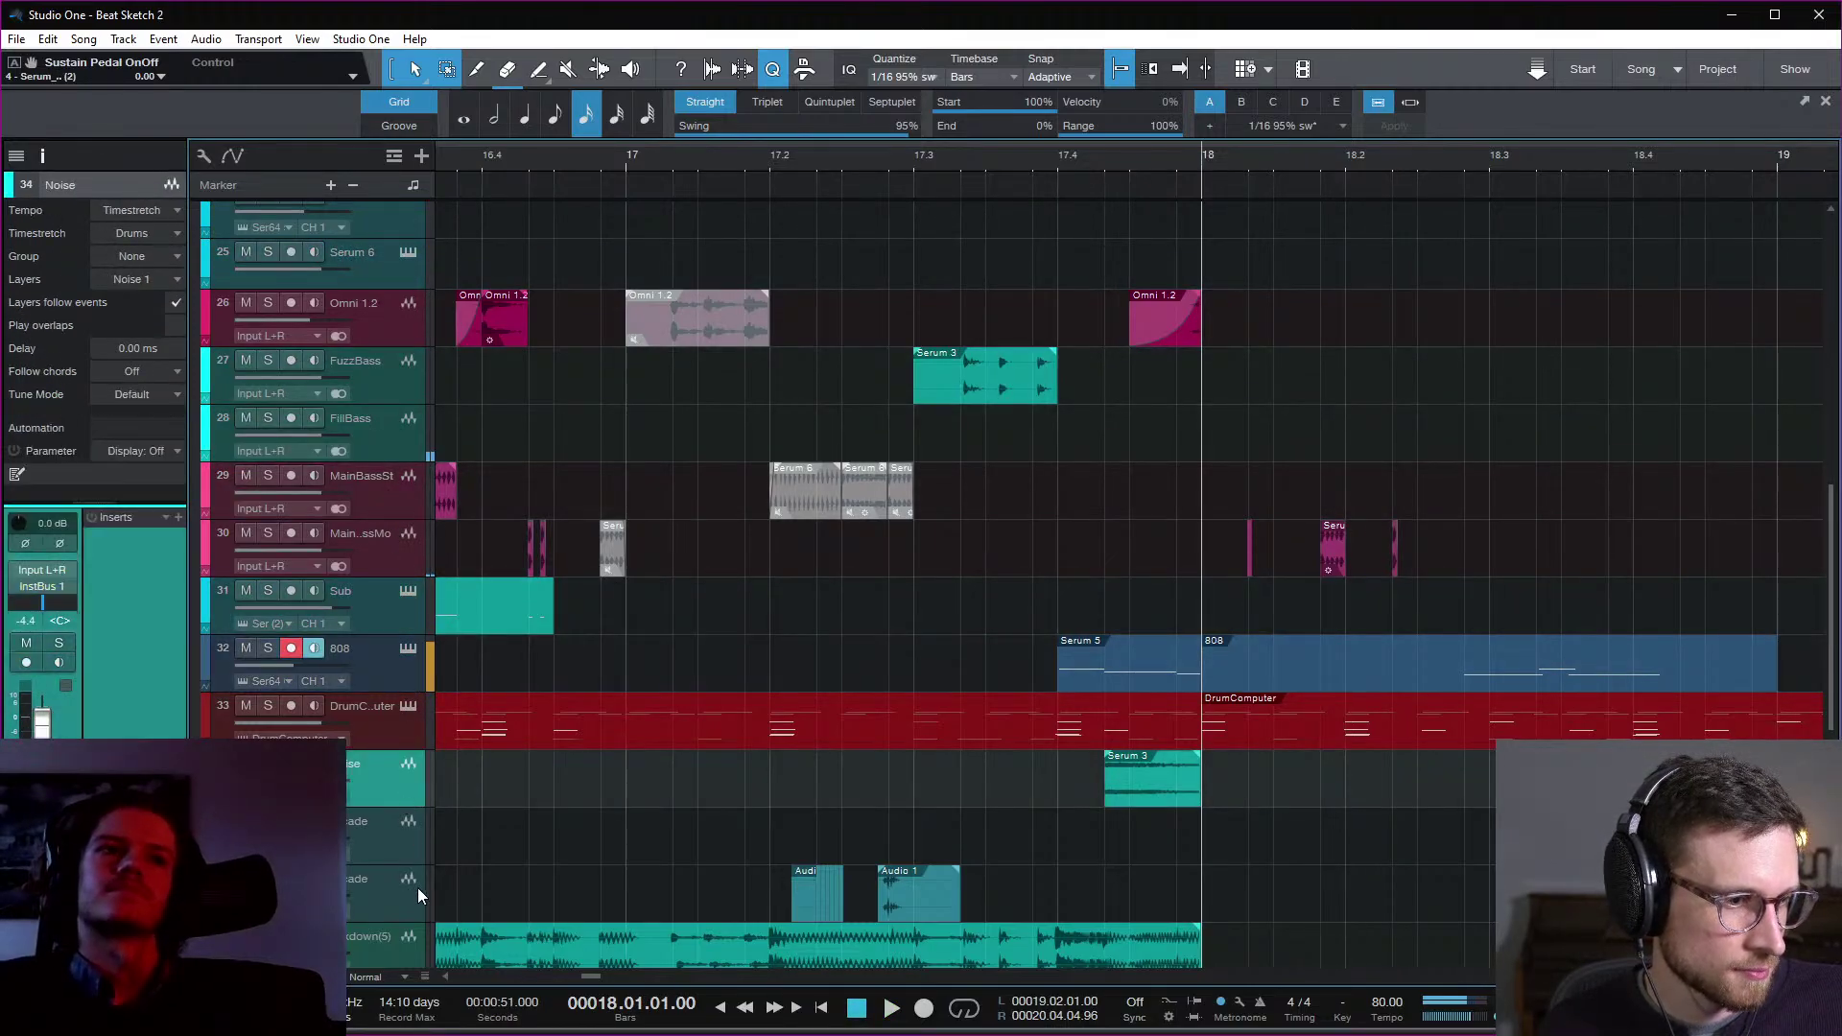
# Step: Check the Serum 6, Serum 4 and Serum 3 tracks and audition Serum 3 against the beat from 18.1.1
pyautogui.scroll(2, 381, 836)
pyautogui.click(392, 331)
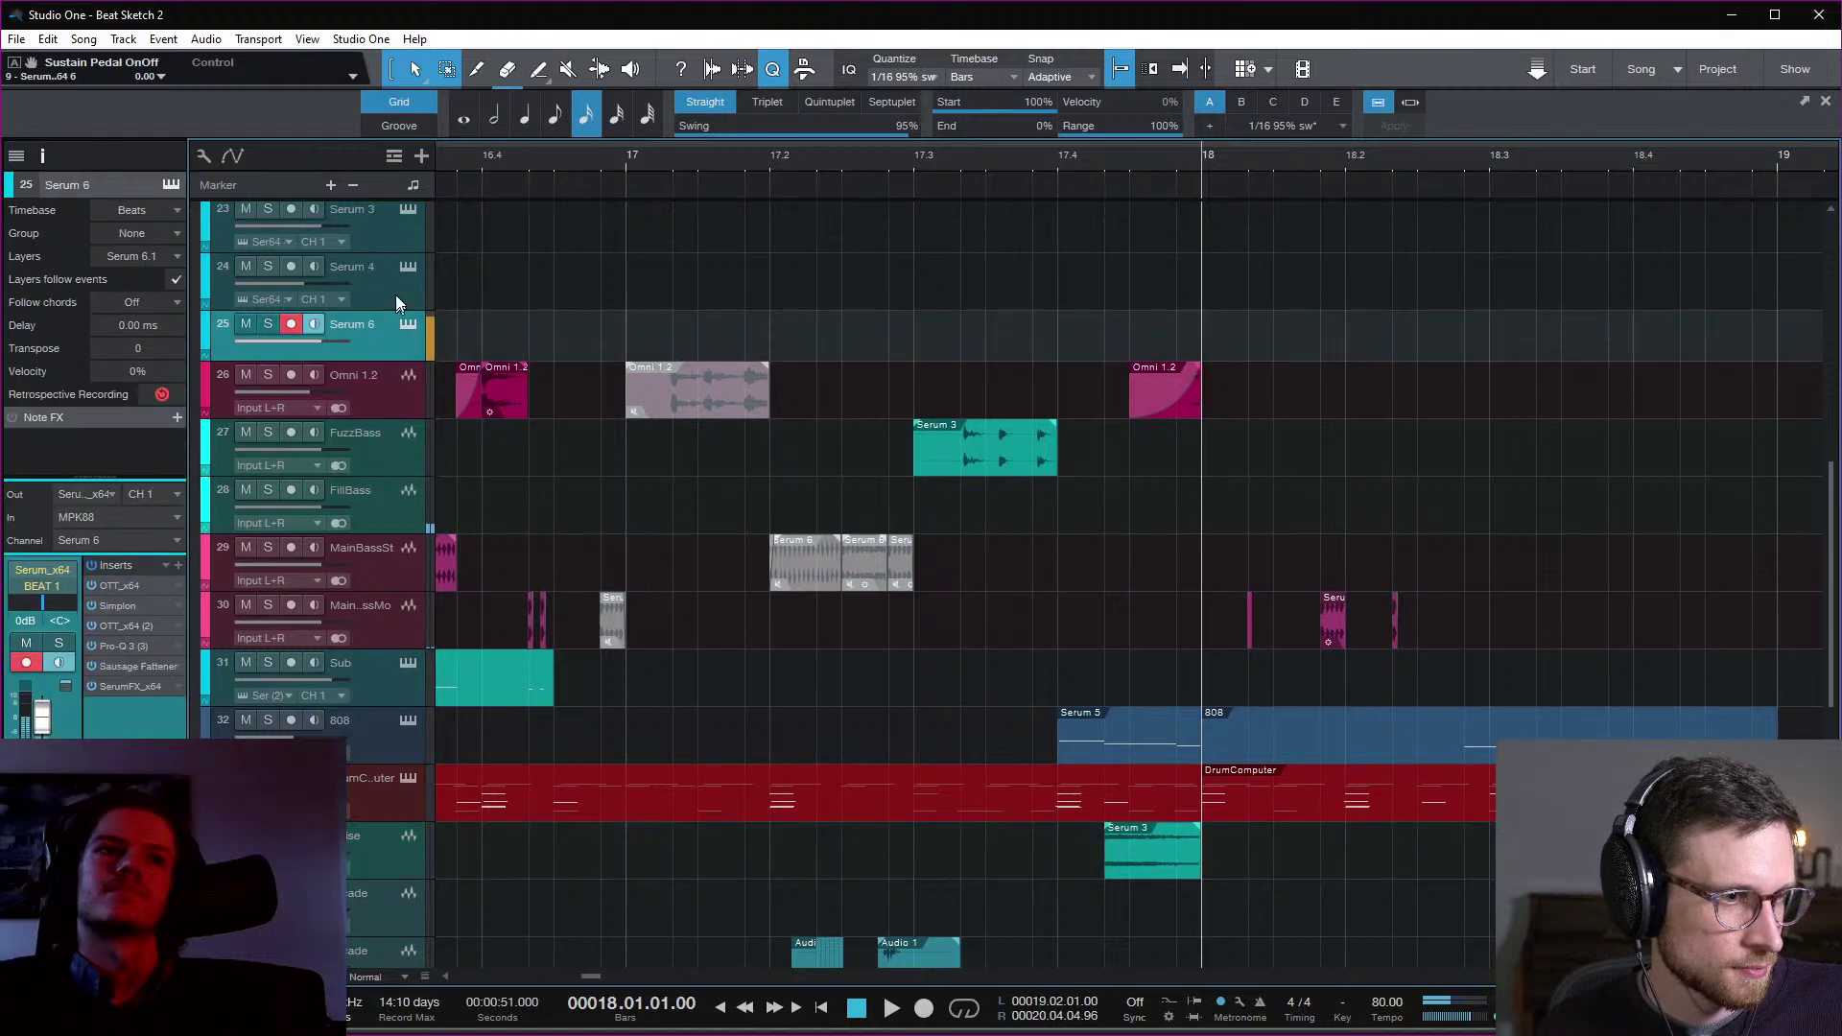
pyautogui.click(394, 292)
pyautogui.click(402, 226)
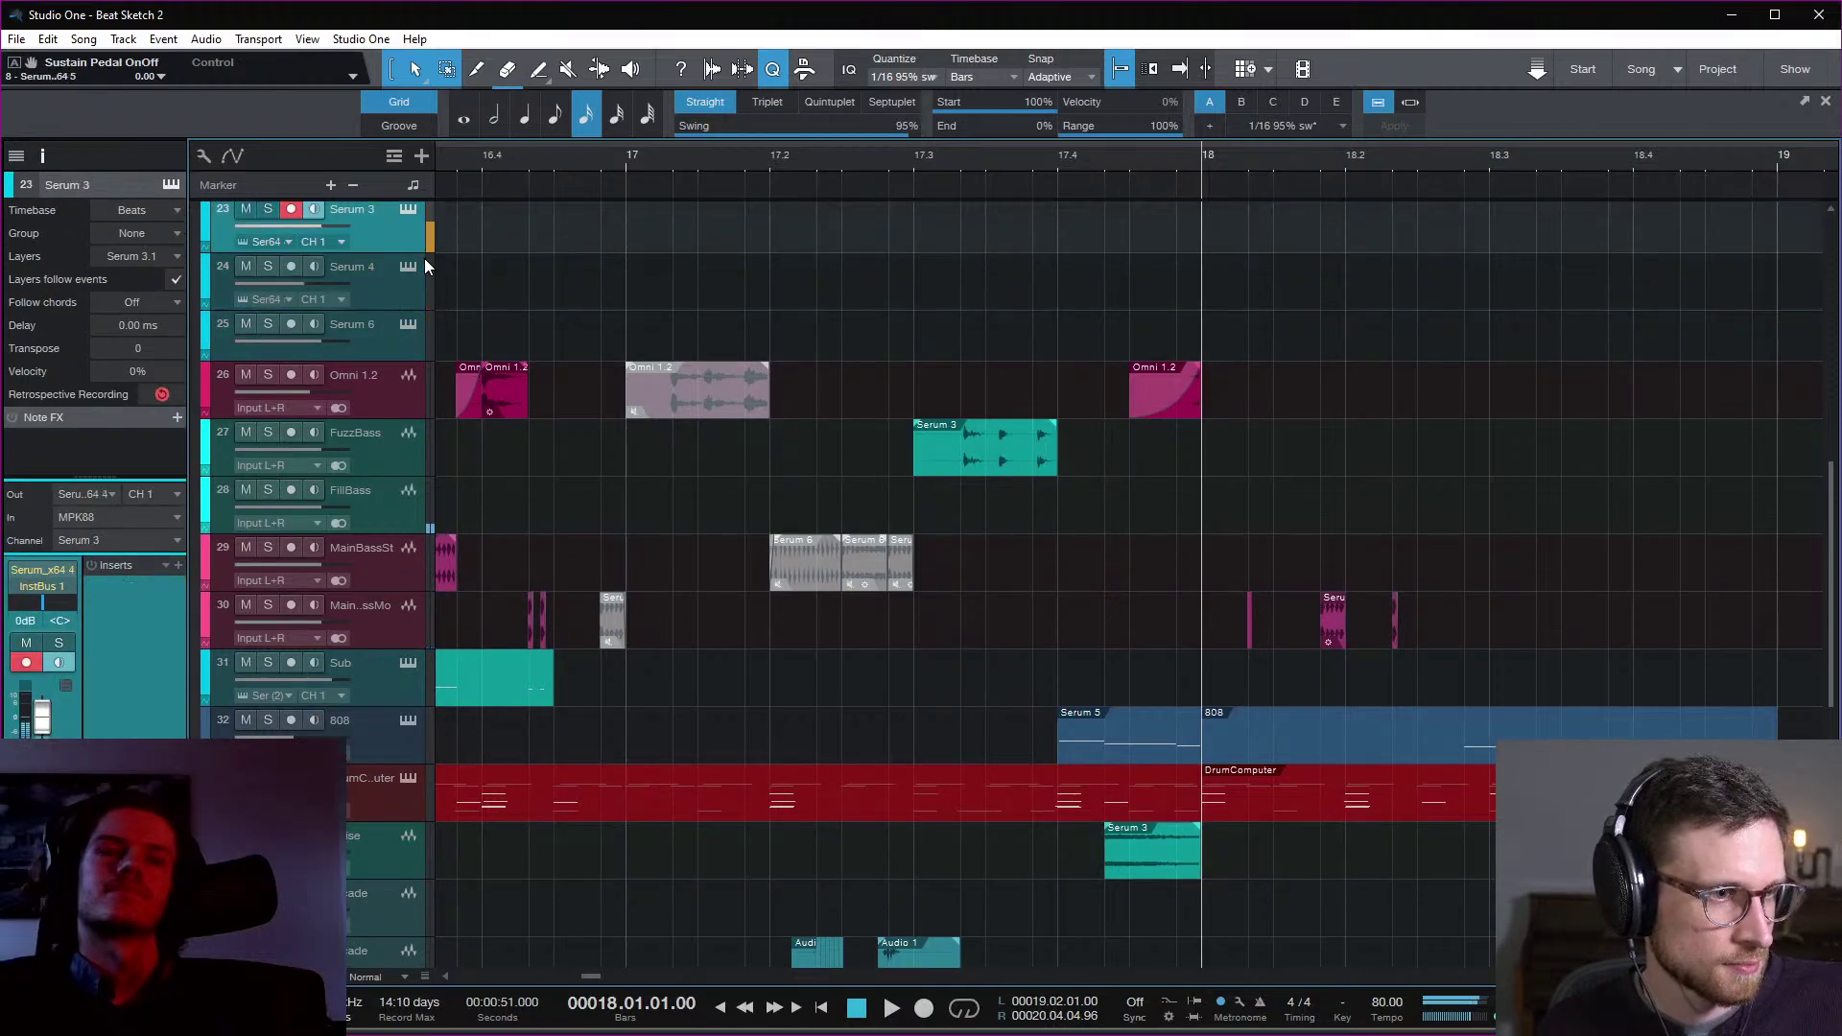
pyautogui.press('space')
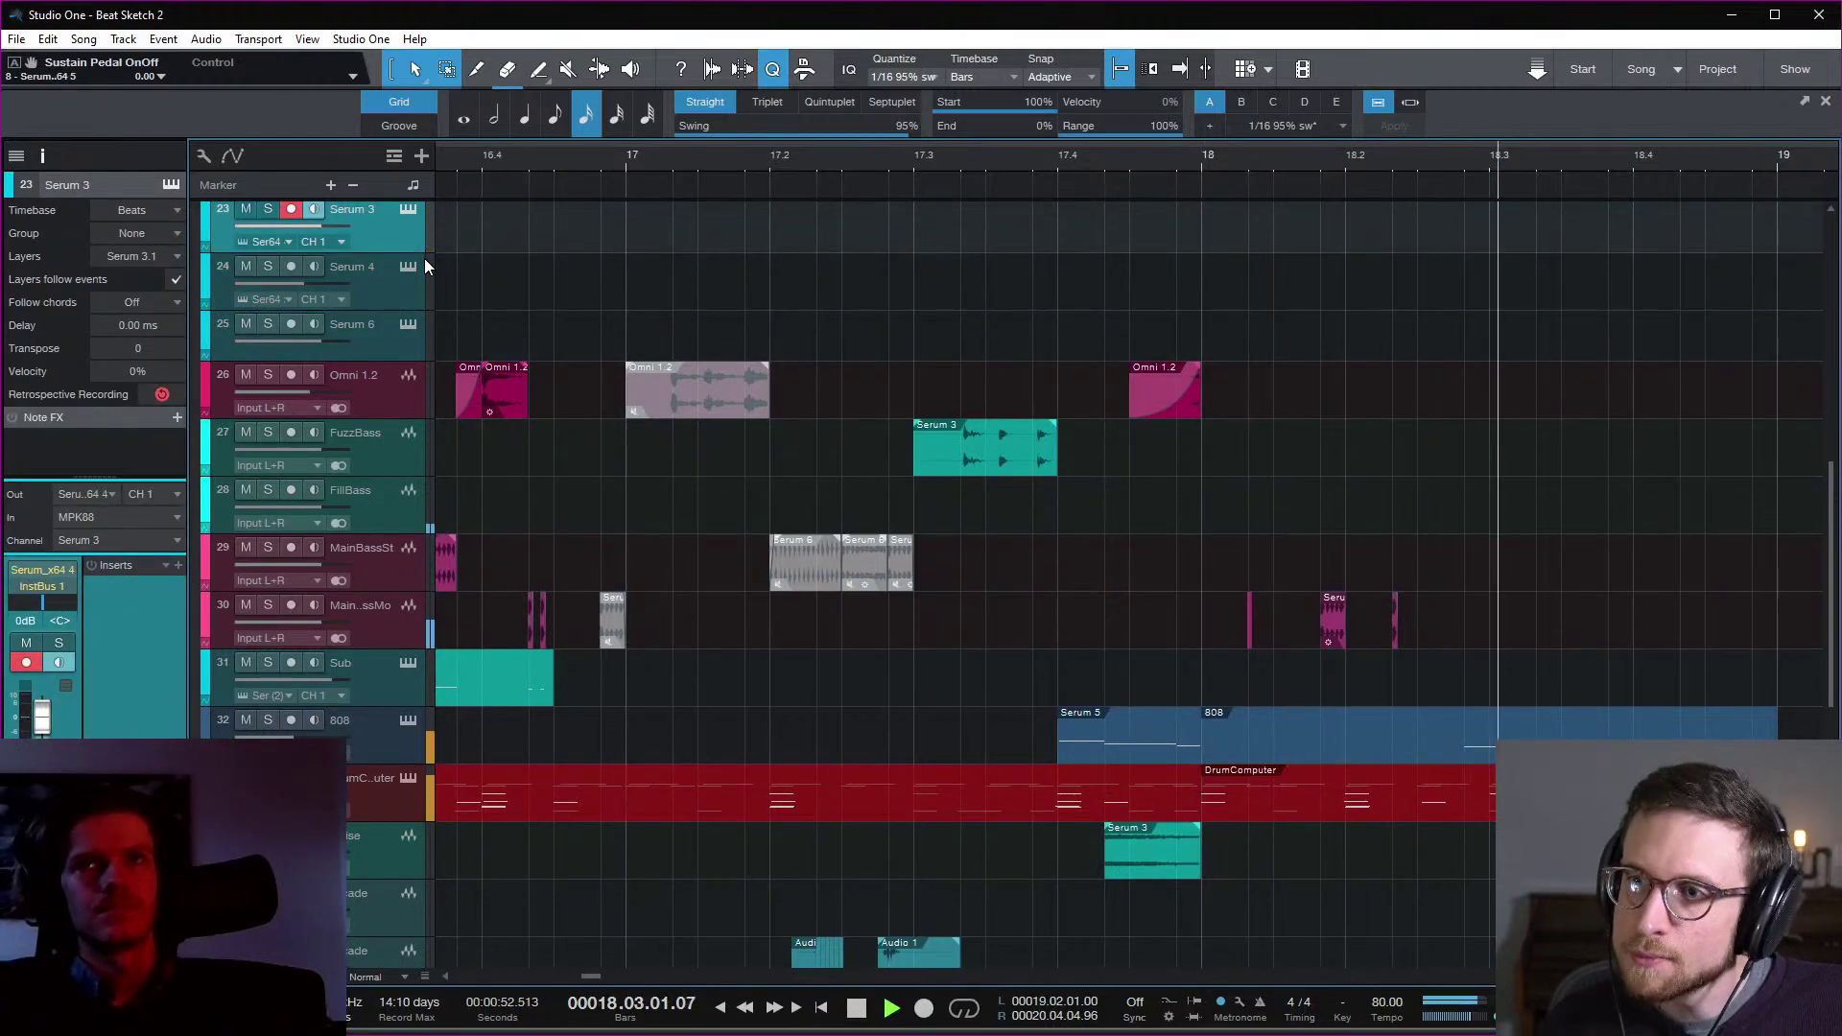
pyautogui.press('space')
pyautogui.press('space')
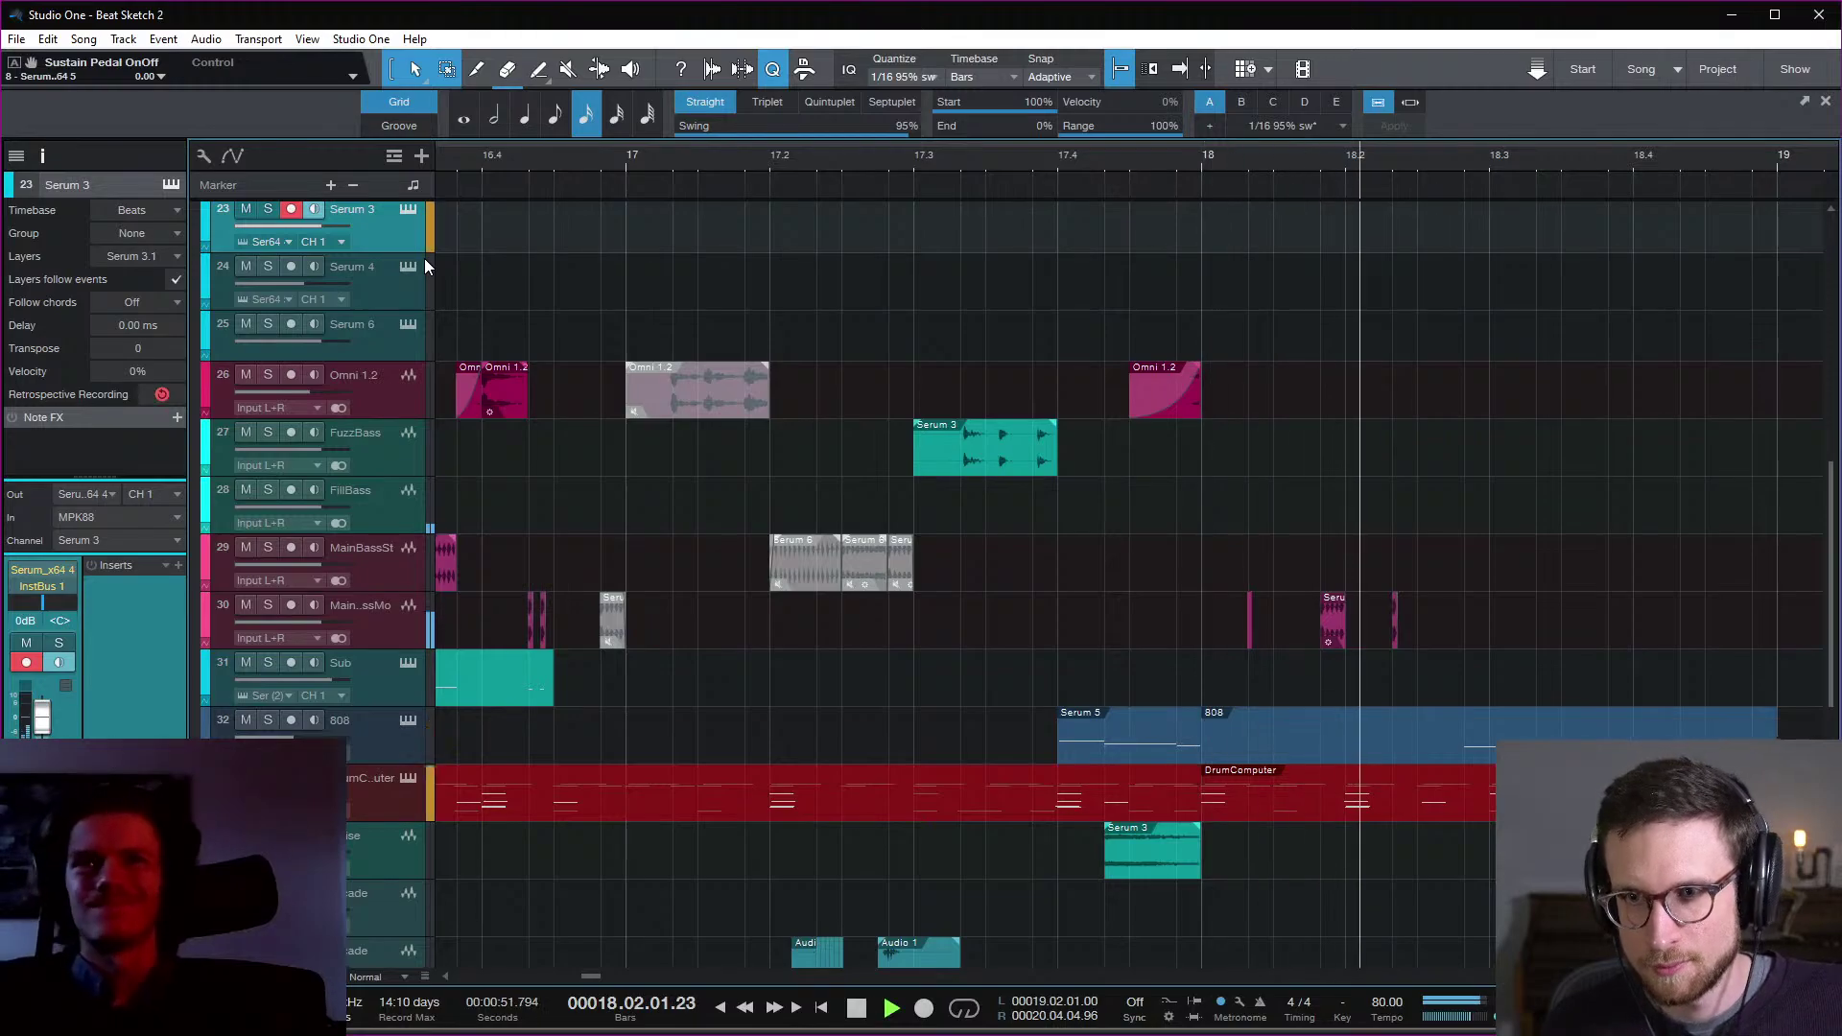
pyautogui.press('space')
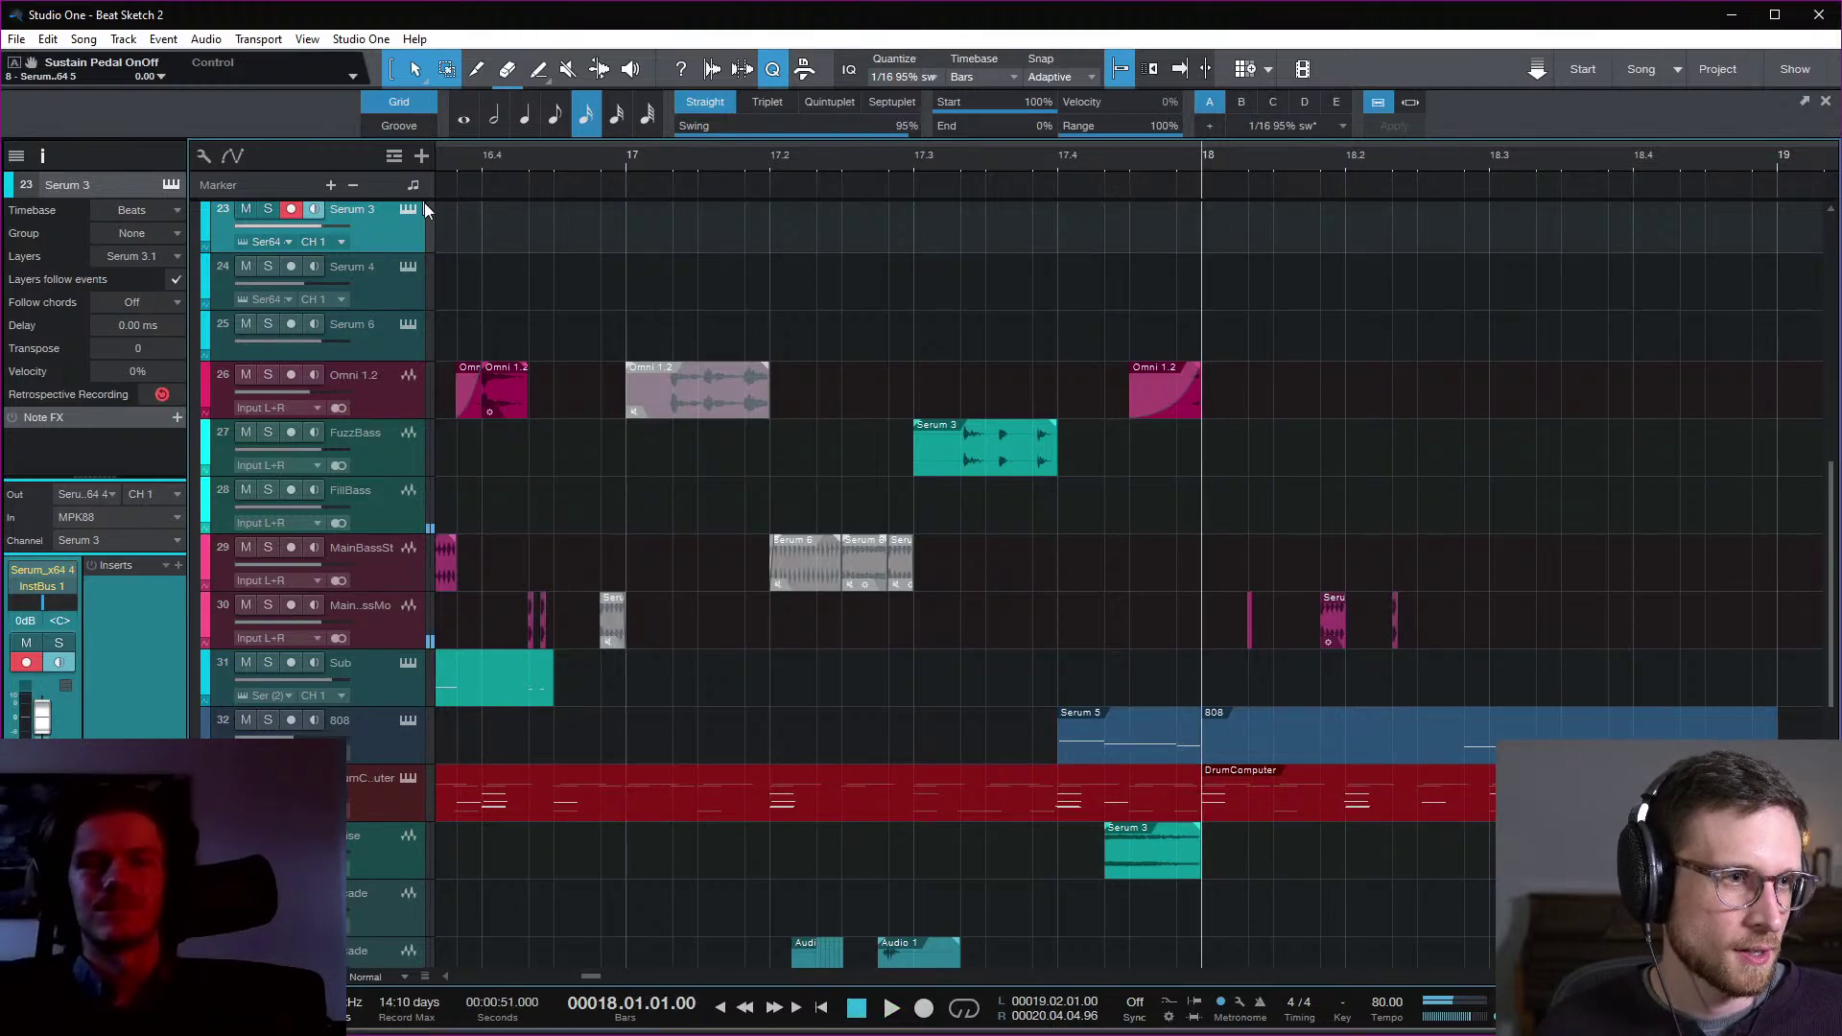
# Step: Duplicate the Audio 2 track complete with its events, delete the bar 18 clip from the original, and select Audio 5
pyautogui.scroll(-6, 1372, 722)
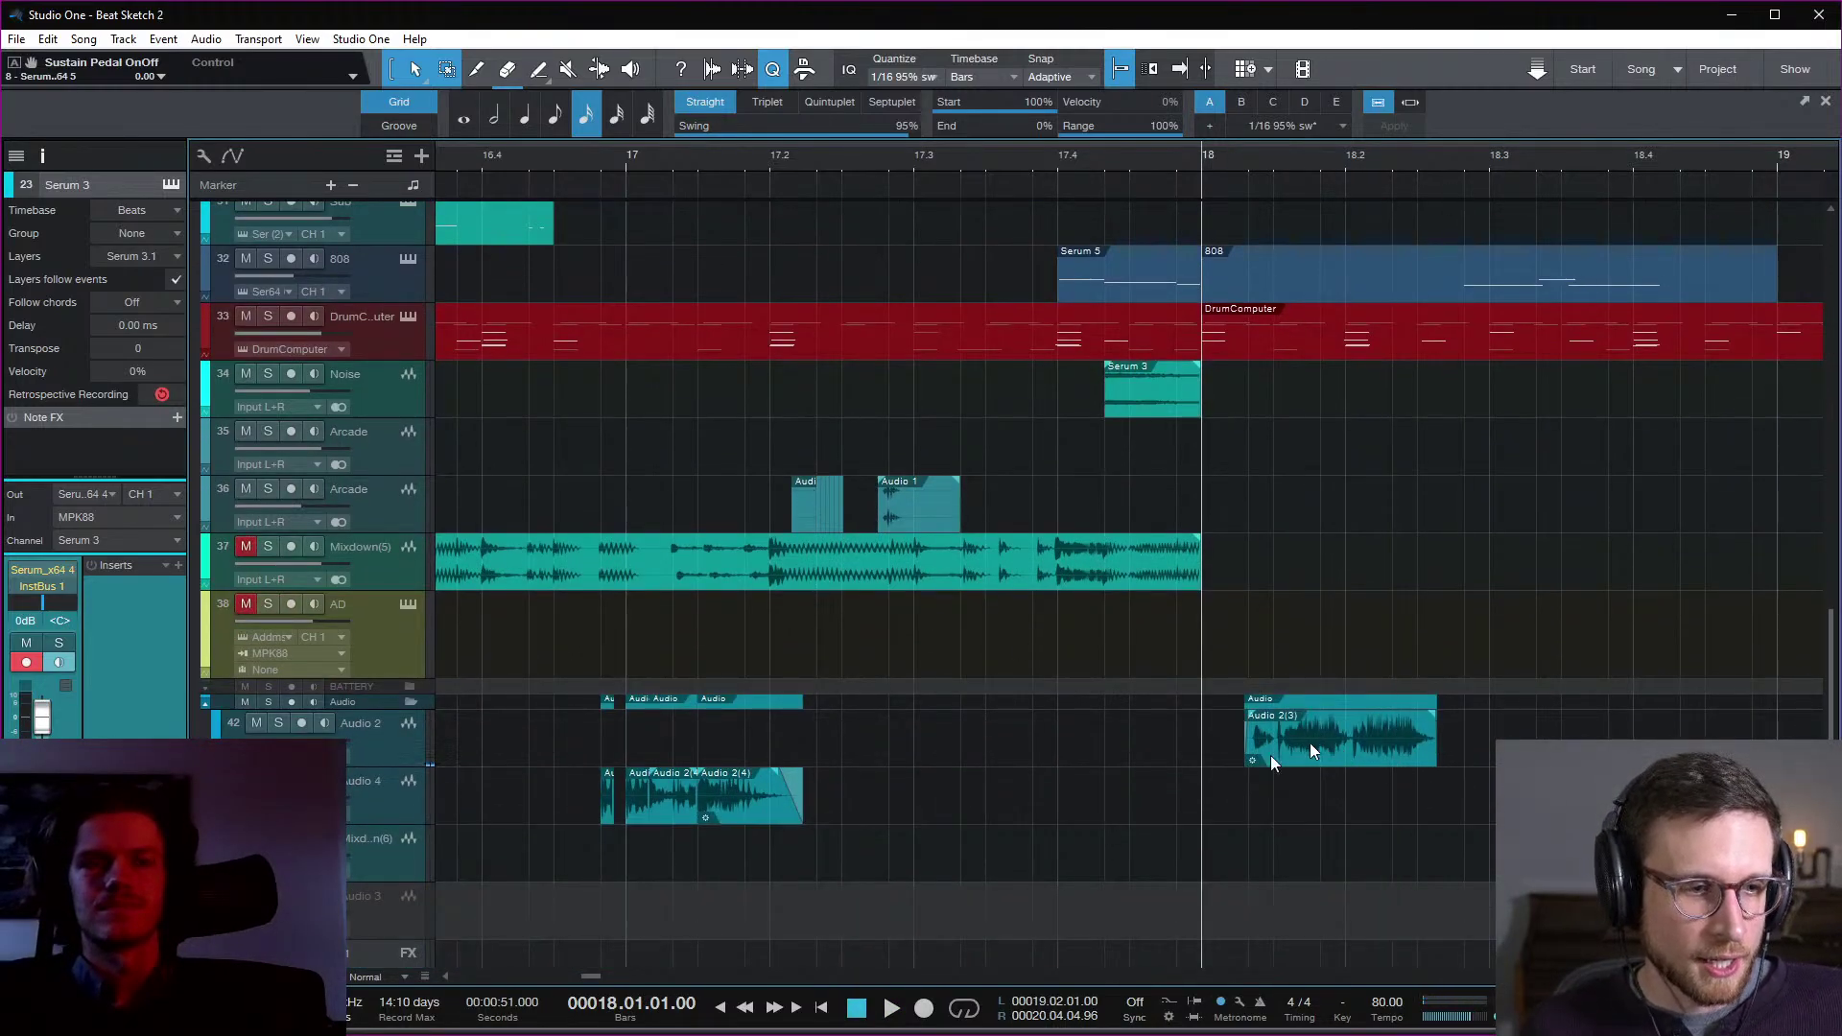
pyautogui.click(395, 743)
pyautogui.rightClick(397, 745)
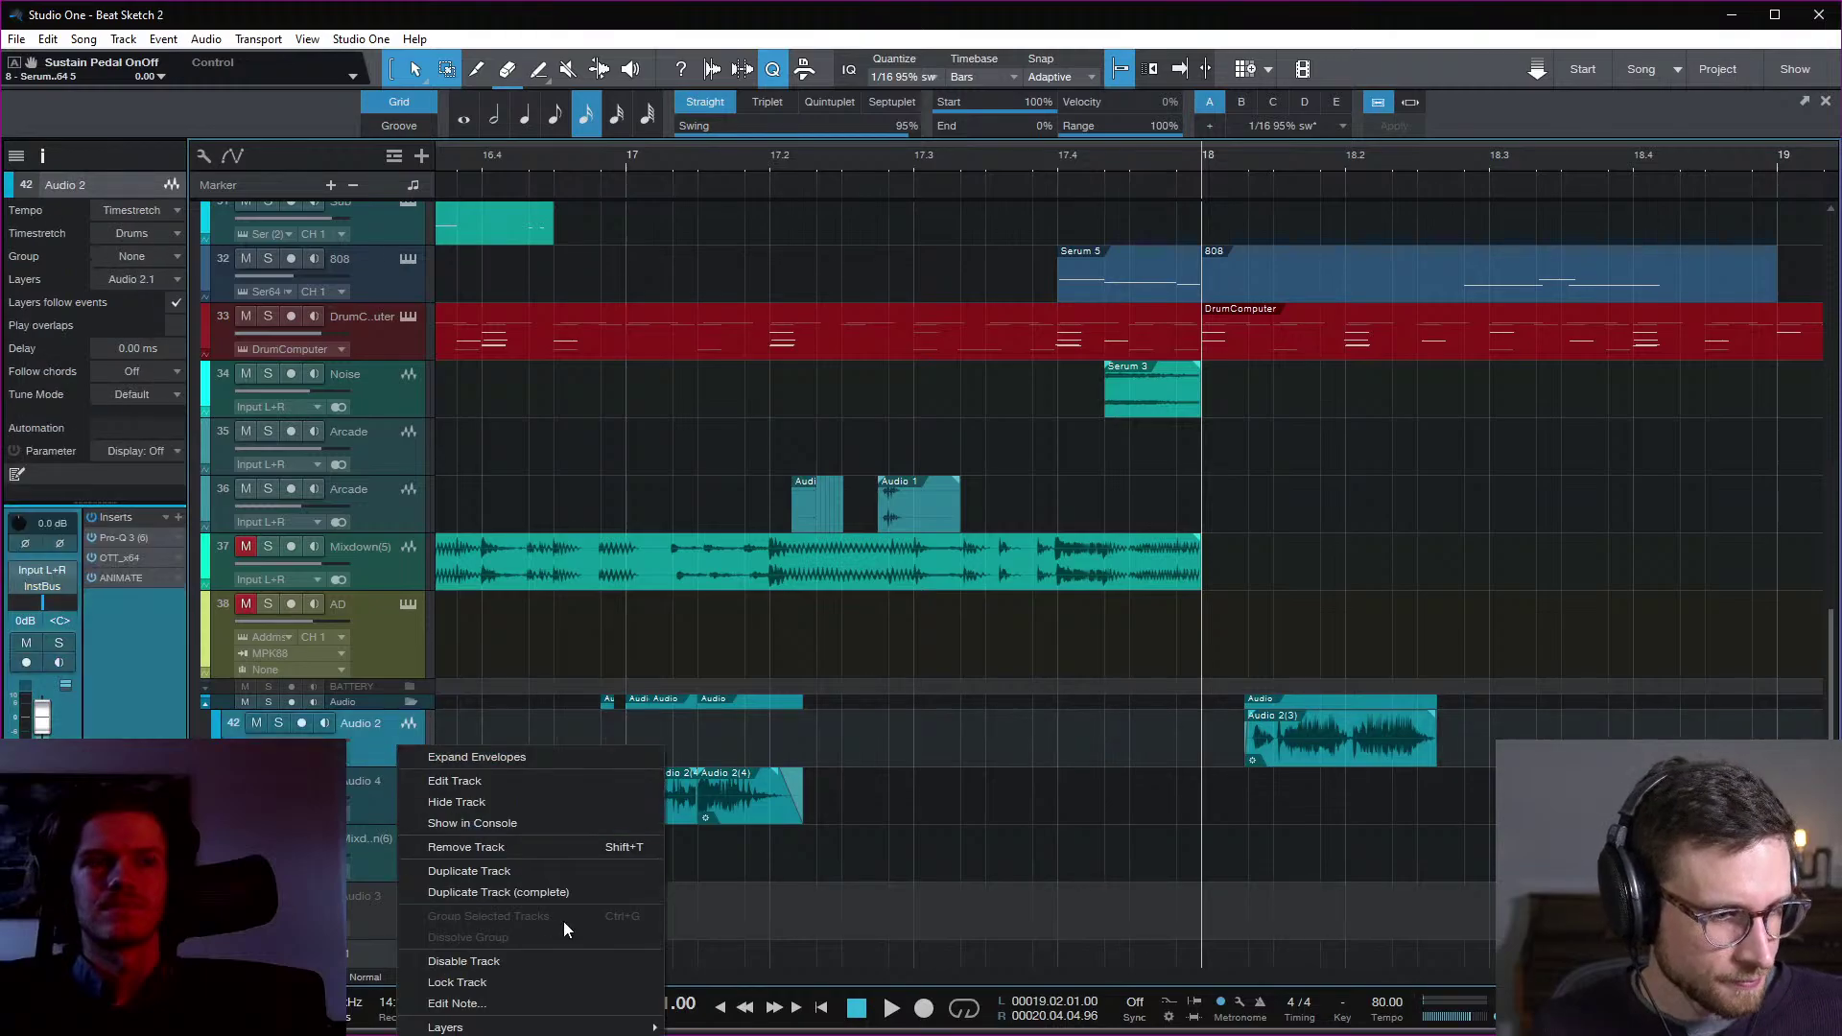
pyautogui.click(566, 892)
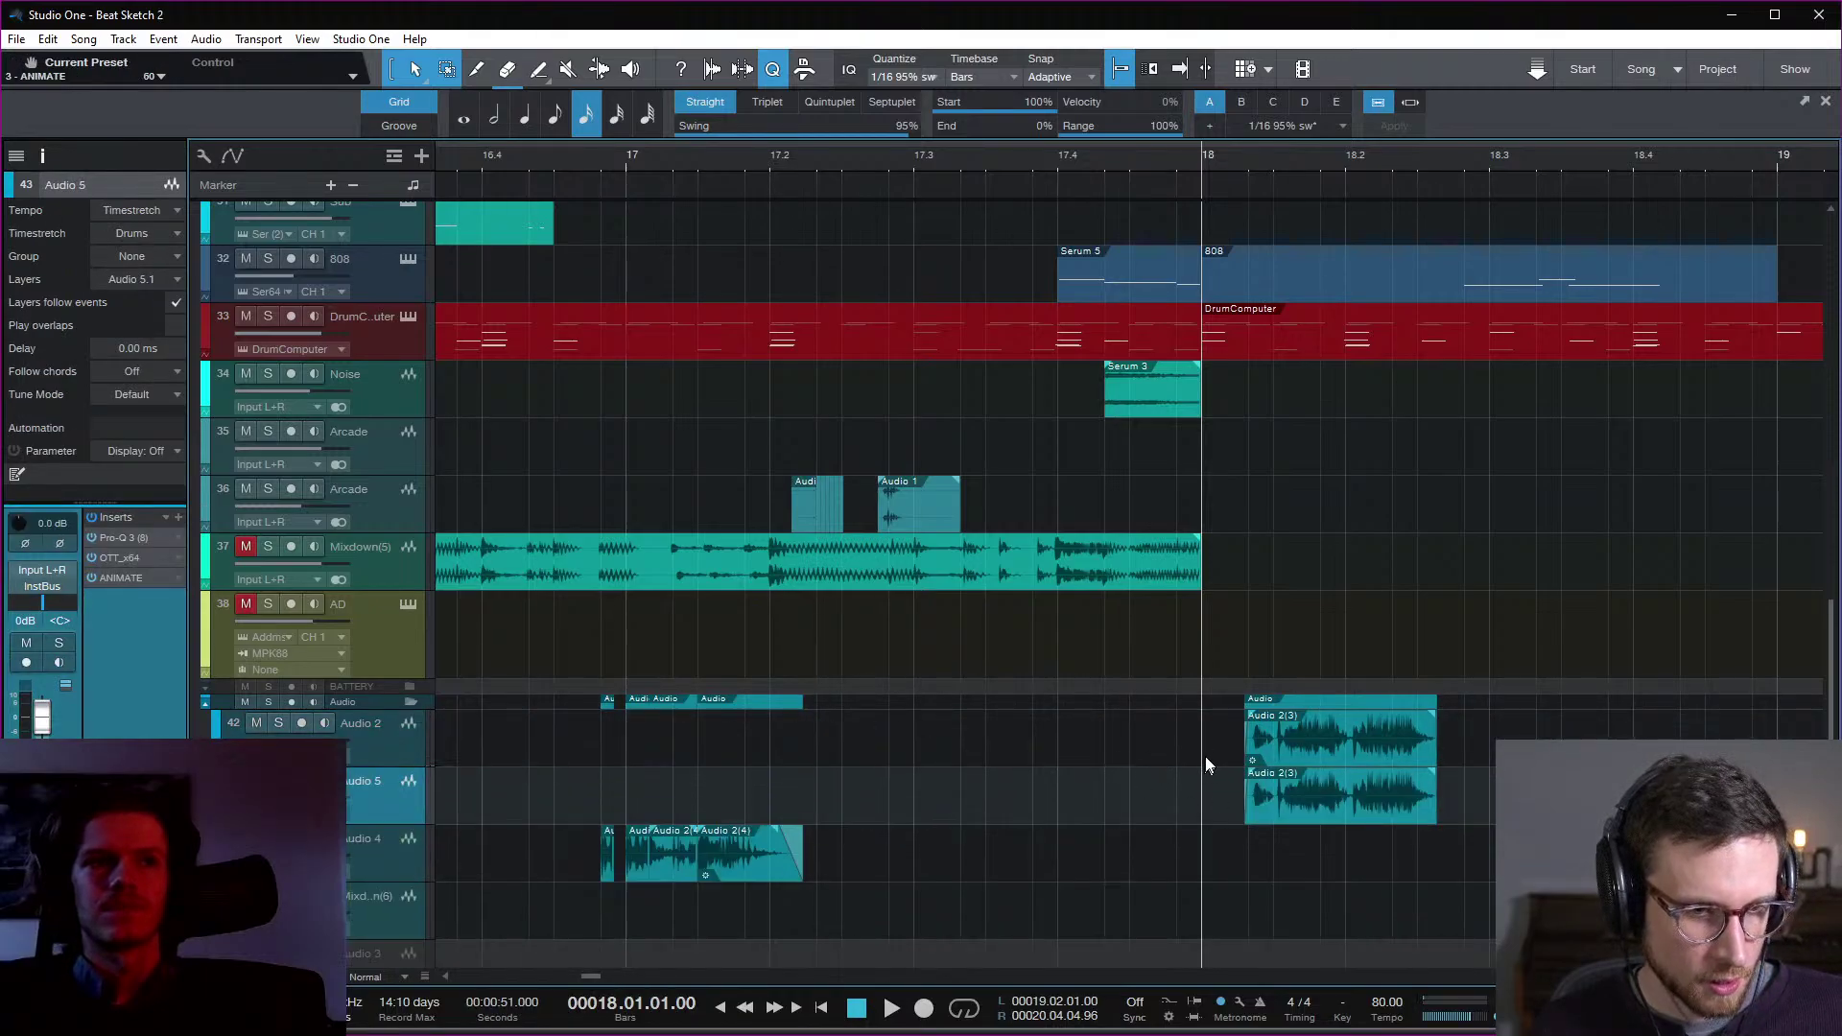
pyautogui.moveTo(1206, 758); pyautogui.dragTo(1516, 744)
pyautogui.press('Delete')
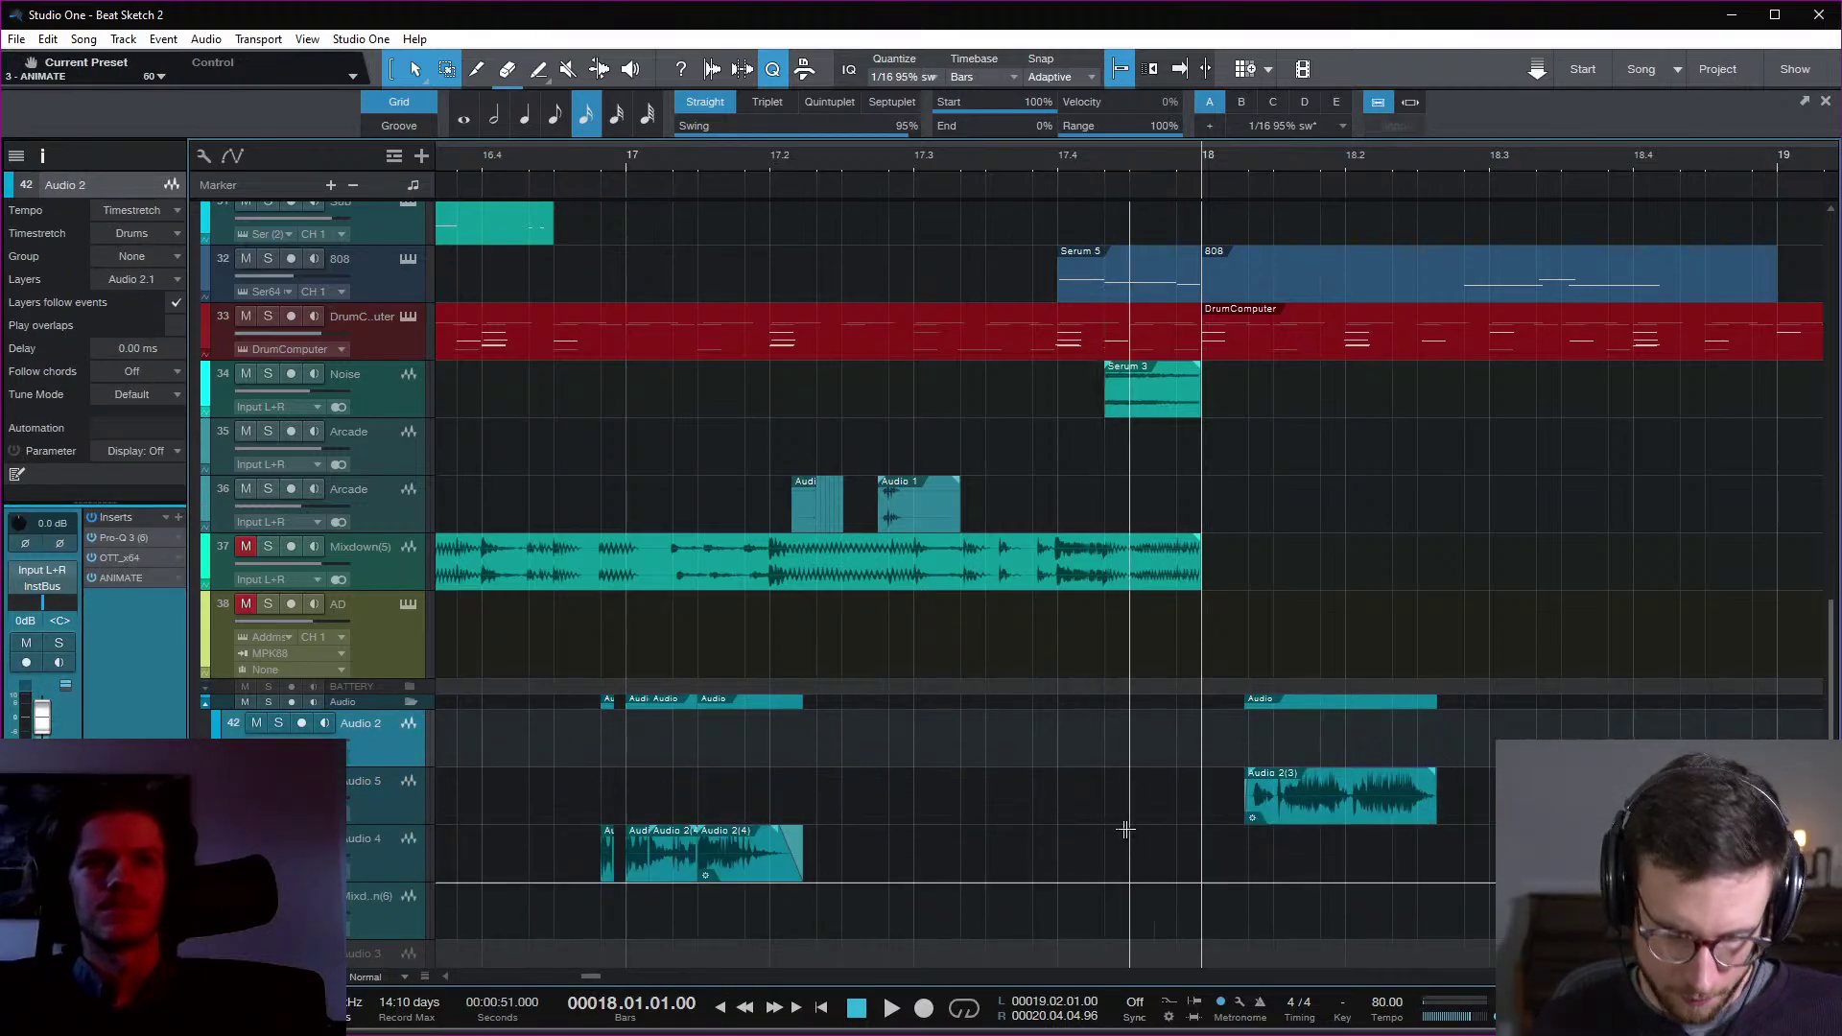
pyautogui.press('w')
pyautogui.click(861, 808)
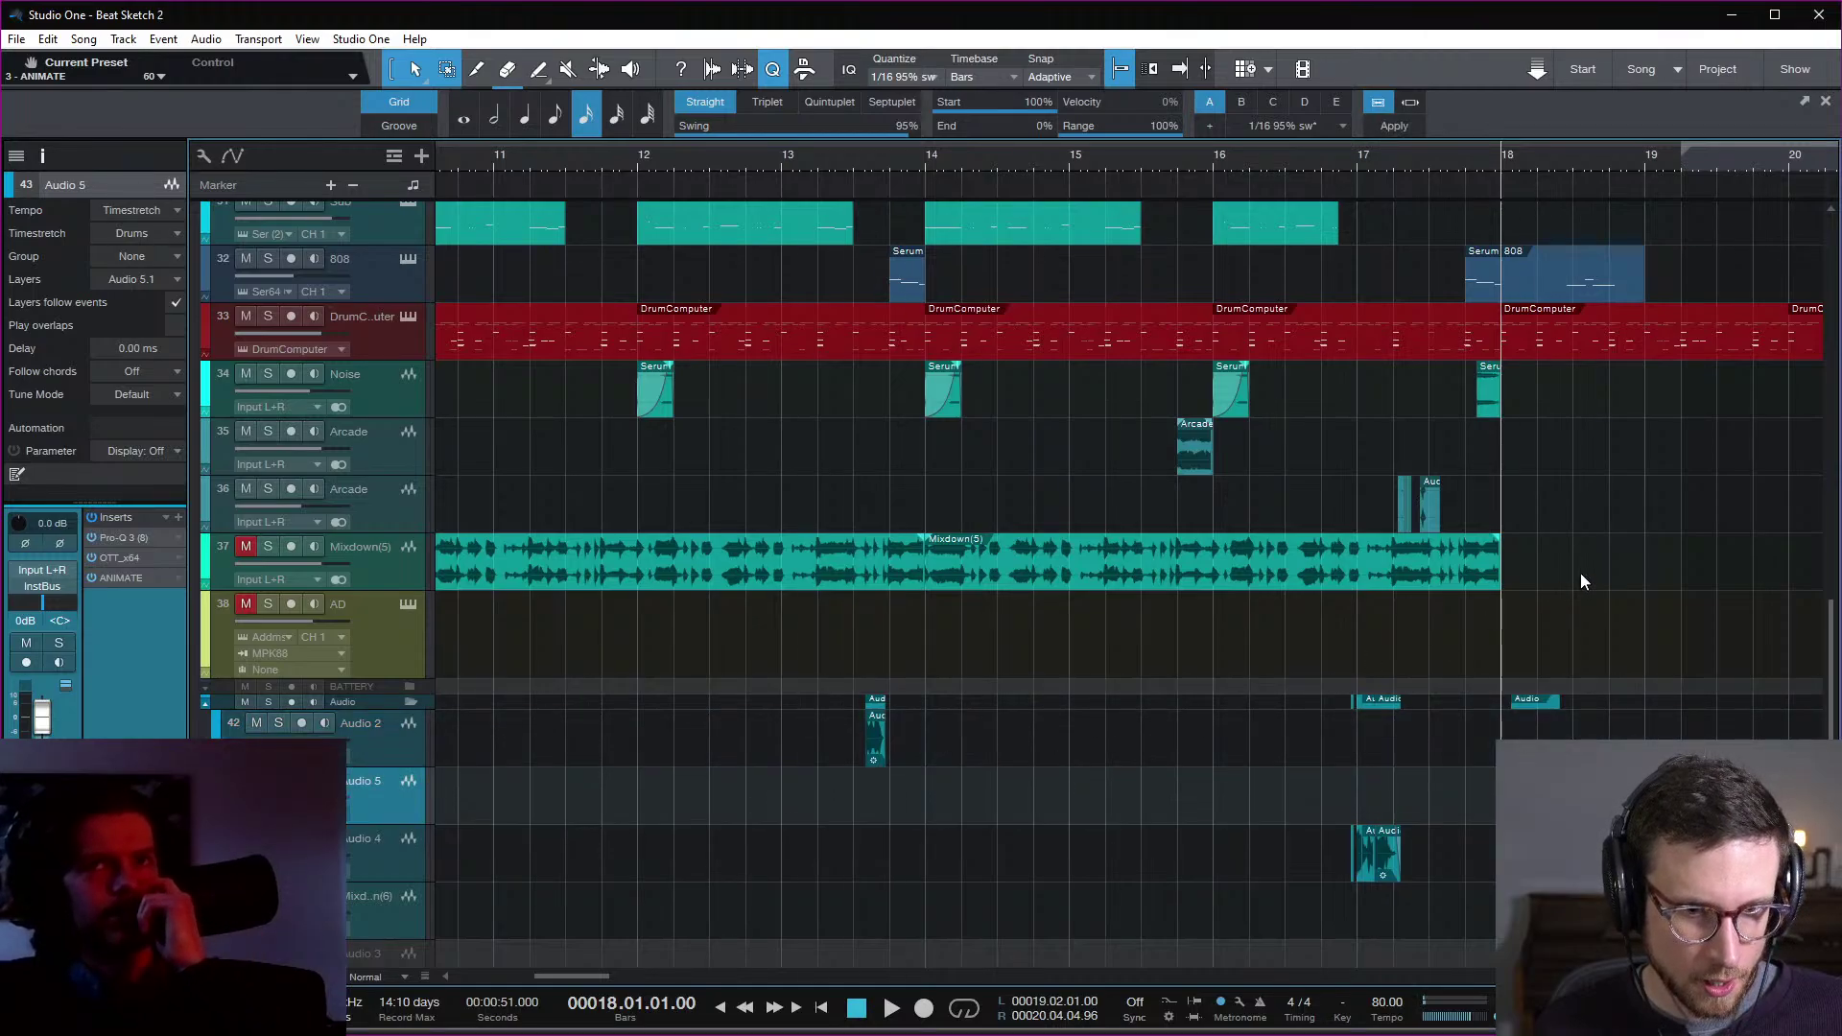
pyautogui.hotkey('ctrl', 'v')
pyautogui.hscroll(3, 1581, 581)
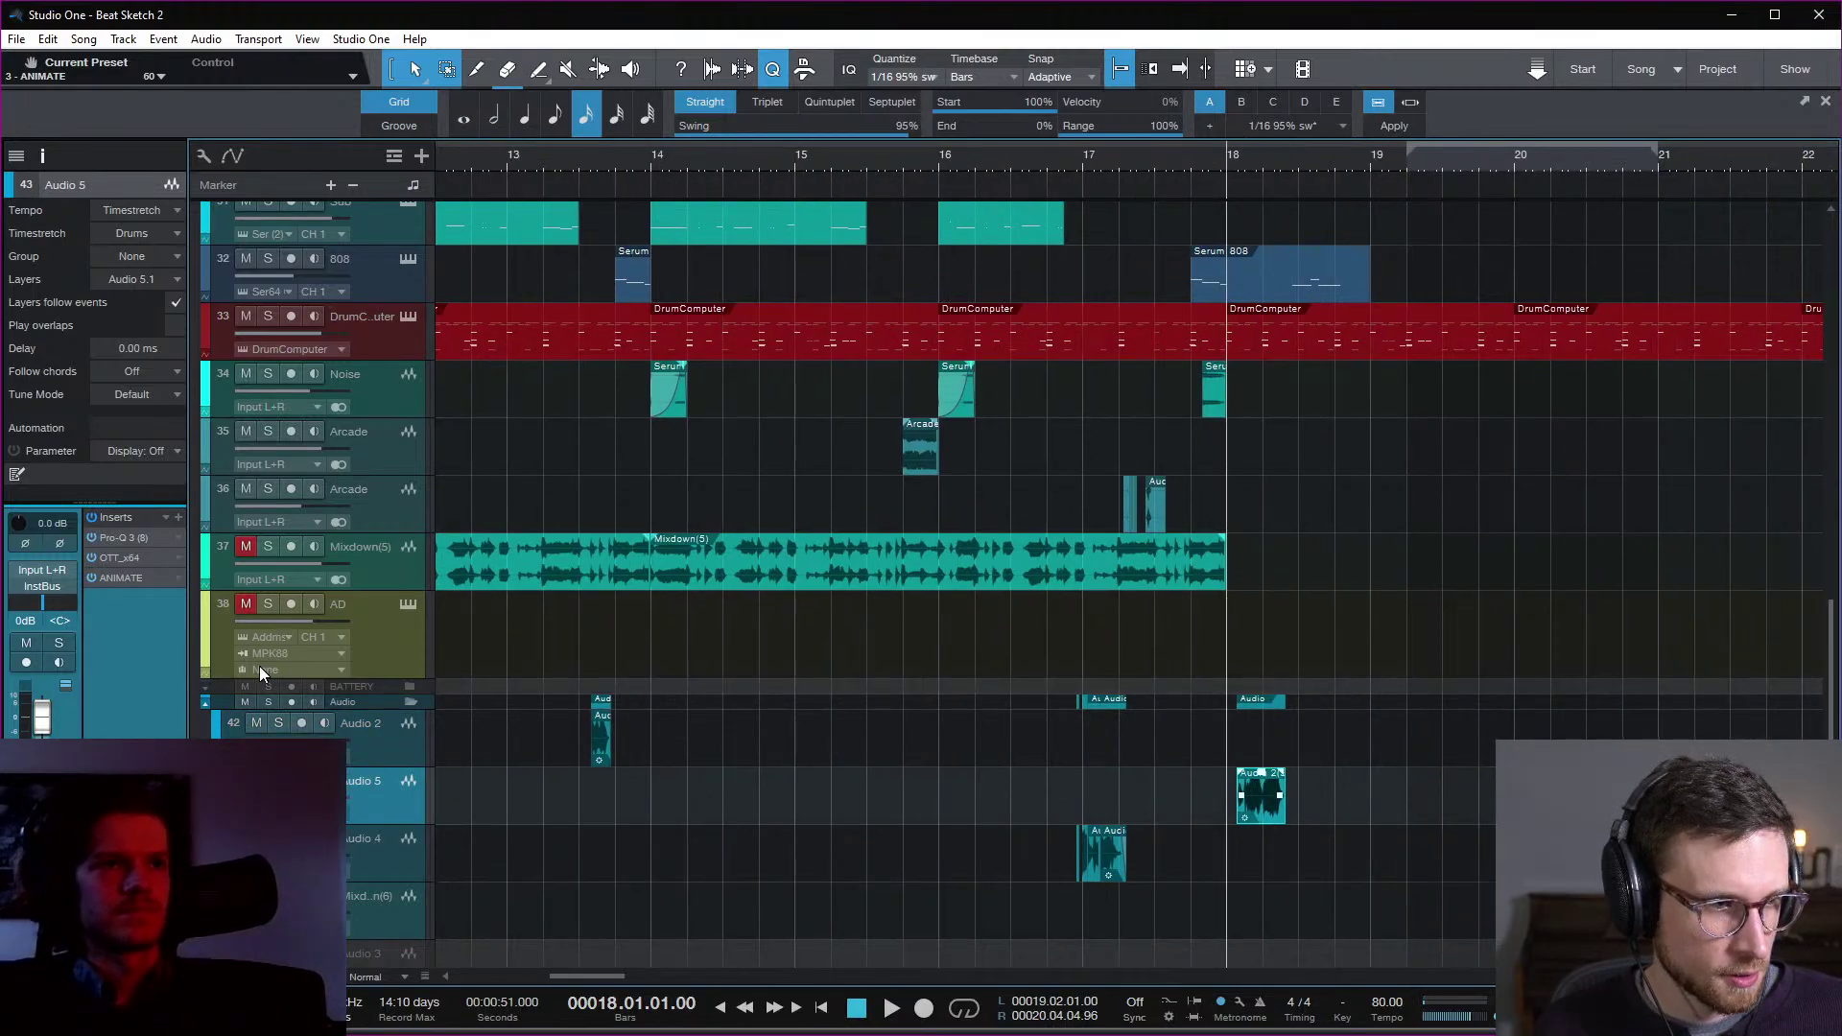
# Step: Try the L1 limiter Stereo as an insert on Audio 5 and remove it from the chain
pyautogui.click(181, 517)
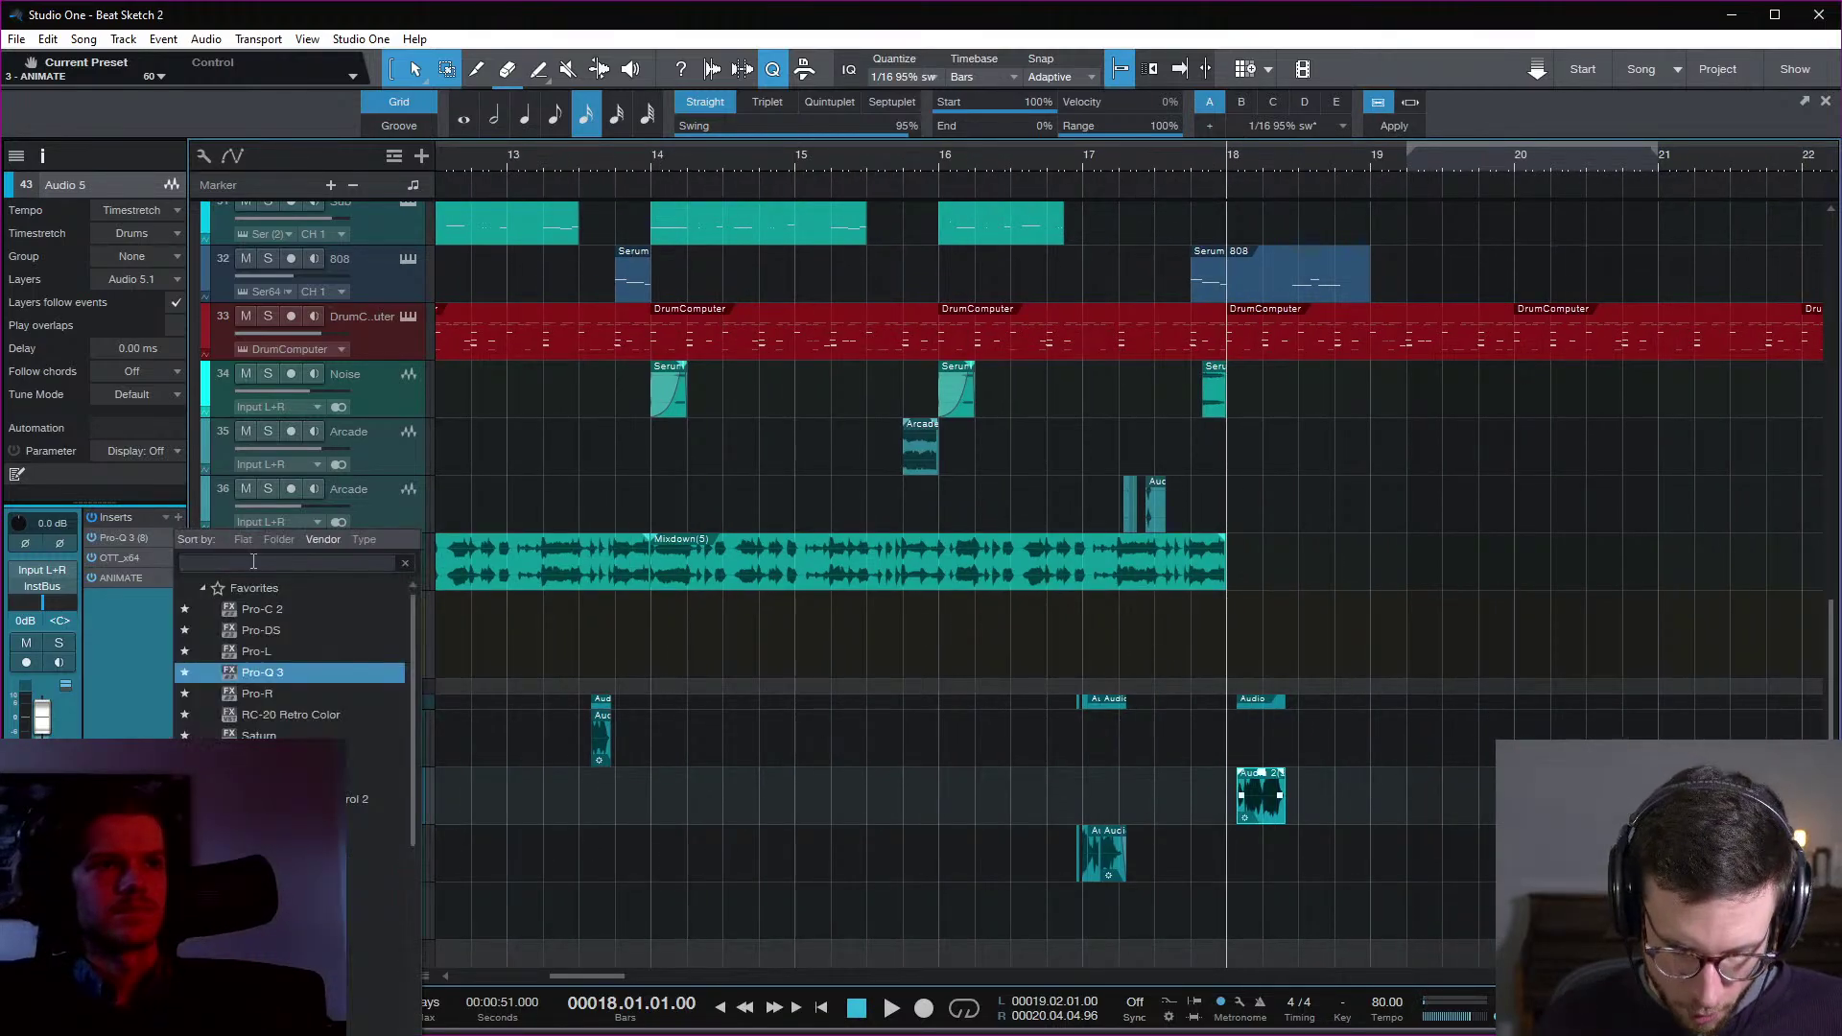
pyautogui.write('limi')
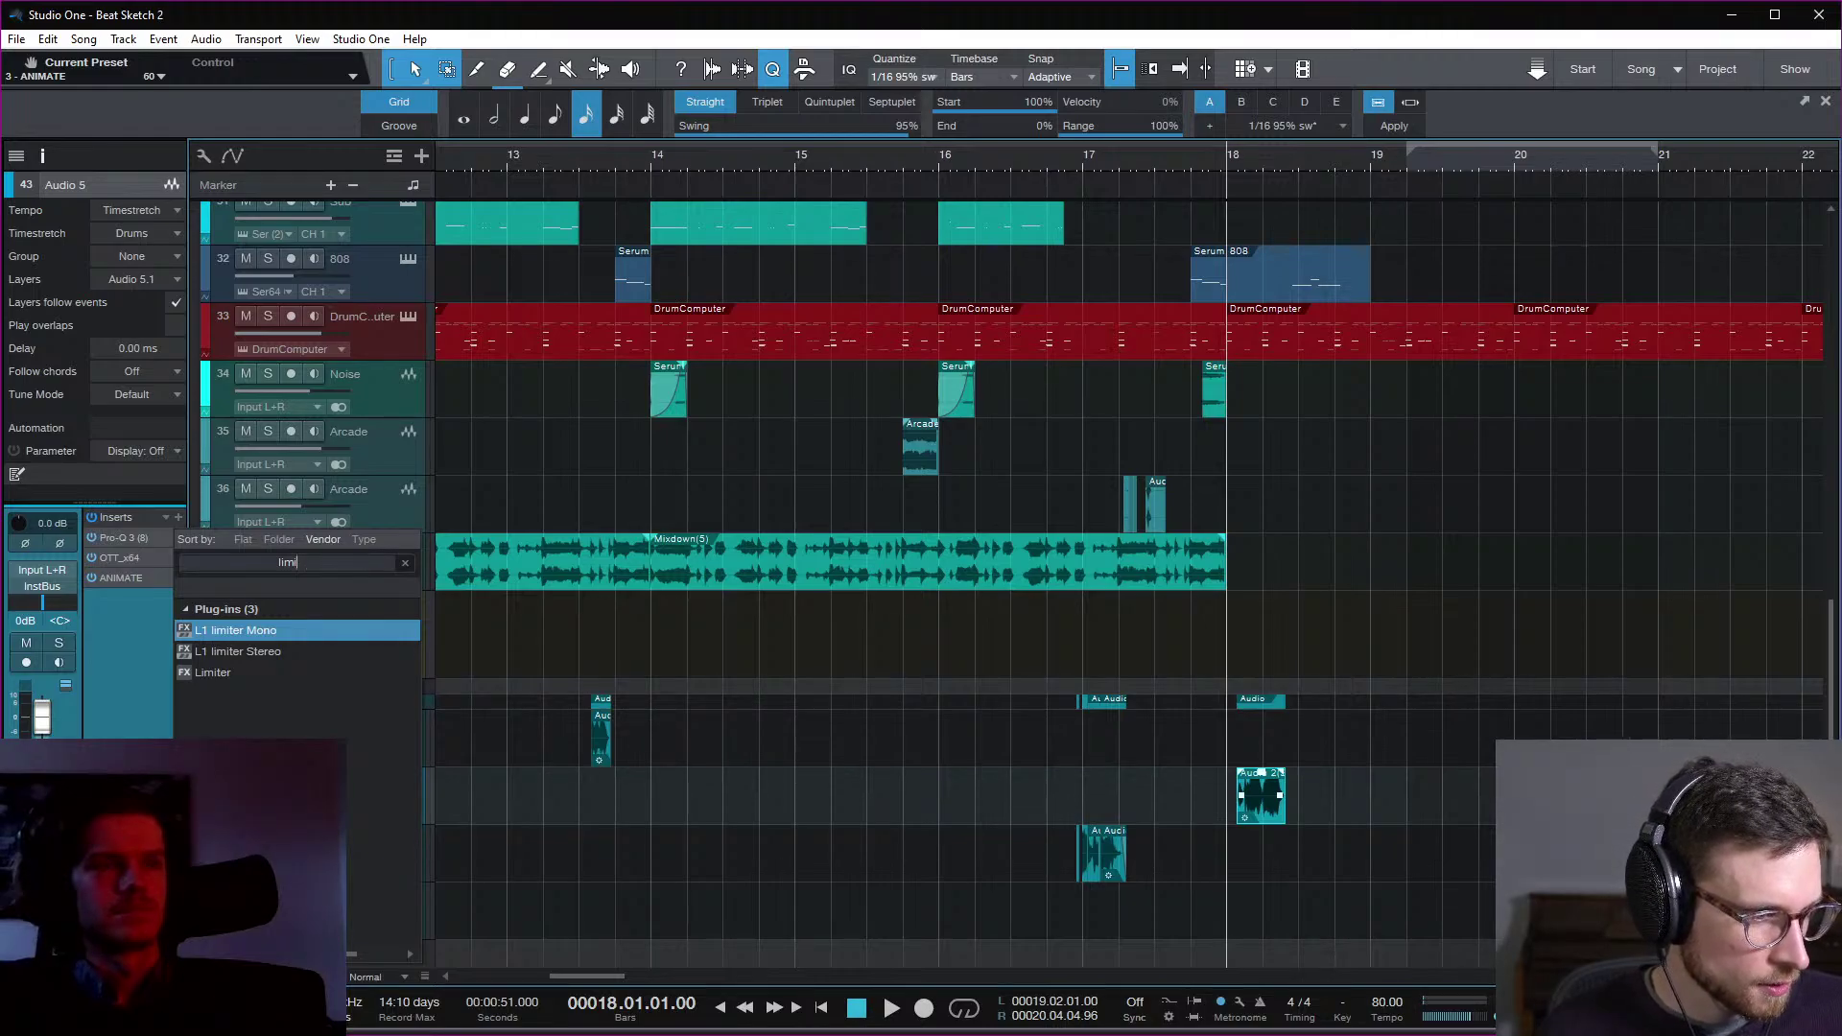
pyautogui.press('Down')
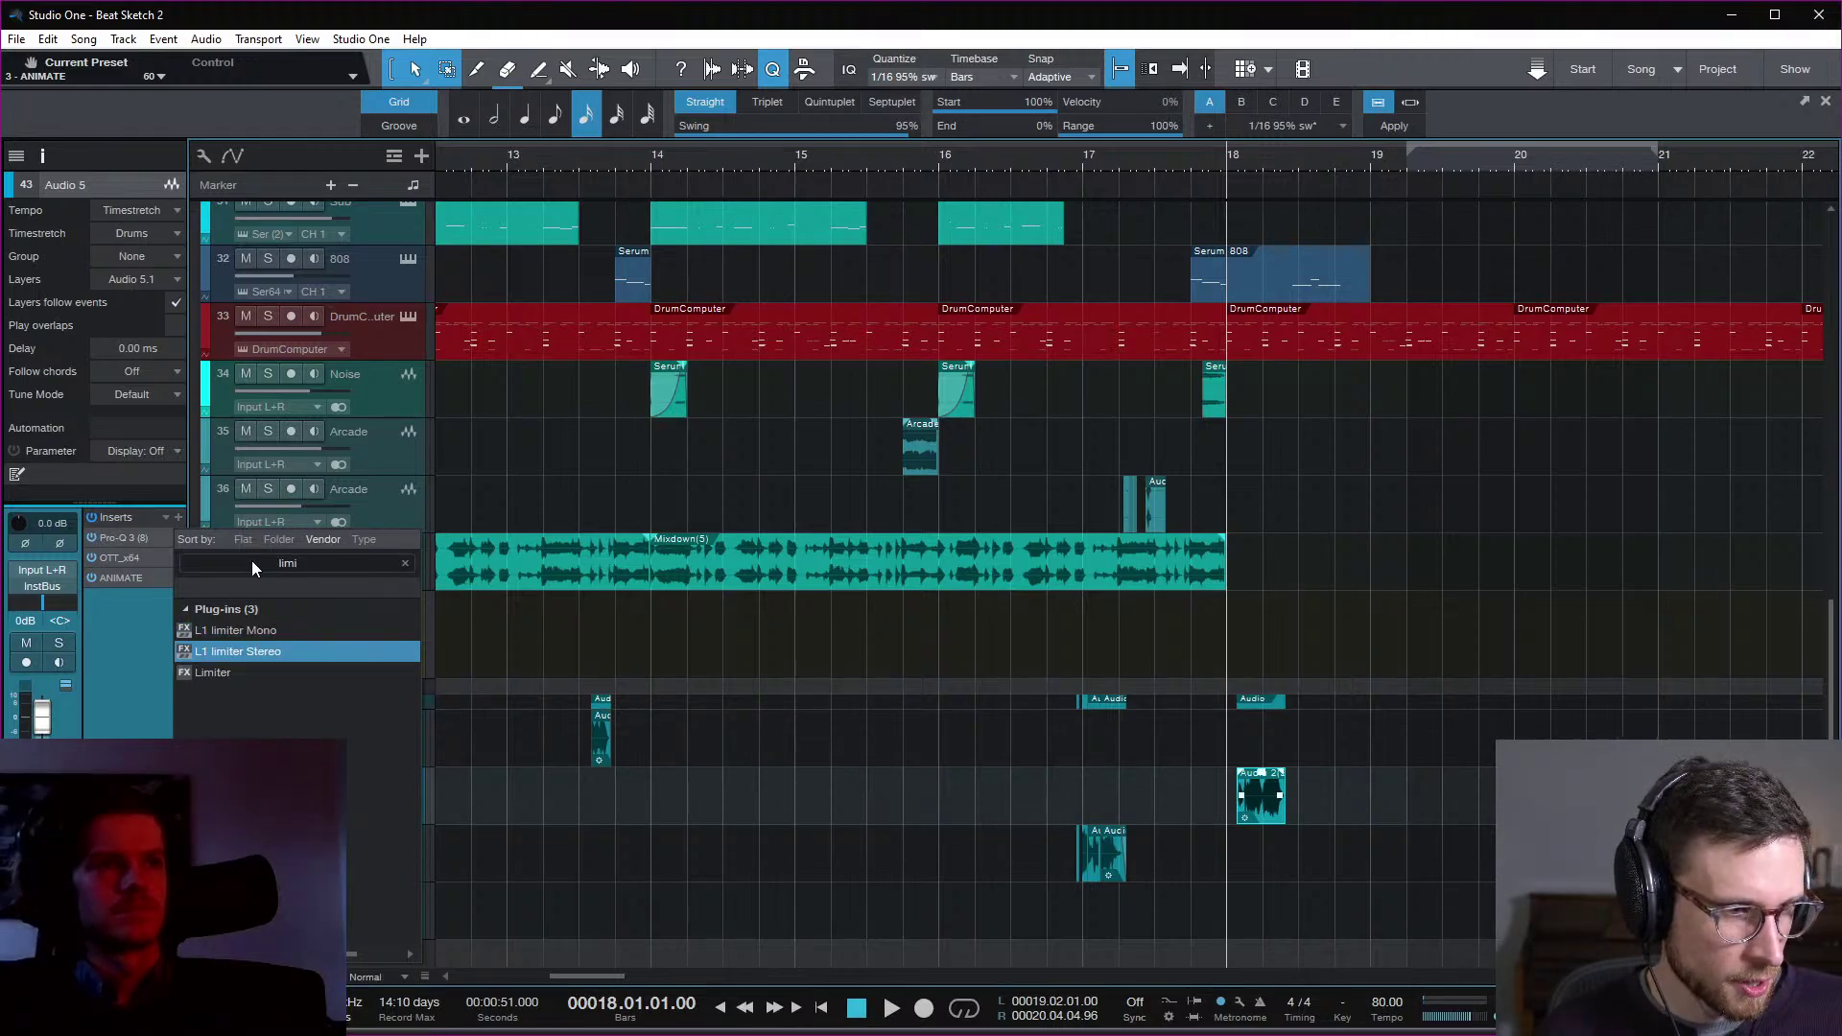
pyautogui.press('Return')
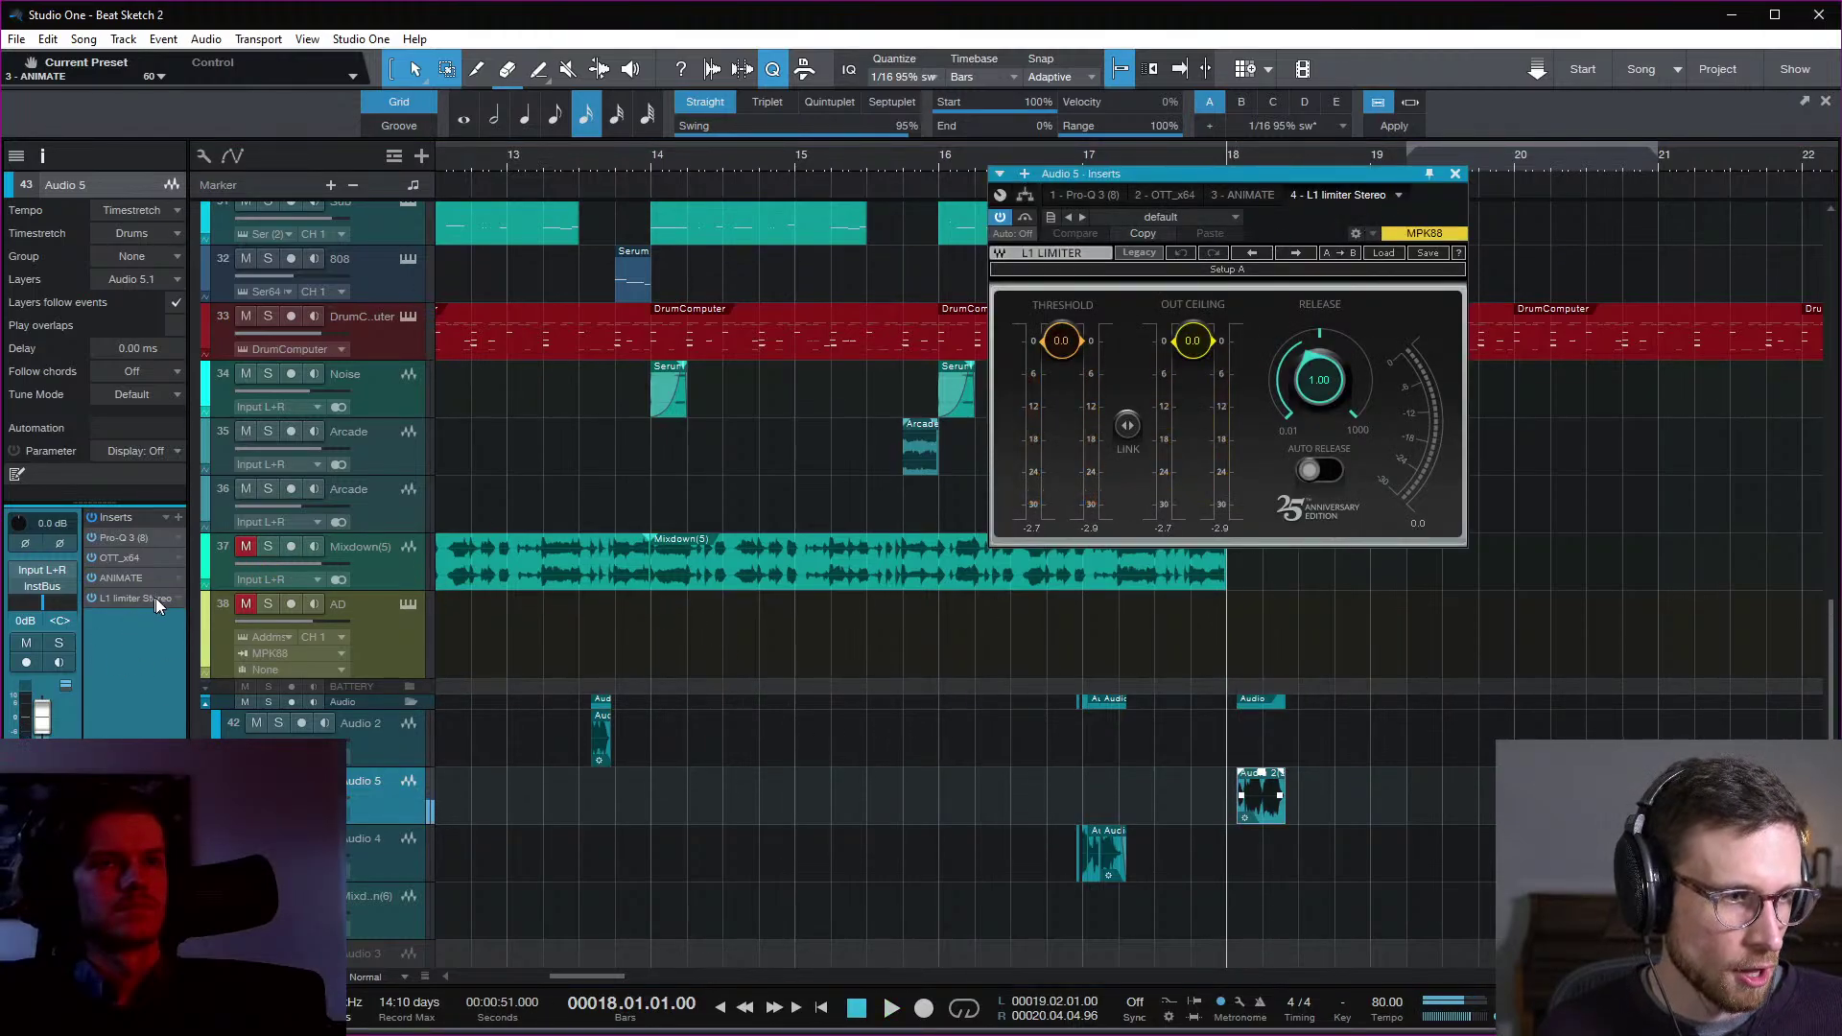
pyautogui.rightClick(181, 600)
pyautogui.click(202, 619)
# Step: Insert Pro-L at the end of the Audio 5 effect chain and raise its gain to +19.84 dB during playback
pyautogui.click(177, 517)
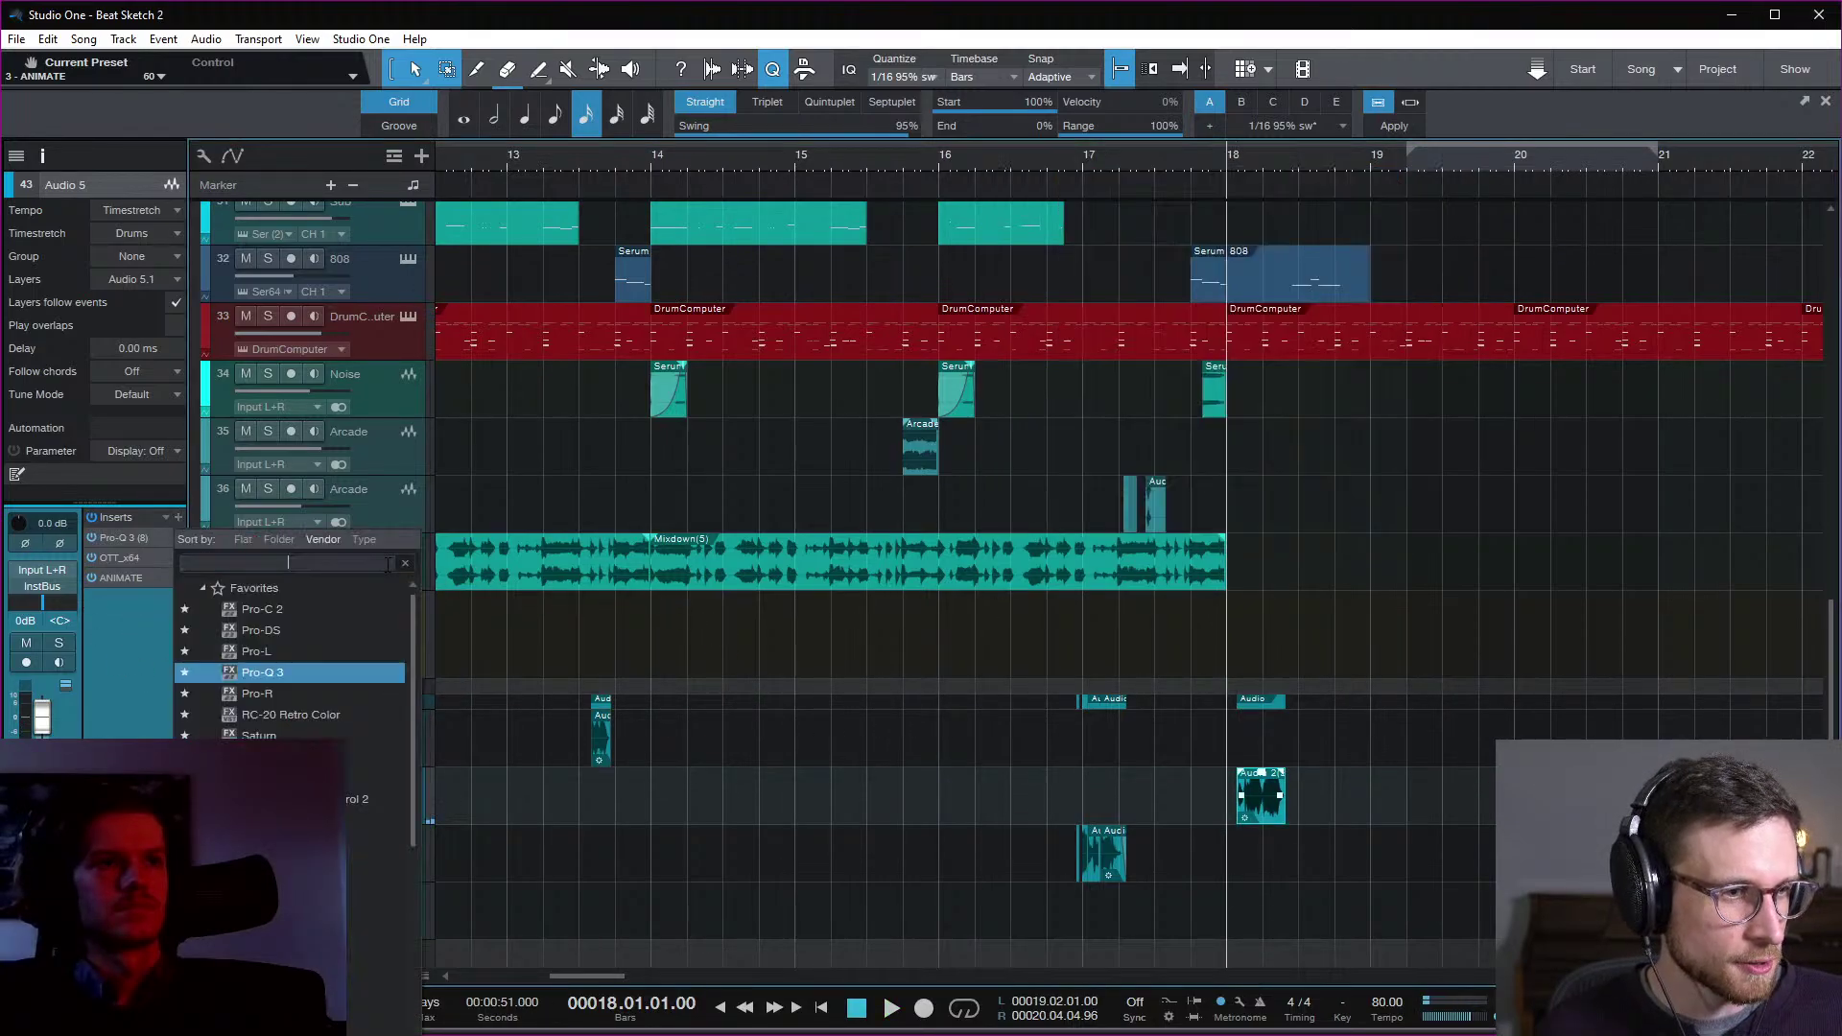
pyautogui.click(275, 611)
pyautogui.doubleClick(314, 659)
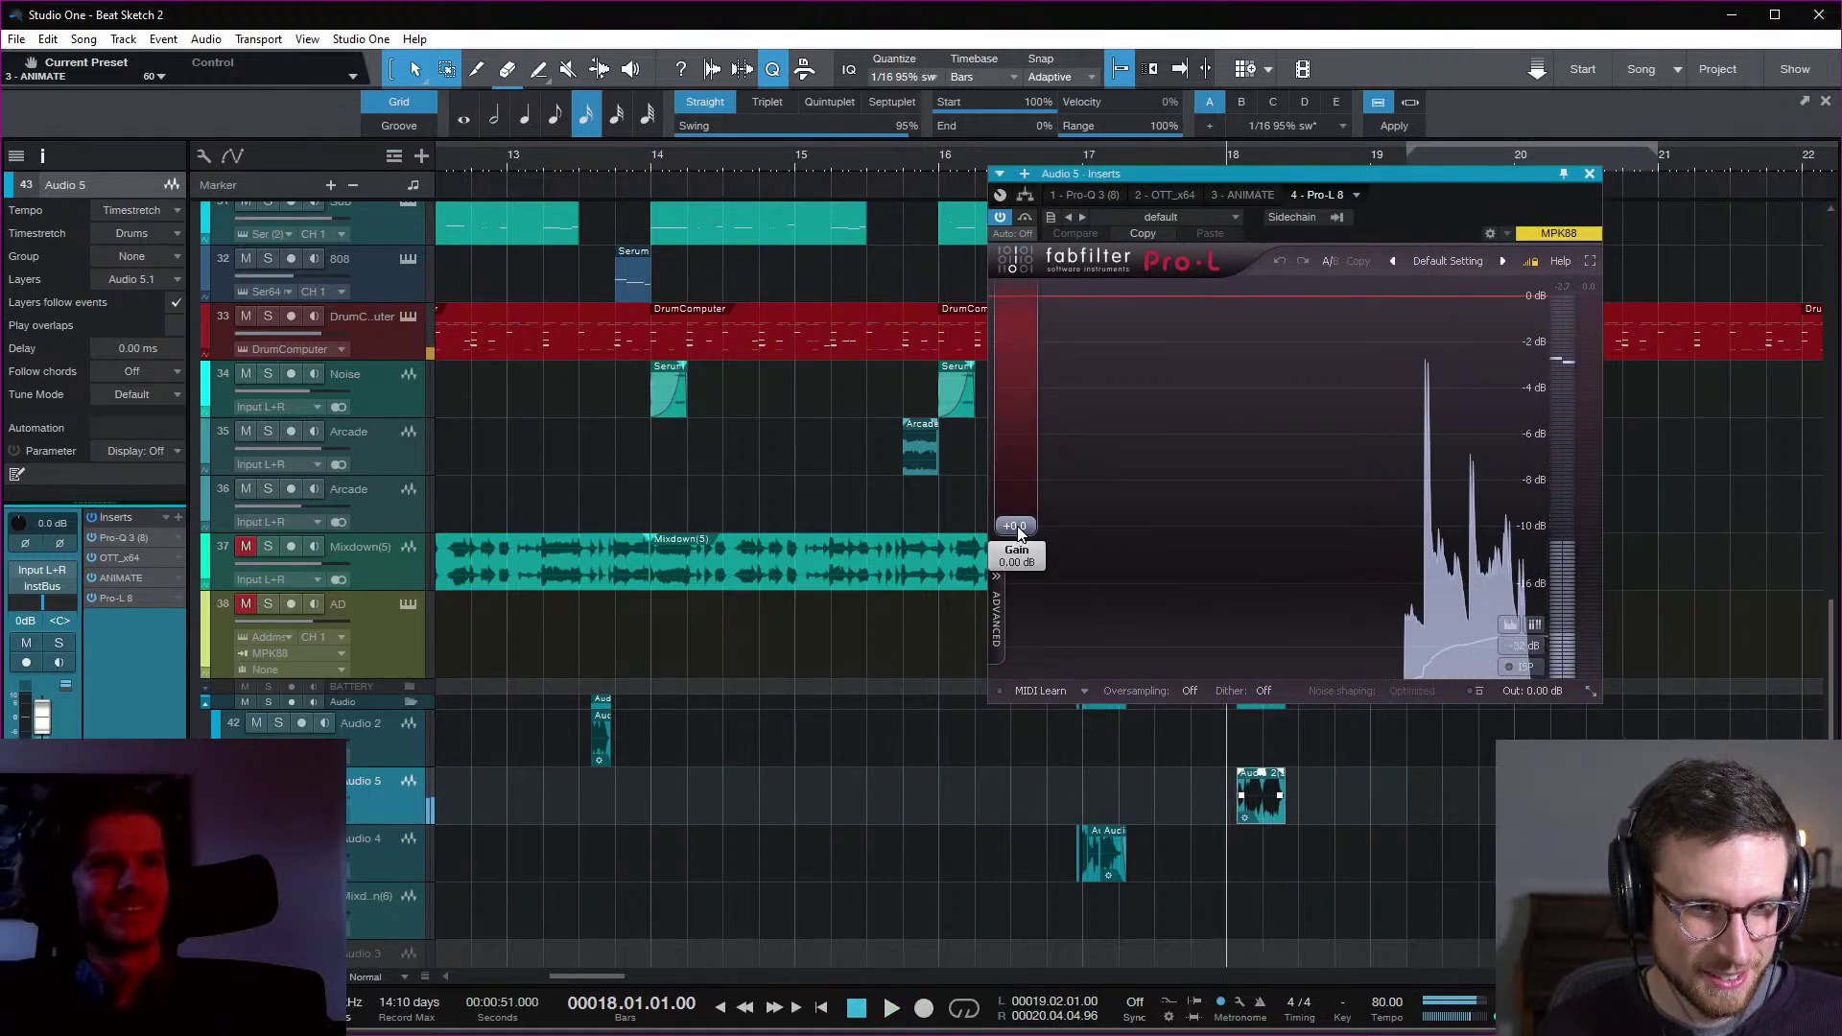
pyautogui.press('space')
pyautogui.moveTo(1025, 518); pyautogui.dragTo(1030, 372)
pyautogui.press('space')
# Step: Replay the section from 18.1.1 repeatedly to judge the limited Audio 5 clip, and close the Pro-L window
pyautogui.press('space')
pyautogui.press('space')
pyautogui.press('space')
pyautogui.press('space')
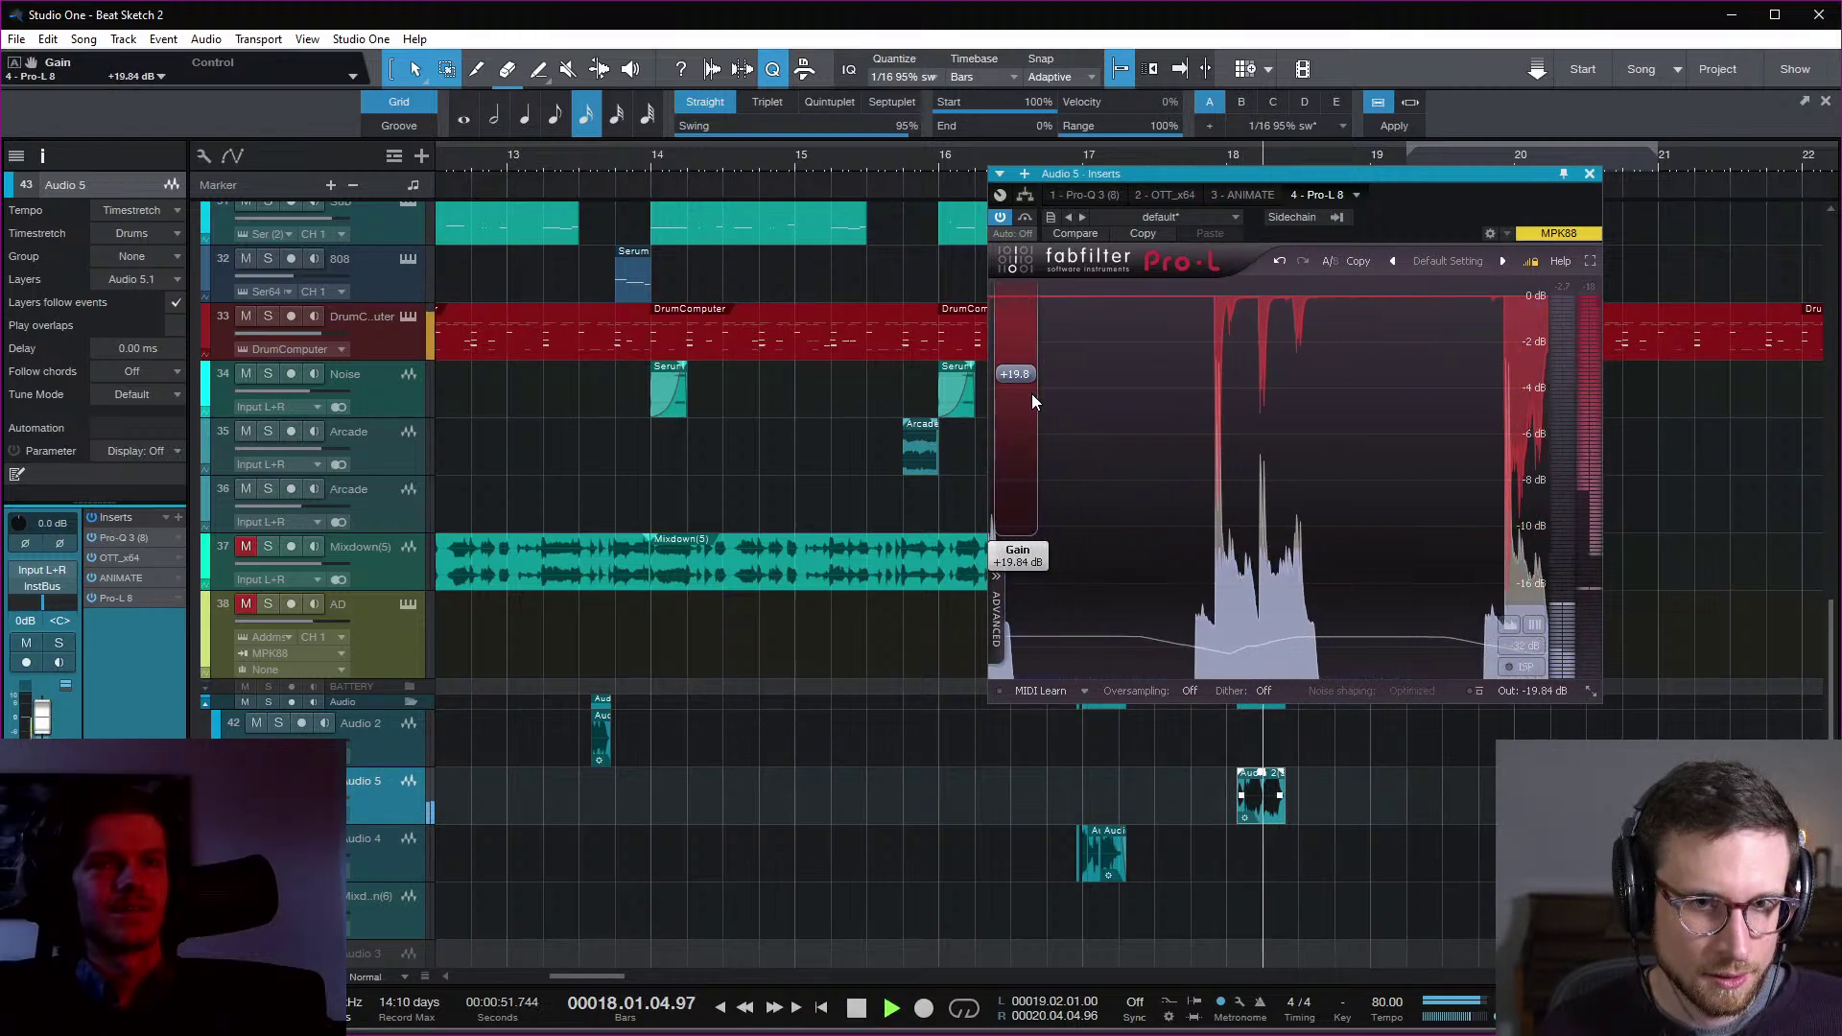
pyautogui.press('space')
pyautogui.press('space')
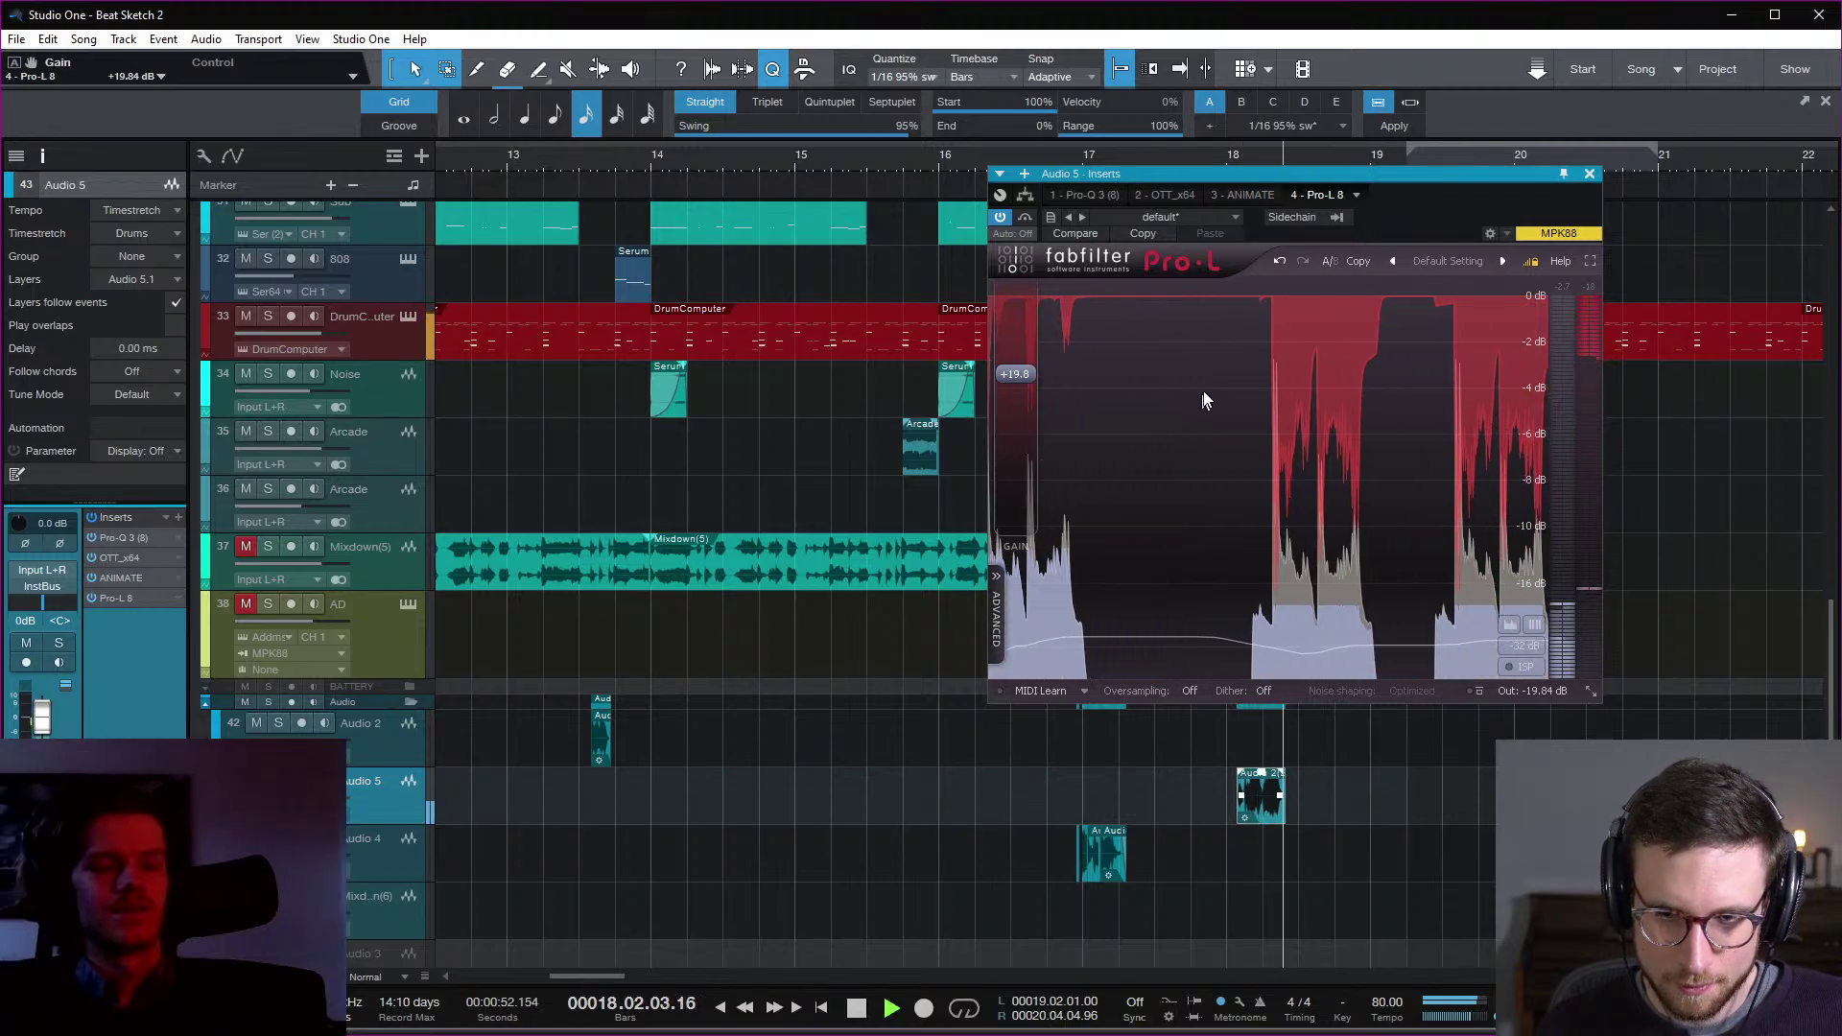
pyautogui.press('space')
pyautogui.press('space')
pyautogui.press('space')
pyautogui.press('space')
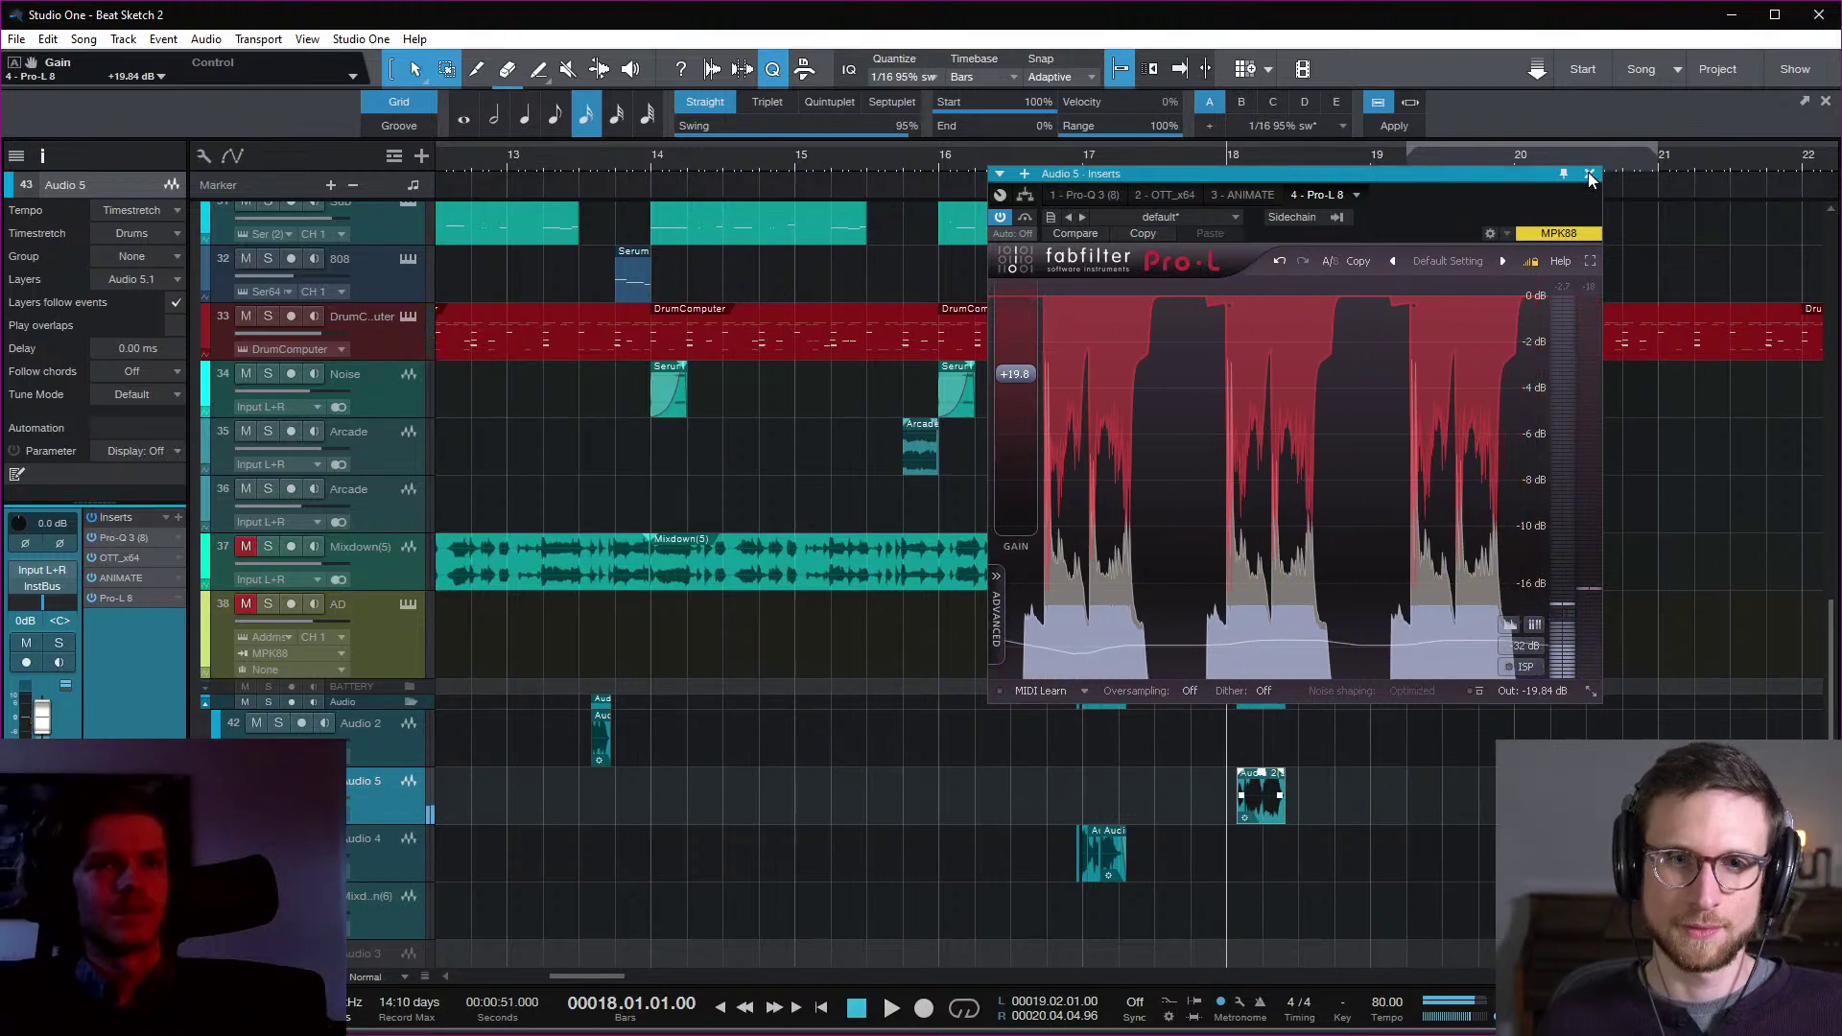
pyautogui.click(1589, 174)
pyautogui.press('space')
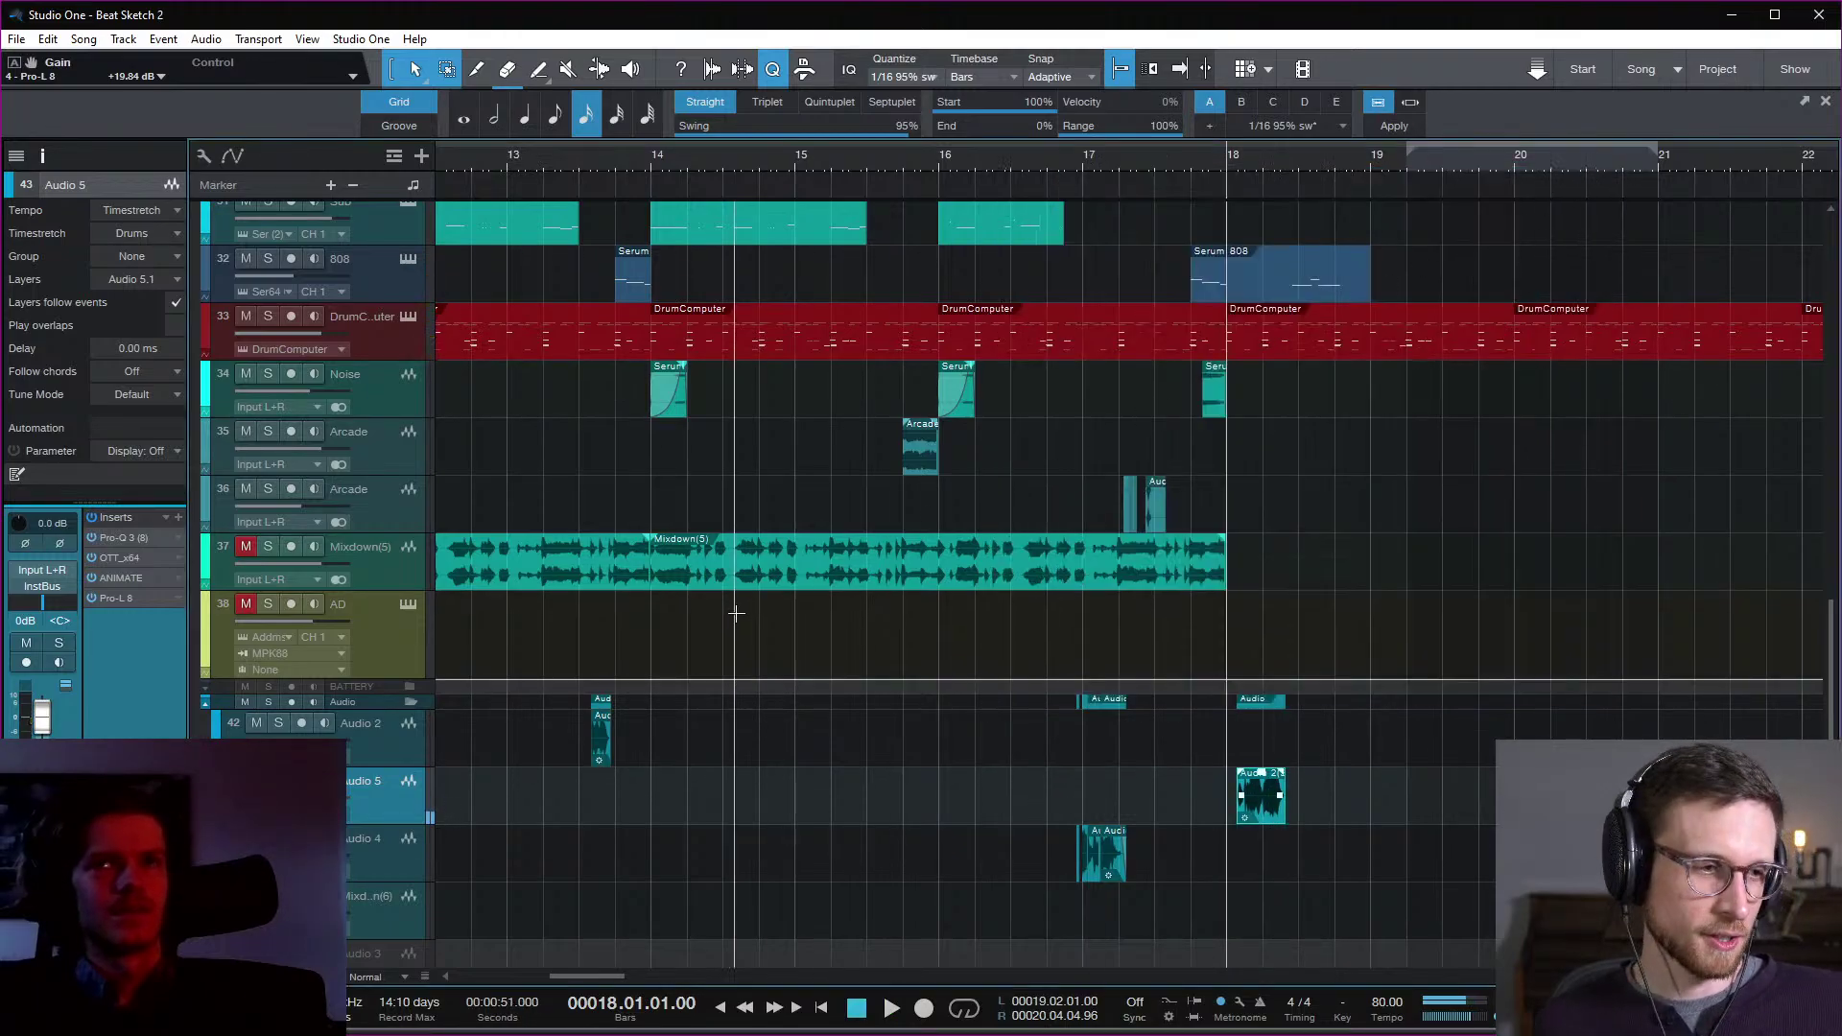
# Step: Search the plug-ins for Serum and insert SerumFX_x64 after Pro-L on Audio 5
pyautogui.click(177, 519)
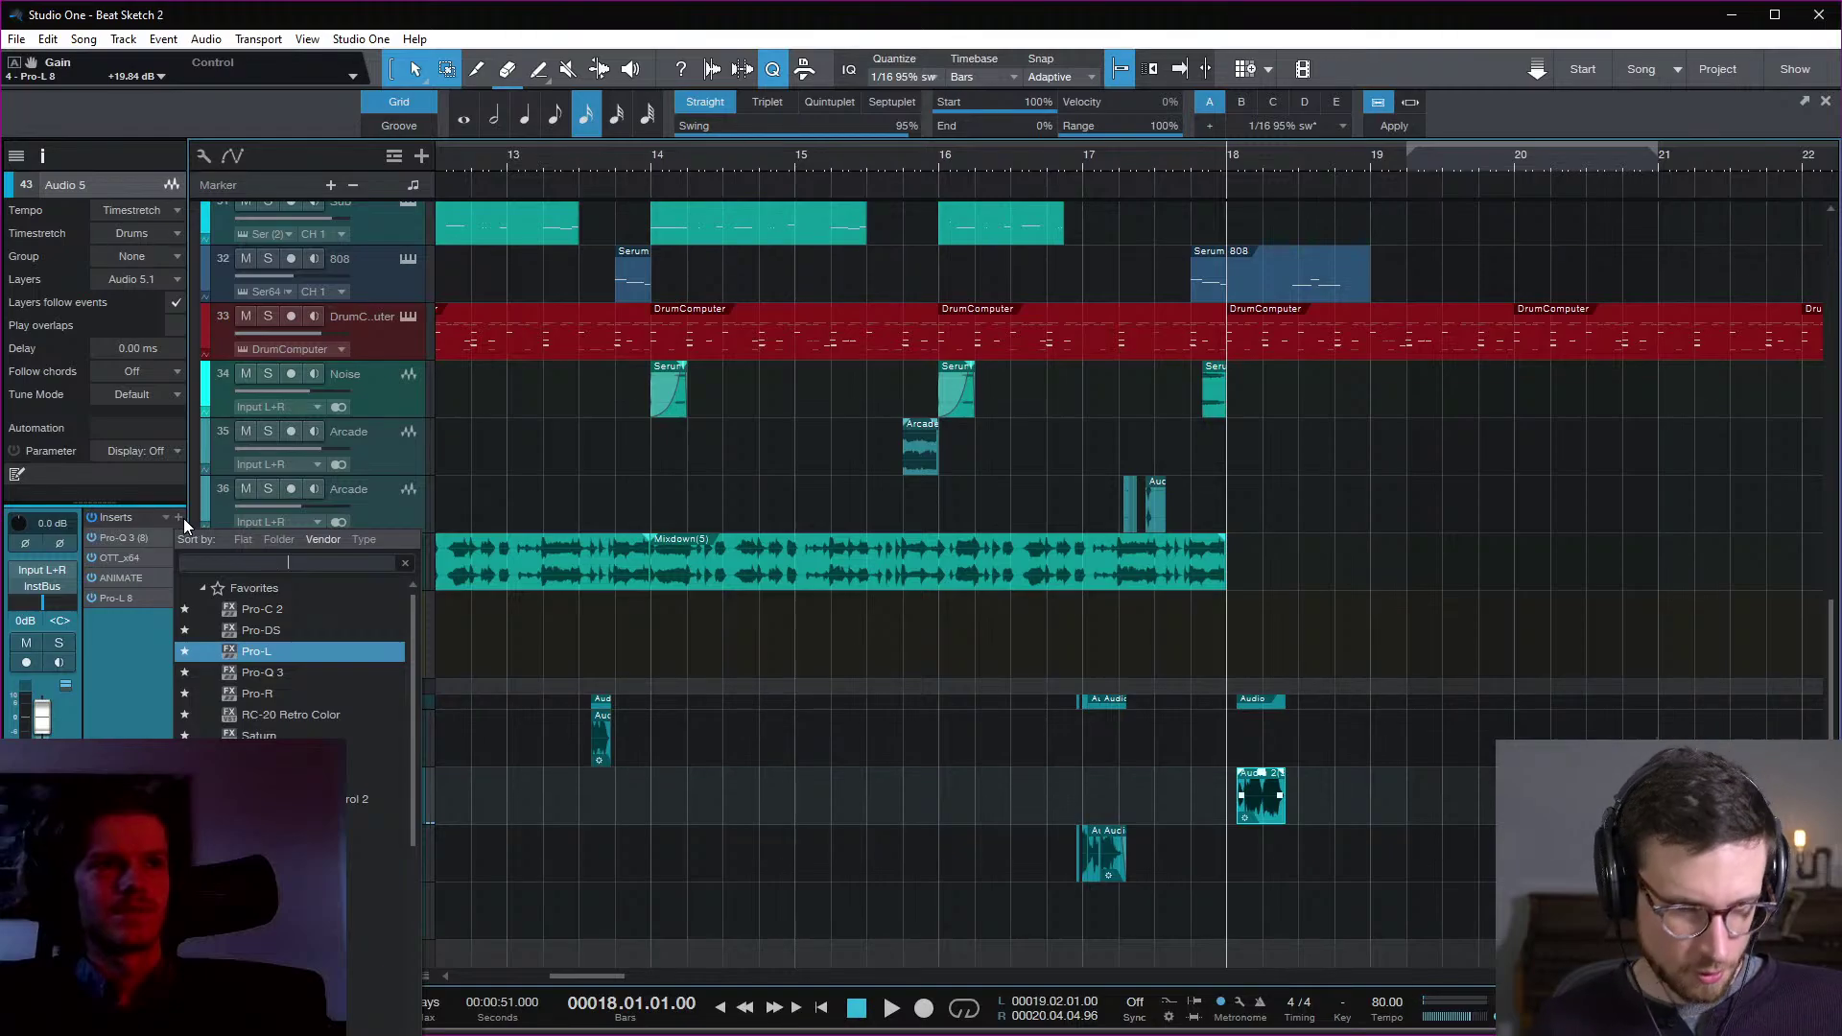
pyautogui.write('seruu')
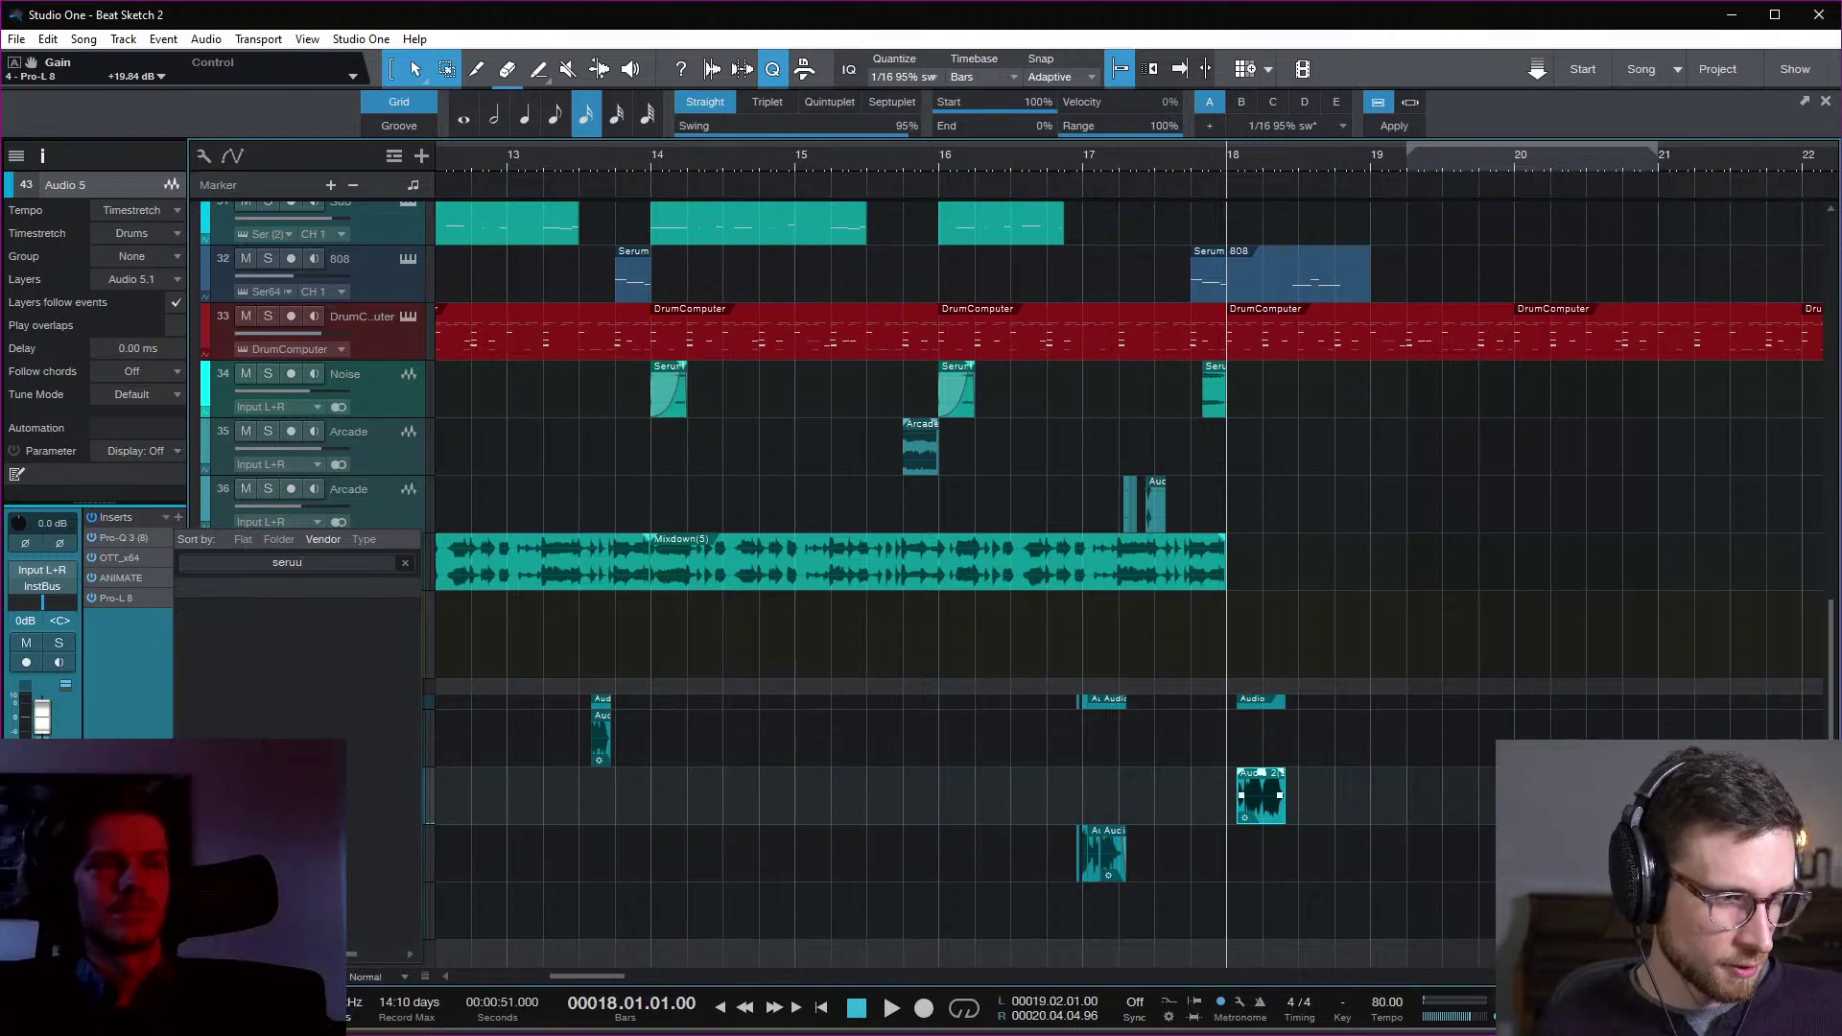
pyautogui.press('BackSpace')
pyautogui.press('BackSpace')
pyautogui.press('Down')
pyautogui.press('Down')
pyautogui.press('Down')
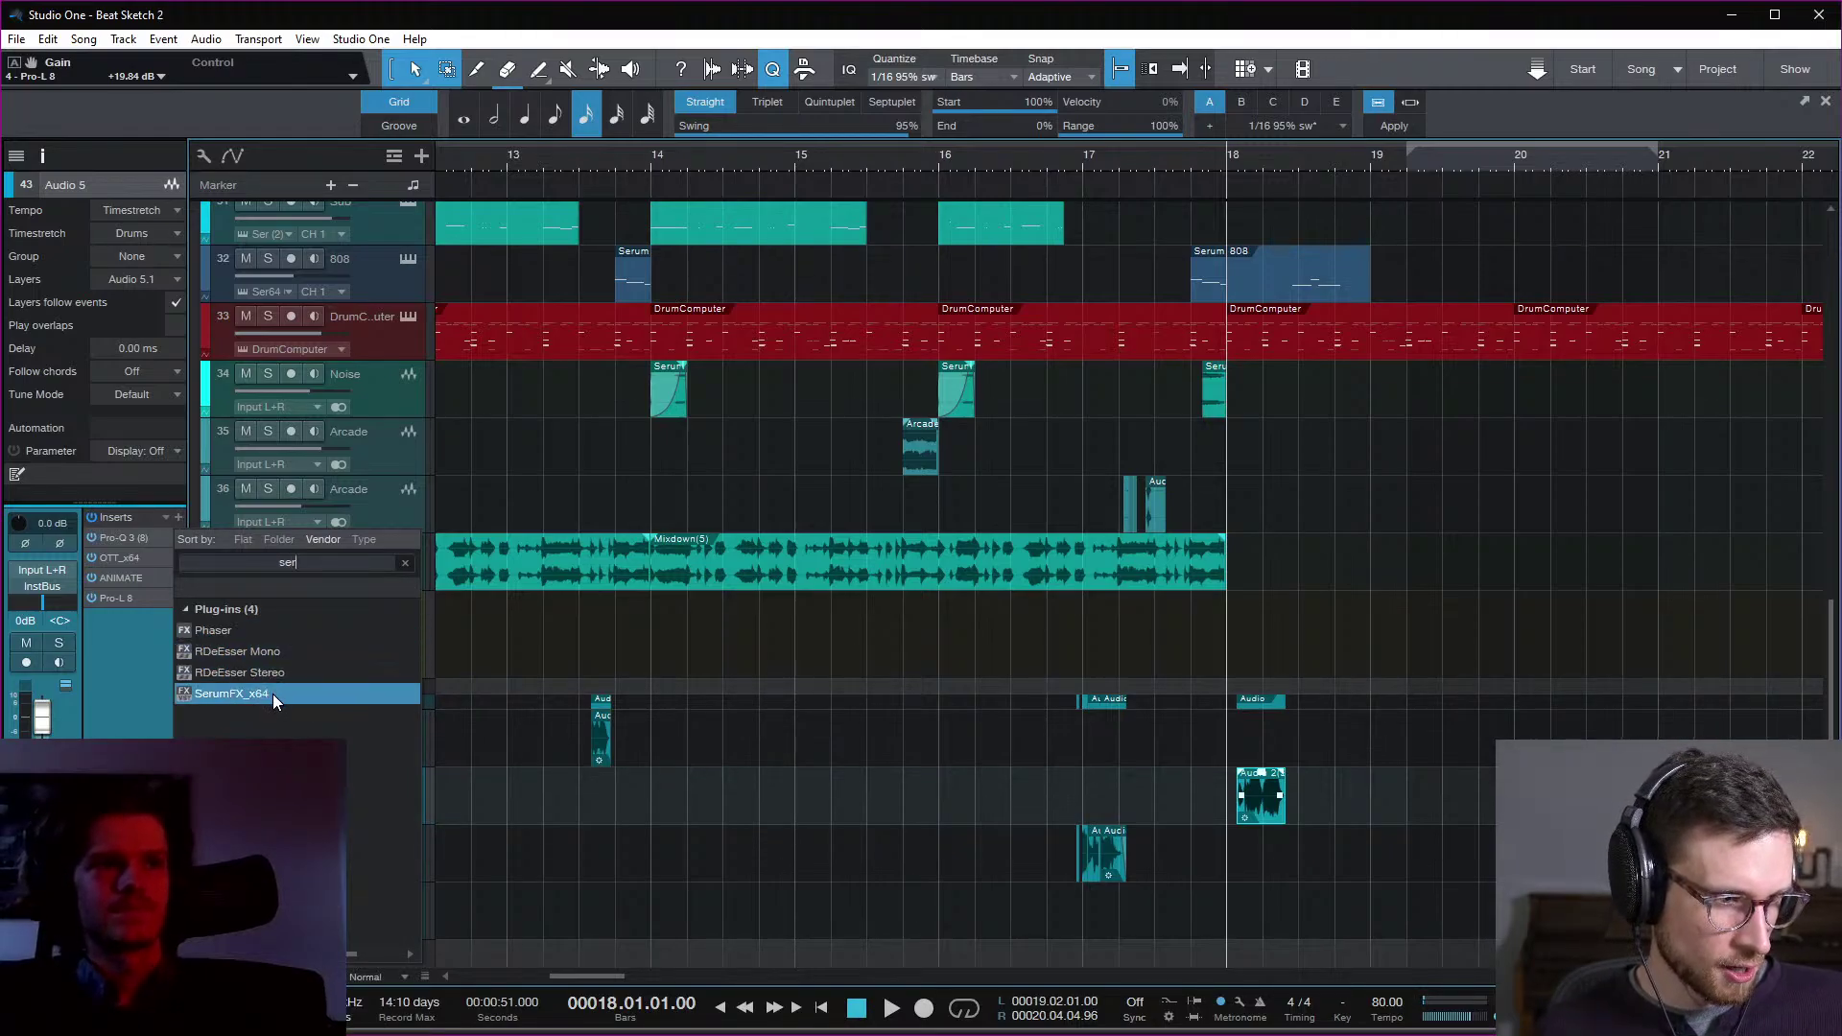
pyautogui.press('Return')
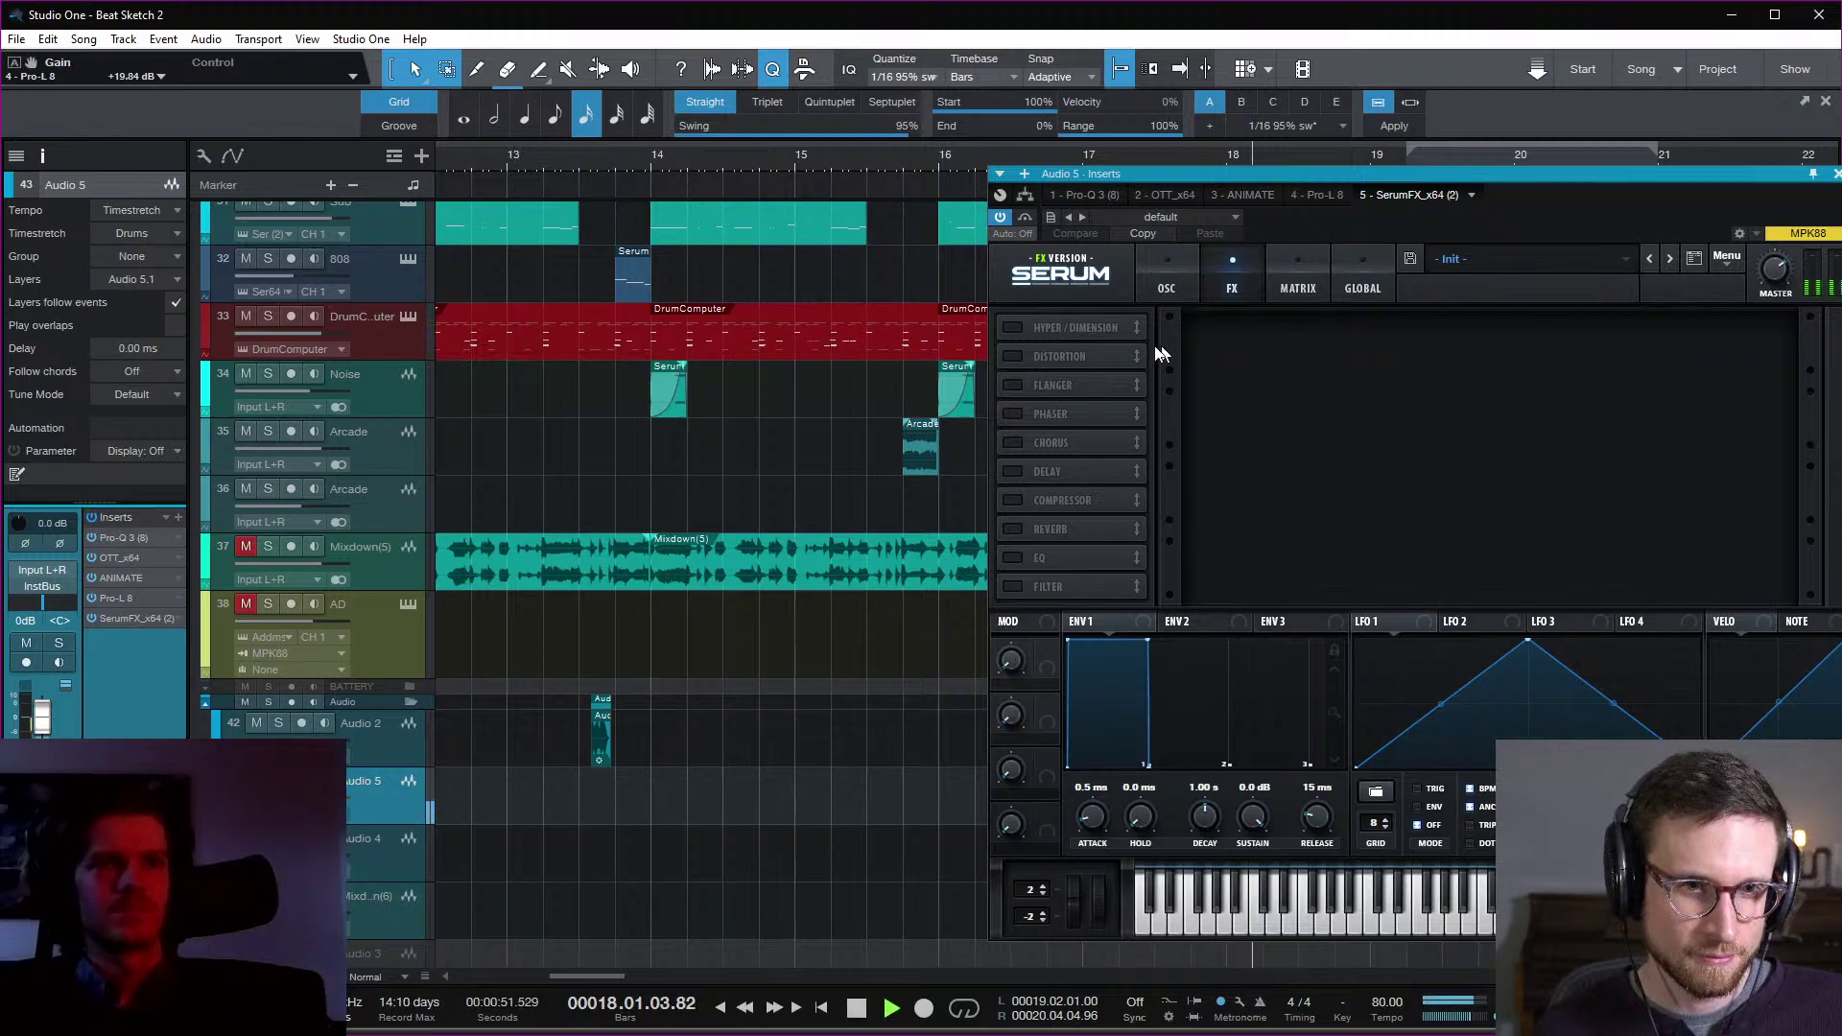
# Step: Enable SerumFX's distortion in Downsample mode and set its drive to 14% while playing the clip
pyautogui.press('space')
pyautogui.click(1012, 356)
pyautogui.click(1378, 344)
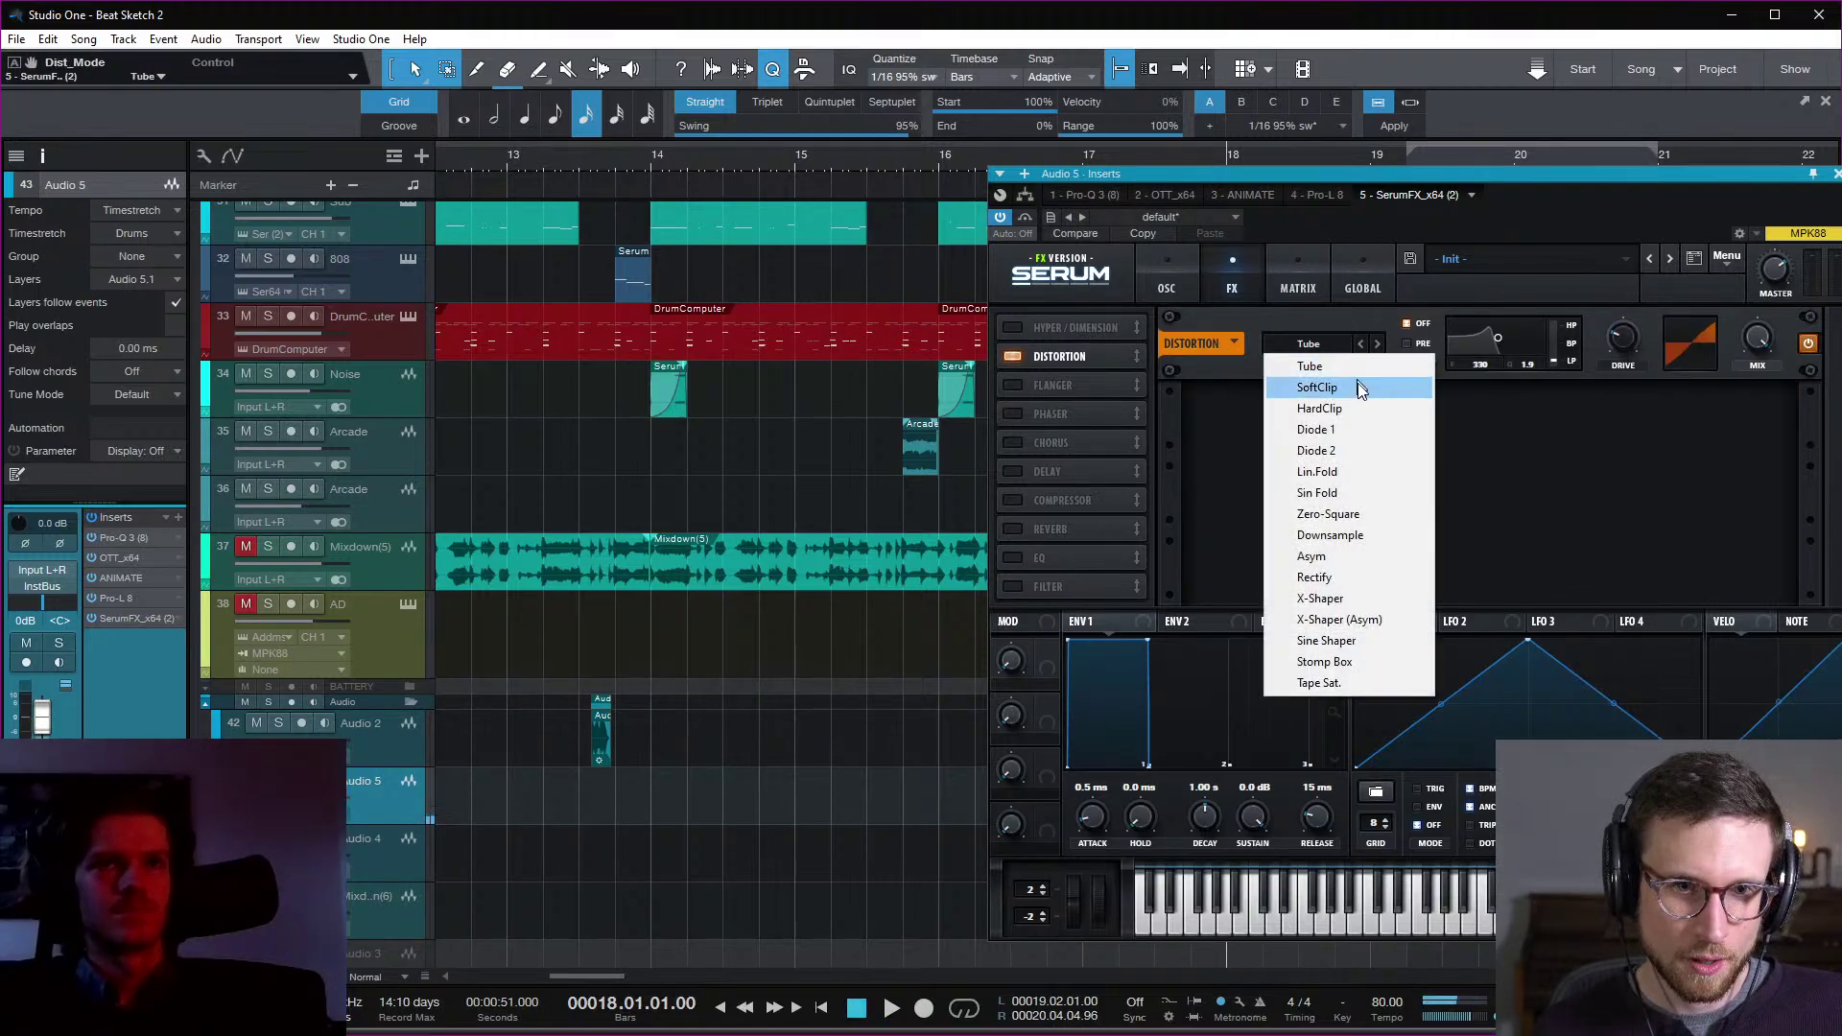
pyautogui.click(1383, 553)
pyautogui.press('space')
pyautogui.moveTo(1632, 345); pyautogui.dragTo(1633, 364)
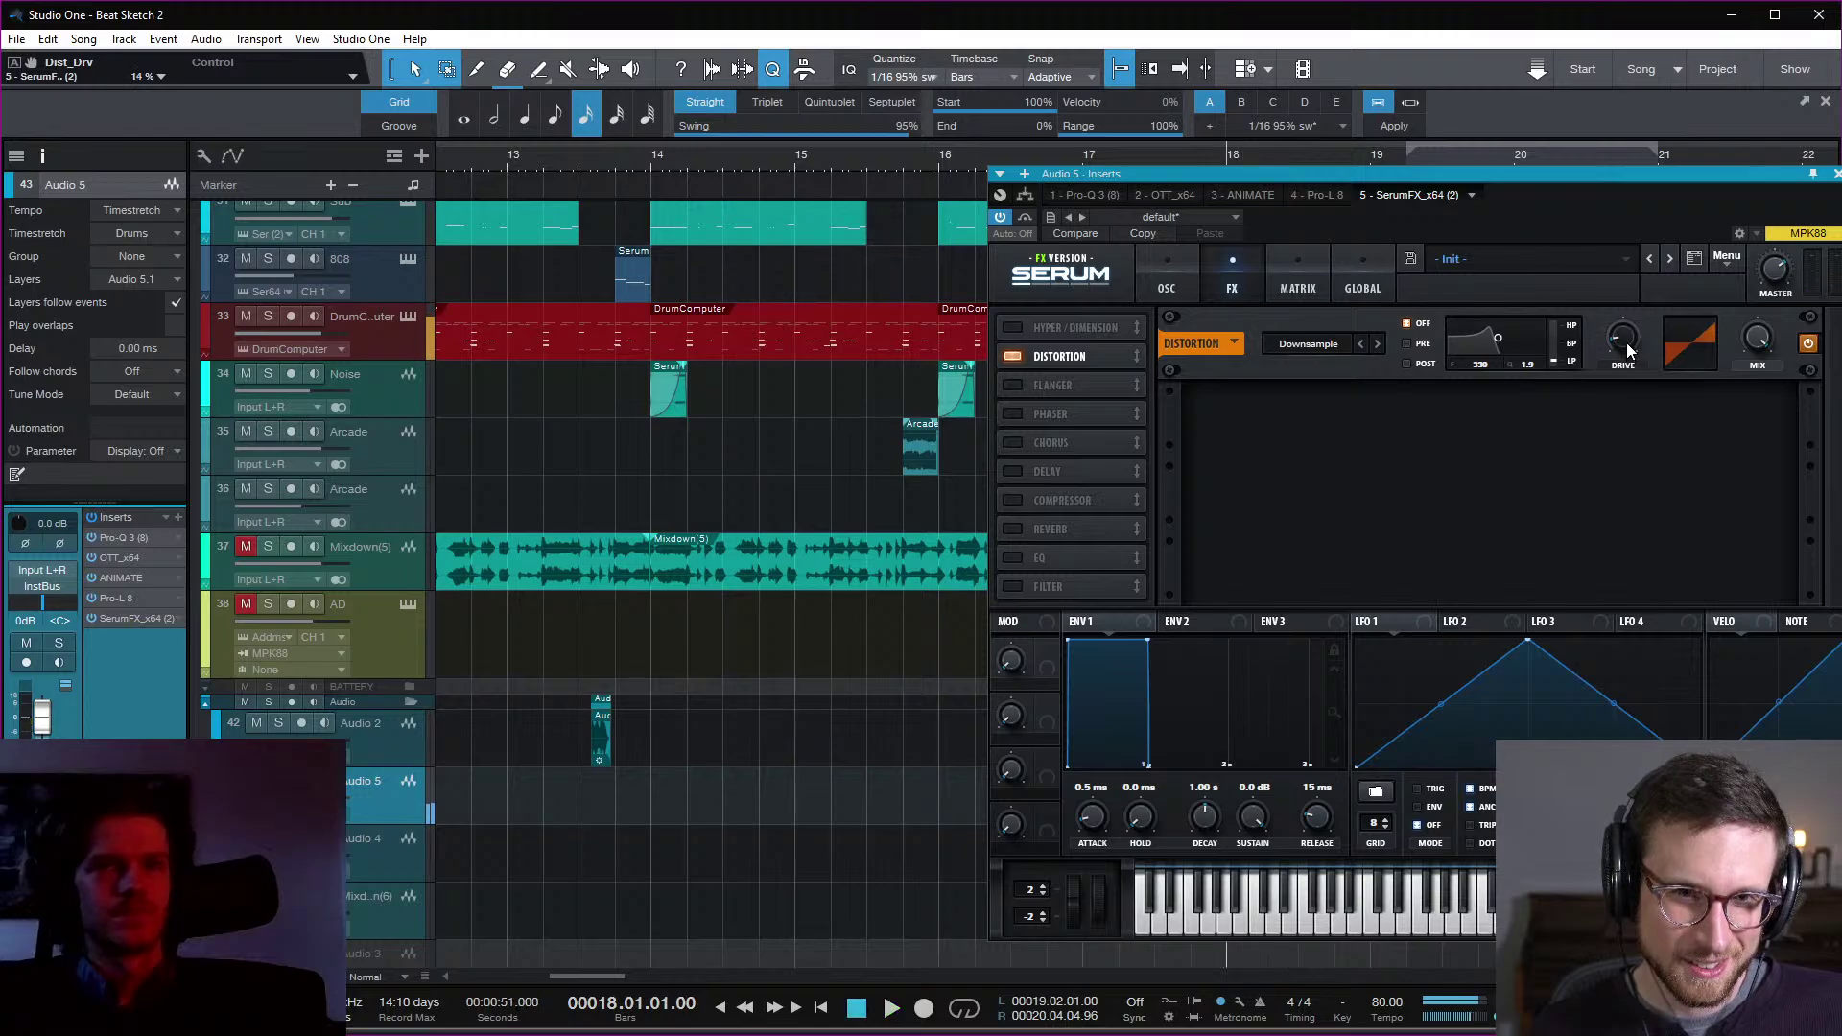
# Step: Set the distortion filter to Post and fully high-pass, with frequency 13290 and Q 0.1, and adjust the distortion mix while listening
pyautogui.click(1420, 361)
pyautogui.press('space')
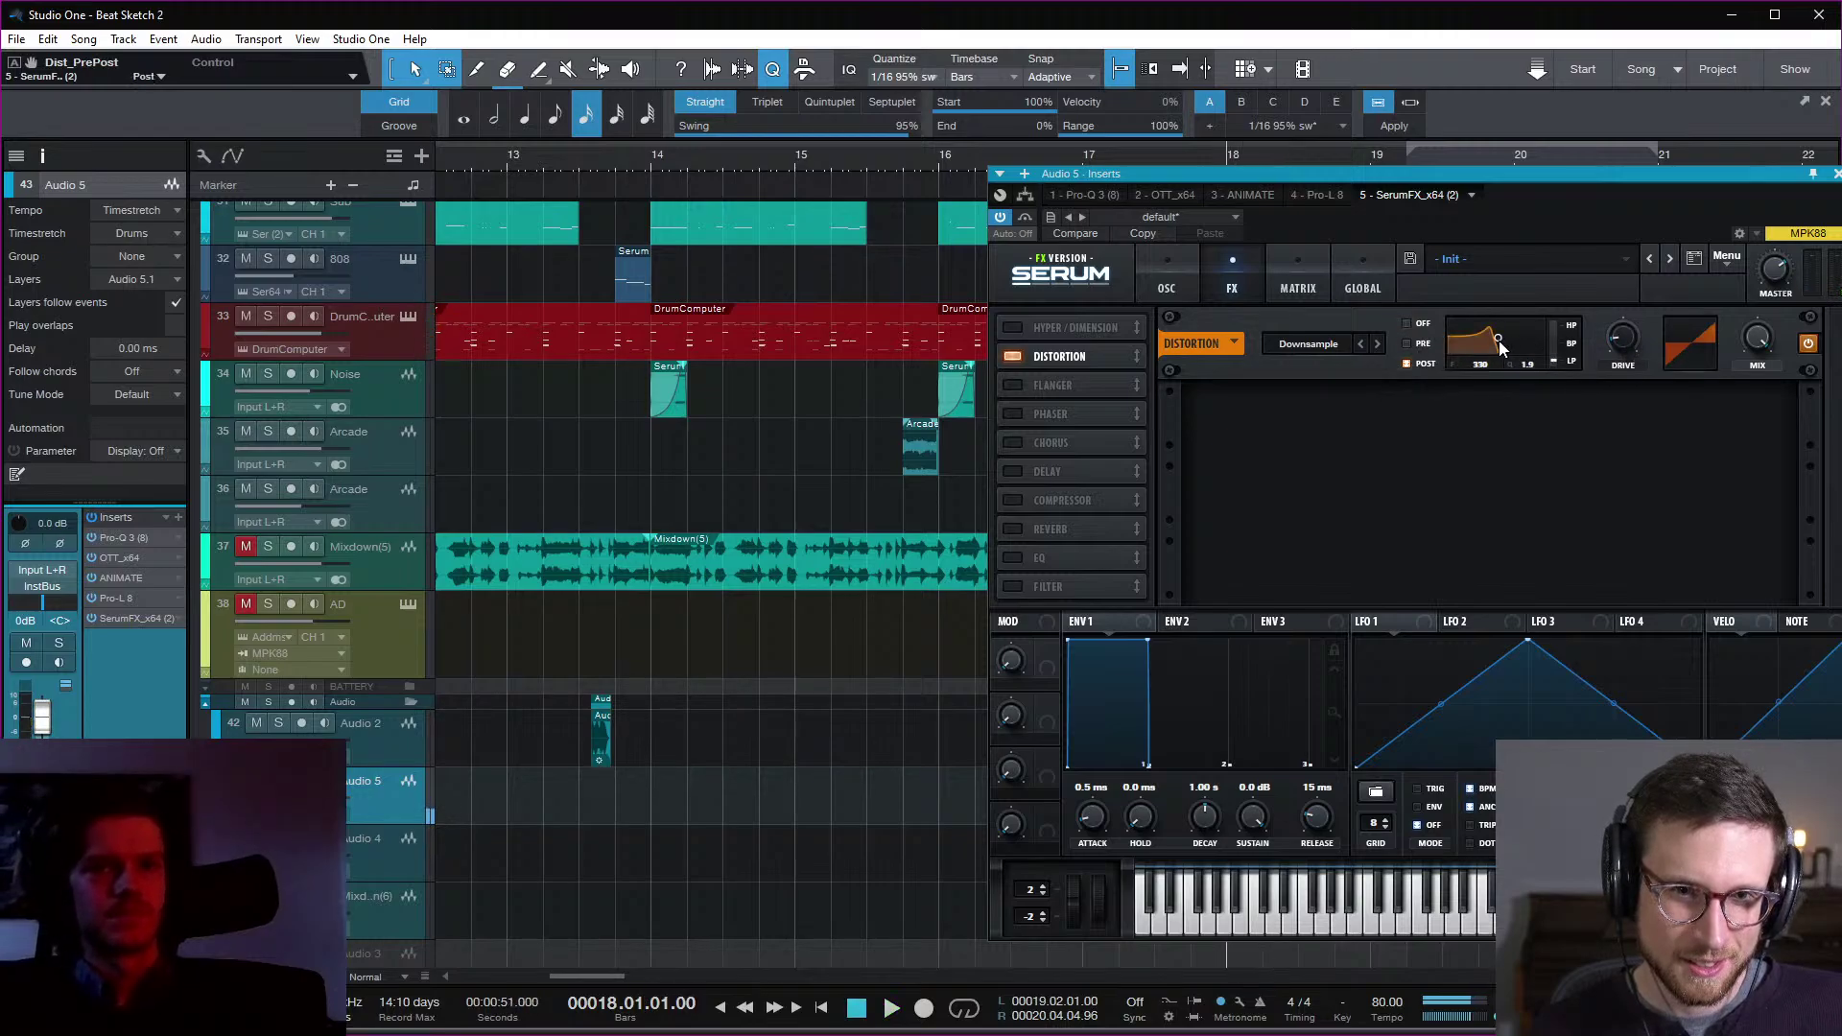
pyautogui.moveTo(1554, 361); pyautogui.dragTo(1565, 155)
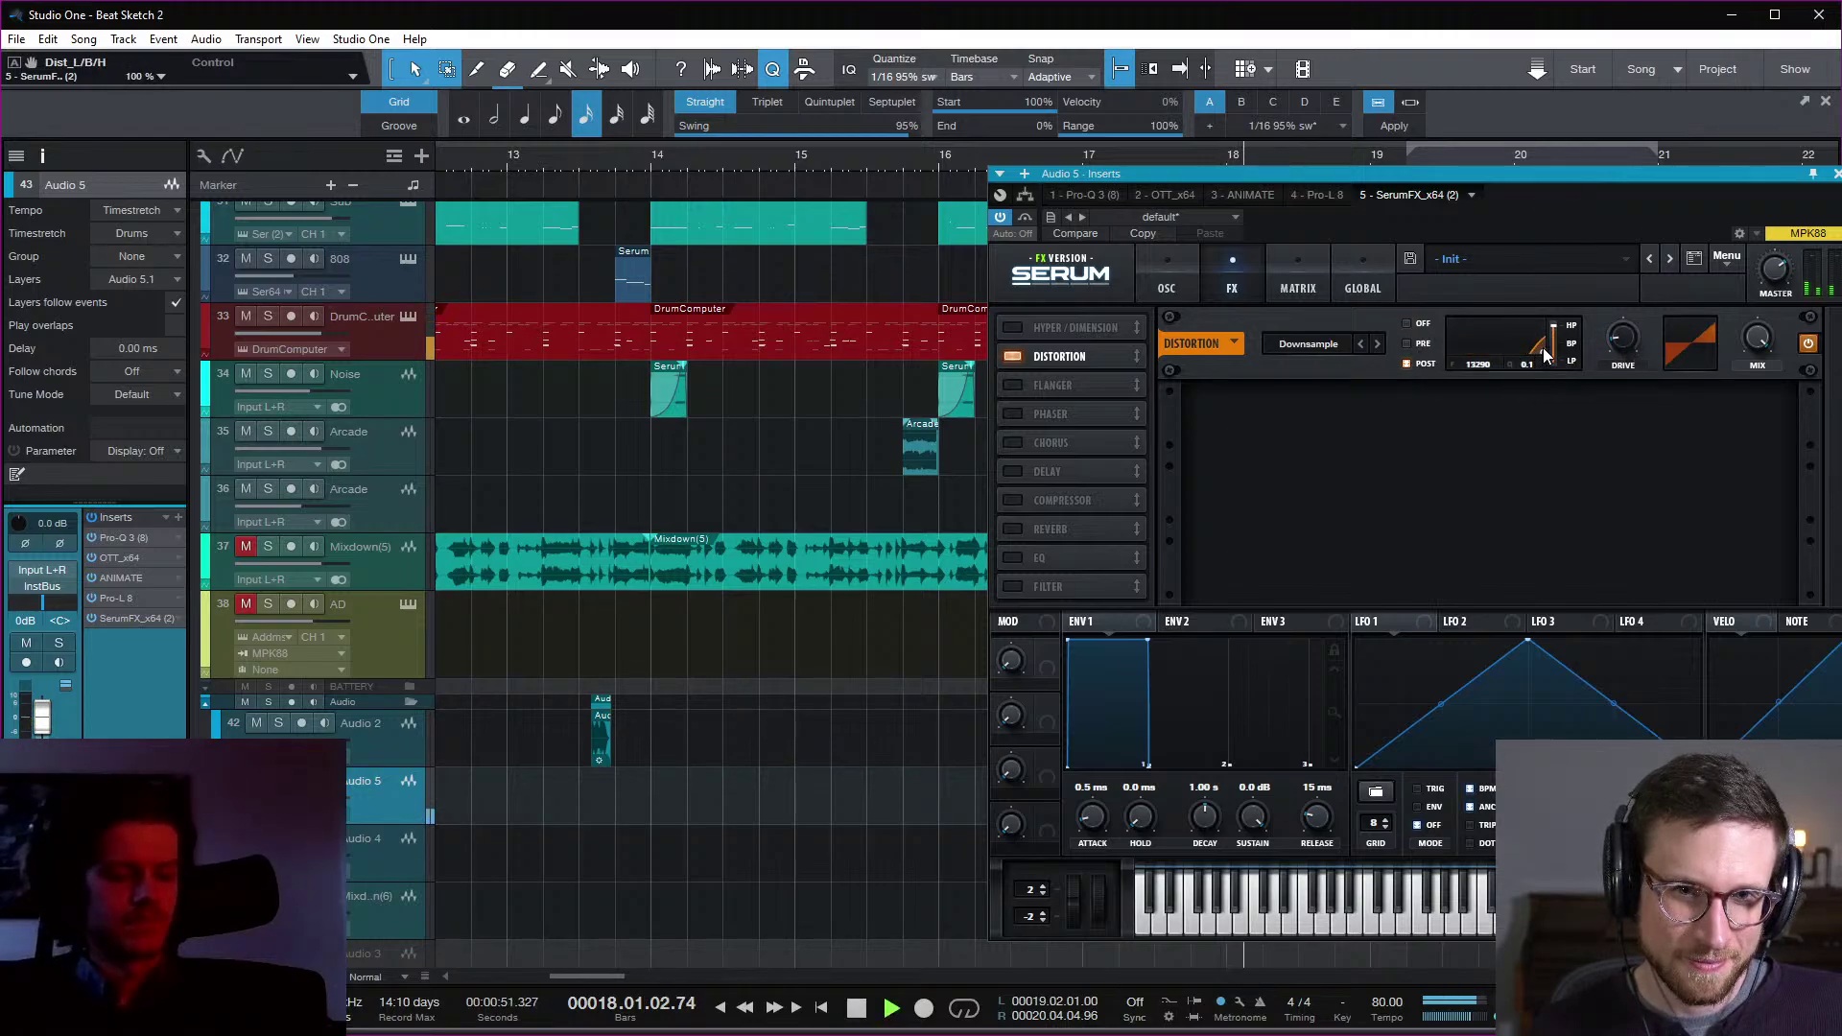
pyautogui.moveTo(1757, 338)
pyautogui.mouseDown()
pyautogui.moveTo(1761, 405)
pyautogui.moveTo(1762, 346)
pyautogui.mouseUp()
pyautogui.press('space')
pyautogui.press('space')
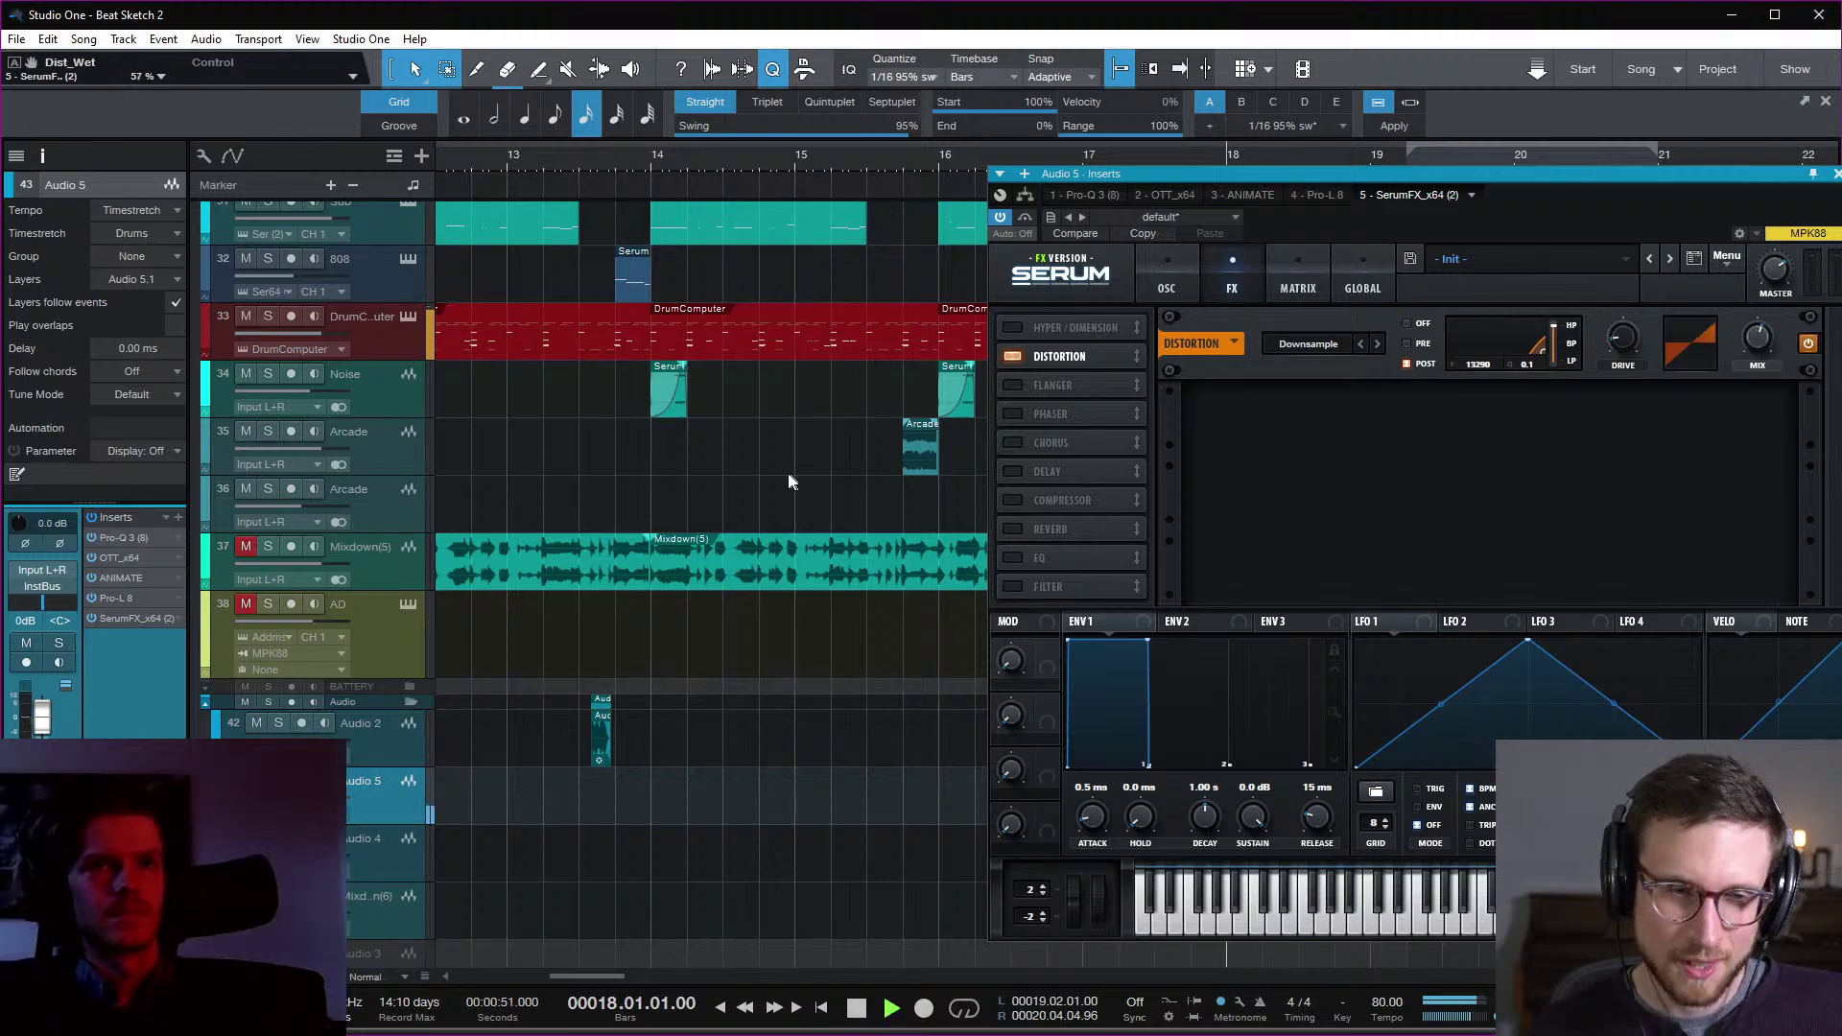
# Step: Copy the OTT_x64 insert to the end of the Audio 5 chain after SerumFX and audition the clip from 18.1.1
pyautogui.moveTo(119, 558); pyautogui.dragTo(119, 638)
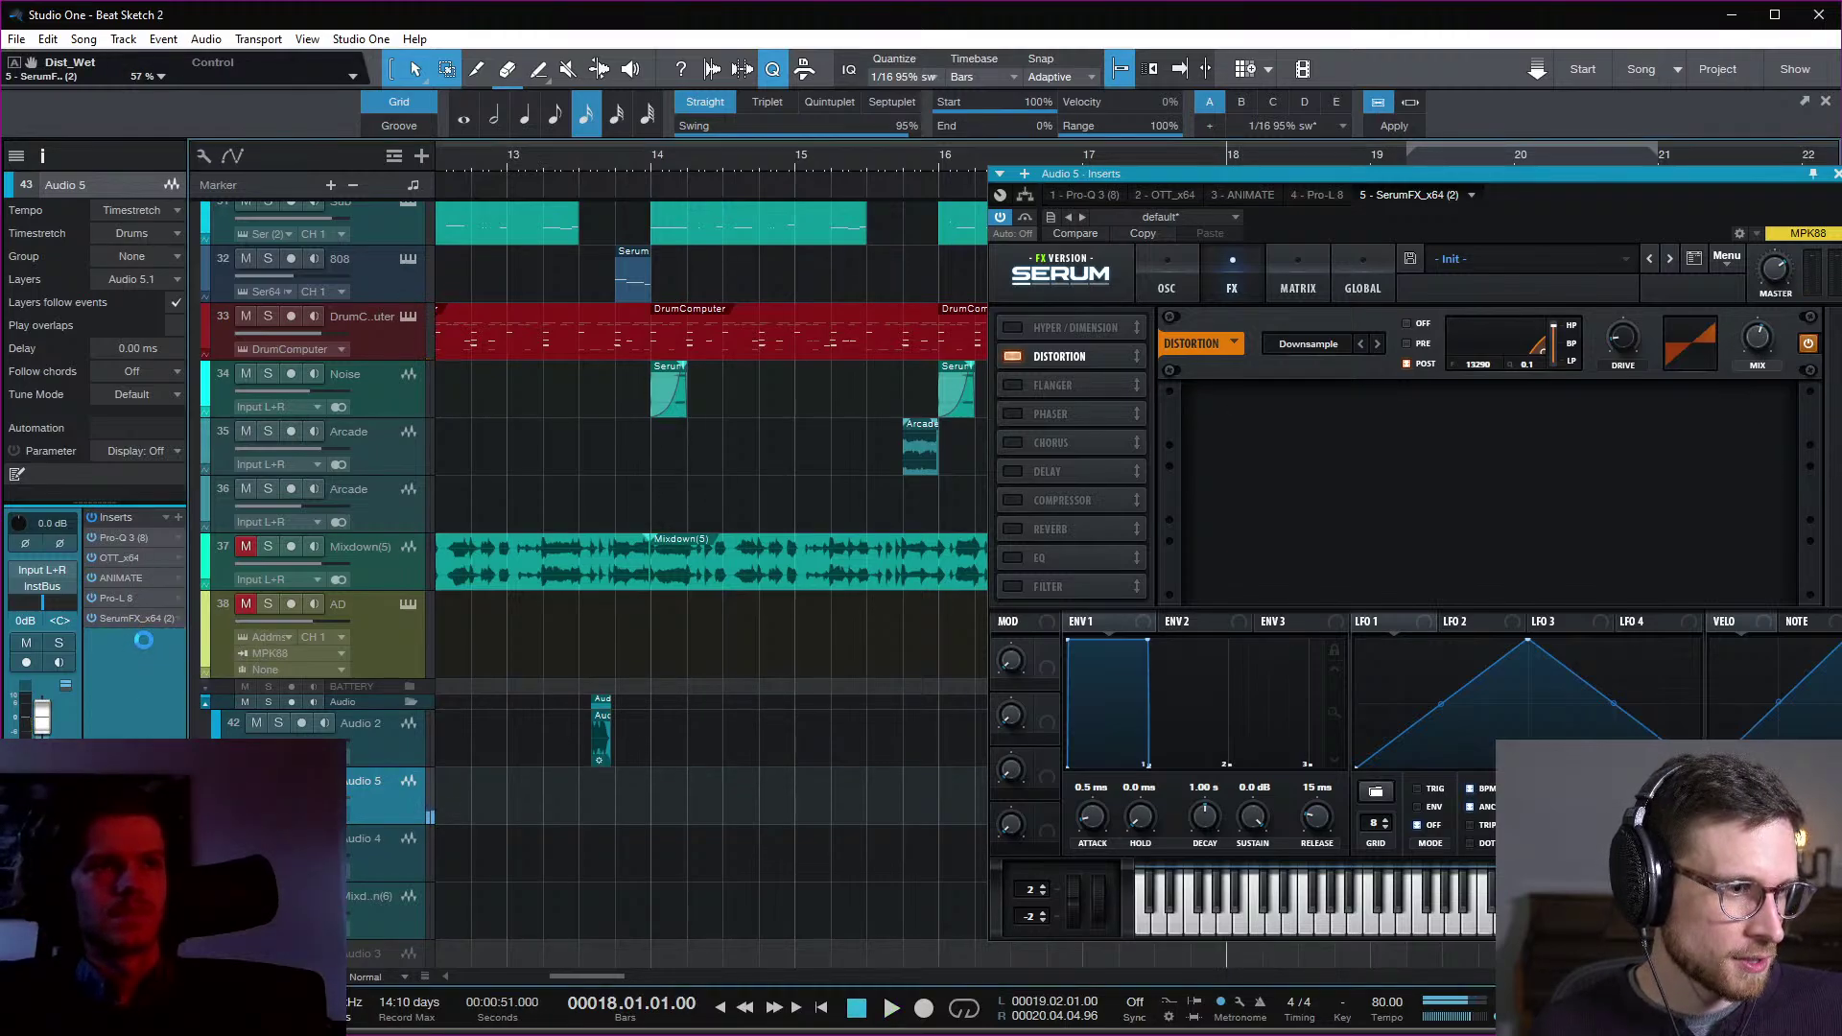
pyautogui.press('space')
pyautogui.press('space')
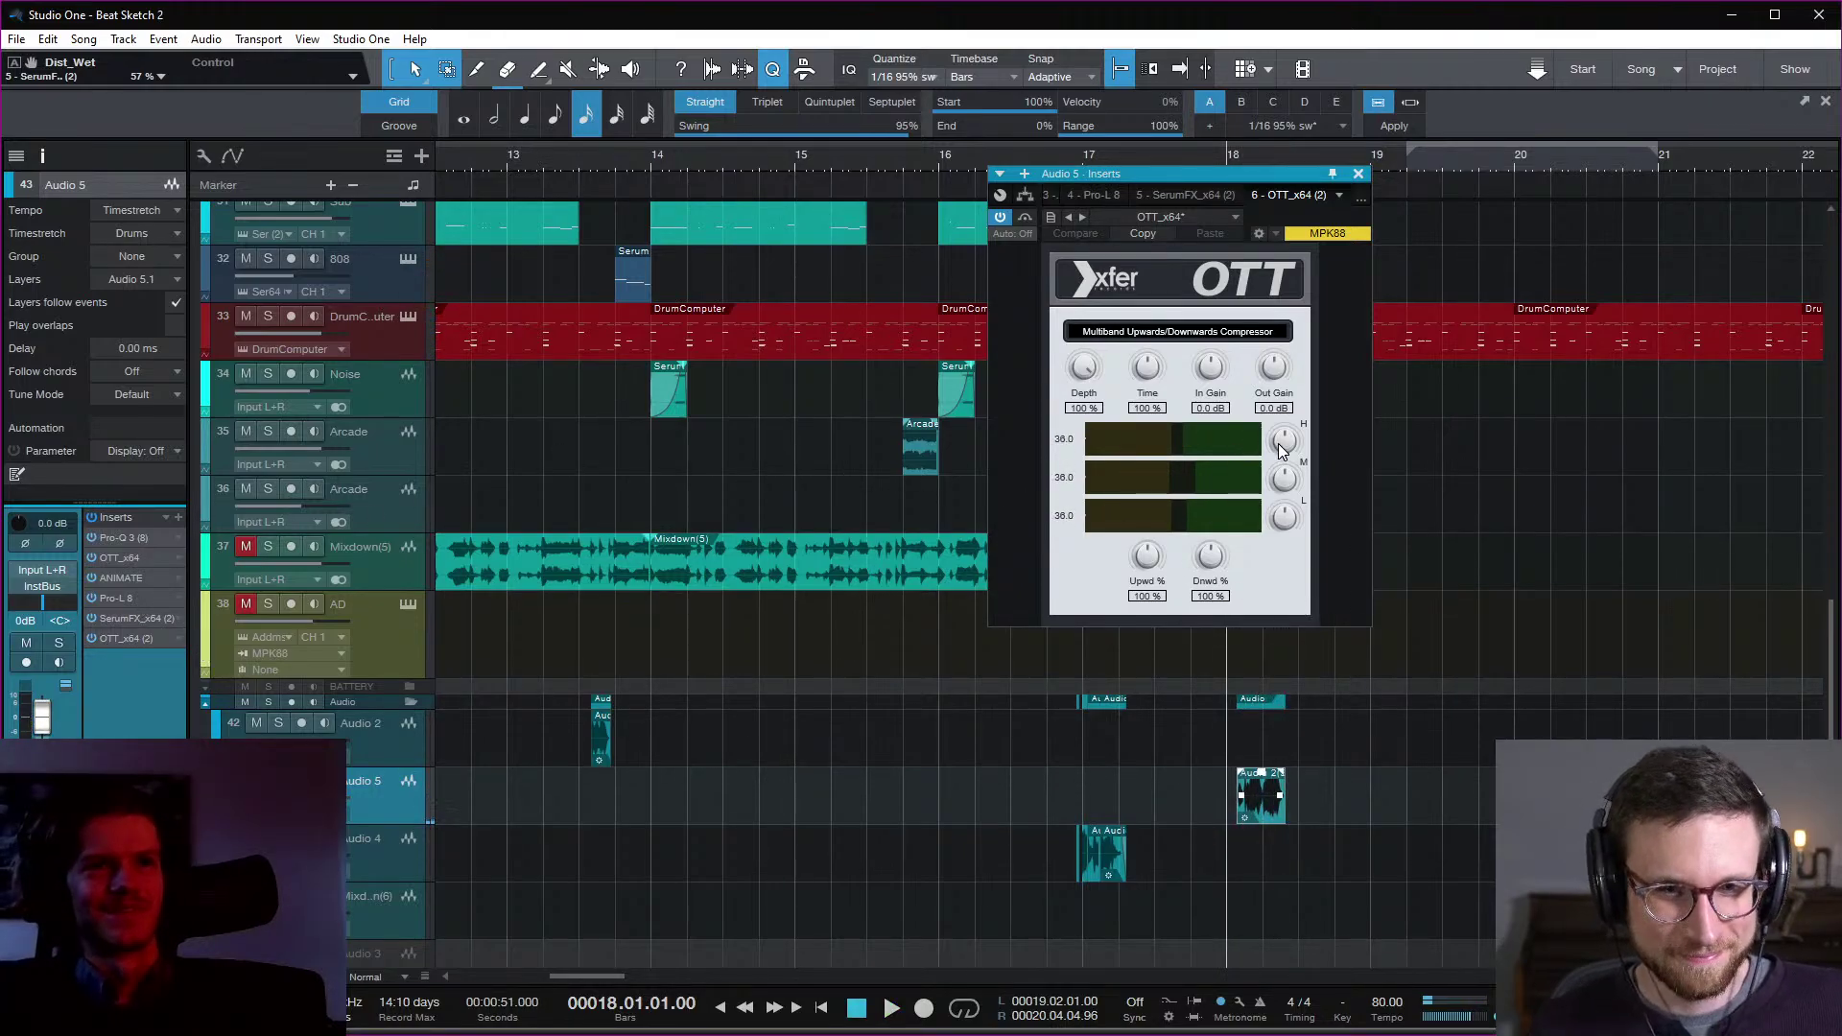
pyautogui.press('space')
pyautogui.press('space')
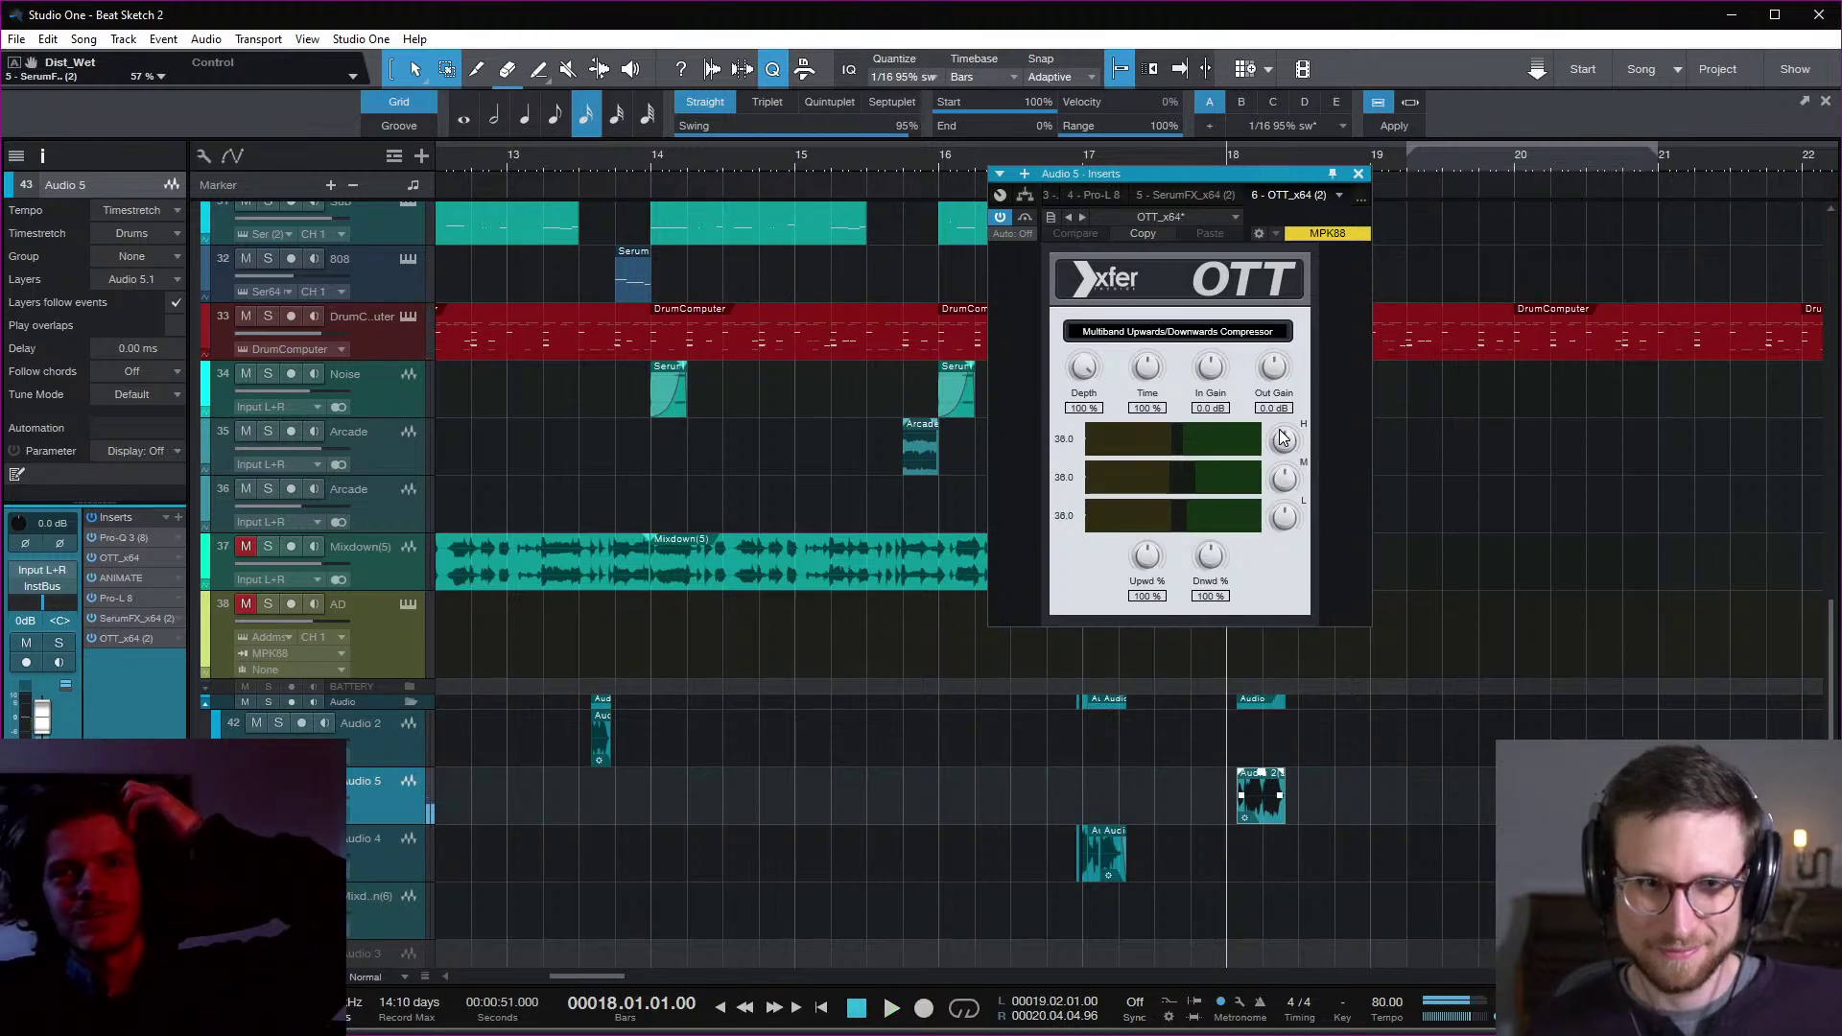
# Step: Insert FabFilter Simplon at the end of the Audio 5 insert chain and disable its Filter 2
pyautogui.click(1358, 174)
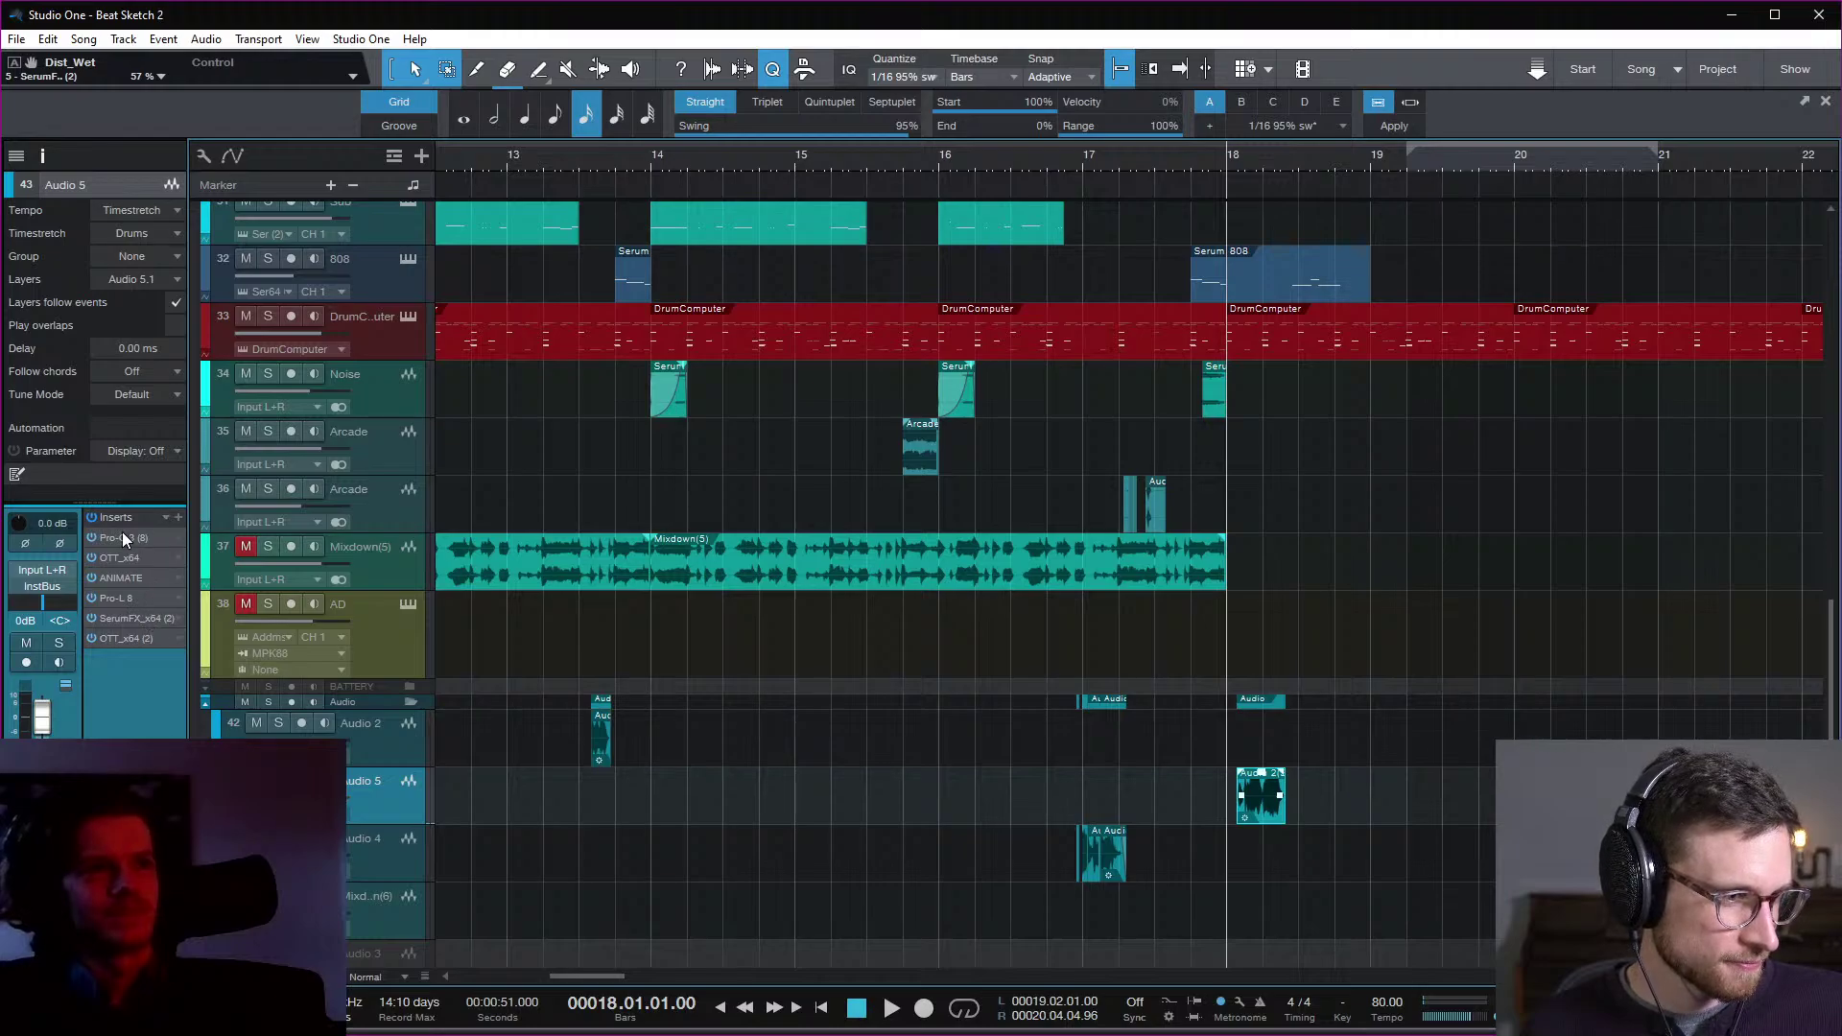
pyautogui.click(180, 518)
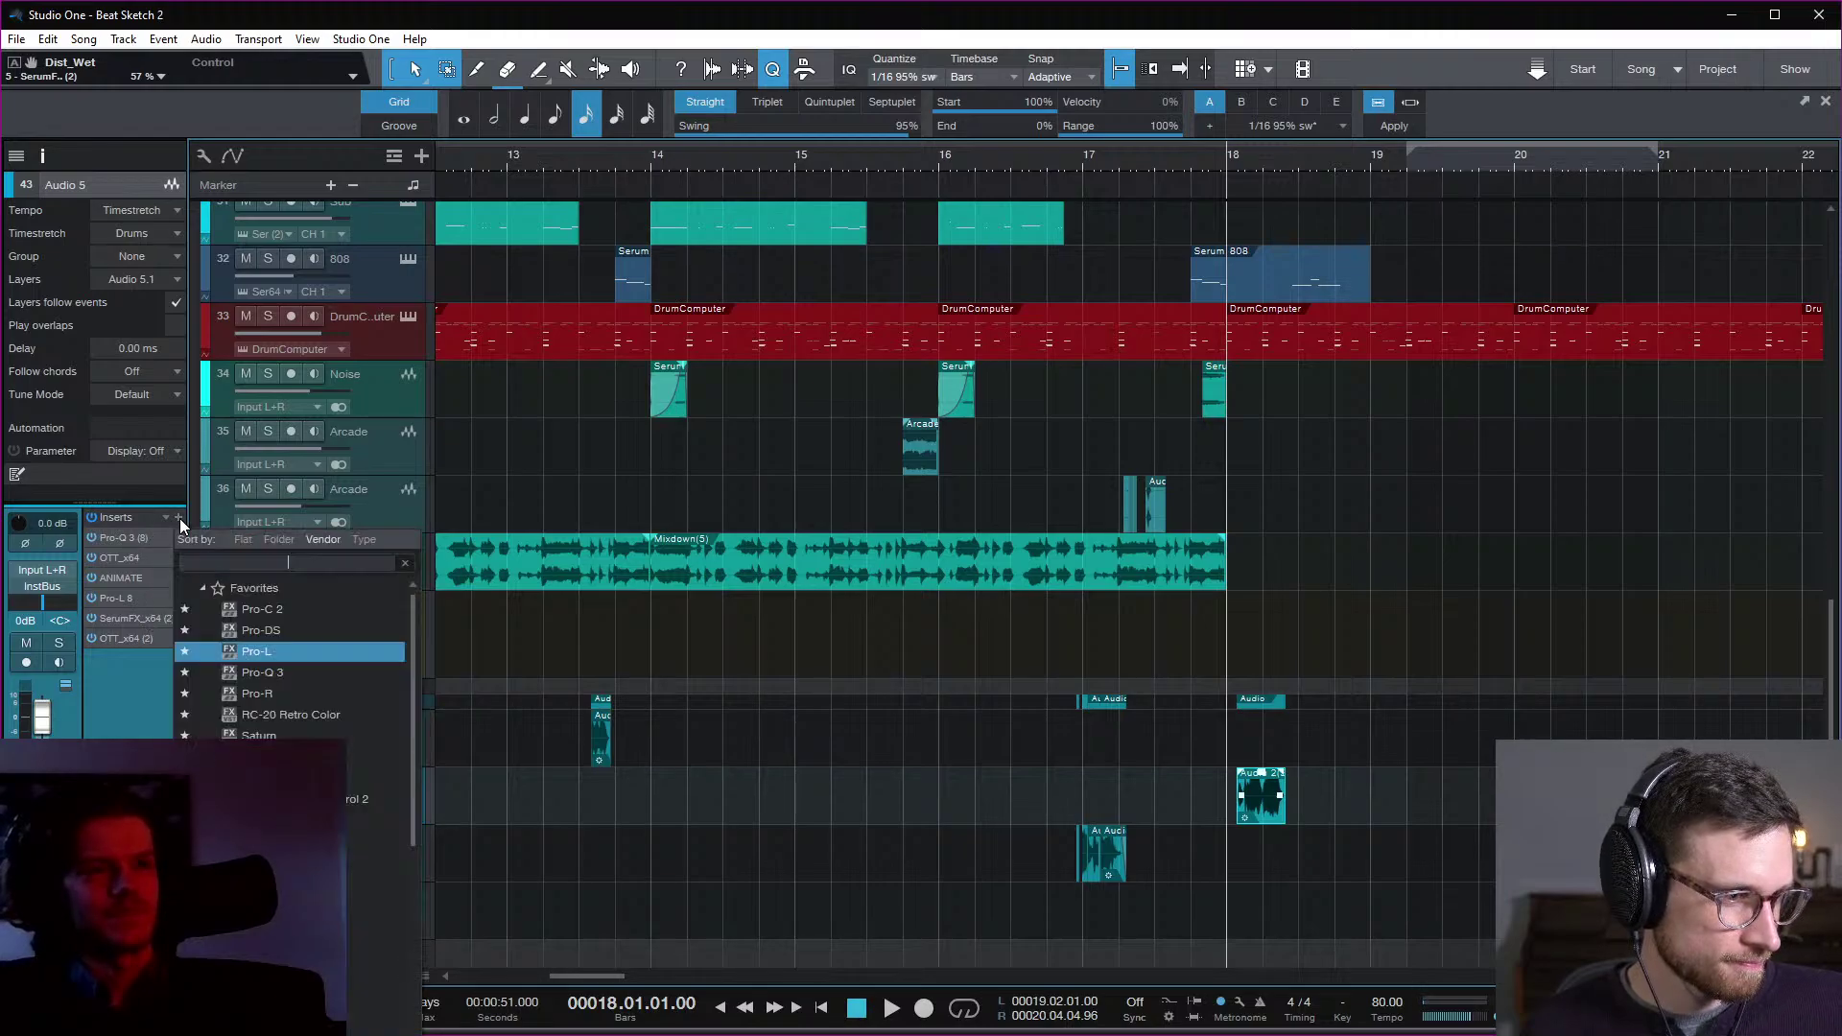
pyautogui.write('simpl')
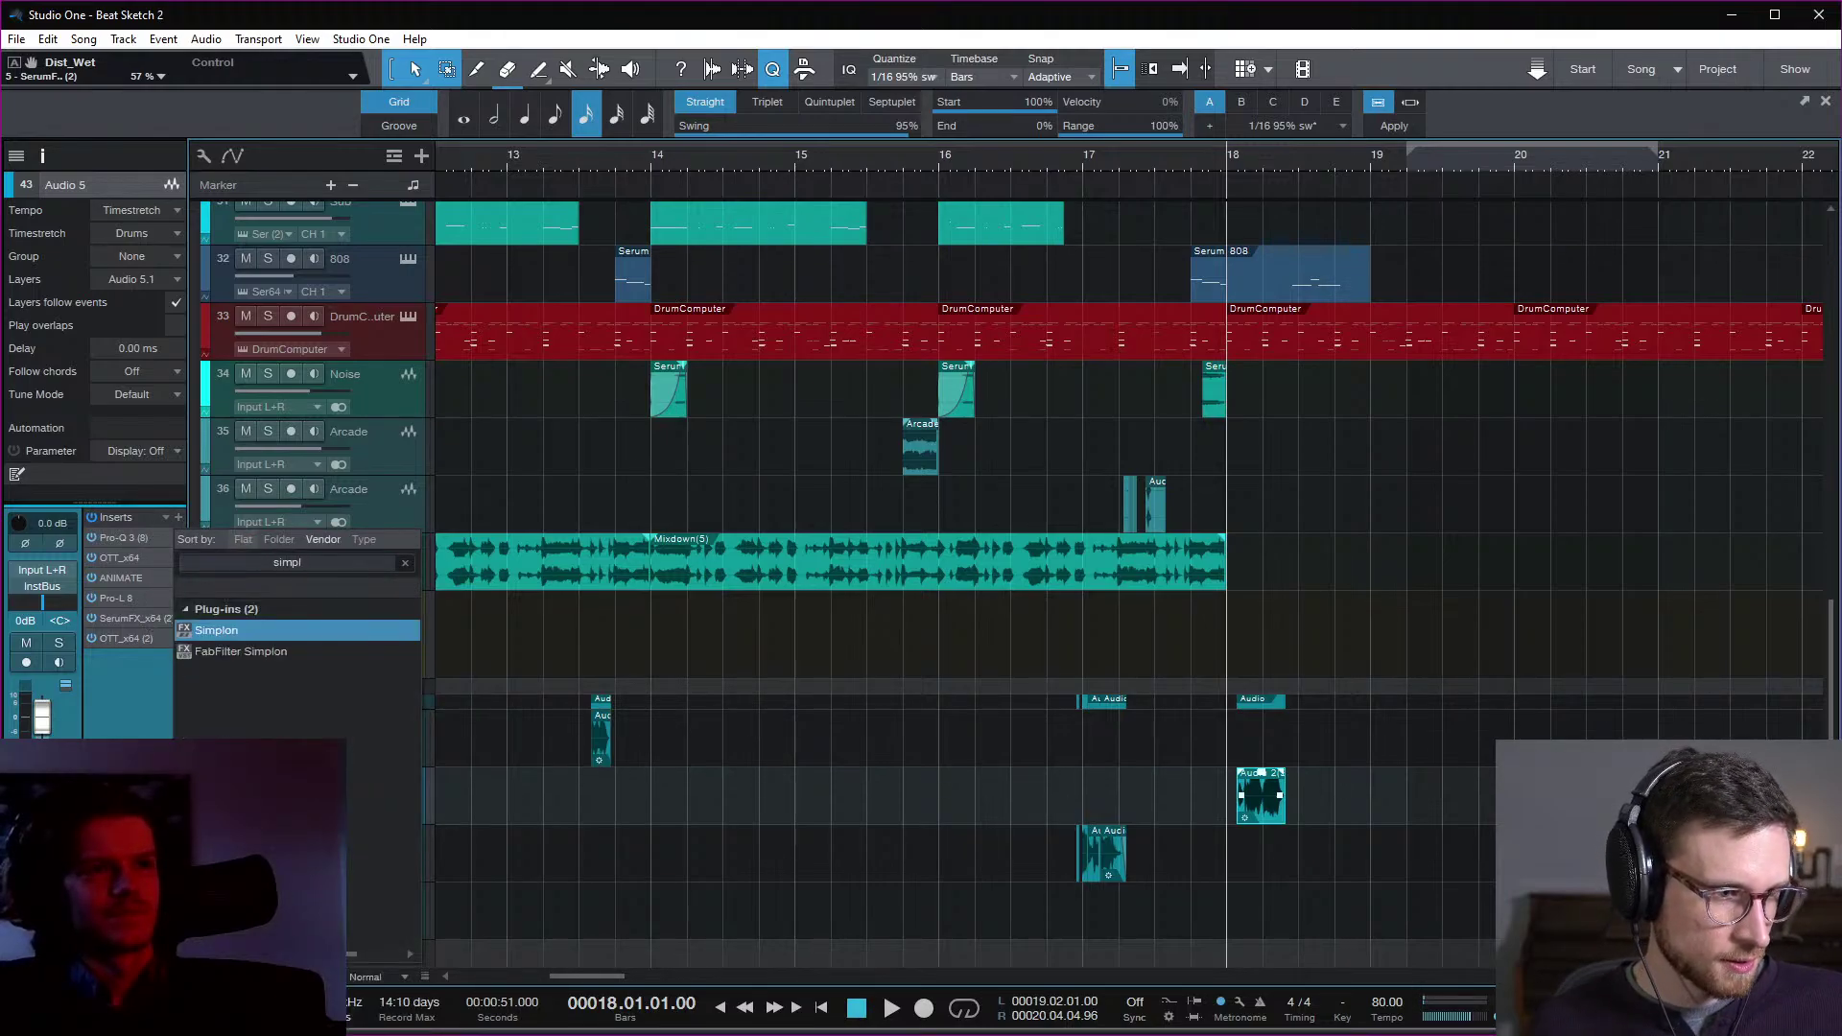
pyautogui.click(216, 631)
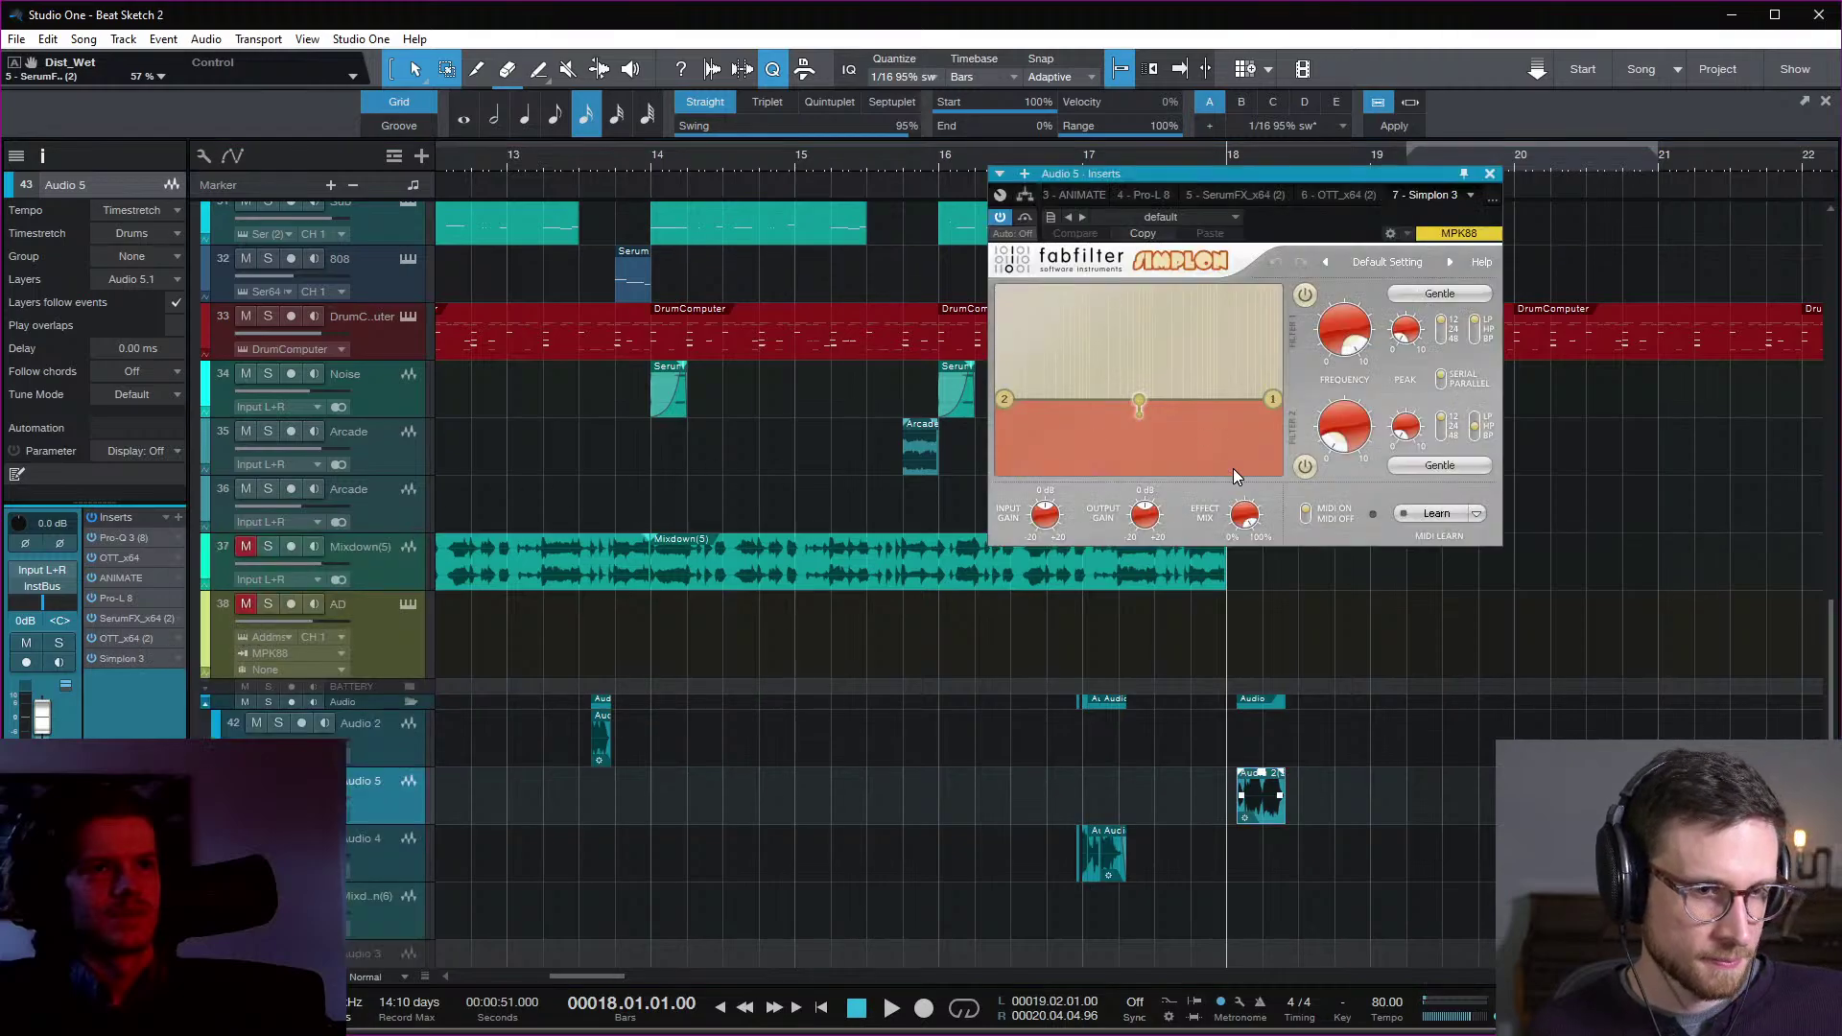
pyautogui.click(1305, 469)
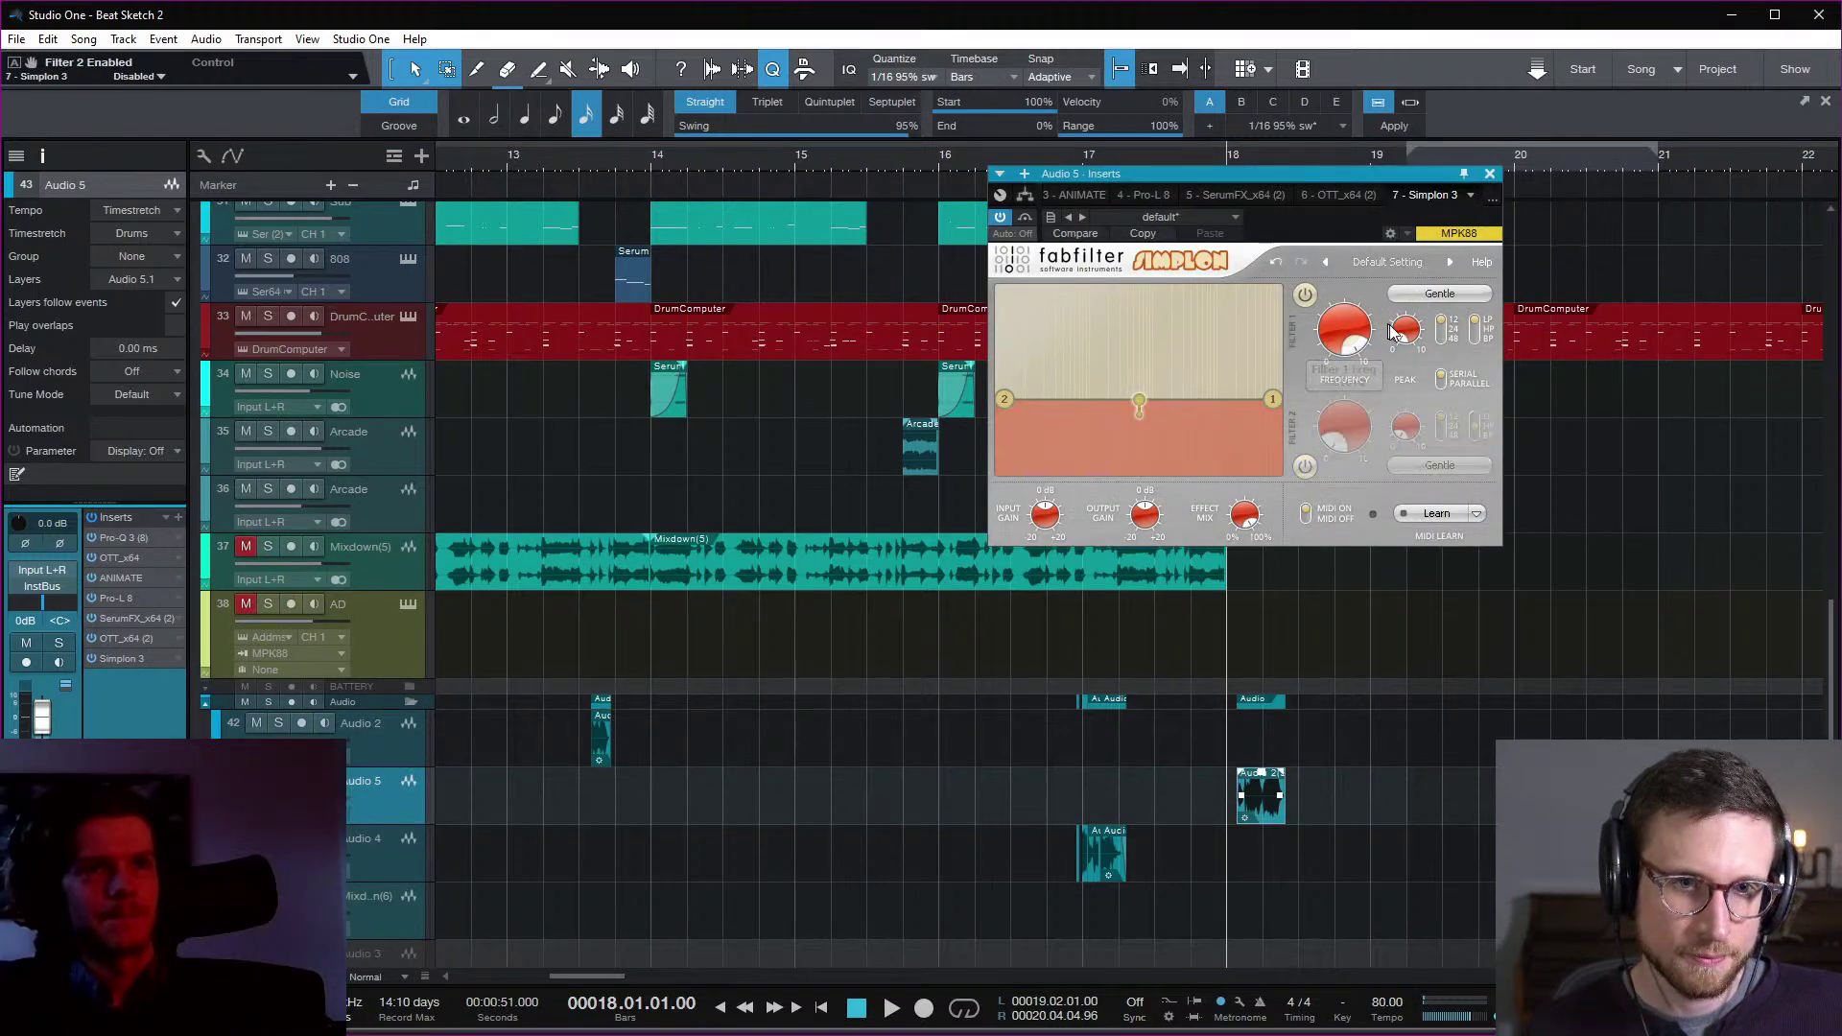
# Step: Set Simplon's Filter 1 to the FabFilter One type with a 24 dB slope and adjust its frequency and peak while playing the clip
pyautogui.click(1468, 296)
pyautogui.moveTo(1356, 343); pyautogui.dragTo(1357, 382)
pyautogui.press('space')
pyautogui.moveTo(1410, 309); pyautogui.dragTo(1422, 355)
pyautogui.press('space')
pyautogui.press('space')
pyautogui.press('space')
pyautogui.press('space')
pyautogui.press('space')
pyautogui.press('space')
pyautogui.press('space')
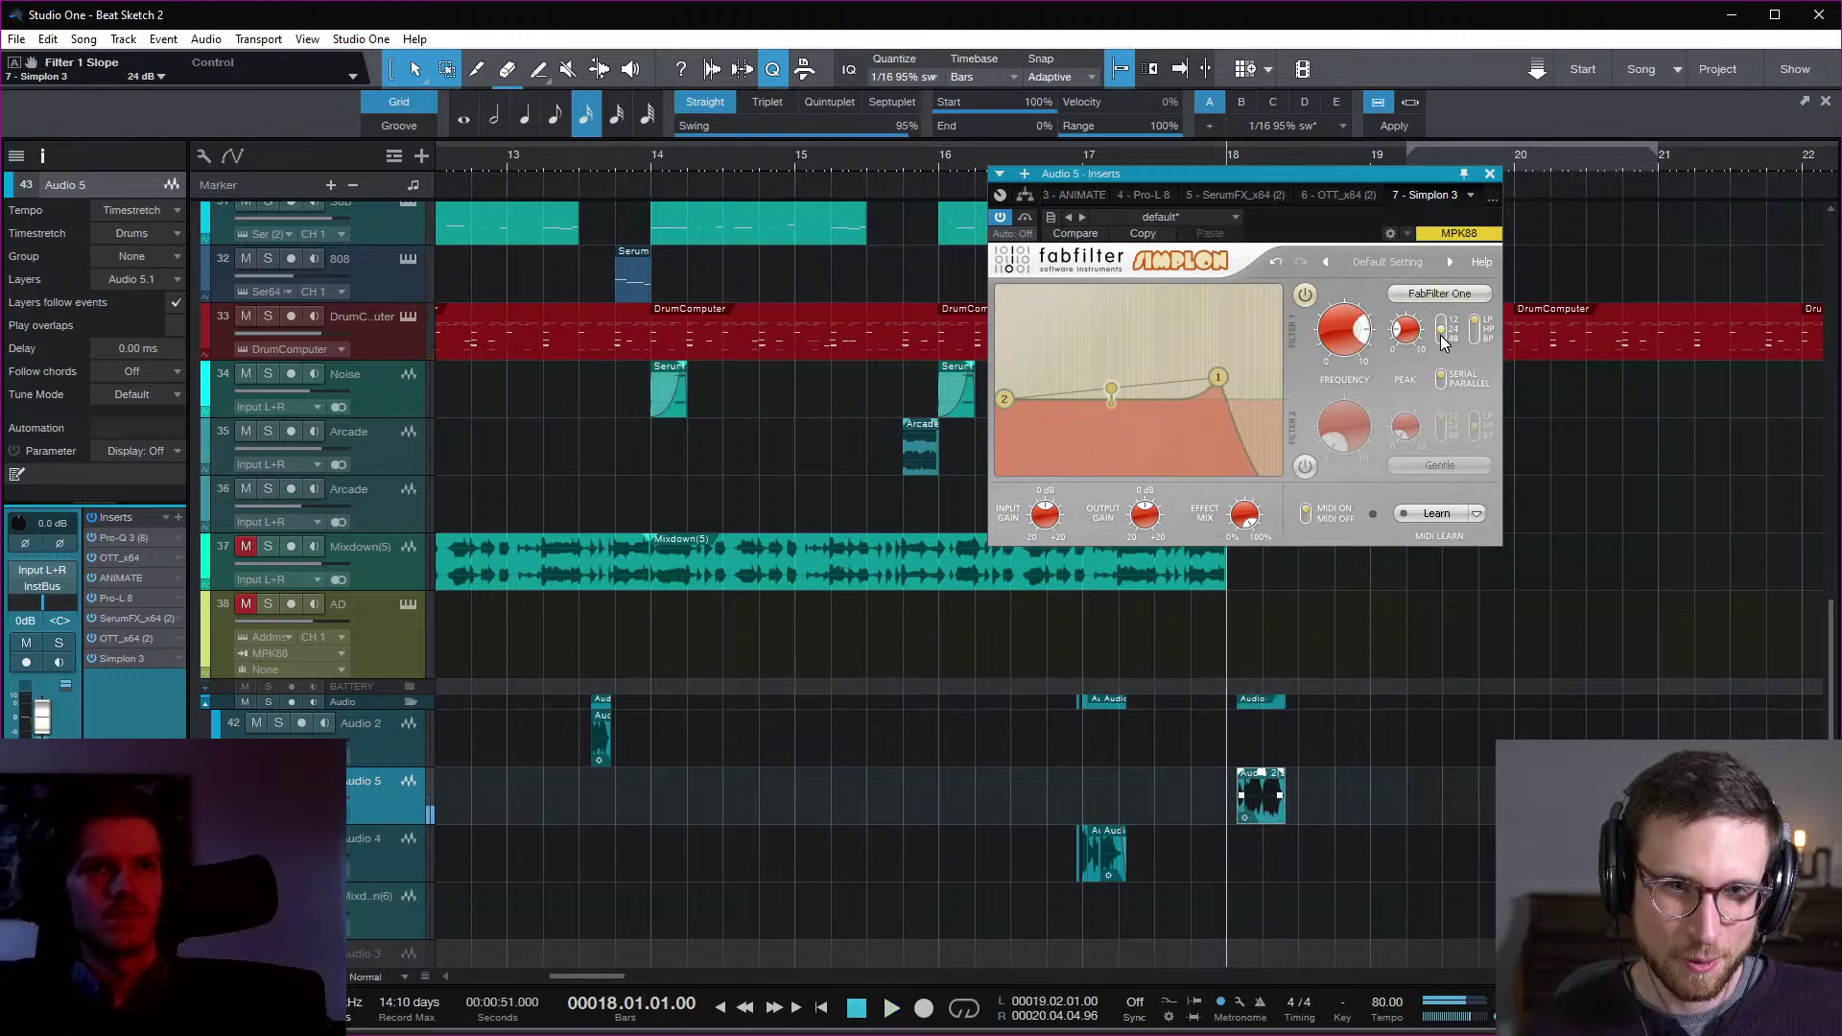
# Step: Sweep Filter 1 as a band pass, return it to low pass and set its frequency to 18617 Hz
pyautogui.click(1471, 342)
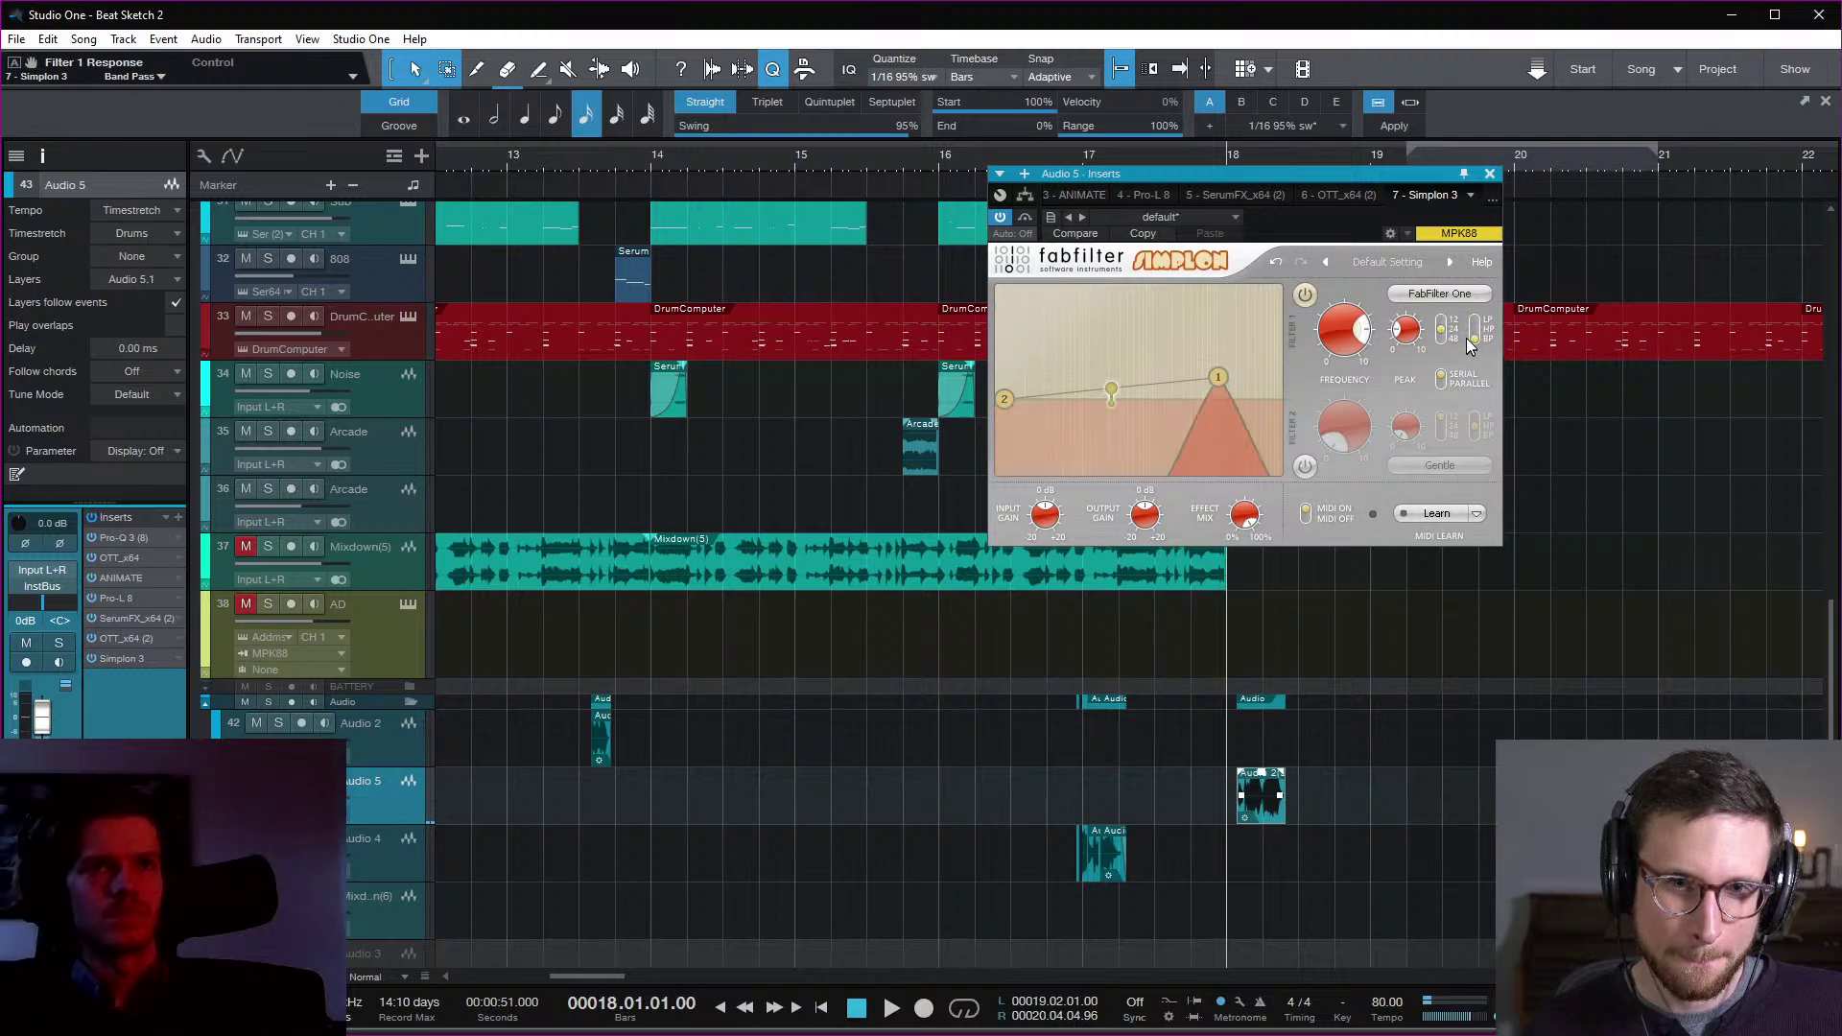
pyautogui.moveTo(1348, 344); pyautogui.dragTo(1391, 388)
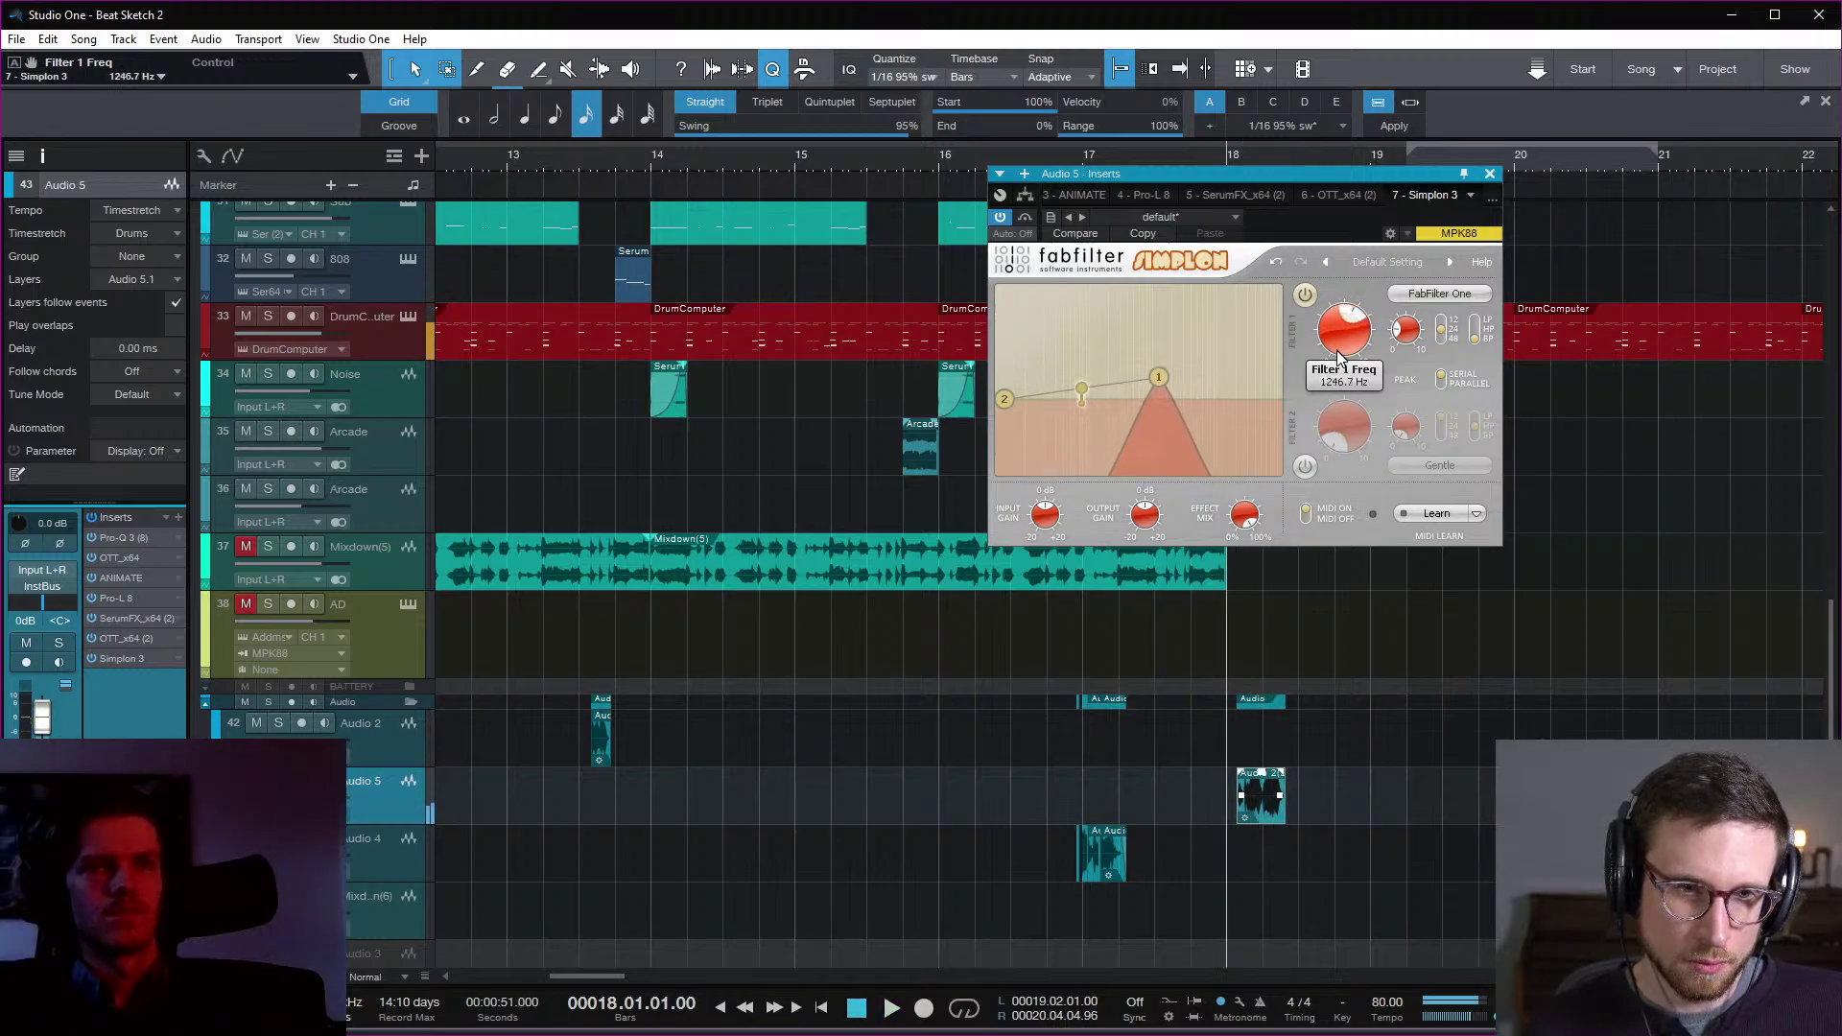
pyautogui.click(1476, 328)
pyautogui.moveTo(1362, 332)
pyautogui.mouseDown()
pyautogui.moveTo(1347, 357)
pyautogui.moveTo(1378, 361)
pyautogui.mouseUp()
pyautogui.press('space')
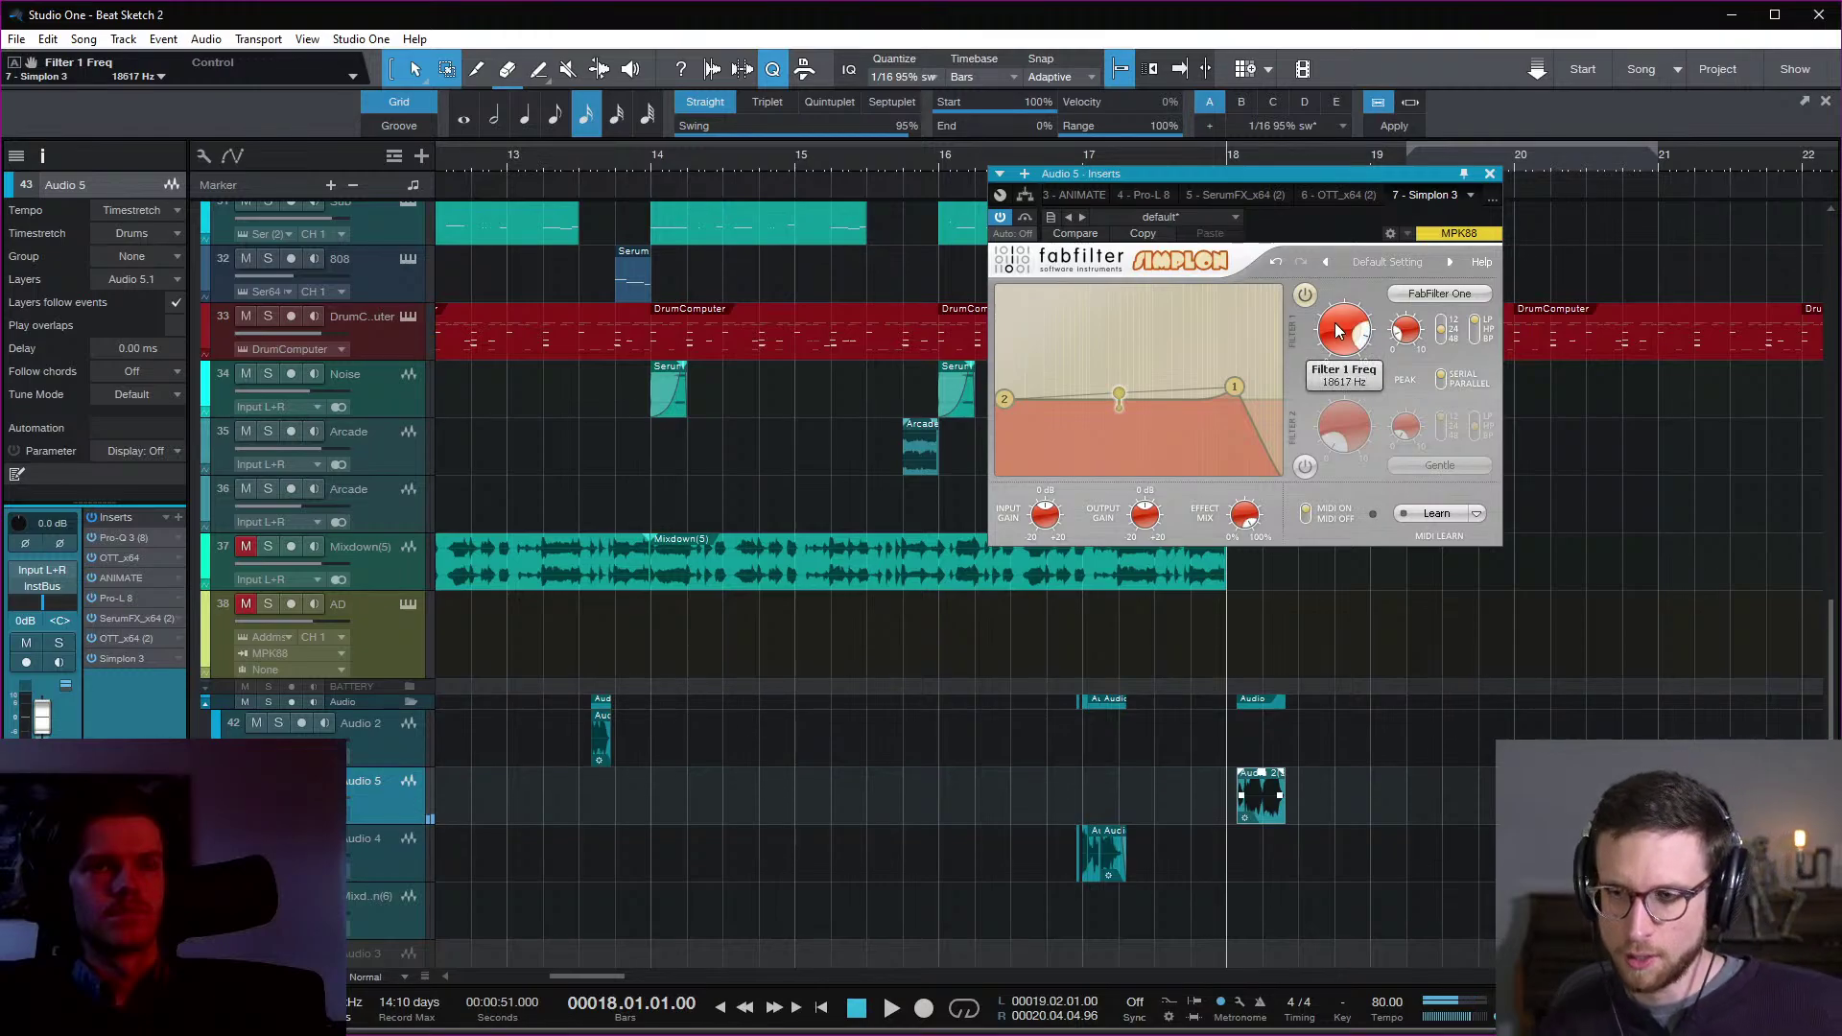
# Step: Bypass the Simplon 3 insert on Audio 5 and play the arrangement from bar 10 into bar 18
pyautogui.click(1490, 174)
pyautogui.click(91, 659)
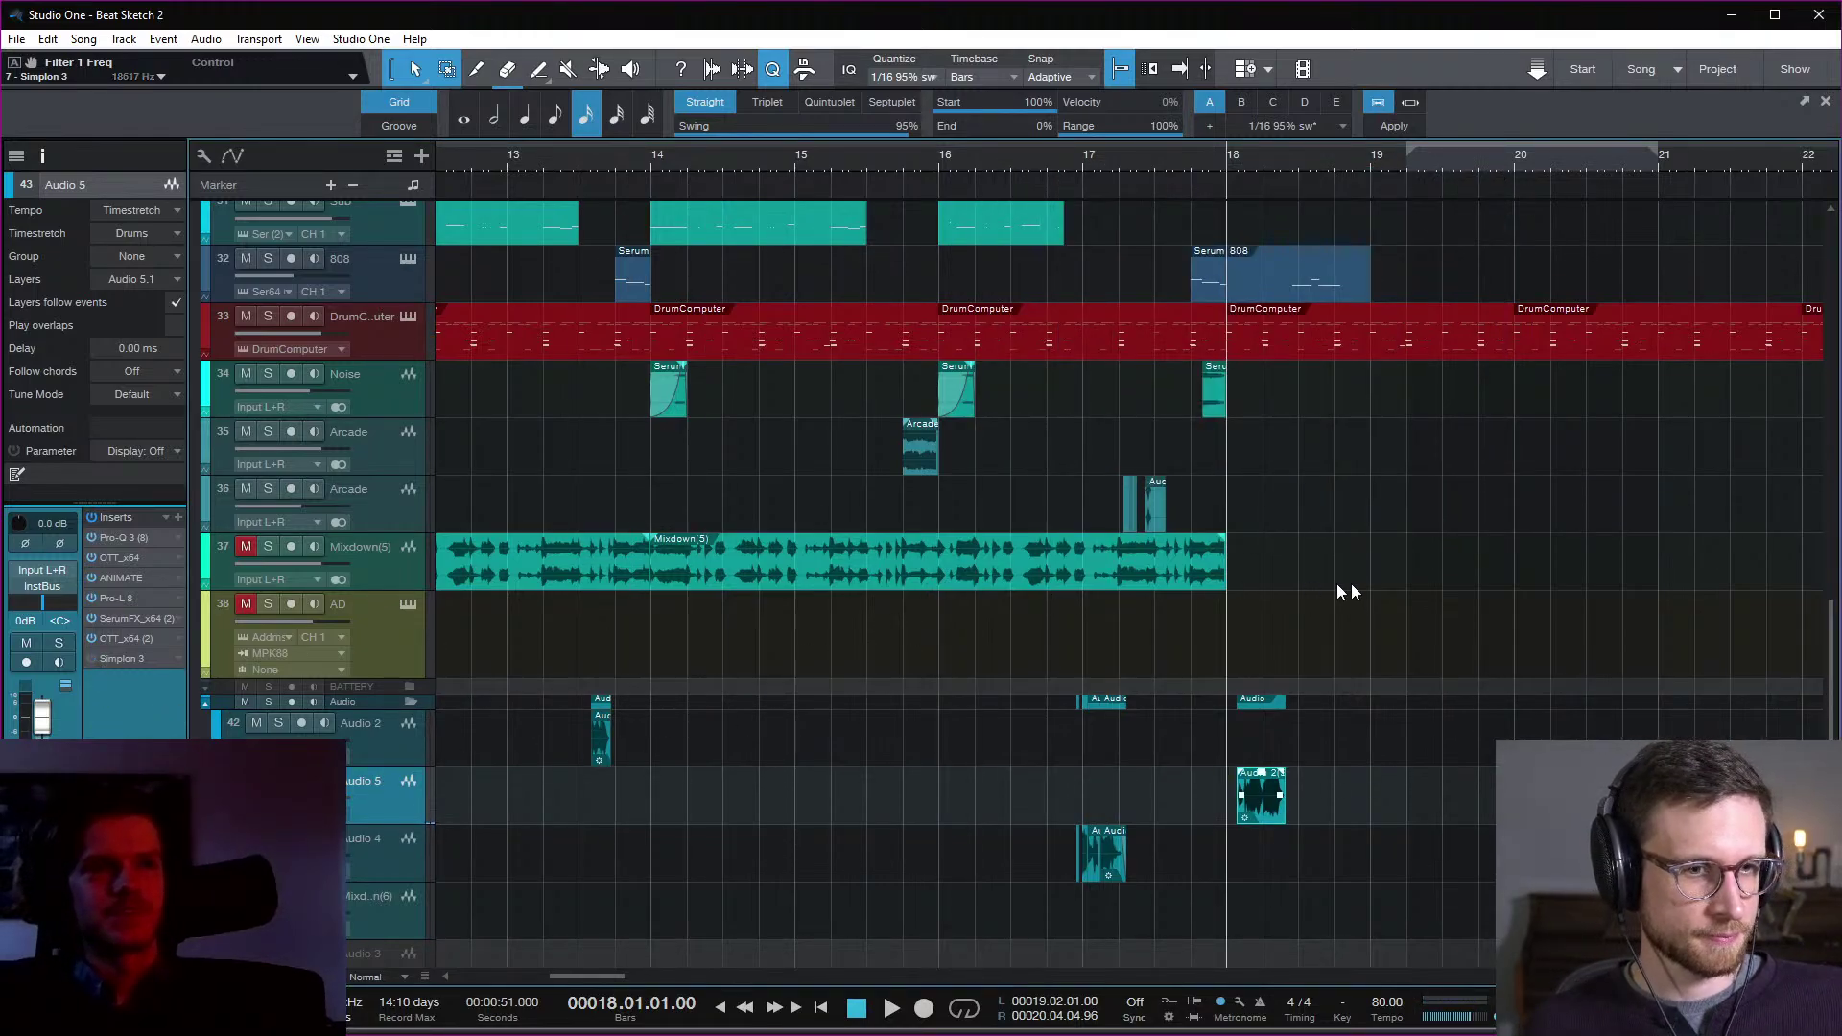
pyautogui.click(1370, 596)
pyautogui.press('w')
pyautogui.press('w')
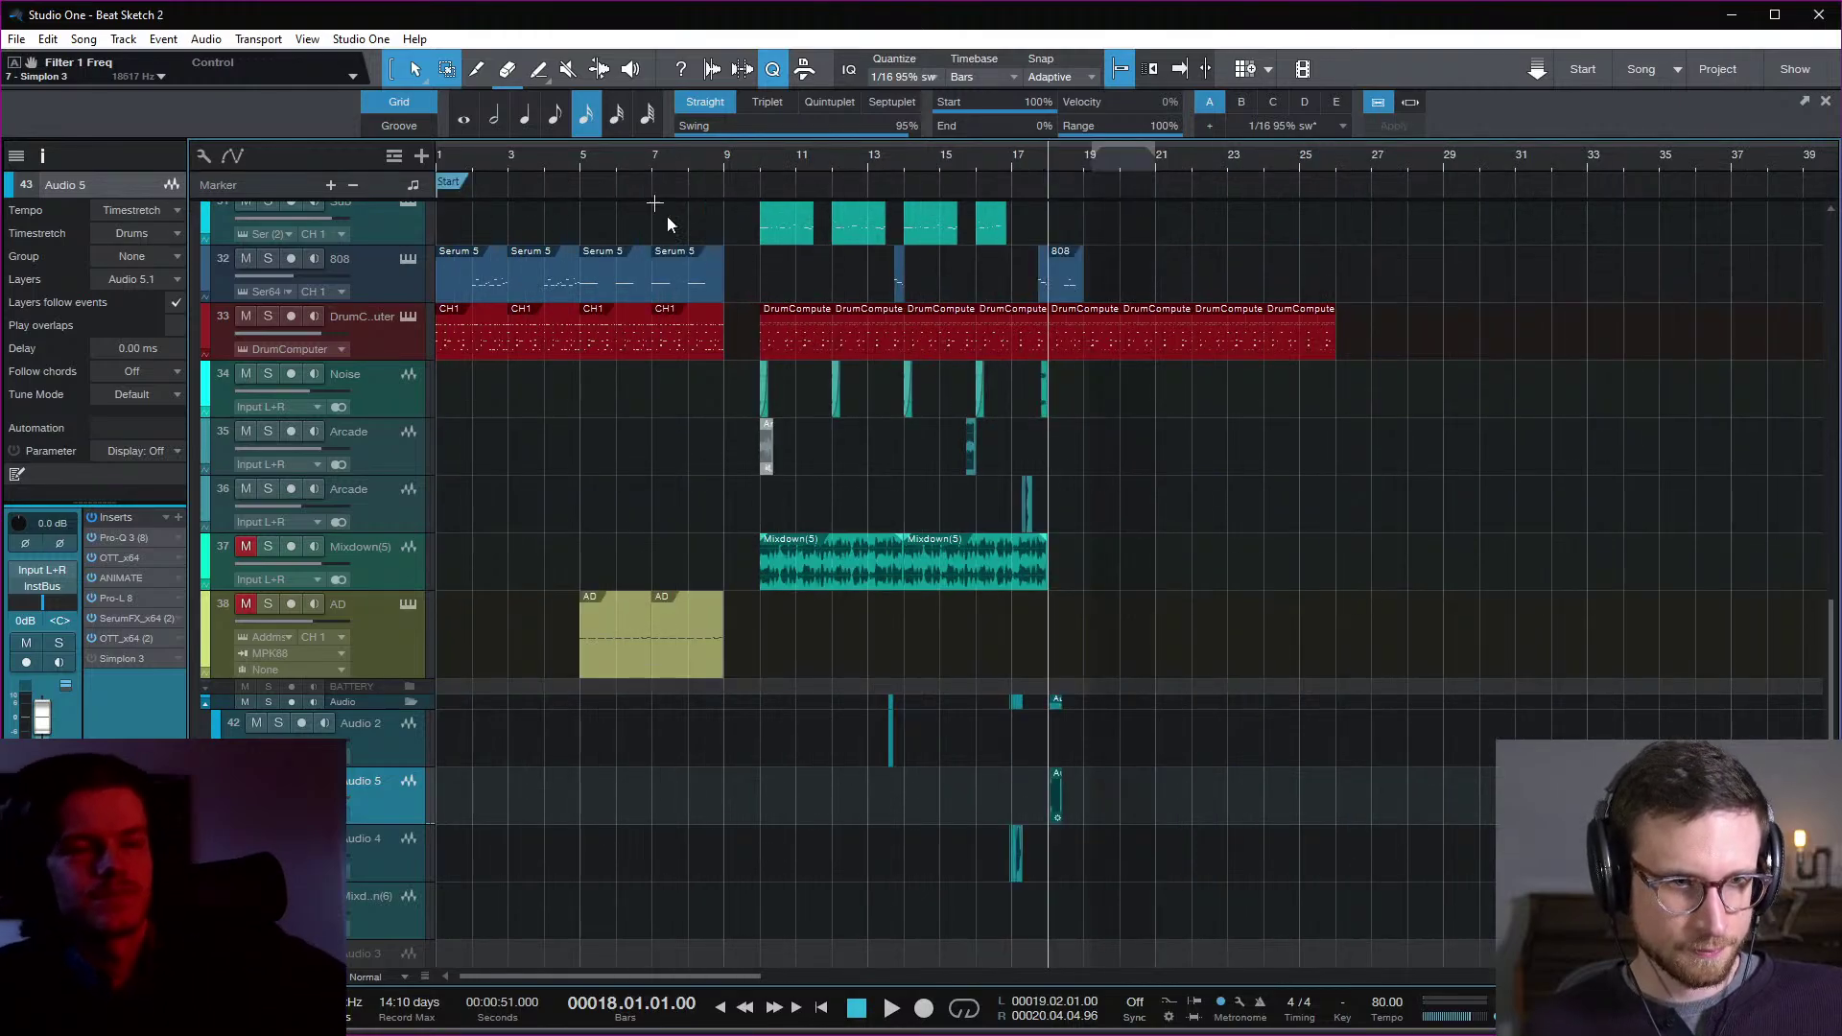
pyautogui.click(761, 167)
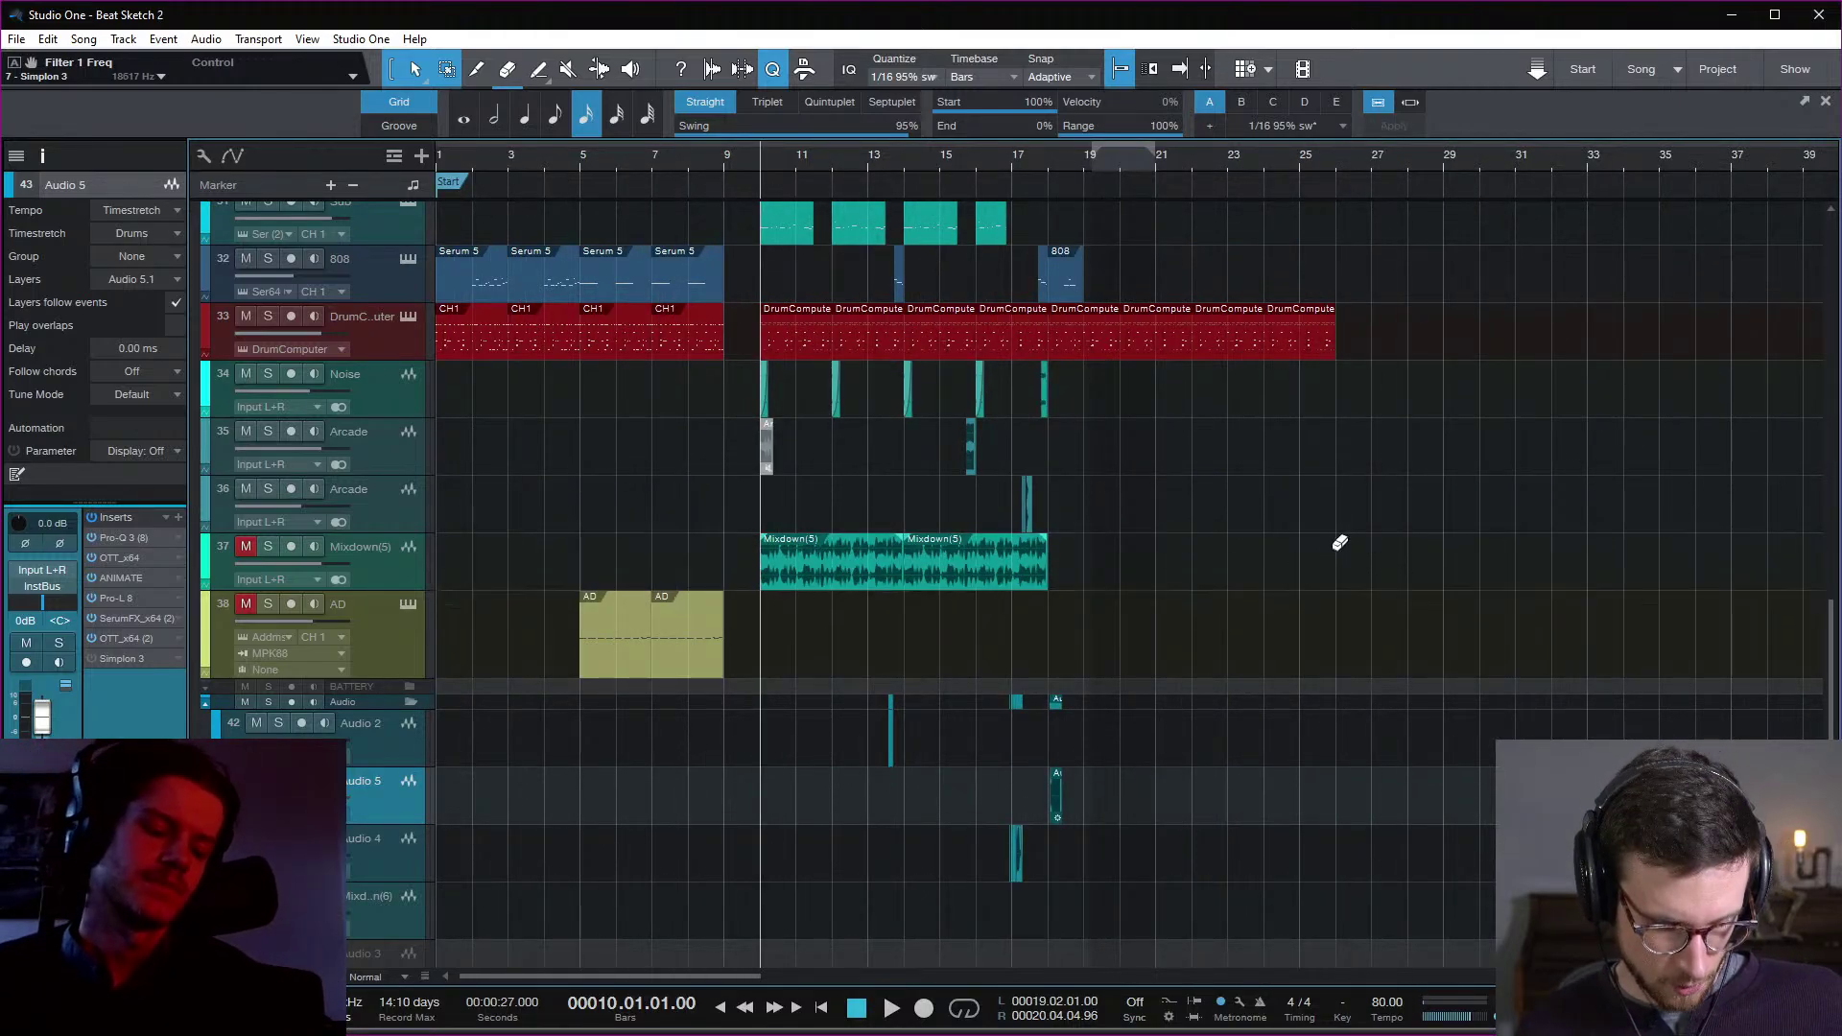
pyautogui.scroll(-5, 1246, 622)
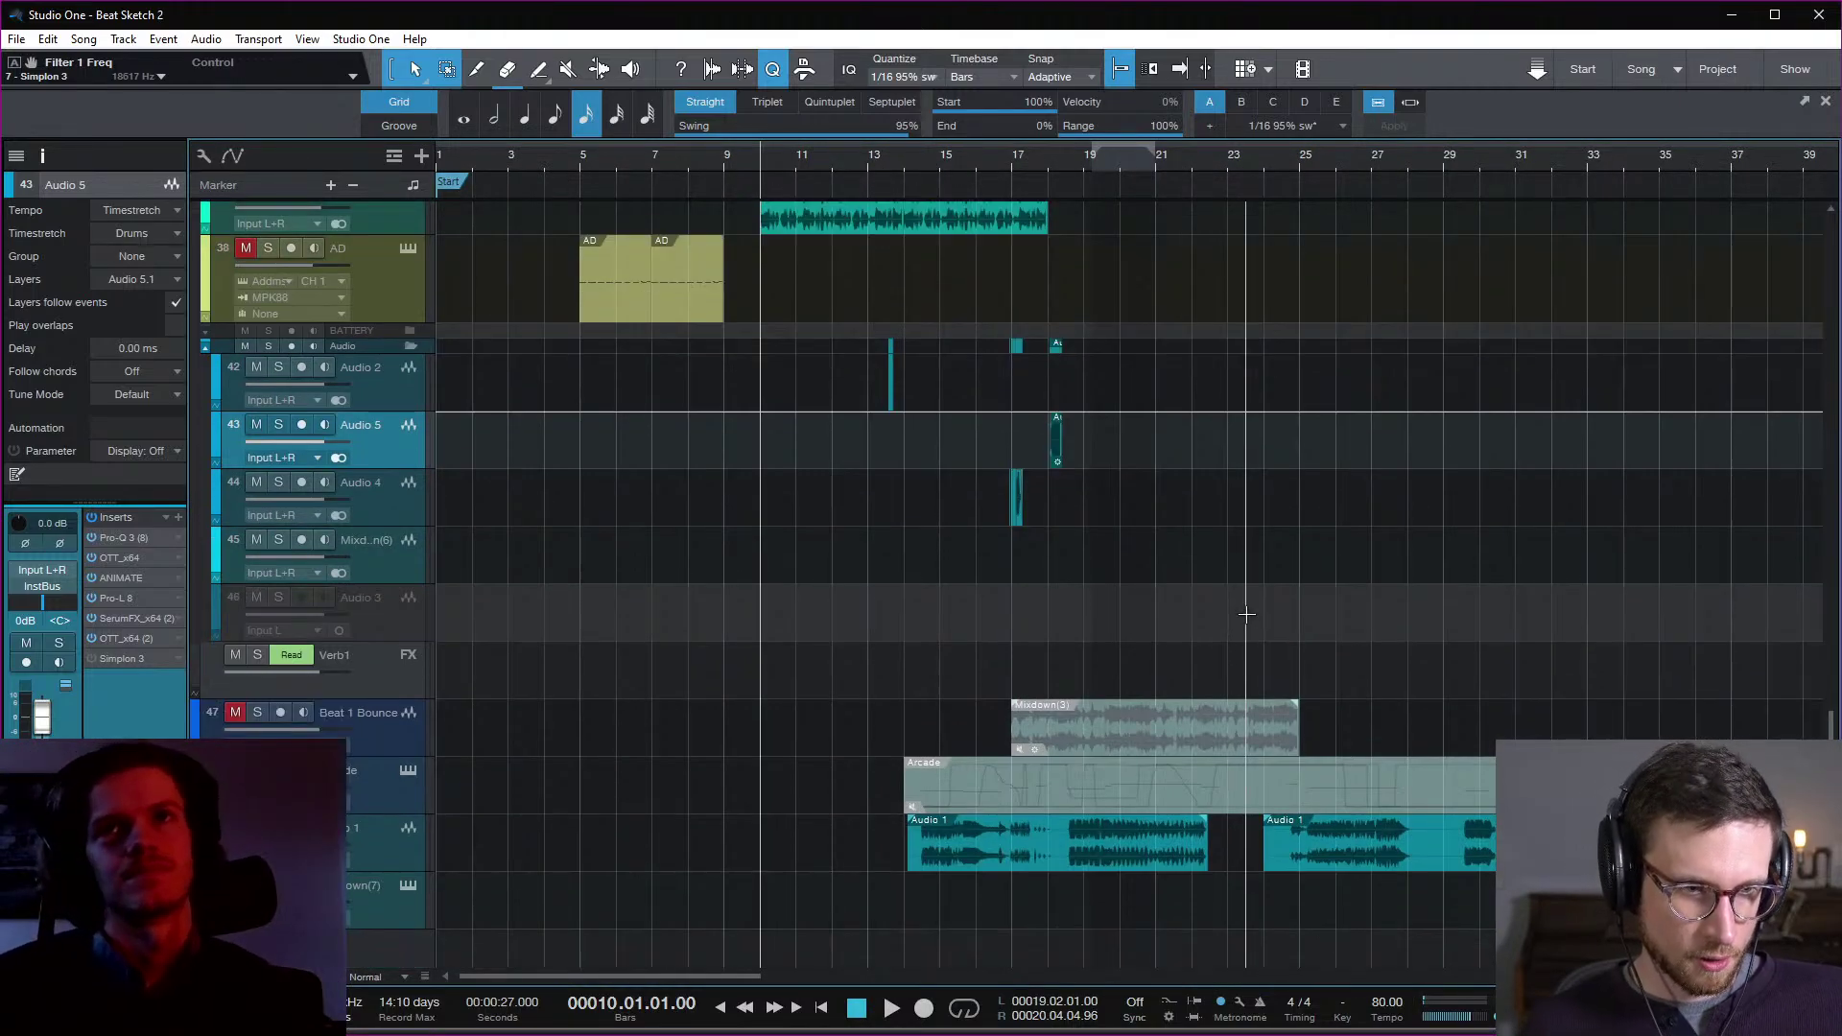
pyautogui.scroll(15, 1246, 614)
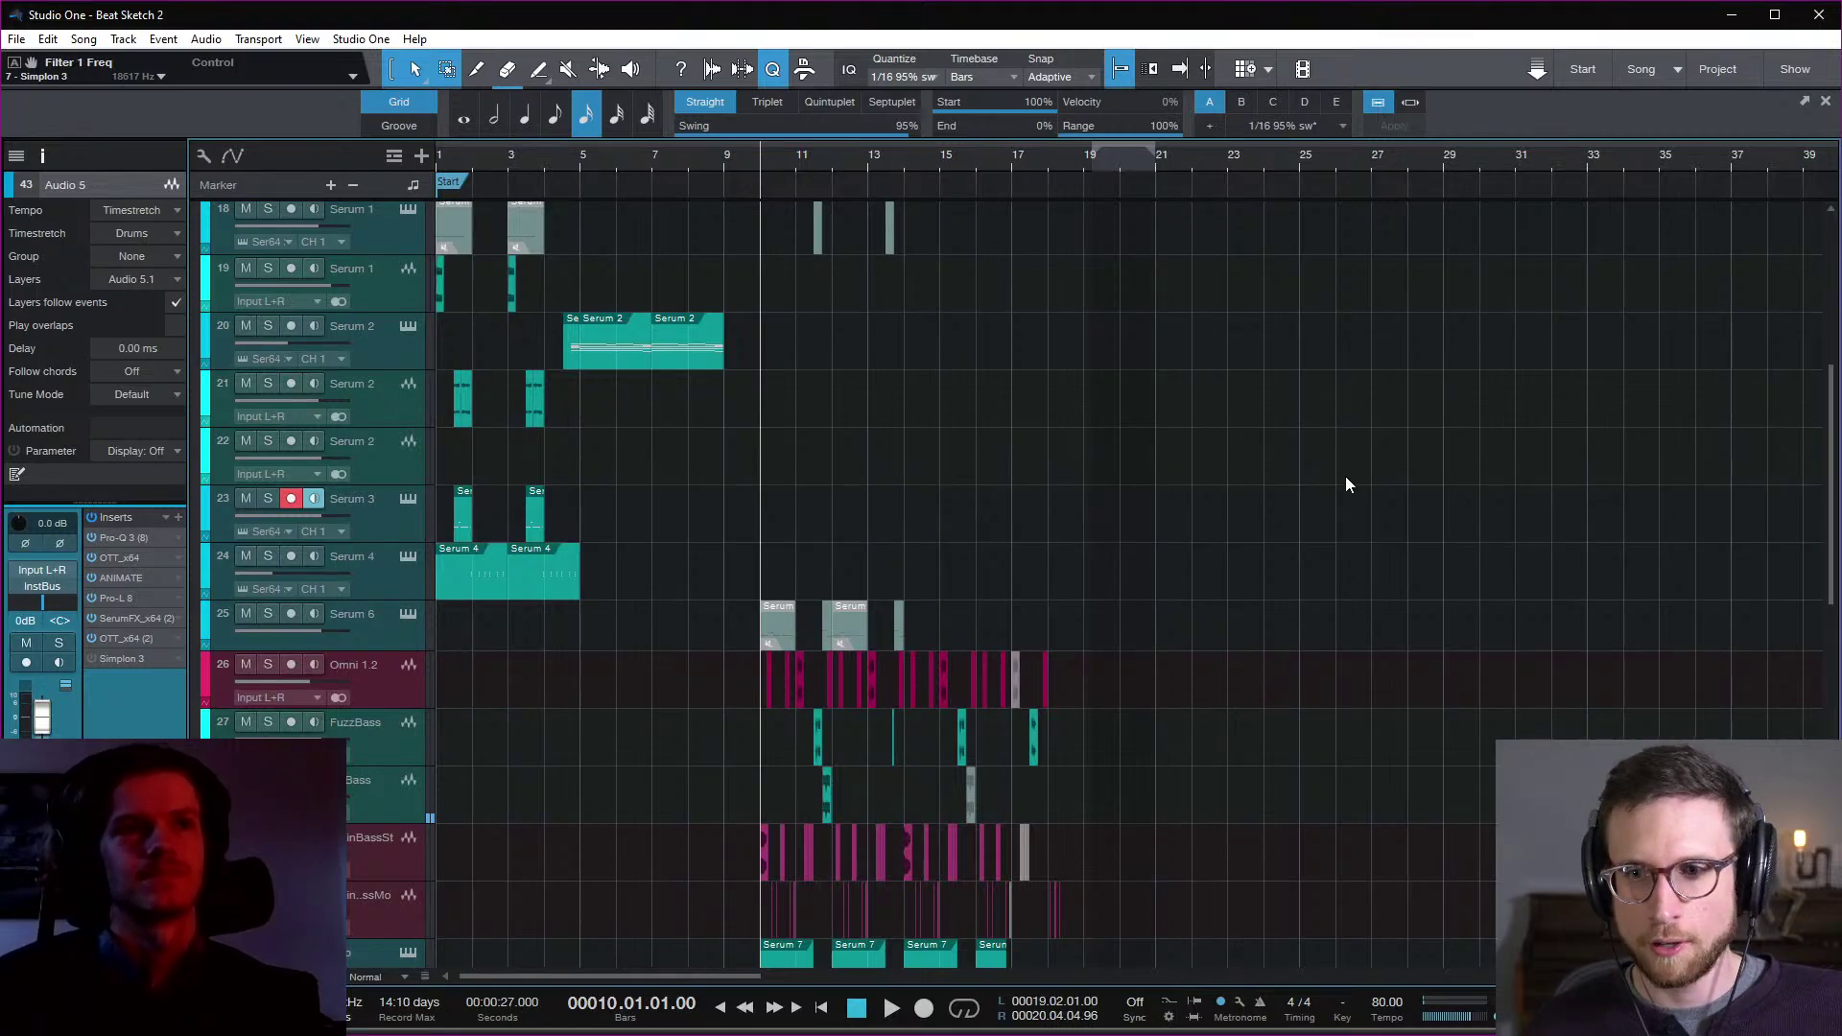
pyautogui.press('space')
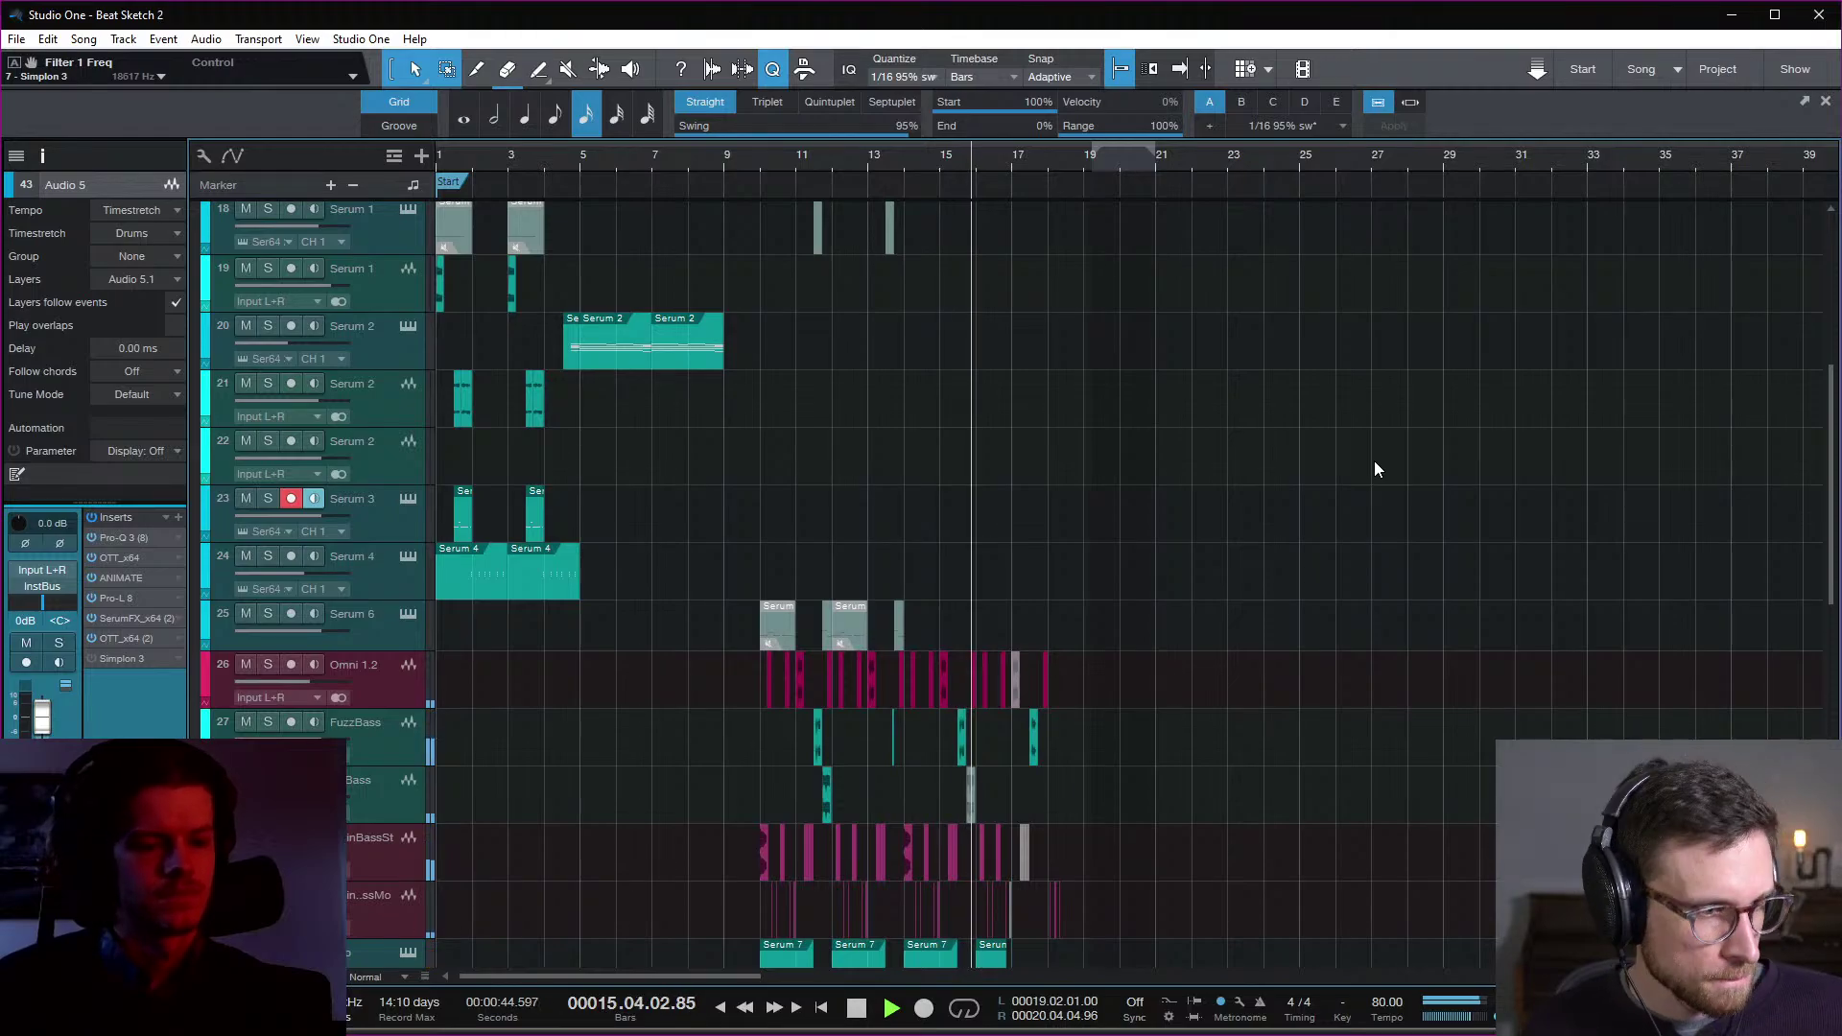
pyautogui.scroll(-10, 1374, 460)
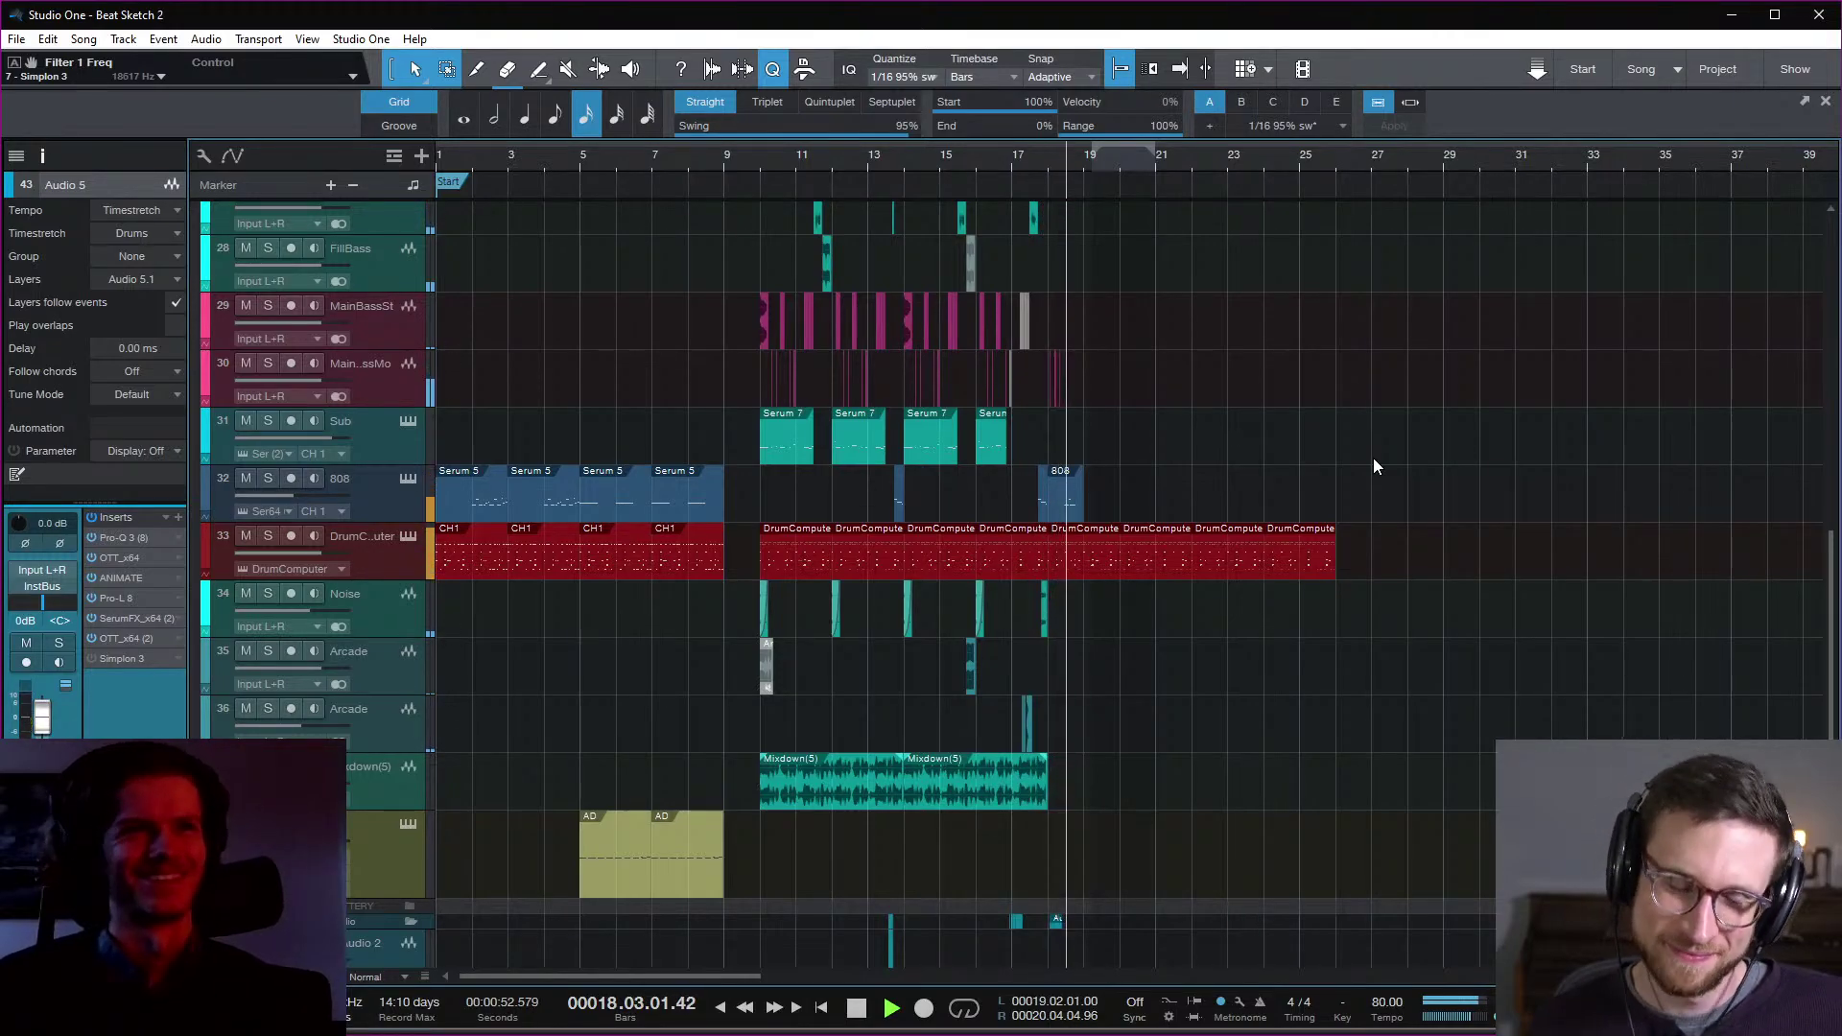
pyautogui.press('space')
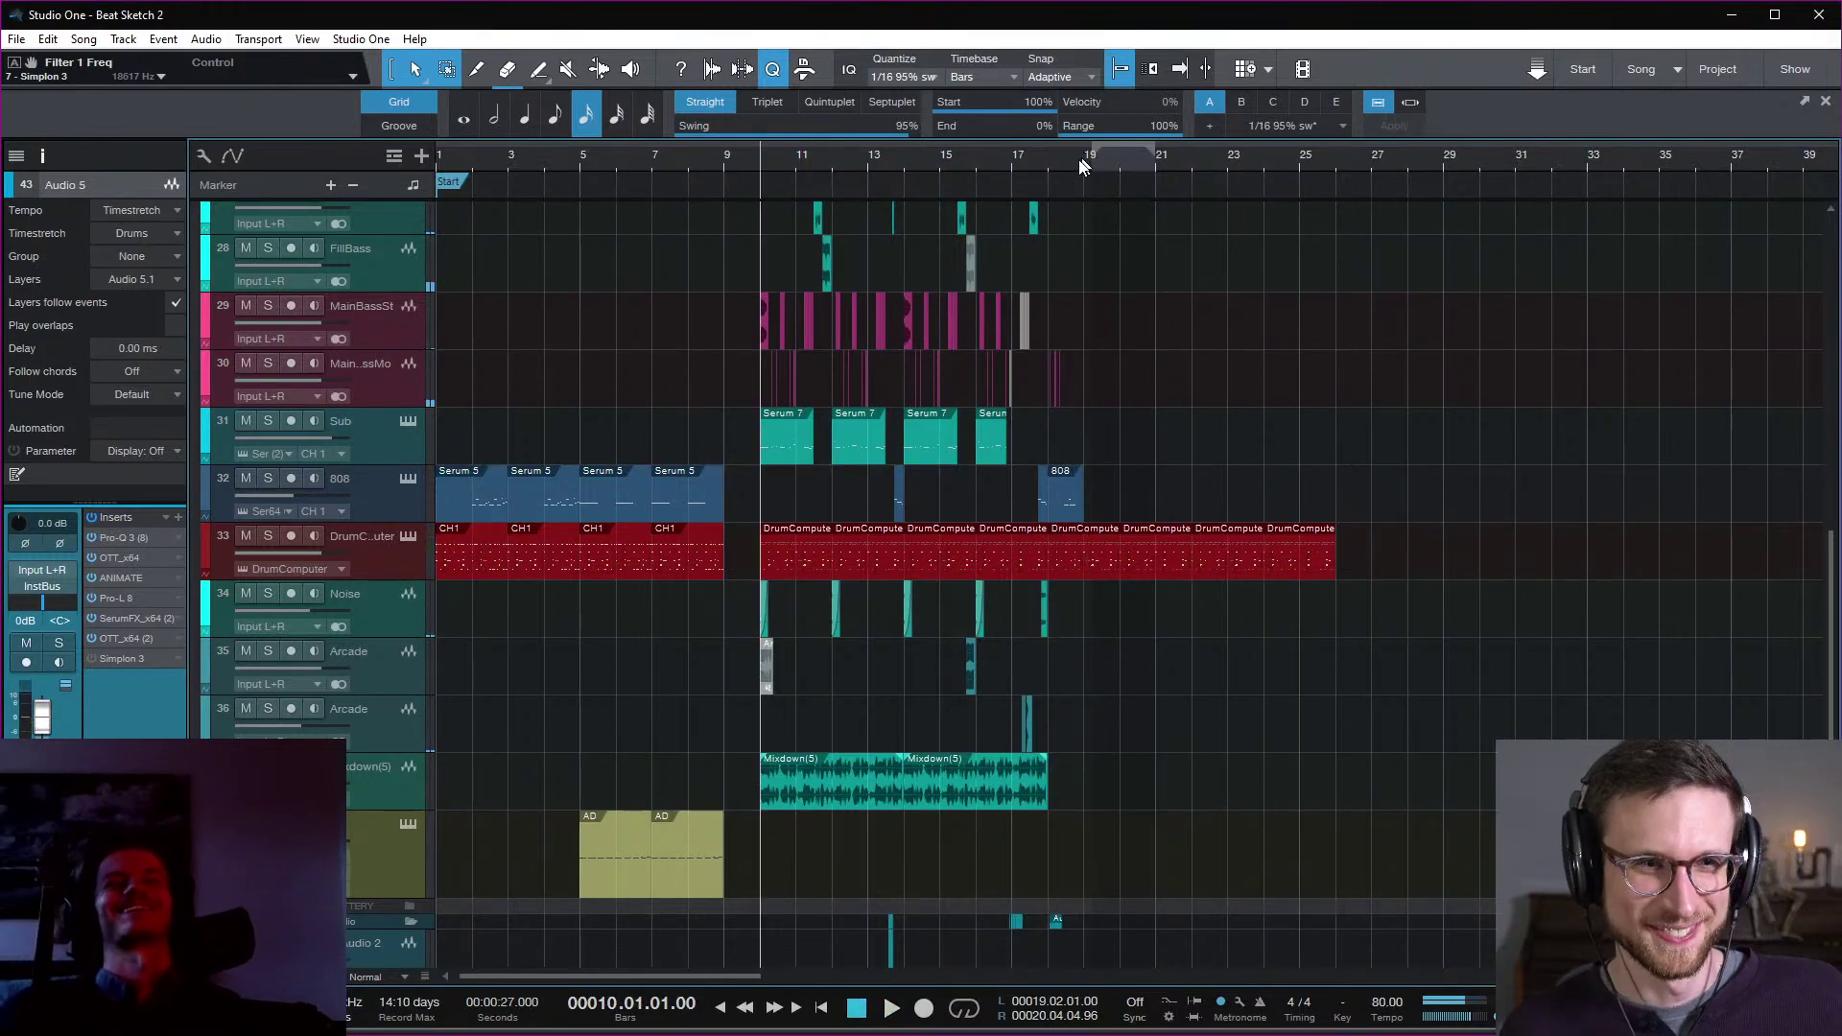
# Step: Examine the clips around bar 18 and play the transition into it from 16.4.1
pyautogui.click(1046, 163)
pyautogui.press('e')
pyautogui.press('e')
pyautogui.press('e')
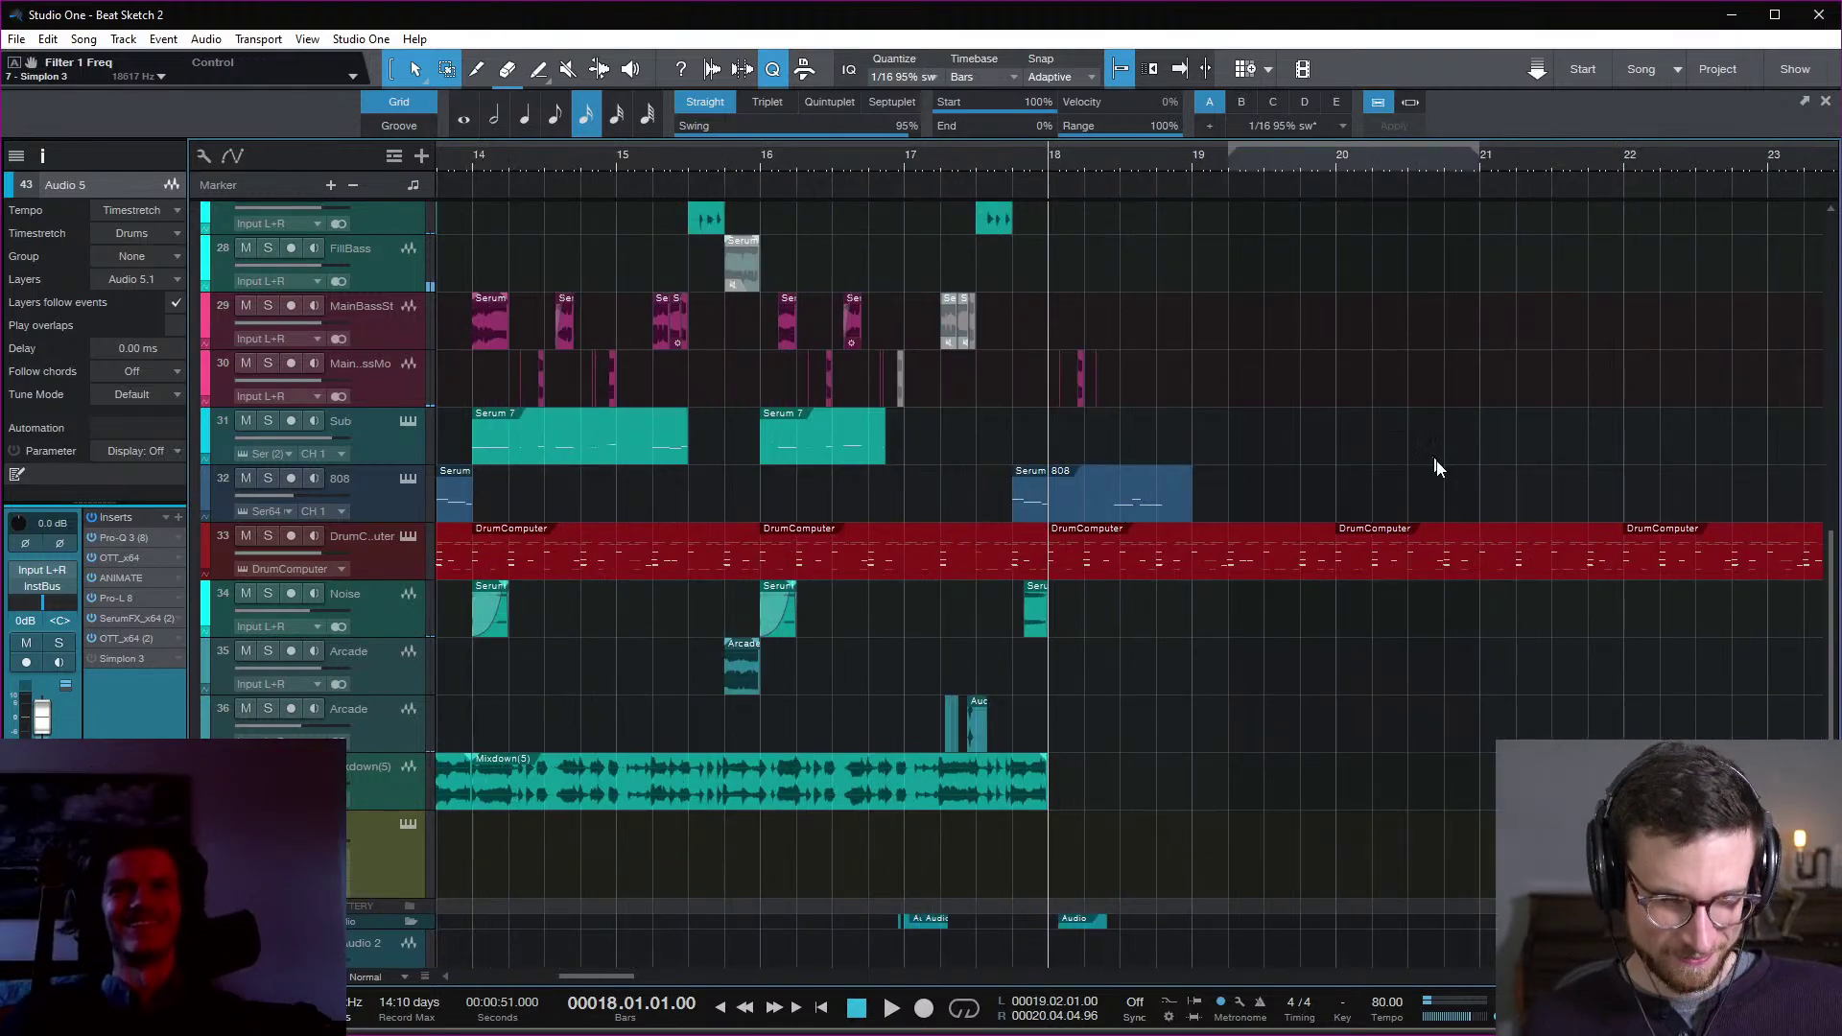
pyautogui.scroll(-5, 1264, 657)
pyautogui.scroll(2, 1196, 467)
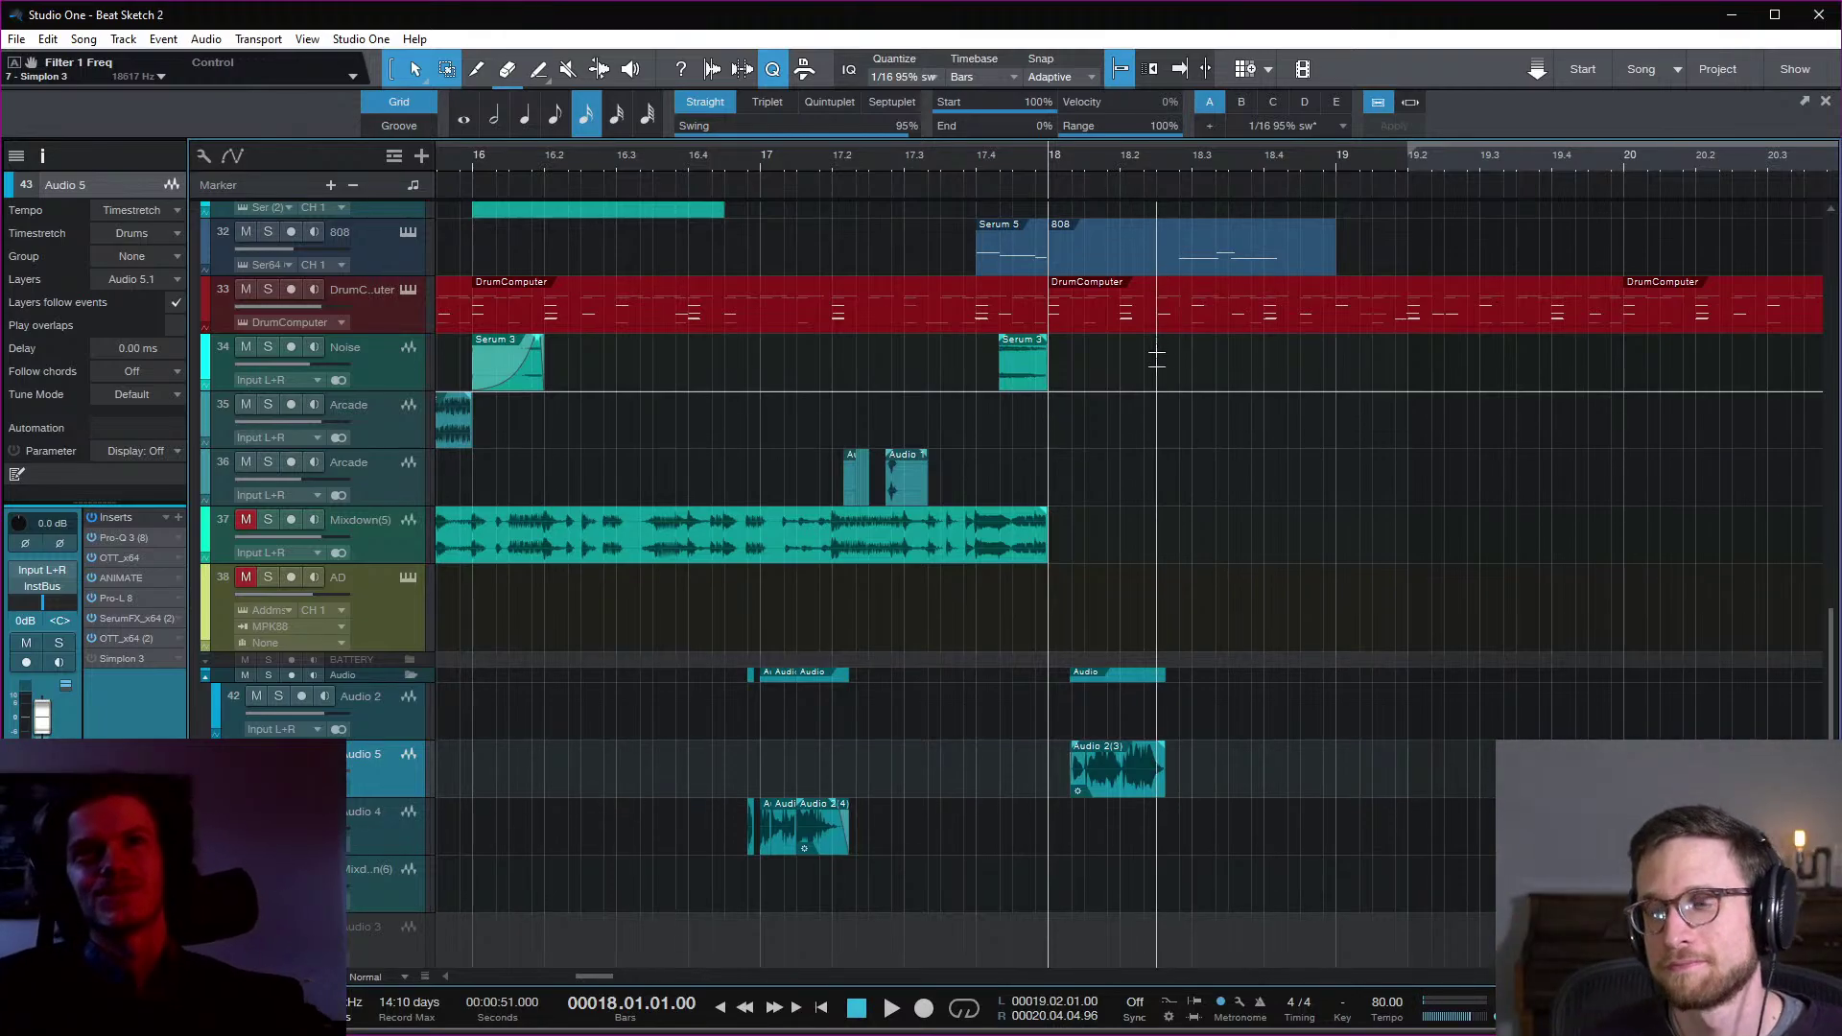
pyautogui.press('w')
pyautogui.press('w')
pyautogui.press('w')
pyautogui.press('w')
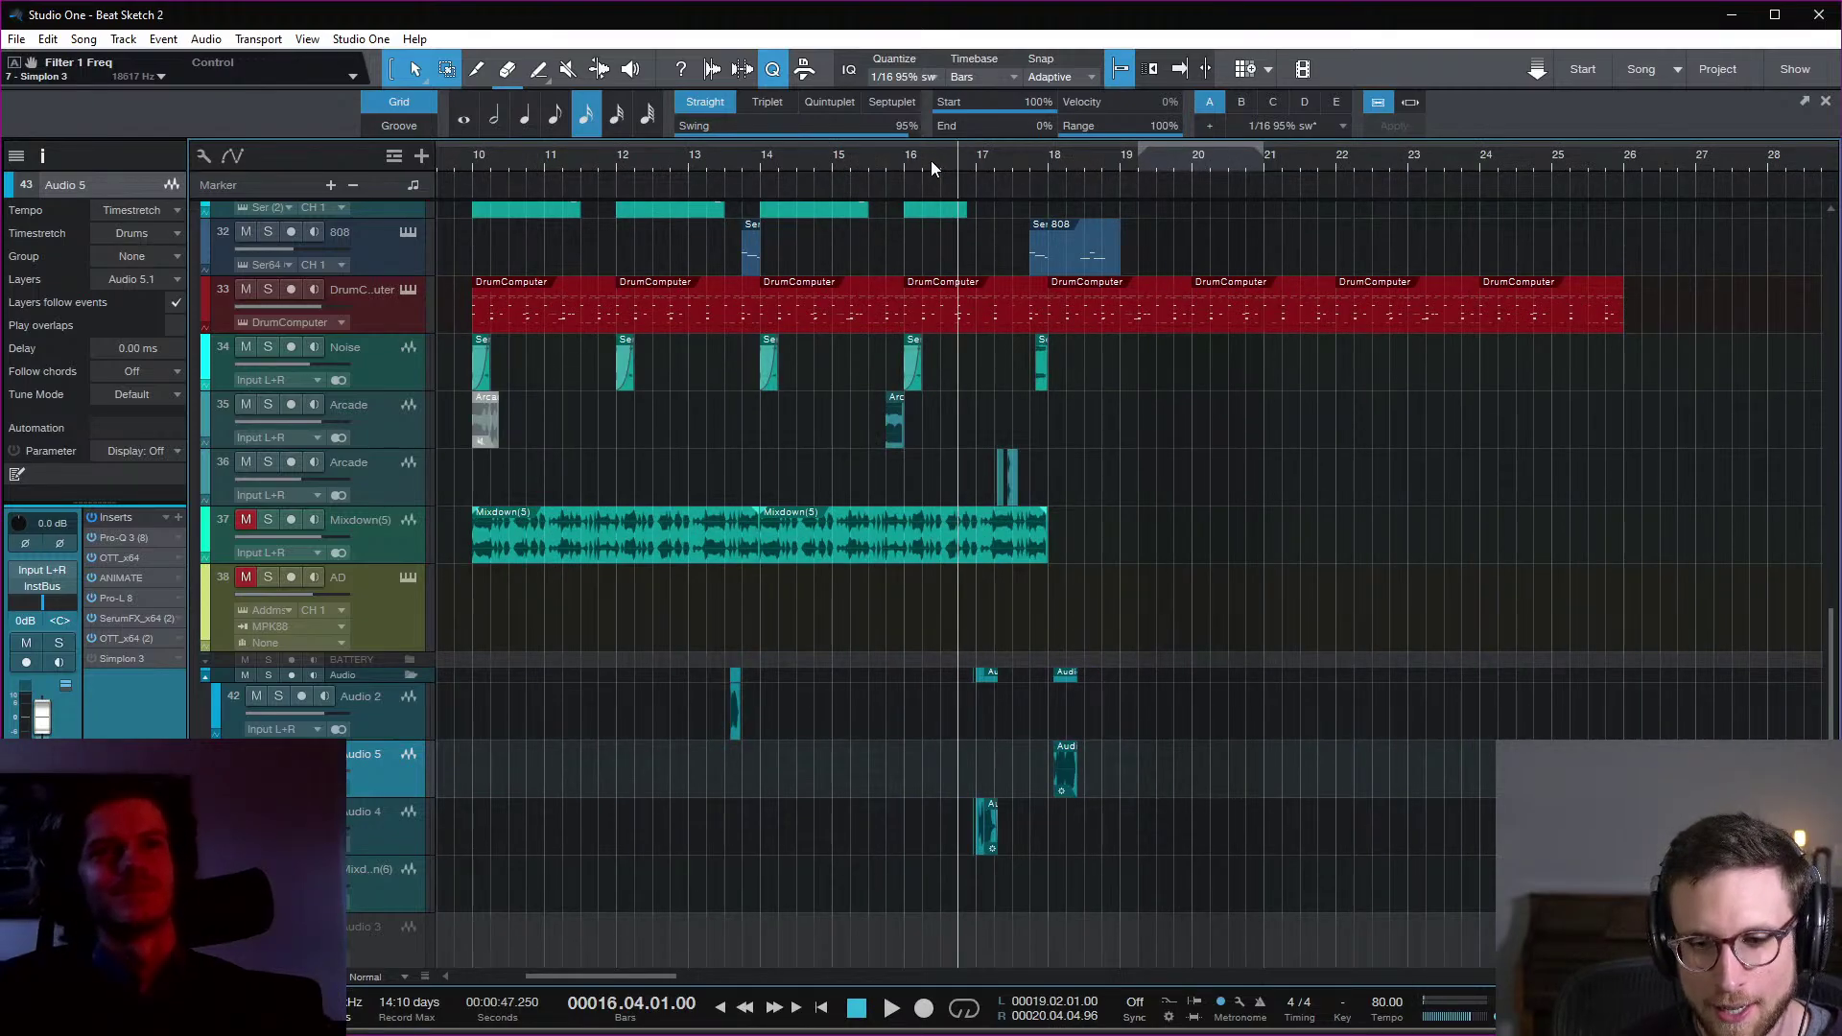
pyautogui.press('space')
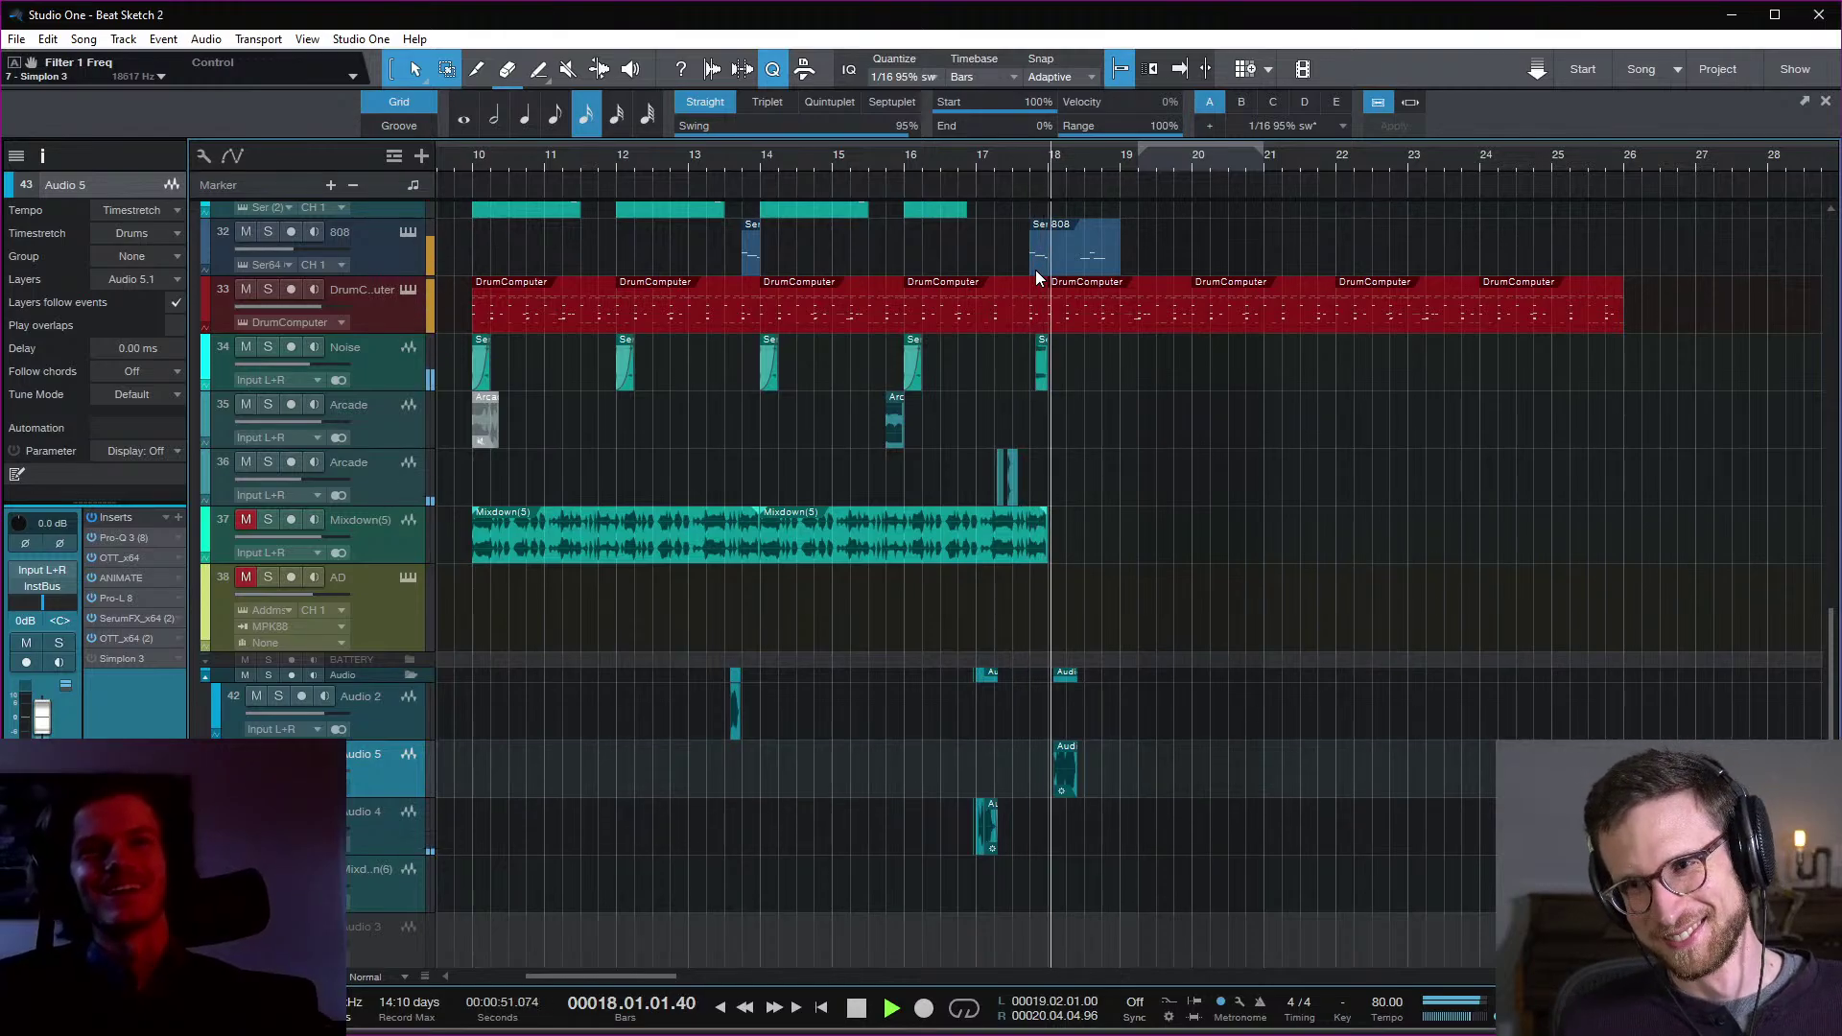
pyautogui.press('space')
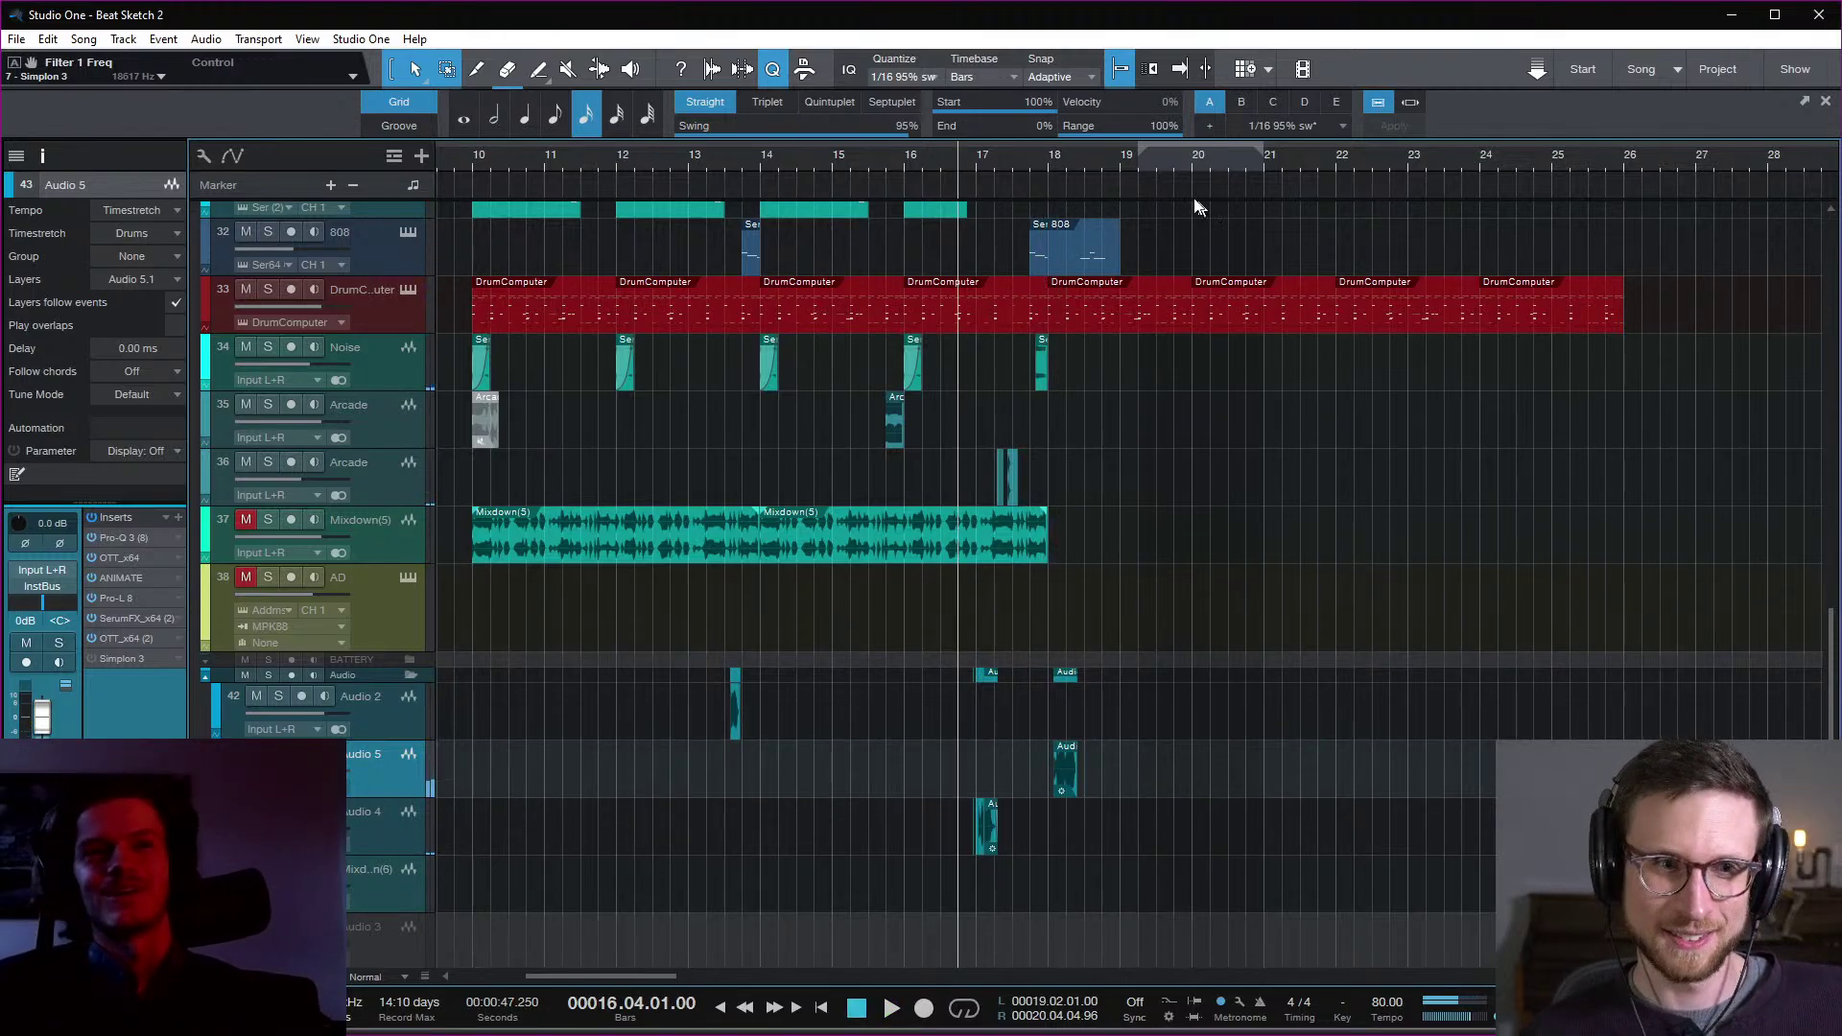
# Step: Add a note just under one beat long at 18.1 in the 808 part, matching the pitch of its lower notes, and audition it
pyautogui.doubleClick(1073, 256)
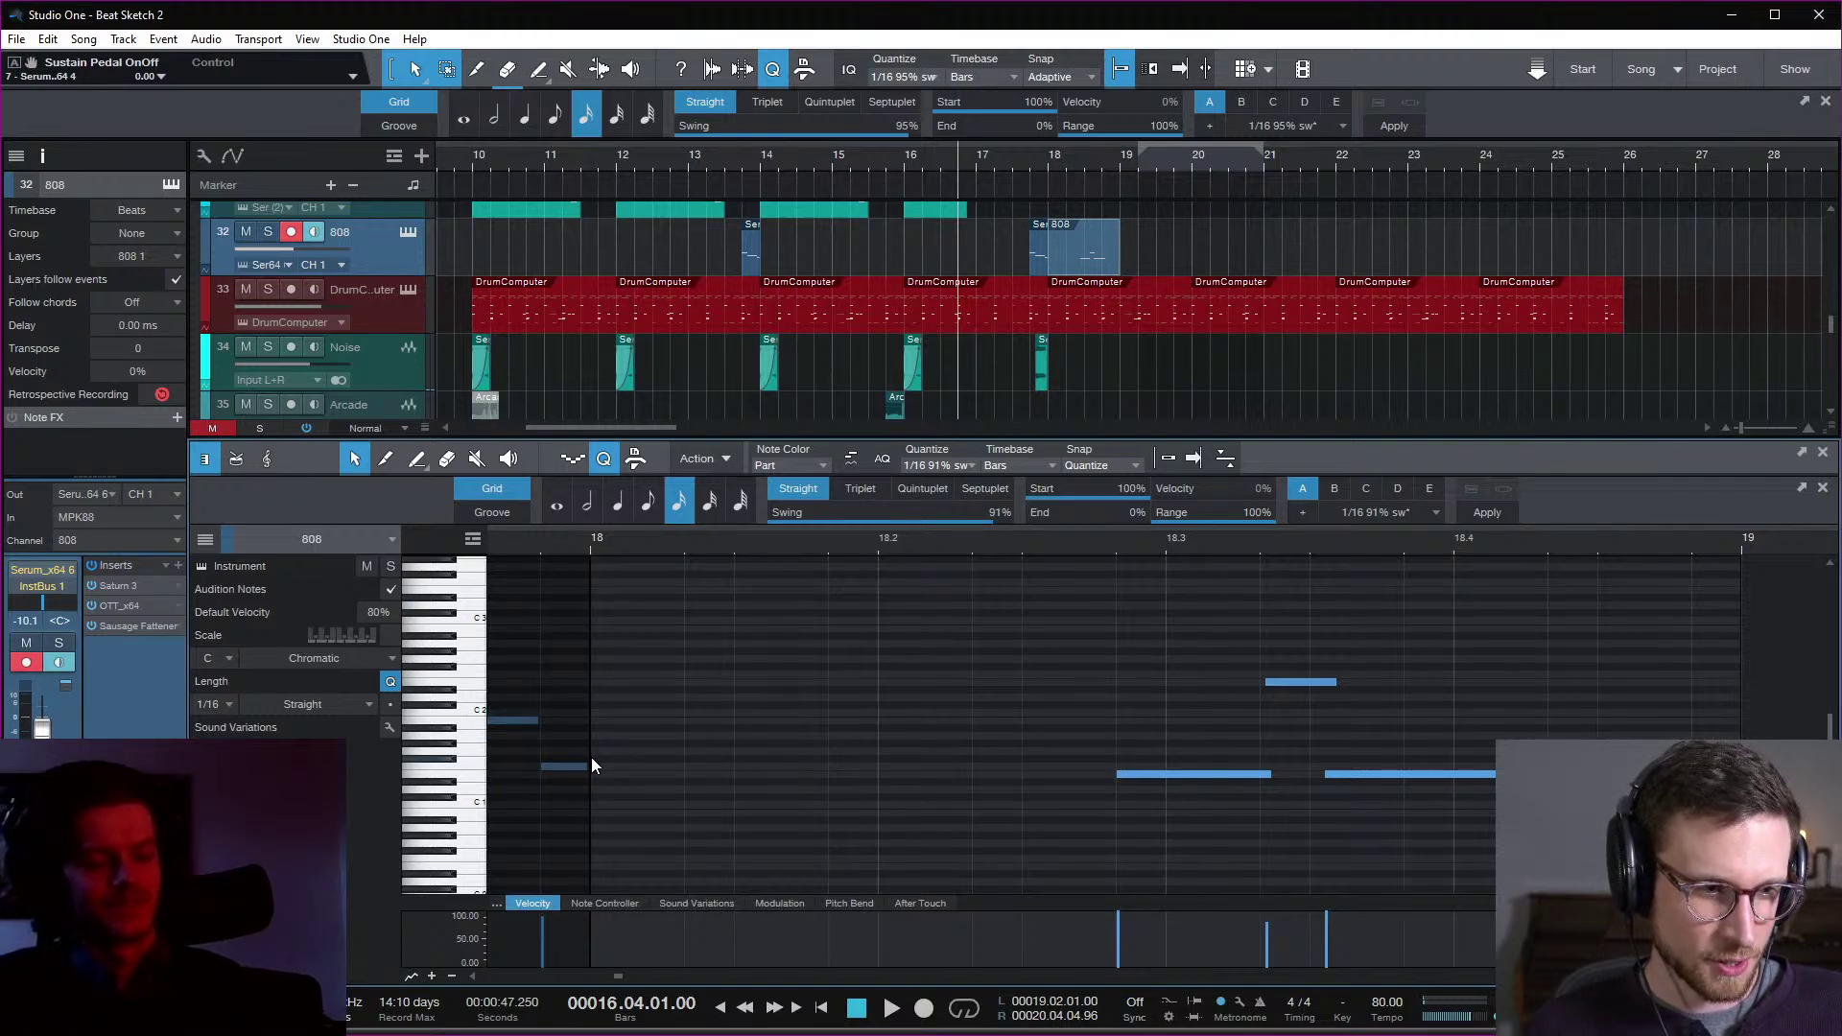
pyautogui.click(607, 775)
pyautogui.moveTo(610, 774); pyautogui.dragTo(859, 777)
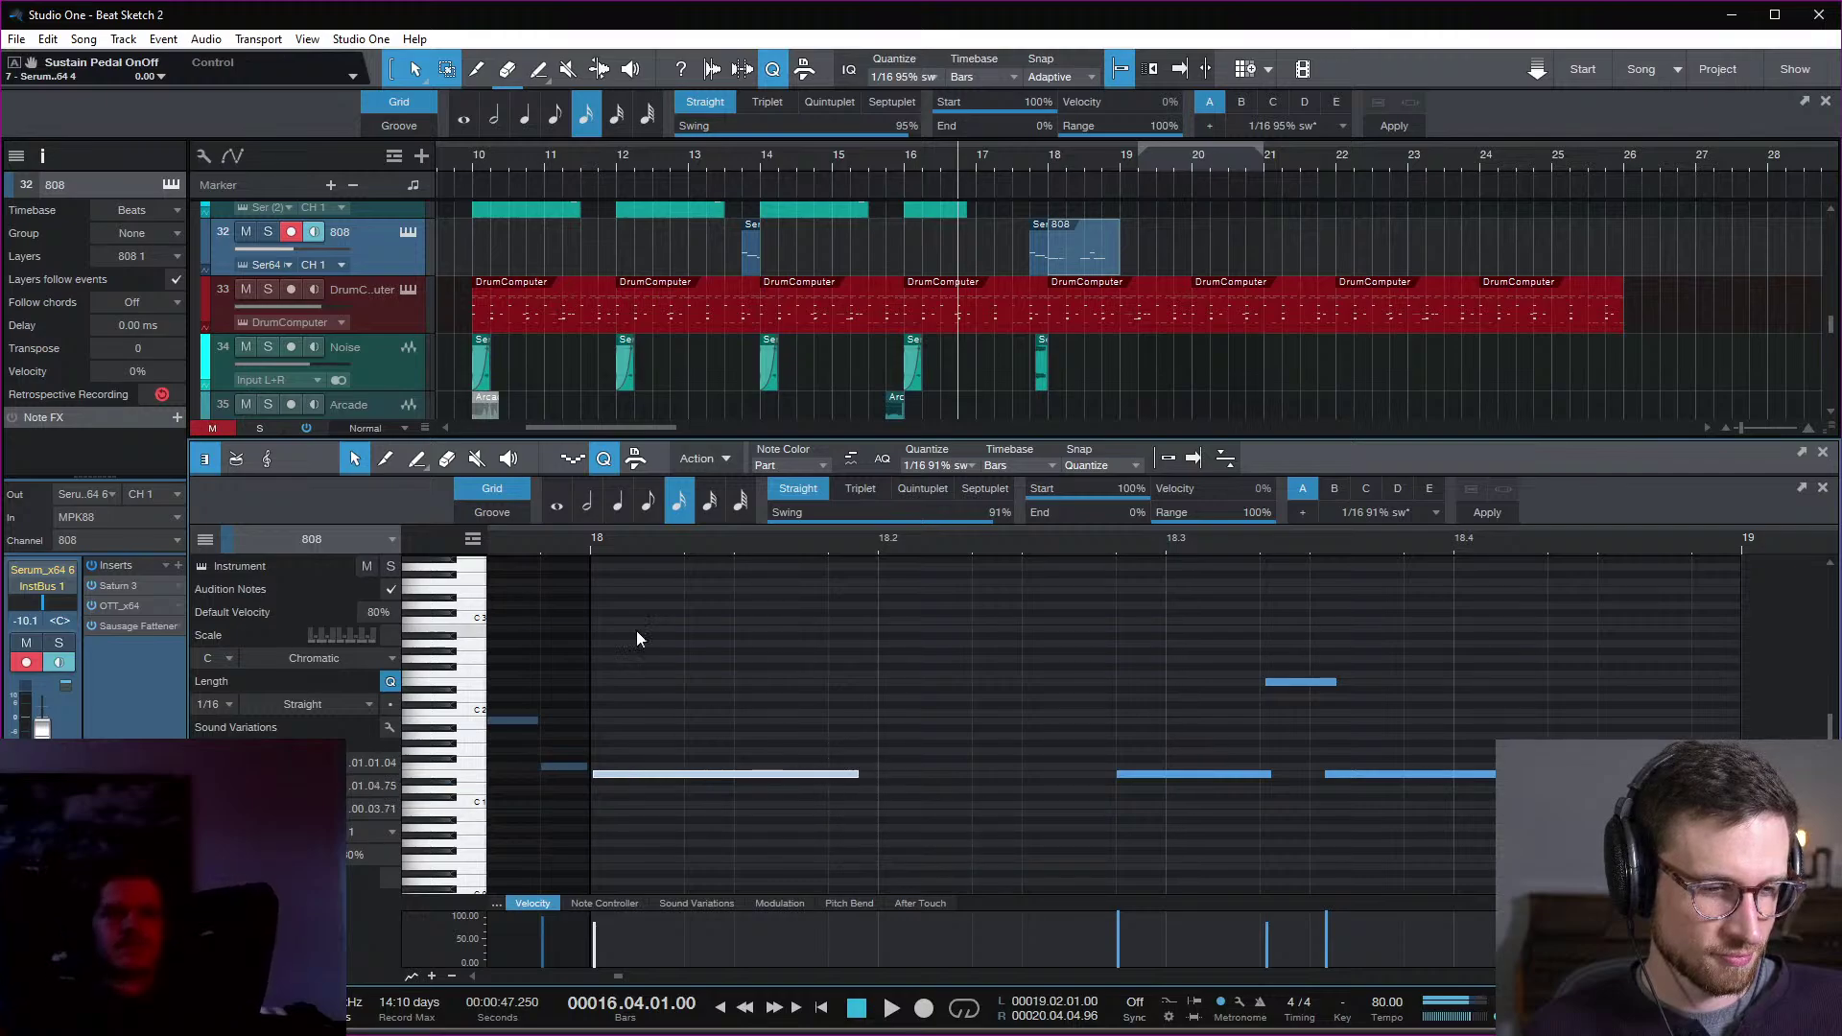
pyautogui.click(543, 552)
pyautogui.press('space')
pyautogui.press('space')
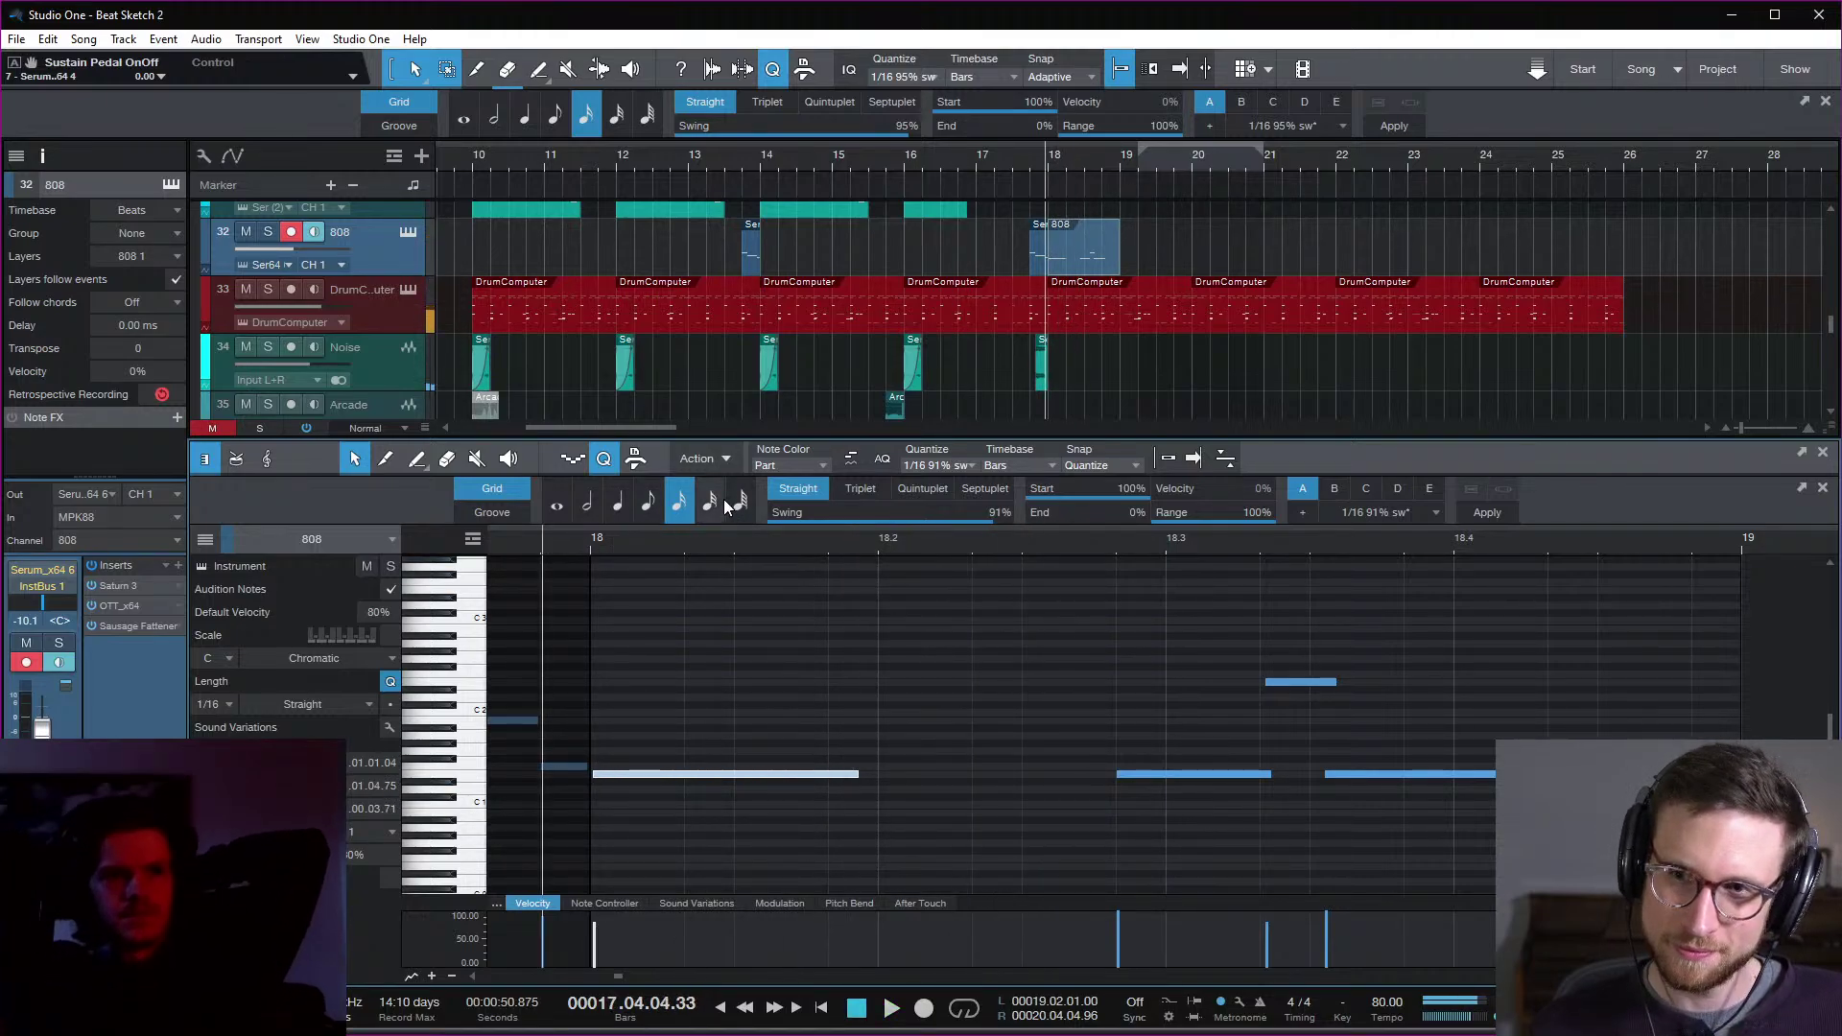
pyautogui.press('space')
pyautogui.press('space')
# Step: Play the arrangement from 17.2.1 to hear the 808 pattern together with the Audio 5 clip
pyautogui.press('w')
pyautogui.press('w')
pyautogui.press('w')
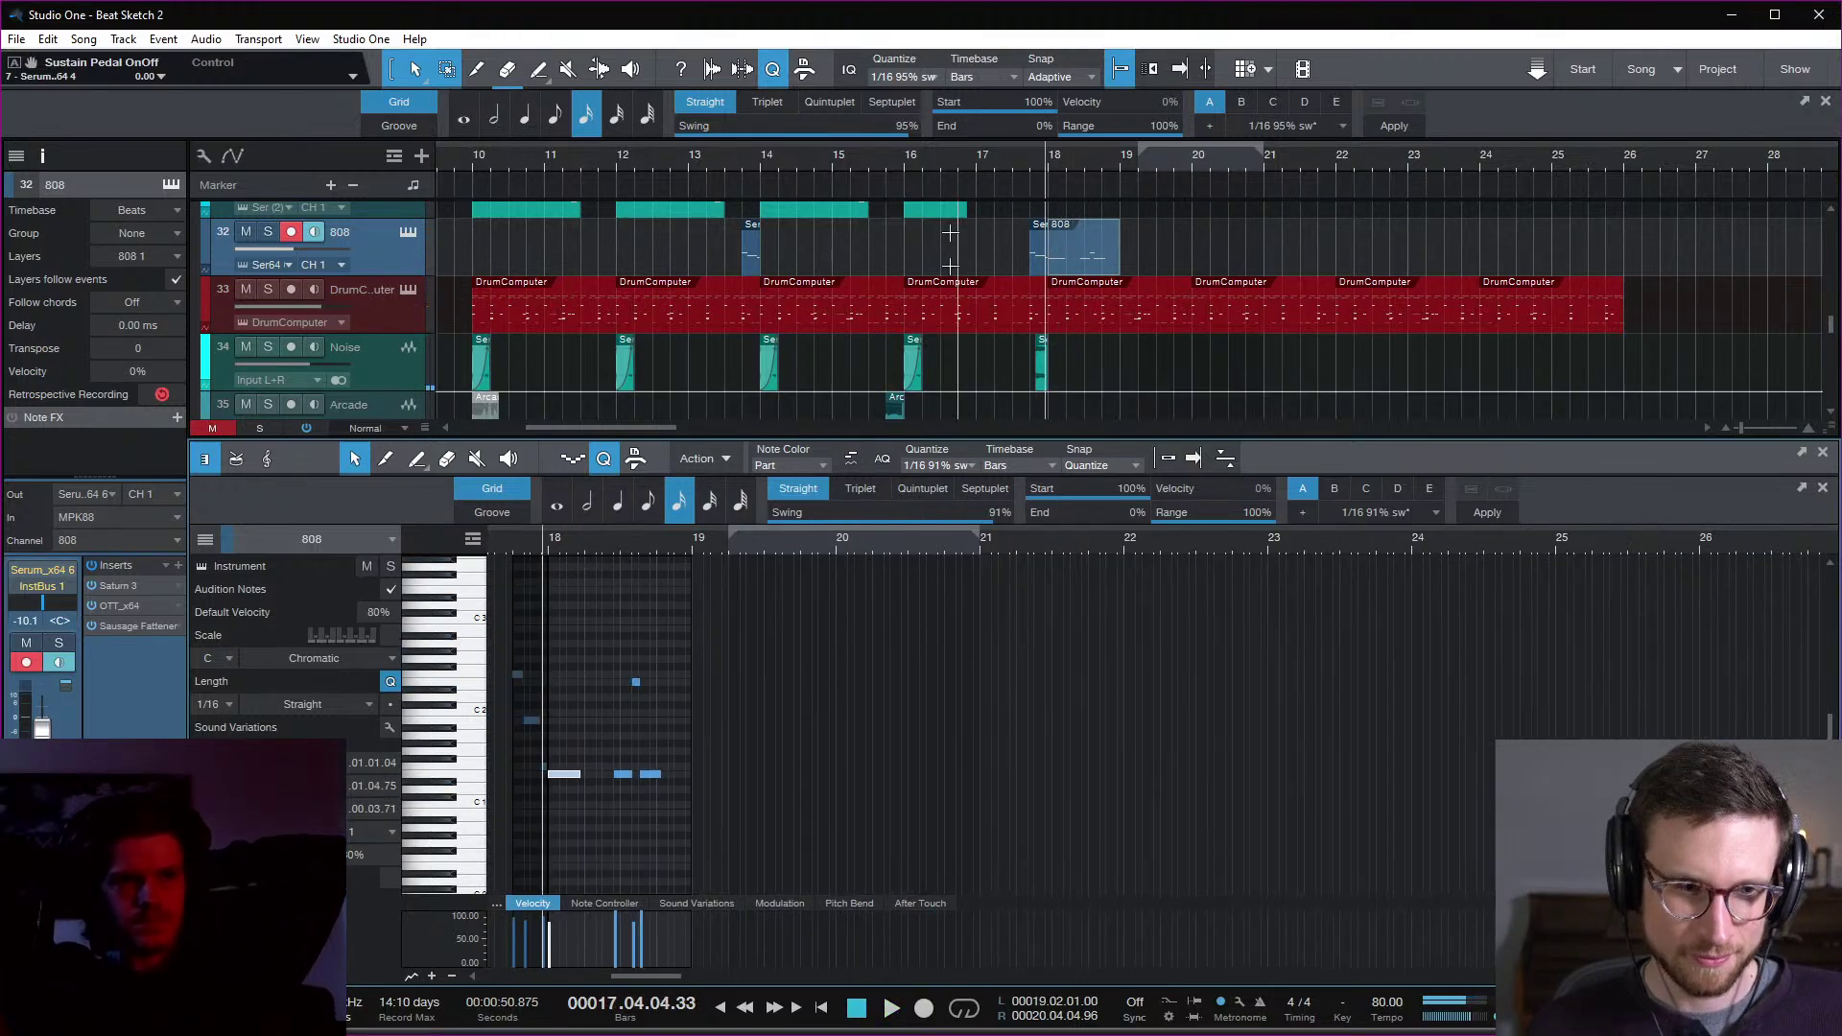
pyautogui.click(1000, 164)
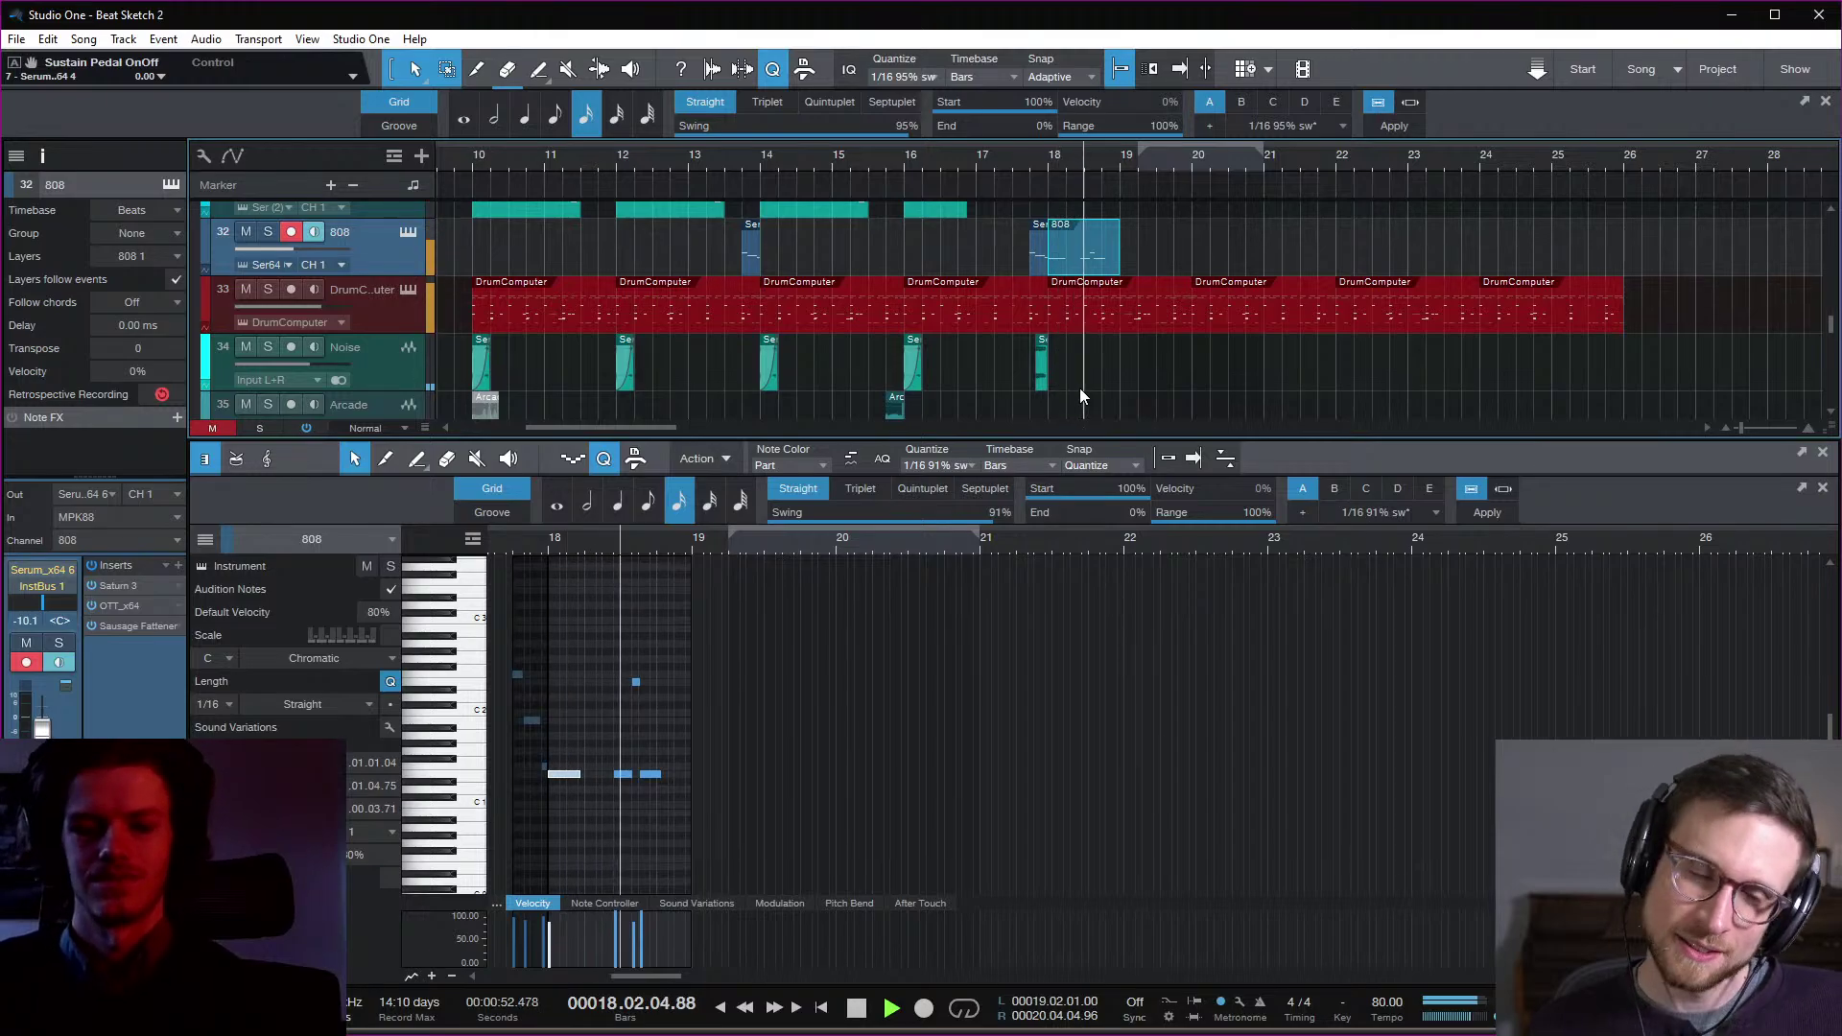
pyautogui.scroll(-8, 1090, 359)
pyautogui.press('space')
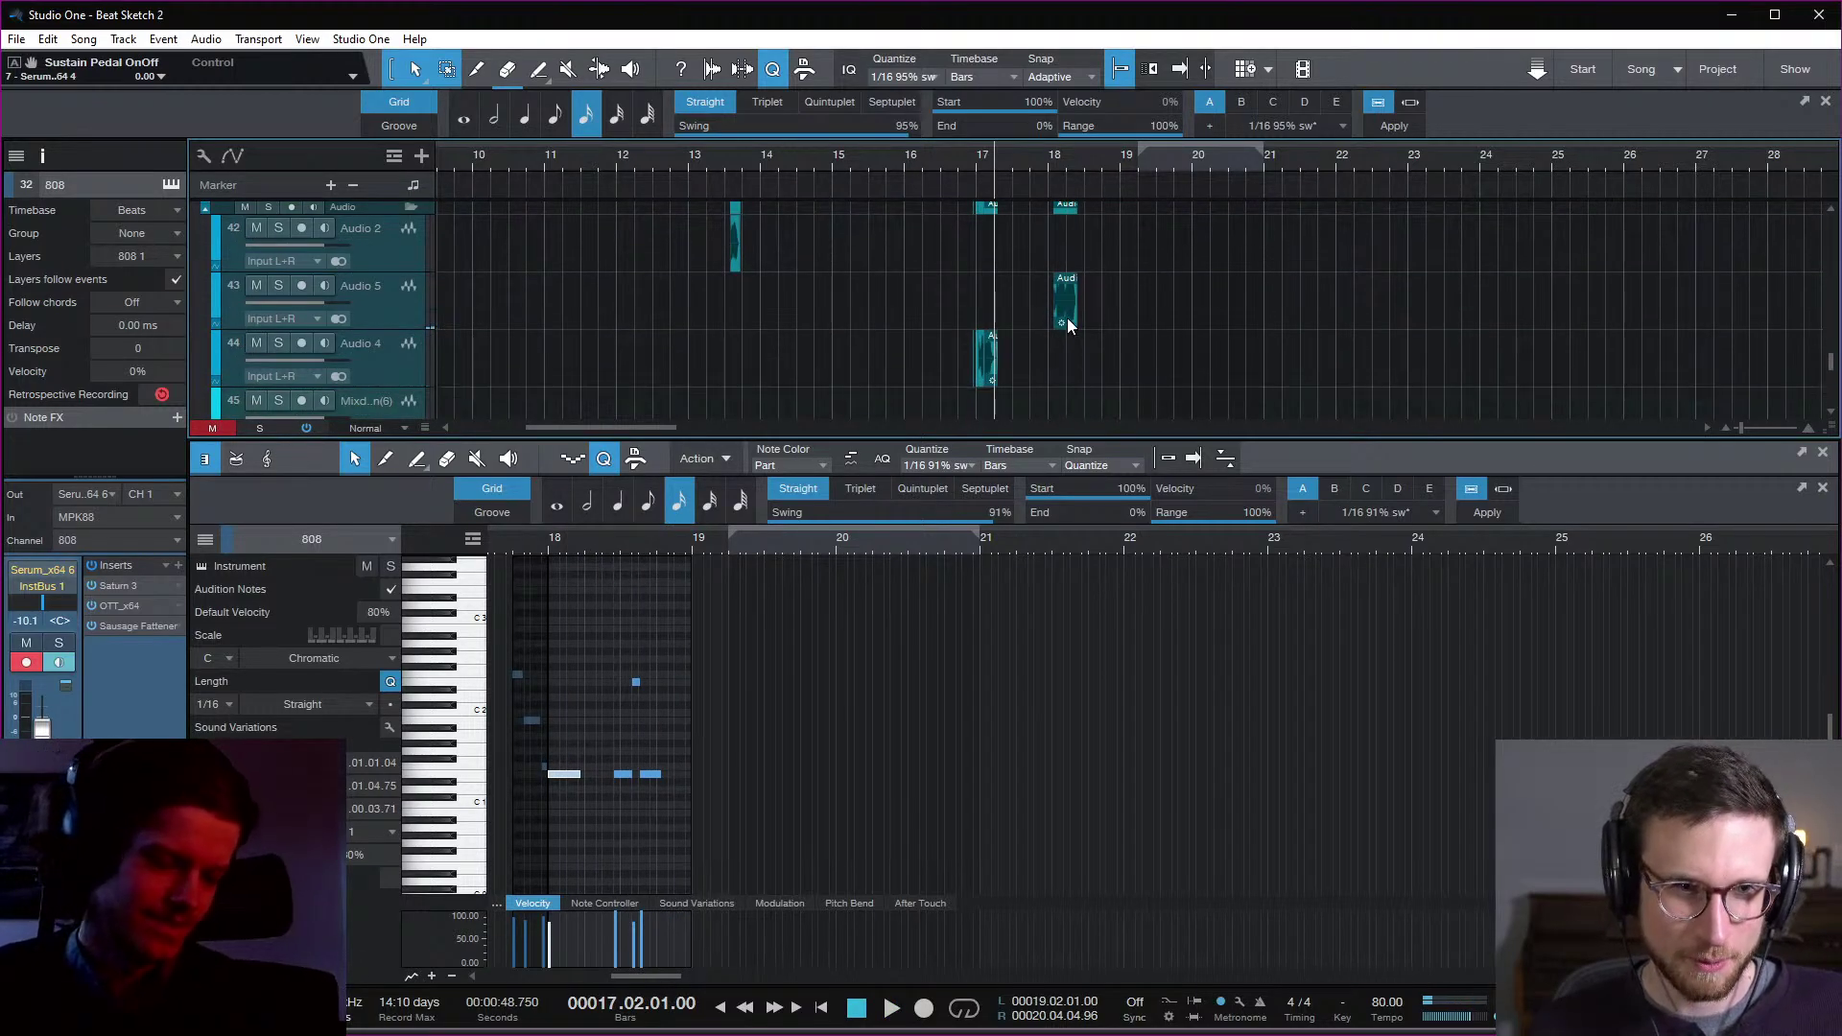
# Step: Mute the Audio 5 clip in bar 18, replay the passage from 17.2.1 and close the editor
pyautogui.click(1067, 323)
pyautogui.press('space')
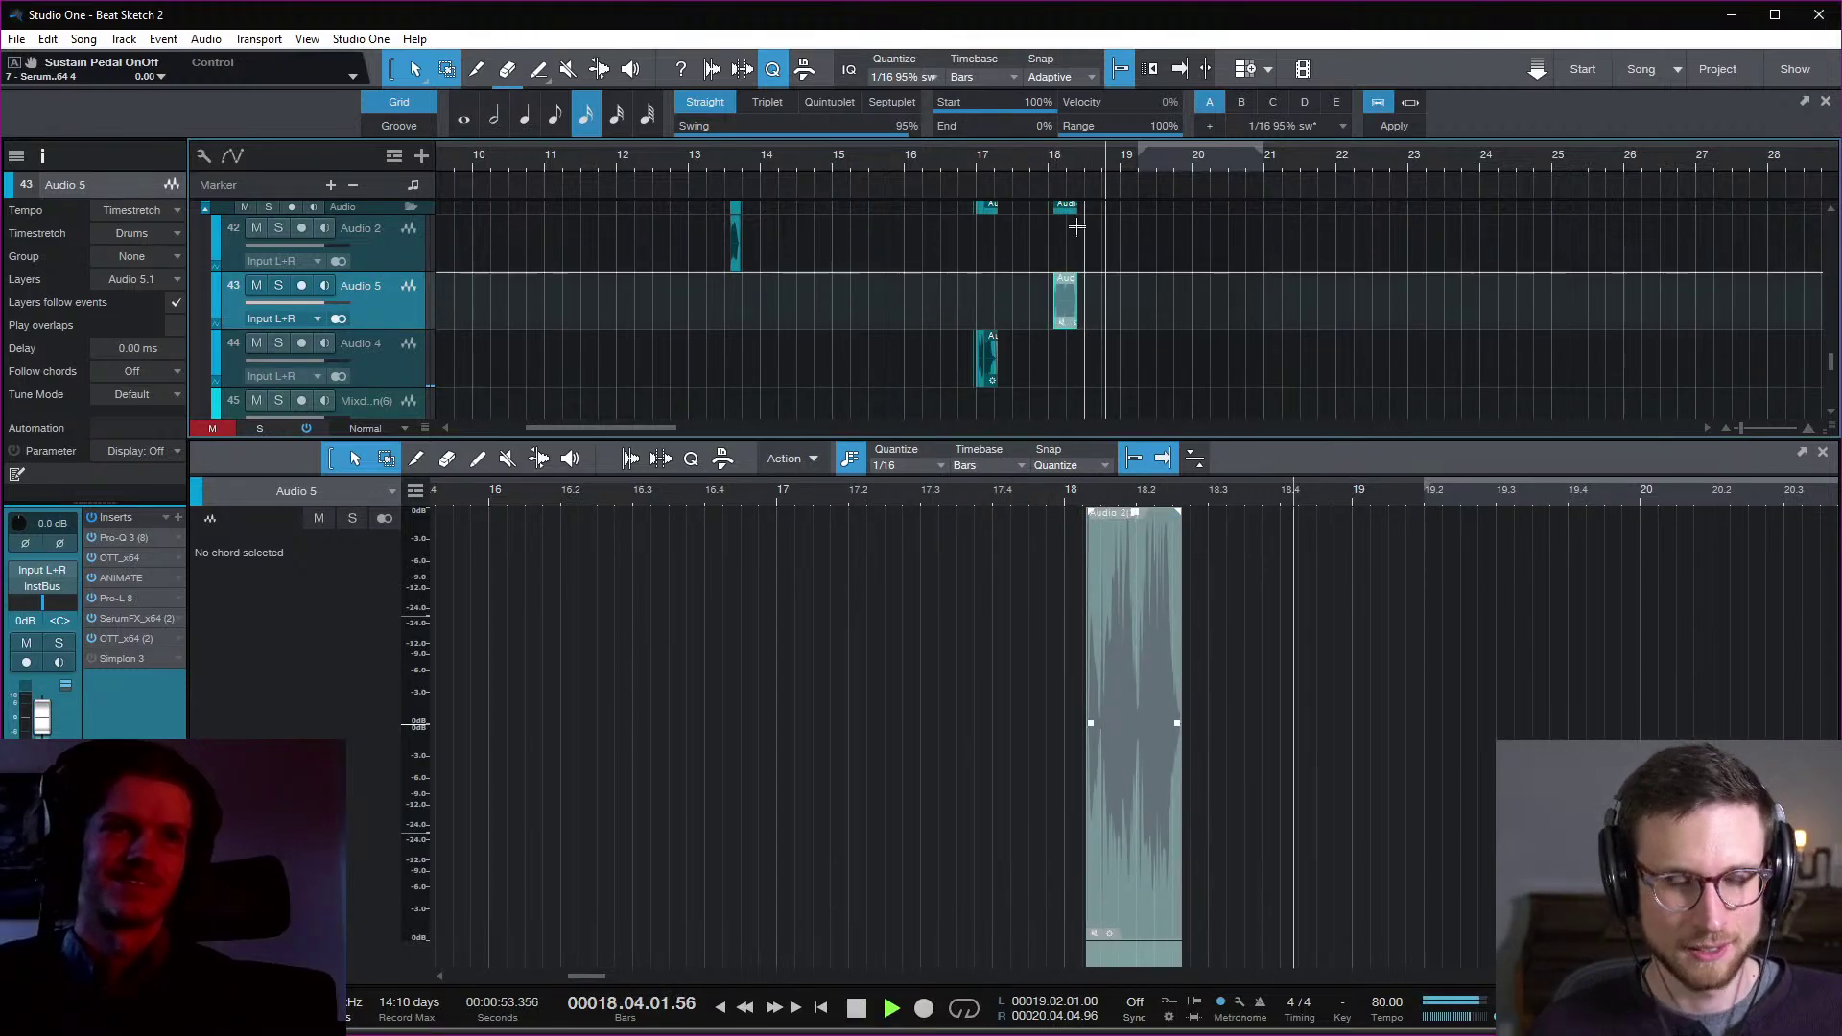
pyautogui.press('space')
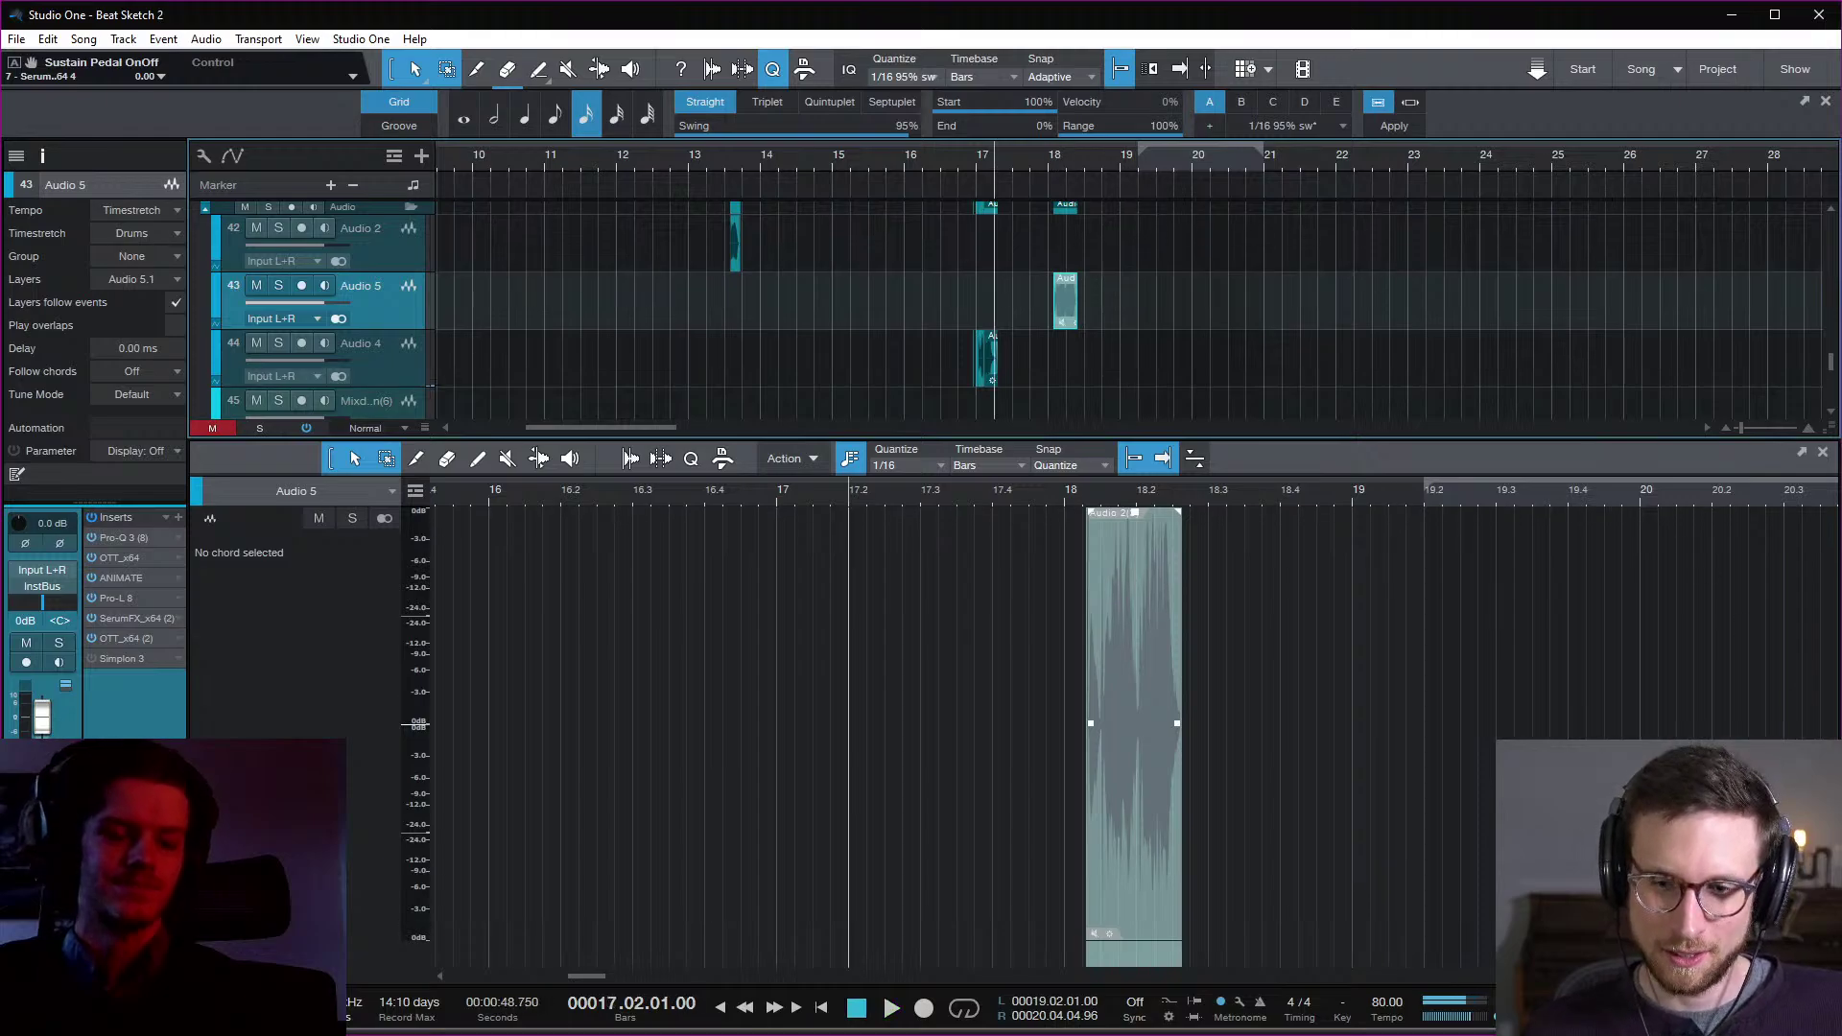
pyautogui.press('F2')
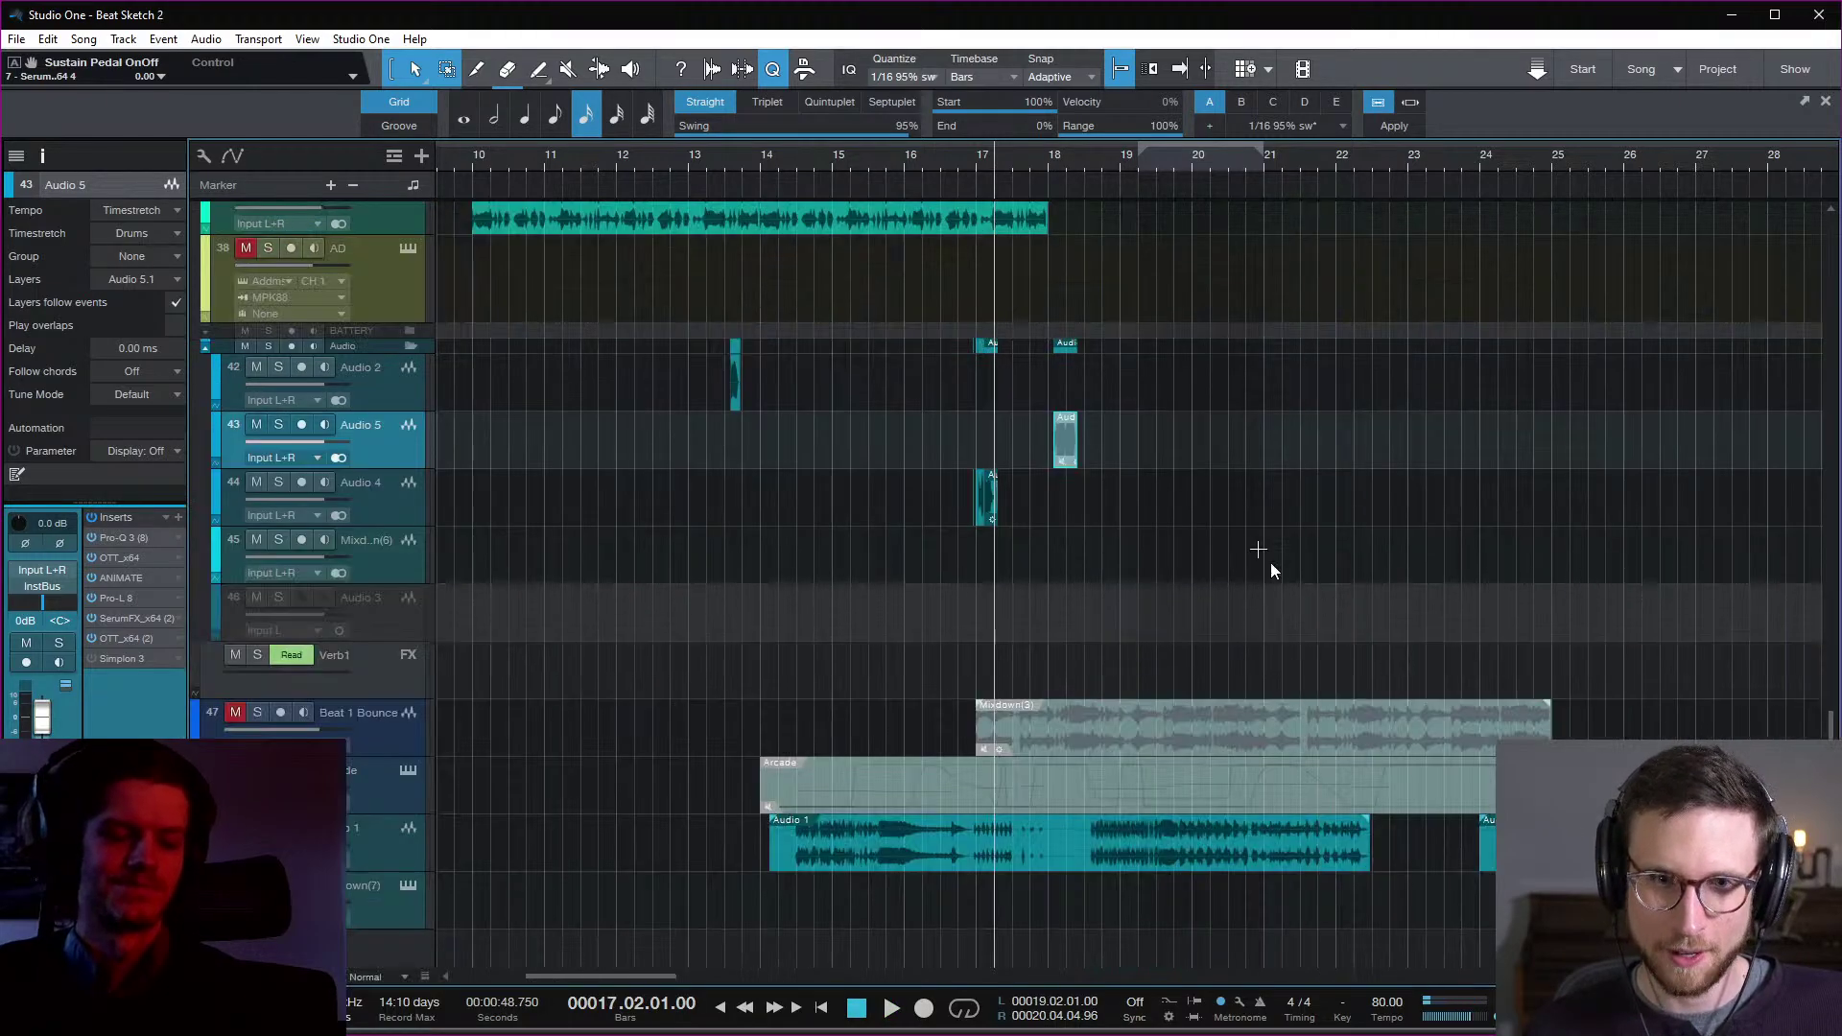
# Step: Play the transition with the Audio 5 clip muted, first from 15.3.1 and again from 17.1.1
pyautogui.click(866, 167)
pyautogui.press('space')
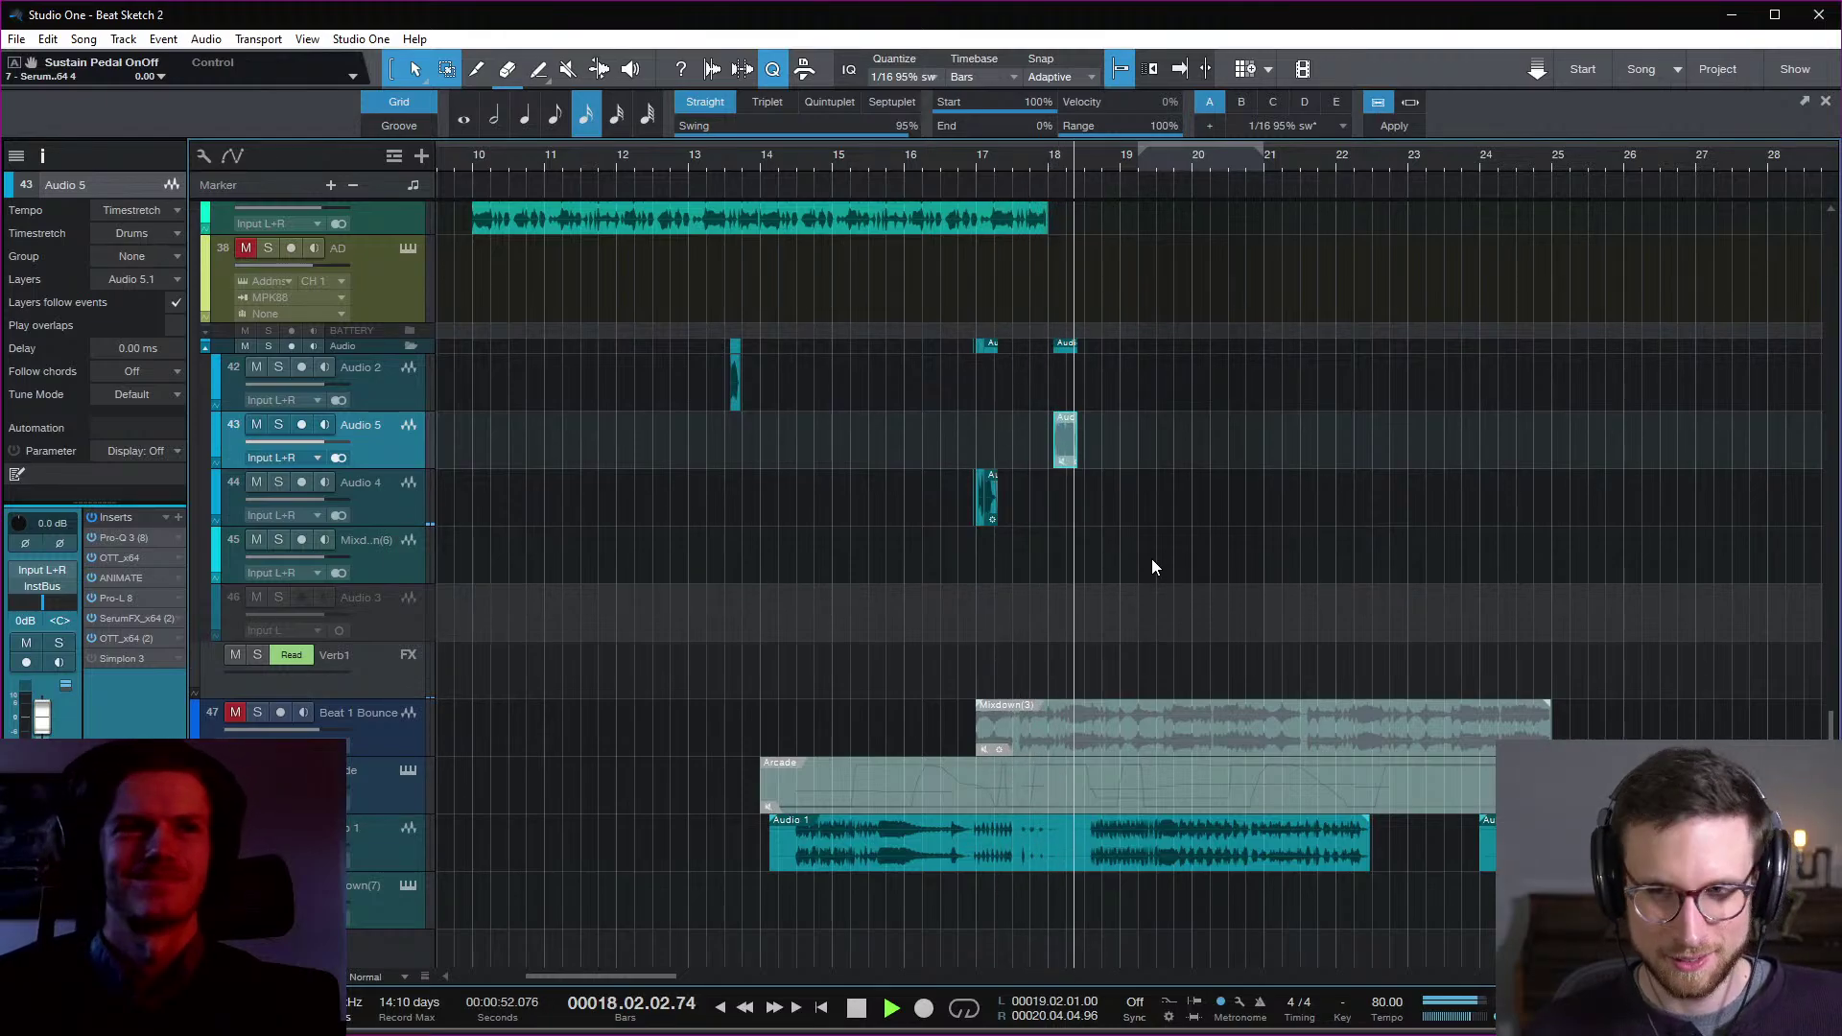
pyautogui.press('space')
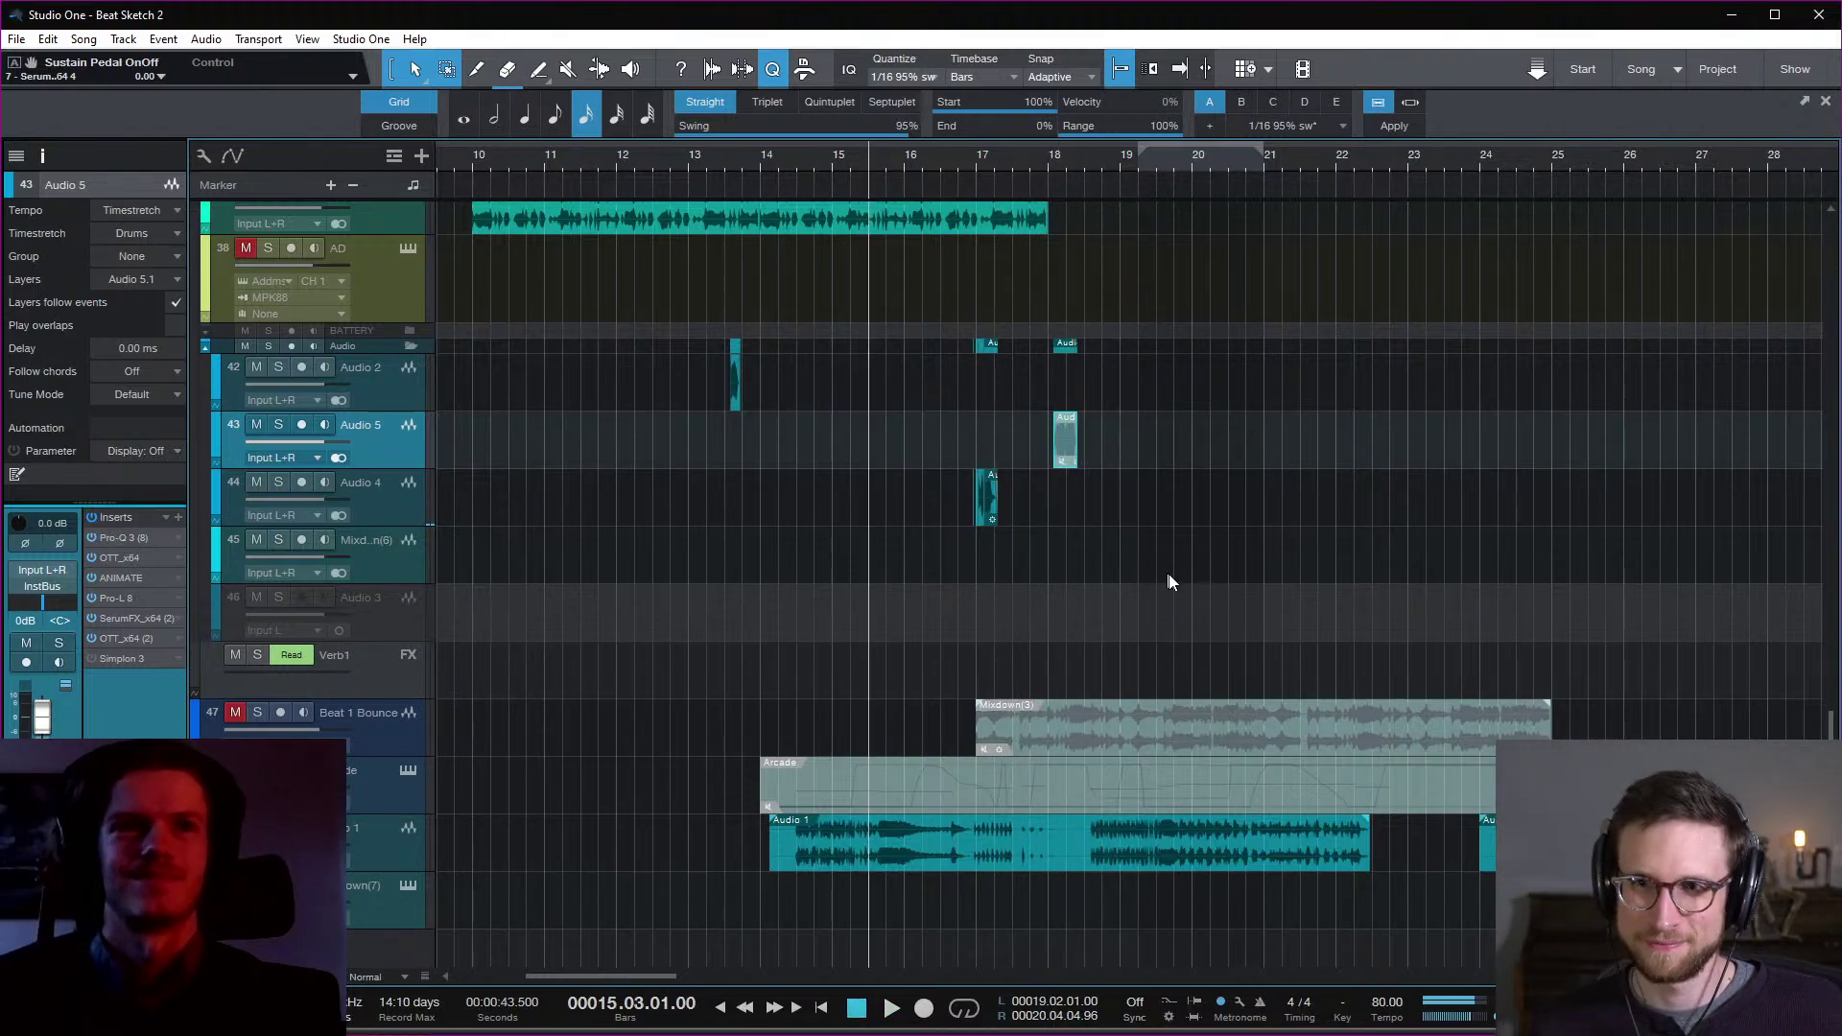
pyautogui.click(1176, 580)
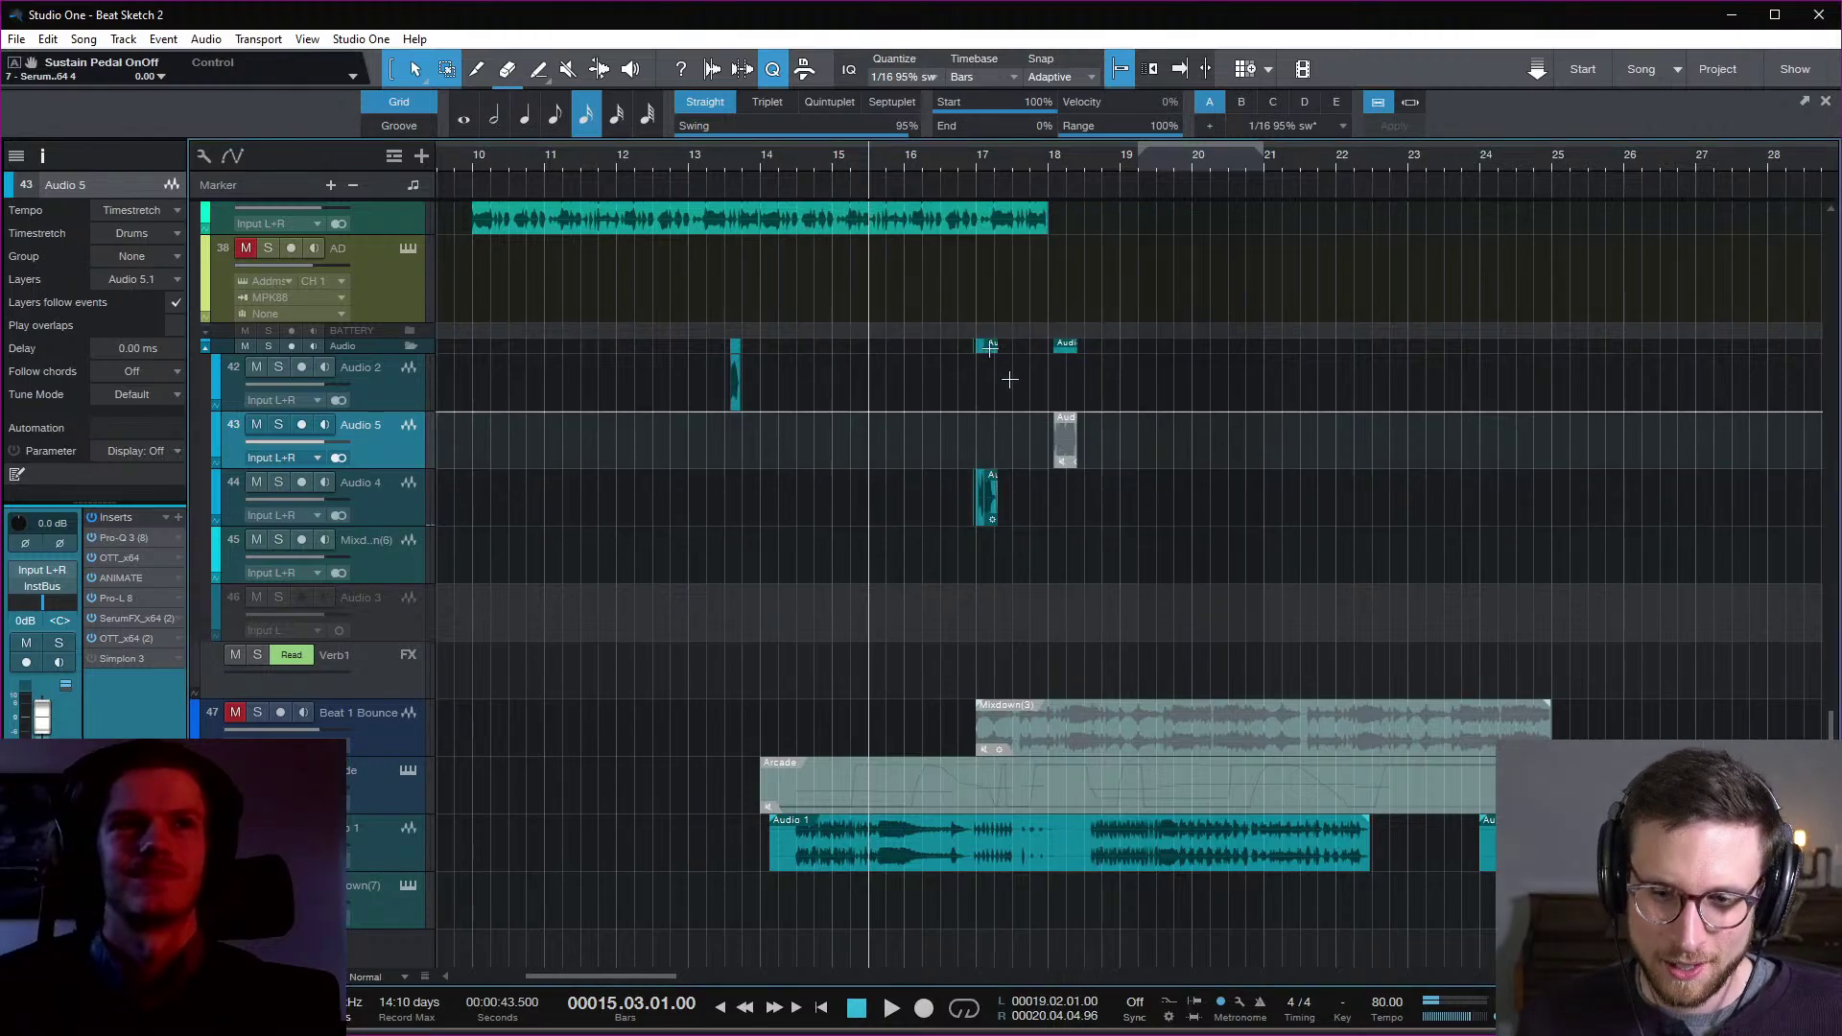
pyautogui.click(975, 163)
pyautogui.press('space')
pyautogui.press('space')
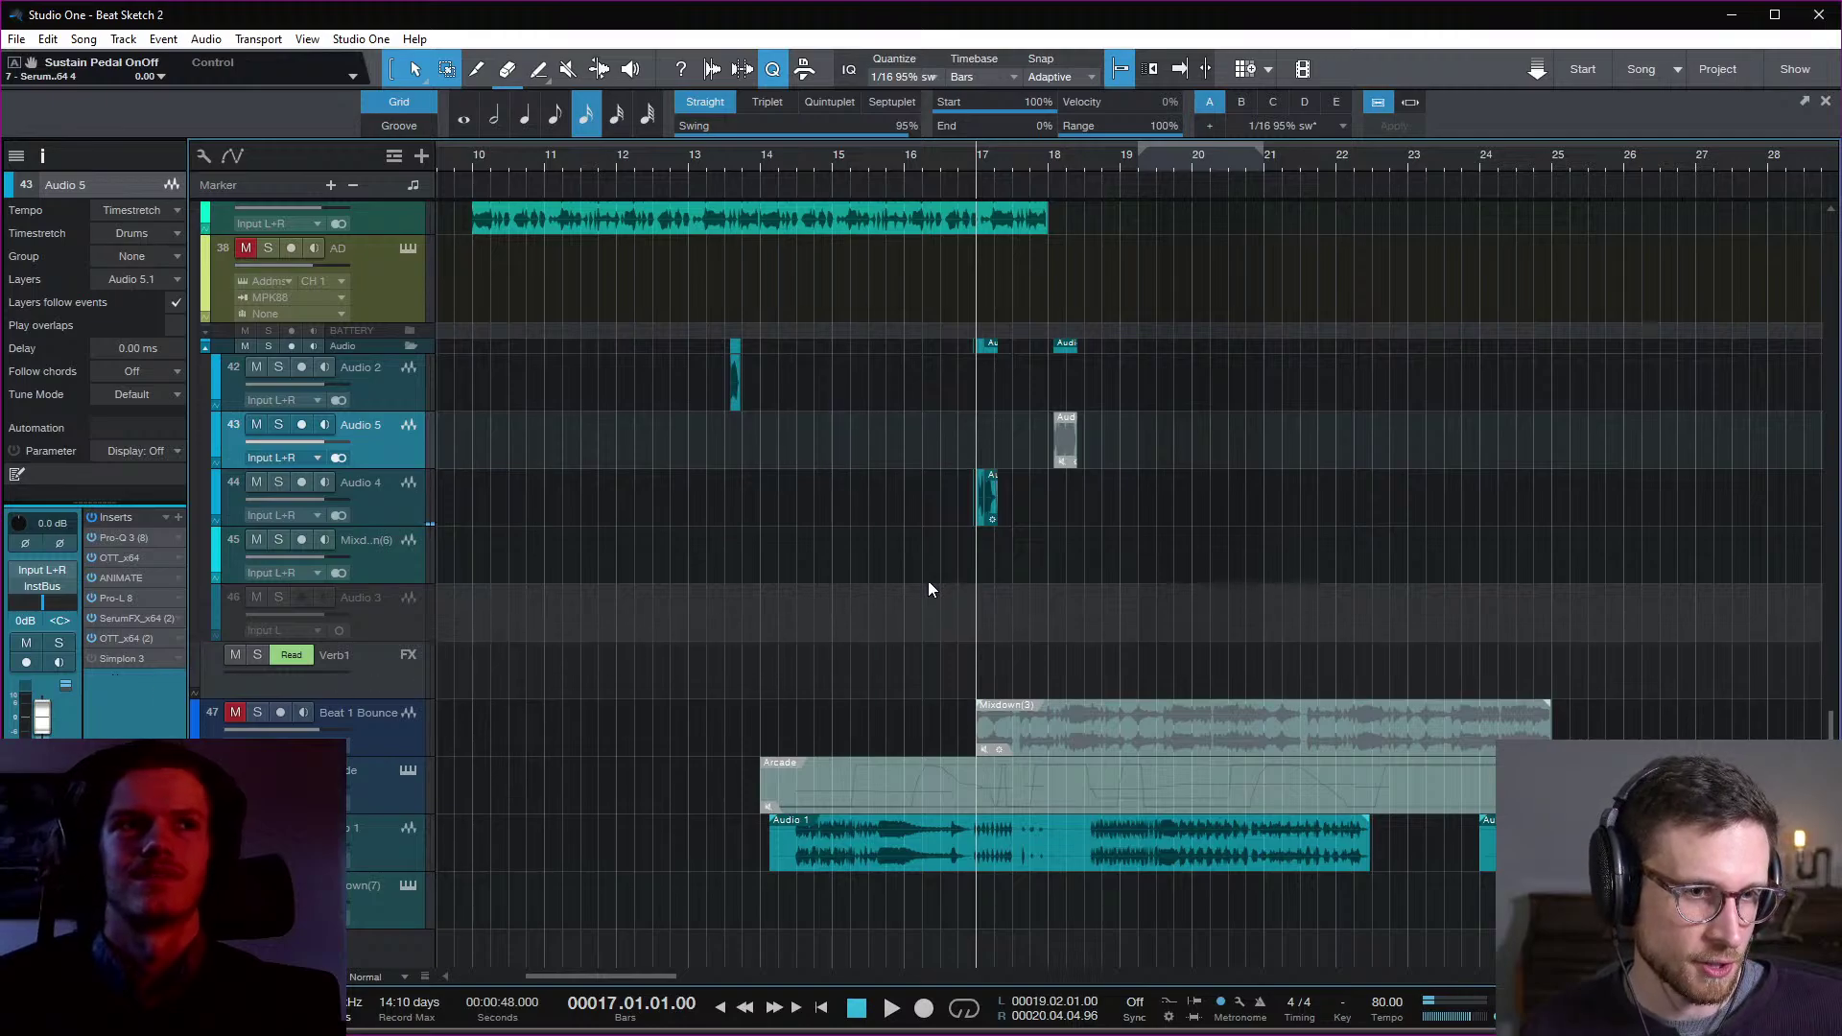
# Step: Insert a Pro-R reverb on the Audio 5 track and audition the transition from 17.1.1
pyautogui.press('space')
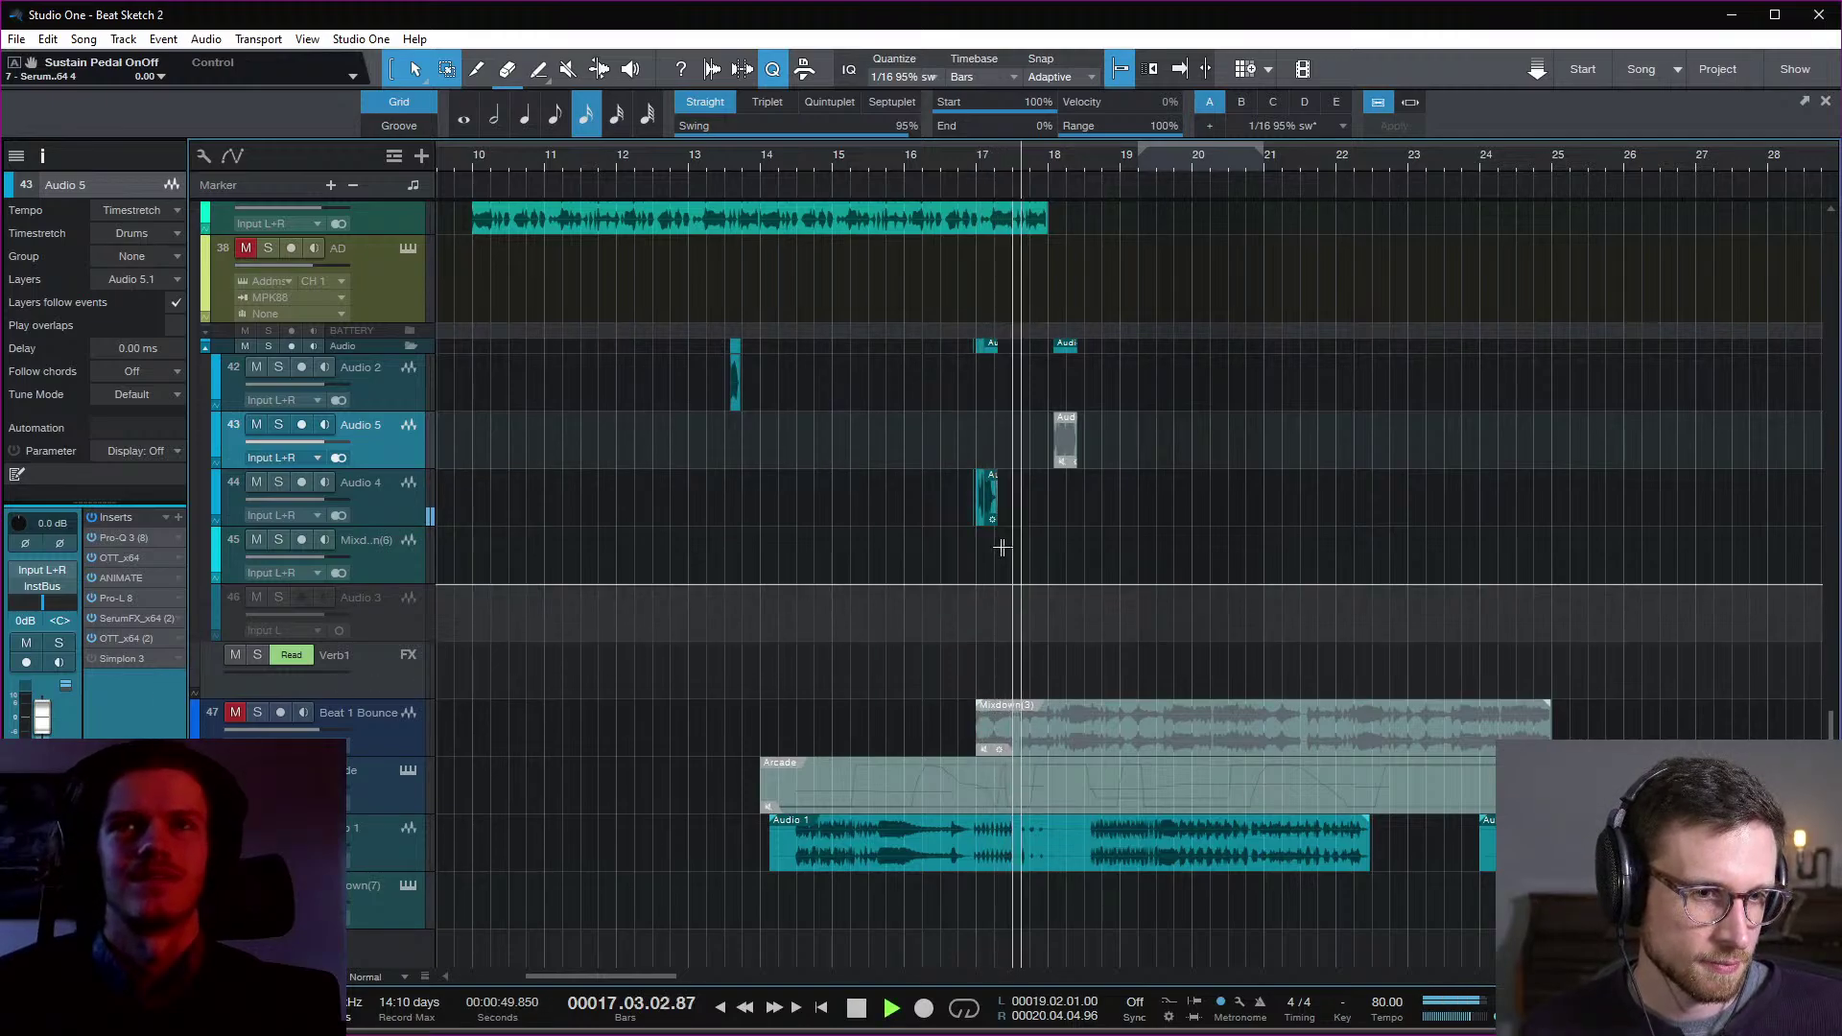
pyautogui.press('space')
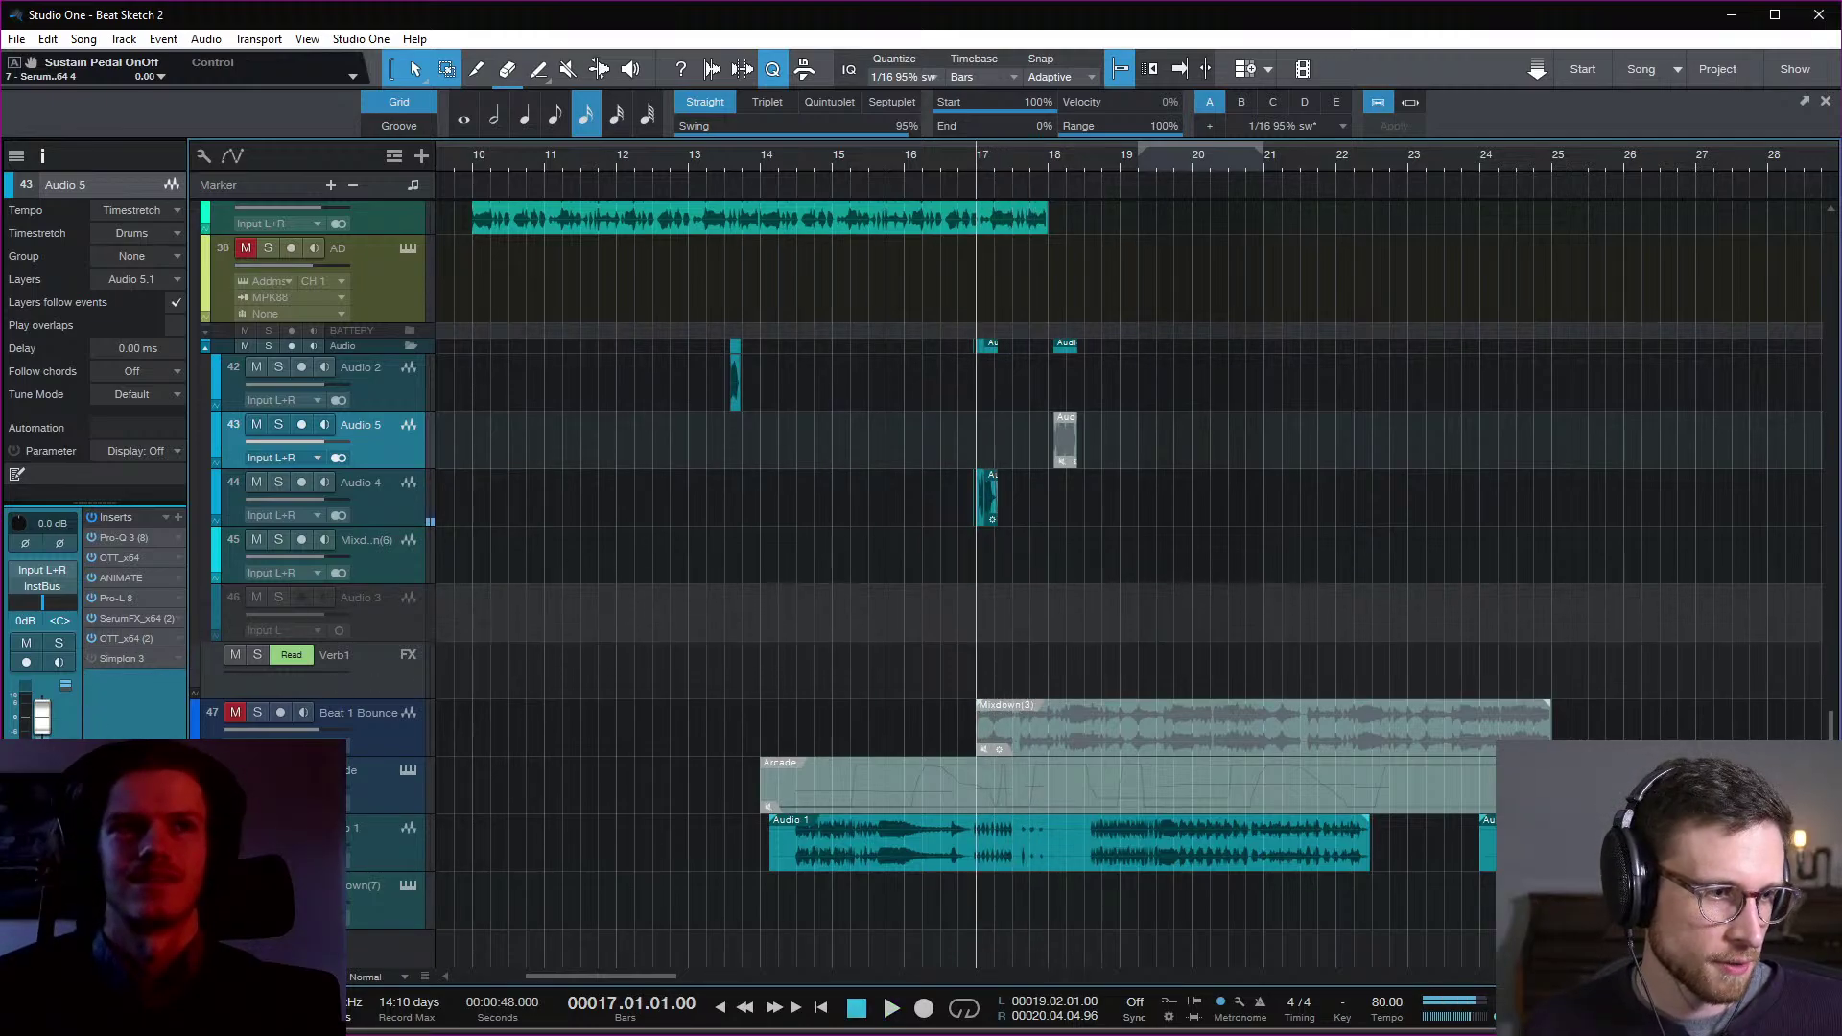
pyautogui.click(178, 517)
pyautogui.click(321, 689)
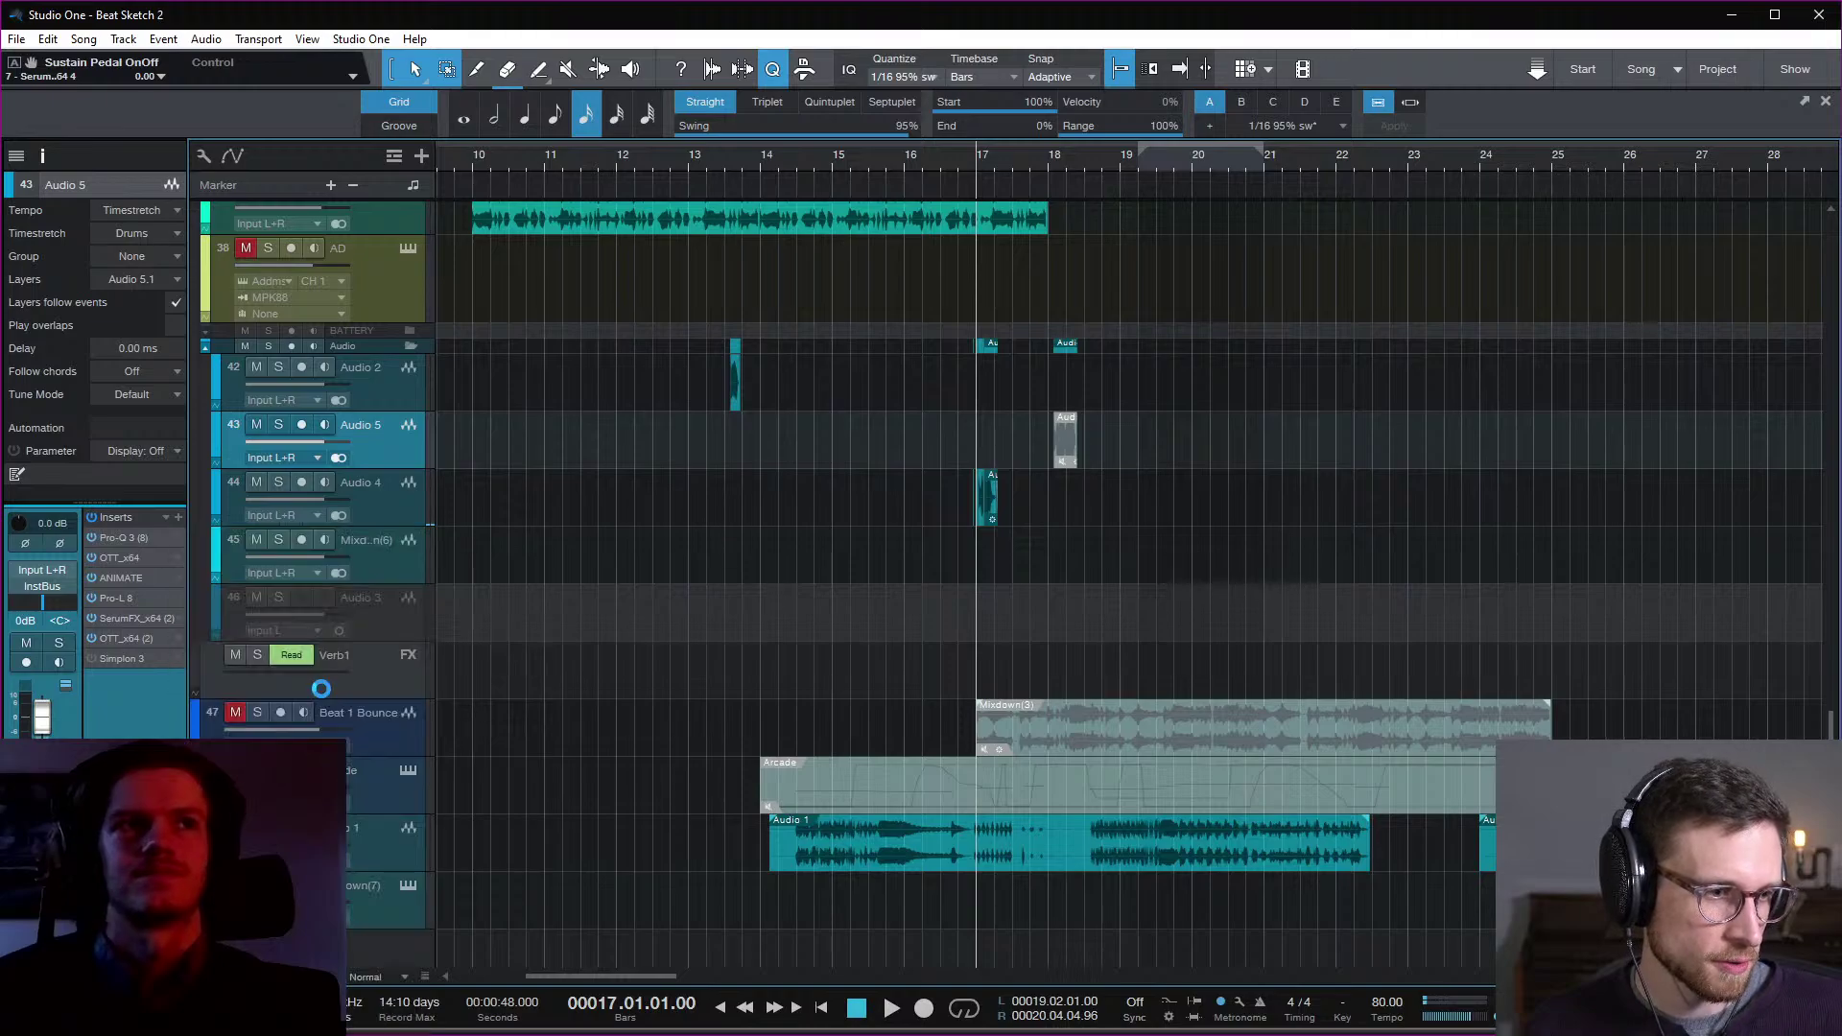
pyautogui.press('space')
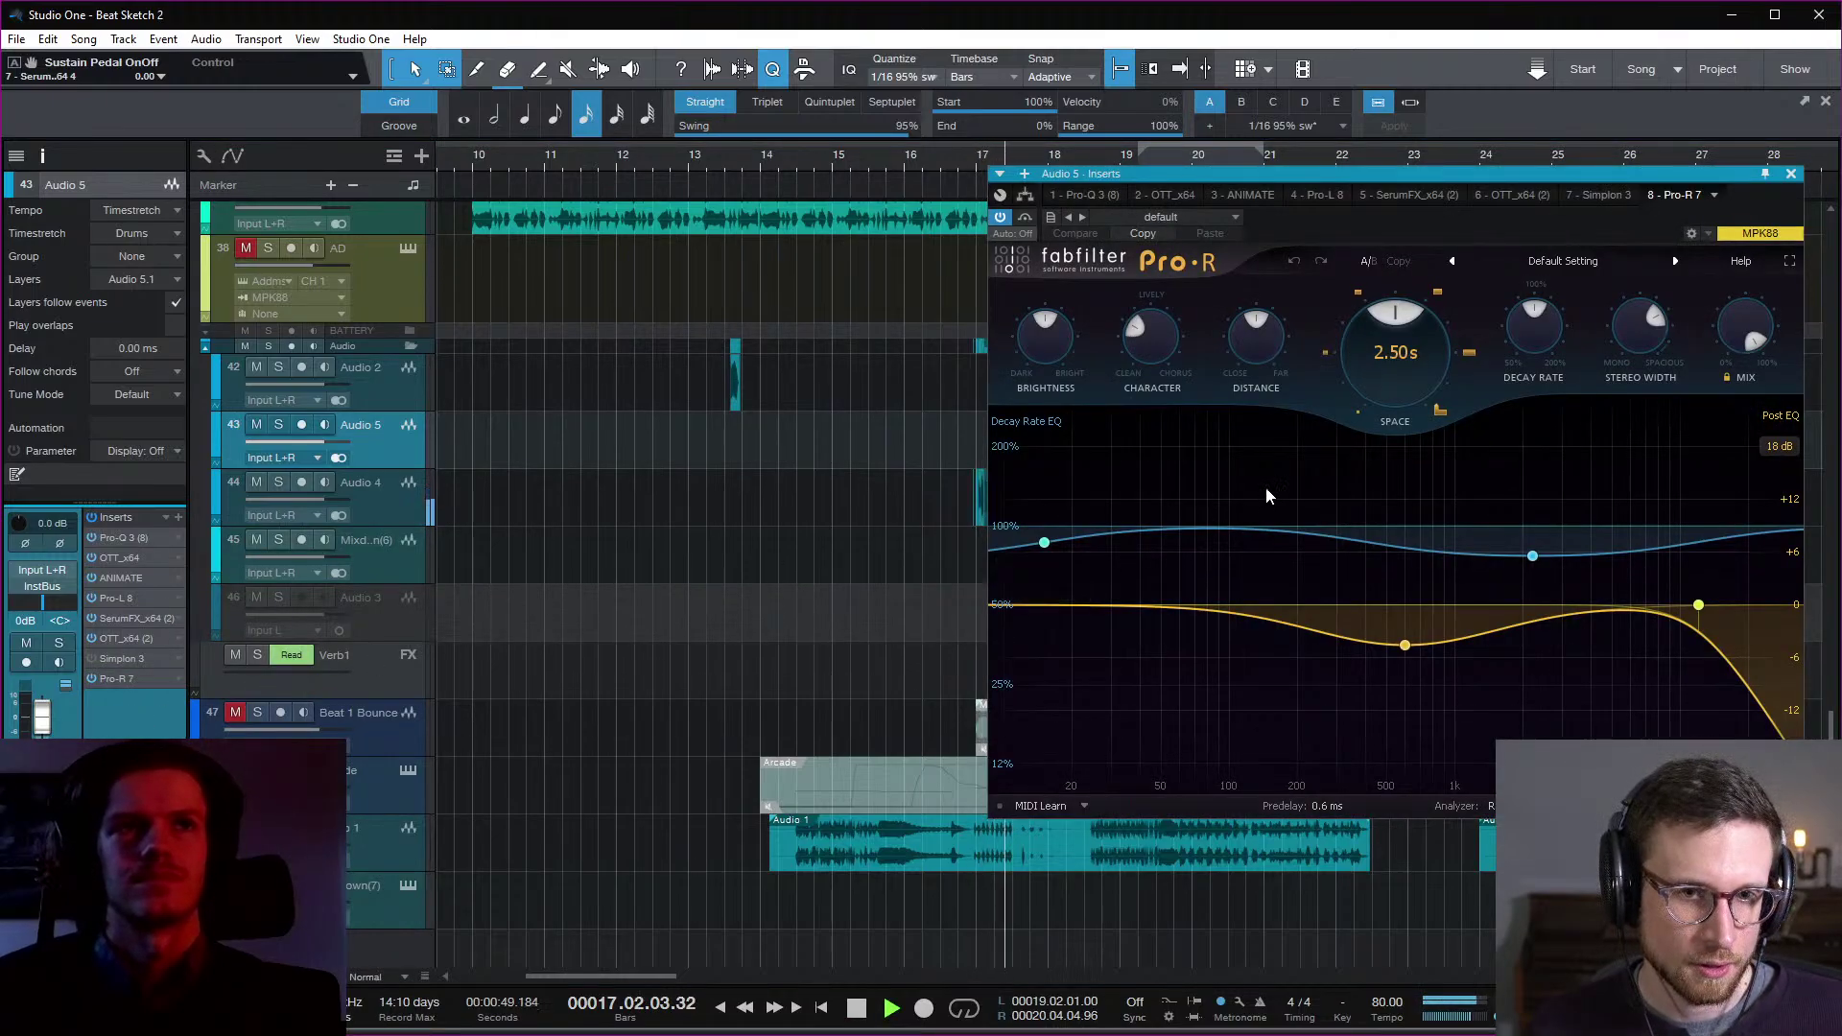
pyautogui.press('space')
pyautogui.press('space')
pyautogui.press('space')
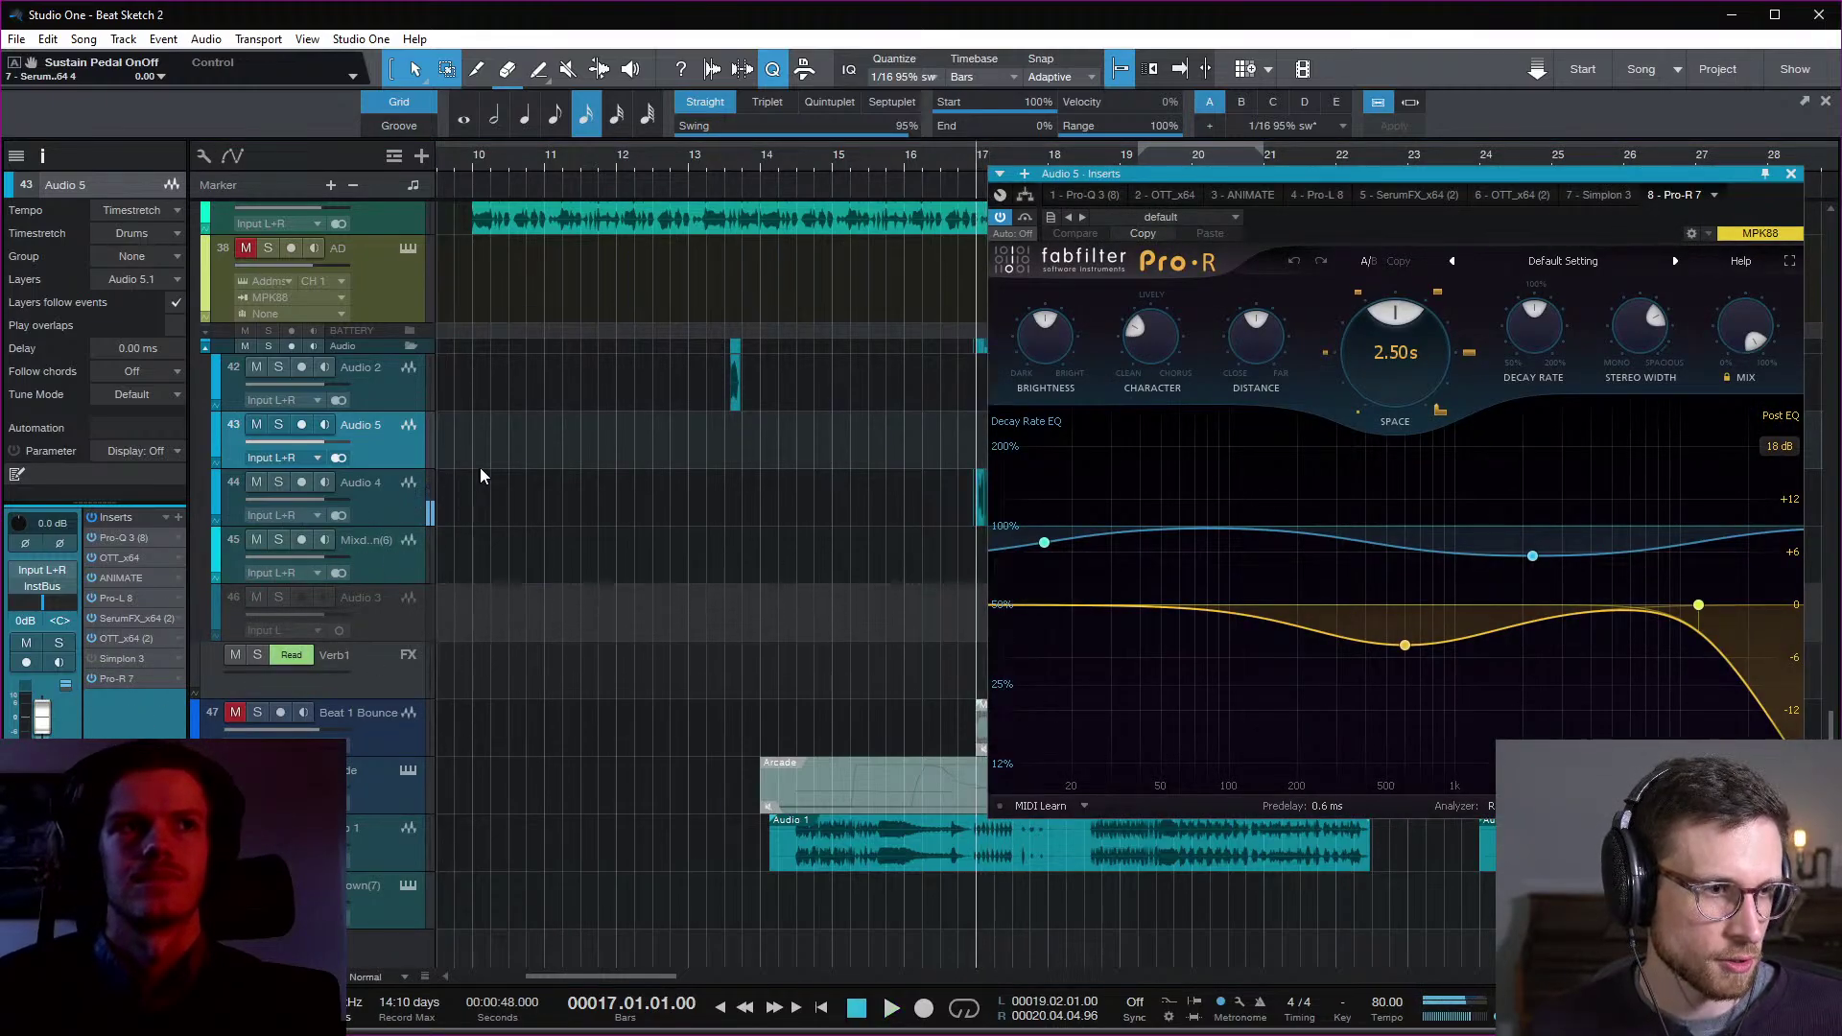
# Step: Close the reverb window and remove Pro-R from the Audio 5 track
pyautogui.click(1790, 175)
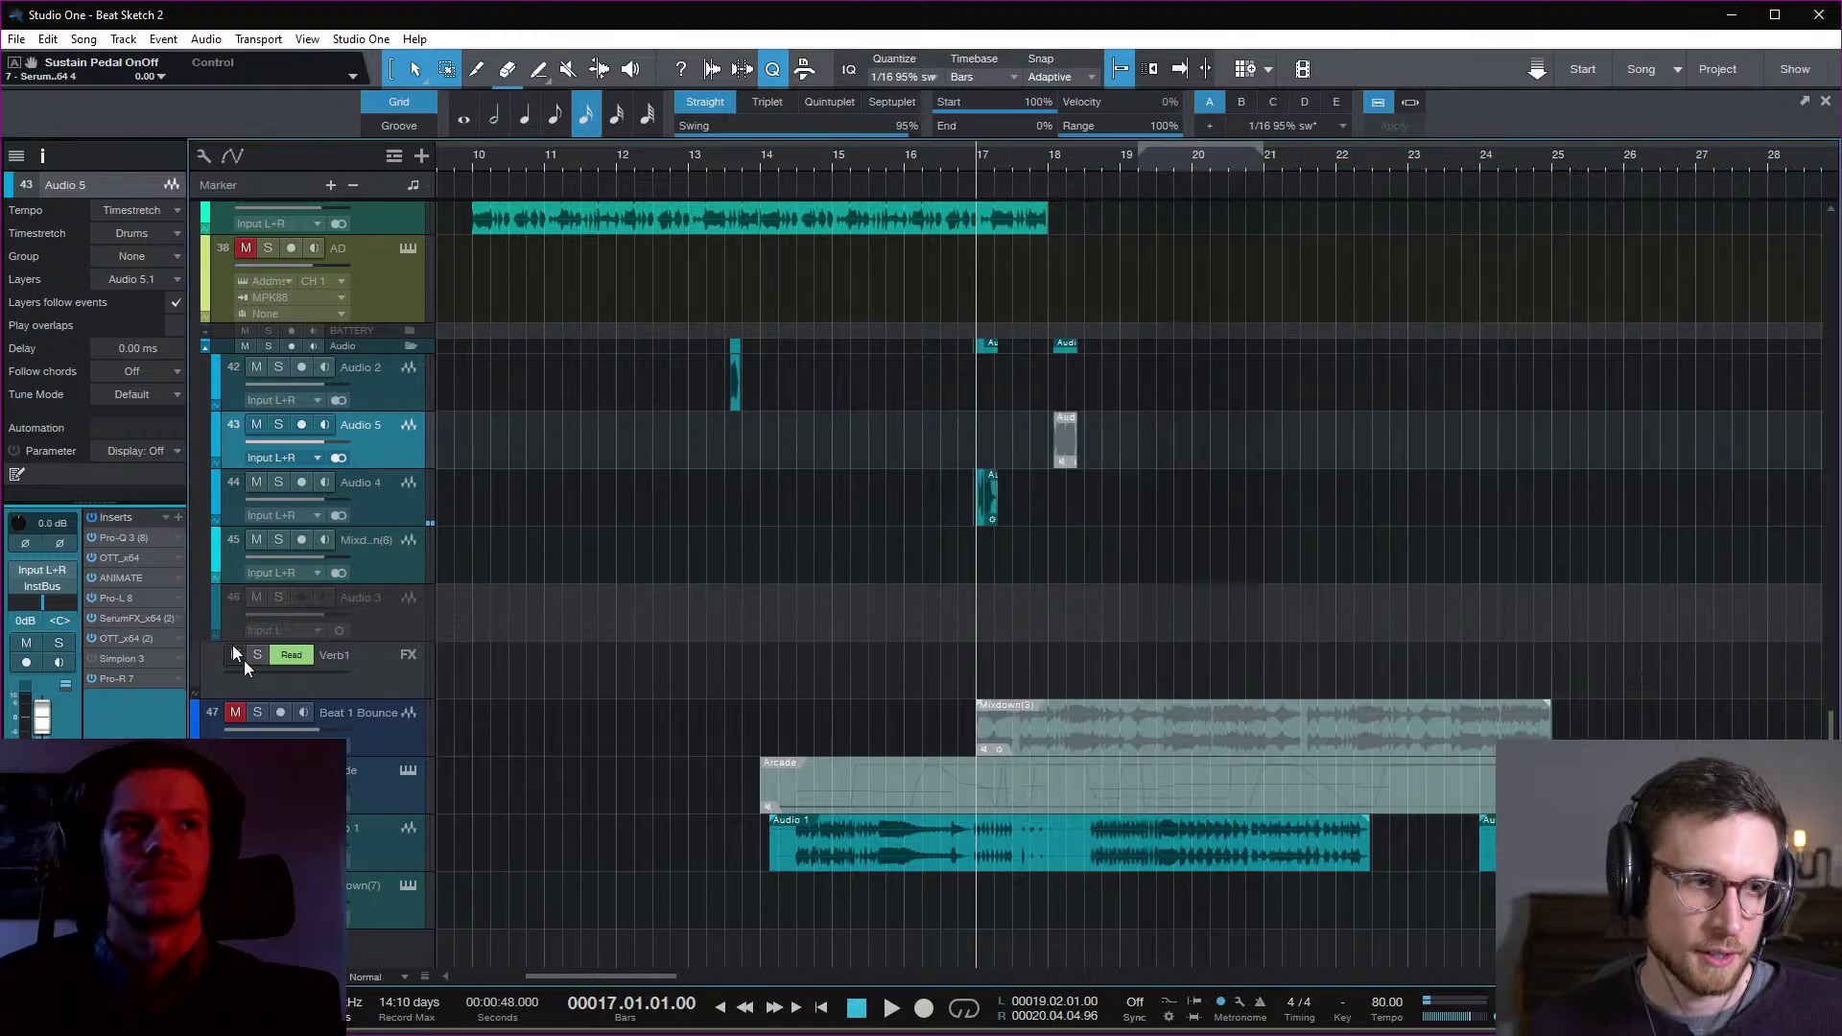
pyautogui.click(178, 679)
pyautogui.press('Escape')
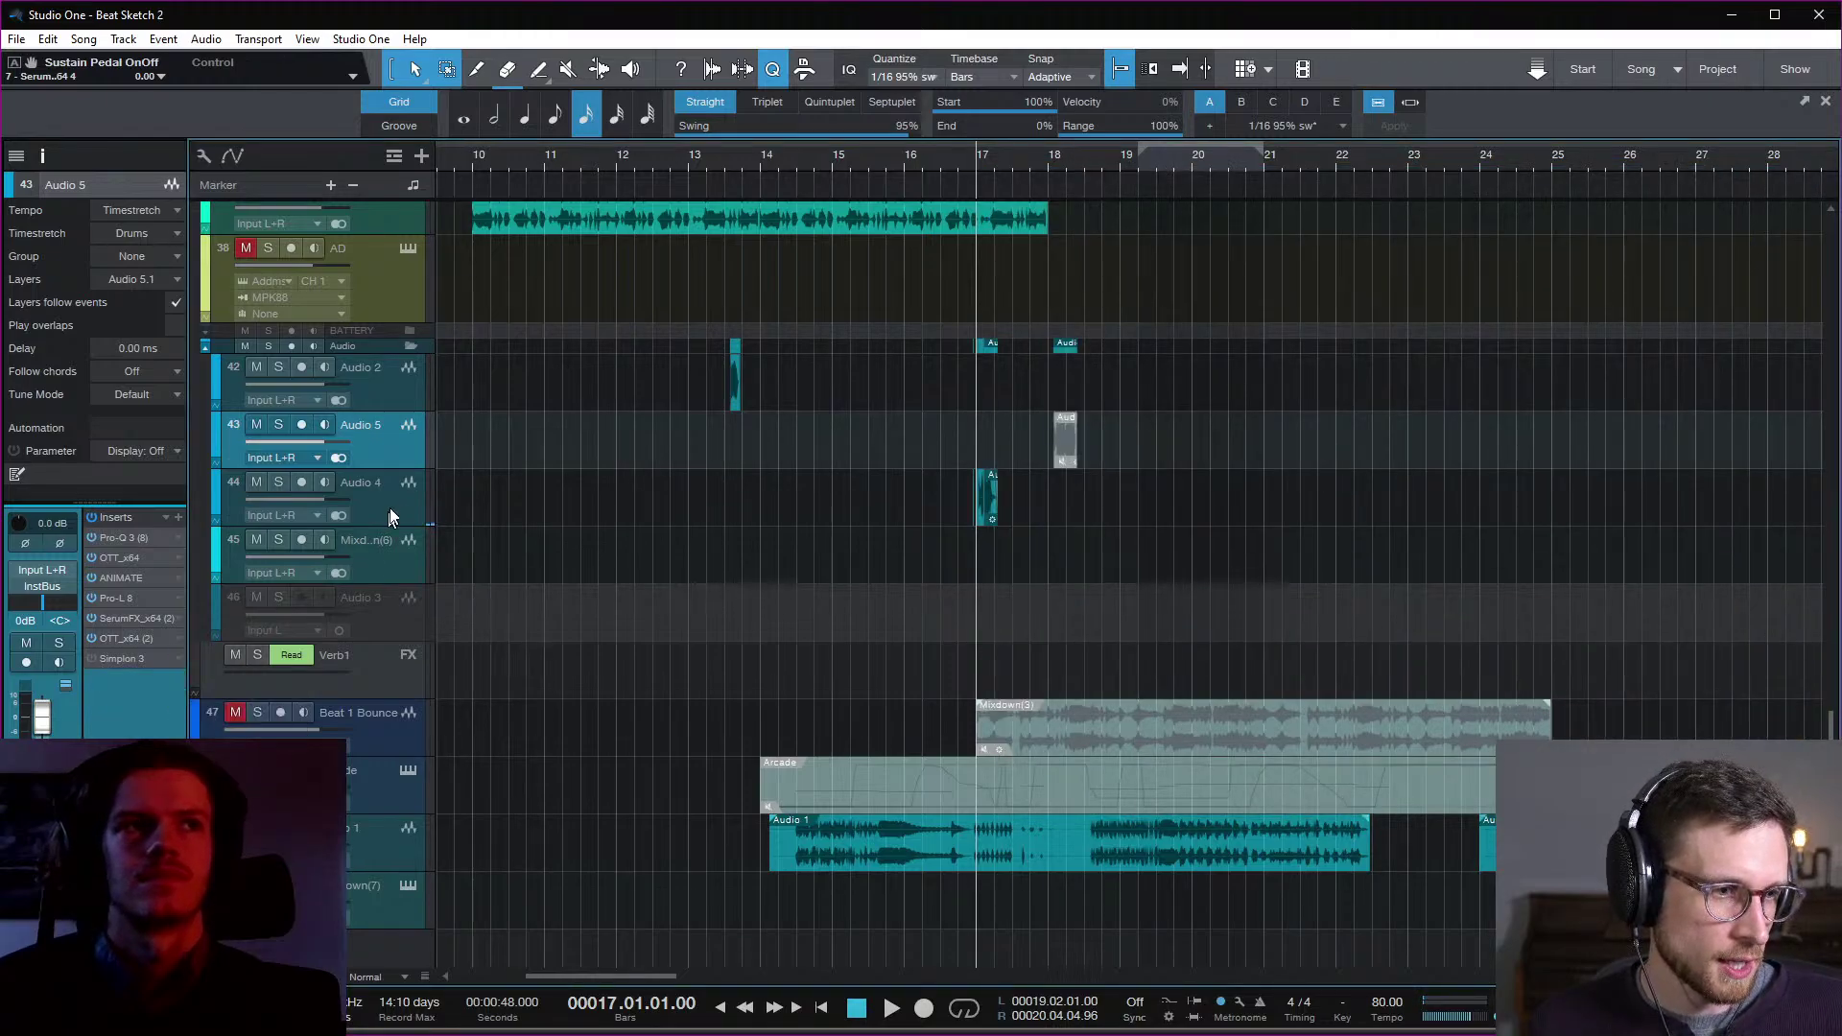
# Step: Try a Pro-R reverb on the Audio 4 track and play it from 17.1.1
pyautogui.click(390, 508)
pyautogui.click(181, 517)
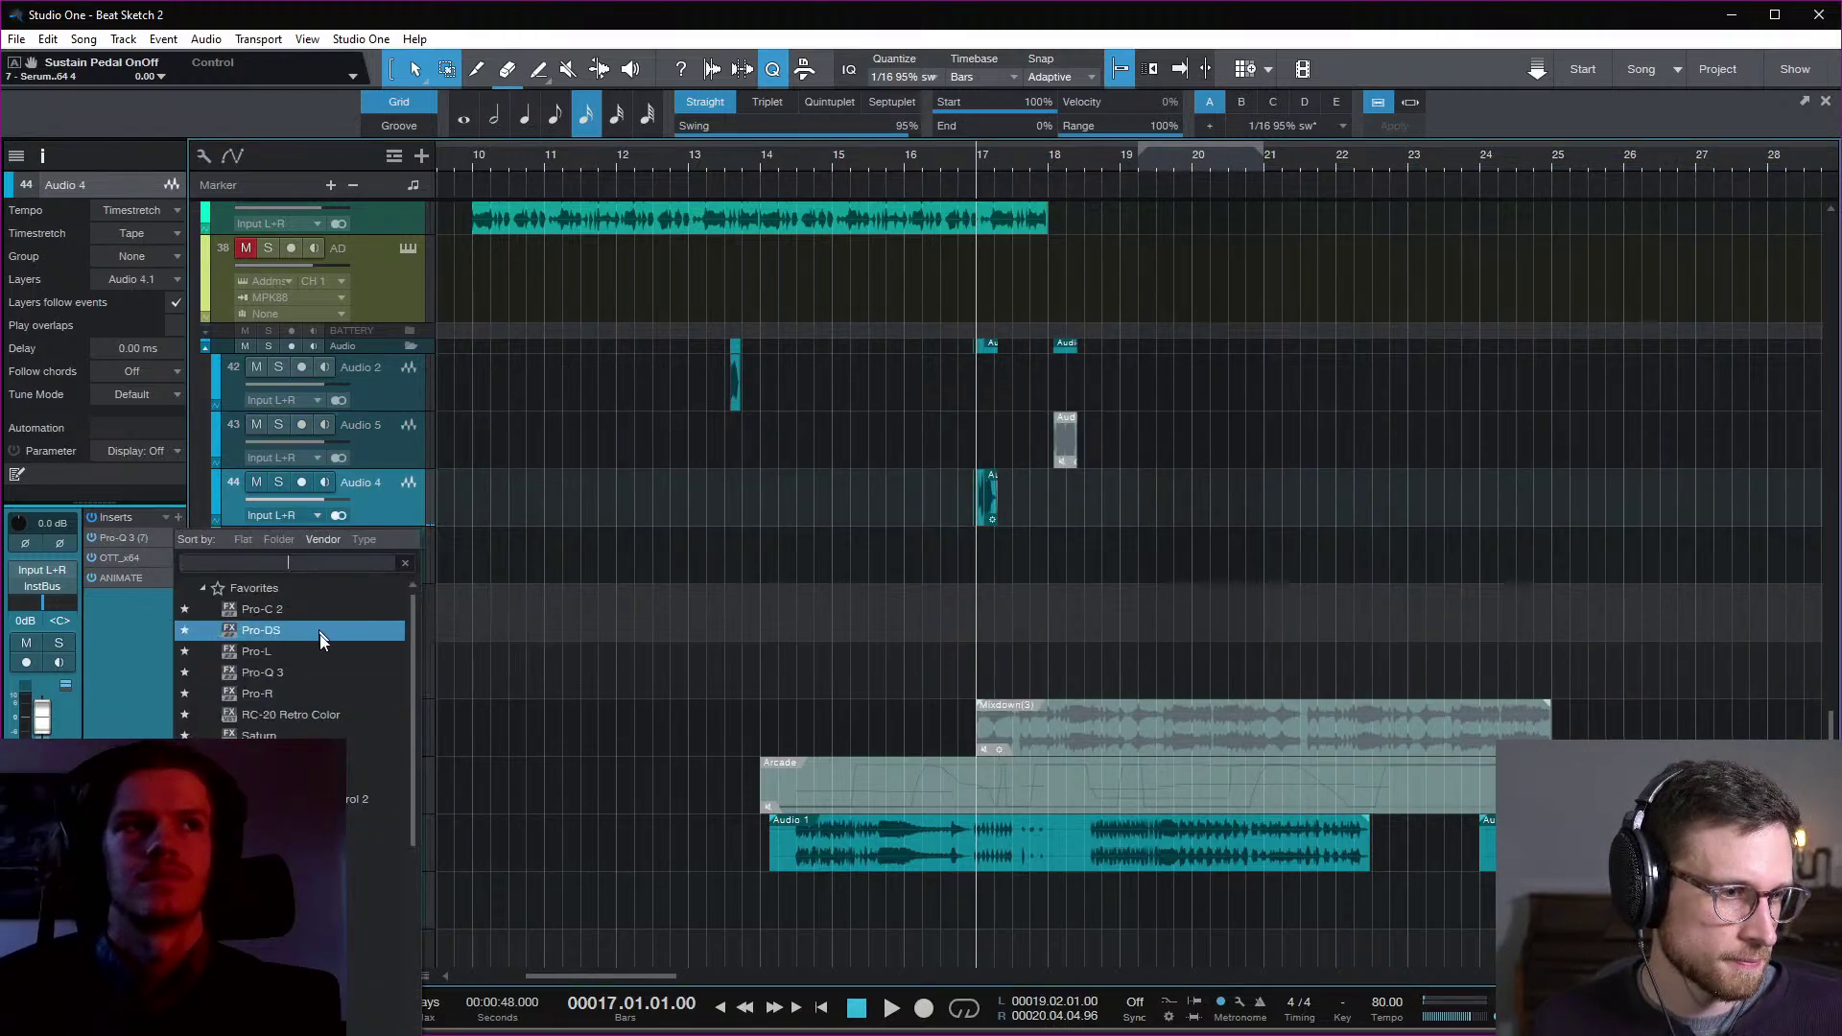
pyautogui.click(321, 694)
pyautogui.press('space')
pyautogui.press('space')
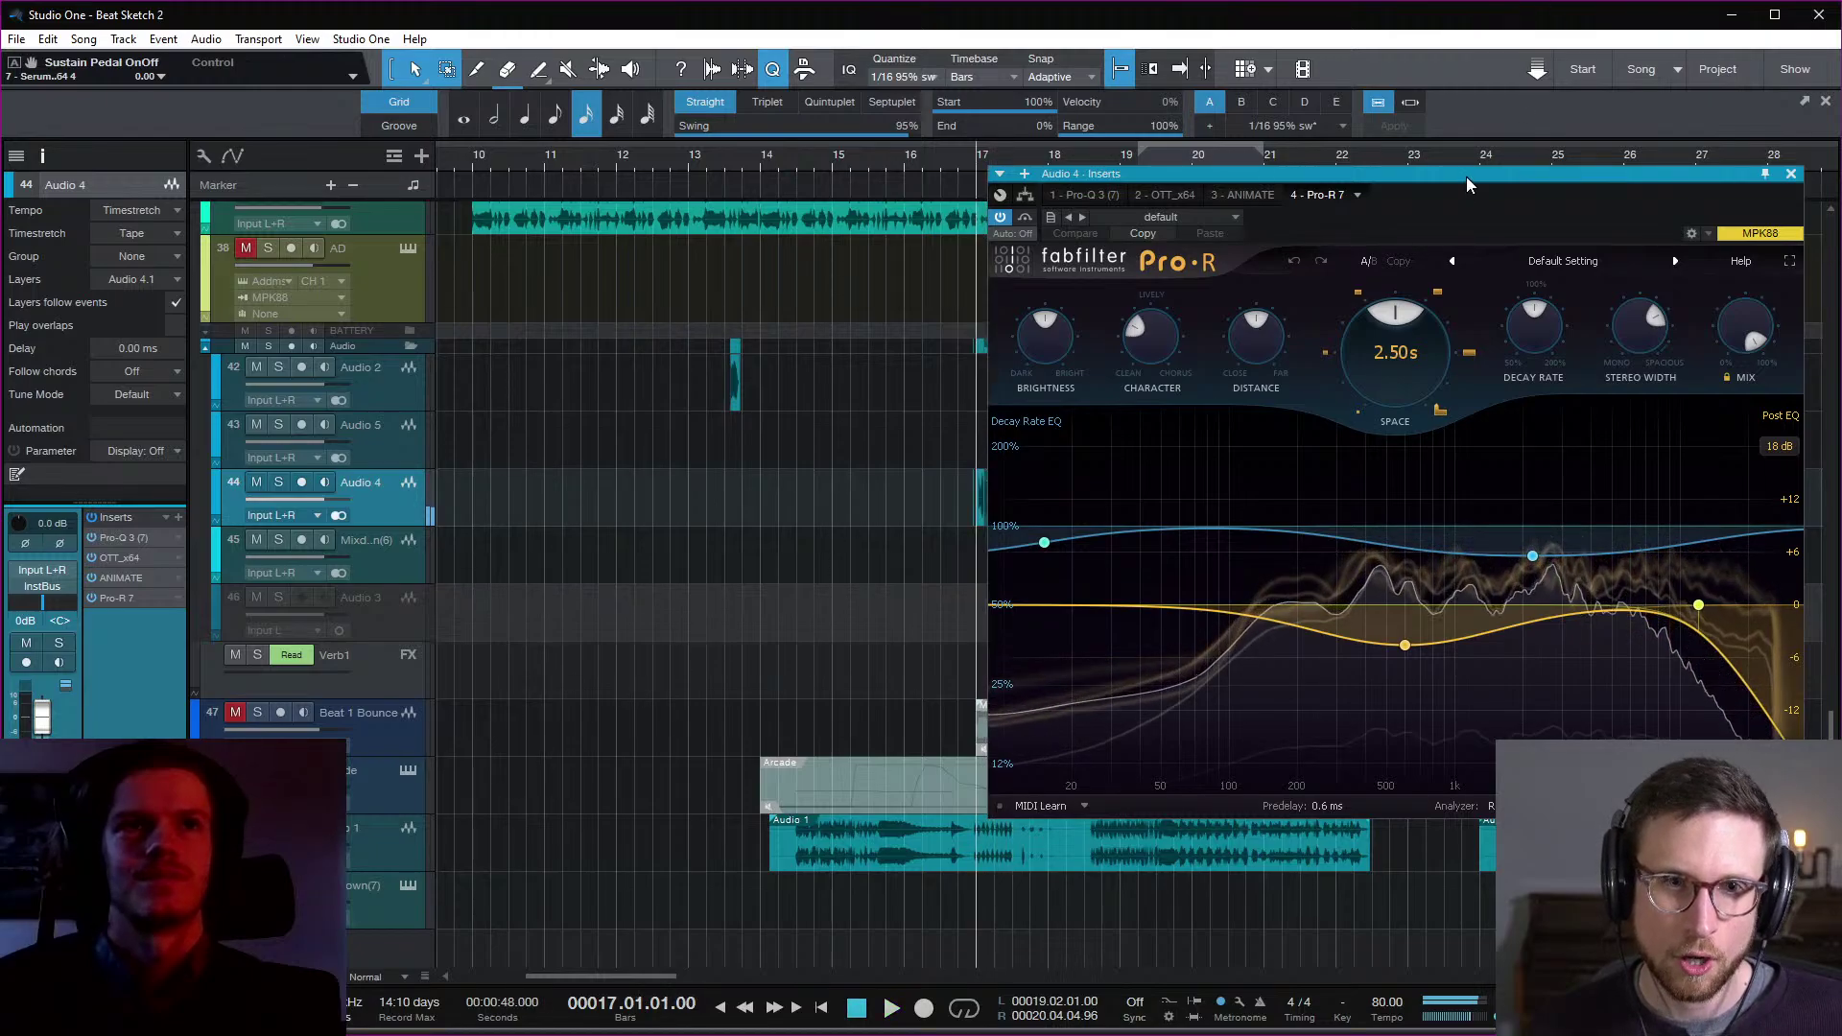
pyautogui.moveTo(1467, 176); pyautogui.dragTo(1145, 337)
pyautogui.moveTo(1357, 326); pyautogui.dragTo(1810, 716)
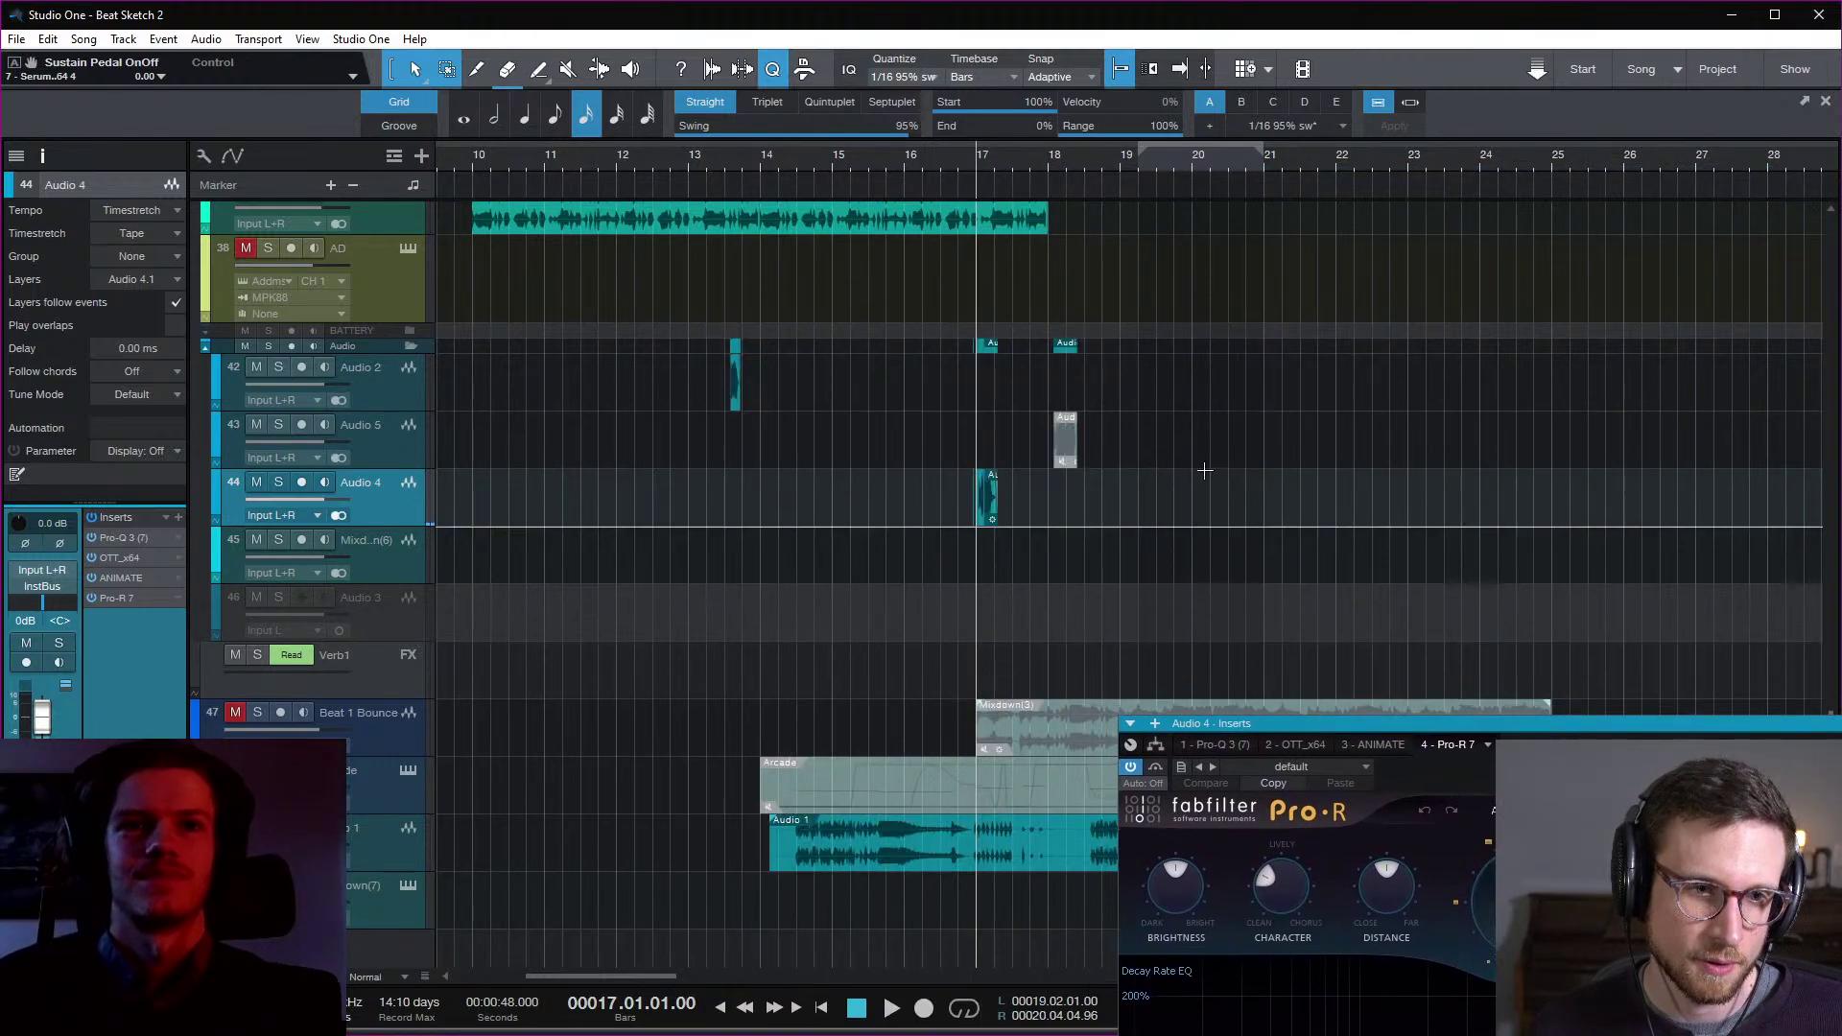
# Step: Set the playback position to 18.1.1 and undo the reverb insertion on Audio 4 and its removal from Audio 5
pyautogui.click(1050, 159)
pyautogui.hotkey('ctrl', 'z')
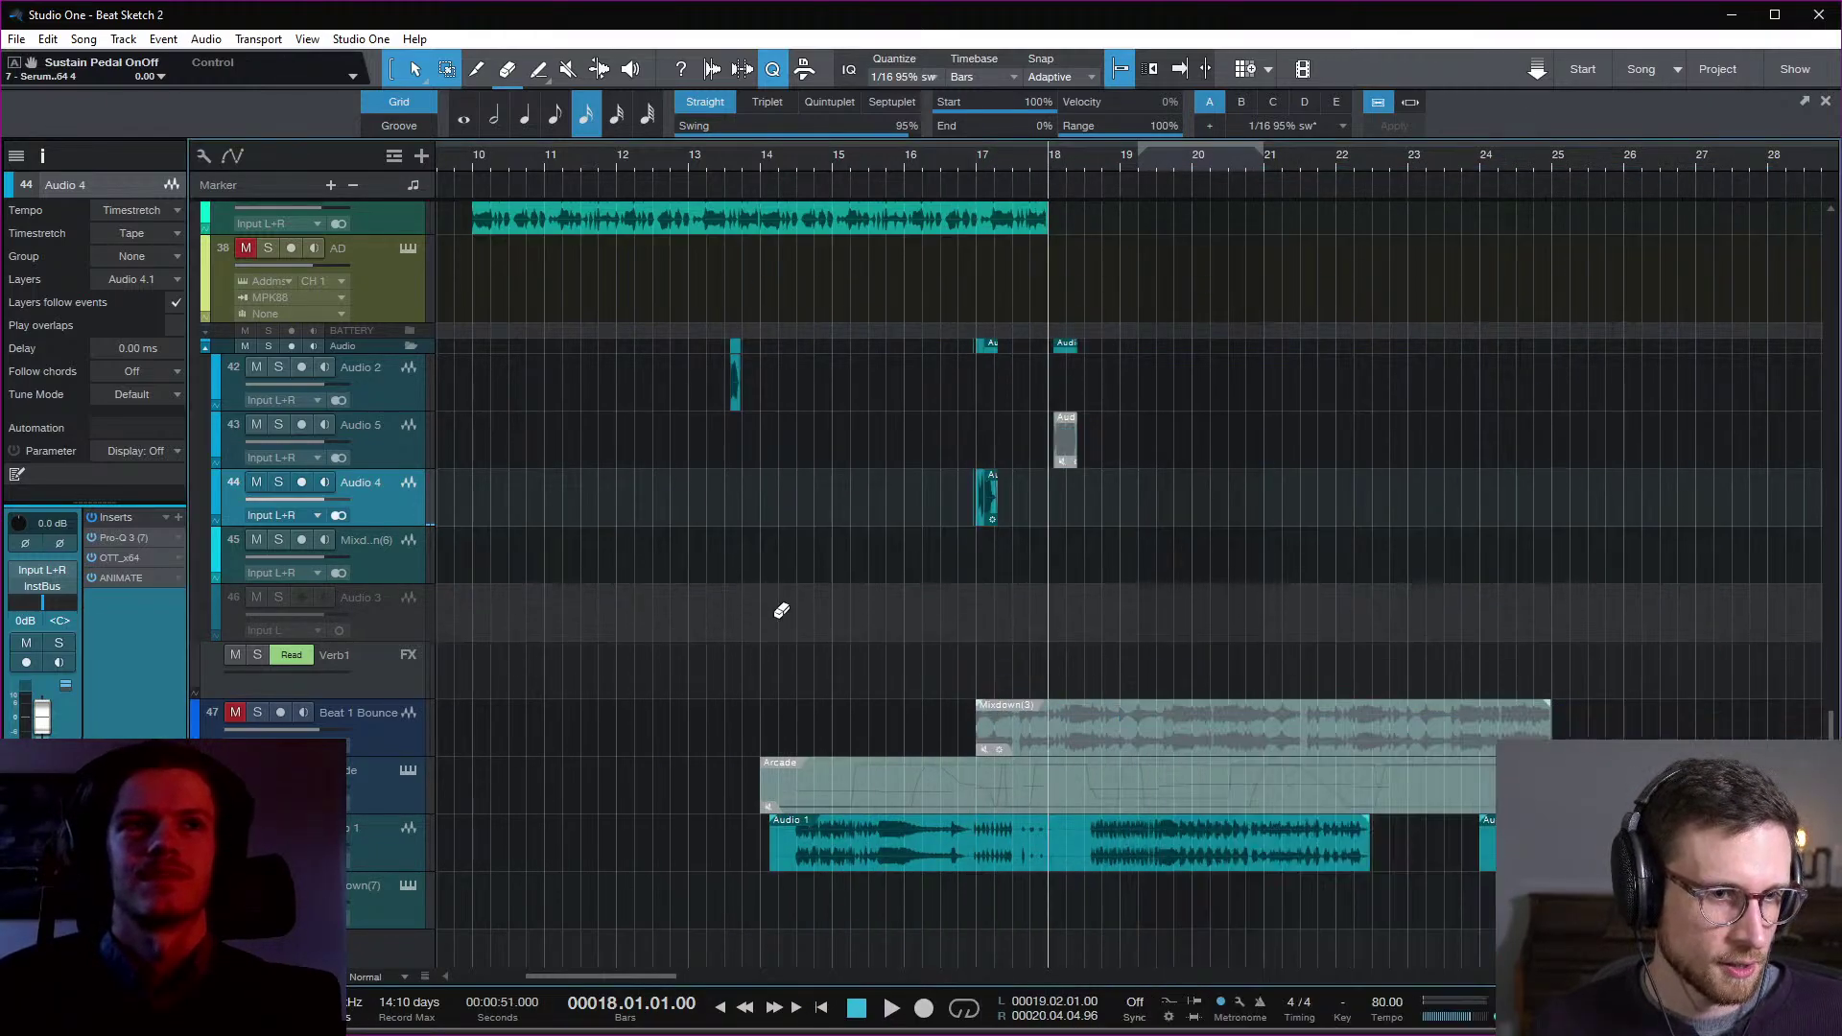
# Step: Unmute the Audio 5 clip in bar 18 and play it from 18.1.1
pyautogui.press('Up')
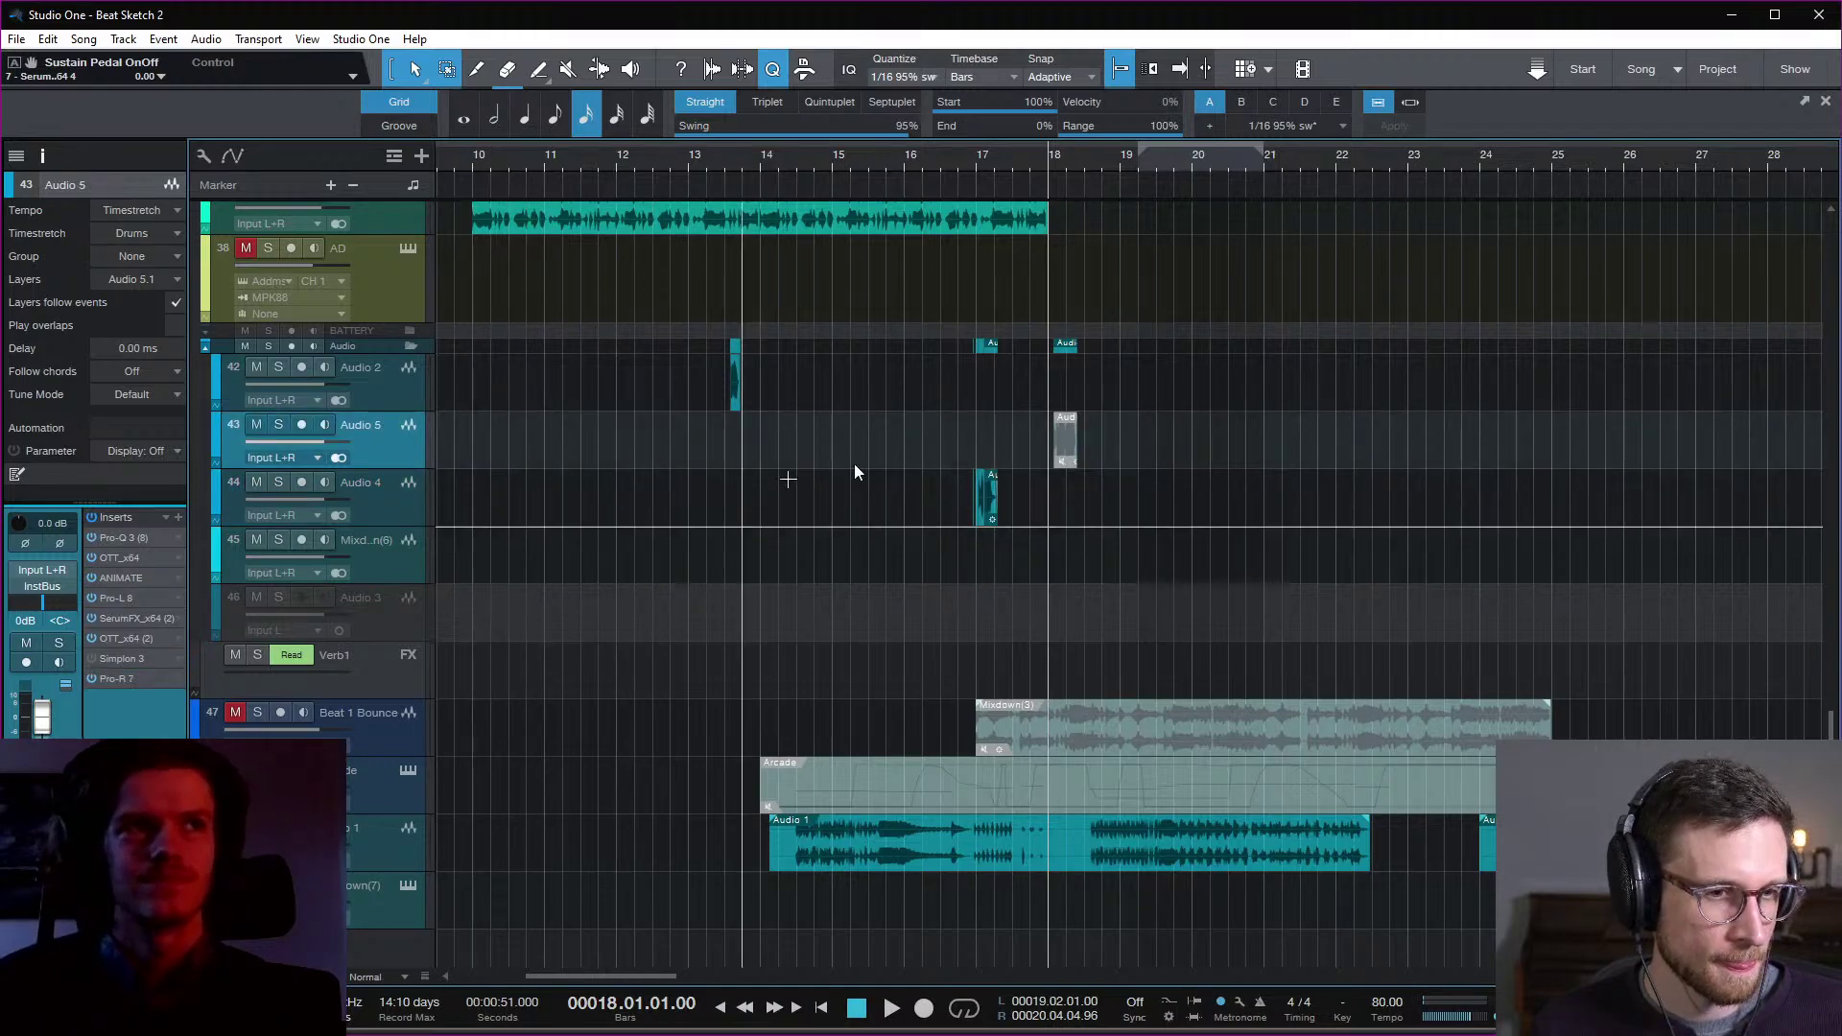
pyautogui.click(1065, 446)
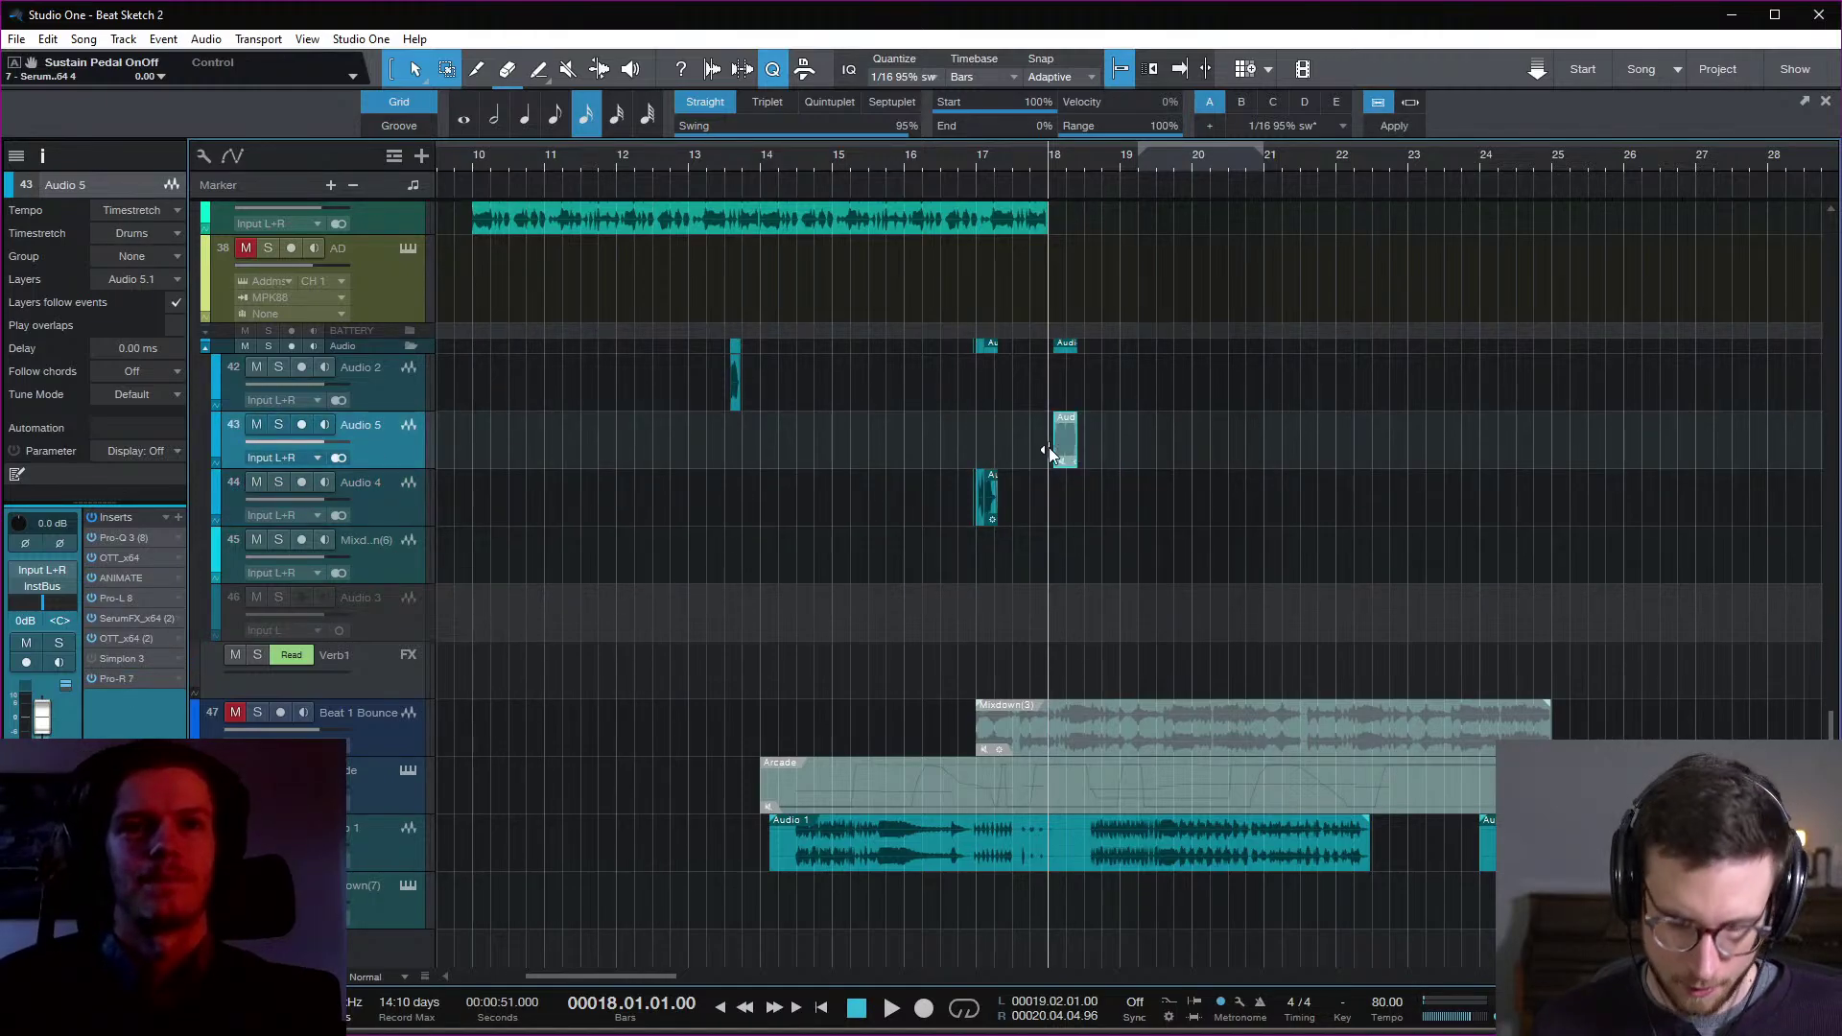
pyautogui.press('space')
pyautogui.press('space')
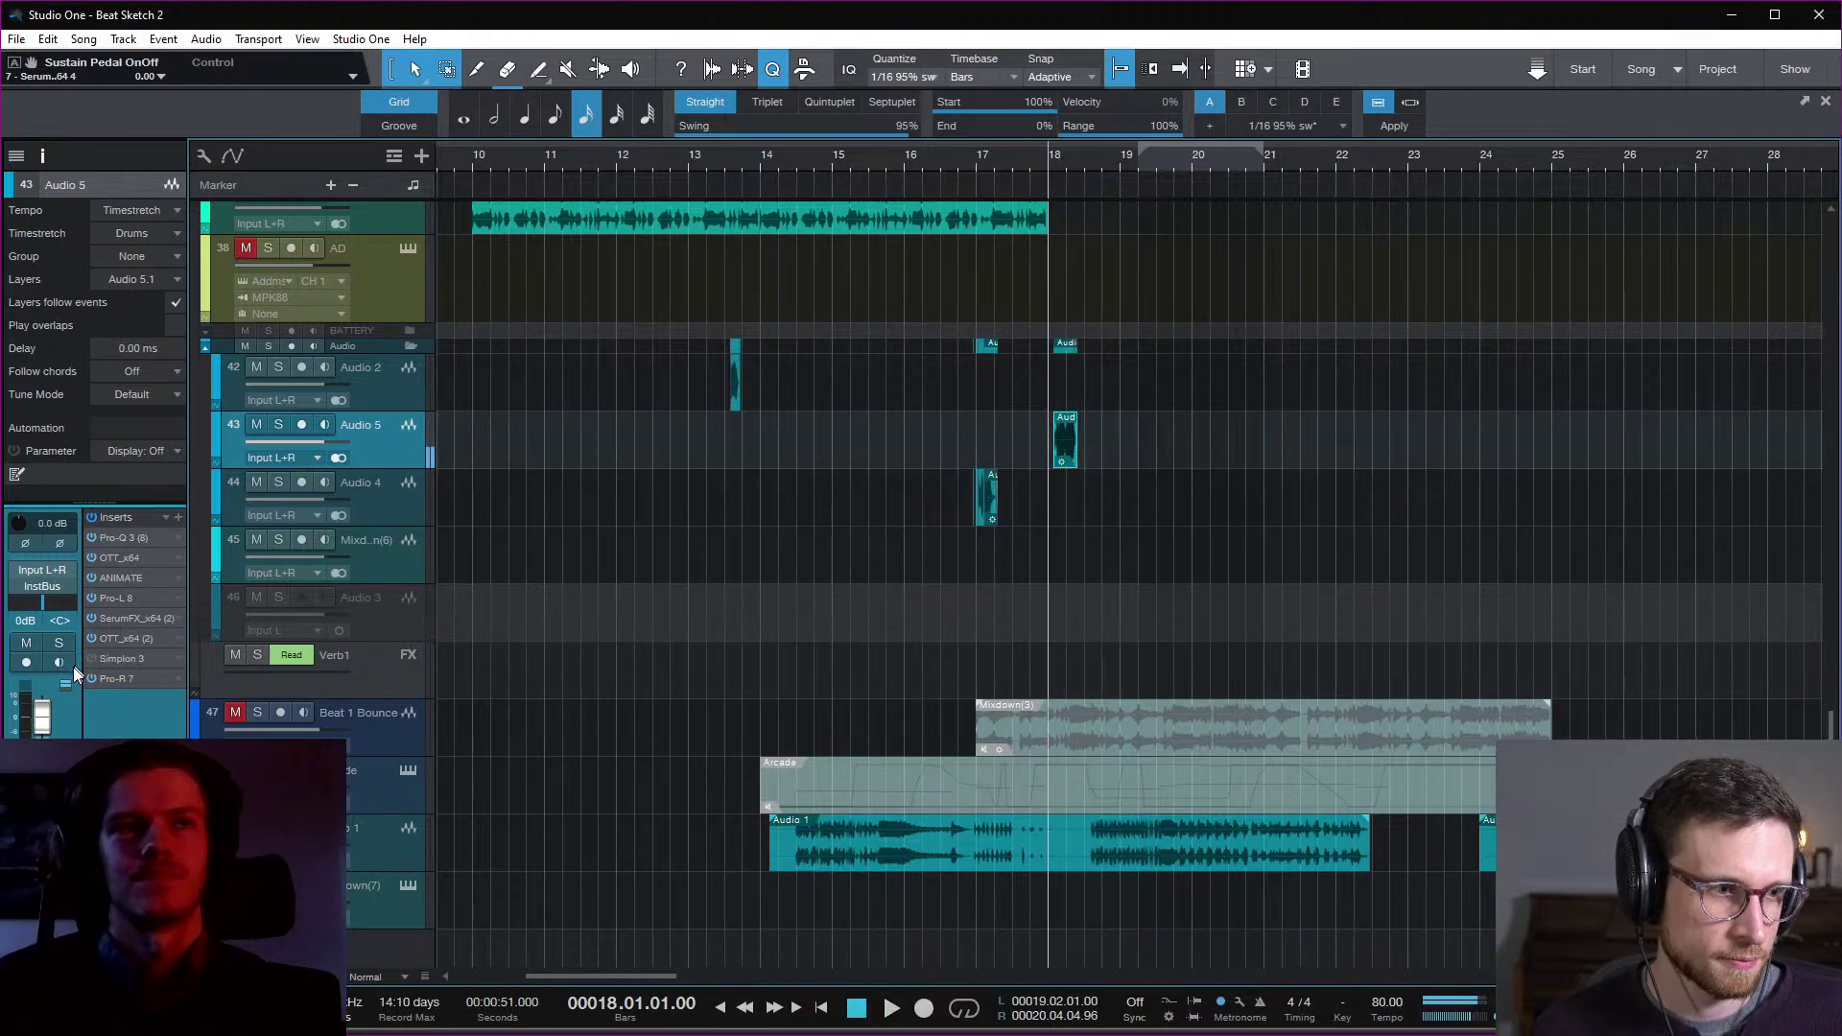
# Step: Lower the Mix of the Pro-R reverb on Audio 5 to about 27.5% while auditioning from 18.1.1
pyautogui.doubleClick(118, 677)
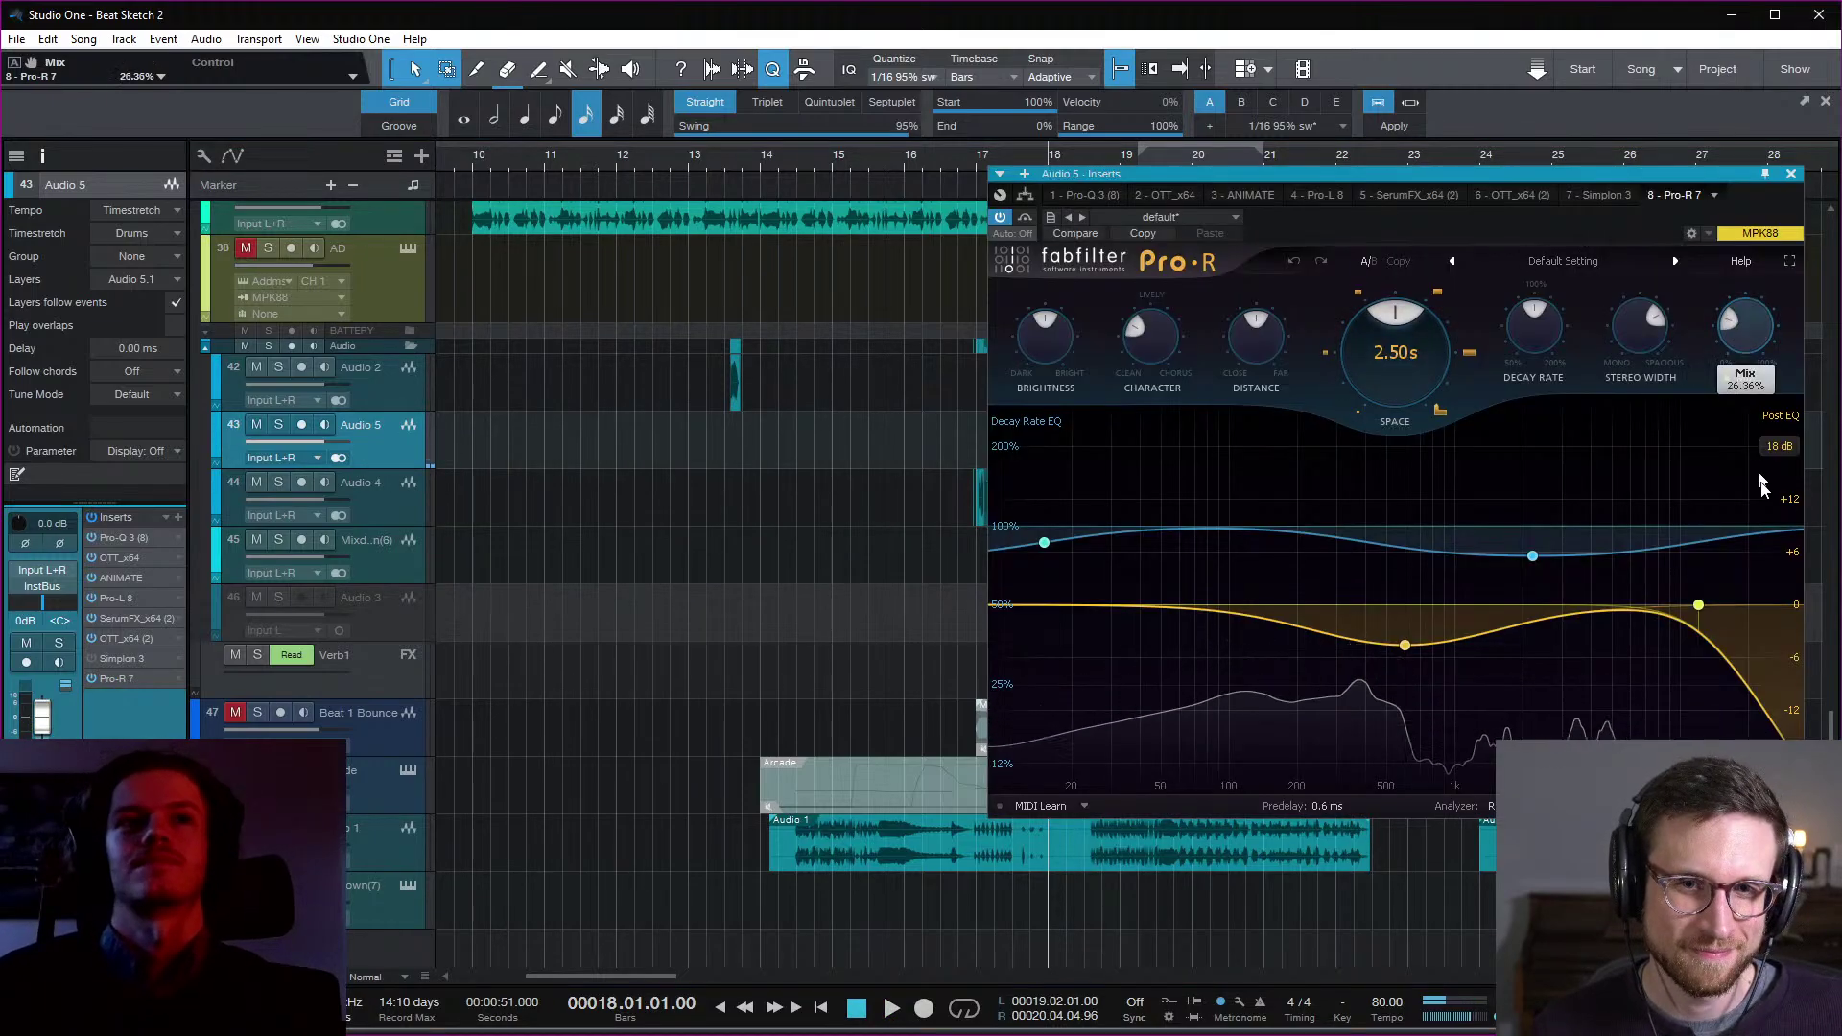
pyautogui.press('space')
pyautogui.moveTo(1762, 365); pyautogui.dragTo(1762, 348)
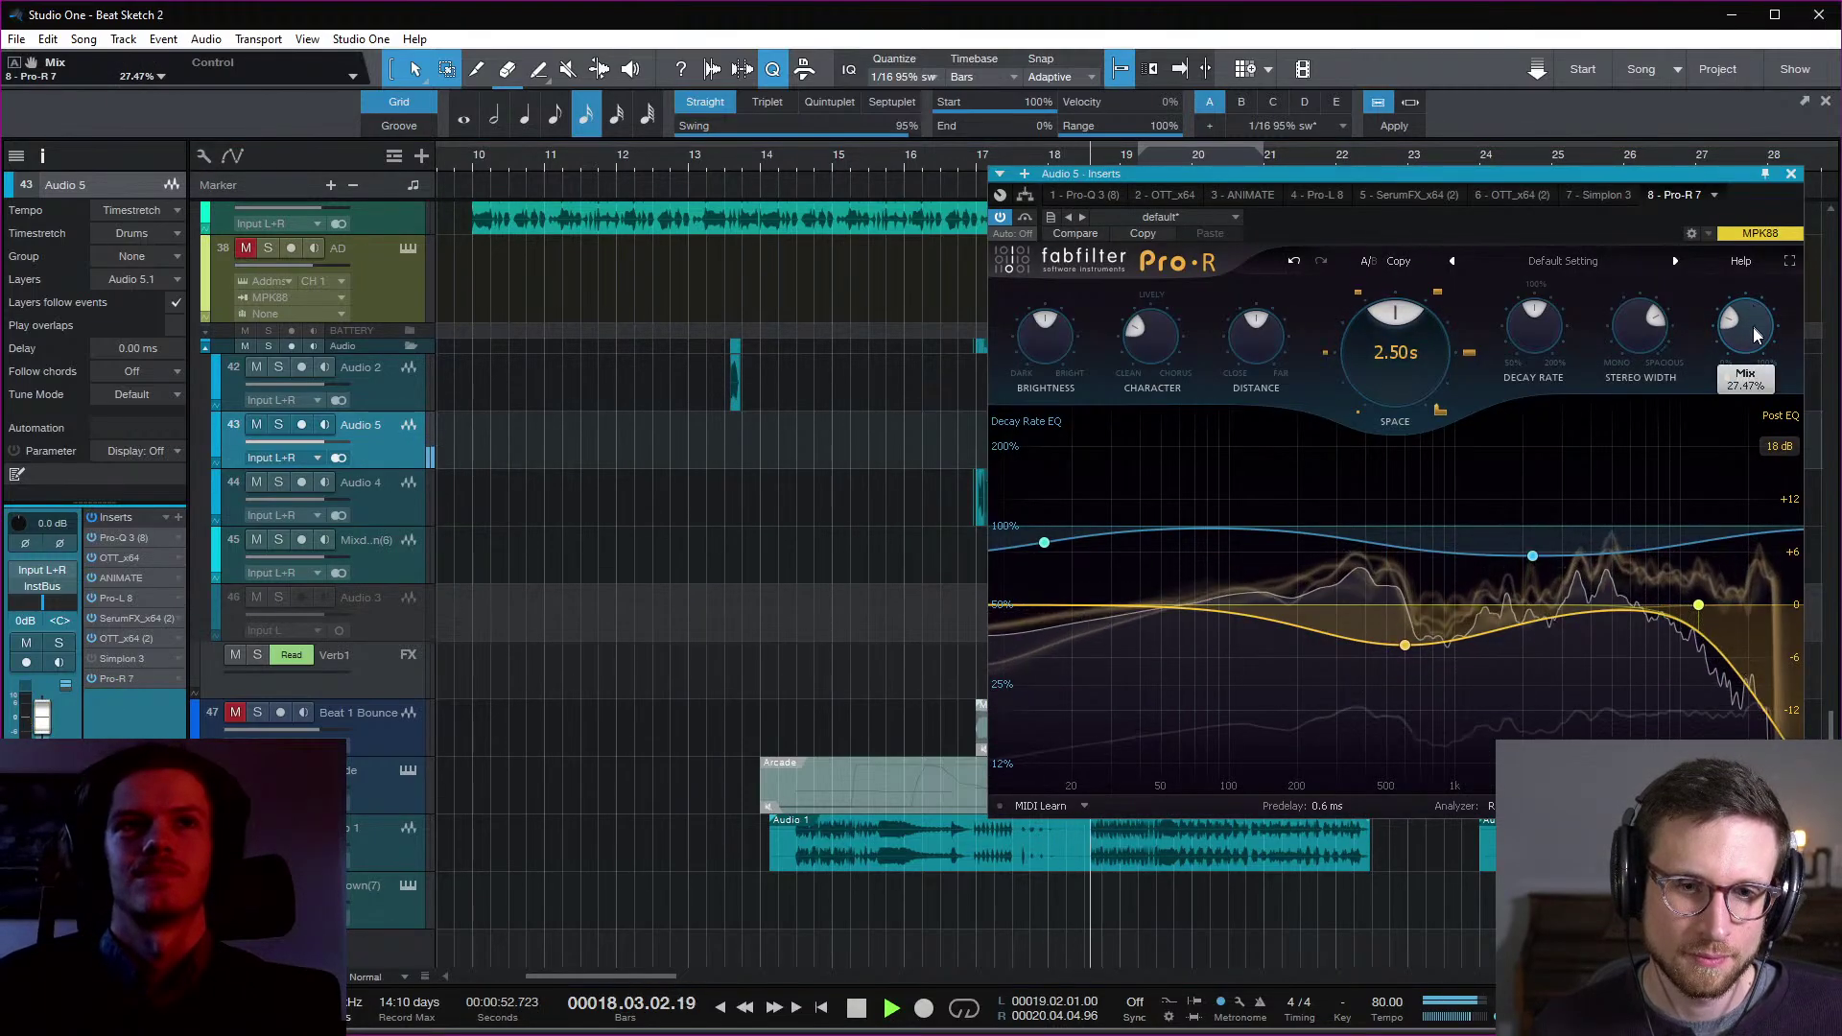
pyautogui.press('space')
pyautogui.press('space')
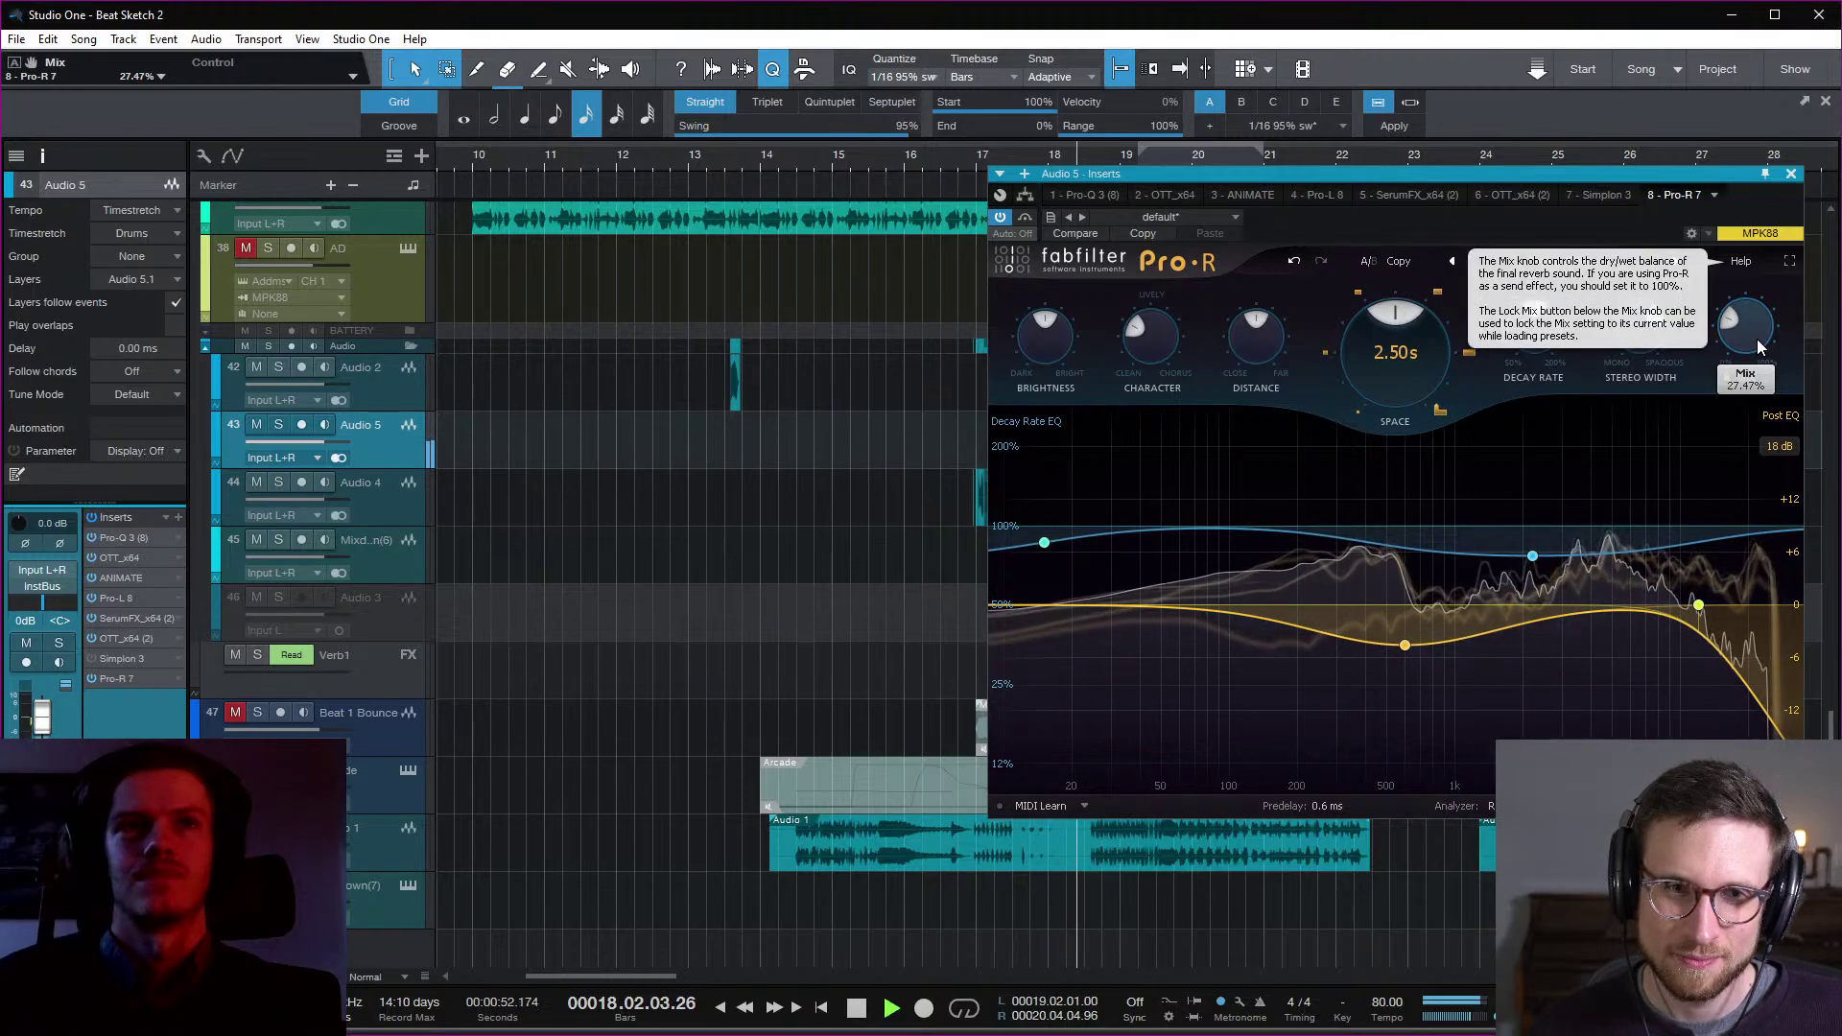
# Step: Replay bar 18 from 18.1.1 to judge the Audio 5 reverb, and close the plug-in window
pyautogui.press('space')
pyautogui.press('space')
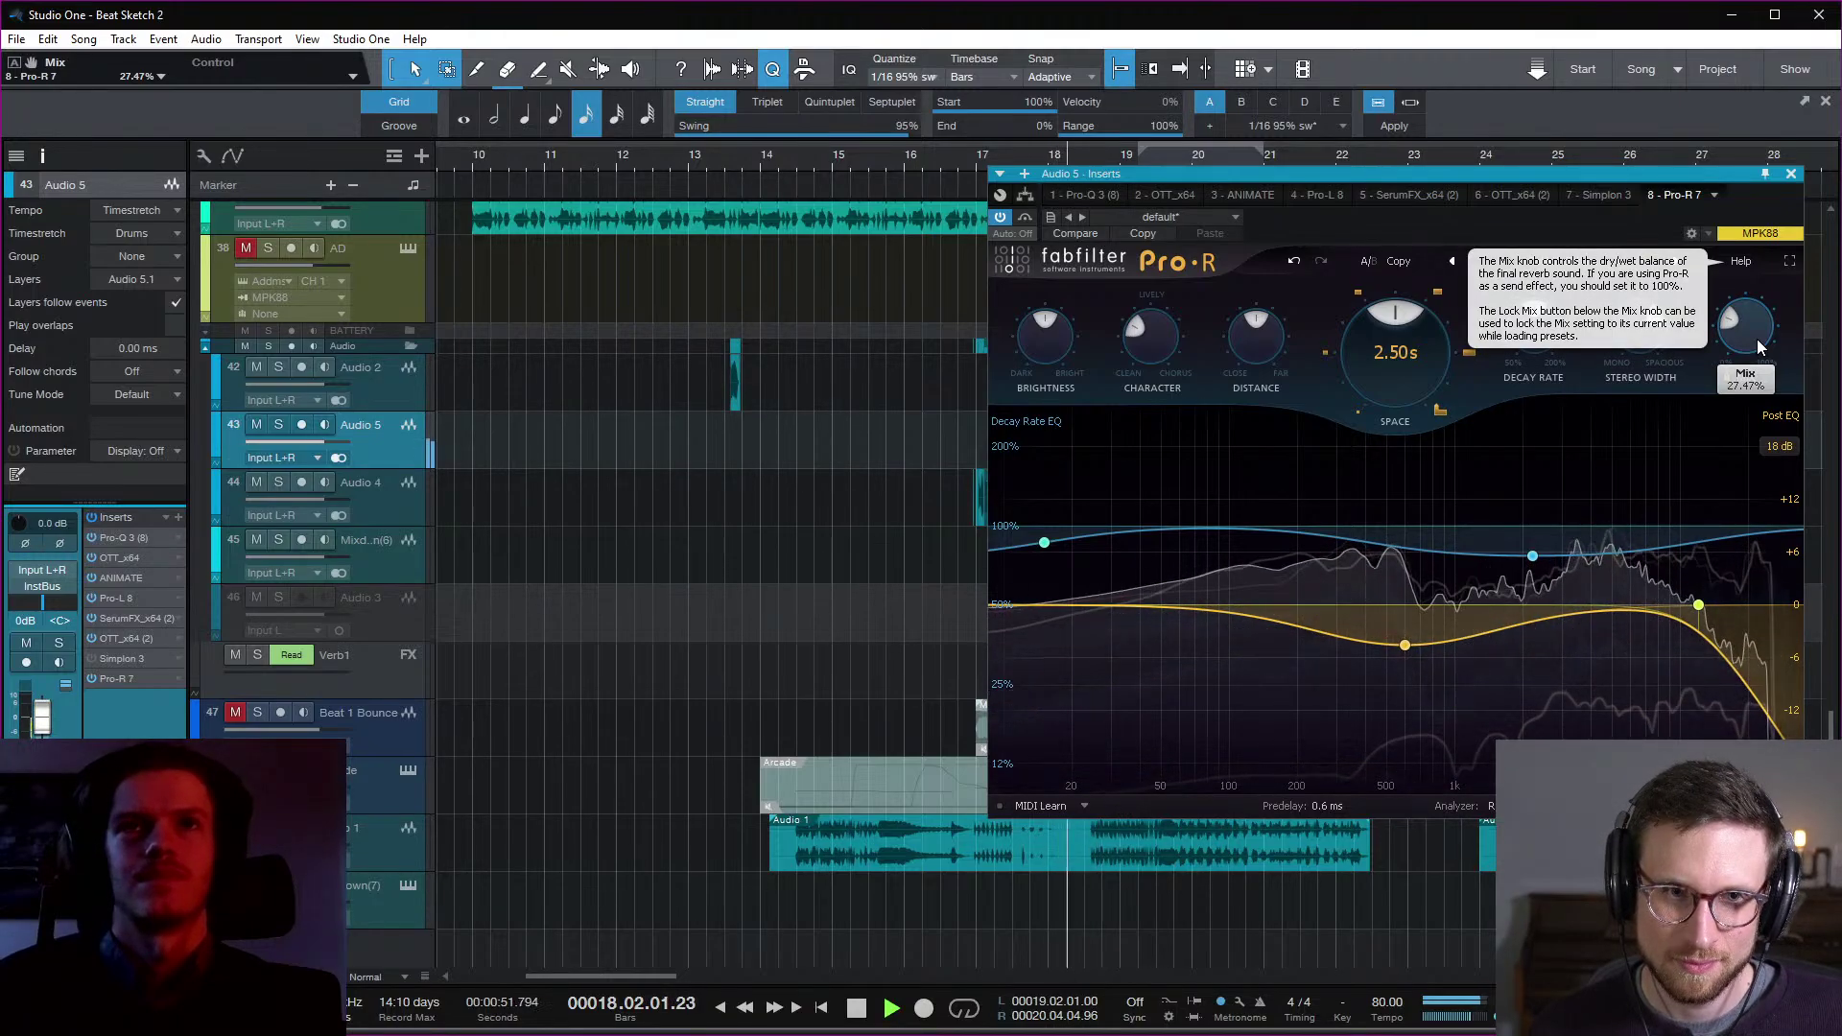
pyautogui.press('space')
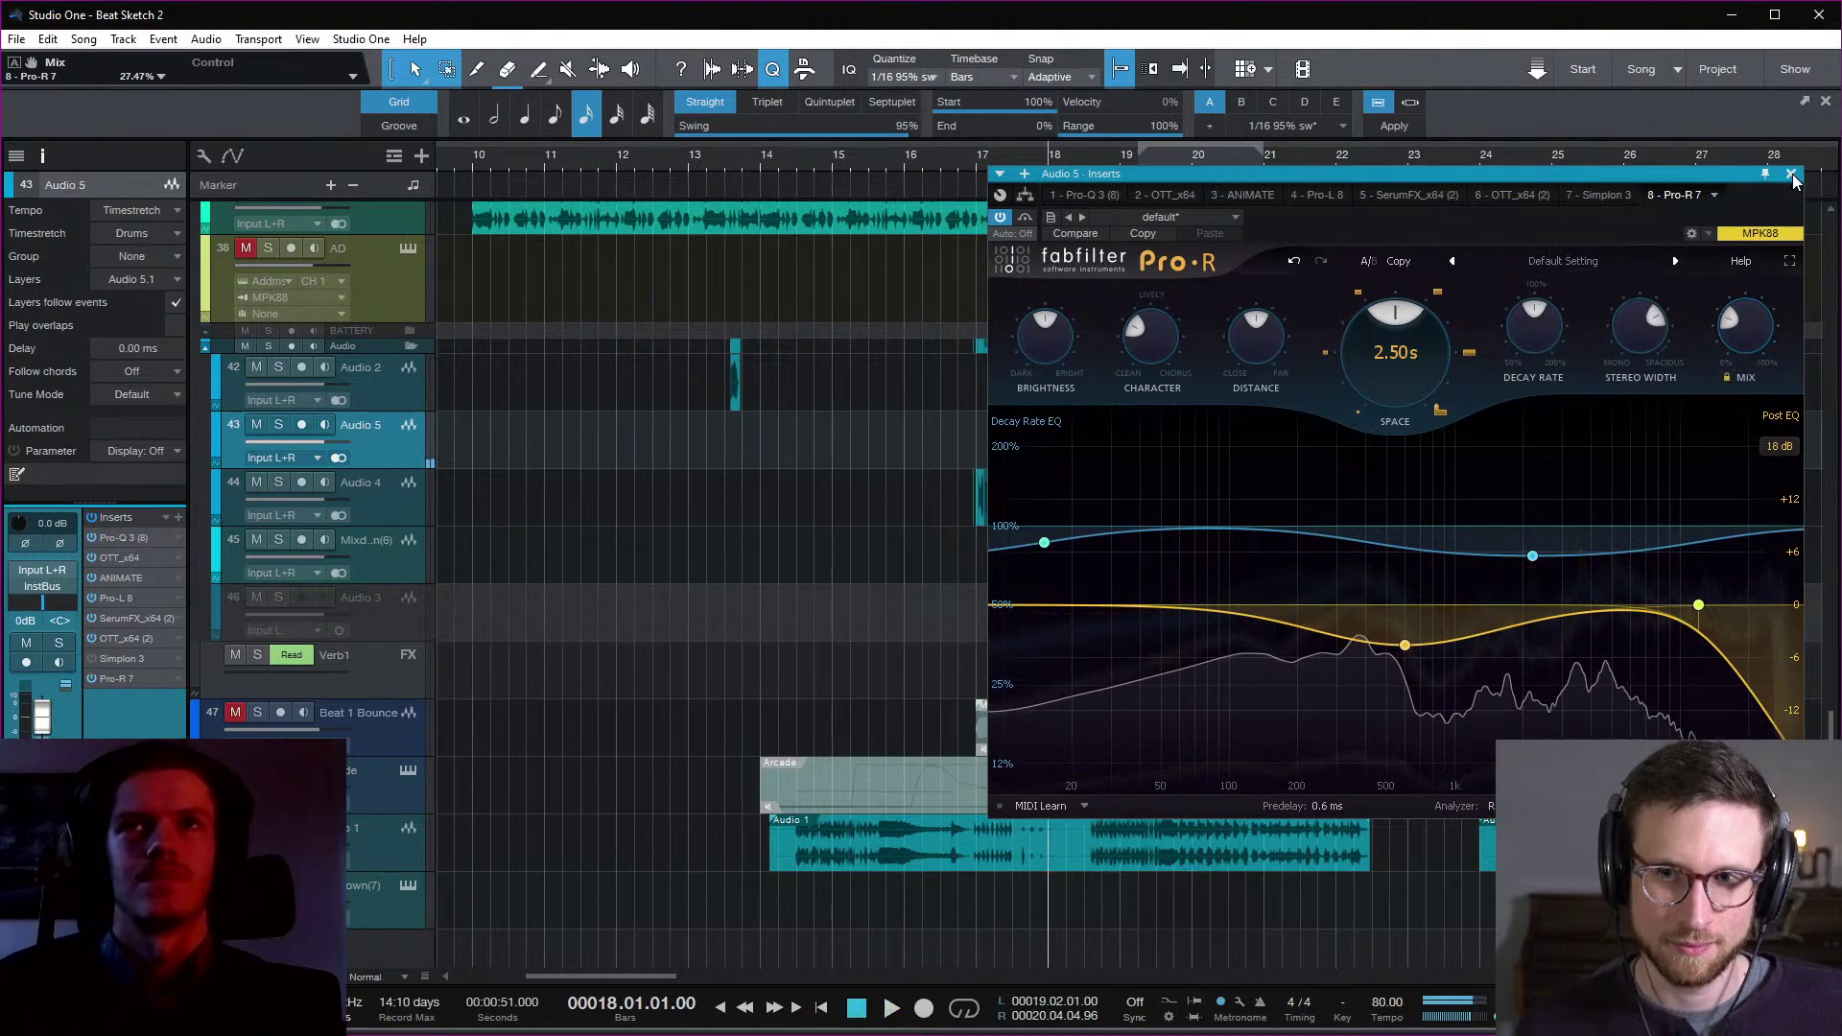
pyautogui.moveTo(1548, 174); pyautogui.dragTo(1279, 176)
pyautogui.press('space')
pyautogui.press('space')
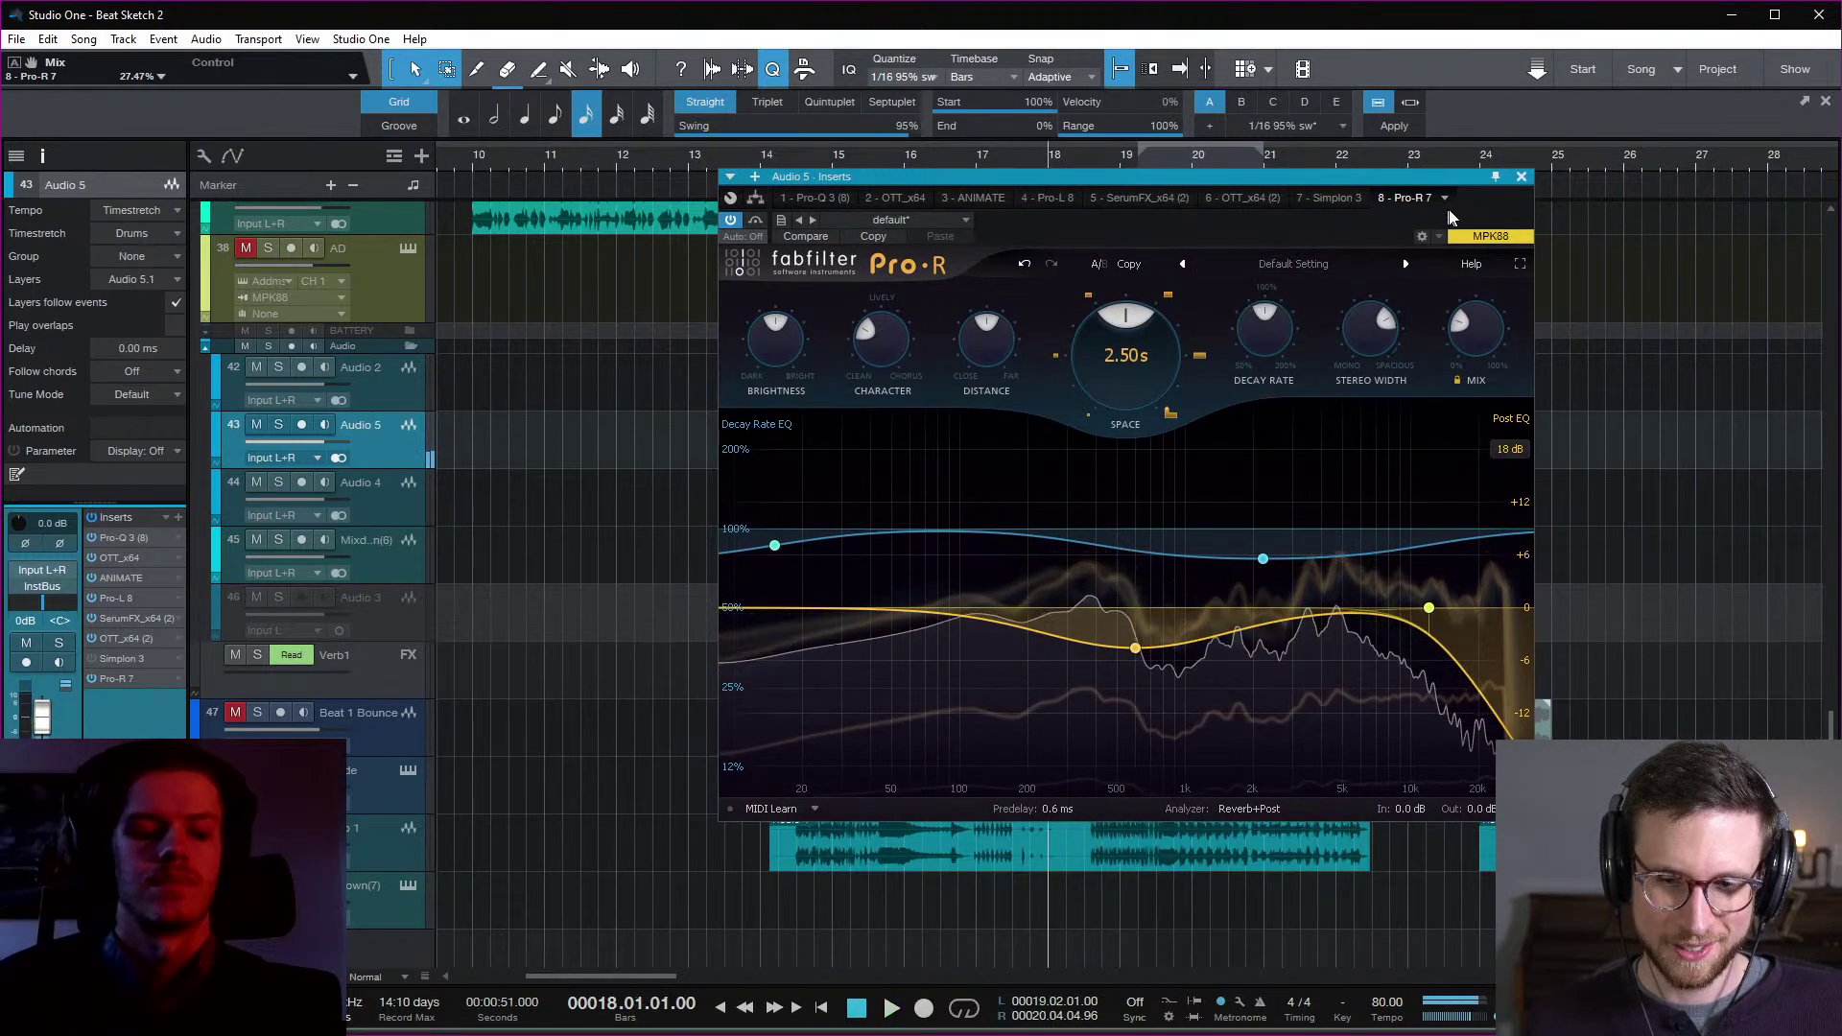
pyautogui.click(1523, 179)
# Step: Mute the first two short MainBassMo clips in bar 18 and replay the section from 18.1.1
pyautogui.scroll(5, 1205, 485)
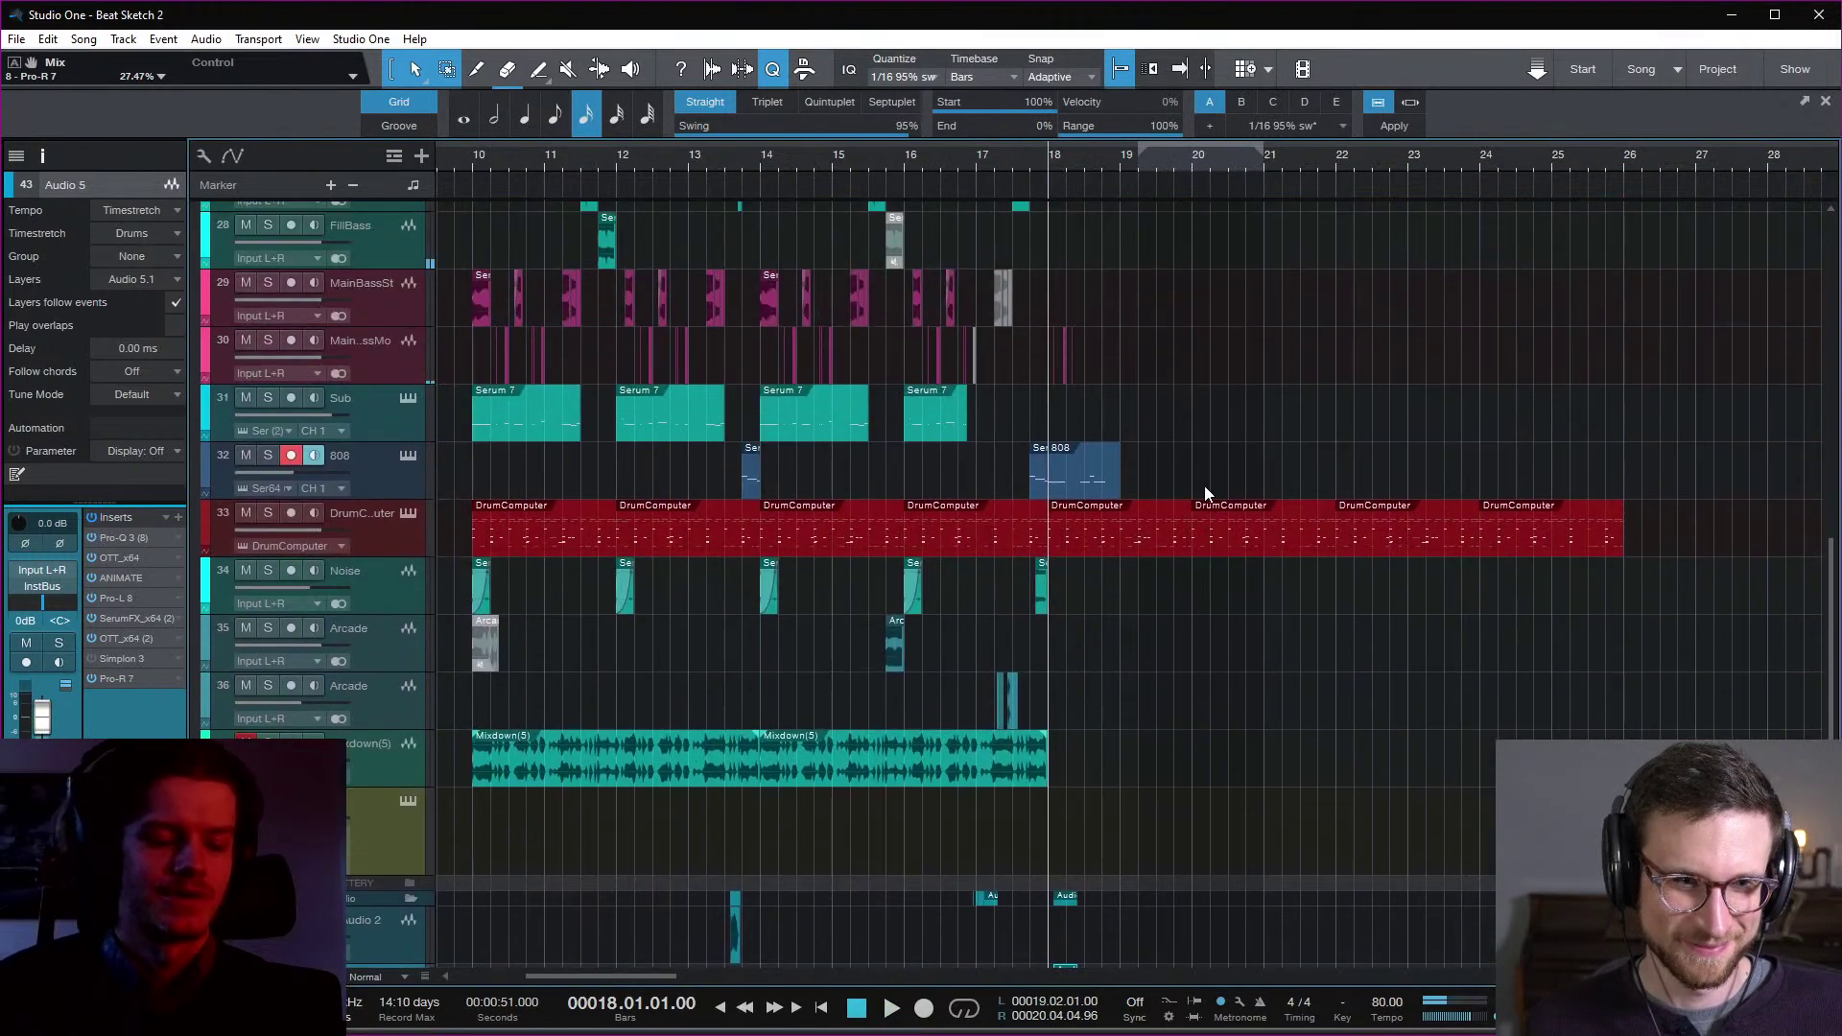
pyautogui.press('e')
pyautogui.press('e')
pyautogui.press('e')
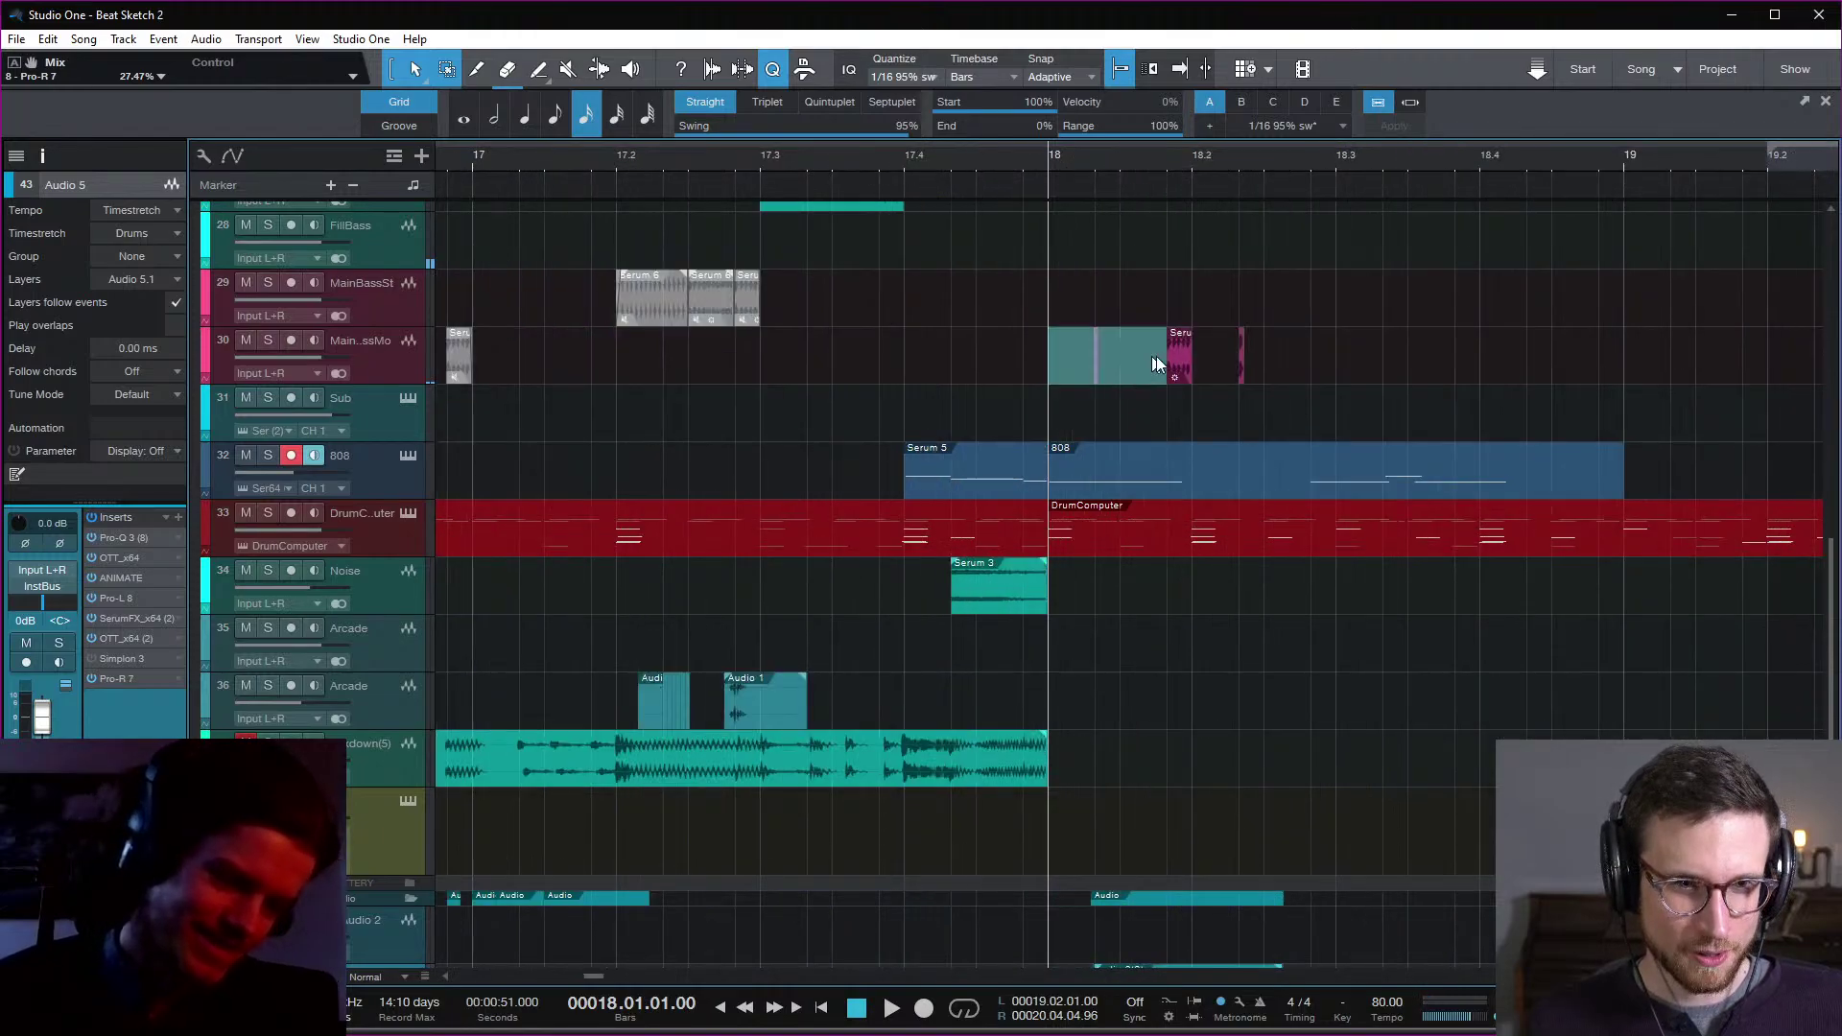
pyautogui.click(1180, 355)
pyautogui.press('space')
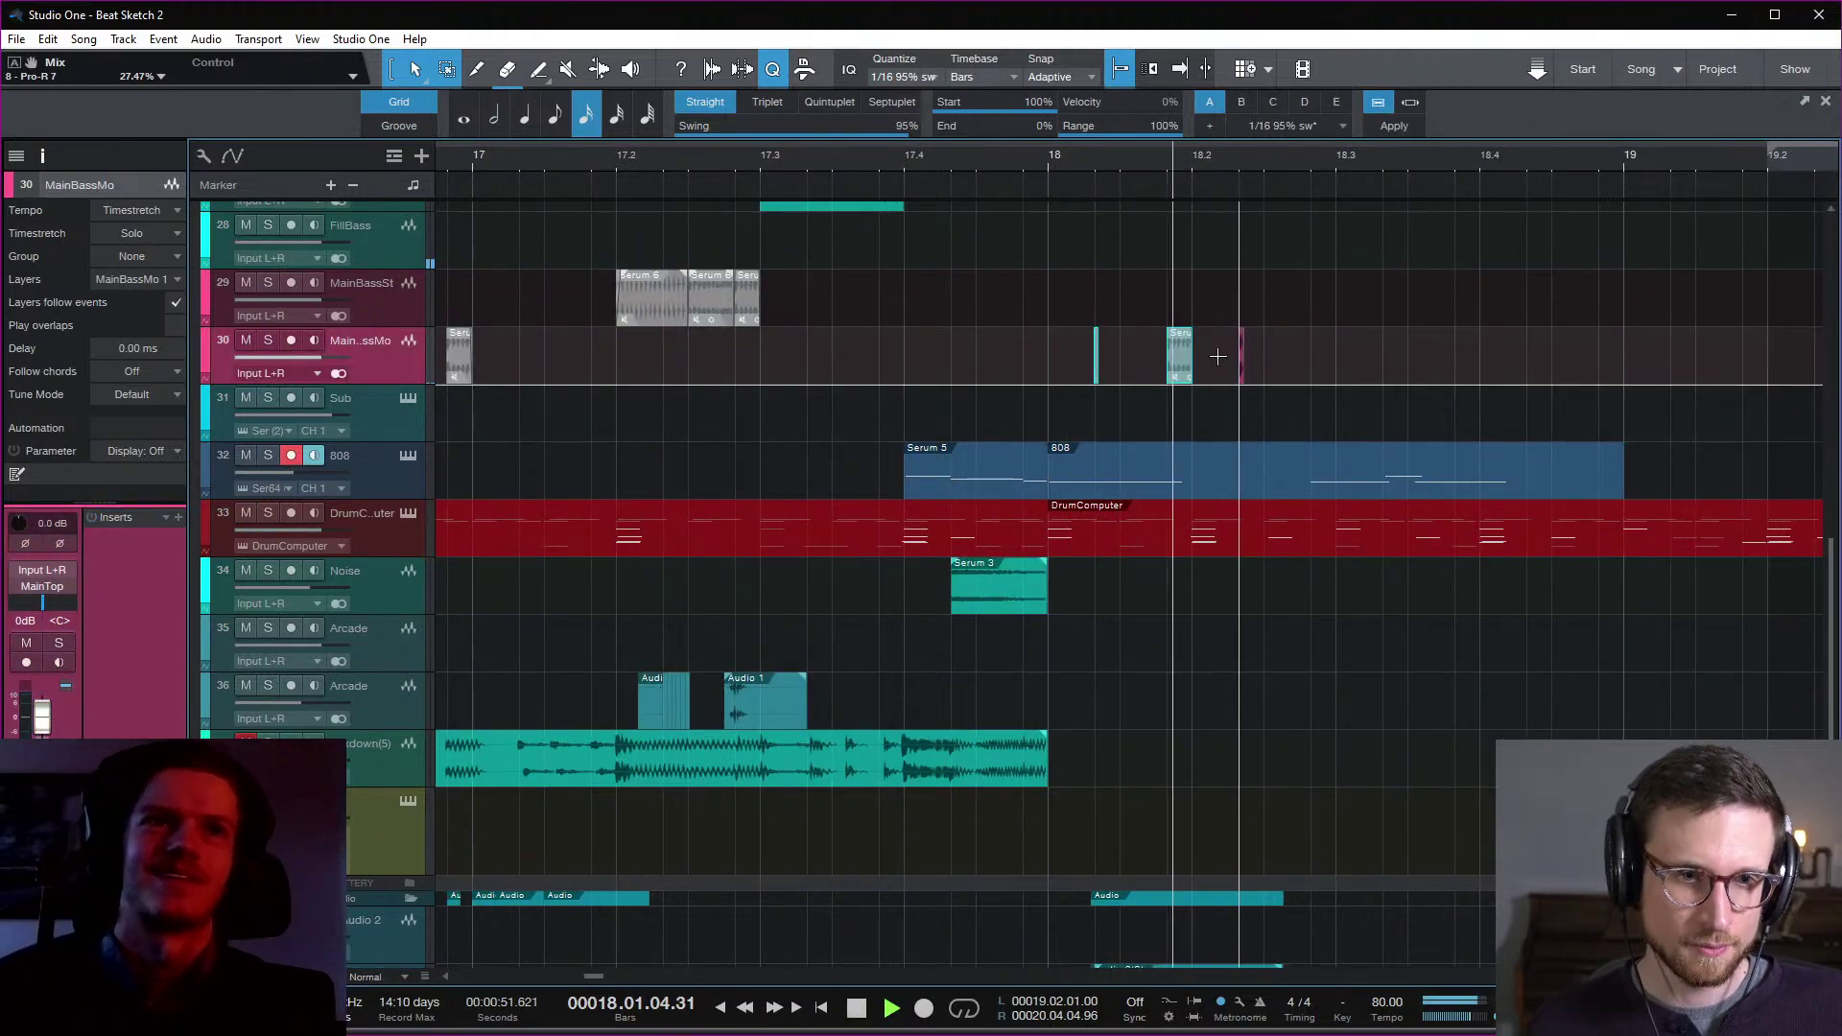
pyautogui.press('space')
pyautogui.press('space')
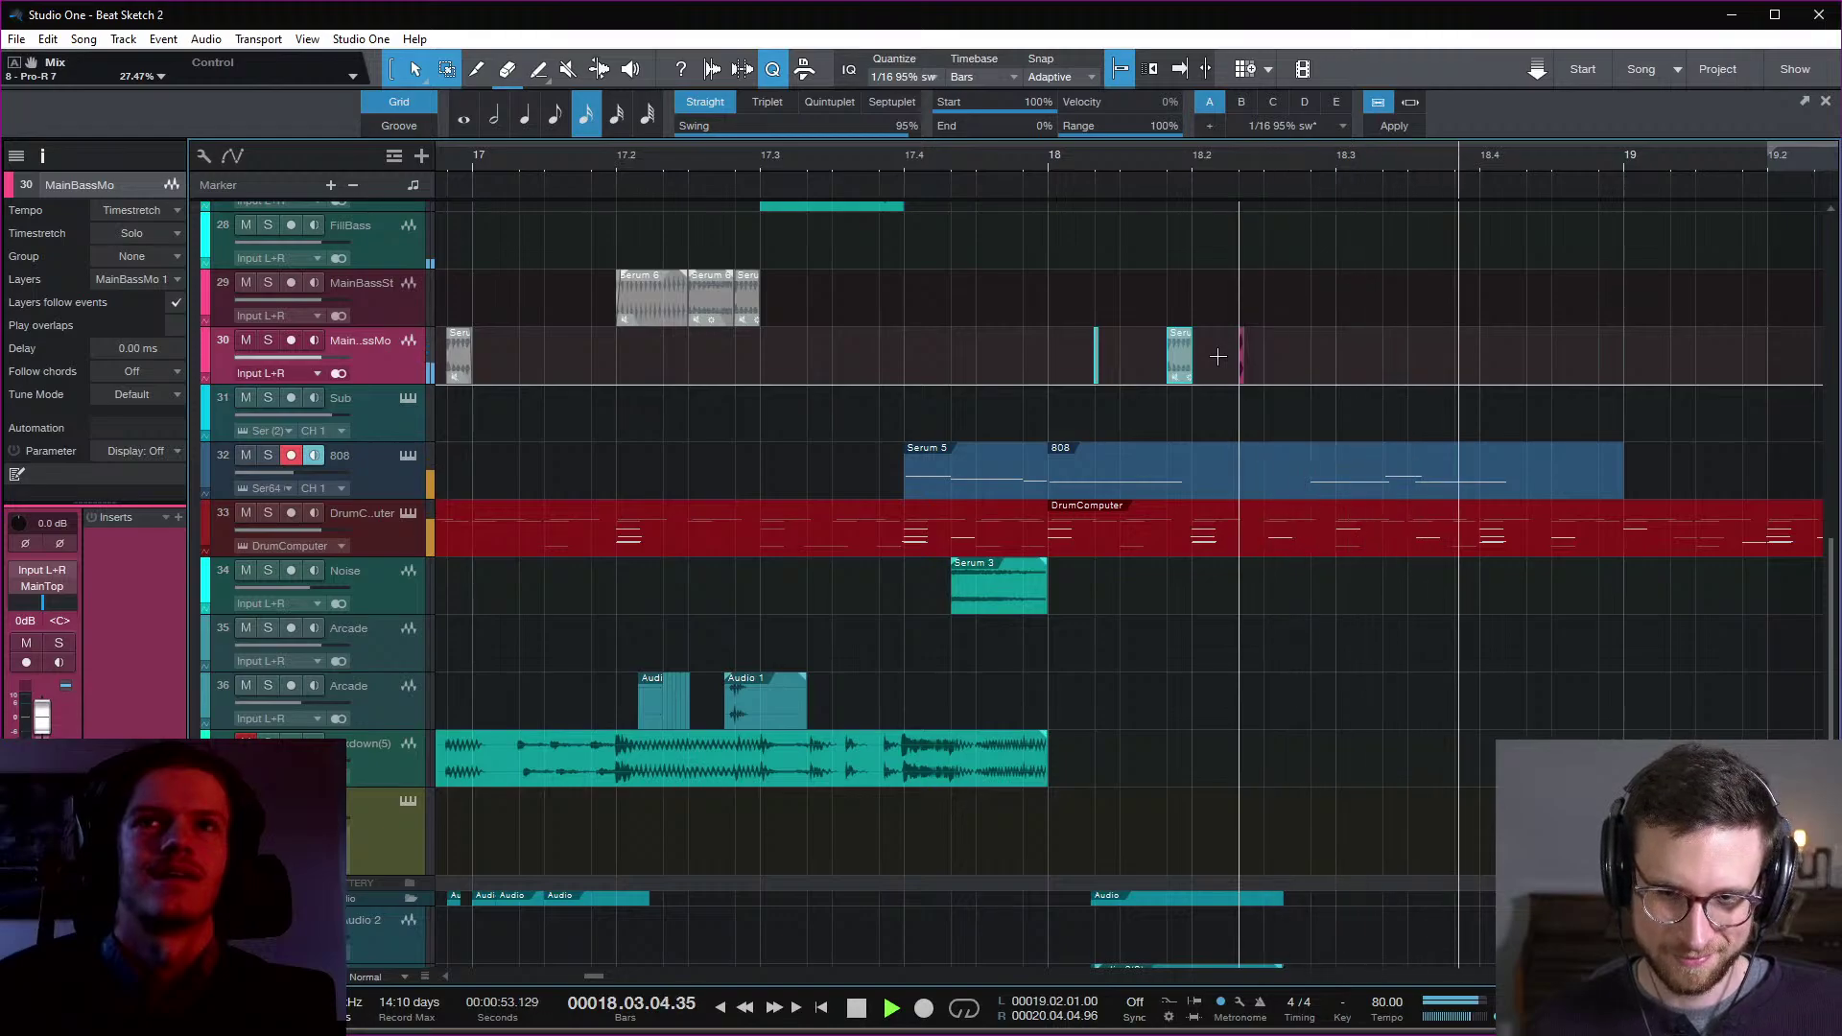
pyautogui.press('space')
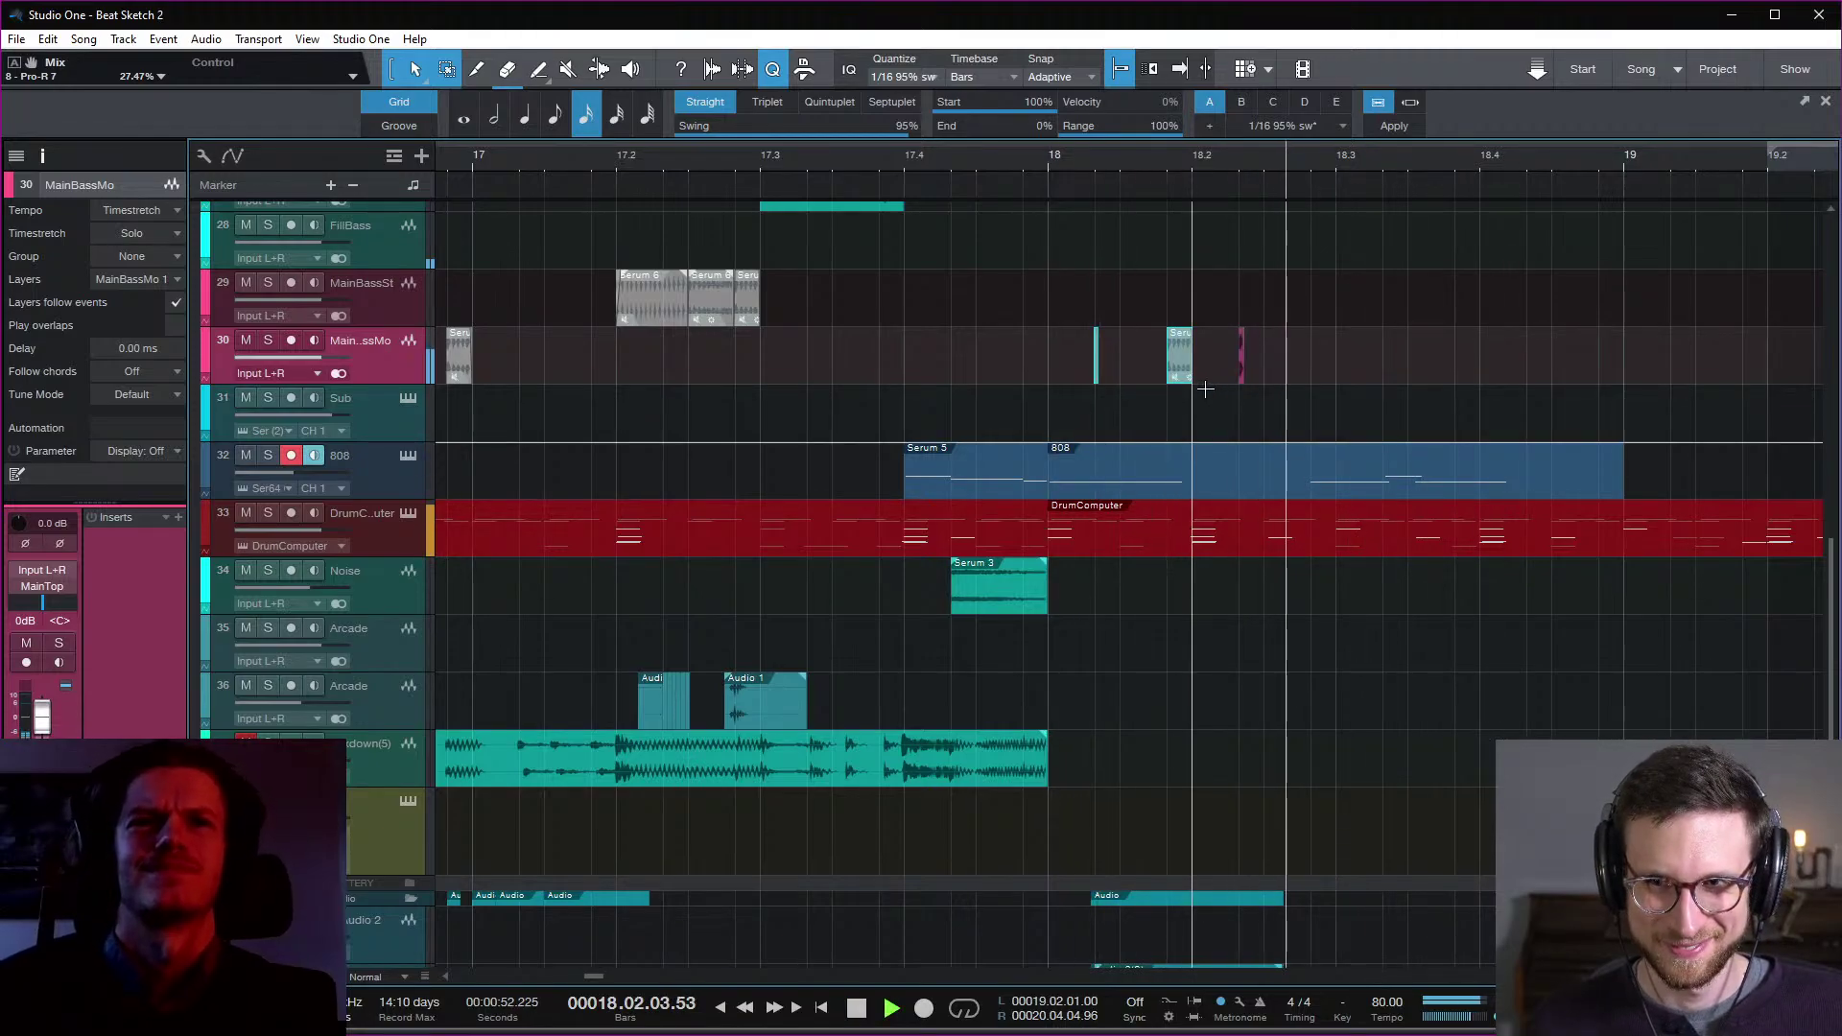
pyautogui.press('space')
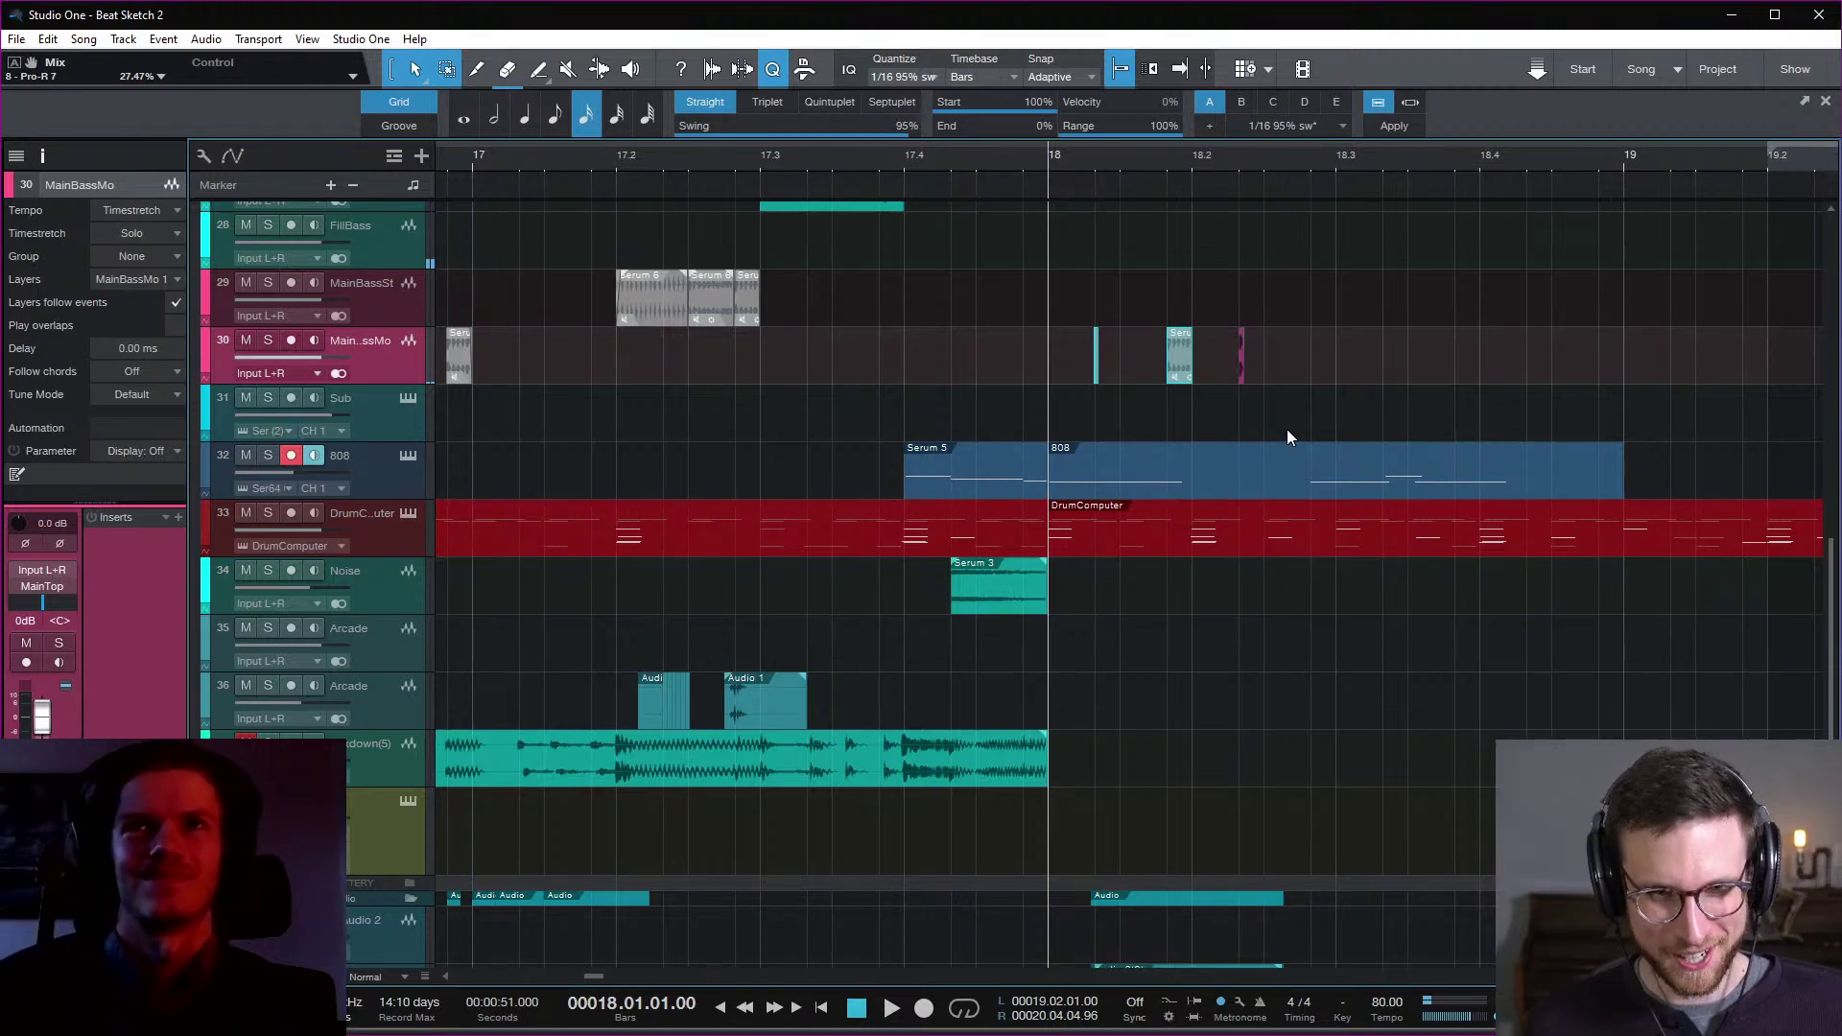
# Step: Look over the bass, drum and audio tracks across the arrangement for material leading into the bar 18 section
pyautogui.scroll(-10, 1287, 429)
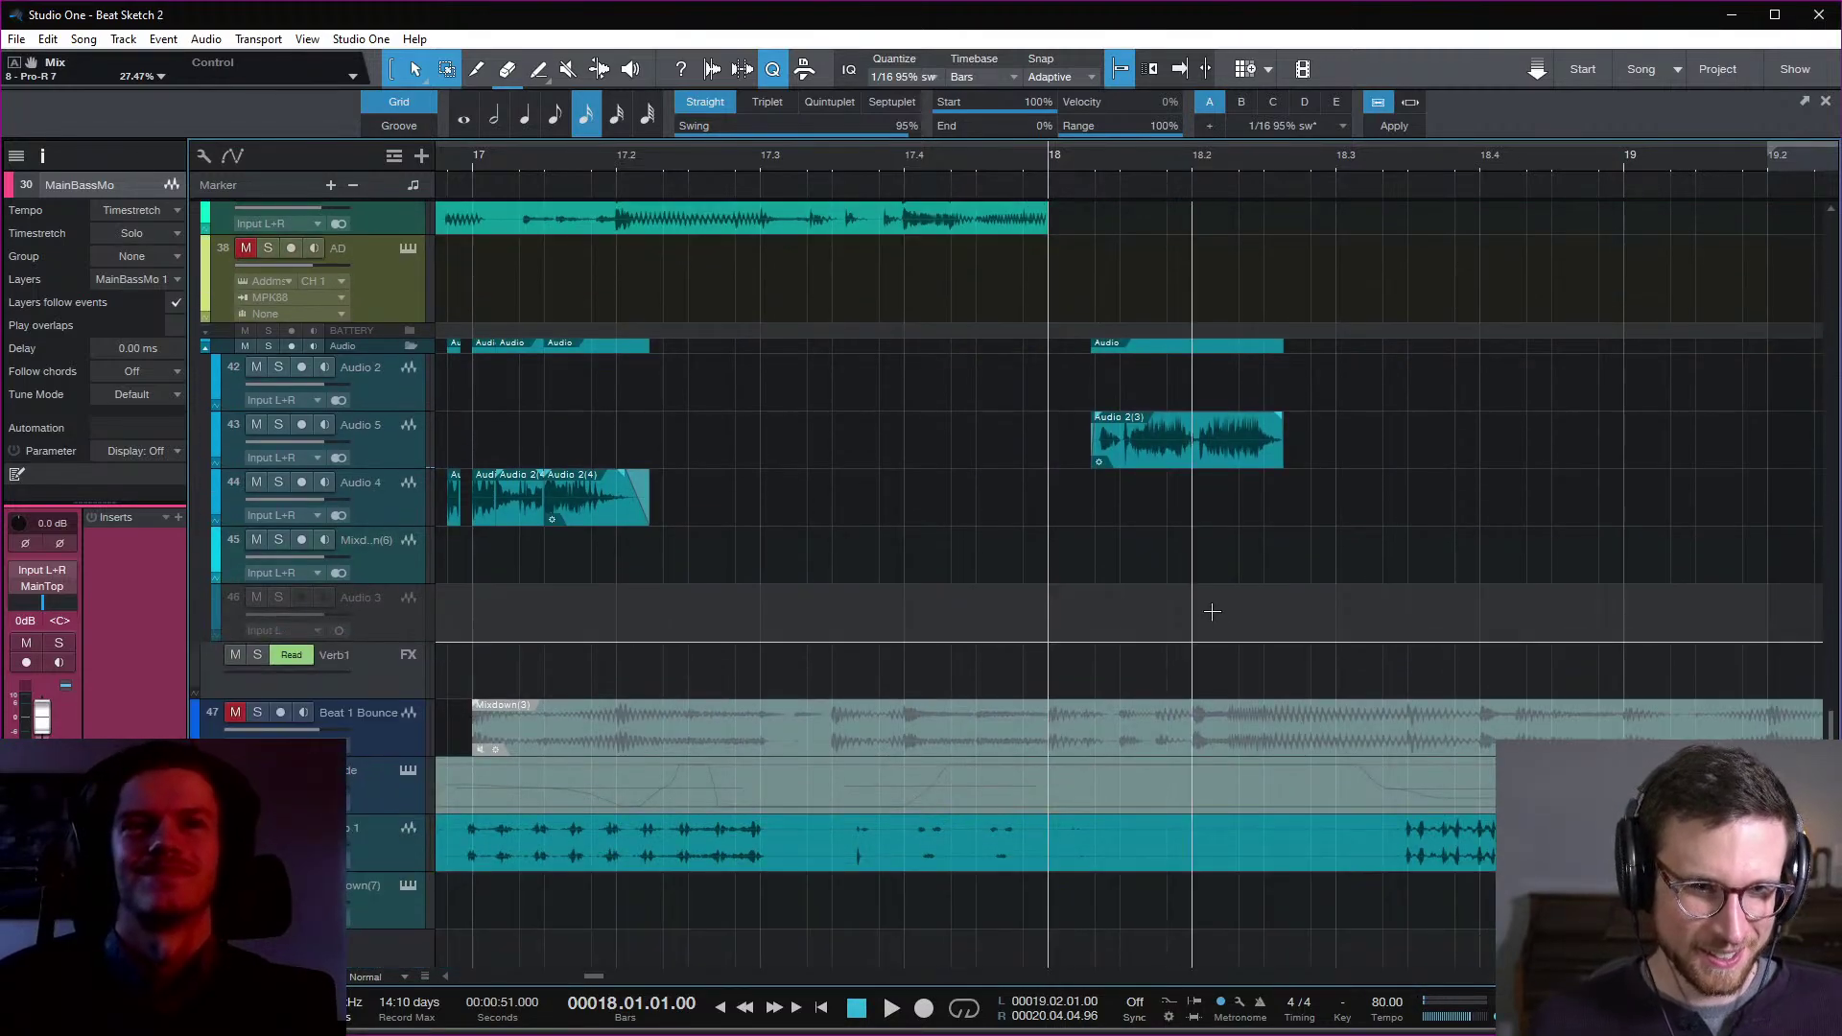
pyautogui.scroll(1, 1213, 611)
pyautogui.press('w')
pyautogui.press('w')
pyautogui.scroll(12, 1200, 551)
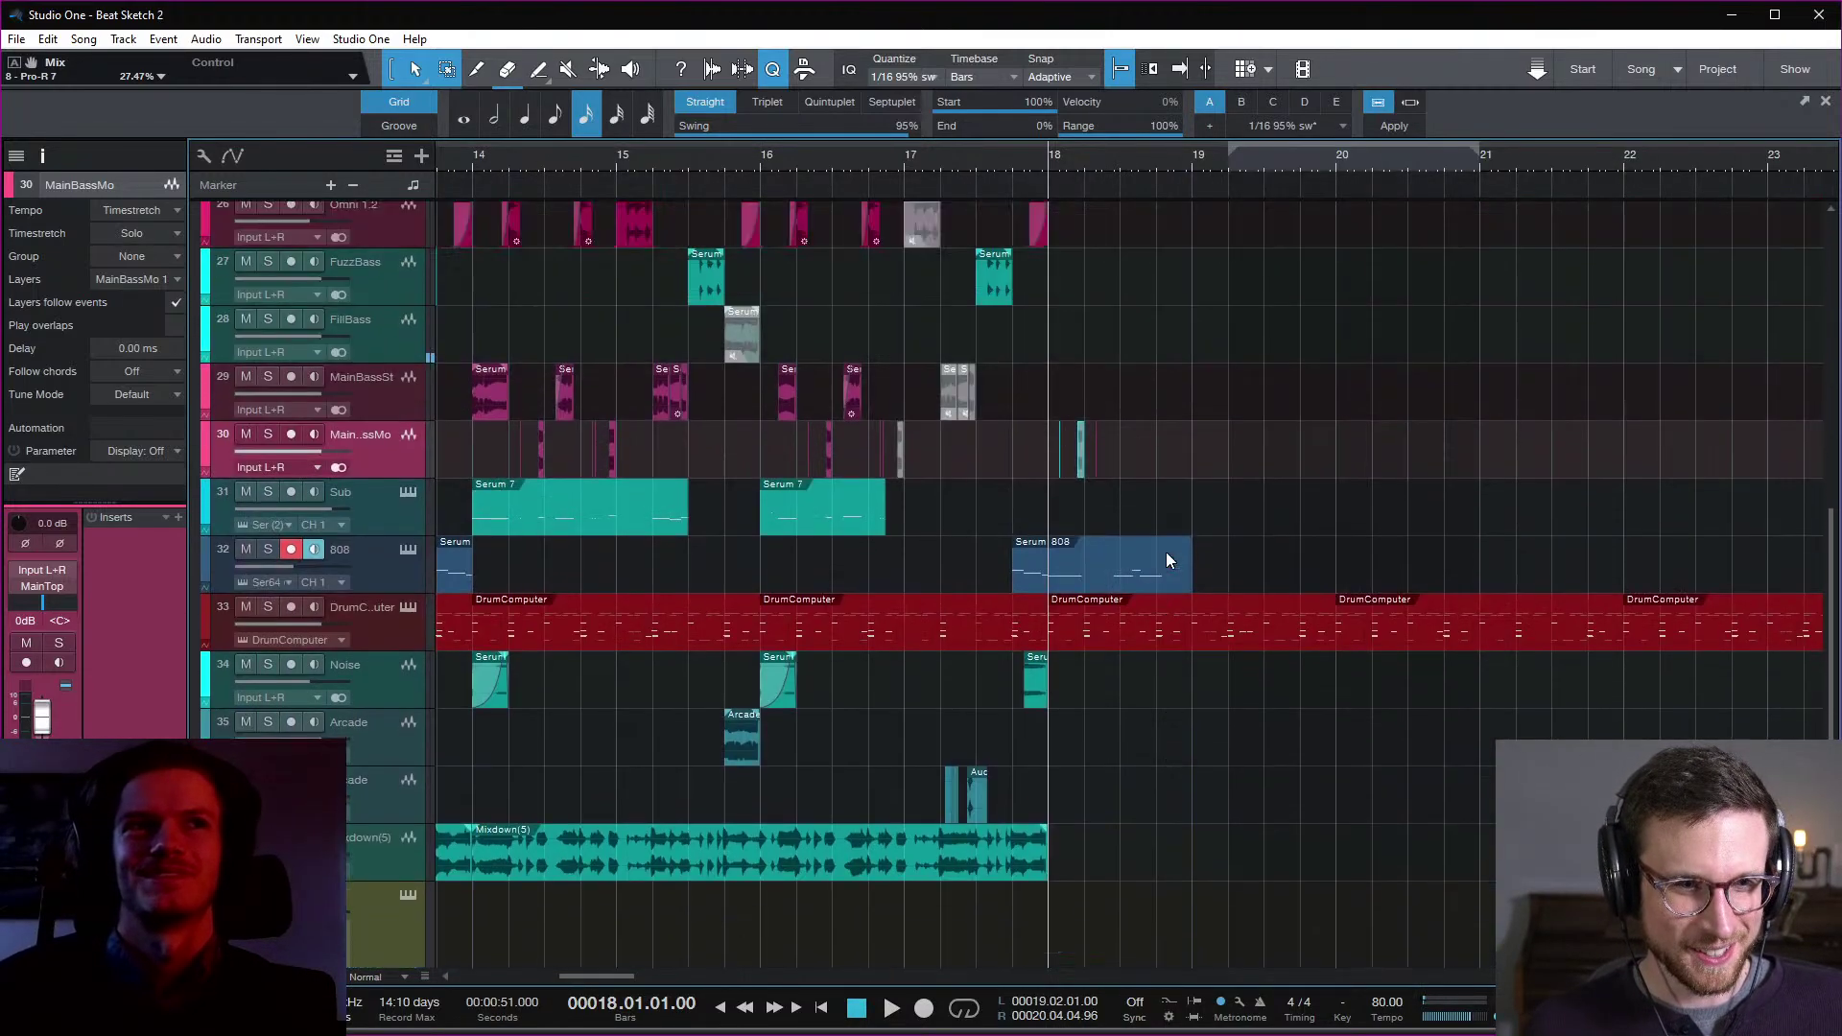
pyautogui.scroll(-4, 1102, 419)
pyautogui.scroll(11, 1123, 457)
pyautogui.scroll(-4, 1199, 506)
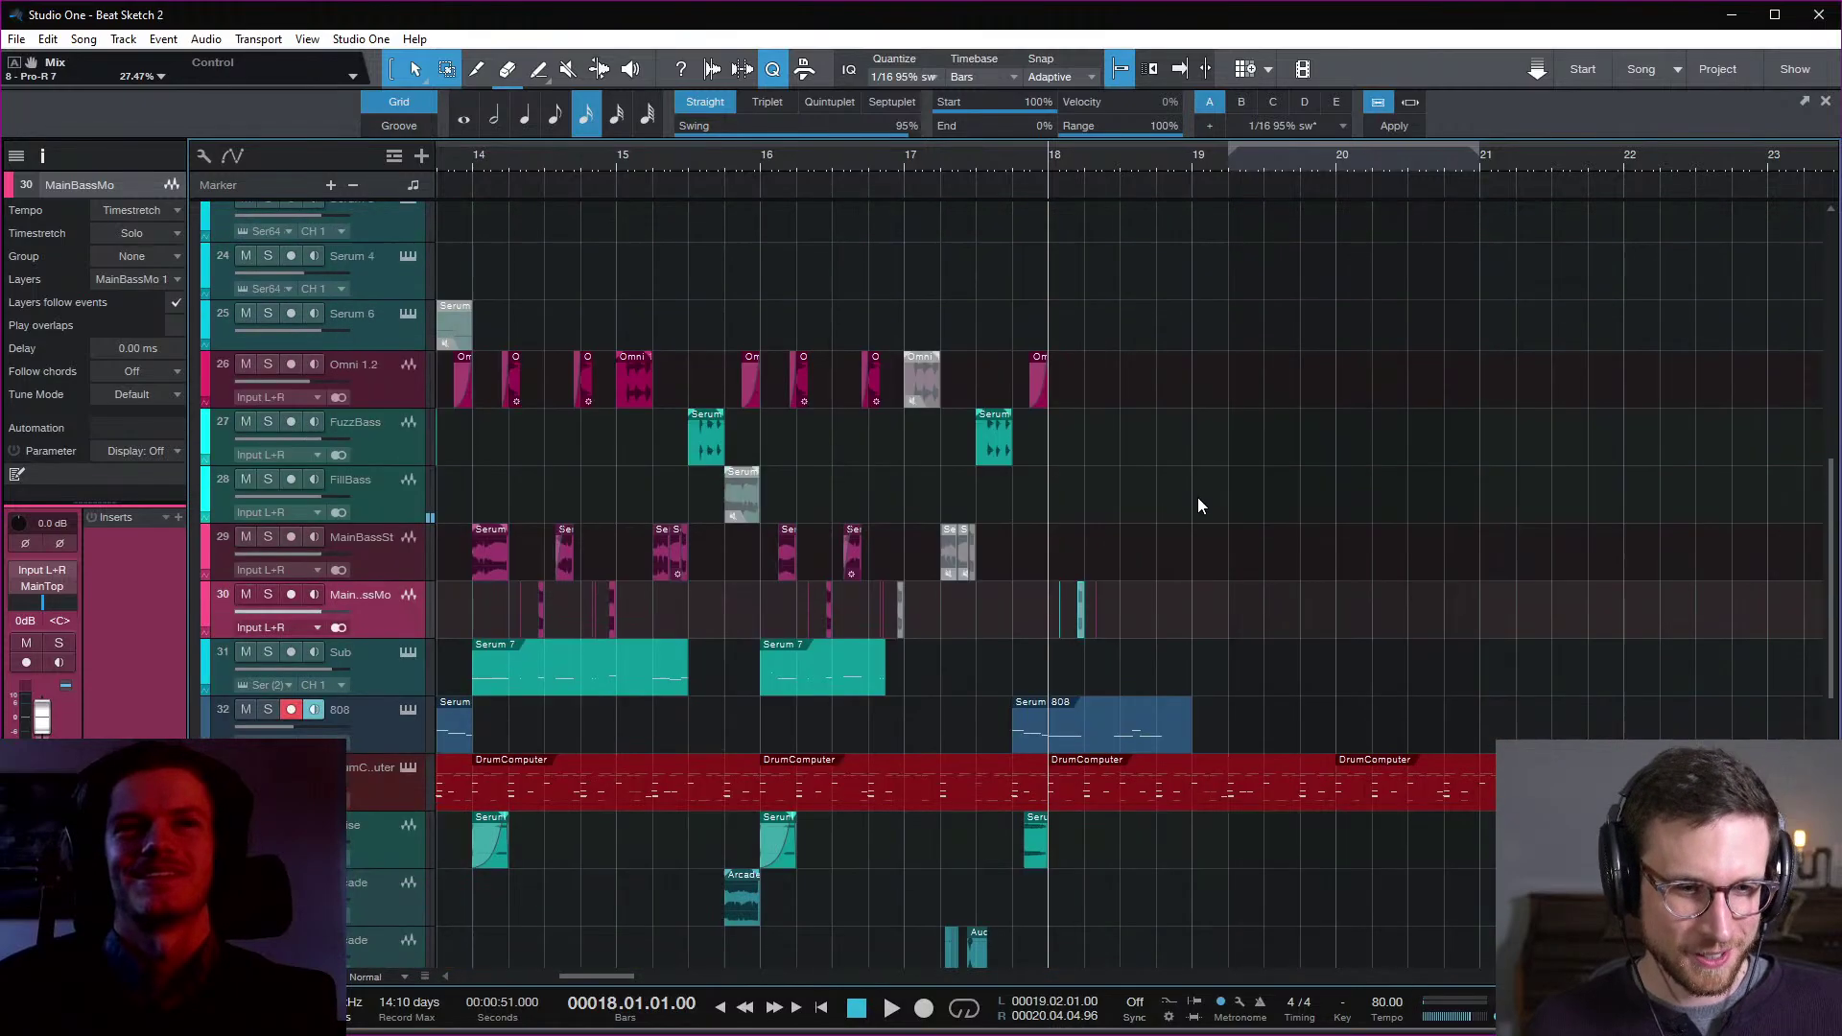
pyautogui.scroll(-2, 1199, 480)
pyautogui.press('e')
pyautogui.press('e')
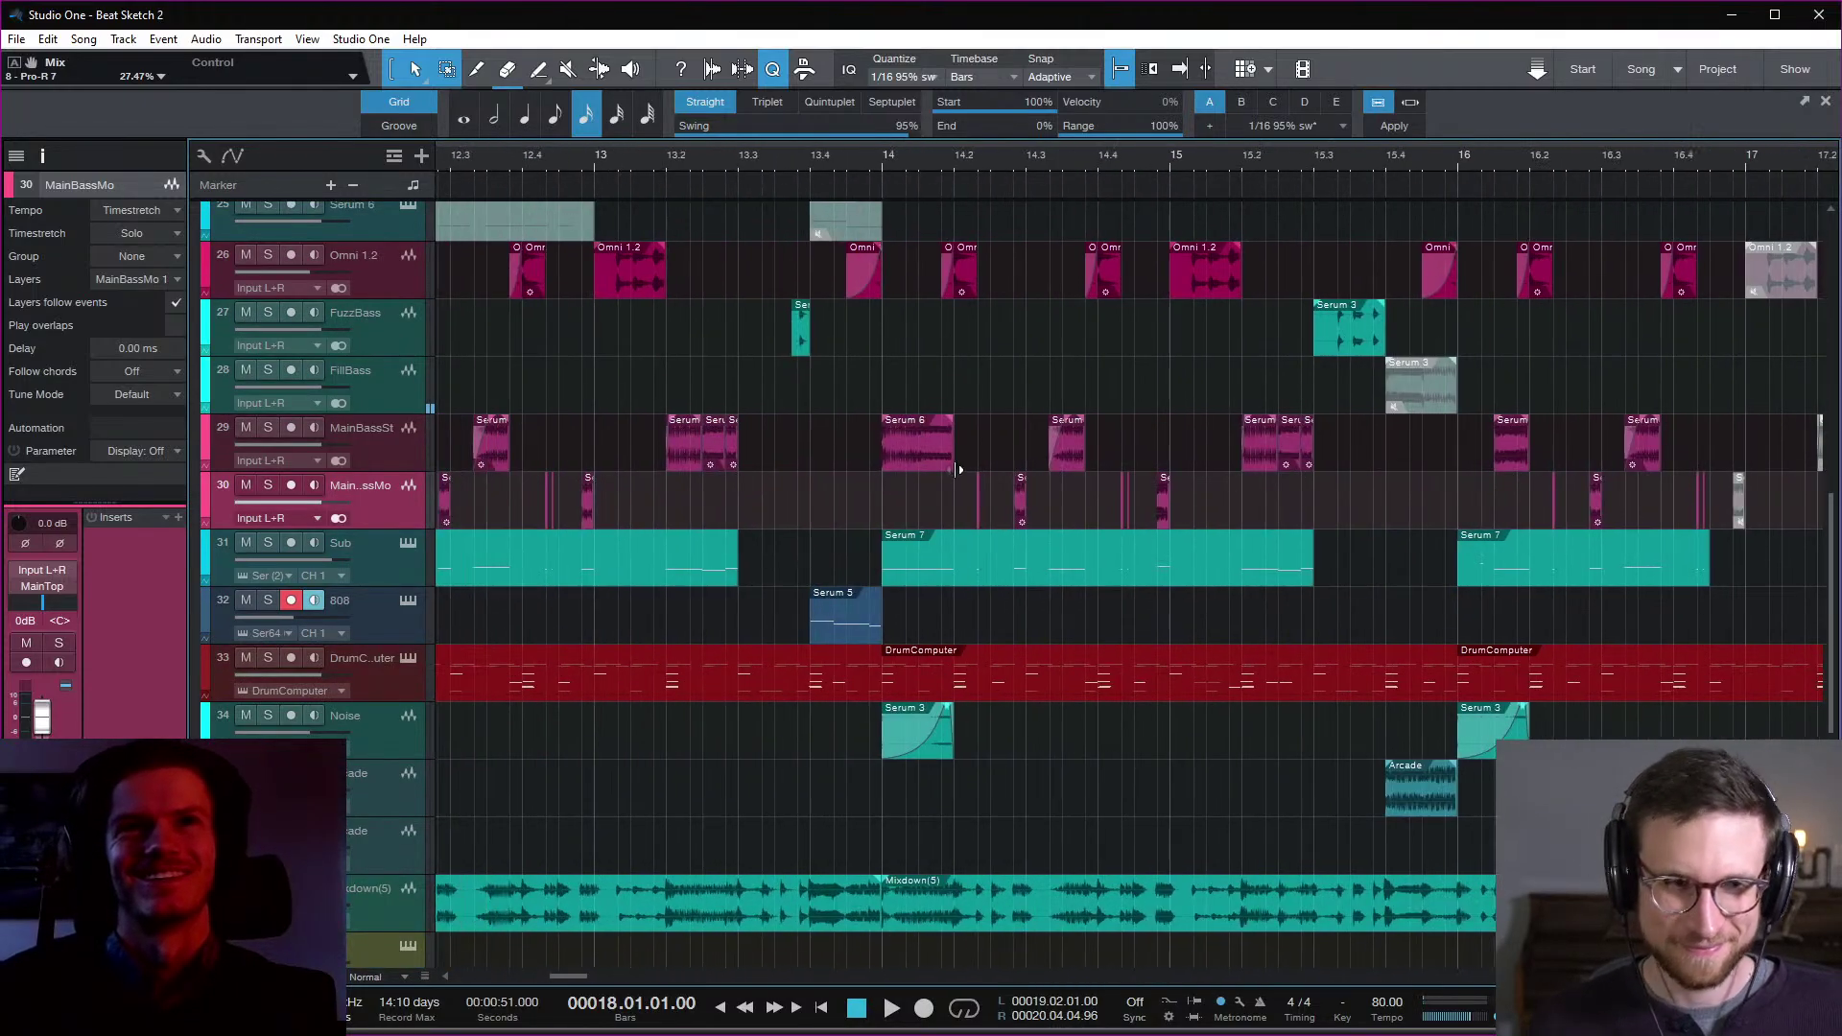
pyautogui.press('w')
pyautogui.press('w')
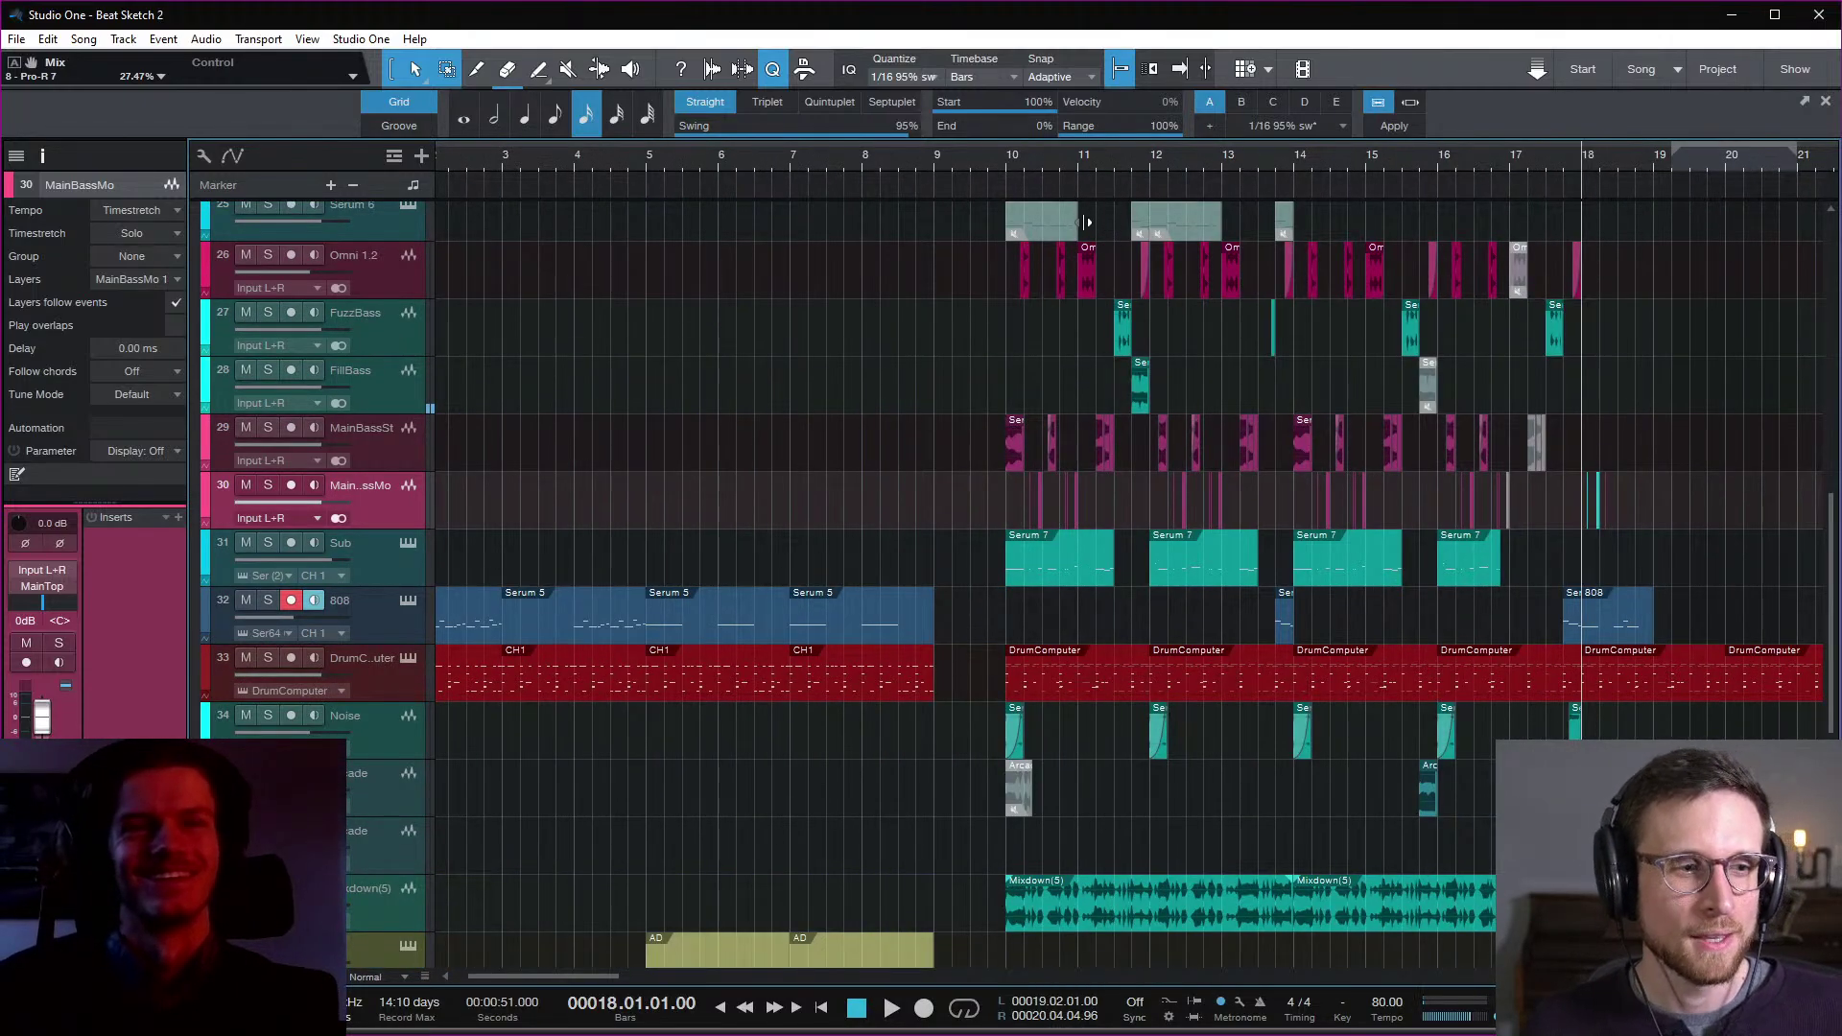
pyautogui.click(892, 456)
pyautogui.scroll(-8, 1104, 561)
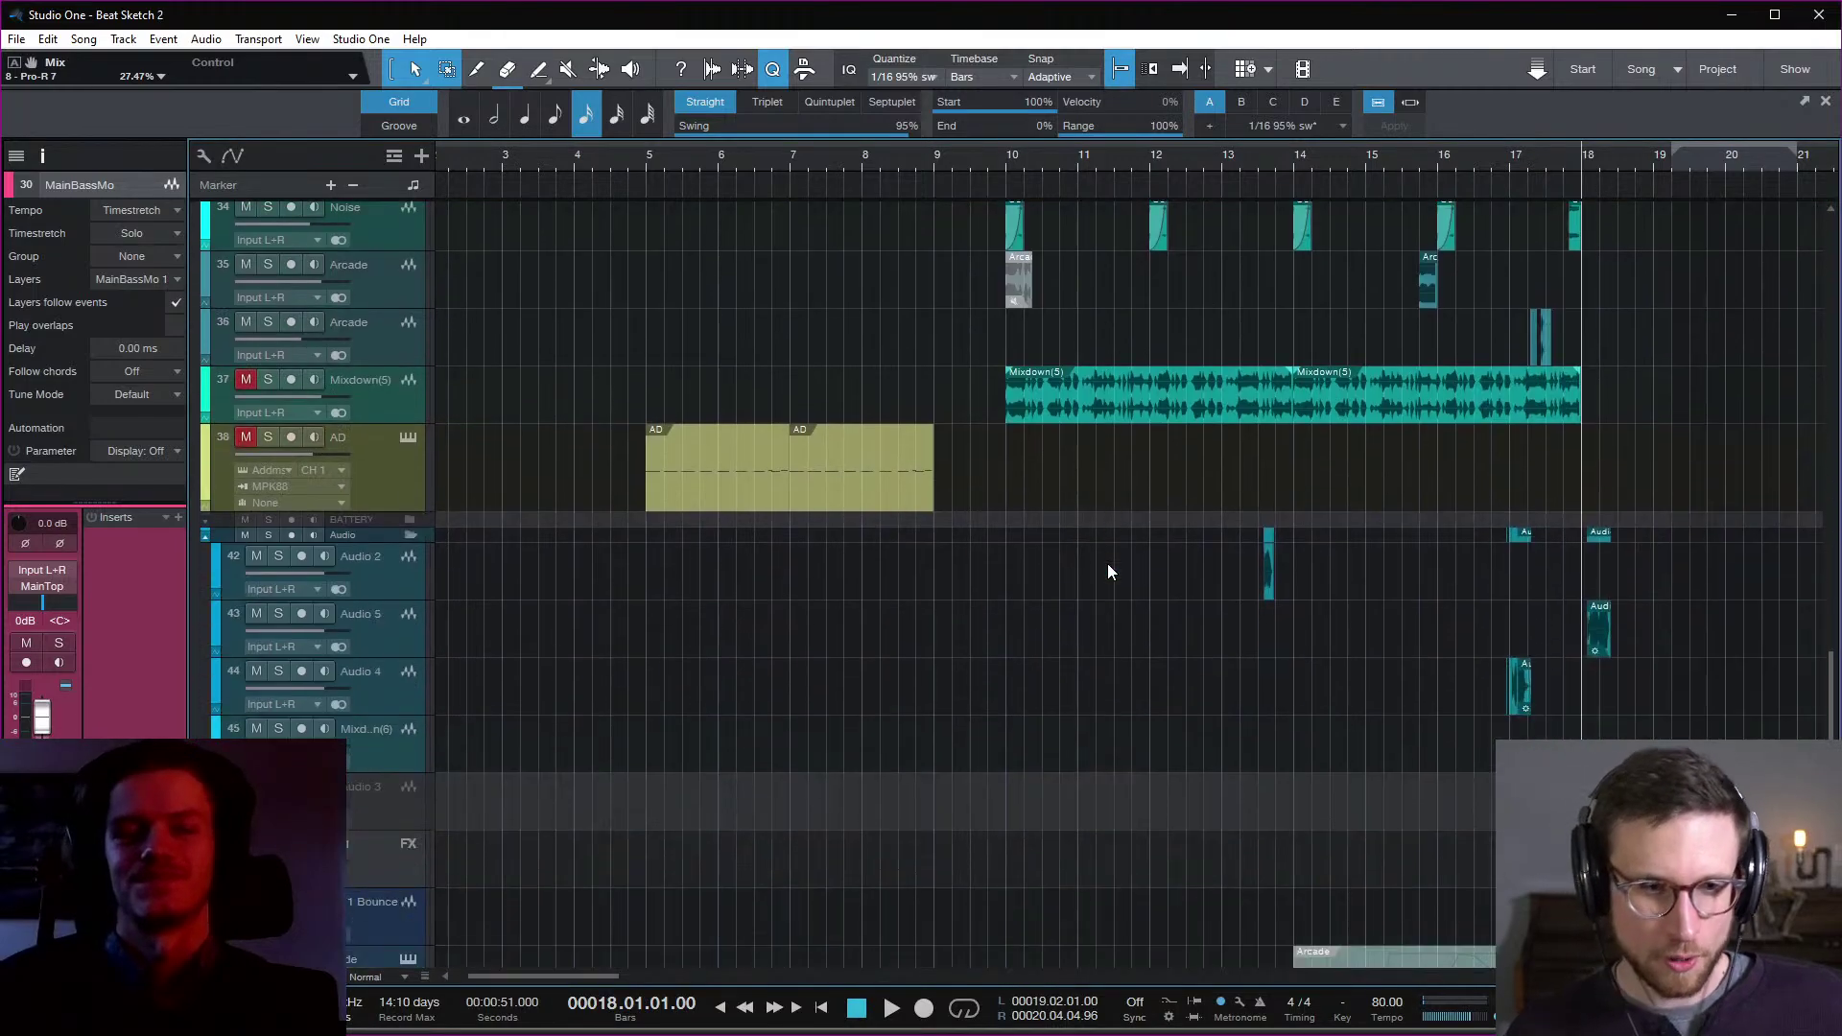
# Step: Play the whole arrangement from 1.1.1 through the transition after bar 17, following the bass and audio tracks
pyautogui.press('w')
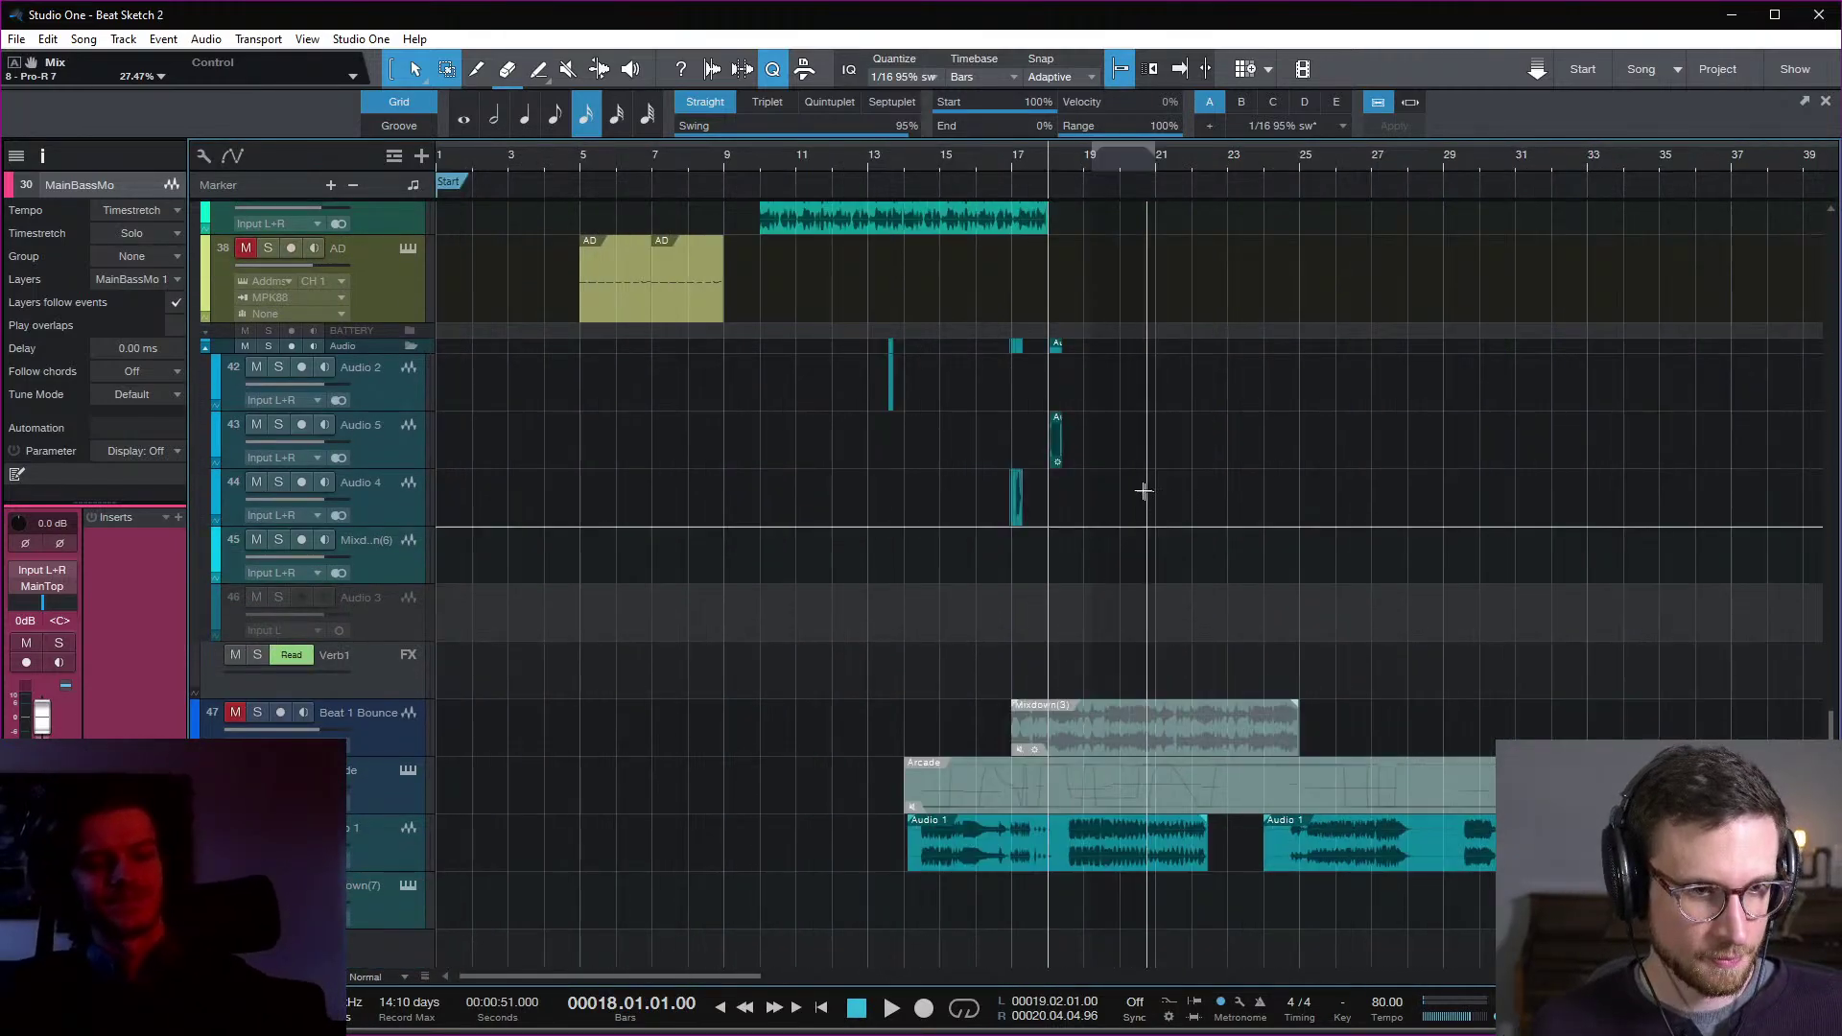
pyautogui.scroll(8, 1132, 489)
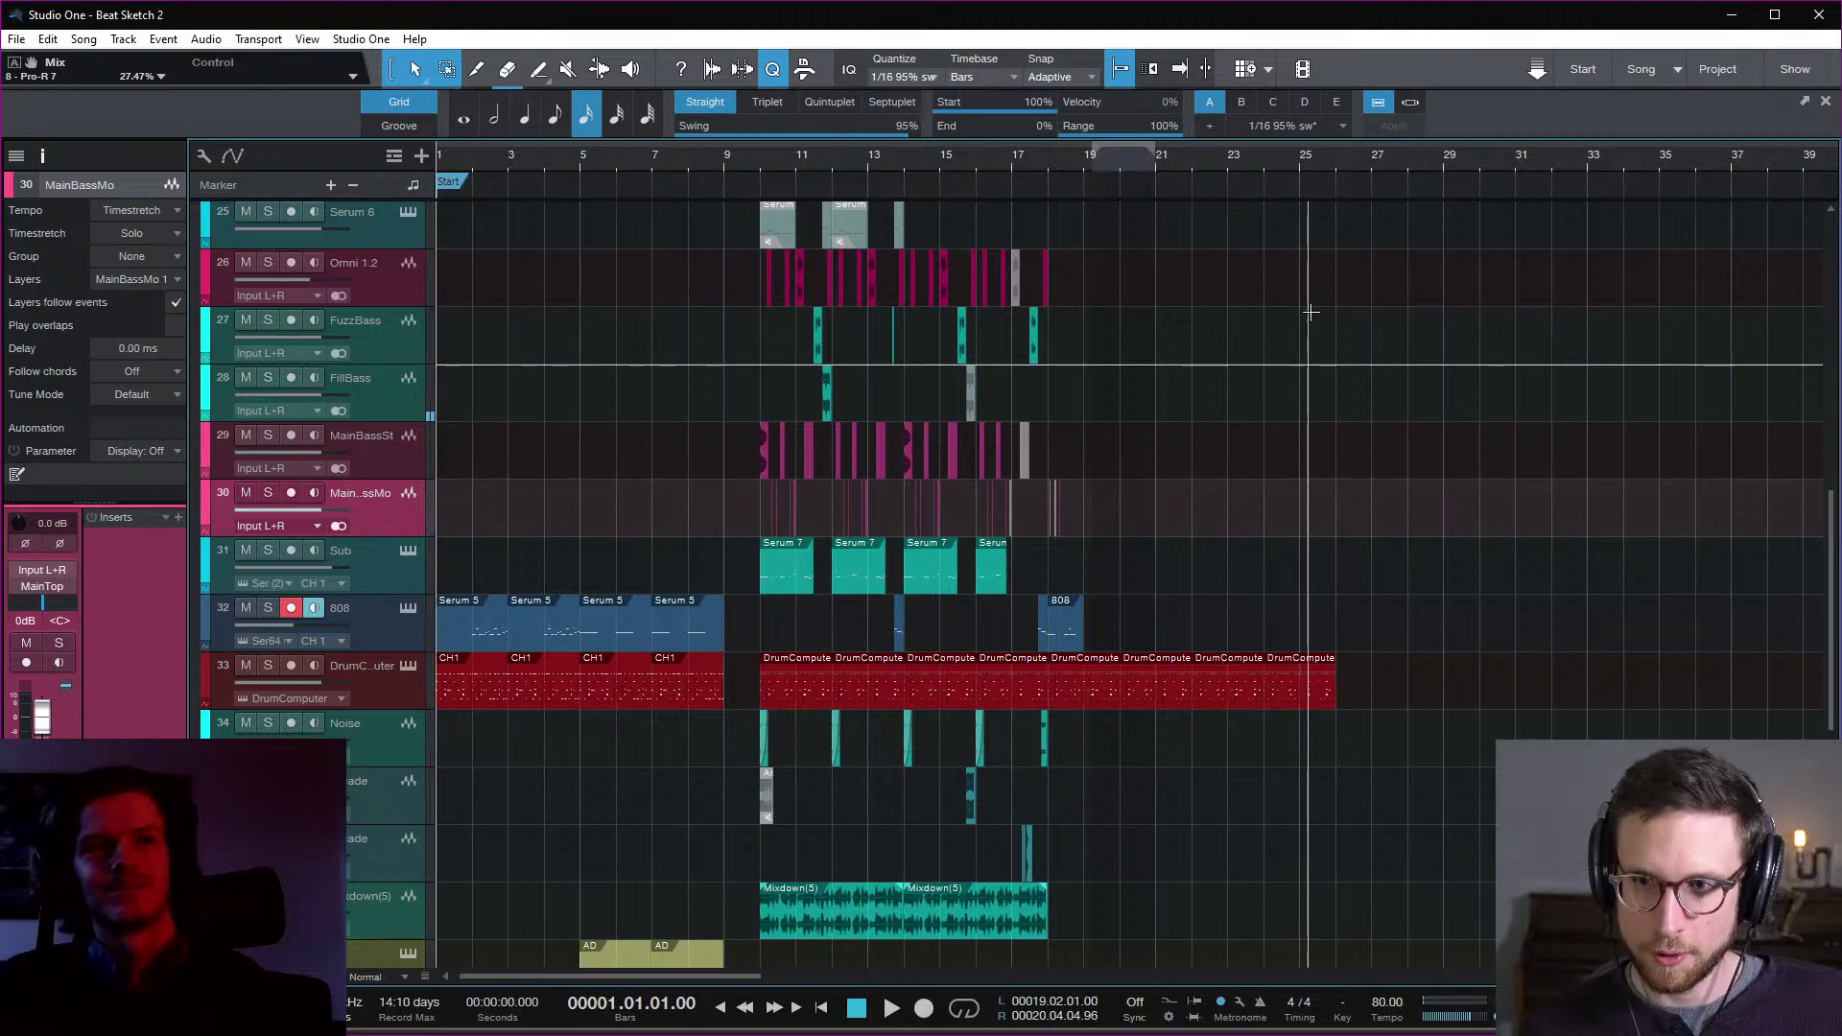
pyautogui.press('space')
pyautogui.scroll(-2, 1198, 350)
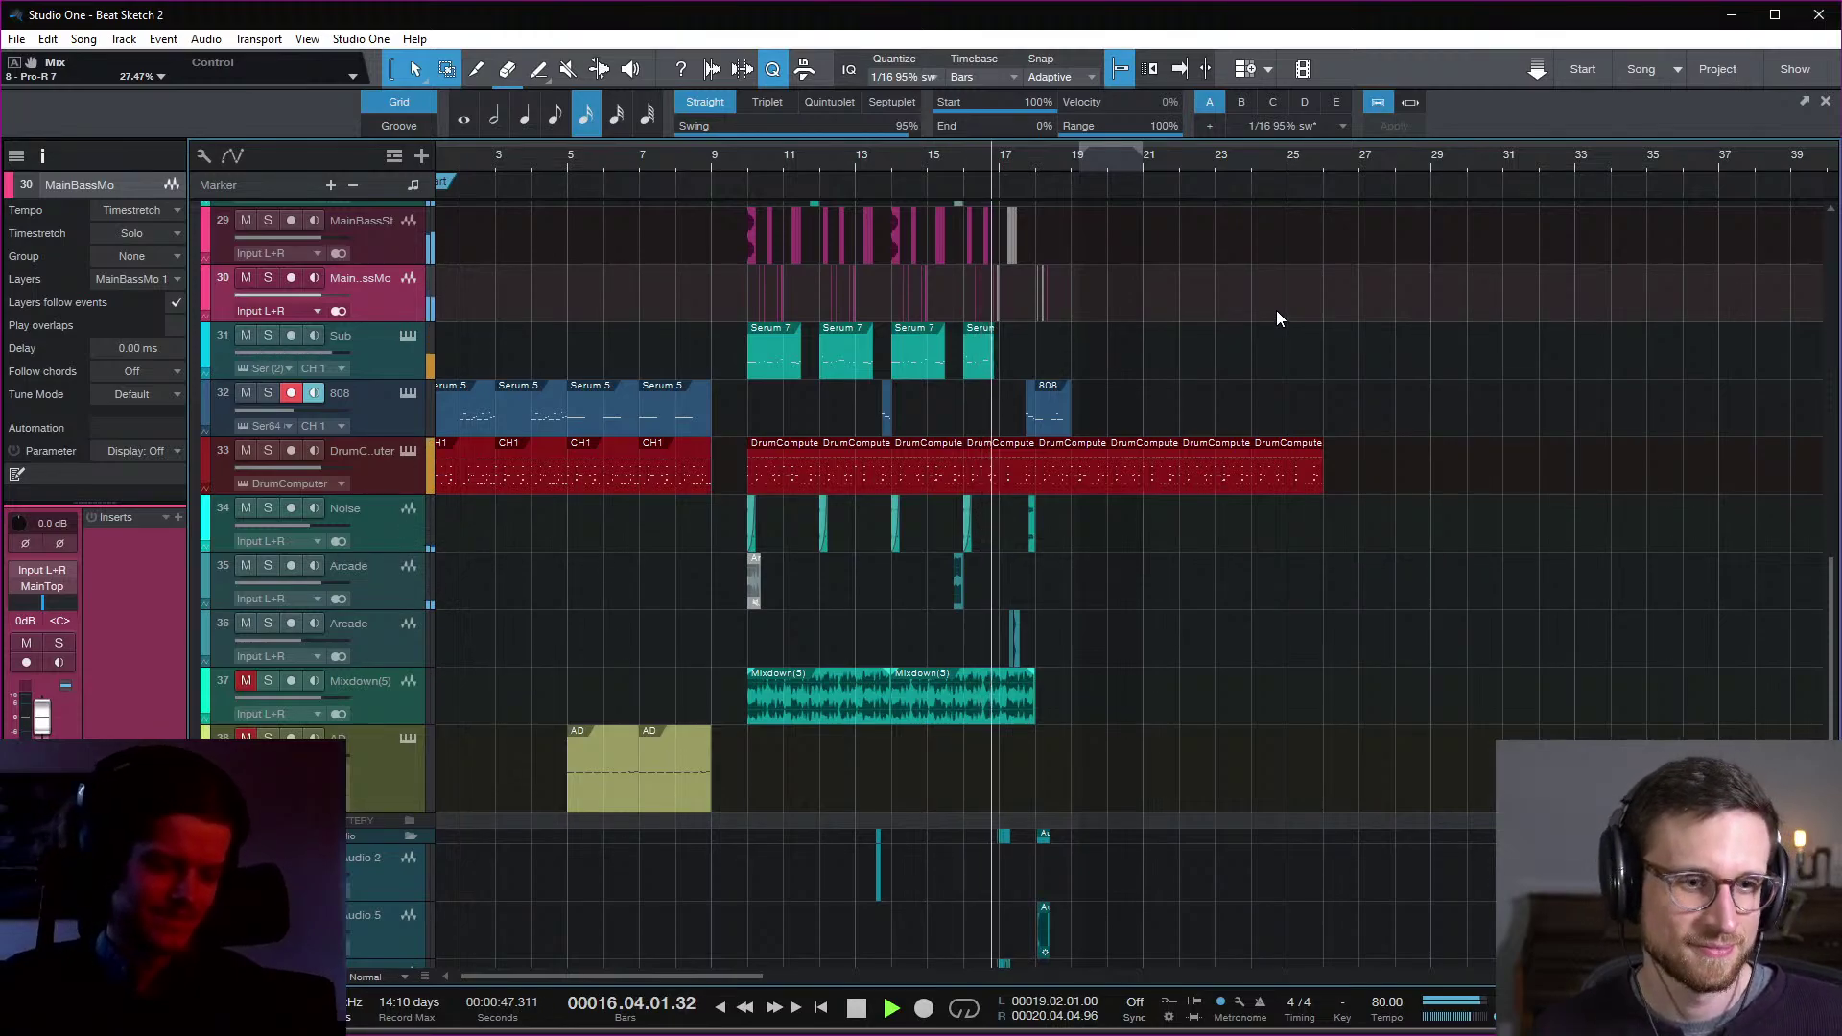
pyautogui.scroll(-3, 1238, 394)
pyautogui.scroll(-3, 1344, 398)
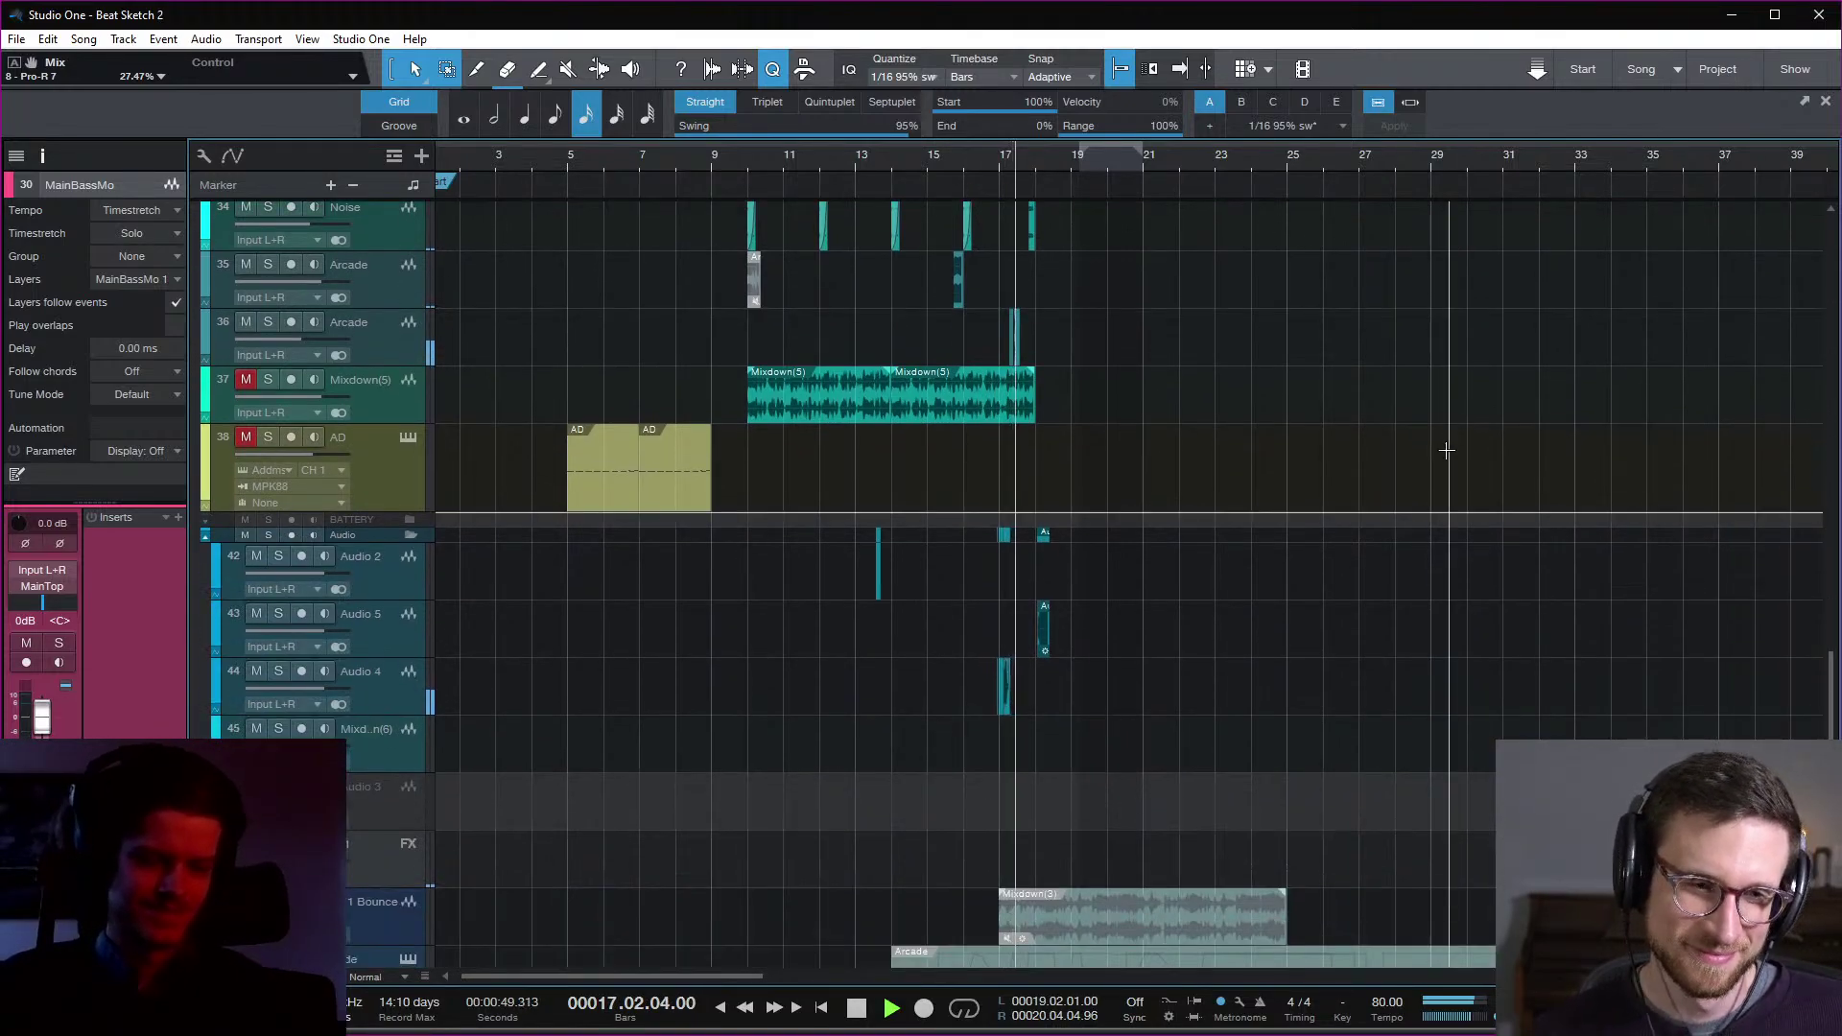